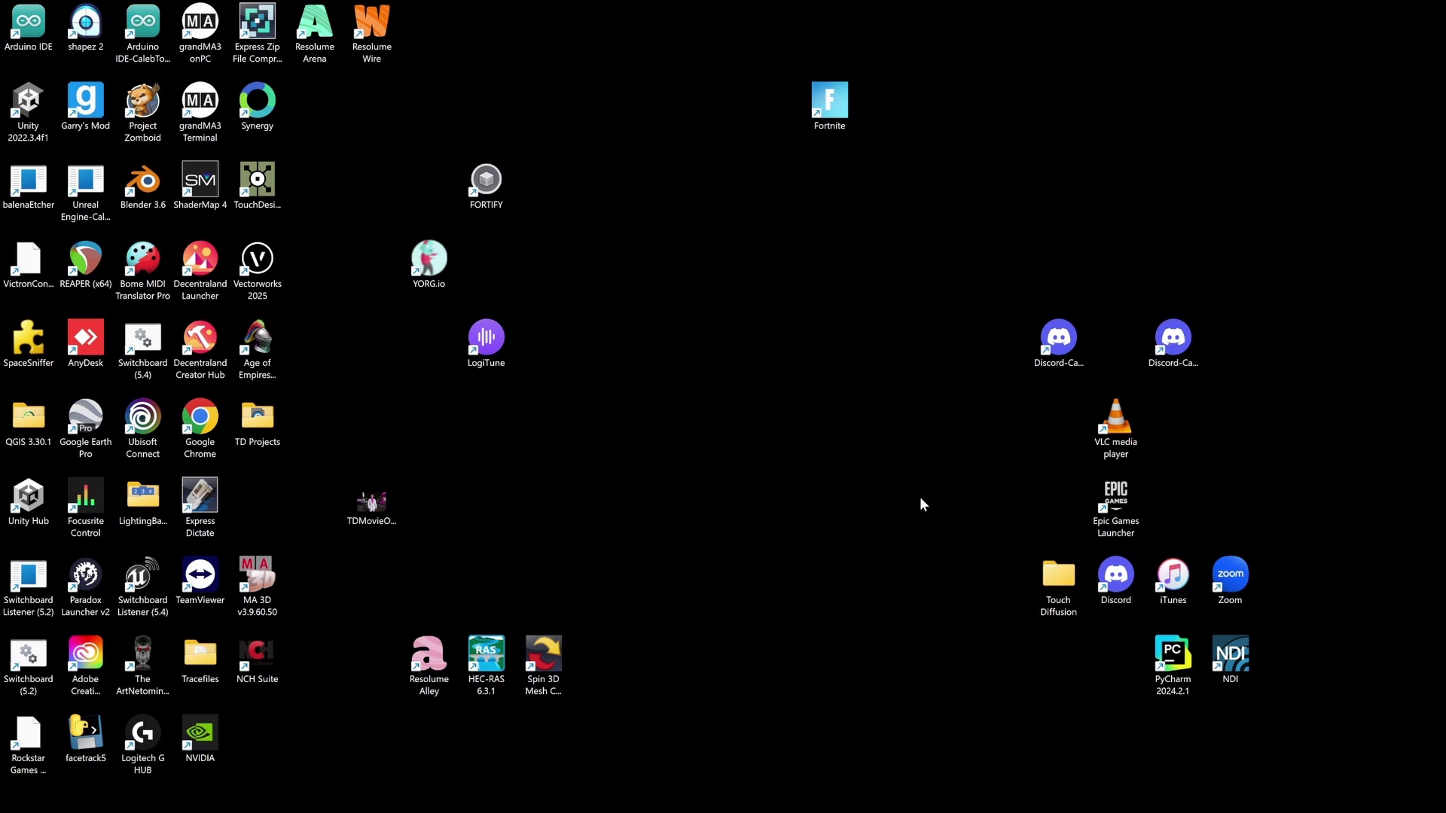
Launch Google Chrome from the system search and maximize its window.
{"action": "mouse_move", "coordinate": [858, 798]}
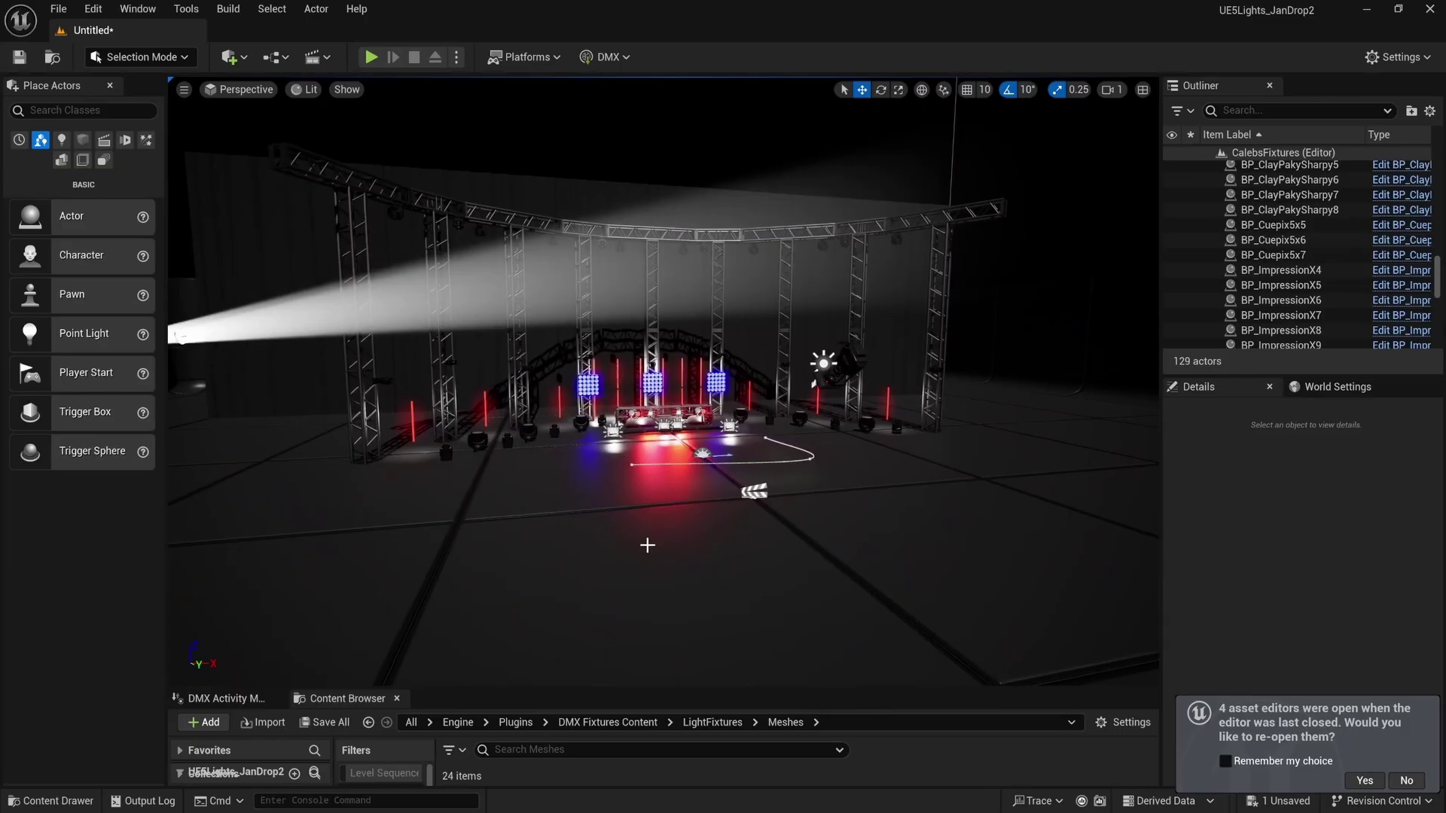
{"action": "key", "text": "super"}
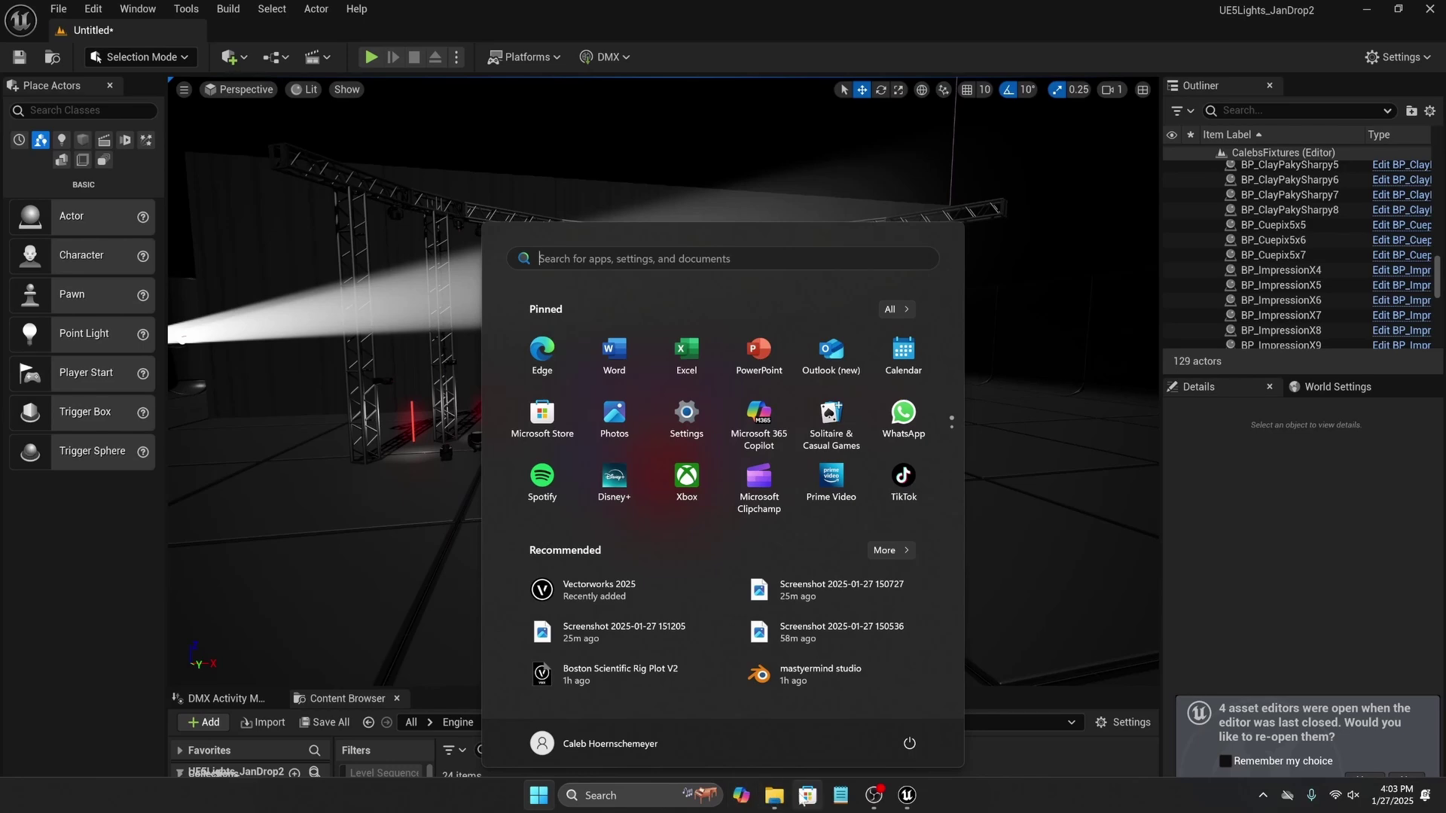
{"action": "left_click", "coordinate": [646, 798]}
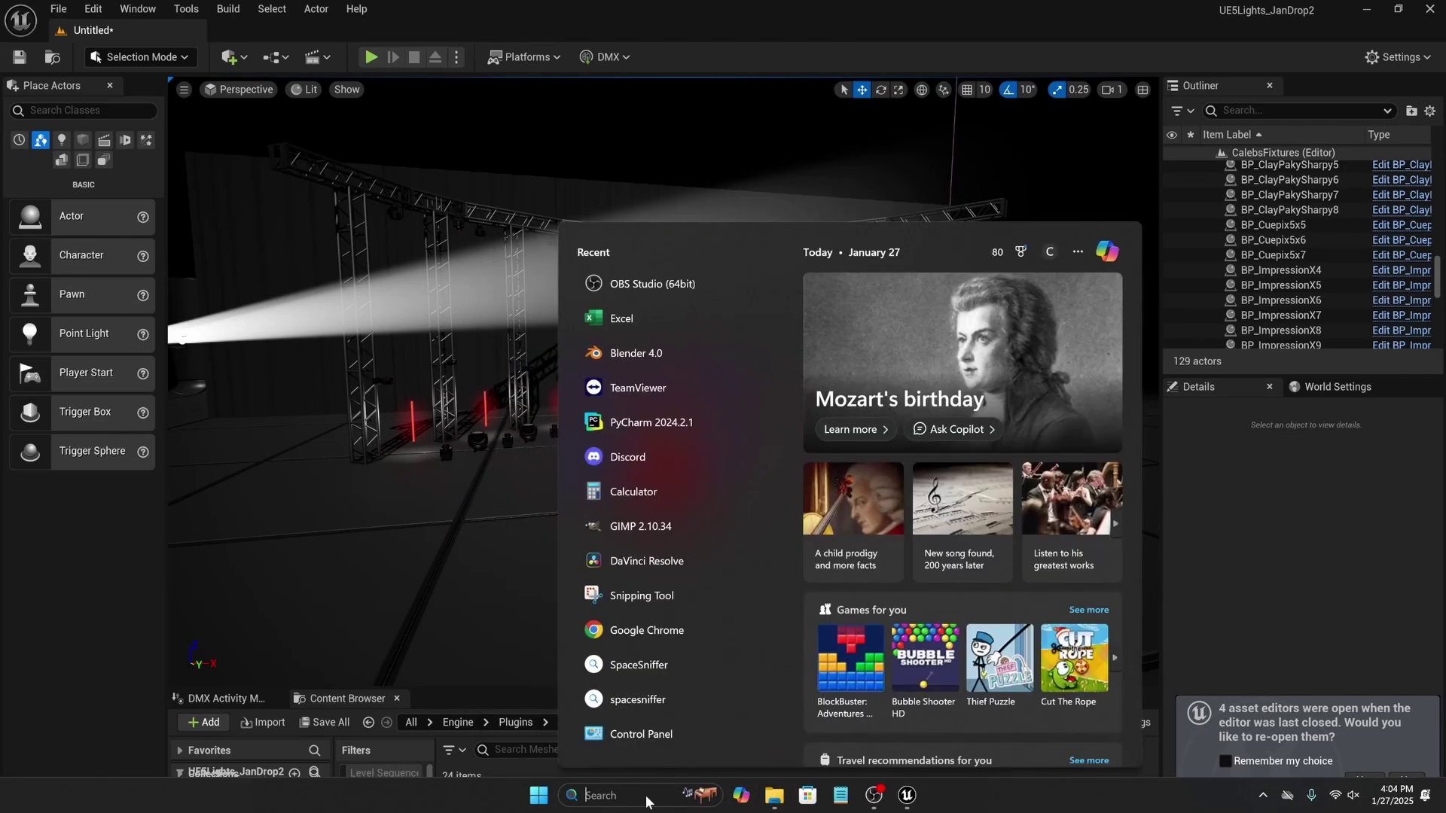
{"action": "type", "text": "google chrome"}
{"action": "left_click", "coordinate": [659, 323]}
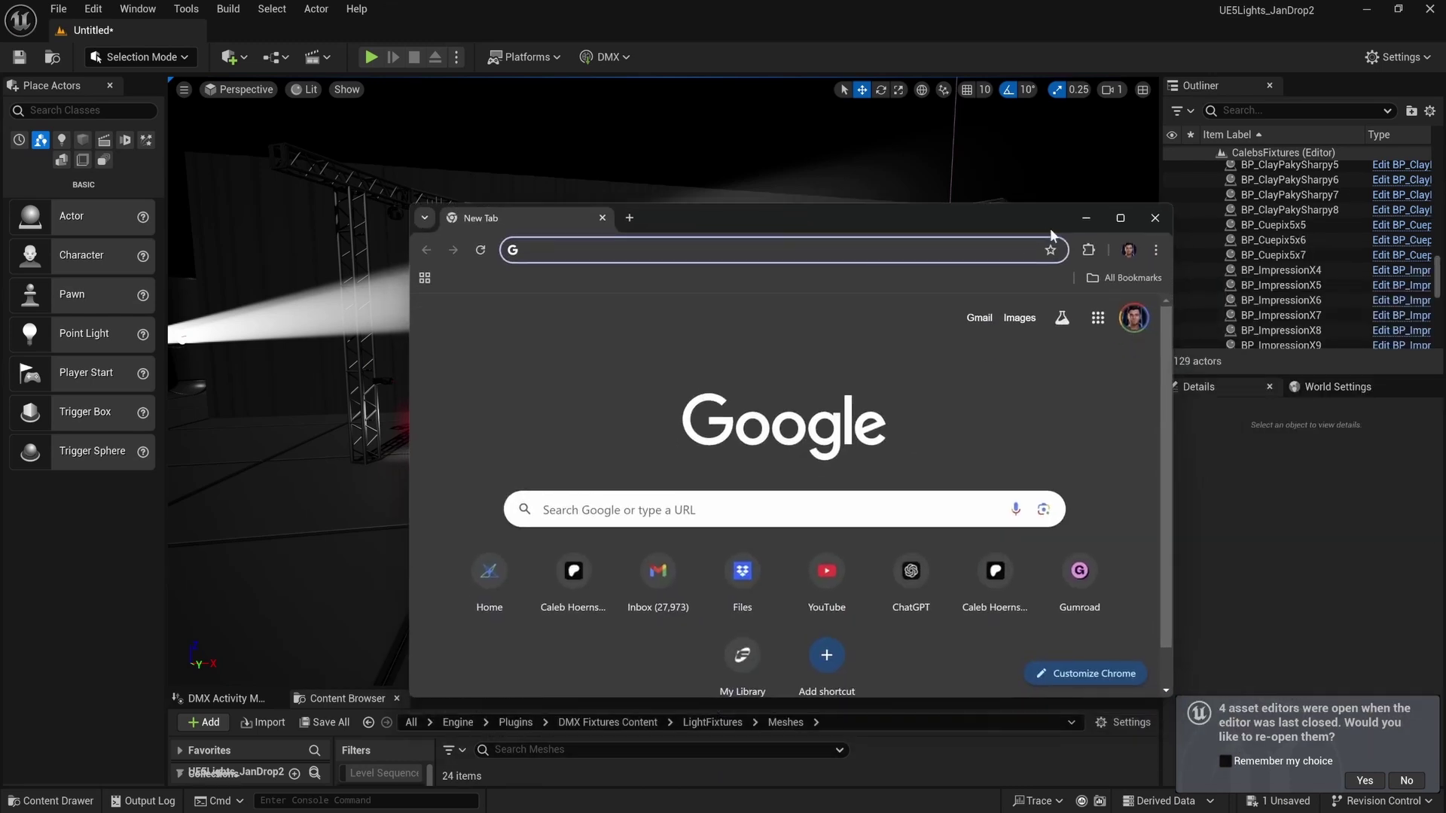
{"action": "left_click", "coordinate": [1120, 218]}
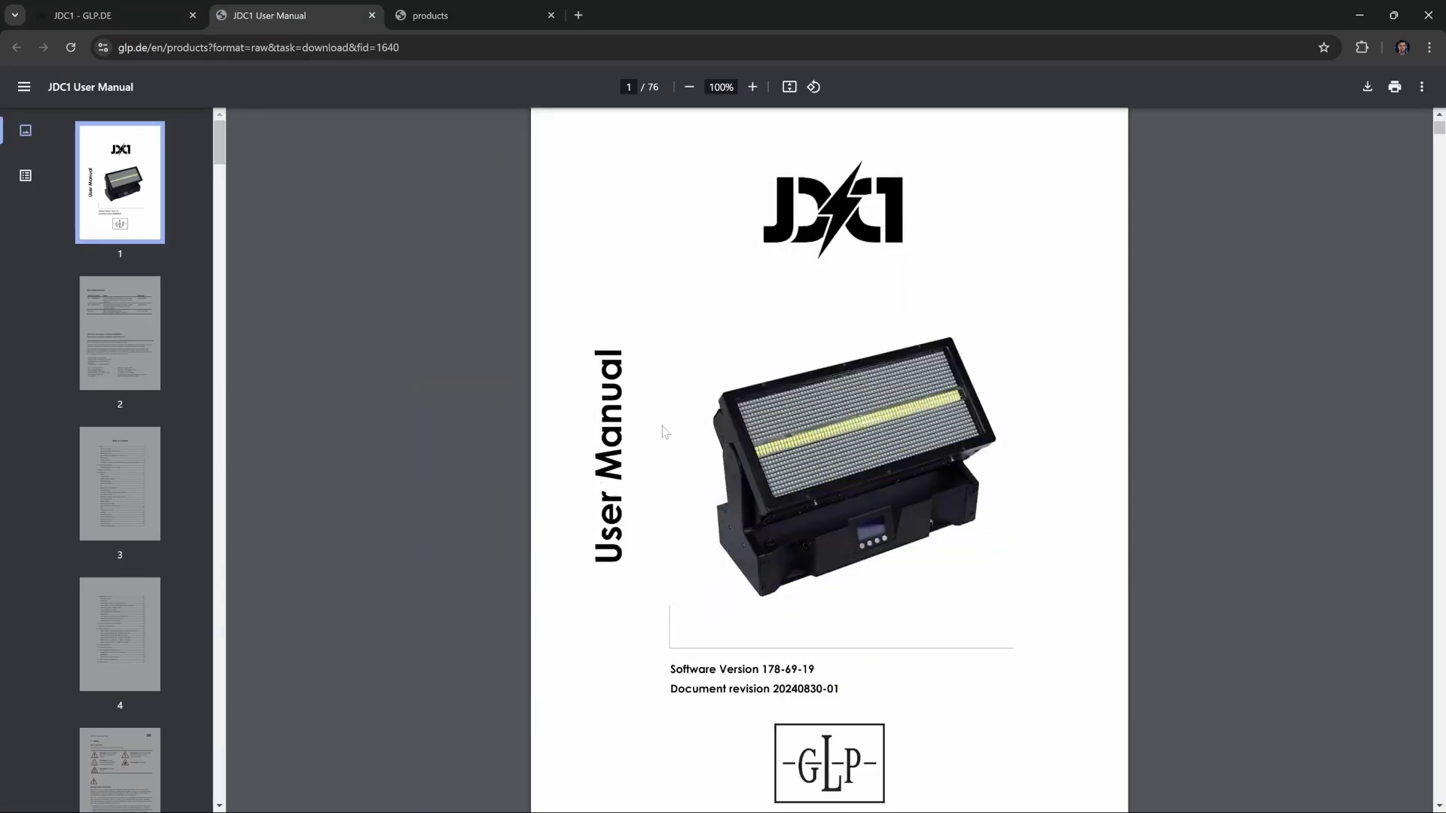
Browse the JDC1 User Manual and search it for "dimensions" to reach the Dimensions page.
{"action": "scroll", "coordinate": [720, 459], "scroll_direction": "down", "scroll_amount": 20}
{"action": "scroll", "coordinate": [720, 458], "scroll_direction": "up", "scroll_amount": 2}
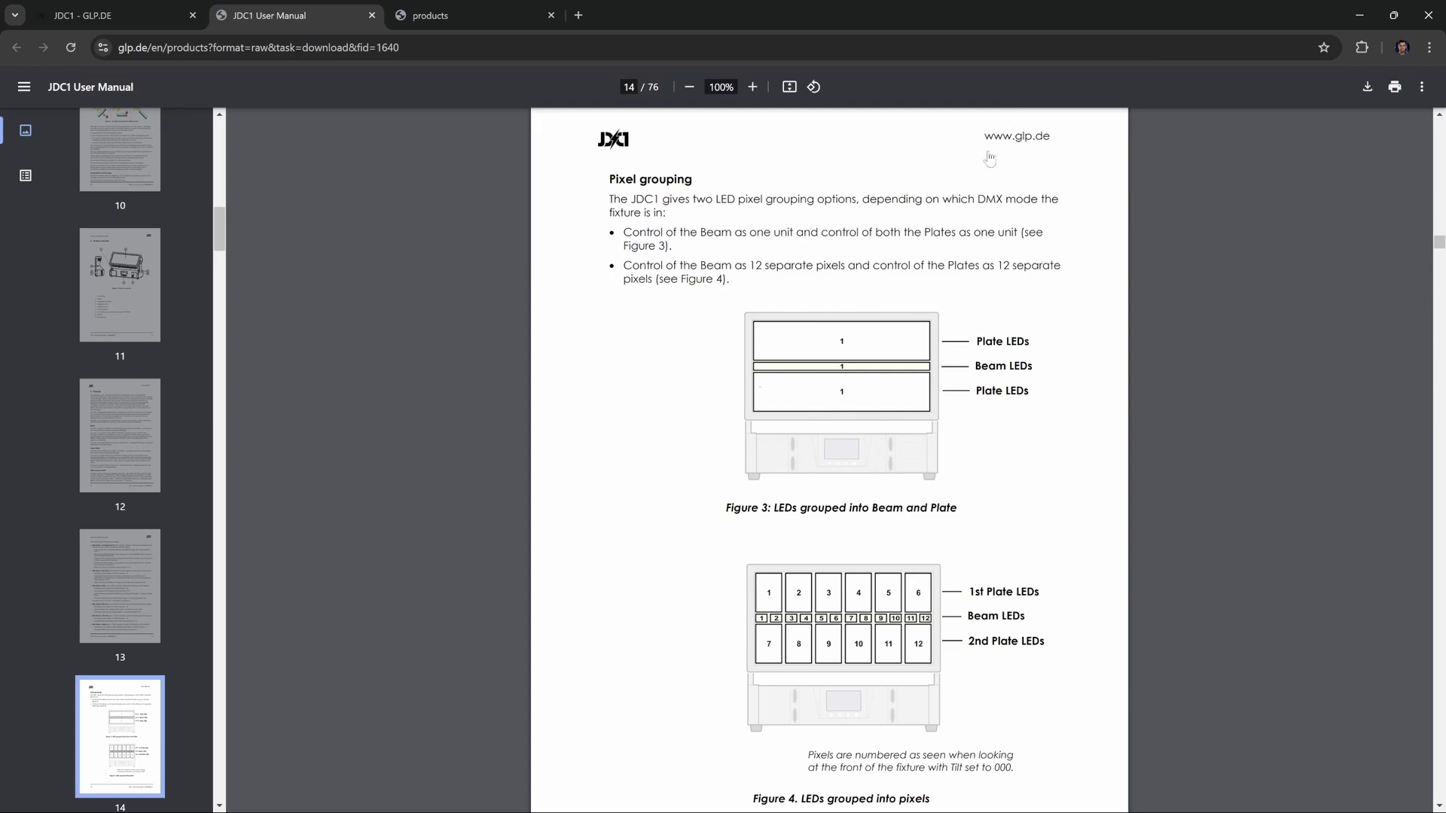
{"action": "scroll", "coordinate": [858, 391], "scroll_direction": "up", "scroll_amount": 20}
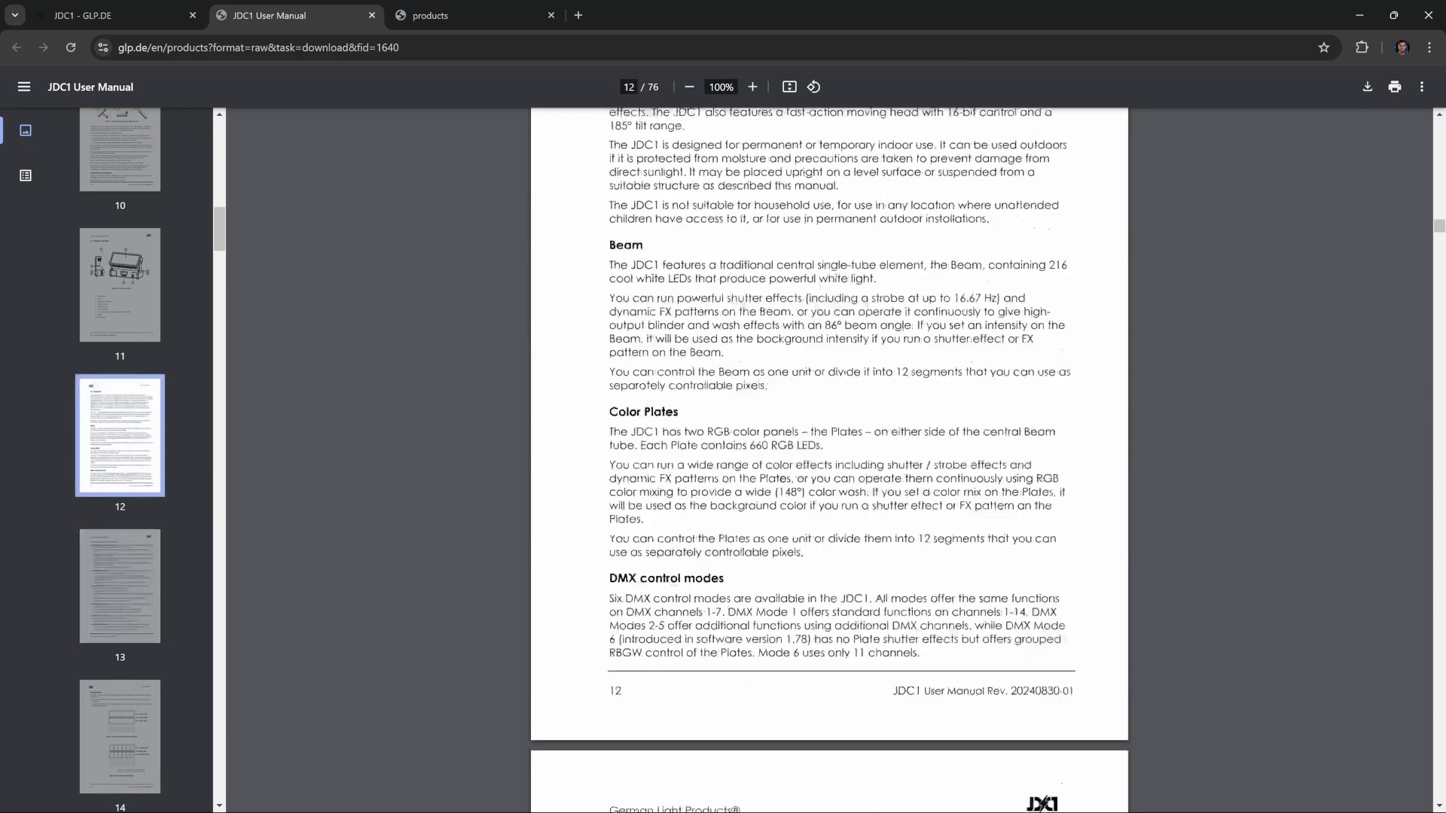
{"action": "scroll", "coordinate": [840, 418], "scroll_direction": "up", "scroll_amount": 6}
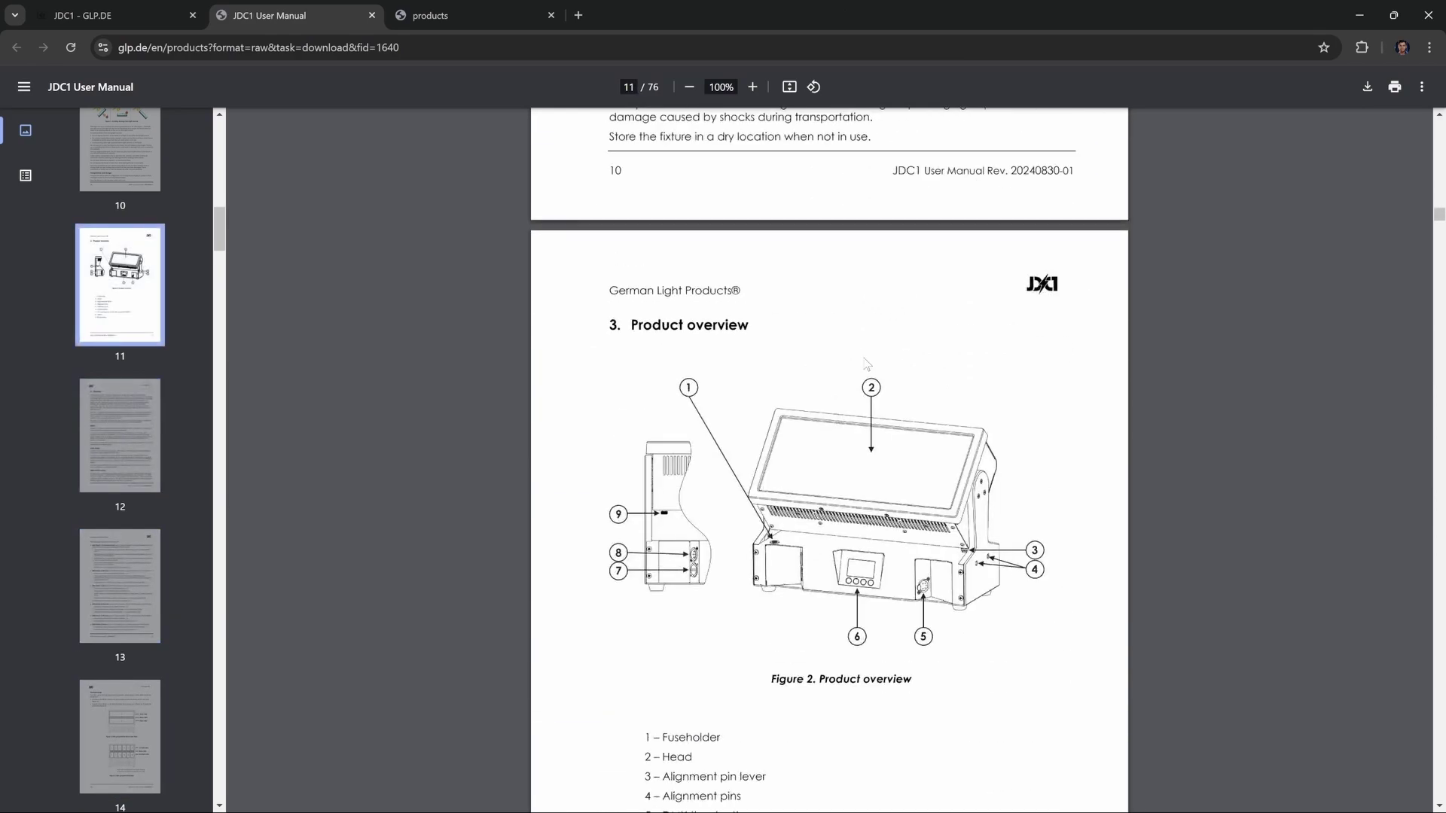
{"action": "key", "text": "ctrl+f"}
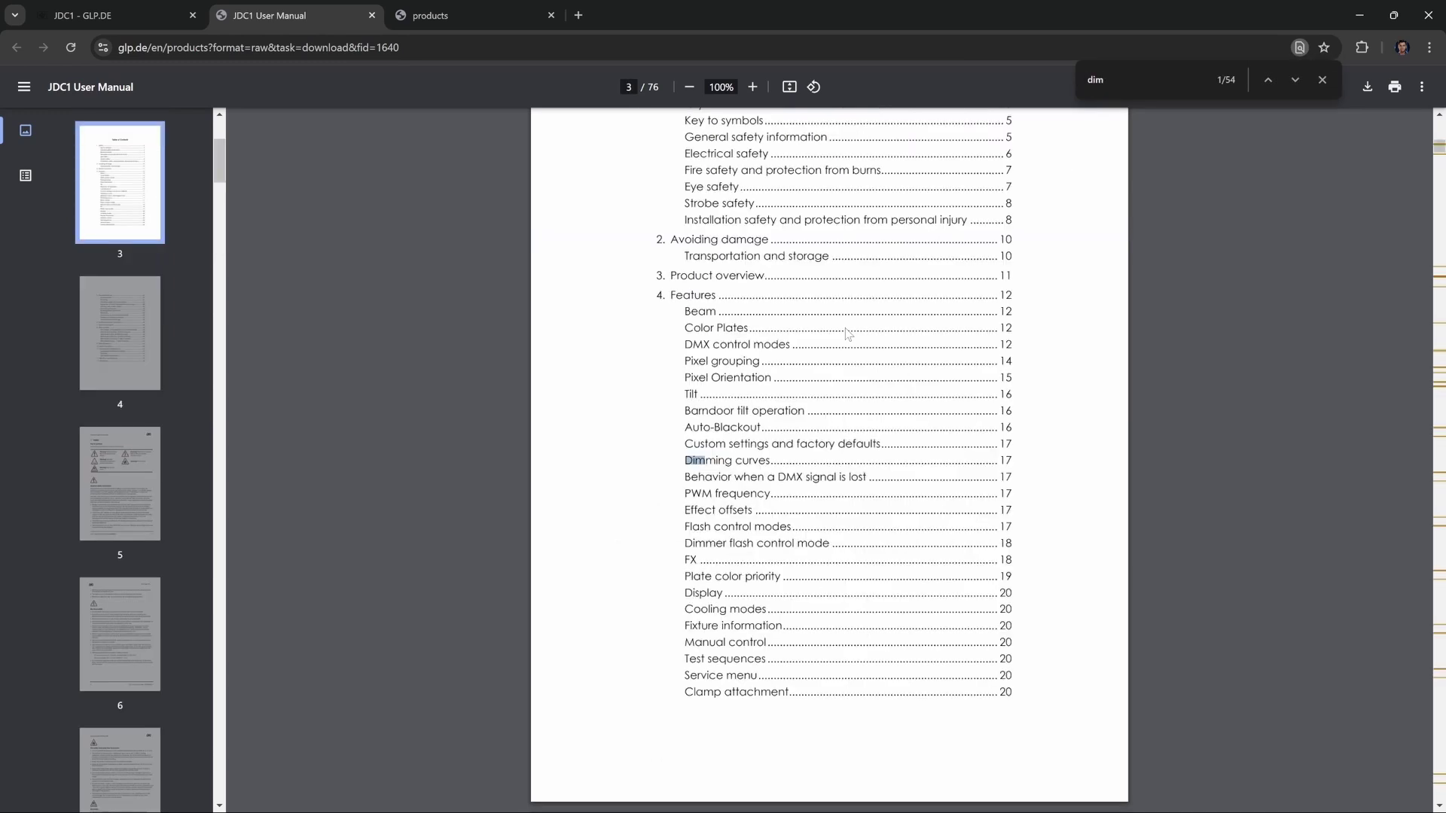
{"action": "type", "text": "dimensions"}
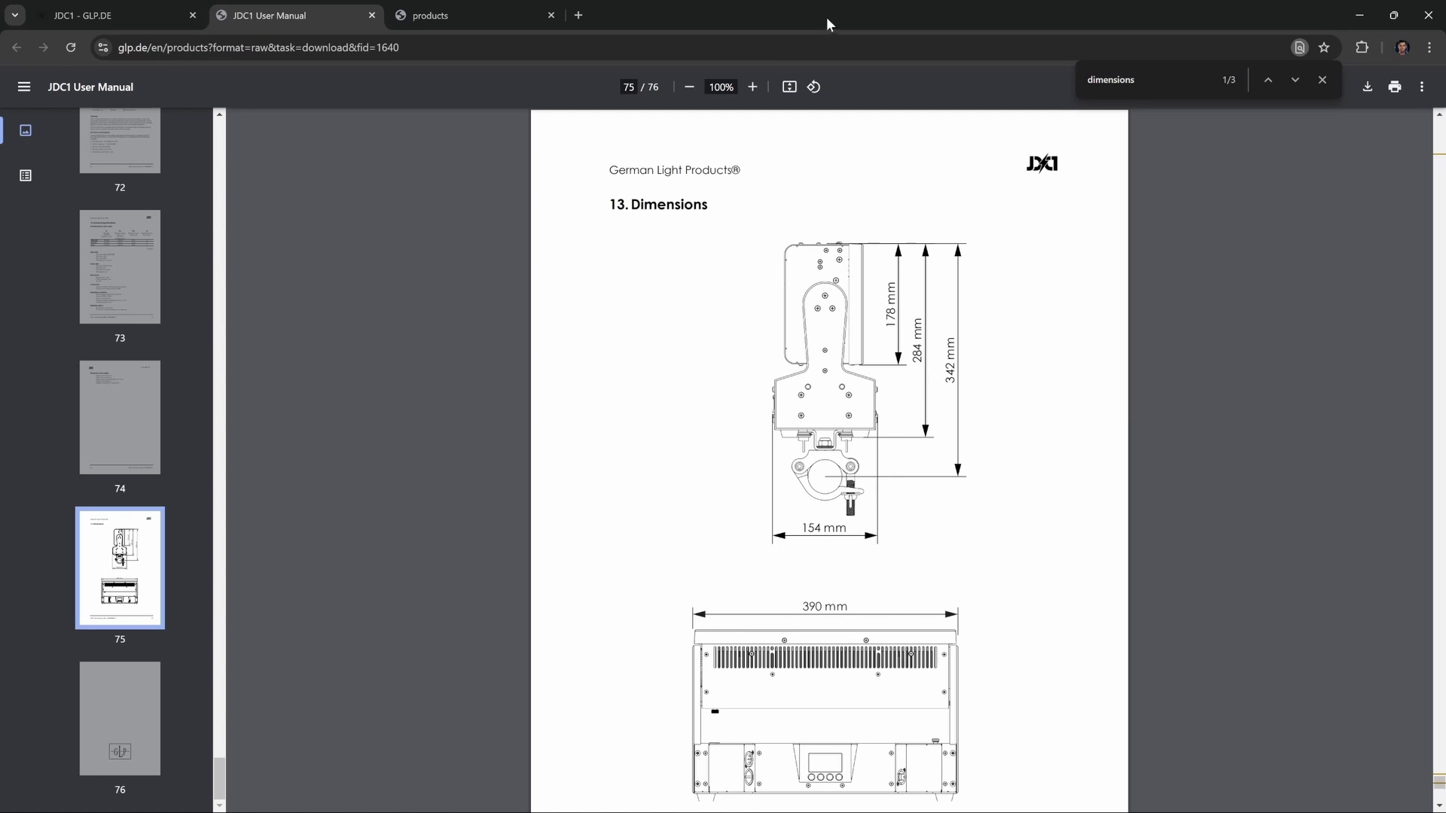
Dock the manual window to half of the screen and start a new General file in Blender.
{"action": "left_click_drag", "start_coordinate": [833, 15], "coordinate": [414, 36]}
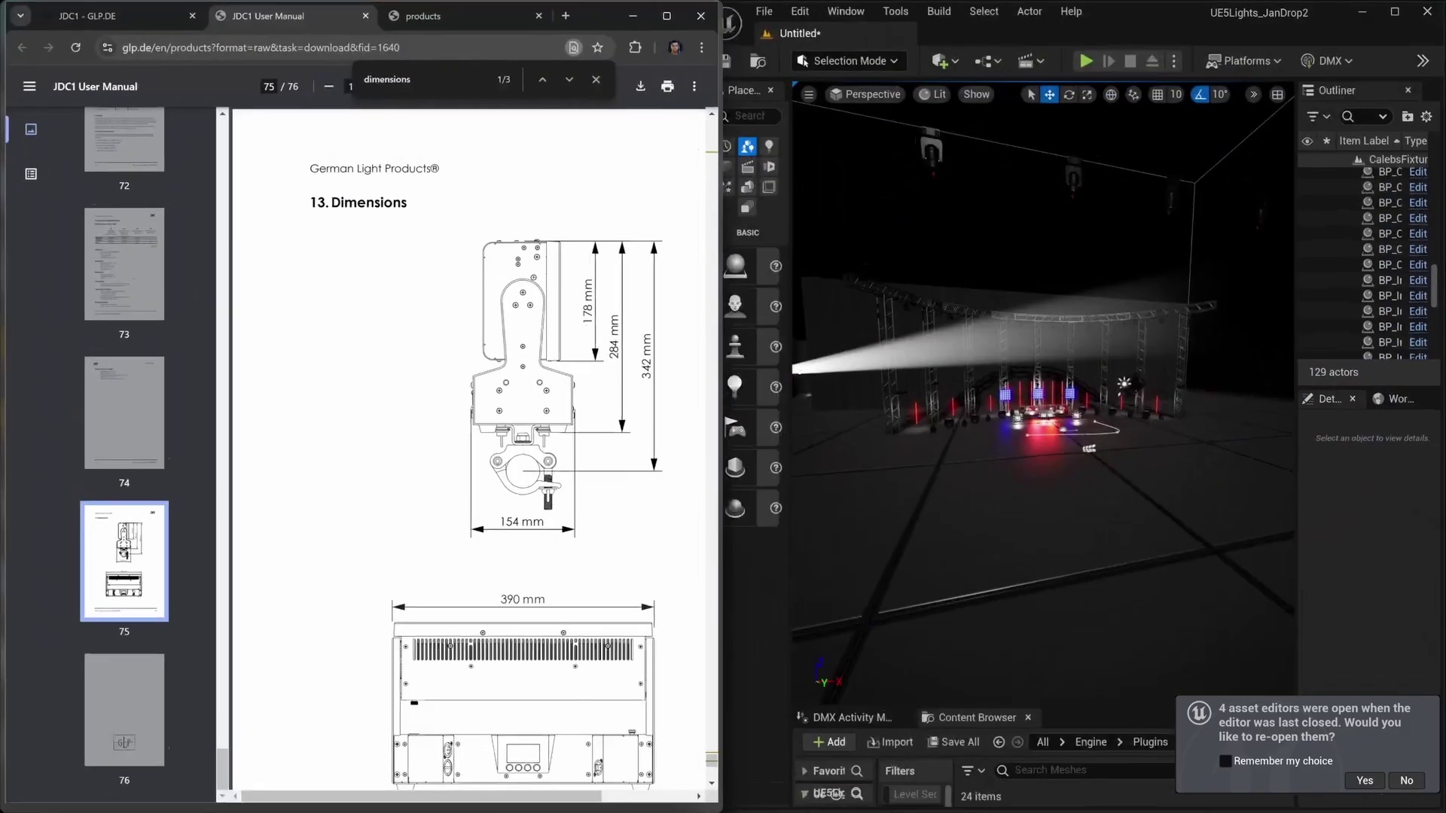
{"action": "key", "text": "super"}
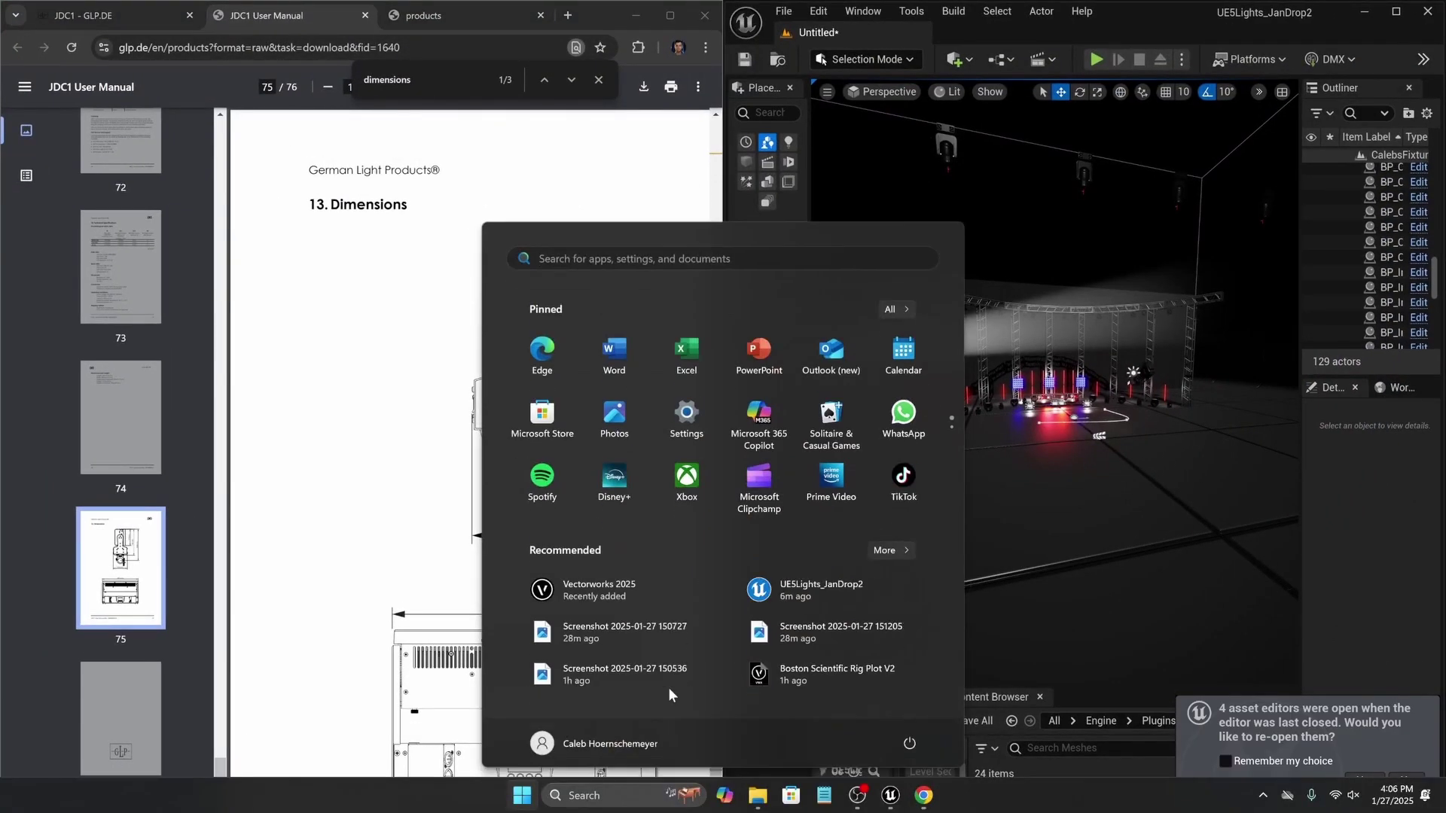
{"action": "type", "text": "blender"}
{"action": "key", "text": "Return"}
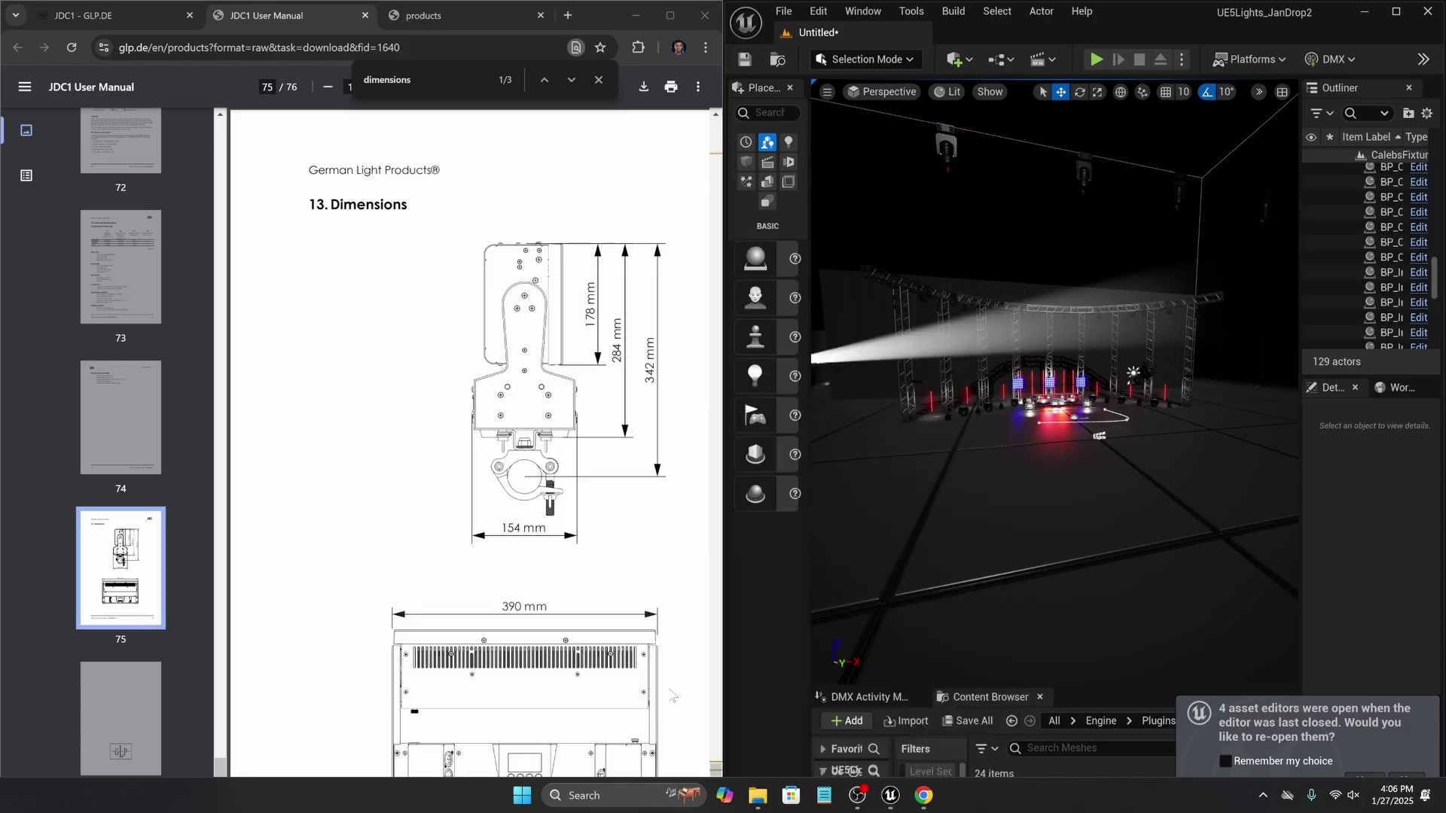
{"action": "scroll", "coordinate": [1206, 397], "scroll_direction": "up", "scroll_amount": 4}
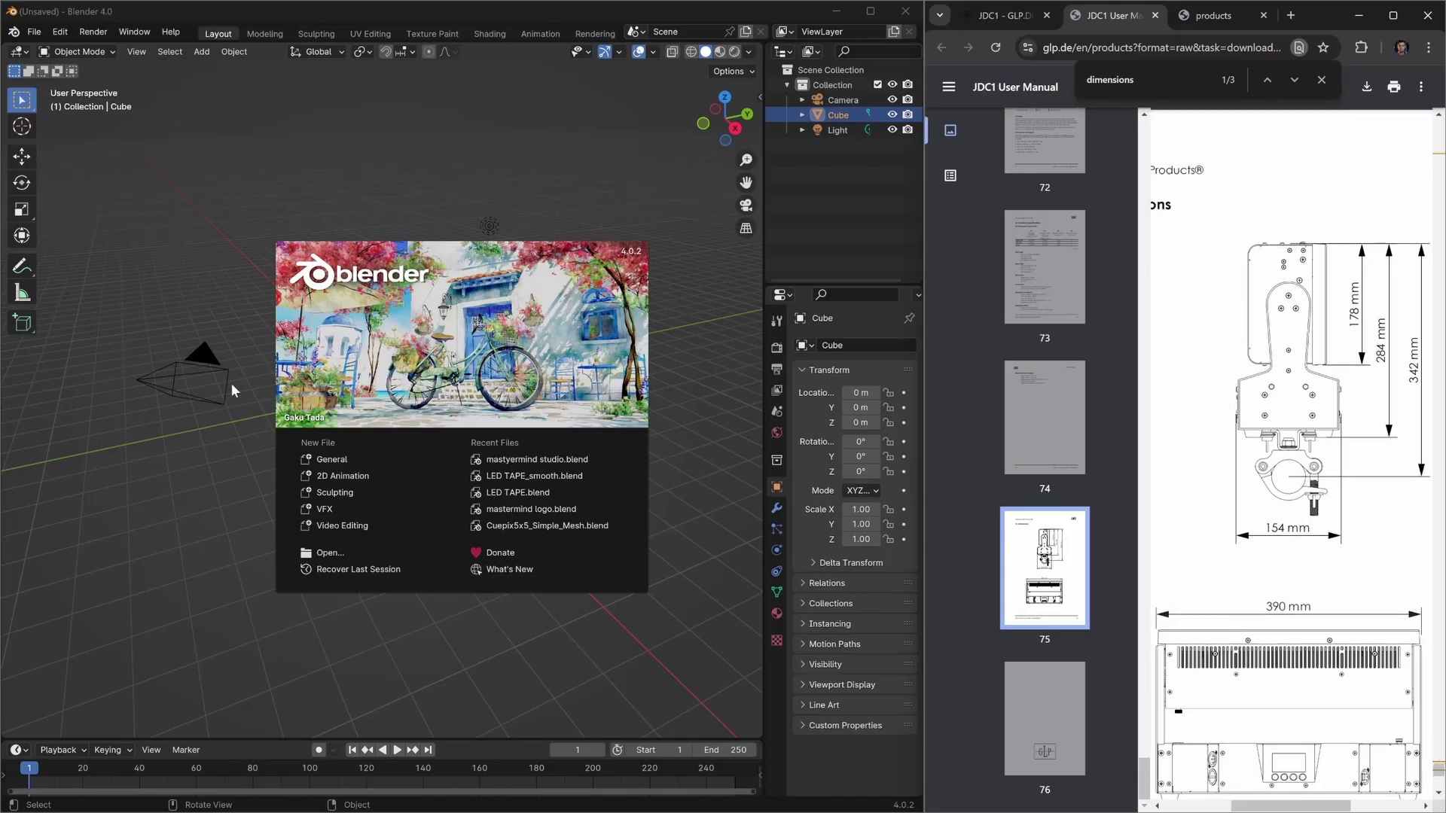
{"action": "left_click", "coordinate": [357, 460]}
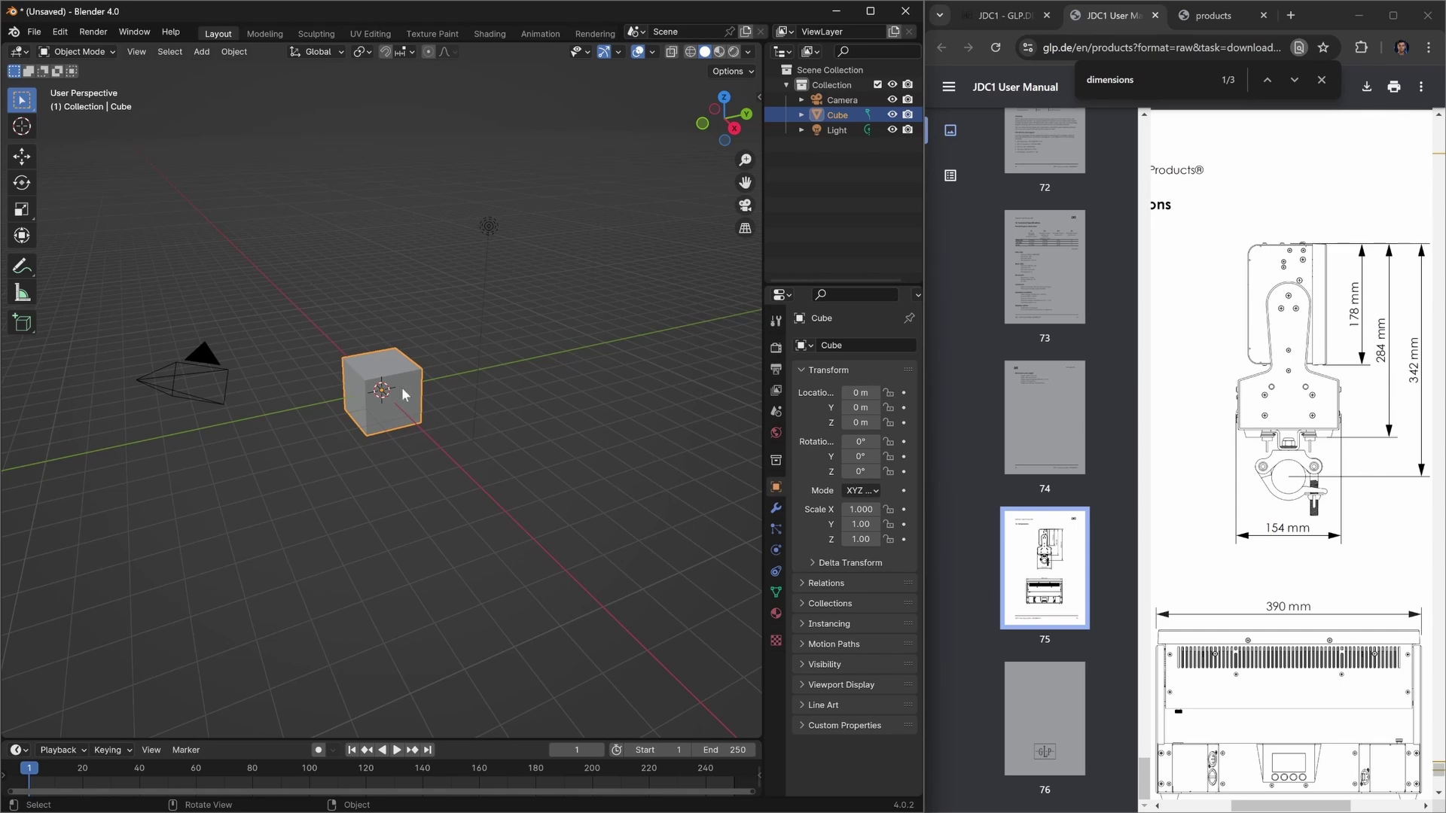
Show the default cube's transform properties in the viewport and set the scene's length unit to Millimeters.
{"action": "scroll", "coordinate": [379, 395], "scroll_direction": "up", "scroll_amount": 4}
{"action": "middle_click_drag", "start_coordinate": [343, 380], "coordinate": [455, 387]}
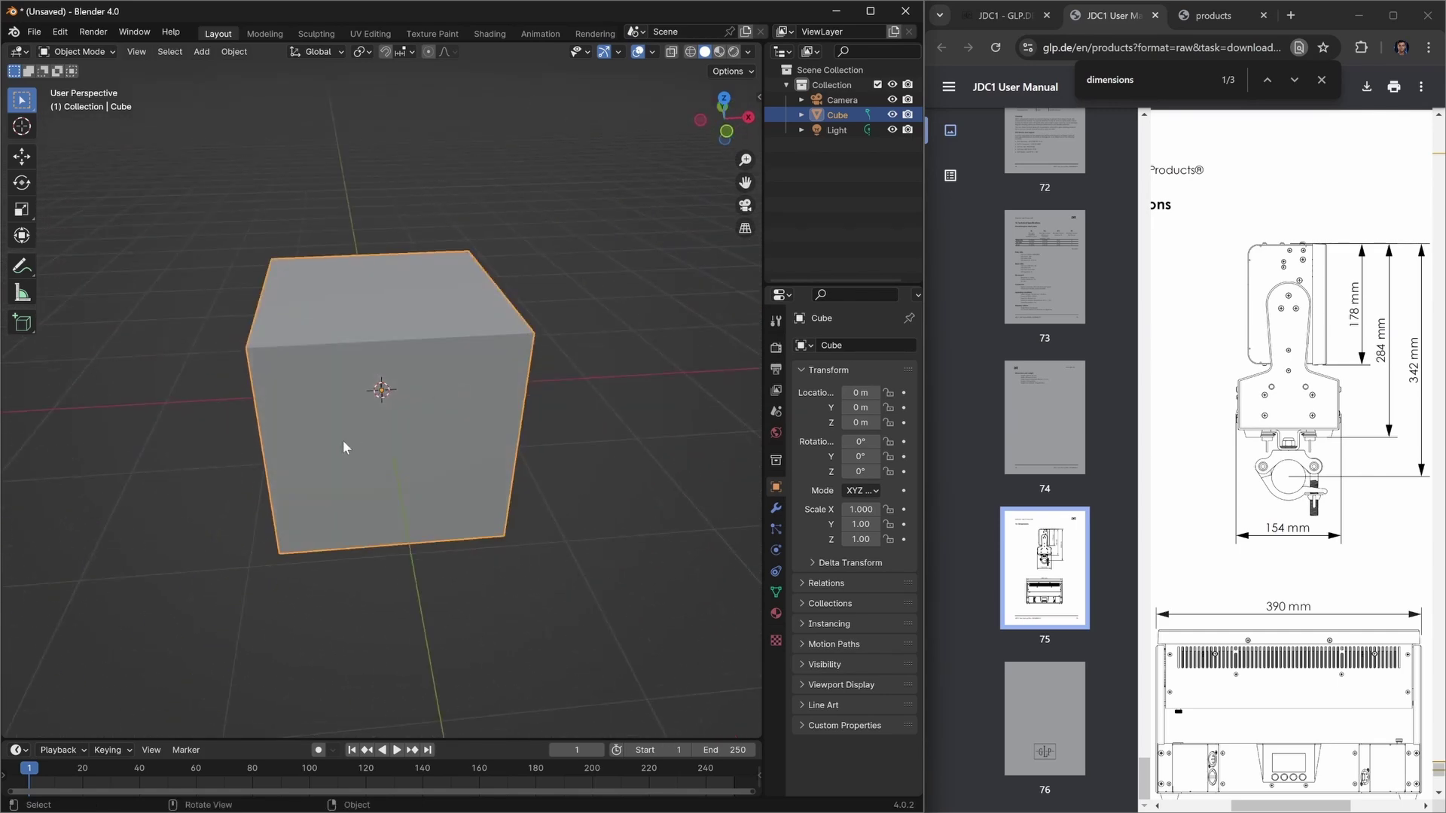
{"action": "mouse_move", "coordinate": [345, 441]}
{"action": "middle_mouse_down"}
{"action": "mouse_move", "coordinate": [435, 430]}
{"action": "mouse_move", "coordinate": [363, 420]}
{"action": "middle_mouse_up"}
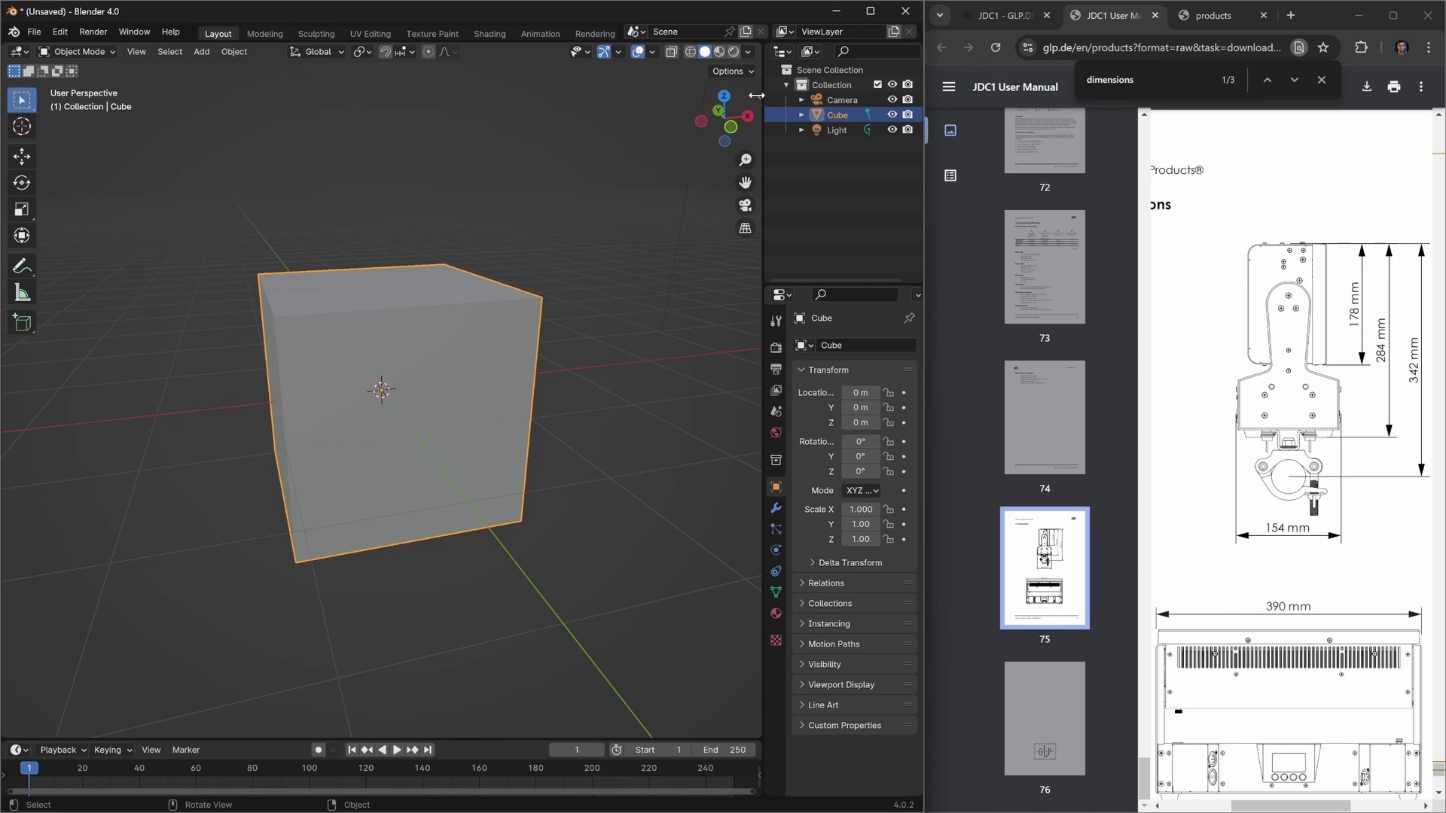
{"action": "left_click", "coordinate": [756, 95]}
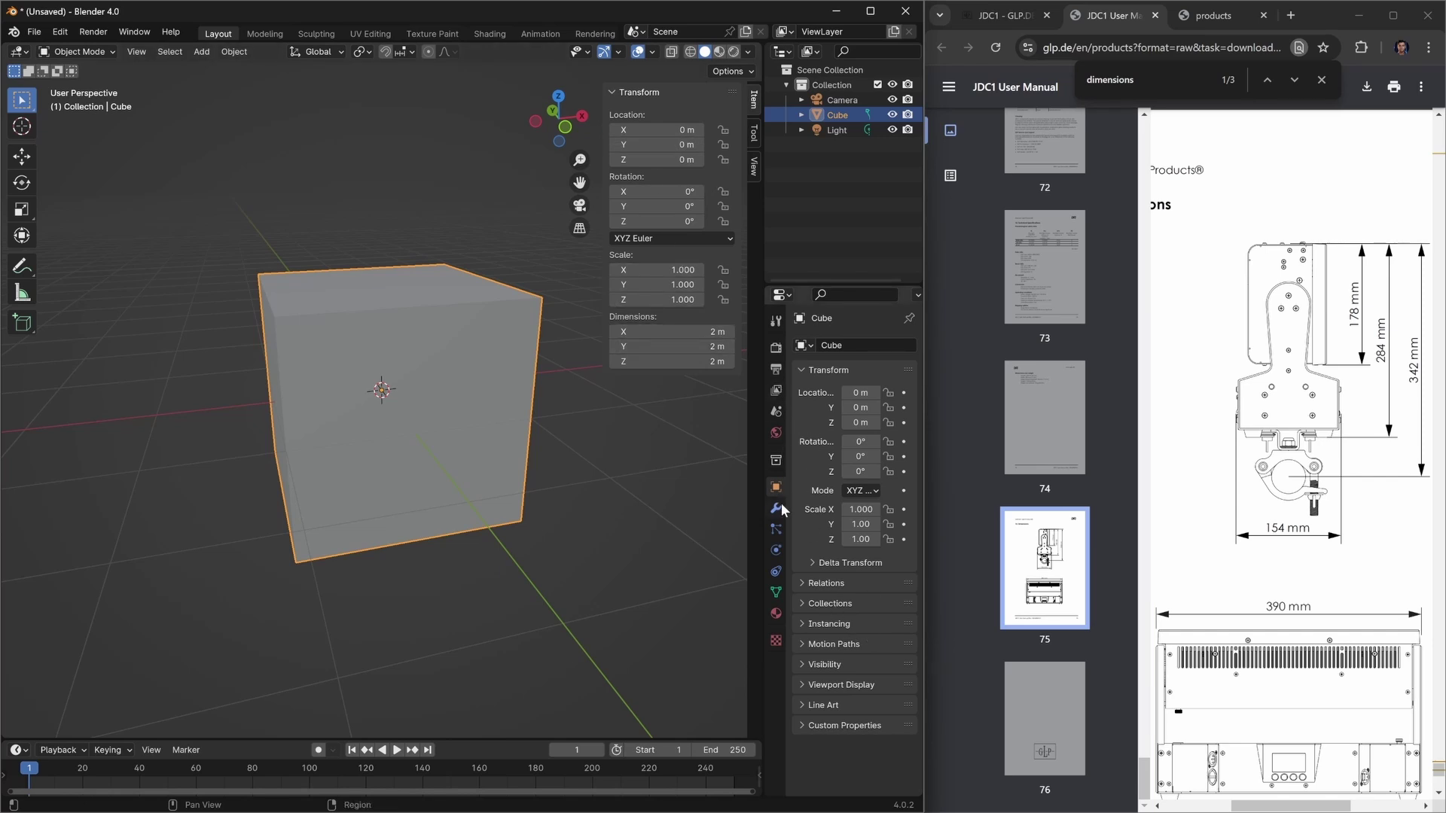
{"action": "left_click", "coordinate": [776, 412]}
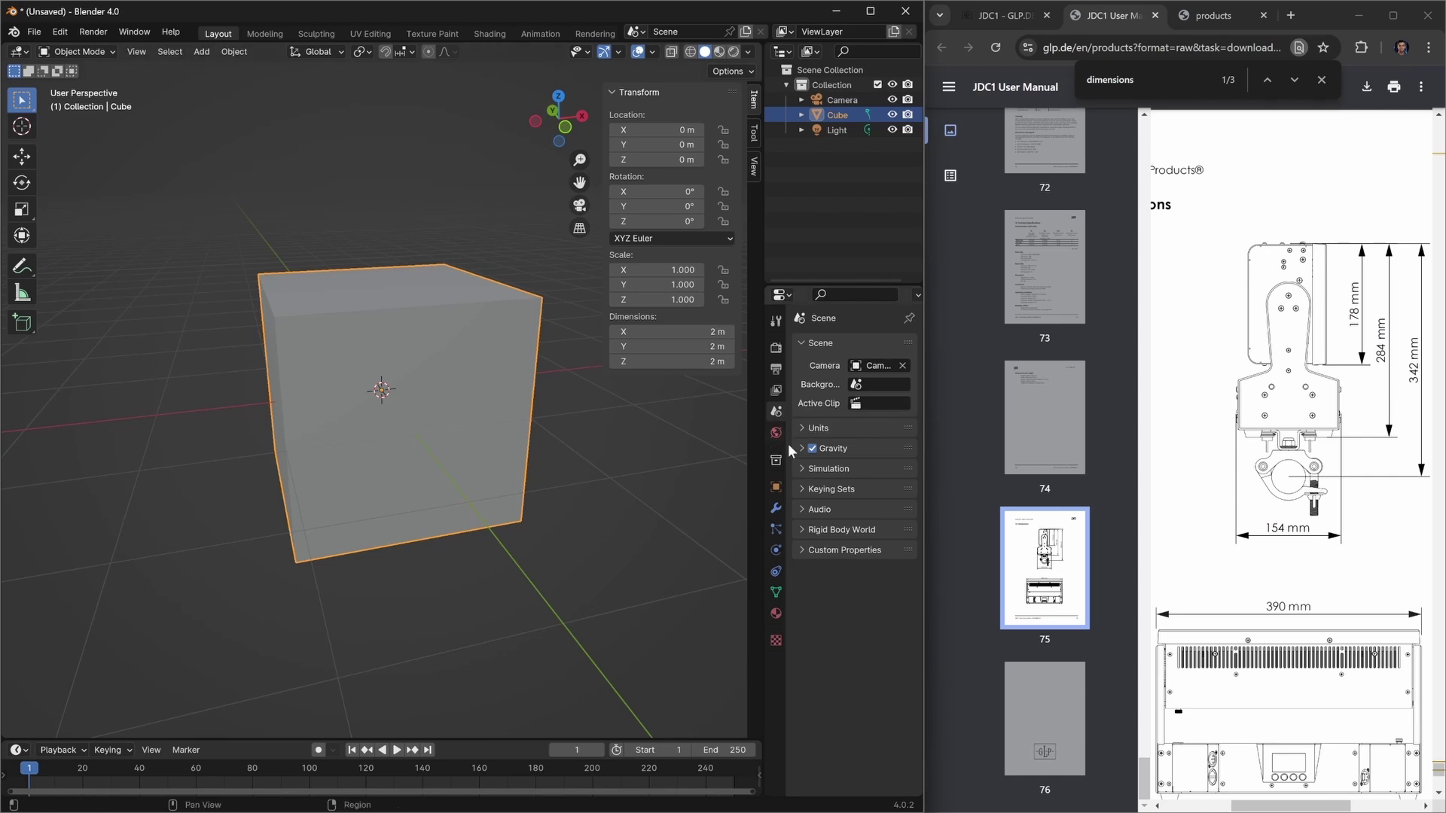
{"action": "left_click", "coordinate": [801, 427]}
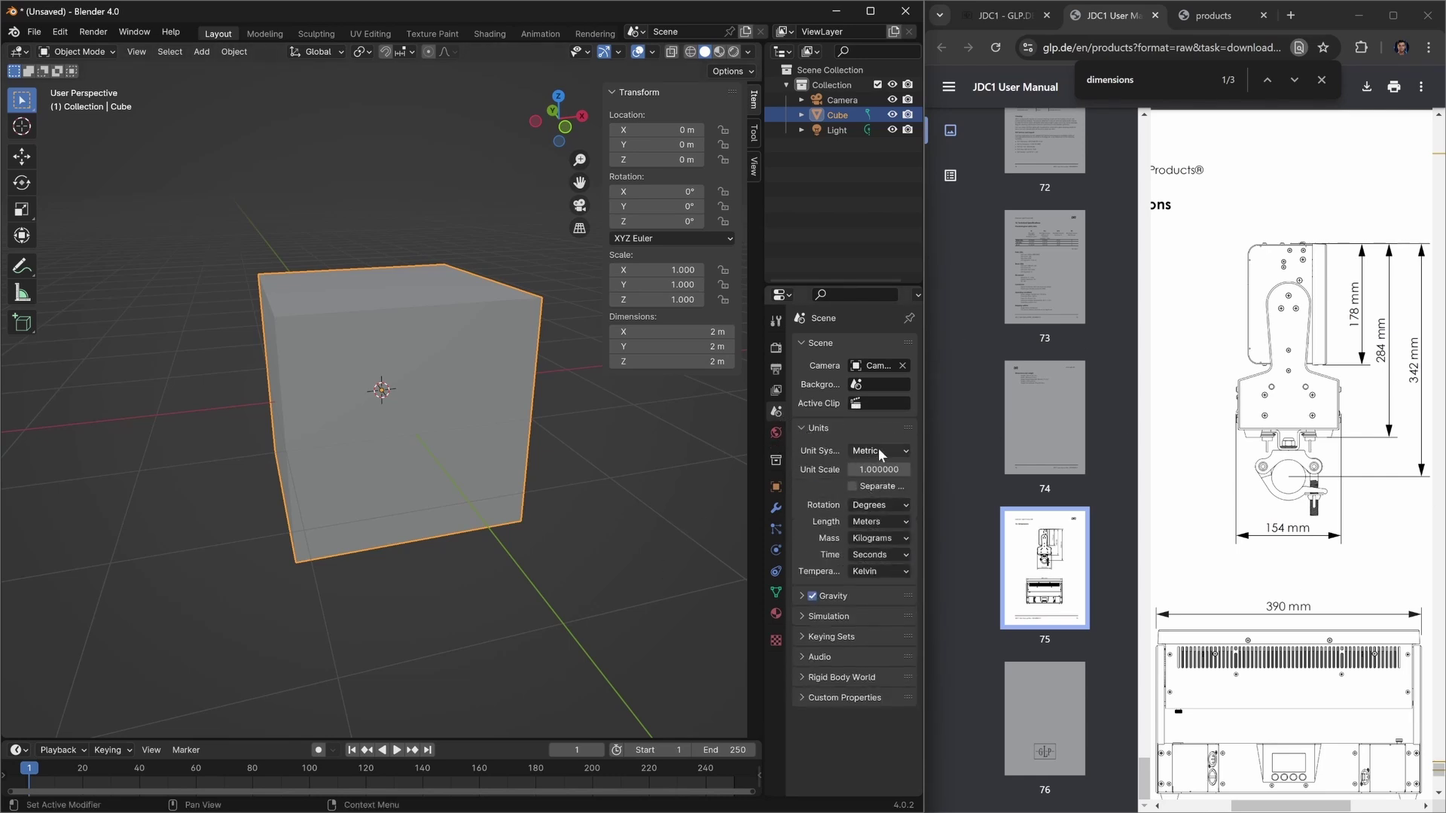
{"action": "left_click", "coordinate": [887, 521]}
{"action": "left_click", "coordinate": [856, 605]}
Set the cube's dimensions to 178 mm in Z and 390 mm in Y, following the manual's drawings.
{"action": "left_click", "coordinate": [670, 362]}
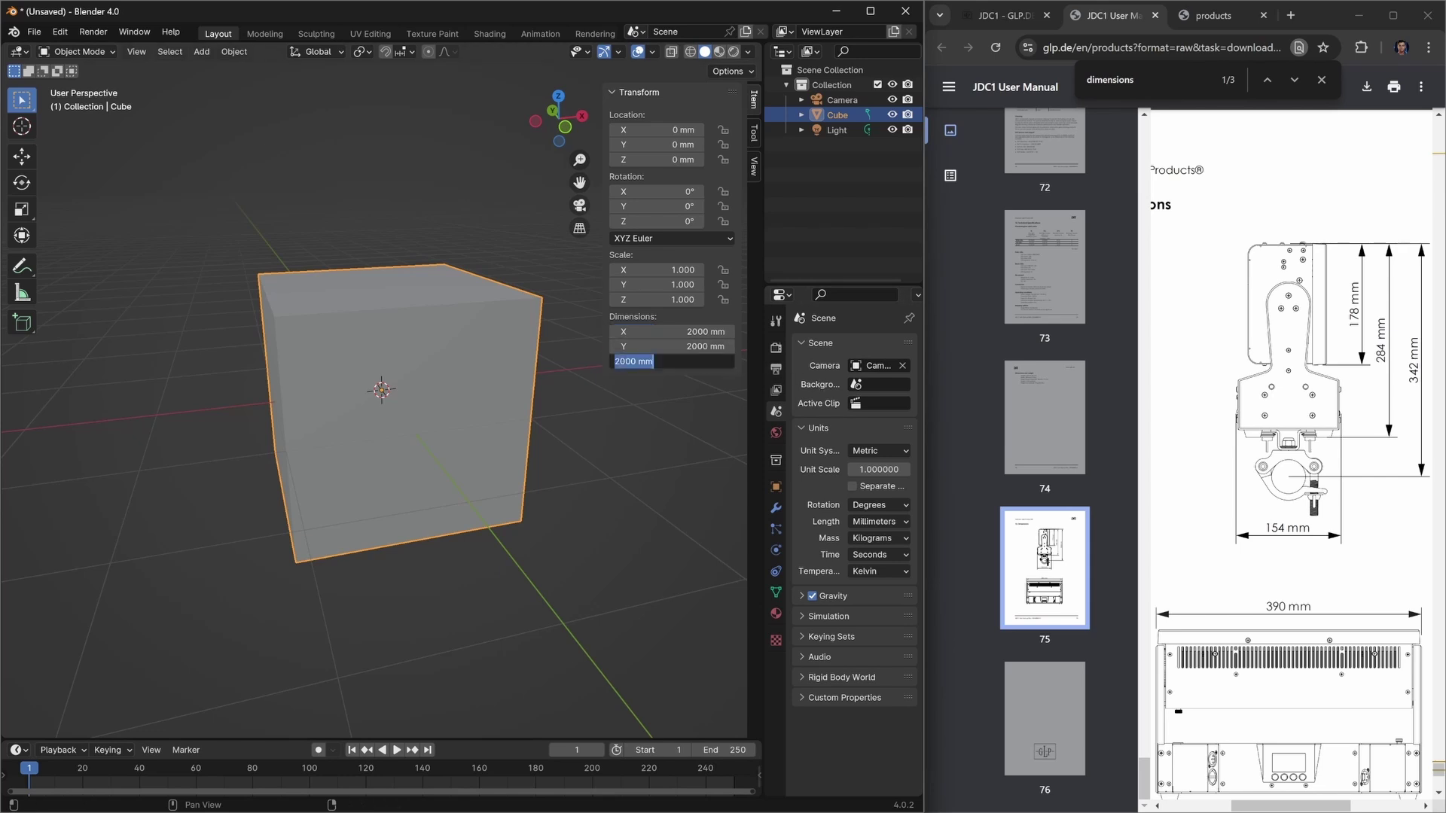
{"action": "type", "text": "178"}
{"action": "key", "text": "Return"}
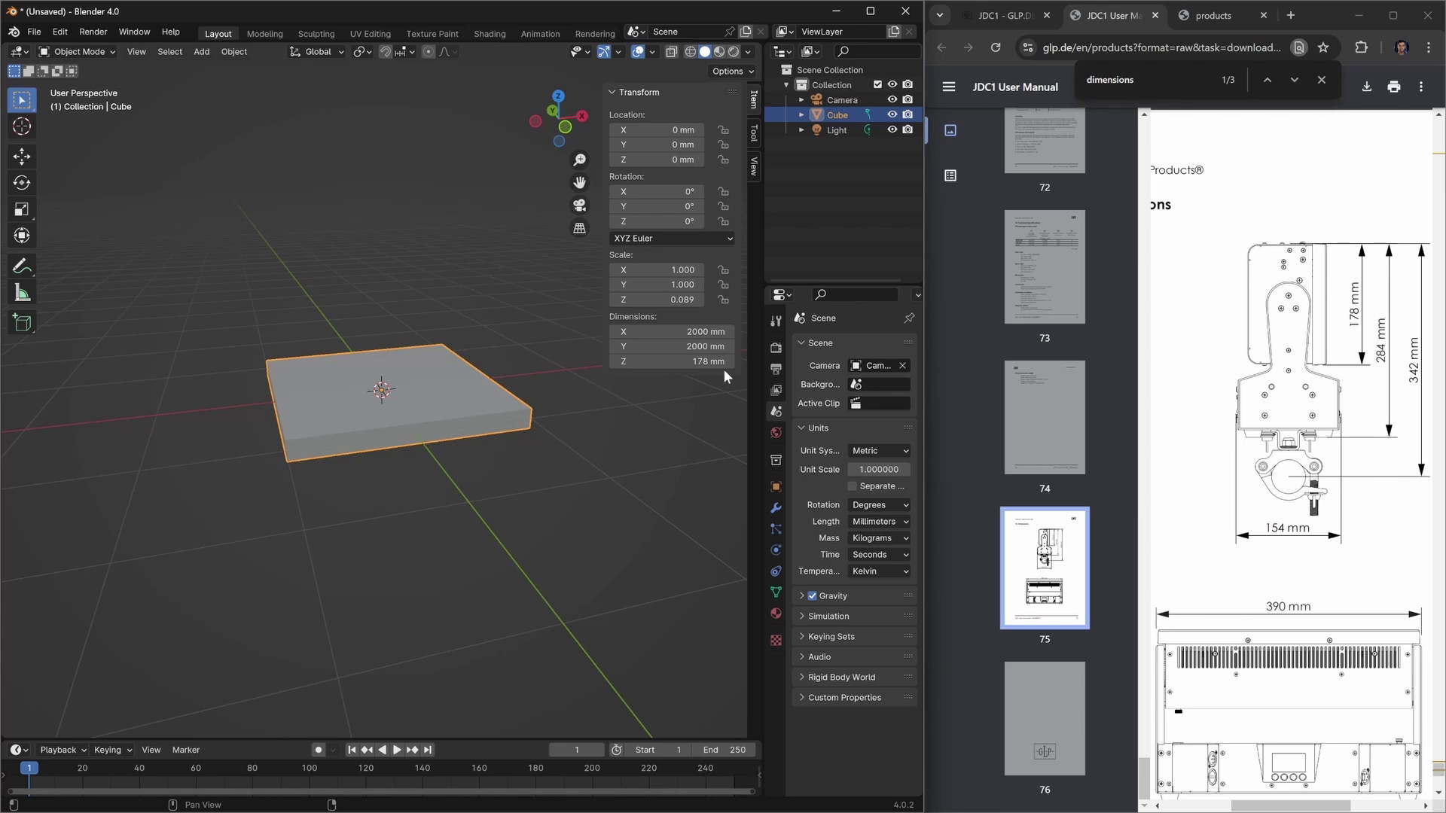
{"action": "scroll", "coordinate": [1190, 473], "scroll_direction": "down", "scroll_amount": 3}
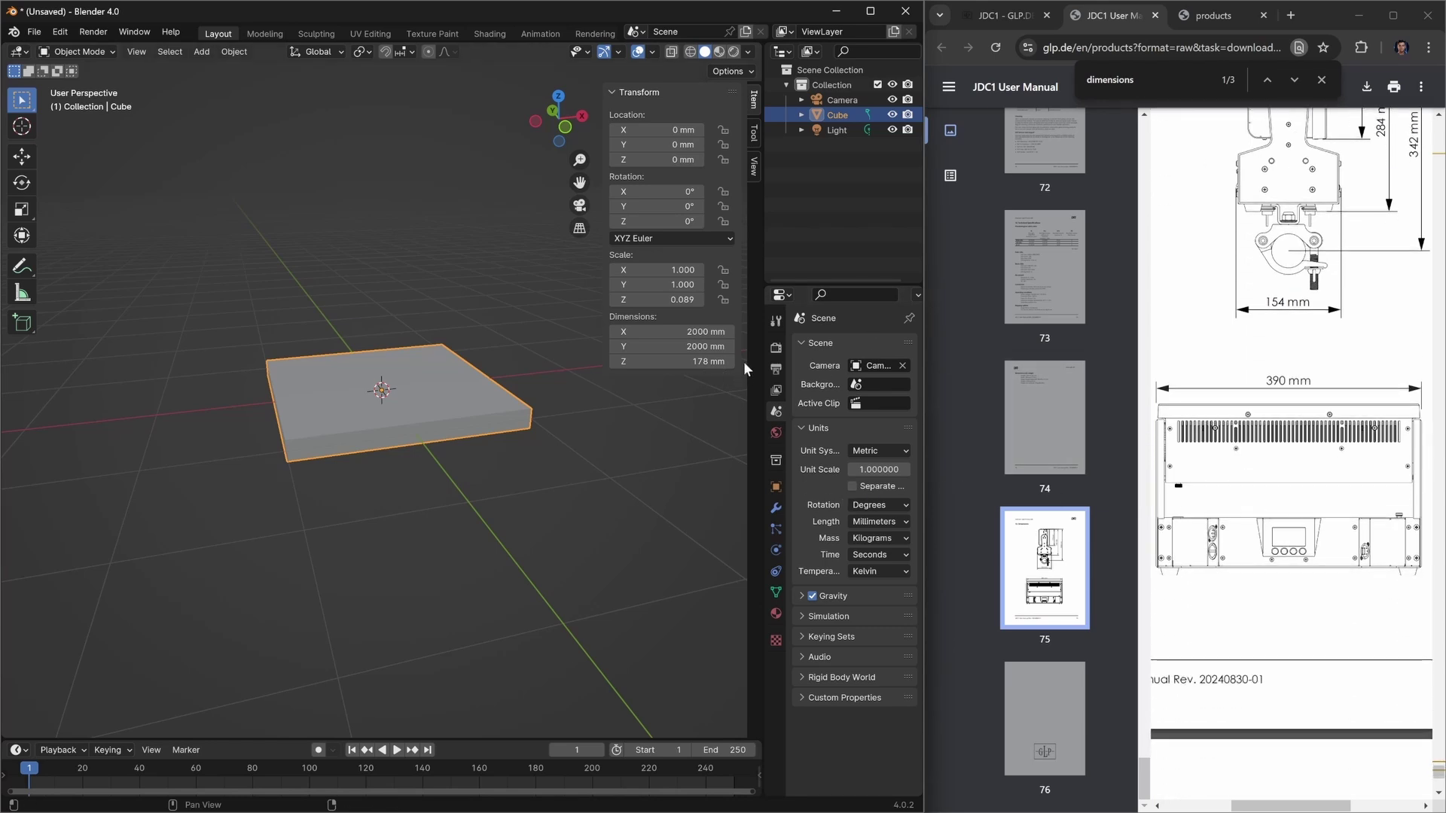
{"action": "left_click", "coordinate": [689, 347]}
{"action": "type", "text": "39"}
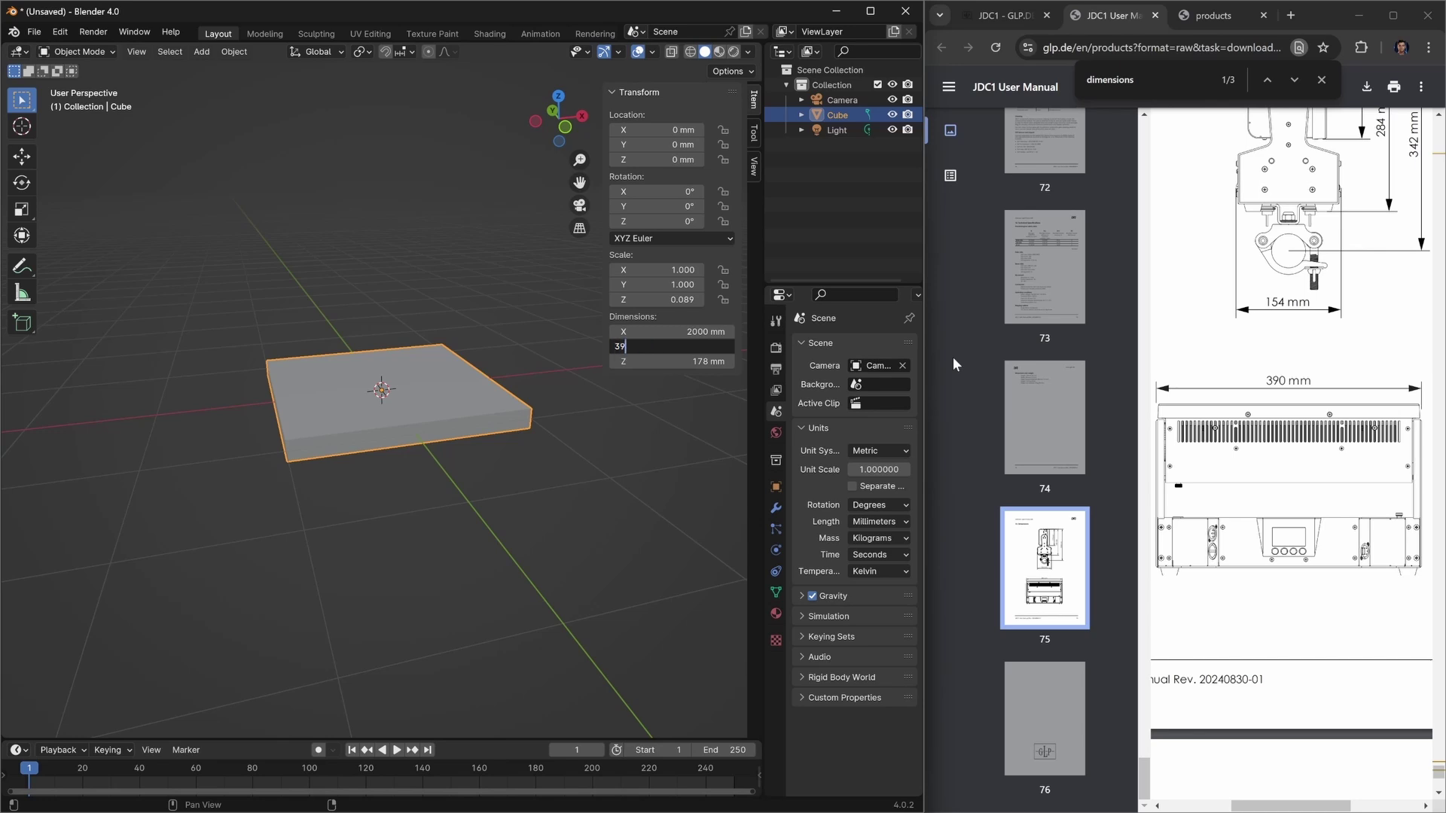
{"action": "type", "text": "0"}
{"action": "key", "text": "Return"}
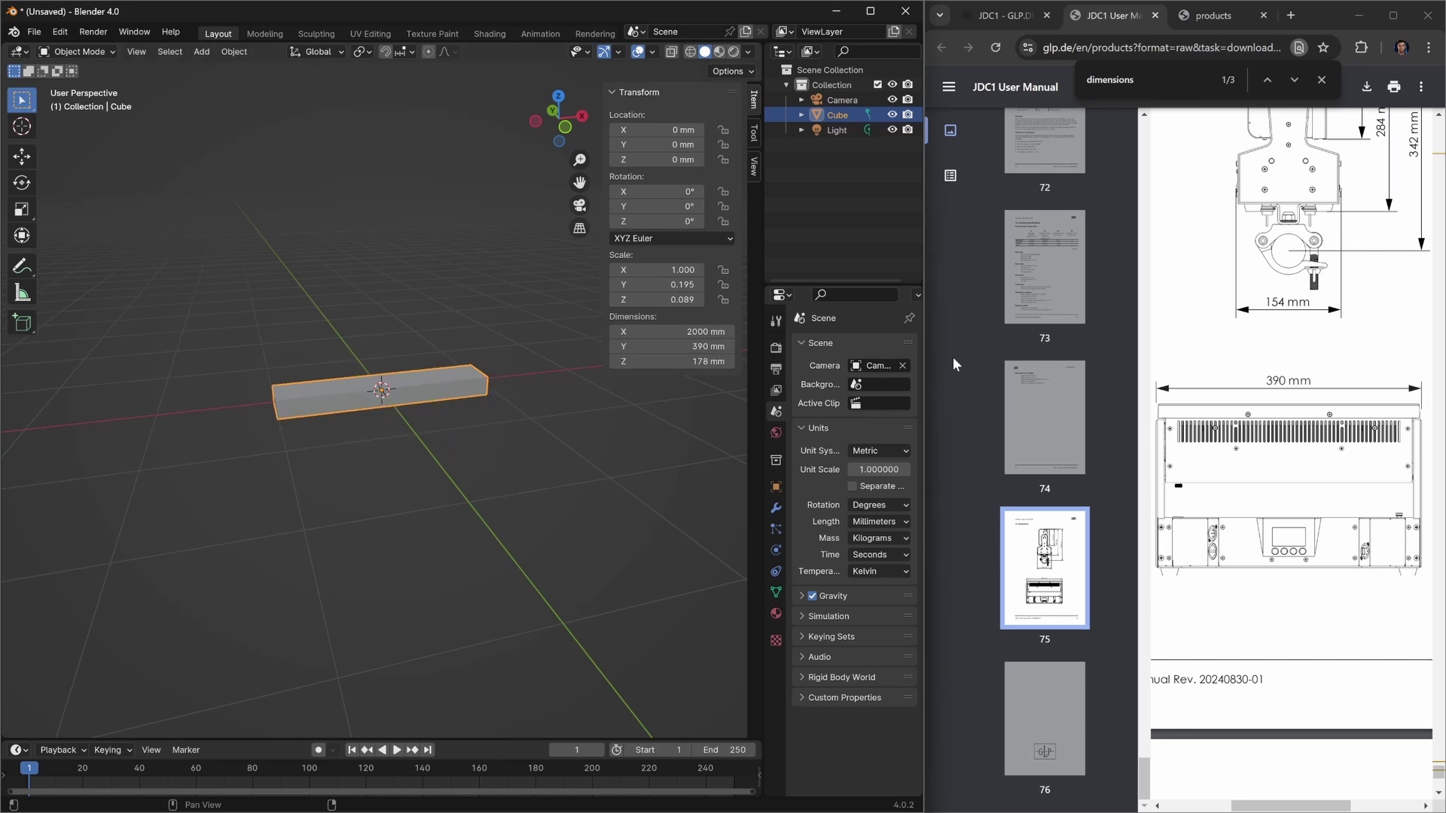
Examine the dimension drawings in the enlarged JDC1 manual to judge the depth of the fixture's head.
{"action": "scroll", "coordinate": [1324, 415], "scroll_direction": "up", "scroll_amount": 3}
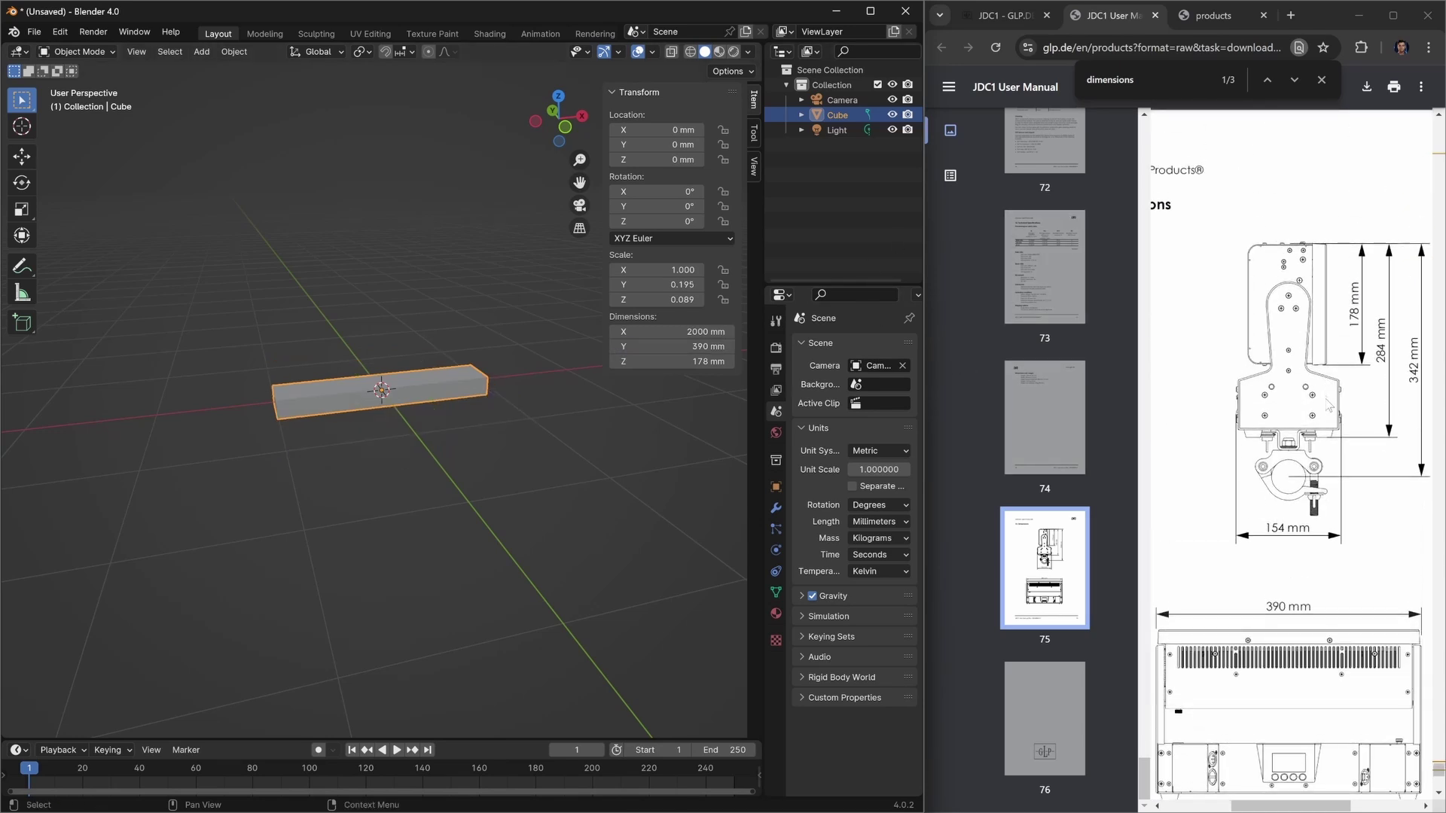
{"action": "scroll", "coordinate": [1324, 416], "scroll_direction": "down", "scroll_amount": 2}
{"action": "scroll", "coordinate": [1324, 415], "scroll_direction": "down", "scroll_amount": 8}
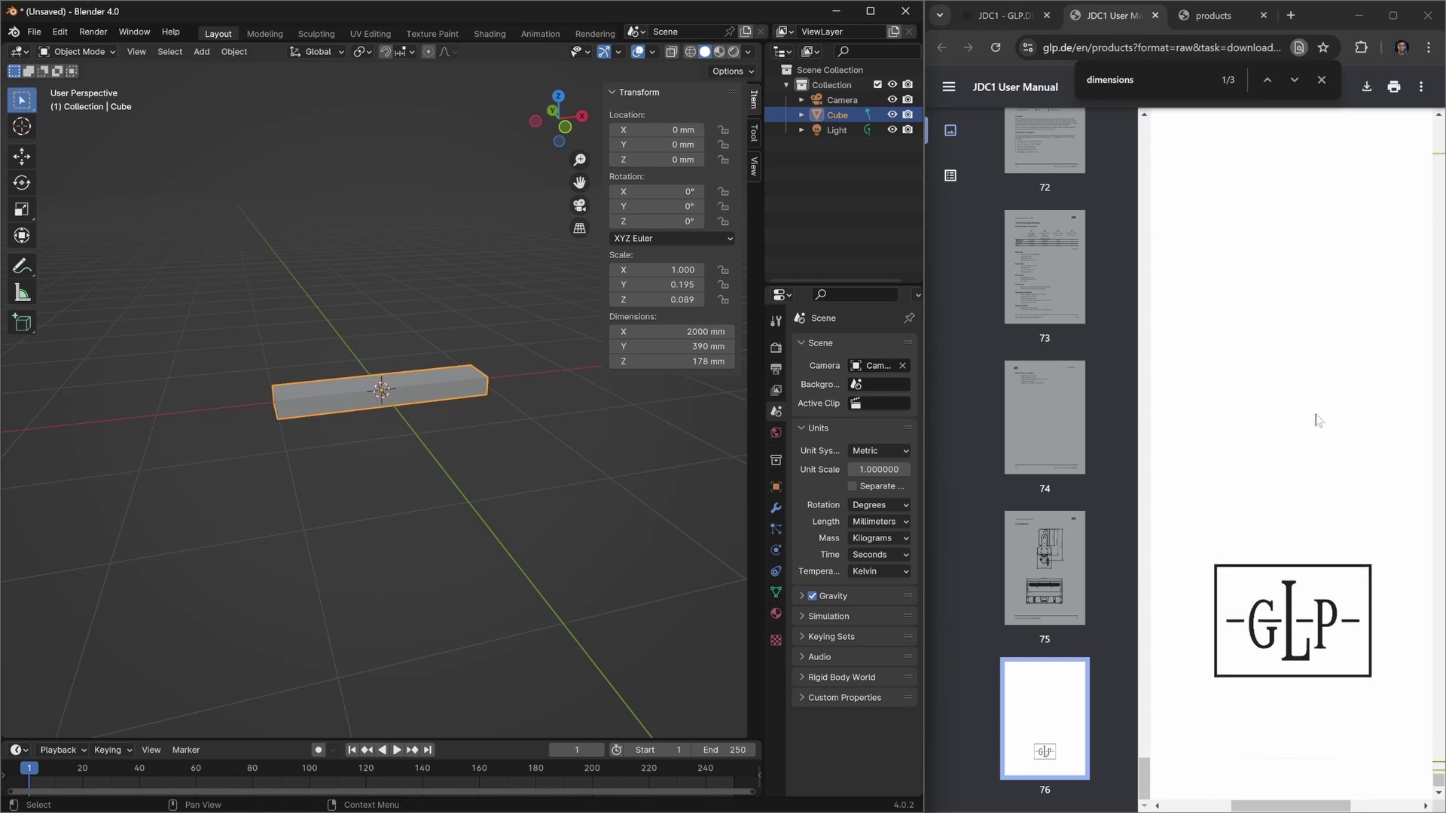
{"action": "scroll", "coordinate": [1318, 420], "scroll_direction": "up", "scroll_amount": 3}
{"action": "scroll", "coordinate": [1318, 420], "scroll_direction": "up", "scroll_amount": 4}
{"action": "left_click", "coordinate": [1393, 15]}
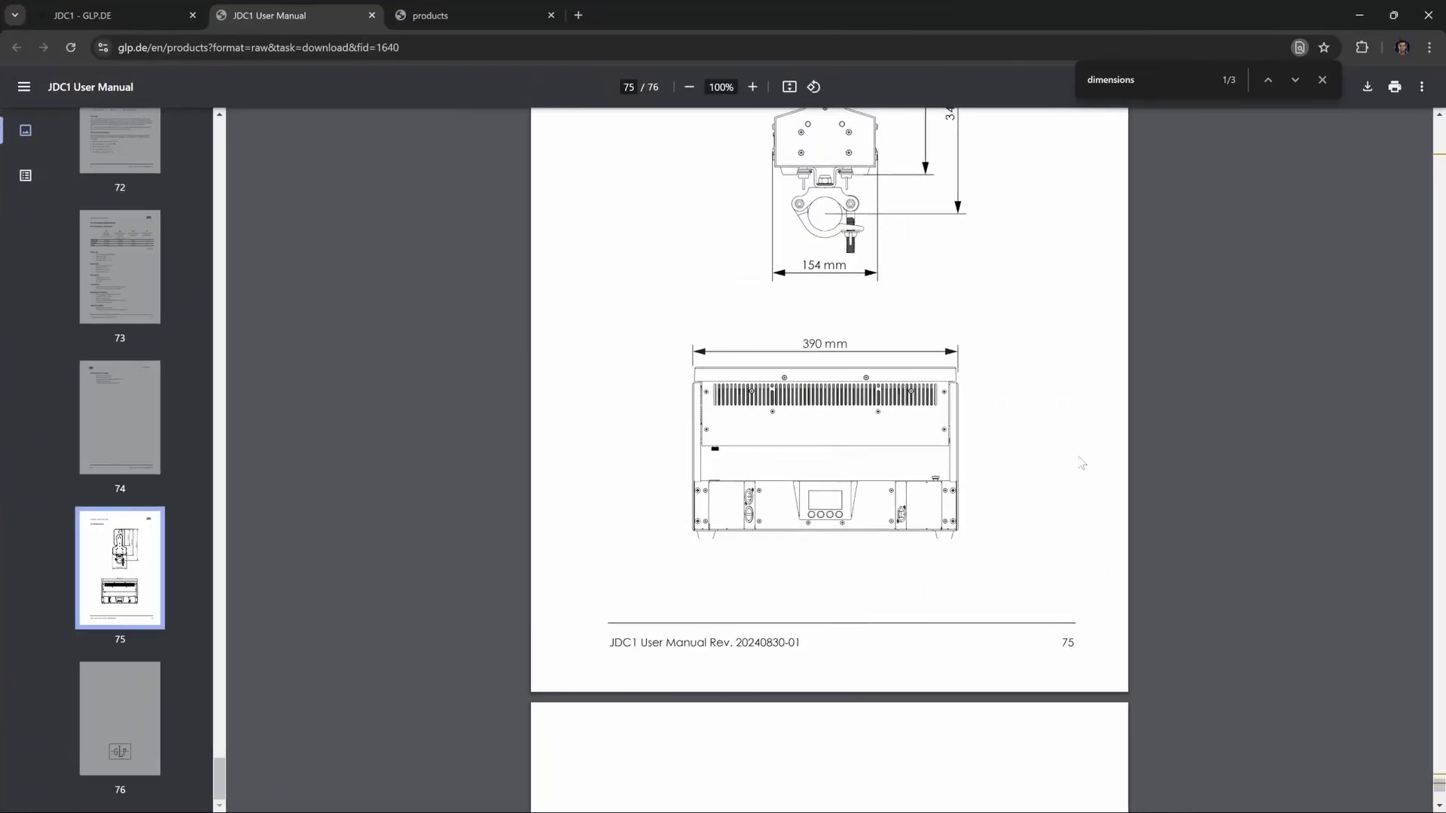
{"action": "scroll", "coordinate": [928, 476], "scroll_direction": "up", "scroll_amount": 3}
{"action": "scroll", "coordinate": [928, 476], "scroll_direction": "up", "scroll_amount": 3}
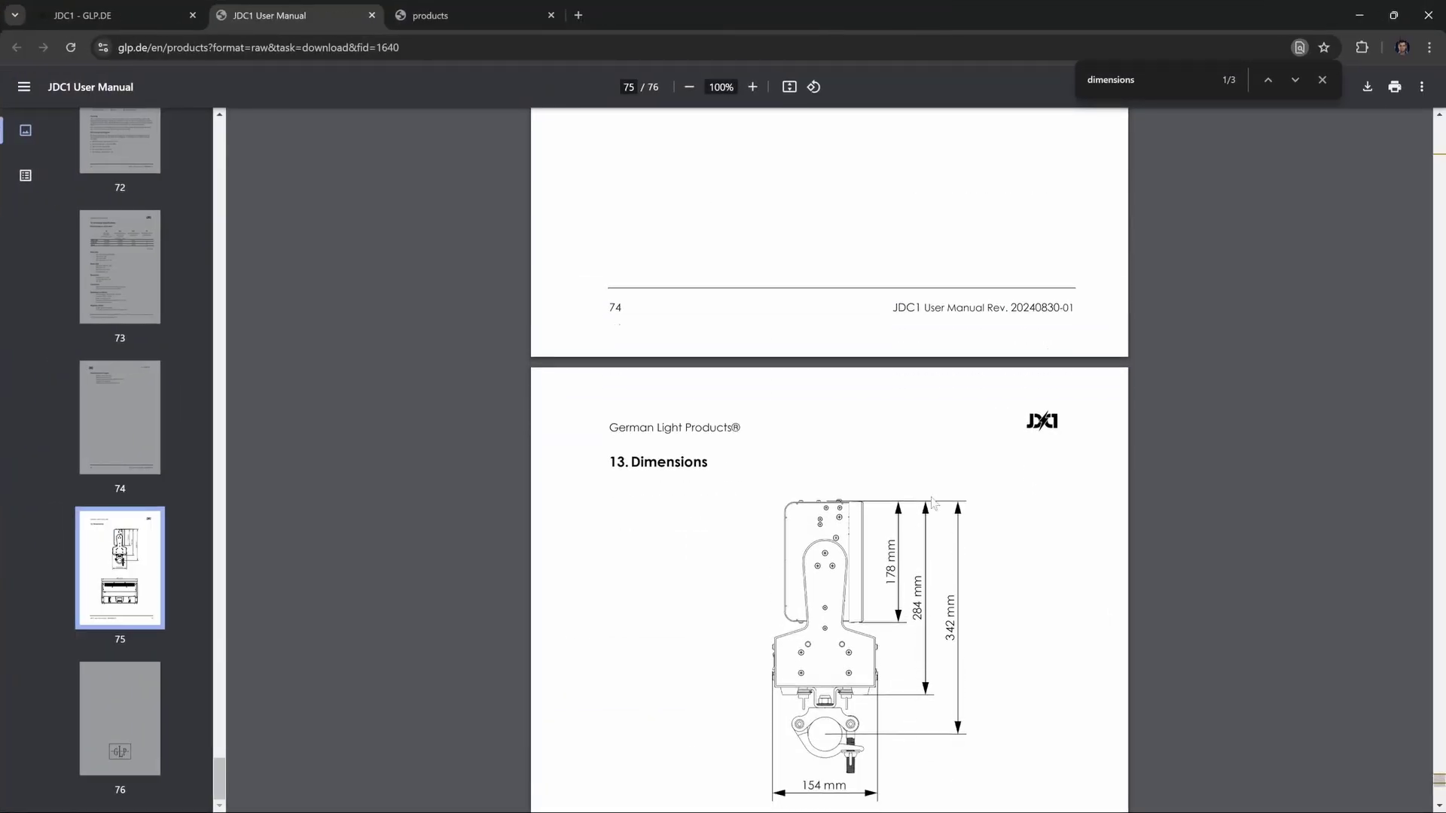
{"action": "scroll", "coordinate": [804, 749], "scroll_direction": "down", "scroll_amount": 1}
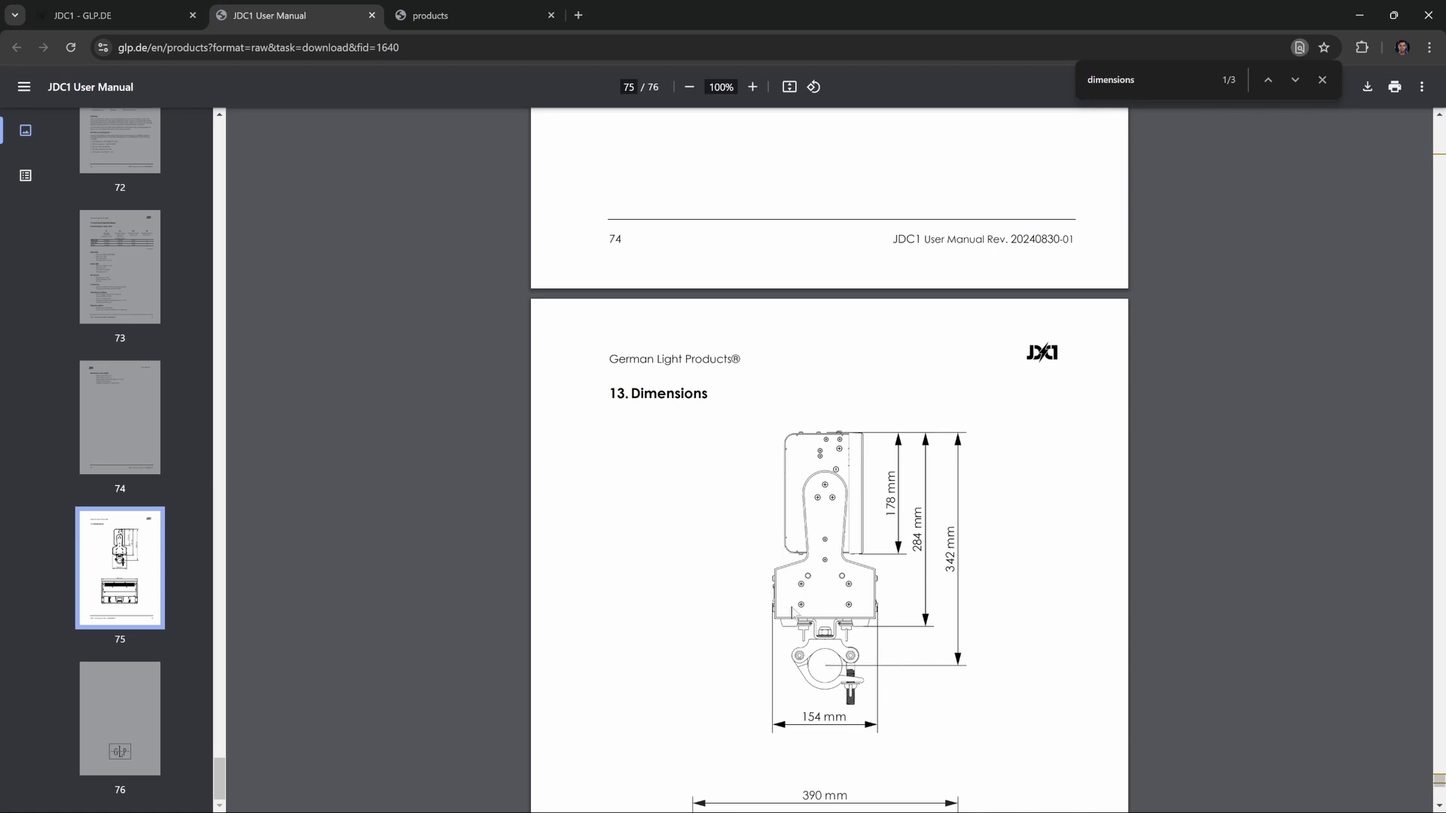
{"action": "scroll", "coordinate": [828, 573], "scroll_direction": "down", "scroll_amount": 2}
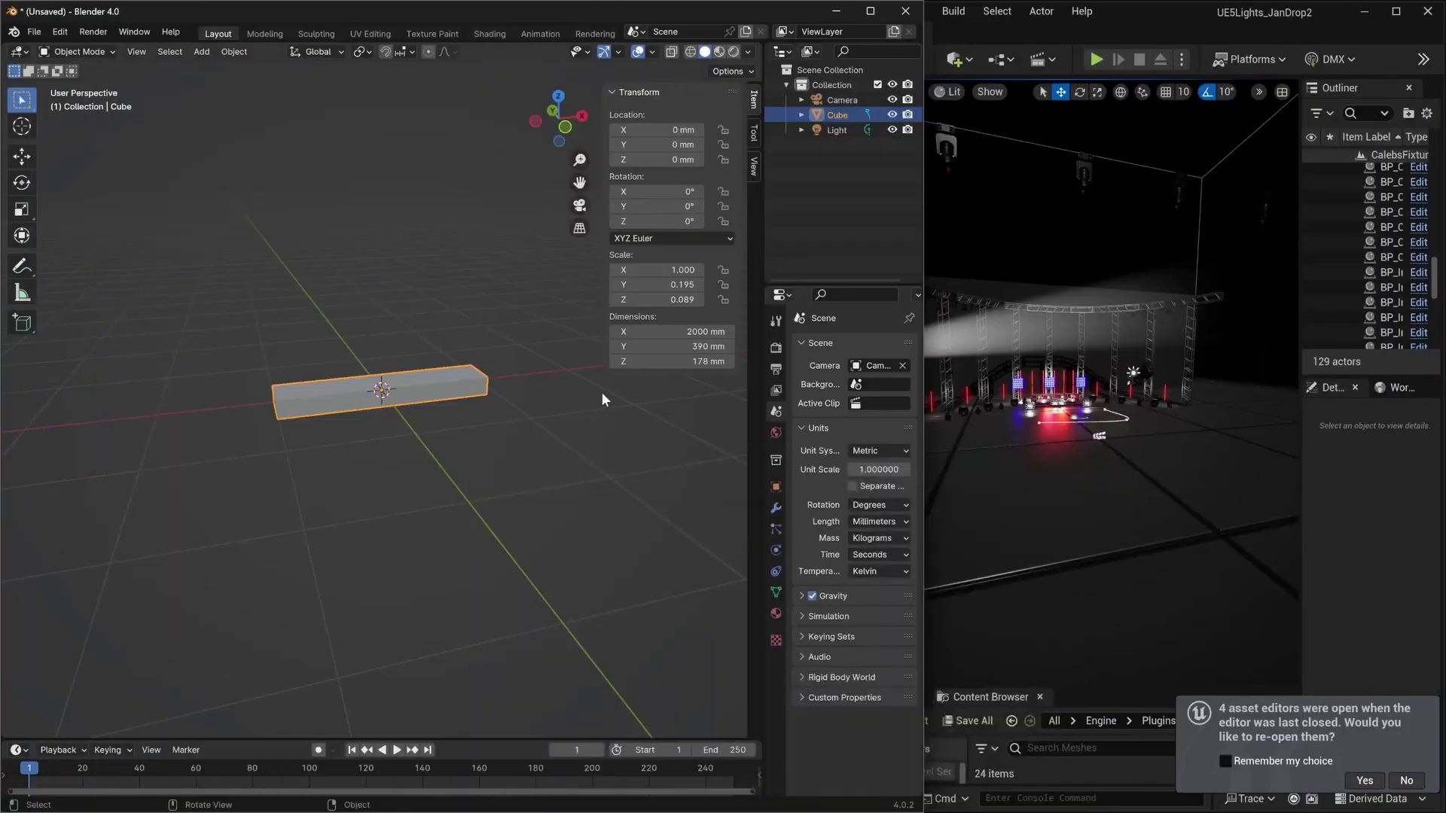
In Blender, set the cube's X dimension to 140 mm.
{"action": "left_click", "coordinate": [670, 331]}
{"action": "type", "text": "140"}
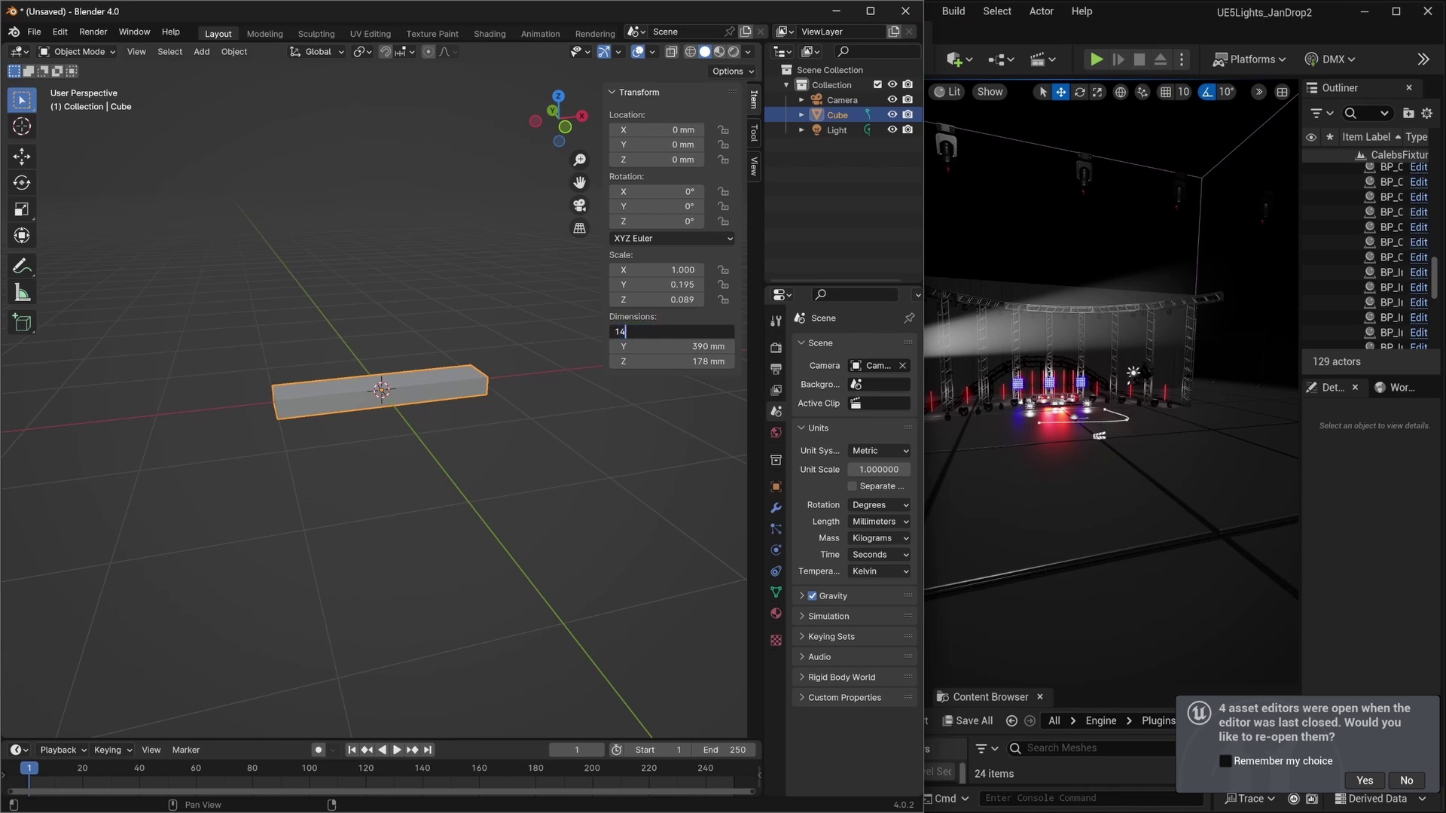
{"action": "key", "text": "Return"}
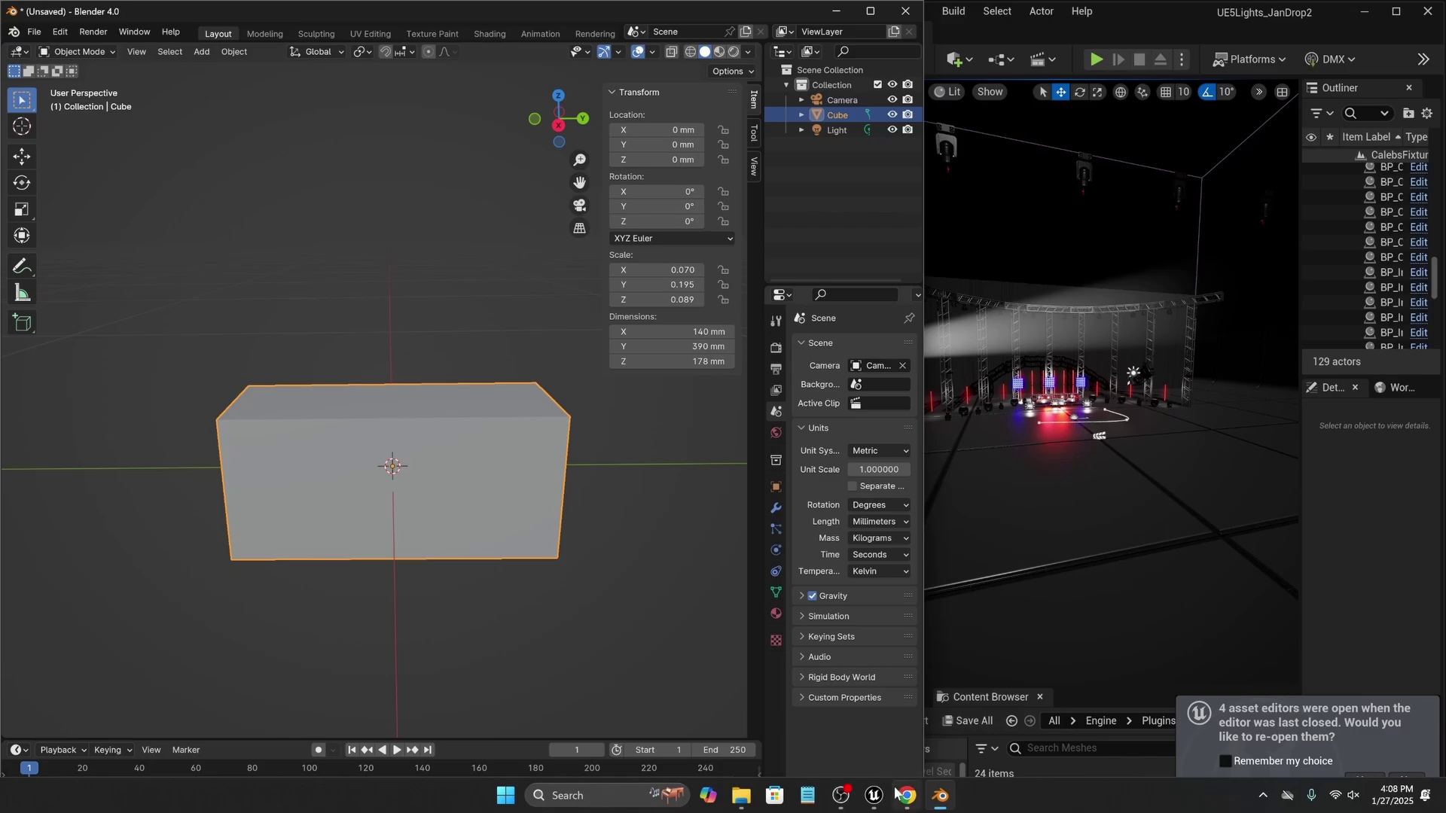
Check the fixture photo on the cover page of the JDC1 manual in Chrome, and return to Blender.
{"action": "left_click", "coordinate": [907, 795]}
{"action": "key", "text": "Home"}
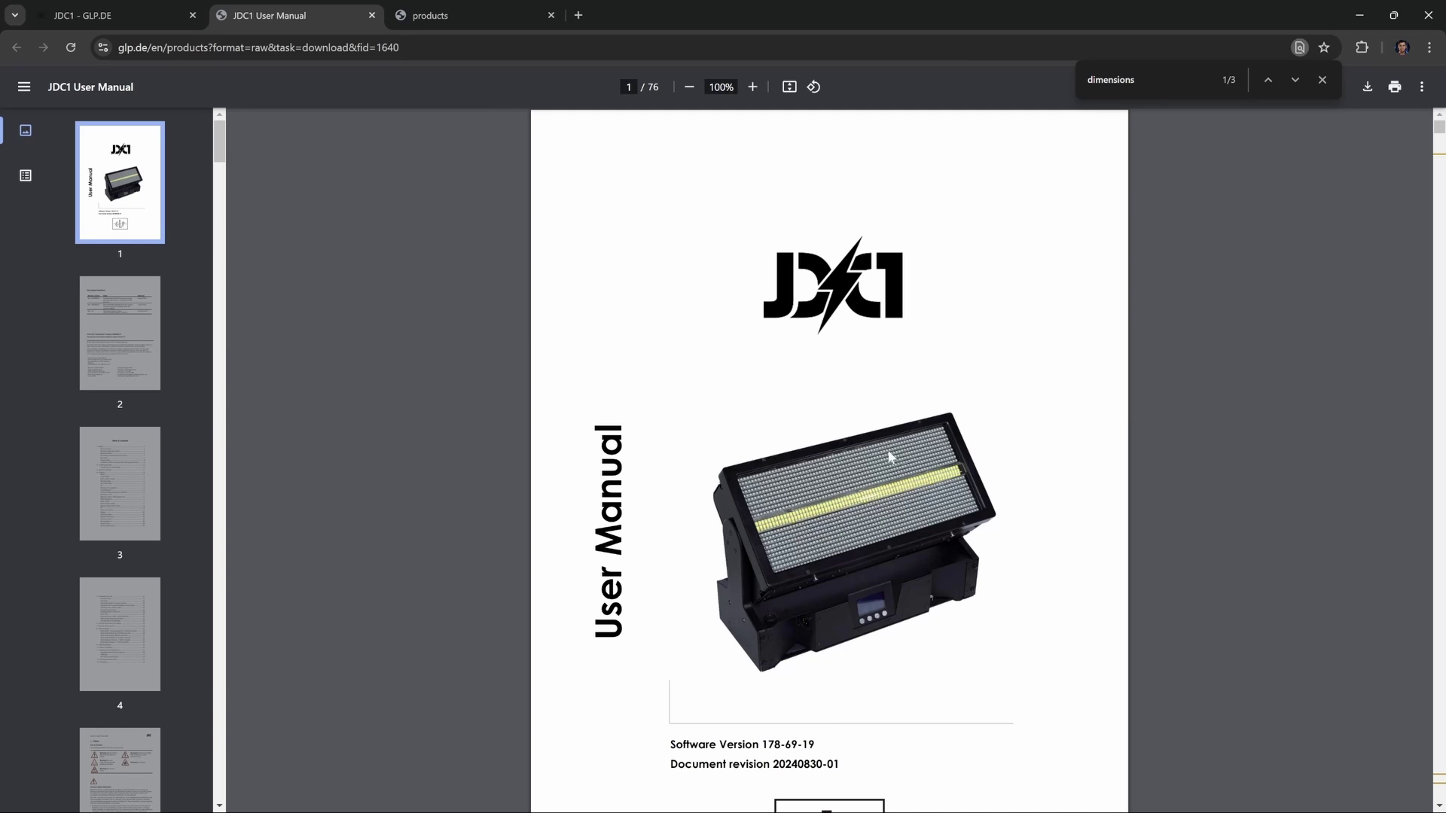
{"action": "key", "text": "super"}
{"action": "key", "text": "alt+Tab"}
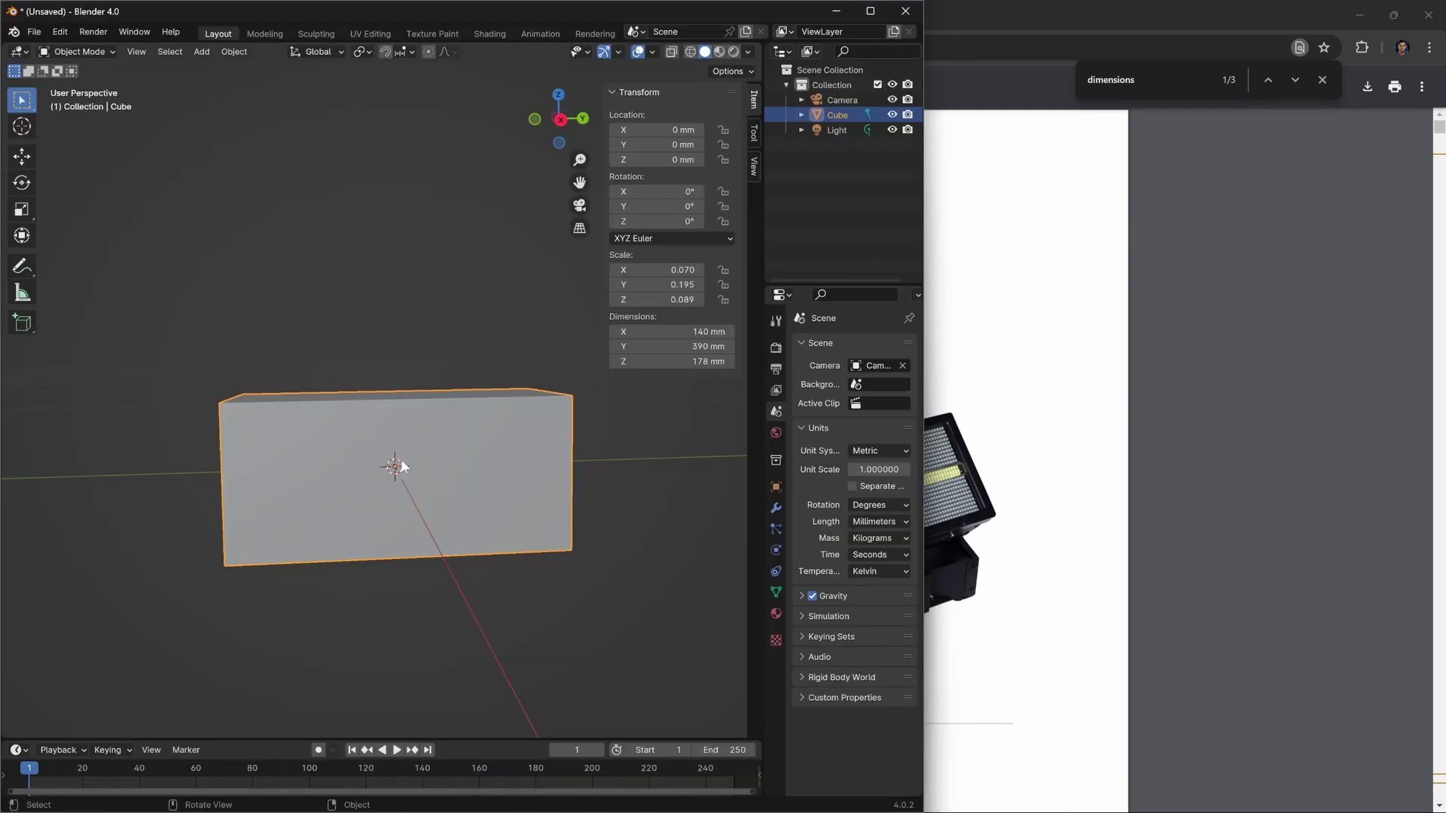
In Edit Mode, select the cube's large front face on the positive X side, using face selection.
{"action": "key", "text": "KP_3"}
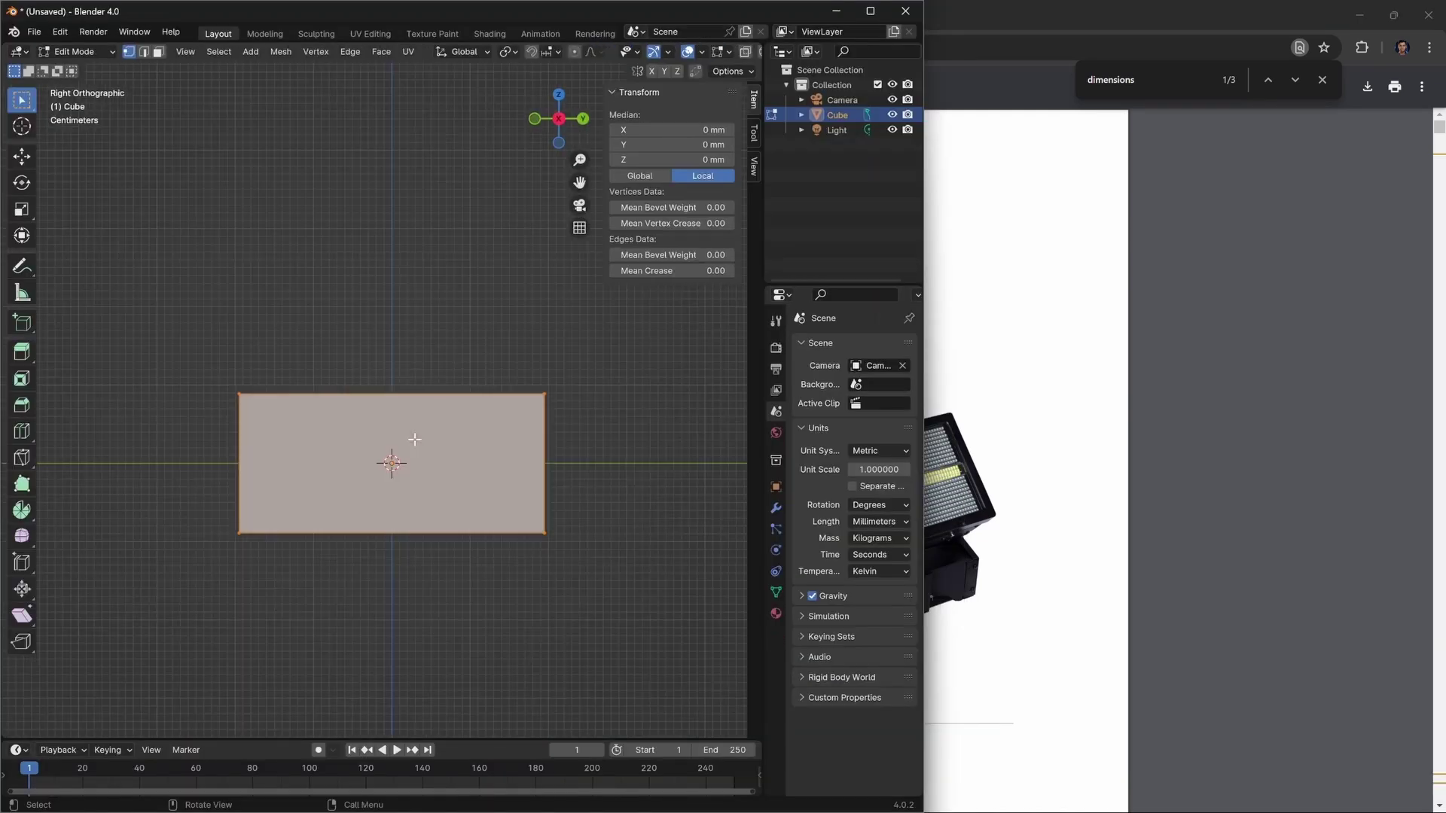
{"action": "key", "text": "alt+a"}
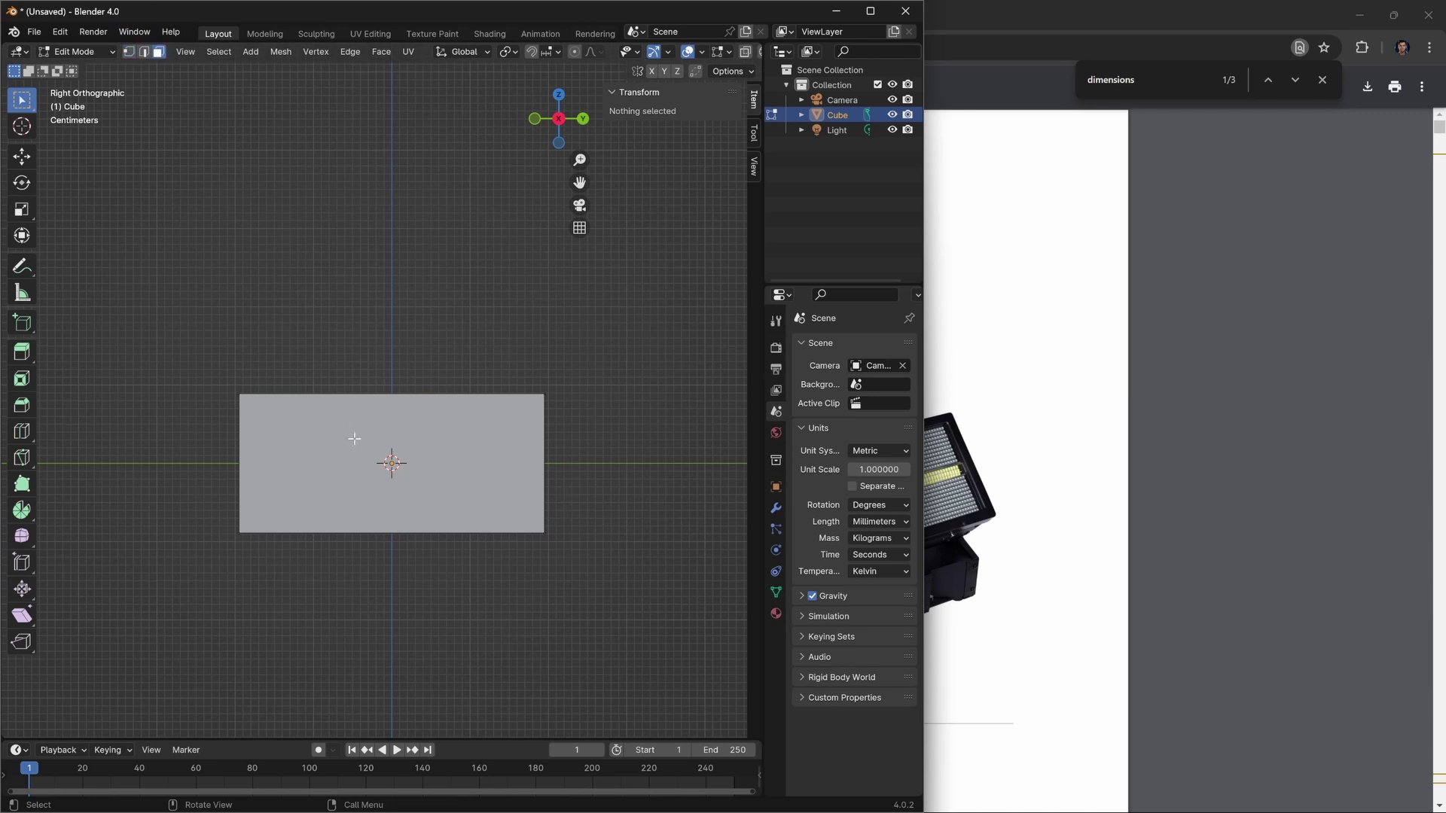
{"action": "left_click", "coordinate": [355, 438]}
{"action": "middle_click_drag", "start_coordinate": [355, 438], "coordinate": [375, 376]}
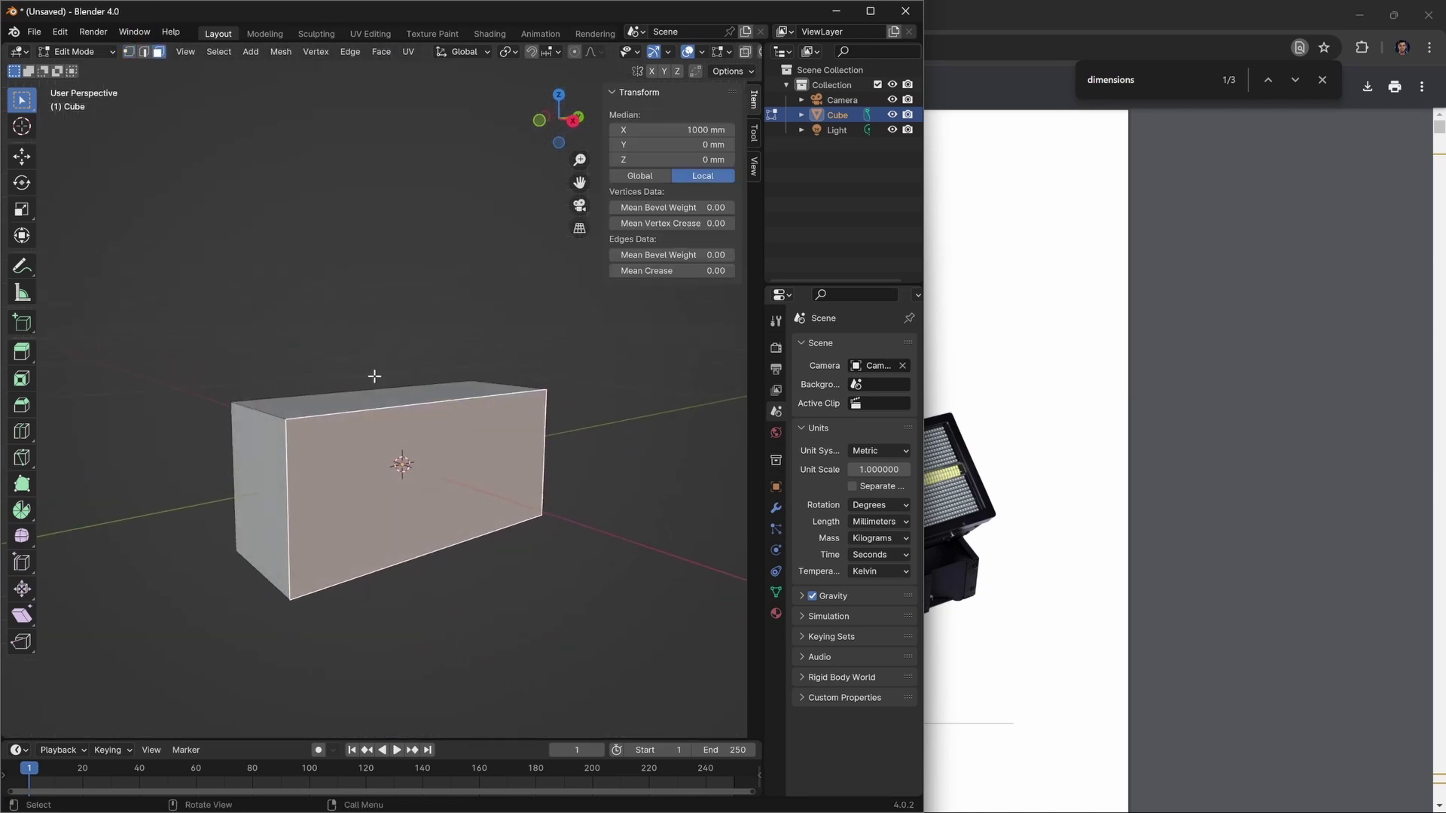
Extrude the front face in place, scale it to about 0.92 overall, and scale it to about 0.93 more along Z to form a border.
{"action": "scroll", "coordinate": [474, 400], "scroll_direction": "up", "scroll_amount": 5}
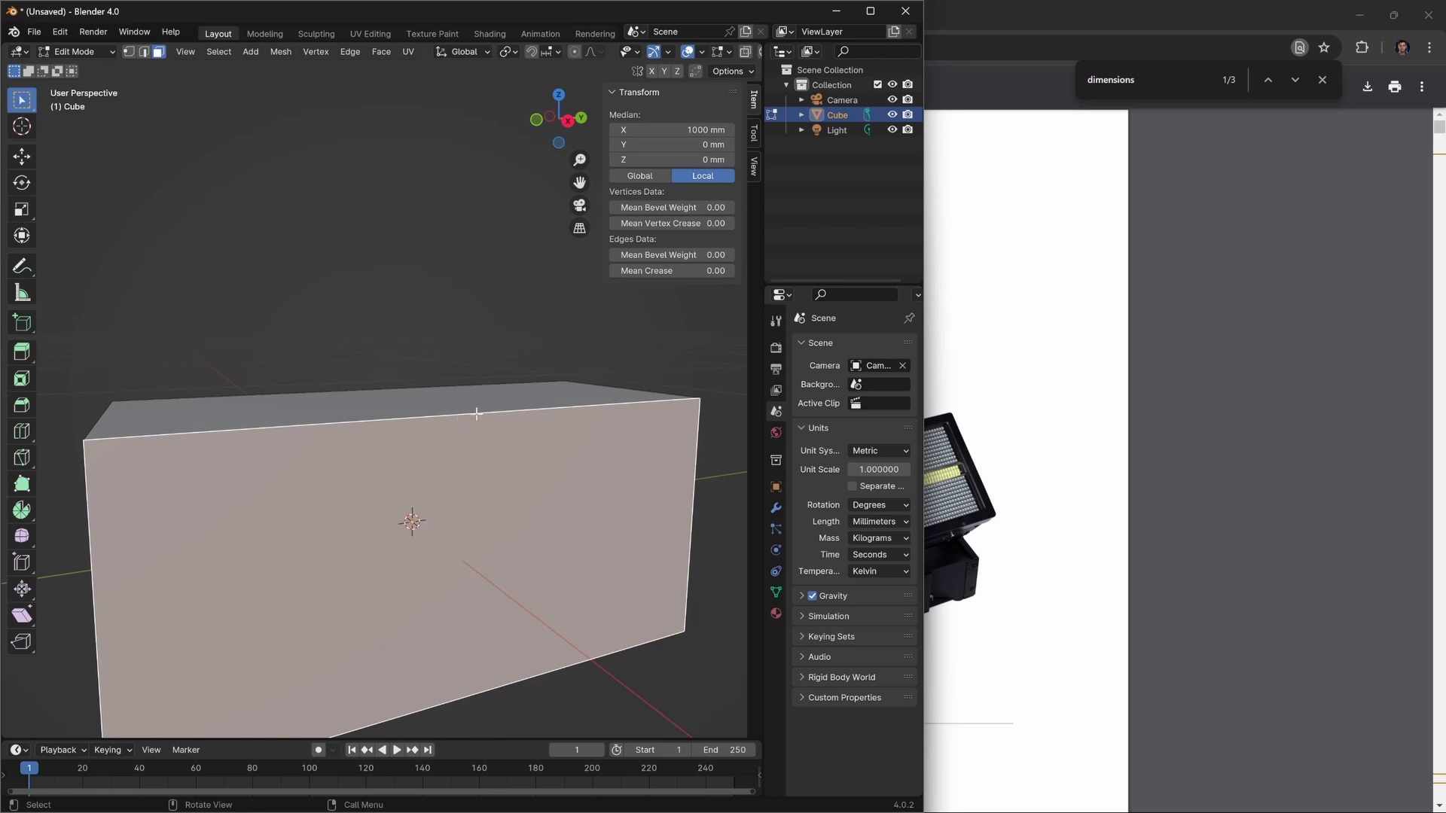
{"action": "mouse_move", "coordinate": [476, 413]}
{"action": "middle_mouse_down"}
{"action": "mouse_move", "coordinate": [507, 413]}
{"action": "mouse_move", "coordinate": [500, 365]}
{"action": "mouse_move", "coordinate": [549, 459]}
{"action": "mouse_move", "coordinate": [593, 455]}
{"action": "mouse_move", "coordinate": [530, 445]}
{"action": "mouse_move", "coordinate": [552, 464]}
{"action": "mouse_move", "coordinate": [628, 395]}
{"action": "middle_mouse_up"}
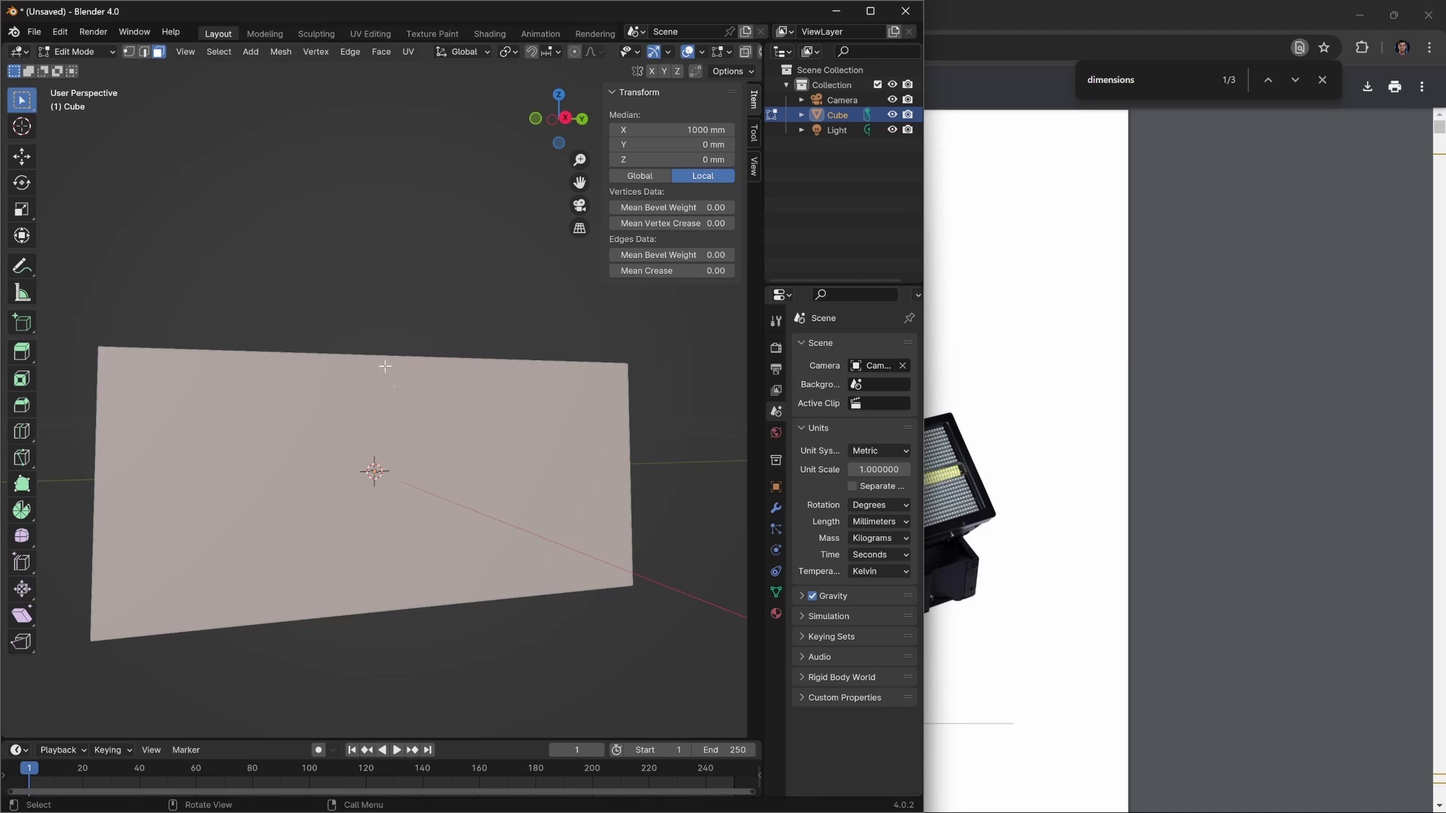
{"action": "middle_click_drag", "start_coordinate": [385, 366], "coordinate": [468, 414]}
{"action": "key", "text": "KP_3"}
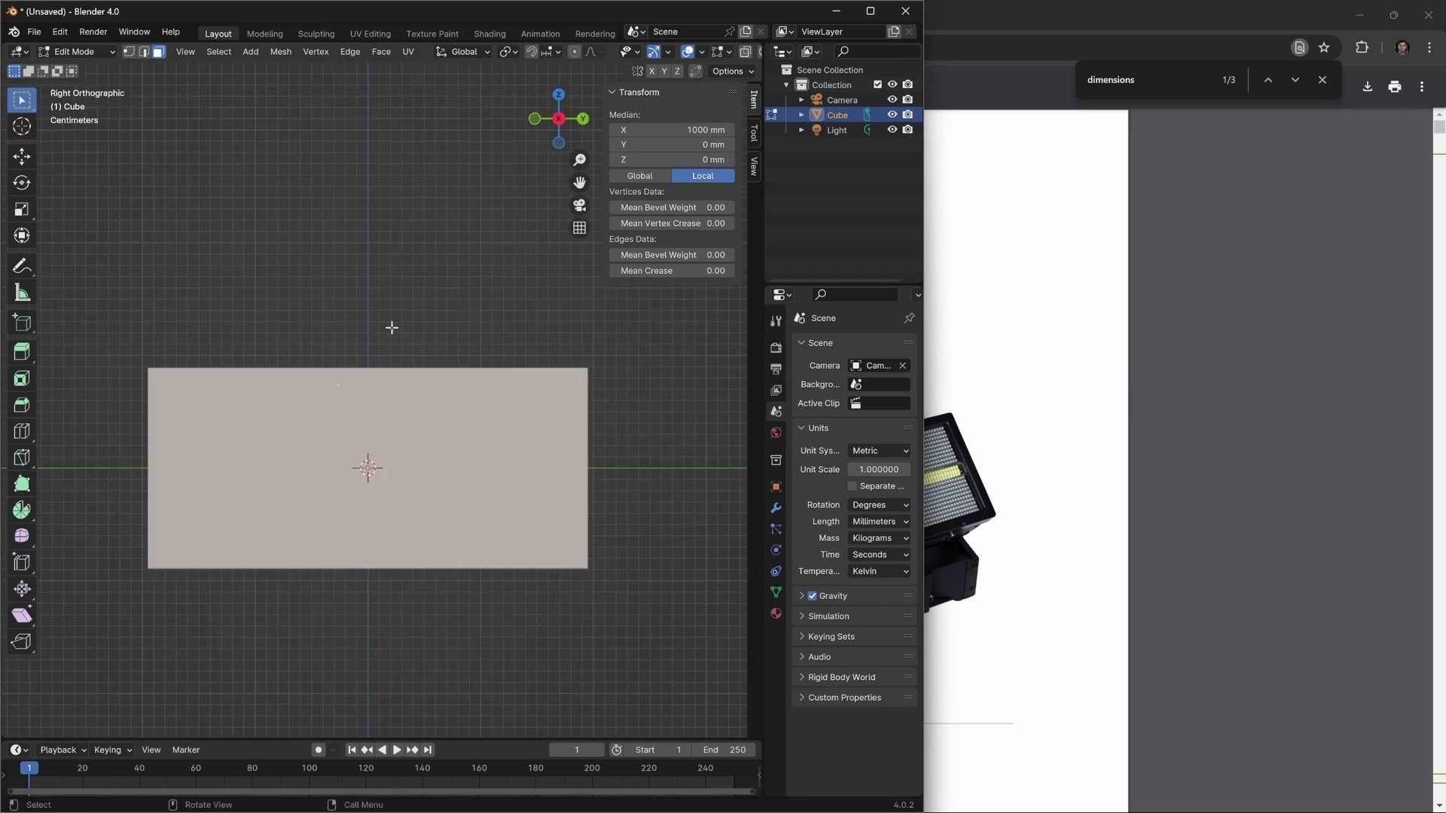
{"action": "middle_click_drag", "start_coordinate": [391, 328], "coordinate": [504, 463]}
{"action": "key", "text": "e"}
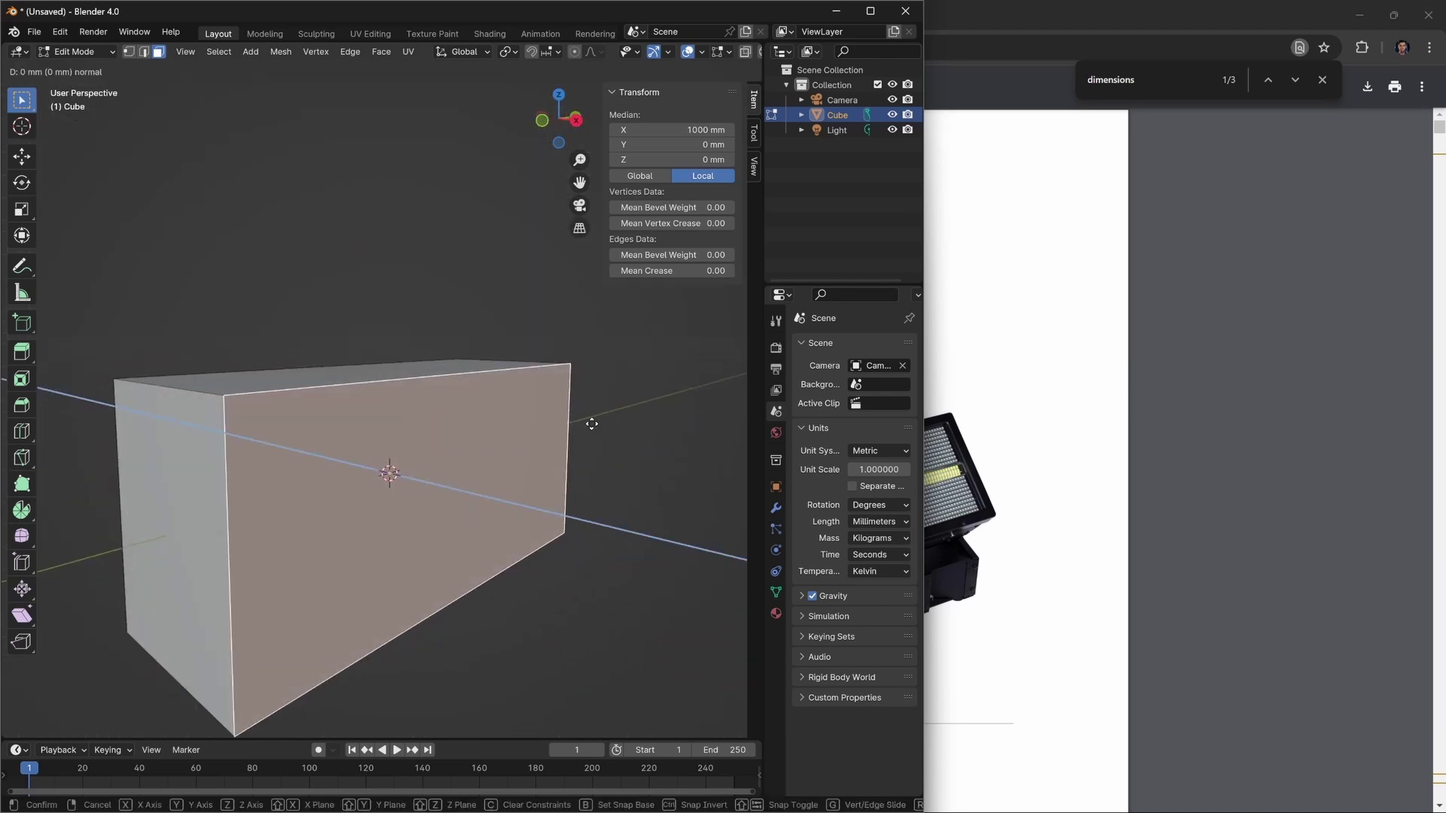
{"action": "left_click", "coordinate": [591, 424]}
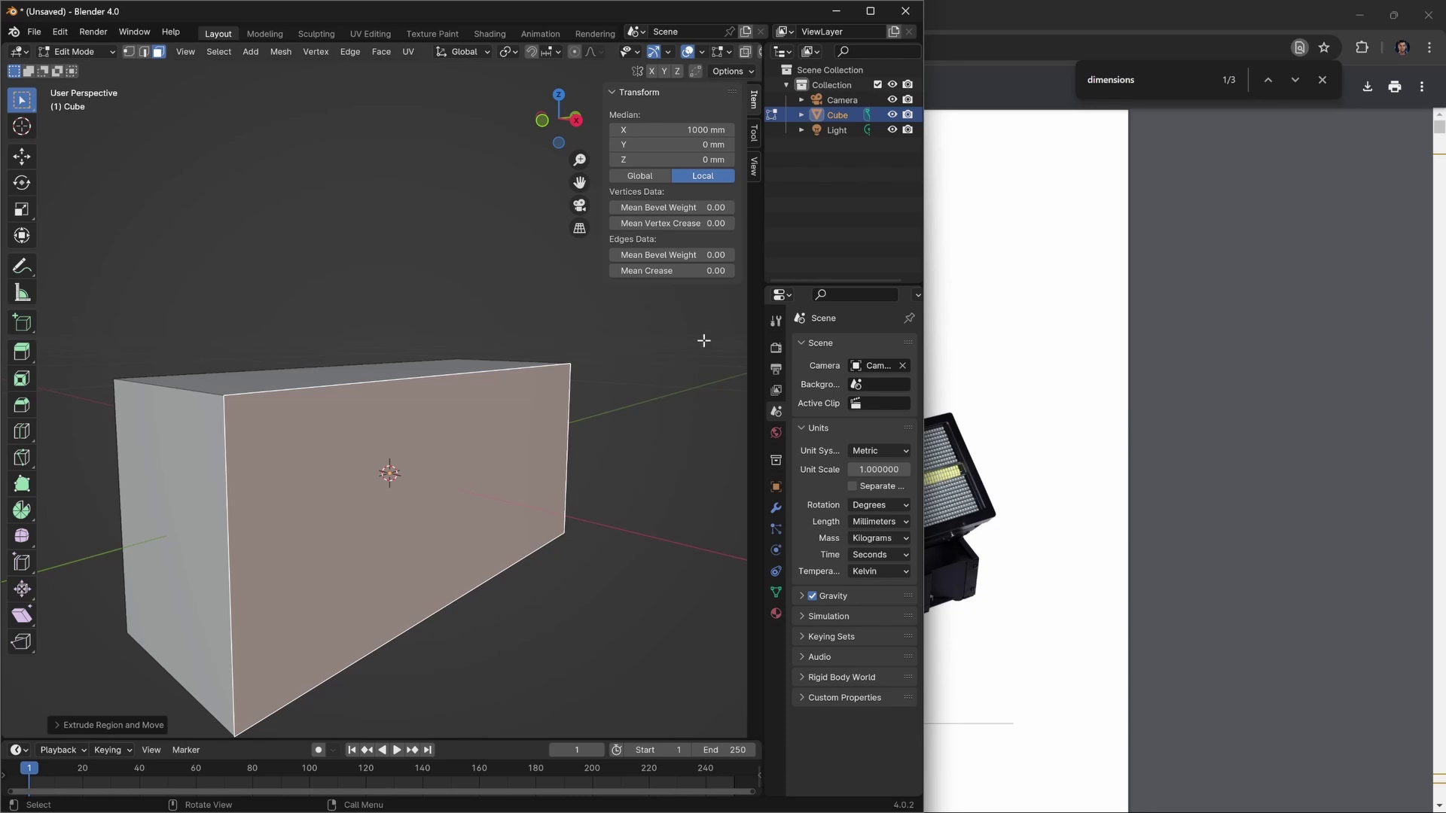
{"action": "key", "text": "s"}
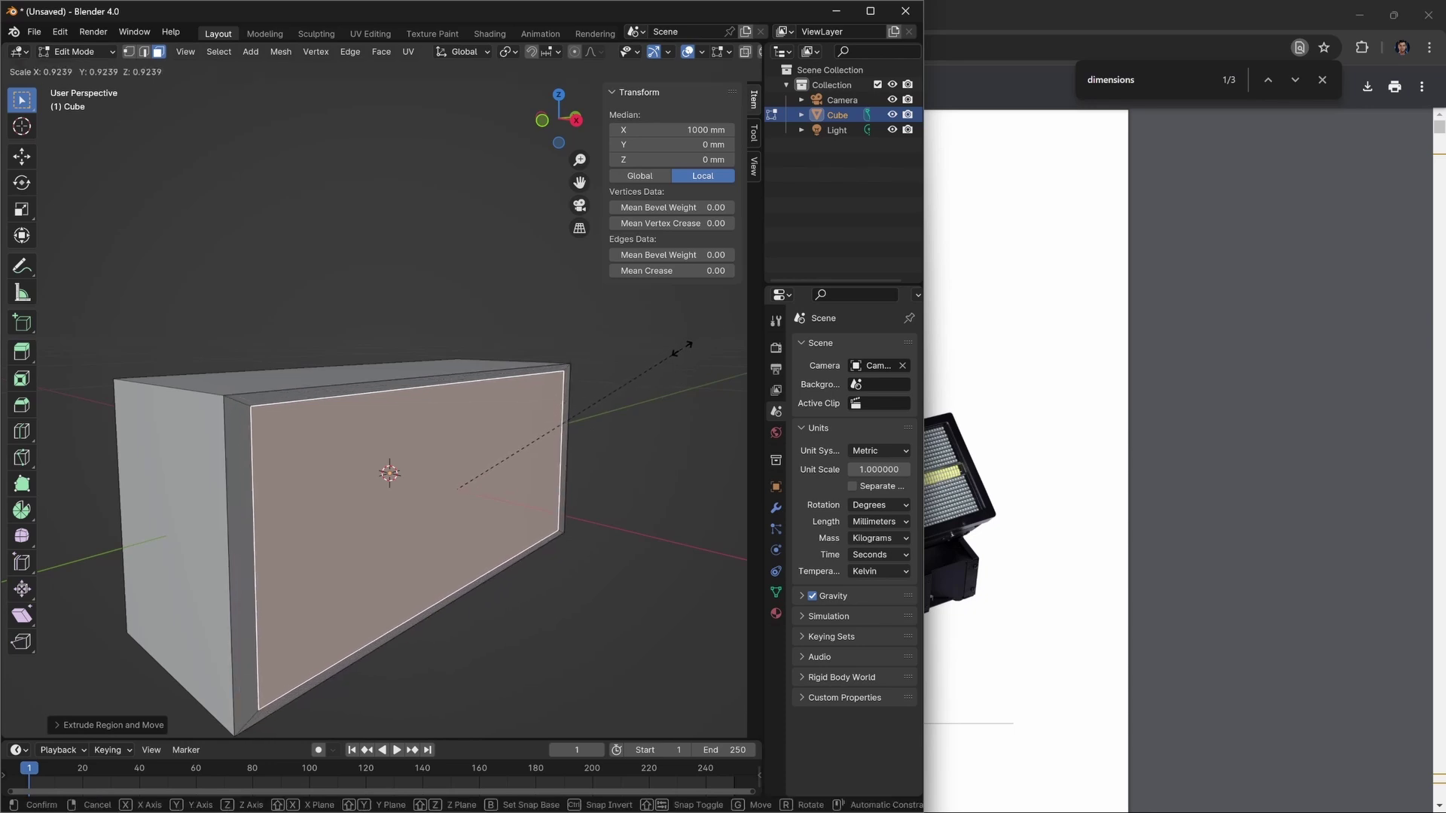
{"action": "key", "text": "KP_3"}
{"action": "key", "text": "z"}
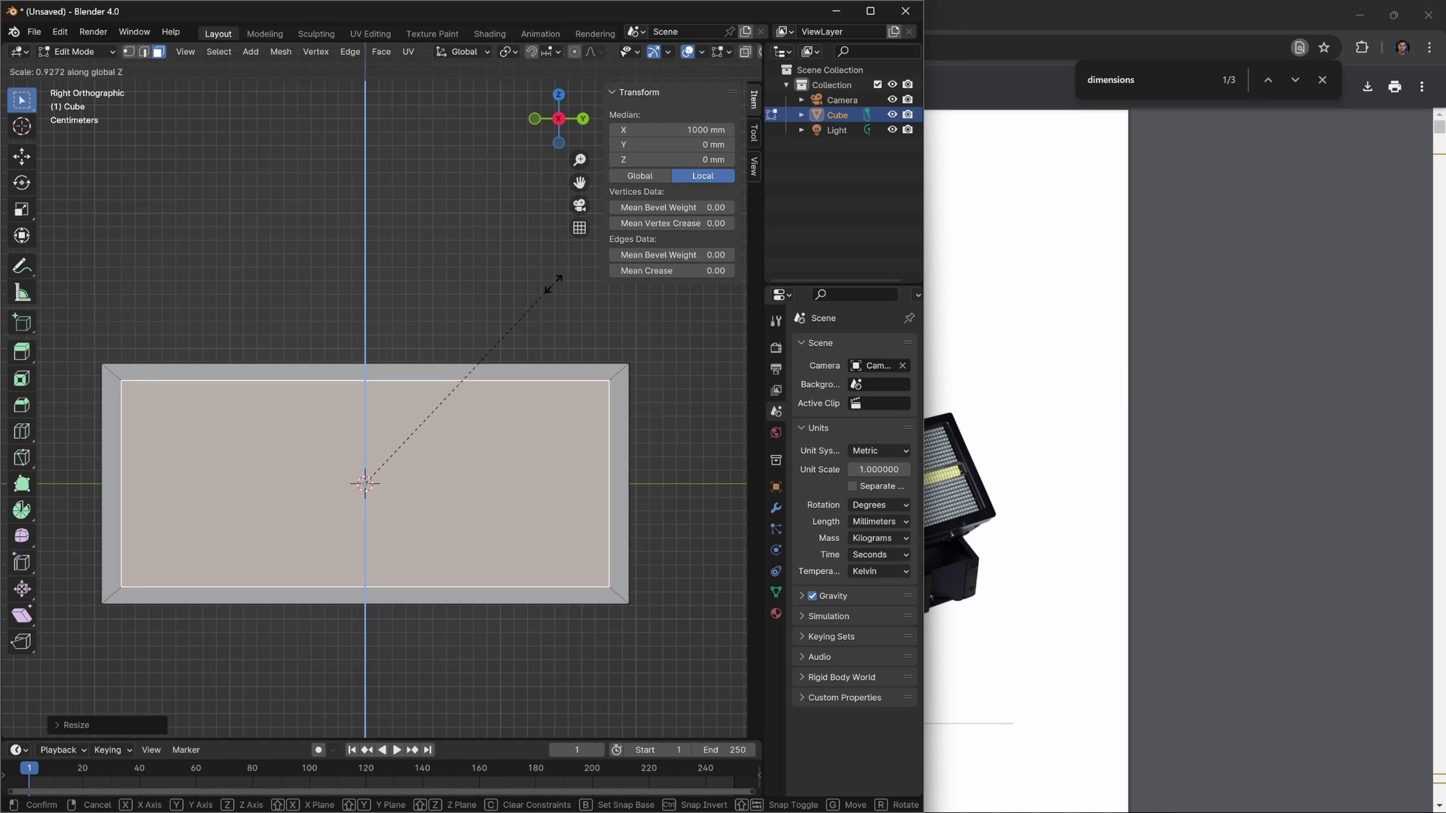
{"action": "left_click", "coordinate": [553, 285]}
Extrude the inner front face about 8 mm inward to recess it behind the border.
{"action": "middle_click_drag", "start_coordinate": [298, 488], "coordinate": [381, 477]}
{"action": "middle_click_drag", "start_coordinate": [529, 562], "coordinate": [531, 554]}
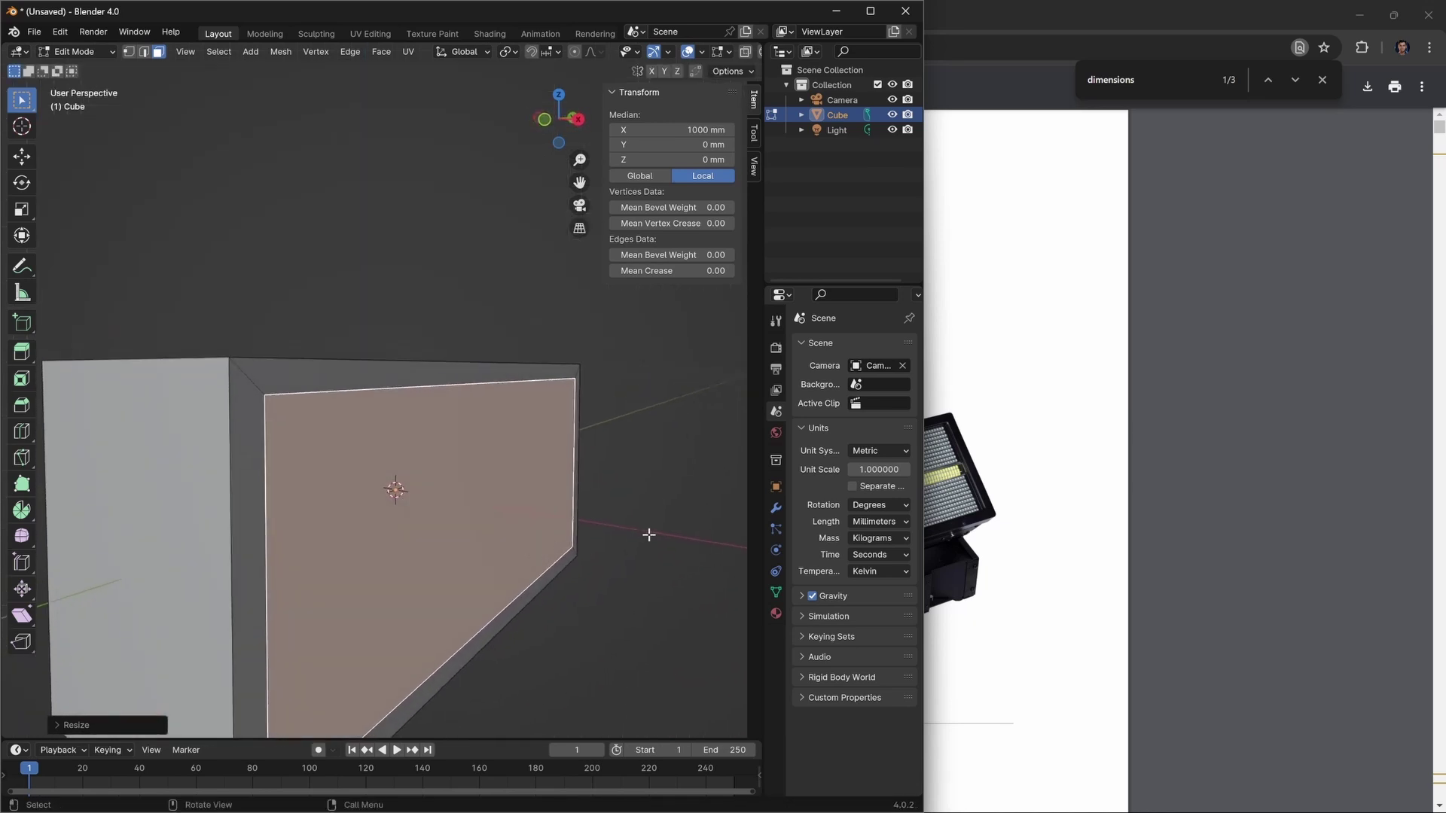
{"action": "key", "text": "e"}
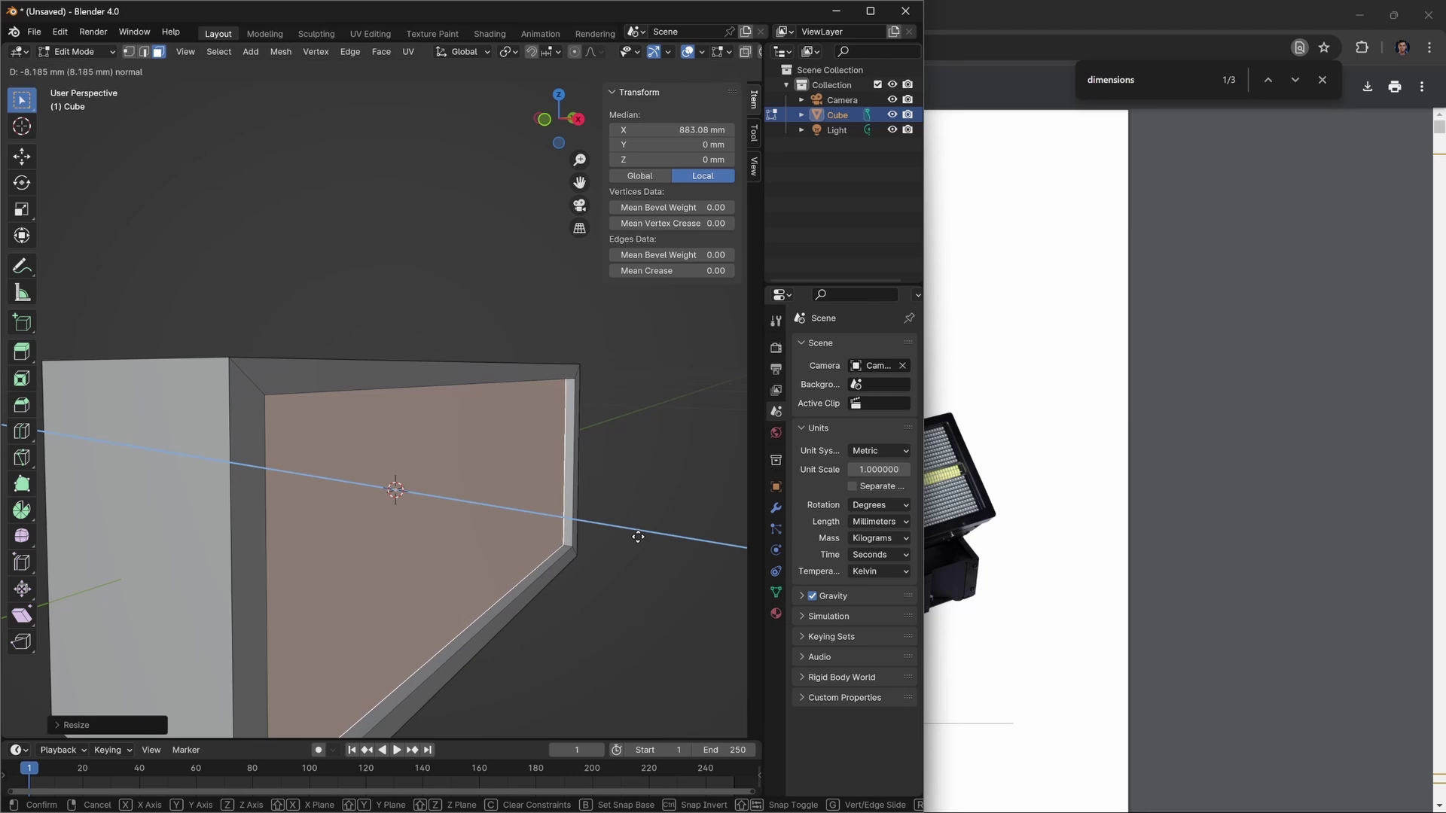
{"action": "left_click", "coordinate": [639, 536]}
{"action": "middle_click_drag", "start_coordinate": [639, 536], "coordinate": [426, 504]}
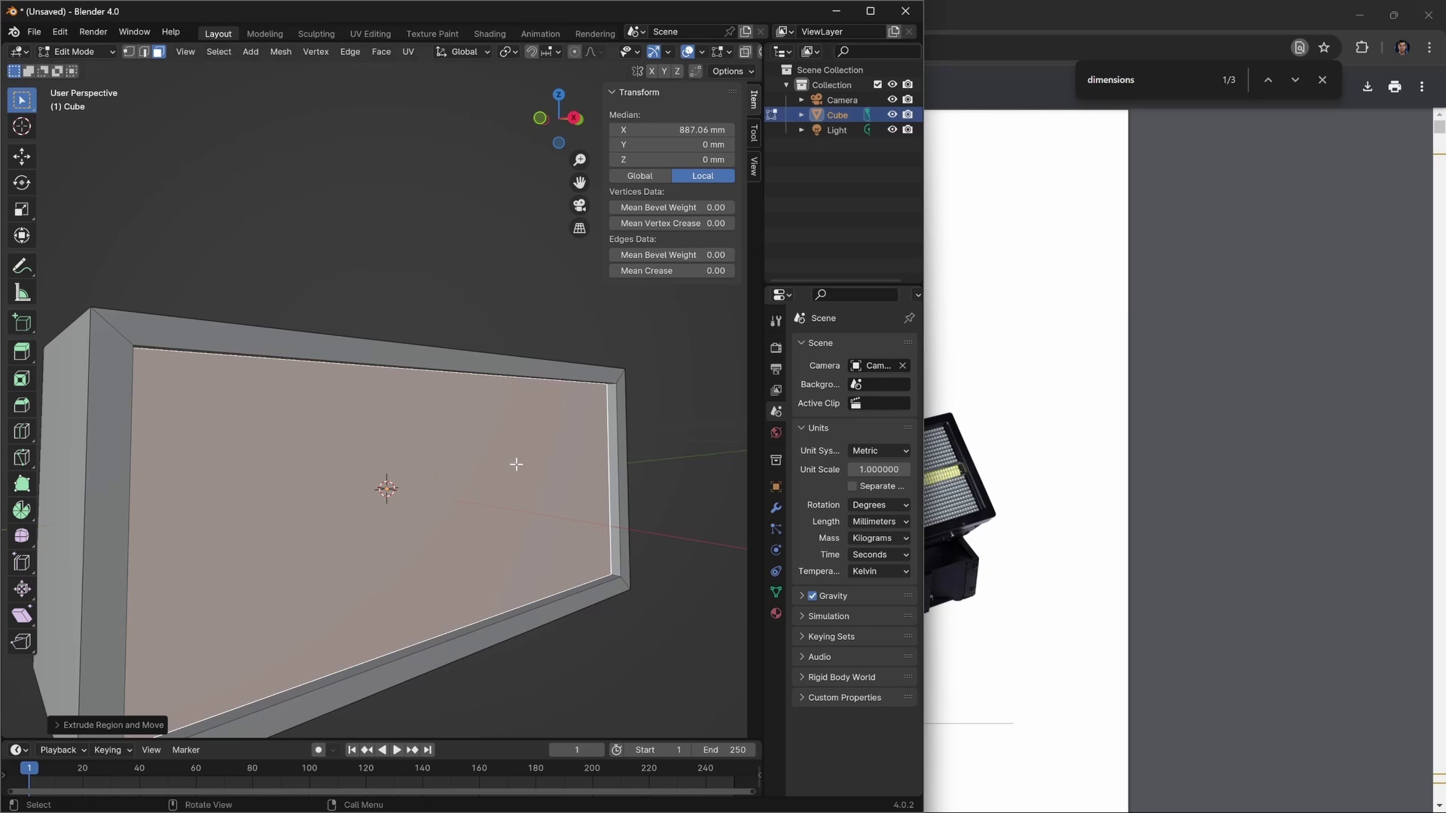
Add two horizontal loop cuts around the head and bring them closer together by scaling to about 0.42 along Z.
{"action": "key", "text": "ctrl+r"}
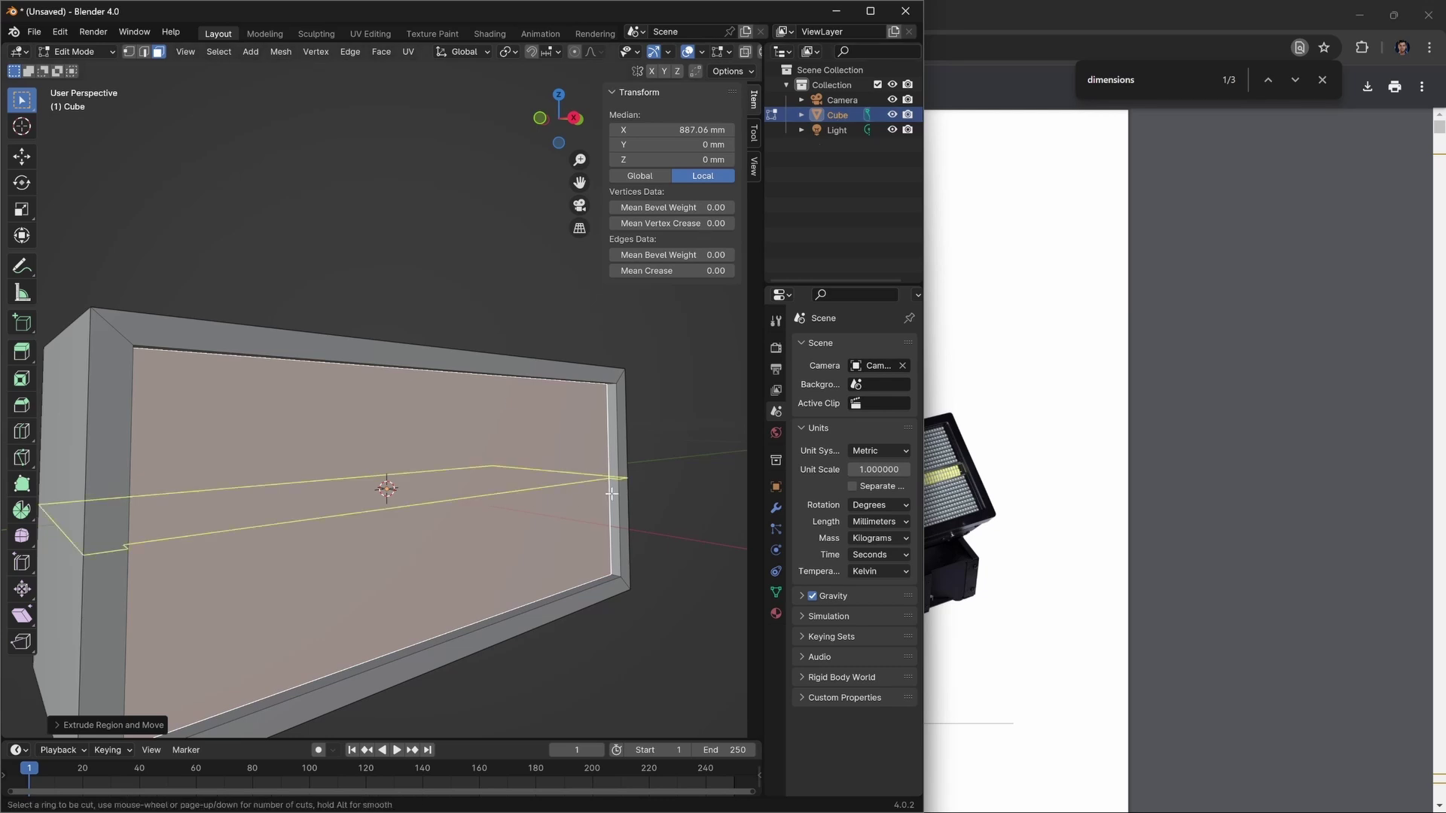
{"action": "scroll", "coordinate": [610, 491], "scroll_direction": "up", "scroll_amount": 1}
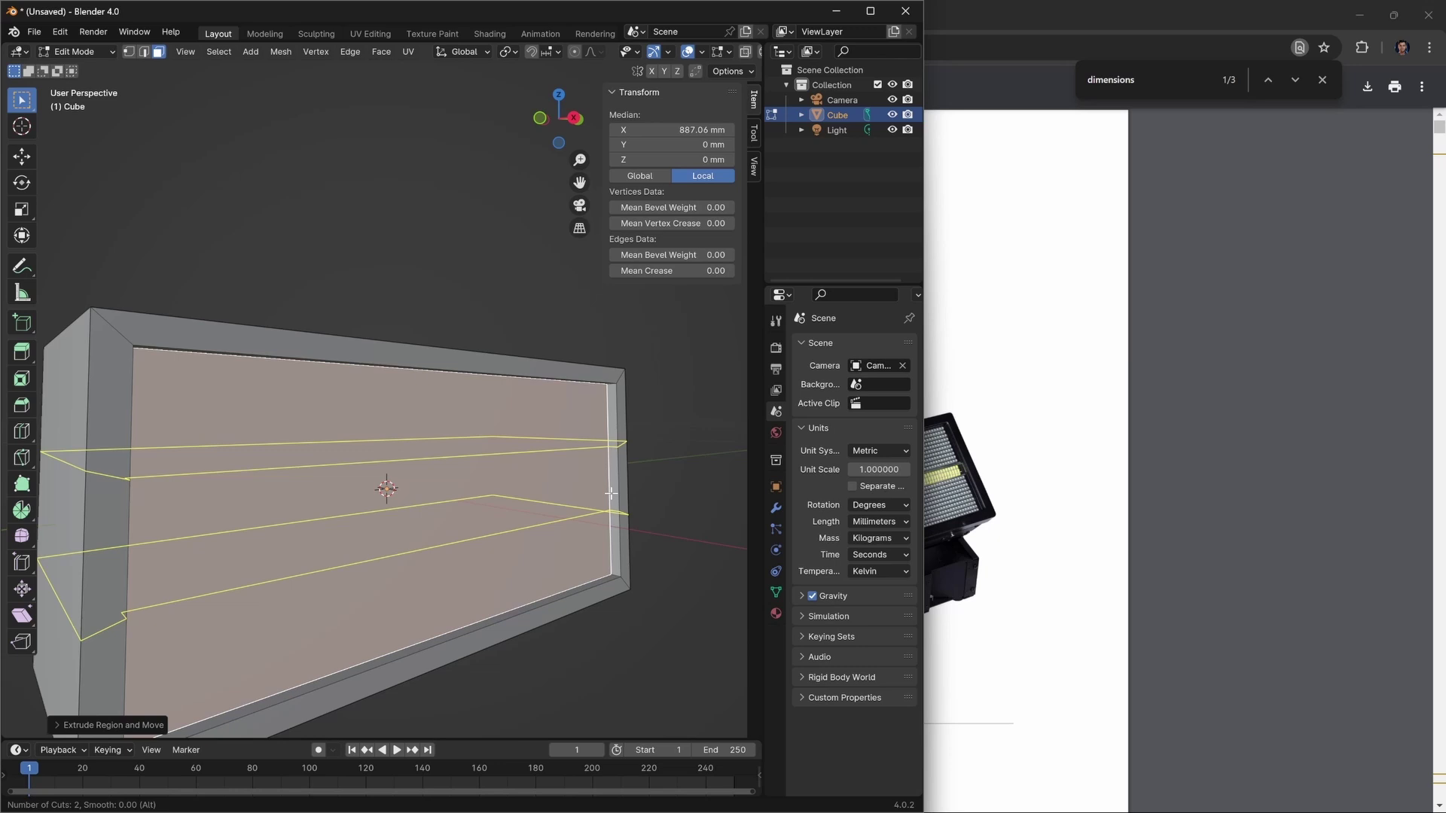
{"action": "left_click", "coordinate": [610, 492]}
{"action": "left_click", "coordinate": [611, 491]}
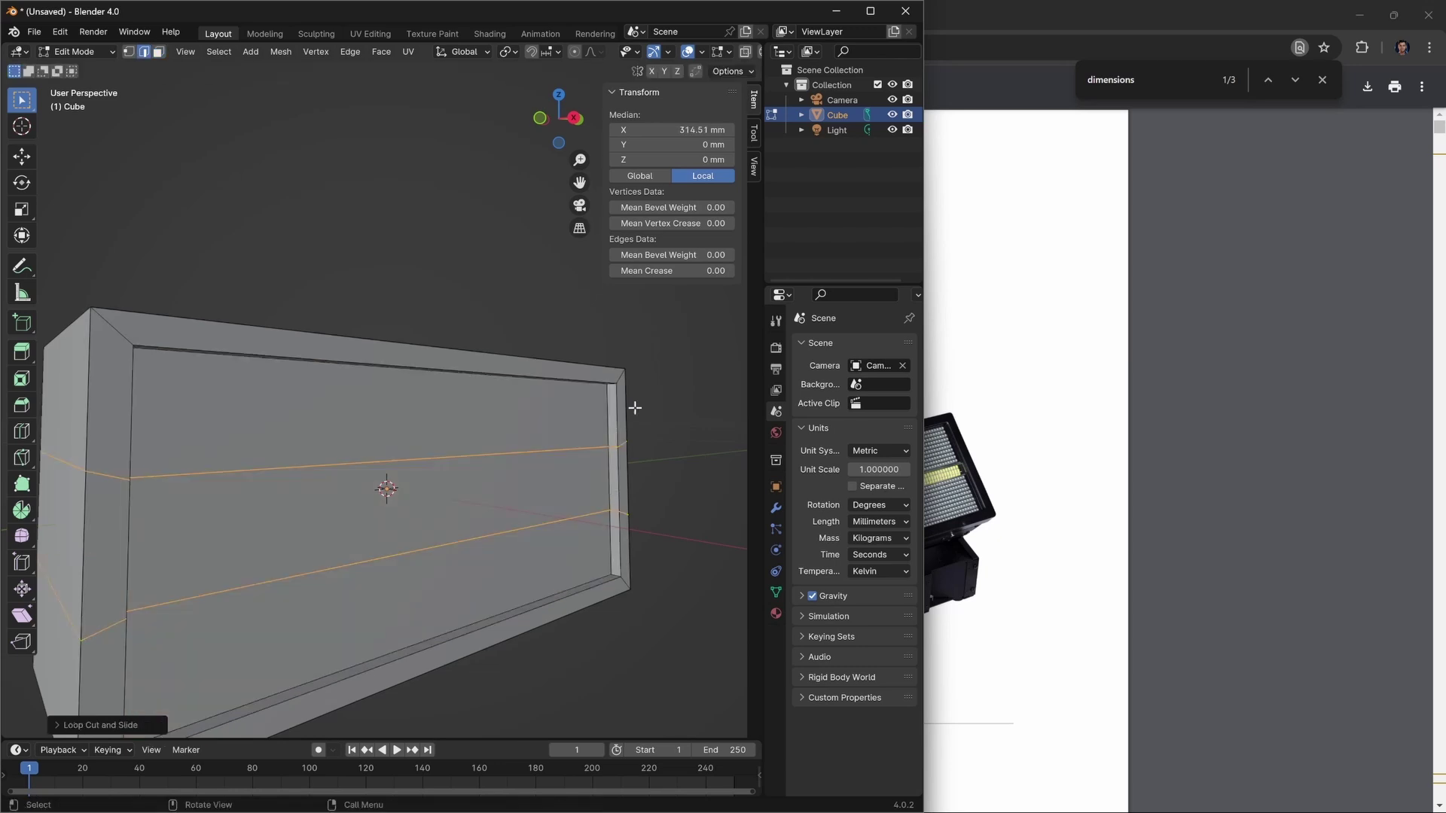
{"action": "key", "text": "s"}
{"action": "key", "text": "z"}
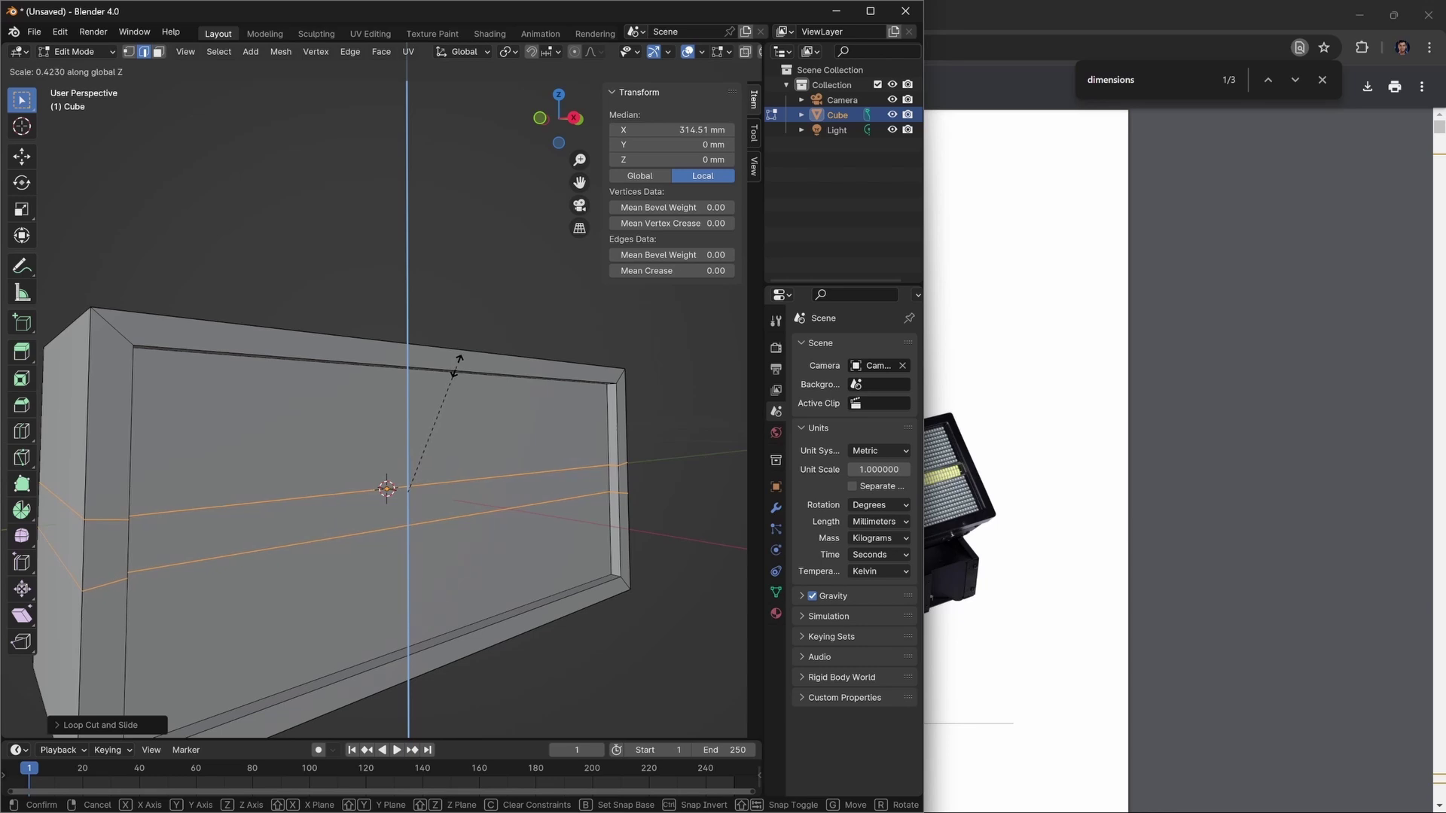
{"action": "left_click", "coordinate": [451, 371]}
Extrude the narrow strip between the two loop cuts outward from the recessed front, roughly level with the border.
{"action": "key", "text": "3"}
{"action": "left_click", "coordinate": [527, 497]}
{"action": "scroll", "coordinate": [542, 461], "scroll_direction": "down", "scroll_amount": 3}
{"action": "mouse_move", "coordinate": [542, 461]}
{"action": "middle_mouse_down"}
{"action": "mouse_move", "coordinate": [442, 461]}
{"action": "mouse_move", "coordinate": [561, 447]}
{"action": "middle_mouse_up"}
{"action": "key", "text": "e"}
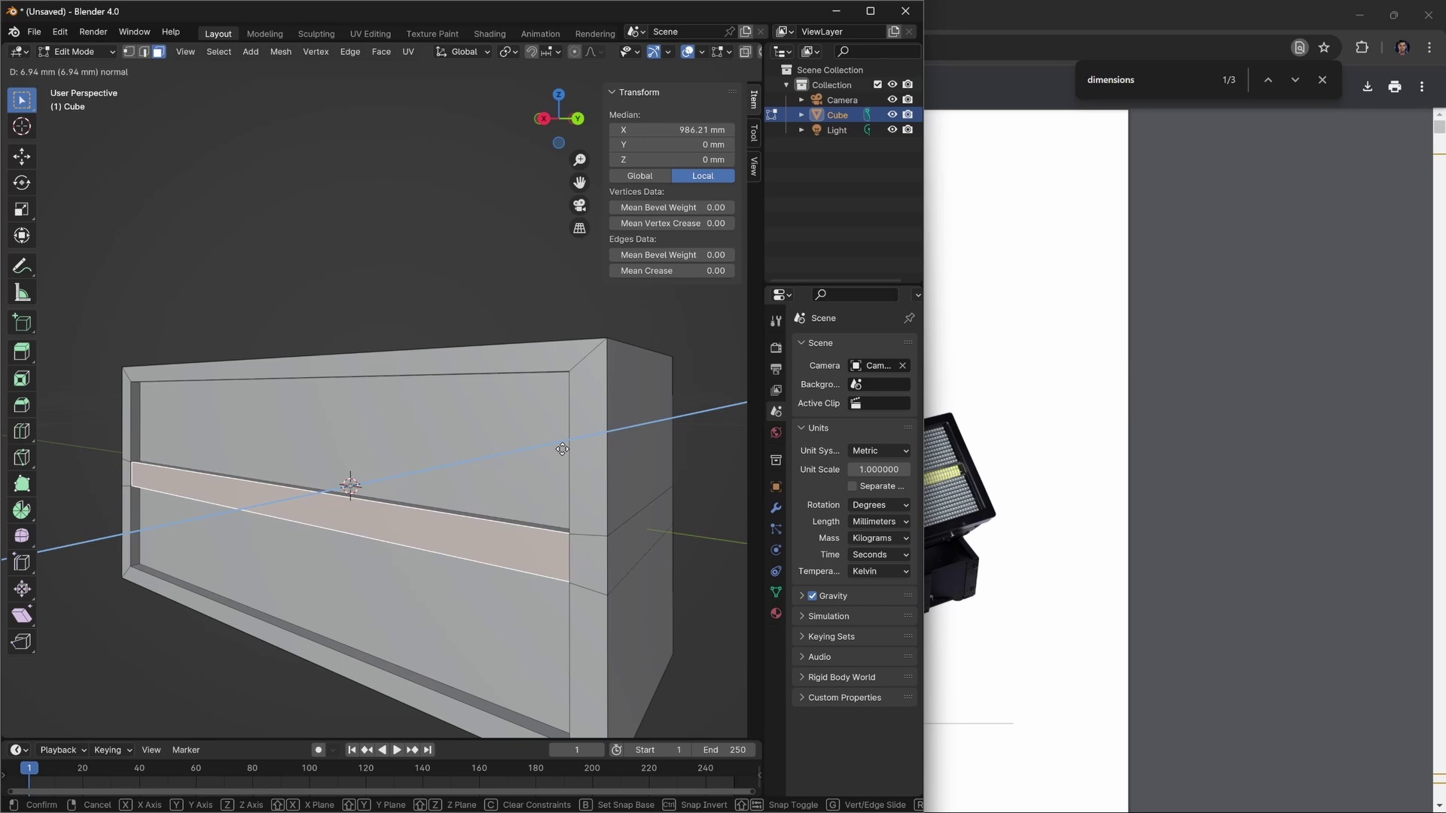
{"action": "left_click", "coordinate": [561, 450]}
Move the strip's front face back along X to a local X of about 972 mm, slightly behind the border.
{"action": "scroll", "coordinate": [3, 506], "scroll_direction": "up", "scroll_amount": 3}
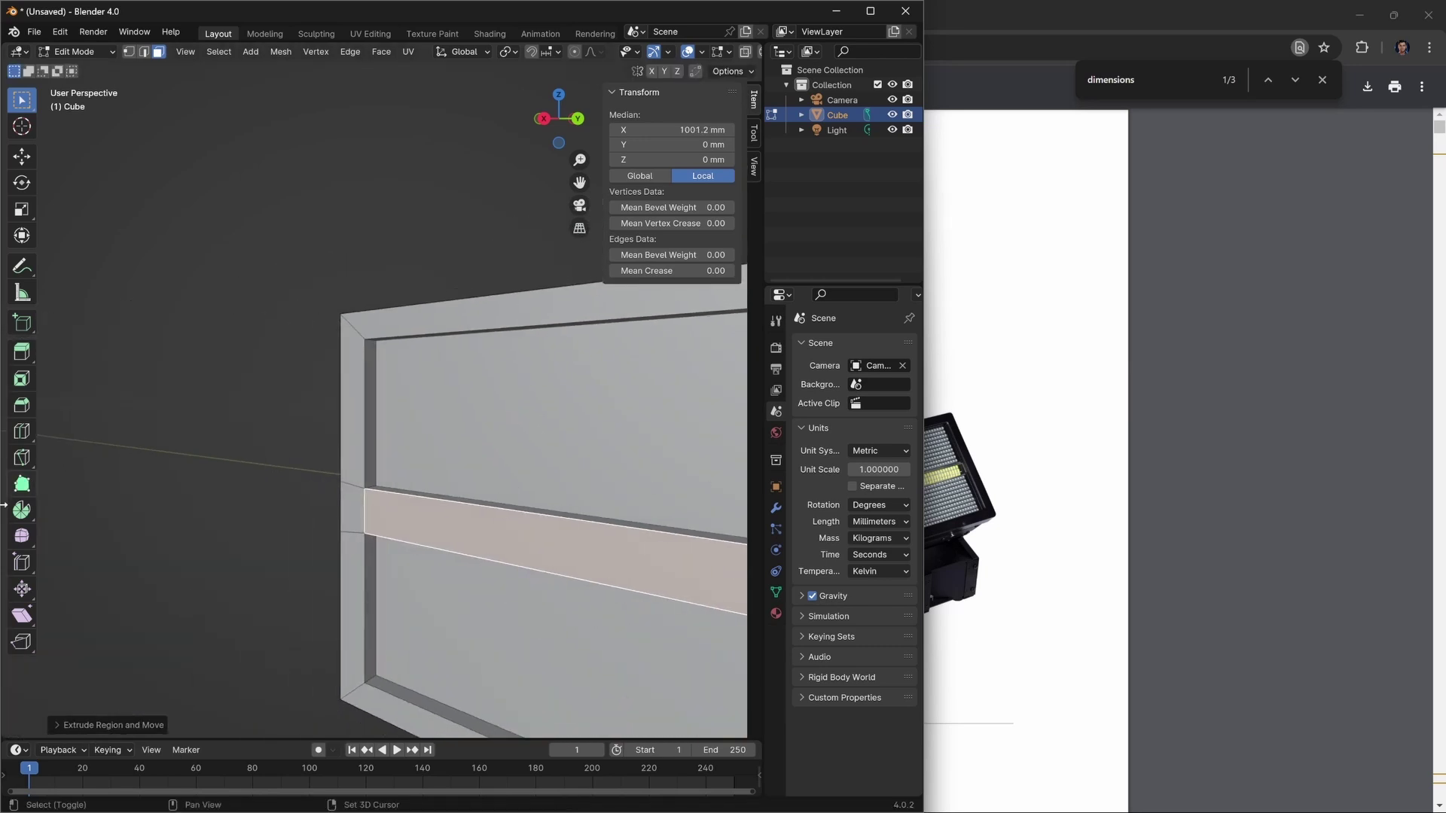
{"action": "scroll", "coordinate": [364, 564], "scroll_direction": "up", "scroll_amount": 5}
{"action": "middle_click_drag", "start_coordinate": [365, 564], "coordinate": [354, 533], "text": "shift"}
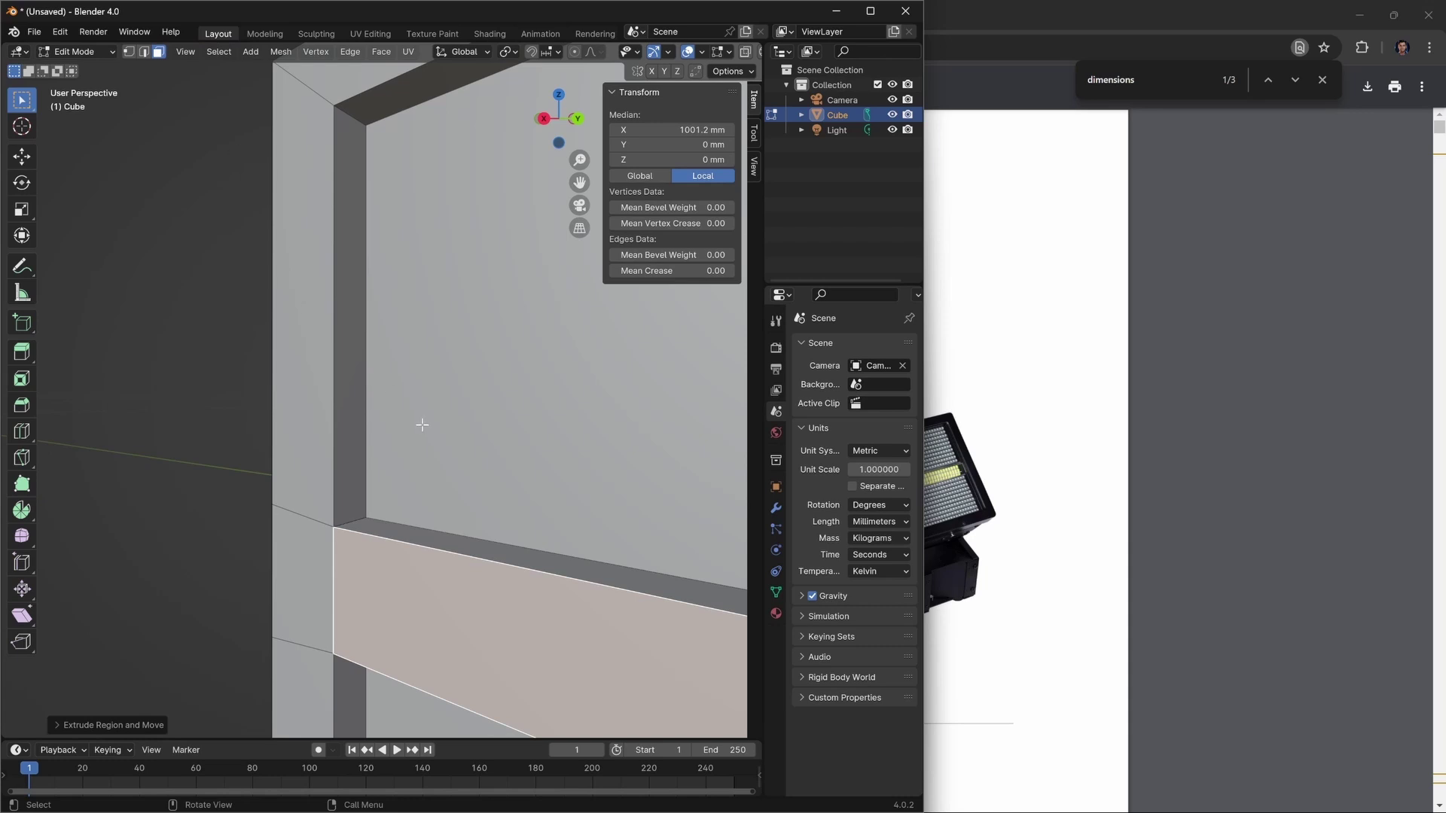
{"action": "key", "text": "g"}
{"action": "key", "text": "x"}
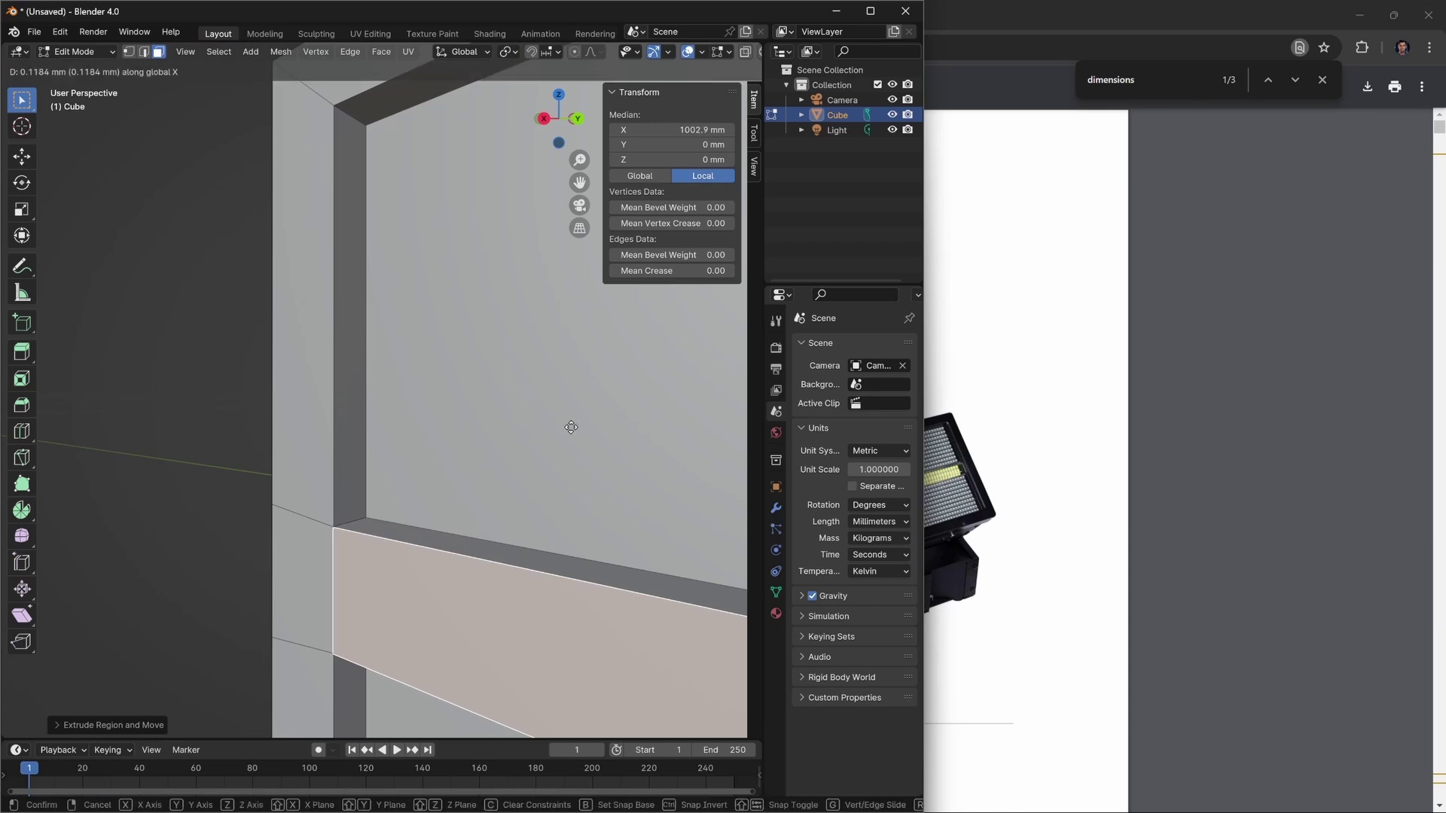
{"action": "left_click", "coordinate": [592, 419]}
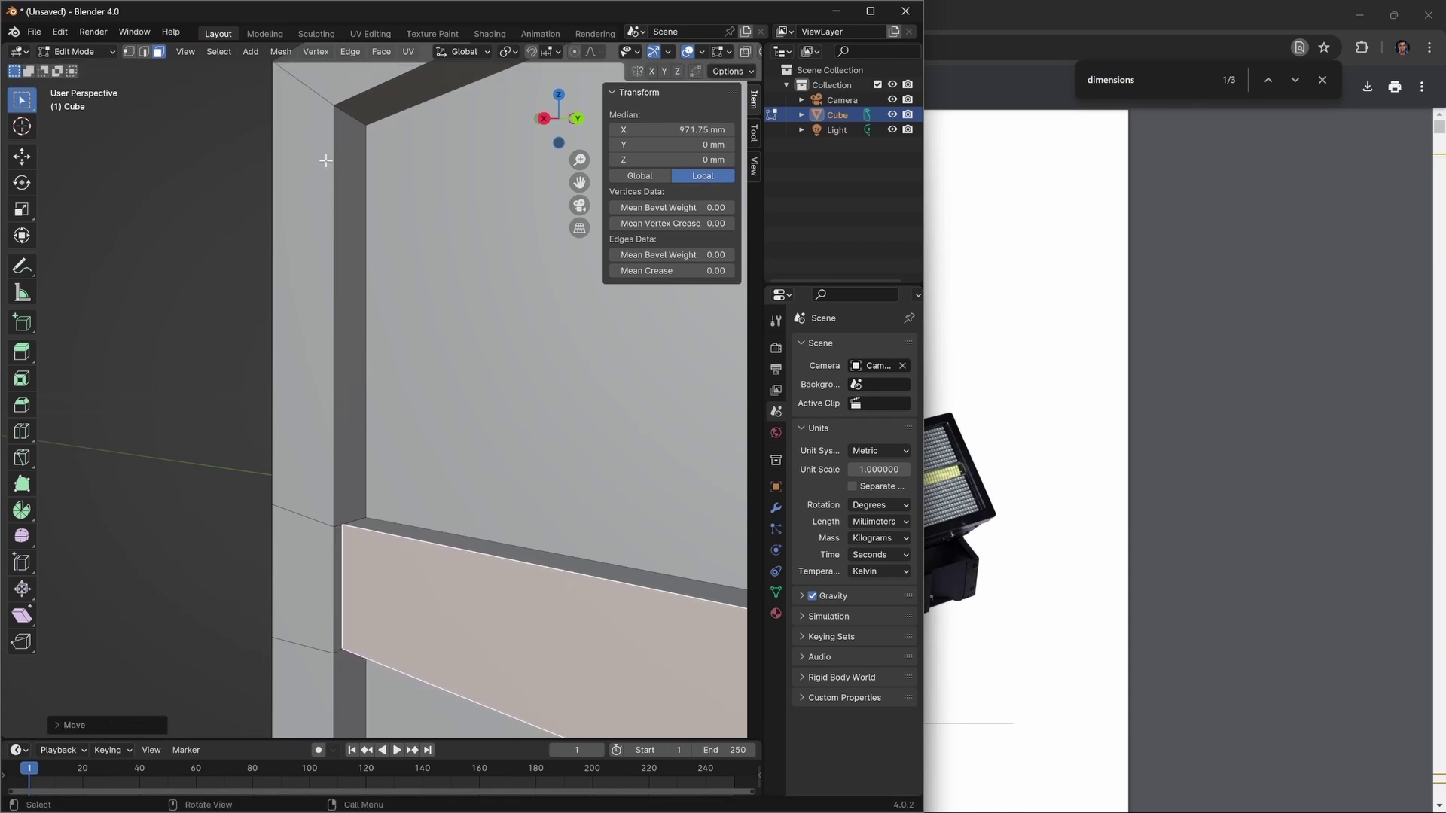
Bevel the raised center strip's two long front edges slightly with a single segment.
{"action": "left_click", "coordinate": [143, 51]}
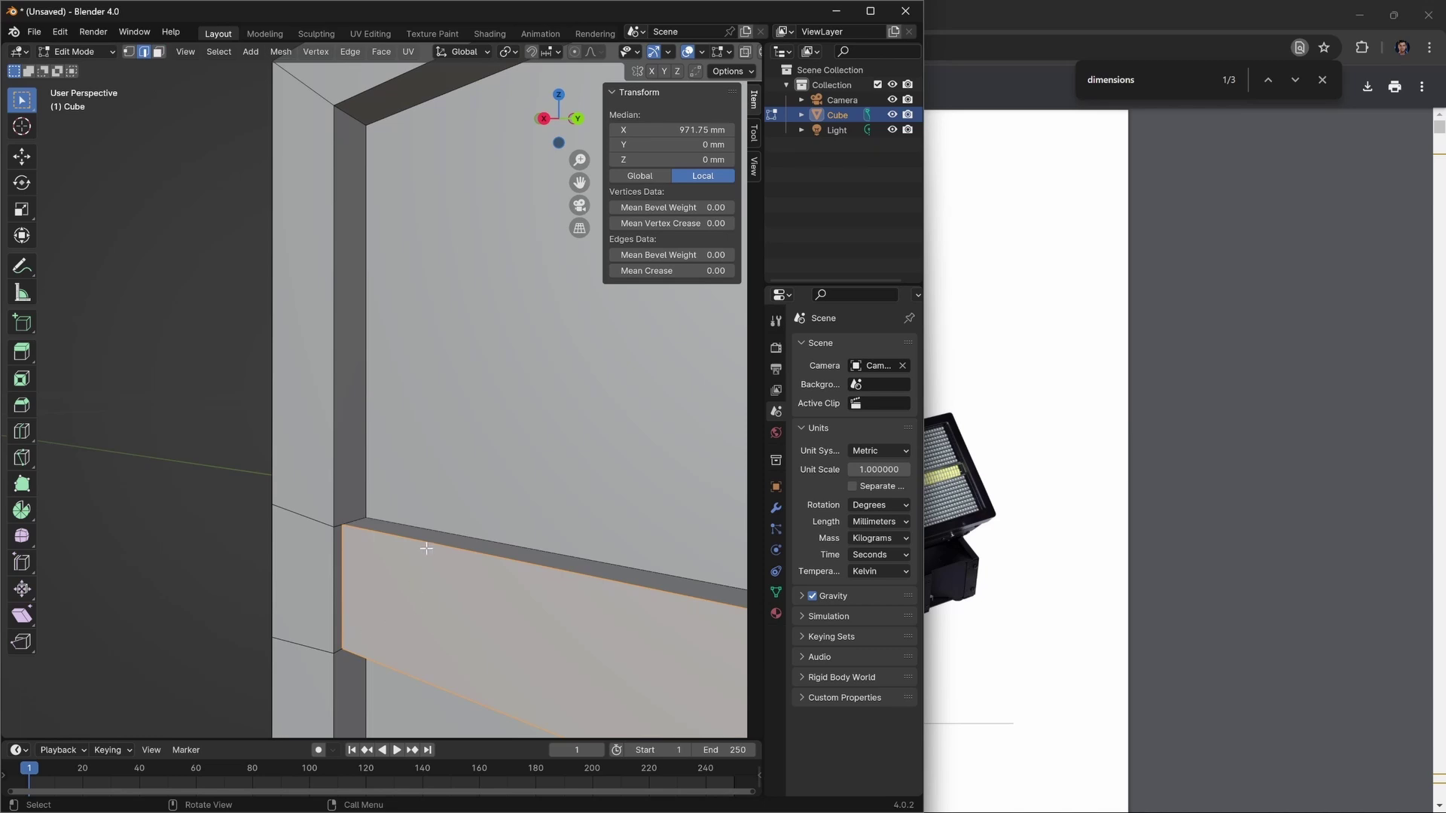
{"action": "left_click", "coordinate": [422, 578]}
{"action": "left_click", "coordinate": [378, 663]}
{"action": "middle_click_drag", "start_coordinate": [377, 662], "coordinate": [373, 350]}
{"action": "left_click", "coordinate": [373, 346]}
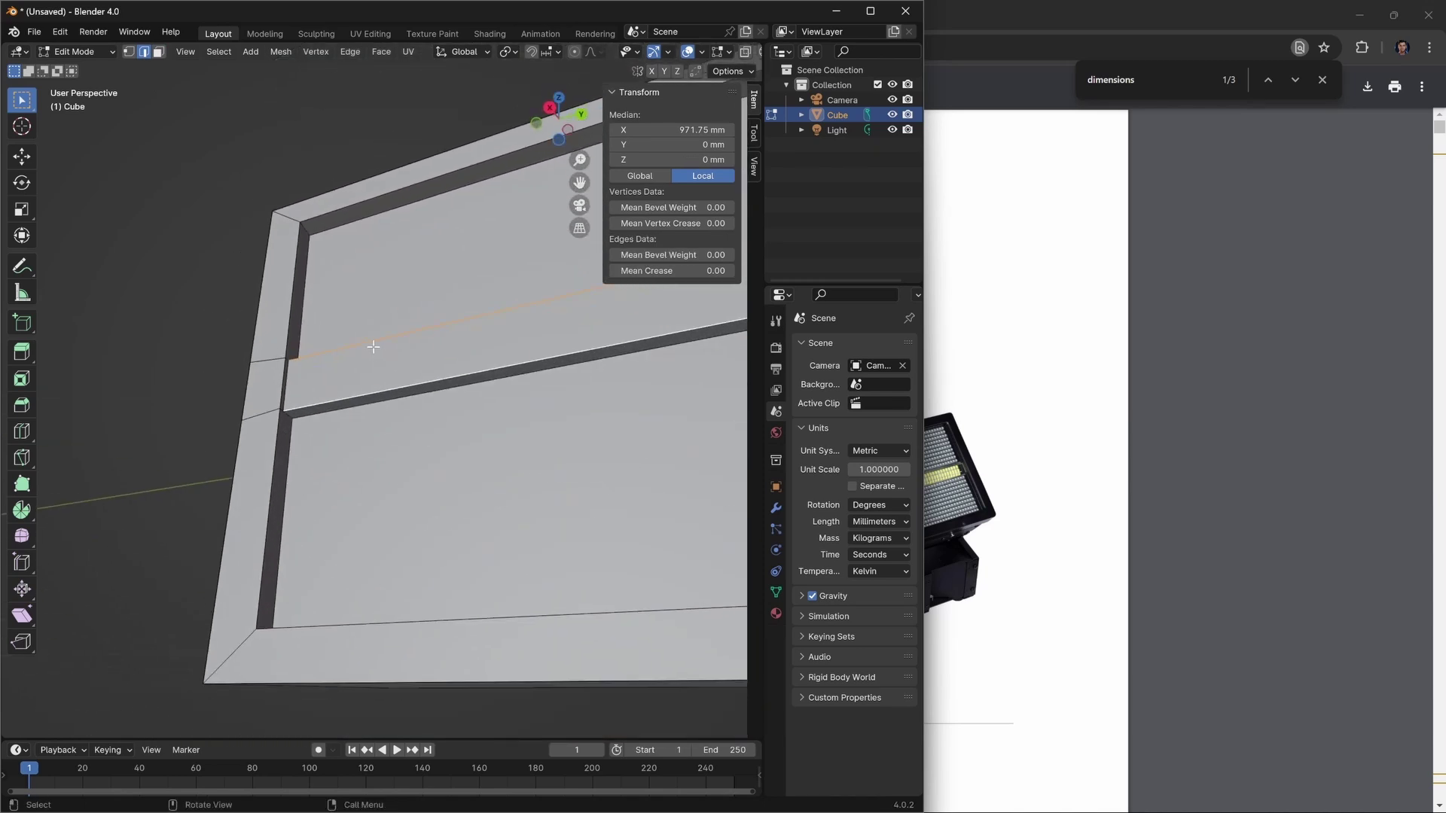
{"action": "scroll", "coordinate": [374, 346], "scroll_direction": "up", "scroll_amount": 6}
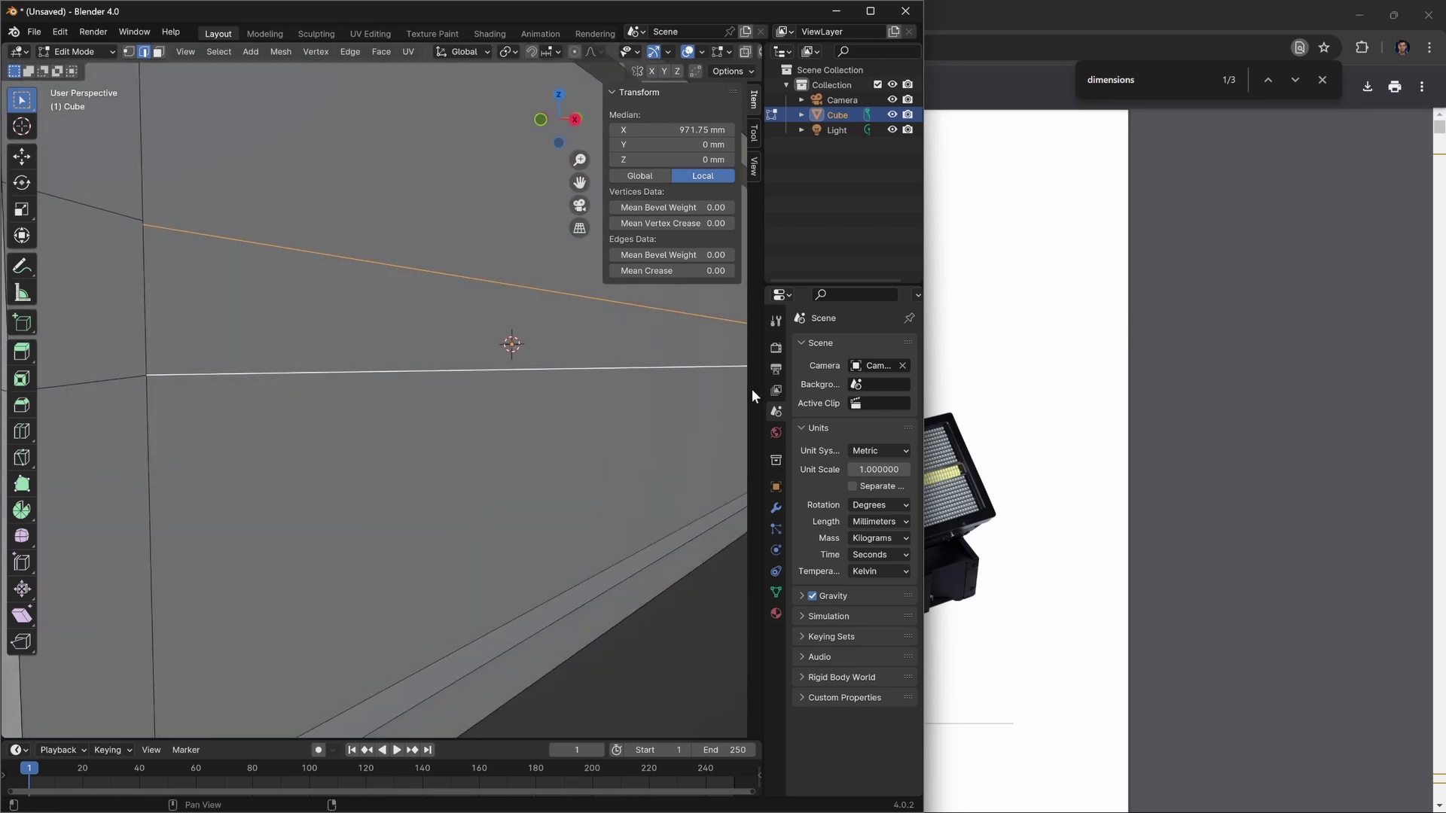
{"action": "left_click", "coordinate": [23, 408]}
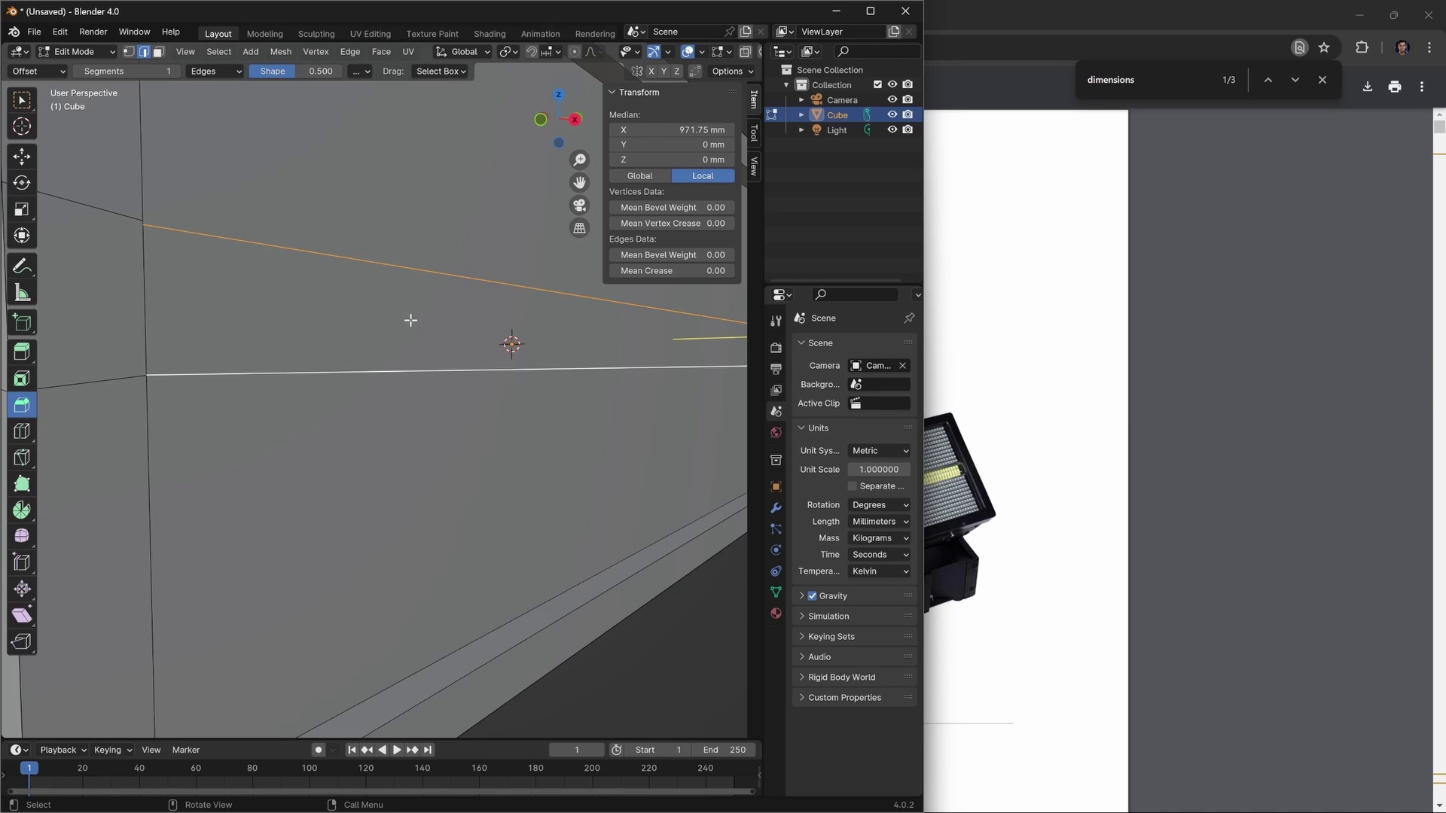
{"action": "middle_click_drag", "start_coordinate": [553, 360], "coordinate": [512, 504]}
{"action": "scroll", "coordinate": [512, 503], "scroll_direction": "up", "scroll_amount": 2}
{"action": "scroll", "coordinate": [512, 504], "scroll_direction": "down", "scroll_amount": 3}
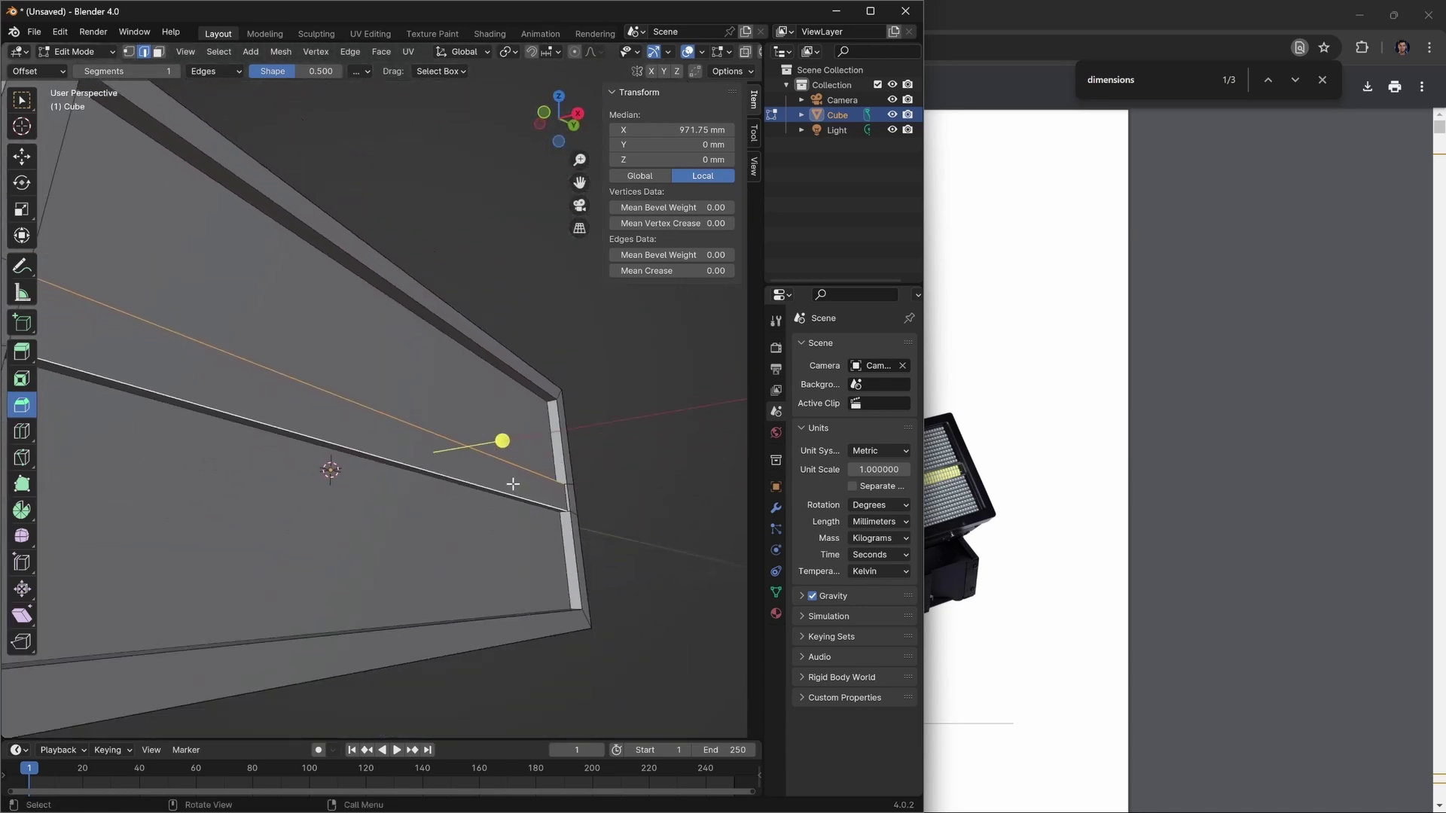
{"action": "left_click_drag", "start_coordinate": [500, 441], "coordinate": [500, 442]}
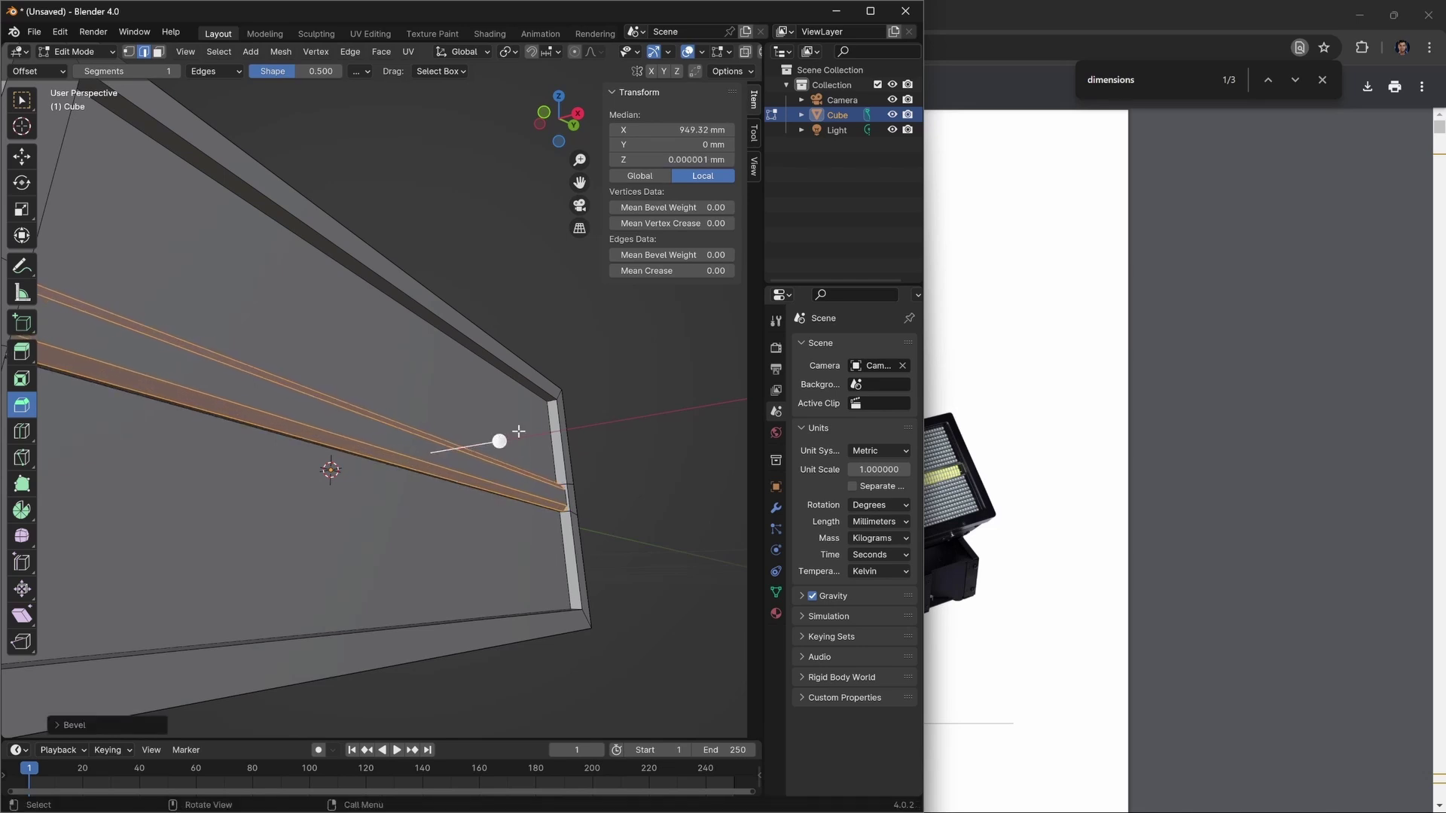
Compare the model with the fixture photo on the JDC1 manual's cover in Chrome, and return to Blender.
{"action": "key", "text": "alt+Tab"}
{"action": "key", "text": "super"}
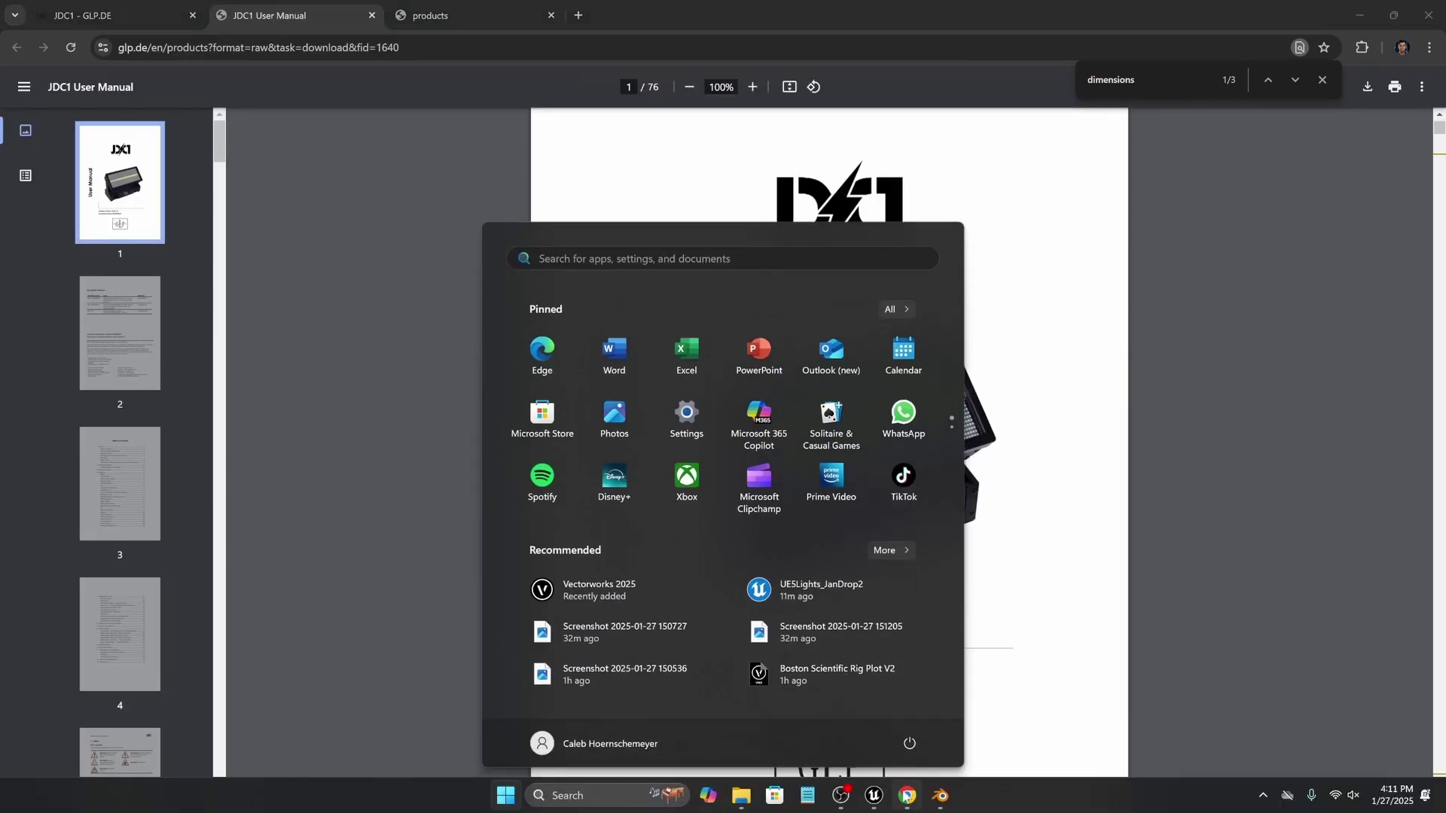
{"action": "left_click", "coordinate": [940, 795]}
Try to select the rear faces of the head across the loop cuts.
{"action": "middle_click_drag", "start_coordinate": [237, 392], "coordinate": [652, 416]}
{"action": "scroll", "coordinate": [343, 416], "scroll_direction": "up", "scroll_amount": 5}
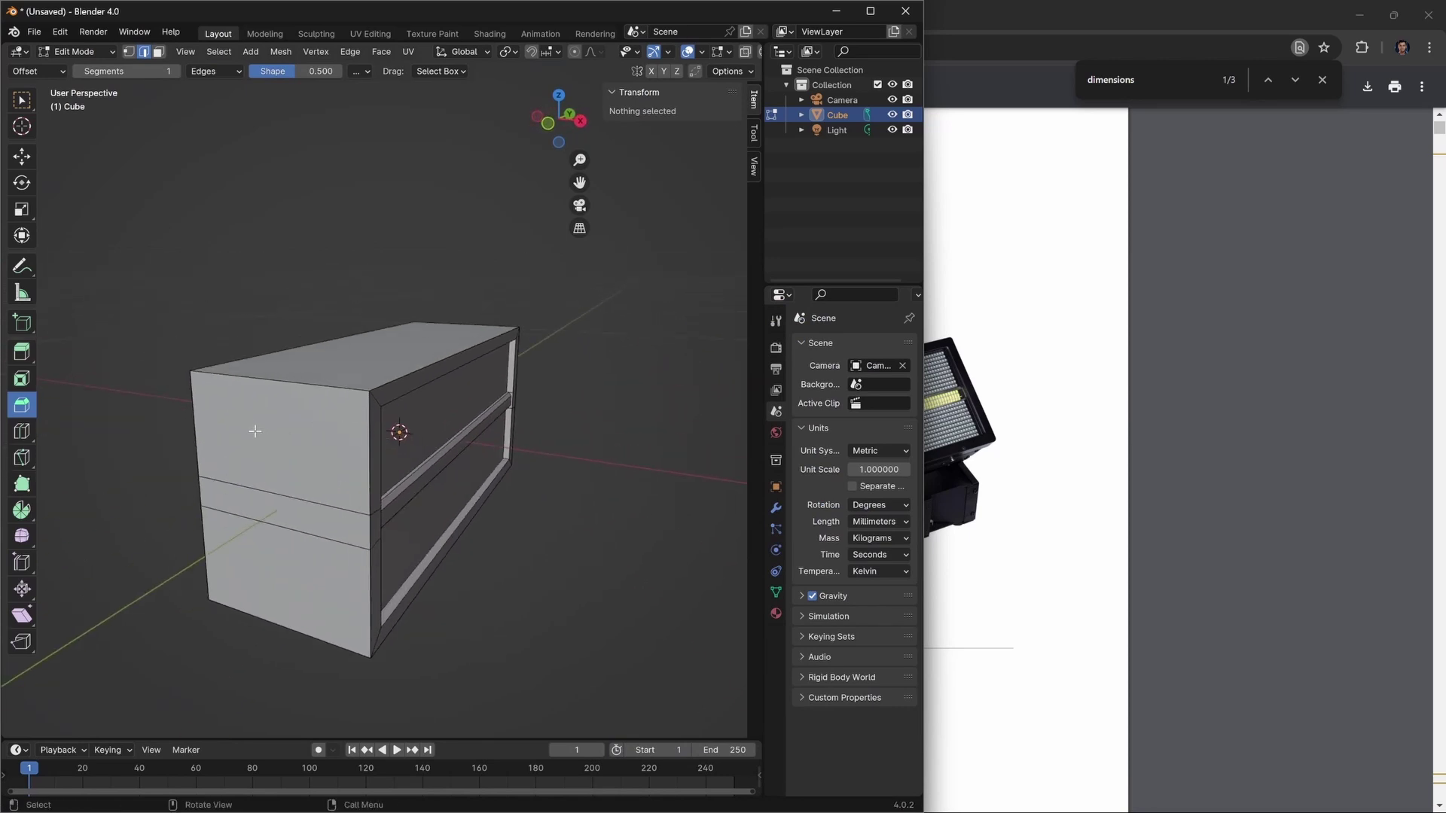
{"action": "left_click", "coordinate": [231, 416]}
{"action": "middle_click_drag", "start_coordinate": [232, 415], "coordinate": [460, 416]}
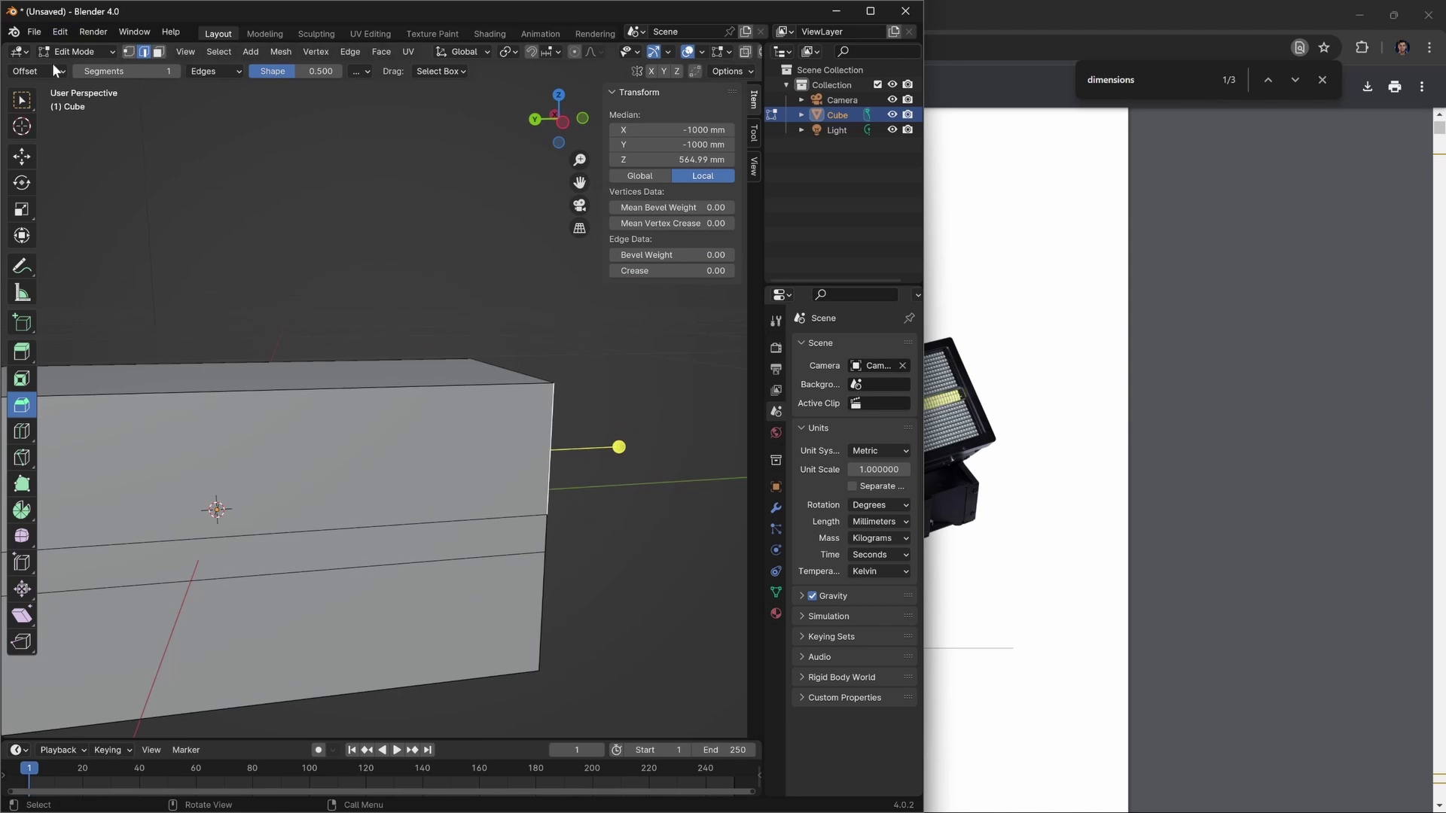
{"action": "left_click", "coordinate": [161, 55]}
{"action": "left_click", "coordinate": [436, 507]}
{"action": "left_click", "coordinate": [410, 536], "text": "shift"}
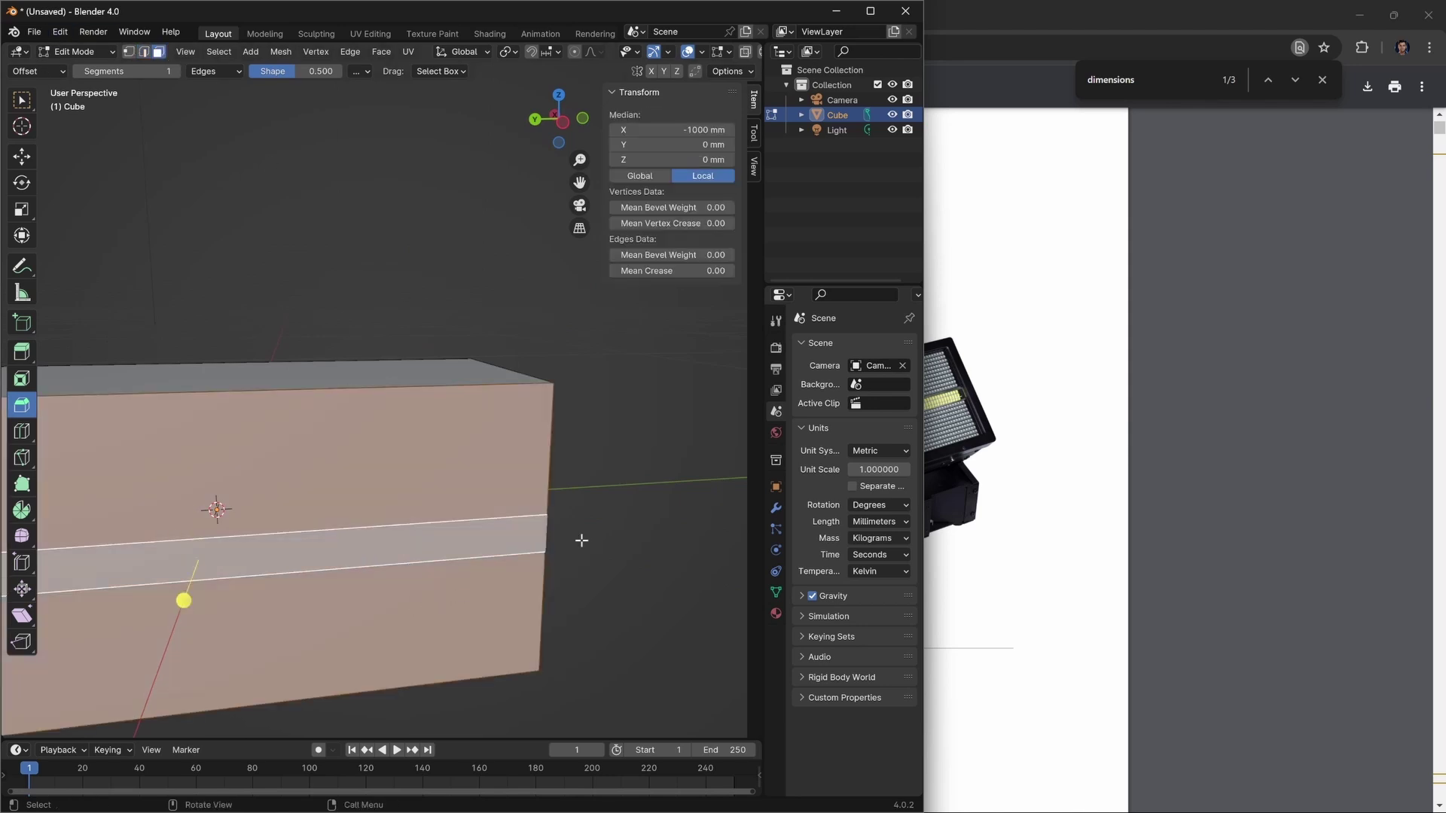
{"action": "middle_click_drag", "start_coordinate": [580, 539], "coordinate": [449, 534]}
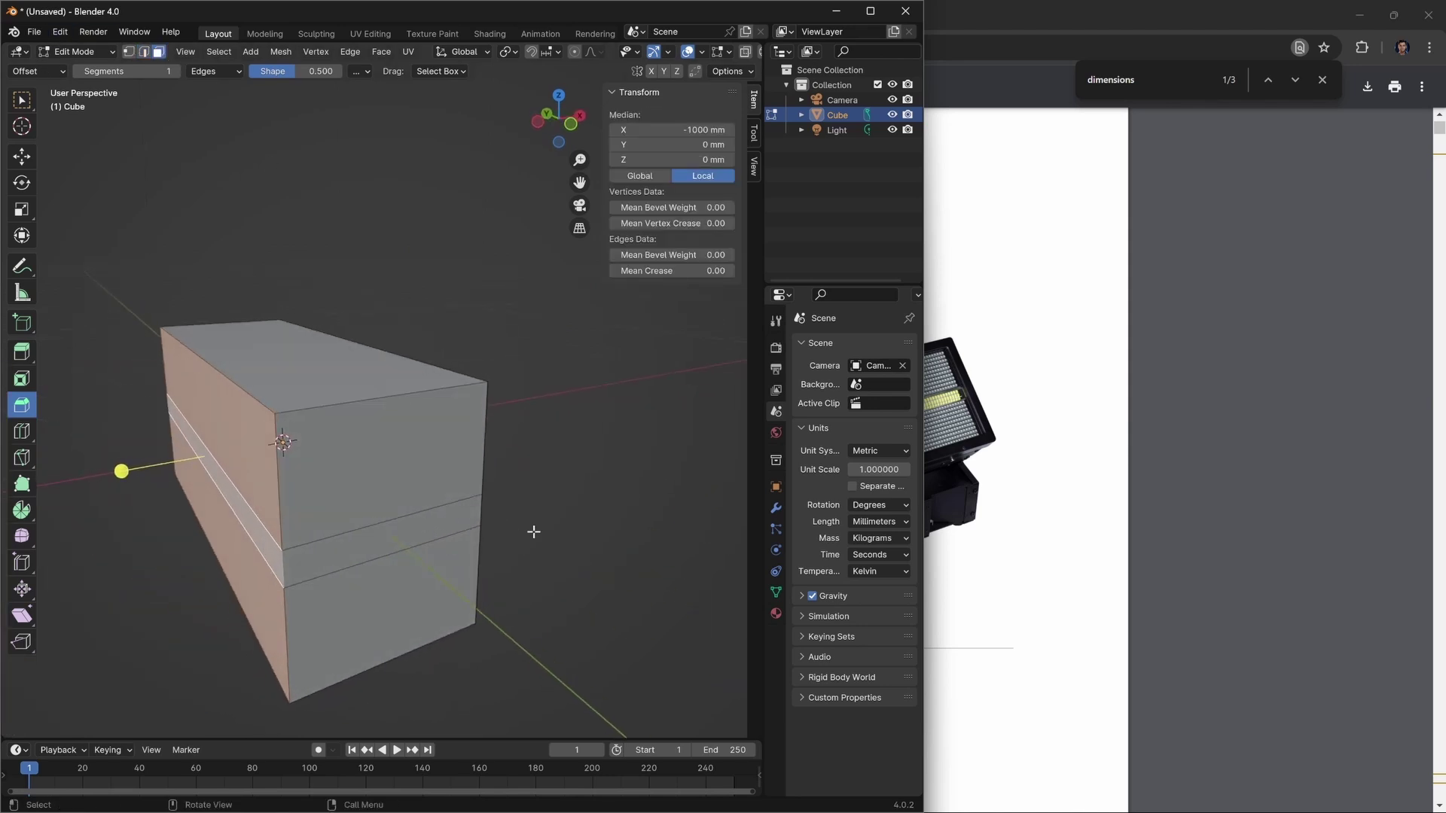
{"action": "key", "text": "KP_1"}
{"action": "middle_click_drag", "start_coordinate": [343, 475], "coordinate": [461, 445]}
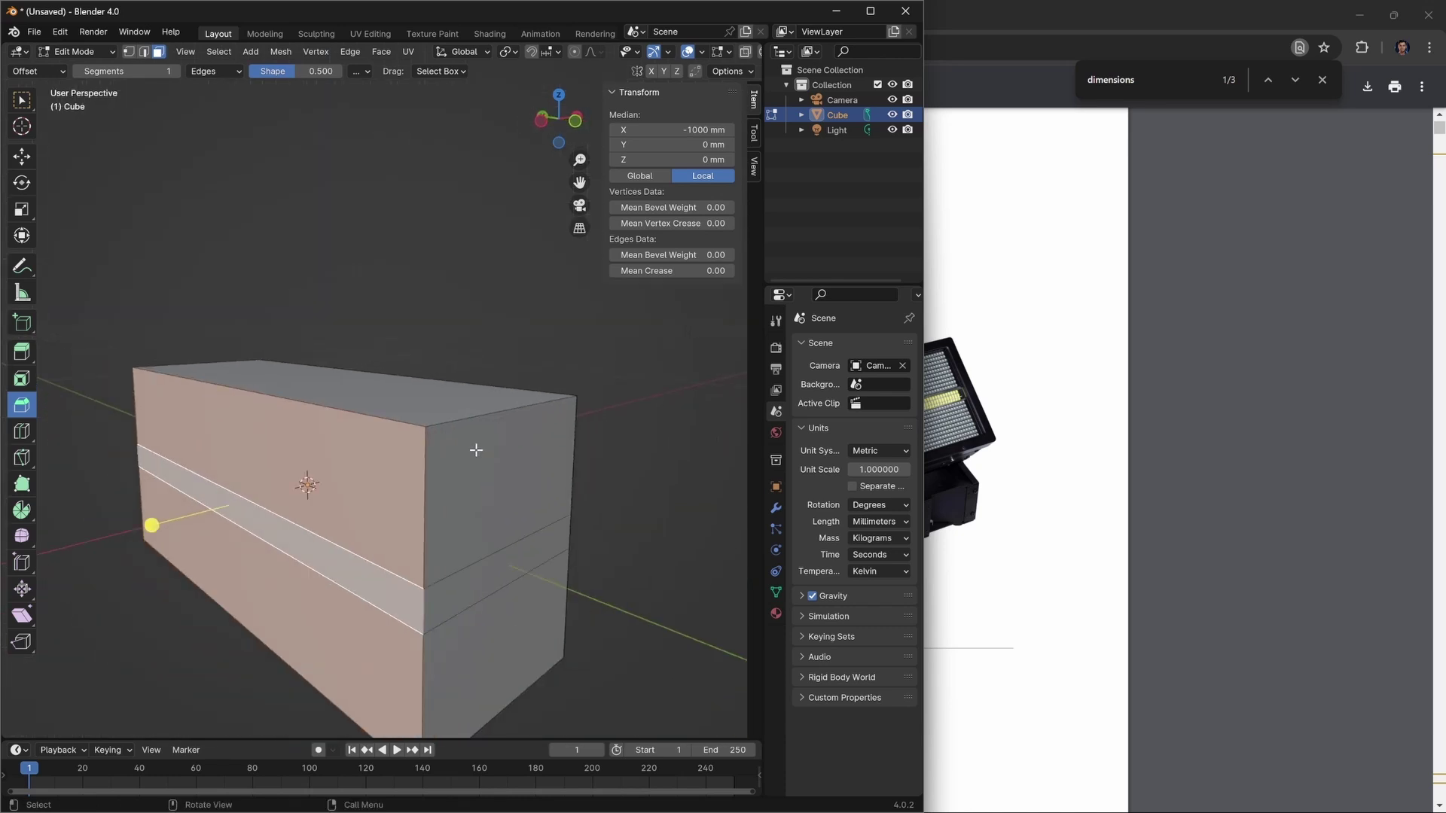
{"action": "key", "text": "ctrl+z"}
{"action": "key", "text": "ctrl+z"}
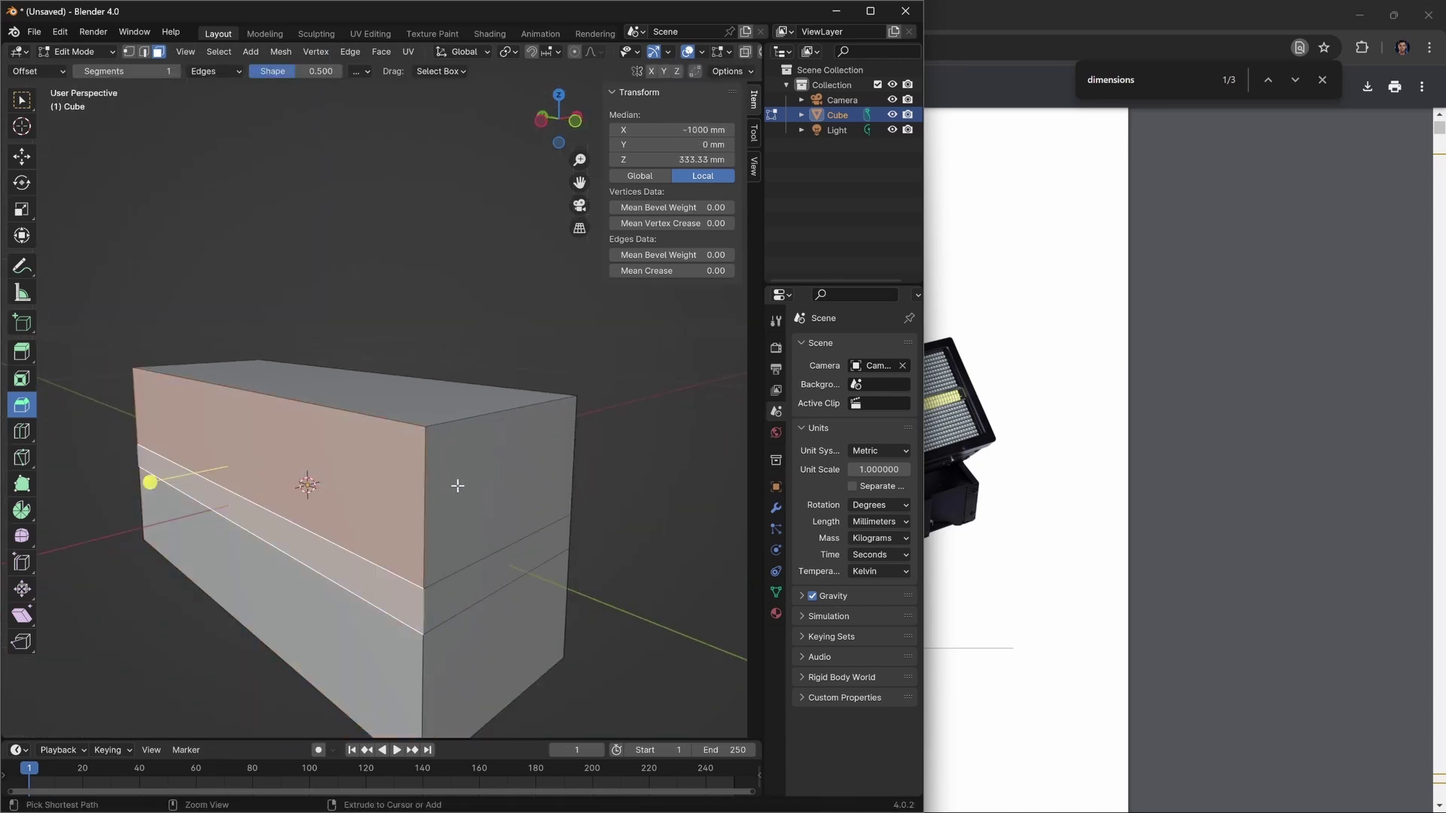
{"action": "key", "text": "2"}
{"action": "left_click", "coordinate": [463, 486]}
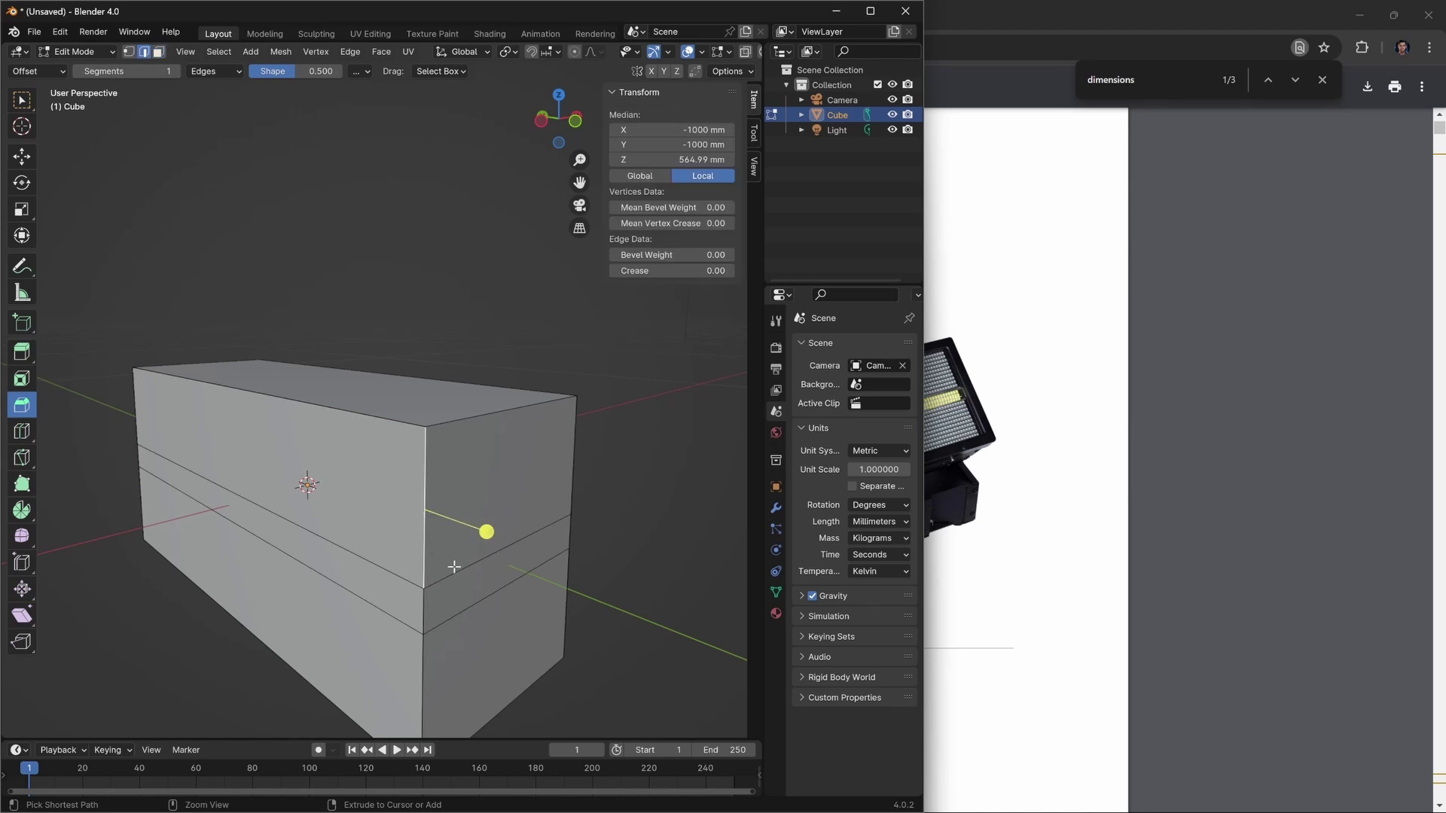
{"action": "key", "text": "ctrl+z"}
Try to move the head's upper rear face freely.
{"action": "left_click", "coordinate": [307, 443]}
{"action": "left_click", "coordinate": [158, 51]}
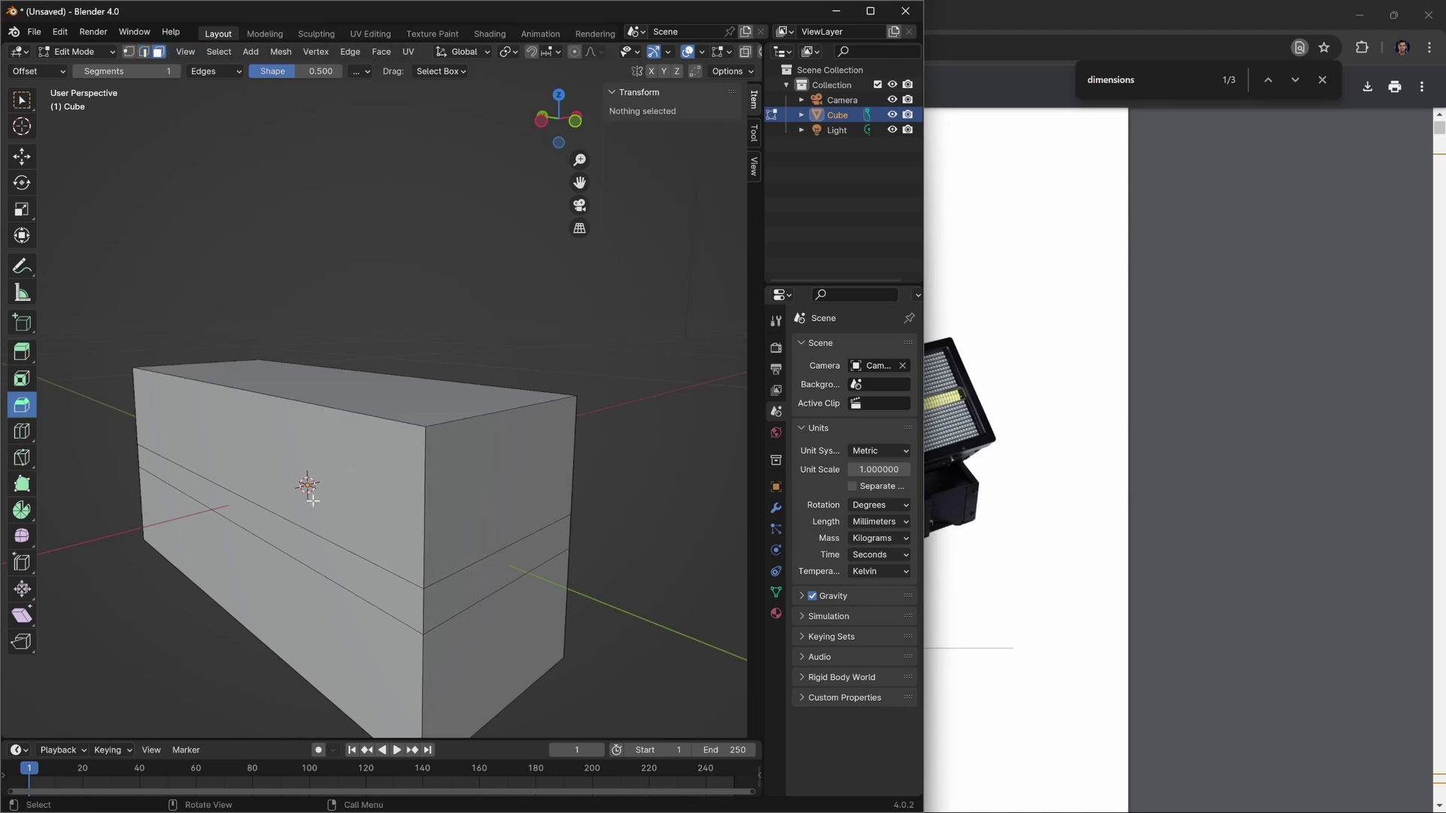
{"action": "left_click", "coordinate": [312, 497]}
{"action": "key", "text": "g"}
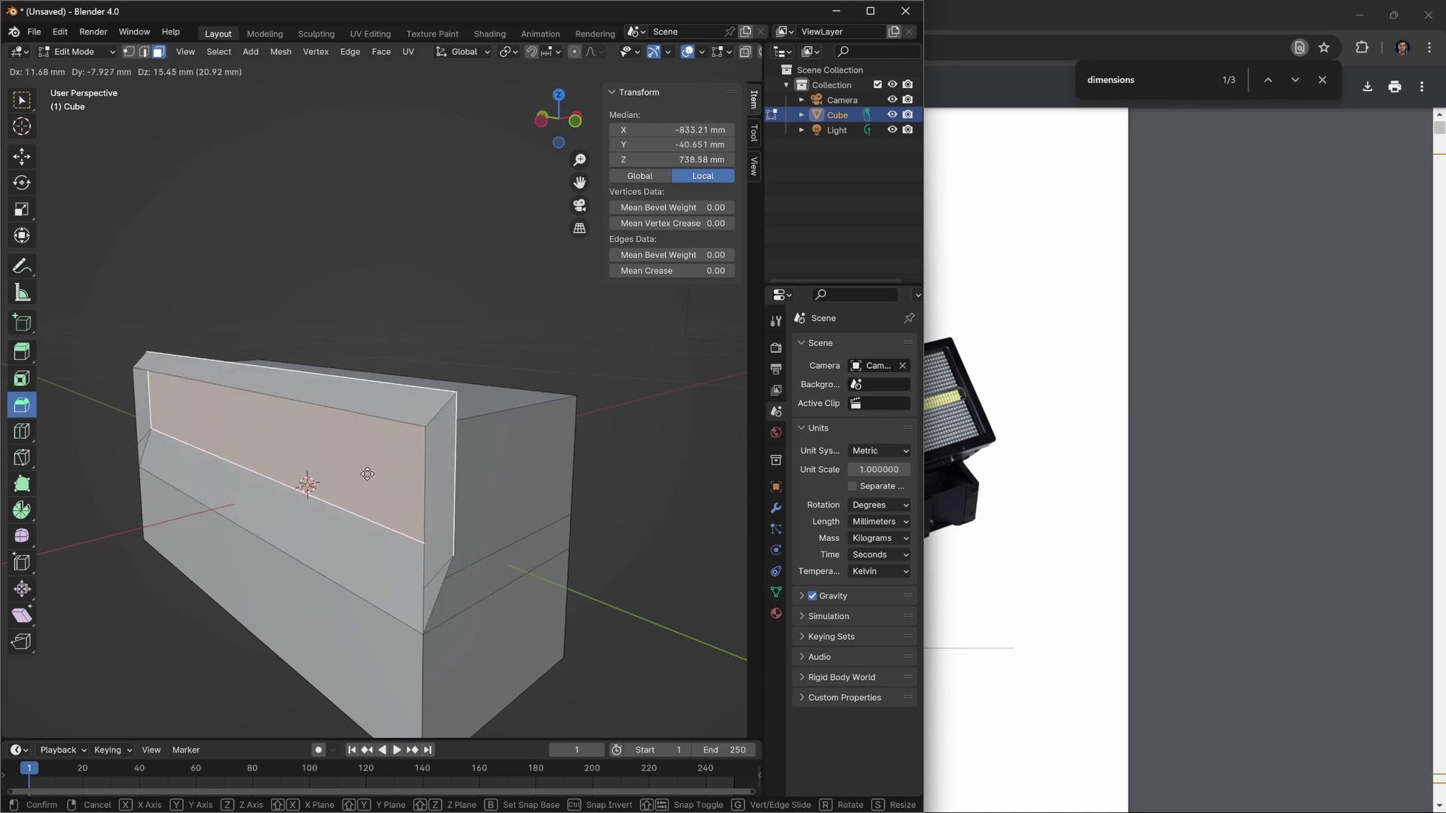
{"action": "key", "text": "Escape"}
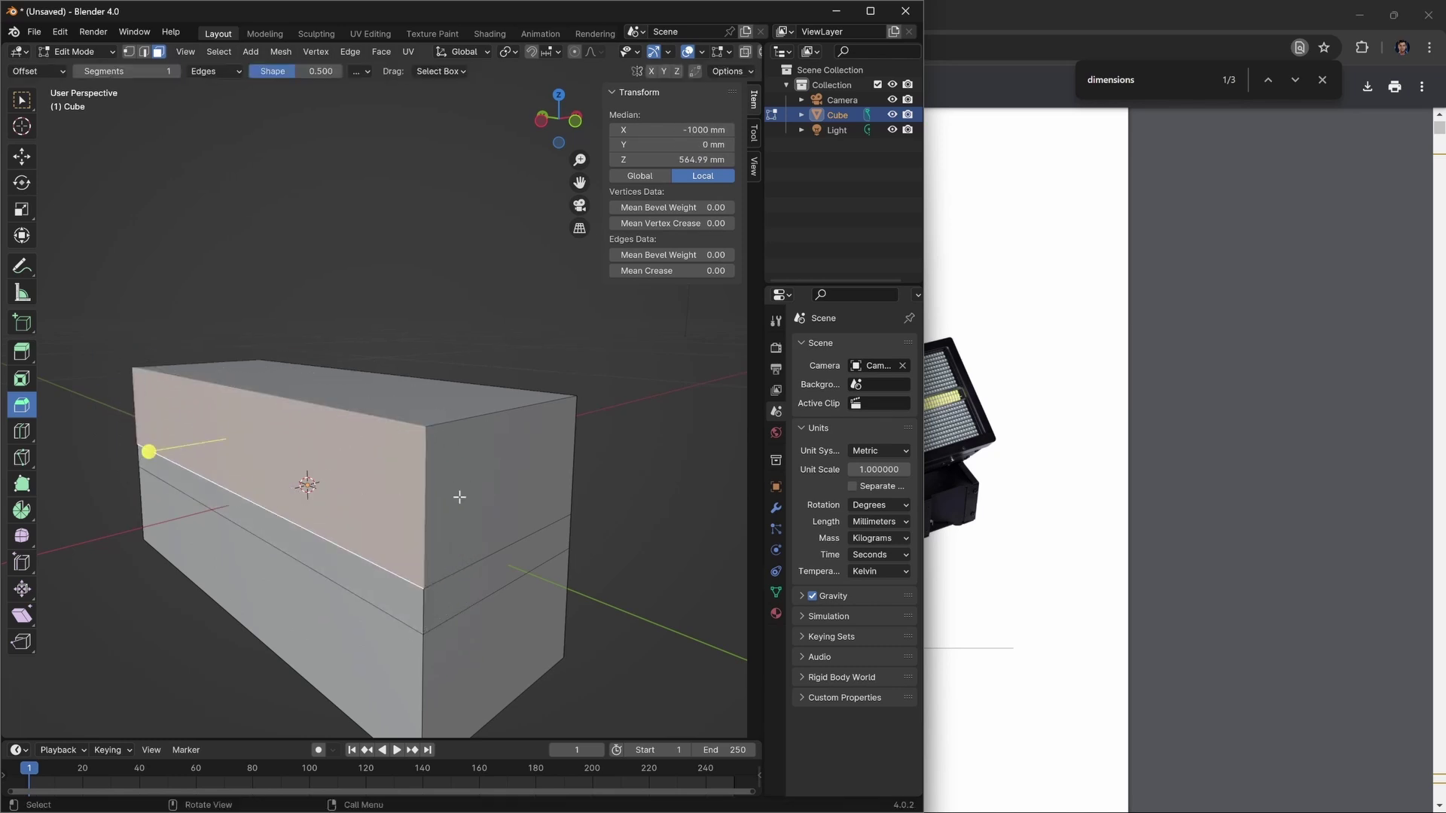
Try to move the upper and lower rear faces together inward along the X axis.
{"action": "left_click", "coordinate": [352, 578], "text": "shift"}
{"action": "middle_click_drag", "start_coordinate": [462, 629], "coordinate": [539, 578]}
{"action": "key", "text": "g"}
{"action": "key", "text": "y"}
{"action": "key", "text": "x"}
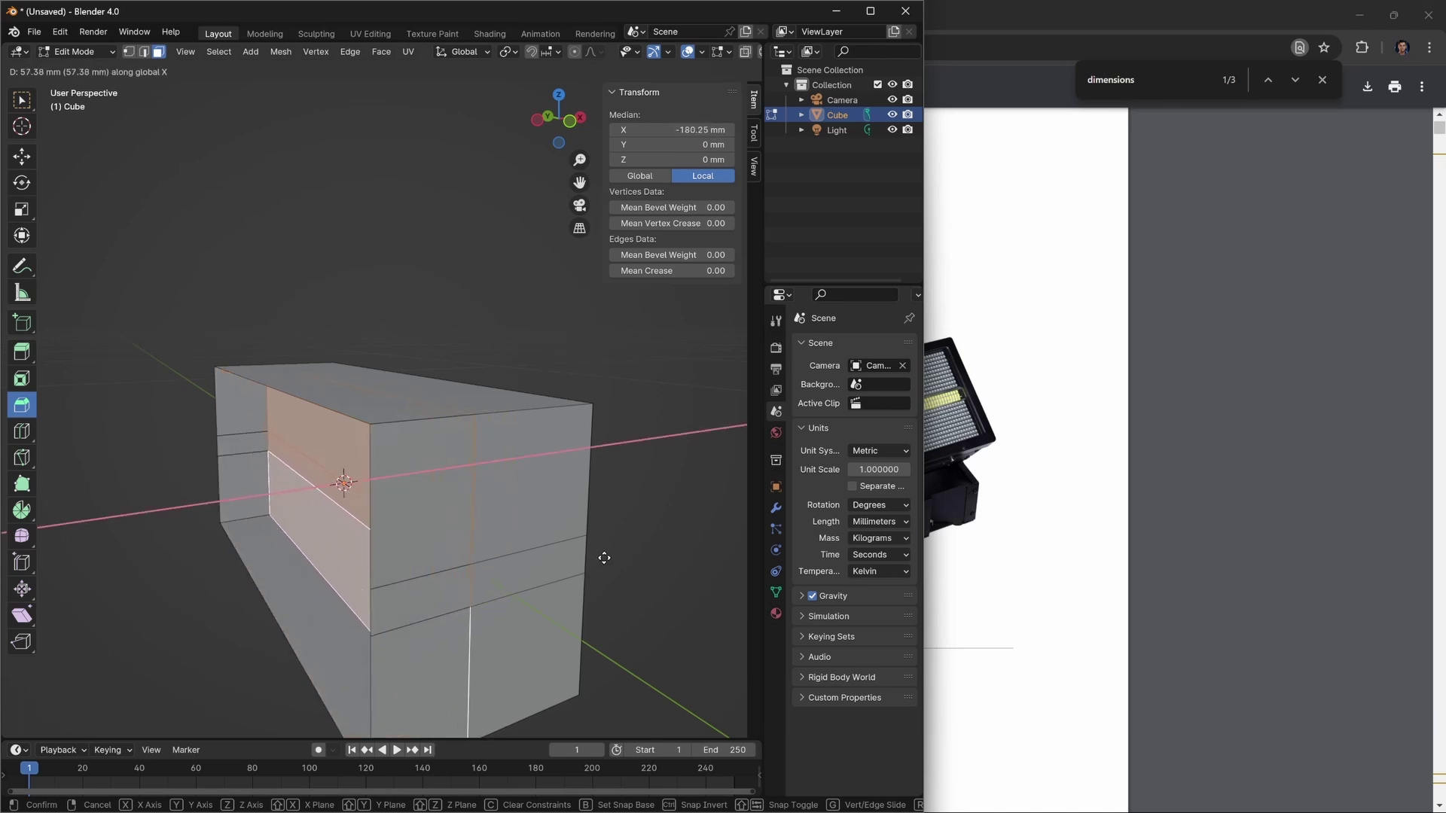
{"action": "left_click", "coordinate": [448, 540]}
Enable X-ray display in vertex selection mode and view the head's mesh from the front and in perspective.
{"action": "left_click", "coordinate": [130, 51]}
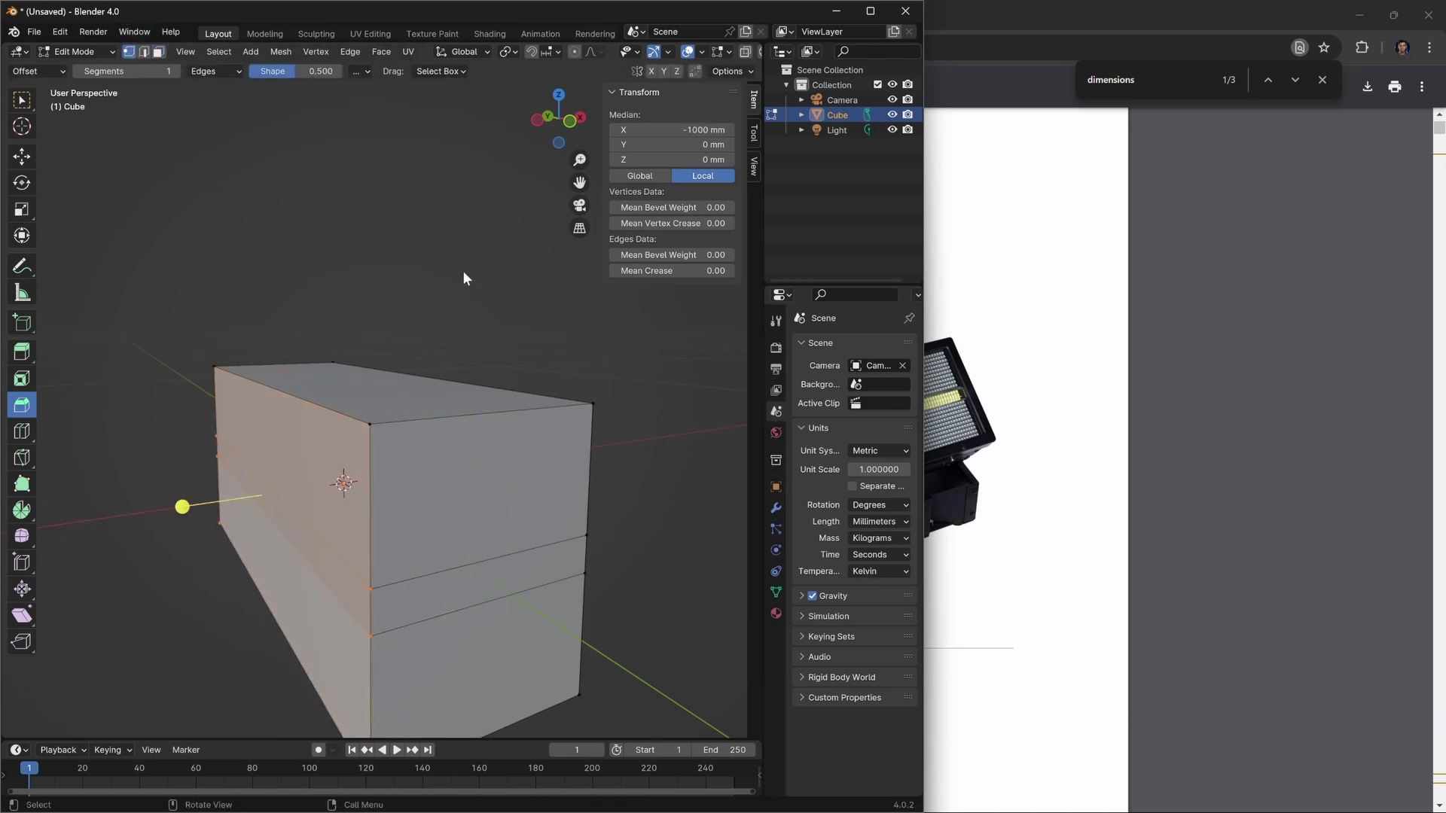
{"action": "left_click", "coordinate": [462, 270]}
{"action": "middle_click_drag", "start_coordinate": [462, 270], "coordinate": [544, 437]}
{"action": "key", "text": "alt+z"}
{"action": "key", "text": "KP_1"}
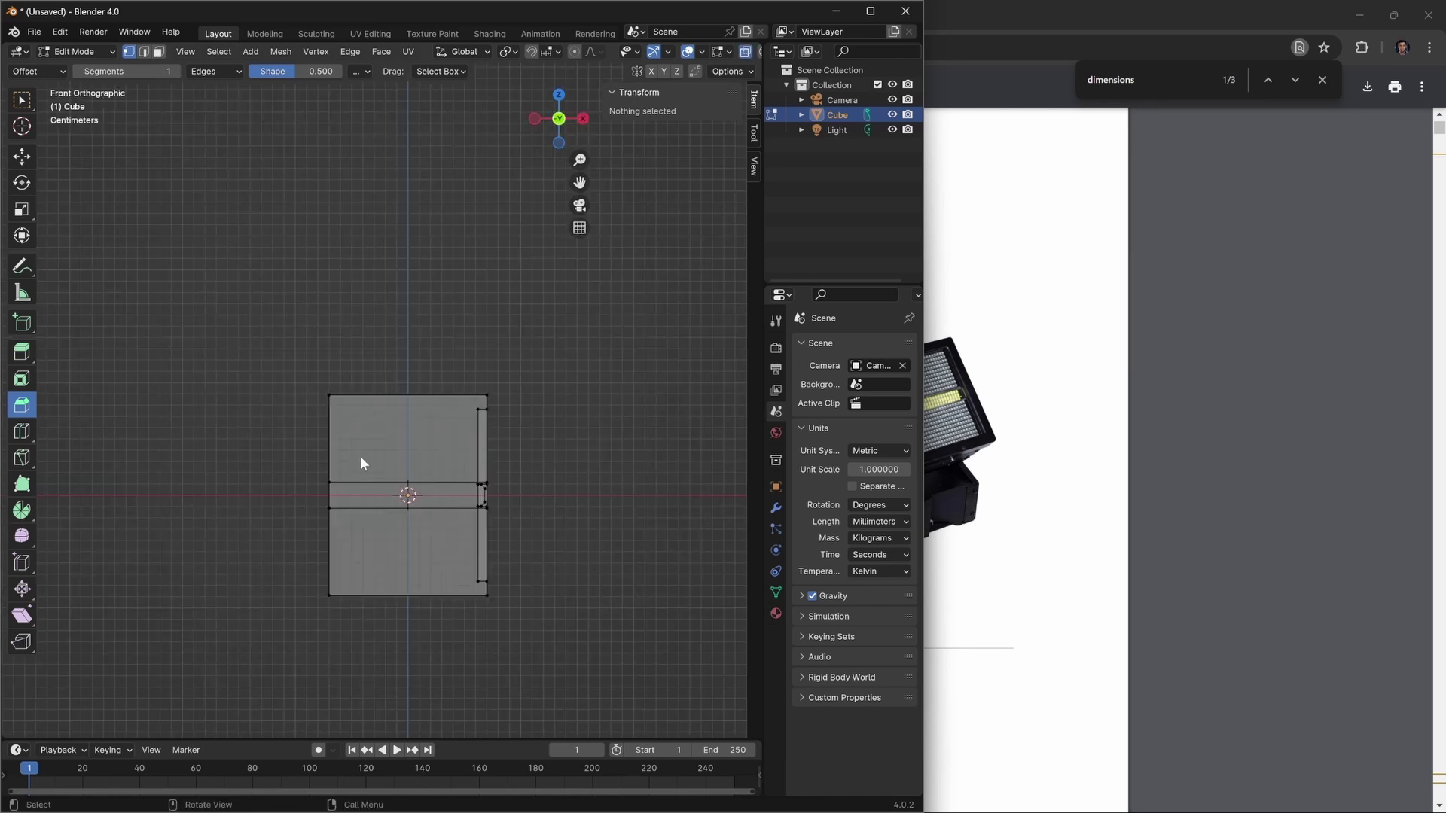
{"action": "scroll", "coordinate": [321, 360], "scroll_direction": "up", "scroll_amount": 2}
{"action": "middle_click_drag", "start_coordinate": [346, 574], "coordinate": [520, 314], "text": "shift"}
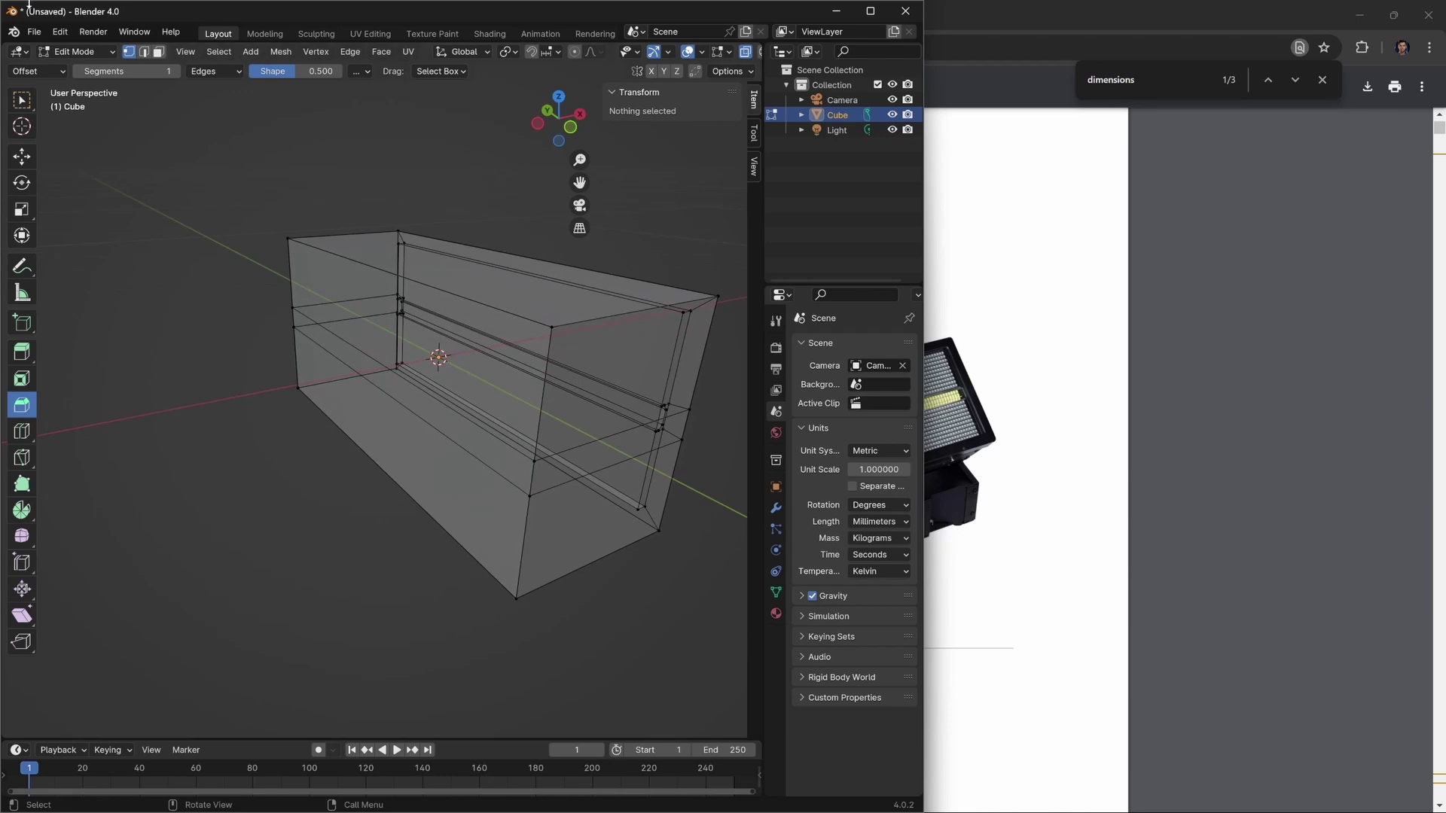
Try to move the upper long edge at the rear of the head.
{"action": "left_click", "coordinate": [447, 296]}
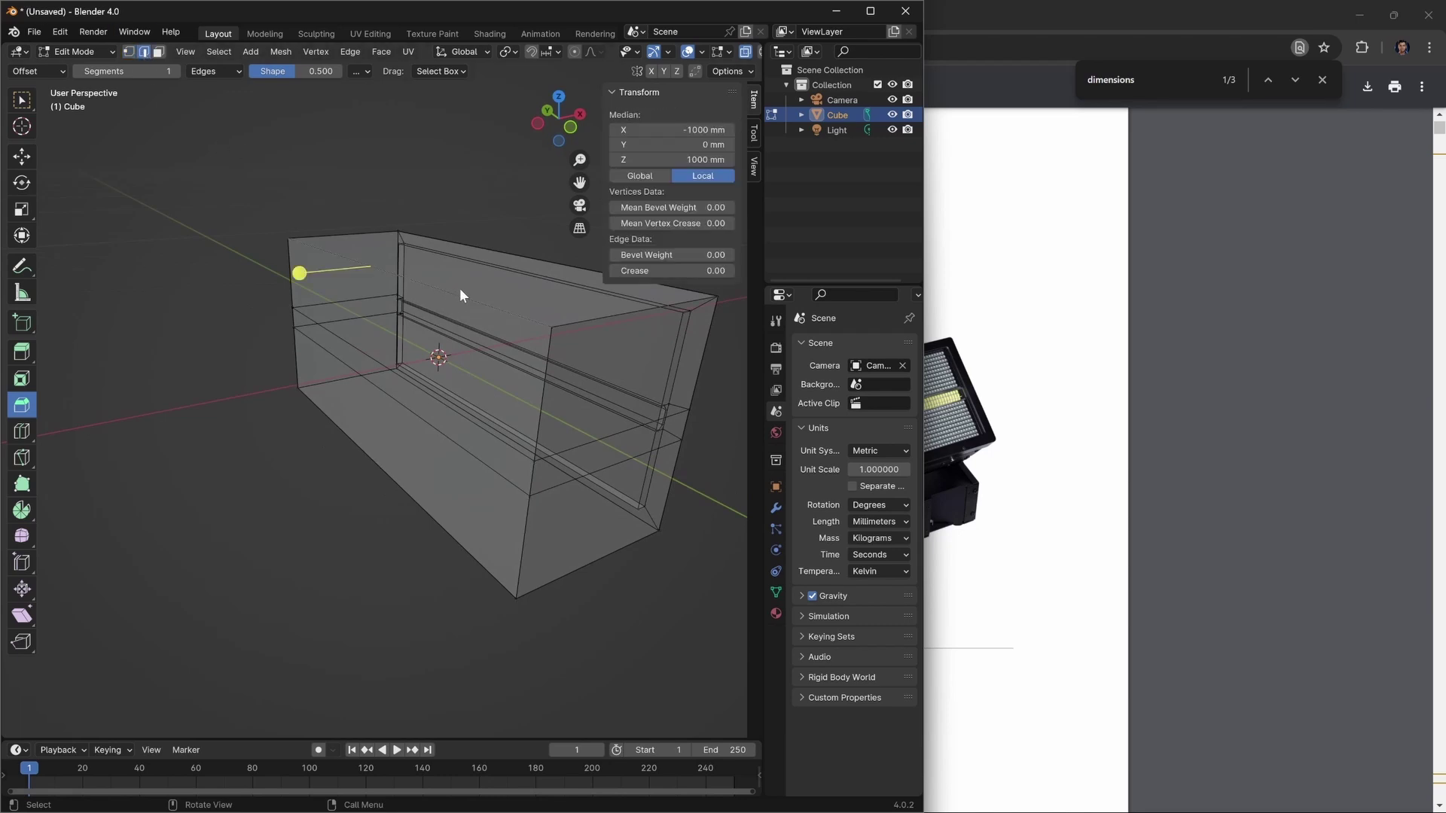
{"action": "key", "text": "g"}
{"action": "key", "text": "Escape"}
Select all vertices along the head's rear side in front view and merge them by distance at 0.1 mm.
{"action": "middle_click_drag", "start_coordinate": [598, 388], "coordinate": [539, 388]}
{"action": "key", "text": "KP_1"}
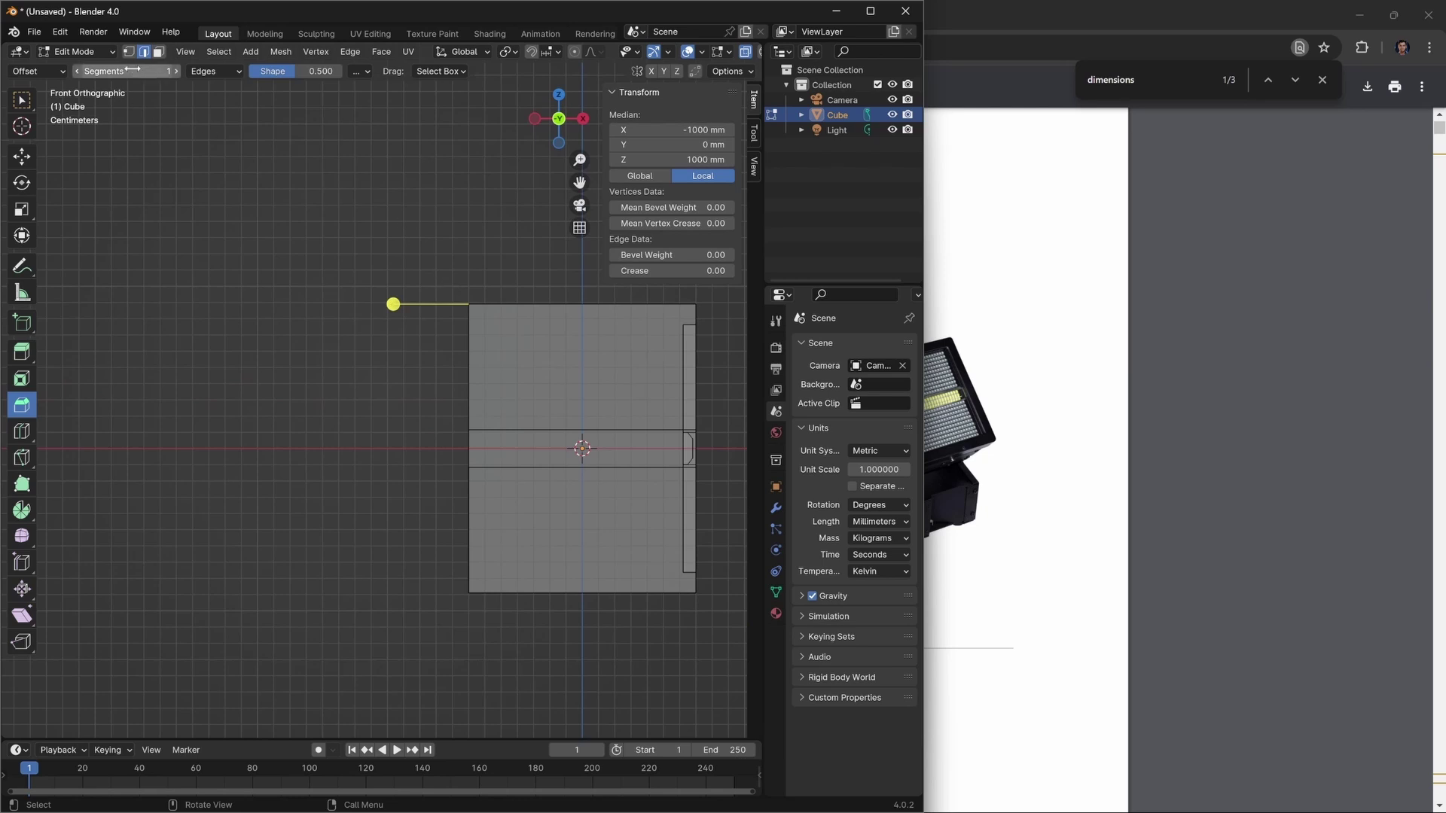
{"action": "left_click_drag", "start_coordinate": [397, 218], "coordinate": [528, 686]}
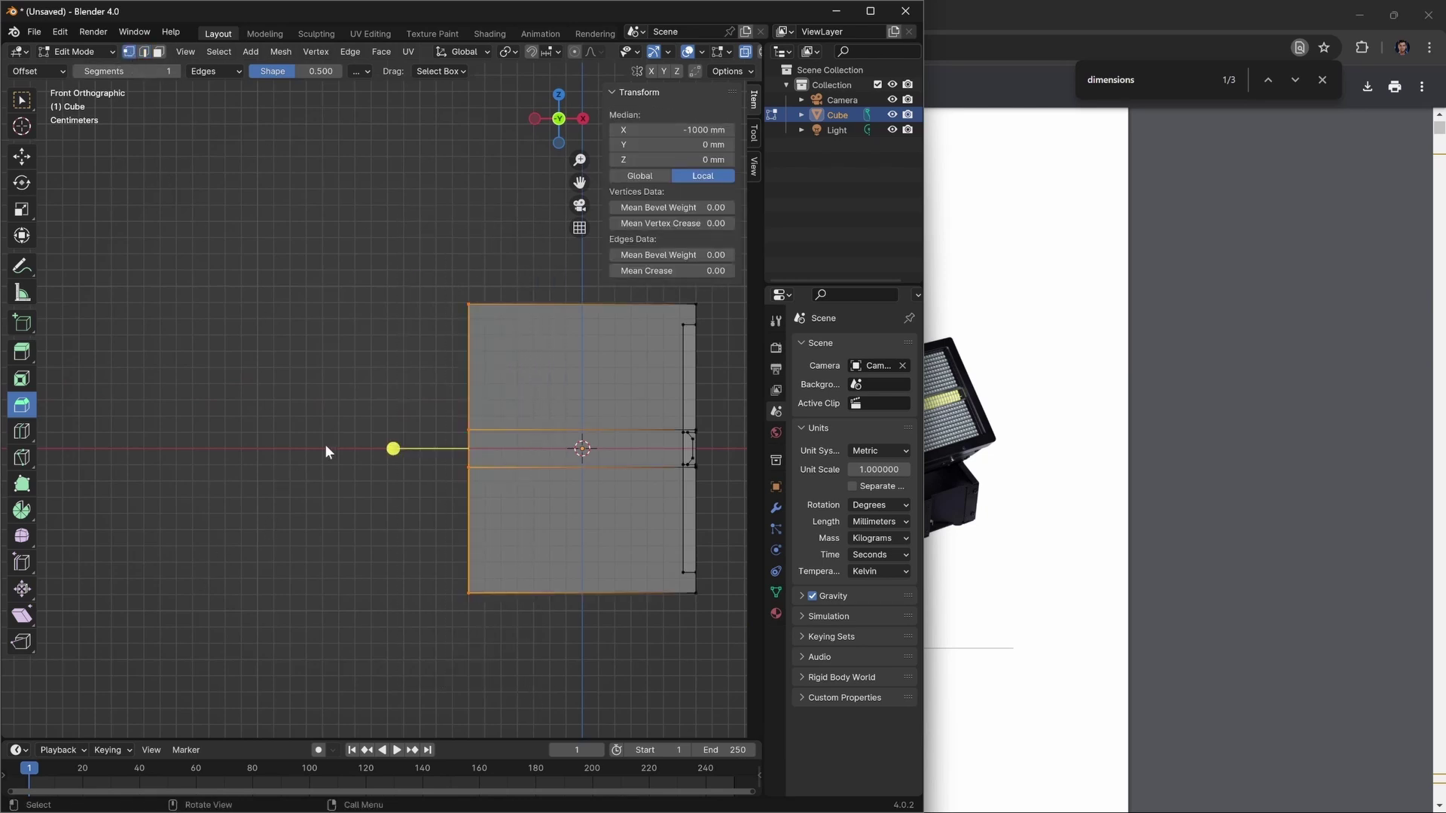
{"action": "key", "text": "m"}
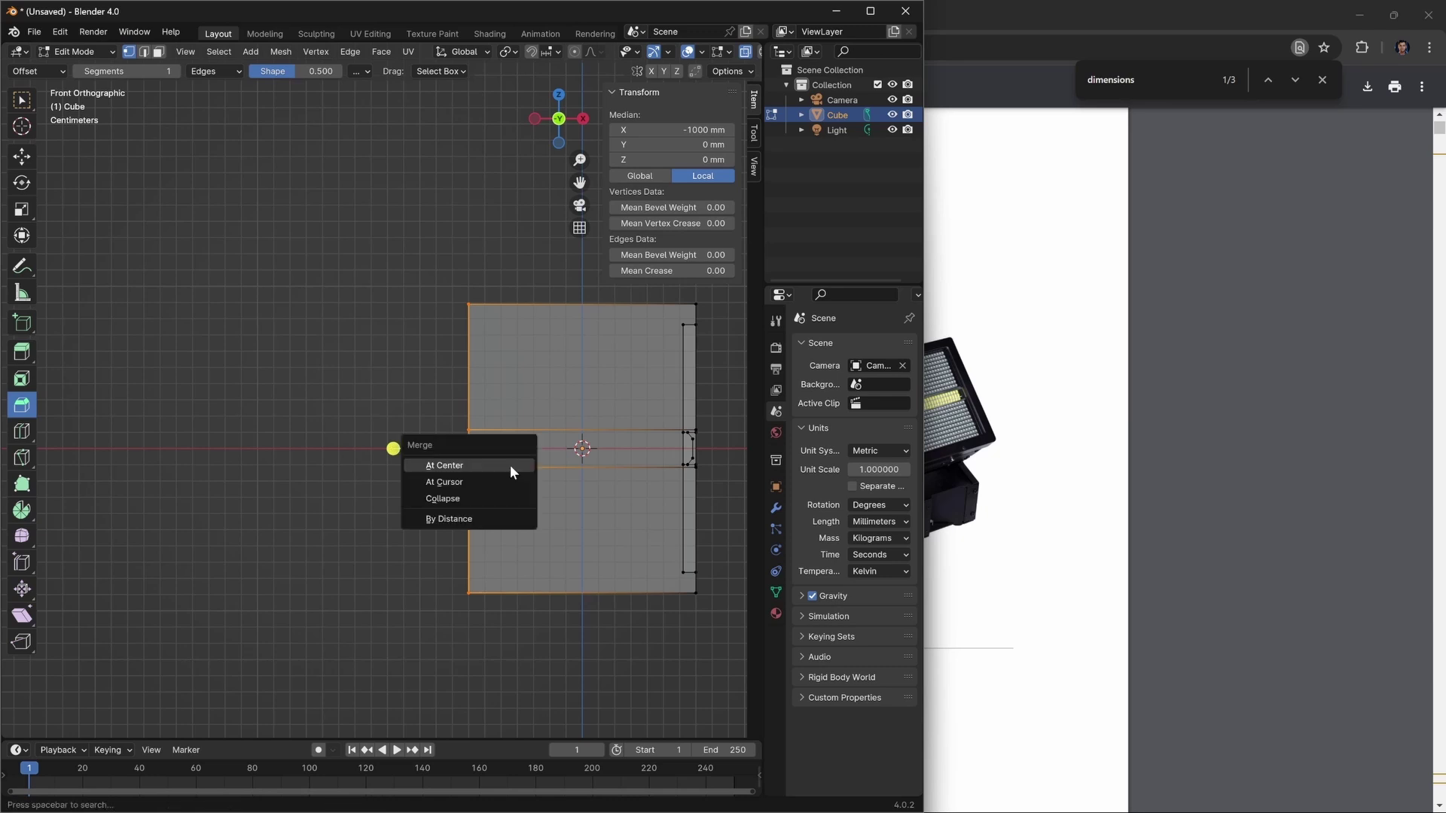
{"action": "left_click", "coordinate": [463, 518]}
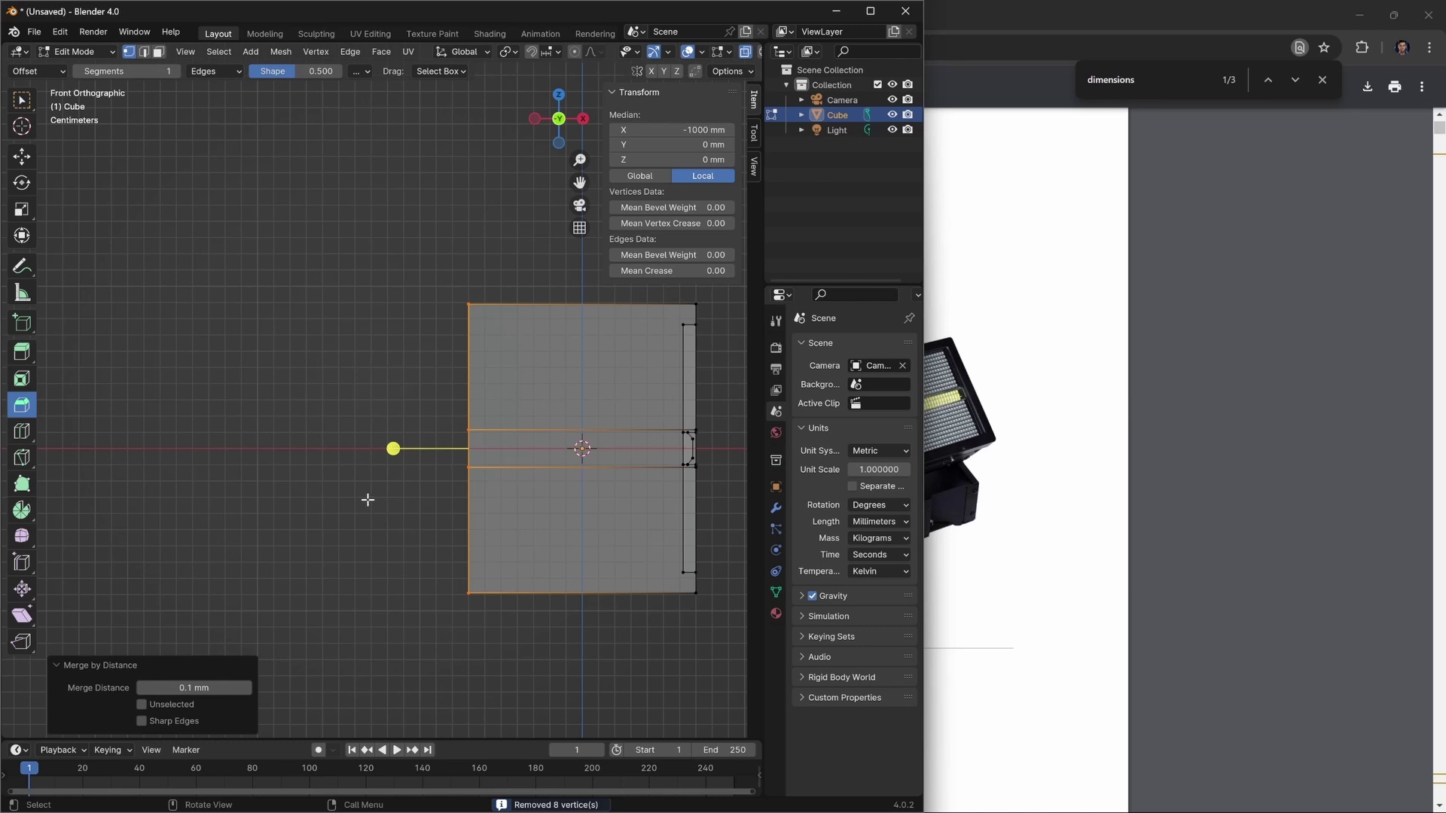
Turn off X-ray display, select all the rear faces and move them forward along X to a local X of about 726 mm.
{"action": "middle_click_drag", "start_coordinate": [368, 500], "coordinate": [212, 294]}
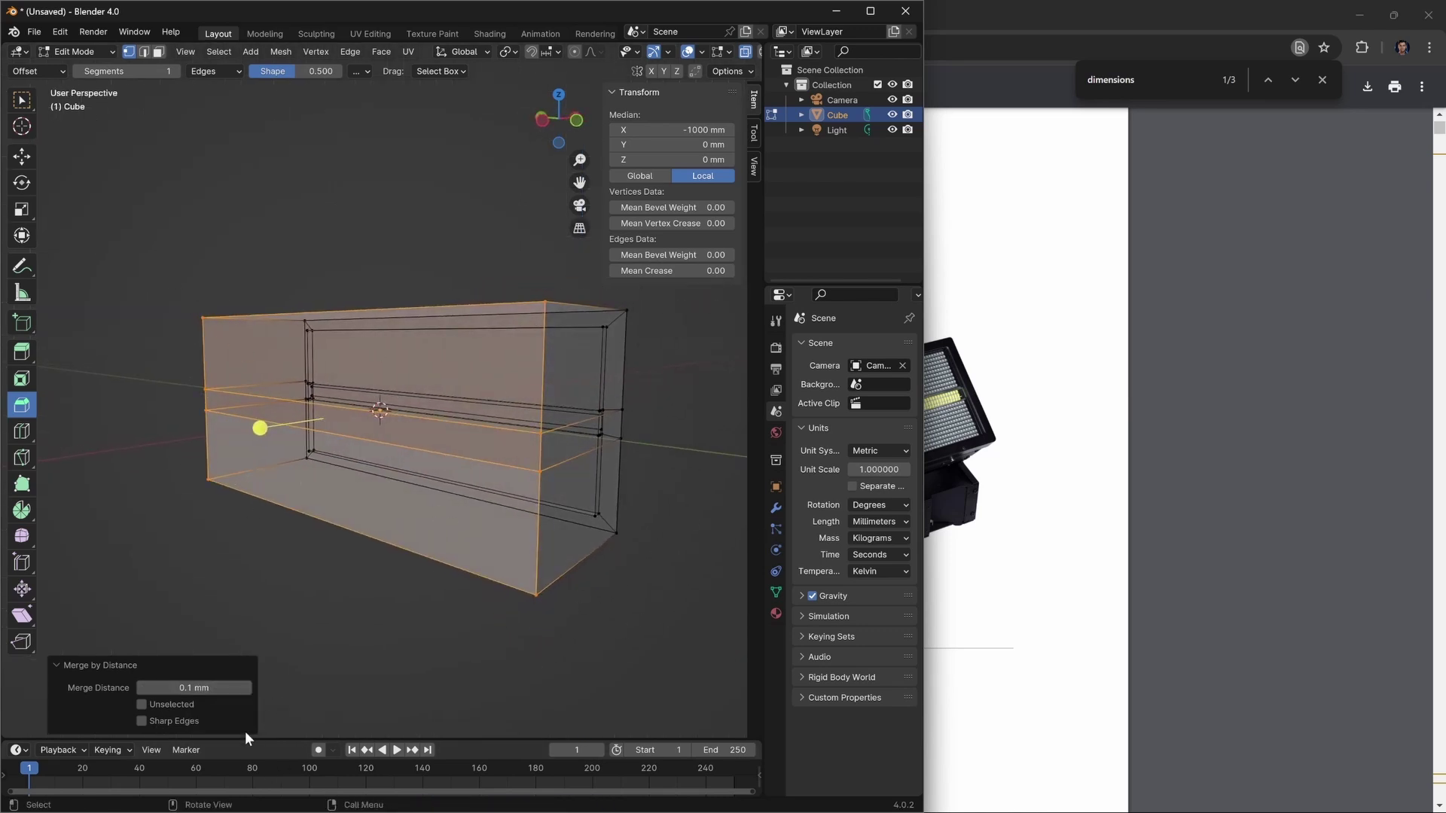
{"action": "left_click", "coordinate": [505, 622]}
{"action": "middle_click_drag", "start_coordinate": [504, 622], "coordinate": [595, 597]}
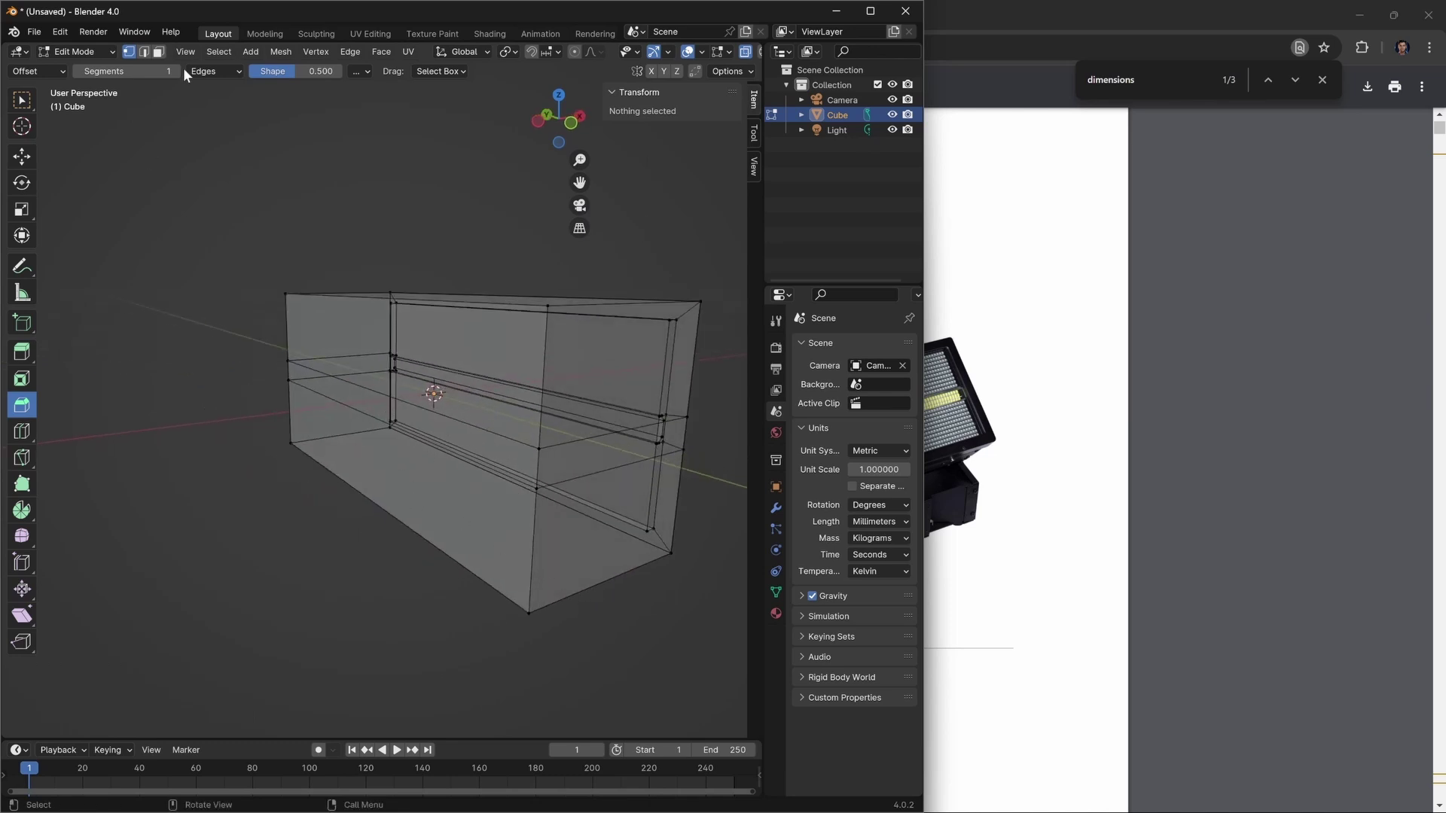
{"action": "left_click", "coordinate": [158, 53]}
{"action": "key", "text": "alt+z"}
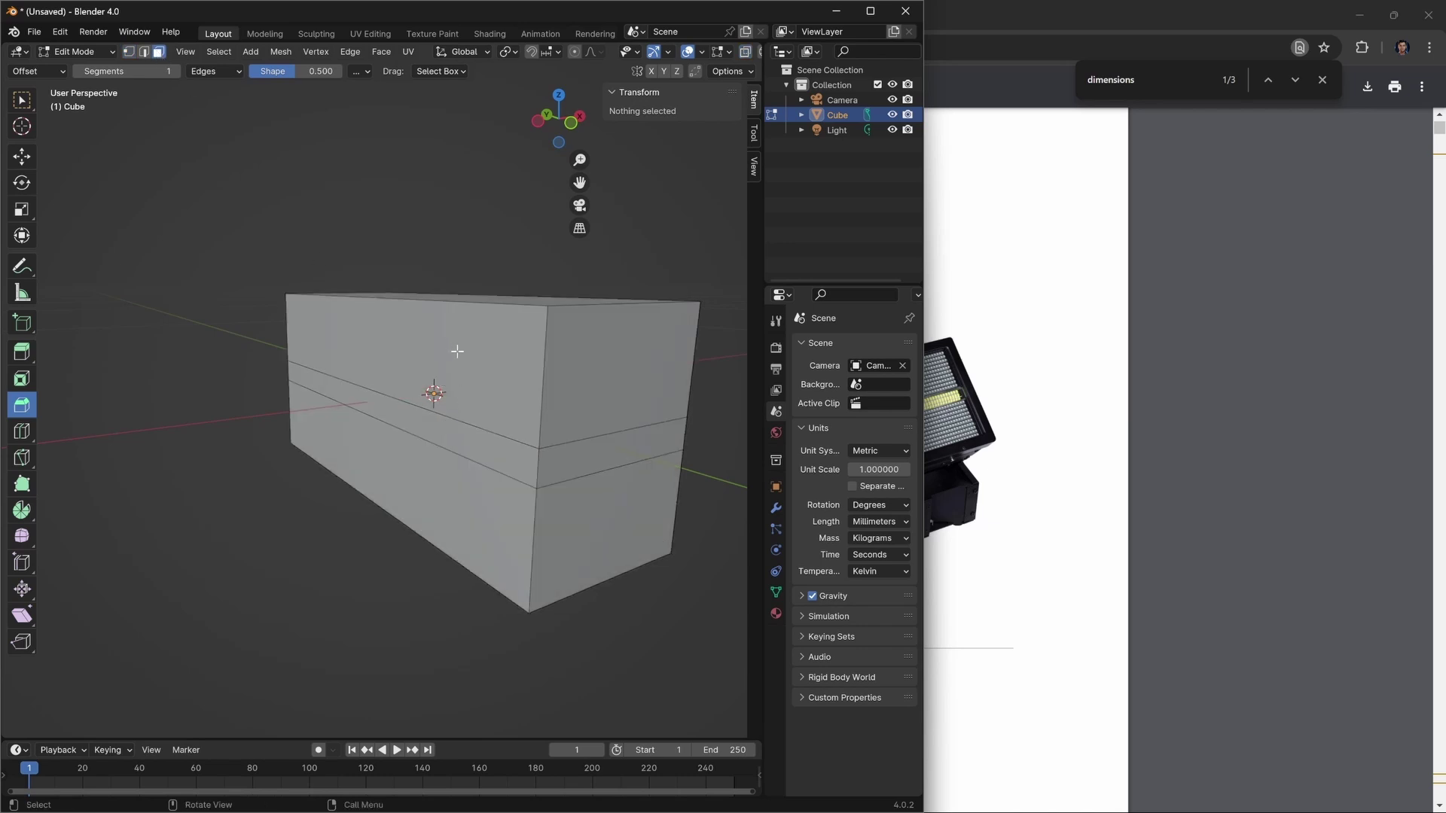
{"action": "left_click", "coordinate": [457, 353]}
{"action": "left_click", "coordinate": [477, 502], "text": "shift"}
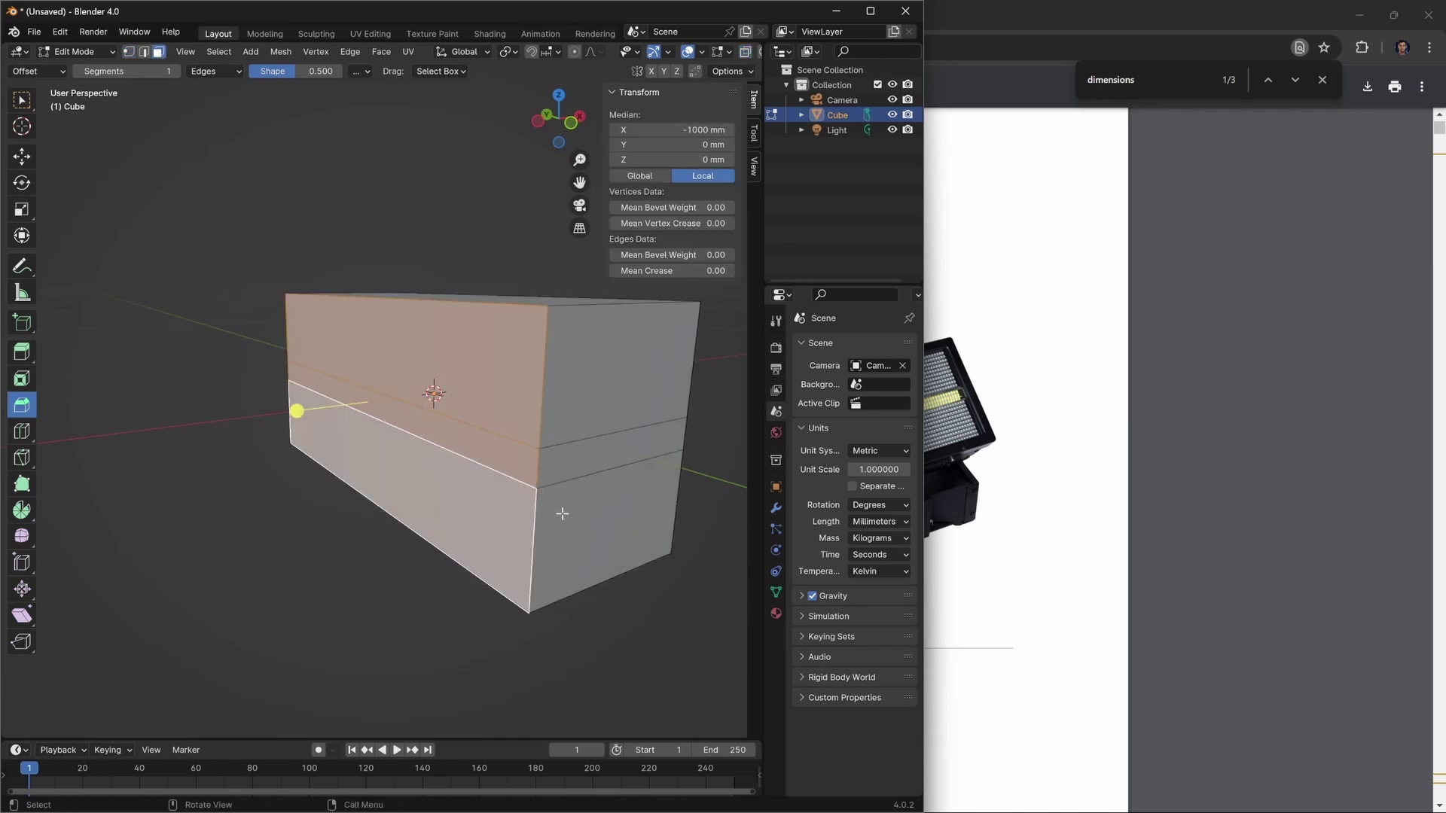
{"action": "key", "text": "g"}
{"action": "key", "text": "x"}
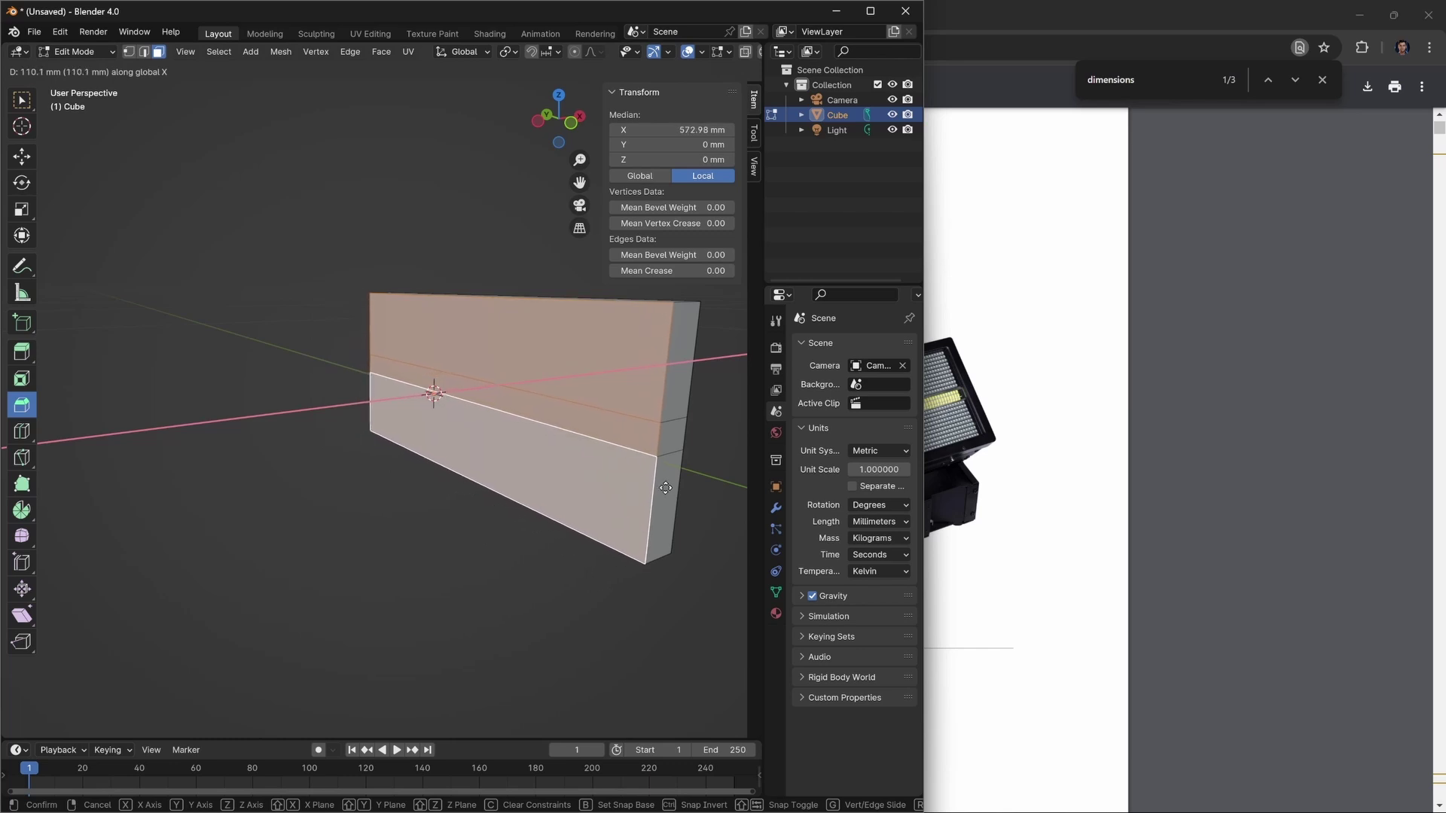
{"action": "left_click", "coordinate": [412, 396]}
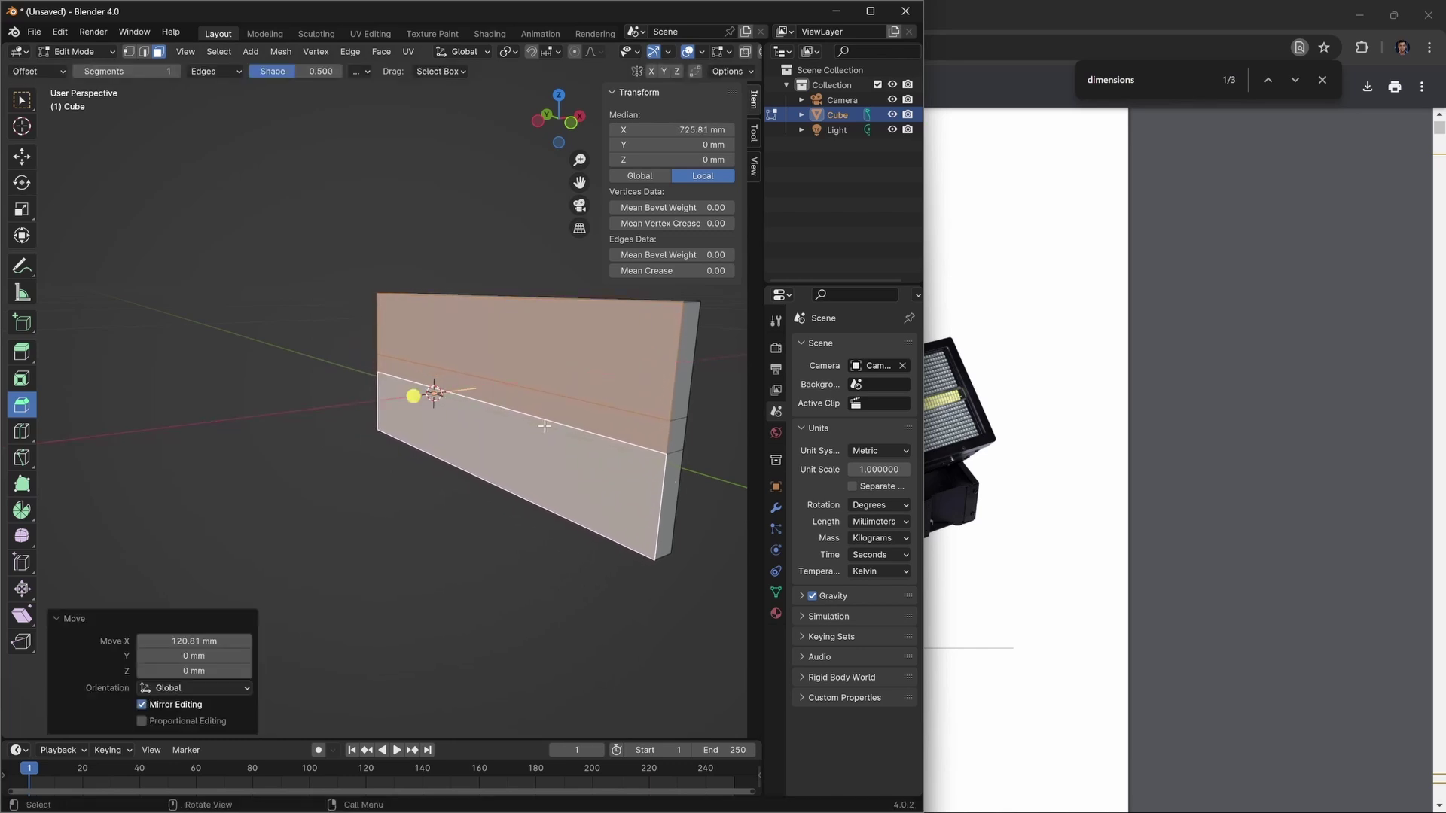
Extrude the rear faces in place, scale them to about 0.961, and scale them further along Z to about 0.959.
{"action": "middle_click_drag", "start_coordinate": [544, 427], "coordinate": [512, 439]}
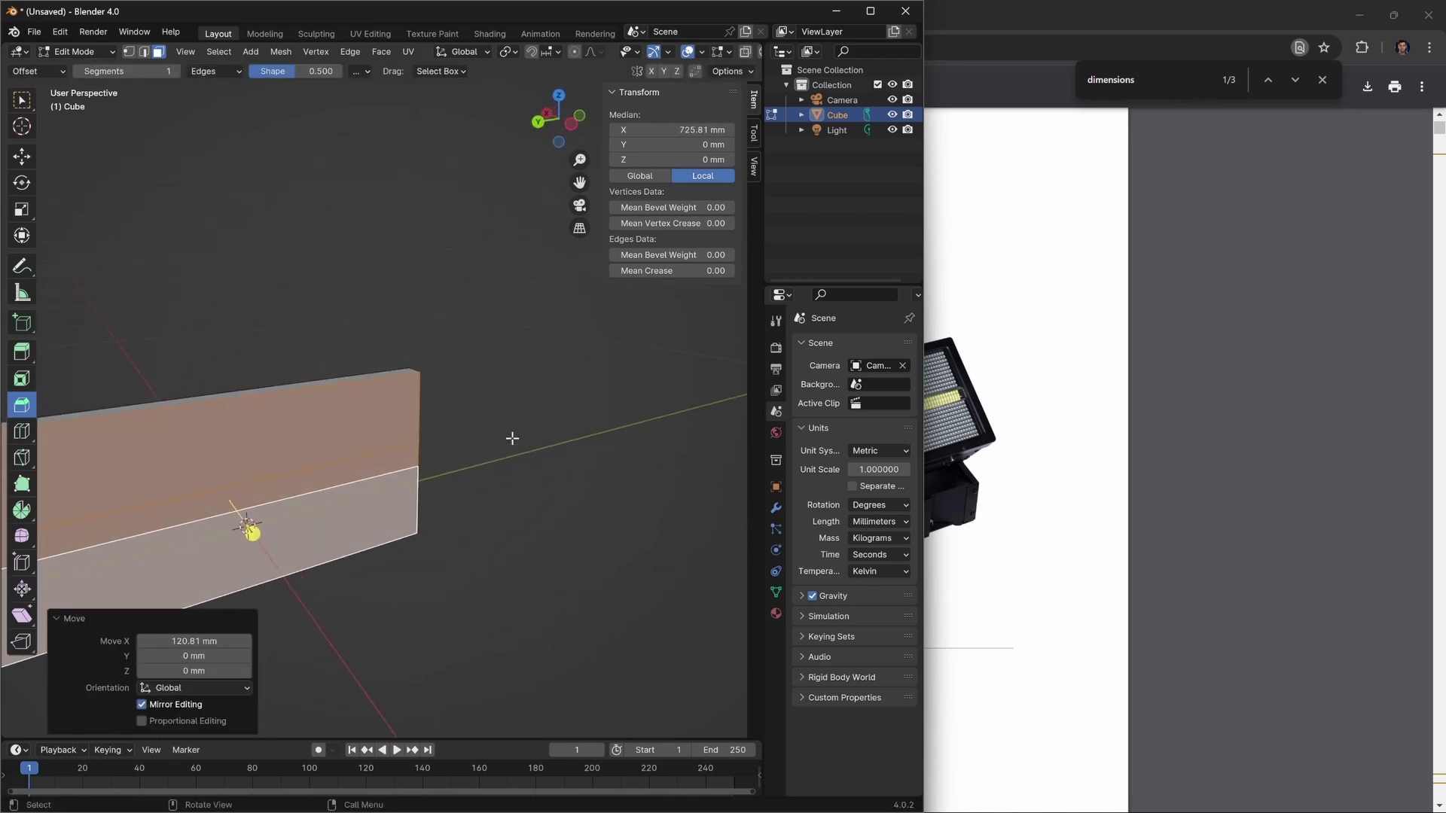
{"action": "middle_click_drag", "start_coordinate": [248, 465], "coordinate": [696, 380], "text": "shift"}
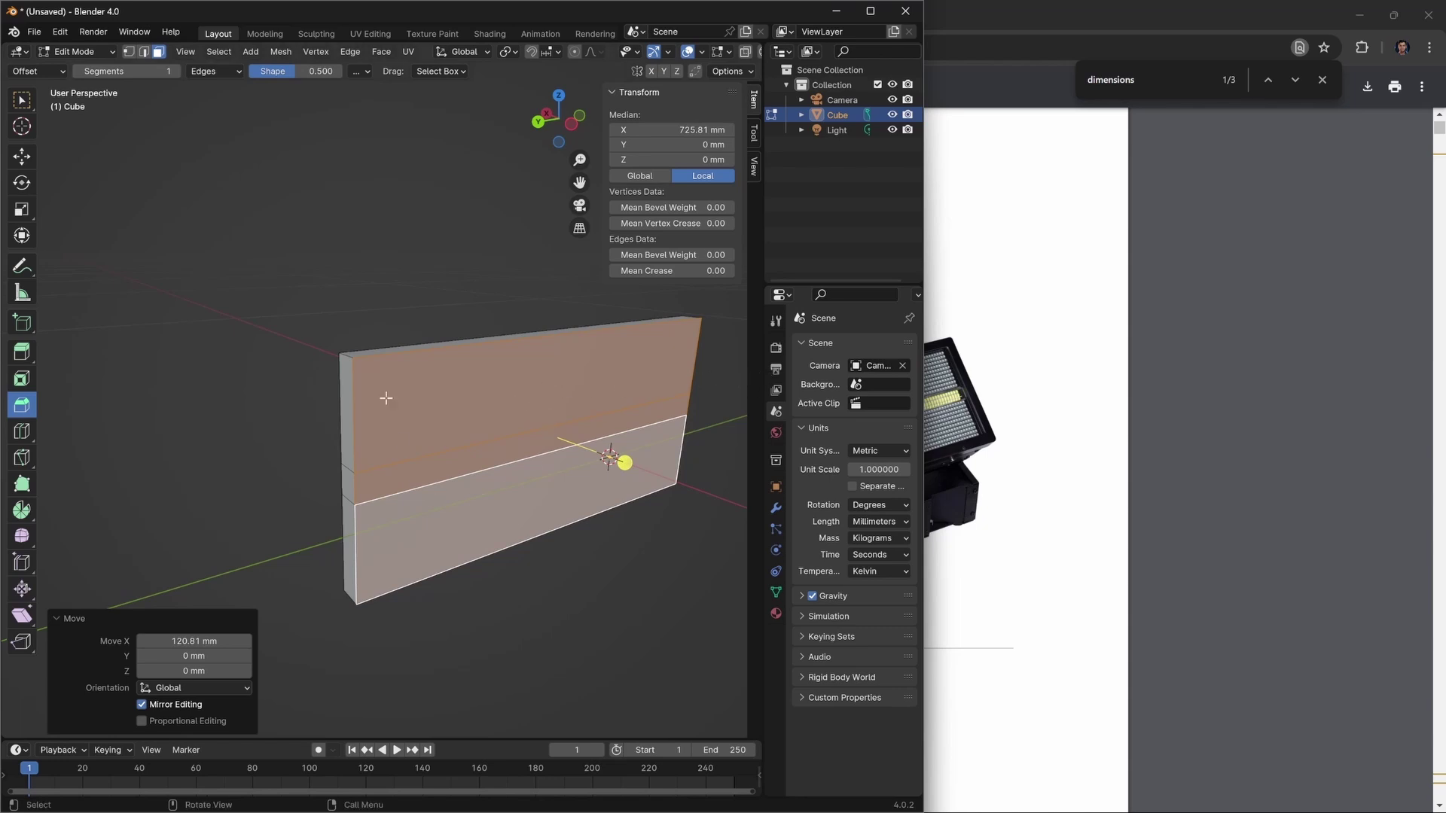
{"action": "key", "text": "e"}
{"action": "right_click", "coordinate": [518, 402]}
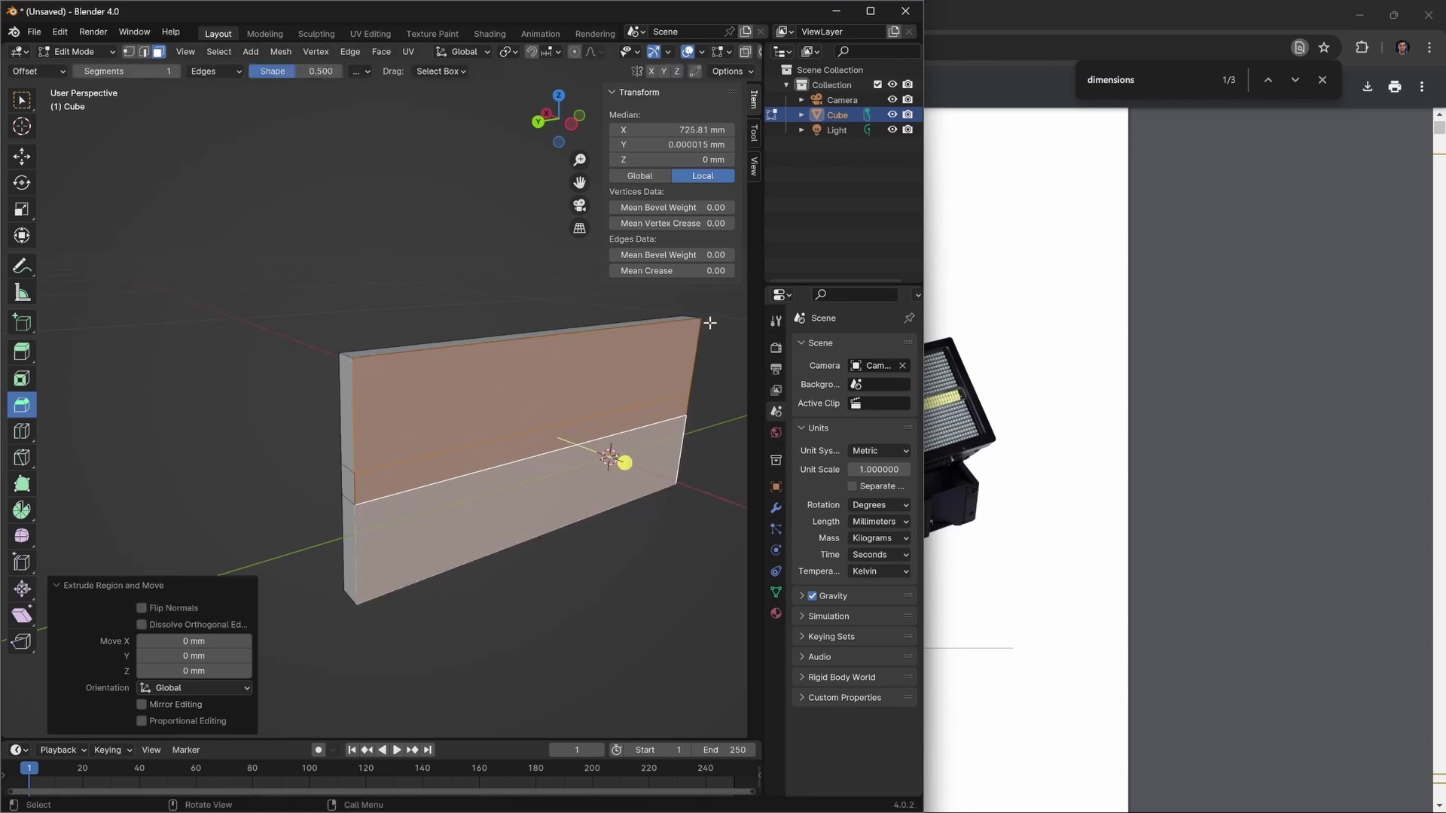
{"action": "key", "text": "s"}
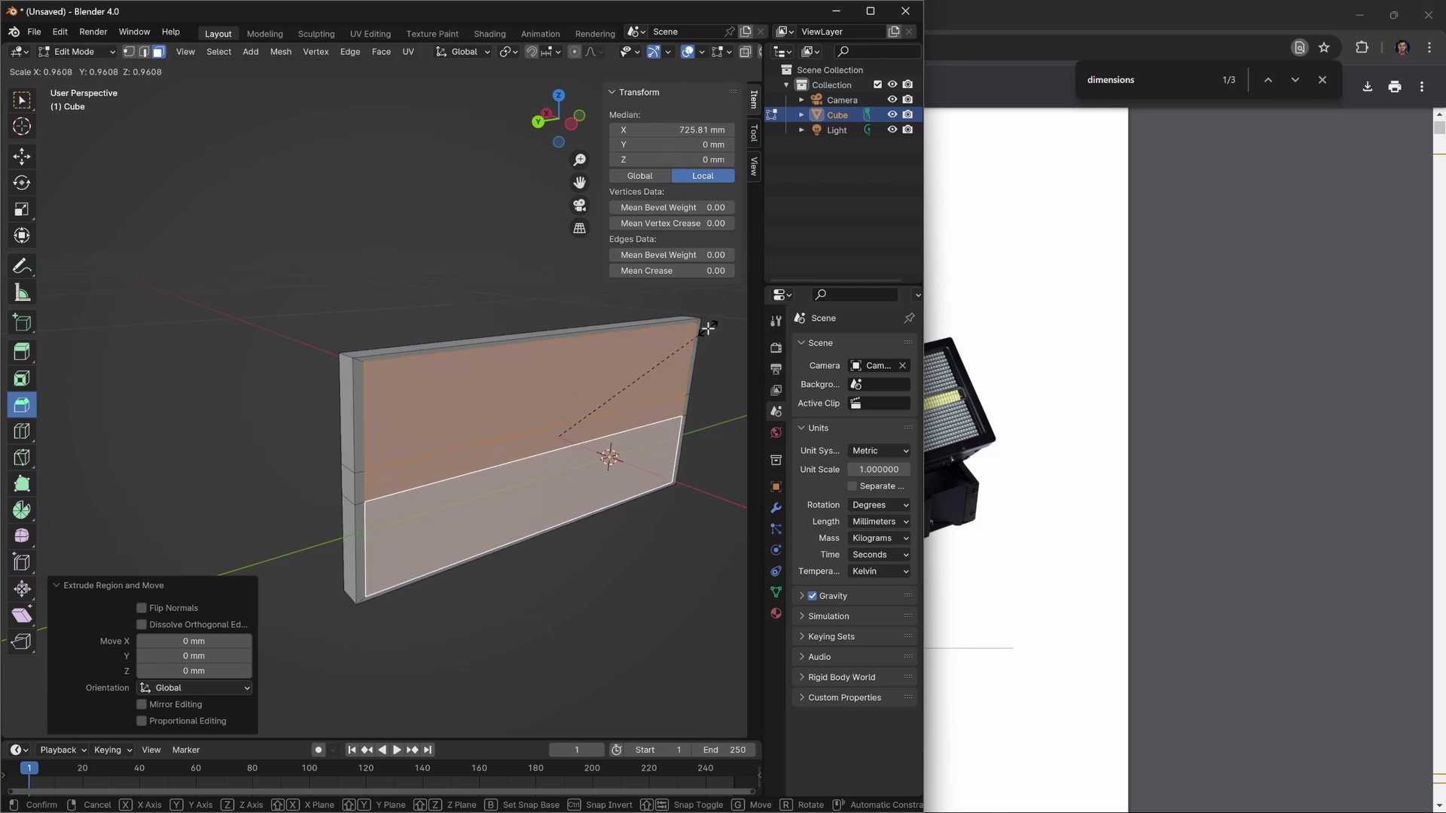
{"action": "left_click", "coordinate": [708, 329]}
{"action": "key", "text": "s"}
{"action": "key", "text": "z"}
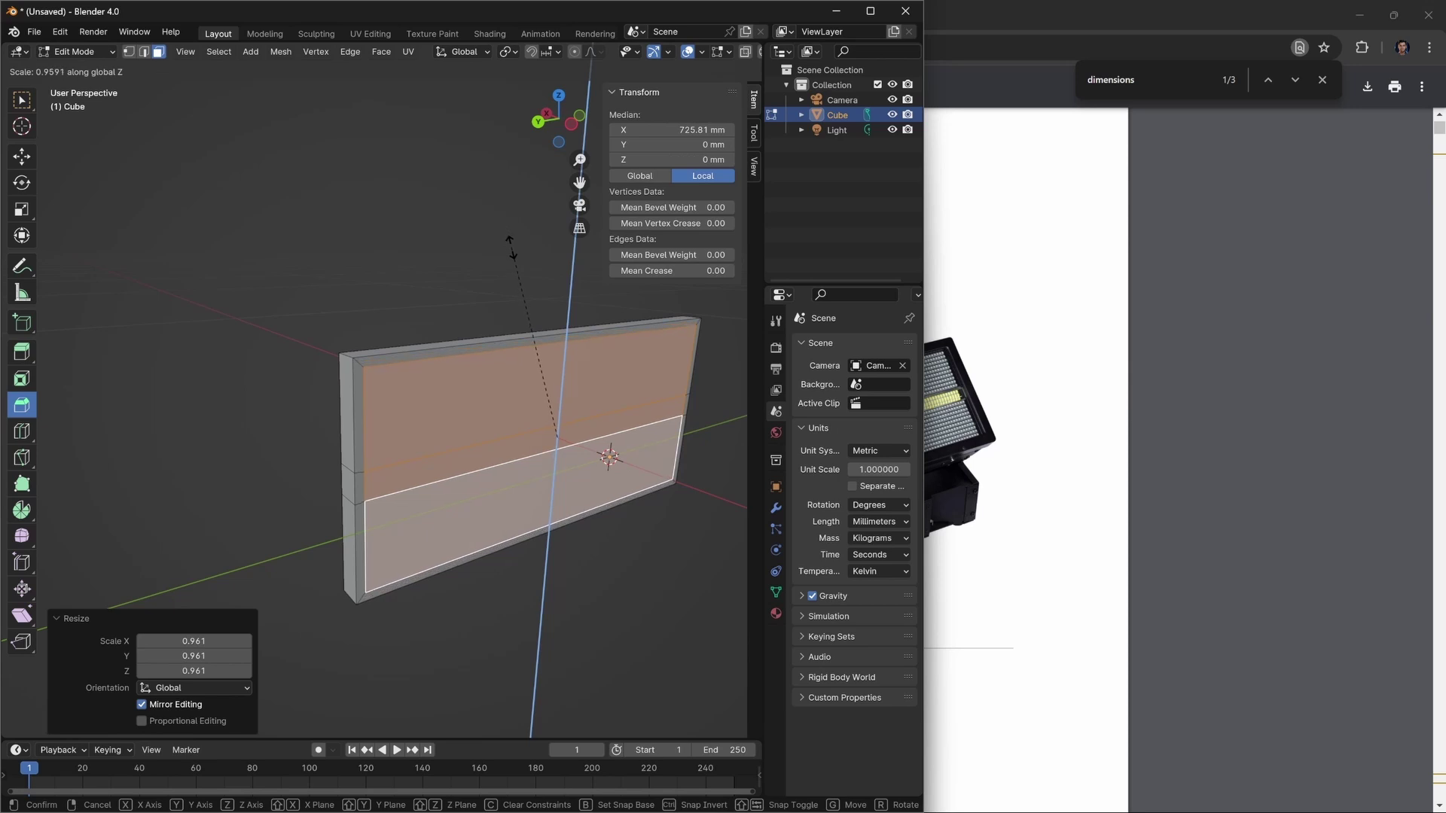
{"action": "left_click", "coordinate": [511, 245]}
Extrude the inset rear faces backward by about 101 mm to form the head's rear housing.
{"action": "middle_click_drag", "start_coordinate": [464, 424], "coordinate": [490, 430]}
{"action": "key", "text": "e"}
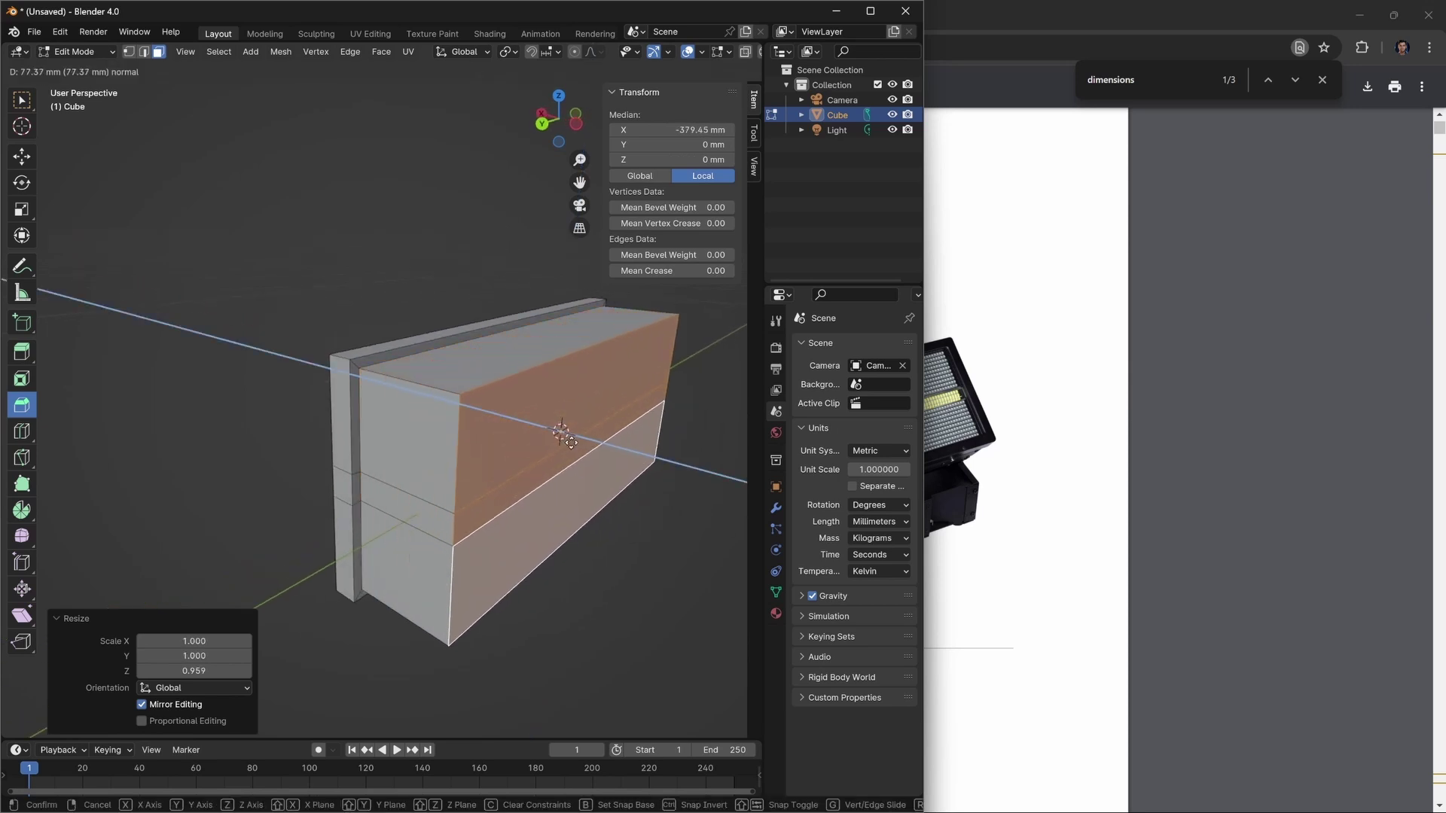
{"action": "left_click", "coordinate": [704, 471]}
Compare the rear housing with the fixture photo on the JDC1 manual's cover in Chrome, and return to Blender.
{"action": "left_click", "coordinate": [1071, 446]}
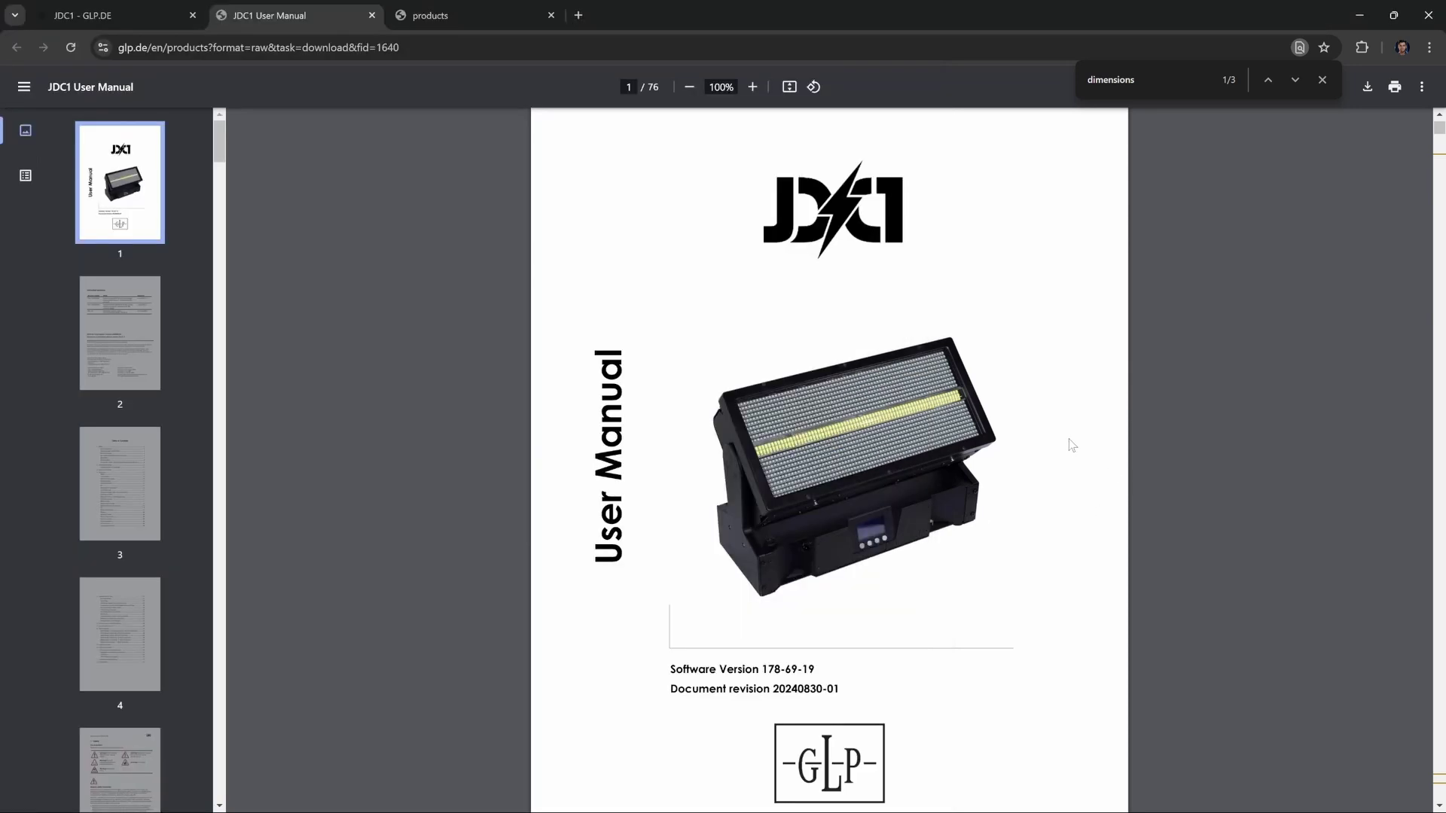
{"action": "scroll", "coordinate": [1027, 476], "scroll_direction": "down", "scroll_amount": 4}
{"action": "scroll", "coordinate": [1007, 490], "scroll_direction": "down", "scroll_amount": 5}
{"action": "scroll", "coordinate": [1006, 482], "scroll_direction": "up", "scroll_amount": 10}
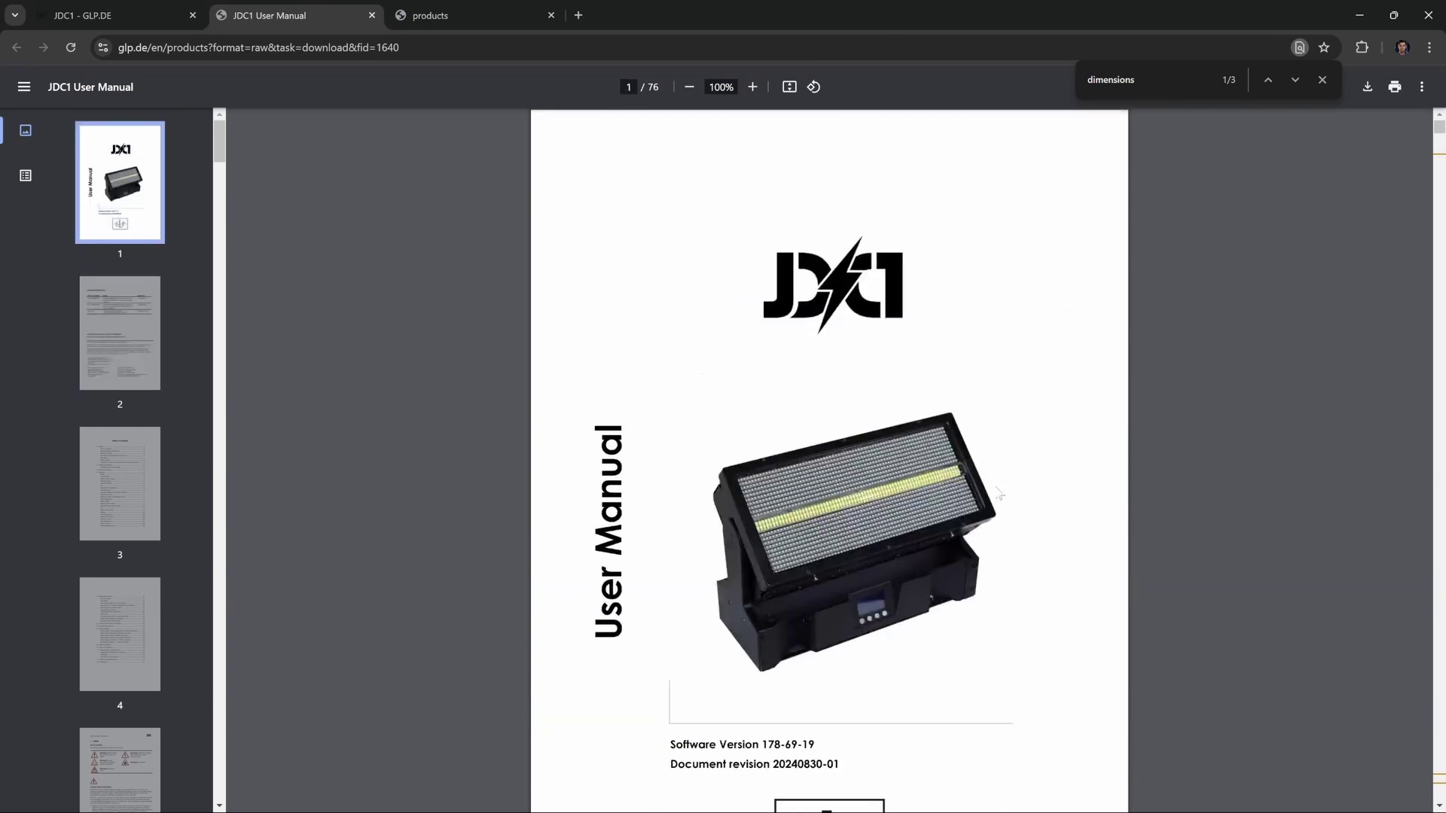
{"action": "key", "text": "super"}
{"action": "left_click", "coordinate": [939, 795]}
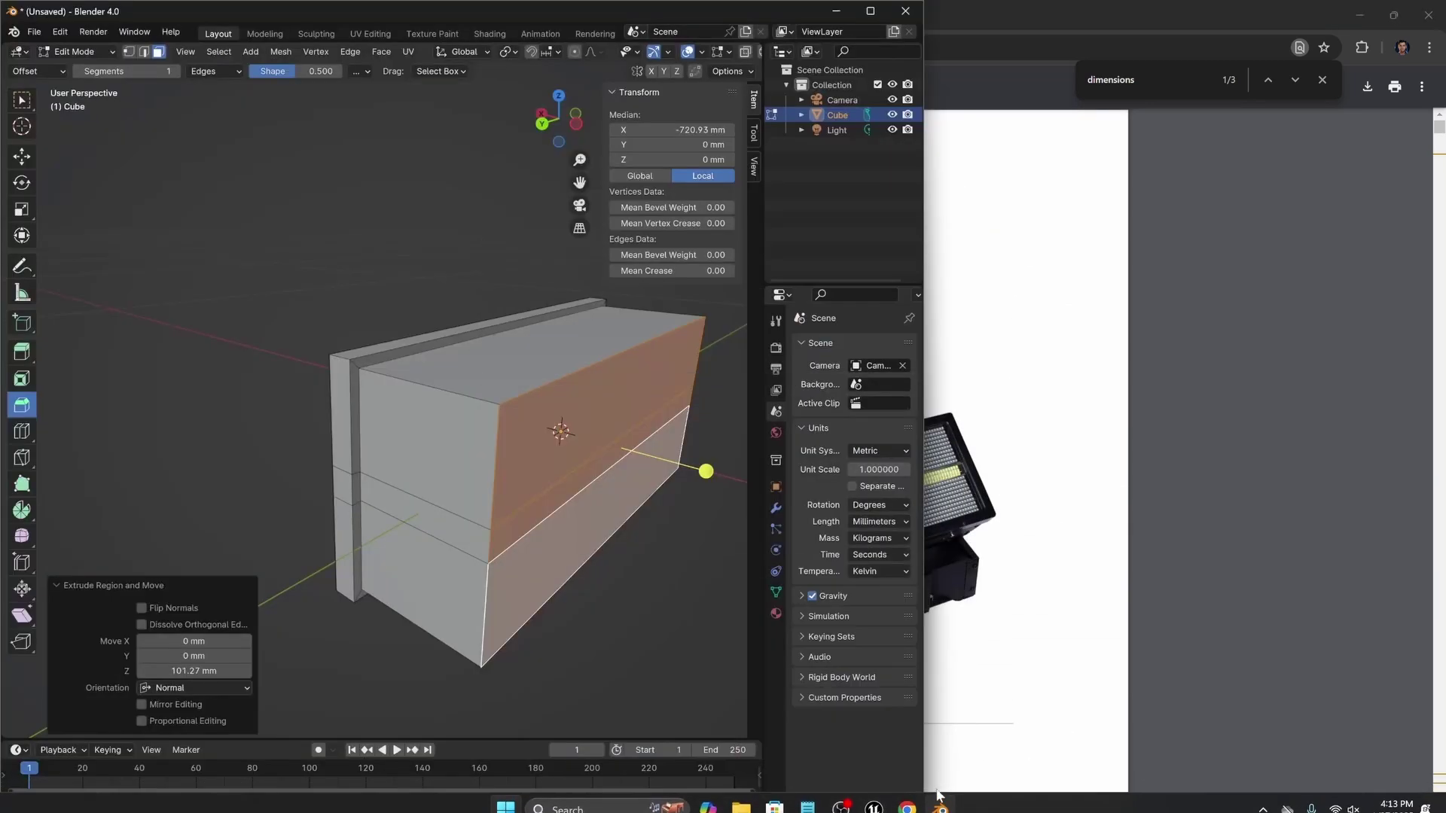
Try a bevel of about 484 mm on the rear housing's upper and lower back edges, and undo it.
{"action": "middle_click_drag", "start_coordinate": [558, 427], "coordinate": [450, 474]}
{"action": "scroll", "coordinate": [482, 425], "scroll_direction": "down", "scroll_amount": 2}
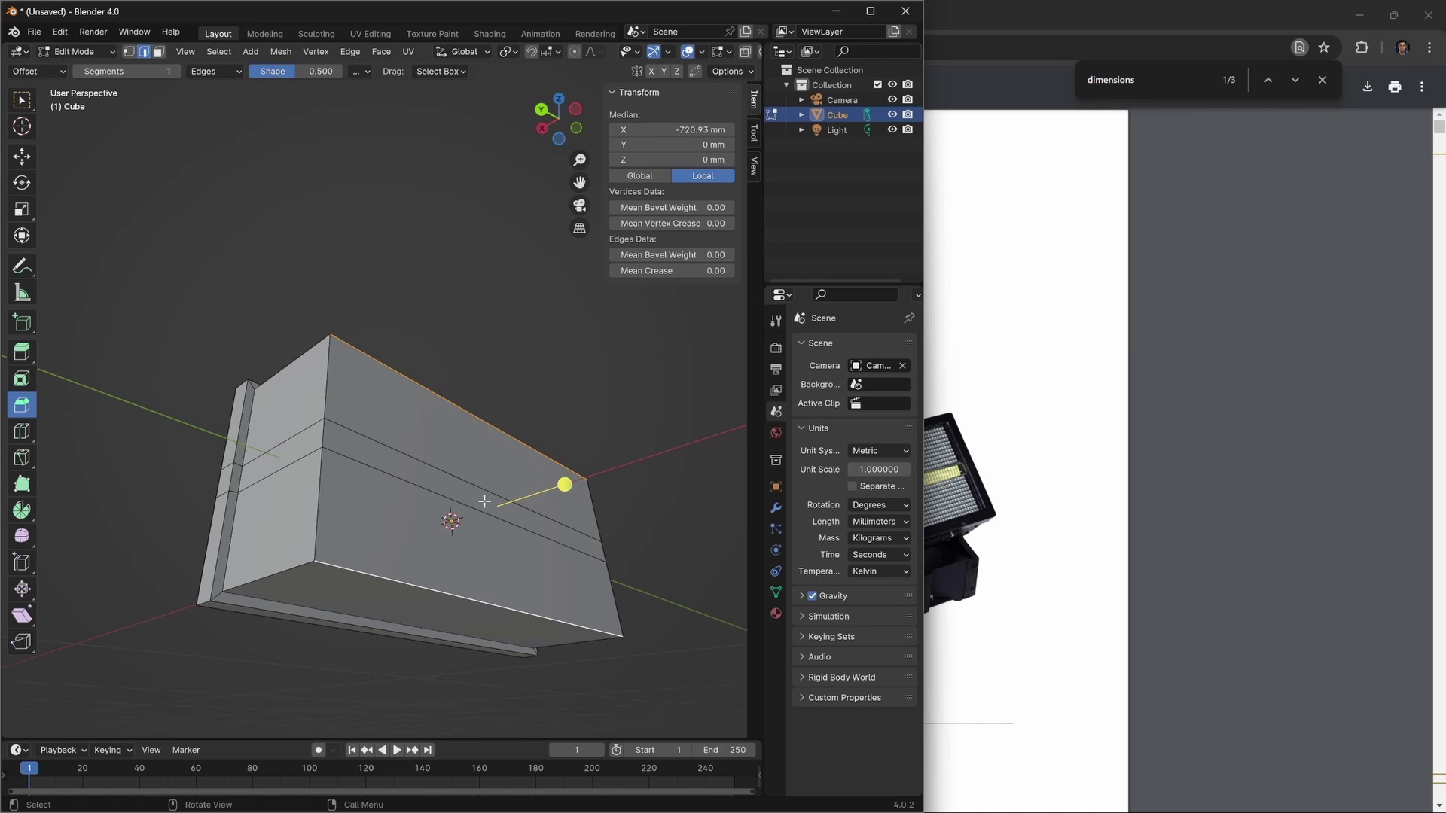
{"action": "left_click_drag", "start_coordinate": [565, 484], "coordinate": [603, 461]}
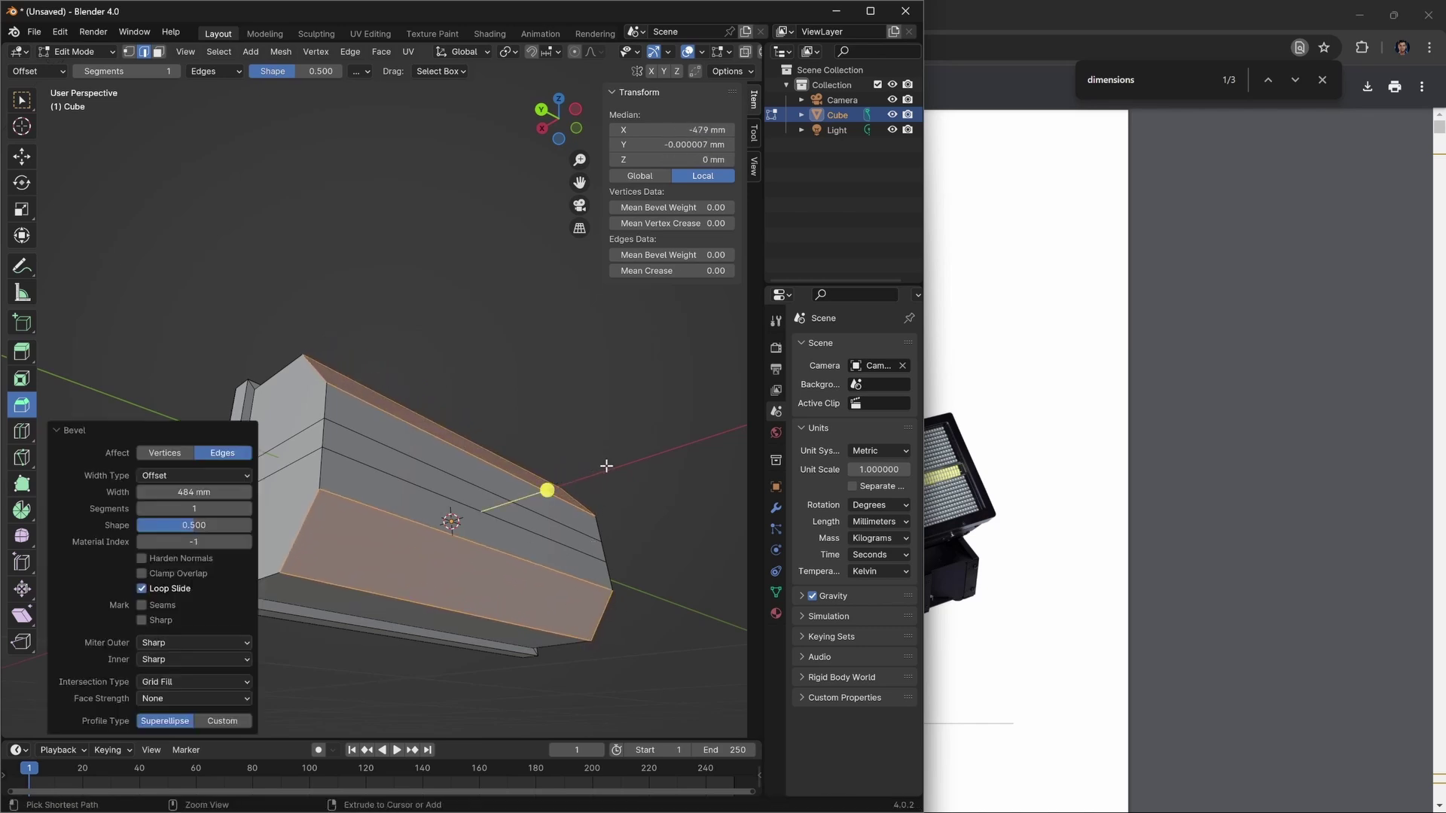
{"action": "key", "text": "ctrl+z"}
{"action": "scroll", "coordinate": [419, 457], "scroll_direction": "down", "scroll_amount": 2}
{"action": "middle_click_drag", "start_coordinate": [419, 457], "coordinate": [395, 487]}
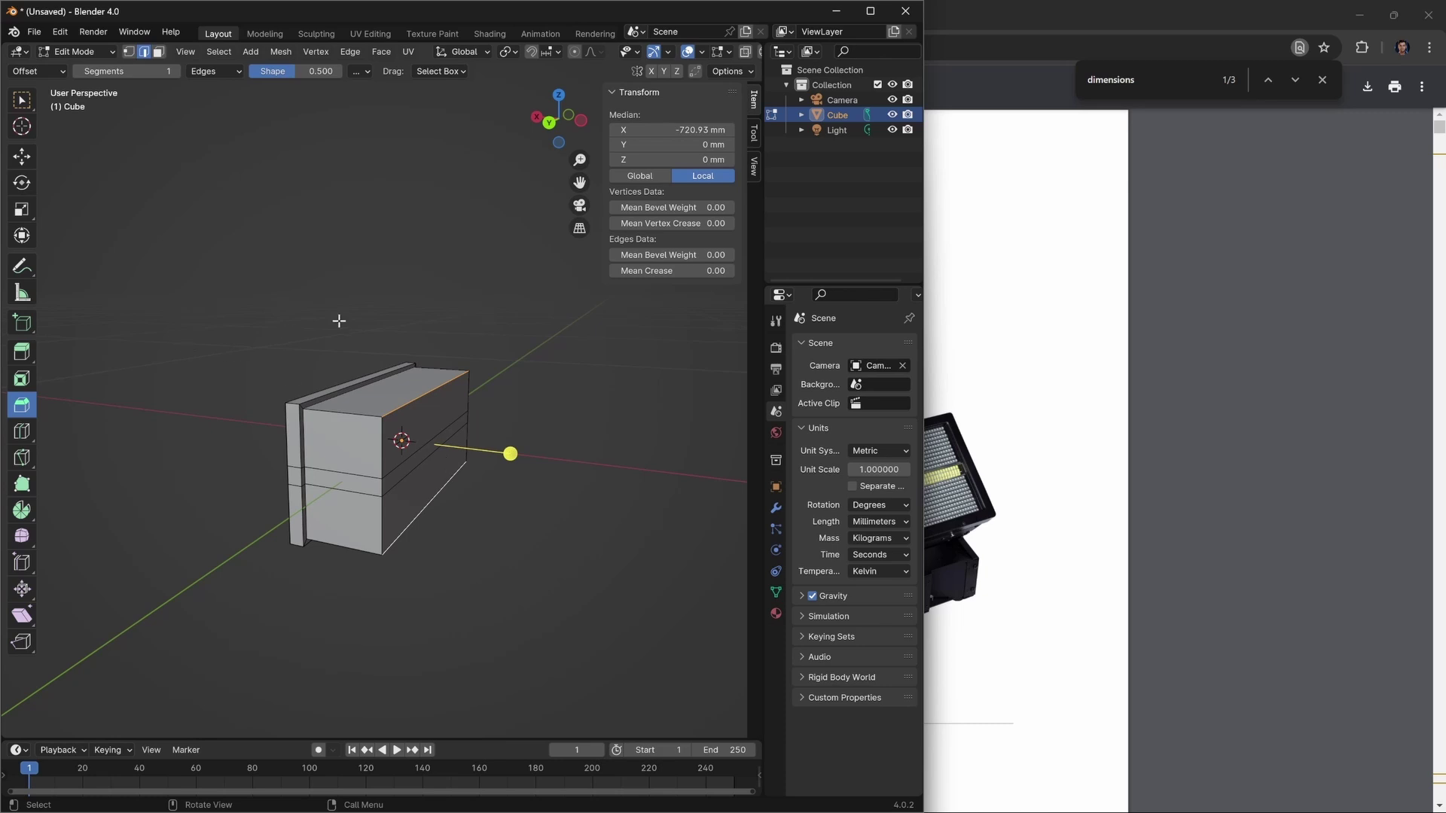
Inspect the cube's scale and dimensions in Object Mode, and return to Edit Mode.
{"action": "scroll", "coordinate": [464, 456], "scroll_direction": "up", "scroll_amount": 3}
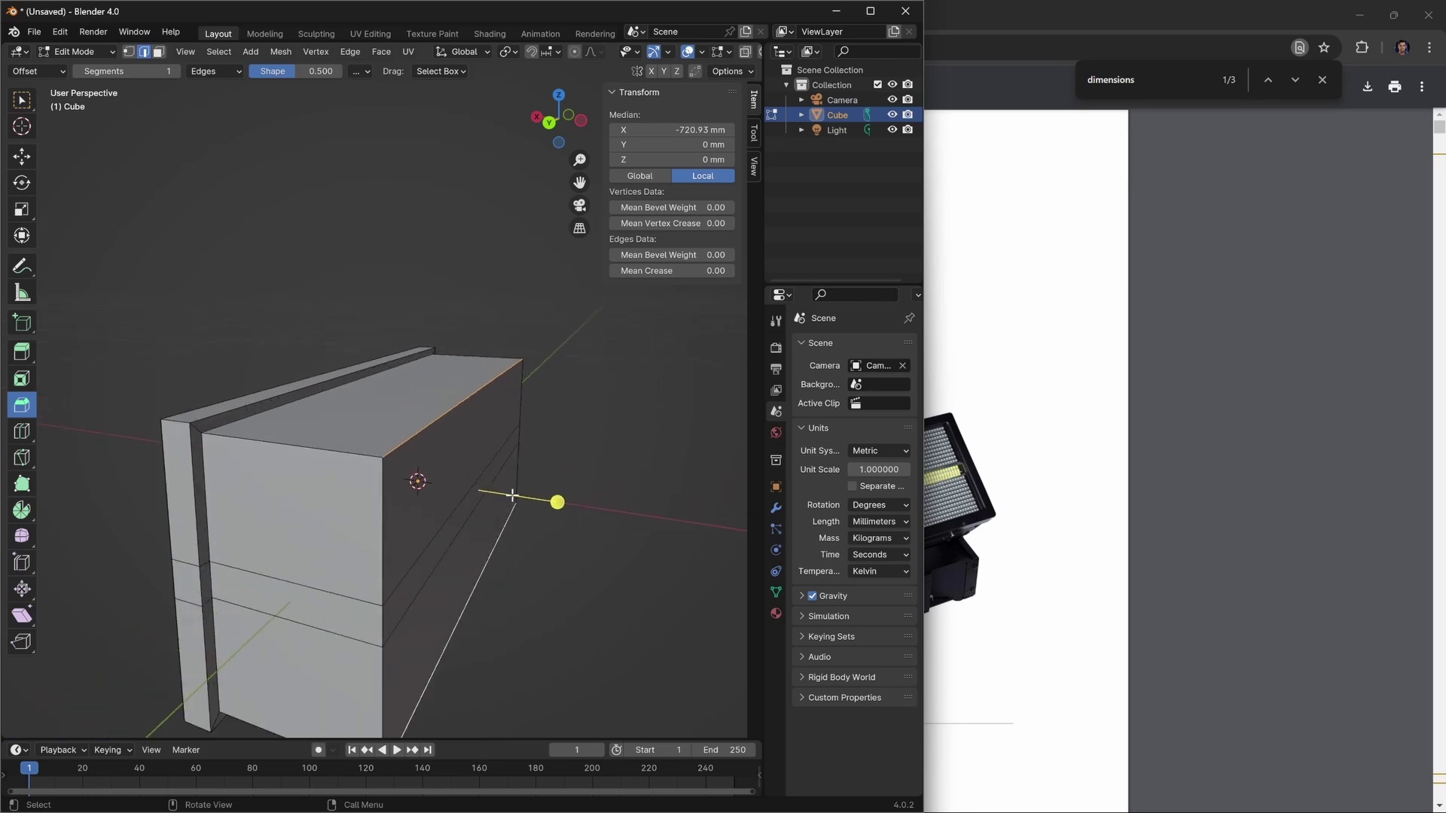
{"action": "left_click", "coordinate": [613, 90]}
{"action": "key", "text": "Tab"}
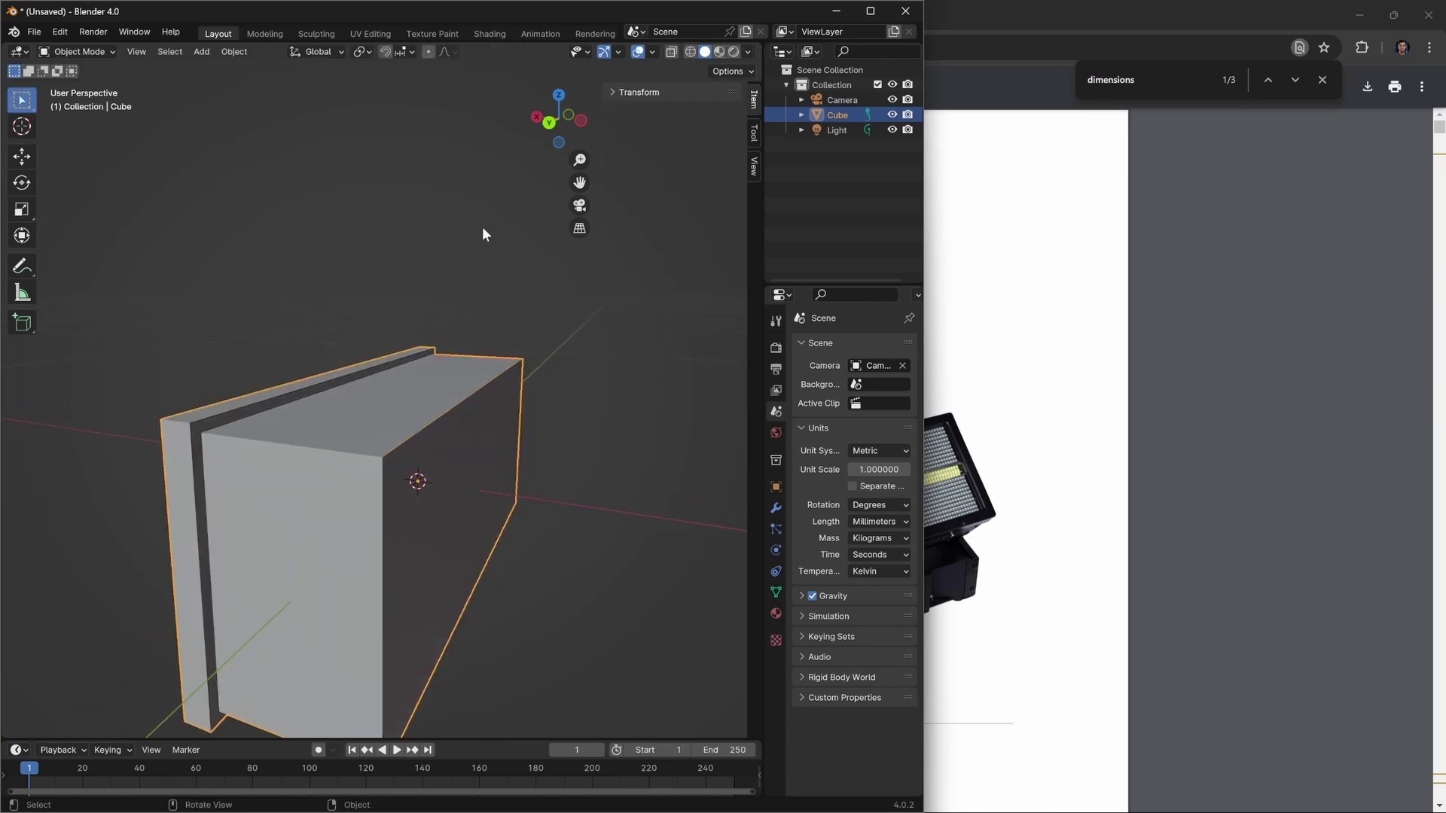
{"action": "left_click", "coordinate": [613, 90]}
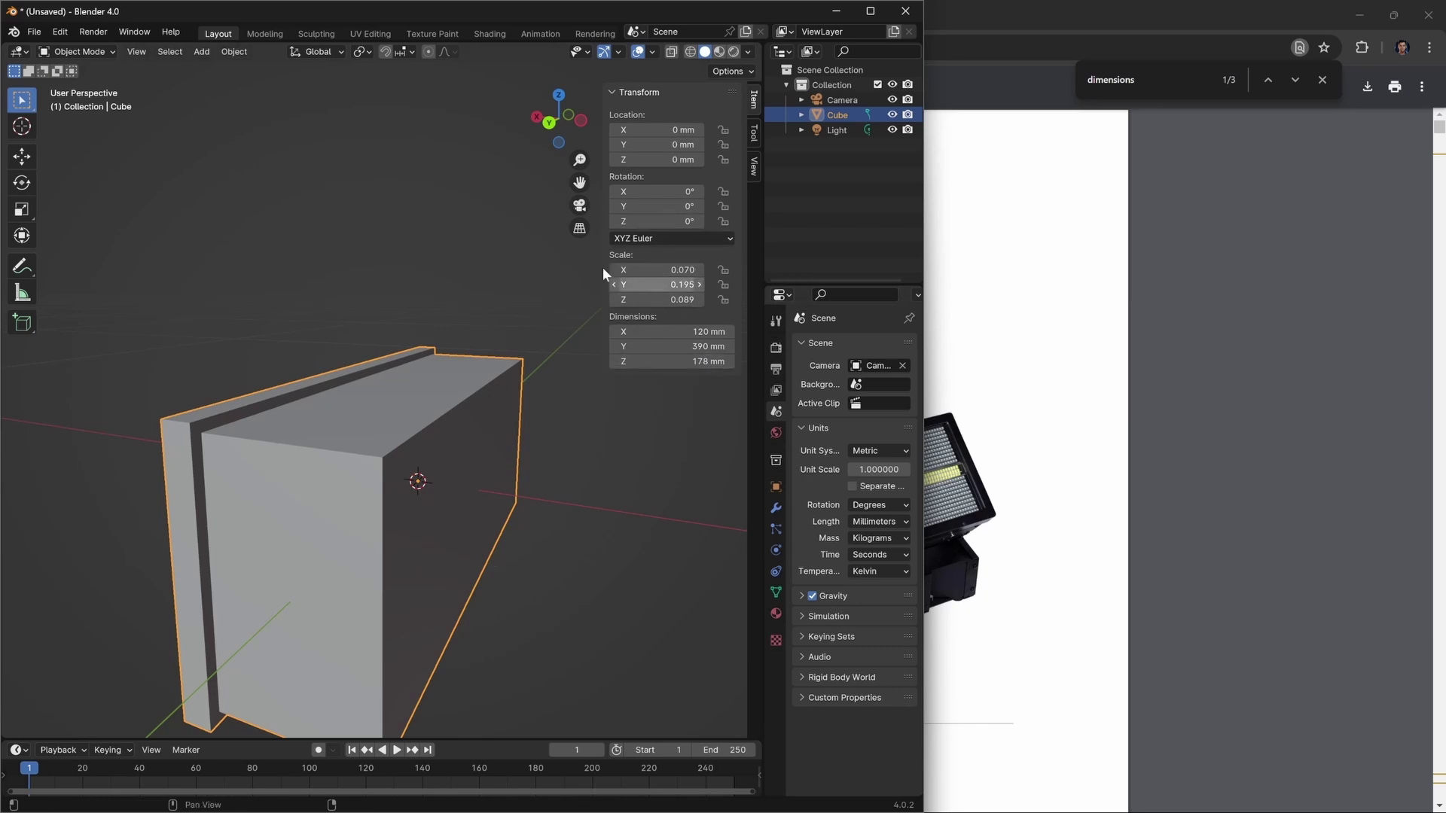
{"action": "key", "text": "Tab"}
Bevel the rear housing's upper and lower back edges with an offset of about 189 mm and return to Object Mode.
{"action": "middle_click_drag", "start_coordinate": [490, 534], "coordinate": [642, 565]}
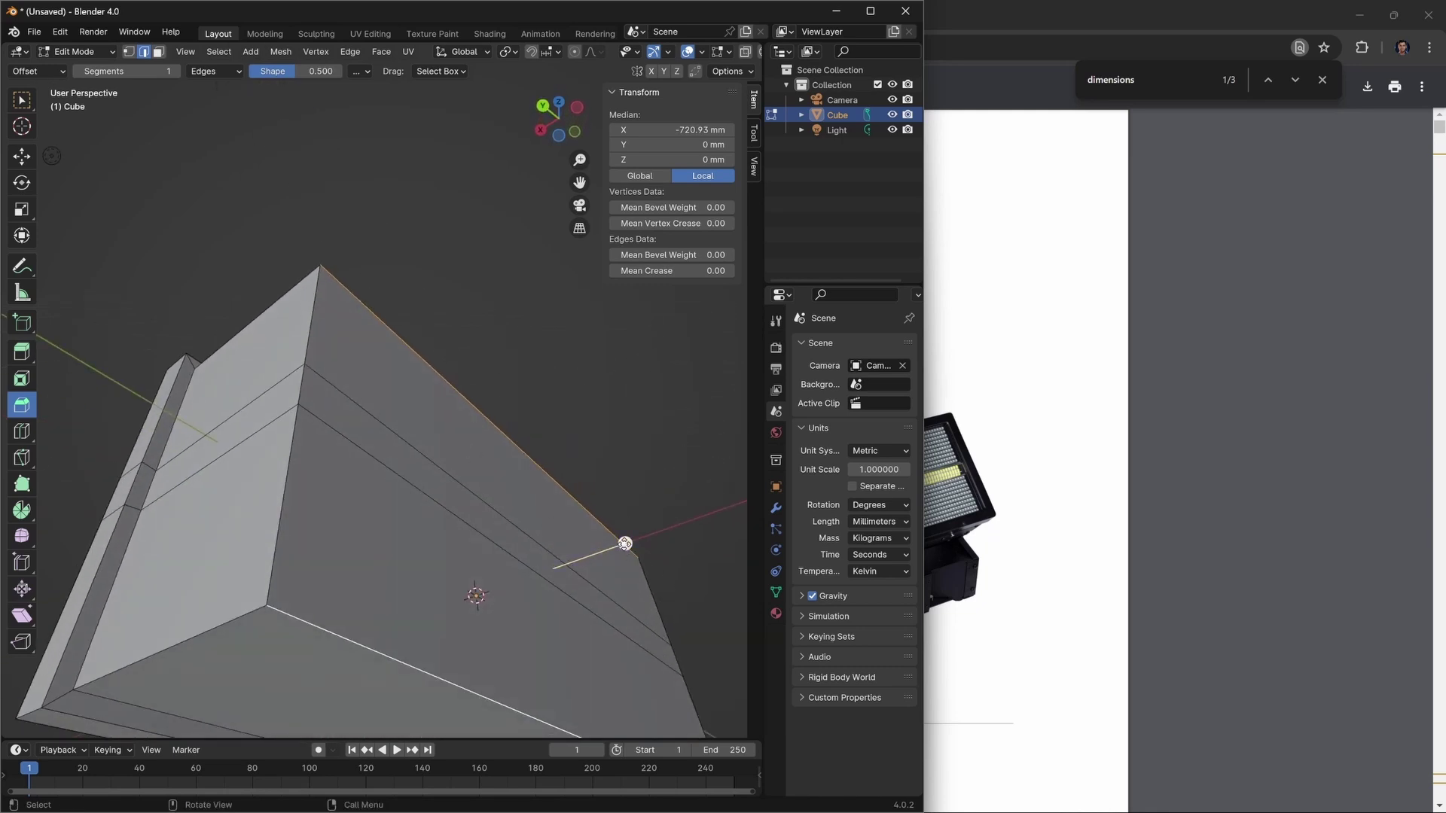
{"action": "mouse_move", "coordinate": [625, 543]}
{"action": "left_mouse_down"}
{"action": "mouse_move", "coordinate": [661, 538]}
{"action": "mouse_move", "coordinate": [648, 543]}
{"action": "left_mouse_up"}
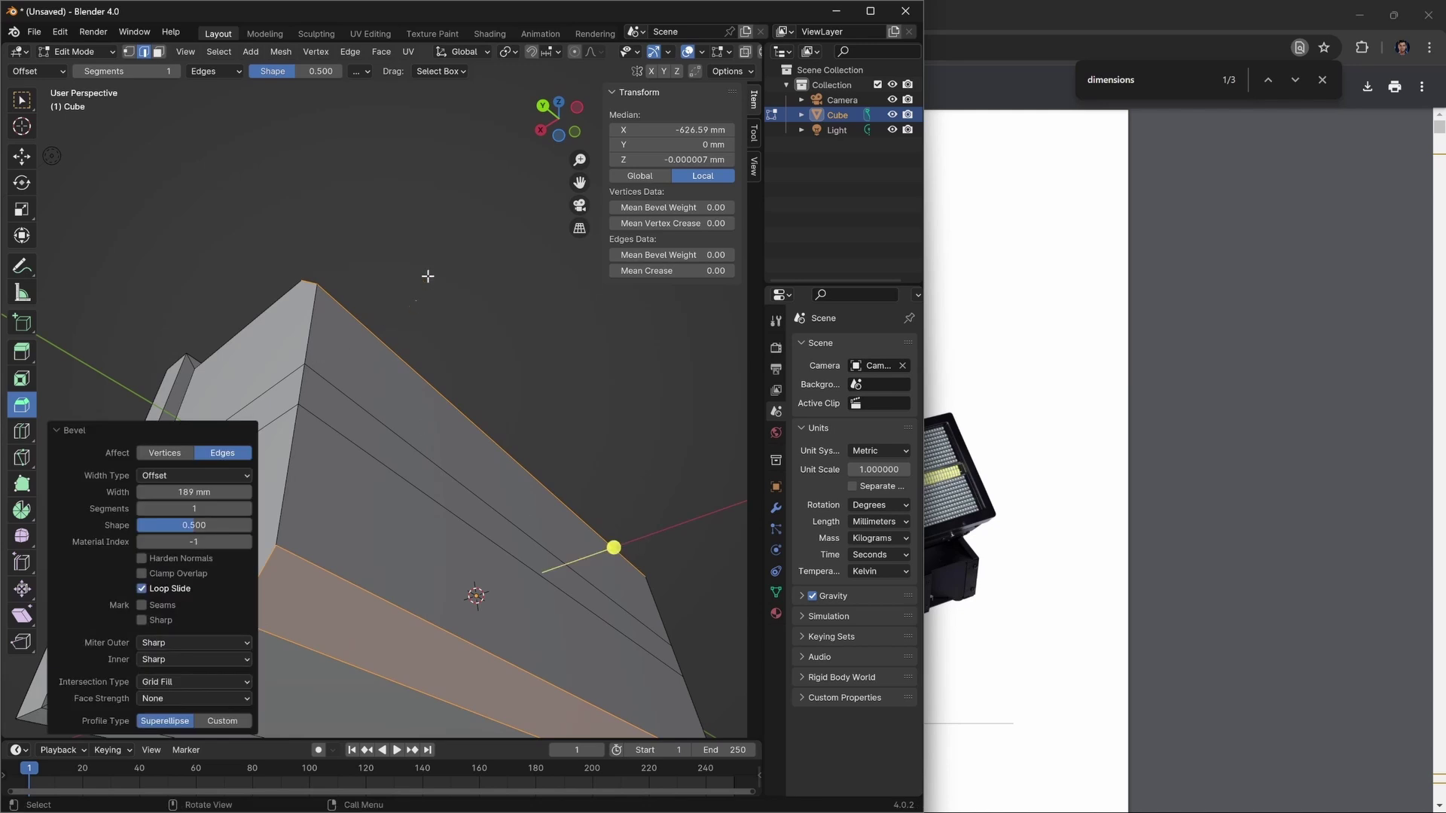
{"action": "key", "text": "Tab"}
{"action": "scroll", "coordinate": [239, 139], "scroll_direction": "down", "scroll_amount": 5}
{"action": "middle_click_drag", "start_coordinate": [355, 281], "coordinate": [452, 452]}
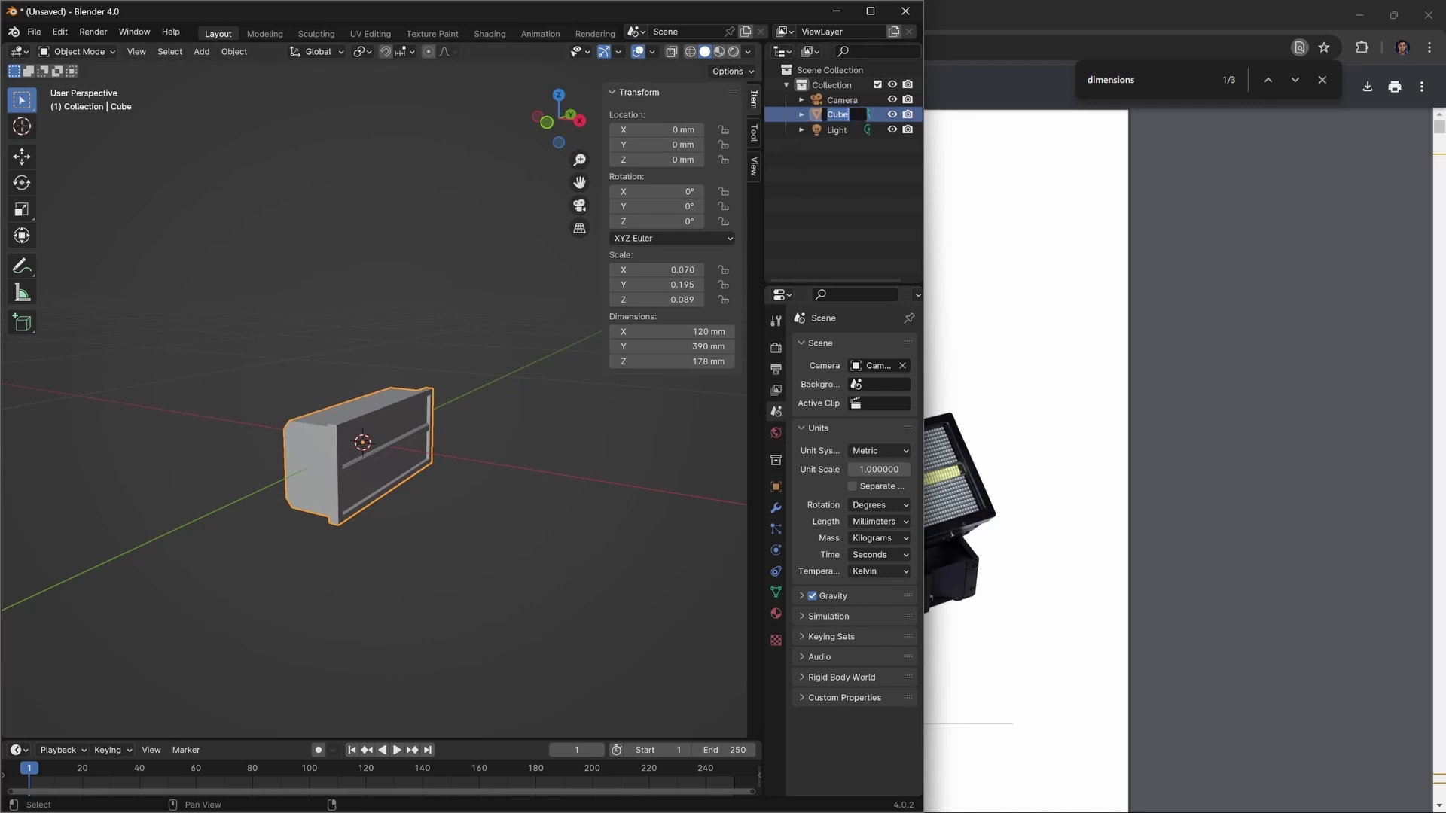
Rename the cube as BasicMesh and paste a copy of it into the collection.
{"action": "type", "text": "BasicMesh"}
{"action": "key", "text": "Return"}
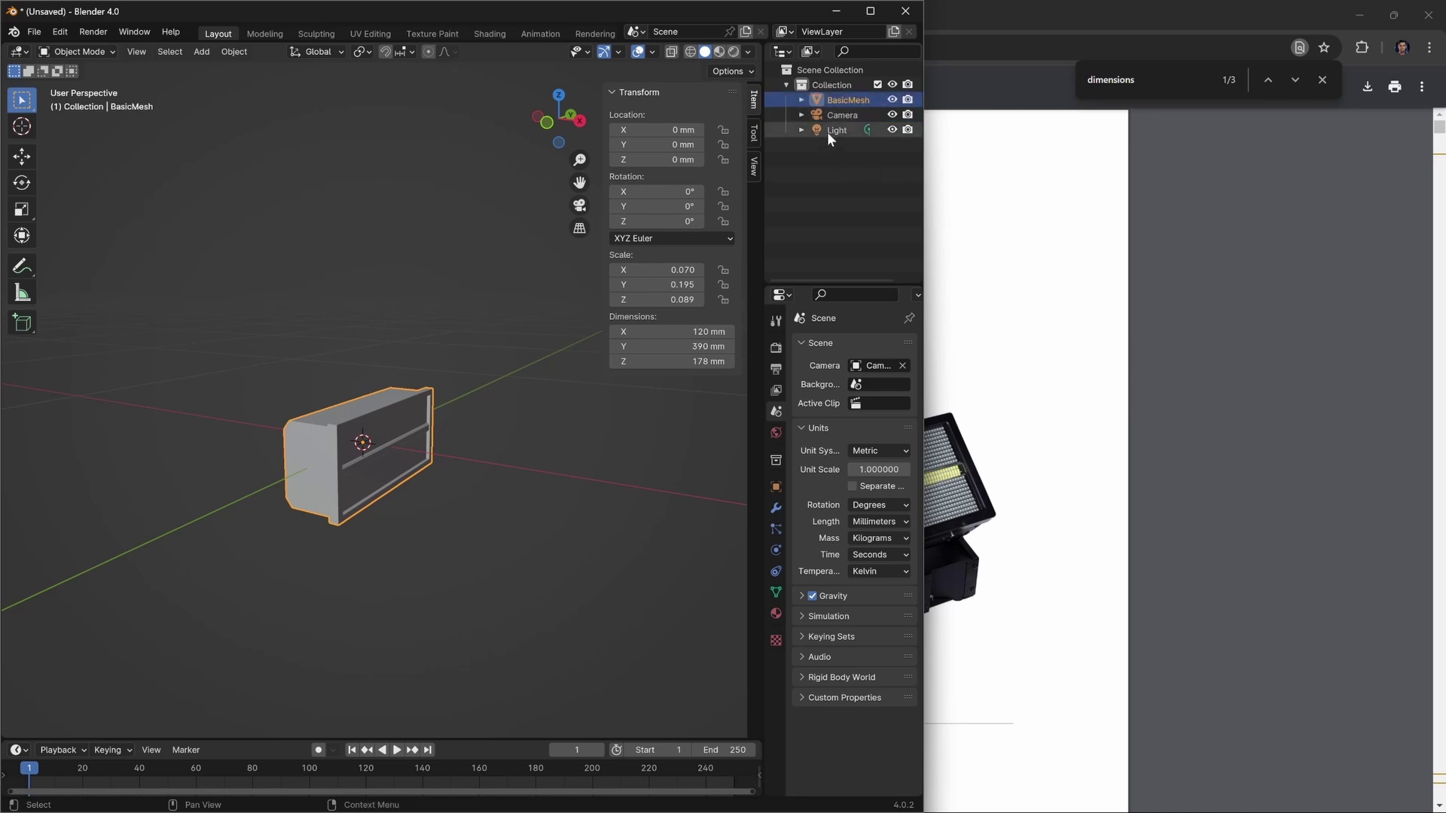
{"action": "left_click", "coordinate": [827, 132]}
{"action": "left_click", "coordinate": [847, 101]}
{"action": "key", "text": "ctrl+c"}
{"action": "key", "text": "ctrl+v"}
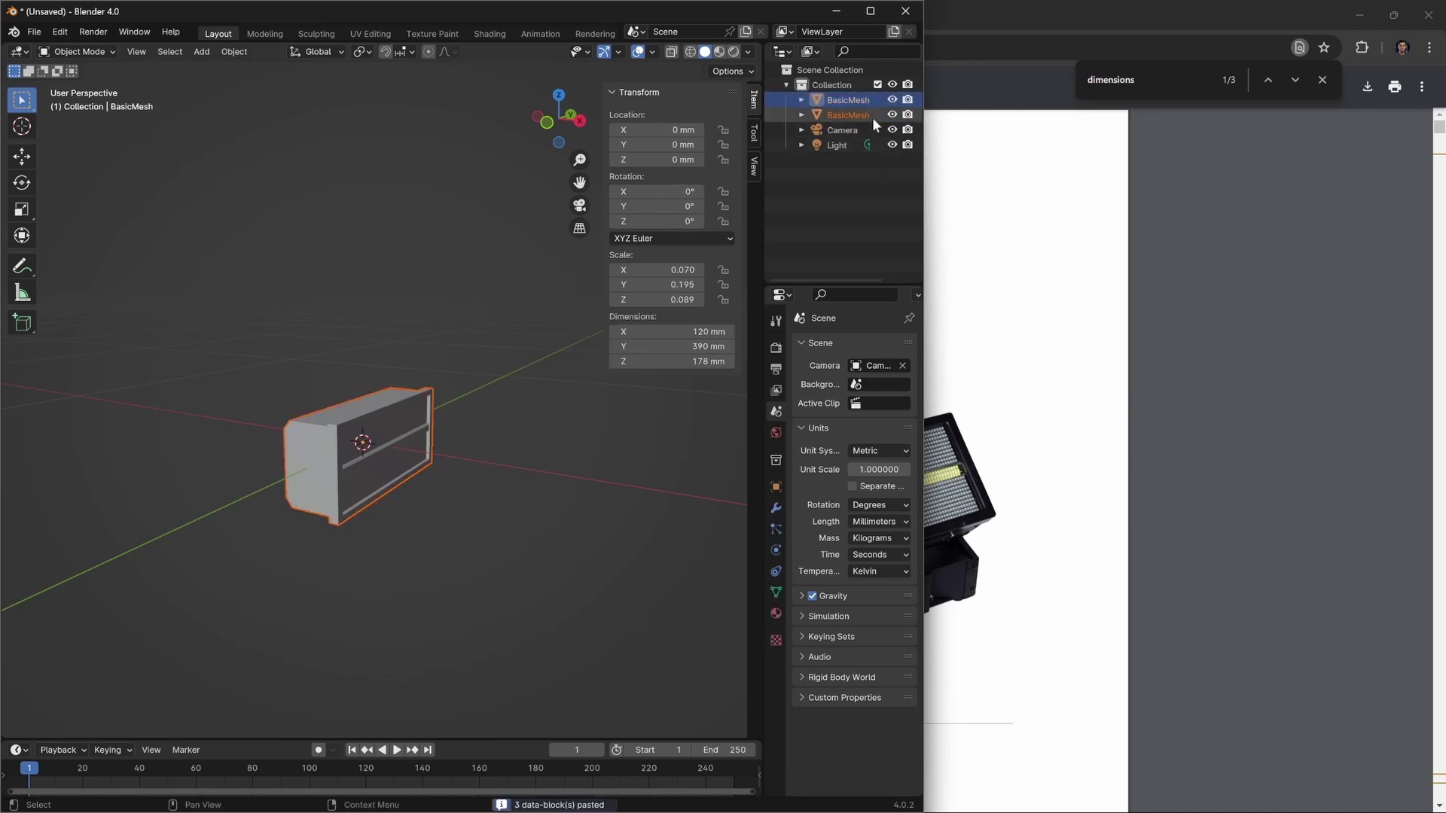
{"action": "left_click", "coordinate": [851, 115]}
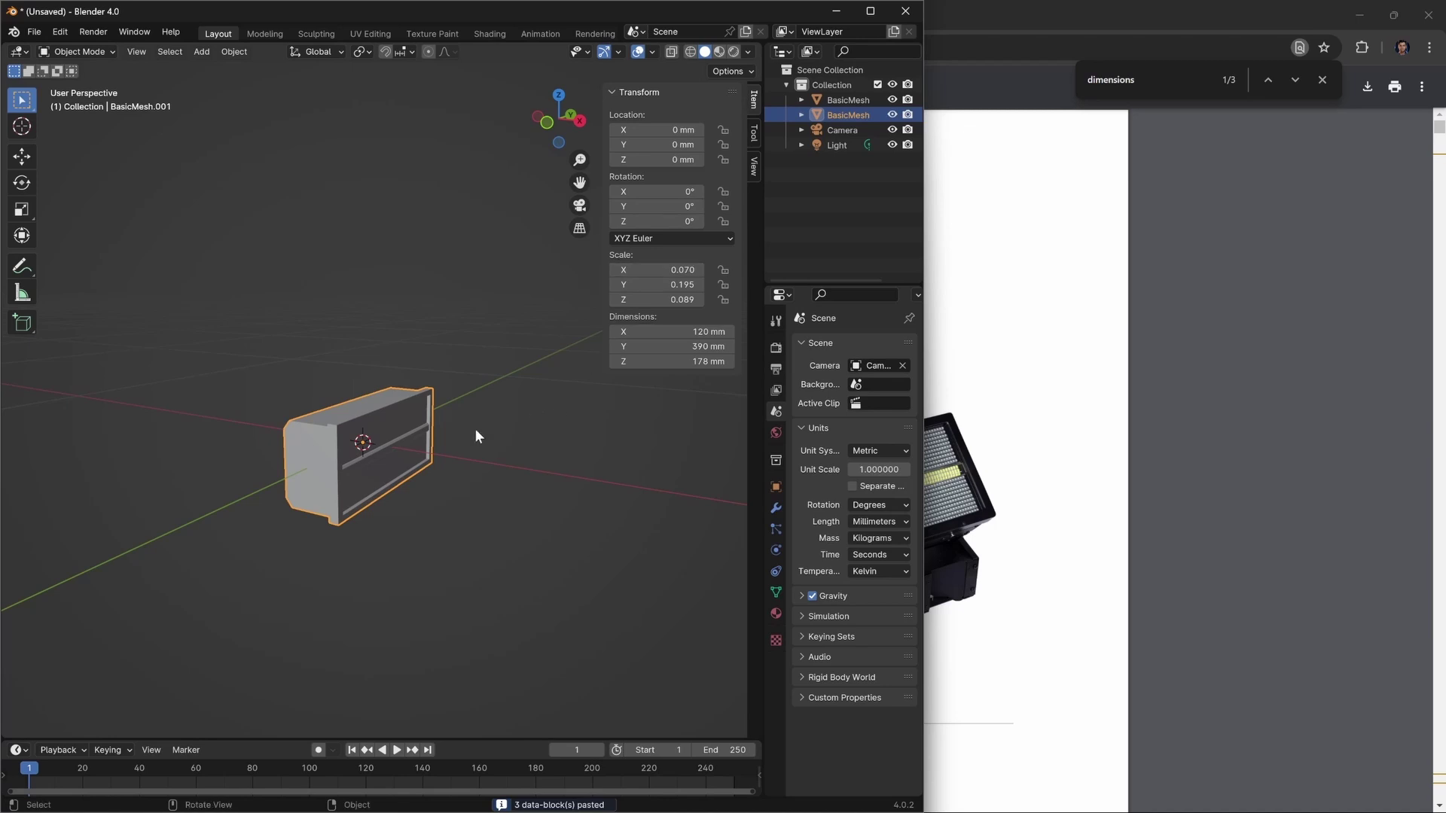
{"action": "left_click", "coordinate": [892, 115]}
{"action": "left_click", "coordinate": [892, 115]}
Try to move the original BasicMesh up along Z in 1 mm increments, and undo the moves.
{"action": "left_click", "coordinate": [858, 98]}
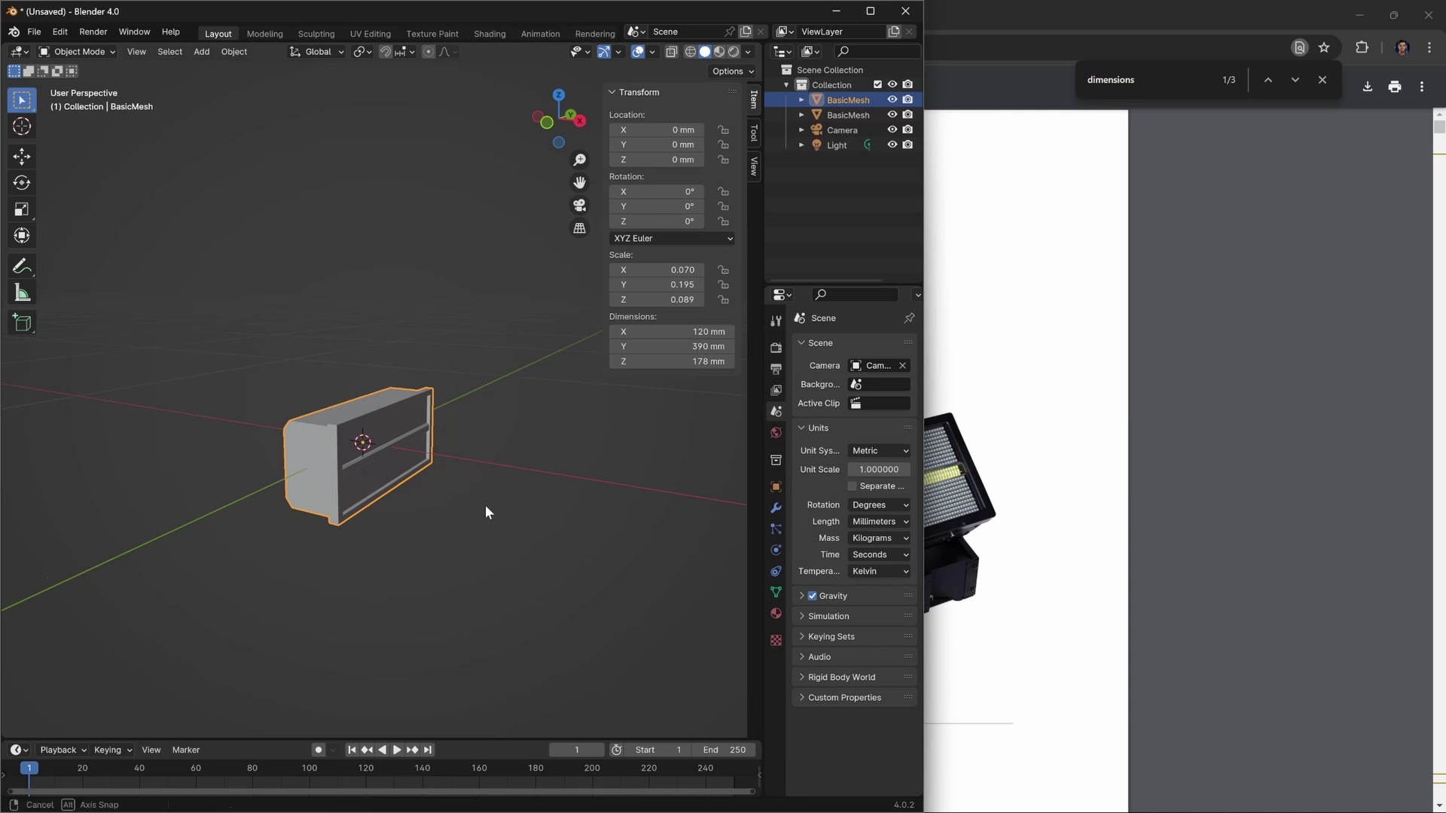
{"action": "middle_click_drag", "start_coordinate": [485, 504], "coordinate": [359, 489]}
{"action": "key", "text": "g"}
{"action": "key", "text": "z"}
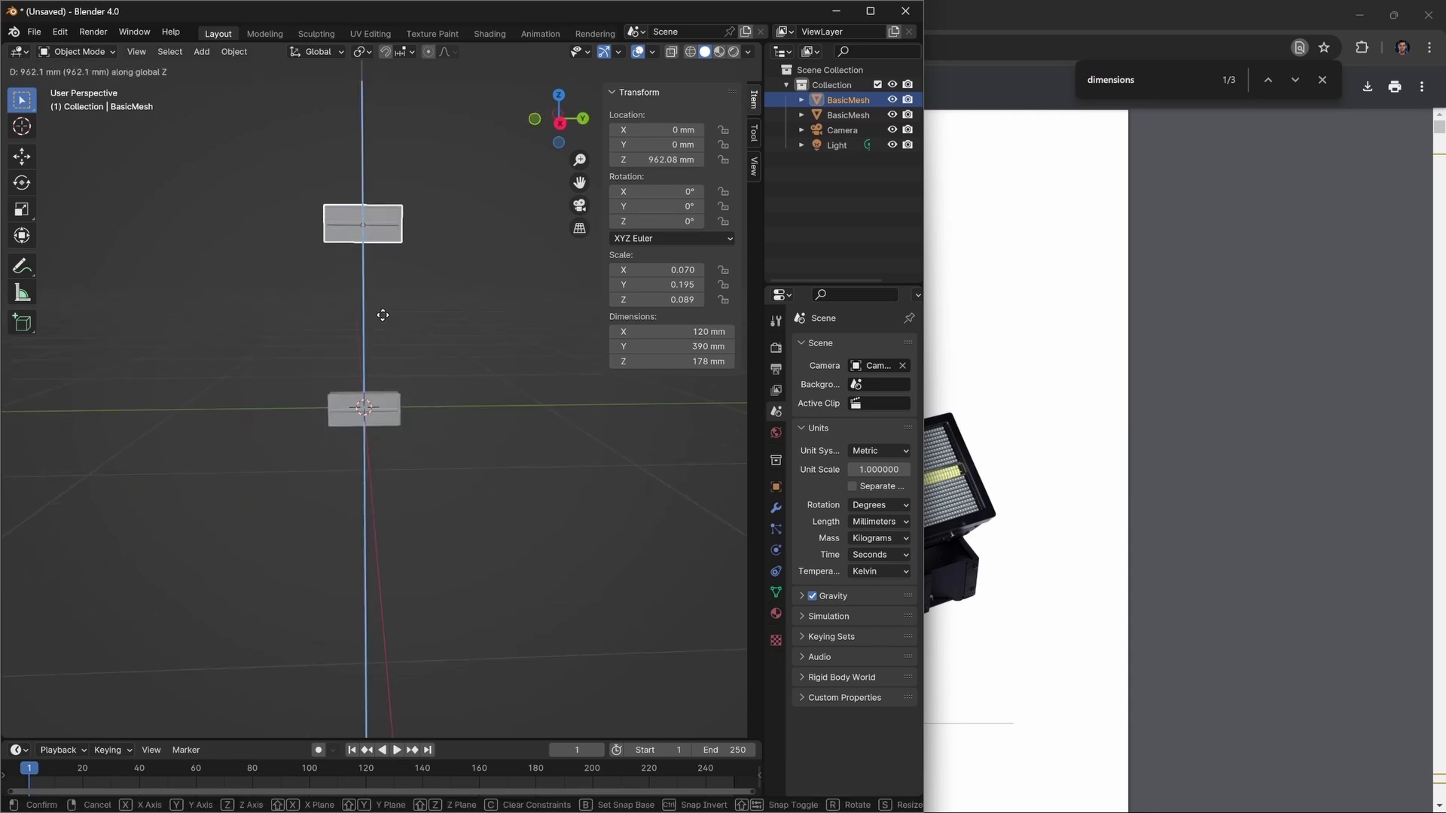
{"action": "key", "text": "Escape"}
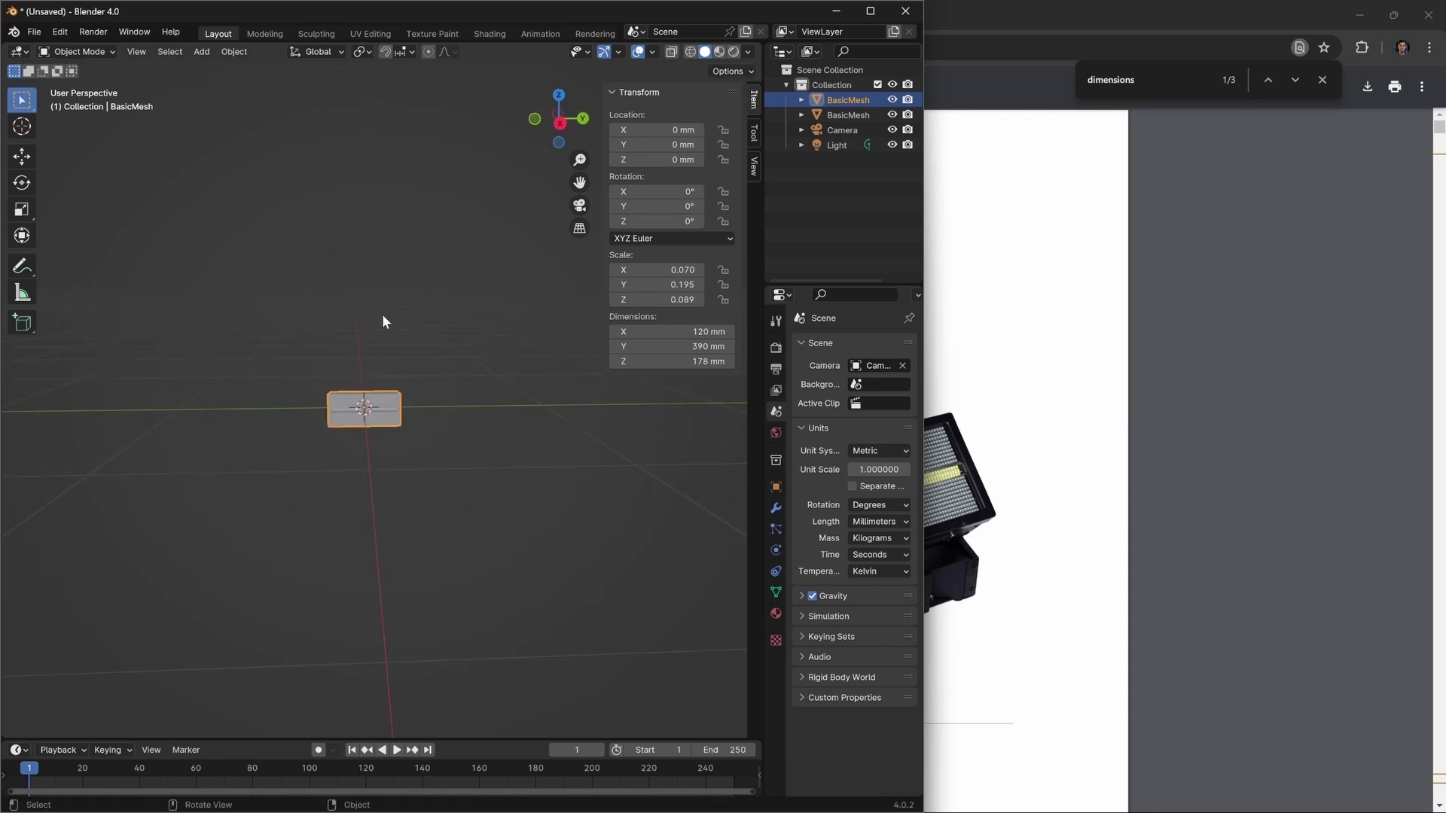
{"action": "key", "text": "g"}
{"action": "key", "text": "z"}
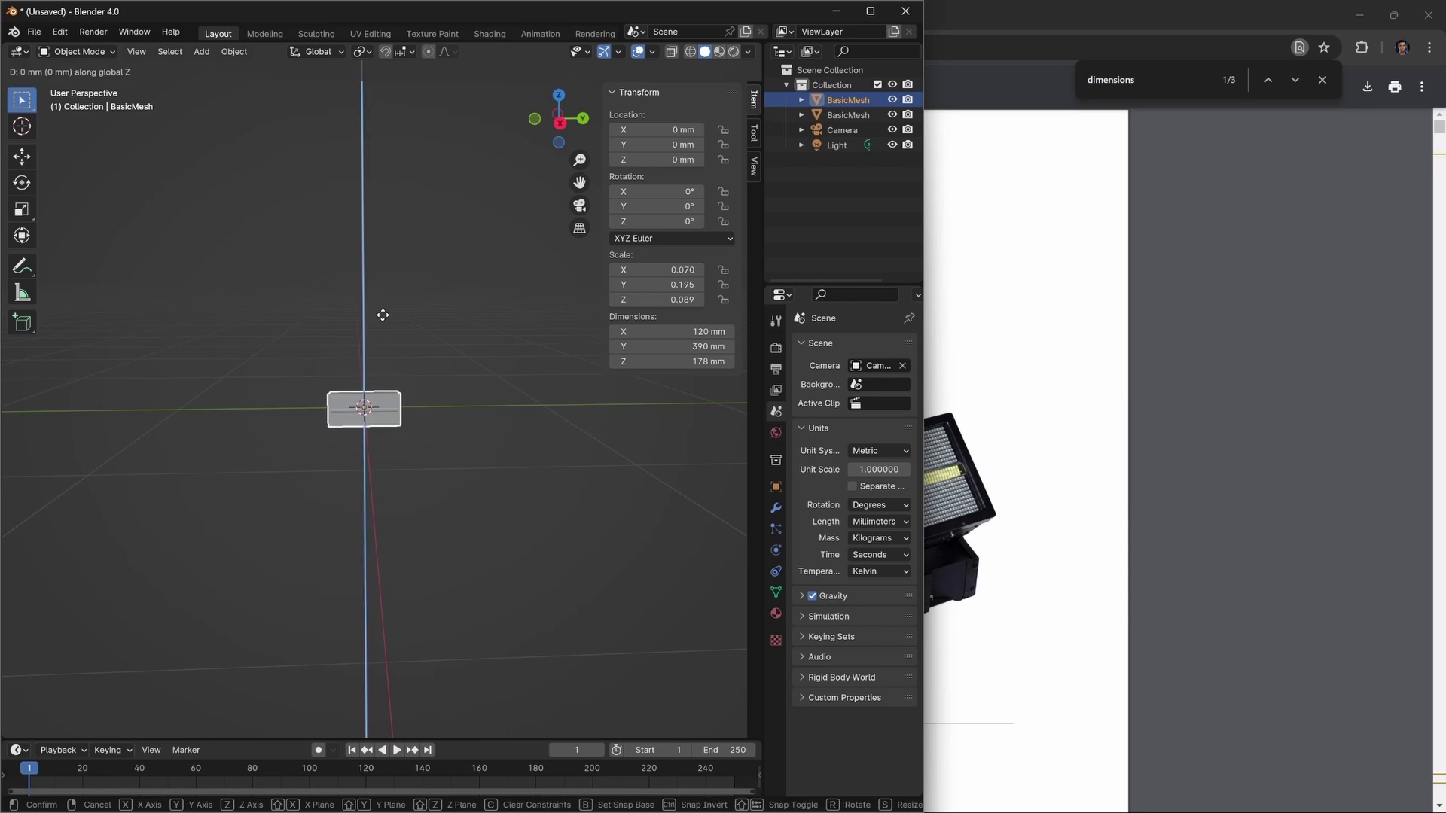
{"action": "key", "text": "1"}
{"action": "key", "text": "Return"}
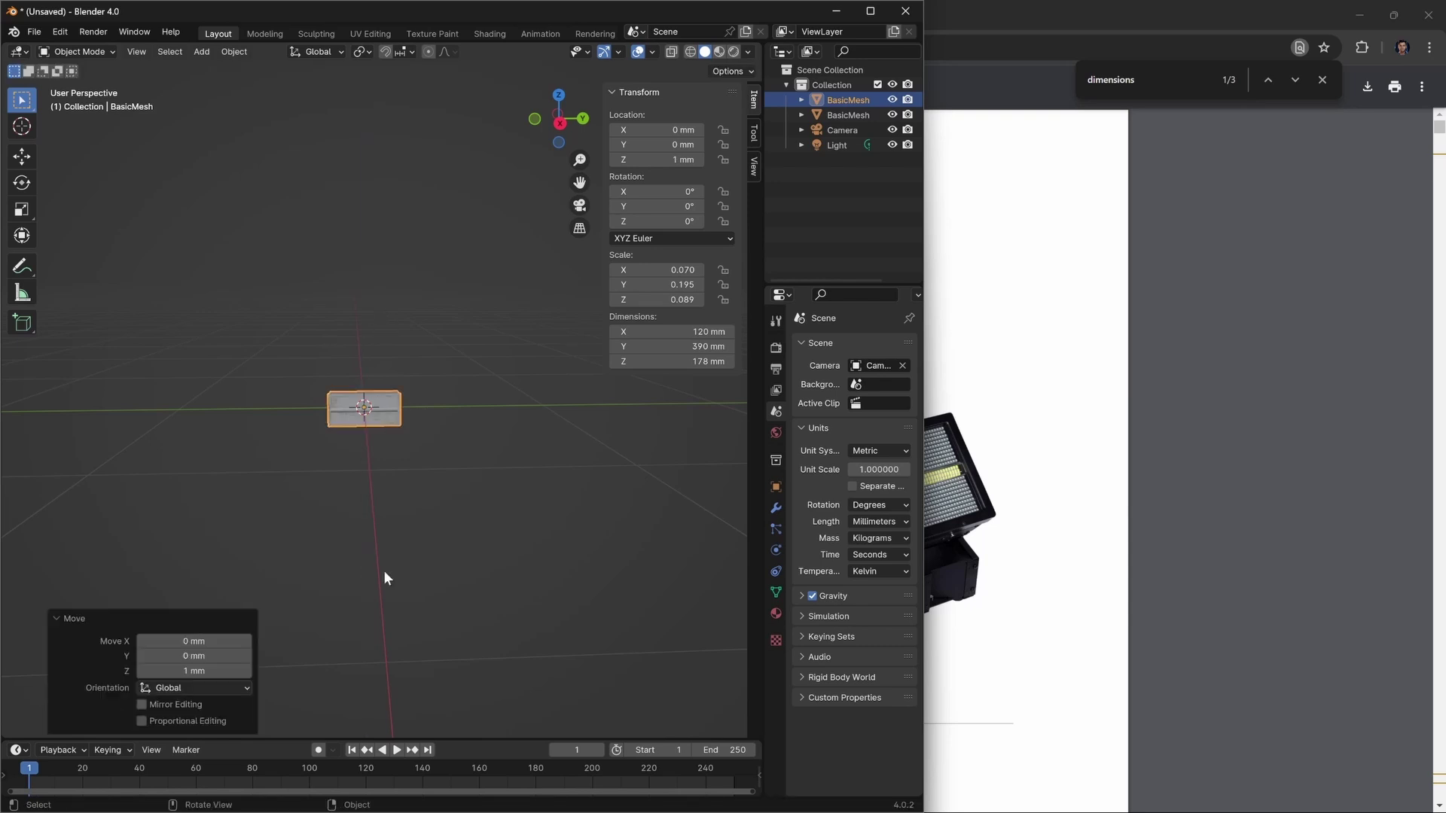
{"action": "scroll", "coordinate": [329, 507], "scroll_direction": "down", "scroll_amount": 6}
{"action": "scroll", "coordinate": [388, 362], "scroll_direction": "up", "scroll_amount": 10}
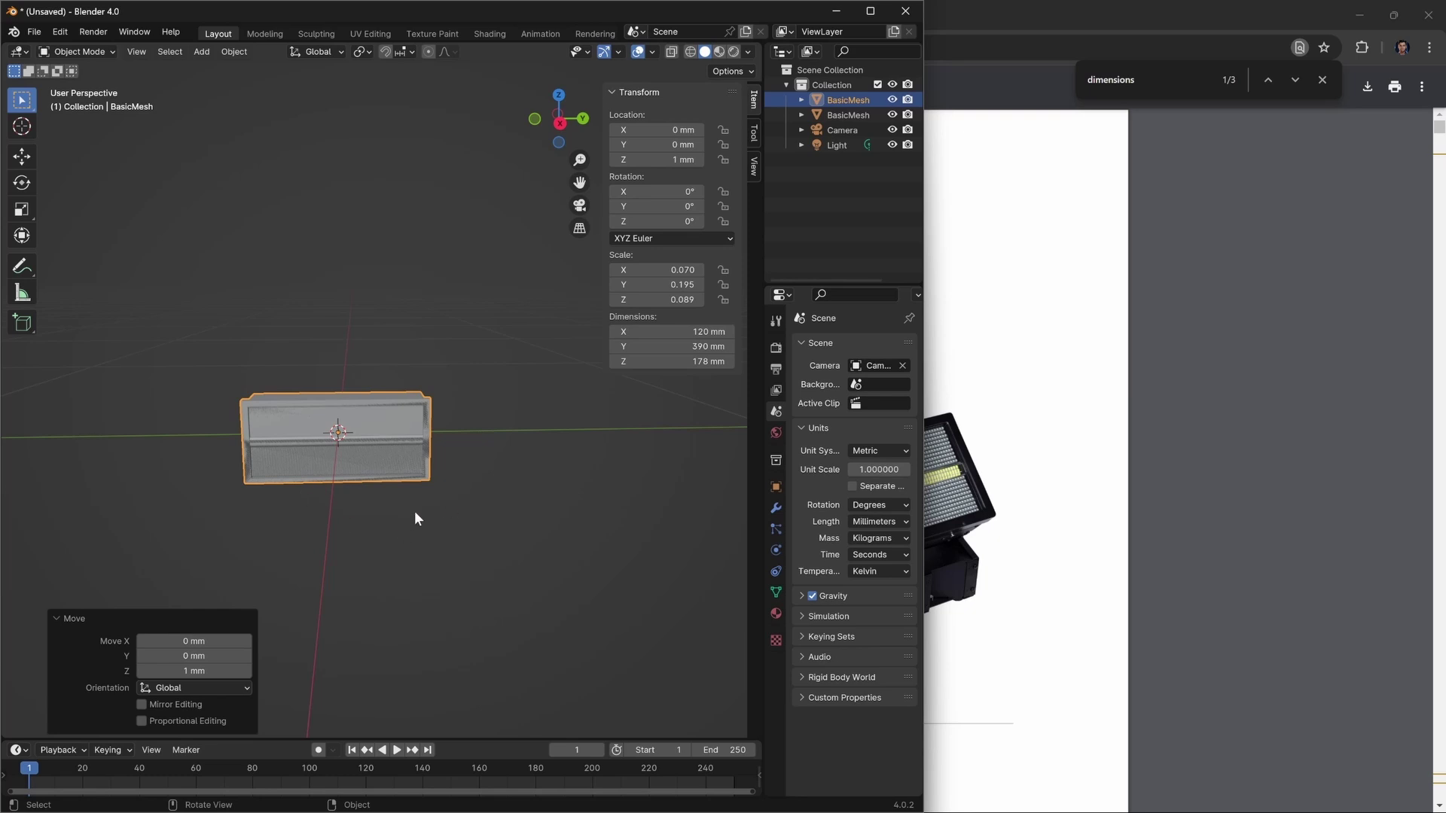
{"action": "middle_click_drag", "start_coordinate": [414, 518], "coordinate": [479, 466]}
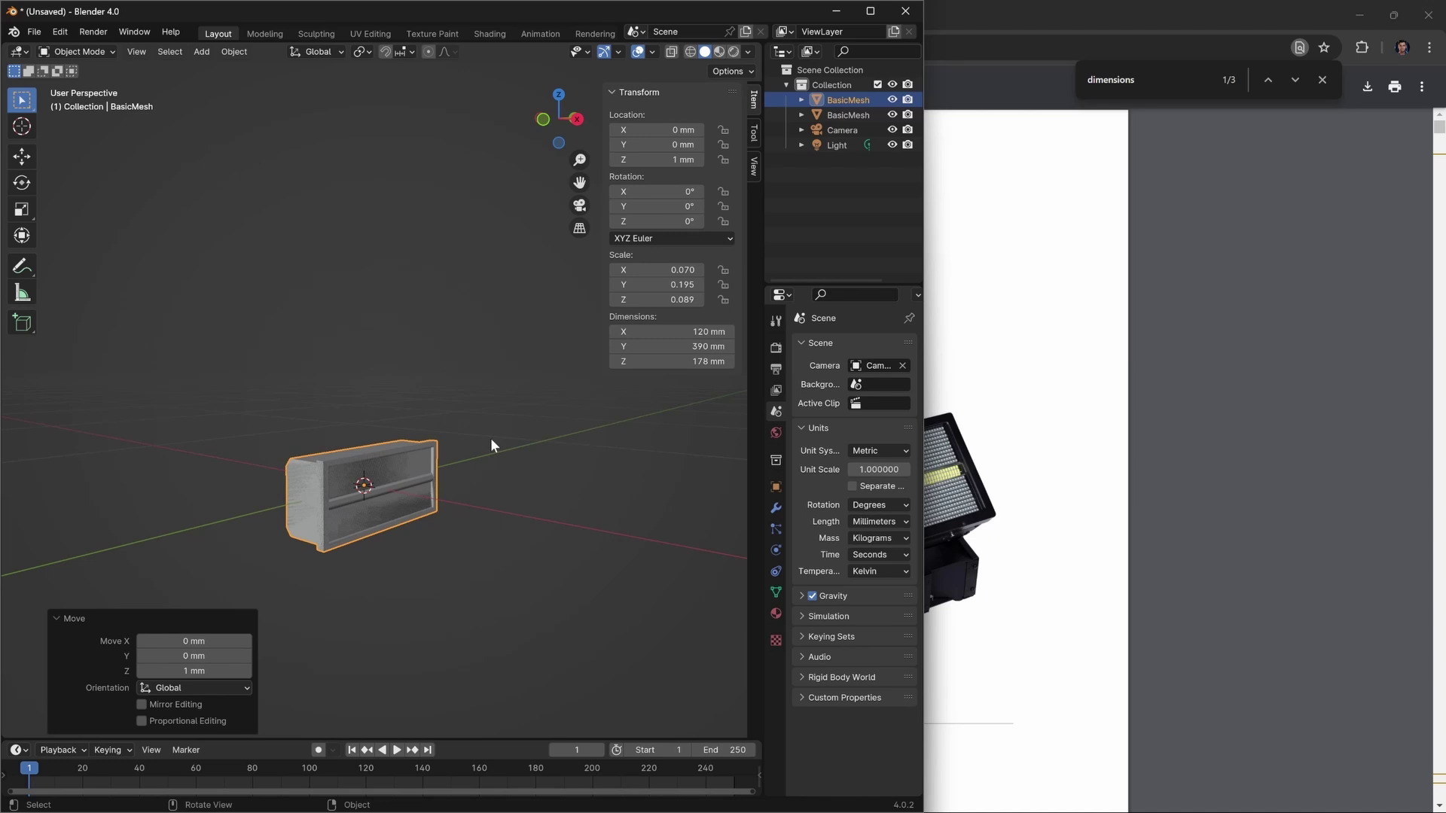
{"action": "type", "text": "gz1"}
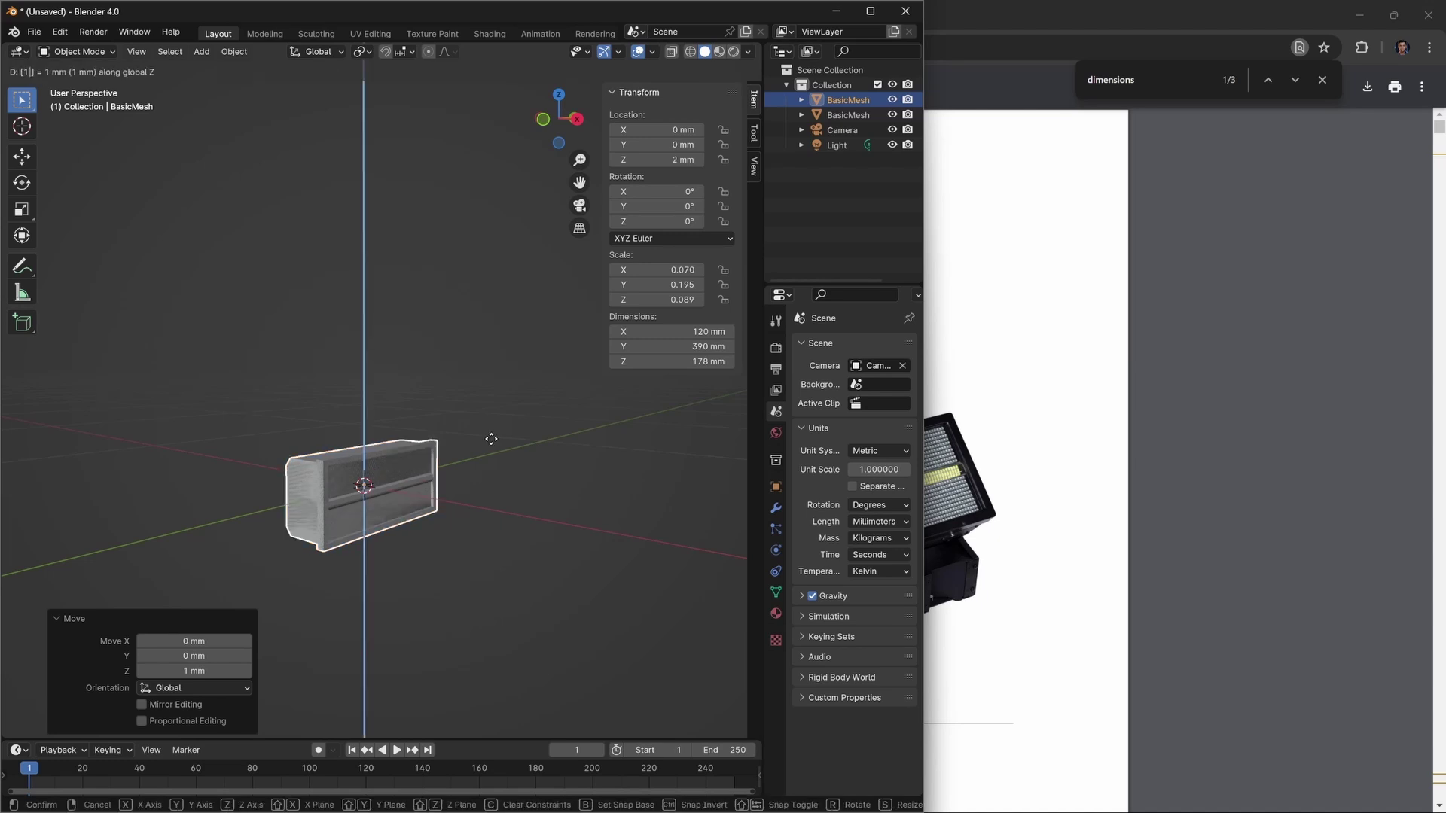
{"action": "key", "text": "Return"}
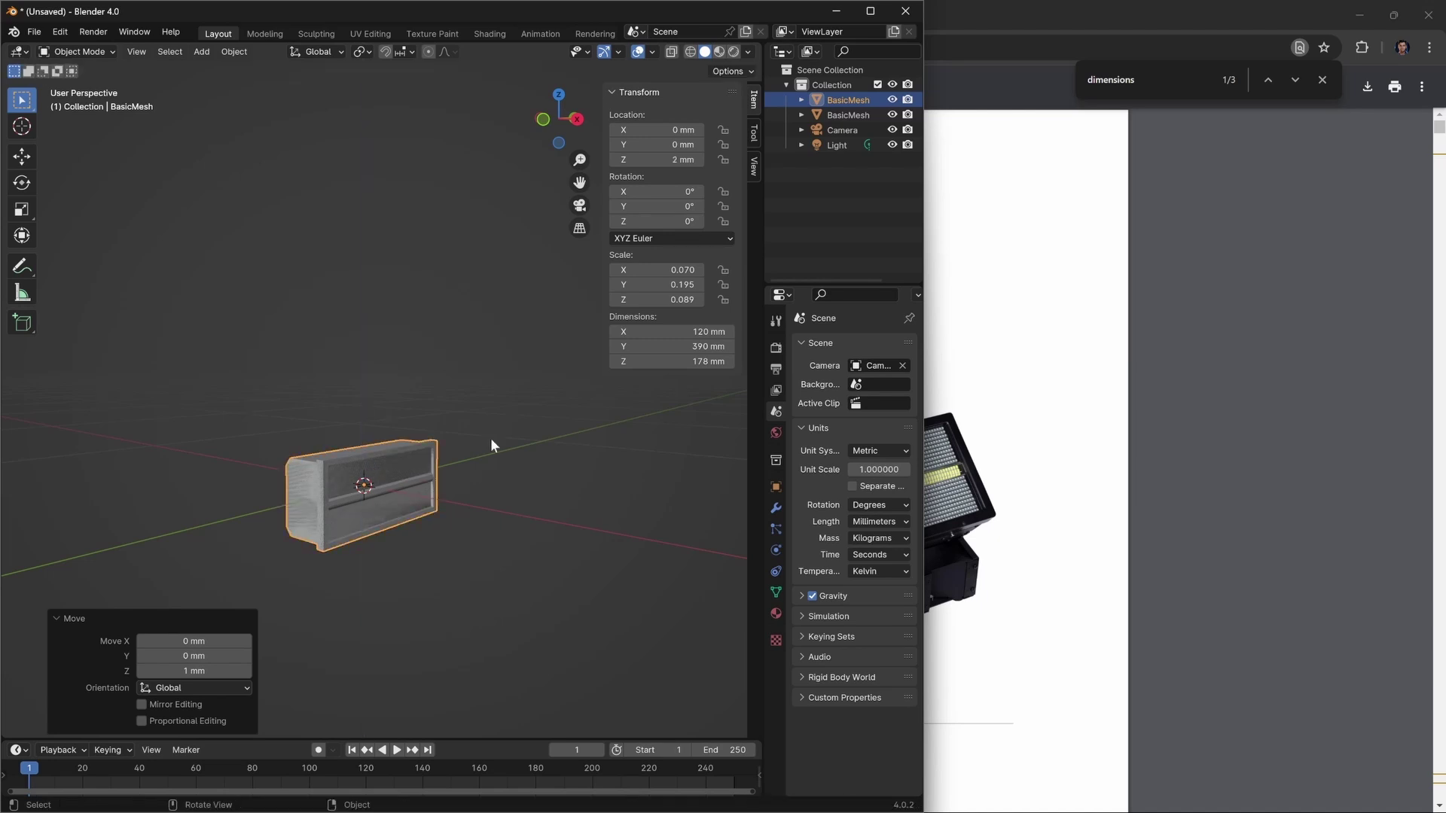
{"action": "key", "text": "ctrl+z"}
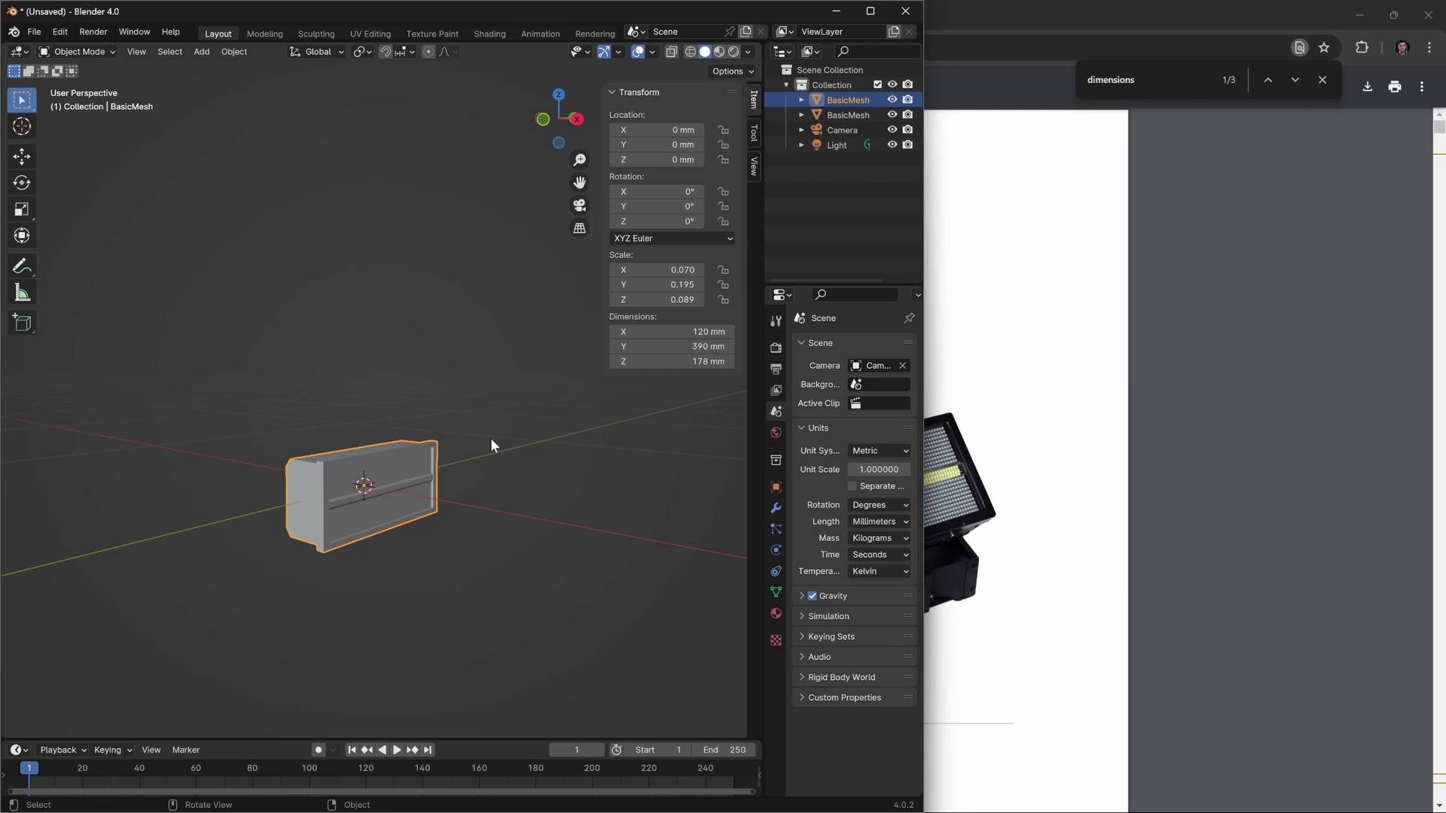
Move the pasted mesh copy 1000 mm along each of the Z, X and Y axes.
{"action": "left_click", "coordinate": [400, 479]}
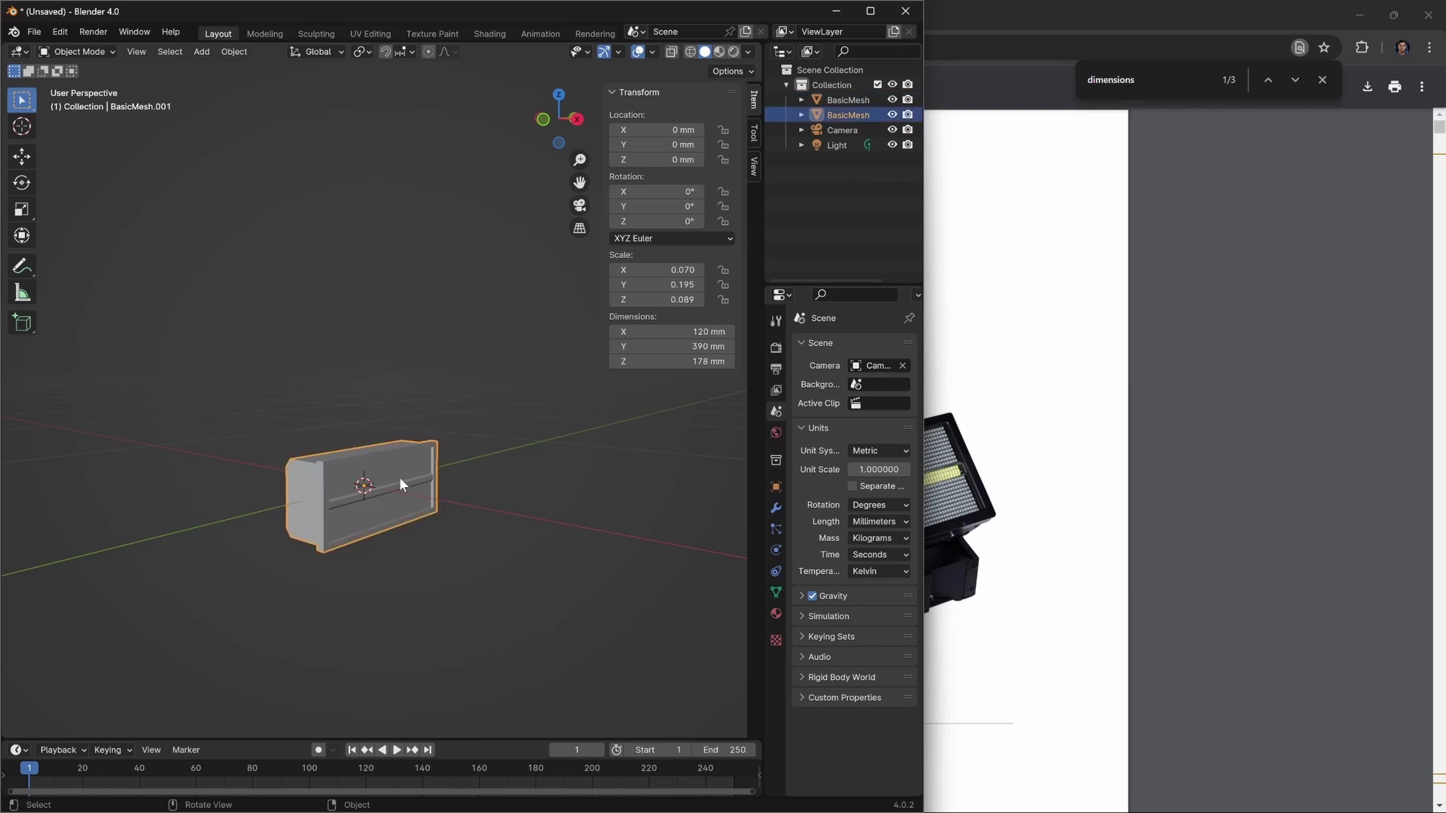
{"action": "type", "text": "gz"}
{"action": "type", "text": "1000"}
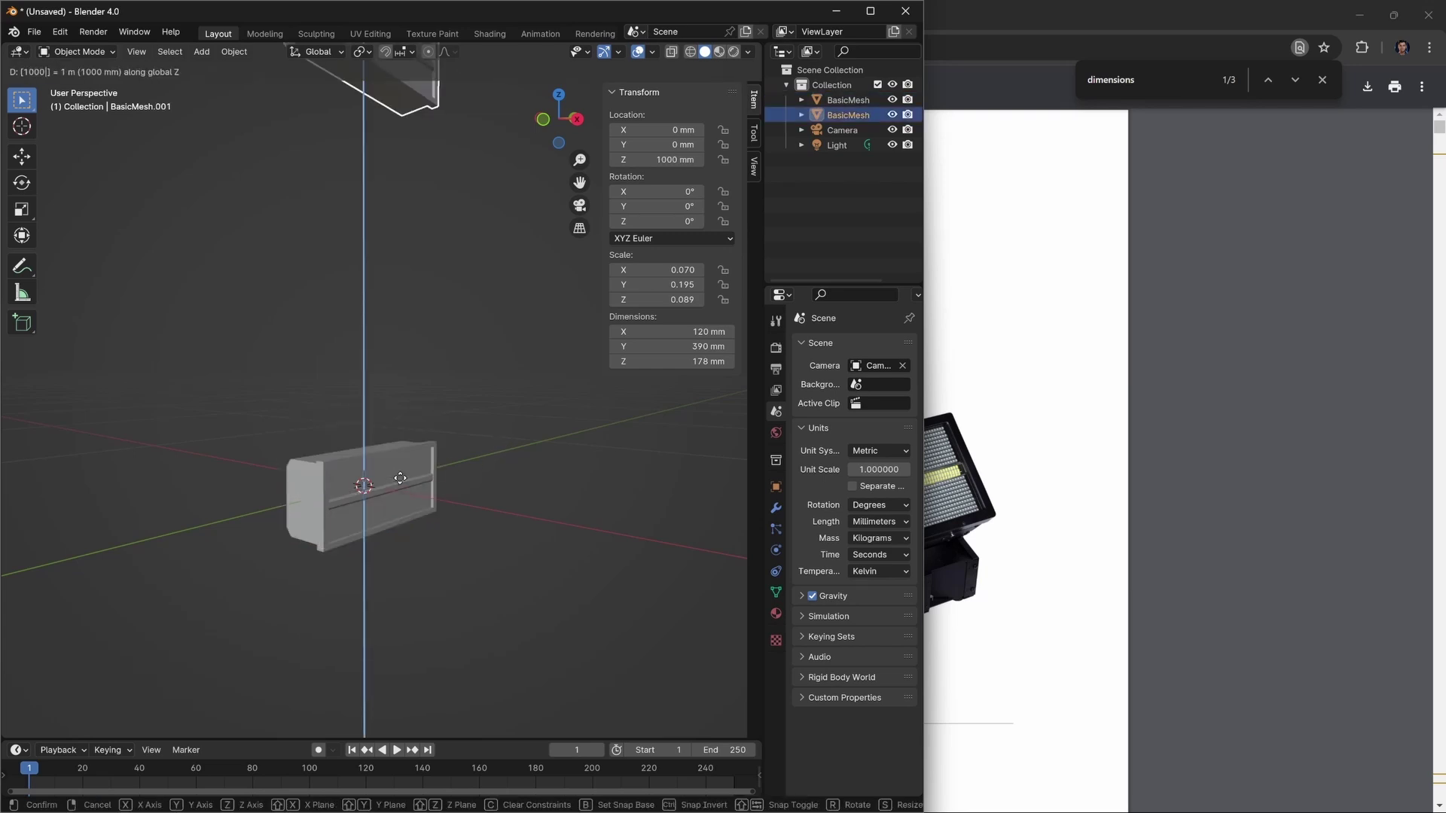
{"action": "key", "text": "Return"}
{"action": "type", "text": "gx"}
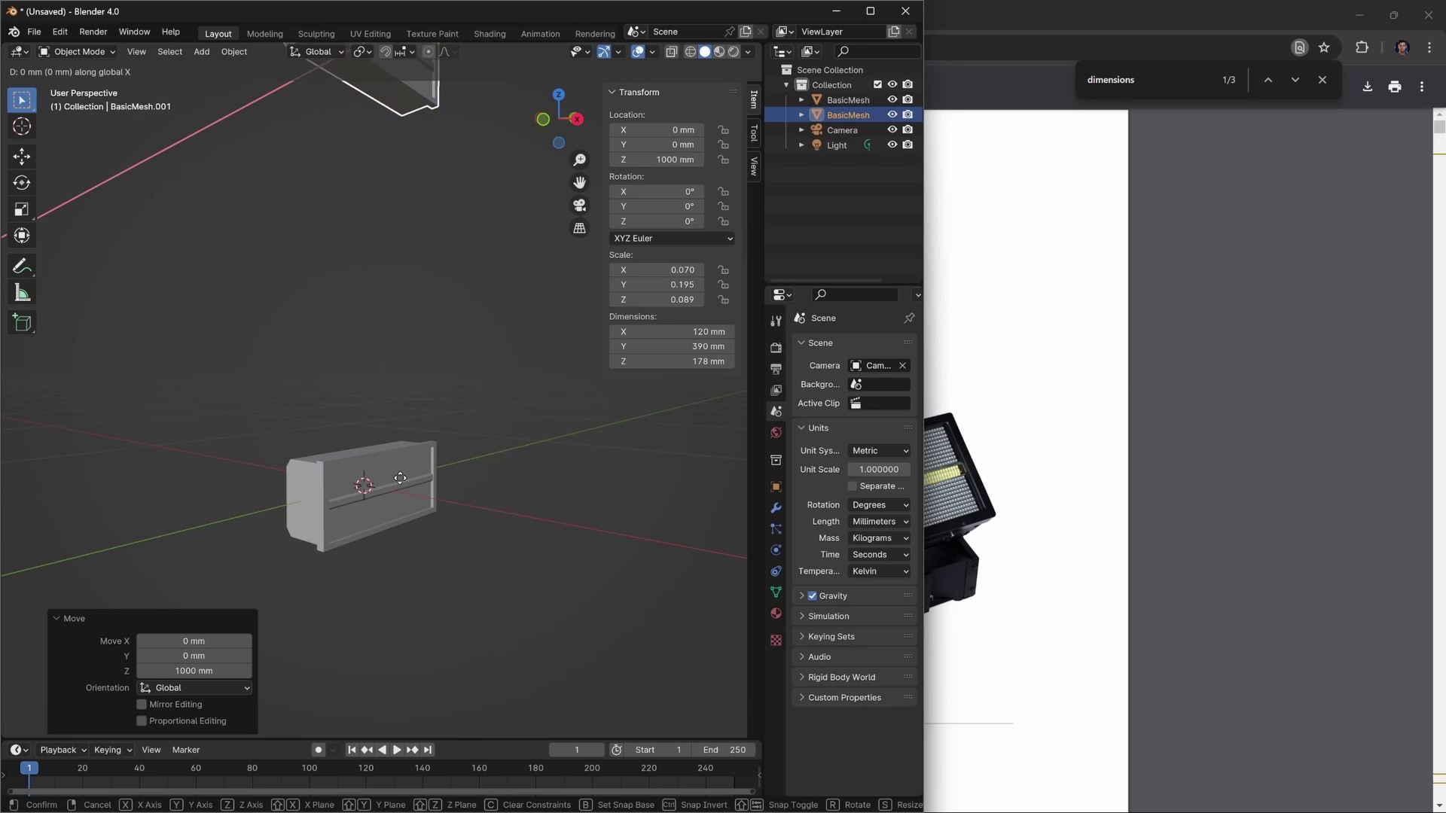
{"action": "type", "text": "1000"}
{"action": "key", "text": "Return"}
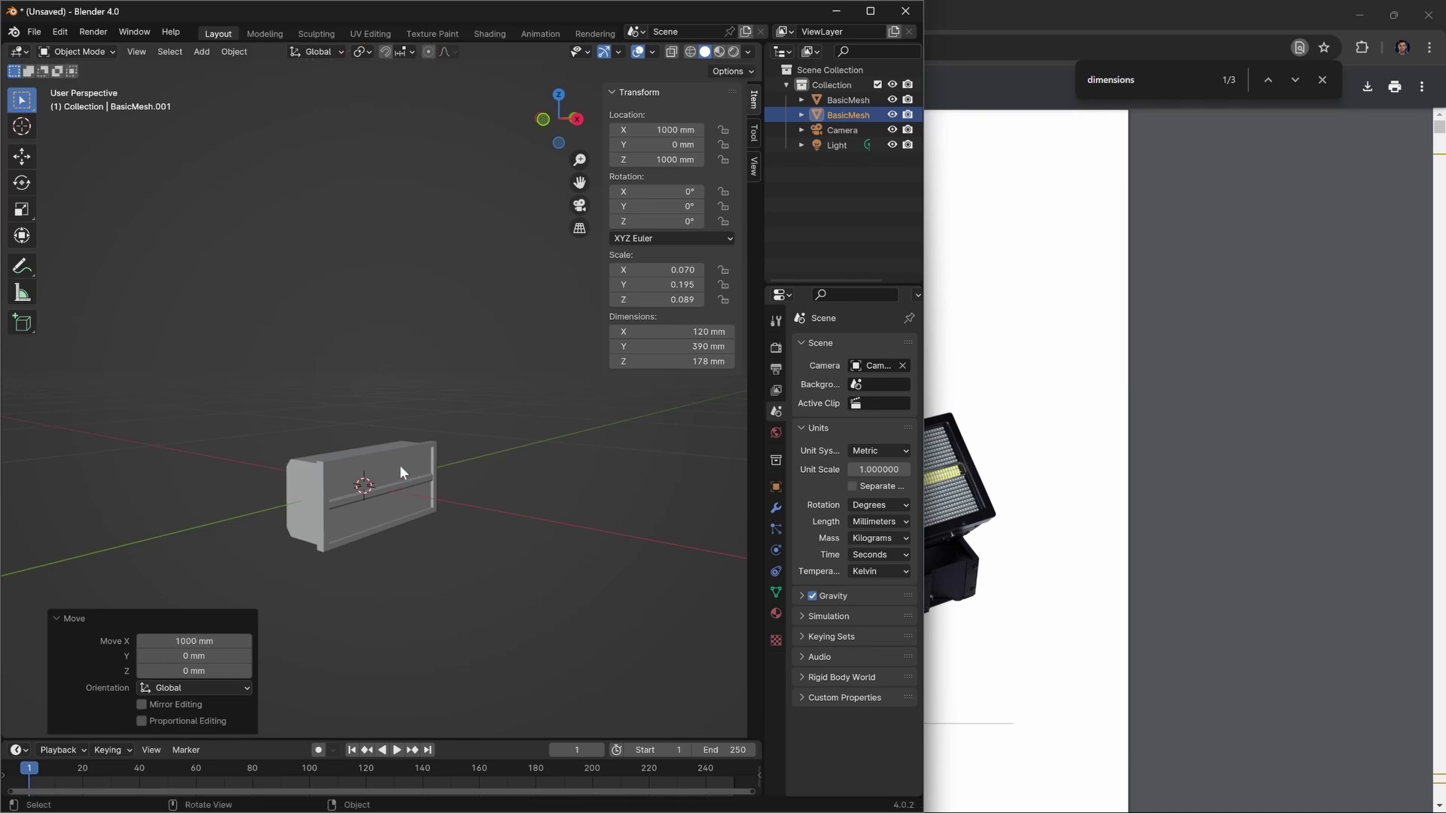
{"action": "type", "text": "gy"}
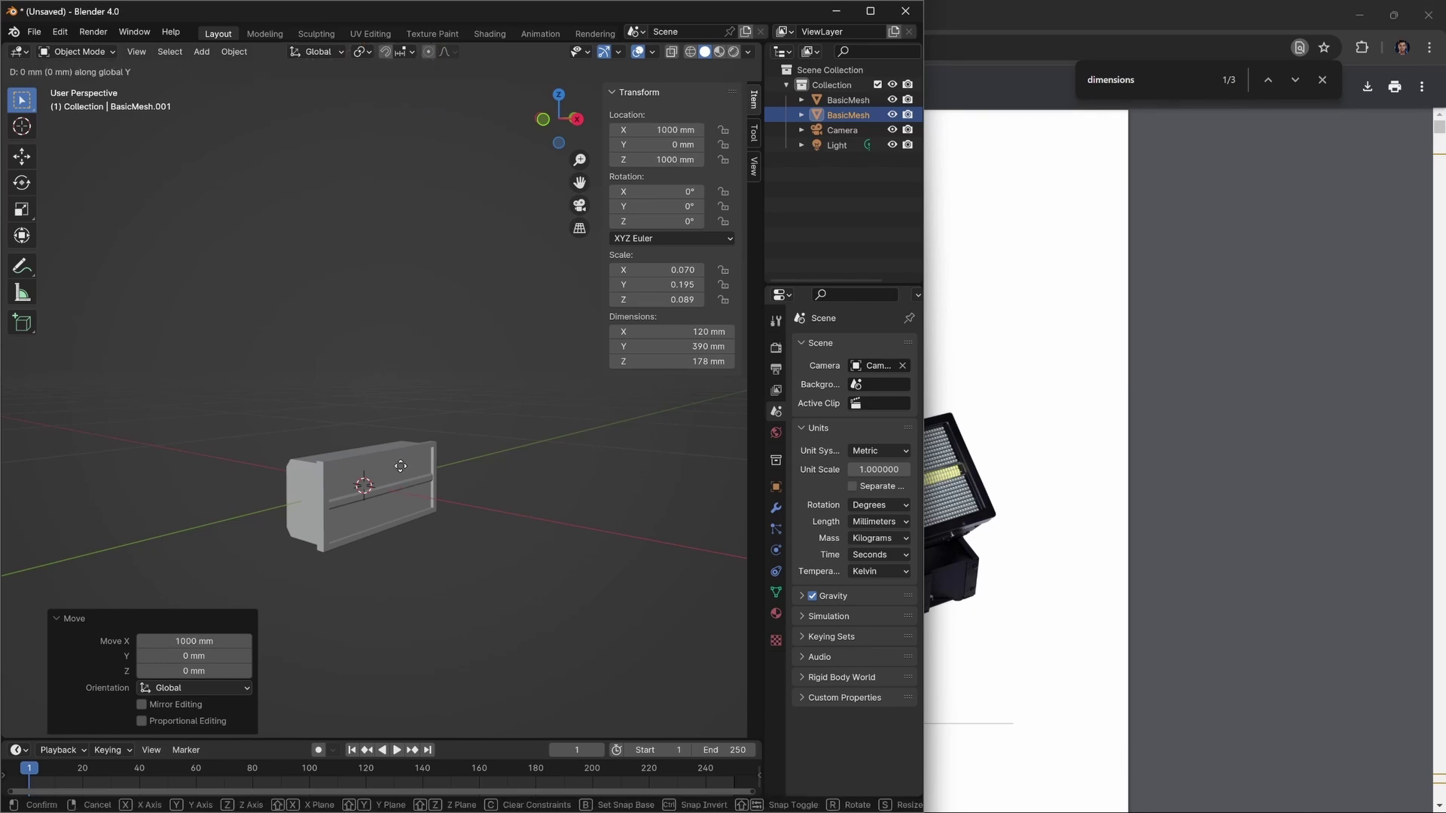
{"action": "type", "text": "1000"}
{"action": "key", "text": "Return"}
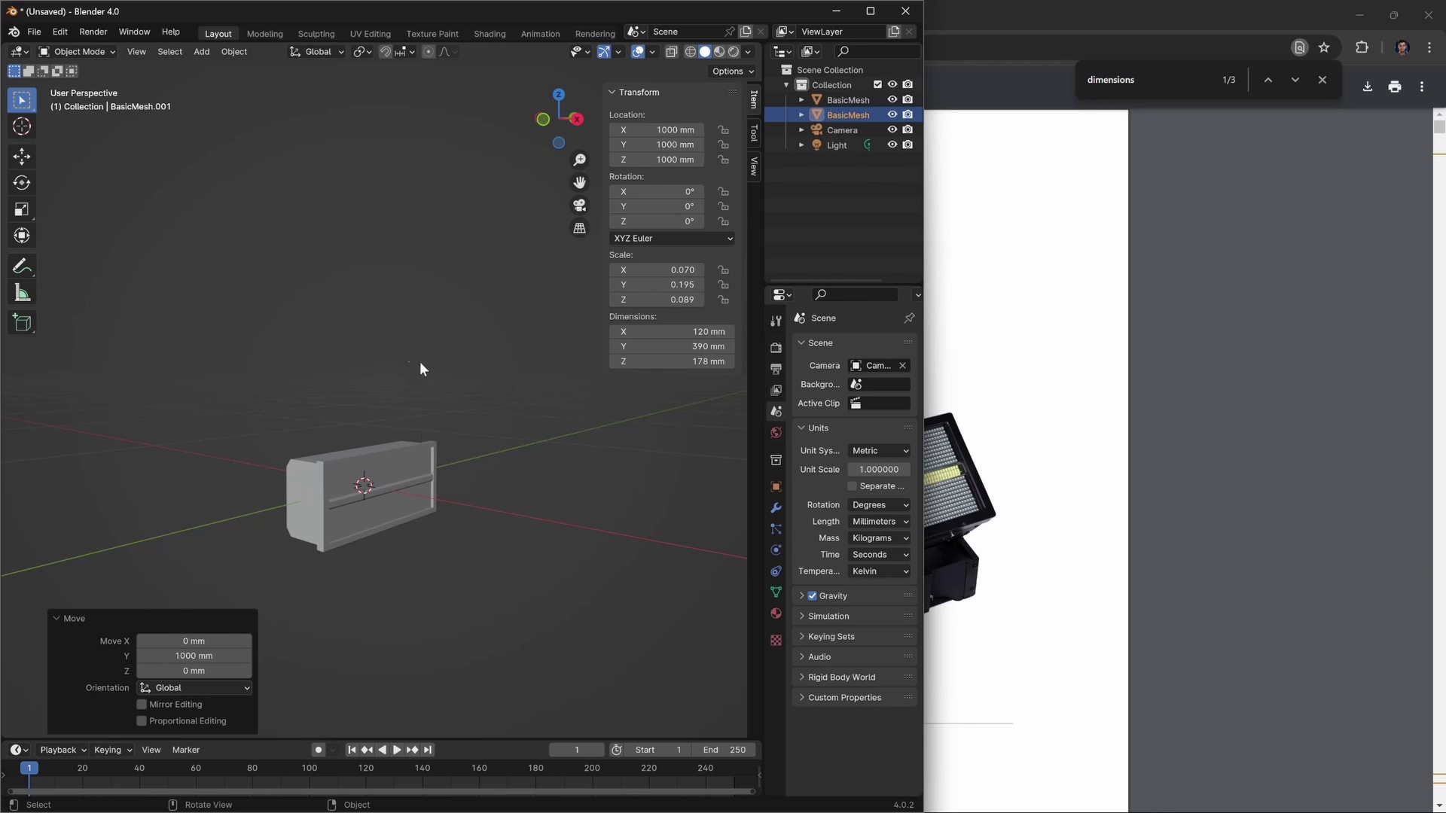
Check the placement of both meshes and hide the copy that is offset from the origin.
{"action": "scroll", "coordinate": [473, 458], "scroll_direction": "down", "scroll_amount": 4}
{"action": "key", "text": "KP_3"}
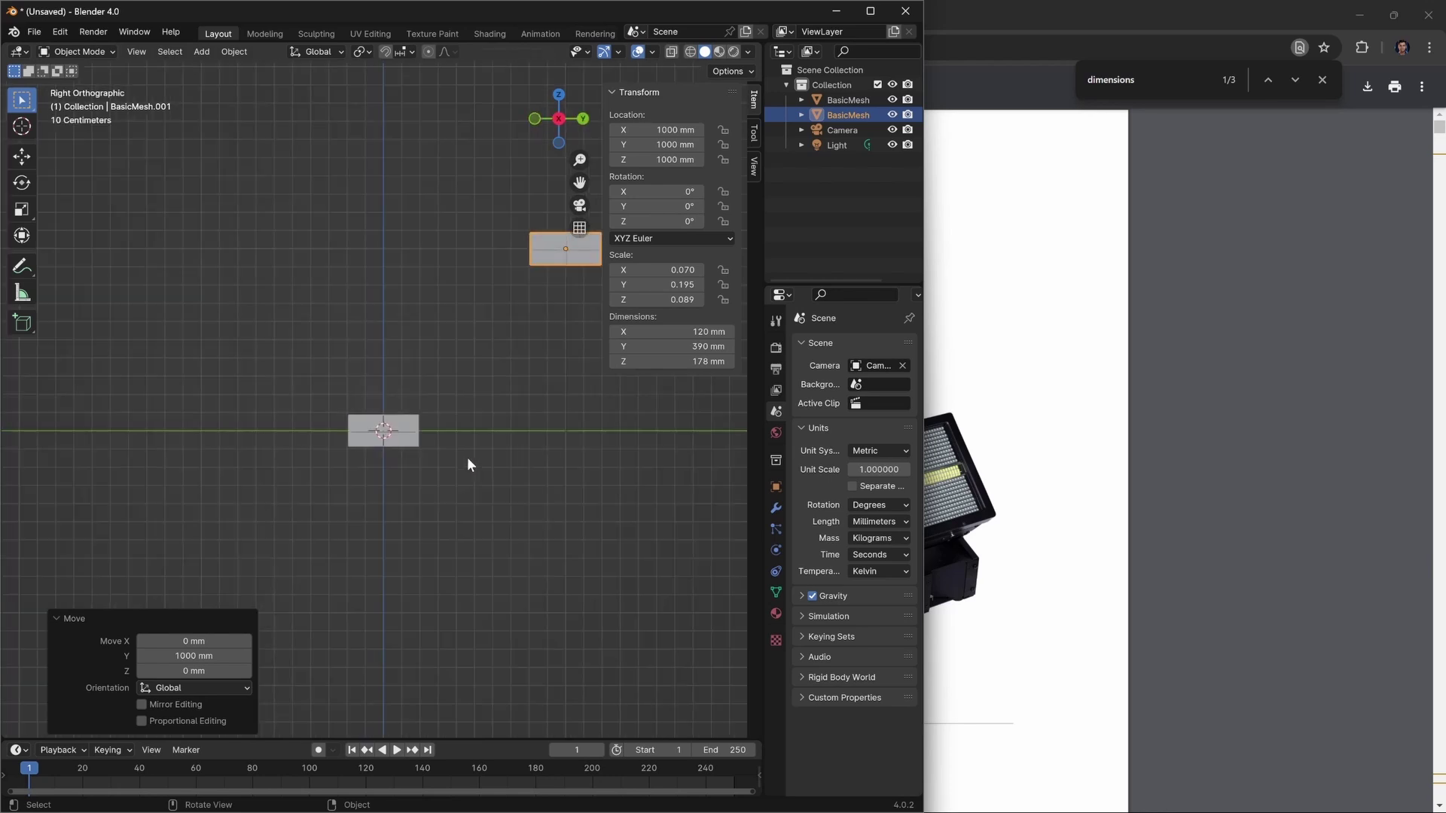
{"action": "key", "text": "KP_7"}
{"action": "middle_click_drag", "start_coordinate": [472, 453], "coordinate": [360, 318]}
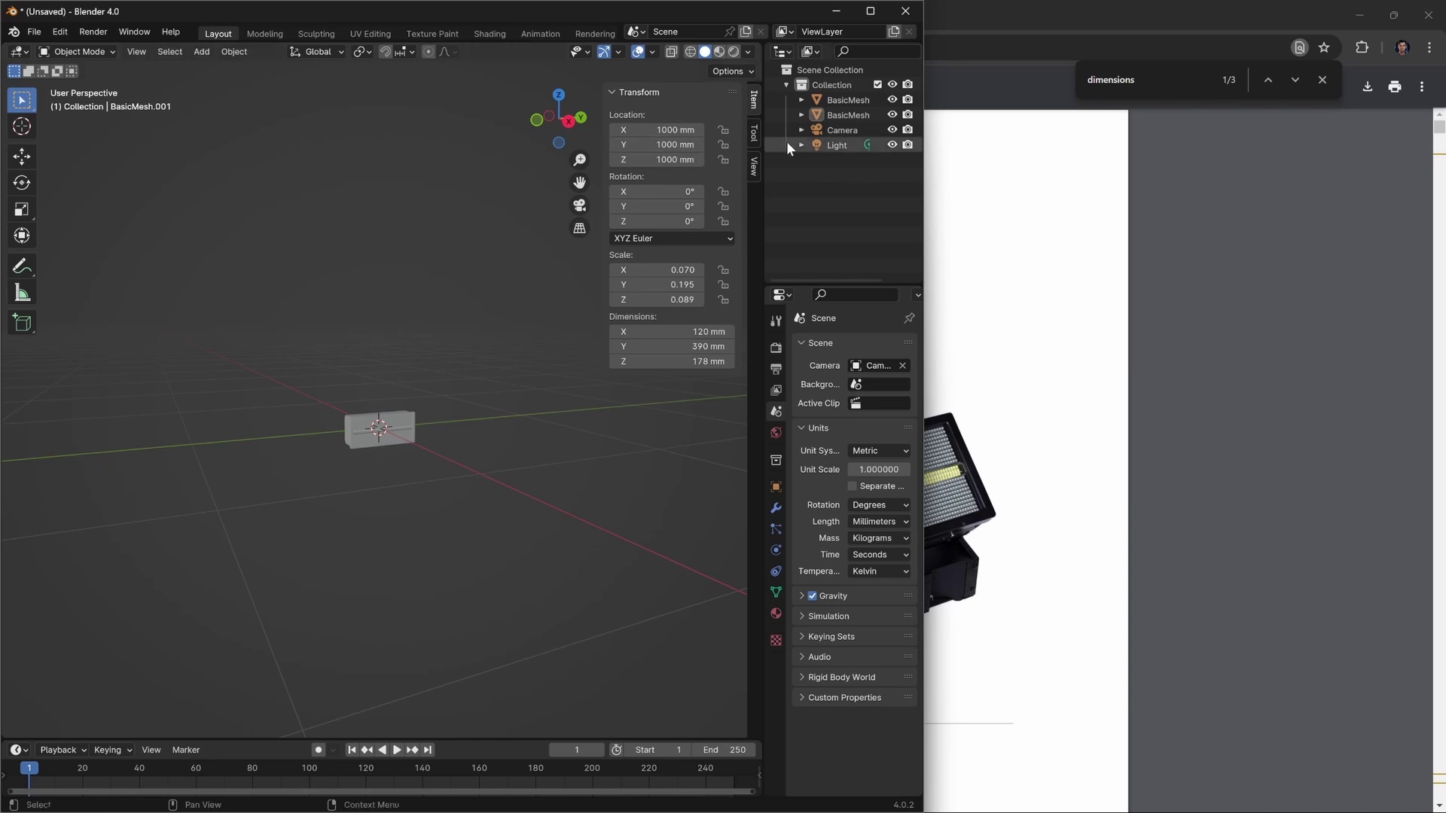
{"action": "scroll", "coordinate": [264, 303], "scroll_direction": "down", "scroll_amount": 5}
{"action": "left_click", "coordinate": [485, 333]}
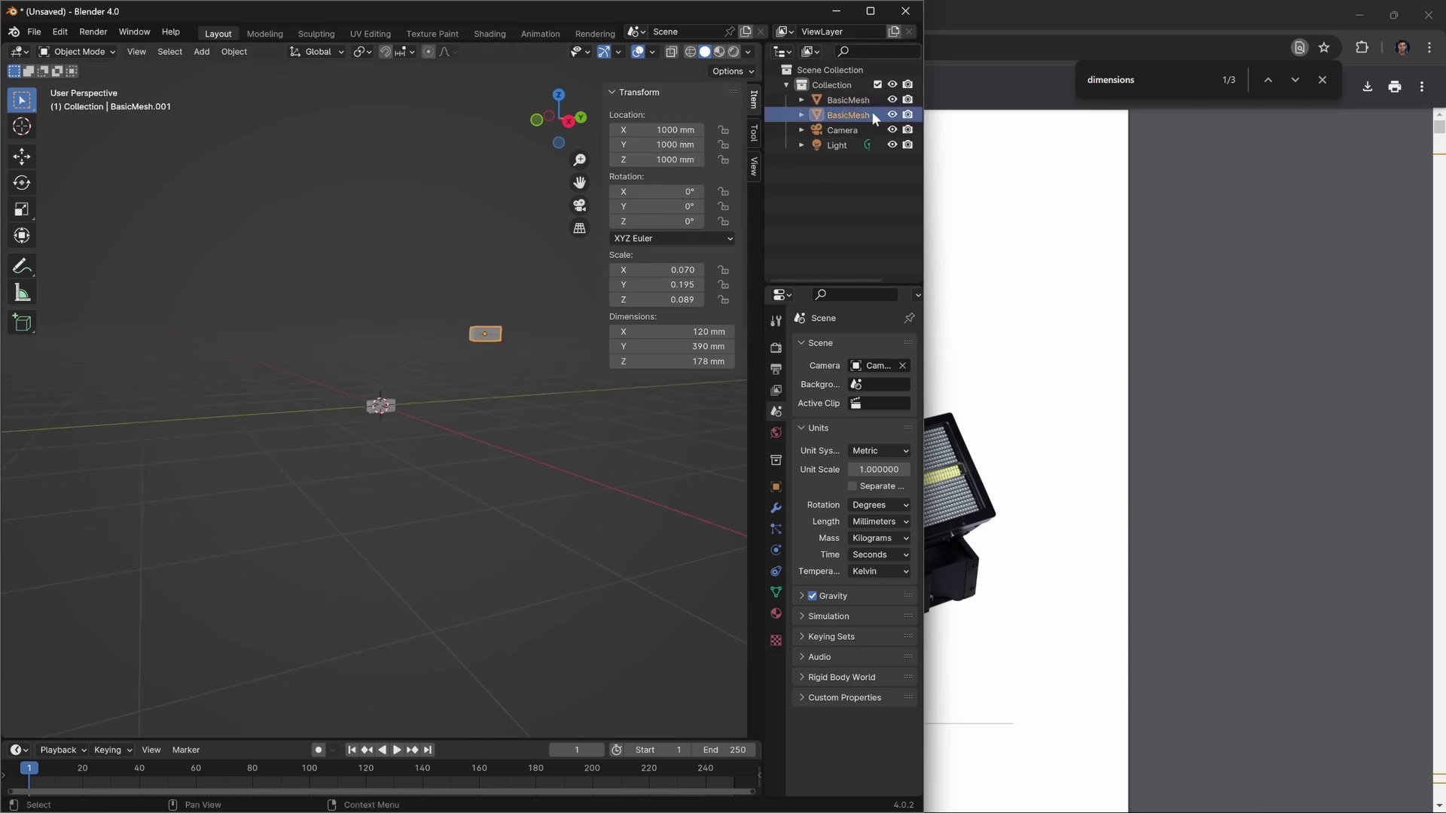
{"action": "left_click", "coordinate": [892, 115]}
Rename the mesh at the origin as ComplexMesh.
{"action": "left_click", "coordinate": [848, 98]}
{"action": "scroll", "coordinate": [387, 395], "scroll_direction": "up", "scroll_amount": 8}
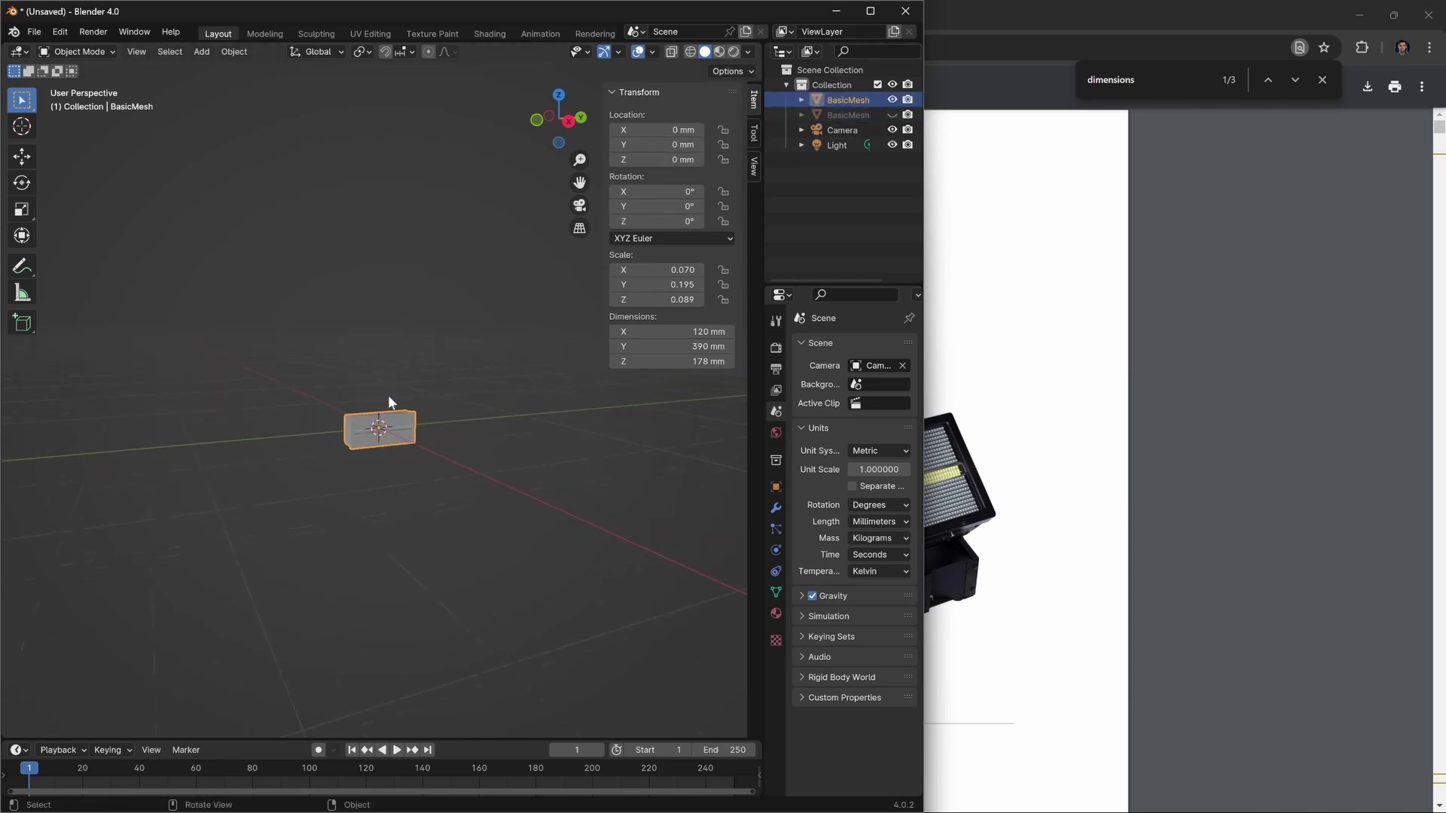
{"action": "double_click", "coordinate": [821, 97]}
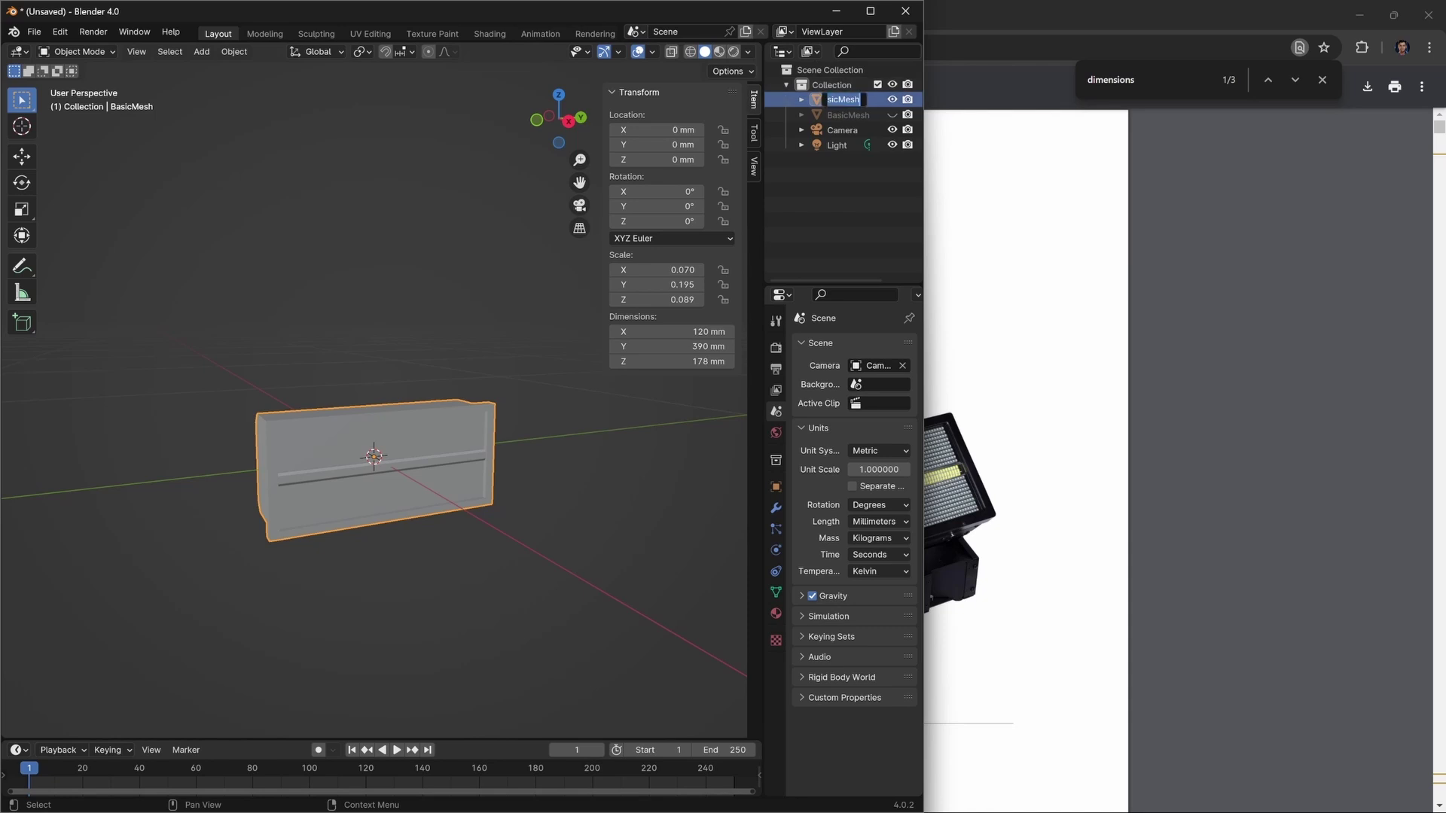
{"action": "type", "text": "ComplexMesh"}
{"action": "key", "text": "Return"}
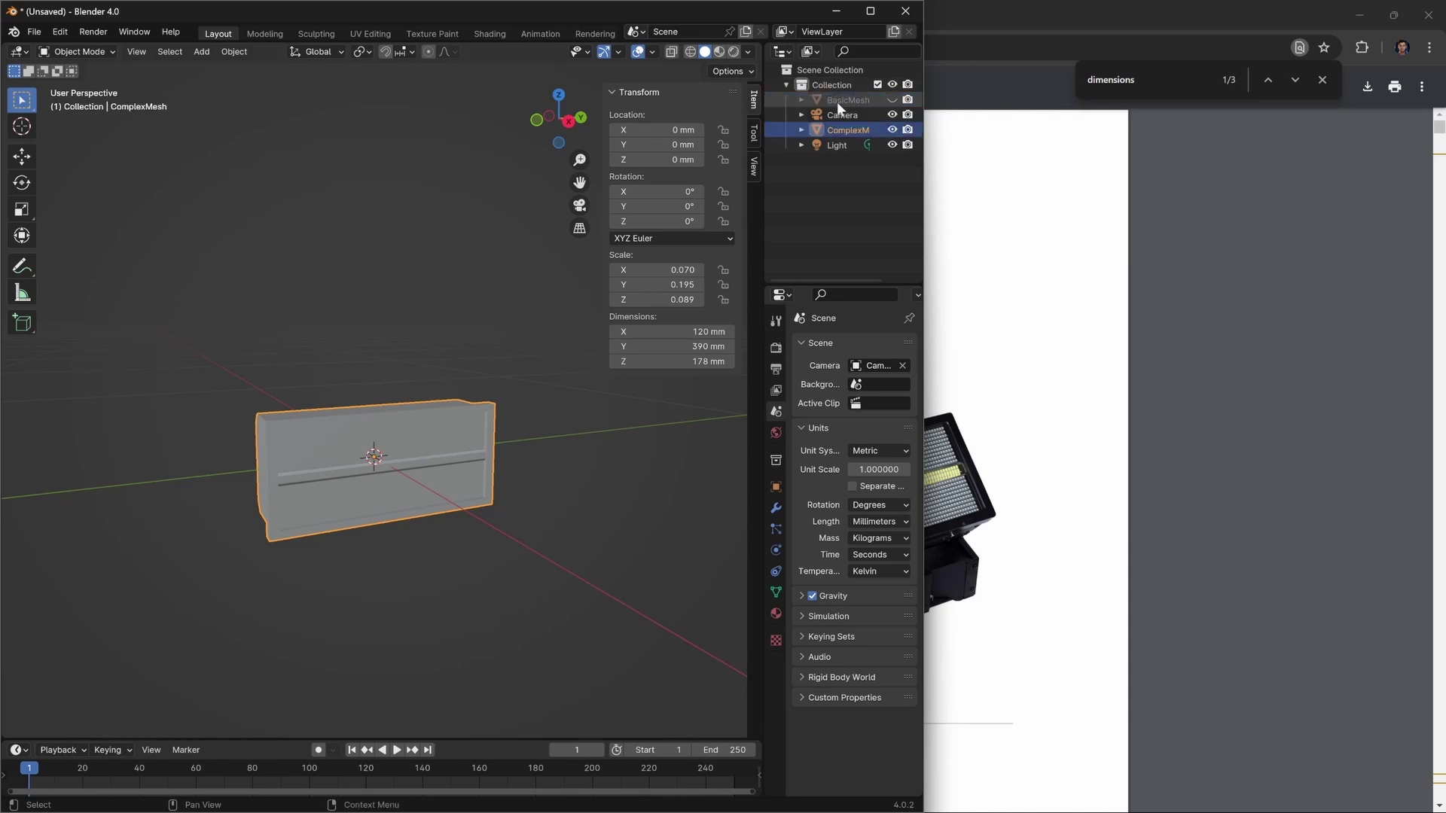
{"action": "scroll", "coordinate": [393, 414], "scroll_direction": "up", "scroll_amount": 4}
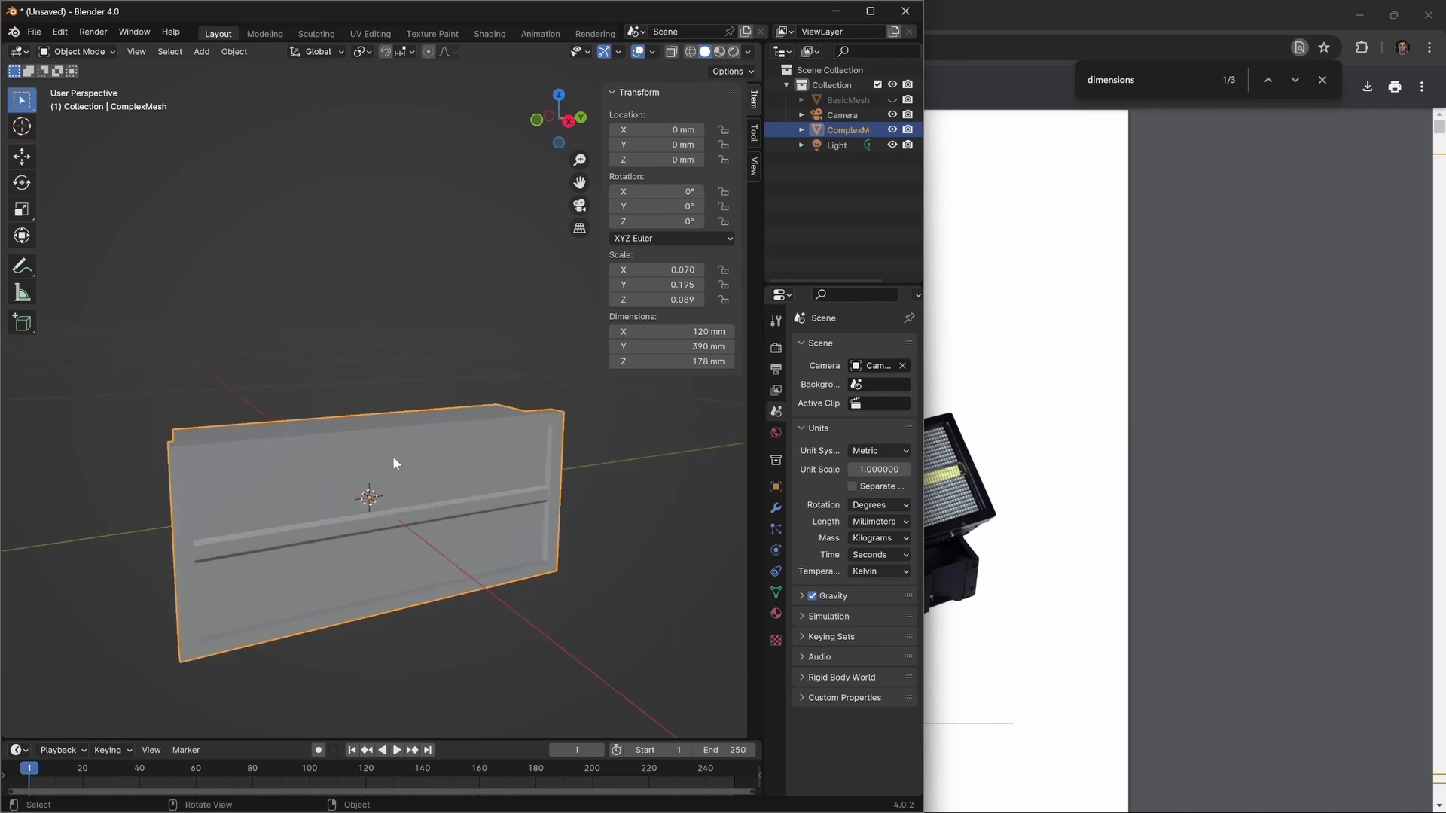
Compare ComplexMesh with the fixture photo on the JDC1 User Manual cover in Chrome, and return to Blender.
{"action": "middle_click_drag", "start_coordinate": [485, 565], "coordinate": [497, 527]}
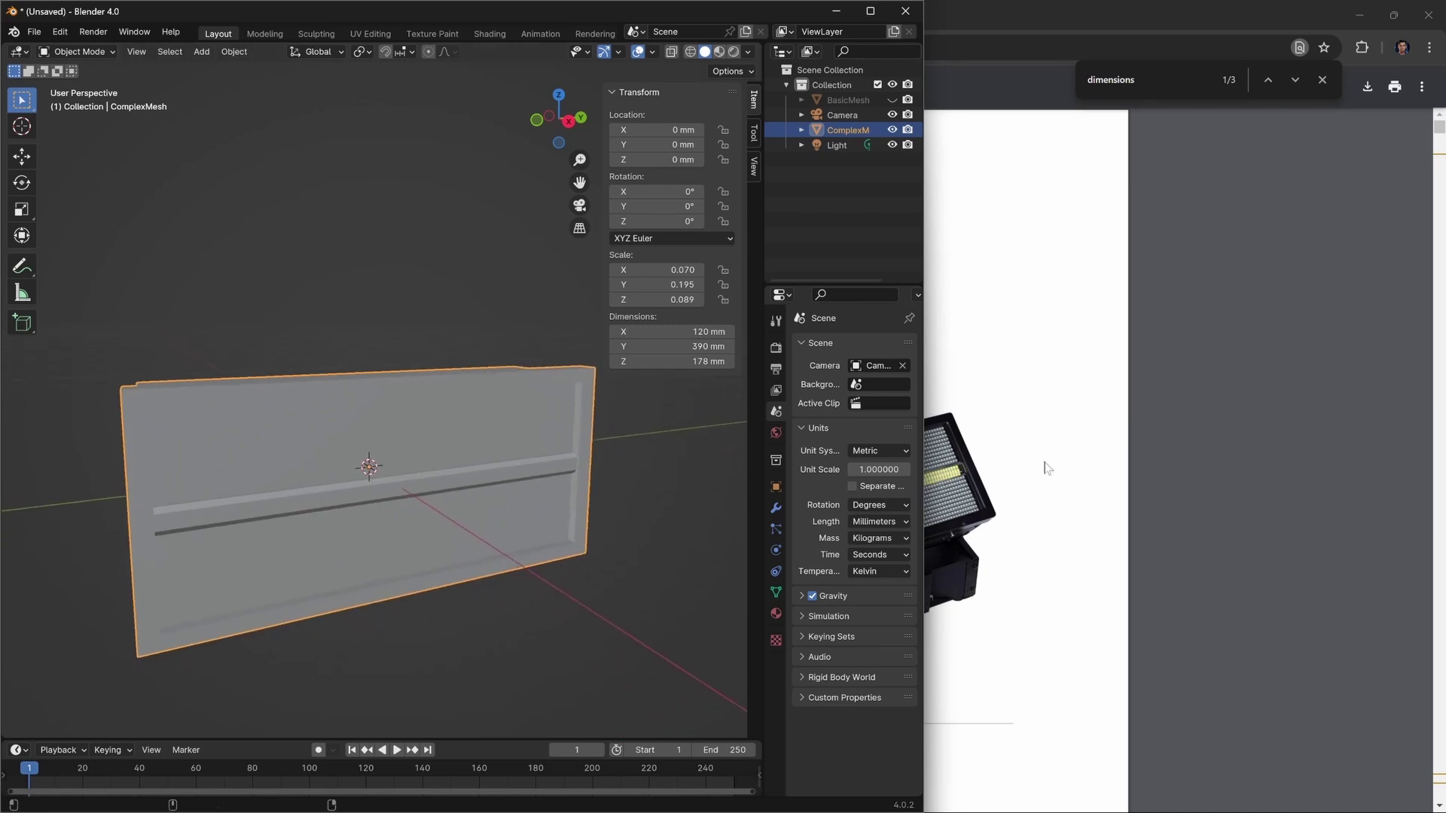
{"action": "left_click", "coordinate": [1034, 470]}
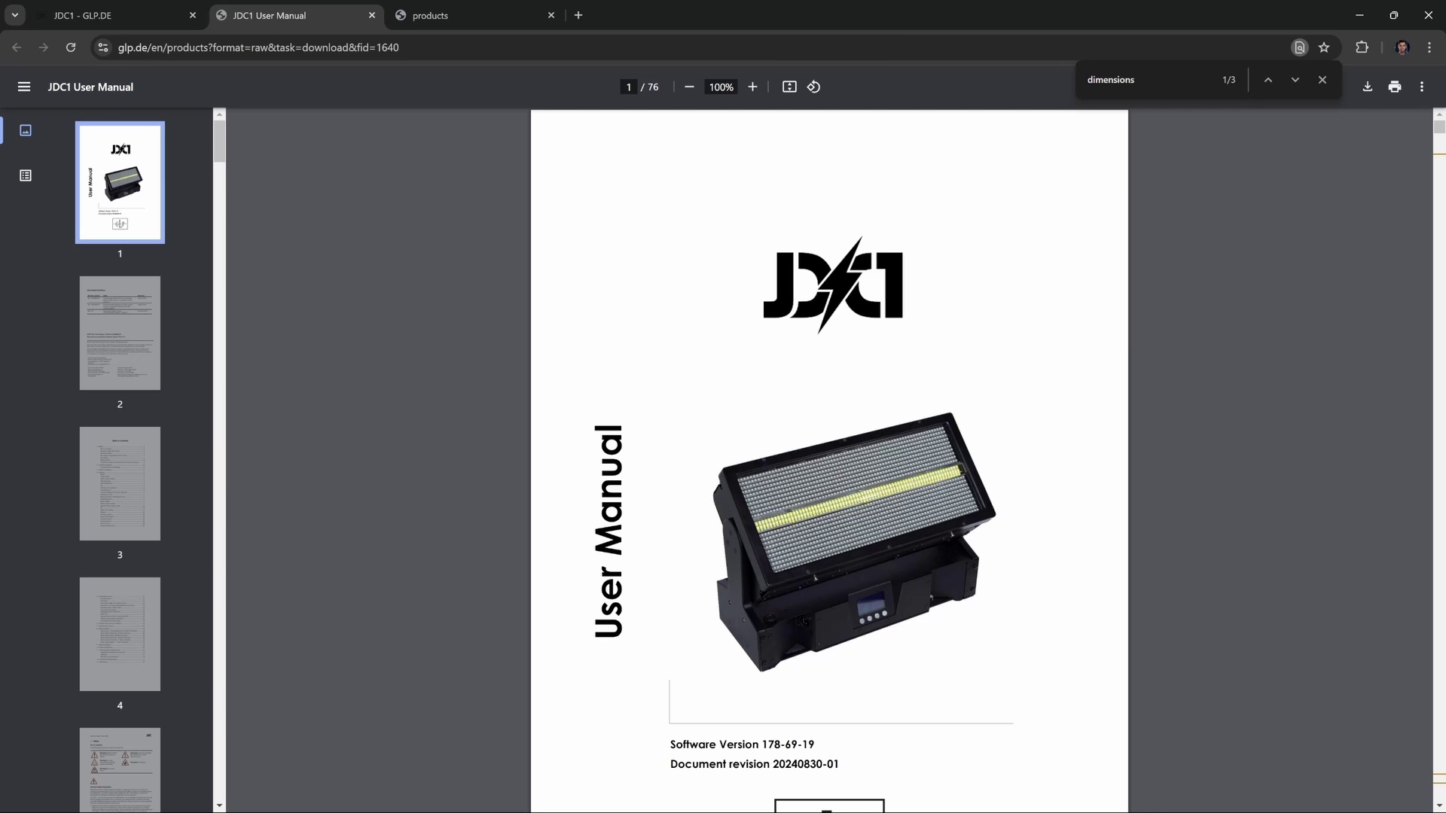
{"action": "key", "text": "super"}
{"action": "left_click", "coordinate": [940, 796]}
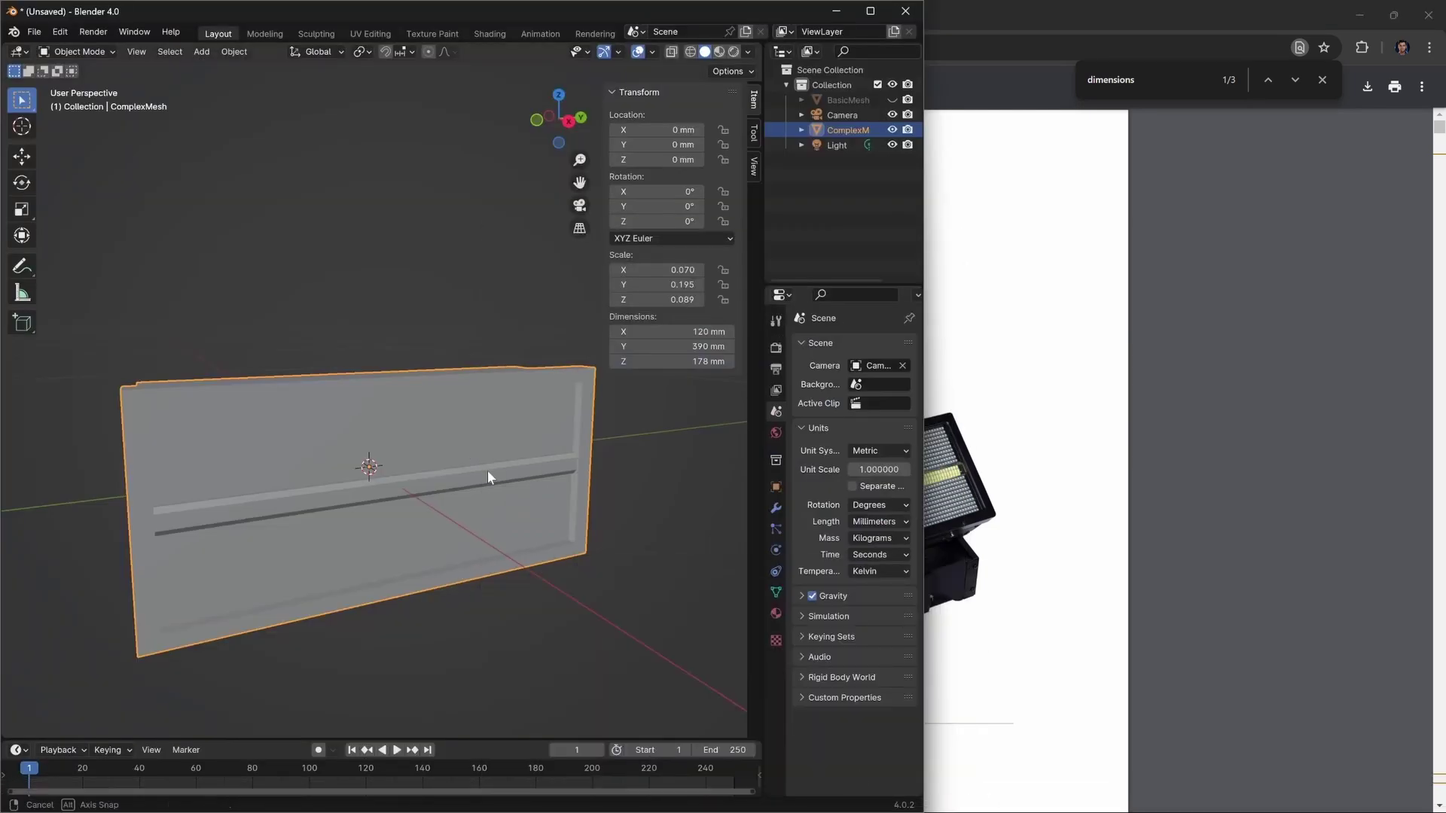
Align the view to Right Orthographic on the front face of ComplexMesh and deselect the mesh.
{"action": "middle_click_drag", "start_coordinate": [487, 470], "coordinate": [449, 450]}
{"action": "key", "text": "KP_3"}
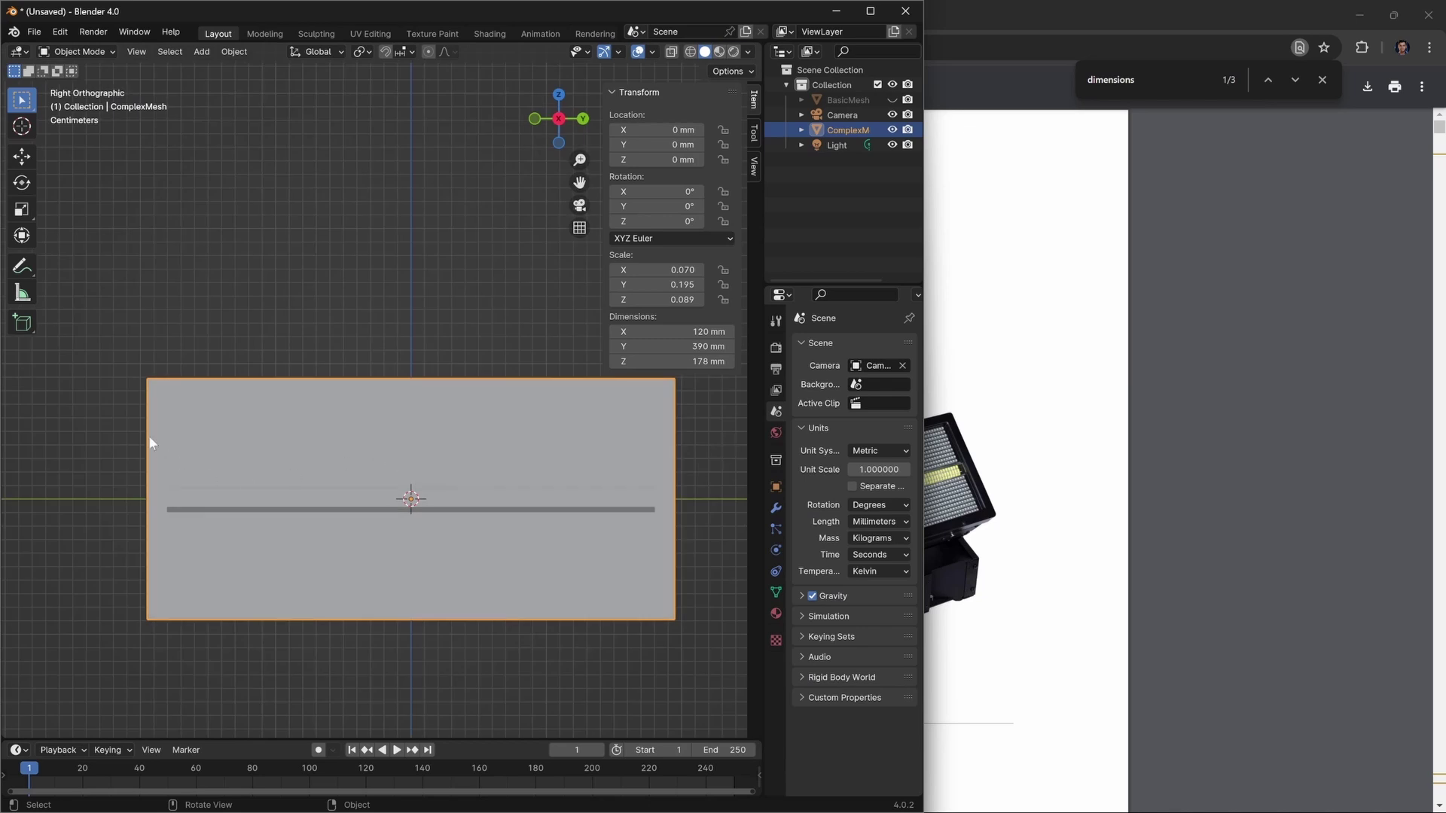
{"action": "scroll", "coordinate": [159, 437], "scroll_direction": "up", "scroll_amount": 2}
{"action": "middle_click_drag", "start_coordinate": [164, 439], "coordinate": [314, 404], "text": "shift"}
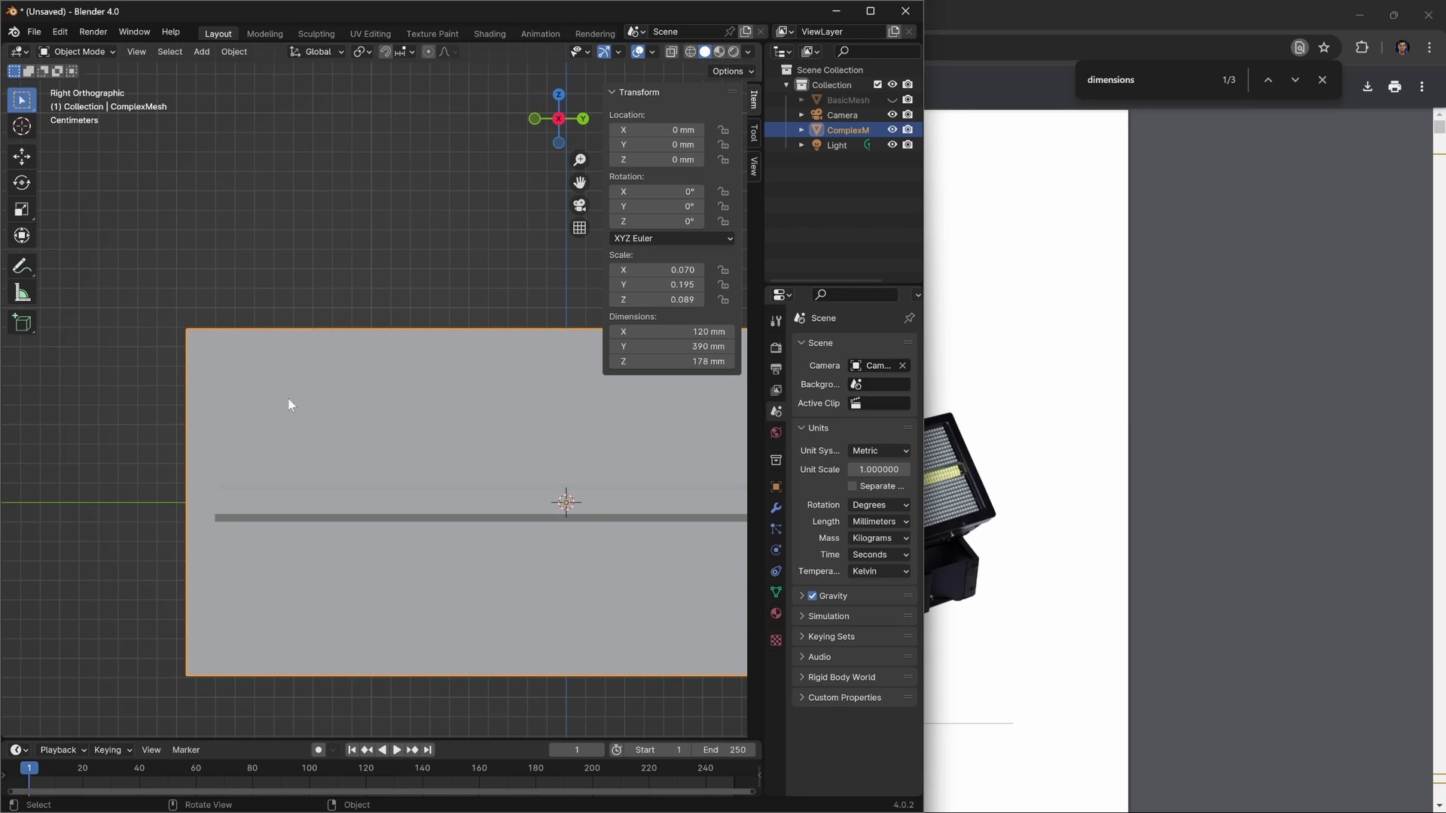
{"action": "left_click", "coordinate": [243, 261]}
{"action": "left_click", "coordinate": [201, 51]}
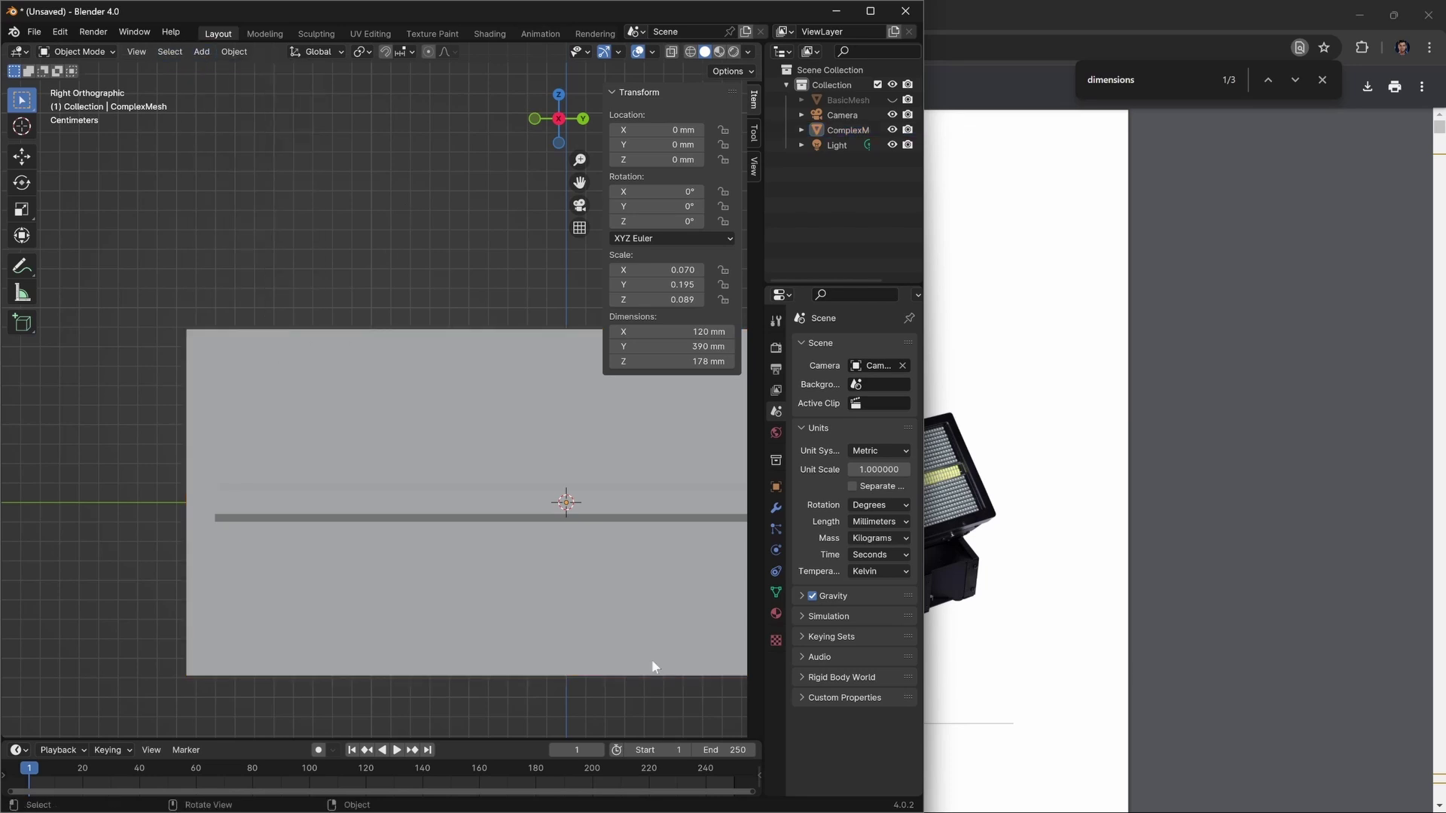
Switch to Chrome and examine the LED panel and frame up close in the manual's cover photo.
{"action": "left_click", "coordinate": [948, 513]}
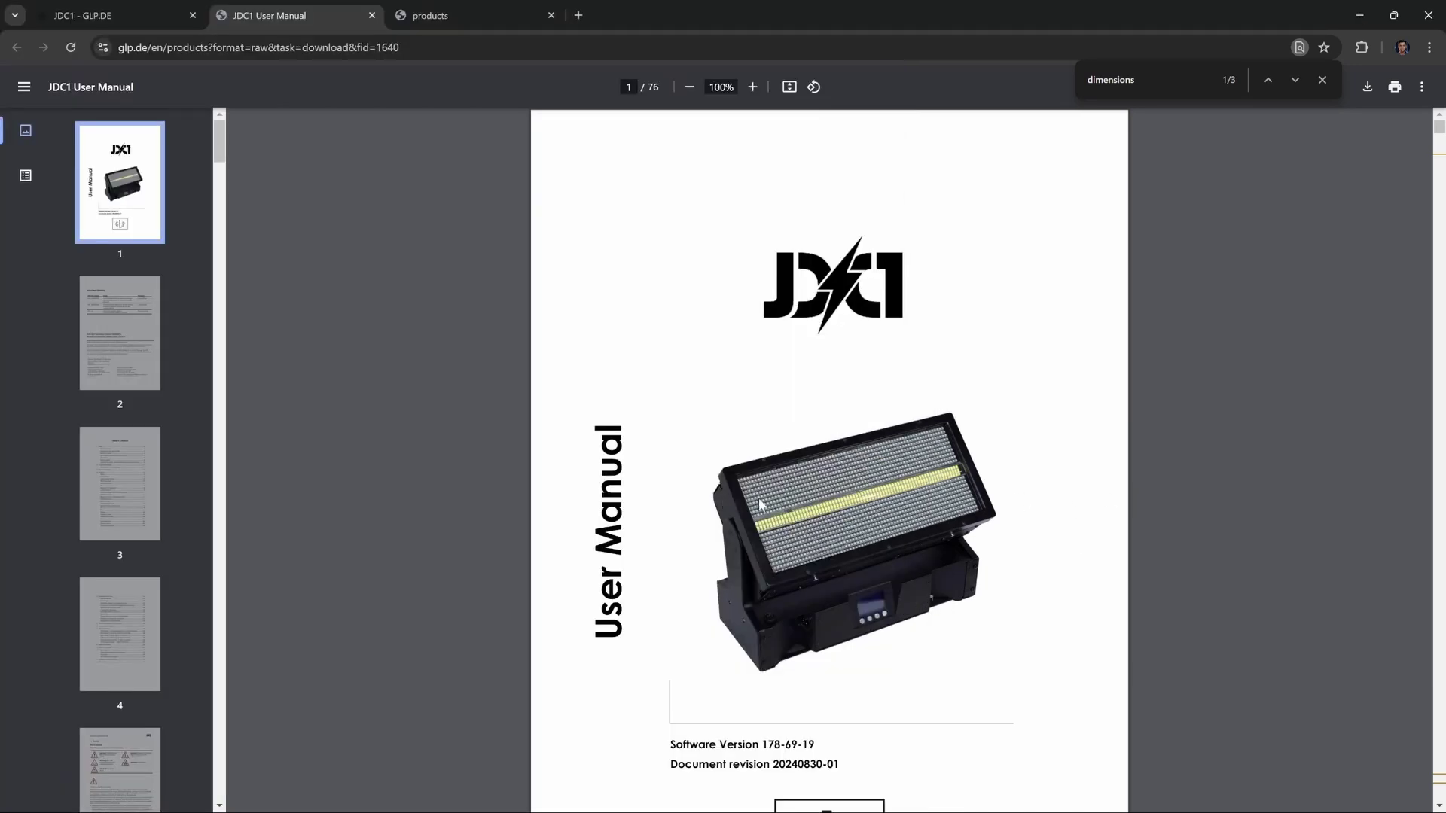
{"action": "scroll", "coordinate": [783, 515], "scroll_direction": "up", "scroll_amount": 8, "text": "ctrl"}
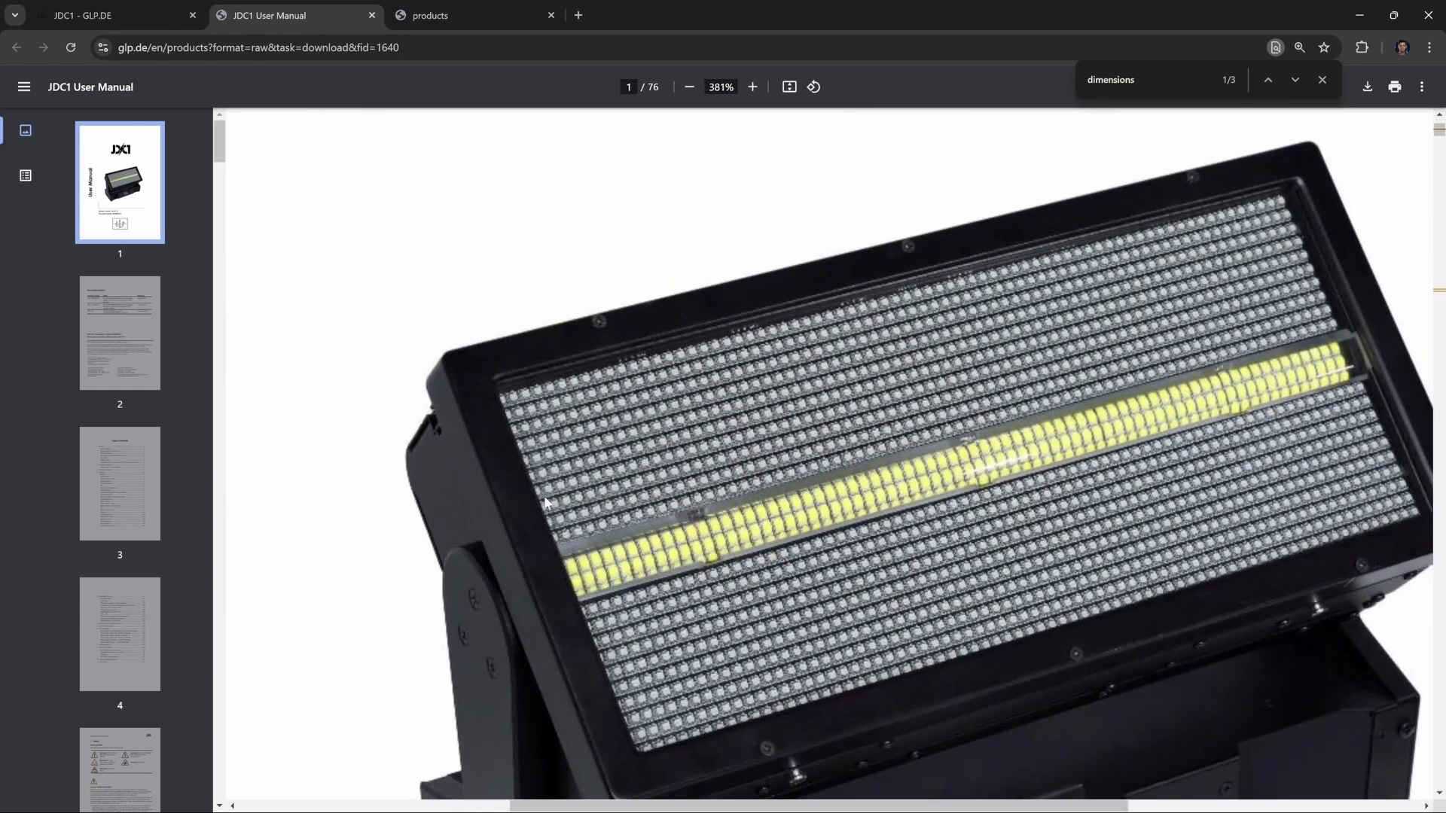
{"action": "scroll", "coordinate": [796, 504], "scroll_direction": "down", "scroll_amount": 10, "text": "ctrl"}
{"action": "scroll", "coordinate": [757, 433], "scroll_direction": "up", "scroll_amount": 2, "text": "ctrl"}
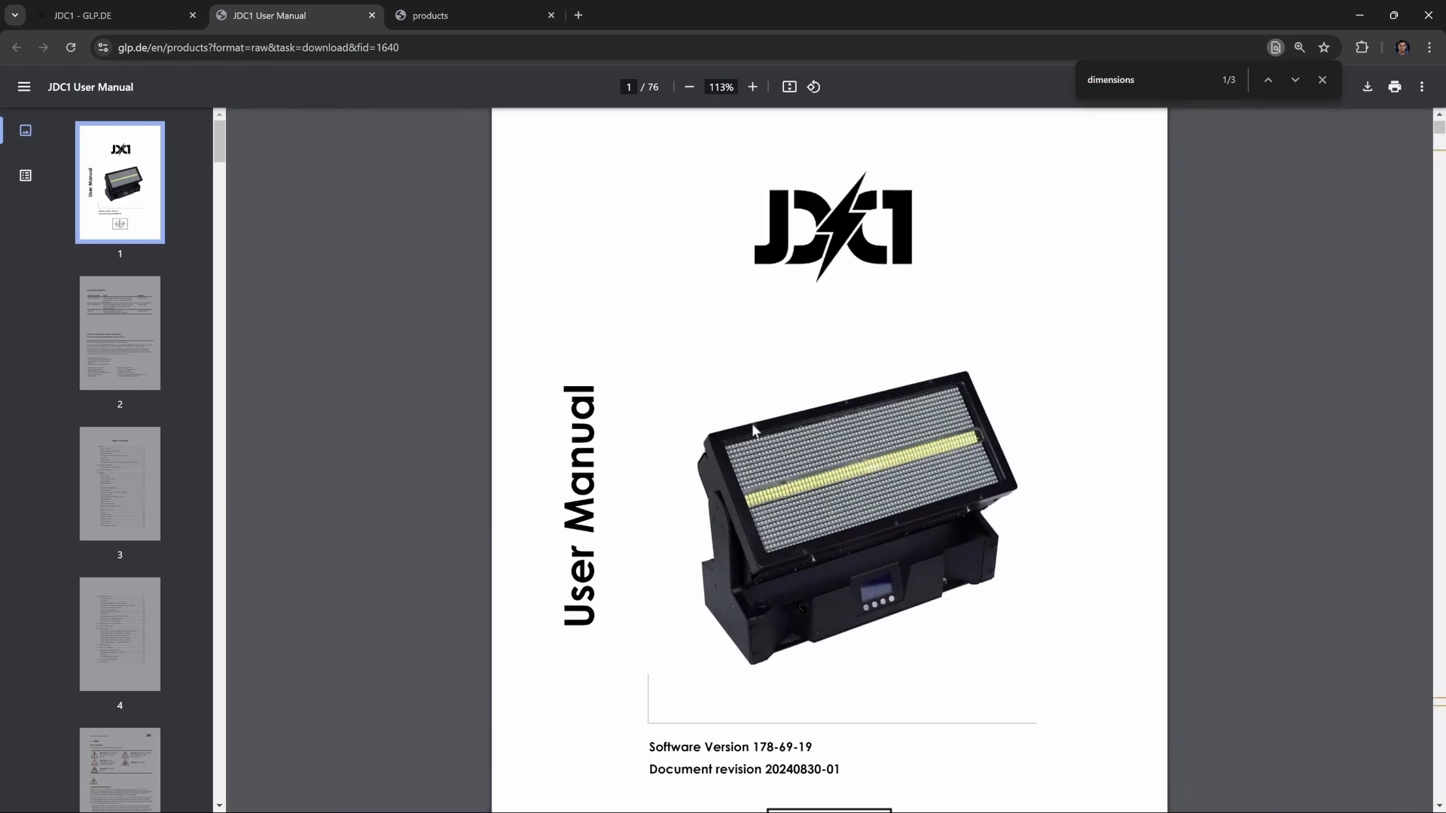
Search the web for jdc1 in a new tab and open CUE Sale's GLP JDC1 LED Strobe product page.
{"action": "left_click", "coordinate": [580, 15]}
{"action": "left_click", "coordinate": [527, 48]}
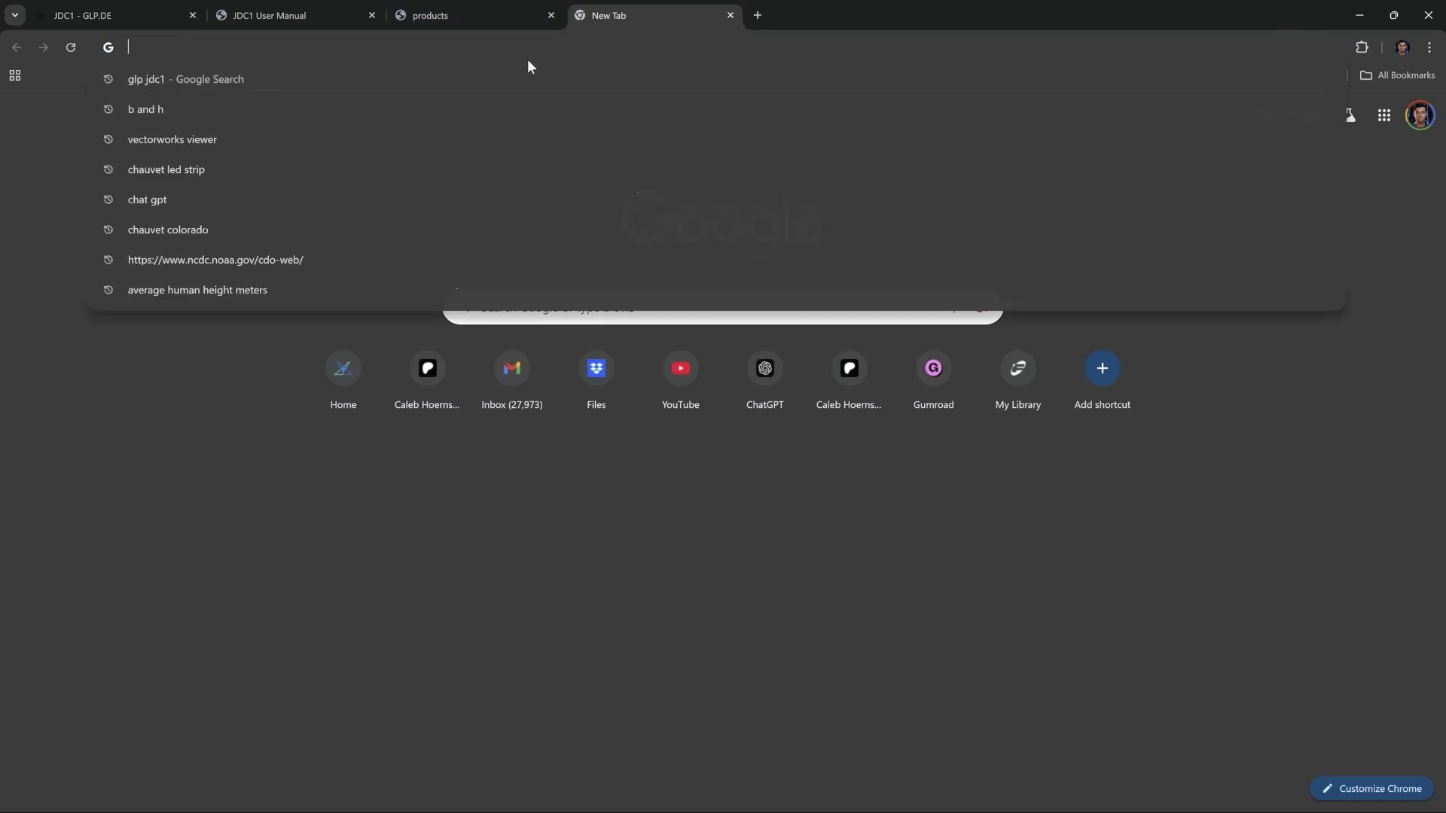
{"action": "type", "text": "jdc1"}
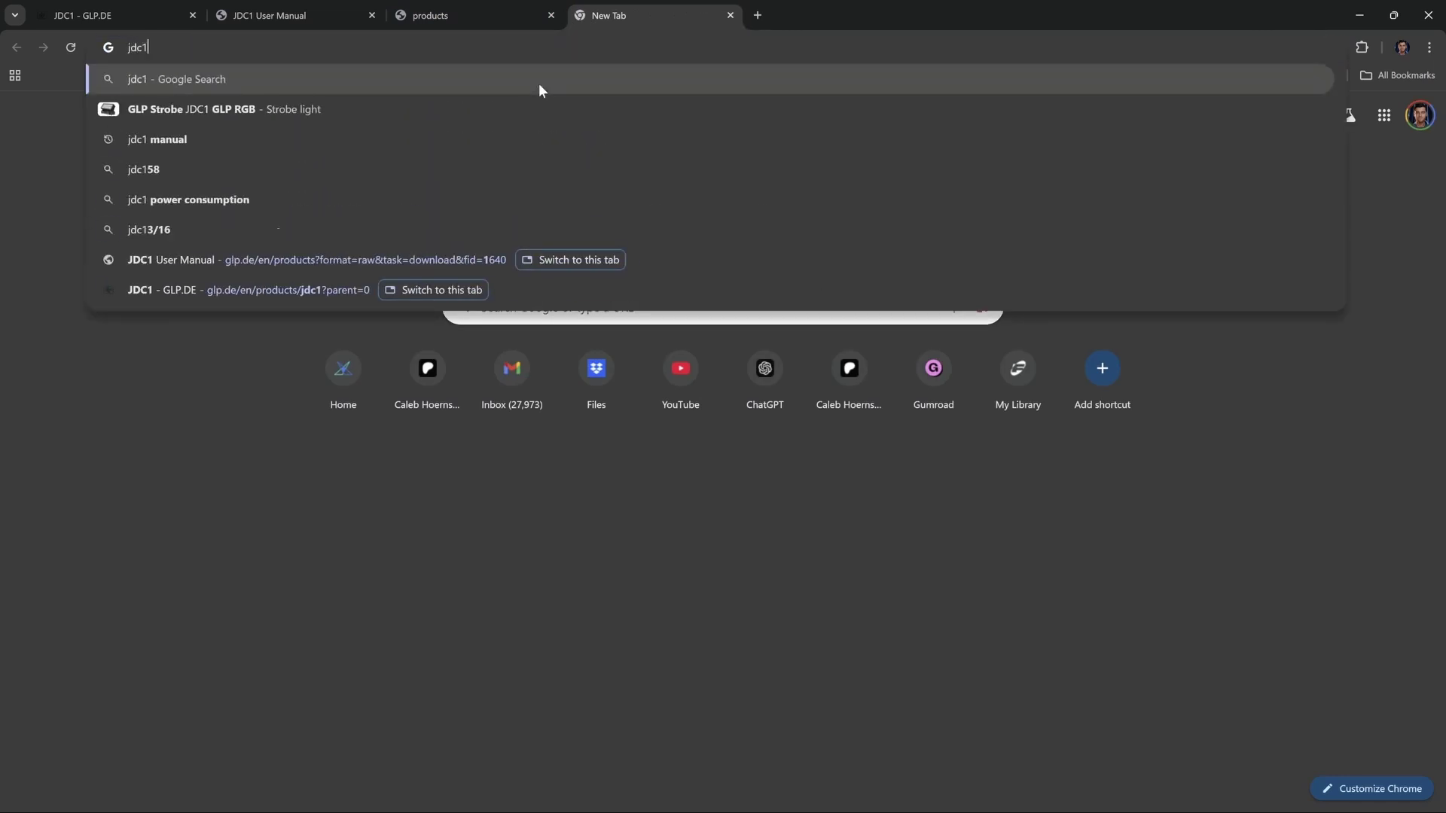
{"action": "key", "text": "Return"}
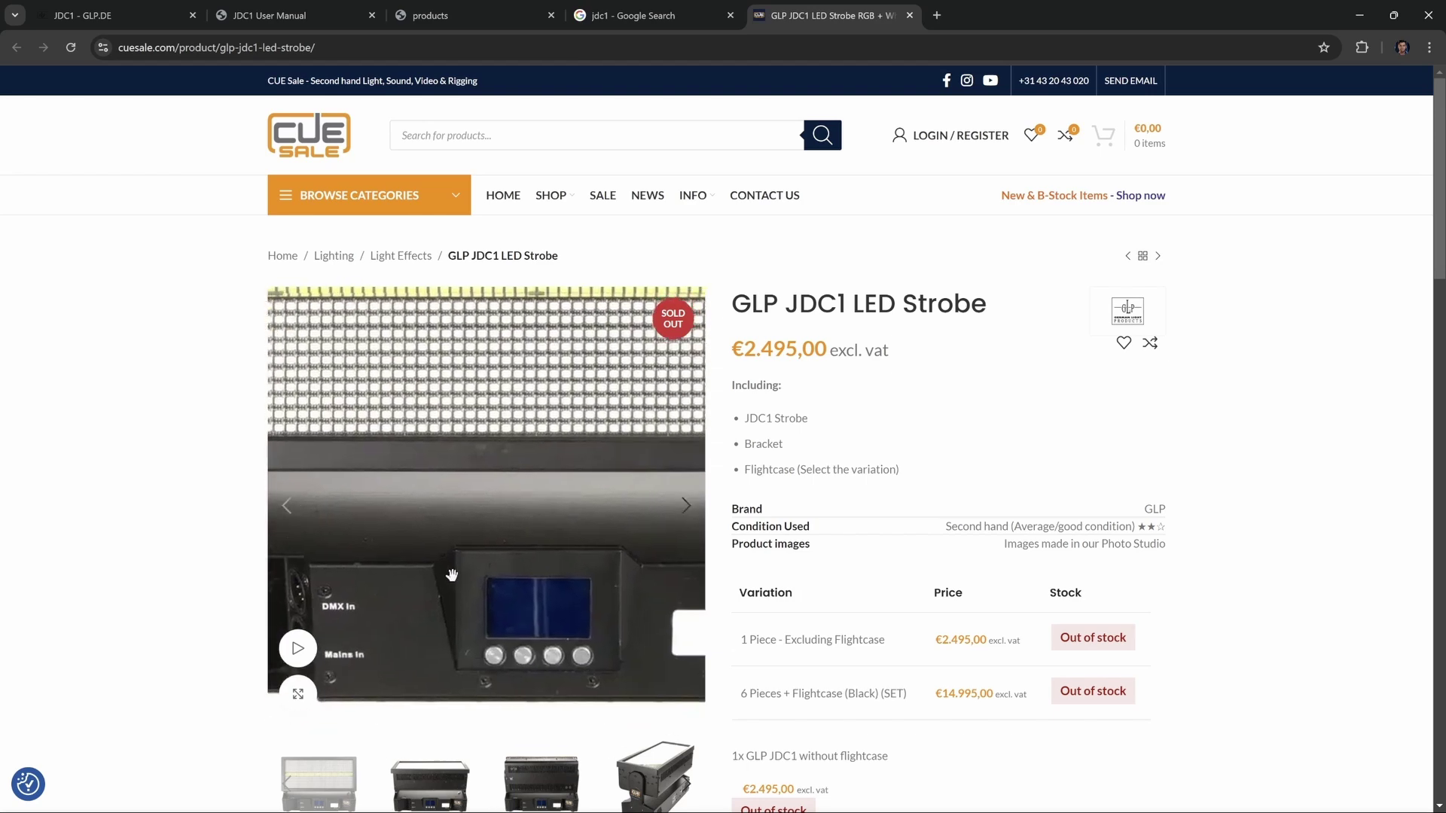
Switch to Blender, add a cube mesh at the origin and open its X dimension for editing.
{"action": "key", "text": "super"}
{"action": "left_click", "coordinate": [940, 796]}
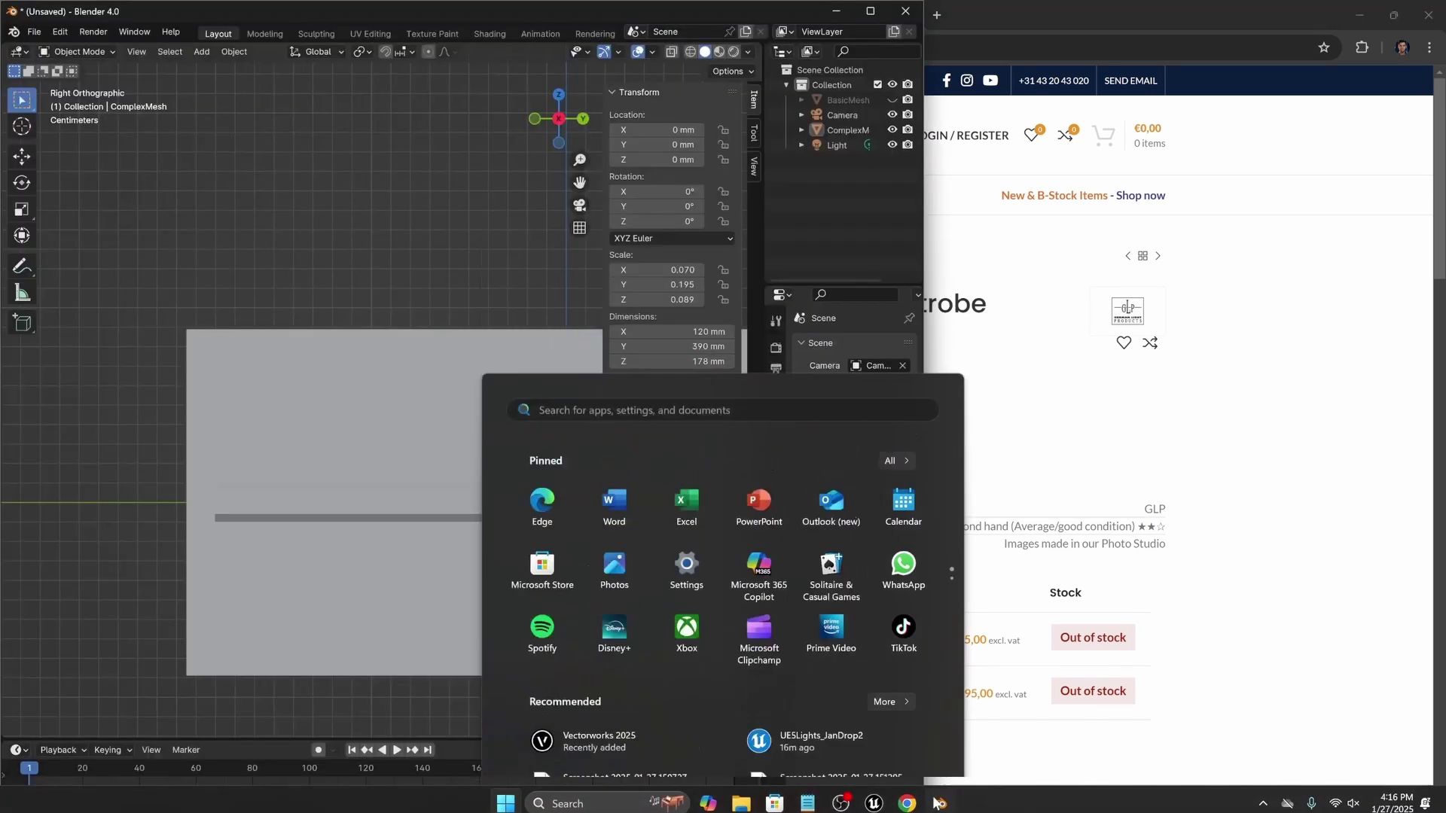
{"action": "scroll", "coordinate": [282, 393], "scroll_direction": "up", "scroll_amount": 3}
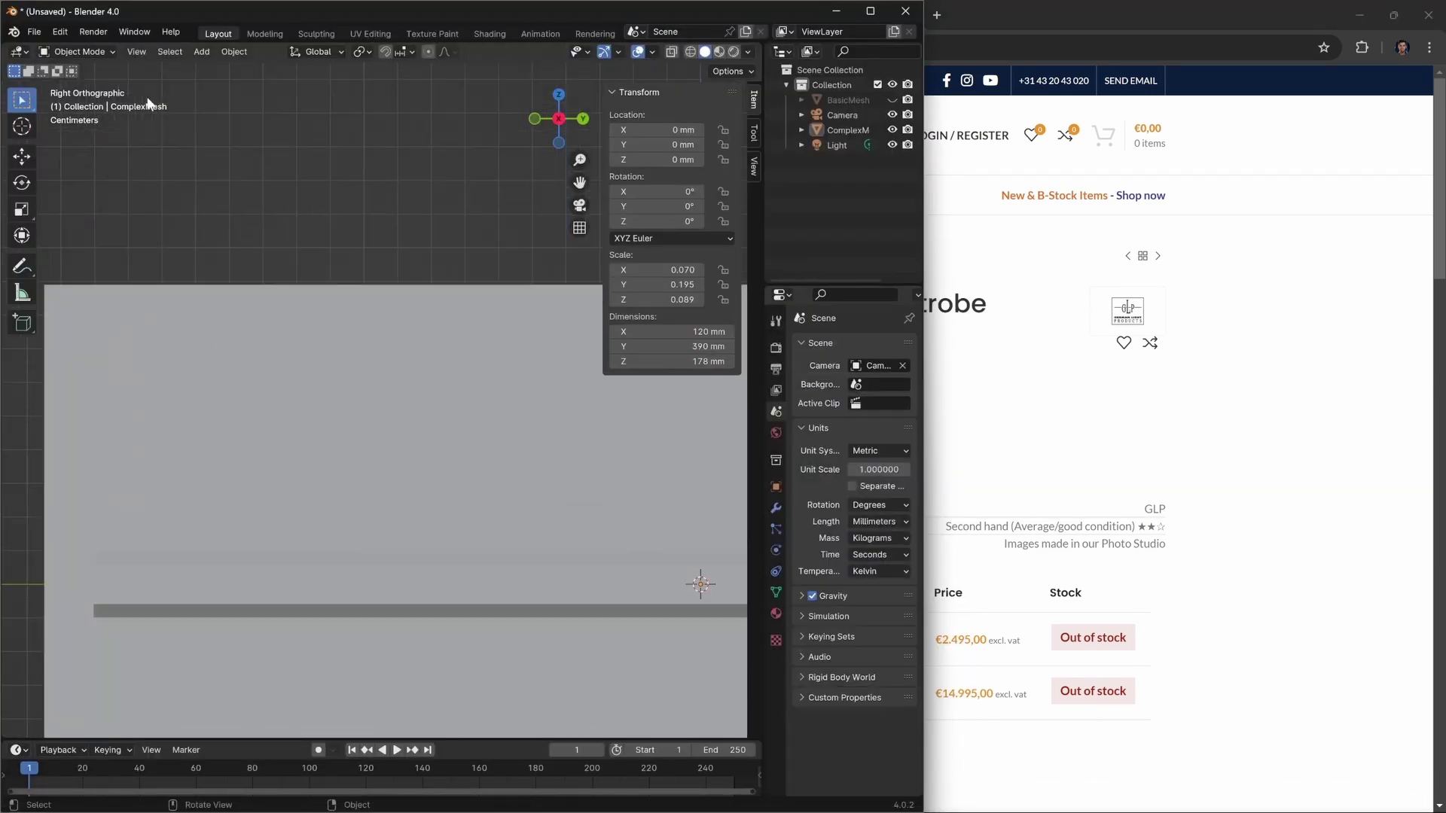
{"action": "left_click", "coordinate": [199, 53]}
{"action": "mouse_move", "coordinate": [216, 70]}
{"action": "left_click", "coordinate": [203, 53]}
{"action": "mouse_move", "coordinate": [243, 70]}
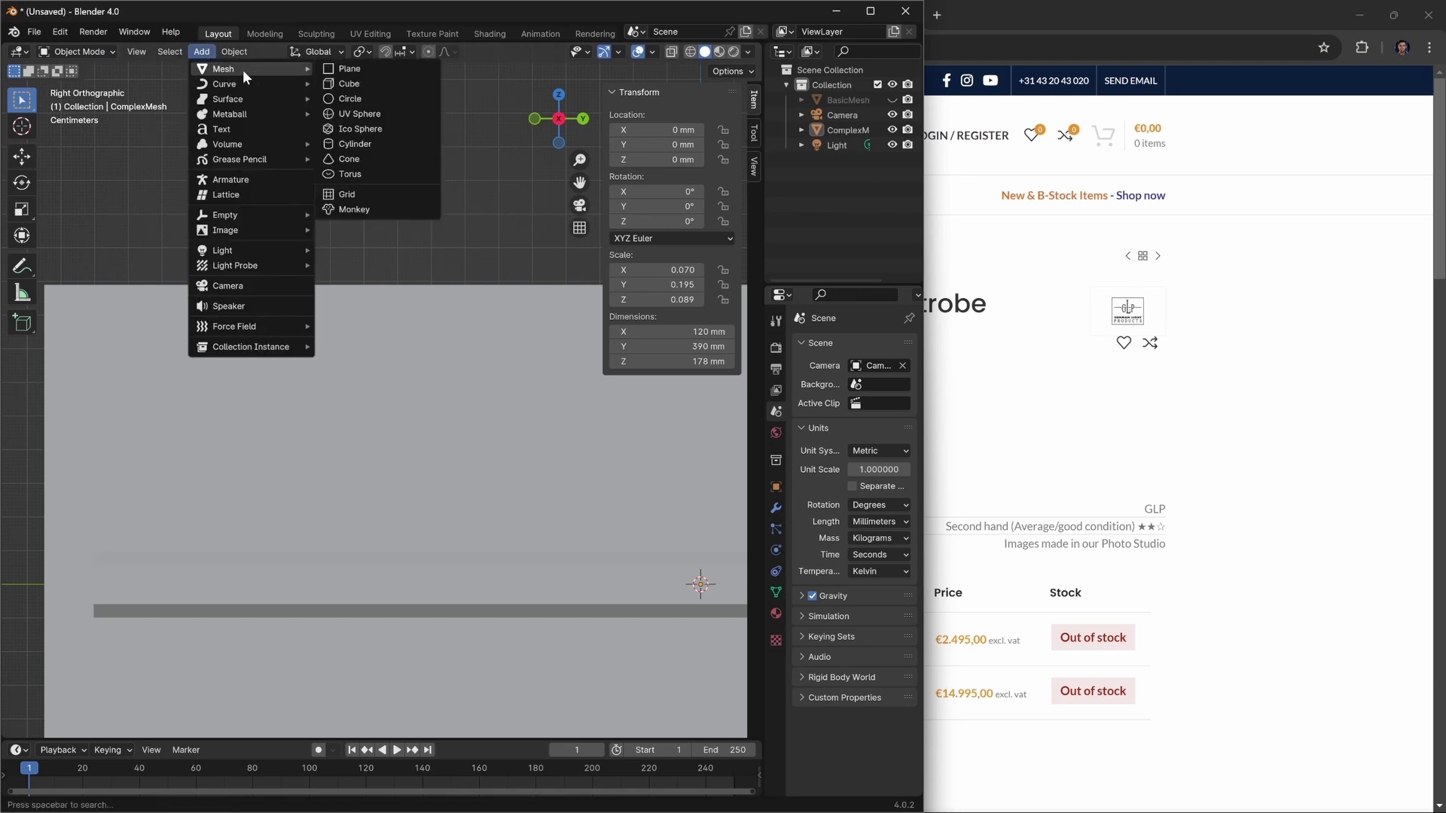
{"action": "left_click", "coordinate": [328, 81]}
{"action": "scroll", "coordinate": [264, 455], "scroll_direction": "down", "scroll_amount": 5}
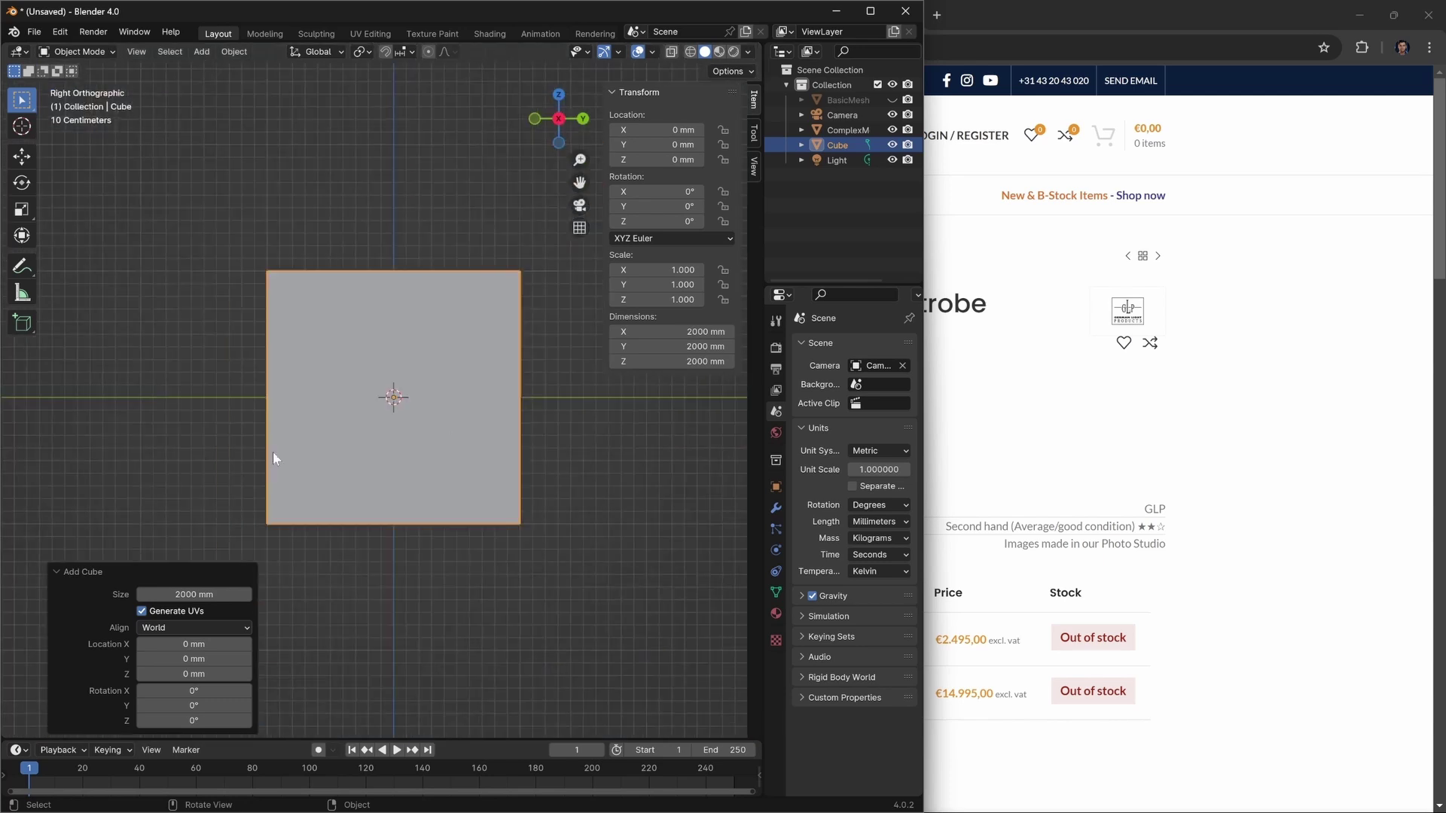
{"action": "left_click", "coordinate": [674, 331]}
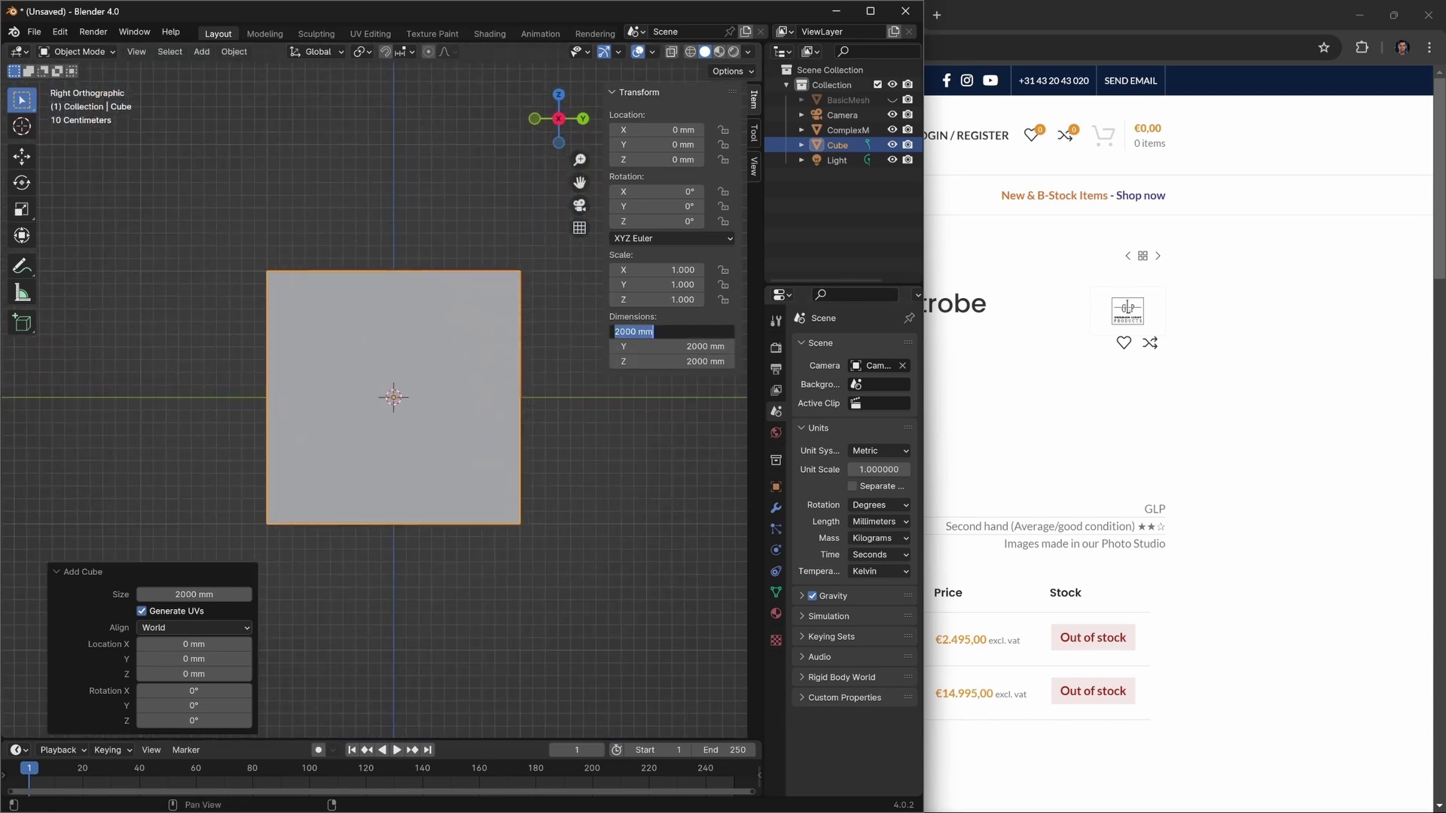
Examine the LED rows and frame in the CUE Sale product photo in Chrome, and return to Blender.
{"action": "left_click", "coordinate": [1142, 450]}
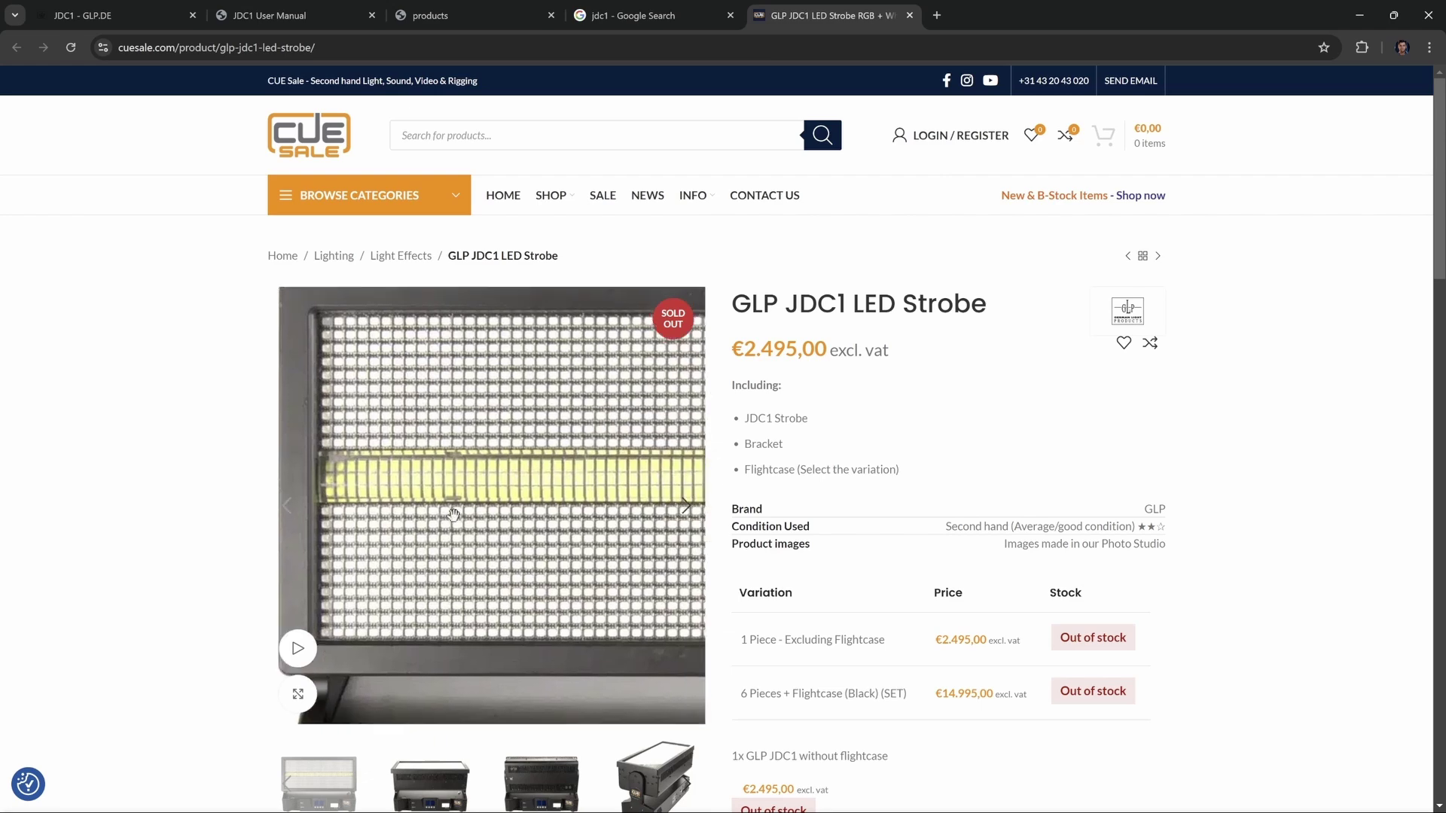
{"action": "key", "text": "super"}
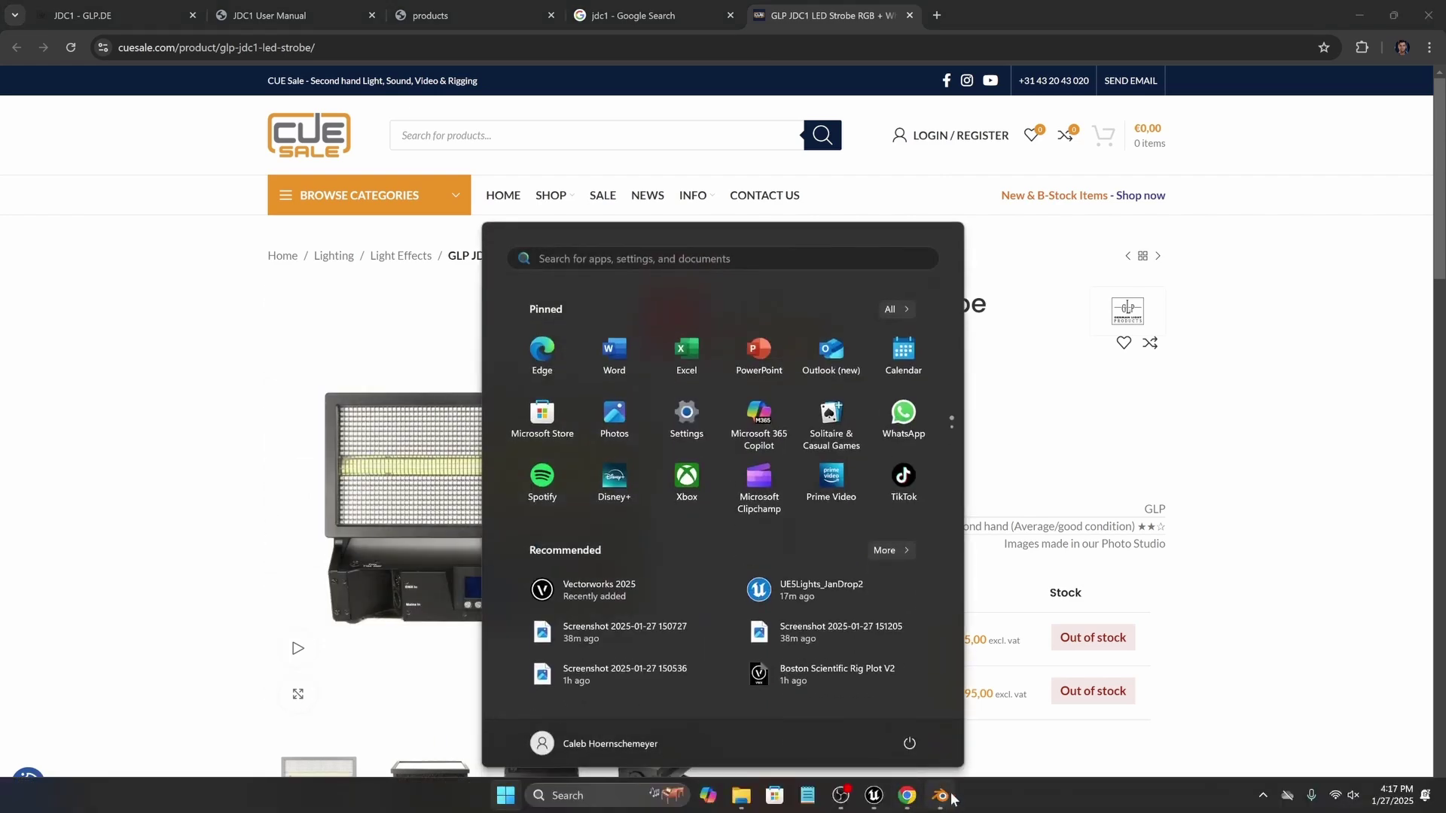
{"action": "left_click", "coordinate": [939, 795]}
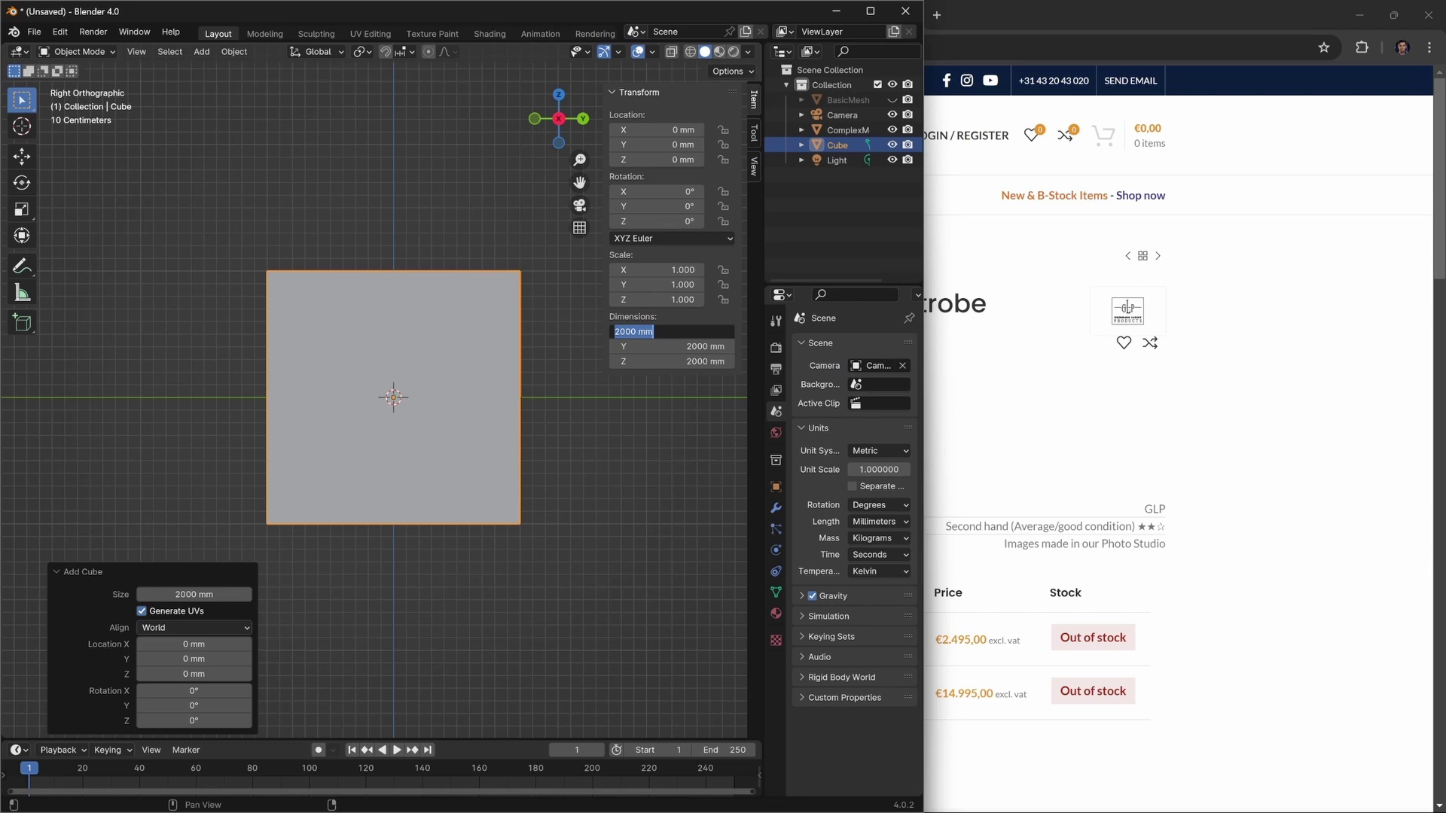
Leave the cube's X dimension field and delete the cube.
{"action": "key", "text": "Escape"}
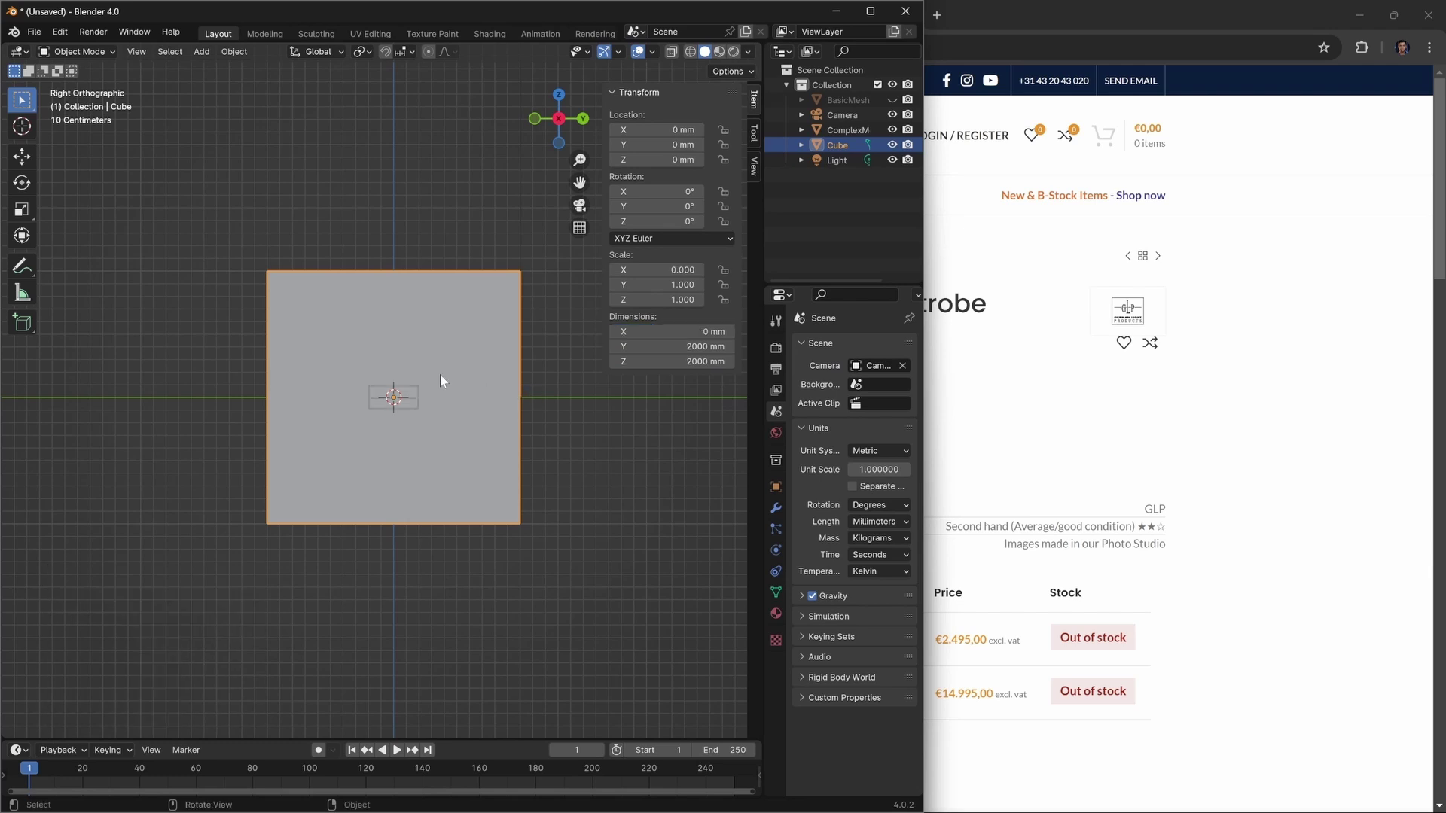
{"action": "key", "text": "Delete"}
{"action": "scroll", "coordinate": [354, 380], "scroll_direction": "up", "scroll_amount": 10}
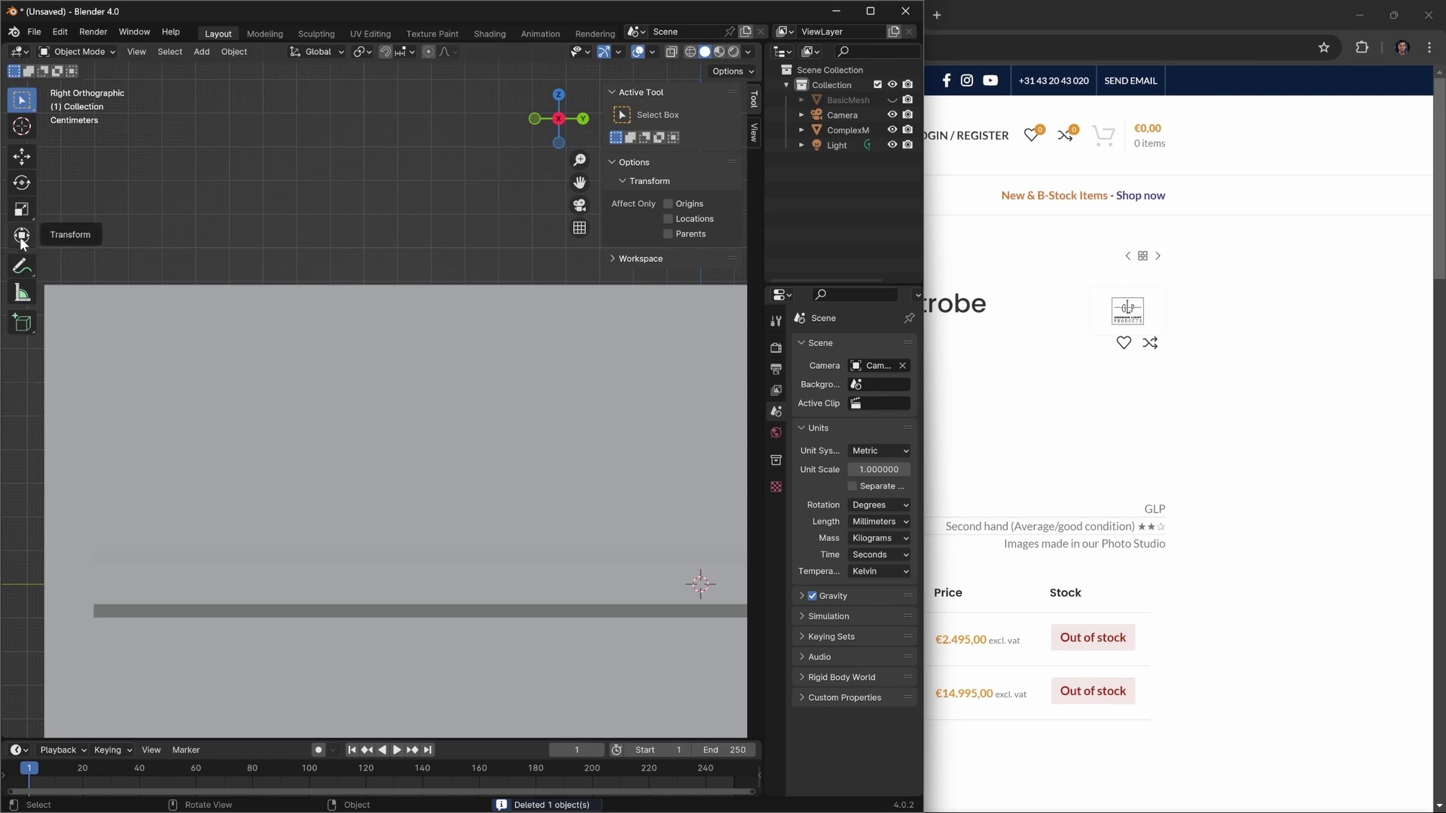
Enter Edit Mode on ComplexMesh and select the front edge loop around the recessed panel's opening.
{"action": "left_click", "coordinate": [22, 293]}
{"action": "middle_click_drag", "start_coordinate": [189, 369], "coordinate": [342, 432]}
{"action": "left_click", "coordinate": [332, 393]}
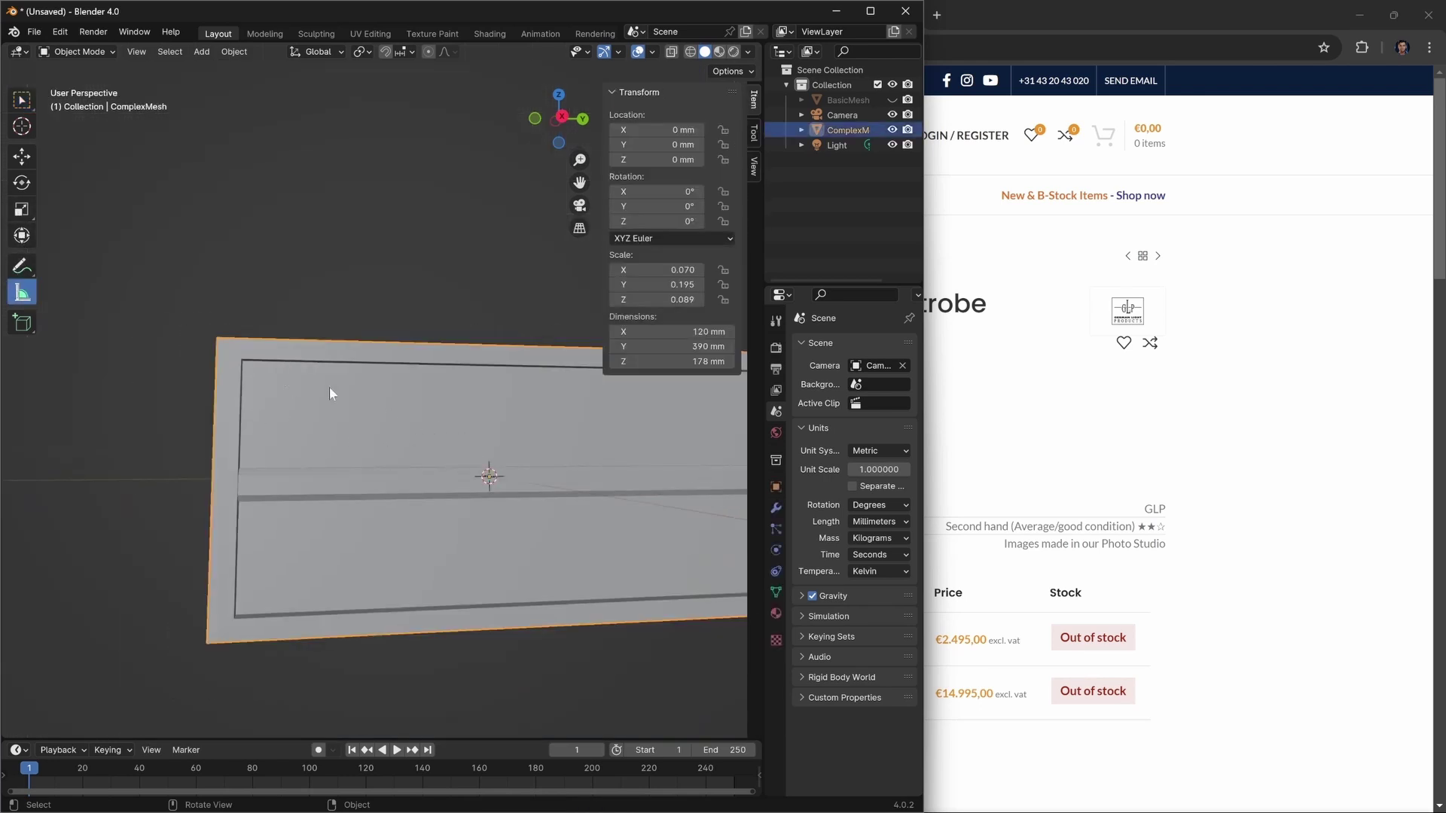
{"action": "key", "text": "Tab"}
{"action": "middle_click_drag", "start_coordinate": [455, 378], "coordinate": [703, 403]}
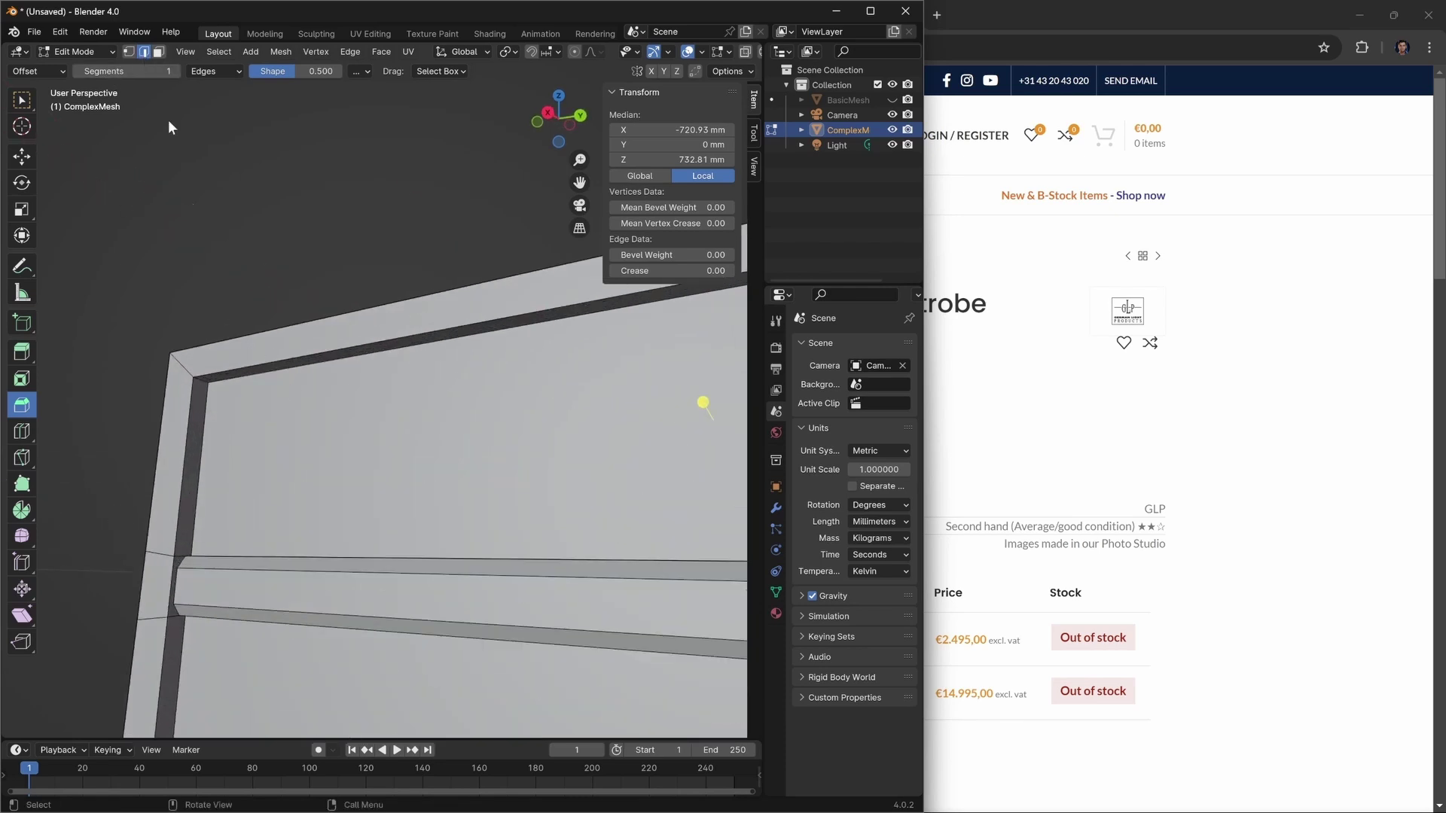
{"action": "left_click", "coordinate": [192, 386], "text": "alt"}
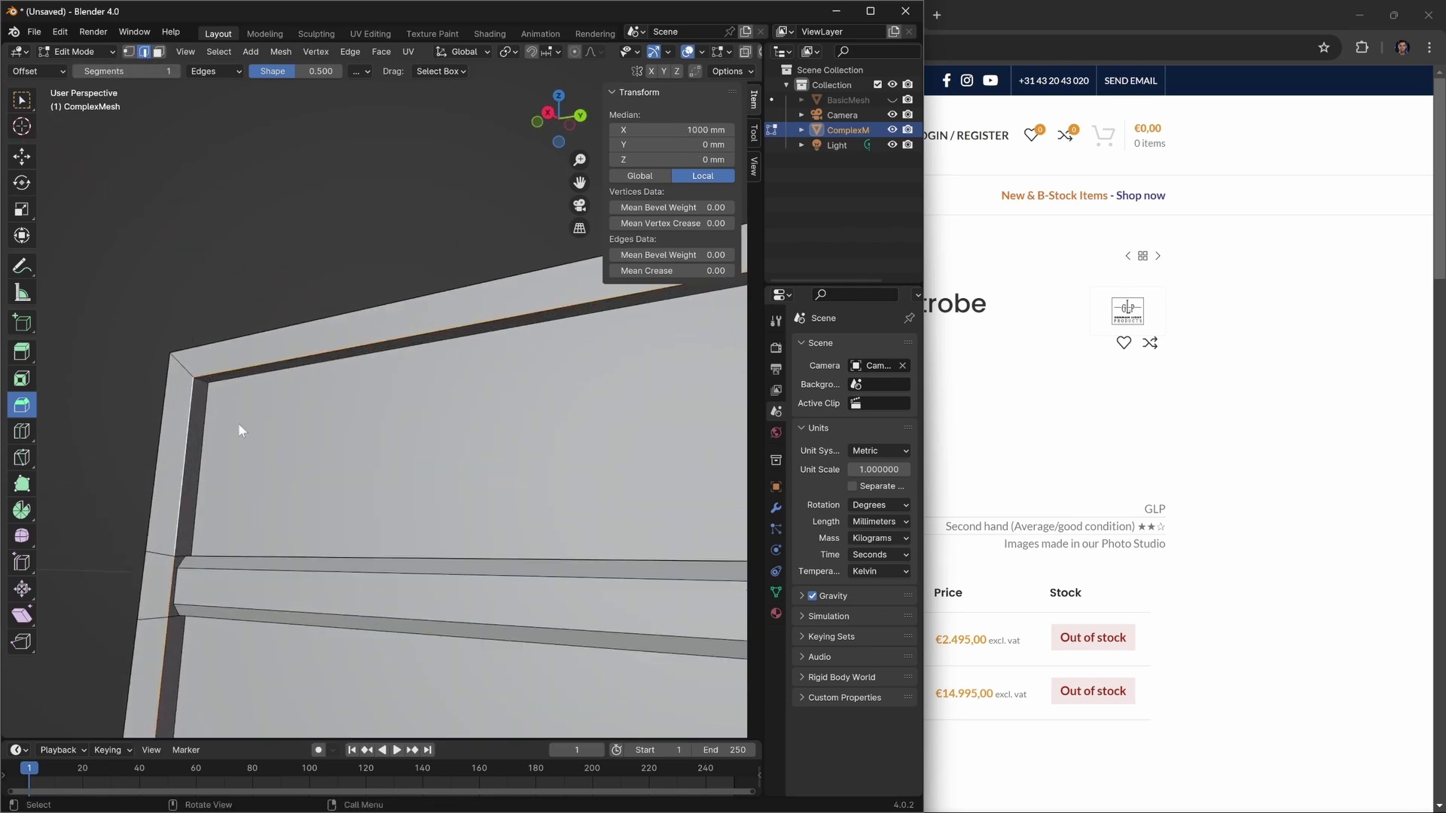
Scale the selected rim edge loop up uniformly by about 1.009 to widen the recess opening.
{"action": "middle_click_drag", "start_coordinate": [238, 423], "coordinate": [331, 477]}
{"action": "scroll", "coordinate": [355, 408], "scroll_direction": "down", "scroll_amount": 4}
{"action": "middle_click_drag", "start_coordinate": [346, 423], "coordinate": [541, 450]}
{"action": "scroll", "coordinate": [602, 400], "scroll_direction": "up", "scroll_amount": 4}
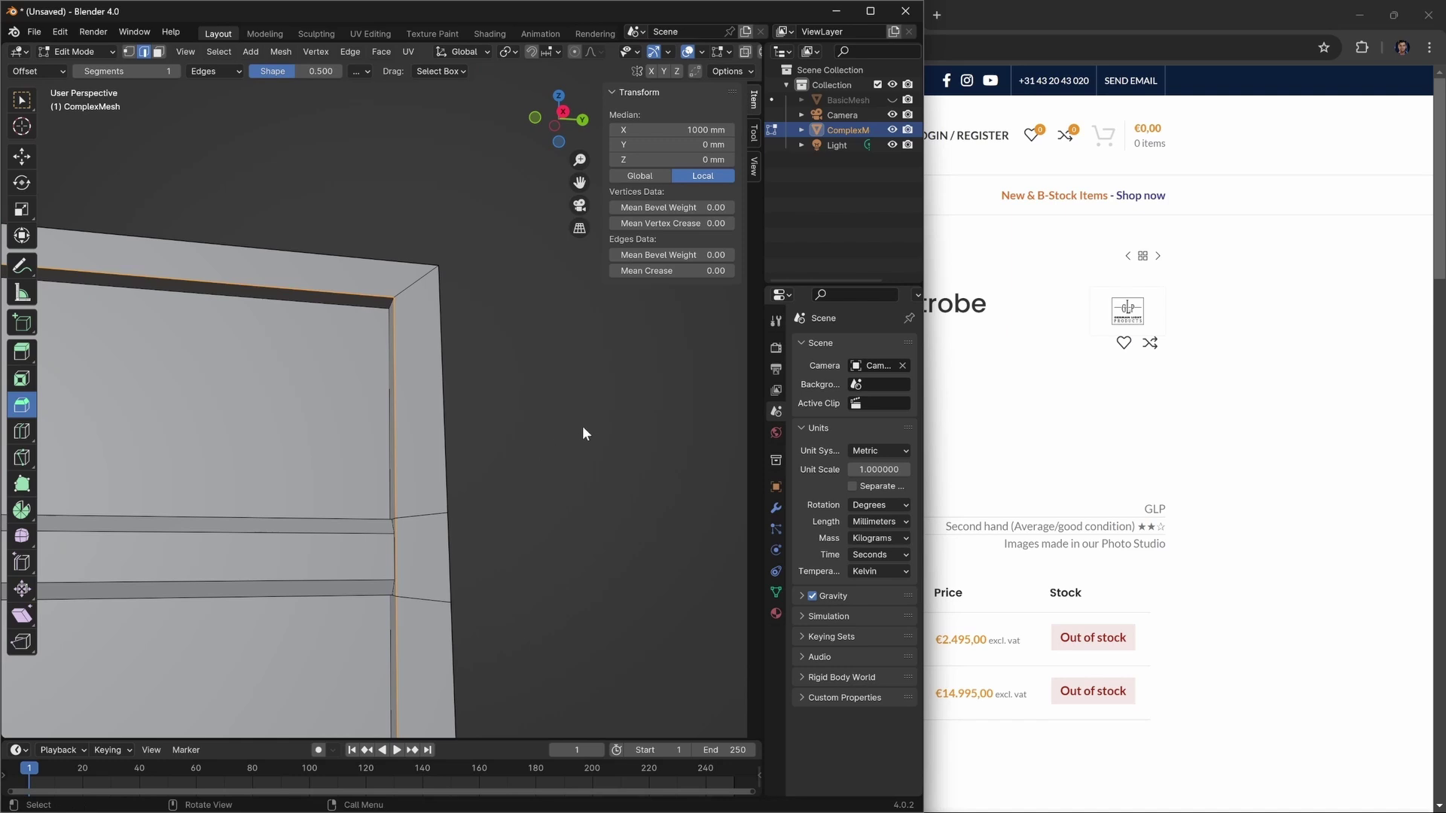
{"action": "scroll", "coordinate": [580, 424], "scroll_direction": "down", "scroll_amount": 3}
{"action": "middle_click_drag", "start_coordinate": [565, 430], "coordinate": [607, 454]}
{"action": "scroll", "coordinate": [477, 364], "scroll_direction": "up", "scroll_amount": 5}
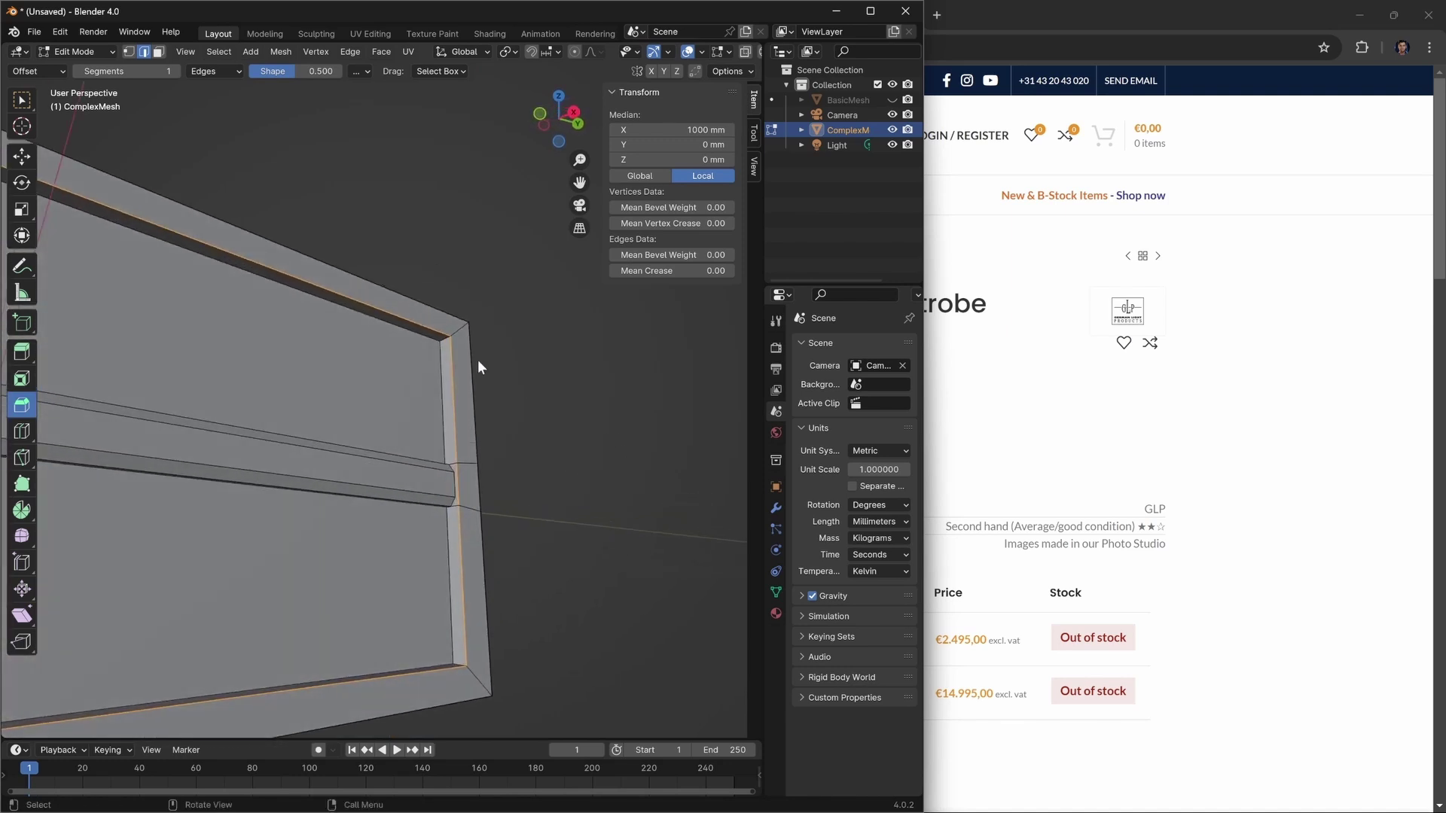
{"action": "key", "text": "s"}
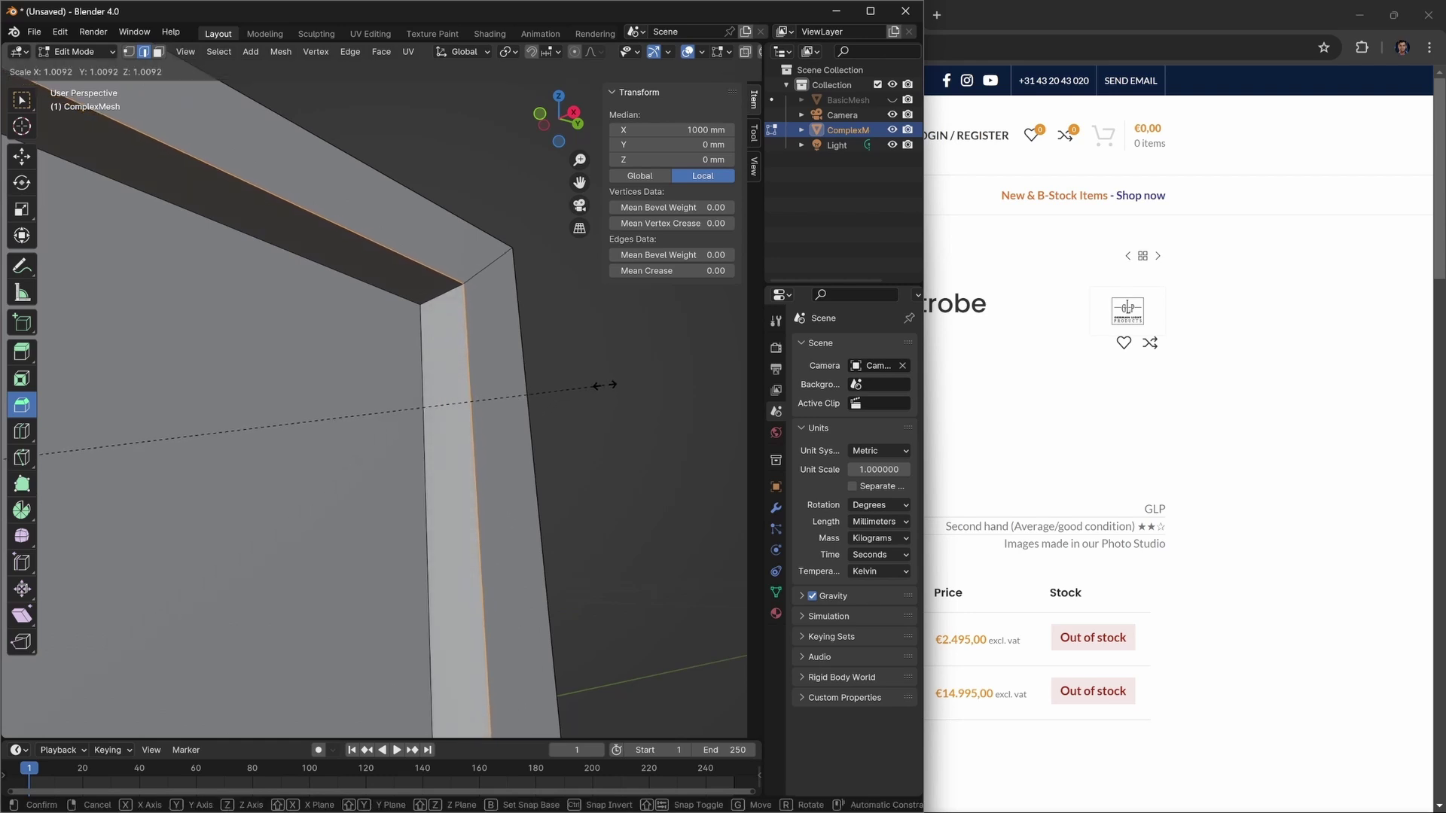
{"action": "left_click", "coordinate": [601, 386]}
Scale the rim edge loop down uniformly to about 0.995 in Right Orthographic view, and deselect it.
{"action": "key", "text": "KP_3"}
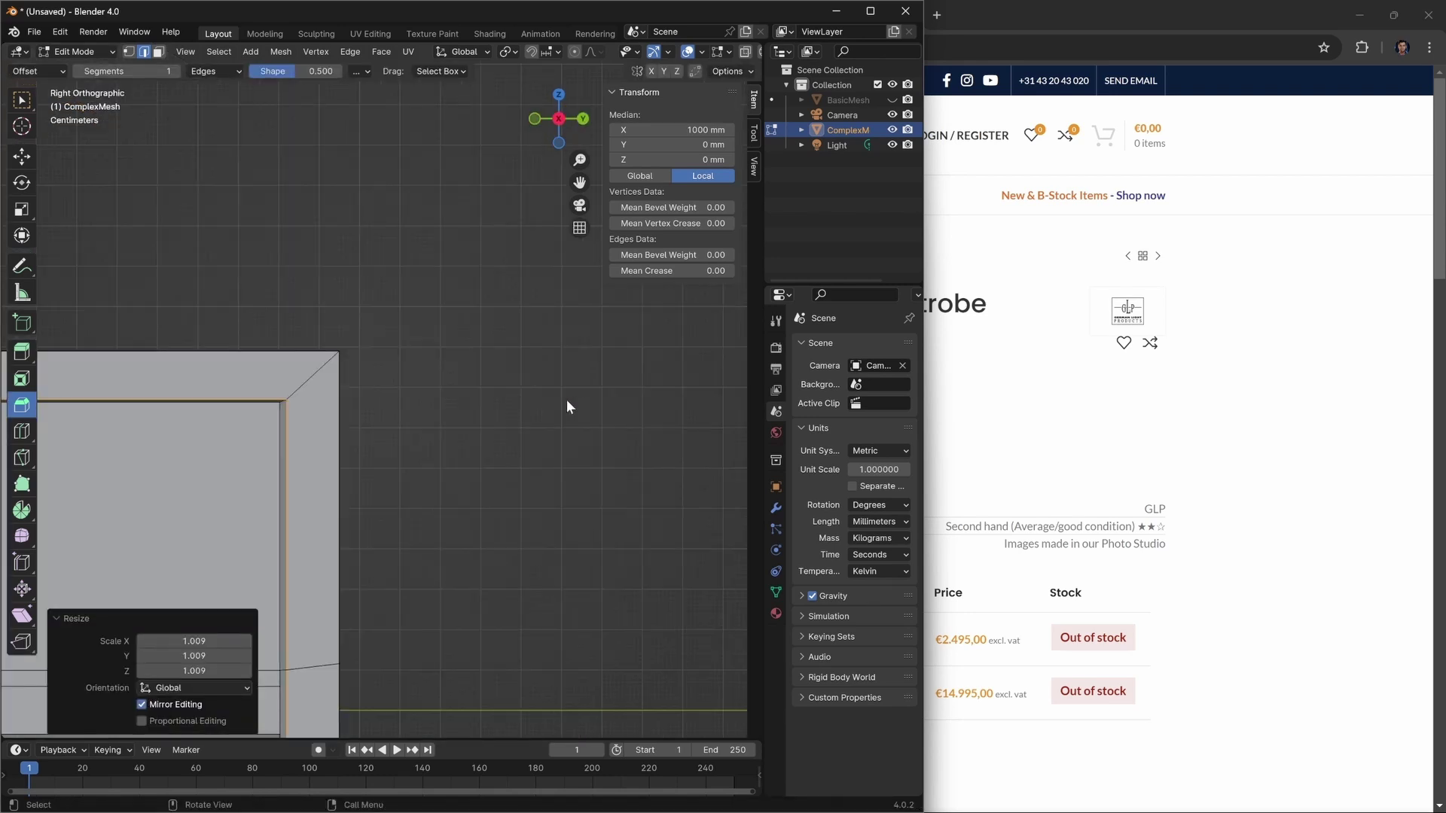
{"action": "scroll", "coordinate": [359, 433], "scroll_direction": "up", "scroll_amount": 5}
{"action": "scroll", "coordinate": [400, 393], "scroll_direction": "down", "scroll_amount": 5}
{"action": "middle_click_drag", "start_coordinate": [400, 394], "coordinate": [540, 379], "text": "shift"}
{"action": "scroll", "coordinate": [449, 328], "scroll_direction": "up", "scroll_amount": 5}
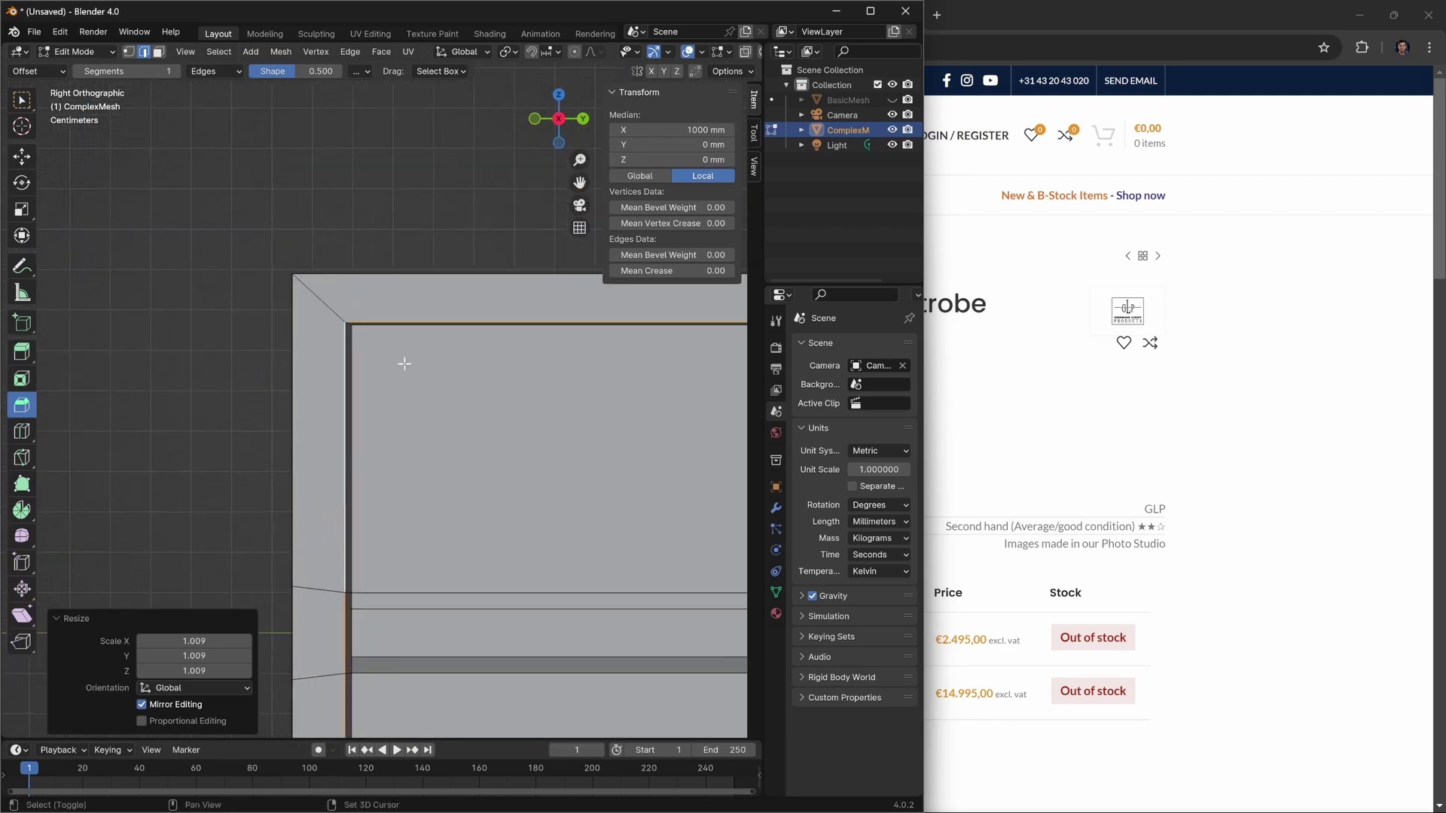
{"action": "key", "text": "s"}
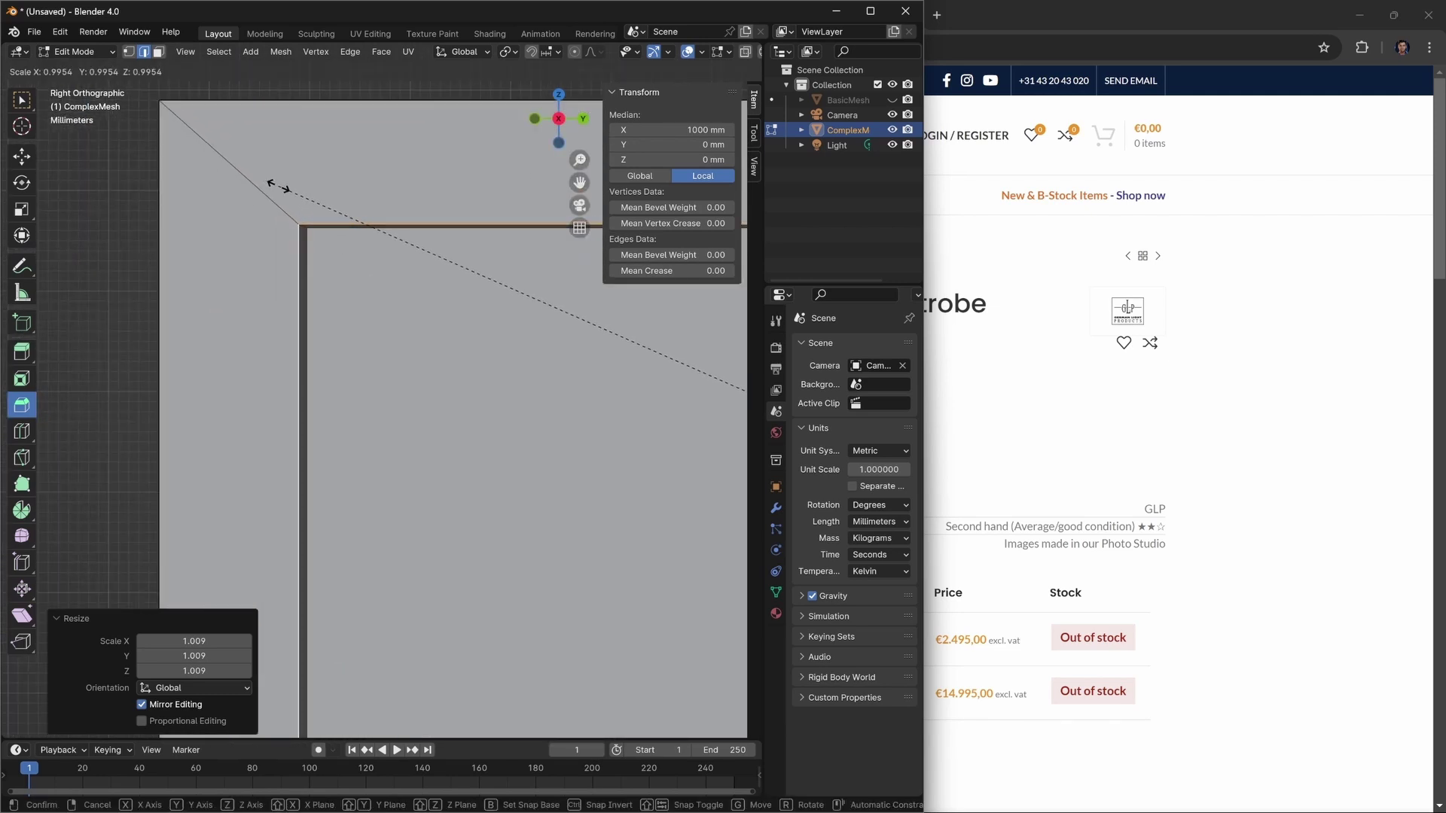
{"action": "left_click", "coordinate": [279, 186]}
{"action": "left_click", "coordinate": [80, 232]}
Return ComplexMesh to Object Mode and deselect it, with the frame's corner in close view.
{"action": "scroll", "coordinate": [180, 232], "scroll_direction": "down", "scroll_amount": 6}
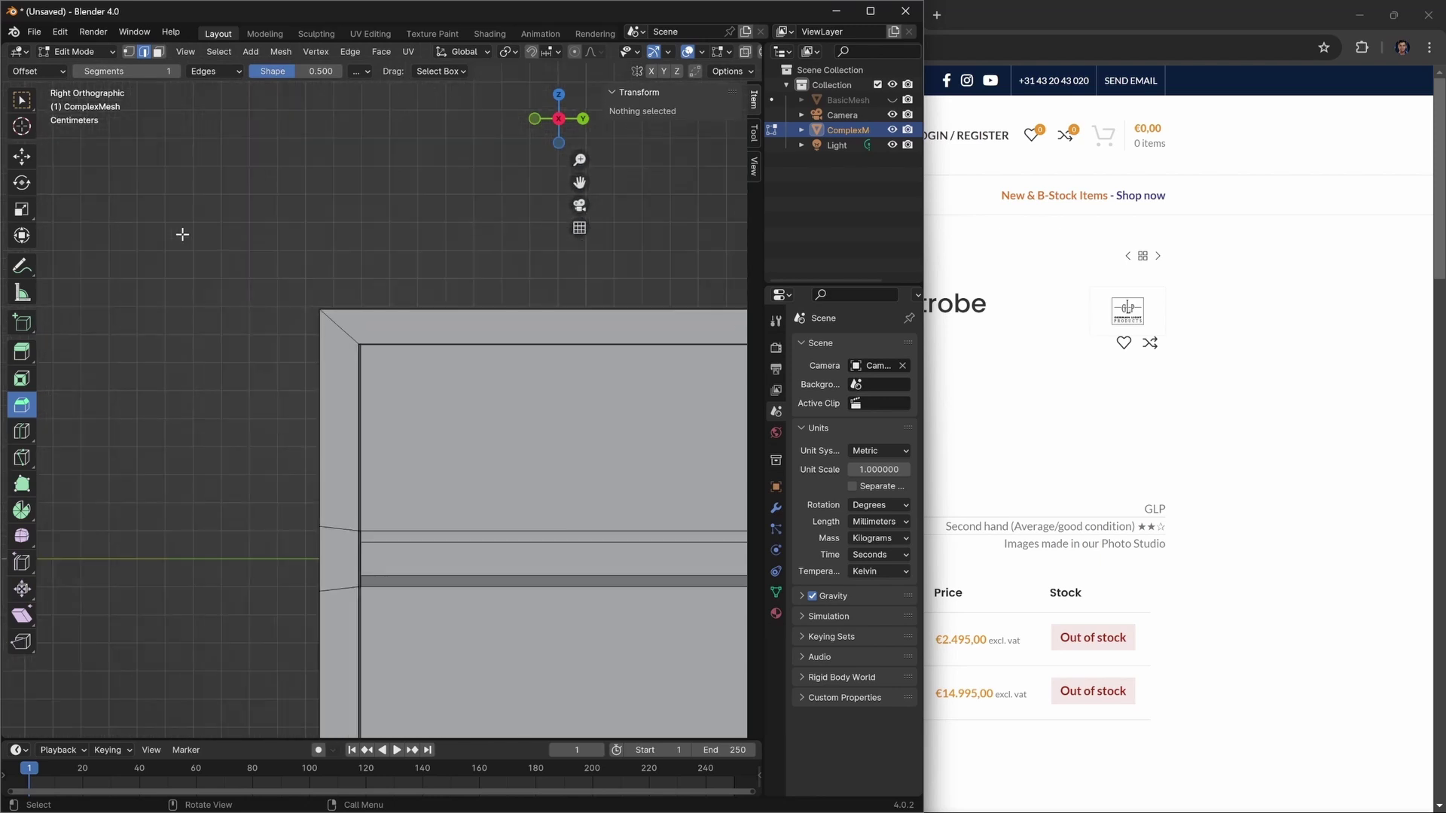
{"action": "middle_click_drag", "start_coordinate": [460, 402], "coordinate": [252, 403], "text": "shift"}
{"action": "scroll", "coordinate": [384, 371], "scroll_direction": "up", "scroll_amount": 5}
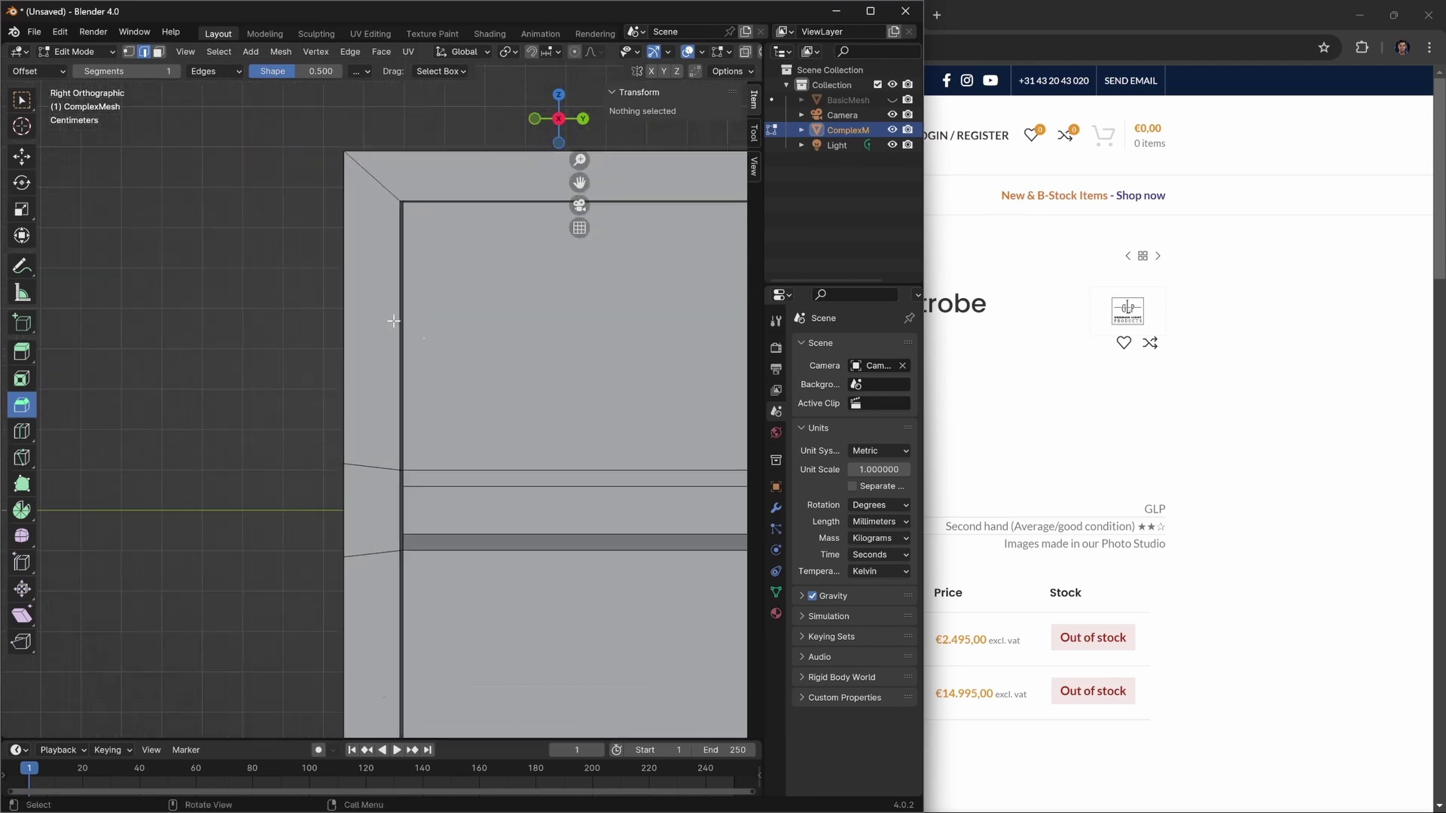
{"action": "middle_click_drag", "start_coordinate": [384, 371], "coordinate": [281, 496], "text": "shift"}
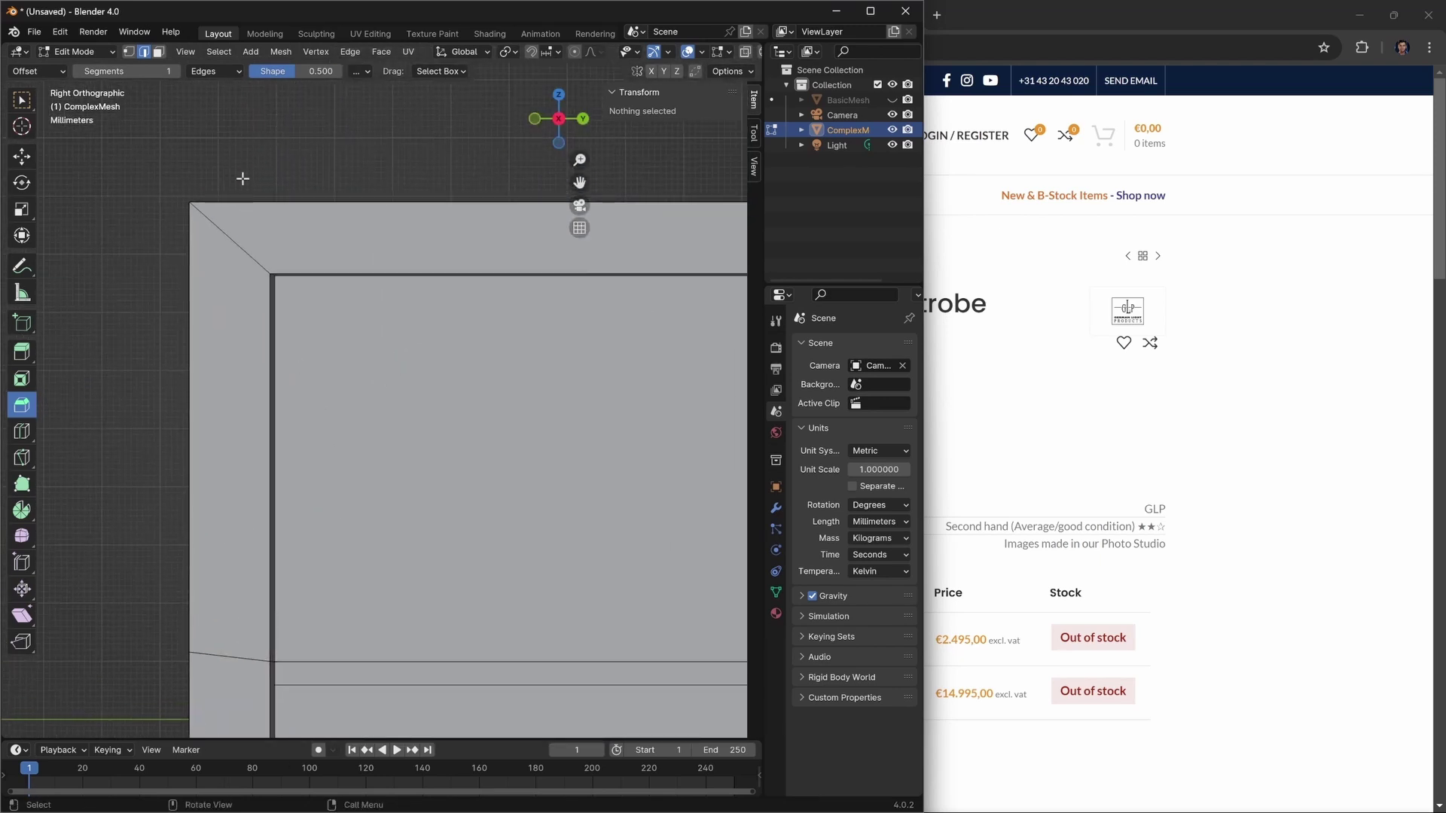
{"action": "key", "text": "Tab"}
{"action": "left_click", "coordinate": [223, 133]}
{"action": "left_click", "coordinate": [201, 51]}
{"action": "mouse_move", "coordinate": [220, 70]}
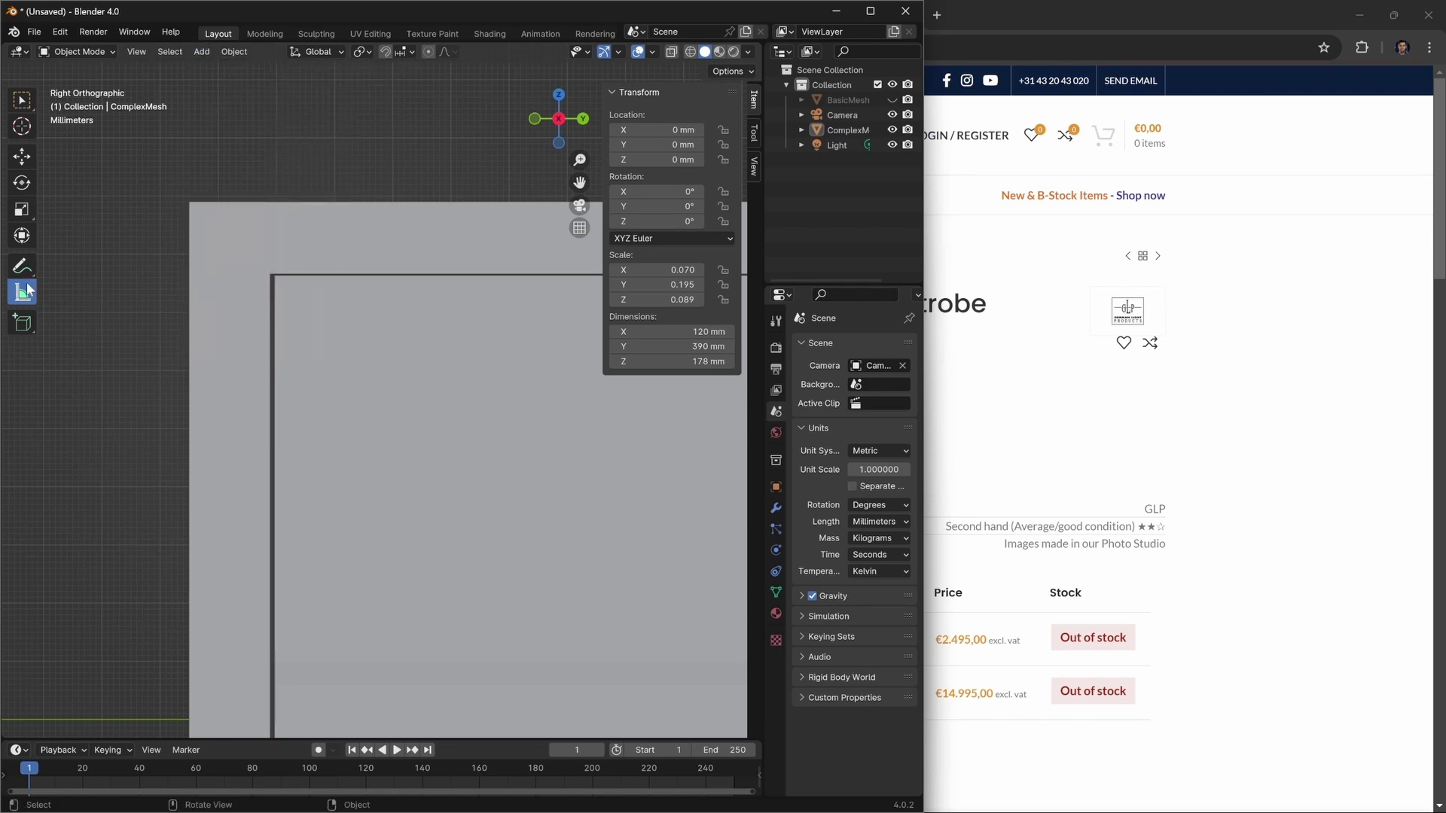
Measure downward from the recess's upper edge toward the divider bar with a ruler, and remove the ruler.
{"action": "scroll", "coordinate": [319, 277], "scroll_direction": "down", "scroll_amount": 3}
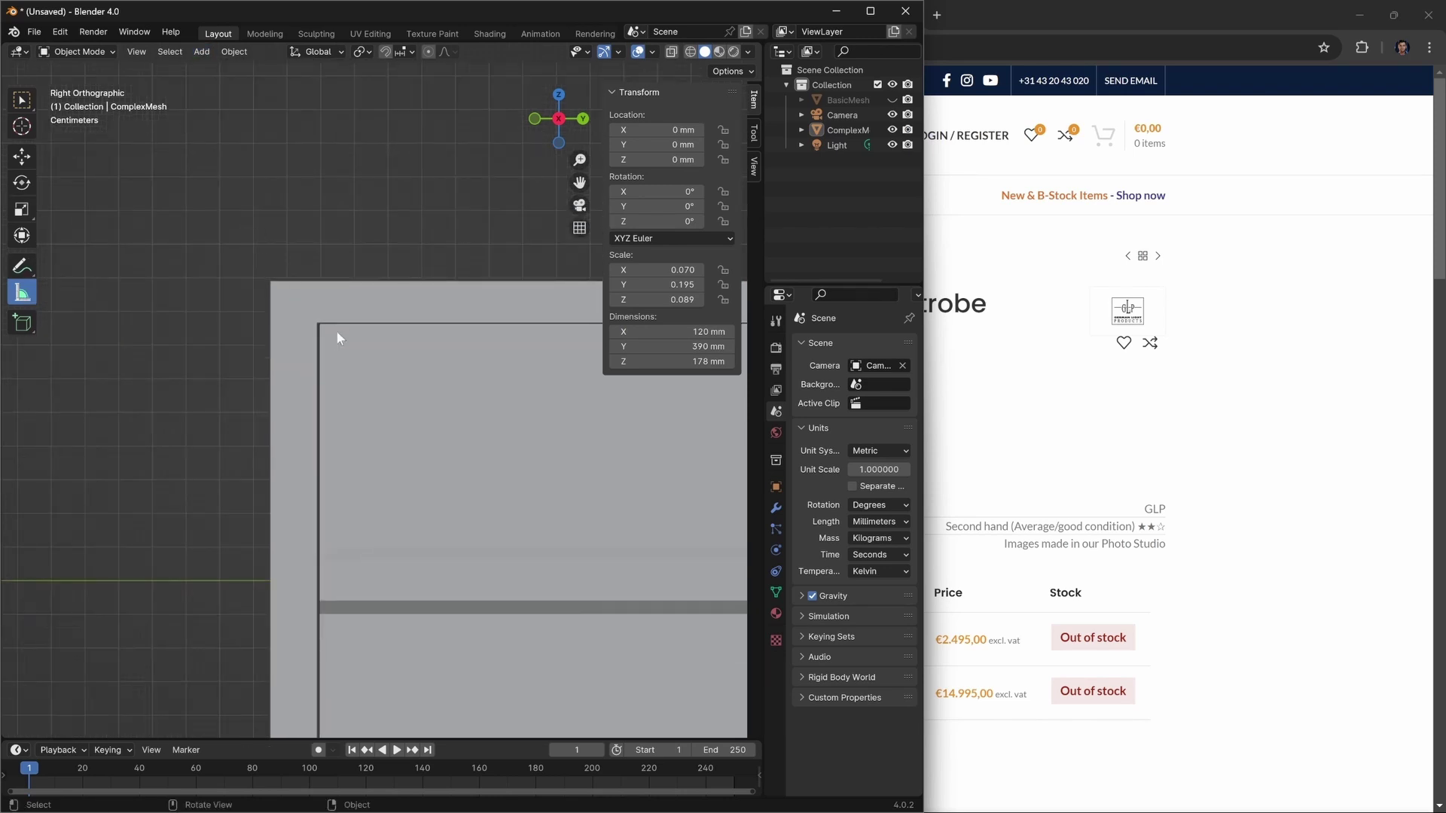
{"action": "left_click_drag", "start_coordinate": [340, 324], "coordinate": [341, 548]}
{"action": "key", "text": "Delete"}
{"action": "key", "text": "super"}
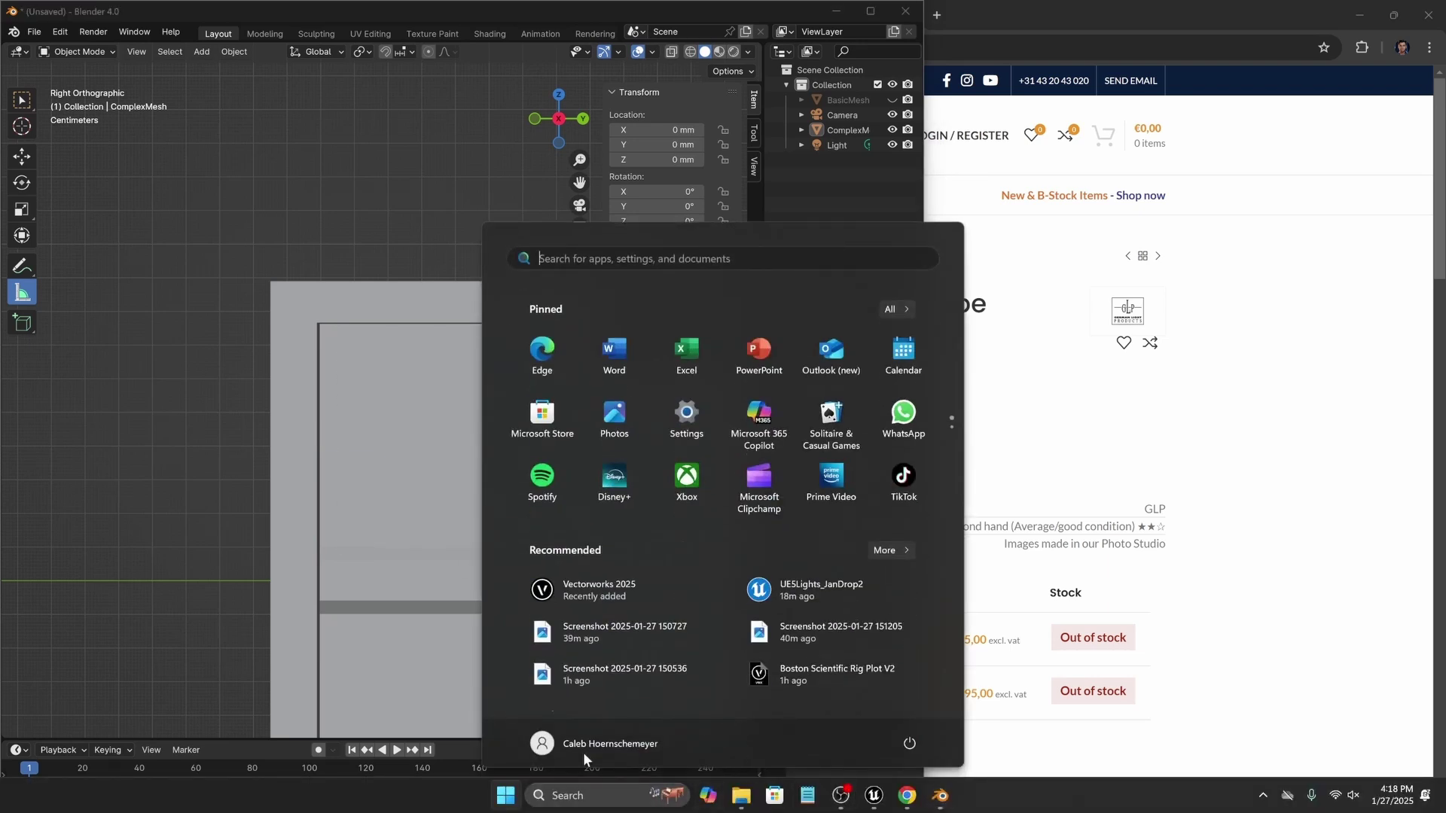
{"action": "key", "text": "super"}
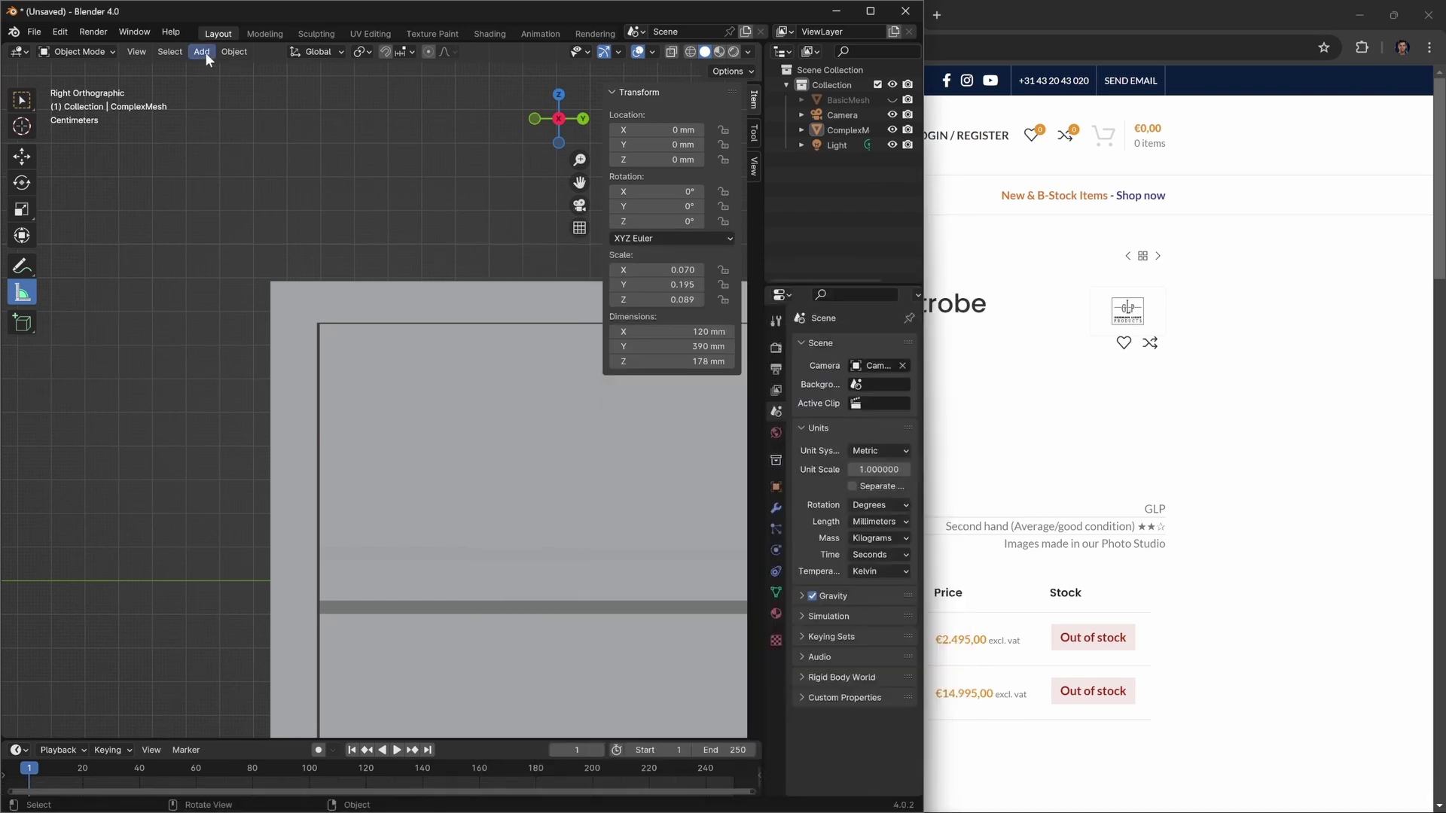
Add a mesh cube and set its X, Y and Z dimensions to 5 mm each.
{"action": "left_click", "coordinate": [202, 51]}
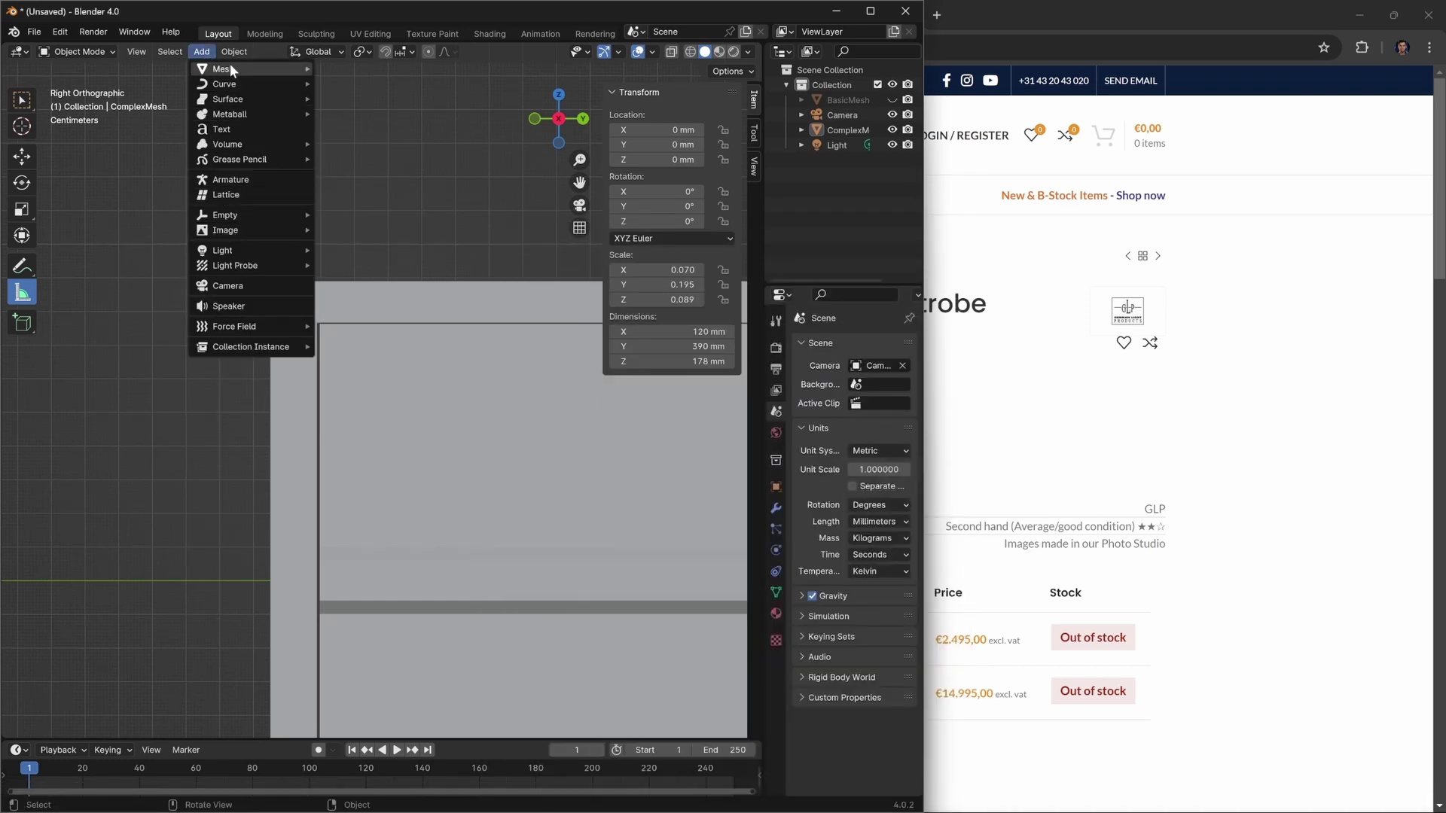
{"action": "mouse_move", "coordinate": [237, 69]}
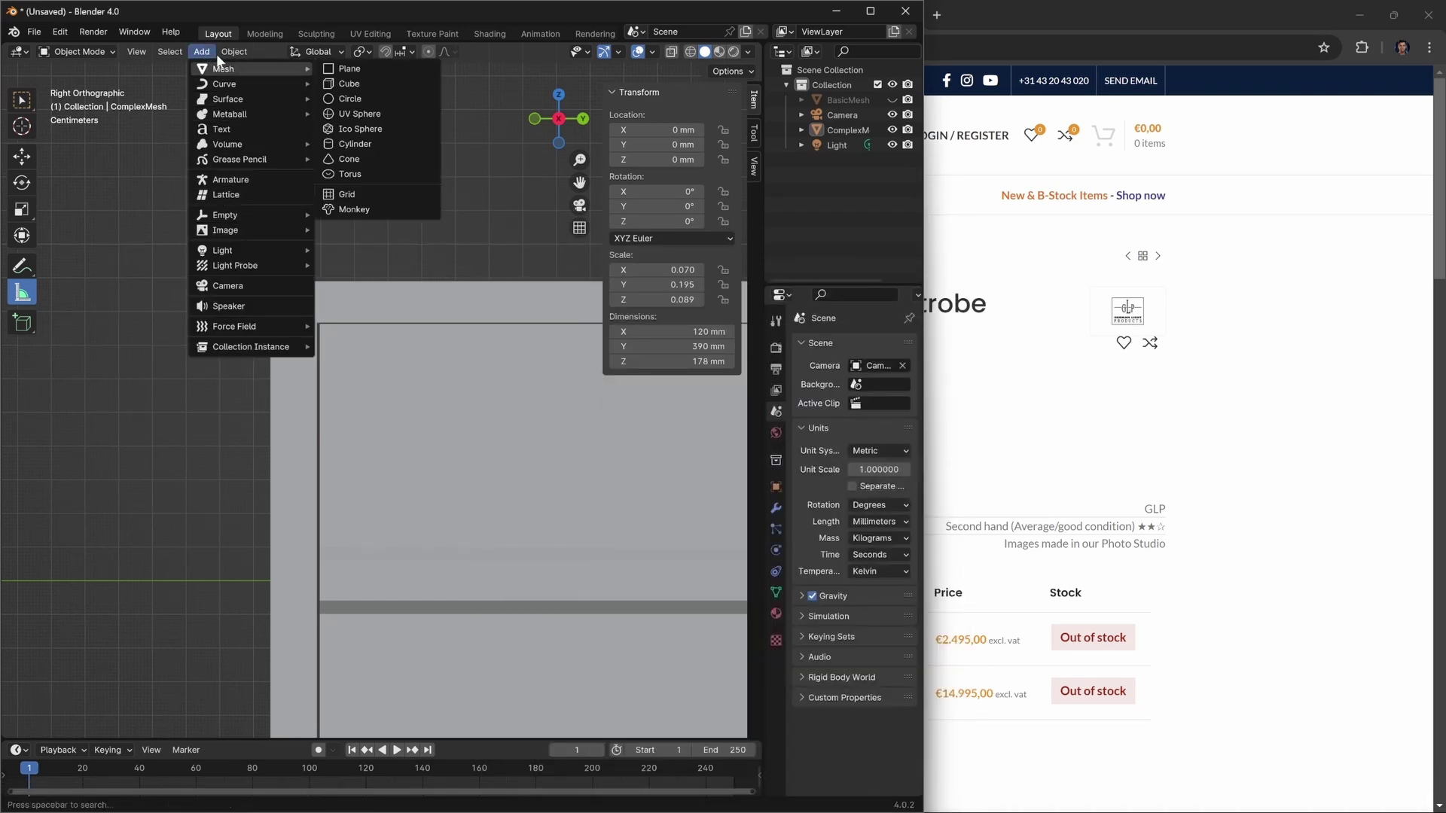
{"action": "left_click", "coordinate": [348, 84]}
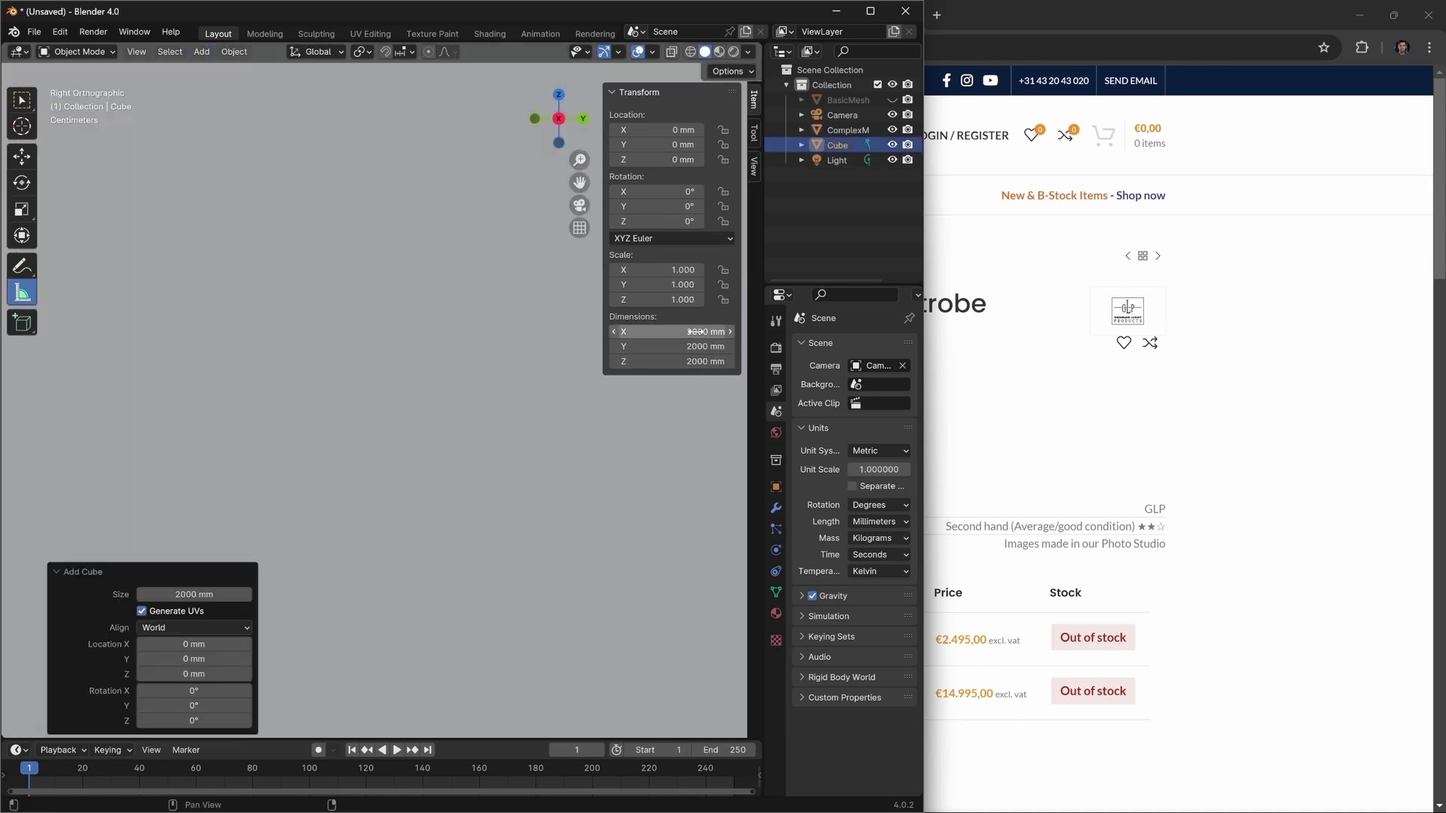
{"action": "left_click", "coordinate": [662, 331]}
{"action": "type", "text": "5"}
{"action": "key", "text": "Tab"}
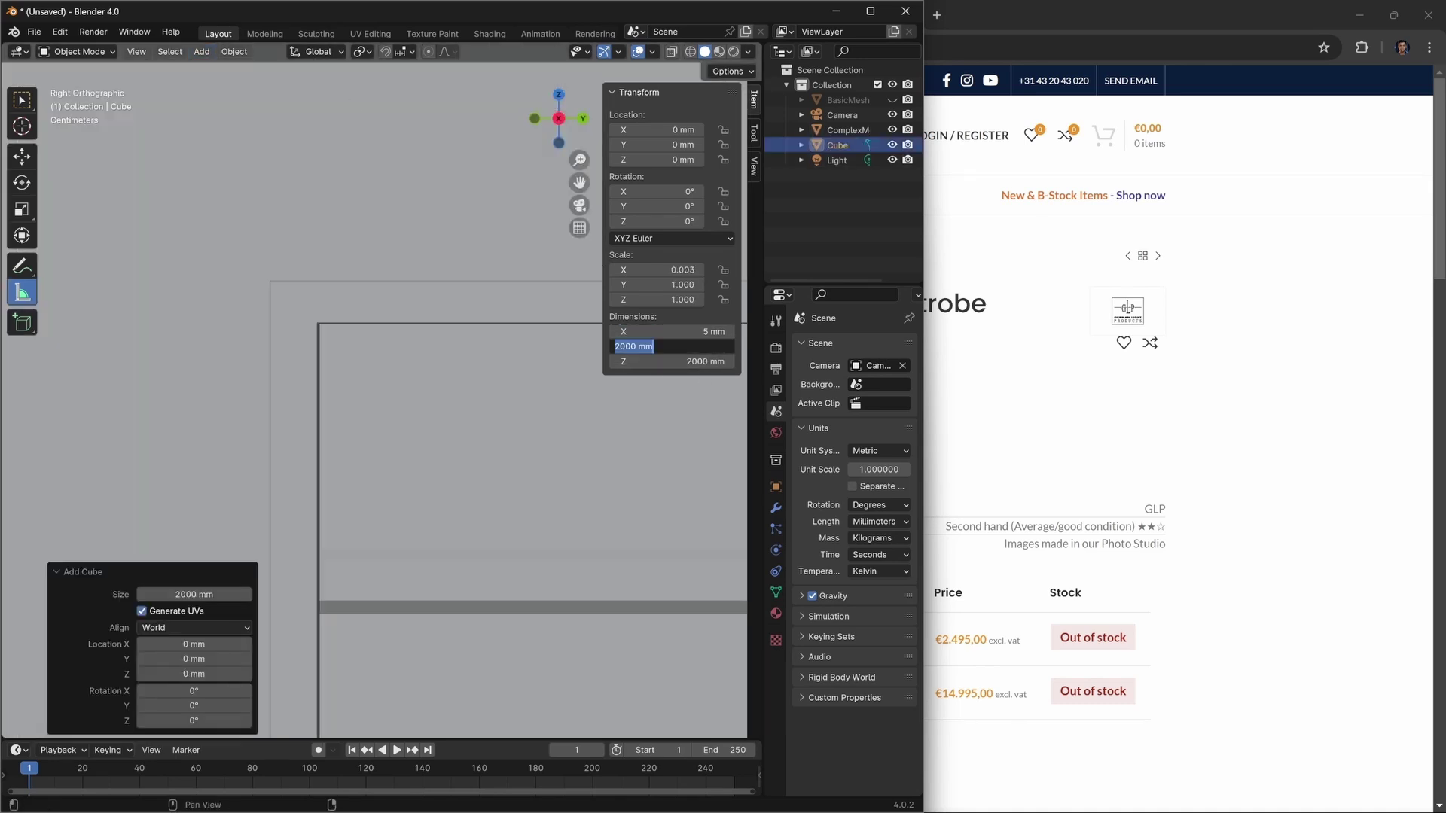
{"action": "type", "text": "5"}
{"action": "key", "text": "Tab"}
{"action": "type", "text": "5"}
{"action": "key", "text": "Tab"}
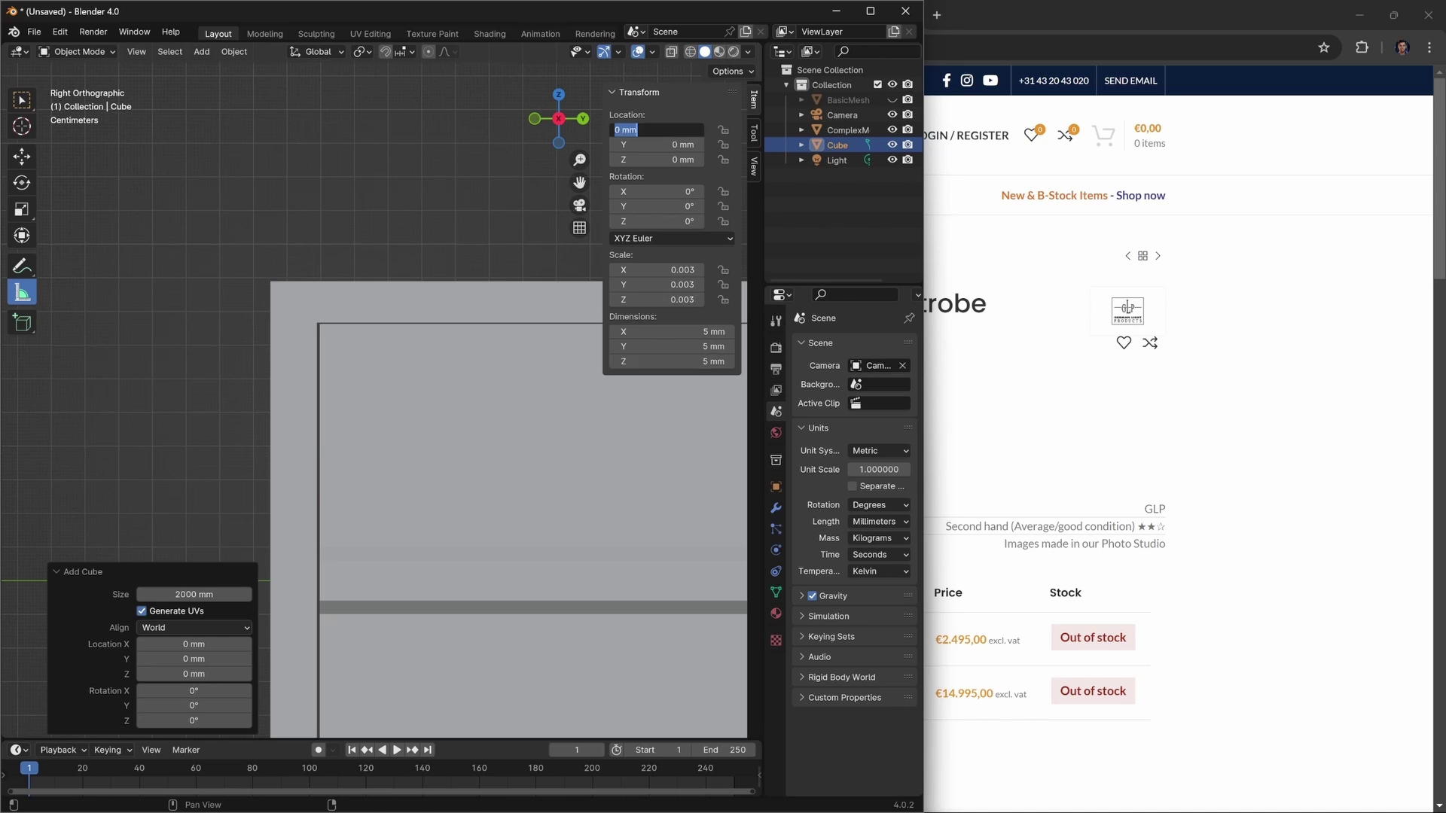
Move the small cube about 74.8 mm along the global X axis, toward the fixture's front.
{"action": "middle_click_drag", "start_coordinate": [527, 482], "coordinate": [646, 452]}
{"action": "key", "text": "g"}
{"action": "key", "text": "x"}
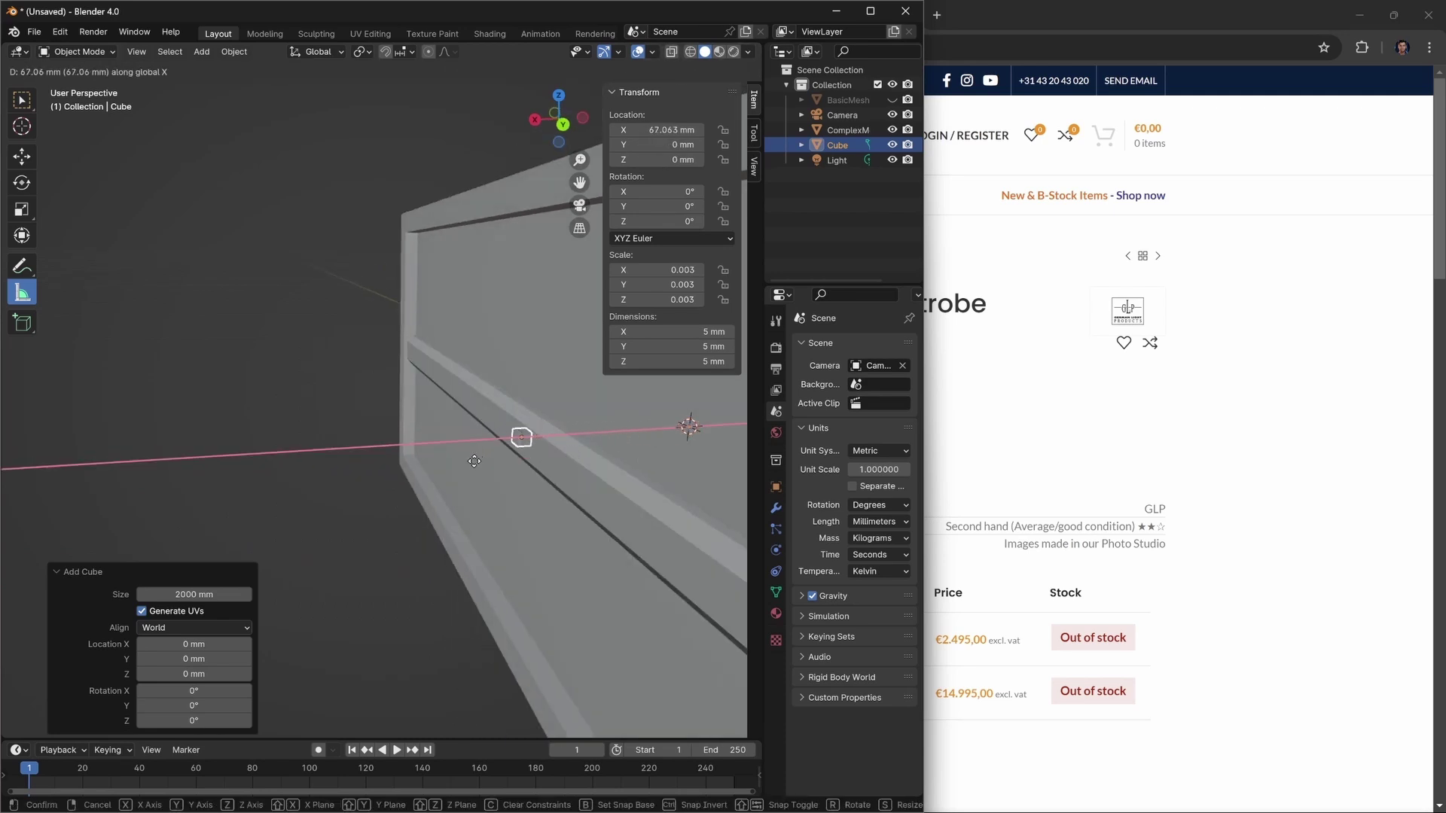
{"action": "left_click", "coordinate": [455, 453]}
{"action": "middle_click_drag", "start_coordinate": [454, 454], "coordinate": [664, 446]}
{"action": "middle_click_drag", "start_coordinate": [577, 450], "coordinate": [501, 436]}
In Right Orthographic view, move the cube into the recess's upper-left corner, at about Y -176.5 mm and Z 72.4 mm.
{"action": "key", "text": "KP_3"}
{"action": "middle_click_drag", "start_coordinate": [525, 377], "coordinate": [481, 403], "text": "shift"}
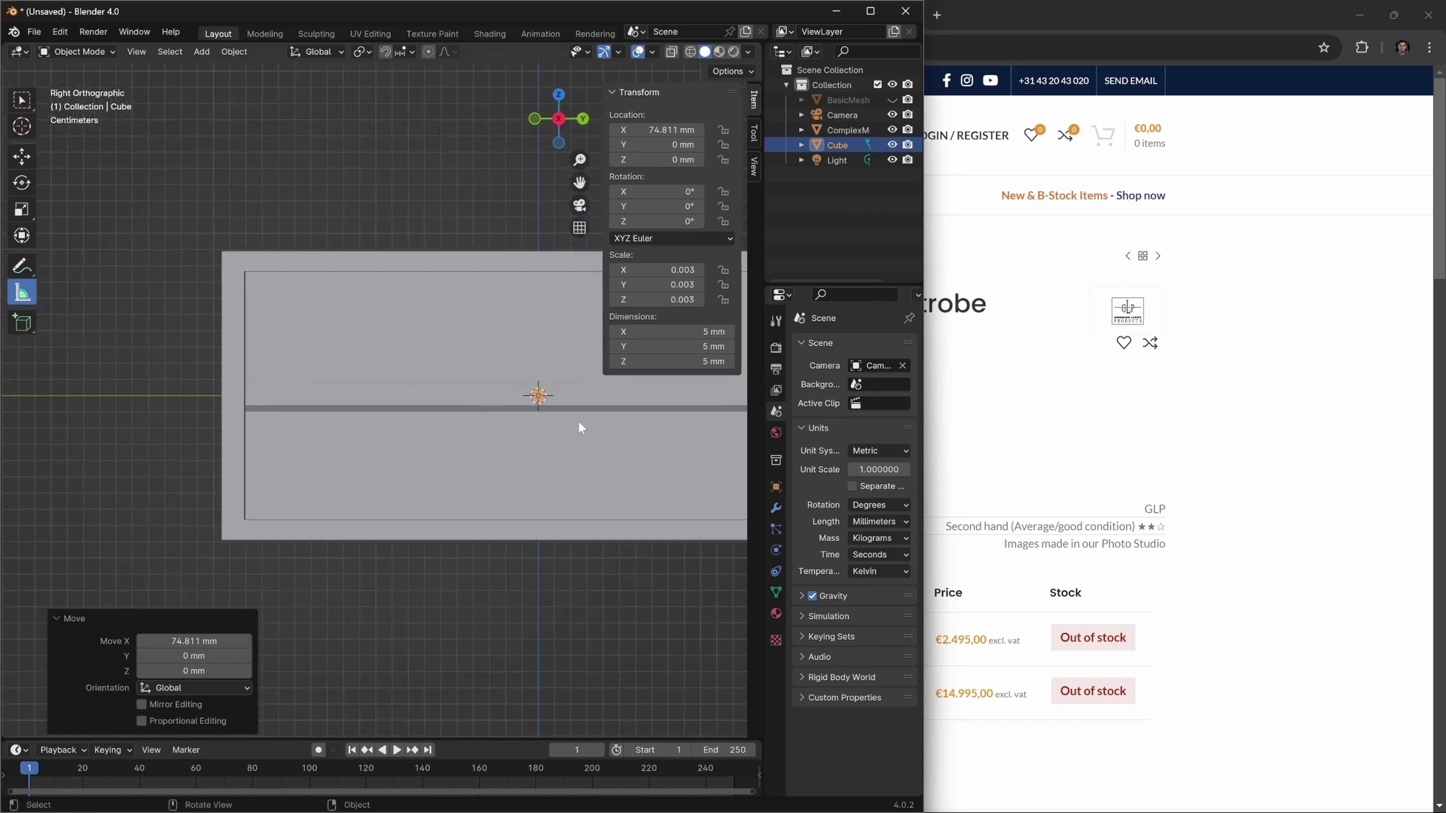
{"action": "key", "text": "g"}
{"action": "left_click", "coordinate": [256, 285]}
Reduce the cube's depth by setting its X dimension to 2 mm.
{"action": "scroll", "coordinate": [262, 284], "scroll_direction": "up", "scroll_amount": 3}
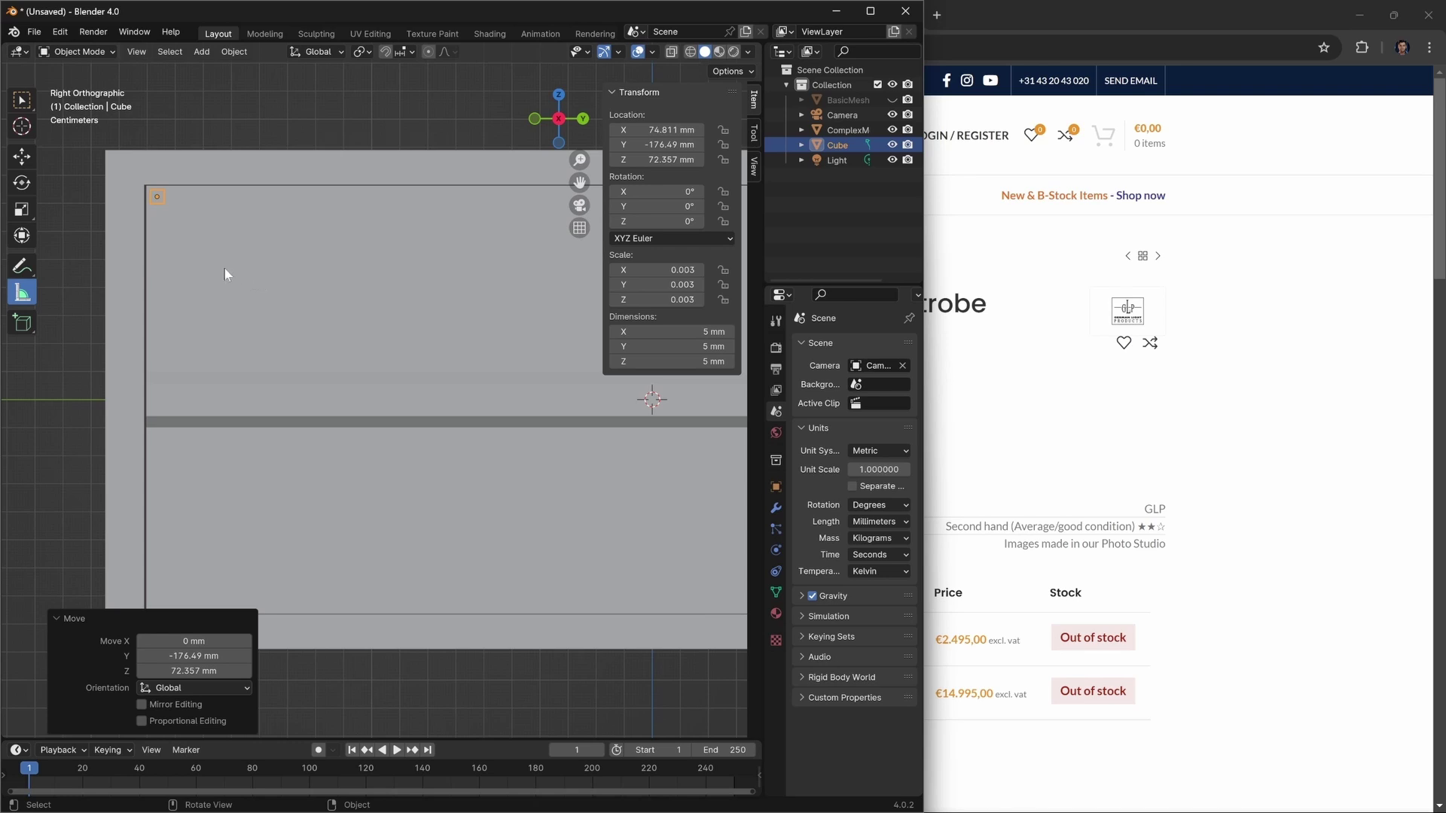
{"action": "middle_click_drag", "start_coordinate": [236, 271], "coordinate": [438, 443], "text": "shift"}
{"action": "scroll", "coordinate": [300, 261], "scroll_direction": "up", "scroll_amount": 3}
{"action": "middle_click_drag", "start_coordinate": [555, 374], "coordinate": [588, 392]}
{"action": "left_click", "coordinate": [699, 331]}
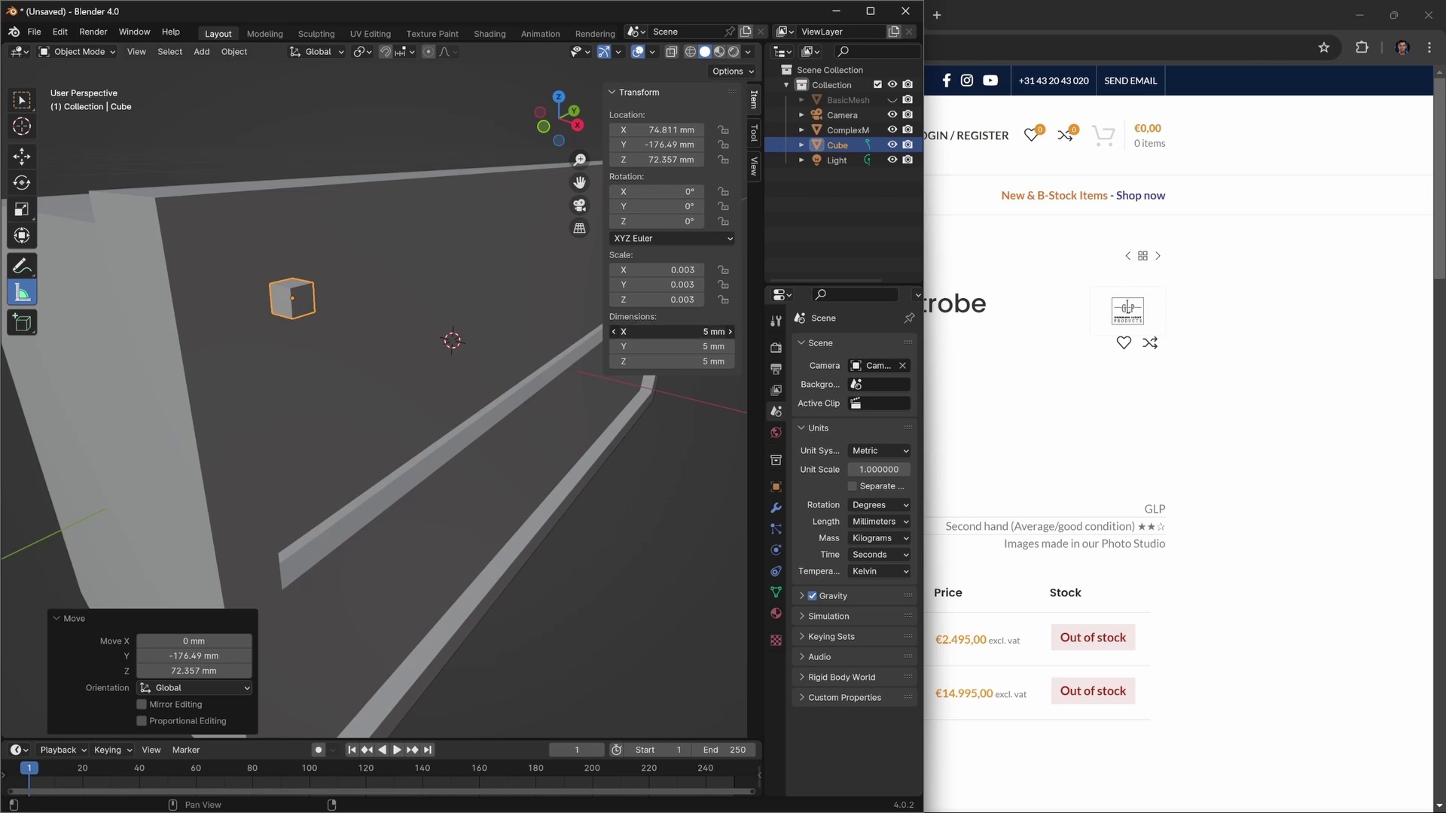
{"action": "type", "text": "205"}
{"action": "key", "text": "Return"}
{"action": "left_click", "coordinate": [699, 331]}
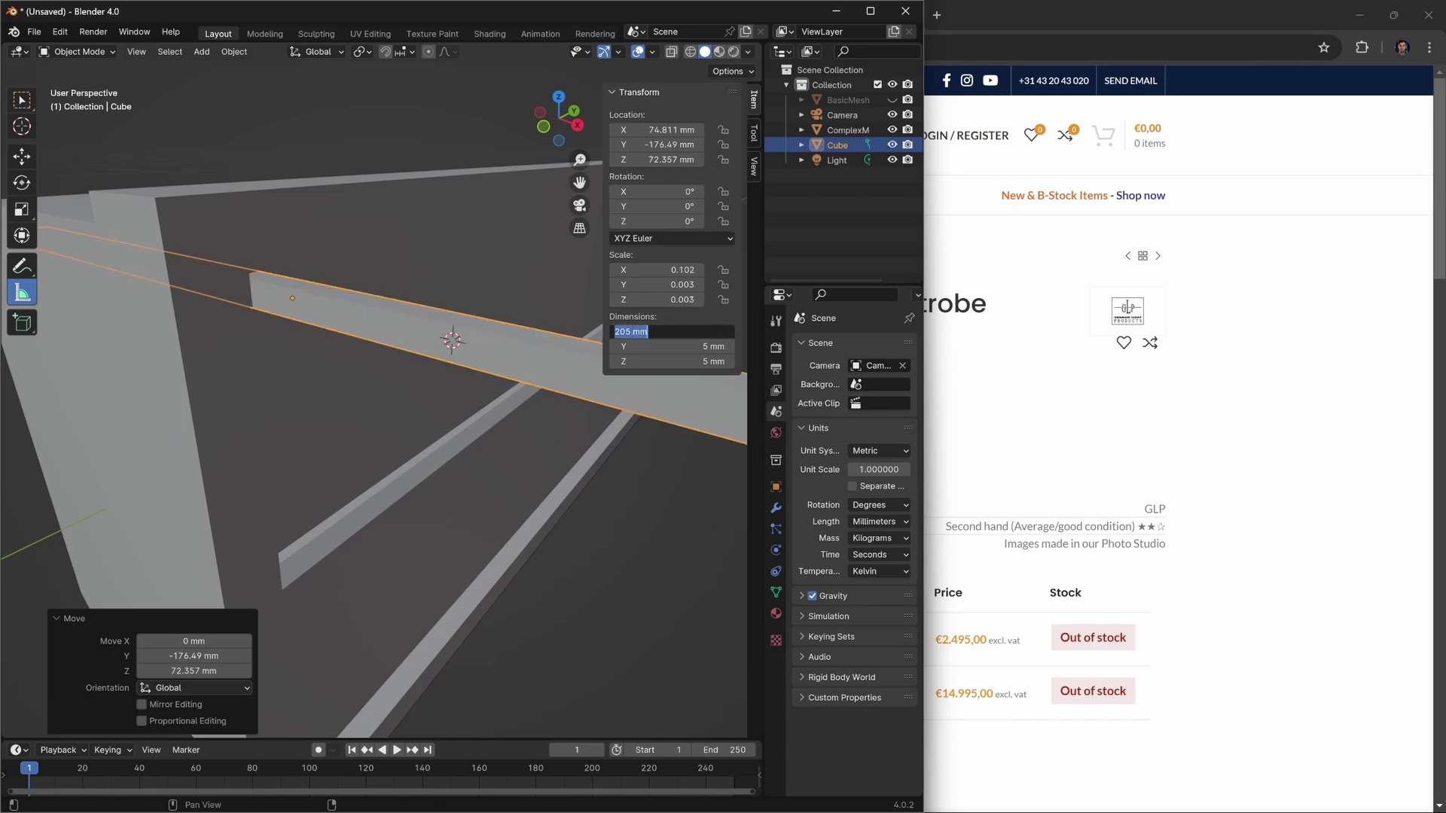
{"action": "type", "text": "2"}
{"action": "key", "text": "Return"}
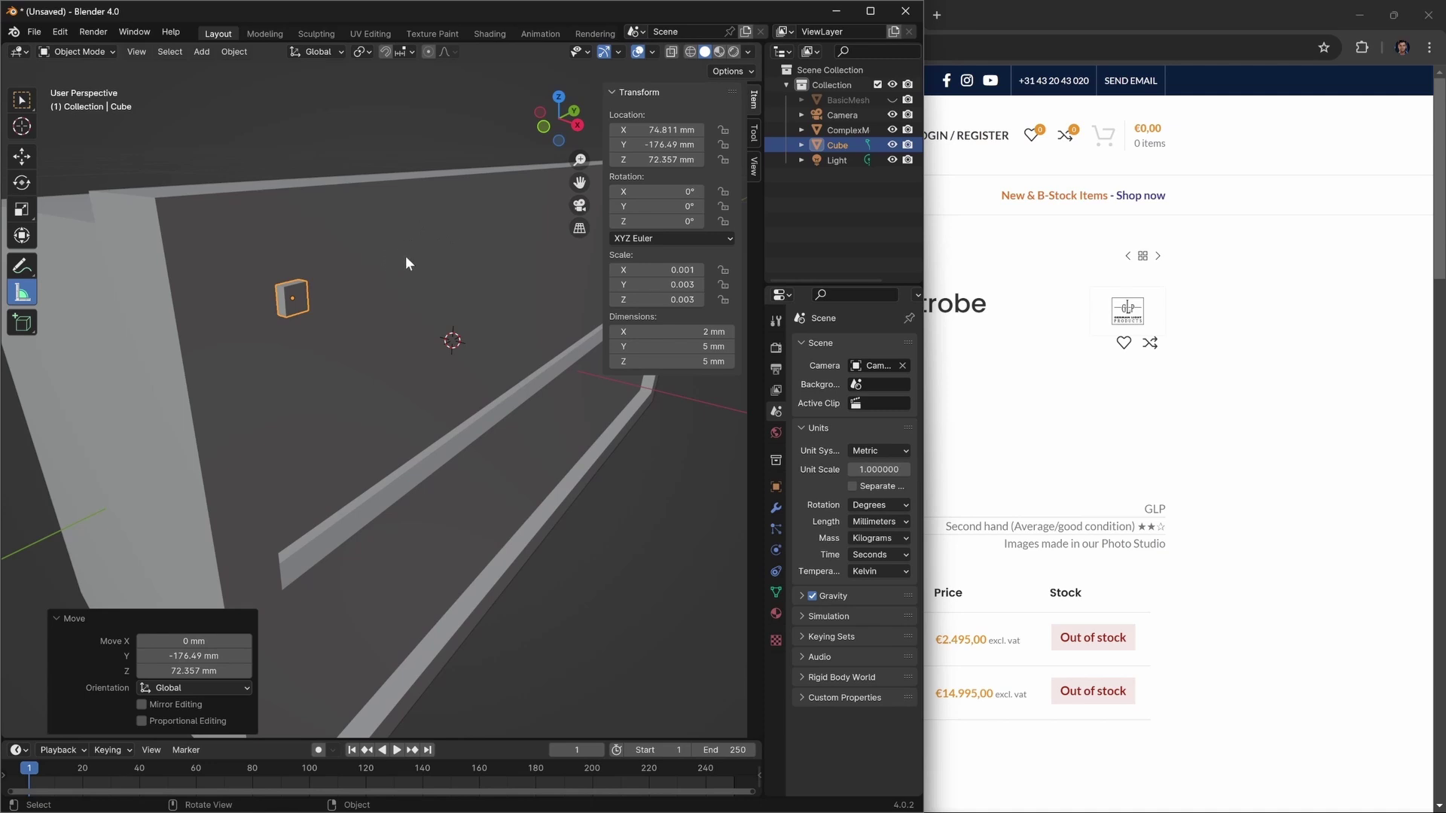
Scale the cube's front face down uniformly to about 0.914 in Edit Mode, and return to Object Mode.
{"action": "key", "text": "Tab"}
{"action": "key", "text": "KP_3"}
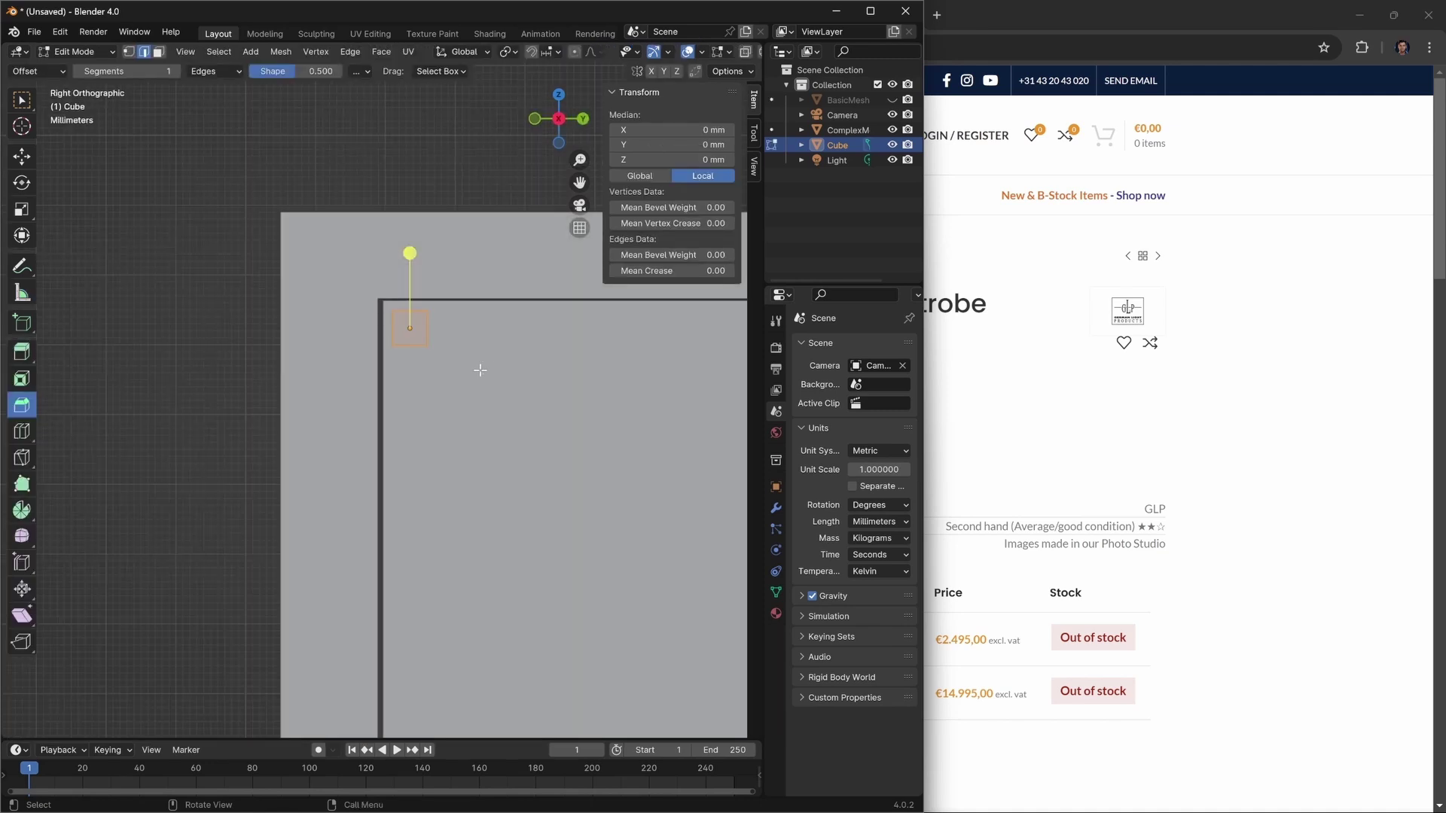
{"action": "scroll", "coordinate": [407, 379], "scroll_direction": "up", "scroll_amount": 3}
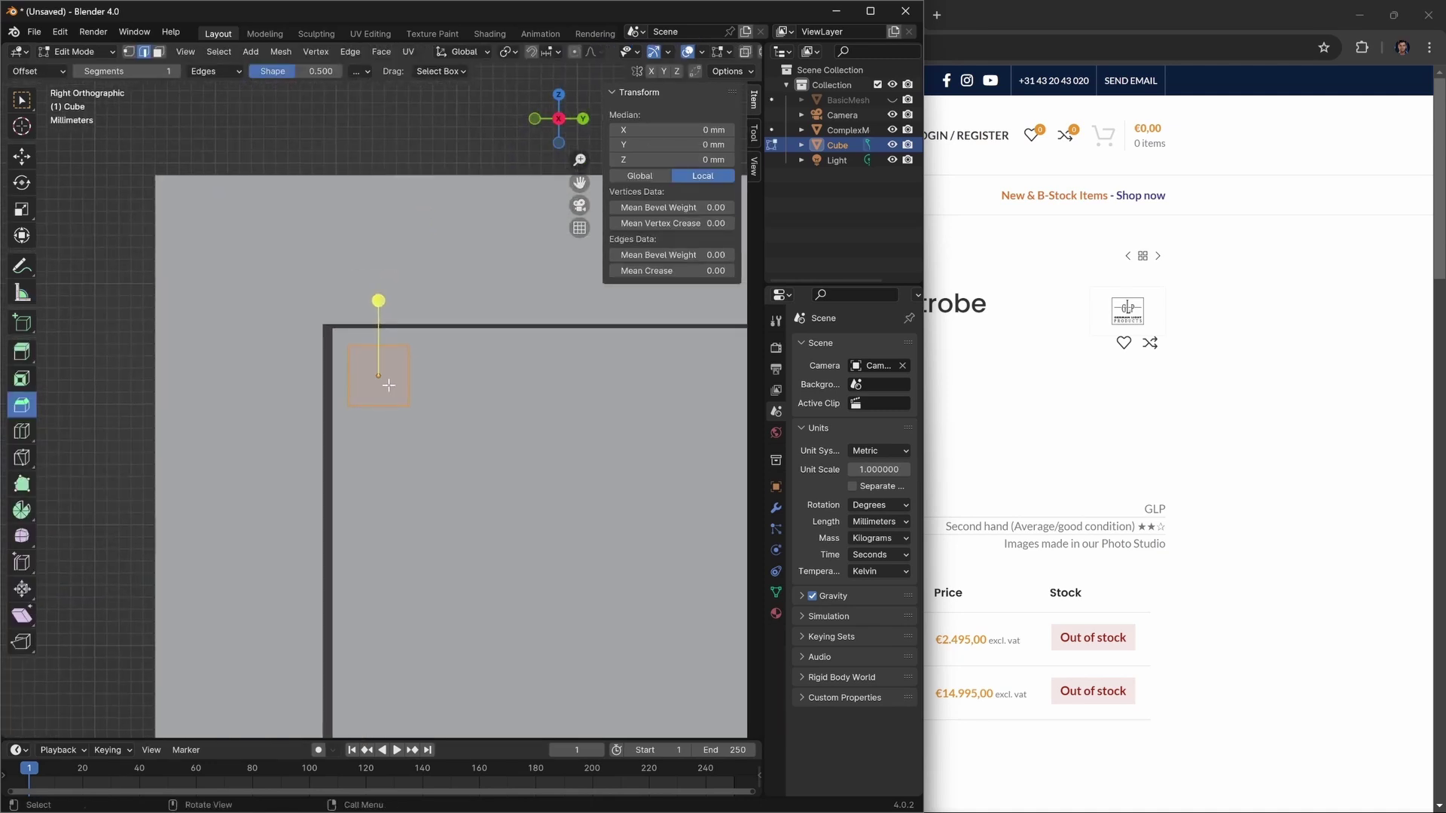
{"action": "left_click", "coordinate": [381, 379]}
{"action": "key", "text": "3"}
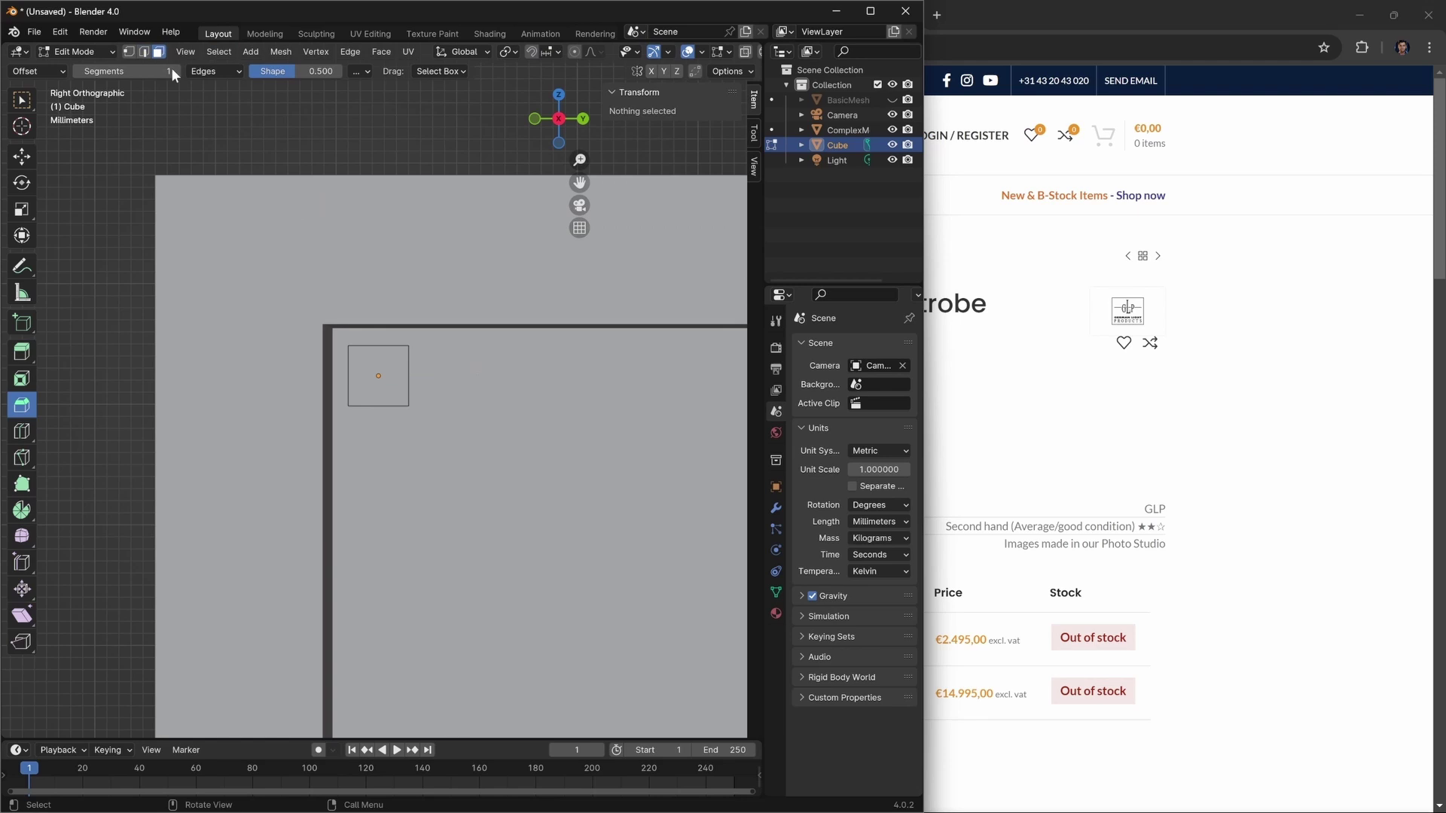
{"action": "left_click", "coordinate": [388, 358]}
{"action": "key", "text": "s"}
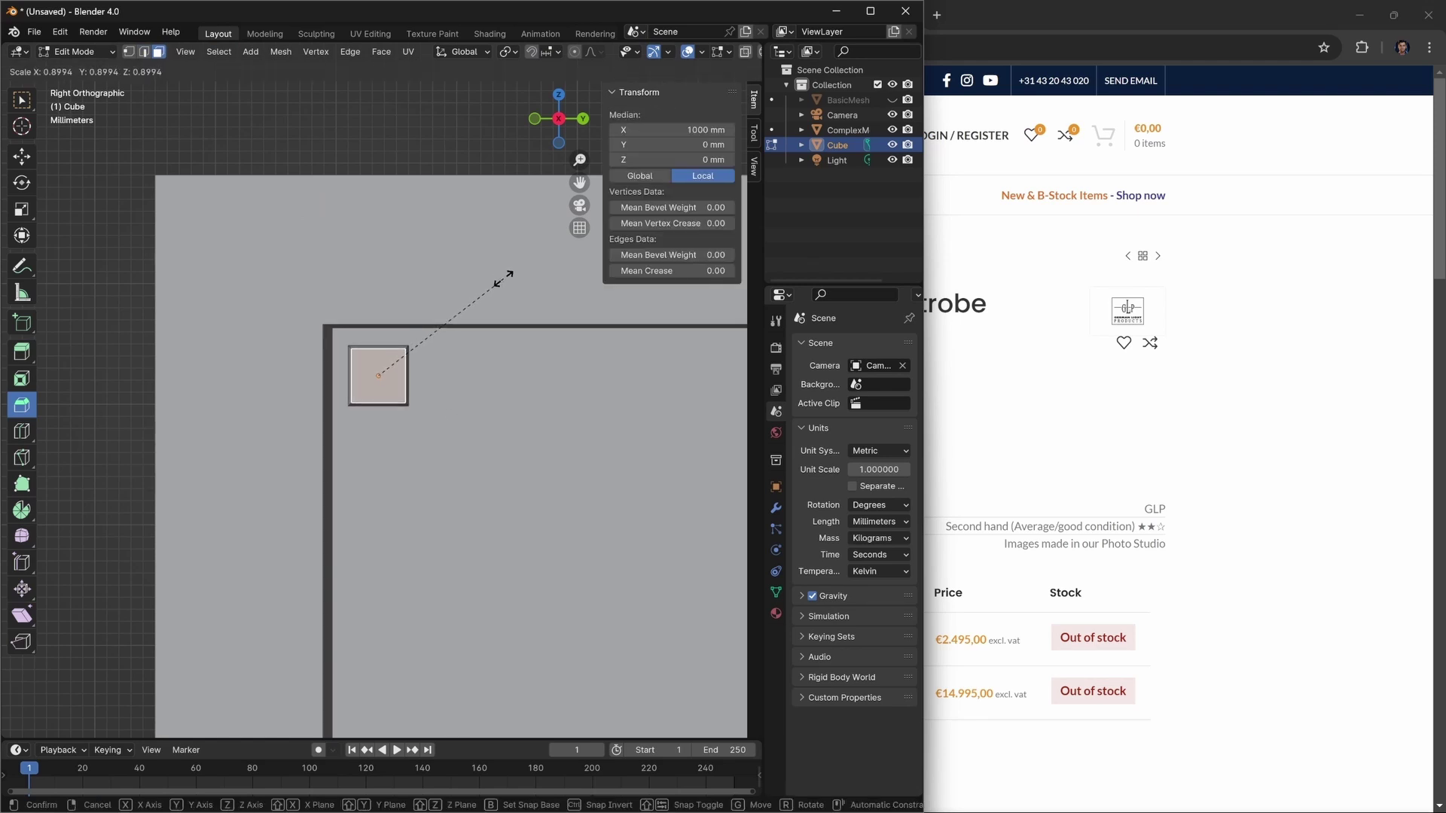
{"action": "left_click", "coordinate": [509, 277]}
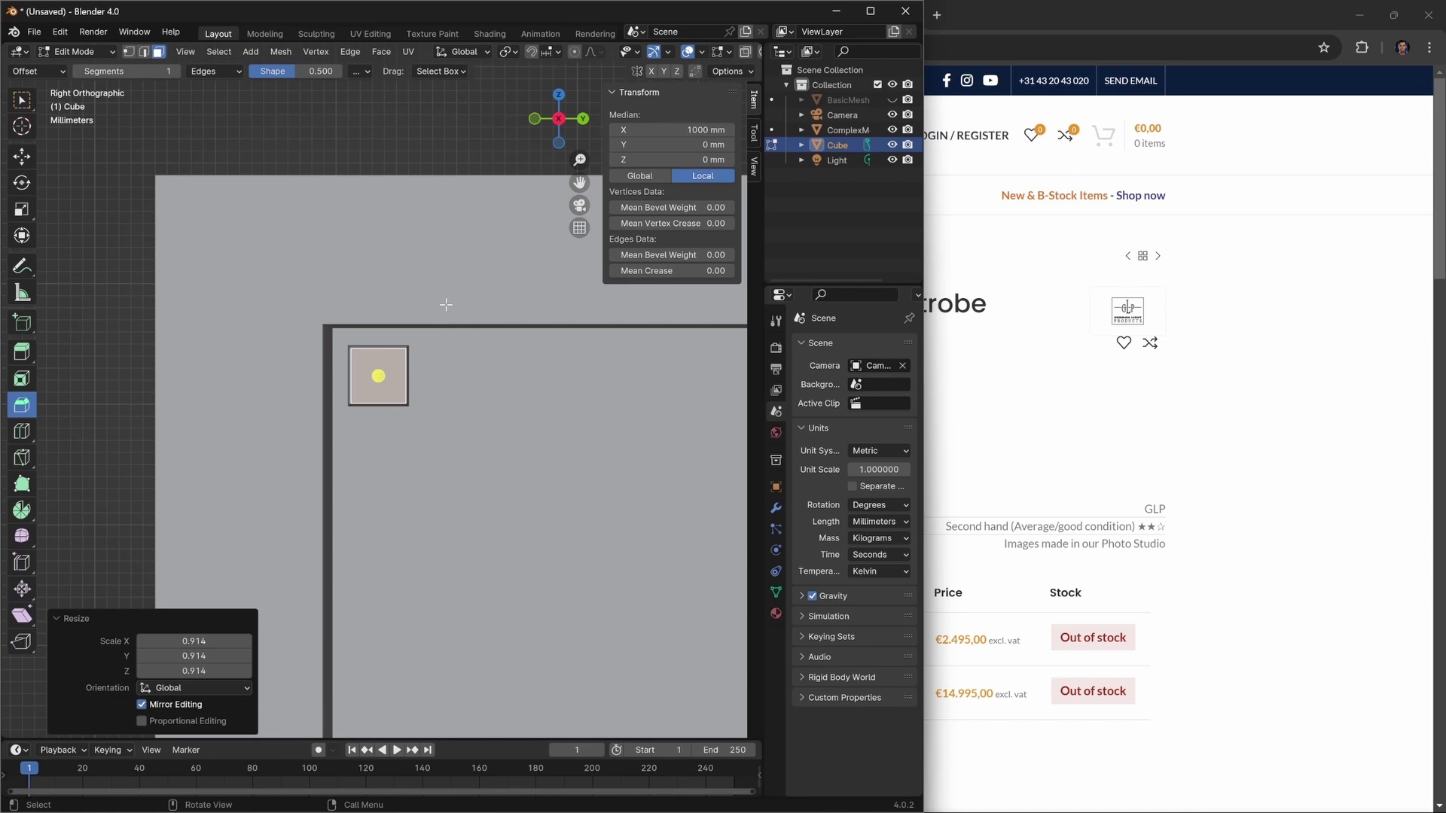
{"action": "scroll", "coordinate": [402, 381], "scroll_direction": "up", "scroll_amount": 1}
{"action": "key", "text": "Tab"}
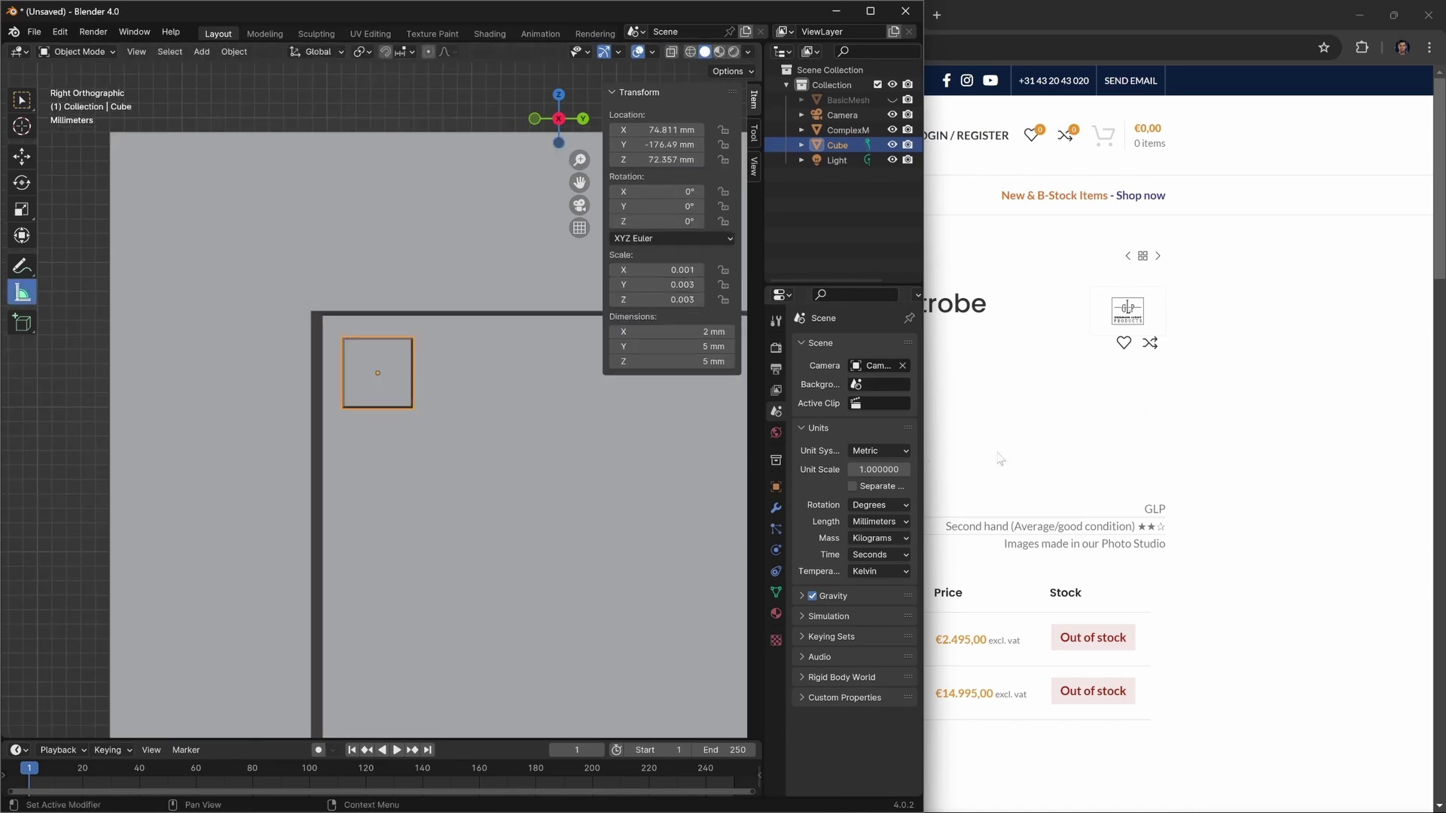
Move the cube closer to the recess corner, about -0.8 mm in Y and 1.1 mm in Z, and maximize the Blender window.
{"action": "key", "text": "g"}
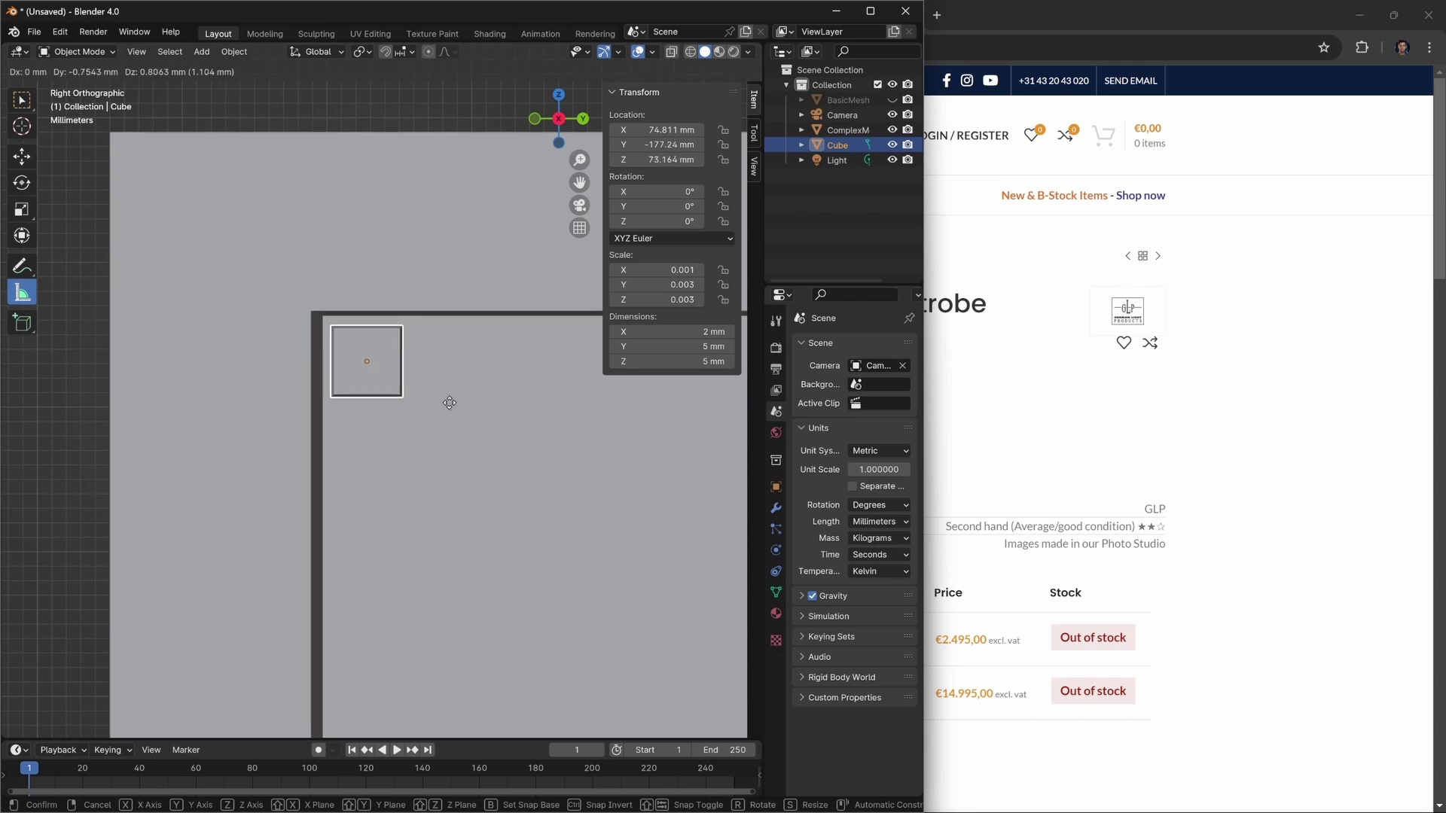
{"action": "left_click", "coordinate": [446, 397]}
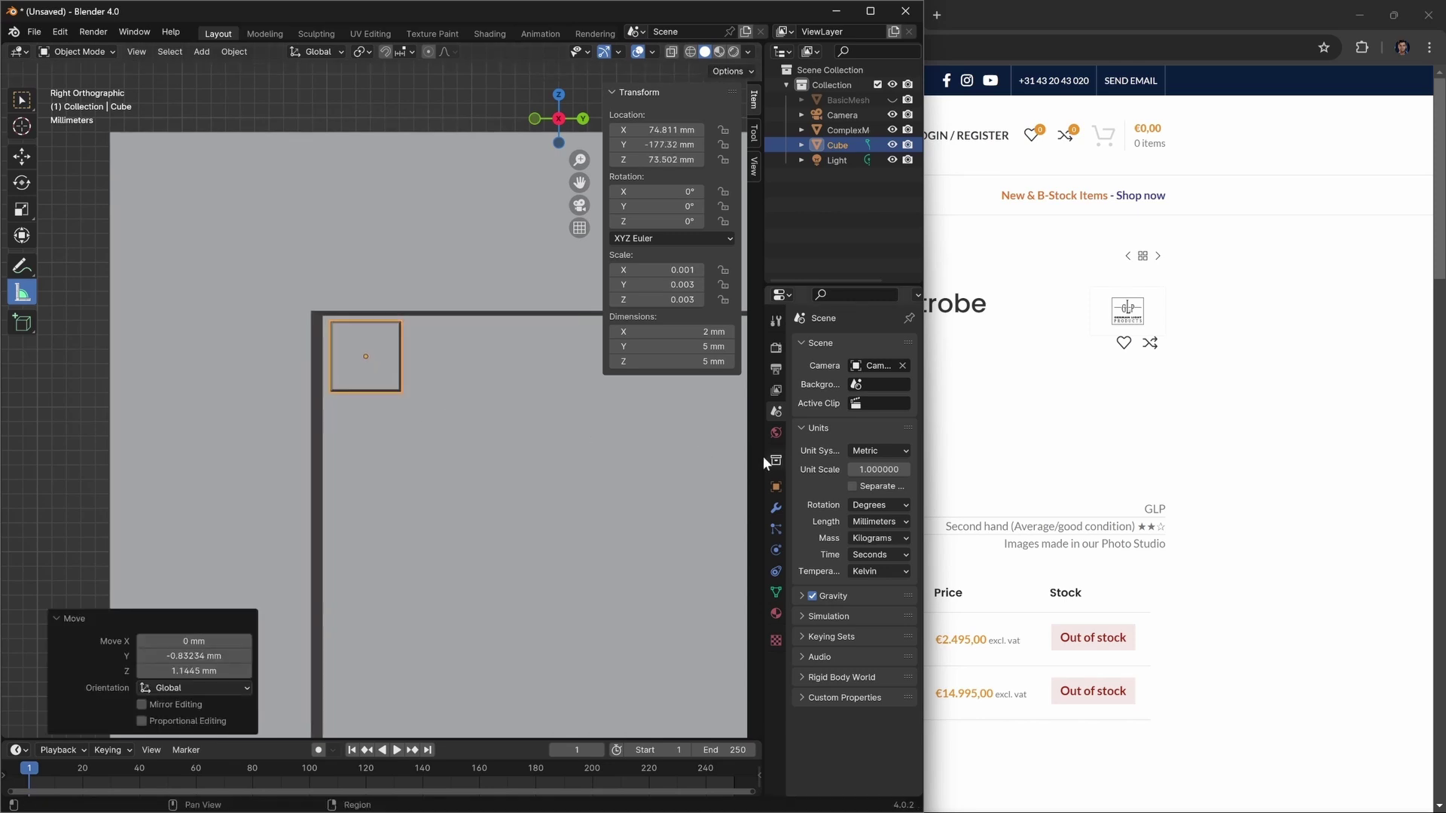
{"action": "left_click_drag", "start_coordinate": [923, 265], "coordinate": [1183, 265]}
{"action": "left_click", "coordinate": [1131, 11]}
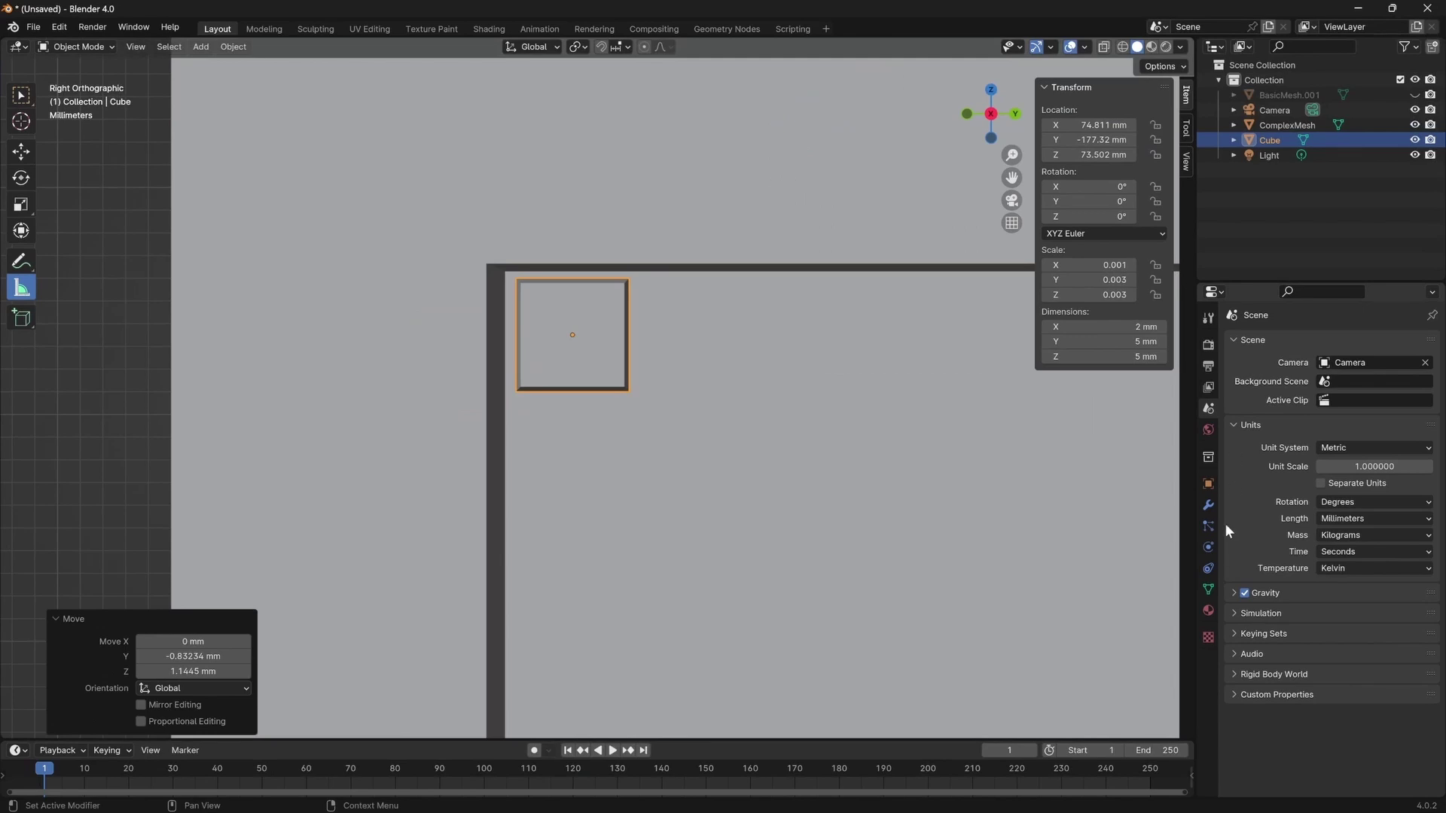
Add an Array modifier to the cube.
{"action": "left_click", "coordinate": [1208, 505]}
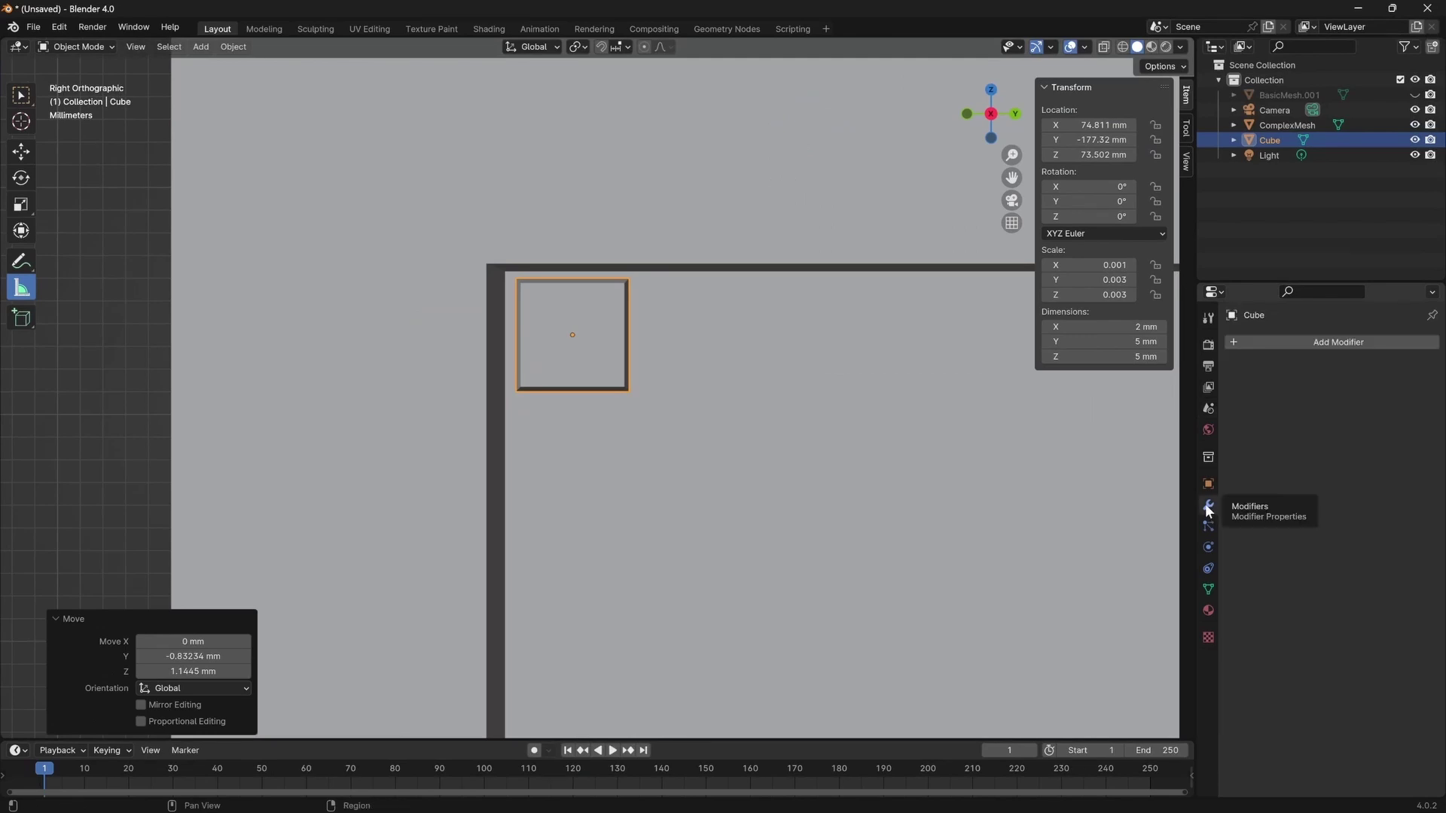
{"action": "left_click", "coordinate": [1291, 344]}
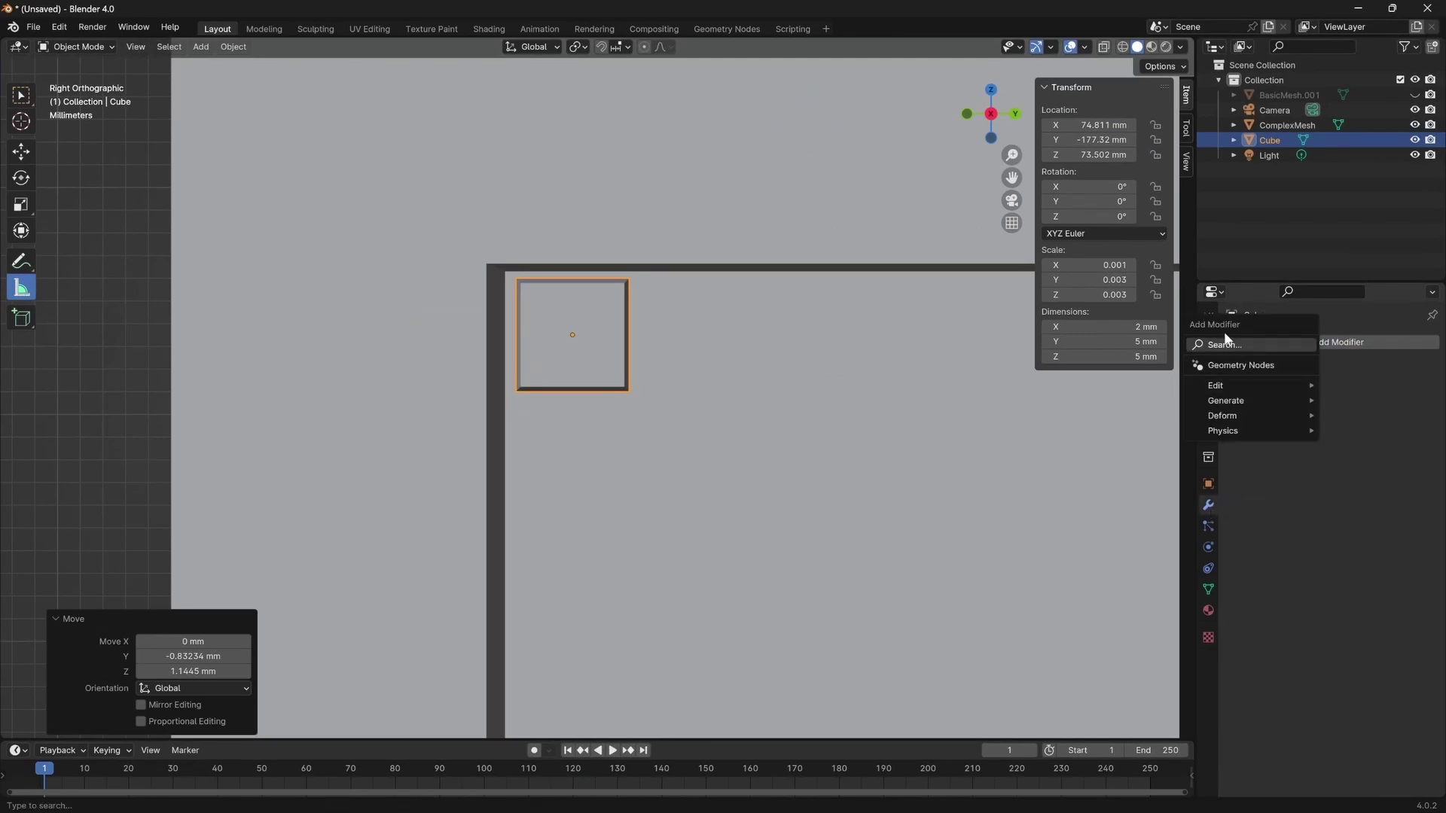
{"action": "left_click", "coordinate": [1250, 342]}
{"action": "type", "text": "ARRAY"}
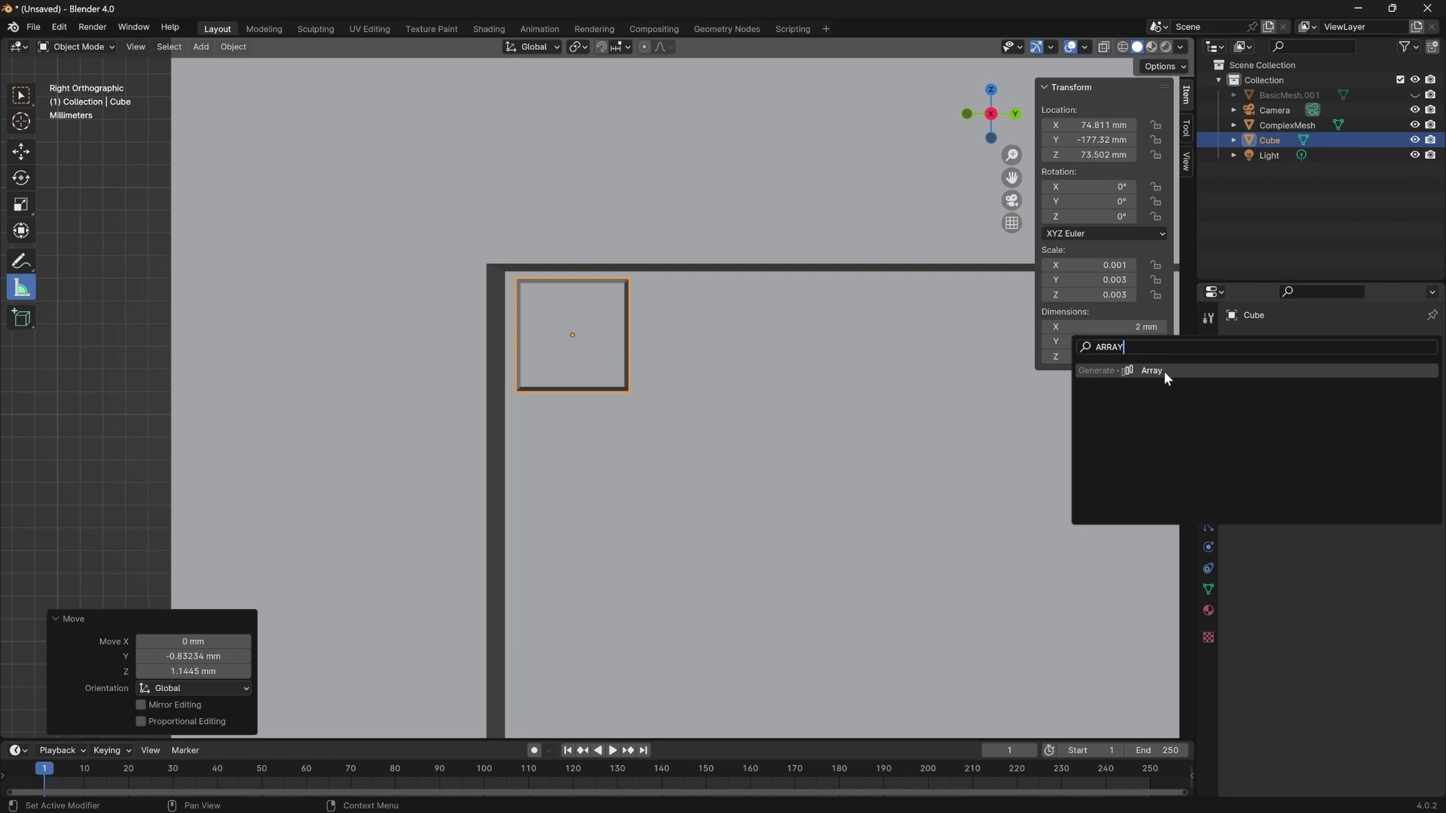
{"action": "left_click", "coordinate": [1165, 373]}
Set the array's relative offset factors to 0 in X and 1 in Y.
{"action": "double_click", "coordinate": [1363, 454]}
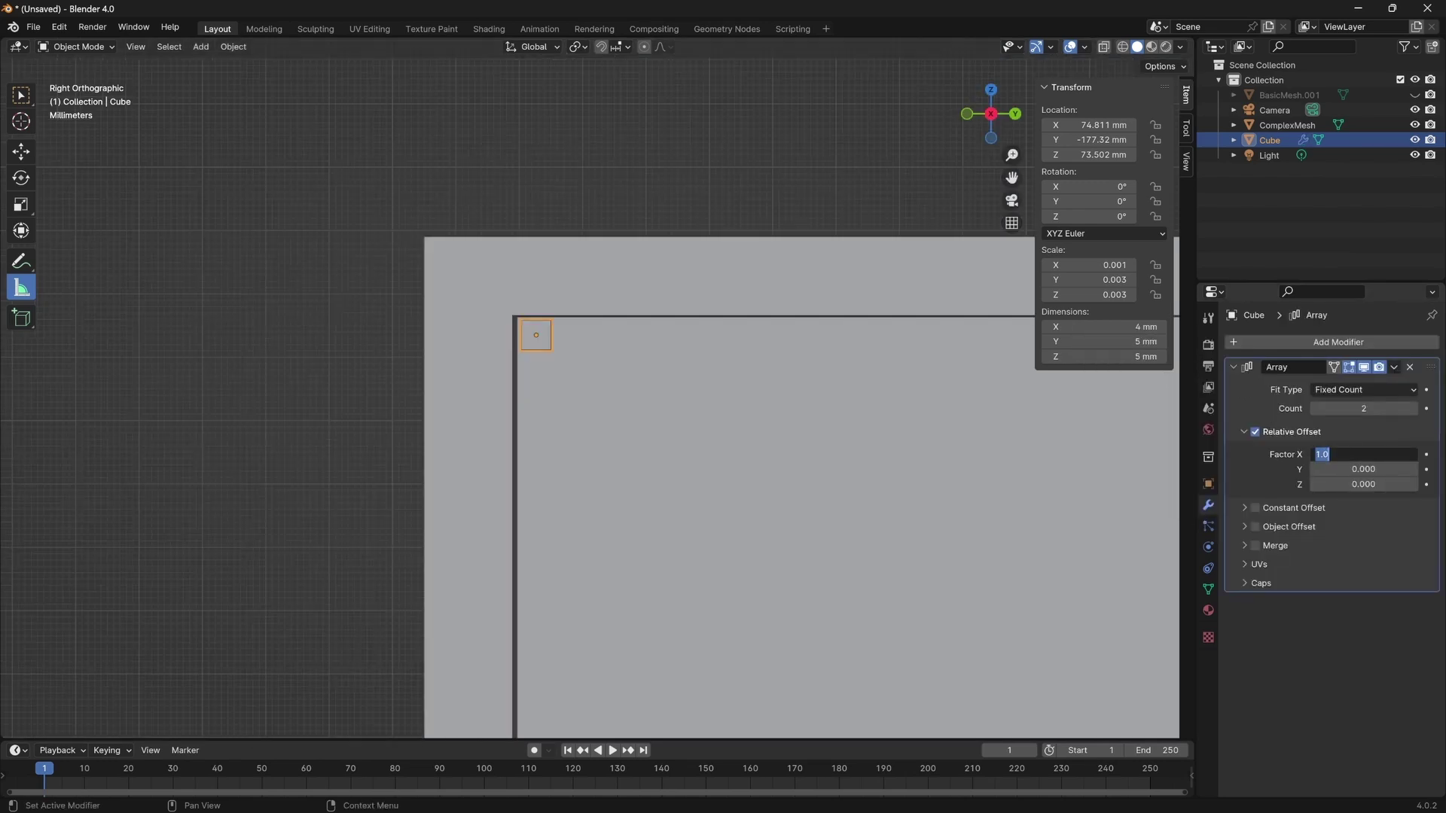
{"action": "type", "text": "0"}
{"action": "key", "text": "Return"}
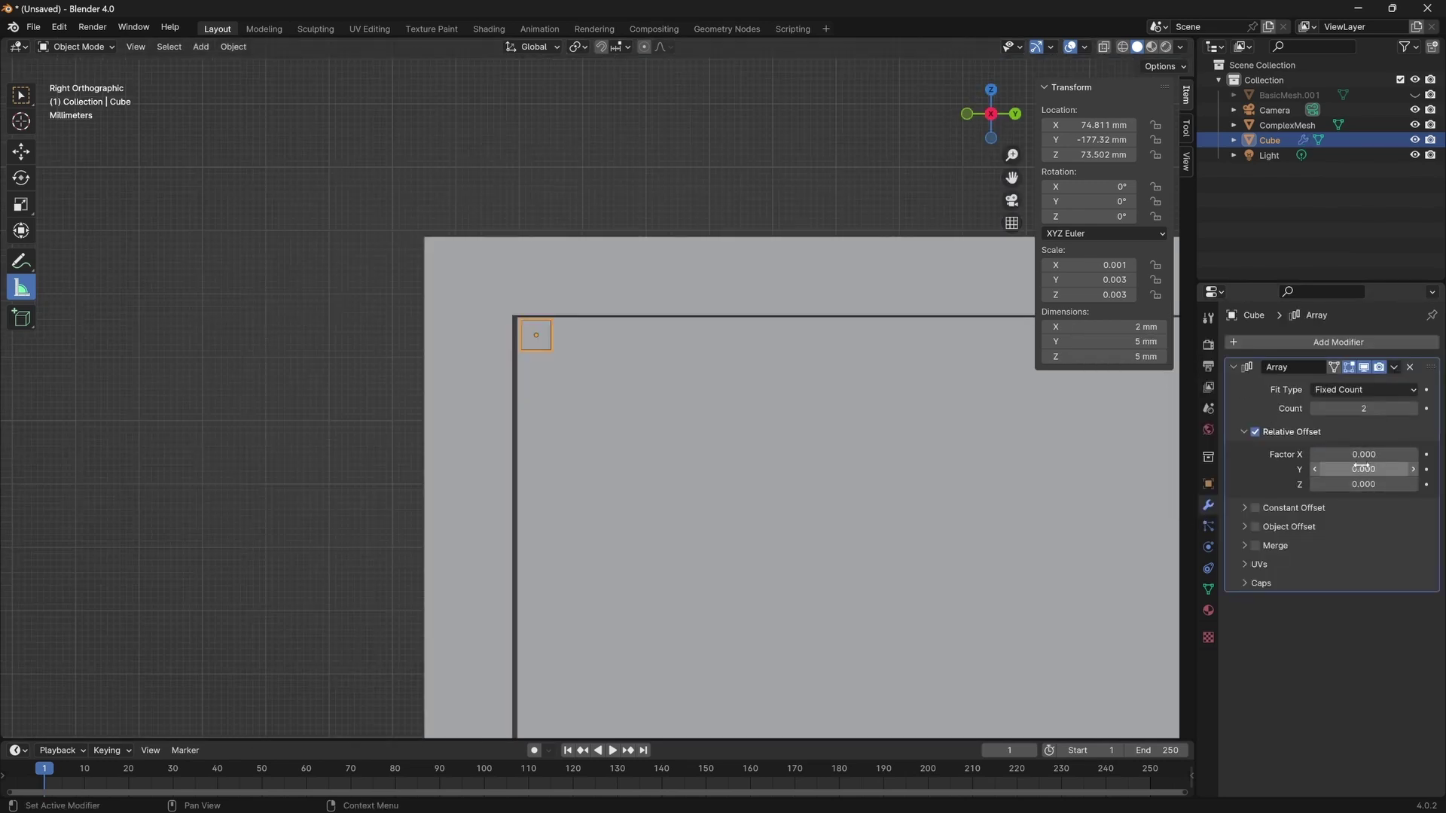
{"action": "double_click", "coordinate": [1363, 469]}
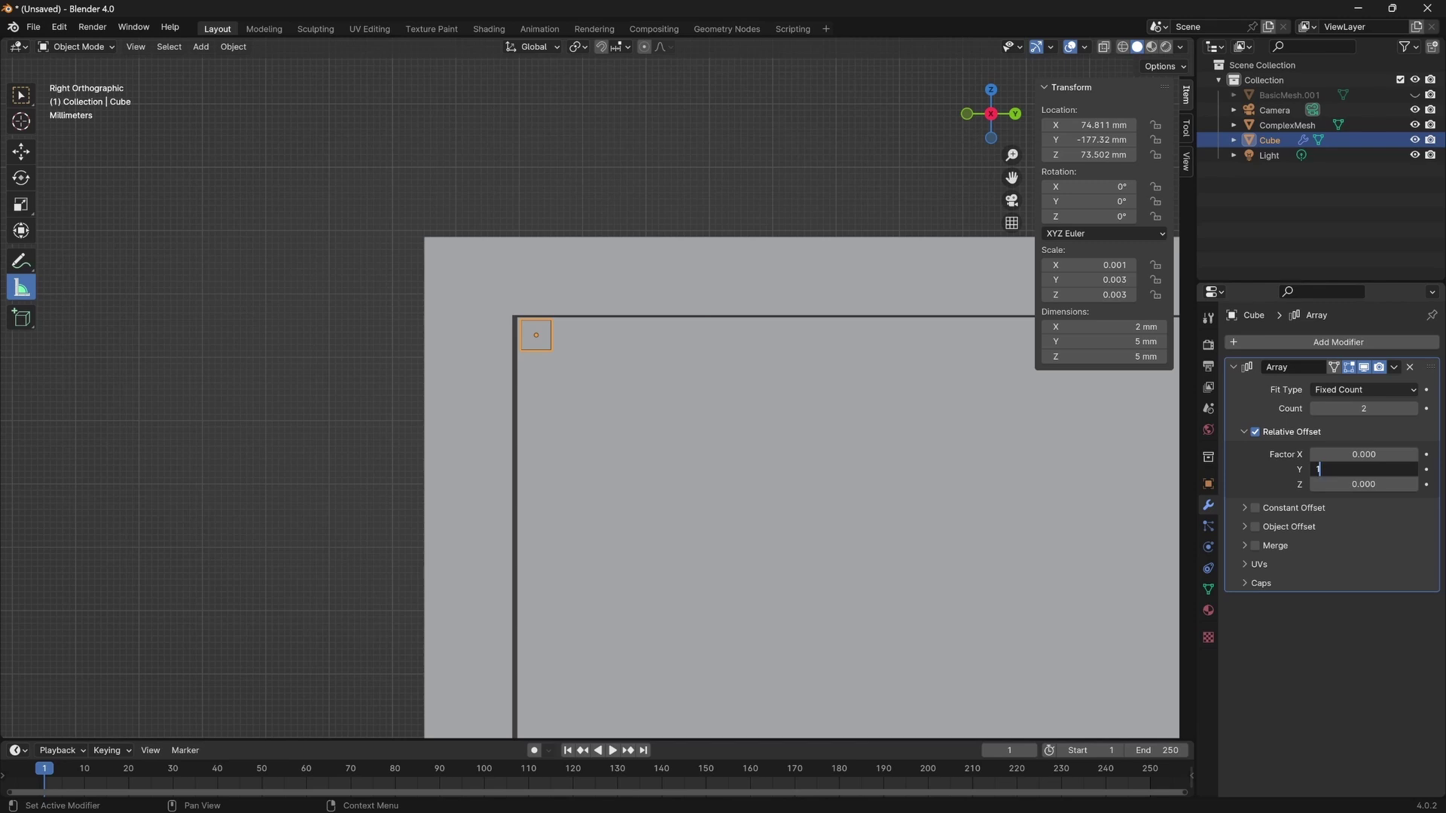
{"action": "type", "text": "1"}
{"action": "key", "text": "Return"}
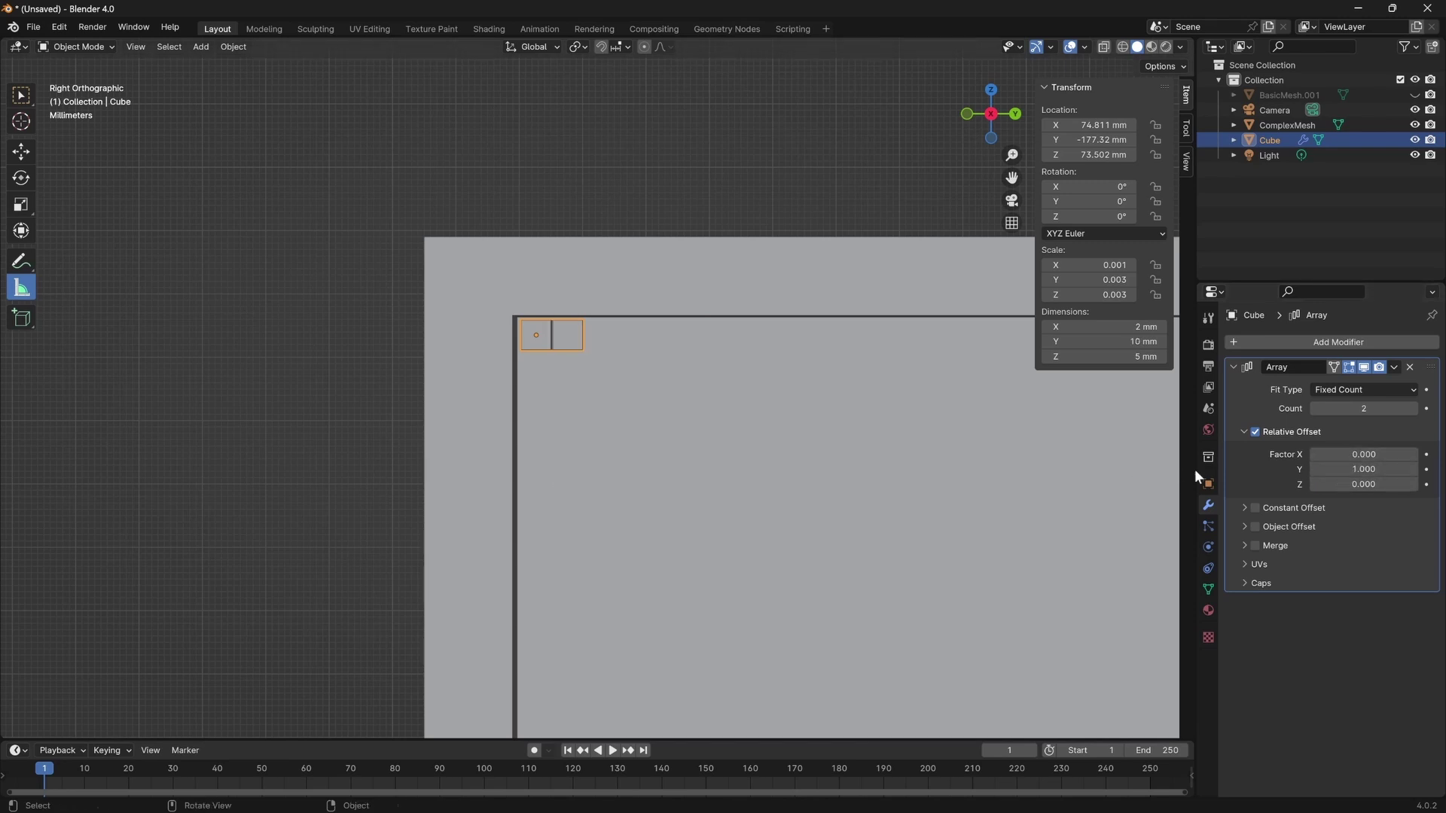
Change the array's relative offset factors to 0 in Y and 1 in Z so the copies stack vertically.
{"action": "left_click_drag", "start_coordinate": [1352, 468], "coordinate": [1351, 468]}
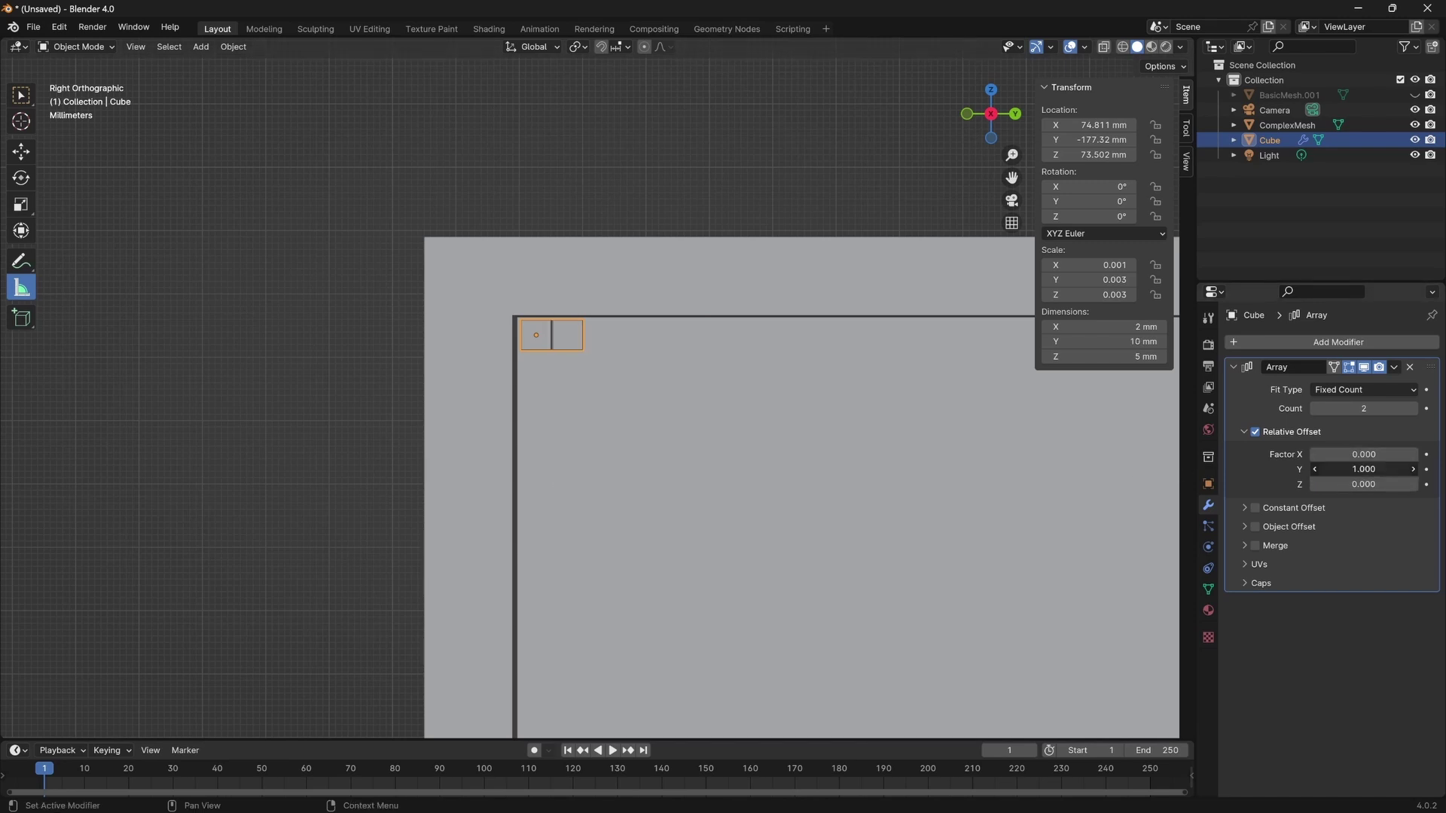
{"action": "left_click", "coordinate": [1352, 468]}
{"action": "type", "text": "0"}
{"action": "key", "text": "Tab"}
{"action": "key", "text": "Return"}
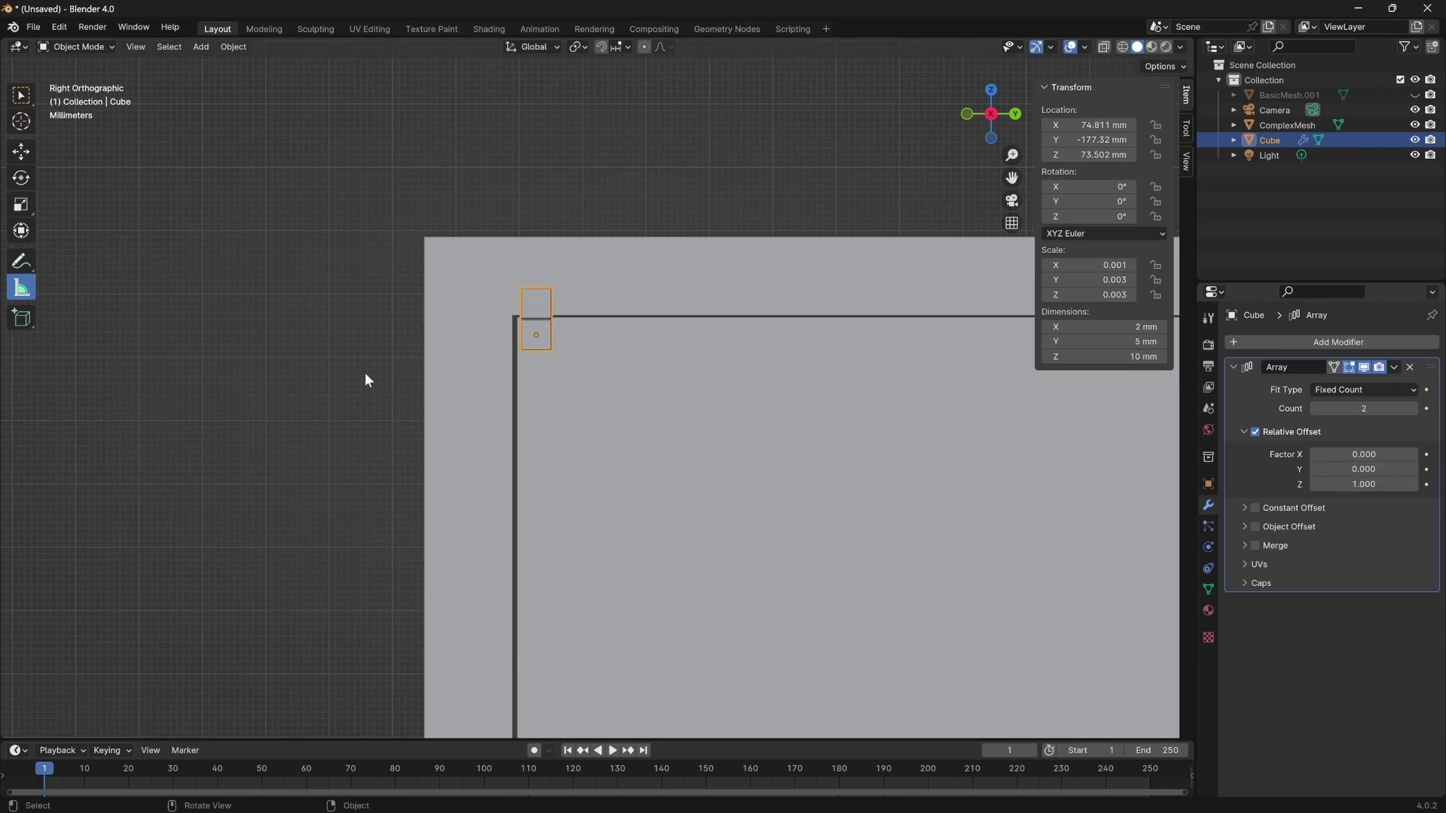
Move the arrayed cube about 60.5 mm down along the Z axis, just above the recess's divider bar.
{"action": "scroll", "coordinate": [553, 244], "scroll_direction": "down", "scroll_amount": 3}
{"action": "middle_click_drag", "start_coordinate": [586, 377], "coordinate": [588, 336], "text": "shift"}
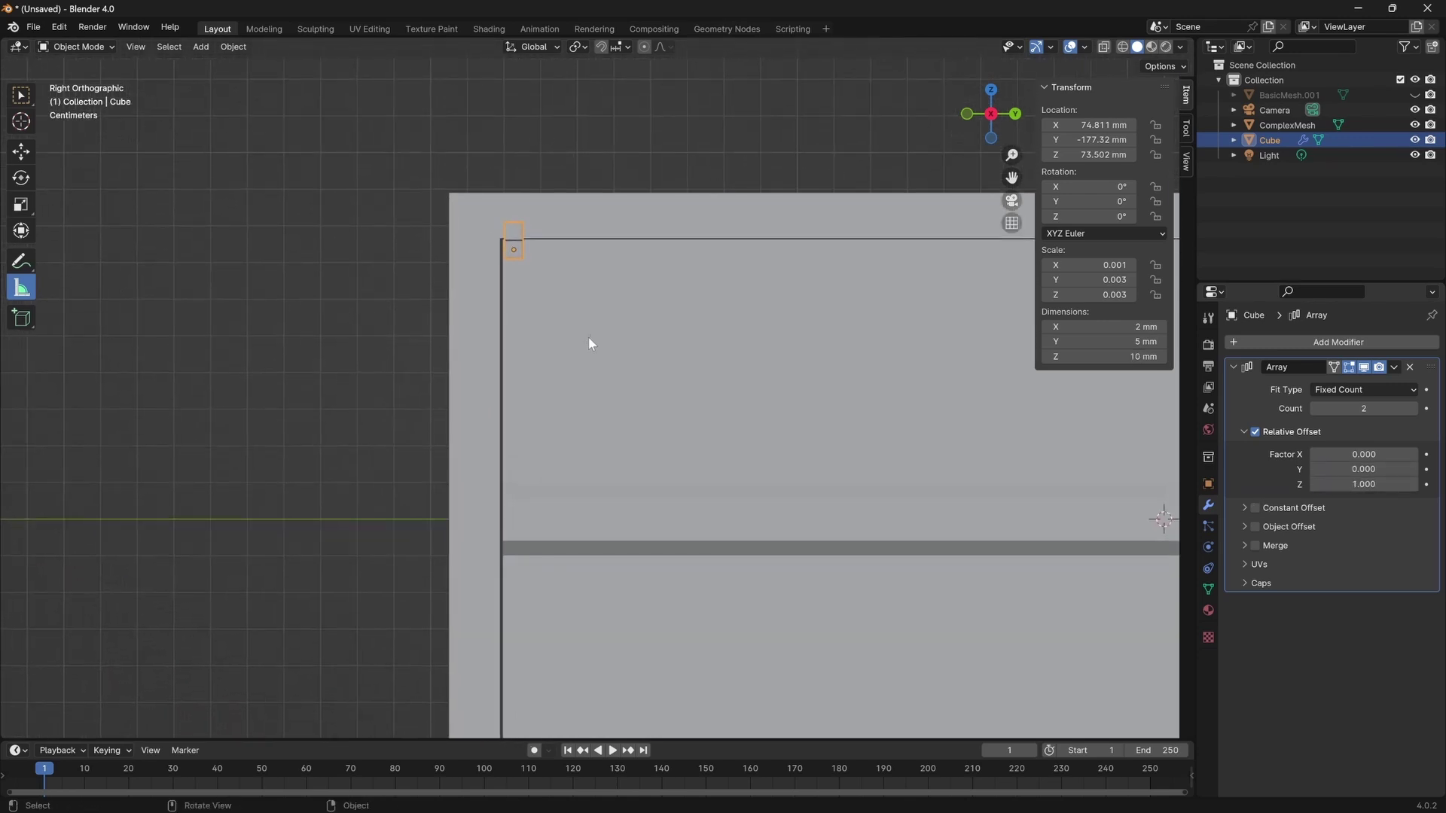
{"action": "key", "text": "g"}
{"action": "key", "text": "z"}
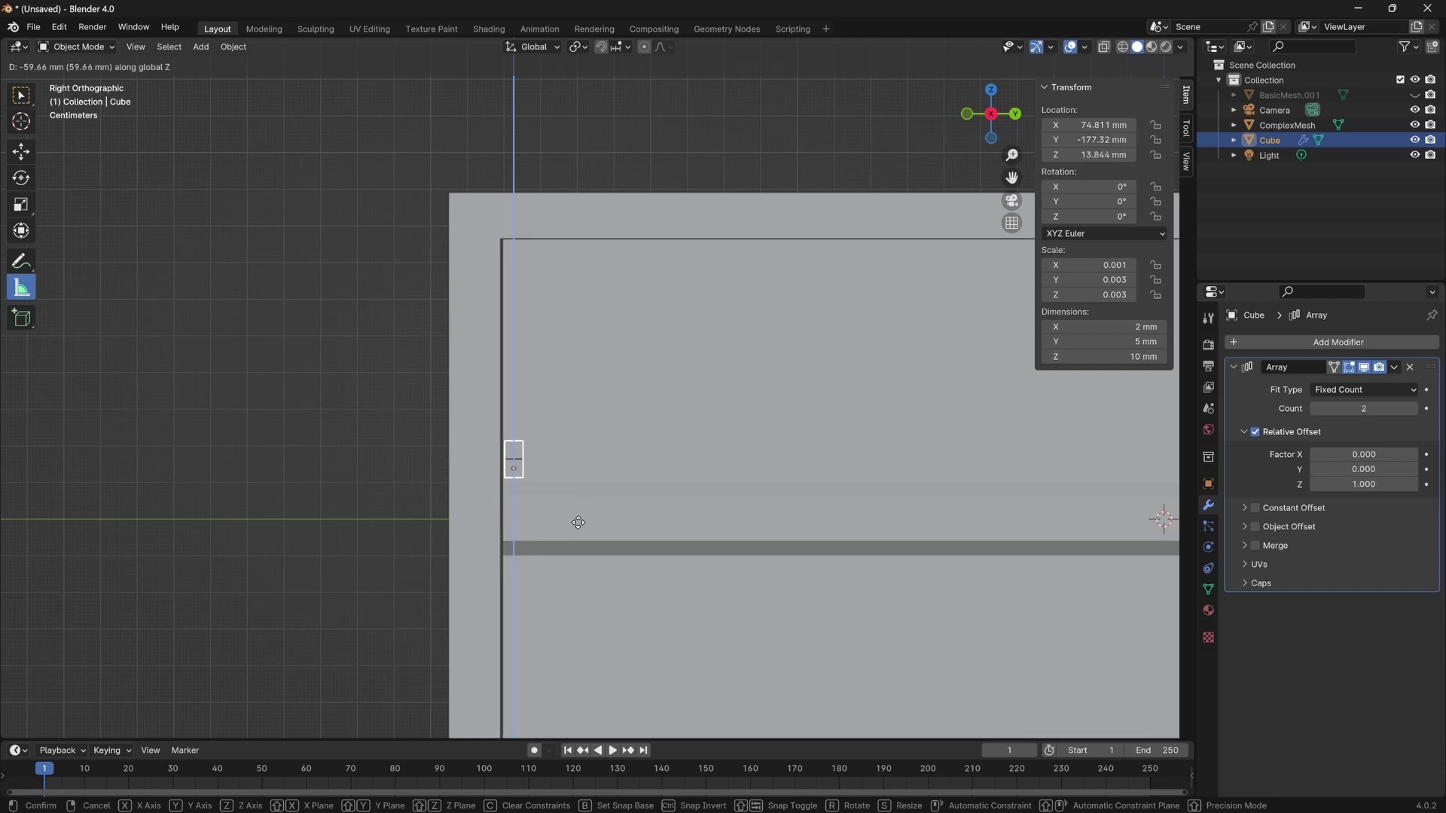
{"action": "left_click", "coordinate": [578, 525]}
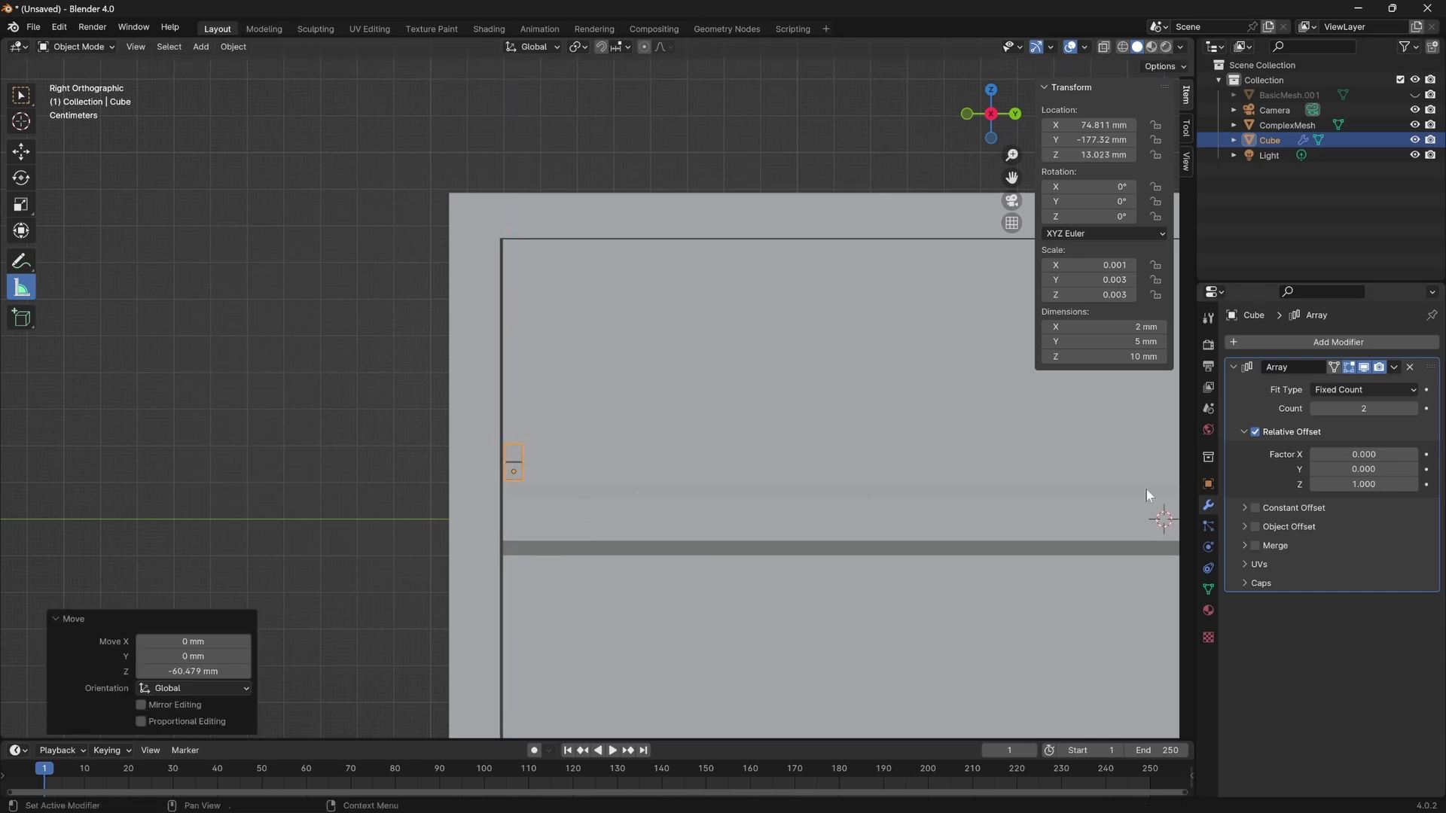
Set the array's relative offset Z factor to 1.2 to leave gaps between the stacked copies.
{"action": "scroll", "coordinate": [539, 463], "scroll_direction": "up", "scroll_amount": 4}
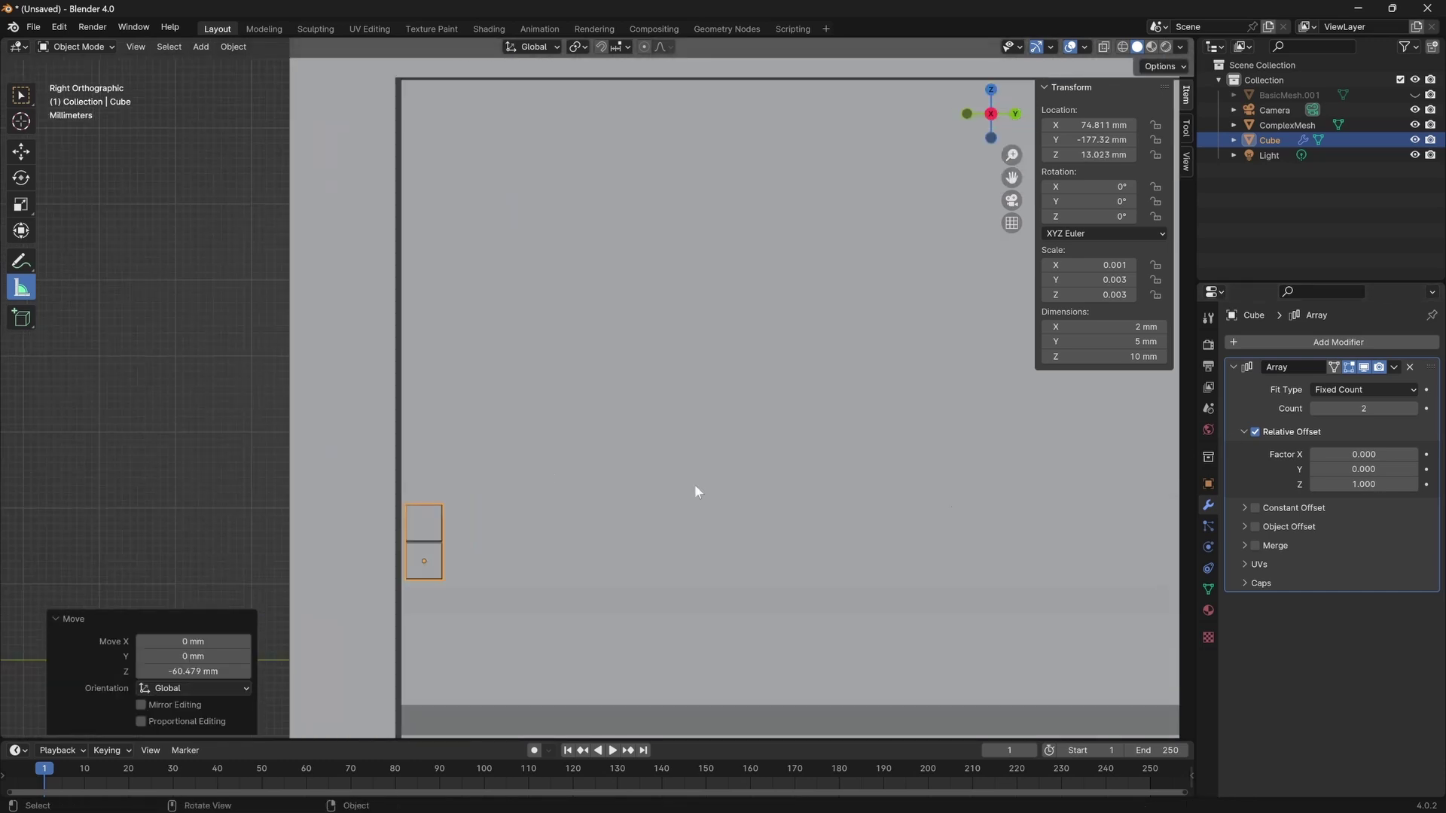
{"action": "left_click", "coordinate": [1415, 486]}
{"action": "left_click", "coordinate": [1415, 486]}
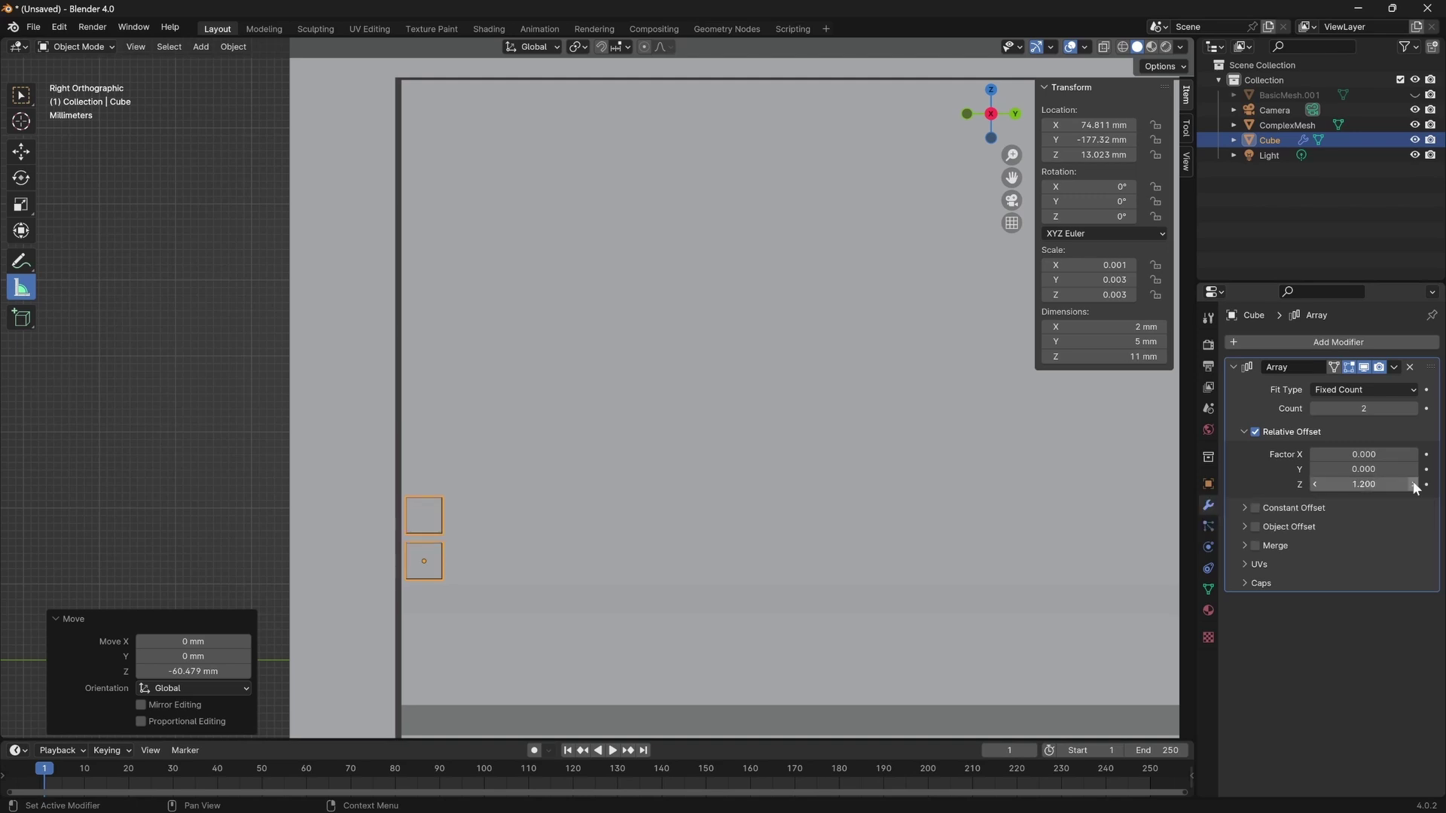
{"action": "left_click", "coordinate": [1316, 484]}
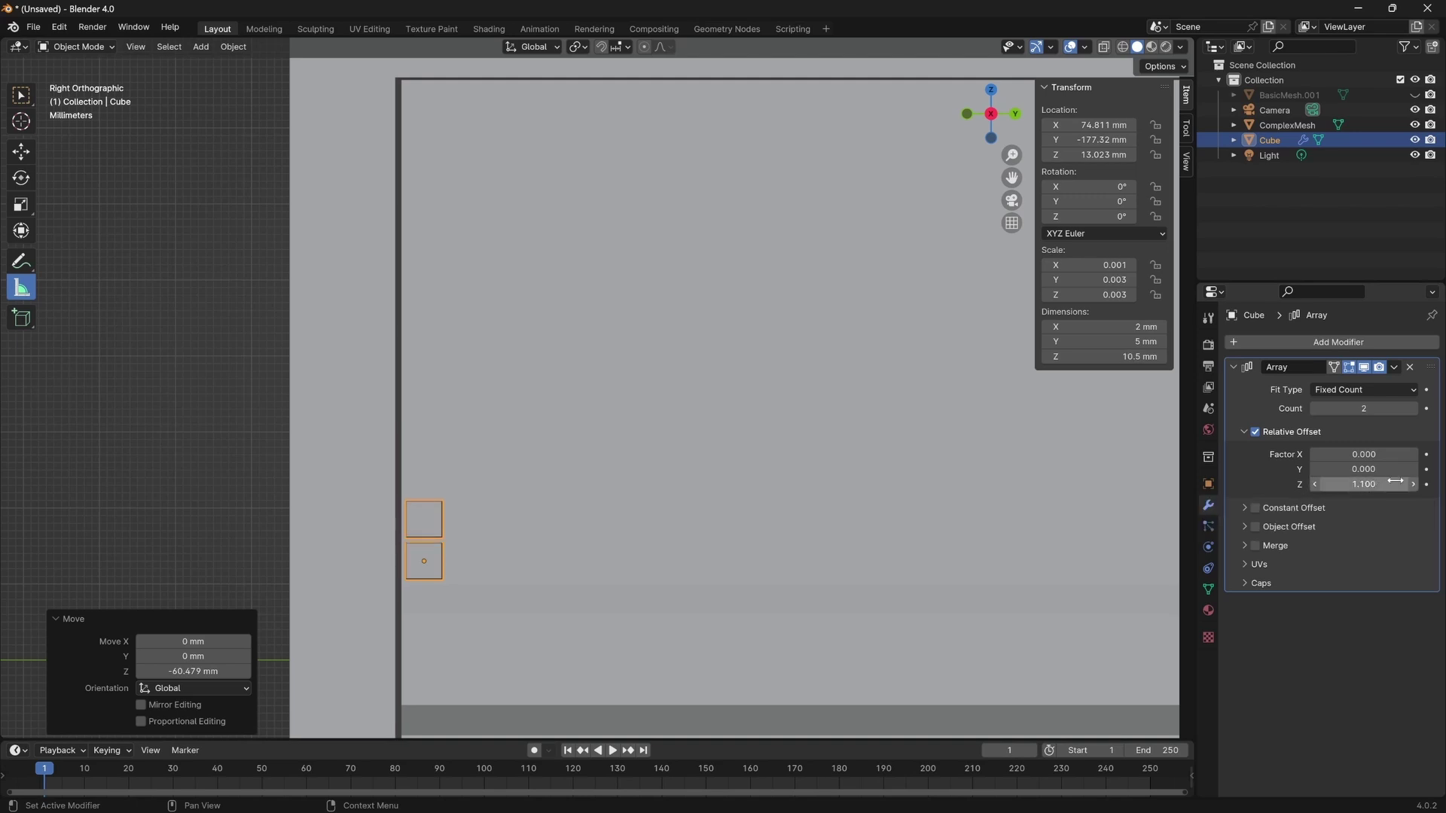
{"action": "left_click", "coordinate": [1412, 485]}
Increase the array's count to 10 copies.
{"action": "left_click", "coordinate": [1416, 409]}
{"action": "left_click", "coordinate": [1415, 409]}
{"action": "left_click", "coordinate": [1415, 409]}
{"action": "left_click", "coordinate": [1415, 409]}
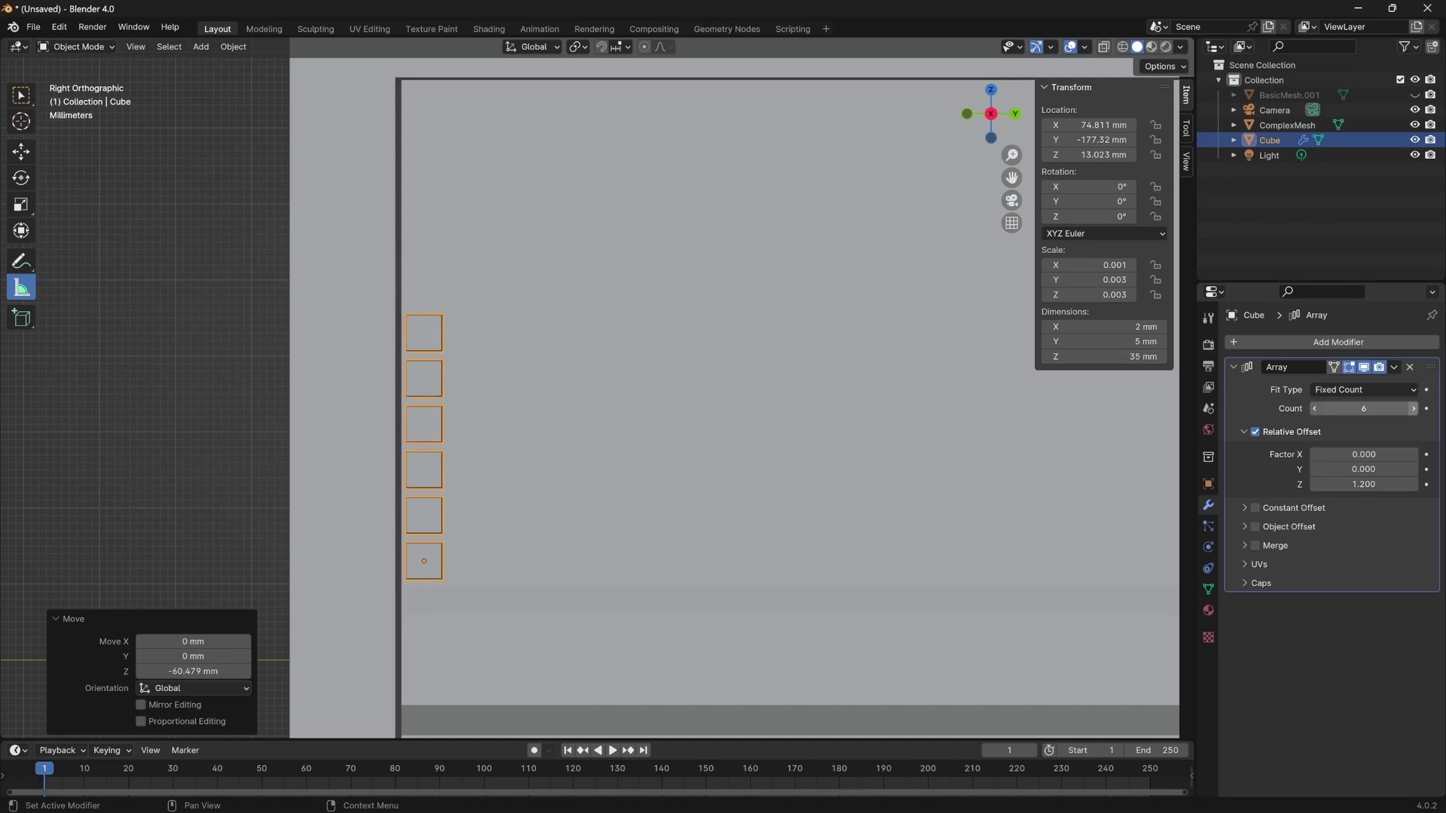
{"action": "left_click", "coordinate": [1415, 409]}
{"action": "left_click", "coordinate": [1415, 408]}
{"action": "left_click", "coordinate": [1415, 409]}
{"action": "left_click", "coordinate": [1415, 409]}
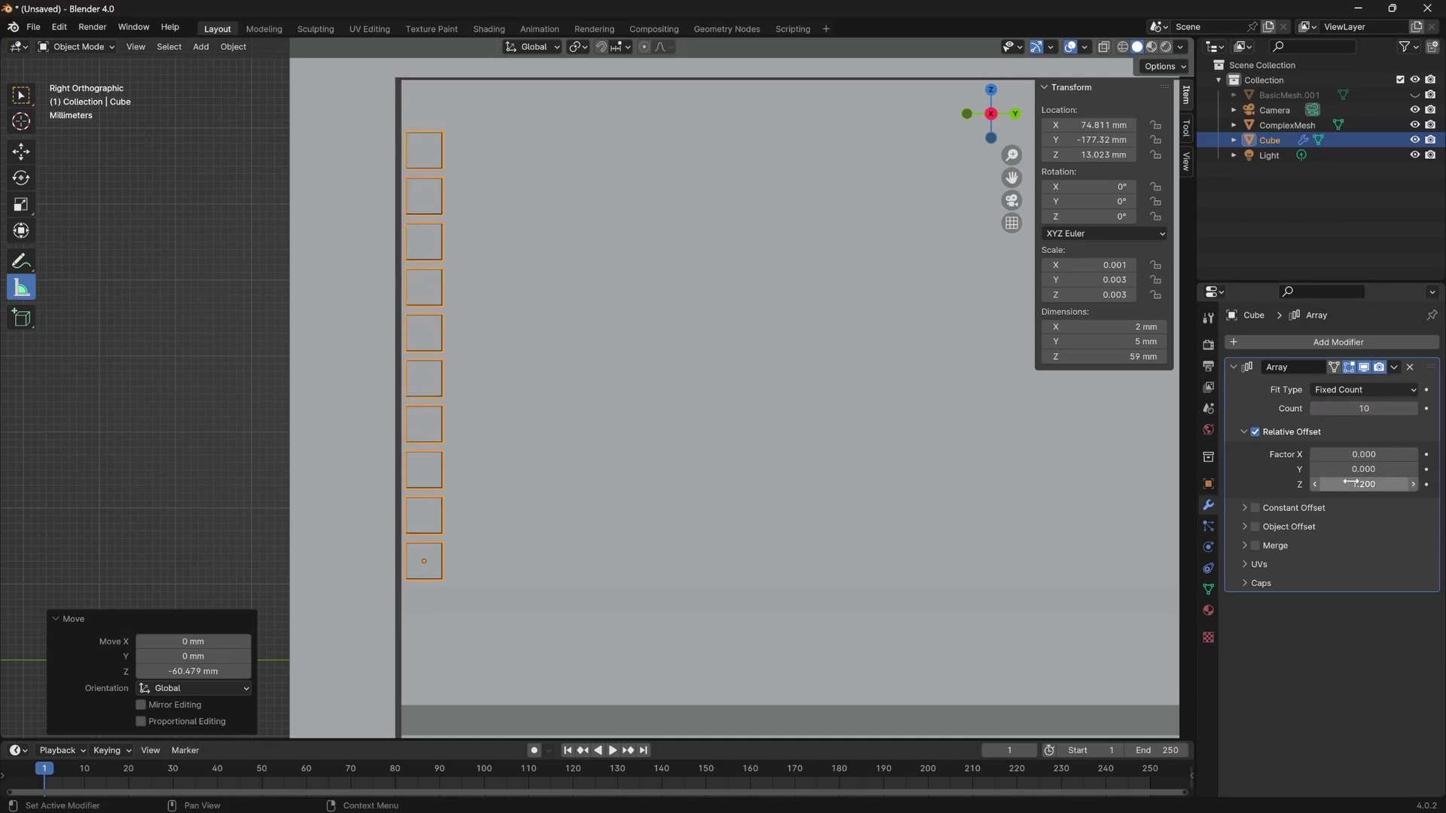
{"action": "key", "text": "Tab"}
{"action": "left_click", "coordinate": [429, 558]}
{"action": "key", "text": "Tab"}
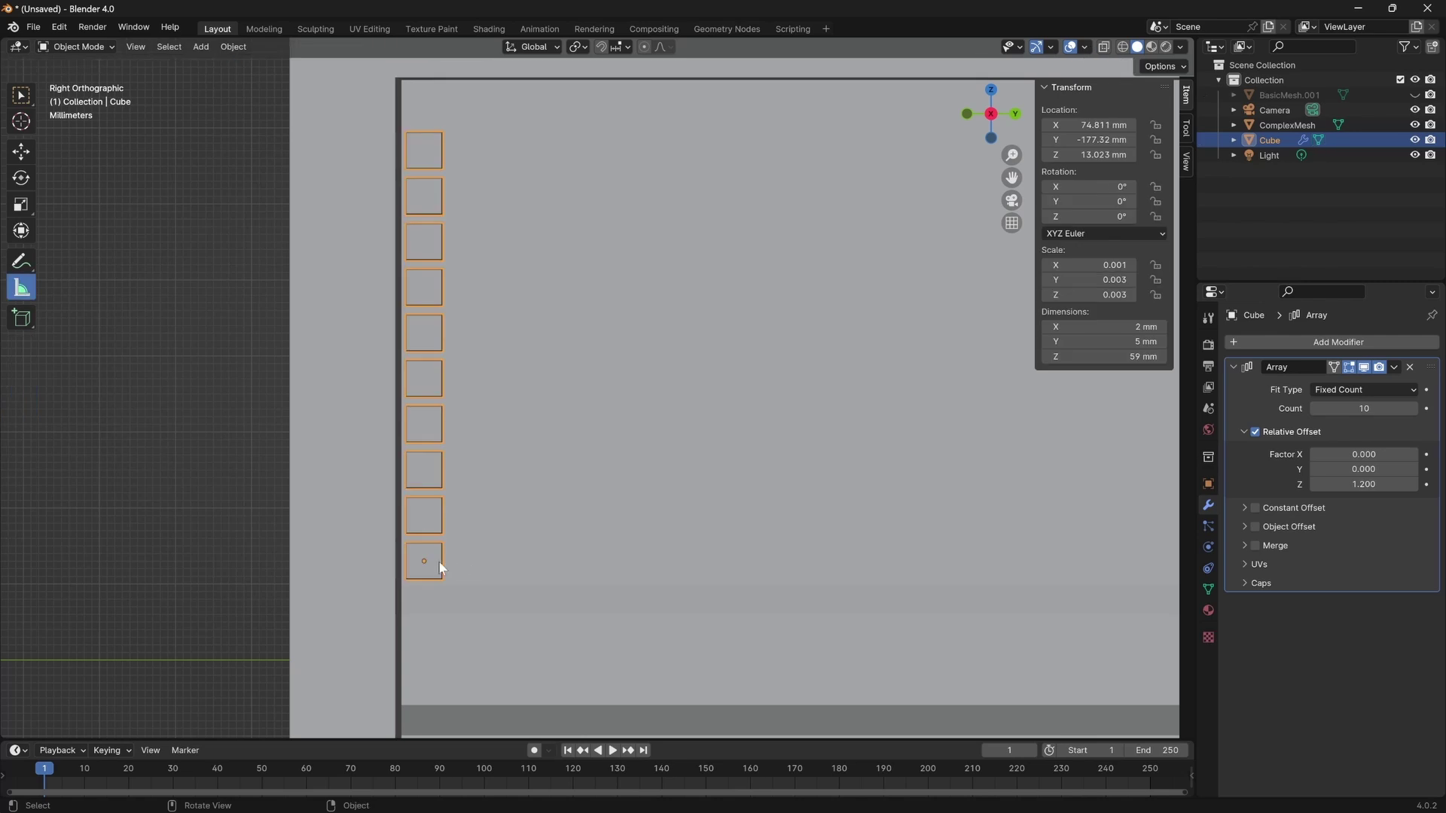
{"action": "key", "text": "ctrl+z"}
{"action": "key", "text": "ctrl+shift+z"}
Hide the array's effect in the viewport and set the cube's Y and Z dimensions to 6 mm.
{"action": "left_click", "coordinate": [1379, 368]}
{"action": "left_click", "coordinate": [1364, 368]}
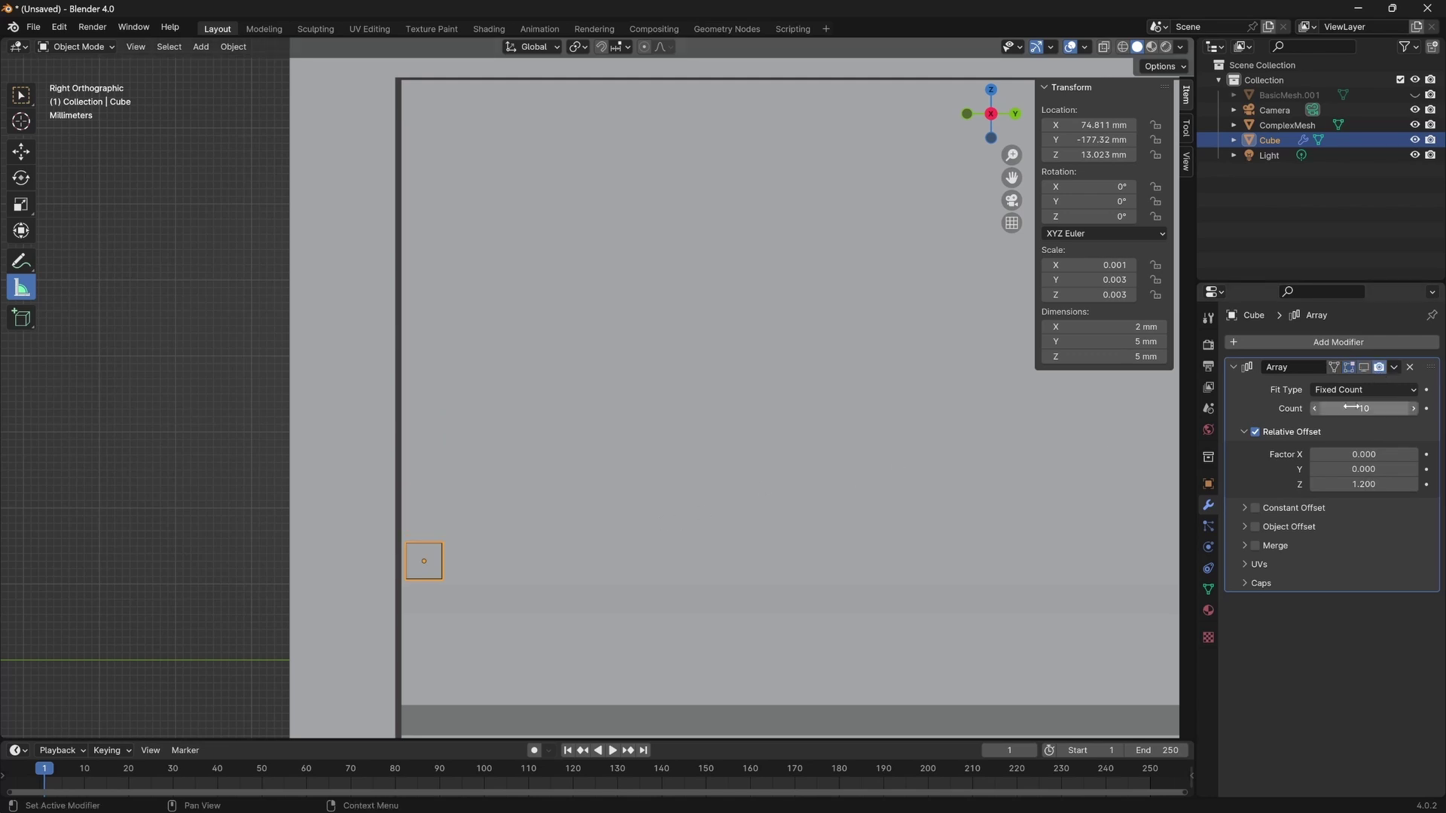
{"action": "left_click", "coordinate": [1104, 357]}
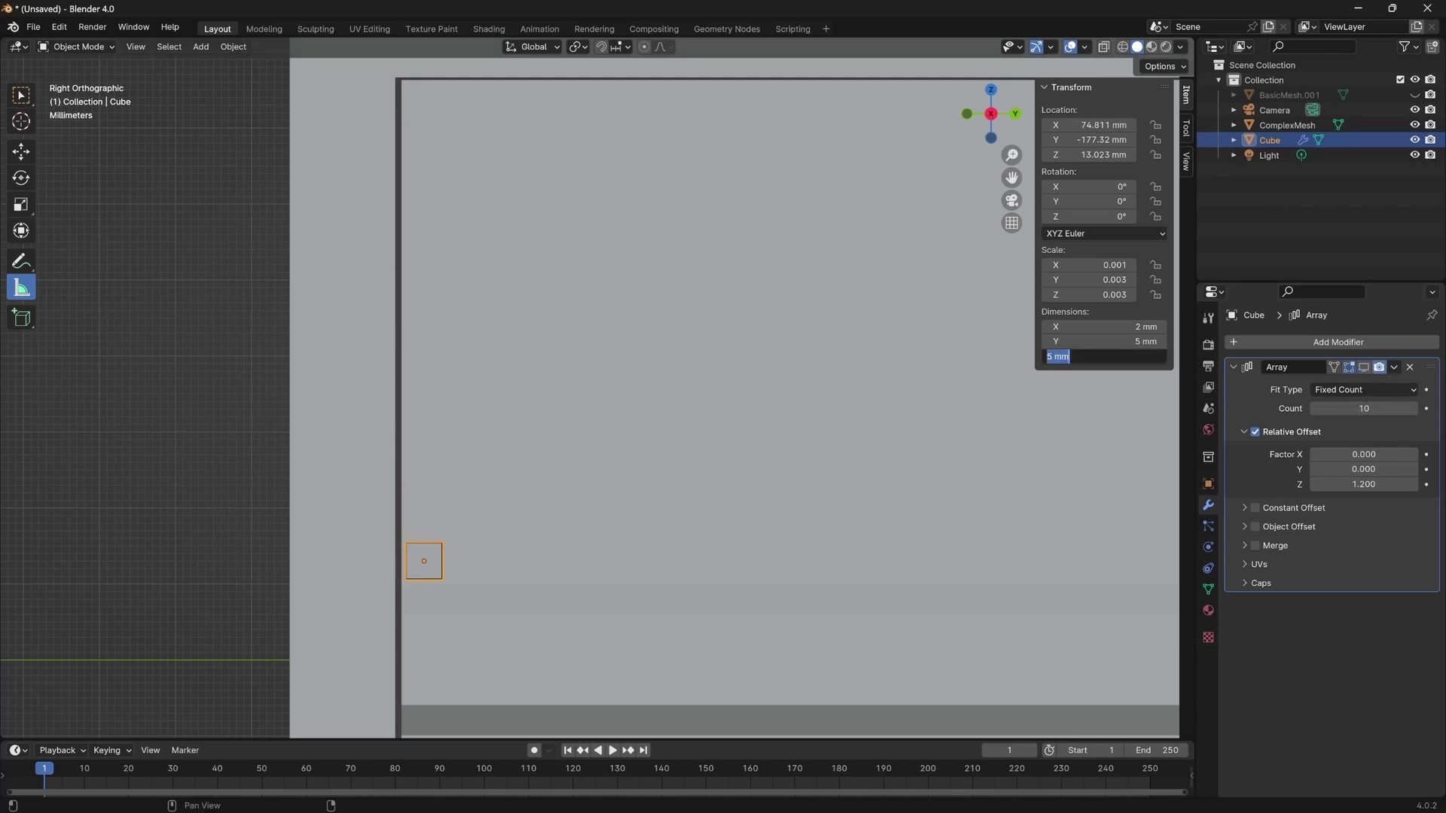
{"action": "type", "text": "6"}
{"action": "key", "text": "shift+Tab"}
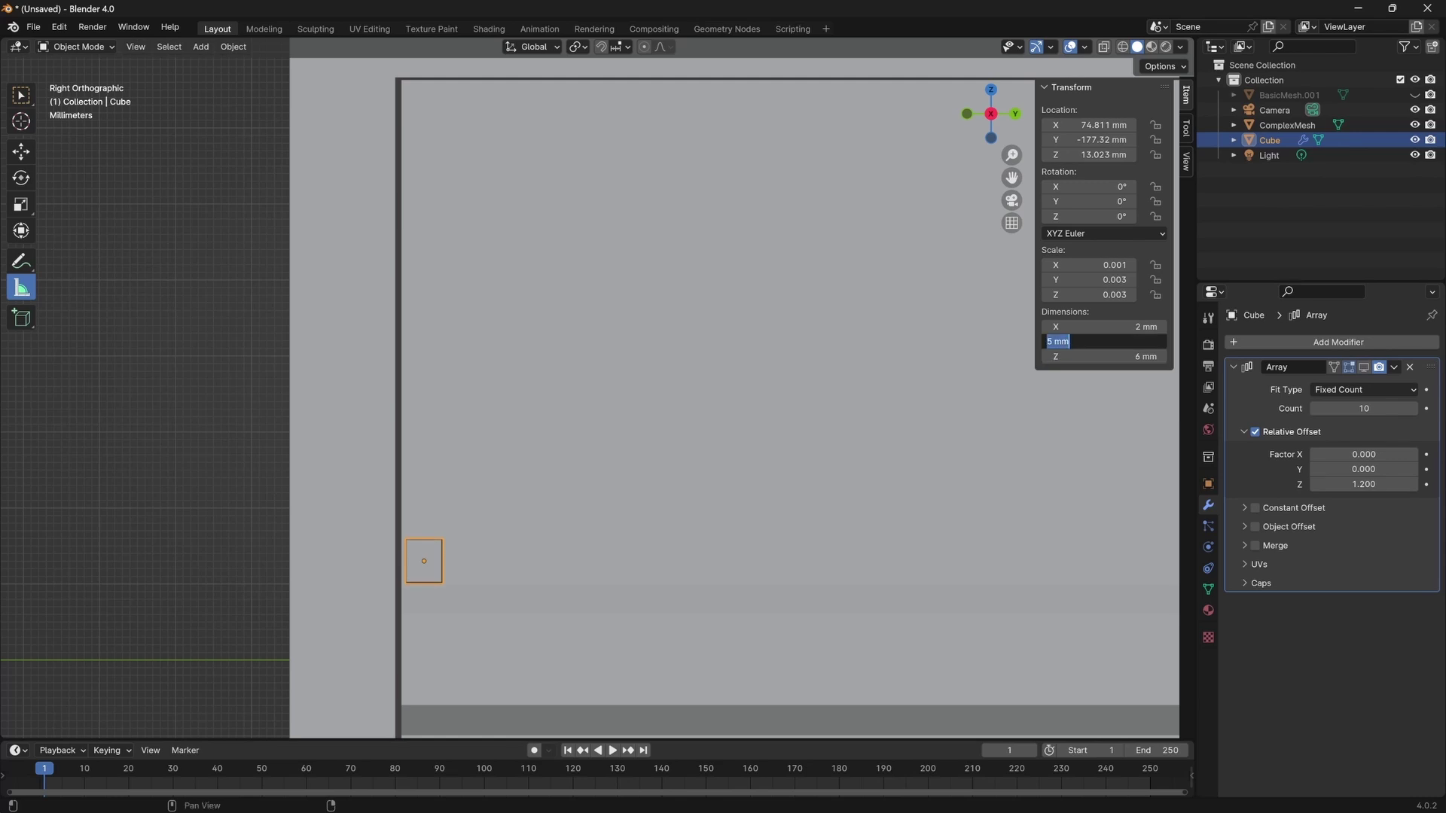
{"action": "type", "text": "6"}
{"action": "key", "text": "Return"}
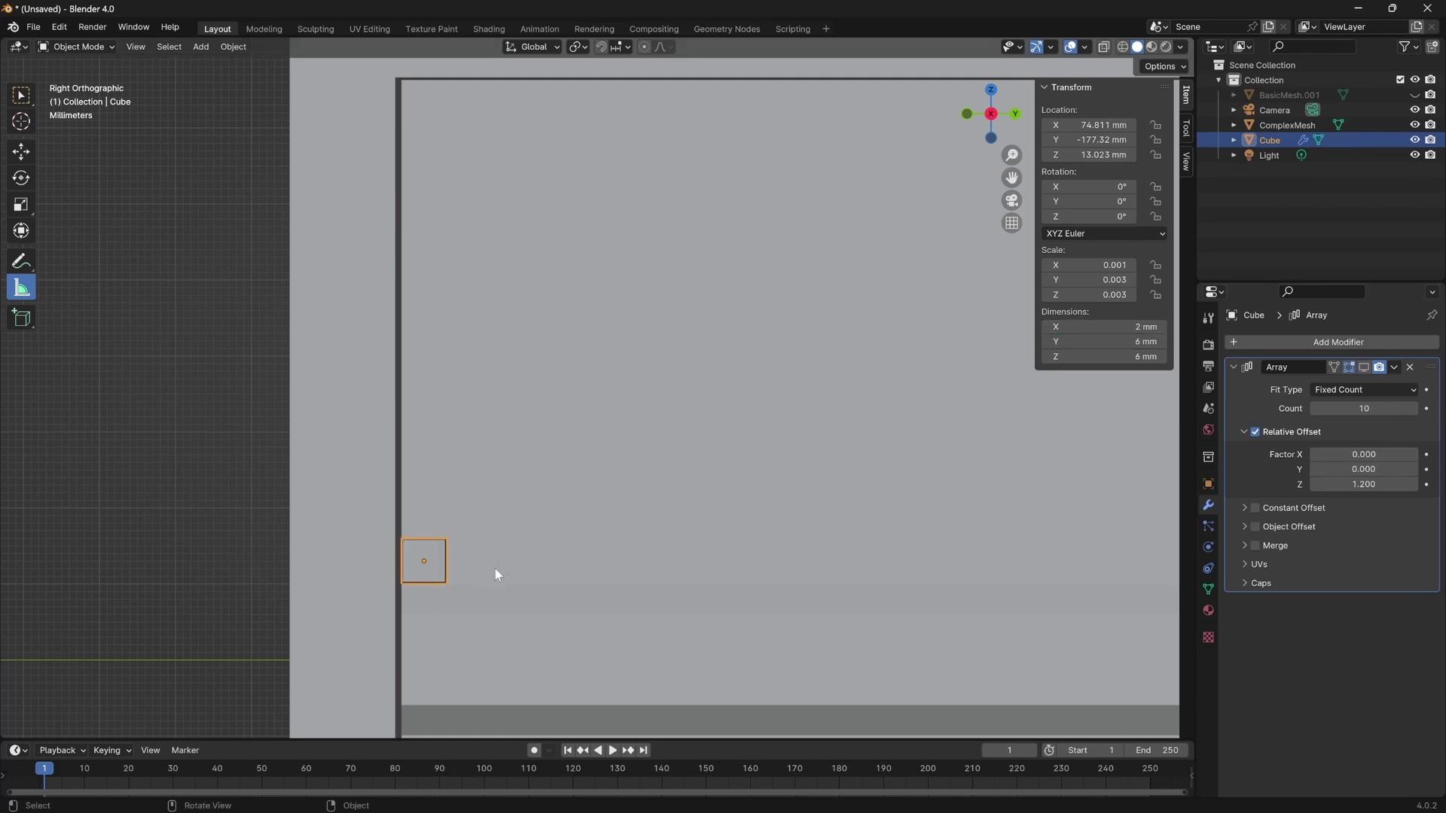
Move the cube about 0.74 mm along Y and 0.5 mm along Z, clear of the recess's side edge.
{"action": "key", "text": "g"}
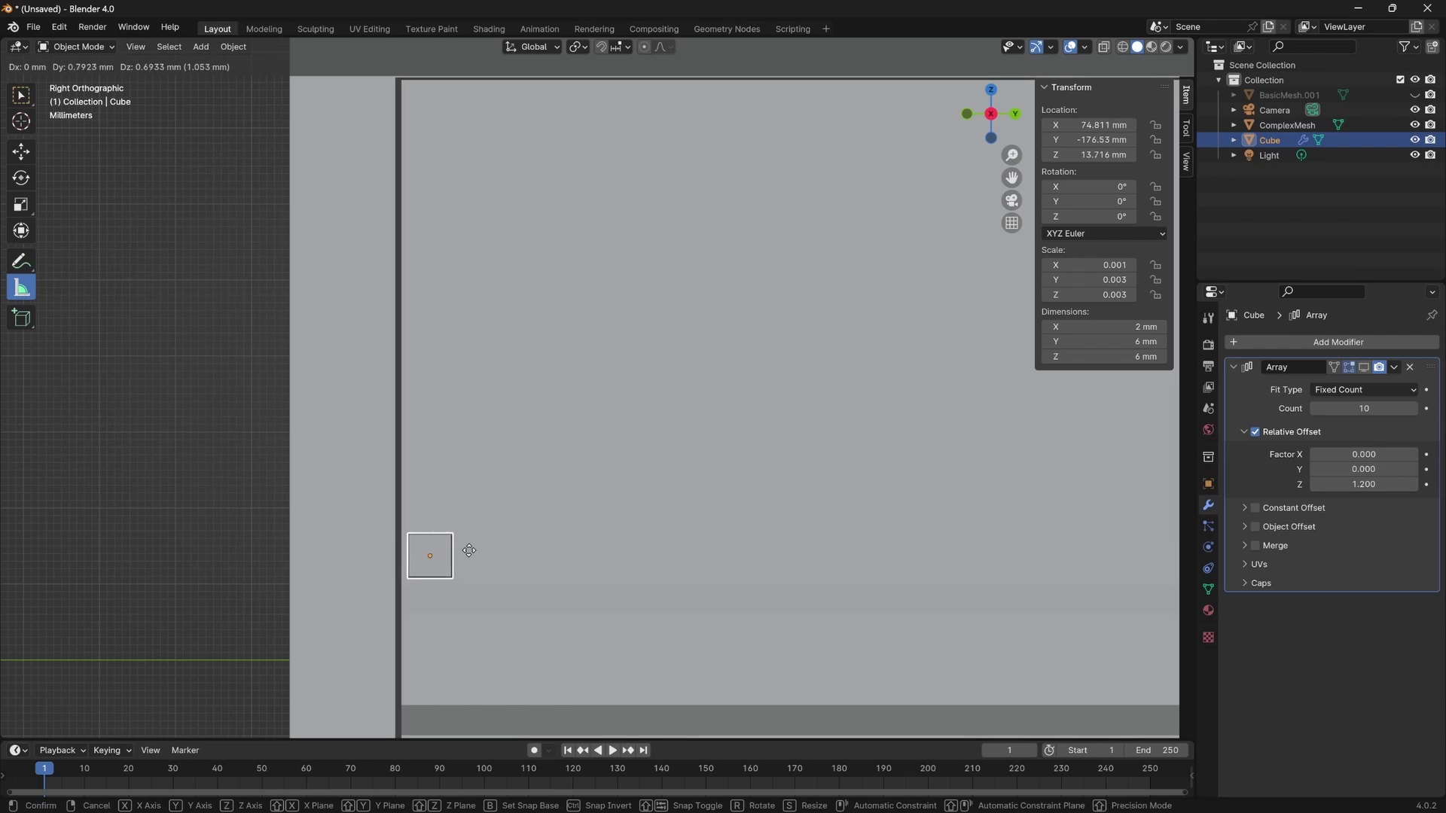
{"action": "left_click", "coordinate": [470, 554]}
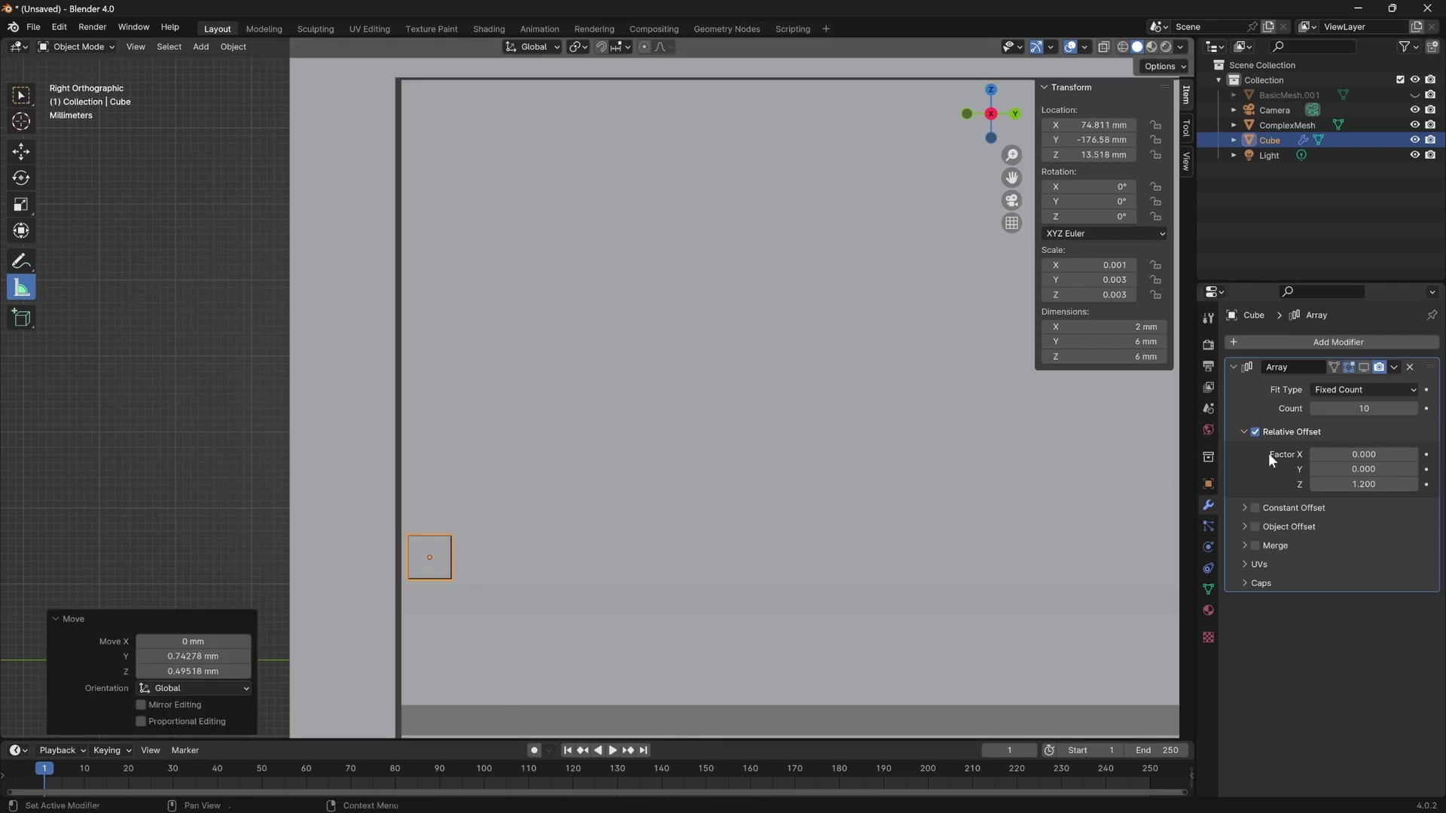
Show the array in the viewport again and reduce its relative offset Z factor to 1.1.
{"action": "left_click", "coordinate": [1364, 367]}
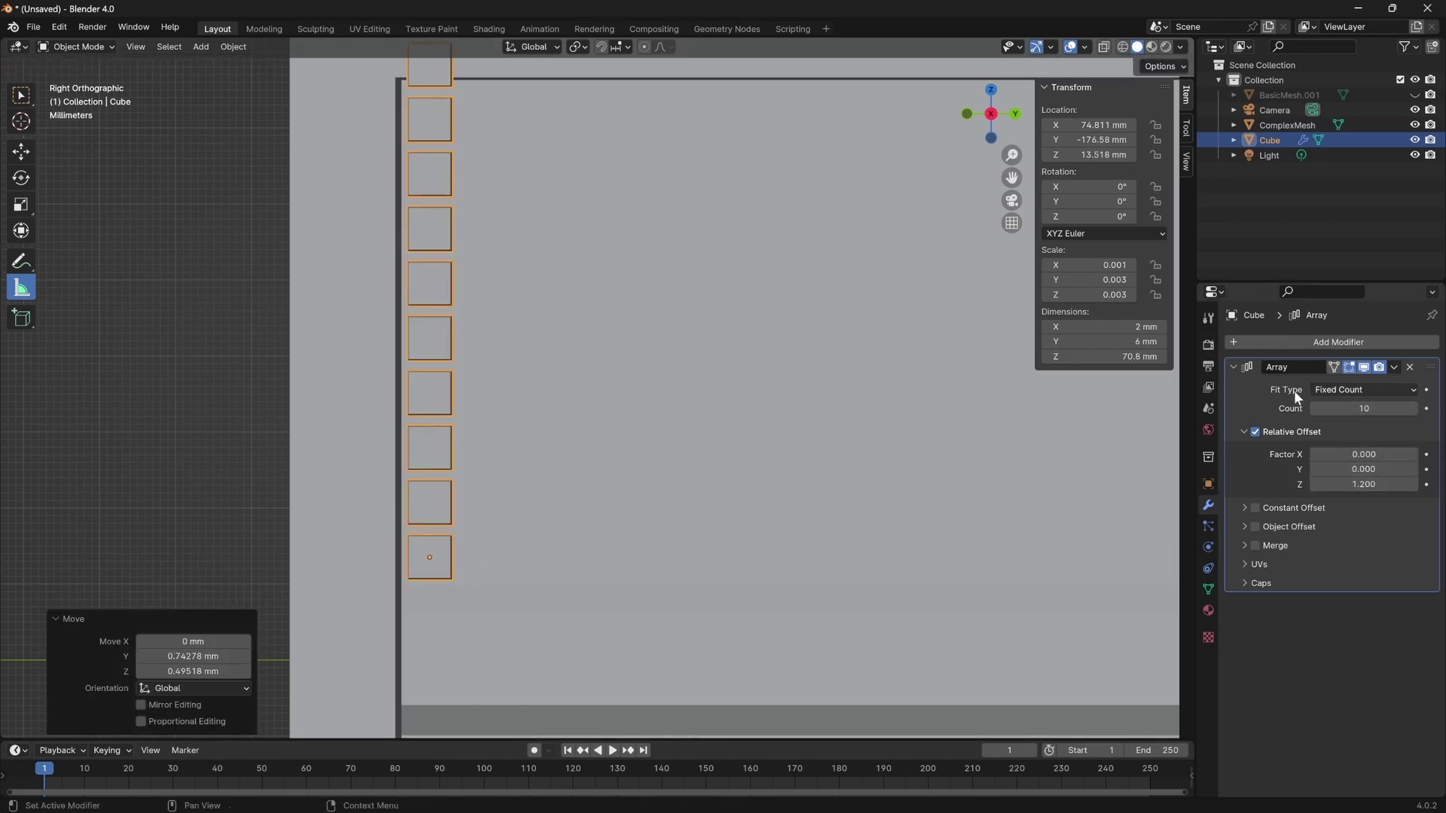
{"action": "scroll", "coordinate": [611, 438], "scroll_direction": "down", "scroll_amount": 2}
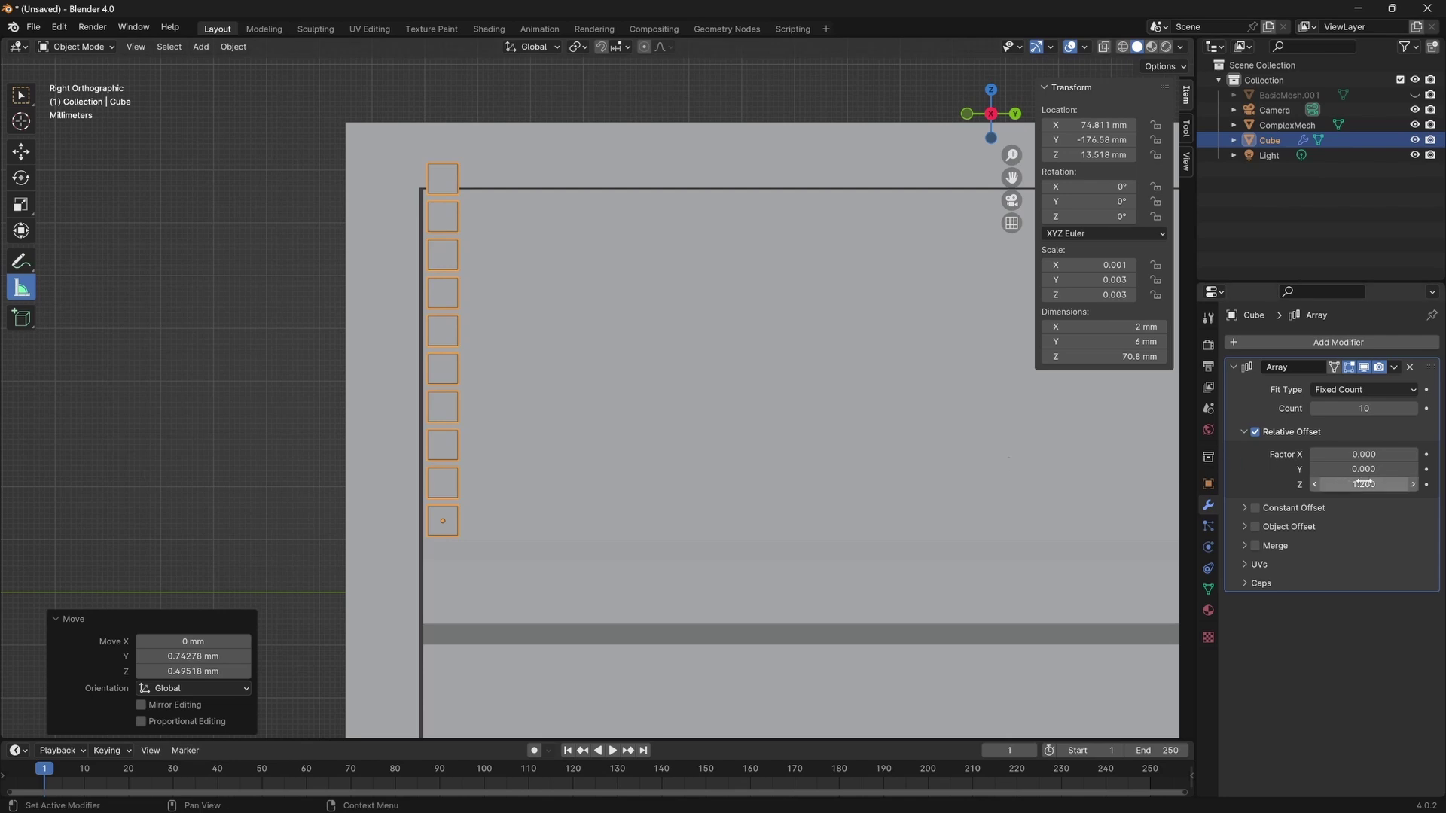
{"action": "left_click", "coordinate": [1316, 485]}
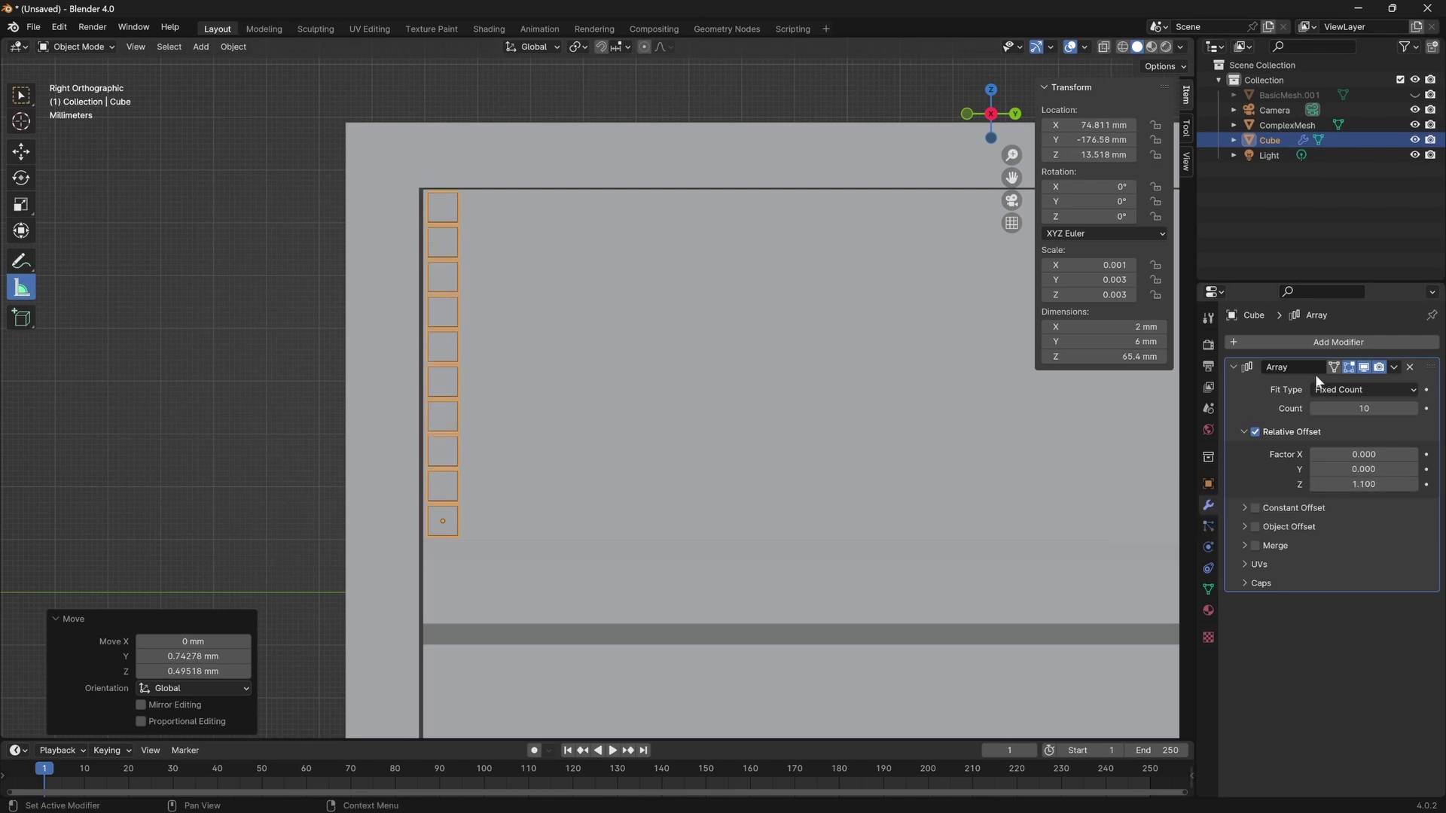
Hide the array's effect in the viewport and set the cube's Y and Z dimensions to 5.5 mm.
{"action": "left_click", "coordinate": [1365, 368]}
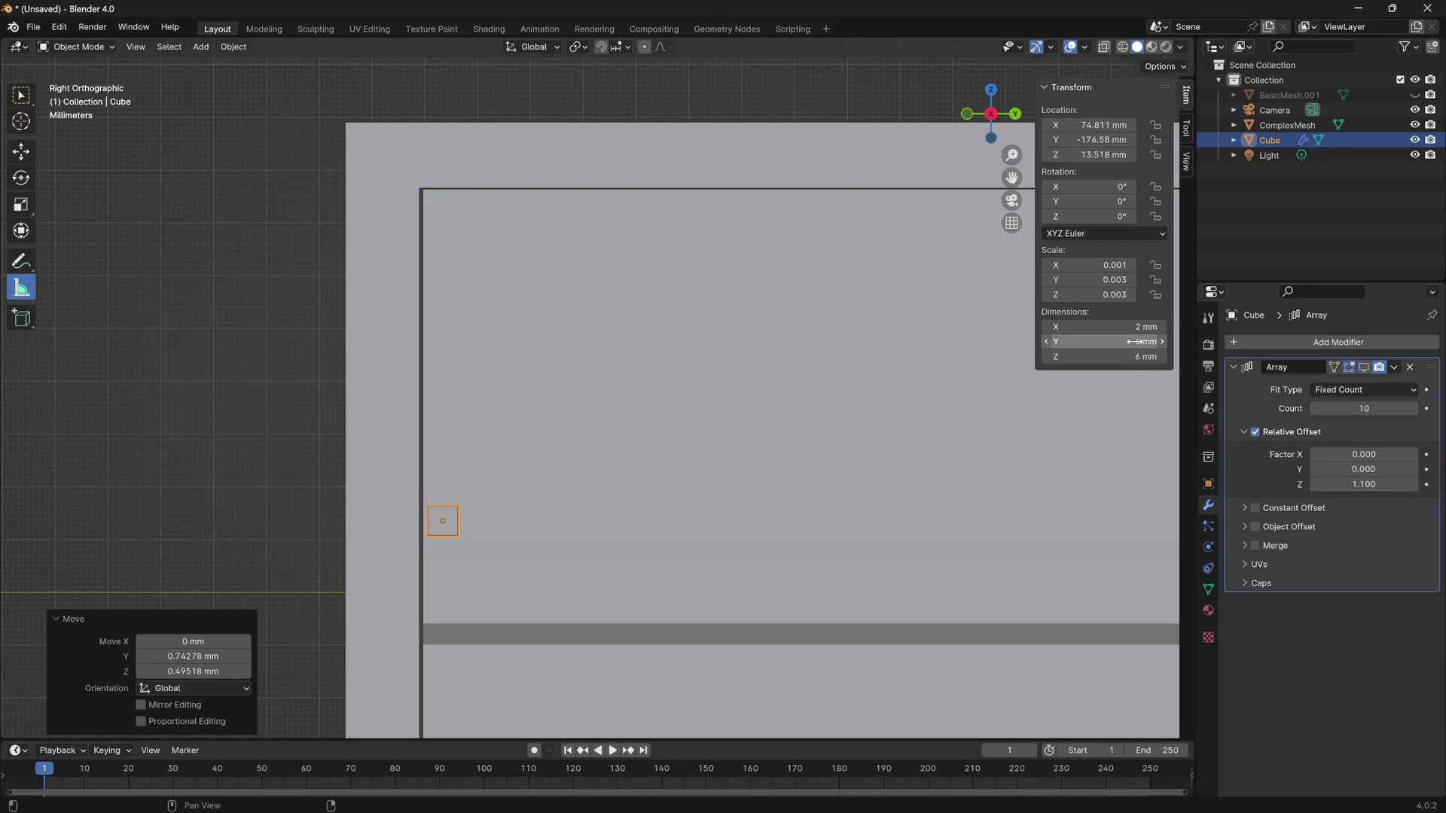
{"action": "left_click", "coordinate": [1136, 342]}
{"action": "type", "text": "5.5"}
{"action": "key", "text": "Tab"}
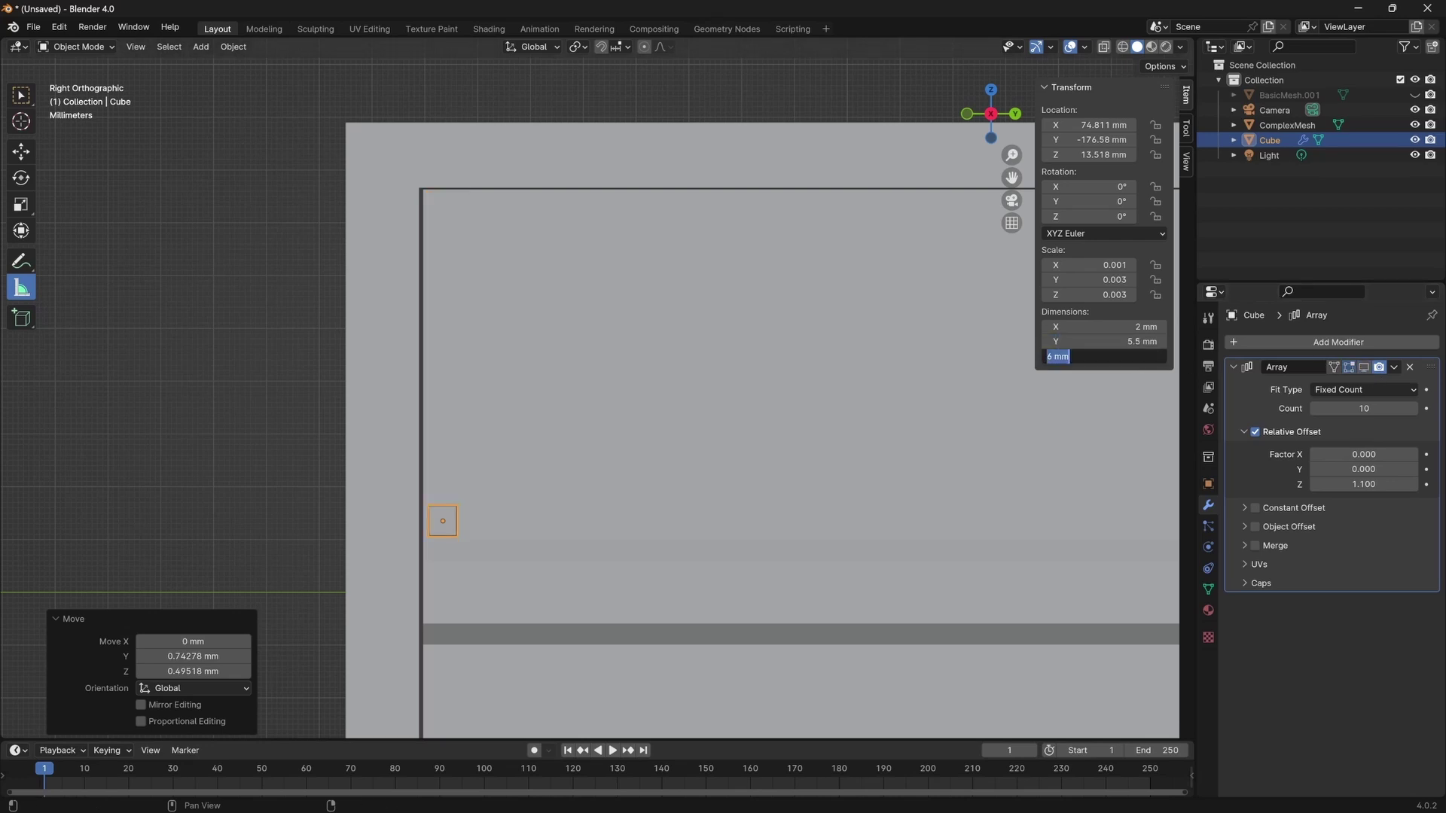
{"action": "type", "text": "5.5"}
{"action": "key", "text": "Return"}
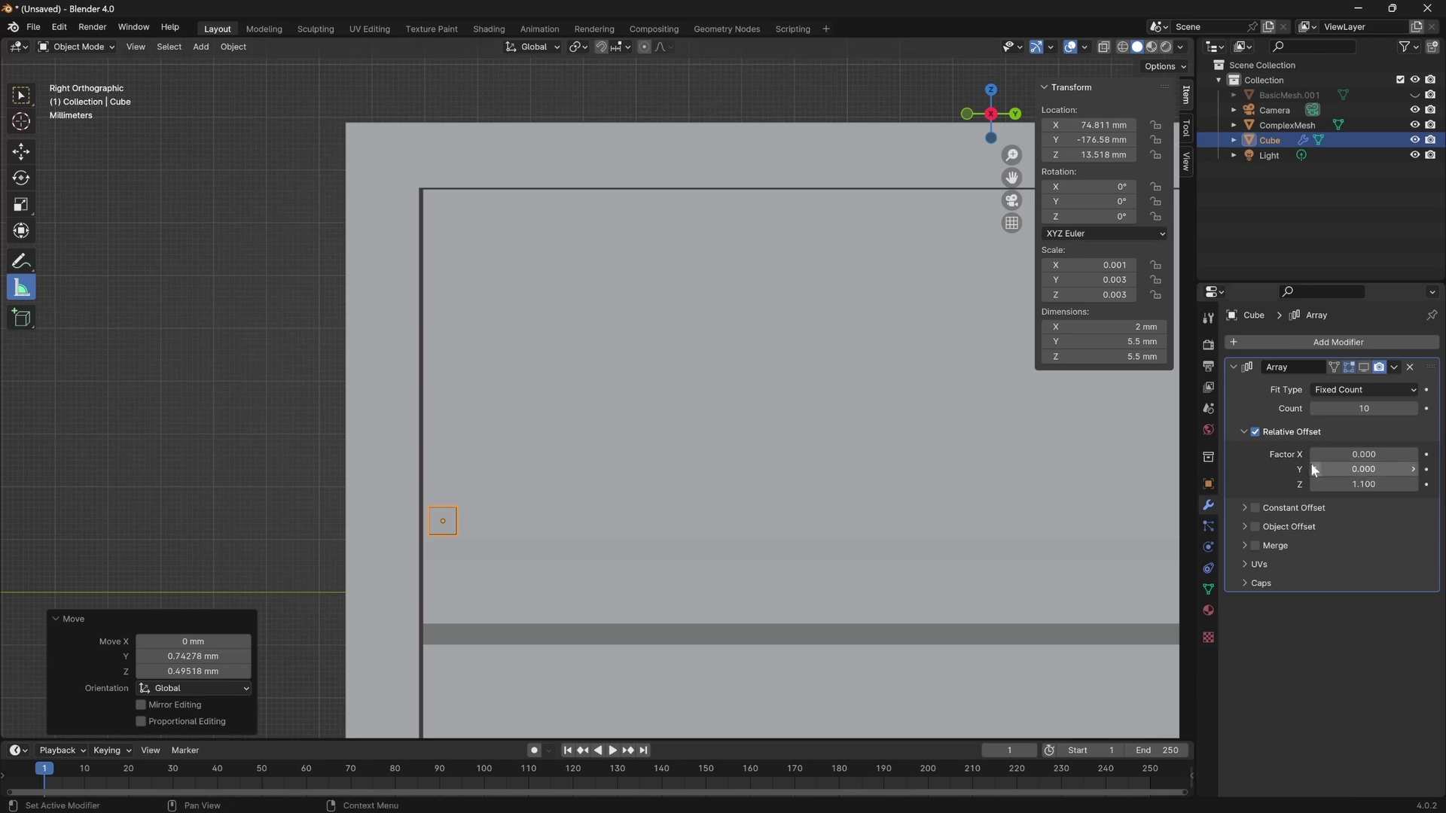
Show the array in the viewport again and set its relative offset Z factor to 1.2.
{"action": "left_click", "coordinate": [1364, 367]}
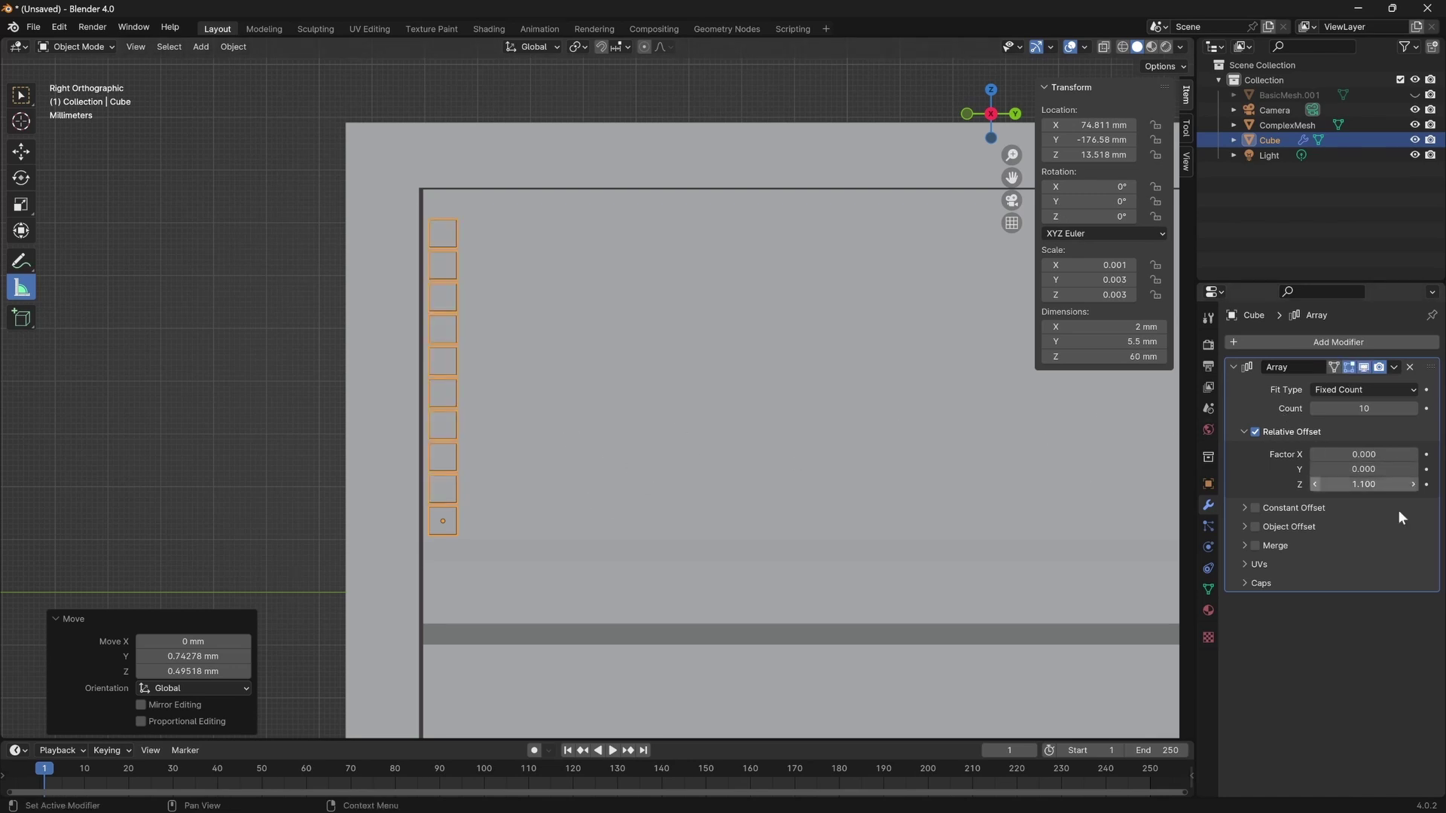
{"action": "left_click", "coordinate": [1414, 484]}
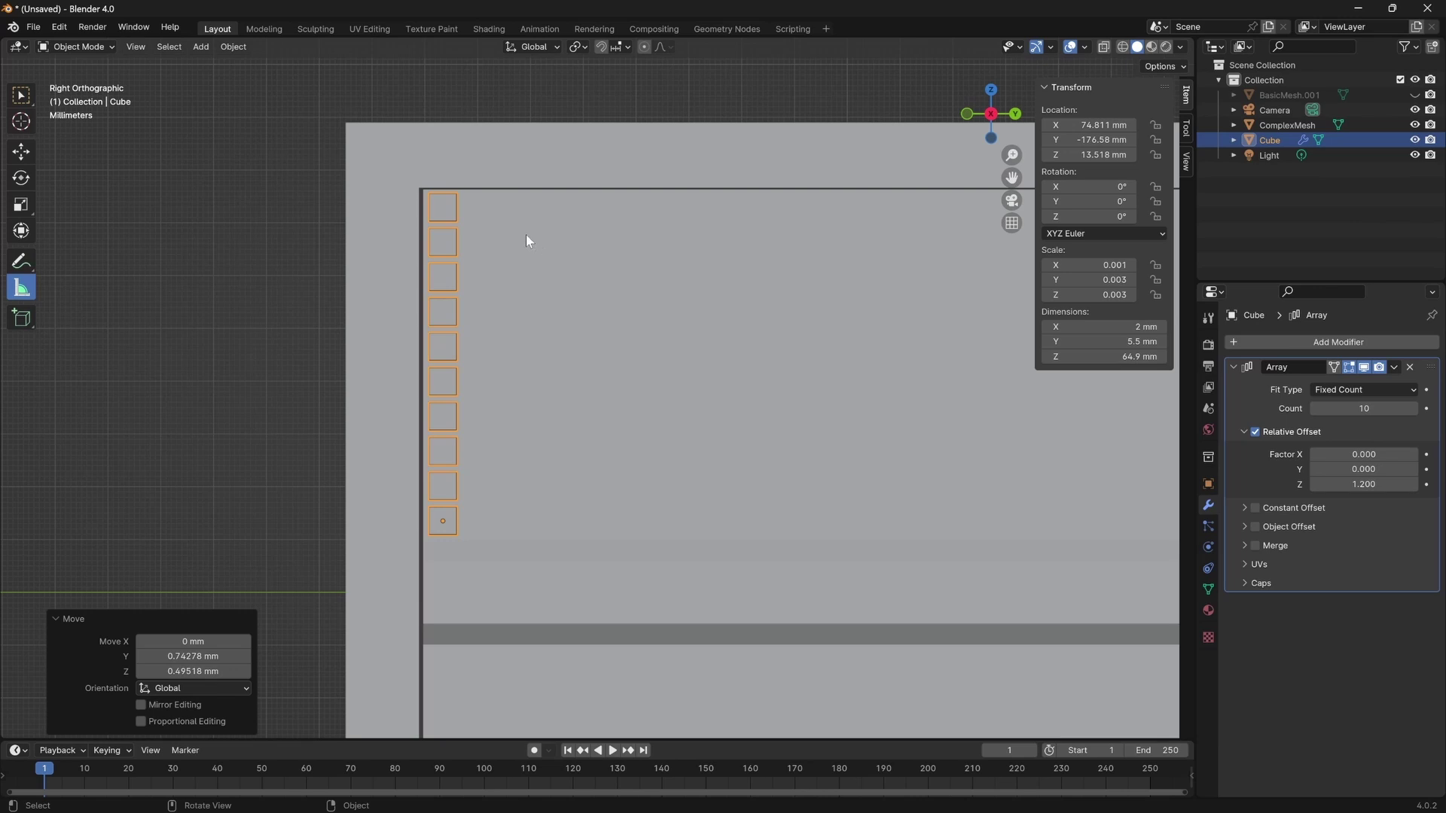
{"action": "key", "text": "g"}
{"action": "key", "text": "z"}
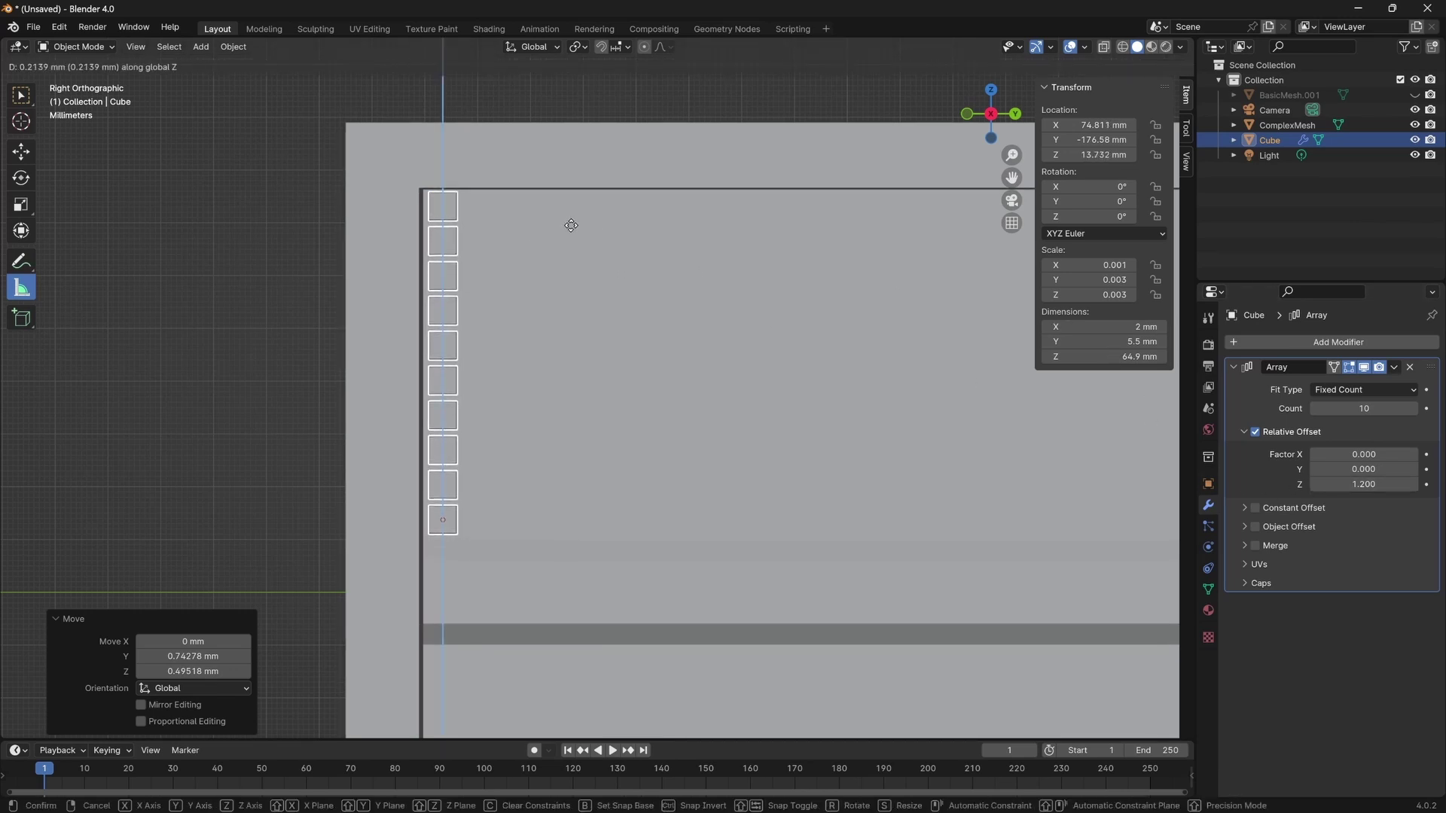
{"action": "left_click", "coordinate": [572, 226]}
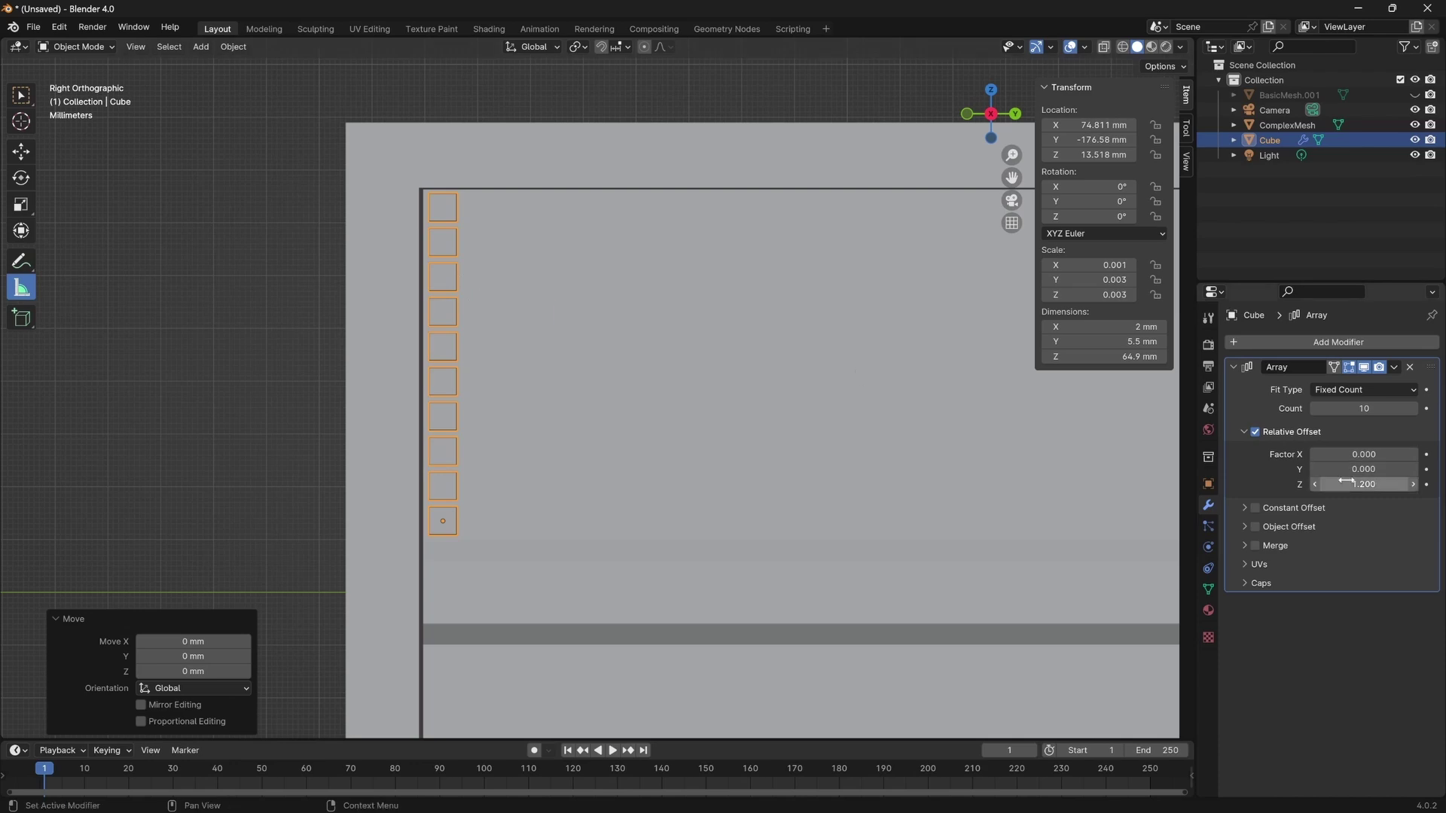
{"action": "scroll", "coordinate": [357, 382], "scroll_direction": "down", "scroll_amount": 4}
{"action": "middle_click_drag", "start_coordinate": [356, 380], "coordinate": [828, 361], "text": "ctrl"}
{"action": "key", "text": "Tab"}
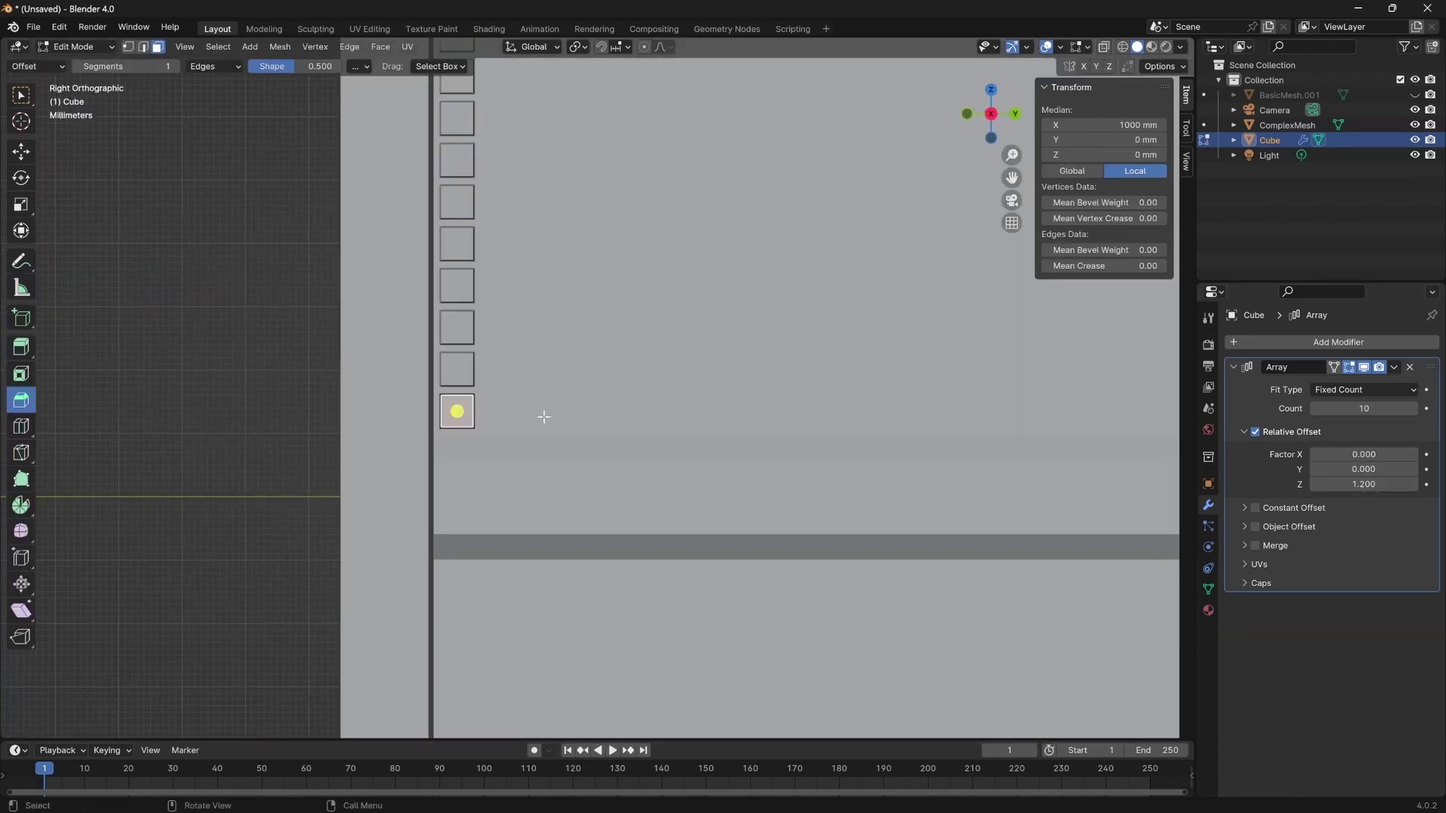
{"action": "key", "text": "Tab"}
{"action": "scroll", "coordinate": [473, 414], "scroll_direction": "up", "scroll_amount": 1}
{"action": "scroll", "coordinate": [452, 414], "scroll_direction": "up", "scroll_amount": 4}
{"action": "middle_click_drag", "start_coordinate": [424, 409], "coordinate": [643, 450], "text": "shift"}
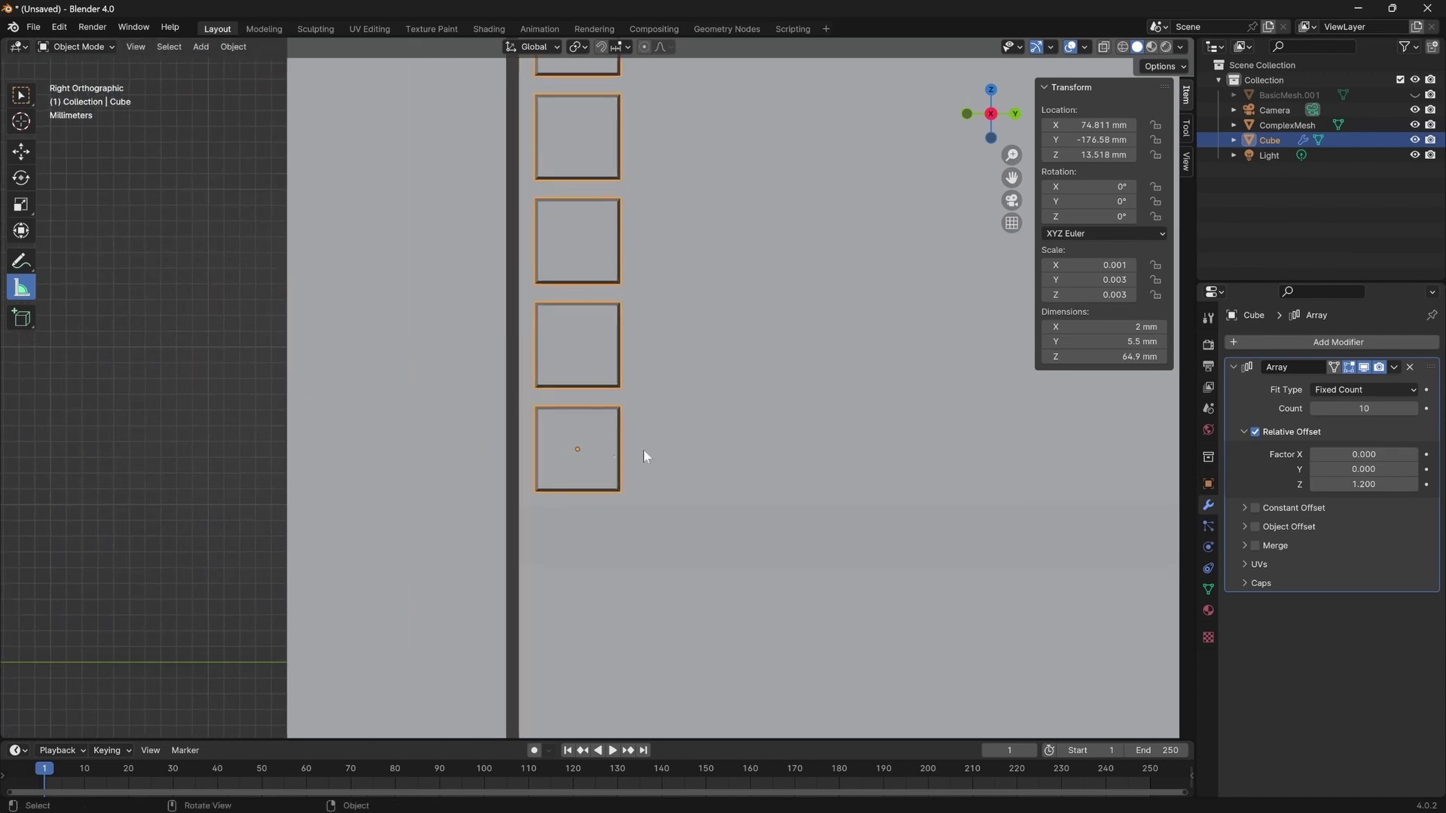
{"action": "scroll", "coordinate": [643, 450], "scroll_direction": "up", "scroll_amount": 2}
{"action": "scroll", "coordinate": [616, 486], "scroll_direction": "up", "scroll_amount": 2}
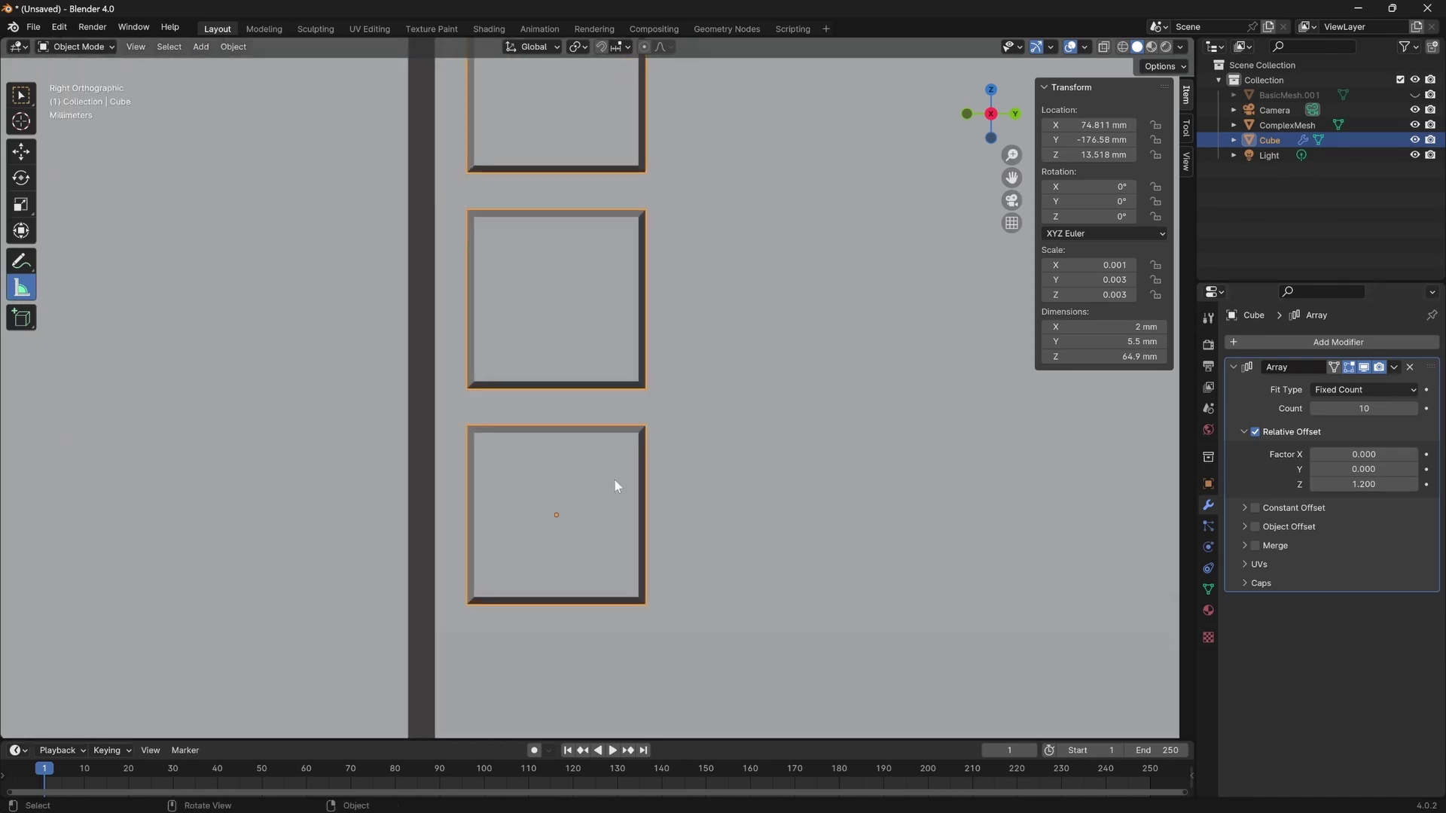
{"action": "scroll", "coordinate": [655, 510], "scroll_direction": "up", "scroll_amount": 2}
{"action": "scroll", "coordinate": [703, 478], "scroll_direction": "down", "scroll_amount": 3, "text": "shift"}
Enter Edit Mode on the arrayed cube, deselect its geometry and isolate the object in local view.
{"action": "key", "text": "Tab"}
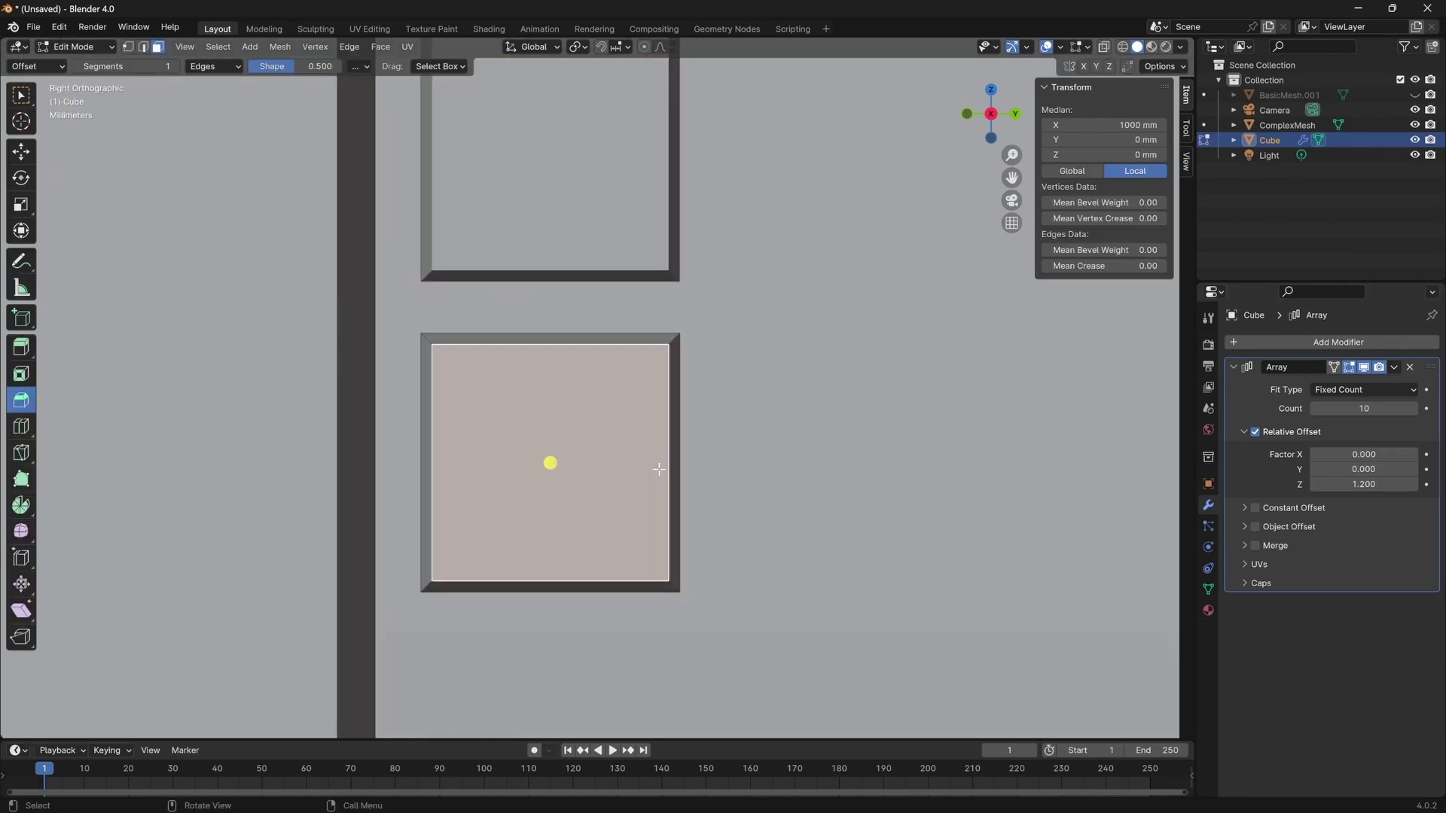
{"action": "left_click", "coordinate": [443, 255]}
{"action": "scroll", "coordinate": [603, 269], "scroll_direction": "down", "scroll_amount": 5}
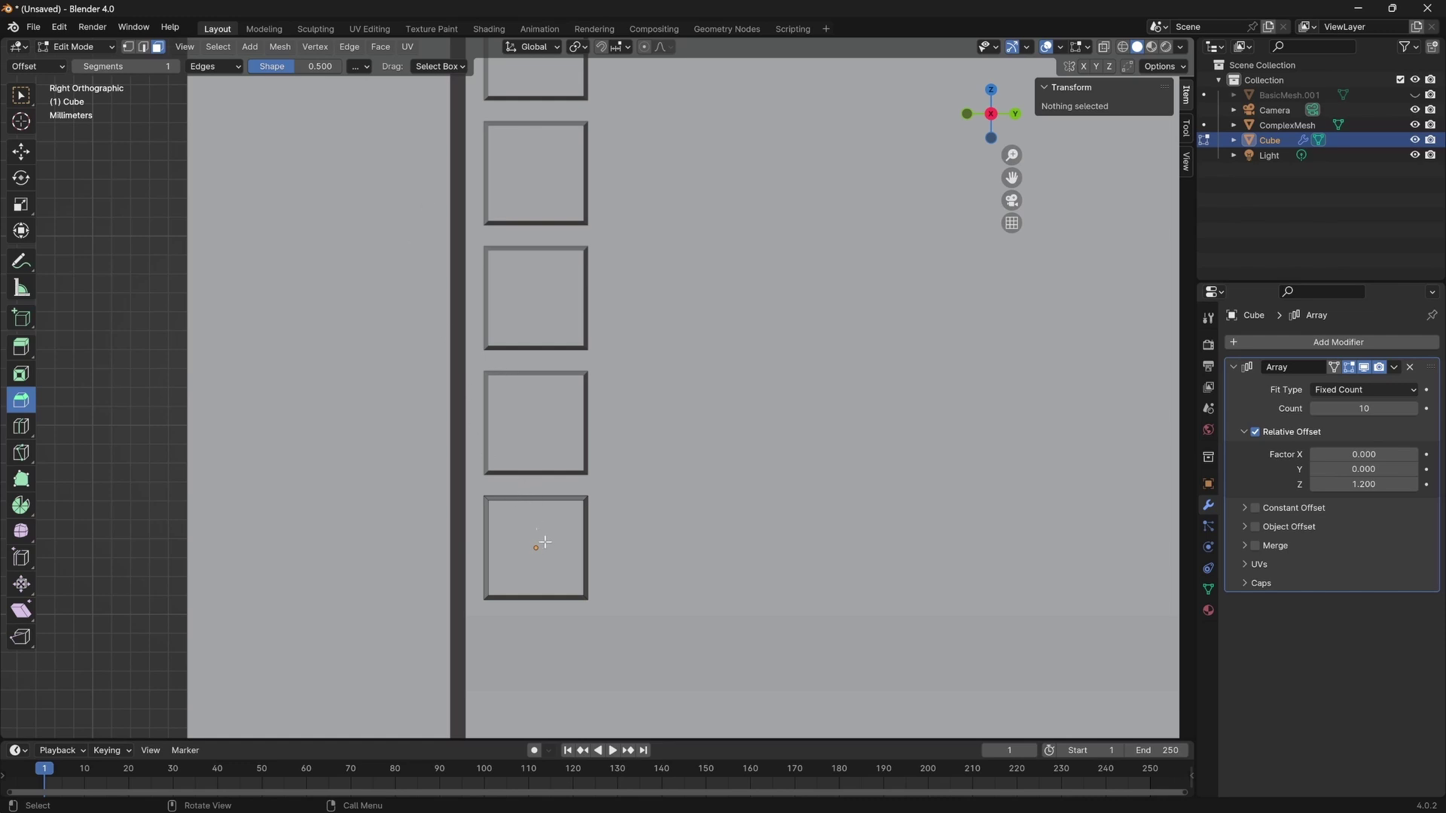
{"action": "scroll", "coordinate": [534, 525], "scroll_direction": "up", "scroll_amount": 6}
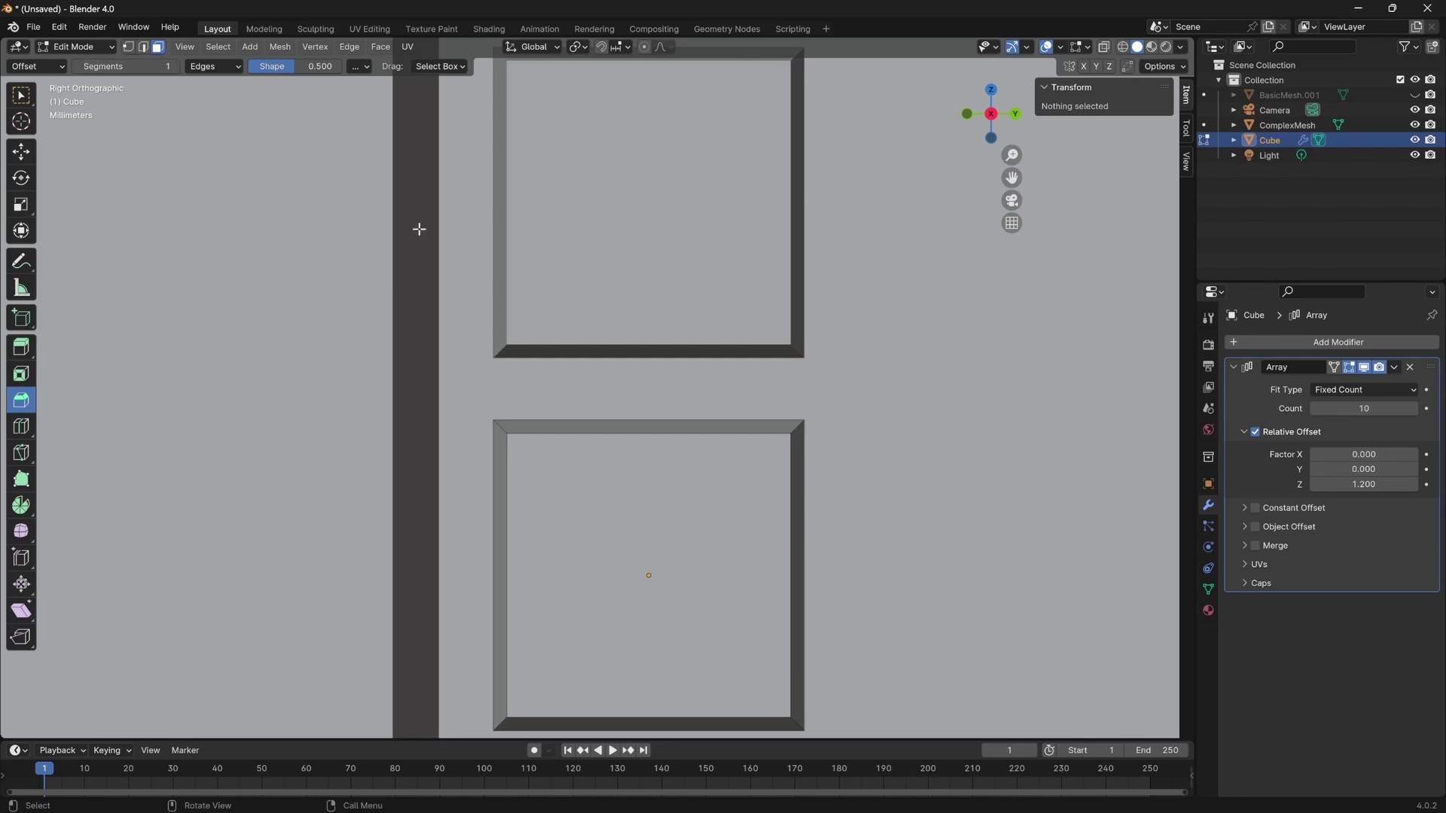
{"action": "key", "text": "KP_Divide"}
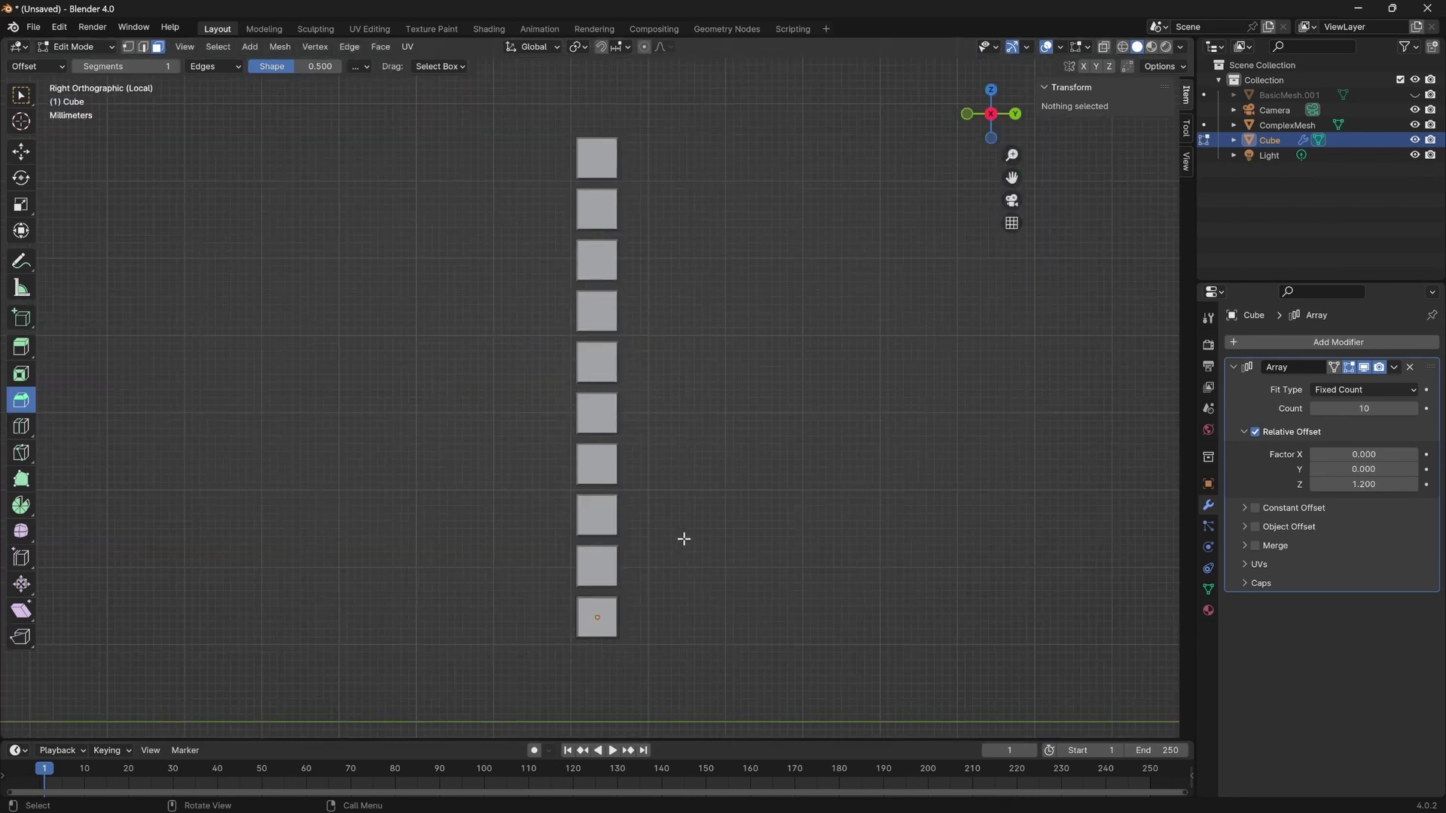
{"action": "middle_click_drag", "start_coordinate": [684, 540], "coordinate": [622, 468]}
{"action": "middle_click_drag", "start_coordinate": [815, 552], "coordinate": [723, 561]}
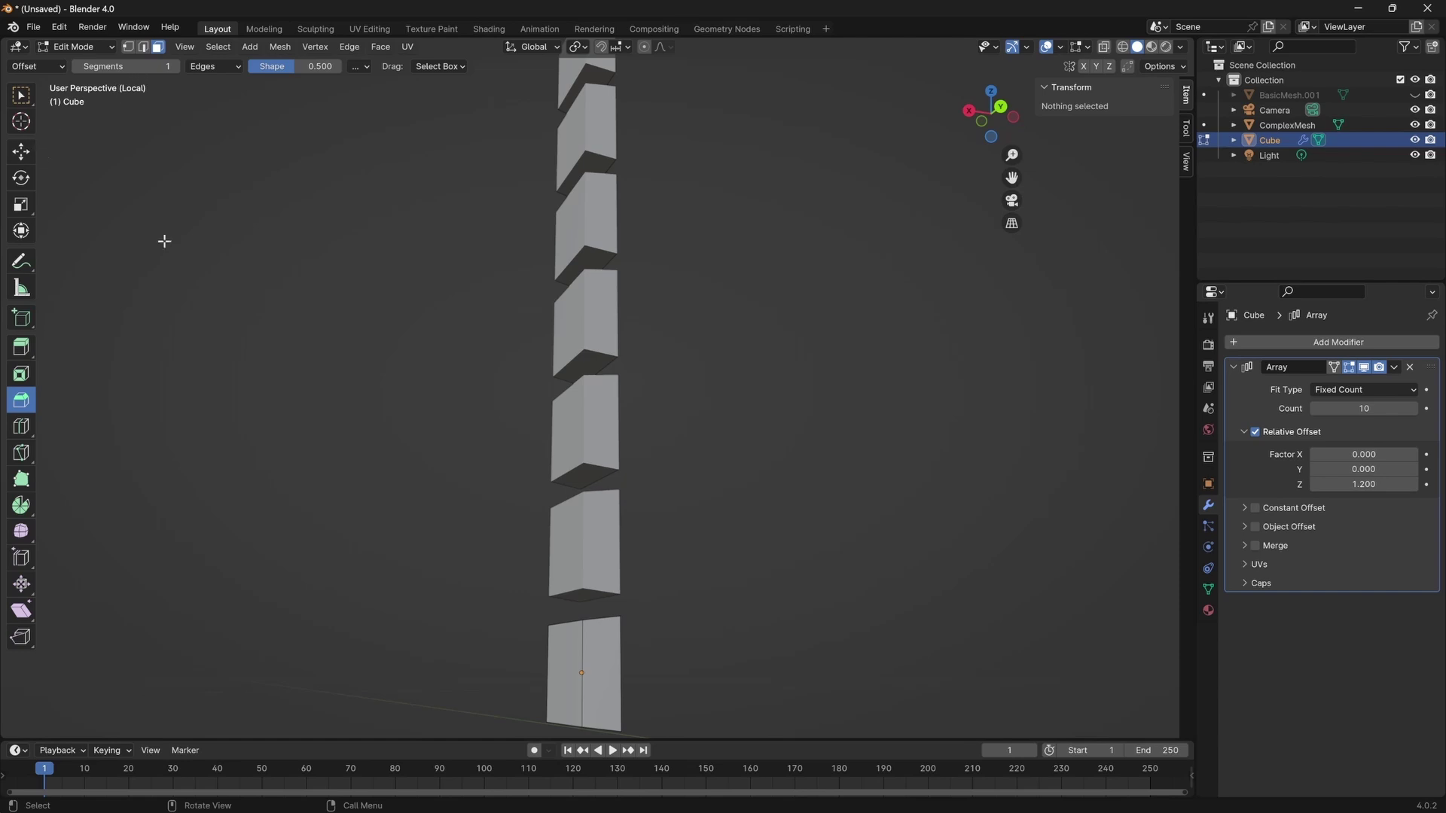
Move the original cube's front face about 1.5 mm back along the X axis to thin the cell.
{"action": "left_click", "coordinate": [568, 658]}
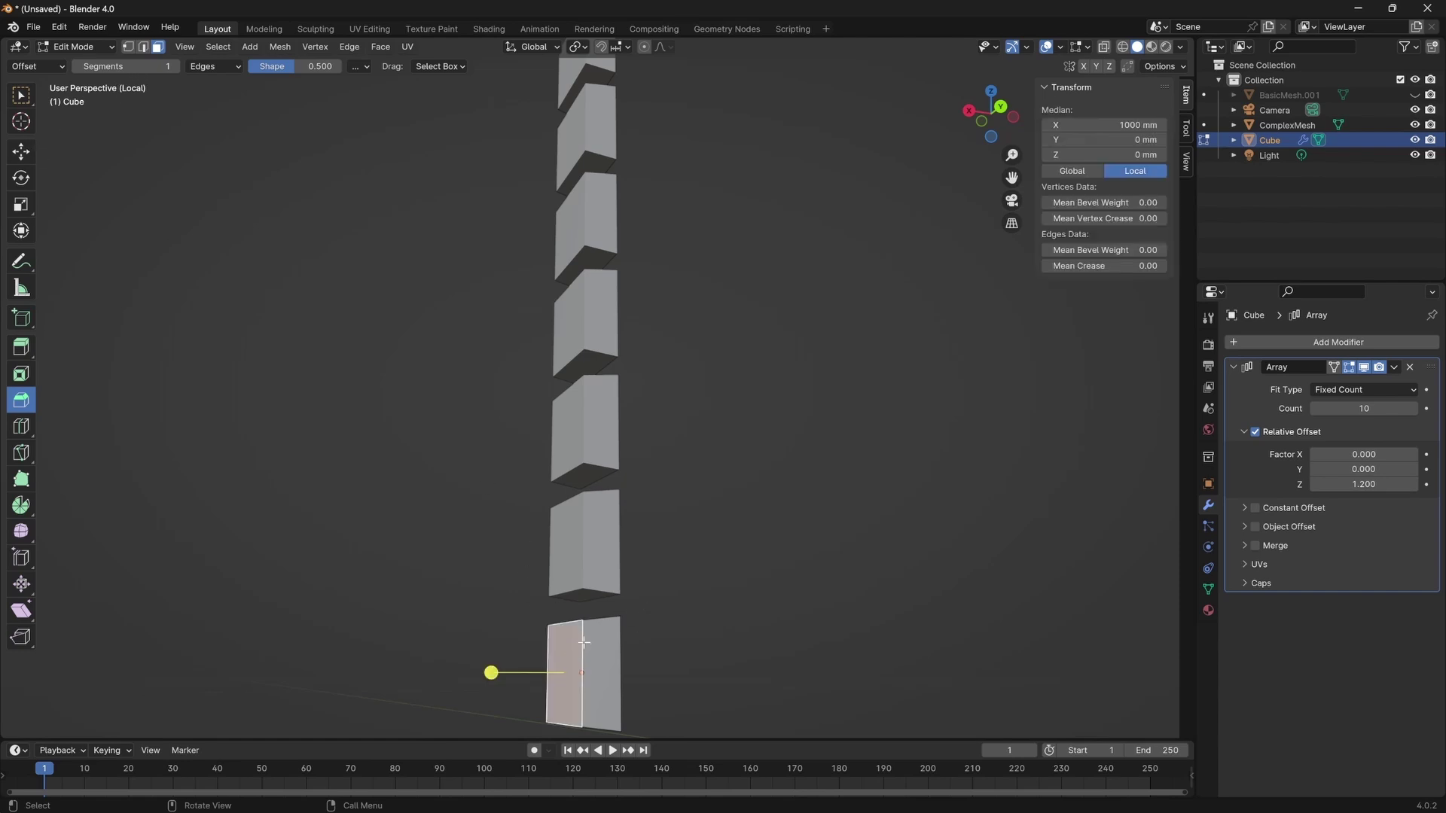
{"action": "key", "text": "g"}
{"action": "key", "text": "x"}
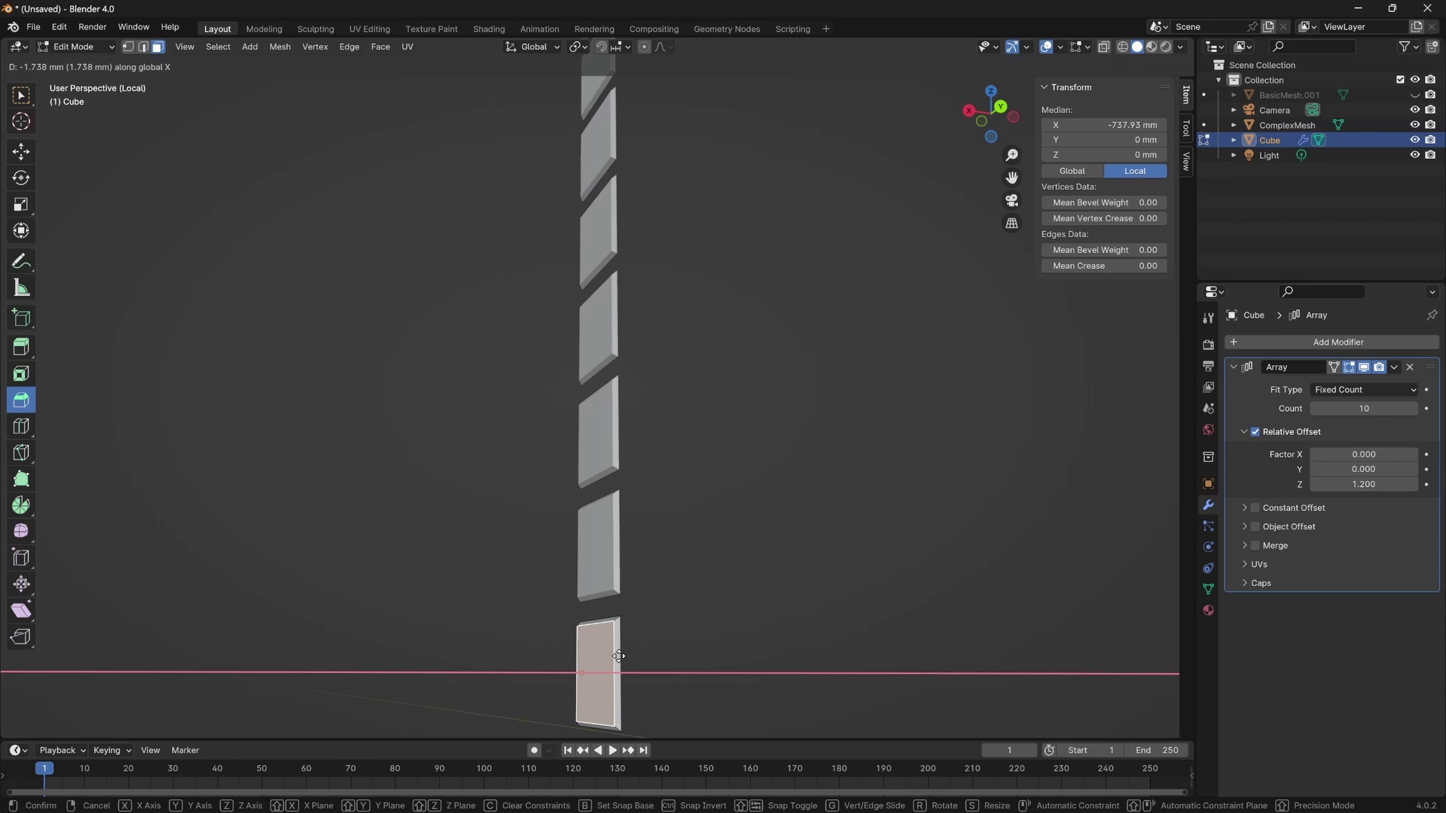
{"action": "left_click", "coordinate": [627, 647]}
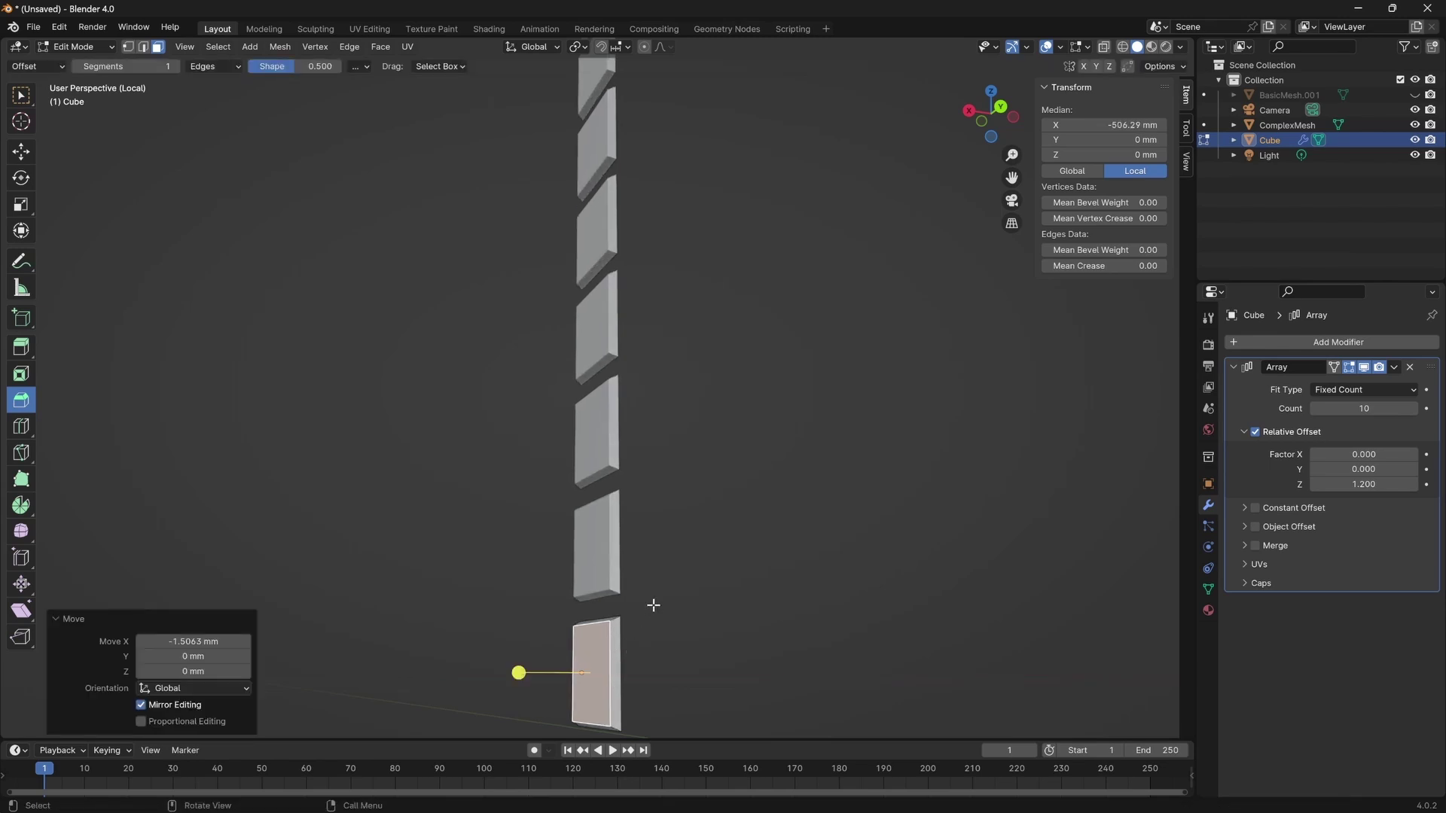
Add a new cube to the LED cell's mesh and scale it down to about 0.013.
{"action": "middle_click_drag", "start_coordinate": [653, 606], "coordinate": [365, 389]}
{"action": "key", "text": "KP_3"}
{"action": "left_click", "coordinate": [270, 248]}
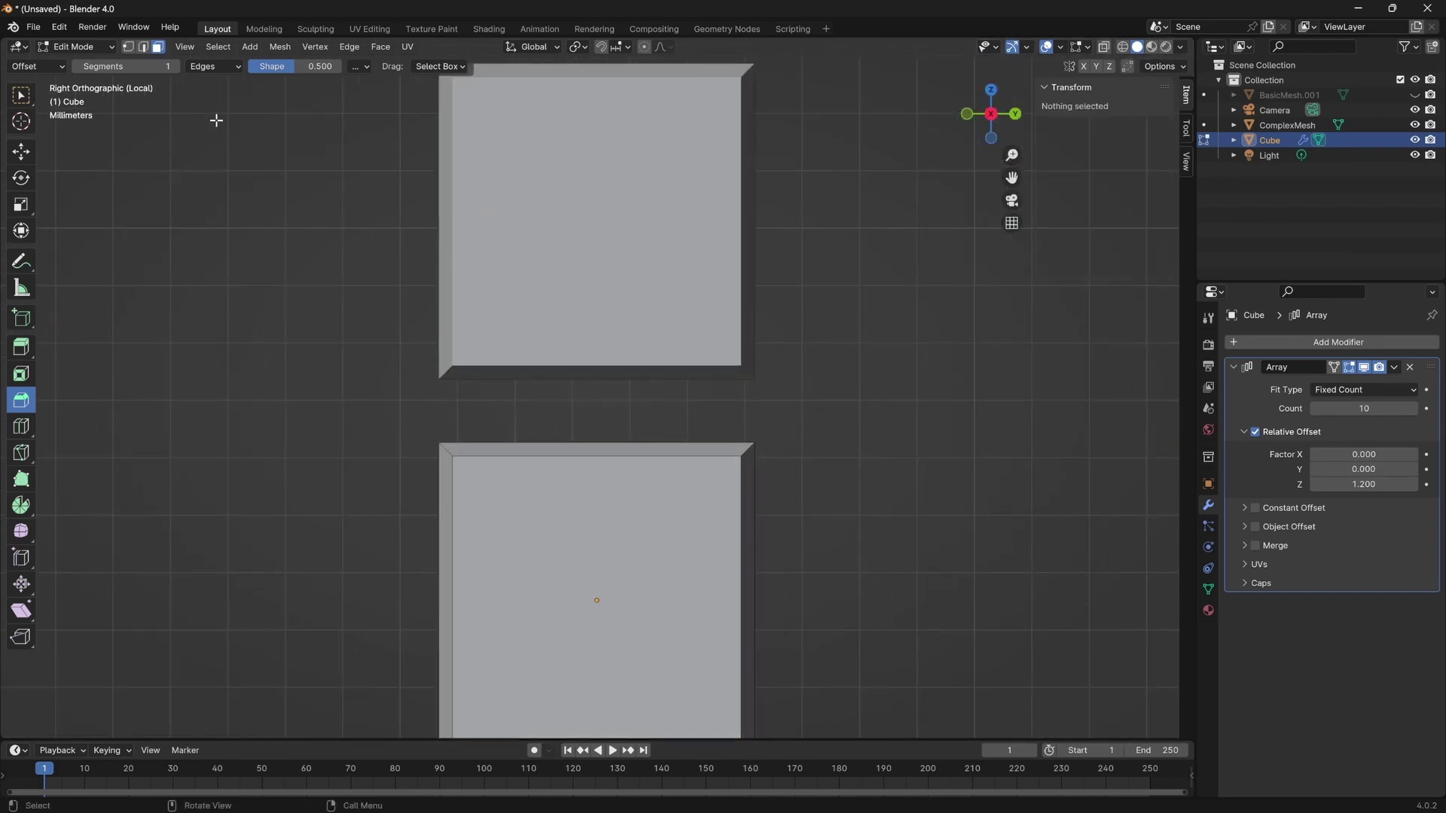
{"action": "left_click", "coordinate": [250, 47]}
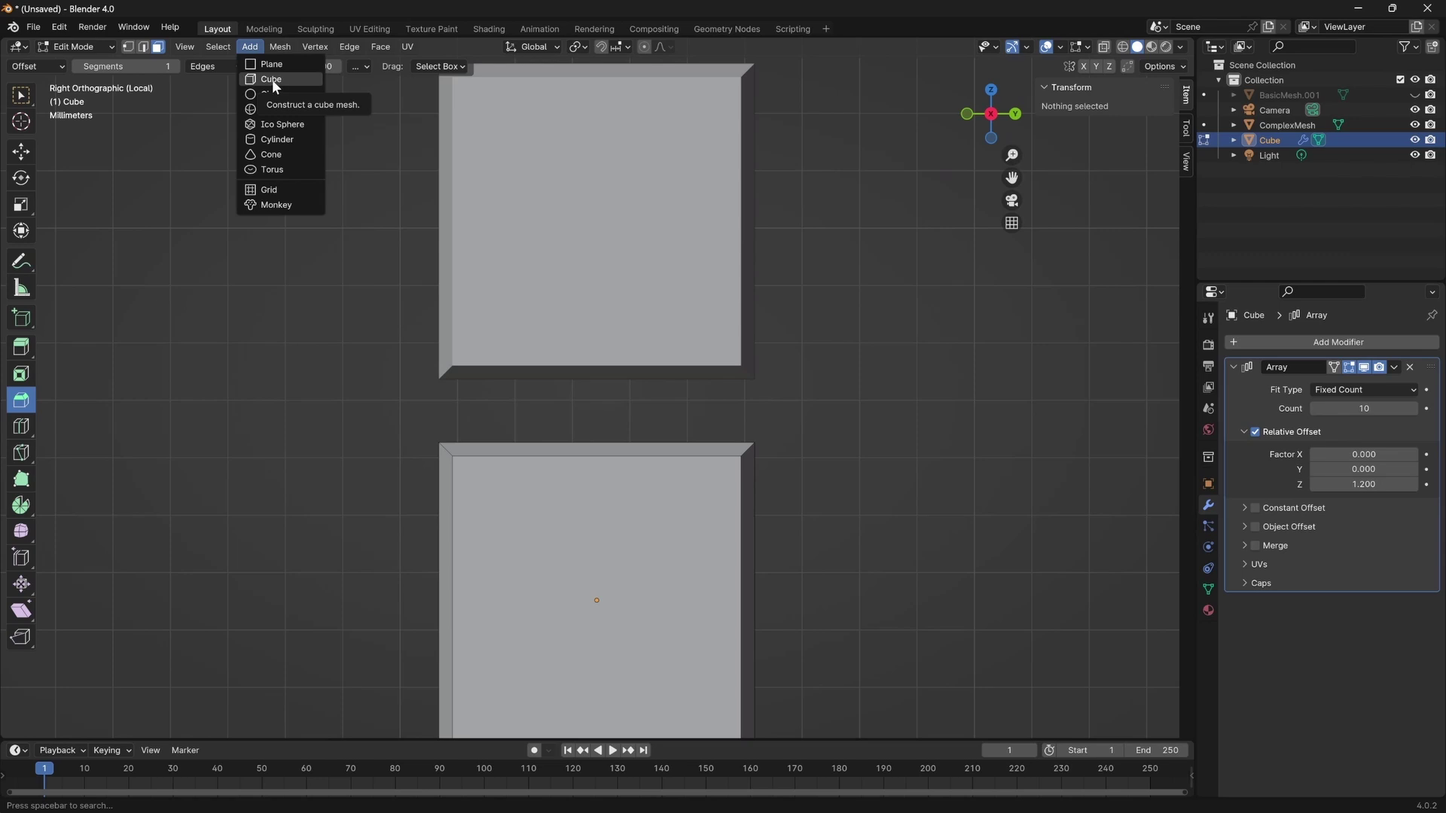
{"action": "left_click", "coordinate": [273, 79]}
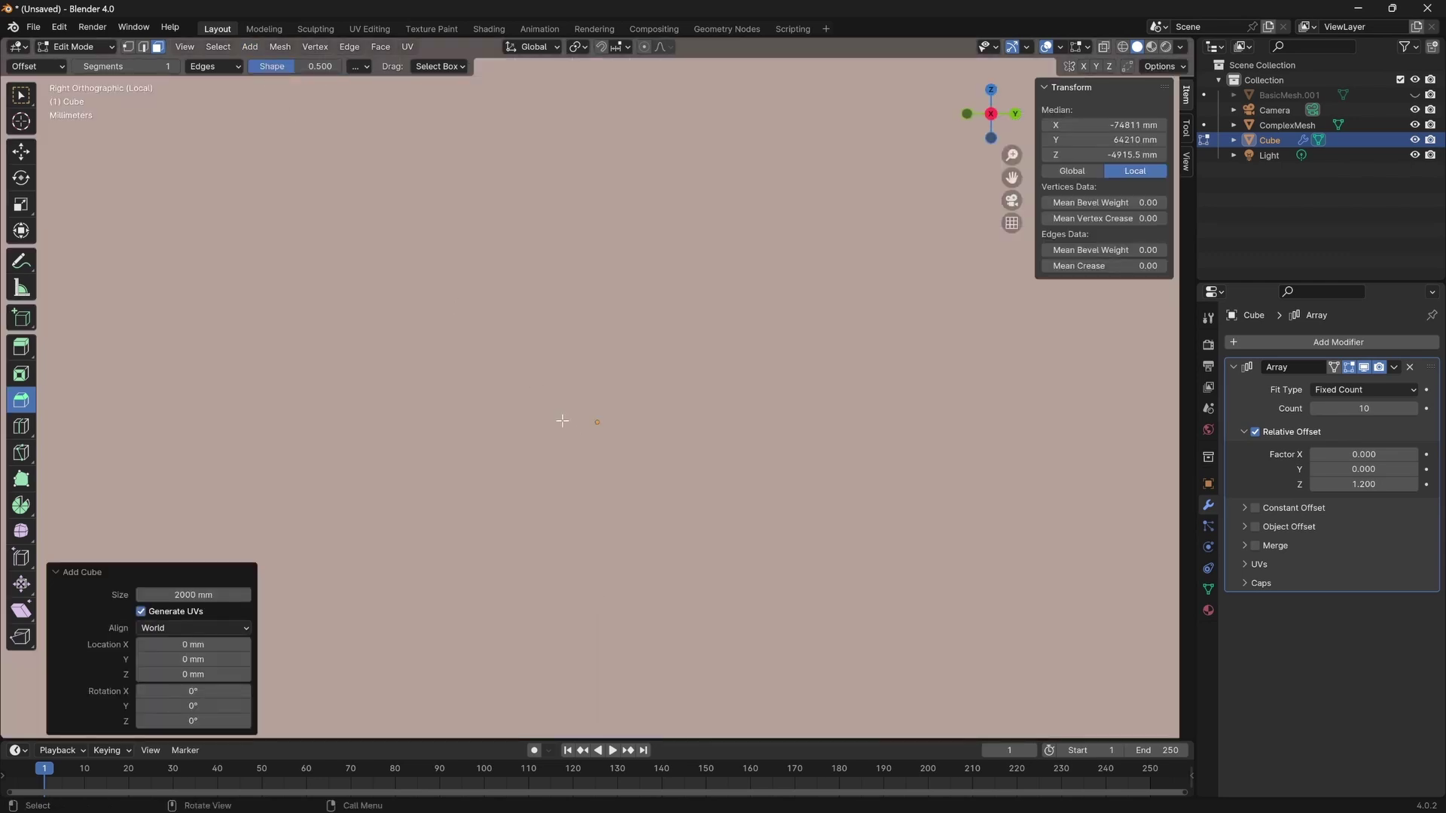
{"action": "scroll", "coordinate": [562, 420], "scroll_direction": "down", "scroll_amount": 5}
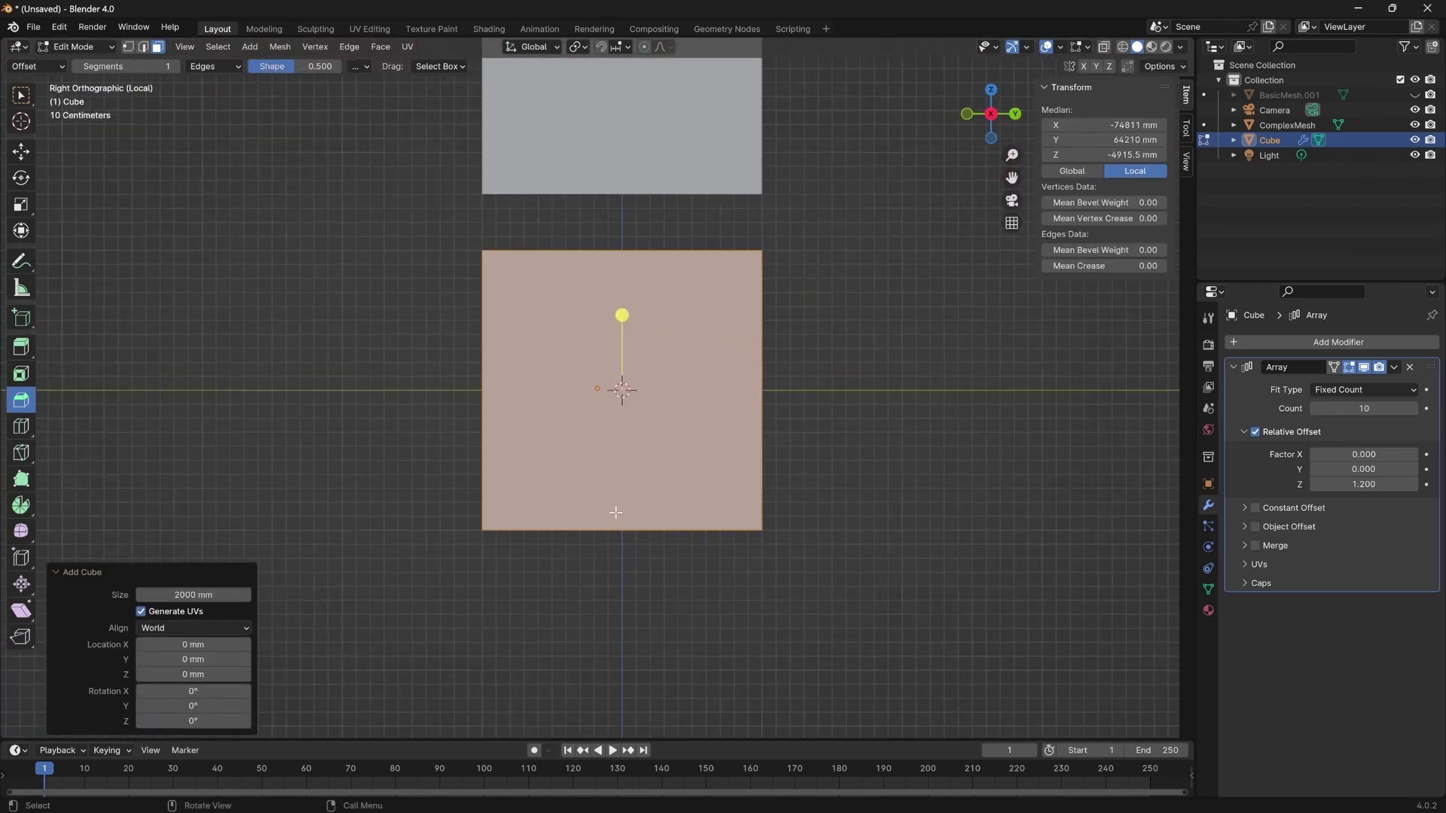
{"action": "scroll", "coordinate": [678, 377], "scroll_direction": "down", "scroll_amount": 7}
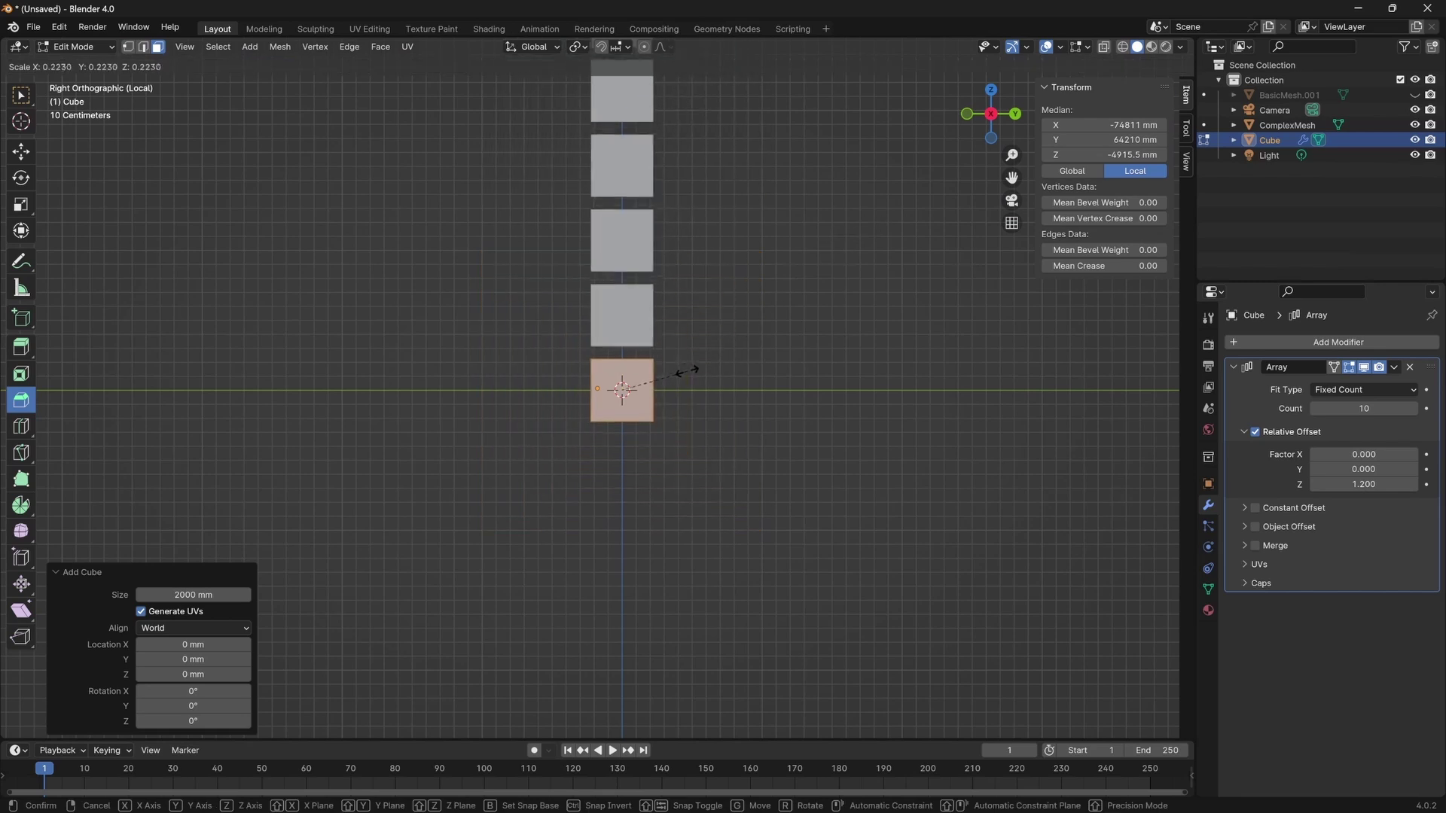
{"action": "scroll", "coordinate": [711, 375], "scroll_direction": "up", "scroll_amount": 7}
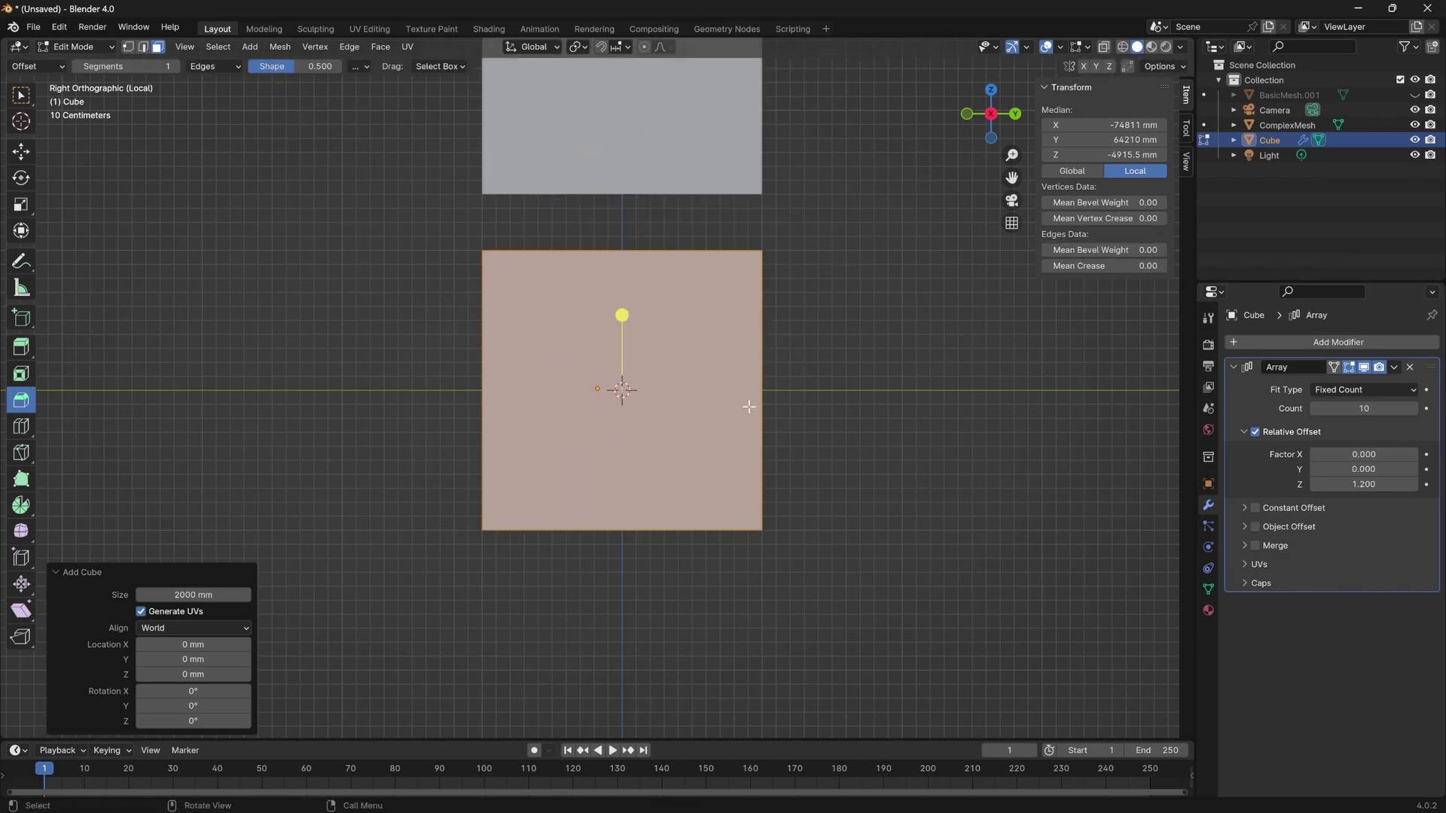
{"action": "key", "text": "s"}
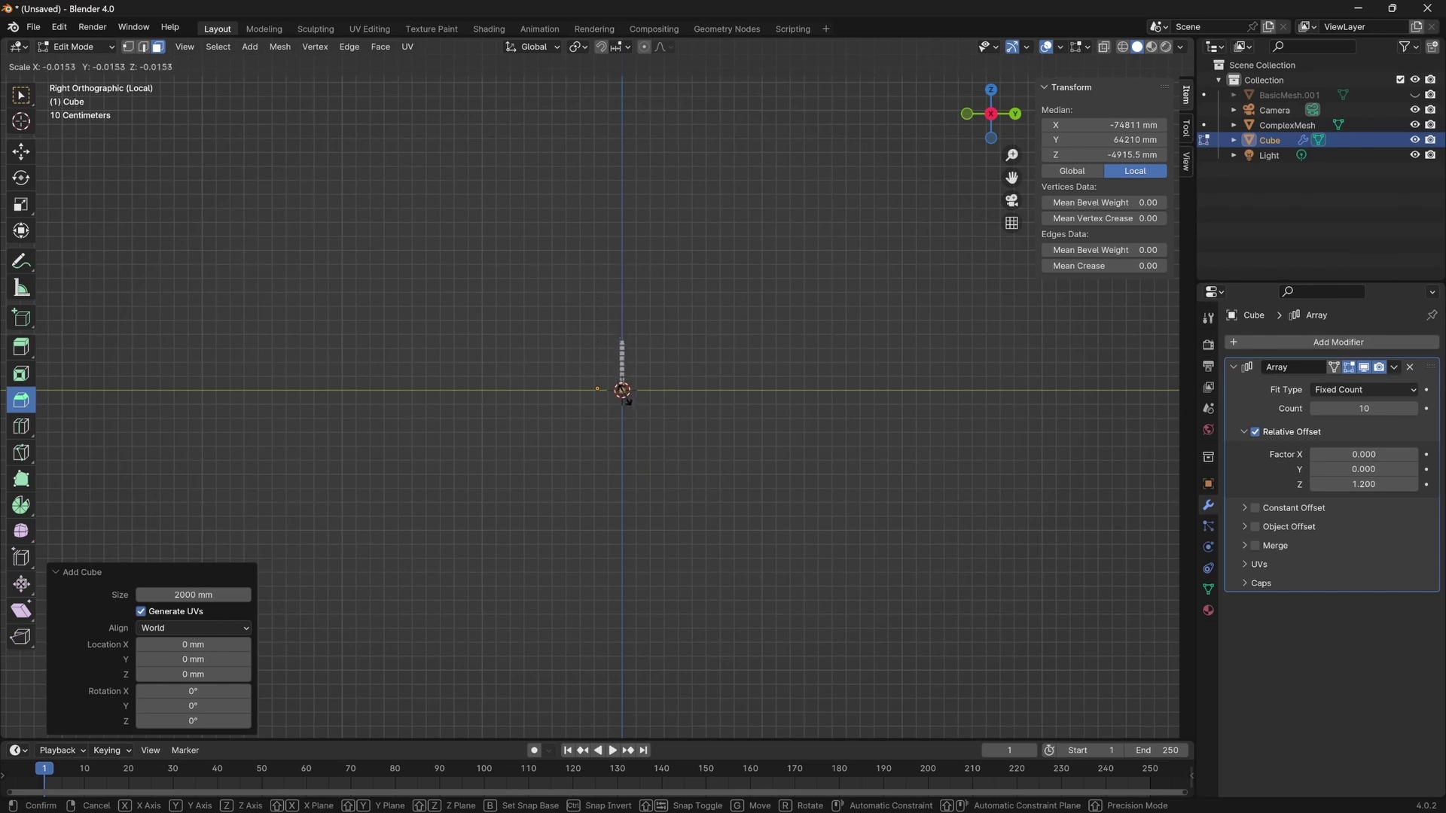
{"action": "left_click", "coordinate": [622, 392]}
Scale the added cube down again to about 0.04 and move it onto the first cell's upper edge in the right view.
{"action": "scroll", "coordinate": [622, 392], "scroll_direction": "up", "scroll_amount": 8}
{"action": "key", "text": "g"}
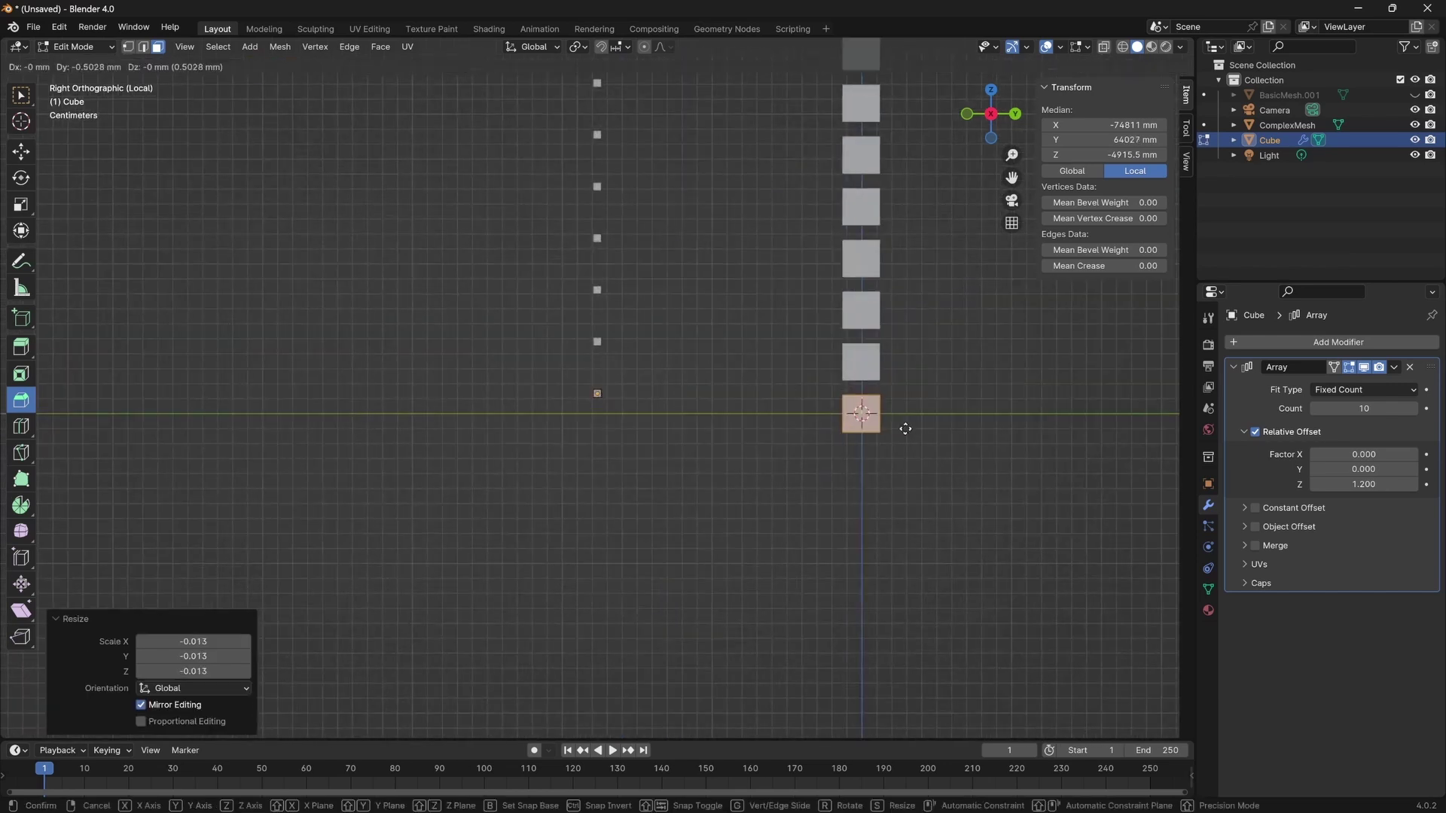
{"action": "left_click", "coordinate": [648, 392]}
{"action": "scroll", "coordinate": [633, 387], "scroll_direction": "up", "scroll_amount": 6}
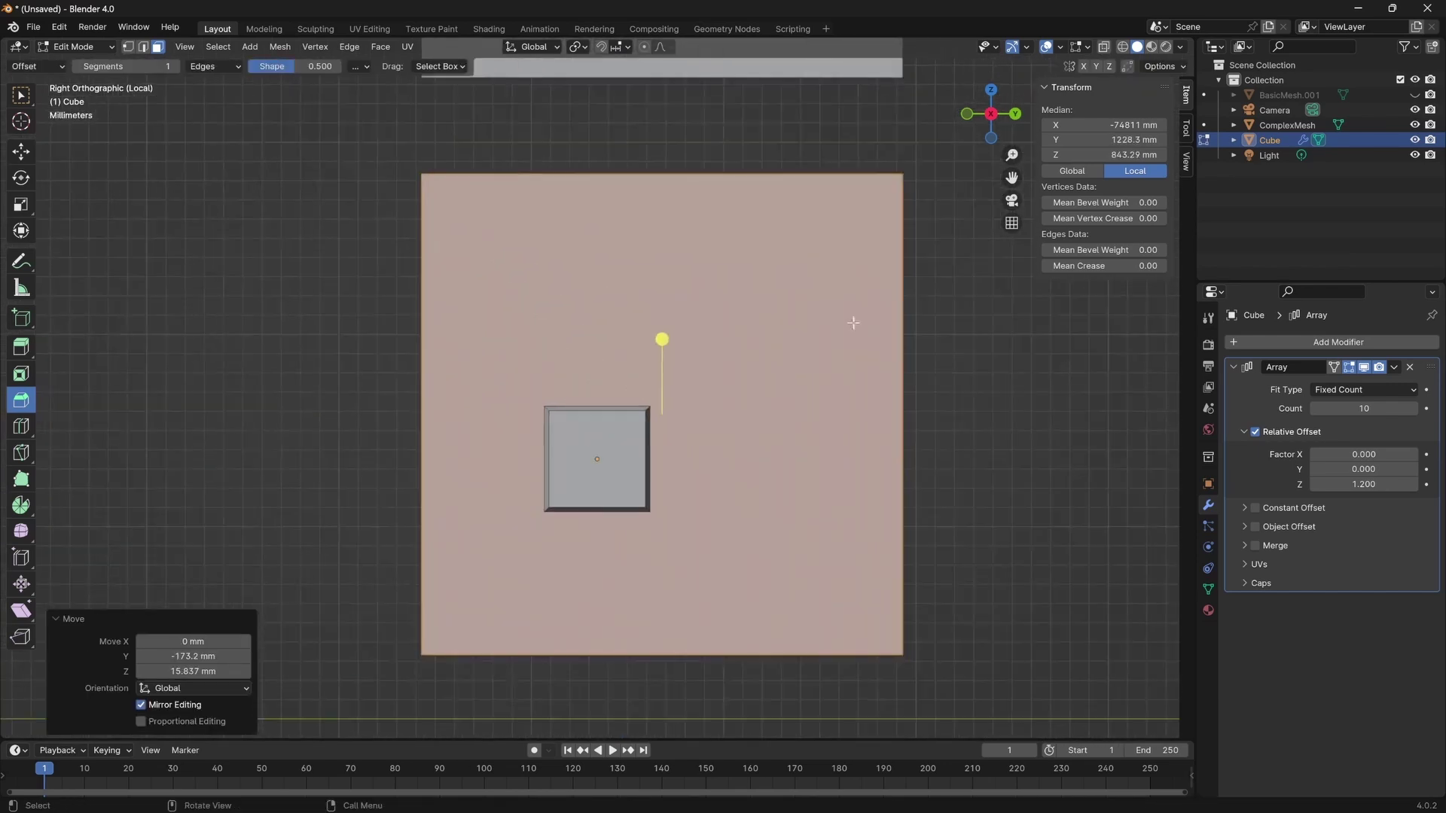
{"action": "key", "text": "s"}
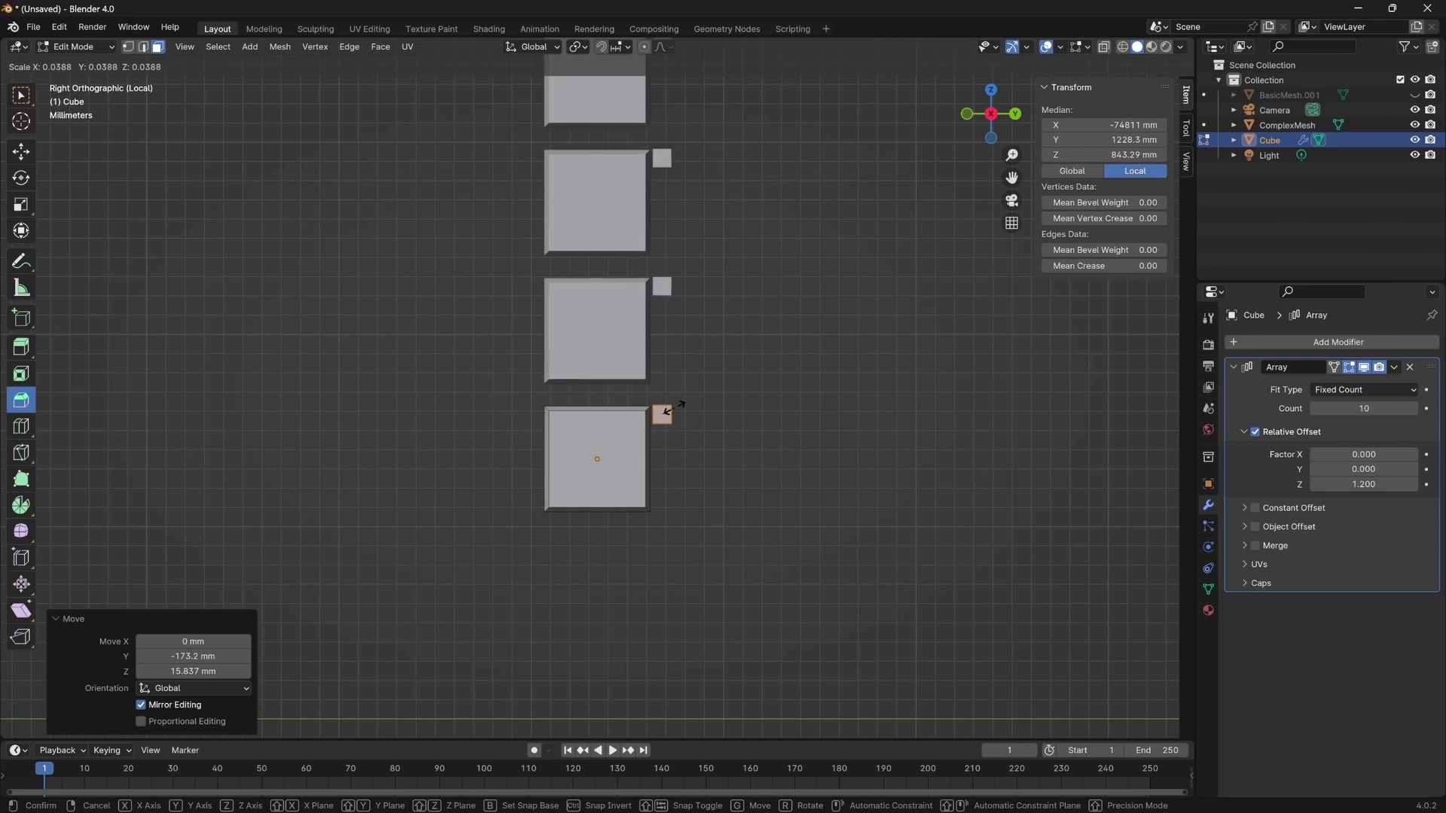
{"action": "left_click", "coordinate": [676, 407]}
{"action": "key", "text": "g"}
{"action": "left_click", "coordinate": [638, 420]}
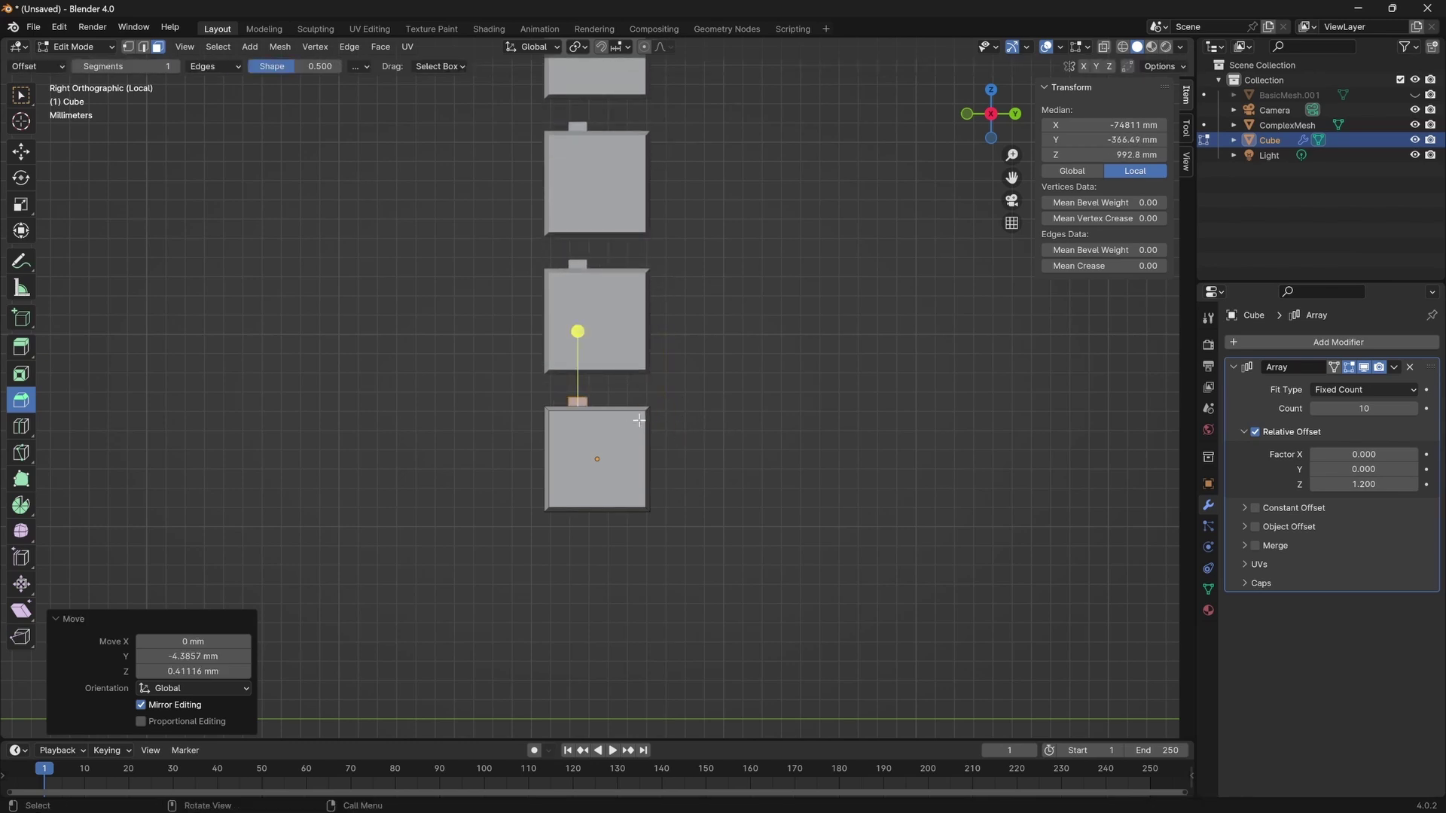
Move the small cube about 74 mm along the X axis to bring it up to the cell.
{"action": "middle_click_drag", "start_coordinate": [730, 457], "coordinate": [826, 449]}
{"action": "key", "text": "g"}
{"action": "key", "text": "x"}
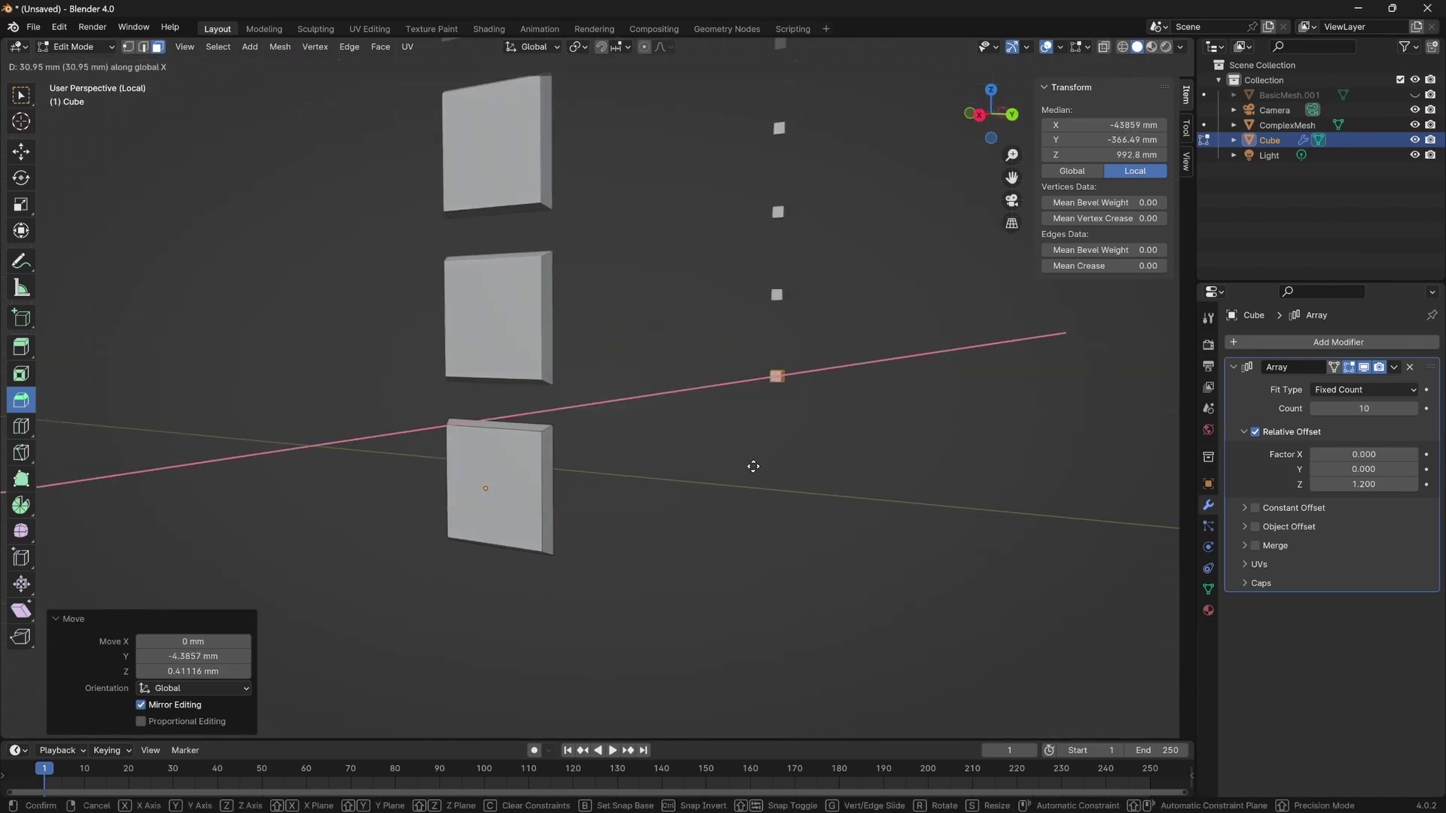
{"action": "left_click", "coordinate": [583, 485]}
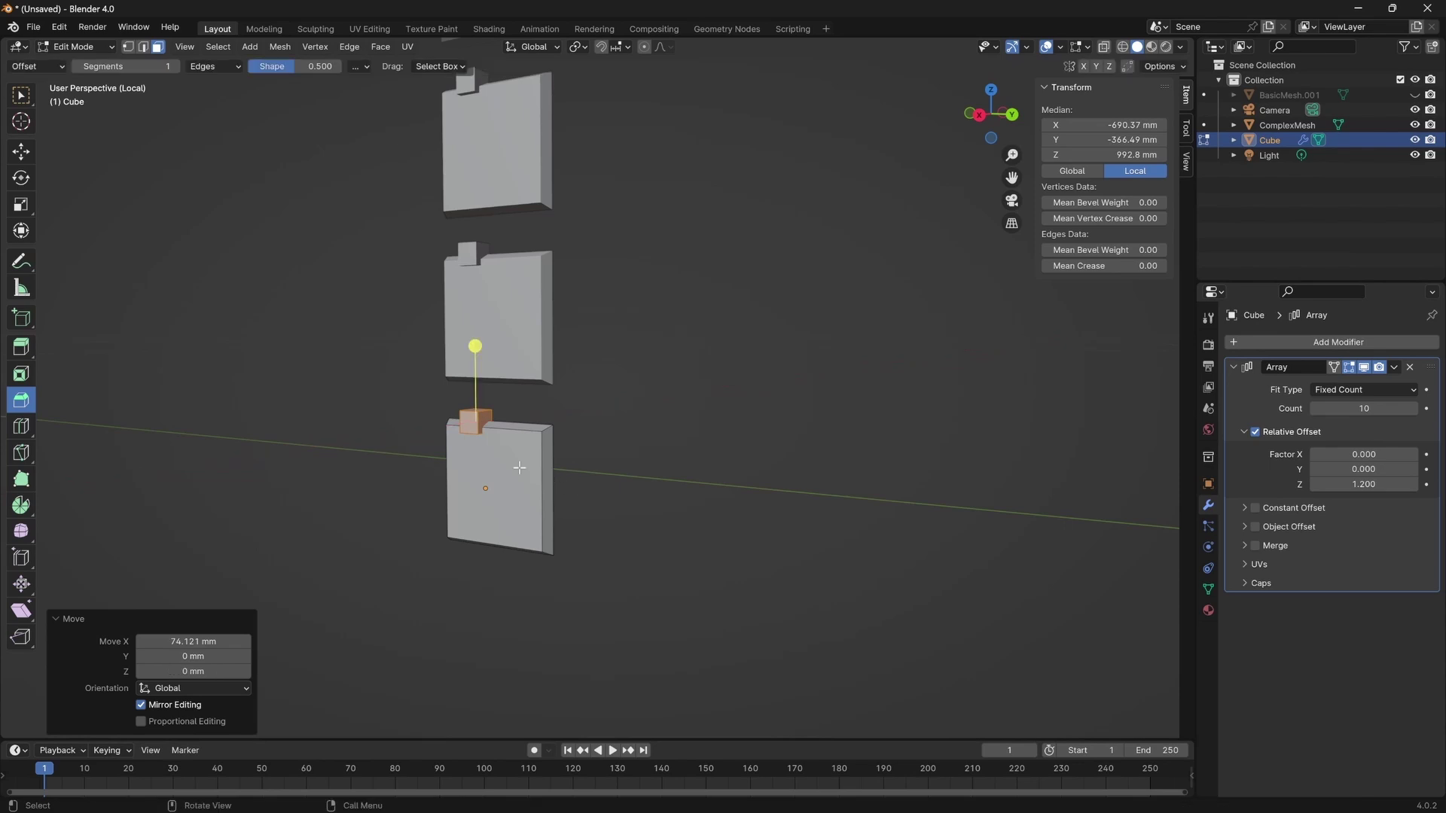
Move the small cube about 1.6 mm down and 0.4 mm along Y so it sits within the cell's face.
{"action": "middle_click_drag", "start_coordinate": [526, 474], "coordinate": [700, 445]}
{"action": "key", "text": "KP_1"}
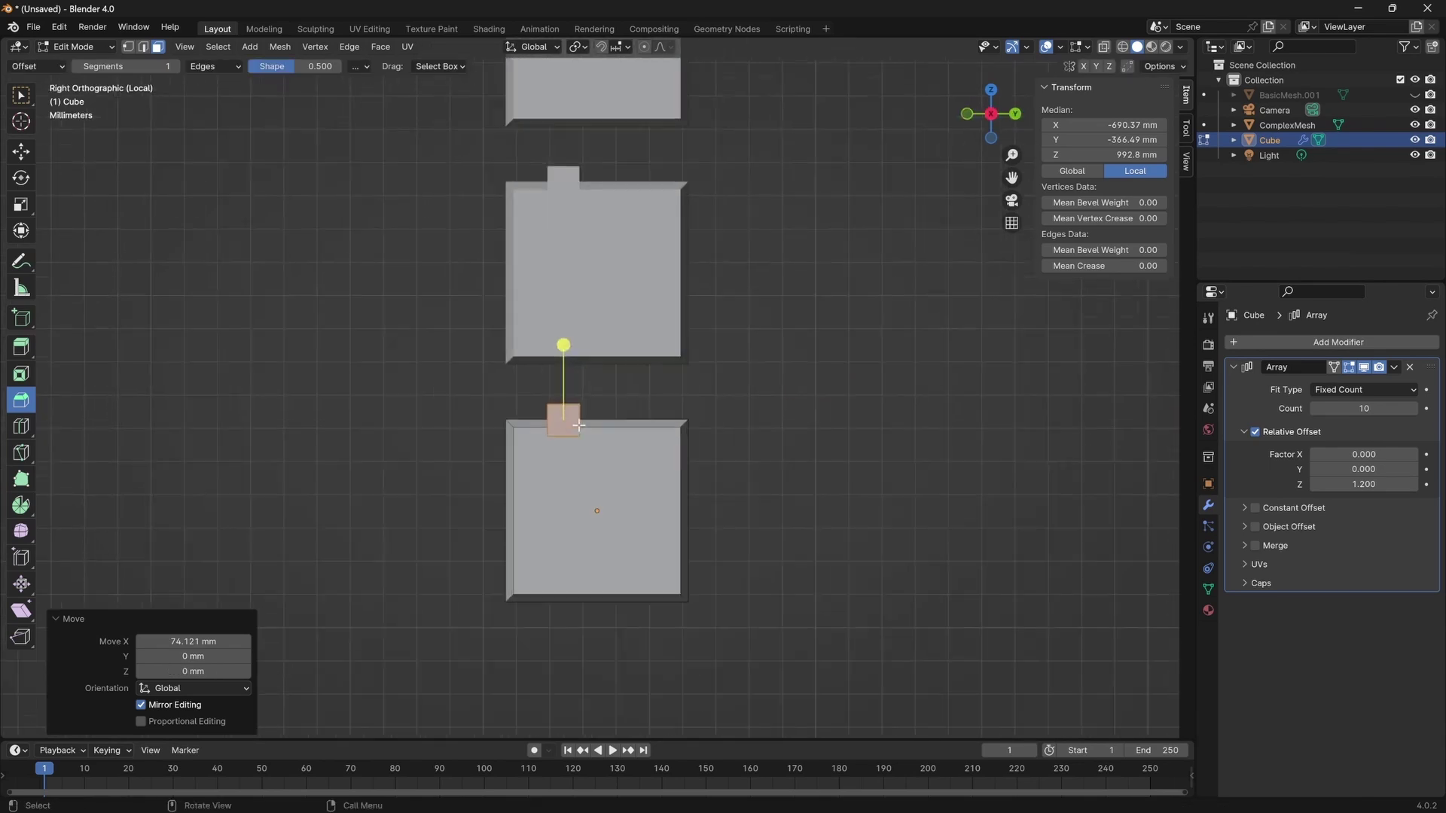
{"action": "key", "text": "KP_3"}
{"action": "key", "text": "s"}
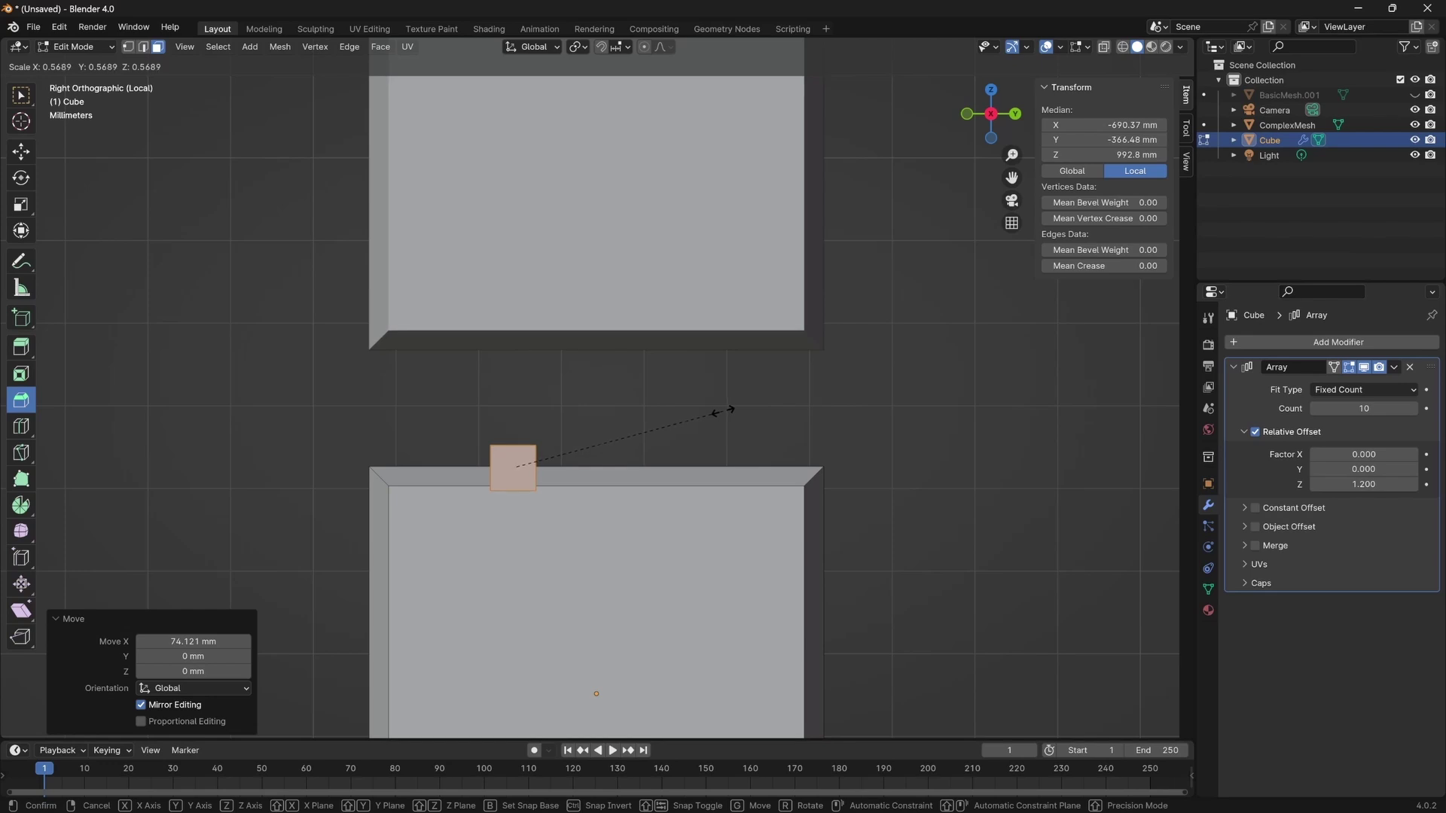
{"action": "key", "text": "Escape"}
{"action": "key", "text": "g"}
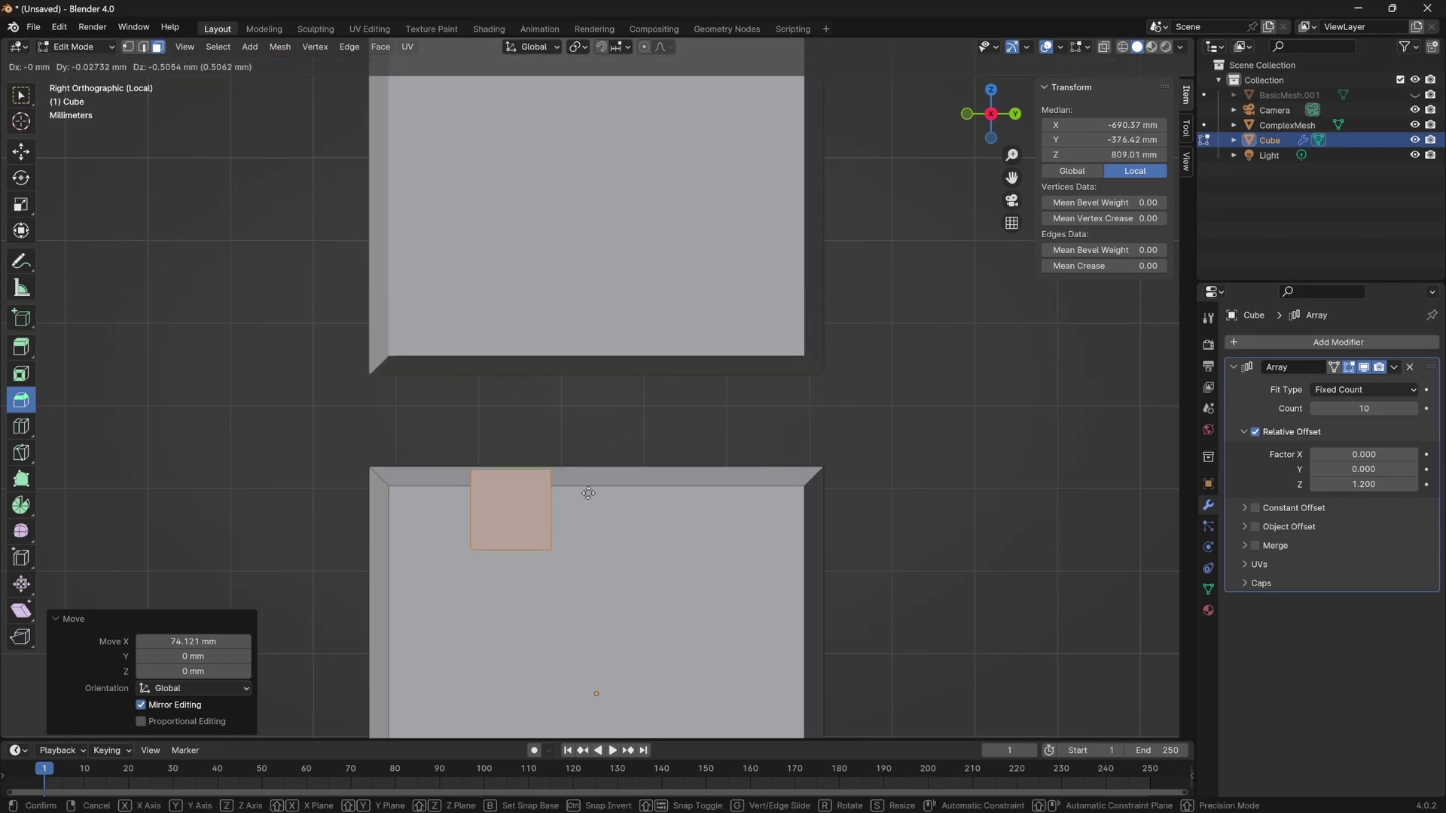
{"action": "left_click", "coordinate": [625, 572]}
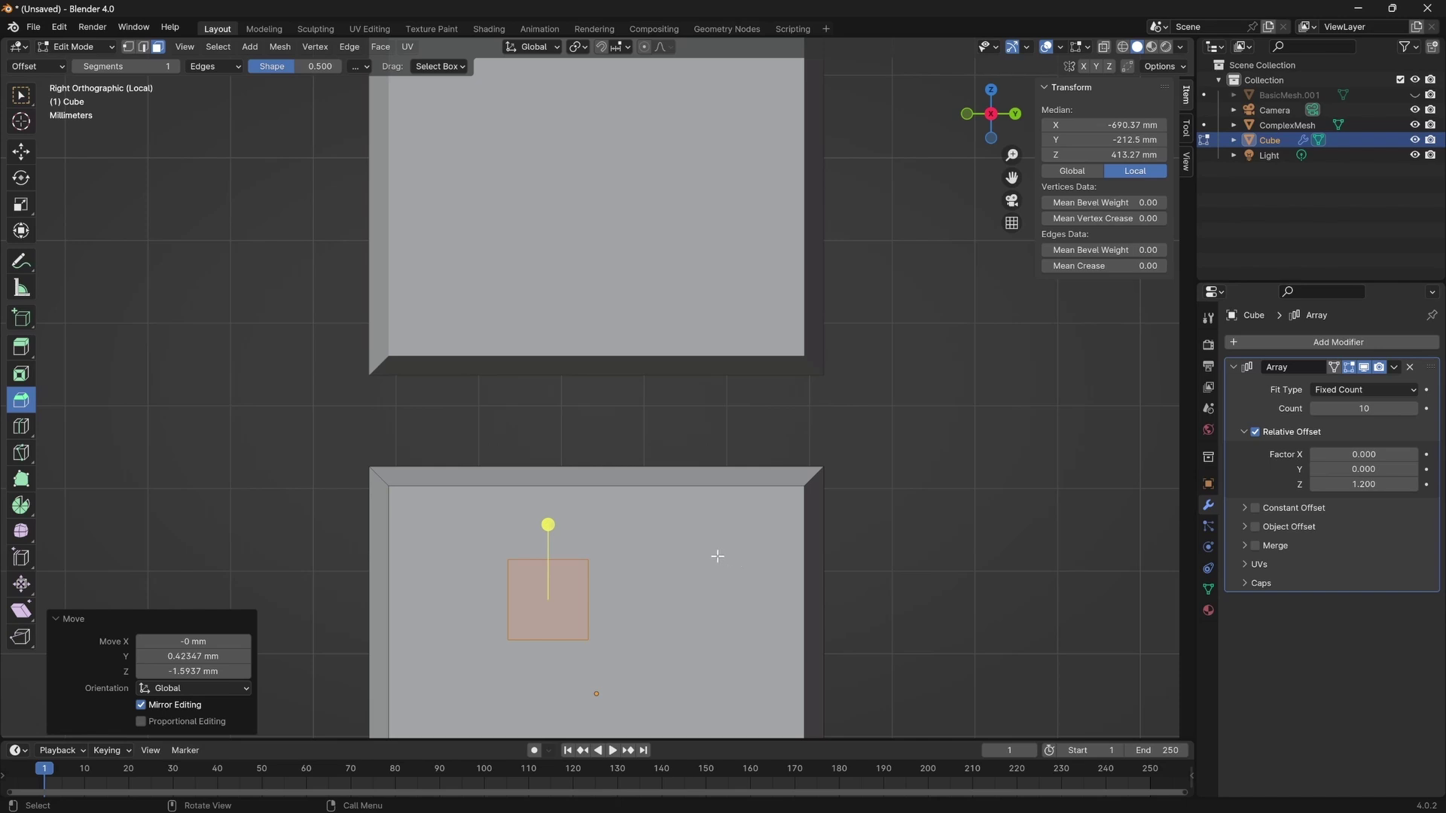
Switch to vertex selection with X-ray, try box-selecting the small cube's vertices, and clear the selection.
{"action": "scroll", "coordinate": [547, 468], "scroll_direction": "down", "scroll_amount": 1}
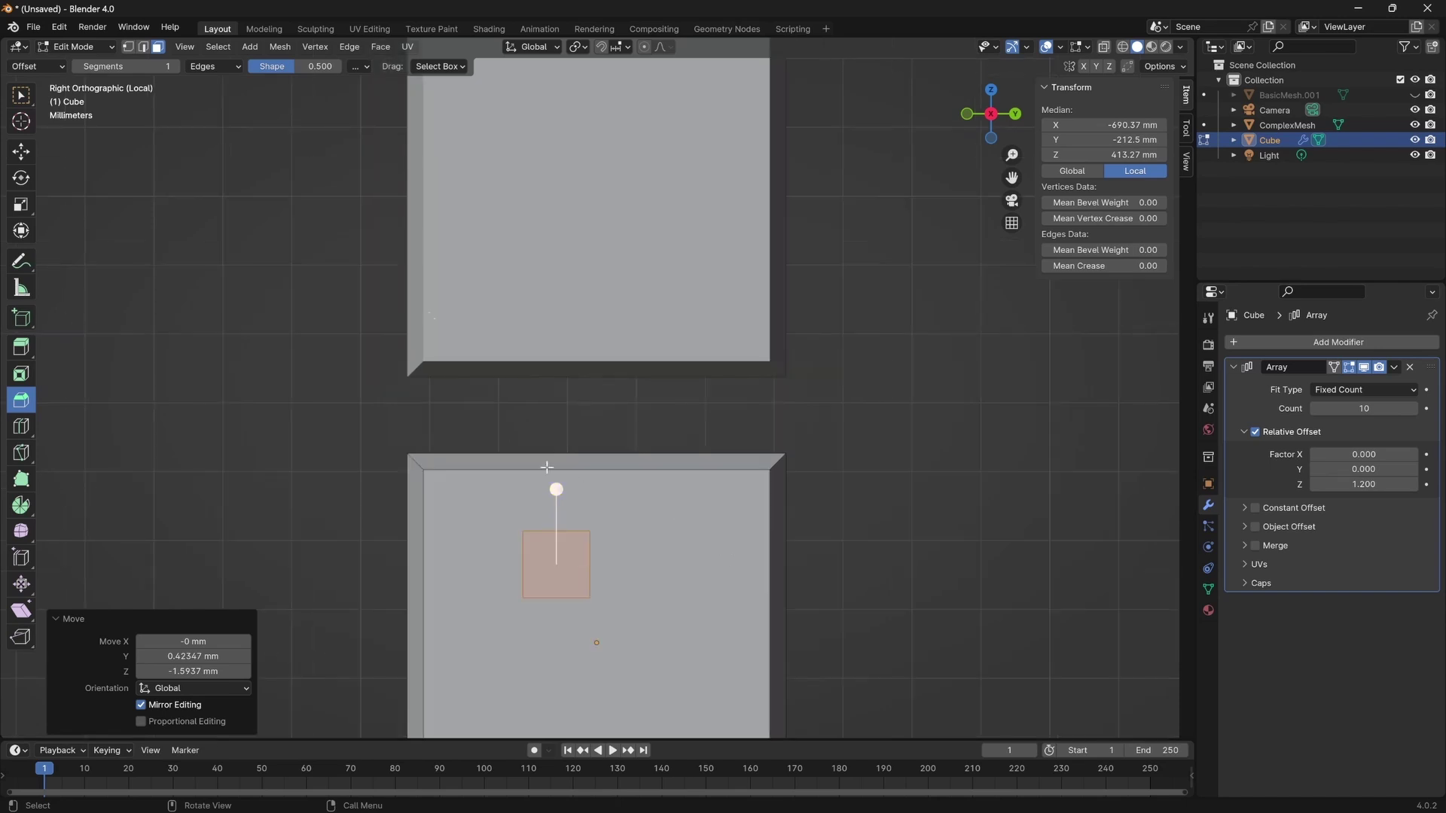
{"action": "left_click", "coordinate": [128, 47]}
{"action": "key", "text": "alt+z"}
{"action": "left_click", "coordinate": [872, 491]}
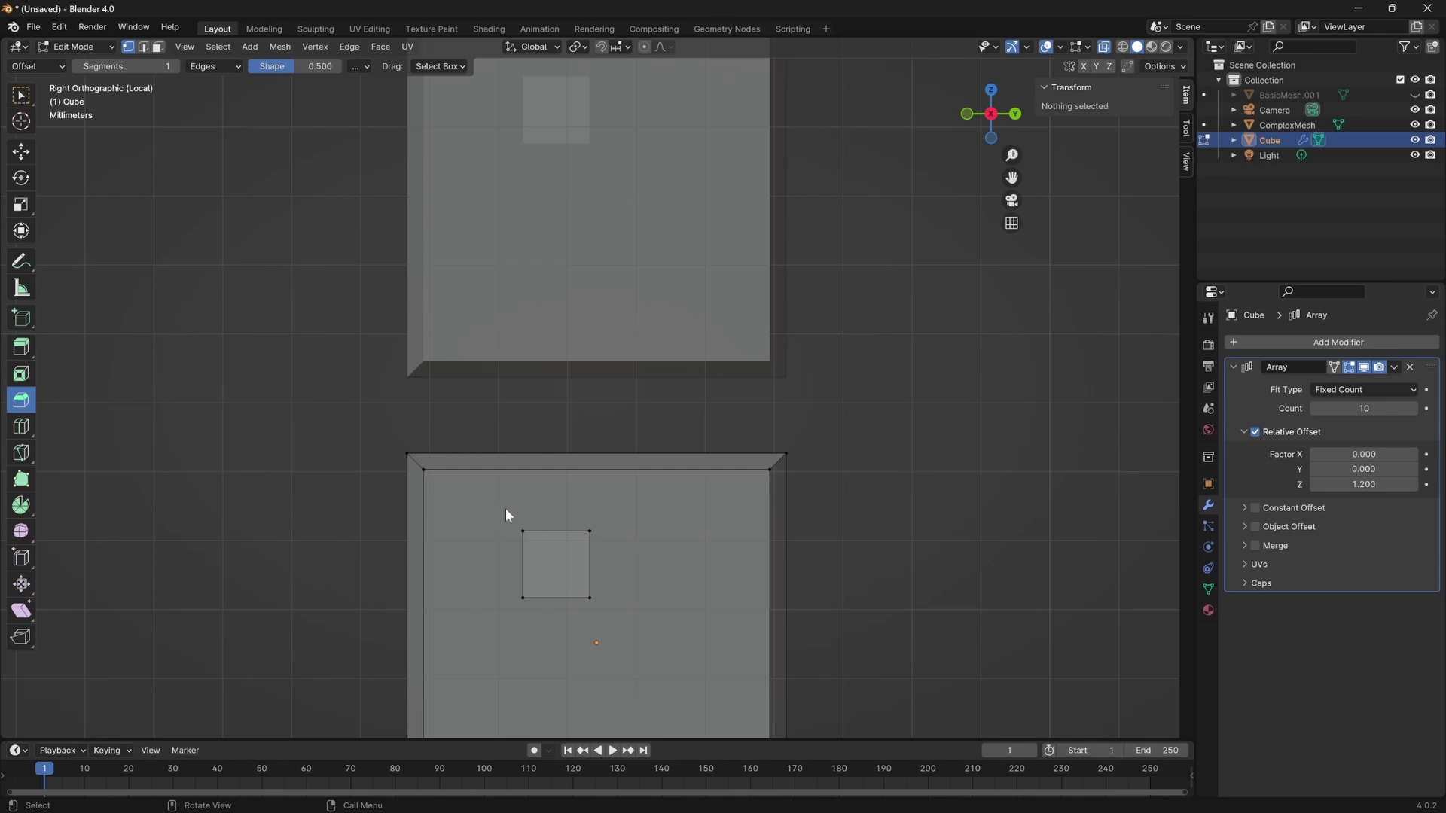
{"action": "left_click_drag", "start_coordinate": [497, 507], "coordinate": [648, 634]}
{"action": "left_click", "coordinate": [951, 631]}
Replace the array's relative offset with a constant offset of 0 mm in X and 2380 mm in Z.
{"action": "left_click", "coordinate": [1254, 433]}
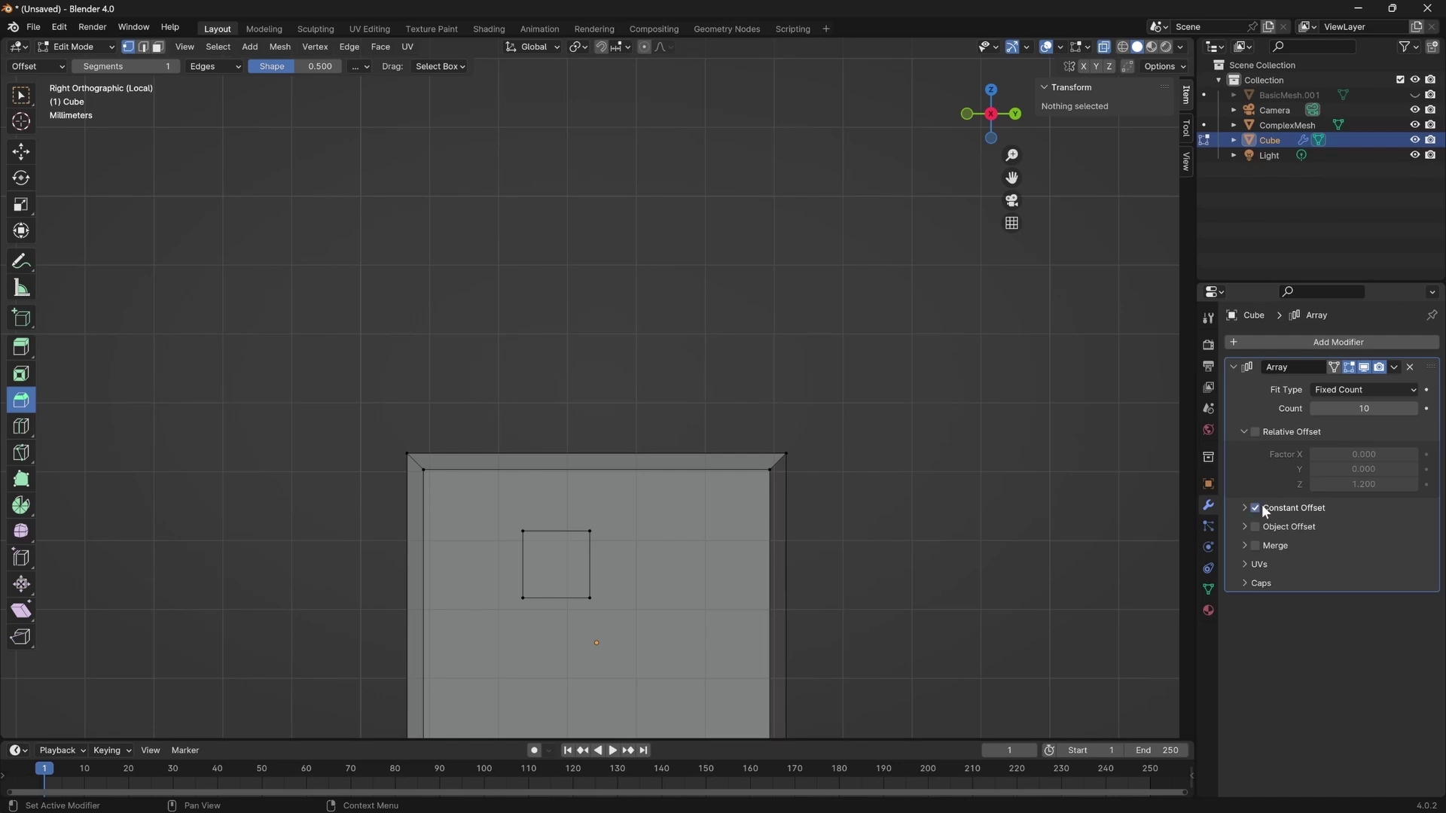
{"action": "left_click", "coordinate": [1254, 508]}
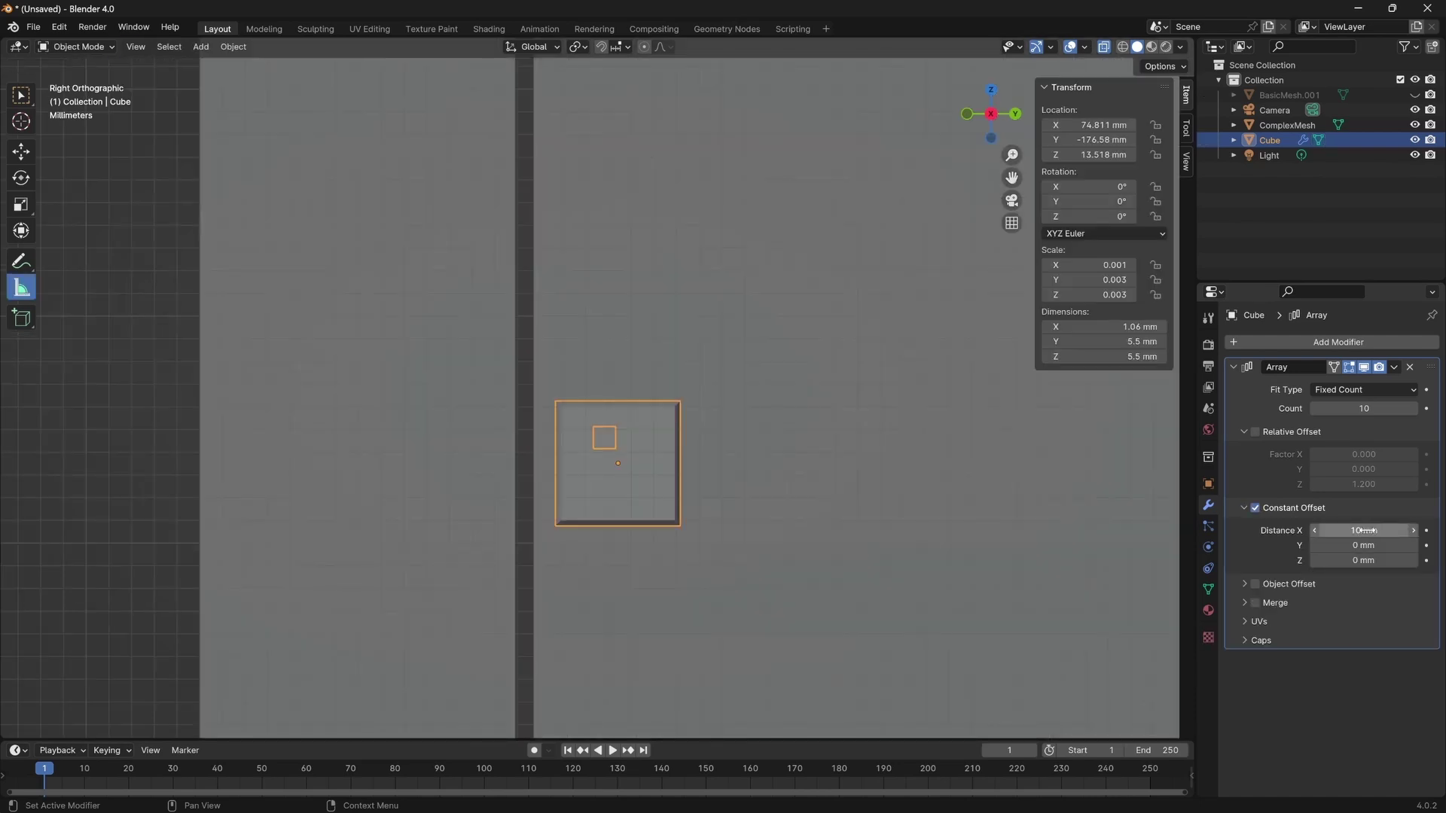
{"action": "left_click", "coordinate": [1364, 531]}
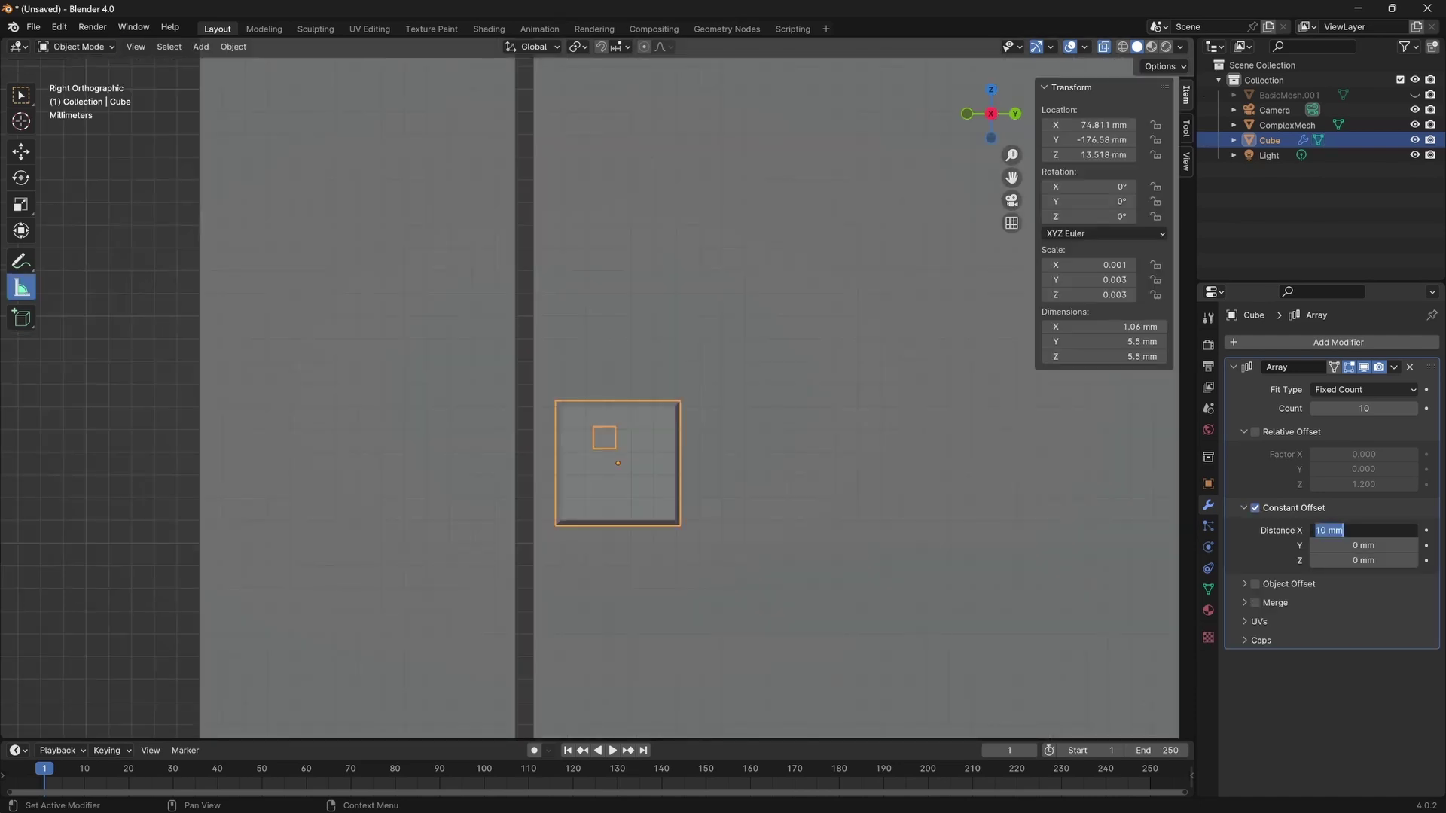
{"action": "type", "text": "0"}
{"action": "key", "text": "Tab"}
{"action": "key", "text": "Tab"}
{"action": "type", "text": "10"}
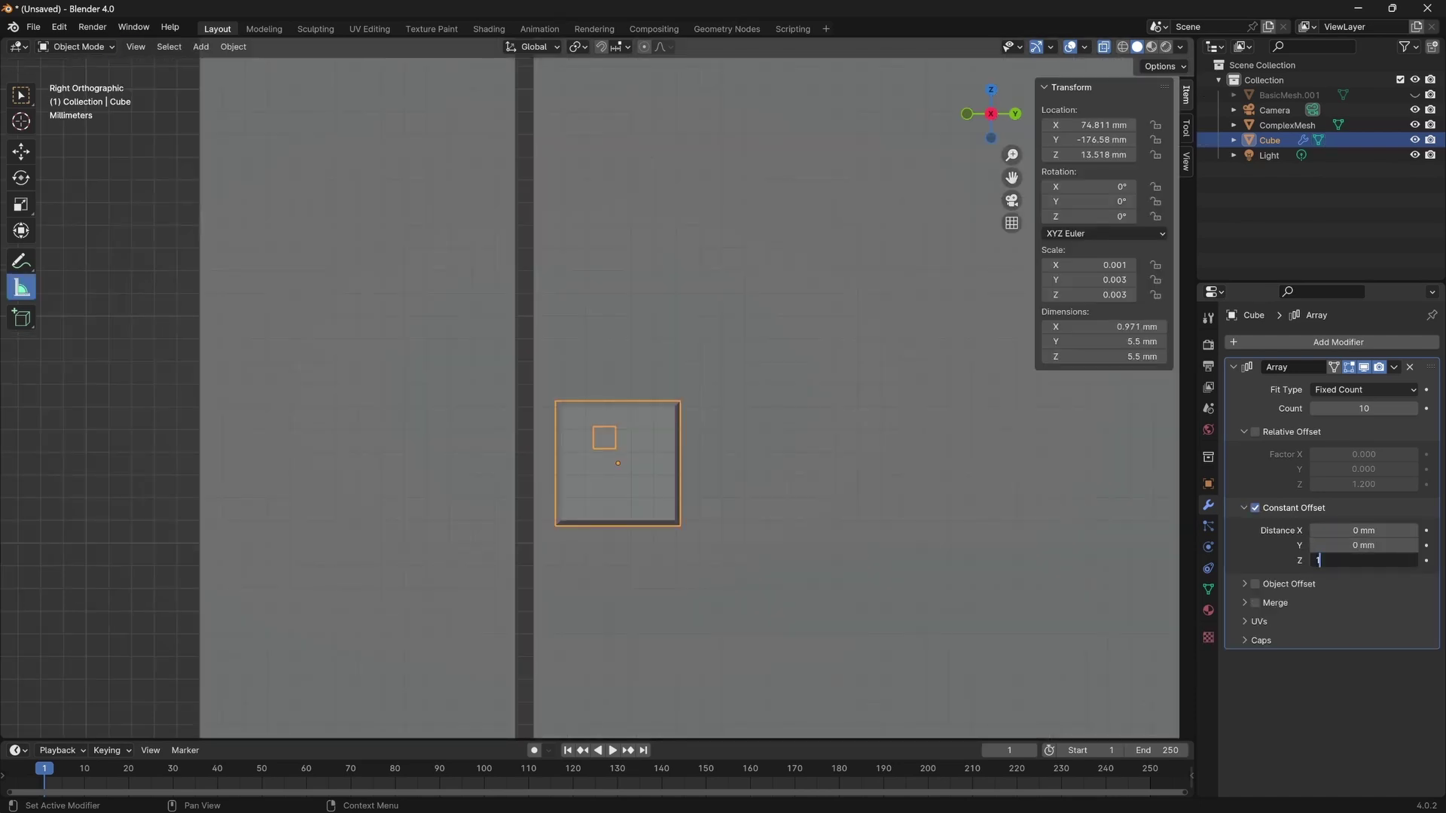
{"action": "key", "text": "Return"}
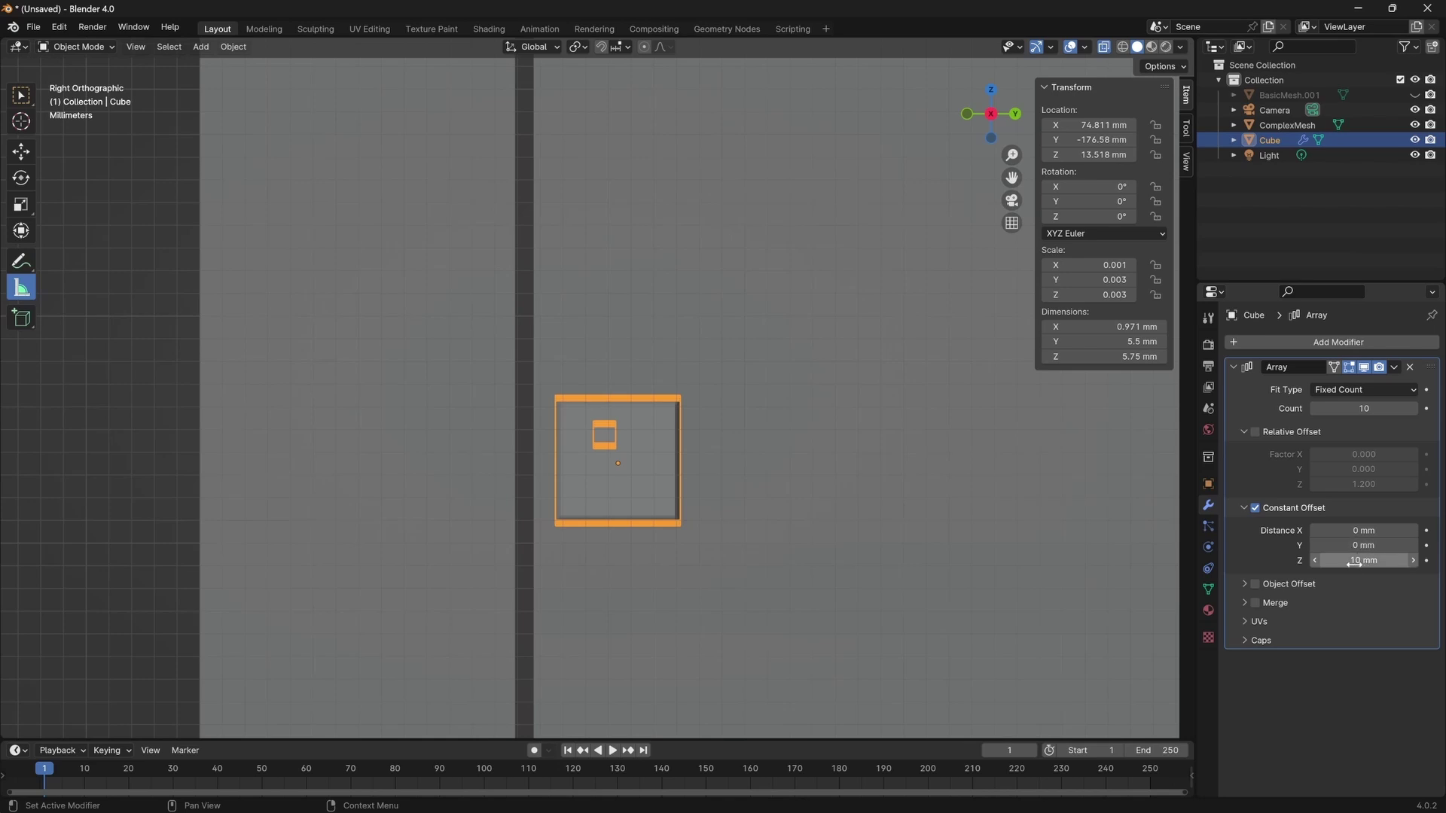
{"action": "left_click_drag", "start_coordinate": [1352, 561], "coordinate": [1422, 561]}
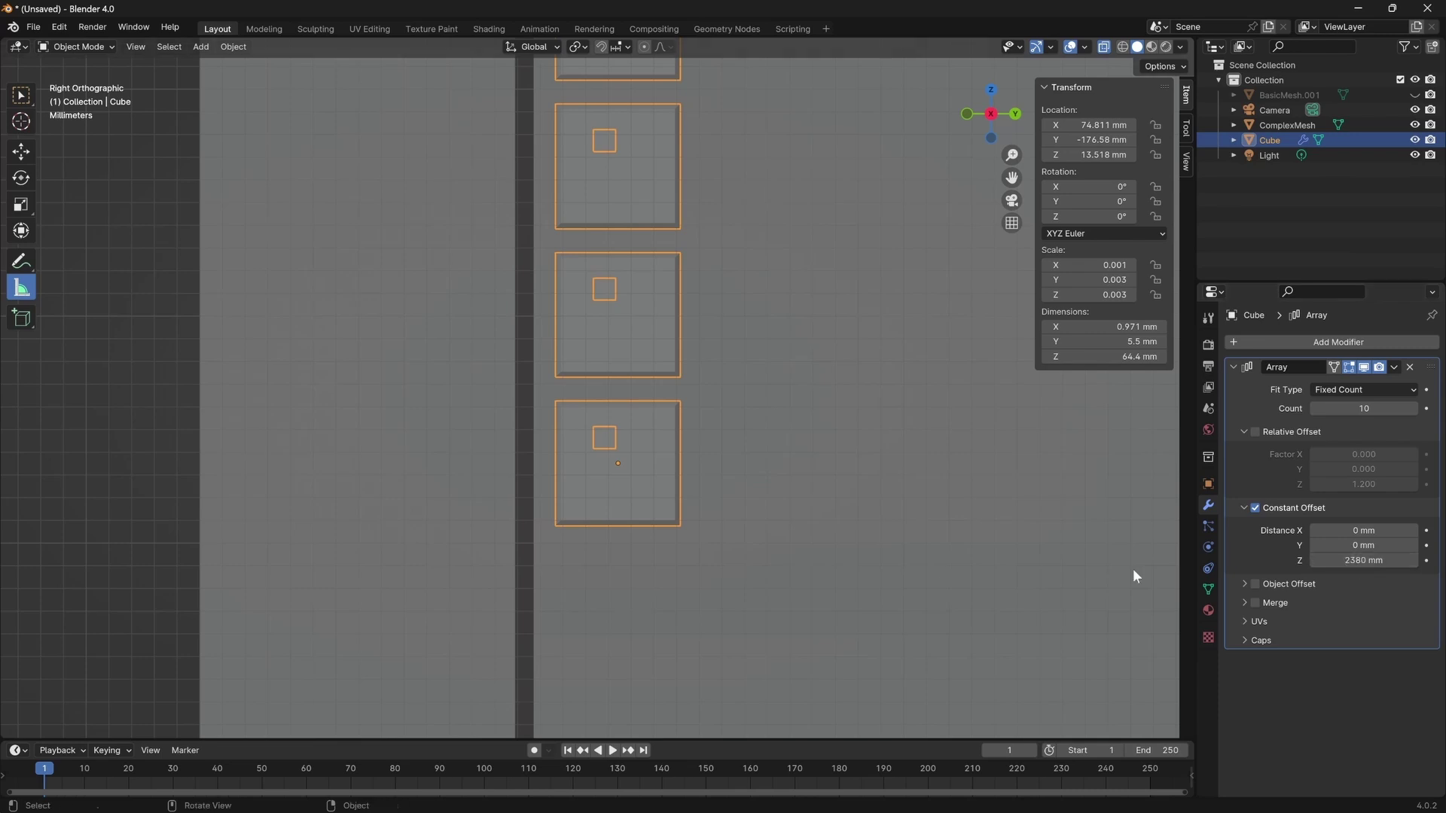
Move the small cube about 1.6 mm up onto the cell's upper edge and scale it to about 0.466.
{"action": "key", "text": "Tab"}
{"action": "left_click", "coordinate": [608, 442]}
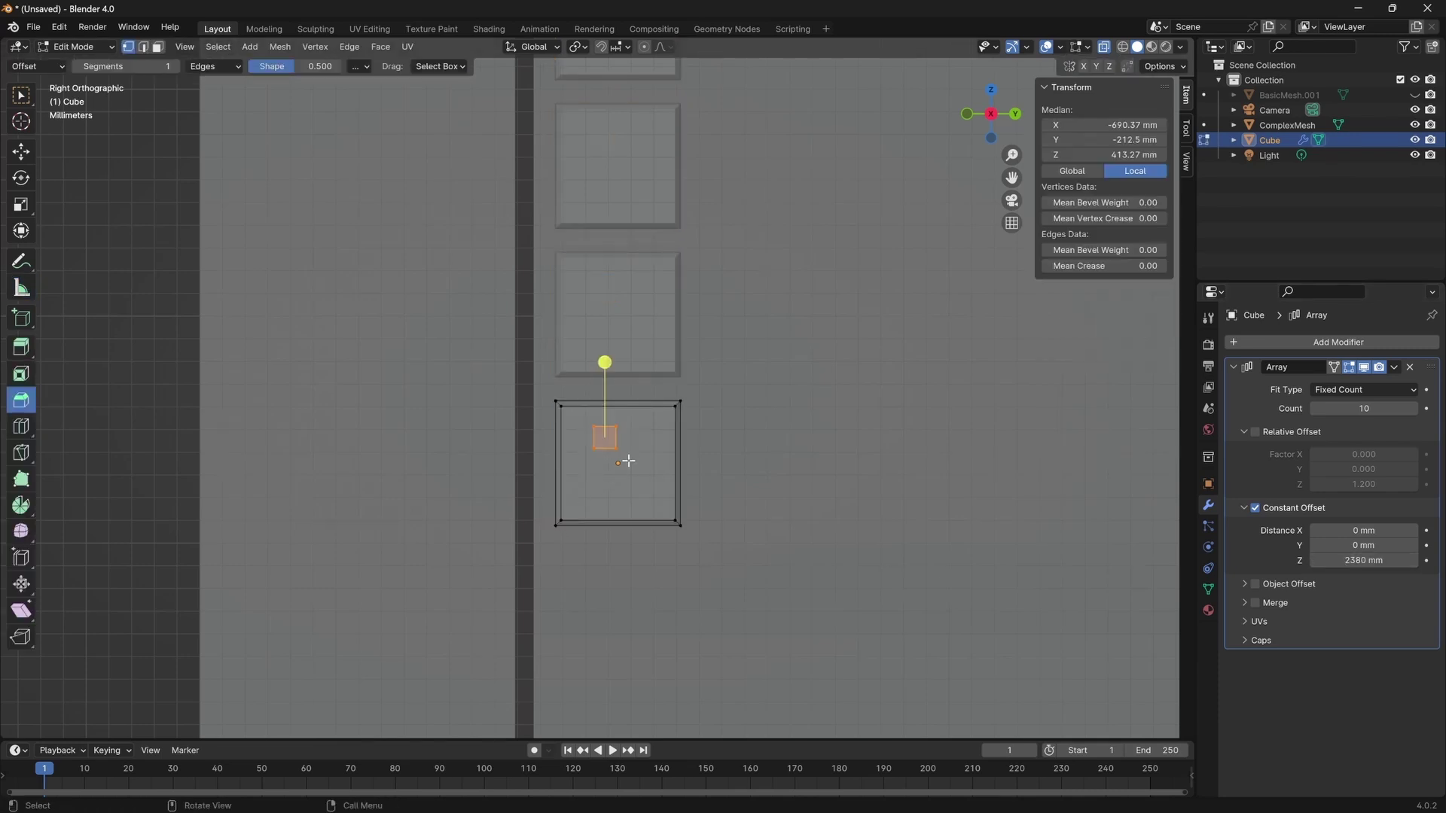
{"action": "key", "text": "g"}
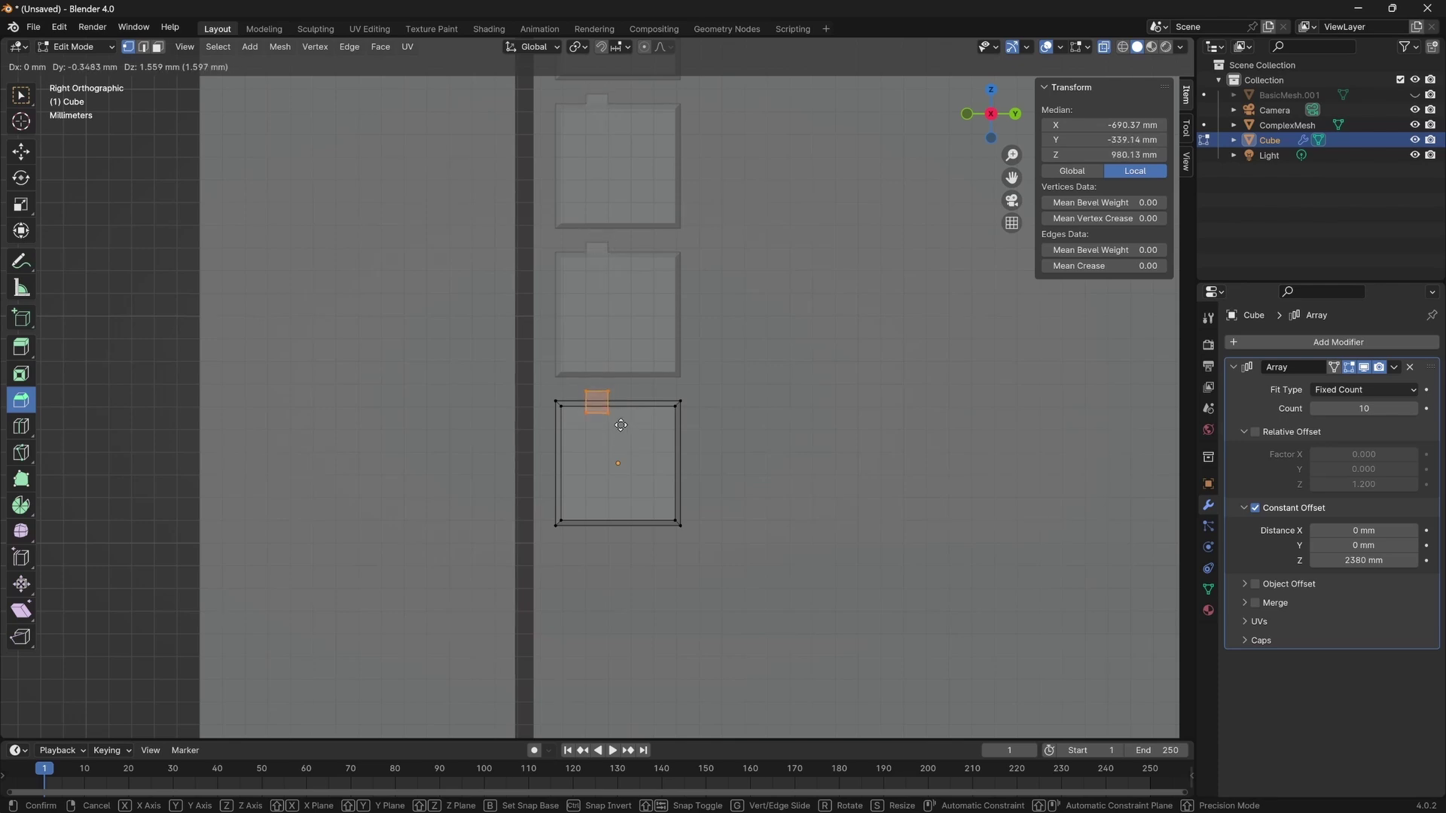
{"action": "left_click", "coordinate": [622, 422]}
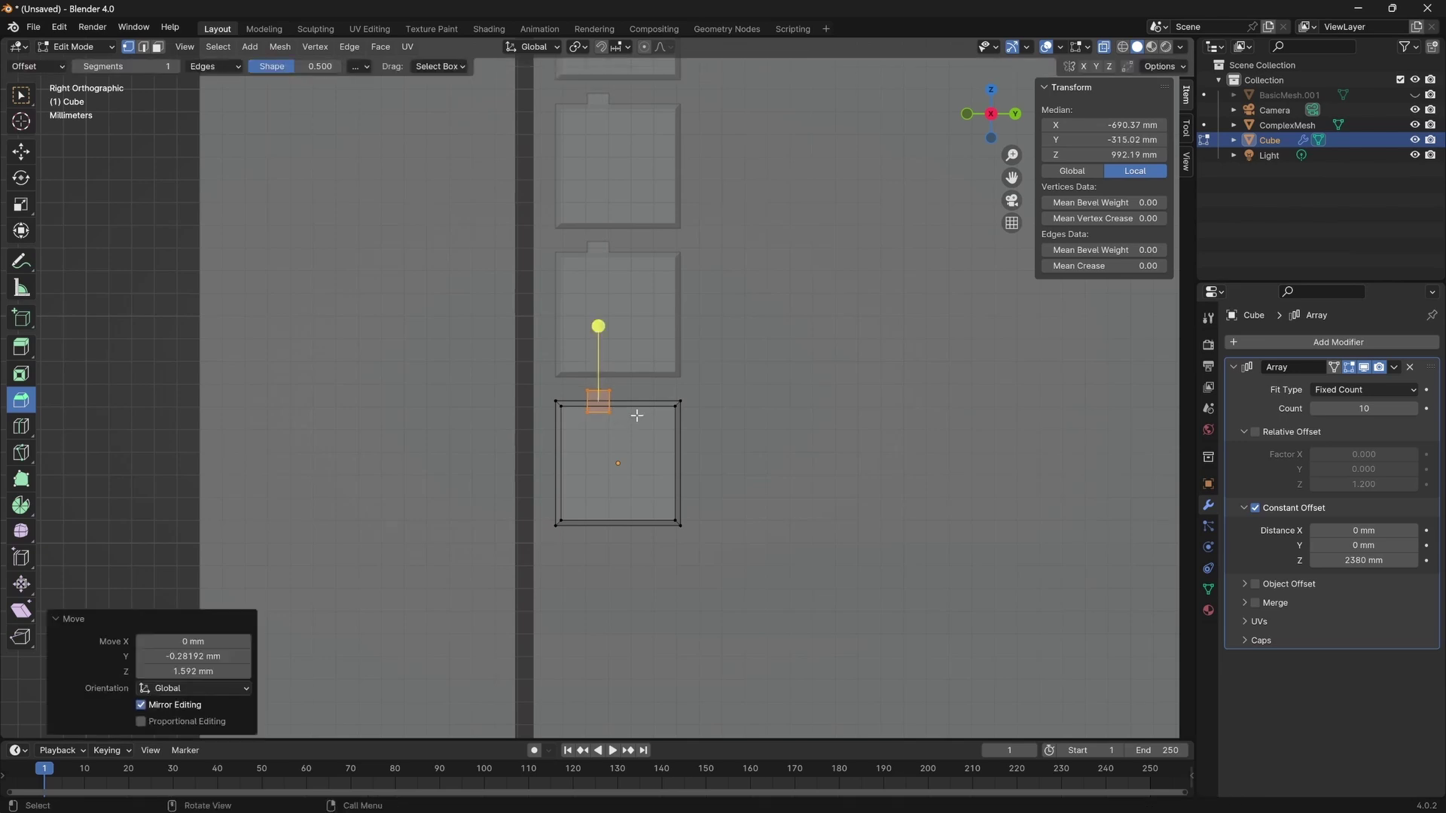
{"action": "scroll", "coordinate": [638, 415], "scroll_direction": "up", "scroll_amount": 3}
{"action": "scroll", "coordinate": [638, 415], "scroll_direction": "up", "scroll_amount": 2}
{"action": "key", "text": "s"}
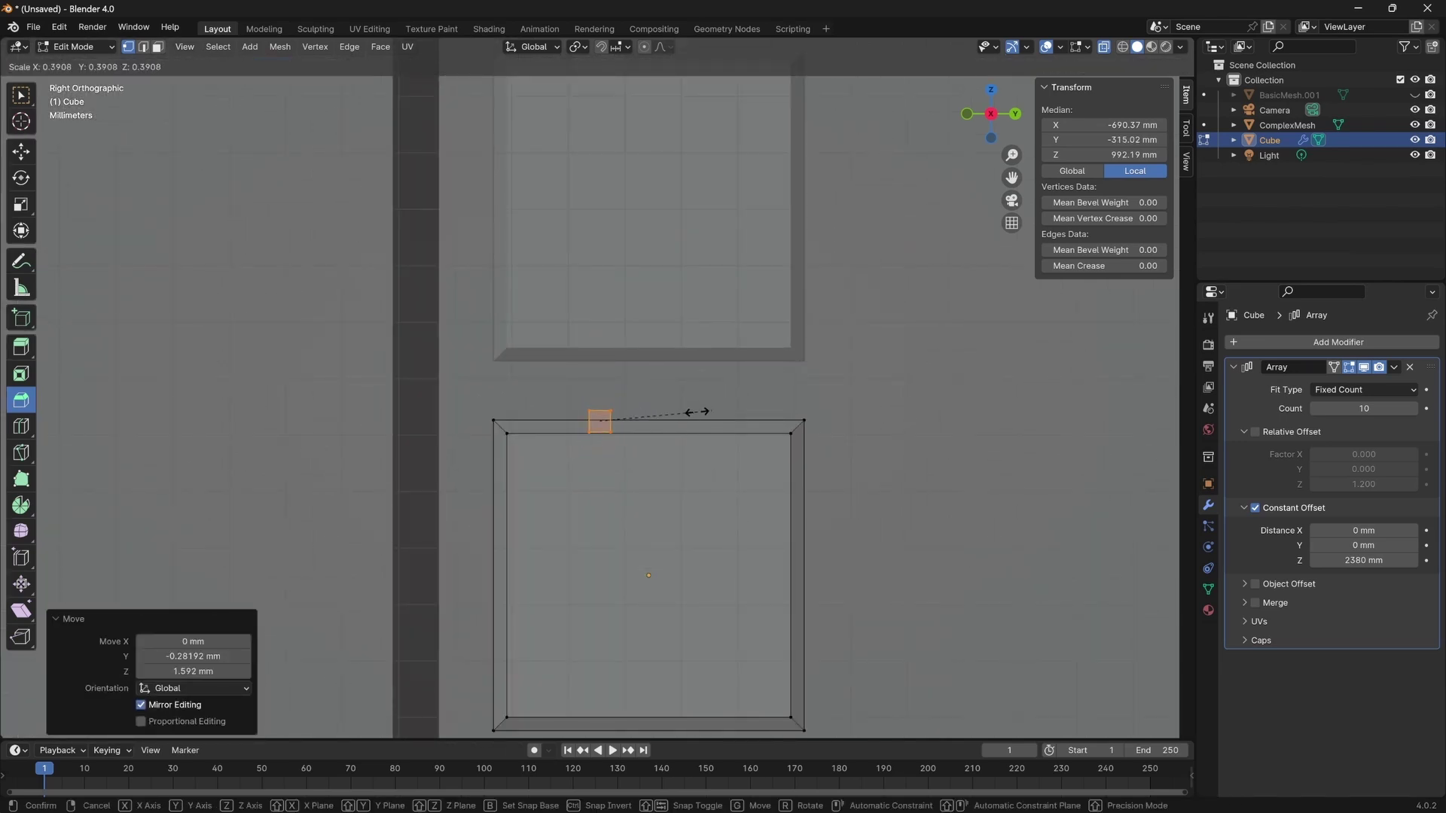
{"action": "left_click", "coordinate": [714, 409]}
Move the small cube about 0.39 mm back along the X axis into the cell's edge.
{"action": "middle_click_drag", "start_coordinate": [715, 411], "coordinate": [410, 403]}
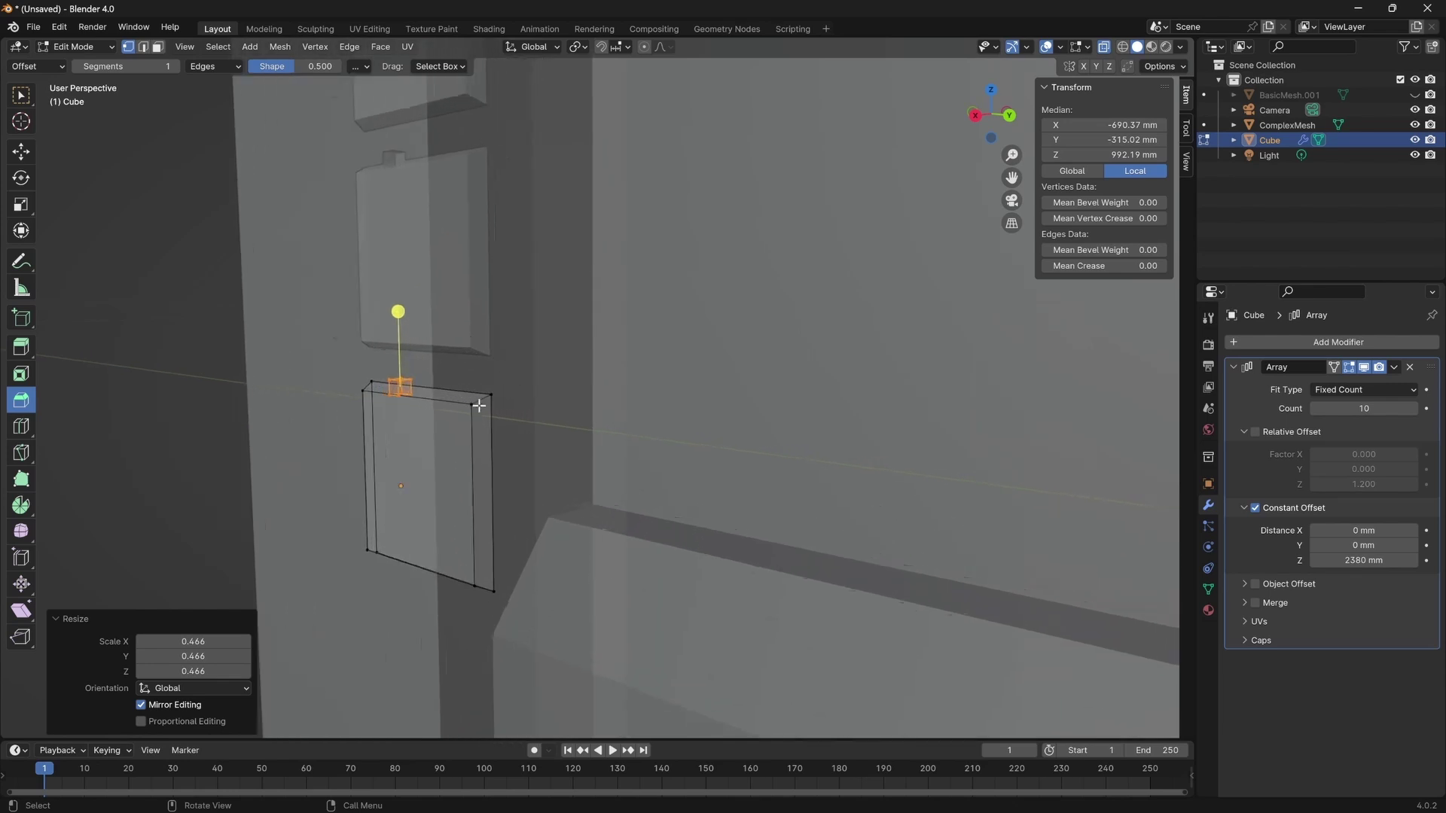
{"action": "scroll", "coordinate": [407, 401], "scroll_direction": "up", "scroll_amount": 1}
{"action": "key", "text": "g"}
{"action": "key", "text": "x"}
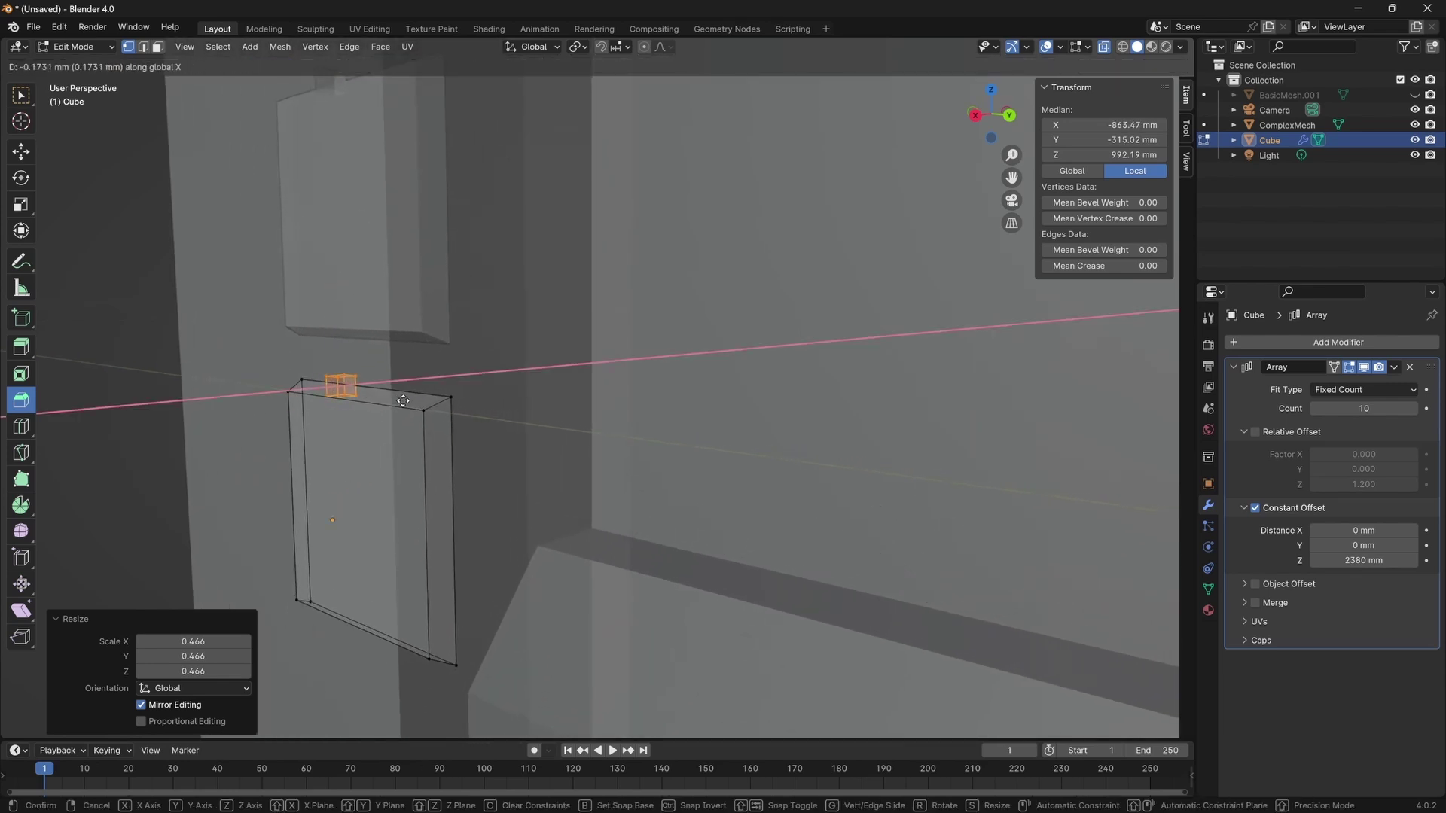
{"action": "left_click", "coordinate": [411, 403]}
Isolate the arrayed cell in local view and examine the small cube's position at the cell's upper edge from the front.
{"action": "key", "text": "KP_3"}
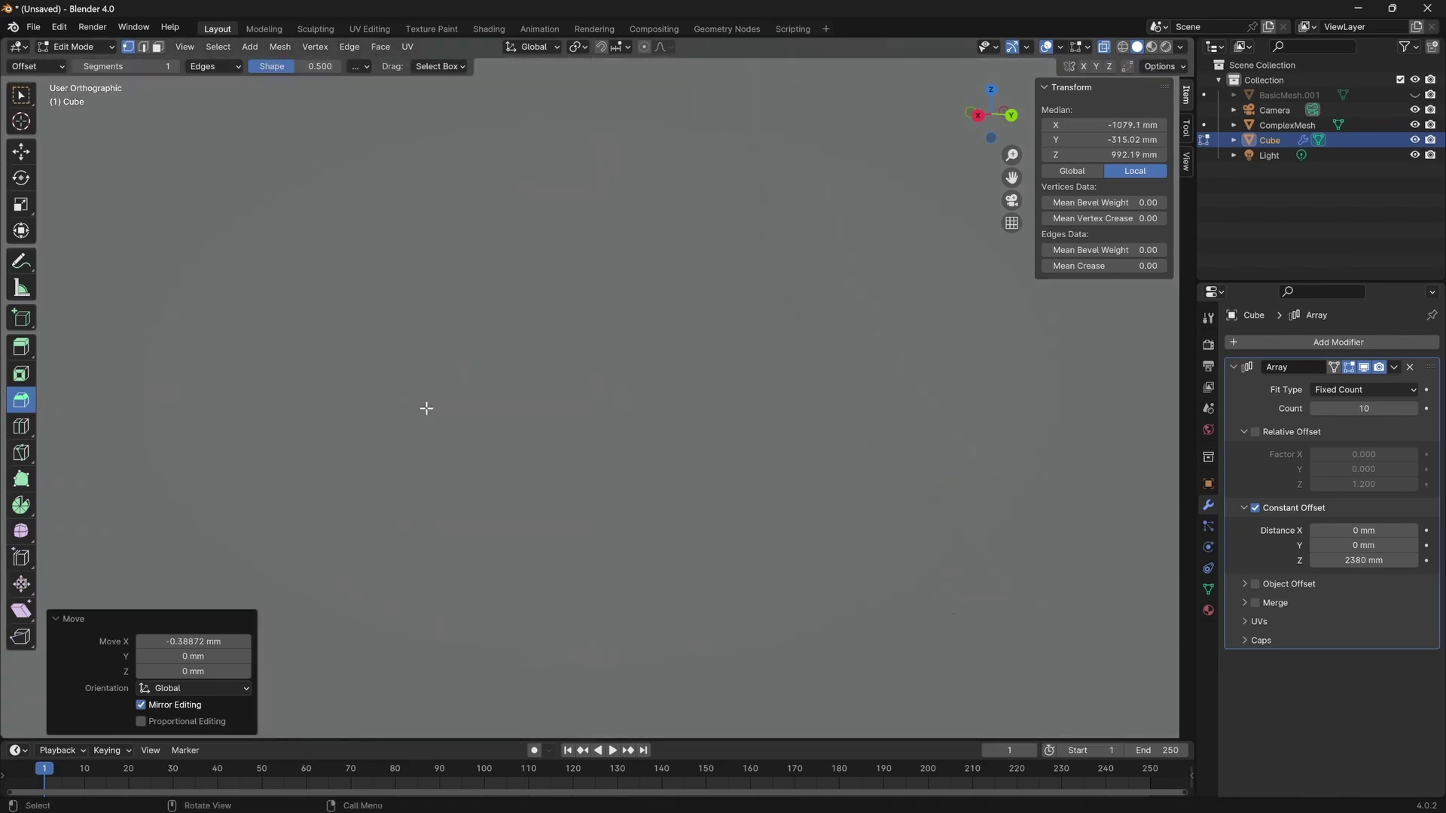
{"action": "scroll", "coordinate": [494, 429], "scroll_direction": "down", "scroll_amount": 3}
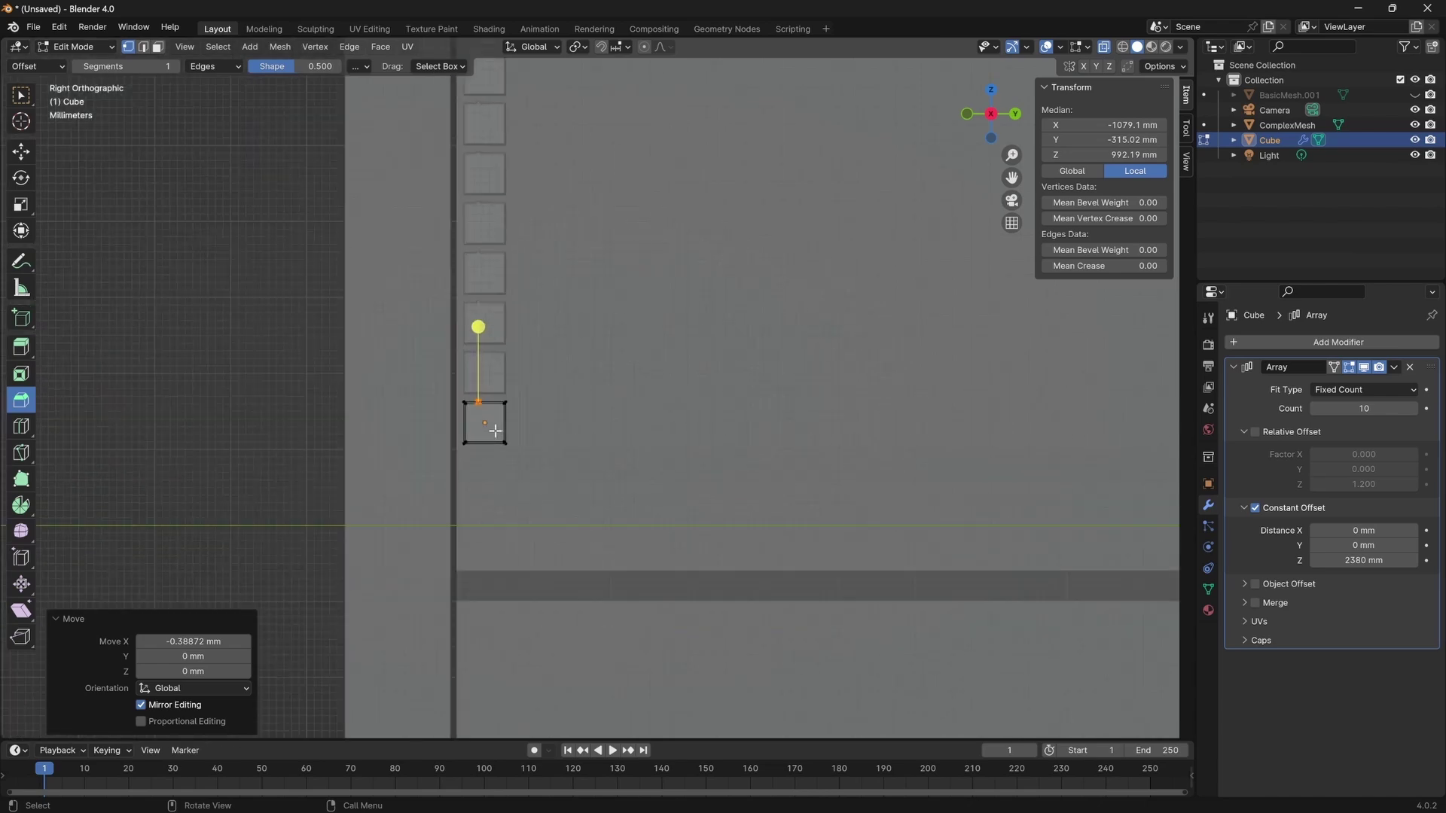
{"action": "key", "text": "KP_Divide"}
{"action": "scroll", "coordinate": [510, 429], "scroll_direction": "up", "scroll_amount": 4}
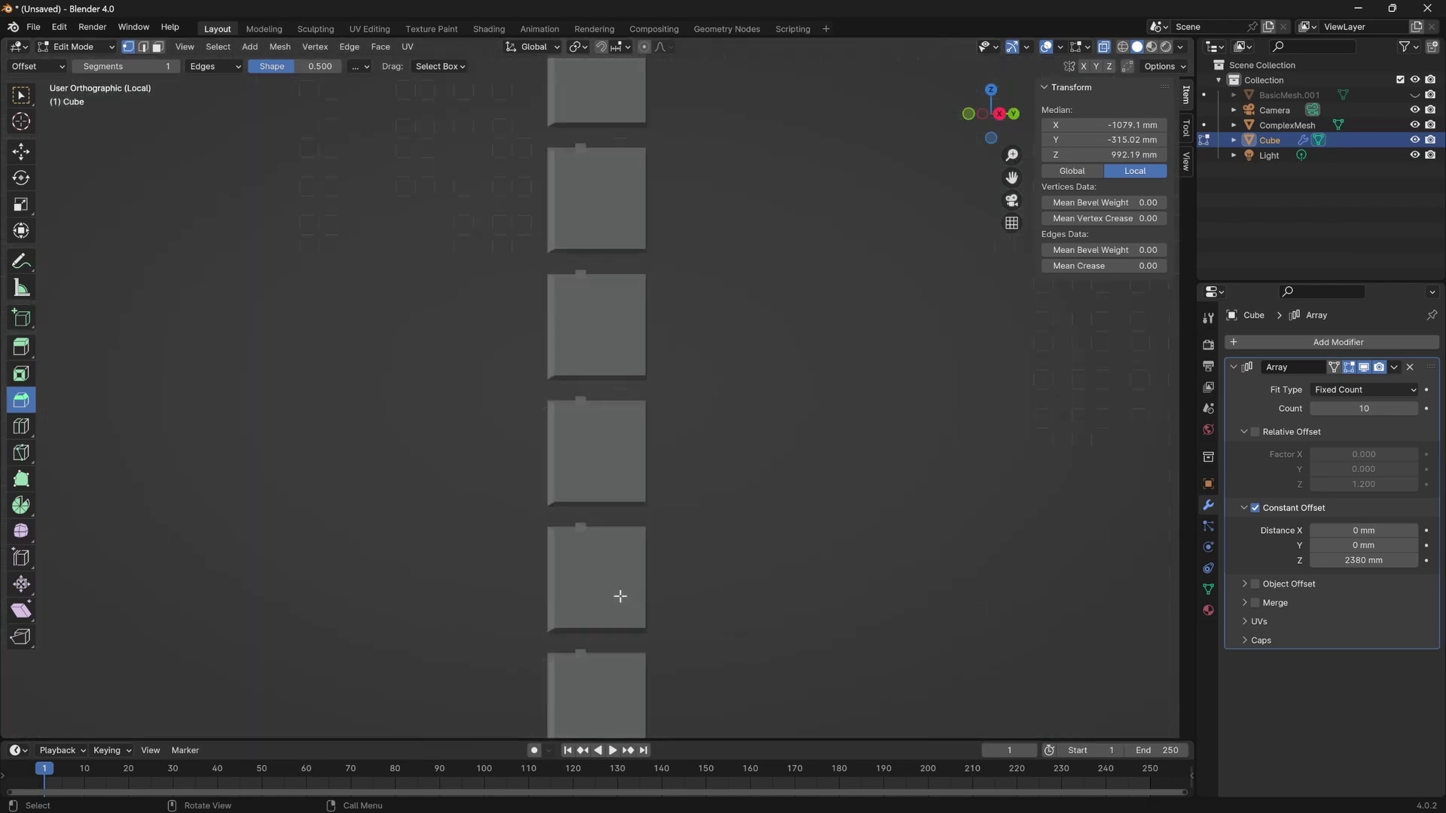
{"action": "key", "text": "KP_1"}
{"action": "middle_click_drag", "start_coordinate": [633, 577], "coordinate": [820, 193], "text": "shift"}
{"action": "scroll", "coordinate": [603, 458], "scroll_direction": "up", "scroll_amount": 8}
{"action": "scroll", "coordinate": [588, 416], "scroll_direction": "up", "scroll_amount": 3}
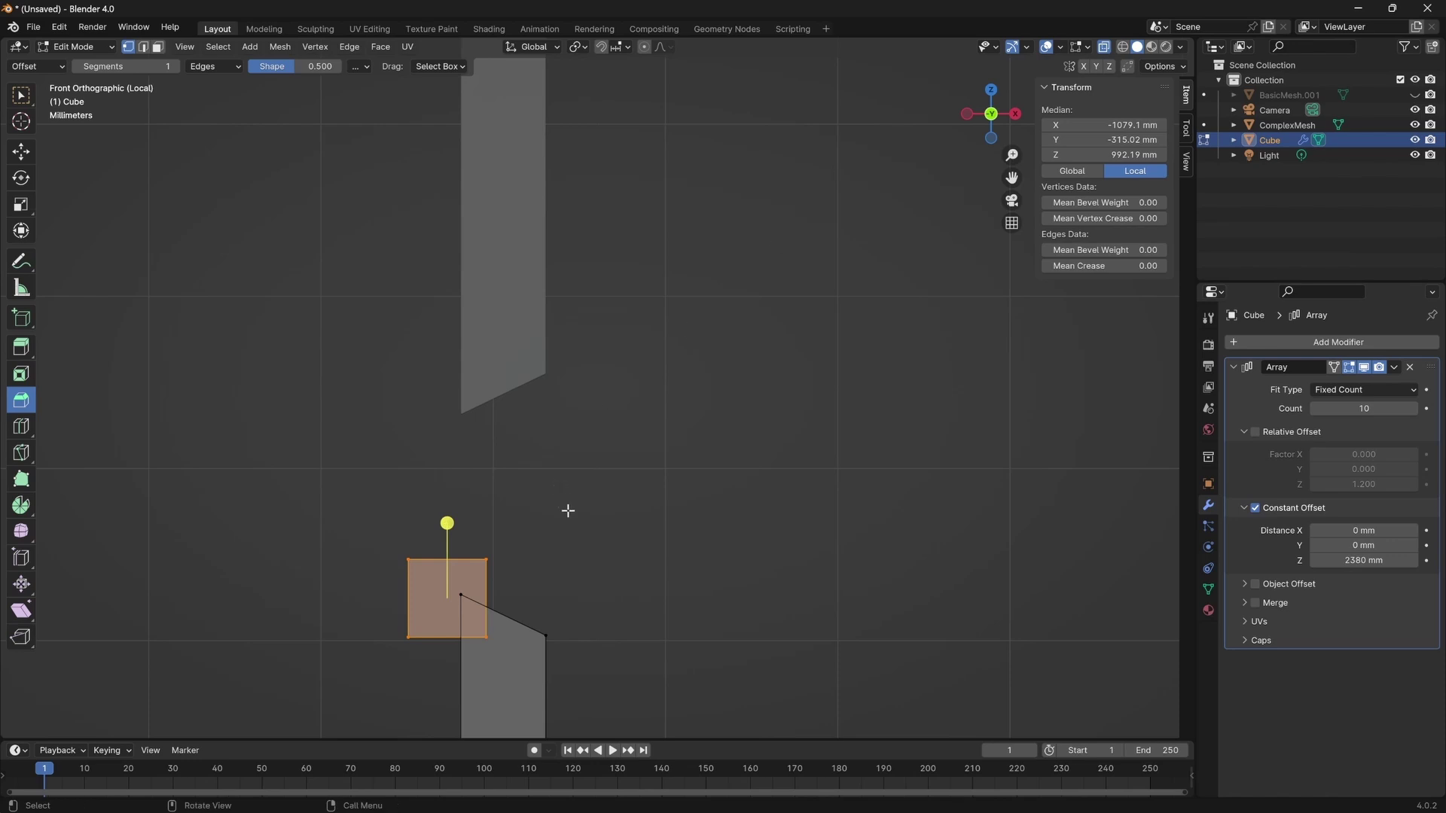
Move the small cube about 0.31 mm along X flush with the cell's back and extend its front face about 0.1 mm outward.
{"action": "key", "text": "g"}
{"action": "key", "text": "x"}
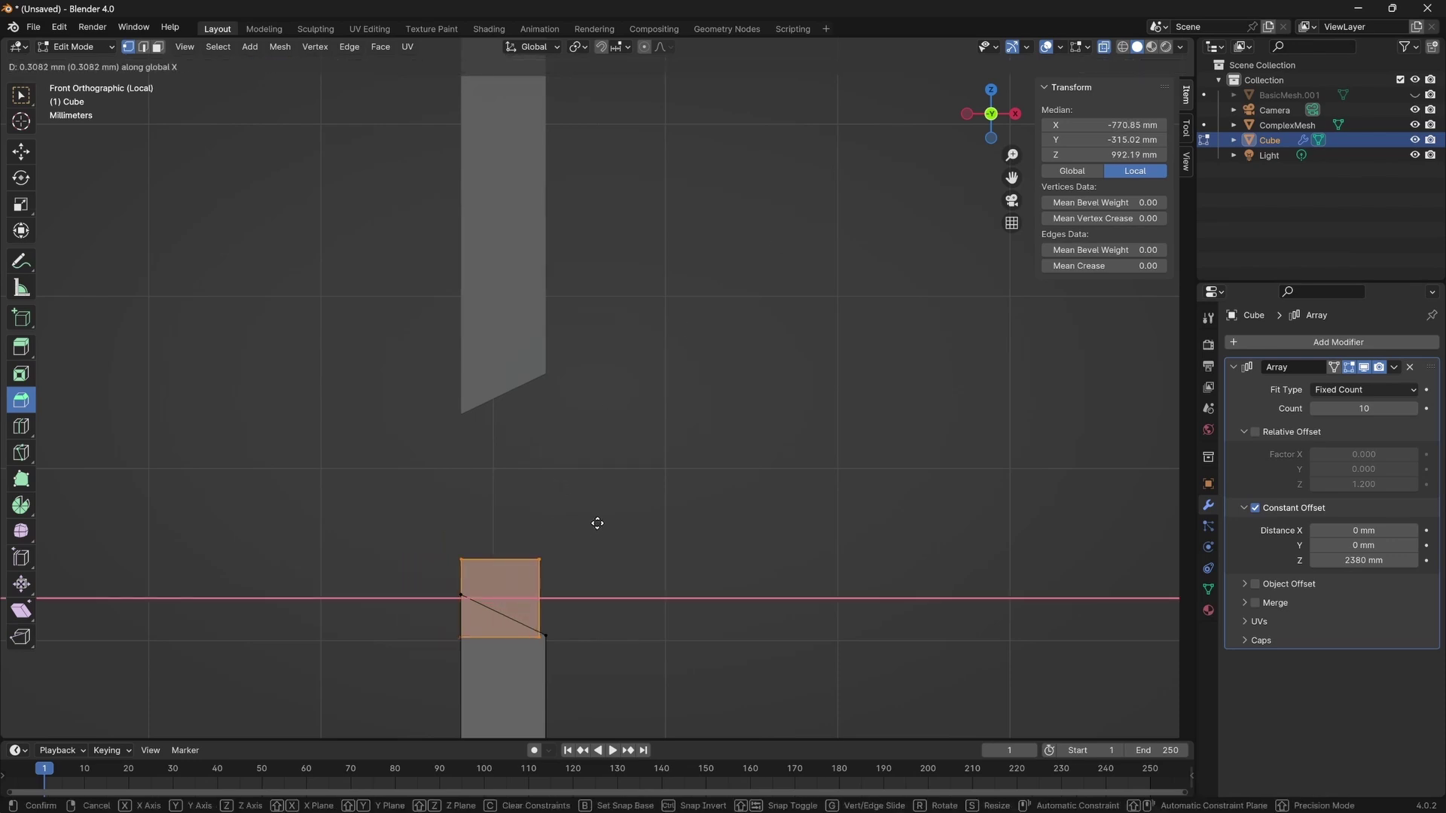
{"action": "left_click", "coordinate": [597, 529]}
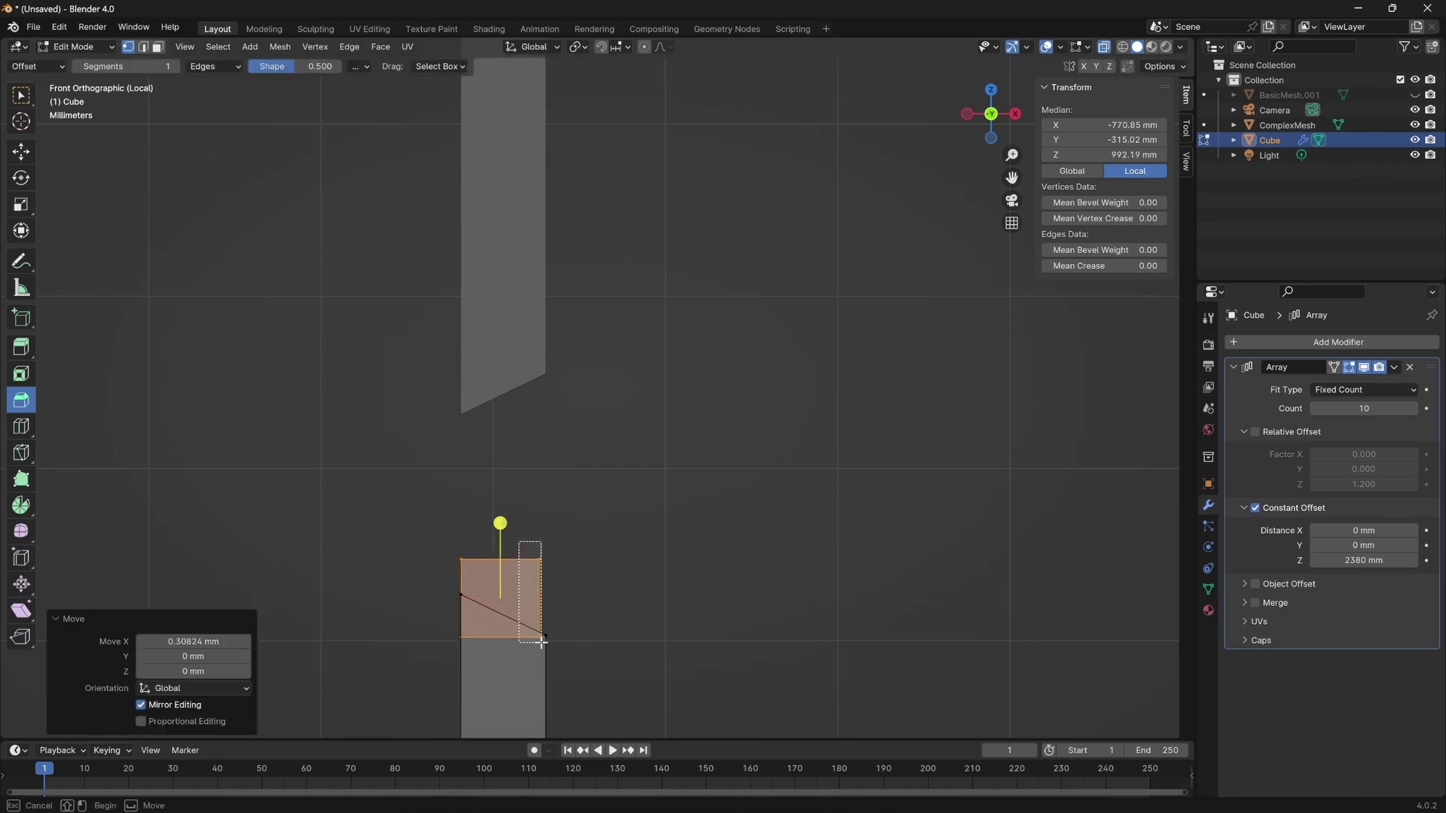
{"action": "left_click", "coordinate": [568, 636]}
{"action": "key", "text": "g"}
{"action": "key", "text": "x"}
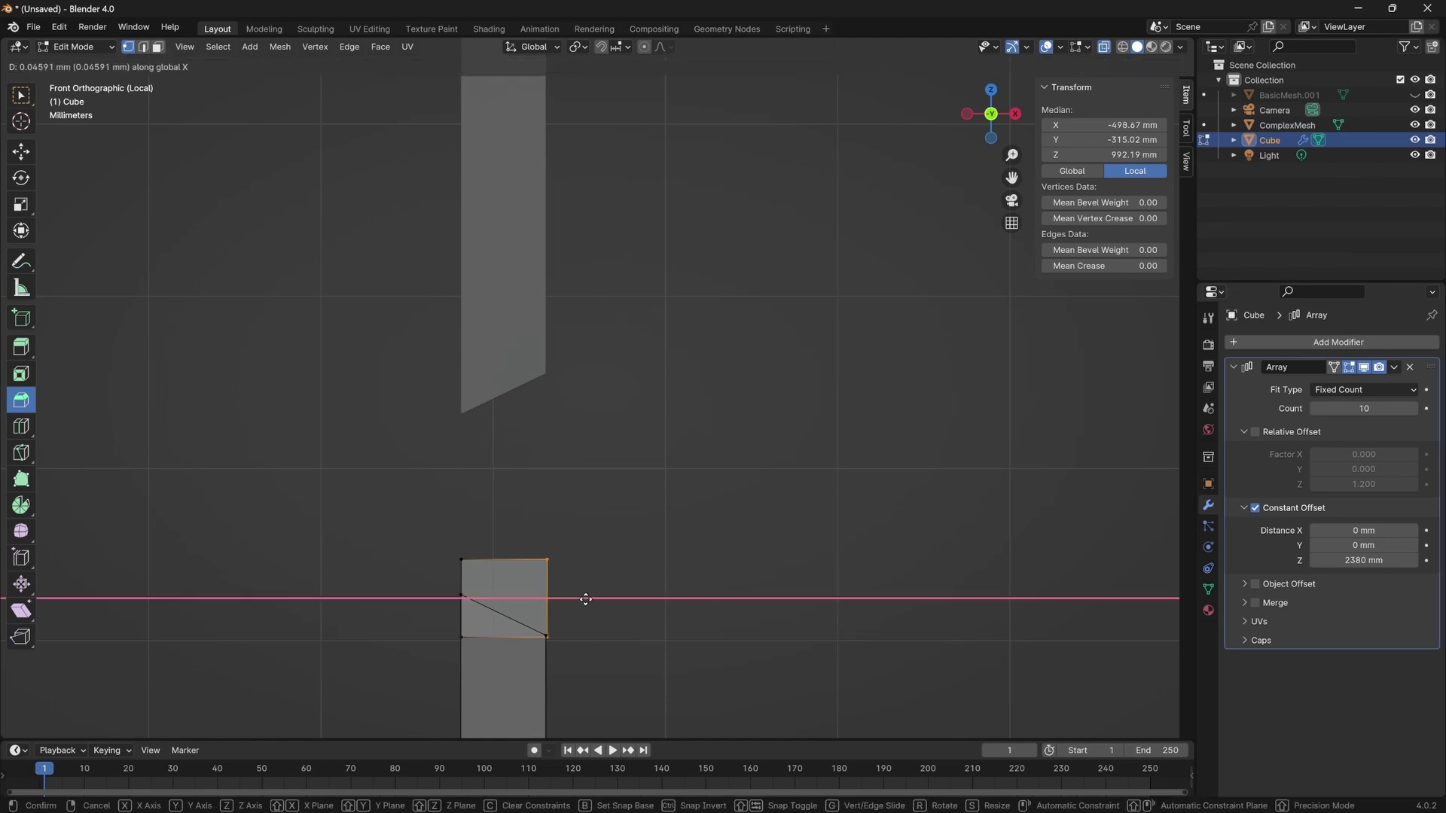
{"action": "left_click", "coordinate": [595, 599]}
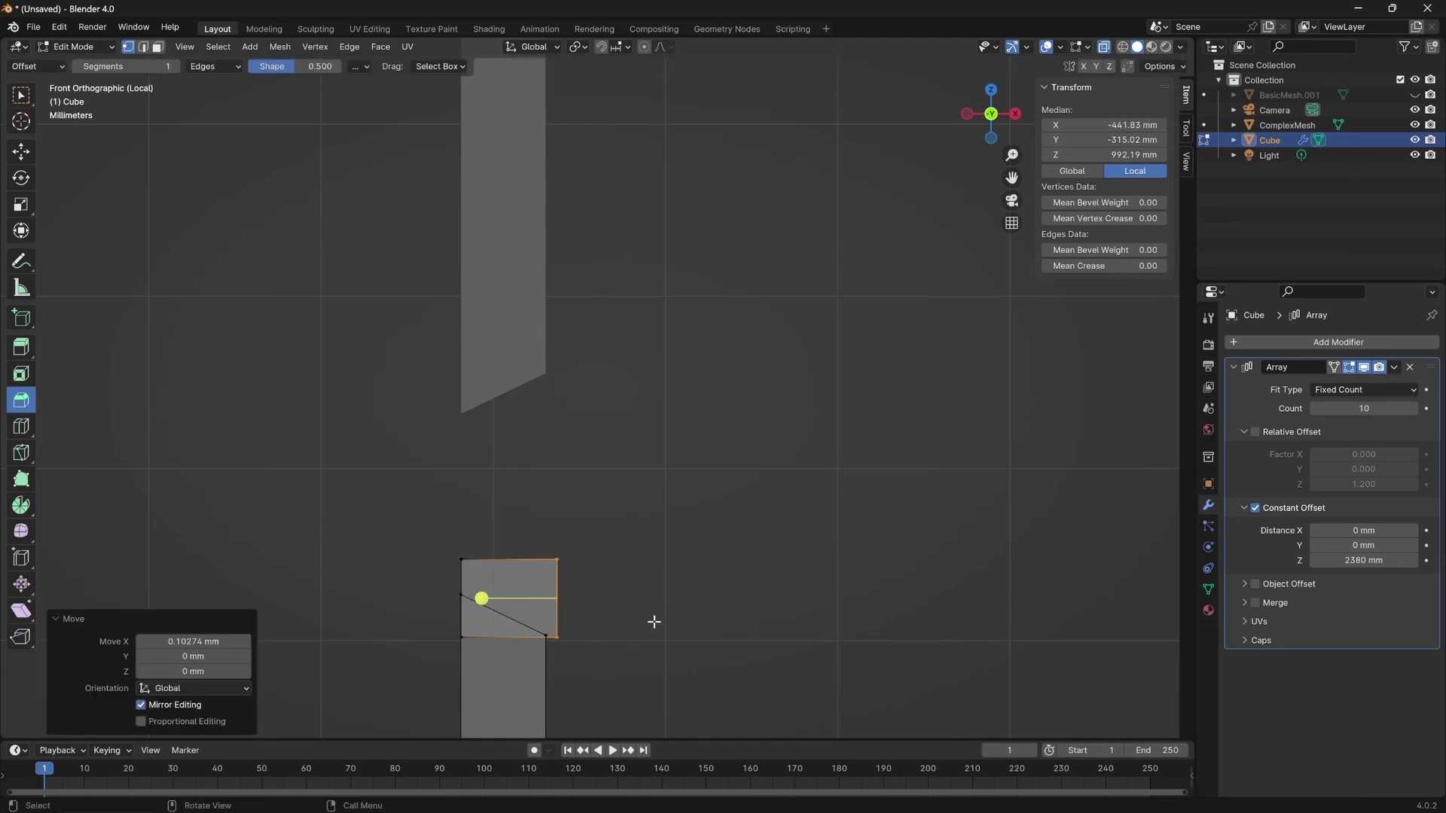
Lower the small cube's bottom face about 0.86 mm along Z to stretch it into a tall block over the cell.
{"action": "middle_click_drag", "start_coordinate": [656, 620], "coordinate": [595, 445]}
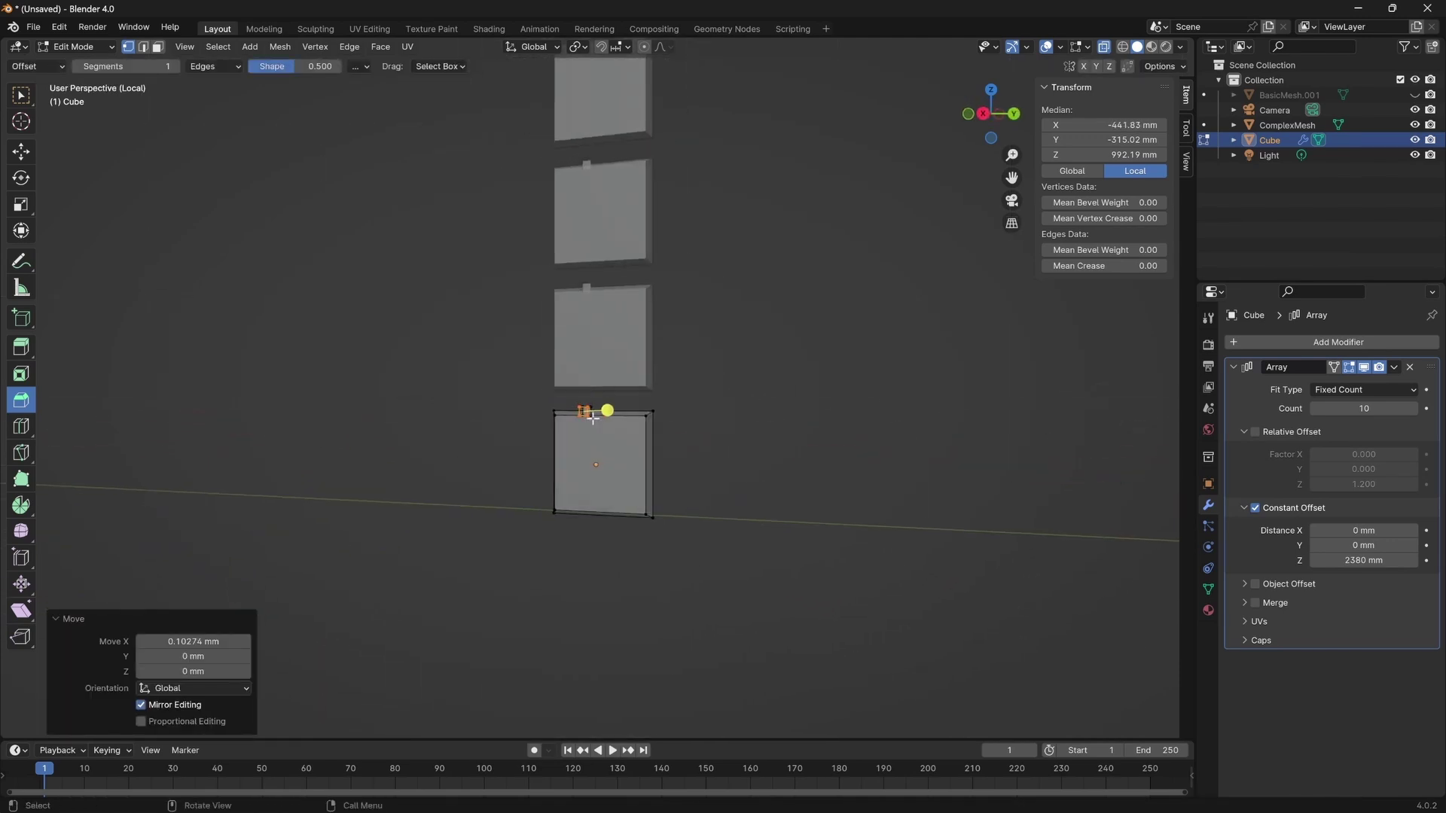
{"action": "scroll", "coordinate": [595, 444], "scroll_direction": "up", "scroll_amount": 5}
{"action": "middle_click_drag", "start_coordinate": [606, 549], "coordinate": [633, 459]}
{"action": "key", "text": "KP_5"}
{"action": "key", "text": "KP_3"}
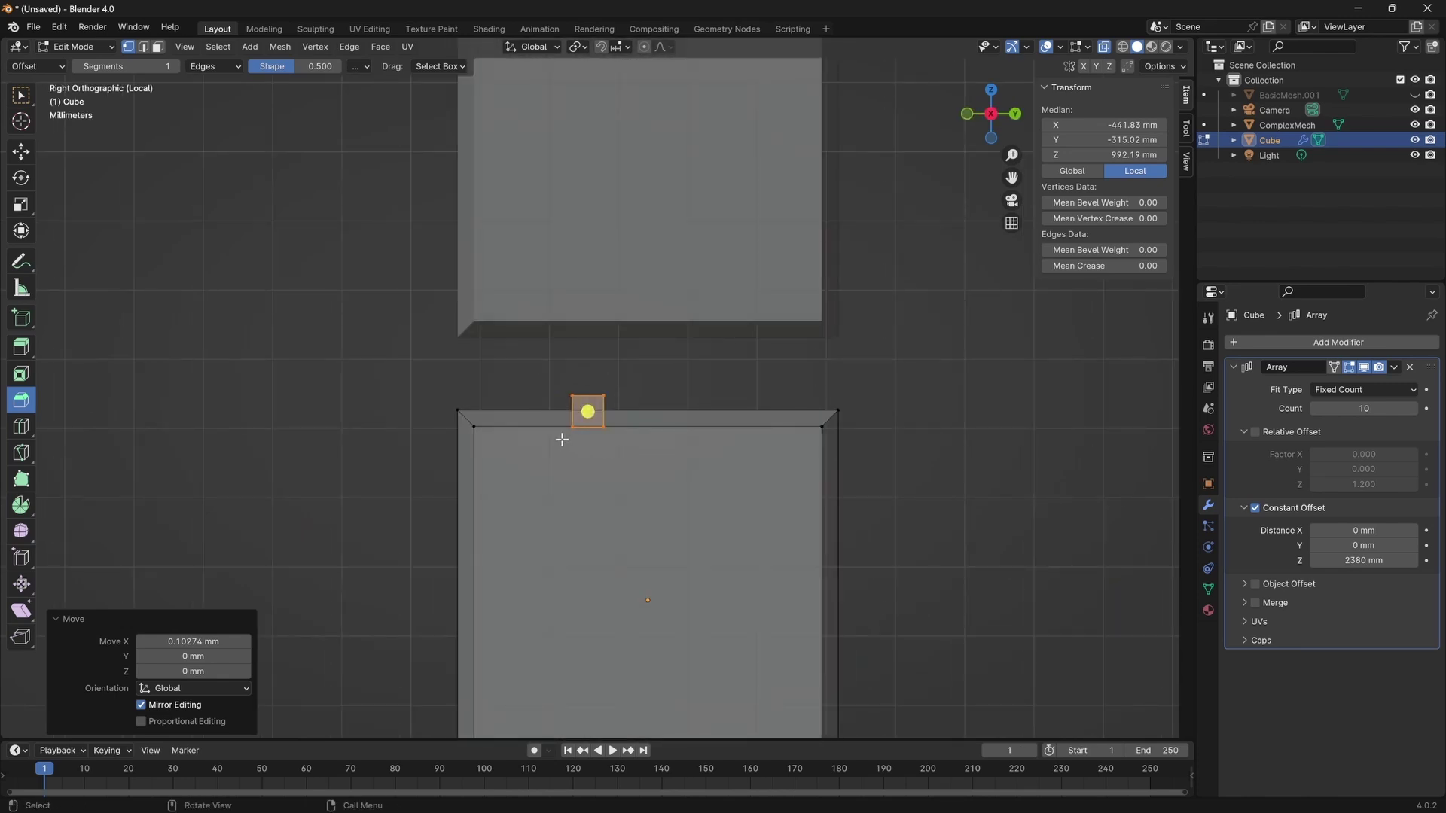
{"action": "left_click", "coordinate": [614, 414]}
{"action": "key", "text": "g"}
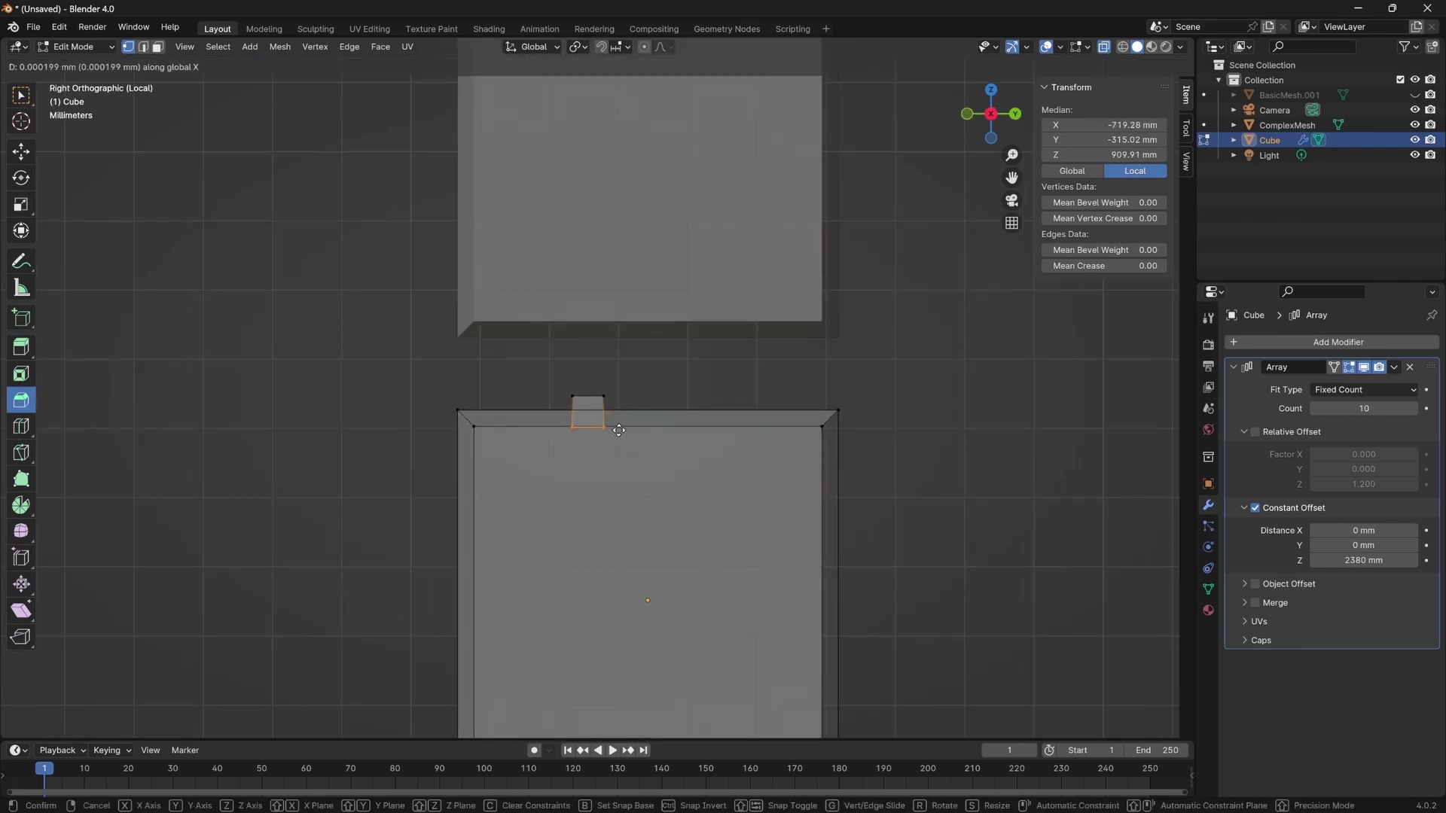
{"action": "key", "text": "y"}
{"action": "key", "text": "z"}
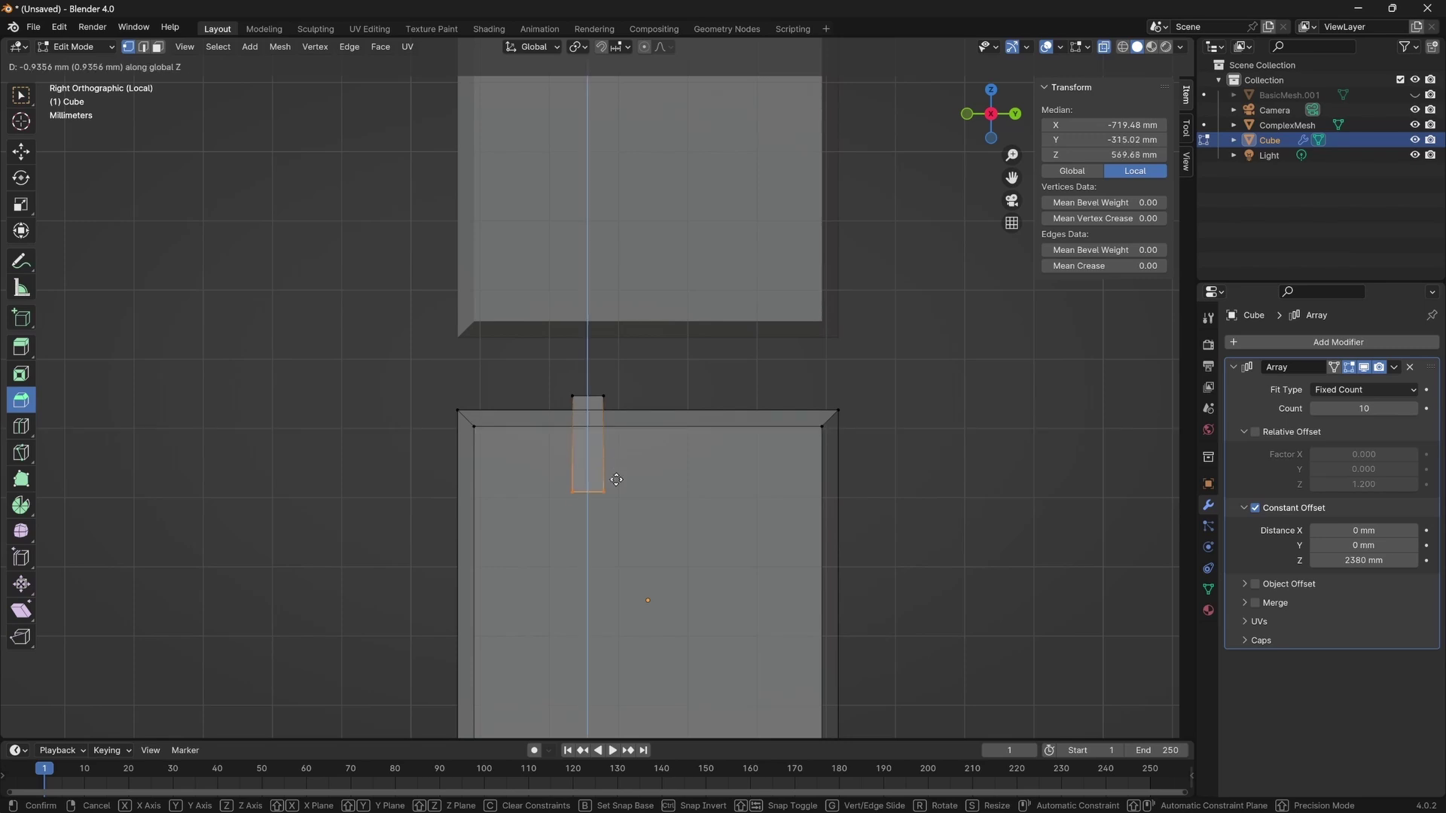
{"action": "left_click", "coordinate": [614, 474]}
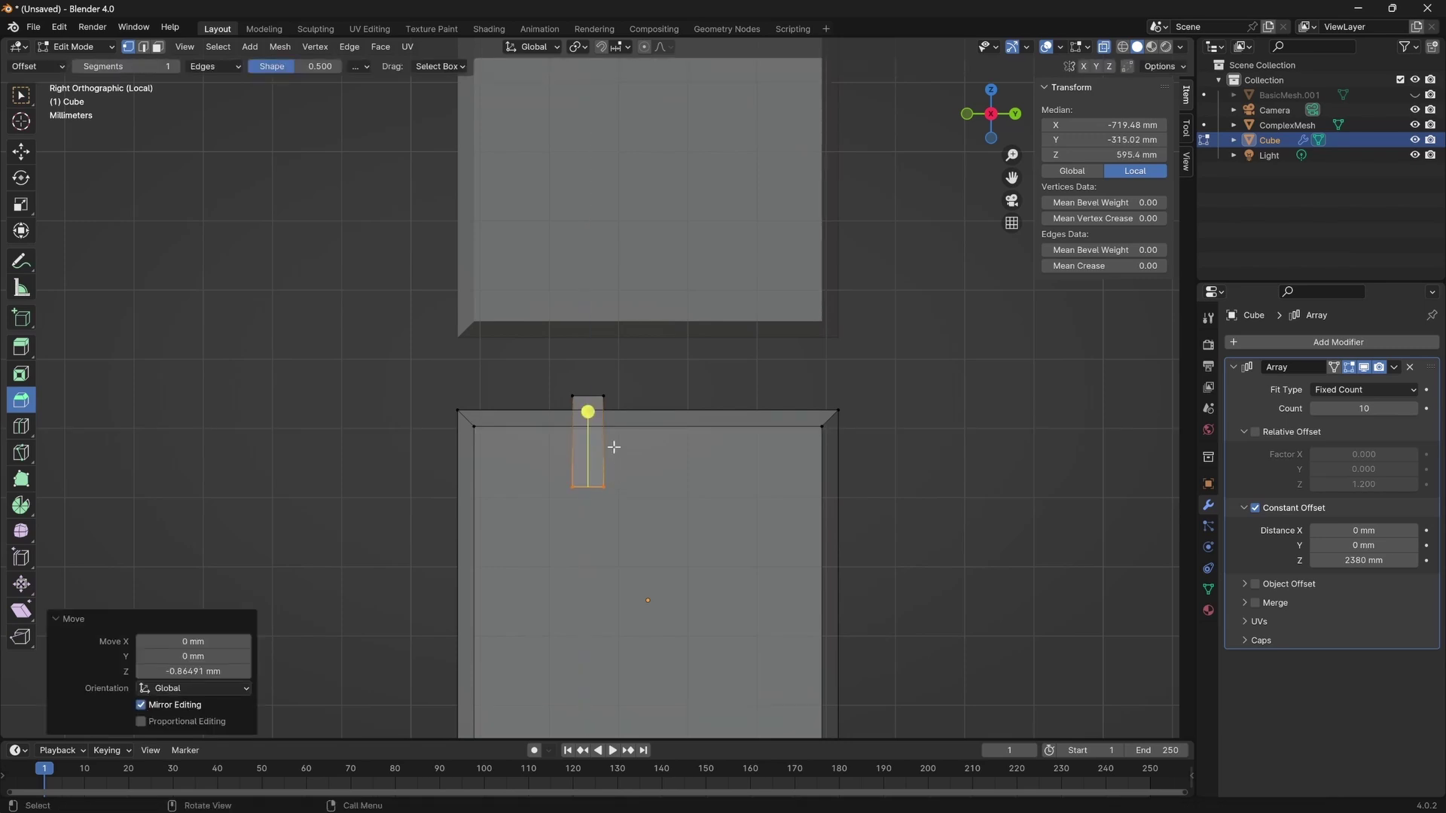
{"action": "key", "text": "Tab"}
{"action": "middle_click_drag", "start_coordinate": [659, 446], "coordinate": [611, 442]}
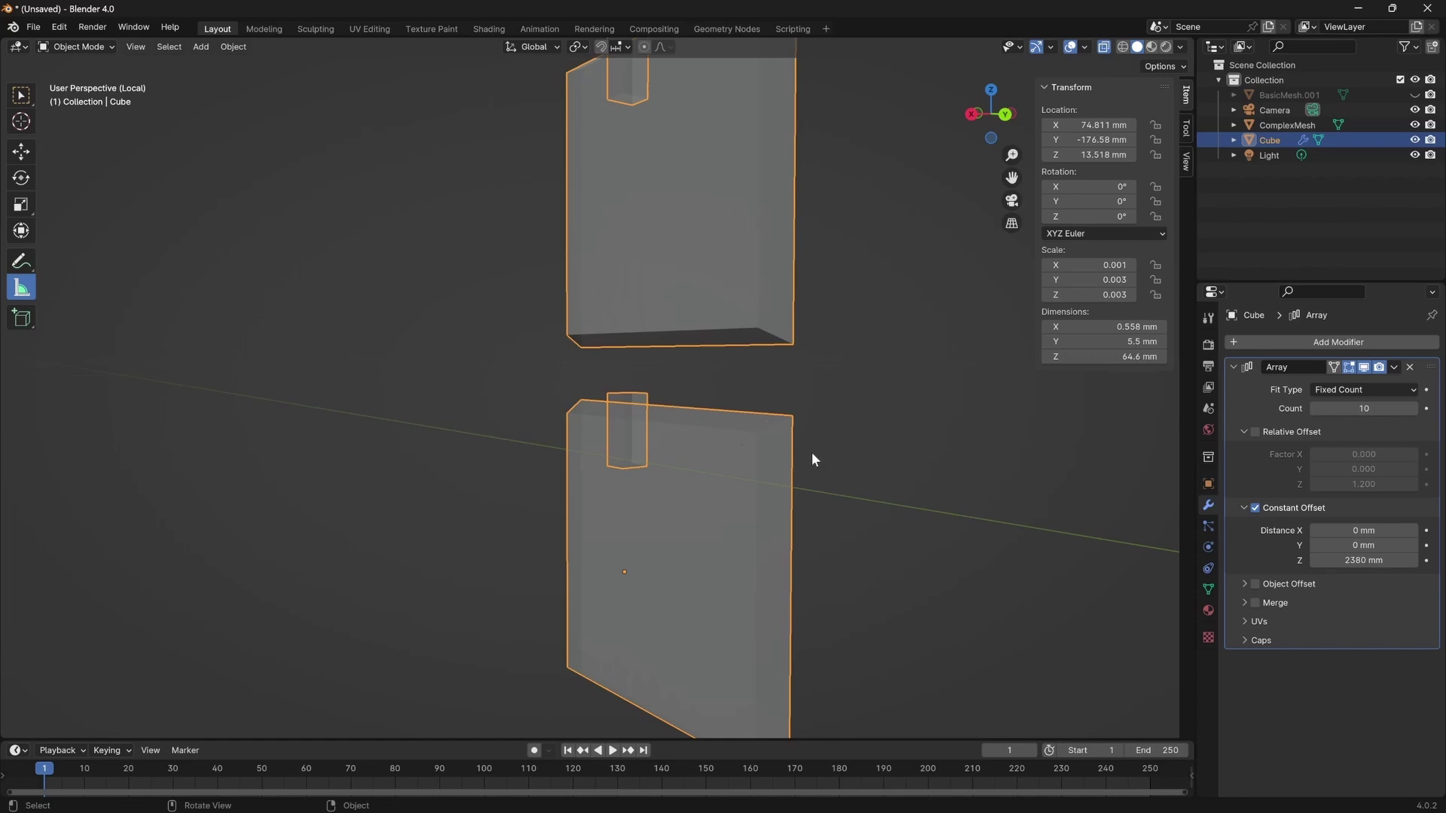
{"action": "key", "text": "Tab"}
{"action": "left_click", "coordinate": [159, 48]}
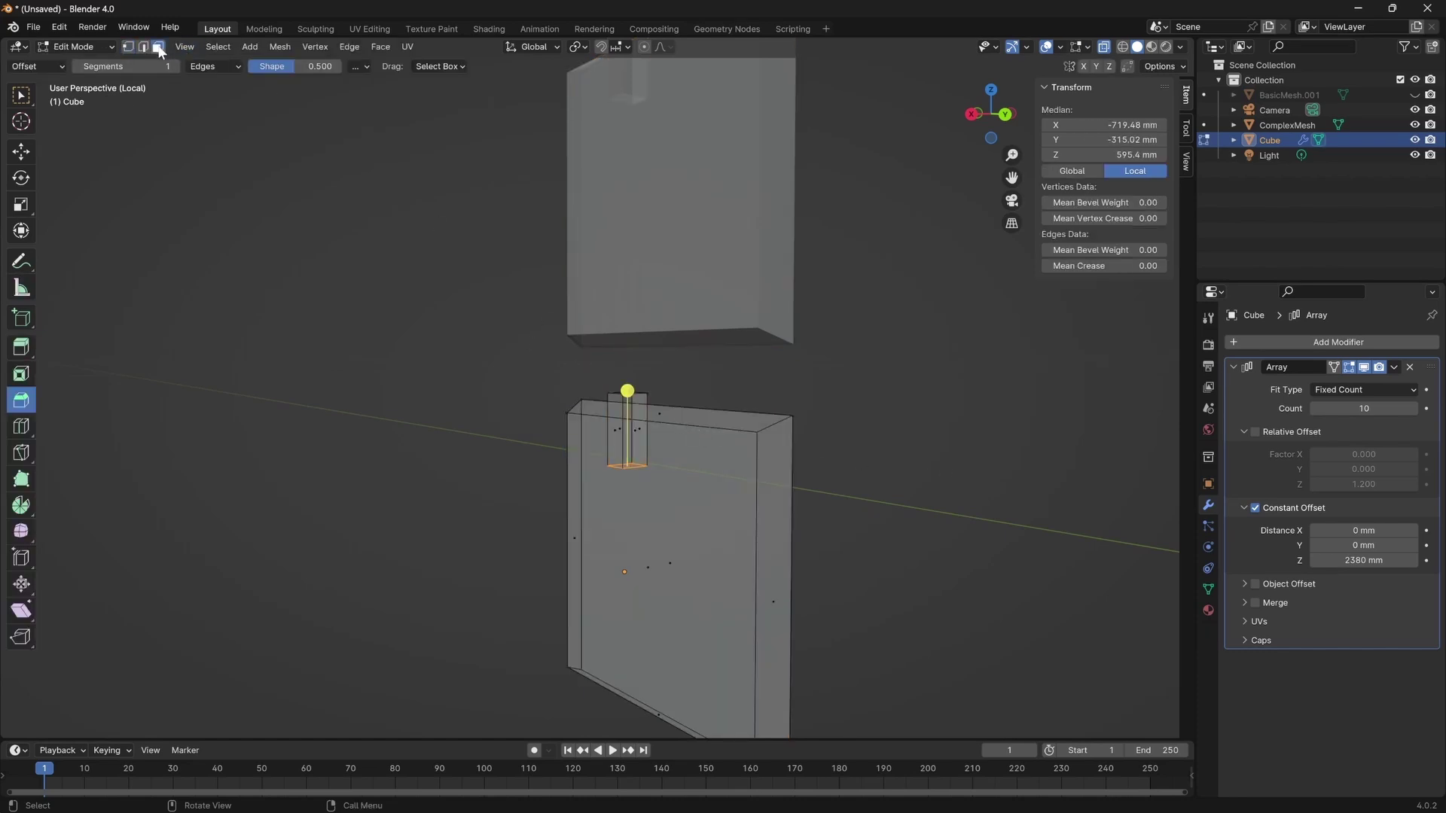
{"action": "middle_click_drag", "start_coordinate": [661, 418], "coordinate": [749, 408]}
{"action": "key", "text": "KP_1"}
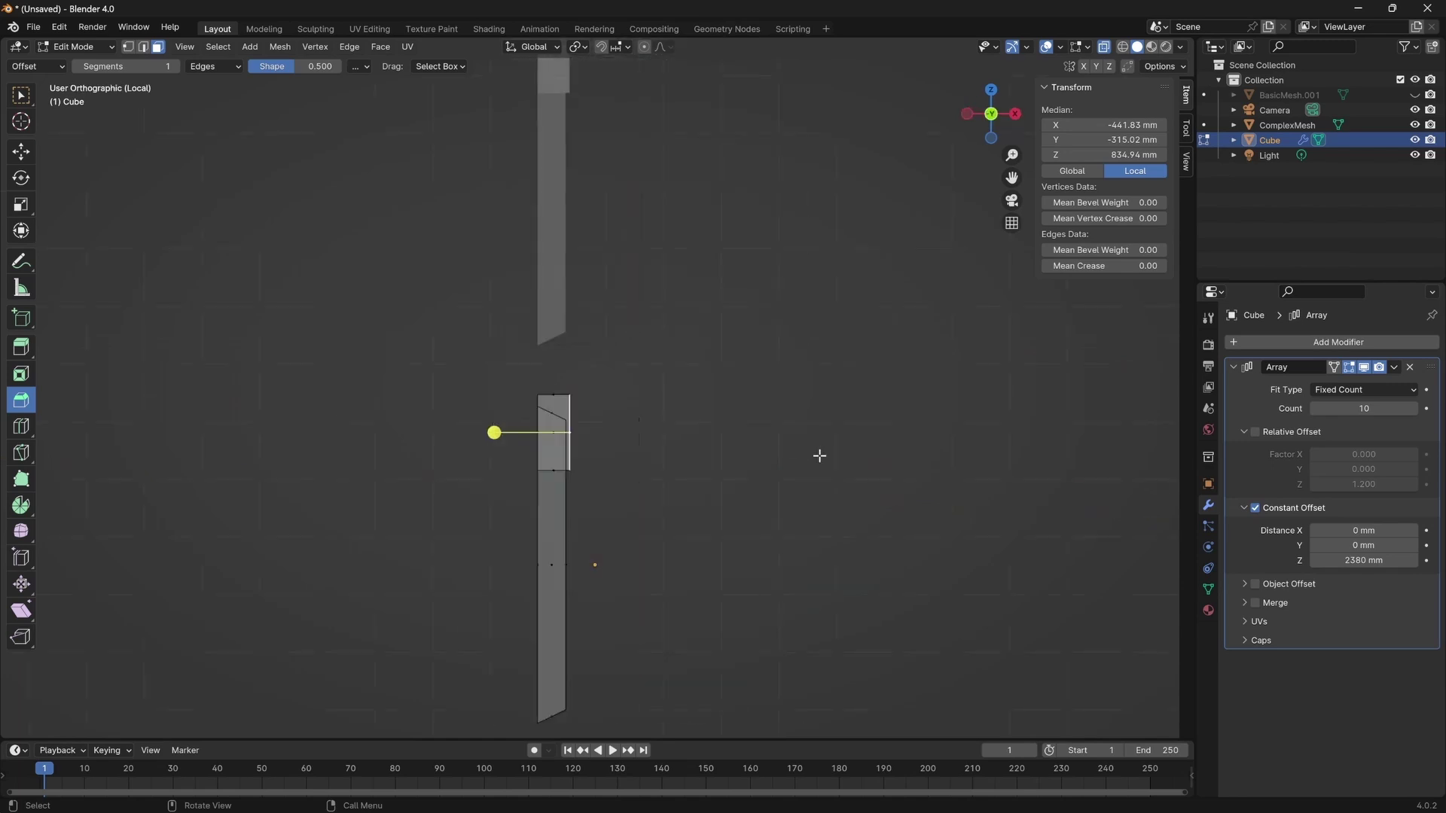
{"action": "key", "text": "KP_3"}
{"action": "scroll", "coordinate": [652, 443], "scroll_direction": "up", "scroll_amount": 4}
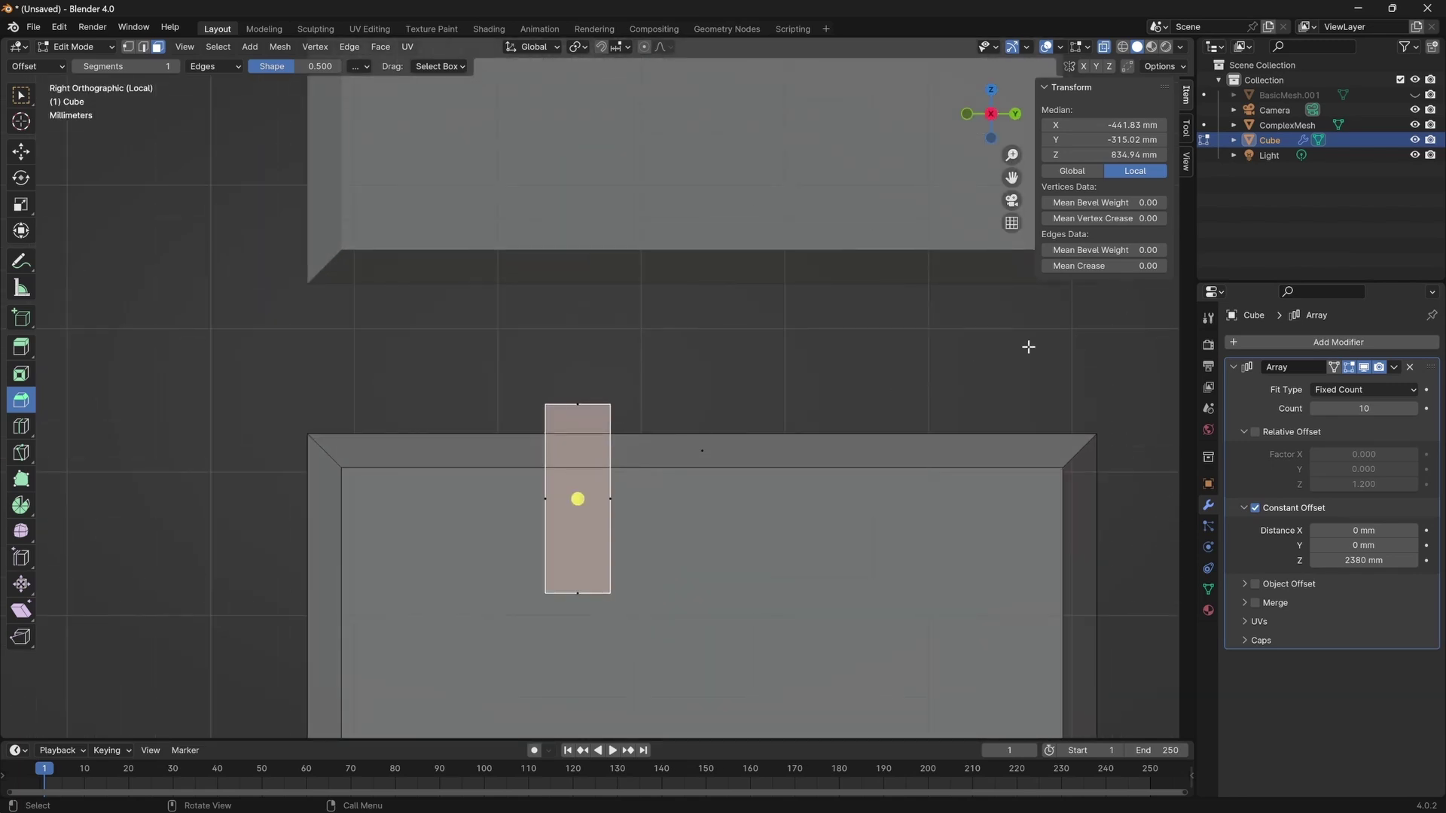
{"action": "key", "text": "s"}
{"action": "key", "text": "x"}
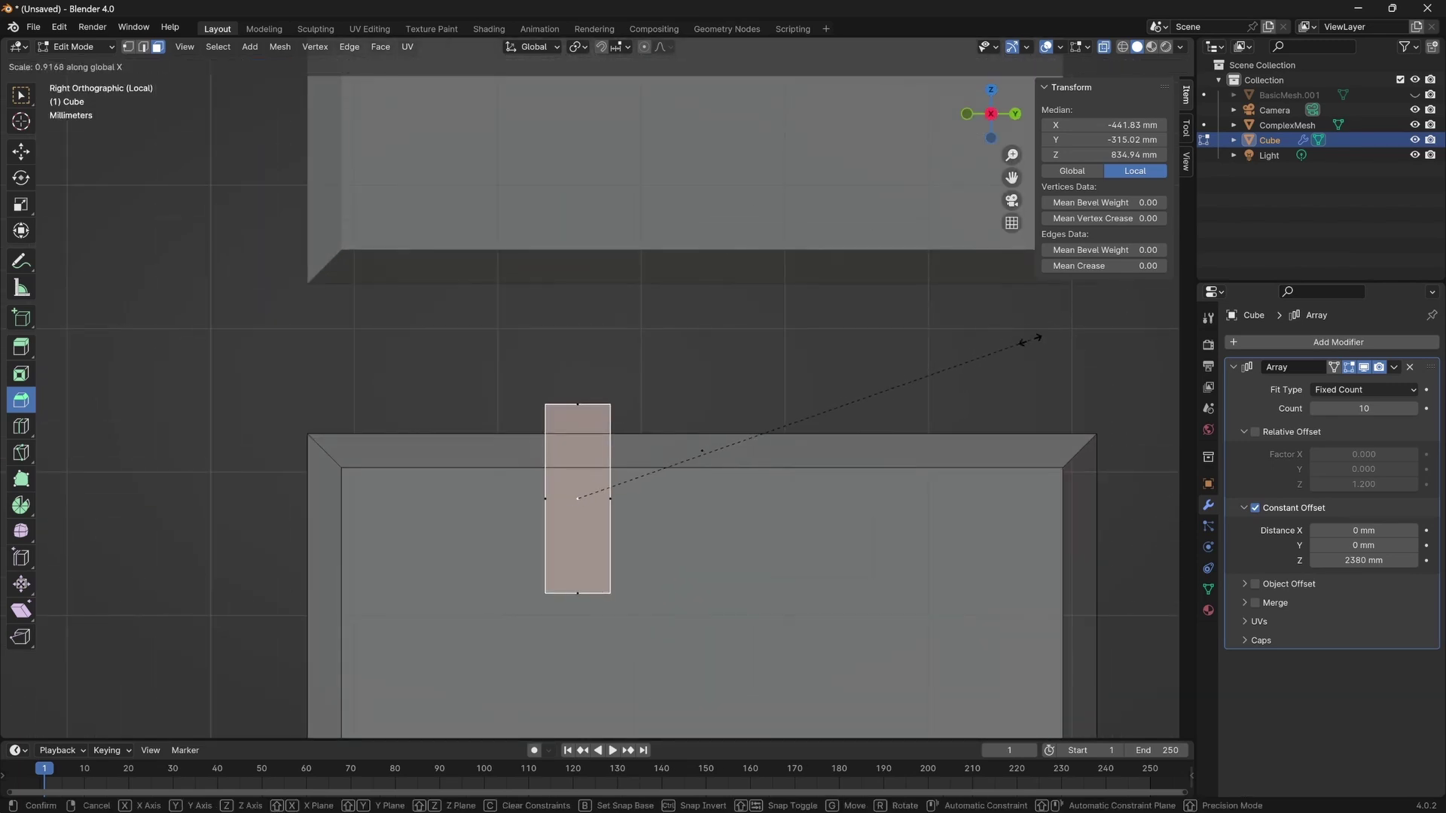
{"action": "key", "text": "y"}
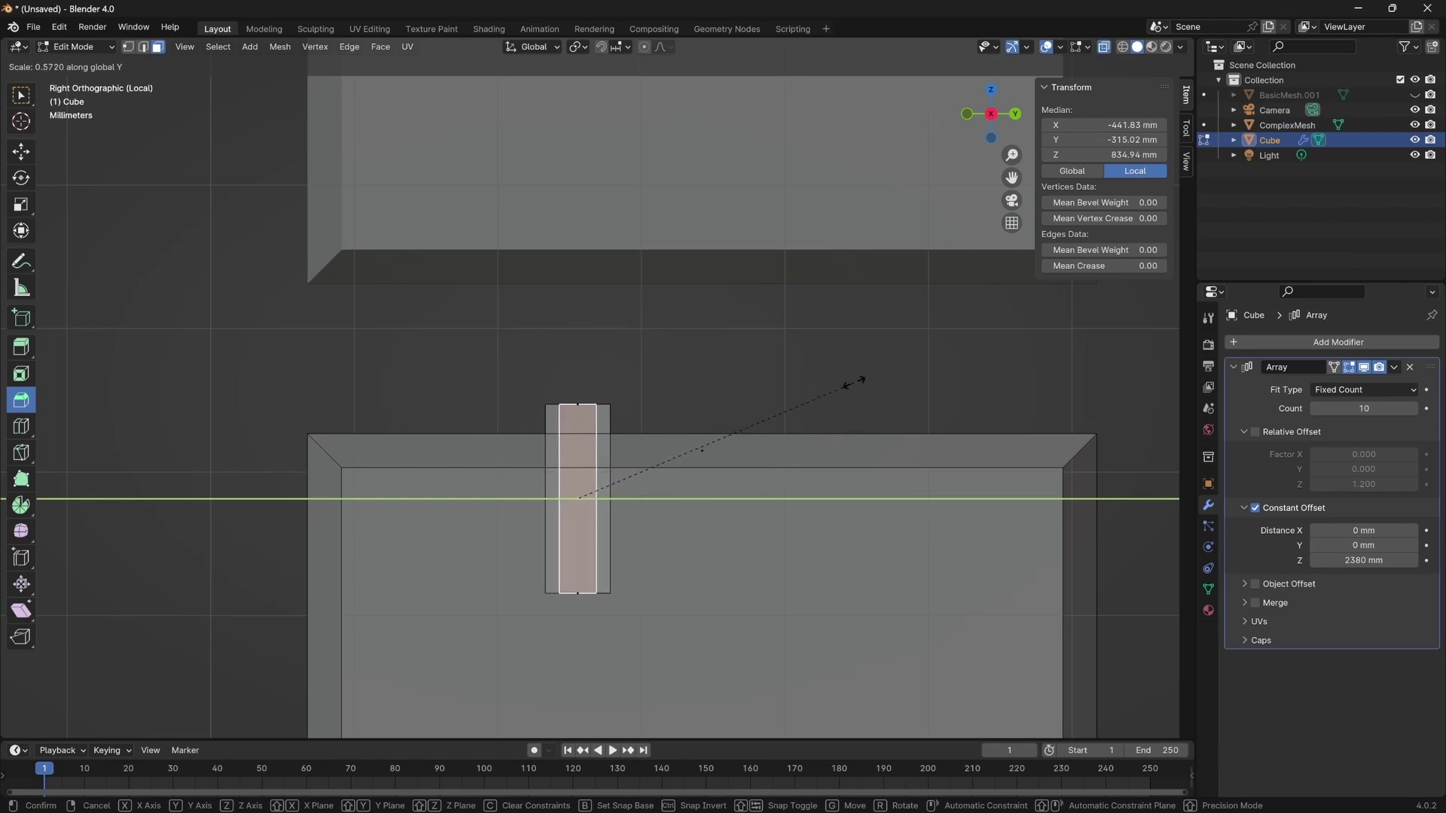
{"action": "left_click", "coordinate": [761, 442]}
{"action": "middle_click_drag", "start_coordinate": [711, 485], "coordinate": [633, 378]}
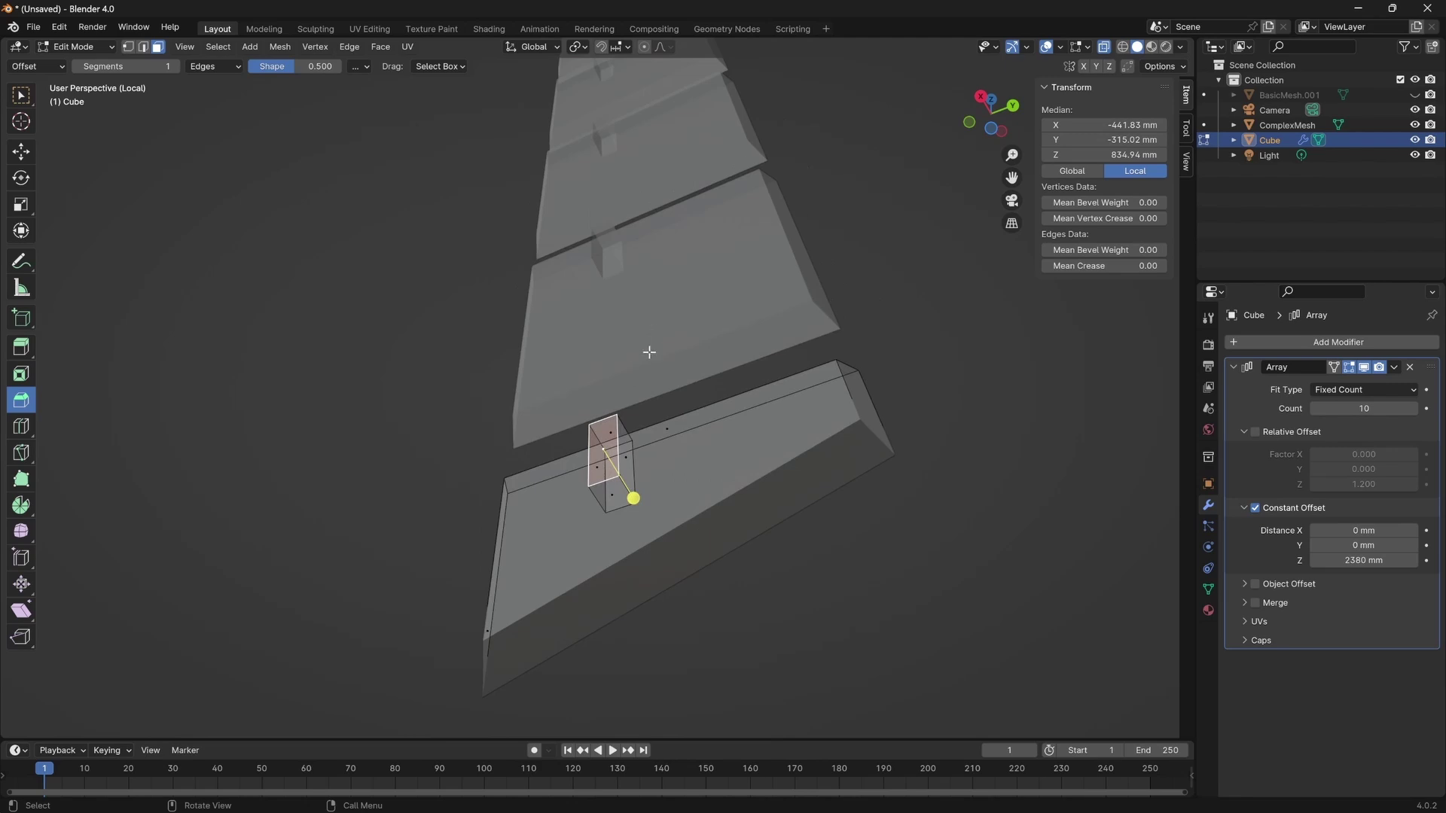
{"action": "key", "text": "s"}
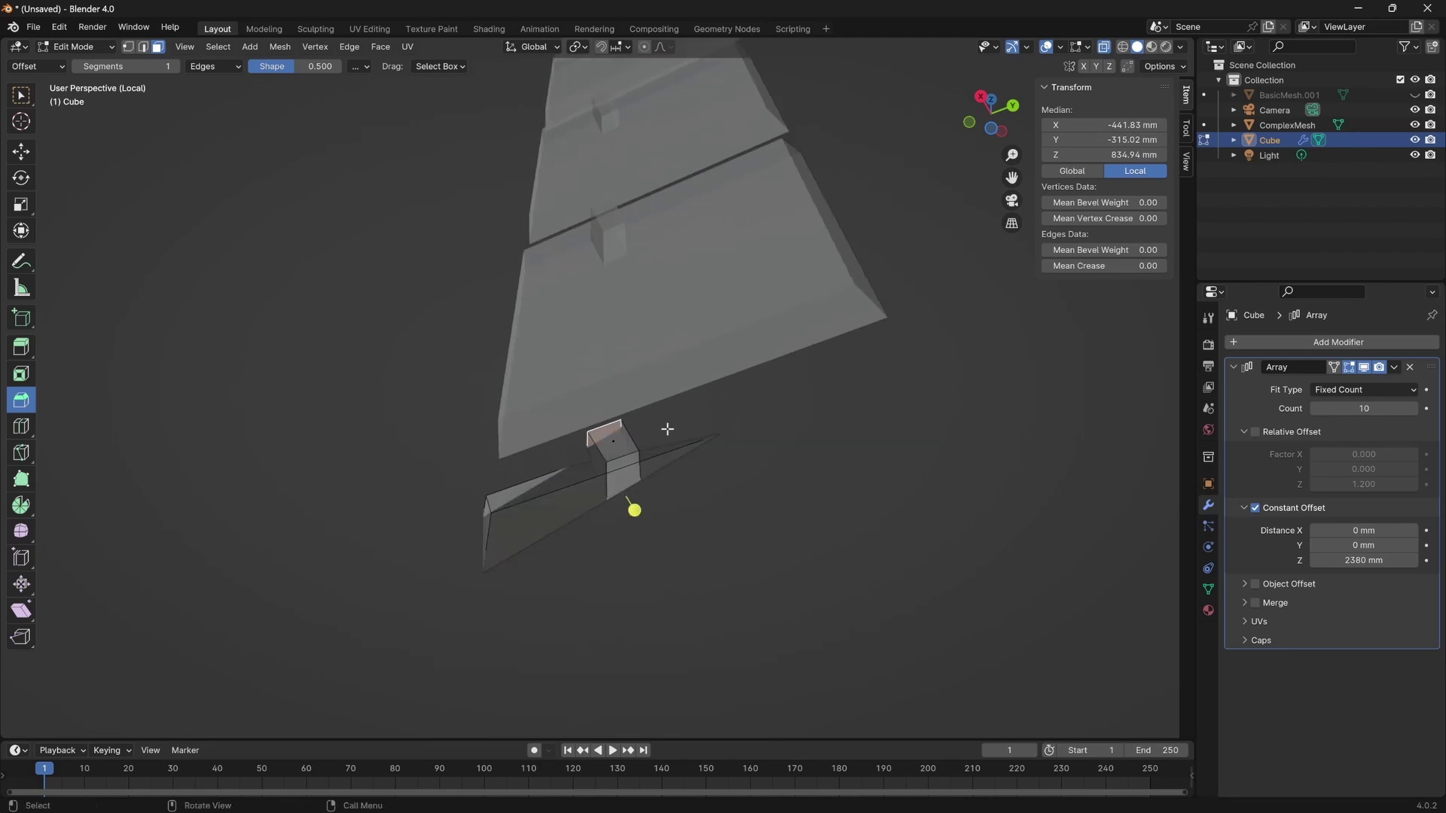
{"action": "left_click", "coordinate": [888, 277]}
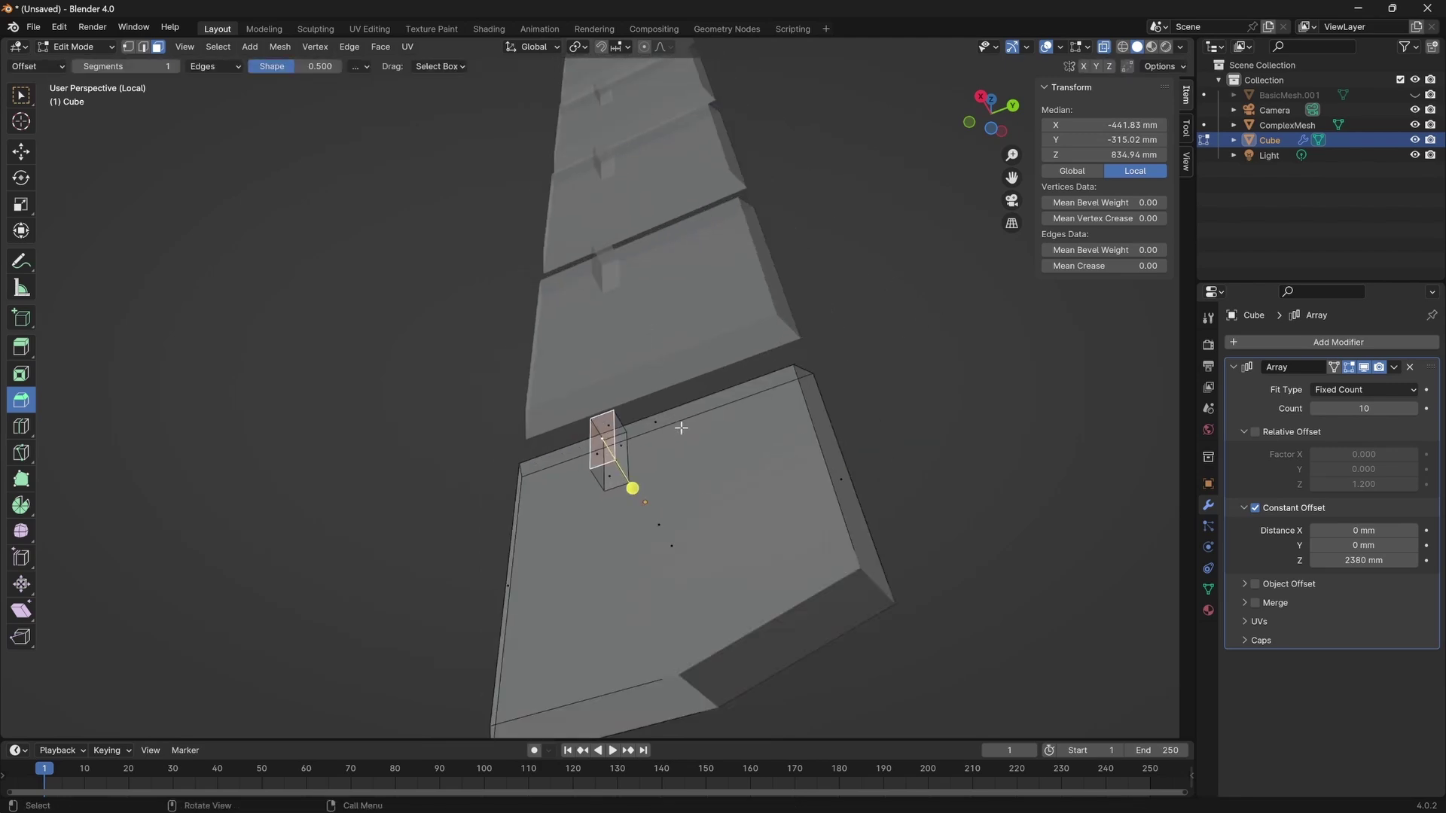
Bevel the small block's two front vertical edges with 3 segments and a width of about 53.8 mm.
{"action": "left_click", "coordinate": [143, 47]}
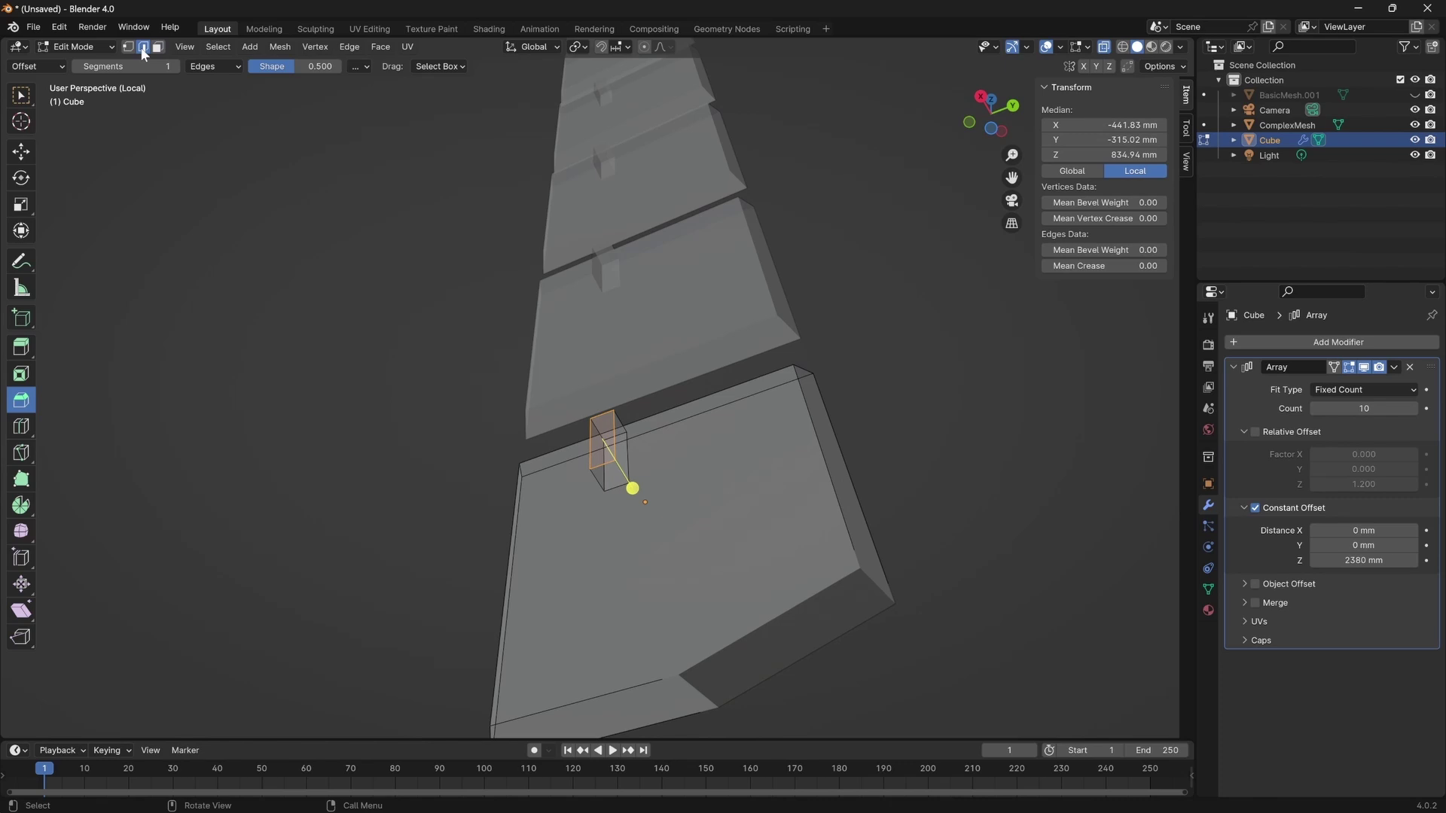
{"action": "left_click", "coordinate": [612, 423]}
{"action": "left_click", "coordinate": [174, 66]}
{"action": "left_click", "coordinate": [175, 67]}
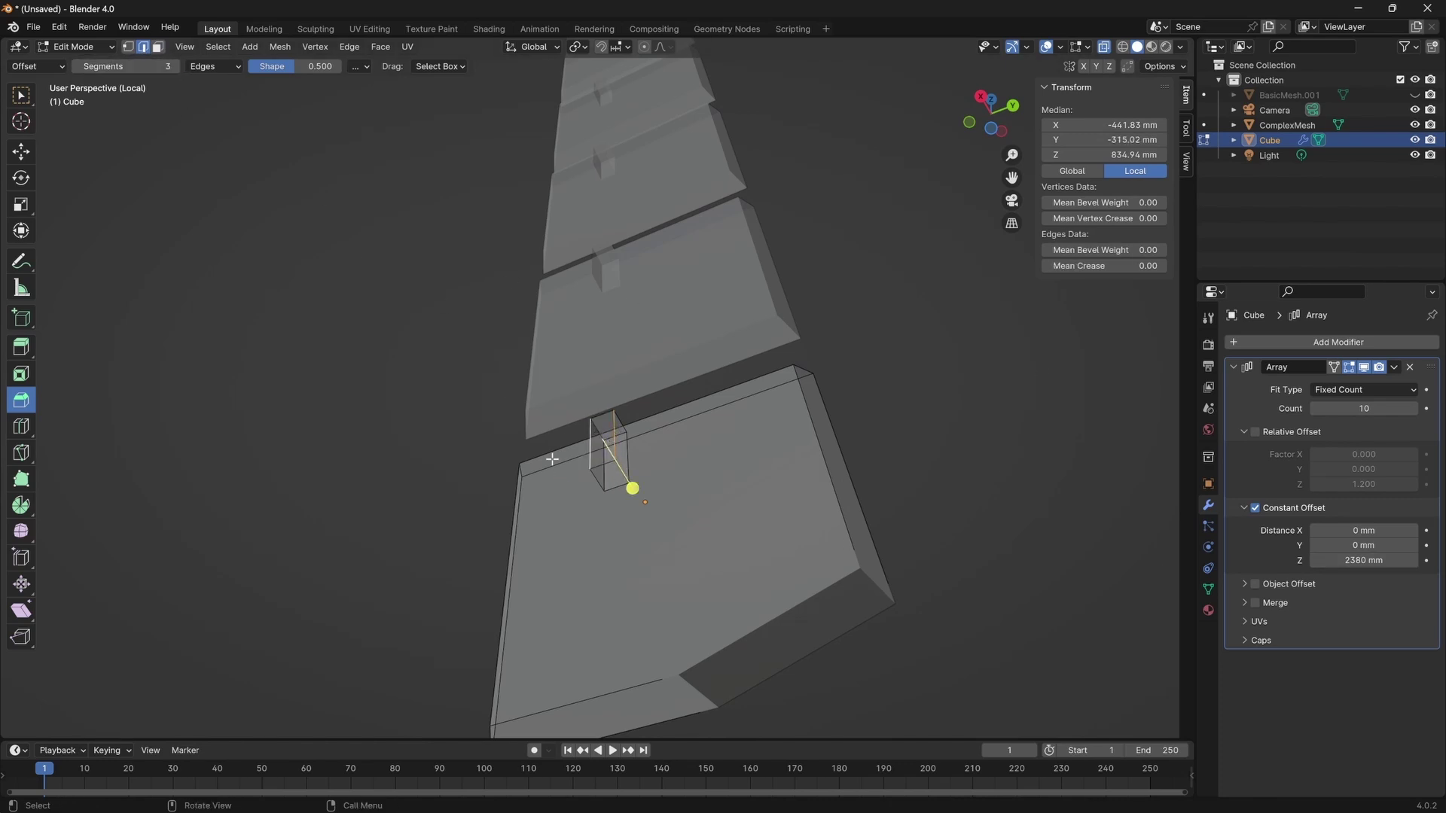
{"action": "left_click_drag", "start_coordinate": [633, 490], "coordinate": [640, 499]}
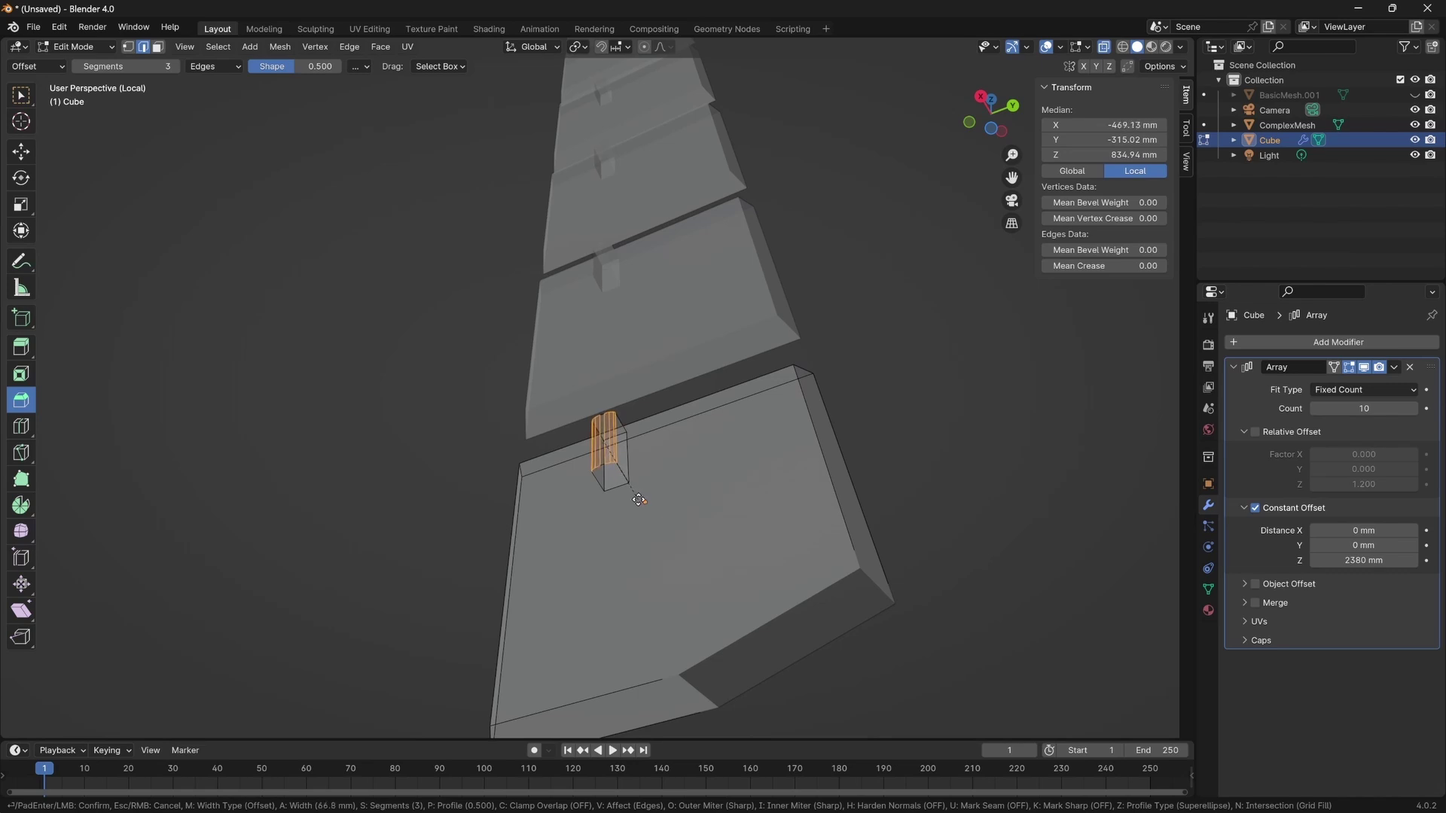
{"action": "left_click_drag", "start_coordinate": [638, 499], "coordinate": [633, 488]}
{"action": "middle_click_drag", "start_coordinate": [632, 488], "coordinate": [644, 459]}
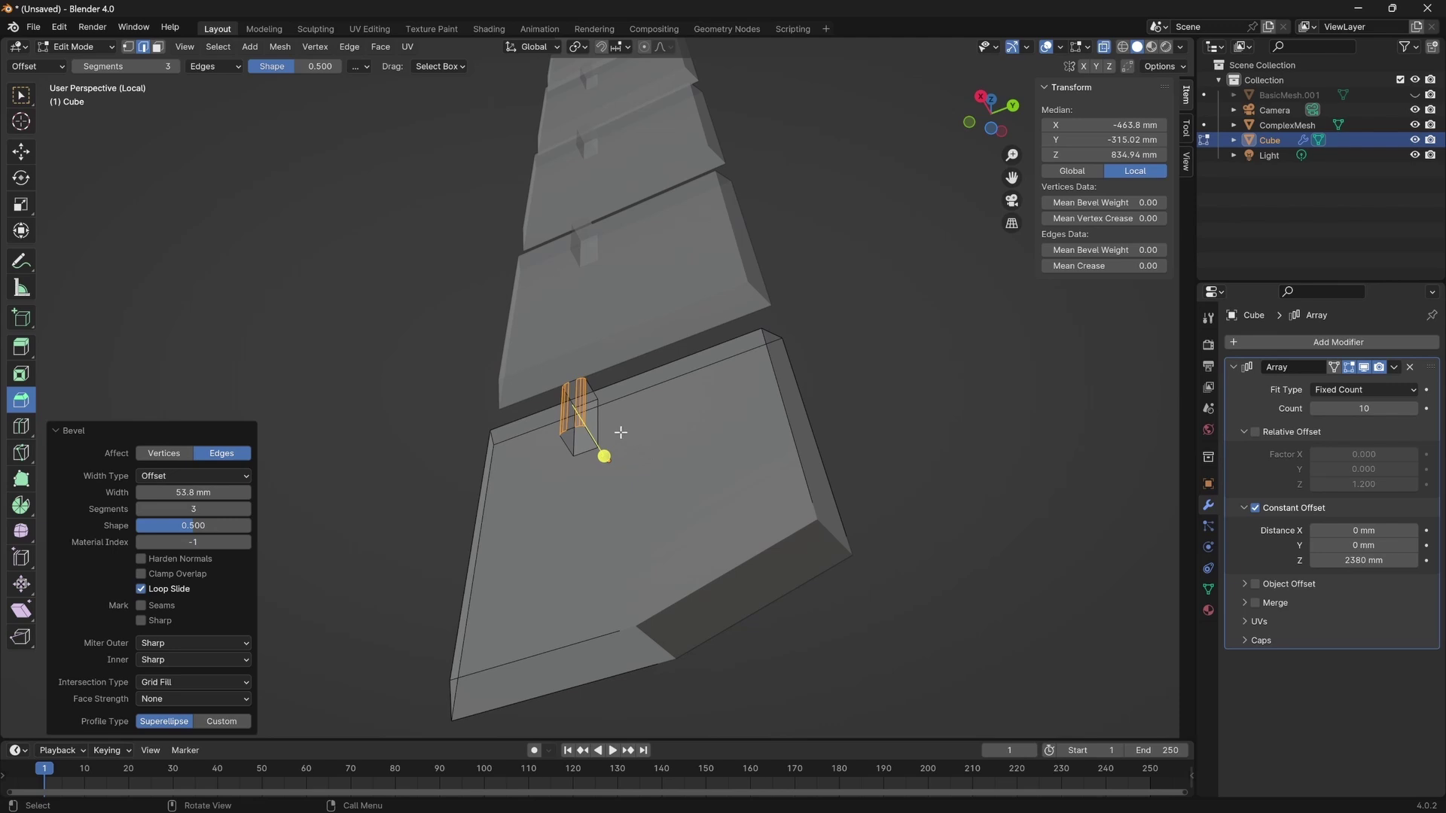
Scale the small block's bevelled front edges along X by about 4.23 to deepen the rounding.
{"action": "key", "text": "s"}
{"action": "key", "text": "y"}
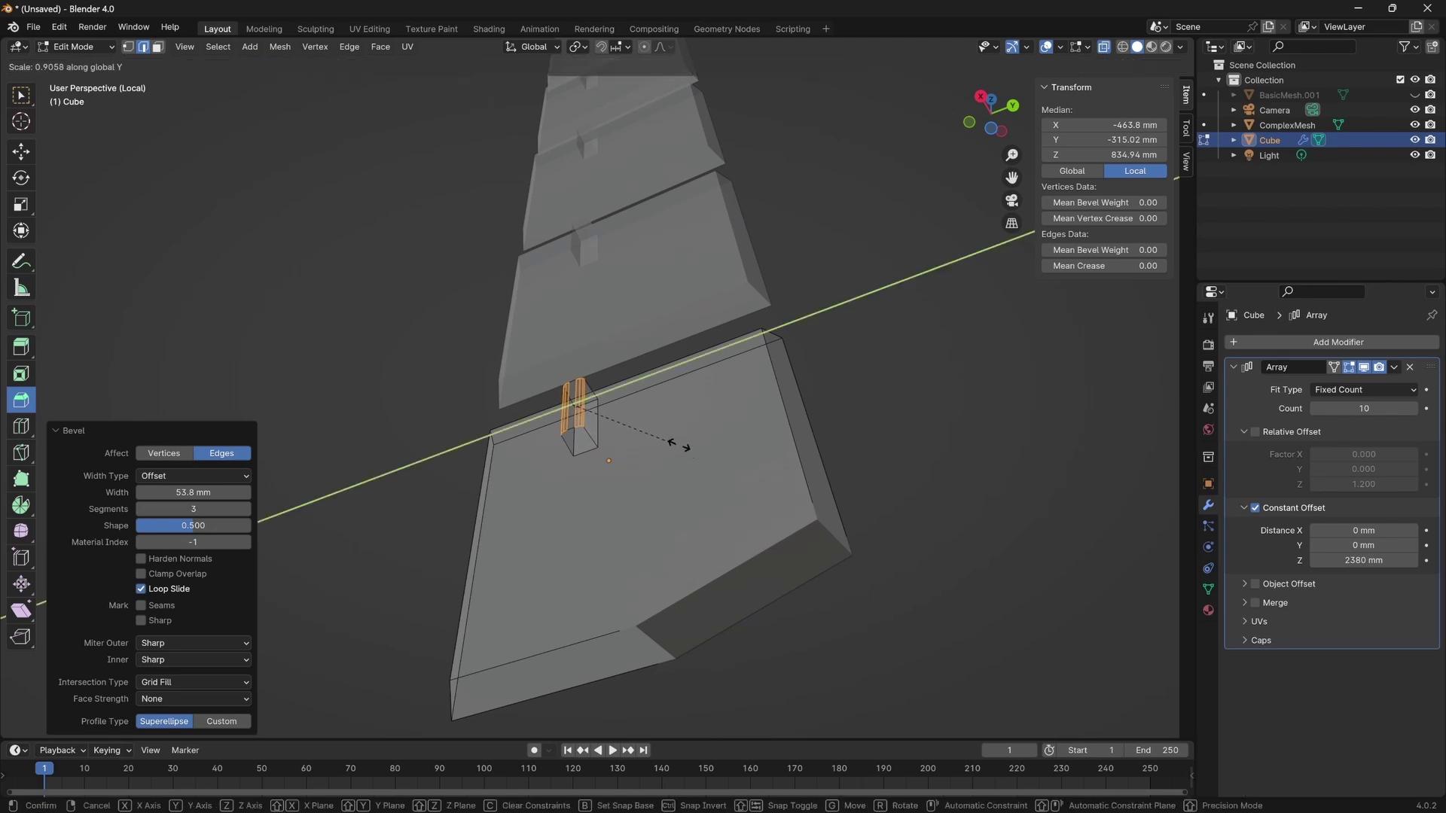
{"action": "key", "text": "z"}
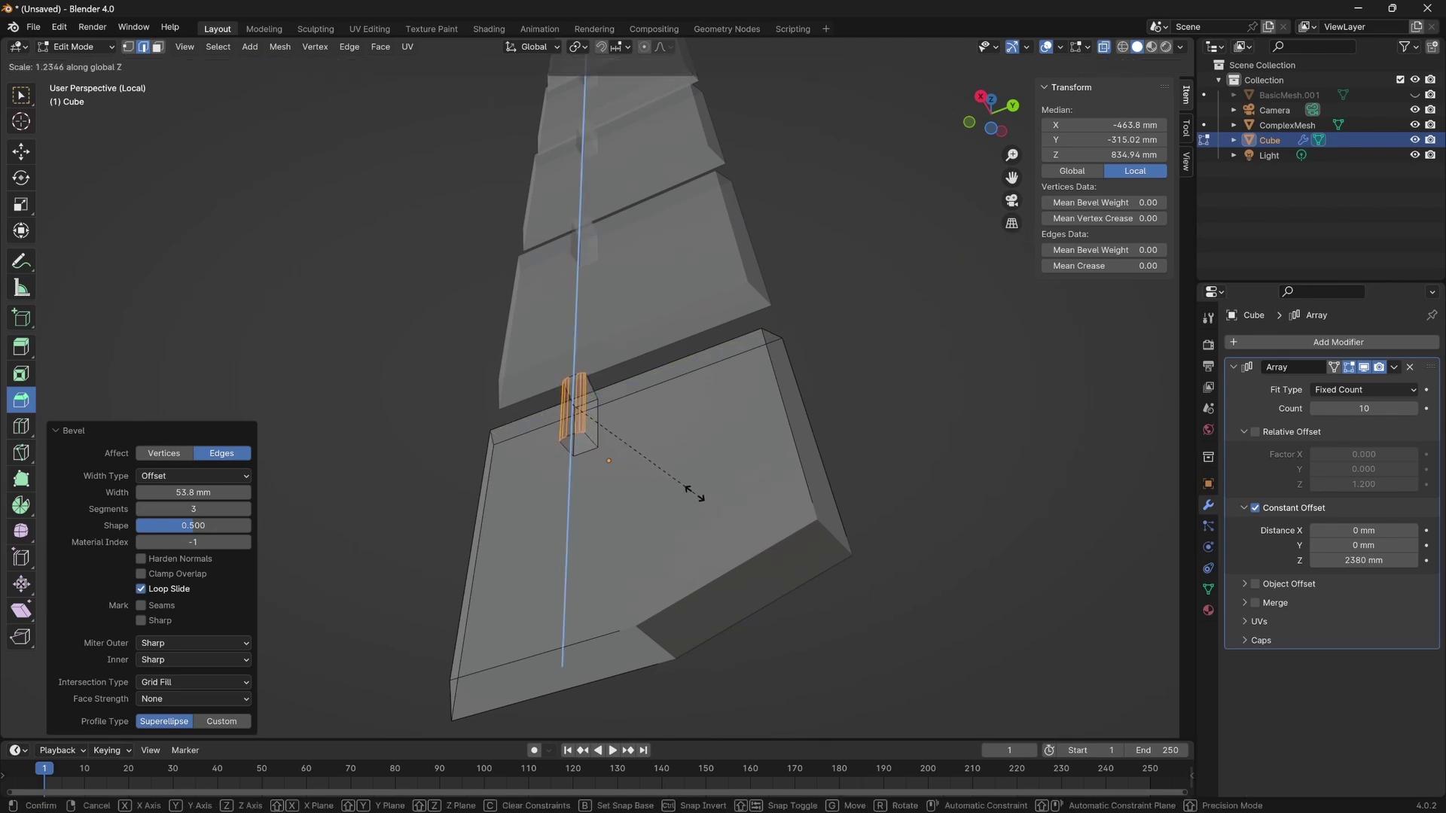
{"action": "key", "text": "x"}
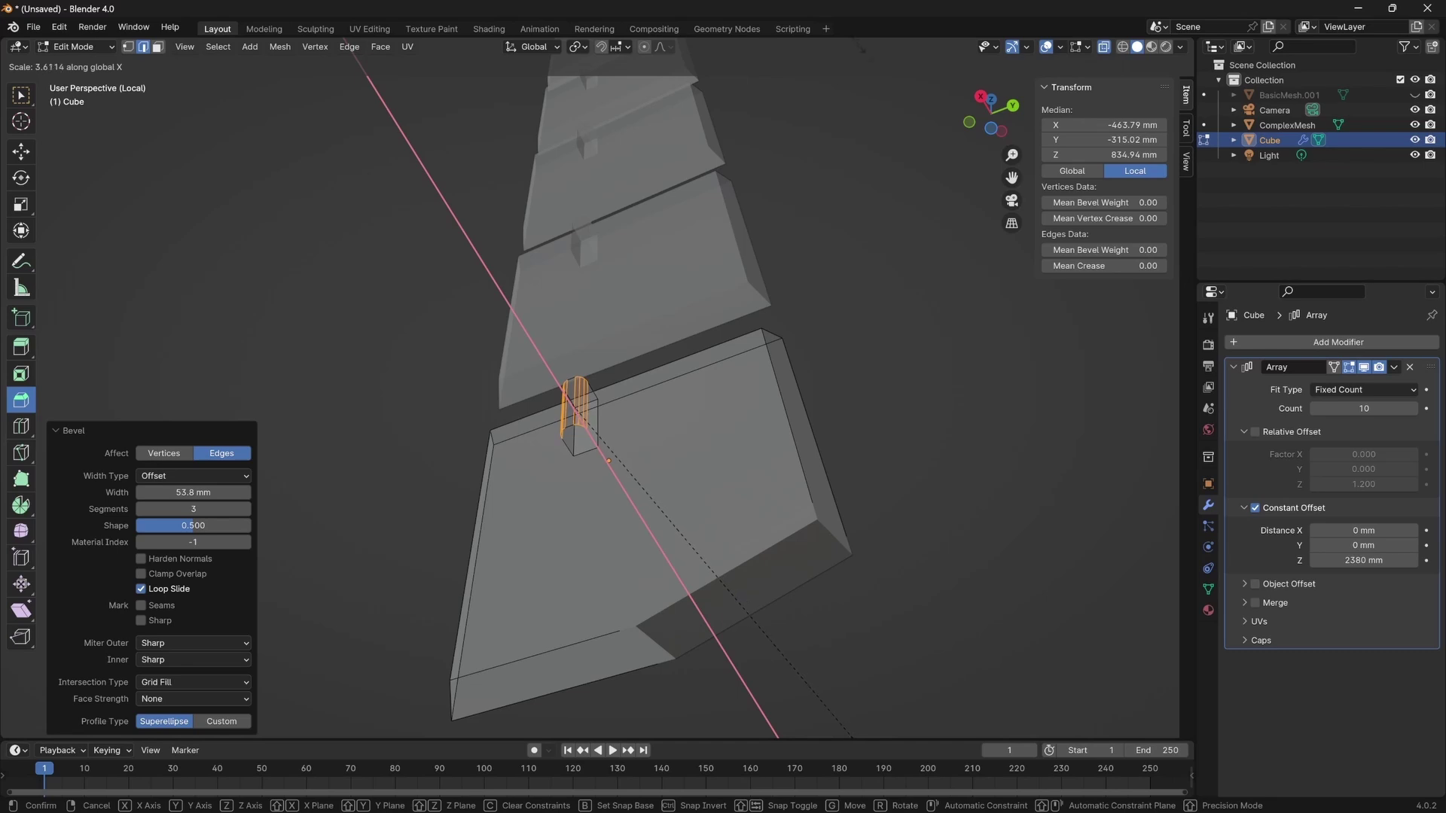
{"action": "left_click", "coordinate": [883, 109]}
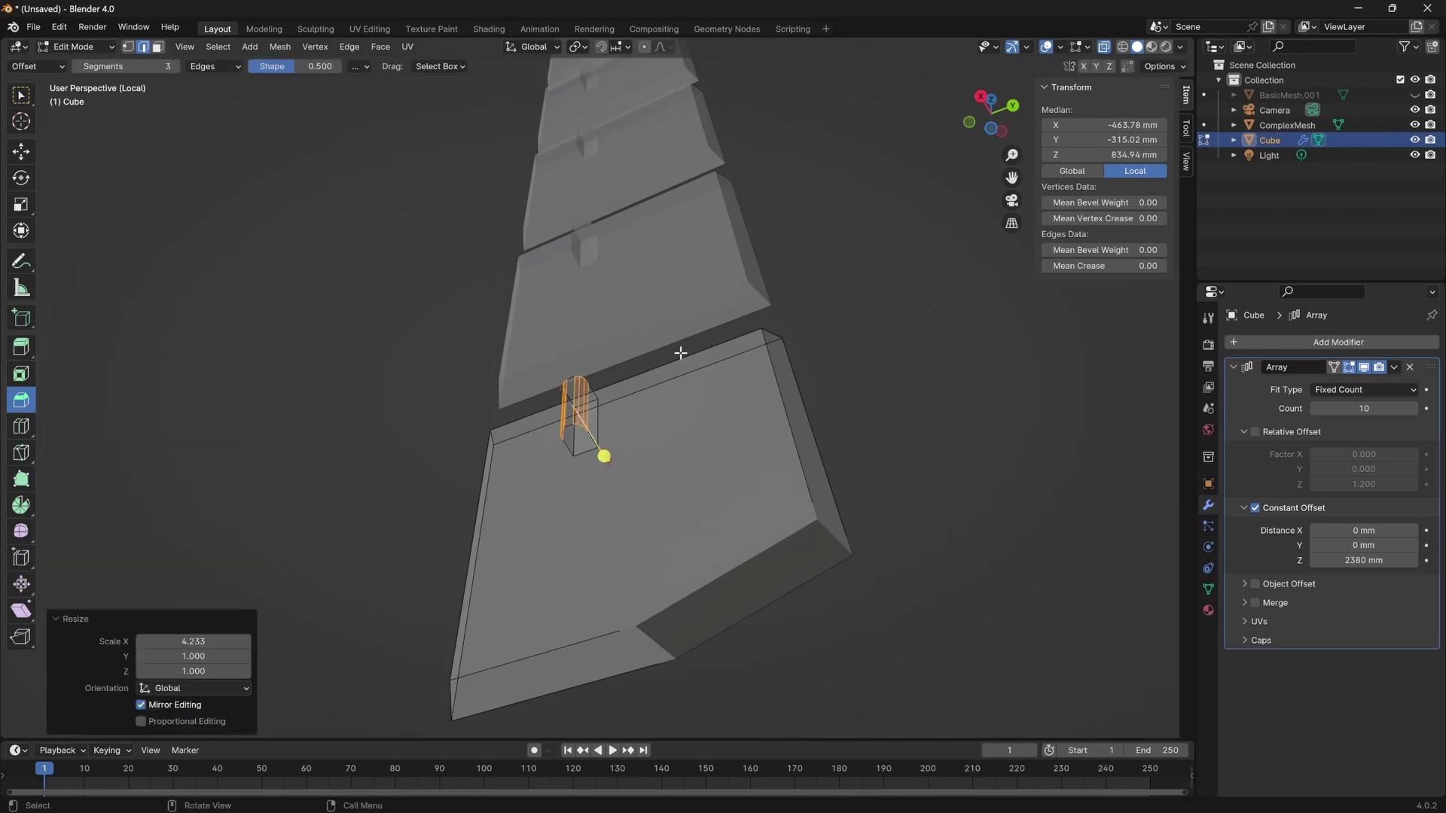
{"action": "middle_click_drag", "start_coordinate": [716, 363], "coordinate": [858, 362]}
{"action": "key", "text": "Tab"}
{"action": "key", "text": "Tab"}
Move the small block's top front edges back about 0.13 mm along X so its front slopes.
{"action": "scroll", "coordinate": [660, 403], "scroll_direction": "up", "scroll_amount": 2}
{"action": "key", "text": "KP_1"}
{"action": "scroll", "coordinate": [679, 366], "scroll_direction": "up", "scroll_amount": 5}
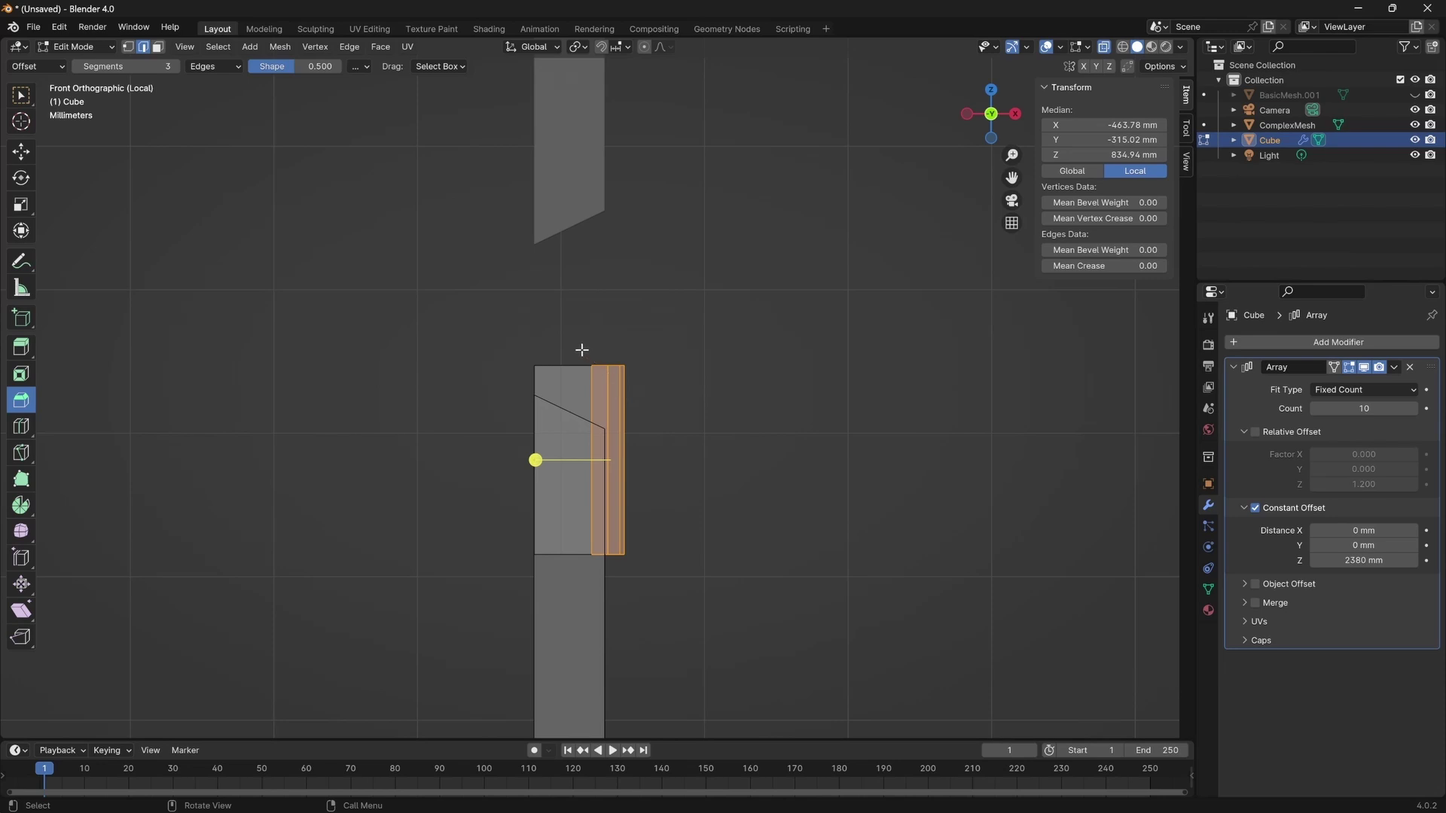
{"action": "left_click_drag", "start_coordinate": [581, 349], "coordinate": [653, 387]}
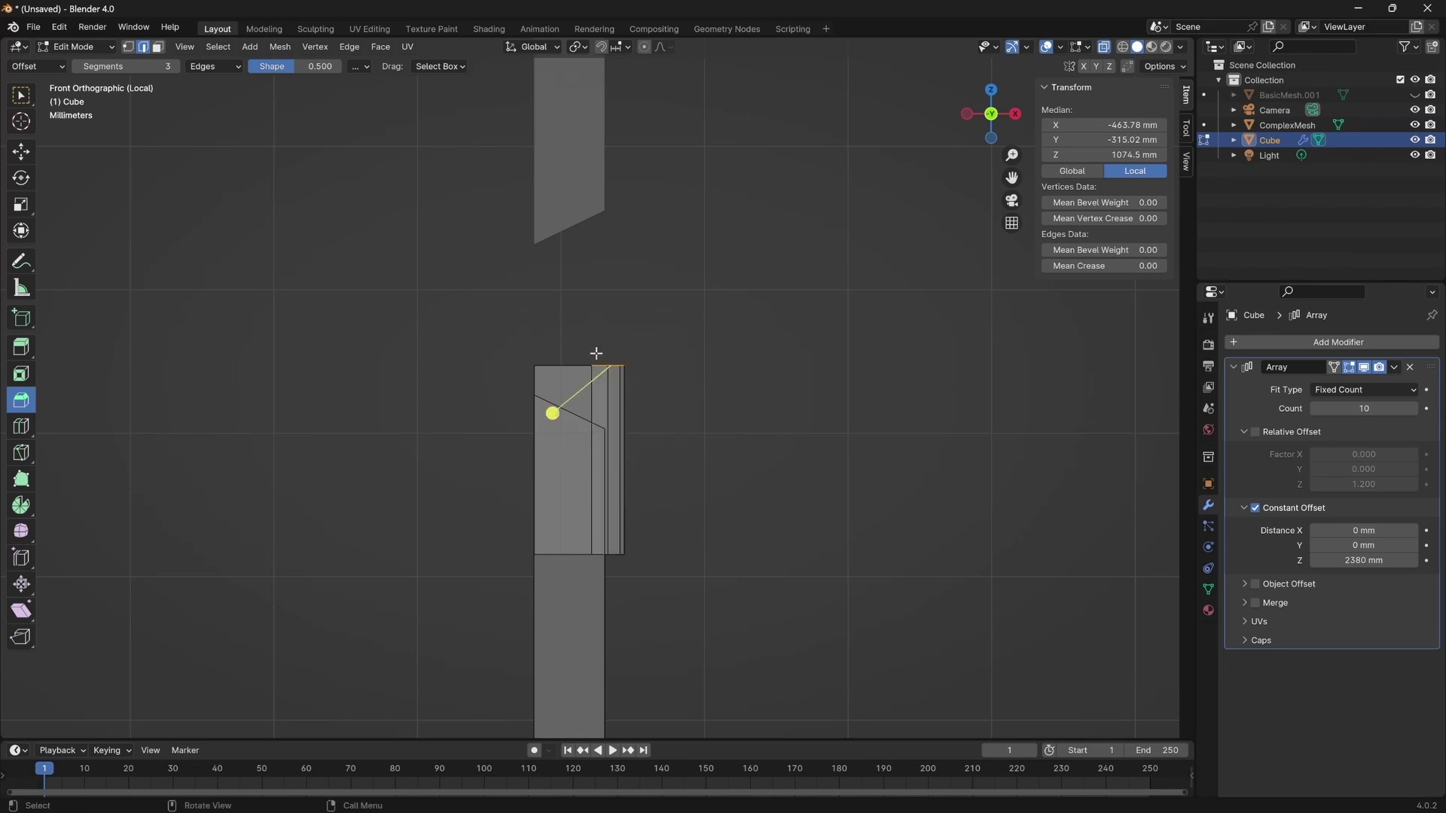
{"action": "key", "text": "g"}
{"action": "key", "text": "x"}
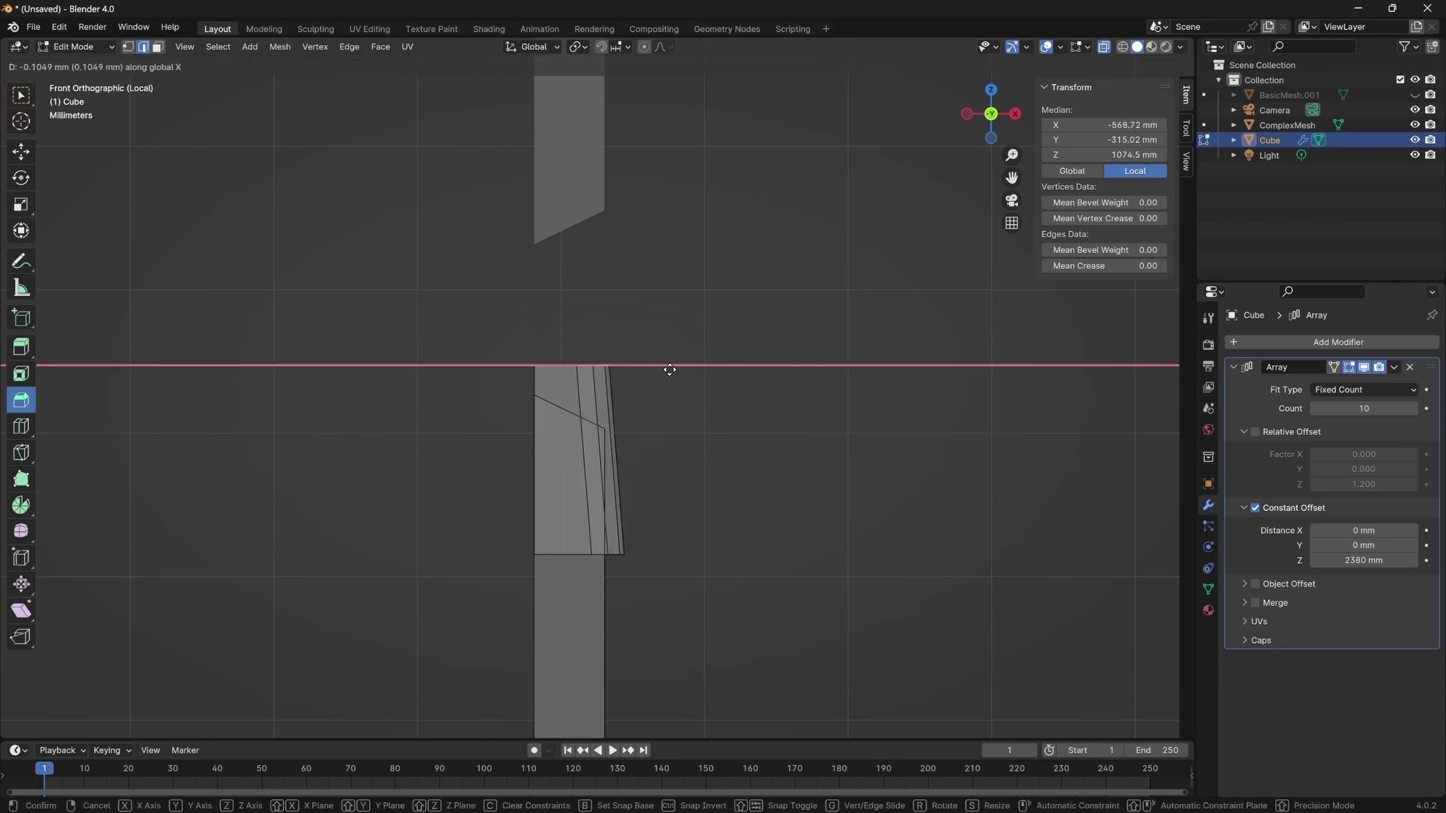
{"action": "left_click", "coordinate": [666, 369]}
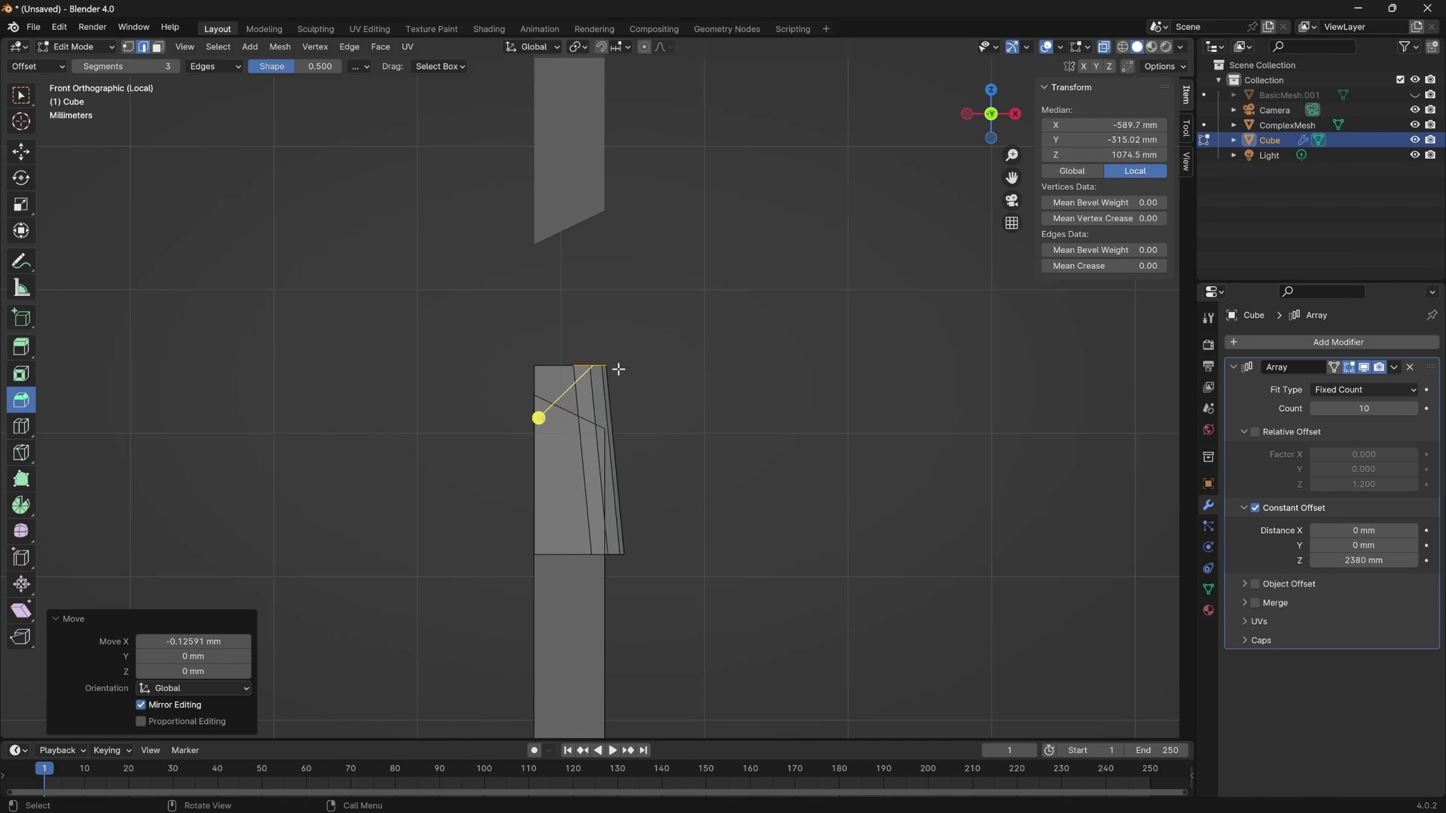
Try to bevel the small block's top front edges with 3 segments and a width of about 152 mm.
{"action": "left_click_drag", "start_coordinate": [539, 419], "coordinate": [528, 450]}
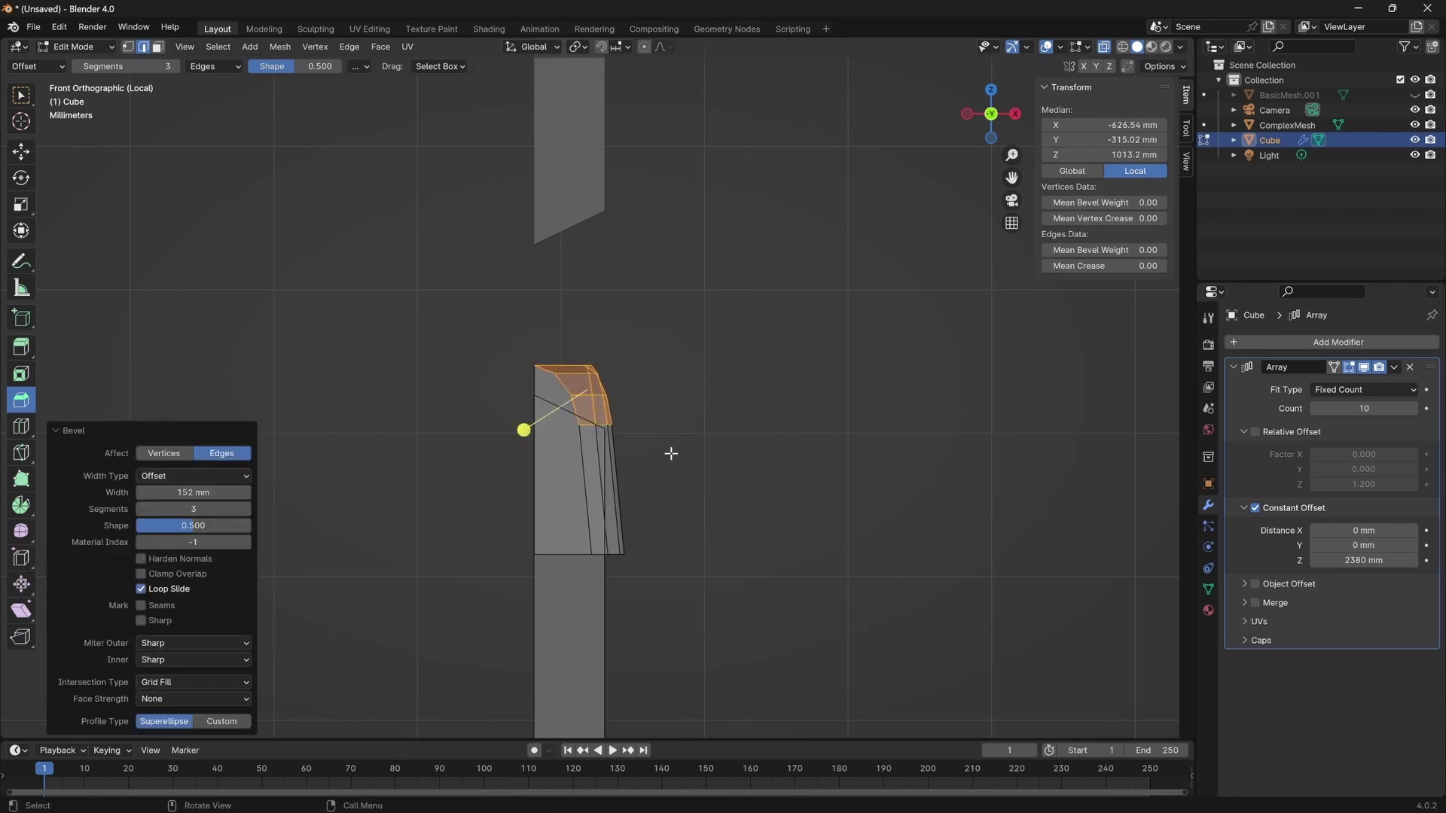
{"action": "middle_click_drag", "start_coordinate": [671, 452], "coordinate": [691, 414]}
{"action": "left_click", "coordinate": [675, 418]}
Bevel the small block's top front edges with 3 segments and a width of about 44.4 mm.
{"action": "scroll", "coordinate": [595, 406], "scroll_direction": "up", "scroll_amount": 6}
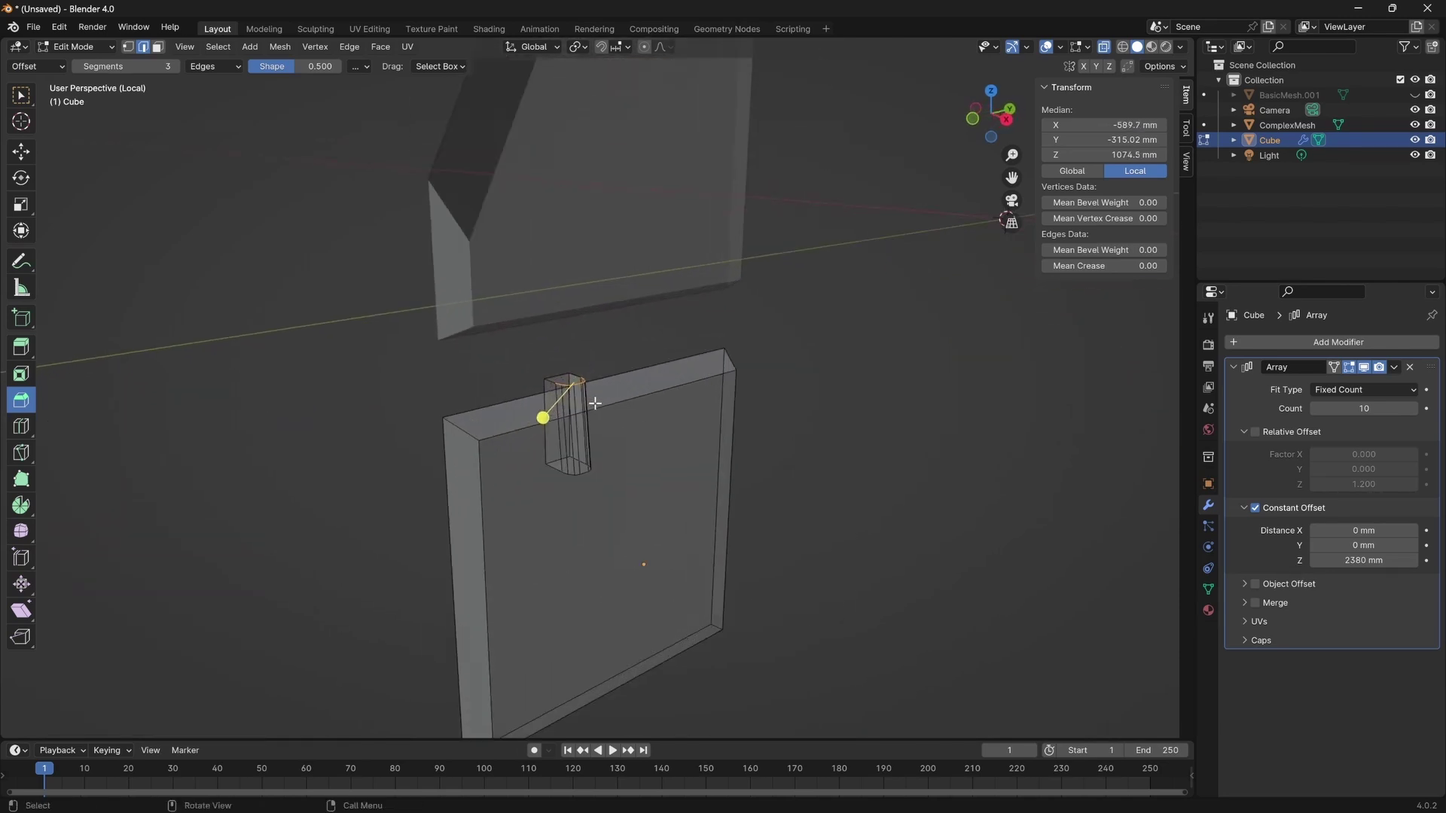
{"action": "scroll", "coordinate": [584, 433], "scroll_direction": "down", "scroll_amount": 4}
{"action": "left_click_drag", "start_coordinate": [544, 418], "coordinate": [544, 425]}
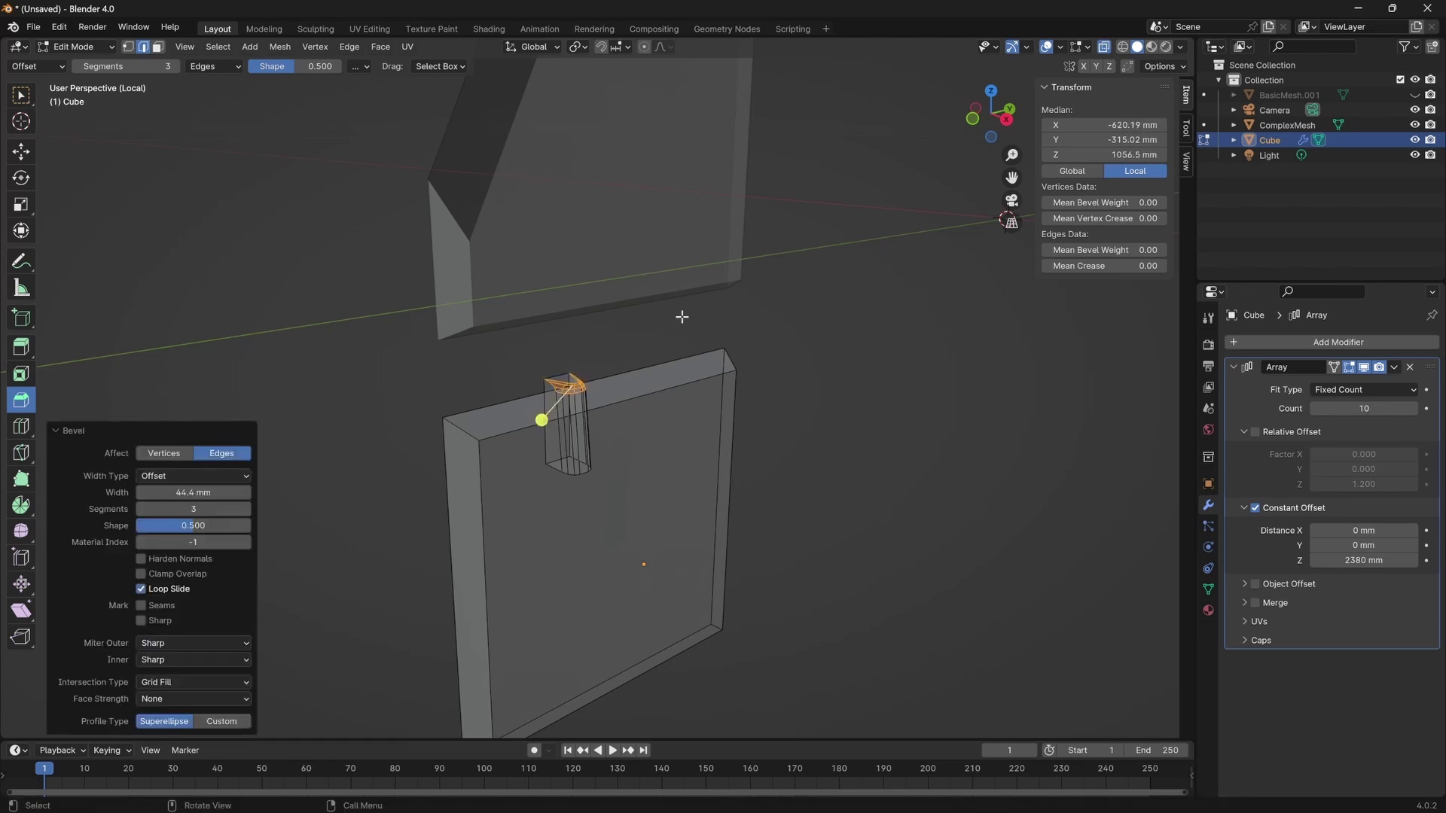
{"action": "middle_click_drag", "start_coordinate": [753, 422], "coordinate": [833, 414]}
{"action": "key", "text": "Tab"}
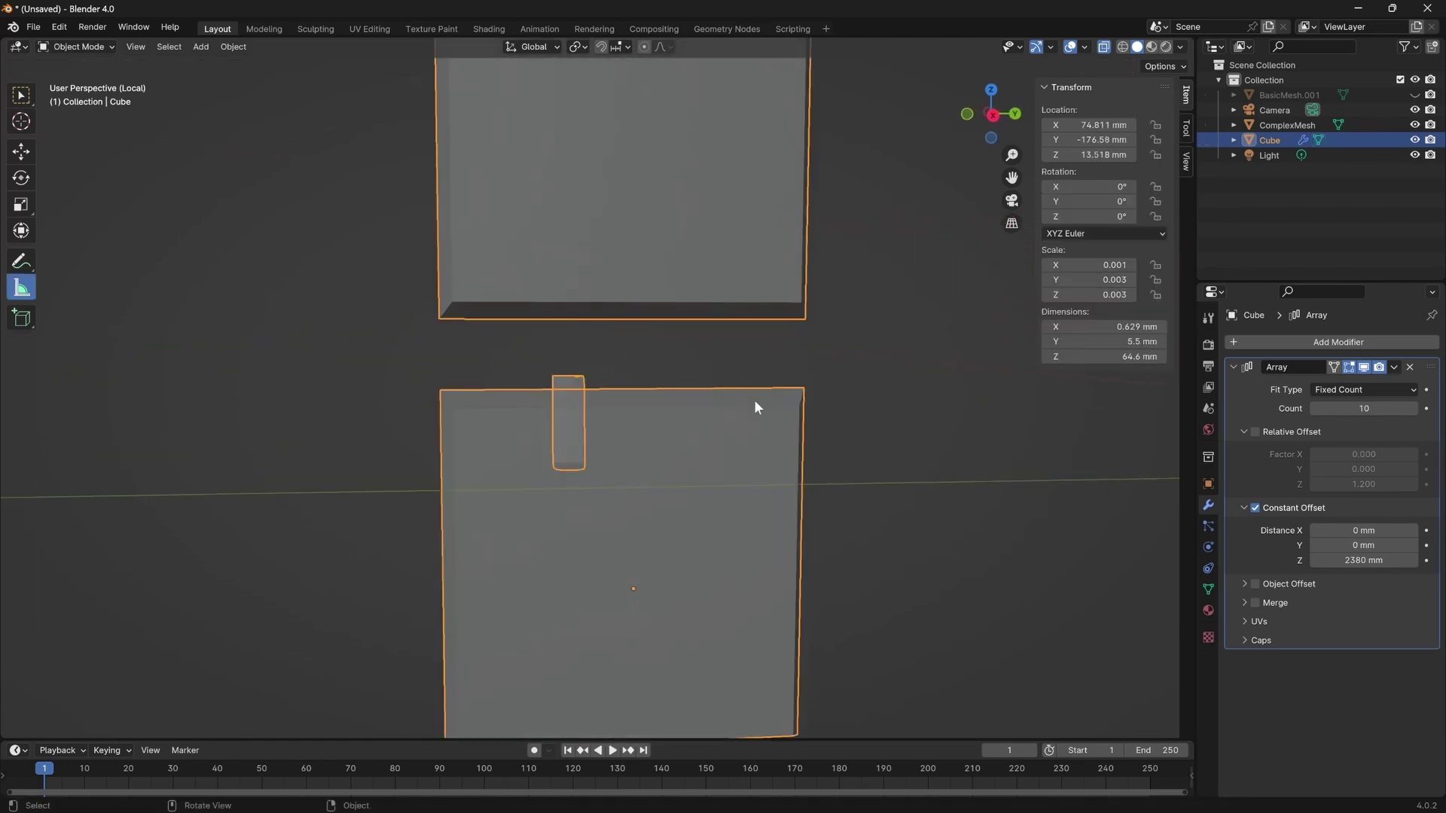
Separate the small block's geometry from the LED cell mesh into its own object.
{"action": "key", "text": "Tab"}
{"action": "key", "text": "Tab"}
{"action": "key", "text": "Tab"}
{"action": "left_click_drag", "start_coordinate": [537, 360], "coordinate": [621, 503]}
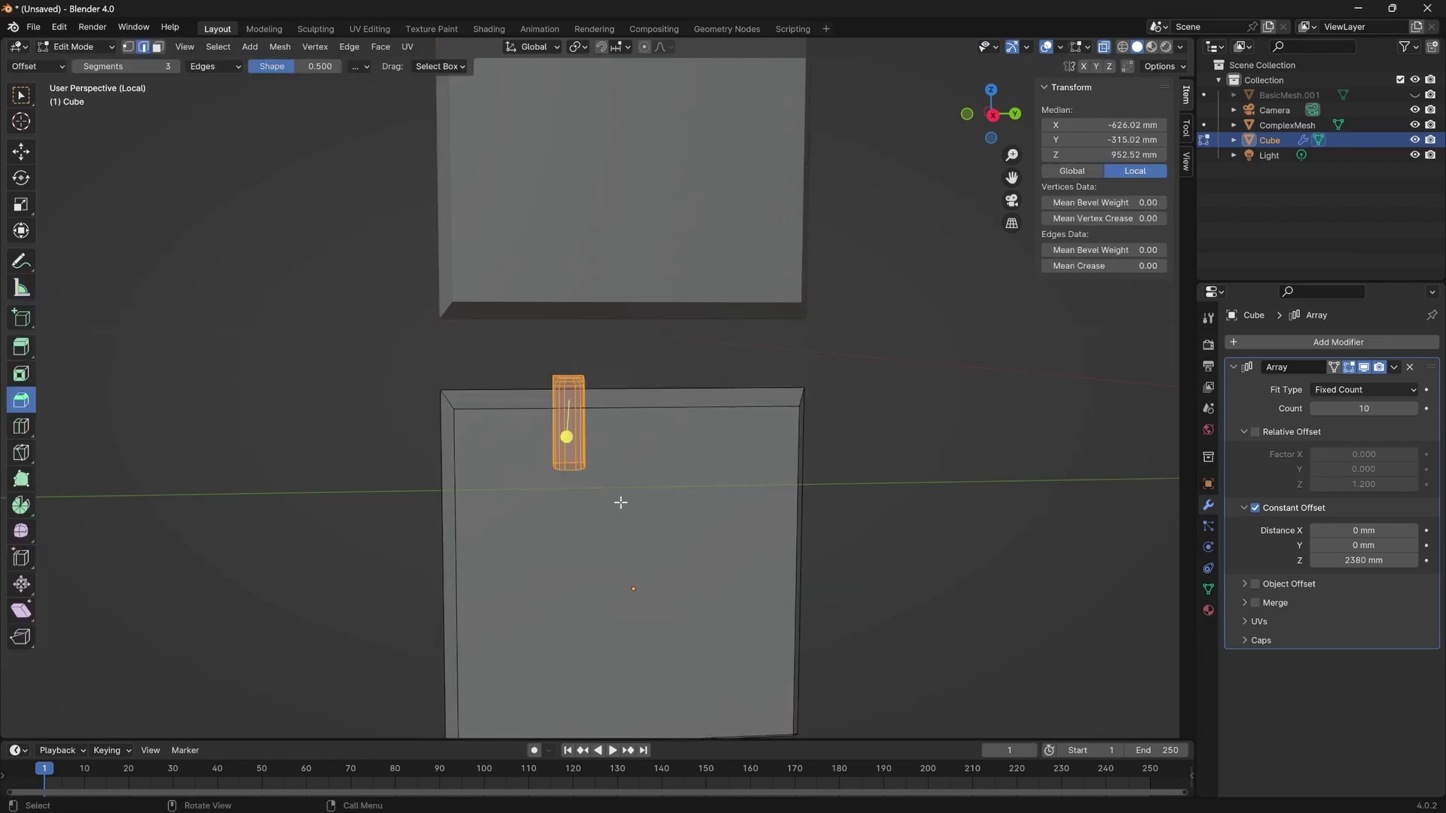
{"action": "key", "text": "KP_3"}
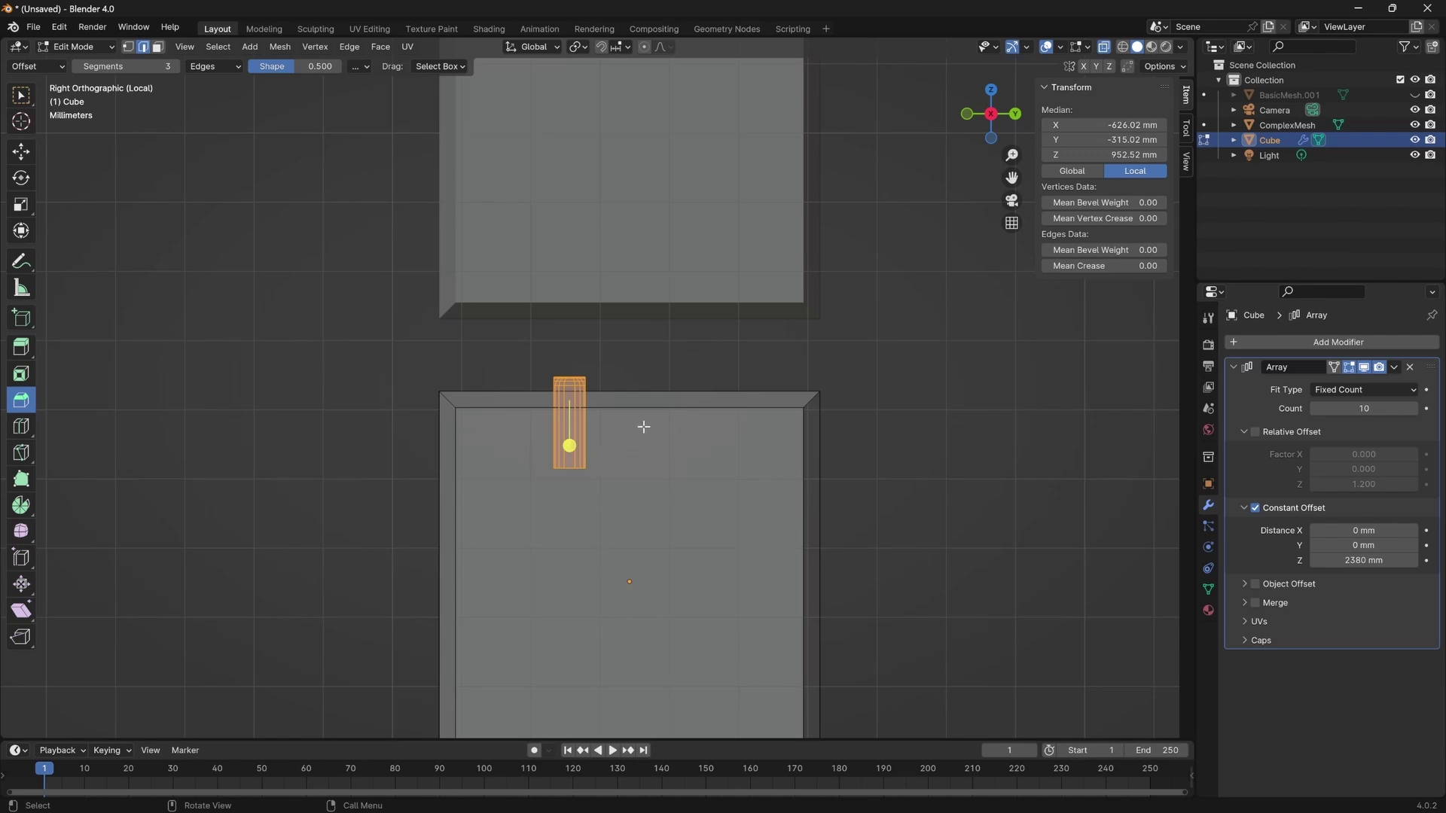
{"action": "key", "text": "p"}
{"action": "left_click", "coordinate": [613, 412]}
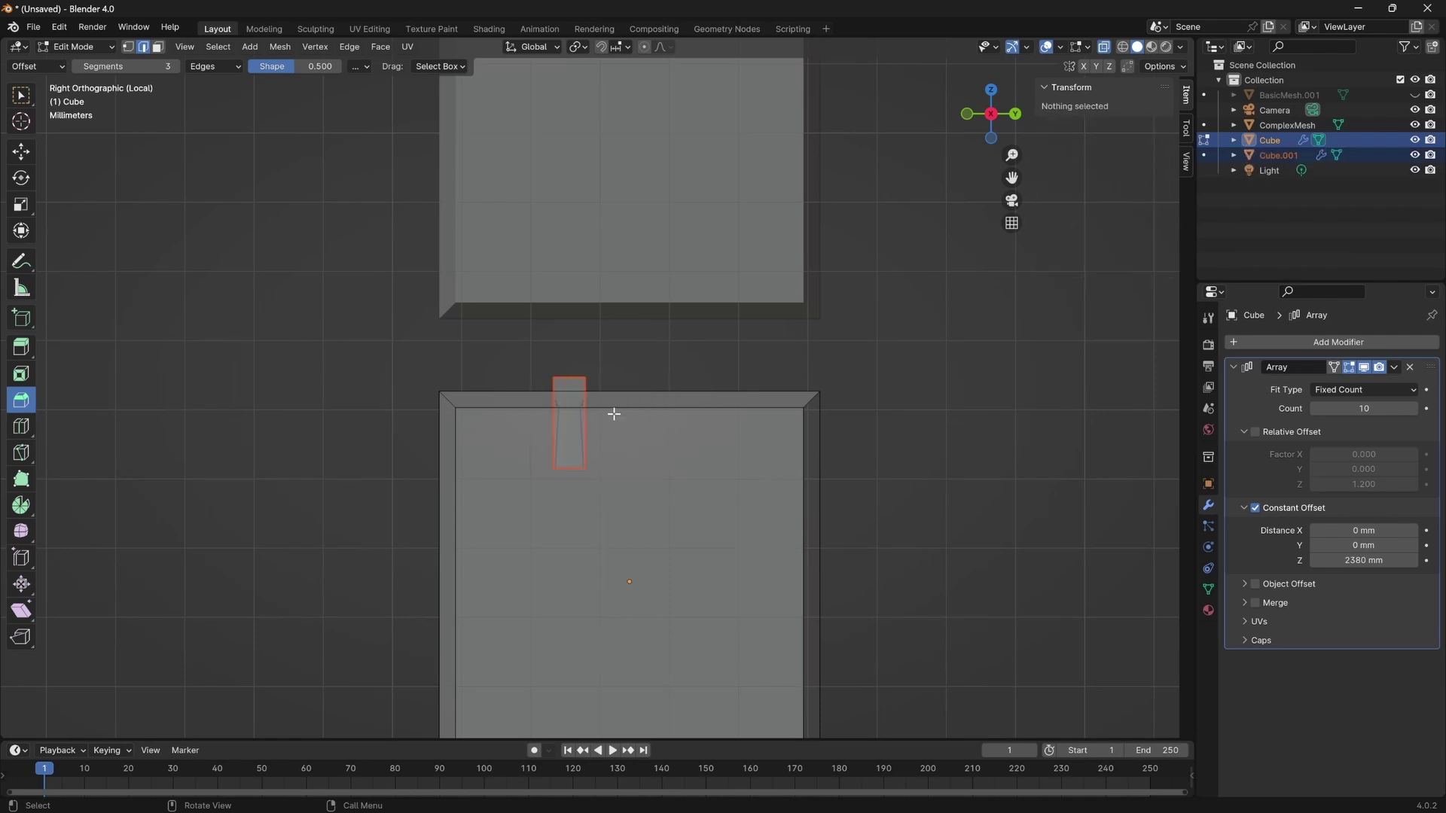
{"action": "left_click", "coordinate": [716, 377]}
{"action": "key", "text": "Tab"}
Add a second Array modifier to the separated small block and place it above the existing vertical array in the stack.
{"action": "left_click", "coordinate": [569, 384]}
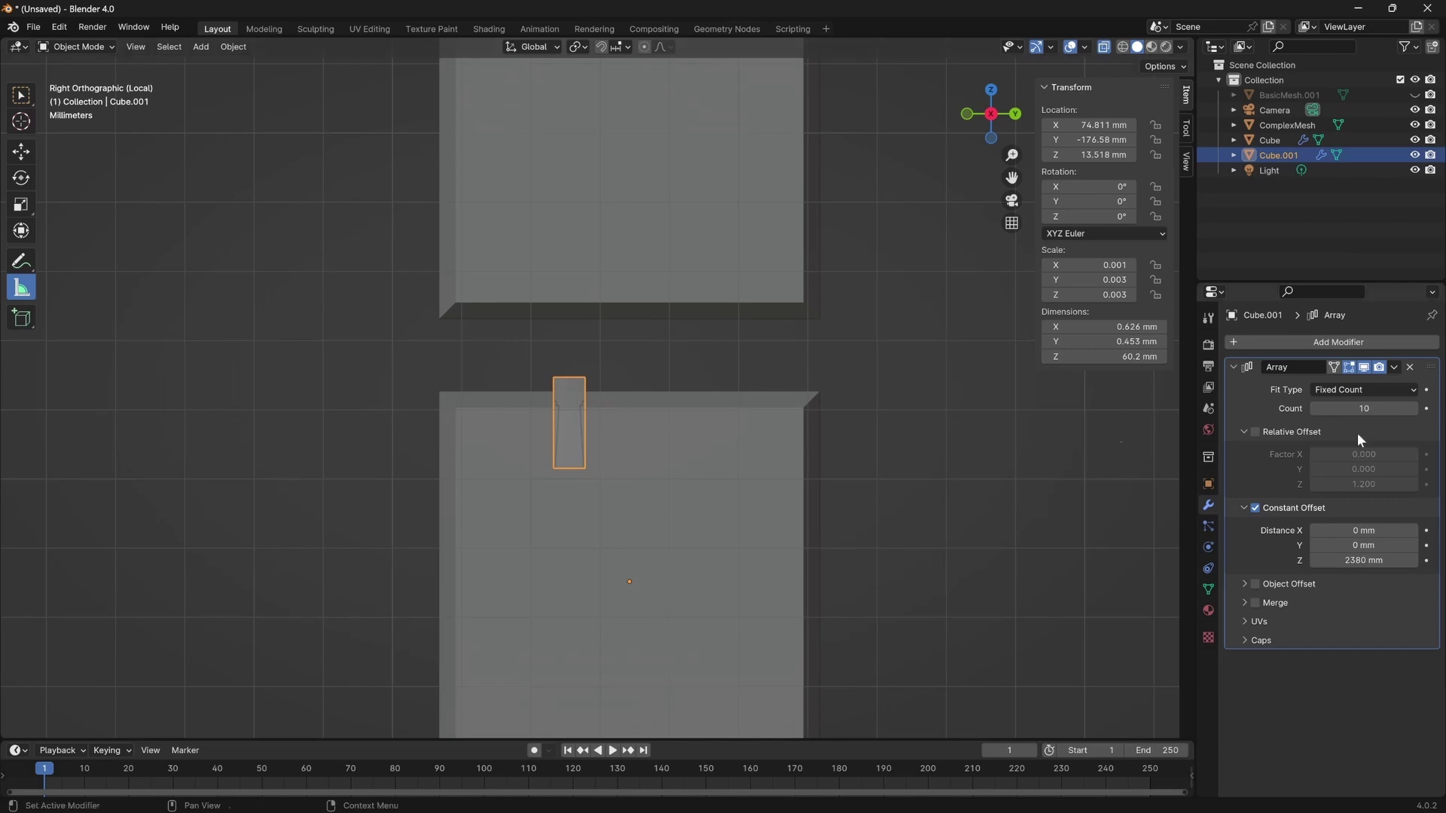
{"action": "scroll", "coordinate": [857, 476], "scroll_direction": "down", "scroll_amount": 8}
{"action": "scroll", "coordinate": [671, 477], "scroll_direction": "down", "scroll_amount": 4}
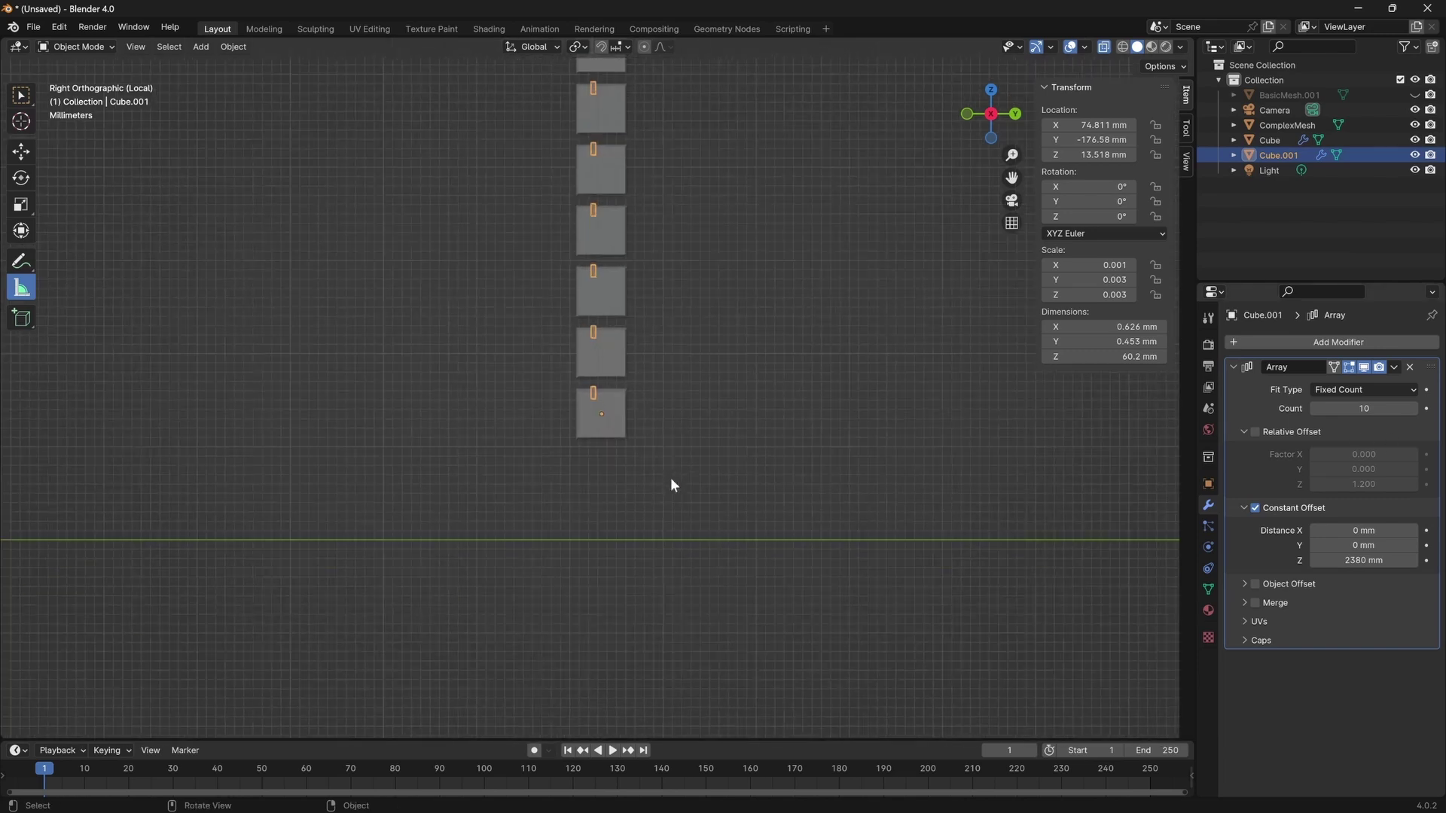
{"action": "scroll", "coordinate": [621, 387], "scroll_direction": "up", "scroll_amount": 8}
{"action": "scroll", "coordinate": [622, 392], "scroll_direction": "up", "scroll_amount": 1}
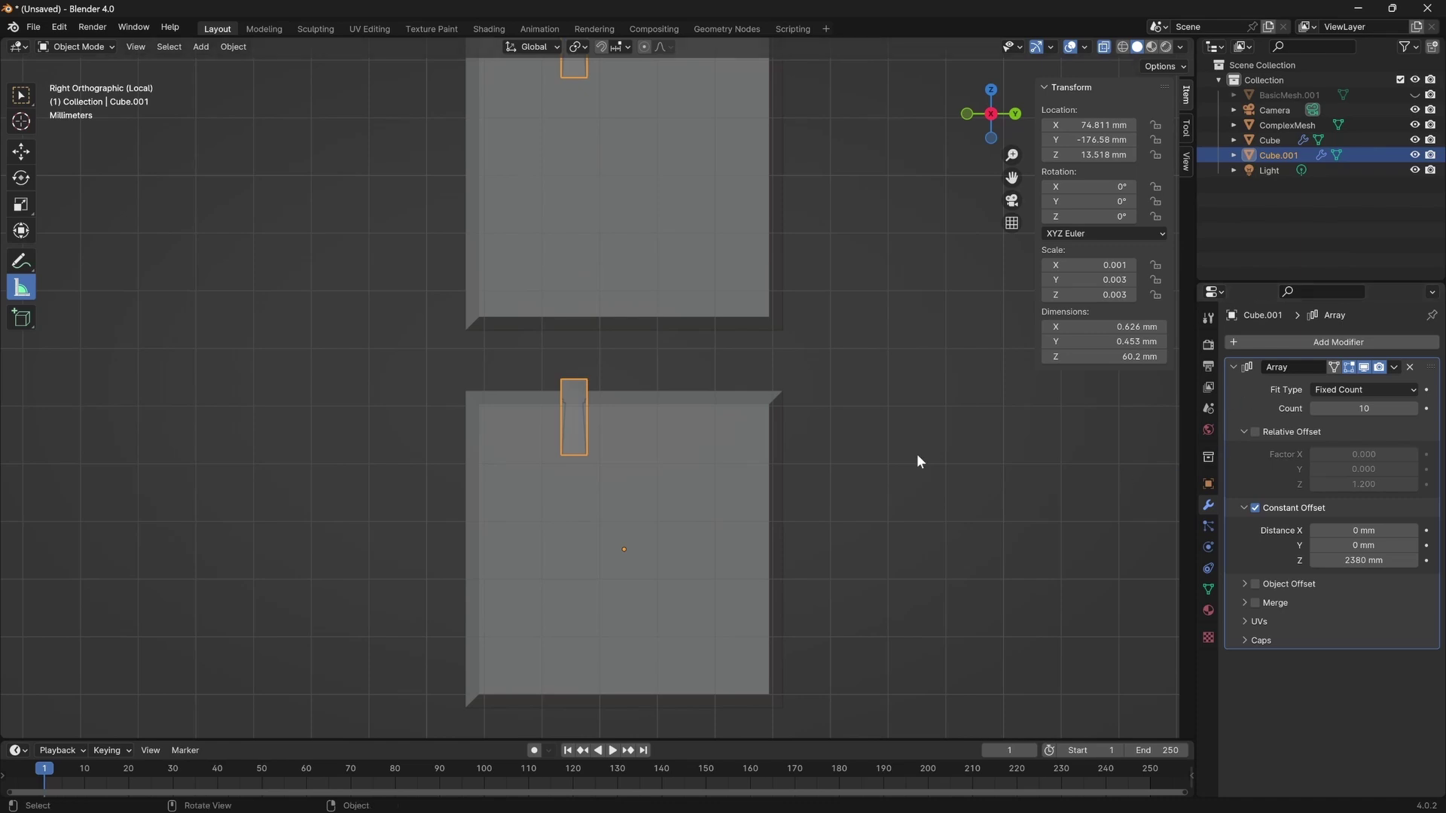
{"action": "left_click", "coordinate": [1294, 341]}
{"action": "left_click", "coordinate": [1294, 342]}
{"action": "type", "text": "ARRA"}
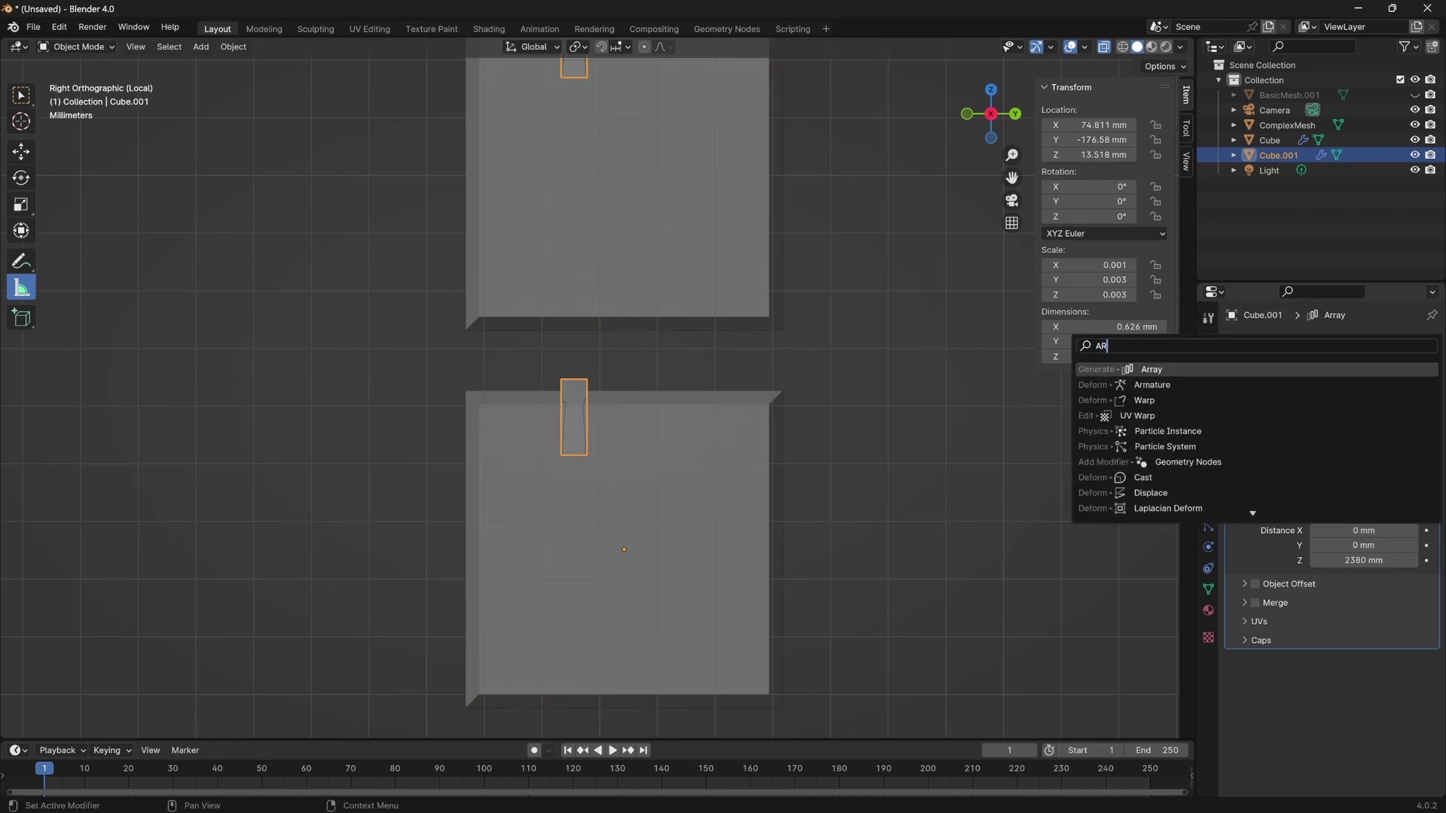
{"action": "left_click", "coordinate": [1164, 376]}
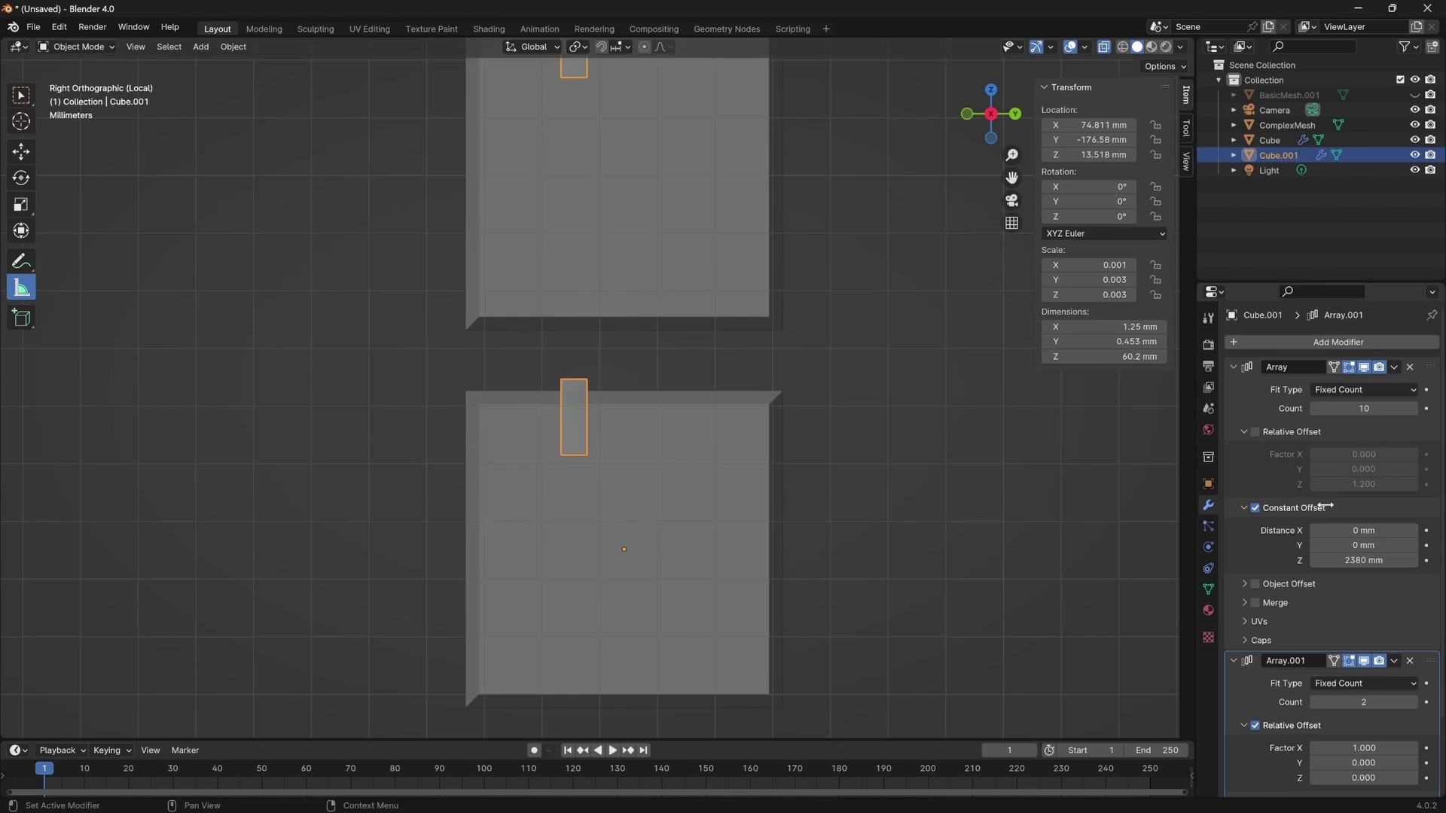
{"action": "scroll", "coordinate": [1300, 675], "scroll_direction": "down", "scroll_amount": 3}
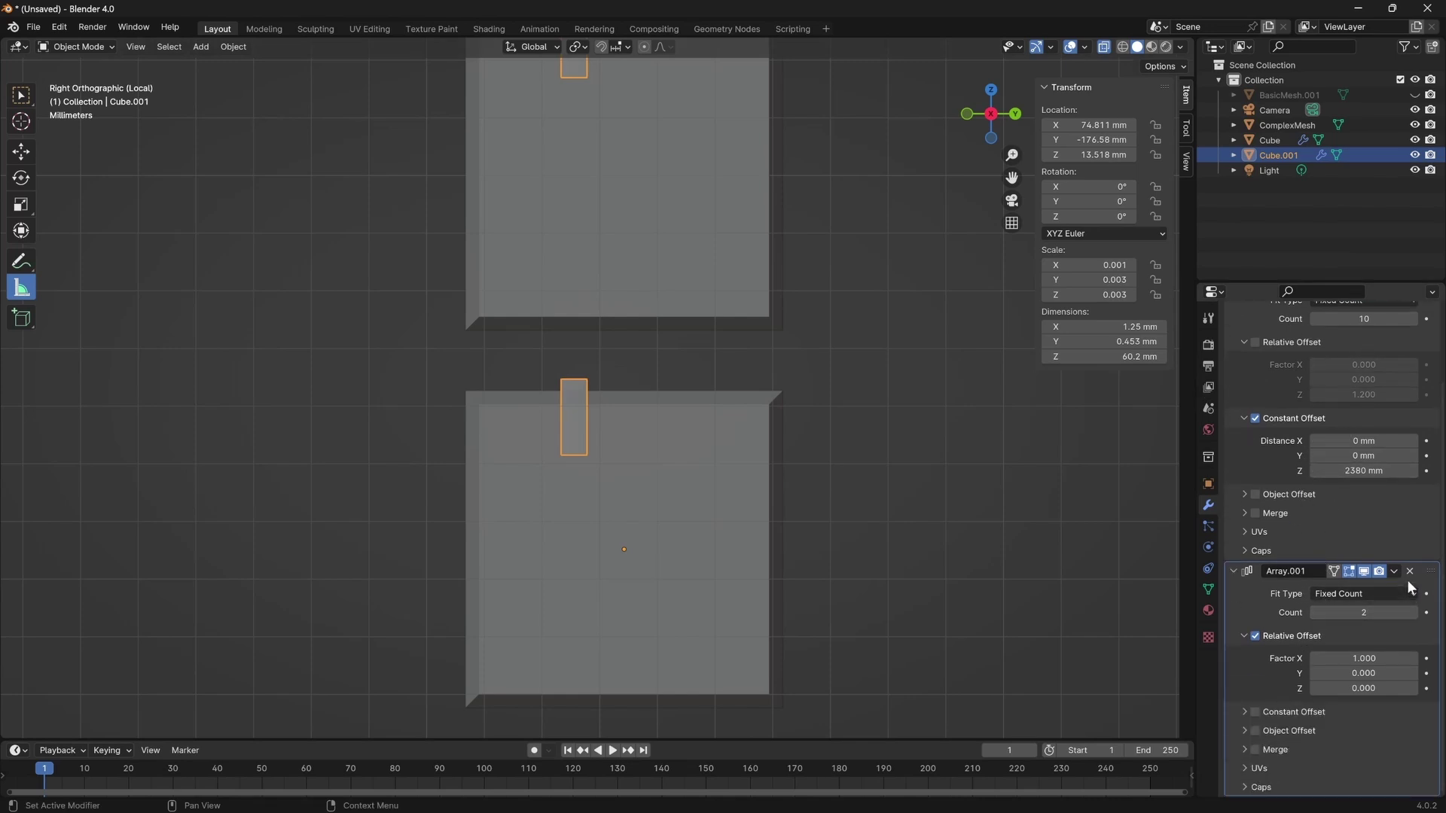
{"action": "left_click_drag", "start_coordinate": [1430, 580], "coordinate": [1432, 375]}
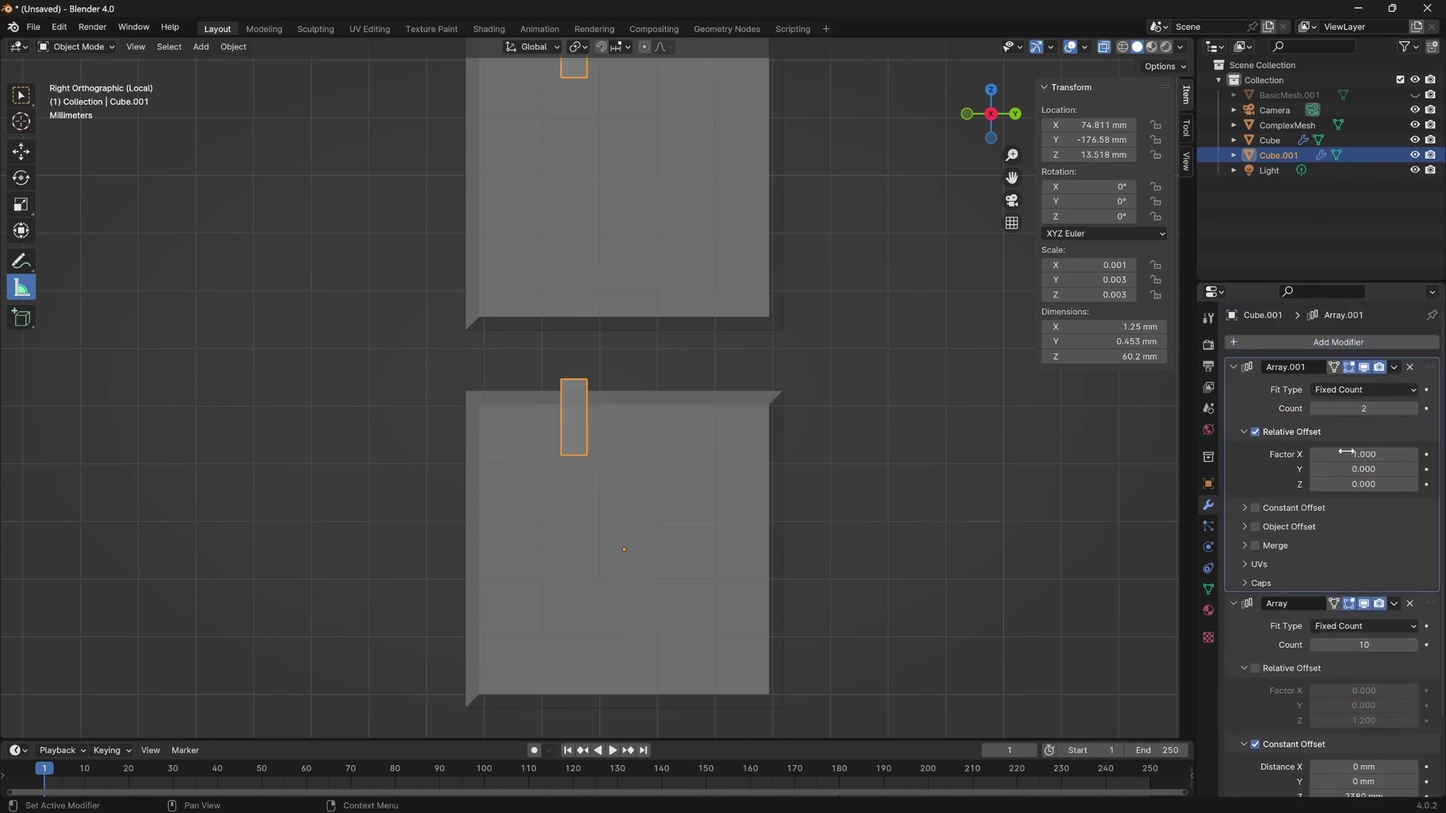
Set the new array's relative offset to 0 in X and 2.7 in Y, with a count of 3.
{"action": "key", "text": "BackSpace"}
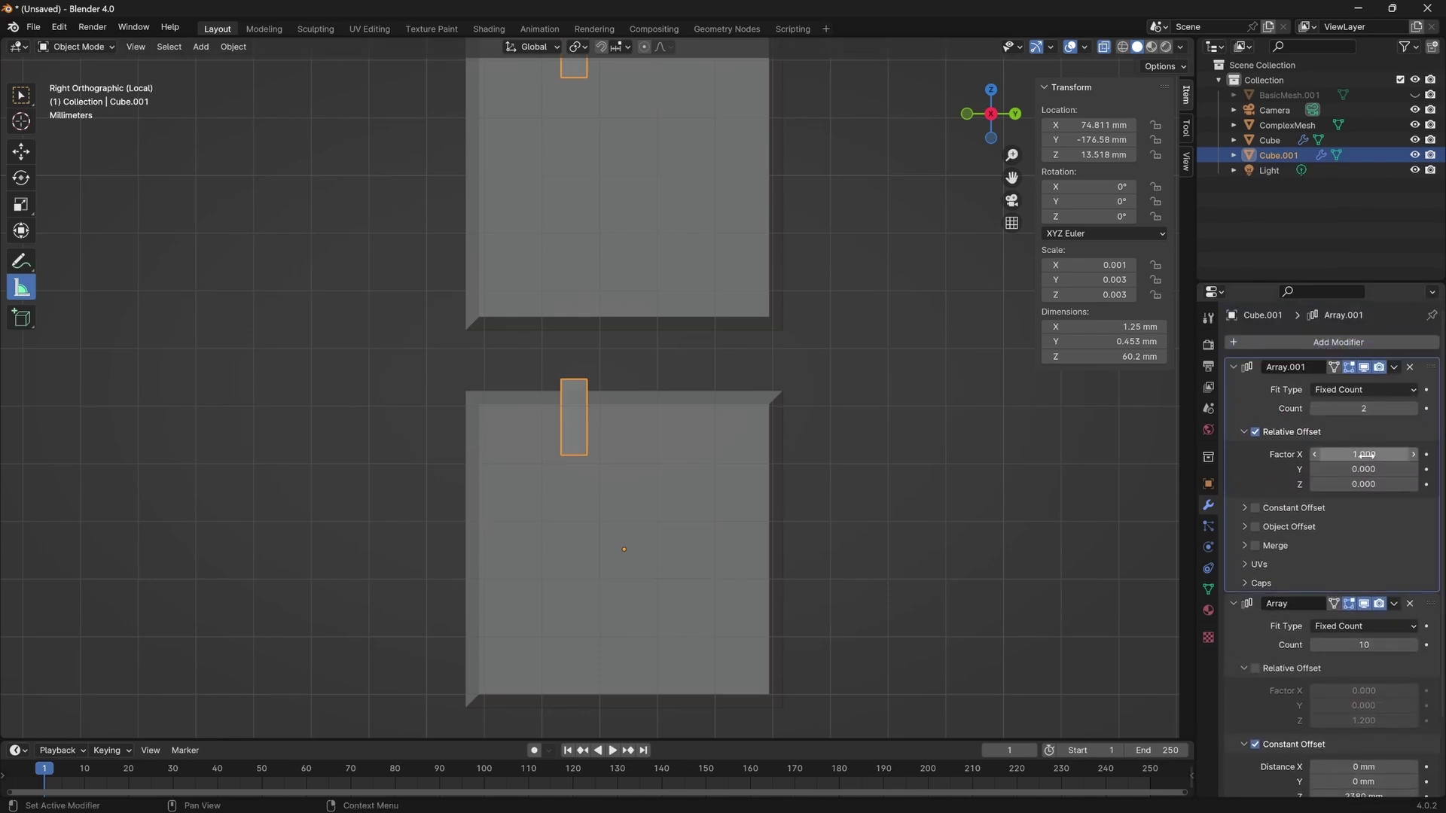
{"action": "left_click", "coordinate": [1362, 469]}
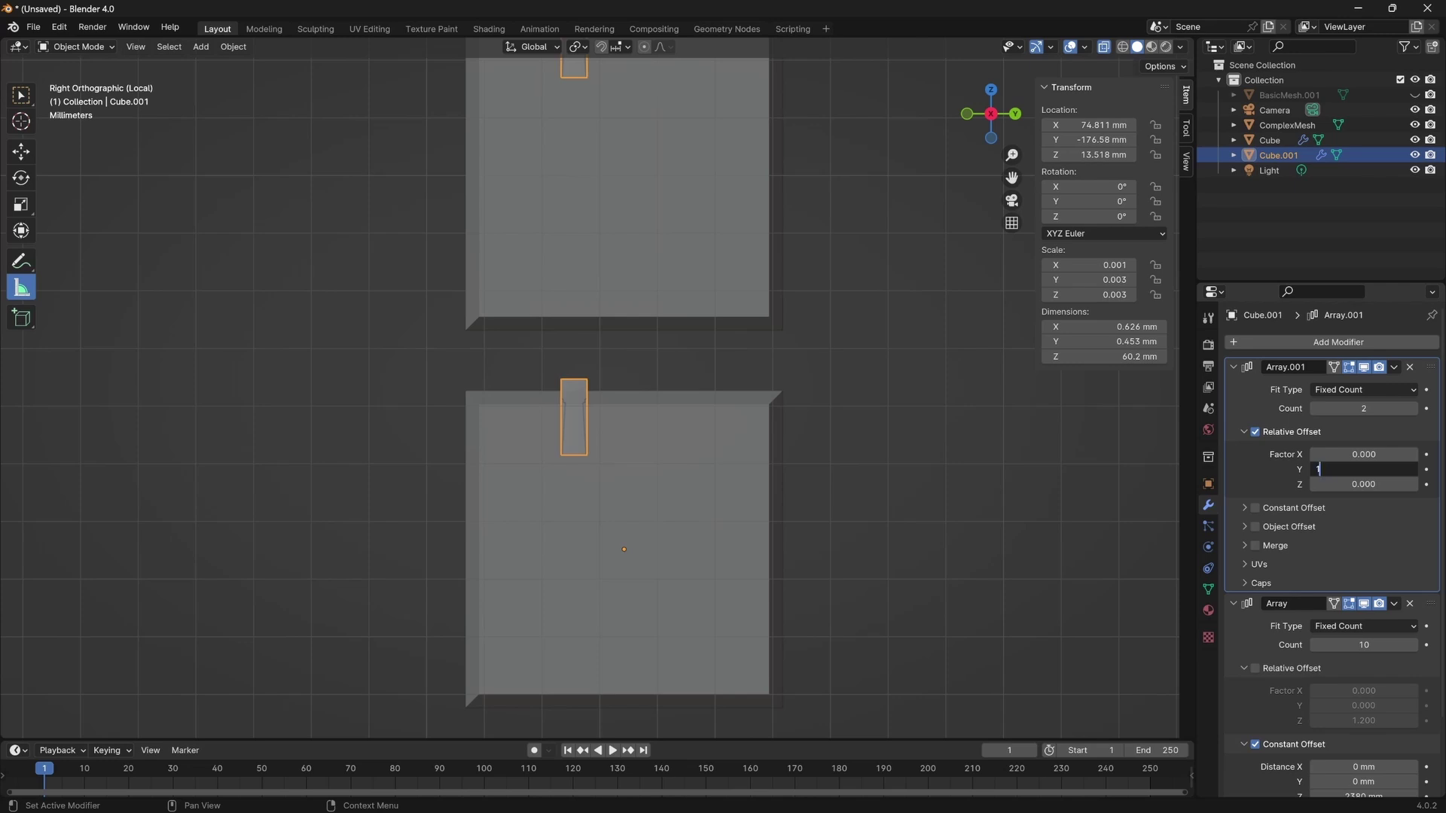
{"action": "key", "text": "Return"}
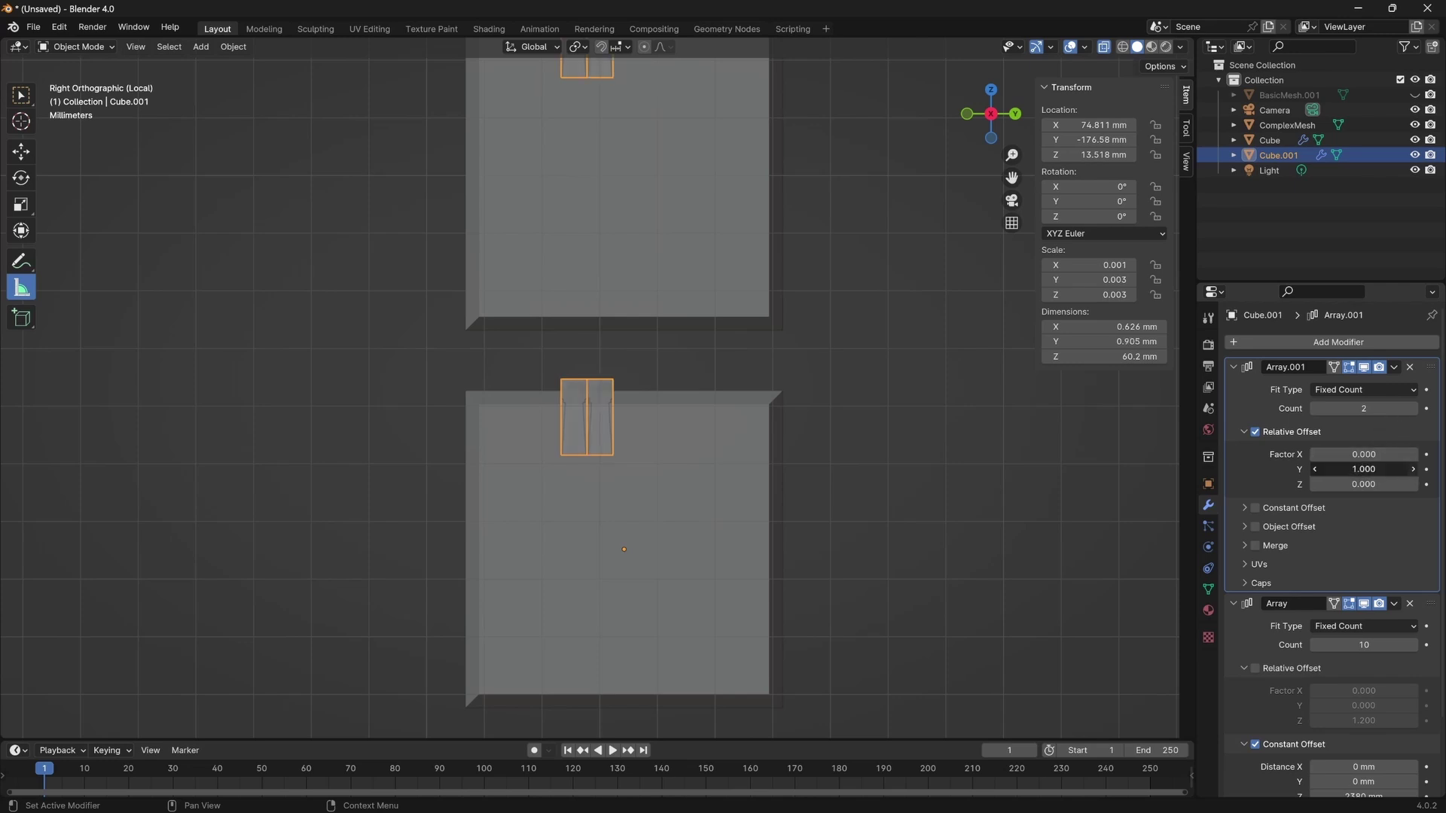
{"action": "mouse_move", "coordinate": [1415, 474]}
{"action": "left_mouse_down"}
{"action": "mouse_move", "coordinate": [1431, 475]}
{"action": "mouse_move", "coordinate": [1415, 474]}
{"action": "left_mouse_up"}
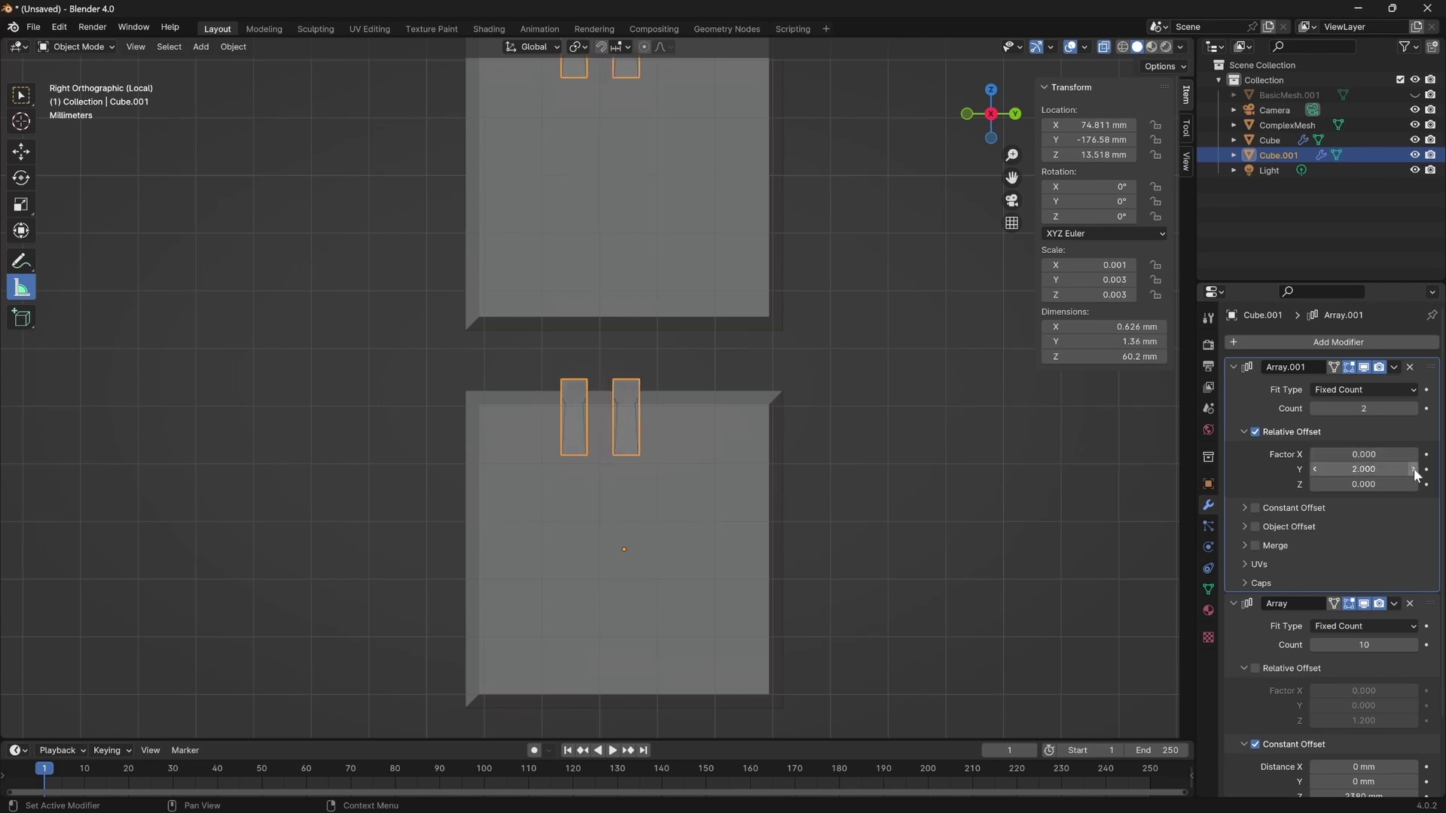
{"action": "left_click", "coordinate": [1413, 469]}
{"action": "left_click", "coordinate": [1413, 470]}
{"action": "left_click", "coordinate": [1413, 469]}
{"action": "left_click", "coordinate": [1413, 469]}
{"action": "left_click", "coordinate": [1413, 469]}
{"action": "left_click", "coordinate": [1414, 469]}
{"action": "left_click", "coordinate": [1413, 470]}
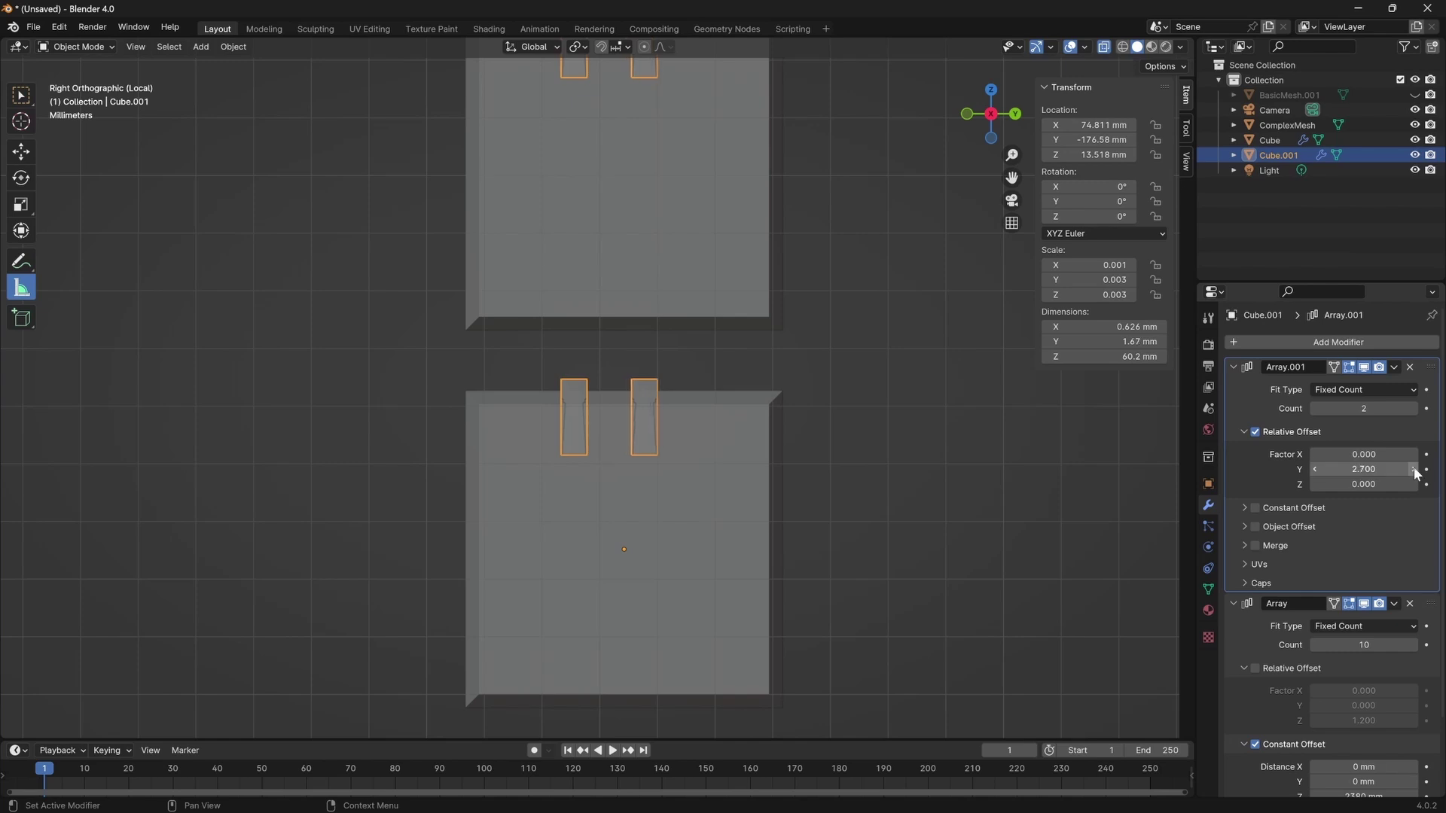
{"action": "left_click", "coordinate": [1412, 409]}
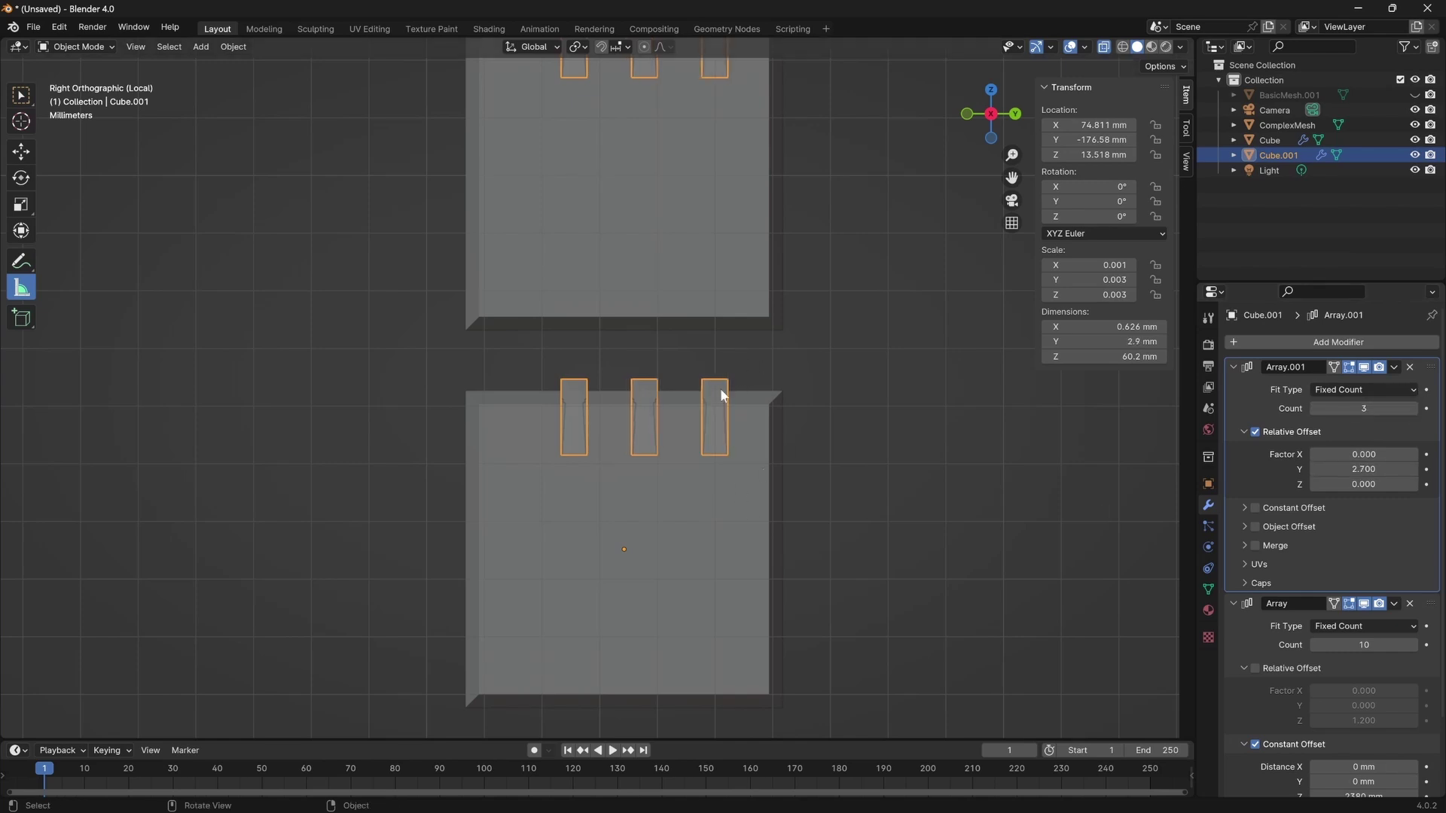
Move the row of three small blocks about -0.33 mm along Y to centre it on the cell's edge.
{"action": "key", "text": "g"}
{"action": "key", "text": "x"}
{"action": "key", "text": "y"}
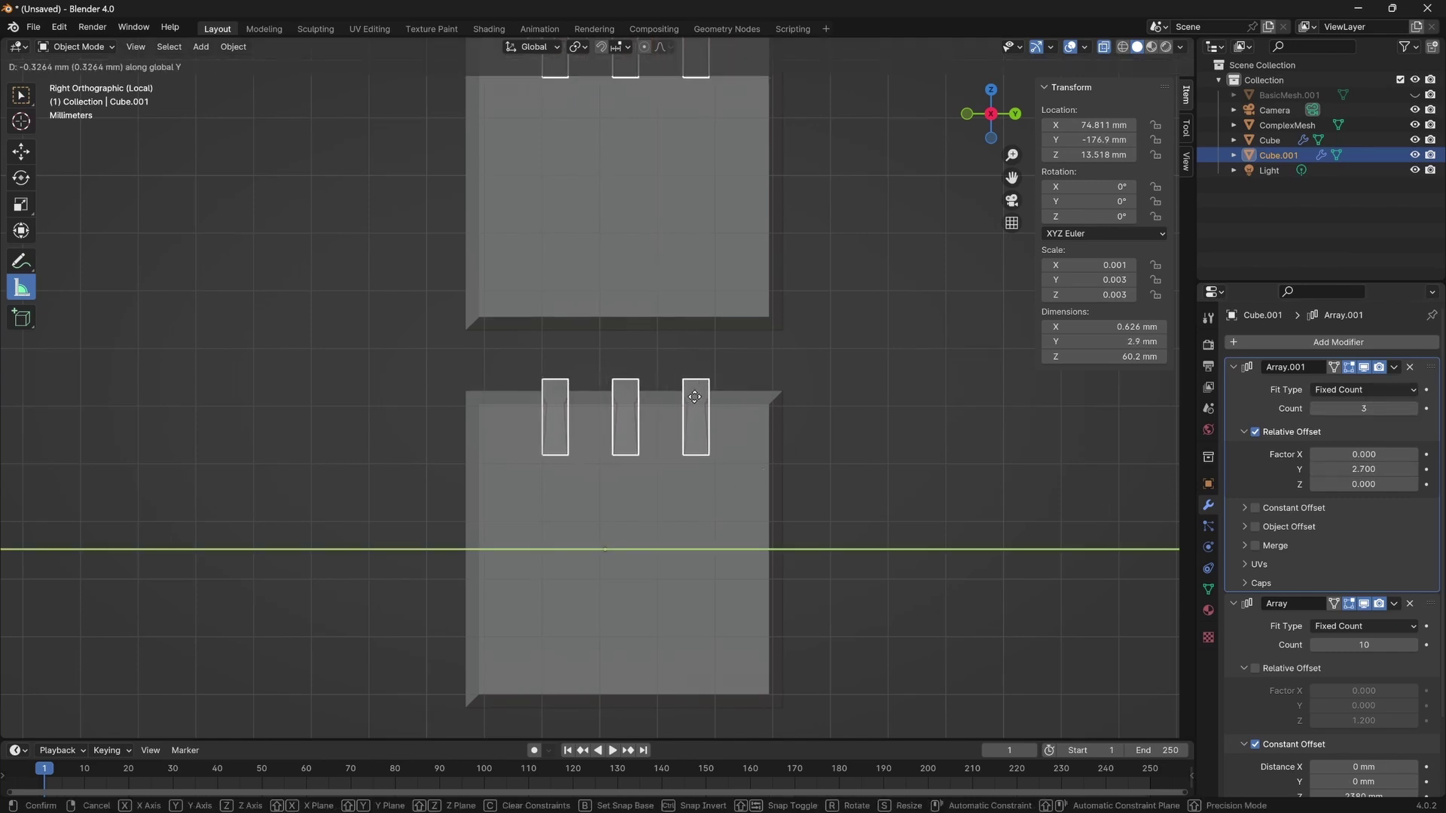
{"action": "left_click", "coordinate": [694, 397]}
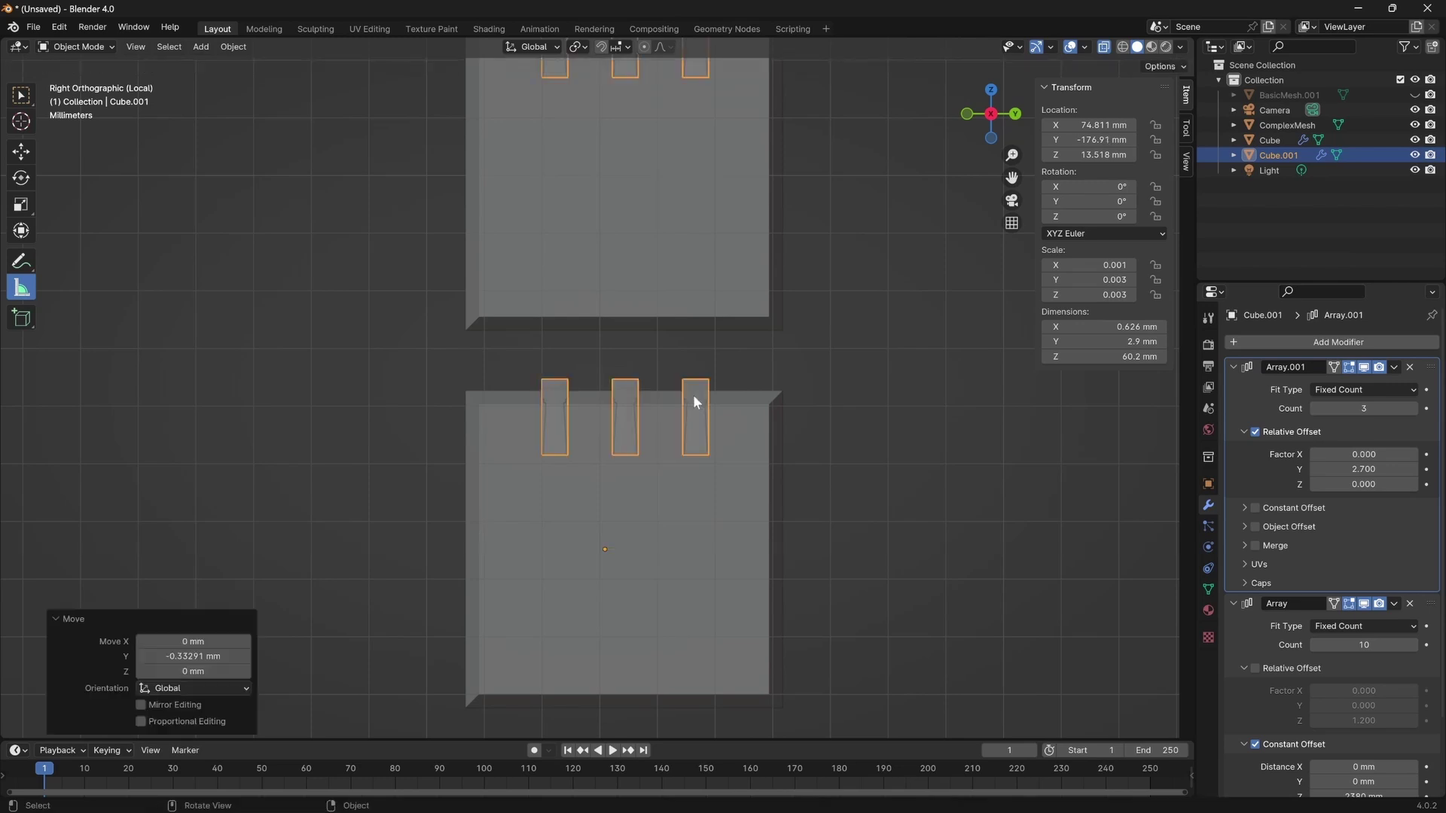
Duplicate the row of small blocks and move the copy about -4.59 mm along Z to the cell's lower edge.
{"action": "key", "text": "shift+d"}
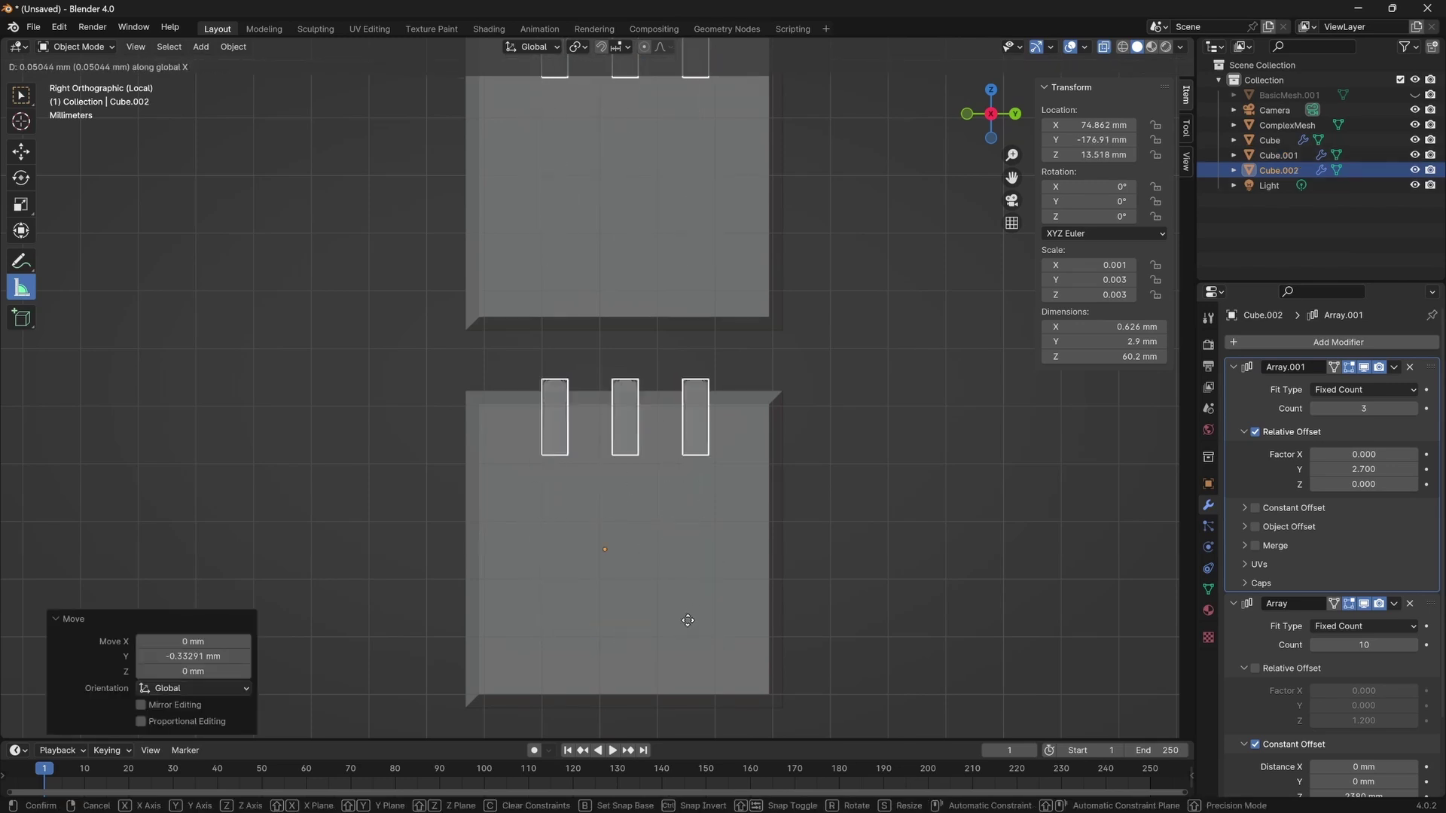
{"action": "key", "text": "y"}
{"action": "key", "text": "z"}
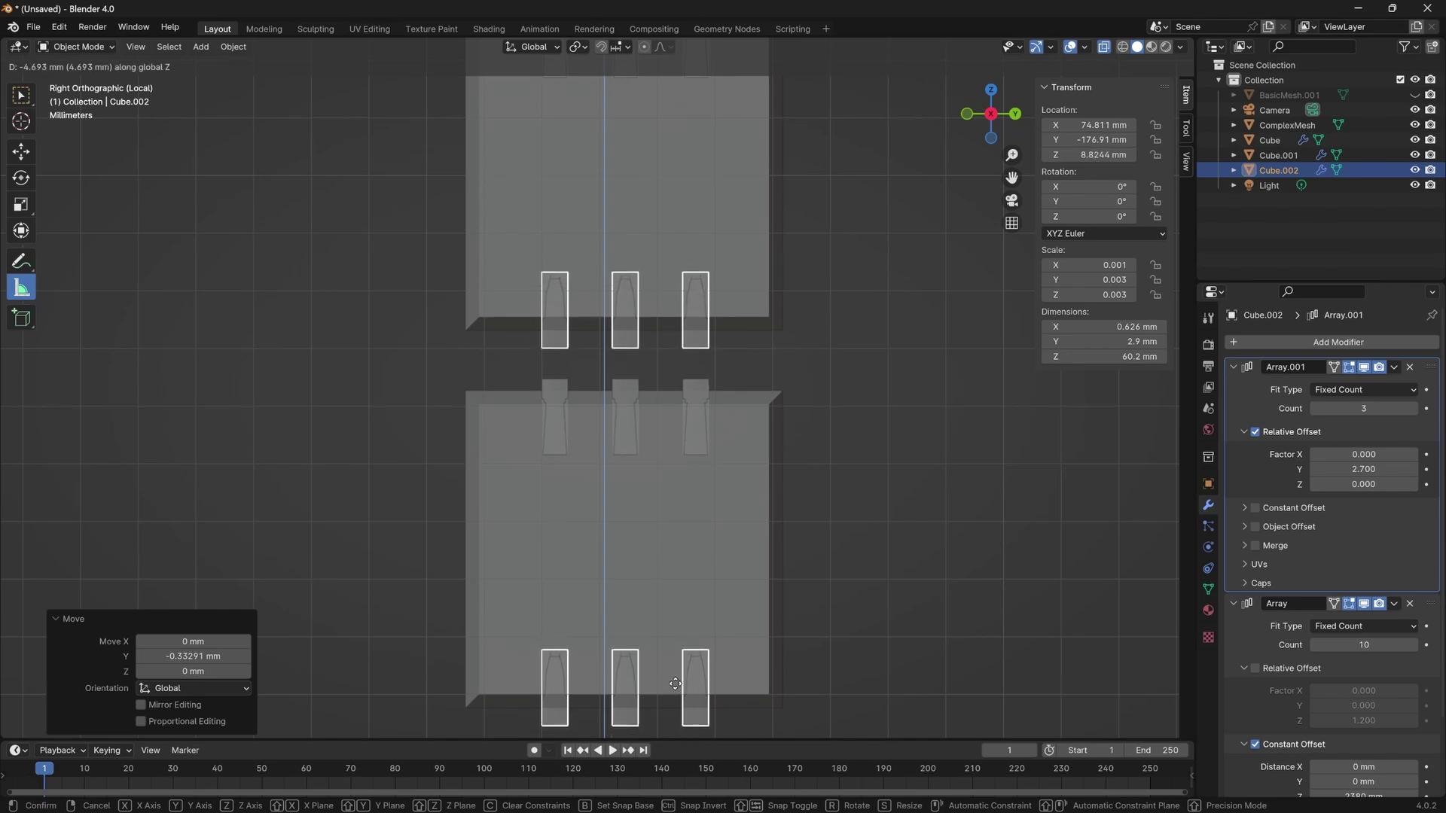
{"action": "left_click", "coordinate": [676, 678]}
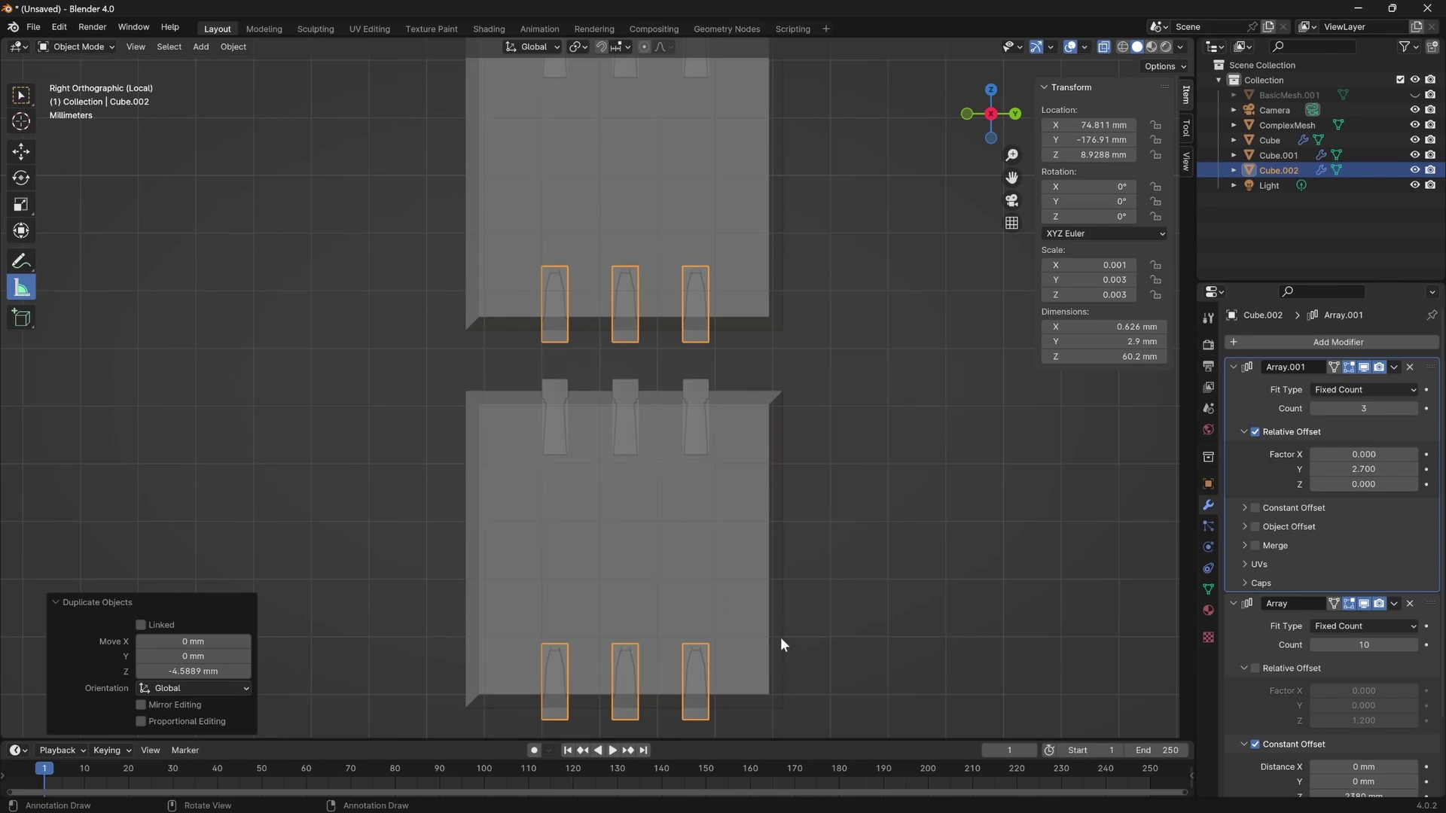
Try to rotate the duplicated block row 180° as a whole object in the side view.
{"action": "key", "text": "r"}
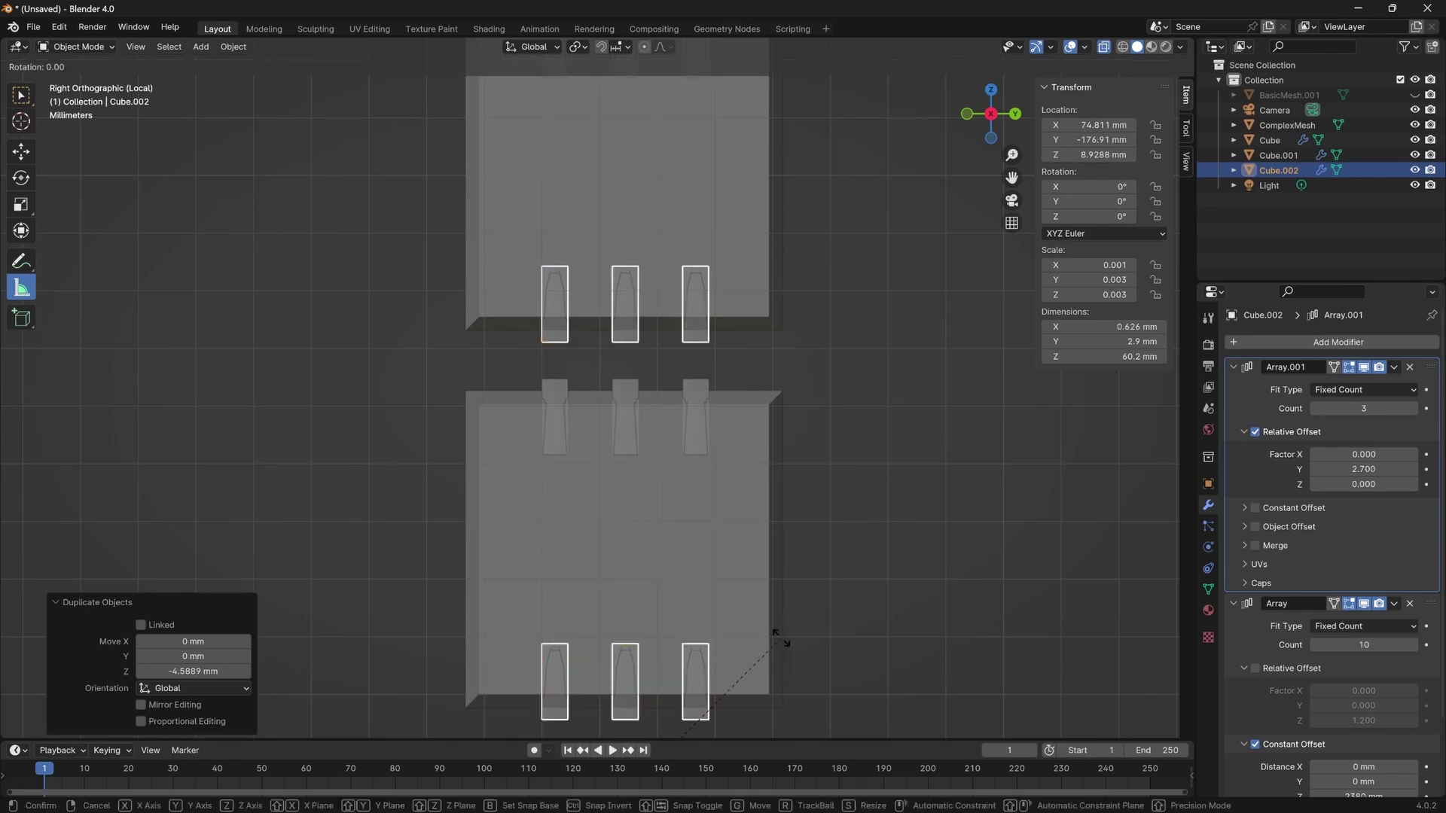
{"action": "key", "text": "x"}
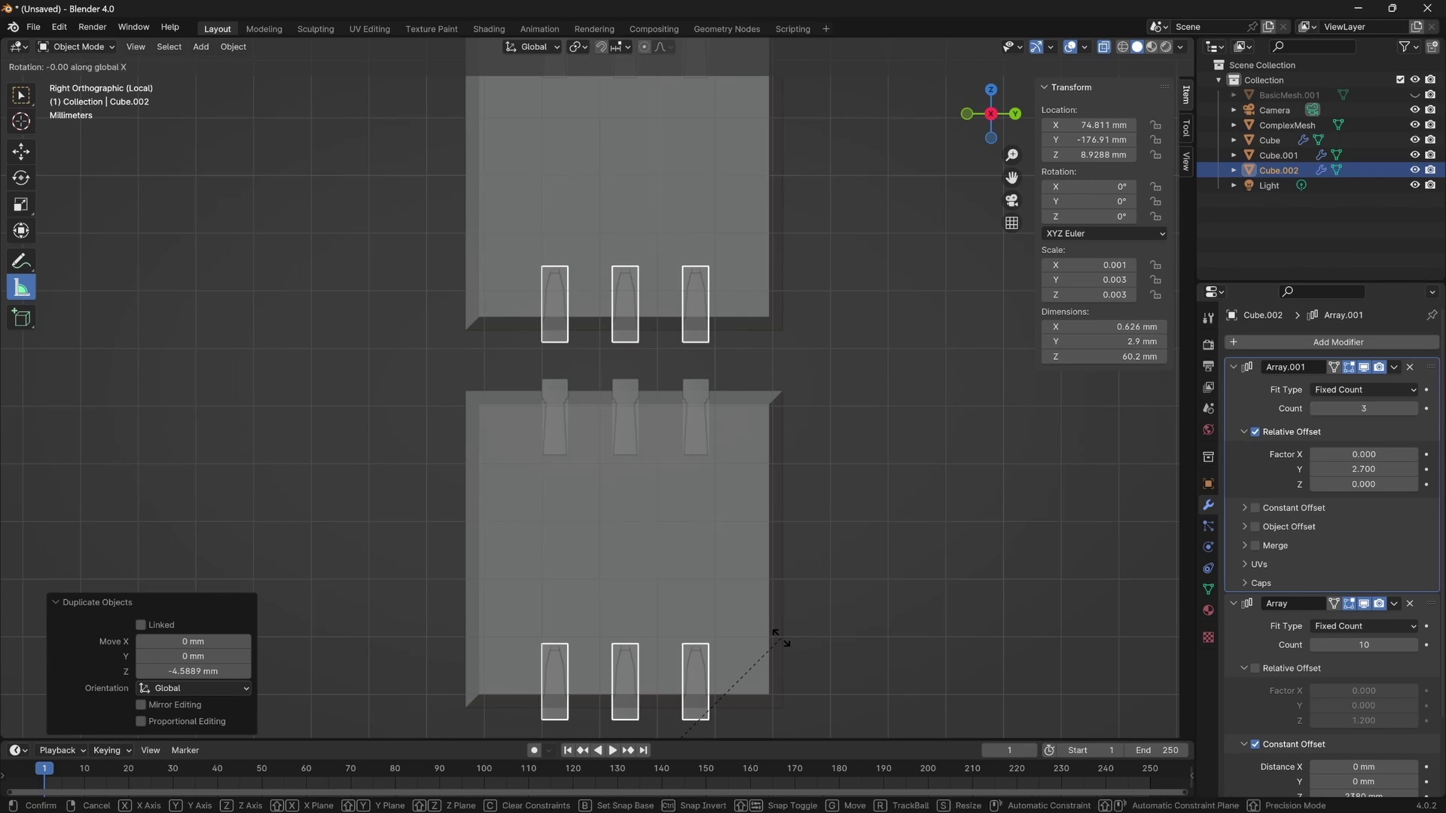
{"action": "left_click", "coordinate": [780, 641]}
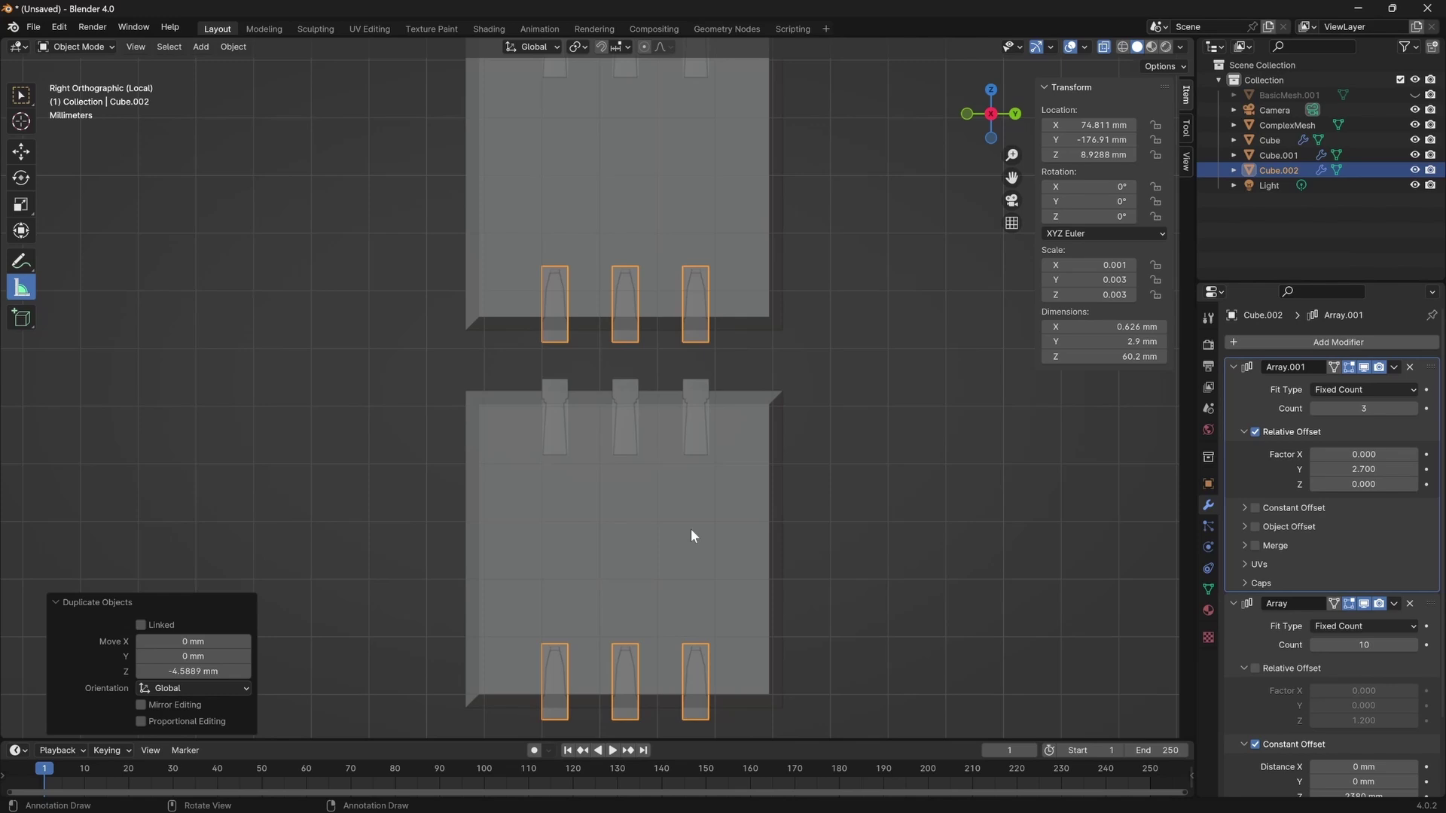
{"action": "type", "text": "r180"}
{"action": "key", "text": "Return"}
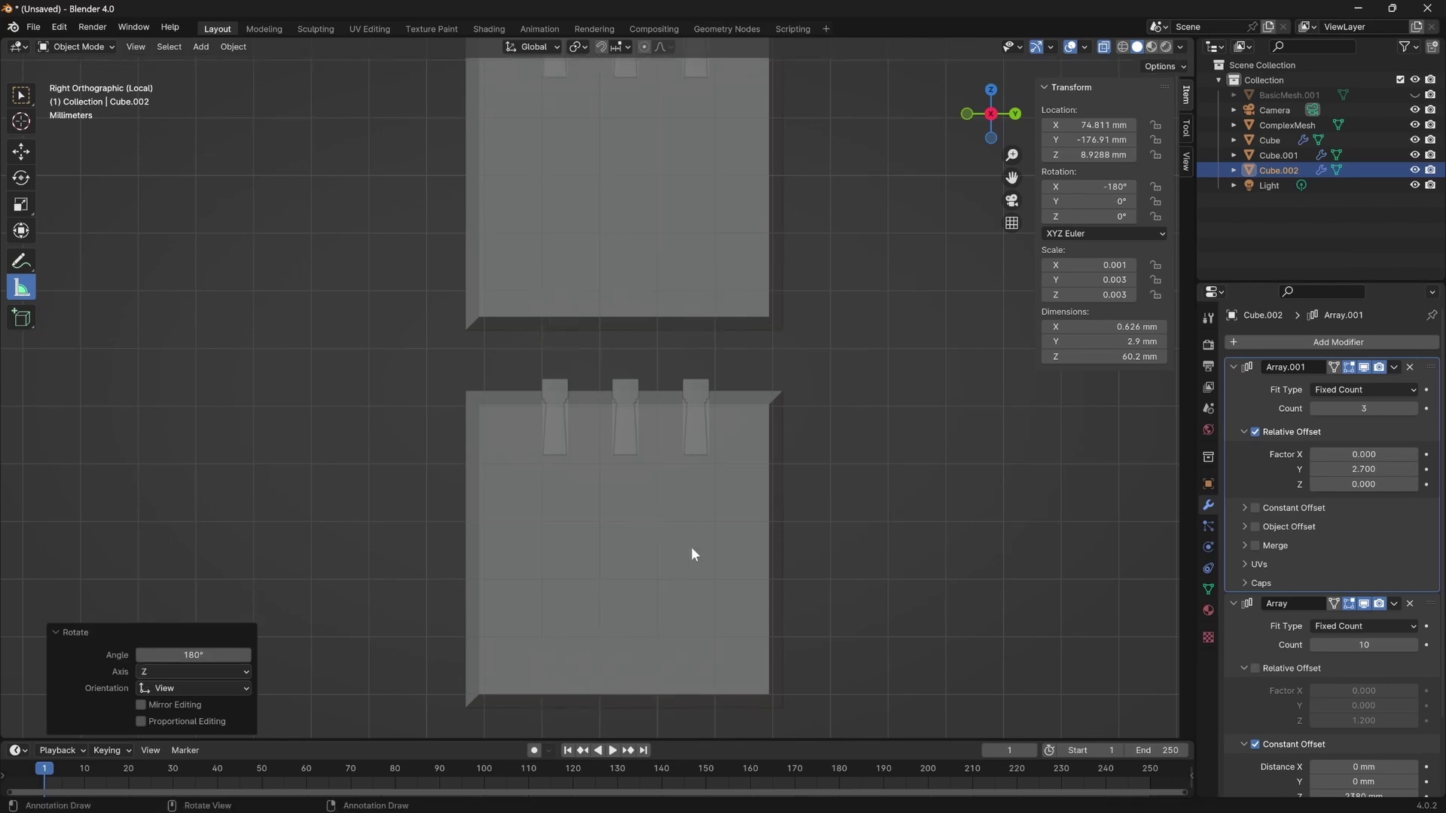
{"action": "scroll", "coordinate": [630, 490], "scroll_direction": "down", "scroll_amount": 10}
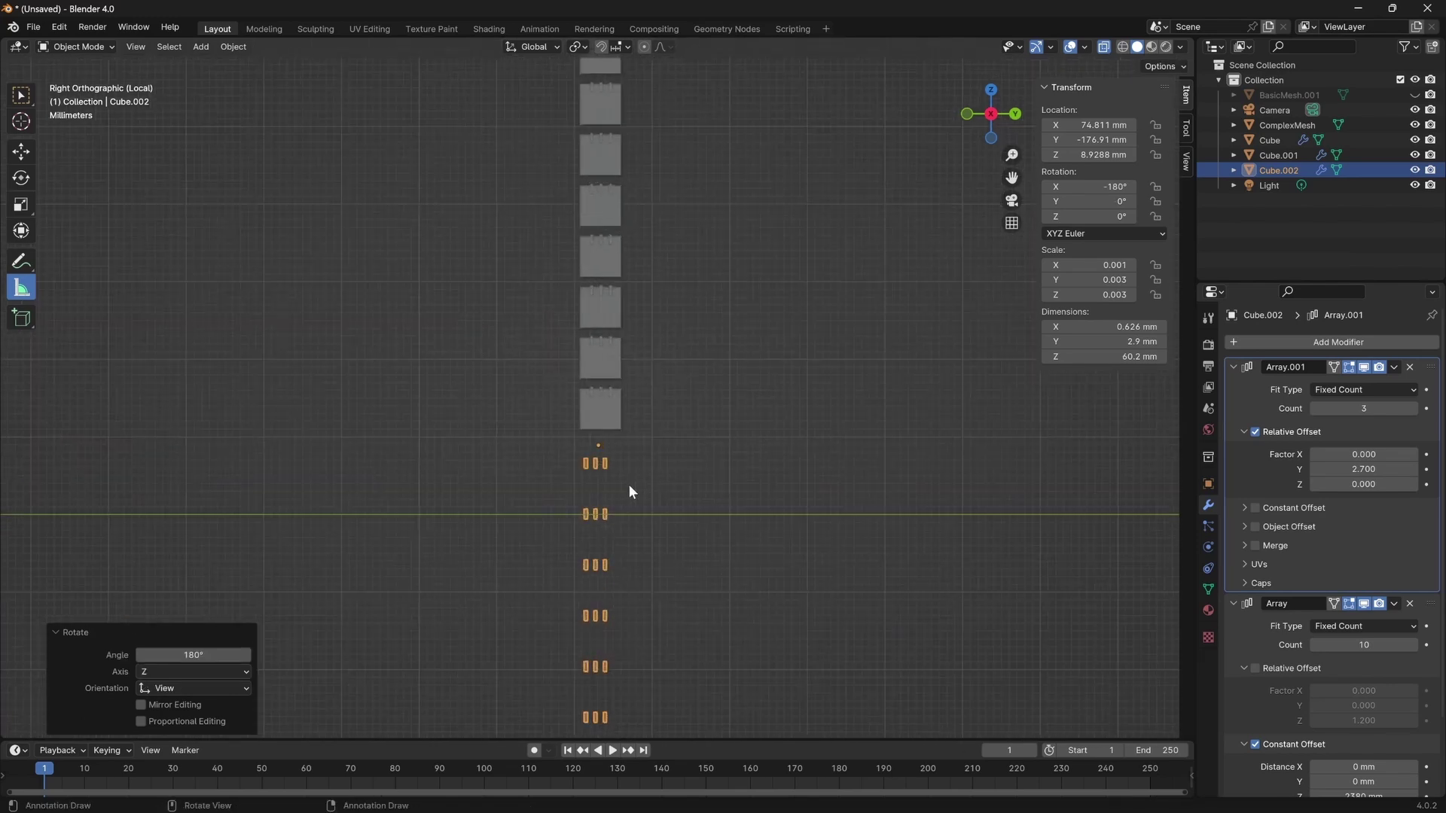
{"action": "scroll", "coordinate": [629, 485], "scroll_direction": "up", "scroll_amount": 6}
{"action": "key", "text": "ctrl+z"}
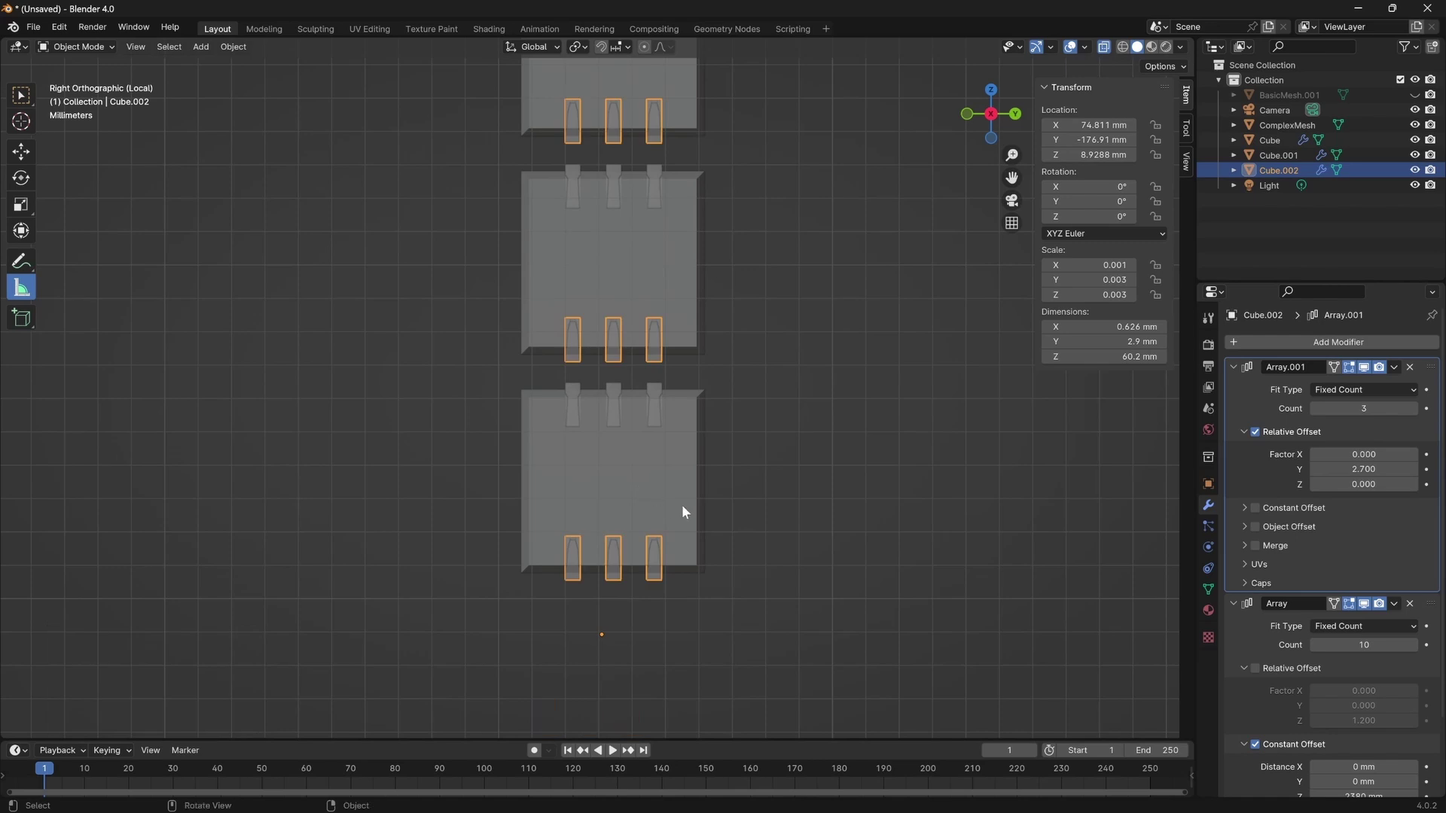
Rotate the duplicated block's mesh geometry 180° in the side view, leaving its object origin and arrays unrotated.
{"action": "scroll", "coordinate": [688, 586], "scroll_direction": "up", "scroll_amount": 1}
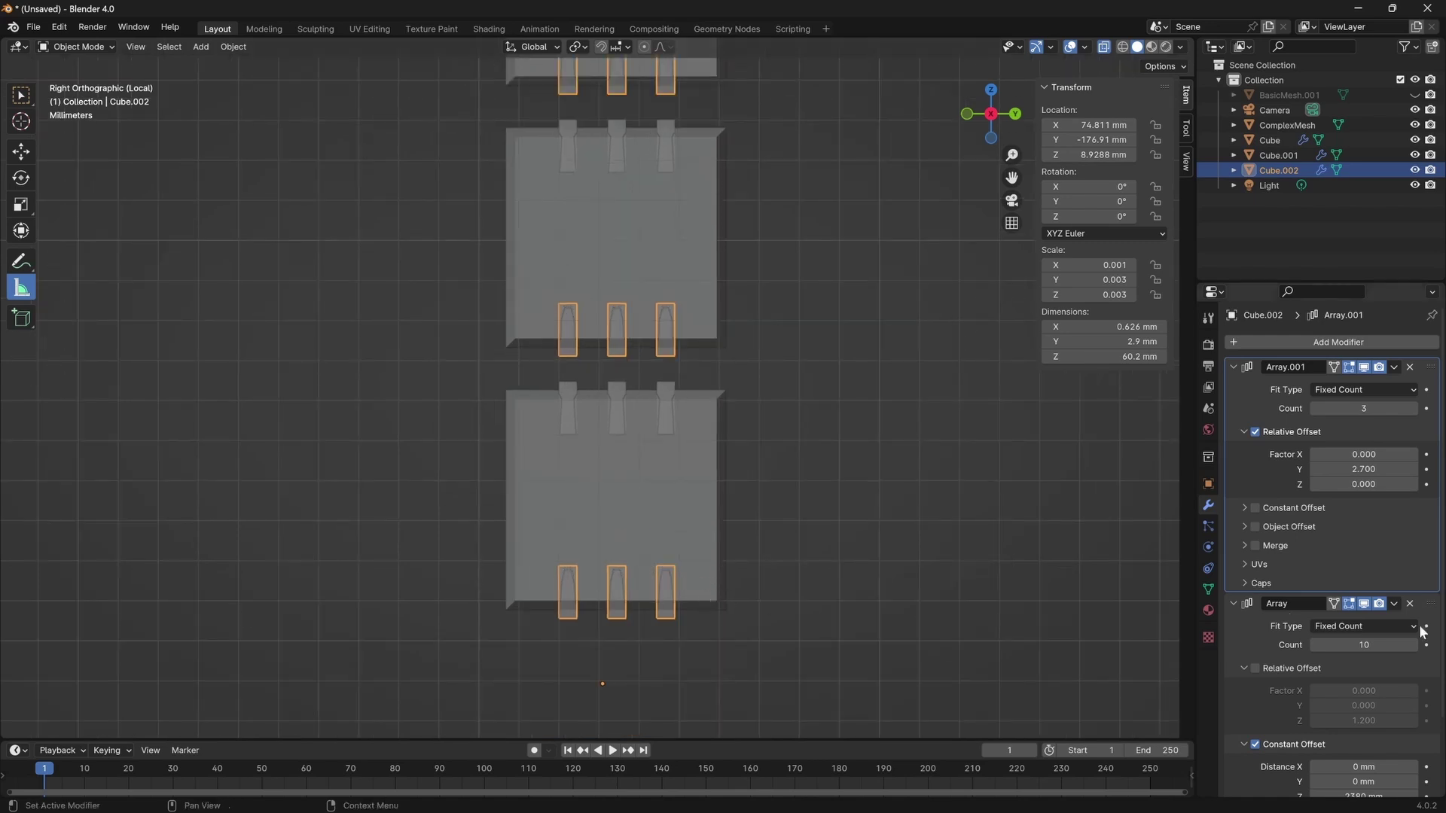
{"action": "scroll", "coordinate": [568, 461], "scroll_direction": "down", "scroll_amount": 5}
{"action": "scroll", "coordinate": [609, 476], "scroll_direction": "up", "scroll_amount": 10}
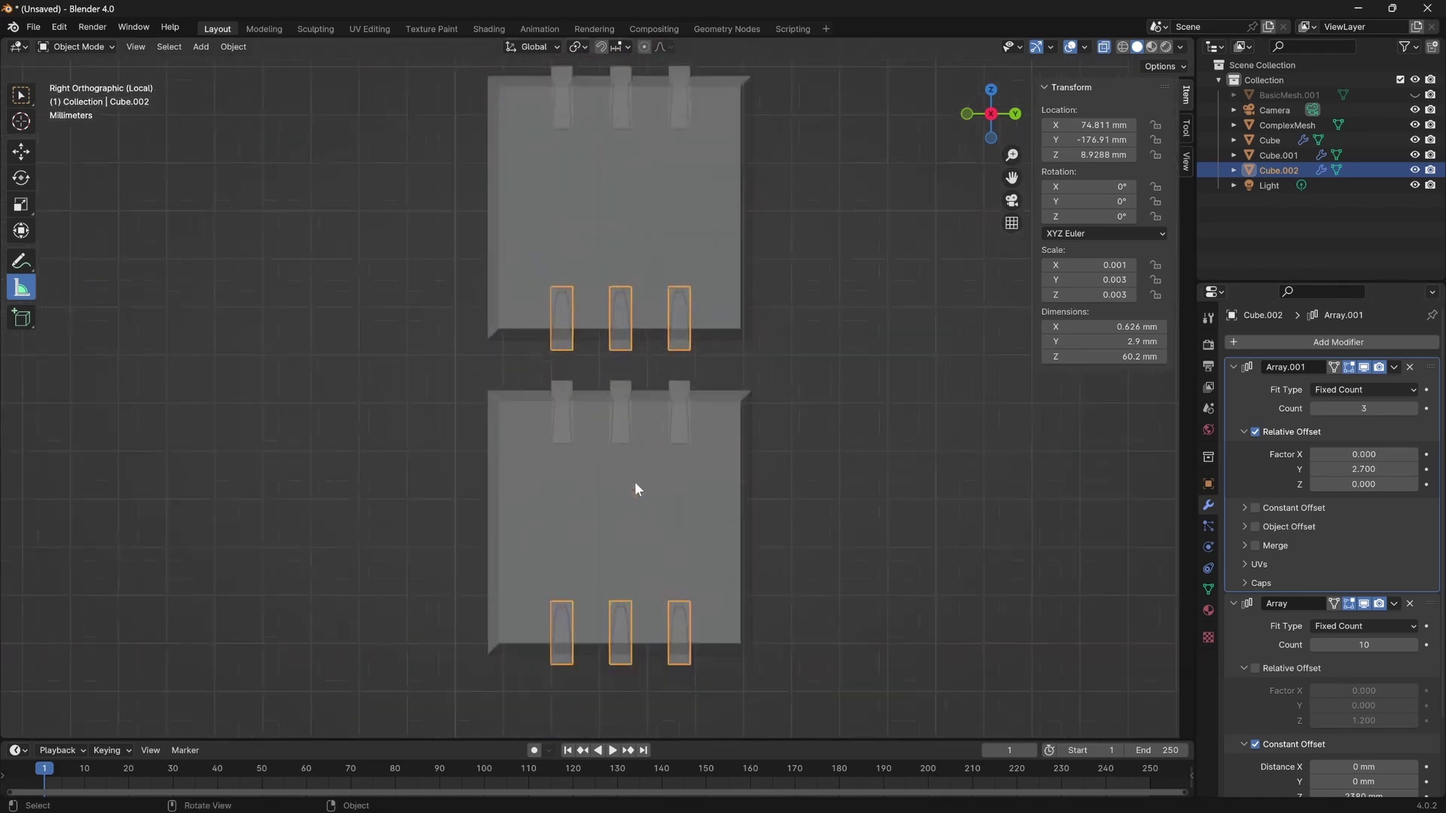
{"action": "middle_click_drag", "start_coordinate": [738, 535], "coordinate": [727, 446], "text": "shift"}
{"action": "key", "text": "Tab"}
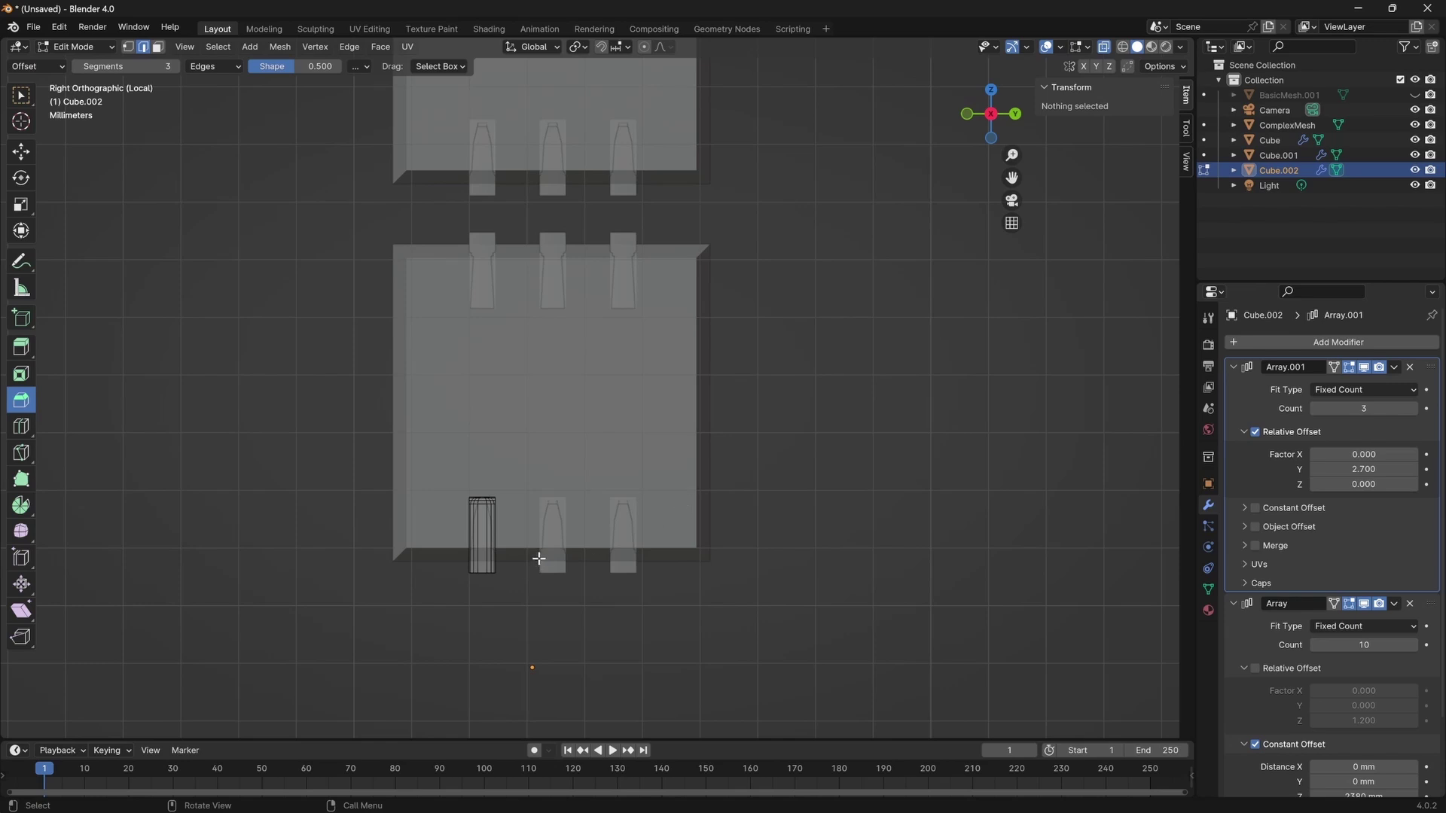
{"action": "left_click_drag", "start_coordinate": [461, 601], "coordinate": [532, 468]}
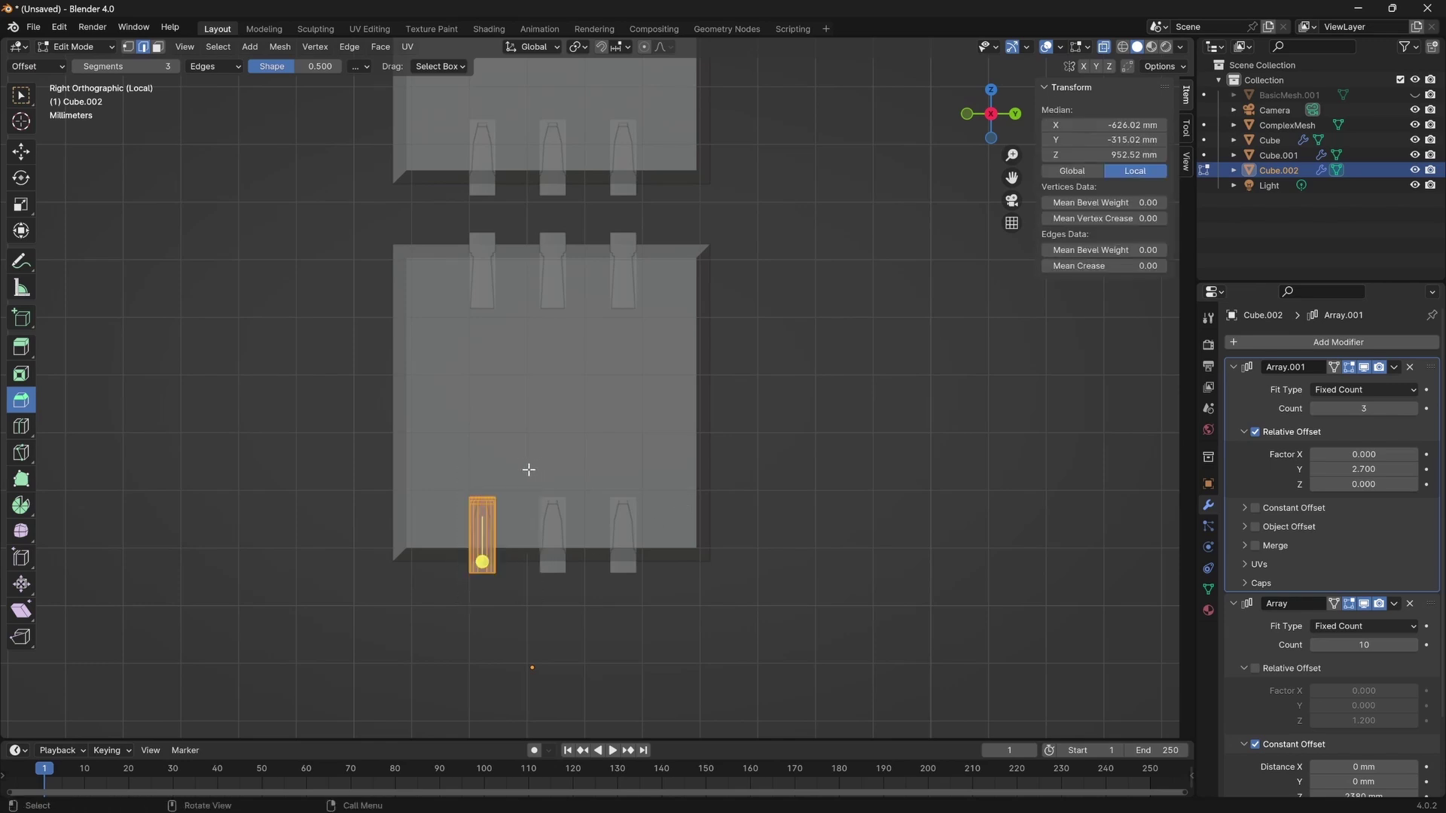
{"action": "type", "text": "r18"}
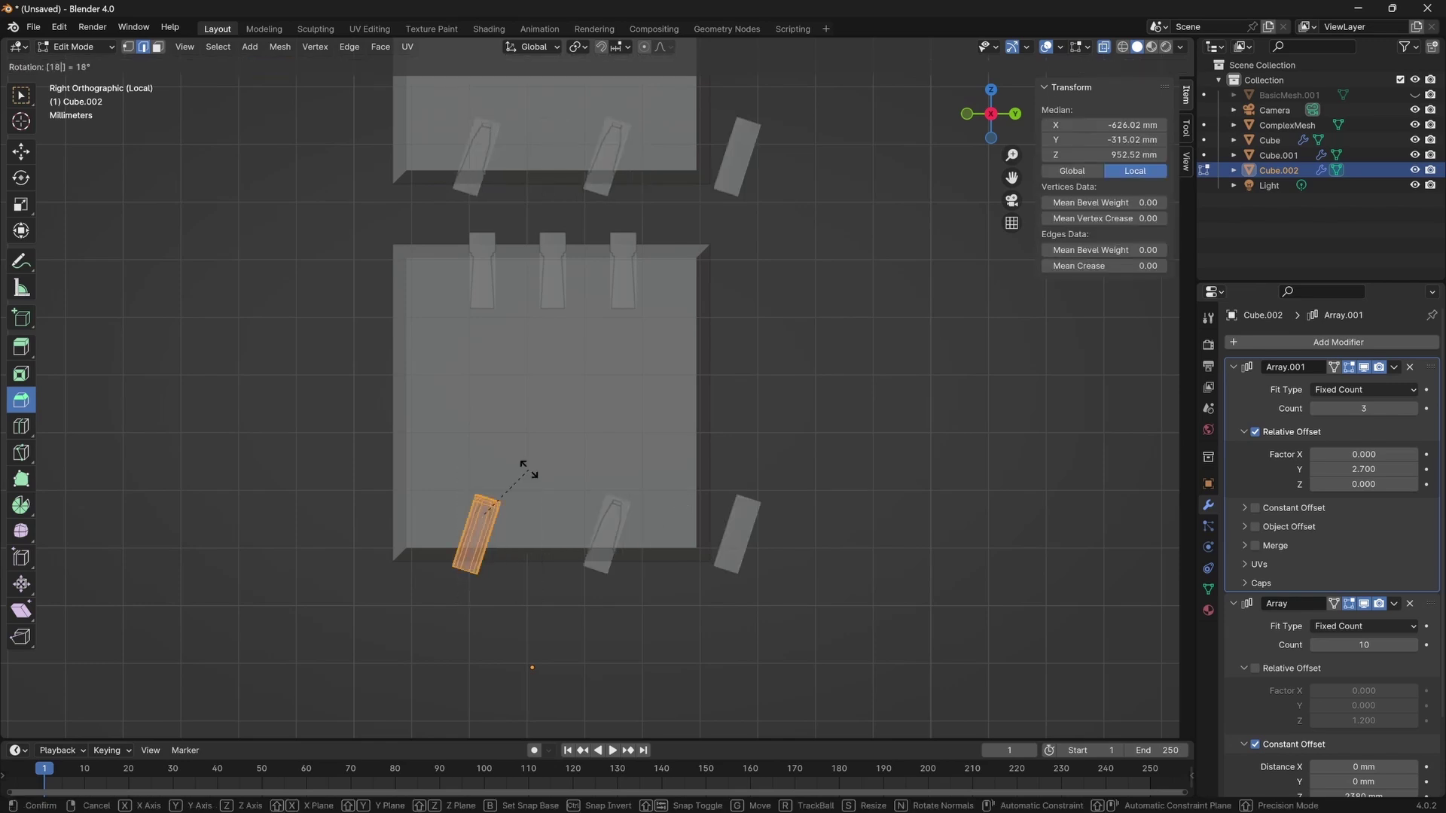
{"action": "type", "text": "0"}
{"action": "key", "text": "Return"}
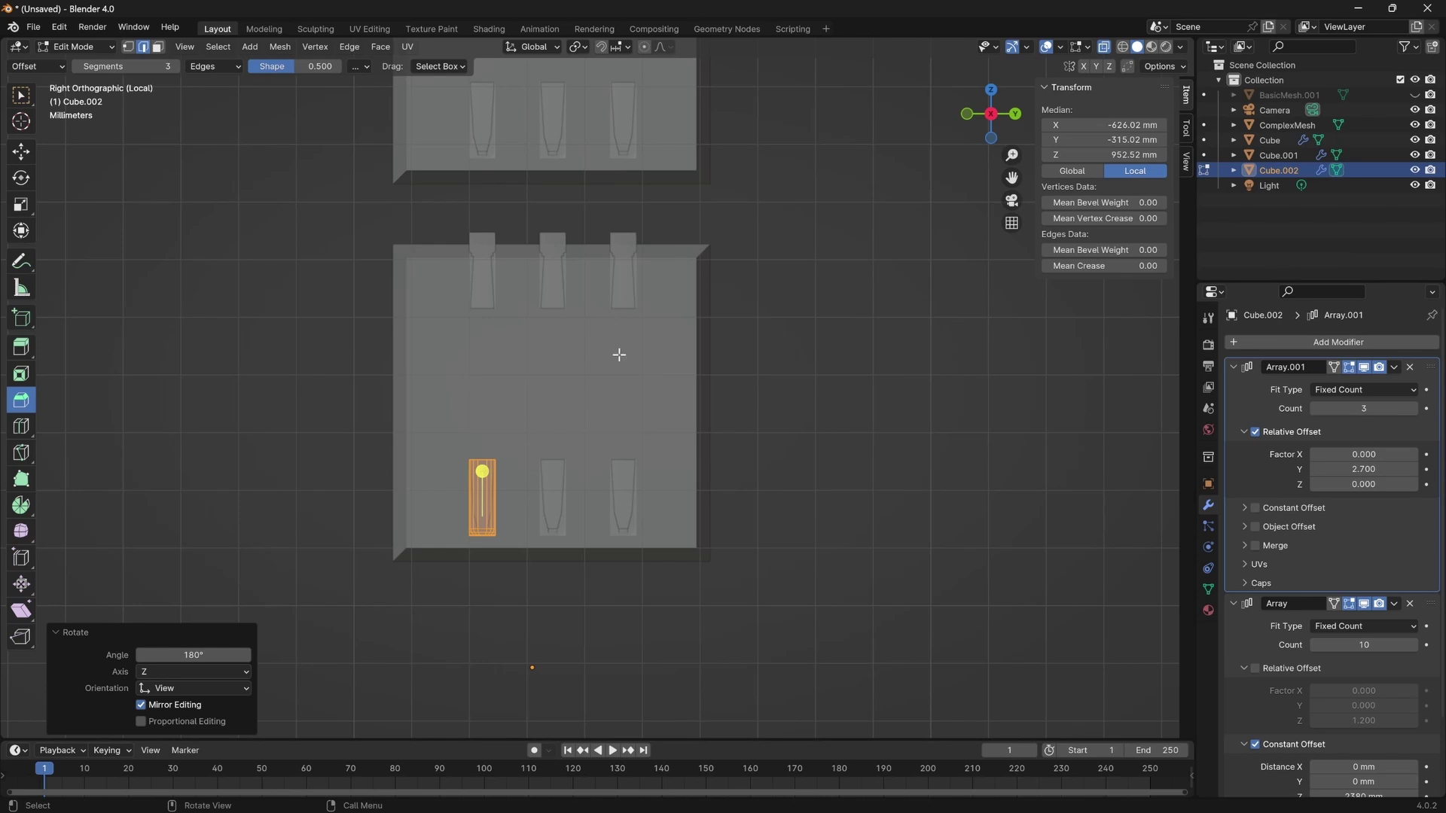
Move the flipped block row about -0.61 mm along Z so it overlaps the cell's lower edge.
{"action": "key", "text": "Tab"}
{"action": "key", "text": "g"}
{"action": "key", "text": "z"}
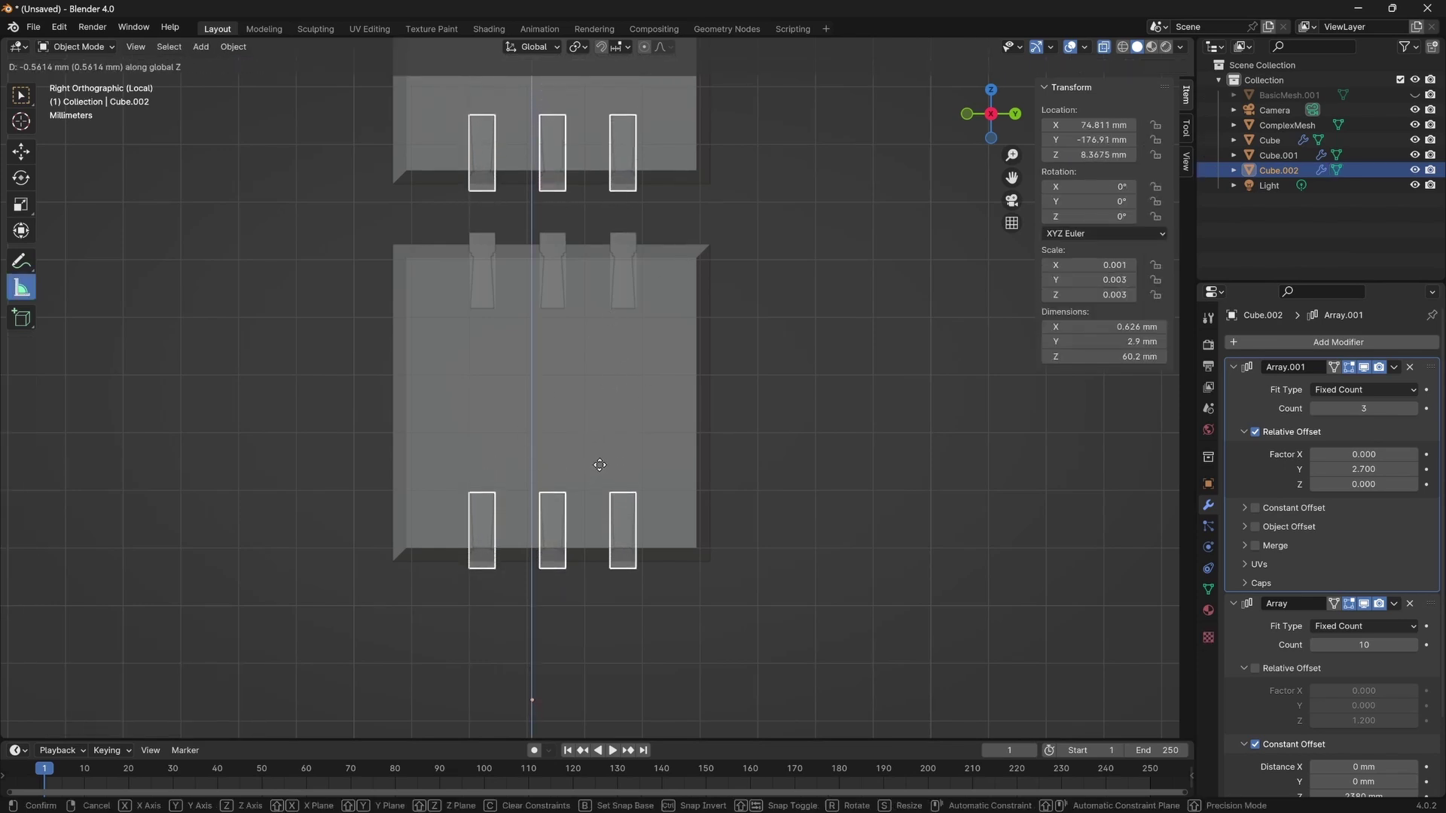
{"action": "left_click", "coordinate": [599, 470]}
{"action": "middle_click_drag", "start_coordinate": [458, 462], "coordinate": [716, 498]}
{"action": "key", "text": "KP_3"}
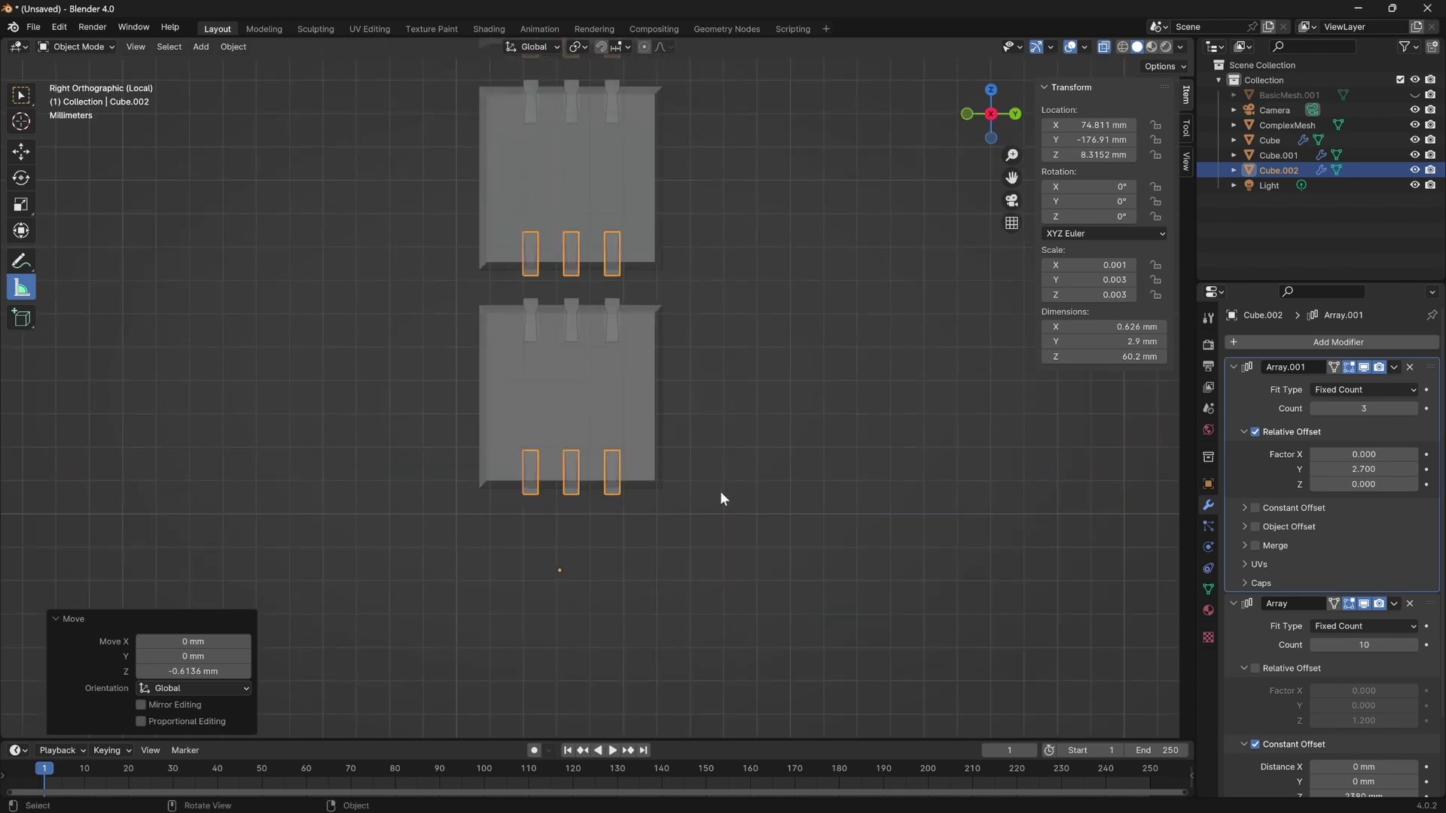
Check the cell layout in the GLP JDC1 product photo in the browser and return to the model in Blender.
{"action": "scroll", "coordinate": [589, 335], "scroll_direction": "up", "scroll_amount": 4}
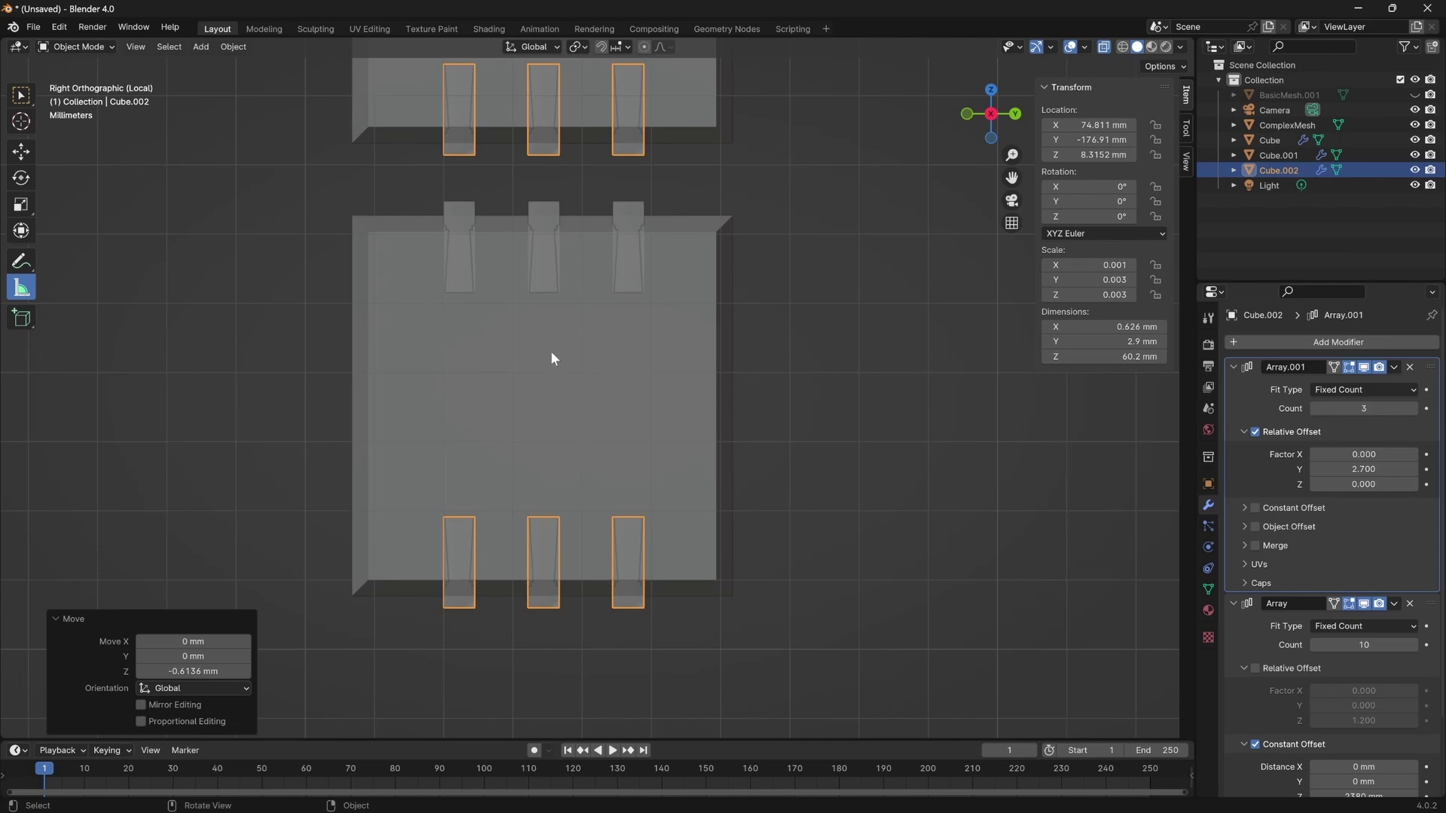
{"action": "scroll", "coordinate": [715, 372], "scroll_direction": "down", "scroll_amount": 10}
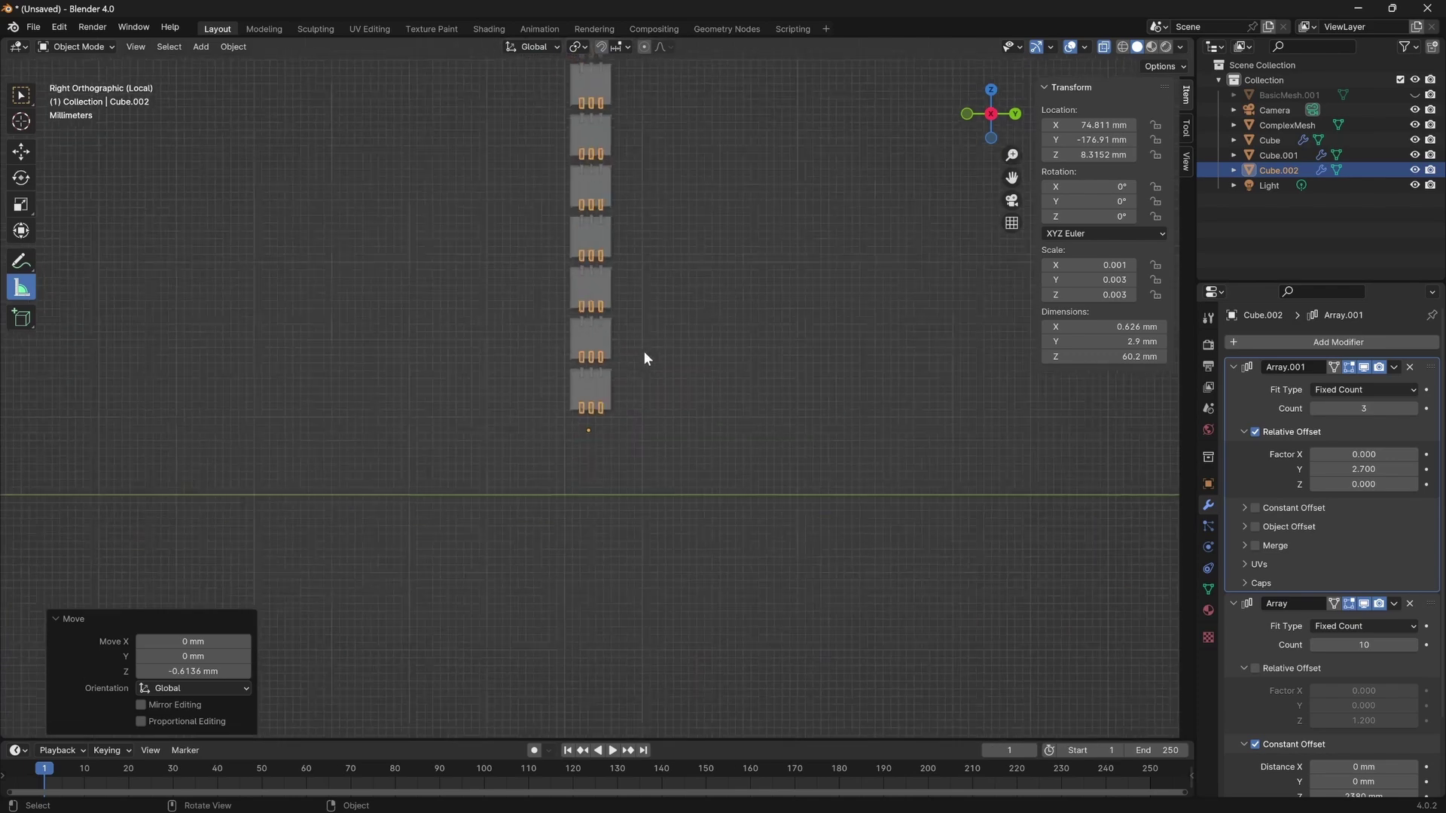
{"action": "key", "text": "super"}
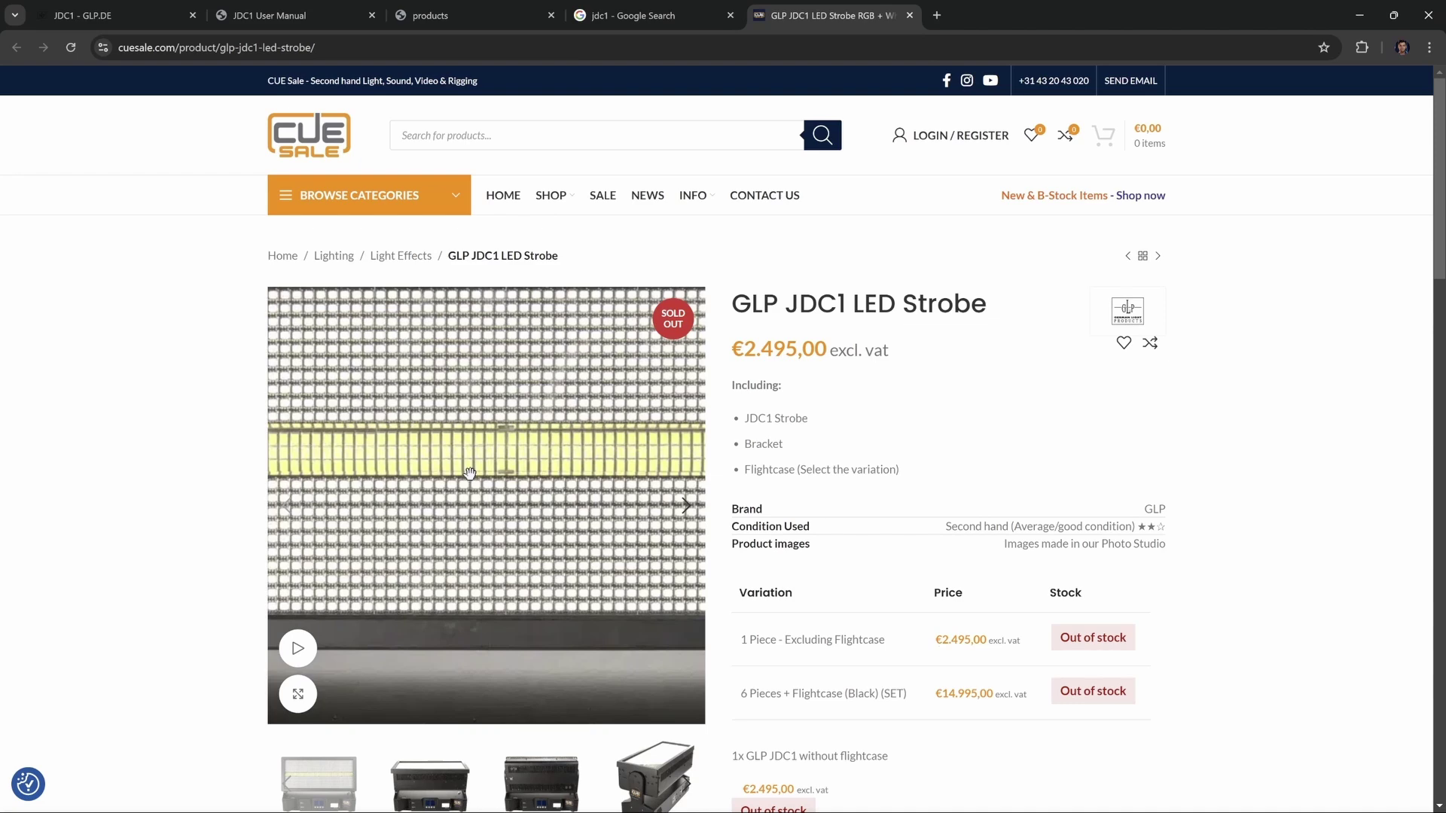
{"action": "left_click", "coordinate": [1359, 15]}
{"action": "scroll", "coordinate": [601, 366], "scroll_direction": "up", "scroll_amount": 10}
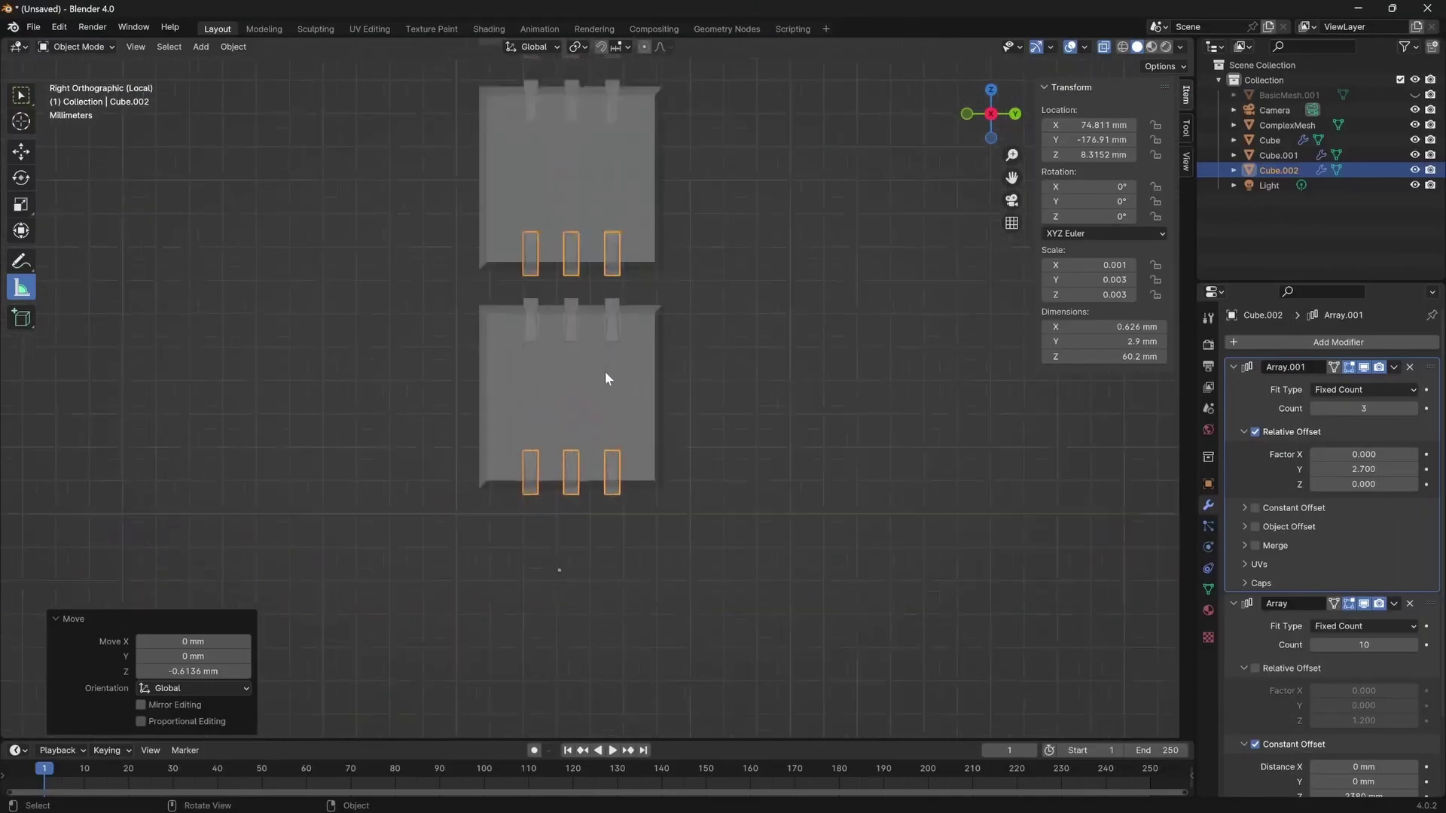
Undo the accidental deselection of the lower block row and switch from measuring to the Select Box tool.
{"action": "key", "text": "alt+a"}
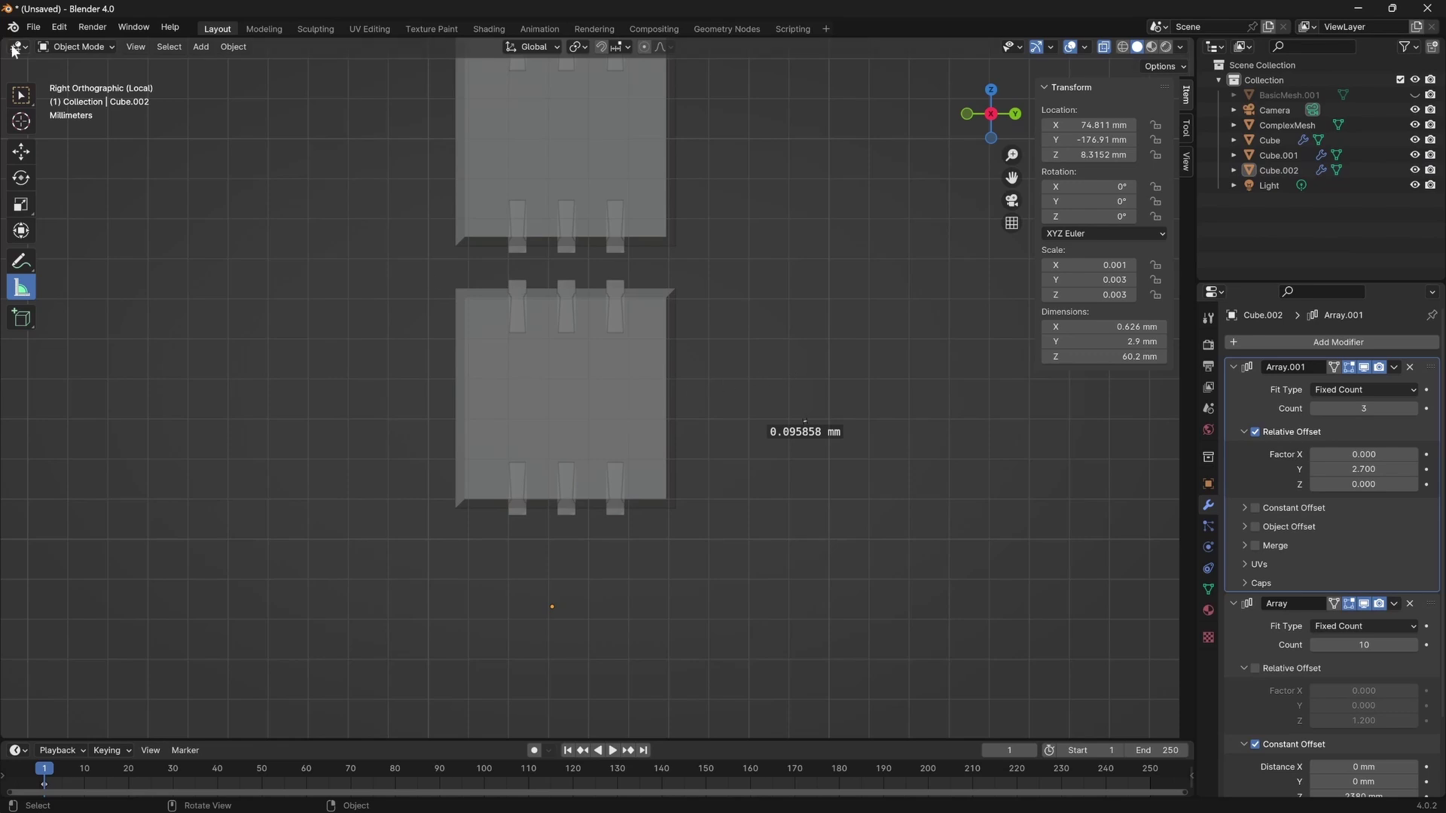
{"action": "key", "text": "ctrl+z"}
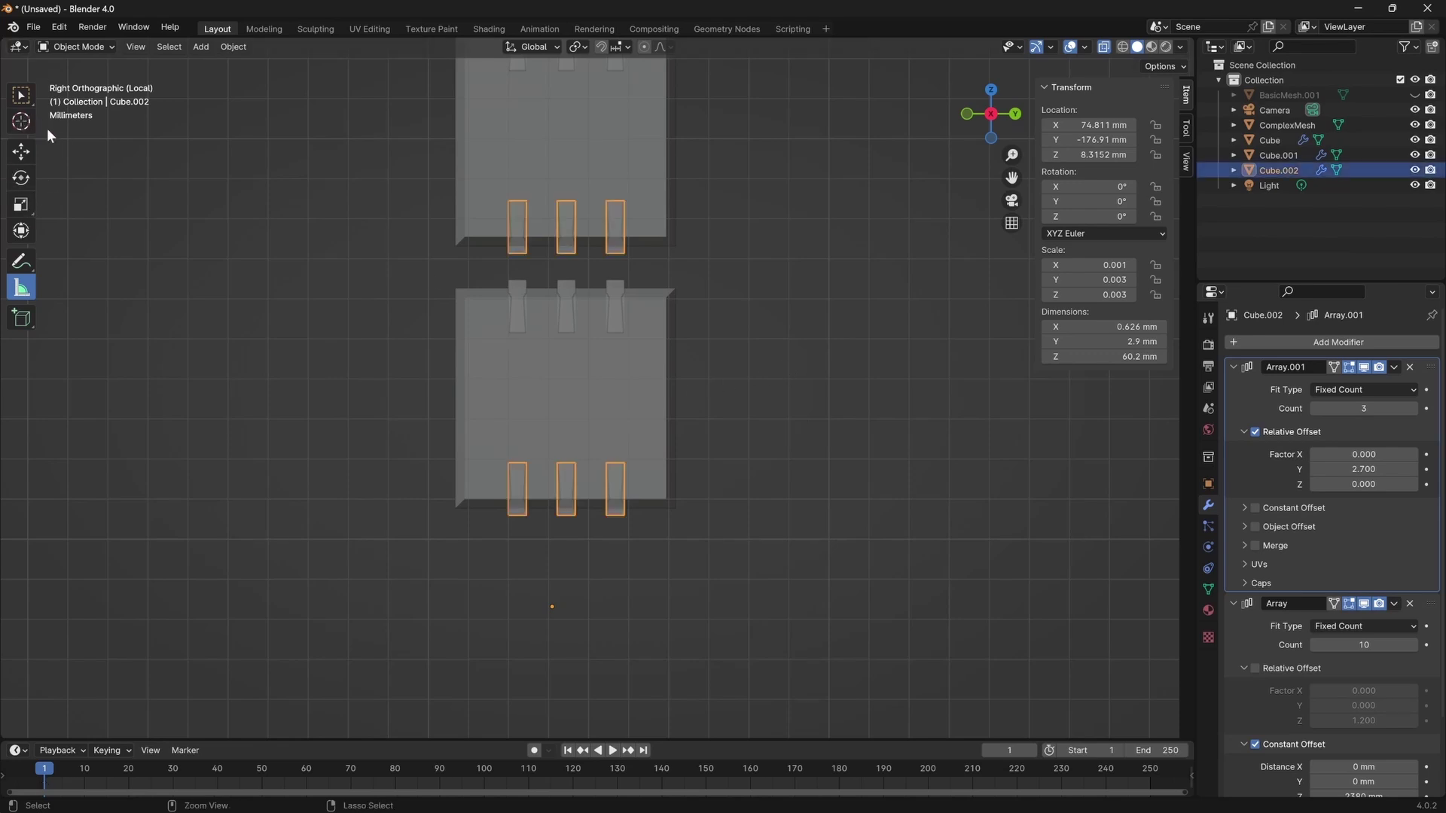
{"action": "left_click", "coordinate": [21, 96]}
{"action": "scroll", "coordinate": [595, 304], "scroll_direction": "up", "scroll_amount": 2}
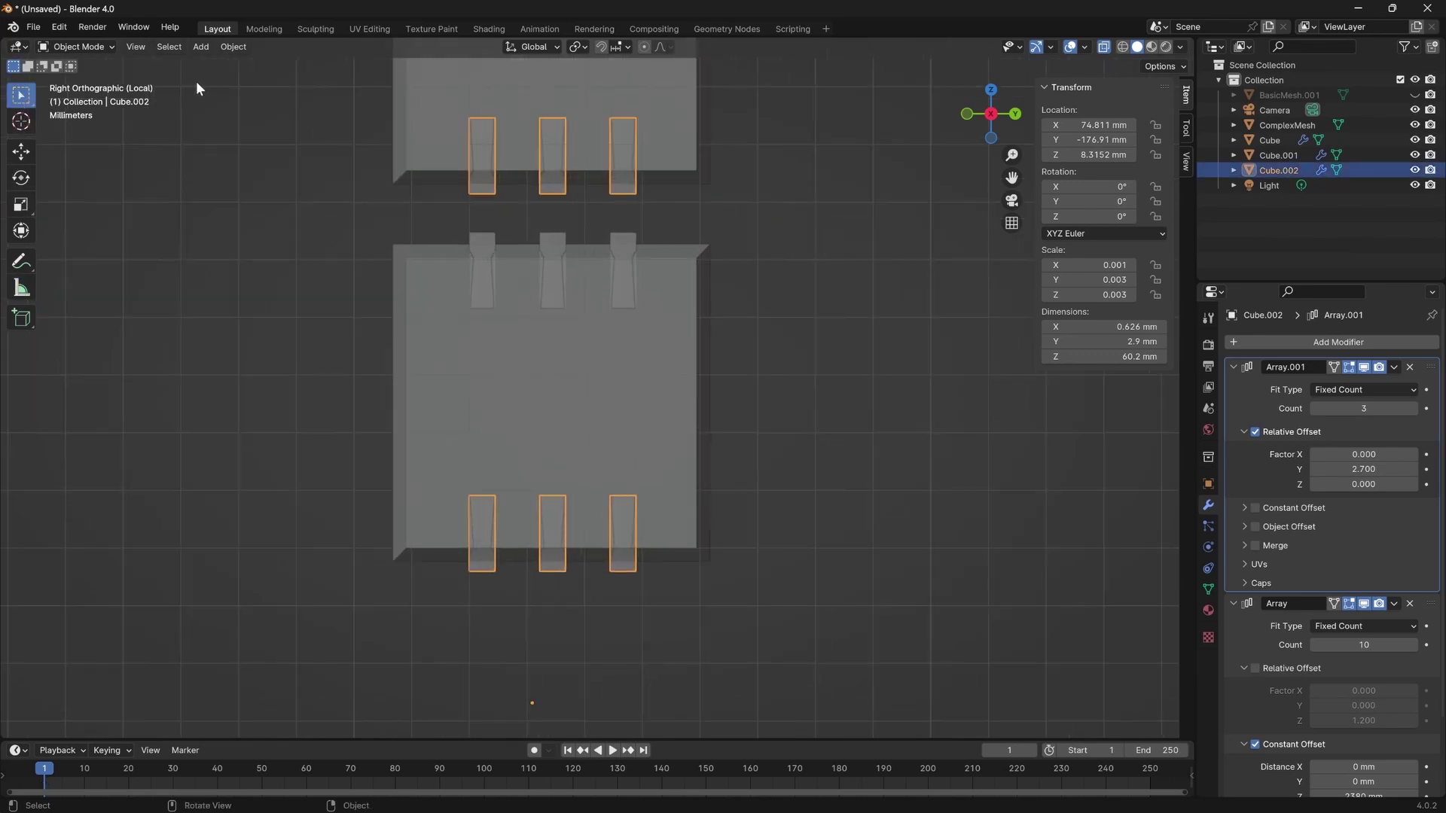
Switch to Chrome to examine the strobe photo's LED cells up close and in full view, and return to Blender.
{"action": "left_click", "coordinate": [200, 47]}
{"action": "key", "text": "super"}
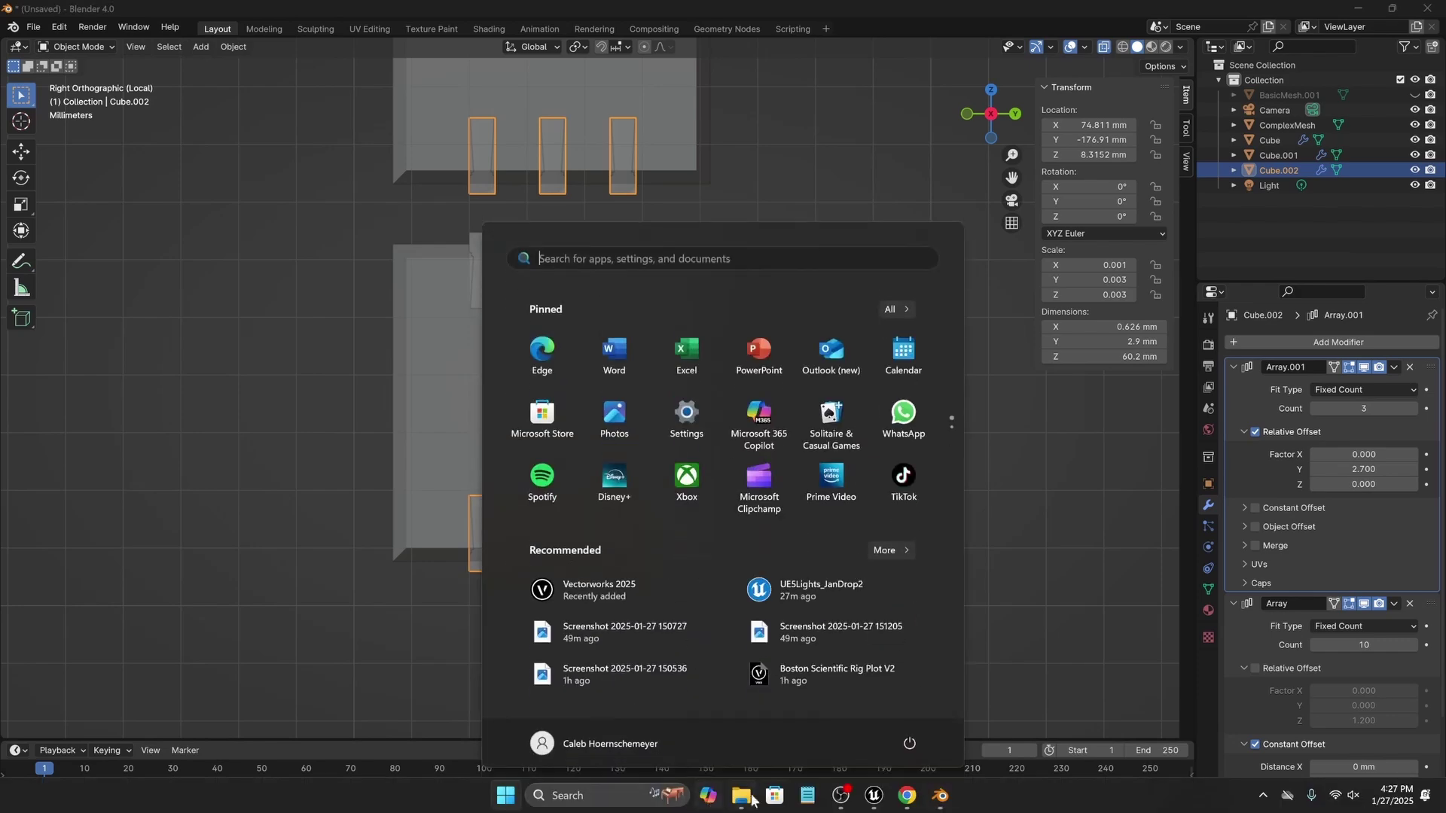
{"action": "left_click", "coordinate": [906, 795]}
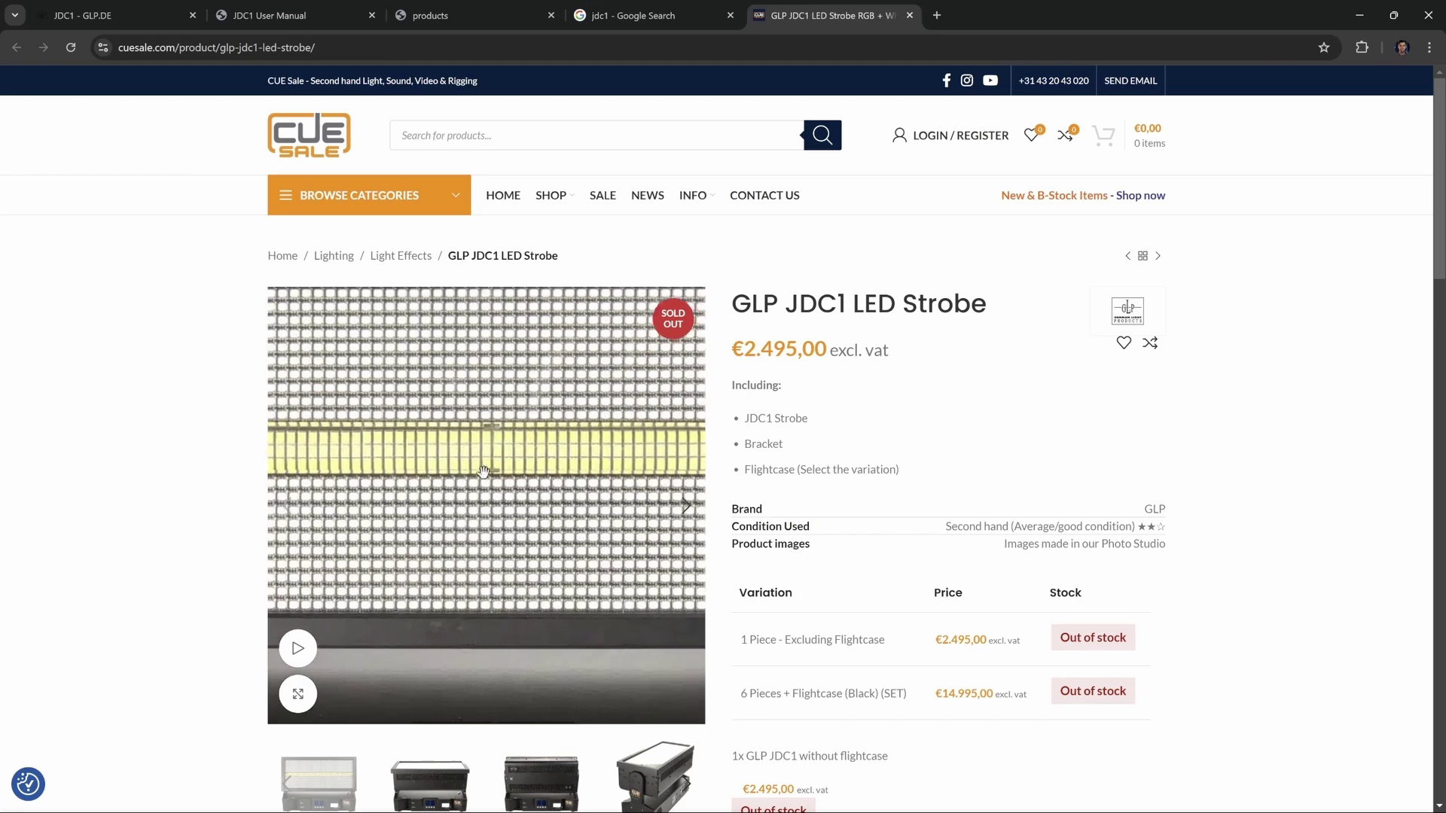
{"action": "key", "text": "super"}
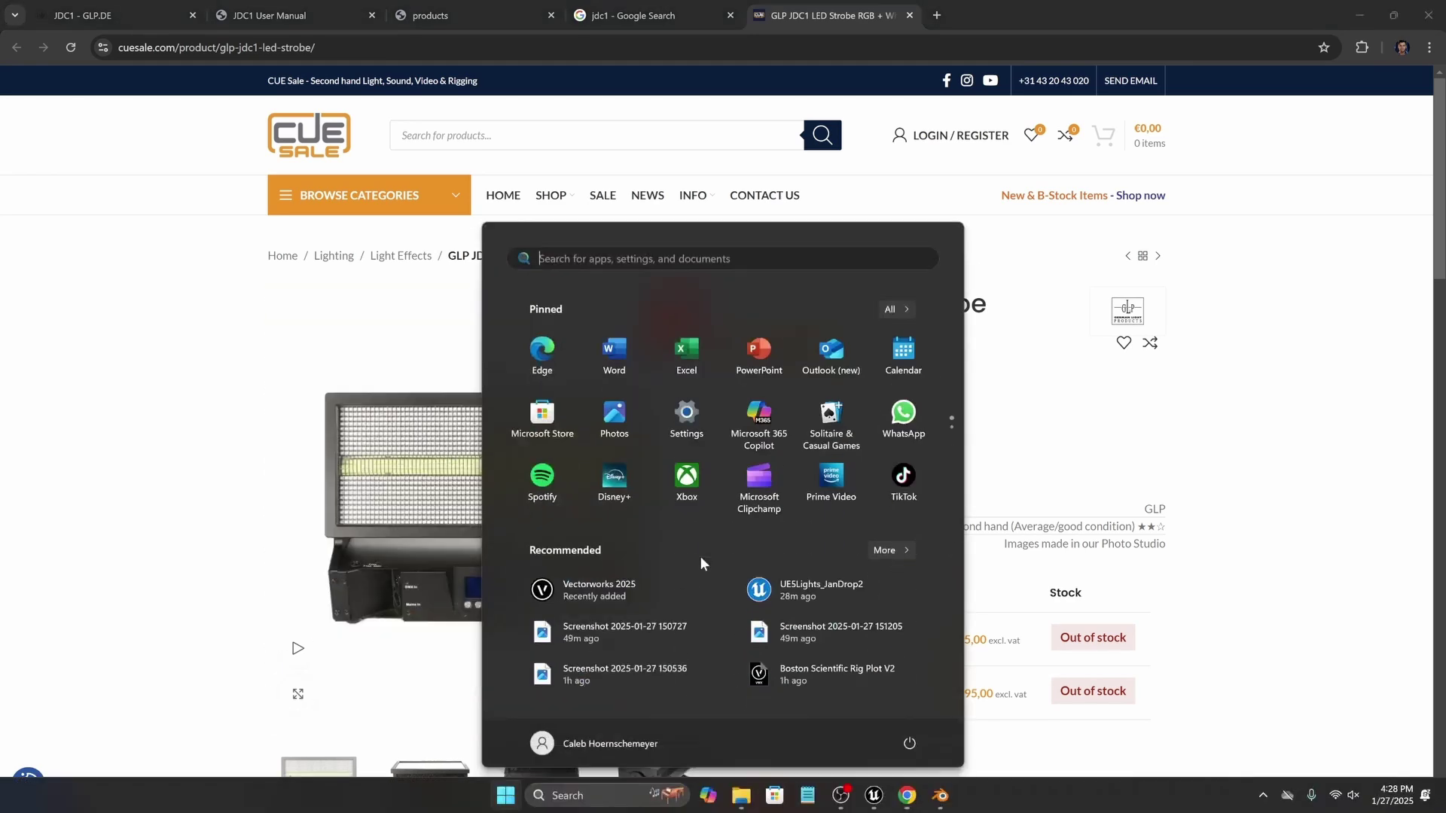
{"action": "key", "text": "super"}
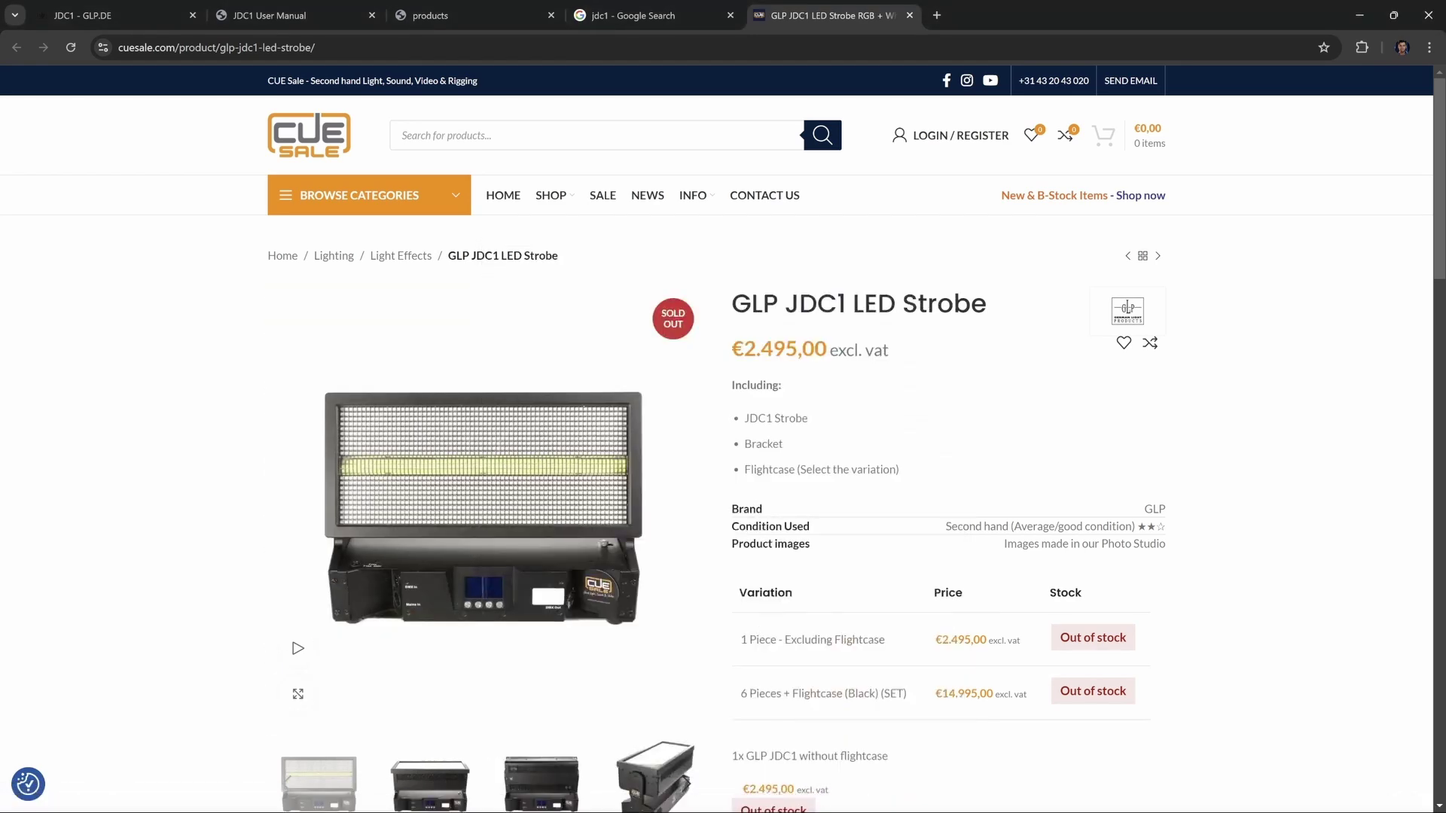
{"action": "key", "text": "super"}
{"action": "left_click", "coordinate": [941, 796]}
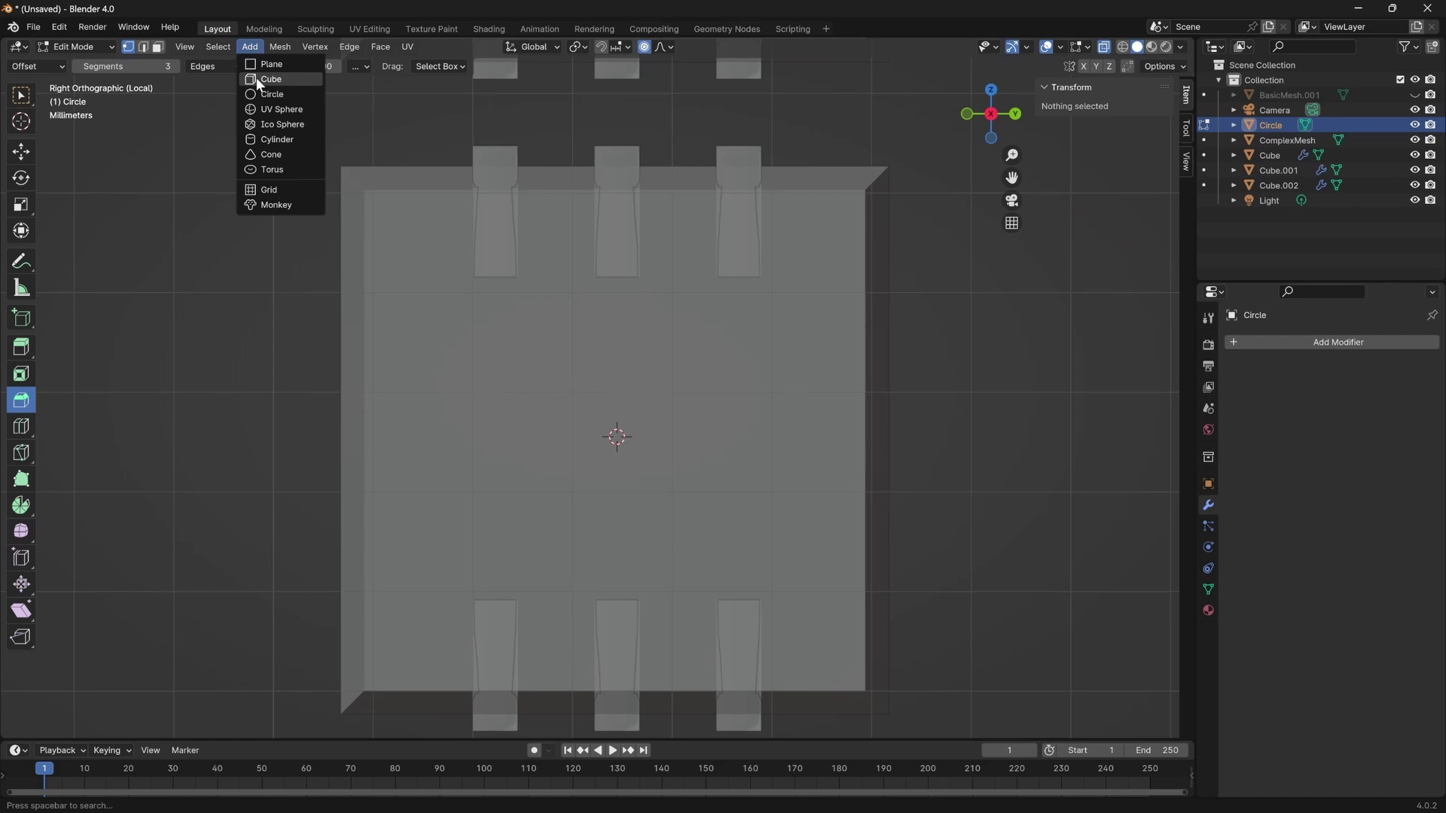
Add a cube mesh at the cell's centre inside the Circle object and scale it by 0.001.
{"action": "left_click", "coordinate": [265, 79]}
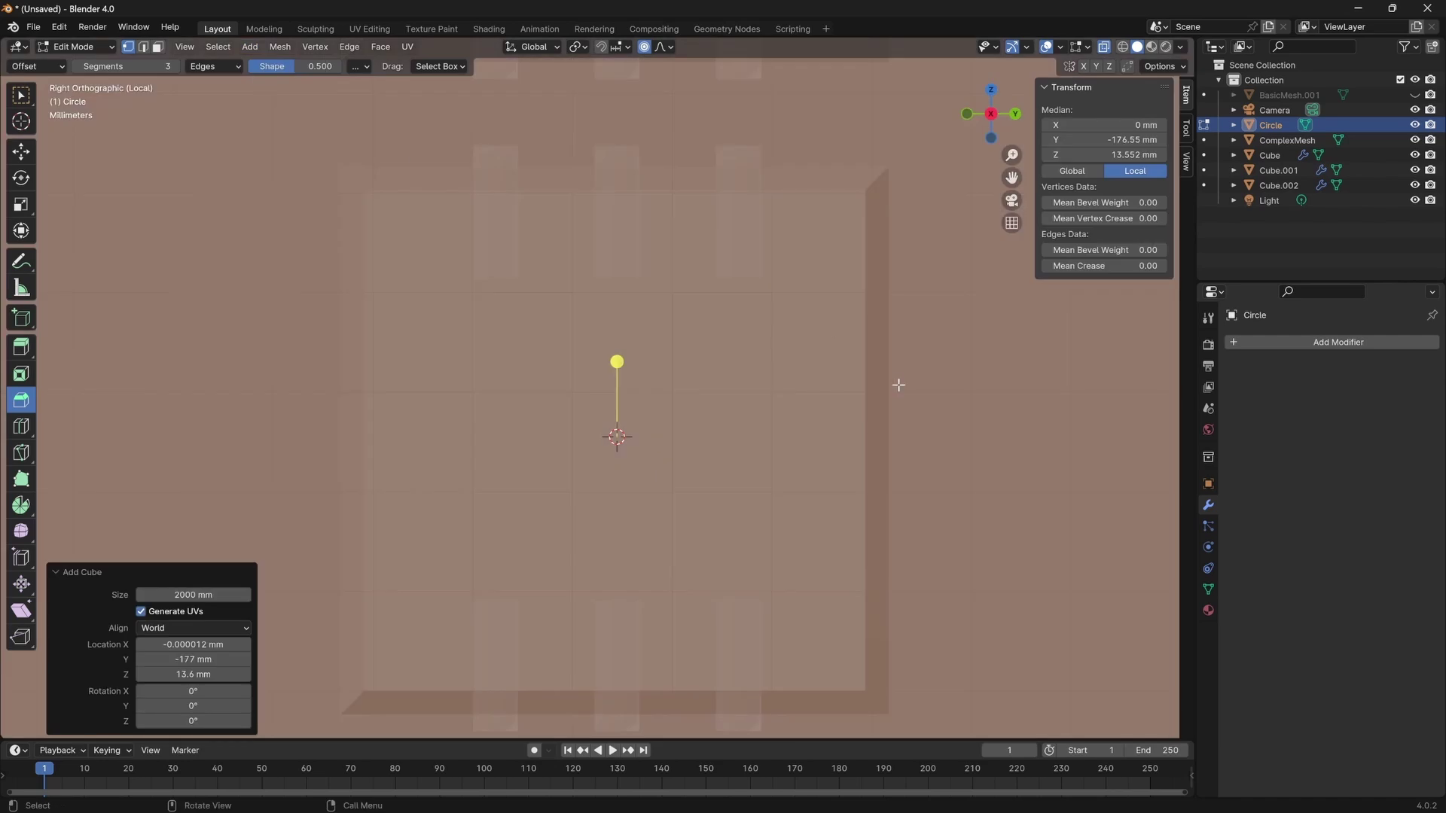
{"action": "type", "text": "s"}
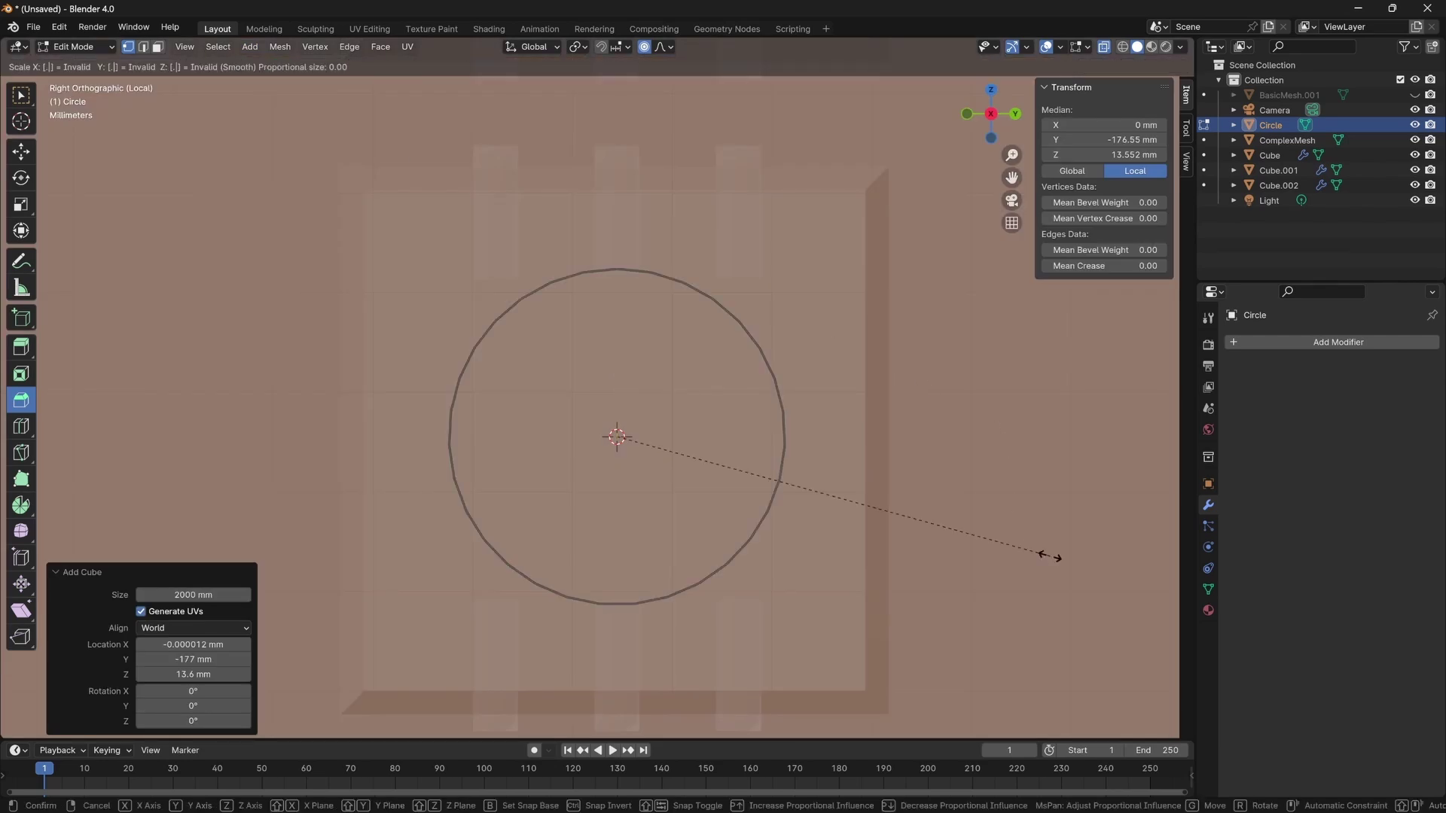
{"action": "type", "text": ".001"}
{"action": "key", "text": "Return"}
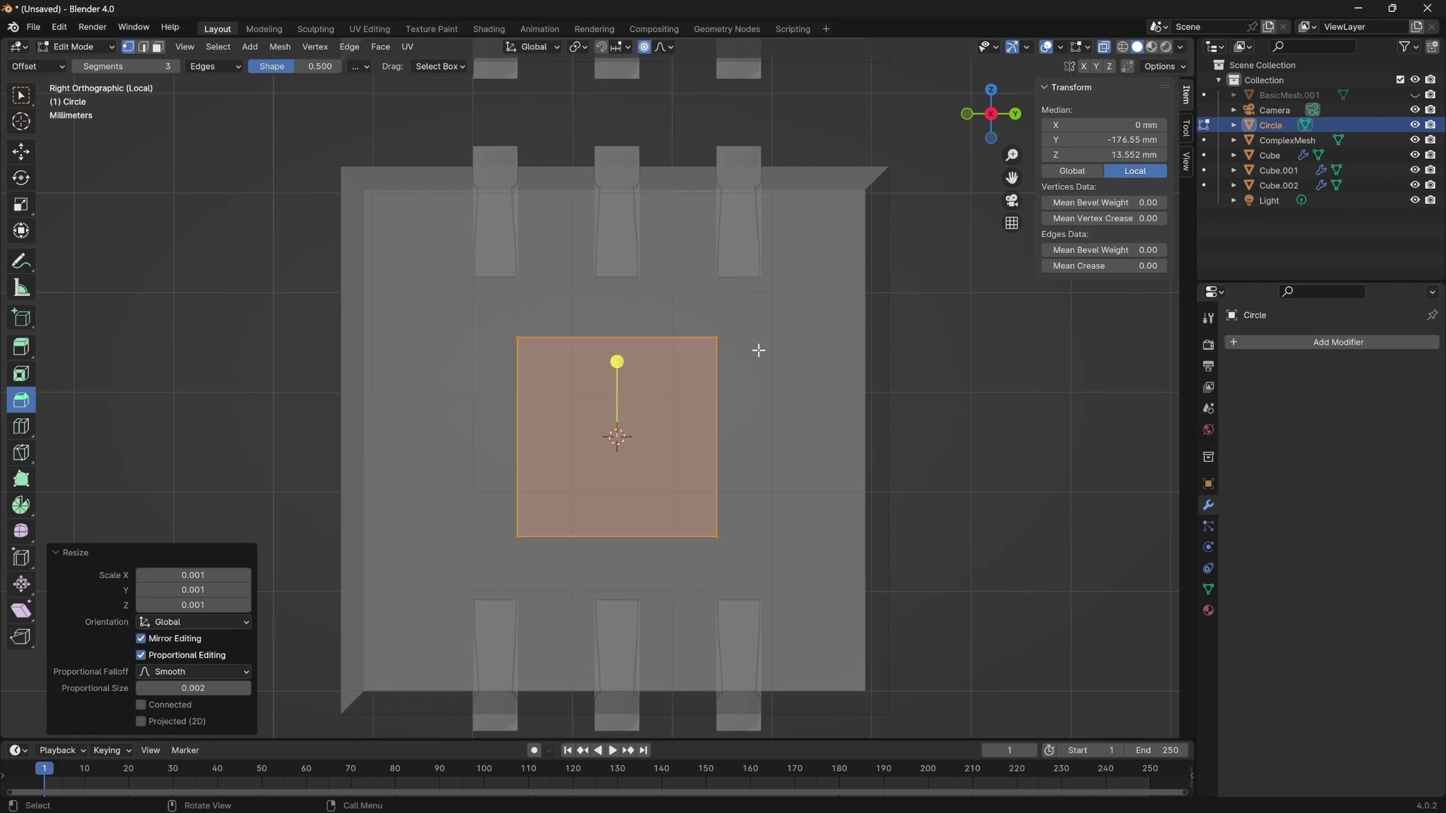
Scale the new cube uniformly by 1.9 and inspect its position relative to the column of cells in perspective.
{"action": "key", "text": "s"}
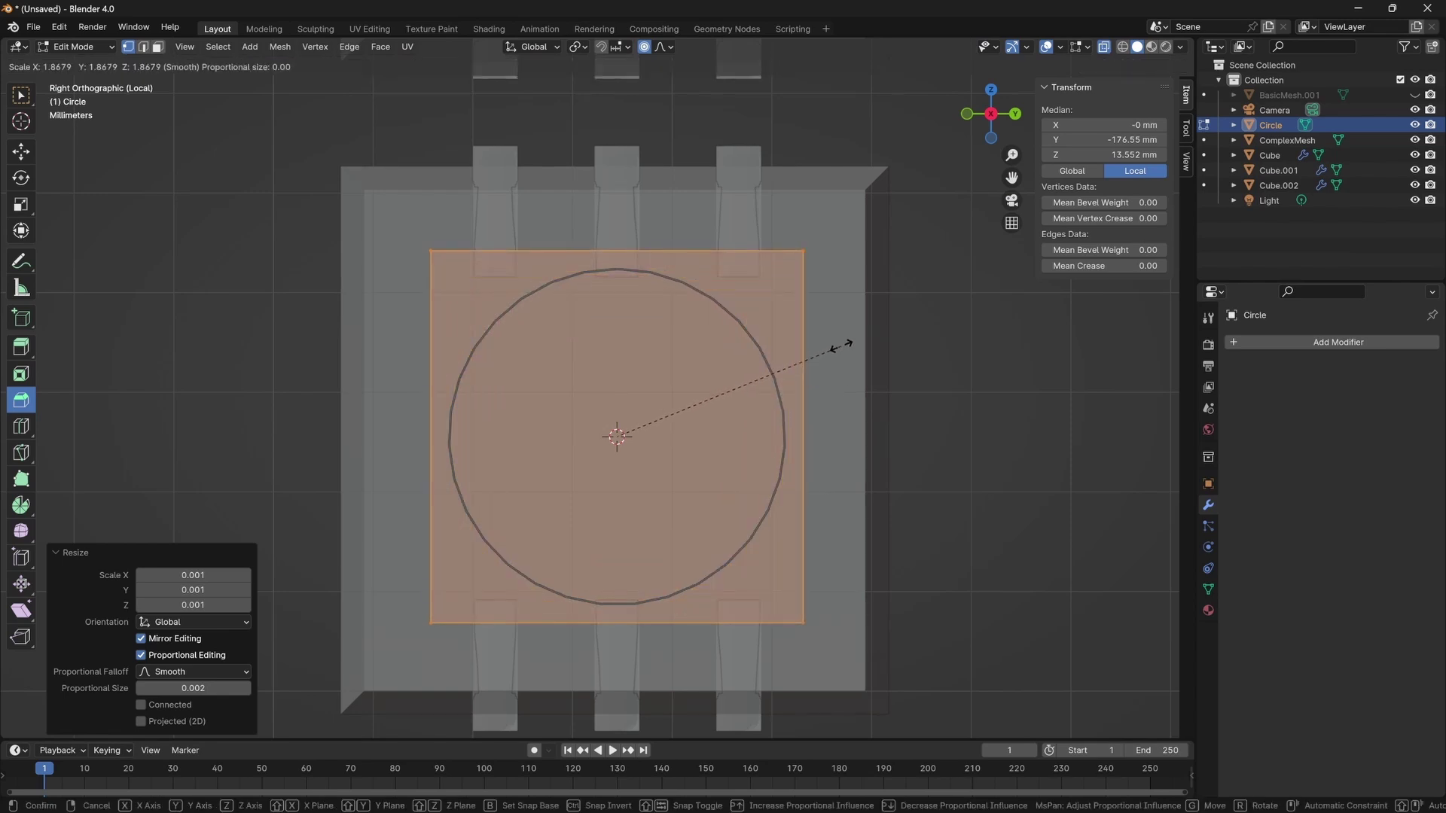
{"action": "type", "text": "1.9"}
{"action": "key", "text": "Return"}
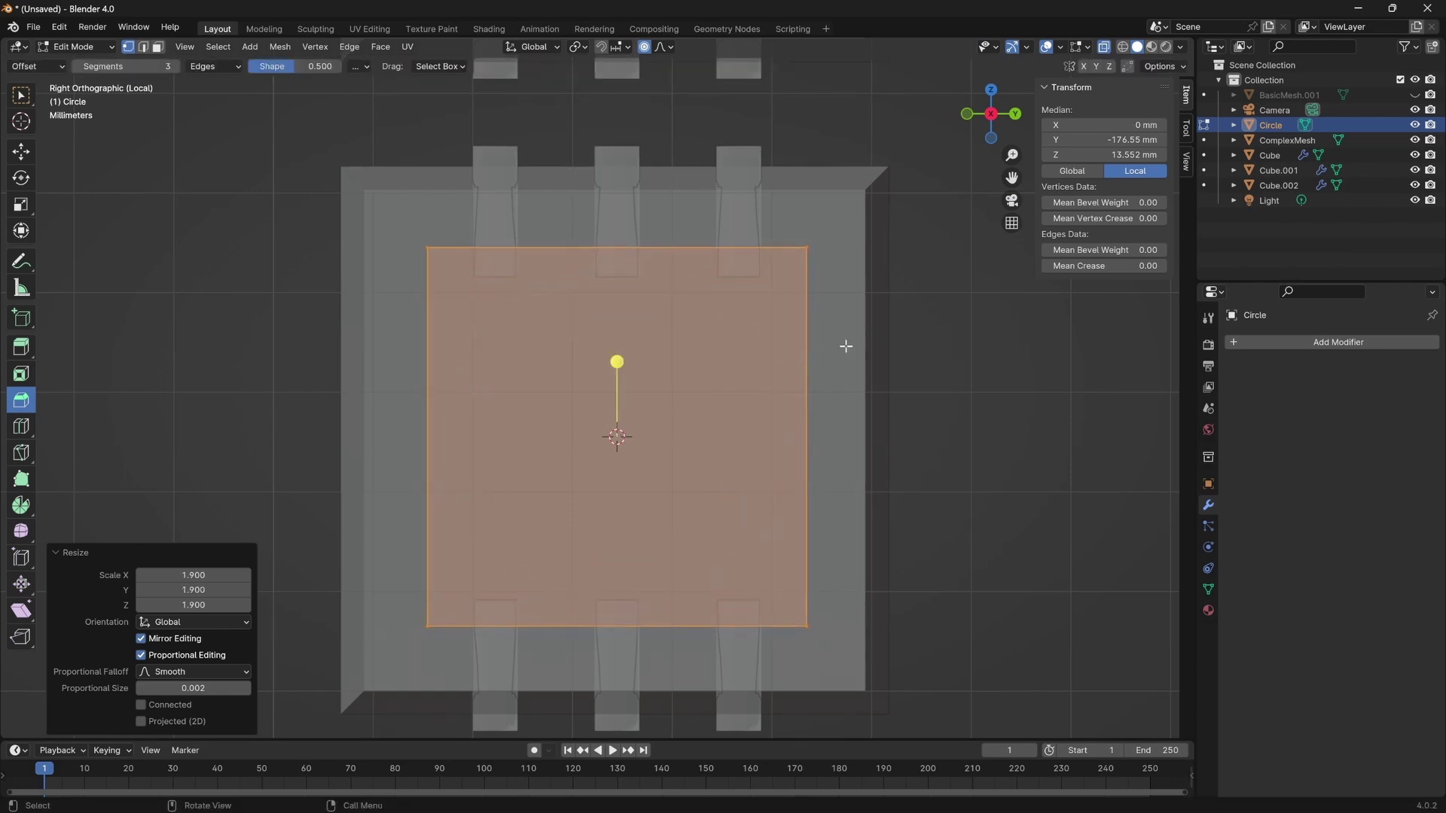
{"action": "scroll", "coordinate": [845, 367], "scroll_direction": "down", "scroll_amount": 3}
{"action": "middle_click_drag", "start_coordinate": [845, 366], "coordinate": [736, 378]}
{"action": "scroll", "coordinate": [743, 375], "scroll_direction": "down", "scroll_amount": 3}
{"action": "scroll", "coordinate": [744, 375], "scroll_direction": "down", "scroll_amount": 3}
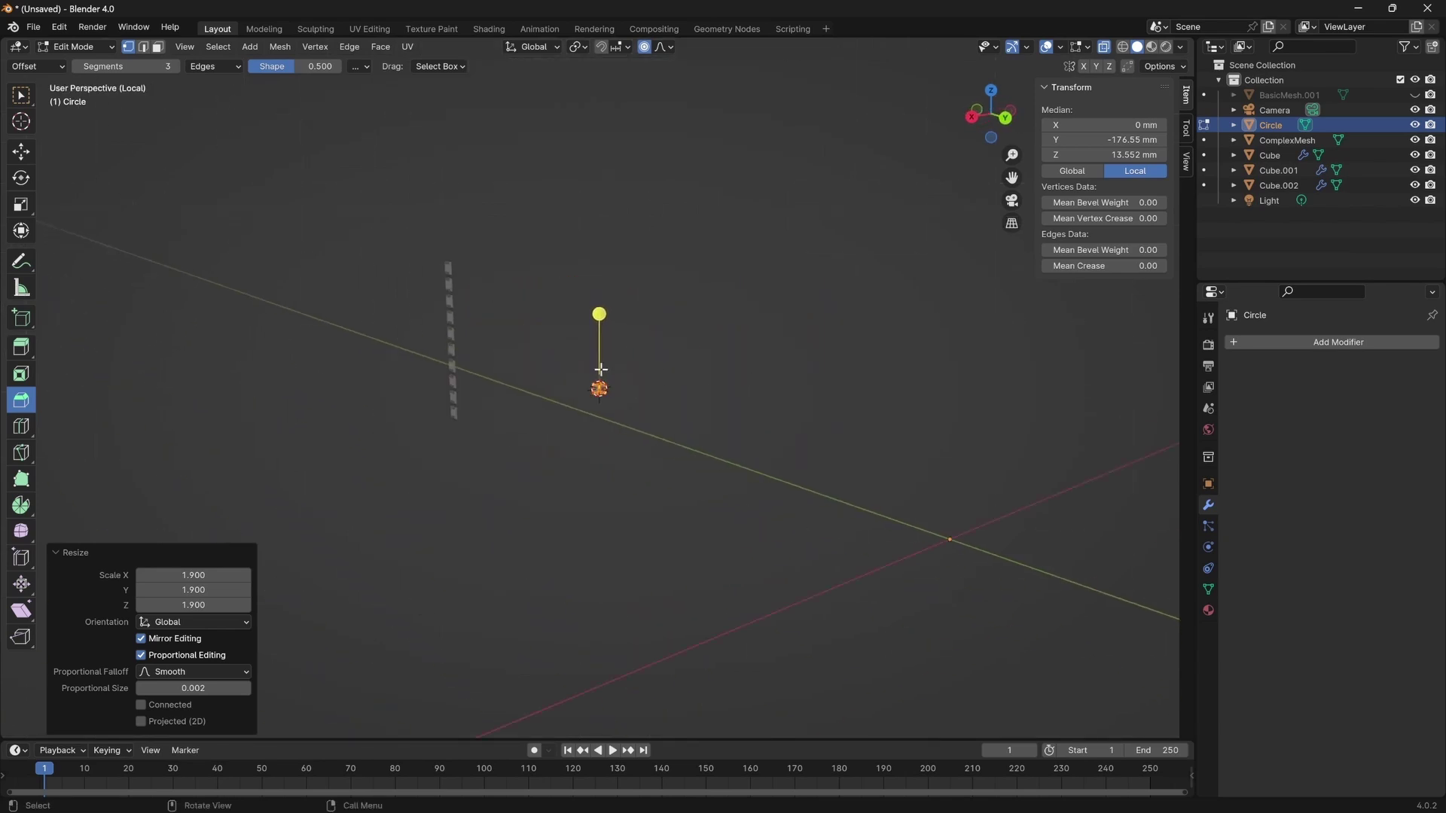
Move the cube about 74.8 mm along the X axis so it lines up with the column of plates.
{"action": "middle_click_drag", "start_coordinate": [600, 369], "coordinate": [607, 380]}
{"action": "key", "text": "g"}
{"action": "key", "text": "x"}
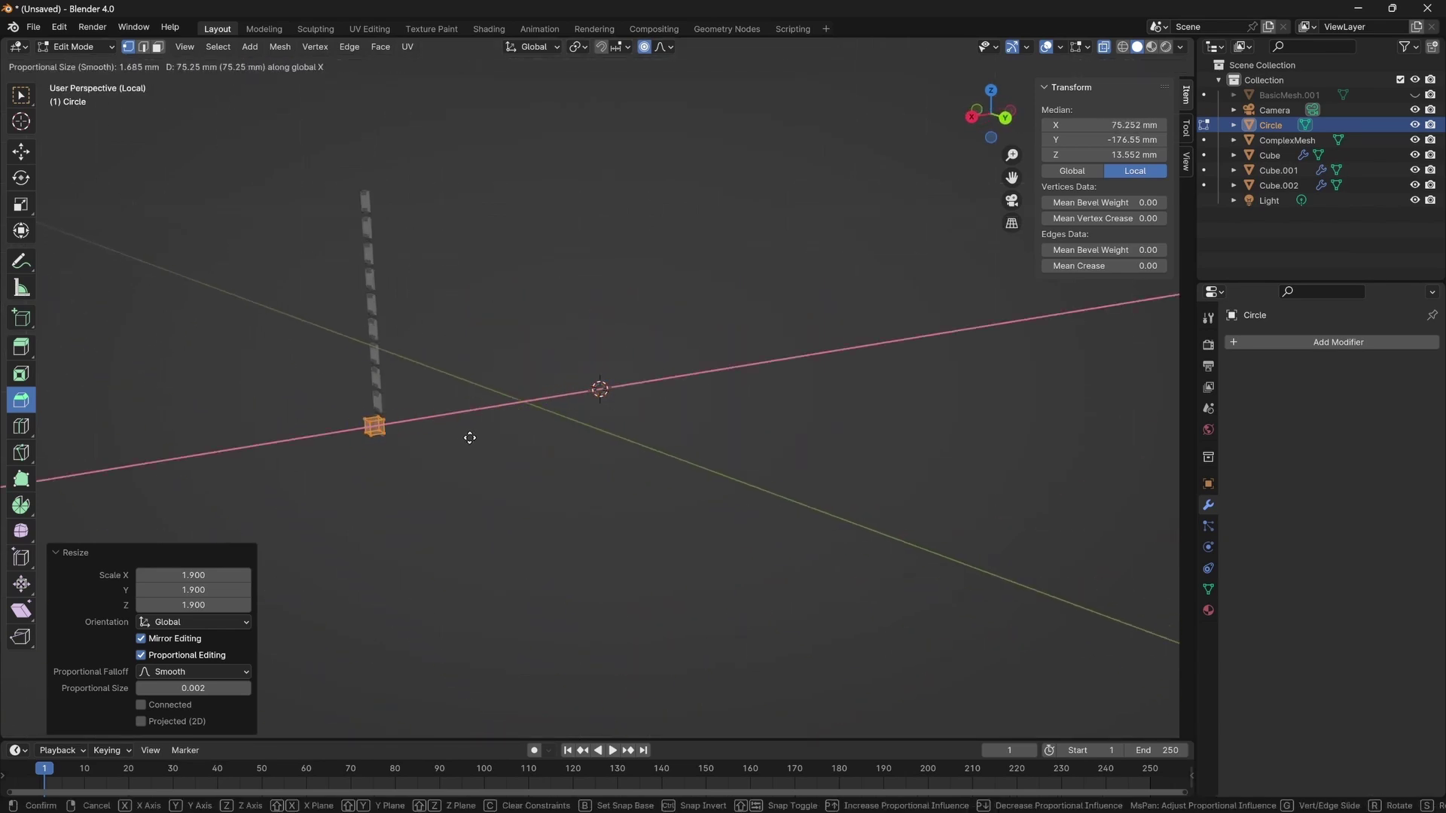
{"action": "left_click", "coordinate": [454, 435]}
{"action": "key", "text": "KP_3"}
{"action": "scroll", "coordinate": [606, 398], "scroll_direction": "up", "scroll_amount": 15}
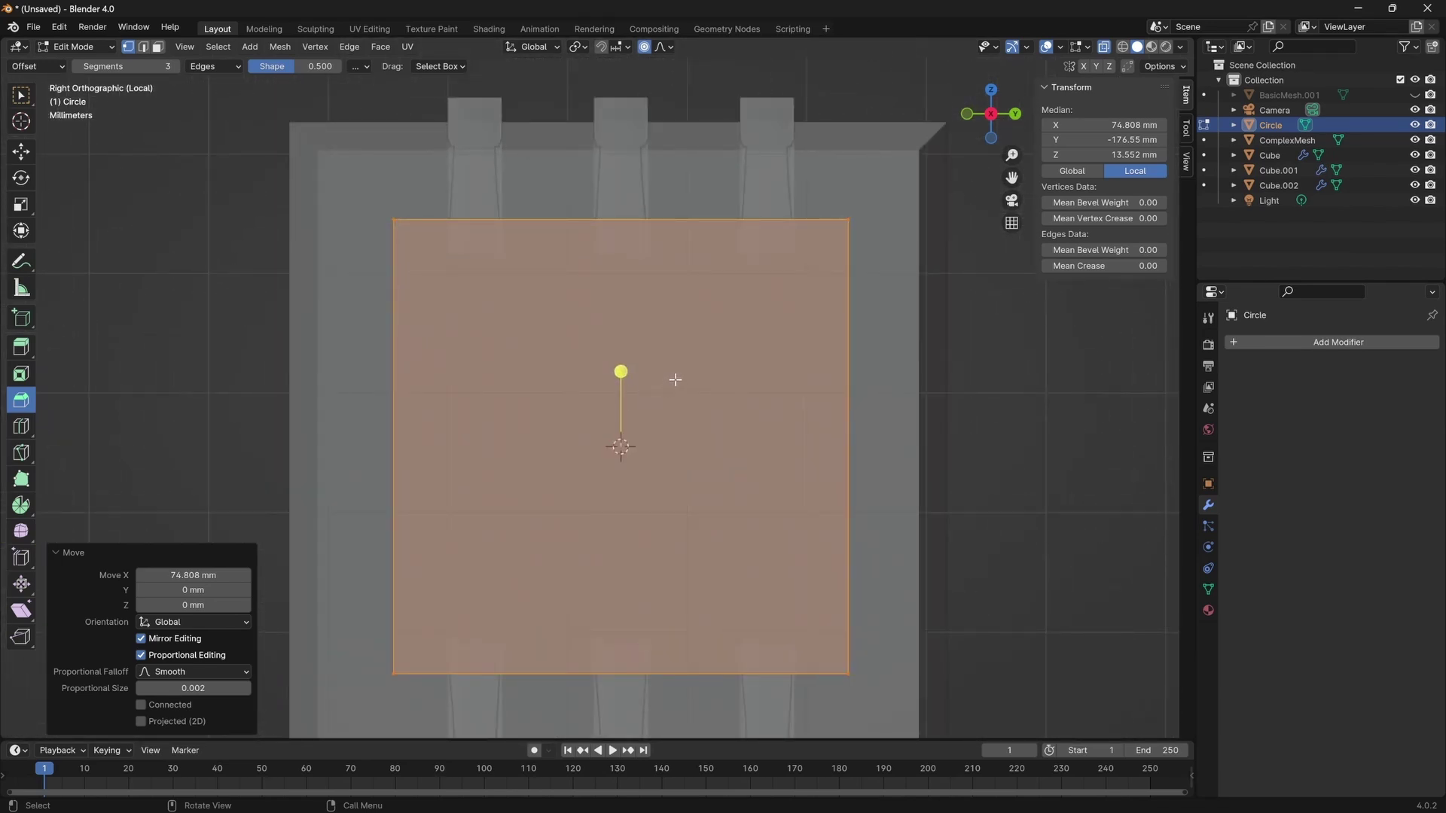
Flatten the cube along the X axis by scaling it to about 0.119.
{"action": "key", "text": "KP_5"}
{"action": "middle_click_drag", "start_coordinate": [781, 359], "coordinate": [757, 303]}
{"action": "middle_click_drag", "start_coordinate": [883, 268], "coordinate": [584, 388]}
{"action": "scroll", "coordinate": [488, 359], "scroll_direction": "up", "scroll_amount": 6}
{"action": "scroll", "coordinate": [488, 360], "scroll_direction": "down", "scroll_amount": 3}
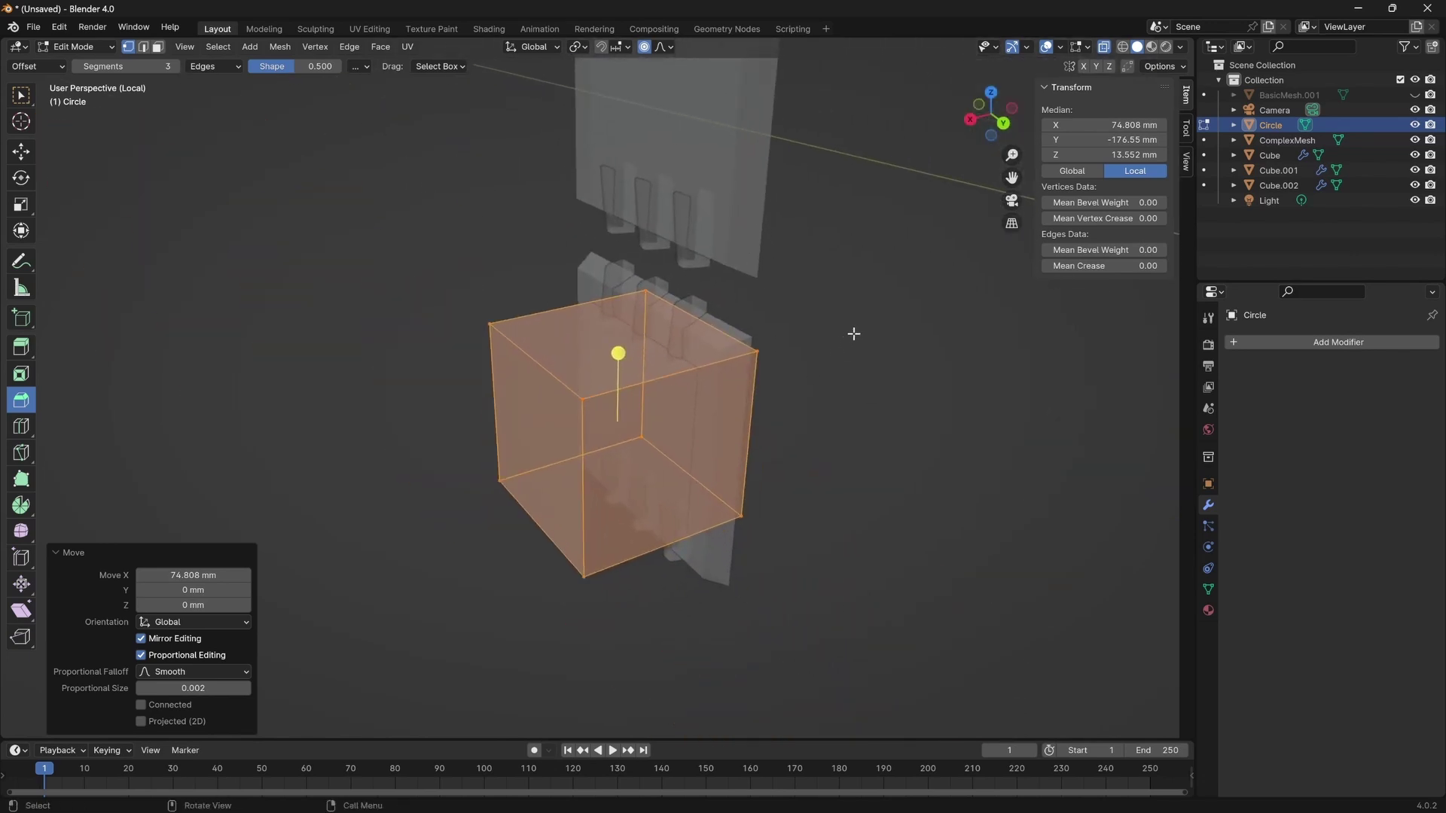
{"action": "key", "text": "s"}
{"action": "key", "text": "x"}
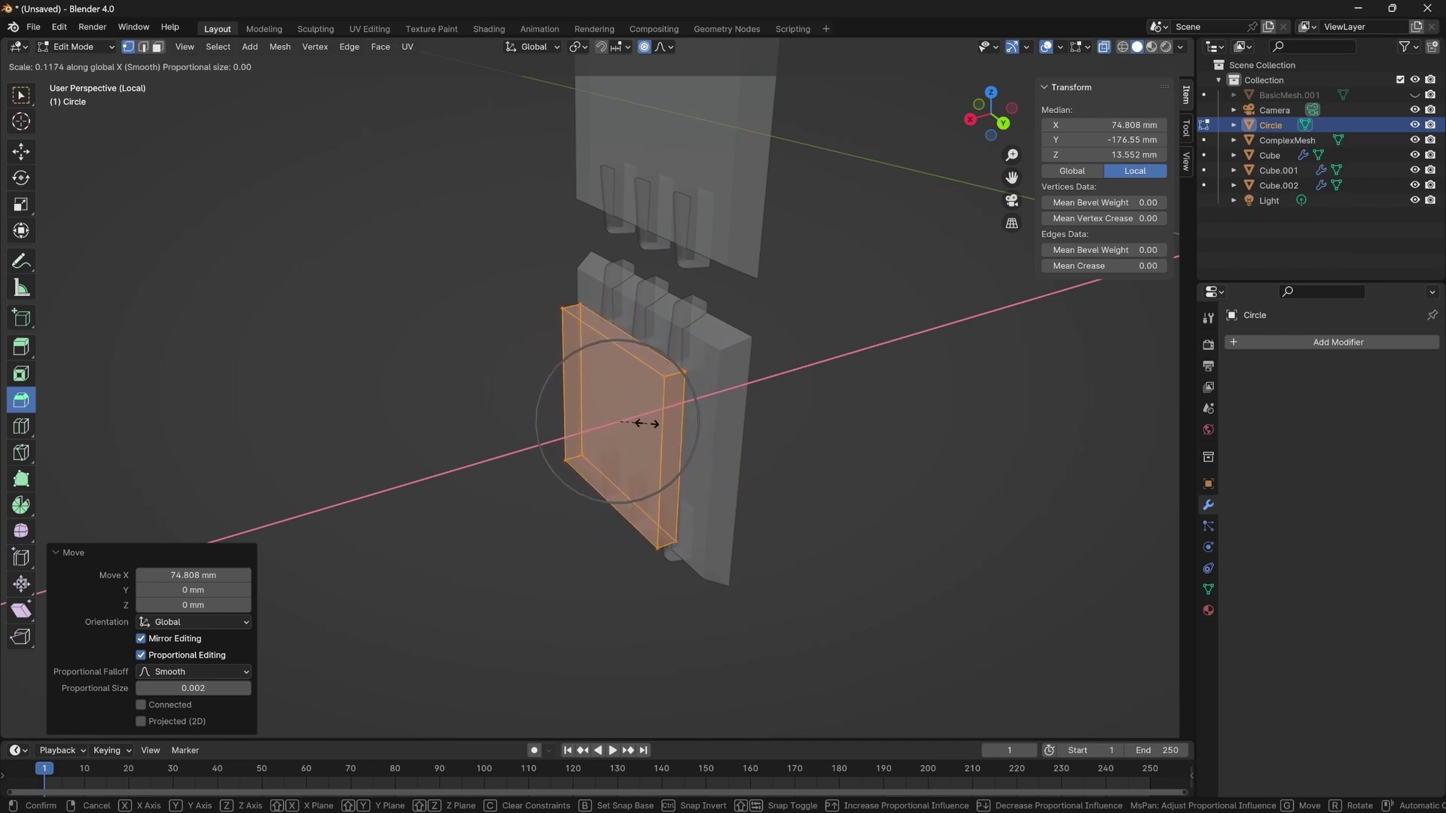
{"action": "left_click", "coordinate": [644, 423]}
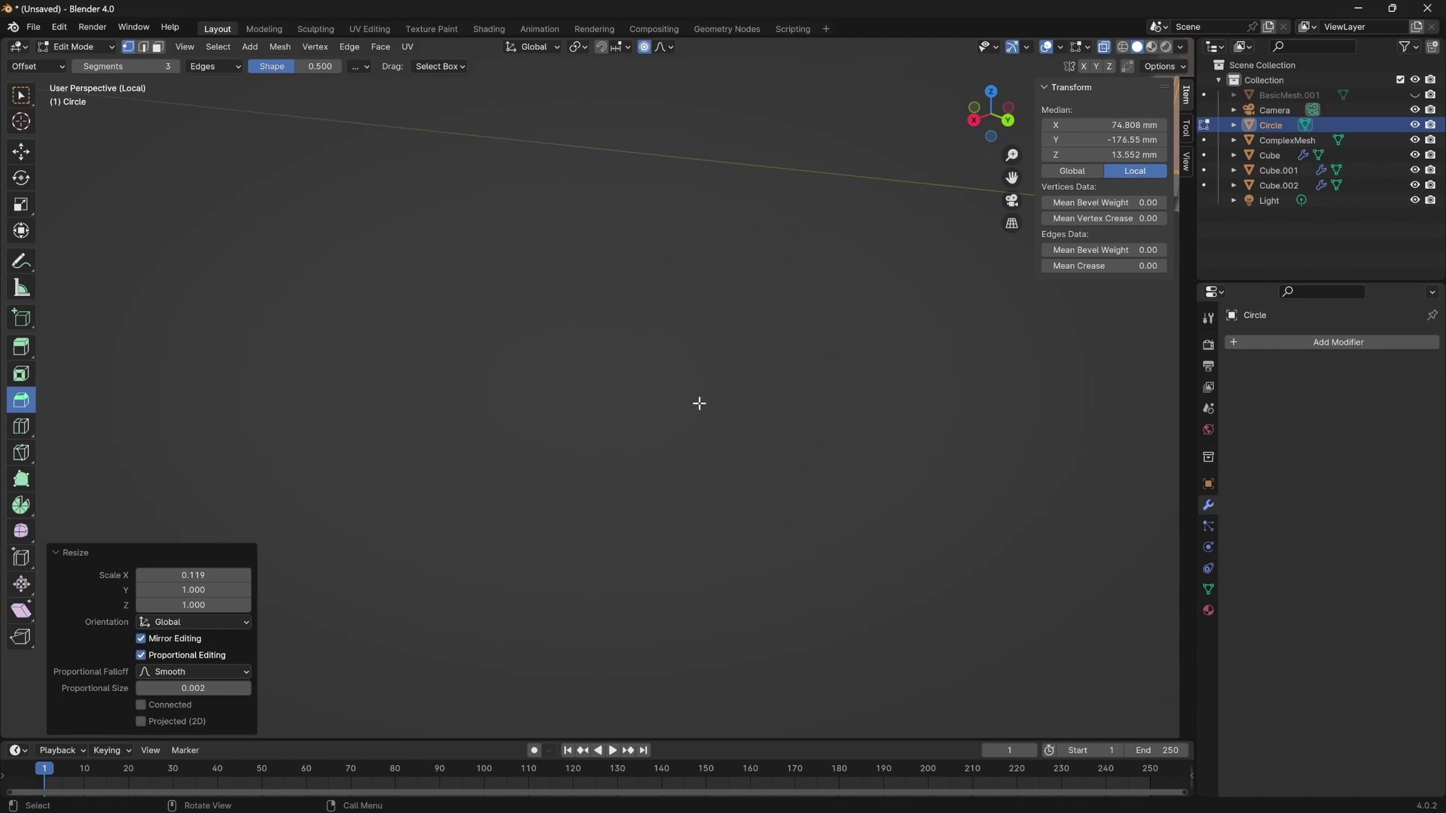
Snap the 3D cursor to the flattened block's centre.
{"action": "key", "text": "KP_3"}
{"action": "middle_click_drag", "start_coordinate": [630, 294], "coordinate": [549, 418], "text": "shift"}
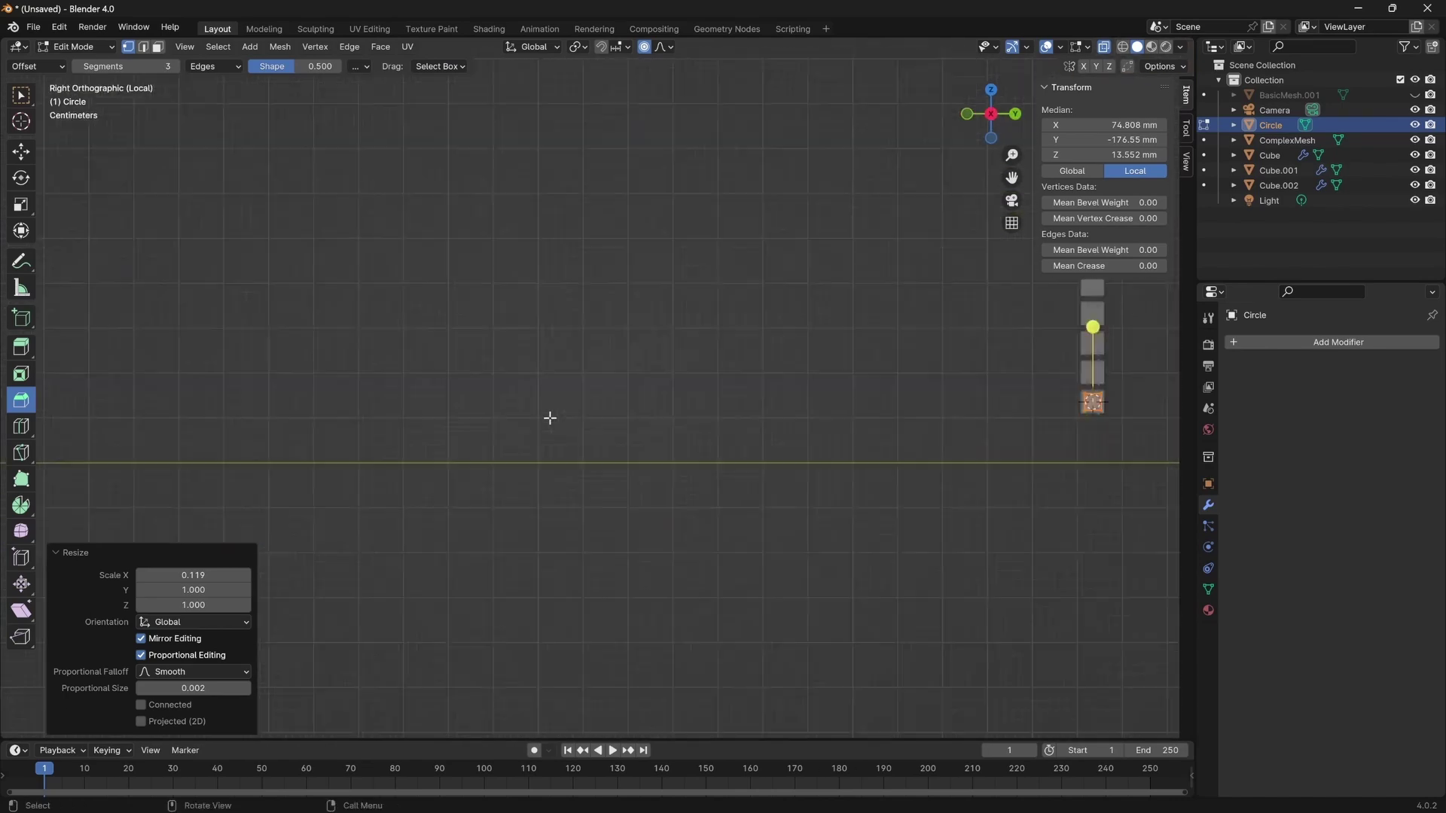
{"action": "middle_click_drag", "start_coordinate": [965, 404], "coordinate": [354, 426], "text": "shift"}
{"action": "scroll", "coordinate": [573, 440], "scroll_direction": "up", "scroll_amount": 6}
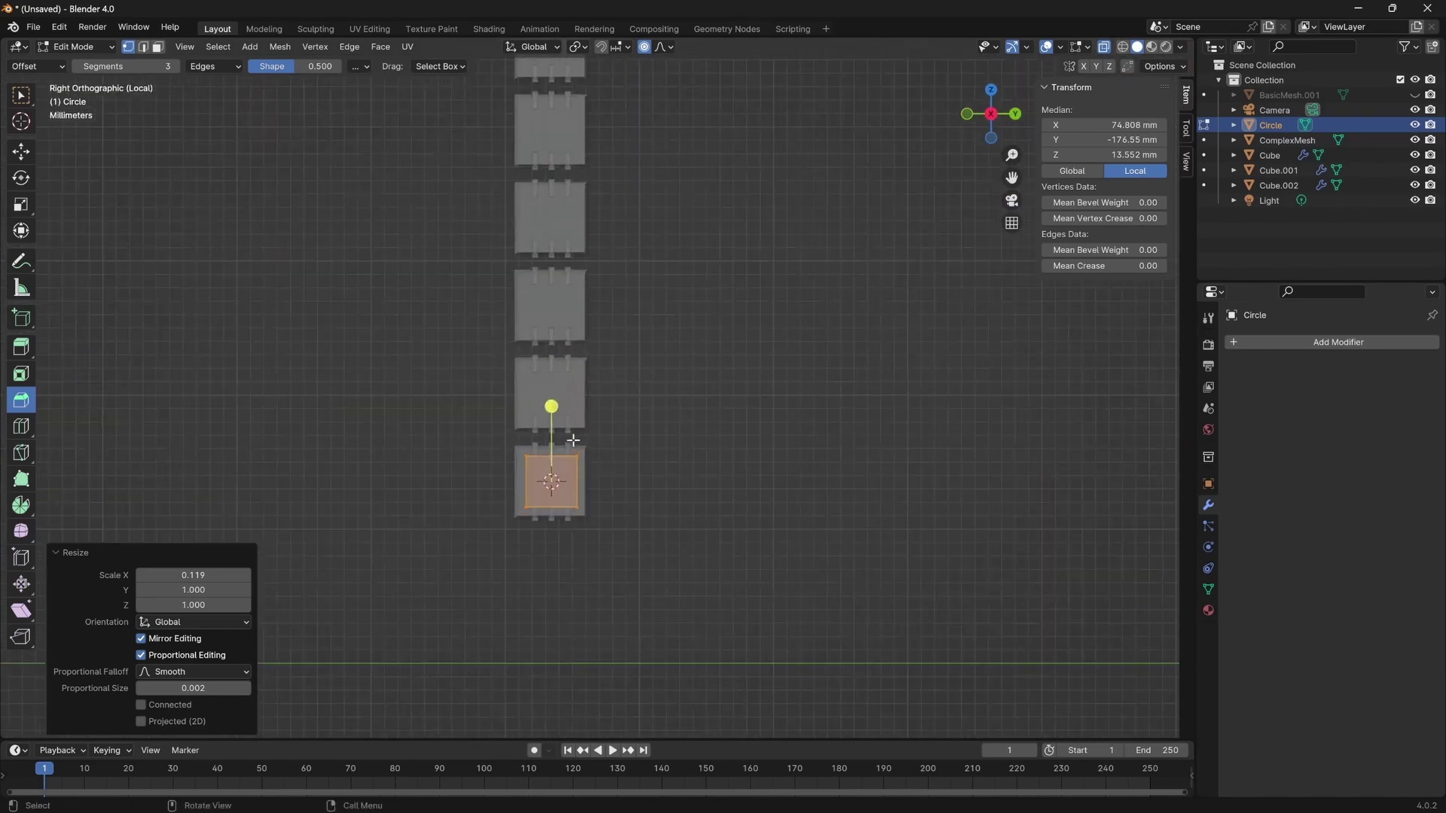
{"action": "scroll", "coordinate": [573, 440], "scroll_direction": "up", "scroll_amount": 8}
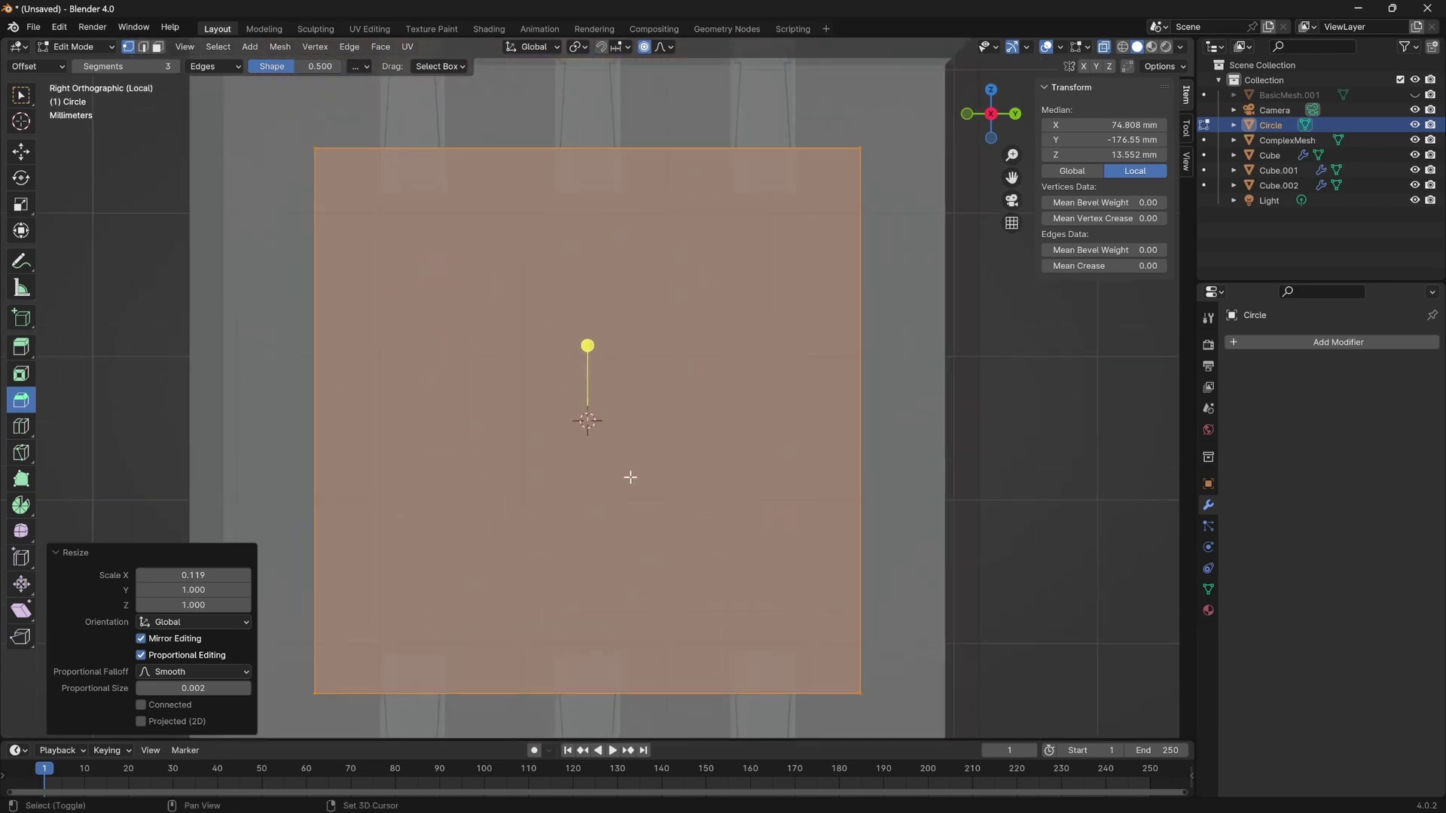
{"action": "scroll", "coordinate": [630, 477], "scroll_direction": "down", "scroll_amount": 3}
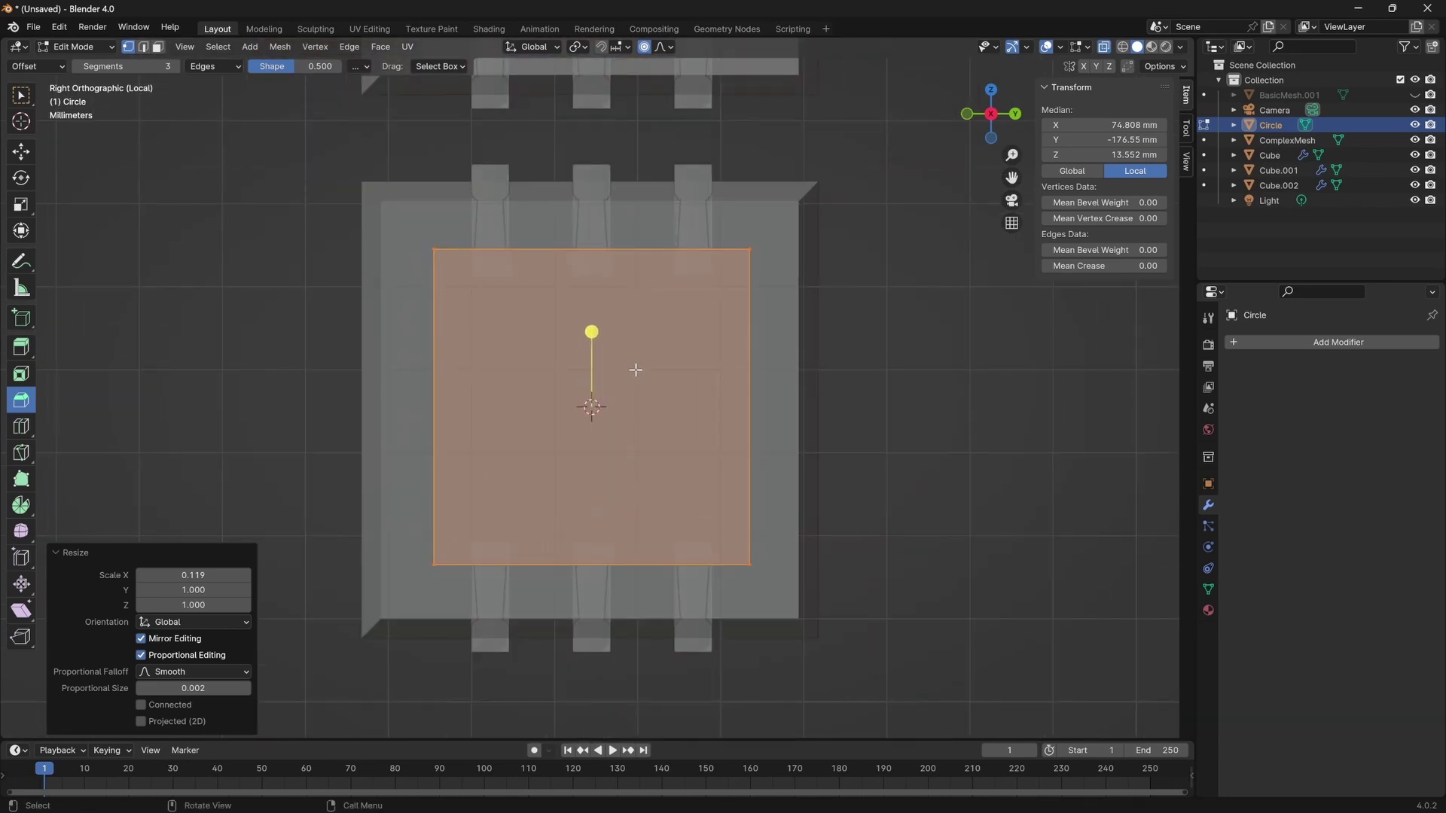
{"action": "middle_click_drag", "start_coordinate": [442, 271], "coordinate": [726, 442]}
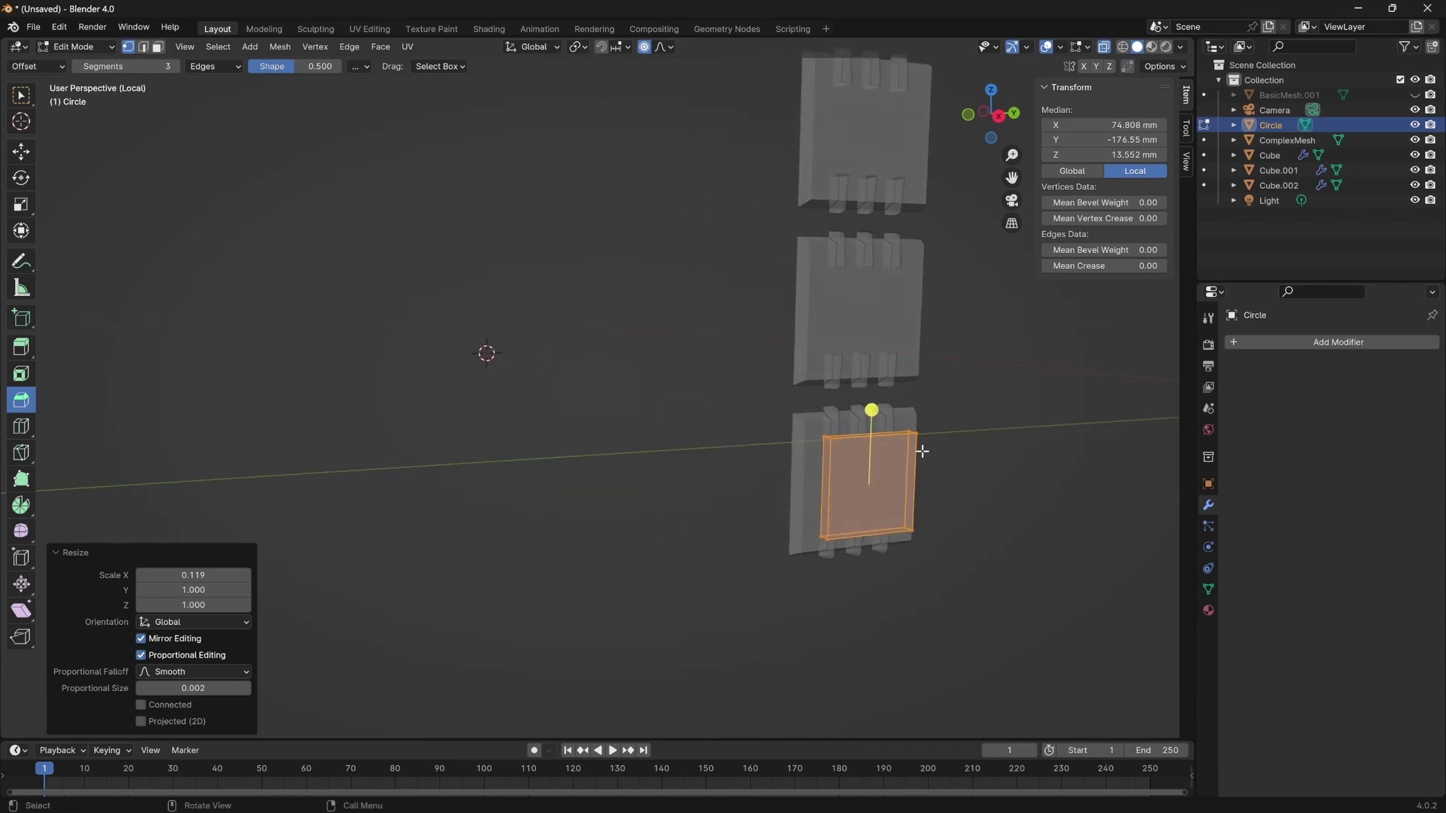
{"action": "key", "text": "shift+s"}
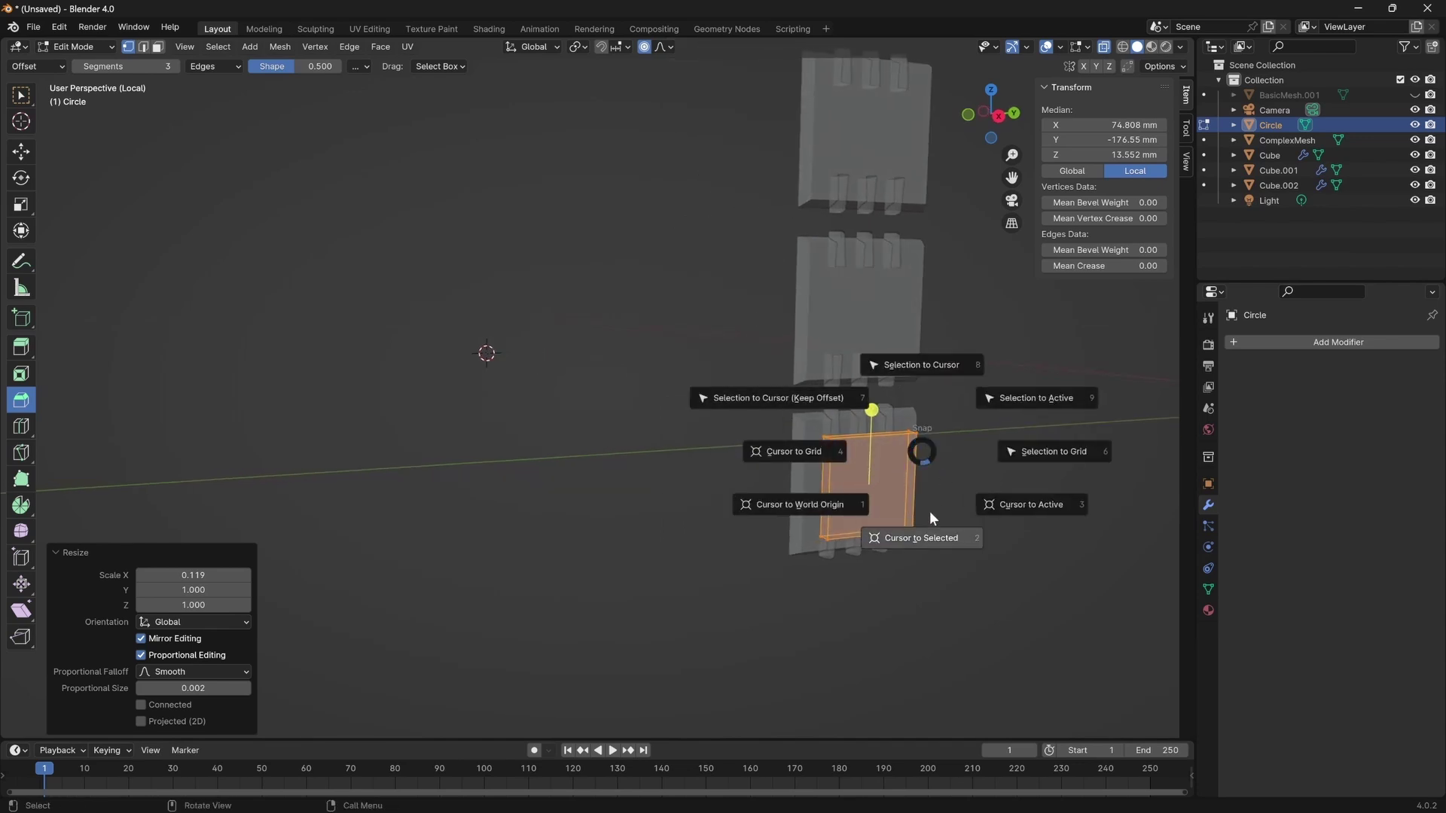
{"action": "left_click", "coordinate": [920, 537]}
Leave Edit Mode and local view, and show the whole model from the right side.
{"action": "middle_click_drag", "start_coordinate": [920, 537], "coordinate": [844, 489]}
{"action": "key", "text": "KP_3"}
{"action": "key", "text": "KP_Decimal"}
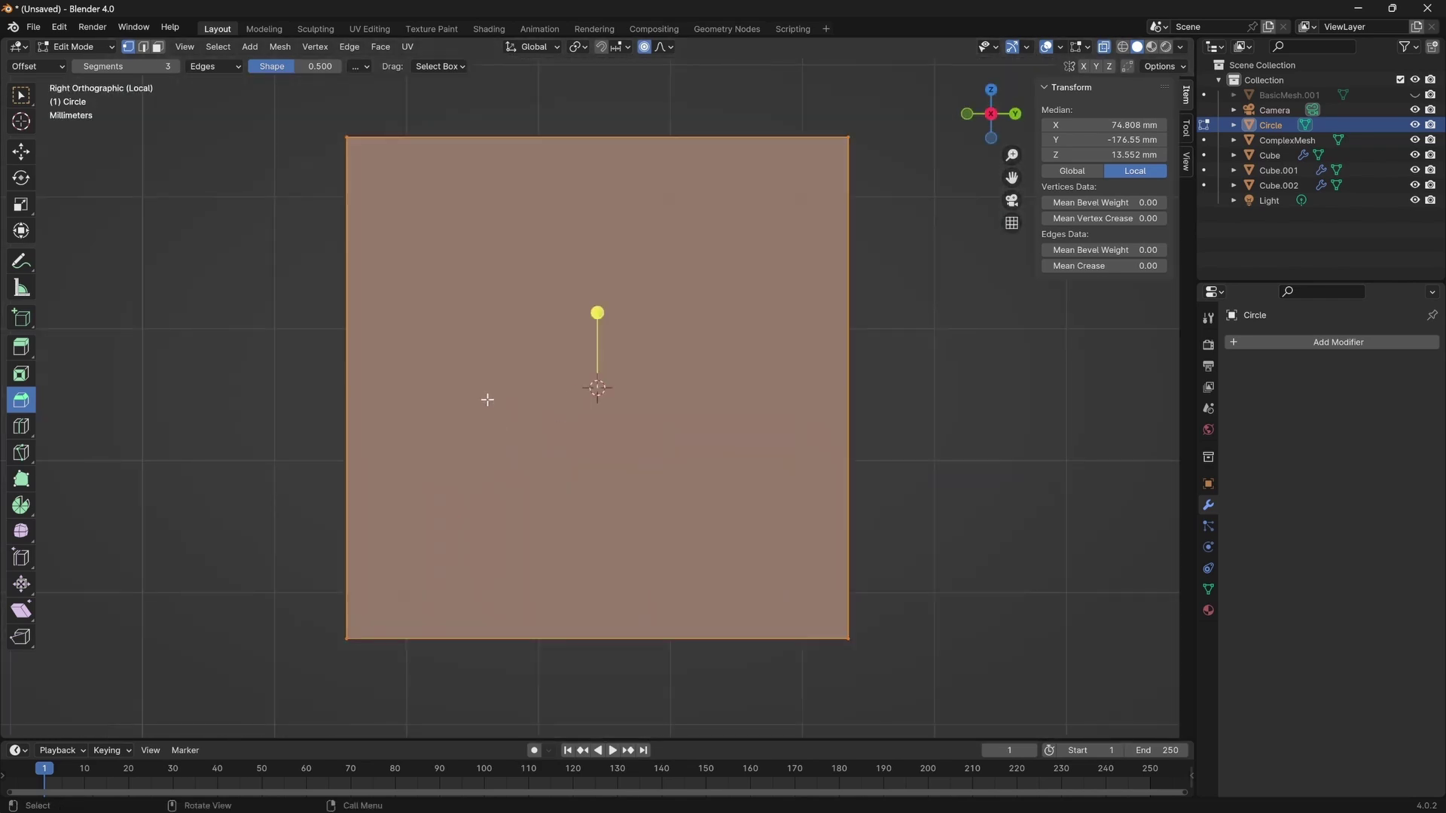
{"action": "middle_click_drag", "start_coordinate": [487, 399], "coordinate": [597, 400]}
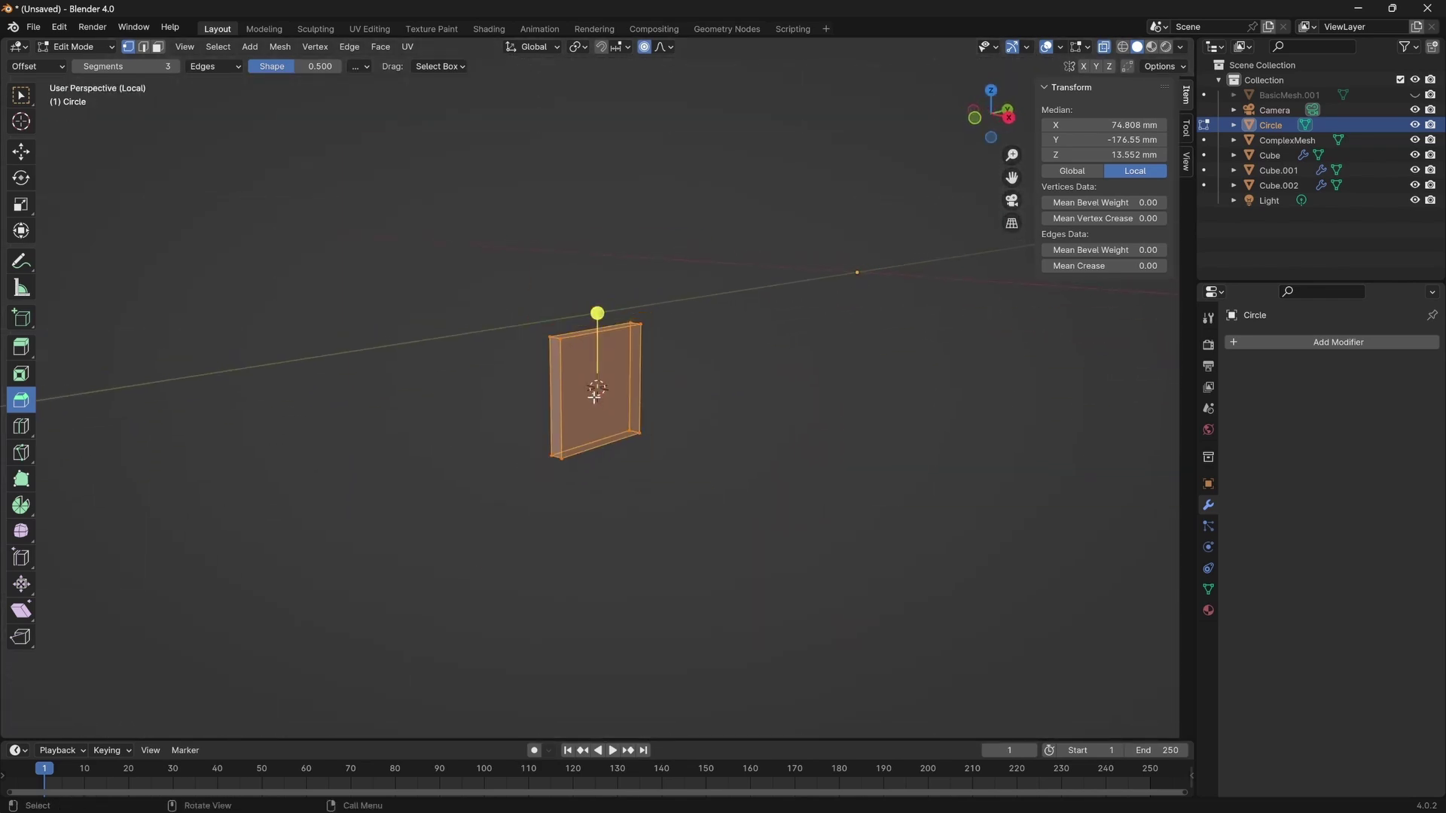
{"action": "mouse_move", "coordinate": [705, 399]}
{"action": "middle_mouse_down"}
{"action": "mouse_move", "coordinate": [652, 403]}
{"action": "mouse_move", "coordinate": [745, 386]}
{"action": "mouse_move", "coordinate": [693, 387]}
{"action": "middle_mouse_up"}
{"action": "key", "text": "Tab"}
{"action": "key", "text": "KP_3"}
{"action": "left_click", "coordinate": [500, 406]}
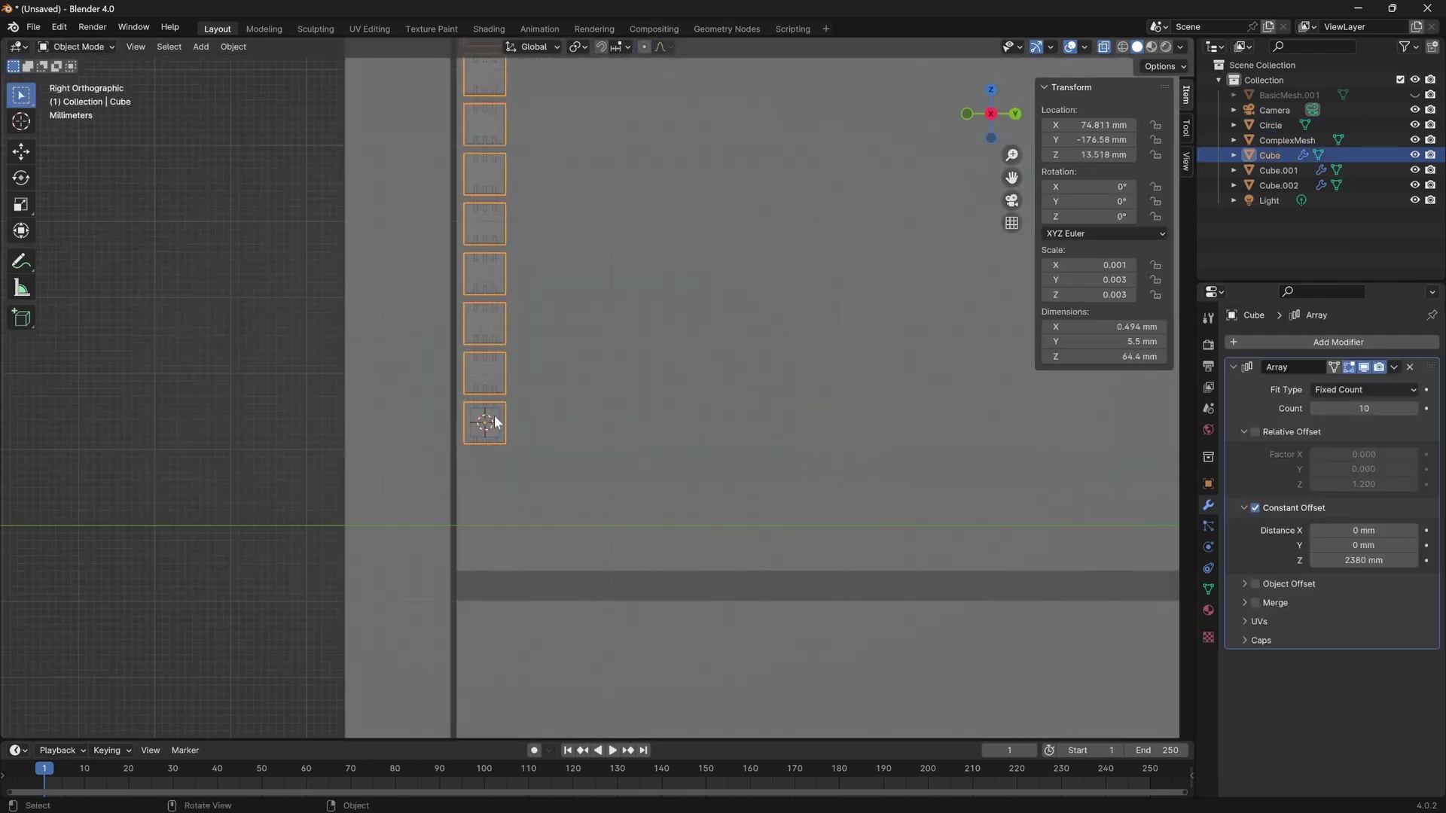
{"action": "left_click", "coordinate": [494, 415]}
{"action": "left_click", "coordinate": [502, 407]}
{"action": "left_click", "coordinate": [500, 412], "text": "shift"}
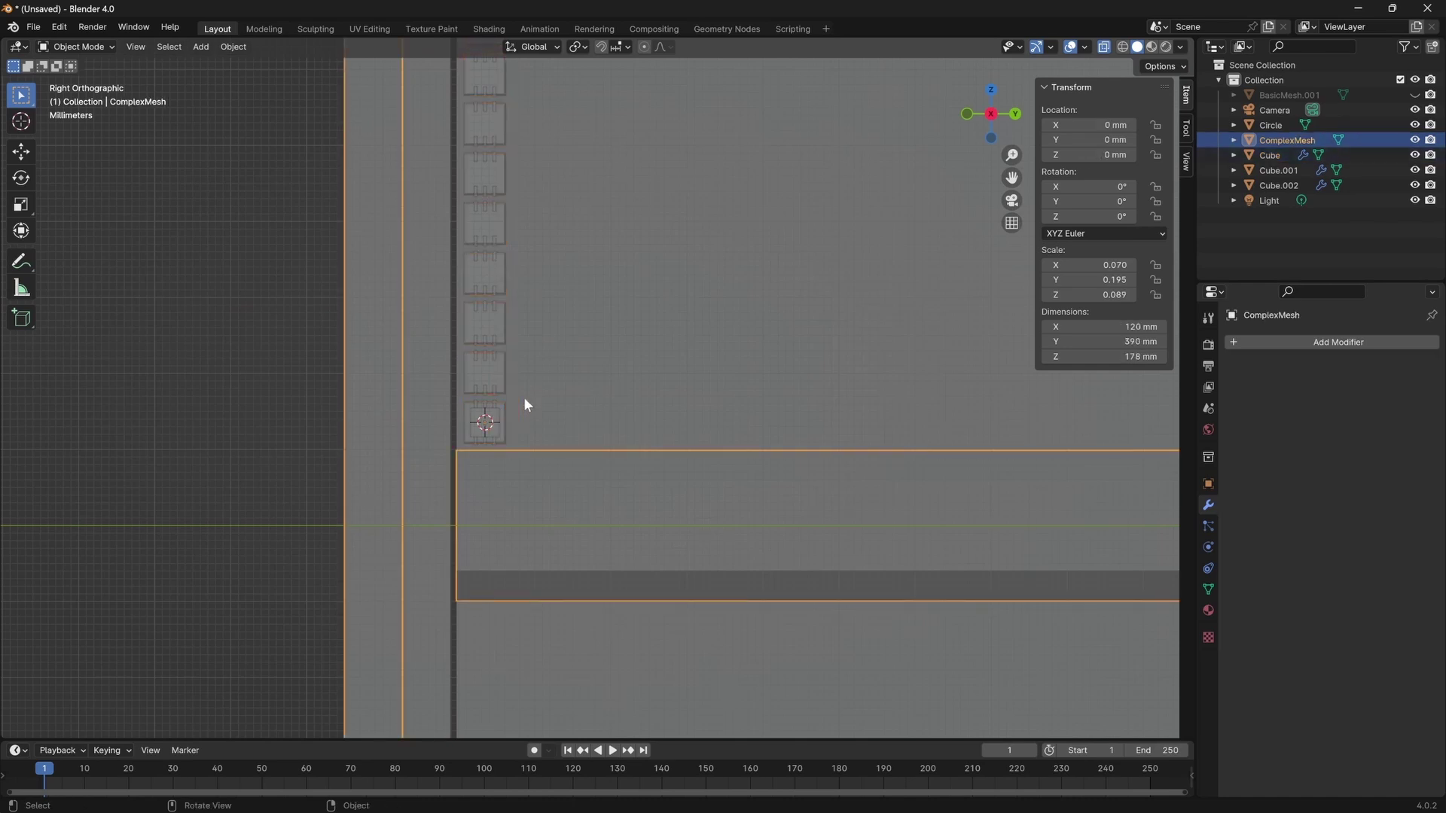
{"action": "left_click", "coordinate": [500, 413]}
{"action": "left_click", "coordinate": [495, 418], "text": "shift"}
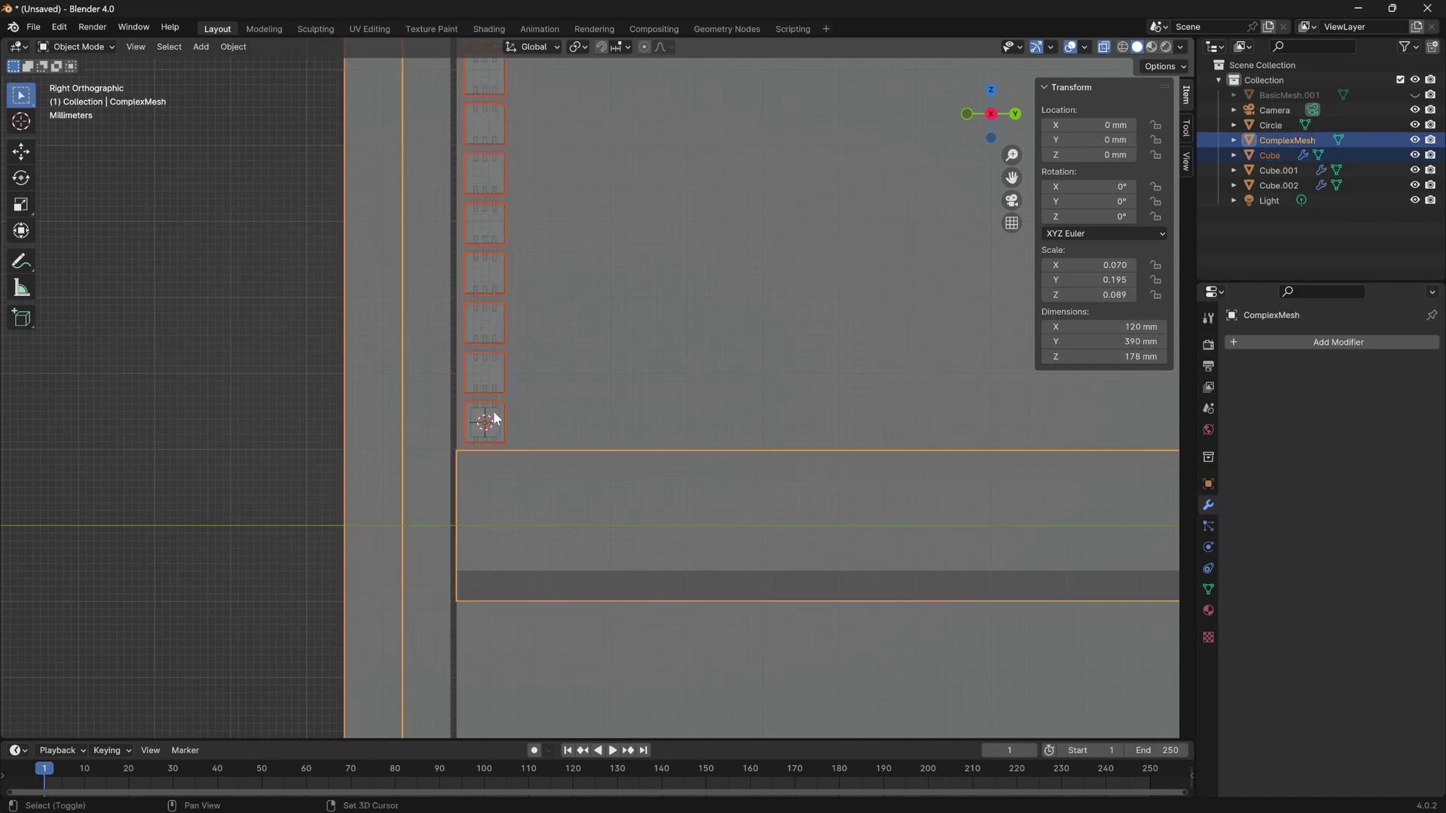
{"action": "middle_click_drag", "start_coordinate": [500, 408], "coordinate": [537, 350]}
{"action": "scroll", "coordinate": [582, 370], "scroll_direction": "up", "scroll_amount": 6}
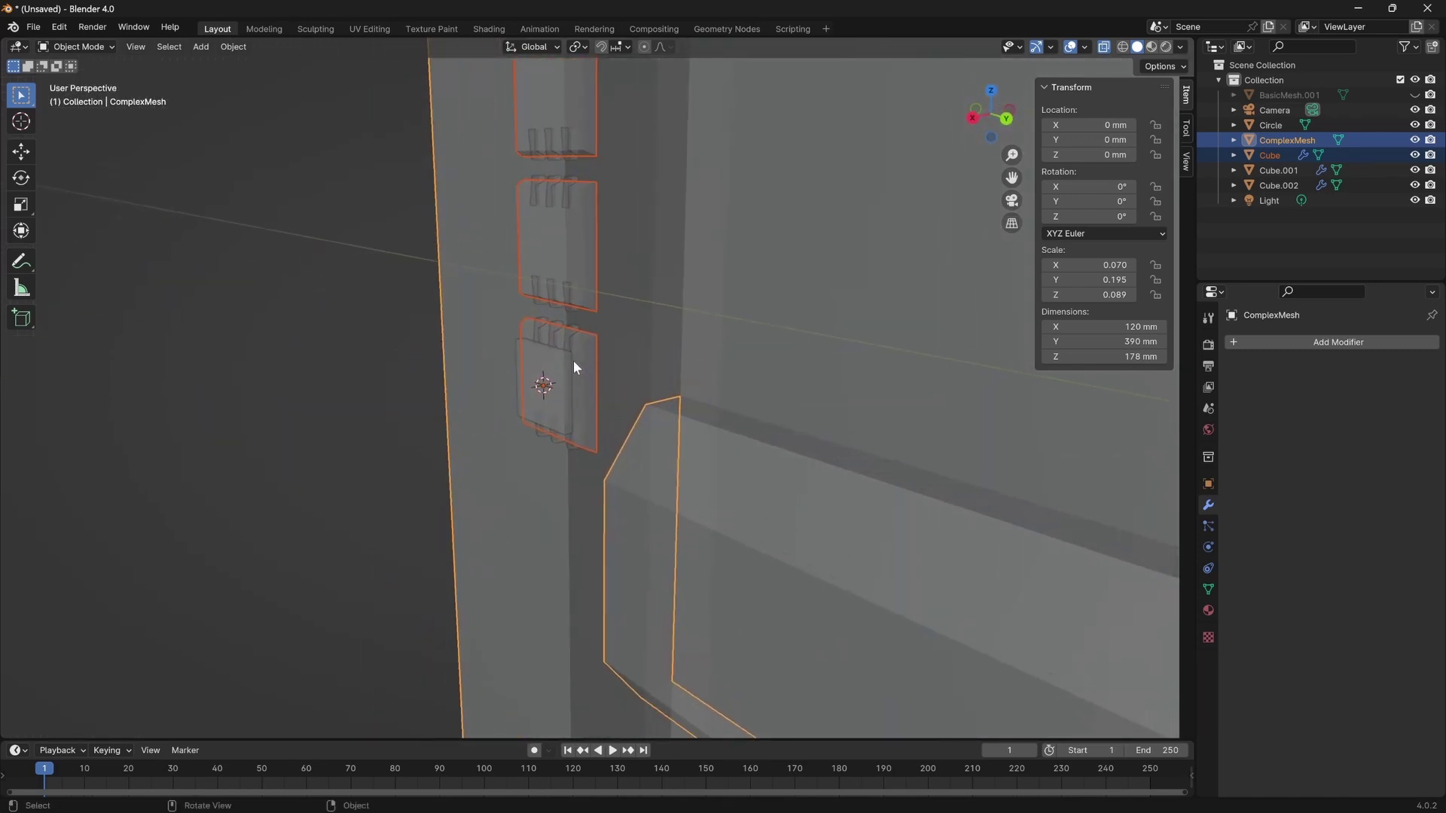
{"action": "left_click", "coordinate": [573, 360]}
{"action": "left_click", "coordinate": [433, 348]}
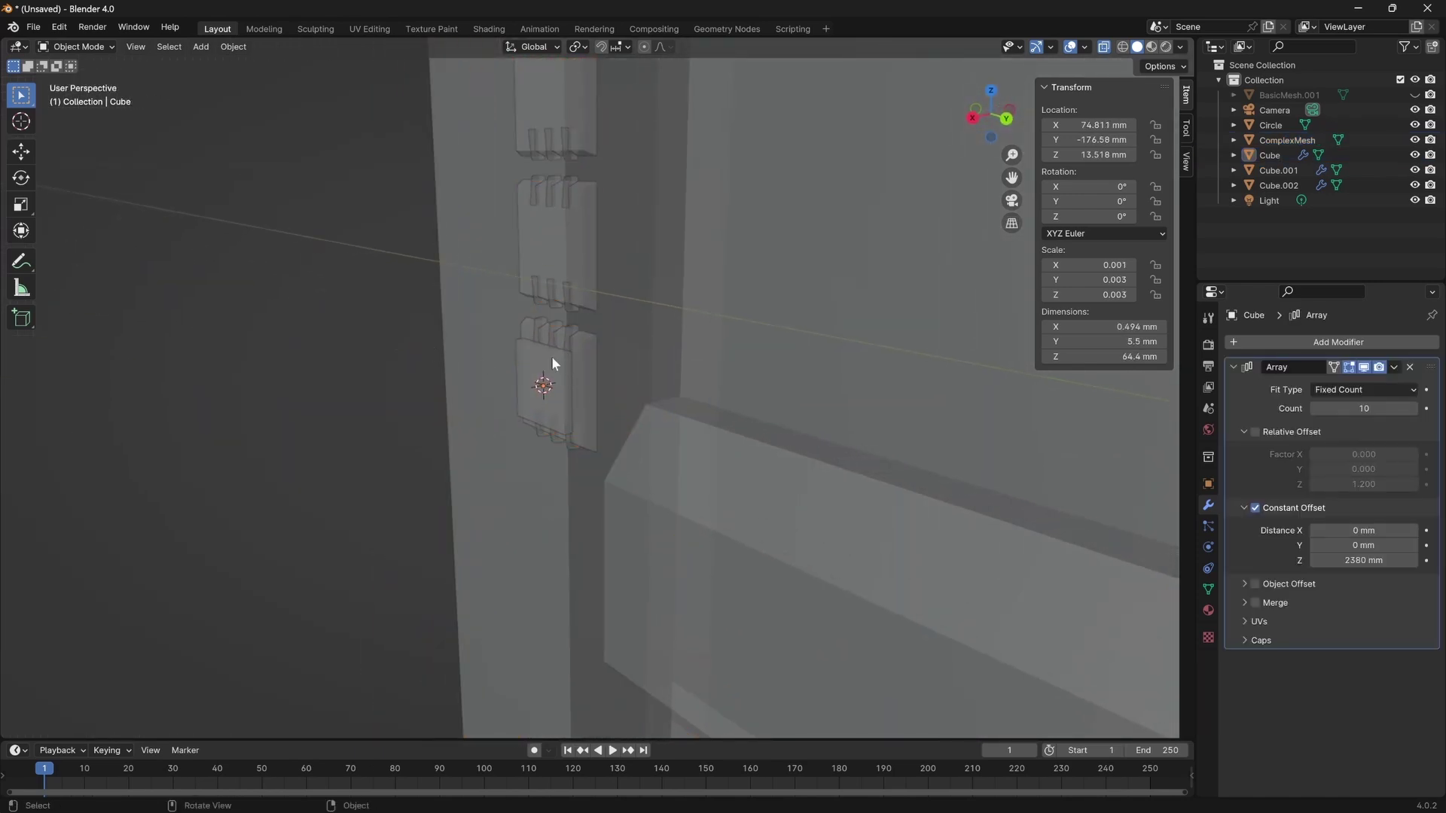
Select the flattened block and the arrayed plates without the large main body, and isolate them in local view.
{"action": "left_click", "coordinate": [572, 347]}
{"action": "left_click", "coordinate": [552, 362], "text": "shift"}
{"action": "left_click", "coordinate": [551, 360], "text": "shift"}
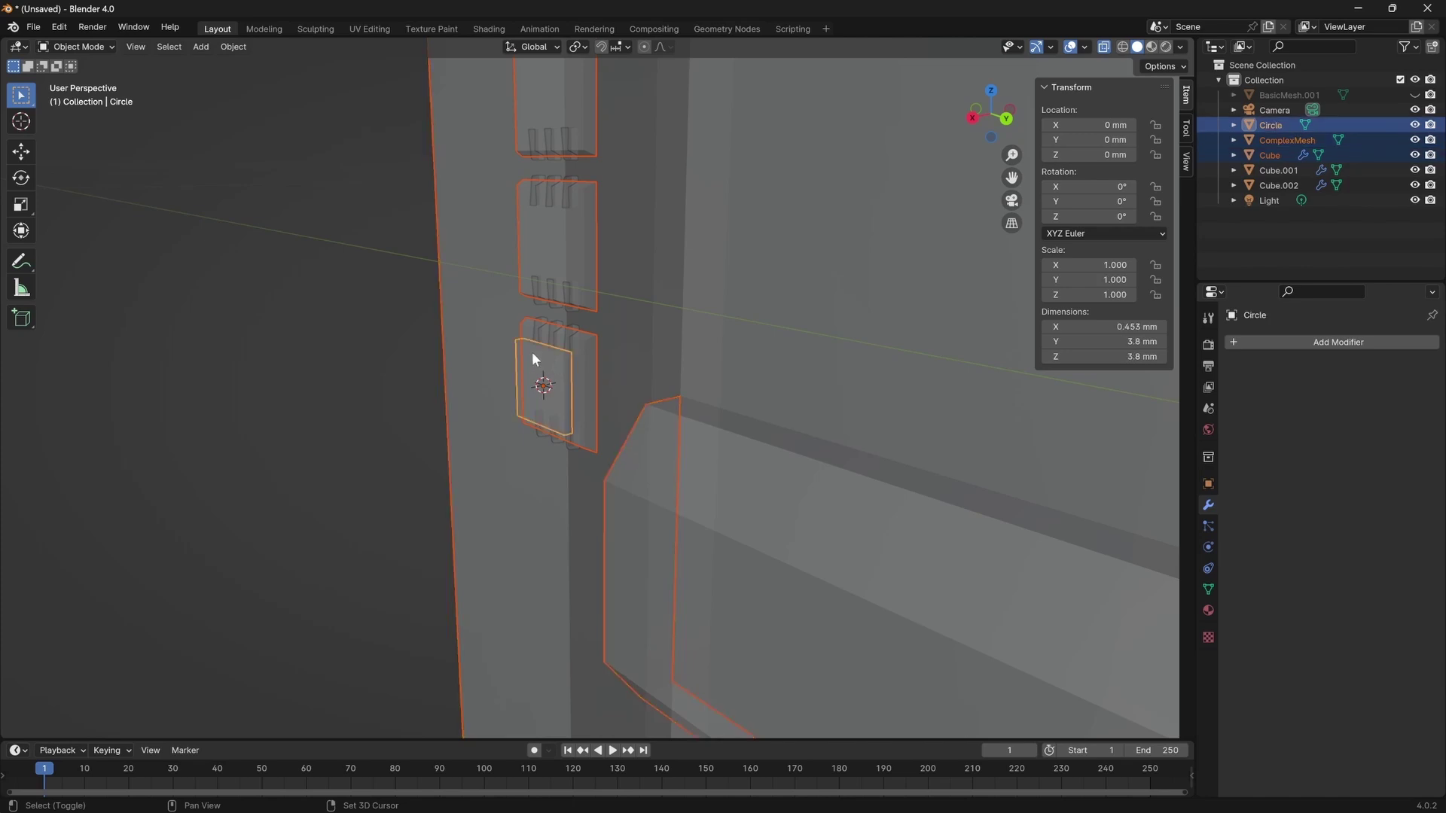
{"action": "left_click", "coordinate": [483, 311], "text": "shift"}
{"action": "left_click", "coordinate": [485, 310], "text": "shift"}
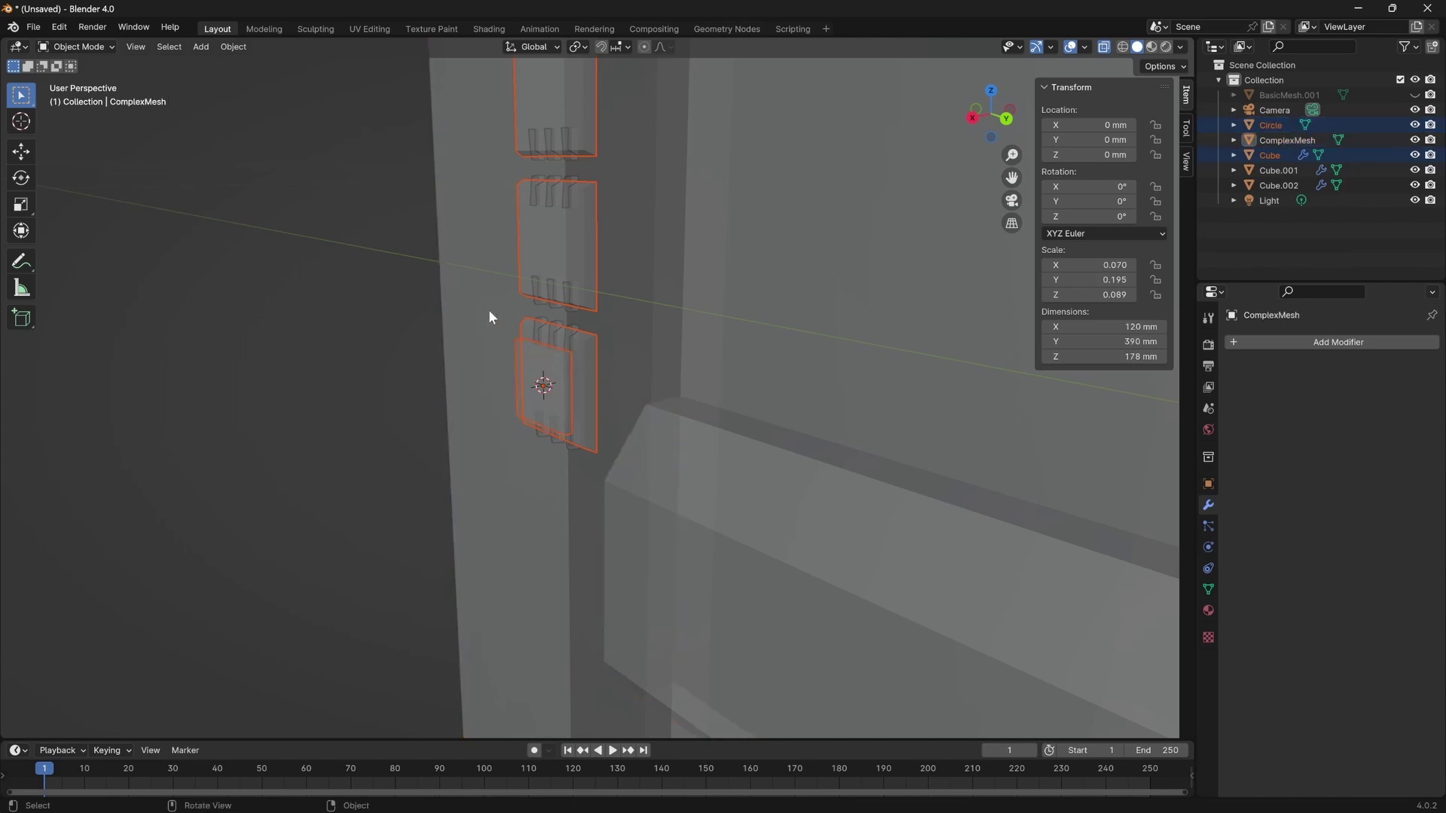
{"action": "key", "text": "KP_Divide"}
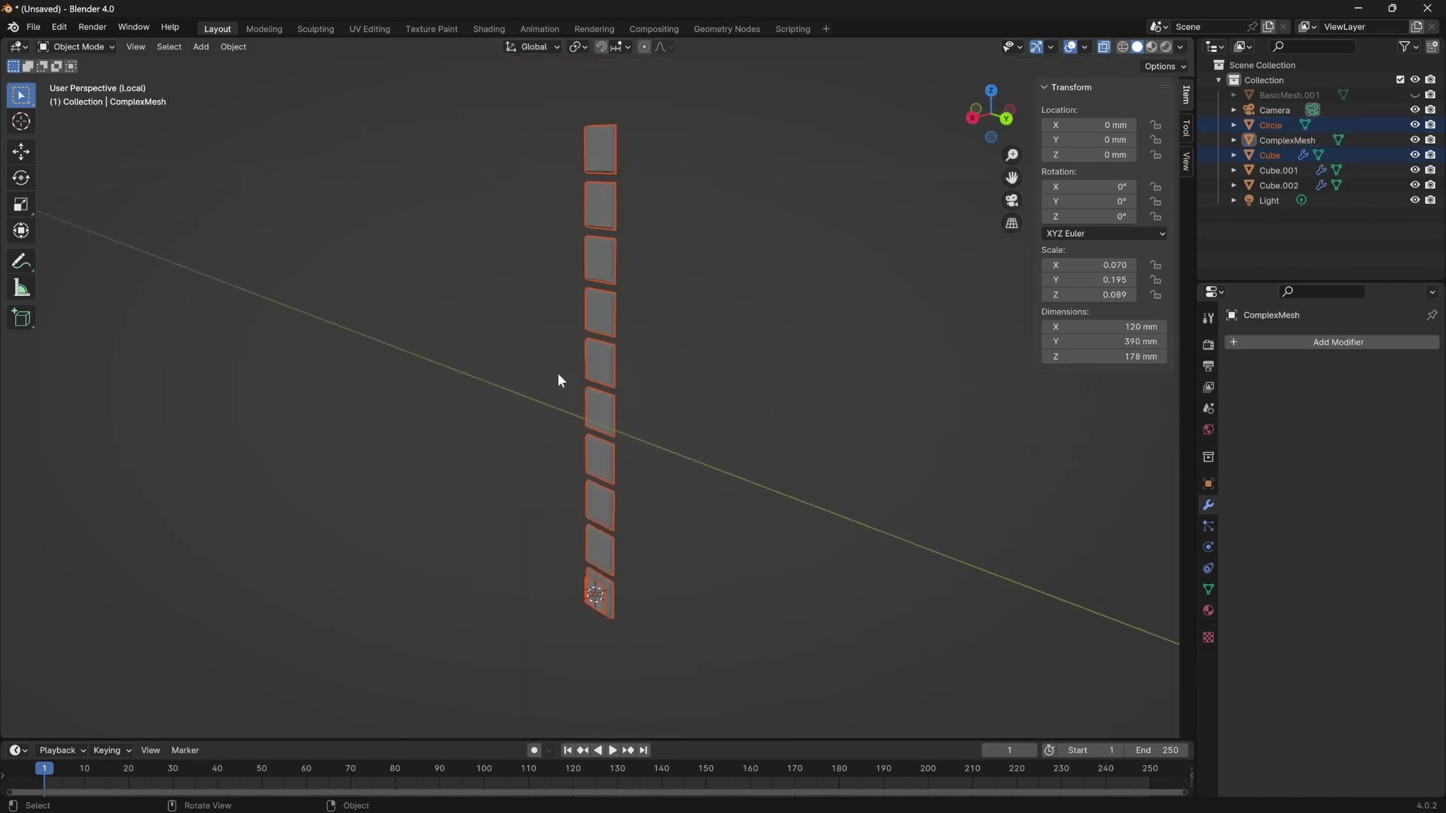
In Edit Mode, bevel the block's four short corner edges by about 1.21 mm with 5 segments.
{"action": "middle_click_drag", "start_coordinate": [595, 418], "coordinate": [672, 512]}
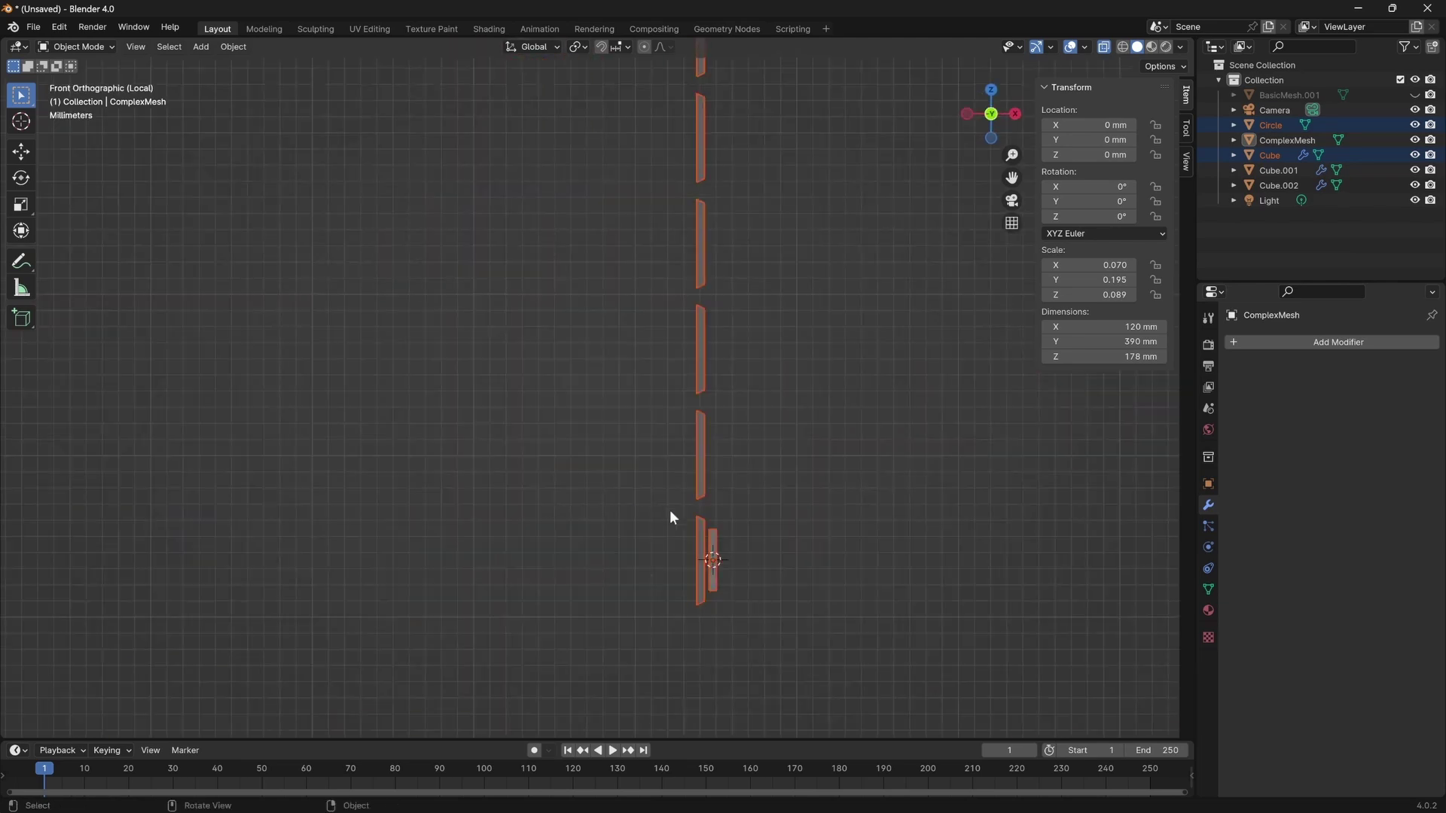
{"action": "middle_click_drag", "start_coordinate": [736, 578], "coordinate": [582, 467]}
{"action": "scroll", "coordinate": [552, 475], "scroll_direction": "up", "scroll_amount": 5}
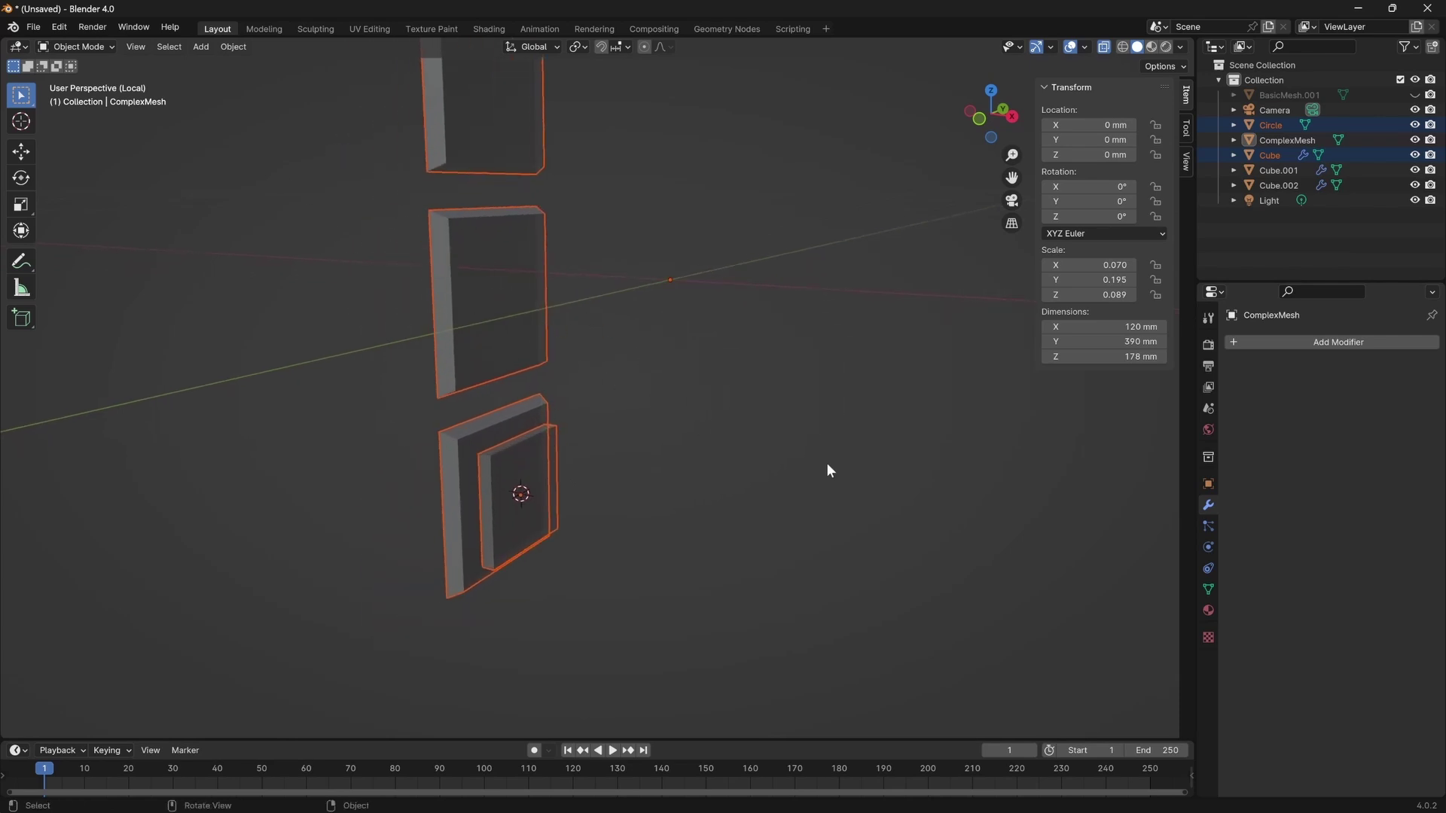
{"action": "key", "text": "Tab"}
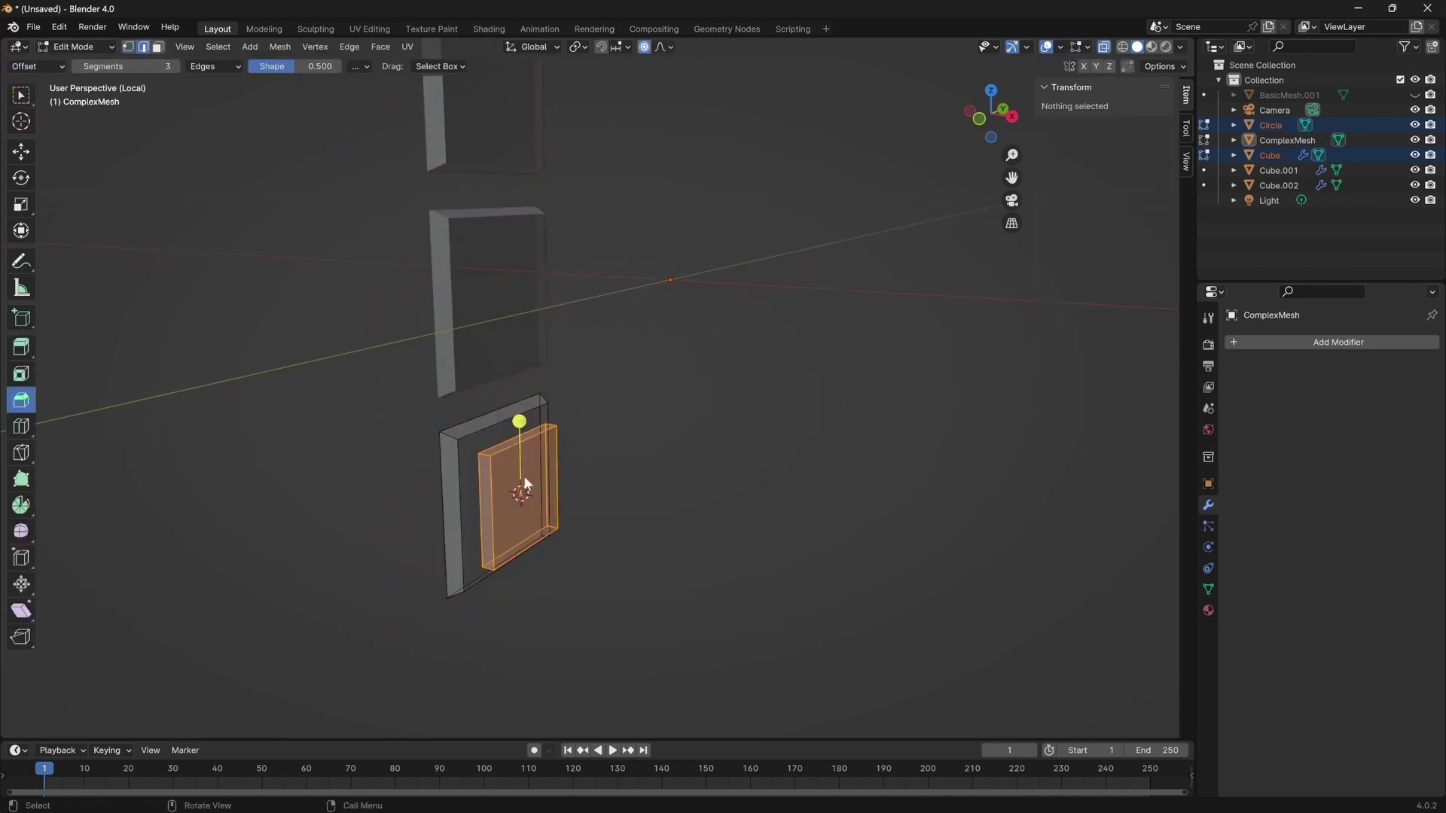
{"action": "left_click", "coordinate": [482, 452]}
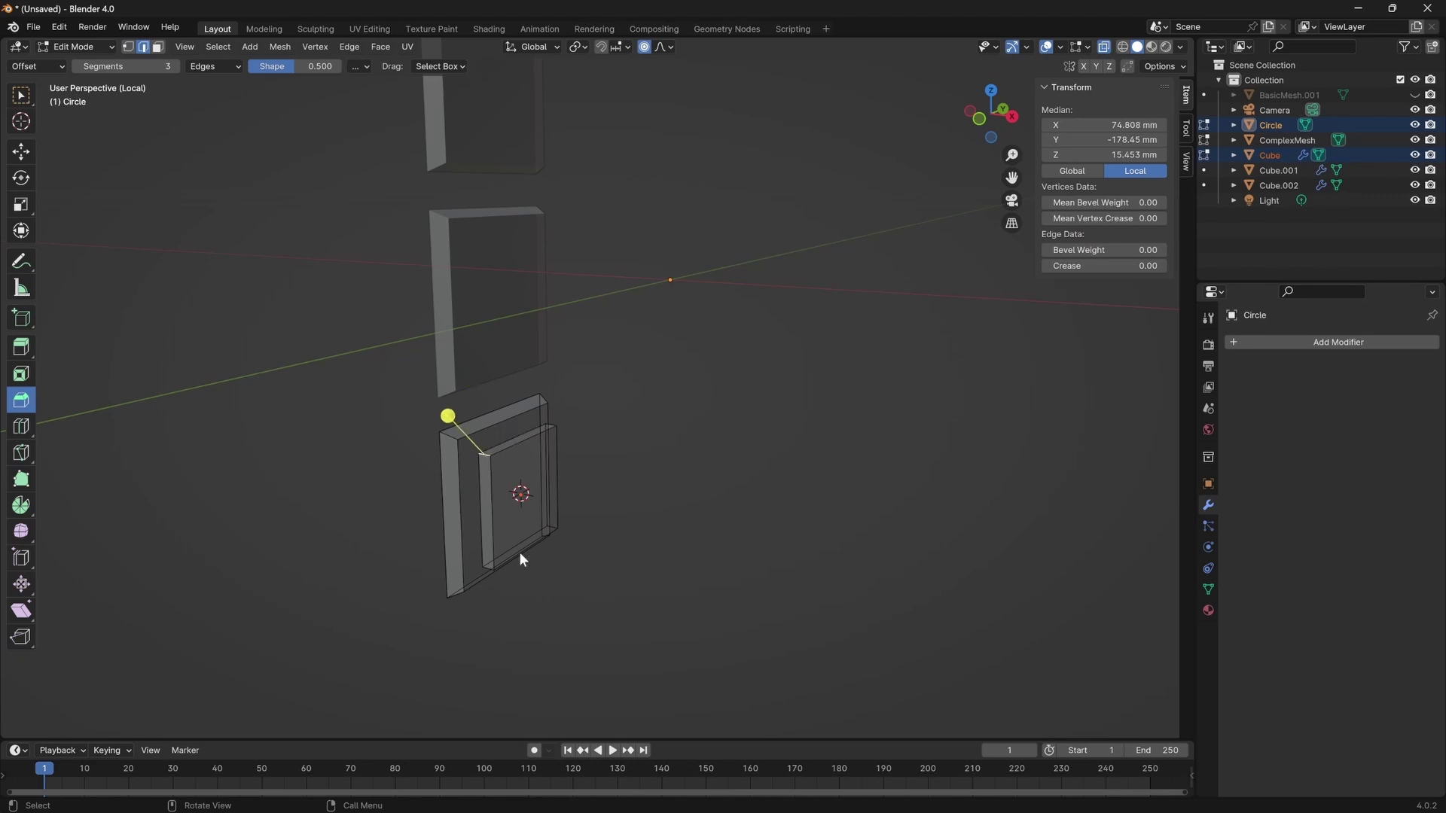
{"action": "left_click", "coordinate": [488, 566], "text": "shift"}
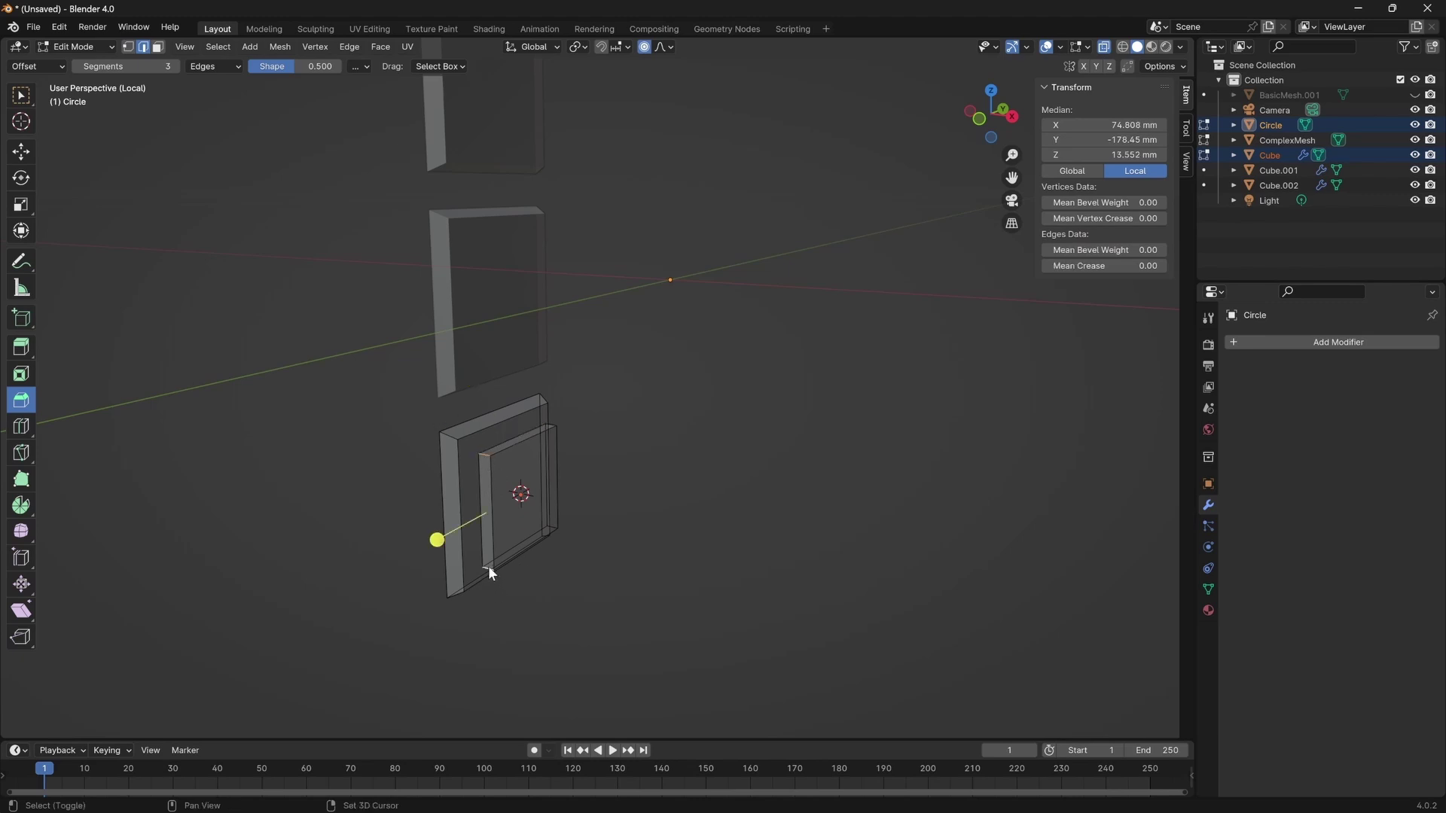
{"action": "left_click", "coordinate": [550, 525], "text": "shift"}
{"action": "left_click", "coordinate": [554, 423], "text": "shift"}
{"action": "left_click", "coordinate": [175, 66]}
{"action": "left_click", "coordinate": [176, 66]}
{"action": "left_click_drag", "start_coordinate": [461, 482], "coordinate": [444, 479]}
Switch to vertex selection and select all vertices of the rounded block in the right view.
{"action": "middle_click_drag", "start_coordinate": [482, 489], "coordinate": [477, 396]}
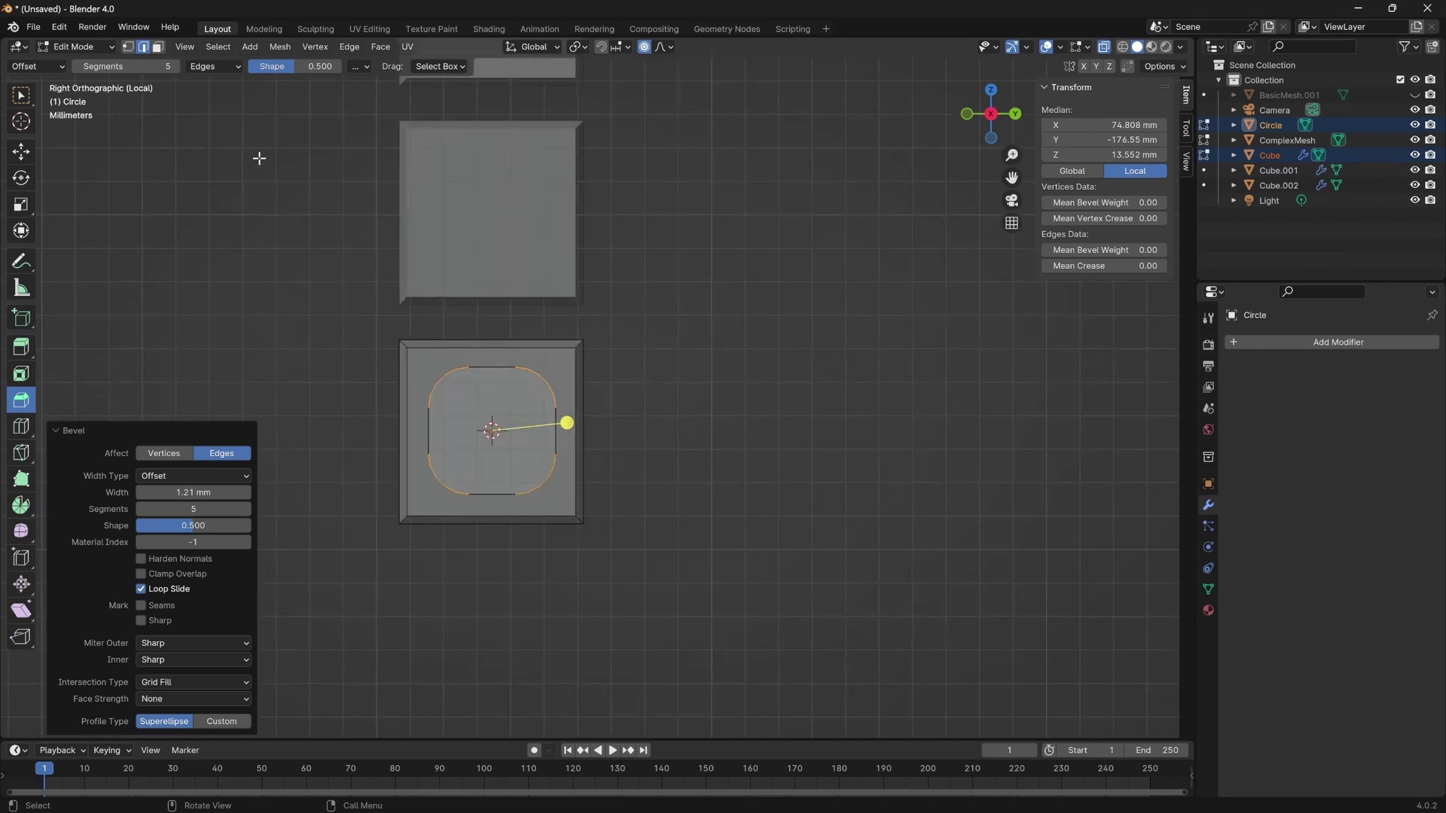
{"action": "left_click", "coordinate": [129, 47]}
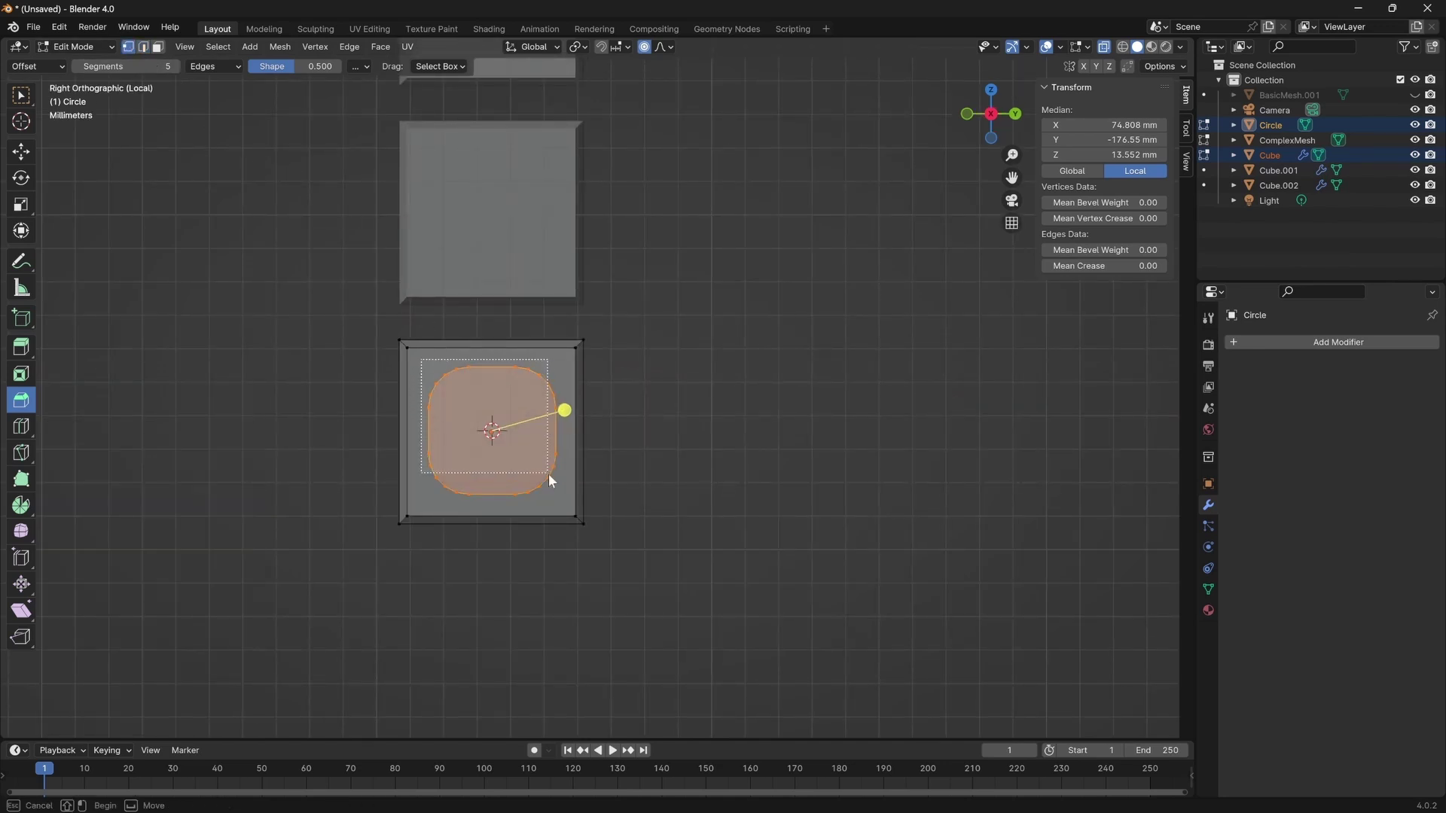
{"action": "key", "text": "s"}
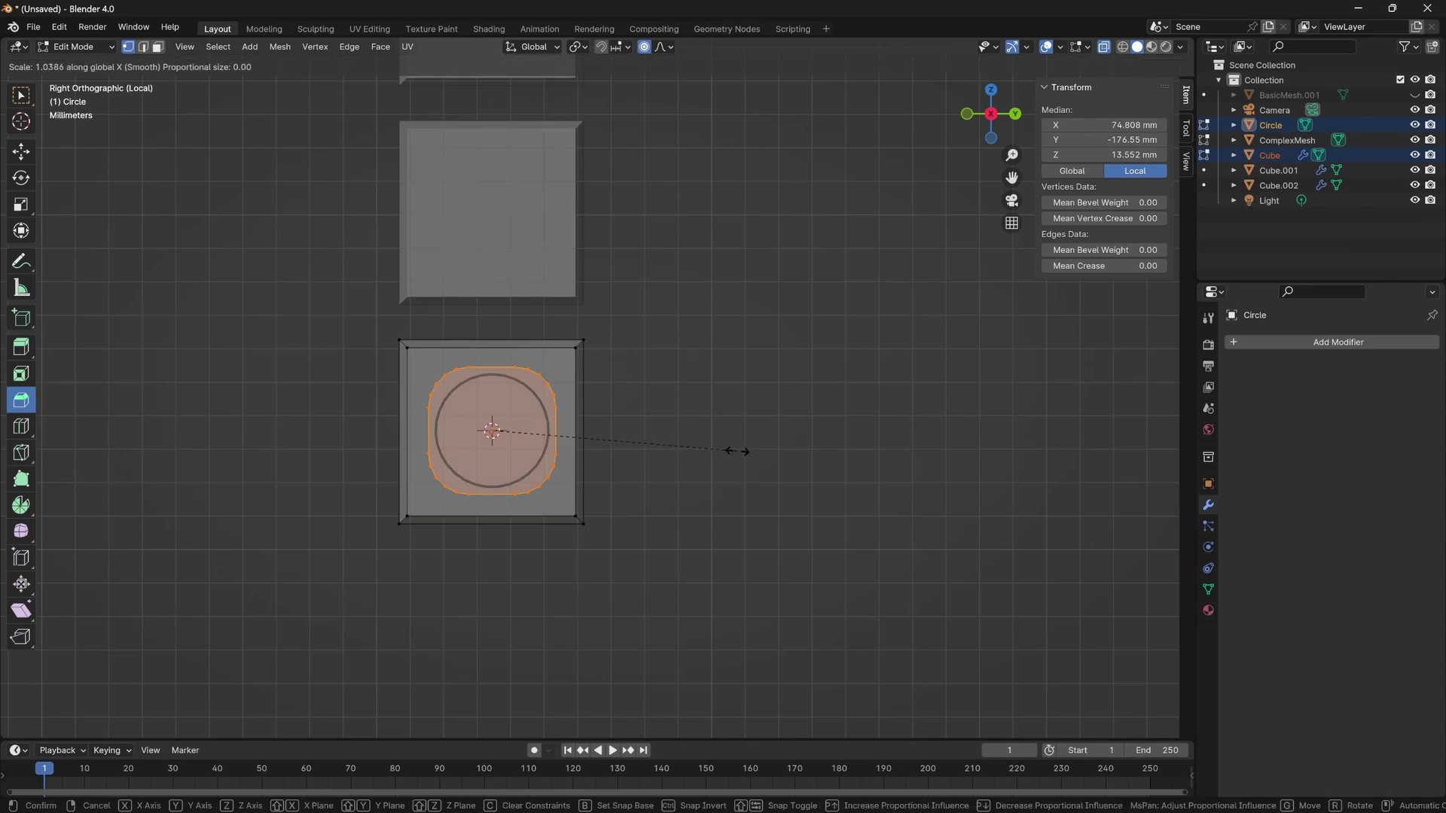
{"action": "key", "text": "y"}
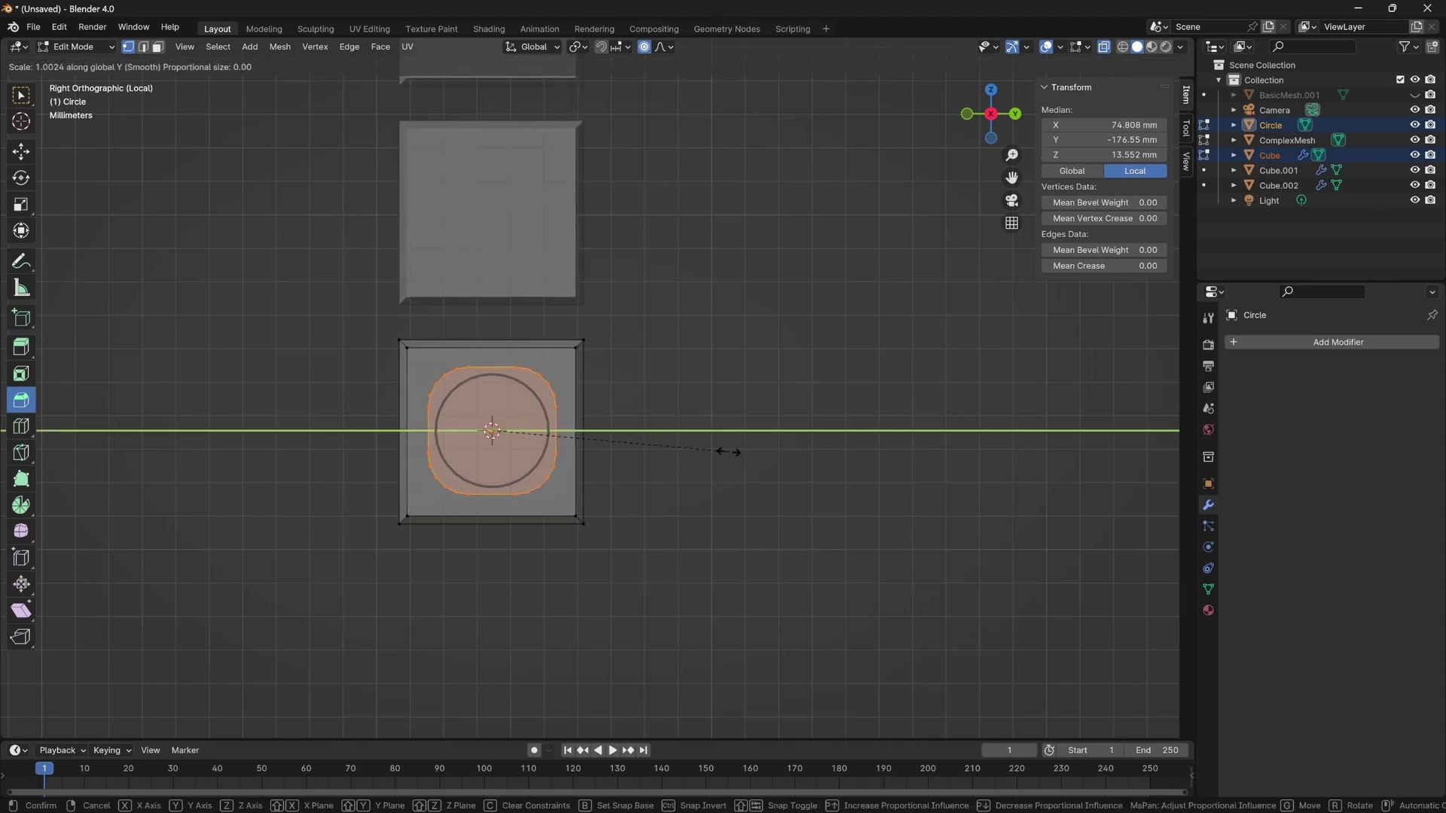
{"action": "key", "text": "Escape"}
Widen the rounded block along the Y axis by a factor of about 1.23 with proportional editing off.
{"action": "scroll", "coordinate": [532, 419], "scroll_direction": "up", "scroll_amount": 5}
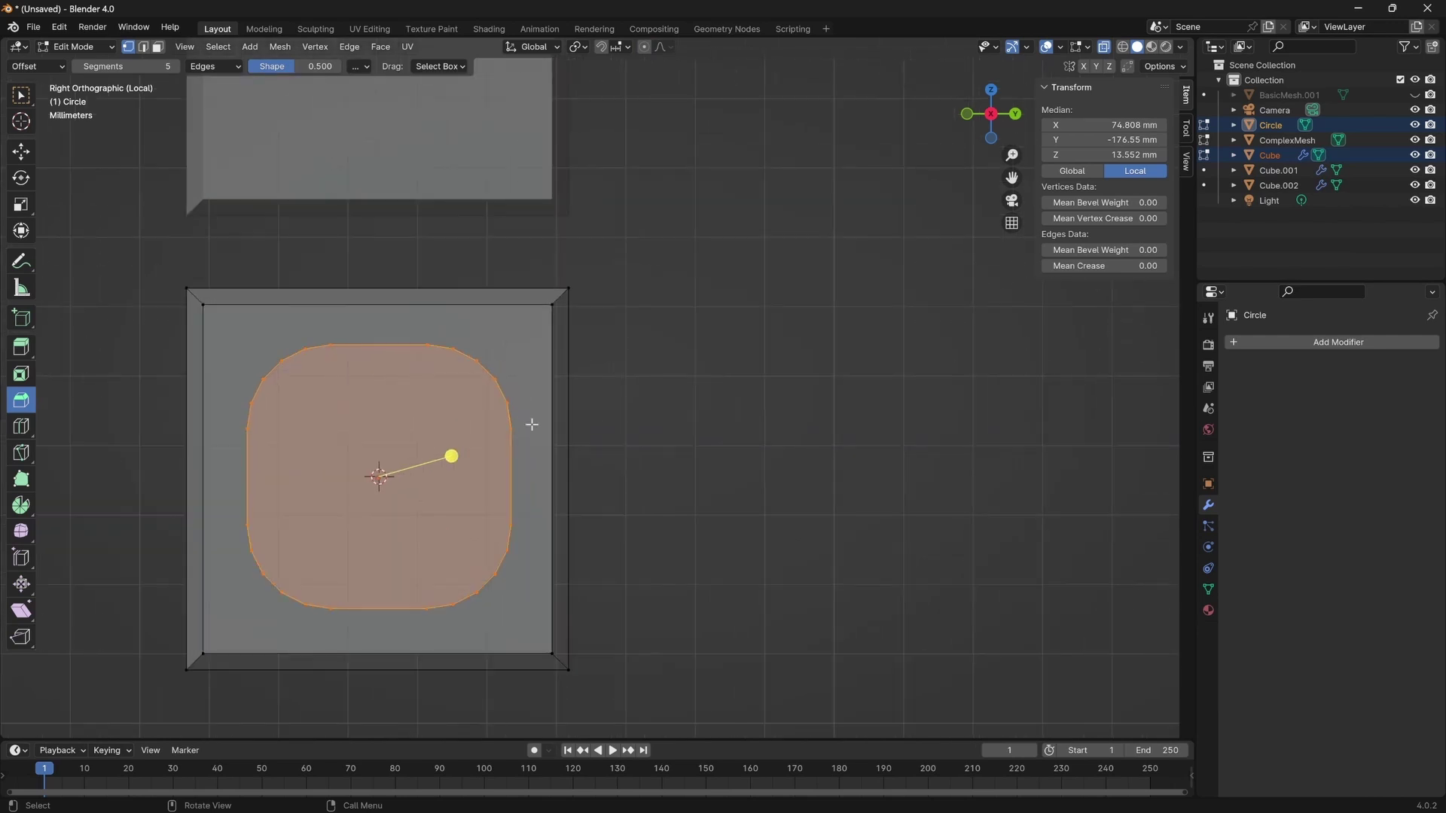
{"action": "key", "text": "s"}
{"action": "key", "text": "y"}
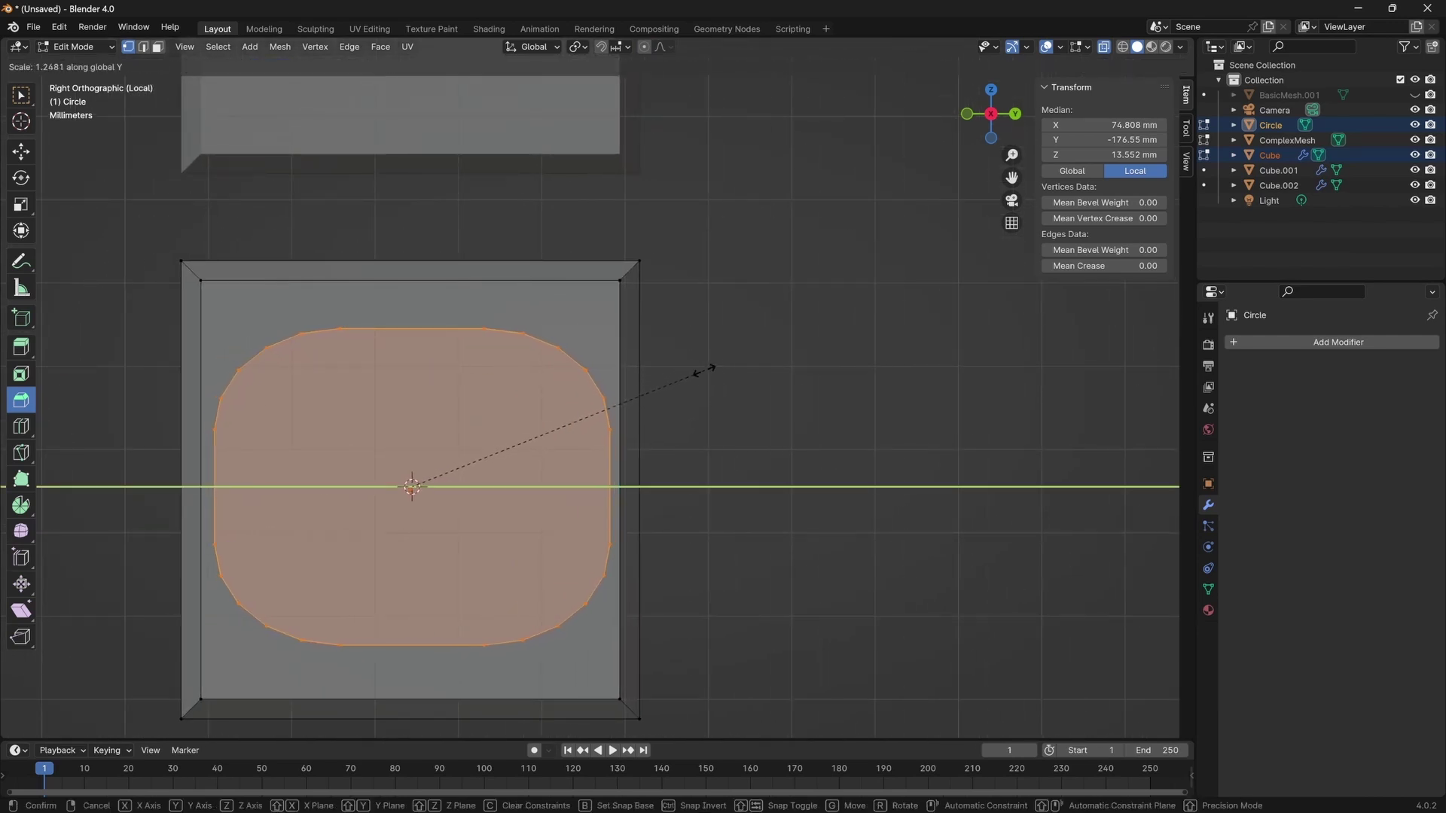
{"action": "left_click", "coordinate": [700, 373]}
Nudge the rounded block by about -0.045 mm in Y and -0.005 mm in Z to centre it on the plate.
{"action": "key", "text": "g"}
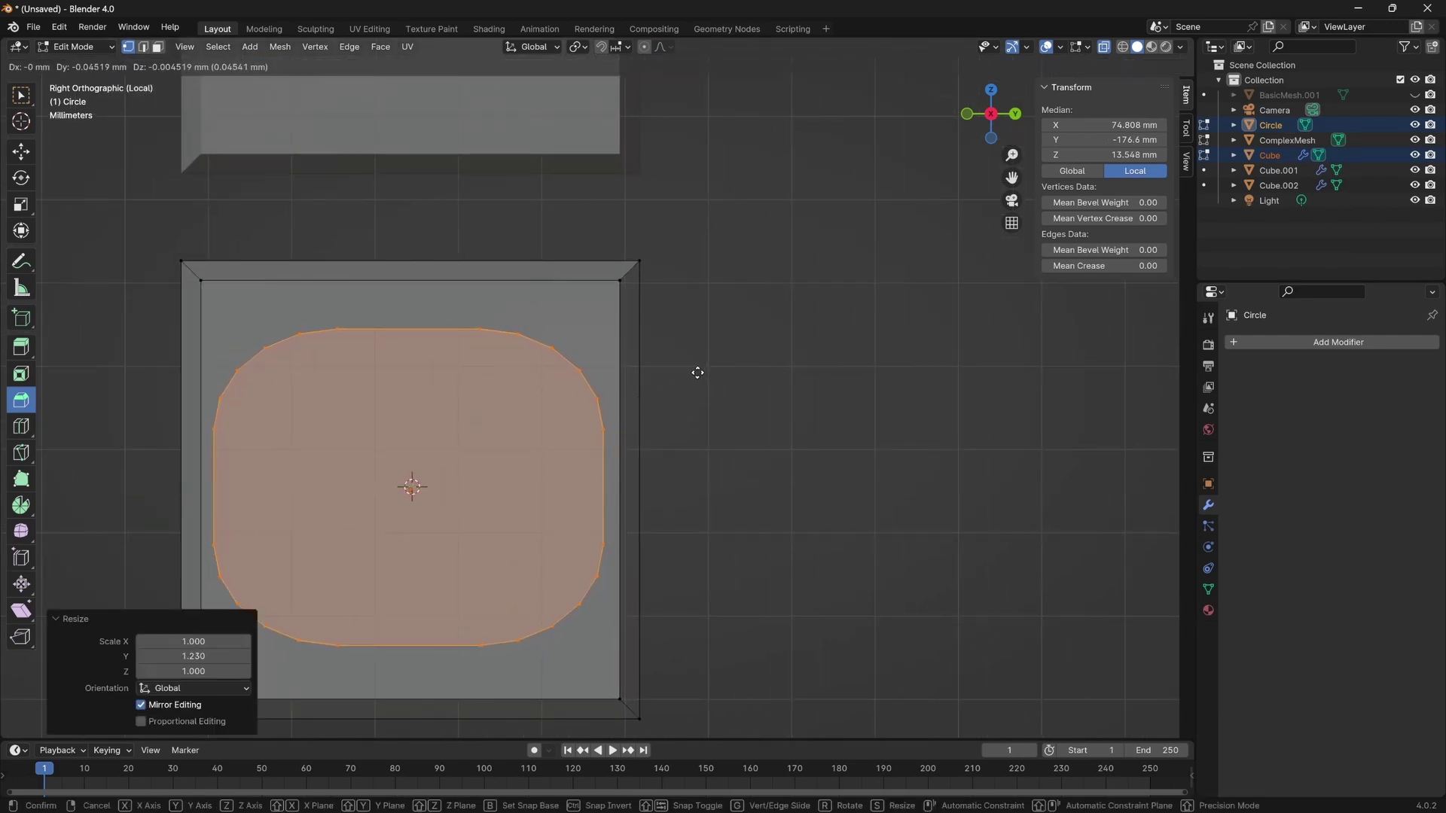
{"action": "left_click", "coordinate": [697, 373]}
{"action": "key", "text": "g"}
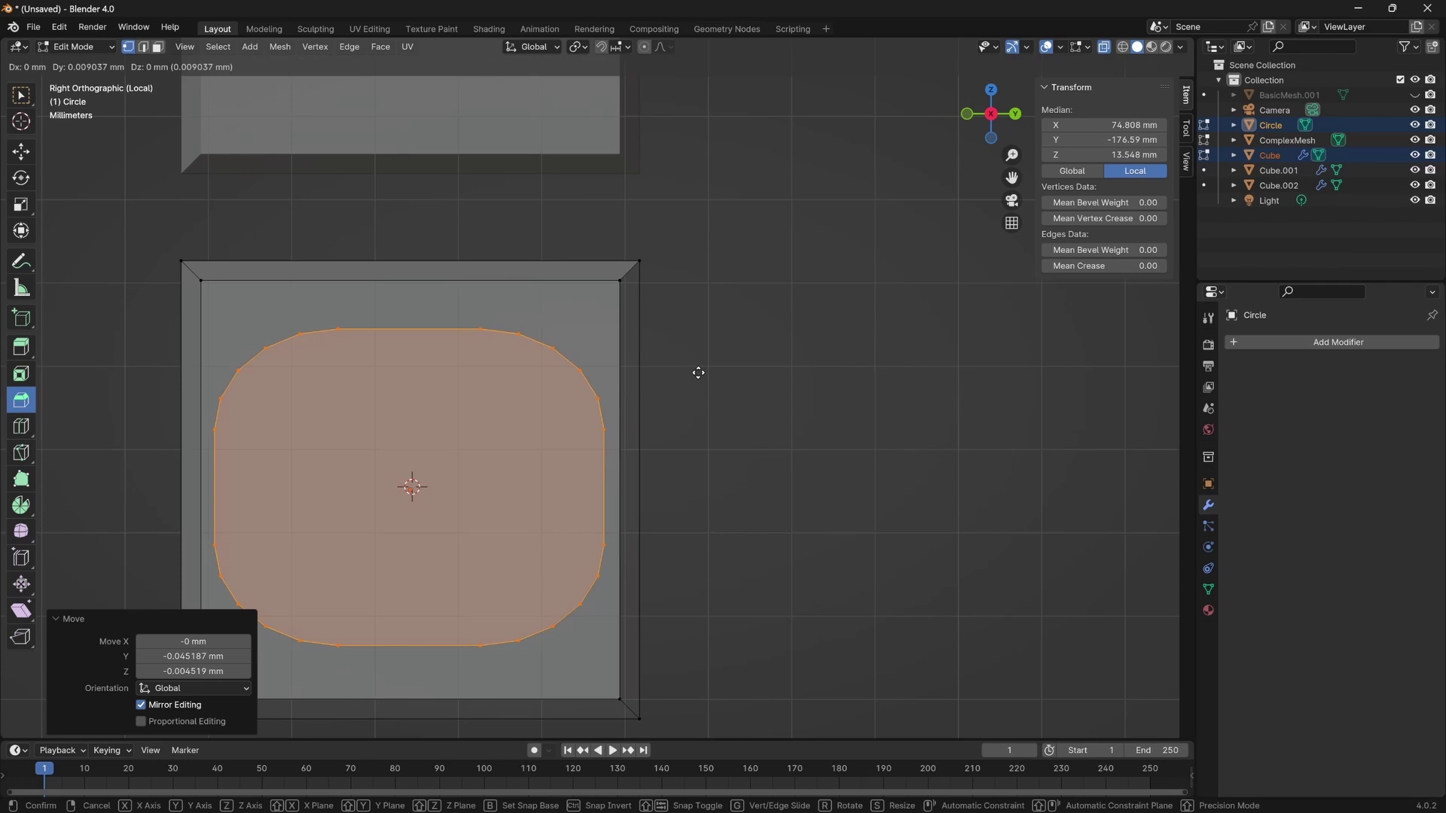
{"action": "key", "text": "Escape"}
Stretch the rounded block along the Z axis by a factor of about 1.067 and return to Object Mode.
{"action": "key", "text": "s"}
{"action": "key", "text": "z"}
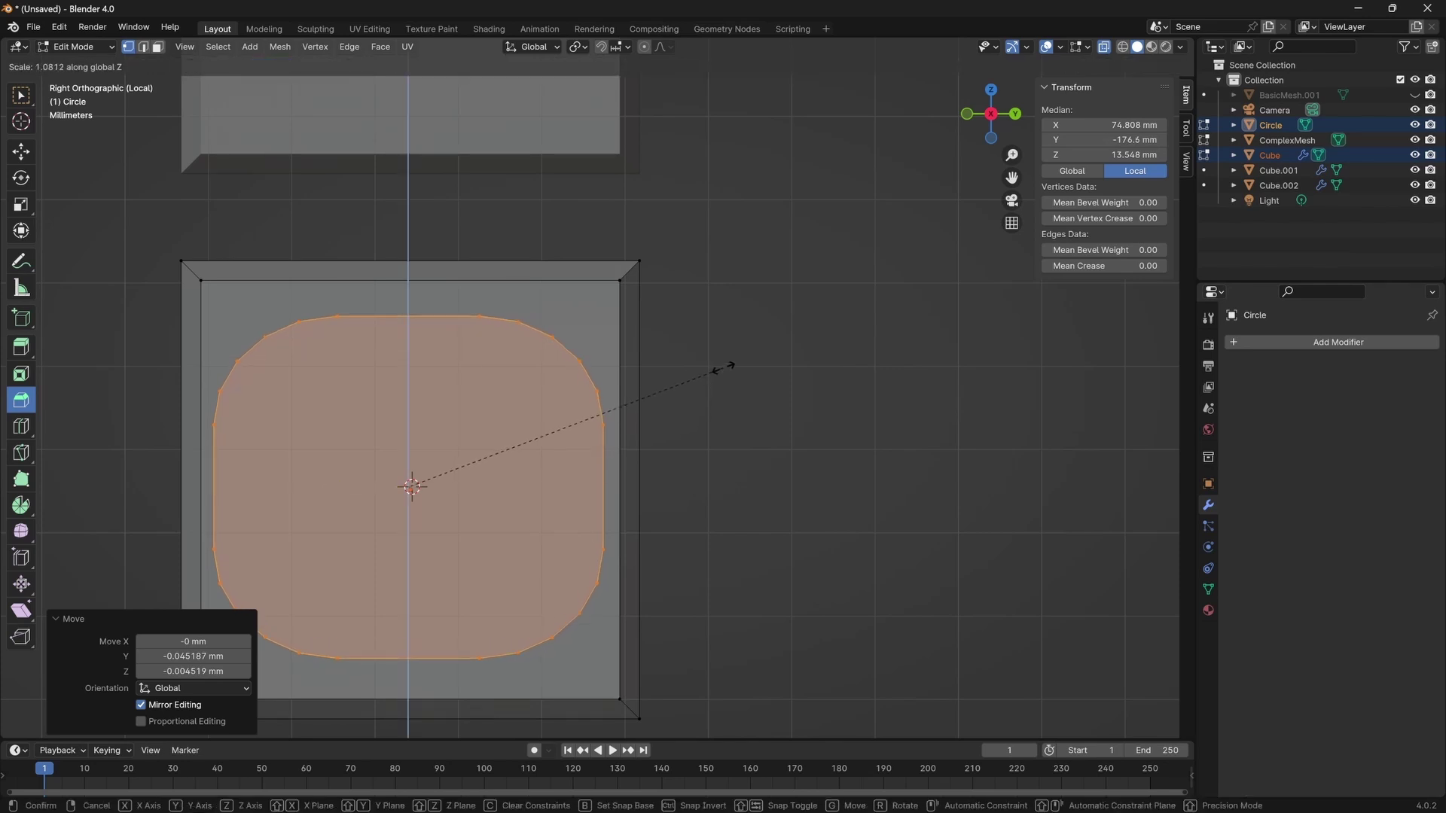
{"action": "left_click", "coordinate": [717, 371]}
{"action": "scroll", "coordinate": [616, 412], "scroll_direction": "down", "scroll_amount": 6}
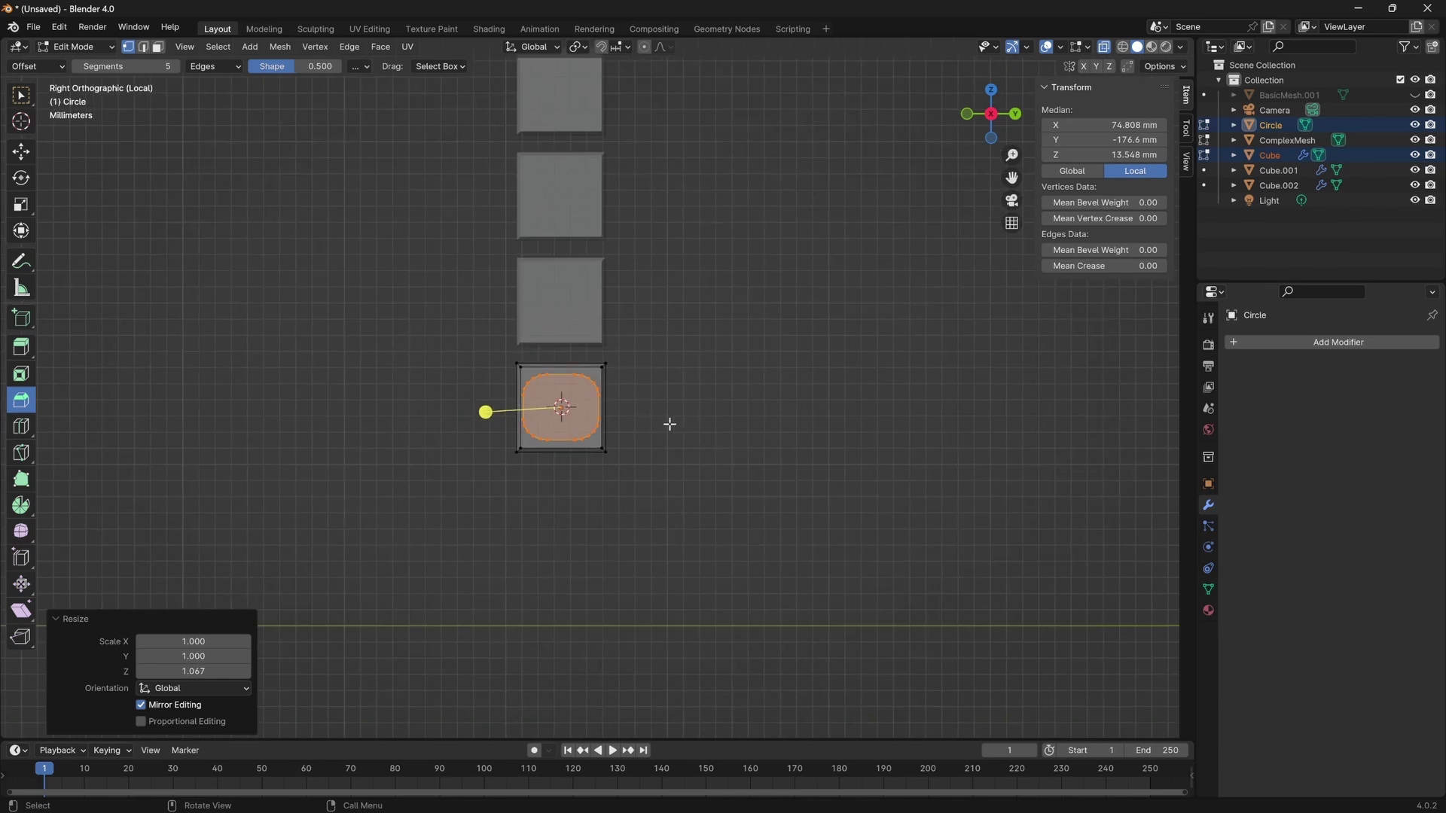
{"action": "key", "text": "Tab"}
{"action": "middle_click_drag", "start_coordinate": [669, 423], "coordinate": [666, 420]}
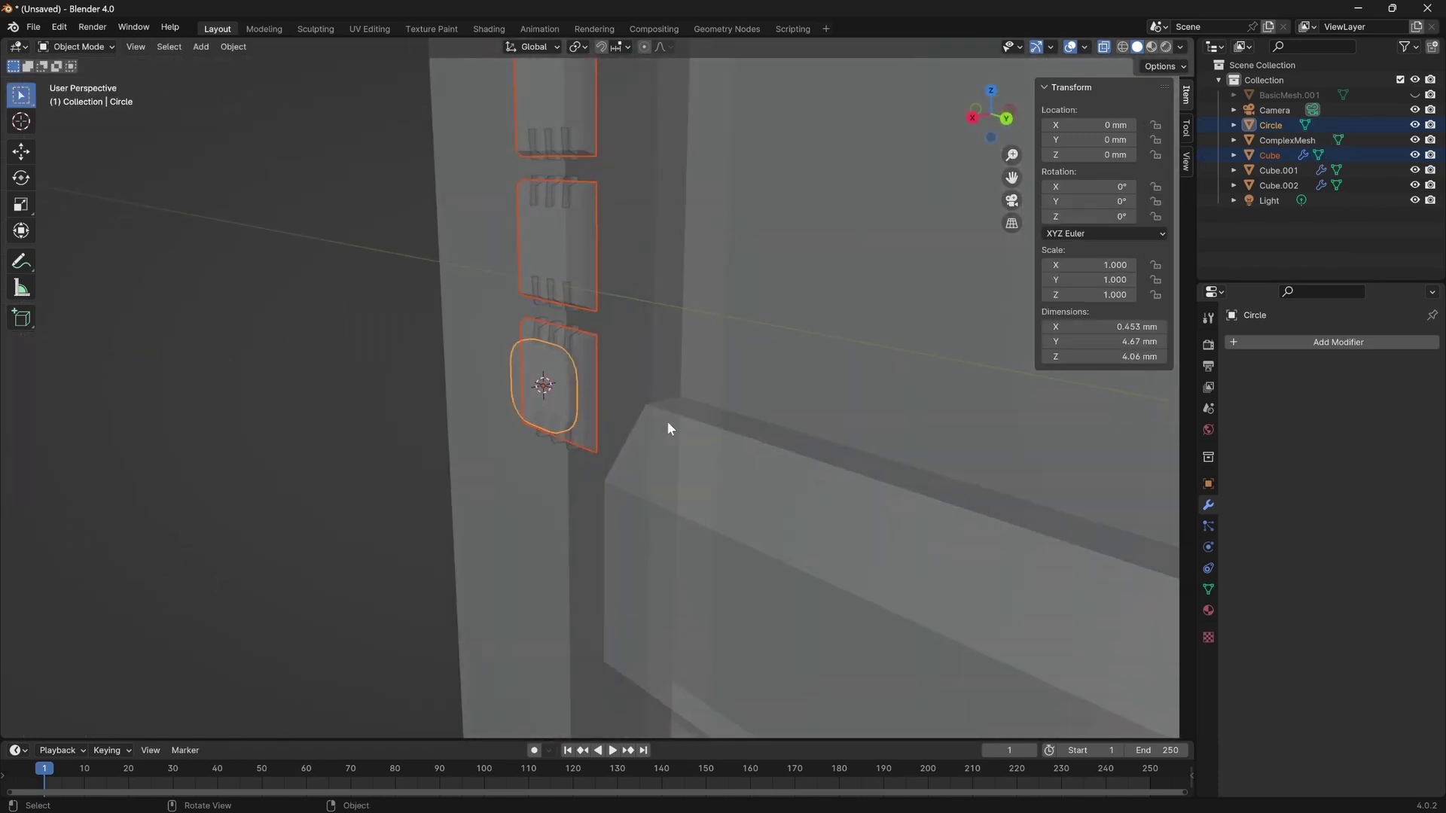
Add the upper row of small clips to the selection and isolate it with the plates and rounded block in the right view.
{"action": "left_click", "coordinate": [571, 330], "text": "shift"}
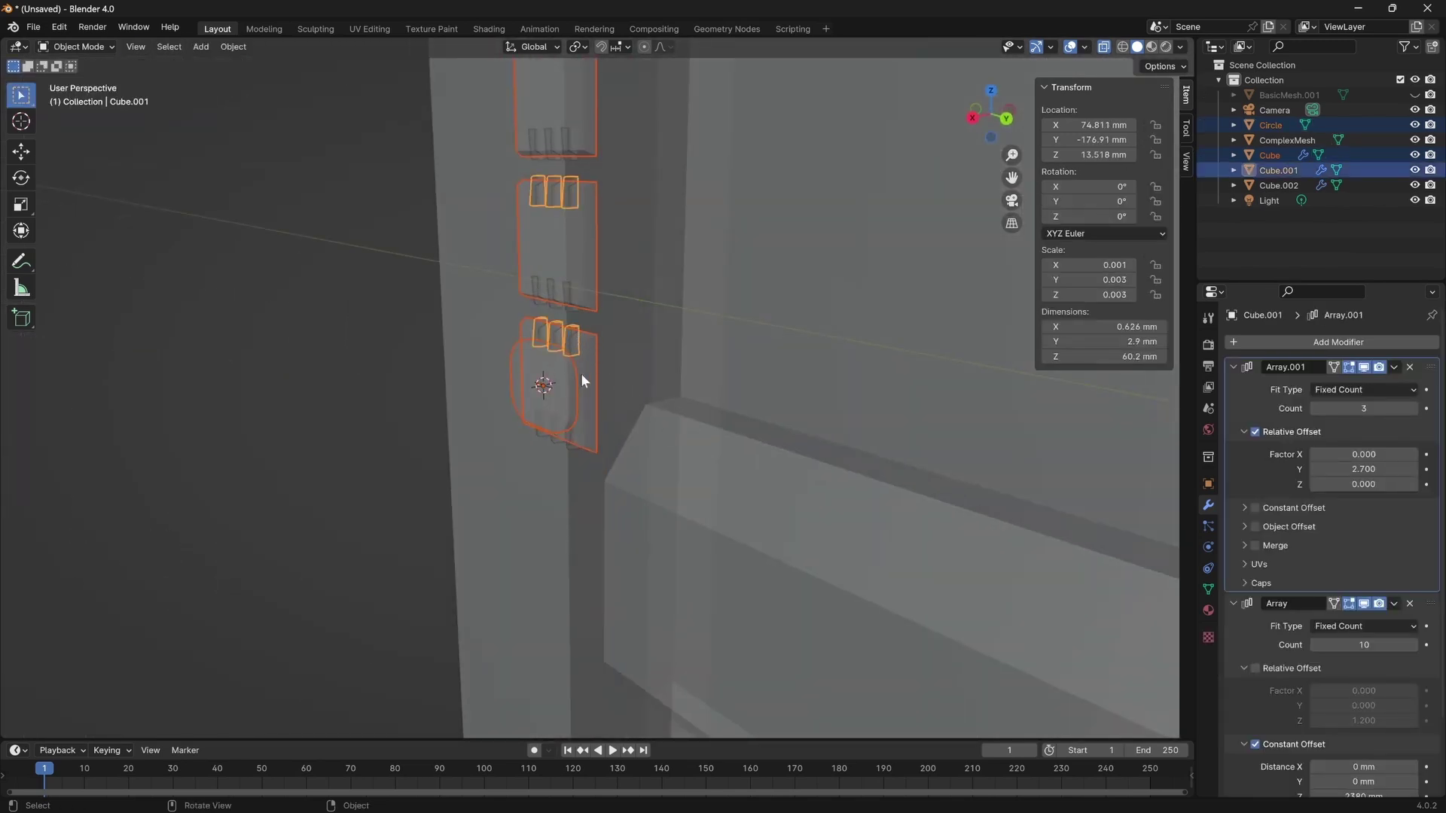
{"action": "key", "text": "KP_Divide"}
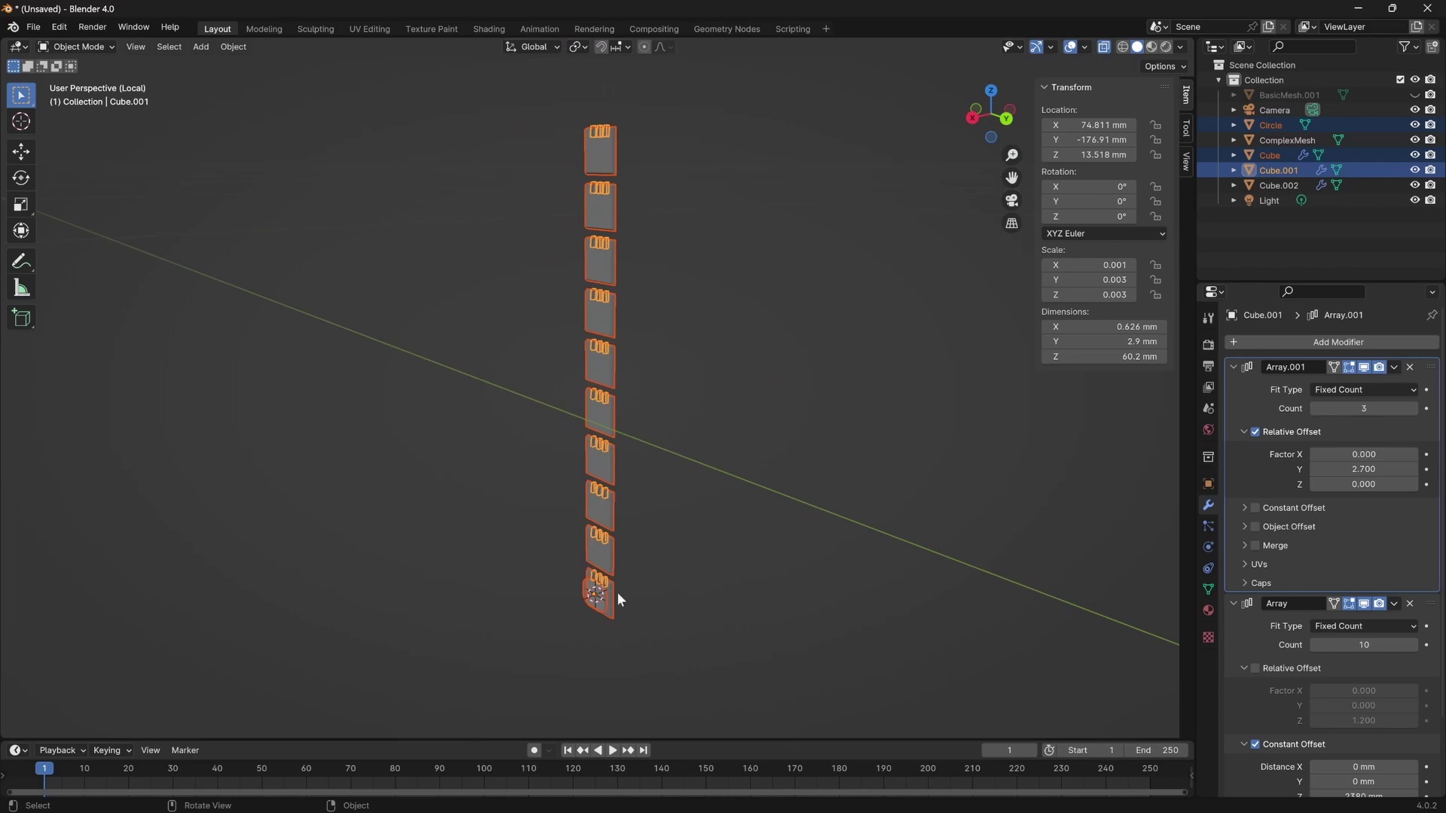
{"action": "key", "text": "KP_3"}
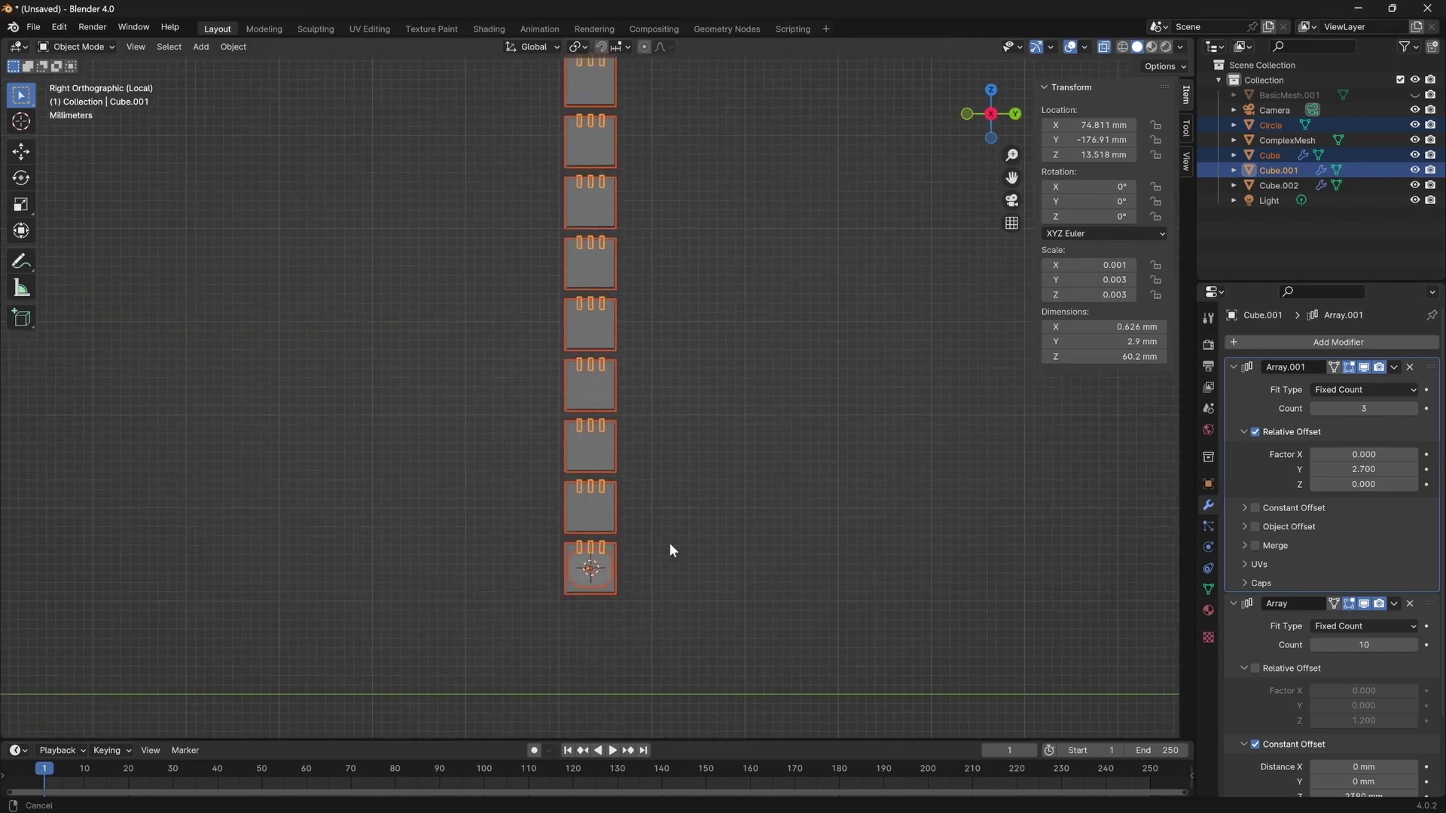
{"action": "scroll", "coordinate": [641, 527], "scroll_direction": "up", "scroll_amount": 2}
{"action": "scroll", "coordinate": [613, 504], "scroll_direction": "up", "scroll_amount": 10}
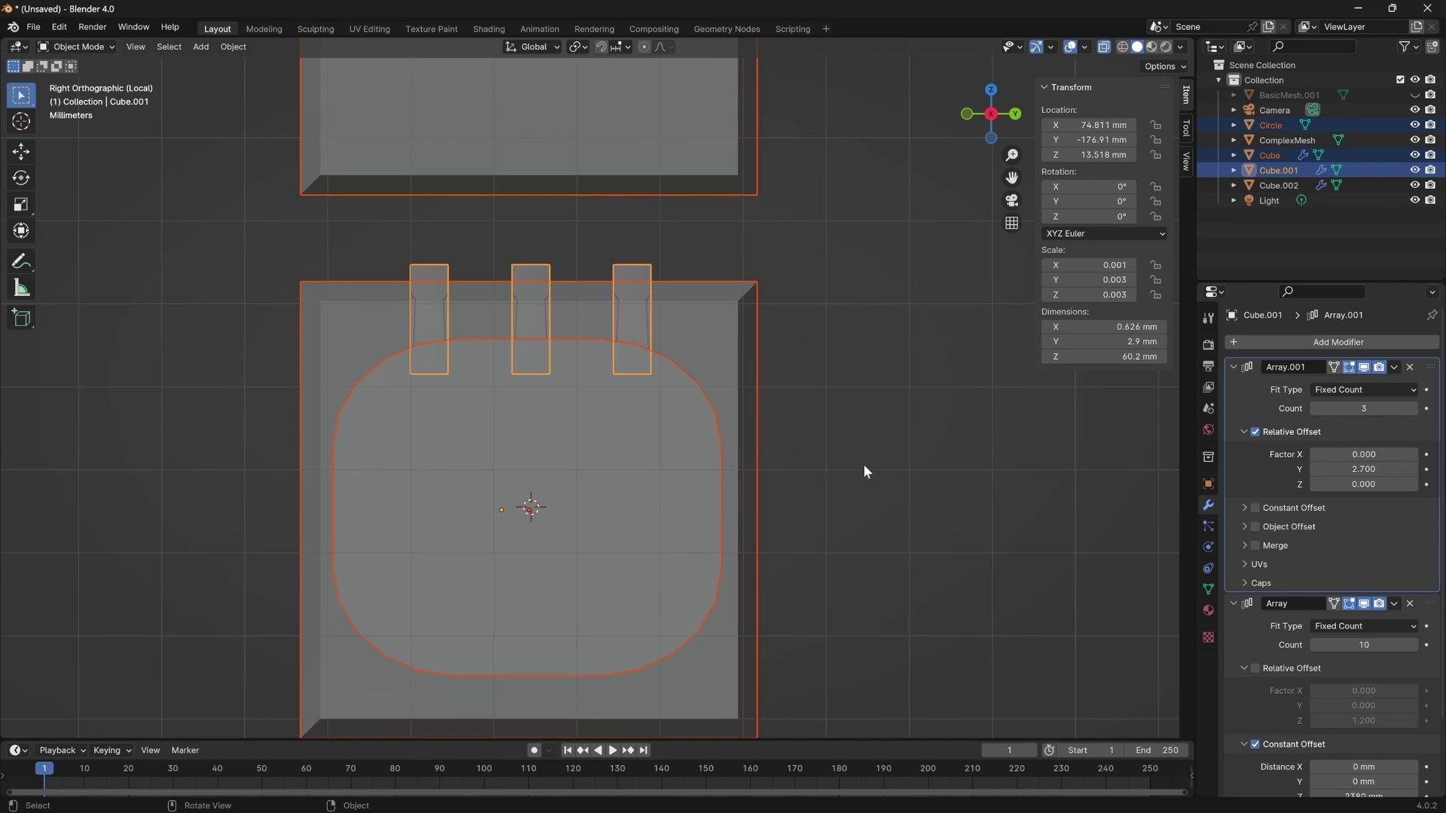
{"action": "scroll", "coordinate": [810, 443], "scroll_direction": "down", "scroll_amount": 3}
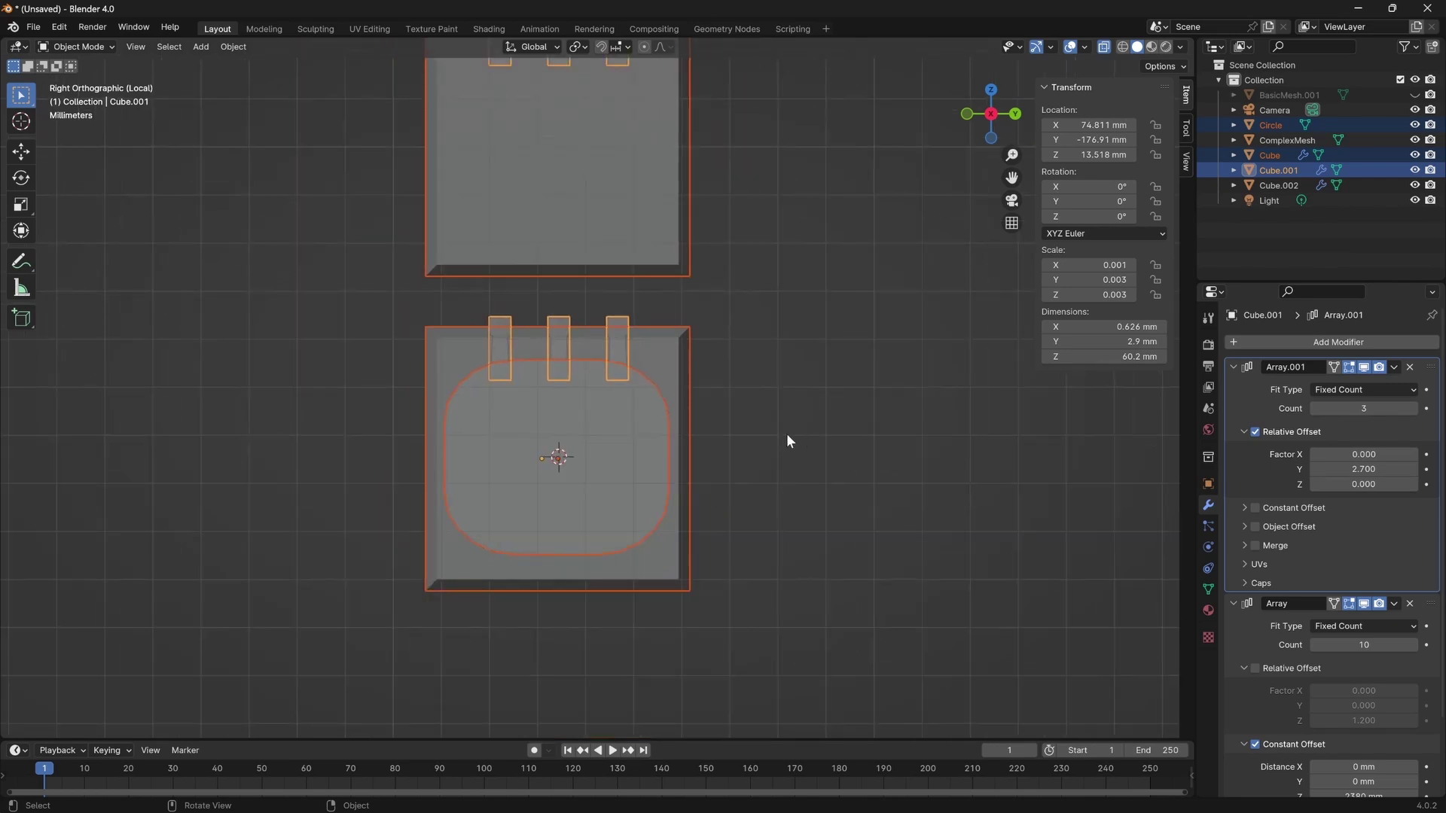
Add the lower row of small clips to the selection and isolate all four parts in the right view.
{"action": "scroll", "coordinate": [755, 465], "scroll_direction": "down", "scroll_amount": 2}
{"action": "middle_click_drag", "start_coordinate": [753, 465], "coordinate": [545, 455]}
{"action": "left_click", "coordinate": [584, 445]}
{"action": "key", "text": "KP_Divide"}
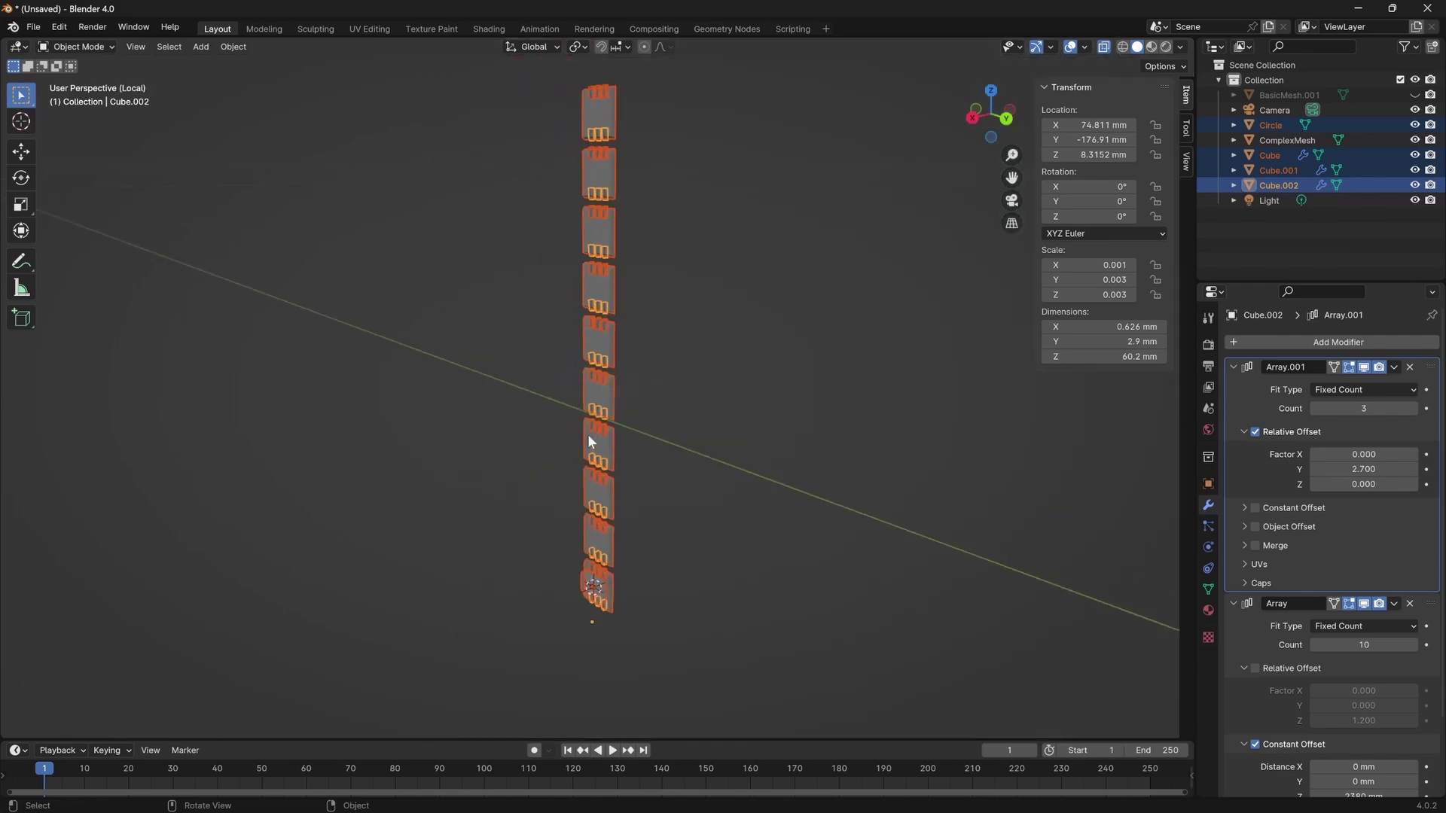
{"action": "key", "text": "KP_5"}
{"action": "key", "text": "KP_3"}
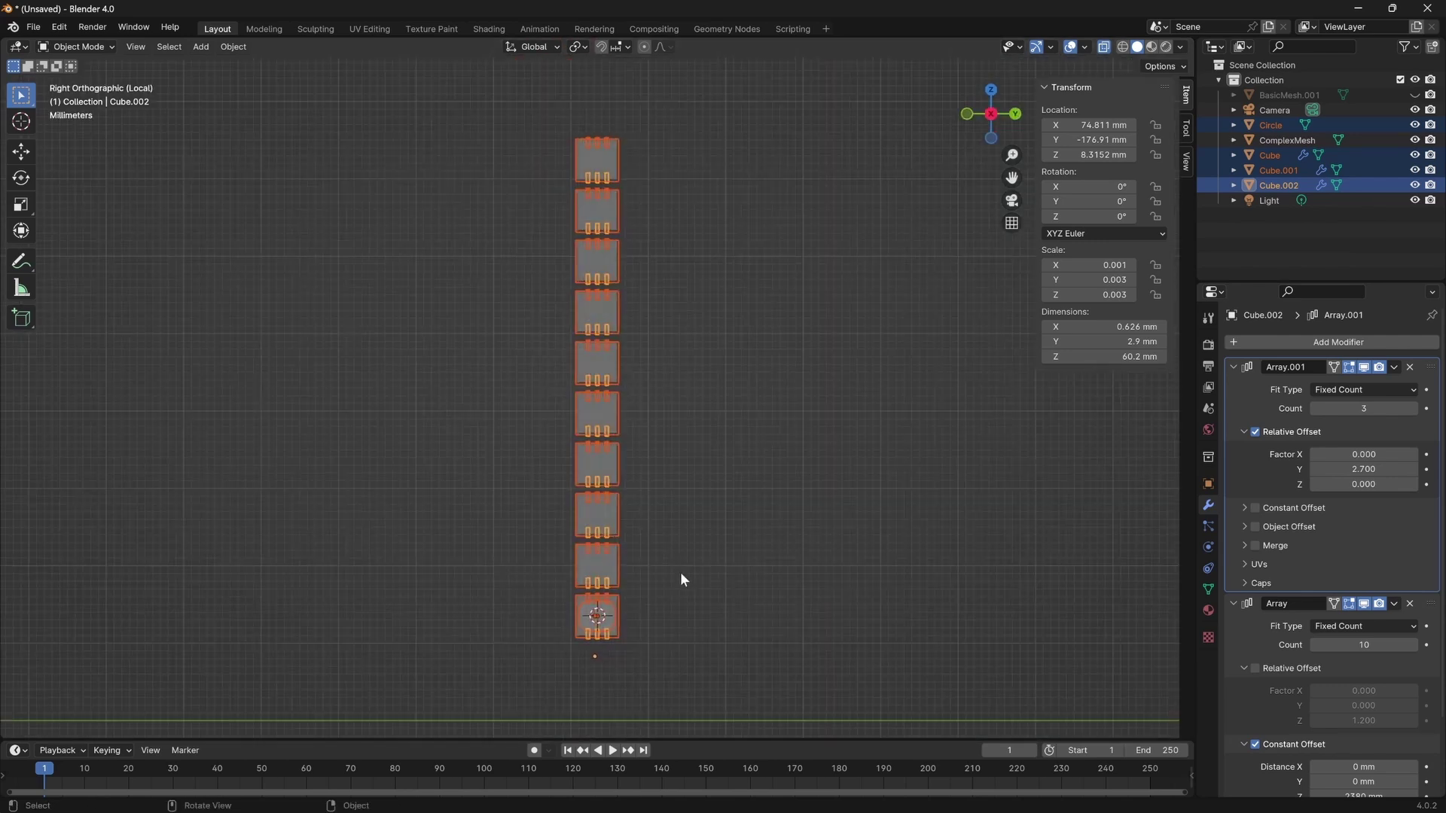
{"action": "middle_click_drag", "start_coordinate": [680, 571], "coordinate": [595, 480], "text": "ctrl"}
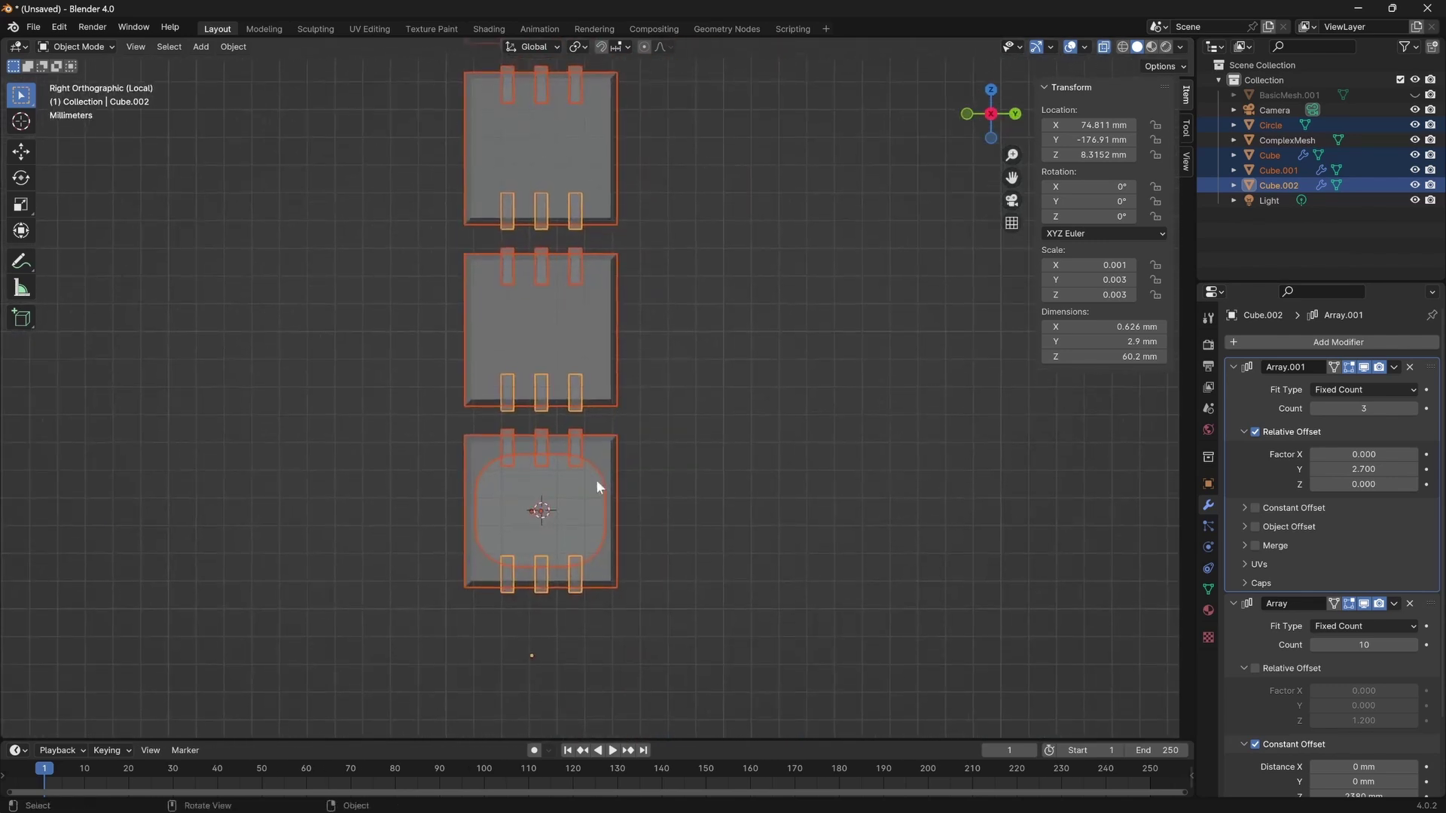
{"action": "scroll", "coordinate": [627, 508], "scroll_direction": "up", "scroll_amount": 3}
{"action": "scroll", "coordinate": [604, 527], "scroll_direction": "down", "scroll_amount": 1}
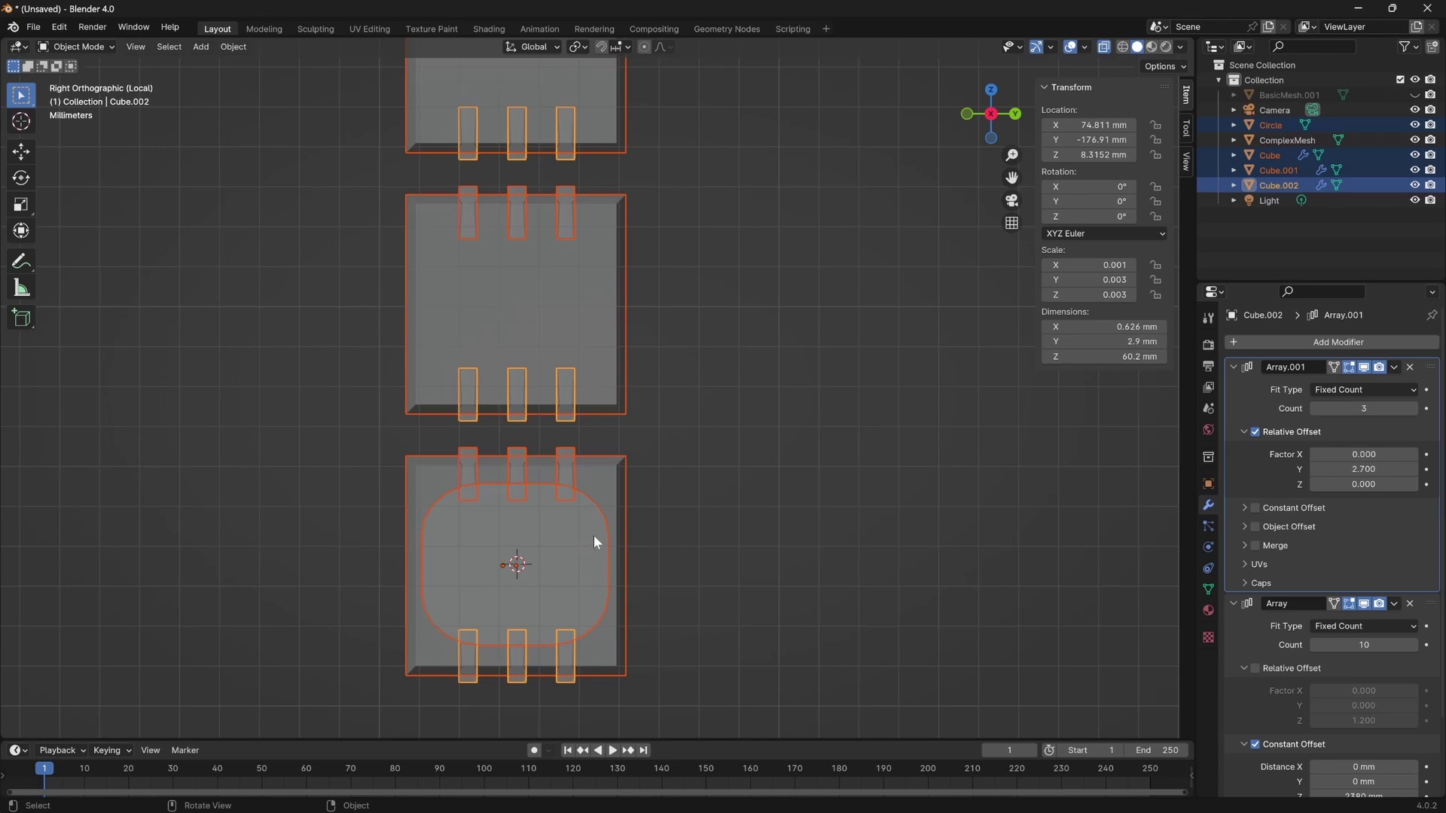
Try to join the rounded block, the plates and both clip rows into one object.
{"action": "left_click", "coordinate": [583, 518]}
{"action": "left_click_drag", "start_coordinate": [369, 443], "coordinate": [692, 718]}
{"action": "right_click", "coordinate": [565, 510]}
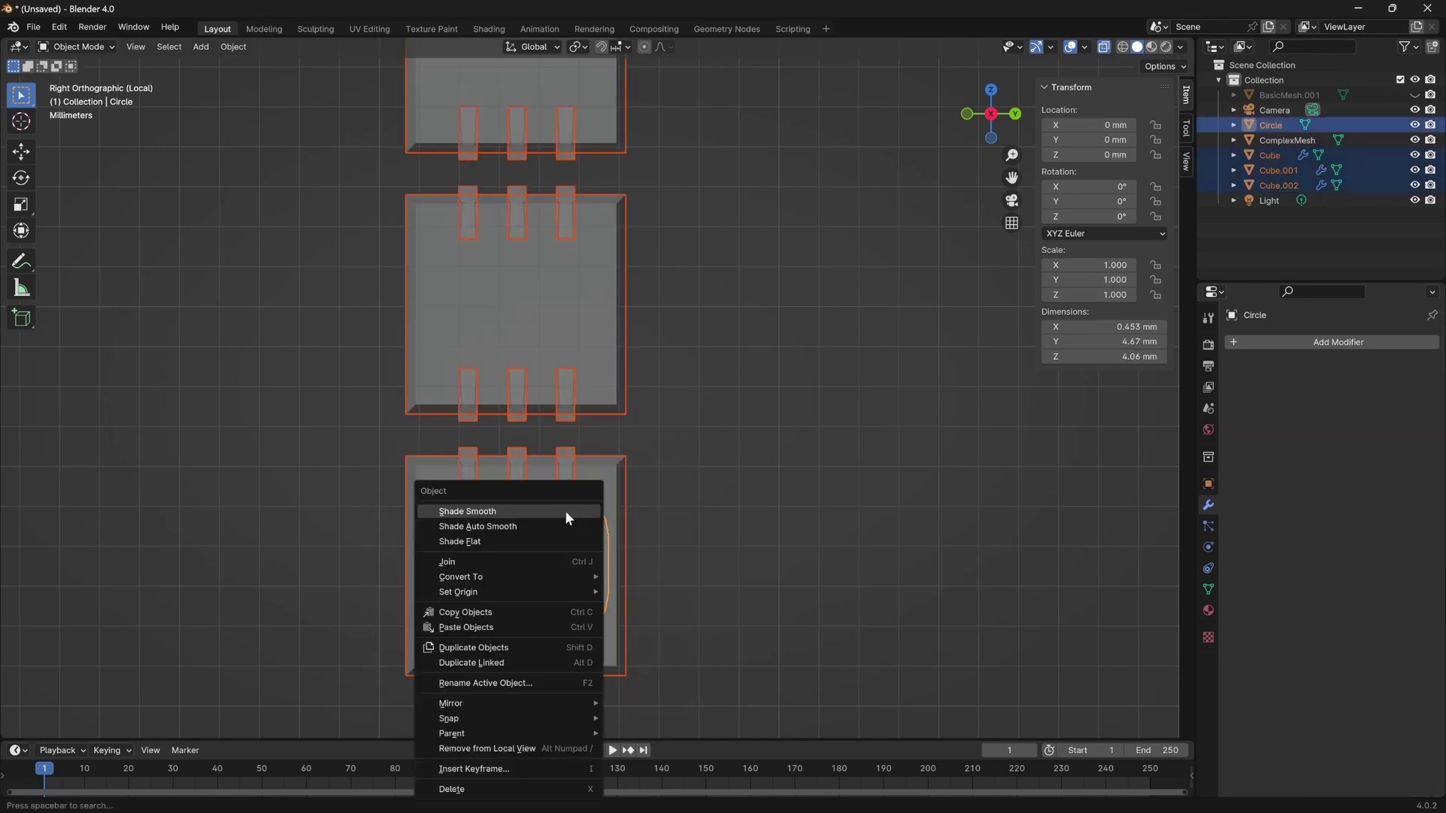
{"action": "left_click", "coordinate": [531, 559]}
{"action": "key", "text": "ctrl+z"}
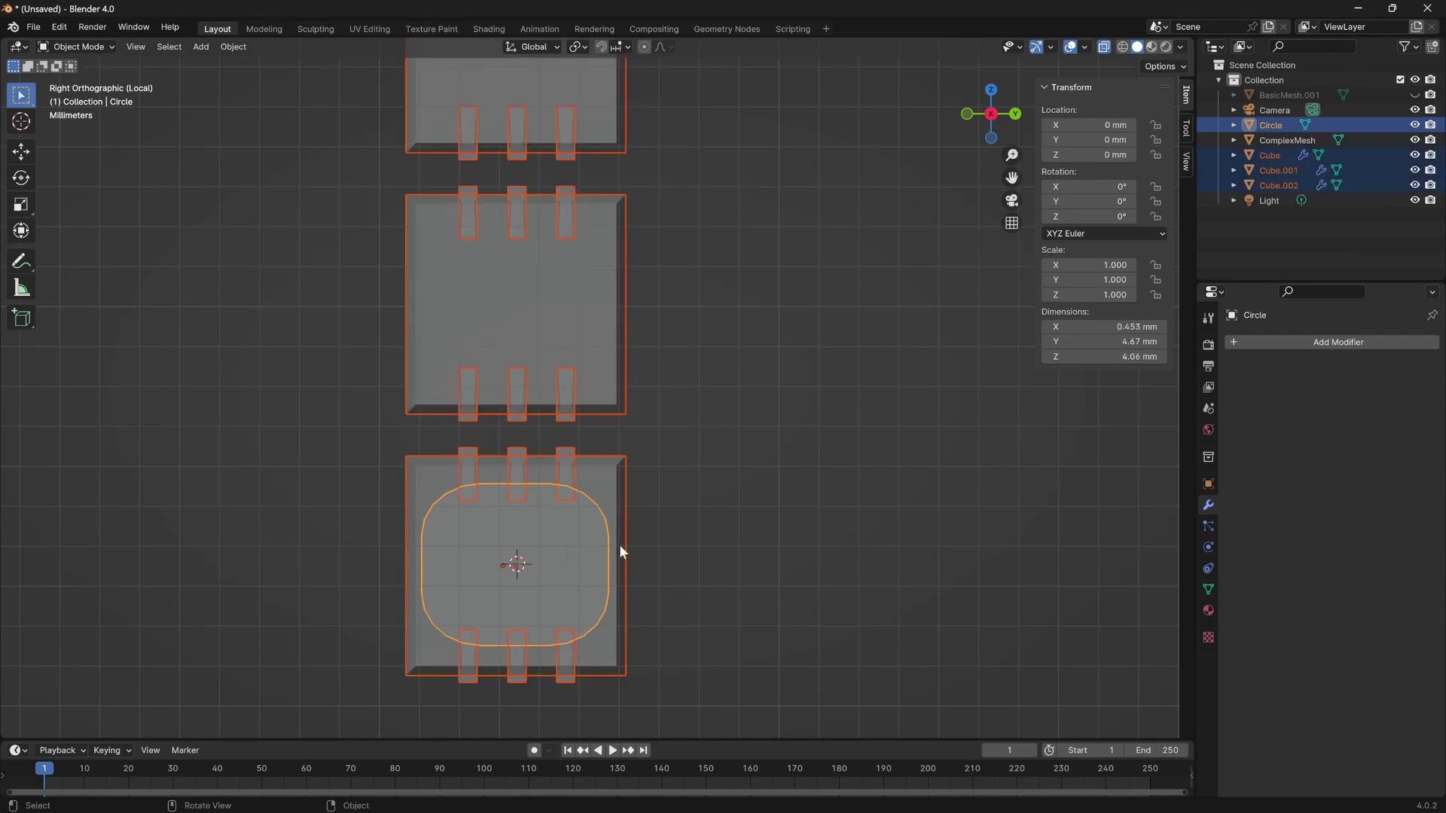
{"action": "left_click", "coordinate": [640, 513]}
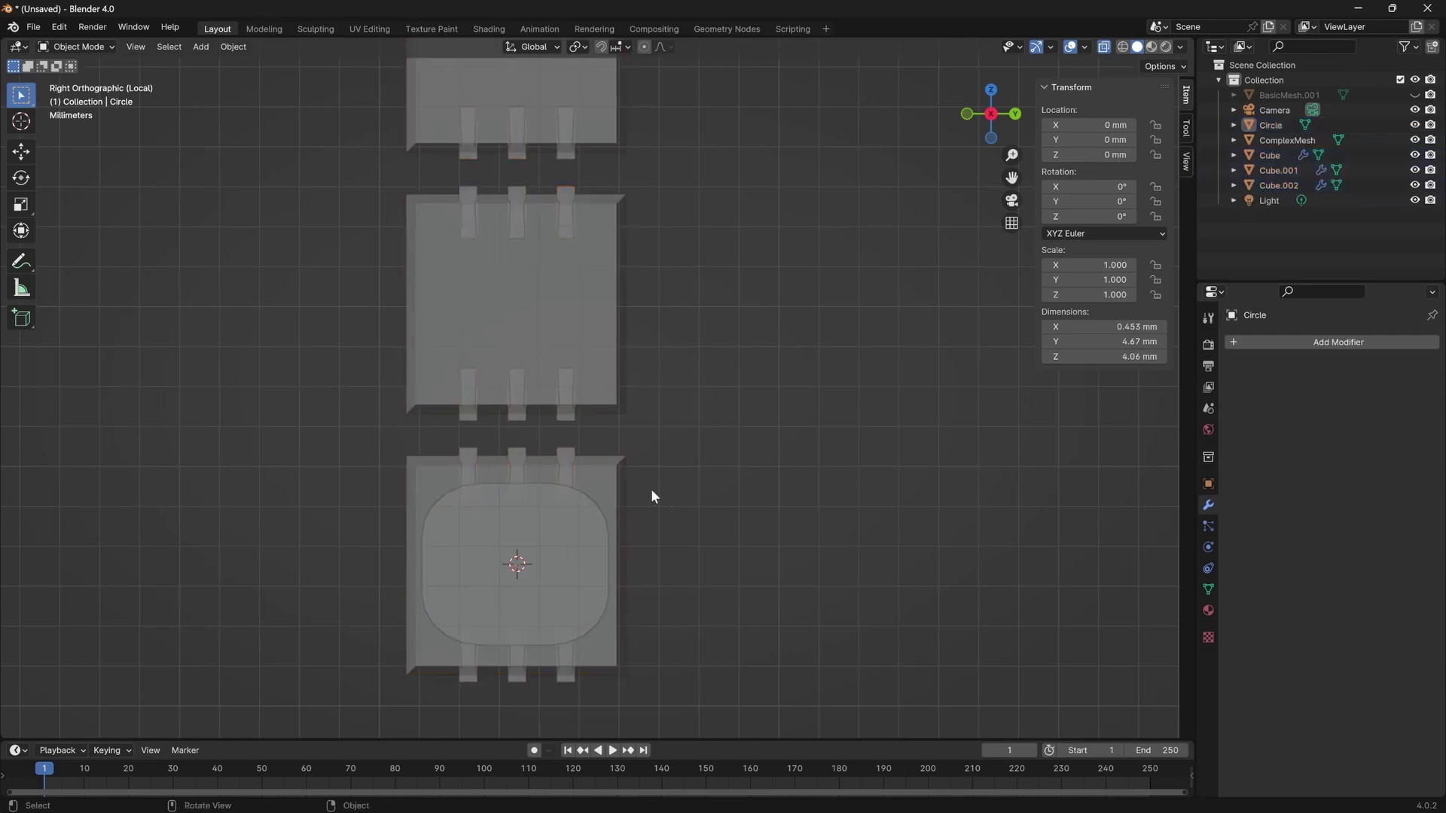
Join the rounded block into the arrayed plate object, with the plate as the active object.
{"action": "left_click", "coordinate": [595, 479]}
{"action": "left_click", "coordinate": [592, 515]}
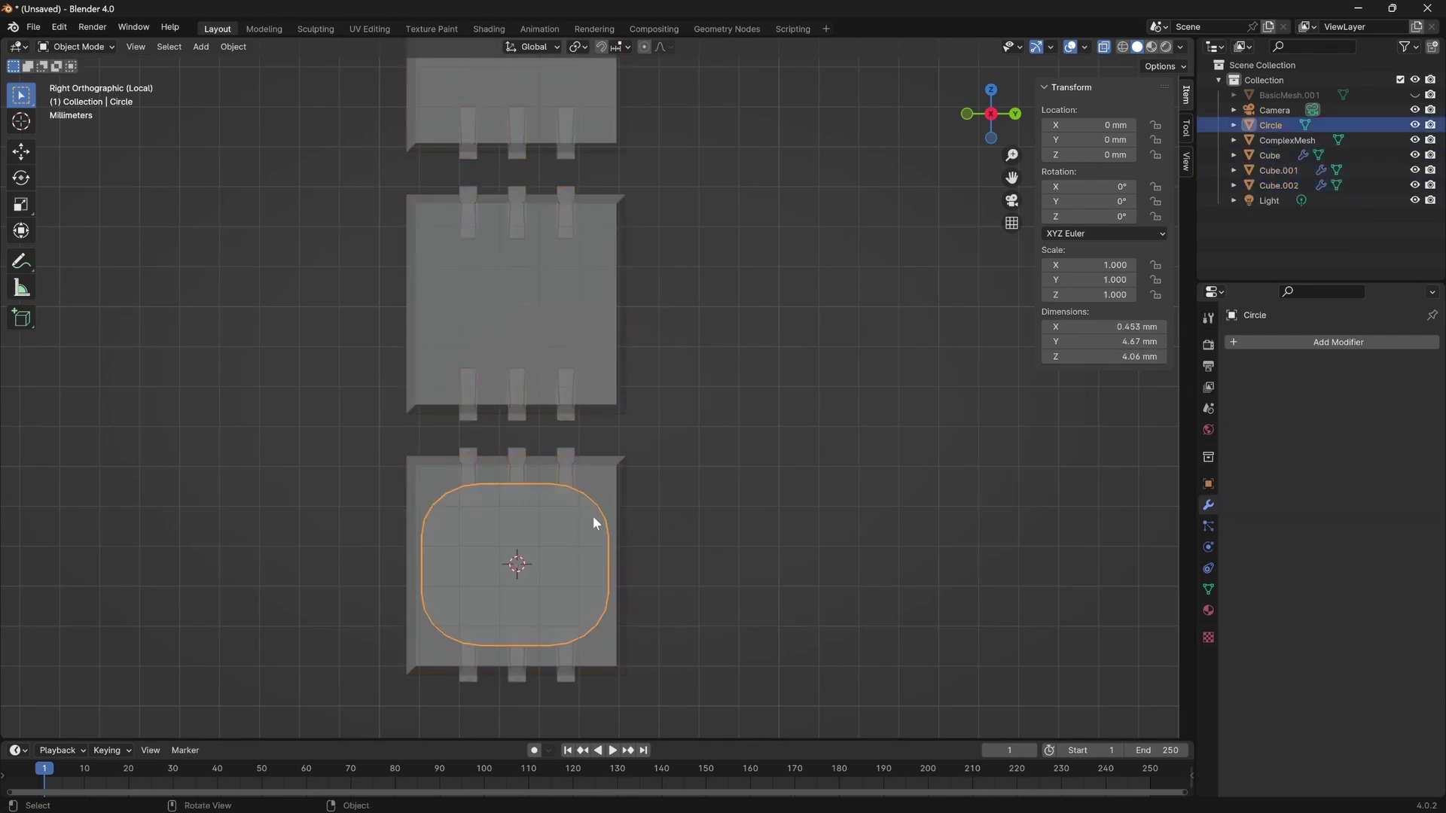
{"action": "left_click", "coordinate": [602, 477], "text": "shift"}
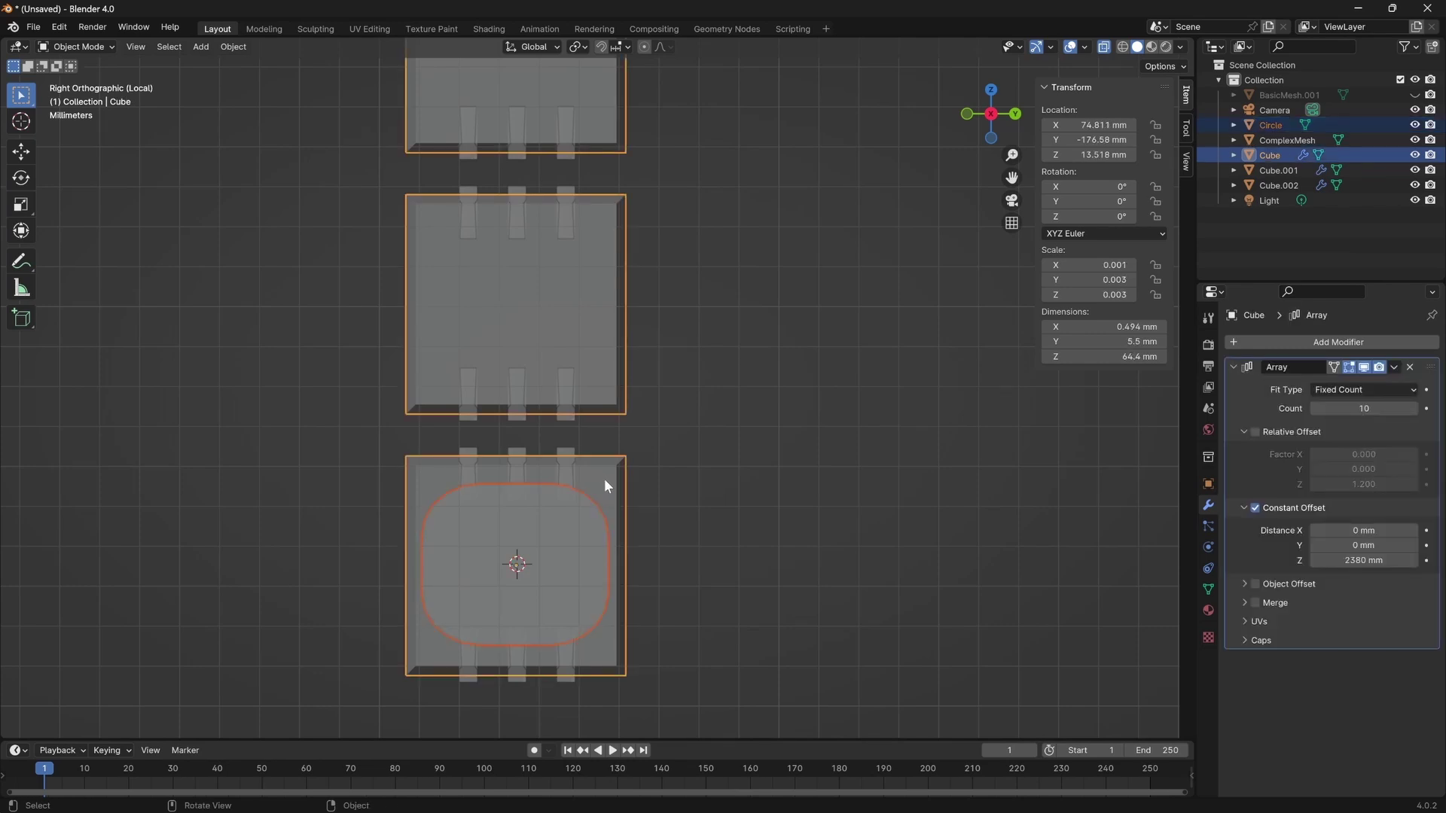
{"action": "right_click", "coordinate": [599, 479]}
{"action": "left_click", "coordinate": [509, 480]}
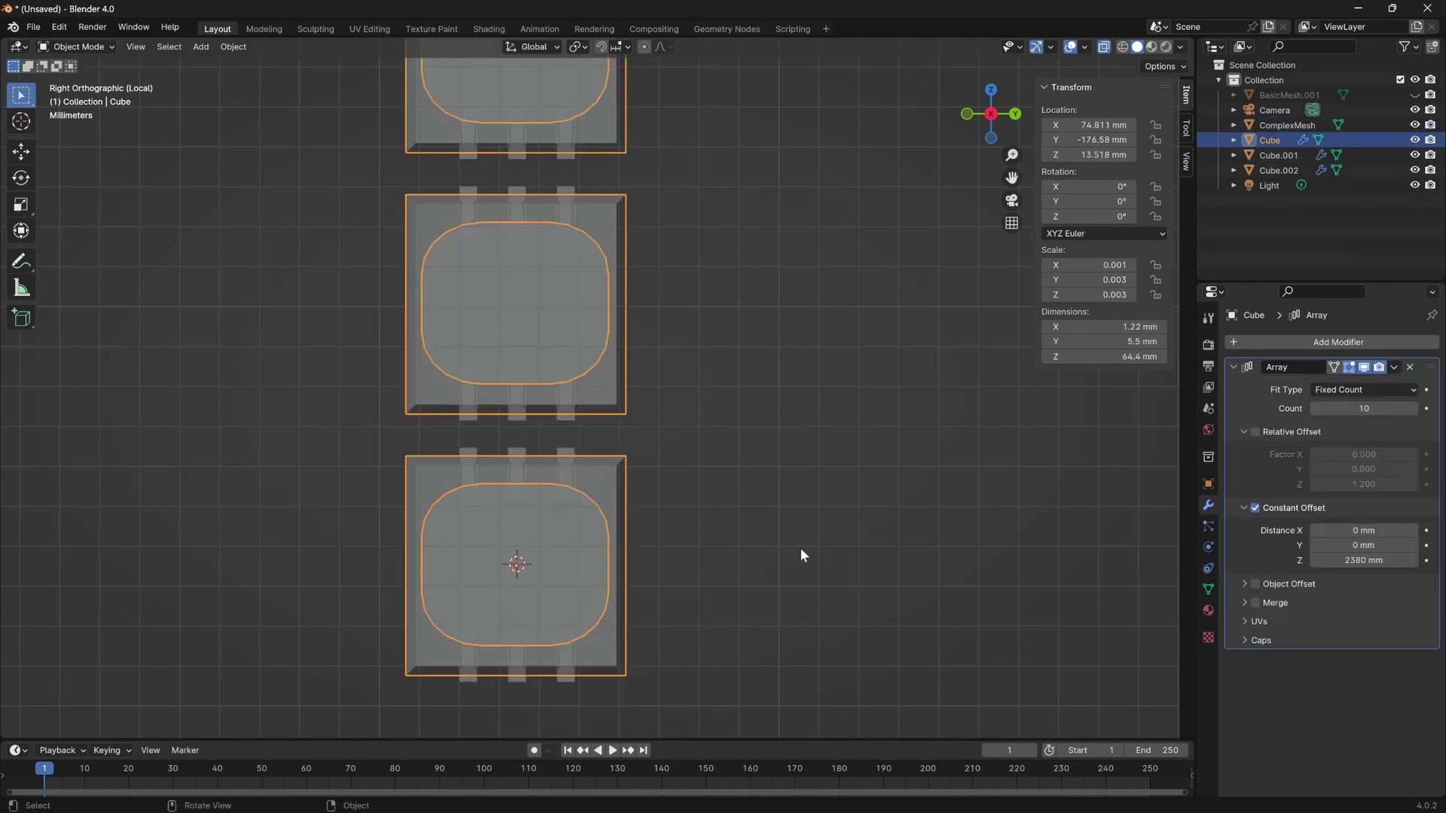
In Edit Mode, delete the rounded block's vertices on the side facing the plate, keeping only its outer face.
{"action": "left_click", "coordinate": [694, 389]}
{"action": "left_click", "coordinate": [555, 523]}
{"action": "middle_click_drag", "start_coordinate": [555, 523], "coordinate": [572, 569]}
{"action": "key", "text": "Tab"}
{"action": "key", "text": "KP_1"}
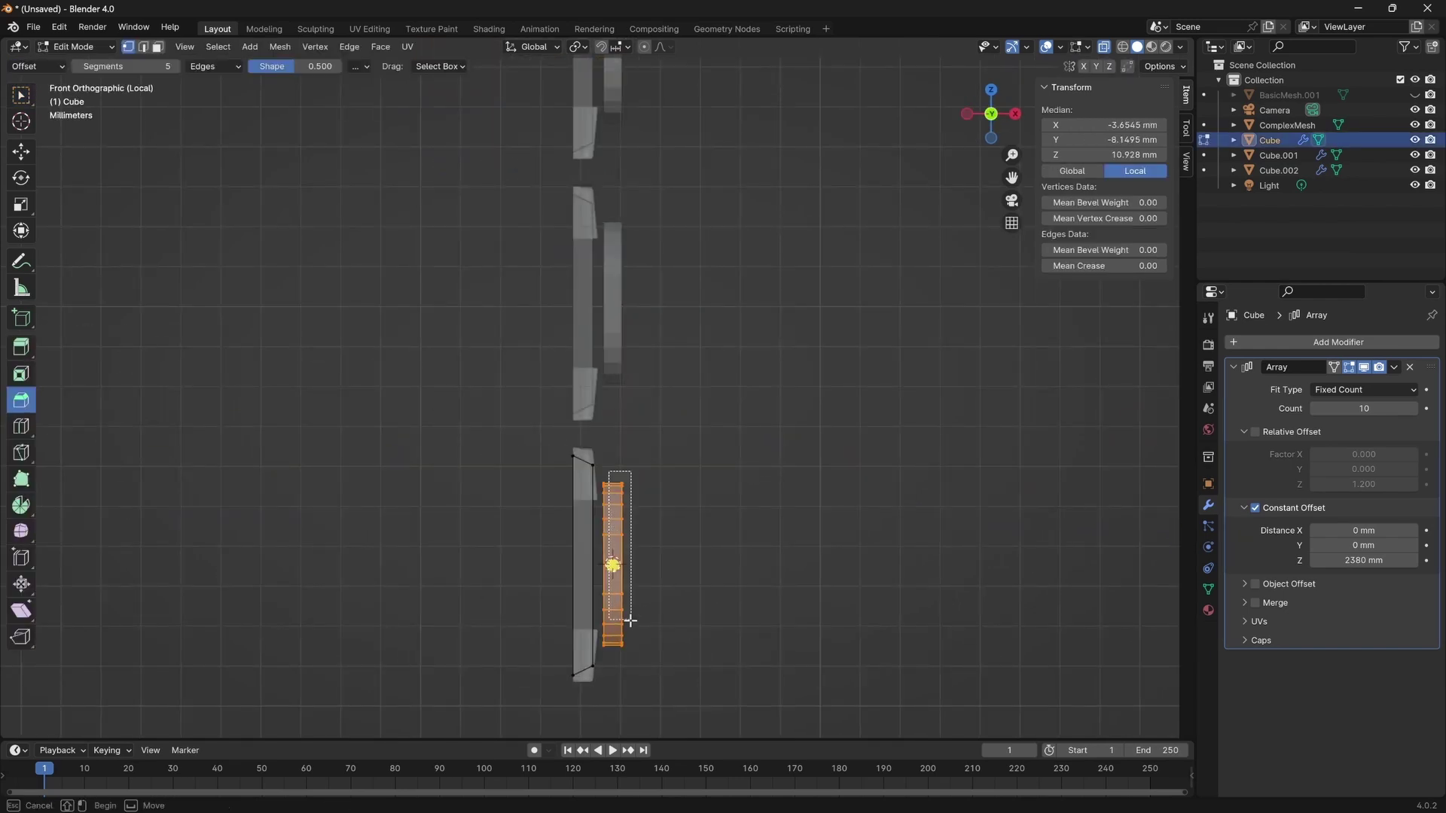
{"action": "left_click", "coordinate": [626, 613]}
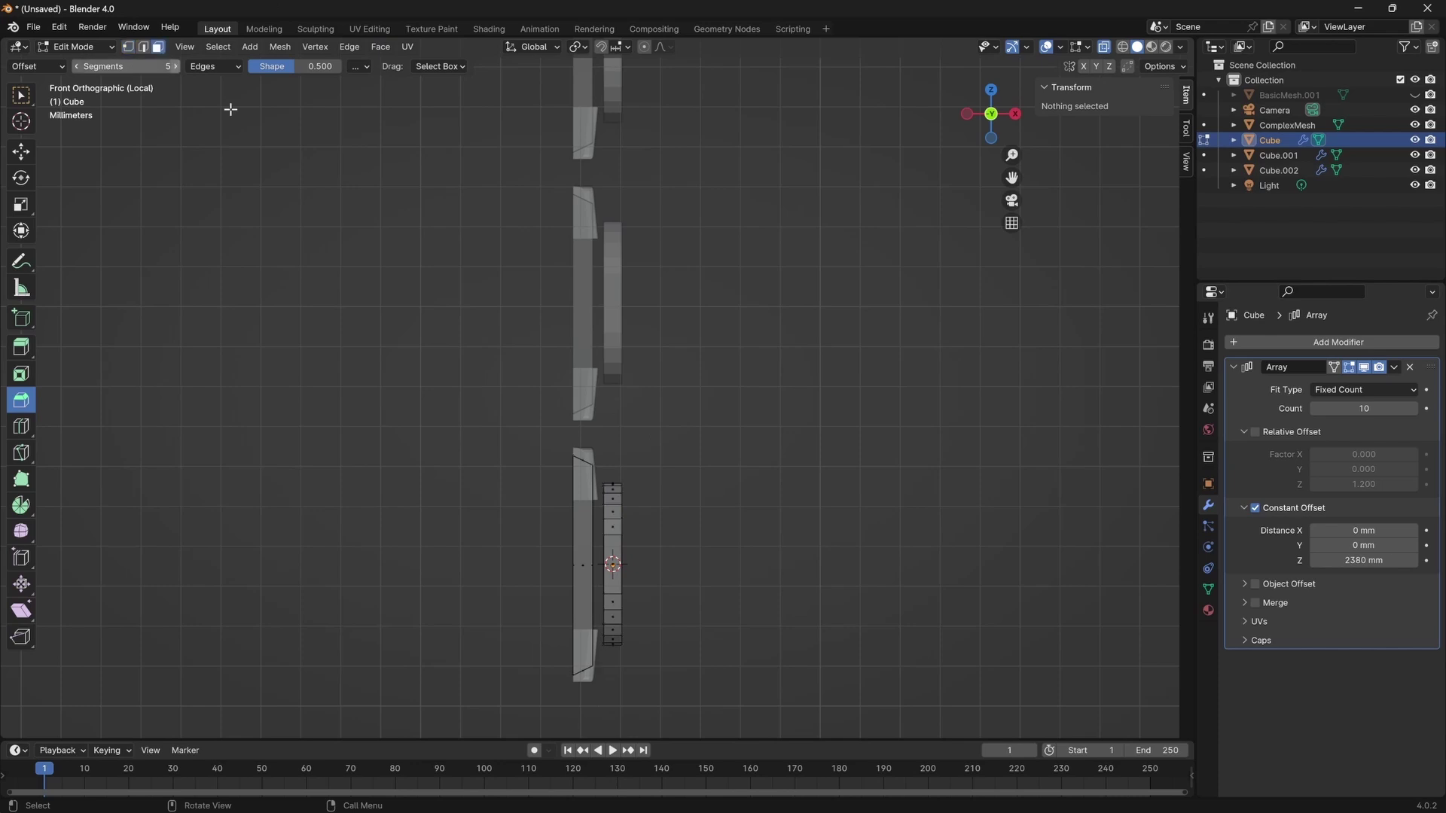
{"action": "middle_click_drag", "start_coordinate": [670, 580], "coordinate": [665, 530], "text": "shift"}
{"action": "key", "text": "a"}
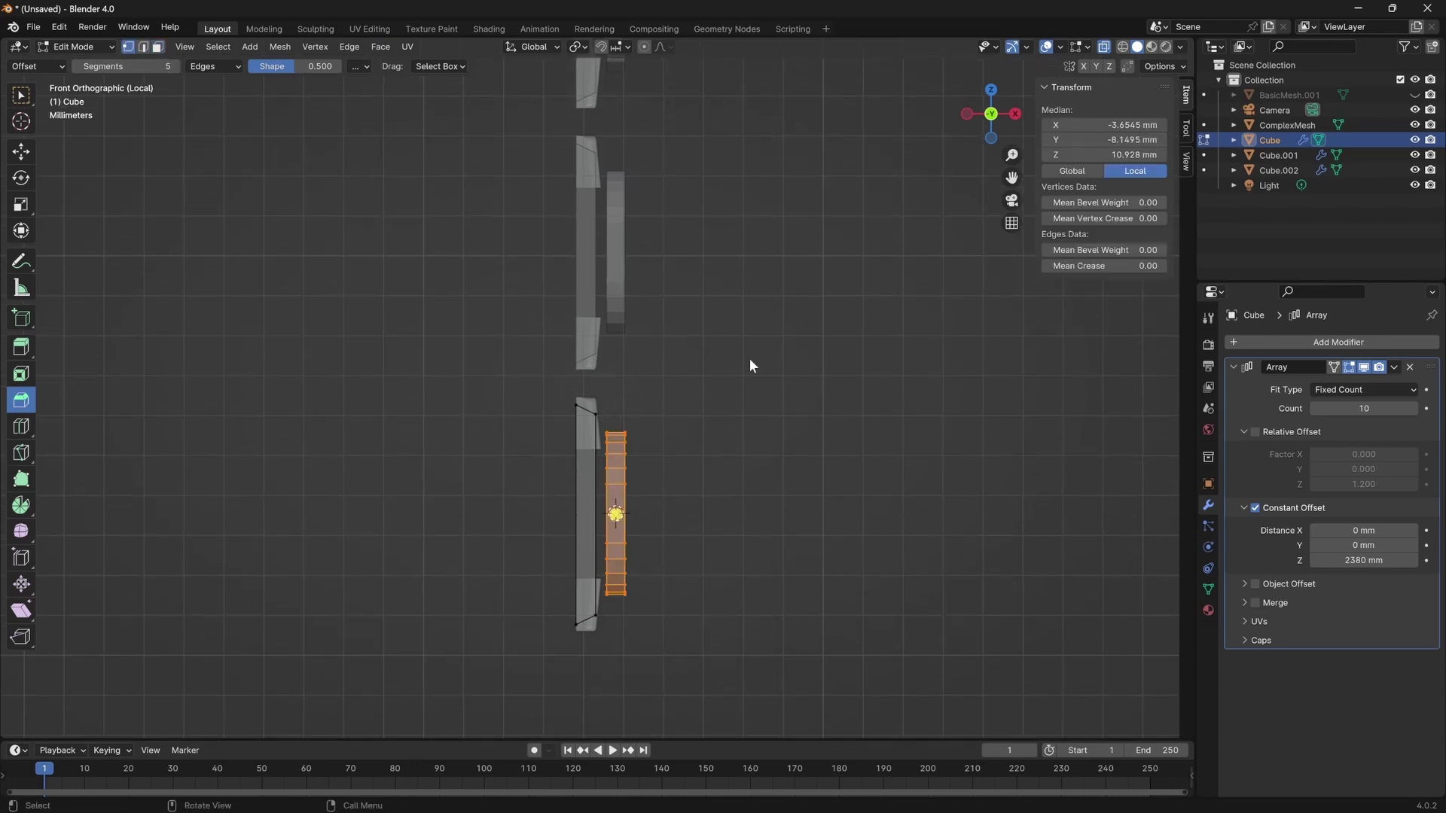
{"action": "key", "text": "alt+a"}
{"action": "left_click_drag", "start_coordinate": [602, 422], "coordinate": [613, 599]}
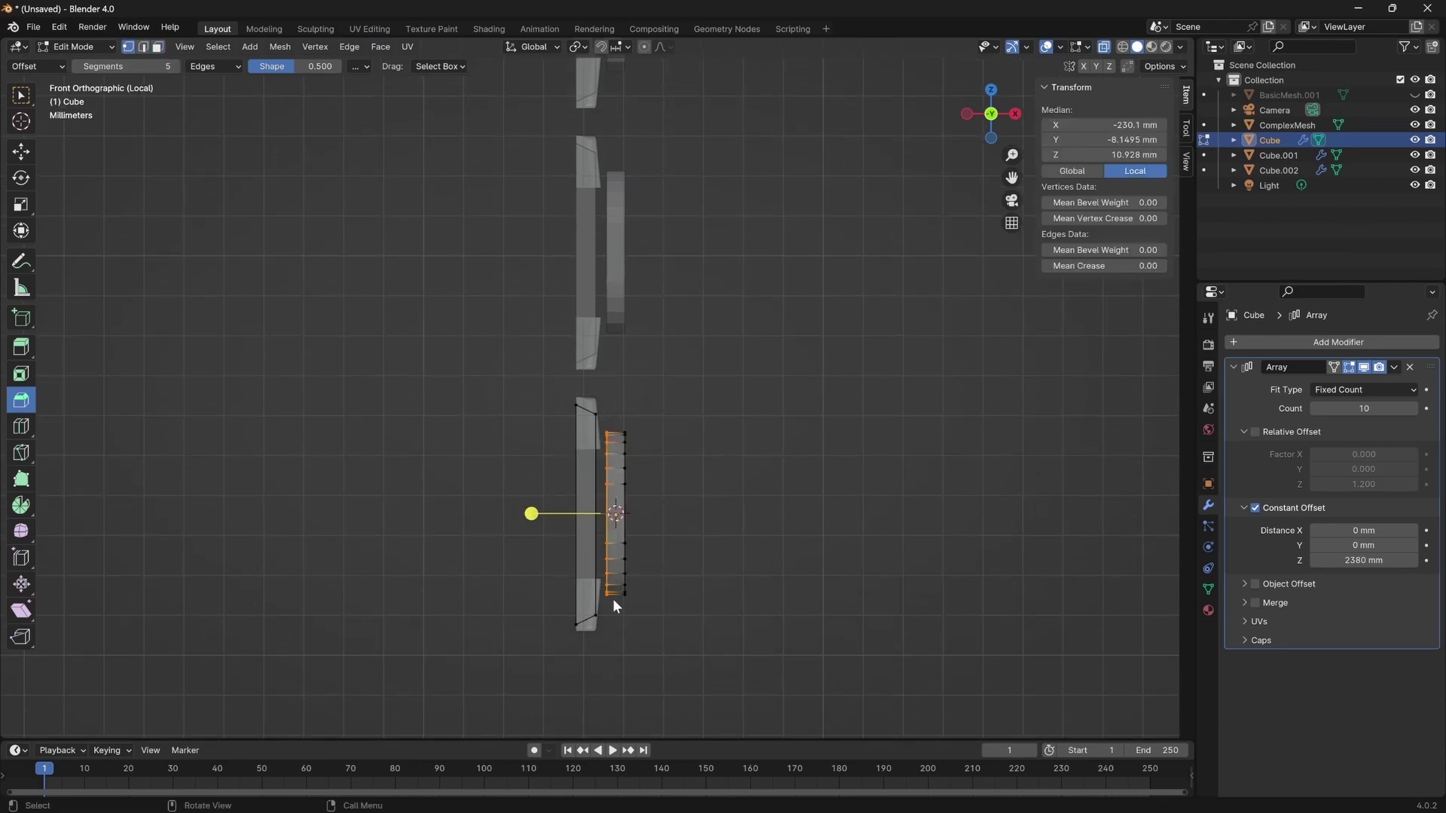
{"action": "scroll", "coordinate": [625, 595], "scroll_direction": "up", "scroll_amount": 4}
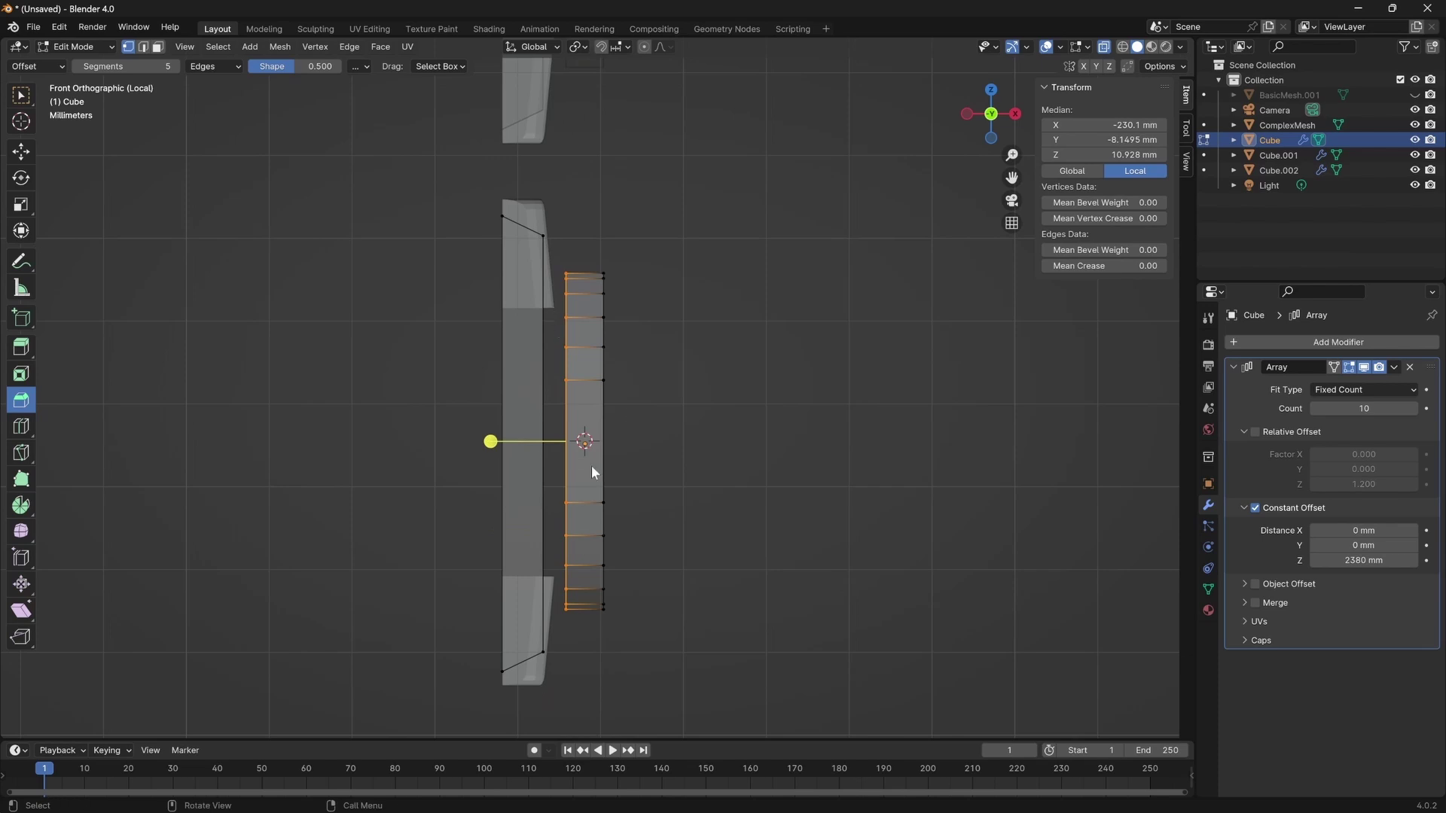
{"action": "middle_click_drag", "start_coordinate": [600, 304], "coordinate": [697, 487]}
{"action": "middle_click_drag", "start_coordinate": [619, 490], "coordinate": [646, 438]}
{"action": "right_click", "coordinate": [695, 484]}
{"action": "key", "text": "Escape"}
{"action": "key", "text": "Tab"}
{"action": "left_click", "coordinate": [688, 434]}
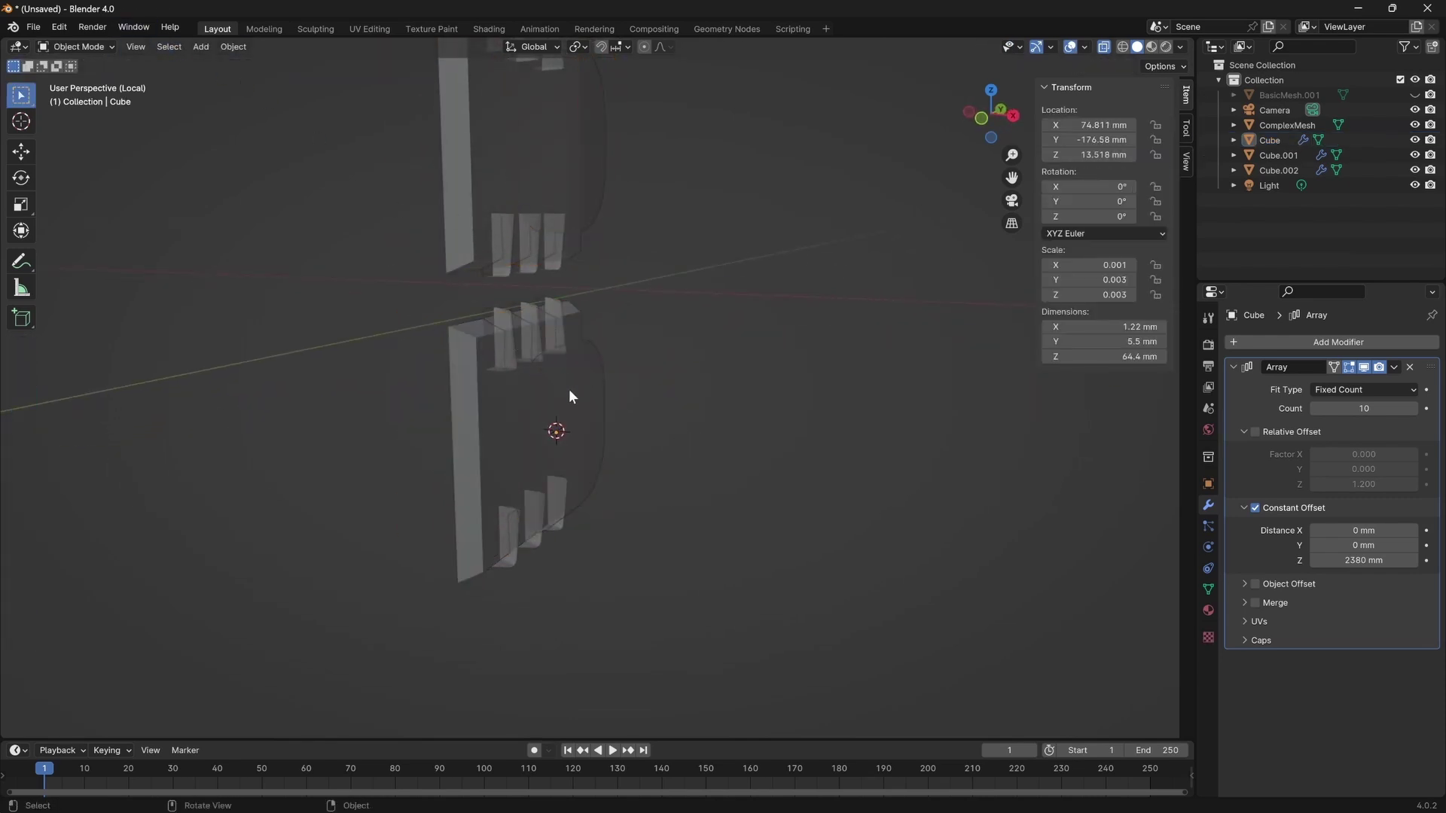
In the front view, move the rounded face about -0.573 mm along X to sit just off the plate, then return to Object Mode.
{"action": "left_click", "coordinate": [570, 395]}
{"action": "key", "text": "KP_1"}
{"action": "key", "text": "KP_3"}
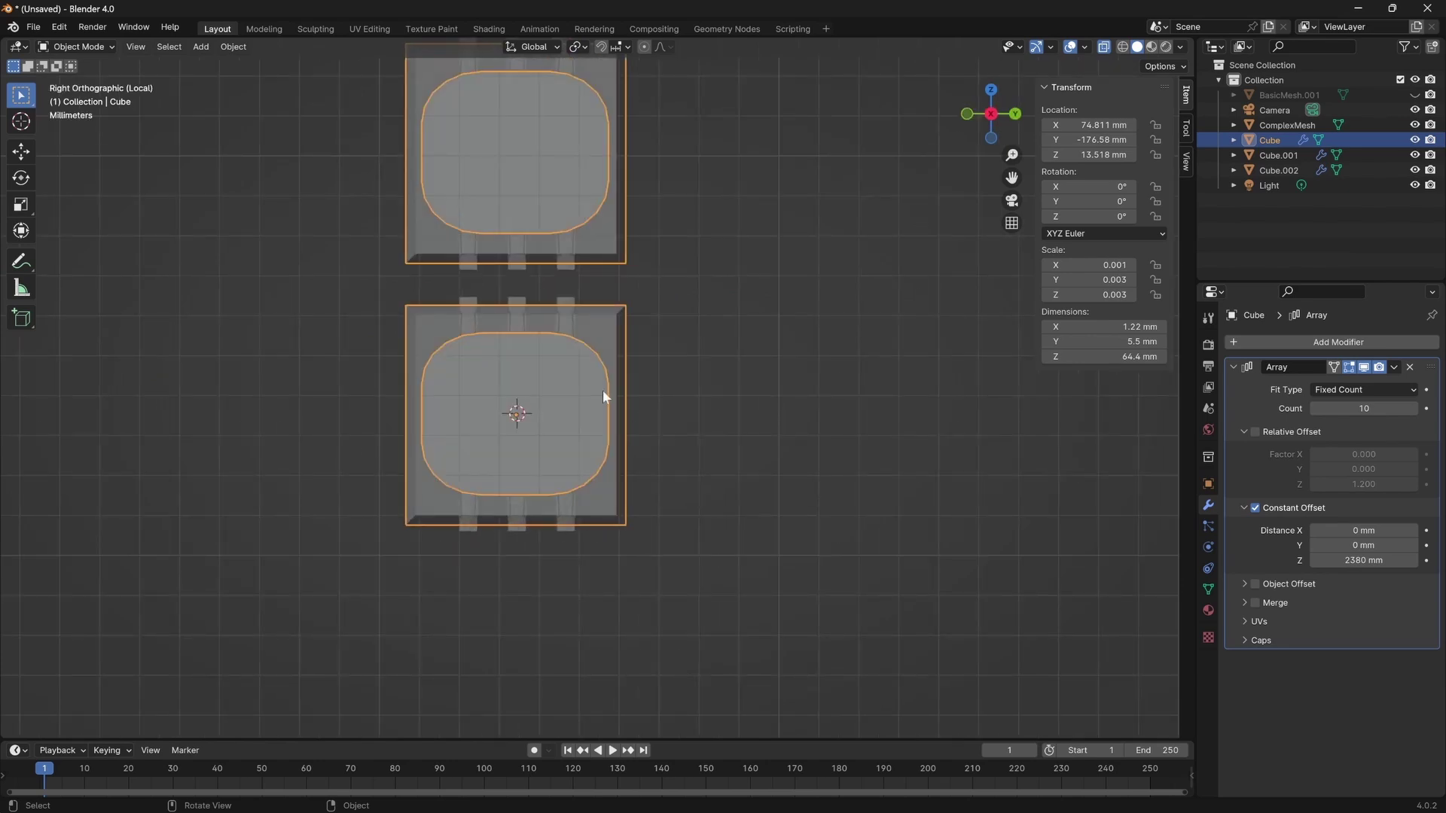
{"action": "key", "text": "KP_1"}
{"action": "key", "text": "Tab"}
{"action": "left_click_drag", "start_coordinate": [585, 322], "coordinate": [617, 506]}
{"action": "scroll", "coordinate": [623, 507], "scroll_direction": "up", "scroll_amount": 4}
{"action": "key", "text": "g"}
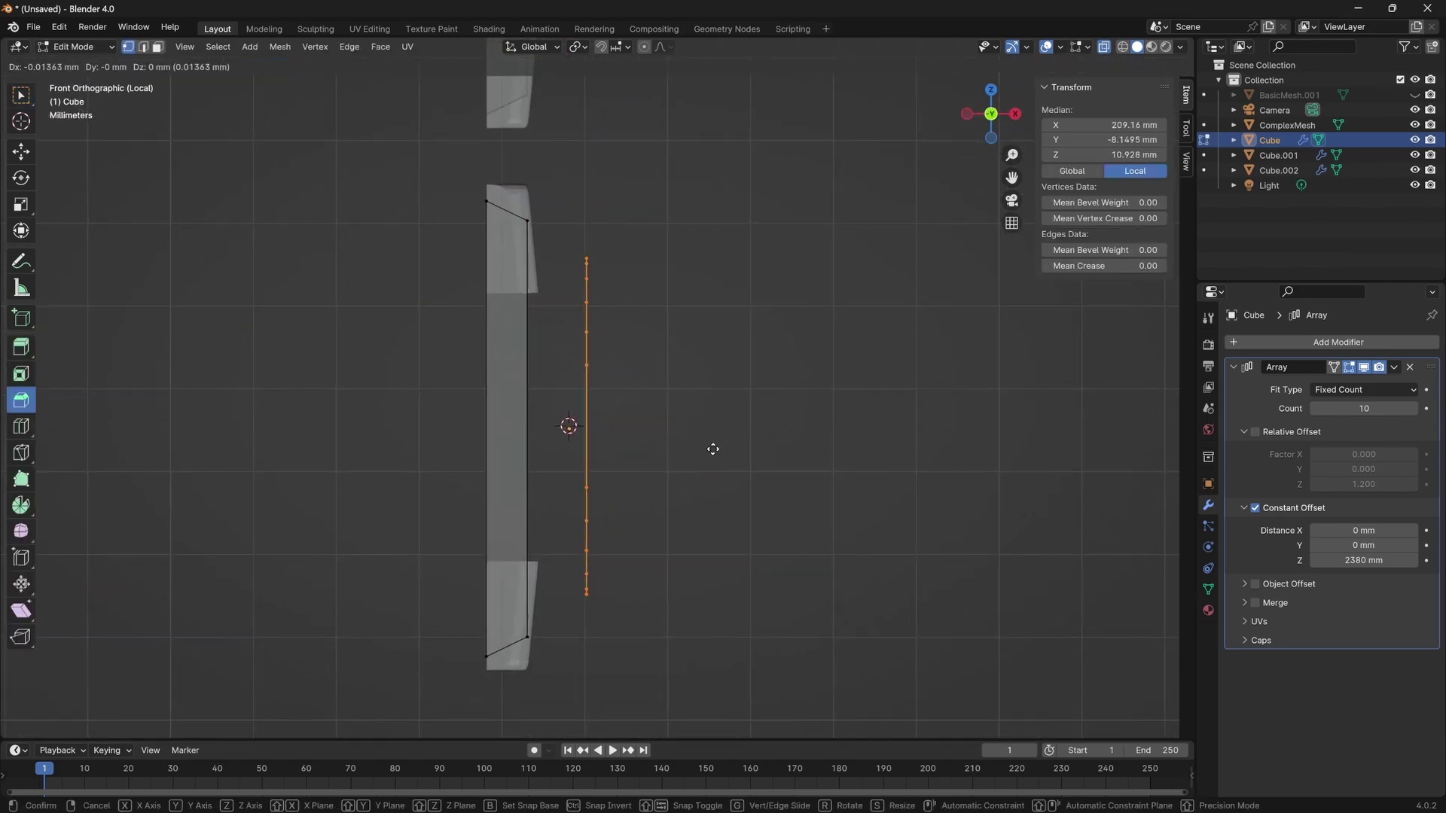
{"action": "key", "text": "x"}
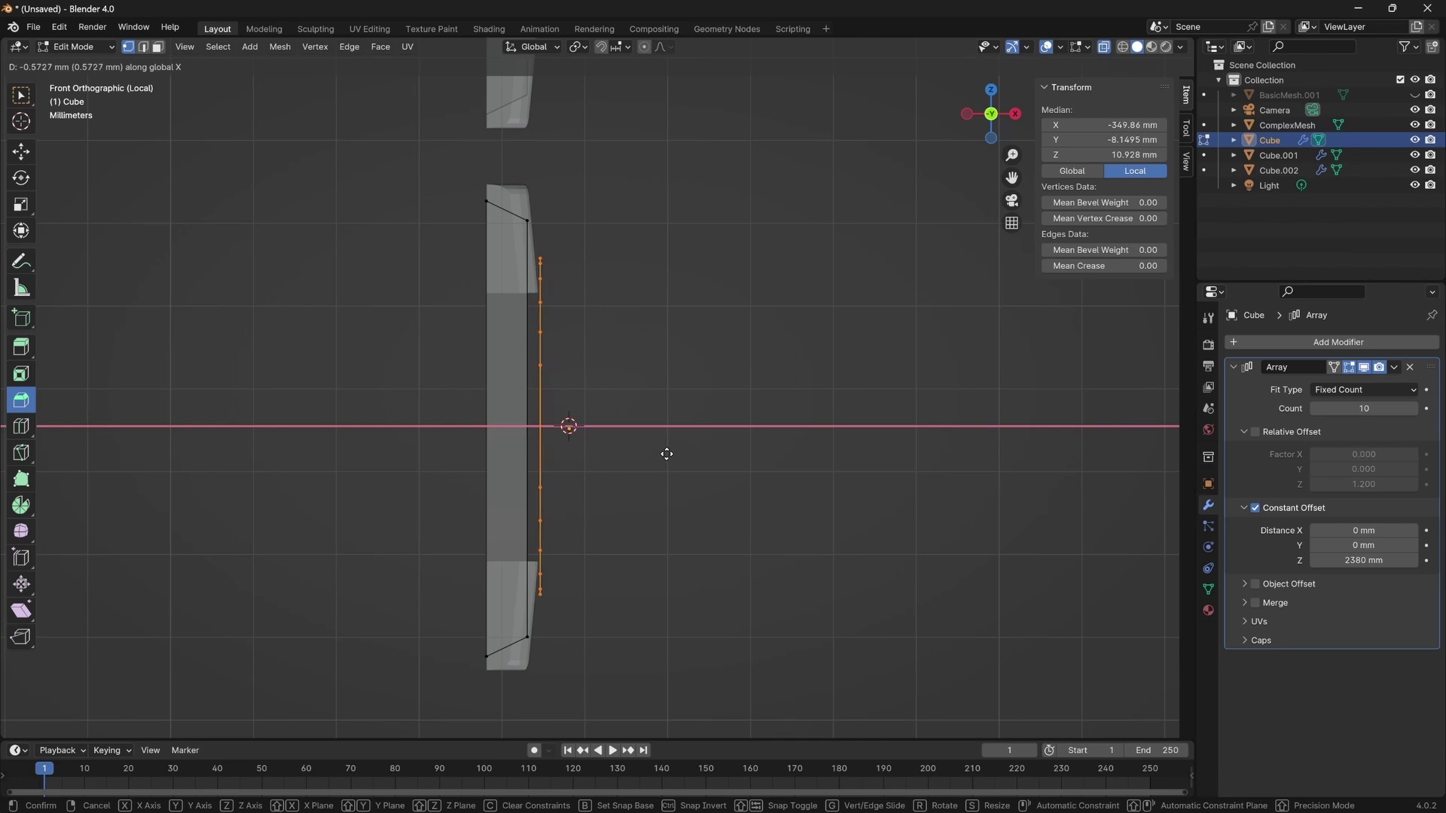
{"action": "left_click", "coordinate": [666, 454]}
{"action": "middle_click_drag", "start_coordinate": [726, 459], "coordinate": [673, 449]}
{"action": "key", "text": "KP_1"}
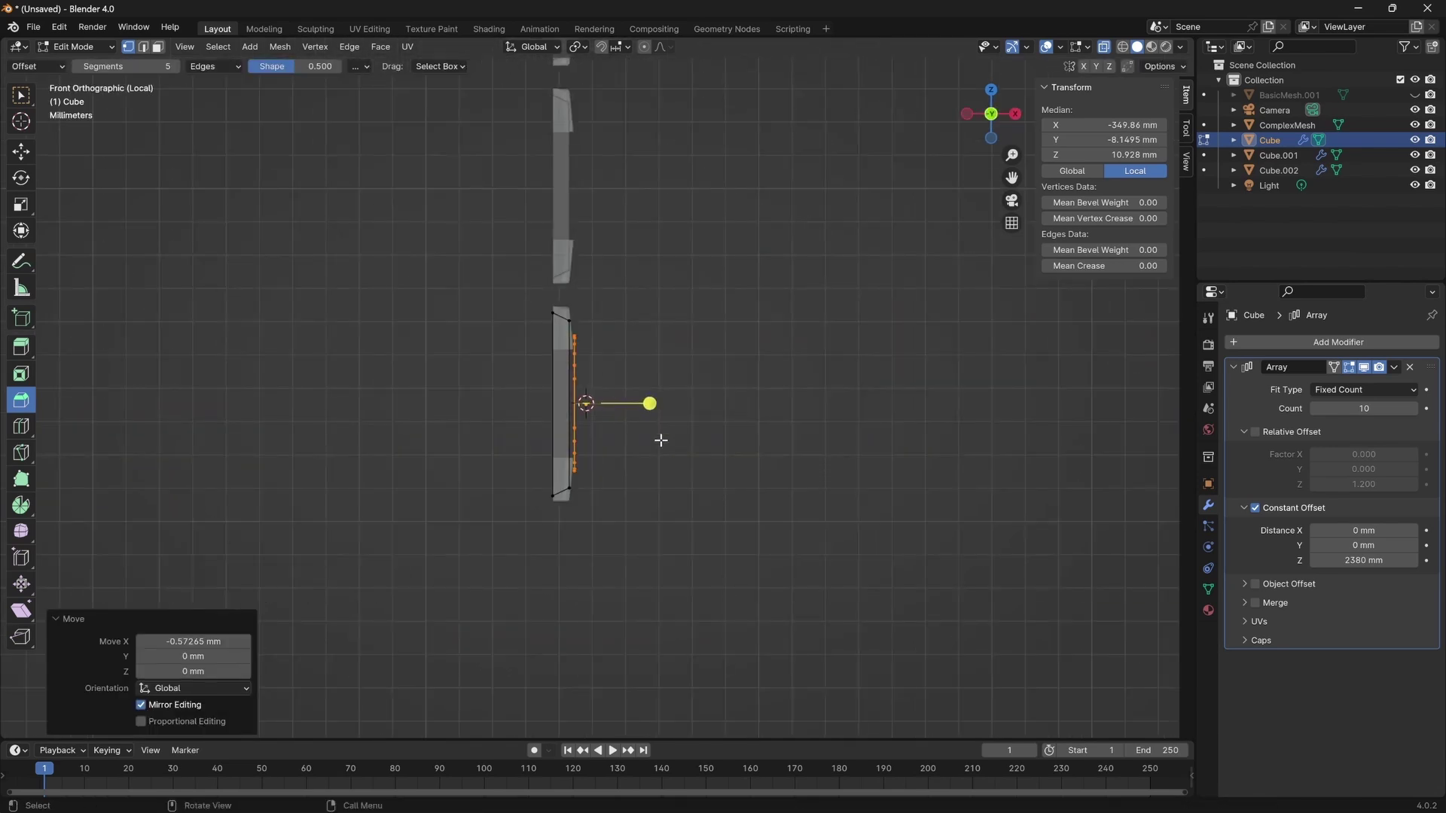
{"action": "key", "text": "KP_3"}
{"action": "left_click", "coordinate": [738, 387]}
{"action": "key", "text": "Tab"}
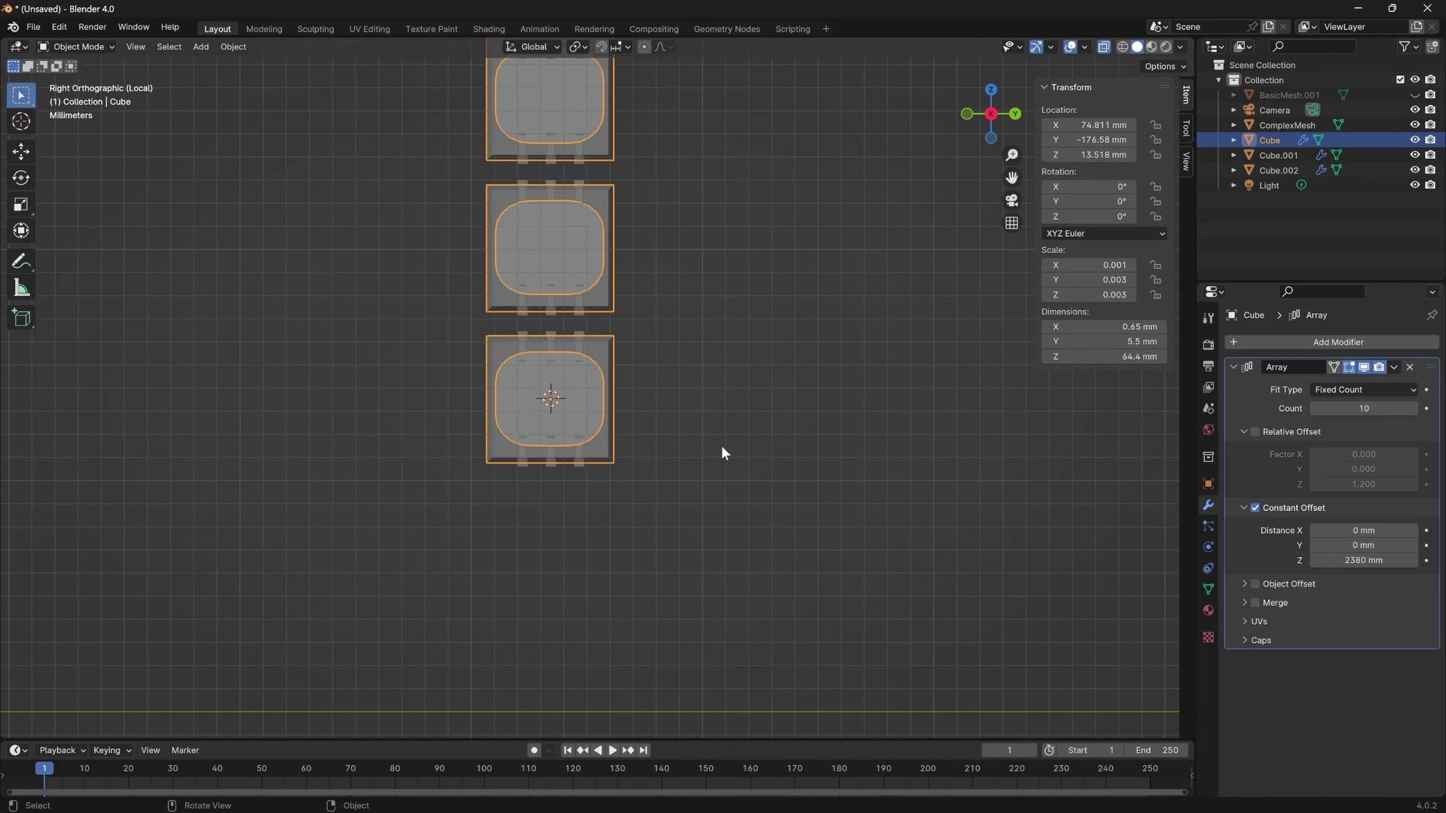
Examine the lowest plate with X-ray off and compare it with the GLP JDC1 LED Strobe photo in the browser, returning to Blender.
{"action": "left_click", "coordinate": [711, 408]}
{"action": "scroll", "coordinate": [694, 349], "scroll_direction": "up", "scroll_amount": 5, "text": "shift"}
{"action": "scroll", "coordinate": [603, 514], "scroll_direction": "up", "scroll_amount": 4}
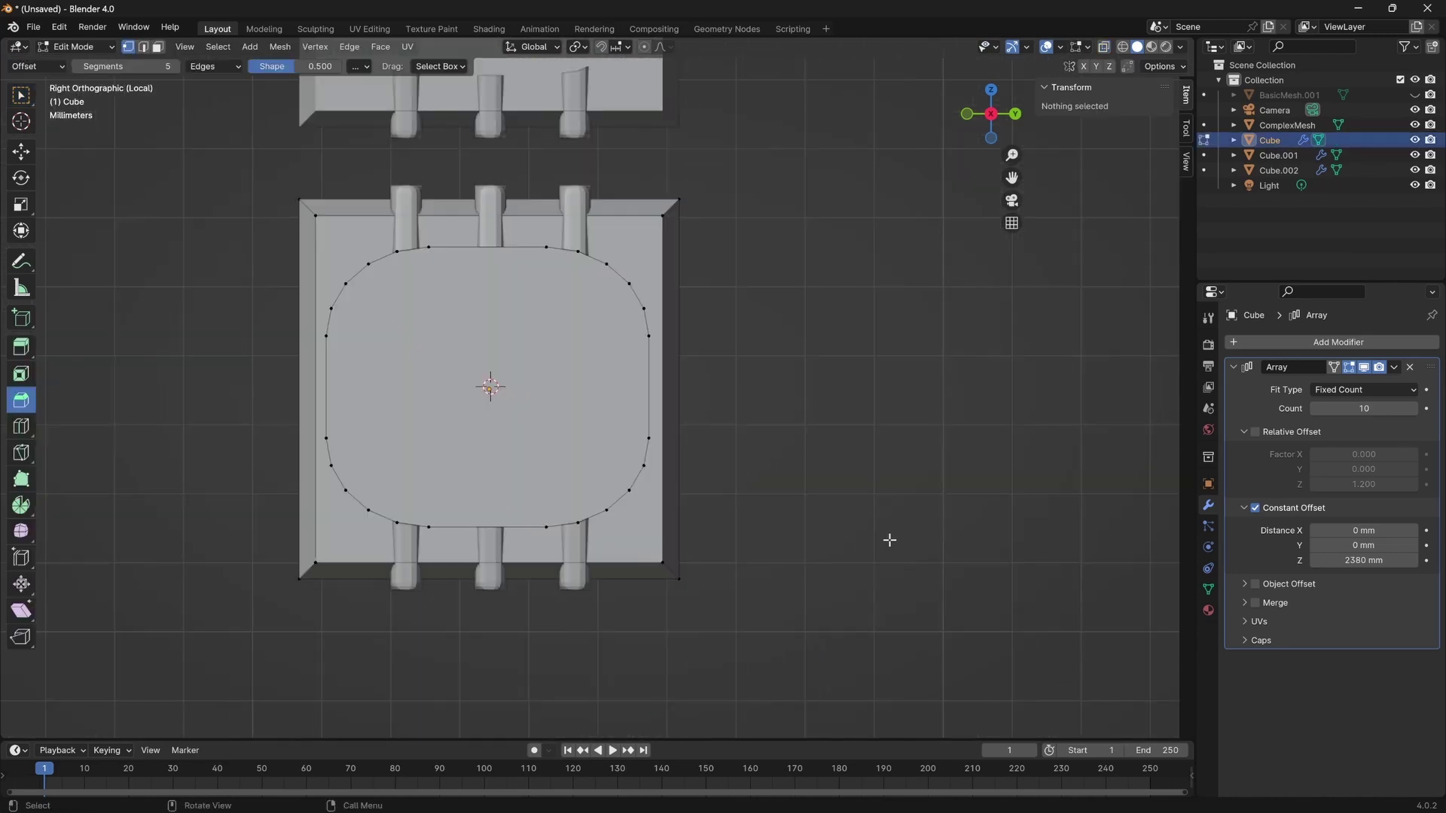
{"action": "key", "text": "super"}
{"action": "left_click", "coordinate": [906, 804]}
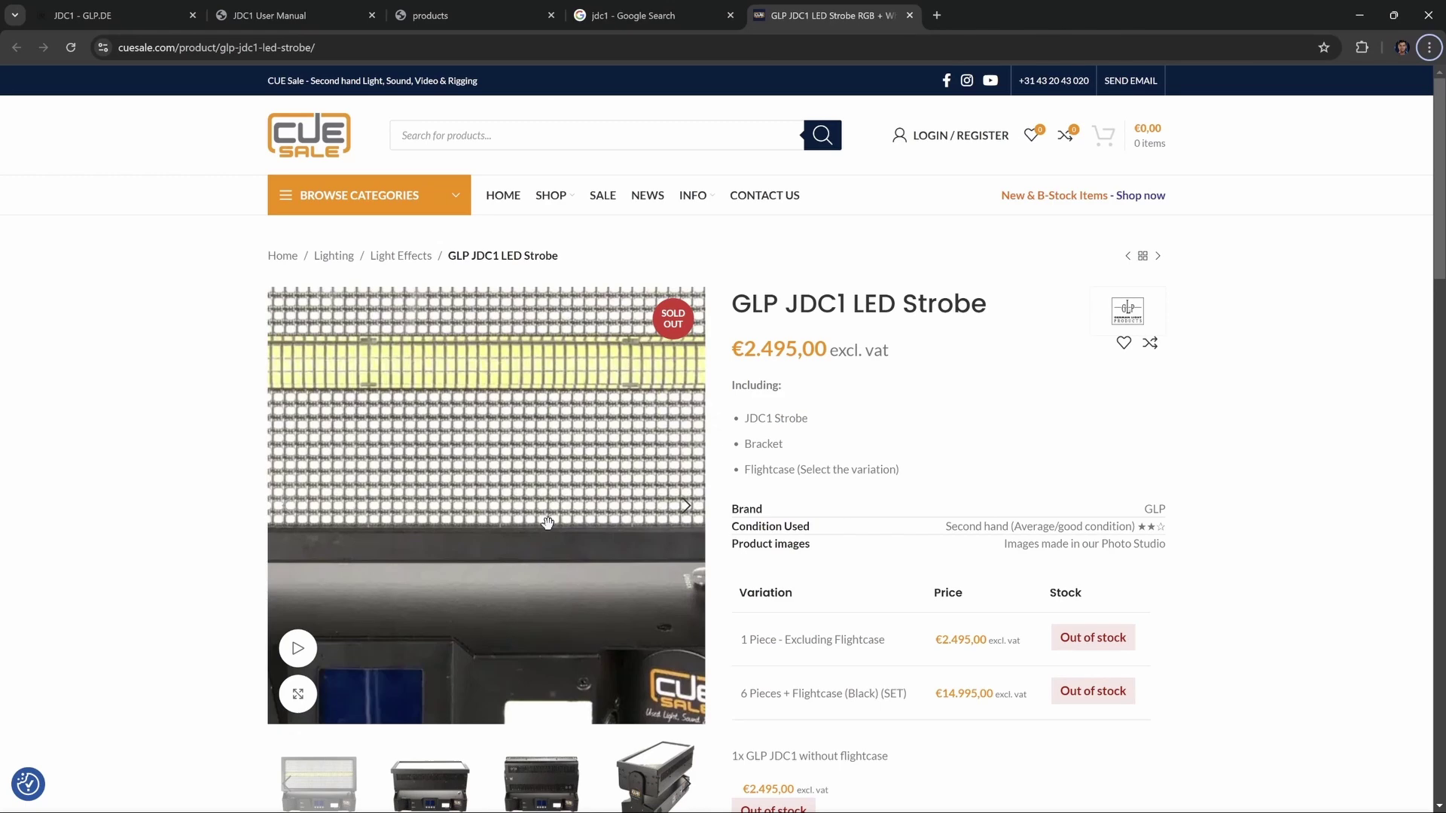
{"action": "key", "text": "super"}
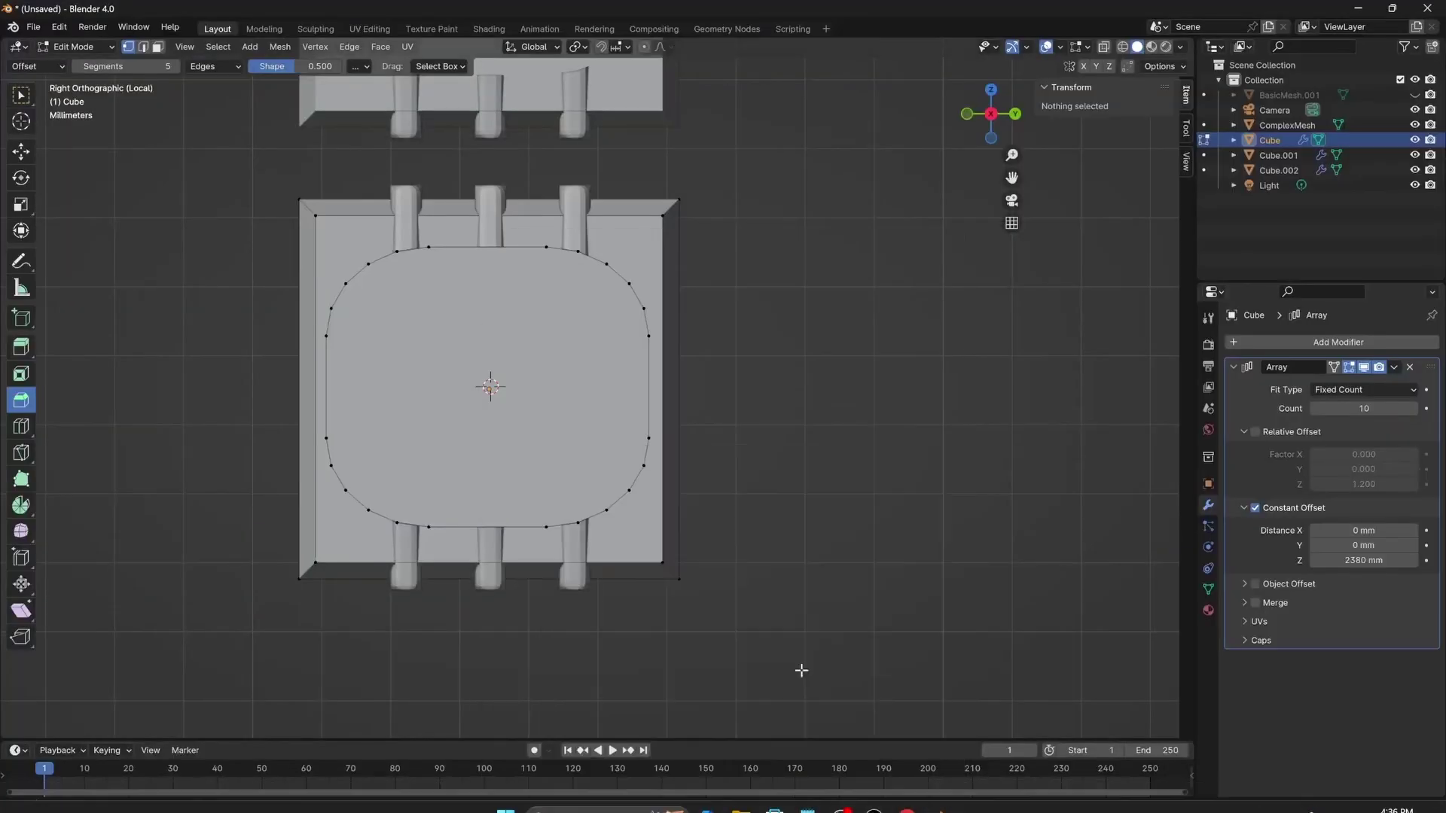
{"action": "left_click", "coordinate": [941, 798]}
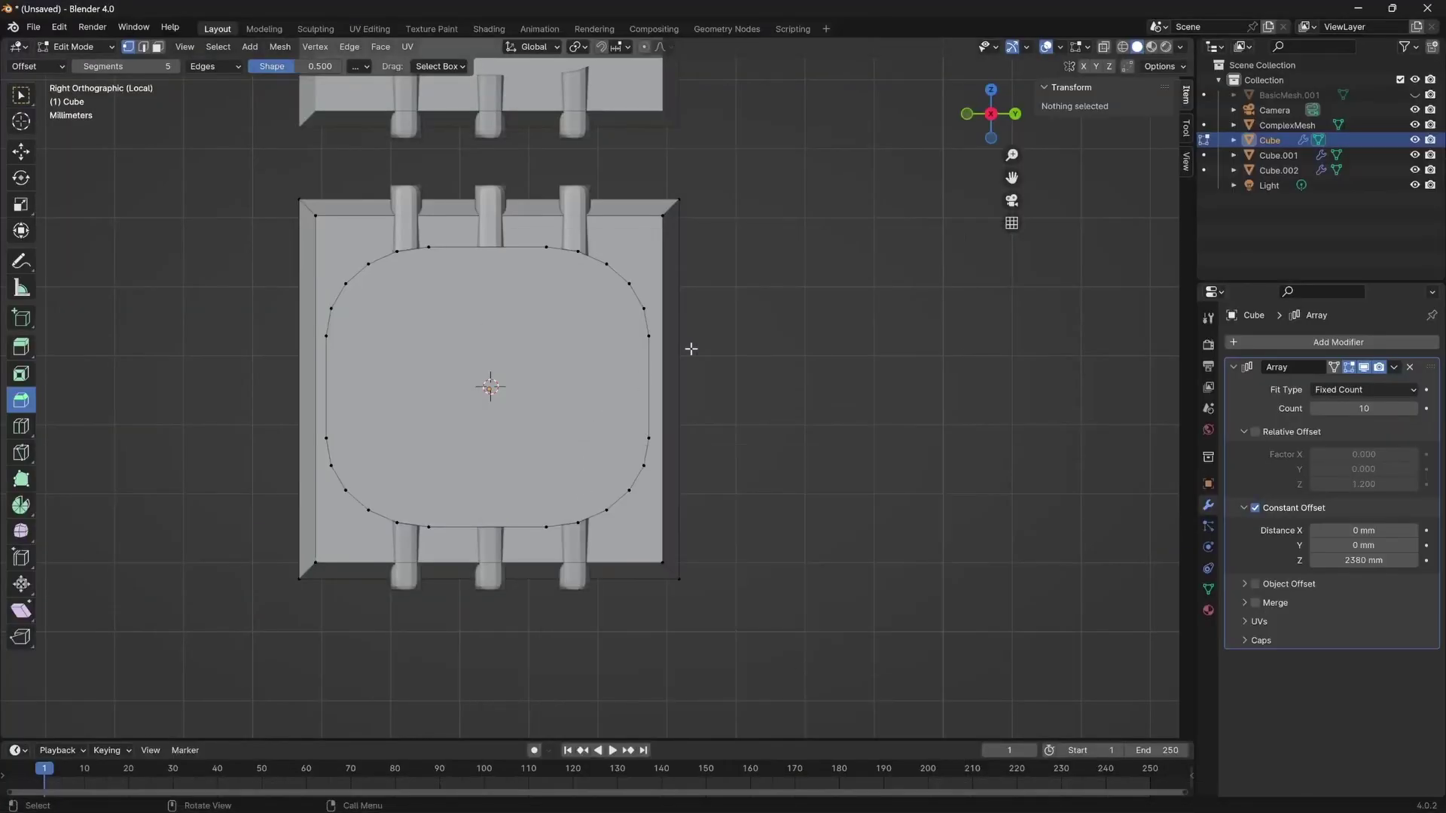
Leave Edit Mode and add an empty material slot to the arrayed plate object.
{"action": "key", "text": "Tab"}
{"action": "left_click", "coordinate": [1207, 610]}
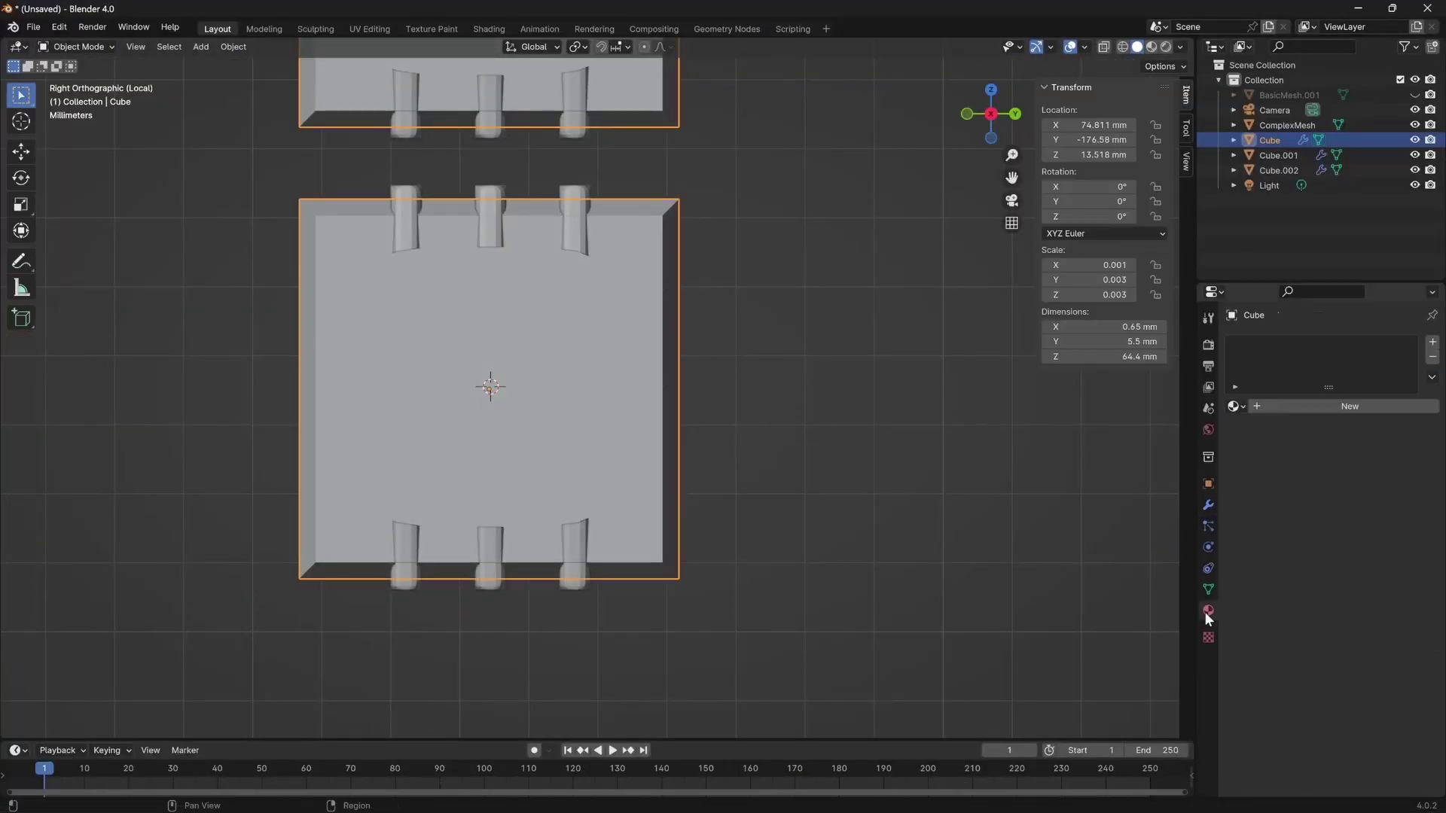
{"action": "left_click", "coordinate": [1433, 343]}
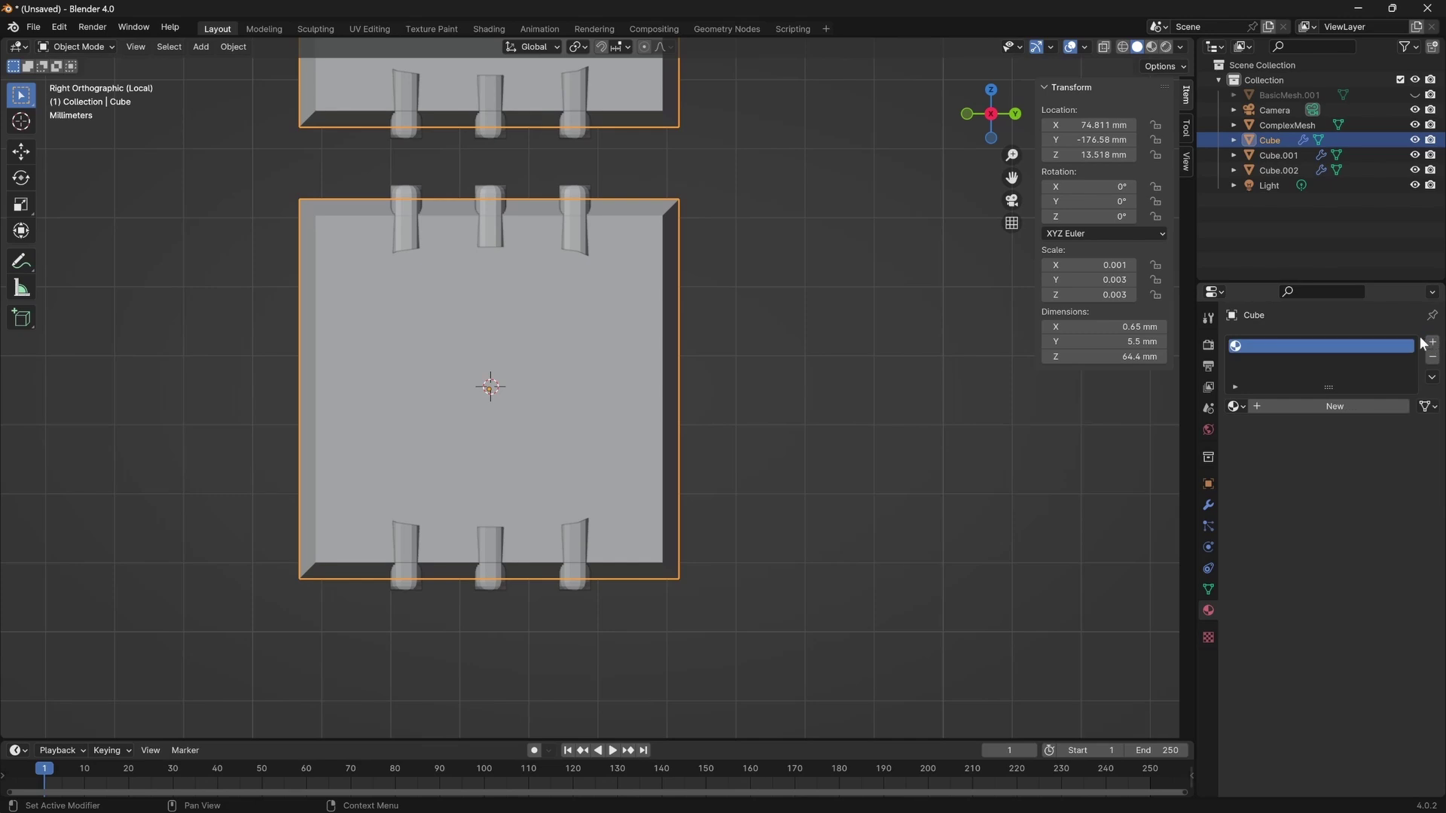
Add two more empty material slots to the arrayed plate object, then leave local view to show the whole model.
{"action": "left_click", "coordinate": [1433, 342]}
{"action": "left_click", "coordinate": [1433, 343]}
{"action": "left_click", "coordinate": [1295, 347]}
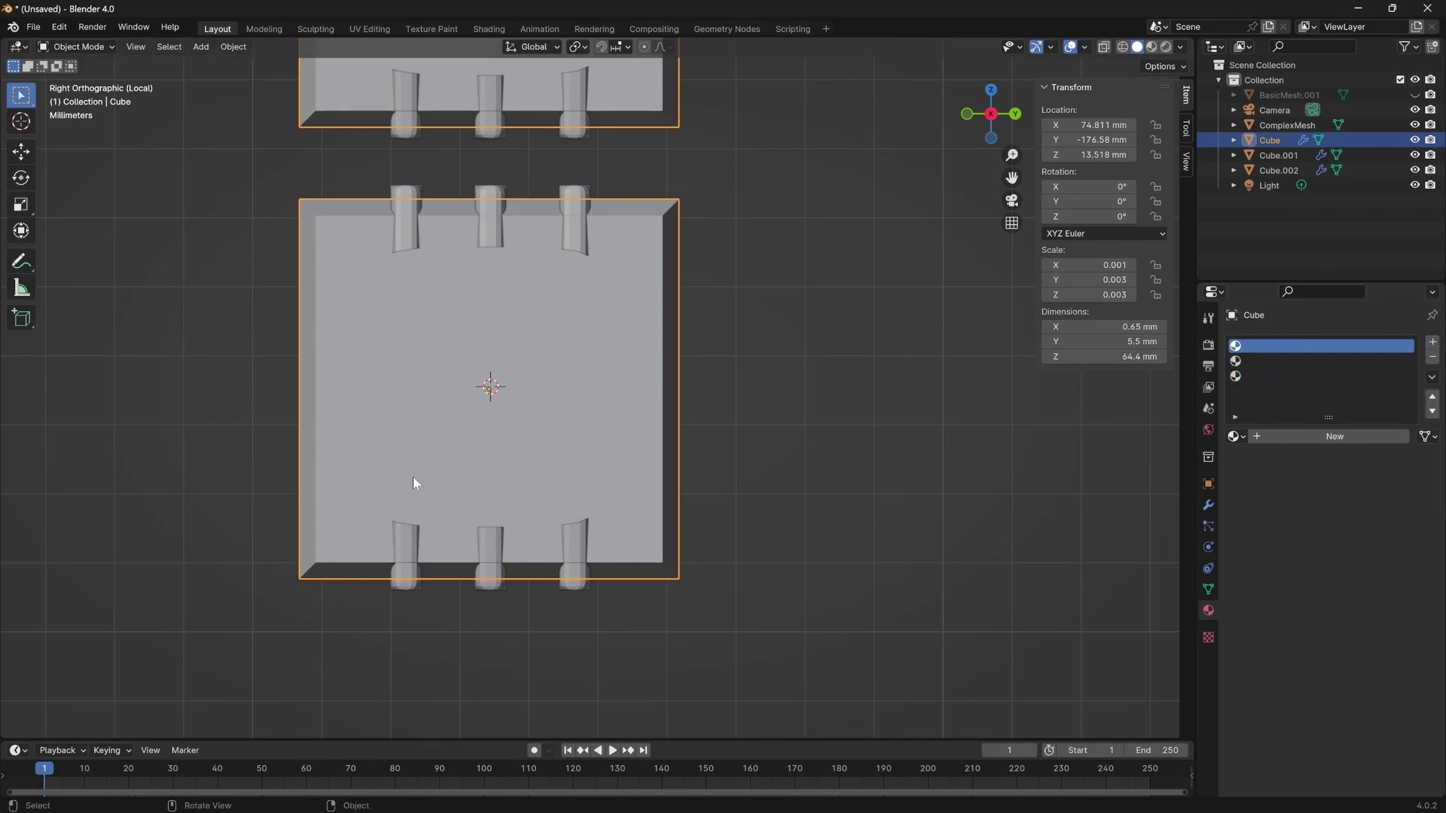
{"action": "scroll", "coordinate": [512, 488], "scroll_direction": "down", "scroll_amount": 6}
{"action": "key", "text": "slash"}
{"action": "scroll", "coordinate": [452, 455], "scroll_direction": "down", "scroll_amount": 4}
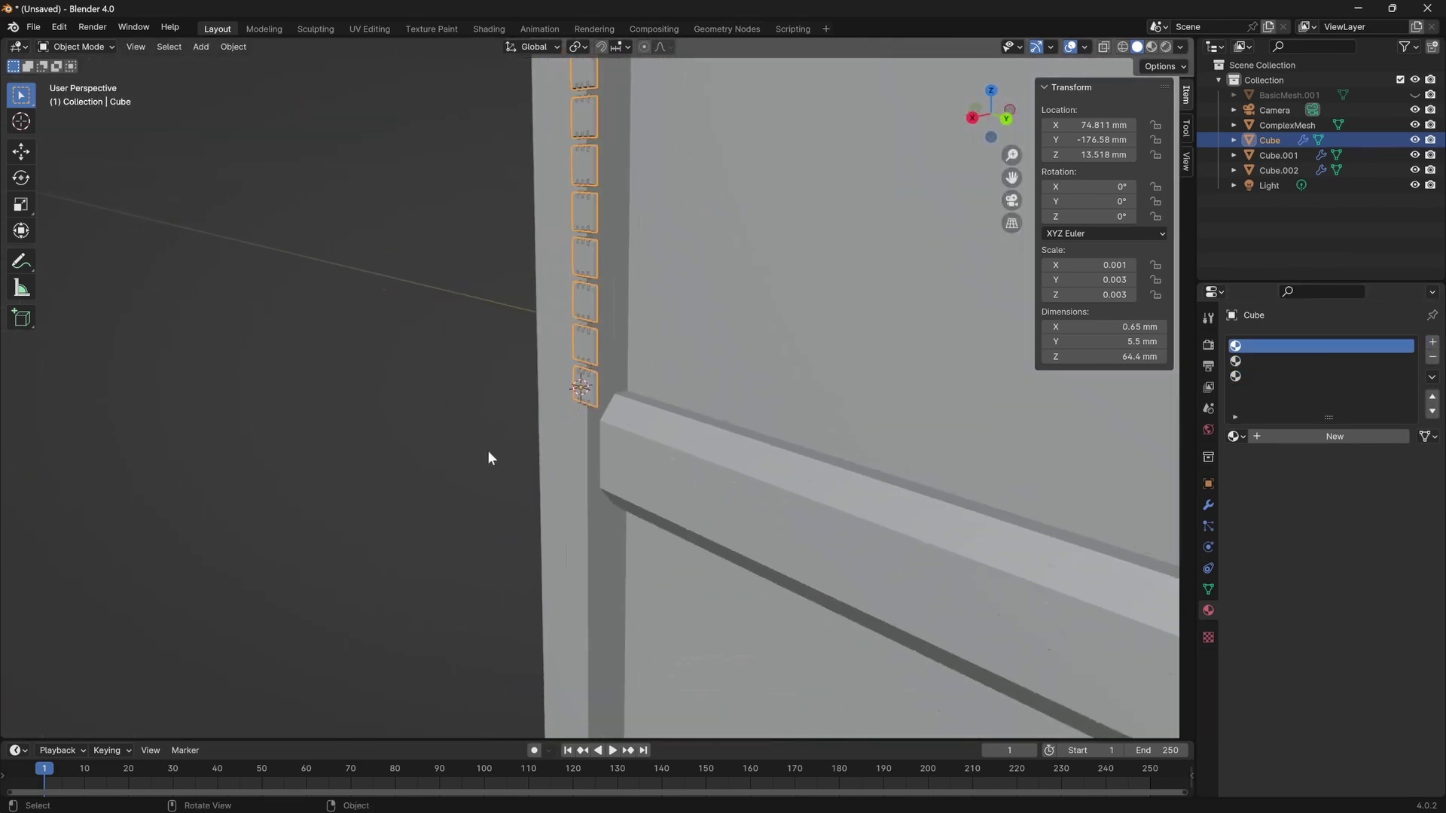
{"action": "key", "text": "KP_3"}
{"action": "scroll", "coordinate": [635, 407], "scroll_direction": "up", "scroll_amount": 3}
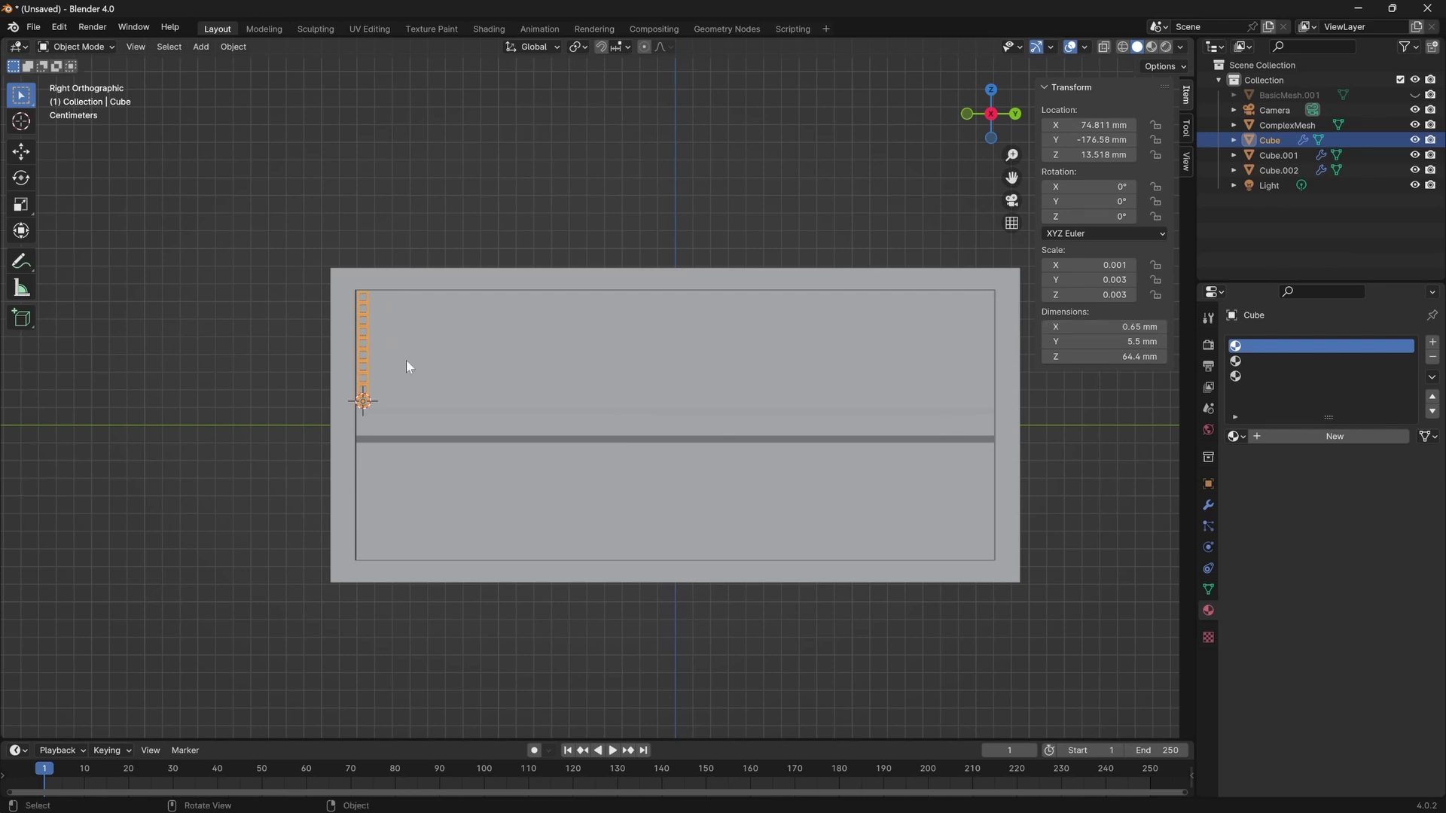
{"action": "scroll", "coordinate": [397, 404], "scroll_direction": "up", "scroll_amount": 4}
{"action": "middle_click_drag", "start_coordinate": [397, 404], "coordinate": [678, 410], "text": "shift"}
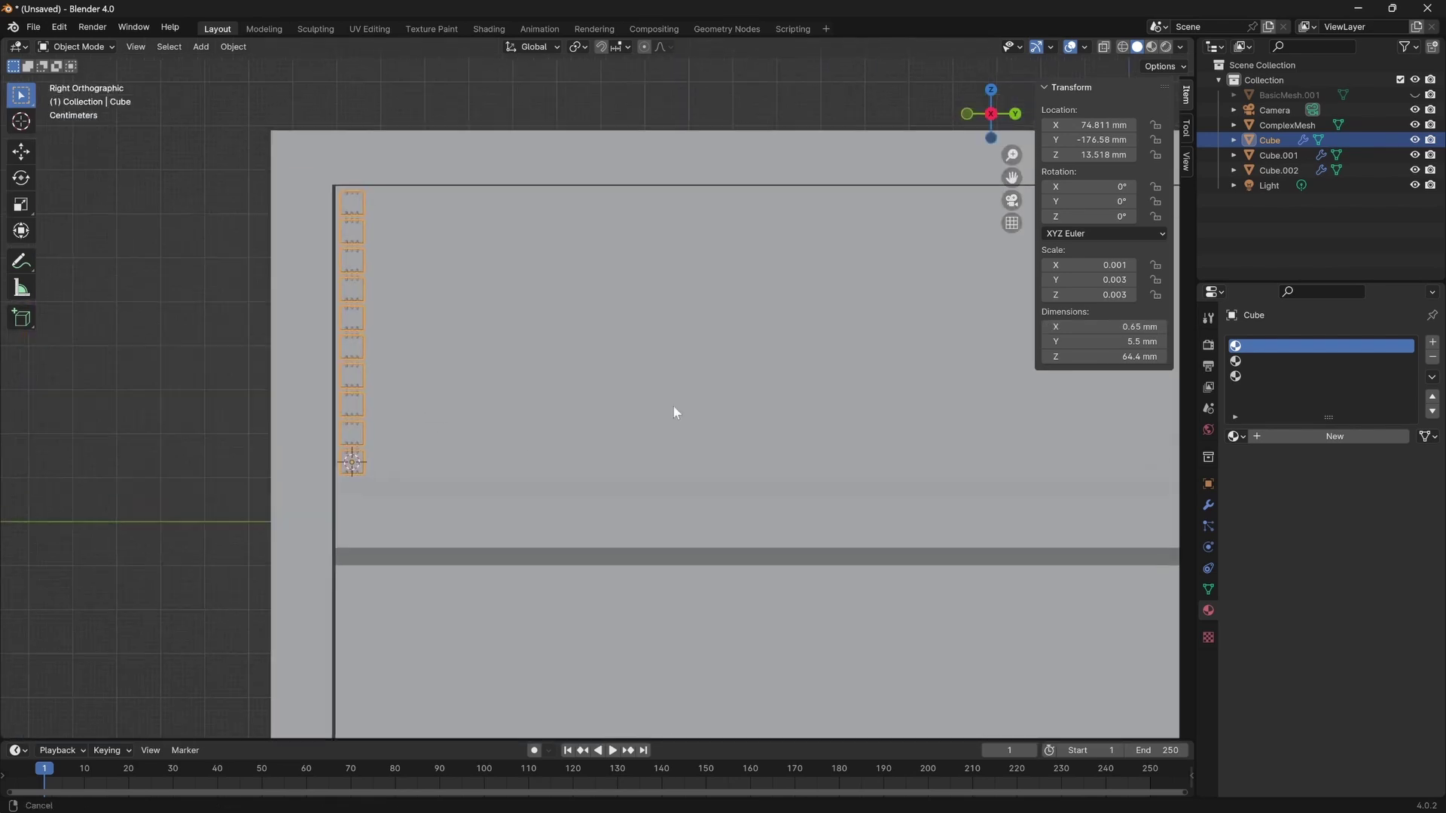
{"action": "scroll", "coordinate": [656, 451], "scroll_direction": "up", "scroll_amount": 1}
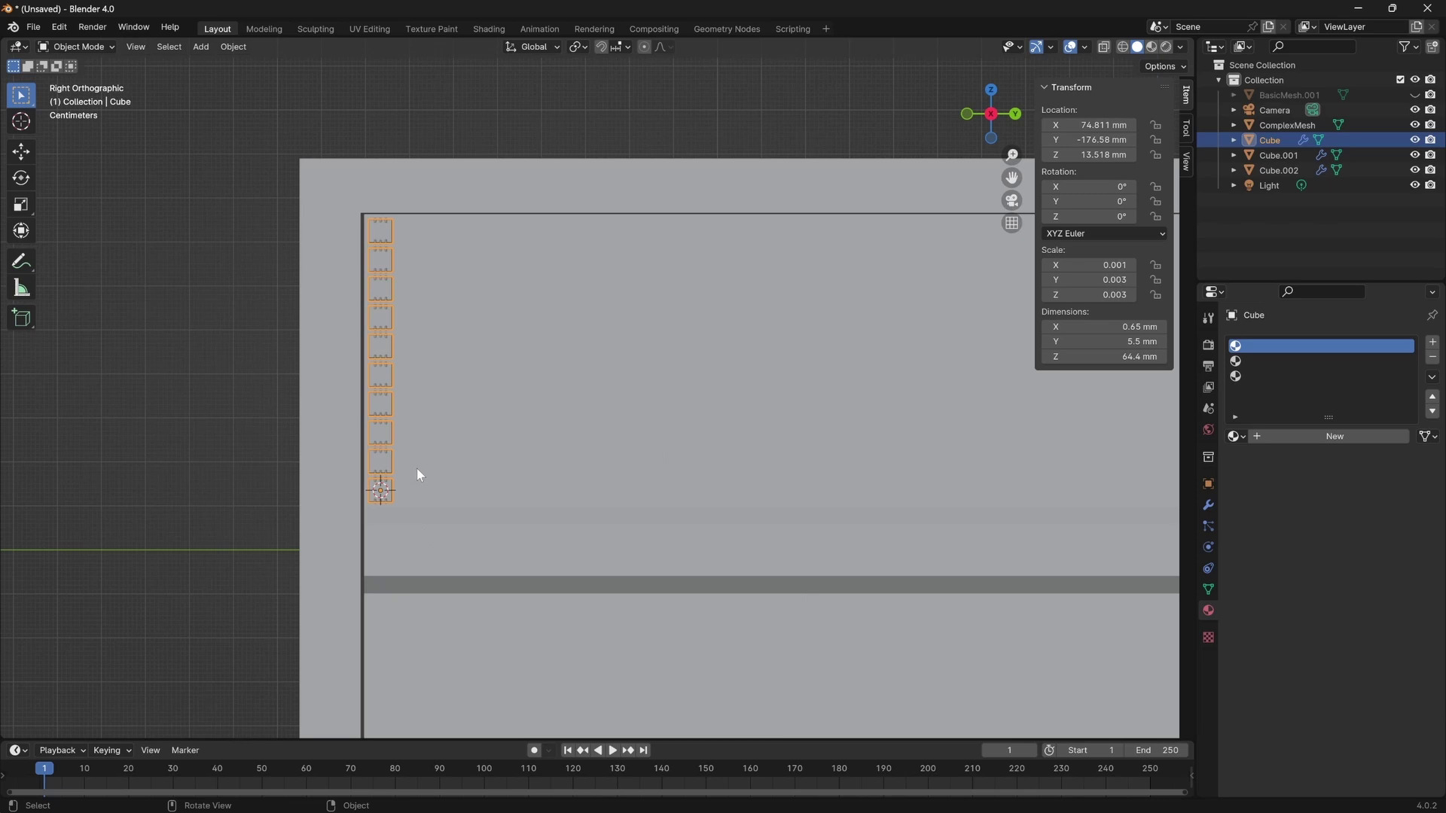
{"action": "middle_click_drag", "start_coordinate": [448, 422], "coordinate": [545, 449]}
{"action": "key", "text": "g"}
{"action": "key", "text": "x"}
{"action": "key", "text": "Escape"}
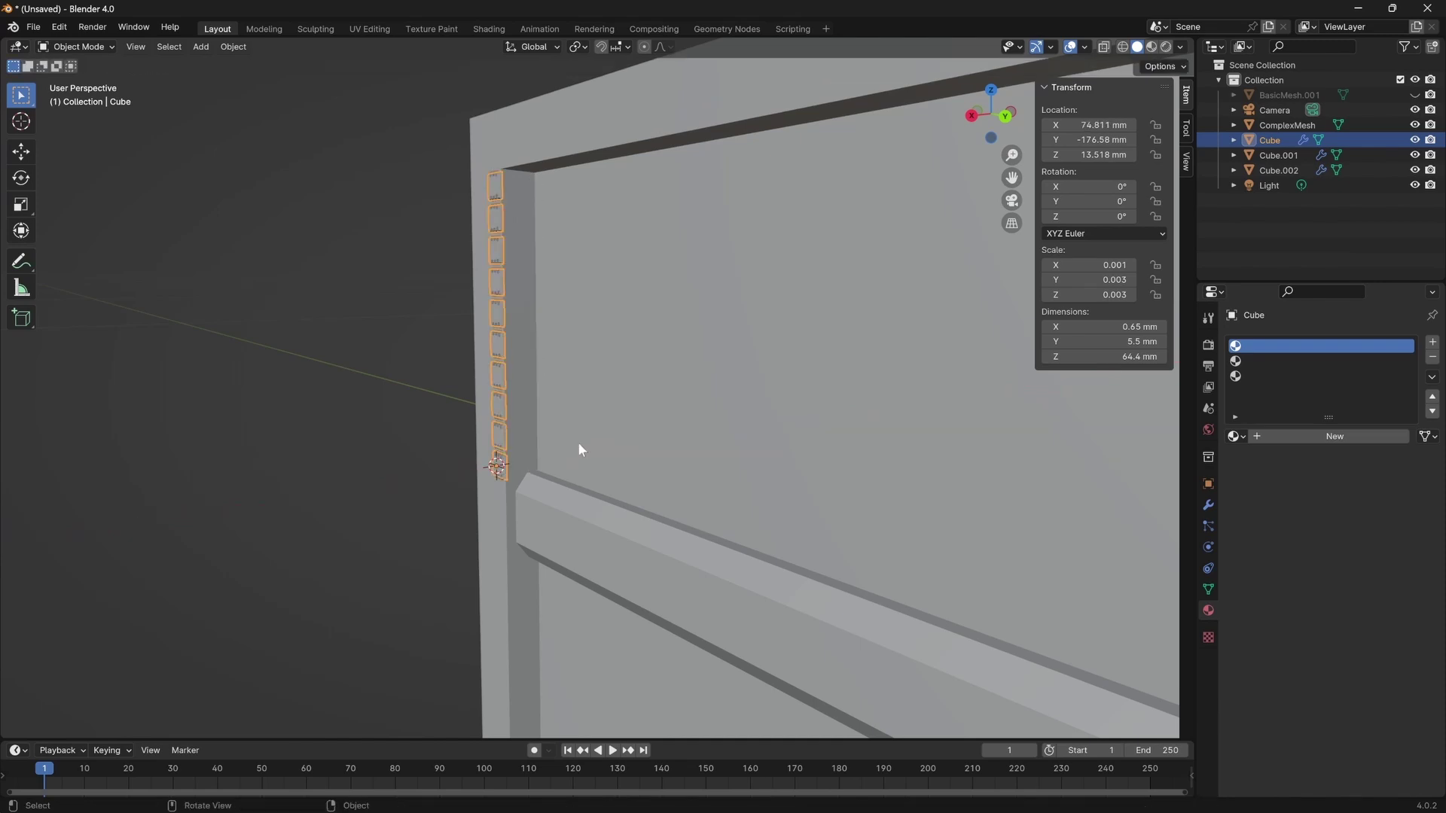
In the right view, remove the ten-copy vertical Array modifier from both the upper and the lower clip objects.
{"action": "key", "text": "KP_3"}
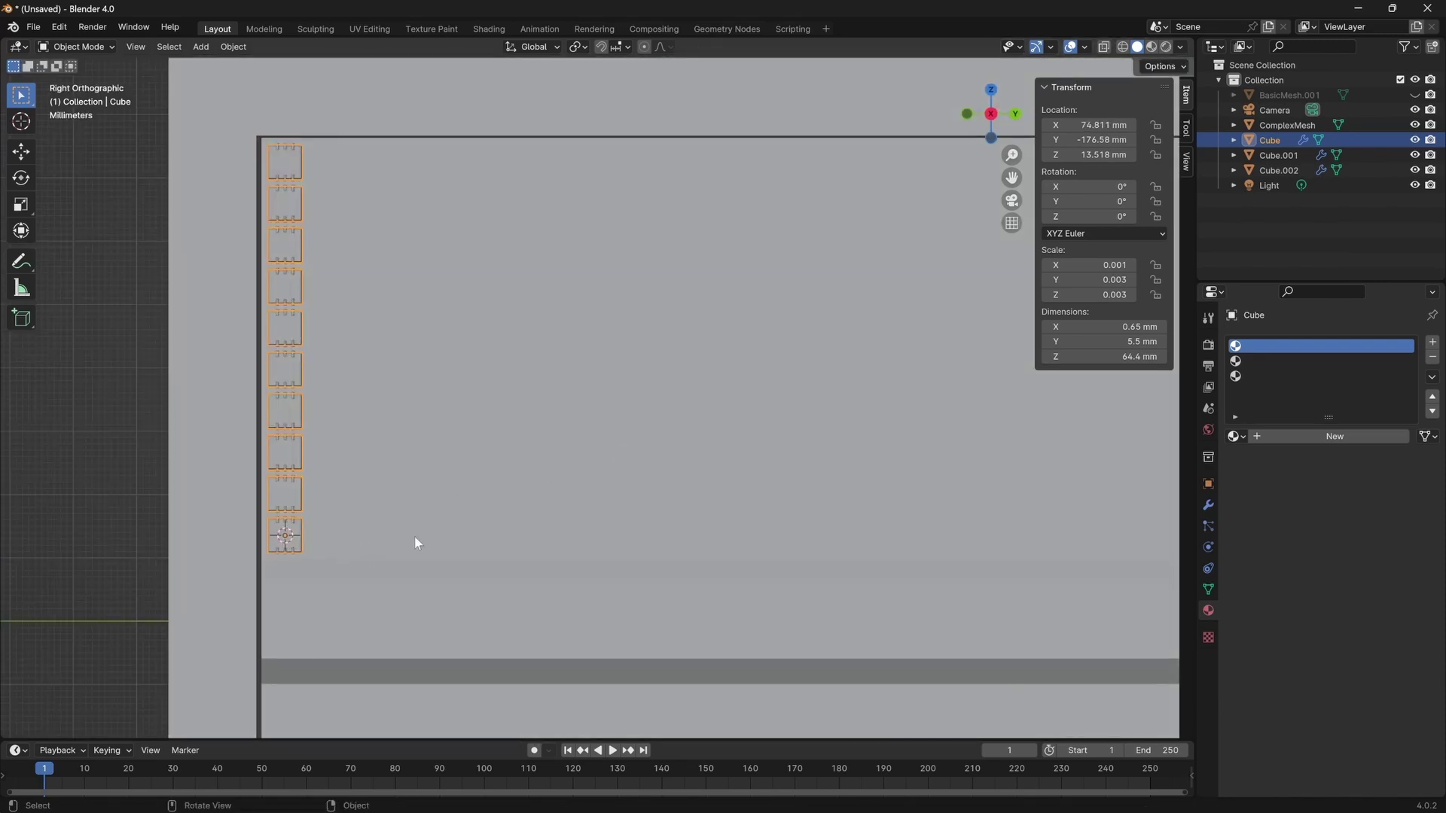
{"action": "scroll", "coordinate": [377, 536], "scroll_direction": "up", "scroll_amount": 2}
{"action": "middle_click_drag", "start_coordinate": [363, 536], "coordinate": [734, 466], "text": "shift"}
{"action": "key", "text": "KP_Divide"}
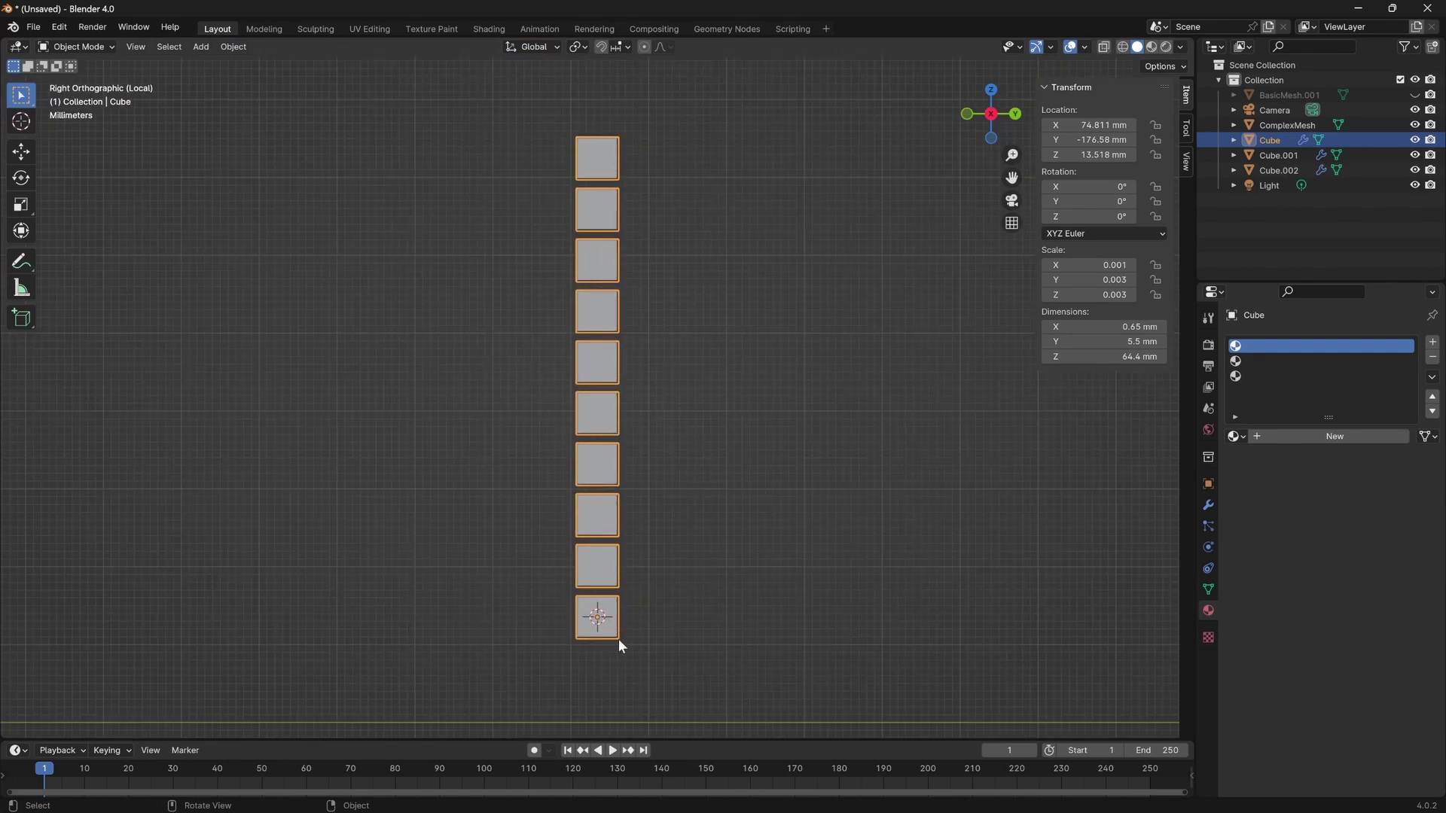
{"action": "key", "text": "KP_Divide"}
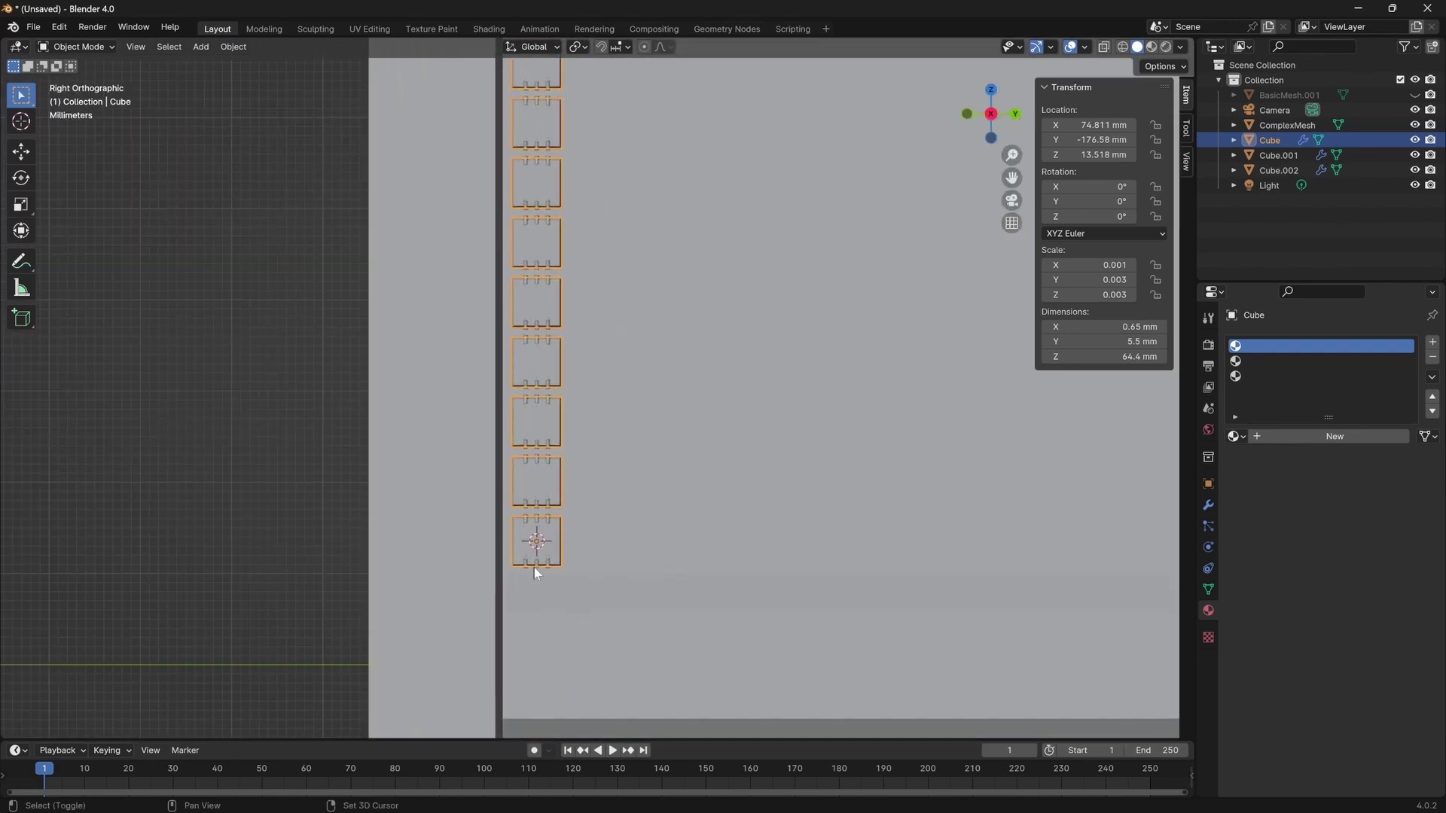
{"action": "left_click", "coordinate": [536, 562], "text": "shift"}
{"action": "left_click", "coordinate": [536, 562], "text": "shift"}
{"action": "left_click", "coordinate": [537, 565]}
{"action": "left_click", "coordinate": [549, 544]}
{"action": "left_click", "coordinate": [527, 522]}
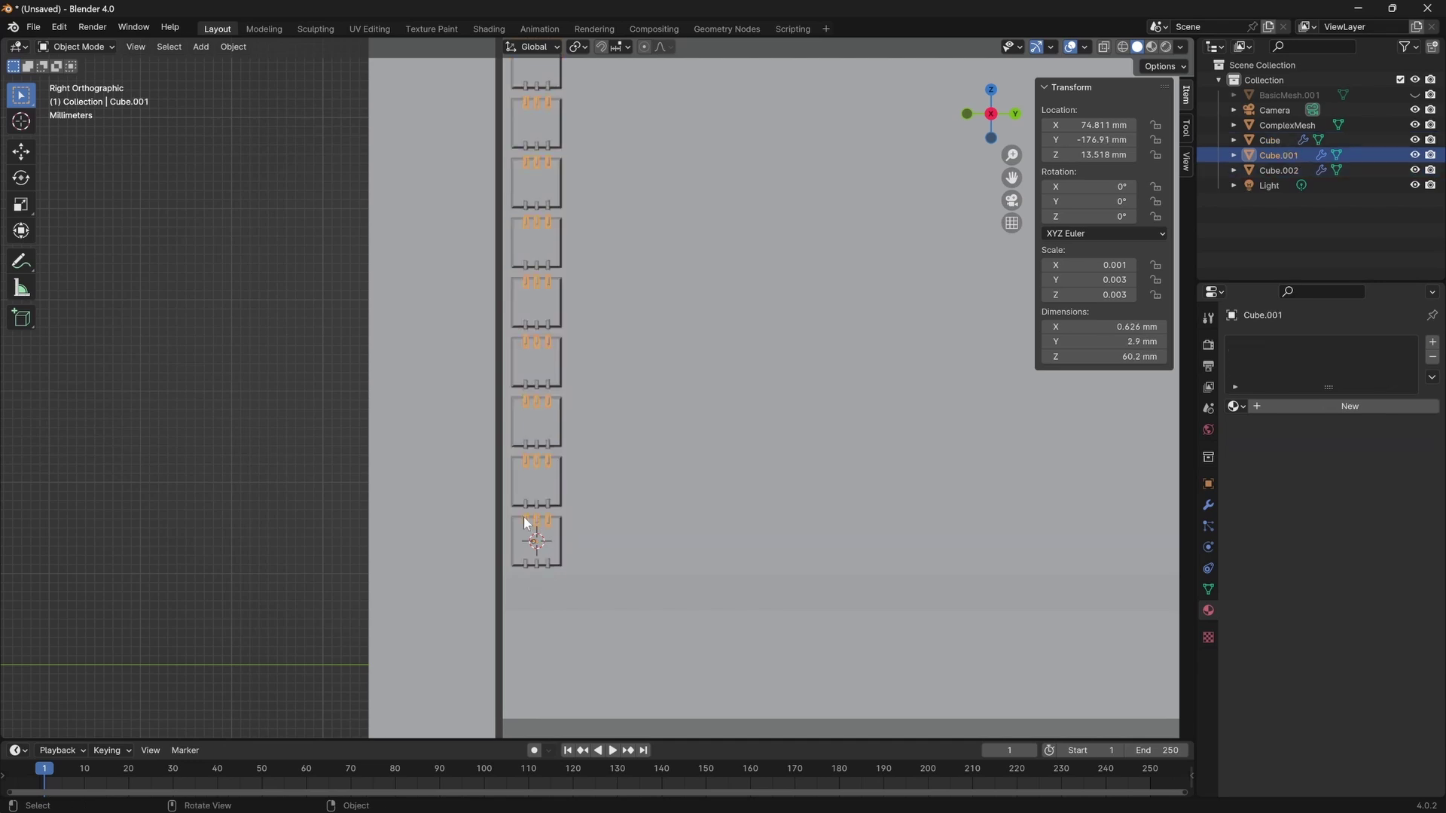
{"action": "left_click", "coordinate": [1208, 505]}
{"action": "left_click", "coordinate": [1394, 367]}
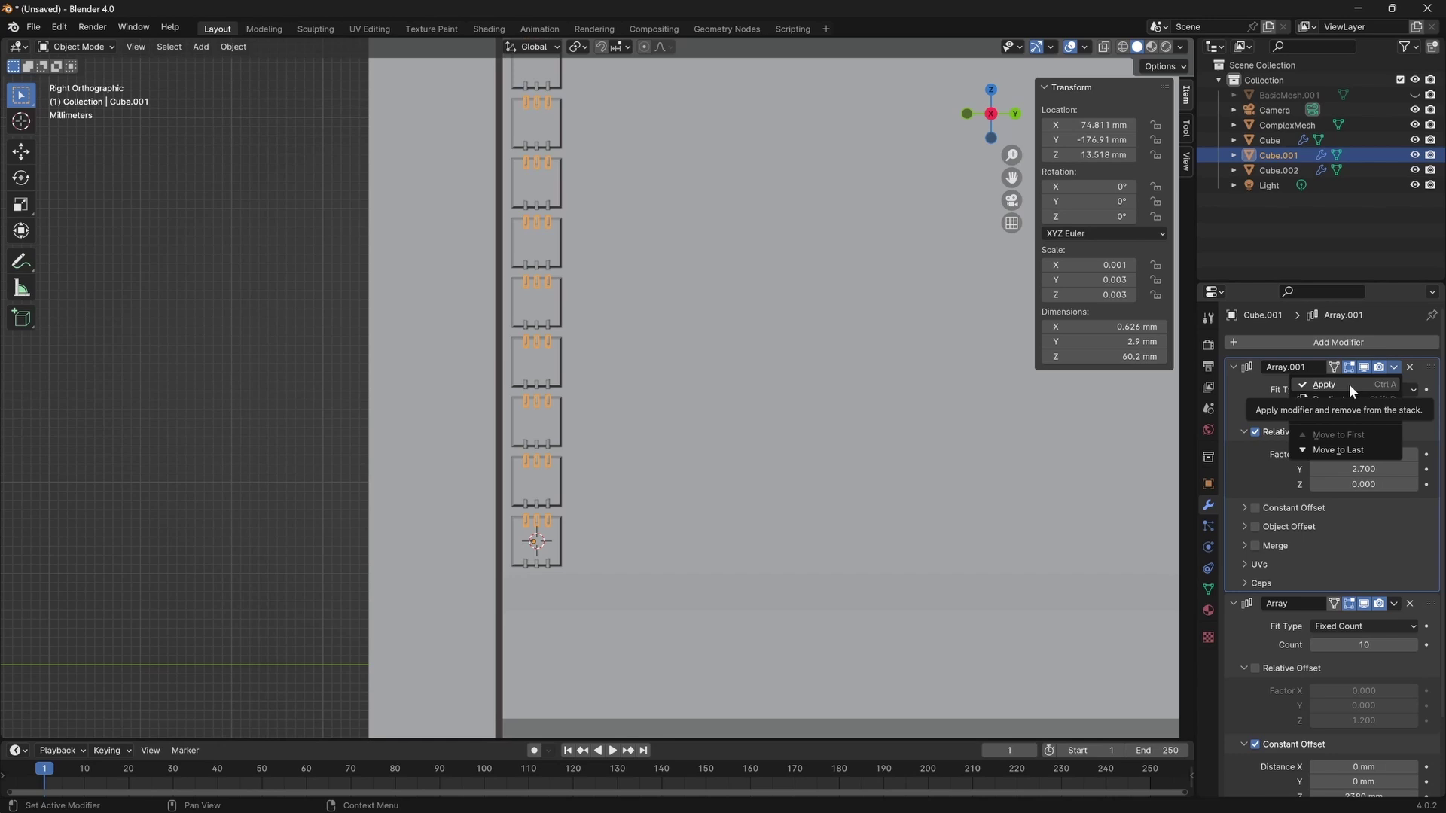
{"action": "left_click", "coordinate": [1410, 603]}
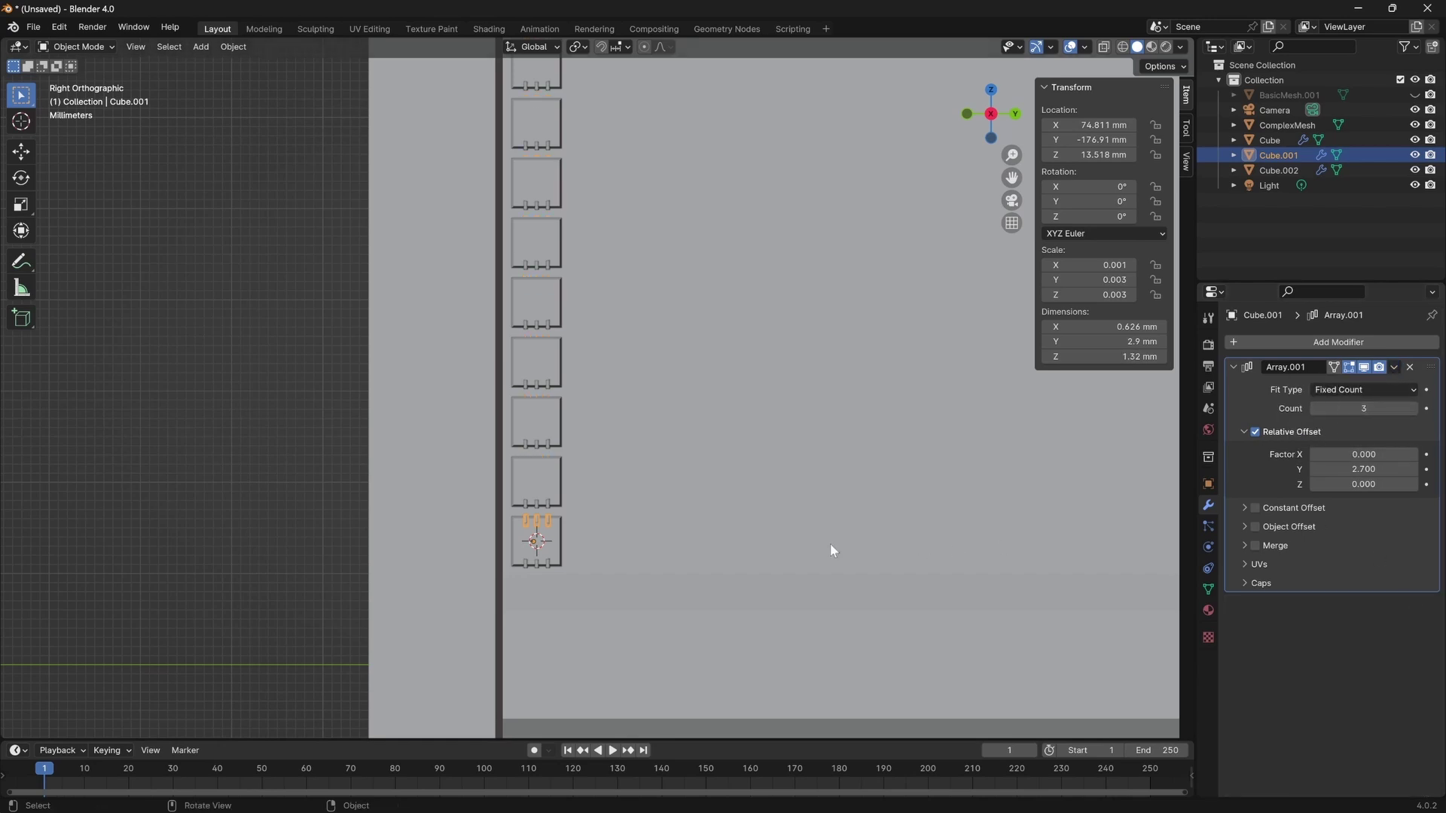
{"action": "left_click", "coordinate": [549, 562]}
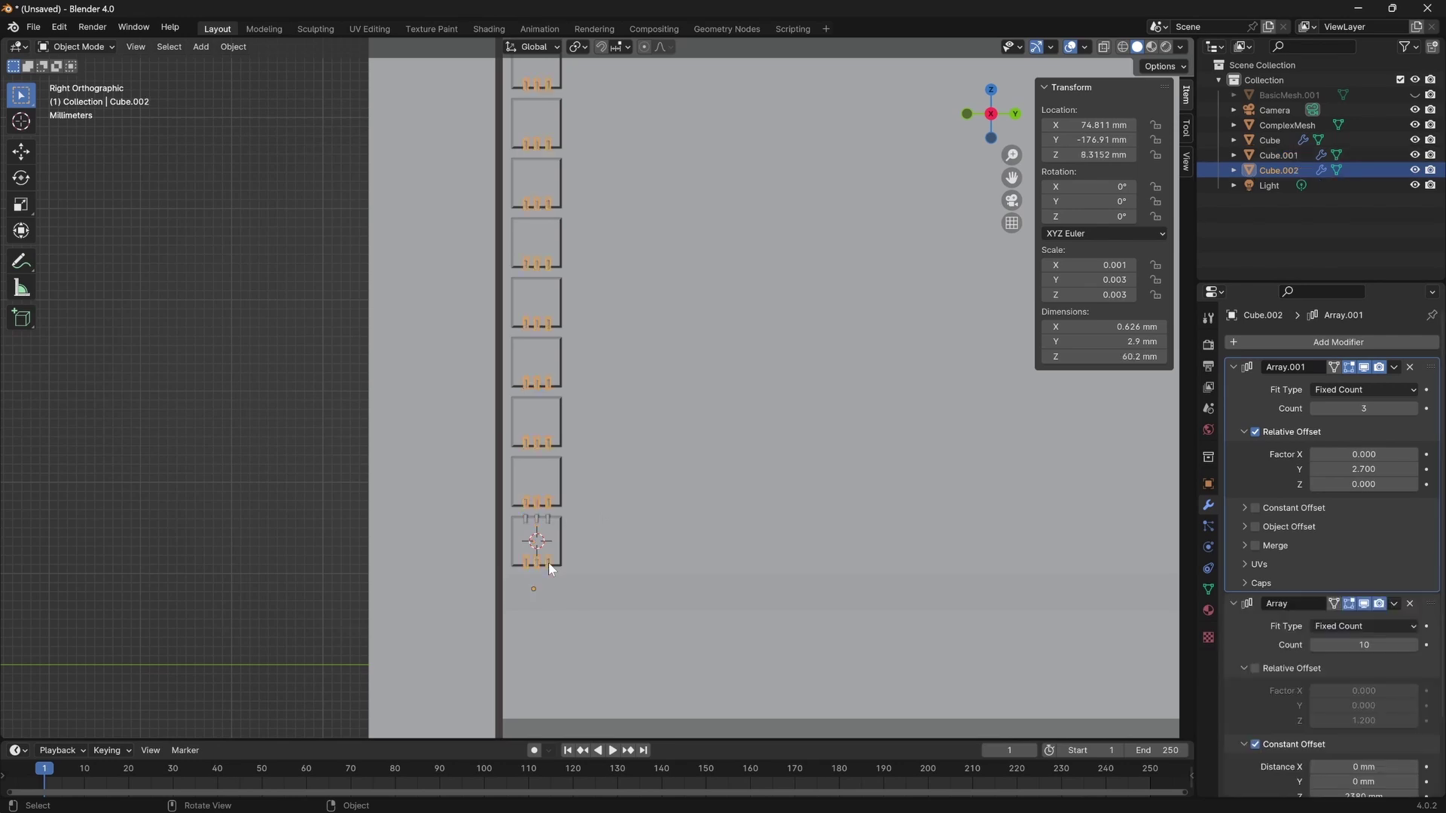
{"action": "left_click", "coordinate": [1411, 604]}
Apply the remaining three-copy Array modifier on the upper clips and on the lower clips.
{"action": "left_click", "coordinate": [553, 525]}
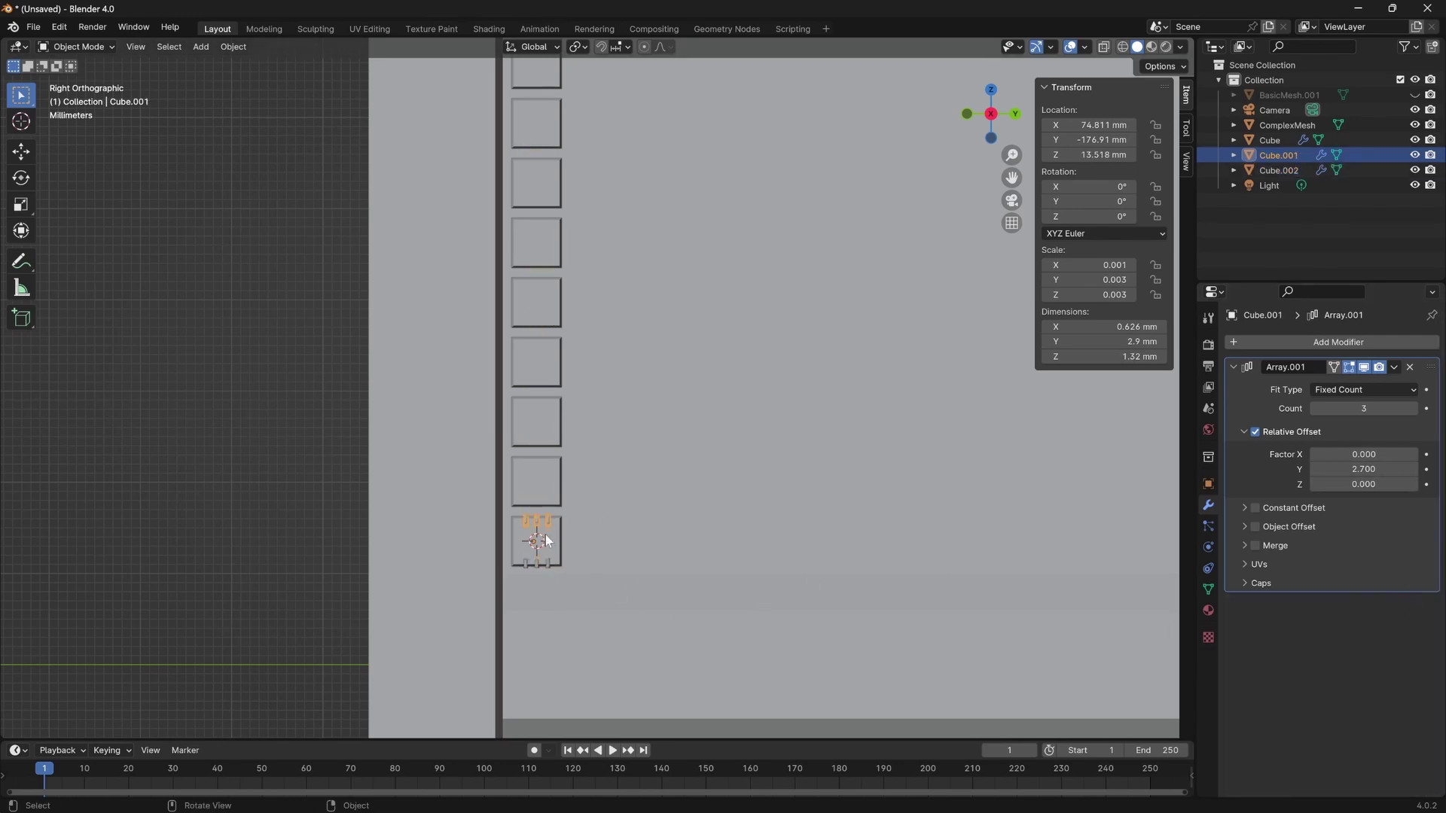
{"action": "left_click", "coordinate": [546, 563]}
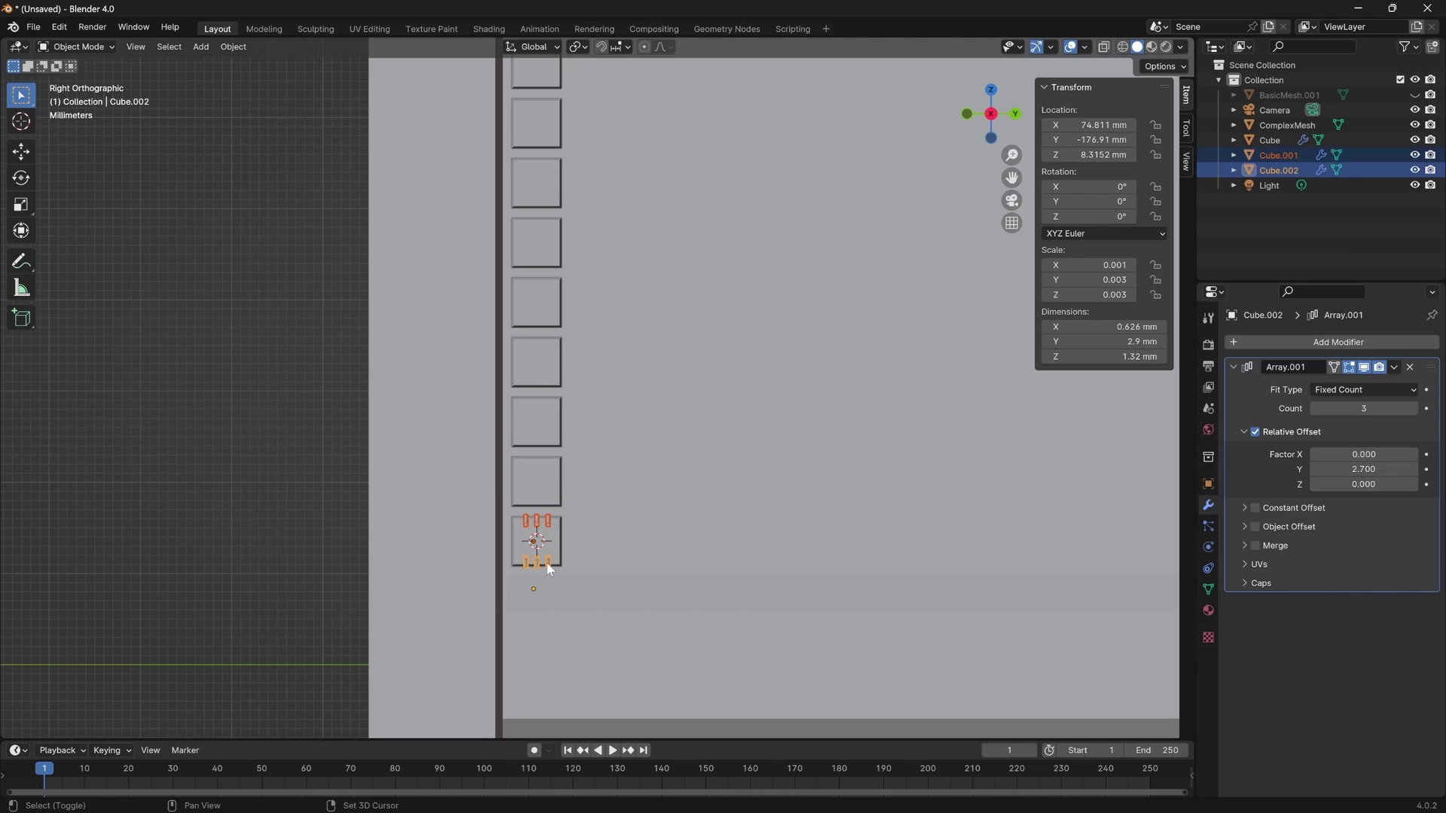
{"action": "left_click", "coordinate": [549, 525]}
{"action": "left_click", "coordinate": [1394, 368]}
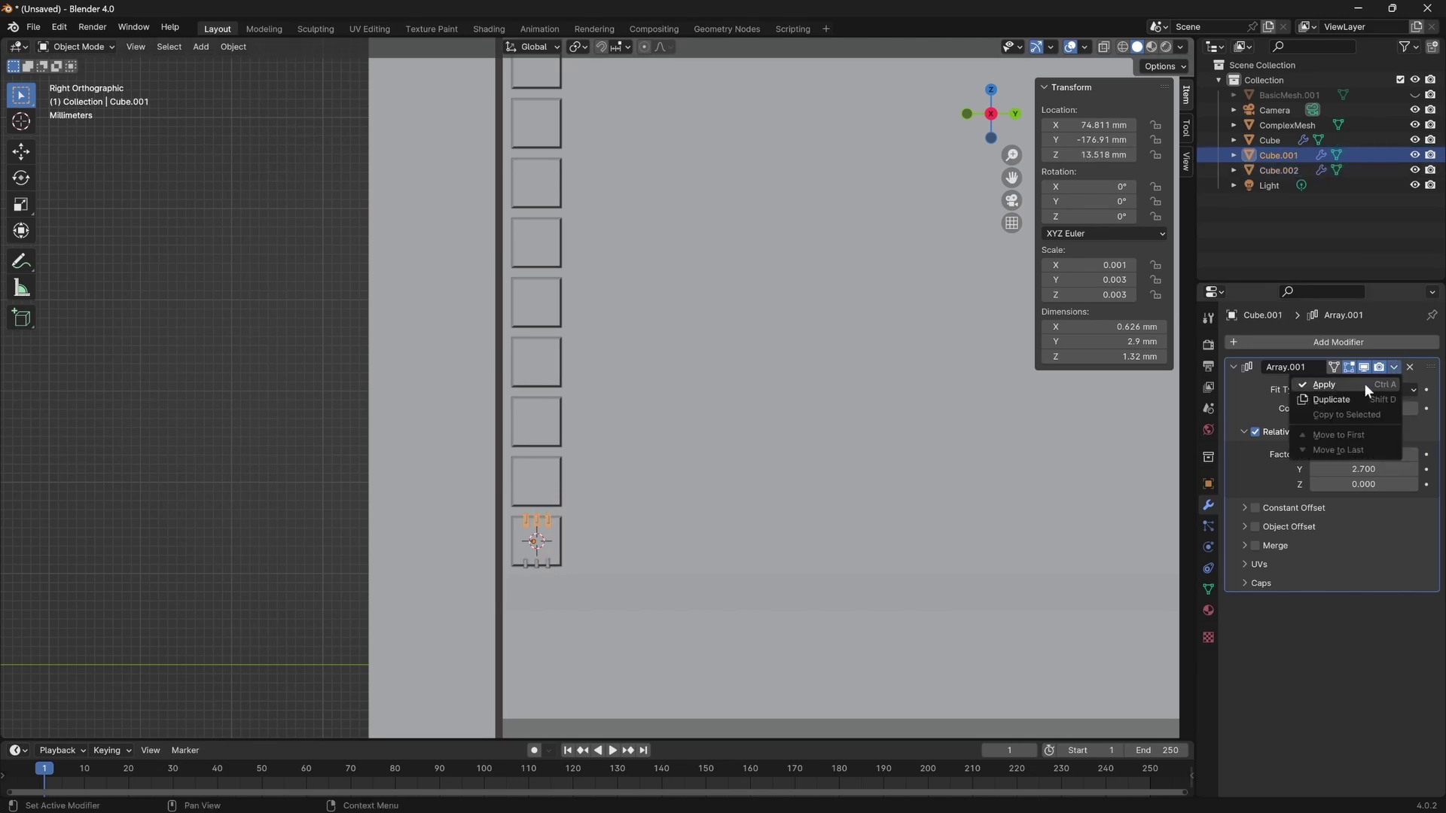
{"action": "left_click", "coordinate": [1342, 389]}
{"action": "left_click", "coordinate": [548, 562]}
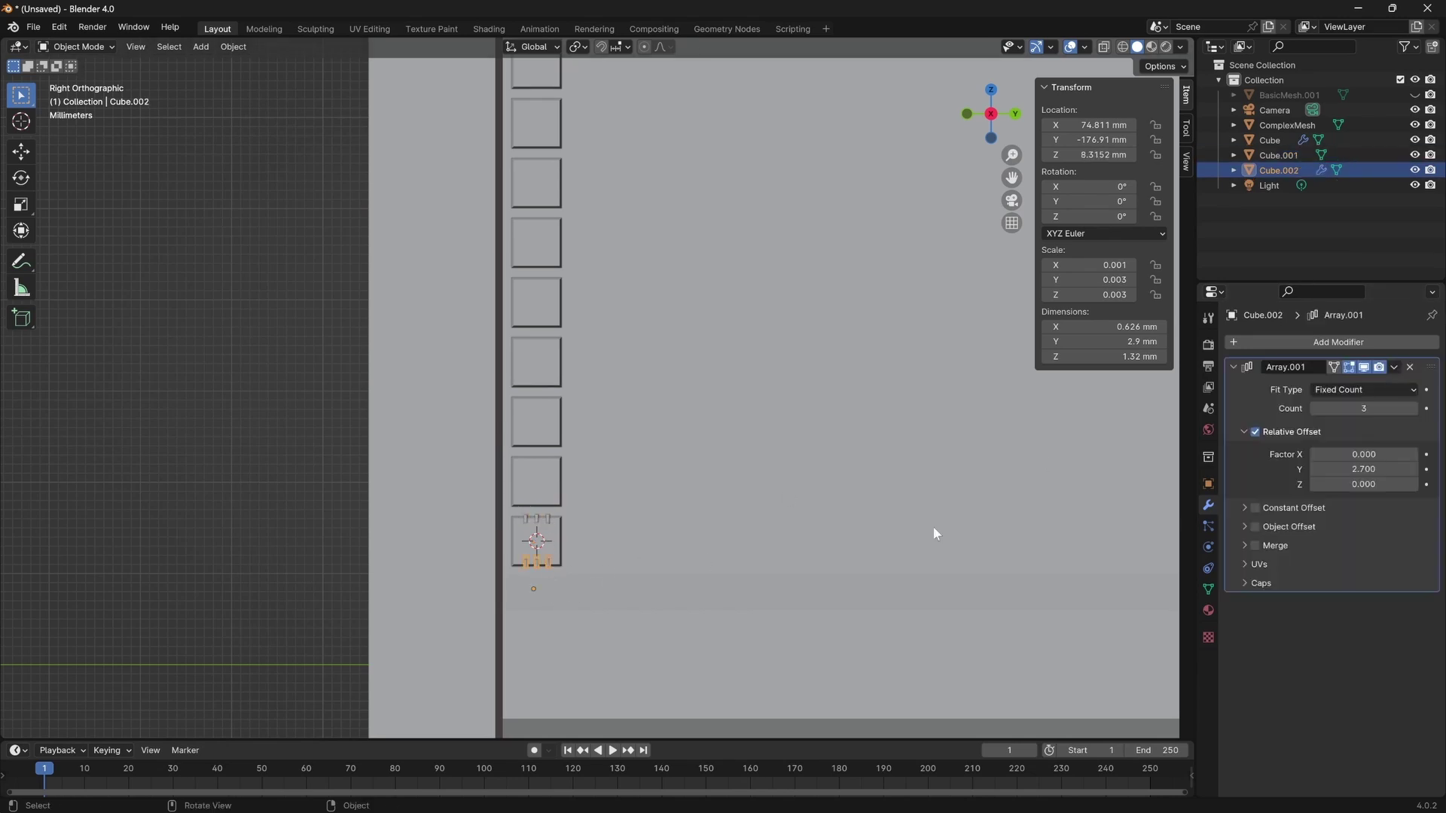
{"action": "left_click", "coordinate": [1394, 368]}
{"action": "left_click", "coordinate": [1341, 389]}
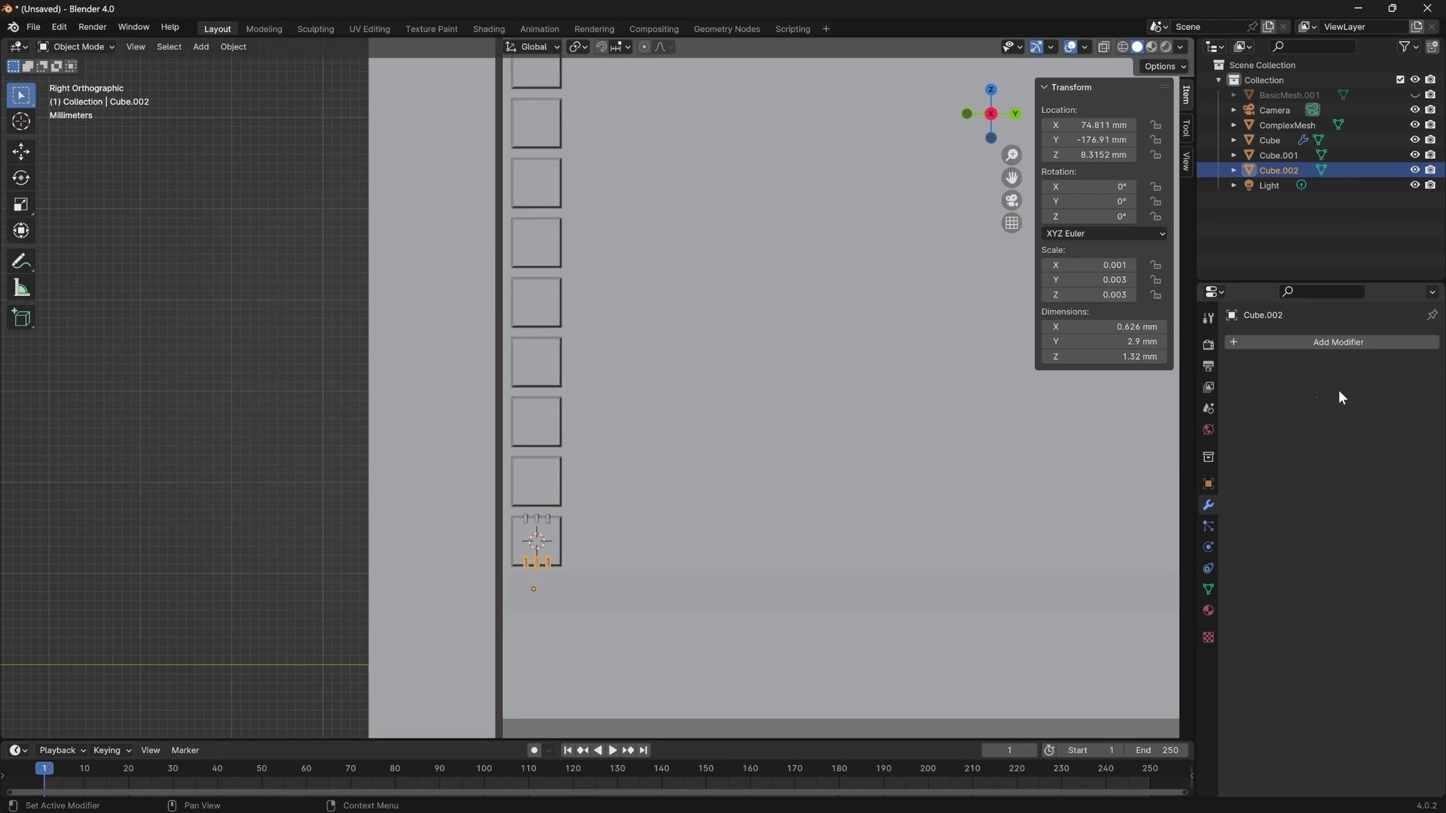
Join the upper and lower clips into the plate object that carries the ten-copy array.
{"action": "left_click", "coordinate": [549, 529]}
{"action": "left_click", "coordinate": [549, 558]}
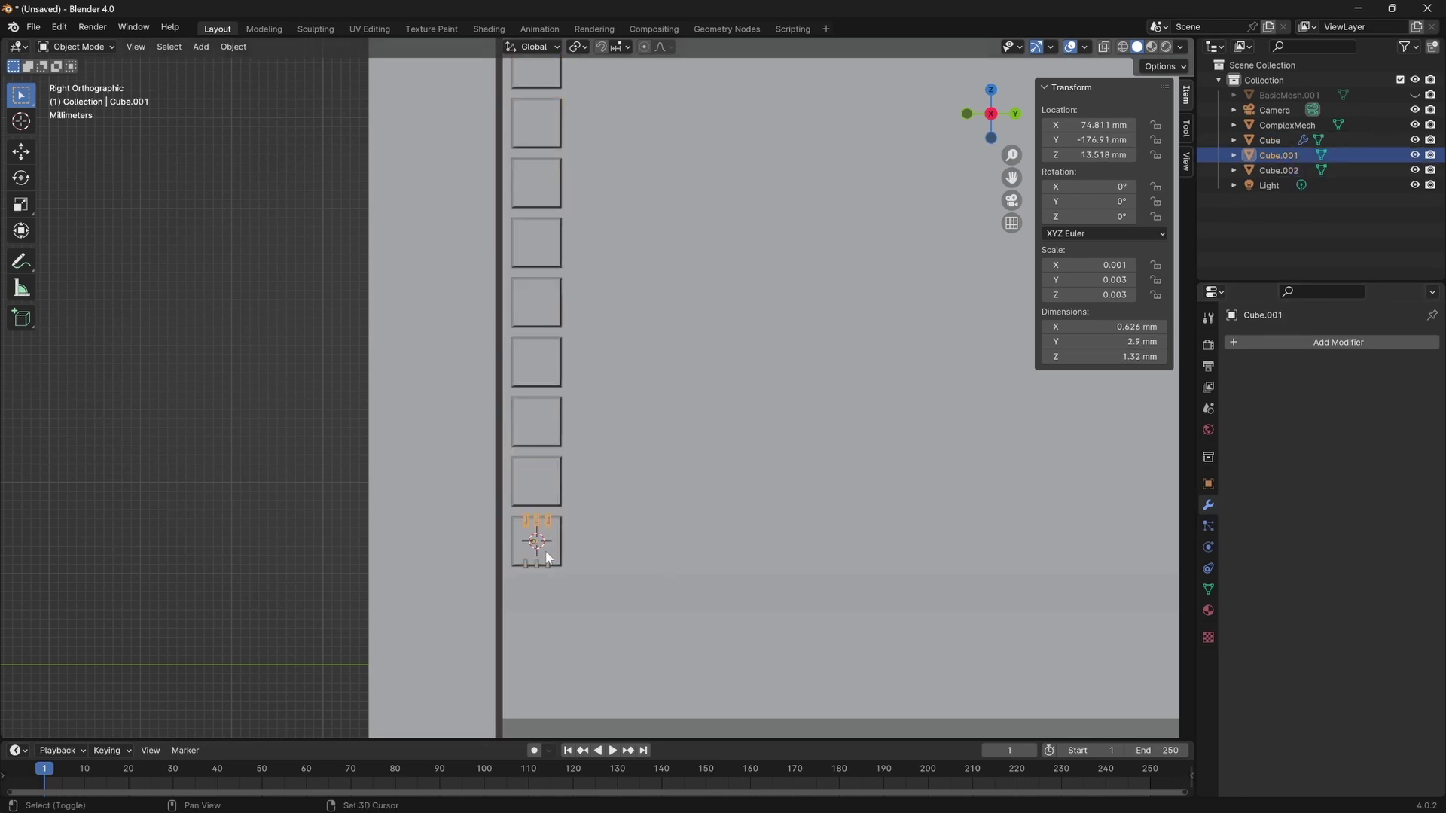
{"action": "left_click", "coordinate": [549, 563], "text": "shift"}
{"action": "left_click", "coordinate": [548, 563], "text": "shift"}
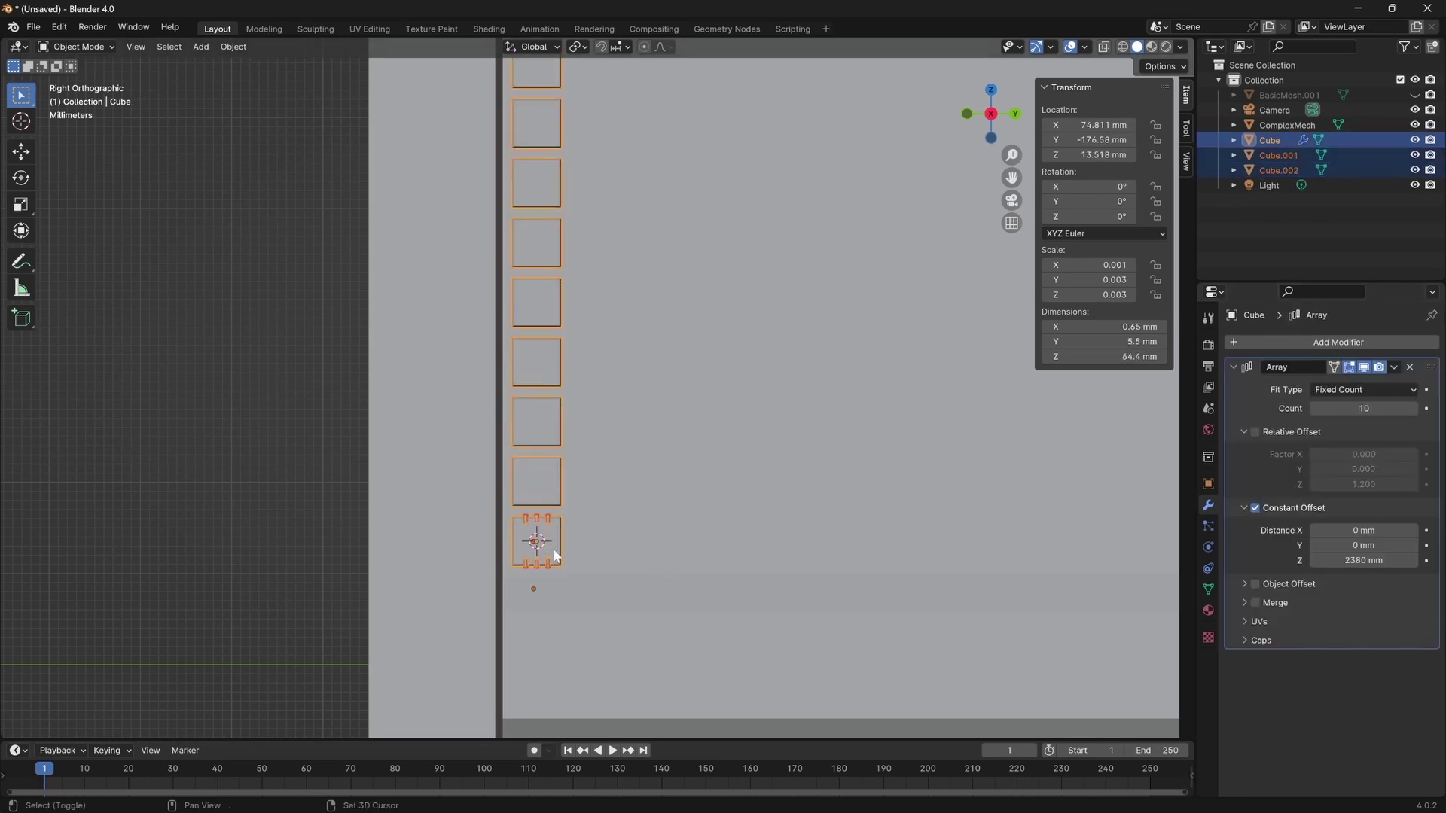
{"action": "right_click", "coordinate": [553, 547]}
{"action": "left_click", "coordinate": [553, 549]}
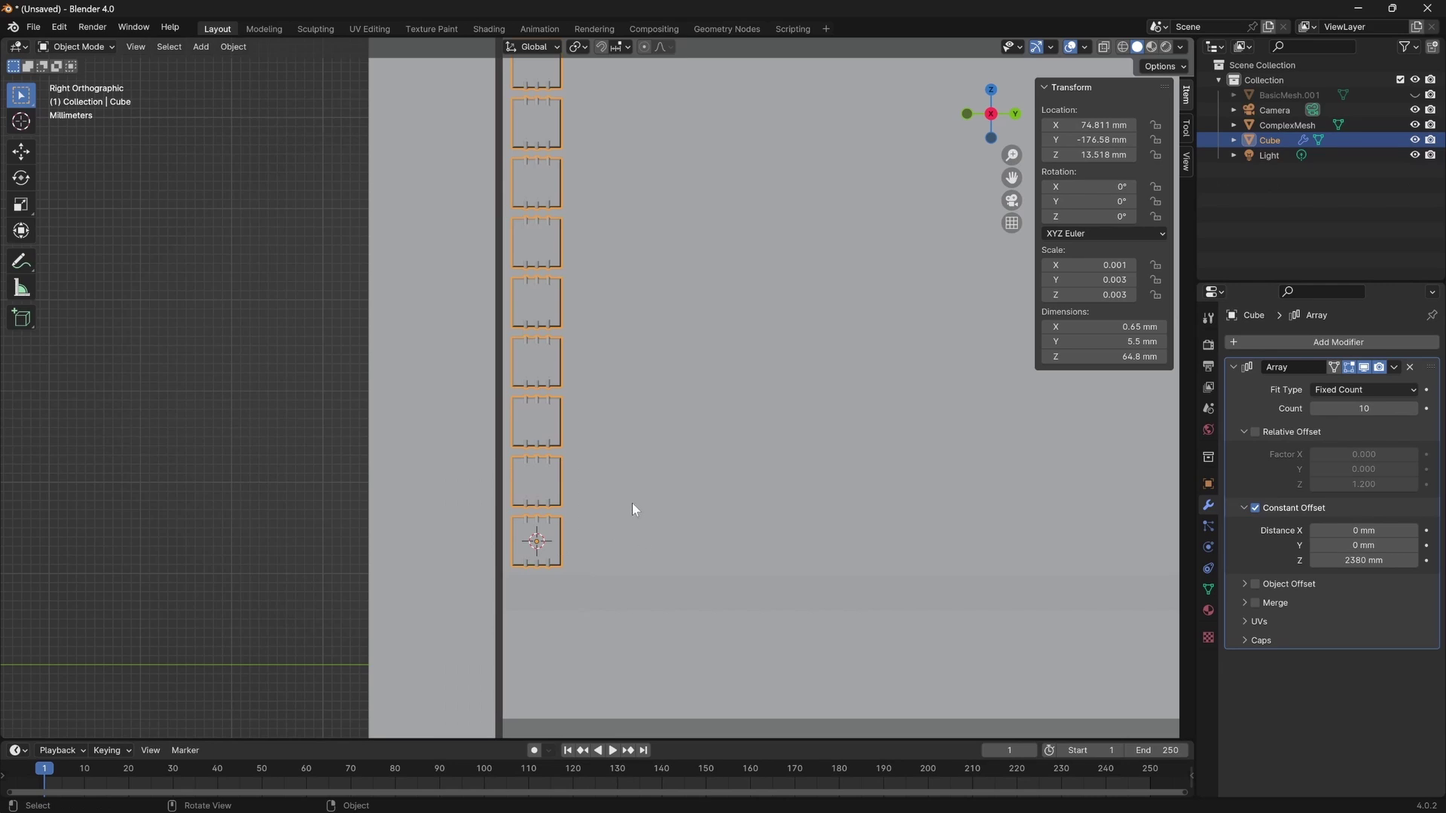
Enter Edit Mode on the joined plate and select all of its geometry in the right view.
{"action": "middle_click_drag", "start_coordinate": [567, 544], "coordinate": [672, 542]}
{"action": "key", "text": "Tab"}
{"action": "key", "text": "KP_Decimal"}
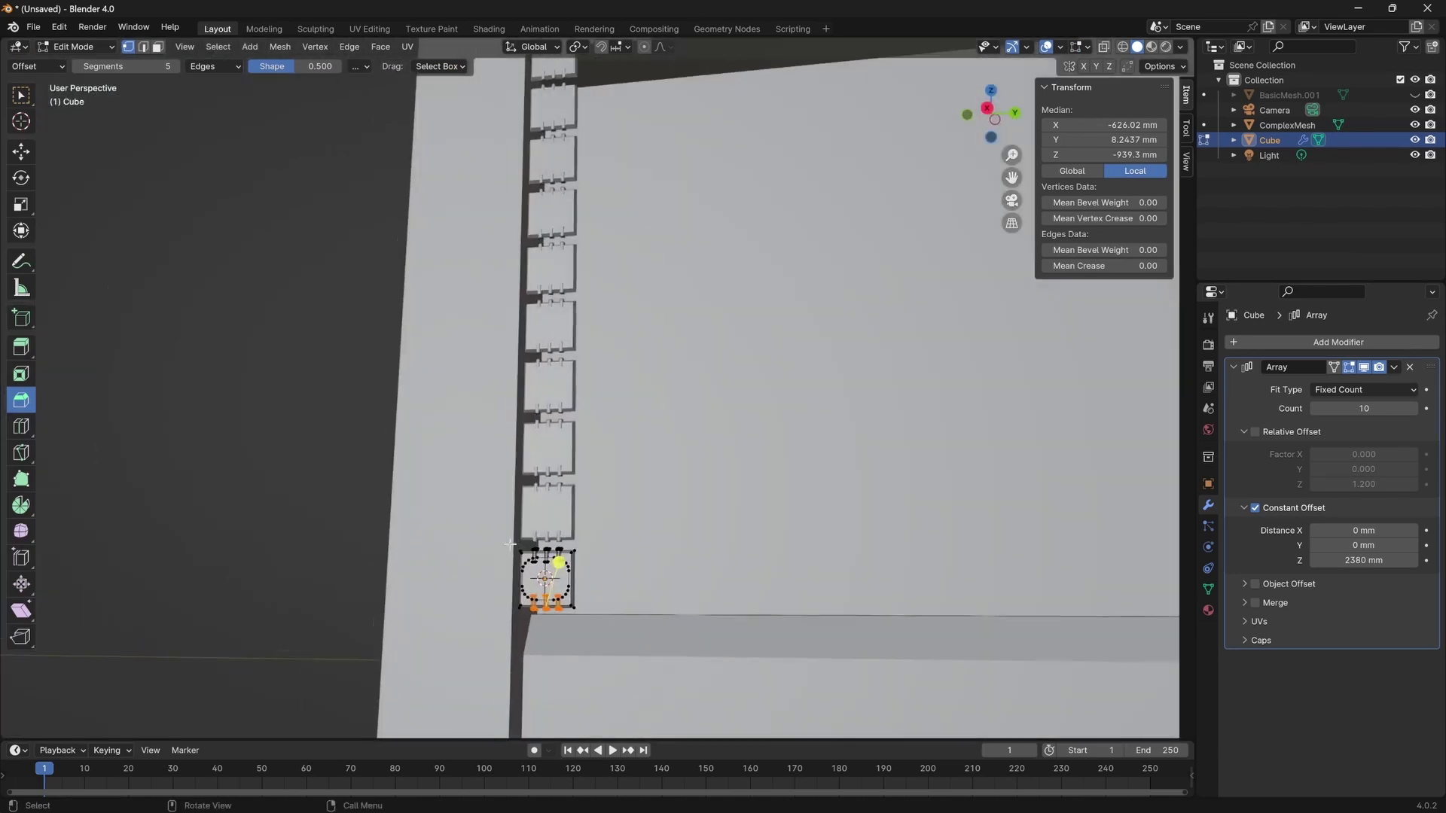
{"action": "key", "text": "KP_3"}
{"action": "scroll", "coordinate": [704, 368], "scroll_direction": "up", "scroll_amount": 3}
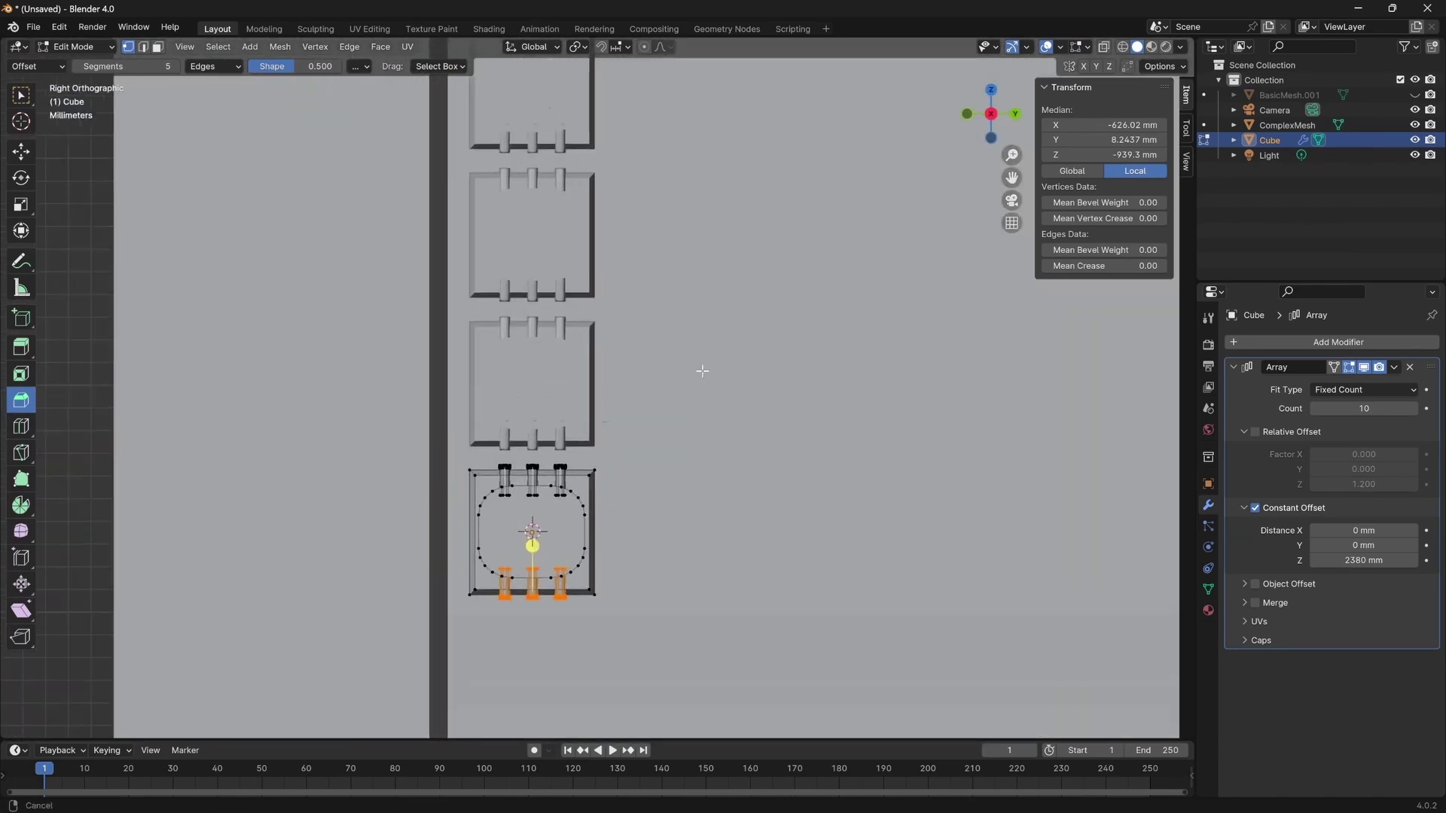
{"action": "scroll", "coordinate": [538, 530], "scroll_direction": "up", "scroll_amount": 4}
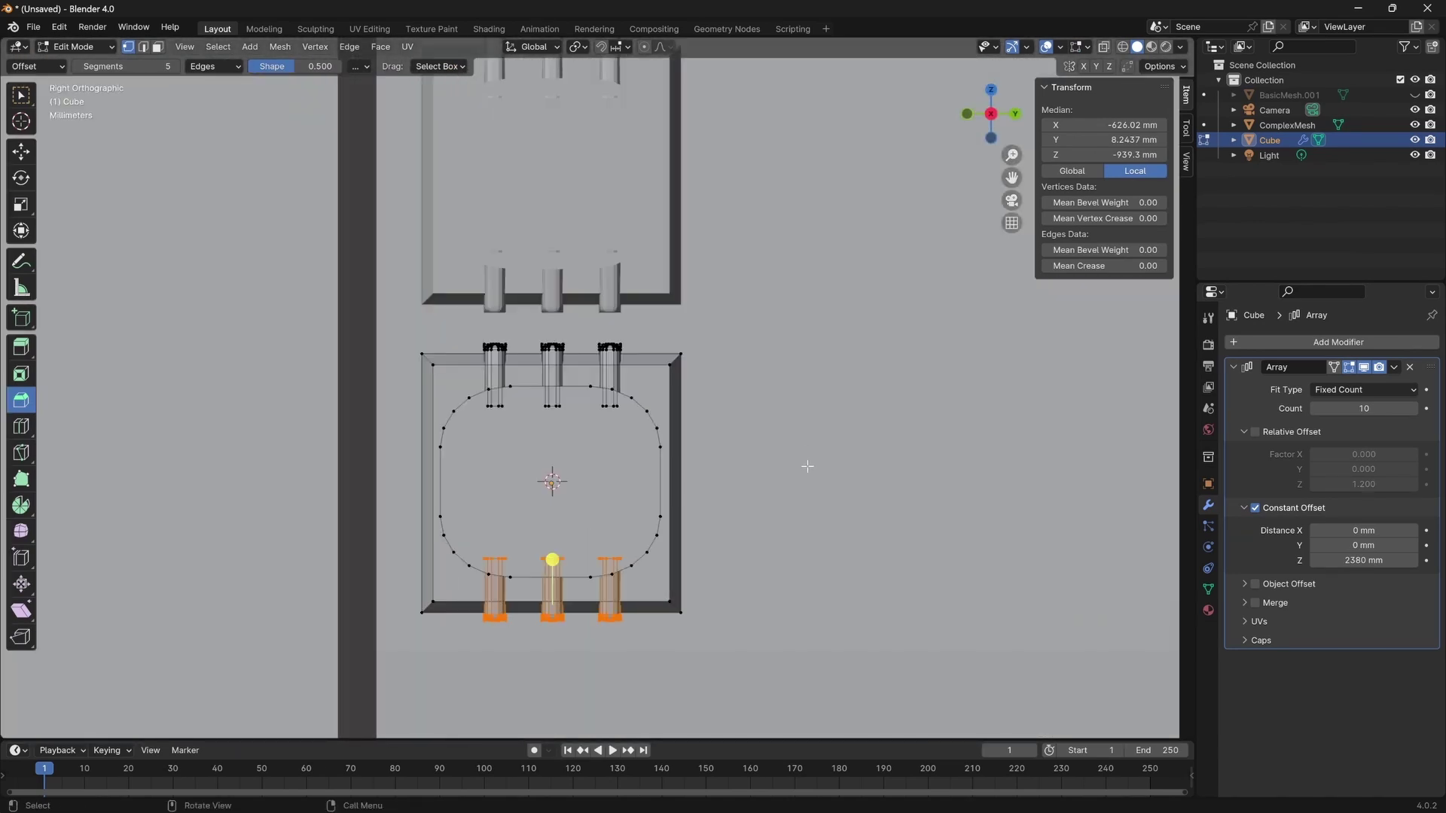
{"action": "left_click", "coordinate": [809, 442]}
{"action": "key", "text": "a"}
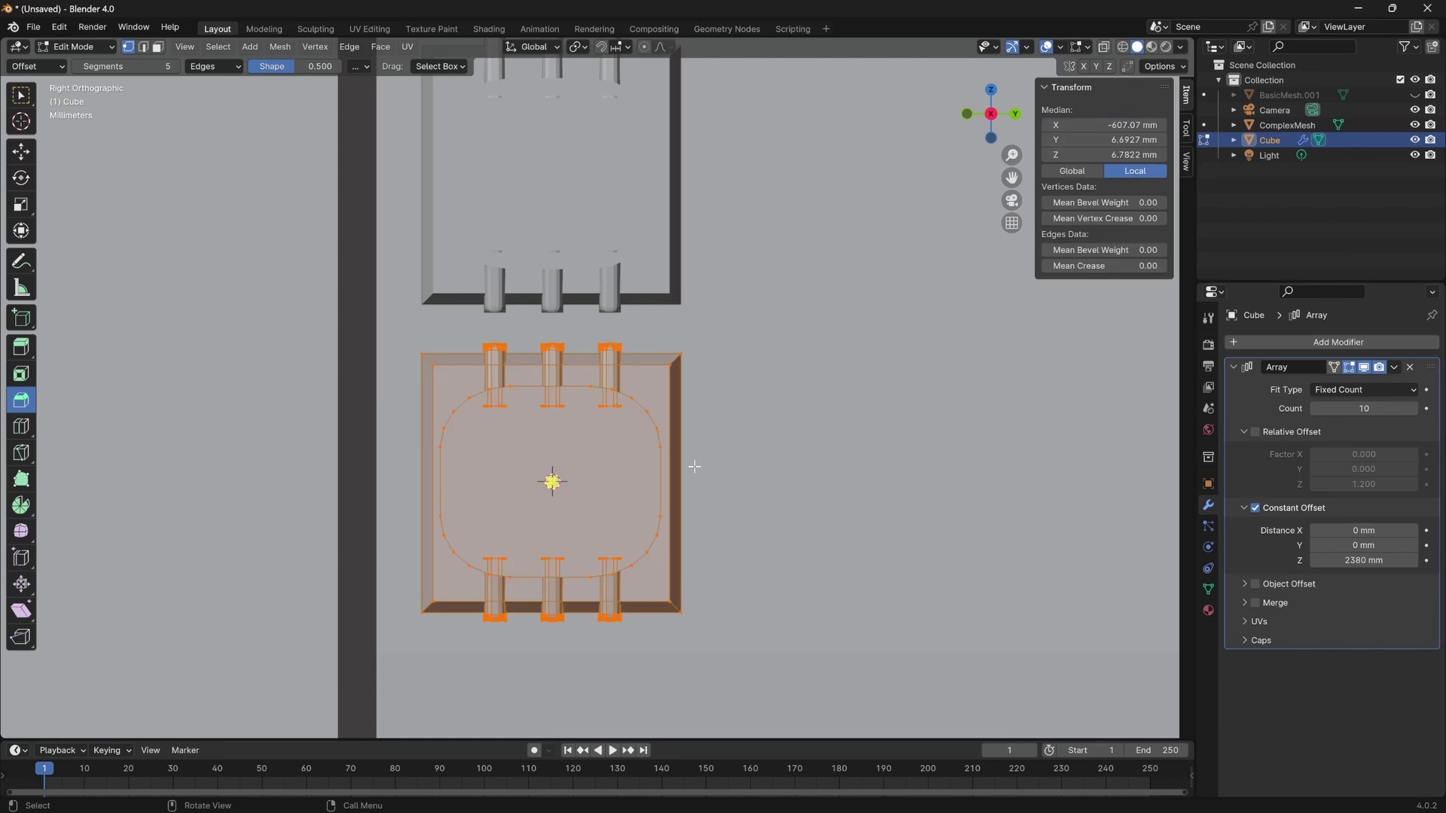
Create a new material in the plate's first material slot and name it Body.
{"action": "left_click", "coordinate": [1208, 610]}
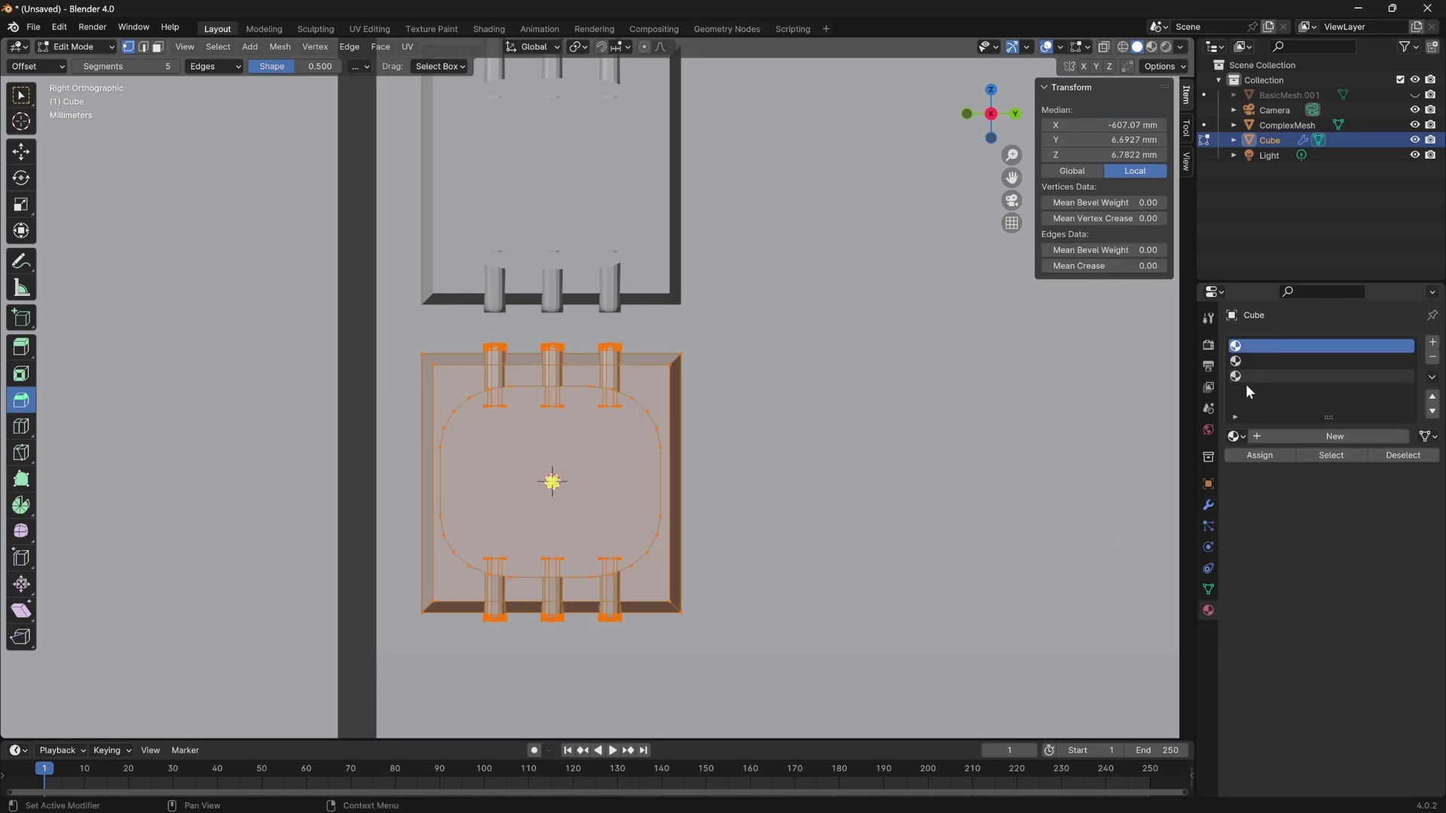
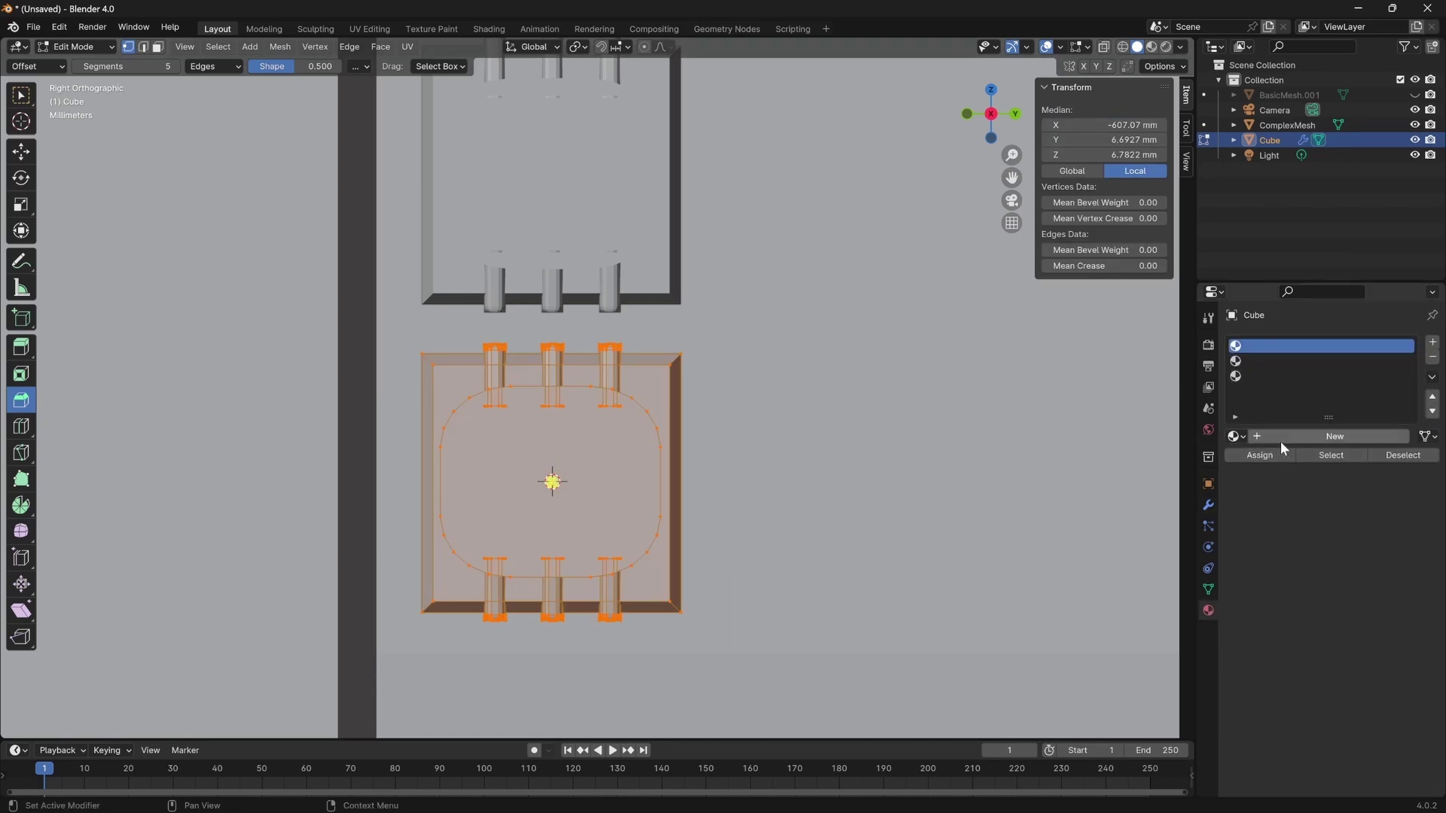
{"action": "left_click", "coordinate": [1300, 436]}
{"action": "double_click", "coordinate": [1281, 345]}
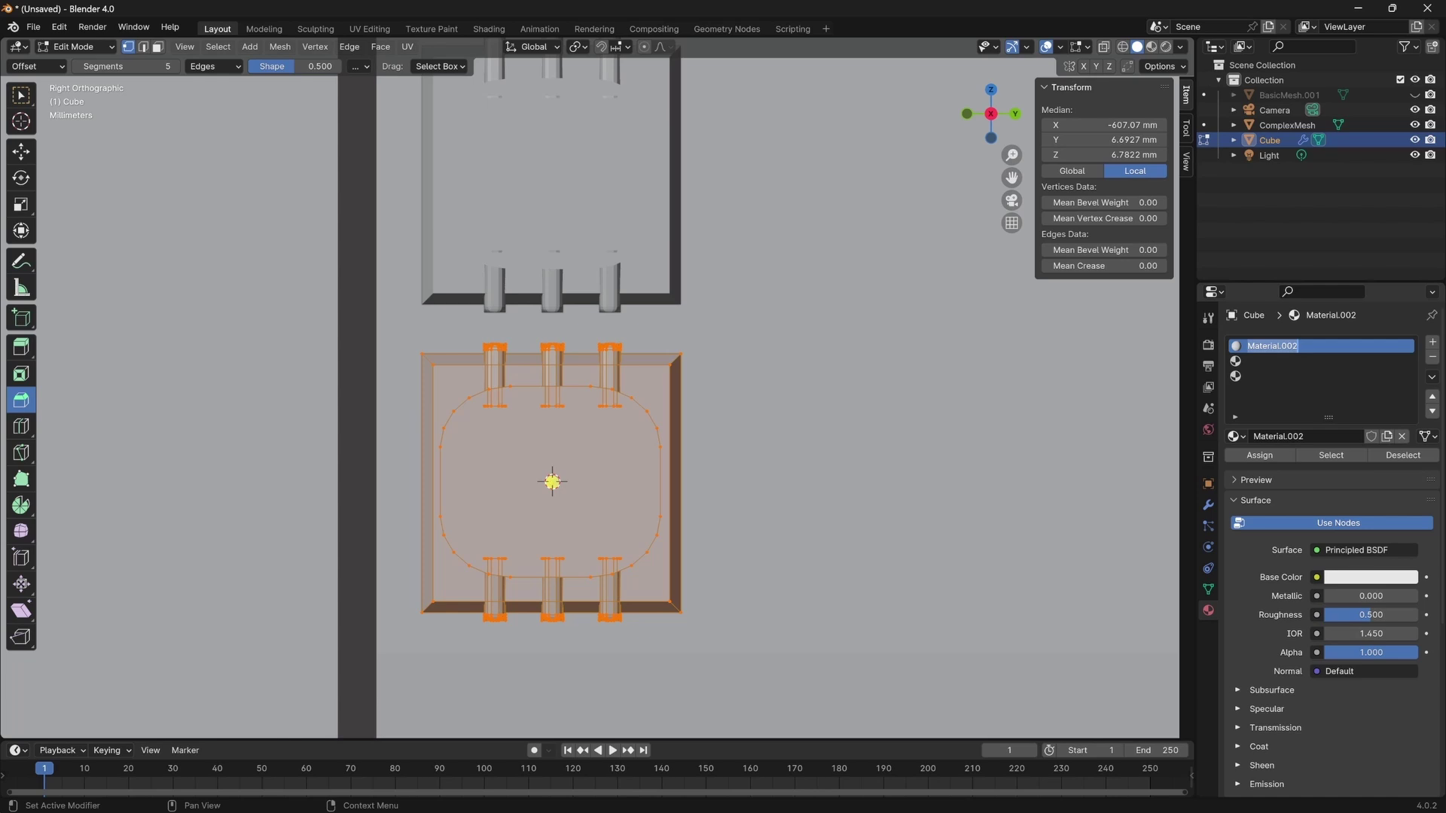
{"action": "type", "text": "bODY"}
{"action": "key", "text": "Return"}
{"action": "double_click", "coordinate": [1270, 346]}
{"action": "type", "text": "Body"}
{"action": "key", "text": "Return"}
Create a new material in the second slot and name it Wire.
{"action": "left_click", "coordinate": [1271, 361]}
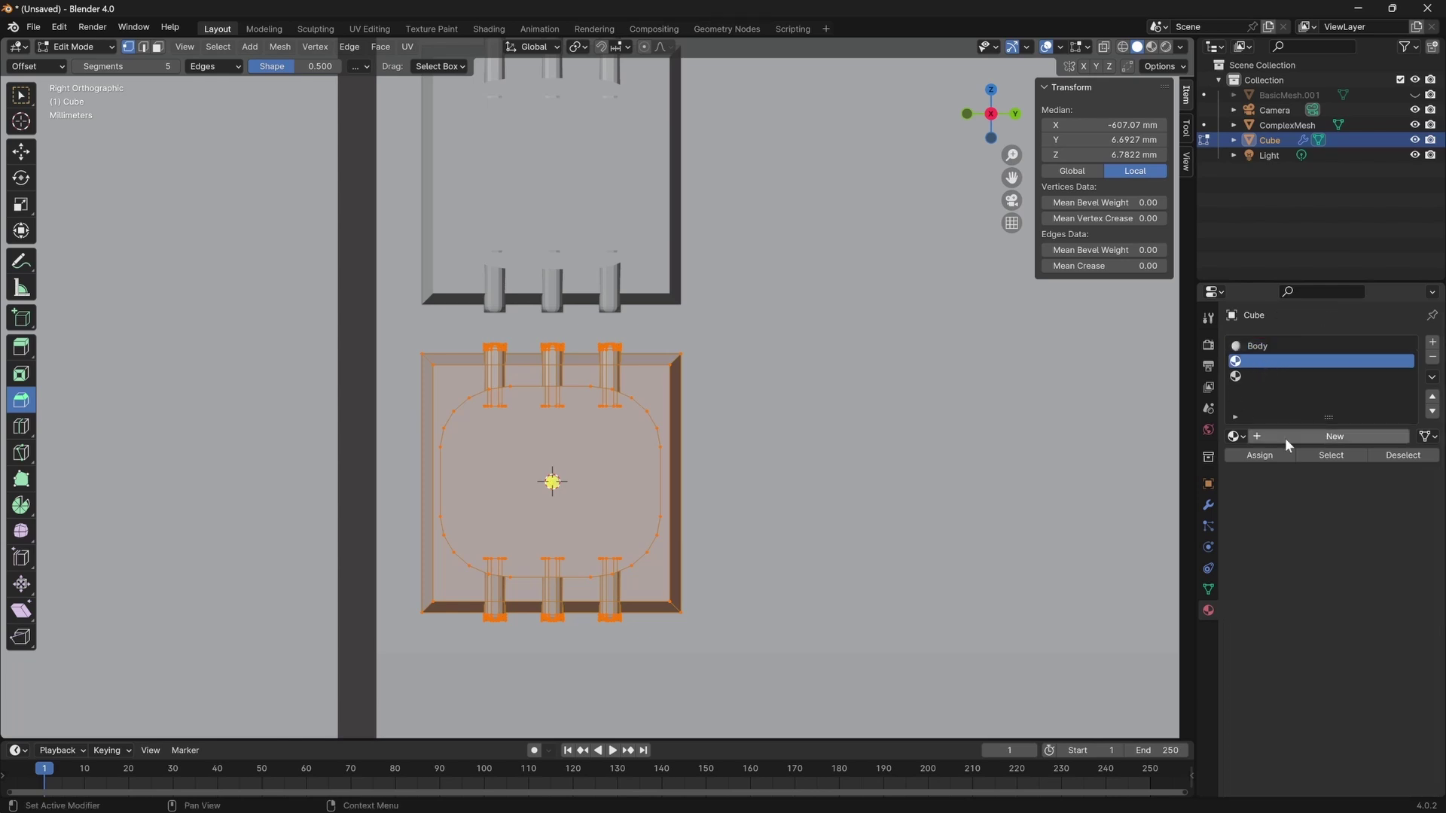
{"action": "left_click", "coordinate": [1285, 437]}
{"action": "double_click", "coordinate": [1273, 363]}
{"action": "type", "text": "Wire"}
{"action": "key", "text": "Return"}
Create a new material in the third slot and name it EmissiveDiode.
{"action": "left_click", "coordinate": [1272, 376]}
{"action": "left_click", "coordinate": [1281, 437]}
{"action": "double_click", "coordinate": [1271, 376]}
{"action": "type", "text": "EmissiveDiode"}
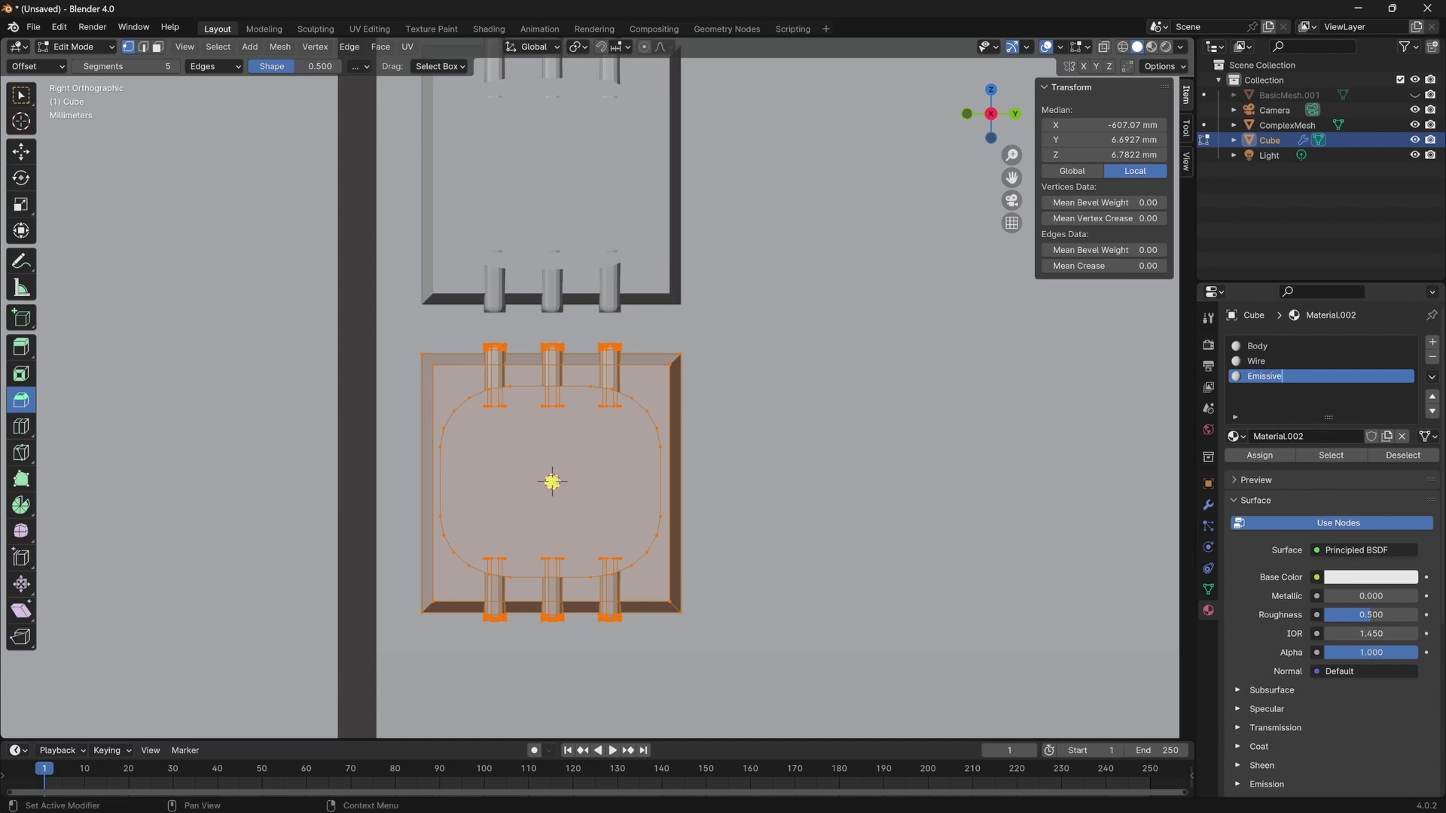
{"action": "key", "text": "Return"}
Set the Body material's Metallic value to 0.657 and switch the viewport to Material Preview shading.
{"action": "scroll", "coordinate": [1336, 663], "scroll_direction": "down", "scroll_amount": 6}
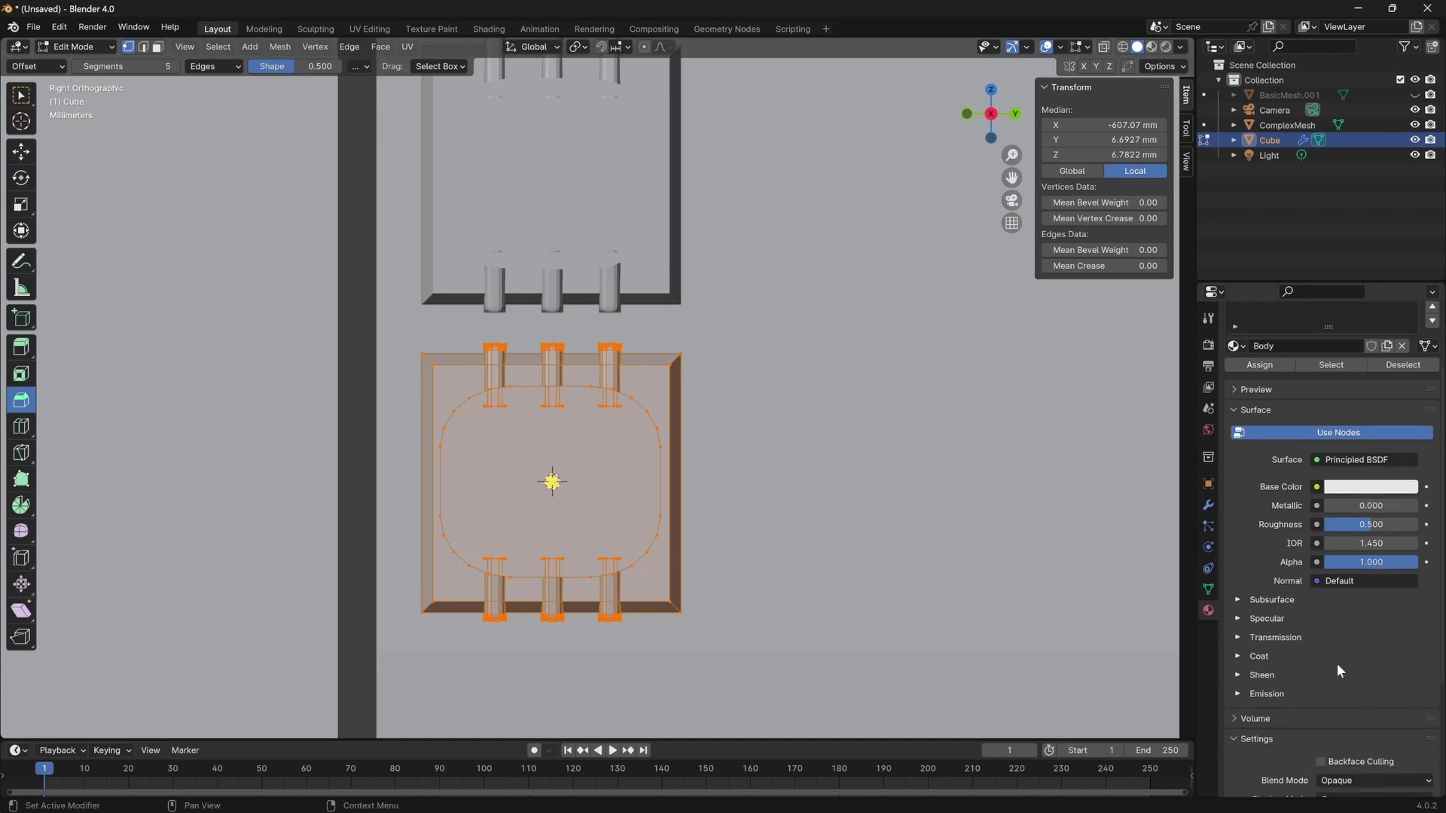
{"action": "scroll", "coordinate": [1330, 676], "scroll_direction": "up", "scroll_amount": 4}
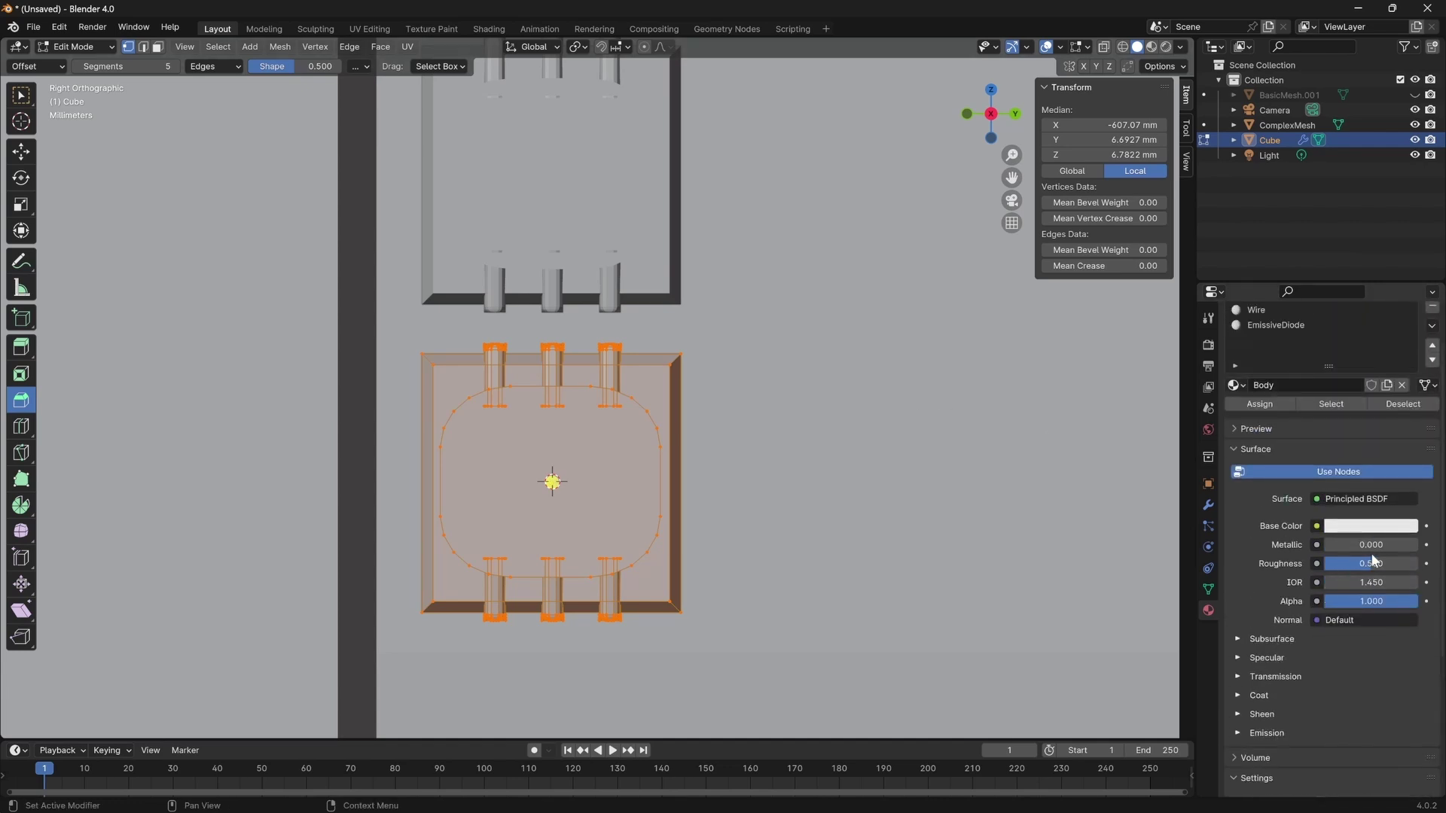
{"action": "left_click_drag", "start_coordinate": [1339, 551], "coordinate": [1388, 544]}
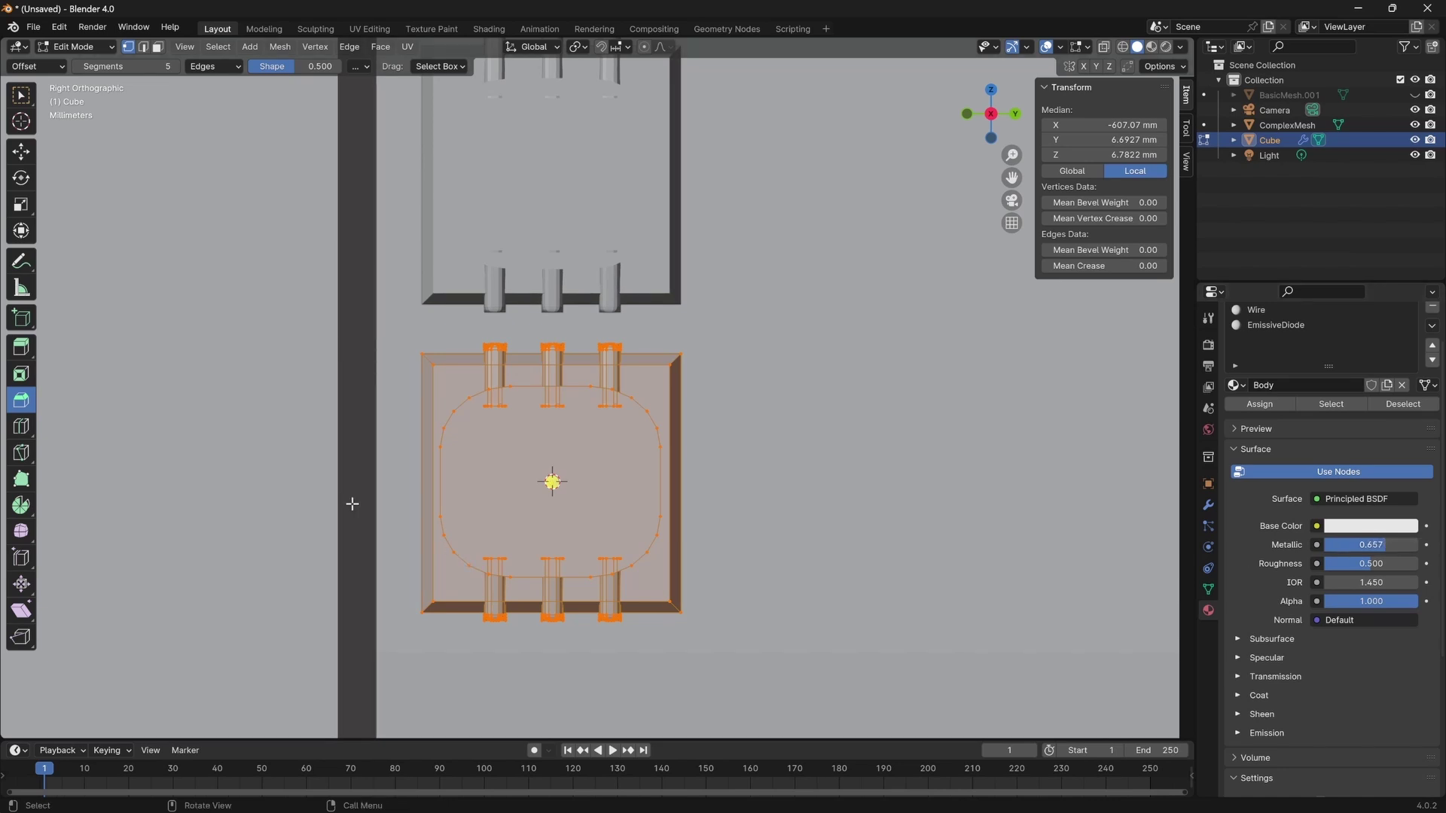
{"action": "key", "text": "z"}
{"action": "left_click", "coordinate": [663, 527]}
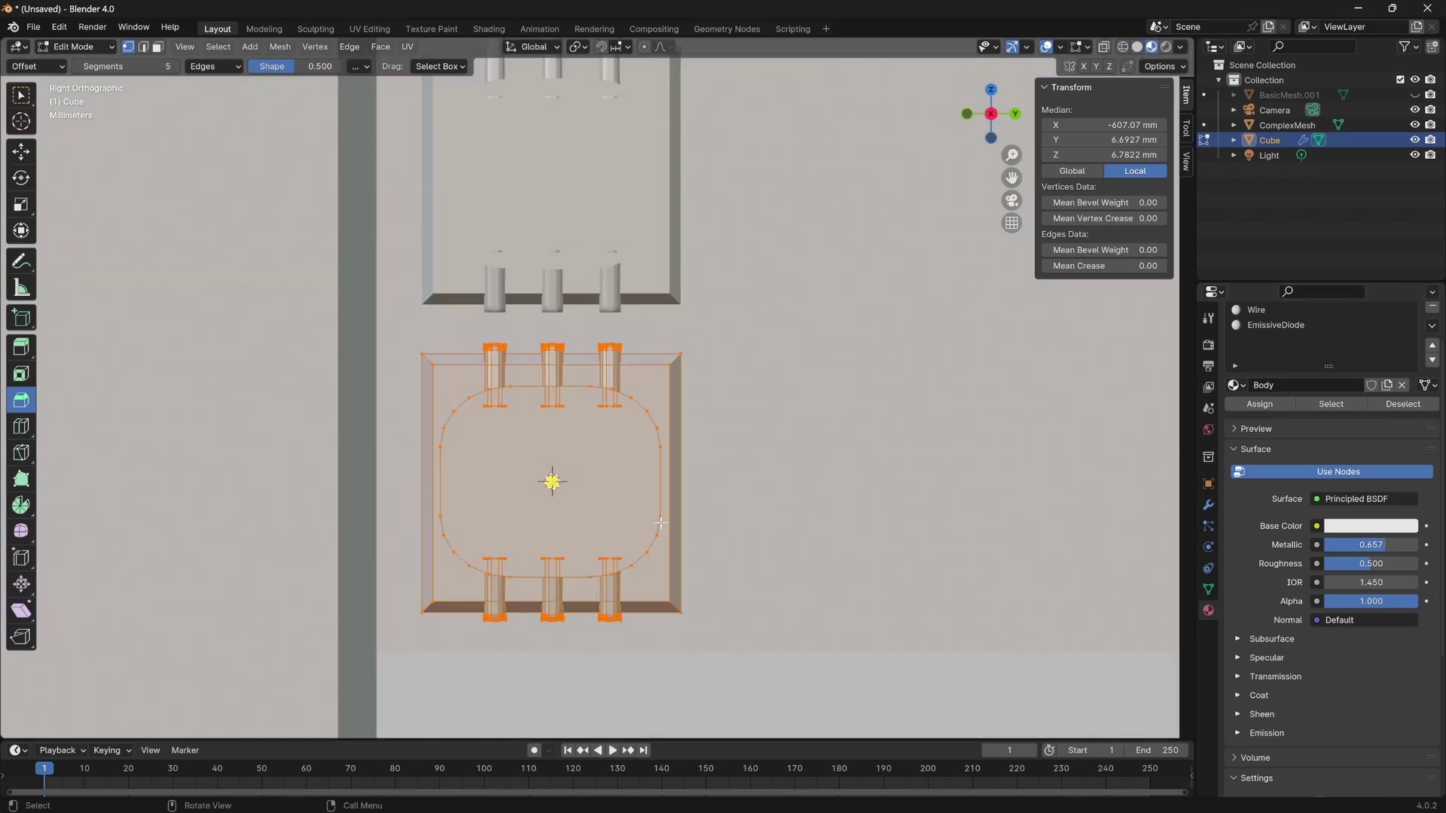
{"action": "scroll", "coordinate": [607, 486], "scroll_direction": "up", "scroll_amount": 3}
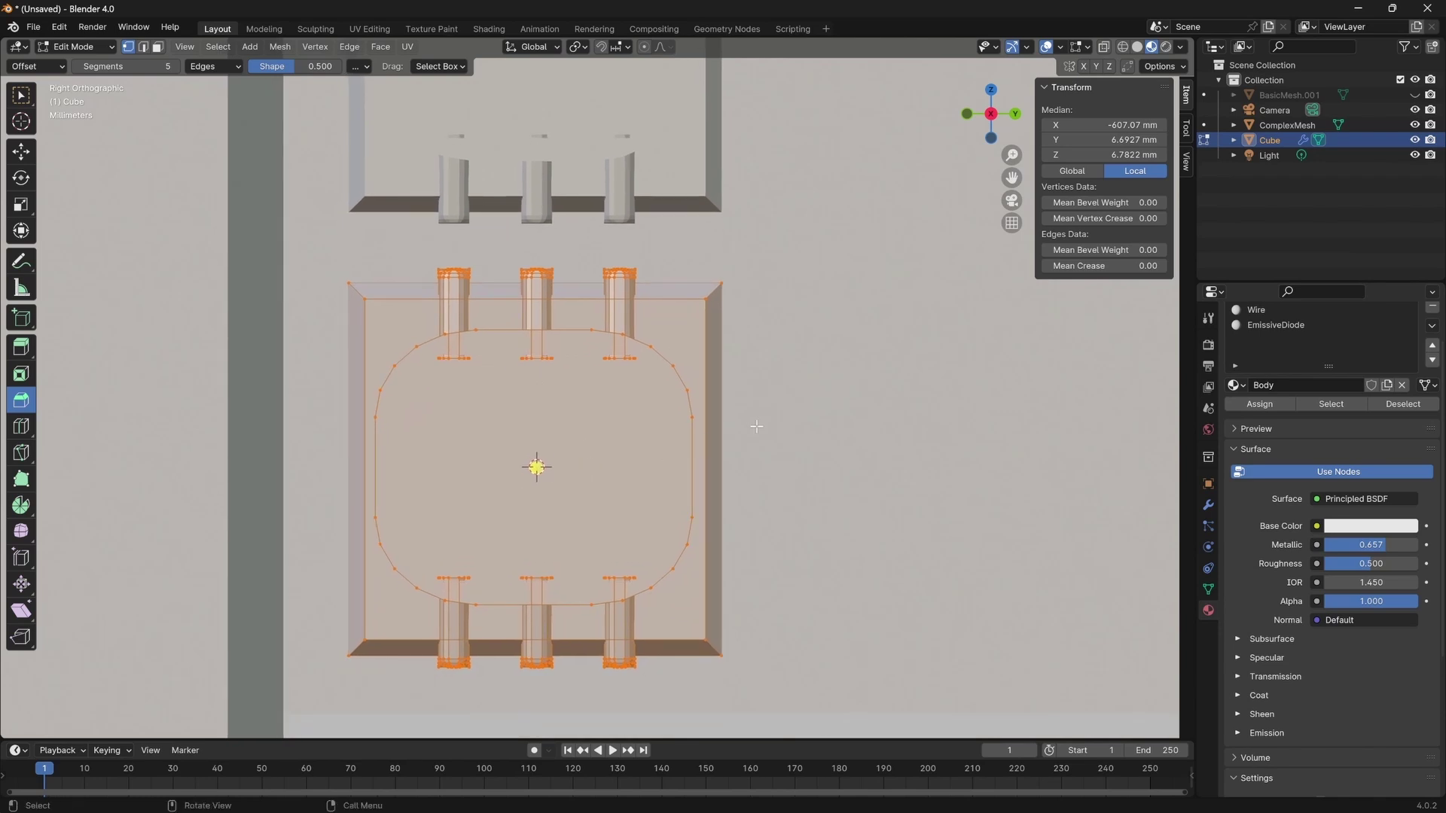
Examine the clips and the rounded diode face on the lowest LED plate from the right and front views.
{"action": "left_click", "coordinate": [790, 385]}
{"action": "key", "text": "Tab"}
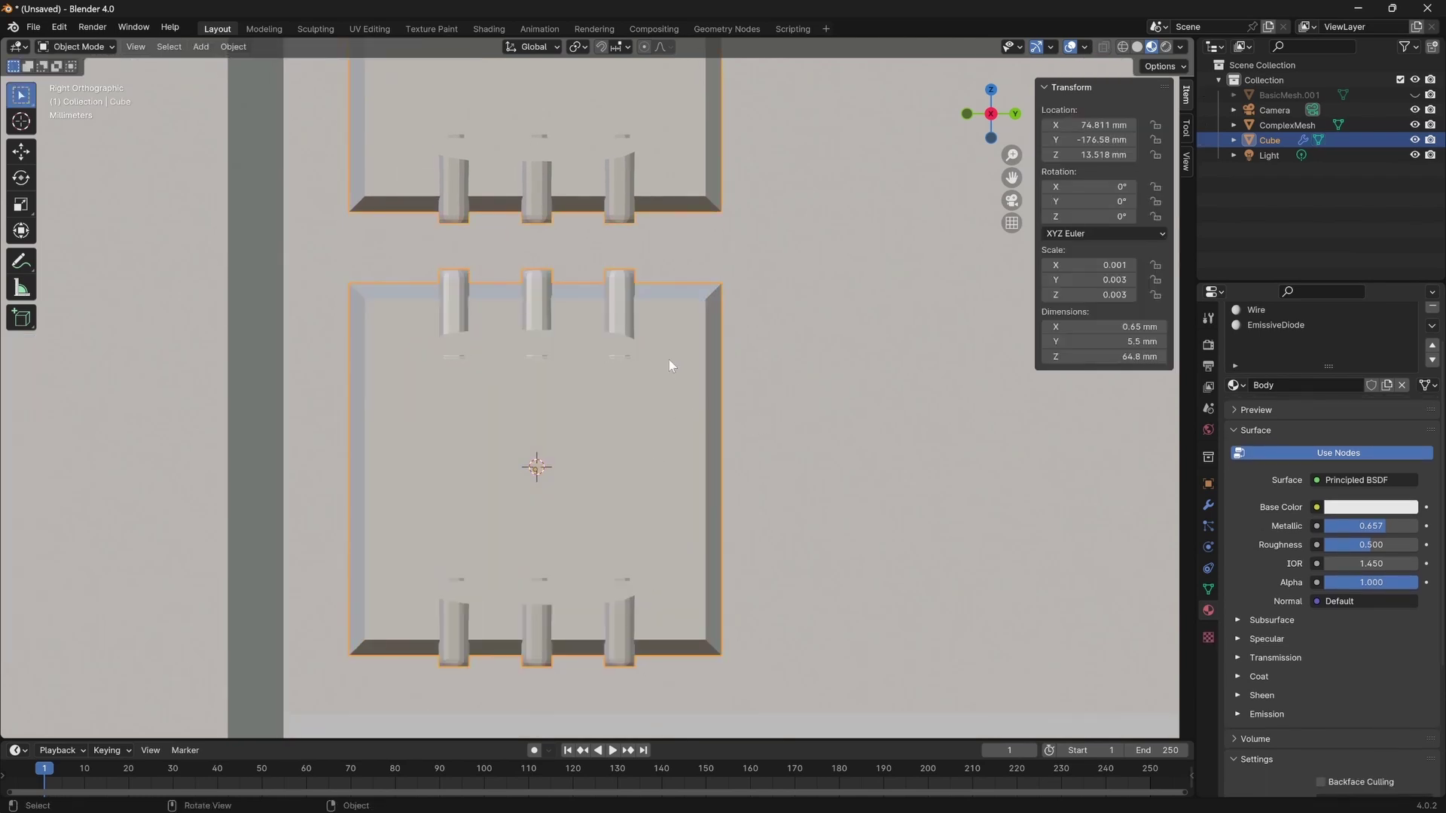
{"action": "middle_click_drag", "start_coordinate": [680, 340], "coordinate": [325, 457]}
{"action": "key", "text": "KP_3"}
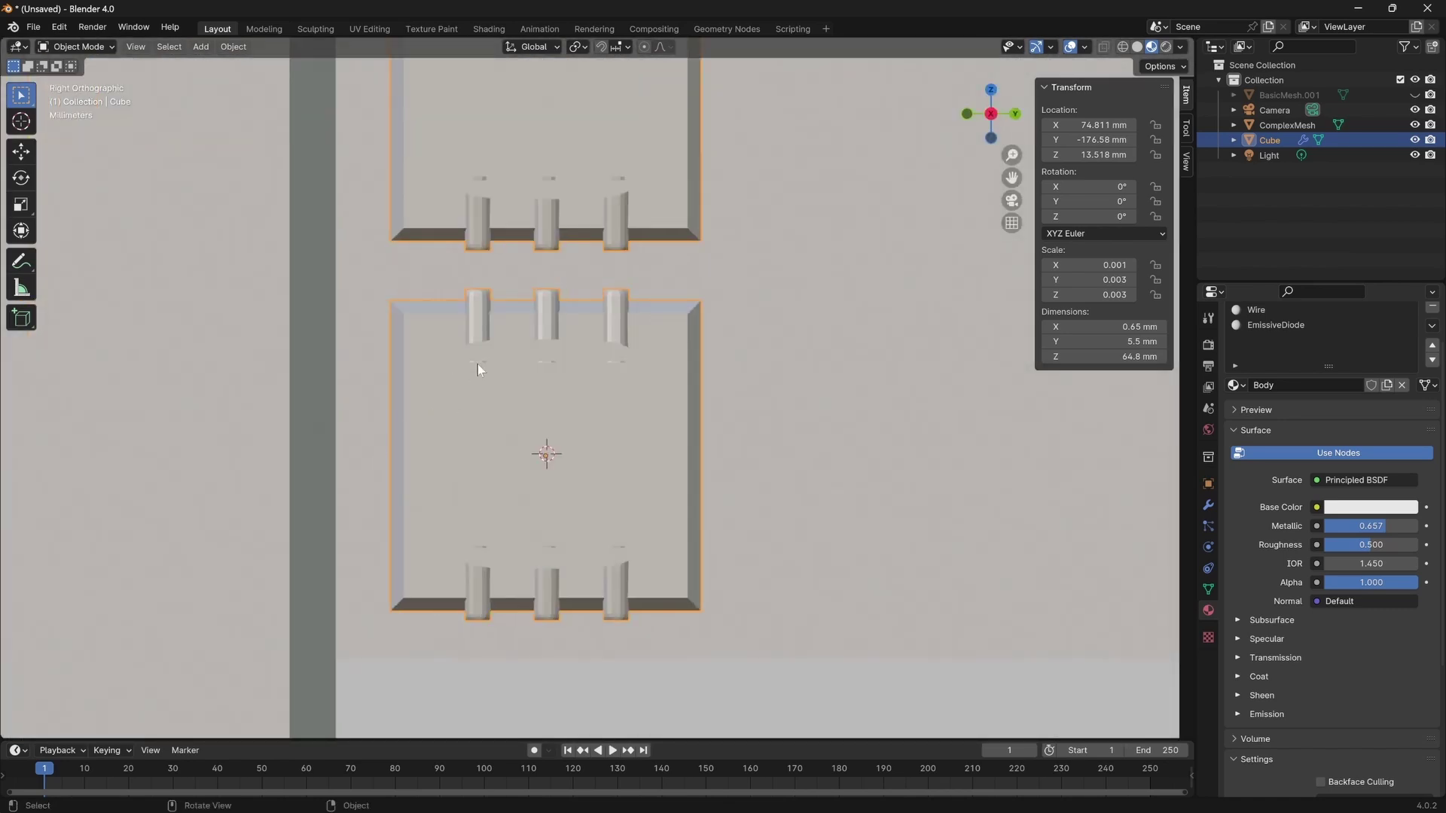
{"action": "scroll", "coordinate": [477, 363], "scroll_direction": "up", "scroll_amount": 3}
{"action": "key", "text": "Tab"}
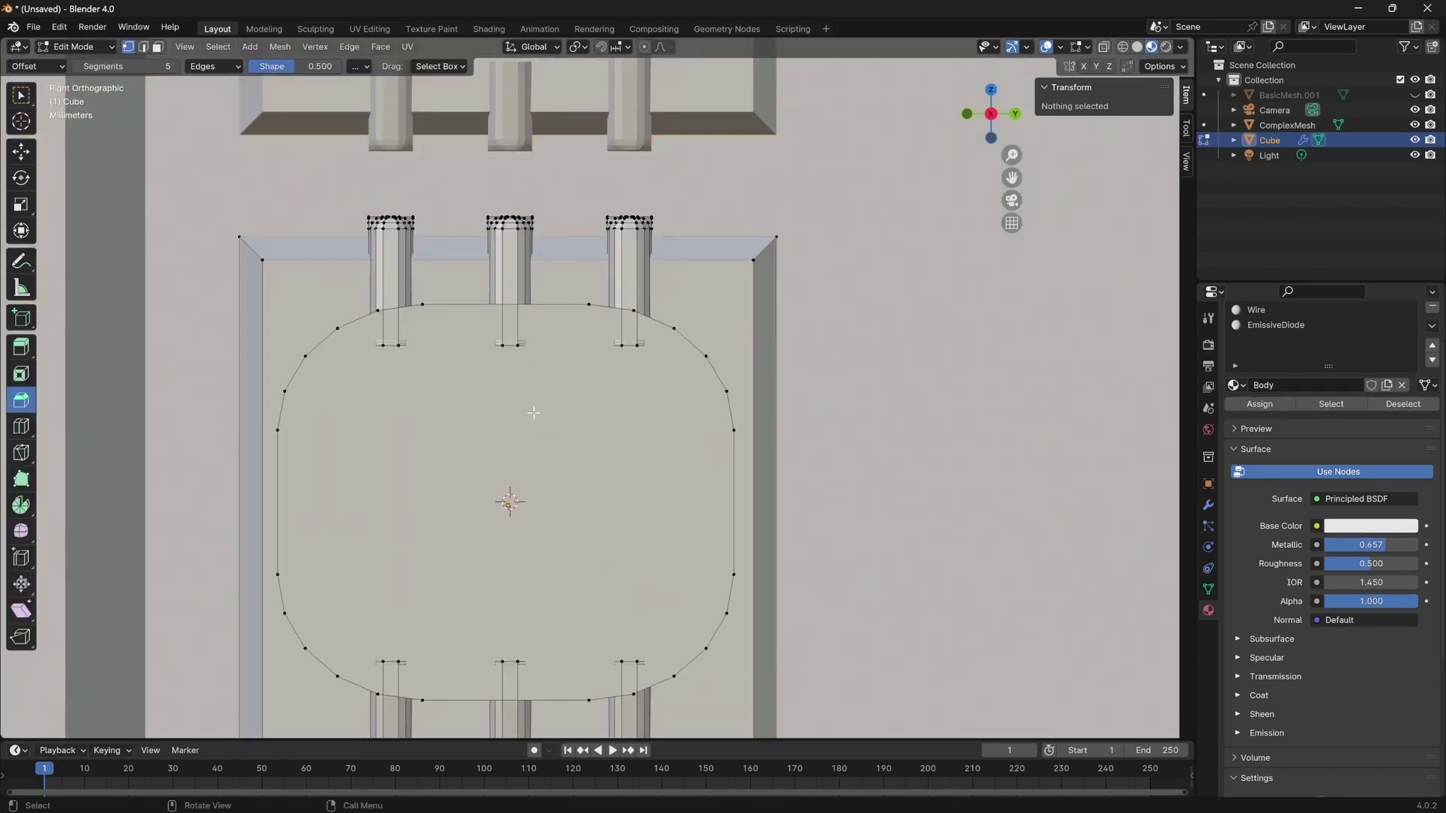
{"action": "scroll", "coordinate": [480, 398], "scroll_direction": "down", "scroll_amount": 4}
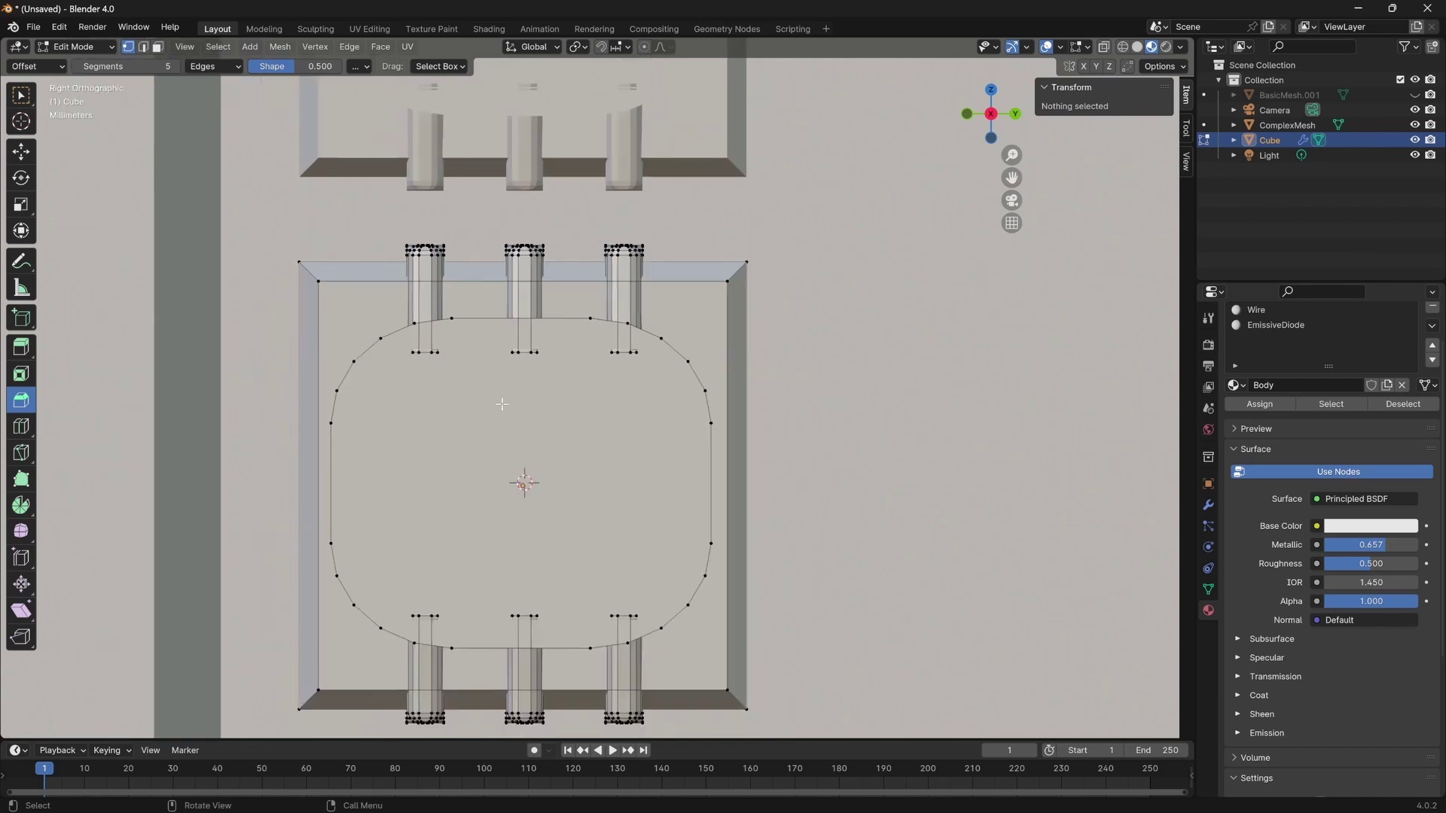
{"action": "key", "text": "KP_1"}
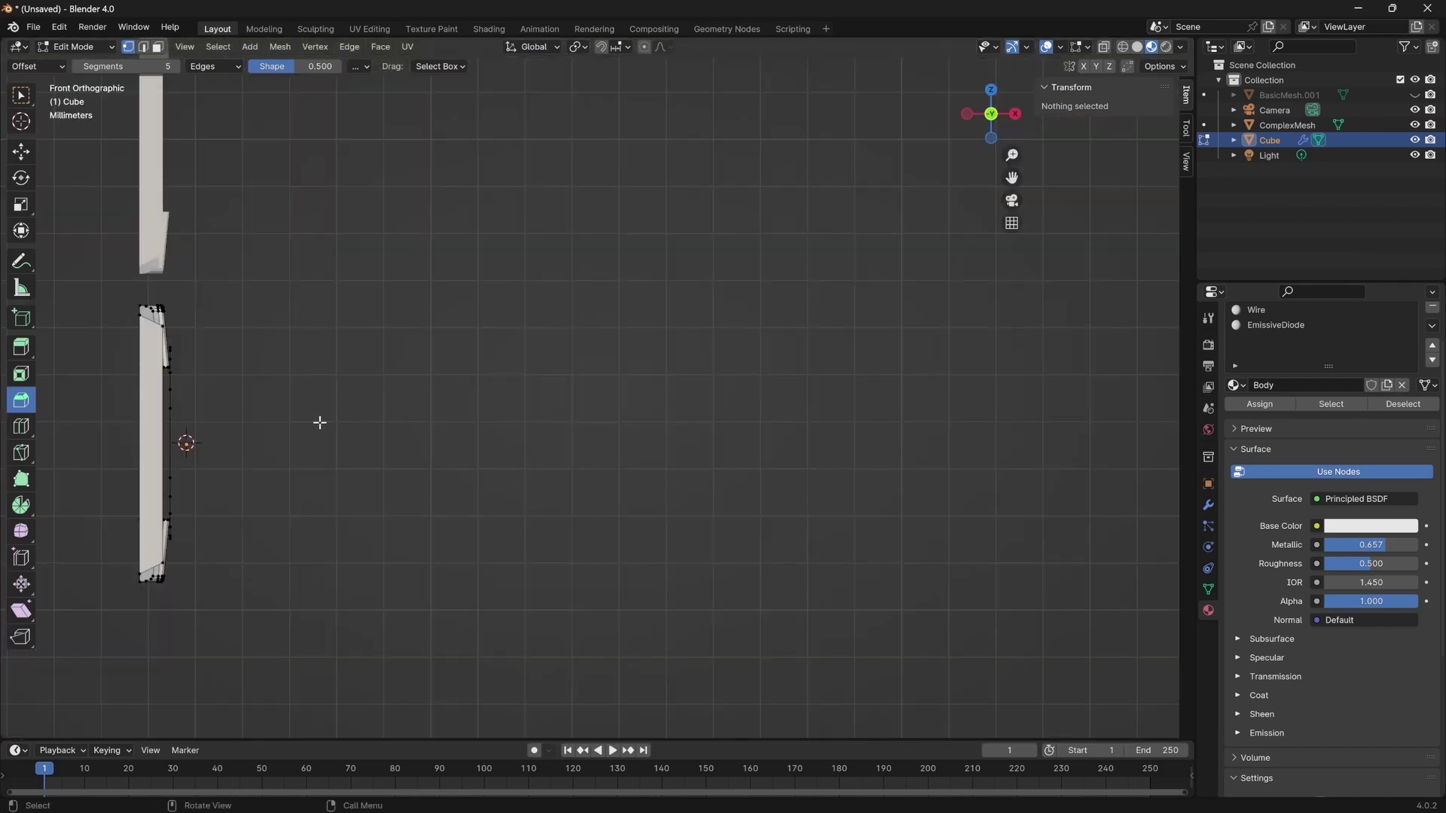
{"action": "middle_click_drag", "start_coordinate": [320, 423], "coordinate": [578, 381], "text": "shift"}
{"action": "scroll", "coordinate": [578, 381], "scroll_direction": "up", "scroll_amount": 5}
{"action": "middle_click_drag", "start_coordinate": [468, 410], "coordinate": [587, 268], "text": "shift"}
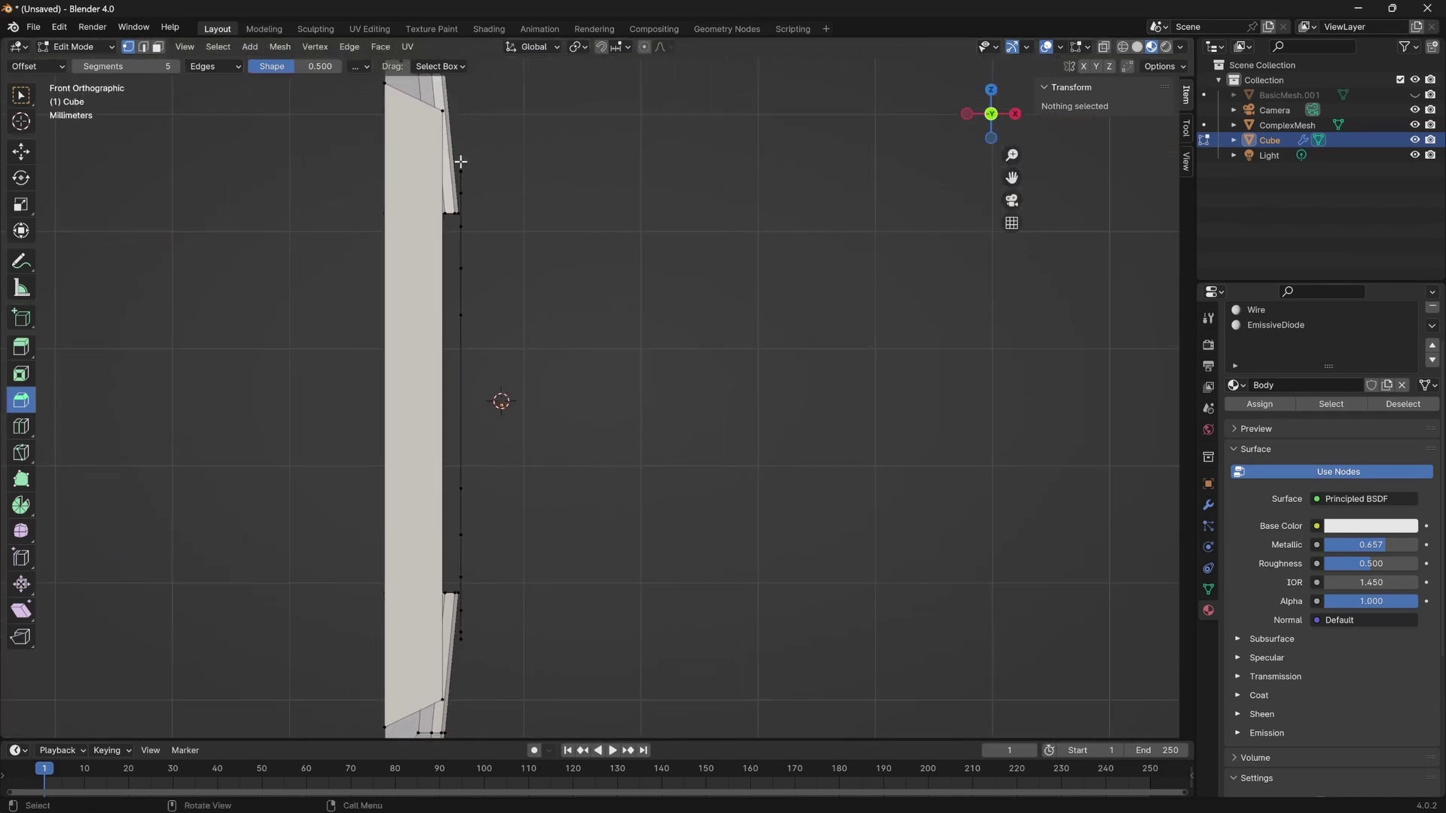
{"action": "left_click_drag", "start_coordinate": [458, 159], "coordinate": [465, 501]}
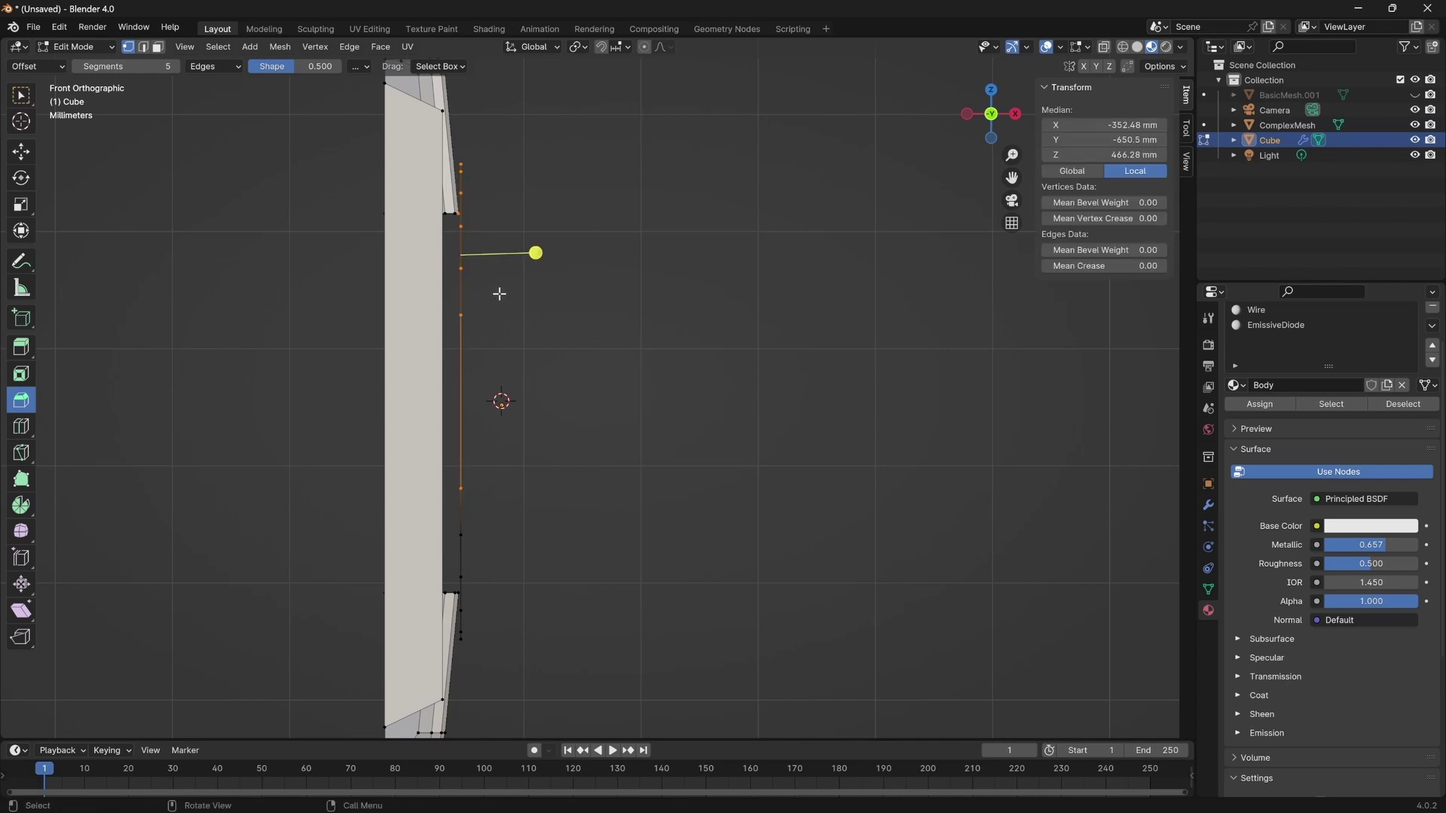
{"action": "left_click_drag", "start_coordinate": [481, 153], "coordinate": [460, 648]}
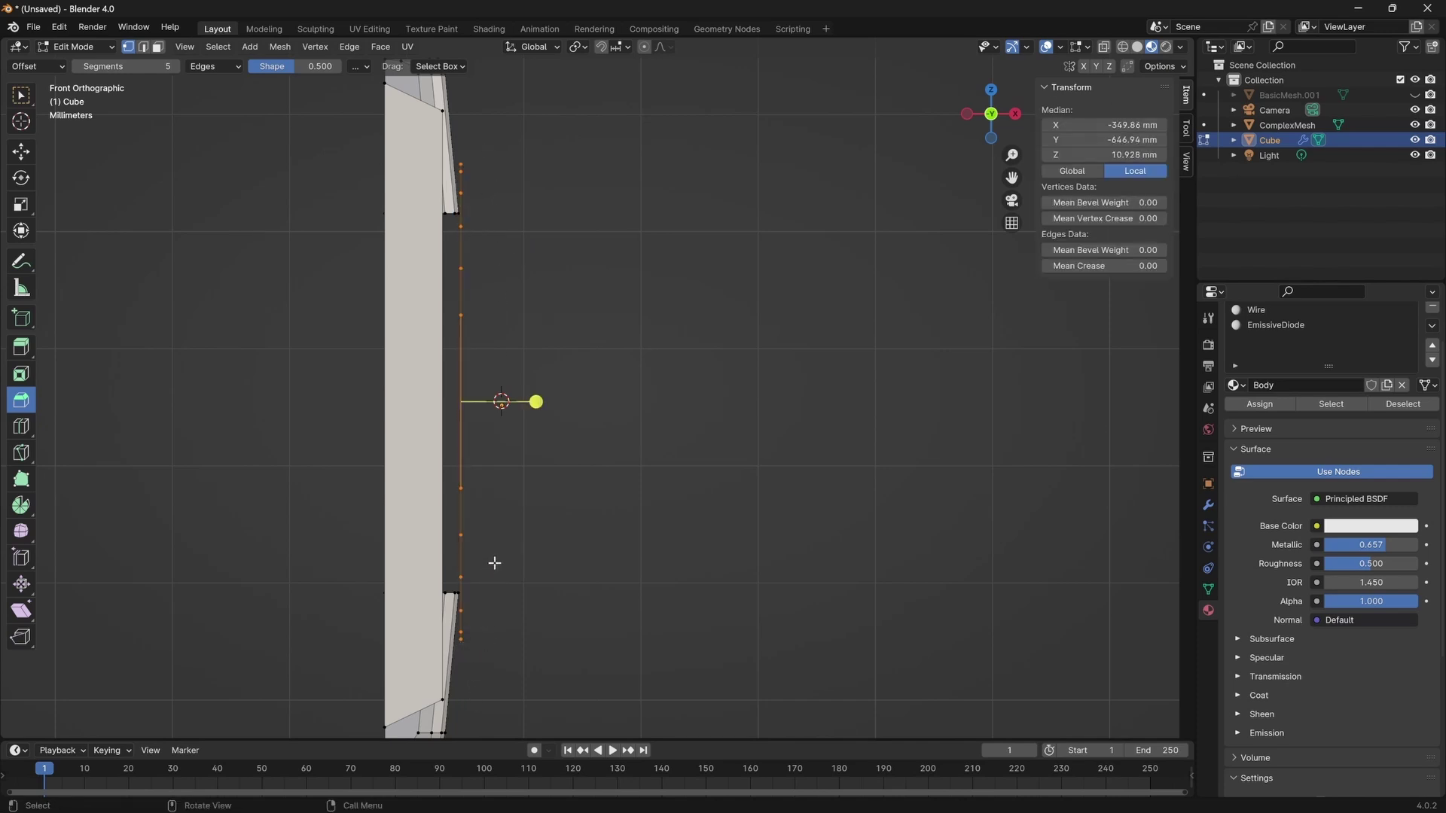
{"action": "key", "text": "g"}
{"action": "key", "text": "x"}
{"action": "key", "text": "Escape"}
{"action": "left_click", "coordinate": [509, 239]}
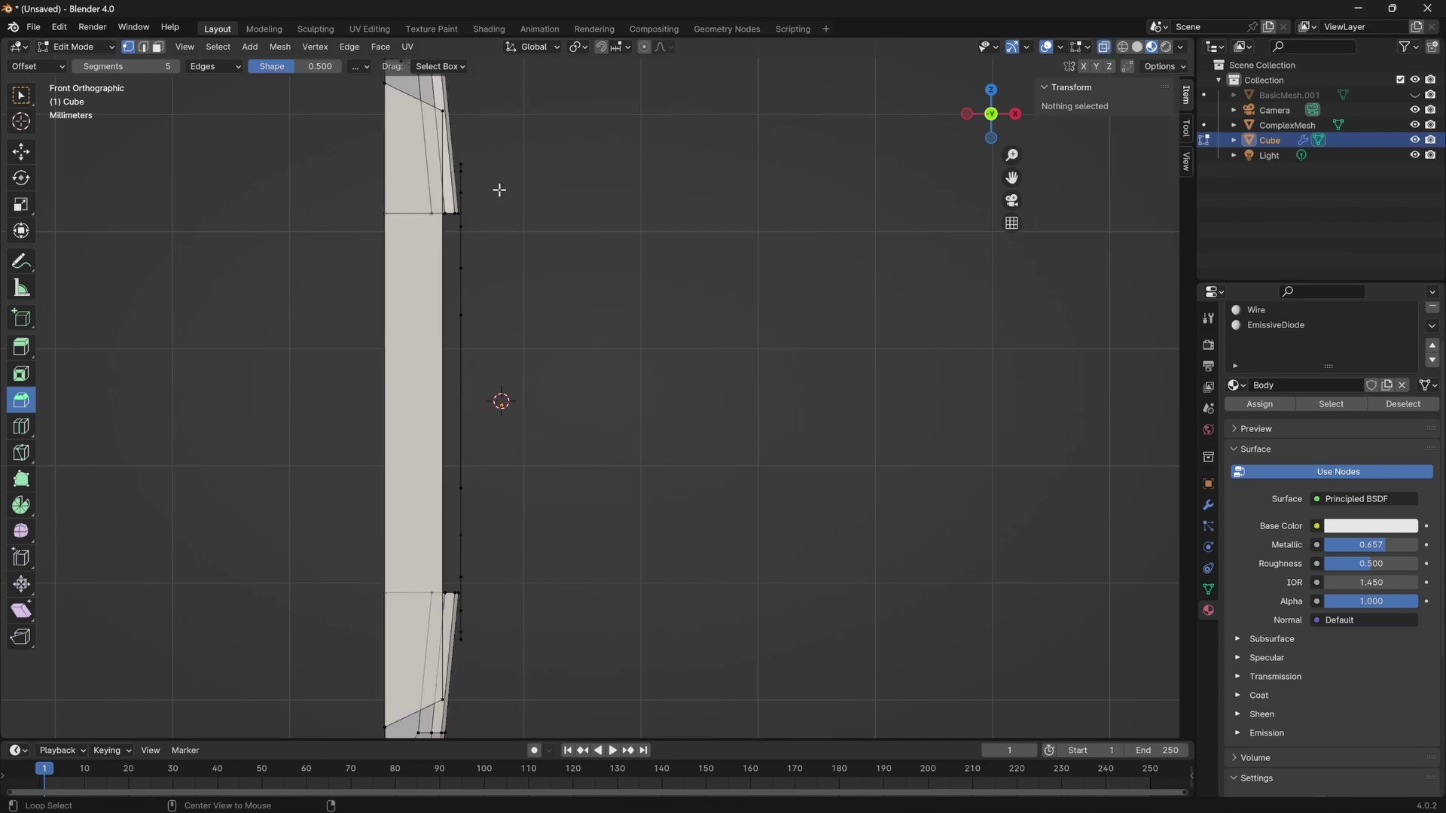
Select the whole rounded diode face using X-ray and move it about 0.038 mm outward along X.
{"action": "key", "text": "alt+z"}
{"action": "key", "text": "alt+z"}
{"action": "left_click_drag", "start_coordinate": [472, 155], "coordinate": [461, 652]}
{"action": "scroll", "coordinate": [506, 562], "scroll_direction": "up", "scroll_amount": 3}
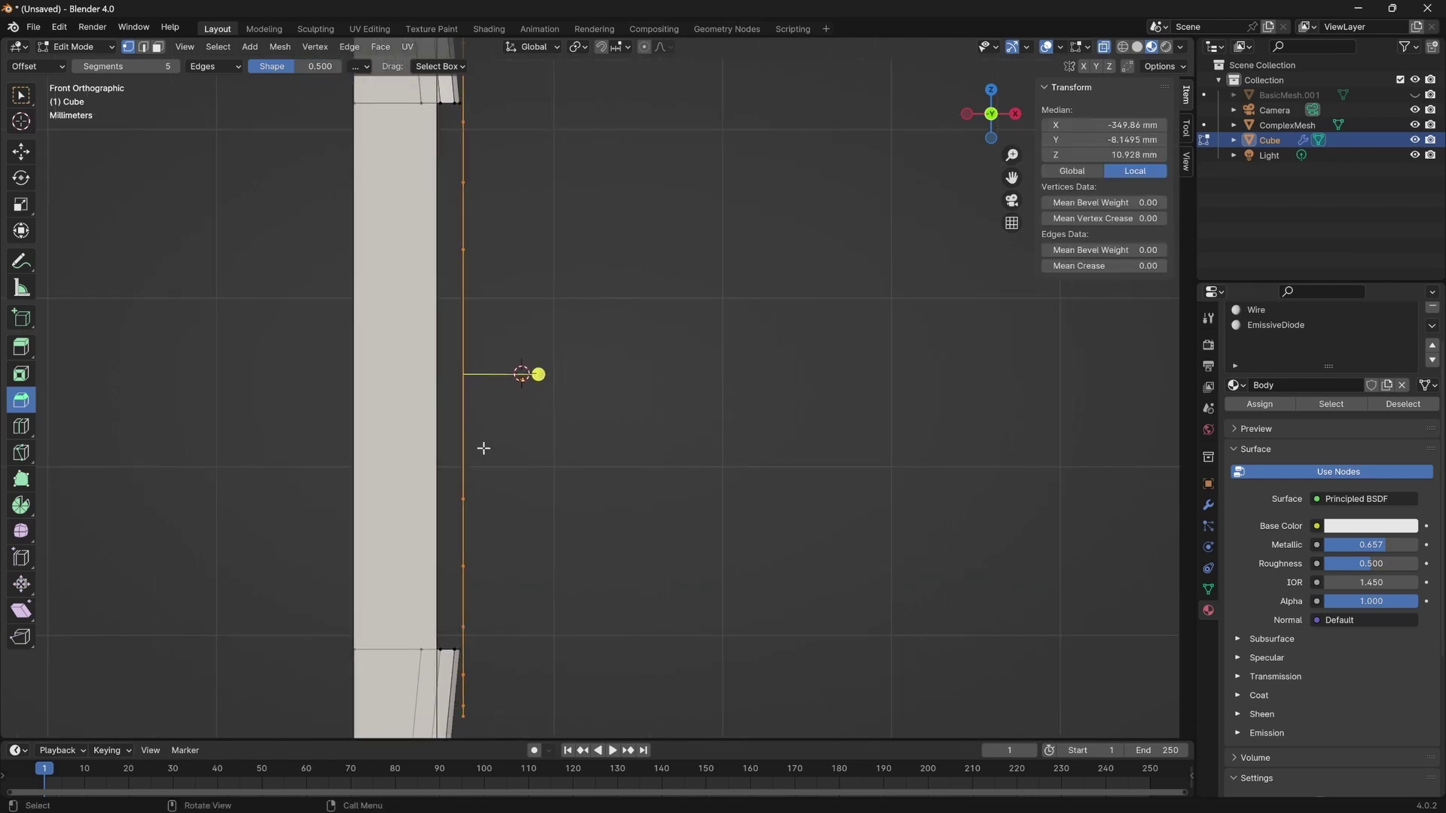
{"action": "key", "text": "g"}
{"action": "key", "text": "x"}
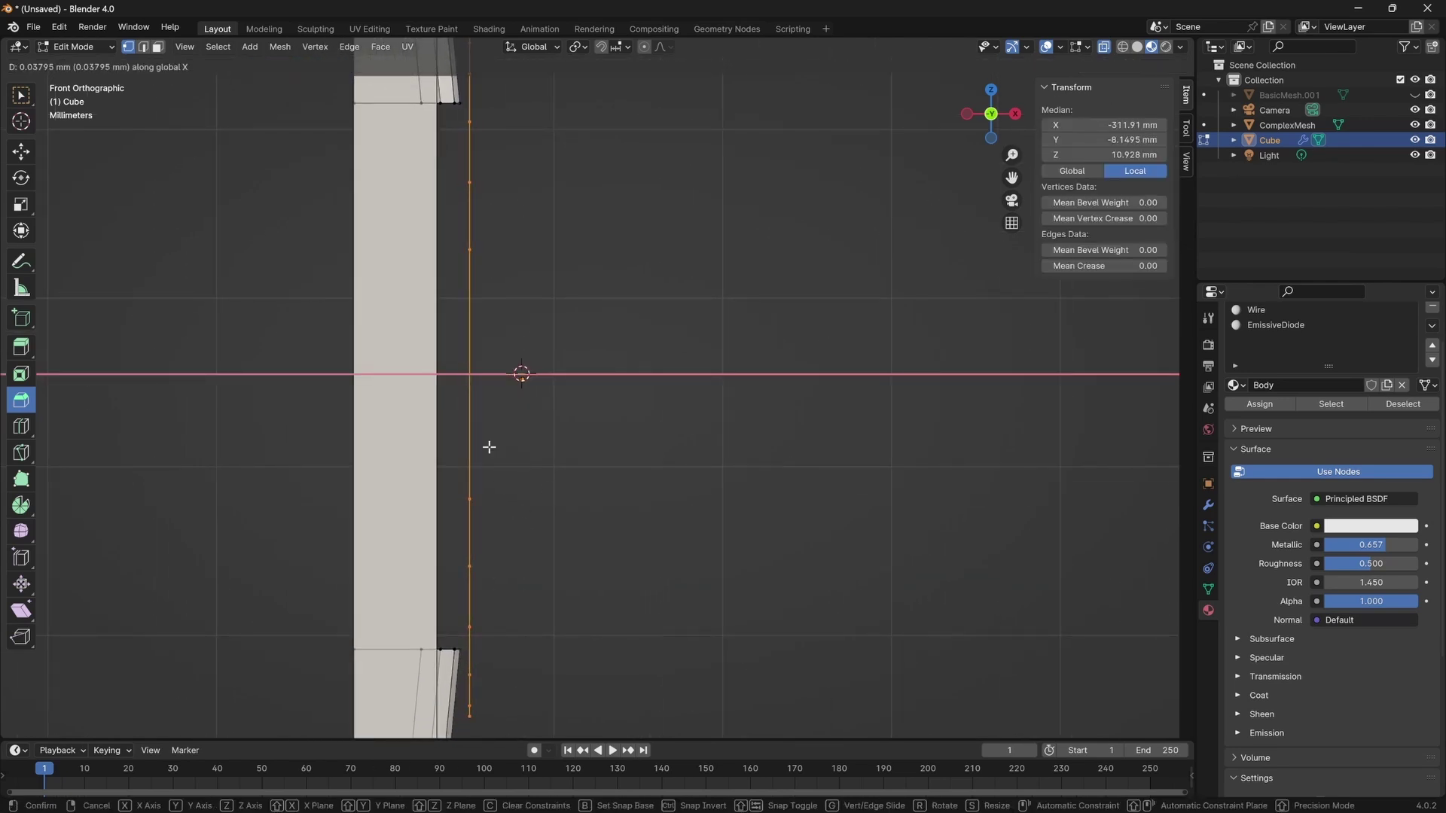
{"action": "left_click", "coordinate": [489, 446]}
{"action": "key", "text": "KP_3"}
{"action": "key", "text": "alt+a"}
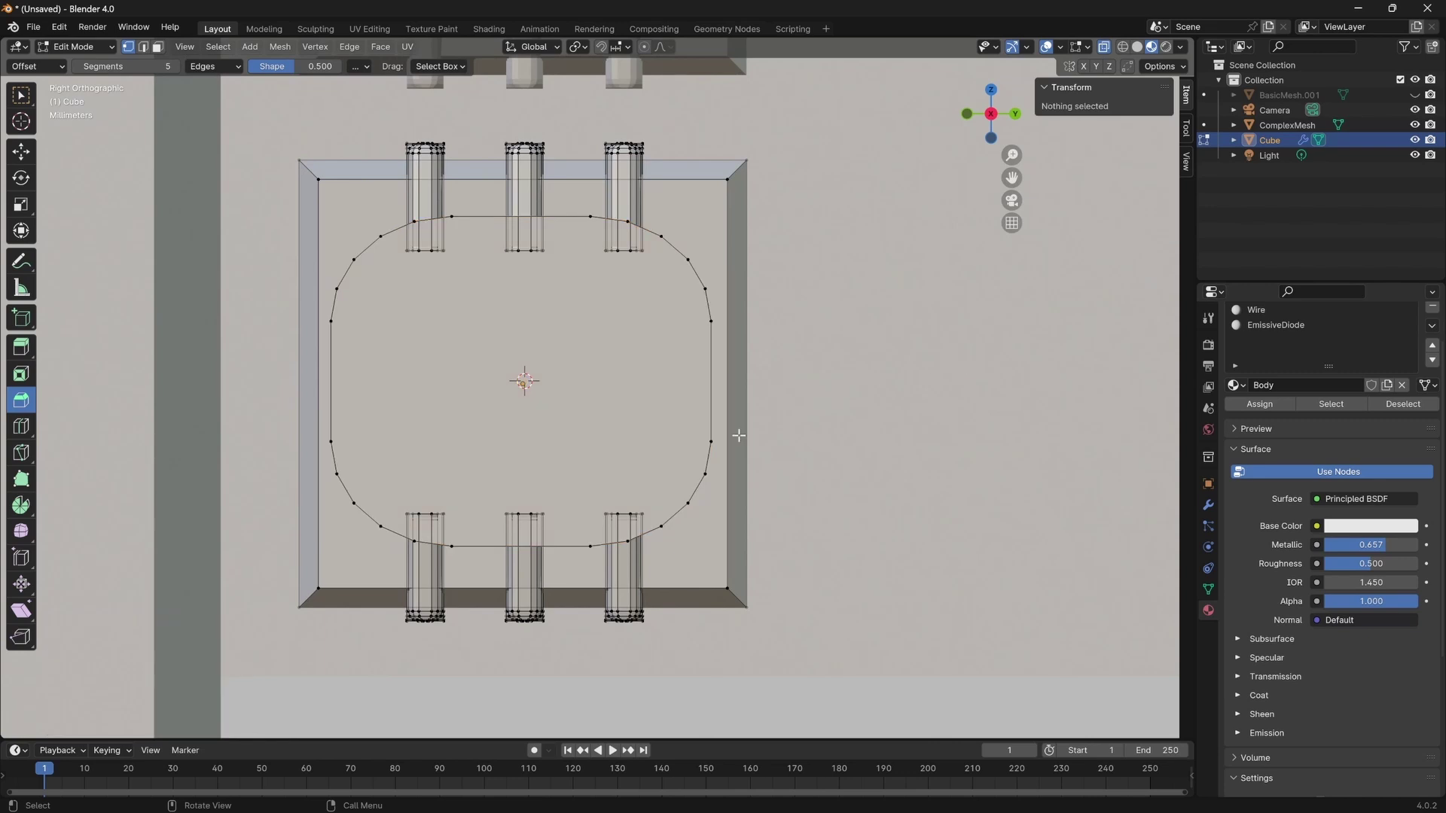
{"action": "key", "text": "alt+z"}
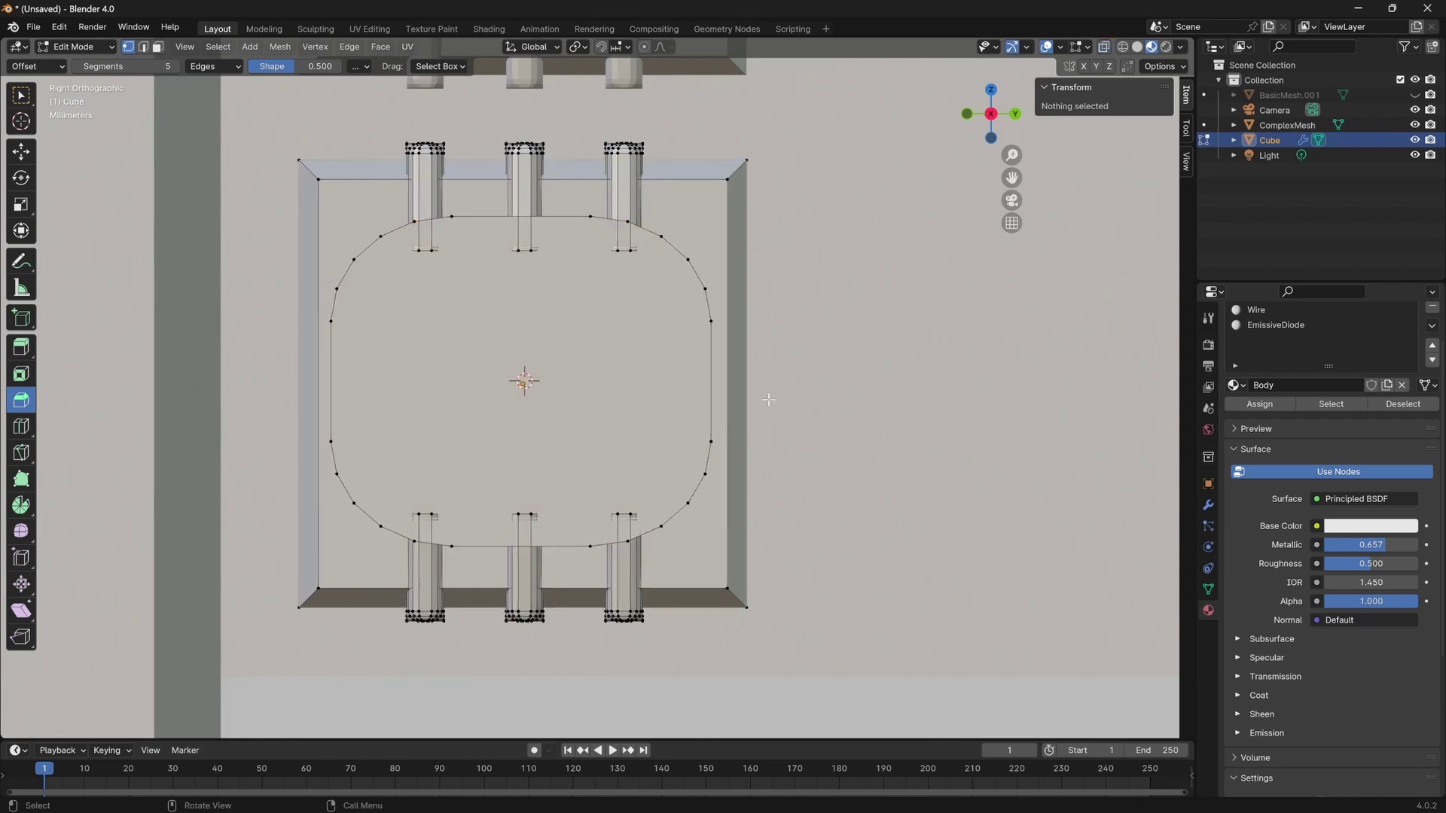
Examine the shifted diode face and the clips on the lowest plate and along the plate array.
{"action": "scroll", "coordinate": [769, 399], "scroll_direction": "down", "scroll_amount": 5}
{"action": "middle_click_drag", "start_coordinate": [643, 433], "coordinate": [678, 277]}
{"action": "scroll", "coordinate": [573, 363], "scroll_direction": "up", "scroll_amount": 2}
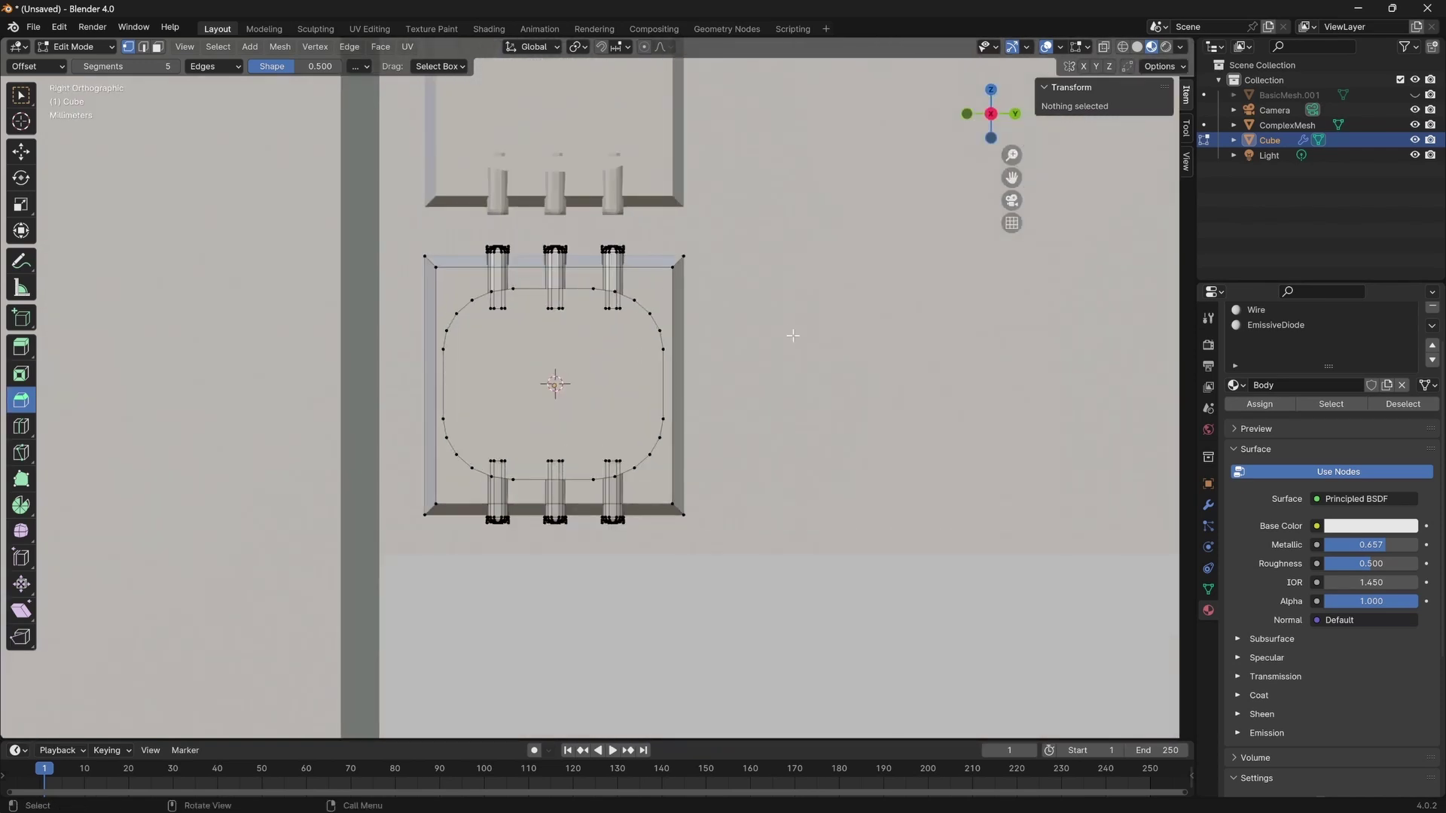
{"action": "key", "text": "Tab"}
{"action": "left_click", "coordinate": [530, 375]}
{"action": "scroll", "coordinate": [559, 380], "scroll_direction": "up", "scroll_amount": 3}
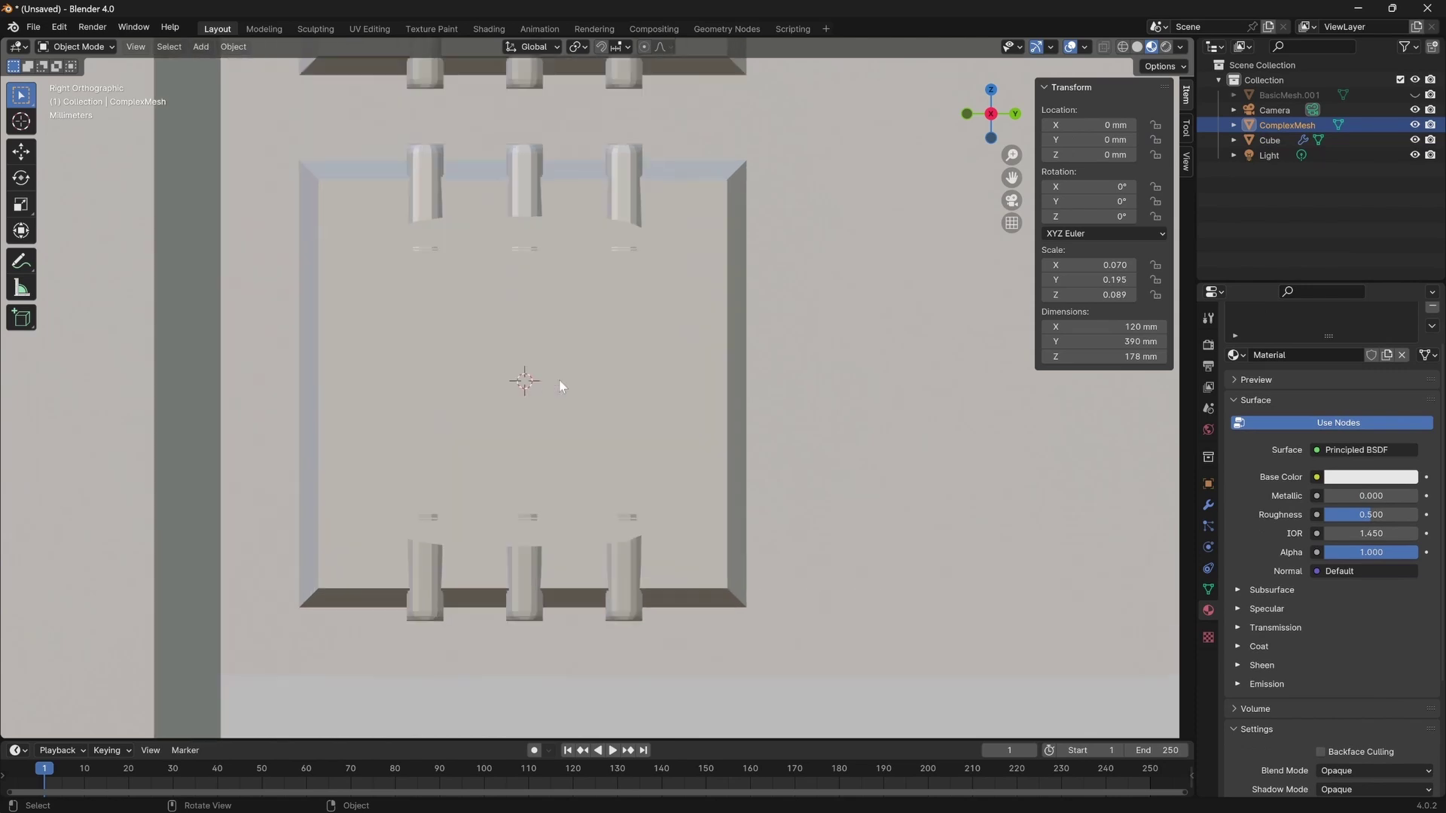
{"action": "scroll", "coordinate": [559, 380], "scroll_direction": "down", "scroll_amount": 1}
{"action": "left_click", "coordinate": [596, 290]}
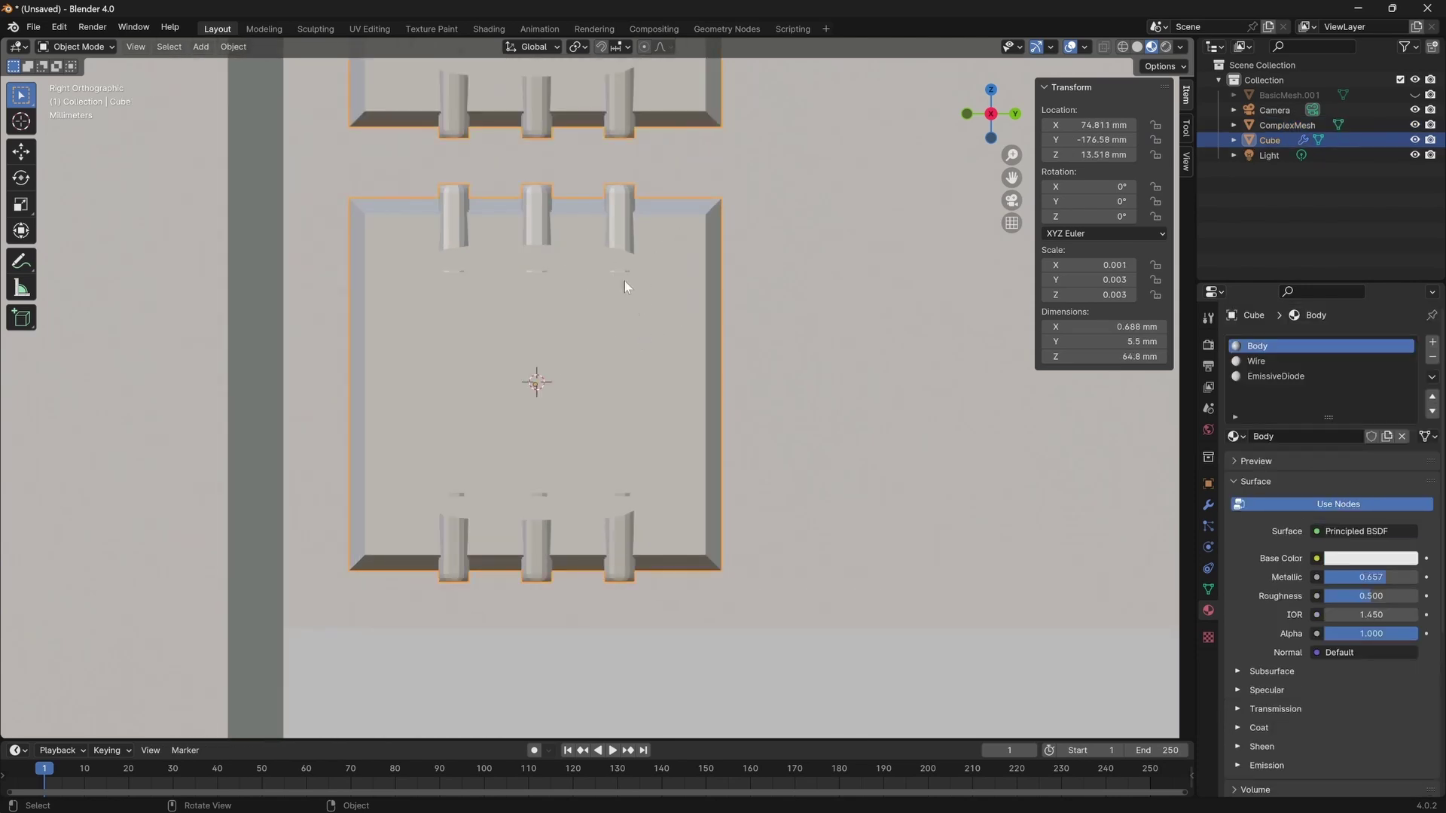
{"action": "scroll", "coordinate": [751, 328], "scroll_direction": "down", "scroll_amount": 3}
{"action": "scroll", "coordinate": [821, 339], "scroll_direction": "up", "scroll_amount": 5}
{"action": "scroll", "coordinate": [821, 335], "scroll_direction": "down", "scroll_amount": 2}
{"action": "scroll", "coordinate": [822, 337], "scroll_direction": "down", "scroll_amount": 10}
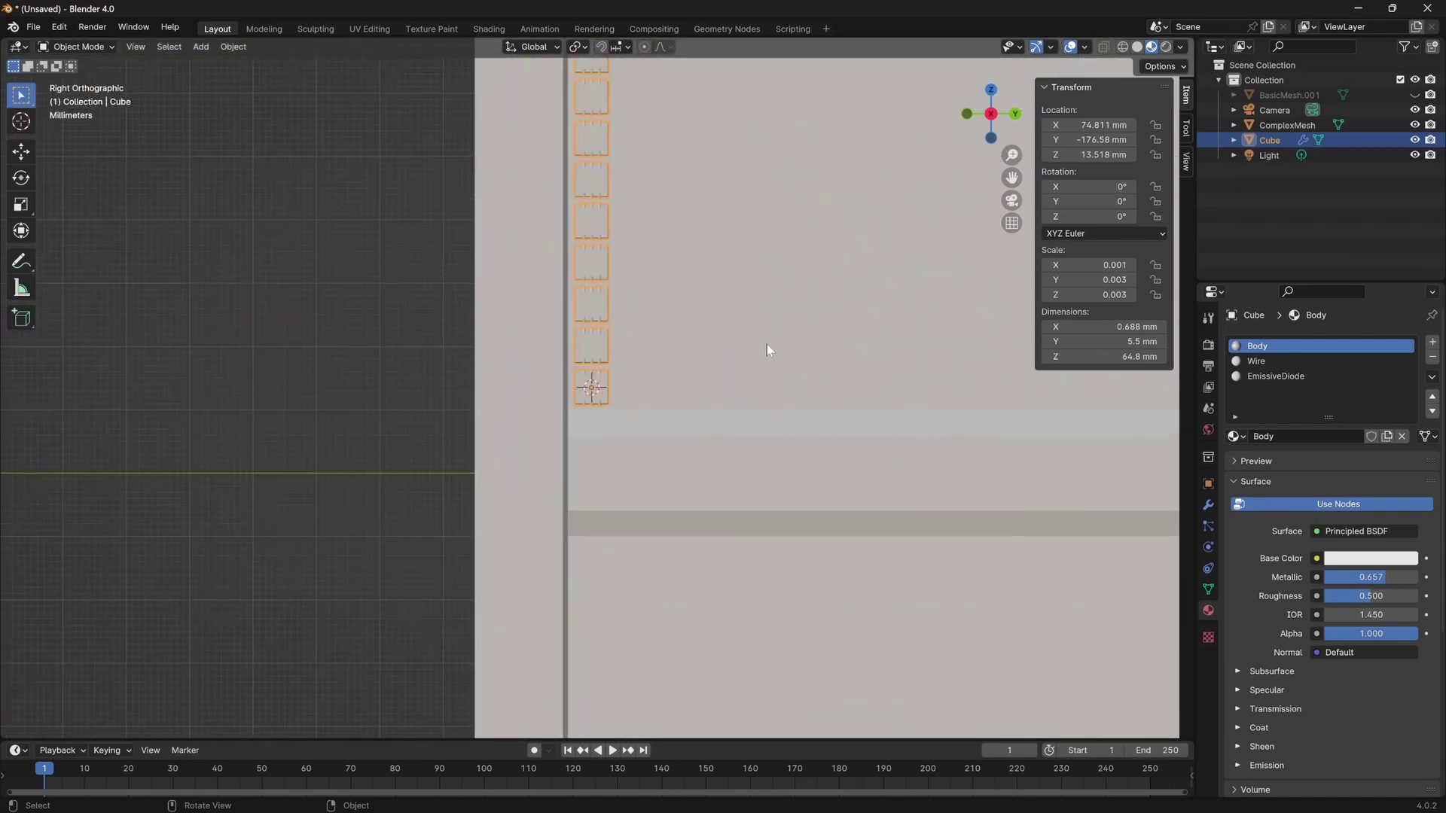
{"action": "scroll", "coordinate": [767, 345], "scroll_direction": "up", "scroll_amount": 4}
Rename the LED plate's Body material as DiodeBody.
{"action": "left_click", "coordinate": [1284, 125]}
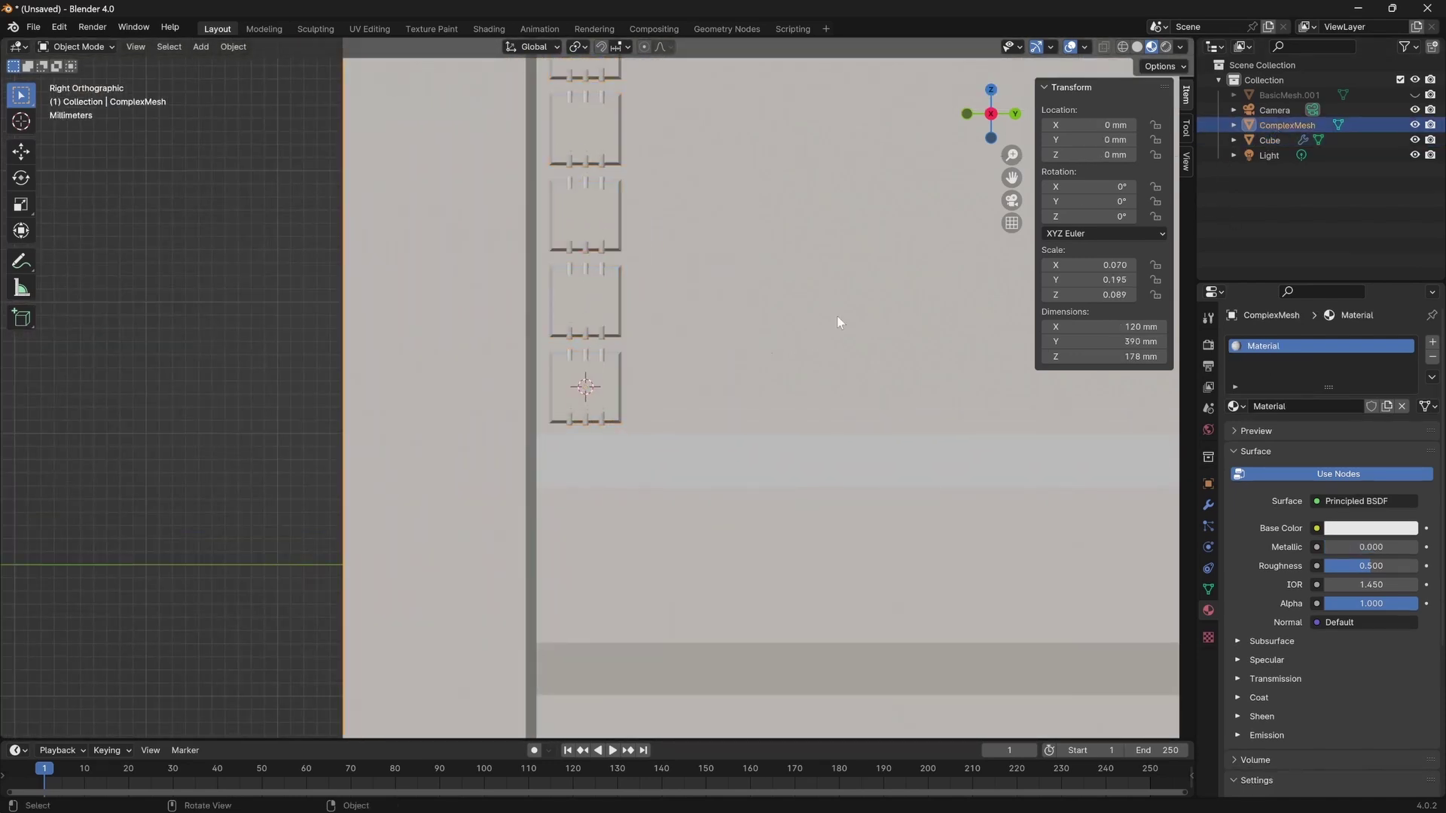
{"action": "double_click", "coordinate": [1302, 347]}
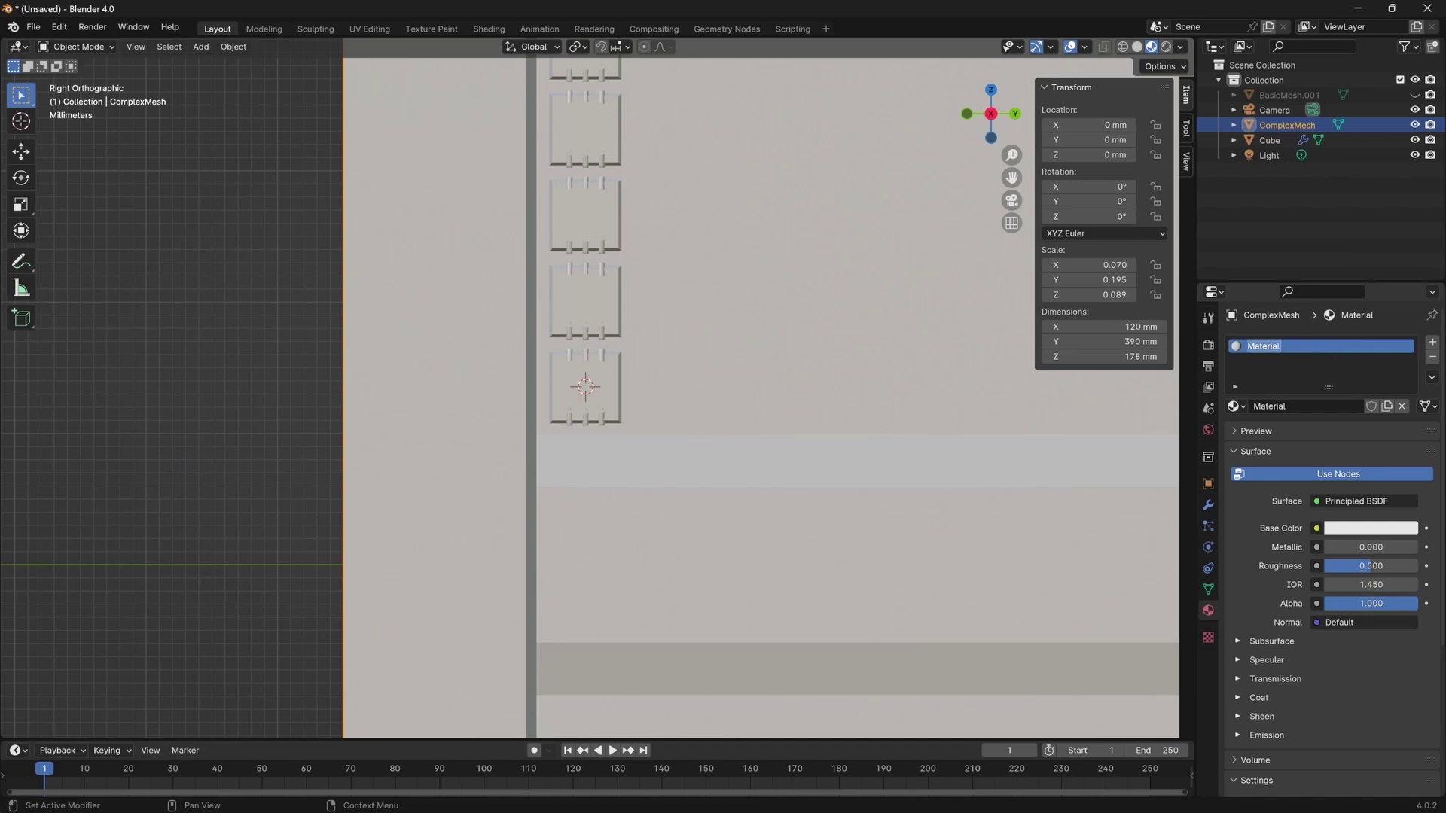
{"action": "left_click", "coordinate": [1265, 140]}
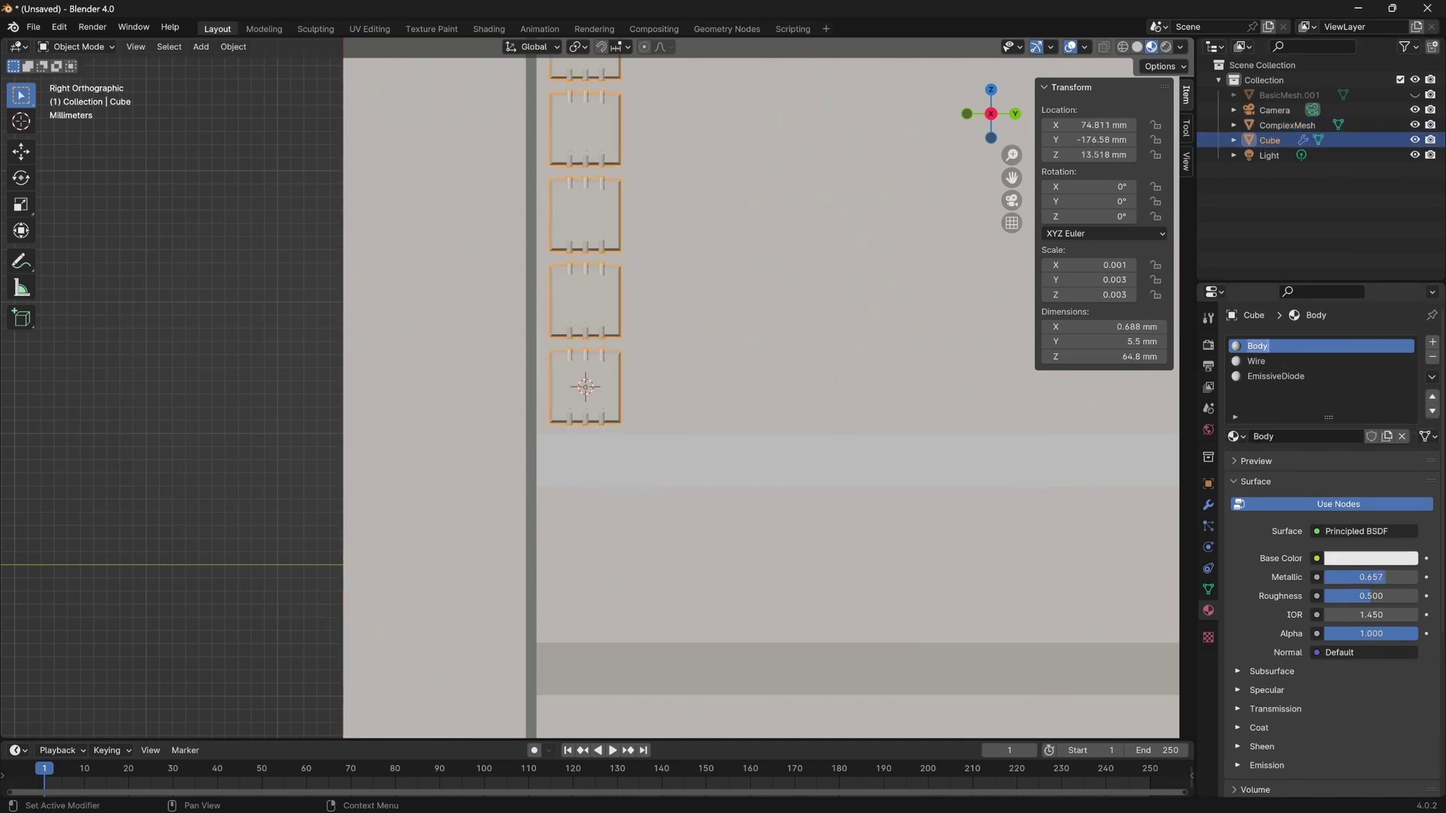
{"action": "type", "text": "DiodeBod"}
{"action": "key", "text": "Return"}
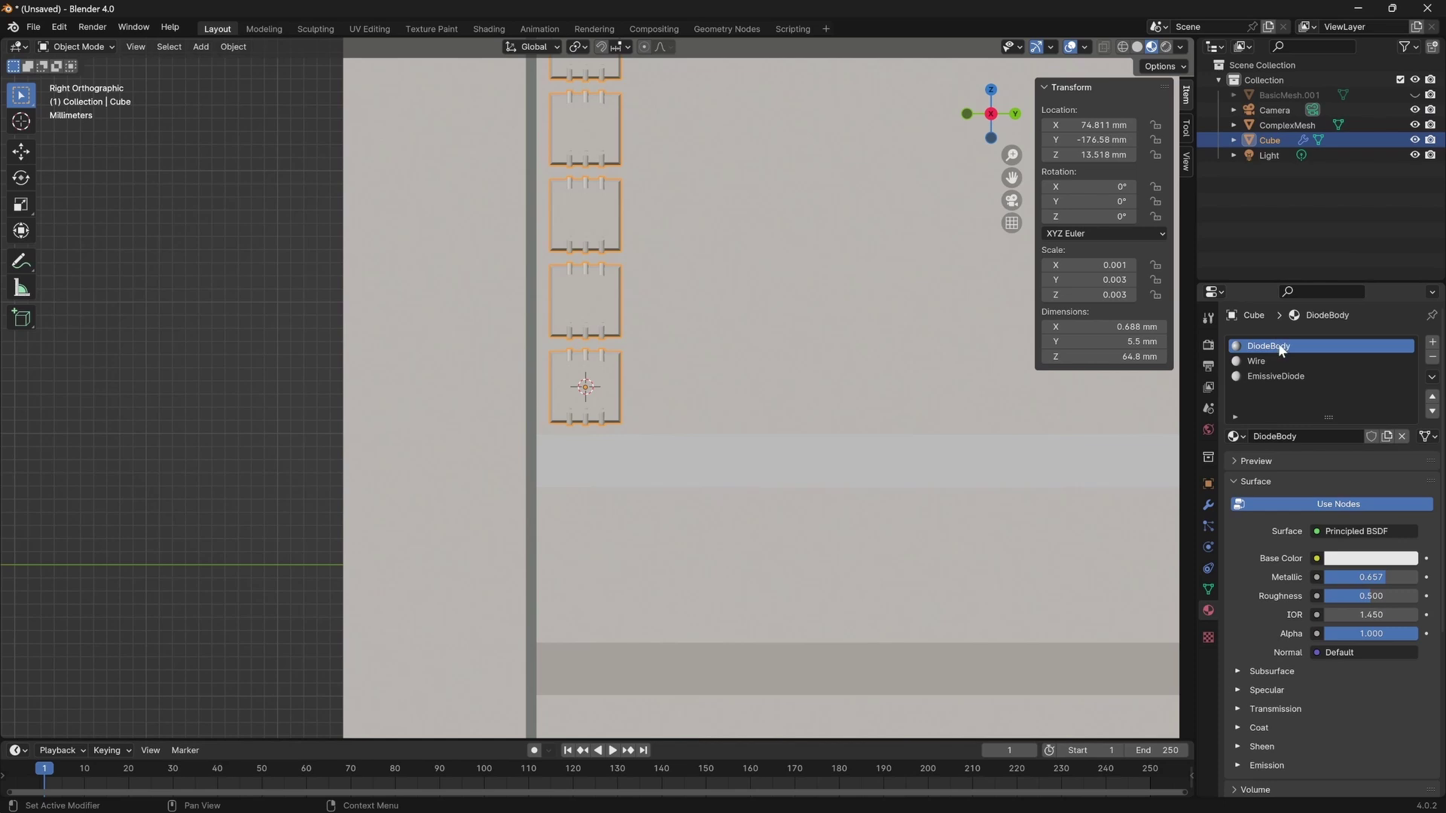
Rename the ComplexMesh housing's material as Body and darken its base color to near black.
{"action": "left_click", "coordinate": [1281, 122]}
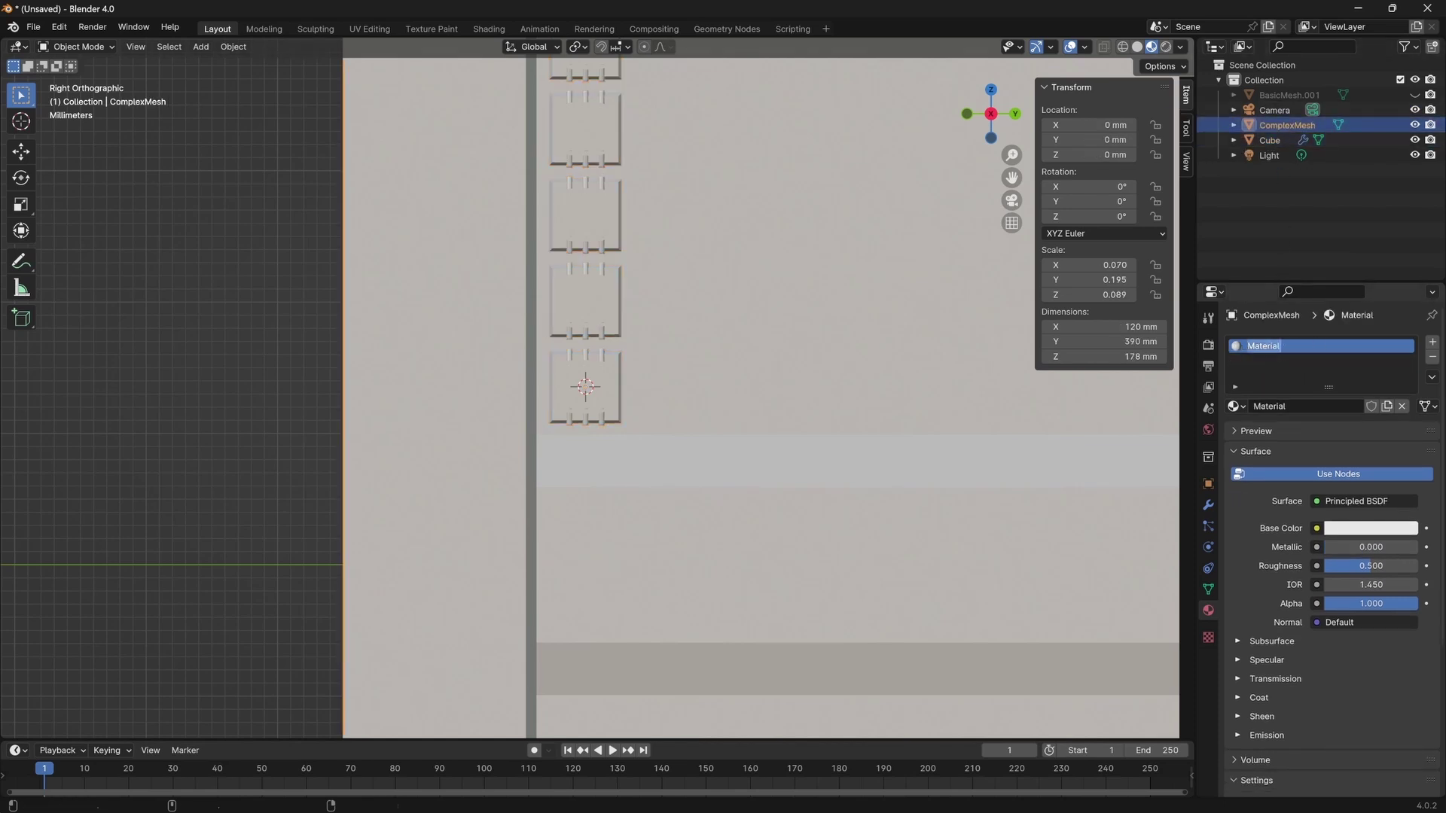
{"action": "type", "text": "Body"}
{"action": "key", "text": "Return"}
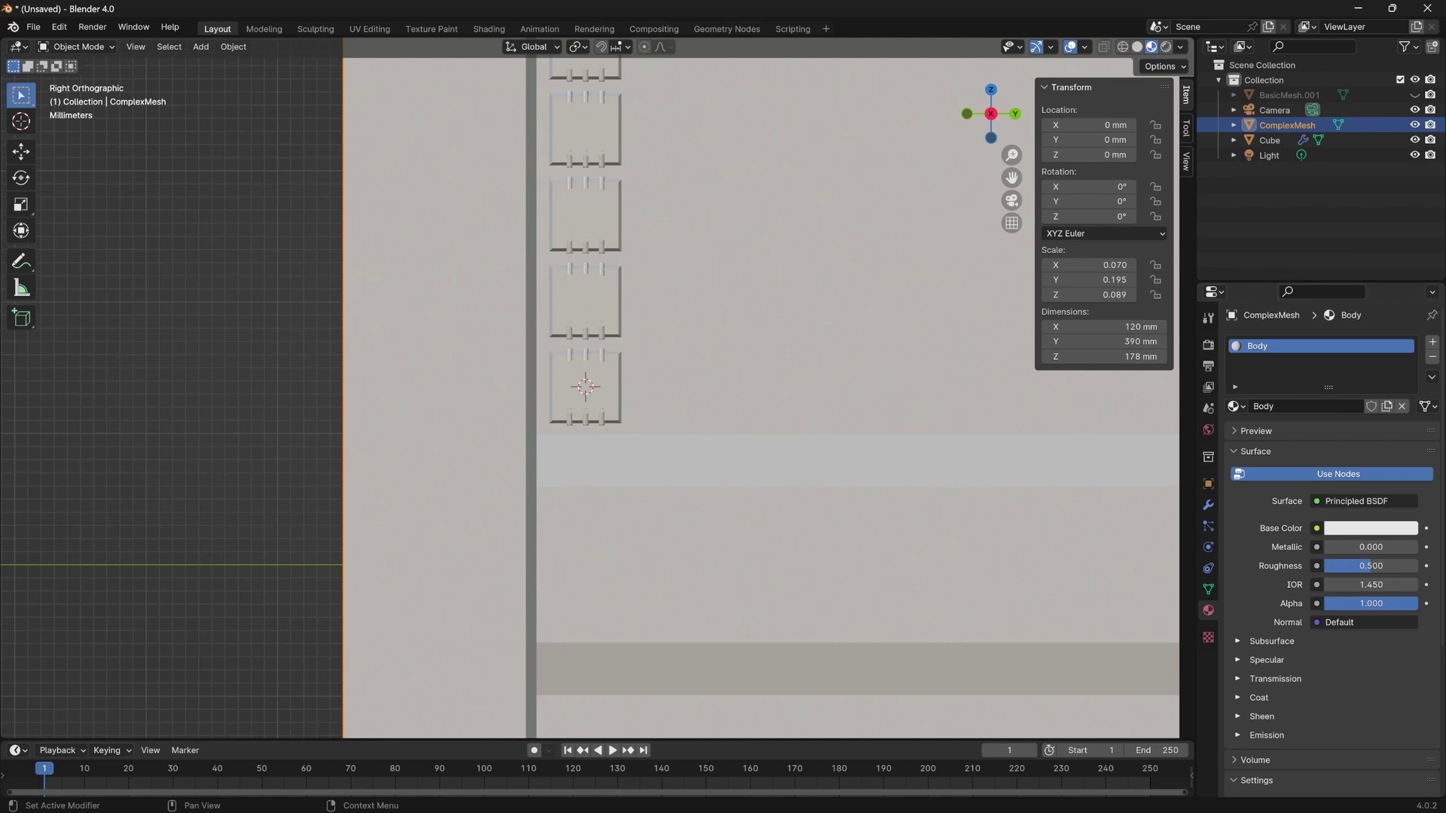
{"action": "left_click", "coordinate": [1361, 530]}
{"action": "left_click_drag", "start_coordinate": [1407, 359], "coordinate": [1405, 405]}
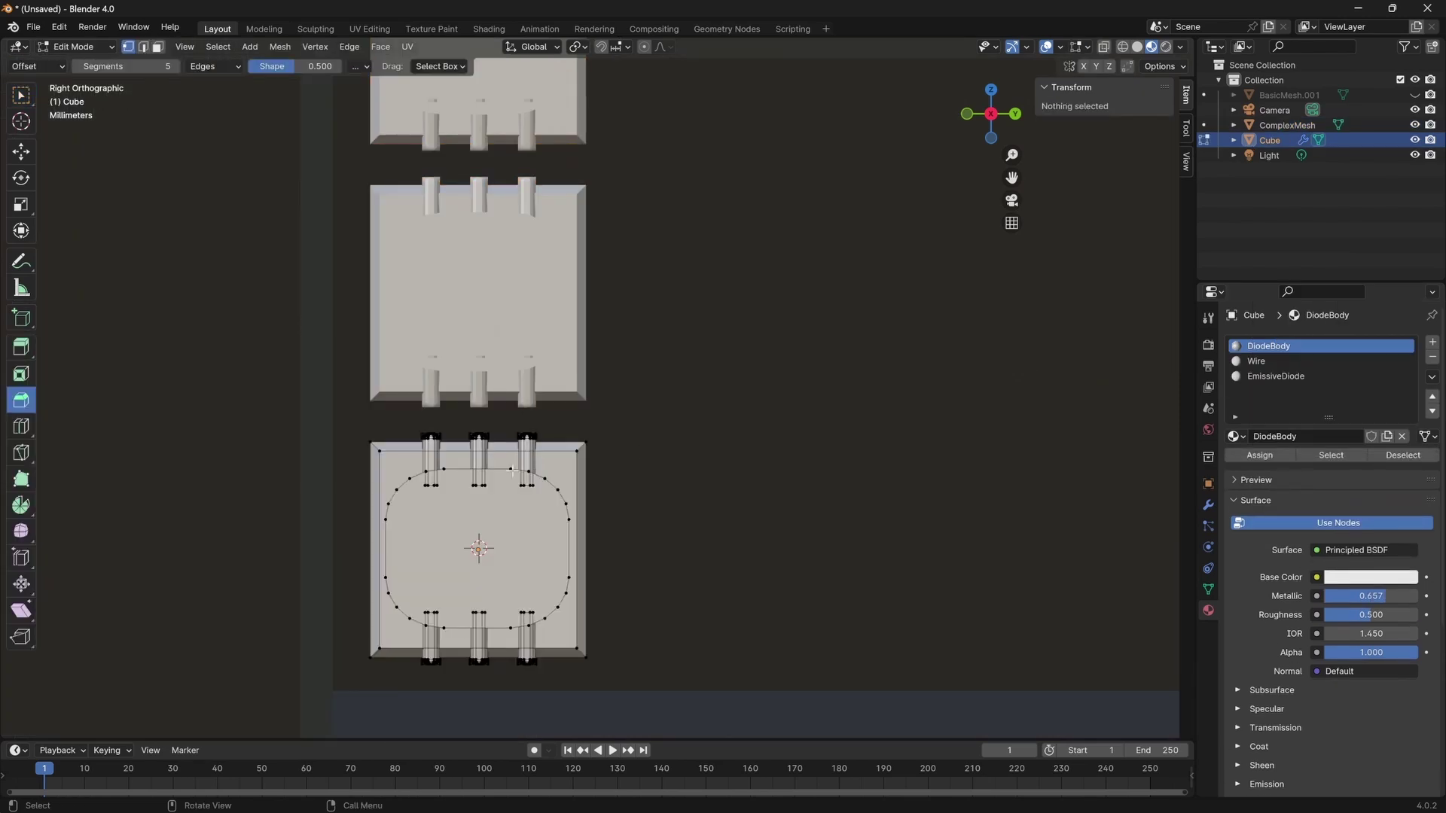
Set the LED plate's mesh editing to face selection with X-ray enabled.
{"action": "scroll", "coordinate": [543, 456], "scroll_direction": "up", "scroll_amount": 2}
{"action": "scroll", "coordinate": [543, 456], "scroll_direction": "up", "scroll_amount": 5}
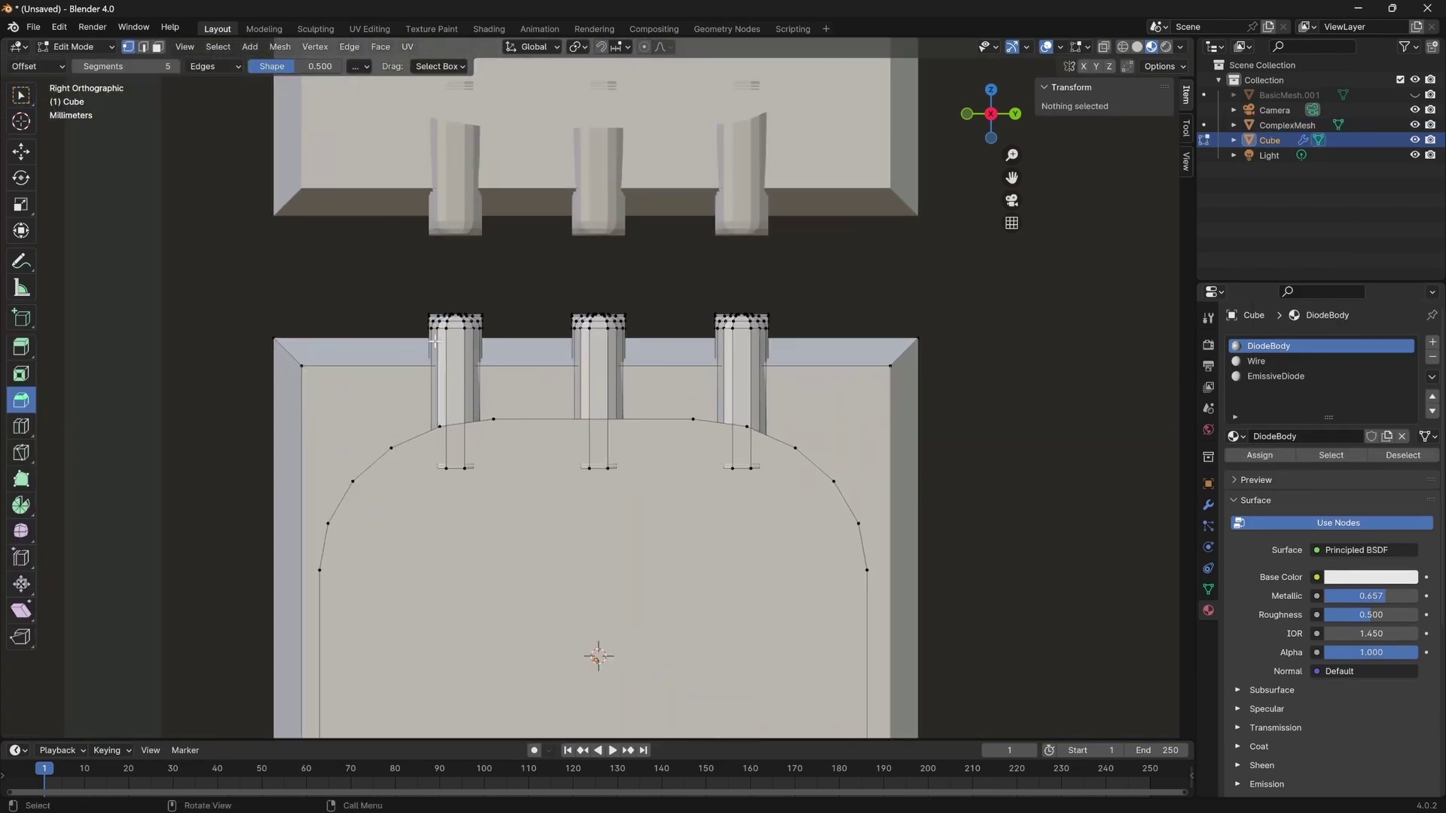
{"action": "left_click", "coordinate": [158, 46]}
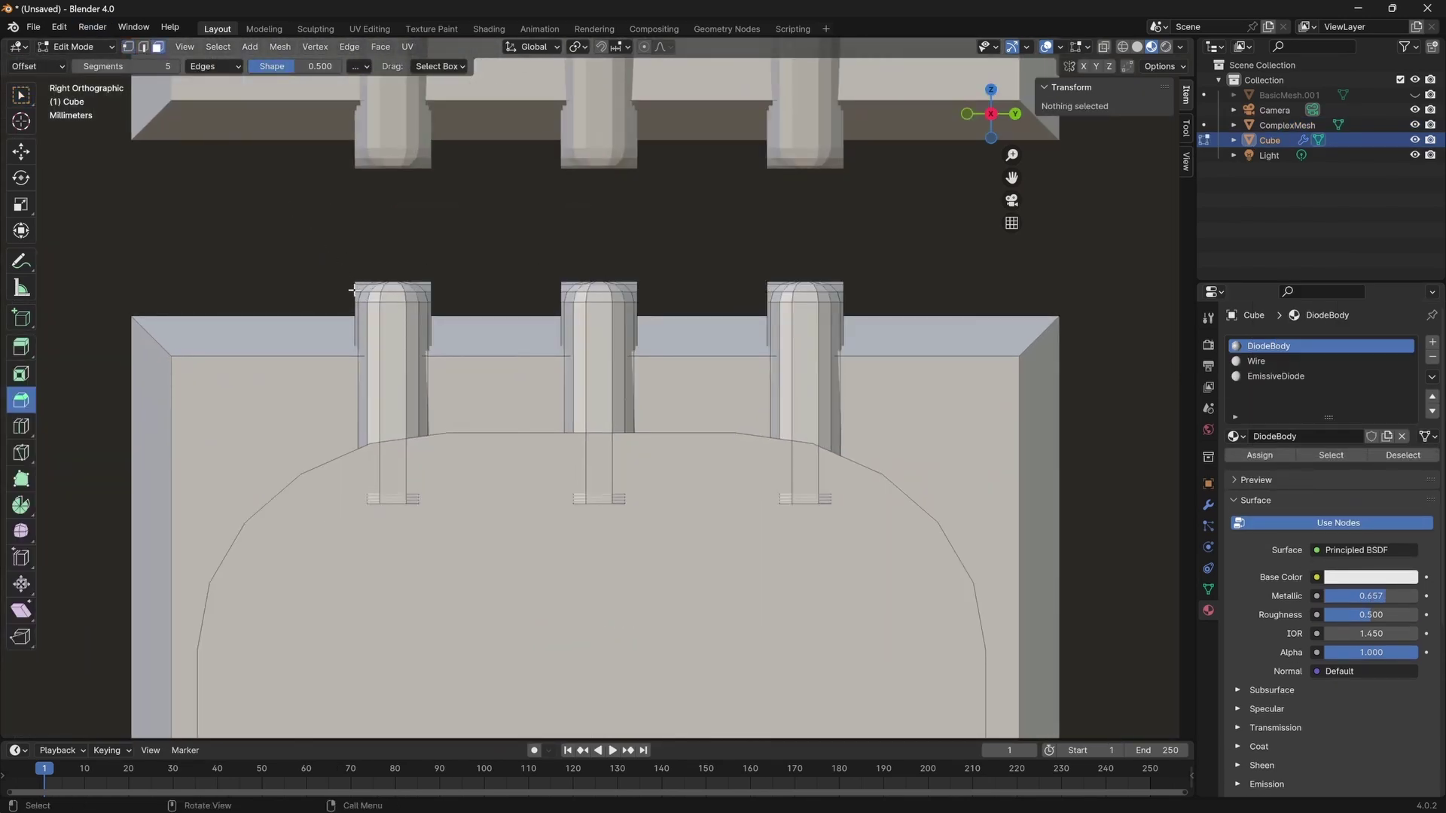
{"action": "key", "text": "alt+z"}
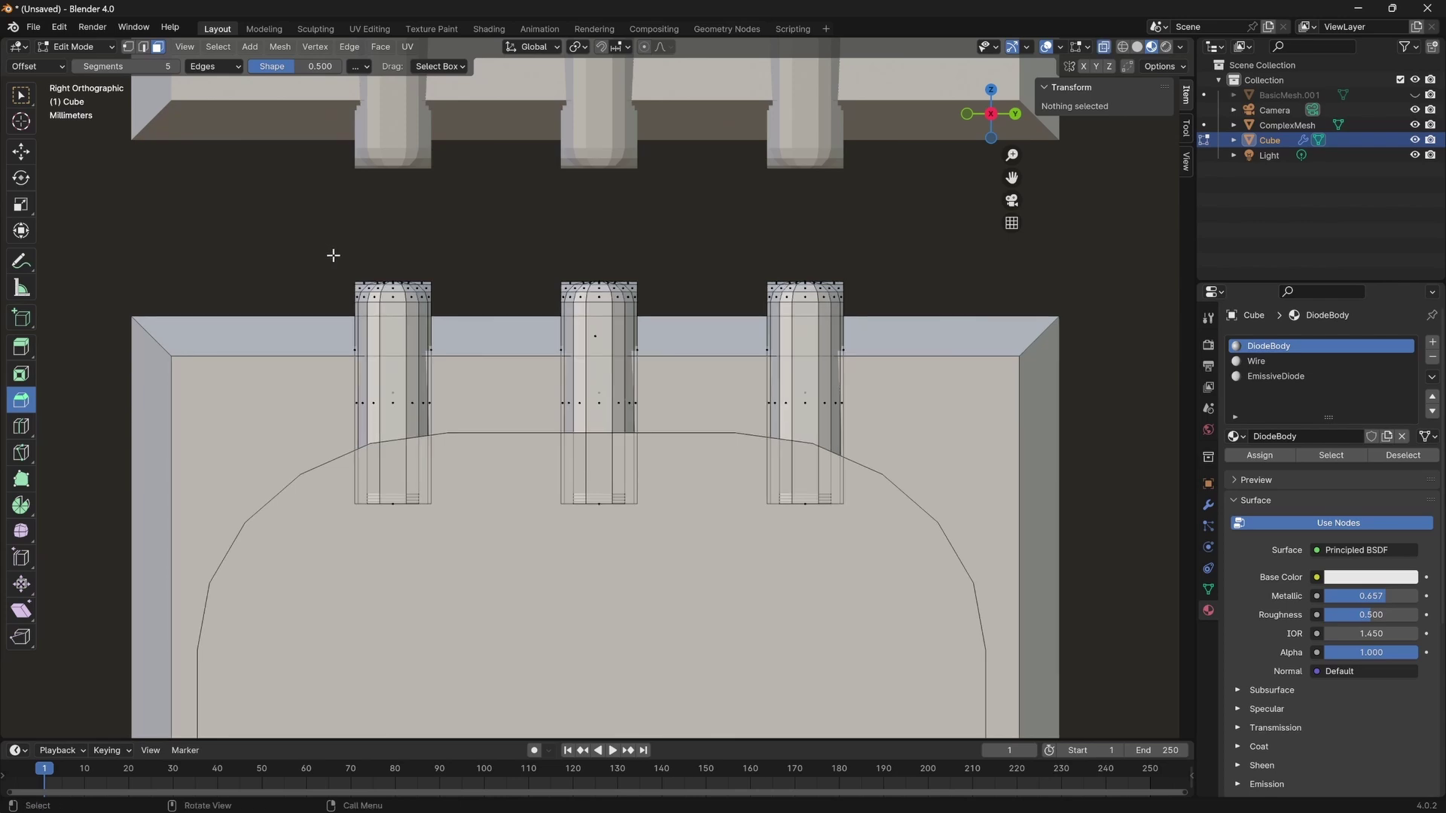
{"action": "left_click_drag", "start_coordinate": [332, 256], "coordinate": [445, 506]}
{"action": "left_click_drag", "start_coordinate": [542, 249], "coordinate": [668, 527], "text": "shift"}
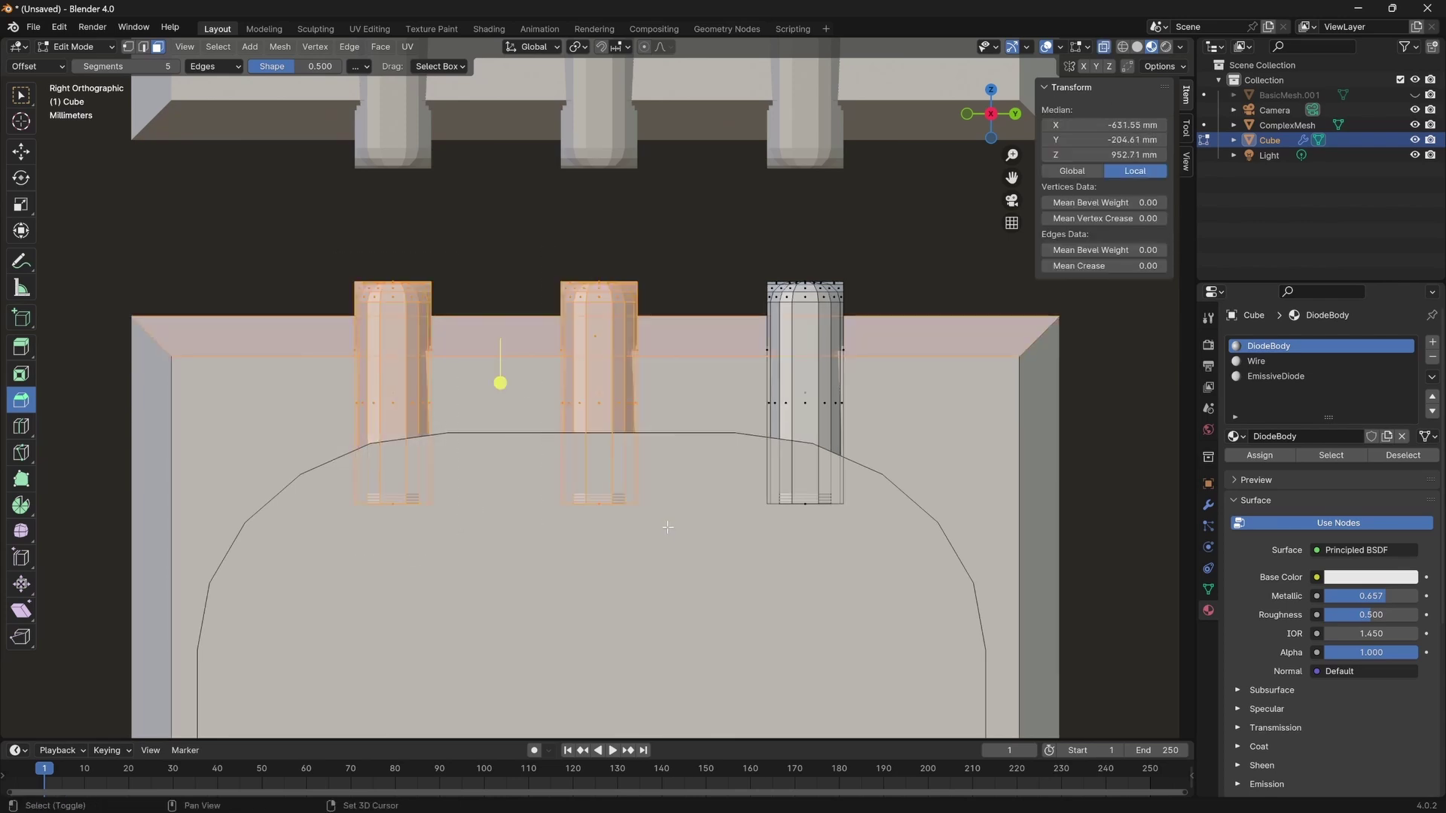
{"action": "left_click_drag", "start_coordinate": [742, 248], "coordinate": [862, 537], "text": "shift"}
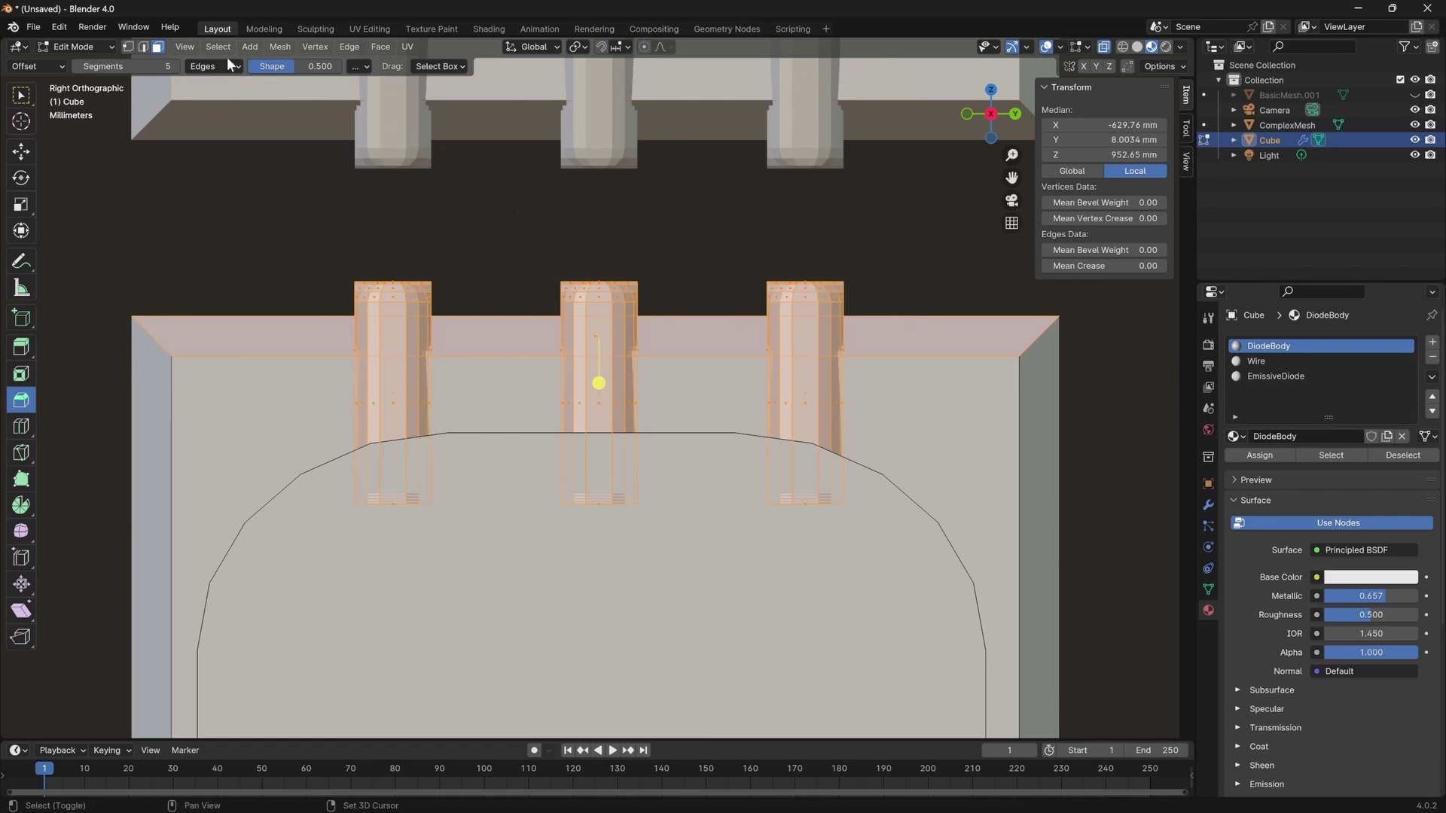
{"action": "scroll", "coordinate": [652, 464], "scroll_direction": "down", "scroll_amount": 4}
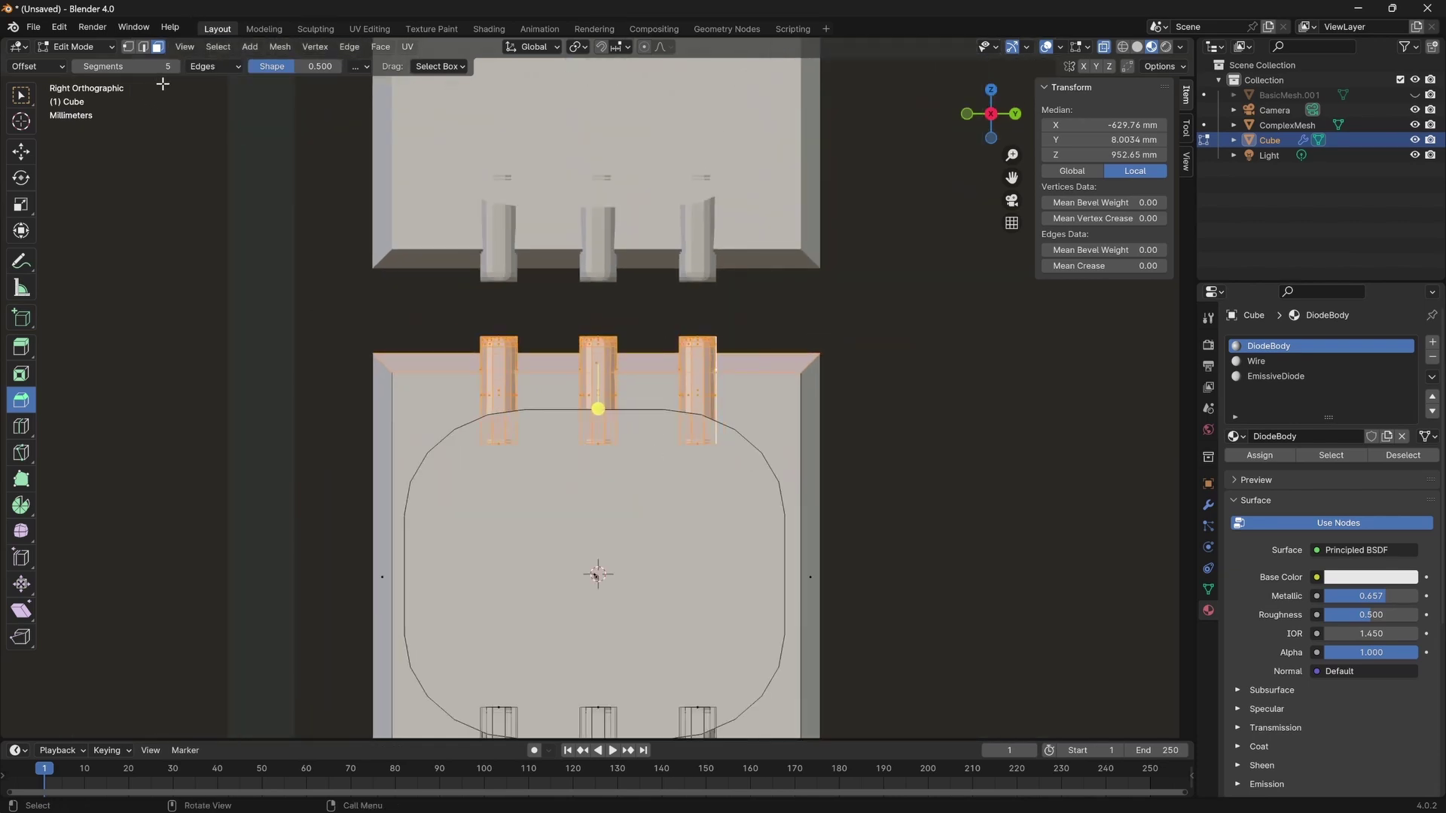
{"action": "key", "text": "KP_Decimal"}
{"action": "left_click", "coordinate": [708, 303]}
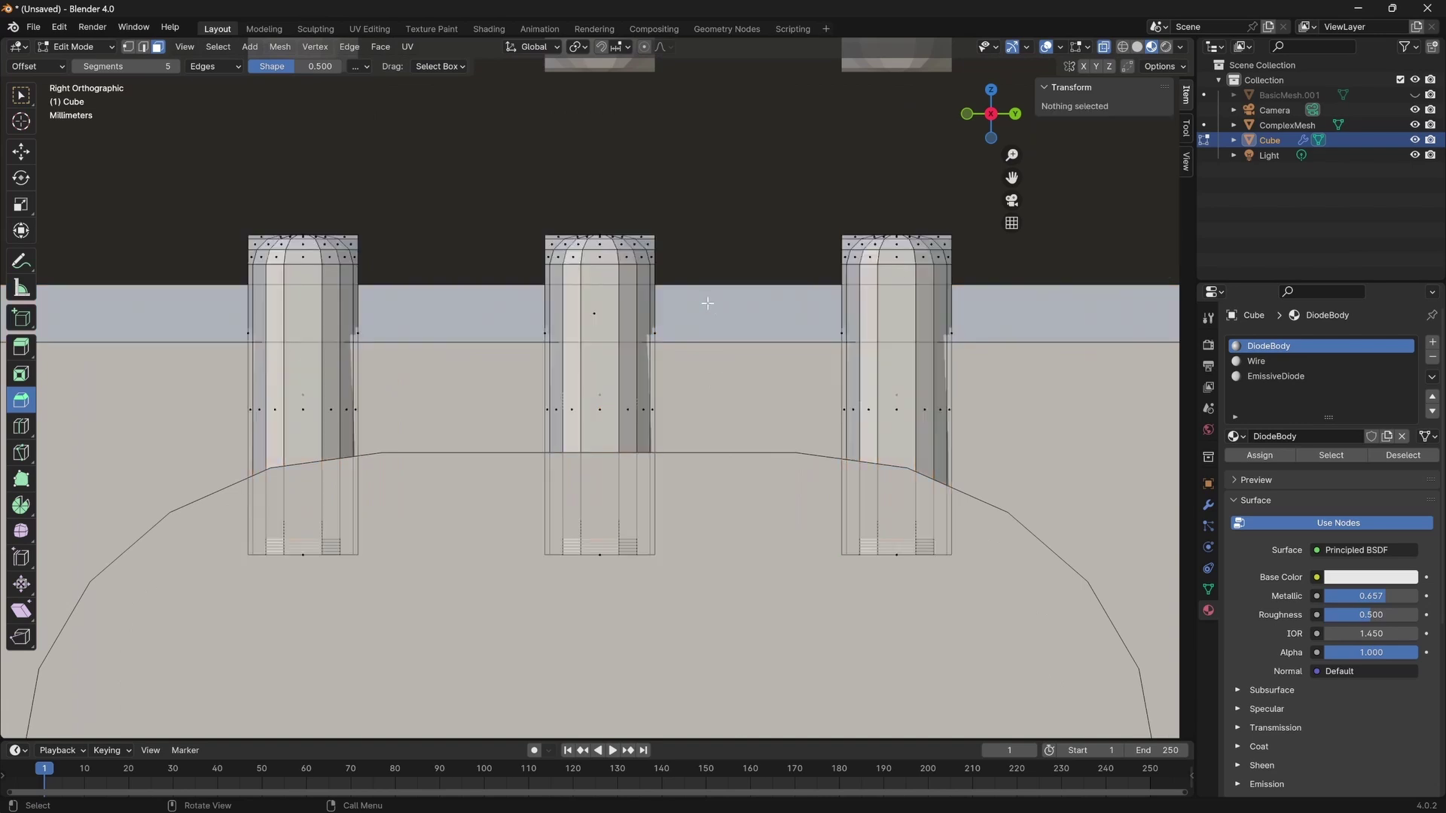
Select all faces of the three clips on the lowest plate's upper edge, leaving the plate's own face out of the selection.
{"action": "left_click_drag", "start_coordinate": [504, 213], "coordinate": [659, 559]}
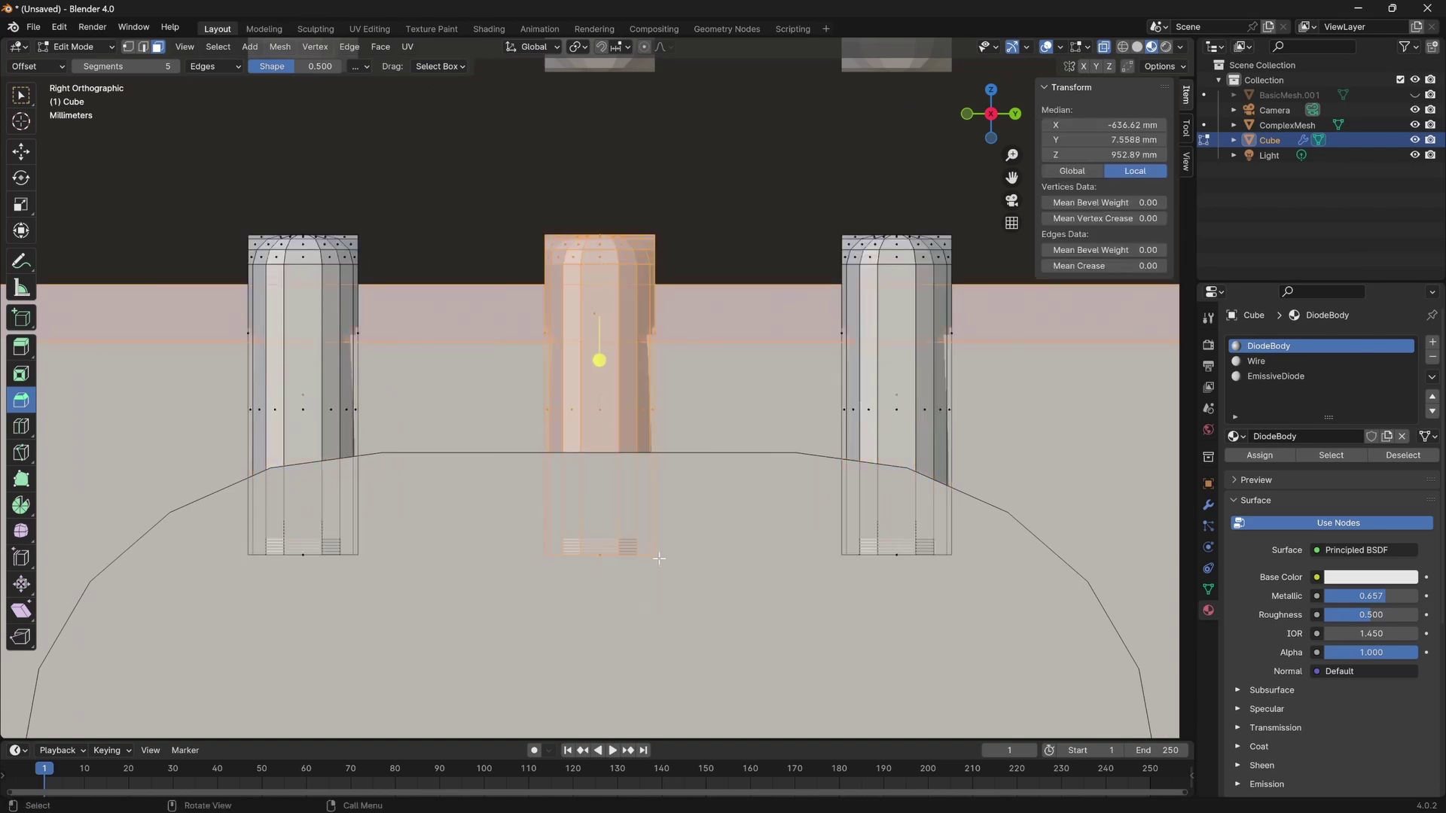
{"action": "left_click", "coordinate": [489, 320]}
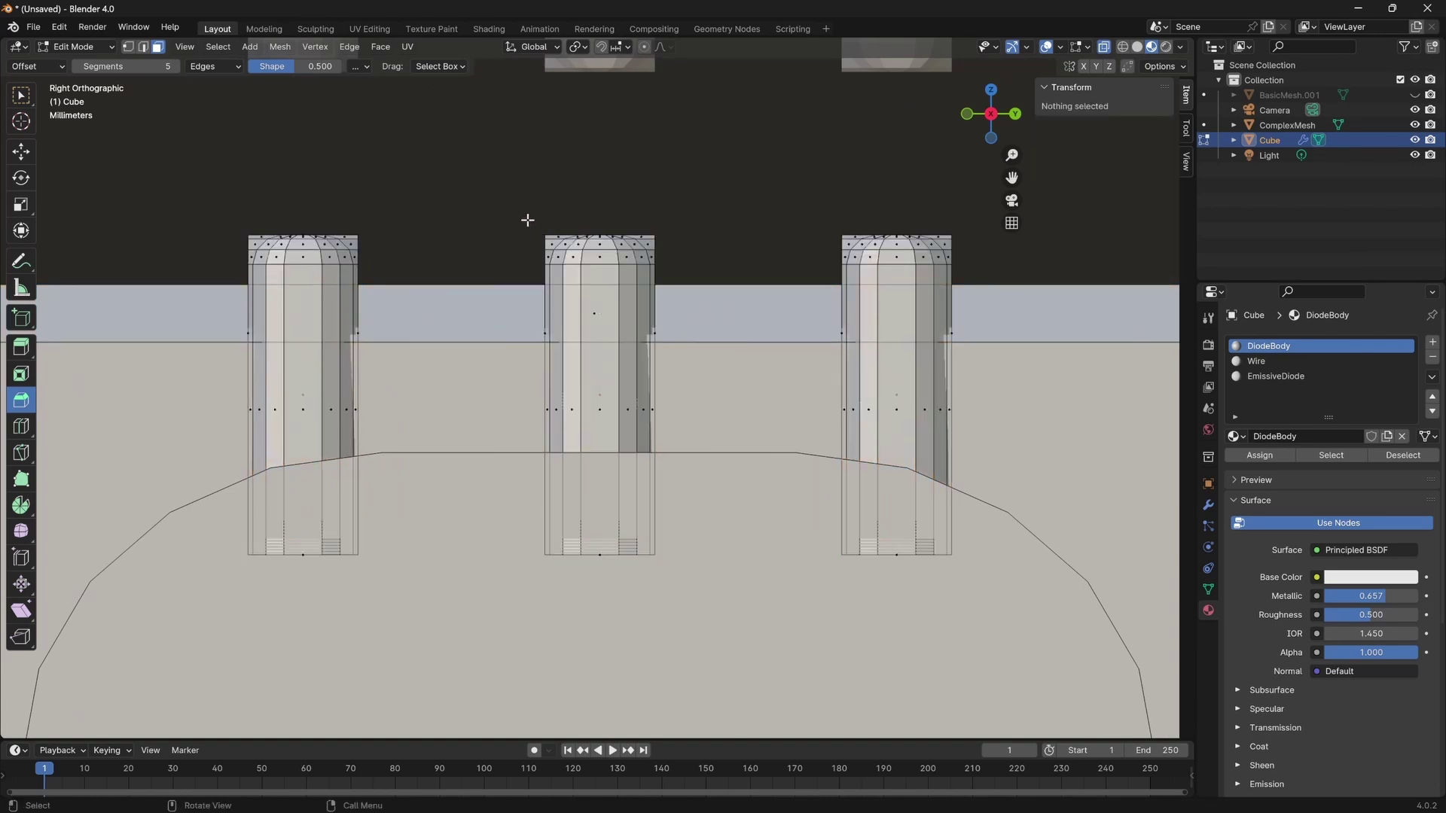
{"action": "left_click_drag", "start_coordinate": [527, 216], "coordinate": [682, 290]}
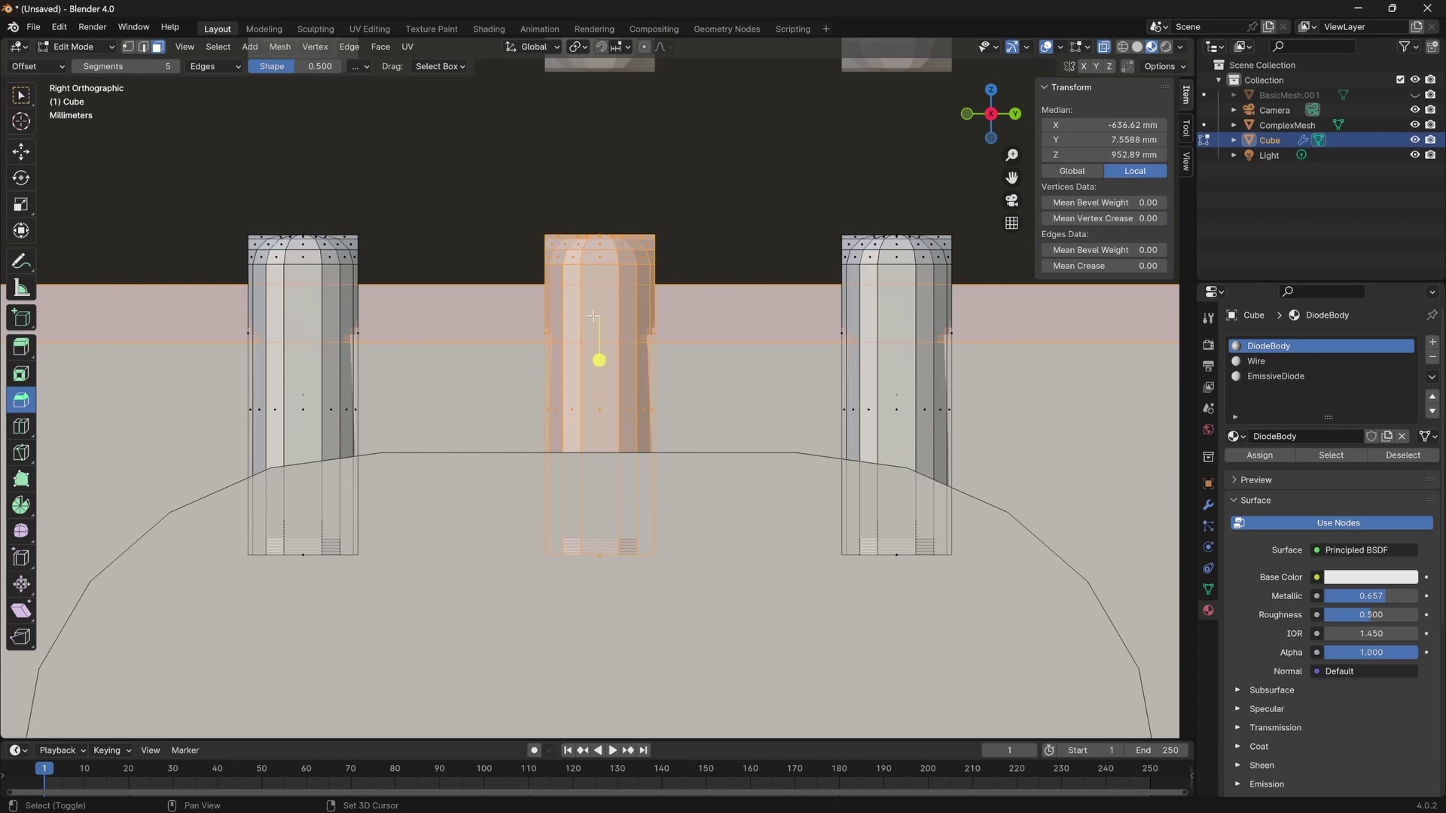
{"action": "left_click", "coordinate": [593, 317], "text": "shift"}
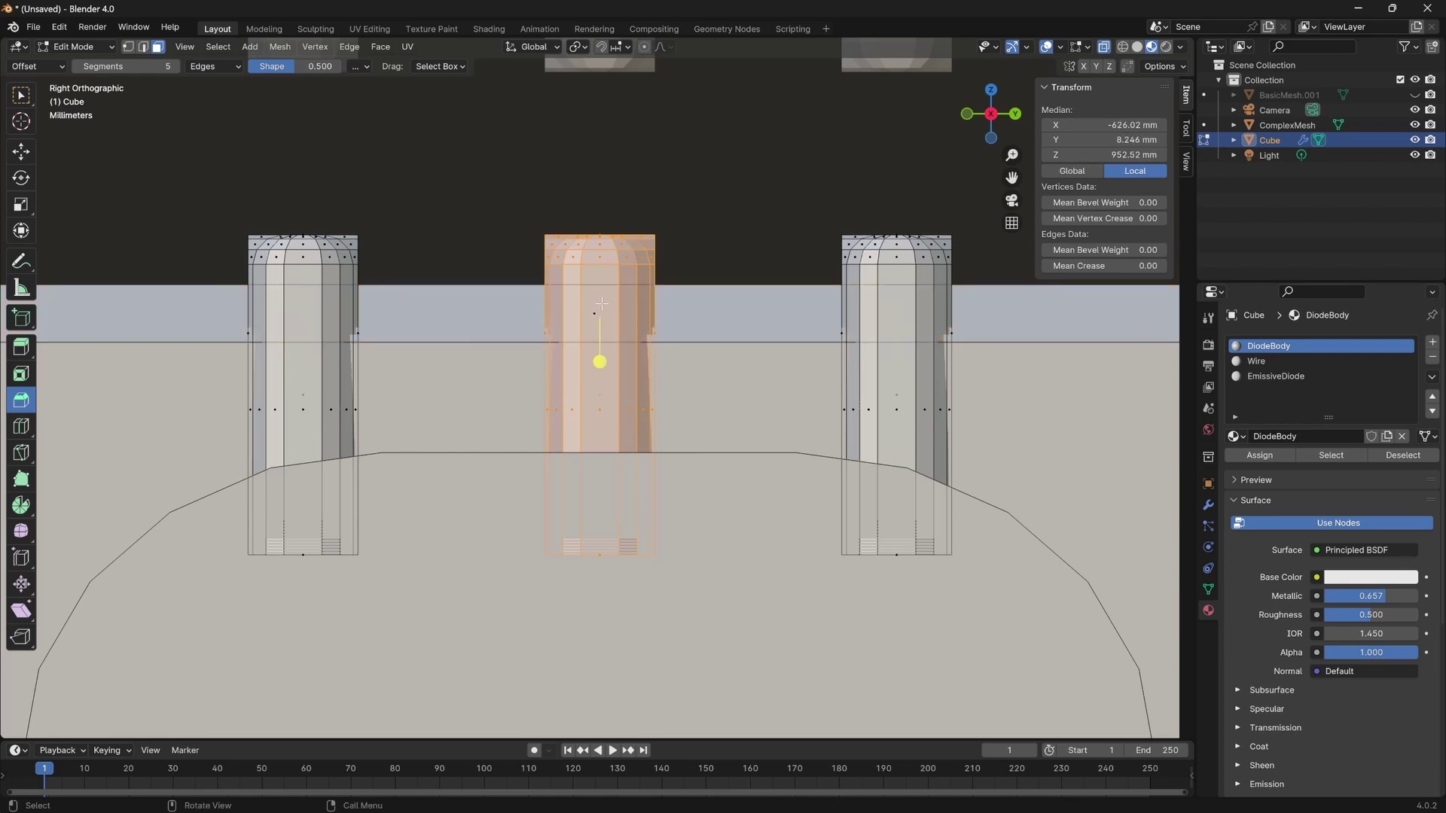
{"action": "scroll", "coordinate": [588, 315], "scroll_direction": "down", "scroll_amount": 2}
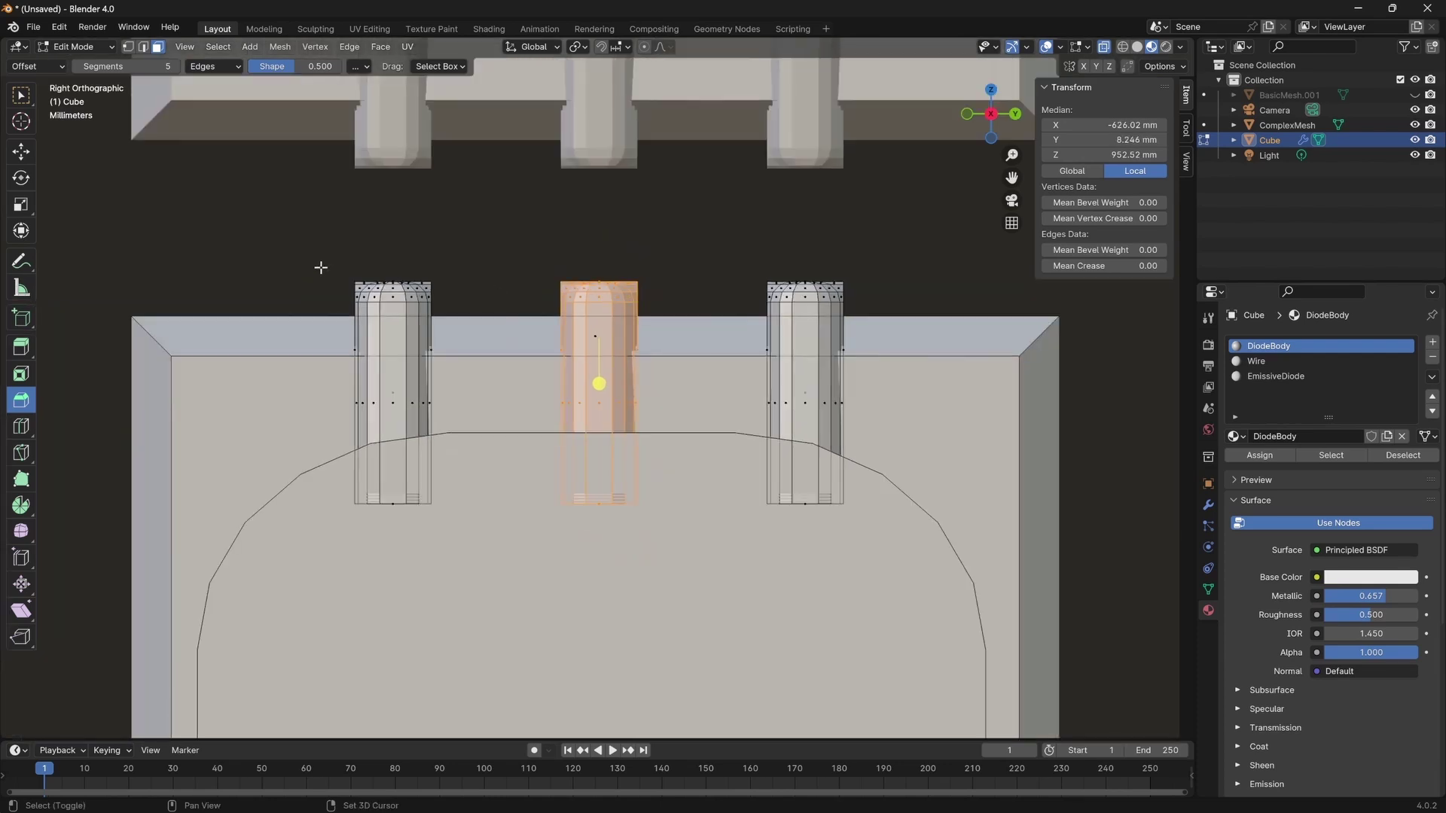
{"action": "left_click_drag", "start_coordinate": [327, 268], "coordinate": [449, 511], "text": "shift"}
{"action": "left_click_drag", "start_coordinate": [753, 247], "coordinate": [845, 506], "text": "shift"}
Add the three clips on the plate's lower edge to the selection and assign the Wire material to all selected clips.
{"action": "middle_click_drag", "start_coordinate": [845, 506], "coordinate": [595, 560]}
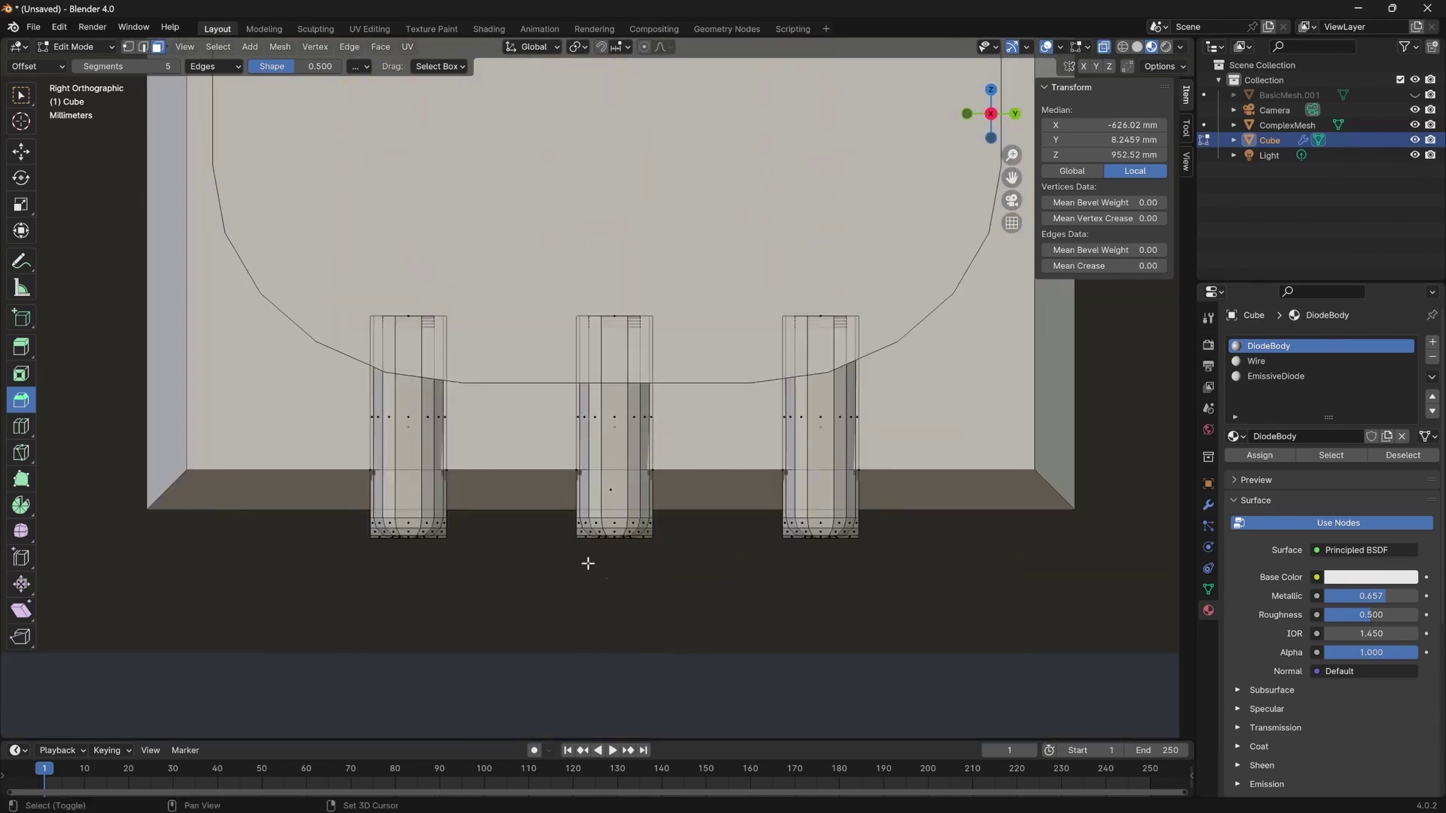
{"action": "left_click", "coordinate": [591, 485]}
{"action": "scroll", "coordinate": [590, 484], "scroll_direction": "up", "scroll_amount": 3}
{"action": "scroll", "coordinate": [590, 484], "scroll_direction": "down", "scroll_amount": 1}
{"action": "left_click_drag", "start_coordinate": [306, 530], "coordinate": [416, 227], "text": "shift"}
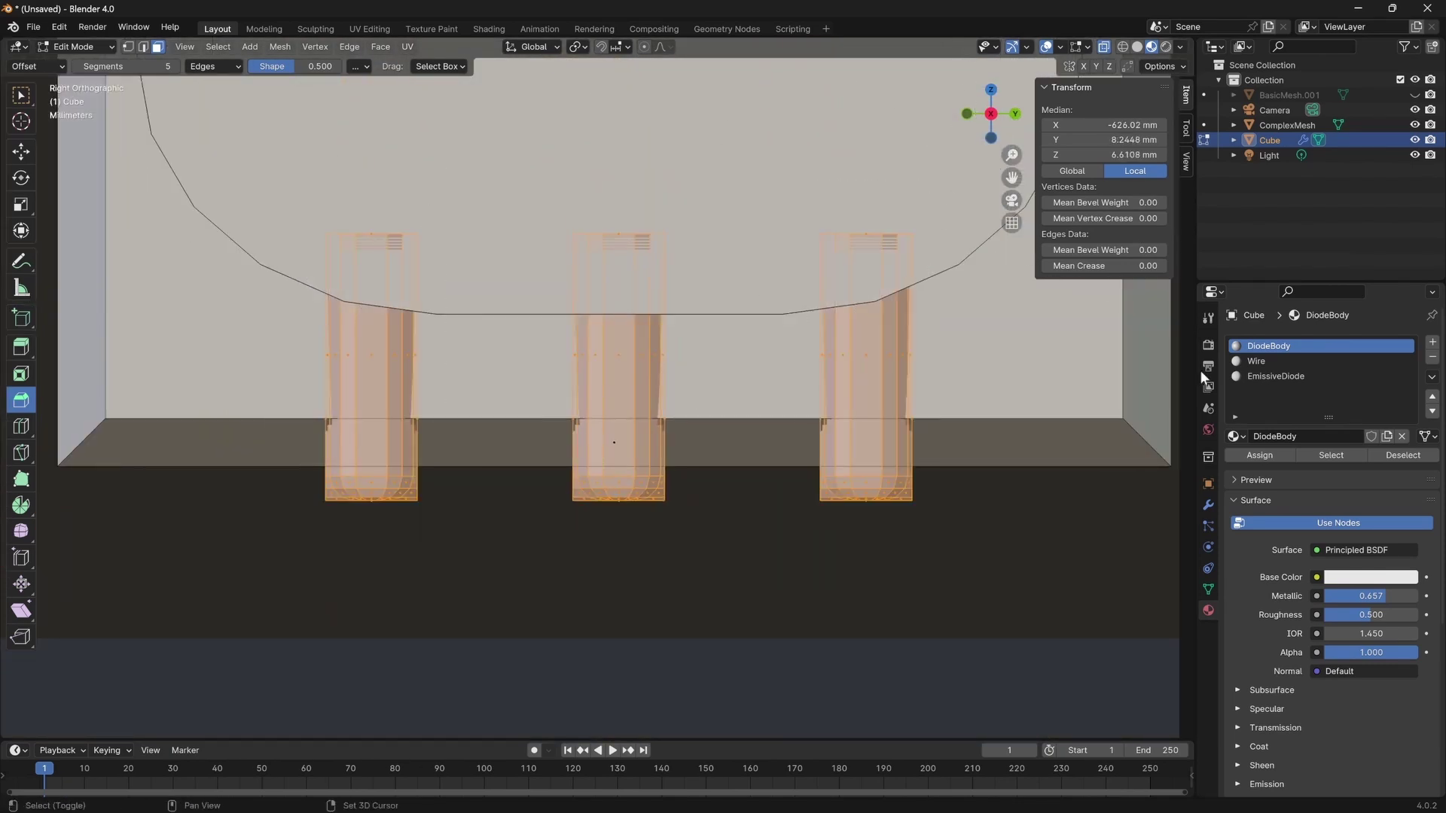
{"action": "left_click", "coordinate": [1256, 360]}
{"action": "left_click", "coordinate": [1260, 456]}
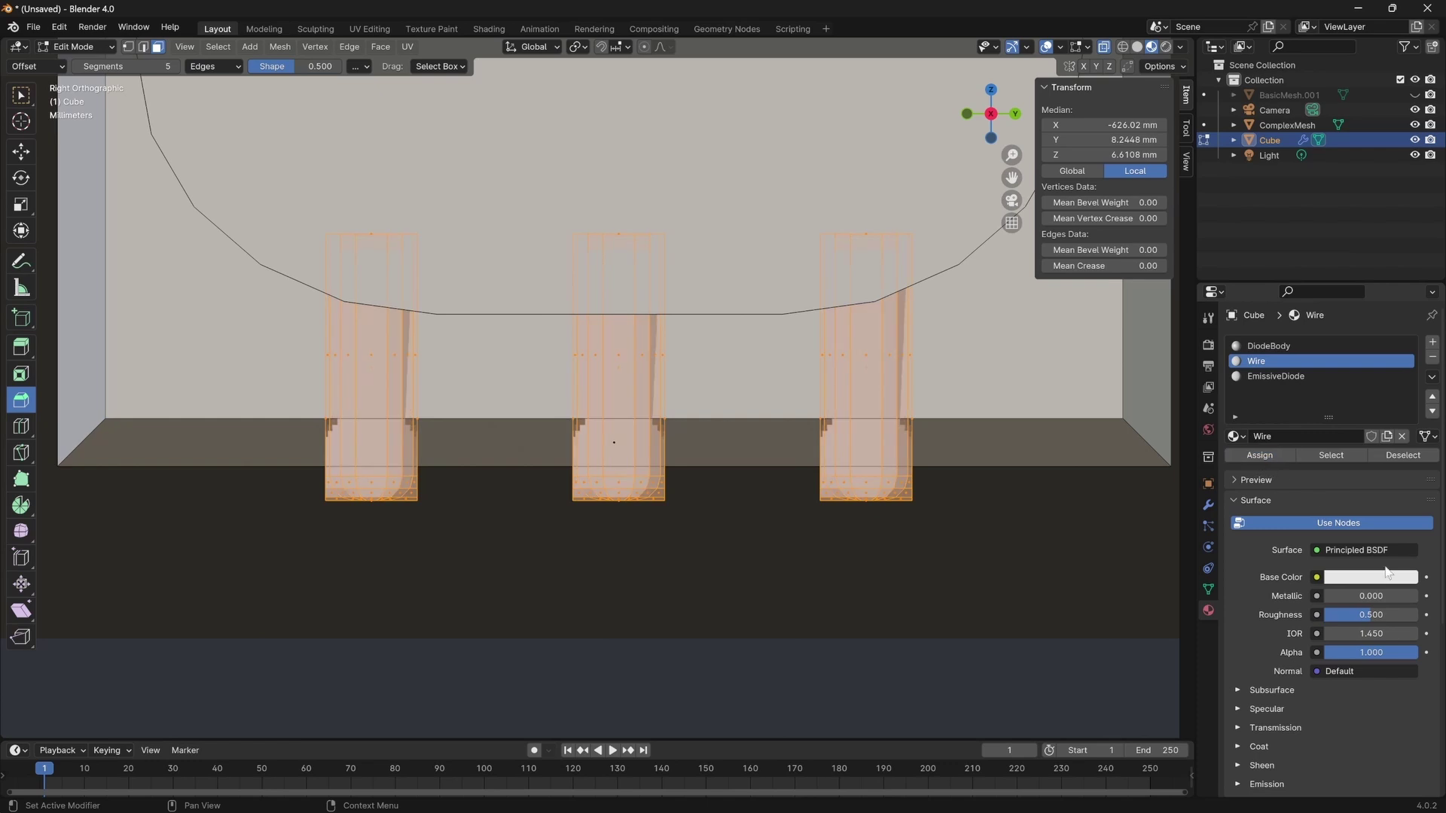
Try an orange base color on the Wire material and compare the clips with the JDC1 product photo in the browser.
{"action": "left_click", "coordinate": [1362, 579]}
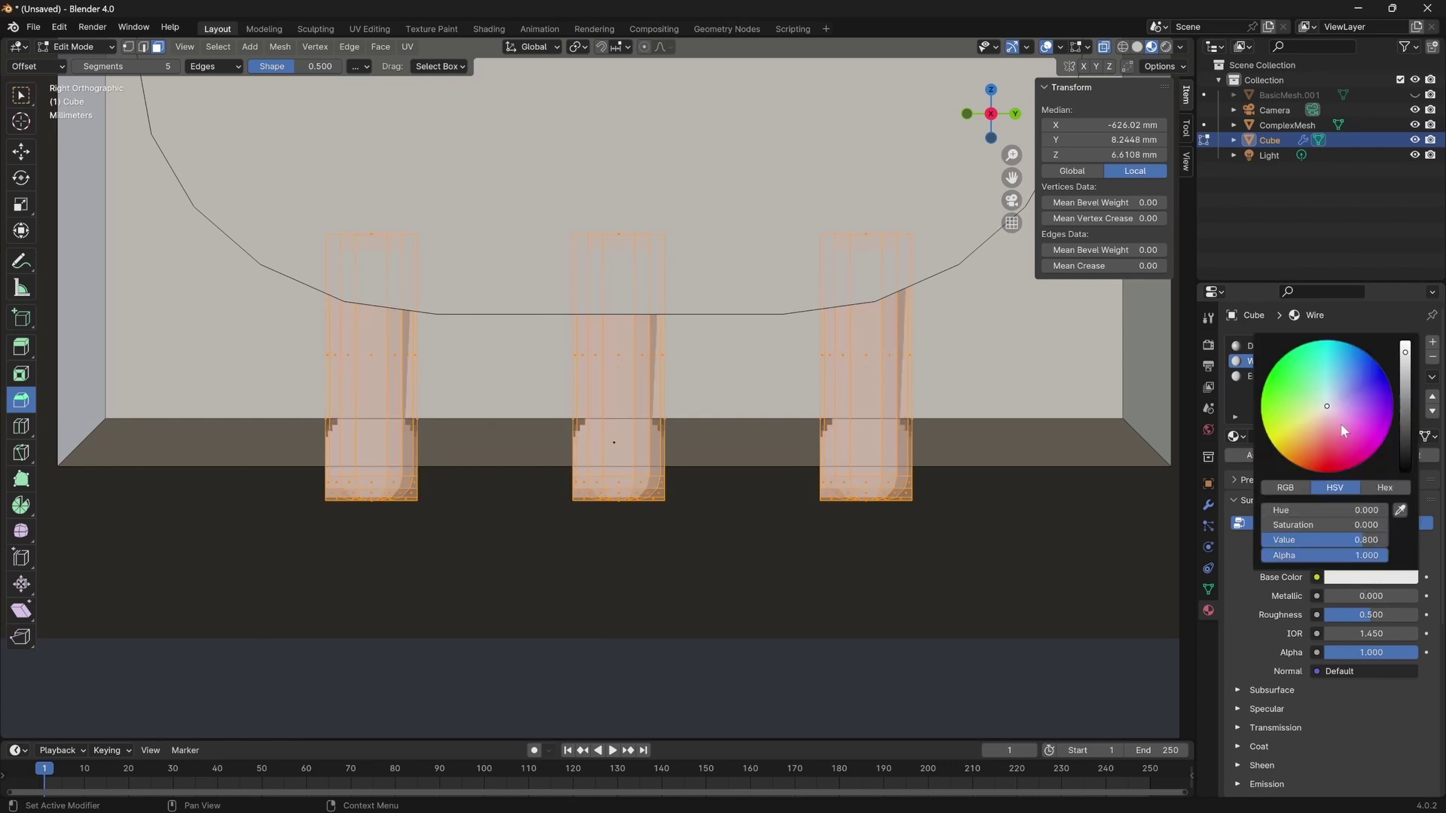
{"action": "mouse_move", "coordinate": [1344, 430]}
{"action": "left_mouse_down"}
{"action": "mouse_move", "coordinate": [1281, 444]}
{"action": "mouse_move", "coordinate": [1301, 451]}
{"action": "left_mouse_up"}
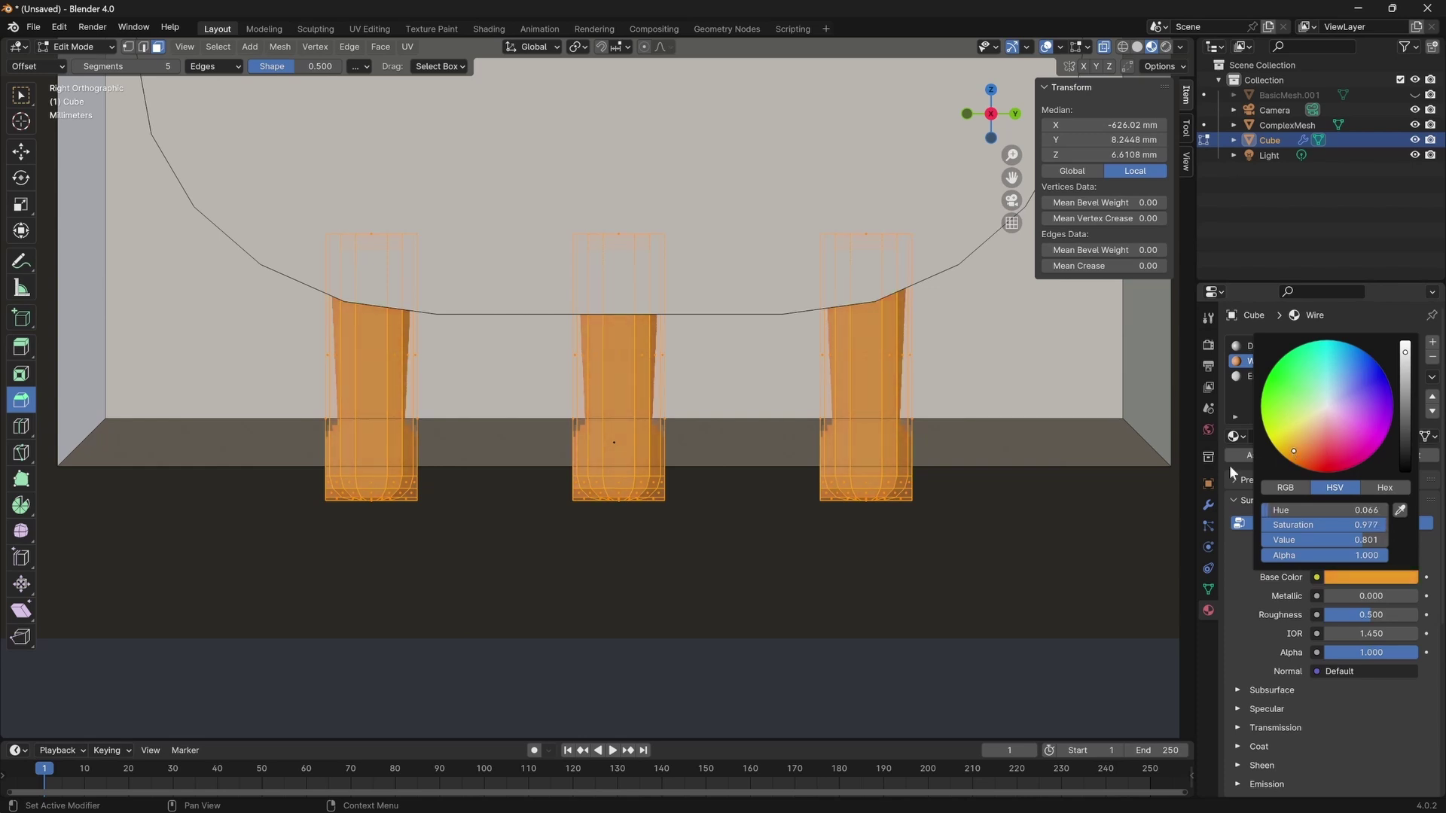
{"action": "key", "text": "super"}
{"action": "left_click", "coordinate": [883, 800]}
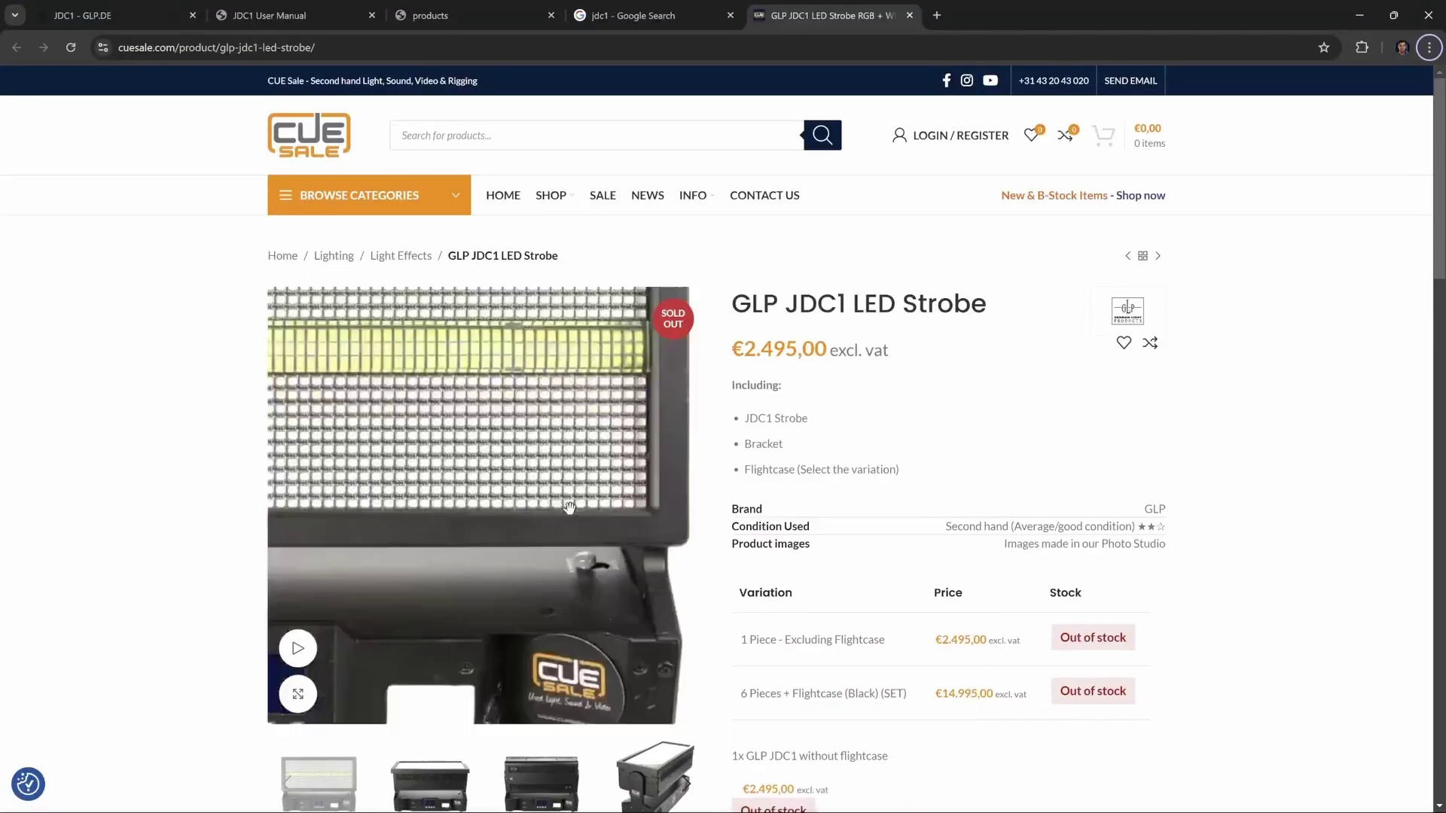
{"action": "key", "text": "super"}
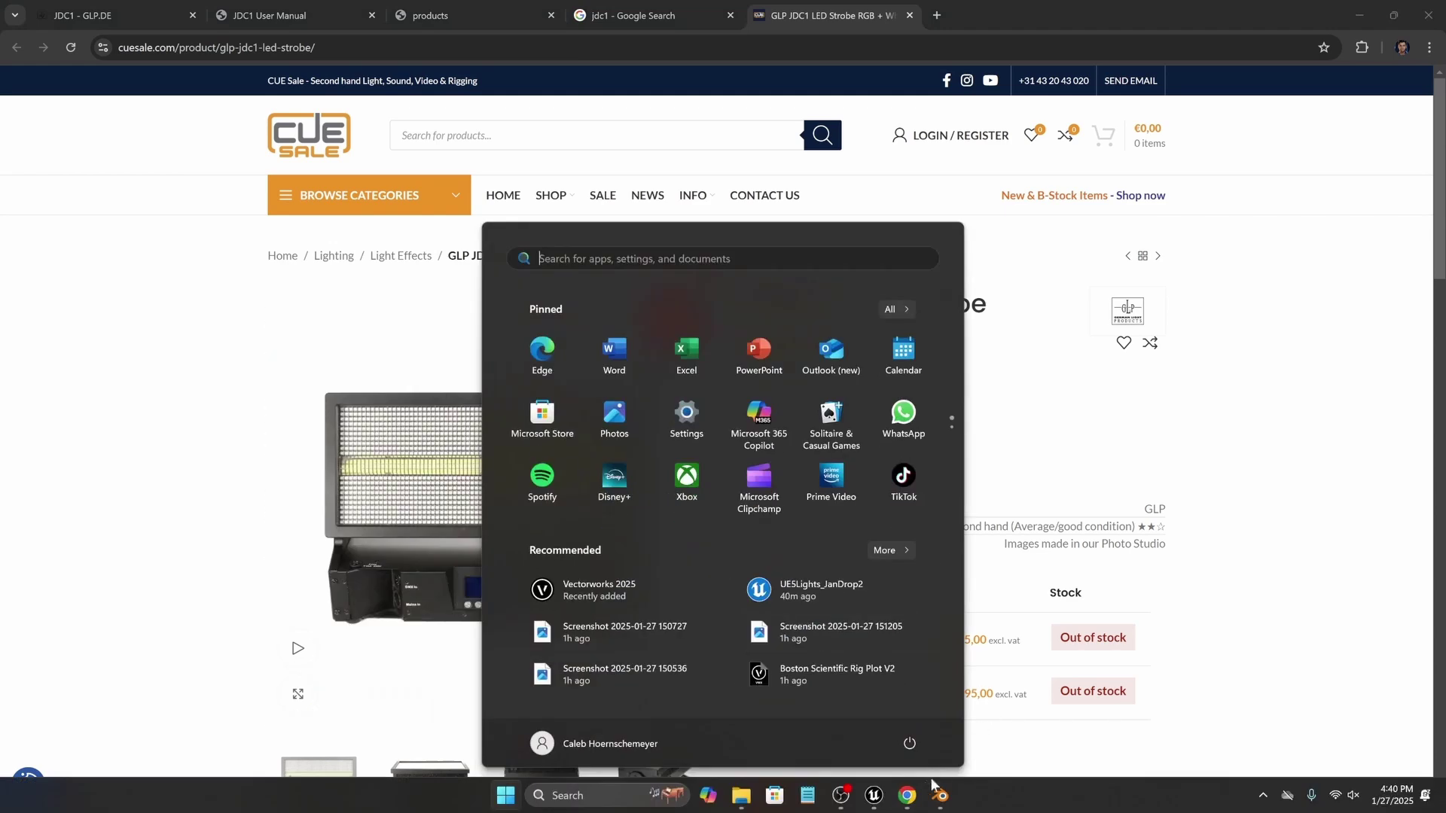
{"action": "left_click", "coordinate": [940, 795]}
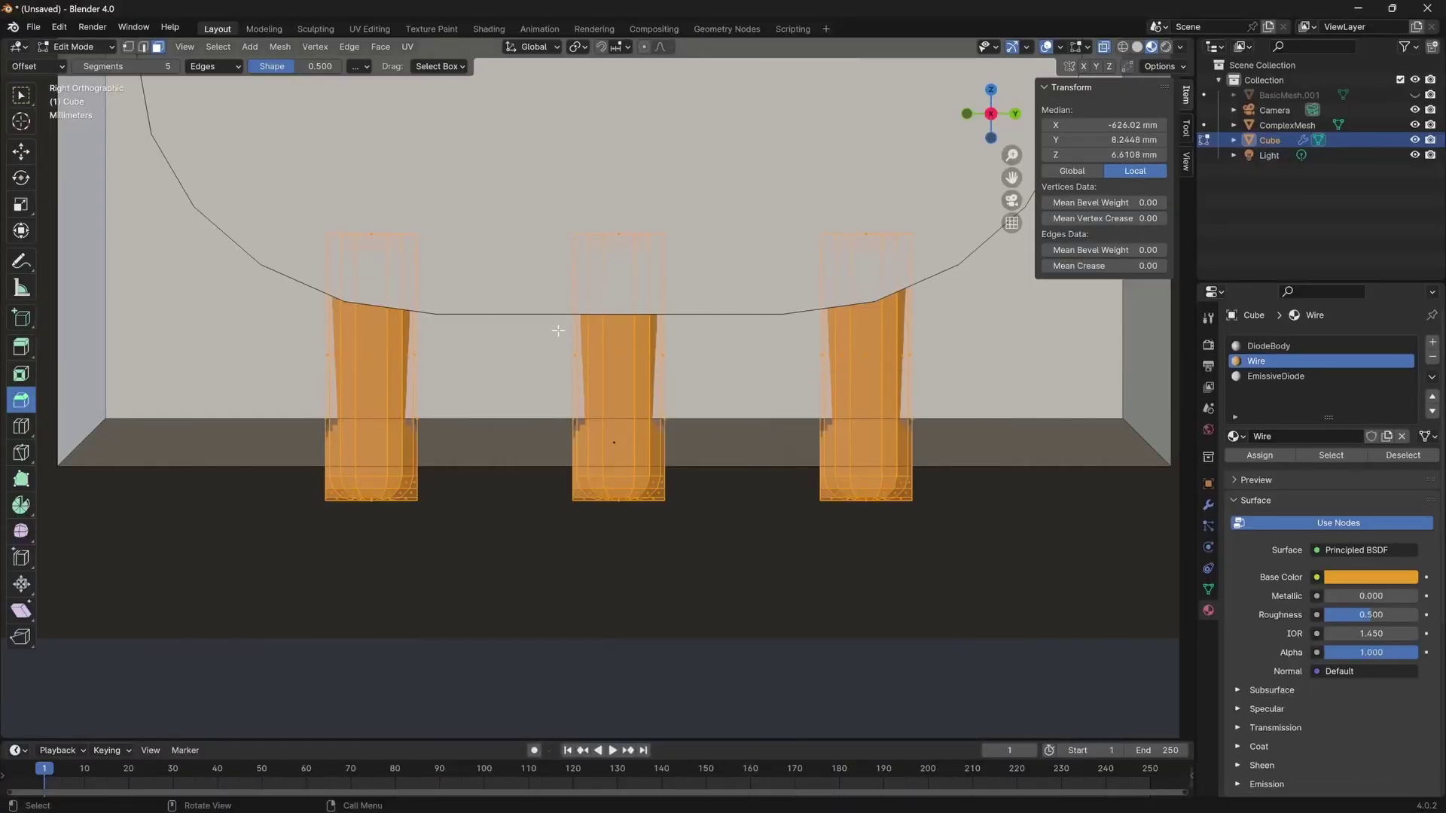
{"action": "scroll", "coordinate": [577, 376], "scroll_direction": "down", "scroll_amount": 12}
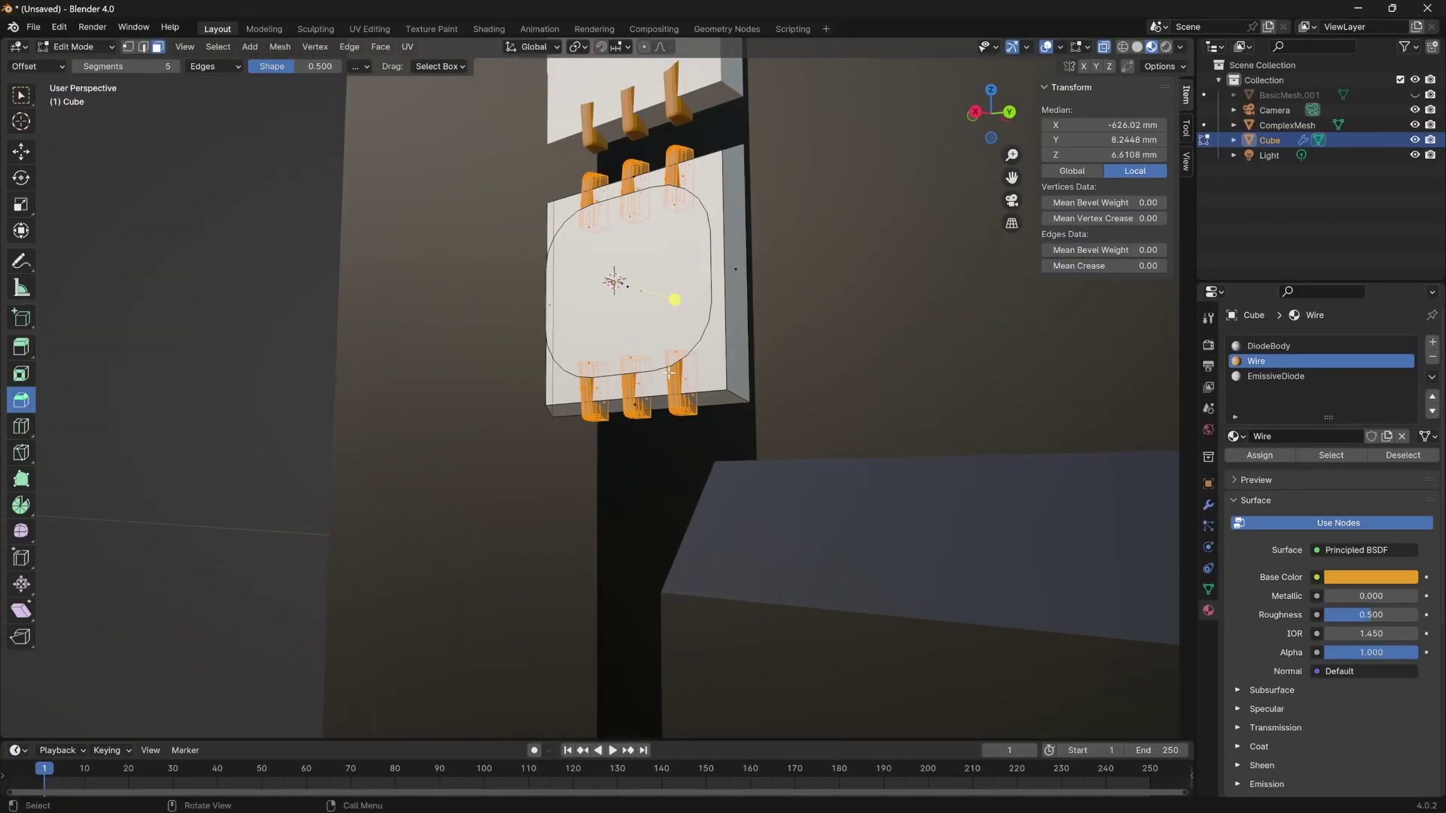
{"action": "scroll", "coordinate": [670, 373], "scroll_direction": "up", "scroll_amount": 12}
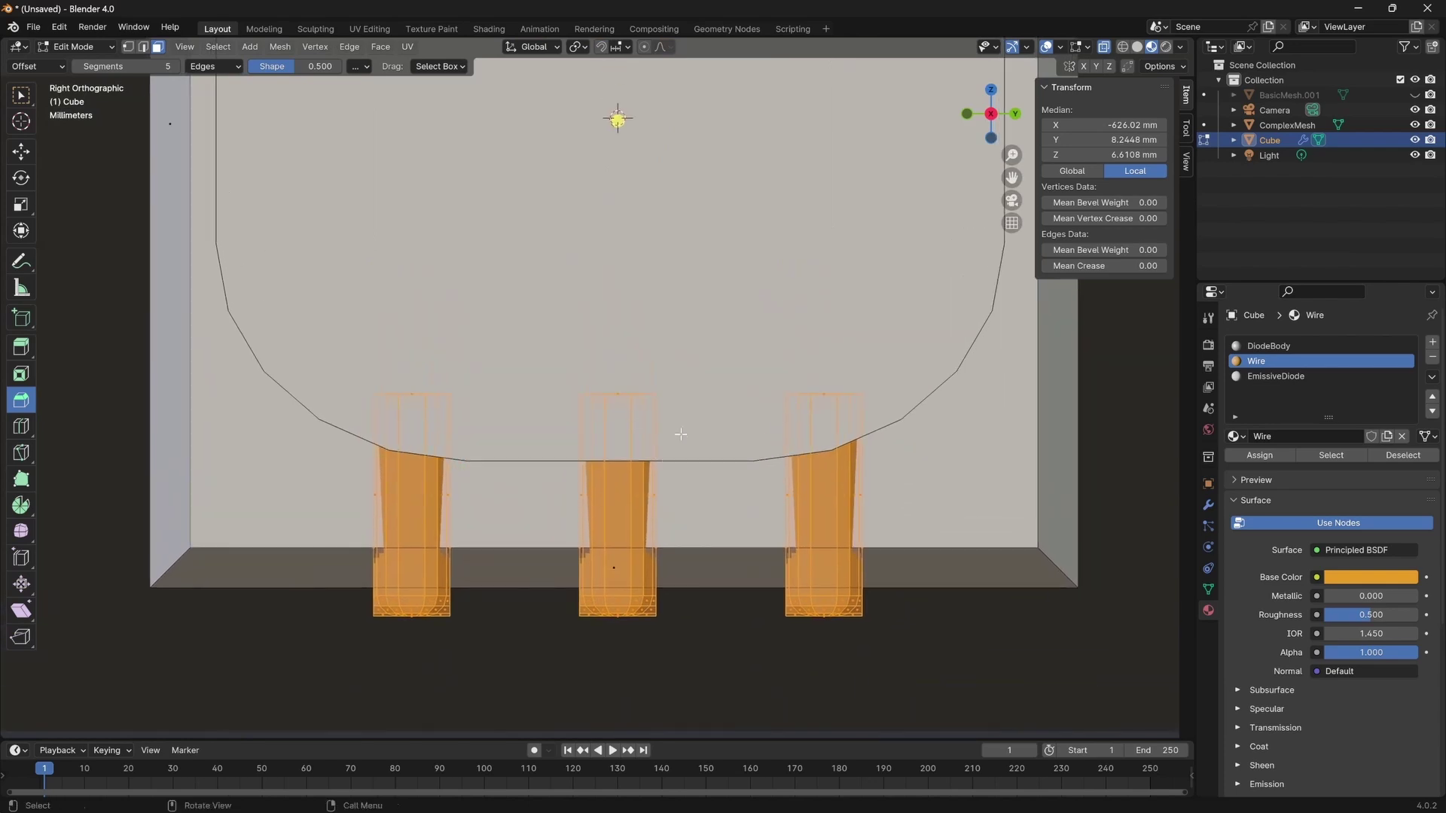
Set the Wire material's base color to white.
{"action": "left_click", "coordinate": [1363, 580]}
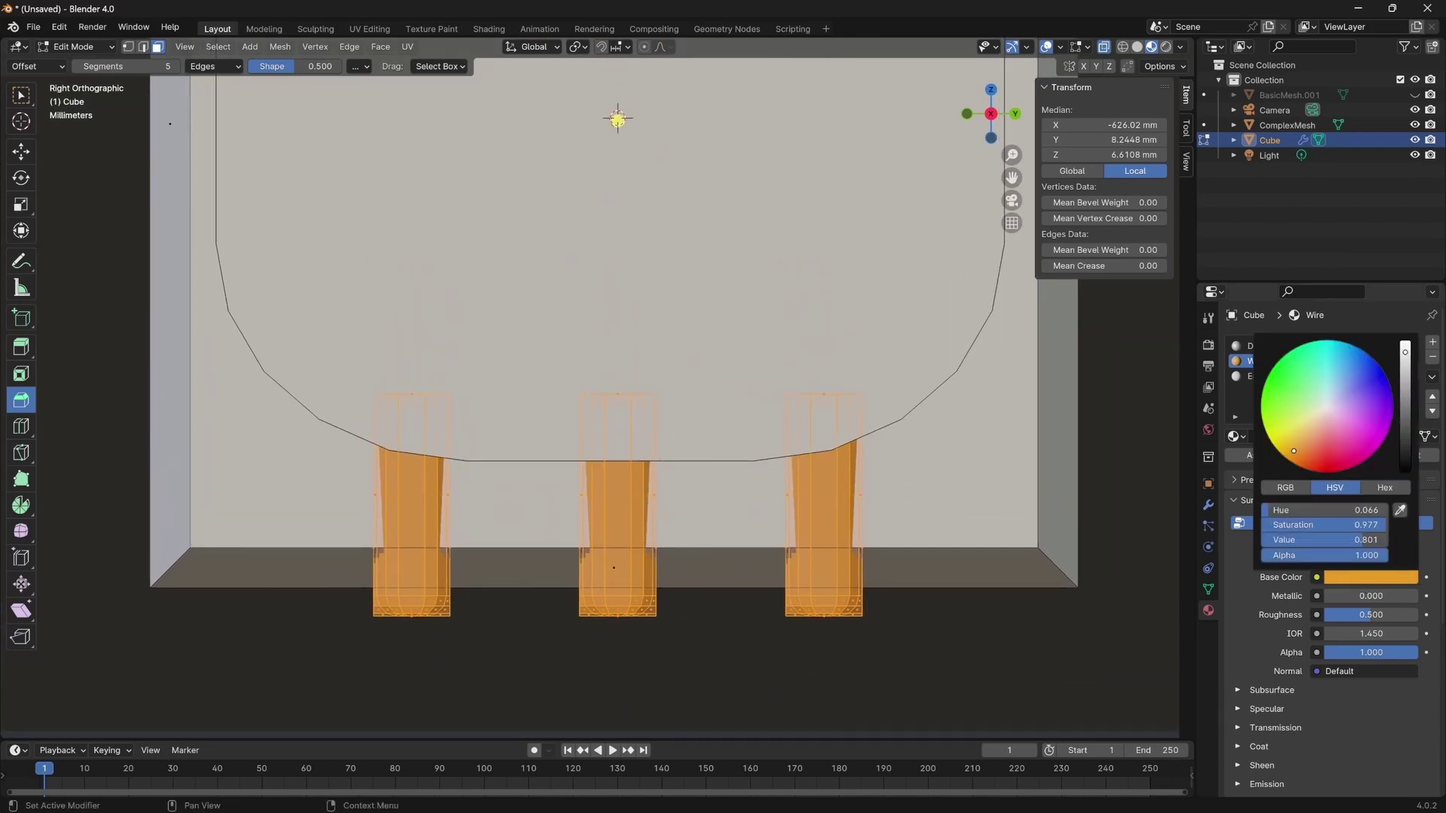
{"action": "scroll", "coordinate": [1319, 374], "scroll_direction": "up", "scroll_amount": 4}
{"action": "left_click", "coordinate": [1330, 405]}
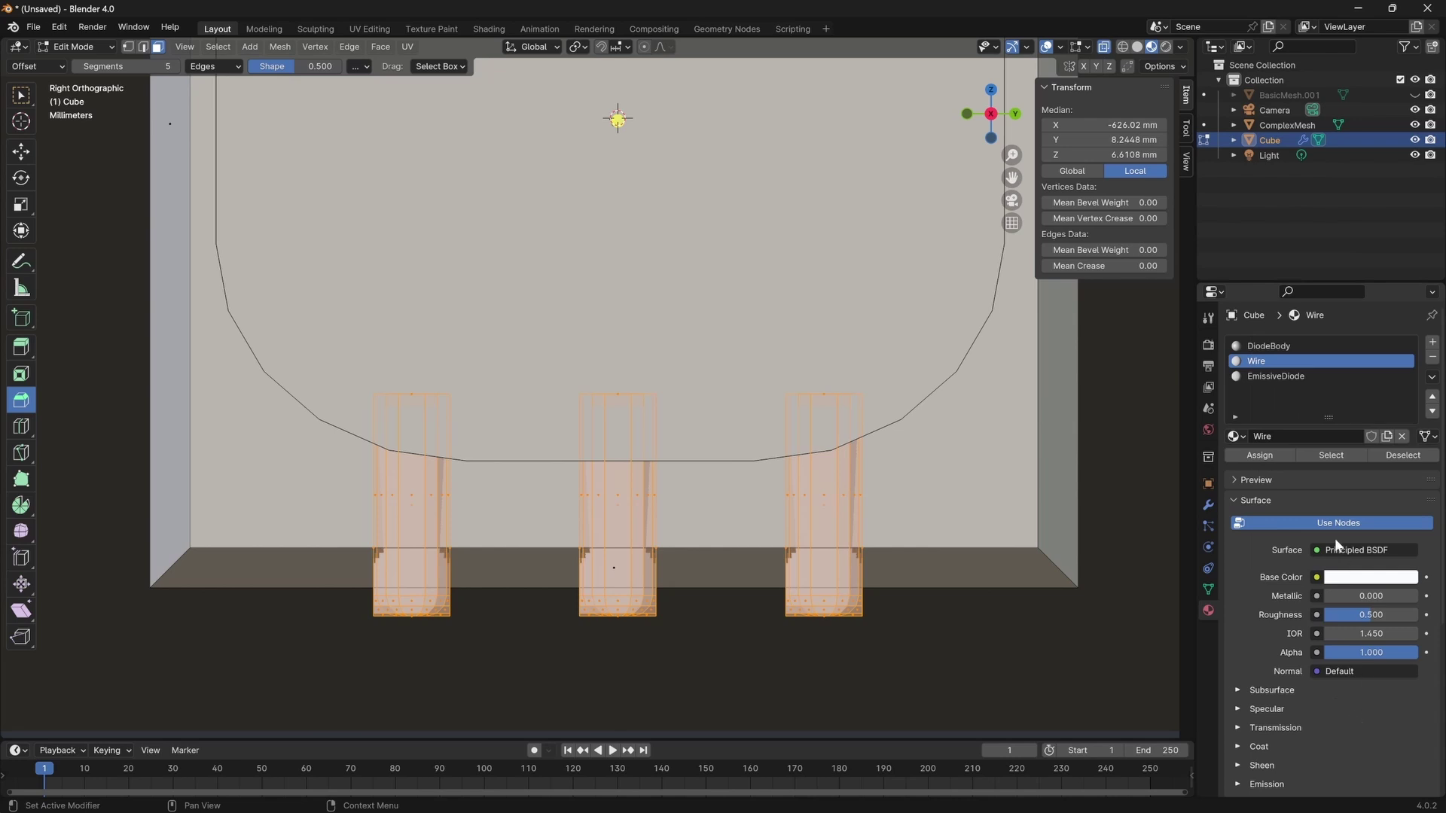
Try a DiodeBody base color with value 0.467 and view the plate outside mesh editing.
{"action": "left_click", "coordinate": [1253, 347]}
{"action": "left_click", "coordinate": [1367, 577]}
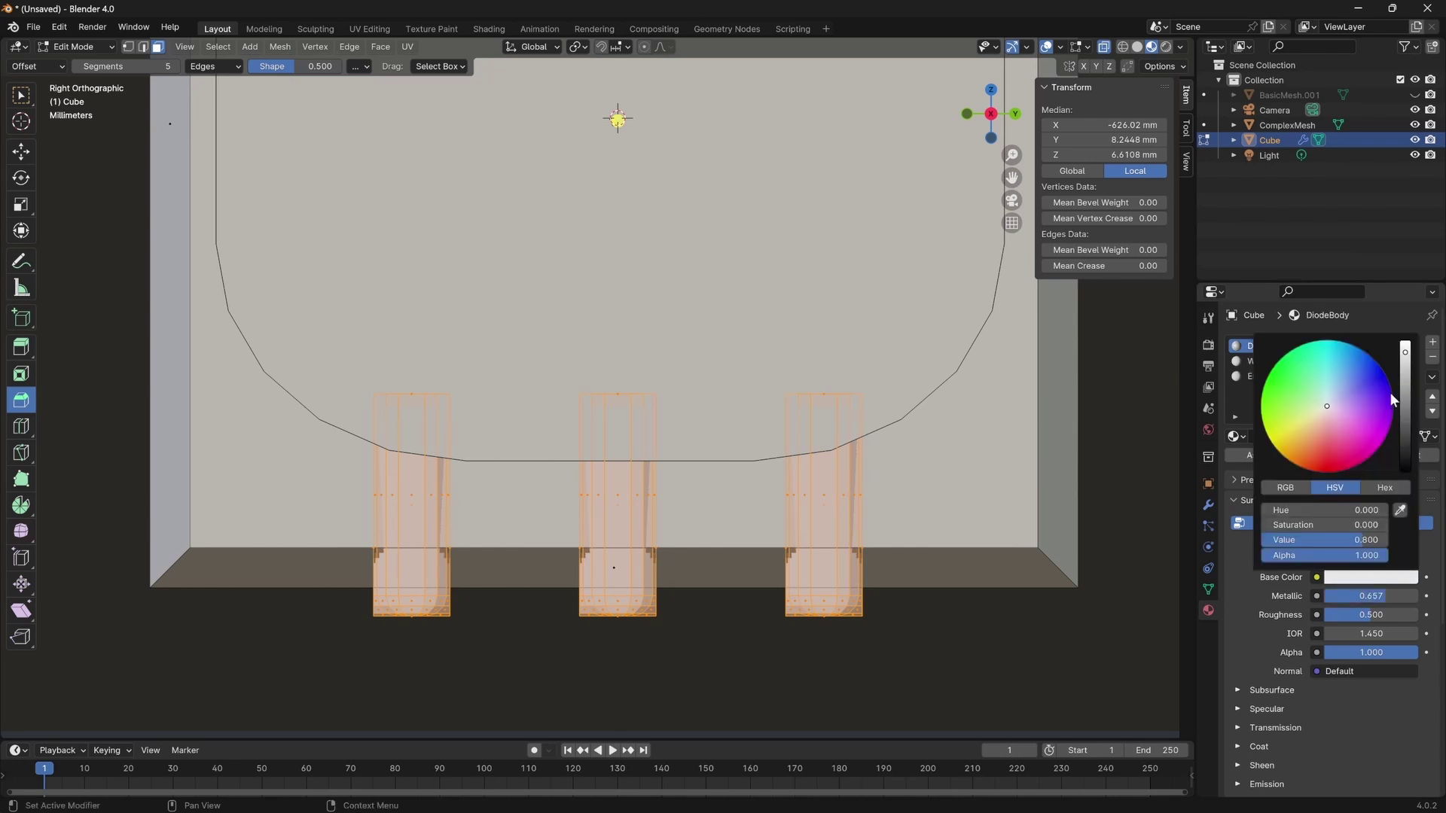
{"action": "left_click_drag", "start_coordinate": [1405, 348], "coordinate": [1405, 378]}
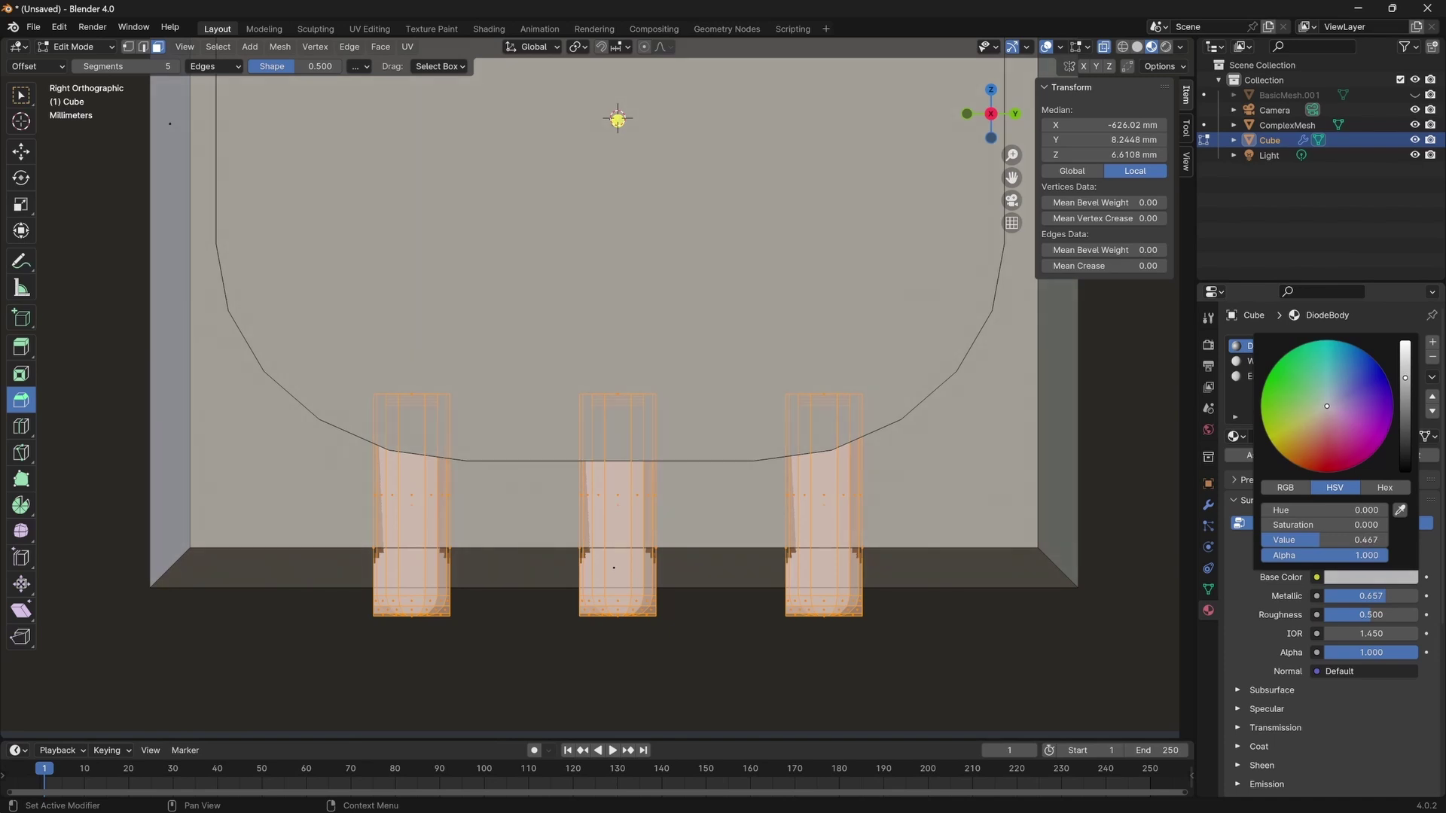
{"action": "key", "text": "Tab"}
{"action": "scroll", "coordinate": [915, 647], "scroll_direction": "down", "scroll_amount": 2}
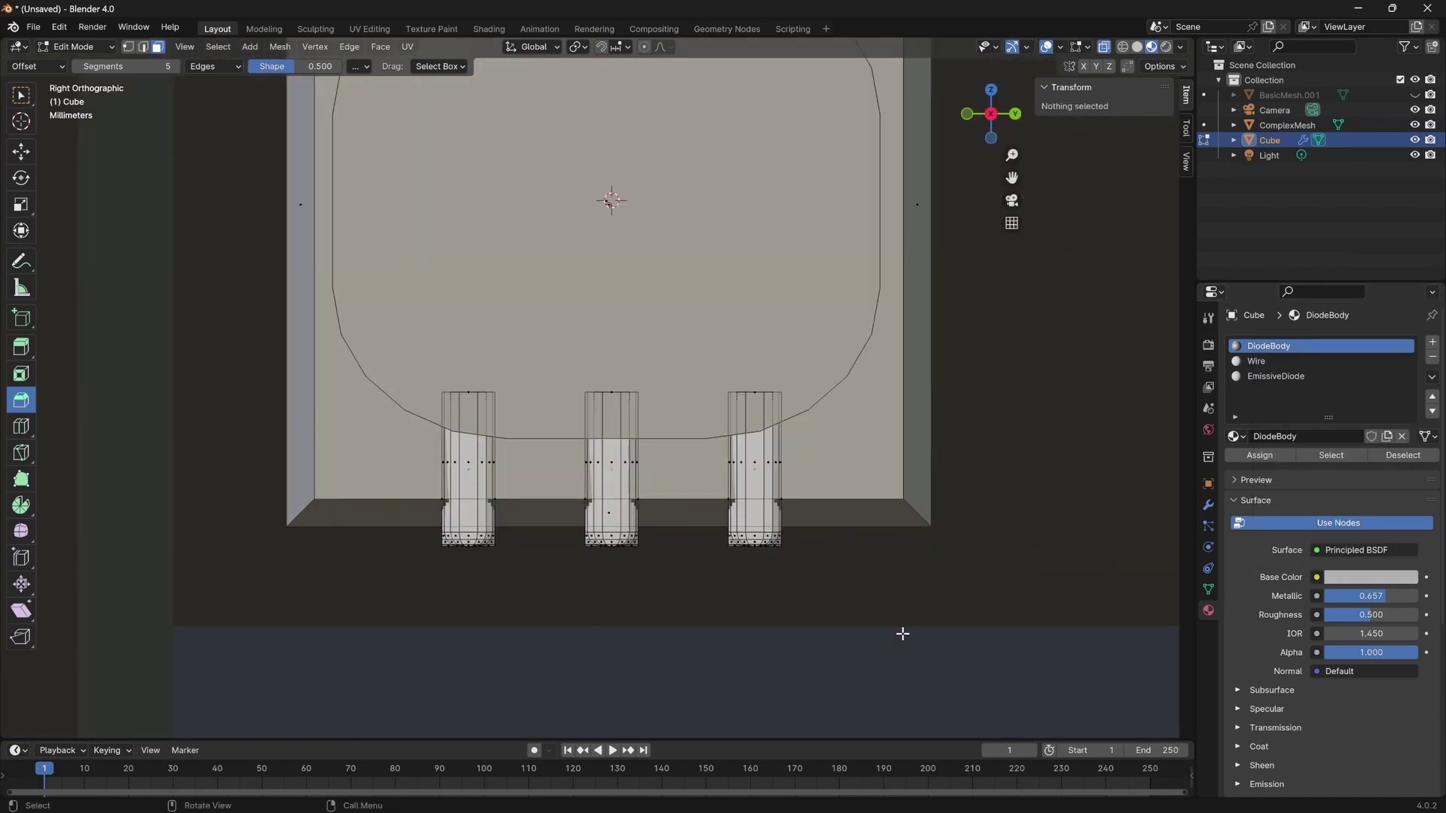
{"action": "scroll", "coordinate": [862, 636], "scroll_direction": "up", "scroll_amount": 4, "text": "shift"}
{"action": "scroll", "coordinate": [652, 399], "scroll_direction": "down", "scroll_amount": 3}
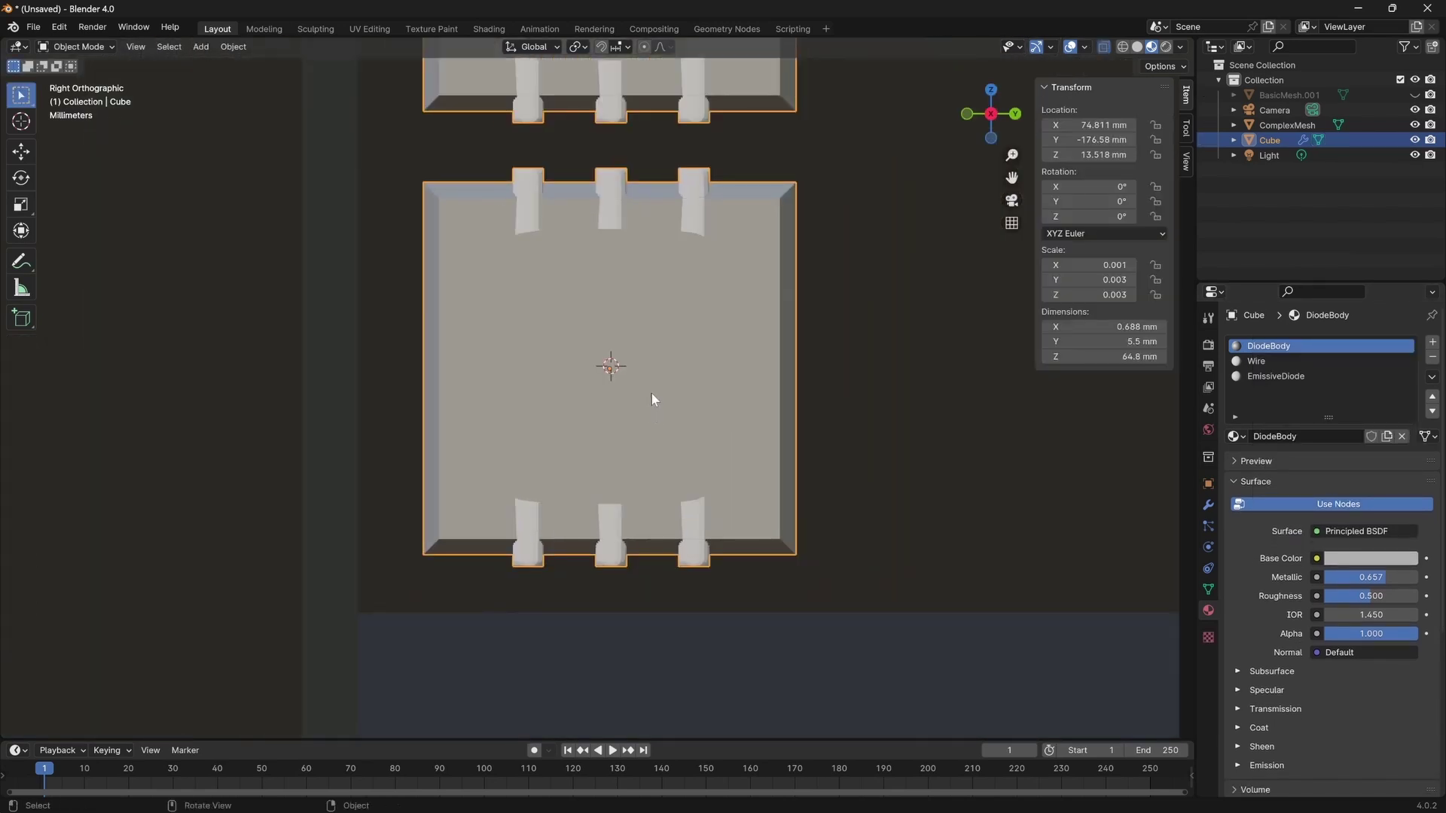
{"action": "key", "text": "Tab"}
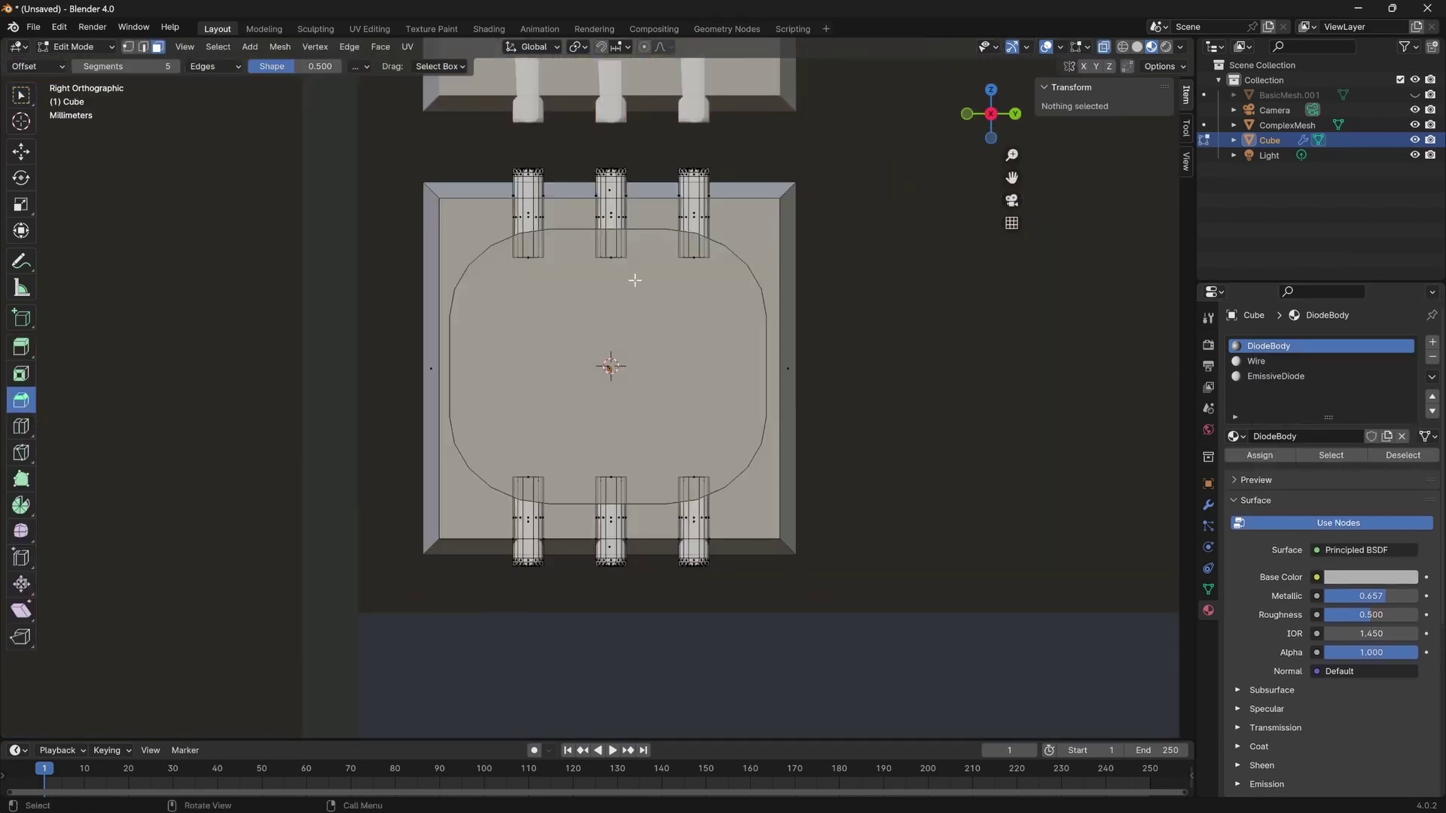
Check the JDC1 product photo in the browser and darken the DiodeBody material's base color to value 0.189.
{"action": "left_click", "coordinate": [610, 367]}
{"action": "key", "text": "super"}
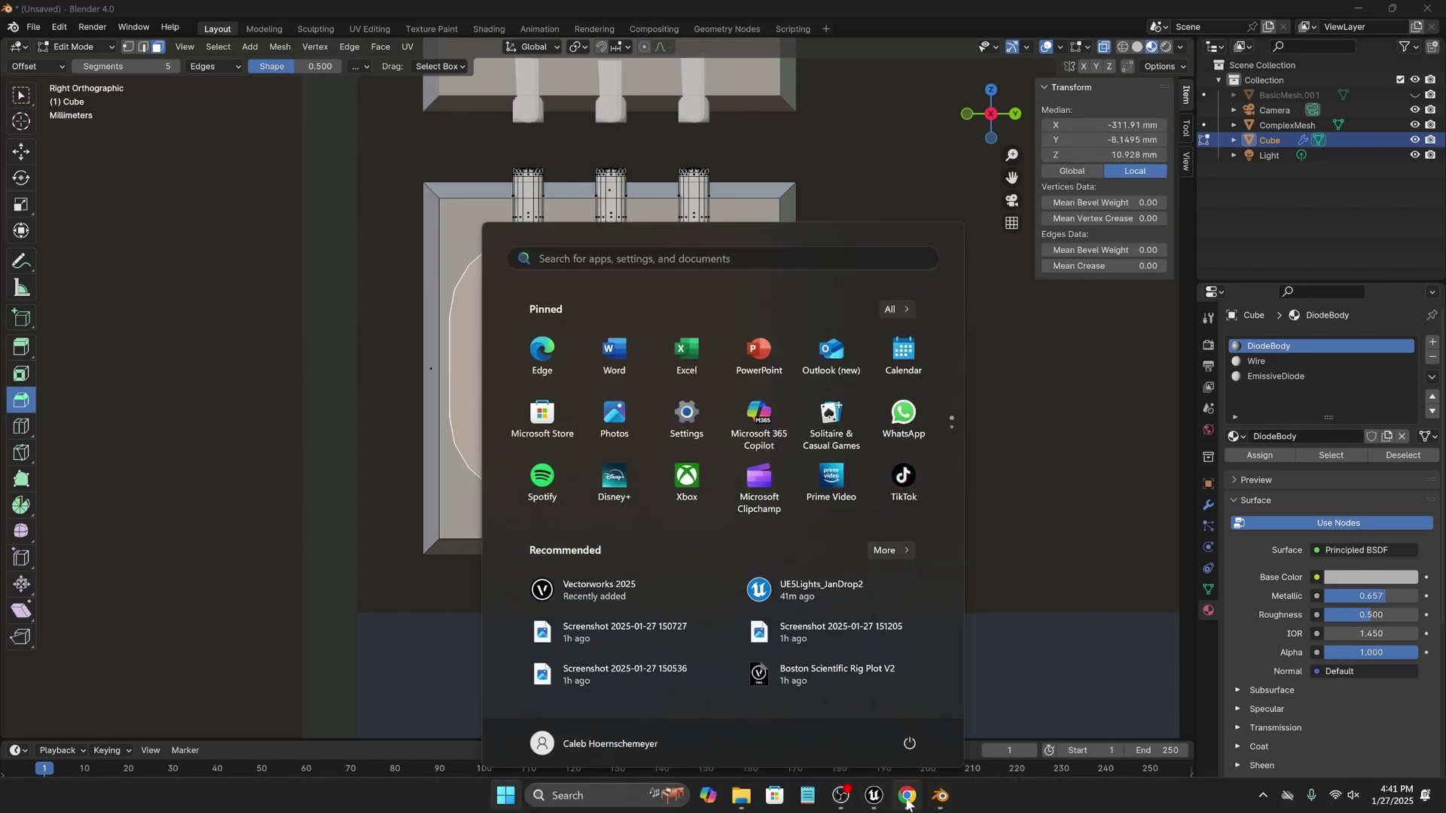
{"action": "left_click", "coordinate": [896, 797]}
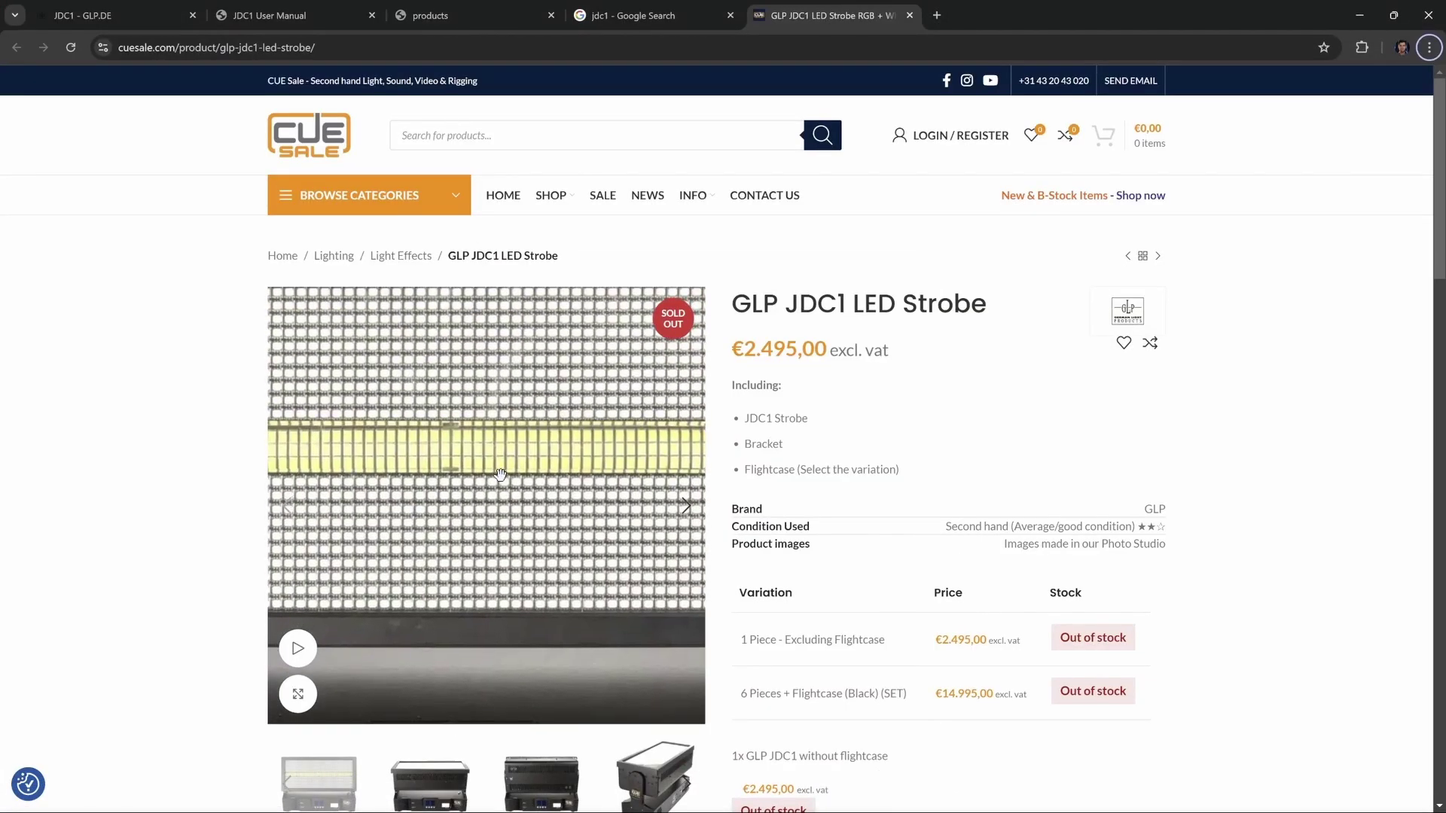
{"action": "key", "text": "super"}
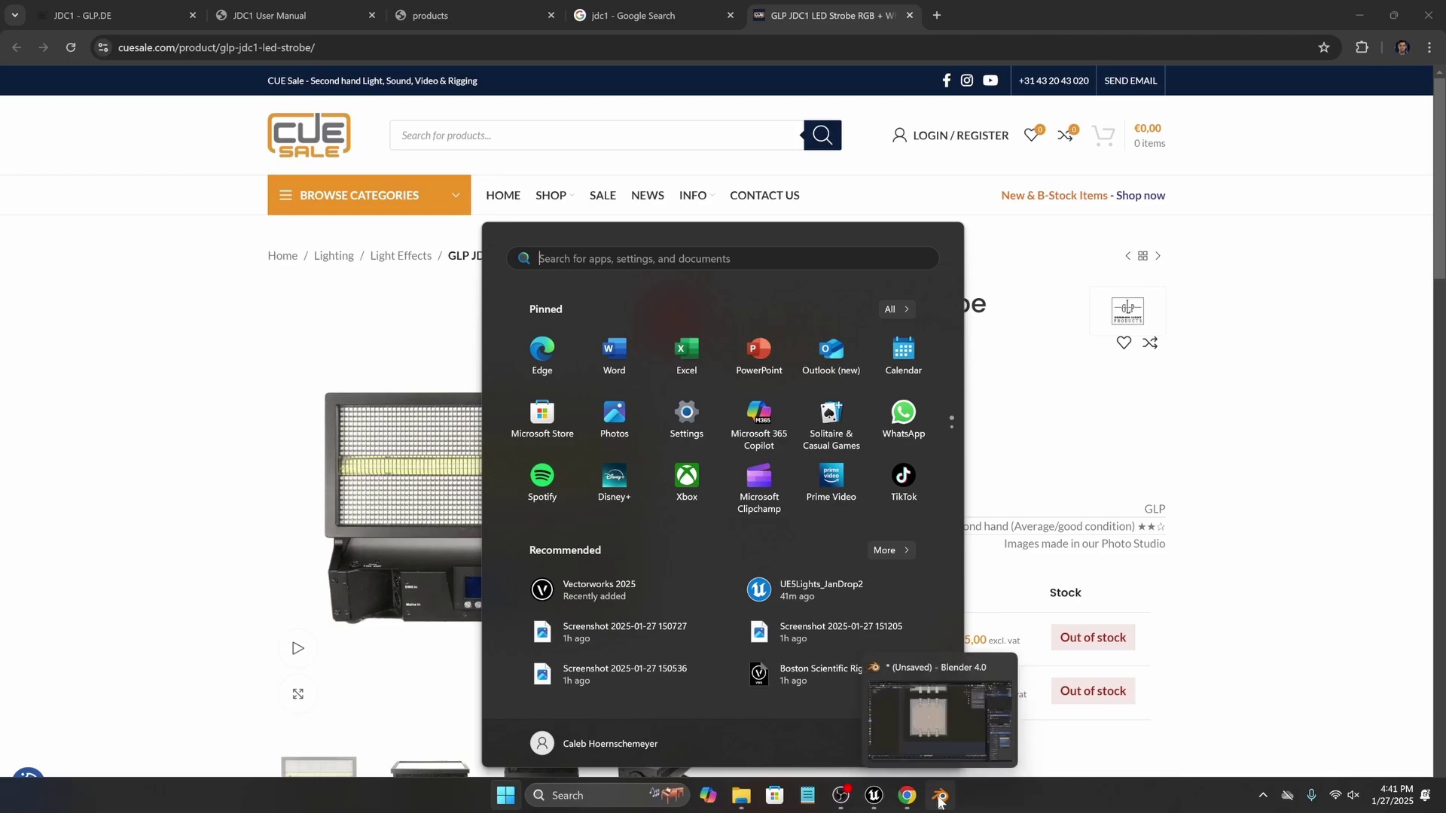
{"action": "left_click", "coordinate": [941, 796]}
{"action": "mouse_move", "coordinate": [1399, 393]}
{"action": "left_mouse_down"}
{"action": "mouse_move", "coordinate": [1405, 343]}
{"action": "mouse_move", "coordinate": [1405, 409]}
{"action": "left_mouse_up"}
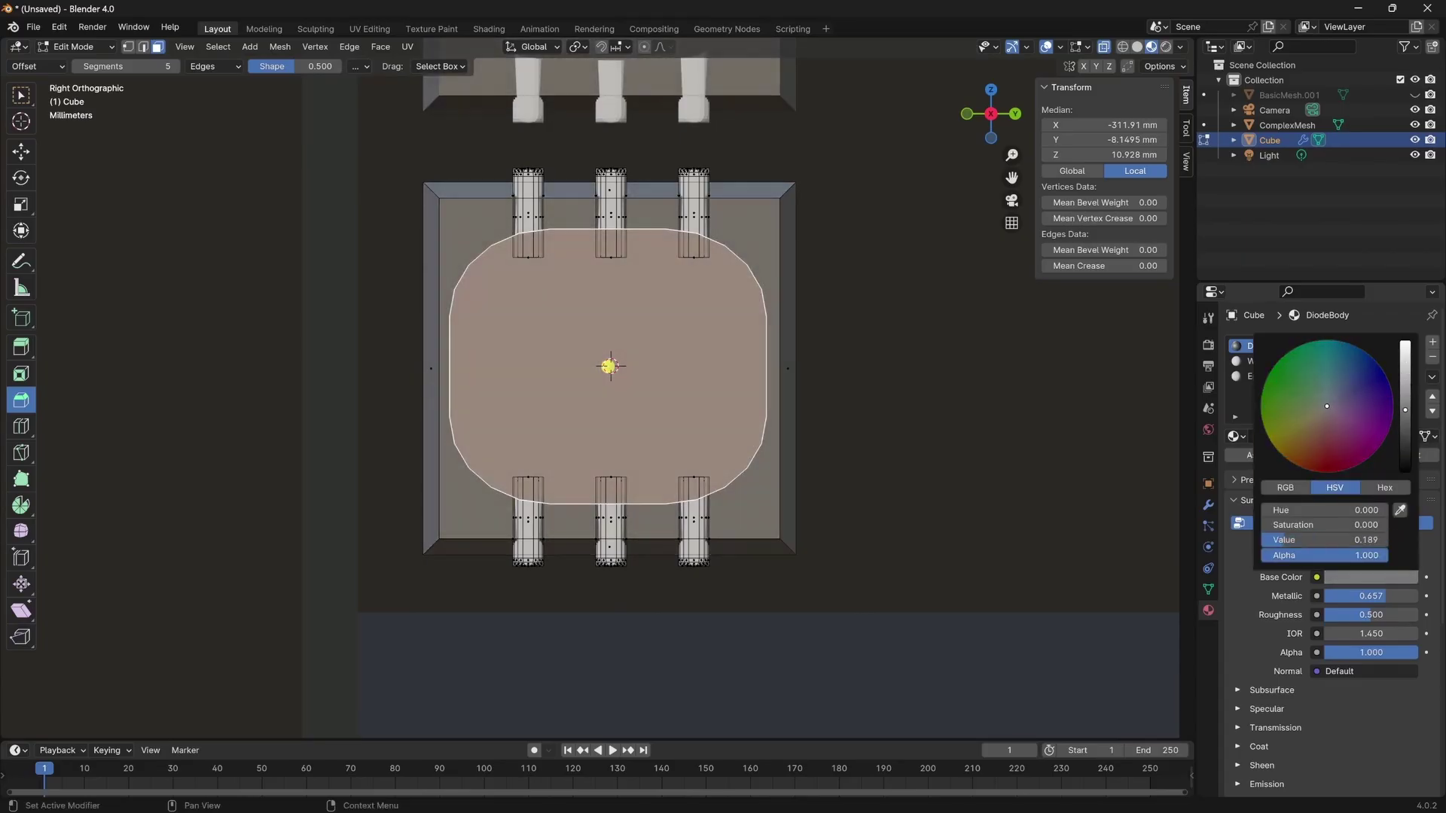
{"action": "left_click", "coordinate": [1075, 429]}
Select the rounded diode face on the plate's front and assign the EmissiveDiode material to it.
{"action": "left_click", "coordinate": [1276, 375]}
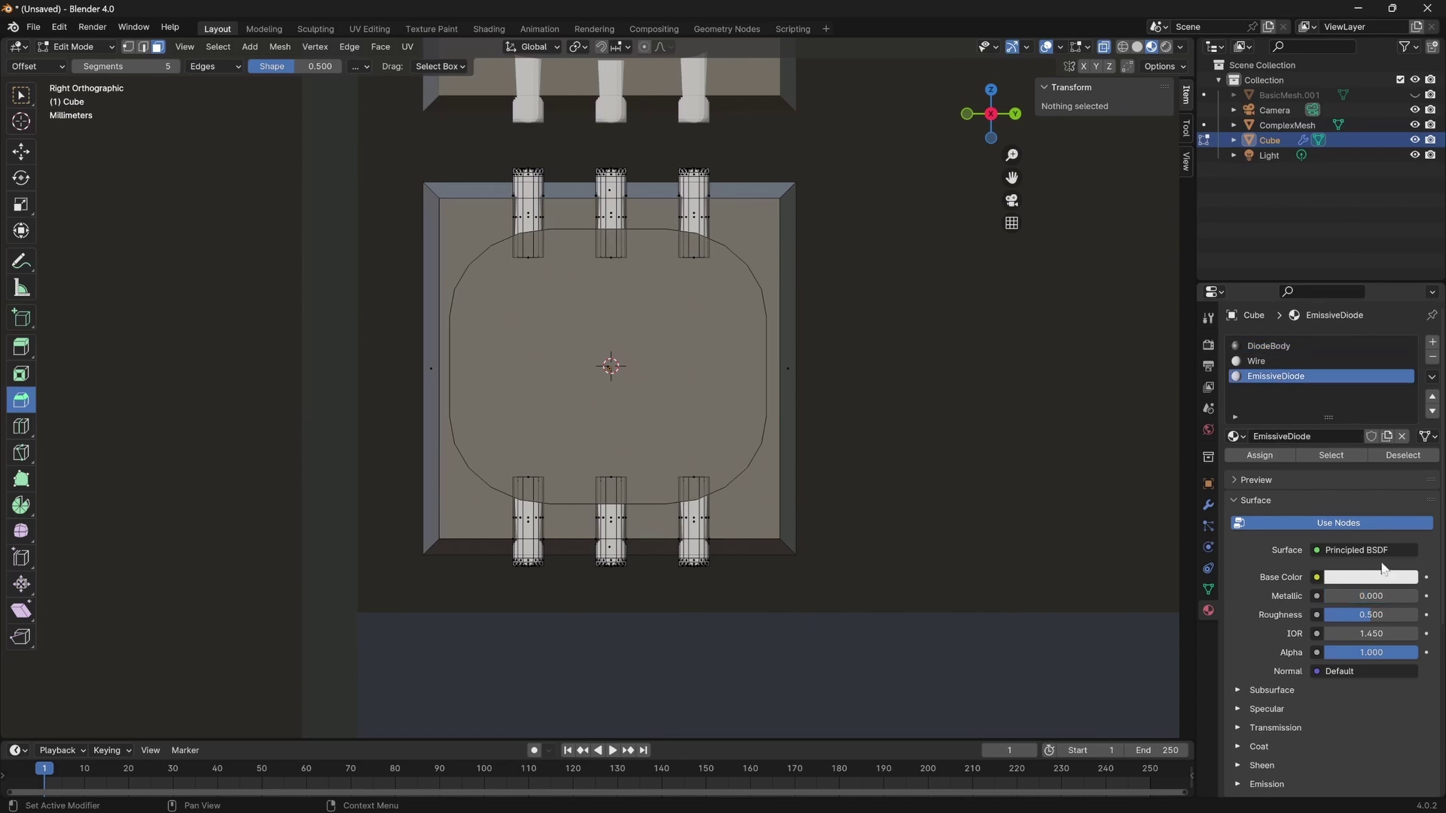
{"action": "left_click", "coordinate": [610, 367]}
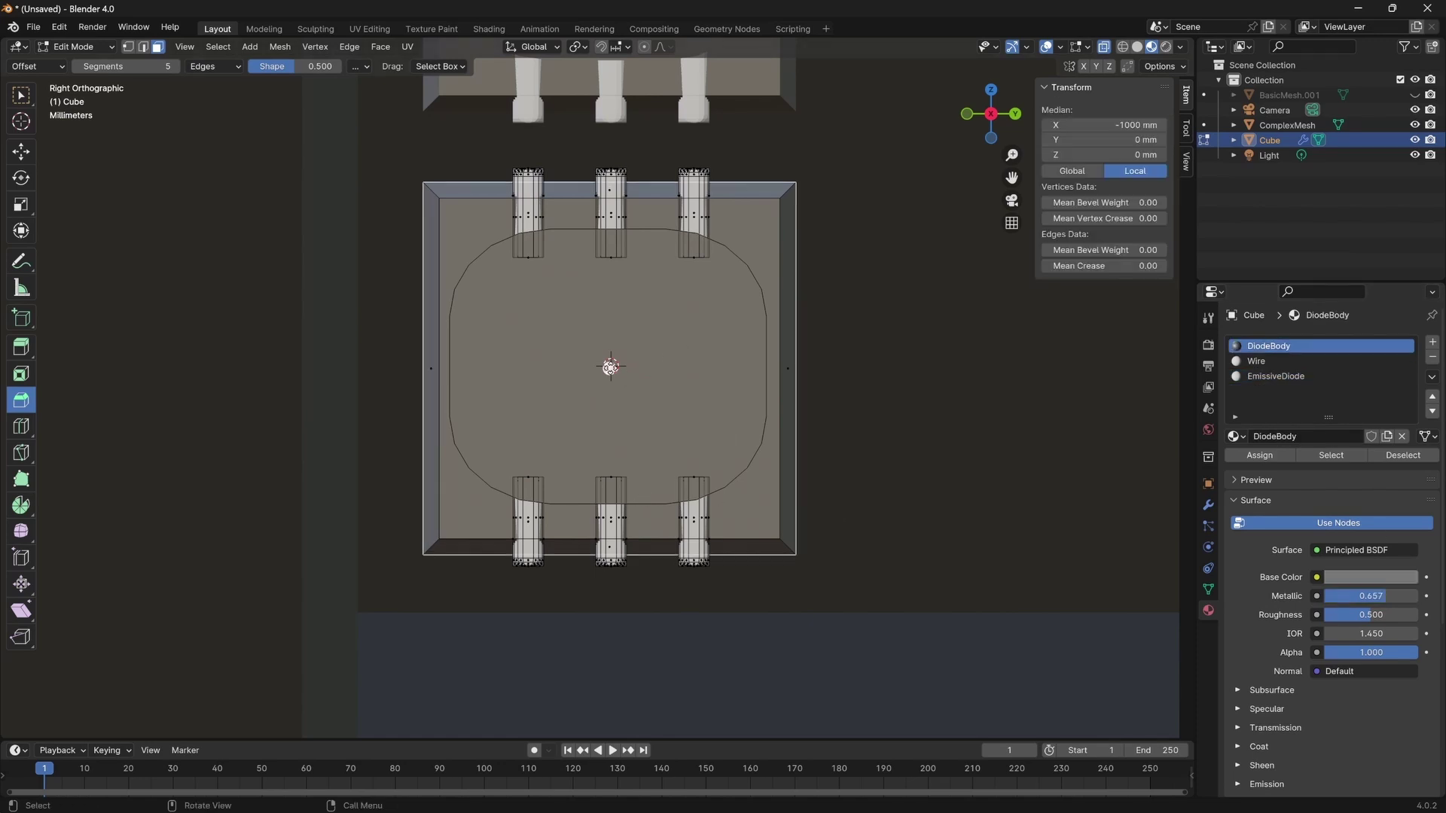
{"action": "middle_click_drag", "start_coordinate": [1128, 383], "coordinate": [651, 372]}
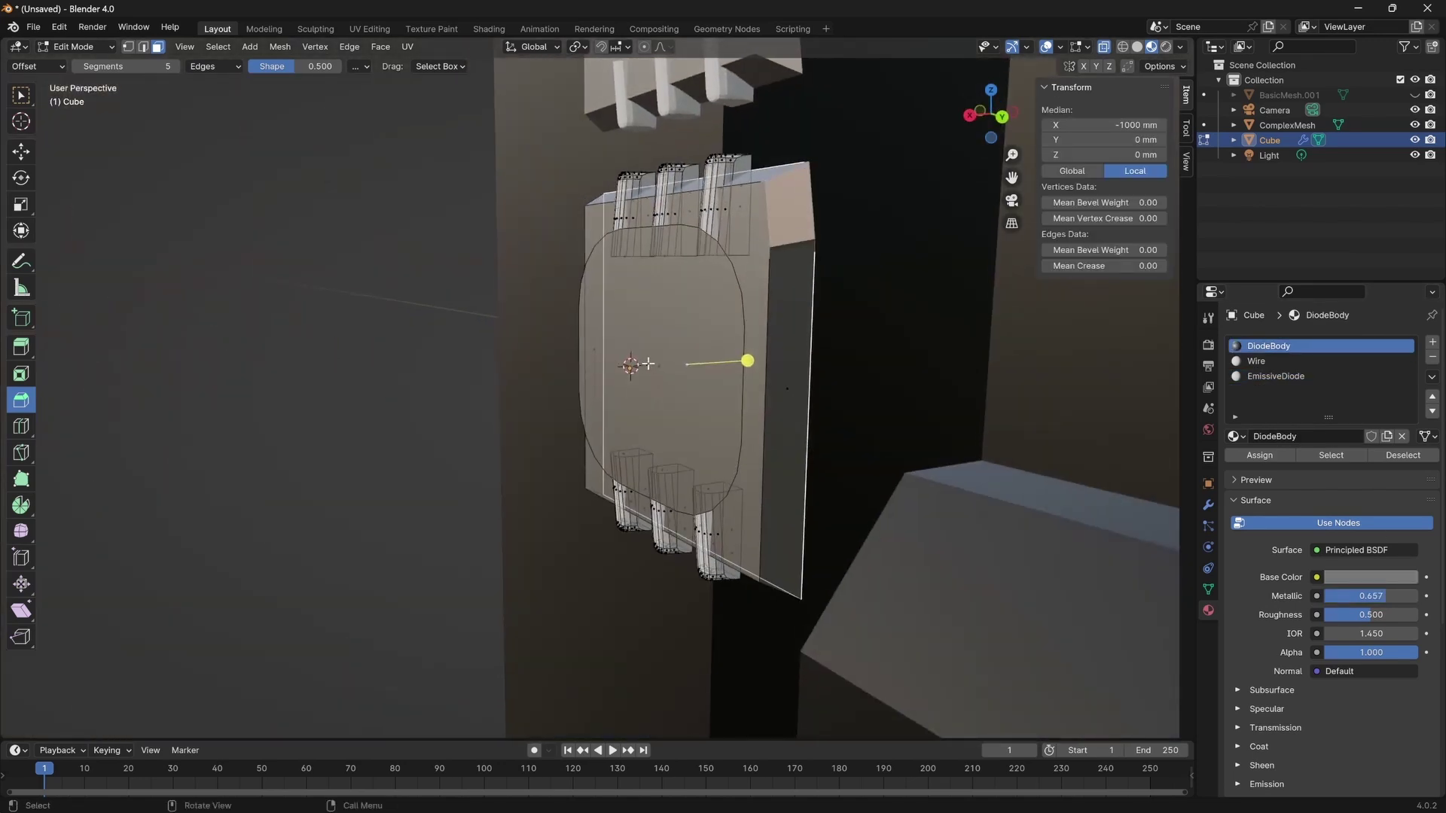
{"action": "left_click", "coordinate": [648, 364]}
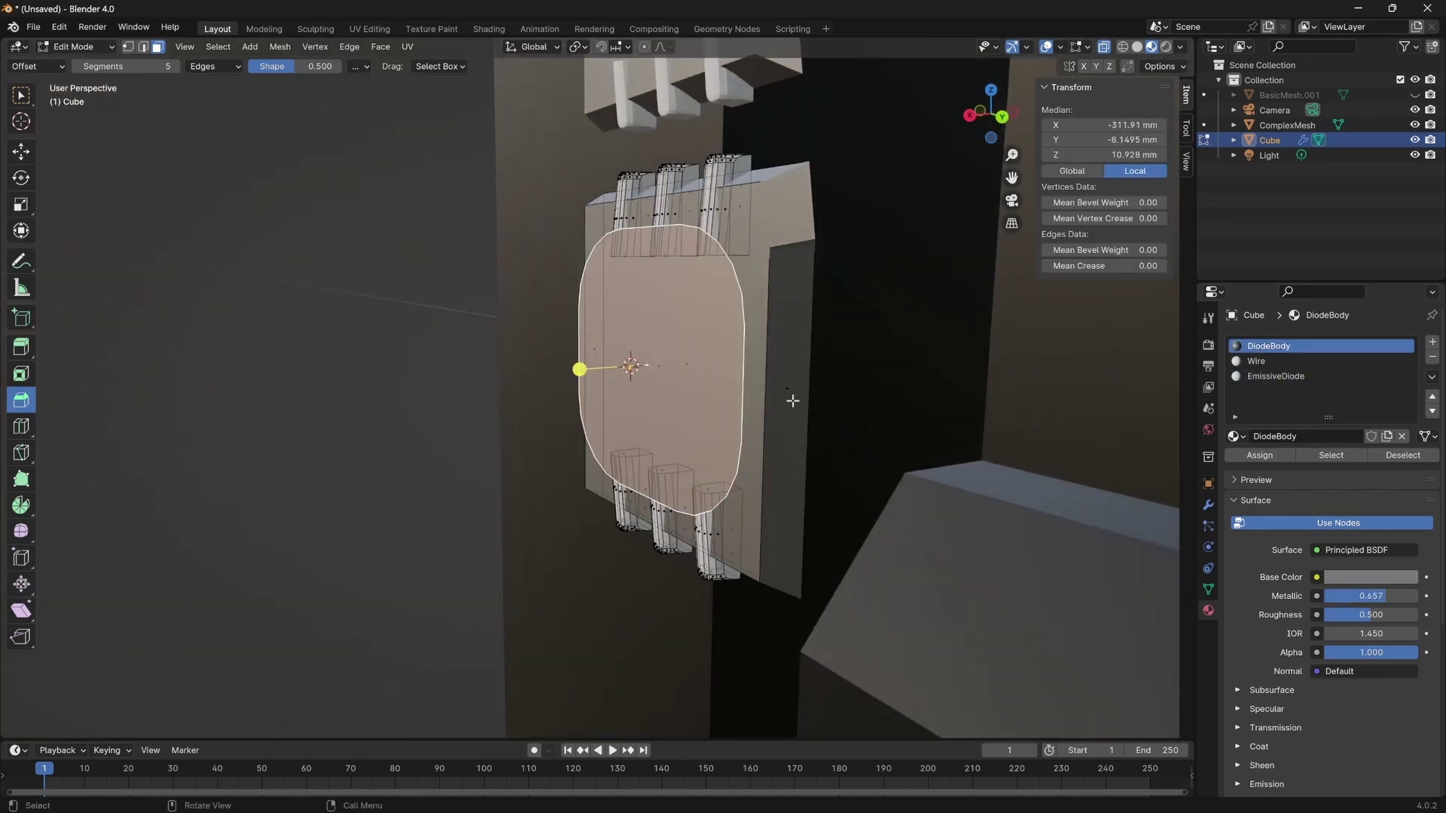
{"action": "left_click", "coordinate": [1249, 374]}
{"action": "left_click", "coordinate": [1259, 455]}
Set the EmissiveDiode material's base color to a light grey with value 0.527 and deselect the diode face.
{"action": "left_click", "coordinate": [1348, 578]}
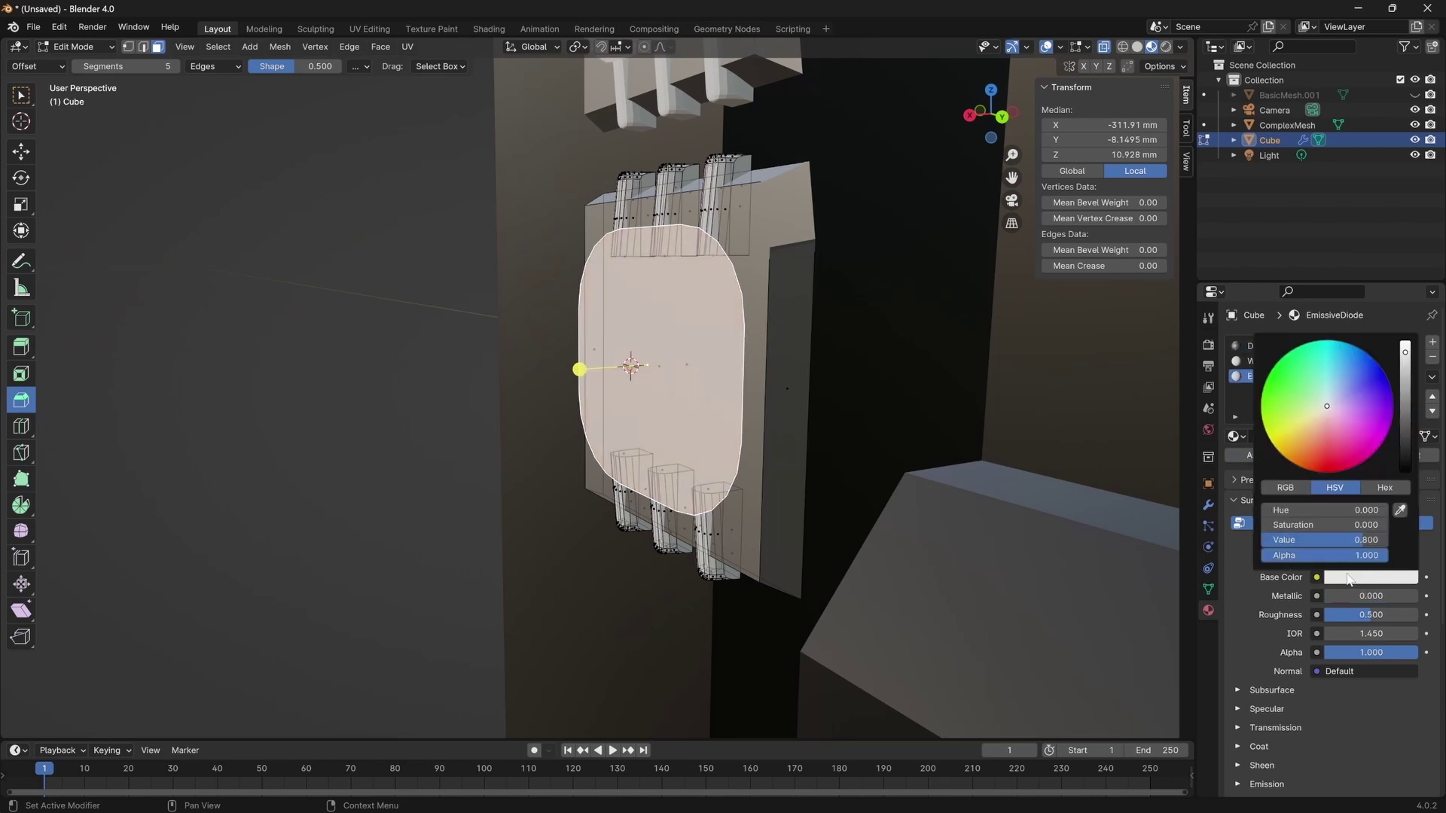
{"action": "left_click", "coordinate": [1405, 351]}
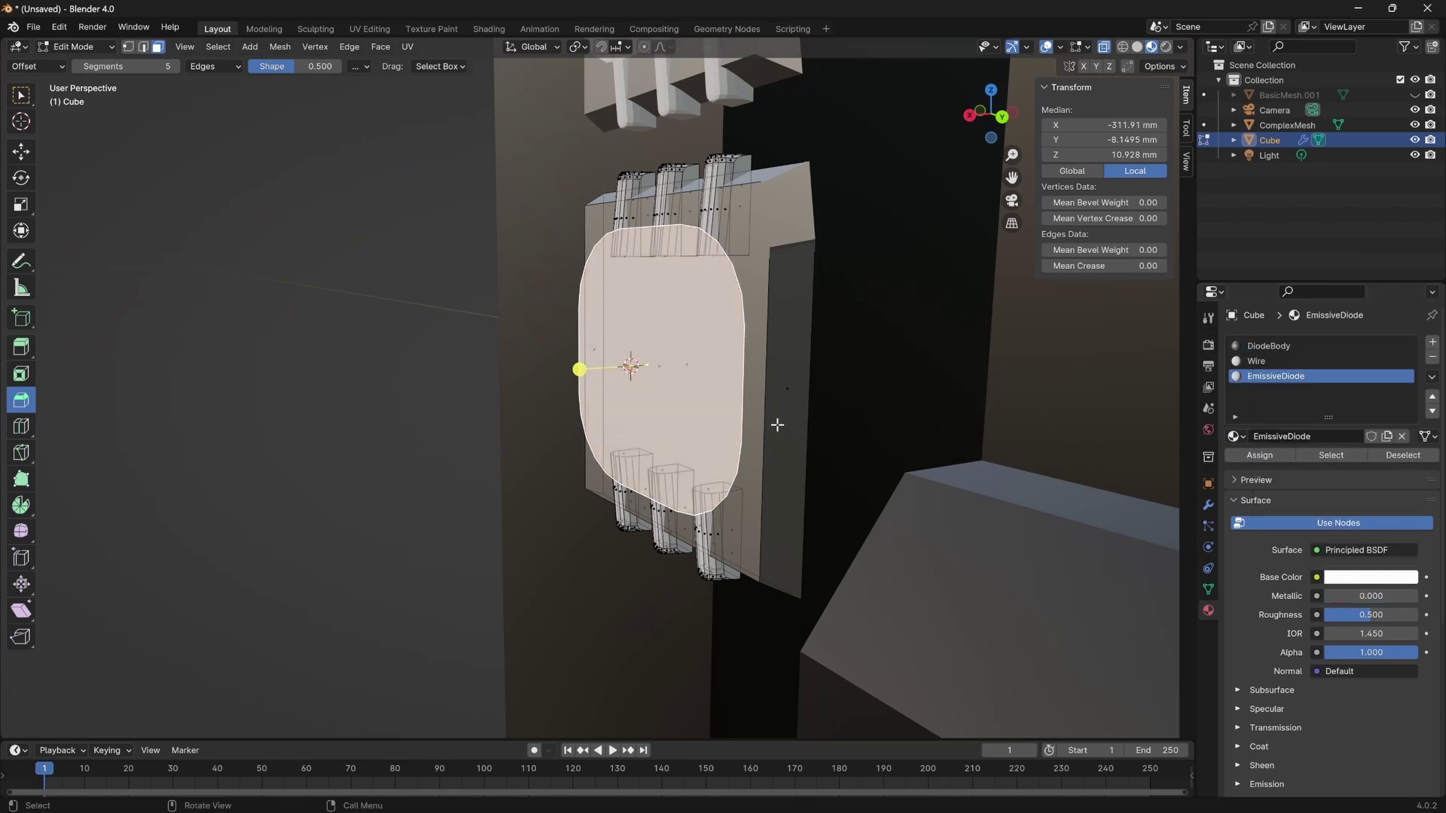
{"action": "middle_click_drag", "start_coordinate": [775, 422], "coordinate": [910, 436]}
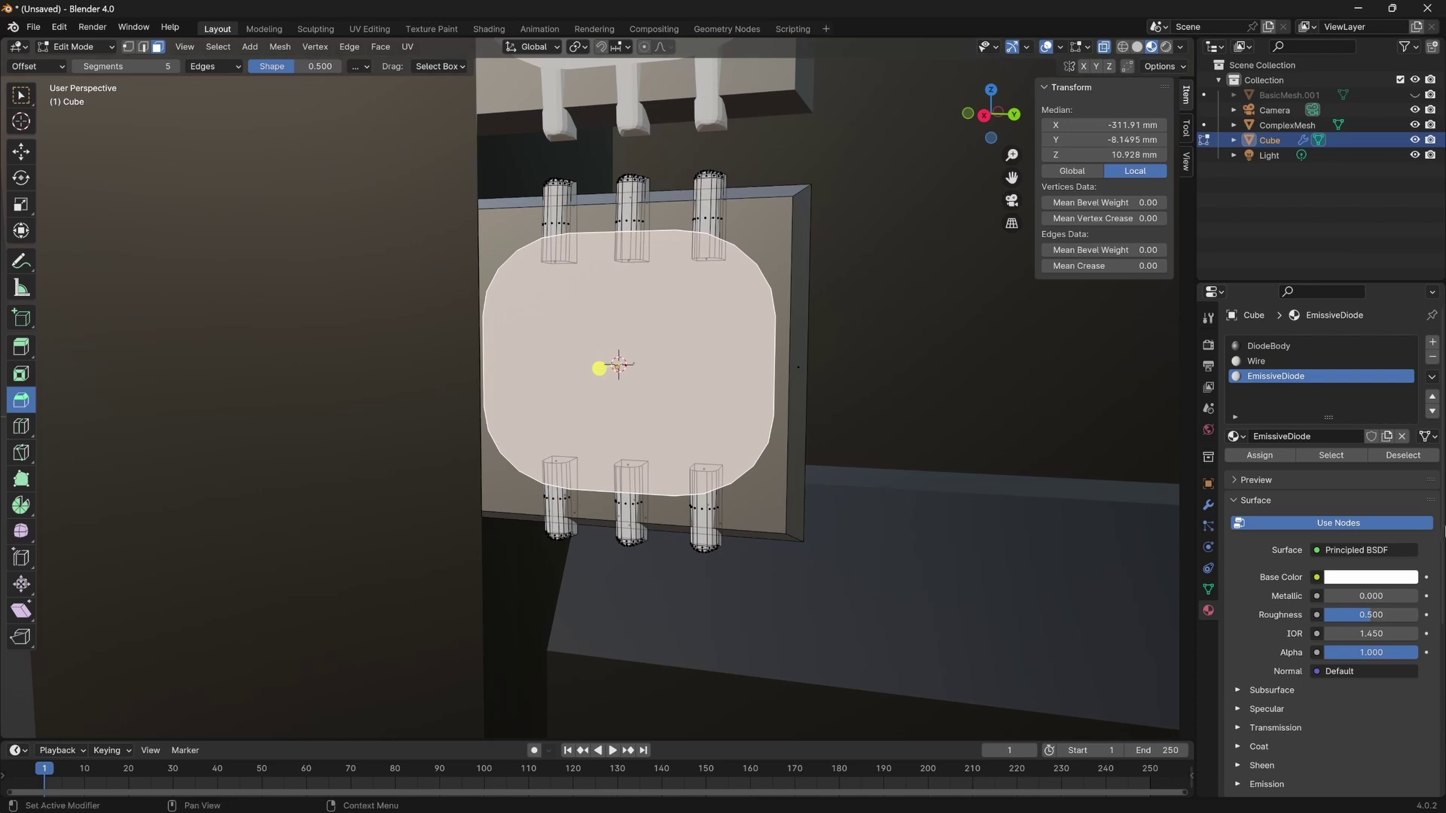
{"action": "left_click", "coordinate": [1345, 578]}
{"action": "left_click_drag", "start_coordinate": [1367, 536], "coordinate": [1328, 540]}
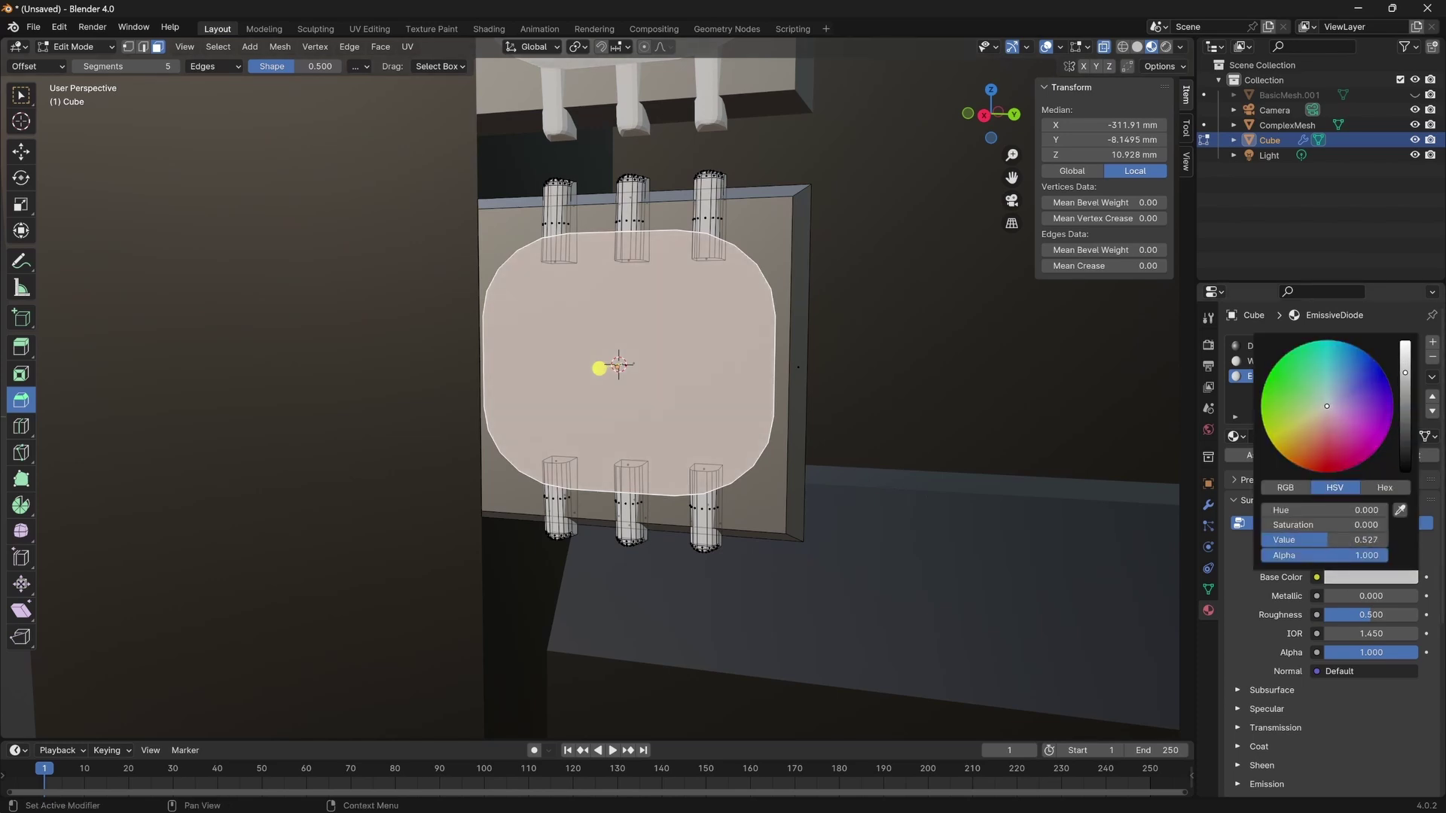
{"action": "left_click", "coordinate": [849, 340]}
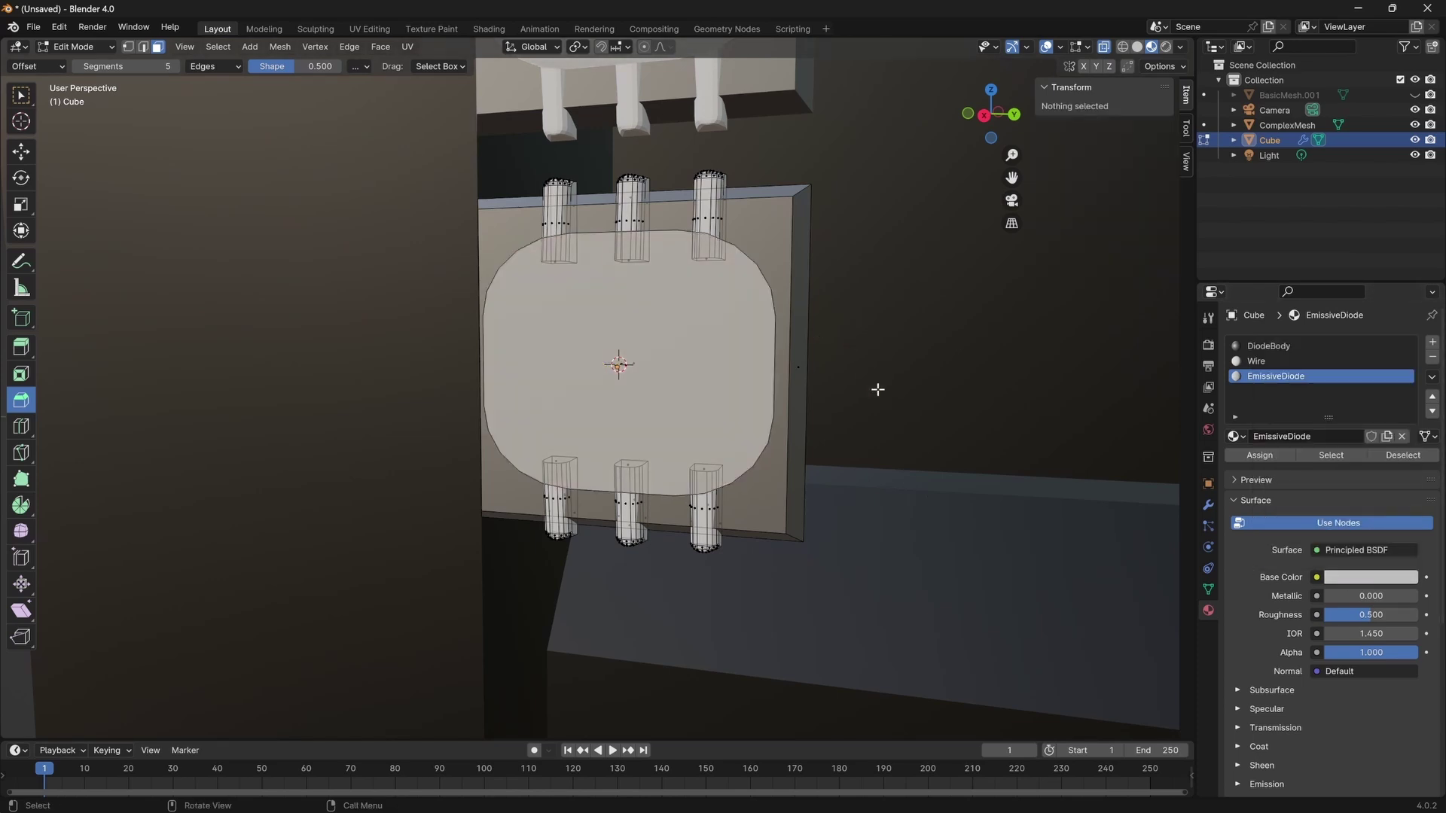
Examine the diode plate and its rounded face straight on from the right side, outside mesh editing.
{"action": "key", "text": "KP_1"}
{"action": "key", "text": "KP_3"}
{"action": "scroll", "coordinate": [815, 416], "scroll_direction": "down", "scroll_amount": 2}
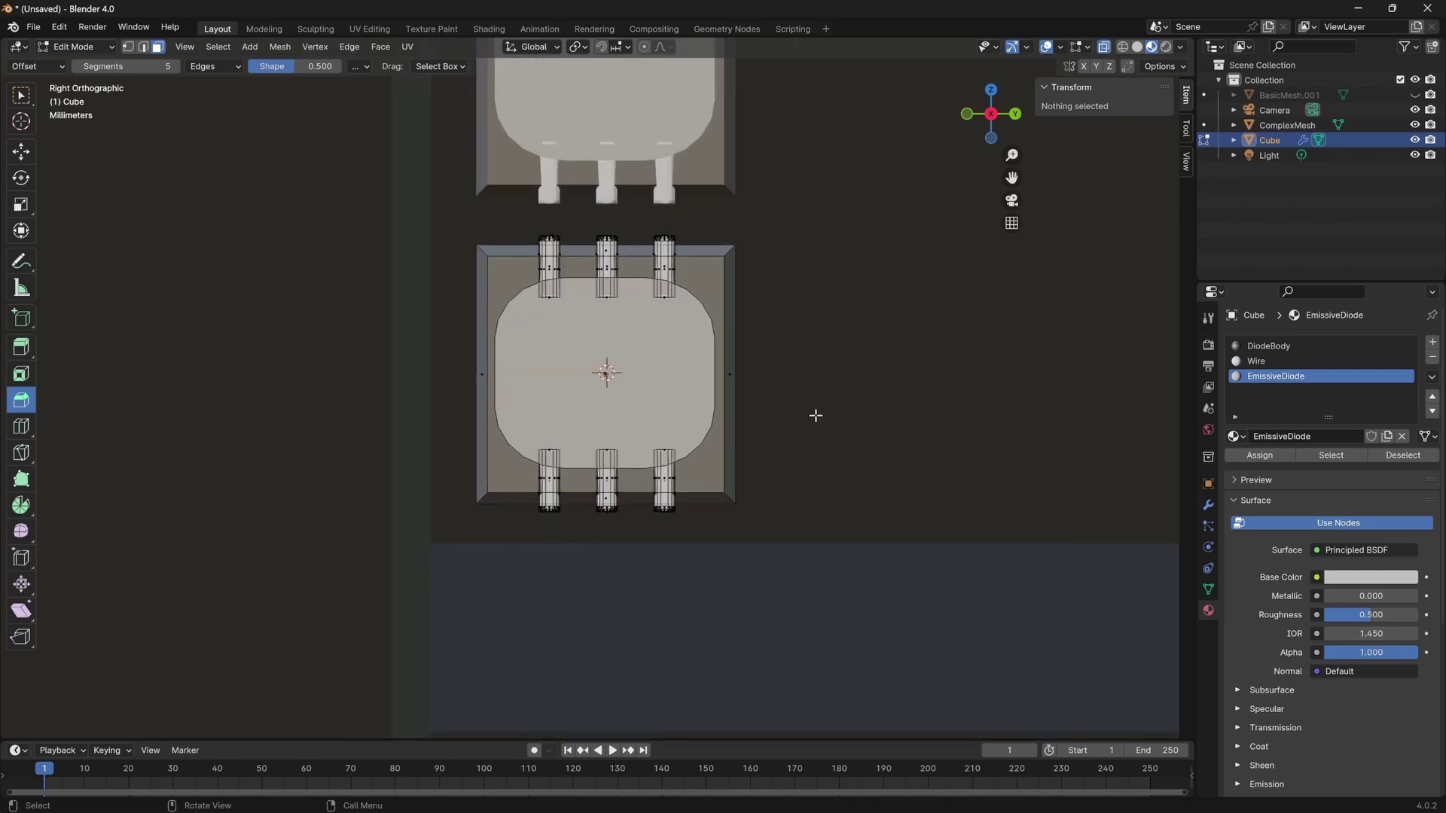
{"action": "scroll", "coordinate": [816, 416], "scroll_direction": "up", "scroll_amount": 3}
{"action": "scroll", "coordinate": [780, 378], "scroll_direction": "down", "scroll_amount": 1}
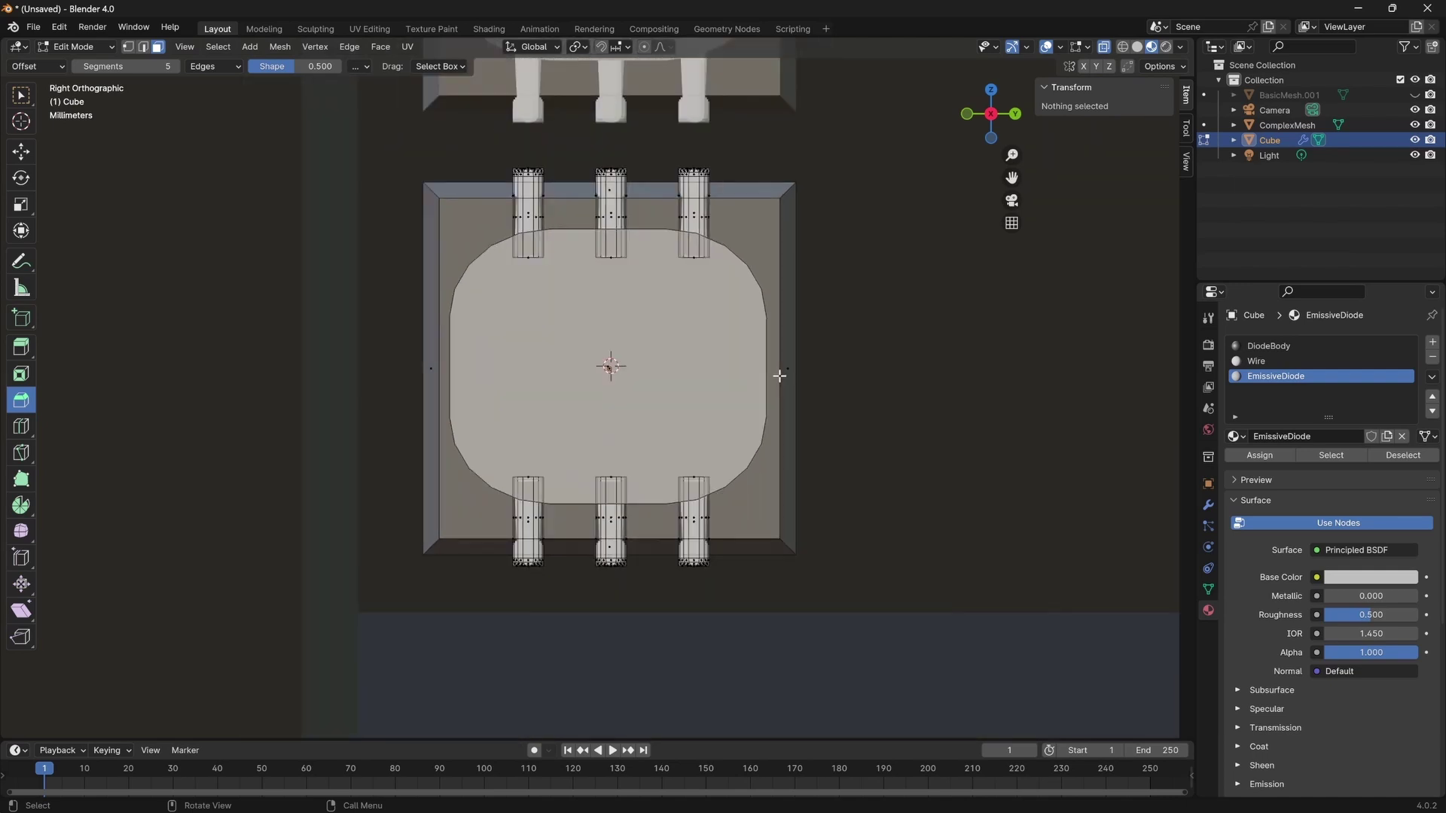
{"action": "key", "text": "Tab"}
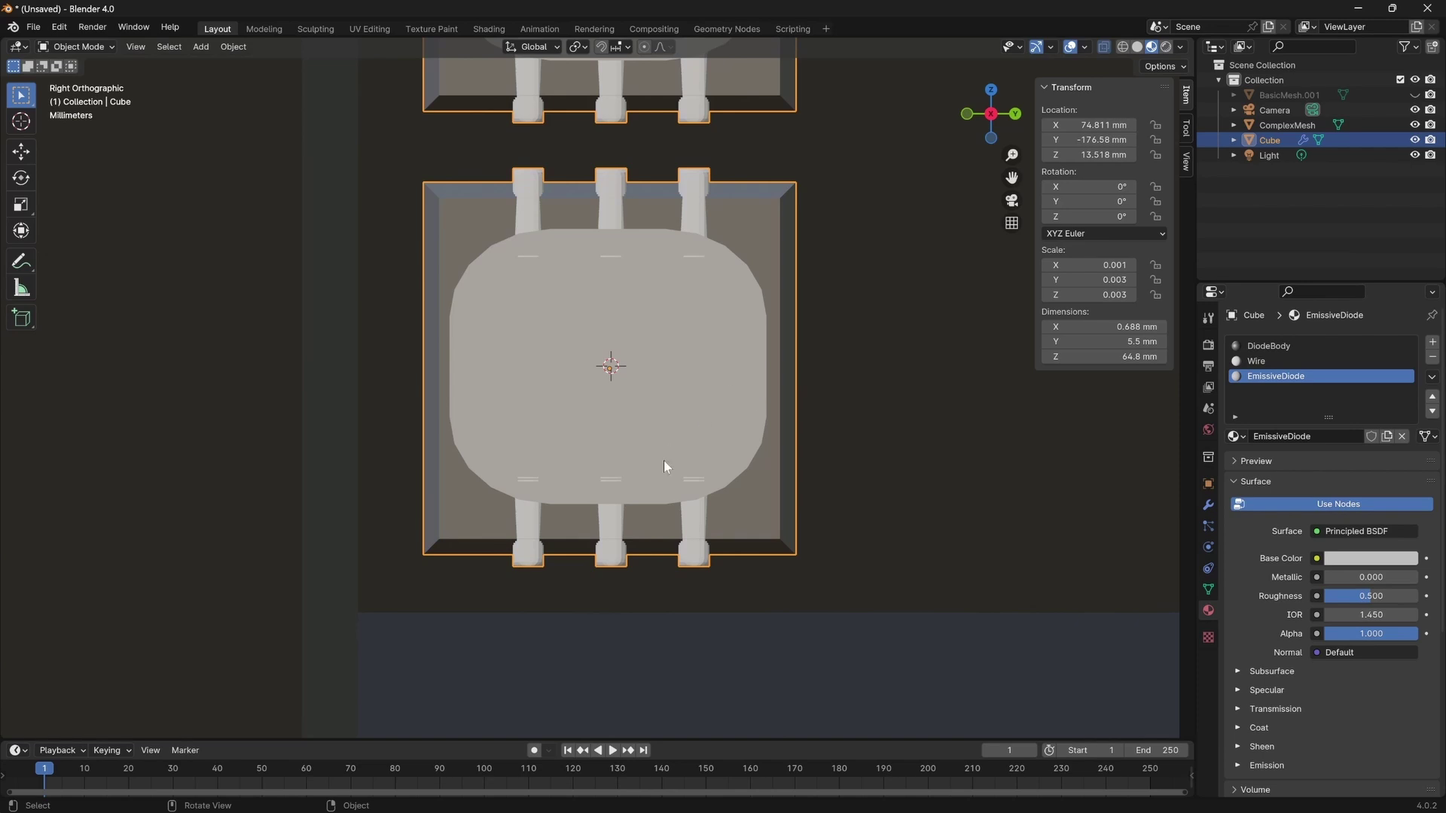
{"action": "scroll", "coordinate": [631, 443], "scroll_direction": "up", "scroll_amount": 3}
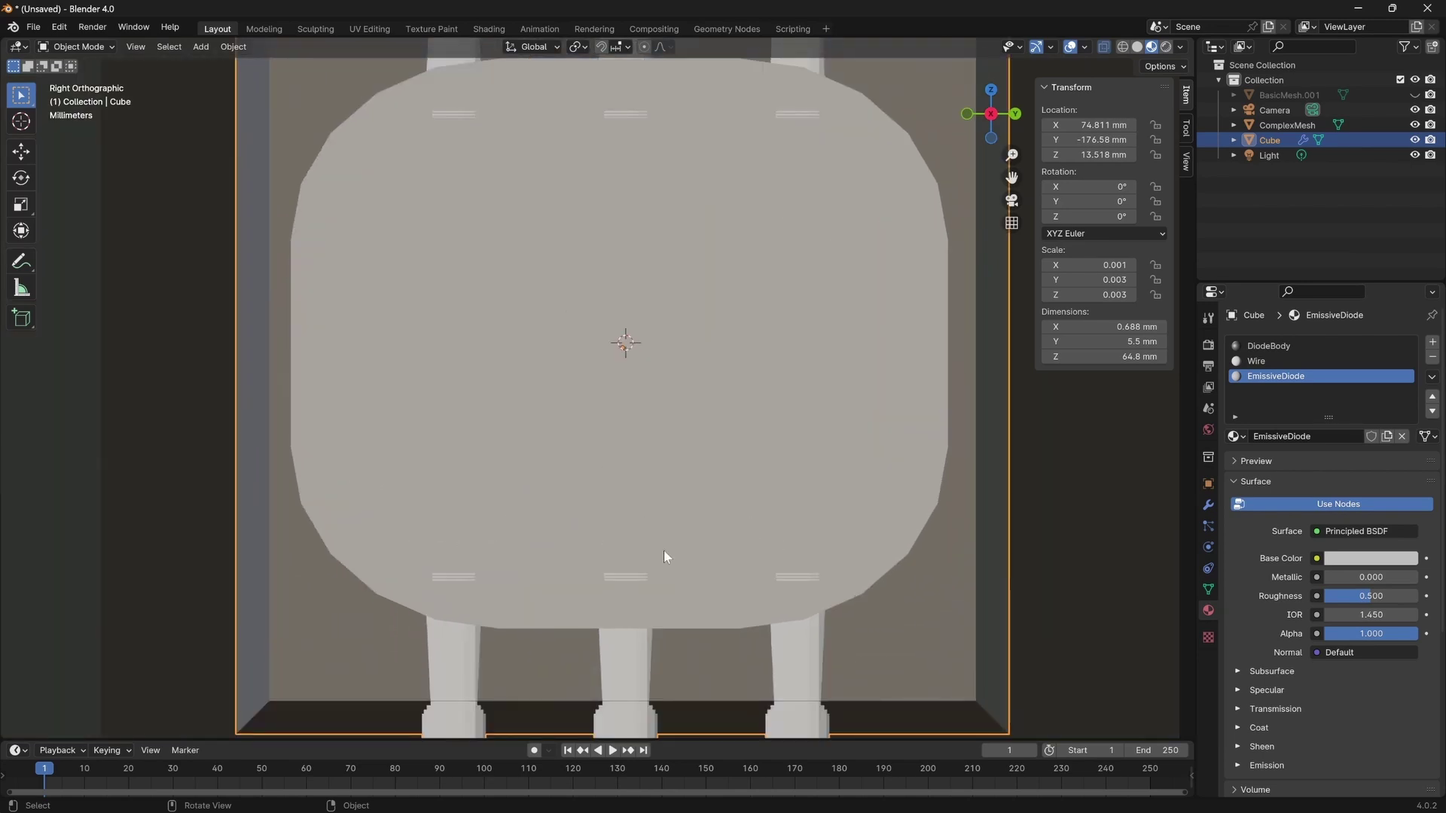
{"action": "scroll", "coordinate": [667, 442], "scroll_direction": "down", "scroll_amount": 2}
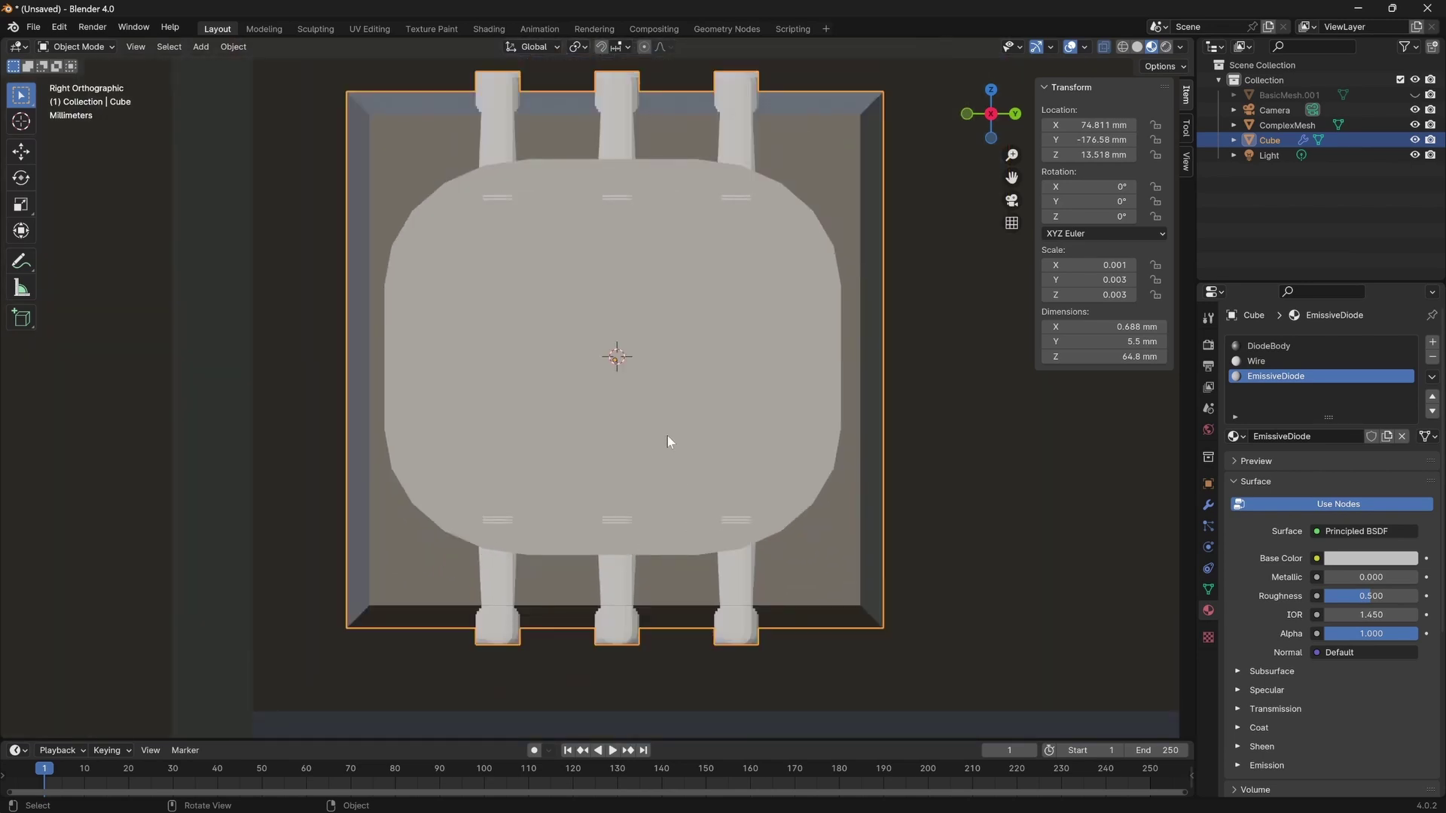
{"action": "scroll", "coordinate": [667, 386], "scroll_direction": "down", "scroll_amount": 2}
Move the rounded diode face outward along X by about 0.22 mm, deselect it and leave mesh editing.
{"action": "key", "text": "Tab"}
{"action": "middle_click_drag", "start_coordinate": [640, 473], "coordinate": [681, 375]}
{"action": "left_click", "coordinate": [681, 374]}
{"action": "key", "text": "g"}
{"action": "key", "text": "x"}
{"action": "left_click", "coordinate": [678, 374]}
{"action": "key", "text": "KP_3"}
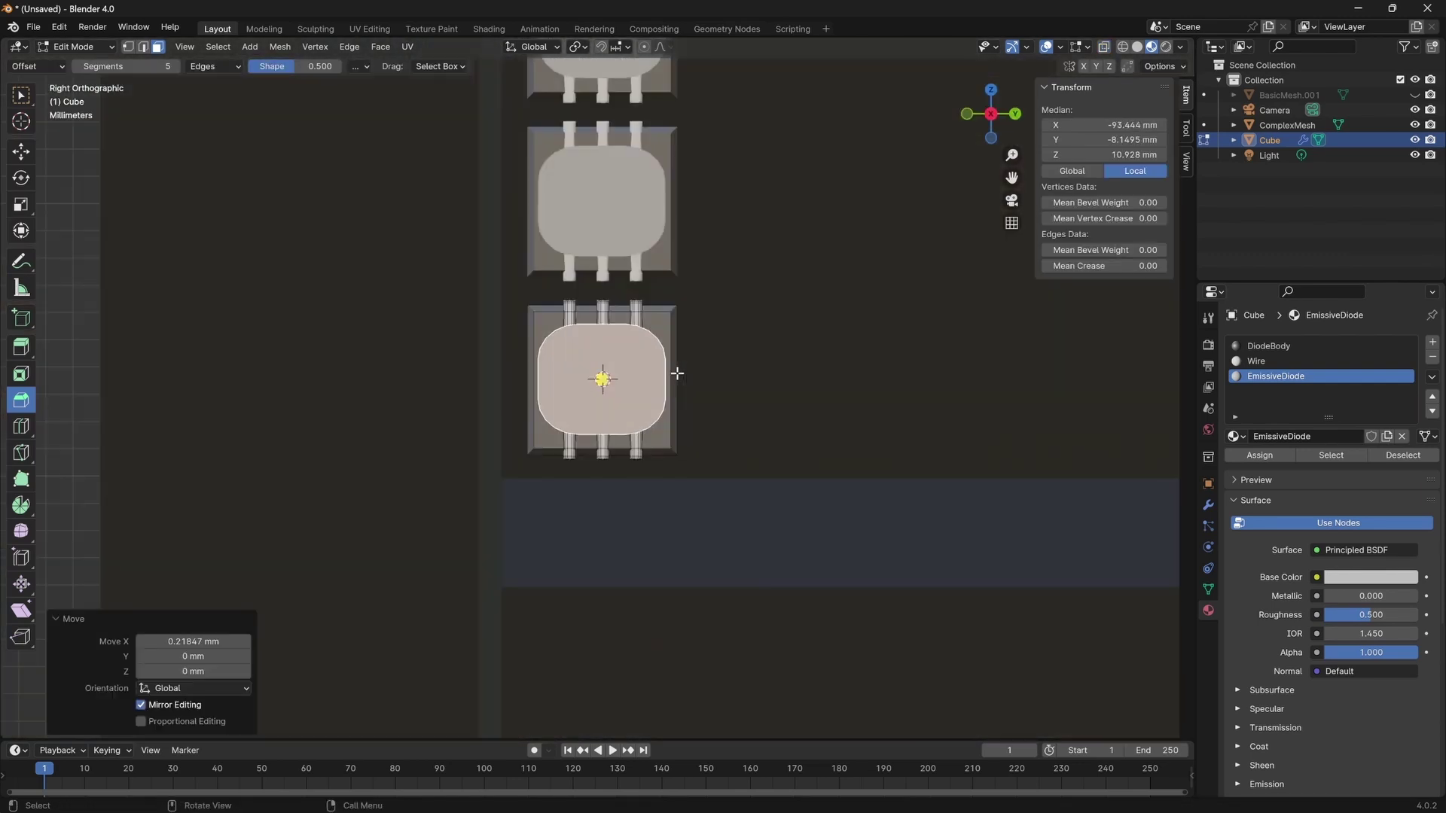
{"action": "scroll", "coordinate": [639, 378], "scroll_direction": "up", "scroll_amount": 6}
{"action": "left_click", "coordinate": [894, 302]}
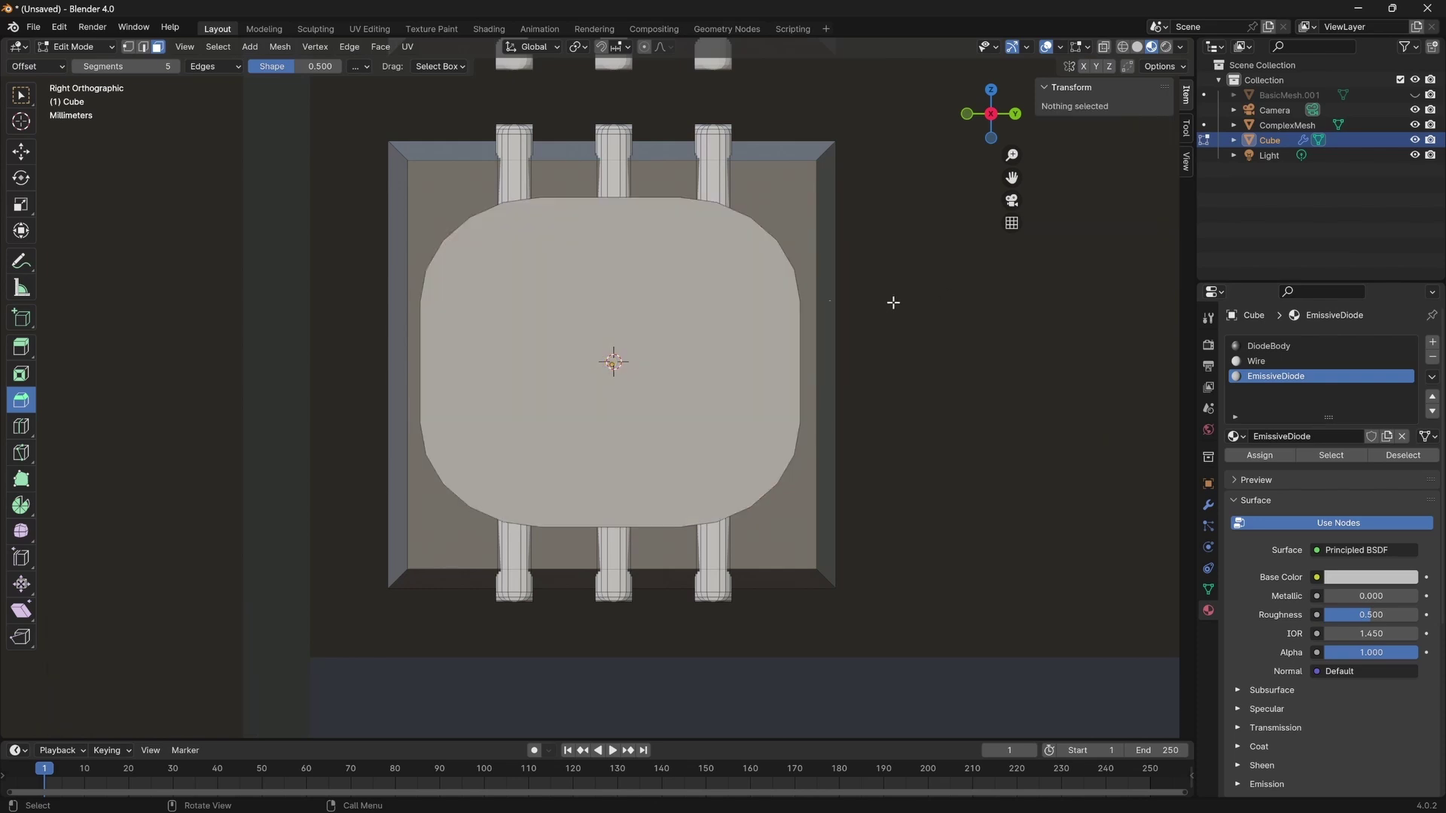
{"action": "key", "text": "Tab"}
Select the column of diode plates and switch to the Modeling workspace with the housing's front in view.
{"action": "scroll", "coordinate": [399, 520], "scroll_direction": "down", "scroll_amount": 8}
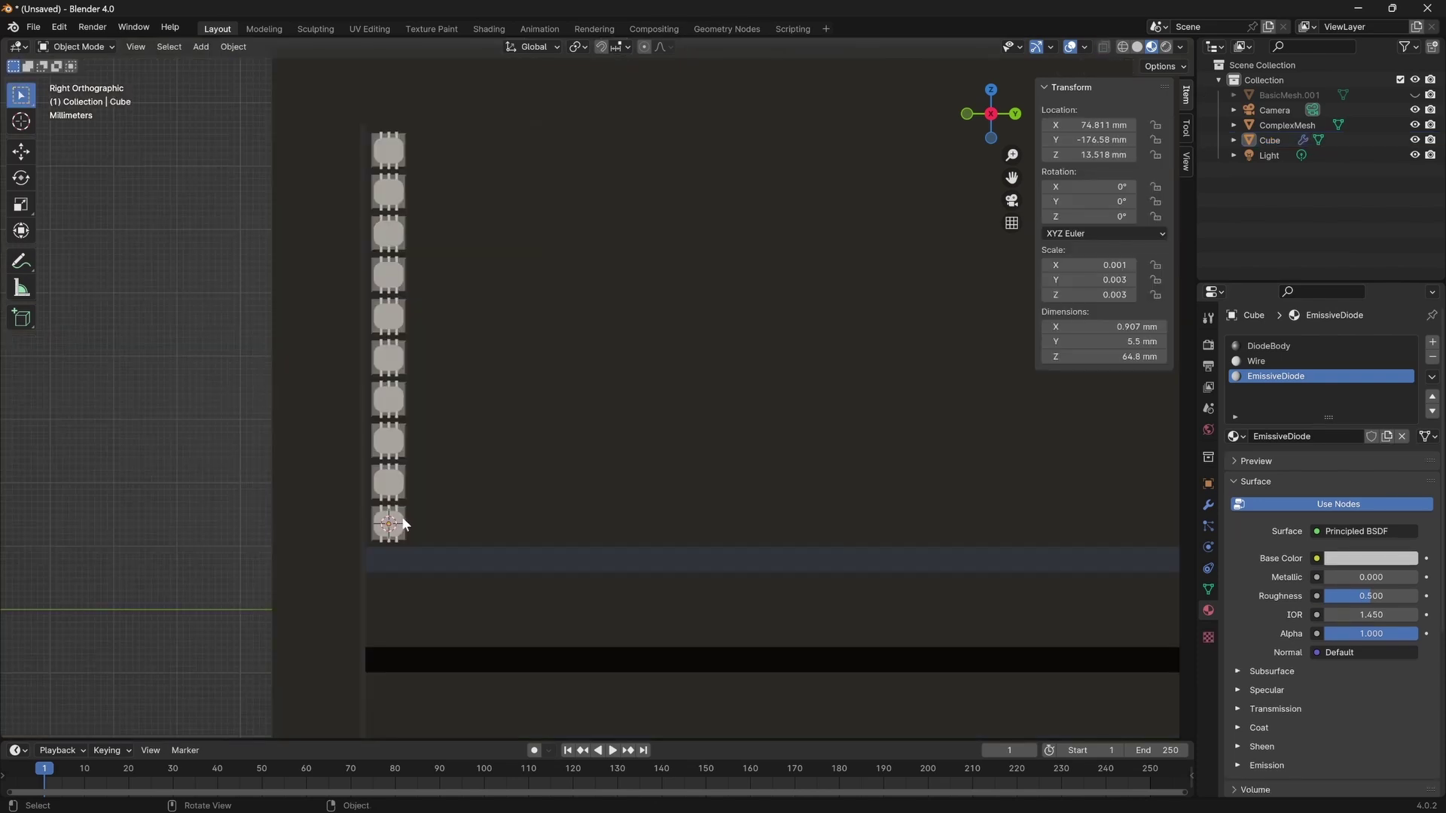
{"action": "left_click", "coordinate": [403, 517]}
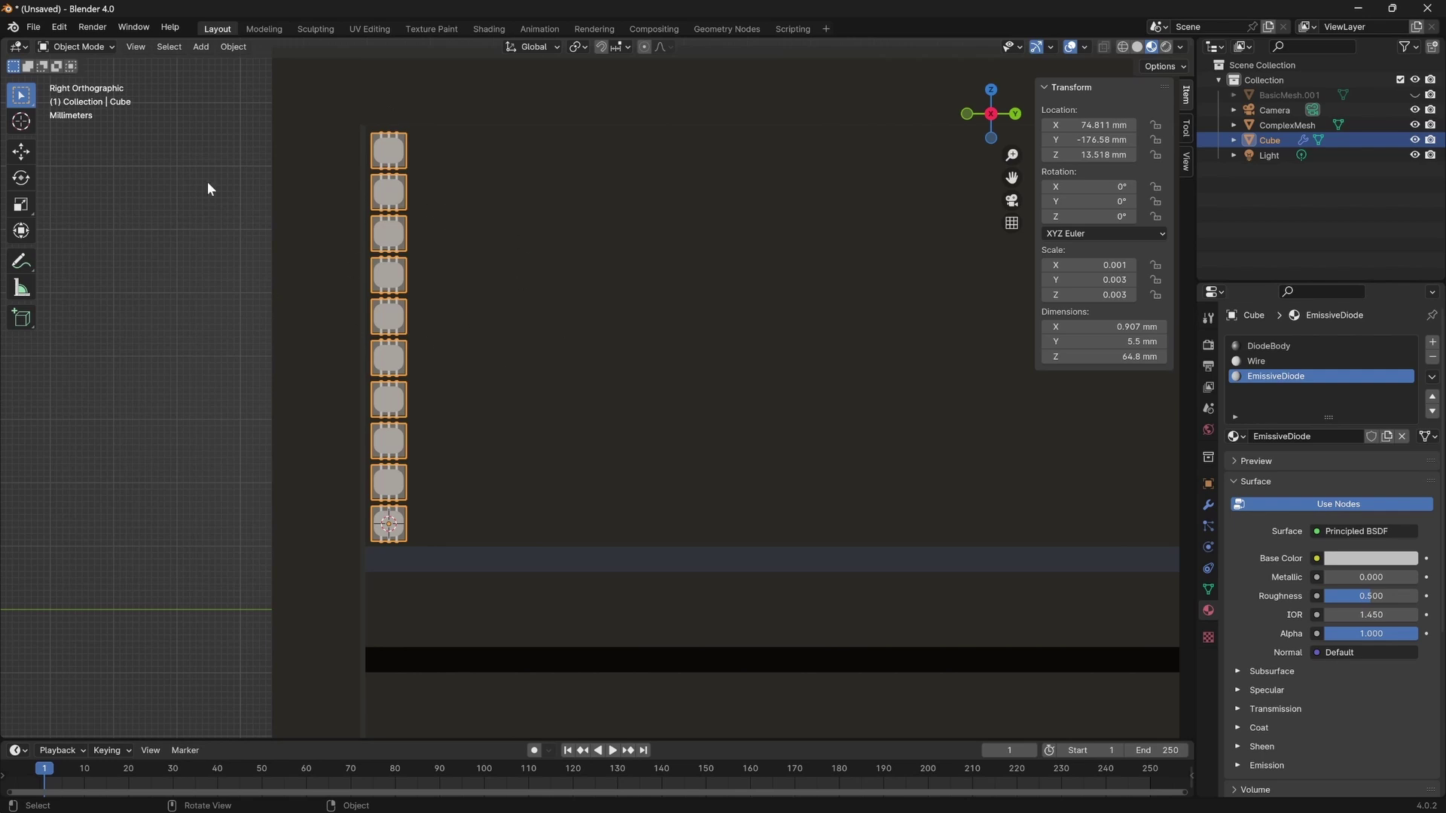
{"action": "scroll", "coordinate": [197, 384], "scroll_direction": "down", "scroll_amount": 3}
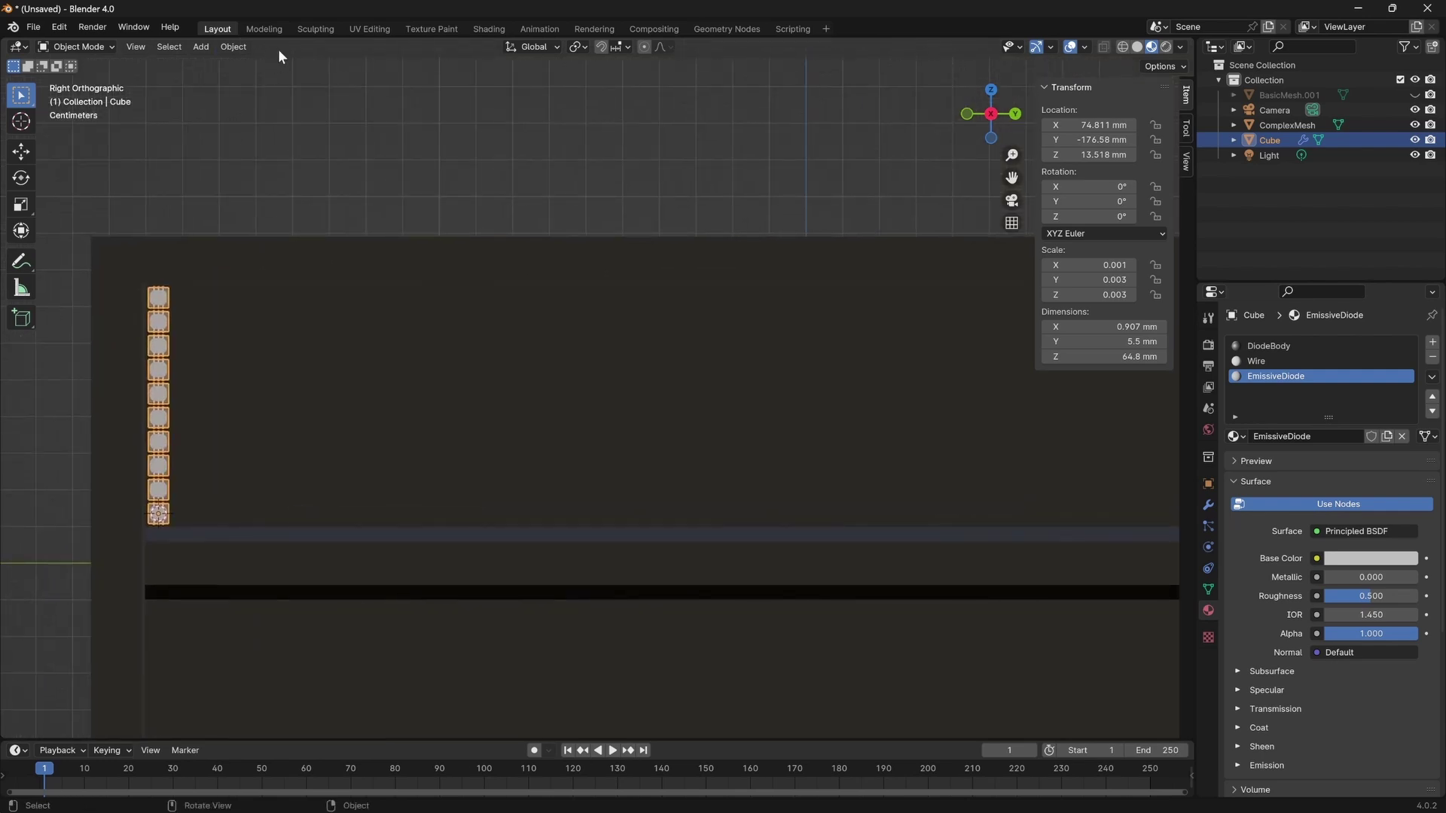
{"action": "left_click", "coordinate": [372, 28]}
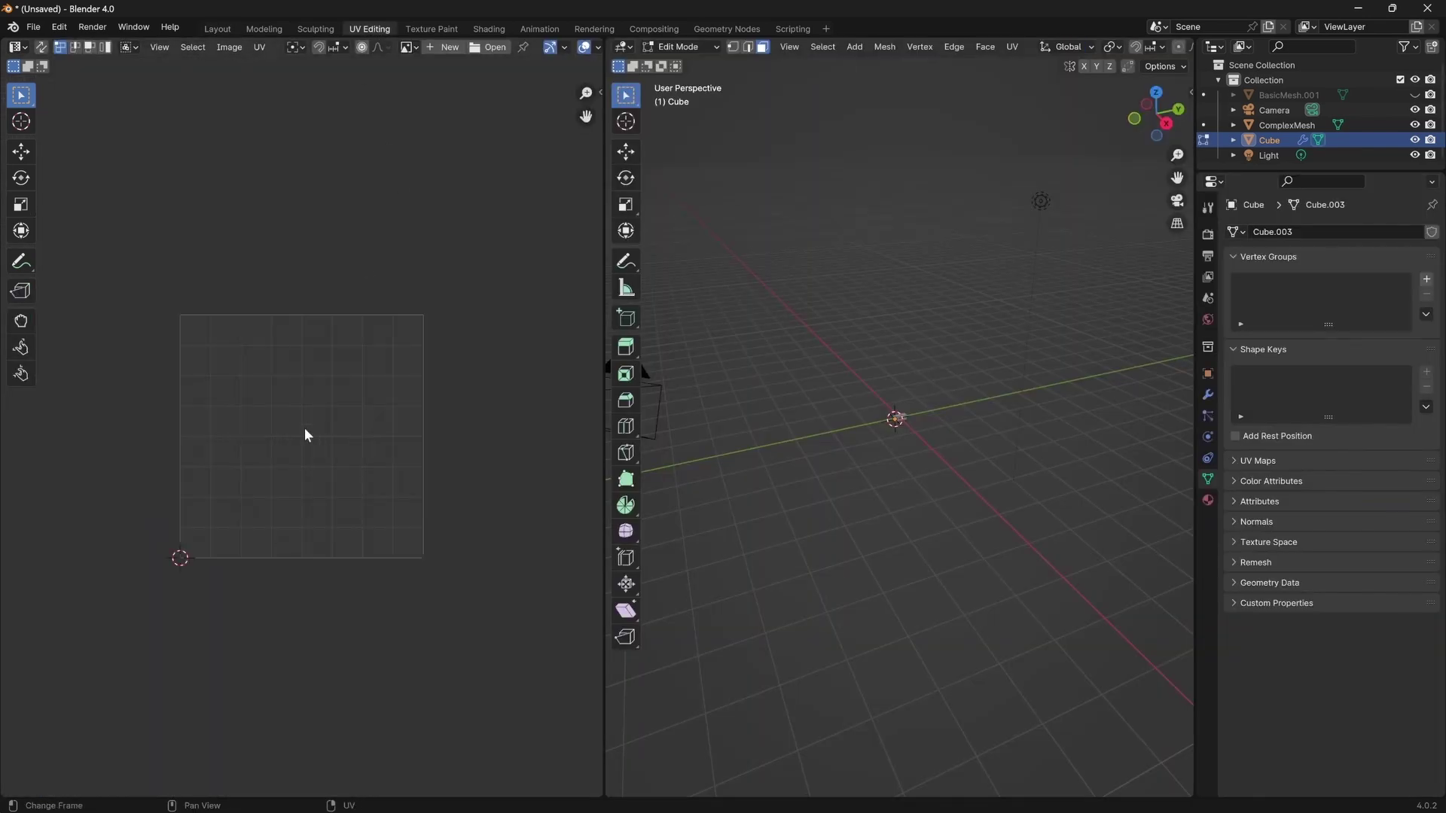
{"action": "scroll", "coordinate": [298, 428], "scroll_direction": "up", "scroll_amount": 1}
{"action": "left_click", "coordinate": [265, 29]}
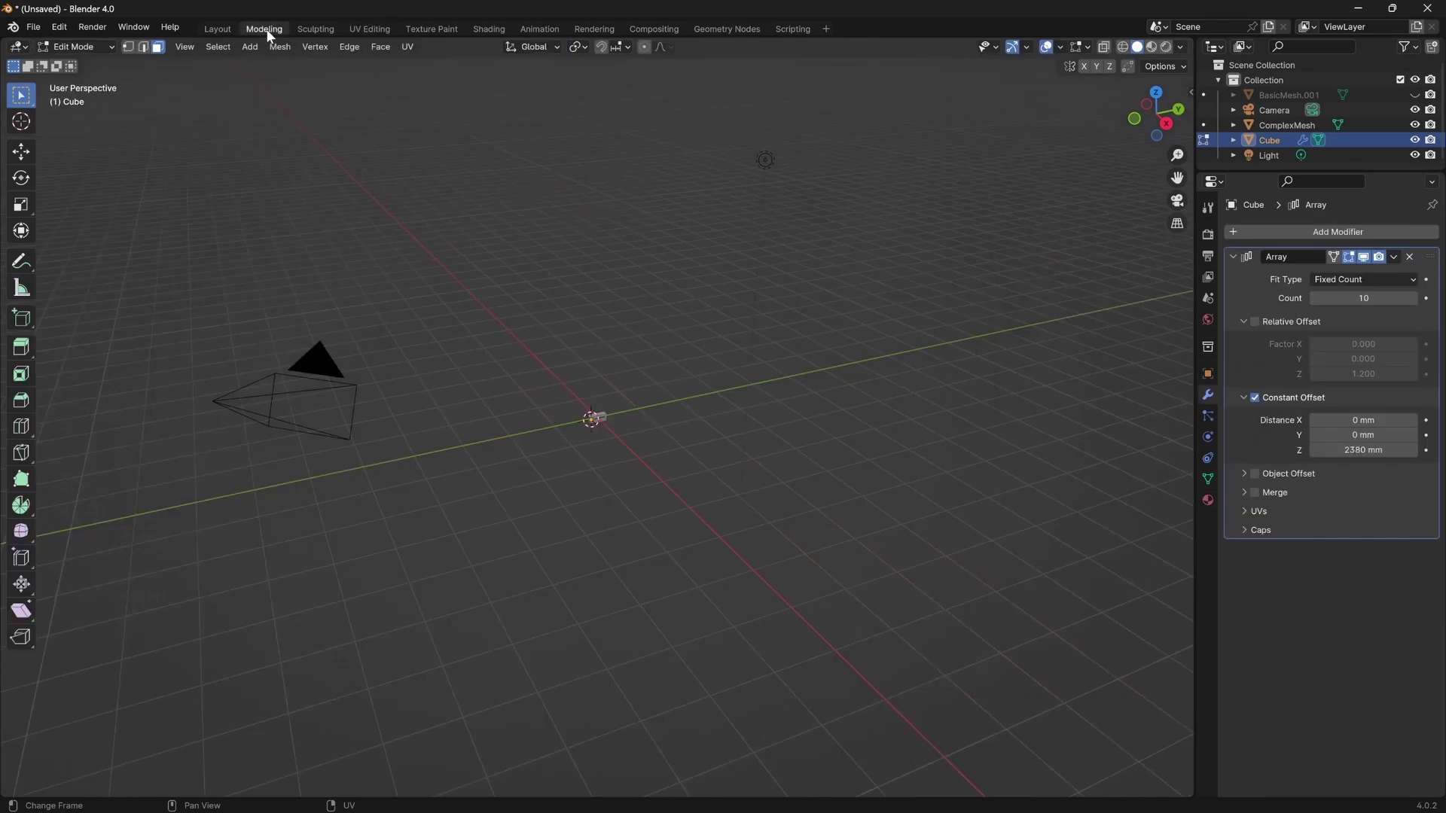
{"action": "scroll", "coordinate": [601, 480], "scroll_direction": "up", "scroll_amount": 6}
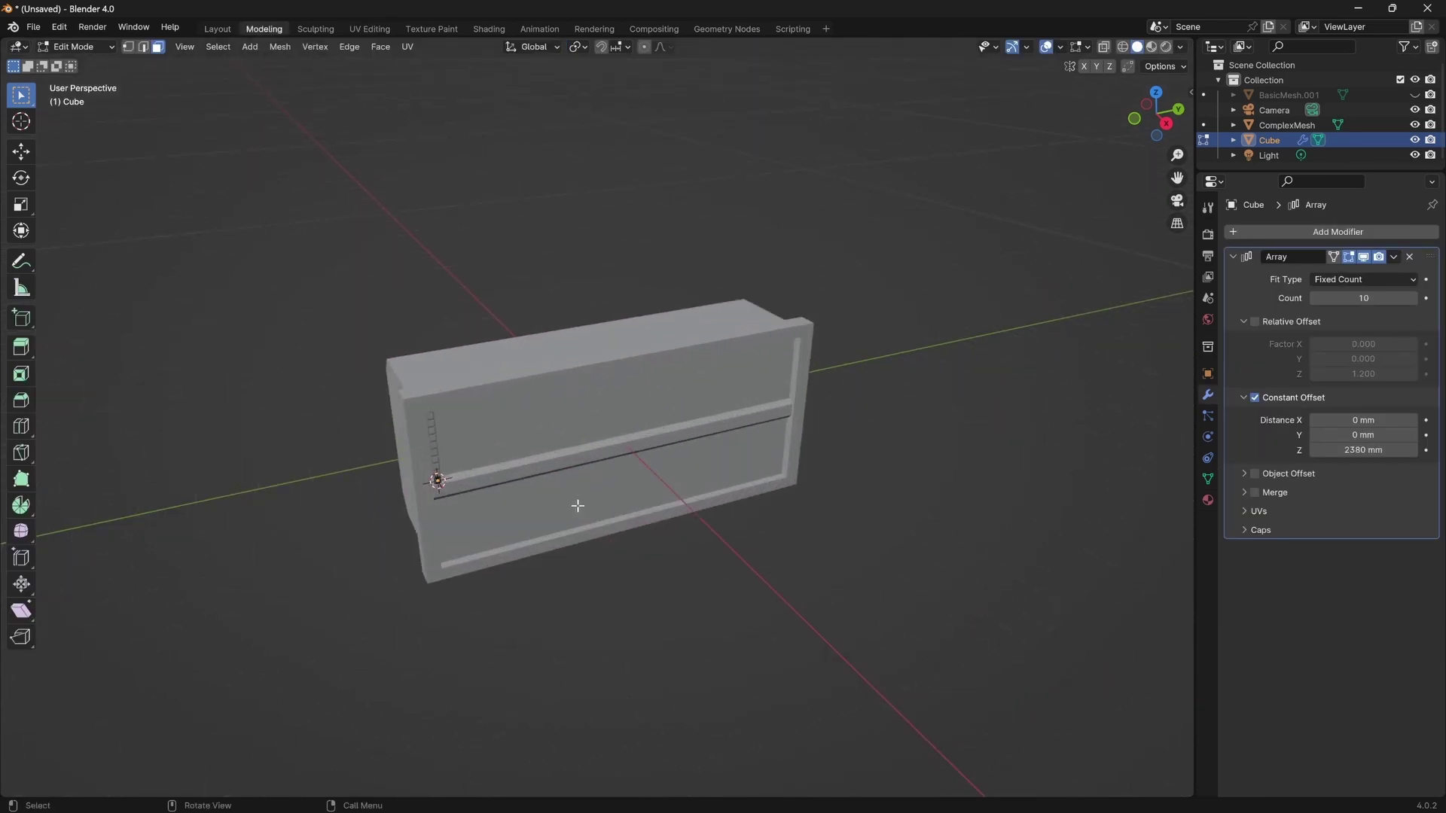
{"action": "middle_click_drag", "start_coordinate": [577, 505], "coordinate": [561, 478]}
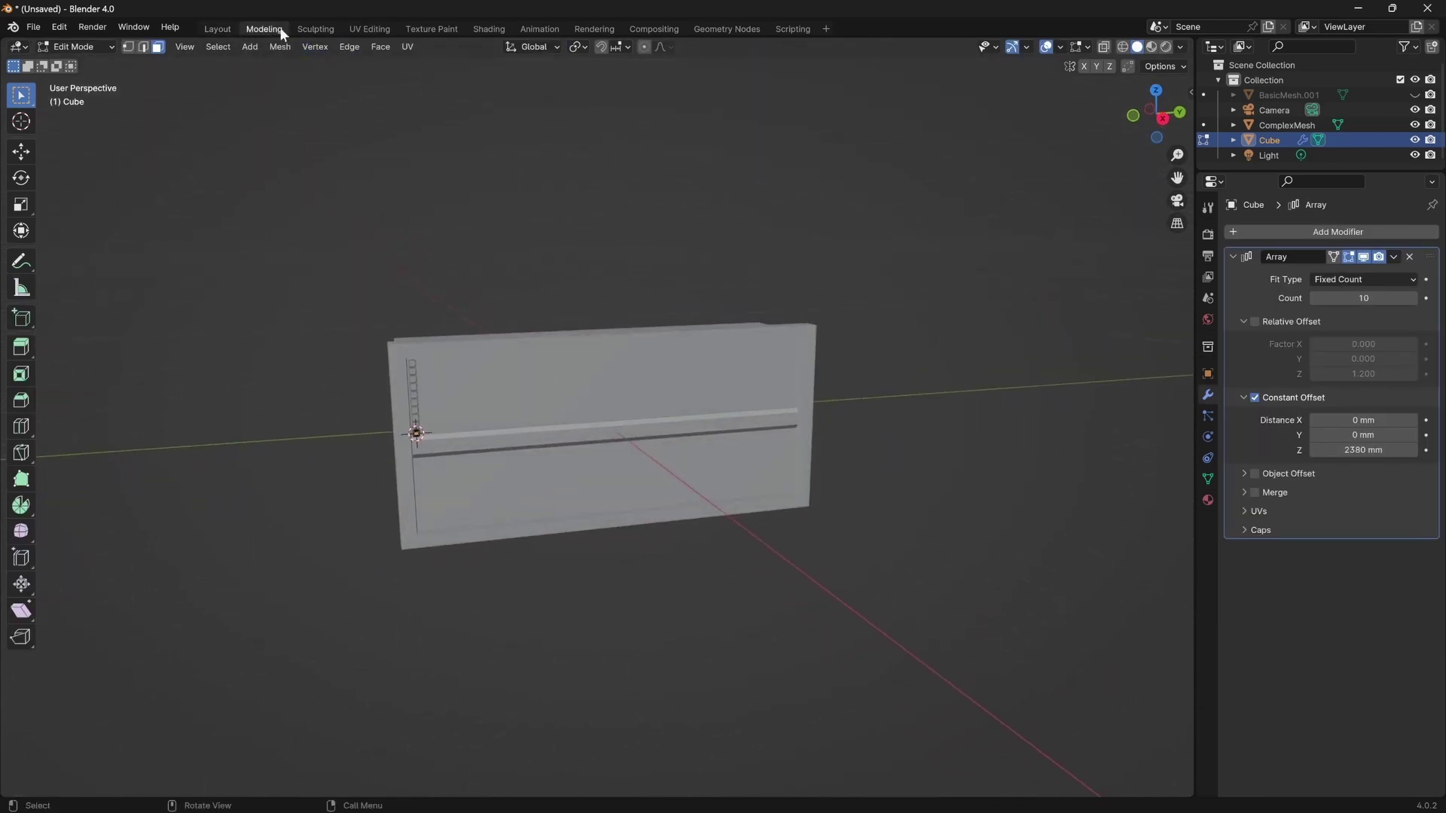
{"action": "left_click", "coordinate": [316, 29]}
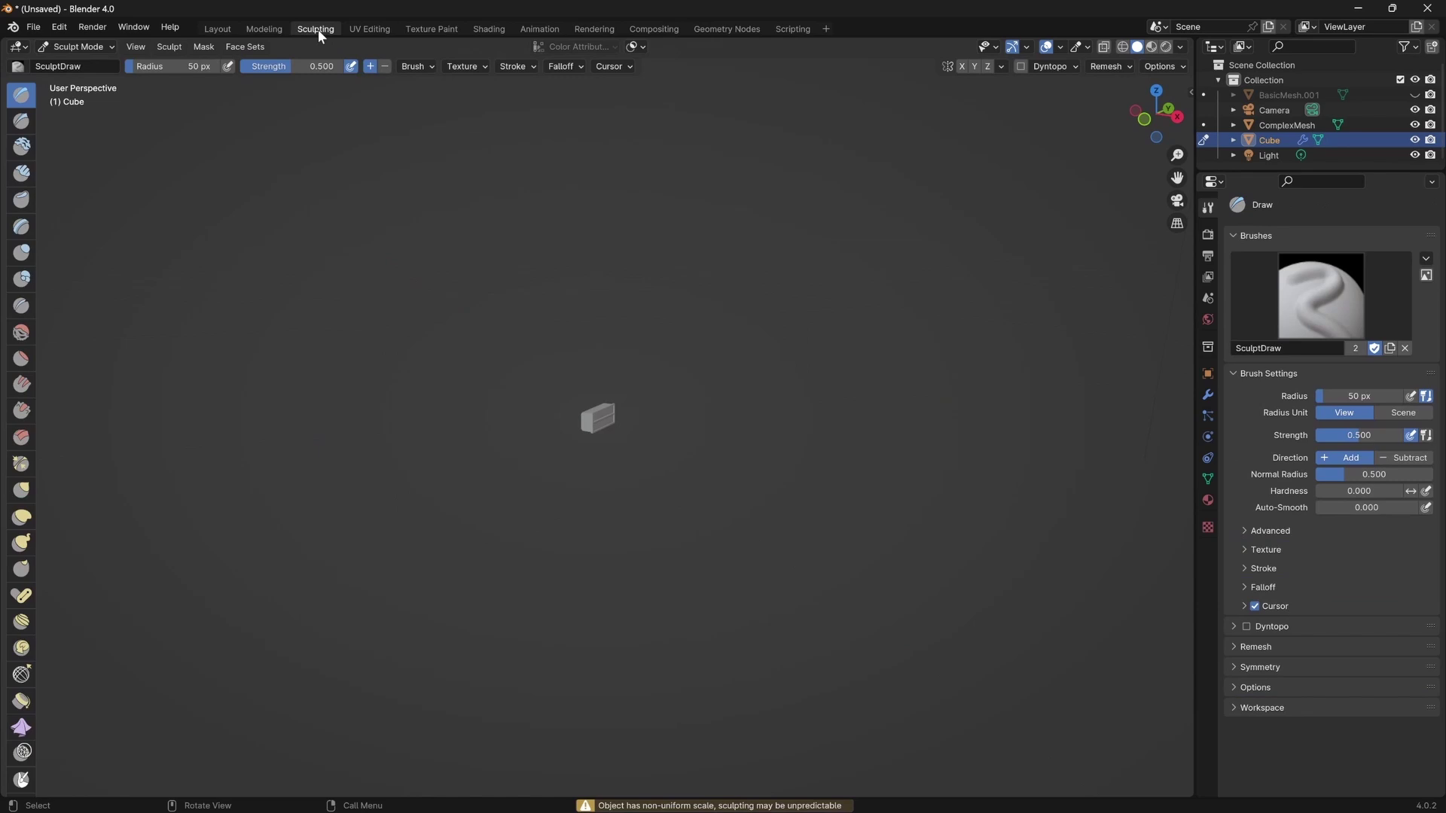
{"action": "left_click", "coordinate": [252, 30]}
{"action": "mouse_move", "coordinate": [332, 527]}
{"action": "middle_mouse_down"}
{"action": "mouse_move", "coordinate": [452, 522]}
{"action": "mouse_move", "coordinate": [512, 471]}
{"action": "middle_mouse_up"}
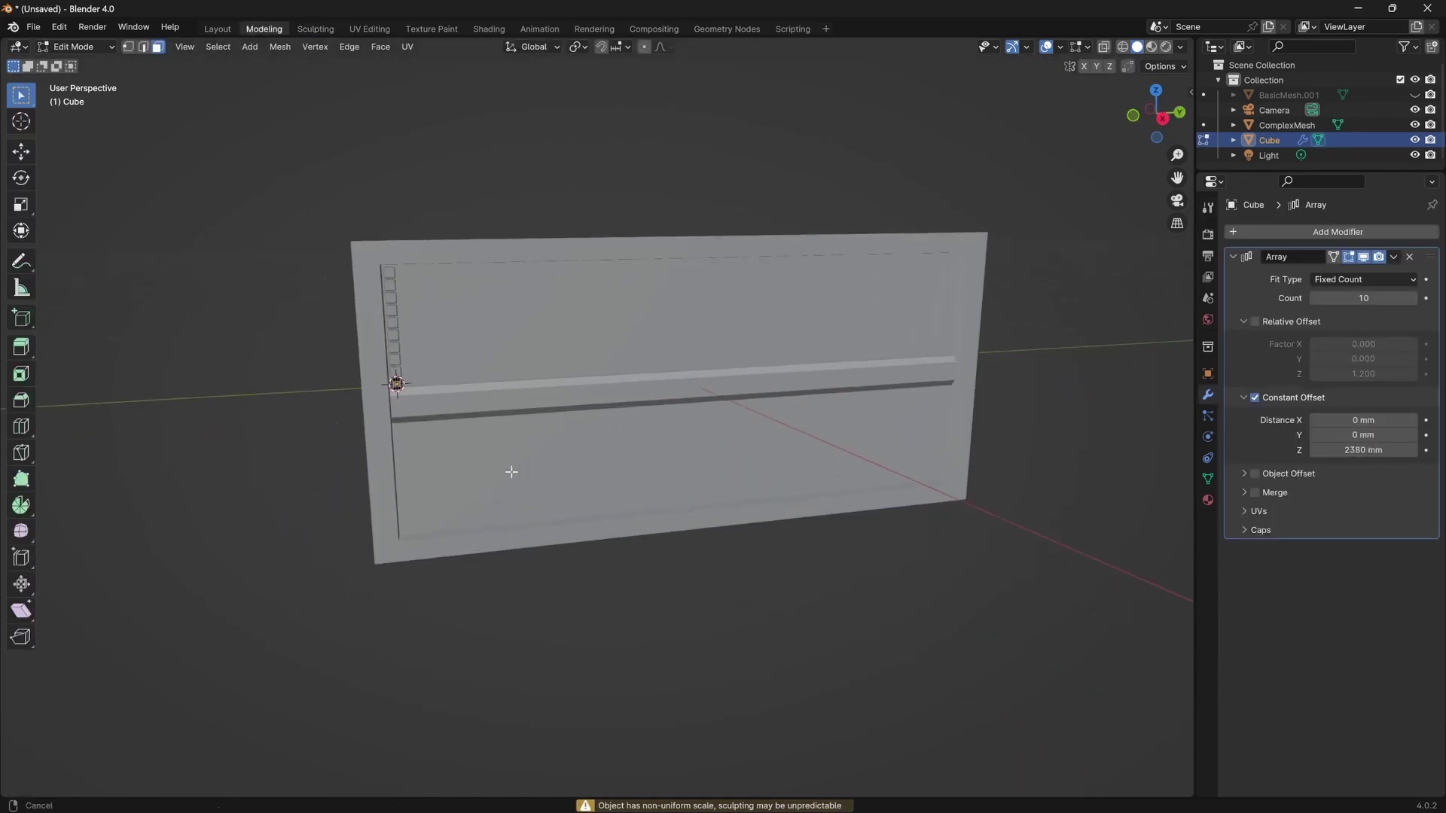
Show the housing and diode column with Material Preview shading.
{"action": "key", "text": "Tab"}
{"action": "scroll", "coordinate": [437, 382], "scroll_direction": "up", "scroll_amount": 3}
{"action": "key", "text": "Tab"}
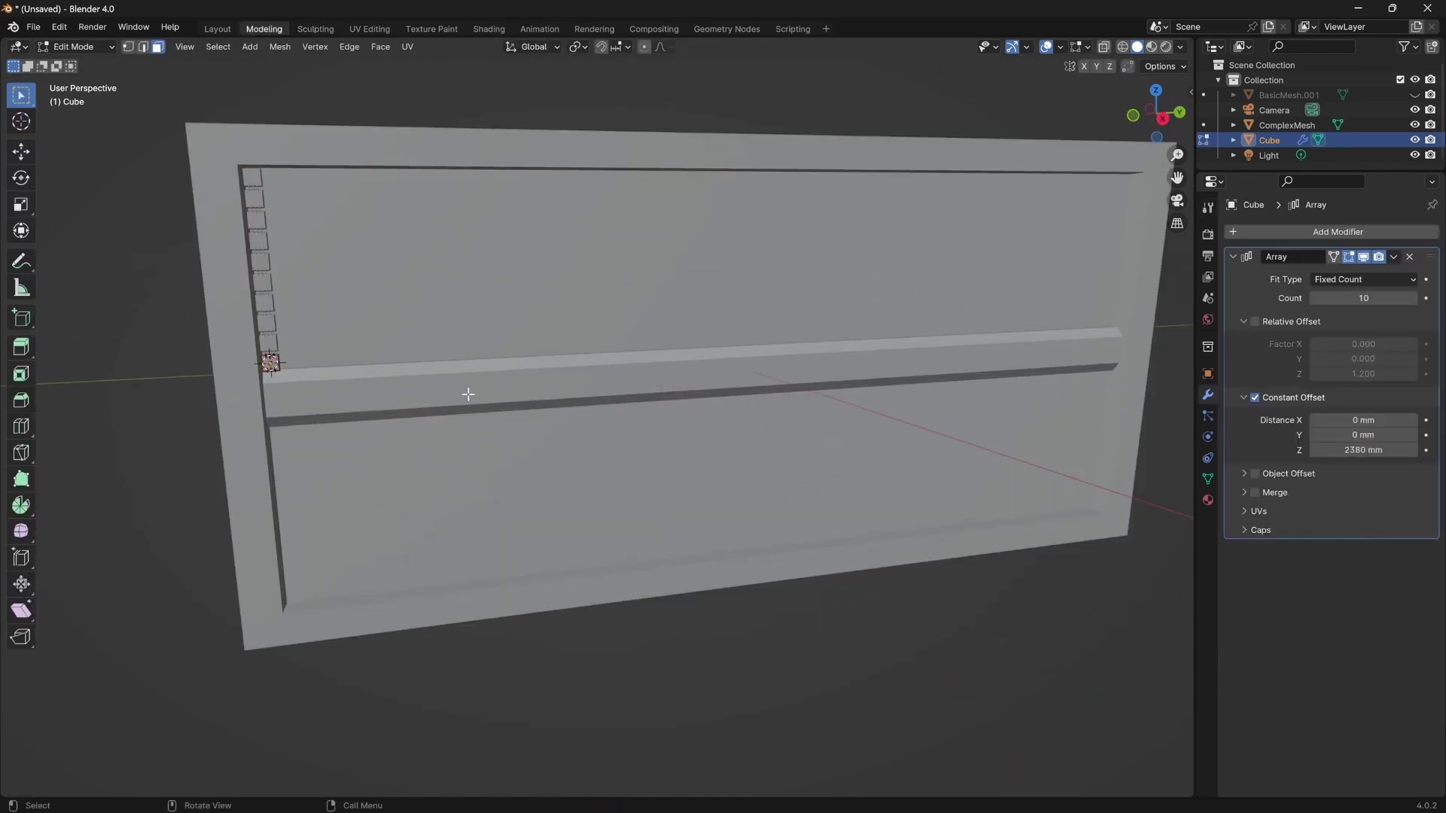
{"action": "key", "text": "z"}
{"action": "left_click", "coordinate": [473, 488]}
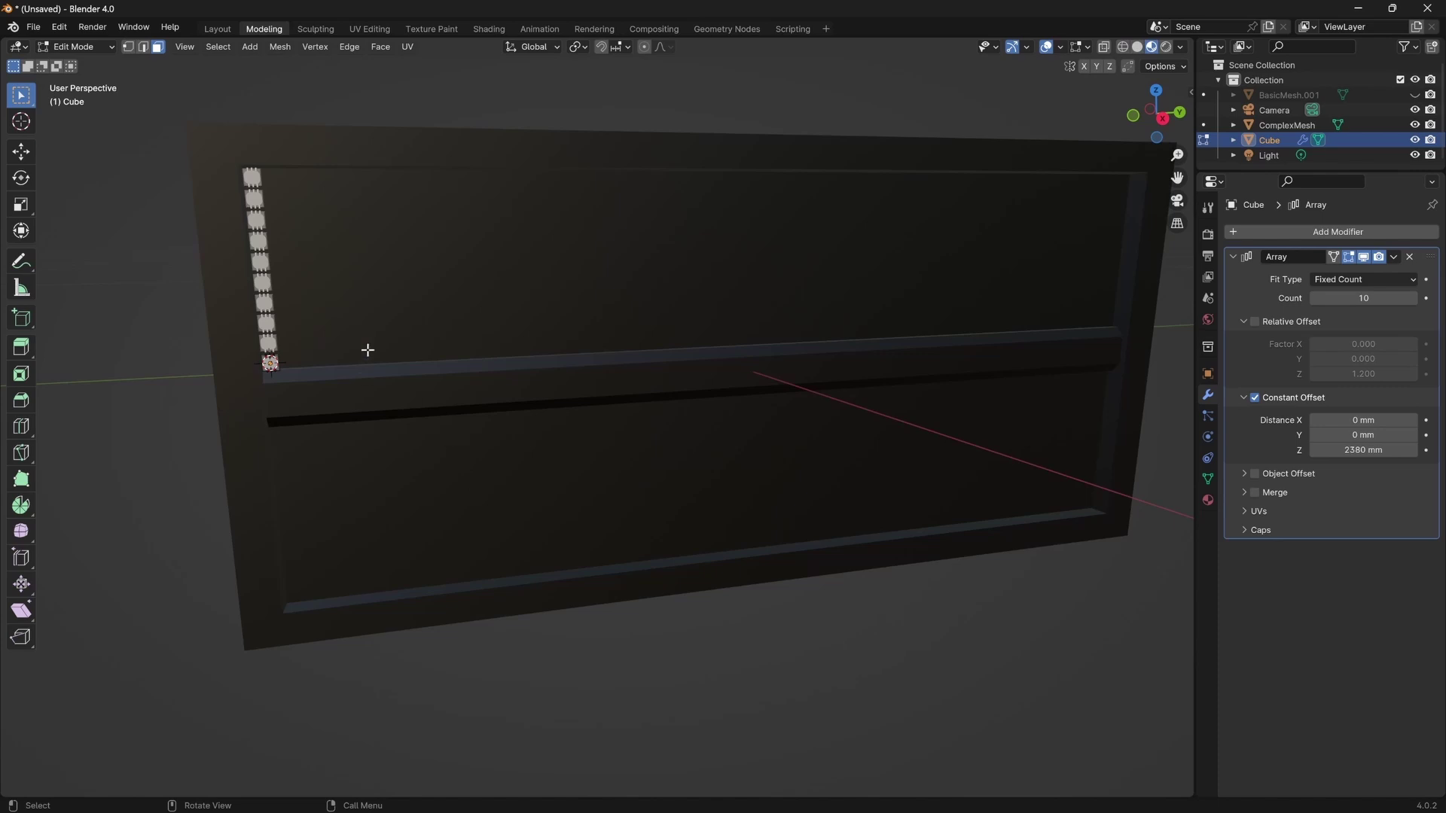
{"action": "scroll", "coordinate": [367, 350], "scroll_direction": "up", "scroll_amount": 3}
{"action": "middle_click_drag", "start_coordinate": [436, 339], "coordinate": [465, 468]}
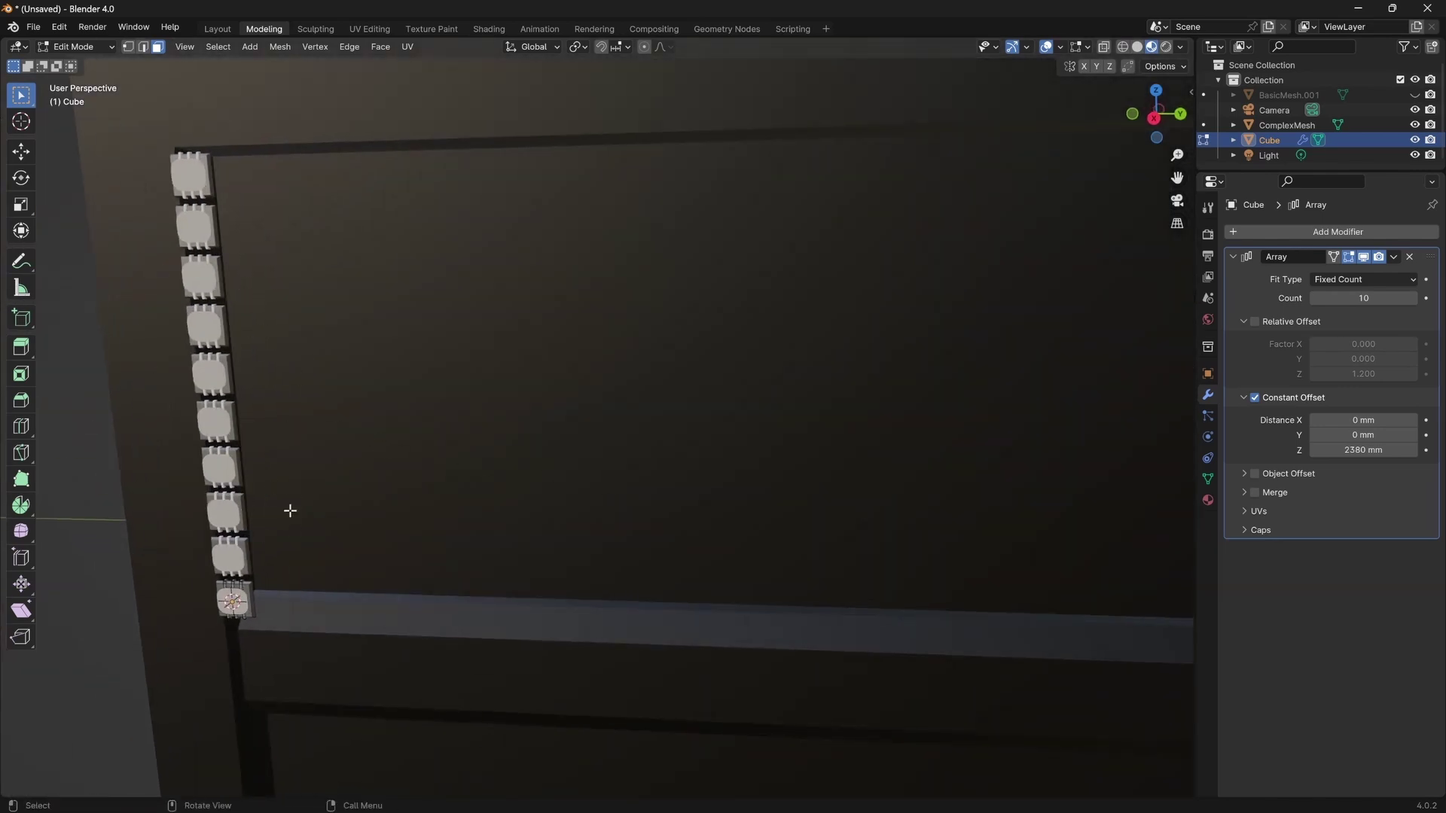
Move the diode column about -12 mm along X so it sits against the back of the housing's recess.
{"action": "key", "text": "Tab"}
{"action": "middle_click_drag", "start_coordinate": [414, 520], "coordinate": [559, 454]}
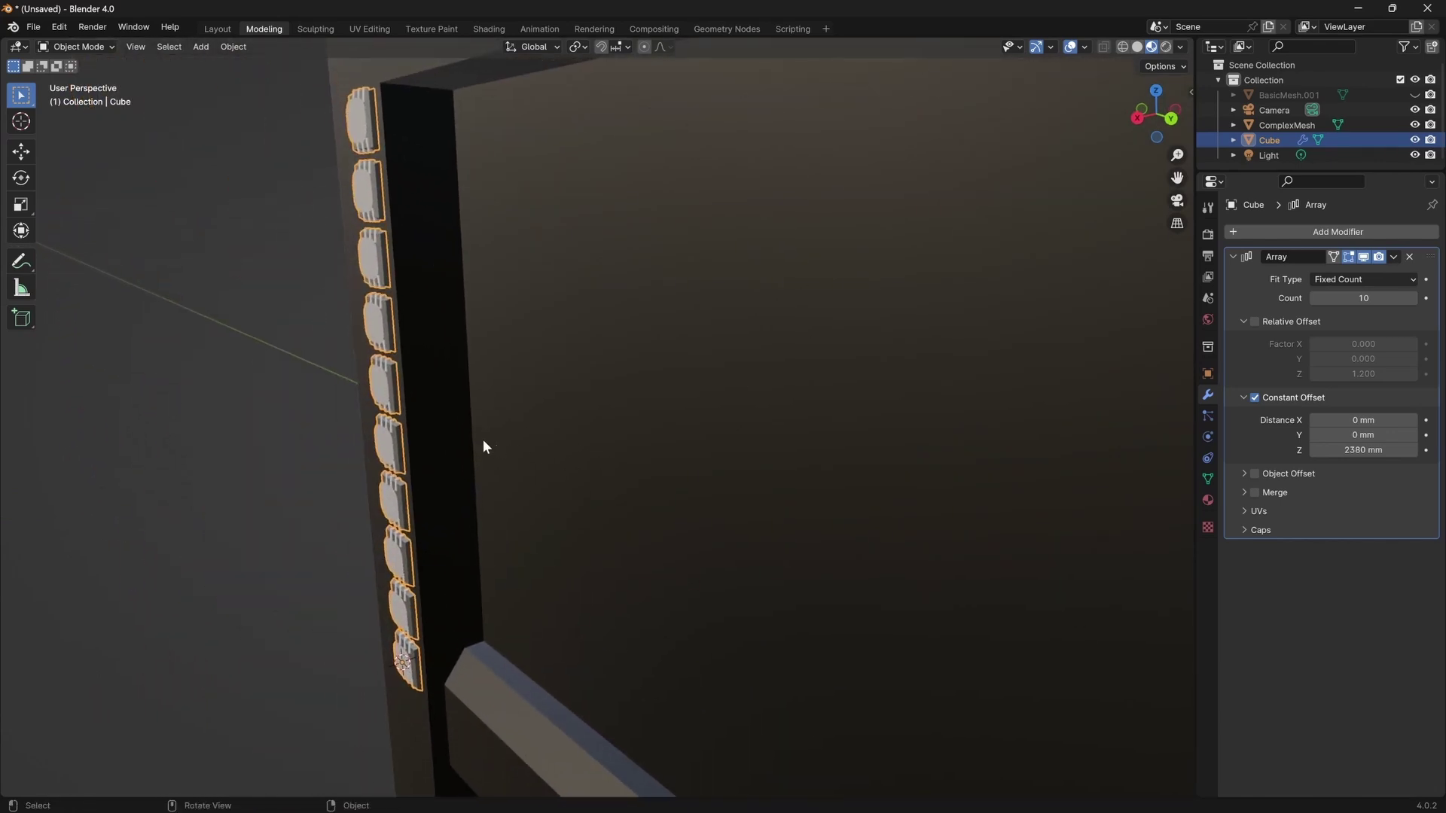
{"action": "key", "text": "g"}
{"action": "key", "text": "x"}
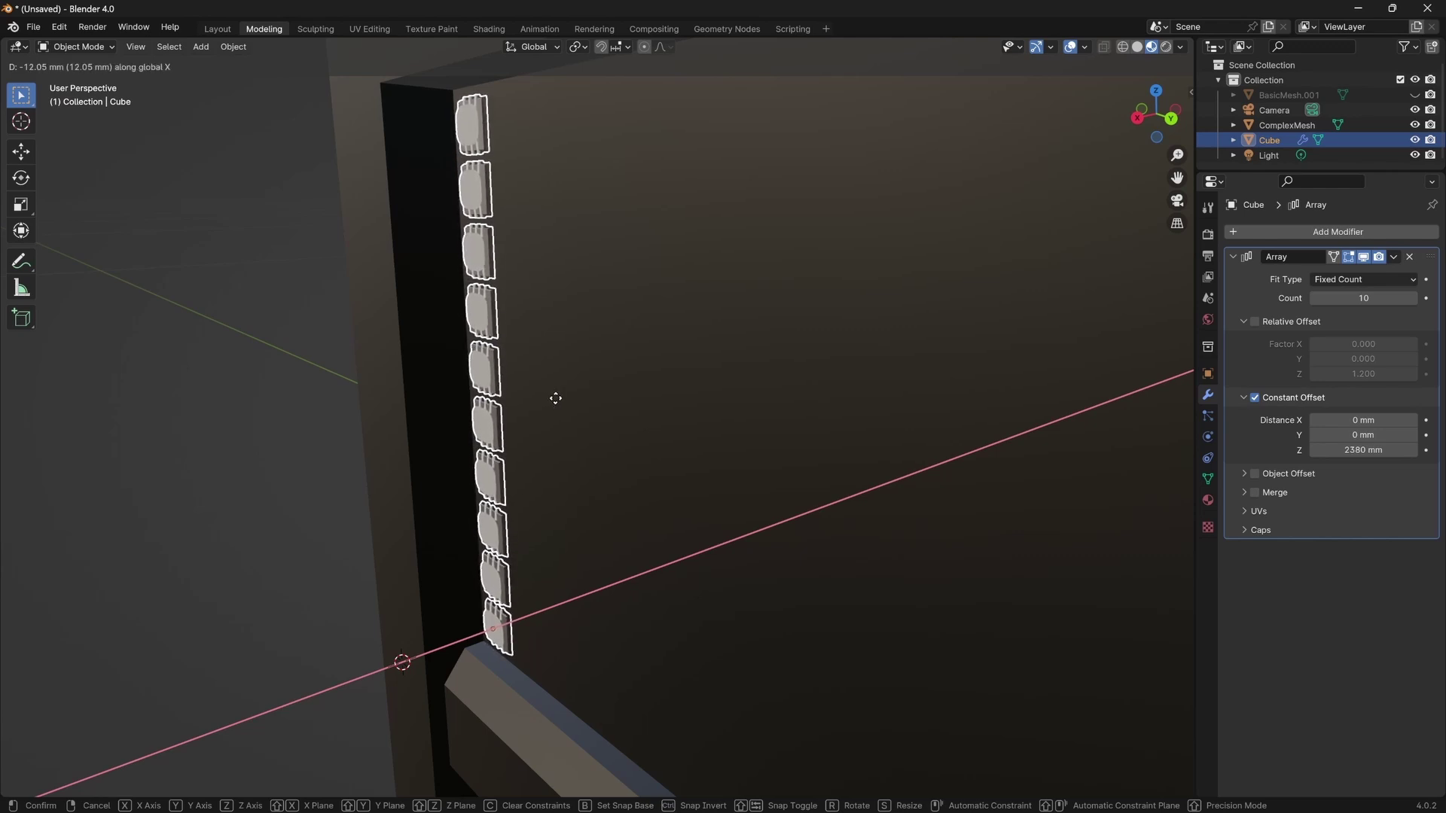
{"action": "left_click", "coordinate": [556, 398]}
{"action": "middle_click_drag", "start_coordinate": [555, 396], "coordinate": [785, 365]}
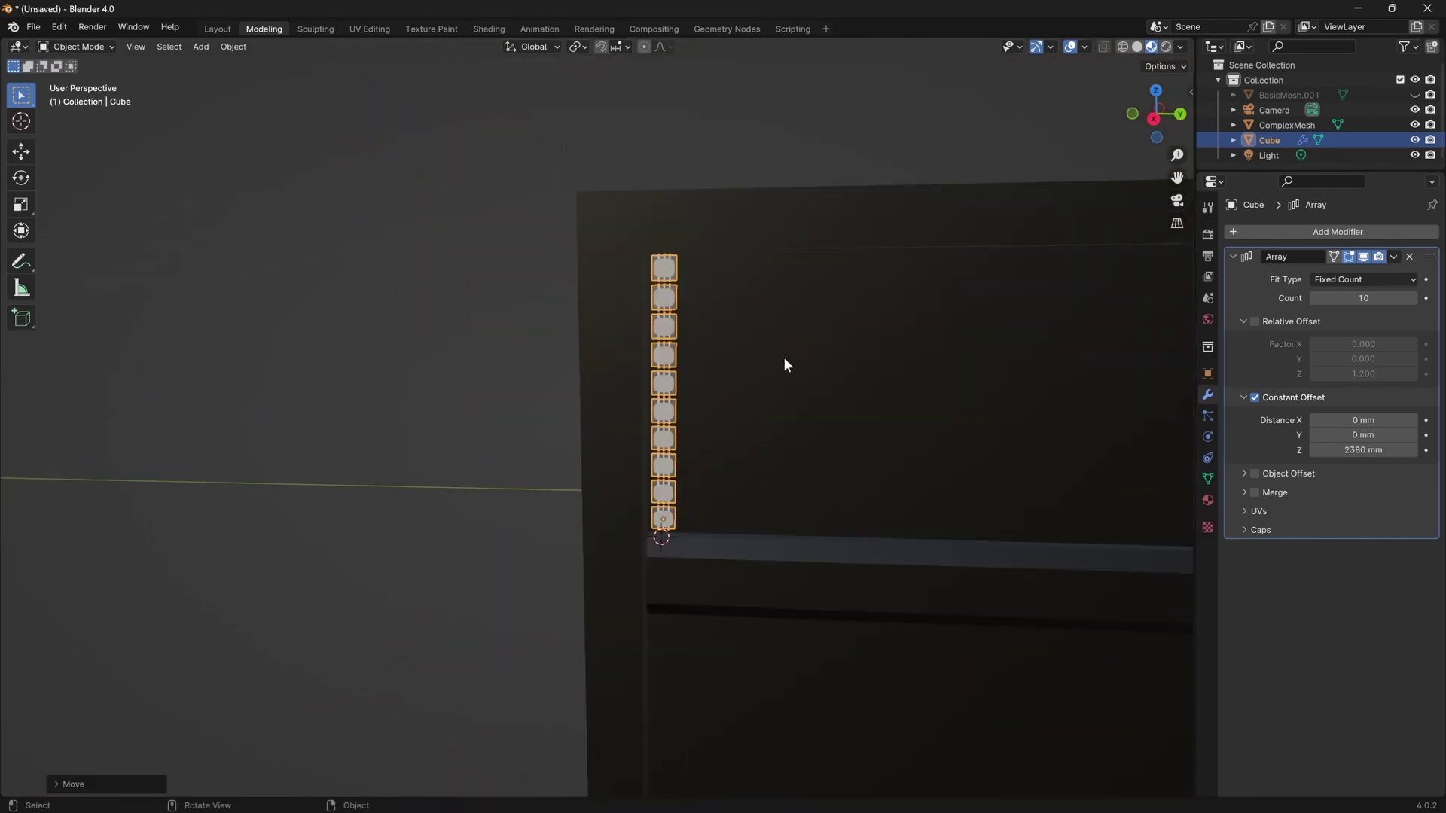
Add a second Array modifier with a count of 3 to the diode column.
{"action": "key", "text": "ctrl+KP_3"}
{"action": "key", "text": "KP_3"}
{"action": "middle_click_drag", "start_coordinate": [951, 432], "coordinate": [821, 424], "text": "shift"}
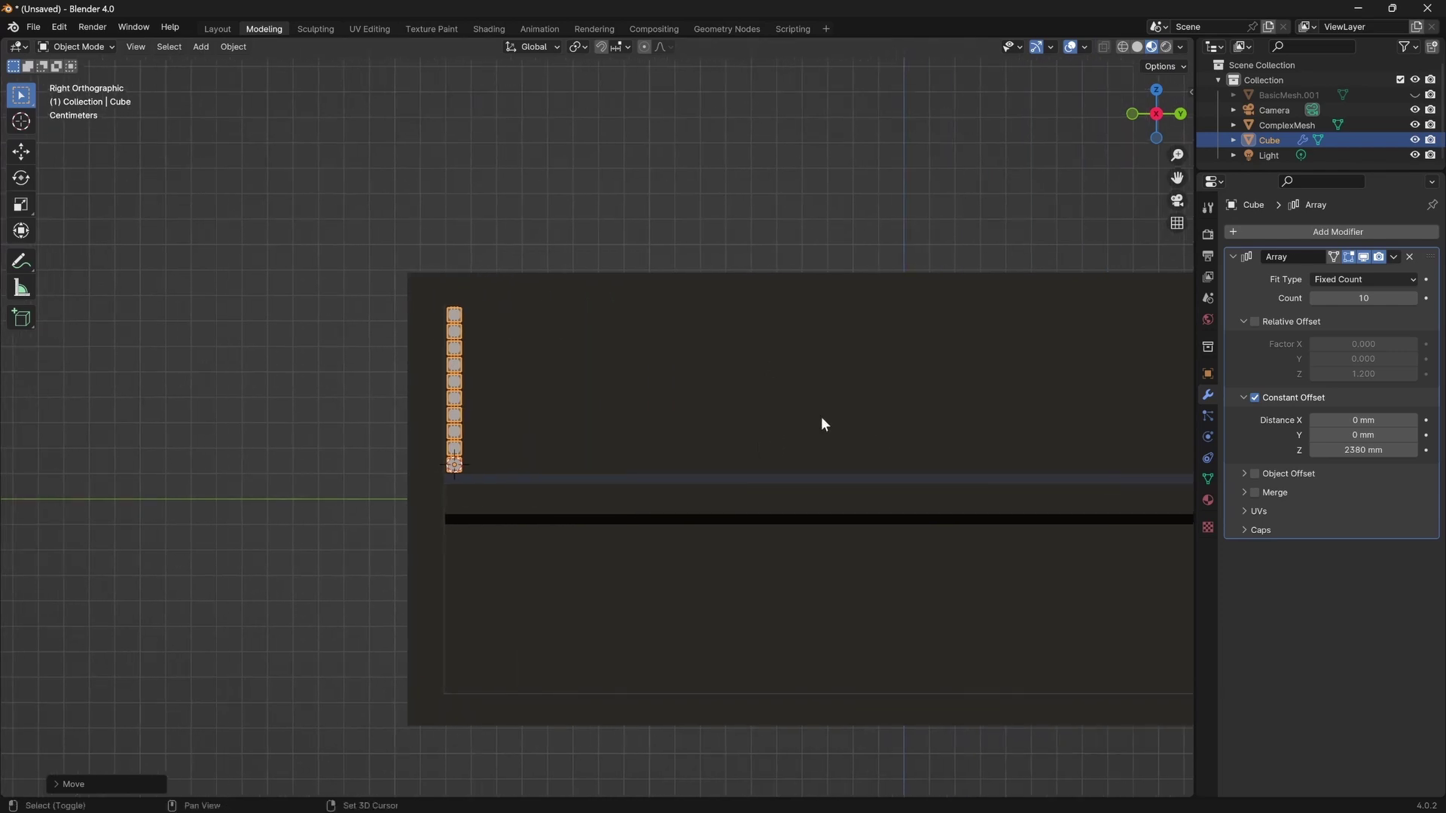
{"action": "left_click", "coordinate": [1344, 232]}
{"action": "left_click", "coordinate": [1347, 232]}
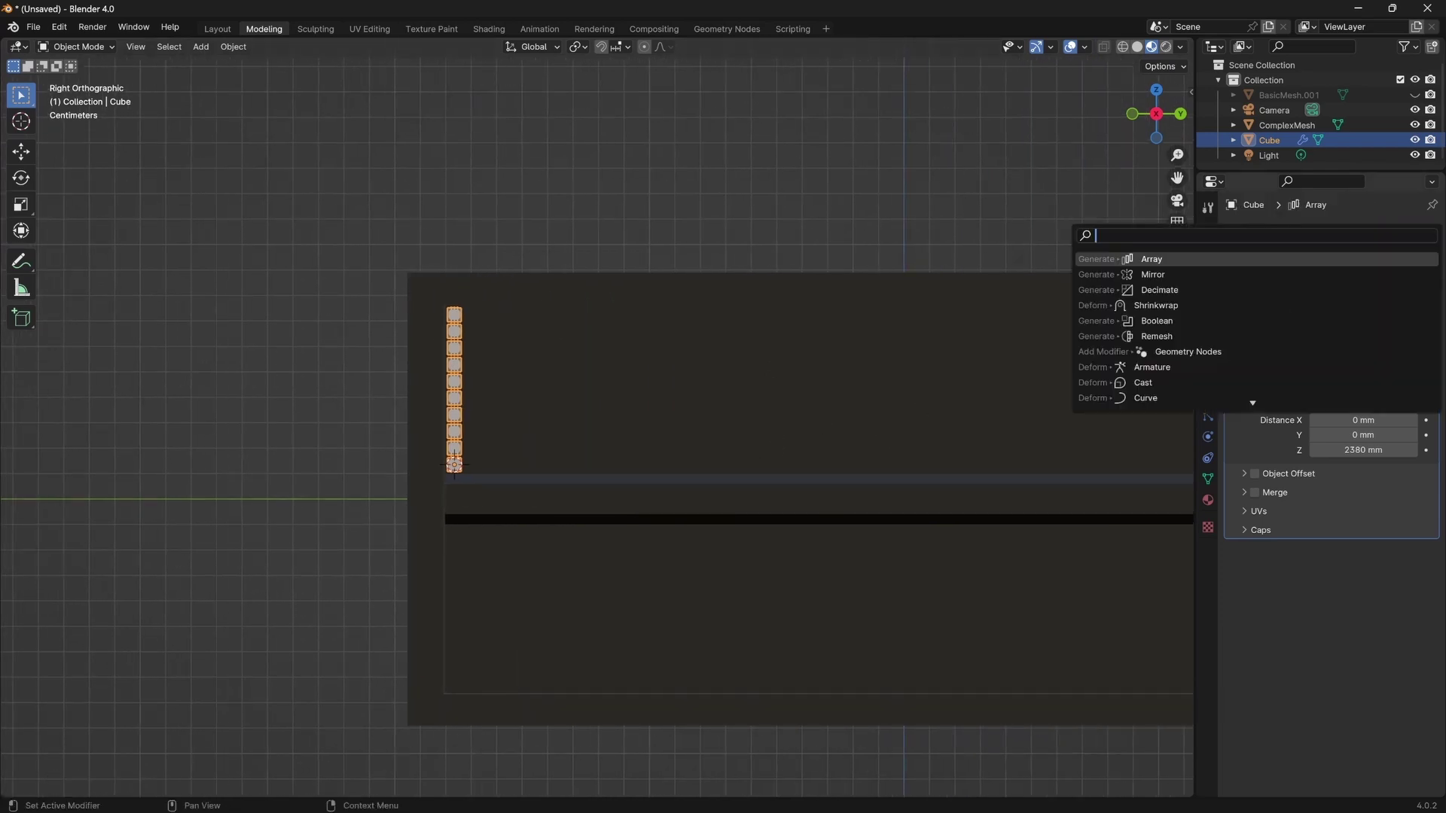
{"action": "type", "text": "array"}
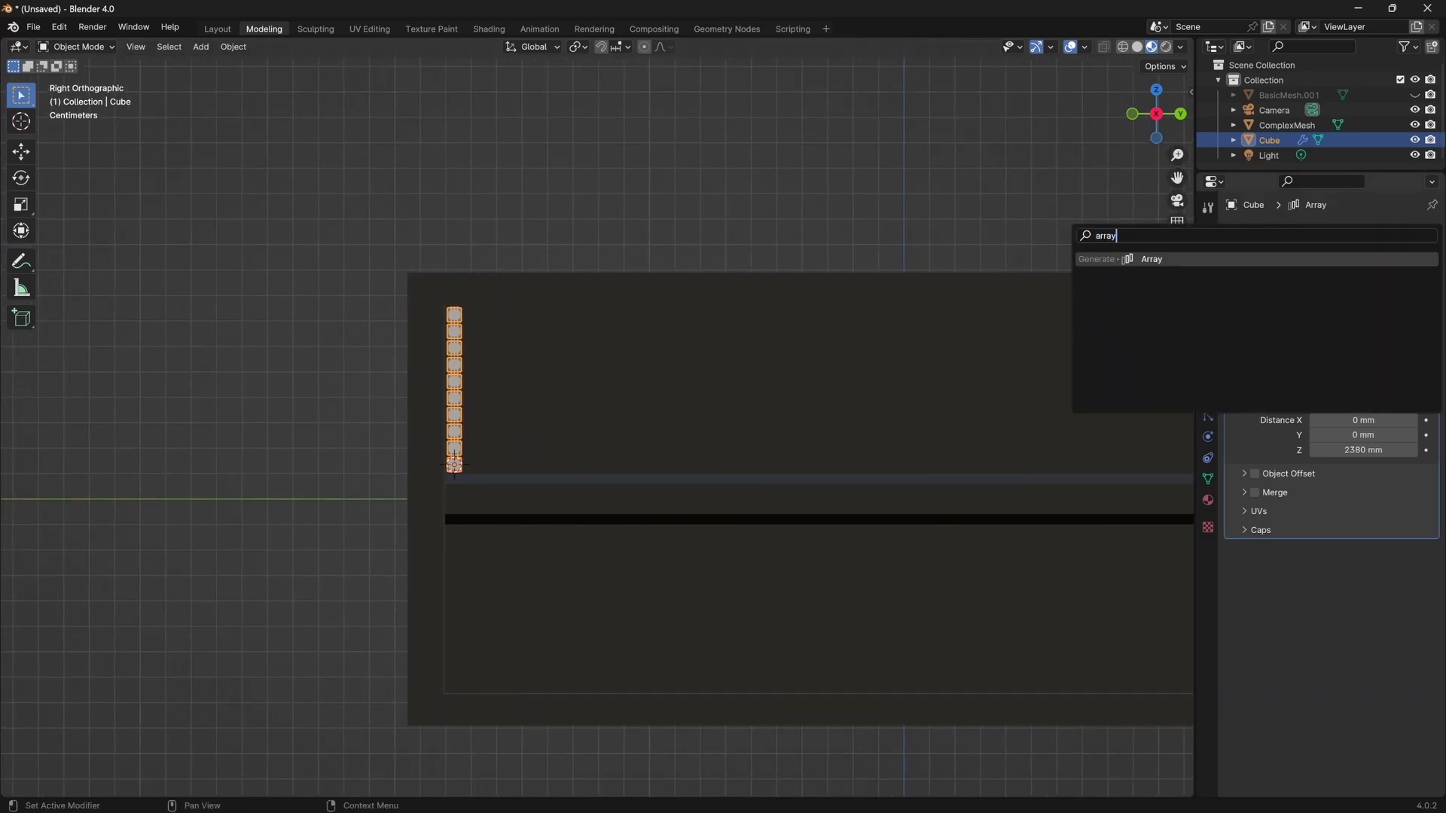
{"action": "key", "text": "Return"}
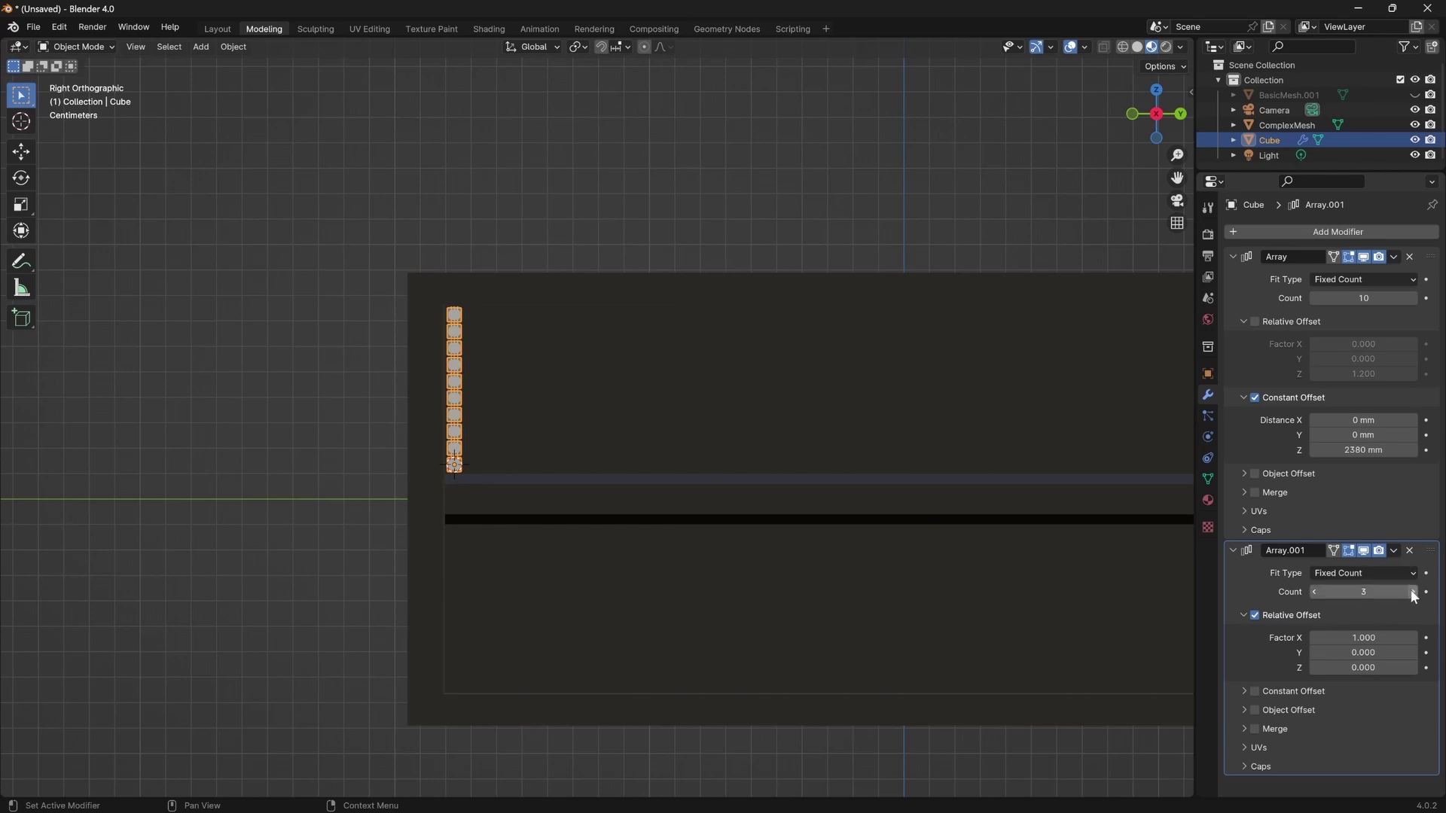
Set the second array's relative X factor to 0 and disable its relative offset.
{"action": "left_click", "coordinate": [1363, 637]}
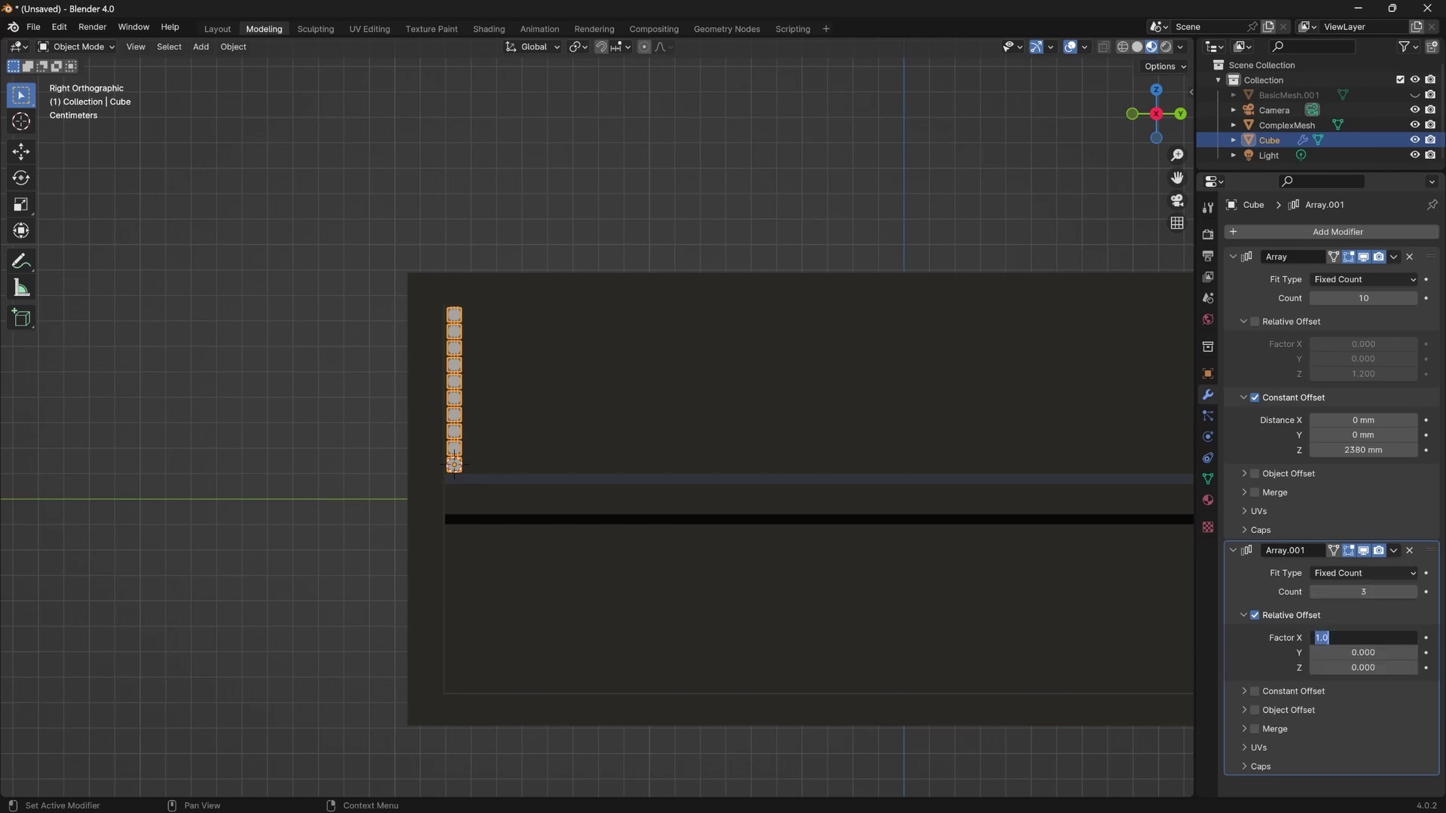
{"action": "type", "text": "0"}
{"action": "key", "text": "Tab"}
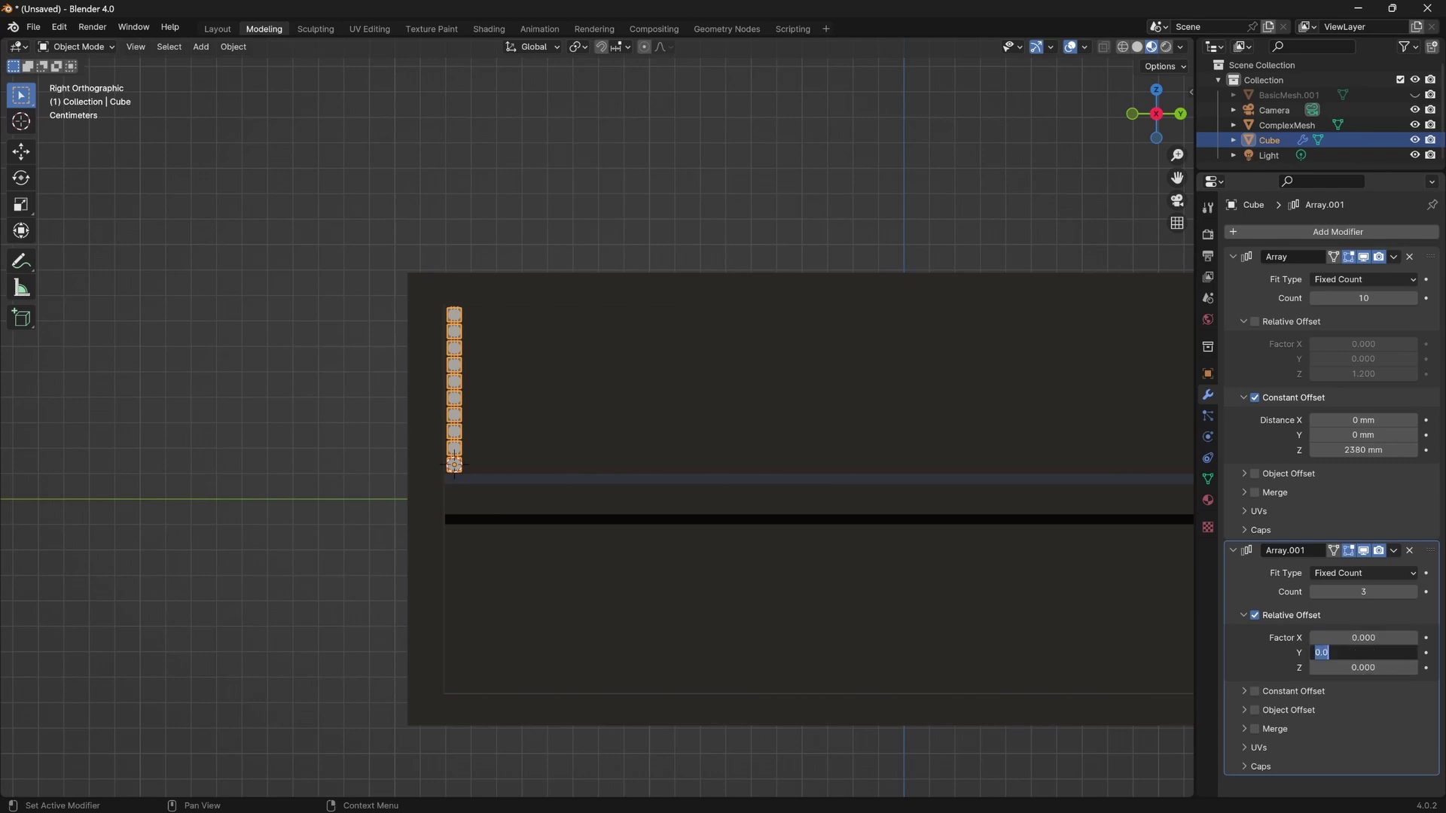
{"action": "left_click", "coordinate": [1254, 615]}
{"action": "left_click", "coordinate": [1255, 615]}
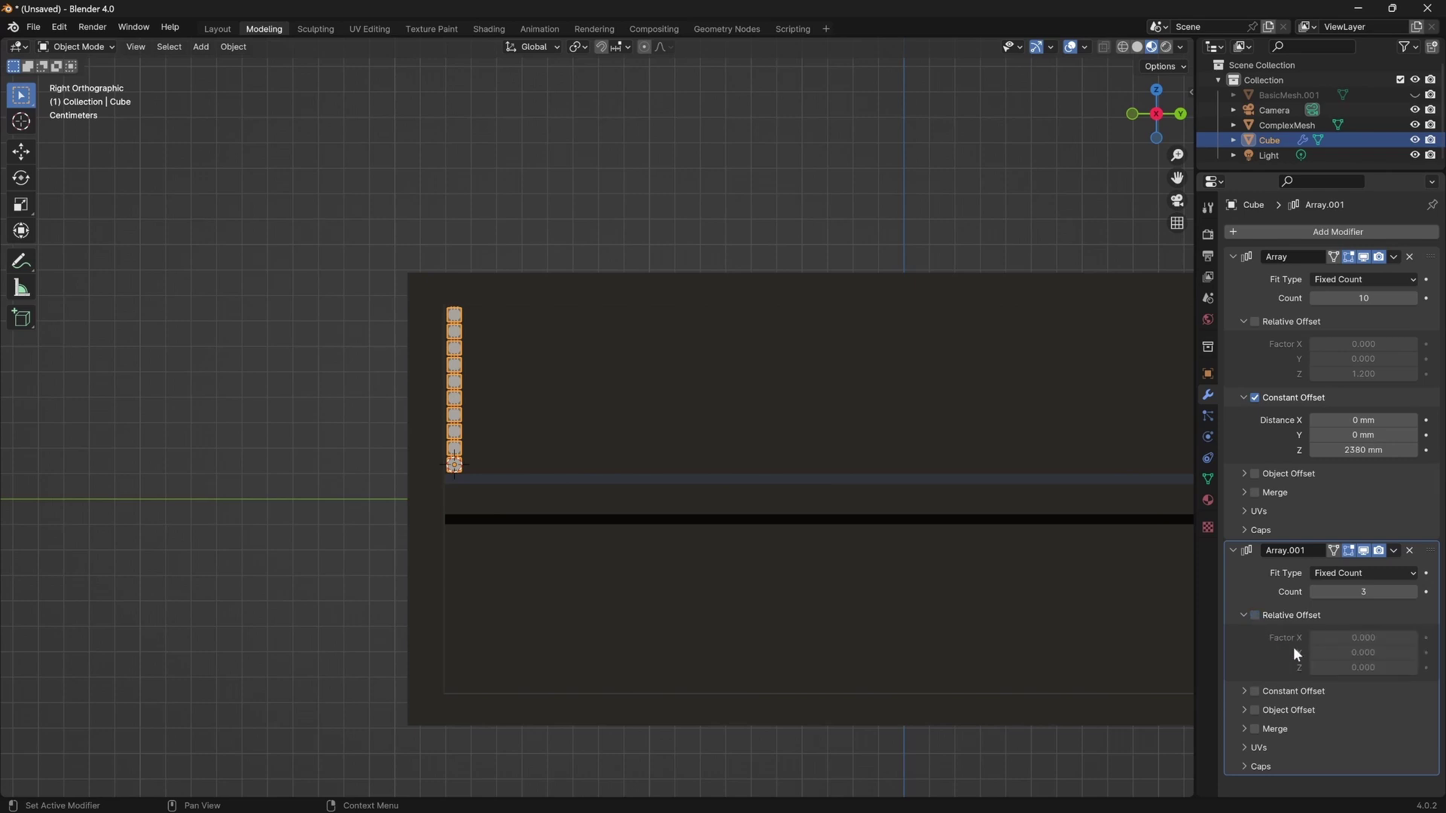
Enable the second array's constant offset with a Y distance of 2380 mm.
{"action": "left_click", "coordinate": [1244, 692]}
{"action": "left_click", "coordinate": [1363, 714]}
{"action": "key", "text": "Tab"}
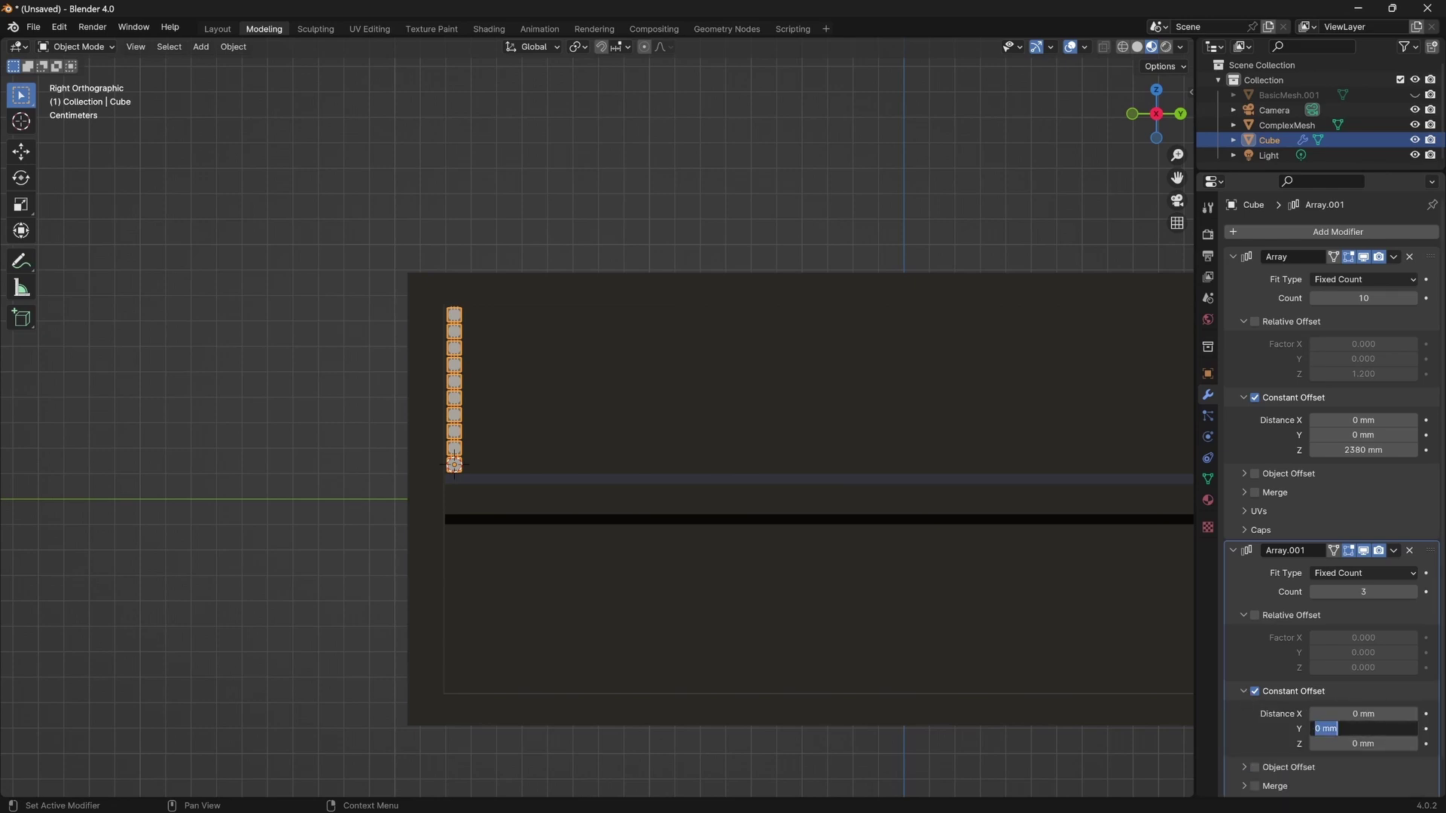
{"action": "type", "text": "2380"}
{"action": "key", "text": "Return"}
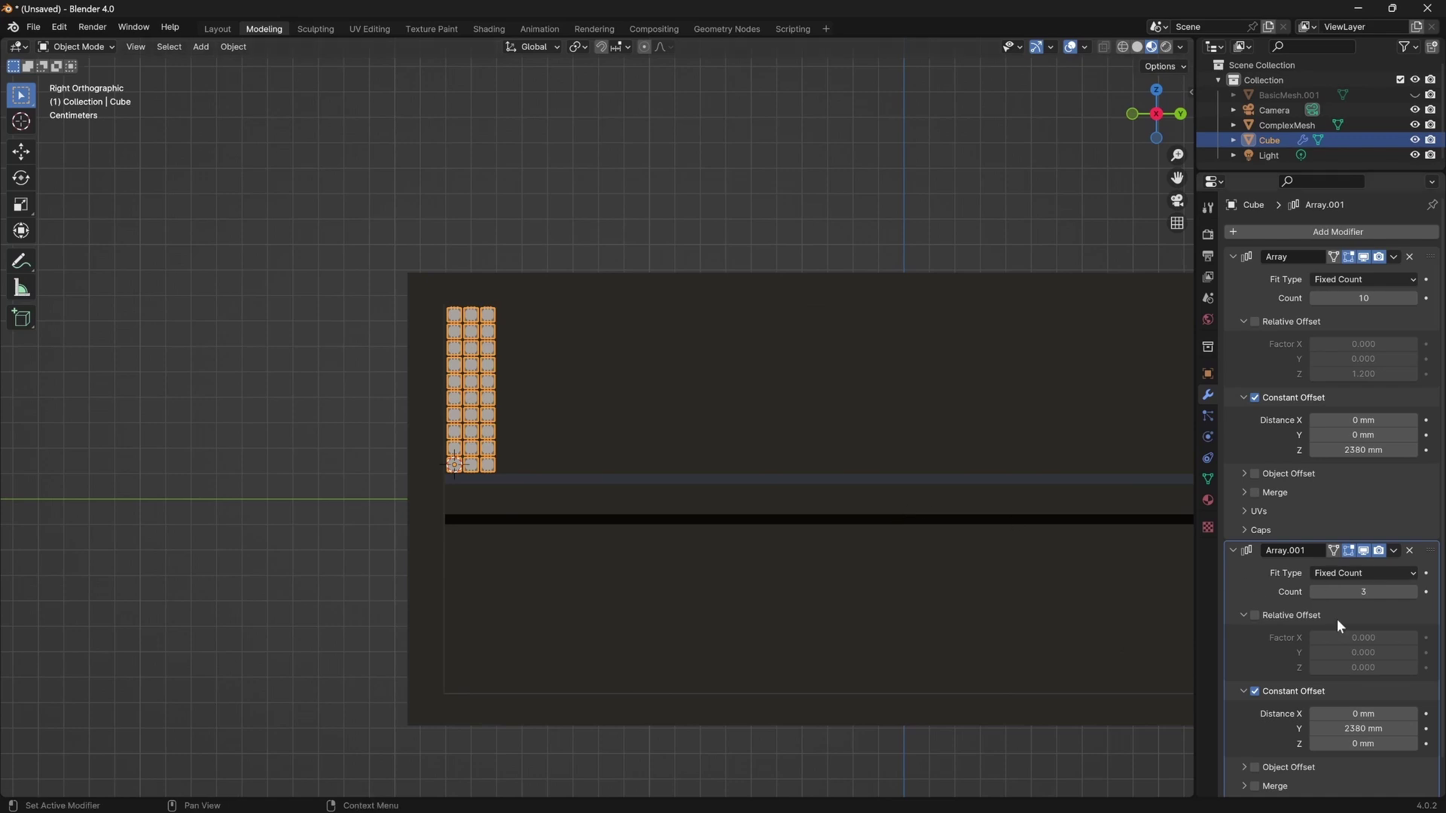
Set the second array's constant Y distance to 2390 mm.
{"action": "left_click", "coordinate": [1363, 728]}
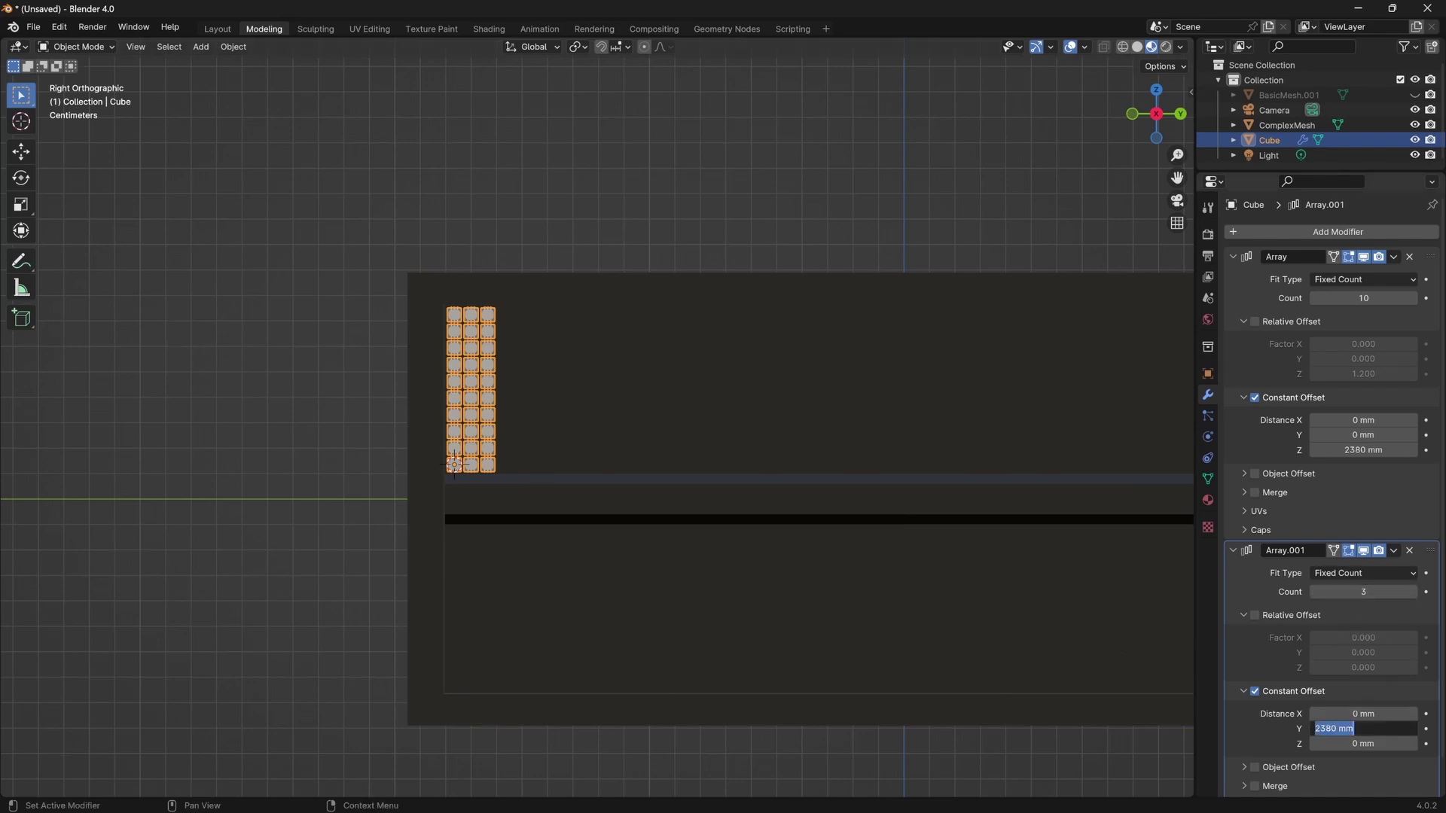
{"action": "left_click", "coordinate": [1325, 728]}
{"action": "double_click", "coordinate": [1325, 728]}
{"action": "left_click", "coordinate": [1338, 728]}
{"action": "key", "text": "BackSpace"}
{"action": "key", "text": "Delete"}
{"action": "key", "text": "Return"}
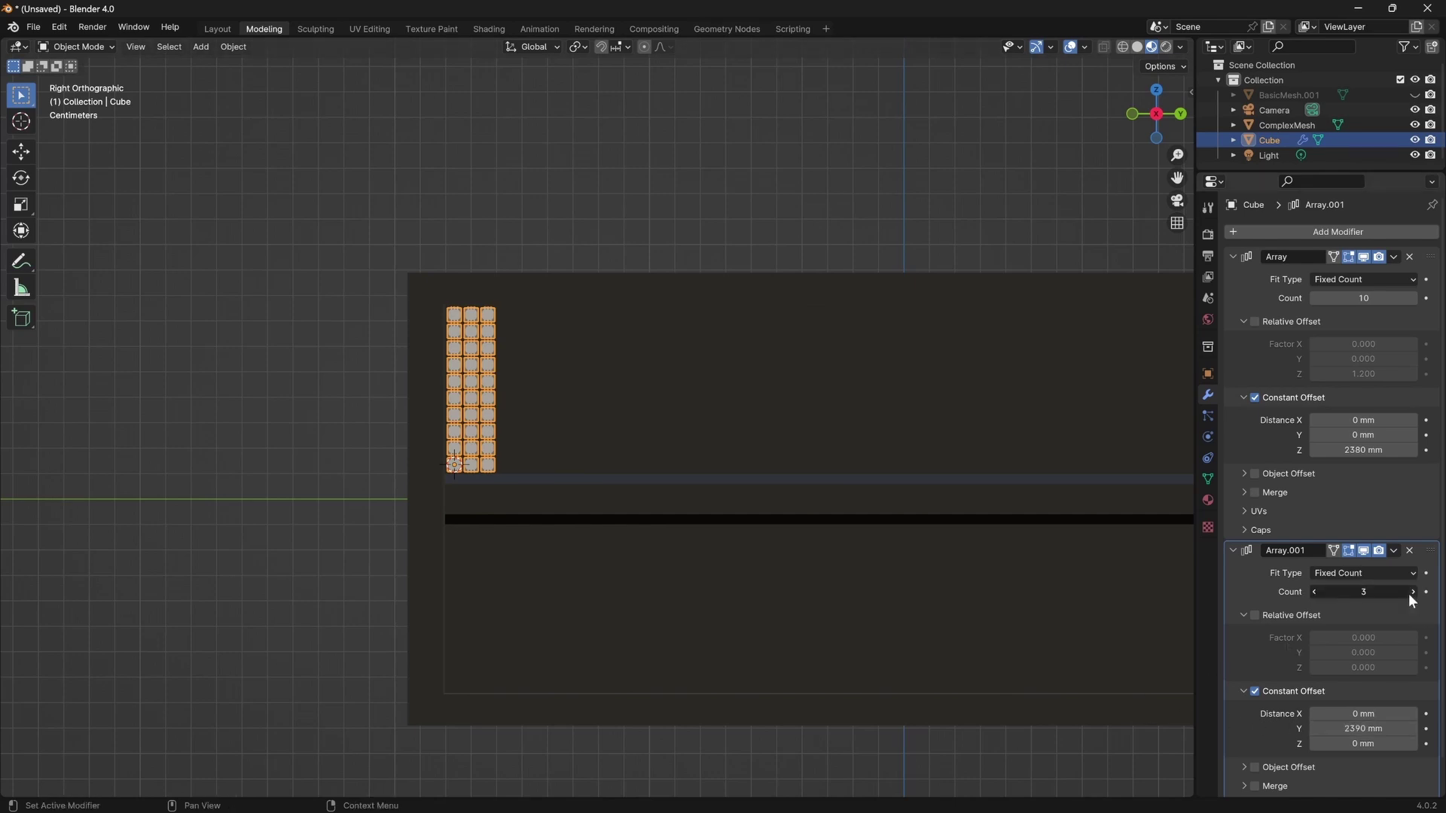
Raise the second array's count to 55 so the diode grid spans the full width of the upper recess.
{"action": "mouse_move", "coordinate": [1408, 593]}
{"action": "left_mouse_down"}
{"action": "mouse_move", "coordinate": [1444, 594]}
{"action": "mouse_move", "coordinate": [1419, 594]}
{"action": "left_mouse_up"}
{"action": "scroll", "coordinate": [262, 414], "scroll_direction": "down", "scroll_amount": 2}
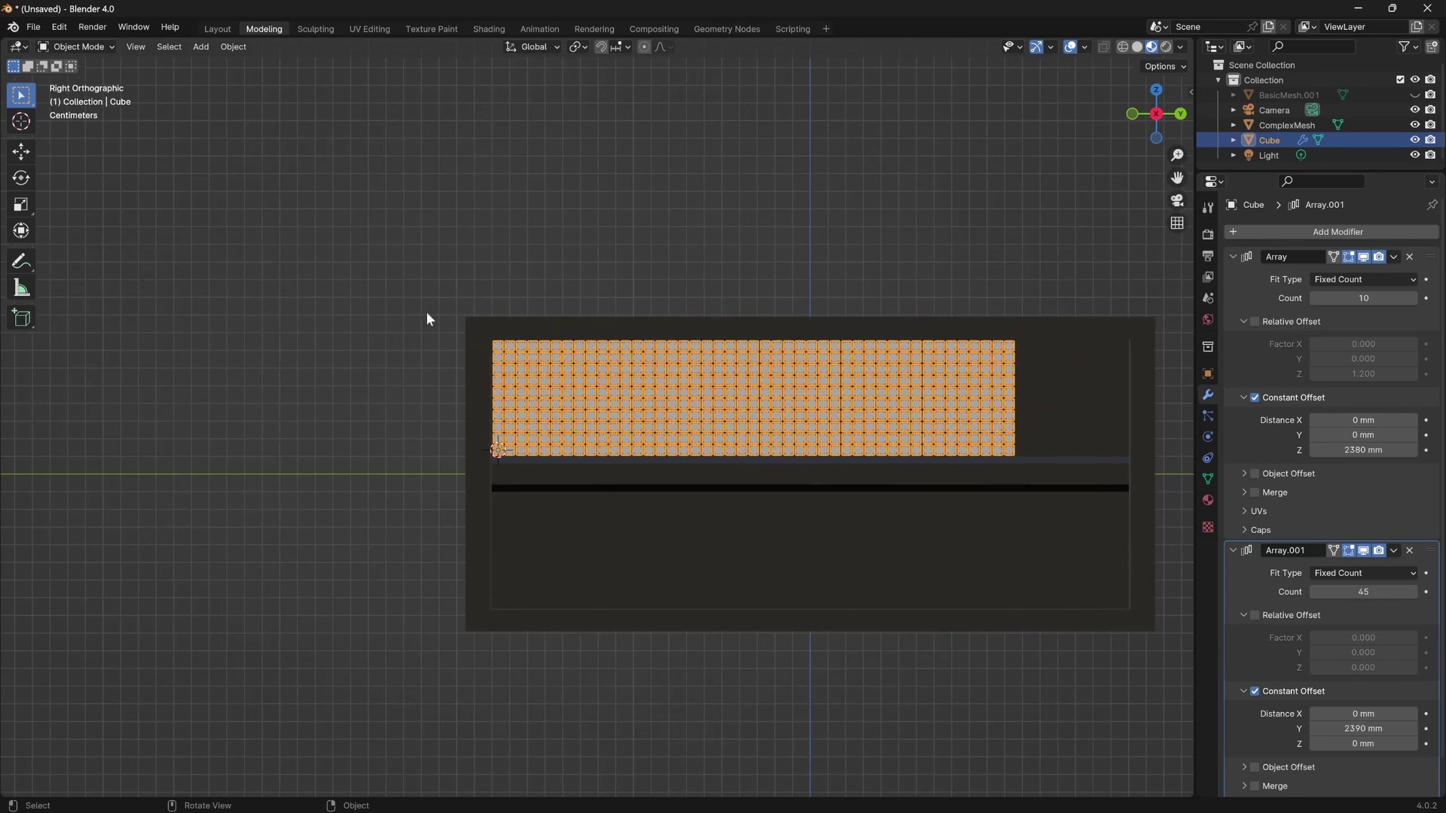
{"action": "scroll", "coordinate": [688, 449], "scroll_direction": "right", "scroll_amount": 4}
{"action": "scroll", "coordinate": [1005, 449], "scroll_direction": "up", "scroll_amount": 1}
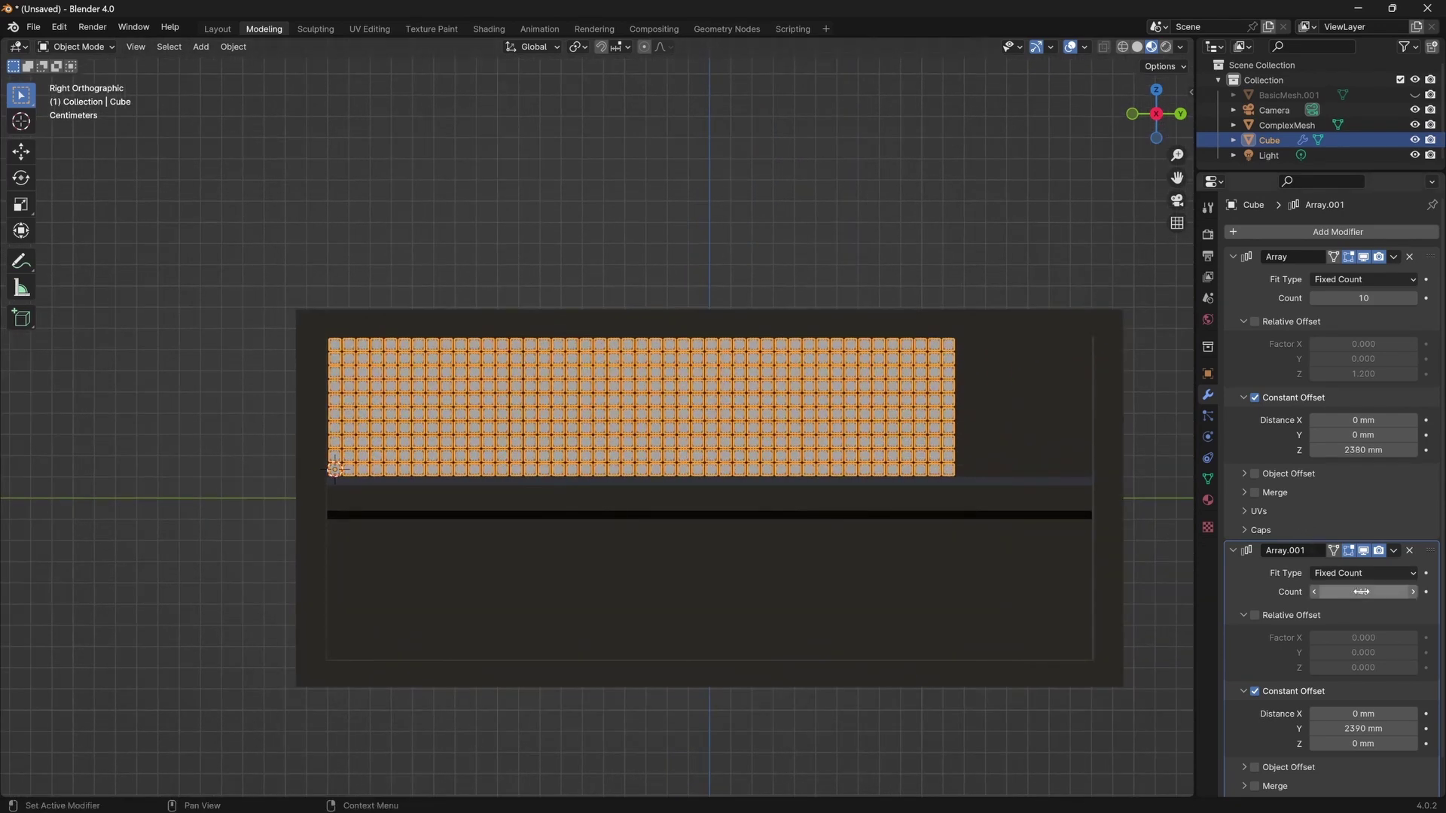
{"action": "left_click_drag", "start_coordinate": [1361, 592], "coordinate": [1420, 592]}
{"action": "scroll", "coordinate": [1070, 456], "scroll_direction": "up", "scroll_amount": 2}
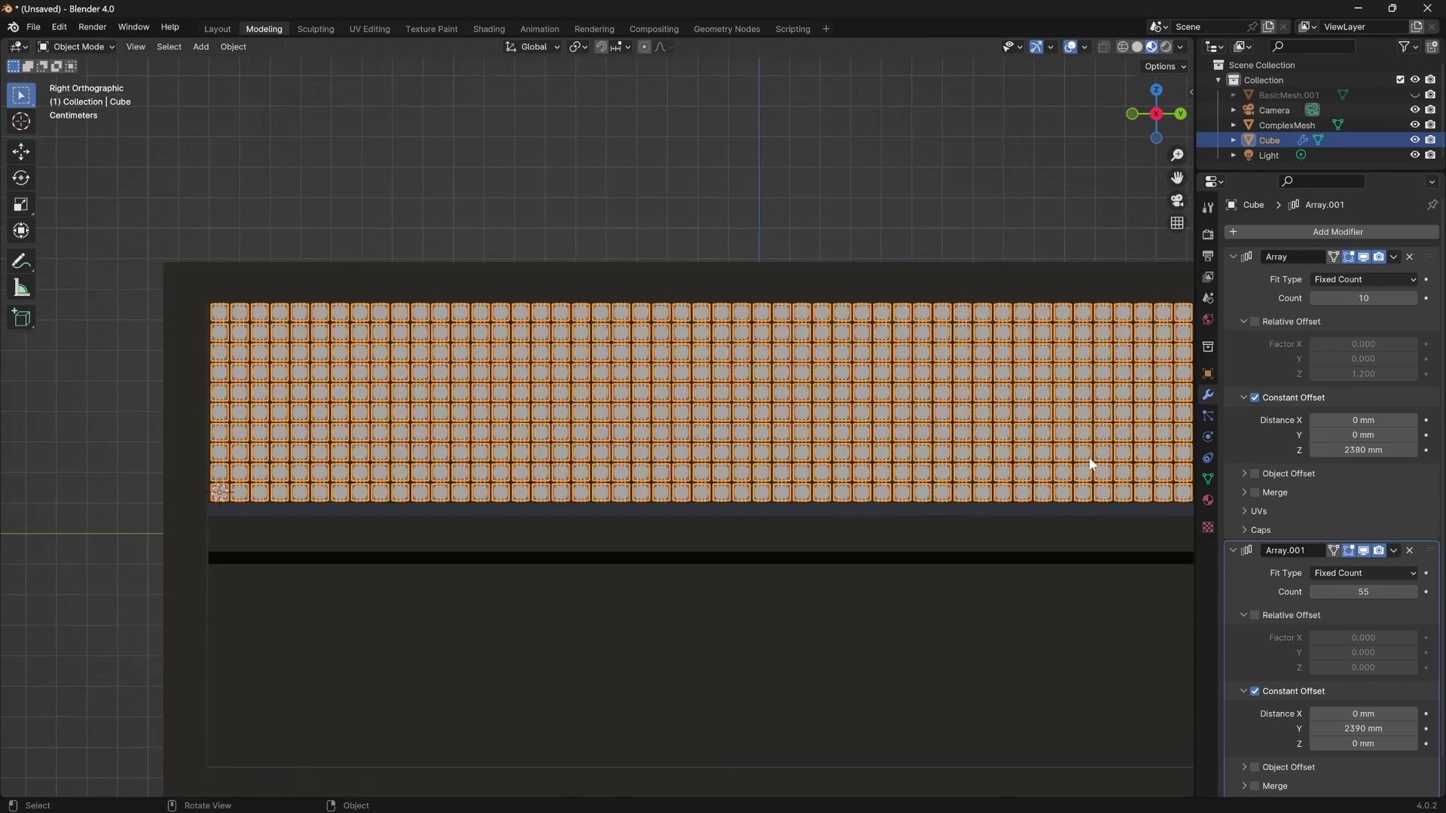
Switch to Calculator and divide 56 by 6.
{"action": "key", "text": "super"}
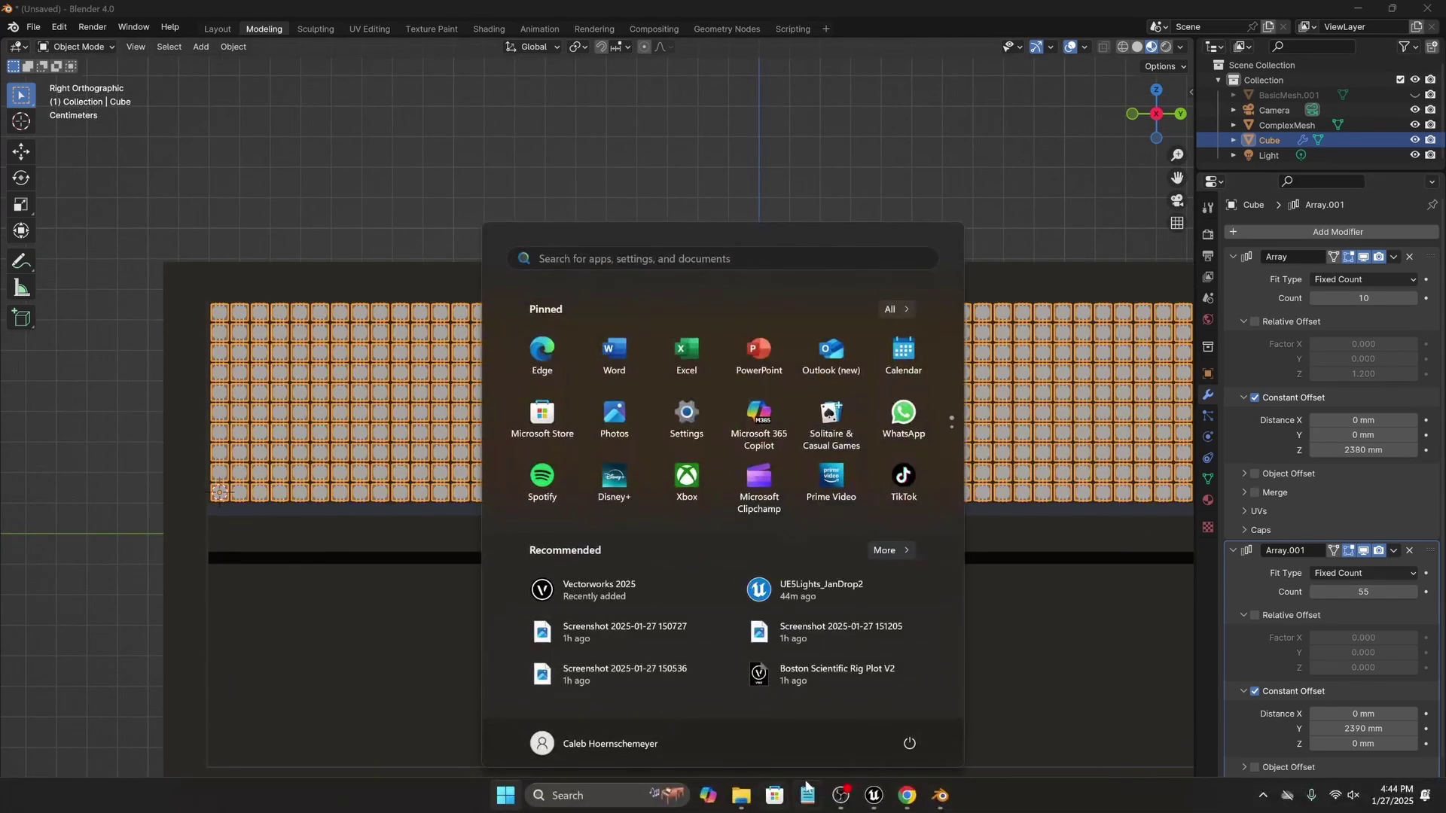
{"action": "key", "text": "super+s"}
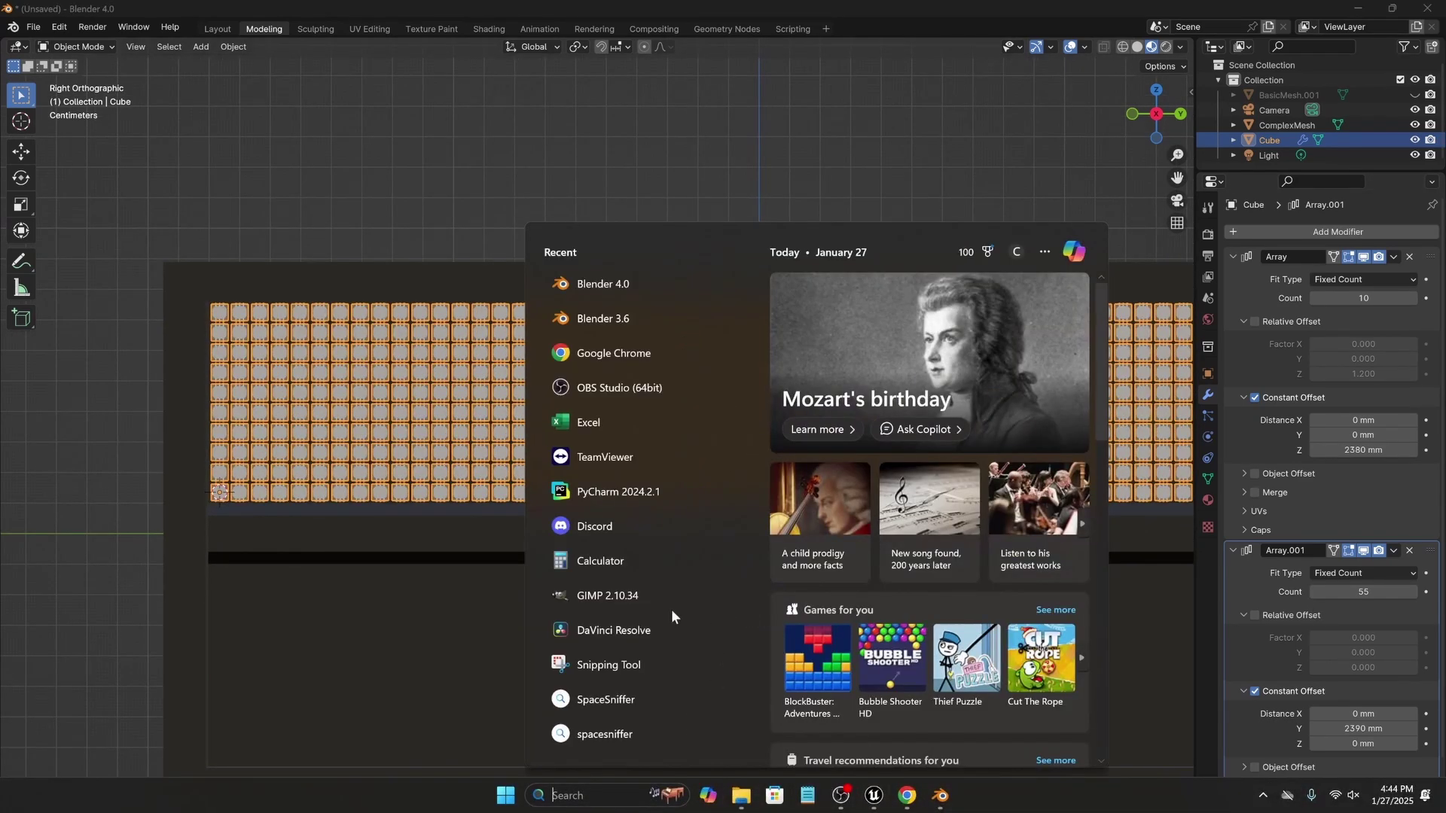
{"action": "left_click", "coordinate": [598, 567]}
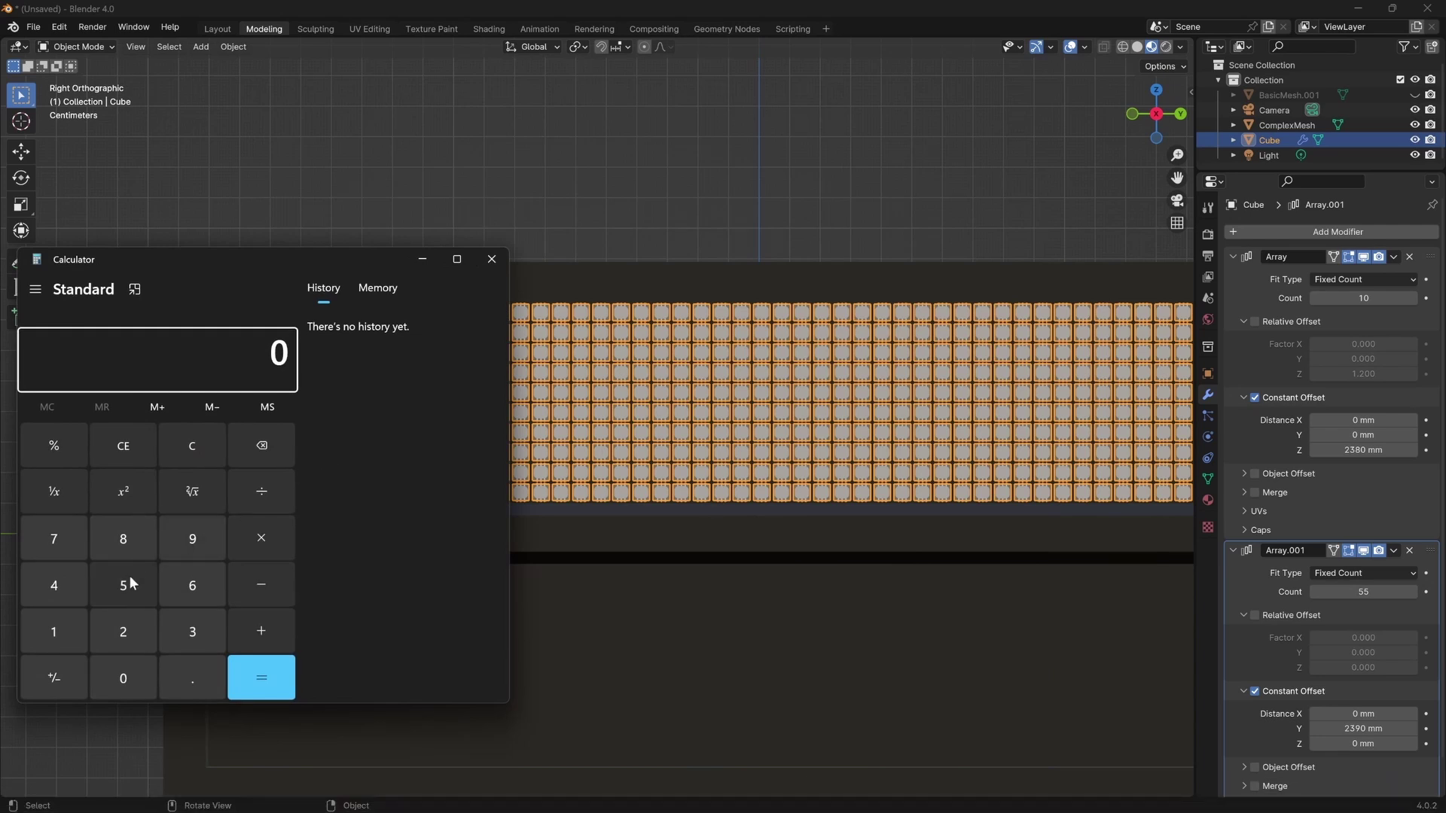
{"action": "left_click", "coordinate": [130, 583]}
{"action": "left_click", "coordinate": [199, 576]}
{"action": "left_click", "coordinate": [205, 574]}
{"action": "left_click", "coordinate": [279, 676]}
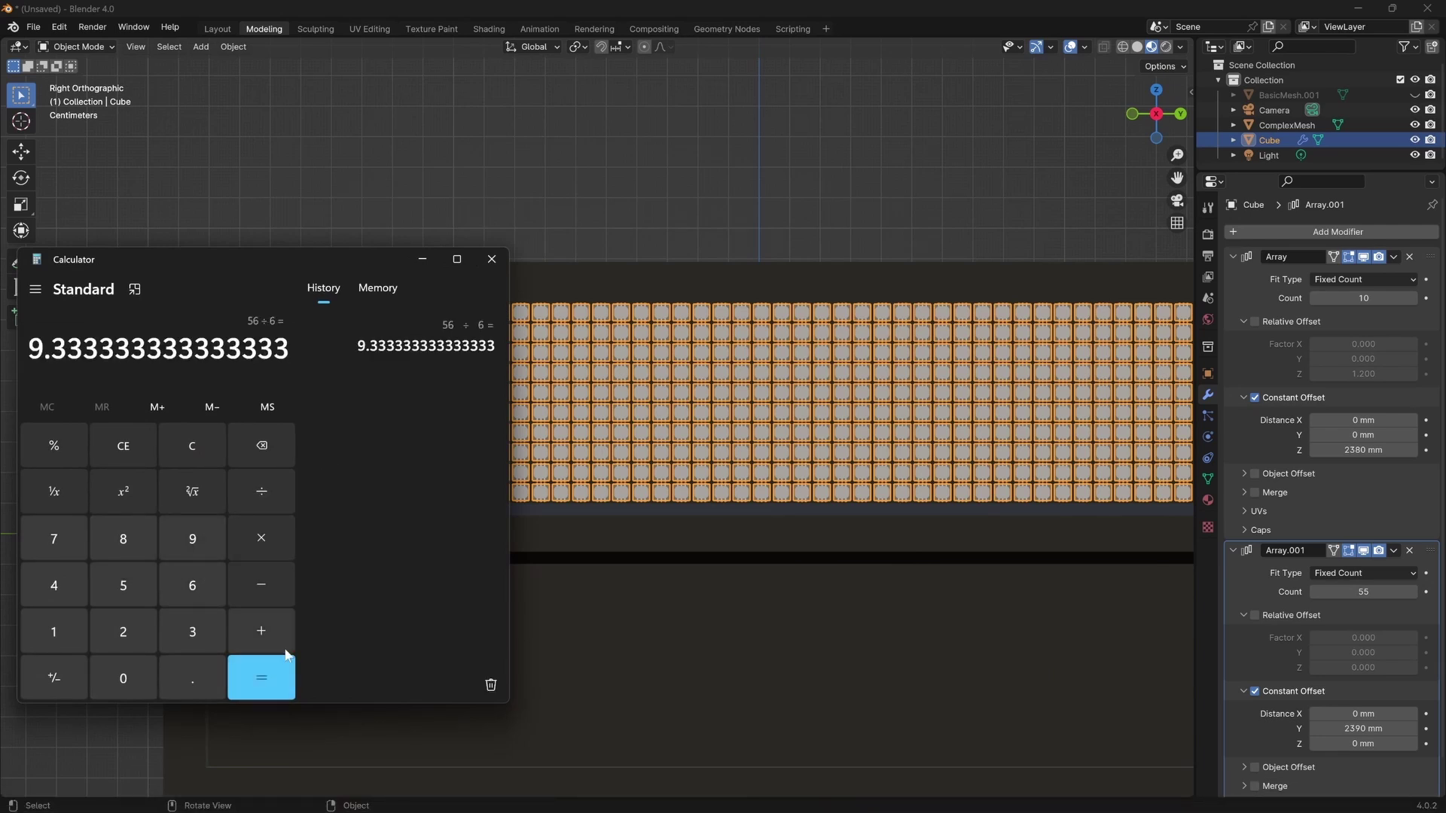
Clear the calculation, divide 54 by 6, and minimize Calculator to return to Blender.
{"action": "left_click", "coordinate": [197, 444]}
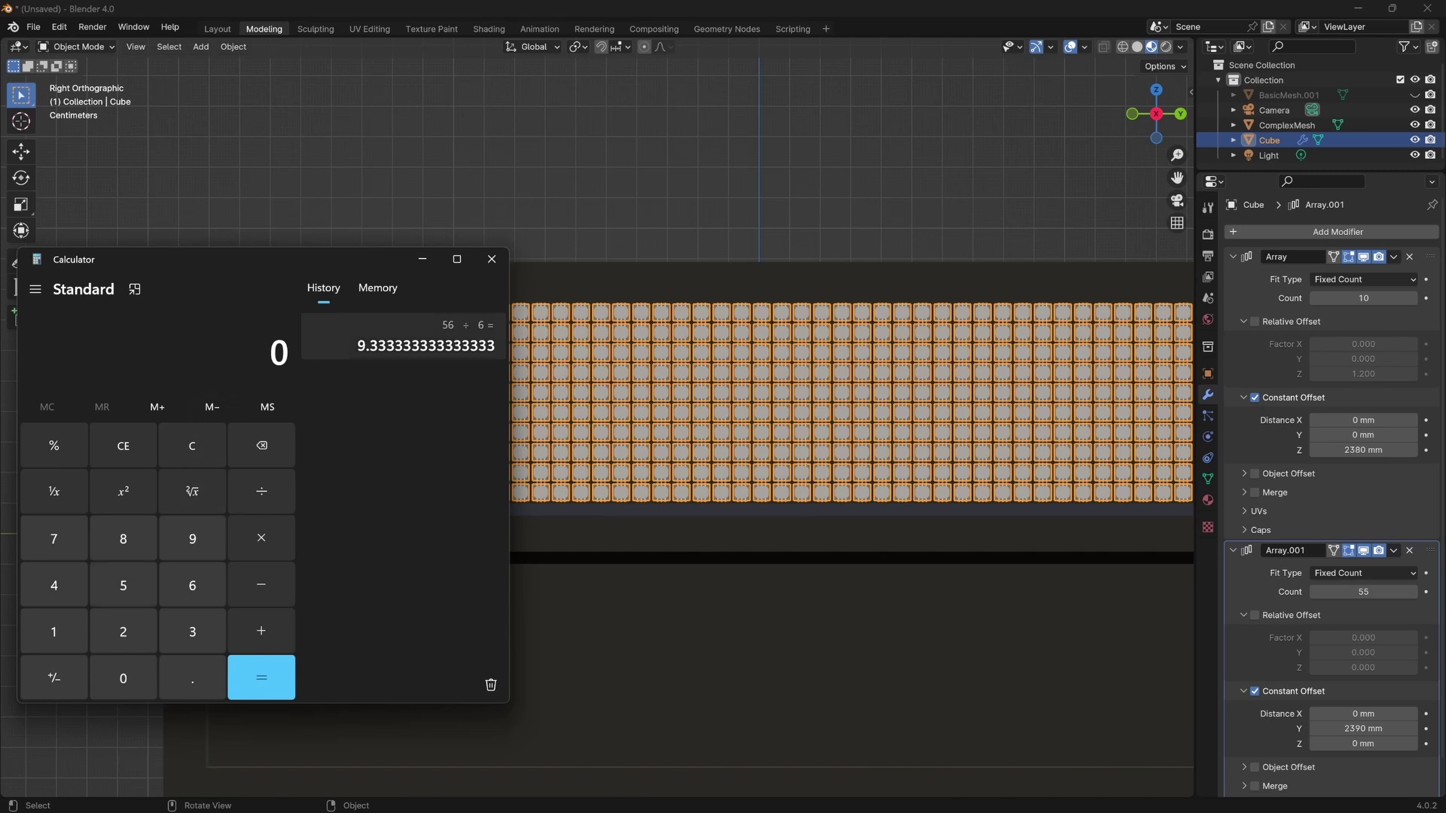
{"action": "left_click", "coordinate": [123, 585]}
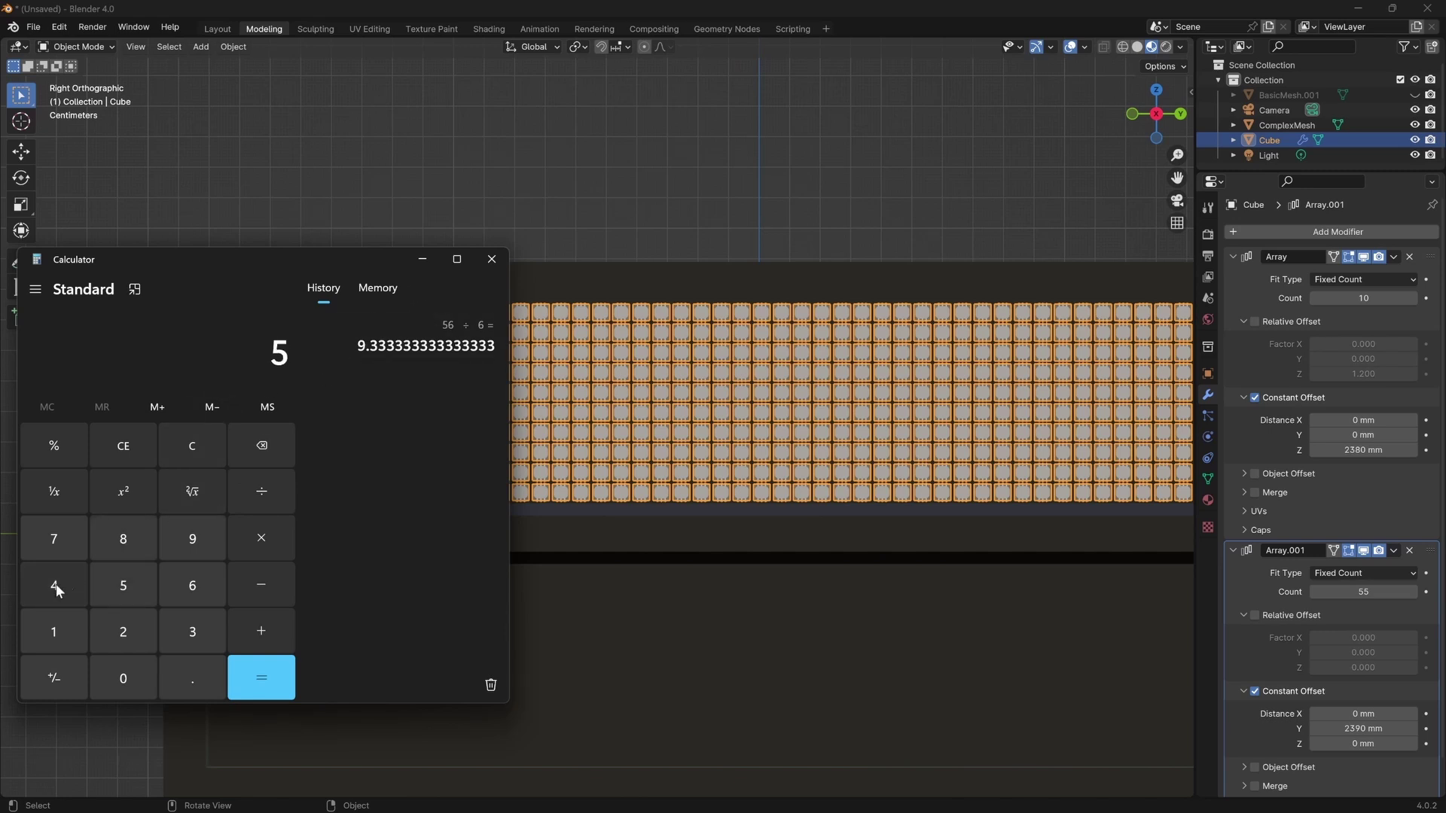
{"action": "left_click", "coordinate": [53, 585]}
{"action": "left_click", "coordinate": [261, 492]}
{"action": "left_click", "coordinate": [192, 586]}
{"action": "left_click", "coordinate": [261, 678]}
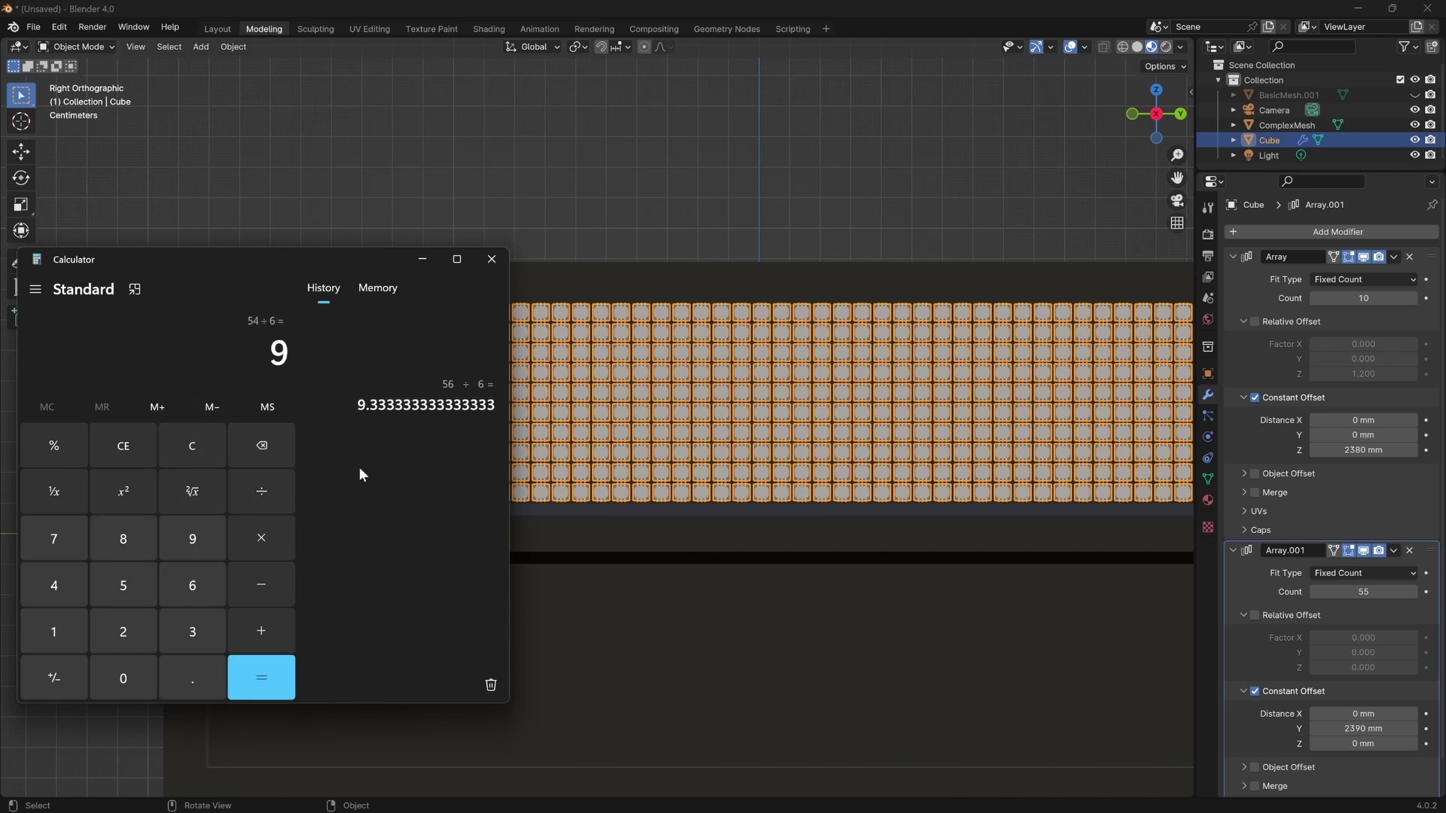
{"action": "left_click", "coordinate": [422, 259]}
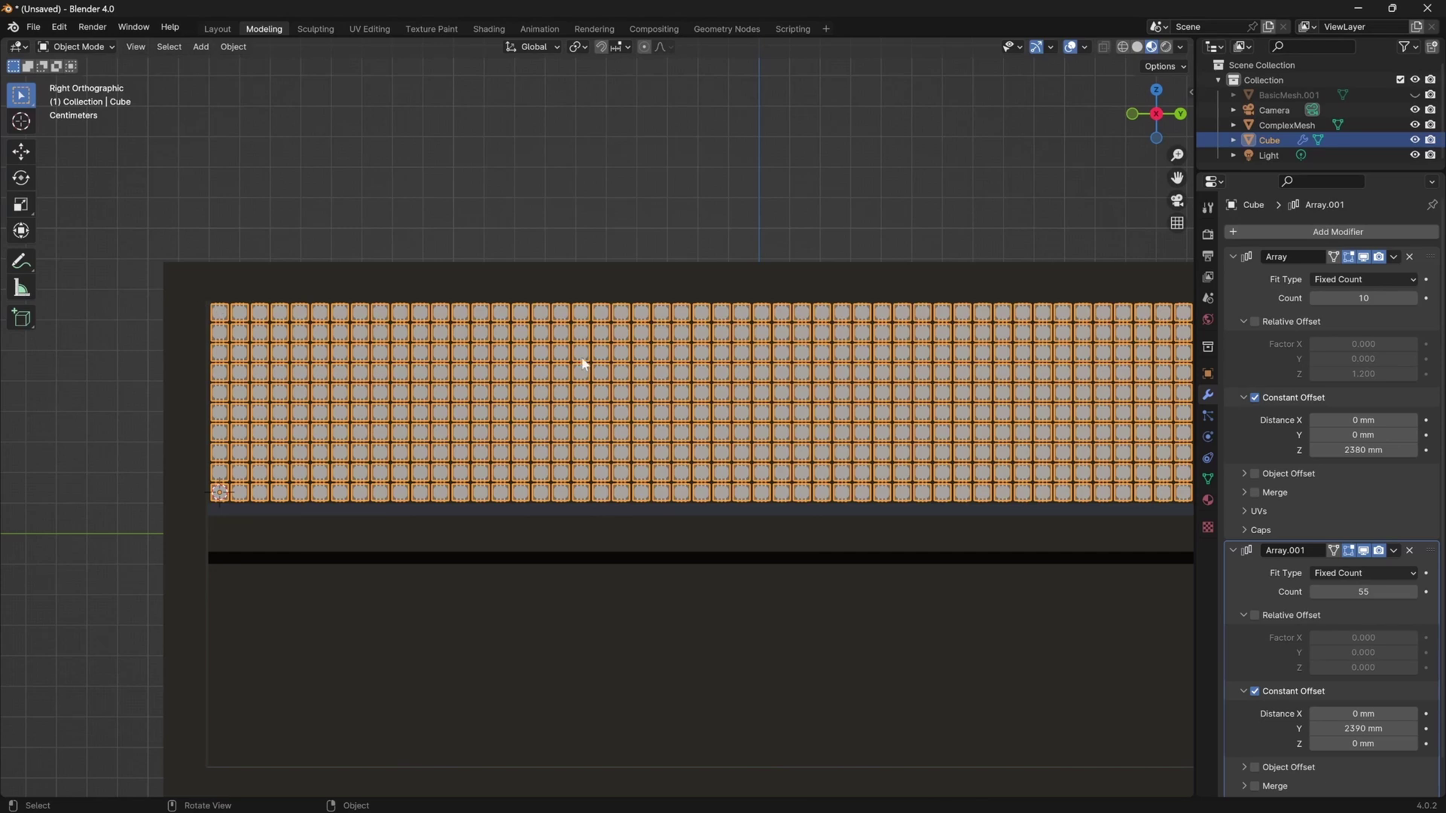
Reduce the second array's count to 54.
{"action": "scroll", "coordinate": [584, 365], "scroll_direction": "down", "scroll_amount": 3}
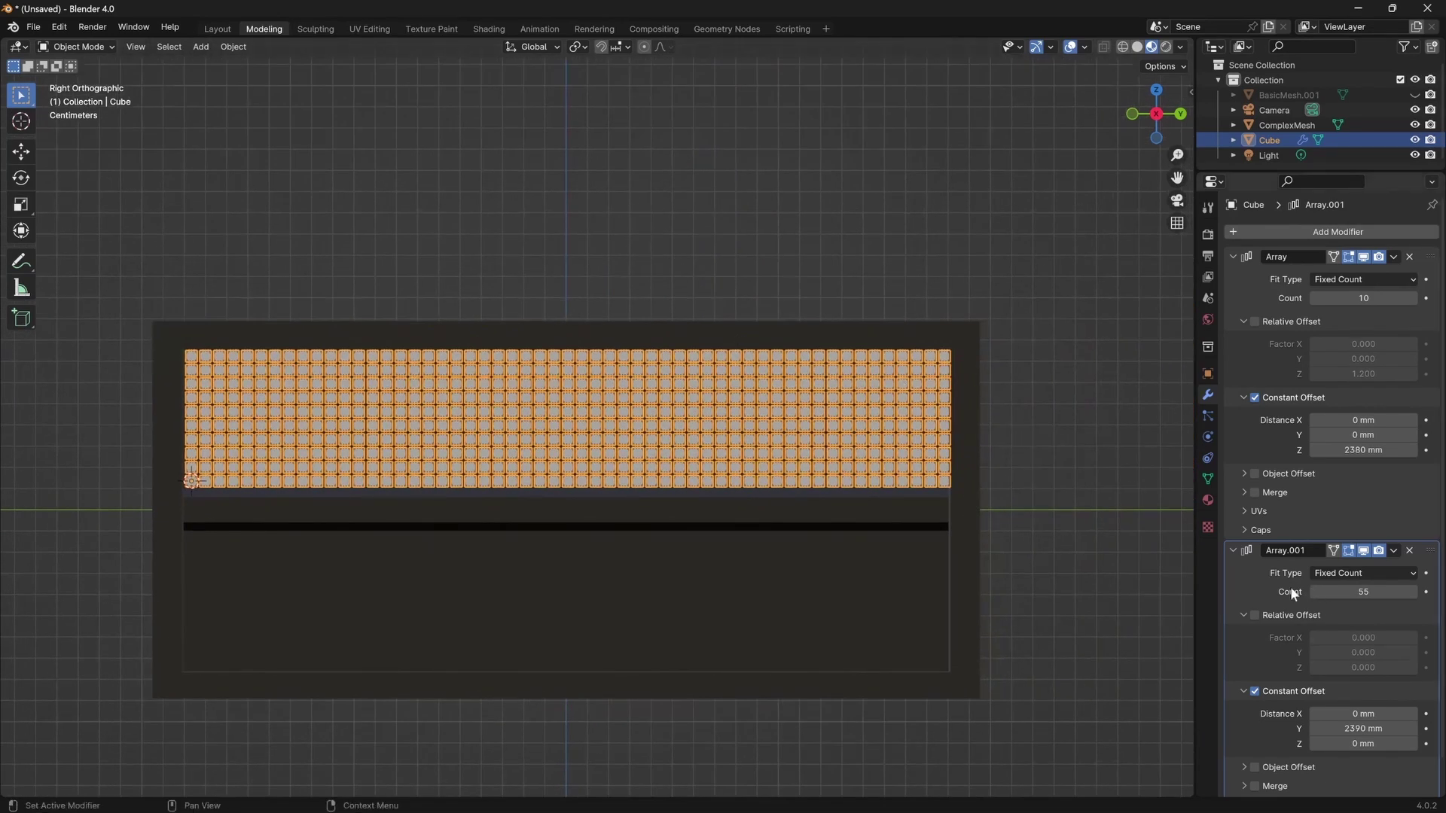
{"action": "left_click", "coordinate": [1313, 592]}
{"action": "scroll", "coordinate": [856, 394], "scroll_direction": "up", "scroll_amount": 2}
{"action": "scroll", "coordinate": [809, 405], "scroll_direction": "down", "scroll_amount": 1}
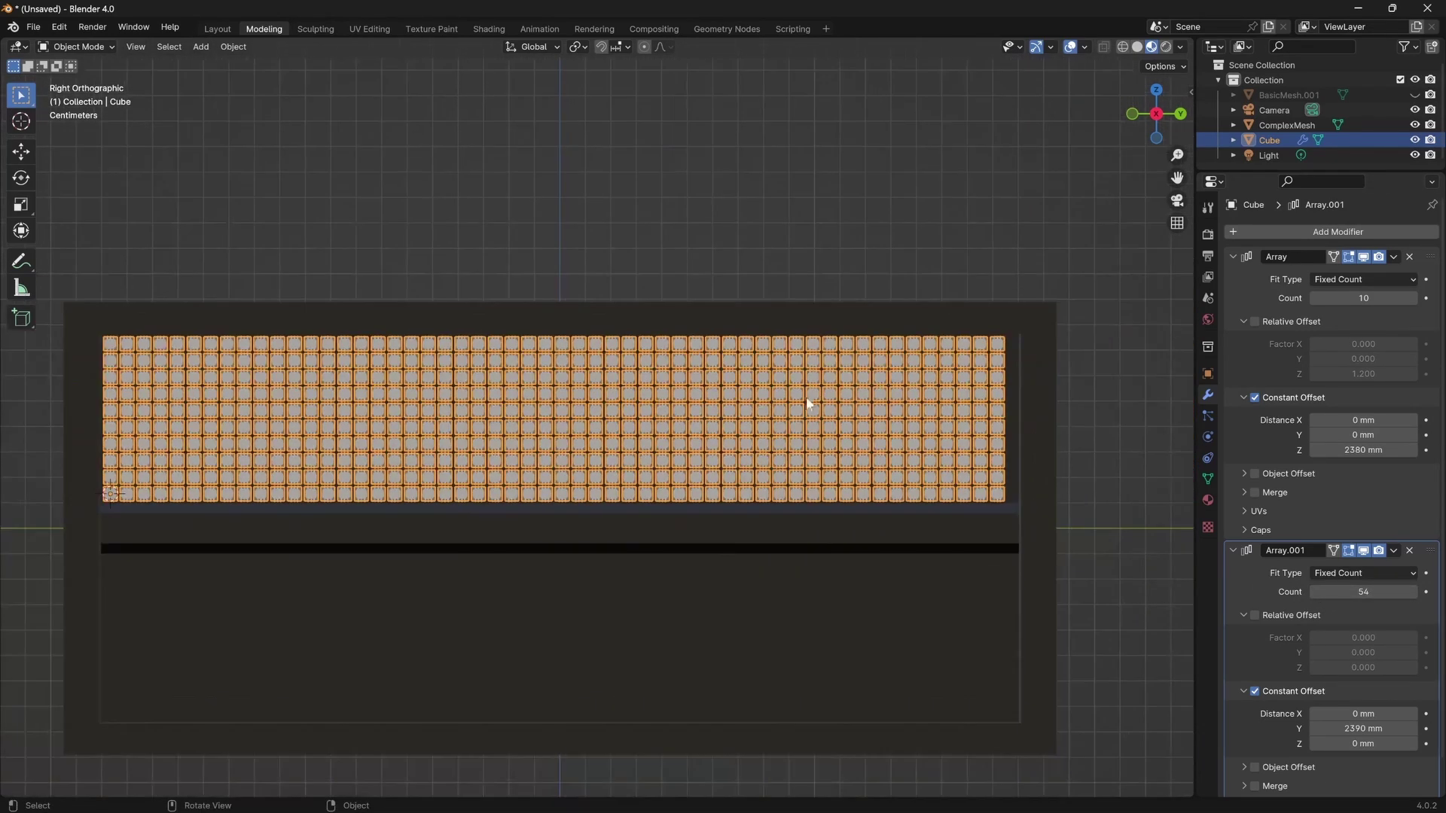
{"action": "scroll", "coordinate": [660, 411], "scroll_direction": "up", "scroll_amount": 2, "text": "ctrl"}
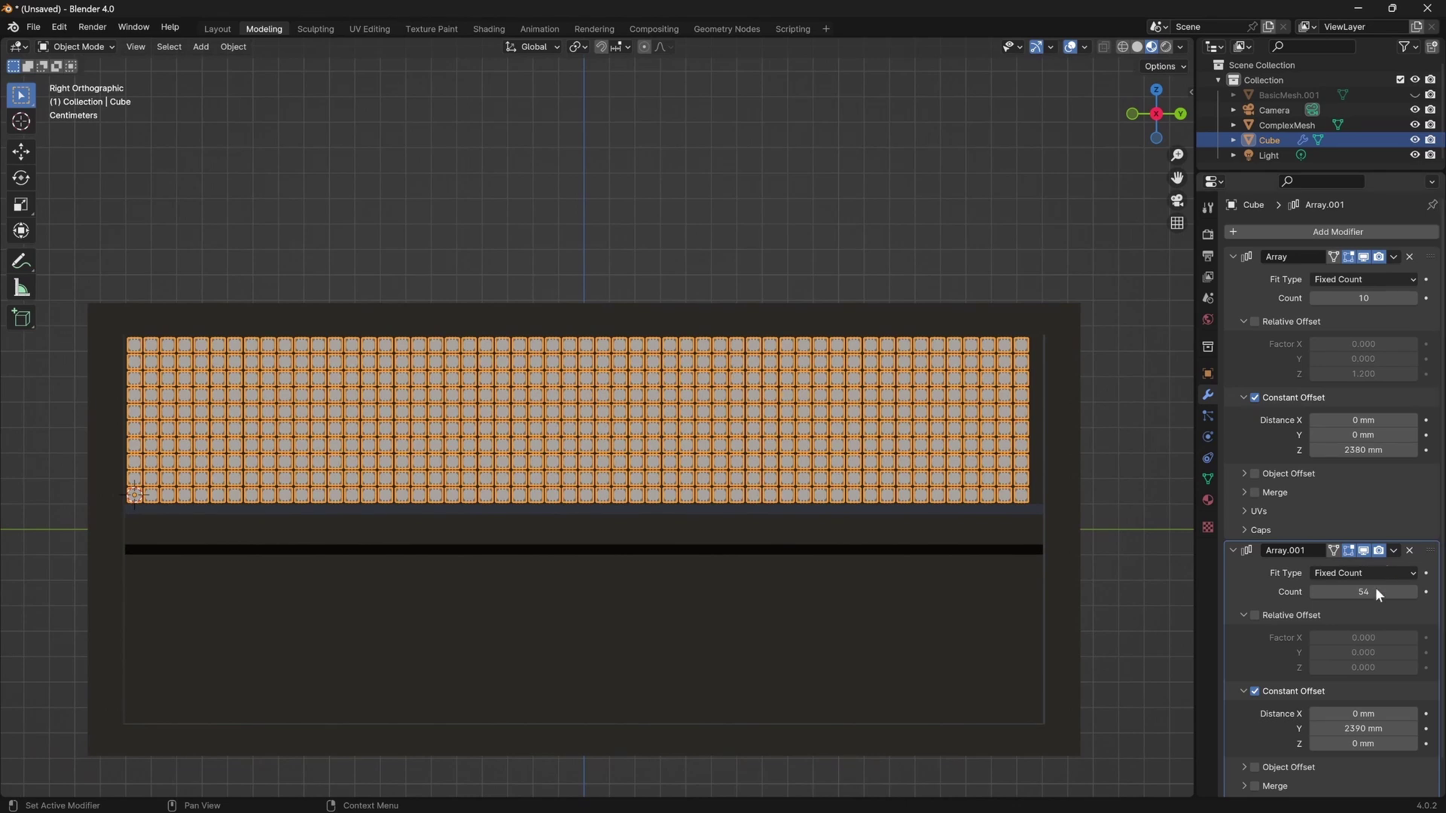
Set the second array's constant Y distance to 2400 mm.
{"action": "left_click", "coordinate": [1398, 722]}
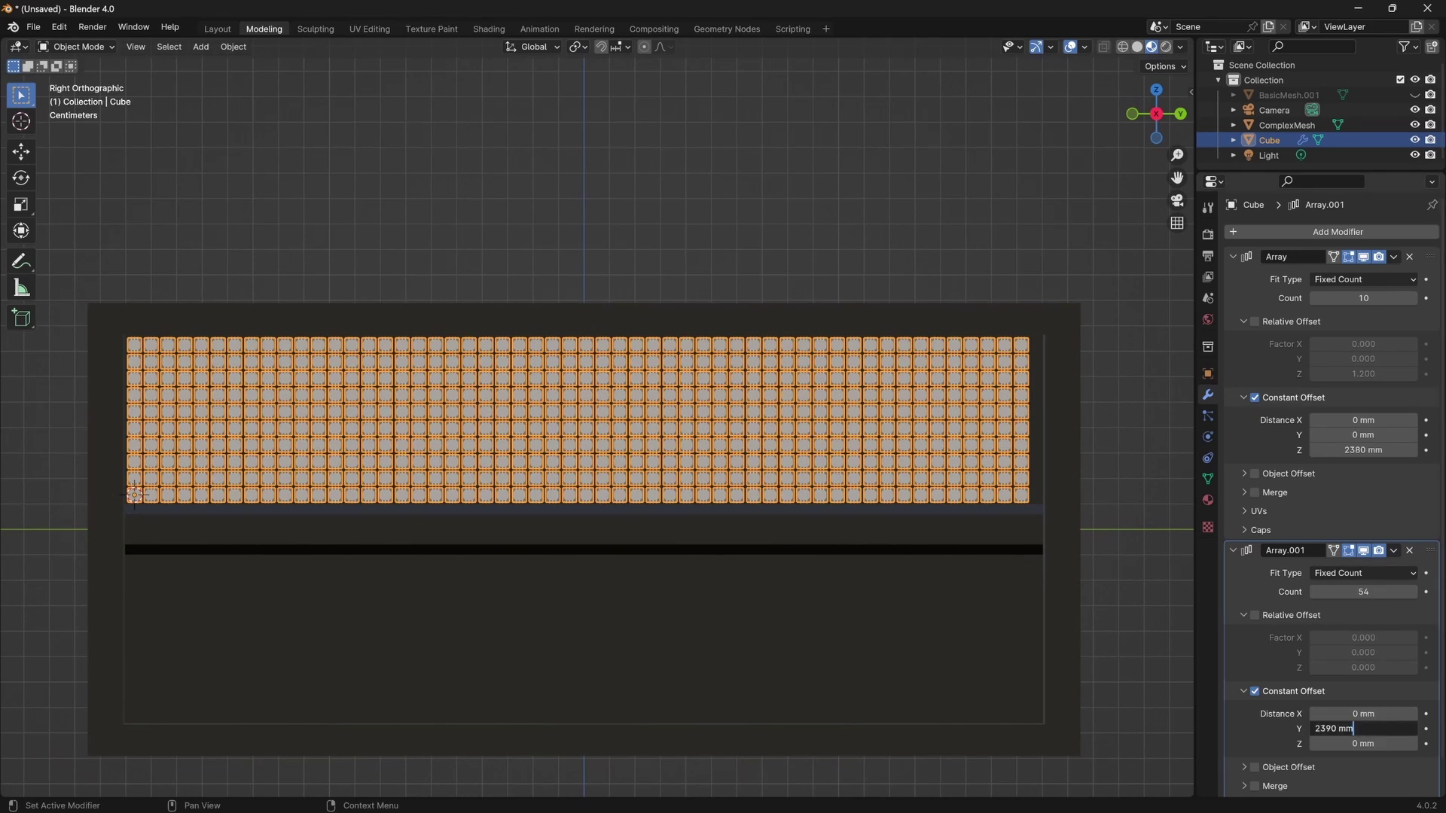
{"action": "left_click_drag", "start_coordinate": [1337, 728], "coordinate": [1330, 728]}
{"action": "key", "text": "BackSpace"}
{"action": "type", "text": "400"}
{"action": "key", "text": "Return"}
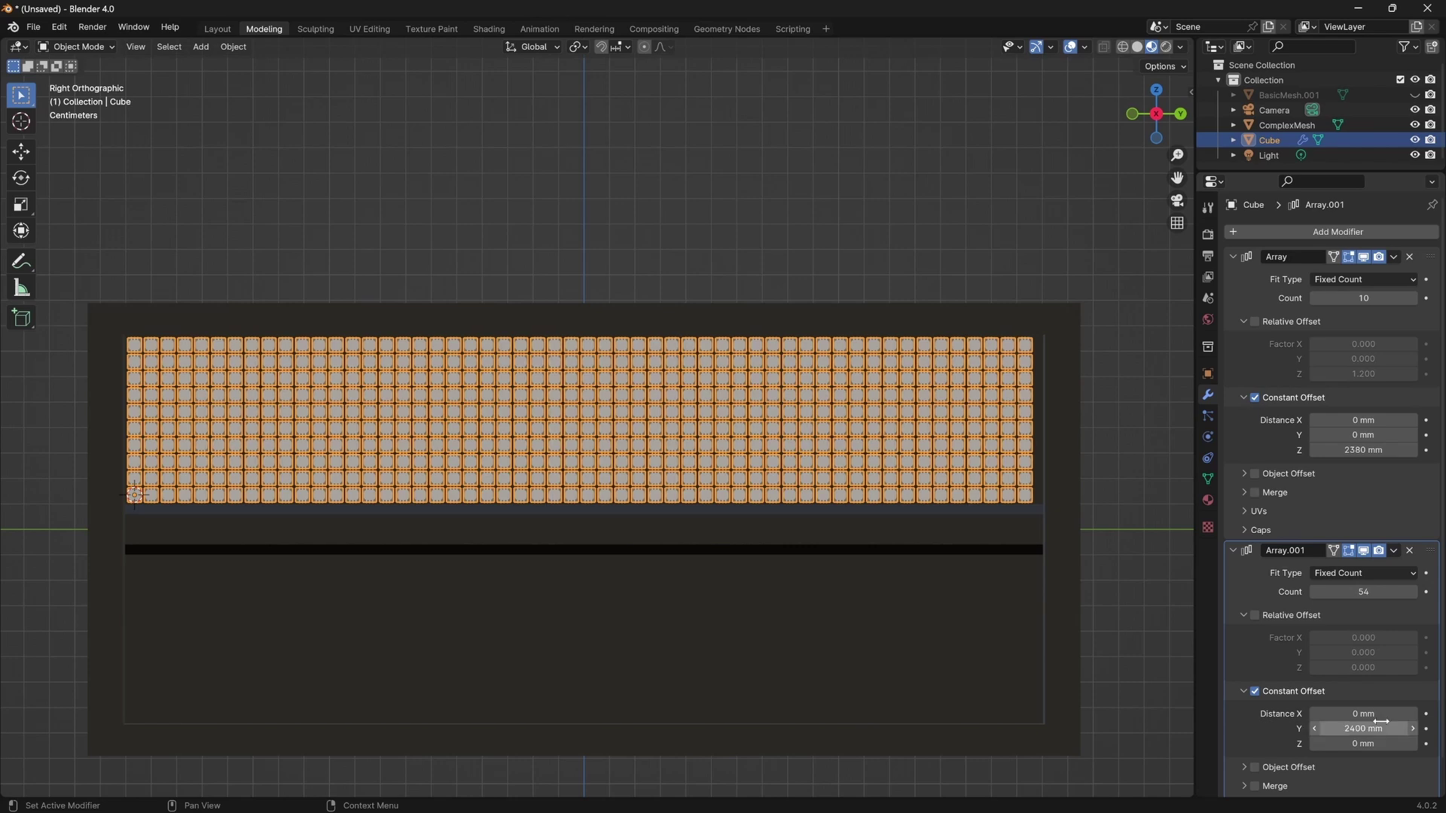
Move the diode grid about 2.8 mm along Y to centre it in the upper recess, and leave it selected.
{"action": "key", "text": "g"}
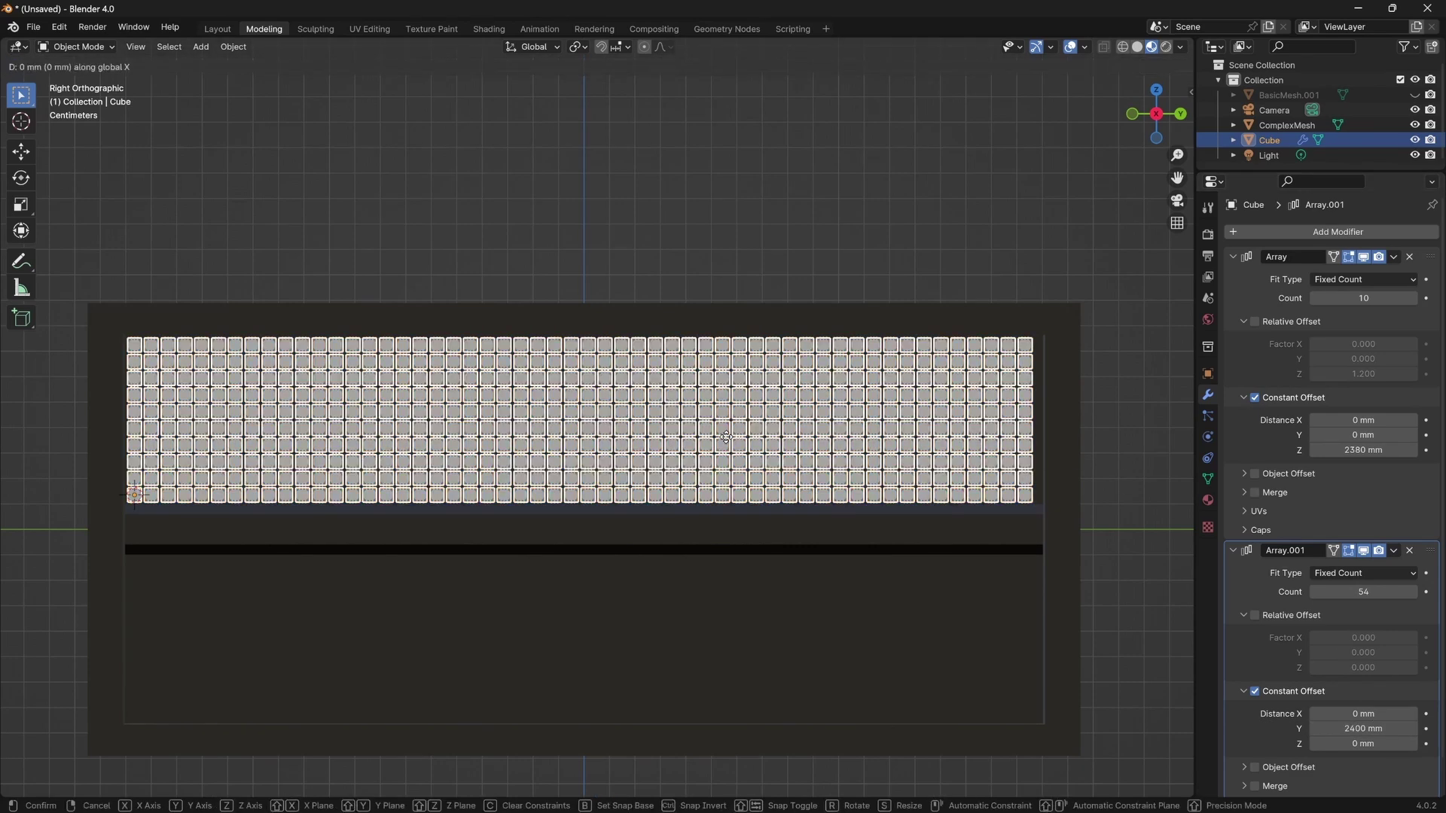
{"action": "key", "text": "y"}
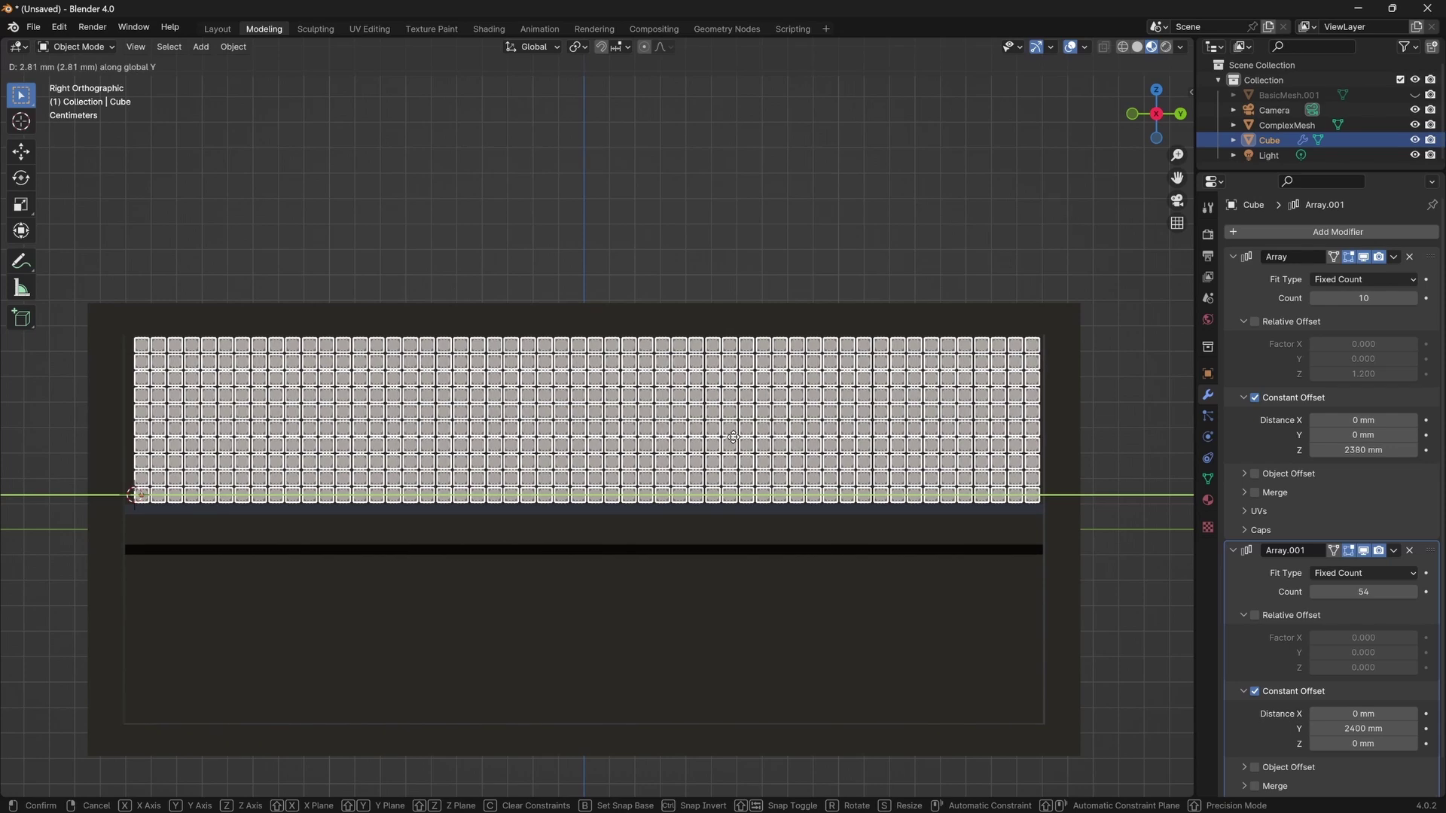
{"action": "left_click", "coordinate": [731, 437]}
{"action": "left_click", "coordinate": [946, 216]}
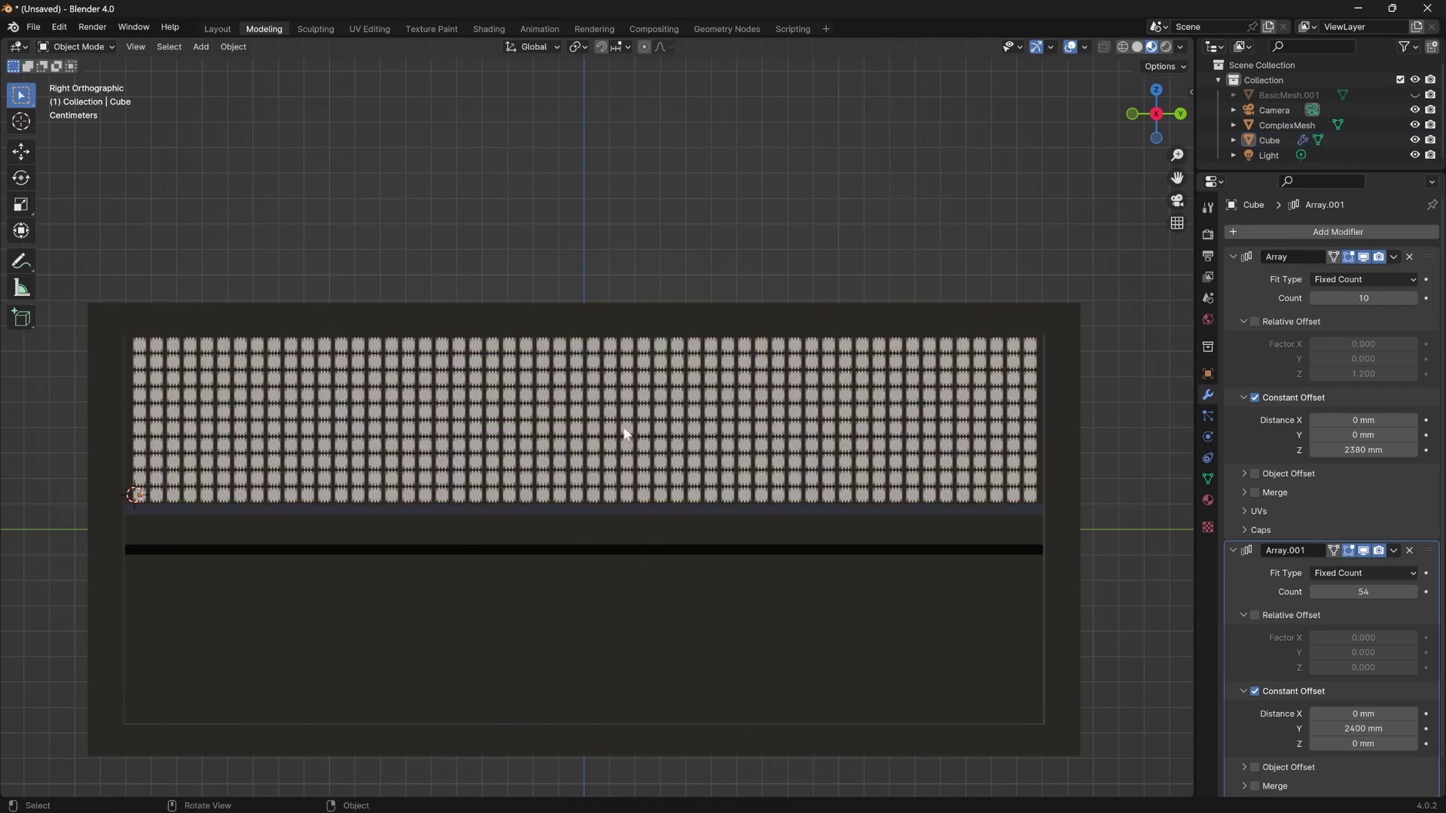
{"action": "middle_click_drag", "start_coordinate": [623, 436], "coordinate": [693, 430], "text": "shift"}
{"action": "left_click", "coordinate": [652, 437]}
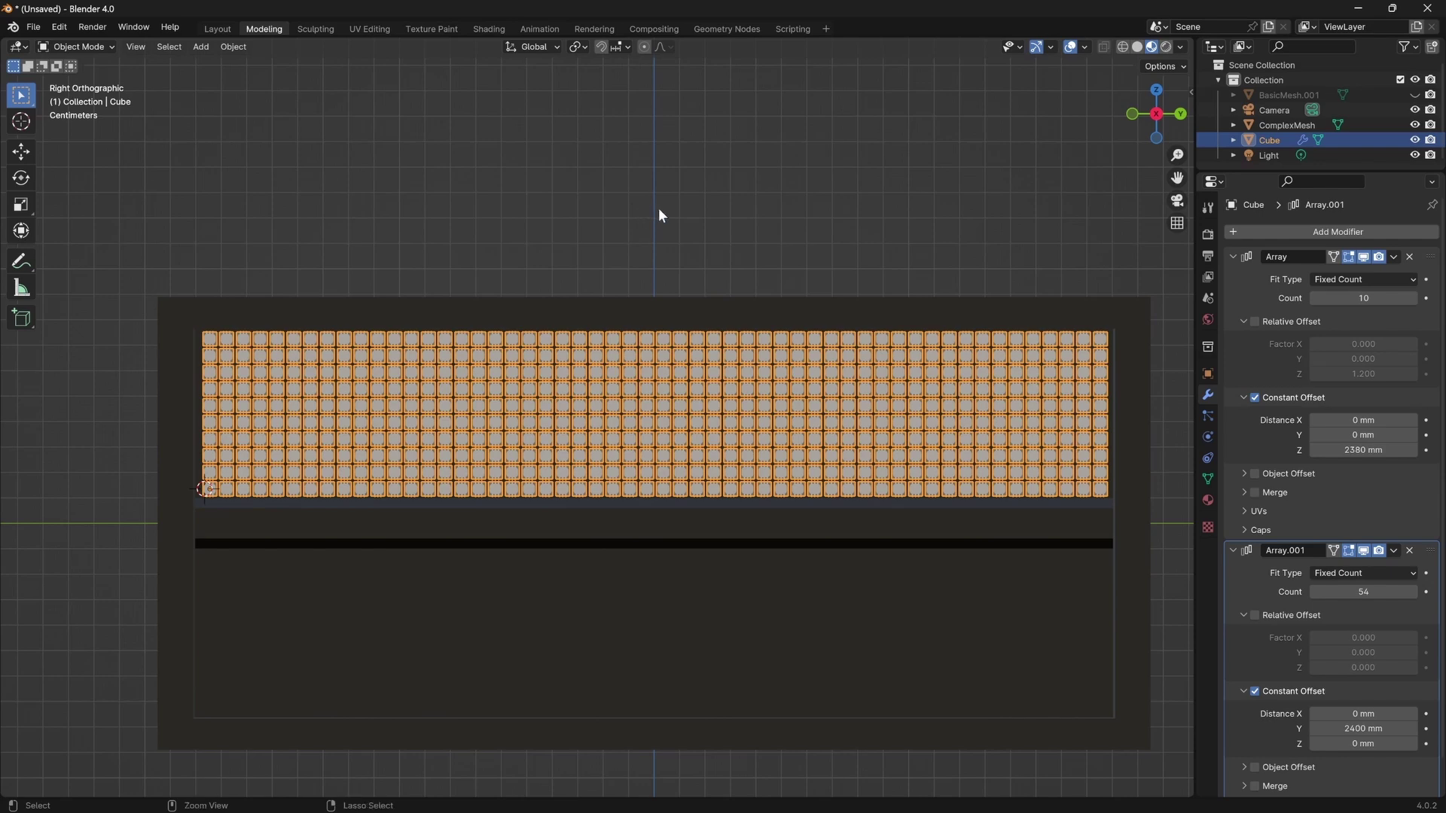
Save the Blender file as JDC1 in the Downloads folder.
{"action": "key", "text": "ctrl+s"}
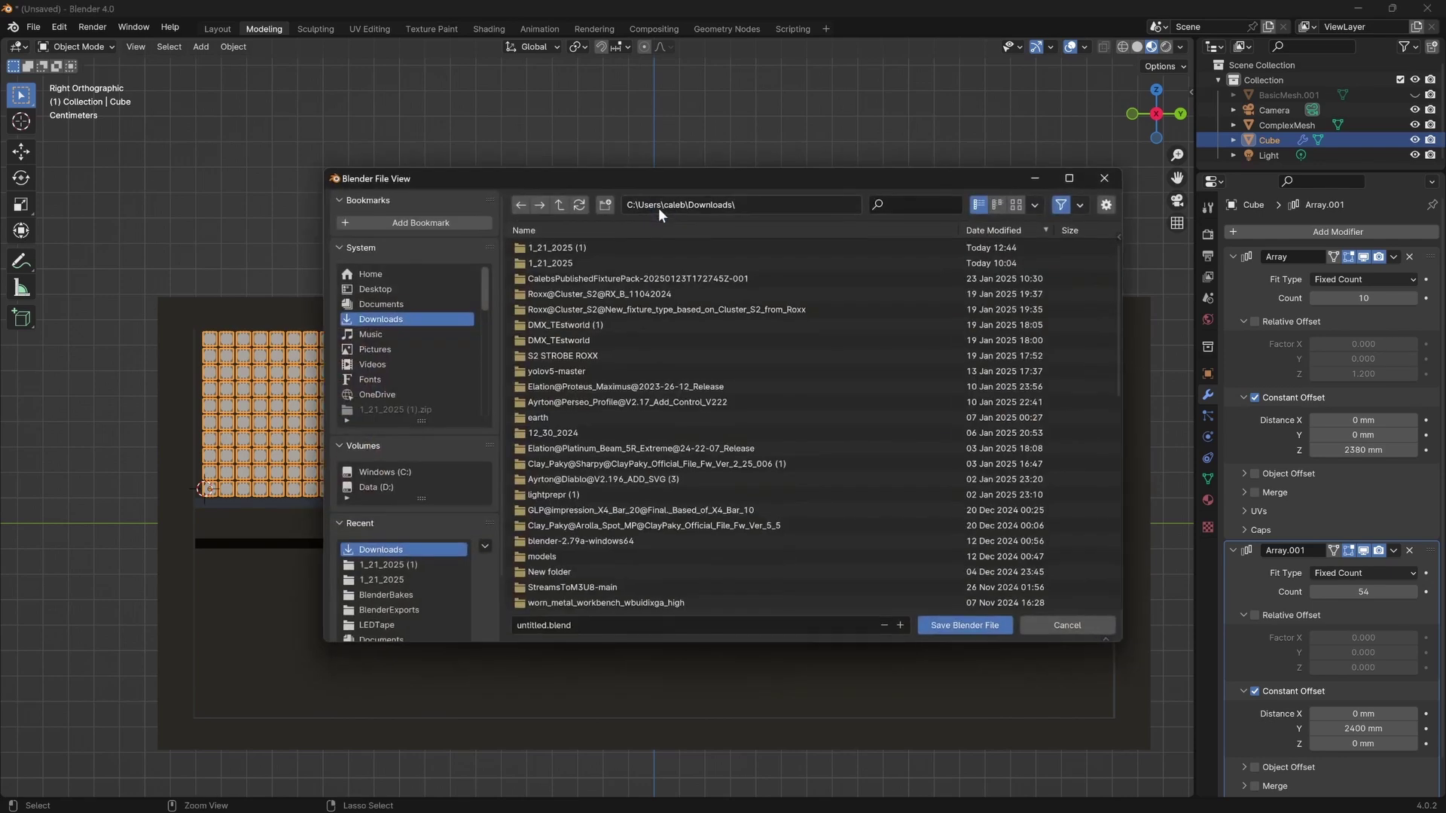
{"action": "left_click", "coordinate": [595, 627]}
{"action": "type", "text": "JDC"}
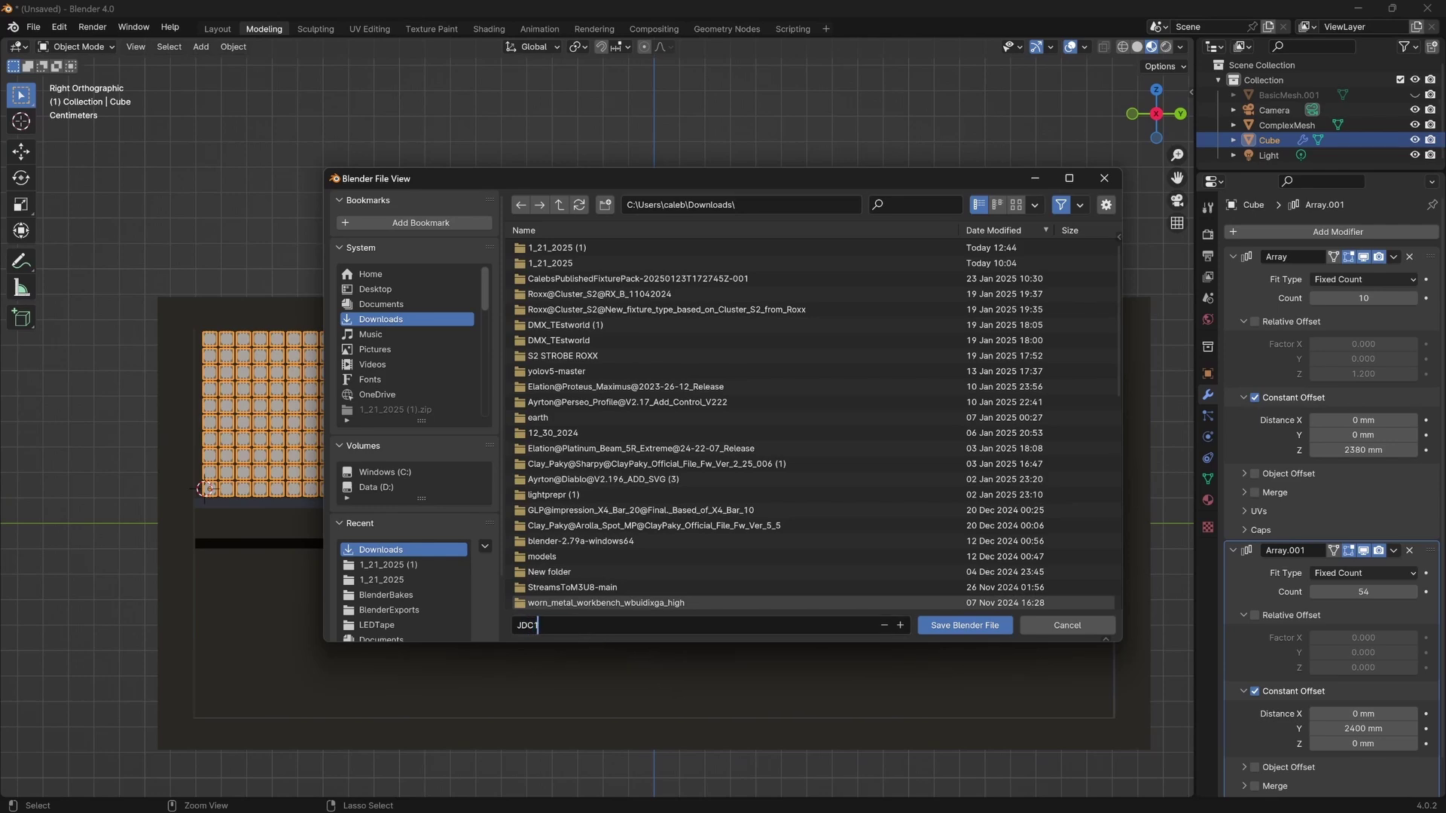
{"action": "type", "text": "1"}
{"action": "key", "text": "Return"}
{"action": "left_click", "coordinate": [968, 627]}
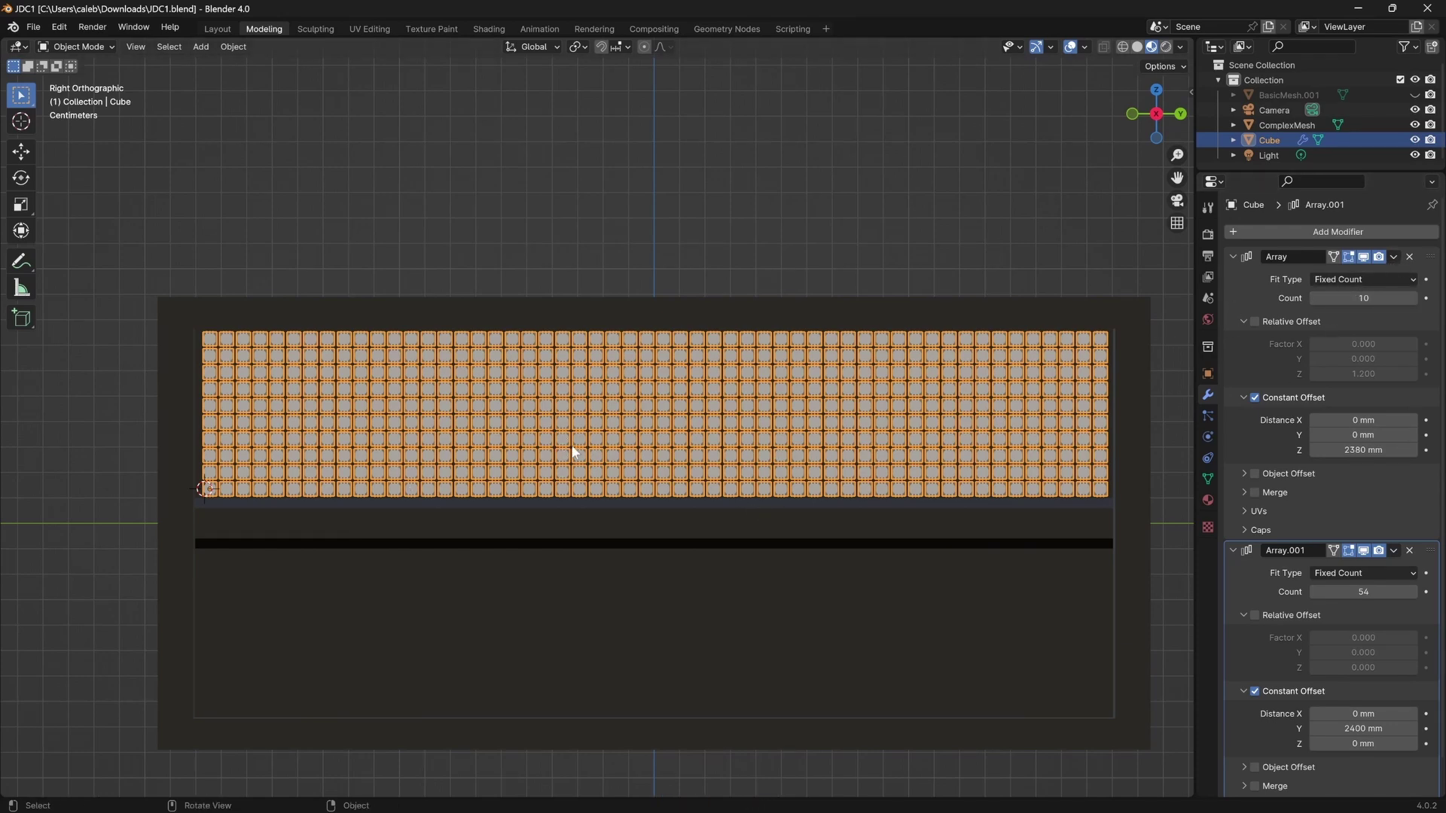
Duplicate the diode grid and move the copy down about 86 mm along Z into the lower recess.
{"action": "key", "text": "shift+d"}
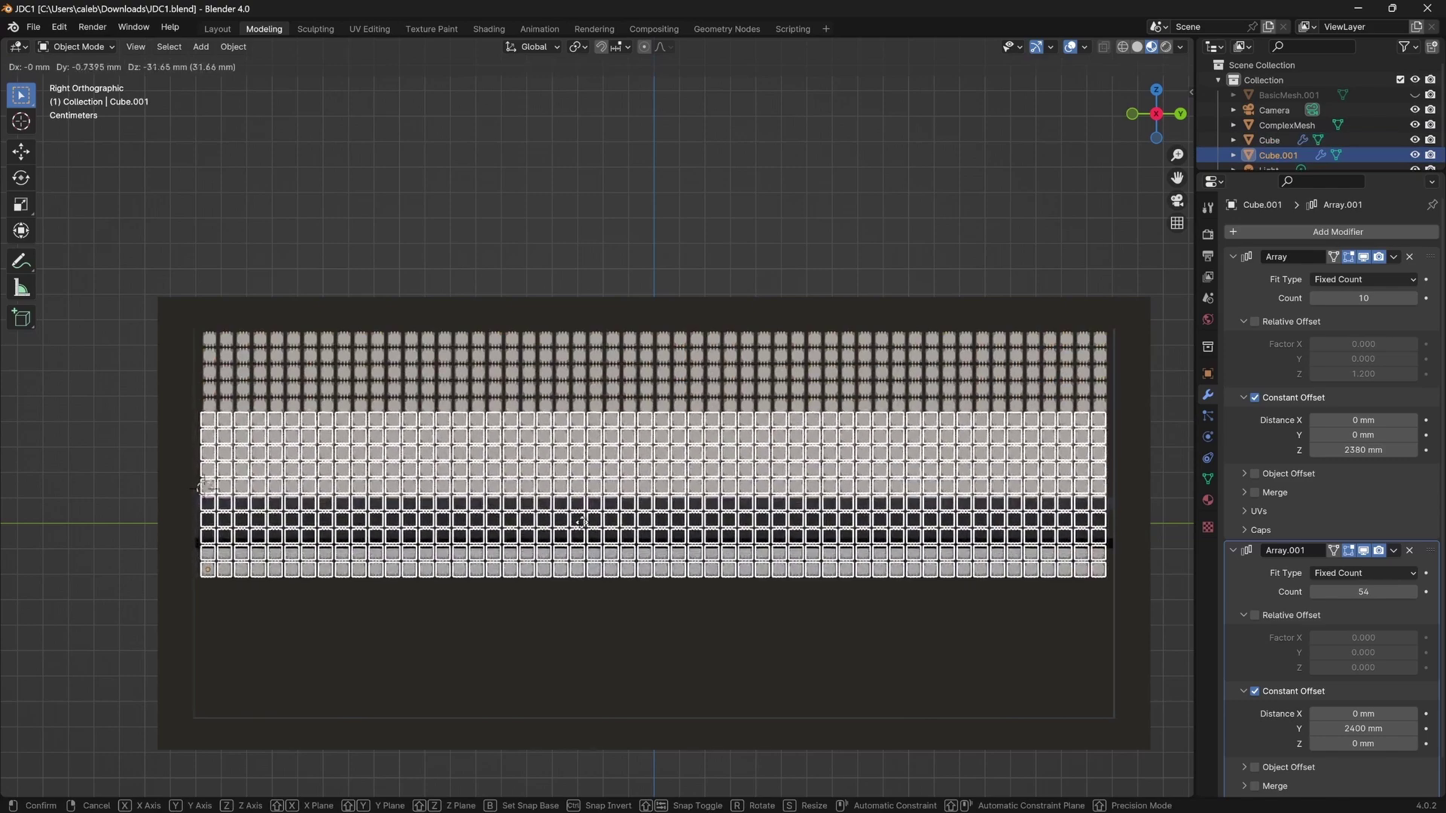
{"action": "key", "text": "y"}
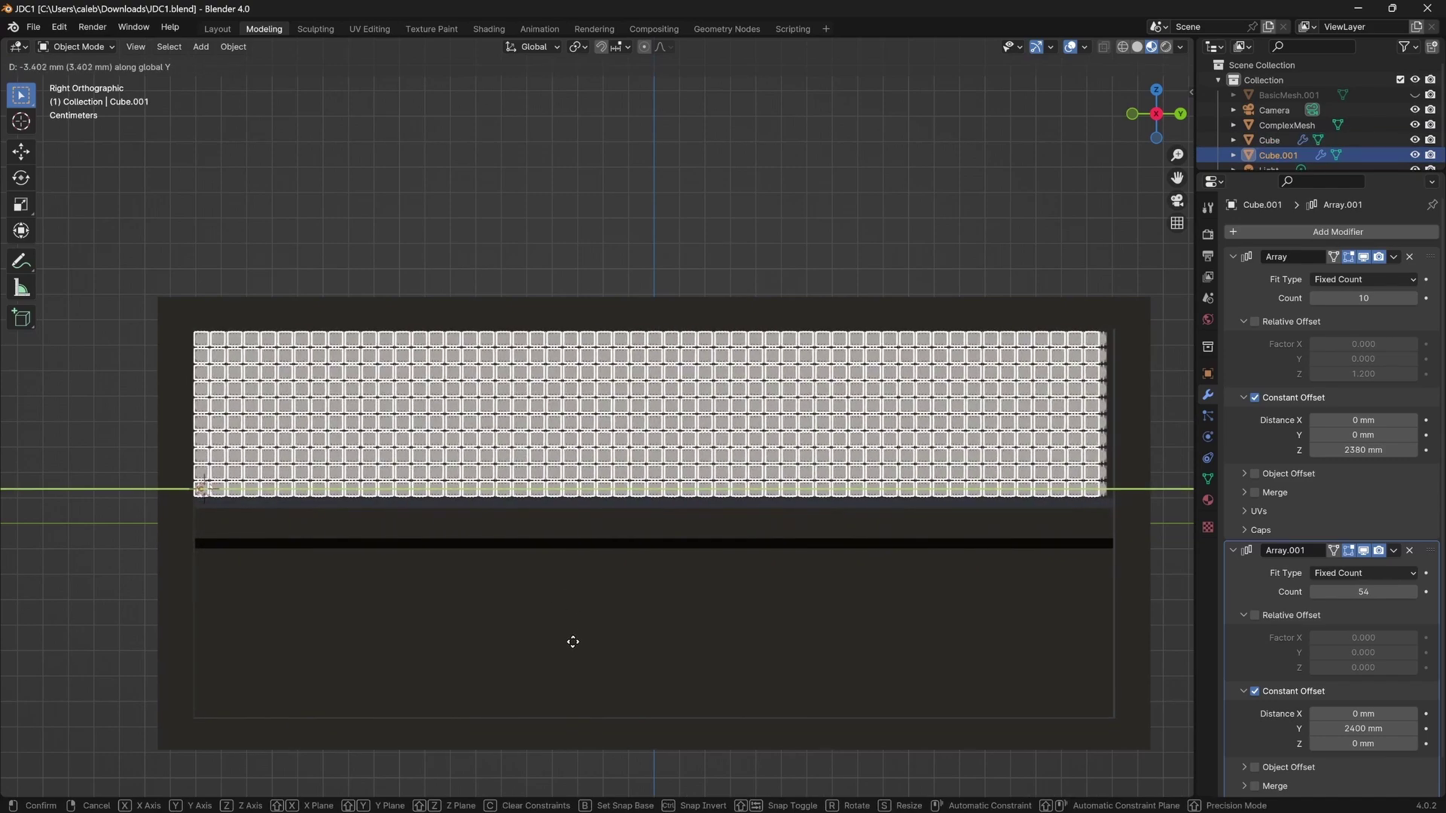
{"action": "key", "text": "z"}
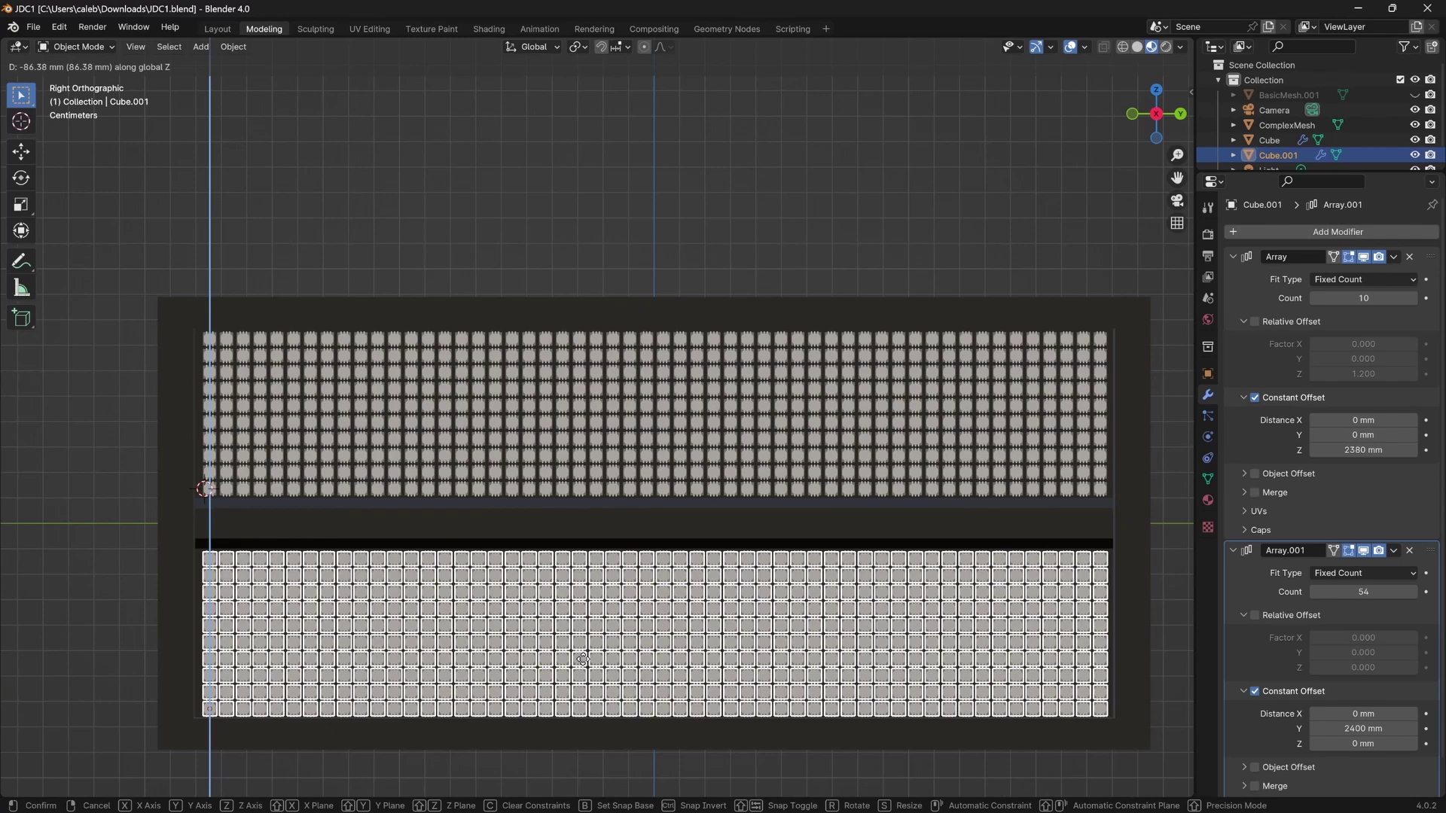
{"action": "left_click", "coordinate": [585, 663]}
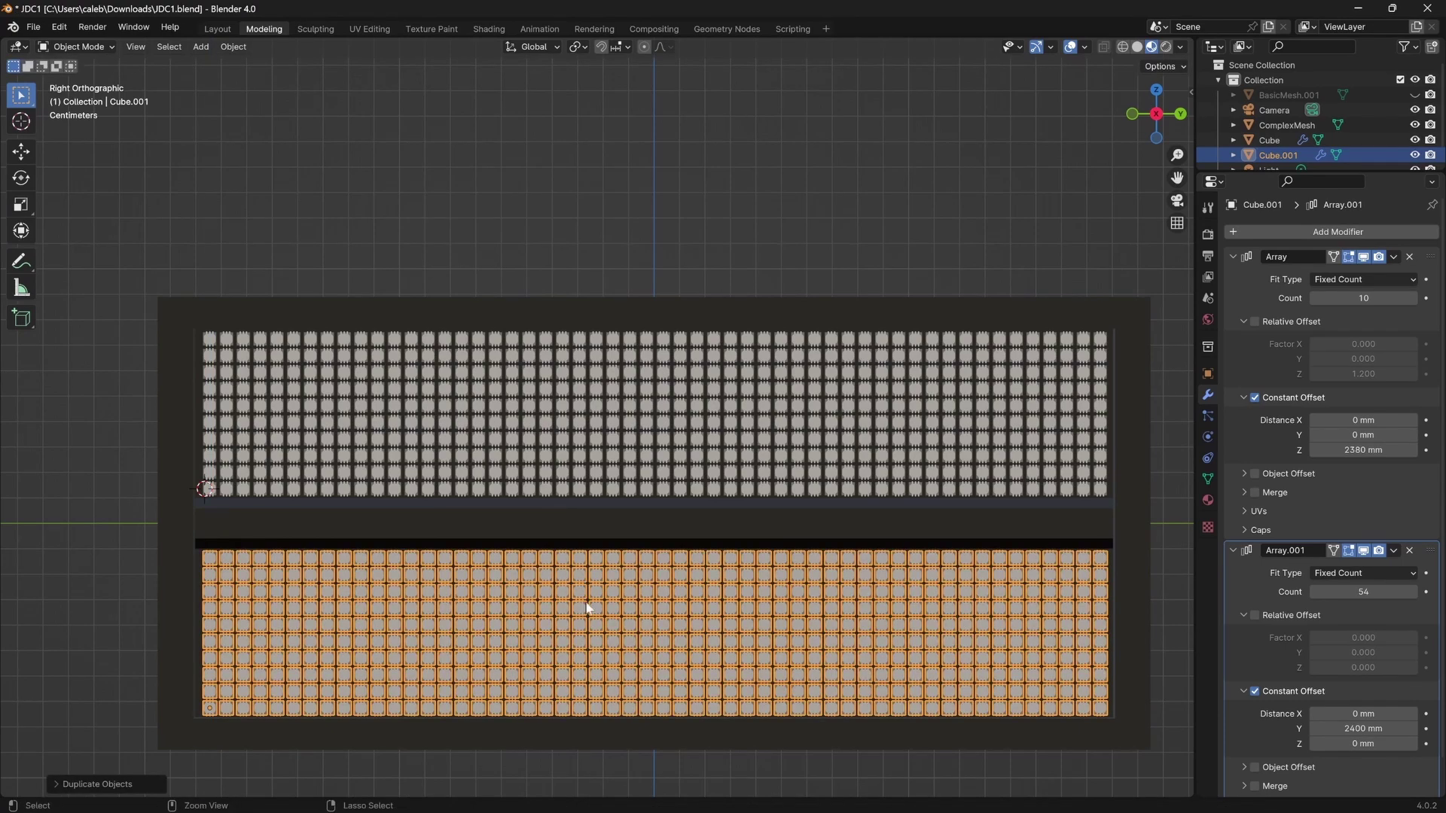
{"action": "key", "text": "shift+d"}
{"action": "key", "text": "Escape"}
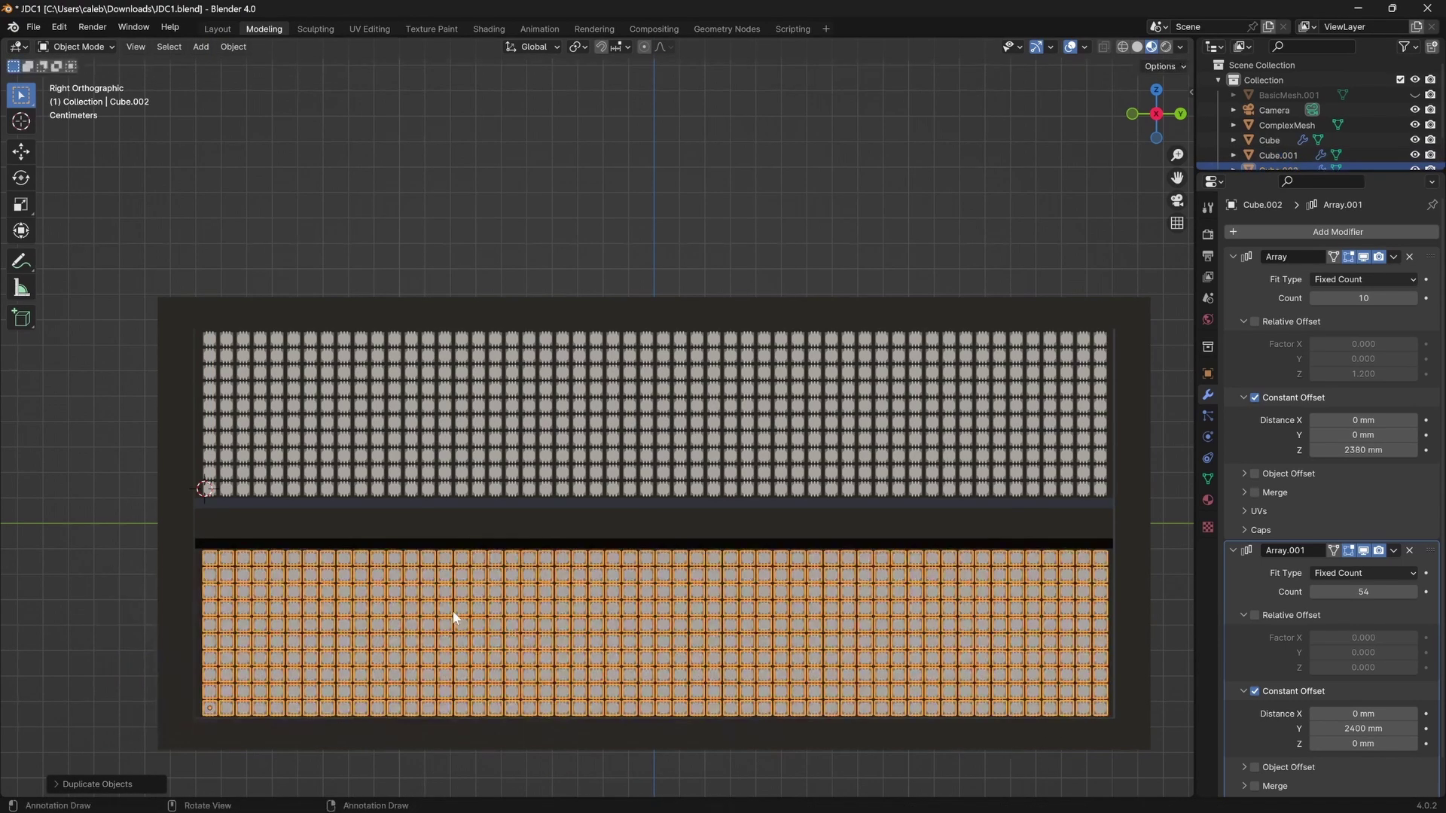
{"action": "key", "text": "Delete"}
Apply both Array modifiers on the upper diode grid.
{"action": "left_click", "coordinate": [295, 477]}
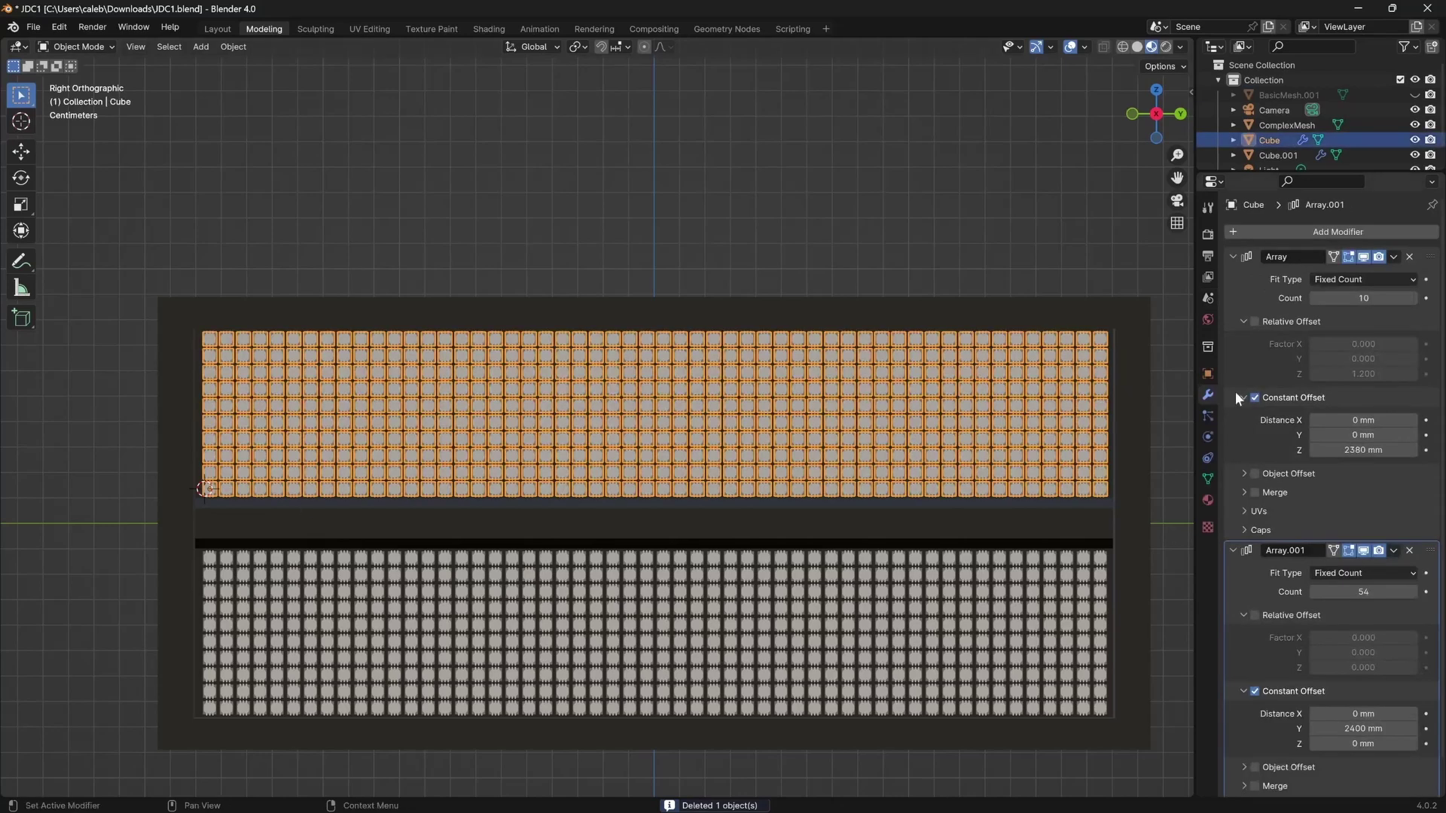
{"action": "left_click", "coordinate": [1392, 258]}
{"action": "left_click", "coordinate": [1365, 277]}
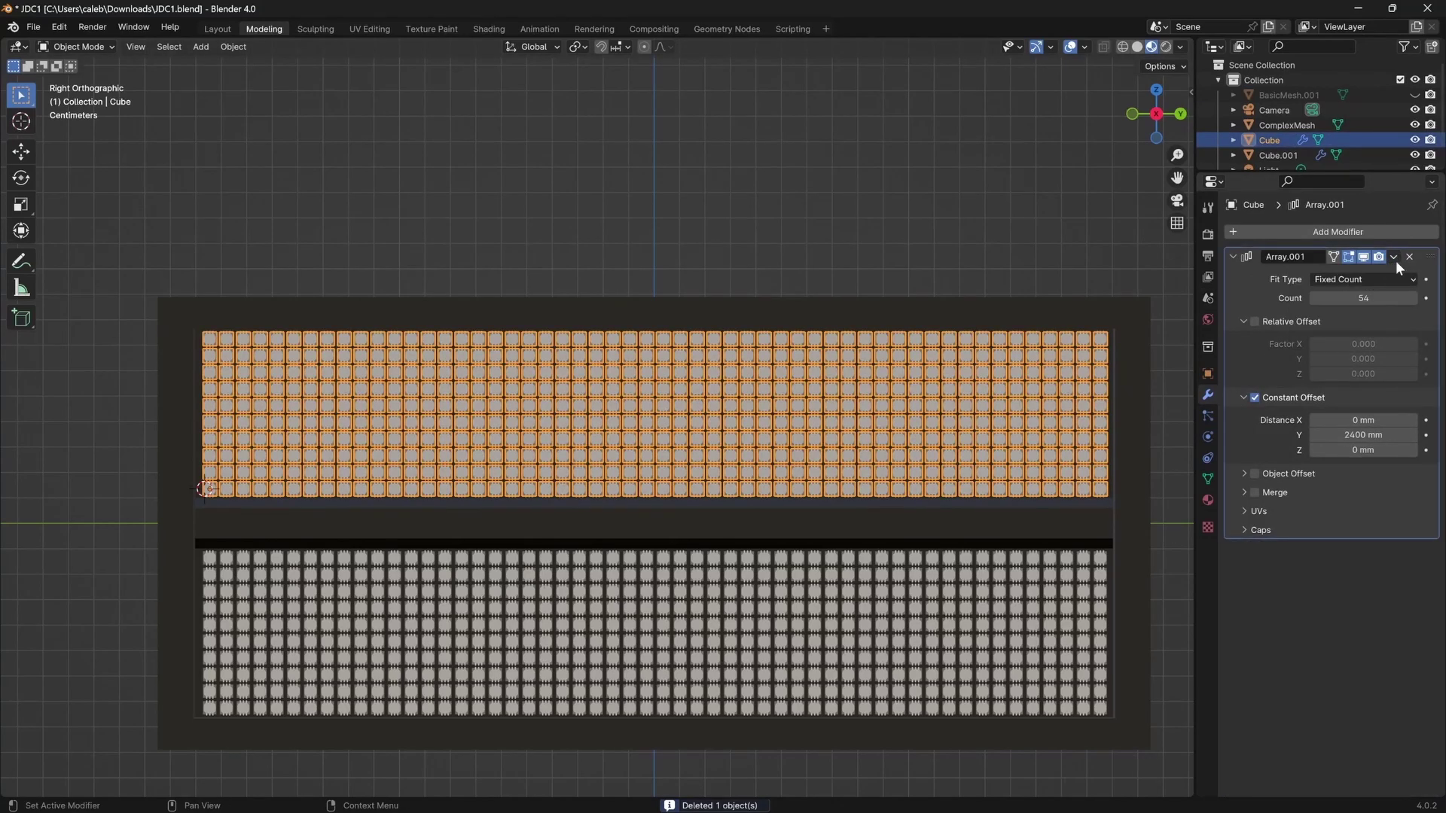
{"action": "left_click", "coordinate": [1395, 259]}
{"action": "left_click", "coordinate": [1362, 277]}
Apply both Array modifiers on the lower diode grid.
{"action": "left_click", "coordinate": [962, 636]}
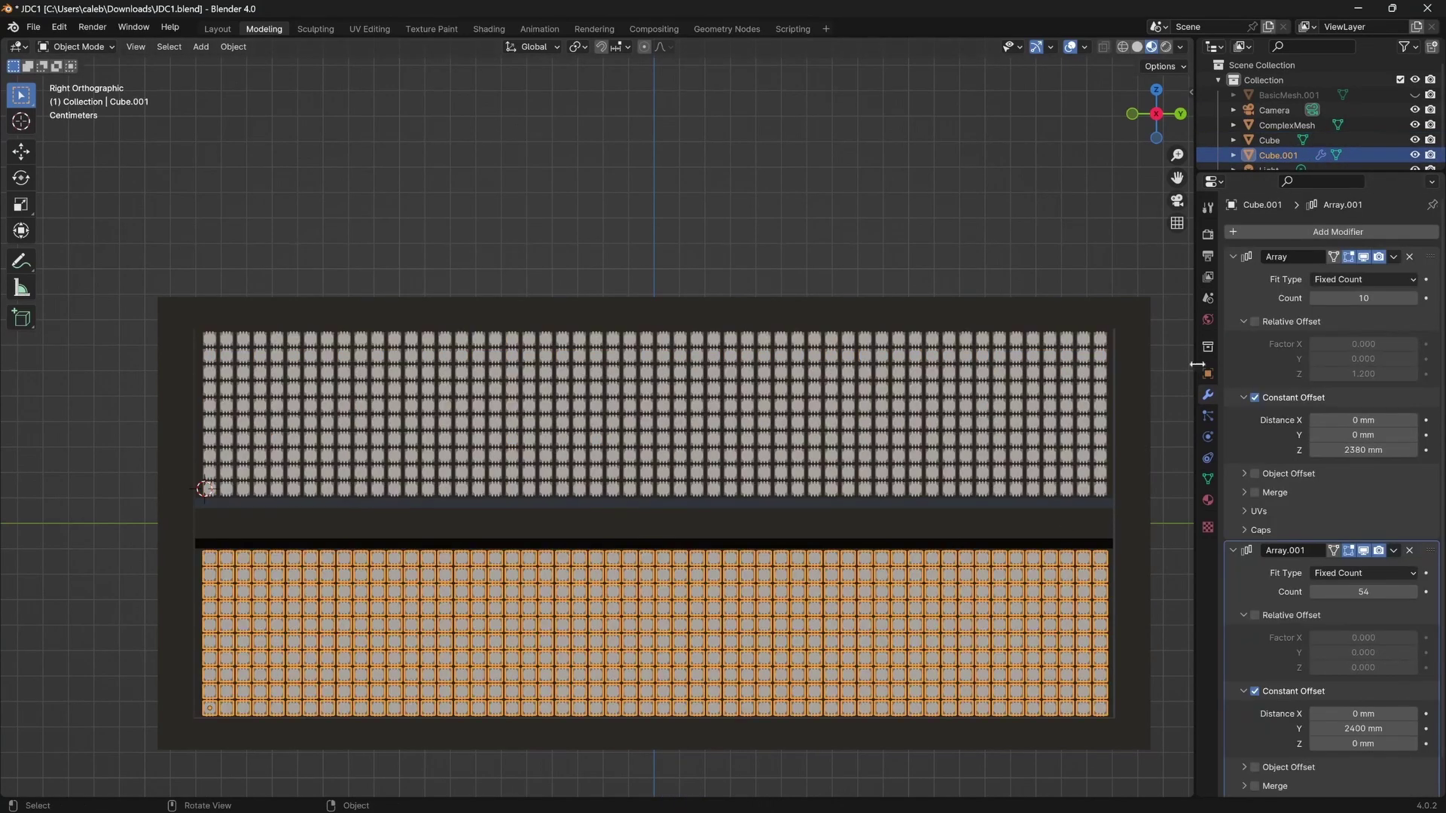
{"action": "left_click", "coordinate": [1393, 259]}
{"action": "left_click", "coordinate": [1375, 274]}
{"action": "left_click", "coordinate": [1393, 259]}
{"action": "left_click", "coordinate": [1373, 274]}
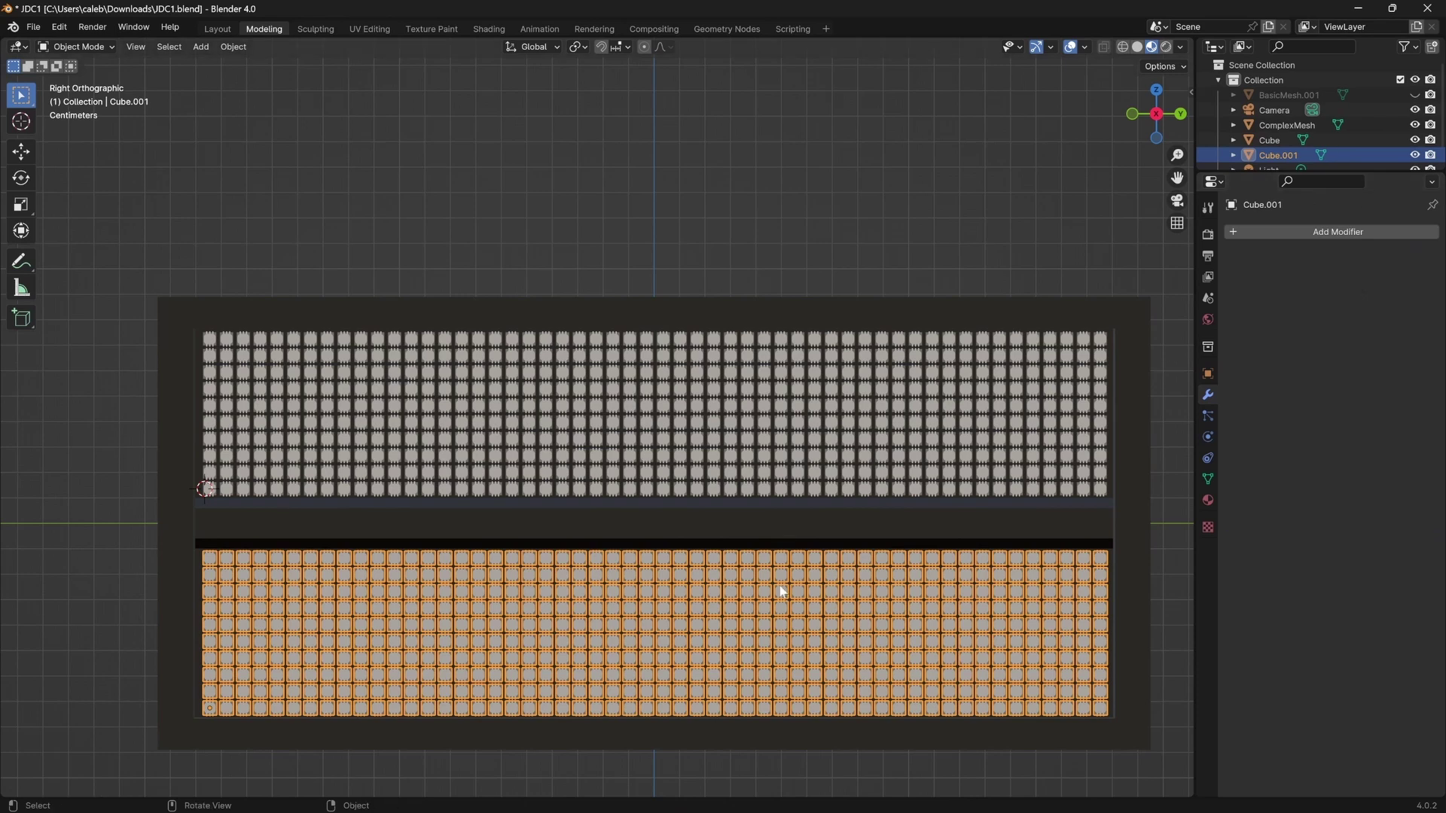
{"action": "left_click", "coordinate": [706, 478]}
{"action": "key", "text": "Tab"}
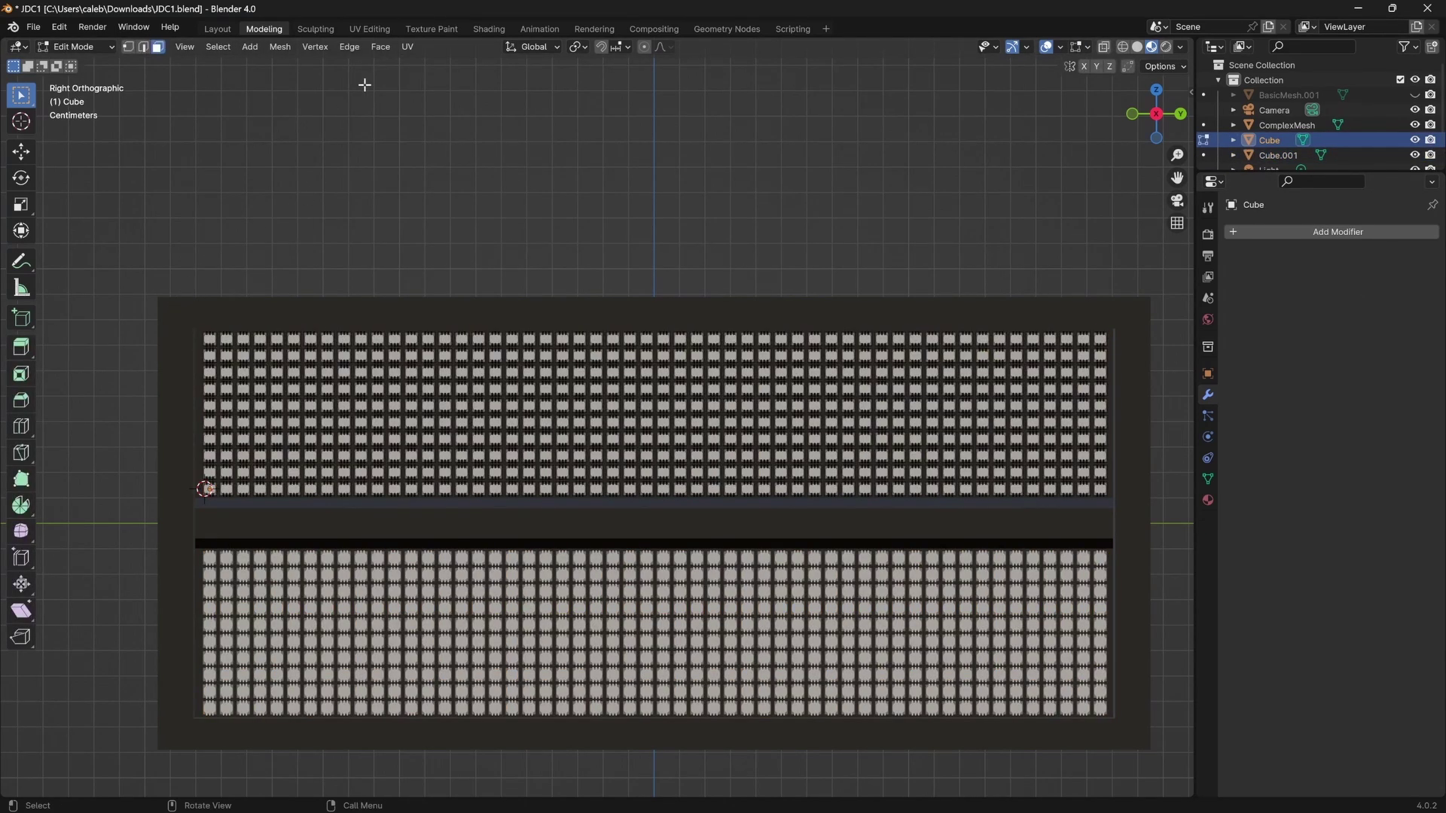
{"action": "left_click_drag", "start_coordinate": [159, 285], "coordinate": [1128, 746]}
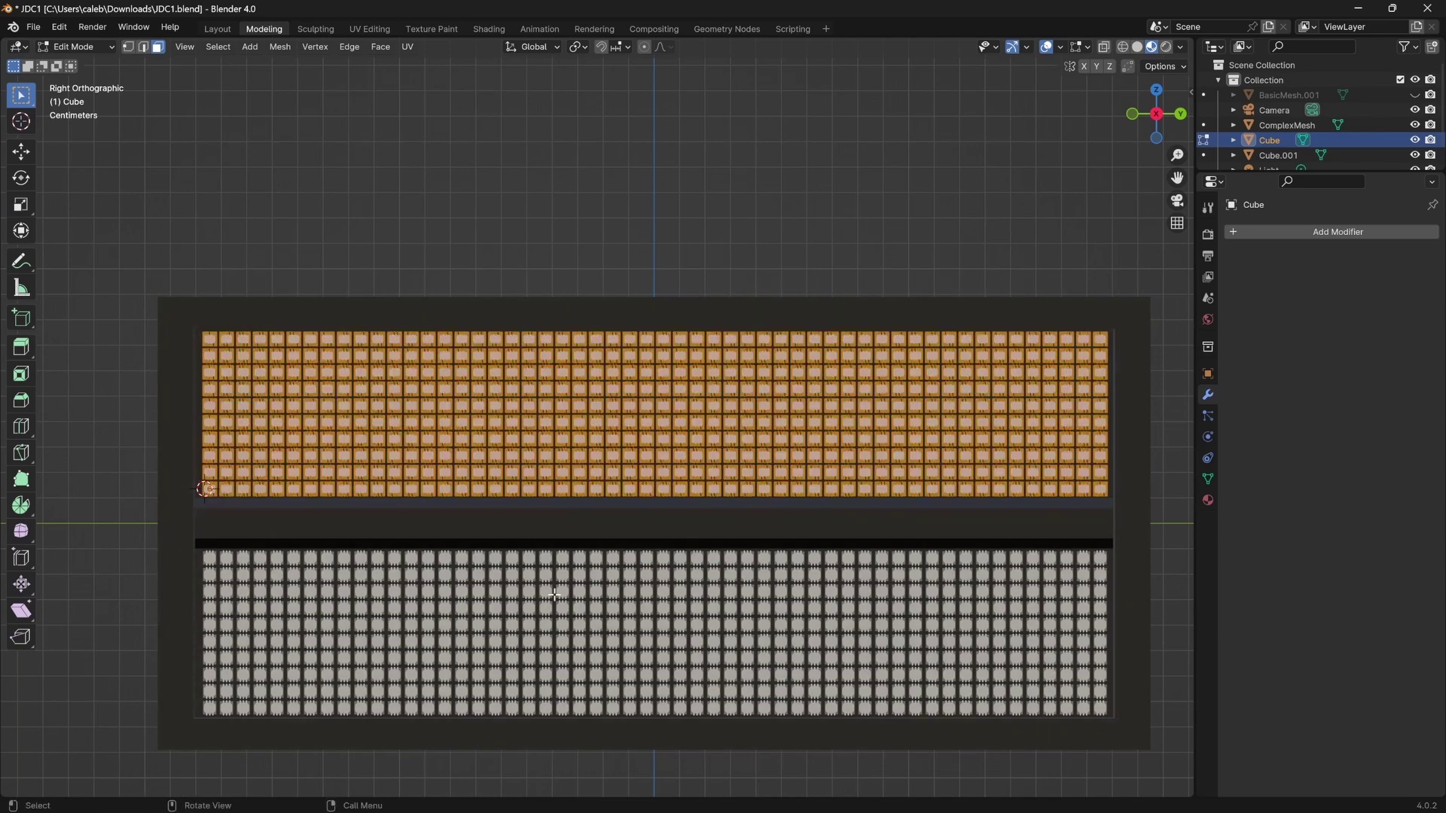
{"action": "key", "text": "Tab"}
Enter Edit Mode on the upper and lower diode grids together and select all their faces.
{"action": "left_click", "coordinate": [482, 609]}
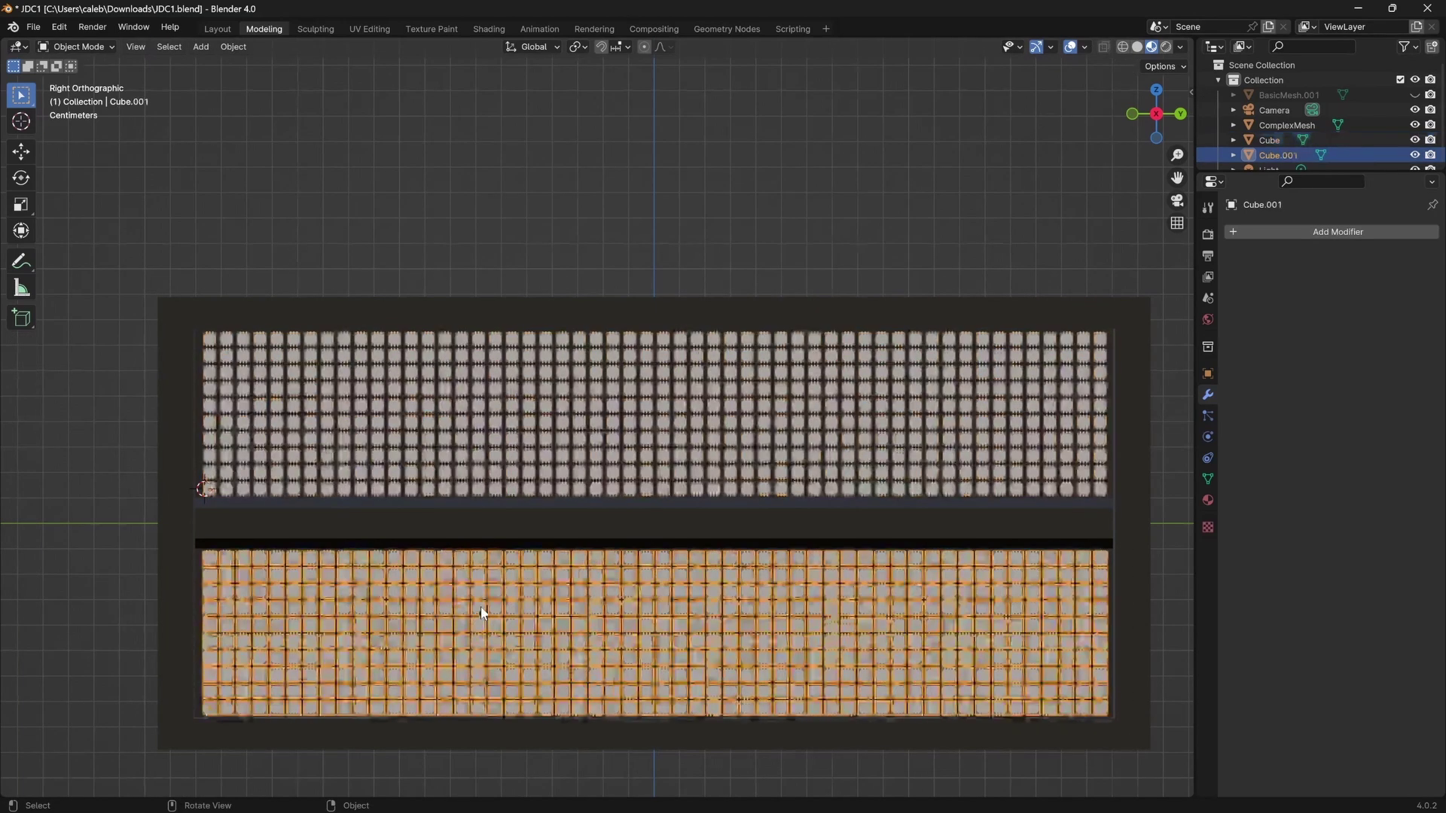
{"action": "left_click", "coordinate": [479, 460], "text": "shift"}
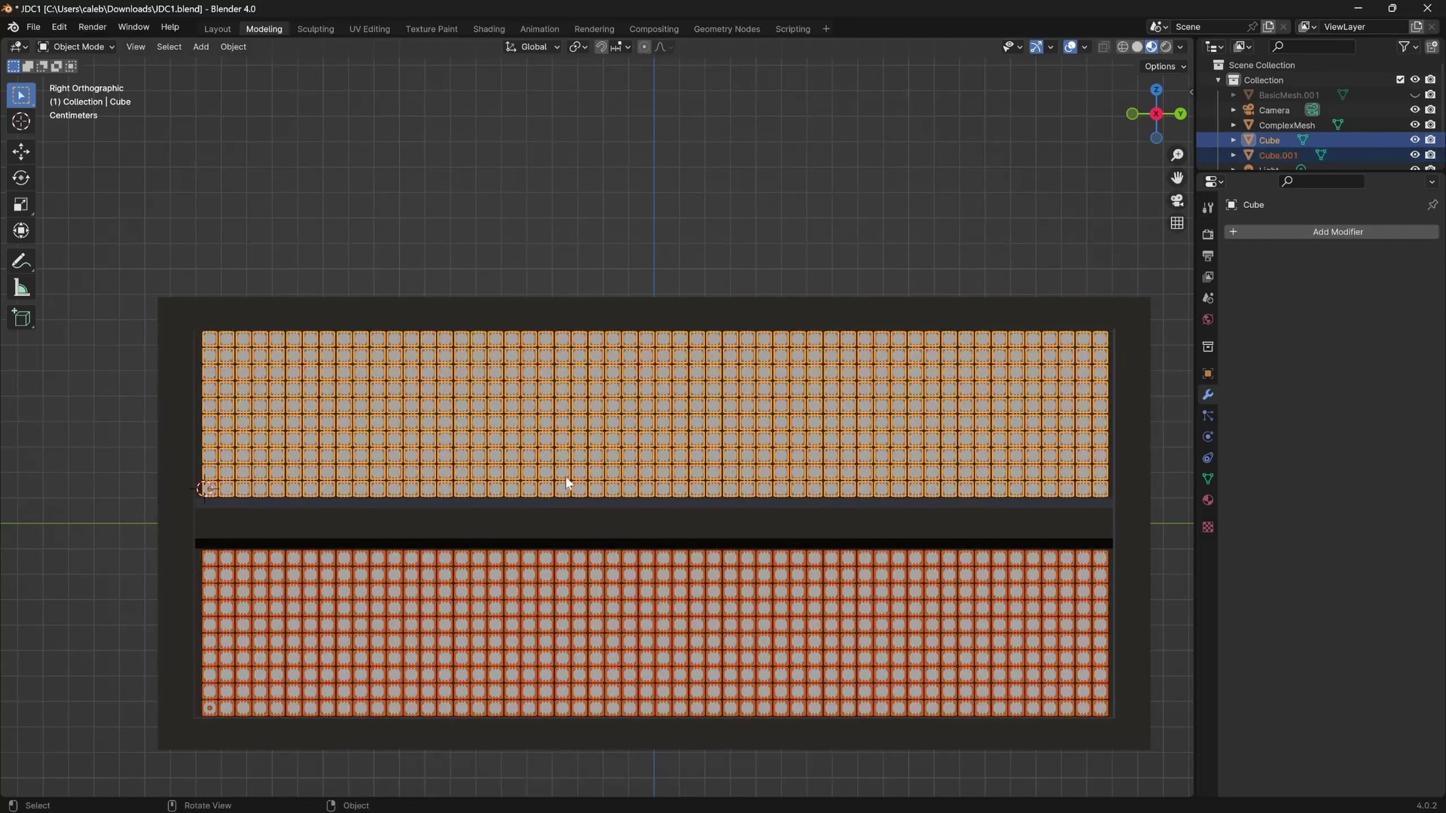
{"action": "key", "text": "Tab"}
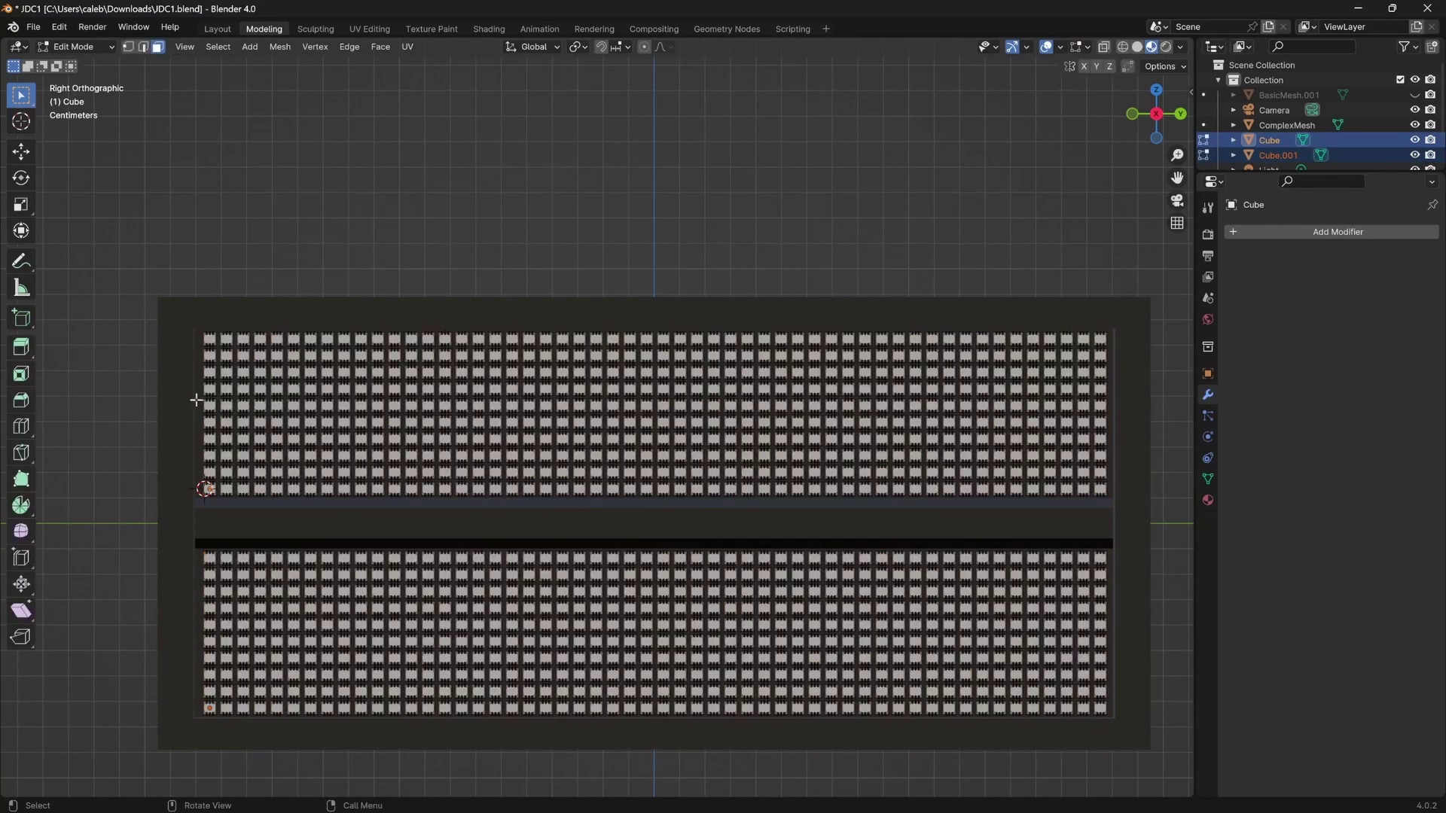
{"action": "left_click_drag", "start_coordinate": [131, 280], "coordinate": [426, 330]}
{"action": "key", "text": "a"}
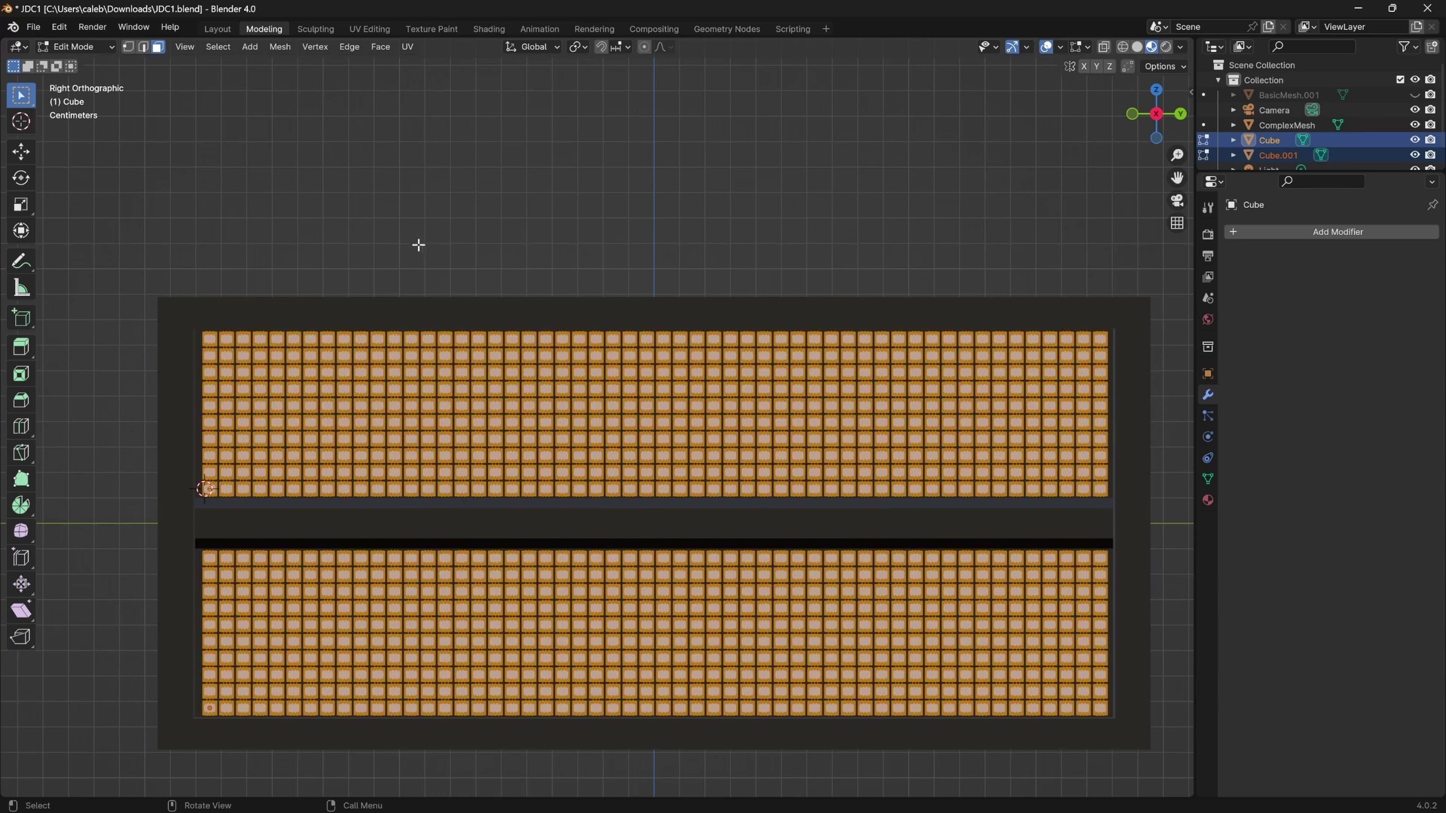
In the UV Editing workspace, unwrap both diode grids from the right orthographic view with Project from View.
{"action": "left_click", "coordinate": [369, 29]}
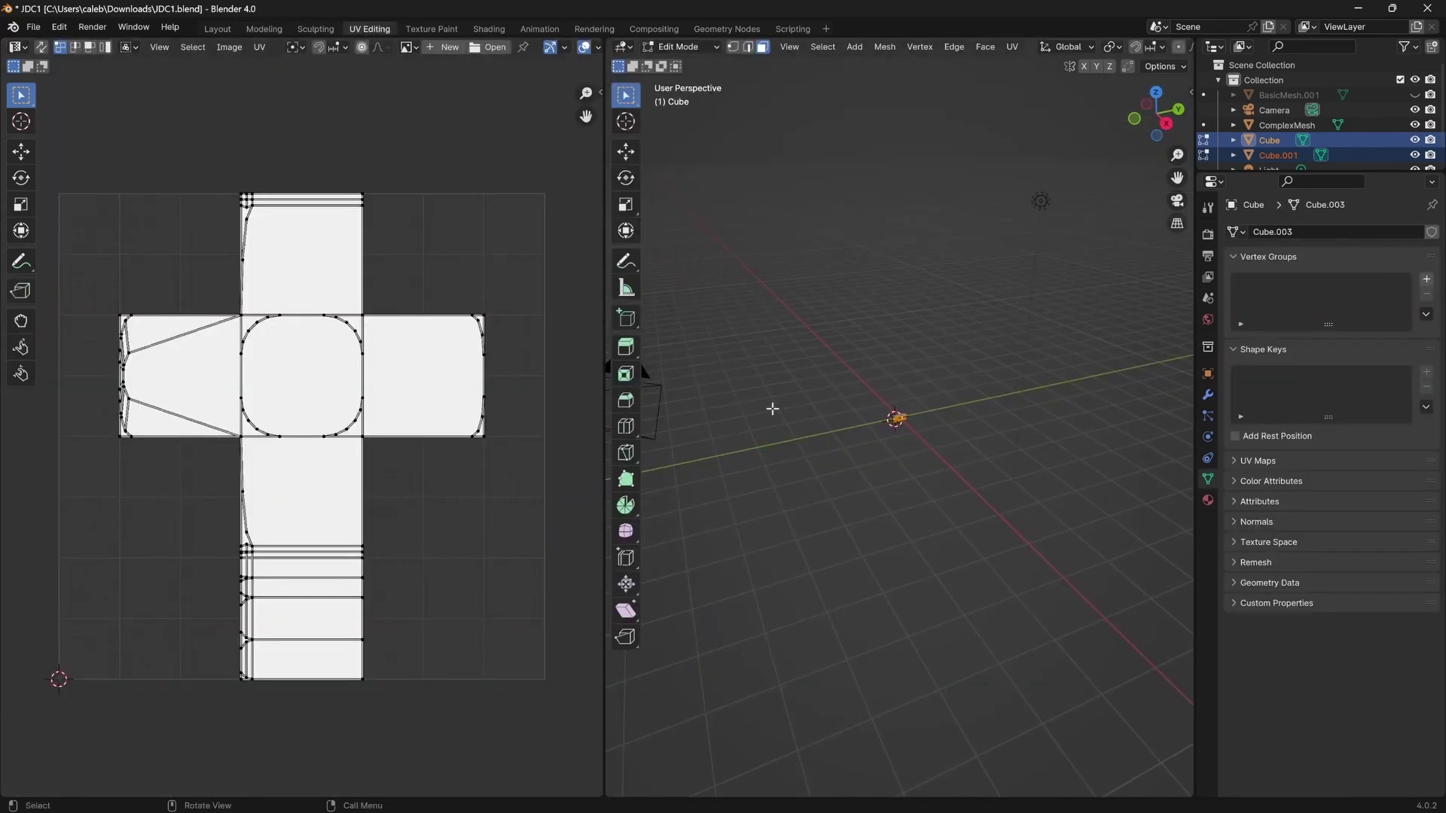
{"action": "key", "text": "KP_3"}
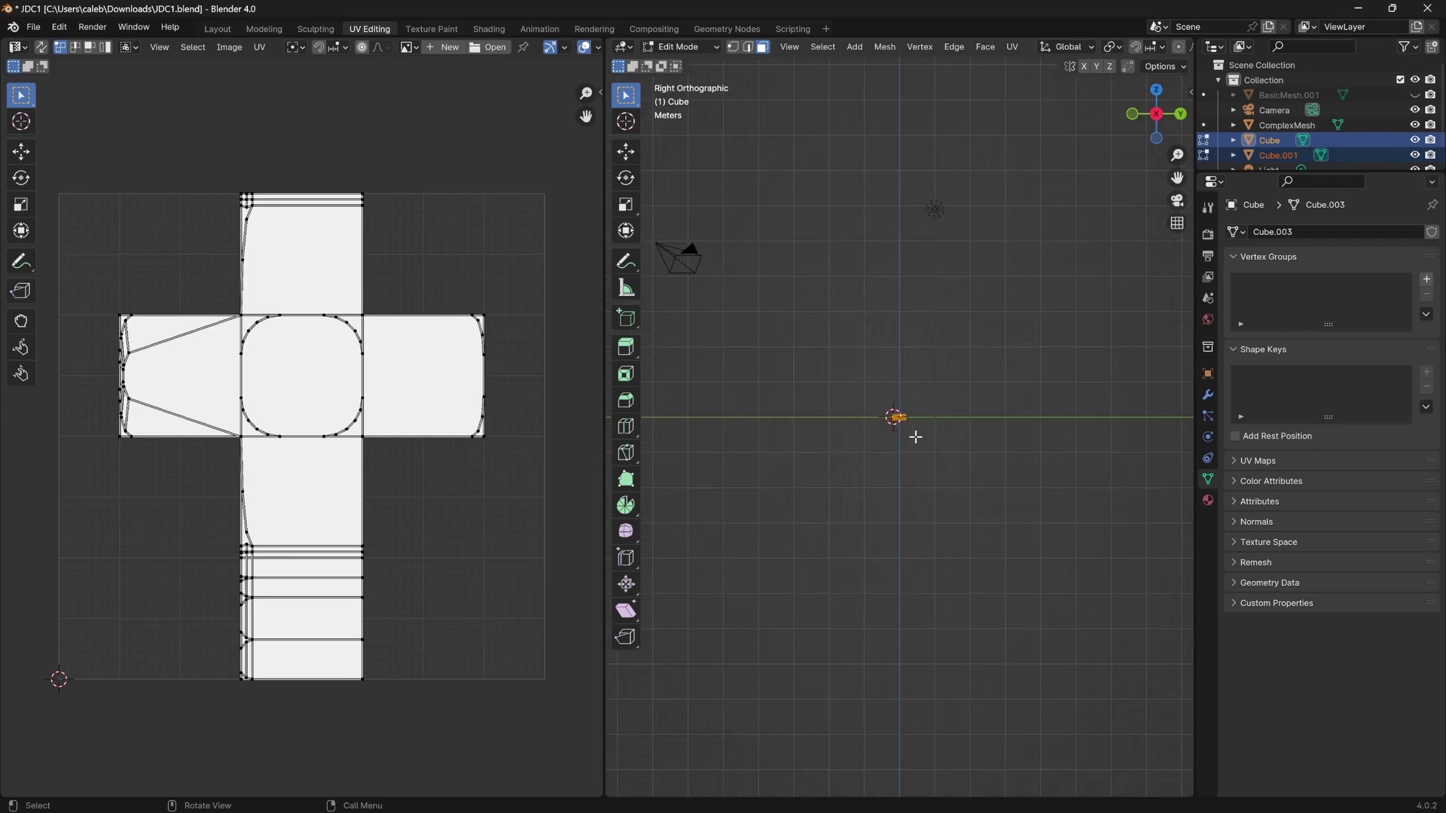
{"action": "scroll", "coordinate": [915, 429], "scroll_direction": "up", "scroll_amount": 15}
{"action": "scroll", "coordinate": [918, 410], "scroll_direction": "up", "scroll_amount": 2}
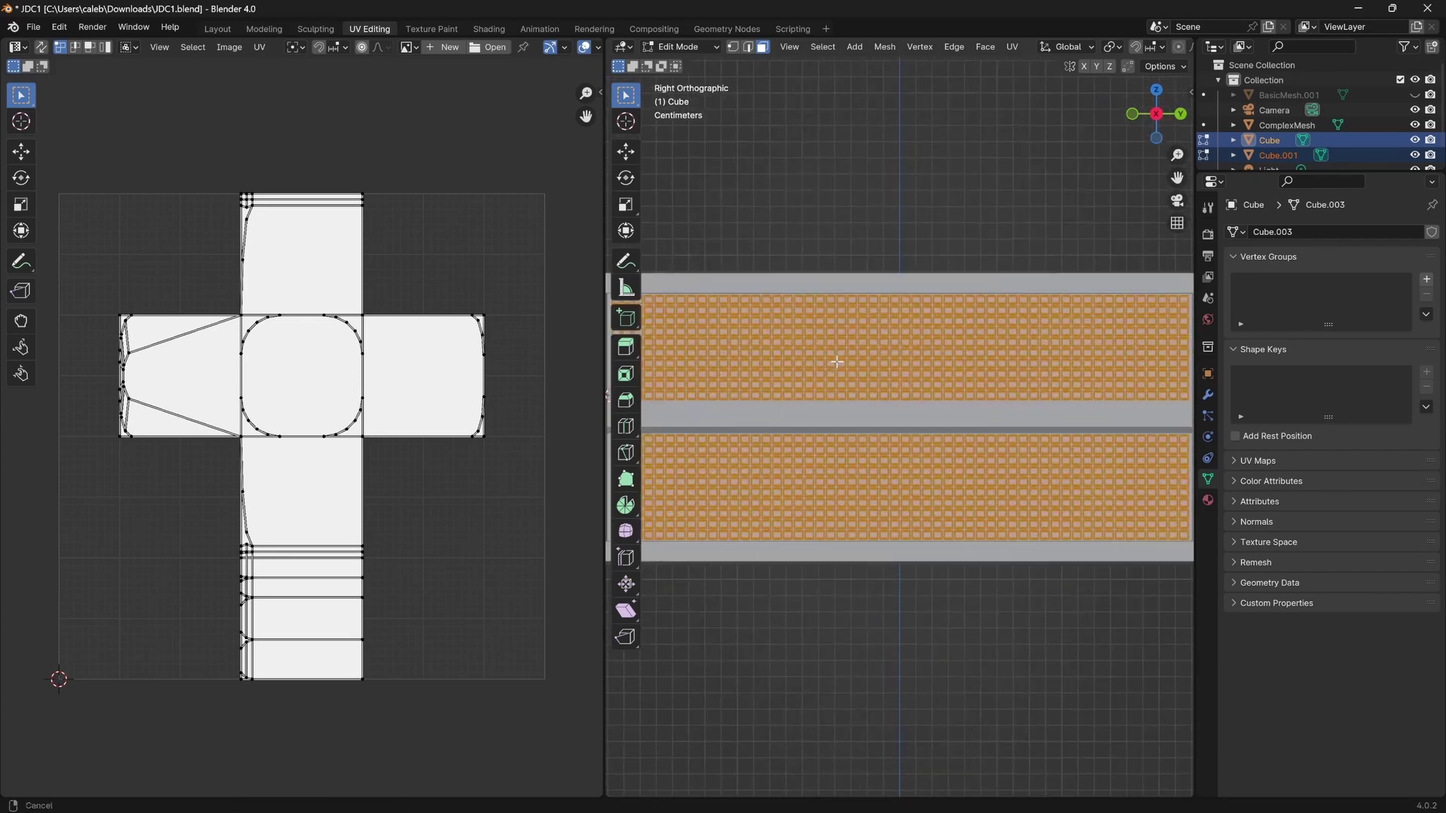
{"action": "left_click_drag", "start_coordinate": [600, 269], "coordinate": [448, 291]}
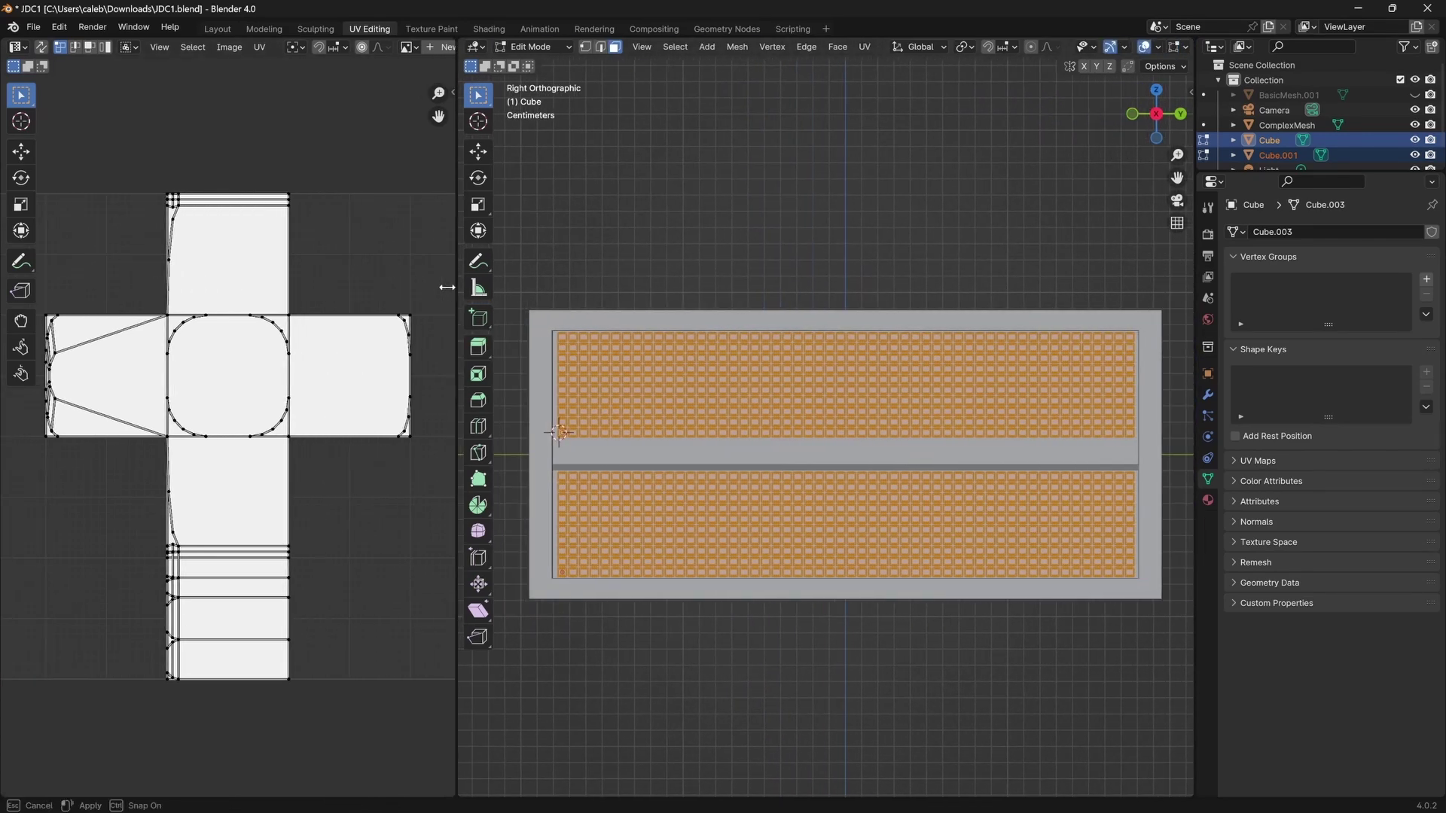
{"action": "scroll", "coordinate": [934, 423], "scroll_direction": "up", "scroll_amount": 1}
{"action": "scroll", "coordinate": [933, 422], "scroll_direction": "down", "scroll_amount": 1}
{"action": "scroll", "coordinate": [928, 420], "scroll_direction": "up", "scroll_amount": 1}
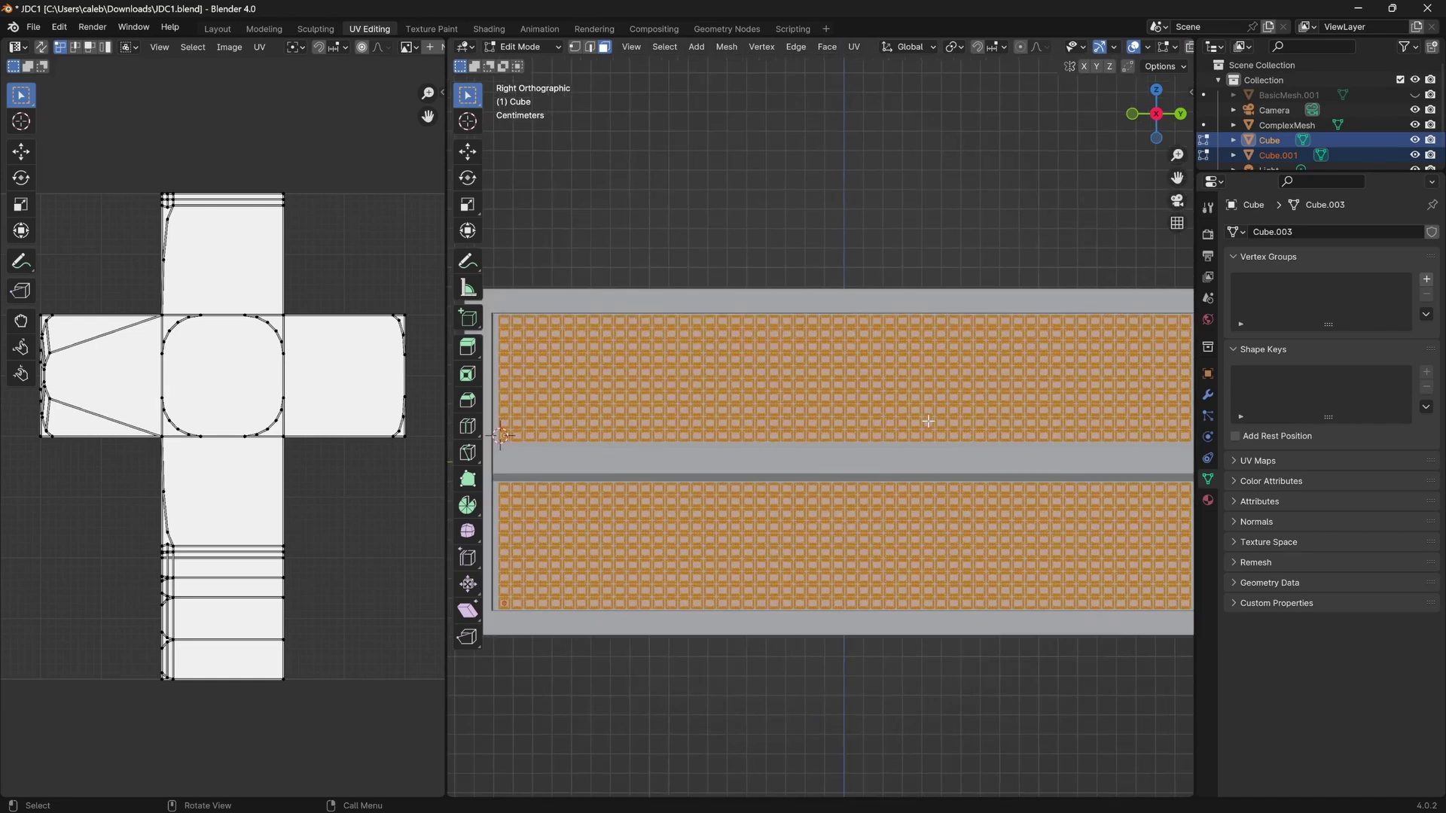
{"action": "scroll", "coordinate": [1022, 360], "scroll_direction": "down", "scroll_amount": 1}
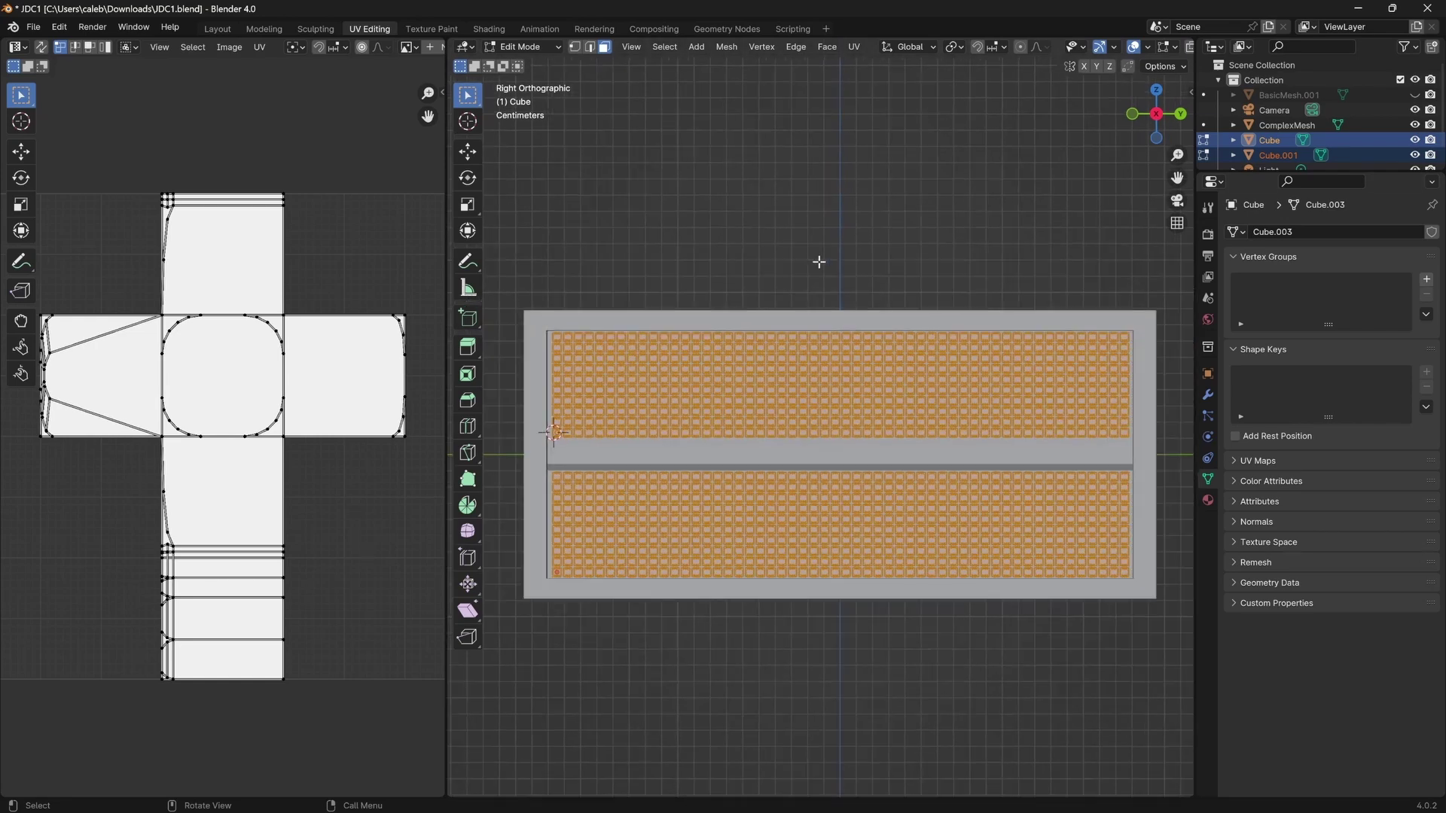
{"action": "left_click", "coordinate": [854, 47]}
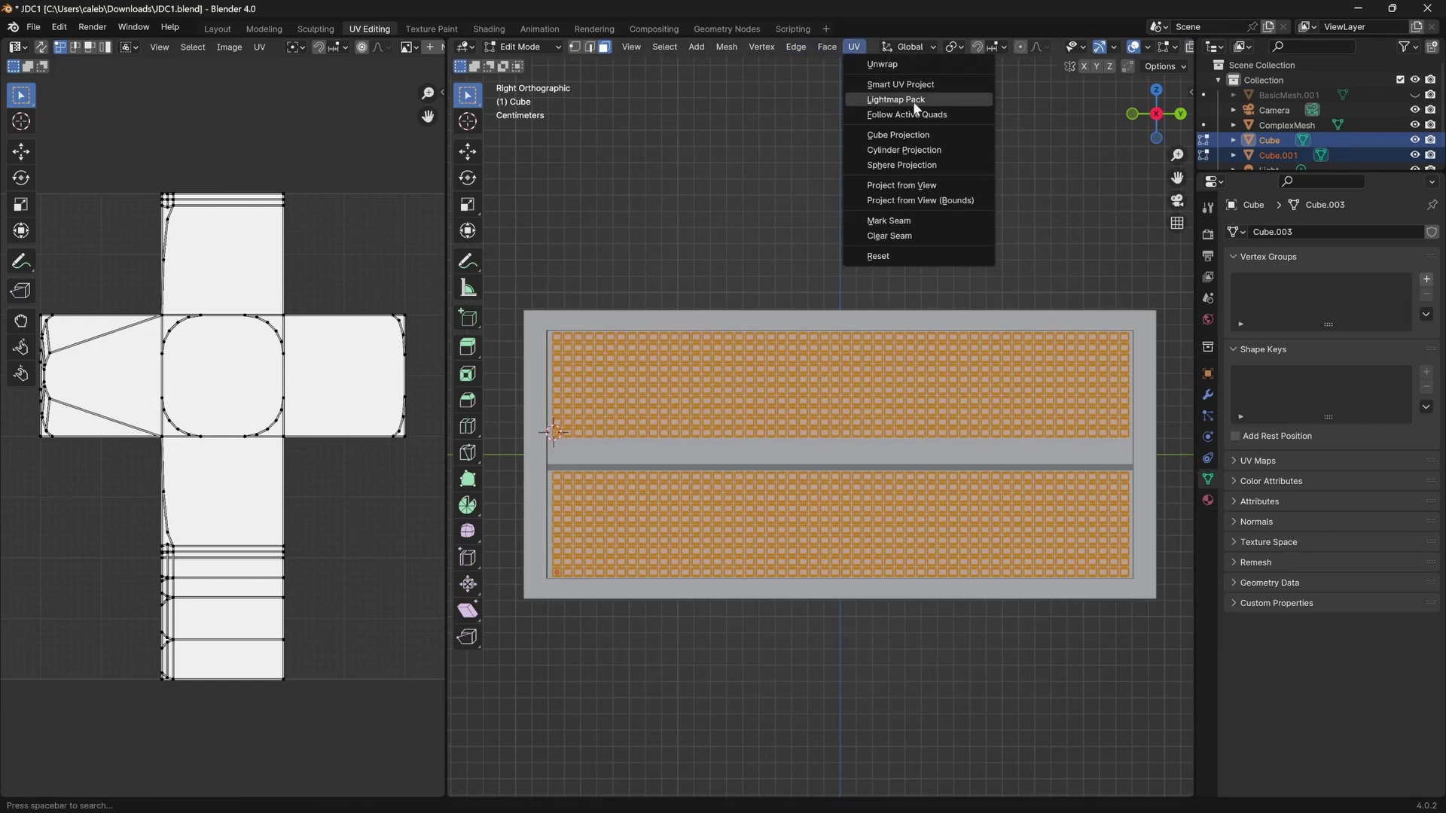
{"action": "left_click", "coordinate": [912, 184]}
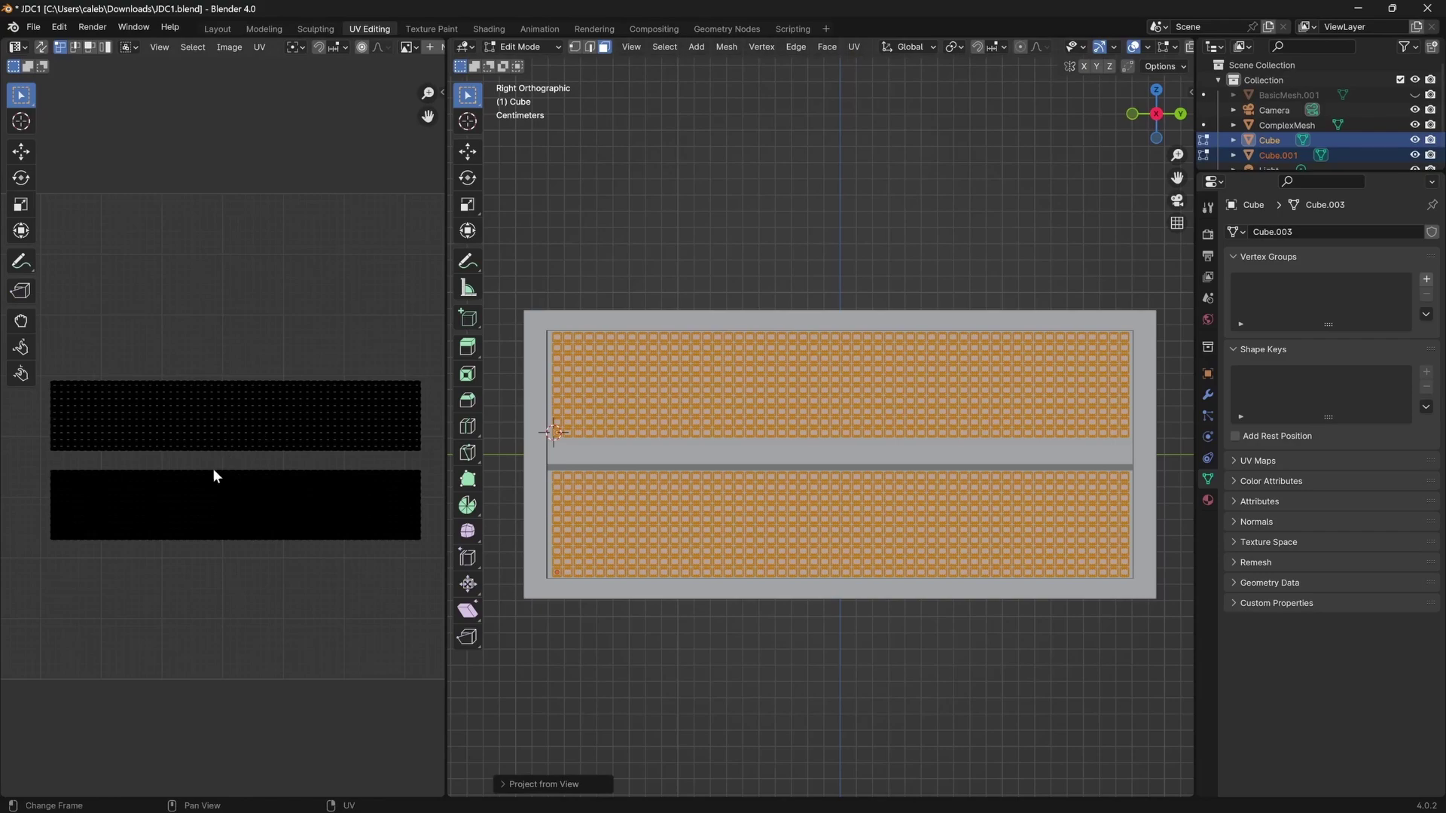
Select all the projected UVs of both grids and scale them up to nearly the width of the UV tile.
{"action": "scroll", "coordinate": [214, 471], "scroll_direction": "up", "scroll_amount": 10}
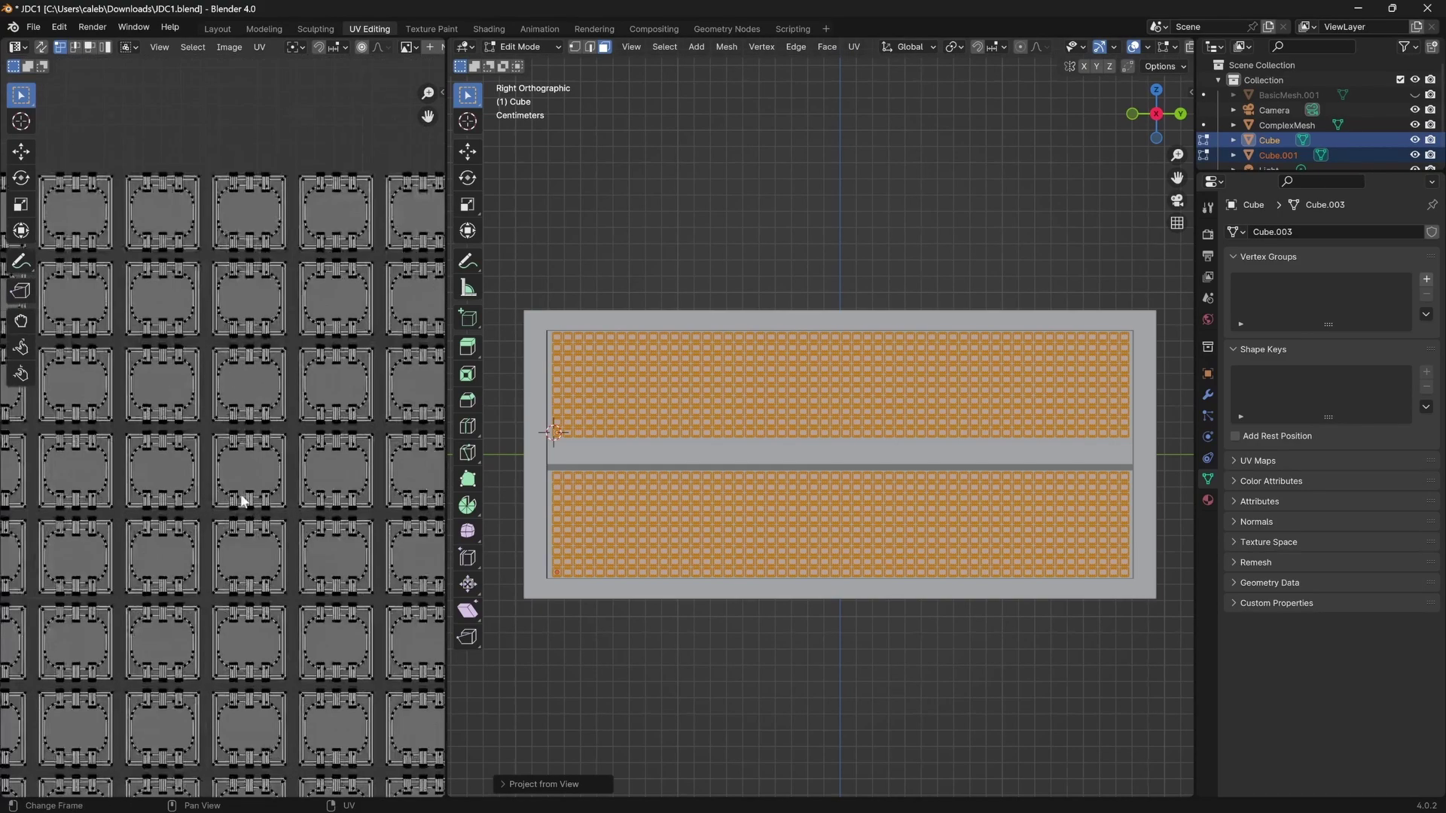
{"action": "scroll", "coordinate": [239, 494], "scroll_direction": "up", "scroll_amount": 2}
{"action": "scroll", "coordinate": [239, 489], "scroll_direction": "down", "scroll_amount": 14}
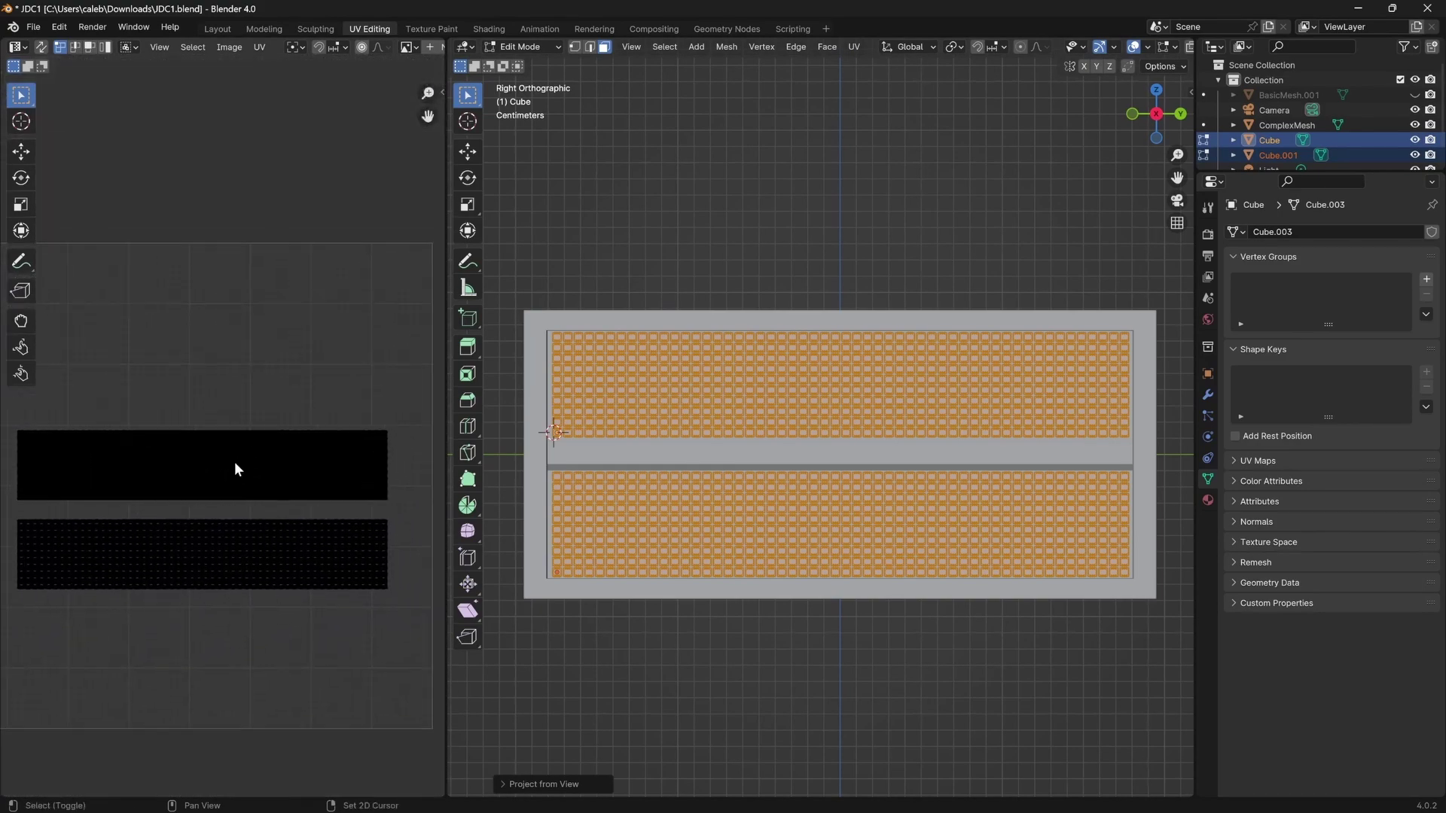
{"action": "scroll", "coordinate": [249, 468], "scroll_direction": "down", "scroll_amount": 3}
{"action": "key", "text": "a"}
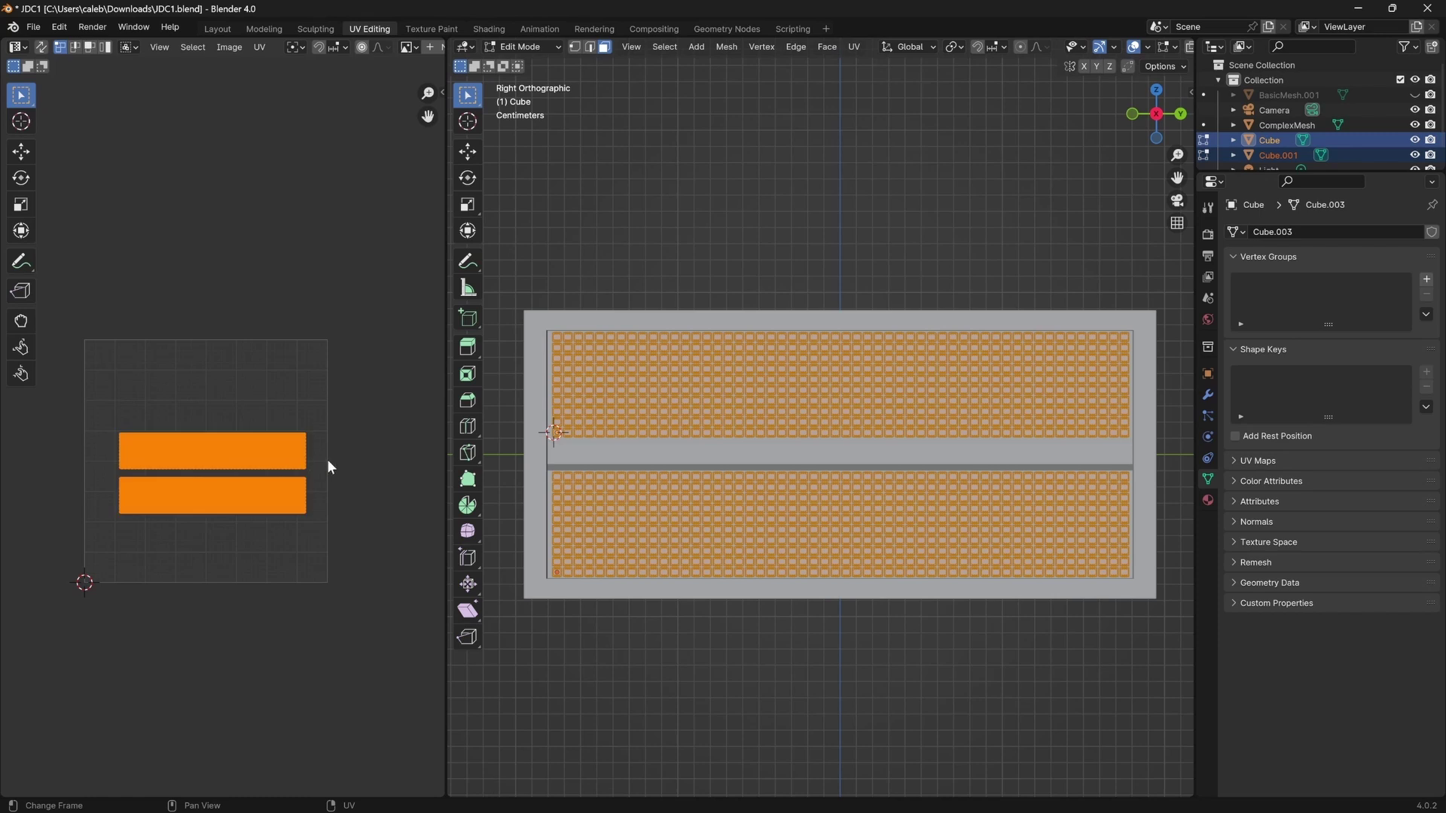
{"action": "key", "text": "s"}
{"action": "left_click", "coordinate": [355, 444]}
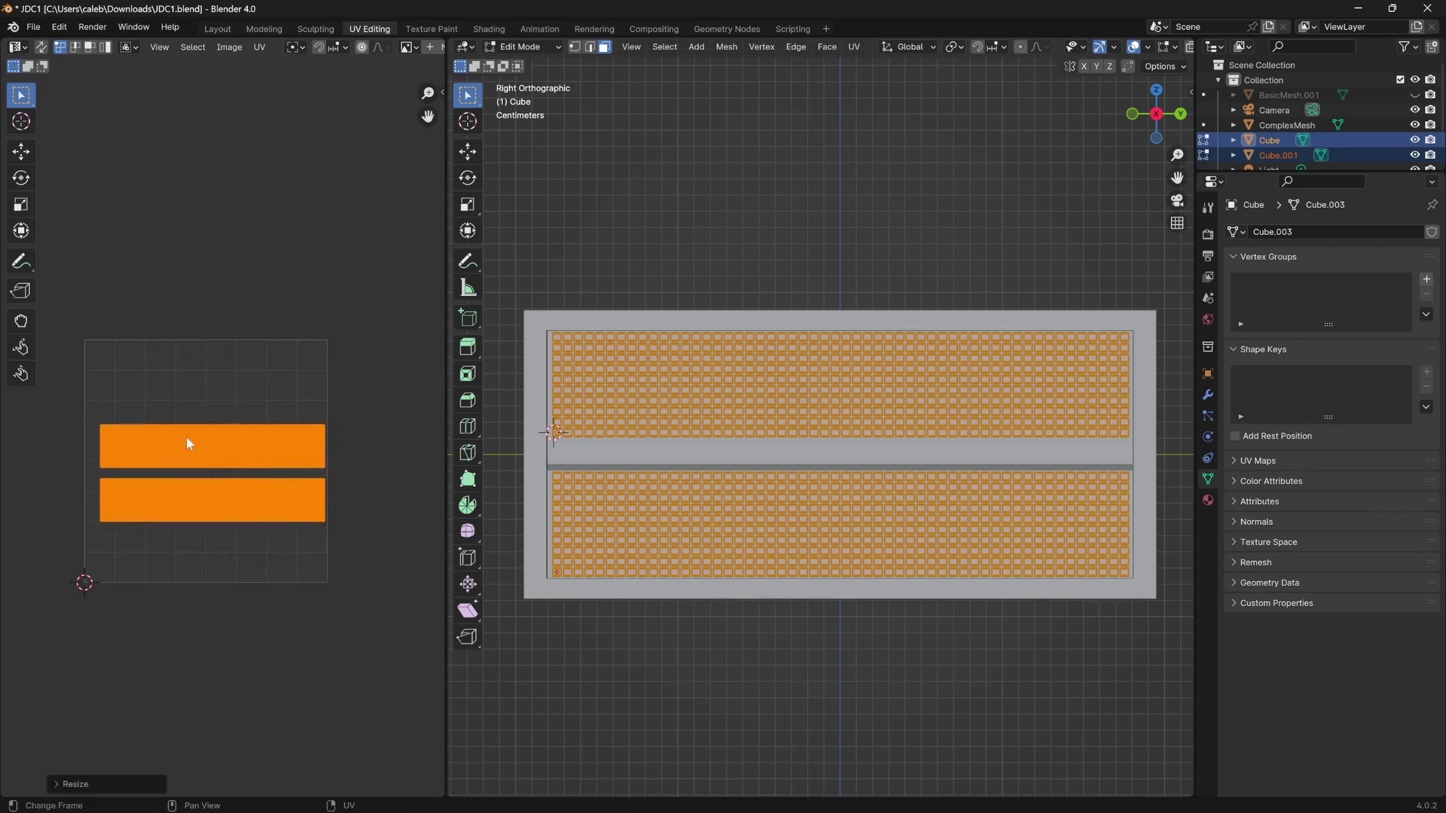
Centre the two UV strips in the UV tile and scale them up by about 1.07 to span its full width.
{"action": "scroll", "coordinate": [187, 438], "scroll_direction": "up", "scroll_amount": 4}
{"action": "key", "text": "g"}
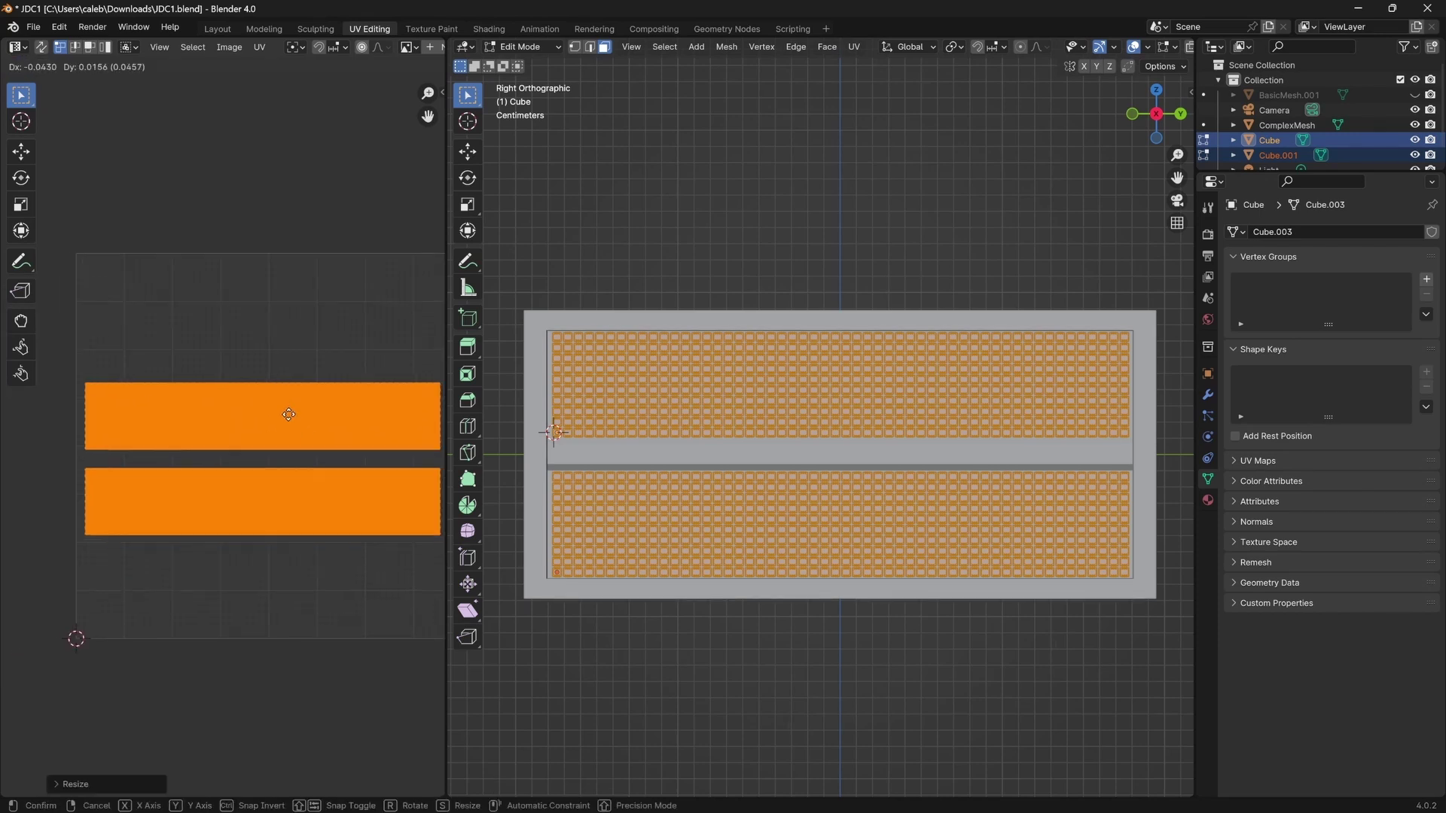
{"action": "left_click", "coordinate": [263, 422]}
{"action": "middle_click_drag", "start_coordinate": [263, 422], "coordinate": [240, 431]}
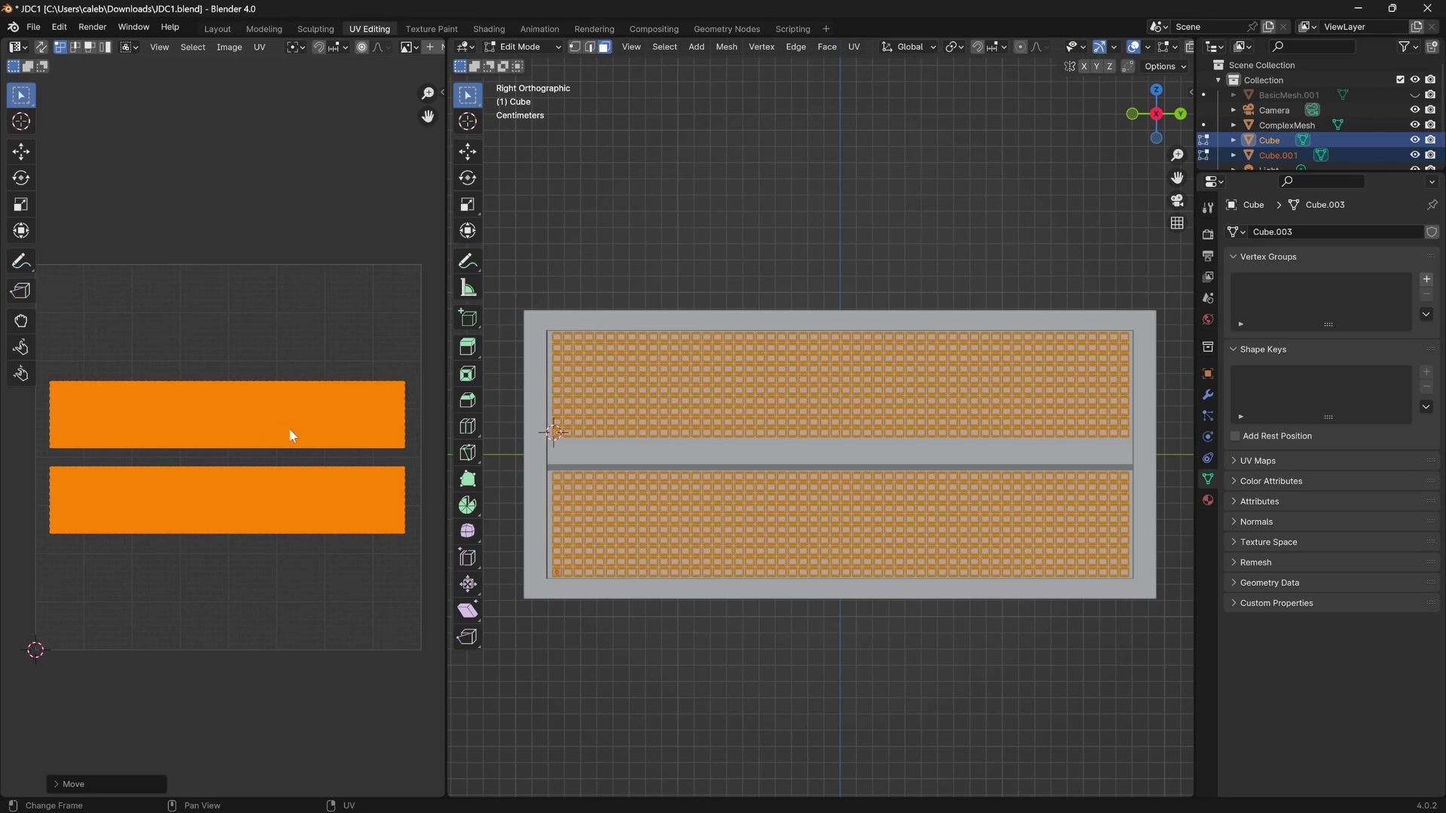
{"action": "key", "text": "g"}
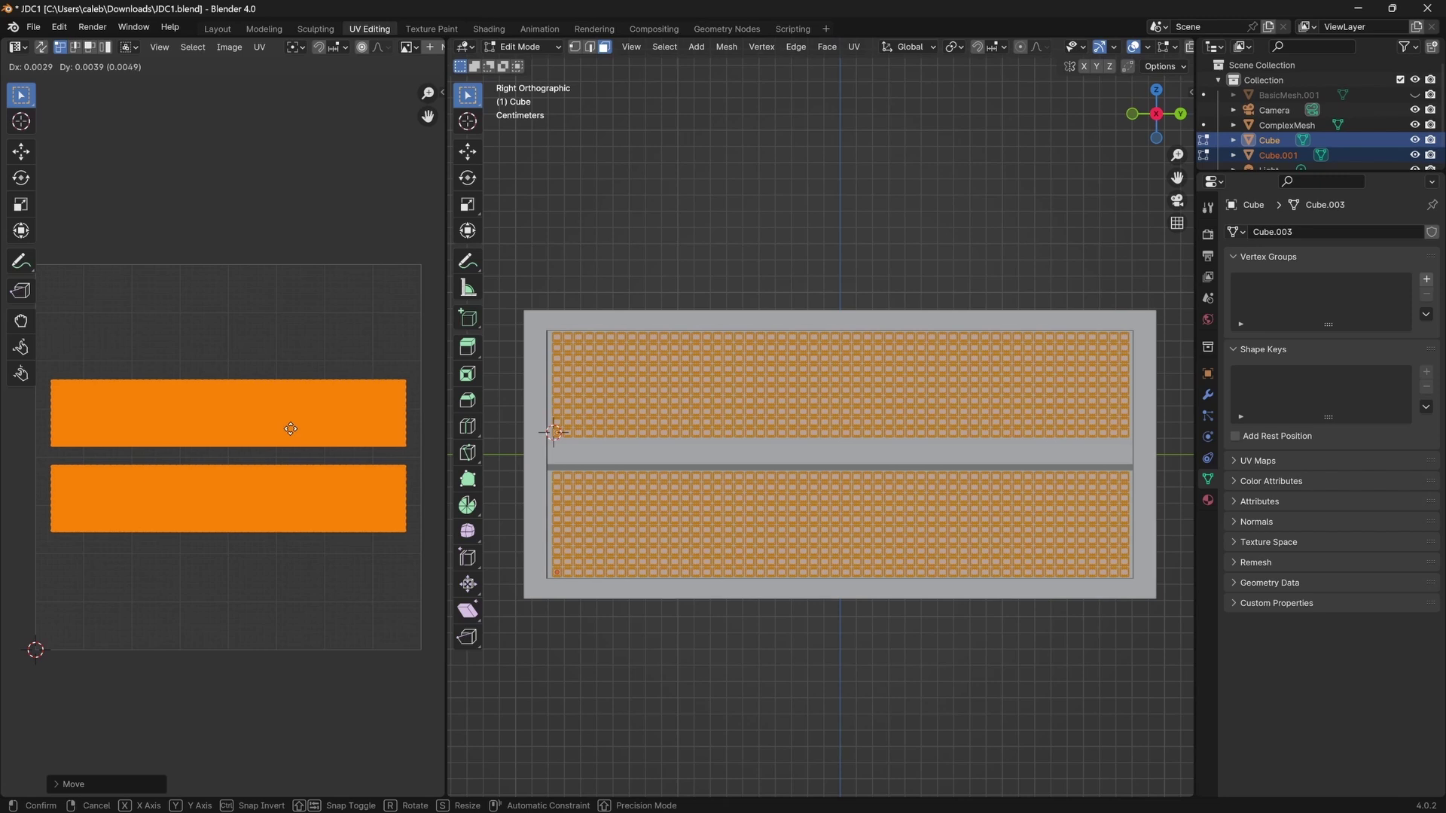
{"action": "key", "text": "s"}
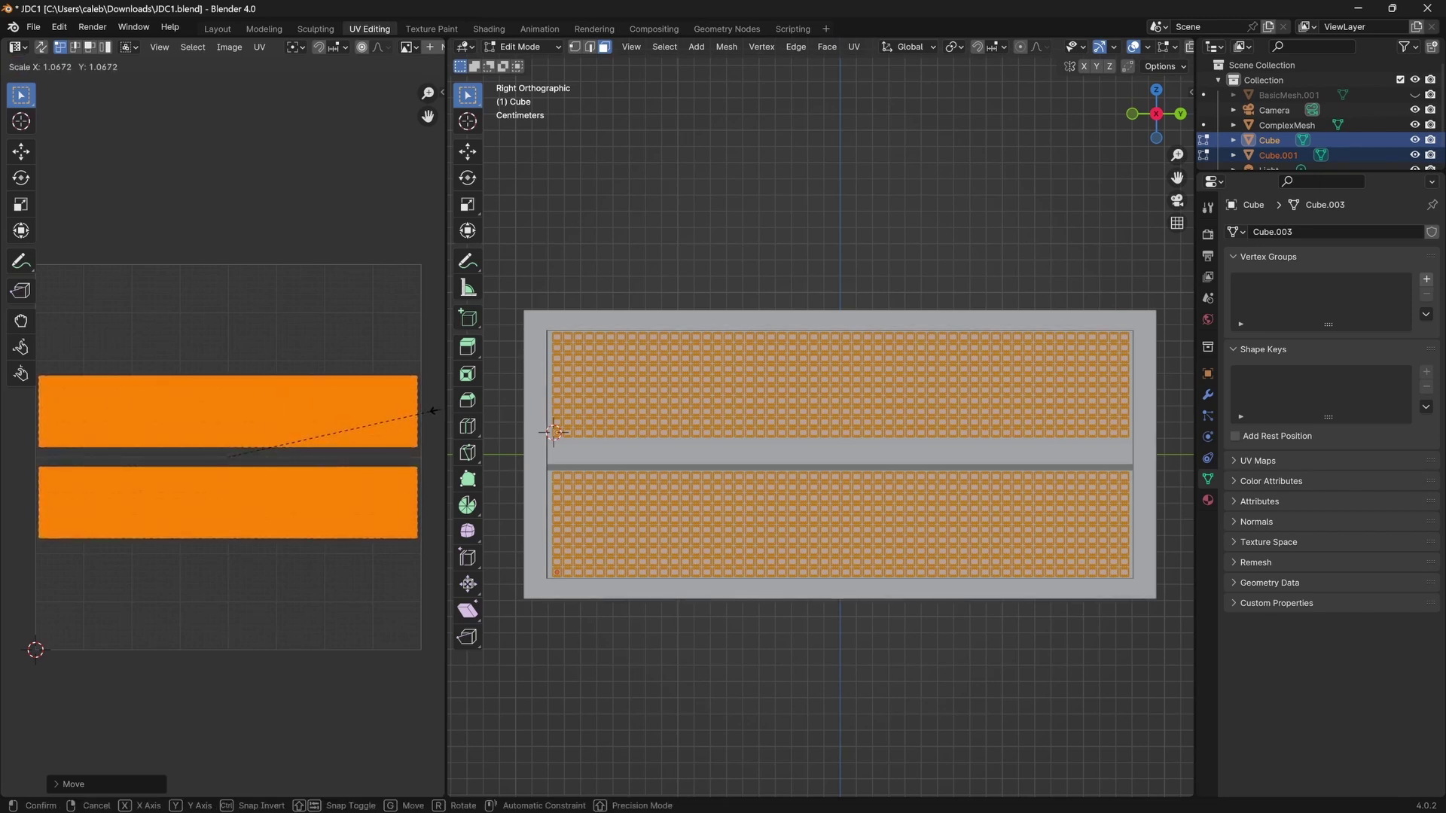
{"action": "left_click", "coordinate": [442, 406]}
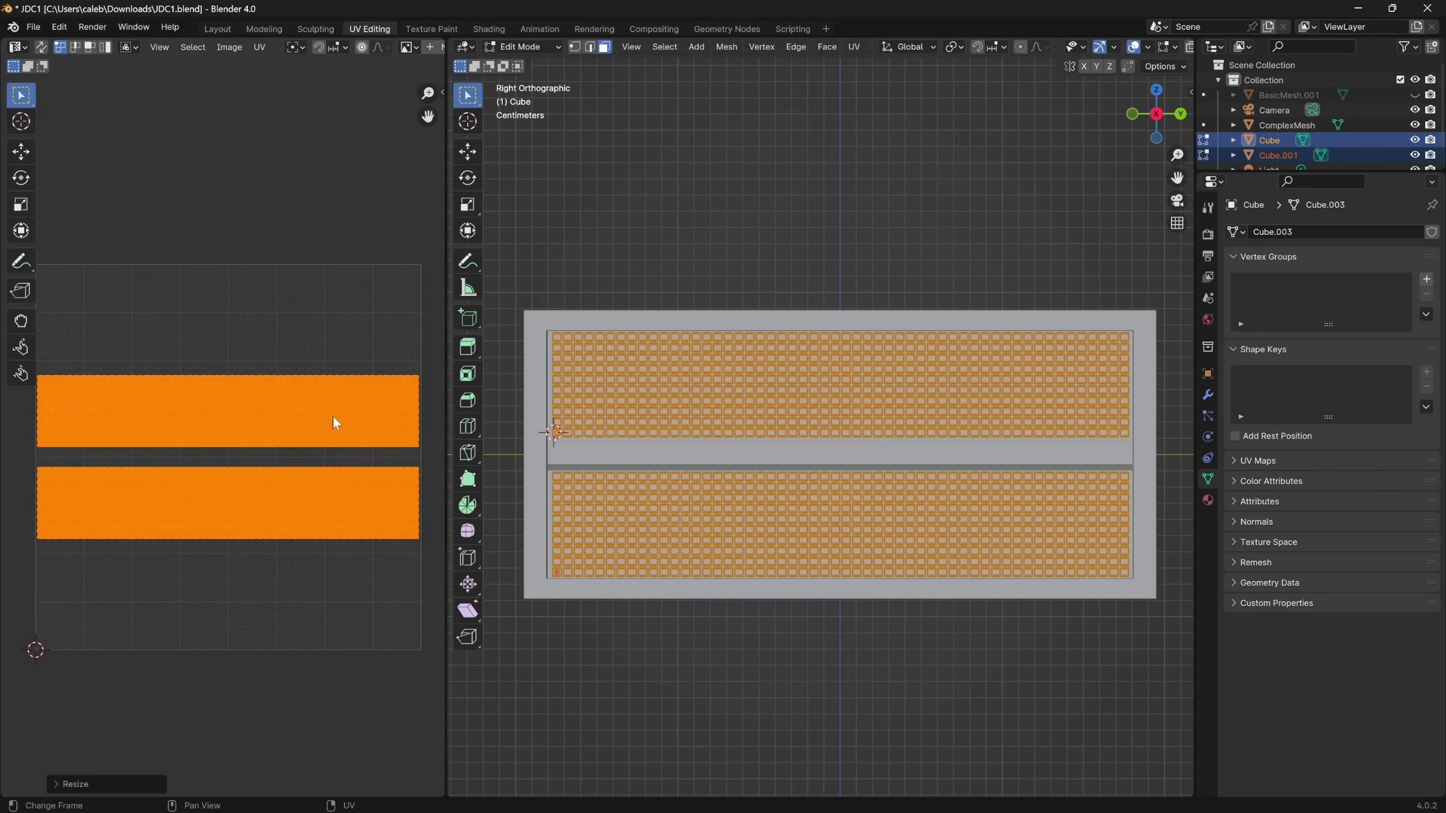
Inspect the UV islands of both diode grids up close for their layout and spacing within the tile.
{"action": "scroll", "coordinate": [318, 391], "scroll_direction": "up", "scroll_amount": 10}
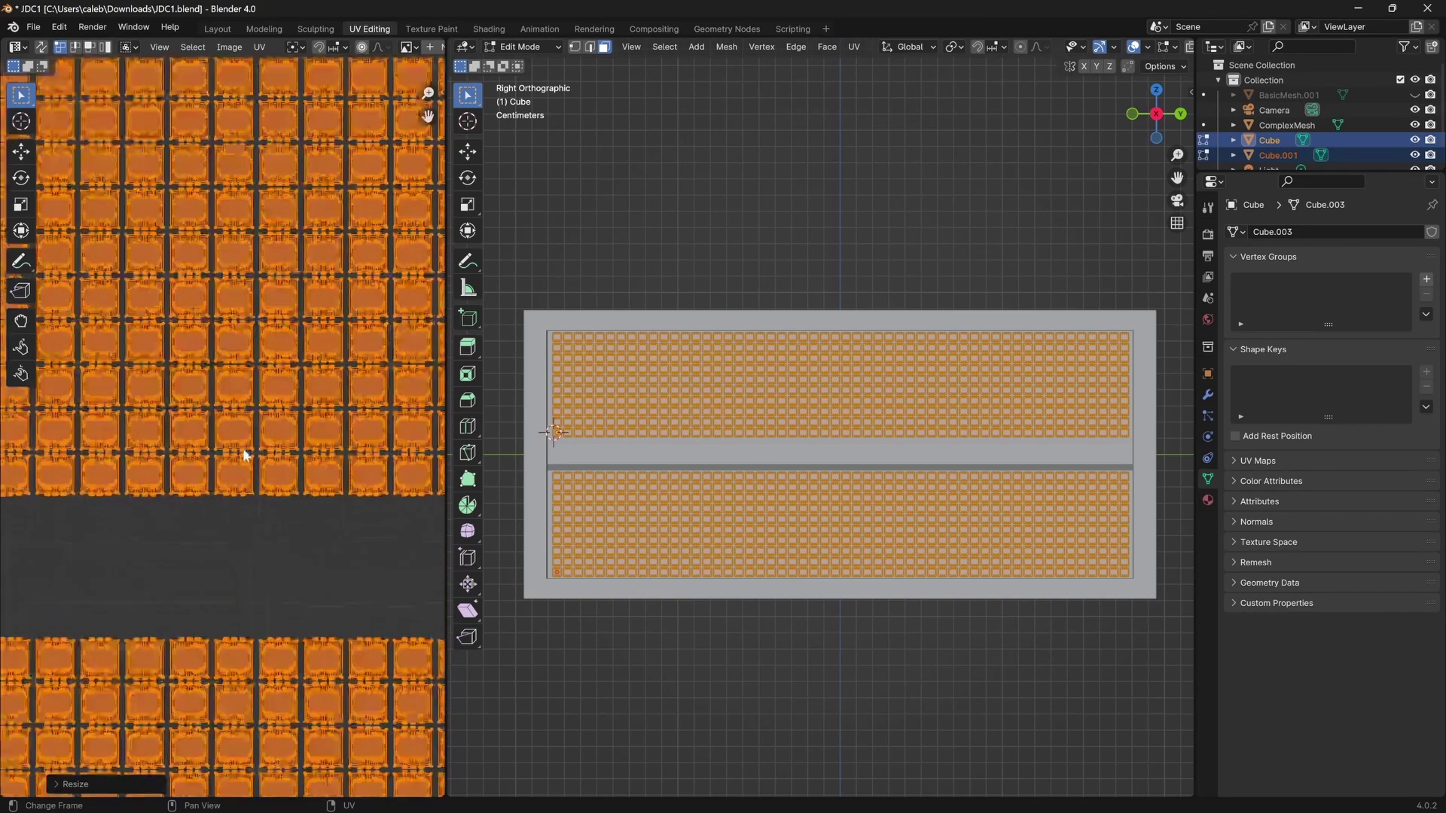
{"action": "scroll", "coordinate": [238, 443], "scroll_direction": "down", "scroll_amount": 10}
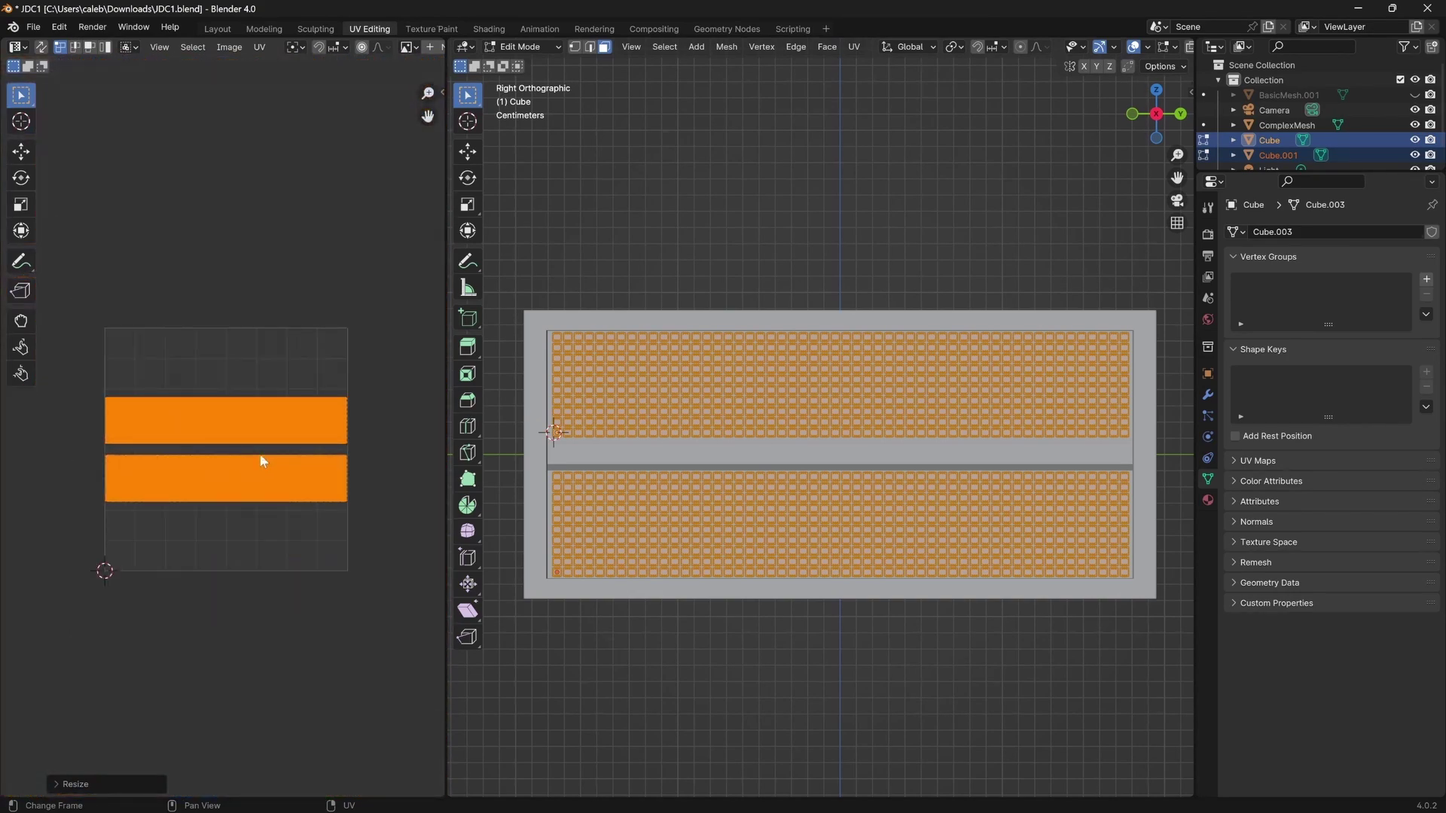
{"action": "key", "text": "Tab"}
{"action": "key", "text": "Tab"}
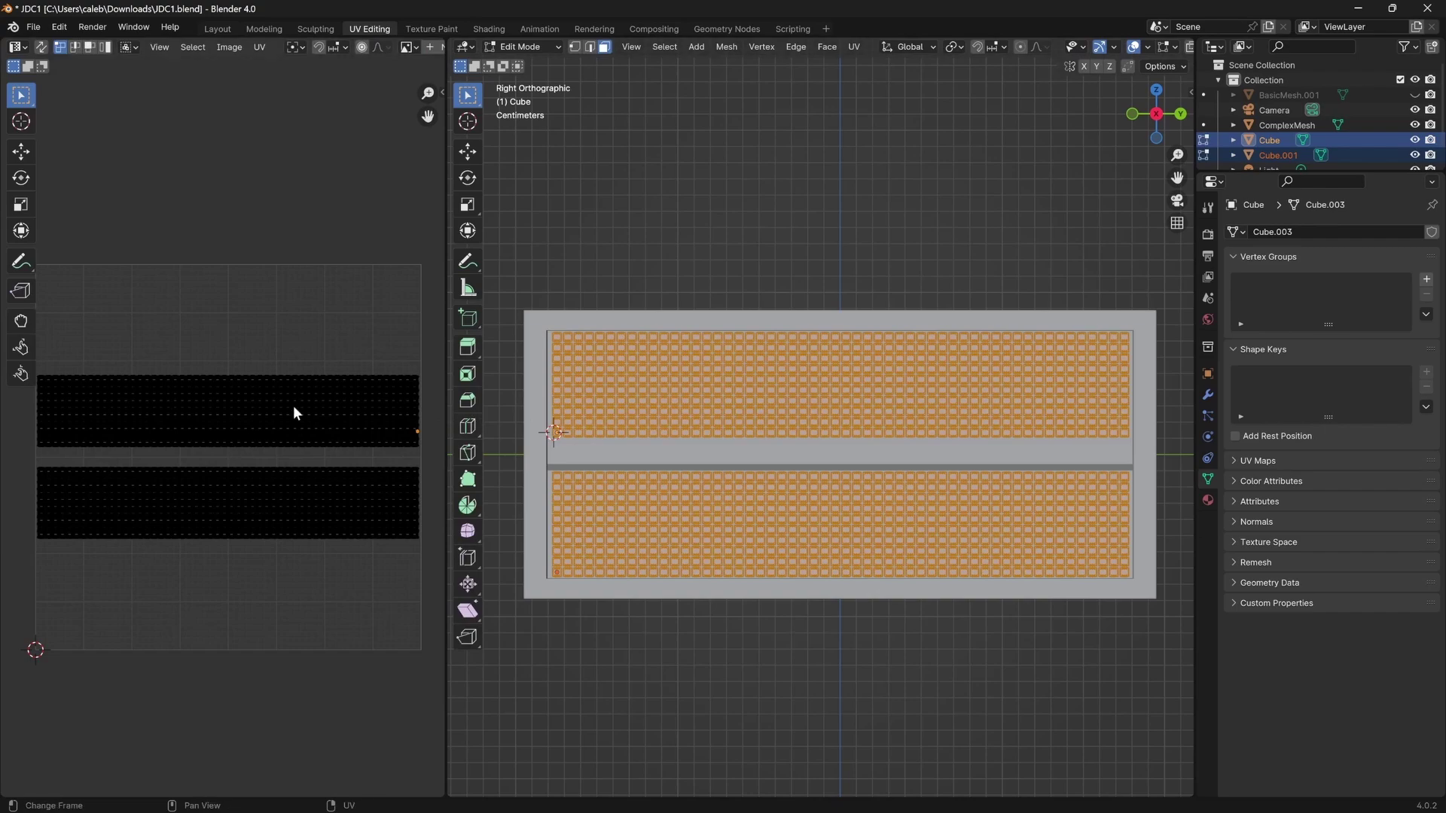
{"action": "scroll", "coordinate": [262, 417], "scroll_direction": "up", "scroll_amount": 10}
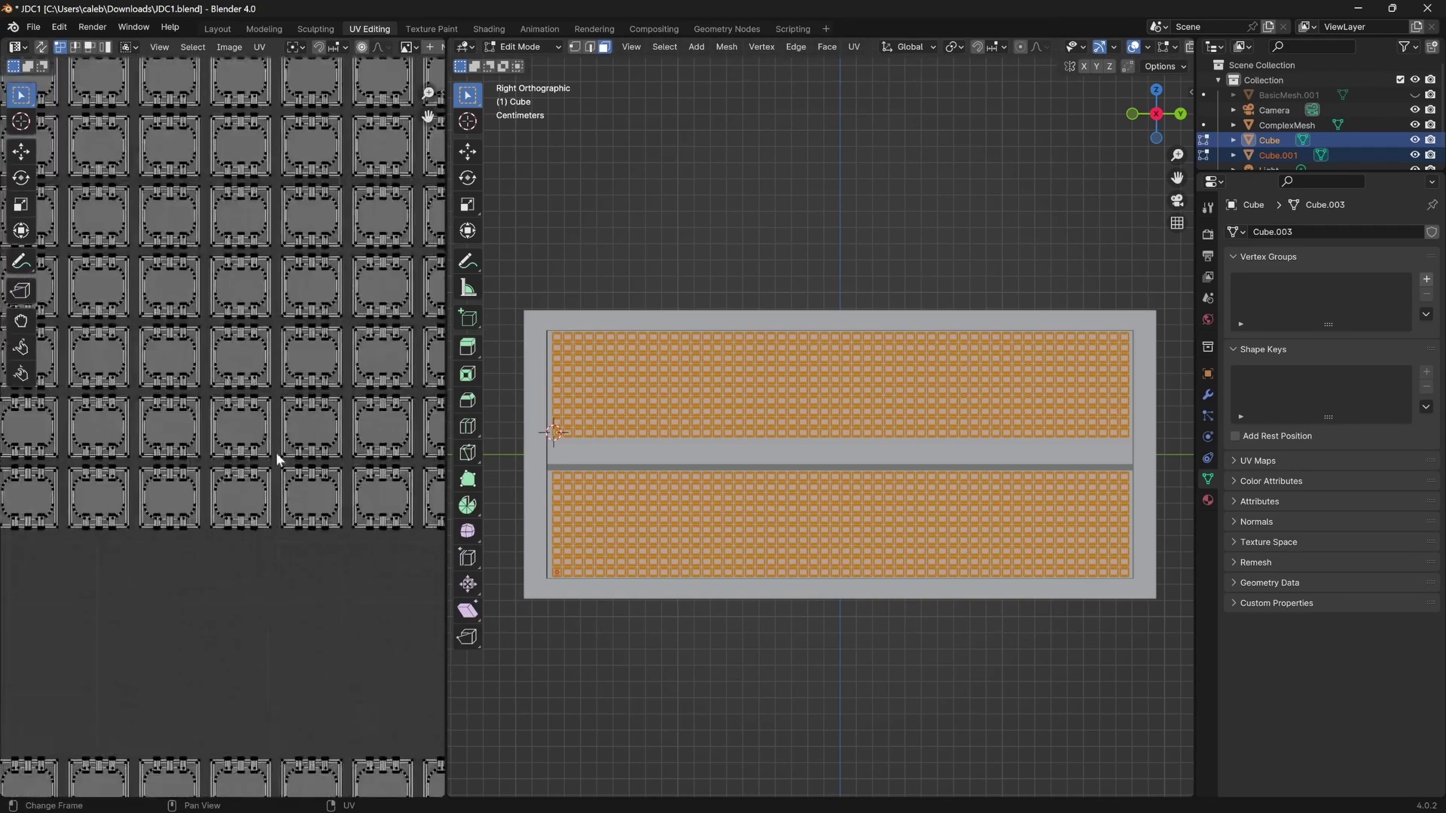
{"action": "scroll", "coordinate": [245, 441], "scroll_direction": "down", "scroll_amount": 8}
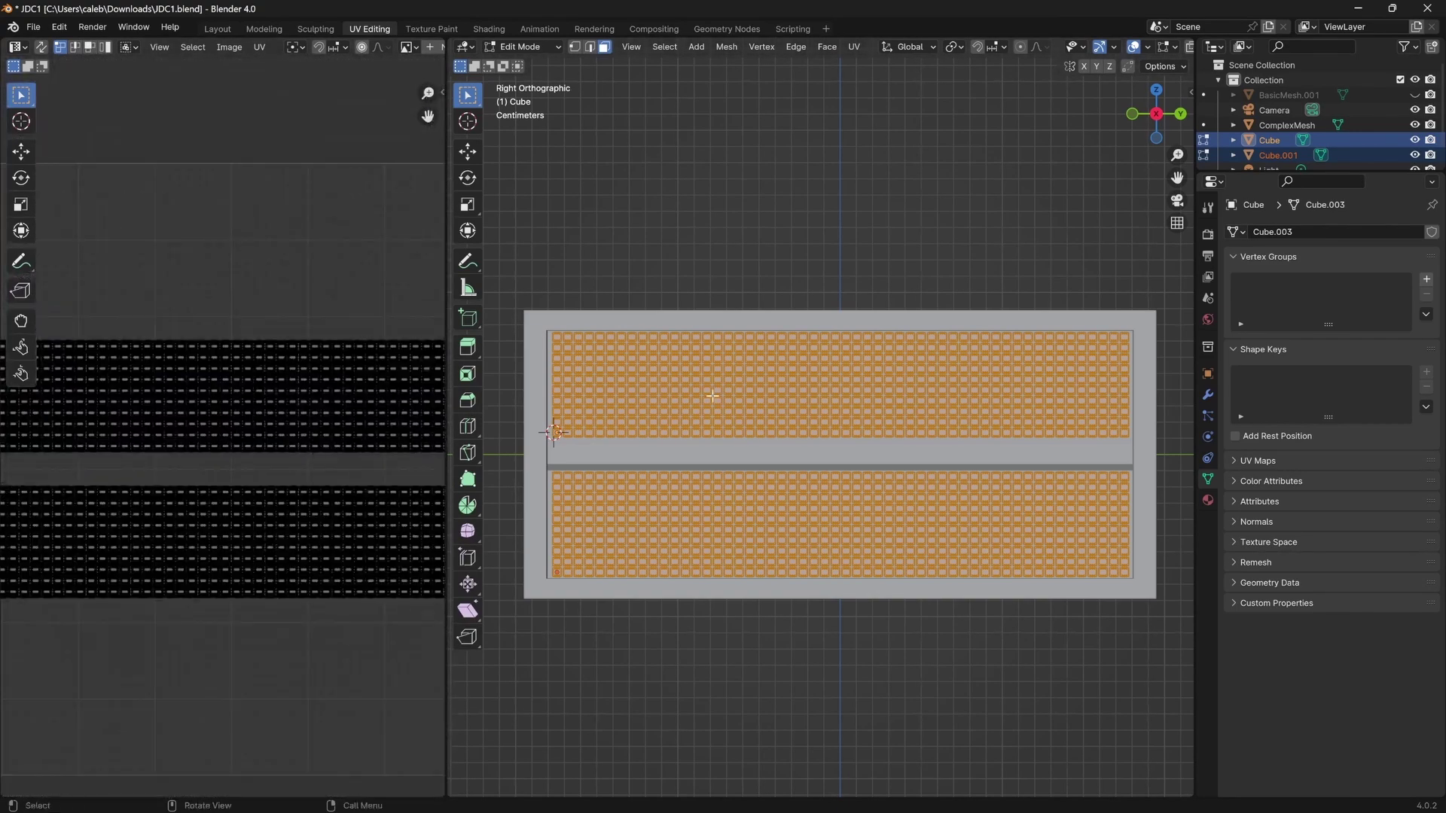
{"action": "scroll", "coordinate": [257, 461], "scroll_direction": "down", "scroll_amount": 3}
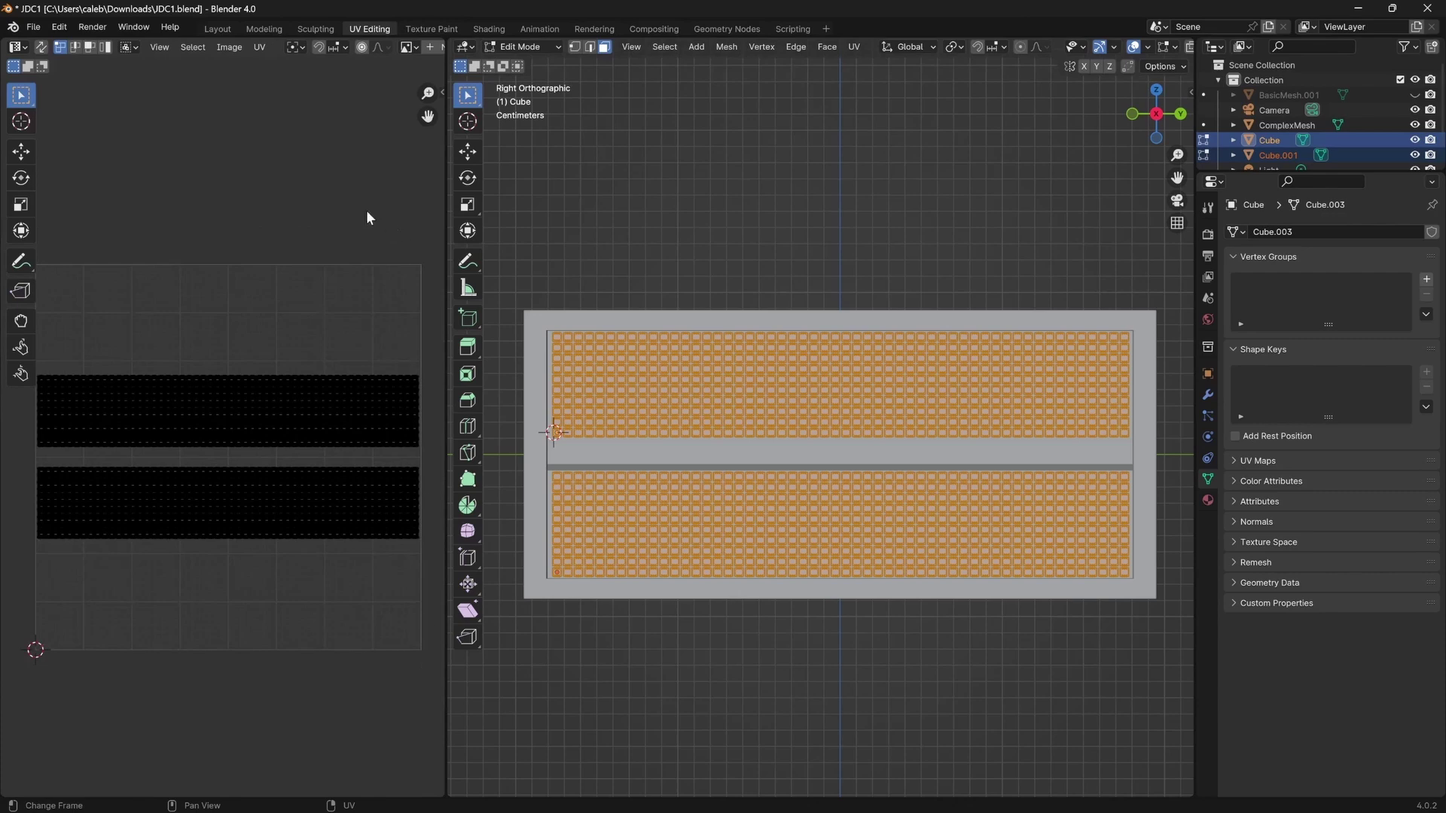
Switch to the Shading workspace and bring the EmissiveDiode material's nodes into full view.
{"action": "left_click", "coordinate": [488, 28]}
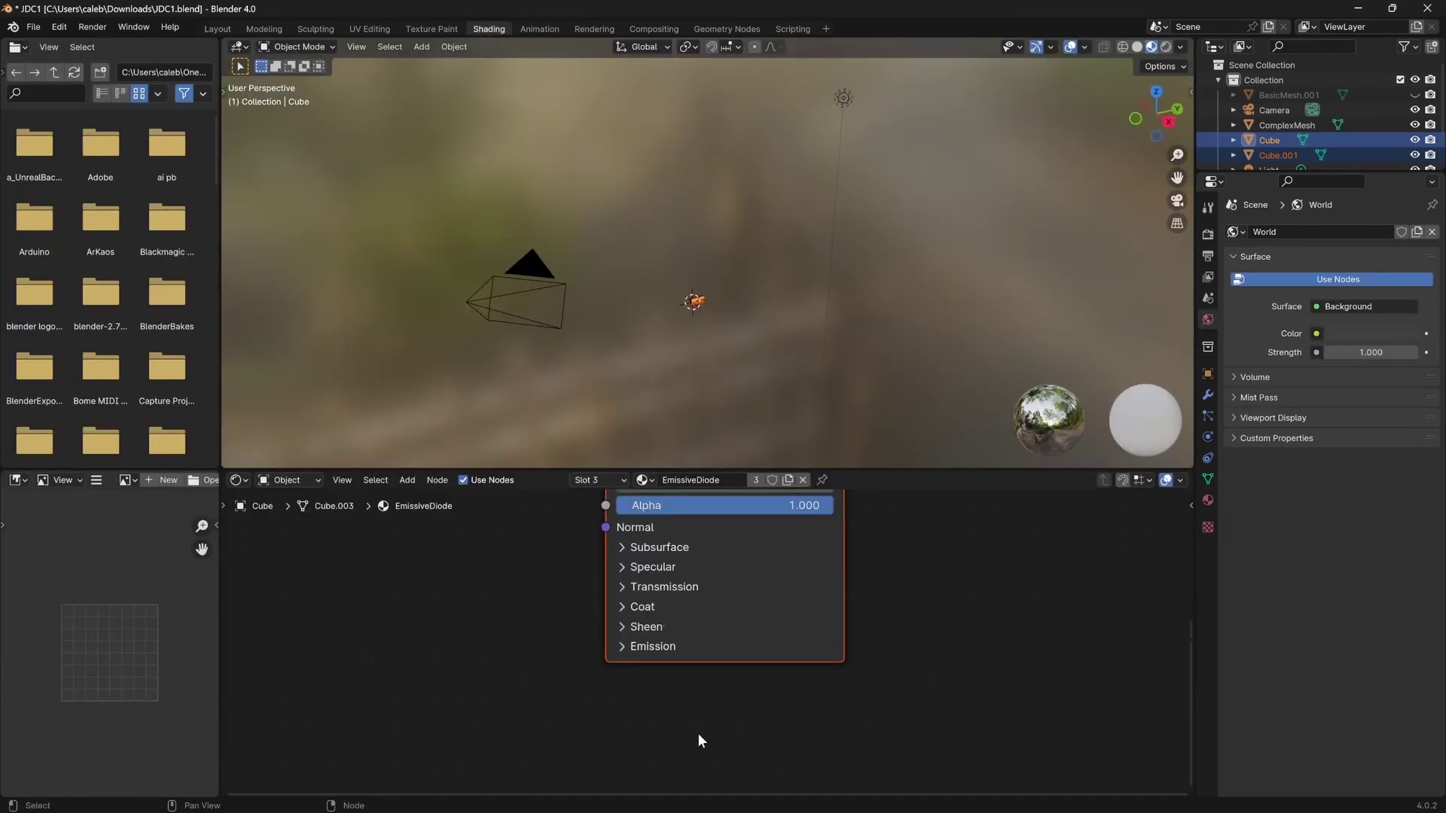
{"action": "scroll", "coordinate": [698, 733], "scroll_direction": "down", "scroll_amount": 5}
{"action": "scroll", "coordinate": [689, 557], "scroll_direction": "up", "scroll_amount": 1}
{"action": "middle_click_drag", "start_coordinate": [600, 532], "coordinate": [604, 584]}
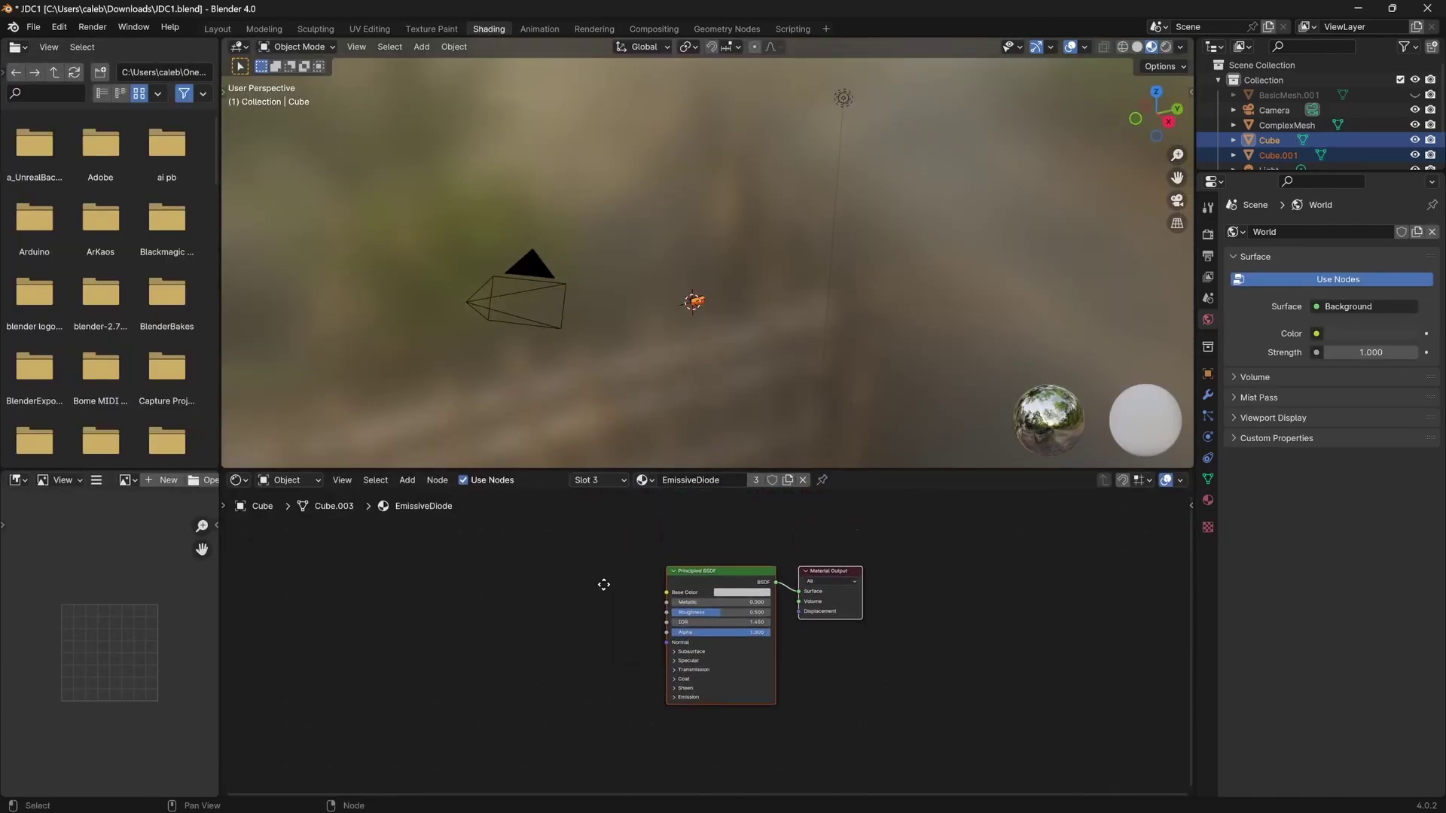
{"action": "scroll", "coordinate": [608, 583], "scroll_direction": "up", "scroll_amount": 2}
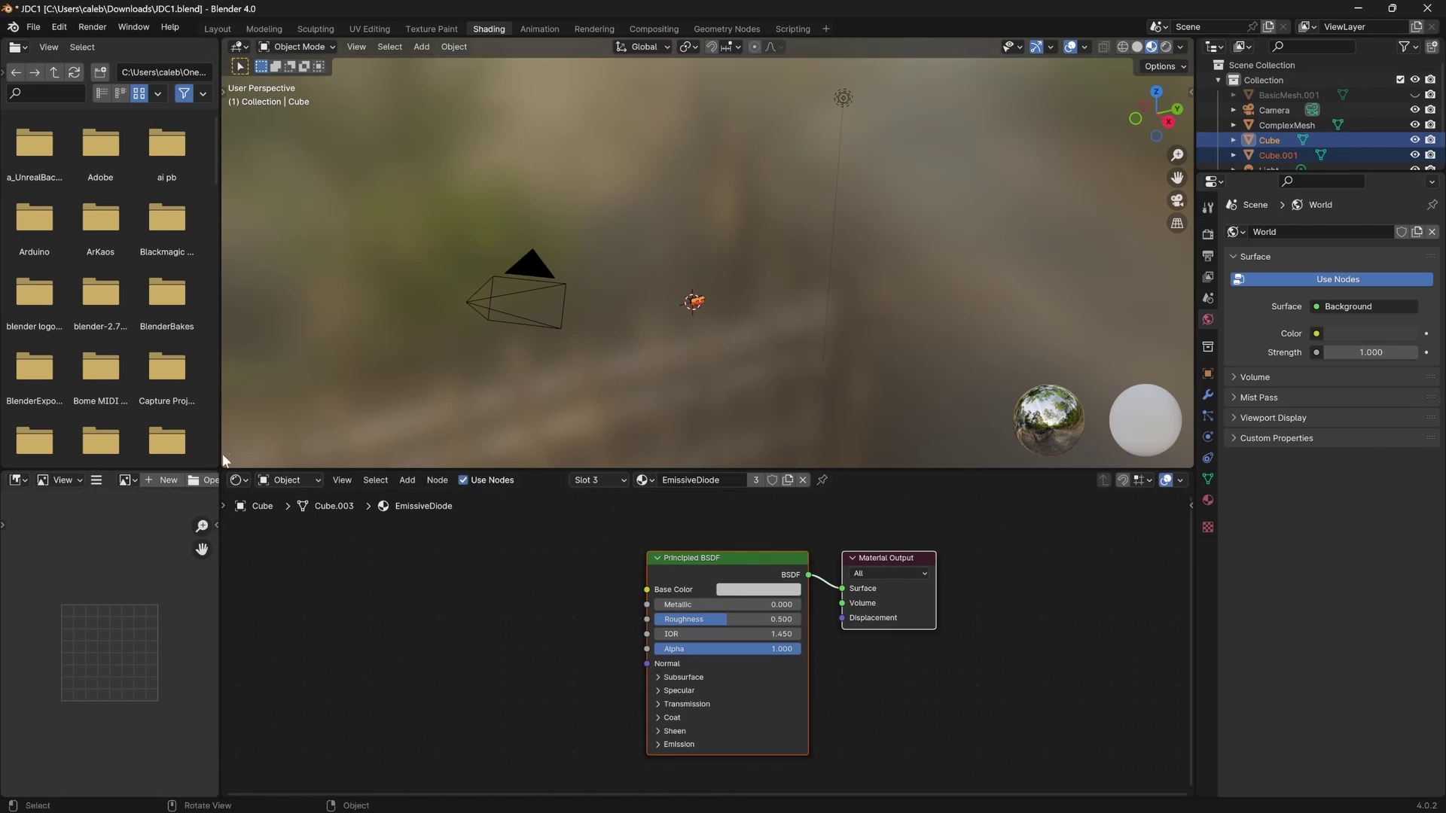
Widen the image editor area and enlarge its empty canvas.
{"action": "left_click_drag", "start_coordinate": [224, 460], "coordinate": [365, 467]}
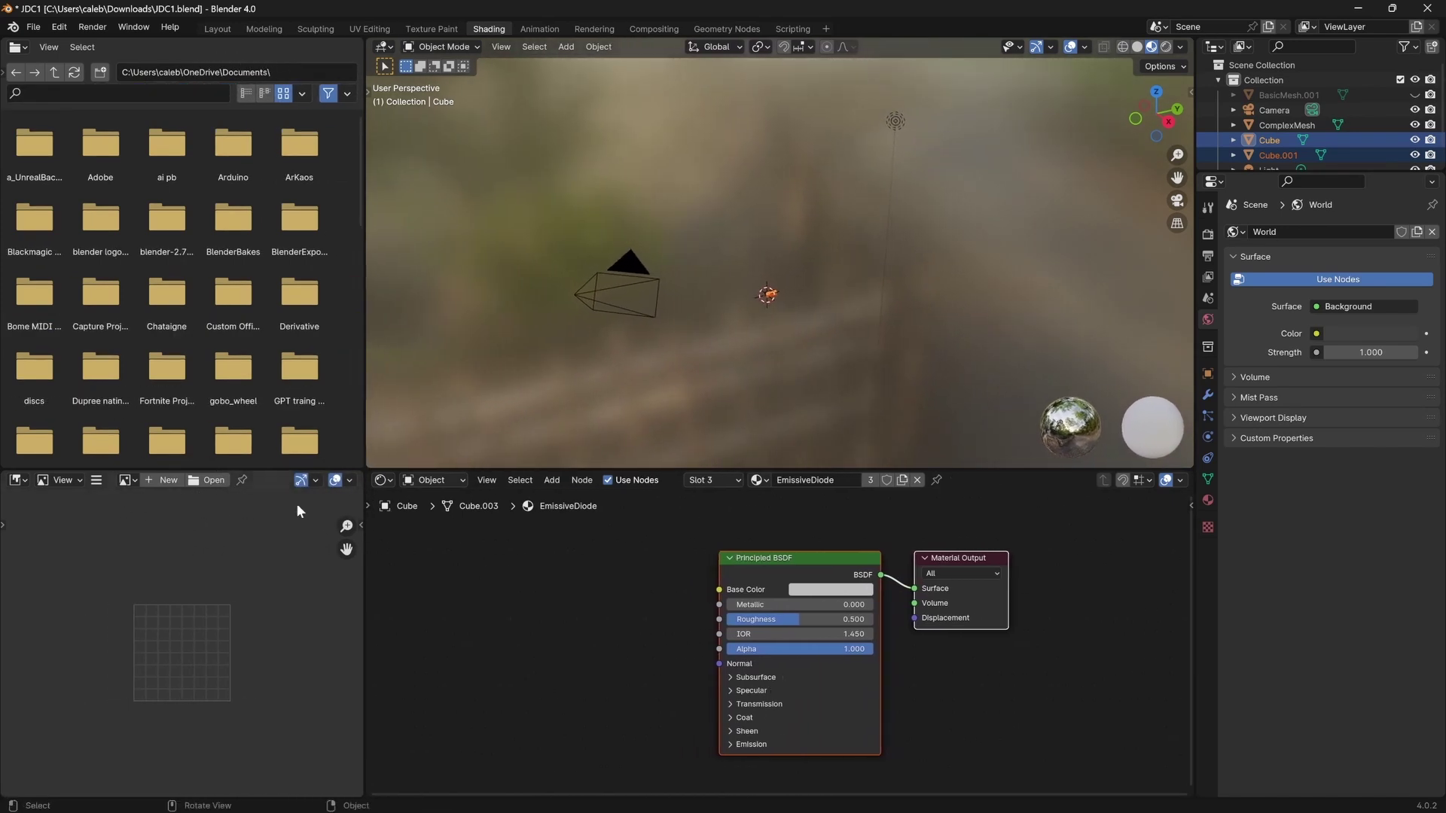
{"action": "scroll", "coordinate": [201, 644], "scroll_direction": "up", "scroll_amount": 4}
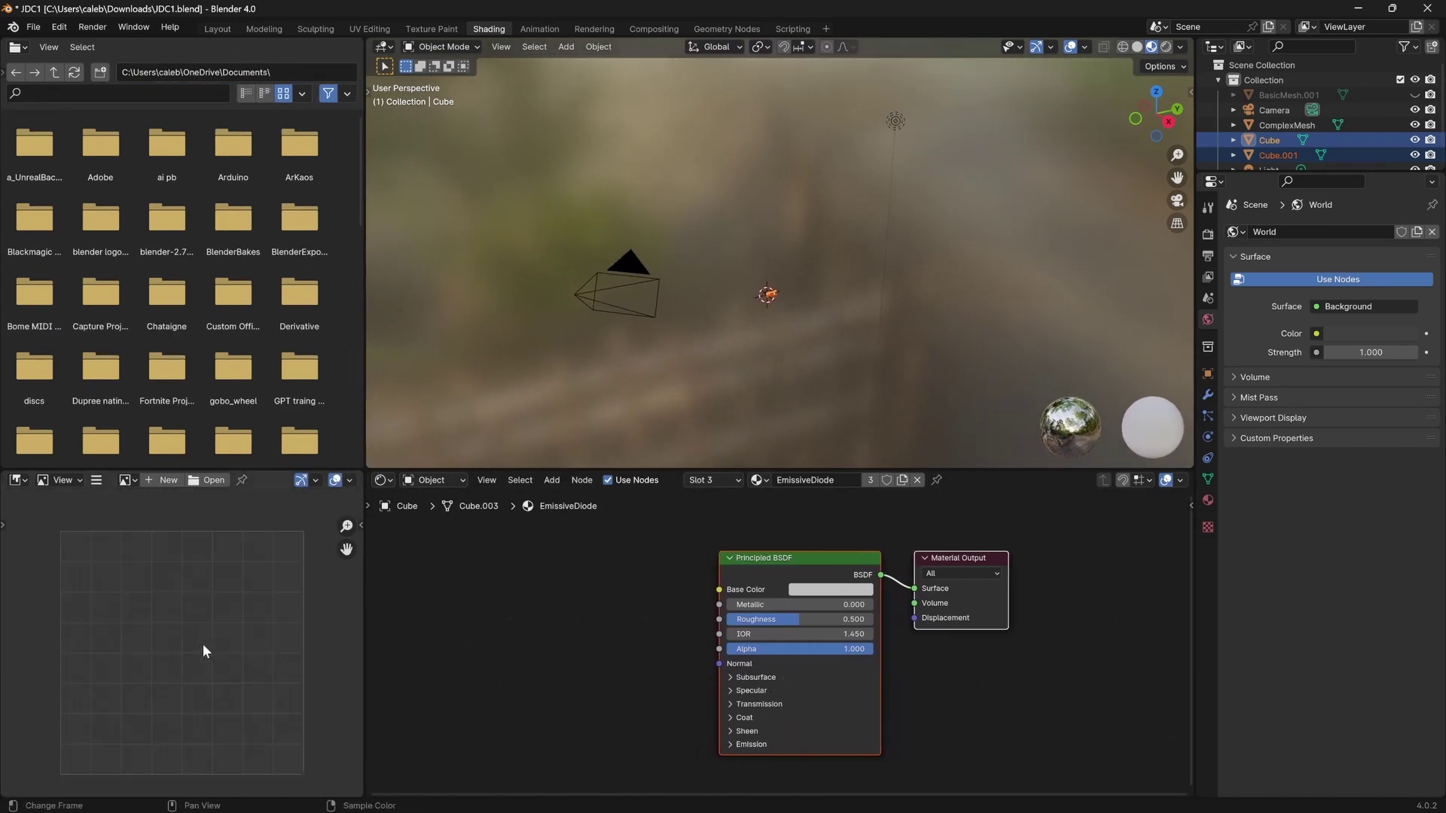
{"action": "left_click", "coordinate": [164, 483]}
{"action": "left_click", "coordinate": [178, 500]}
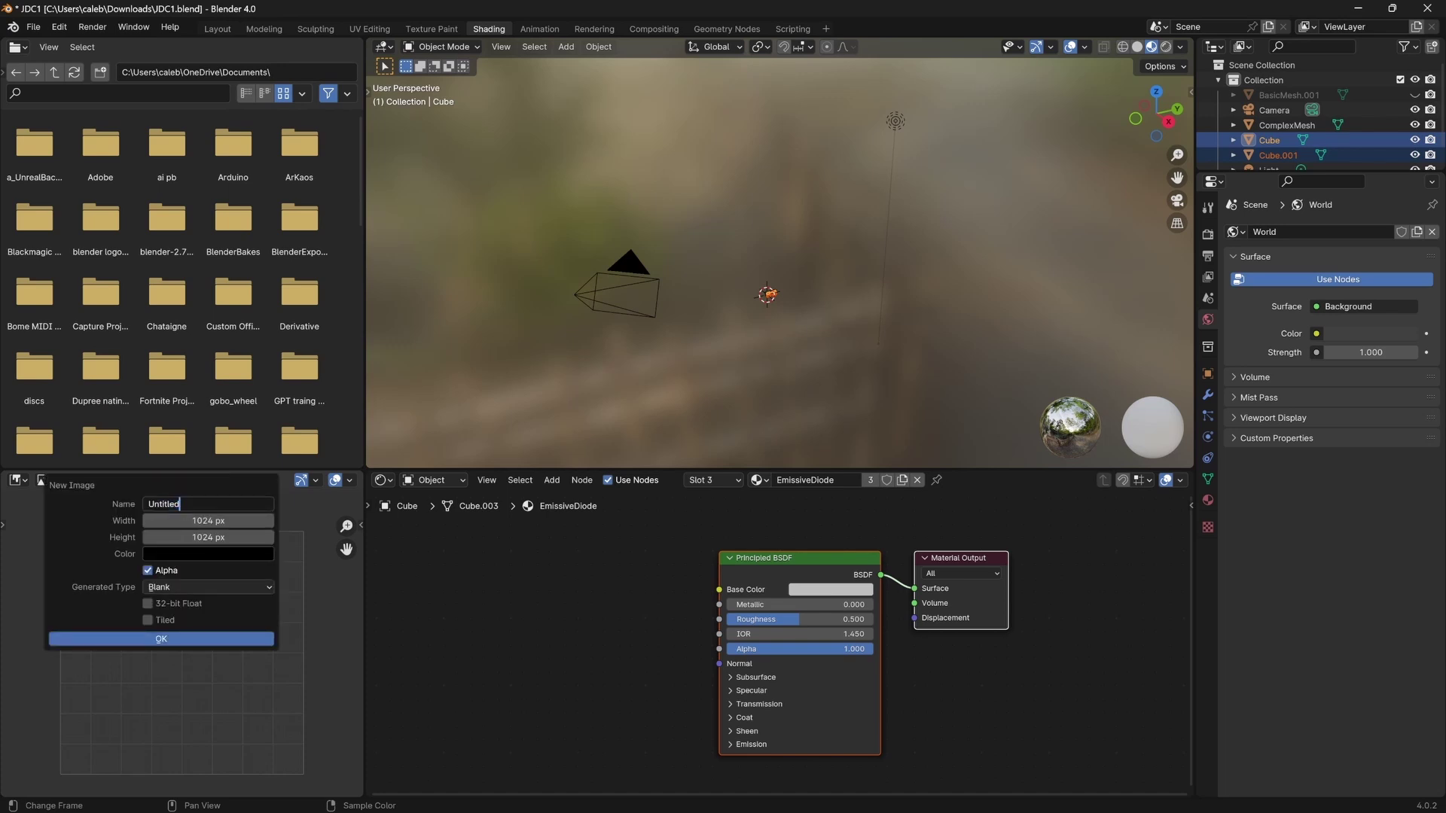
{"action": "key", "text": "ctrl+a"}
{"action": "key", "text": "Return"}
{"action": "key", "text": "Escape"}
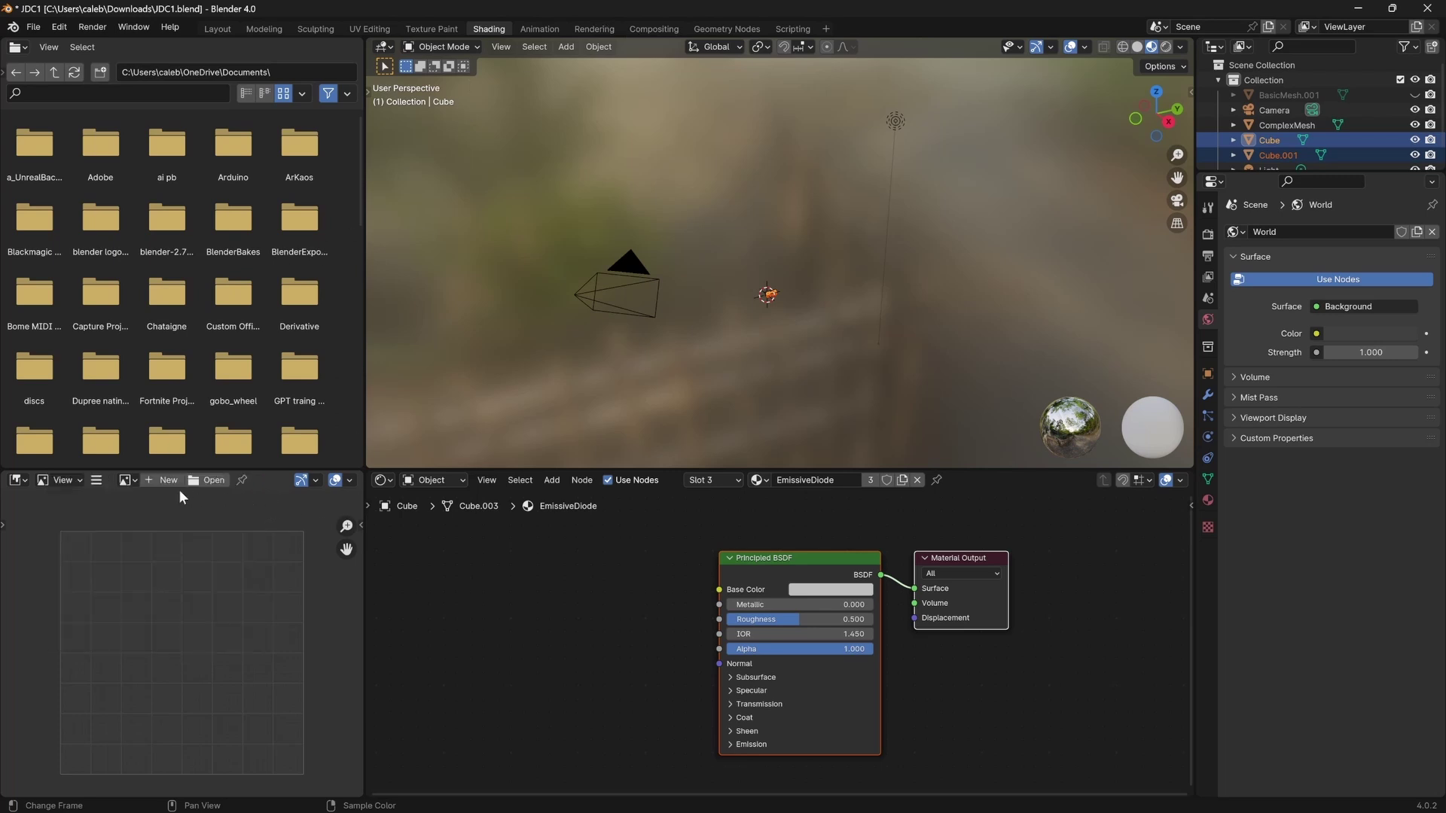
Create a blank black 1024 × 1024 px image named RGB_Basecolor with alpha turned off.
{"action": "left_click", "coordinate": [166, 479]}
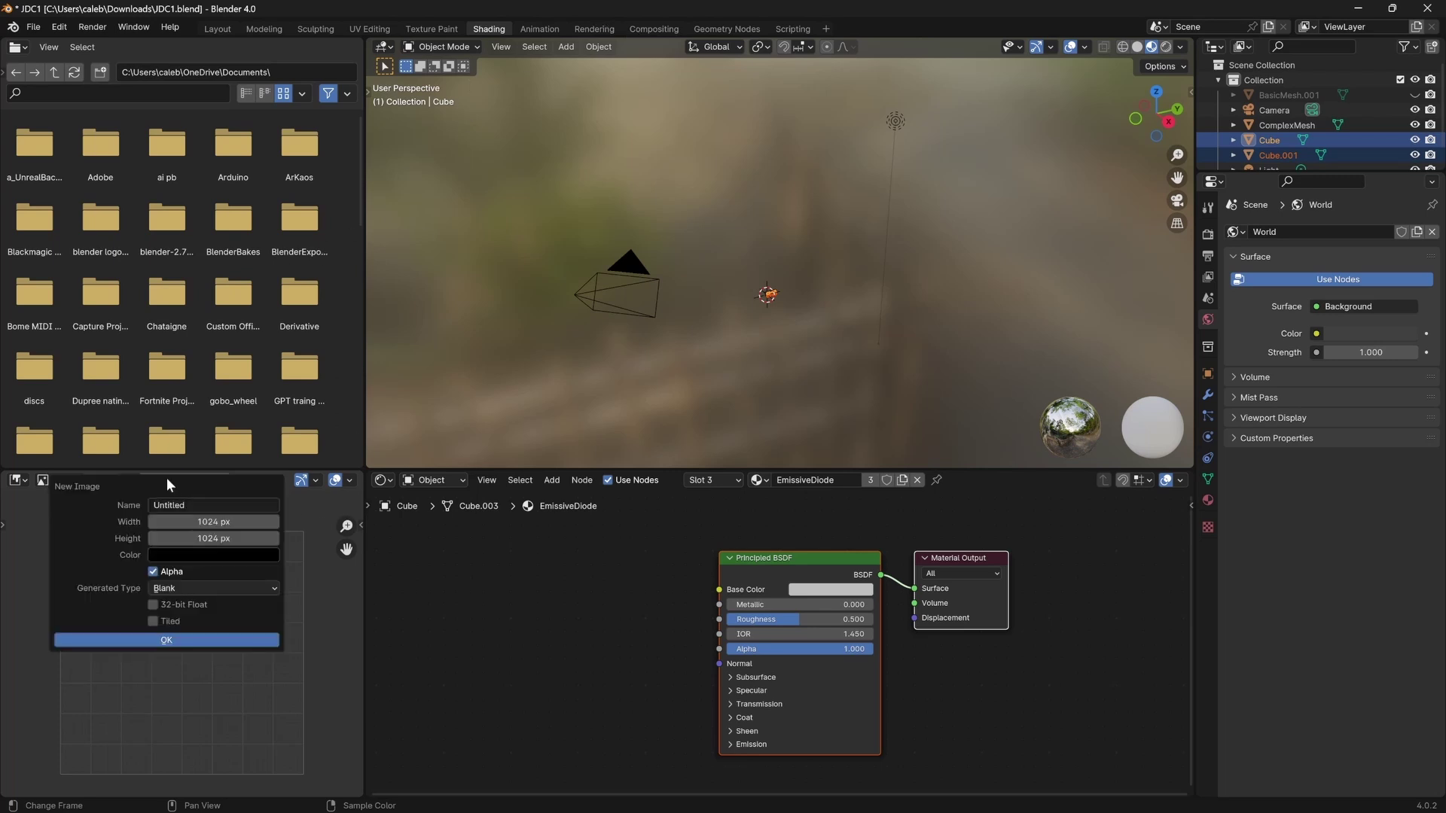
{"action": "left_click", "coordinate": [154, 572]}
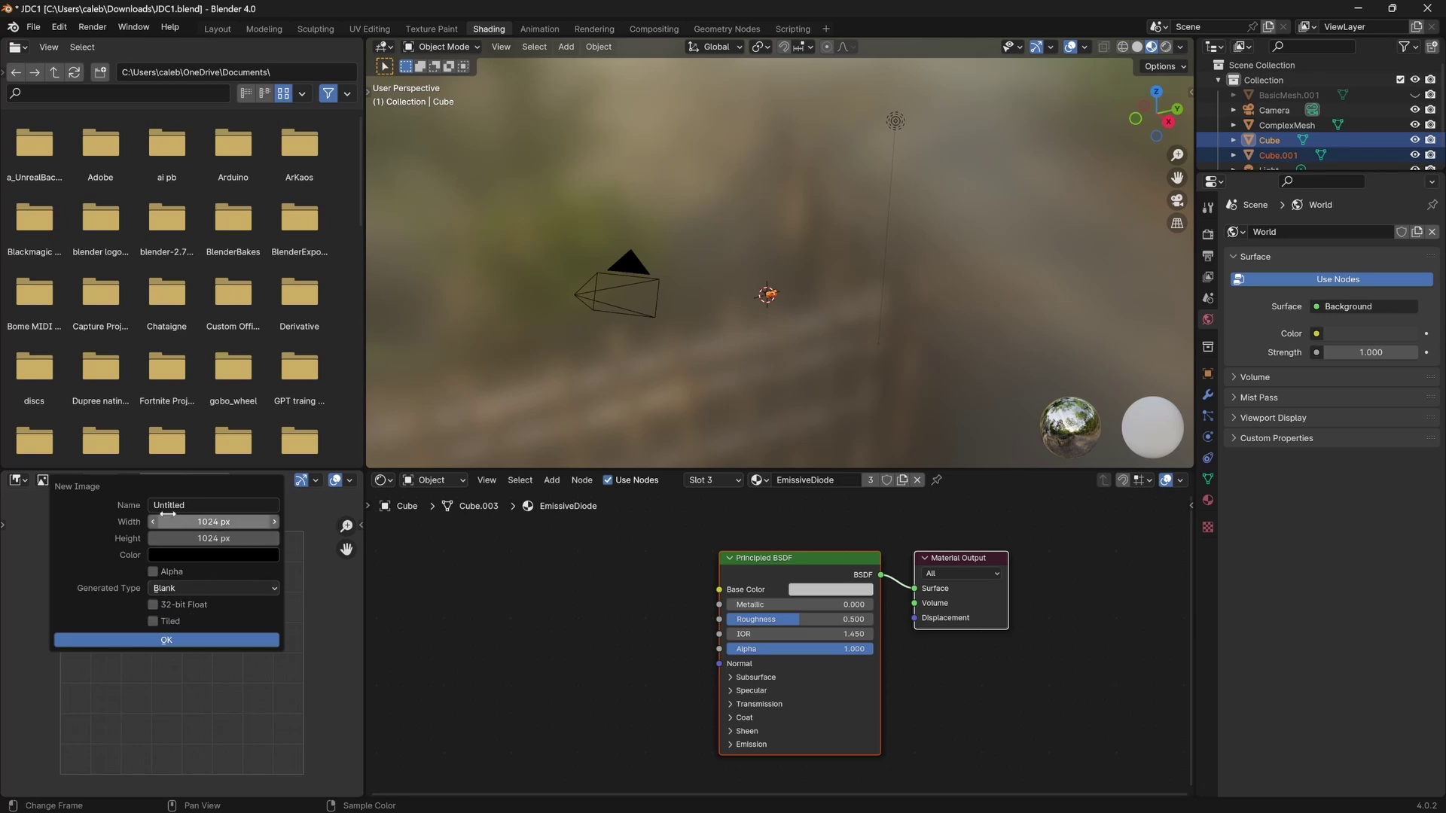
{"action": "left_click", "coordinate": [214, 505]}
{"action": "type", "text": "RGB_Basecolor"}
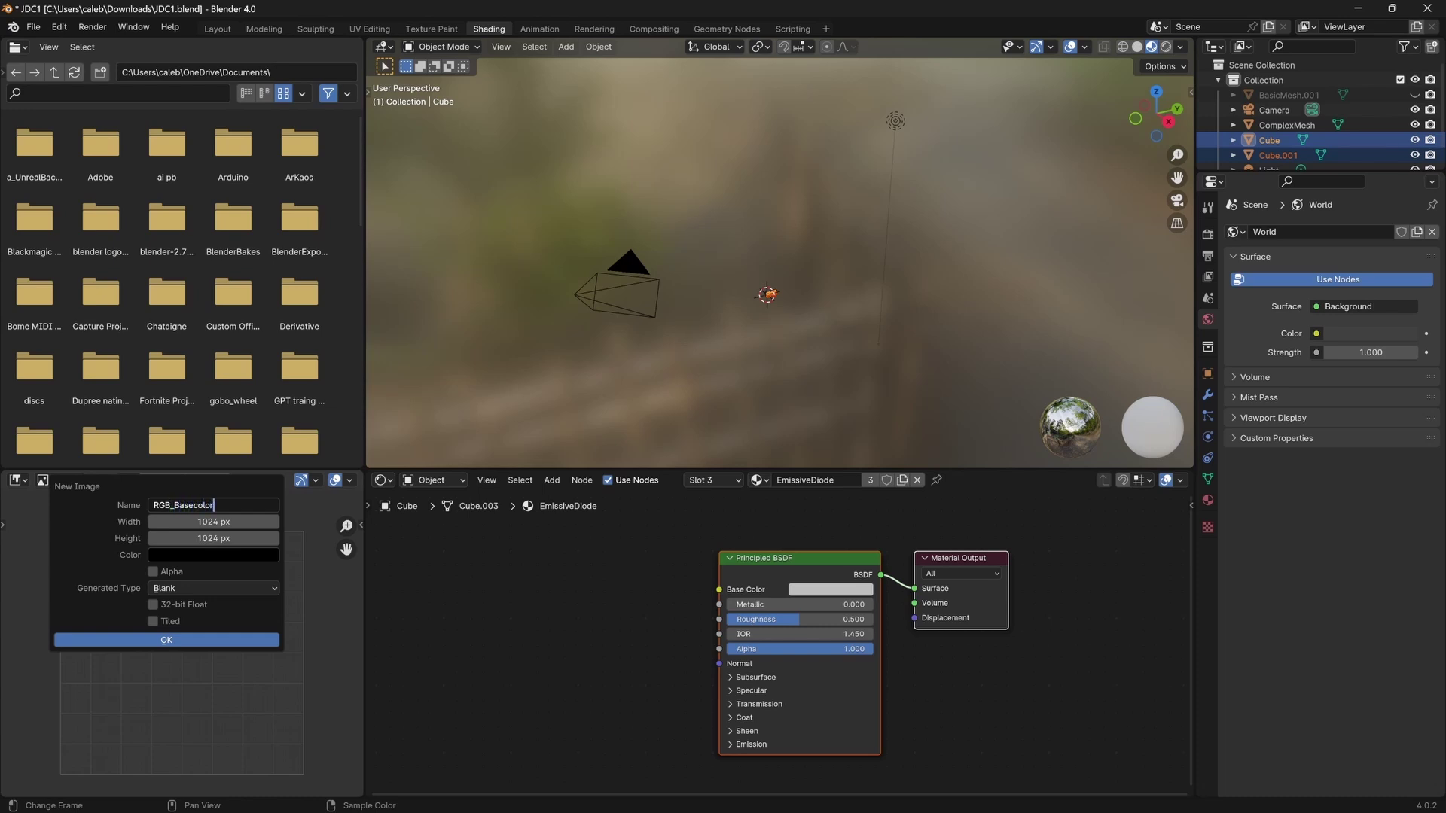
{"action": "key", "text": "Return"}
{"action": "left_click", "coordinate": [173, 639]}
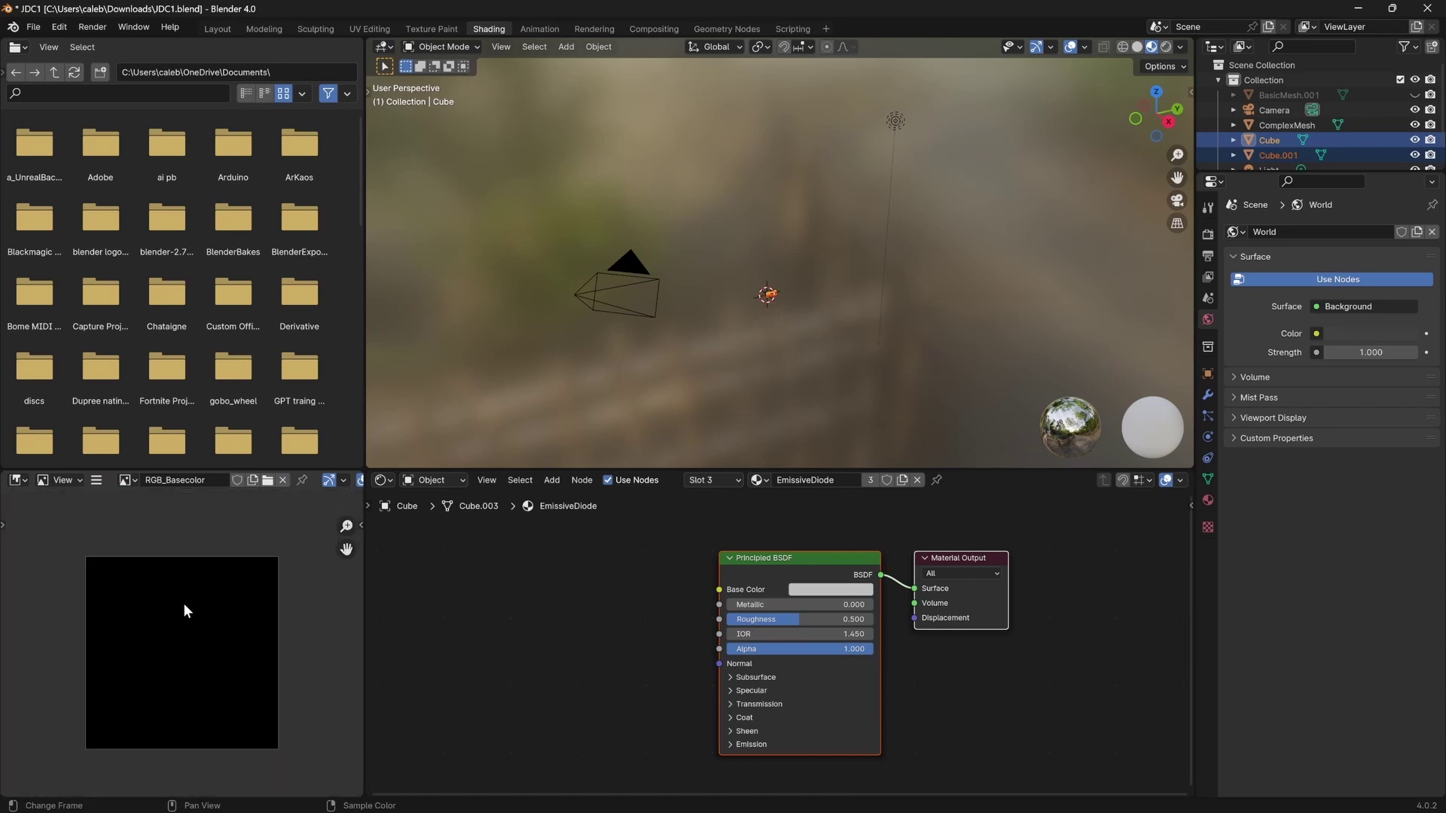
{"action": "scroll", "coordinate": [335, 606], "scroll_direction": "down", "scroll_amount": 1}
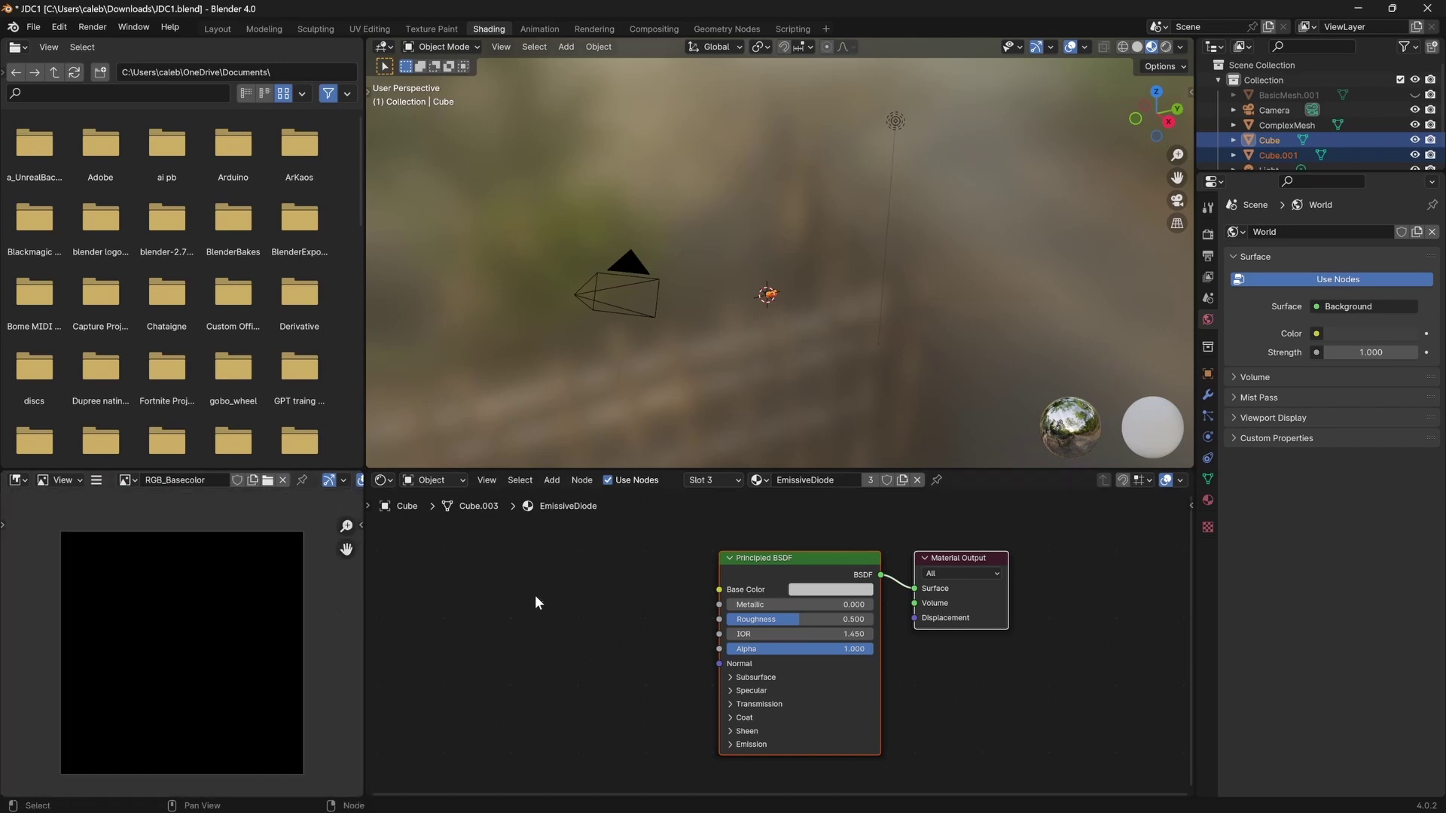
Add an Image Texture node beside the EmissiveDiode material's Principled BSDF and assign the RGB_Basecolor image to it.
{"action": "left_click", "coordinate": [592, 628]}
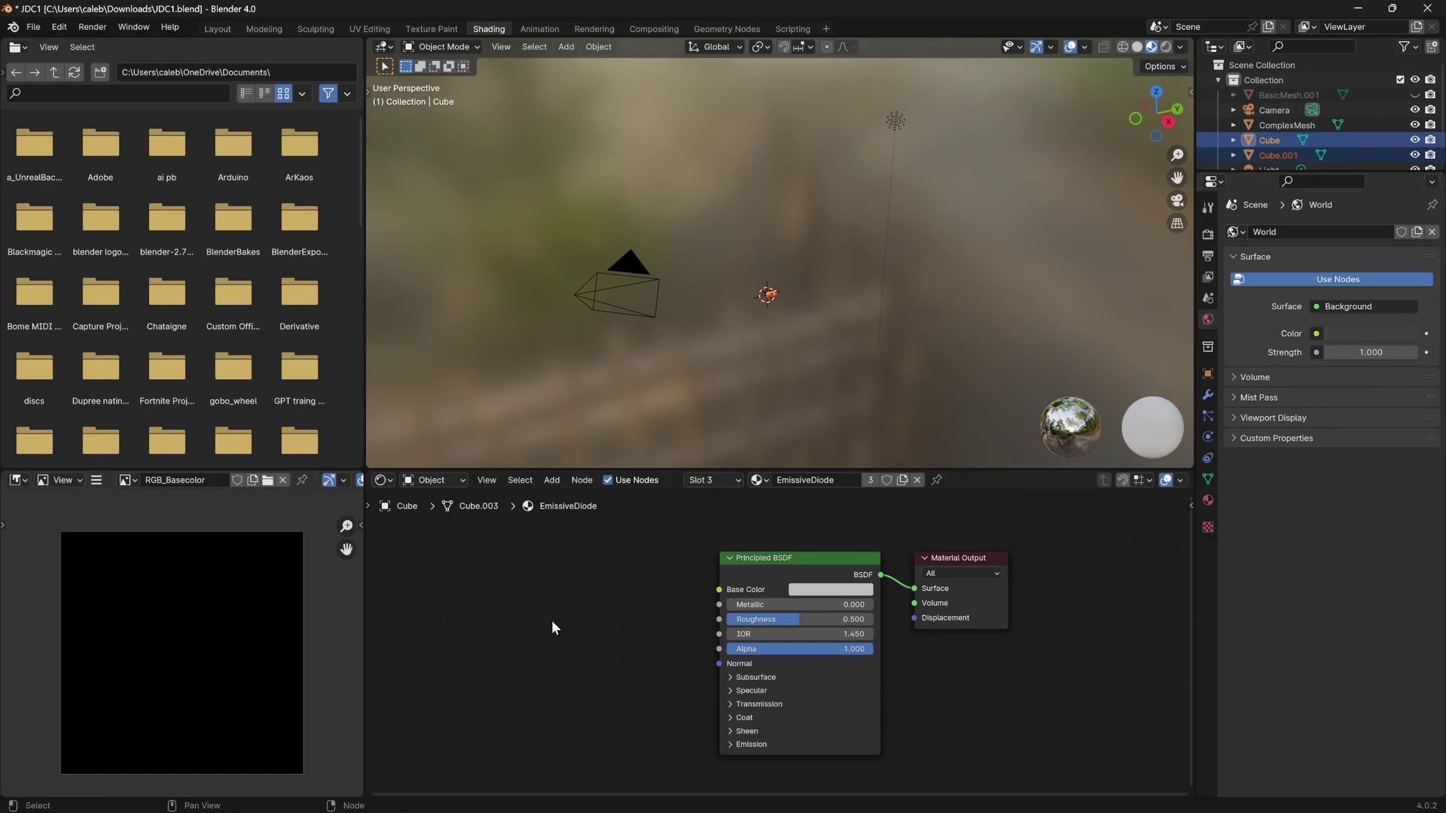
{"action": "key", "text": "shift+a"}
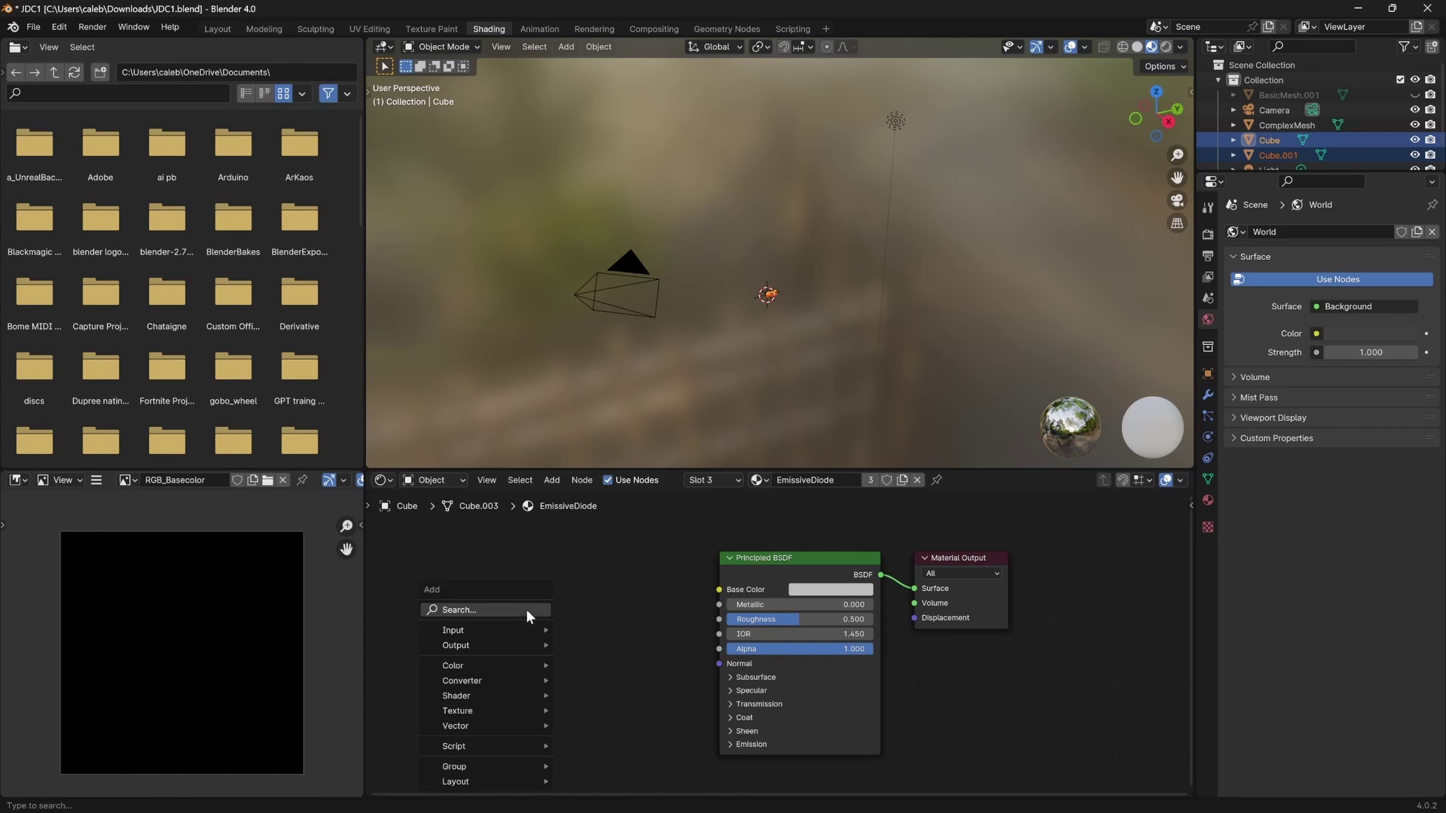
{"action": "left_click", "coordinate": [522, 609]}
{"action": "type", "text": "image"}
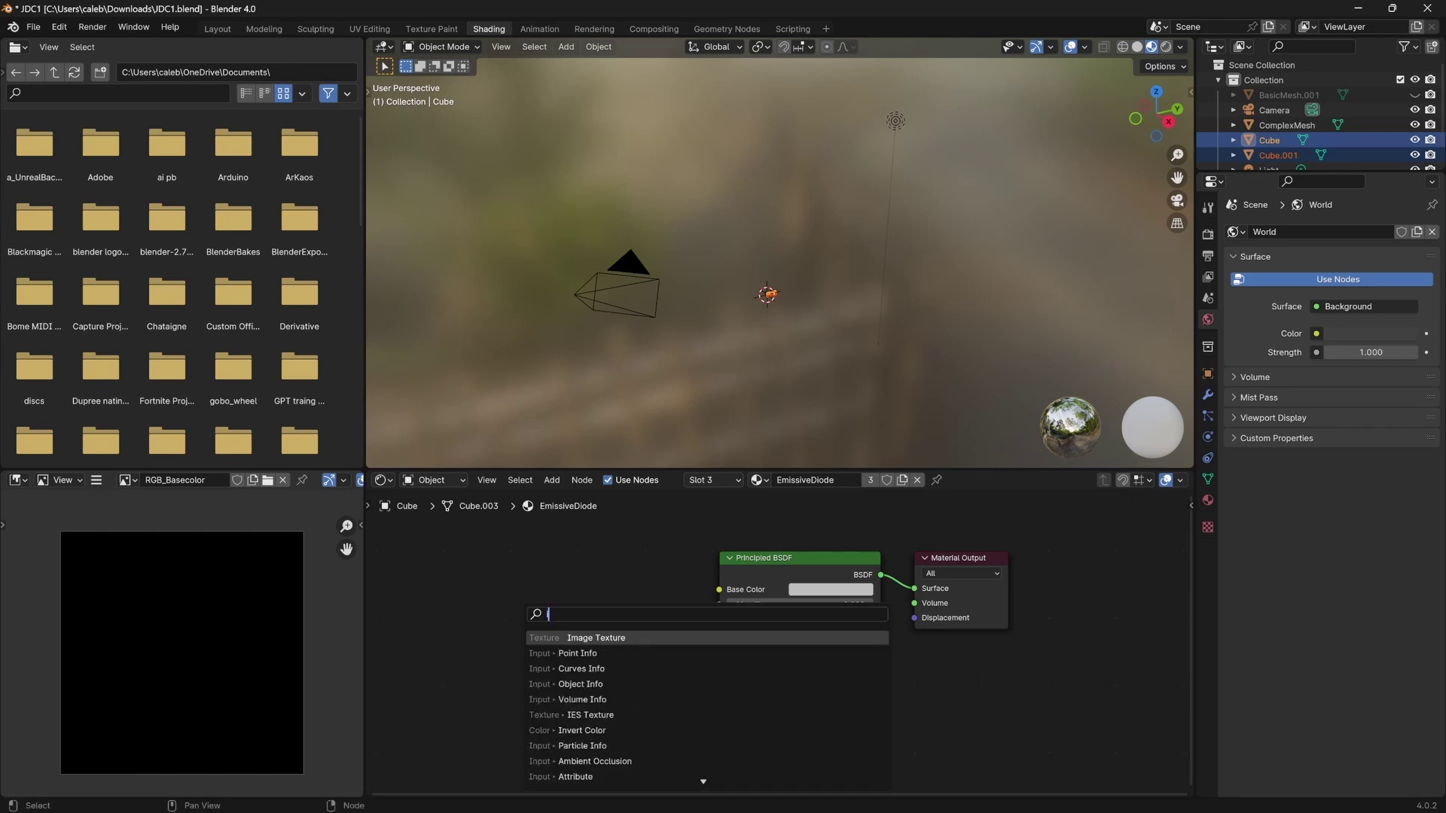
{"action": "key", "text": "Return"}
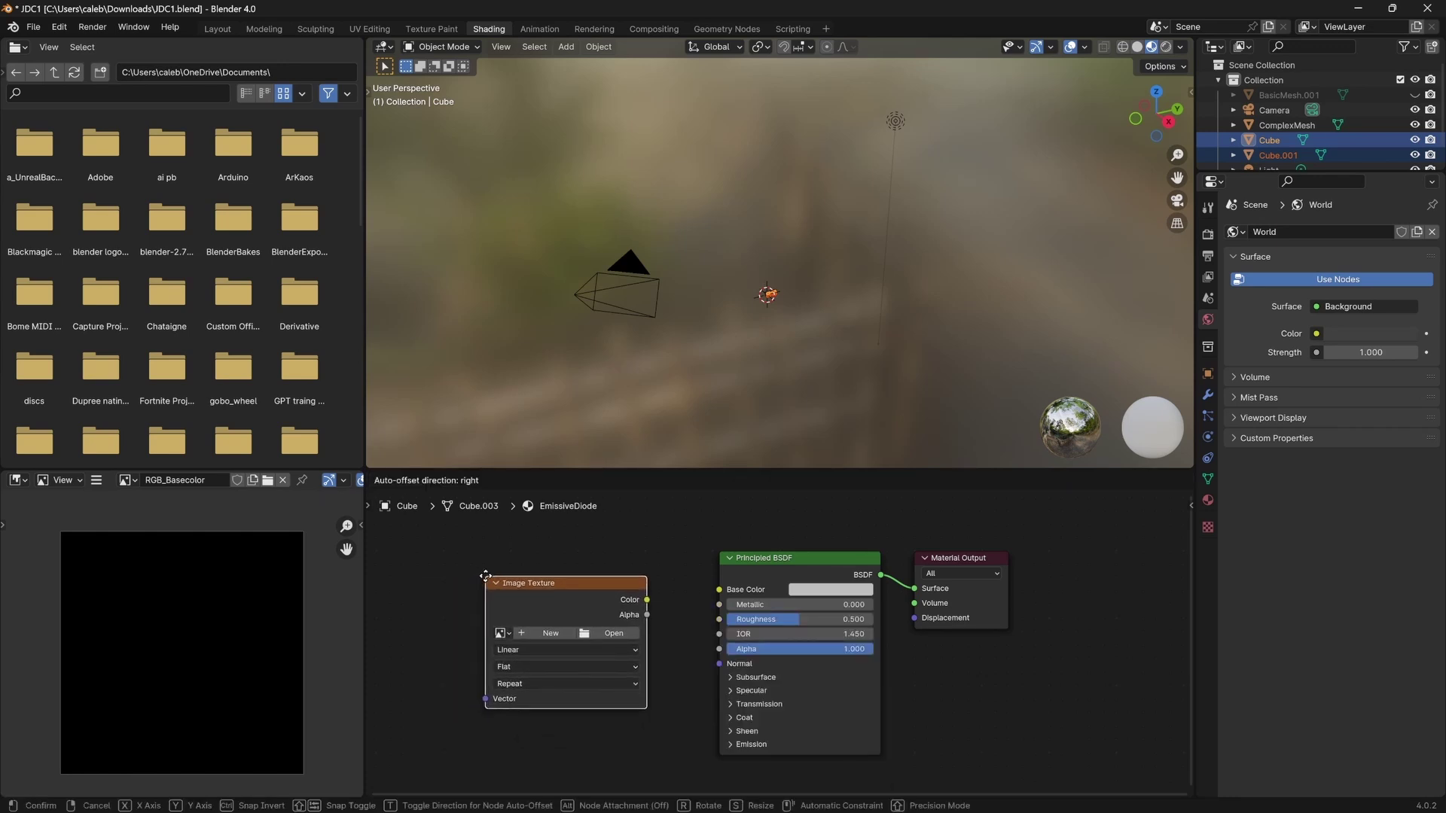
{"action": "left_click", "coordinate": [485, 576]}
{"action": "left_click", "coordinate": [500, 633]}
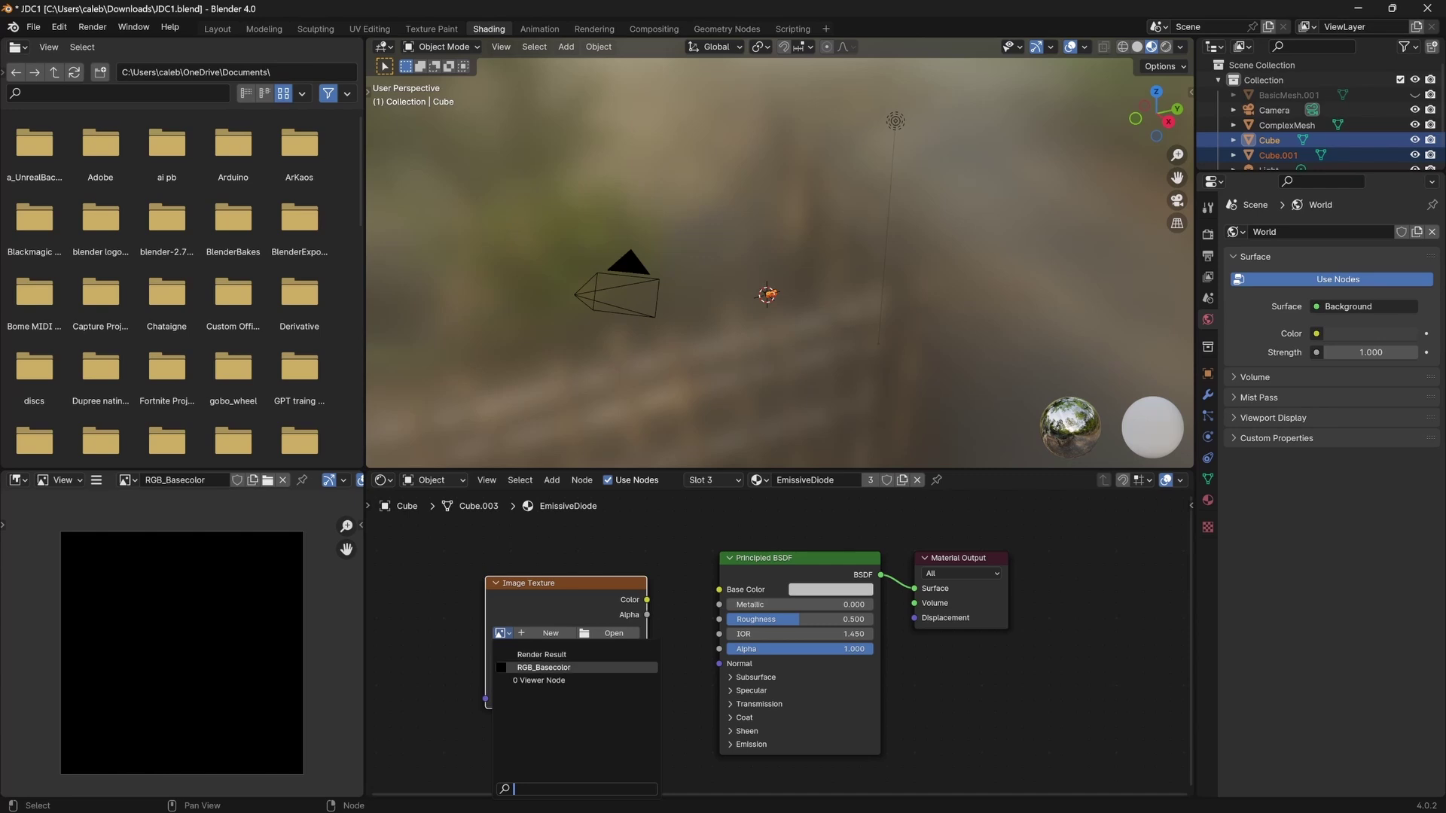
{"action": "left_click", "coordinate": [541, 667]}
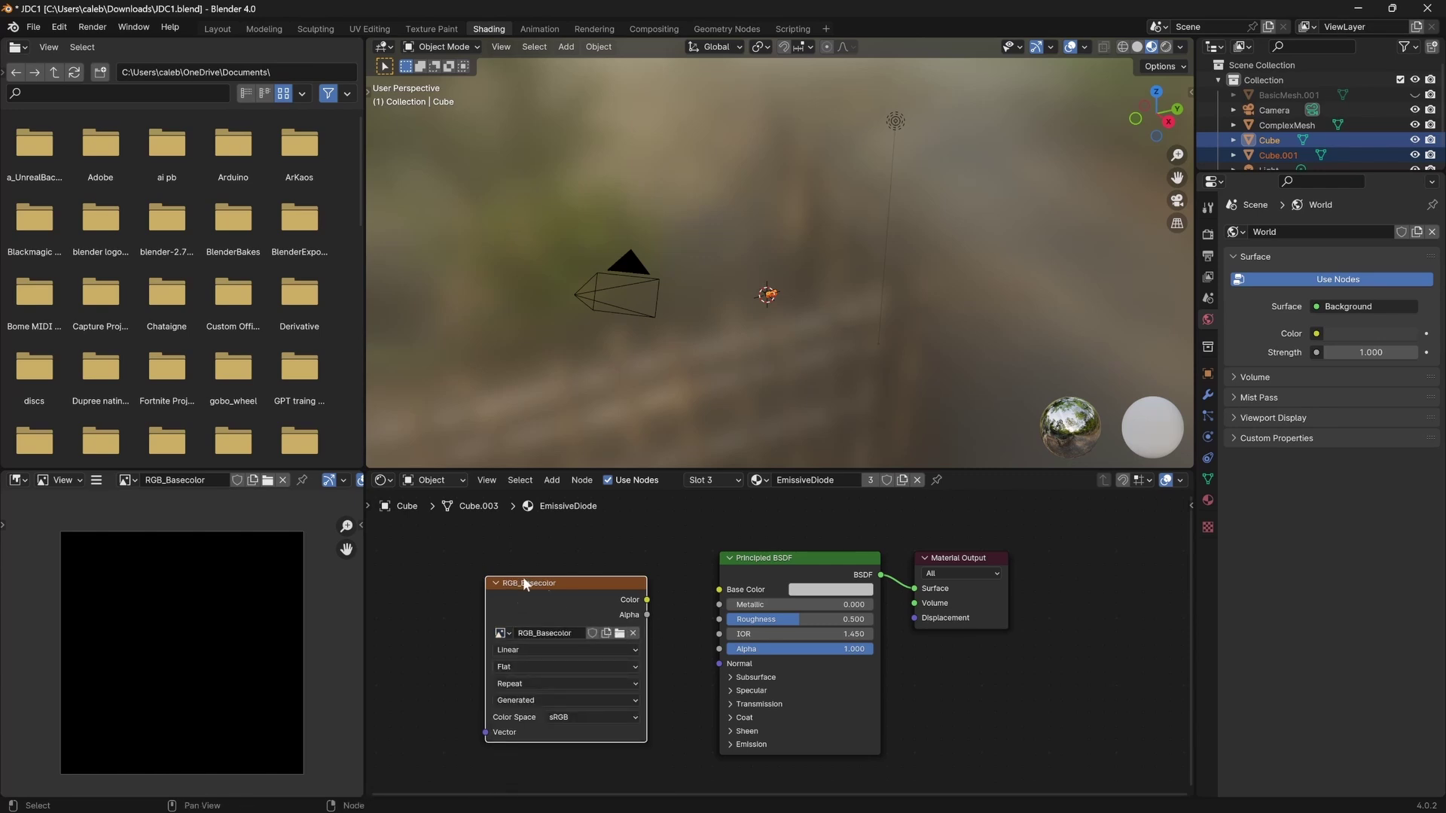
Copy the RGB_Basecolor texture node into the Wire material.
{"action": "left_click", "coordinate": [738, 480]}
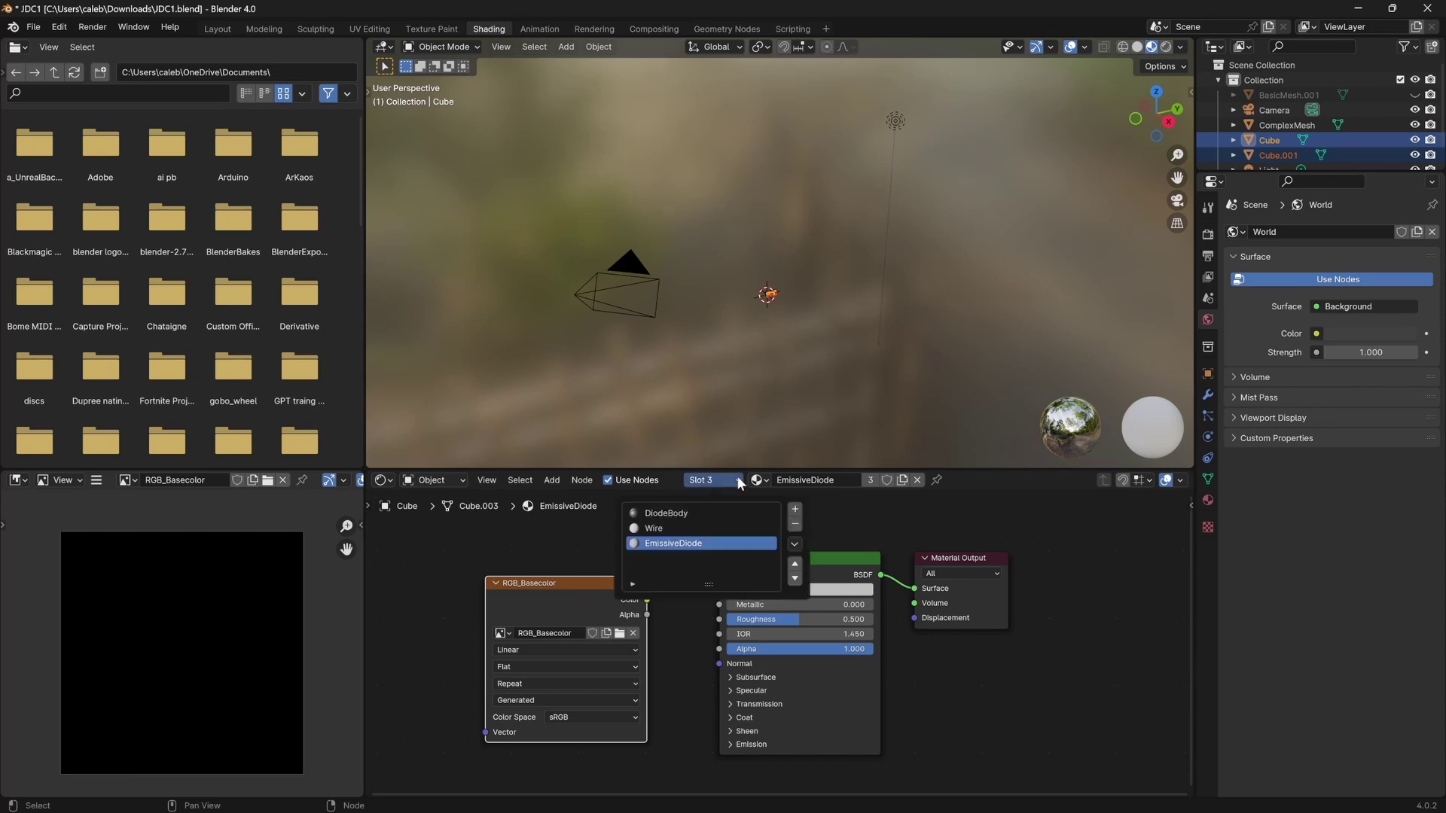
{"action": "left_click", "coordinate": [760, 480]}
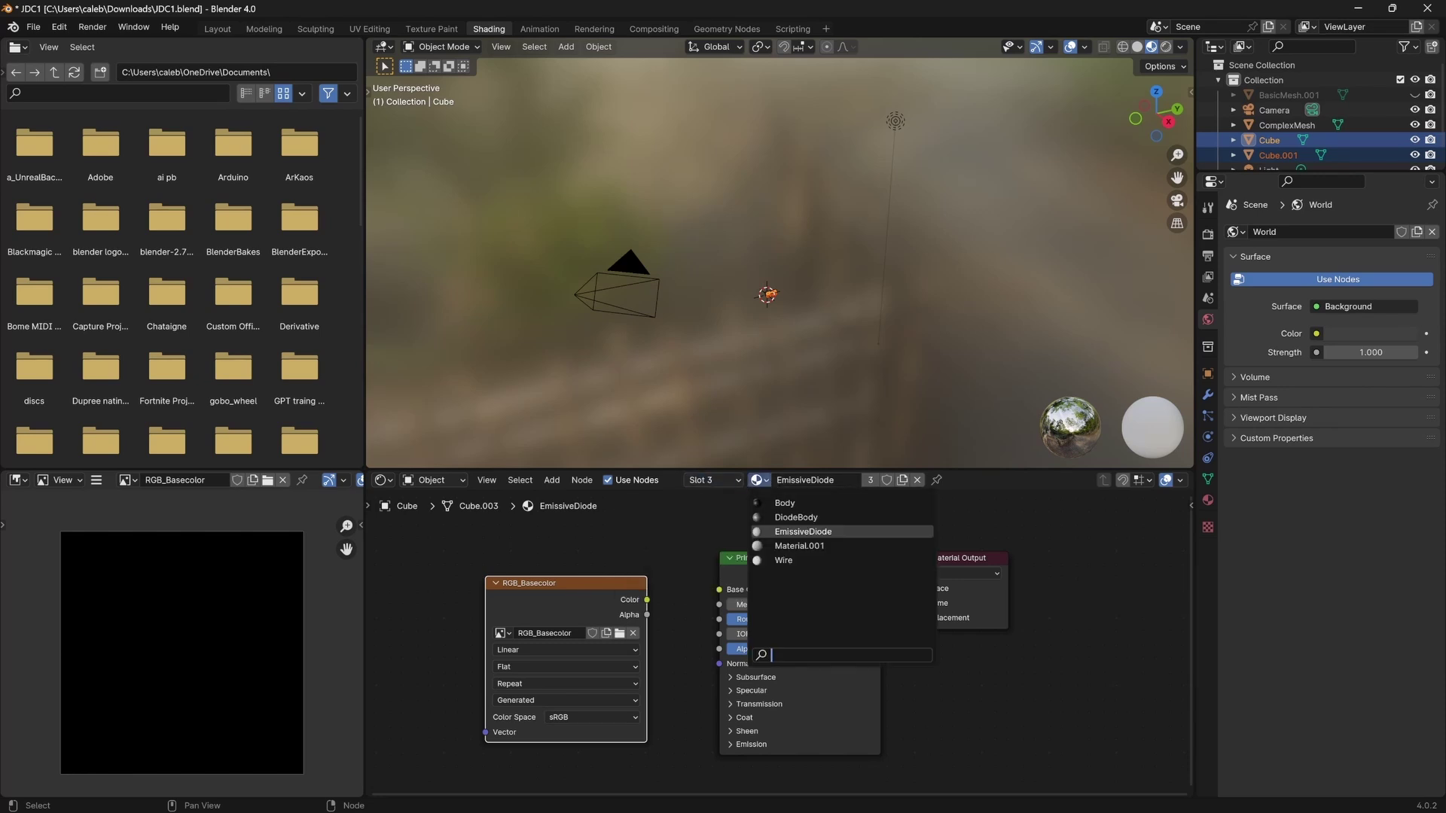
{"action": "left_click", "coordinate": [738, 480]}
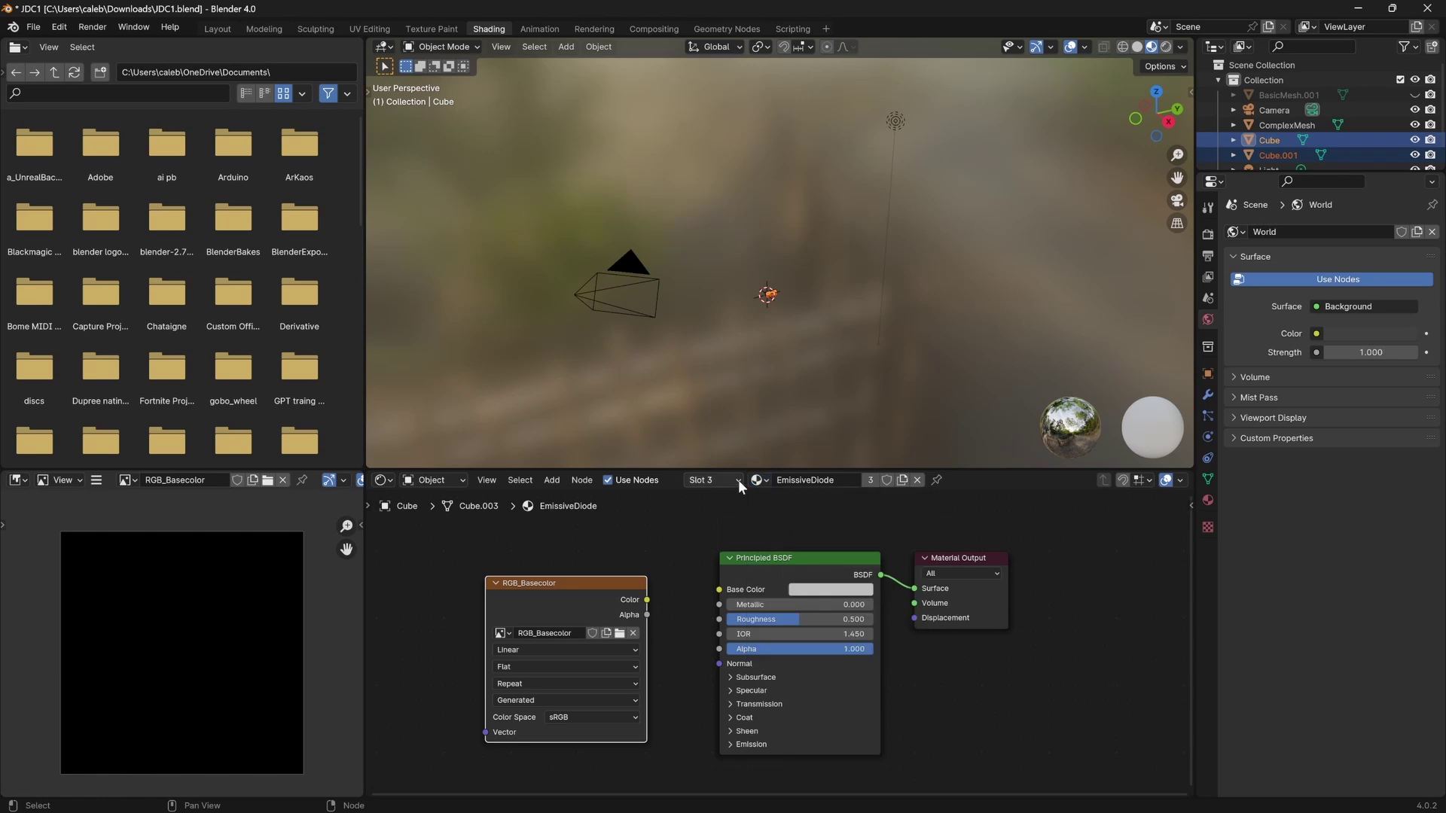
{"action": "left_click", "coordinate": [738, 480]}
{"action": "left_click", "coordinate": [657, 527]}
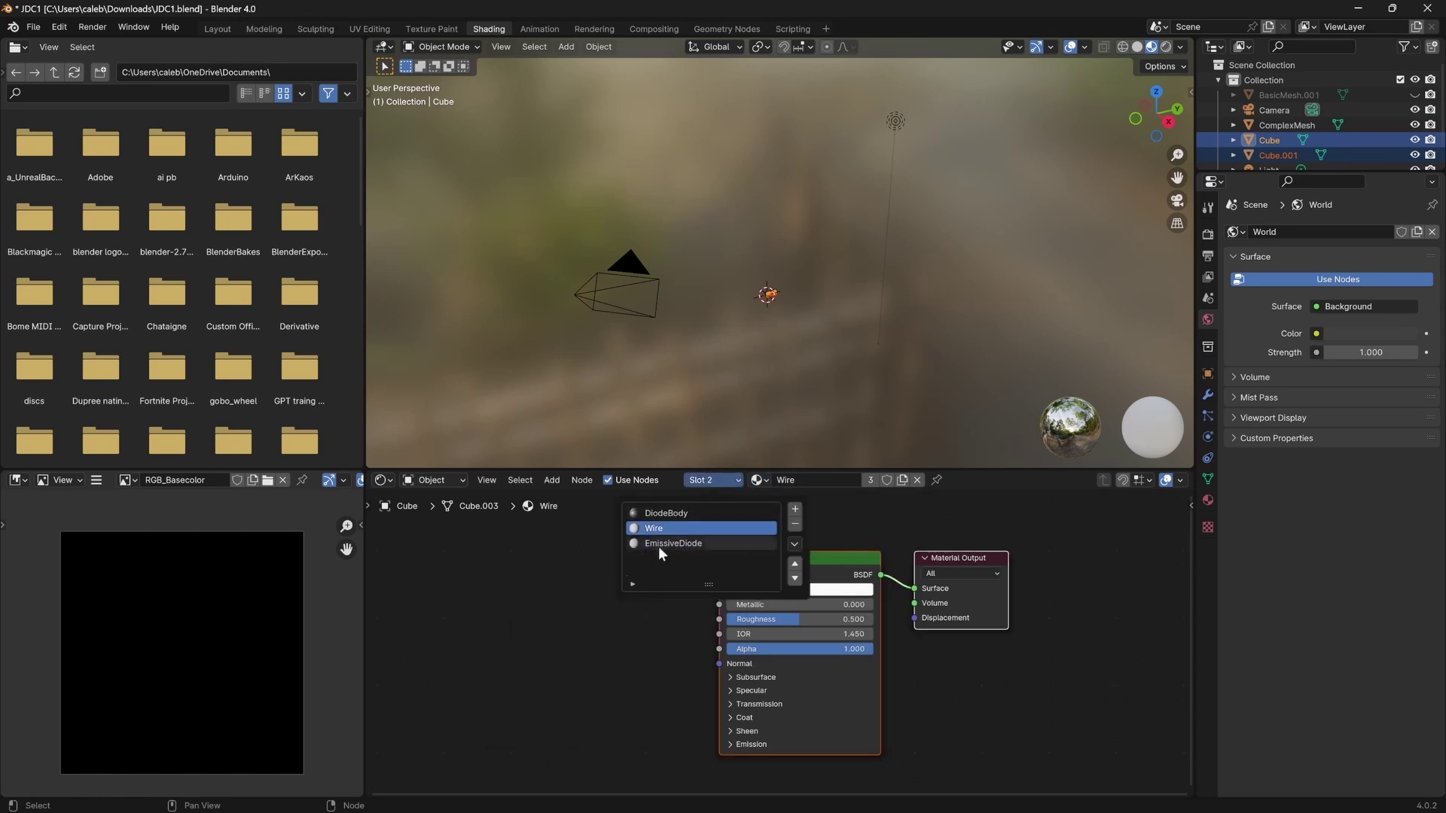
{"action": "key", "text": "ctrl+v"}
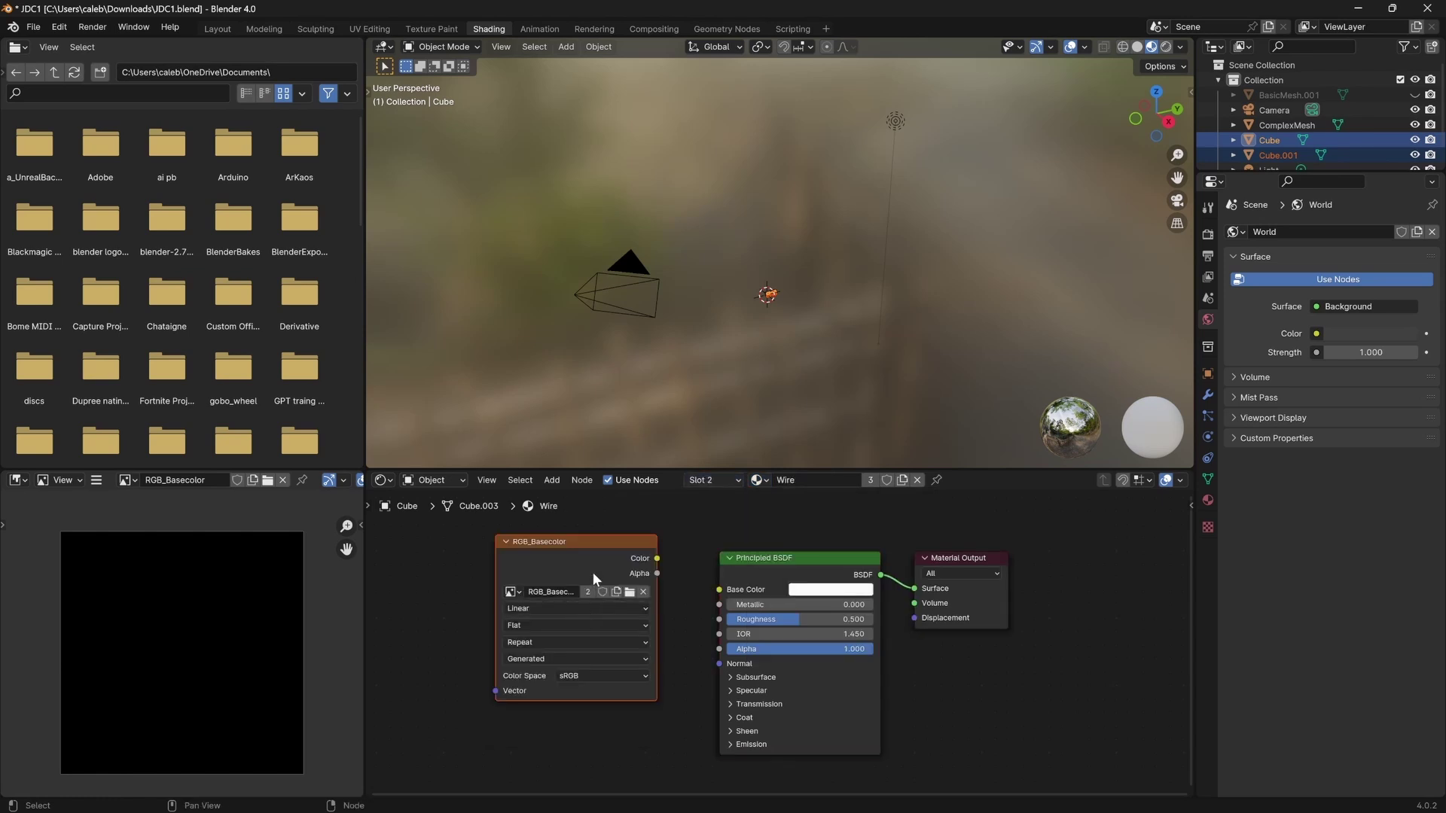
Paste the RGB_Basecolor texture node into the DiodeBody material and place it beside the Principled BSDF.
{"action": "left_click", "coordinate": [725, 480]}
{"action": "left_click", "coordinate": [687, 512]}
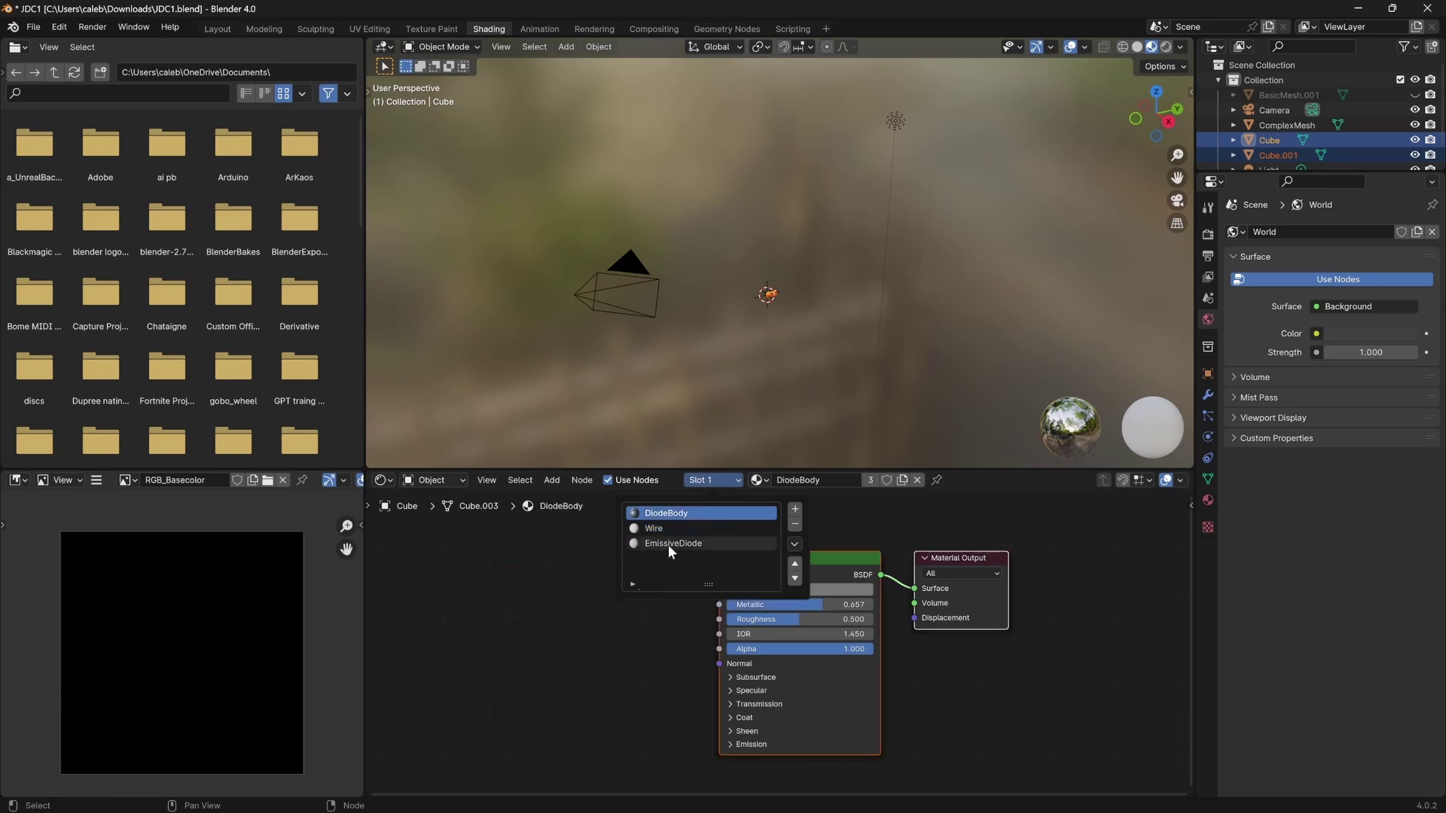
{"action": "key", "text": "ctrl+v"}
{"action": "left_click_drag", "start_coordinate": [571, 582], "coordinate": [609, 603]}
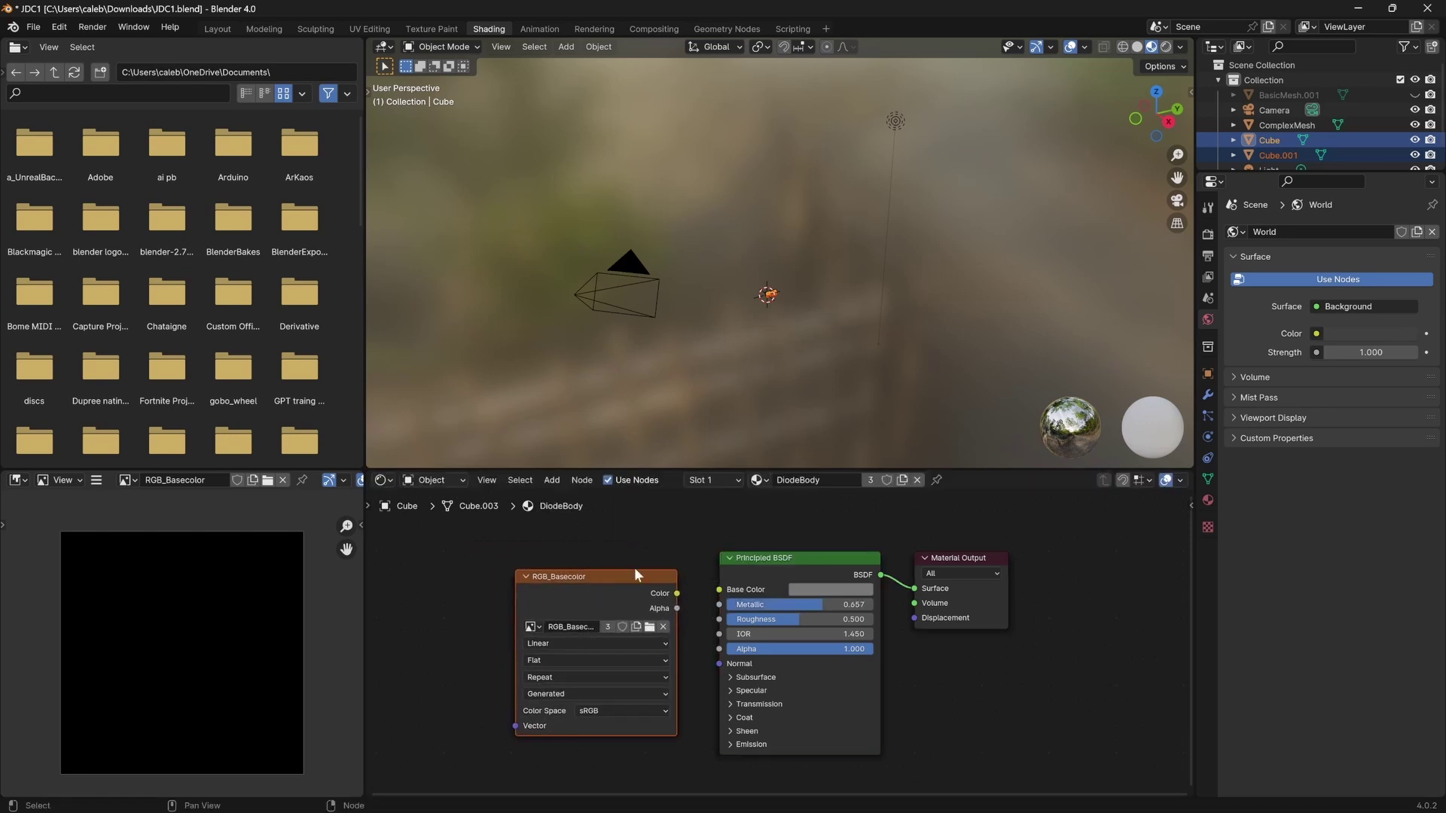
Select the ComplexMesh housing and paste the RGB_Basecolor texture node into its Body material, beside the Principled BSDF.
{"action": "scroll", "coordinate": [652, 554], "scroll_direction": "up", "scroll_amount": 1}
{"action": "scroll", "coordinate": [784, 404], "scroll_direction": "up", "scroll_amount": 6}
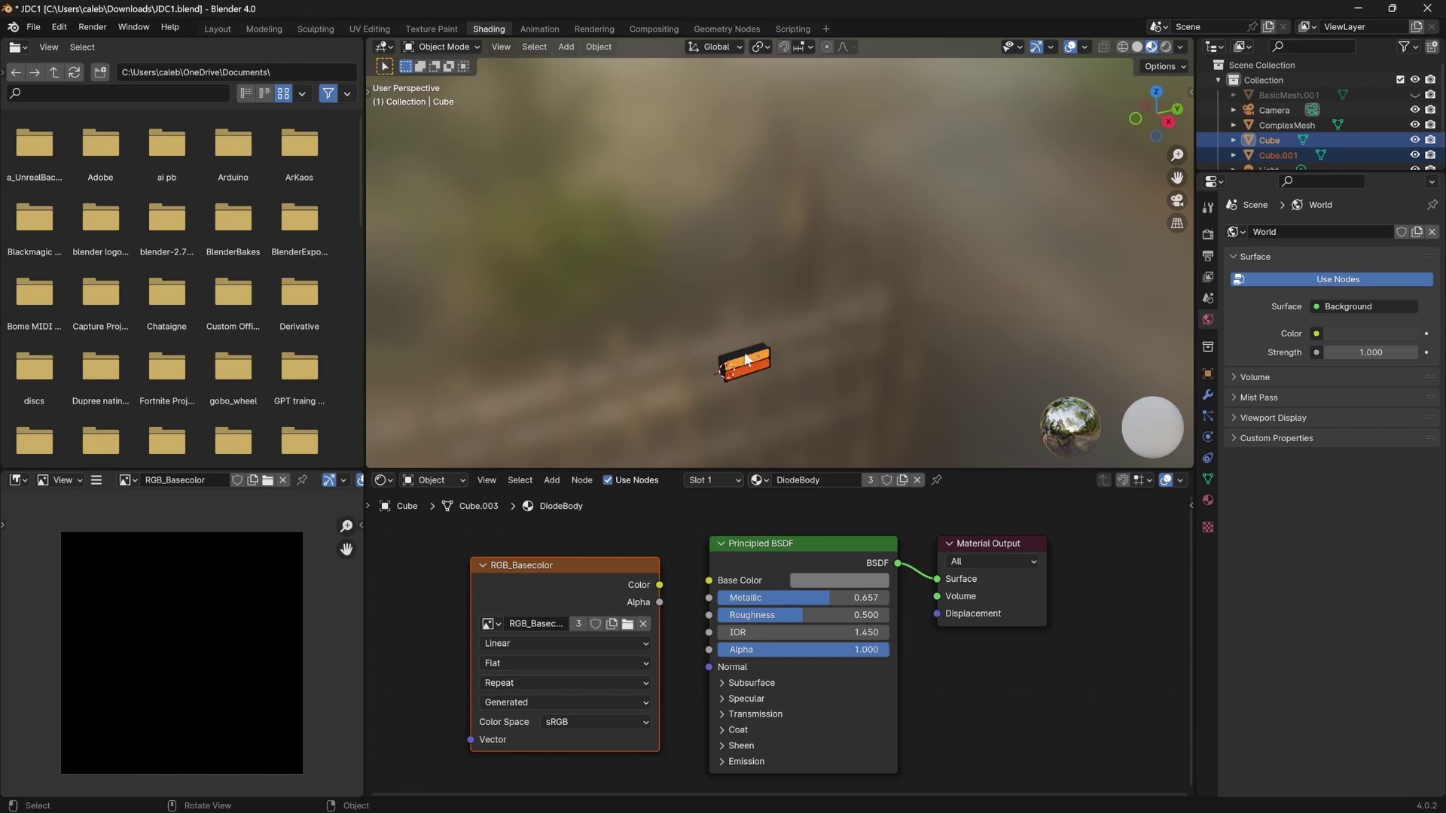
{"action": "left_click", "coordinate": [748, 372]}
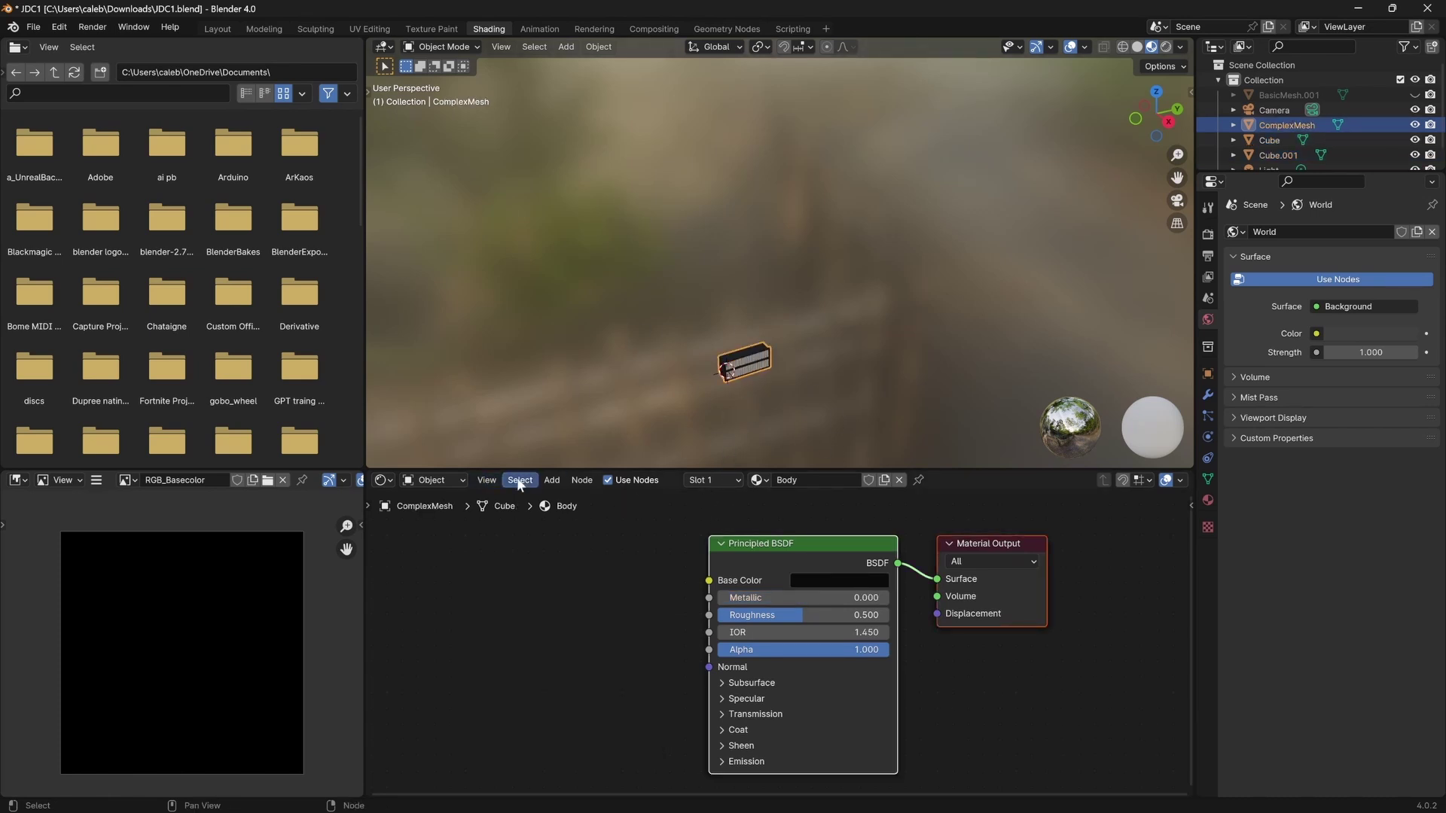
{"action": "left_click", "coordinate": [551, 480]}
{"action": "mouse_move", "coordinate": [595, 512]}
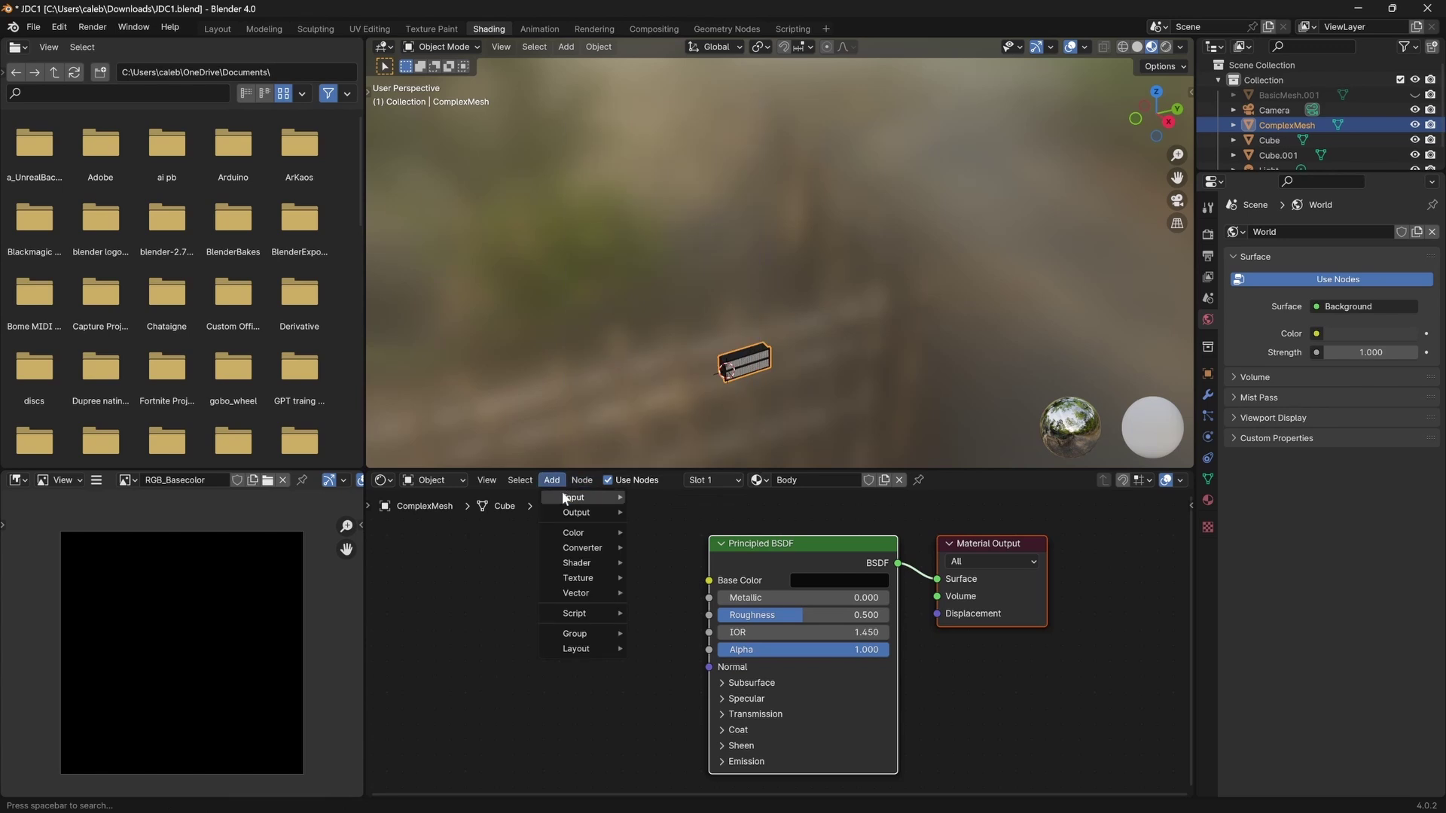
{"action": "left_click", "coordinate": [663, 543]}
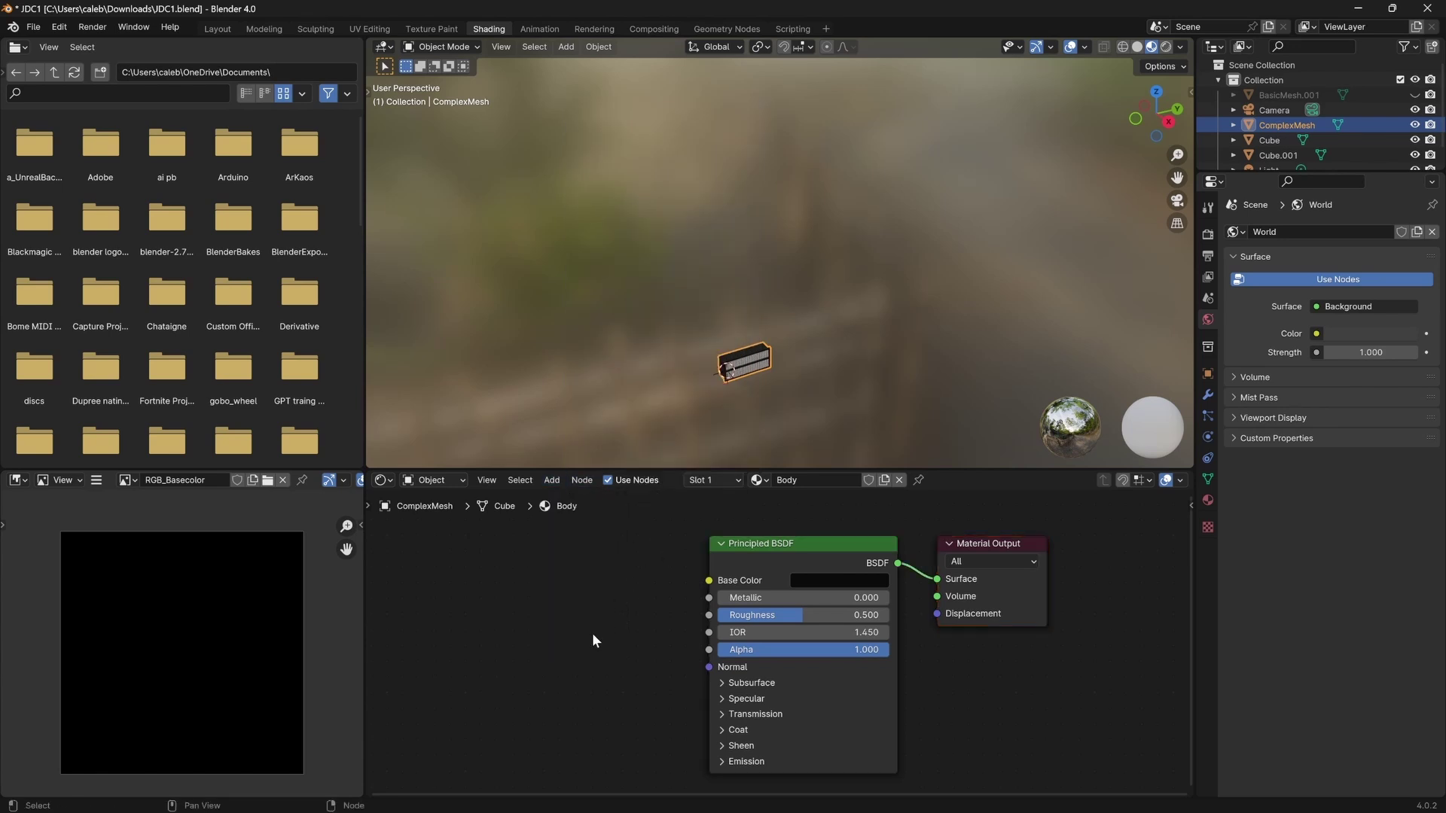
{"action": "key", "text": "ctrl+v"}
{"action": "left_click_drag", "start_coordinate": [555, 544], "coordinate": [561, 577]}
Join the upper and lower diode grids with the housing into the single ComplexMesh object, working in the right orthographic view.
{"action": "key", "text": "KP_Decimal"}
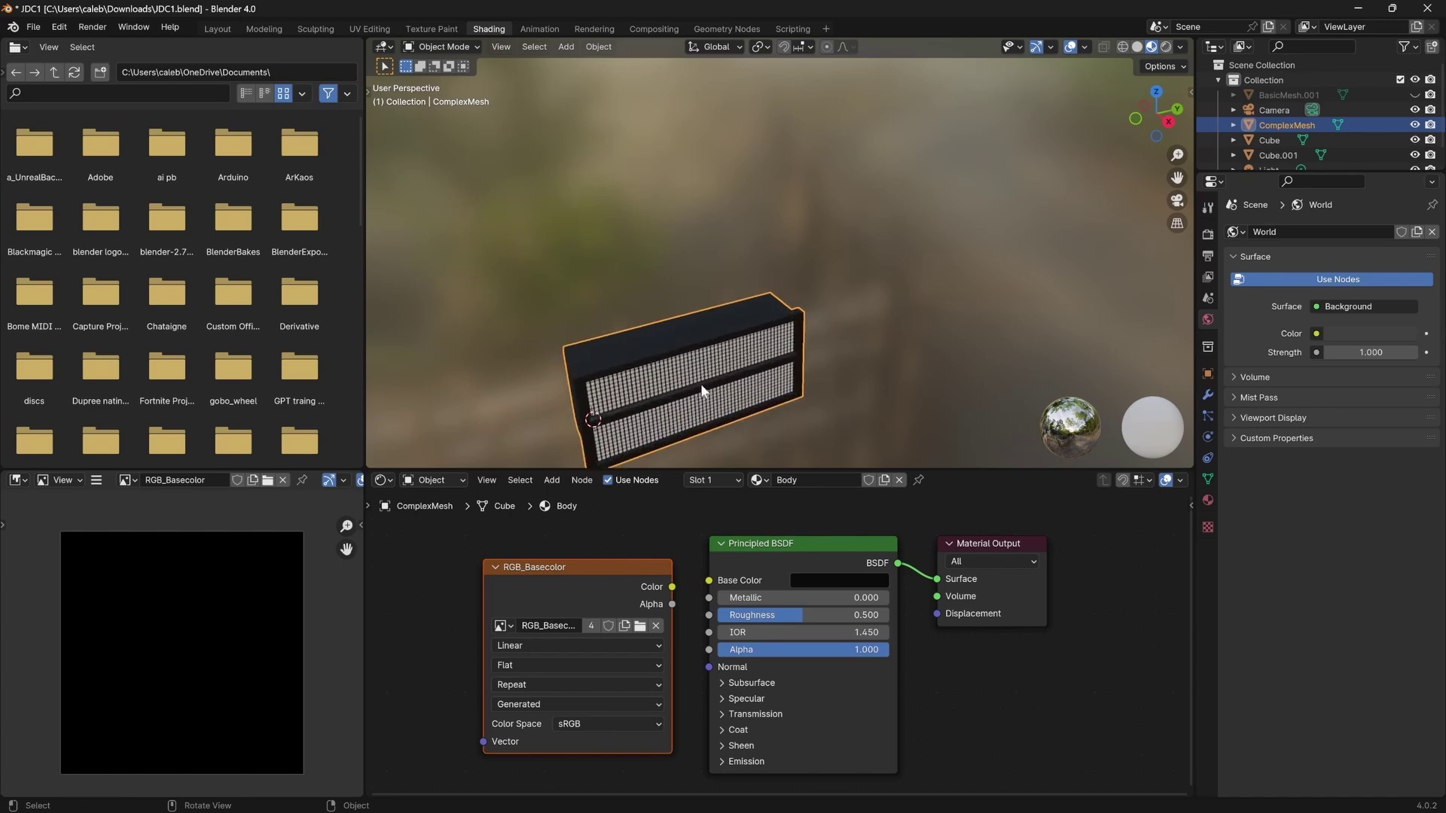
{"action": "key", "text": "KP_1"}
{"action": "key", "text": "KP_3"}
{"action": "middle_click_drag", "start_coordinate": [777, 421], "coordinate": [762, 297], "text": "shift"}
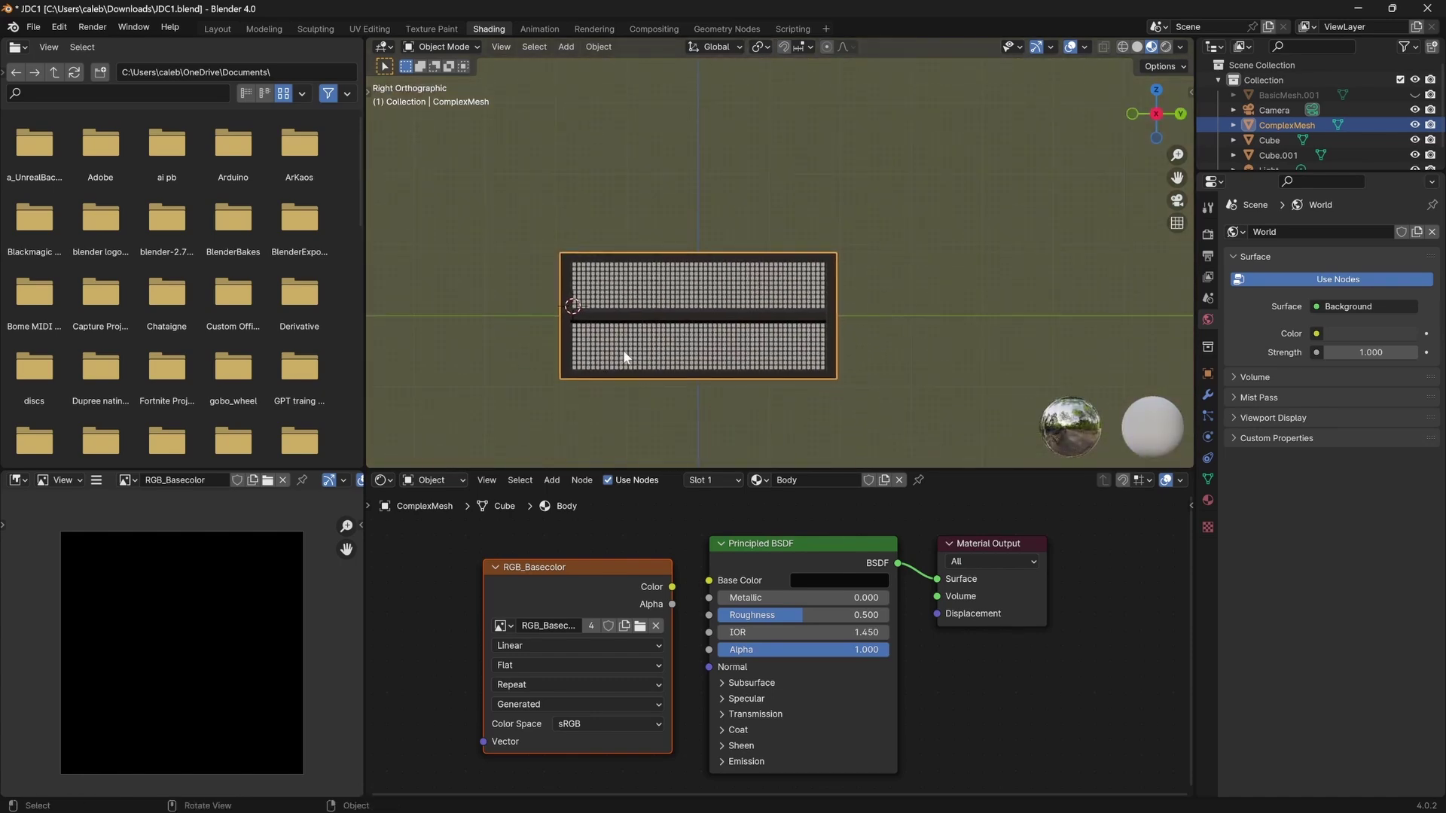
{"action": "left_click", "coordinate": [618, 324]}
{"action": "scroll", "coordinate": [617, 324], "scroll_direction": "up", "scroll_amount": 3}
{"action": "left_click", "coordinate": [628, 316], "text": "shift"}
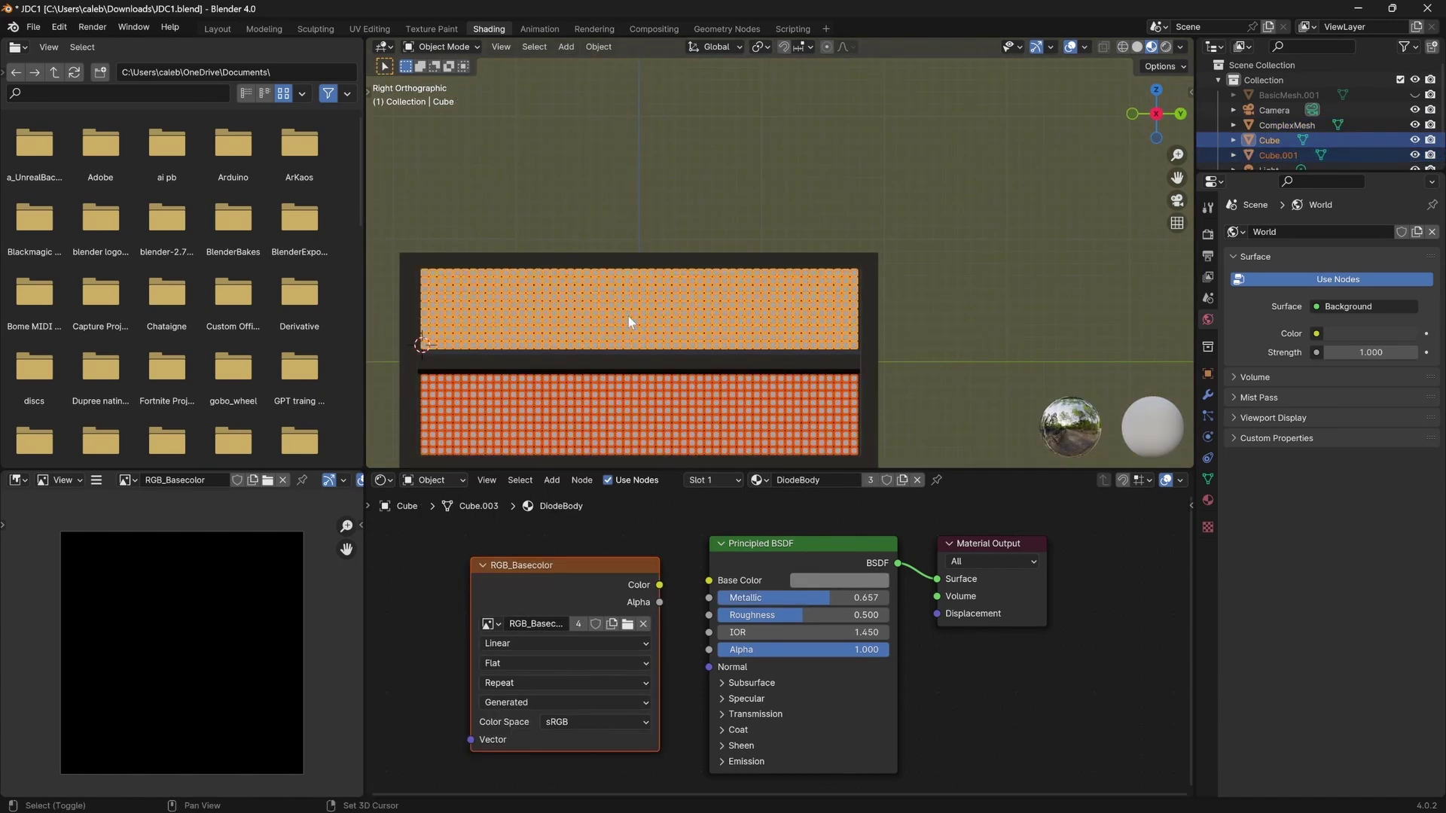
{"action": "left_click", "coordinate": [655, 354], "text": "shift"}
{"action": "right_click", "coordinate": [658, 371]}
{"action": "left_click", "coordinate": [654, 369]}
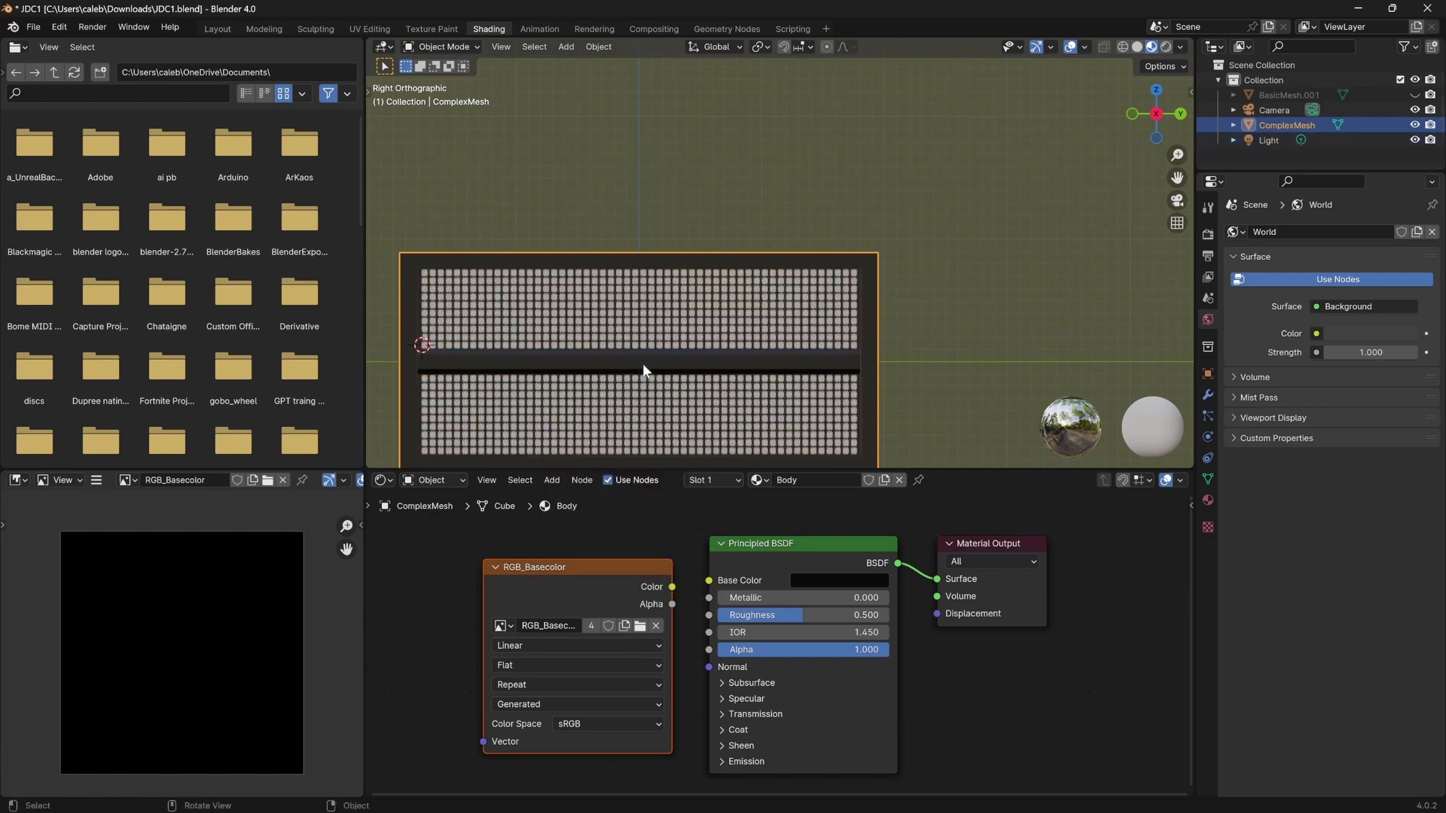
{"action": "middle_click_drag", "start_coordinate": [548, 369], "coordinate": [629, 352], "text": "shift"}
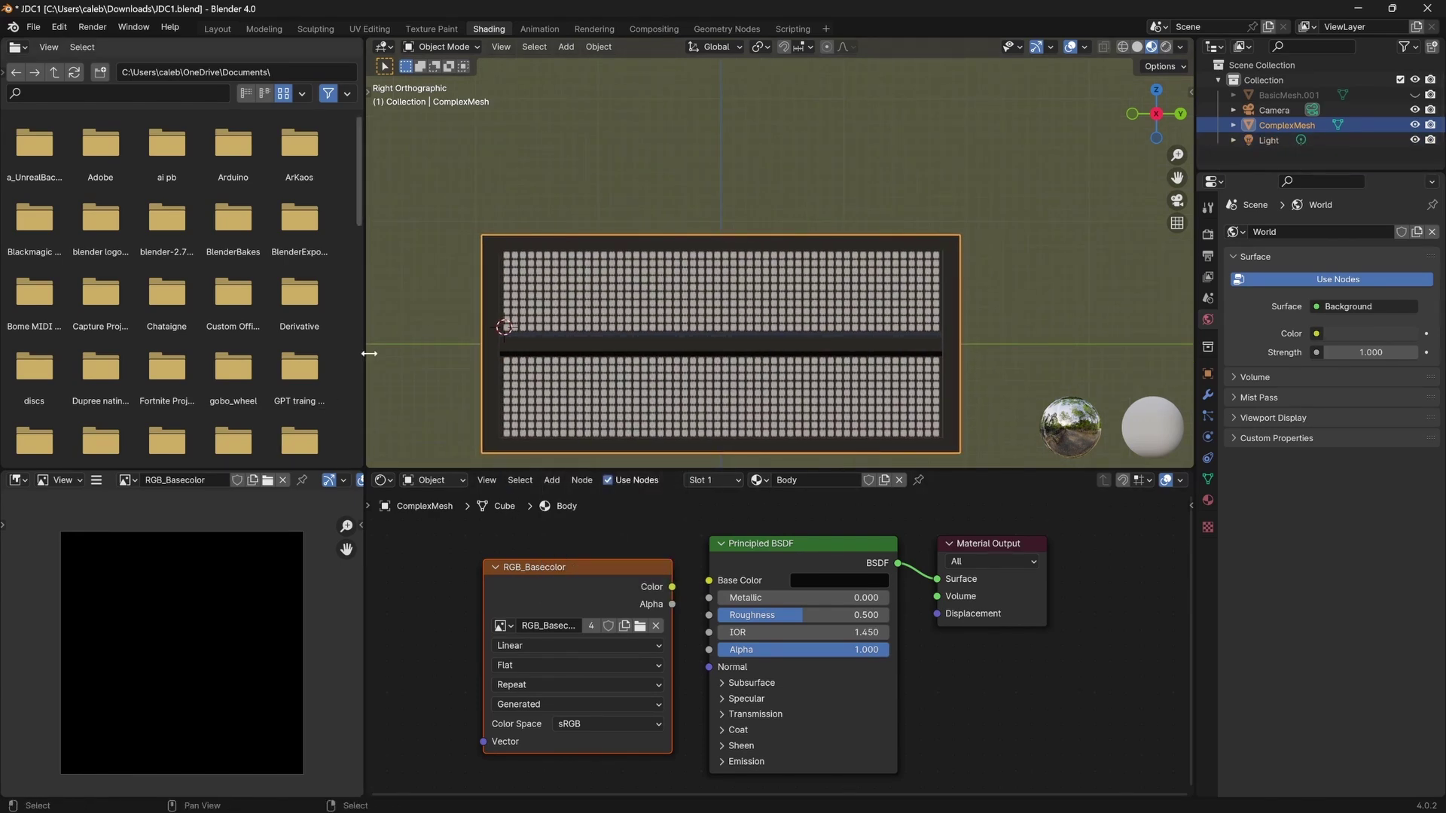
Switch to the UV Editing workspace and bring the divider between the joined mesh's two diode grids into close view.
{"action": "left_click", "coordinate": [366, 25]}
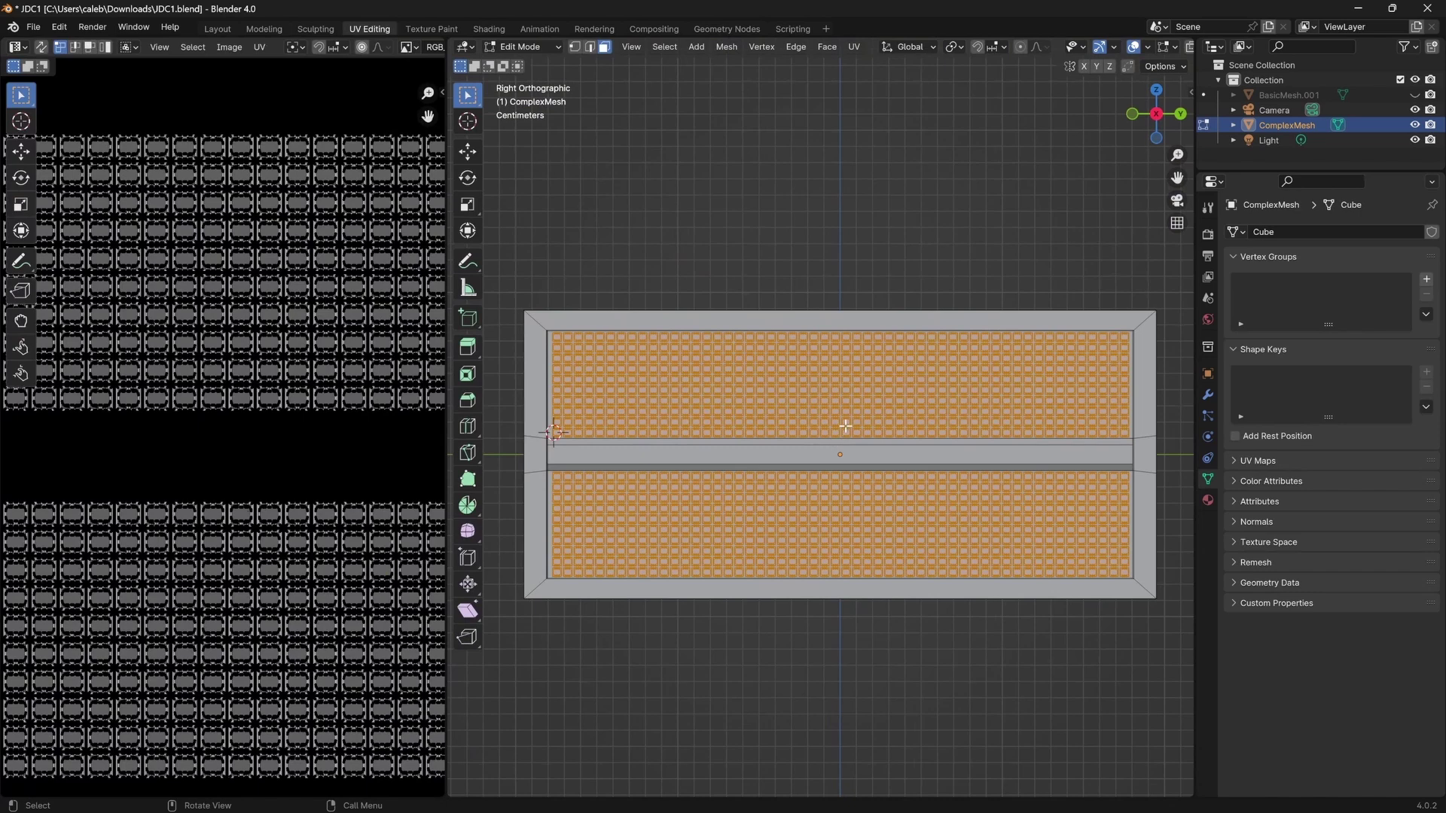
{"action": "key", "text": "KP_Decimal"}
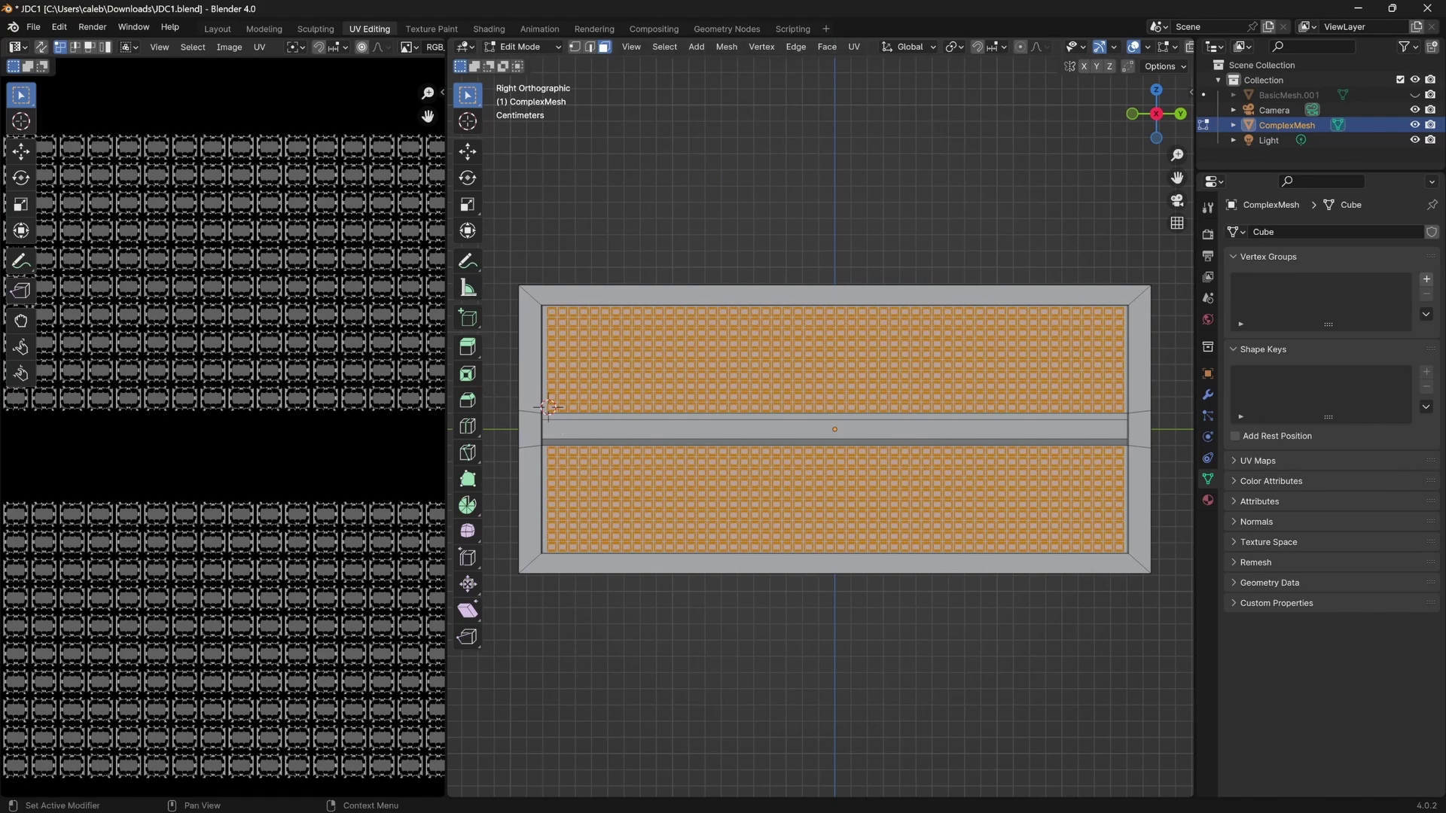
{"action": "scroll", "coordinate": [625, 445], "scroll_direction": "up", "scroll_amount": 3}
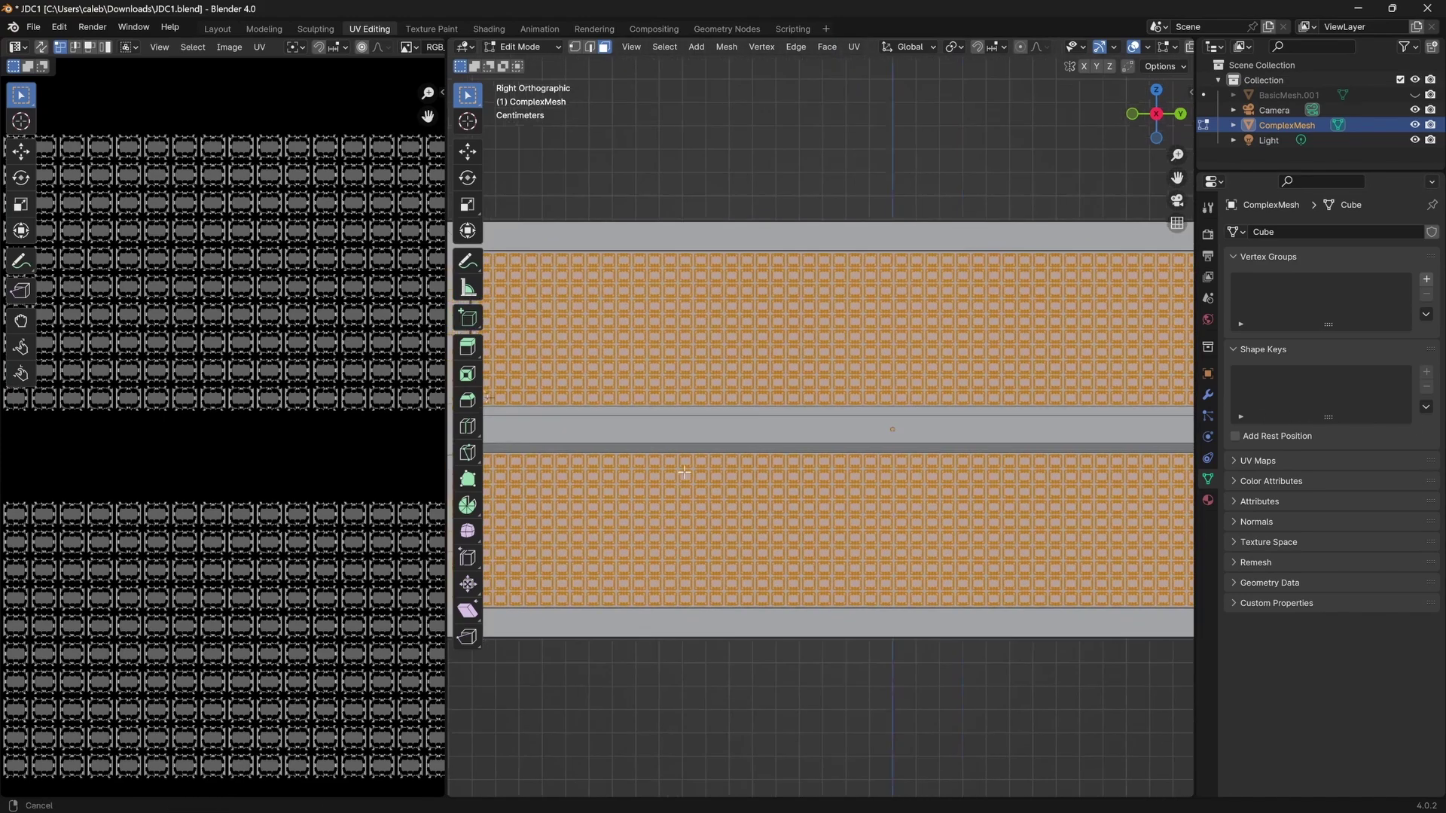
{"action": "scroll", "coordinate": [629, 444], "scroll_direction": "down", "scroll_amount": 2}
{"action": "scroll", "coordinate": [647, 448], "scroll_direction": "up", "scroll_amount": 1}
{"action": "scroll", "coordinate": [838, 455], "scroll_direction": "up", "scroll_amount": 2}
{"action": "middle_click_drag", "start_coordinate": [838, 454], "coordinate": [680, 443]}
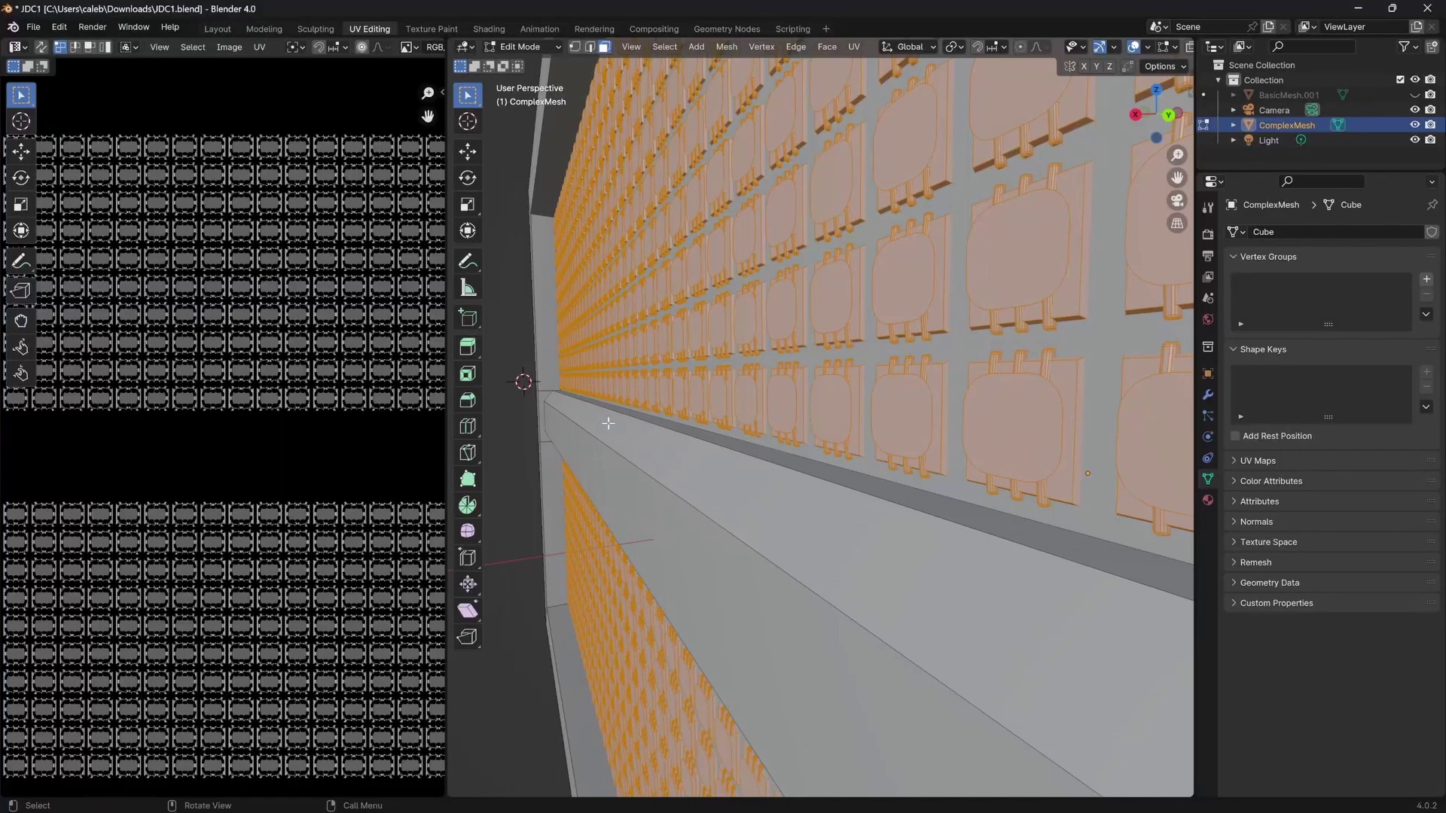
Move the divider's long front face between the two diode grids about -3 mm along the global X axis.
{"action": "left_click", "coordinate": [609, 481]}
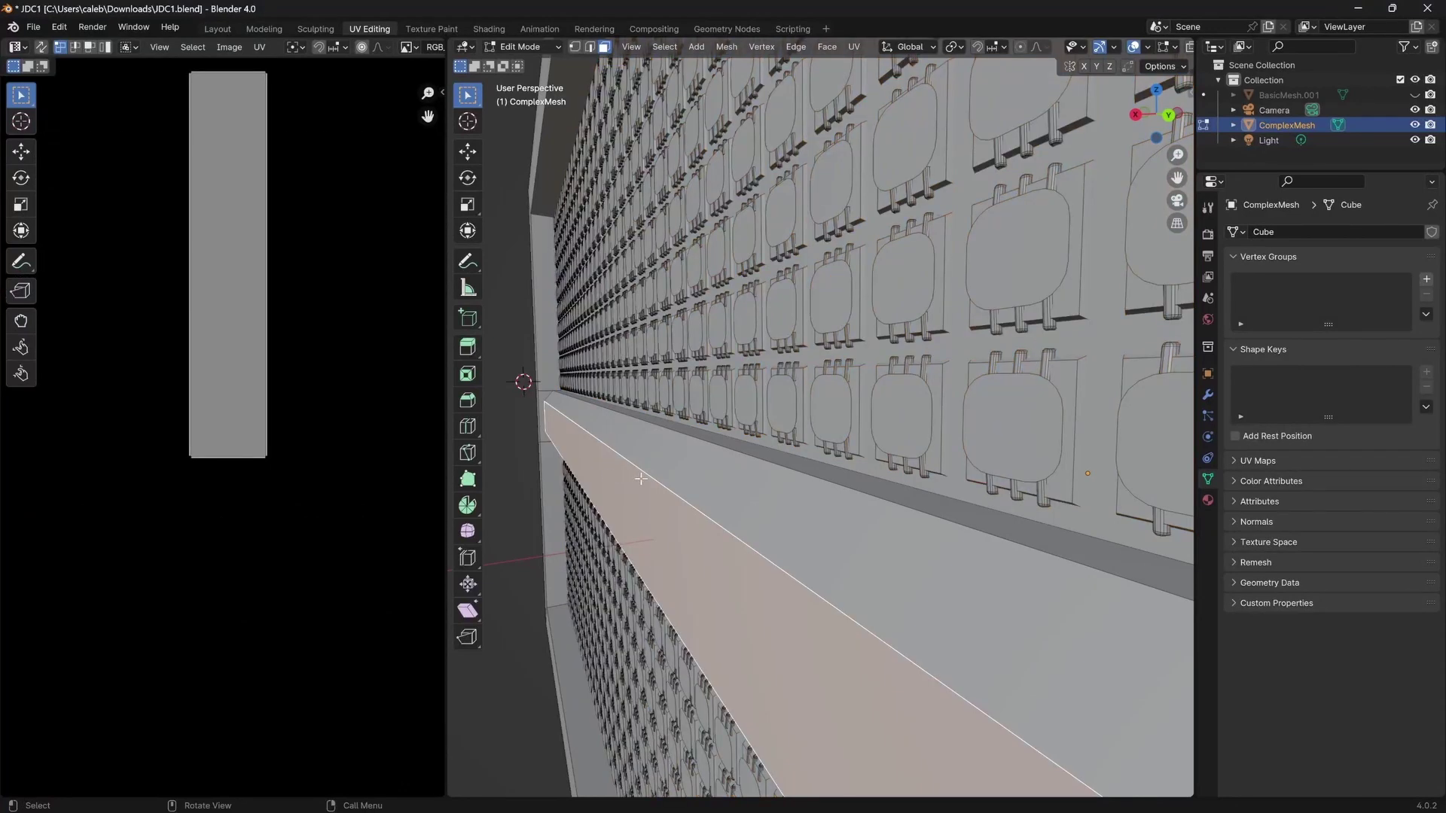
{"action": "key", "text": "g"}
{"action": "key", "text": "x"}
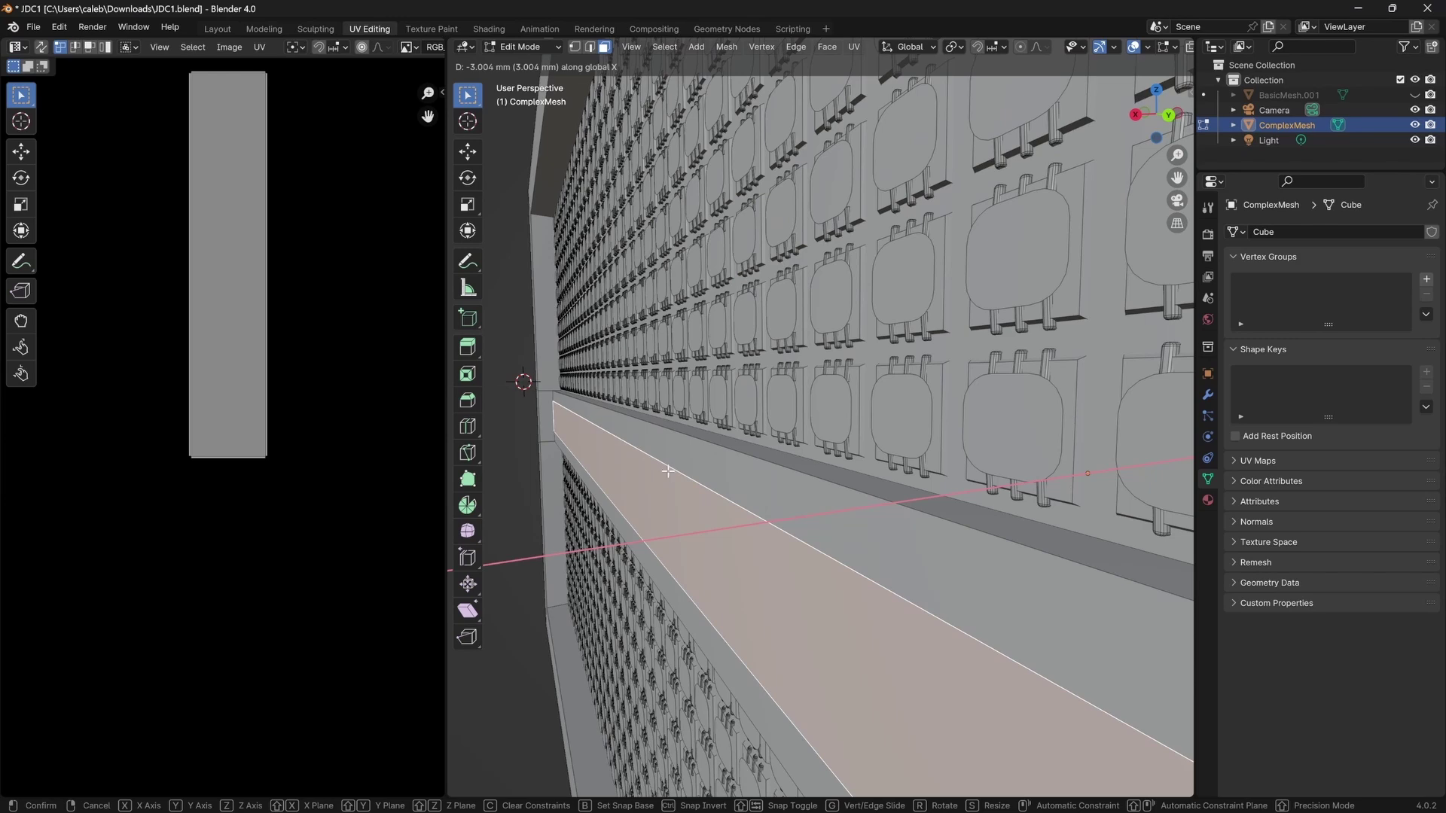
{"action": "left_click", "coordinate": [668, 471]}
Inspect the recessed divider between the diode grids from the front and from an oblique side angle.
{"action": "scroll", "coordinate": [668, 472], "scroll_direction": "down", "scroll_amount": 10}
{"action": "middle_click_drag", "start_coordinate": [668, 472], "coordinate": [727, 440]}
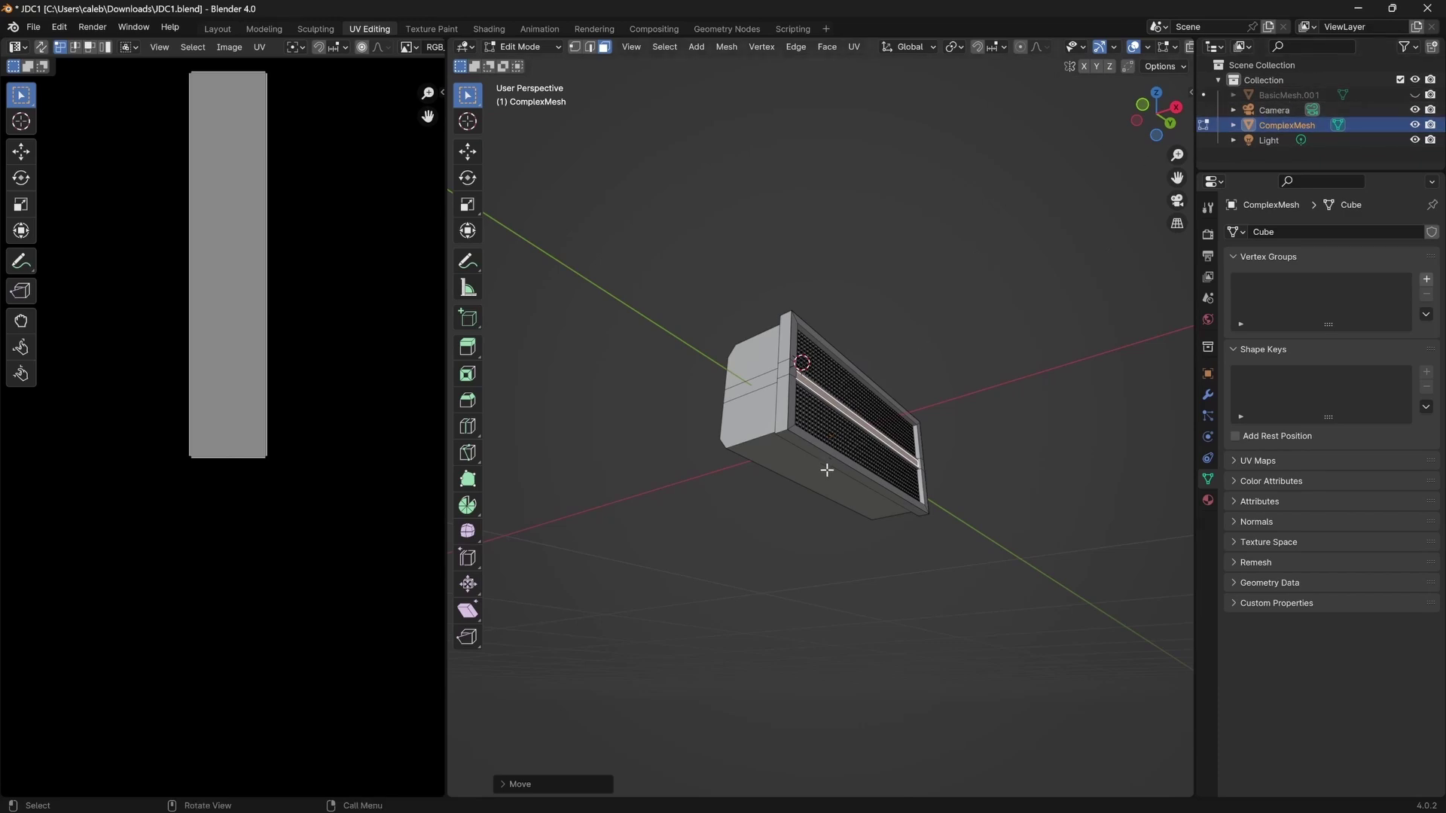
{"action": "middle_click_drag", "start_coordinate": [924, 400], "coordinate": [919, 442]}
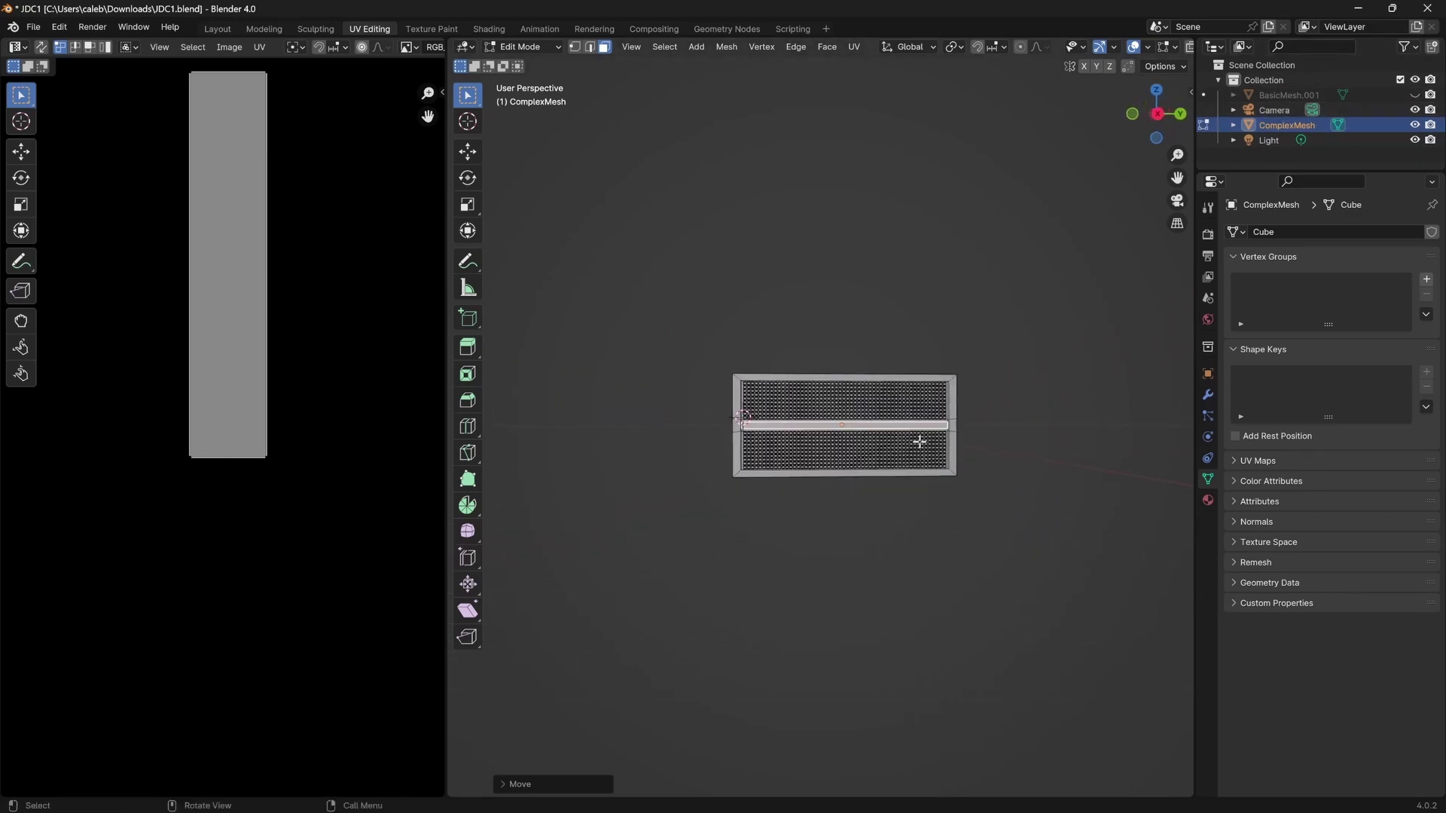
{"action": "scroll", "coordinate": [920, 442], "scroll_direction": "up", "scroll_amount": 5}
{"action": "key", "text": "KP_3"}
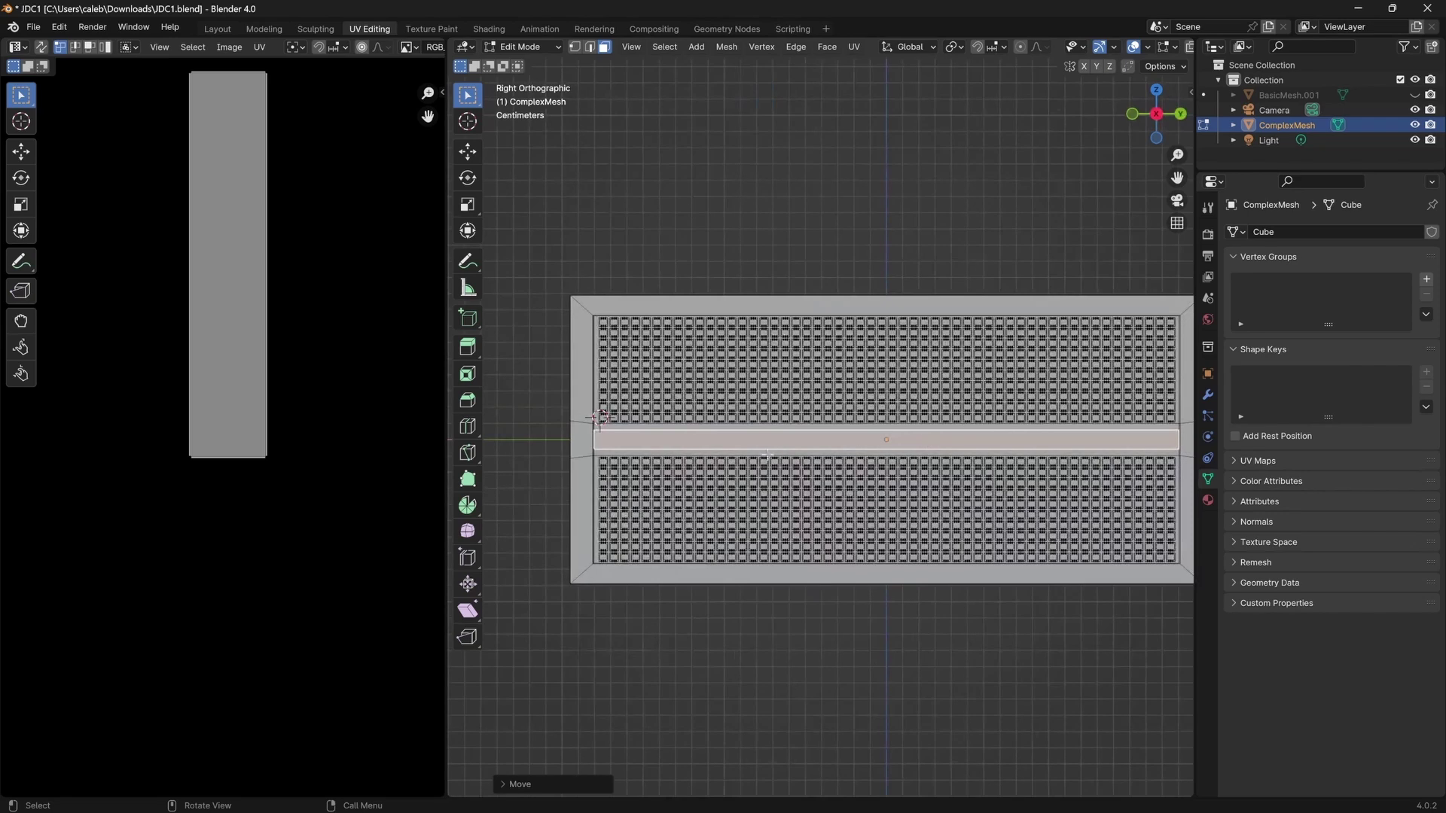
{"action": "scroll", "coordinate": [766, 455], "scroll_direction": "down", "scroll_amount": 1}
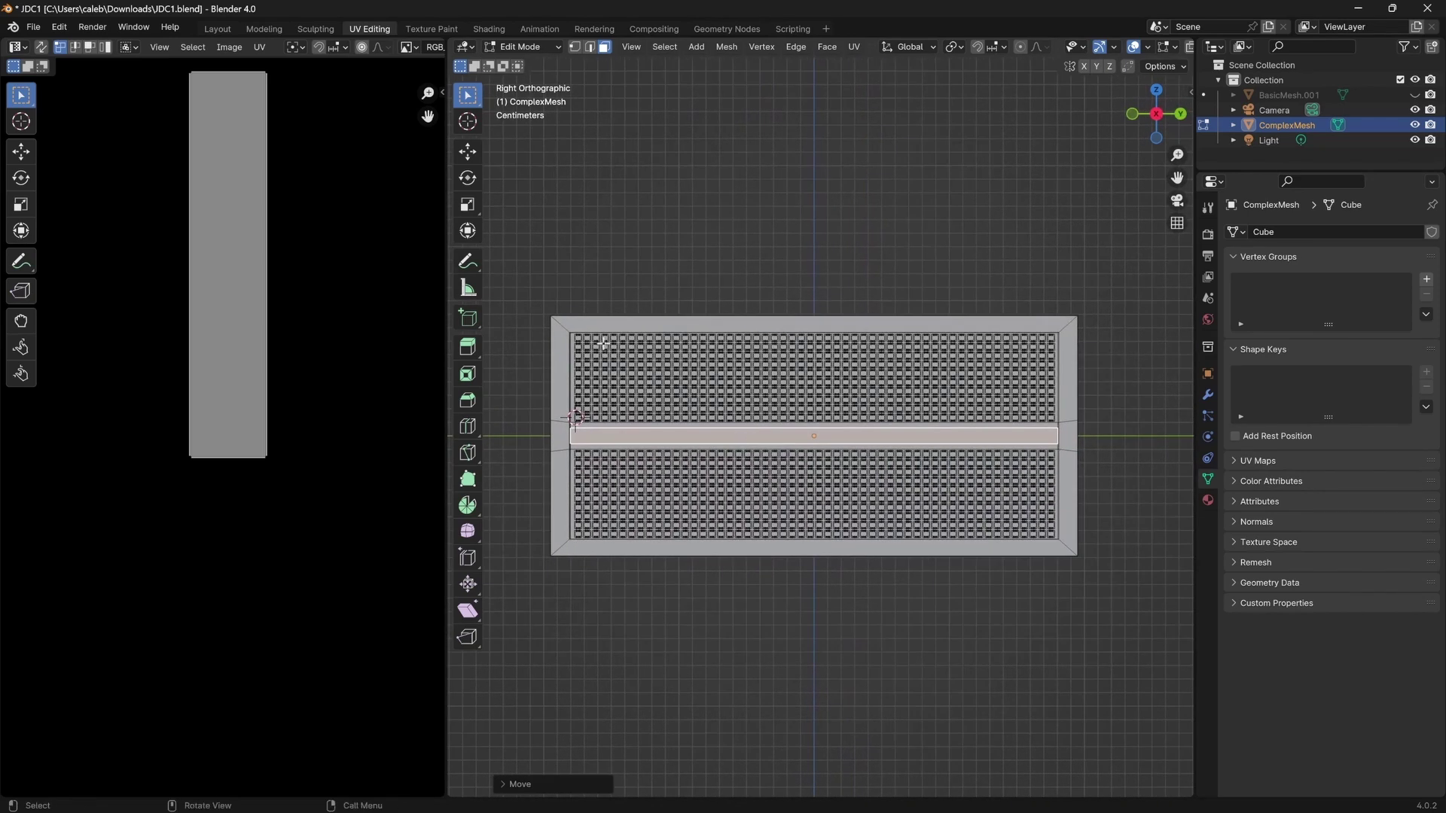
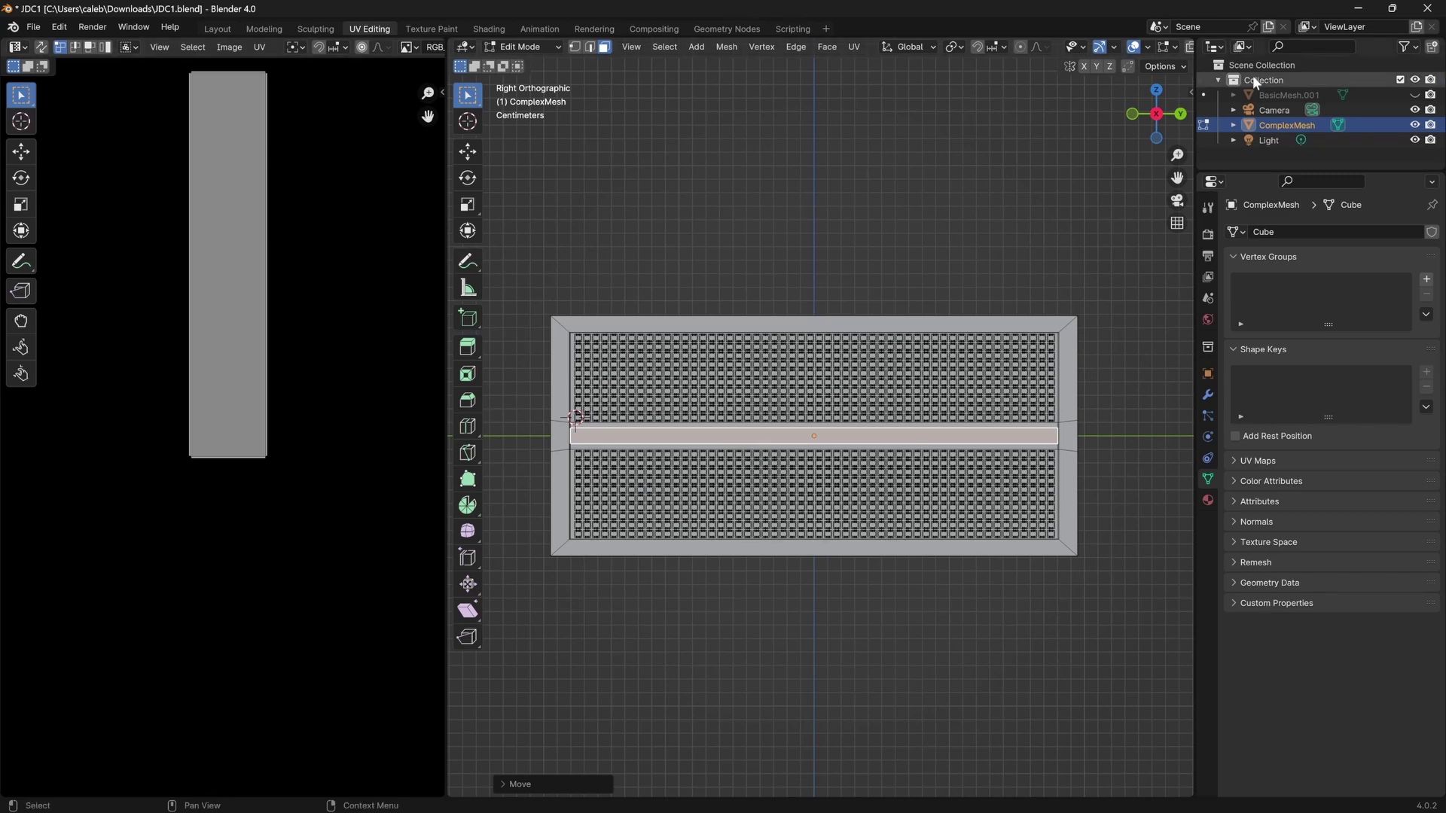
{"action": "scroll", "coordinate": [719, 409], "scroll_direction": "down", "scroll_amount": 3, "text": "shift"}
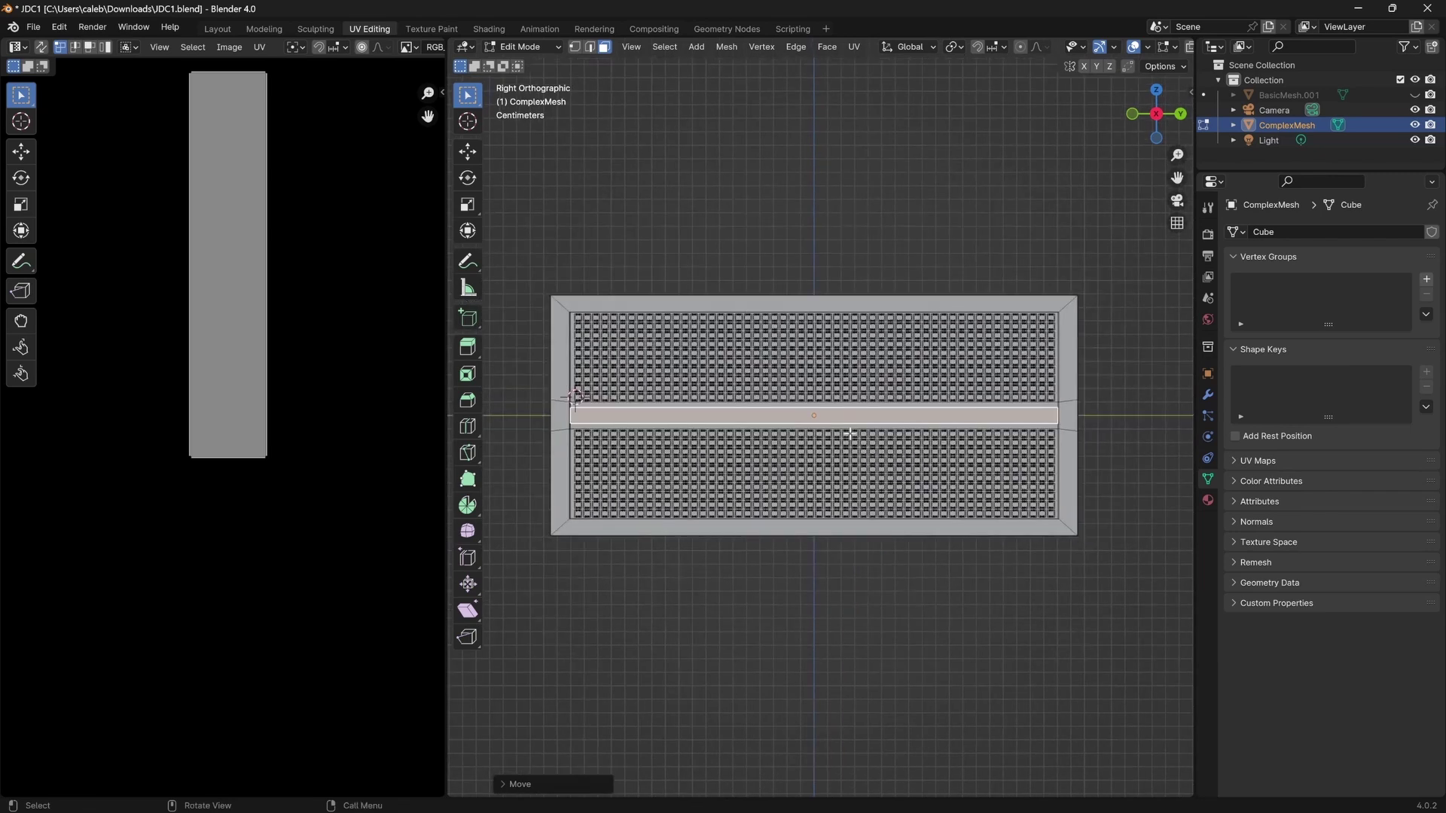
{"action": "middle_click_drag", "start_coordinate": [840, 431], "coordinate": [958, 427]}
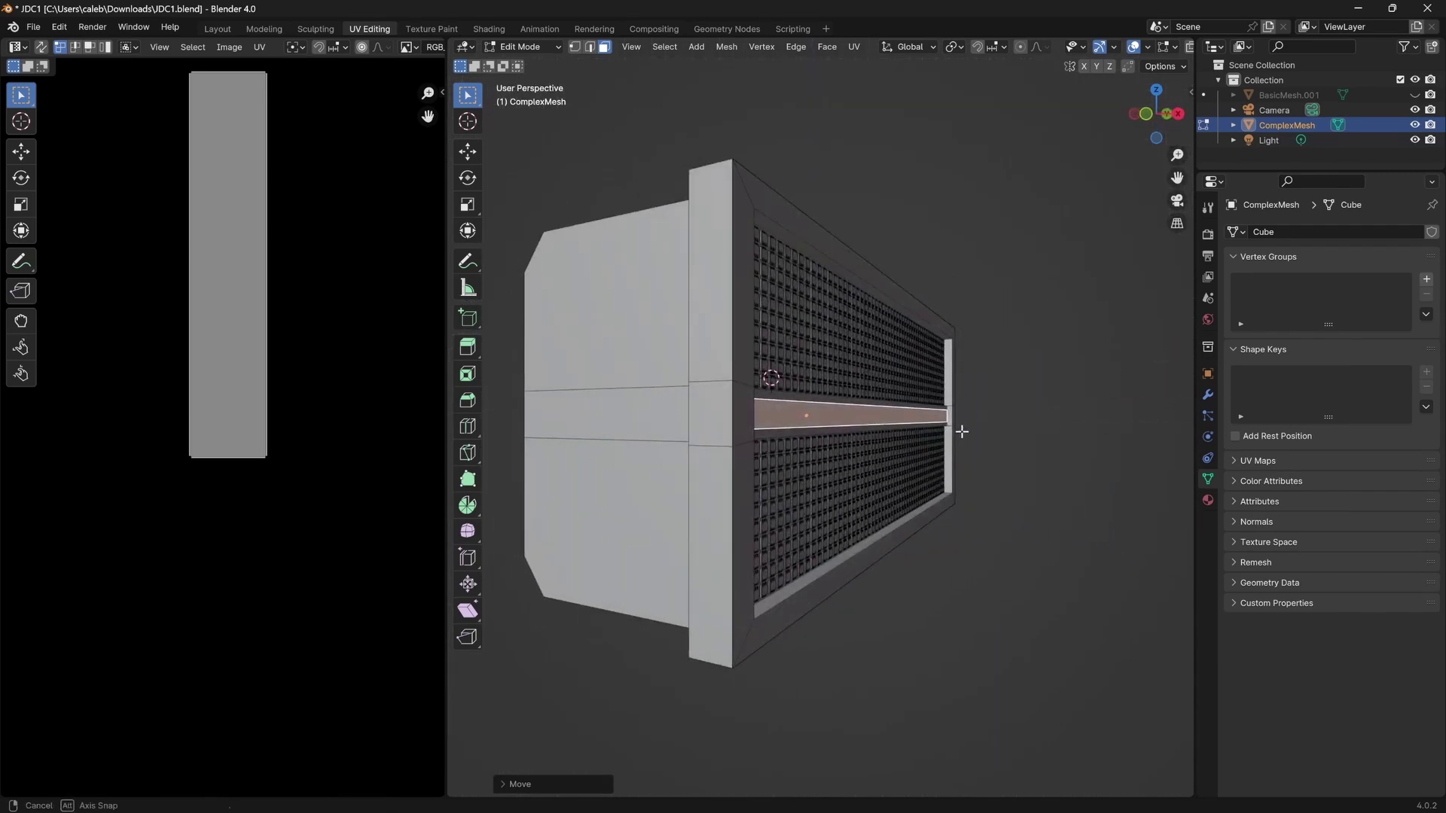
{"action": "scroll", "coordinate": [939, 434], "scroll_direction": "up", "scroll_amount": 6}
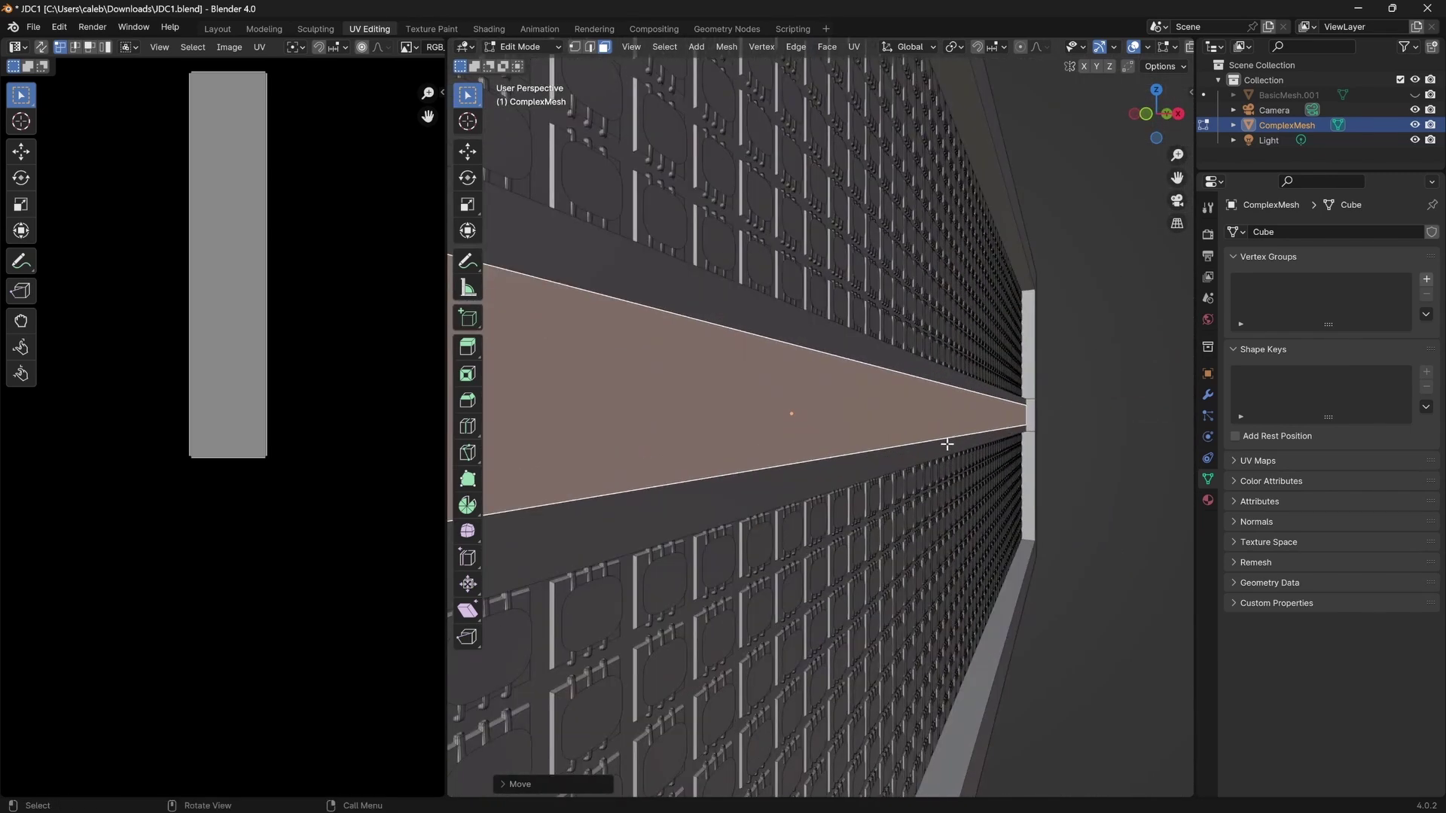
{"action": "scroll", "coordinate": [931, 445], "scroll_direction": "down", "scroll_amount": 3}
Switch to Chrome and examine the front photo of the JDC1 strobe on the Cue Sale product page.
{"action": "key", "text": "super"}
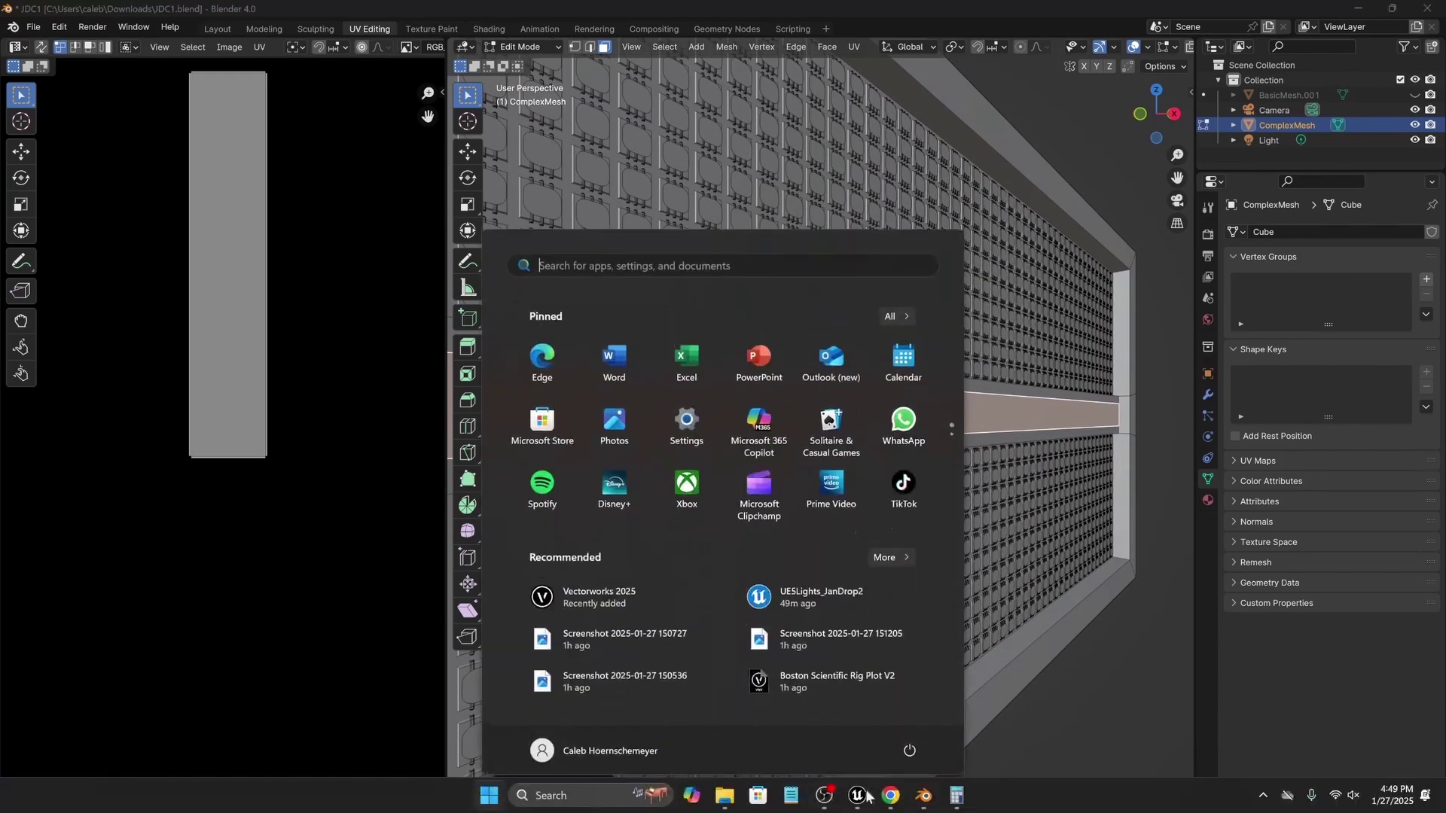
{"action": "left_click", "coordinate": [890, 797]}
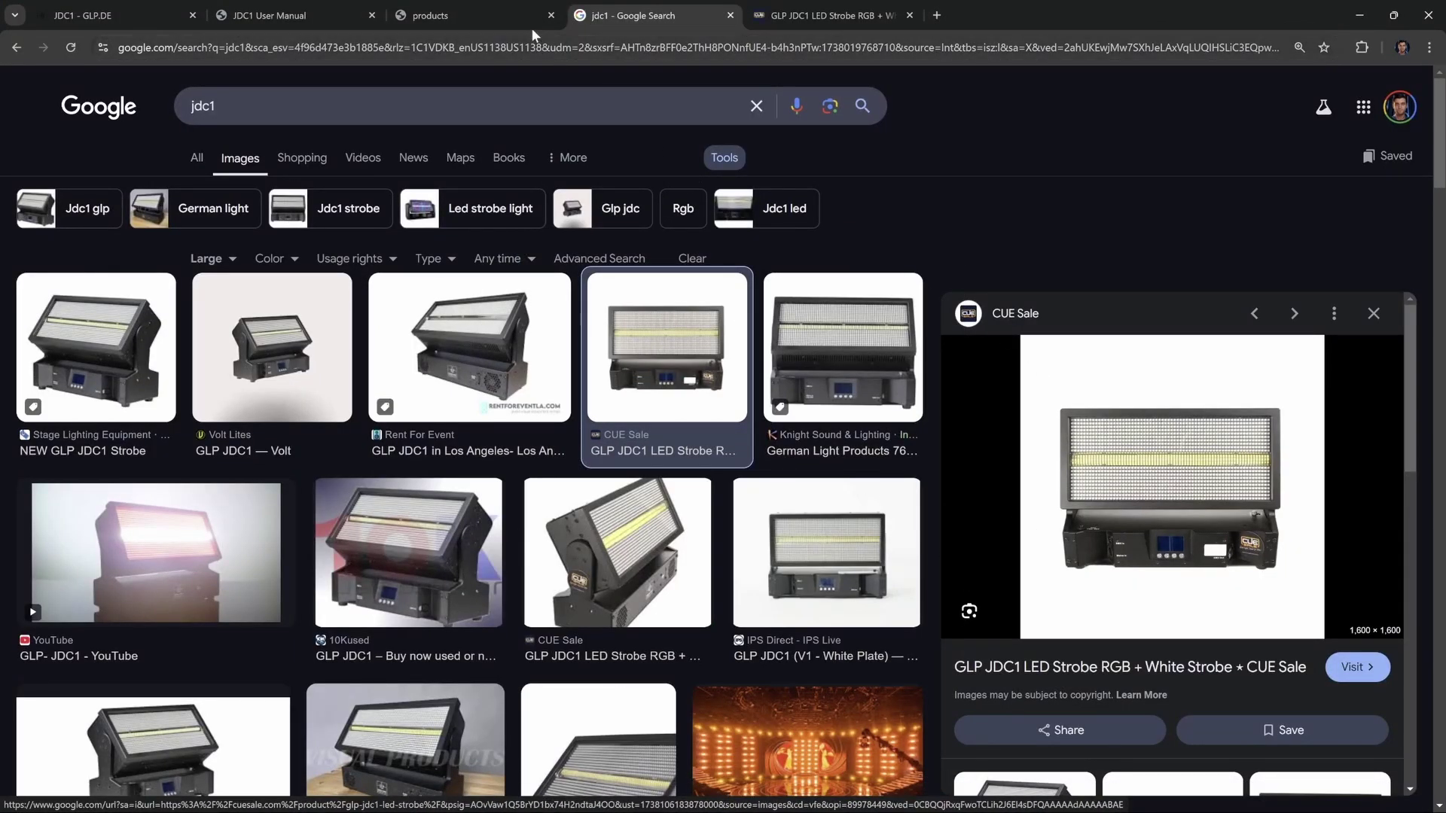
{"action": "left_click", "coordinate": [817, 17]}
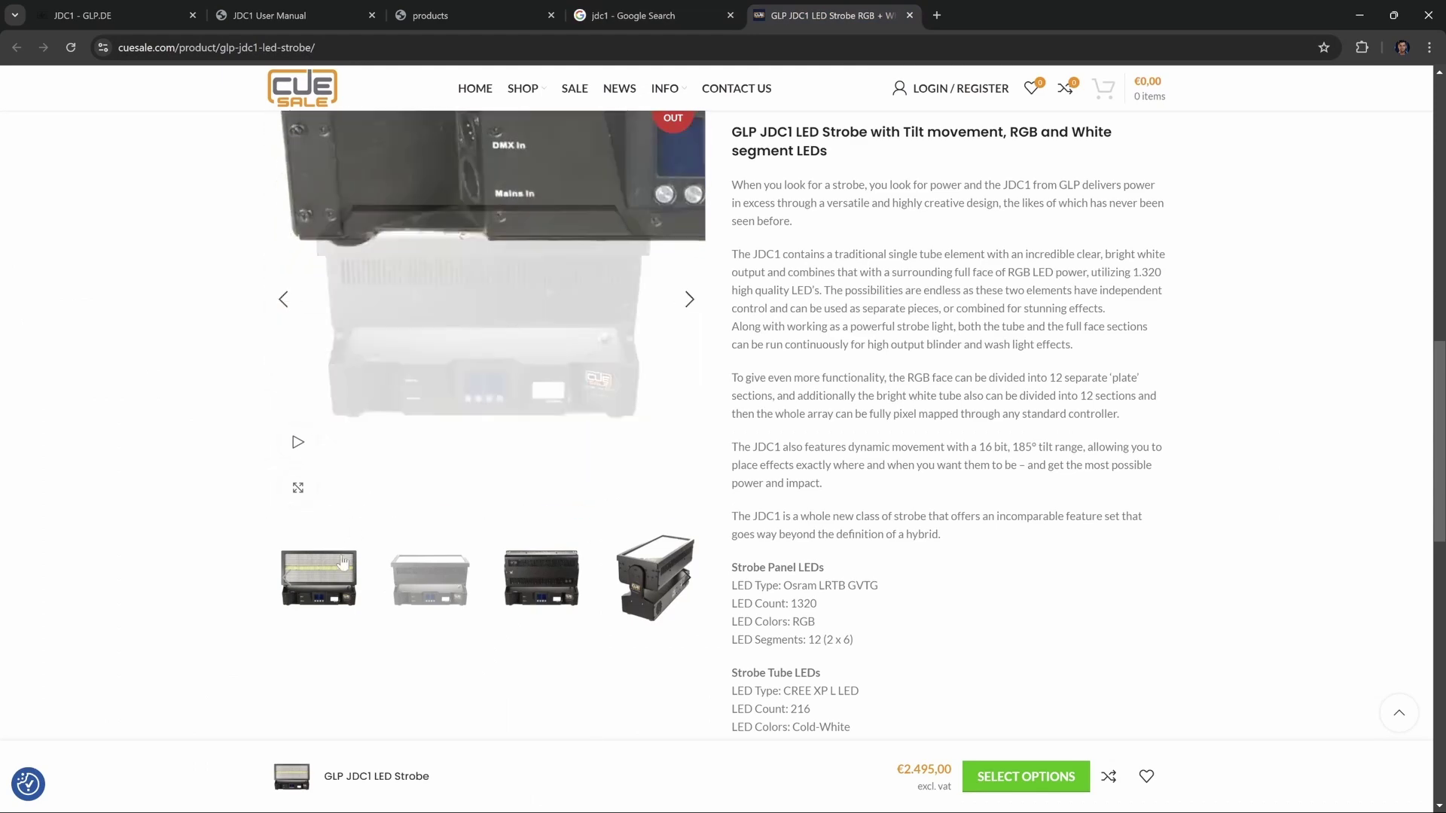
{"action": "scroll", "coordinate": [558, 339], "scroll_direction": "down", "scroll_amount": 4}
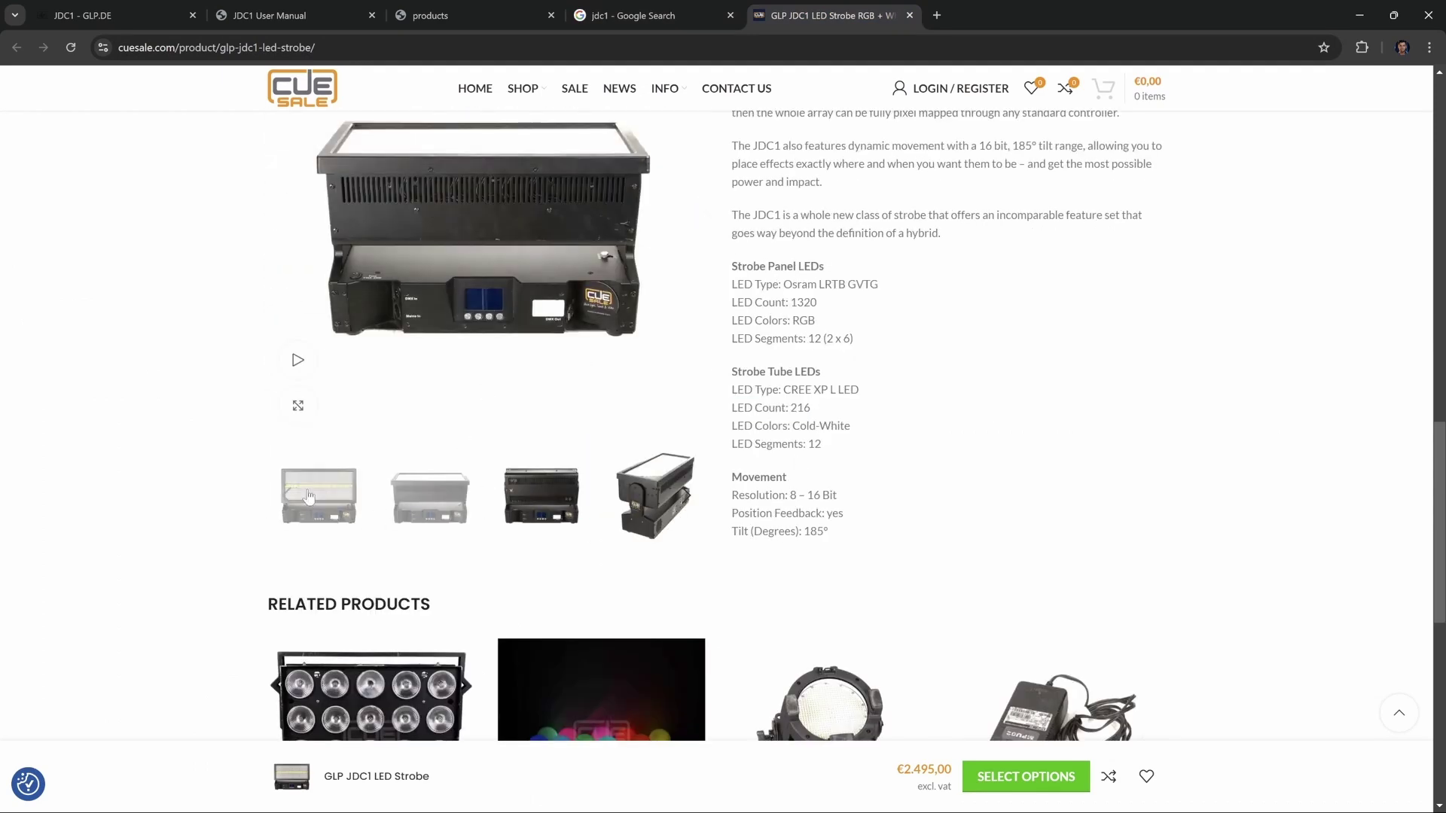
{"action": "scroll", "coordinate": [726, 375], "scroll_direction": "up", "scroll_amount": 4}
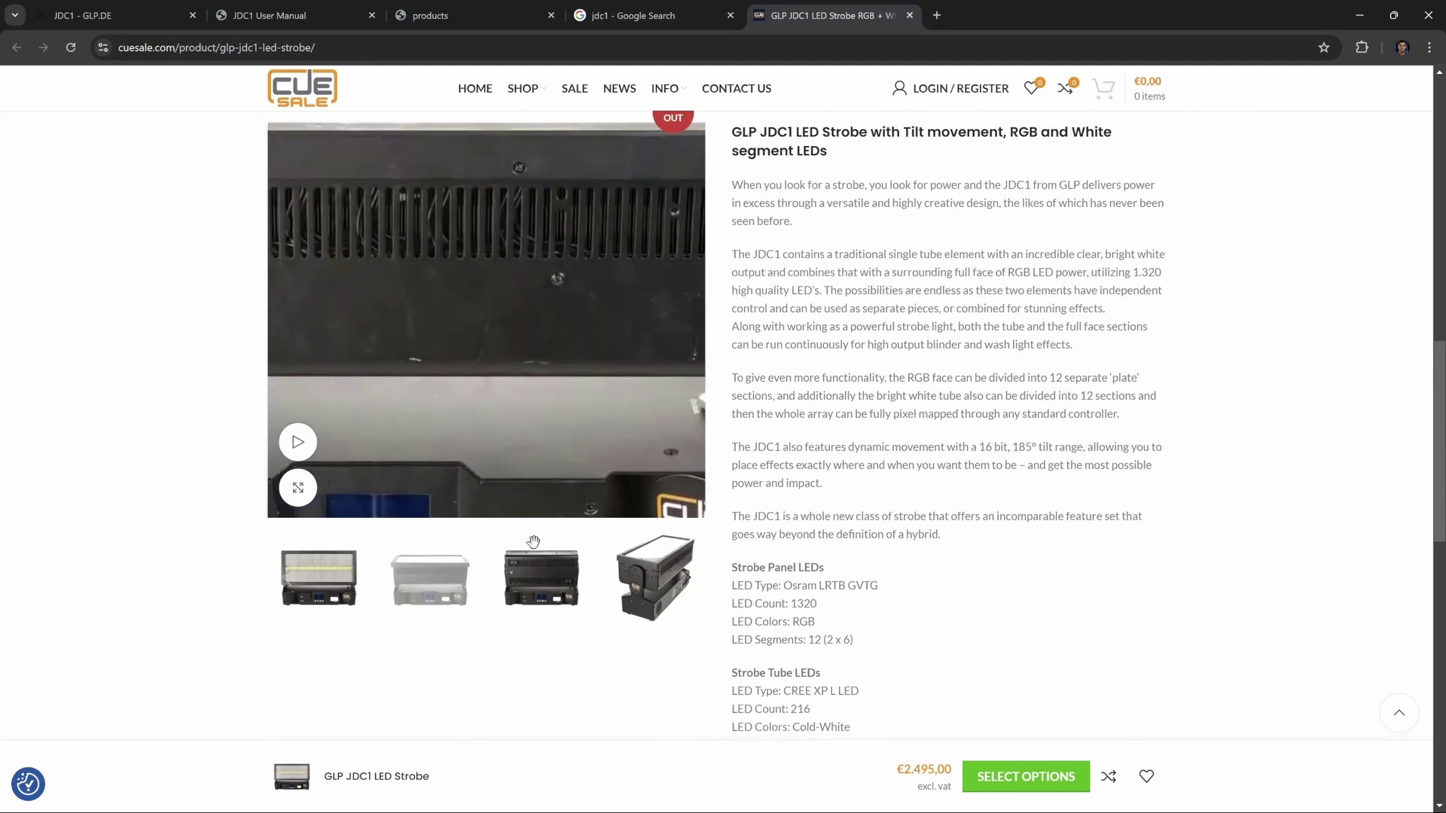
{"action": "left_click", "coordinate": [294, 576]}
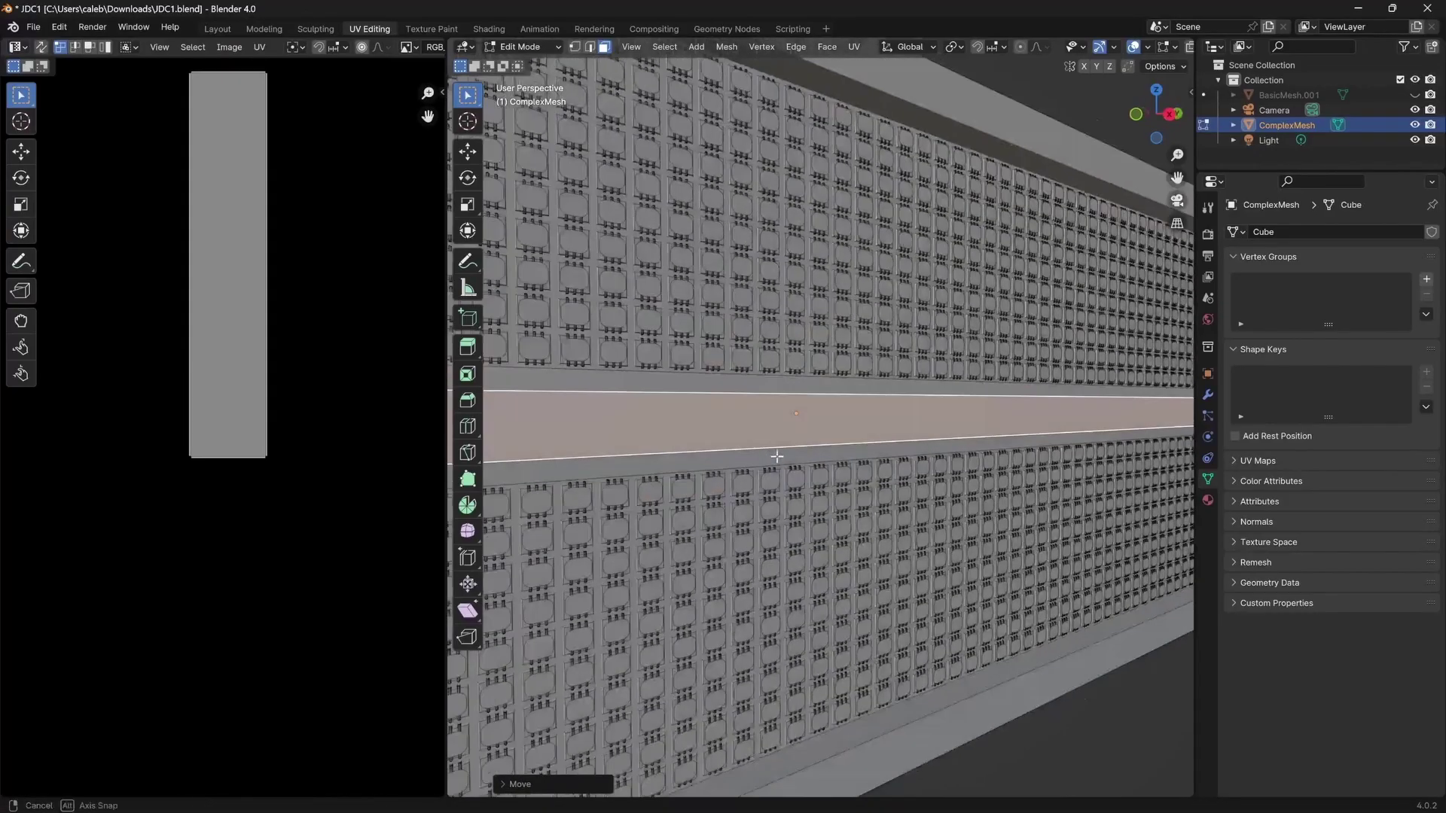
{"action": "middle_click_drag", "start_coordinate": [777, 456], "coordinate": [909, 429]}
{"action": "scroll", "coordinate": [909, 430], "scroll_direction": "up", "scroll_amount": 3}
{"action": "left_click", "coordinate": [565, 539]}
{"action": "left_click", "coordinate": [562, 540], "text": "shift"}
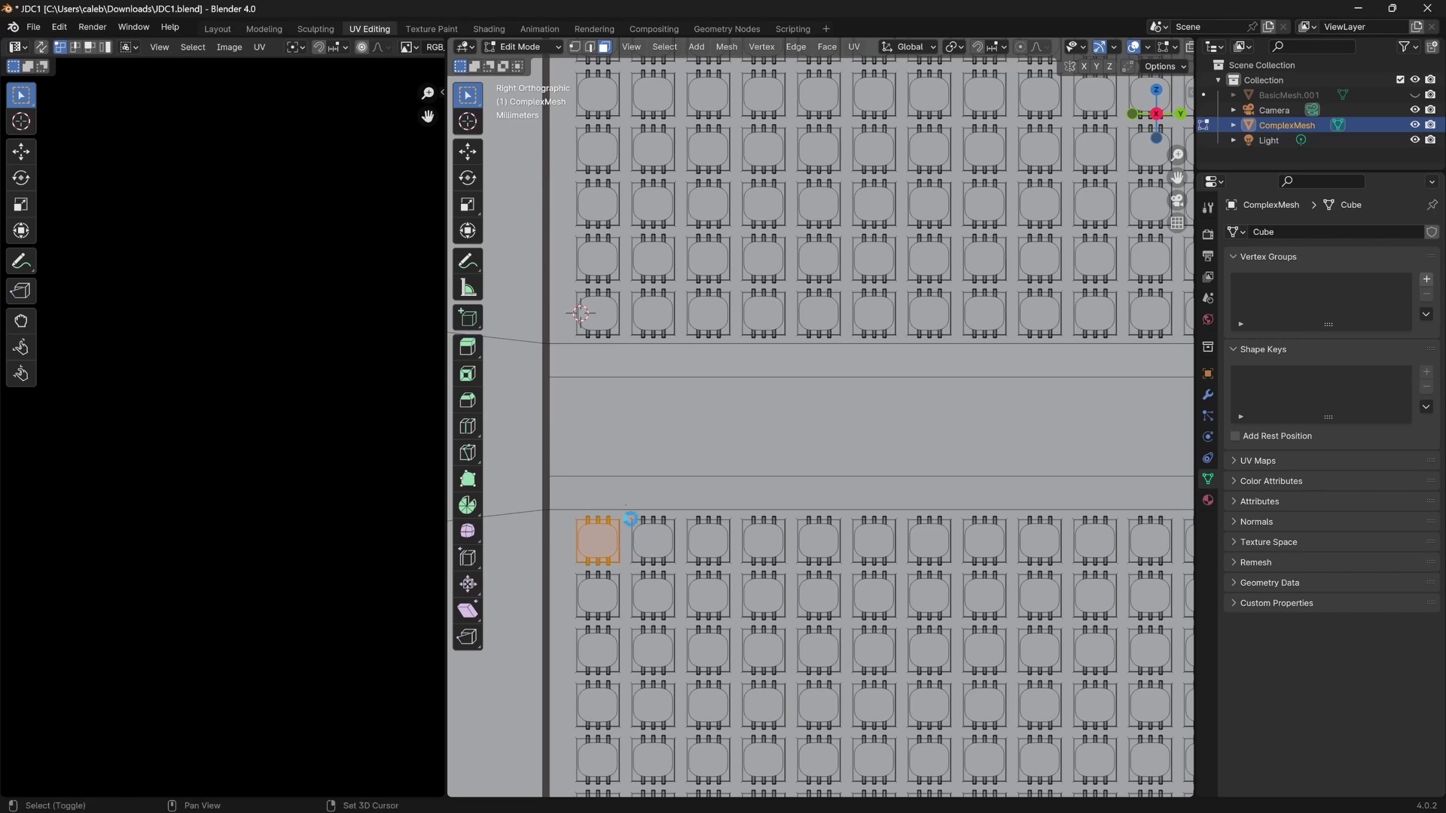
{"action": "key", "text": "g"}
{"action": "key", "text": "Escape"}
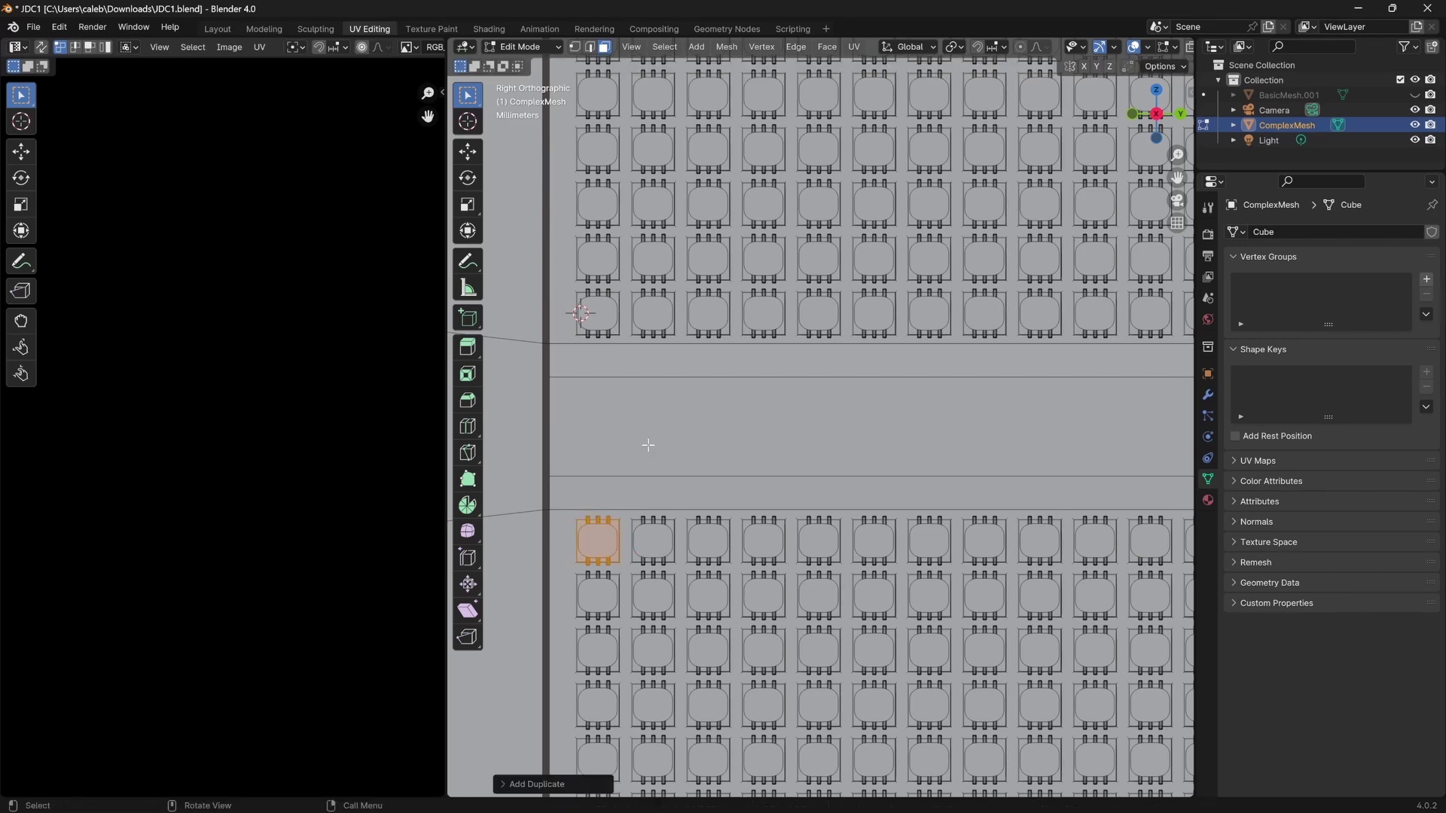
{"action": "key", "text": "ctrl+z"}
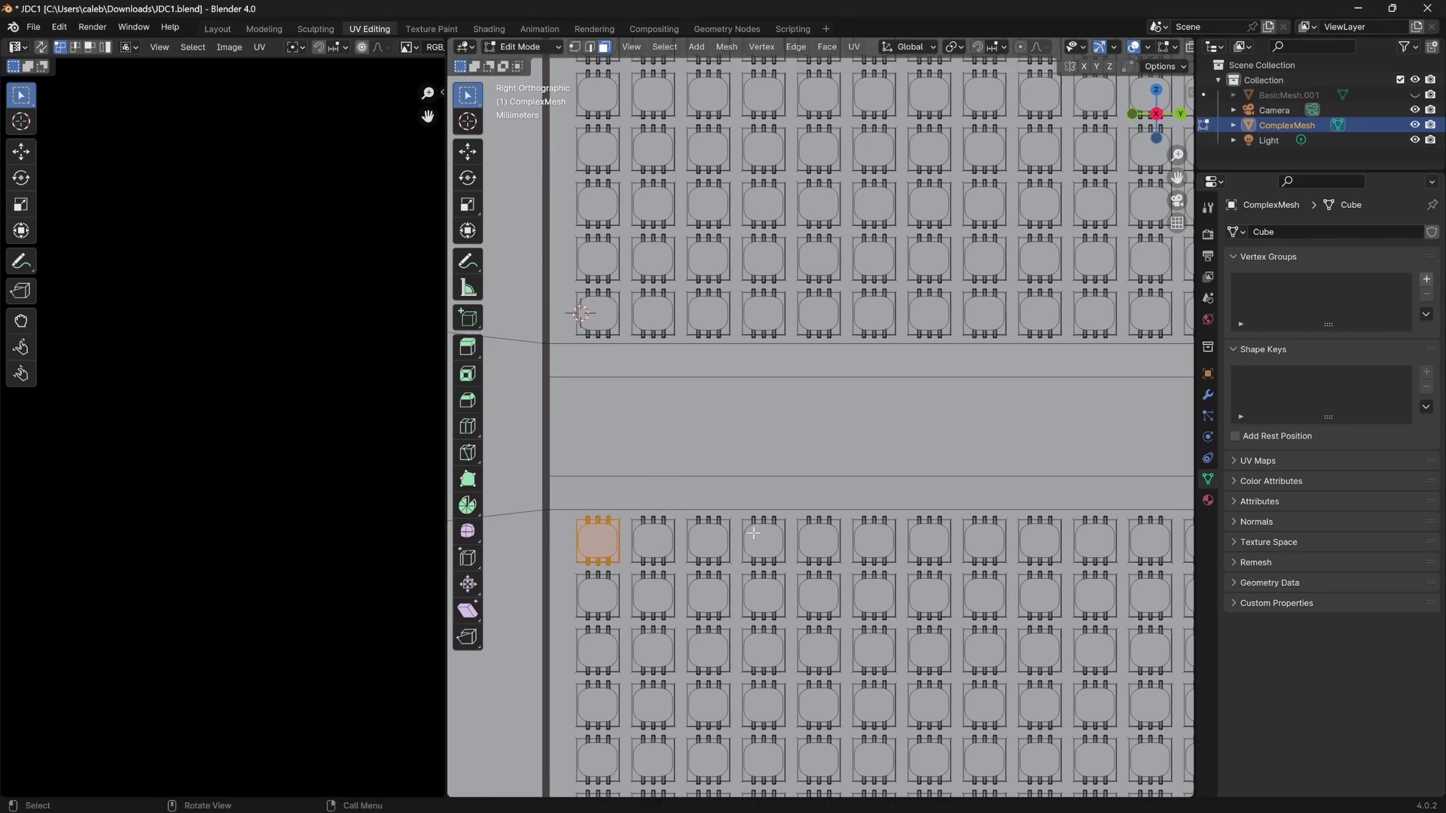
{"action": "middle_click_drag", "start_coordinate": [753, 532], "coordinate": [773, 503]}
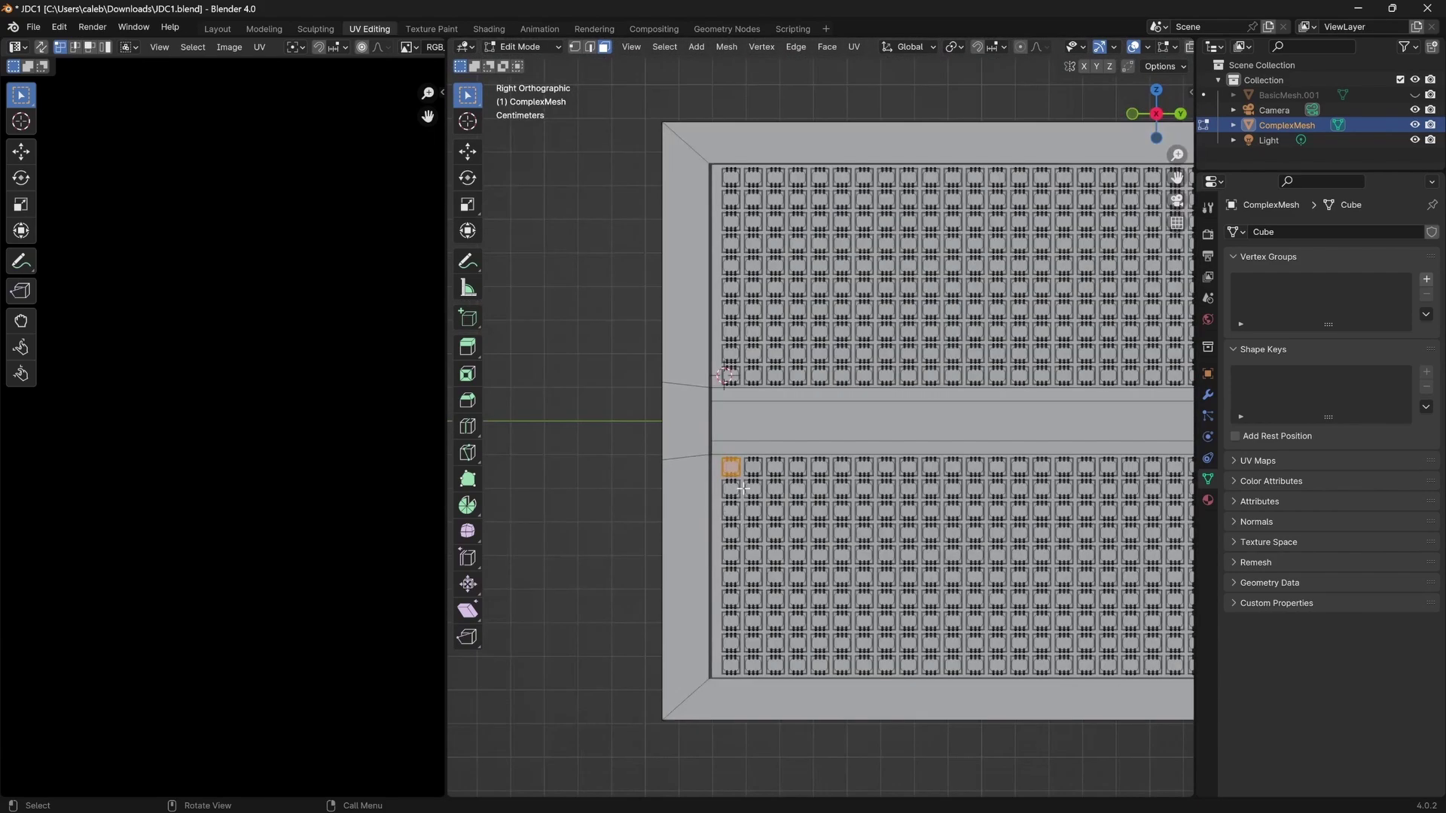
Duplicate the lower grid's first top-row diode with X-ray on and place the copy about 13.5 mm higher, centred on the divider strip.
{"action": "left_click", "coordinate": [723, 446], "text": "alt"}
{"action": "middle_click_drag", "start_coordinate": [723, 449], "coordinate": [669, 469], "text": "ctrl"}
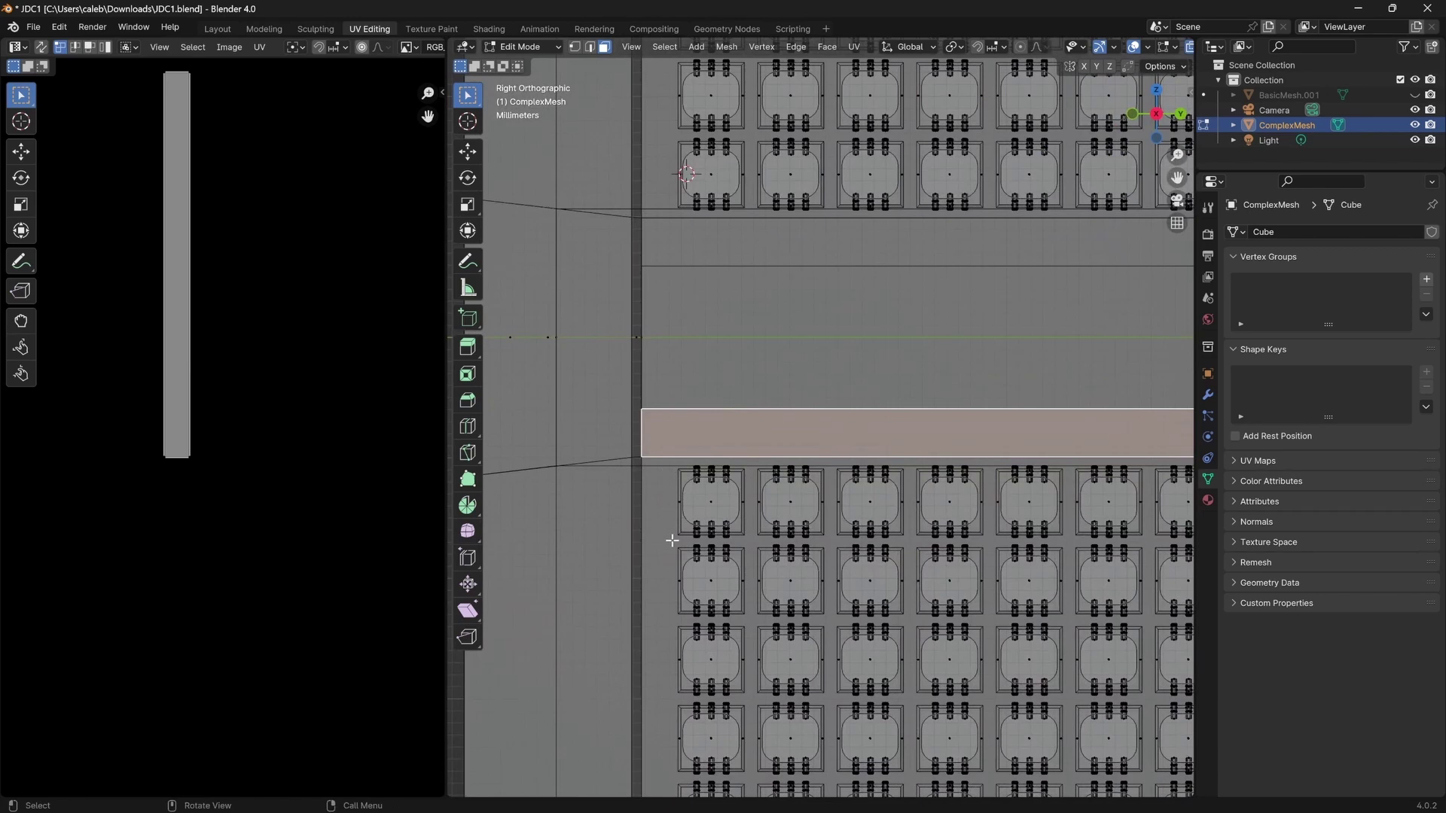
{"action": "left_click_drag", "start_coordinate": [672, 541], "coordinate": [750, 462]}
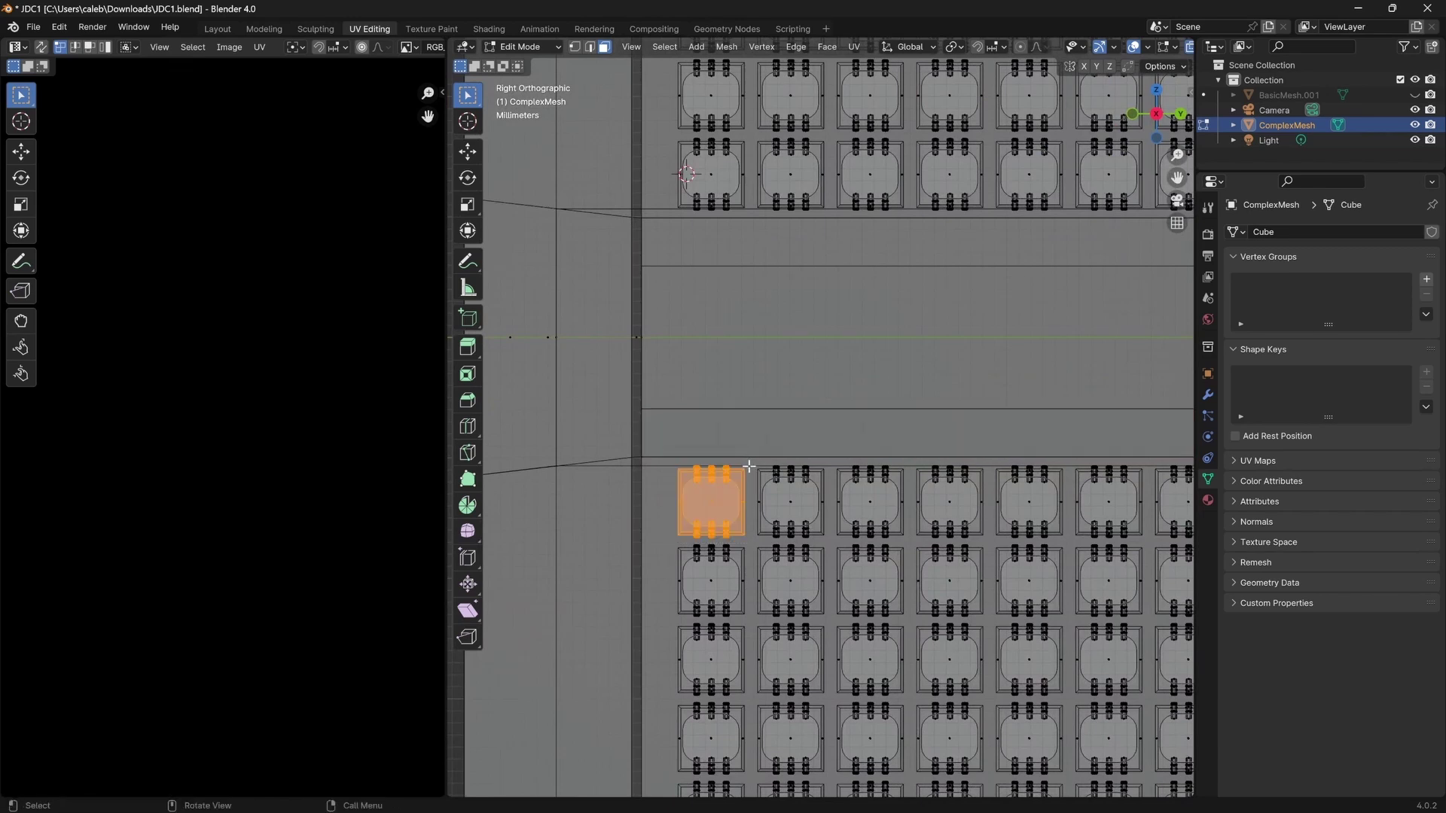
{"action": "key", "text": "g"}
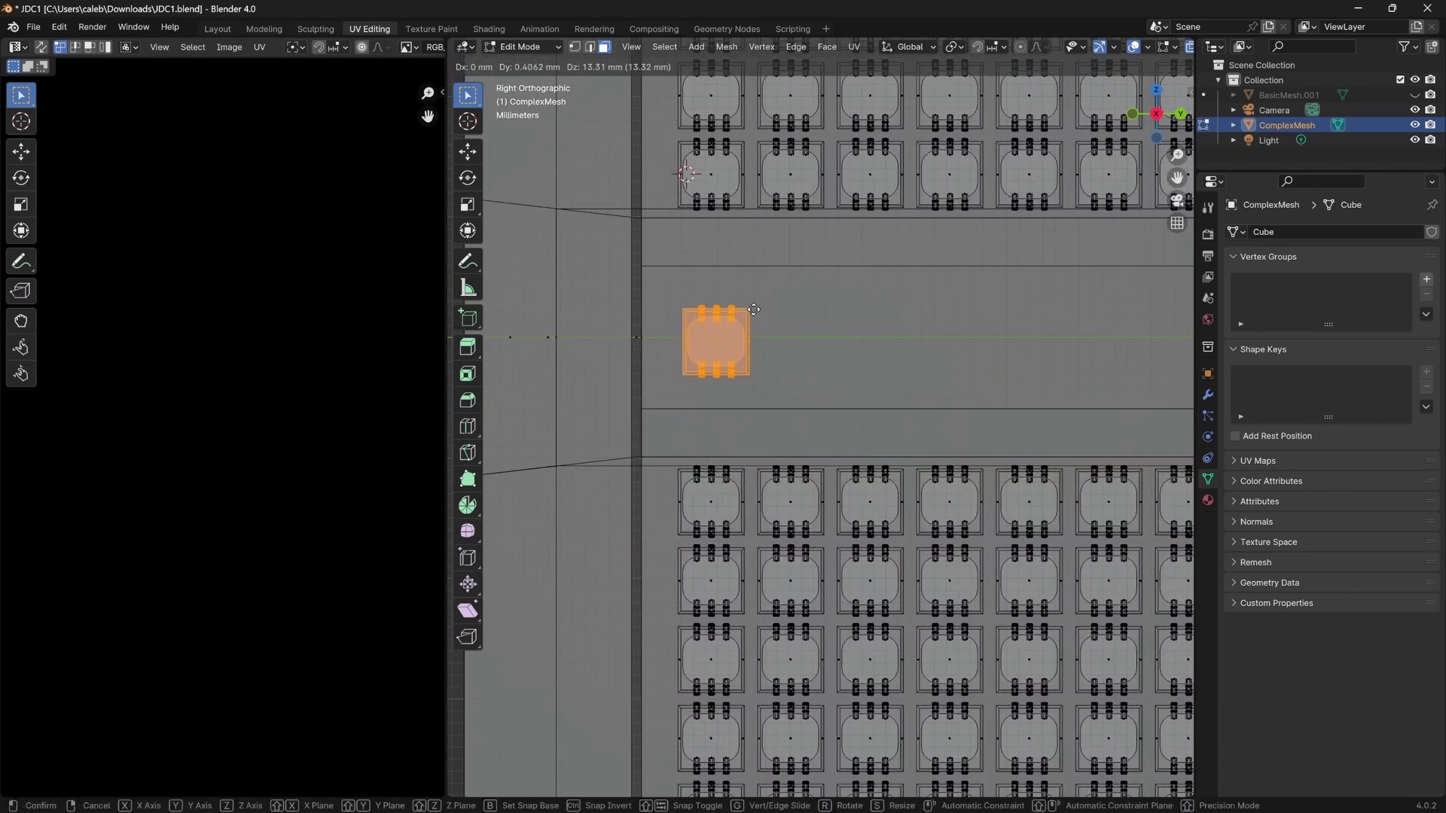
{"action": "left_click", "coordinate": [751, 308]}
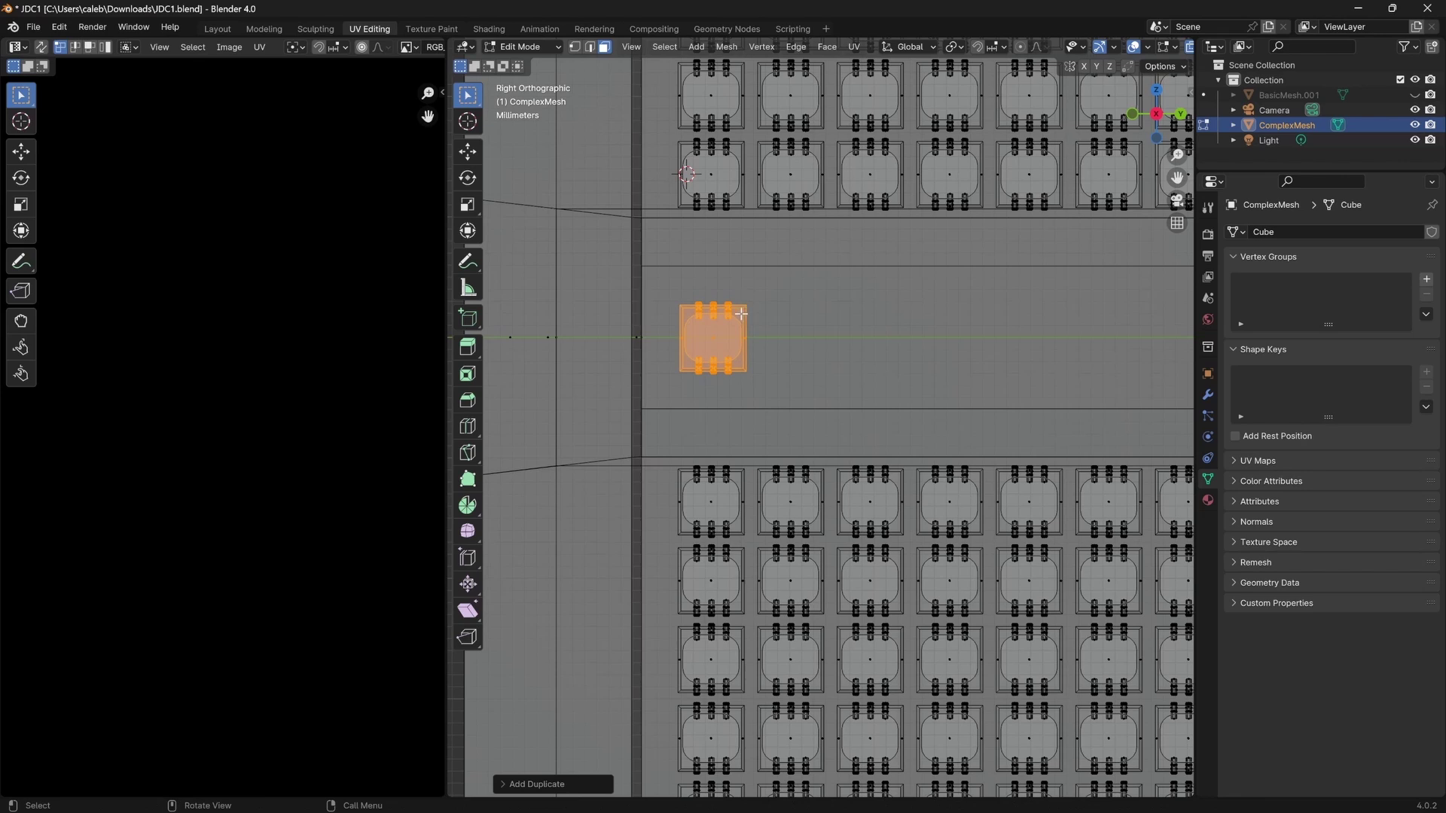
Stretch the duplicated diode along the global Z axis until it spans the divider's height between the two grids.
{"action": "key", "text": "s"}
{"action": "key", "text": "x"}
{"action": "key", "text": "z"}
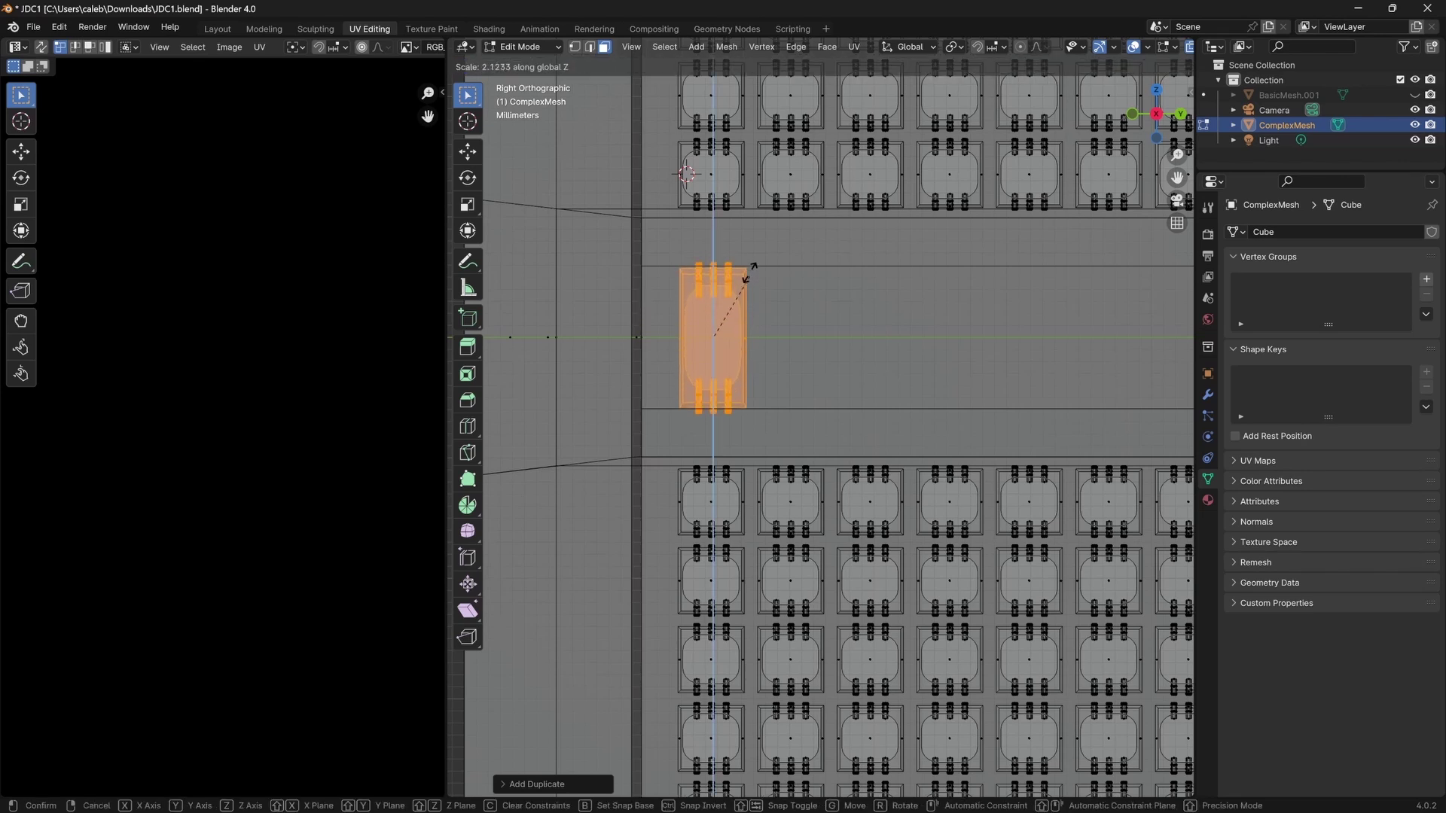
{"action": "left_click", "coordinate": [754, 224]}
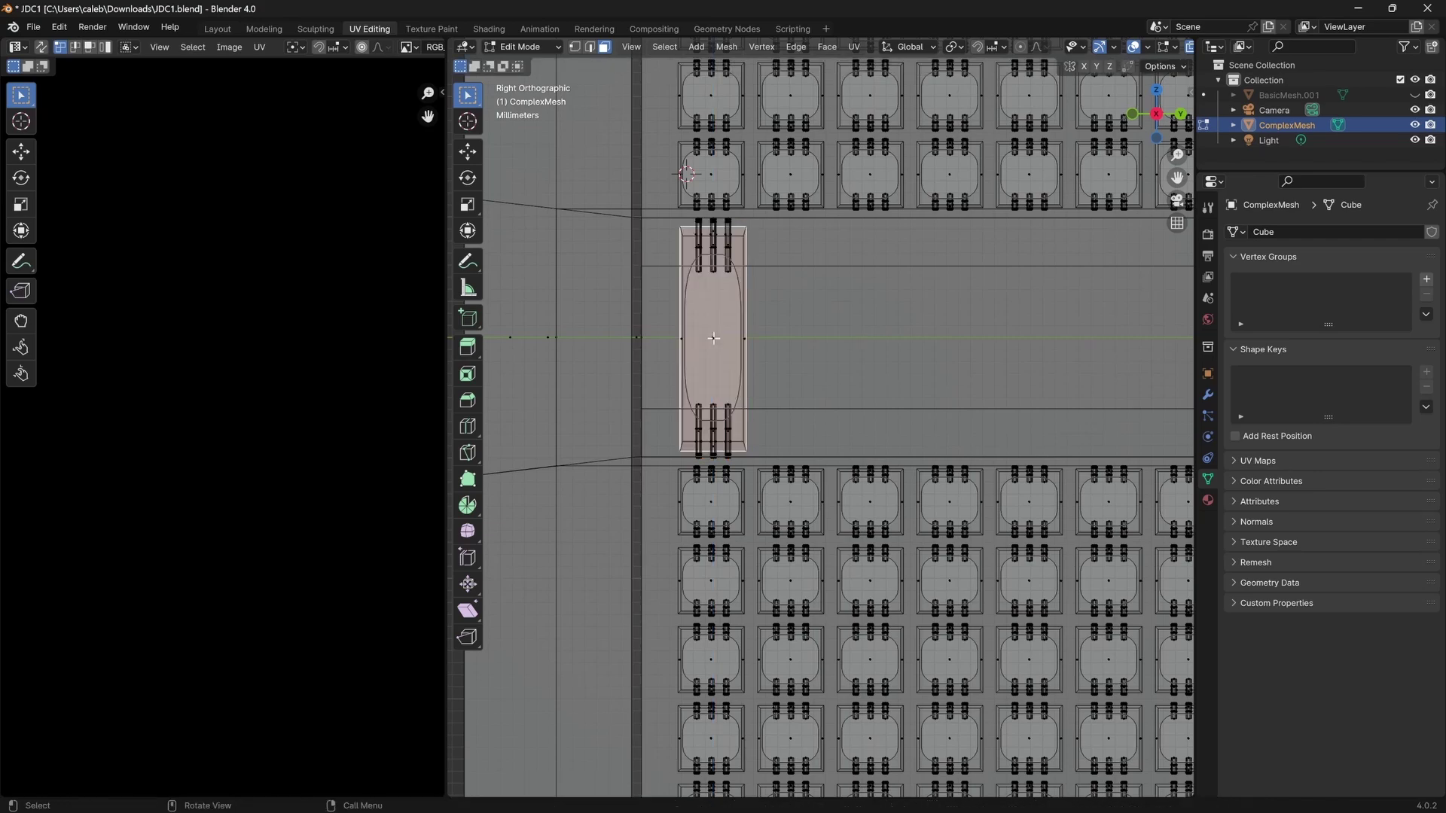
Select the stretched diode's oval centre face and scale it along Z so its ends lie just inside the diode's body.
{"action": "middle_click_drag", "start_coordinate": [801, 352], "coordinate": [826, 387]}
{"action": "scroll", "coordinate": [694, 413], "scroll_direction": "down", "scroll_amount": 10}
{"action": "scroll", "coordinate": [699, 450], "scroll_direction": "up", "scroll_amount": 5}
{"action": "scroll", "coordinate": [700, 451], "scroll_direction": "up", "scroll_amount": 8}
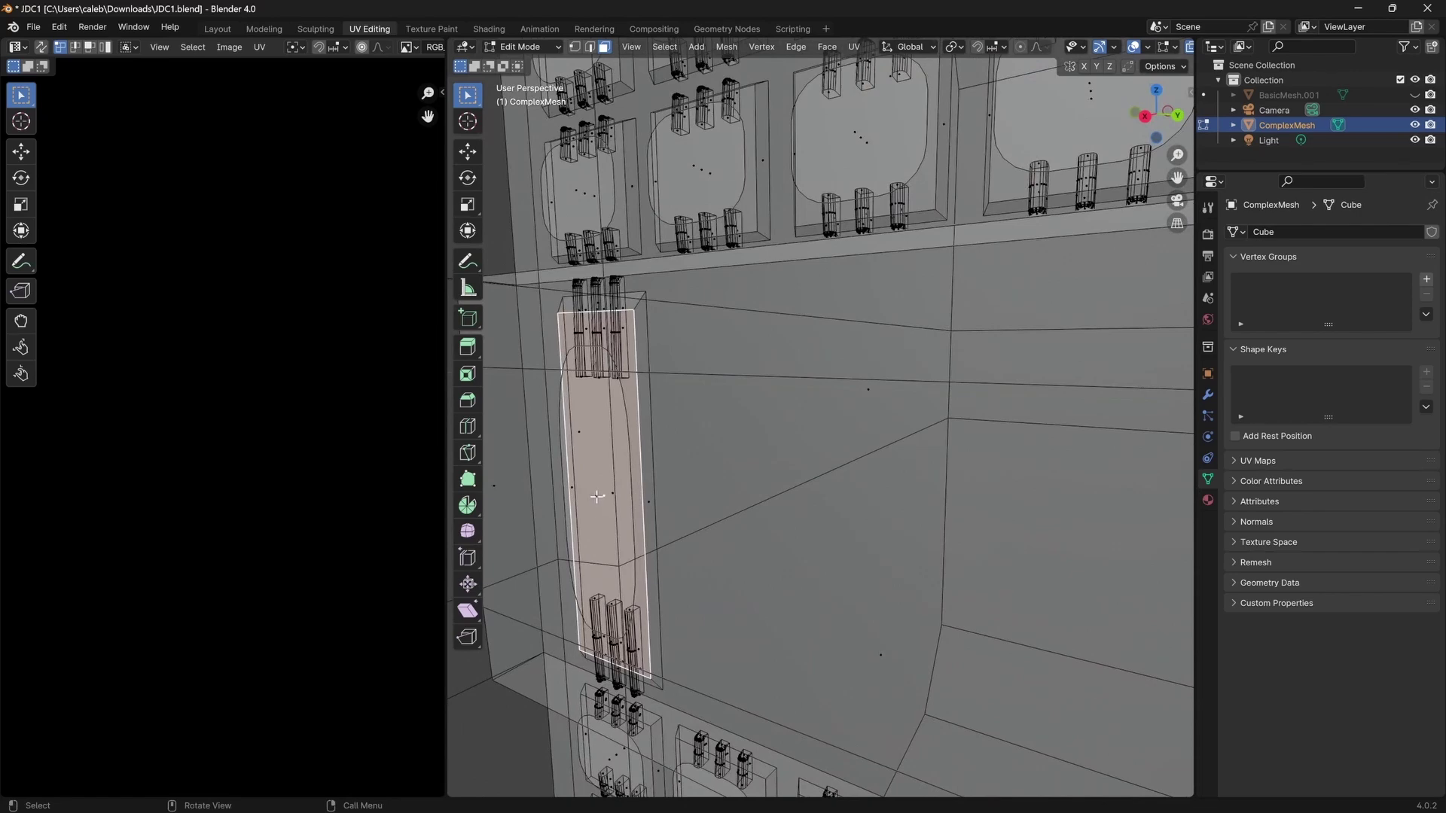
{"action": "left_click", "coordinate": [597, 496]}
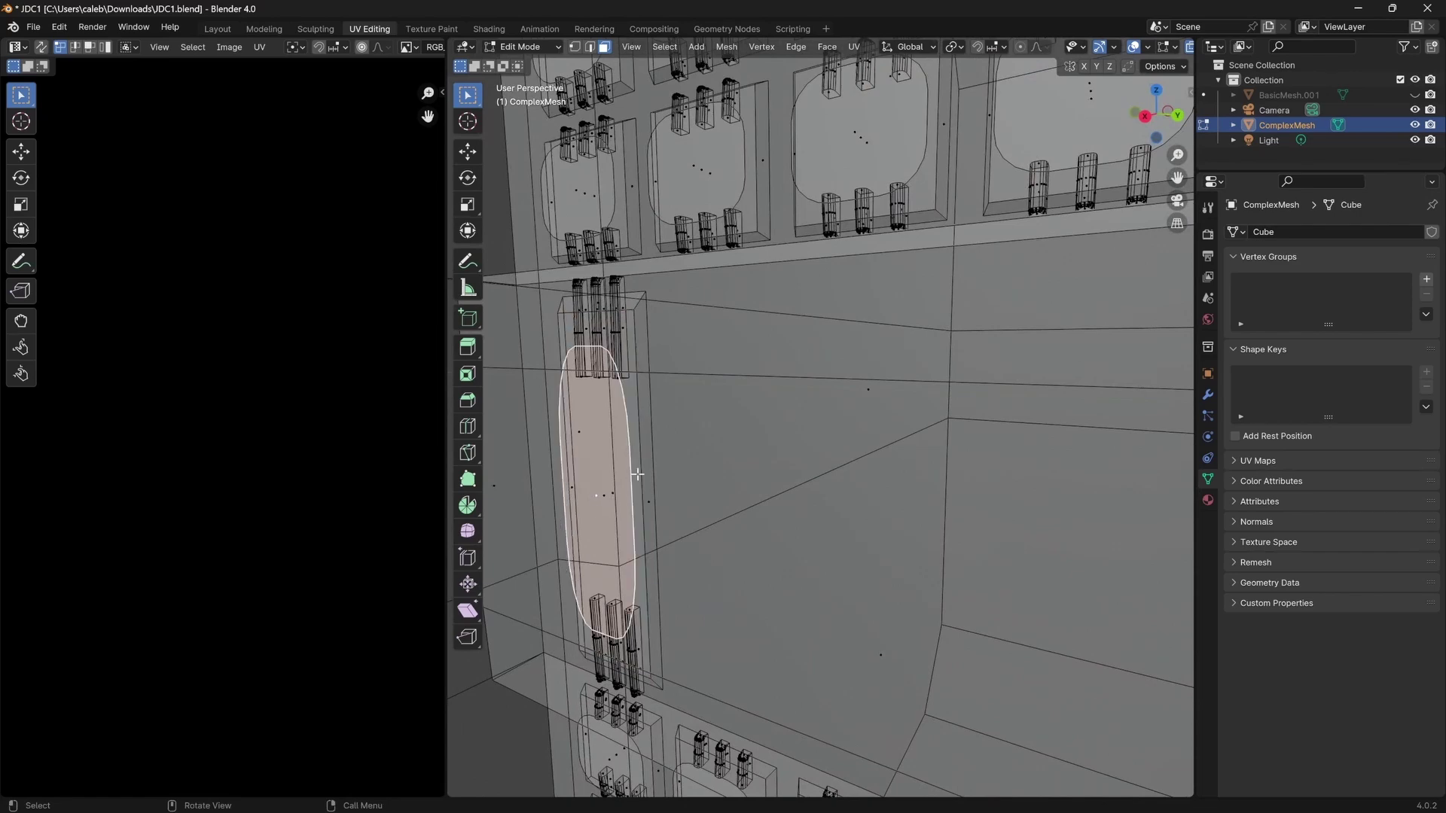
{"action": "key", "text": "KP_3"}
{"action": "scroll", "coordinate": [693, 462], "scroll_direction": "down", "scroll_amount": 5}
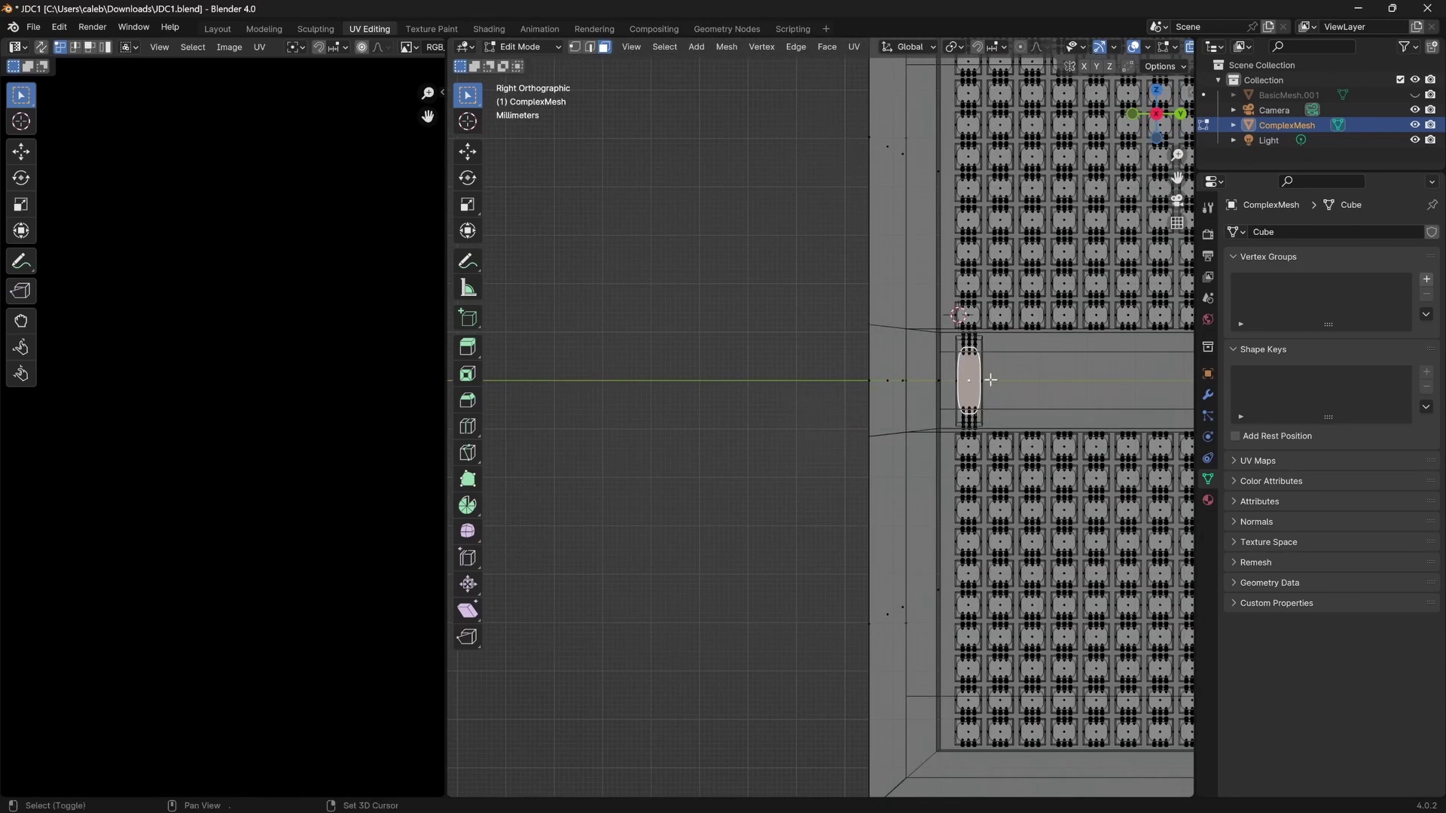
{"action": "scroll", "coordinate": [924, 421], "scroll_direction": "up", "scroll_amount": 1}
{"action": "scroll", "coordinate": [924, 422], "scroll_direction": "up", "scroll_amount": 9}
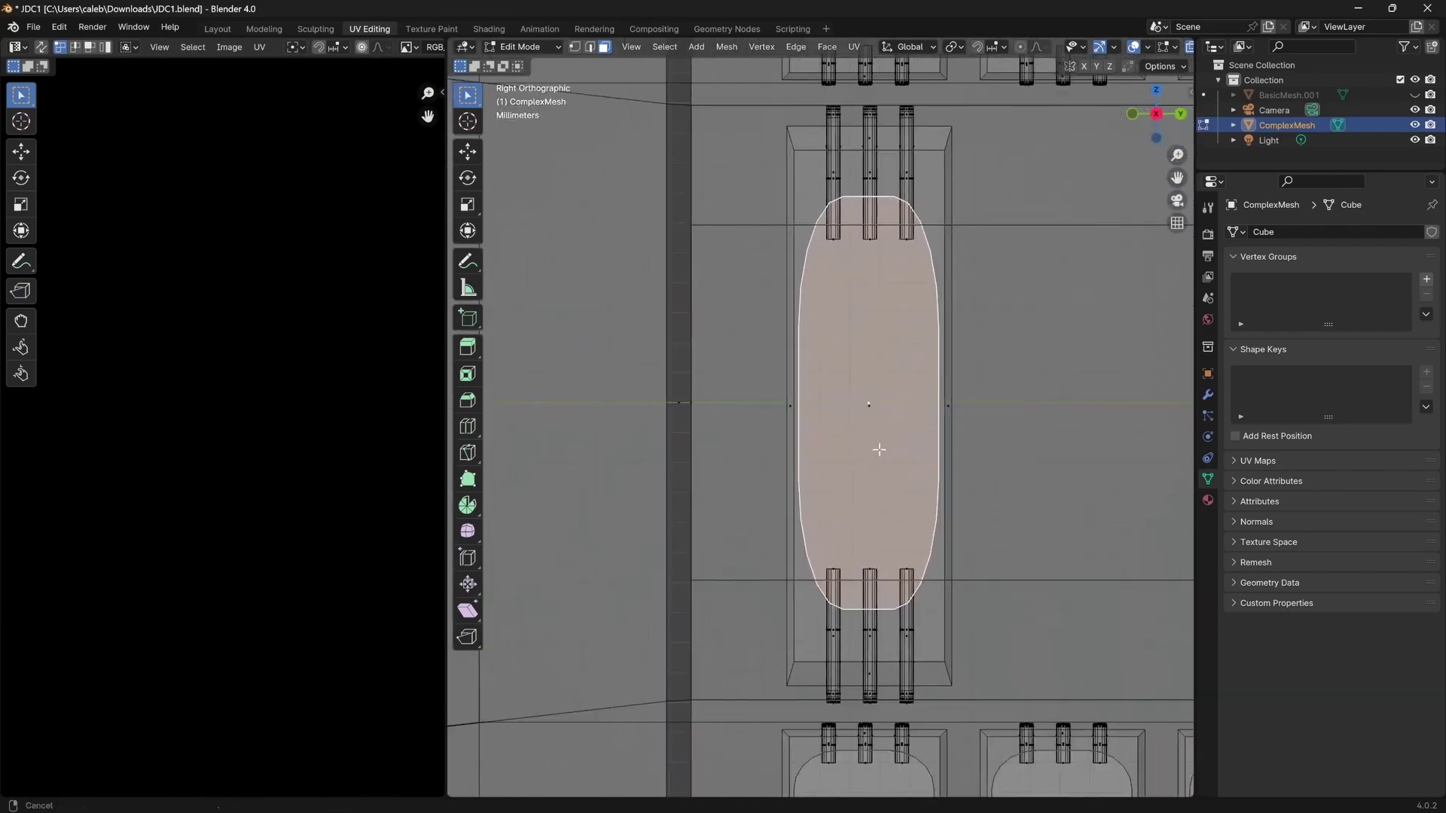
{"action": "key", "text": "s"}
{"action": "key", "text": "z"}
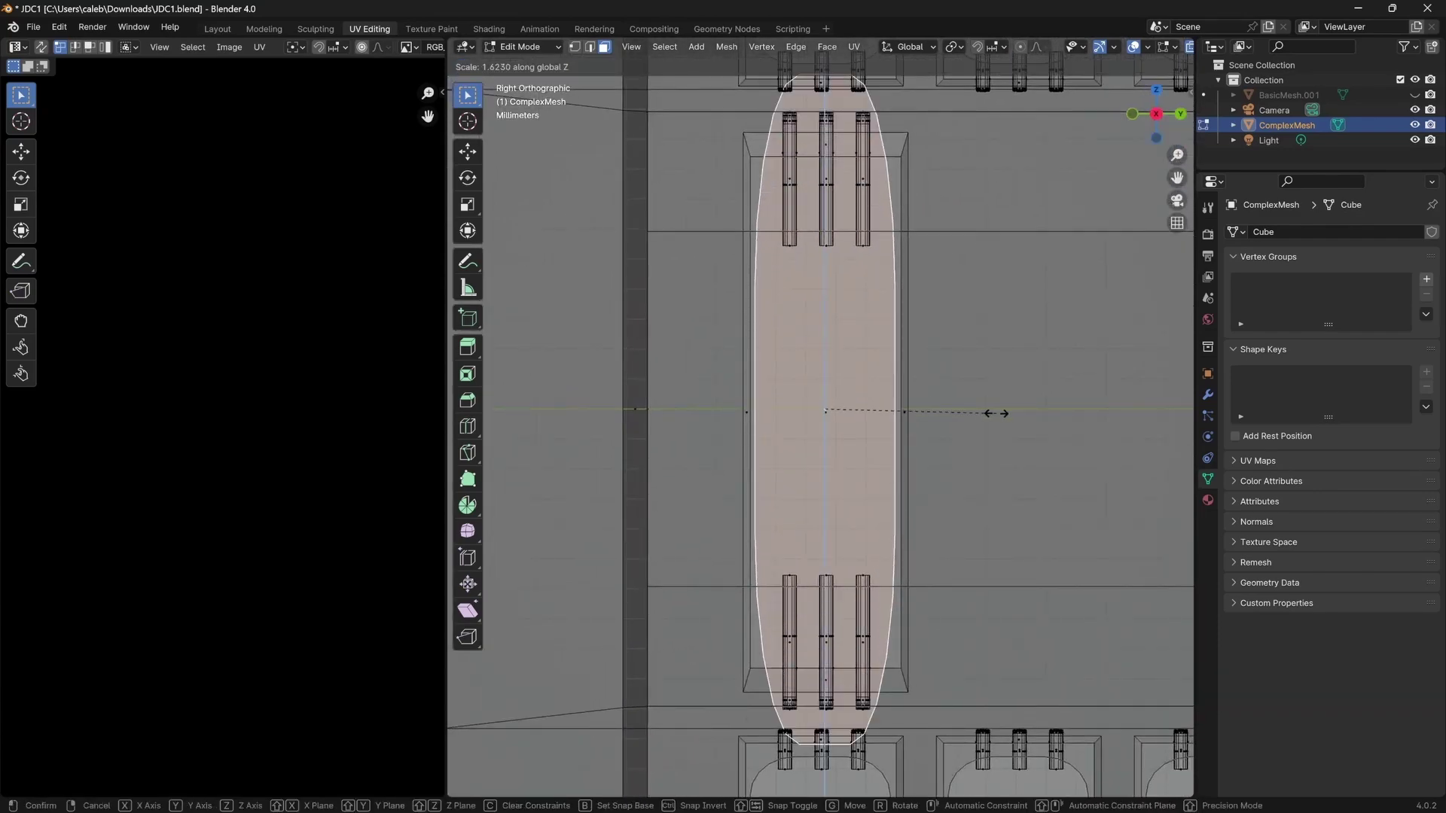
{"action": "left_click", "coordinate": [946, 413]}
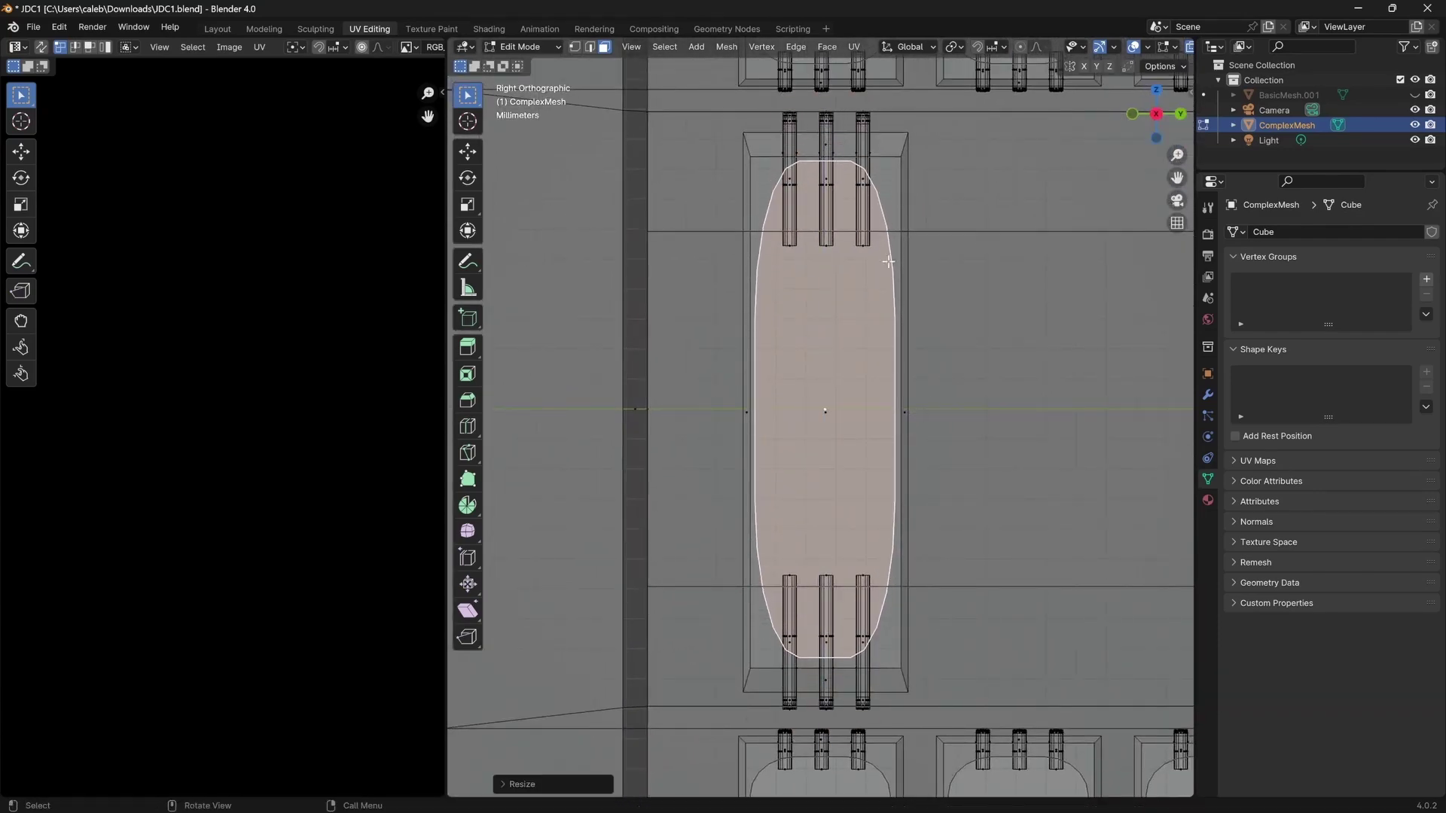
Separate the selected oval centre face from ComplexMesh into its own object.
{"action": "scroll", "coordinate": [906, 256], "scroll_direction": "down", "scroll_amount": 6}
{"action": "scroll", "coordinate": [907, 256], "scroll_direction": "up", "scroll_amount": 6}
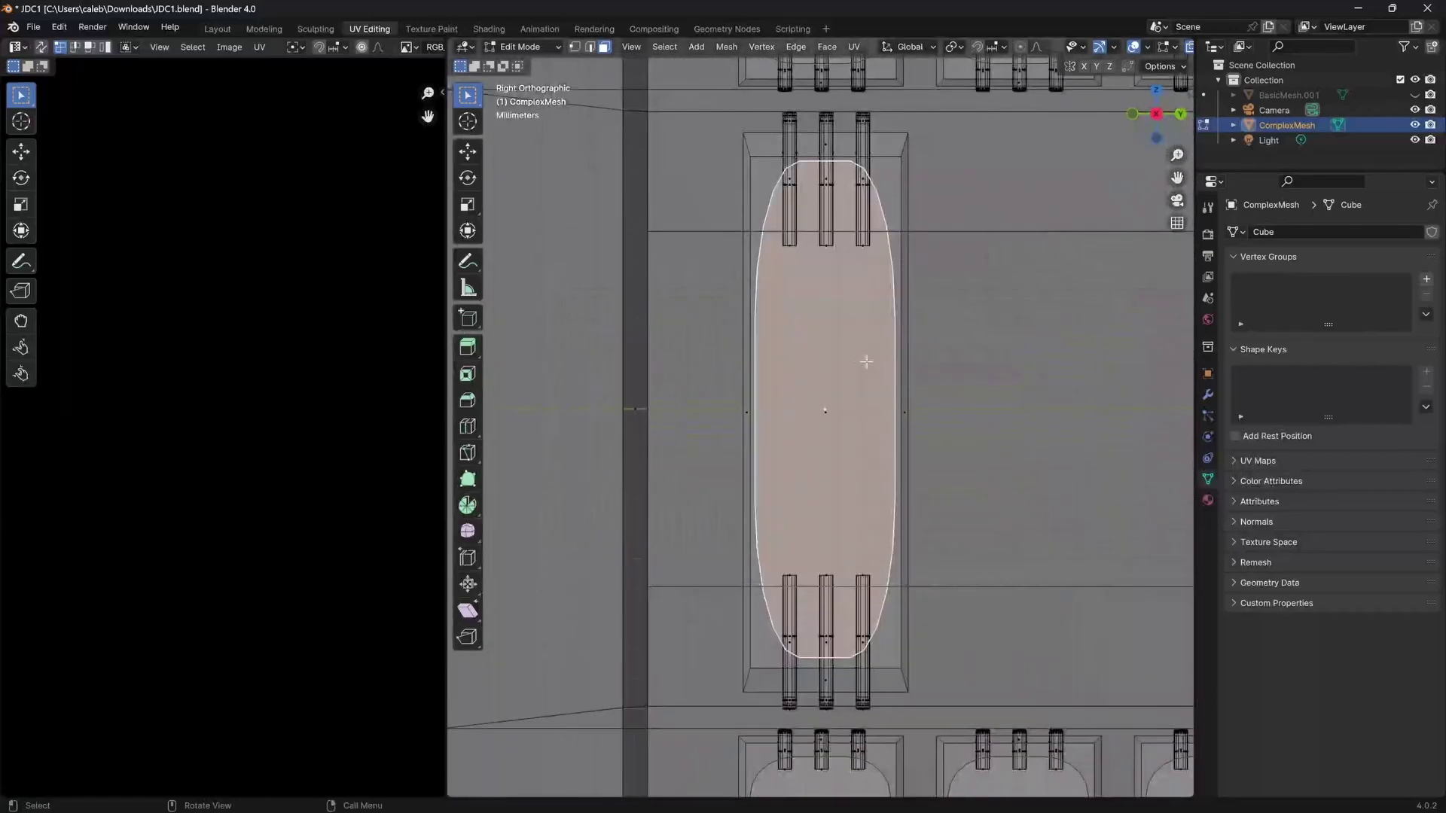
{"action": "key", "text": "p"}
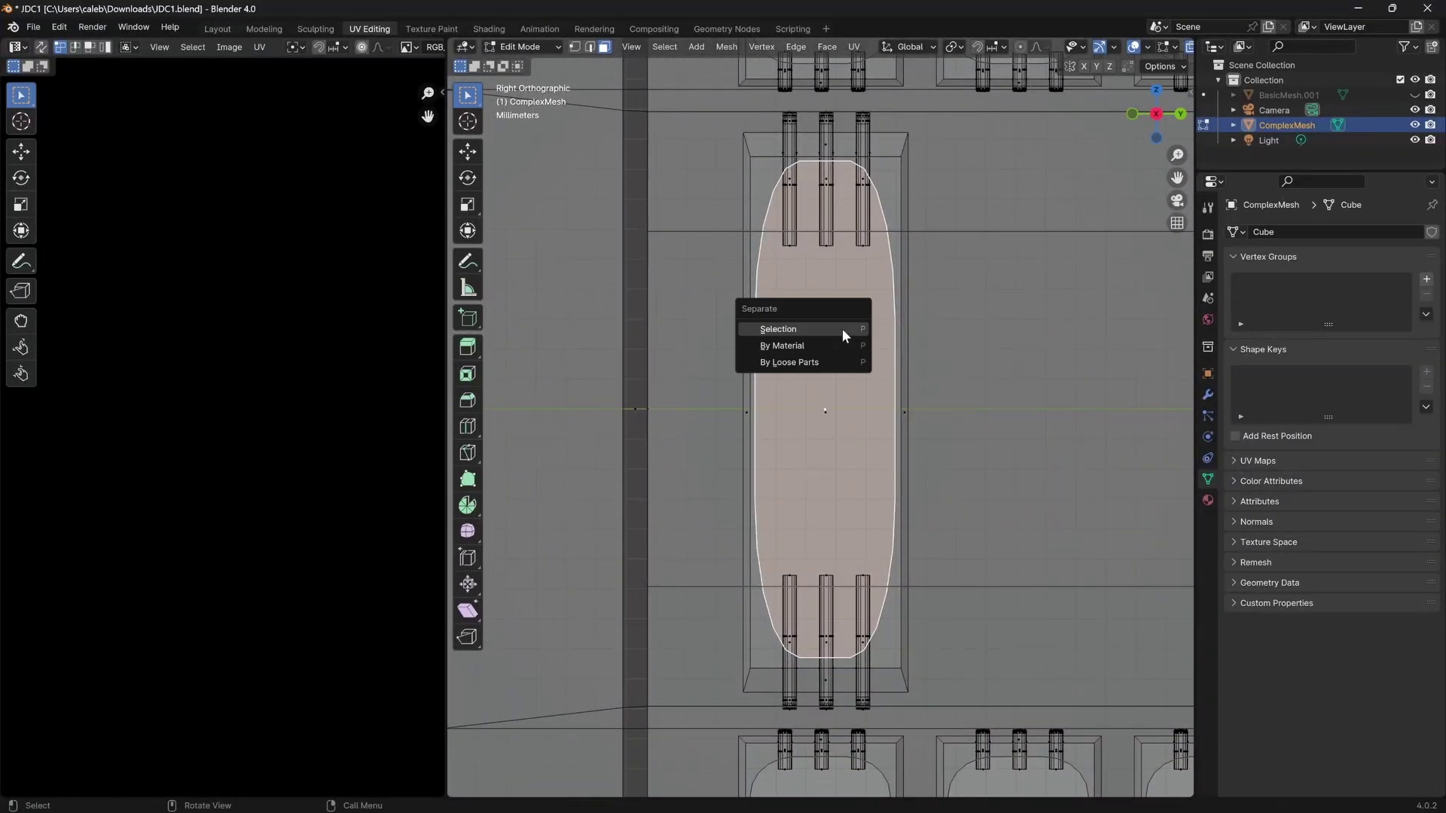
{"action": "left_click", "coordinate": [842, 328]}
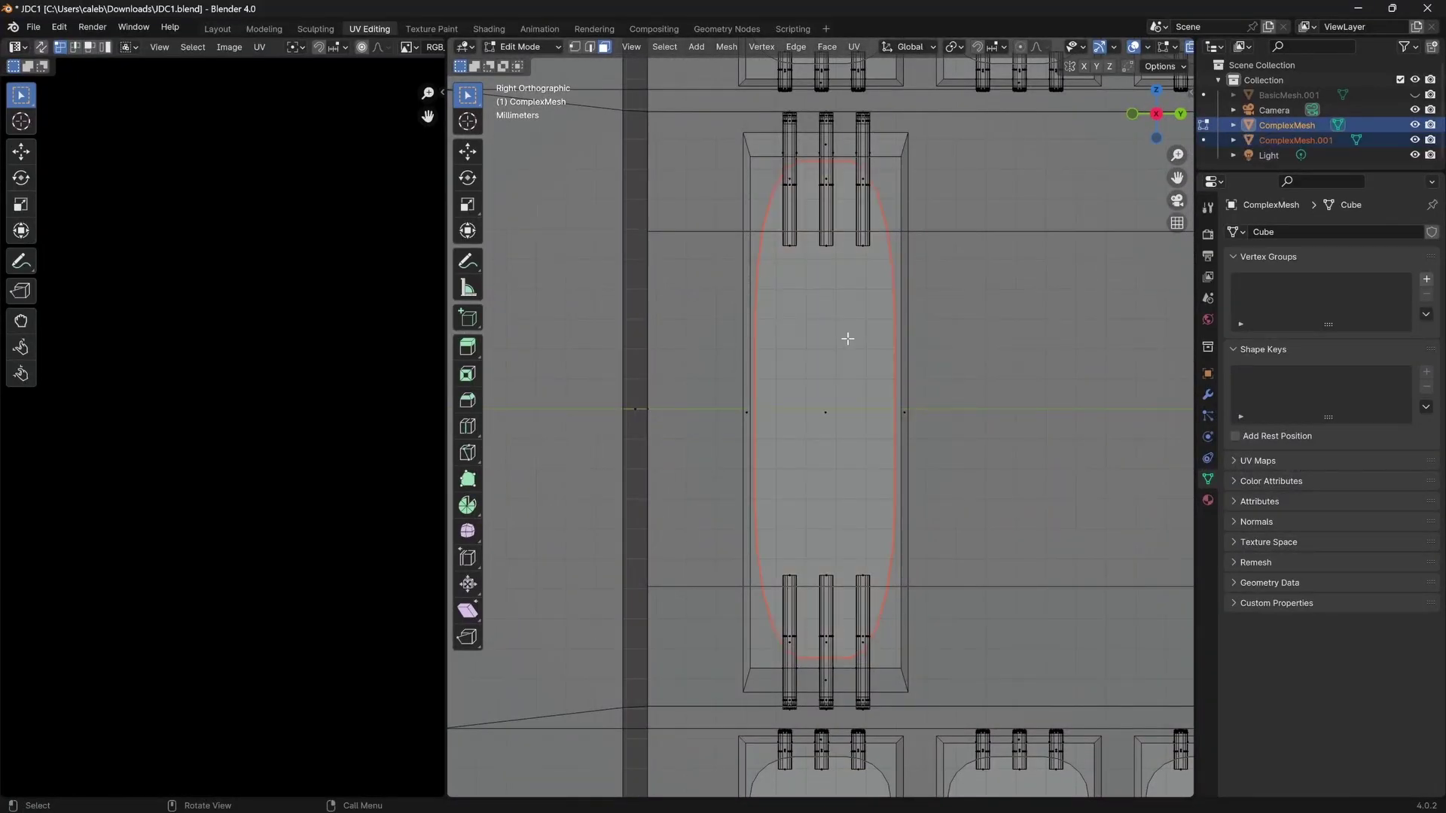
Isolate the separated centre face, ComplexMesh.001, in local view and open it for vertex editing.
{"action": "scroll", "coordinate": [848, 338], "scroll_direction": "down", "scroll_amount": 6}
{"action": "scroll", "coordinate": [742, 359], "scroll_direction": "up", "scroll_amount": 6}
{"action": "key", "text": "Tab"}
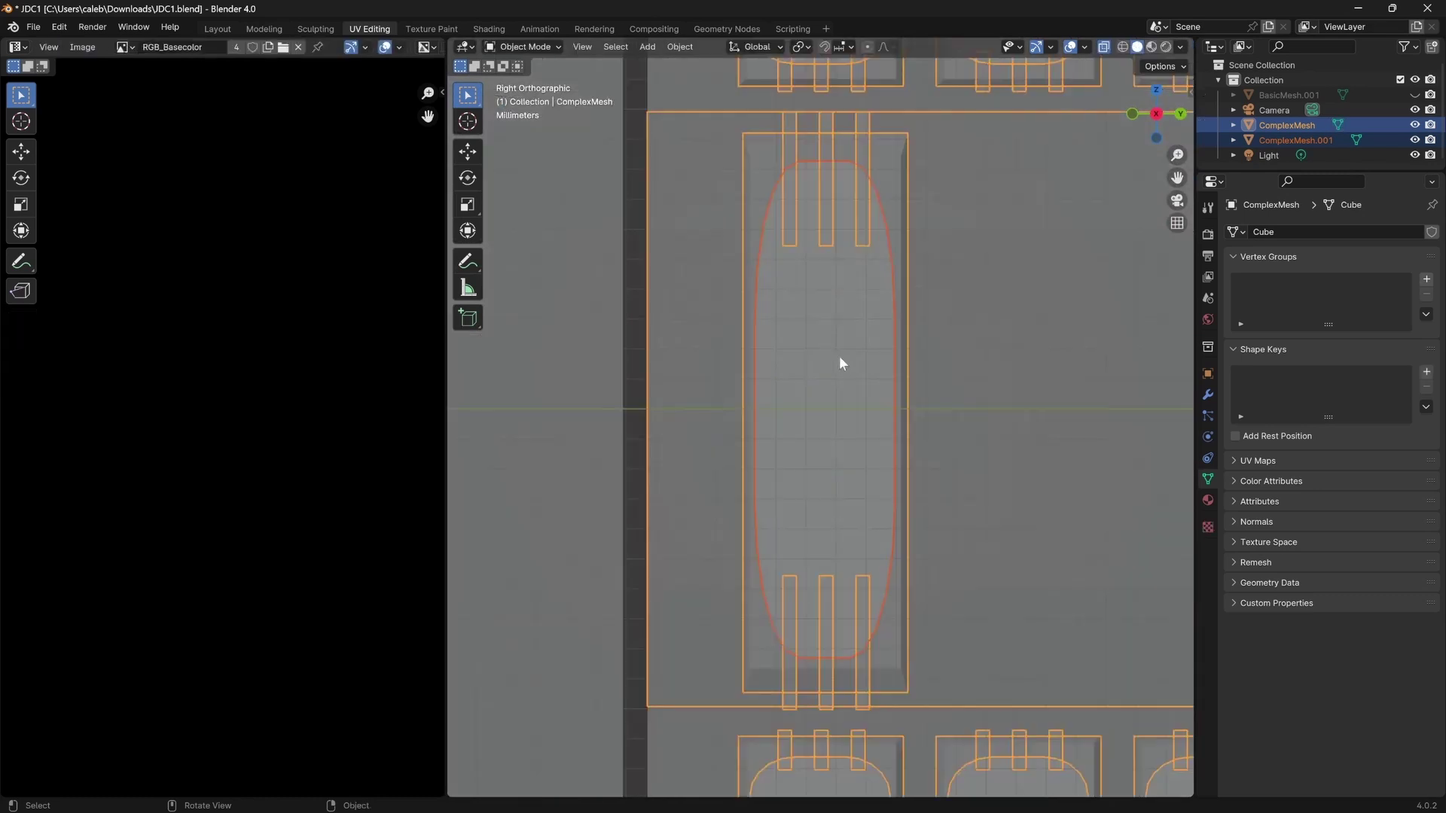
{"action": "left_click", "coordinate": [823, 332]}
{"action": "key", "text": "KP_Divide"}
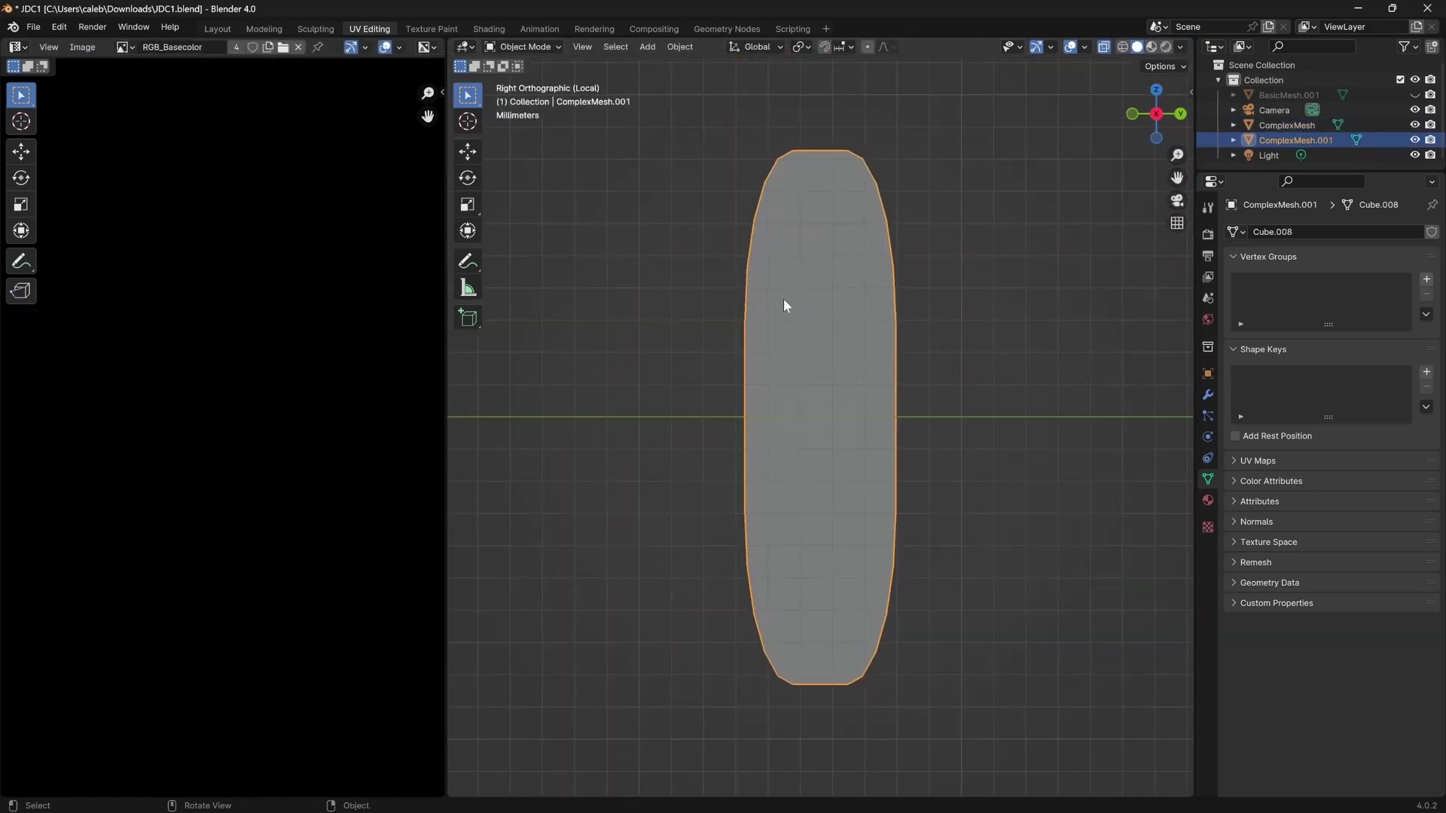
{"action": "key", "text": "Tab"}
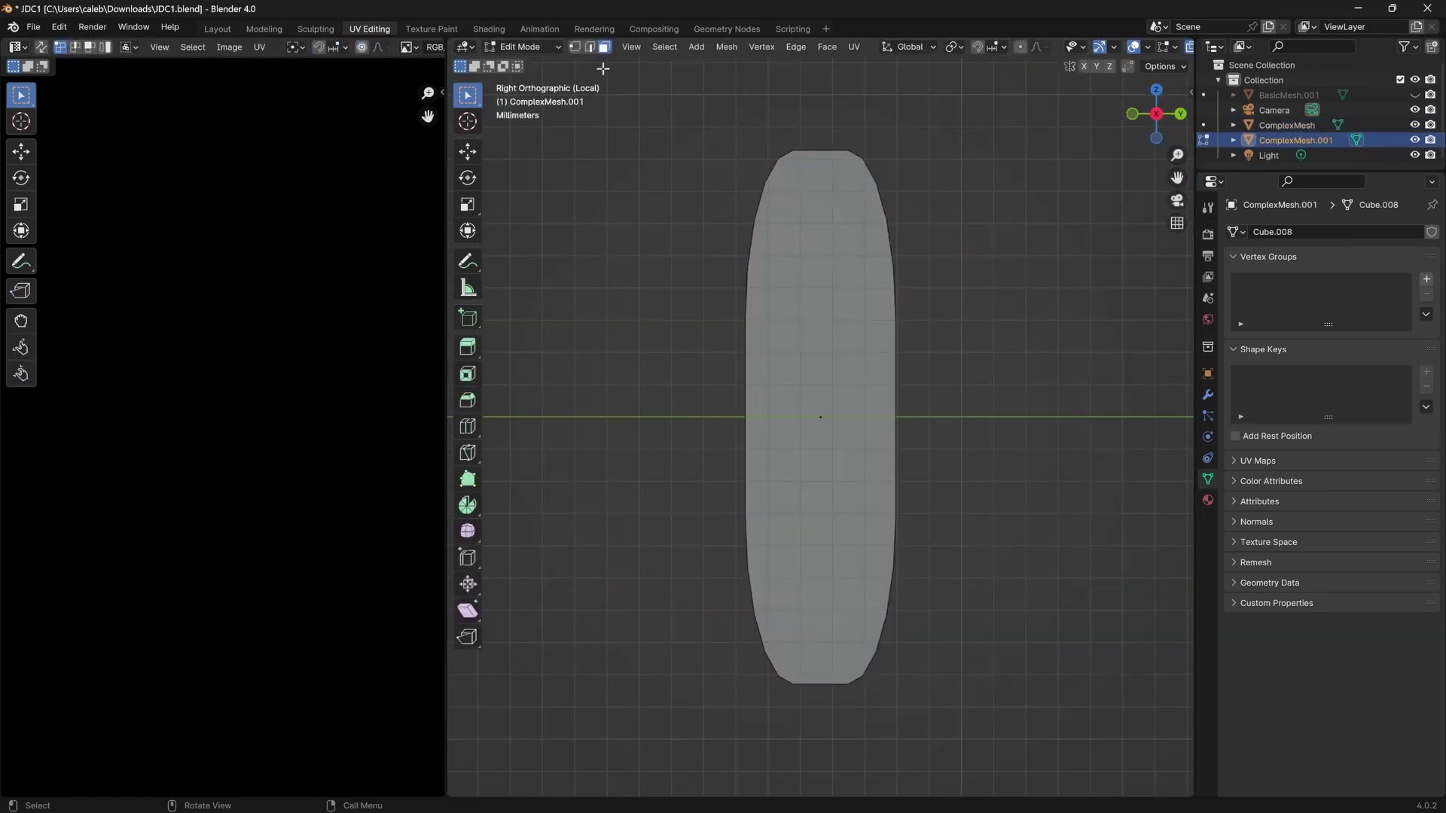
{"action": "left_click", "coordinate": [574, 46]}
Flatten both curved long sides of the isolated face by scaling each side's vertices to 0.3 along global Y.
{"action": "left_click_drag", "start_coordinate": [692, 103], "coordinate": [819, 721]}
{"action": "key", "text": "s"}
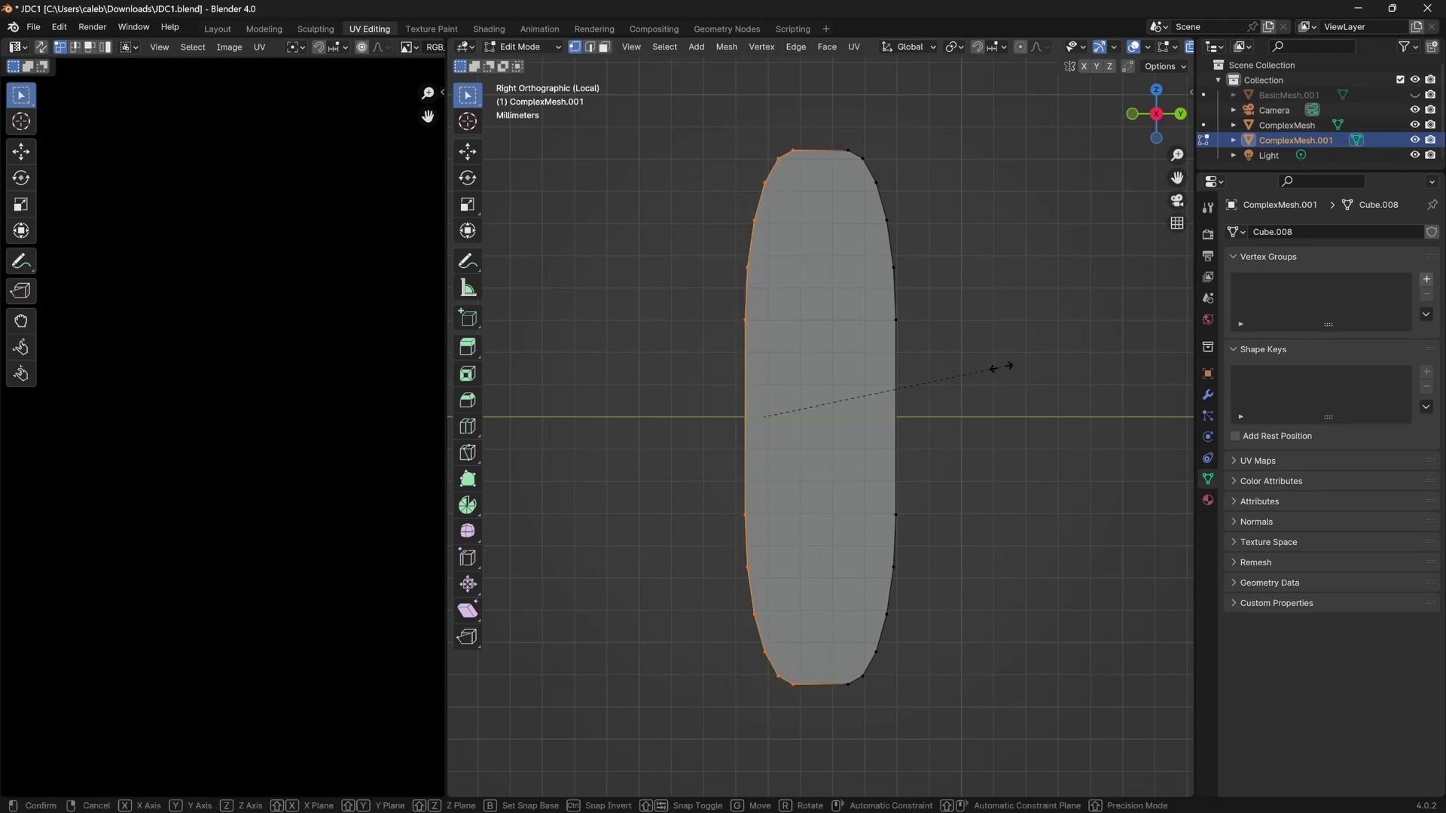
{"action": "key", "text": "y"}
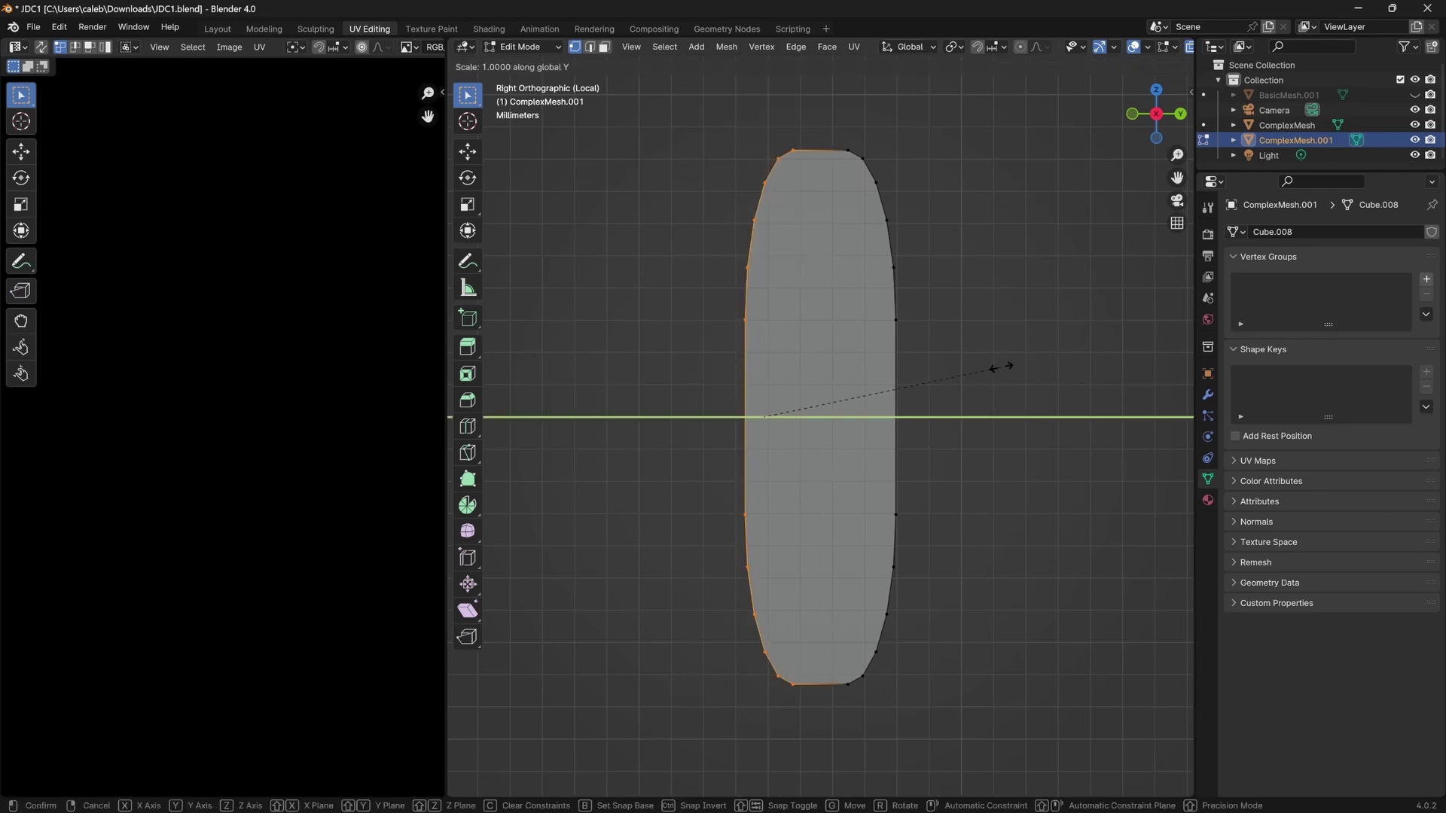
{"action": "type", "text": ".2"}
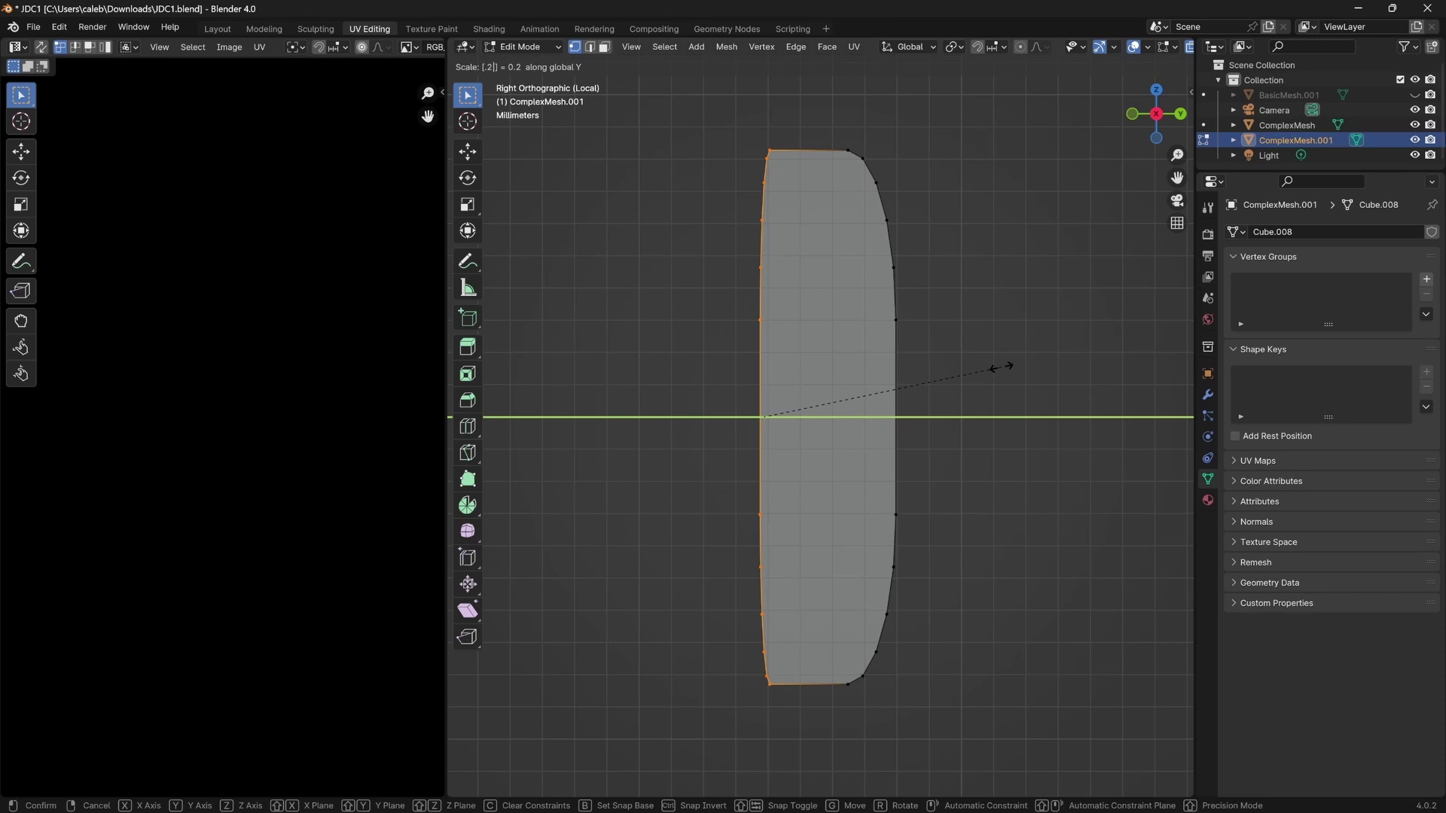
{"action": "key", "text": "Return"}
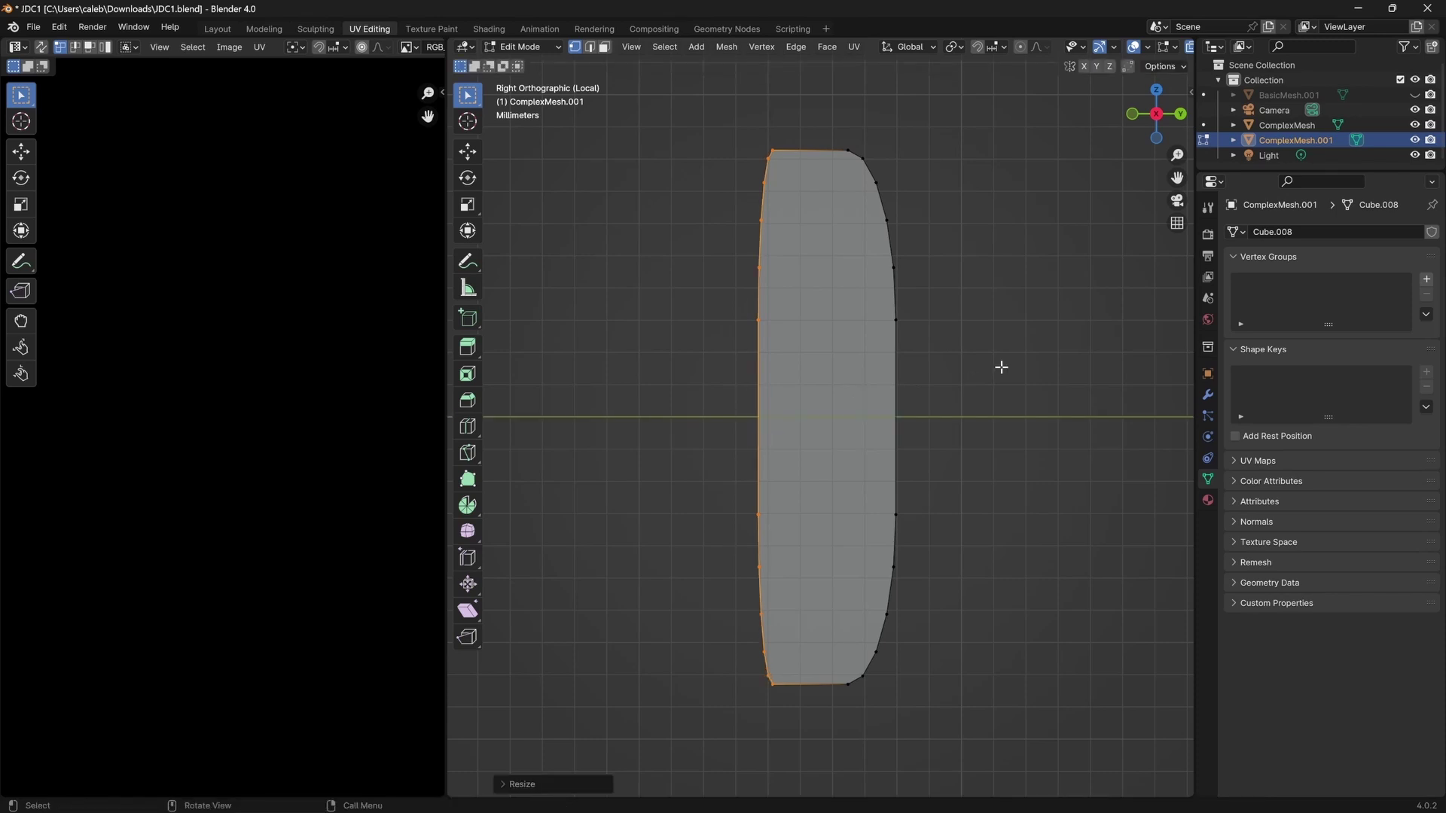
{"action": "left_click_drag", "start_coordinate": [833, 123], "coordinate": [902, 727]}
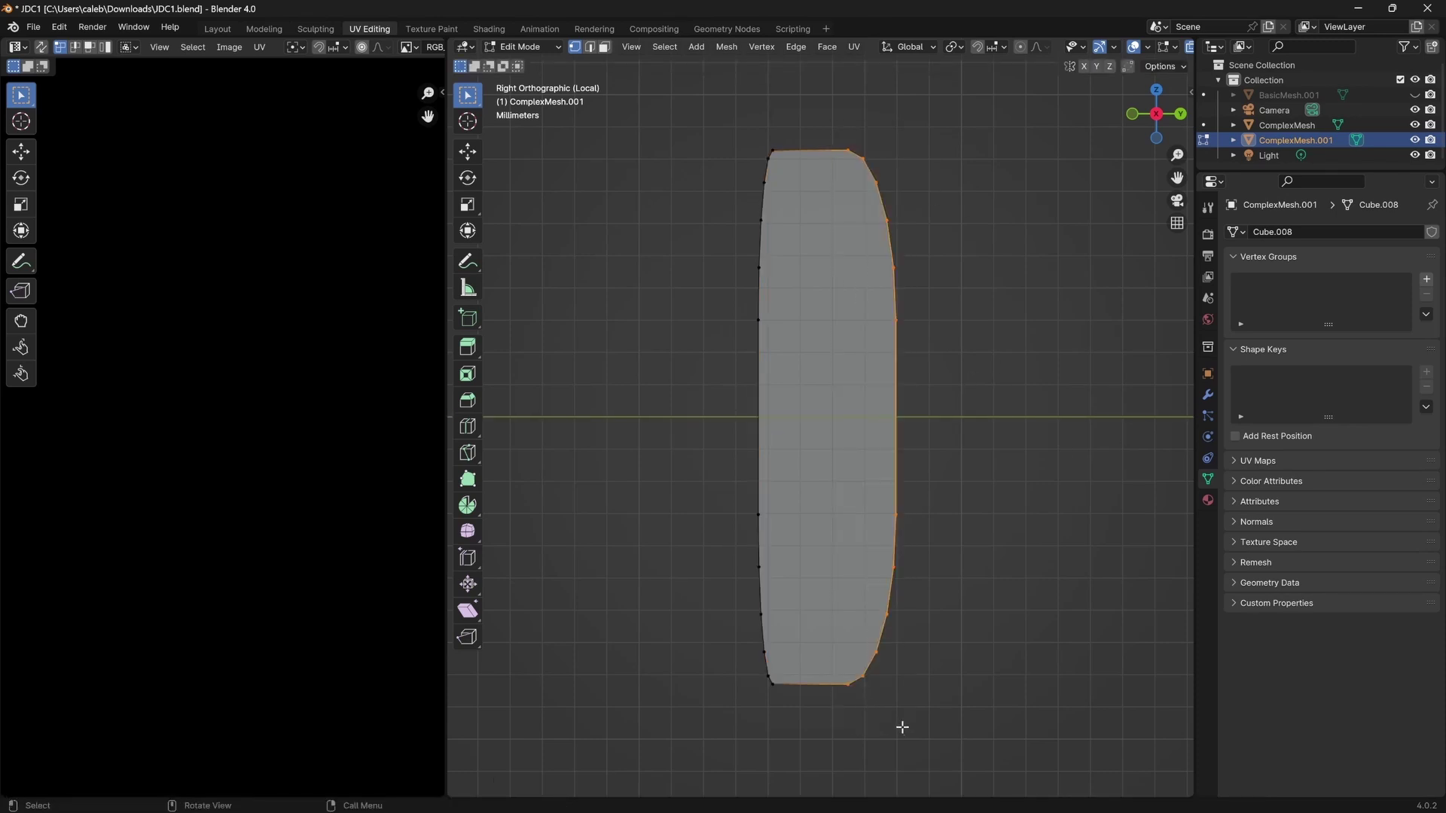
{"action": "type", "text": "sy"}
{"action": "type", "text": "0.3"}
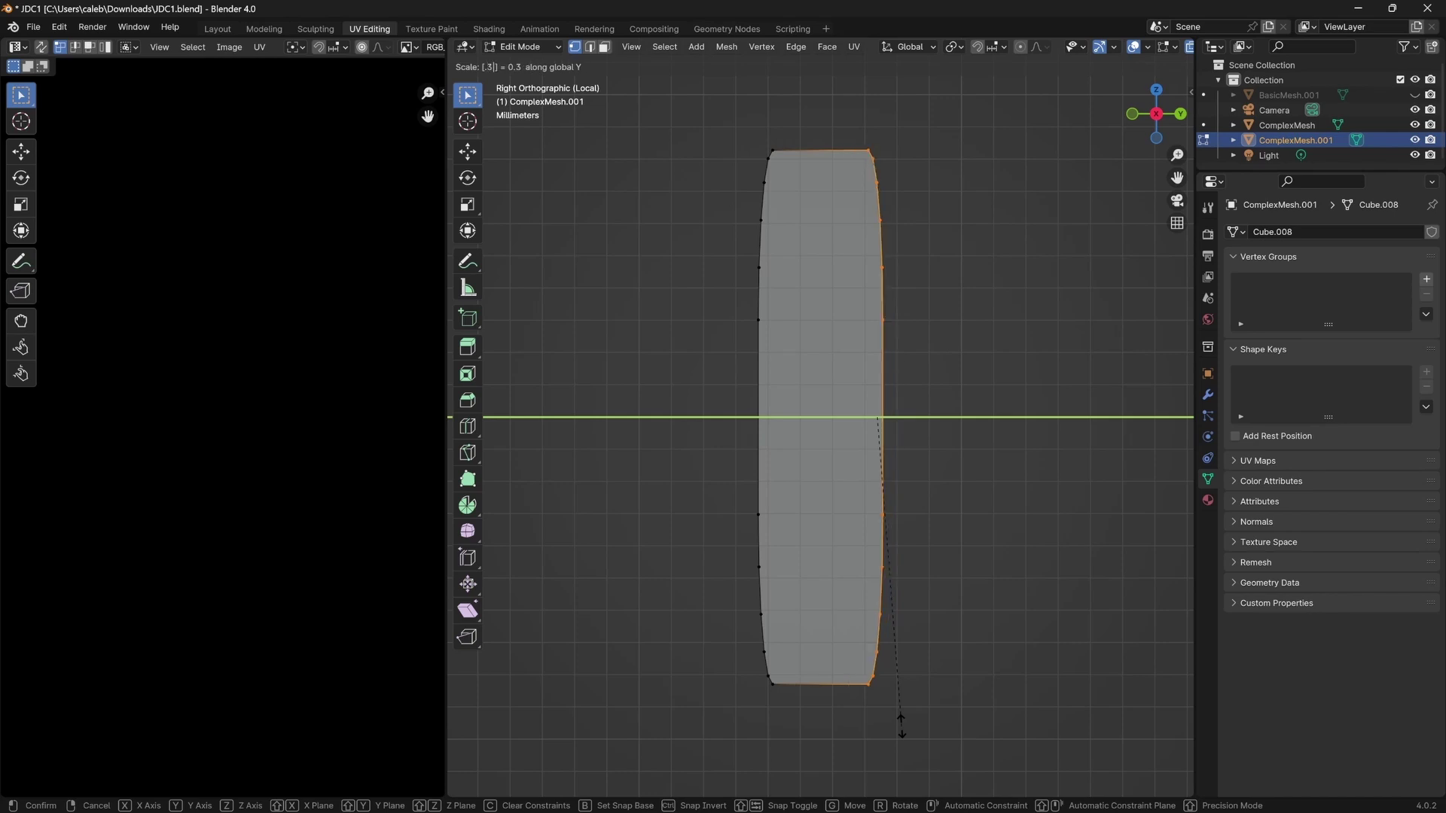
{"action": "key", "text": "Return"}
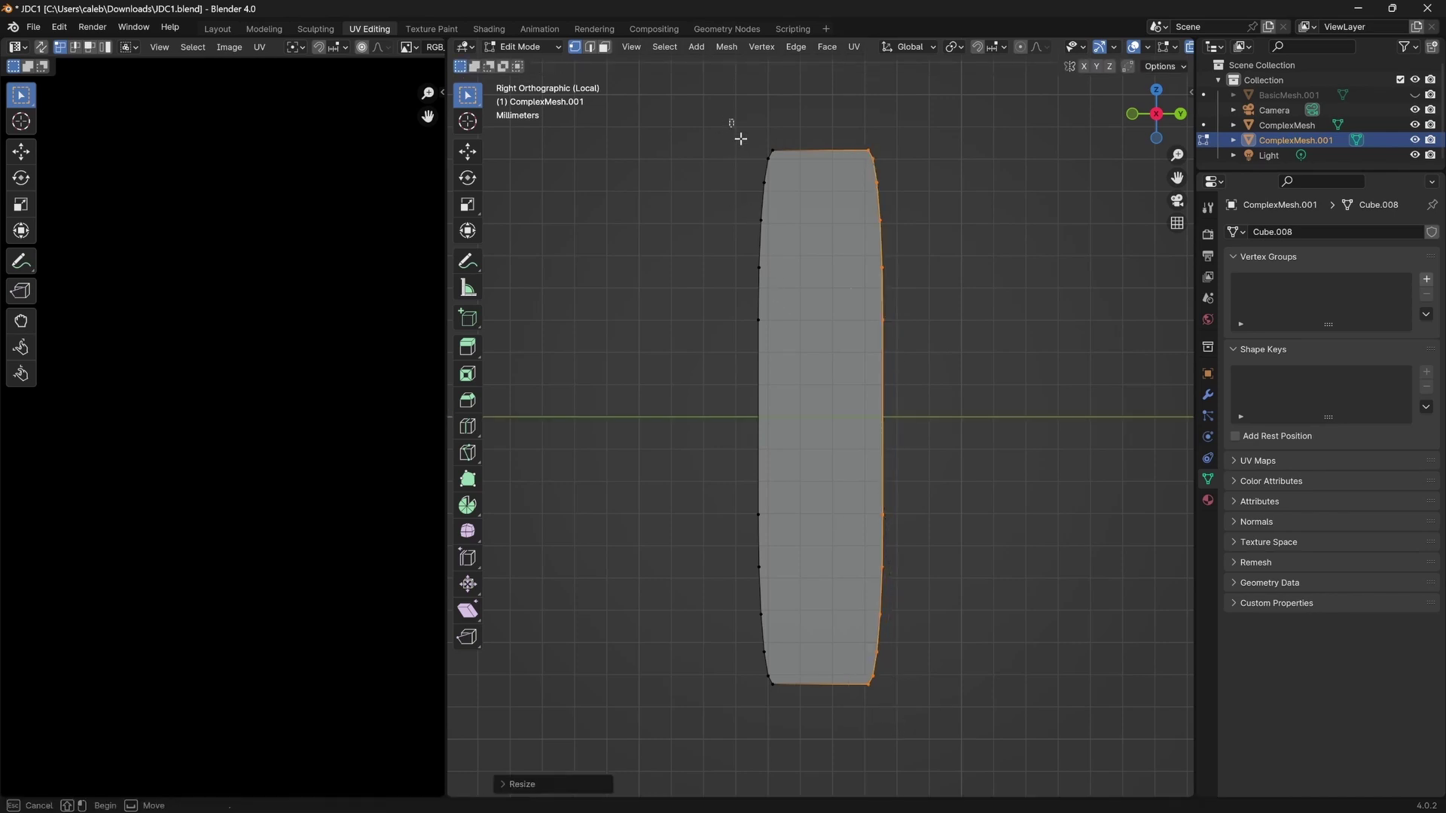
Select the face's left-side vertices, leave the isolated view and join the reshaped face back into ComplexMesh.
{"action": "left_click_drag", "start_coordinate": [731, 119], "coordinate": [931, 744]}
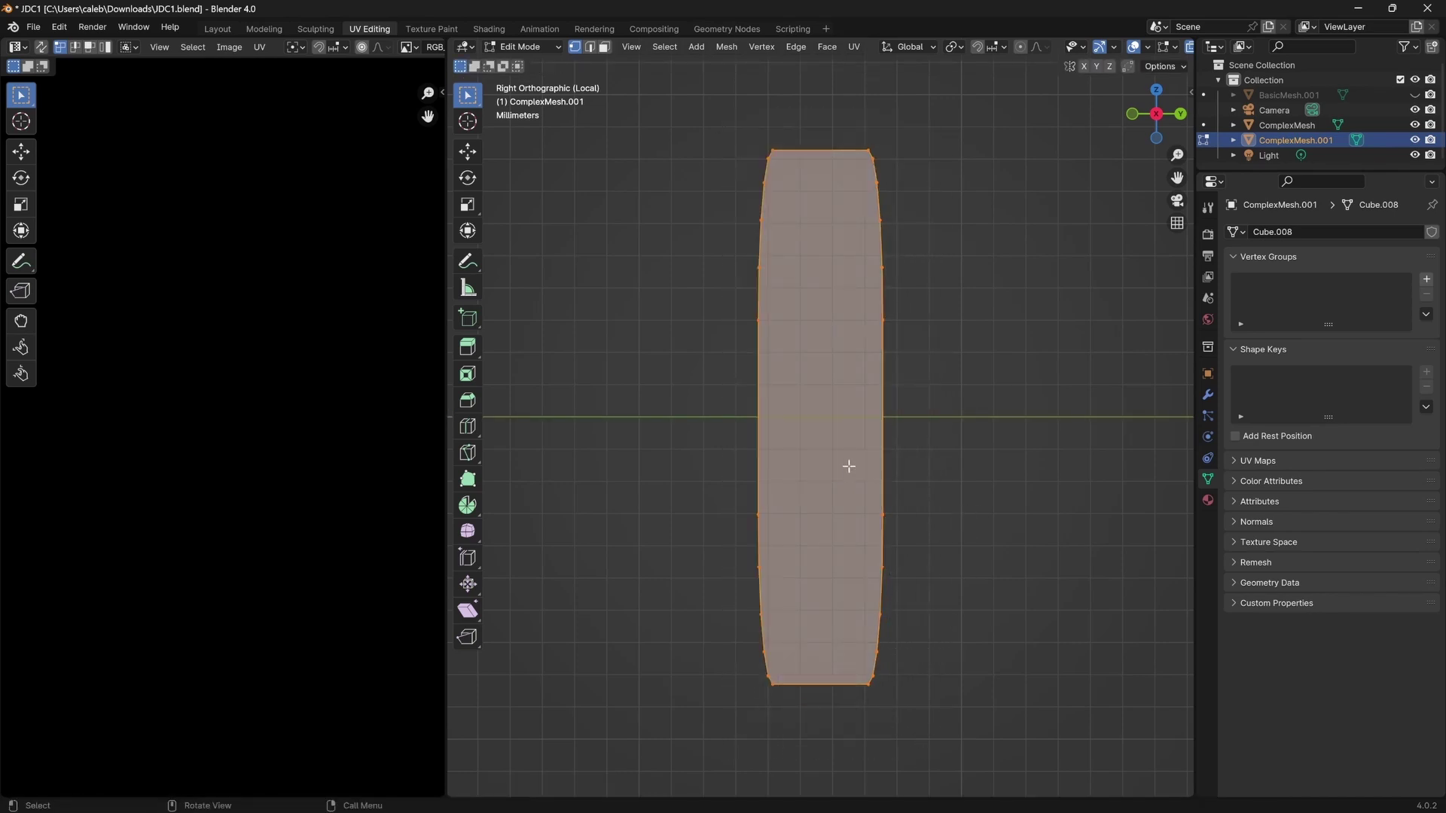
{"action": "left_click_drag", "start_coordinate": [711, 120], "coordinate": [811, 731]}
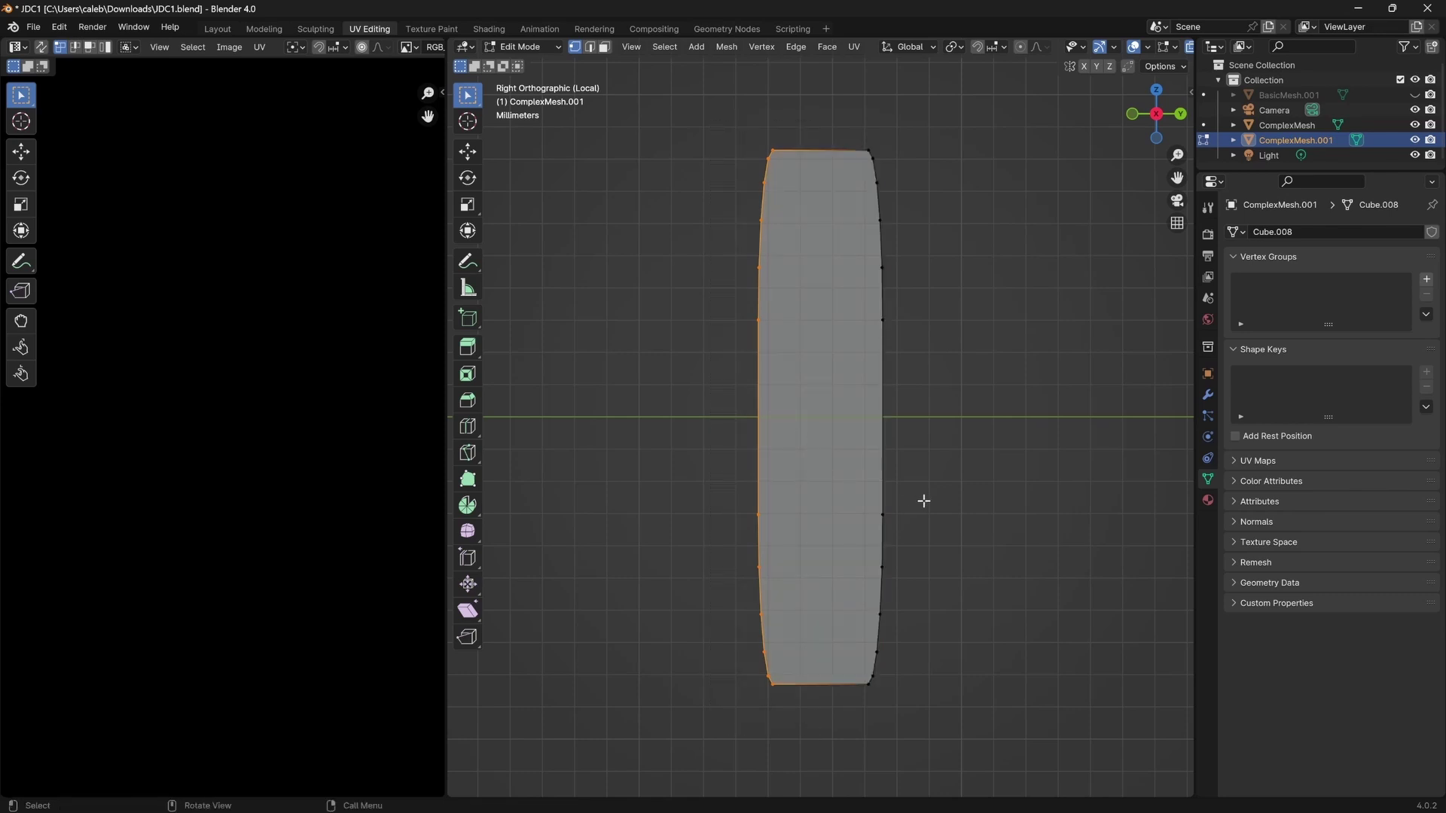
{"action": "key", "text": "Tab"}
{"action": "key", "text": "slash"}
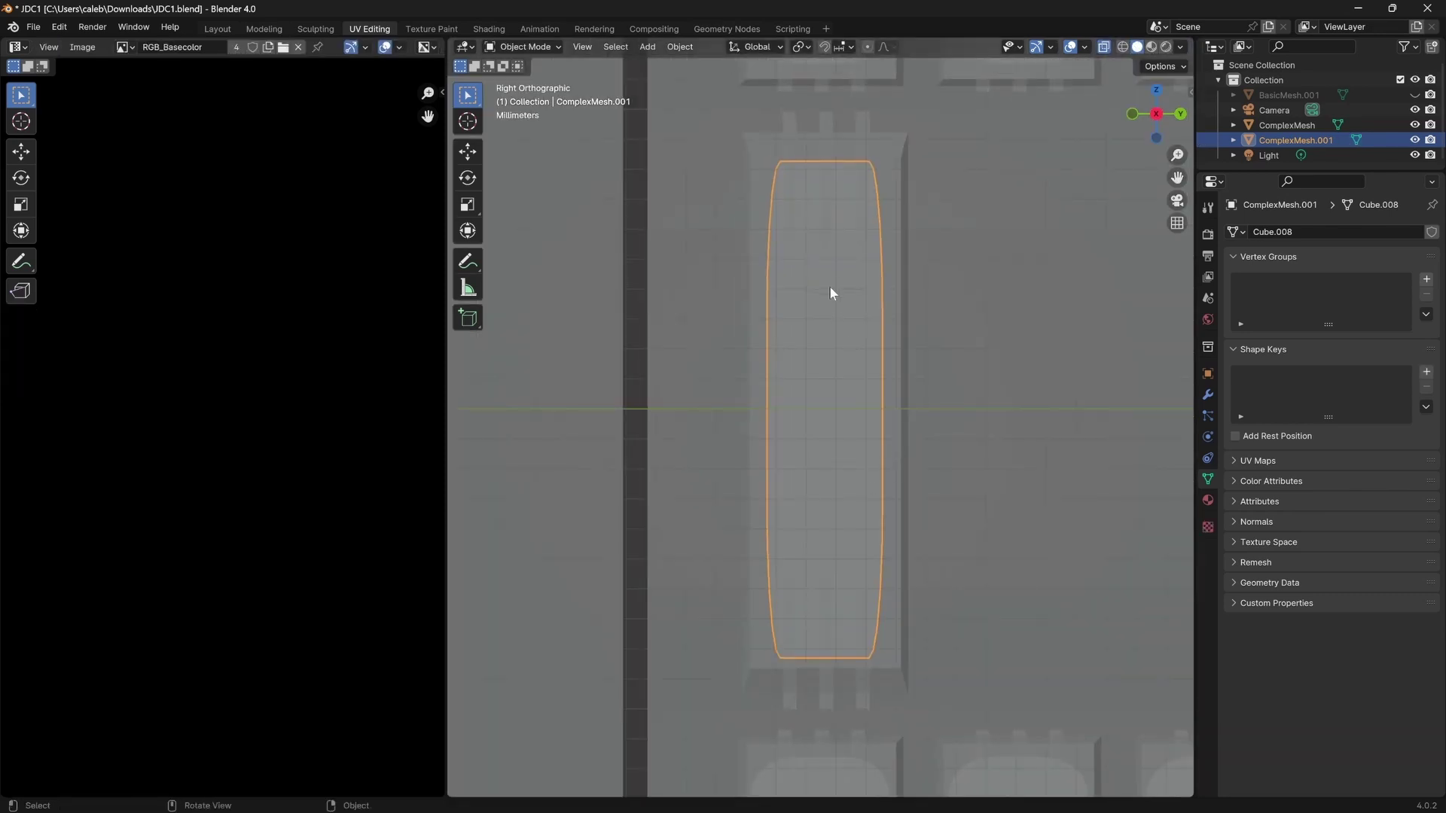
{"action": "left_click", "coordinate": [870, 254]}
{"action": "left_click", "coordinate": [888, 198]}
{"action": "left_click", "coordinate": [892, 192], "text": "shift"}
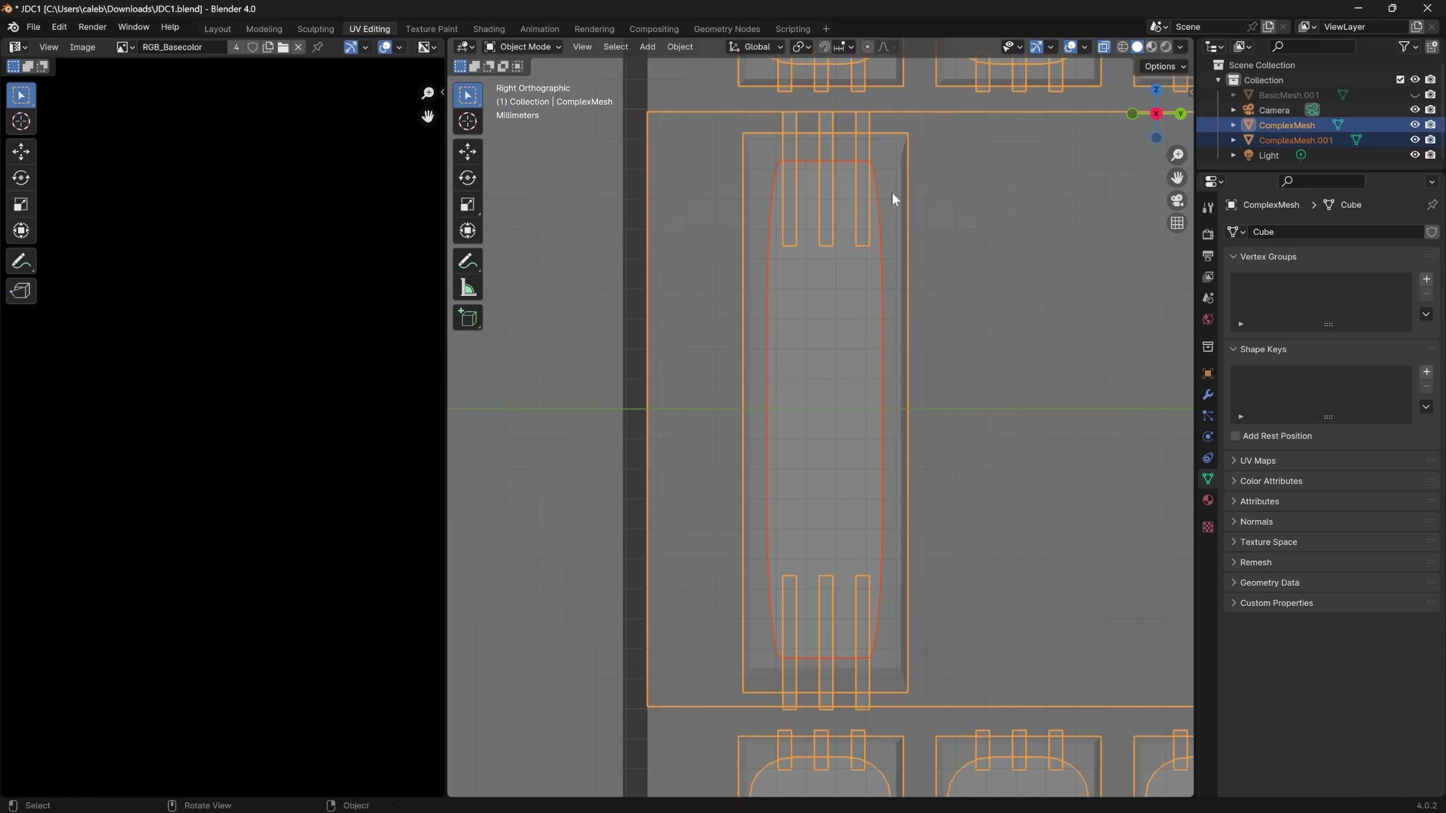
{"action": "right_click", "coordinate": [892, 192]}
{"action": "left_click", "coordinate": [860, 324]}
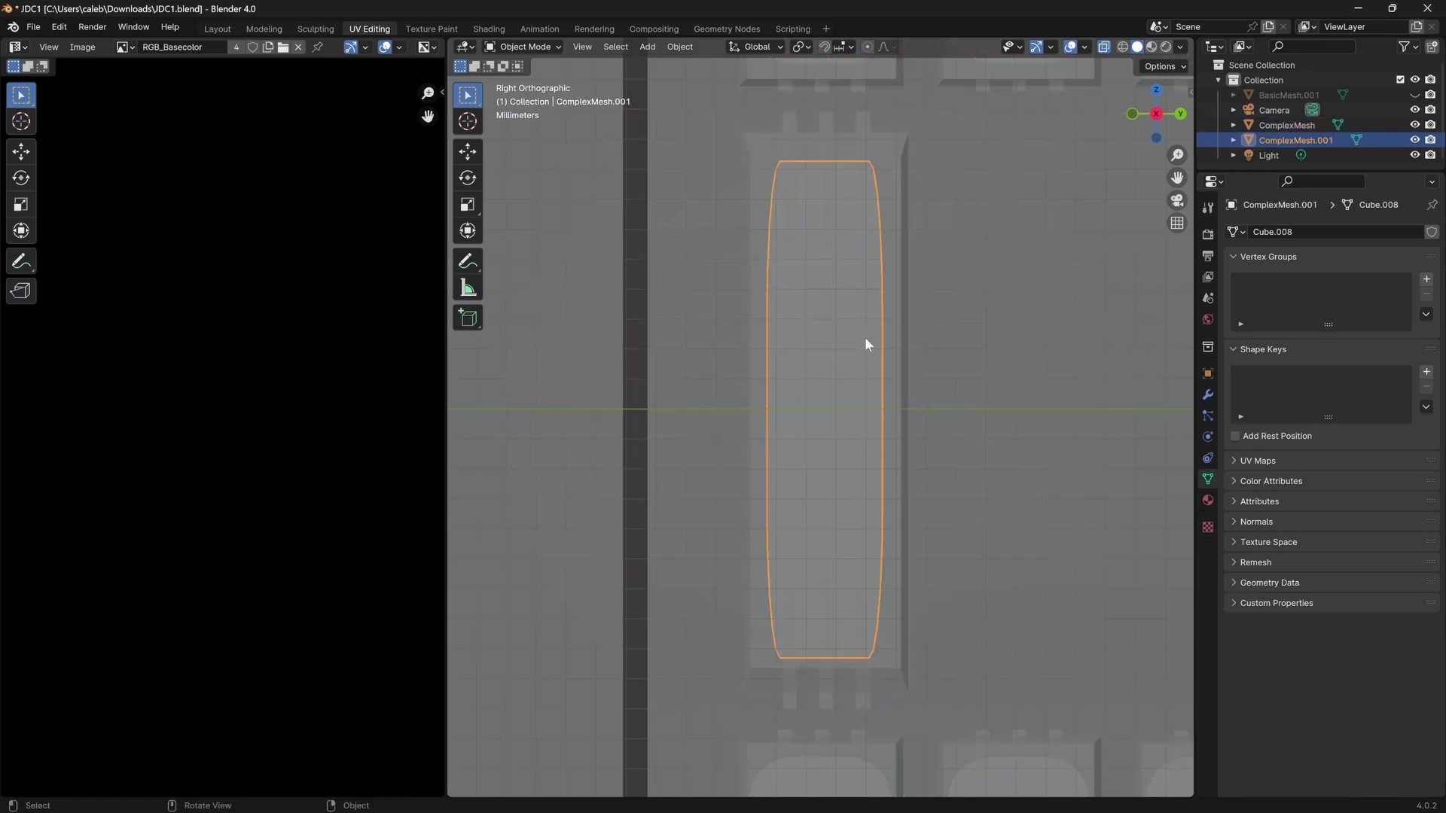
{"action": "left_click", "coordinate": [892, 160], "text": "shift"}
{"action": "right_click", "coordinate": [889, 175]}
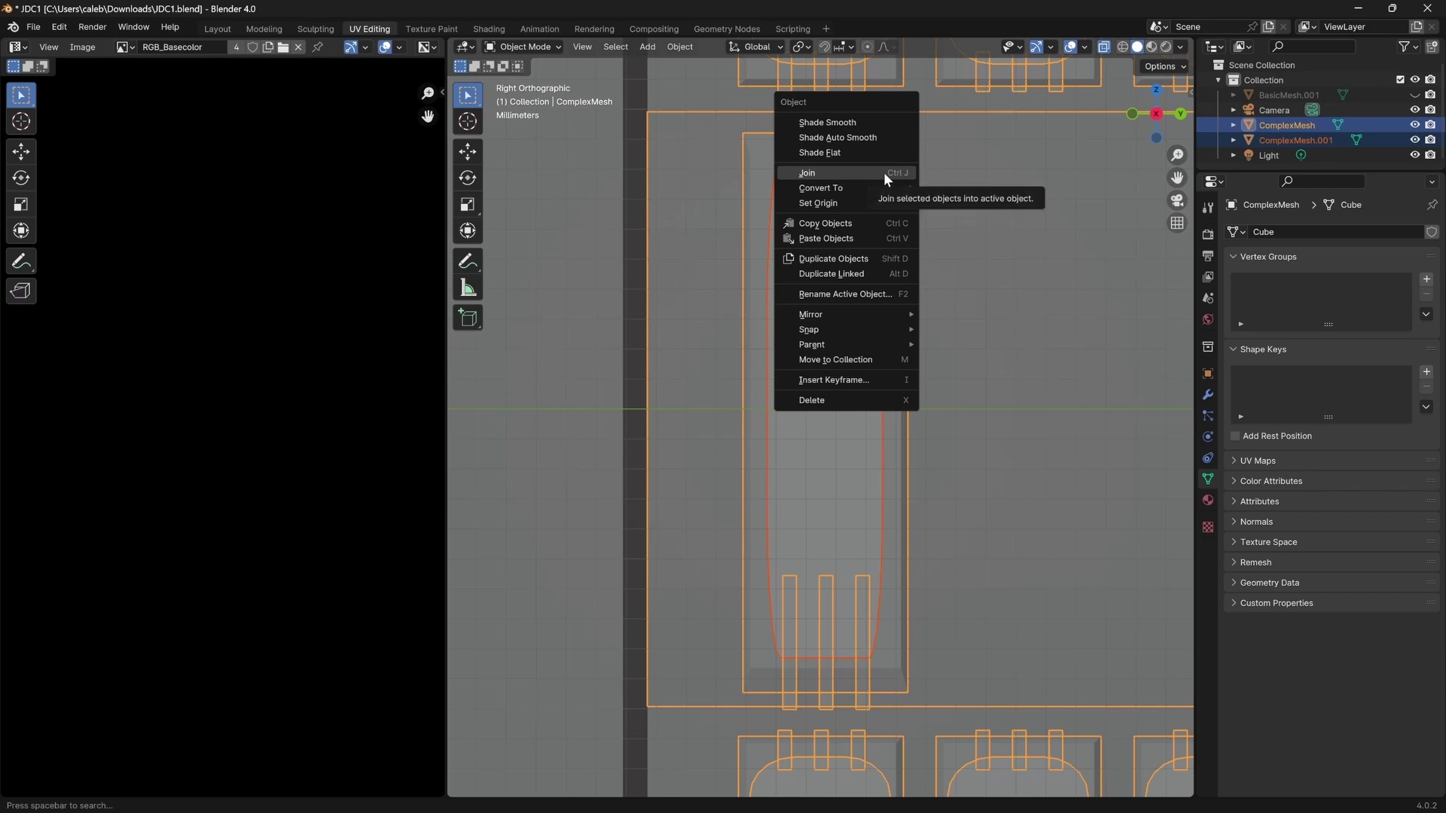
{"action": "left_click", "coordinate": [883, 172]}
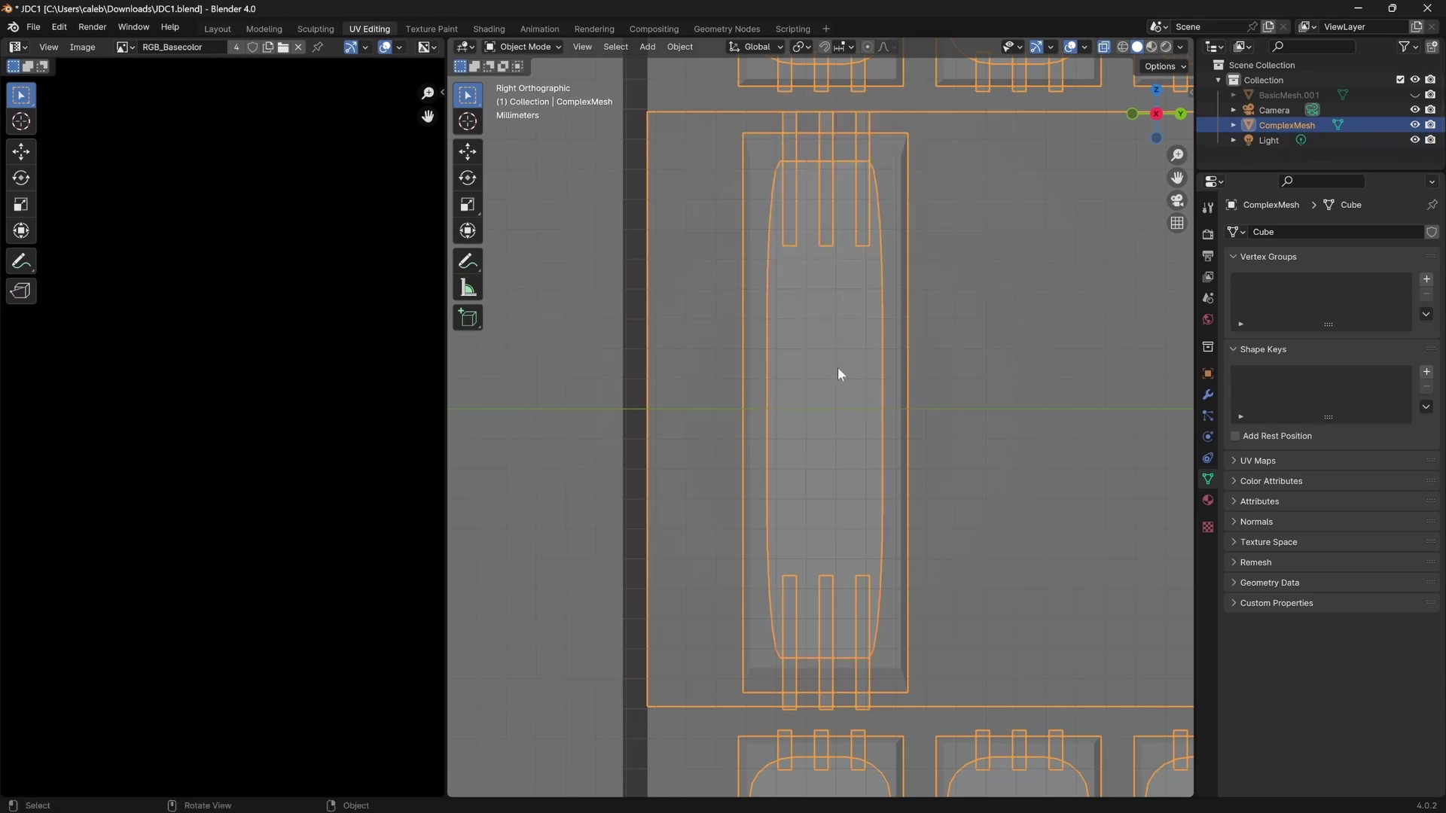
Move the centre face's selected left-side vertices about 0.4 mm outward along negative global Y in ComplexMesh.
{"action": "key", "text": "Tab"}
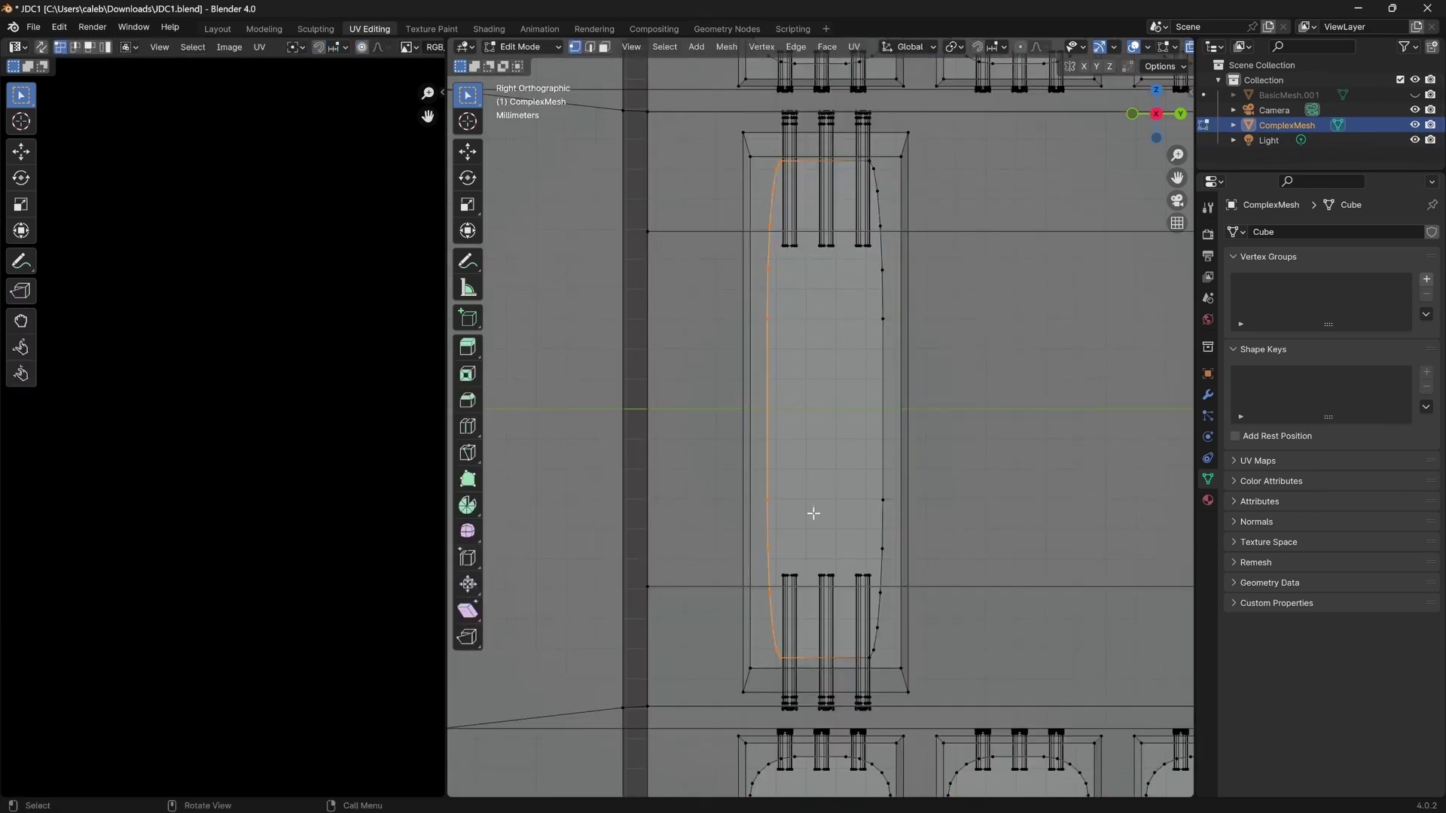
{"action": "scroll", "coordinate": [813, 512], "scroll_direction": "up", "scroll_amount": 1}
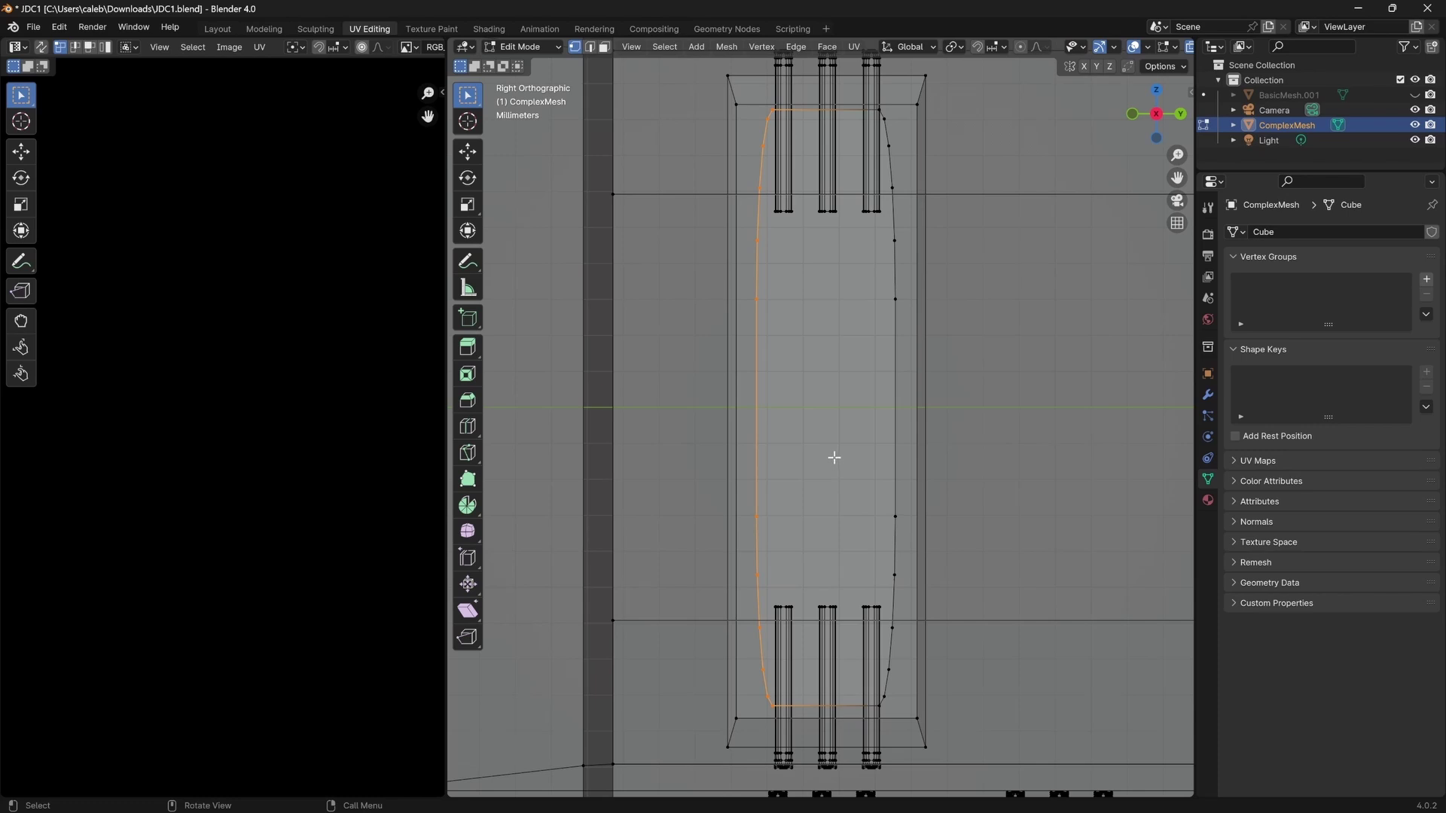
{"action": "key", "text": "g"}
{"action": "key", "text": "y"}
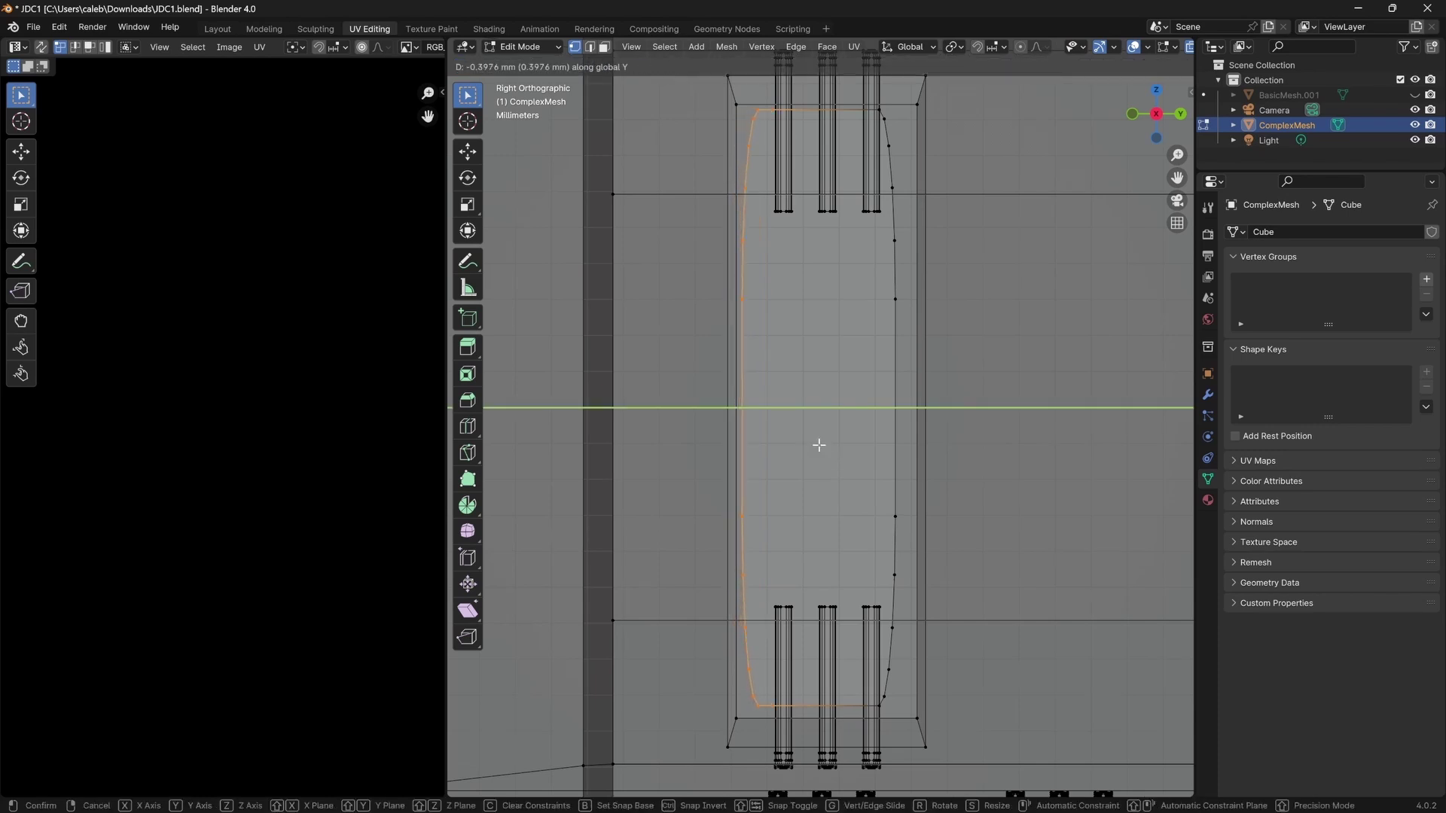
{"action": "left_click", "coordinate": [816, 447]}
Select all right-side vertices of the centre face and move them outward towards the diode's edge.
{"action": "left_click_drag", "start_coordinate": [874, 108], "coordinate": [912, 631]}
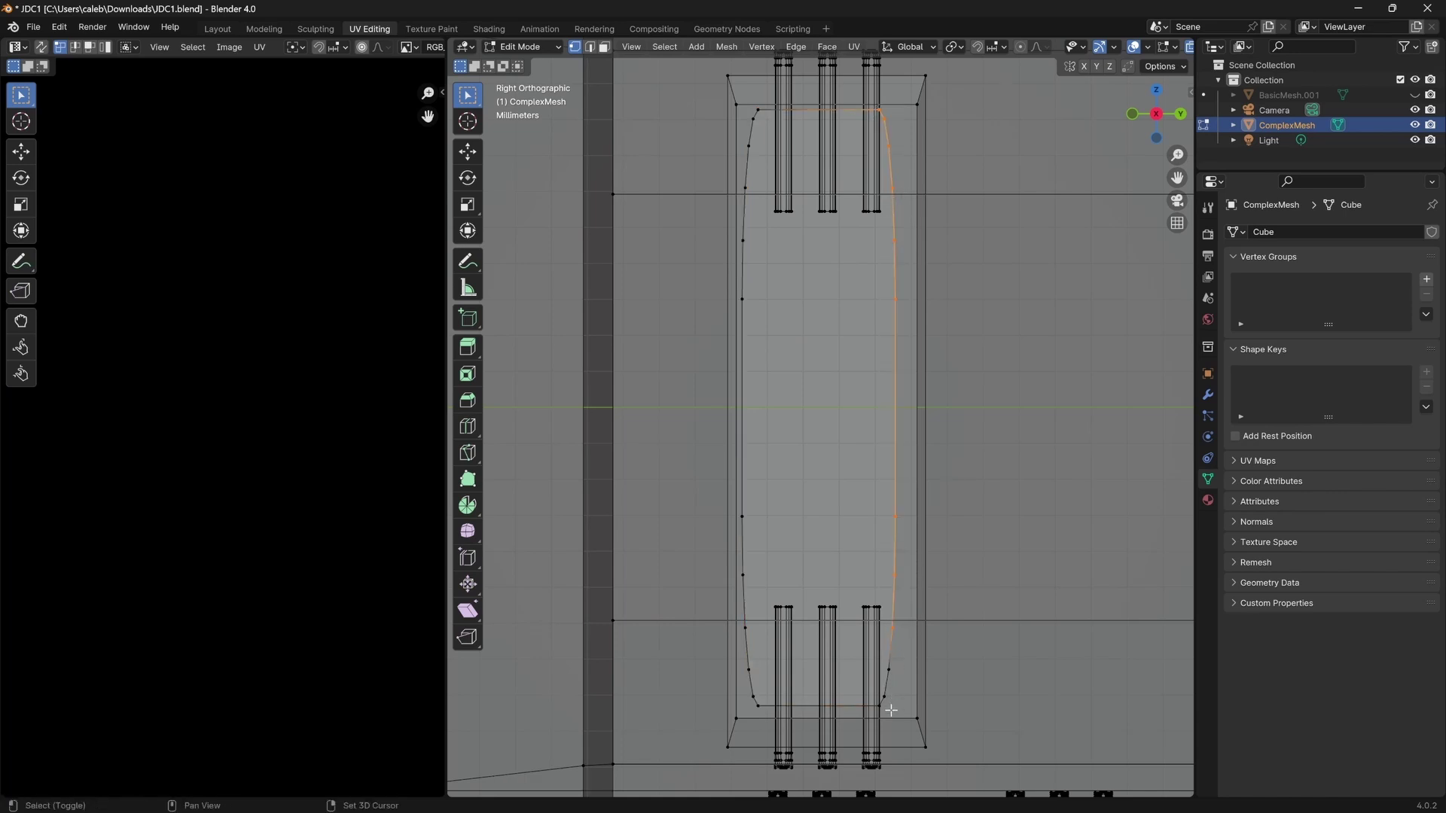
{"action": "left_click_drag", "start_coordinate": [891, 710], "coordinate": [862, 655], "text": "shift"}
{"action": "key", "text": "g"}
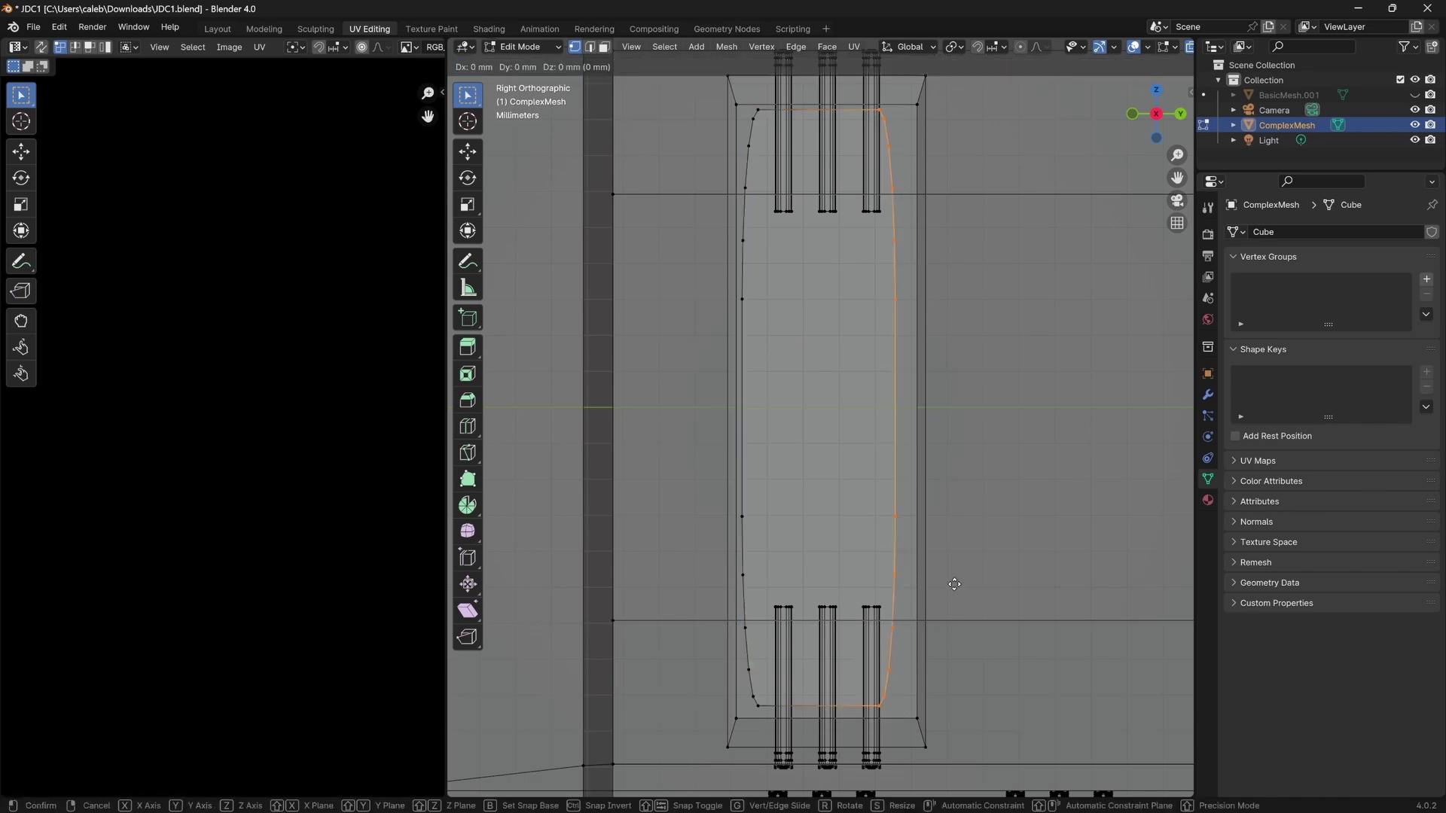
Move the selected side of the tall cell's rounded outline outward along Y, closer to the surrounding frame.
{"action": "left_click", "coordinate": [969, 583]}
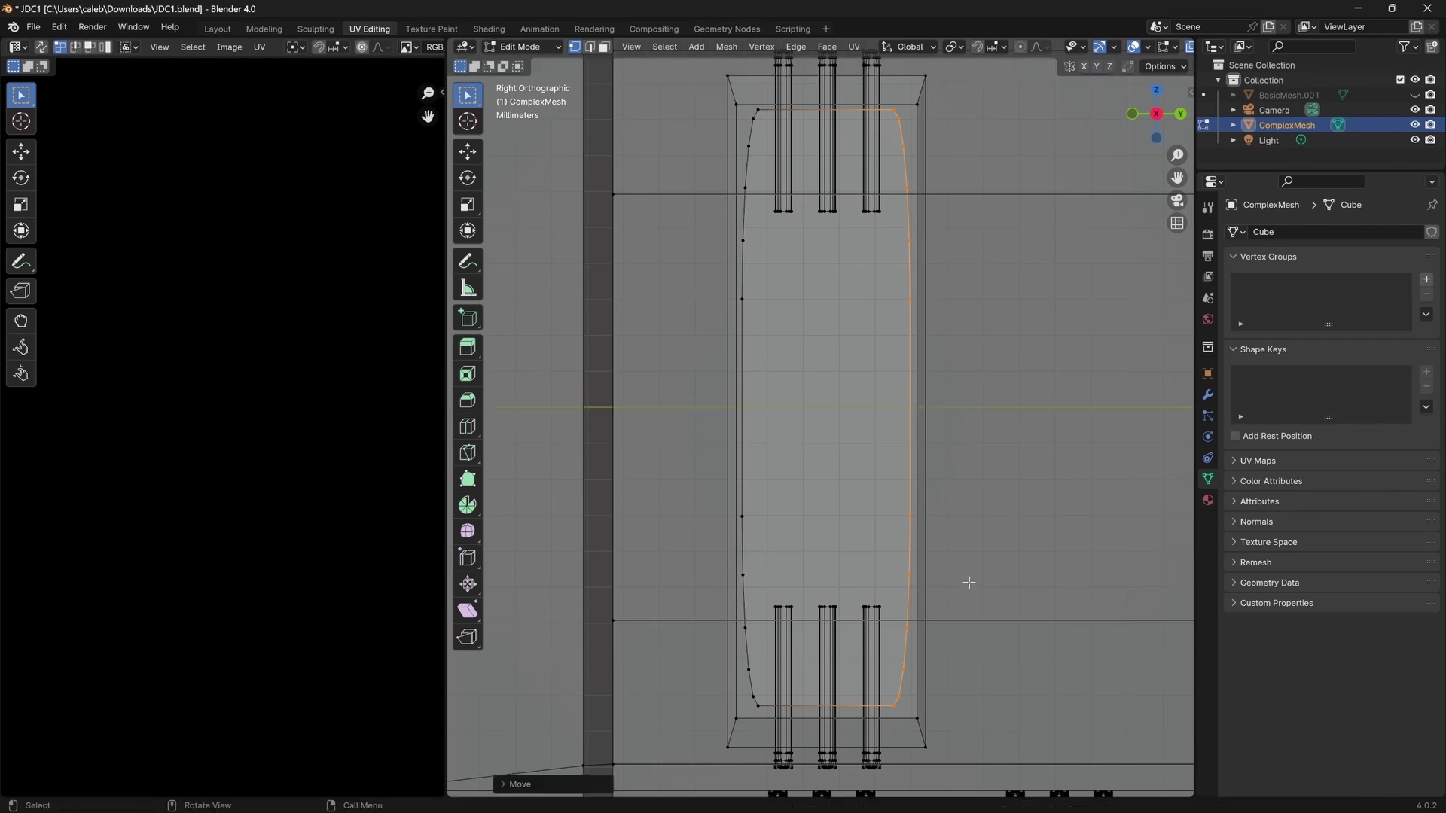
{"action": "scroll", "coordinate": [891, 471], "scroll_direction": "down", "scroll_amount": 3}
{"action": "scroll", "coordinate": [898, 467], "scroll_direction": "up", "scroll_amount": 3}
{"action": "scroll", "coordinate": [895, 468], "scroll_direction": "down", "scroll_amount": 5}
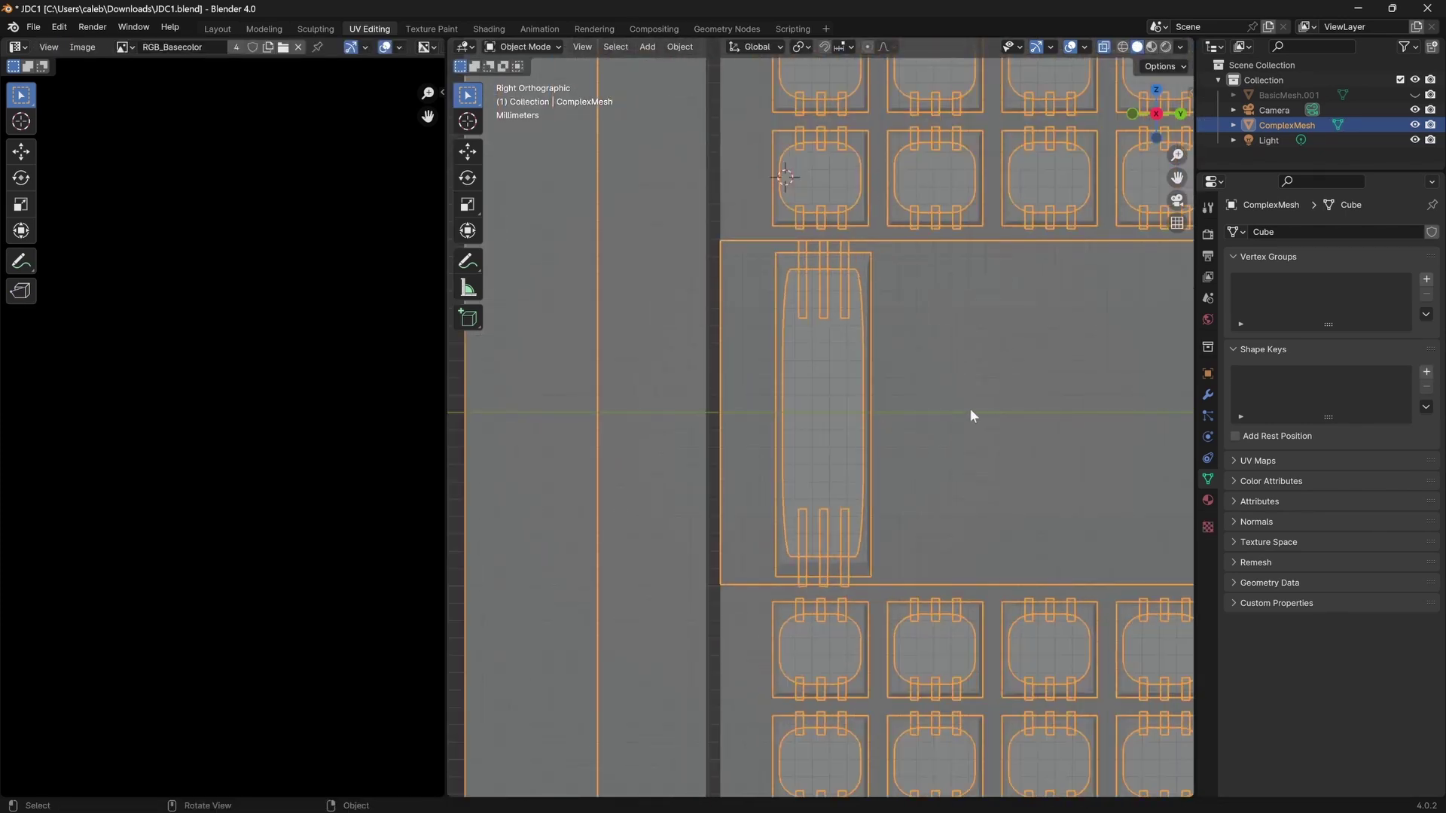
Examine the tall cell against the surrounding grid of small cells, both from an angle and from the right side.
{"action": "key", "text": "Tab"}
{"action": "middle_click_drag", "start_coordinate": [971, 413], "coordinate": [849, 422]}
{"action": "scroll", "coordinate": [917, 420], "scroll_direction": "down", "scroll_amount": 3}
{"action": "scroll", "coordinate": [907, 417], "scroll_direction": "down", "scroll_amount": 2}
{"action": "scroll", "coordinate": [873, 419], "scroll_direction": "up", "scroll_amount": 10}
{"action": "scroll", "coordinate": [979, 420], "scroll_direction": "up", "scroll_amount": 3}
{"action": "scroll", "coordinate": [772, 434], "scroll_direction": "up", "scroll_amount": 3}
{"action": "scroll", "coordinate": [753, 424], "scroll_direction": "down", "scroll_amount": 5}
{"action": "scroll", "coordinate": [849, 422], "scroll_direction": "down", "scroll_amount": 3}
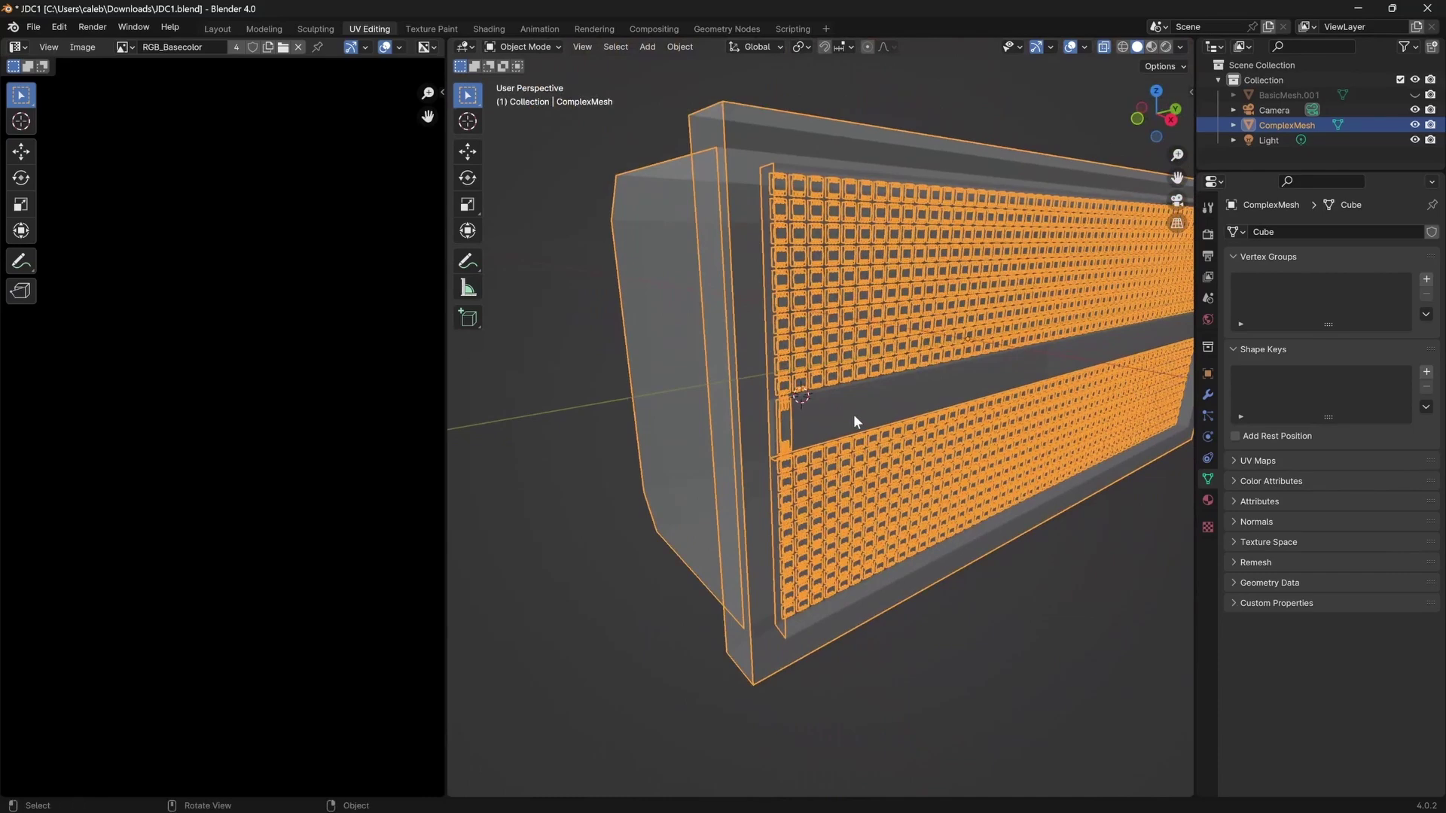
{"action": "key", "text": "KP_3"}
{"action": "scroll", "coordinate": [758, 416], "scroll_direction": "up", "scroll_amount": 5}
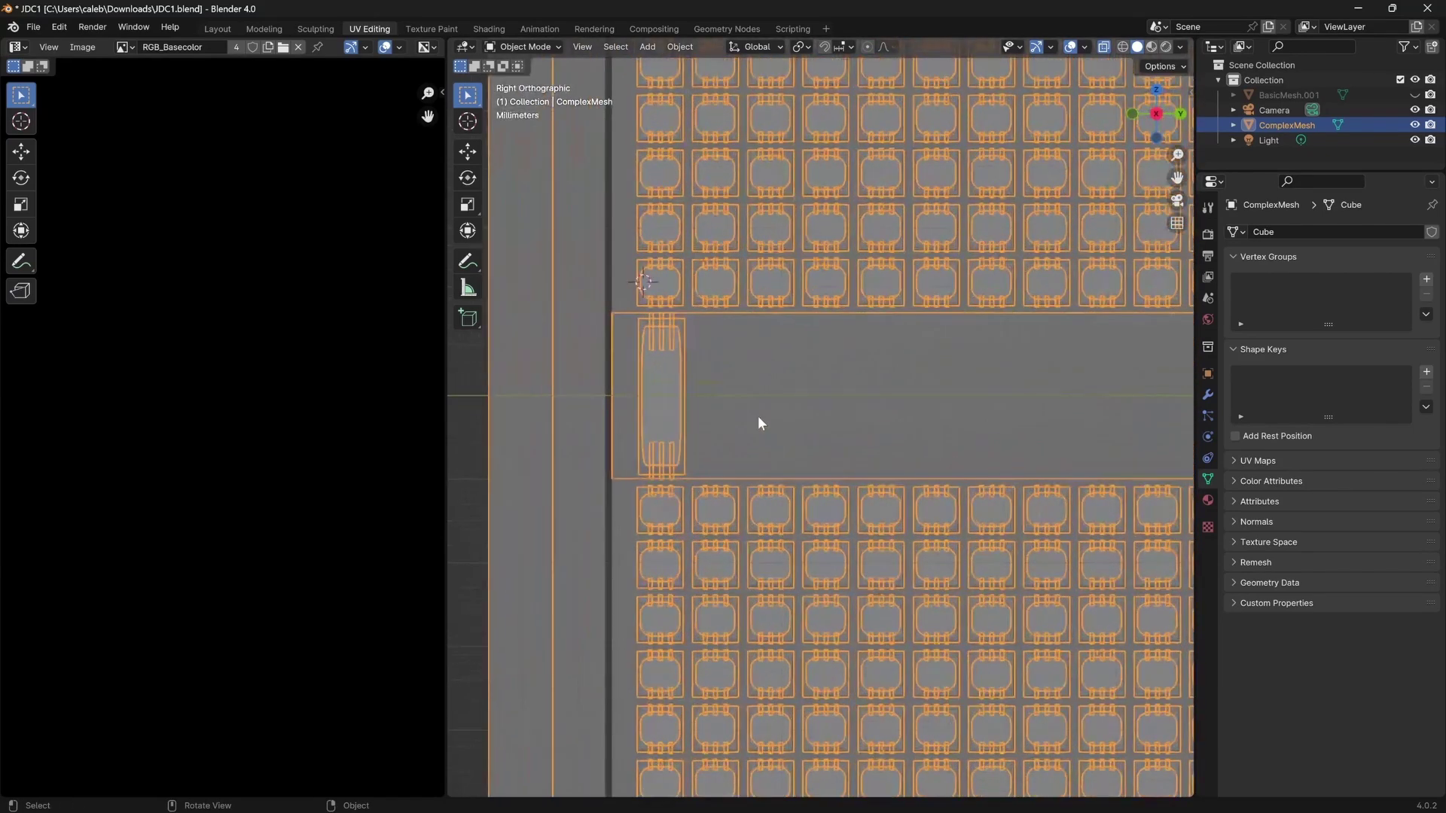
{"action": "scroll", "coordinate": [754, 416], "scroll_direction": "up", "scroll_amount": 2}
{"action": "scroll", "coordinate": [838, 418], "scroll_direction": "down", "scroll_amount": 1}
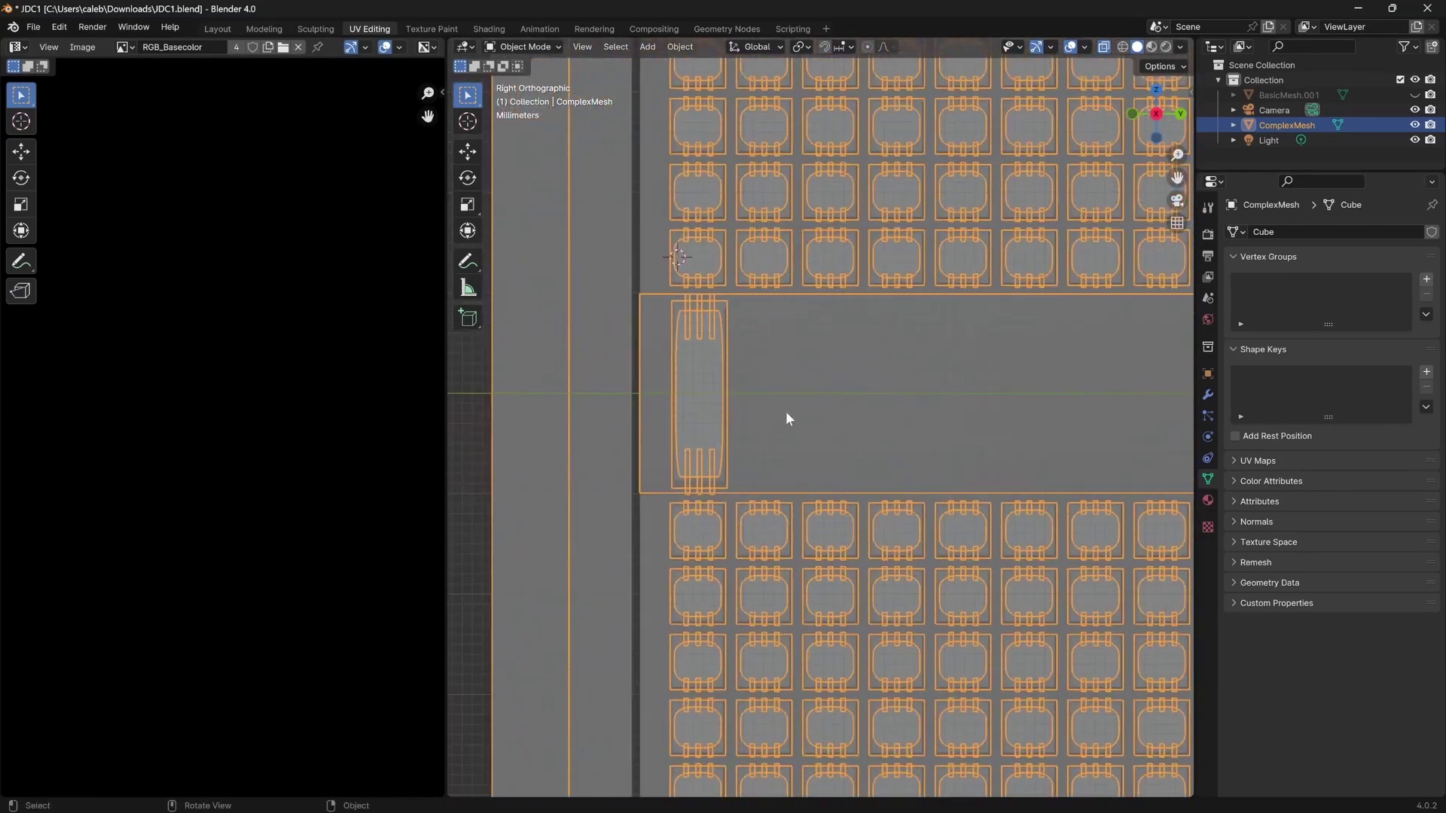
Select only the tall cell with its frame and upper and lower pins, and separate the selection into its own object.
{"action": "key", "text": "Tab"}
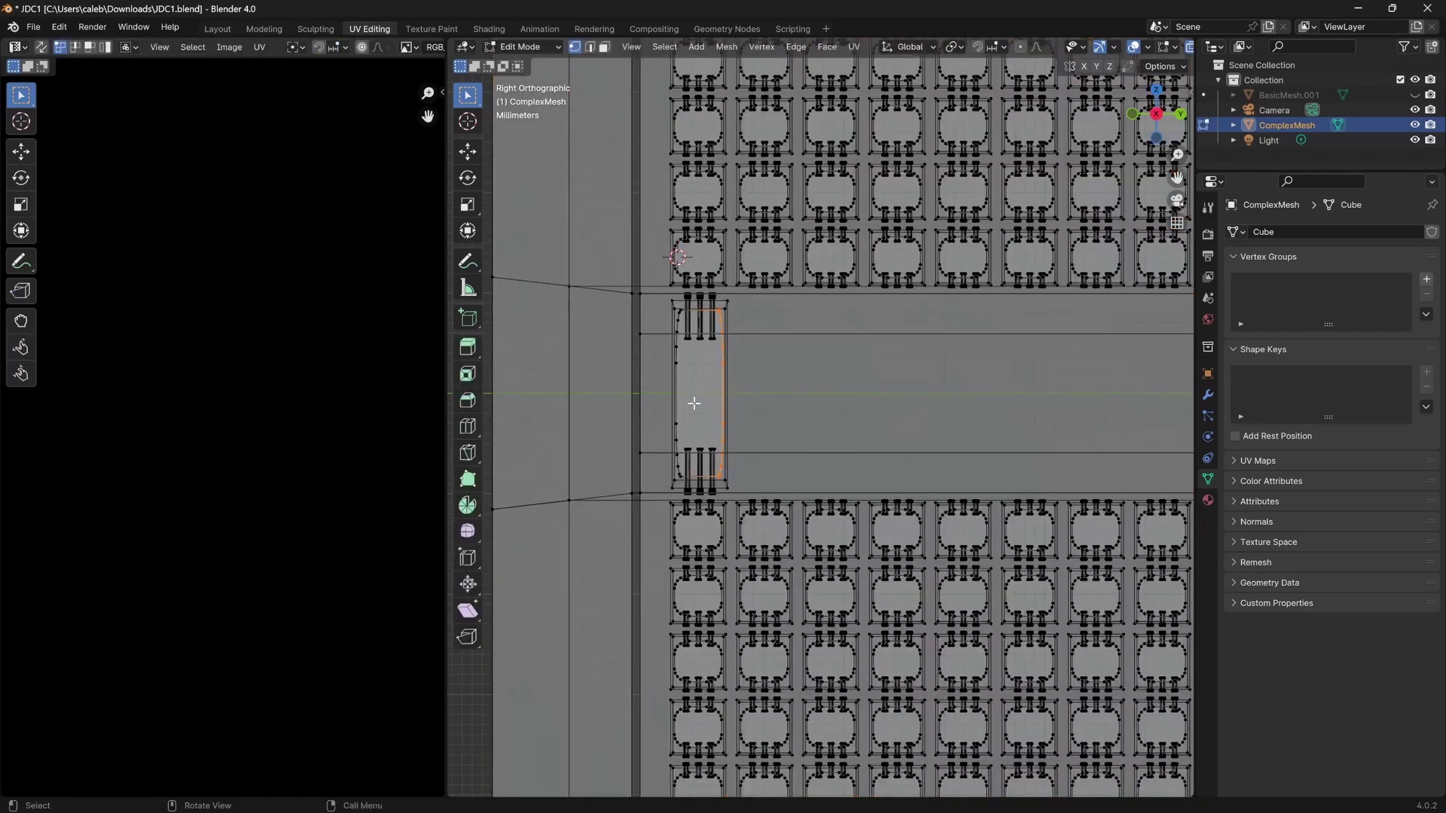
{"action": "scroll", "coordinate": [727, 442], "scroll_direction": "up", "scroll_amount": 2}
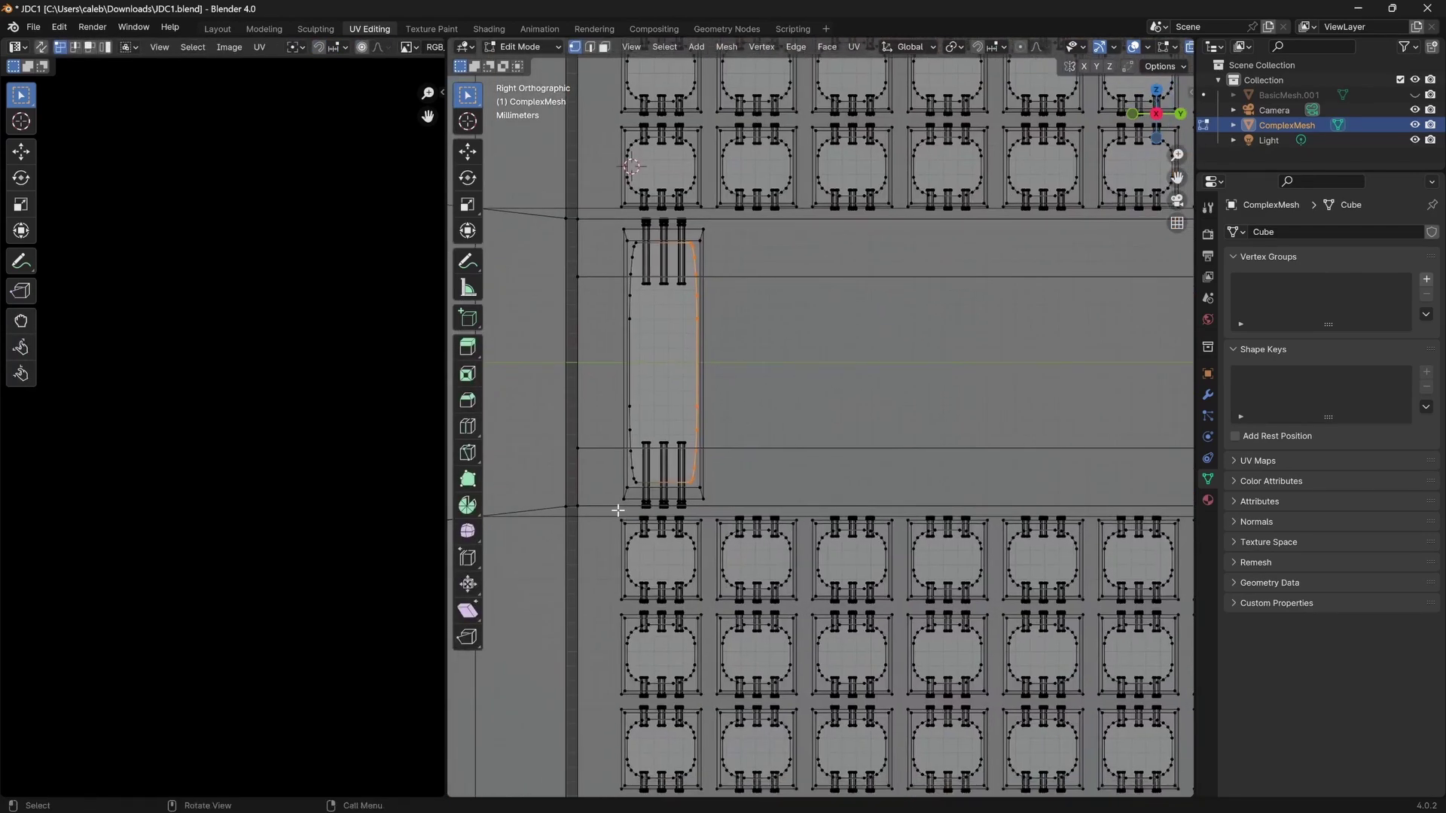
{"action": "left_click_drag", "start_coordinate": [614, 512], "coordinate": [723, 226]}
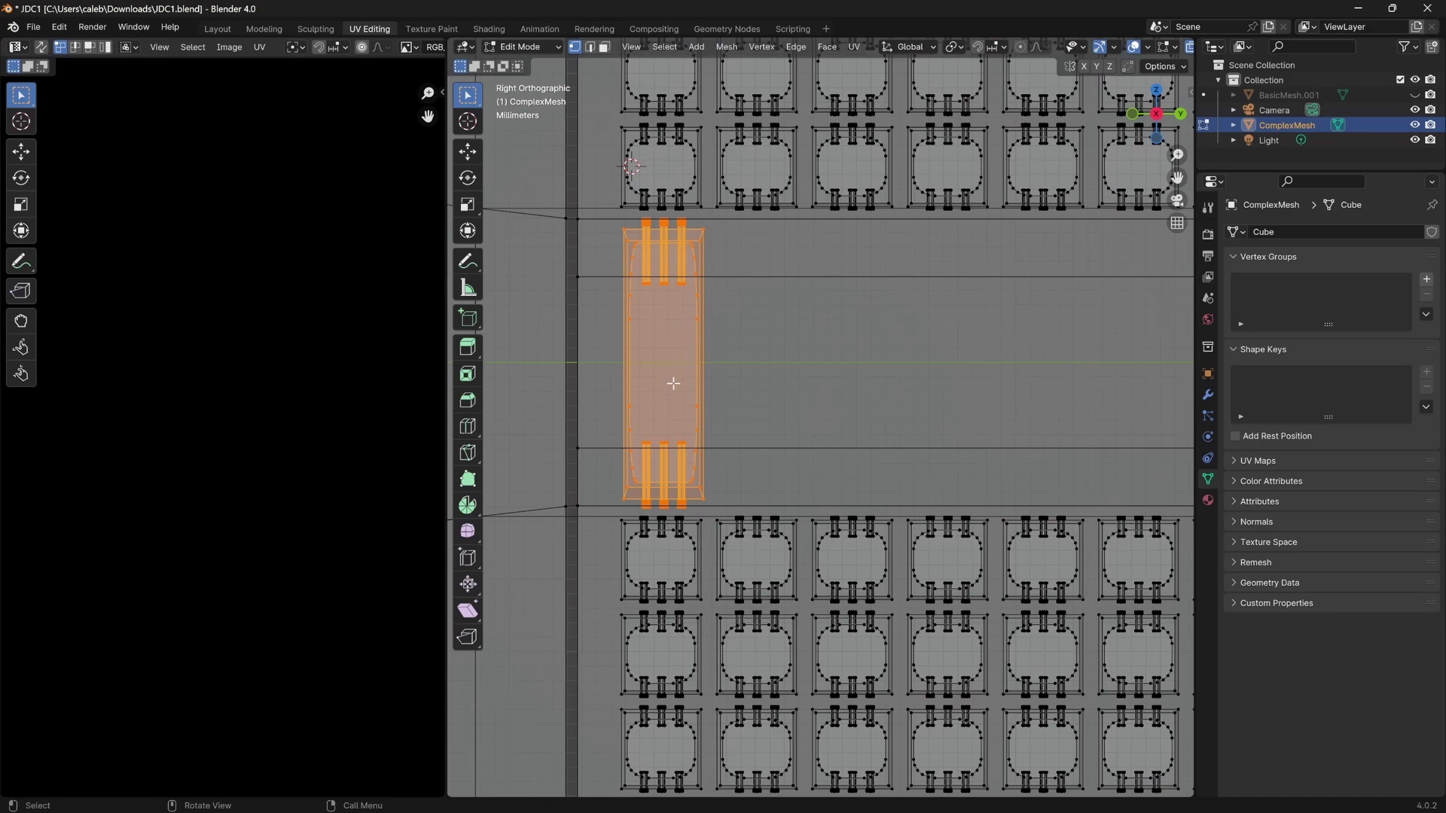
{"action": "middle_click_drag", "start_coordinate": [670, 382], "coordinate": [810, 445]}
{"action": "scroll", "coordinate": [814, 439], "scroll_direction": "up", "scroll_amount": 3}
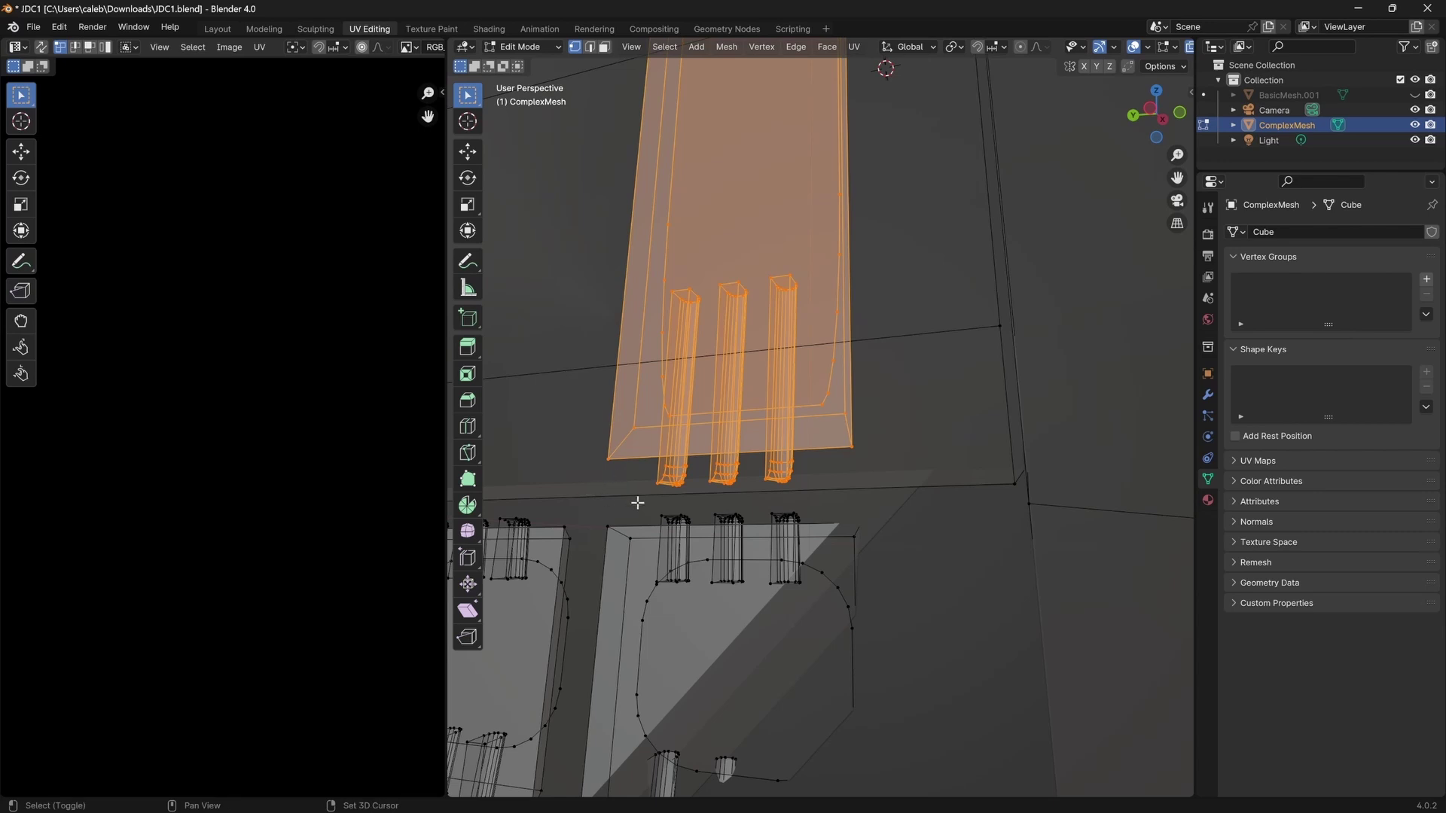
{"action": "left_click_drag", "start_coordinate": [626, 498], "coordinate": [889, 413], "text": "shift"}
{"action": "left_click_drag", "start_coordinate": [576, 469], "coordinate": [828, 335], "text": "shift"}
{"action": "middle_click_drag", "start_coordinate": [827, 275], "coordinate": [695, 393], "text": "shift"}
{"action": "left_click_drag", "start_coordinate": [646, 338], "coordinate": [697, 279], "text": "shift"}
{"action": "middle_click_drag", "start_coordinate": [697, 280], "coordinate": [963, 449]}
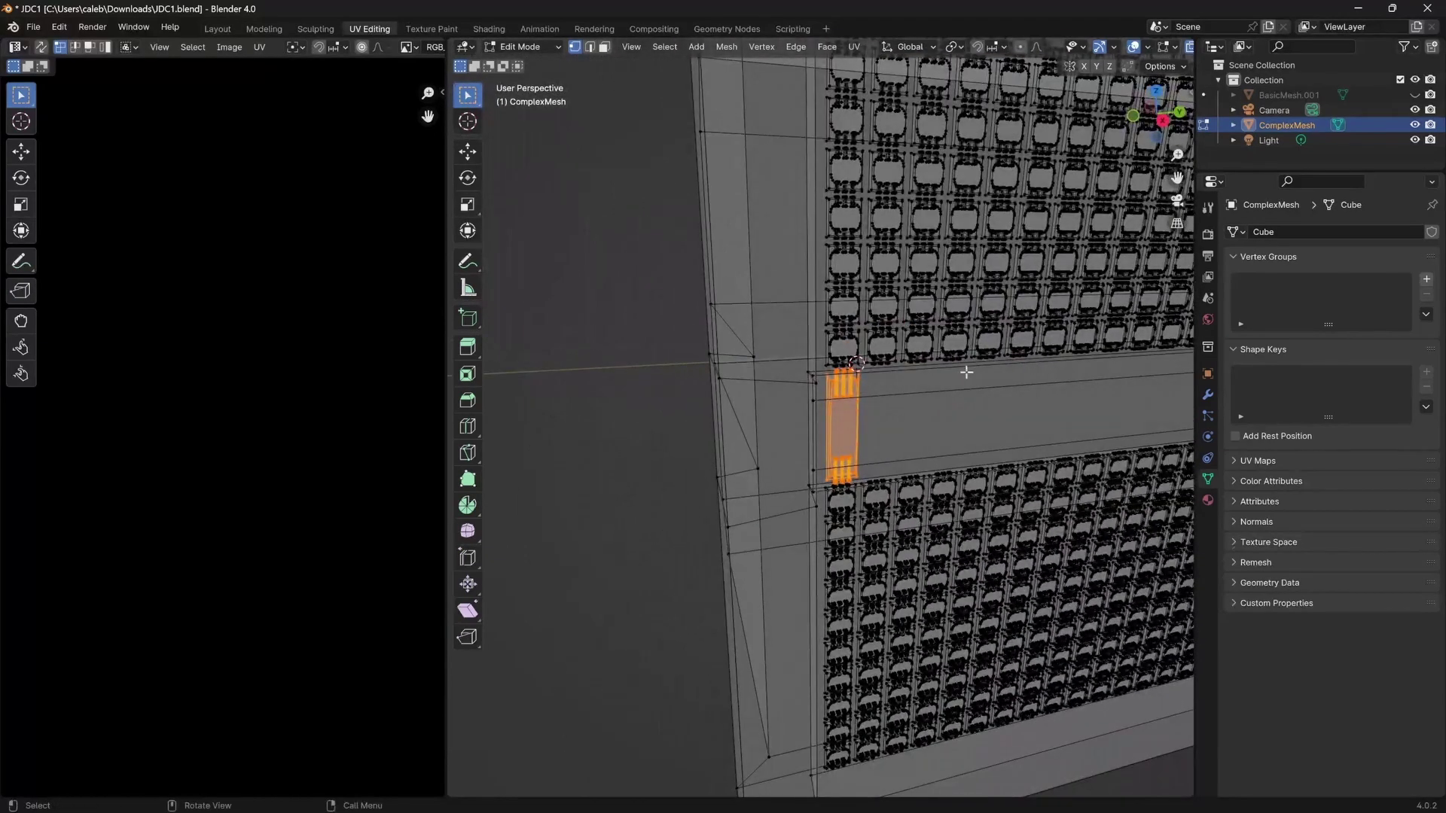
{"action": "key", "text": "p"}
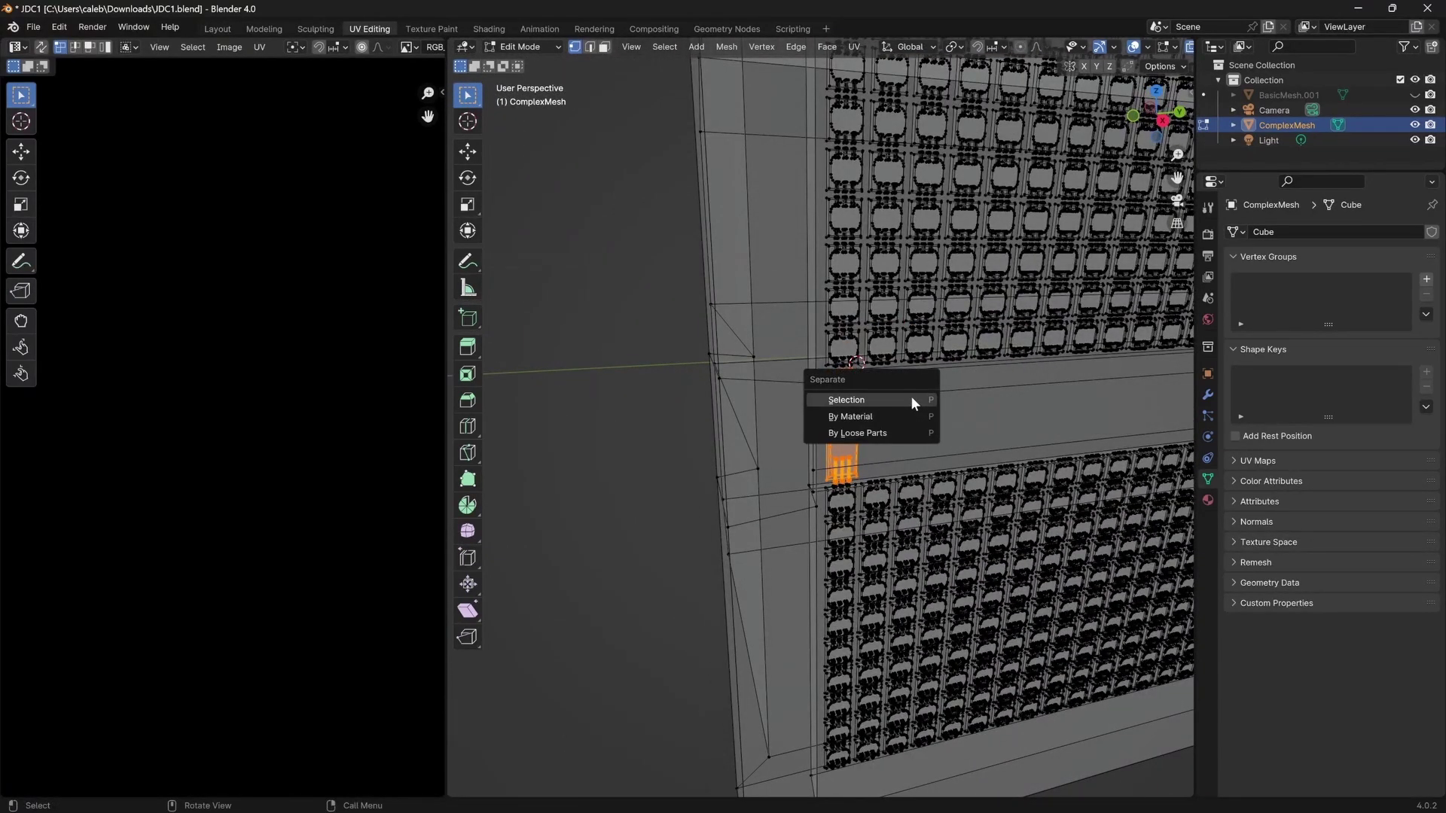
{"action": "left_click", "coordinate": [911, 396]}
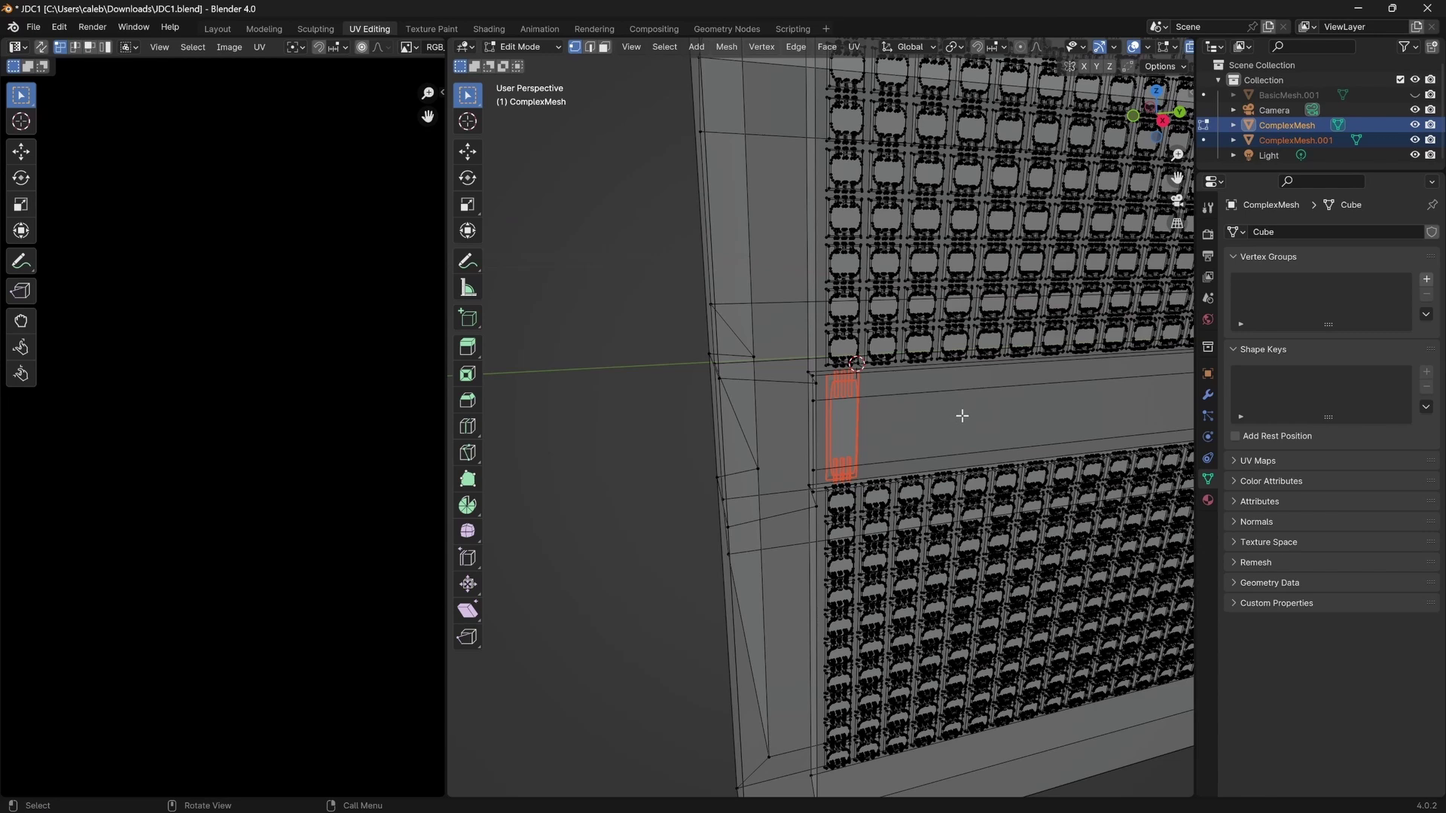
Select the separated tall cell in Object Mode and add an Array modifier to it.
{"action": "key", "text": "KP_3"}
{"action": "key", "text": "Tab"}
{"action": "left_click", "coordinate": [833, 397]}
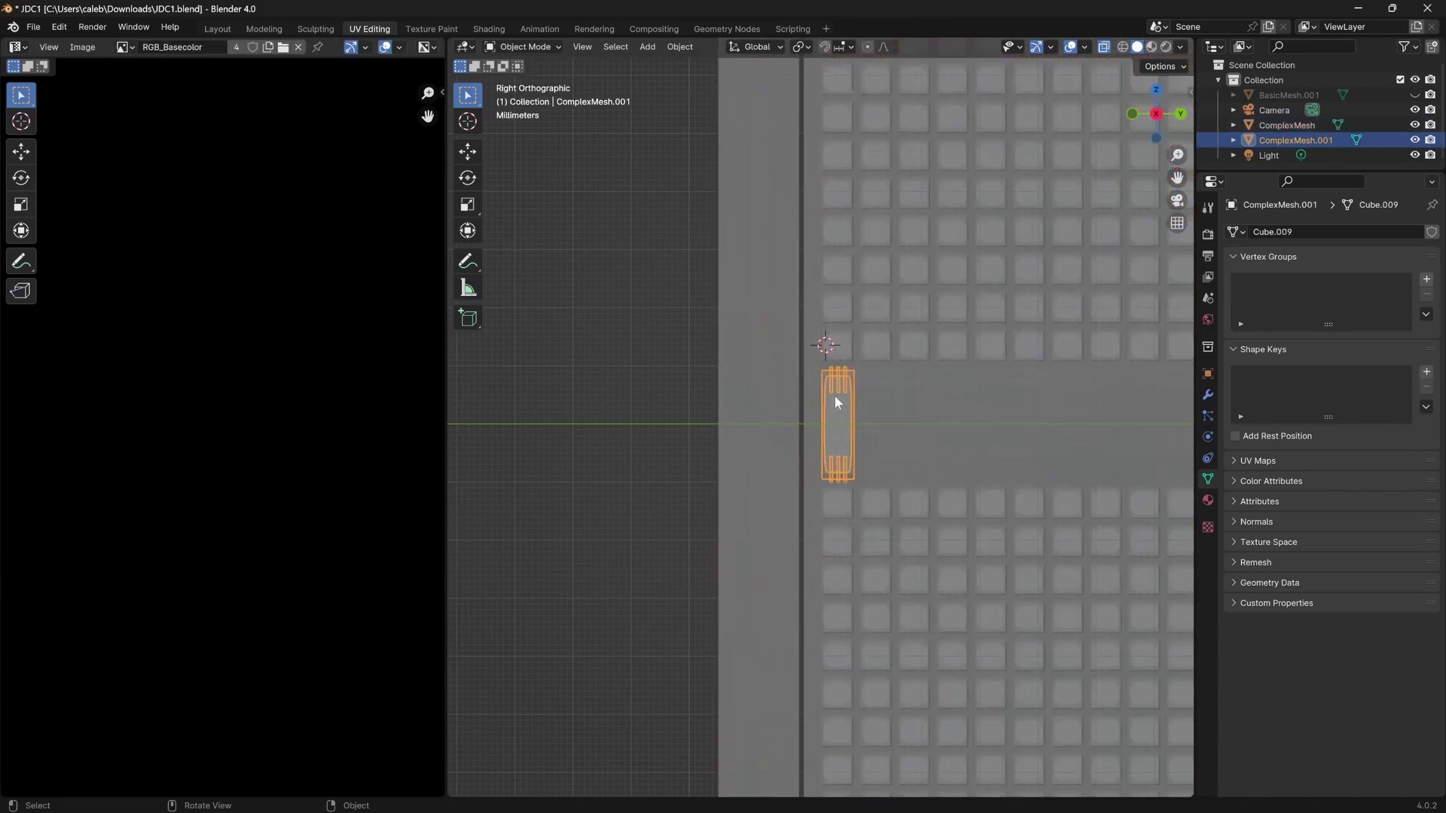
{"action": "left_click", "coordinate": [1202, 396]}
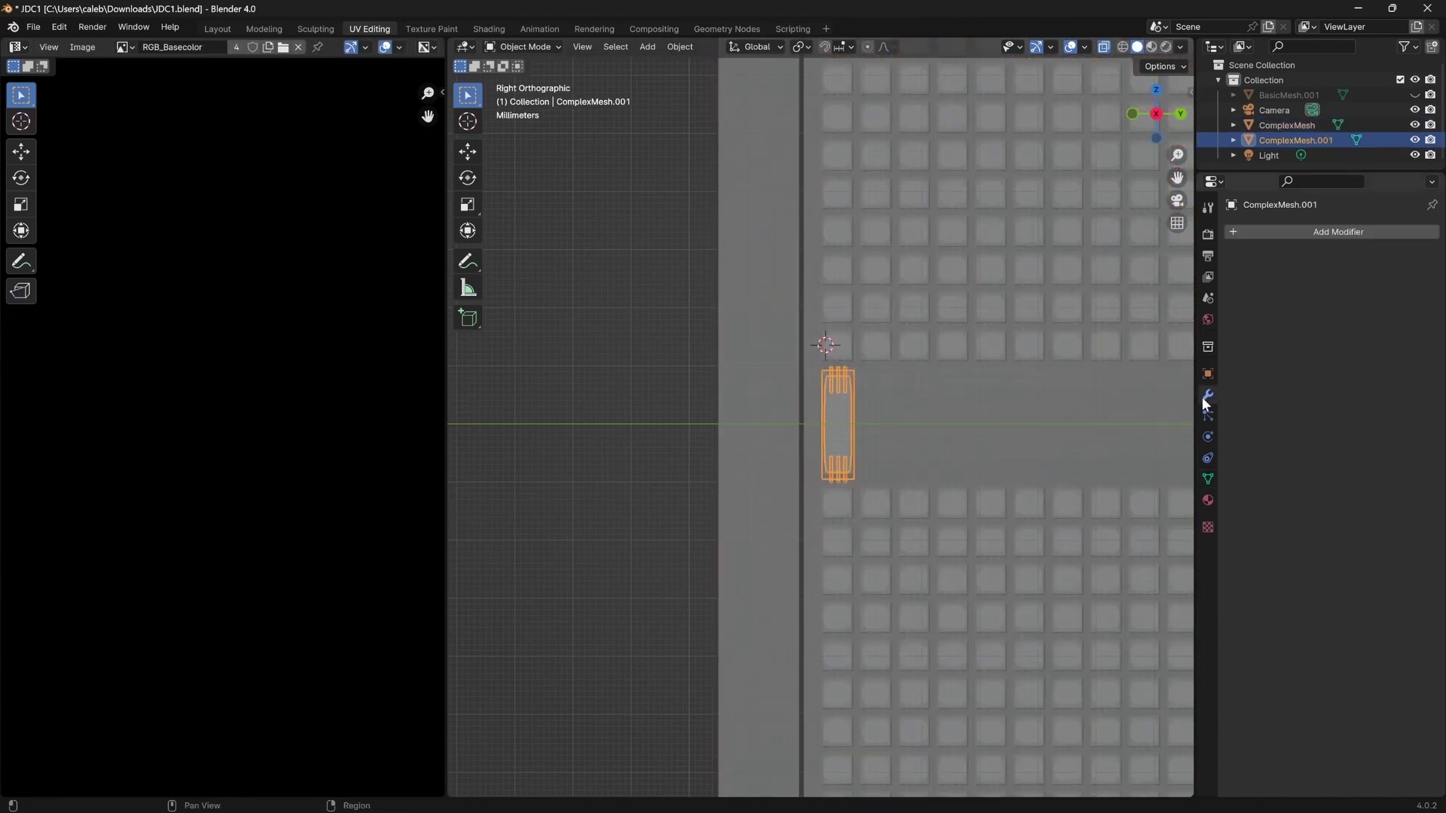
{"action": "left_click", "coordinate": [1315, 235]}
{"action": "left_click", "coordinate": [1286, 230]}
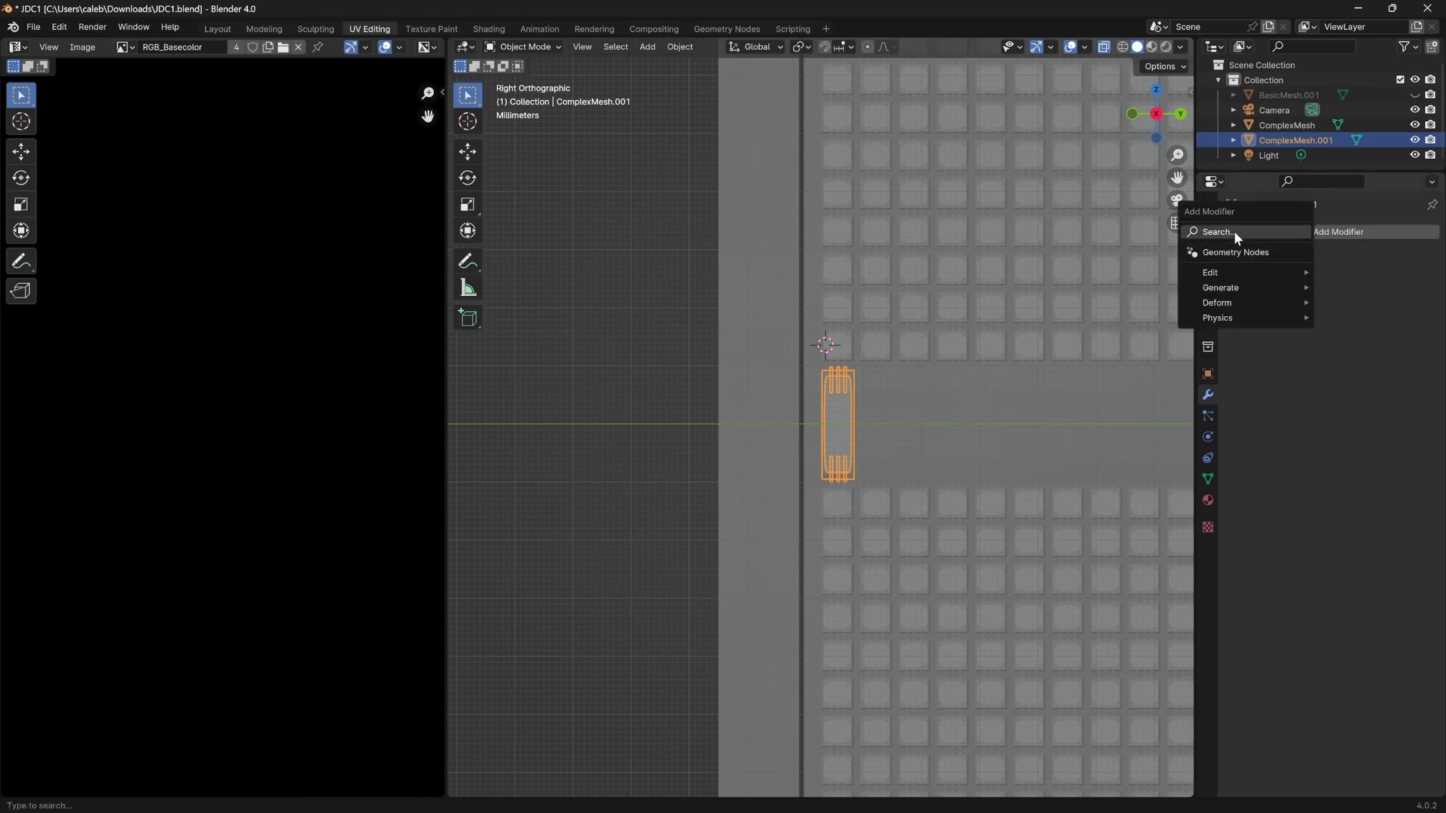
{"action": "left_click", "coordinate": [1234, 230]}
{"action": "type", "text": "array"}
{"action": "key", "text": "Return"}
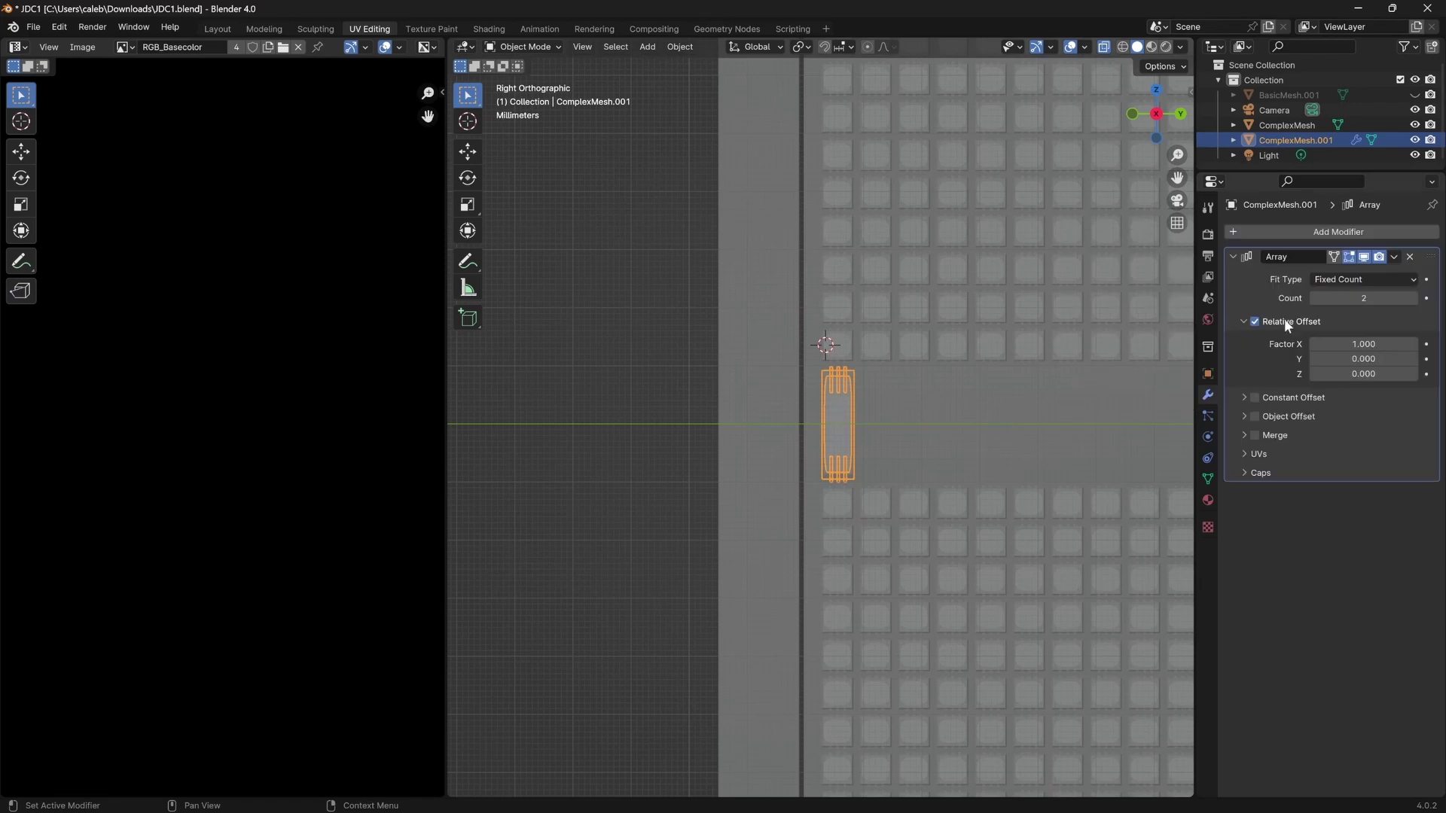
Set the array's relative offset factors to 0 in X and 1.2 in Y.
{"action": "left_click", "coordinate": [1364, 343]}
{"action": "type", "text": "0"}
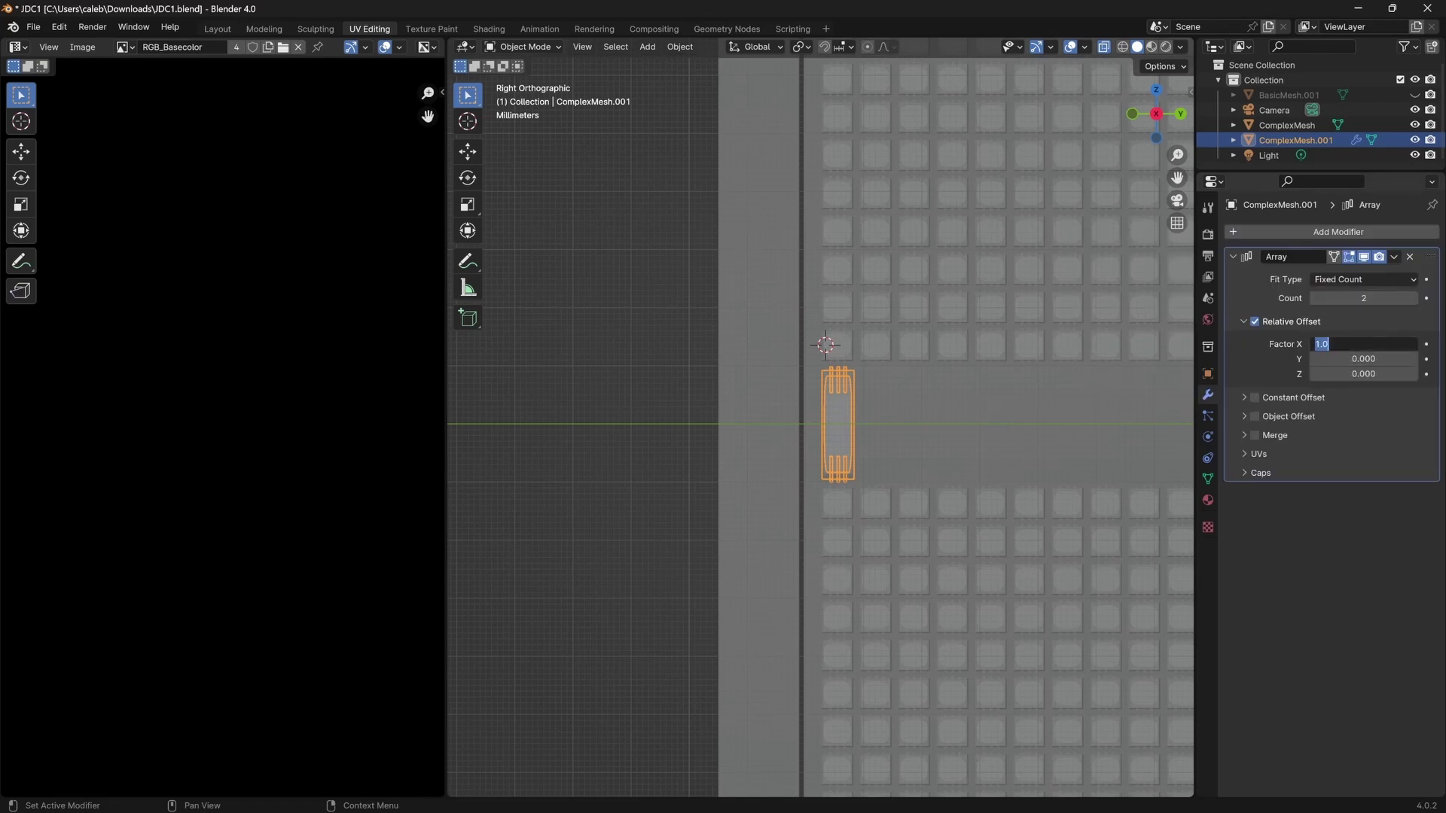
{"action": "key", "text": "Return"}
{"action": "left_click", "coordinate": [1363, 359]}
{"action": "type", "text": "1"}
{"action": "key", "text": "Return"}
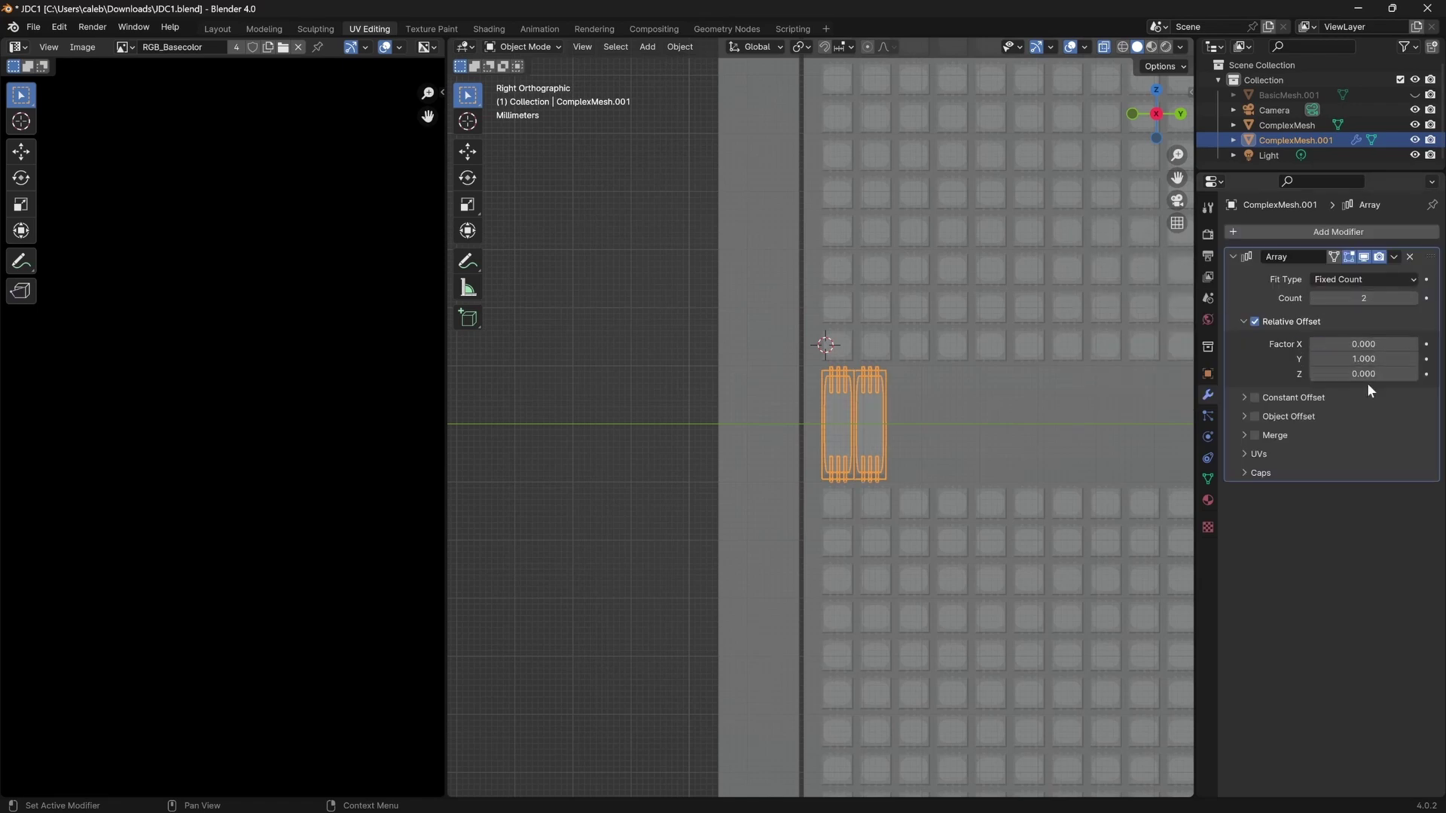
{"action": "left_click", "coordinate": [1412, 359]}
{"action": "left_click", "coordinate": [1413, 359]}
{"action": "left_click", "coordinate": [1413, 359]}
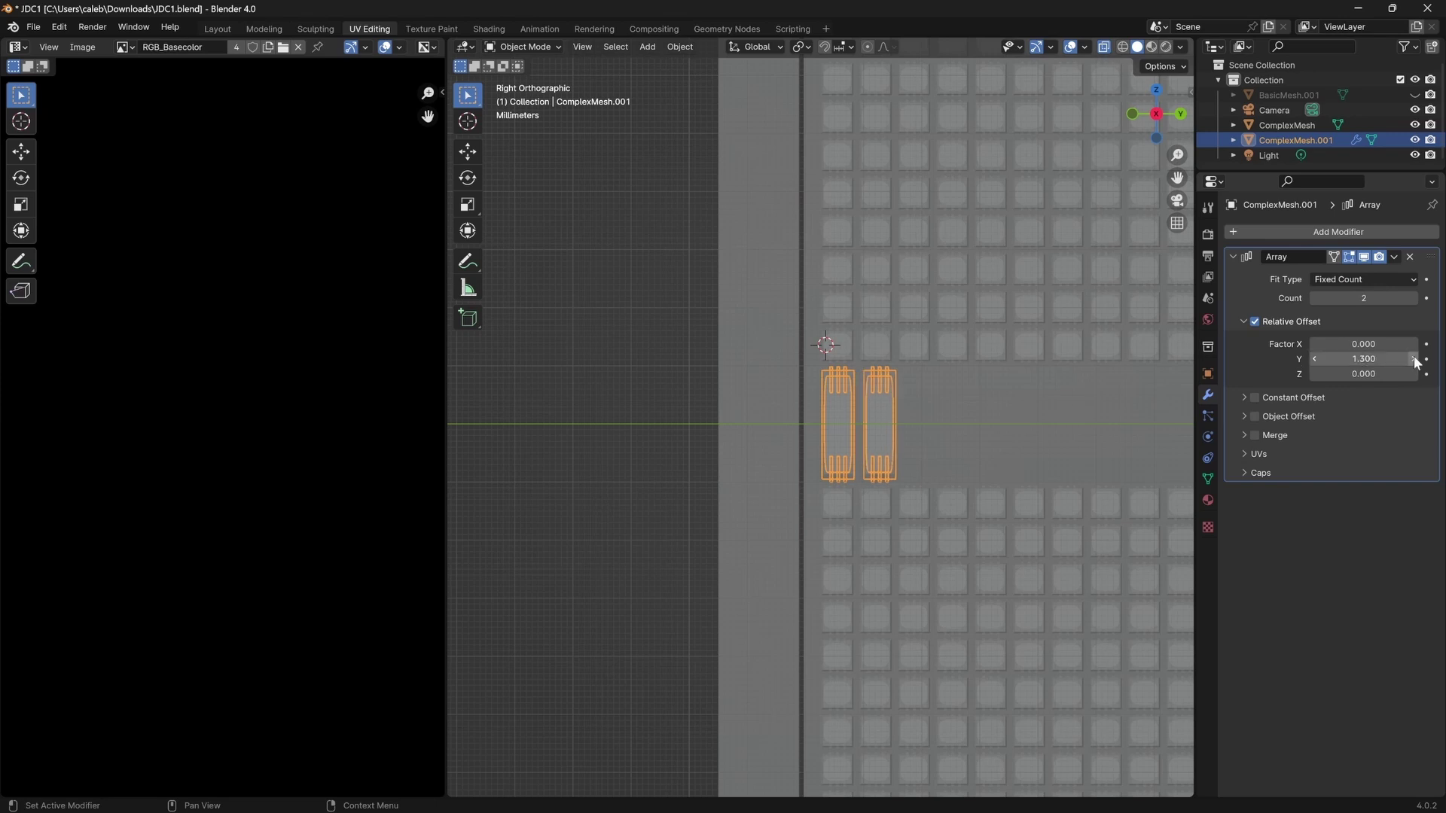
{"action": "left_click", "coordinate": [1314, 359]}
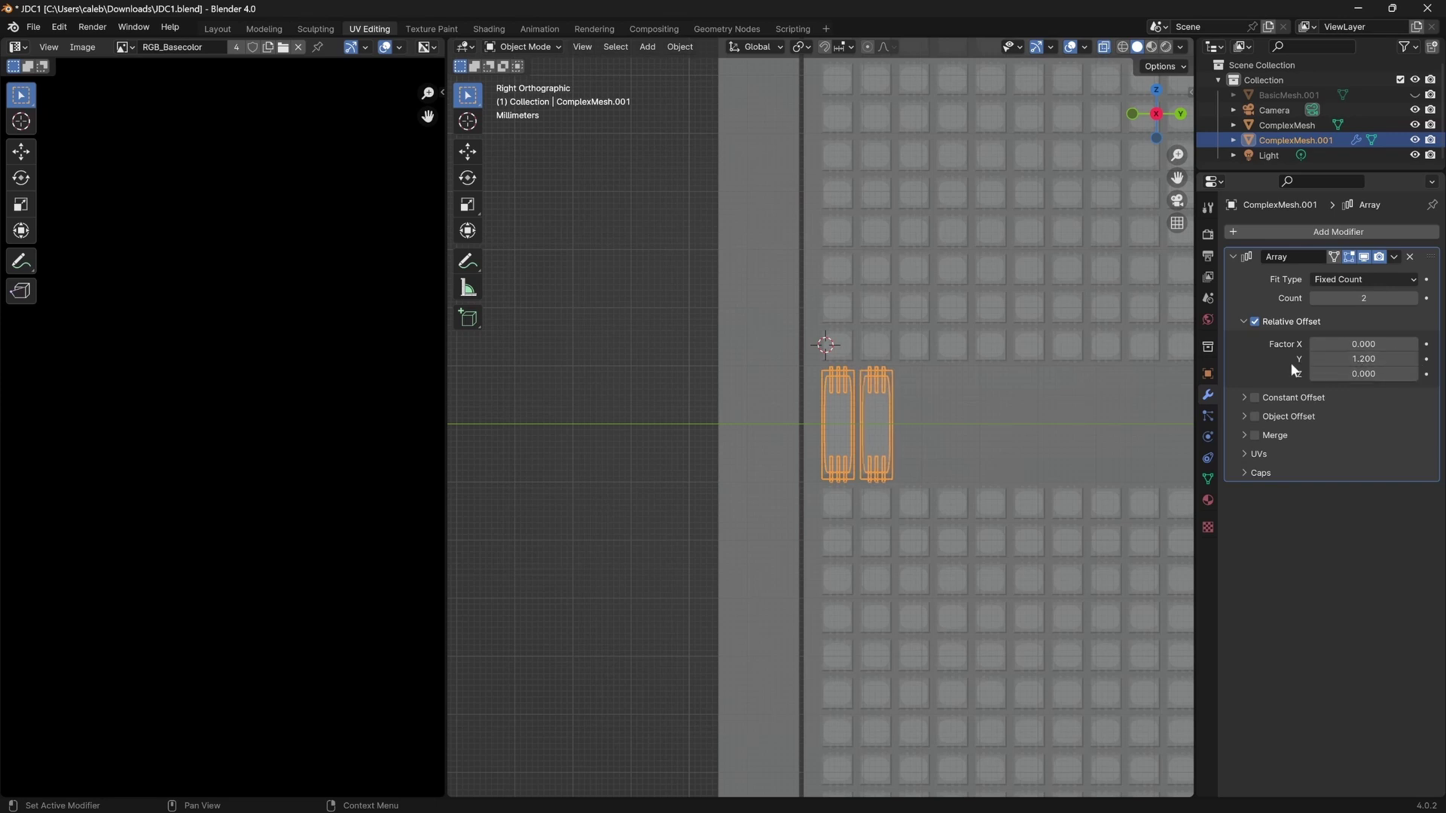
Set the array count to 54 so the tall cells span the panel's middle band, and close the calculator.
{"action": "scroll", "coordinate": [654, 391], "scroll_direction": "down", "scroll_amount": 6}
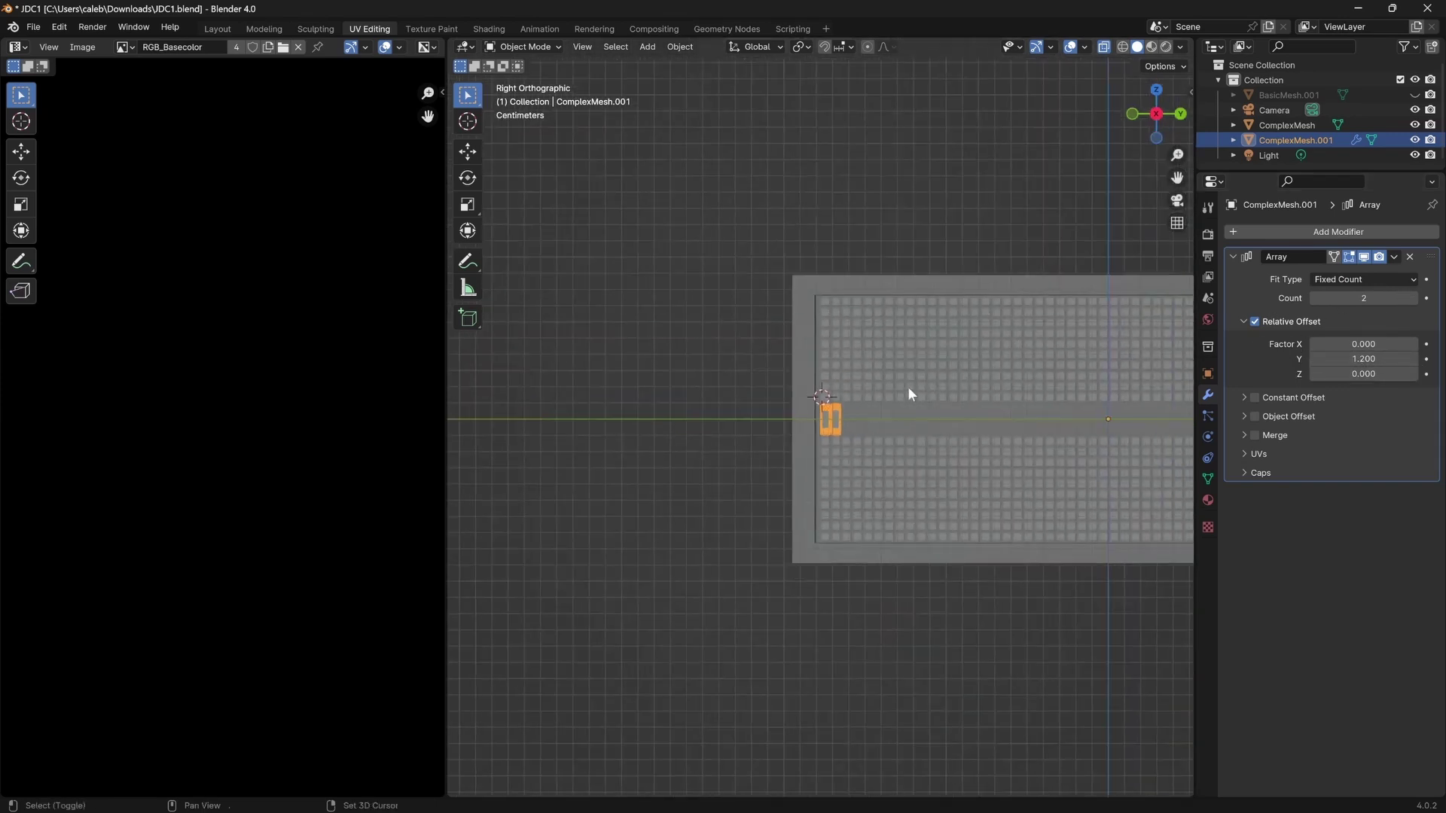
{"action": "middle_click_drag", "start_coordinate": [907, 386], "coordinate": [616, 399], "text": "shift"}
{"action": "left_click_drag", "start_coordinate": [1363, 298], "coordinate": [1444, 298]}
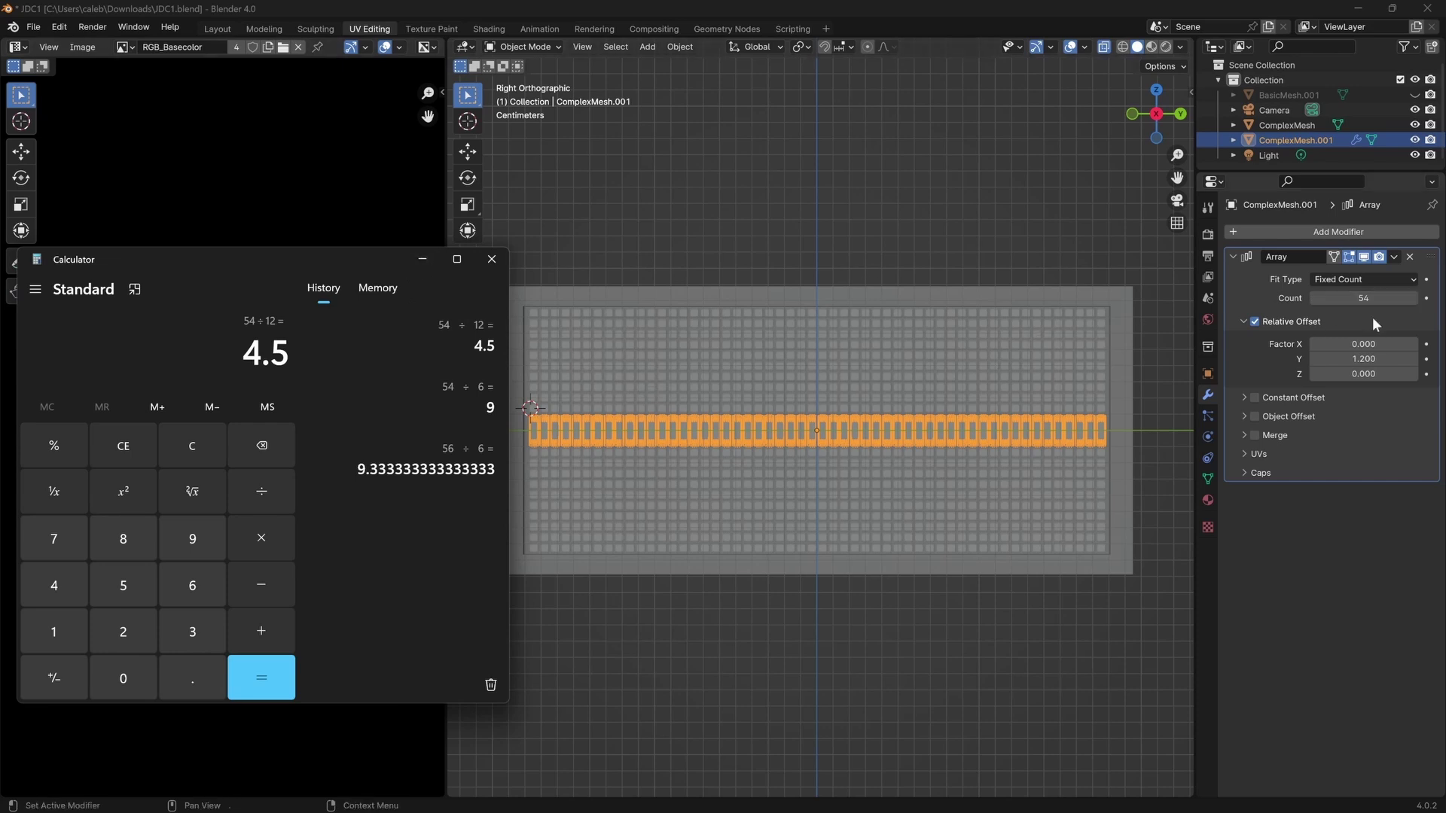
{"action": "left_click", "coordinate": [489, 260]}
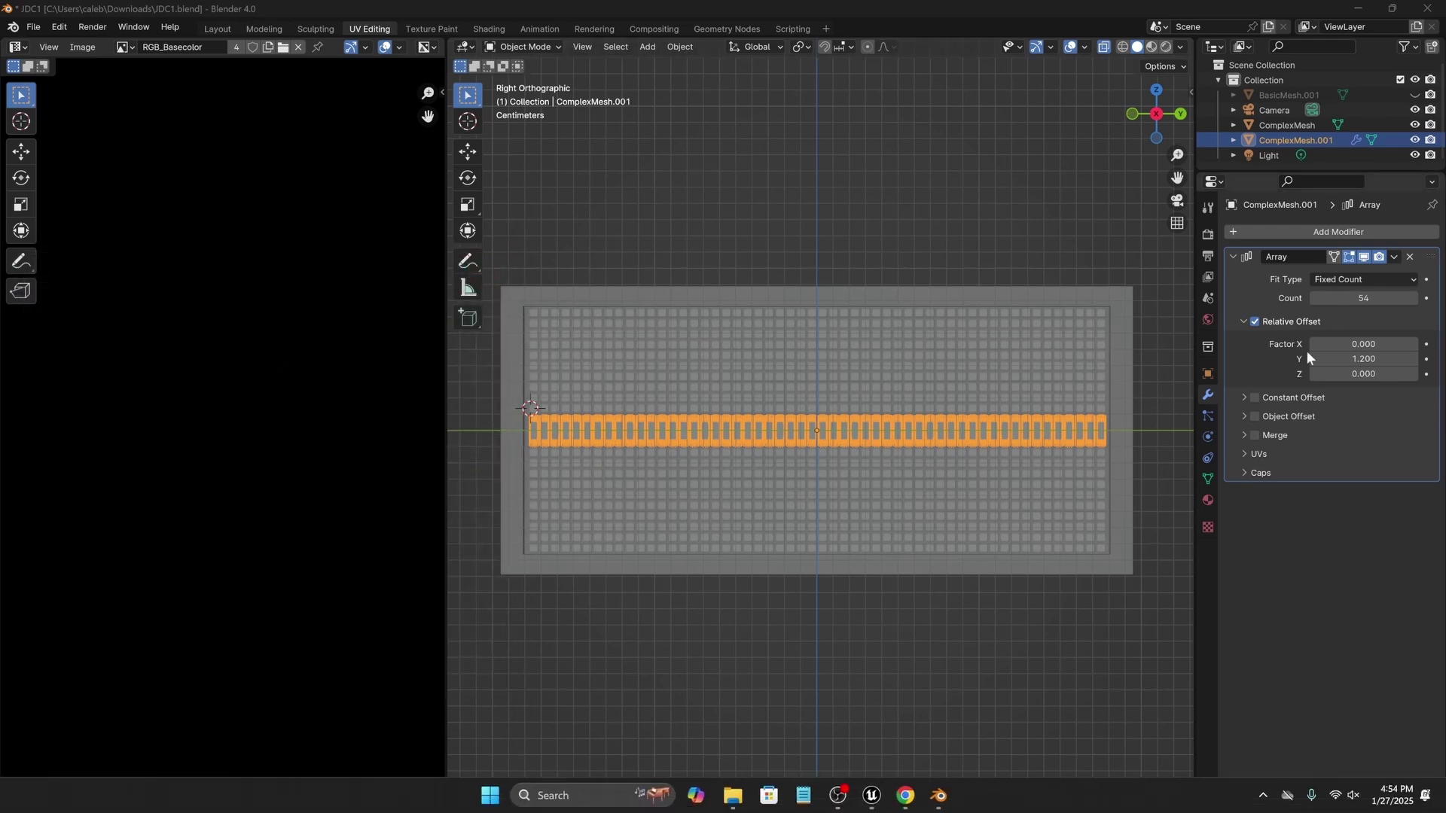
Raise the array count to 60 and reduce the Y relative offset factor to 1.1.
{"action": "left_click", "coordinate": [1413, 298]}
{"action": "left_click", "coordinate": [1413, 298]}
{"action": "left_click", "coordinate": [1413, 298]}
{"action": "left_click", "coordinate": [1414, 298]}
{"action": "left_click", "coordinate": [1414, 298]}
{"action": "left_click", "coordinate": [1414, 298]}
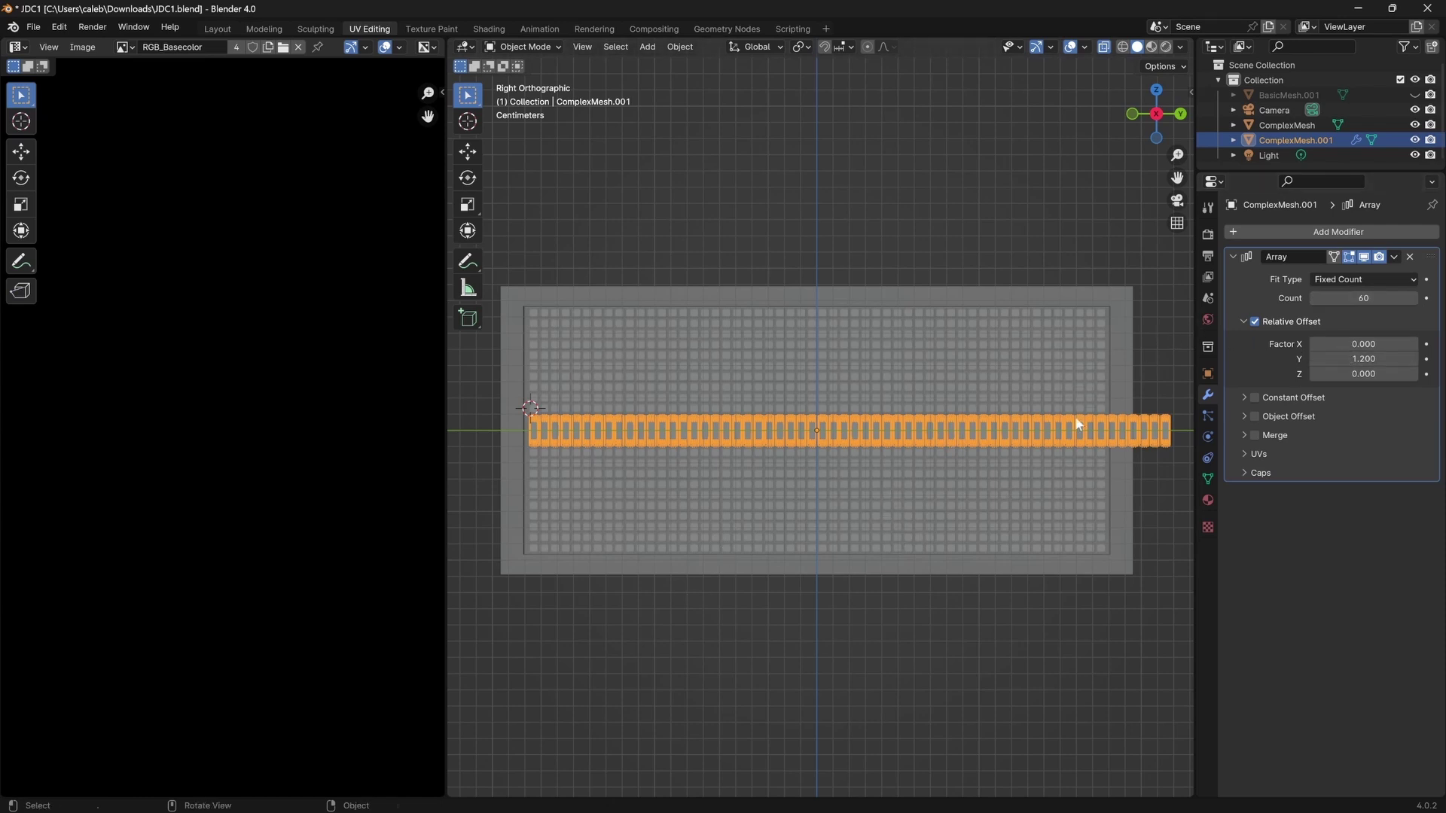
{"action": "scroll", "coordinate": [861, 441], "scroll_direction": "up", "scroll_amount": 10}
{"action": "left_click", "coordinate": [1314, 358]}
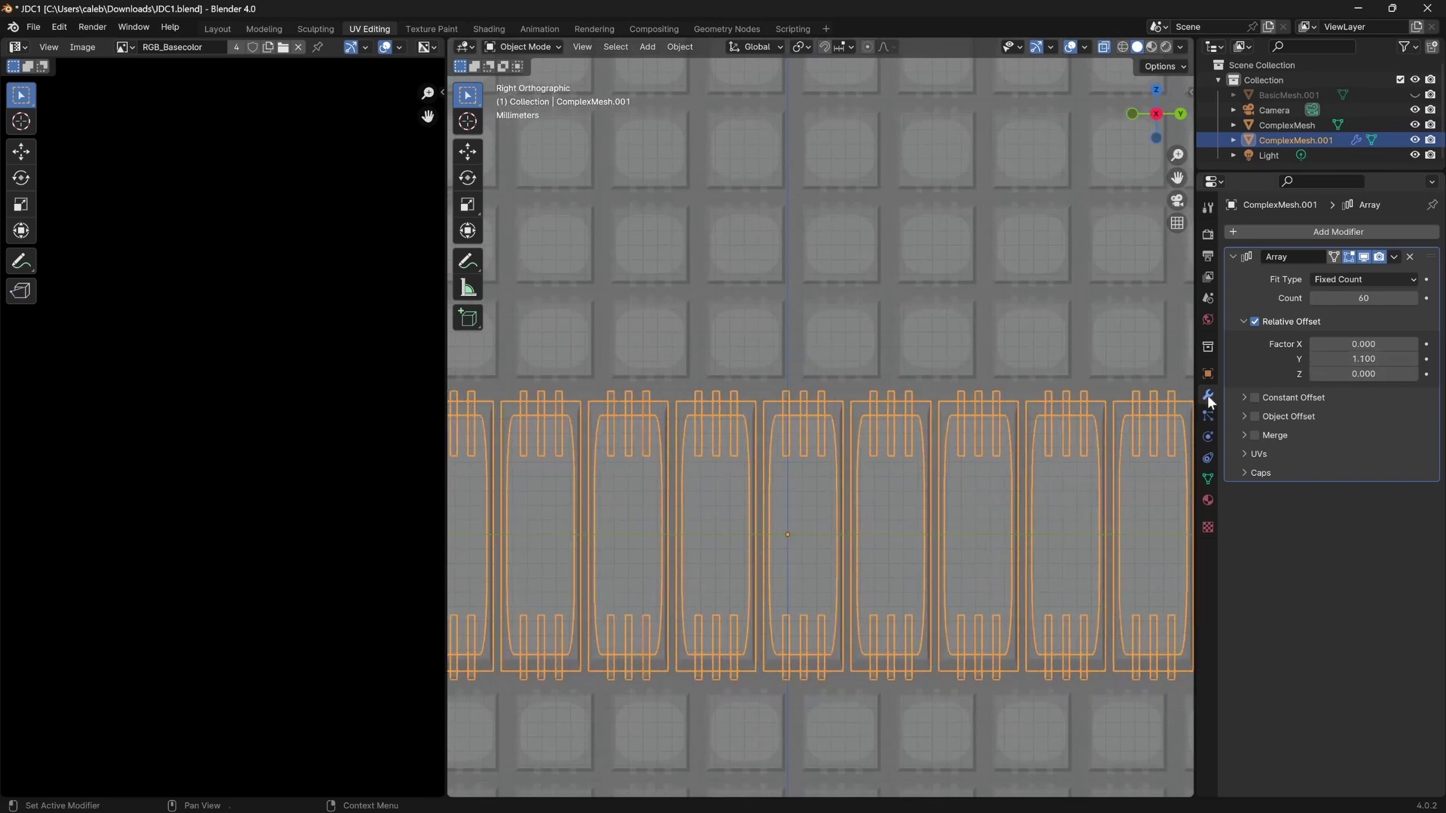
{"action": "scroll", "coordinate": [687, 449], "scroll_direction": "down", "scroll_amount": 6}
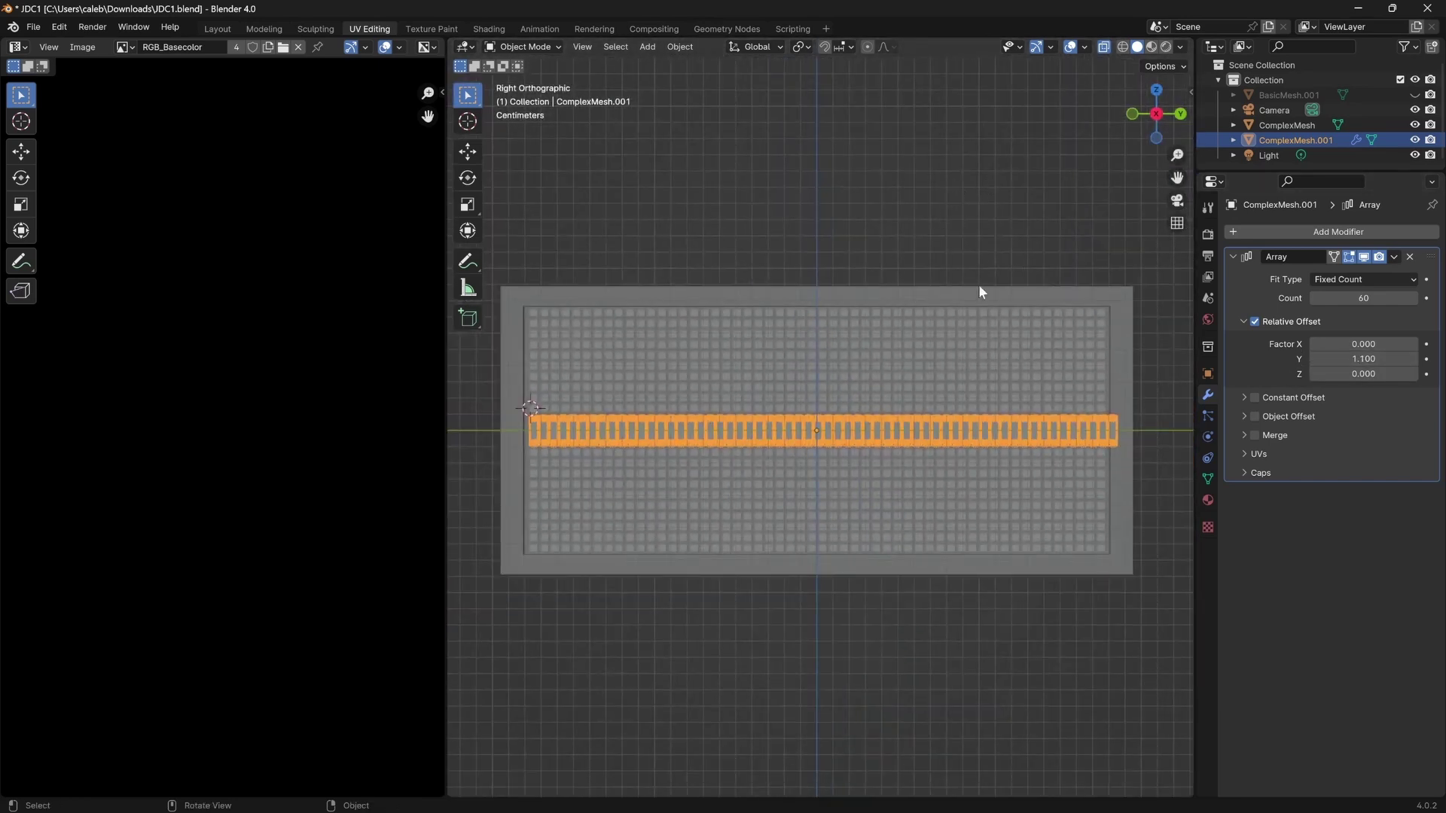
Scale the row of tall cells along Y to about 0.99 and start moving it along Y to fit the recess.
{"action": "key", "text": "s"}
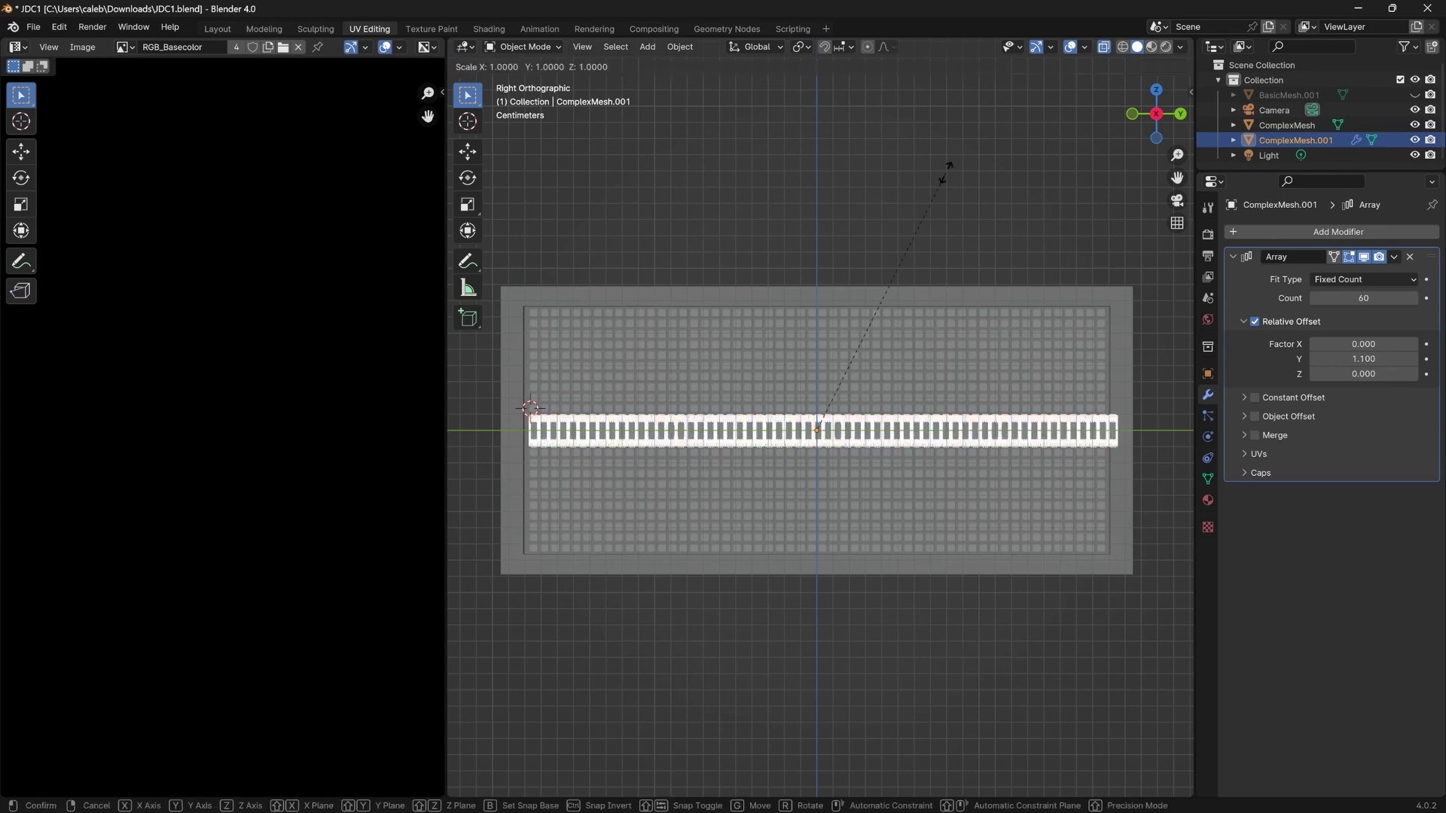
{"action": "key", "text": "x"}
{"action": "key", "text": "y"}
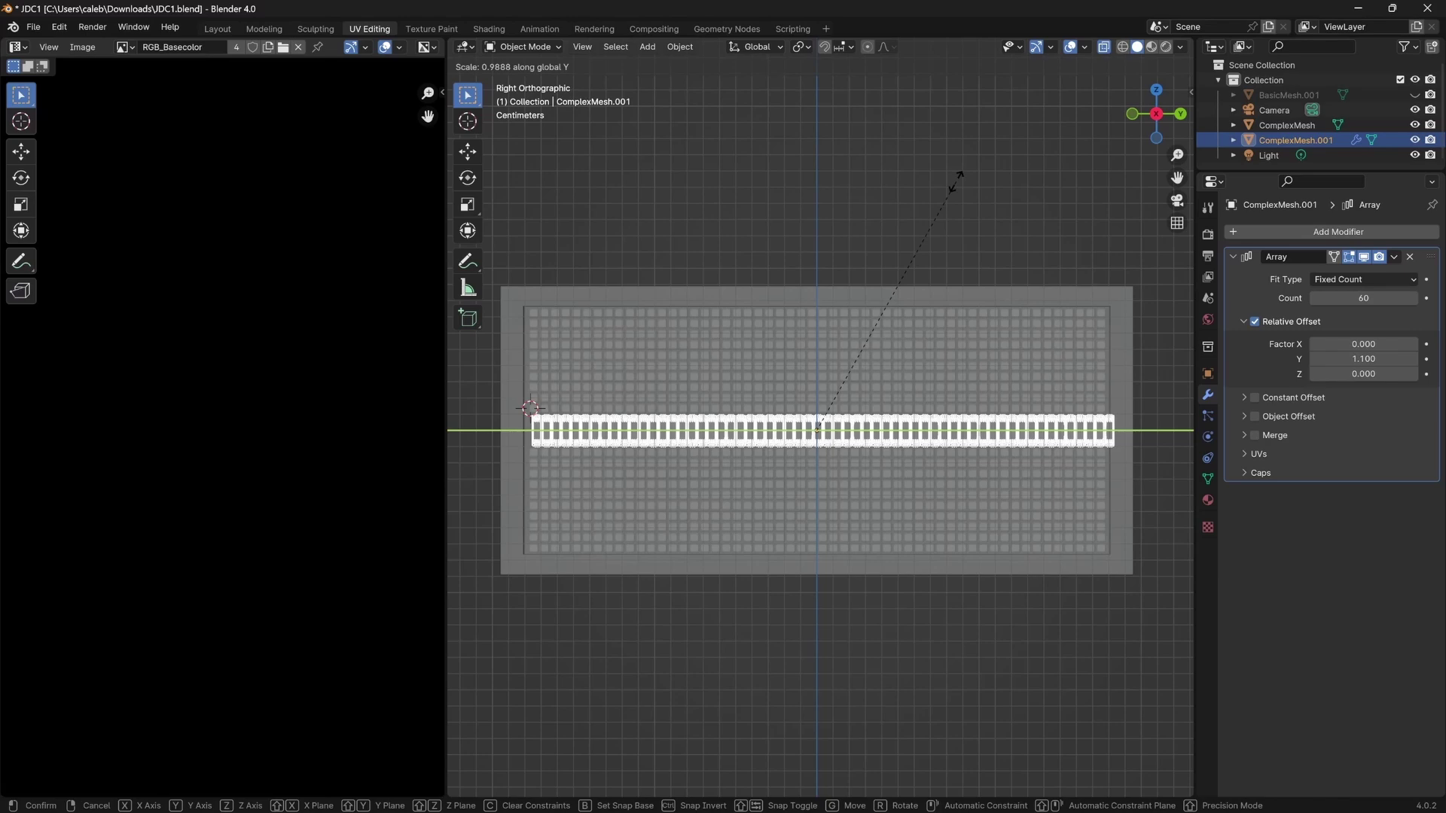
{"action": "left_click", "coordinate": [955, 182]}
{"action": "key", "text": "g"}
{"action": "key", "text": "x"}
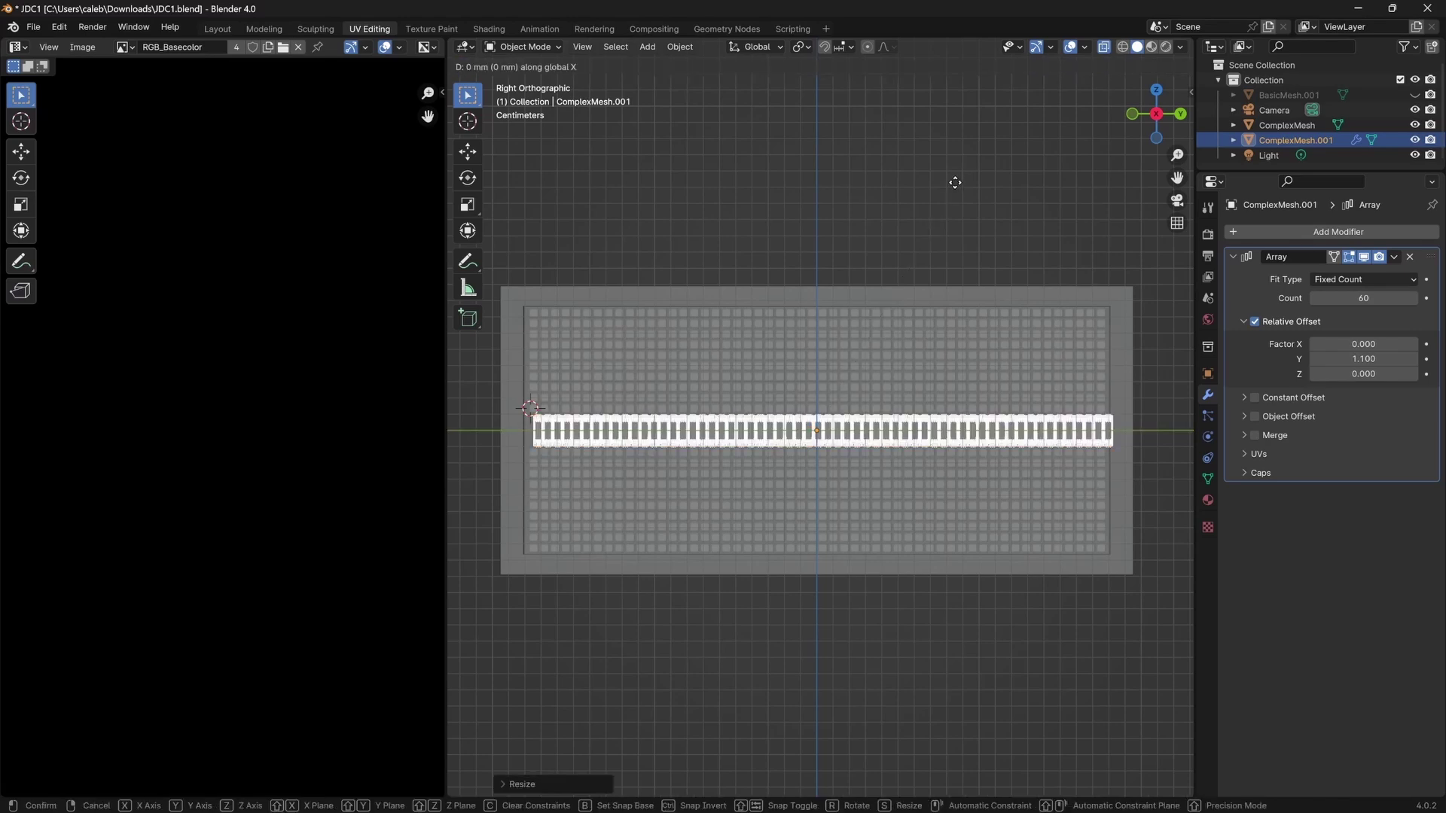
{"action": "key", "text": "y"}
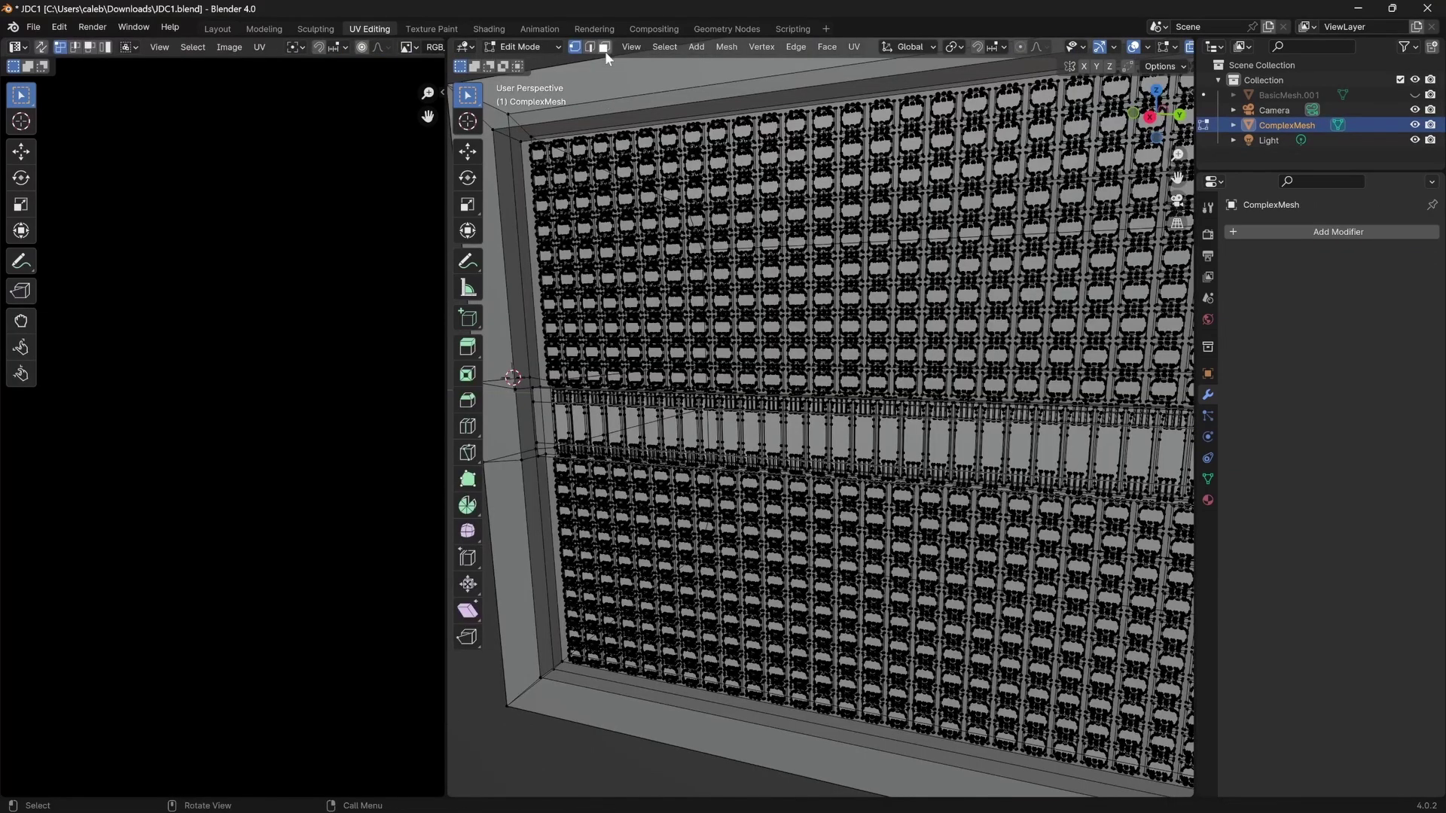
Delete the three long flat faces covering the row of tall cells in the panel's middle band.
{"action": "left_click", "coordinate": [604, 47]}
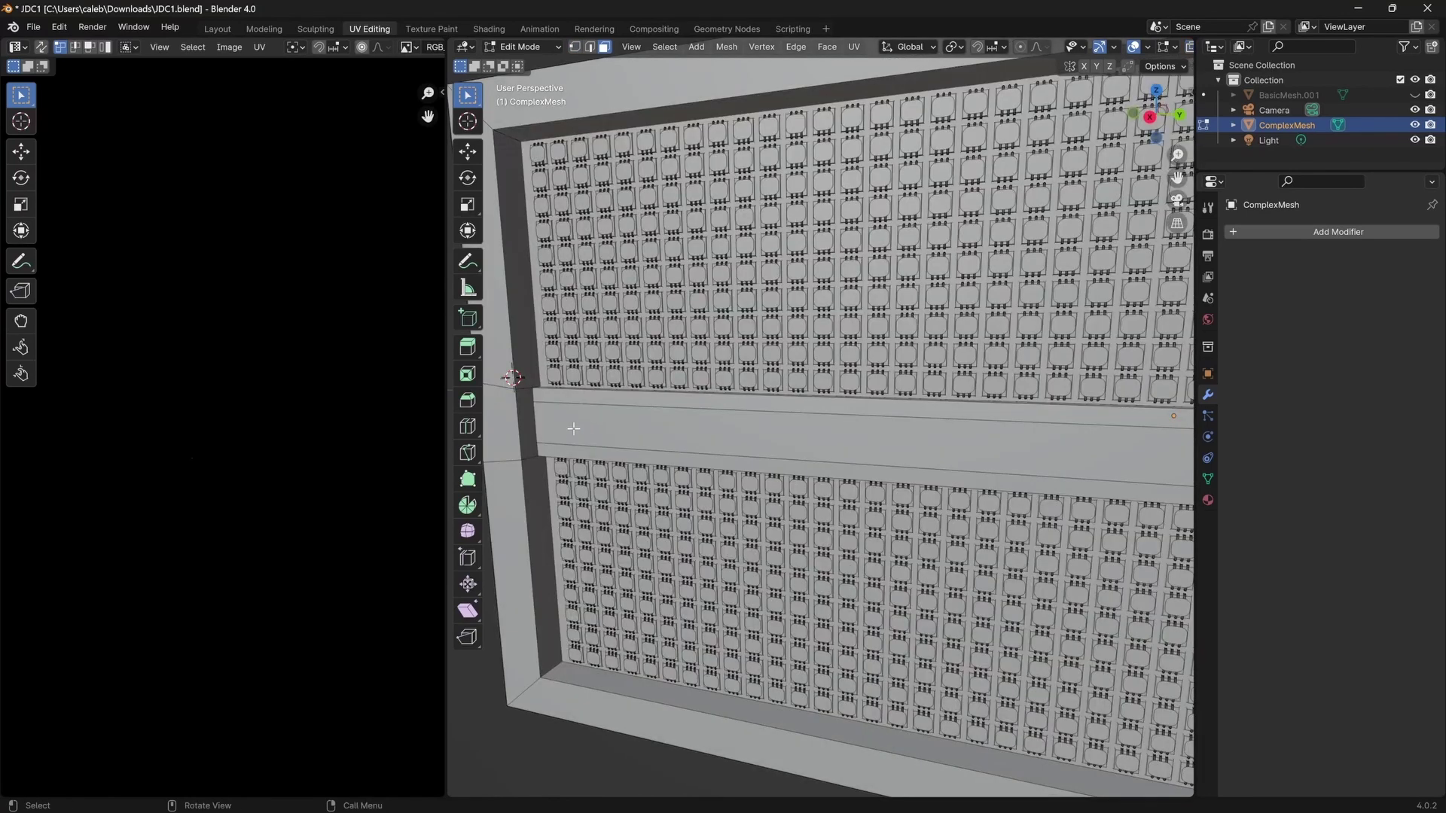
{"action": "left_click", "coordinate": [574, 428]}
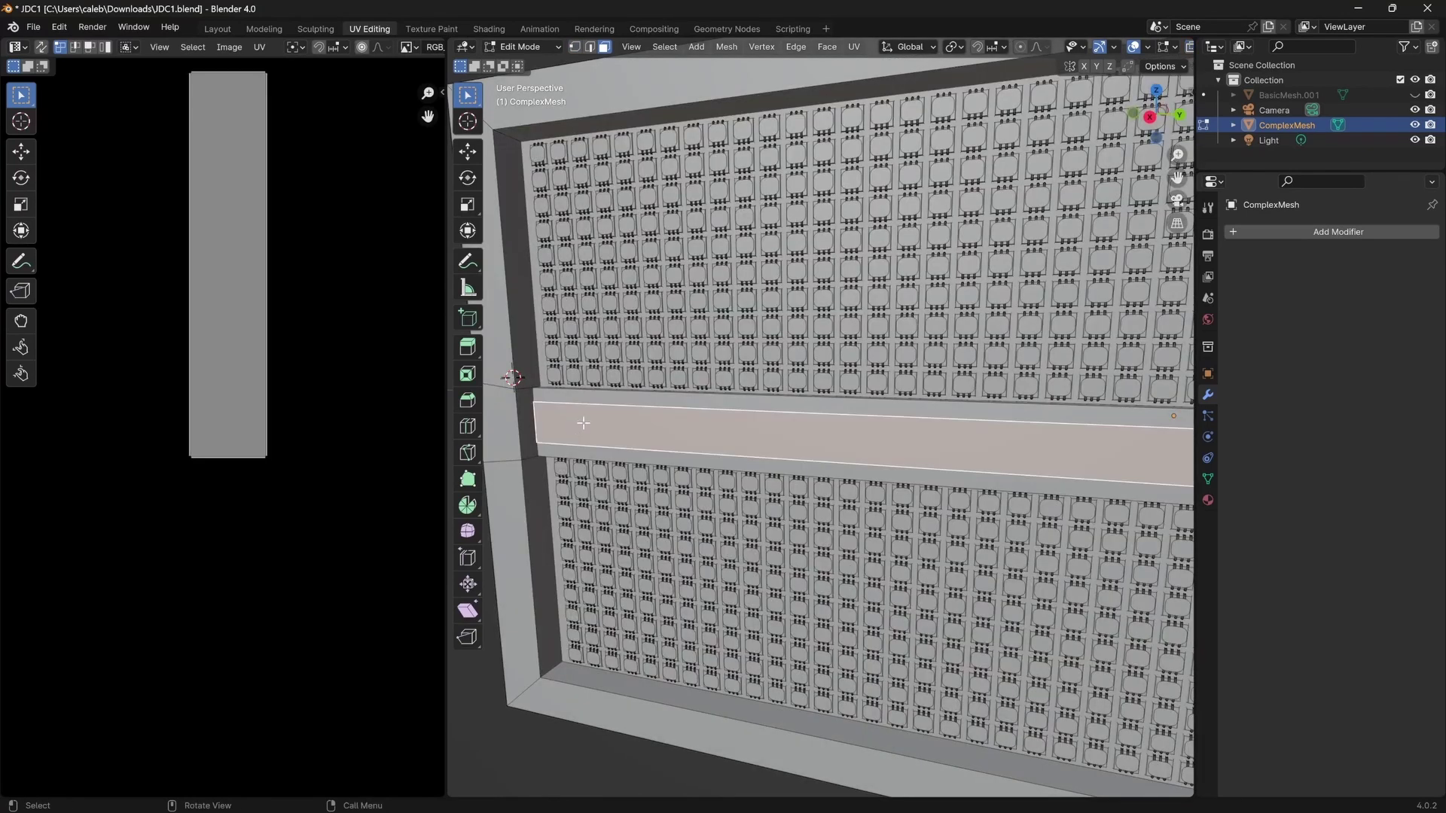
{"action": "key", "text": "x"}
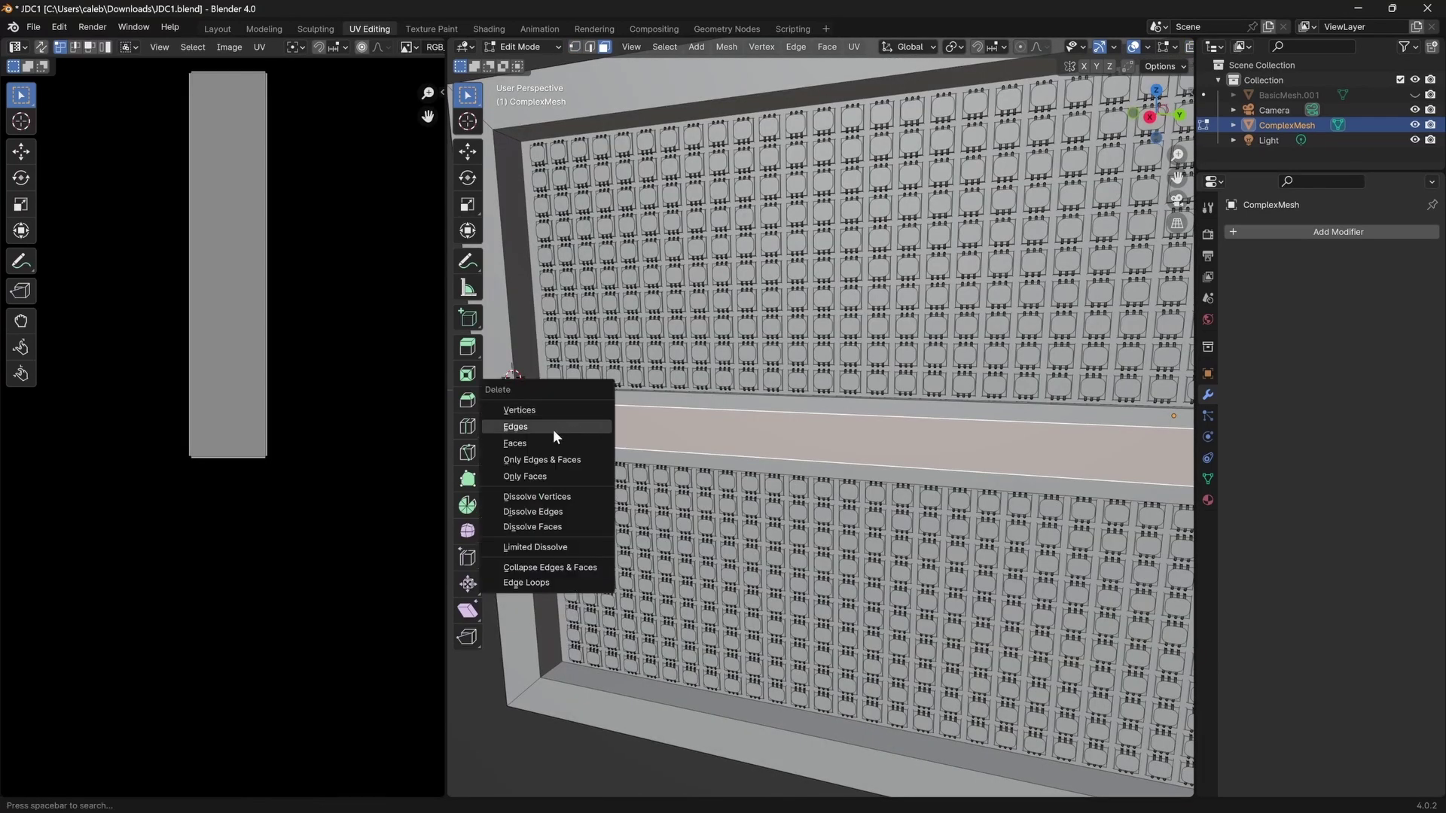
{"action": "left_click", "coordinate": [572, 437]}
{"action": "left_click", "coordinate": [615, 399]}
{"action": "key", "text": "x"}
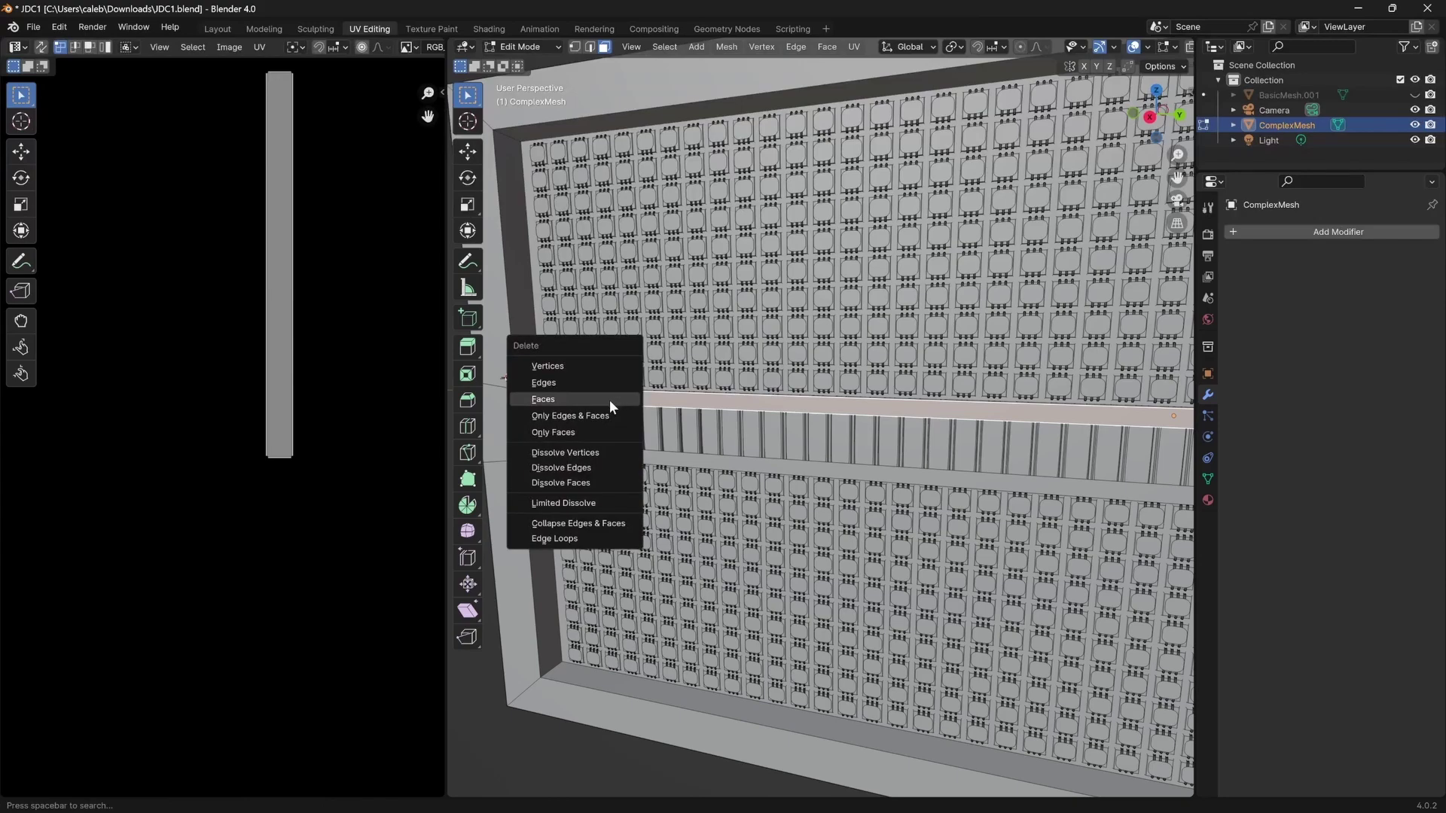
{"action": "left_click", "coordinate": [609, 400]}
{"action": "left_click", "coordinate": [604, 453]}
{"action": "key", "text": "x"}
{"action": "left_click", "coordinate": [604, 450]}
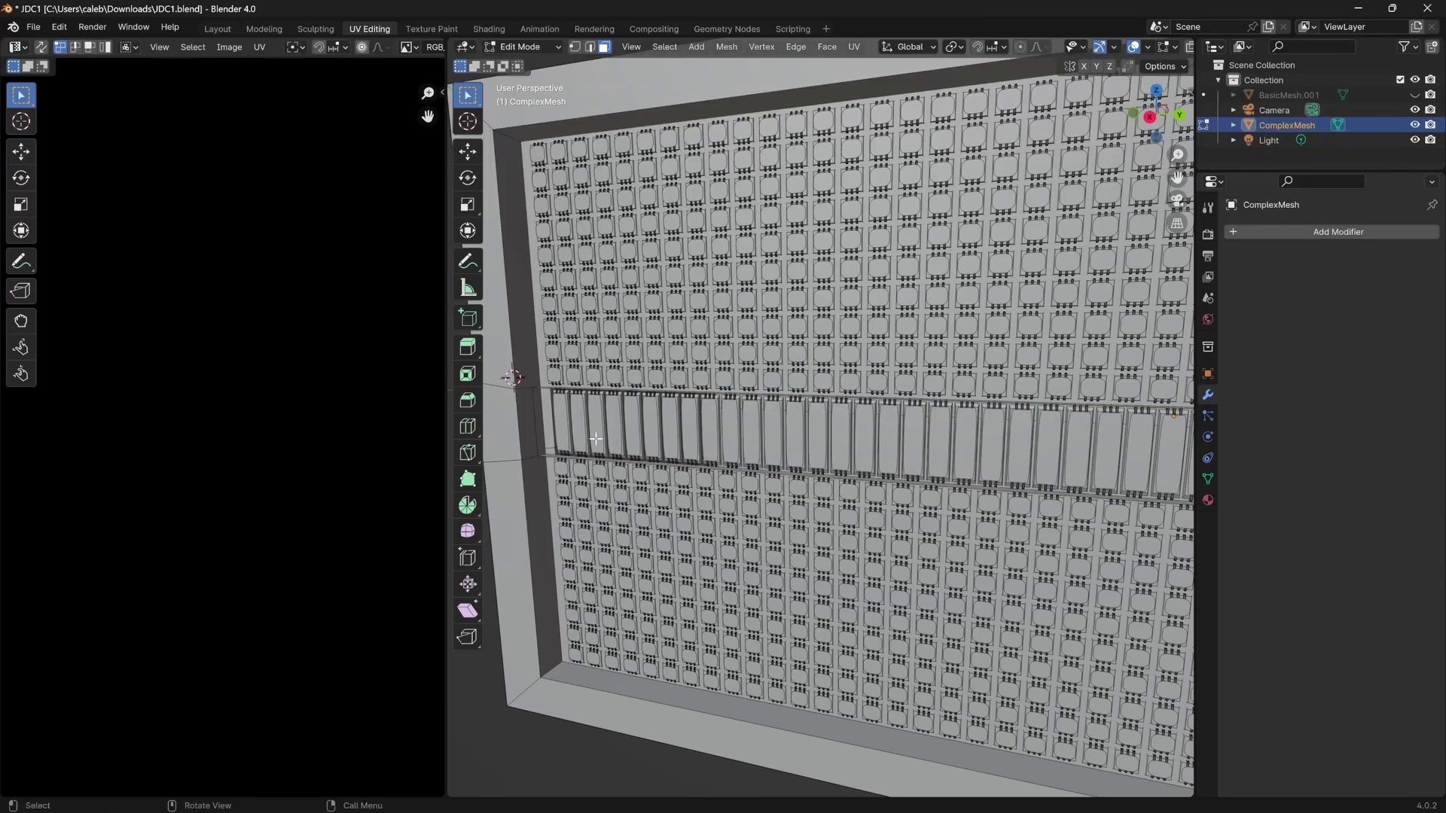
Delete the two long, thin strip faces running directly above and below the row of tall cells.
{"action": "middle_click_drag", "start_coordinate": [604, 450], "coordinate": [626, 377]}
{"action": "left_click", "coordinate": [626, 377]}
{"action": "key", "text": "x"}
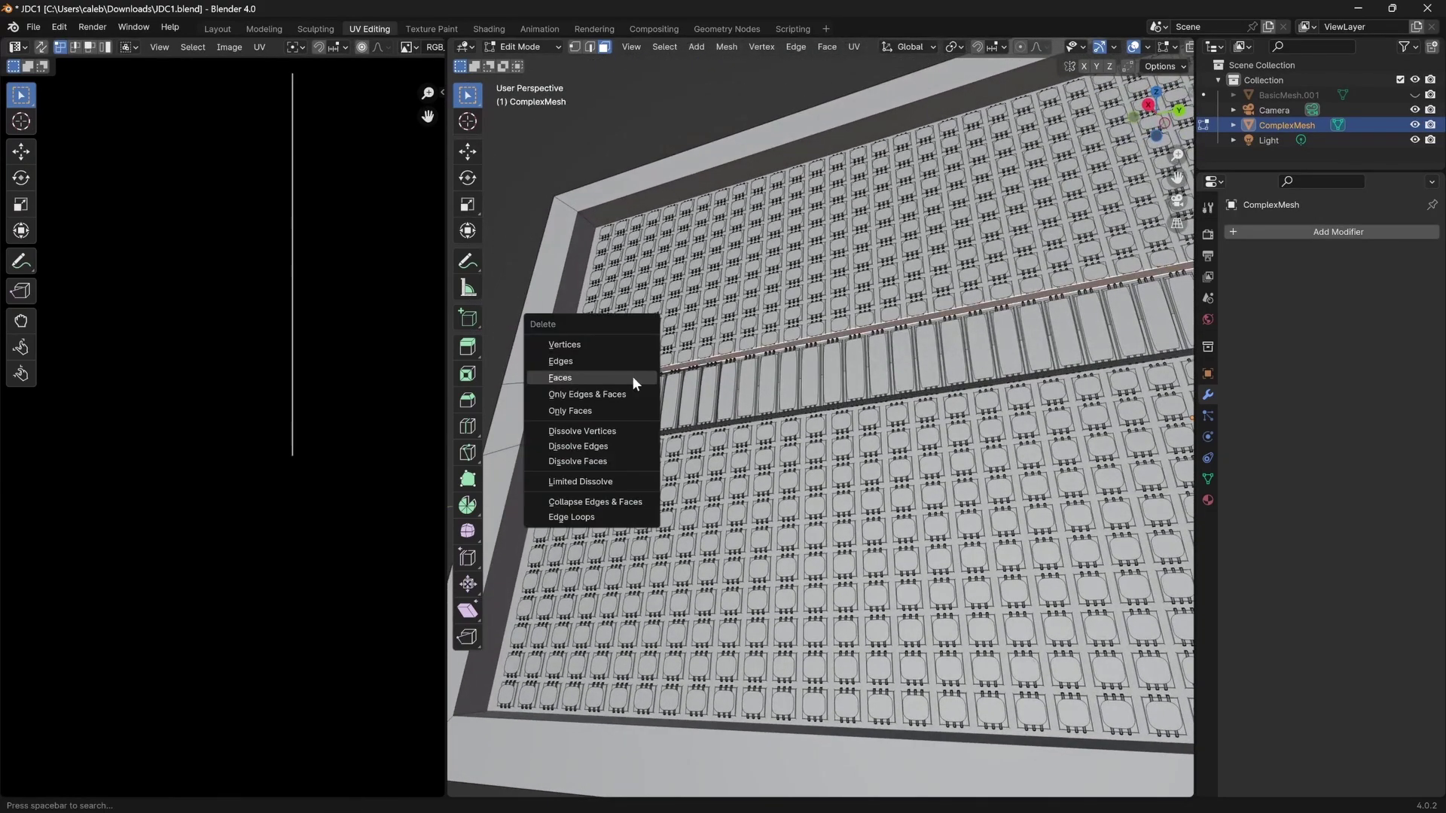
{"action": "left_click", "coordinate": [632, 377]}
{"action": "left_click", "coordinate": [637, 438]}
{"action": "key", "text": "x"}
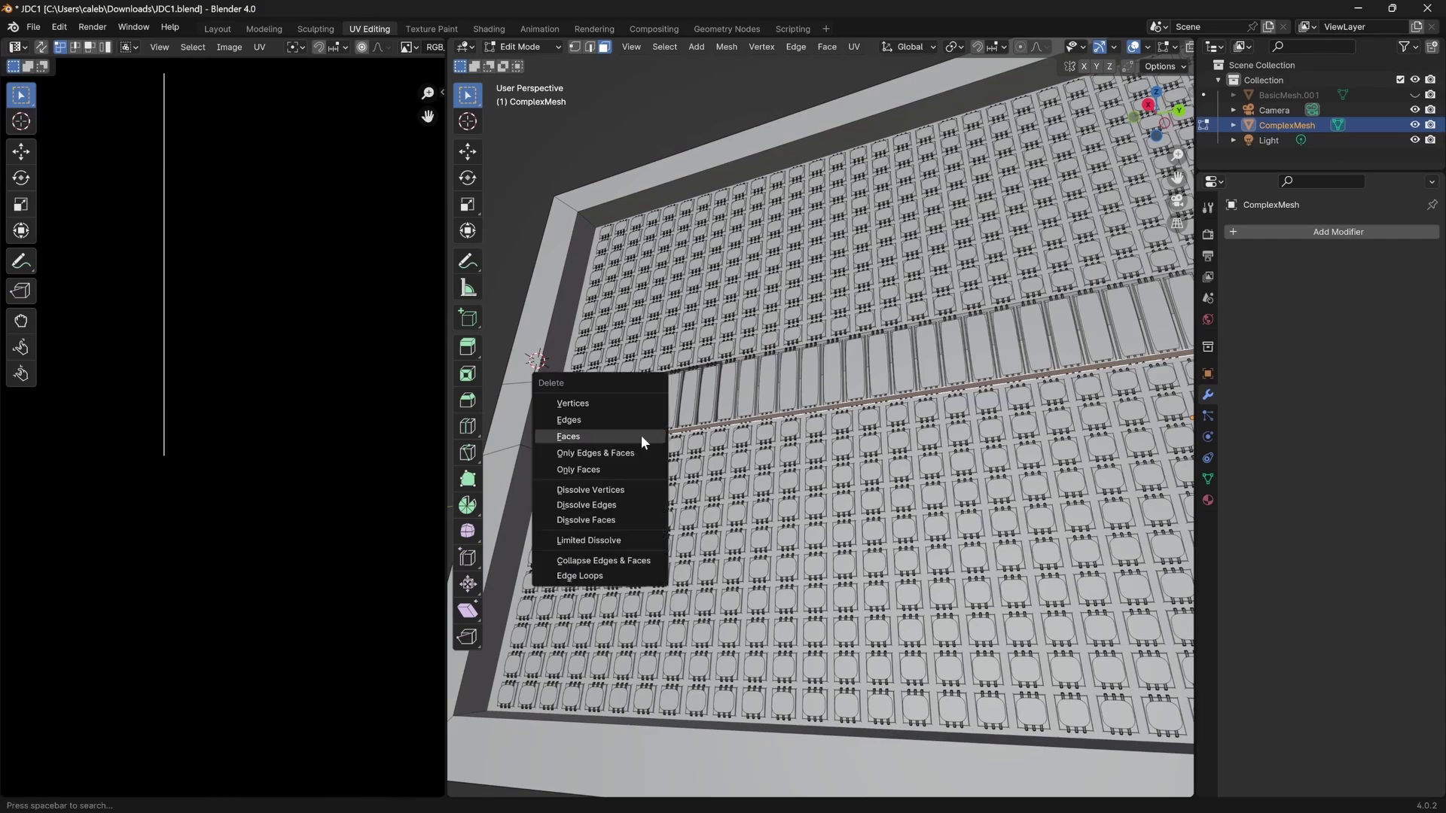
{"action": "left_click", "coordinate": [640, 436]}
Examine the gap between the frame and the first tall cell by selecting the long edges bordering the middle band.
{"action": "middle_click_drag", "start_coordinate": [756, 351], "coordinate": [723, 431]}
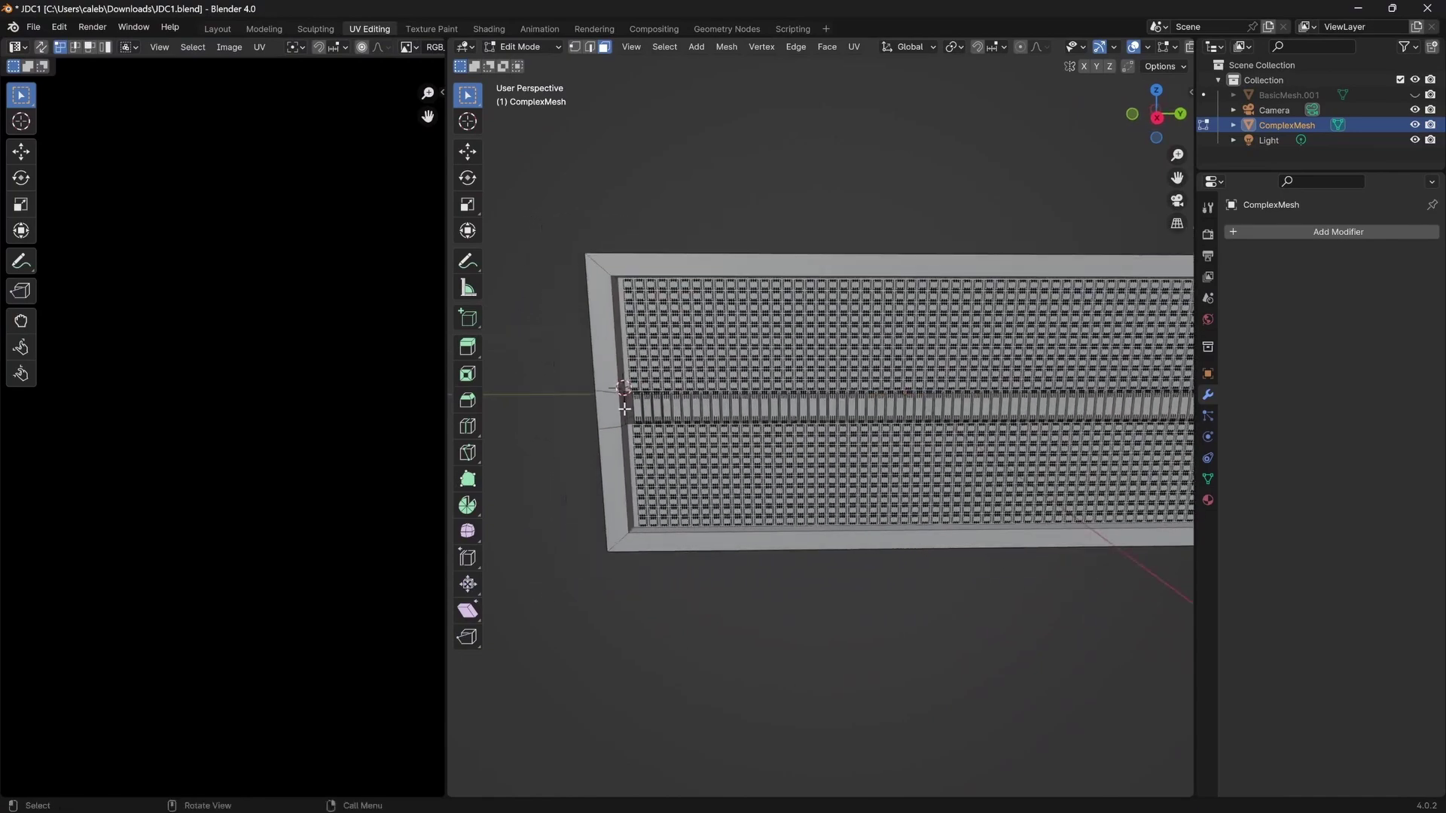
{"action": "scroll", "coordinate": [678, 428], "scroll_direction": "up", "scroll_amount": 6}
{"action": "scroll", "coordinate": [669, 427], "scroll_direction": "up", "scroll_amount": 1}
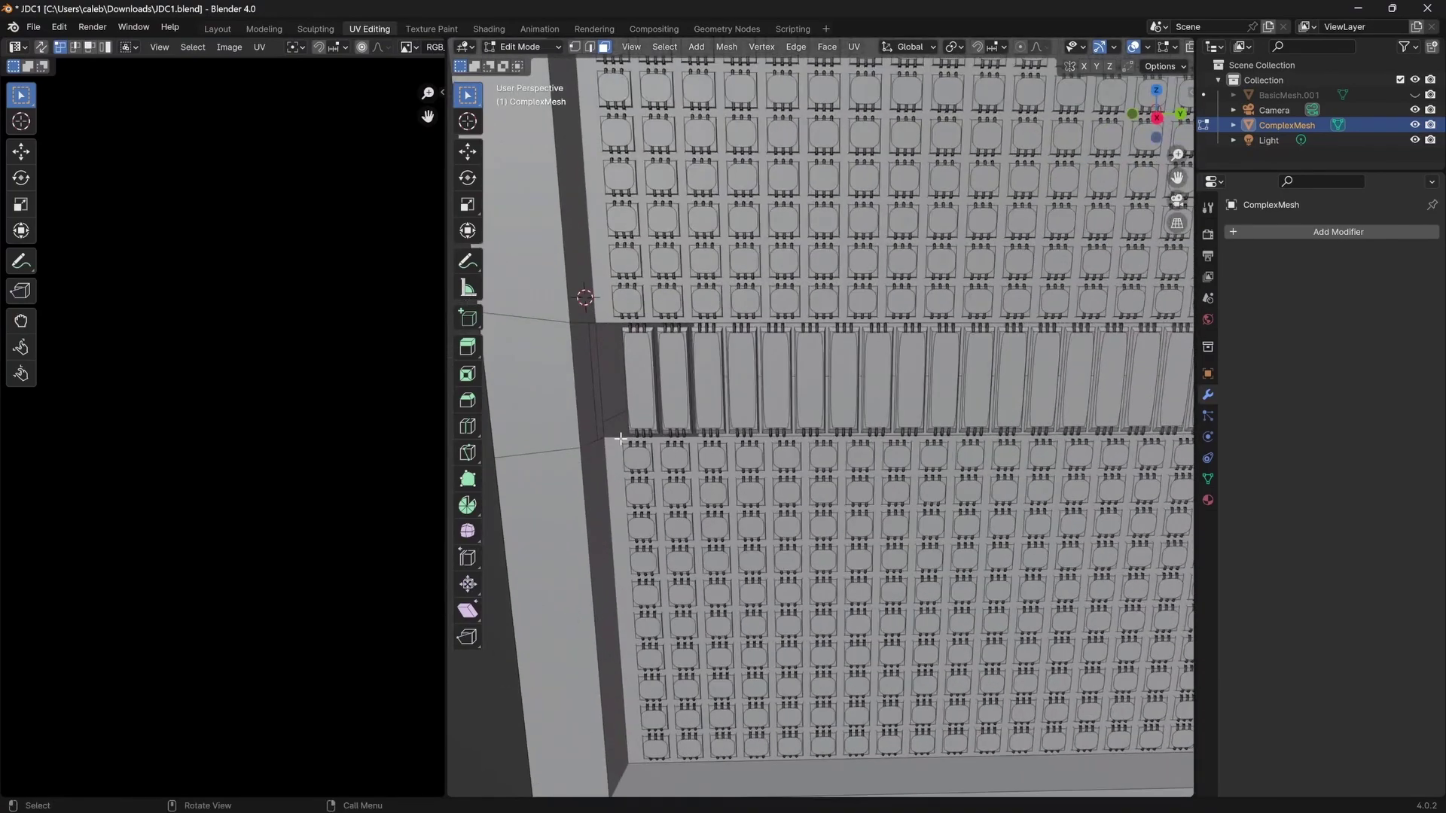
{"action": "left_click", "coordinate": [620, 438]}
{"action": "left_click", "coordinate": [590, 47]}
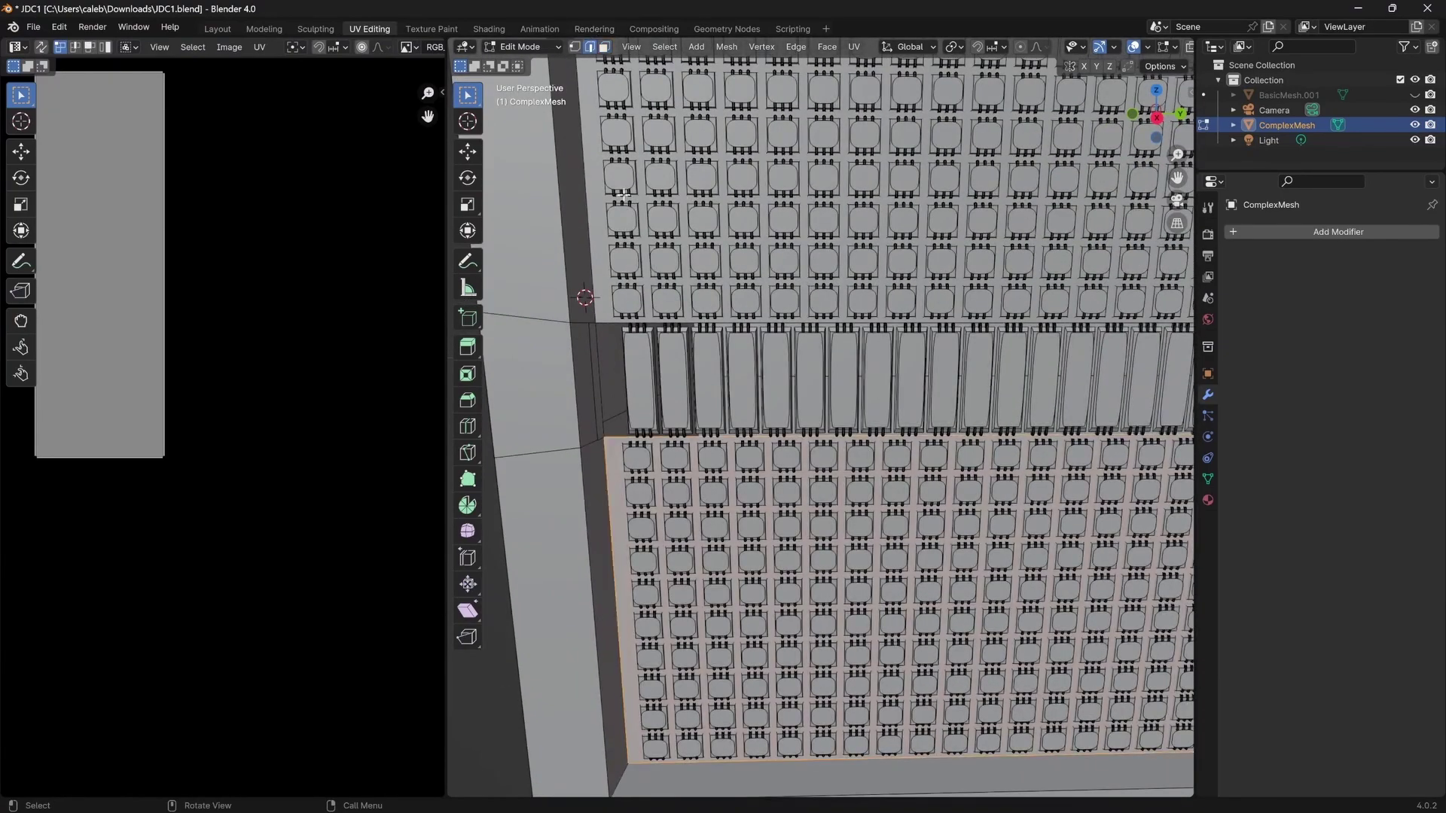
{"action": "left_click", "coordinate": [612, 322]}
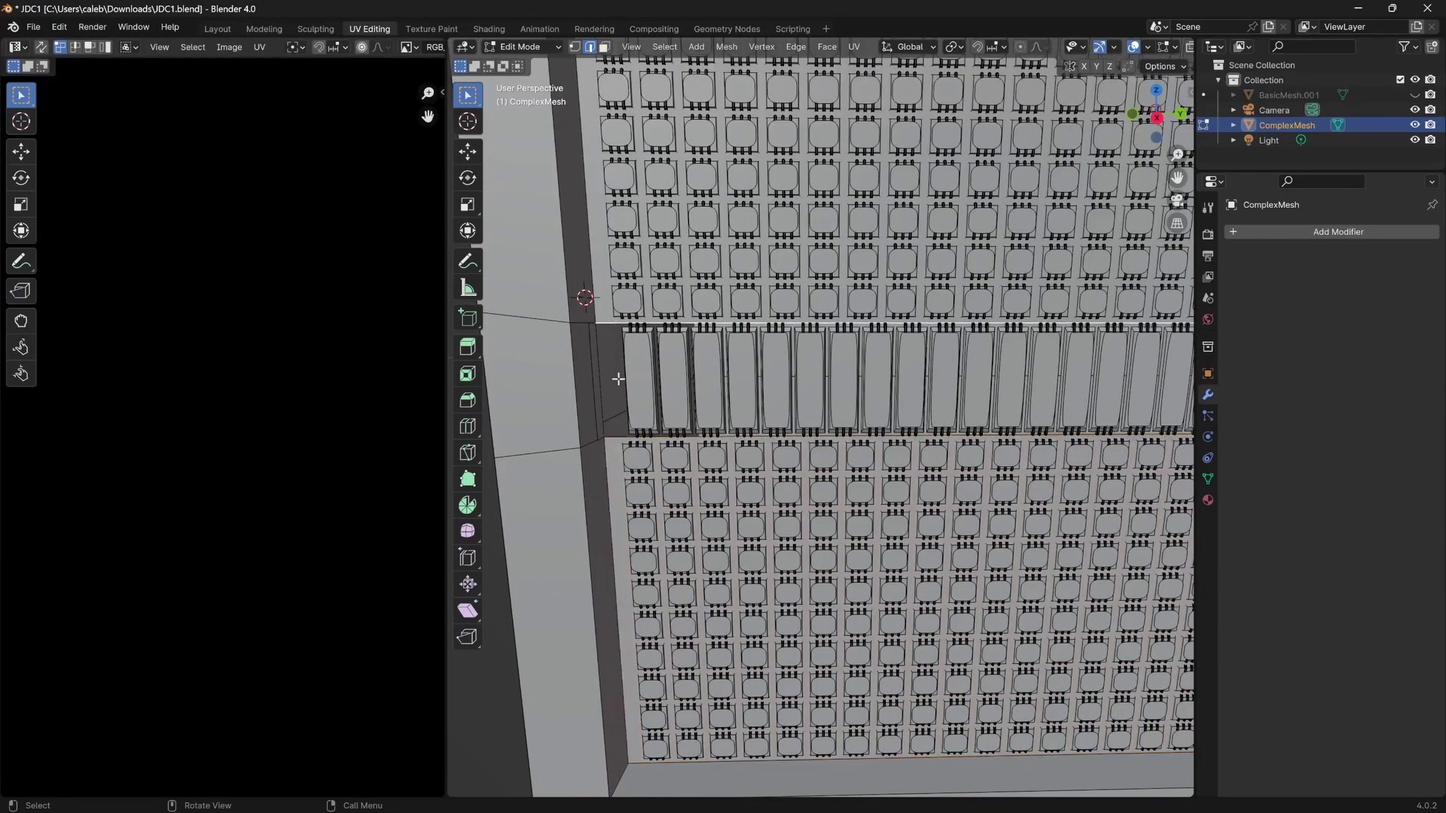
{"action": "left_click", "coordinate": [619, 436], "text": "shift"}
{"action": "mouse_move", "coordinate": [766, 387]}
{"action": "middle_mouse_down"}
{"action": "mouse_move", "coordinate": [608, 452]}
{"action": "mouse_move", "coordinate": [574, 399]}
{"action": "mouse_move", "coordinate": [730, 400]}
{"action": "mouse_move", "coordinate": [753, 322]}
{"action": "mouse_move", "coordinate": [769, 367]}
{"action": "middle_mouse_up"}
{"action": "left_click", "coordinate": [633, 434], "text": "shift"}
{"action": "left_click", "coordinate": [503, 405]}
{"action": "scroll", "coordinate": [562, 404], "scroll_direction": "down", "scroll_amount": 4}
{"action": "scroll", "coordinate": [793, 393], "scroll_direction": "up", "scroll_amount": 5}
{"action": "scroll", "coordinate": [769, 367], "scroll_direction": "down", "scroll_amount": 8}
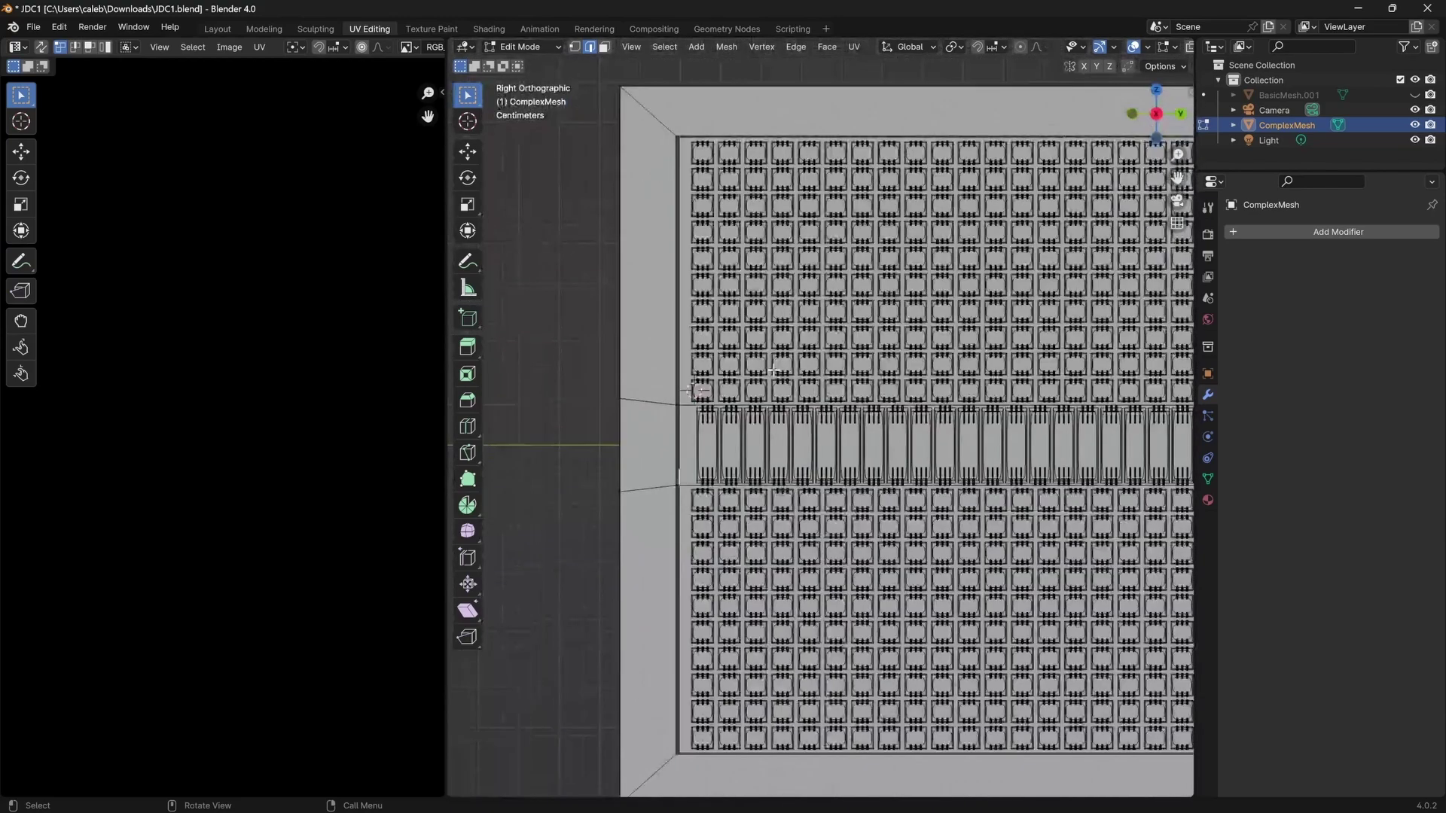
{"action": "middle_click_drag", "start_coordinate": [573, 414], "coordinate": [844, 410]}
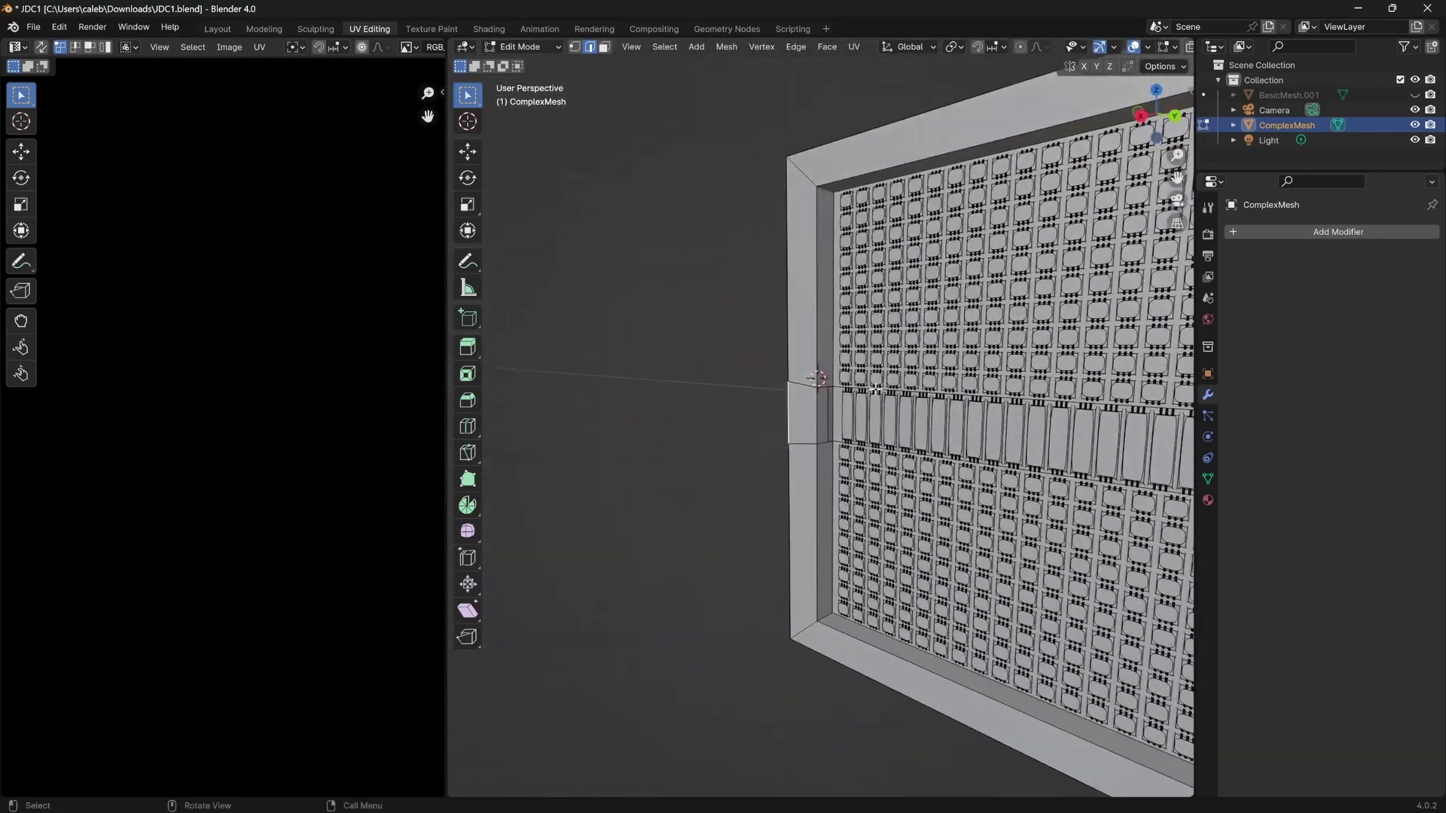
Check the faces and vertical edges of the frame's inner wall at the end of the tall-cell row.
{"action": "scroll", "coordinate": [844, 406], "scroll_direction": "up", "scroll_amount": 5}
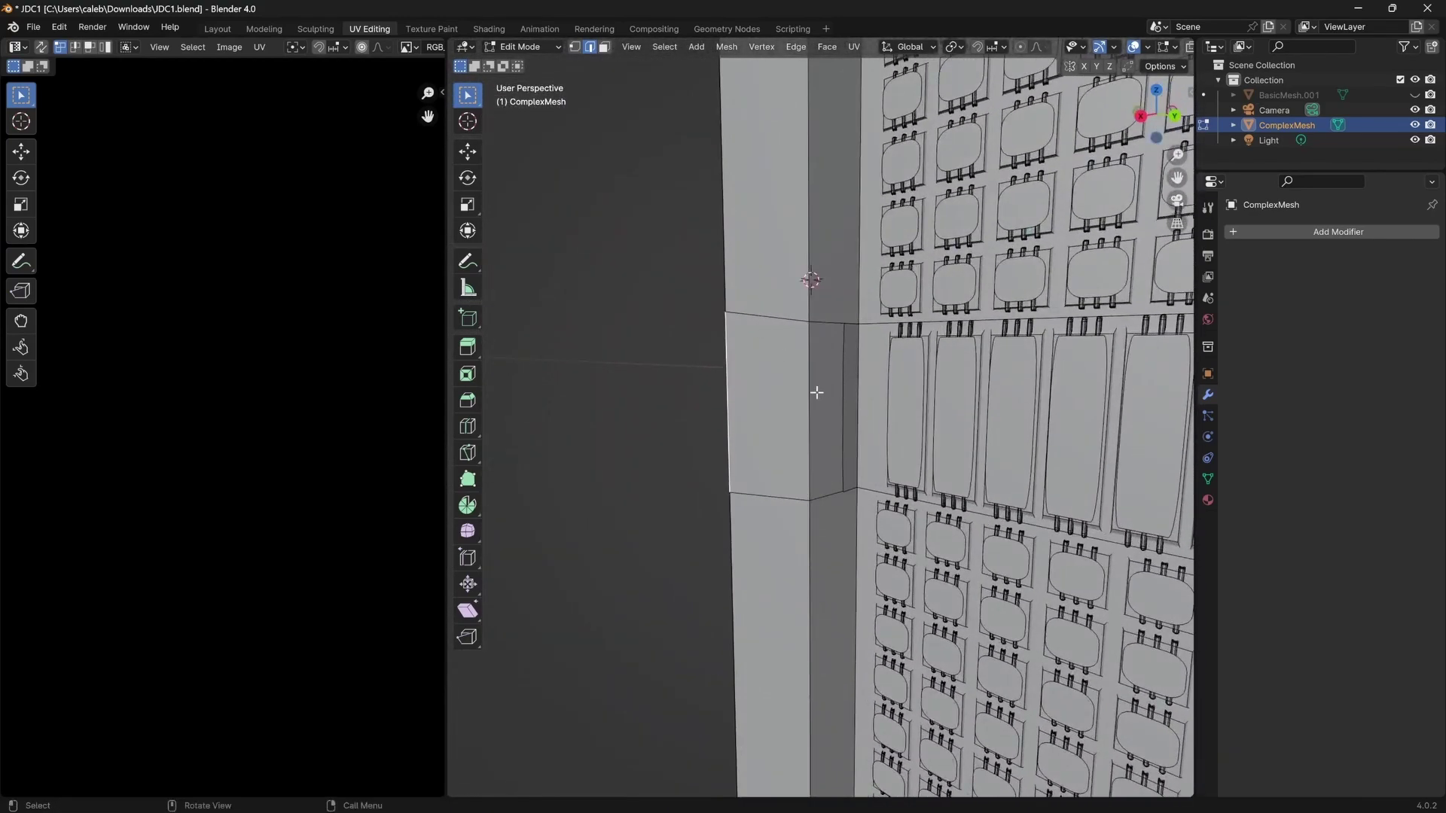
{"action": "left_click", "coordinate": [816, 393]}
{"action": "left_click", "coordinate": [605, 48]}
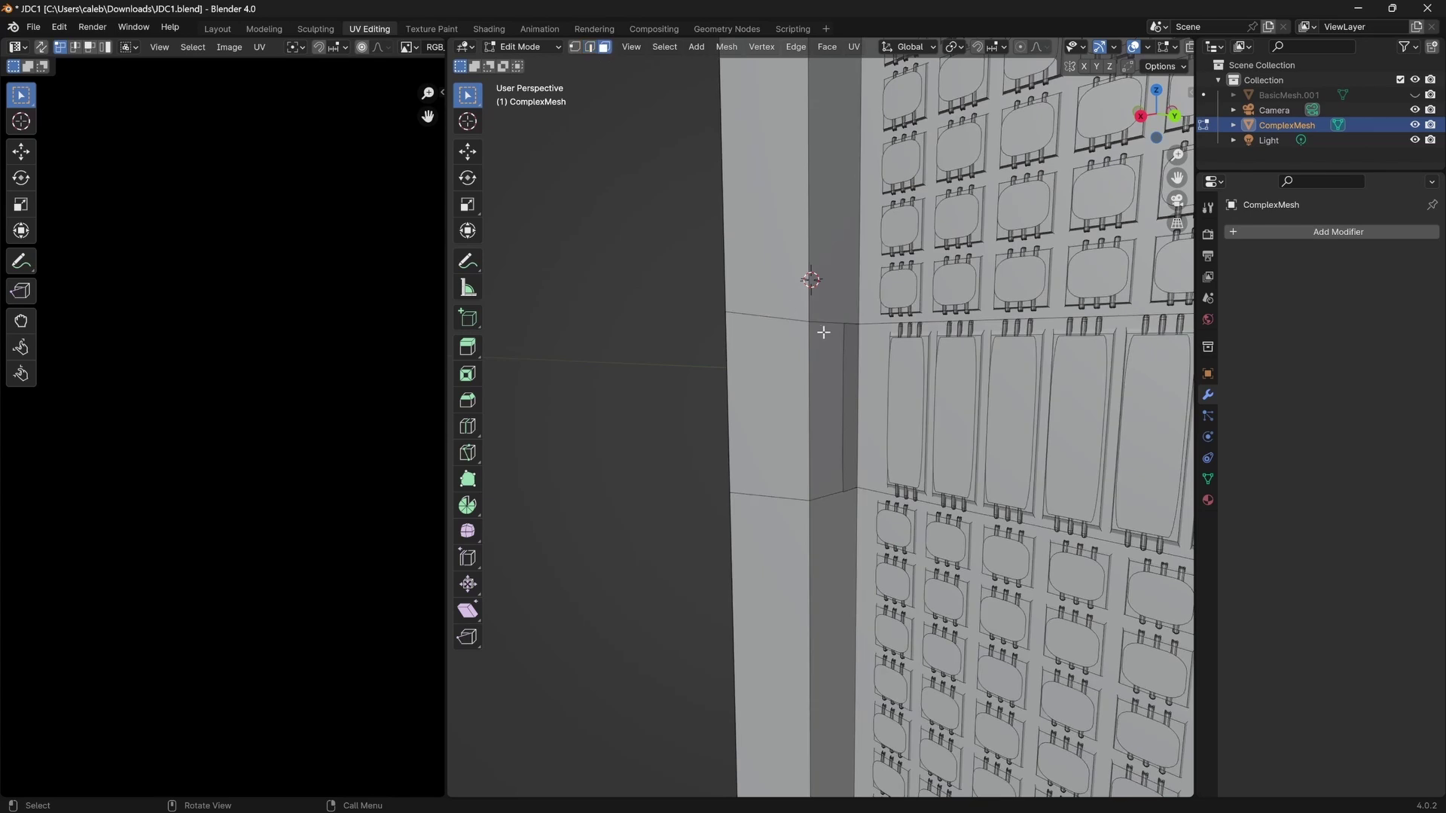
{"action": "left_click", "coordinate": [832, 309]}
{"action": "left_click", "coordinate": [808, 275]}
{"action": "left_click", "coordinate": [888, 358]}
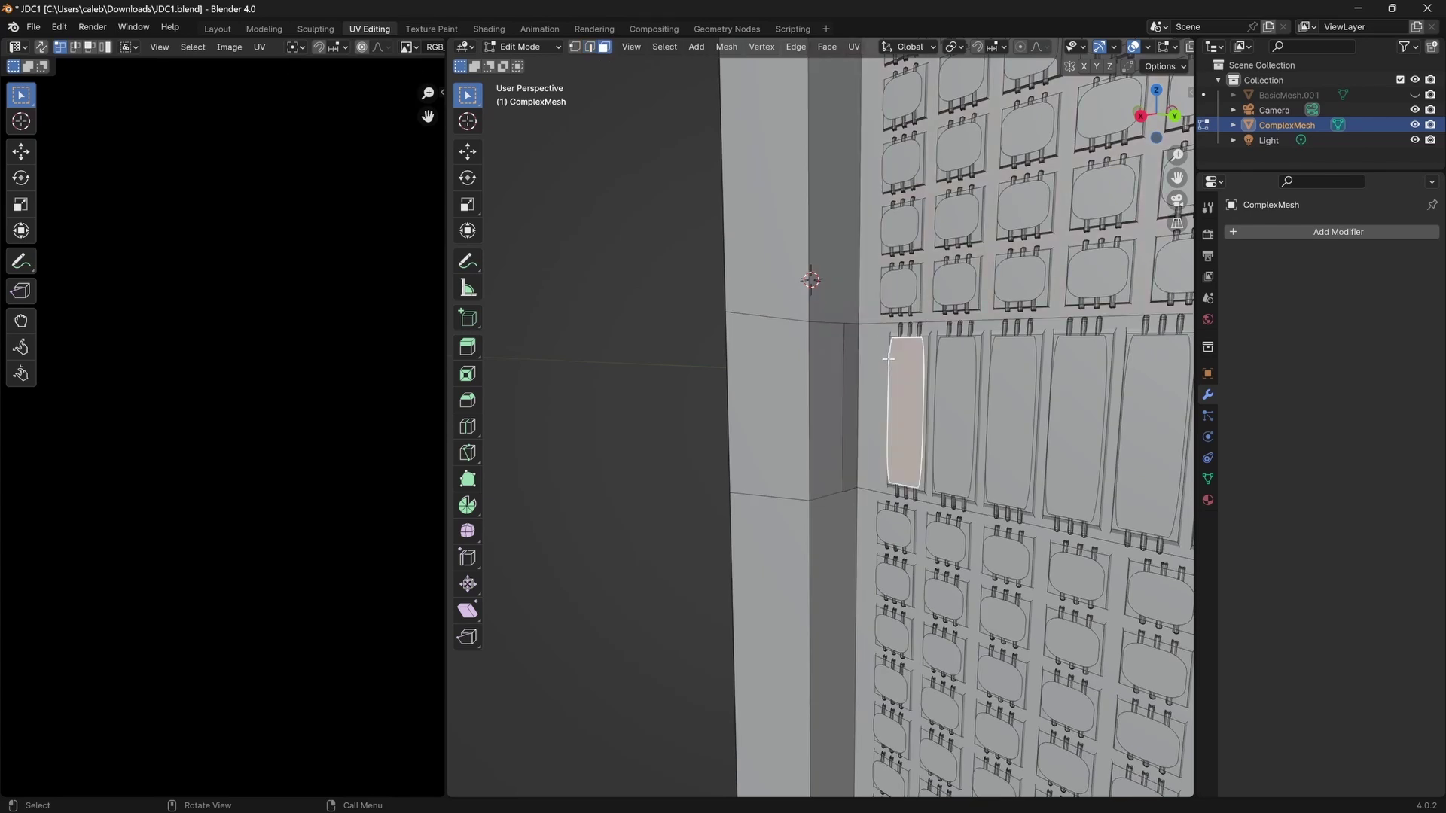
{"action": "left_click", "coordinate": [851, 519]}
{"action": "left_click", "coordinate": [854, 455]}
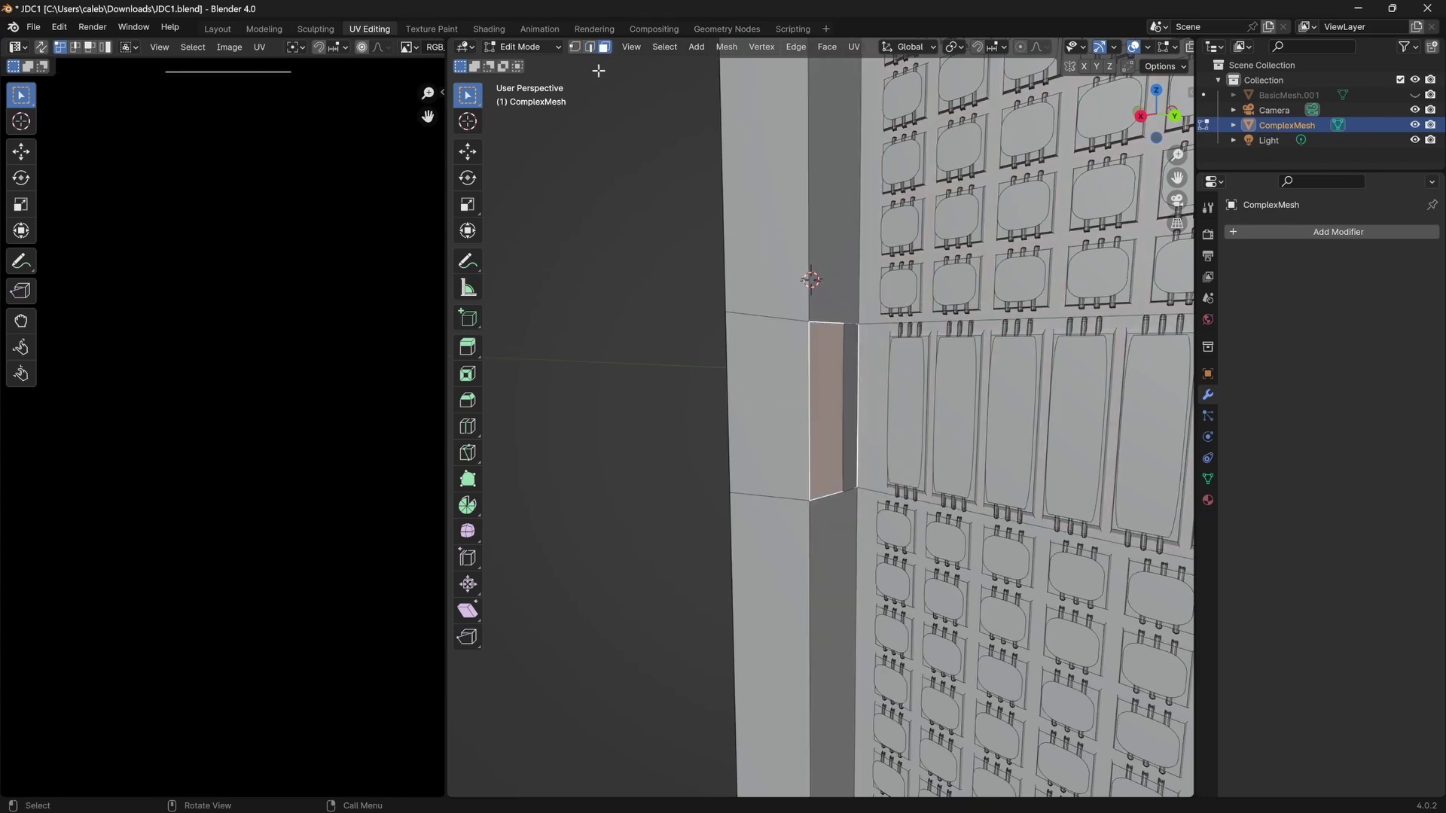
{"action": "key", "text": "2"}
{"action": "left_click", "coordinate": [844, 467]}
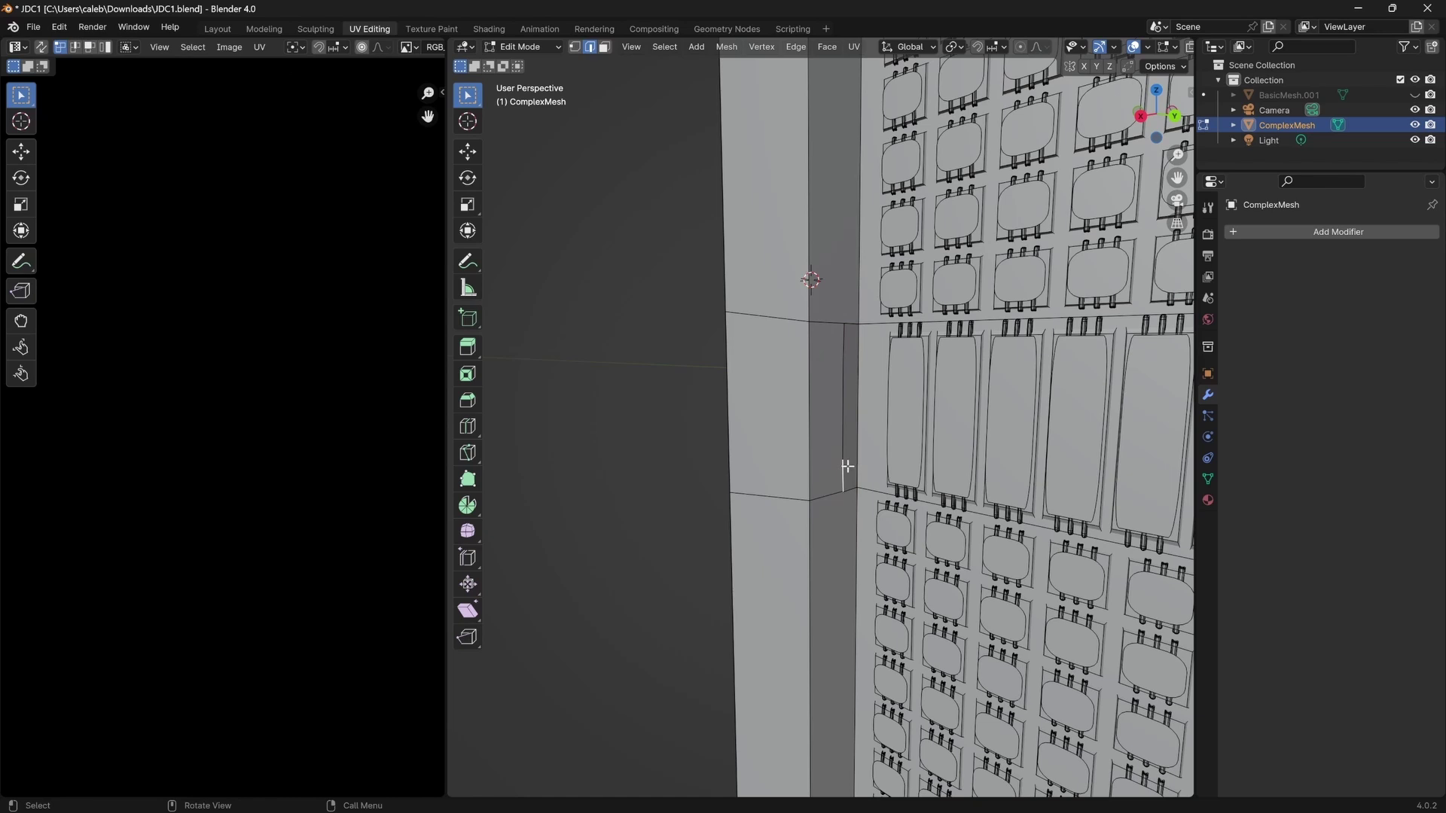
{"action": "left_click", "coordinate": [809, 419]}
{"action": "left_click", "coordinate": [858, 367], "text": "shift"}
{"action": "scroll", "coordinate": [852, 404], "scroll_direction": "up", "scroll_amount": 2}
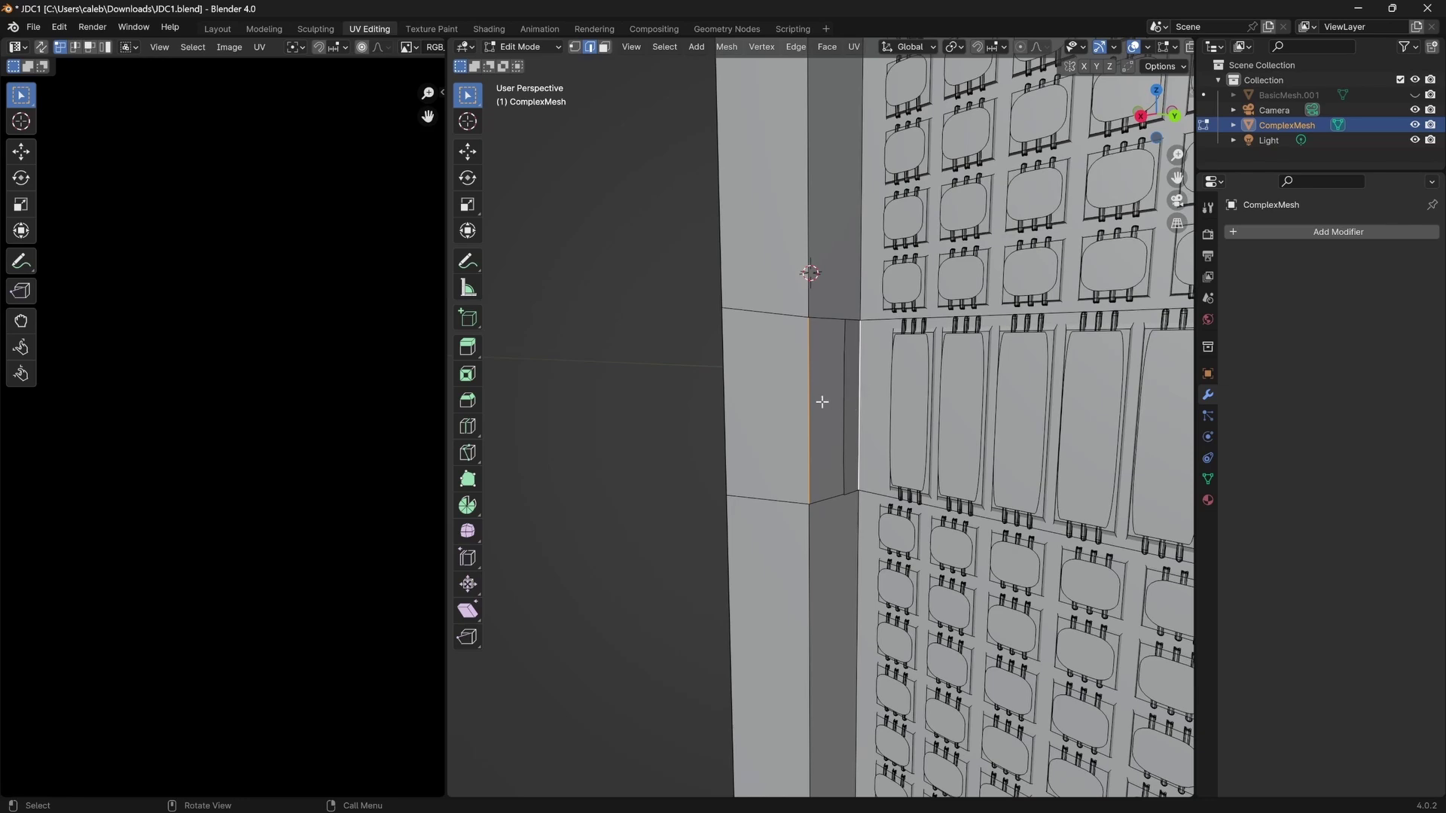
{"action": "middle_click_drag", "start_coordinate": [824, 400], "coordinate": [746, 383]}
{"action": "key", "text": "alt+a"}
{"action": "left_click", "coordinate": [841, 362]}
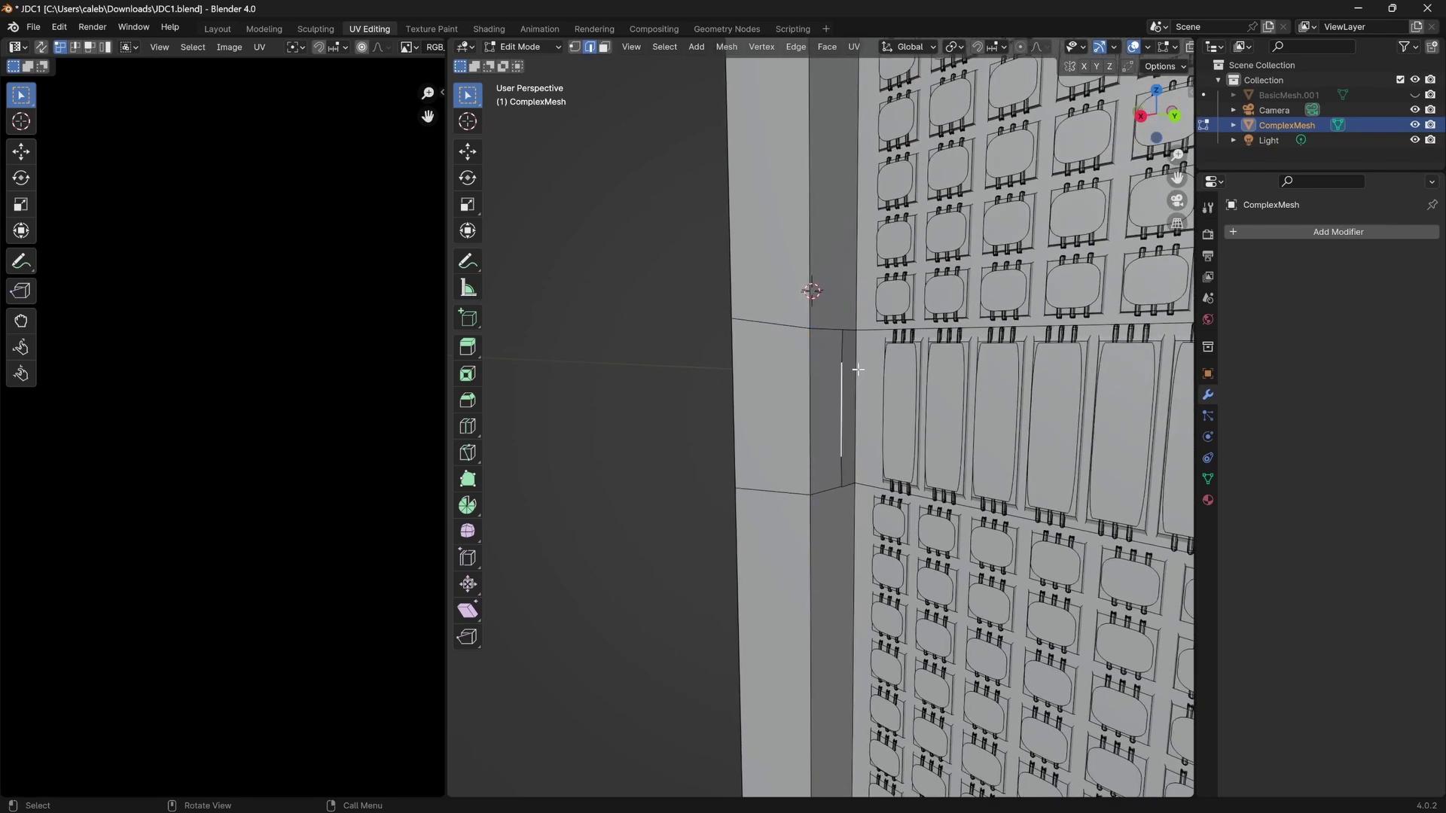
{"action": "left_click", "coordinate": [857, 372]}
{"action": "left_click", "coordinate": [841, 346]}
{"action": "middle_click_drag", "start_coordinate": [841, 346], "coordinate": [772, 403]}
{"action": "scroll", "coordinate": [772, 407], "scroll_direction": "down", "scroll_amount": 6}
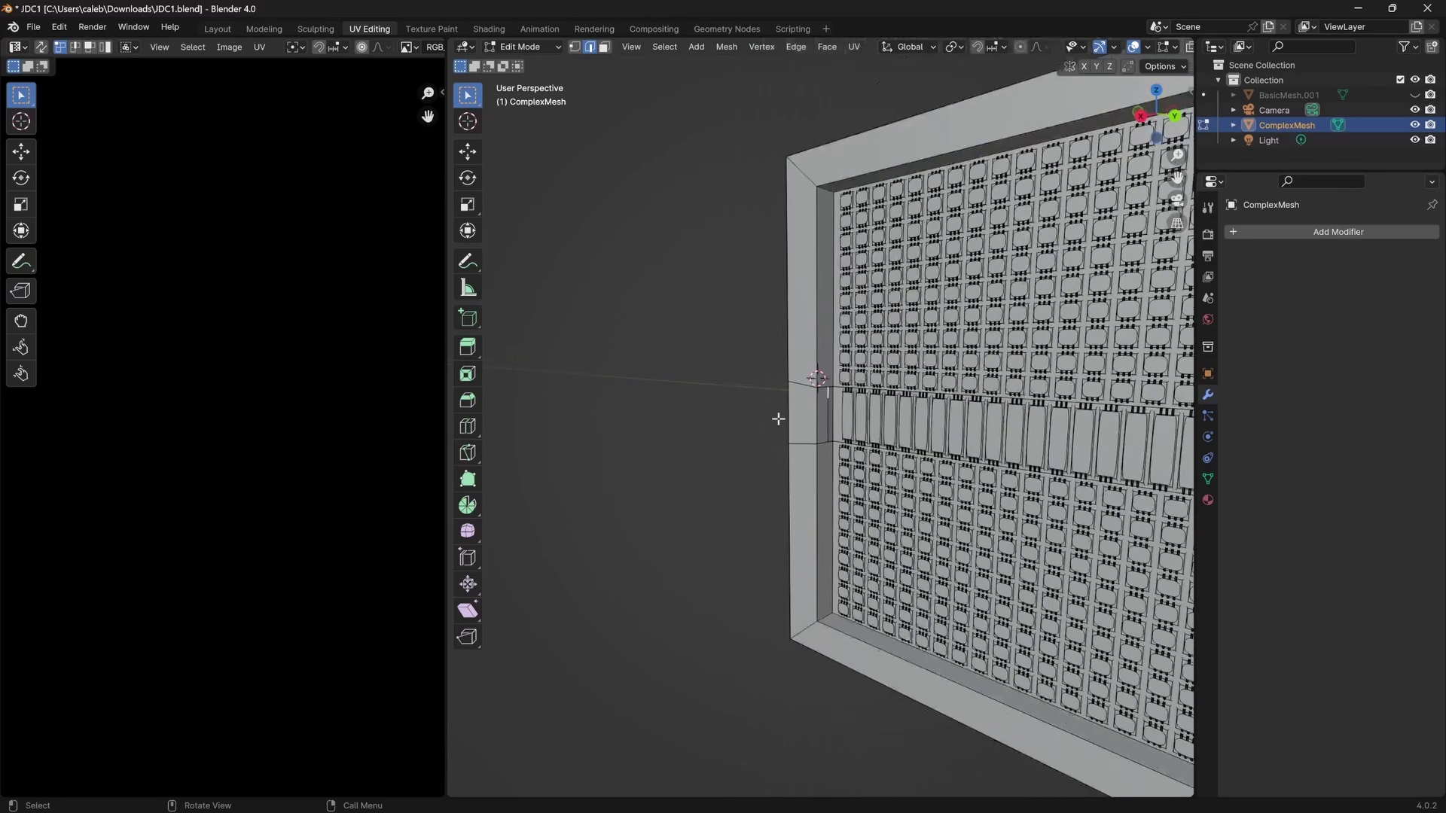
Display the whole panel in right orthographic view with material preview shading.
{"action": "key", "text": "KP_3"}
{"action": "scroll", "coordinate": [810, 451], "scroll_direction": "down", "scroll_amount": 3}
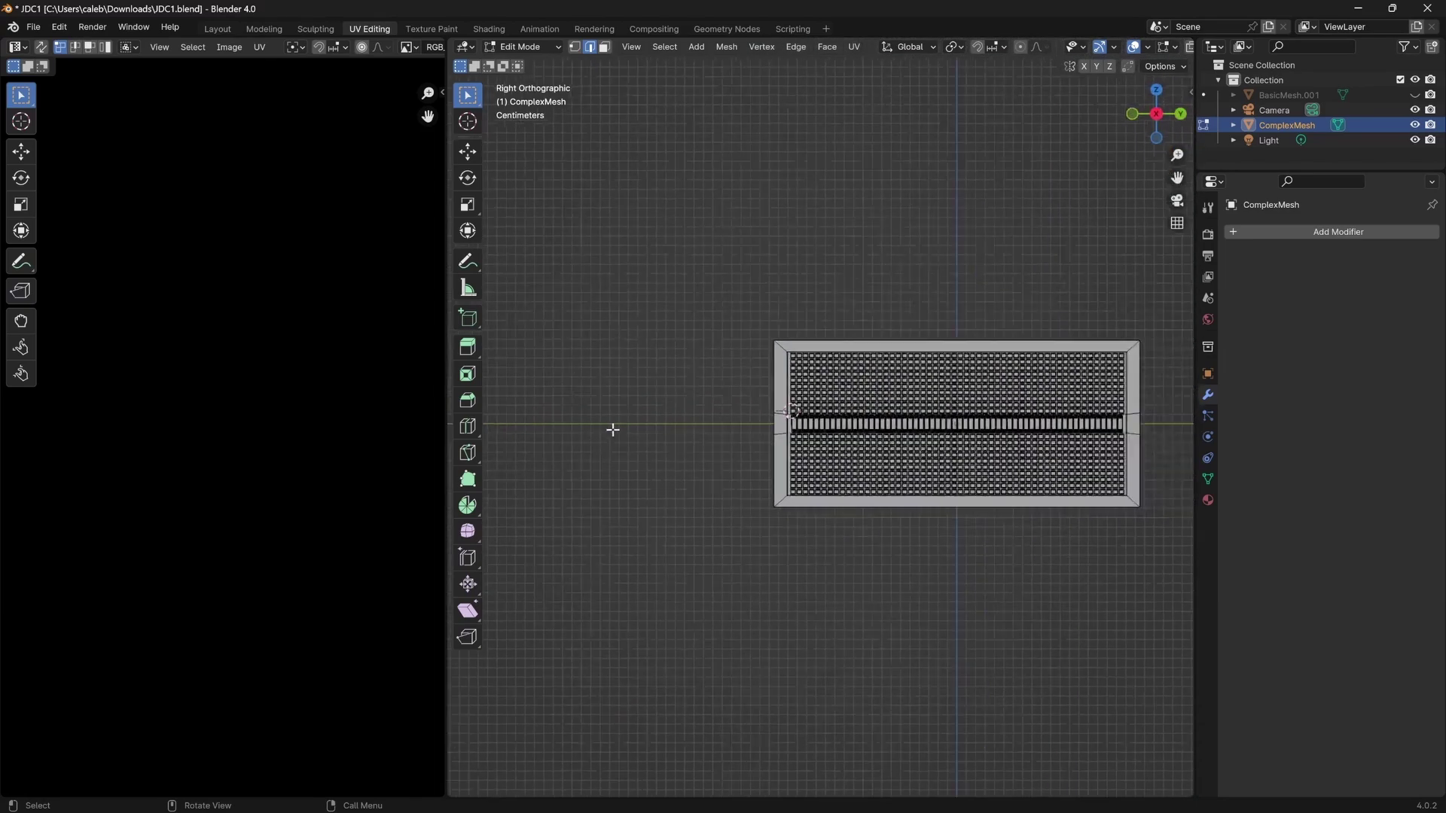
{"action": "scroll", "coordinate": [711, 430], "scroll_direction": "down", "scroll_amount": 3, "text": "ctrl"}
{"action": "scroll", "coordinate": [752, 435], "scroll_direction": "up", "scroll_amount": 4}
{"action": "middle_click_drag", "start_coordinate": [721, 444], "coordinate": [821, 427], "text": "shift"}
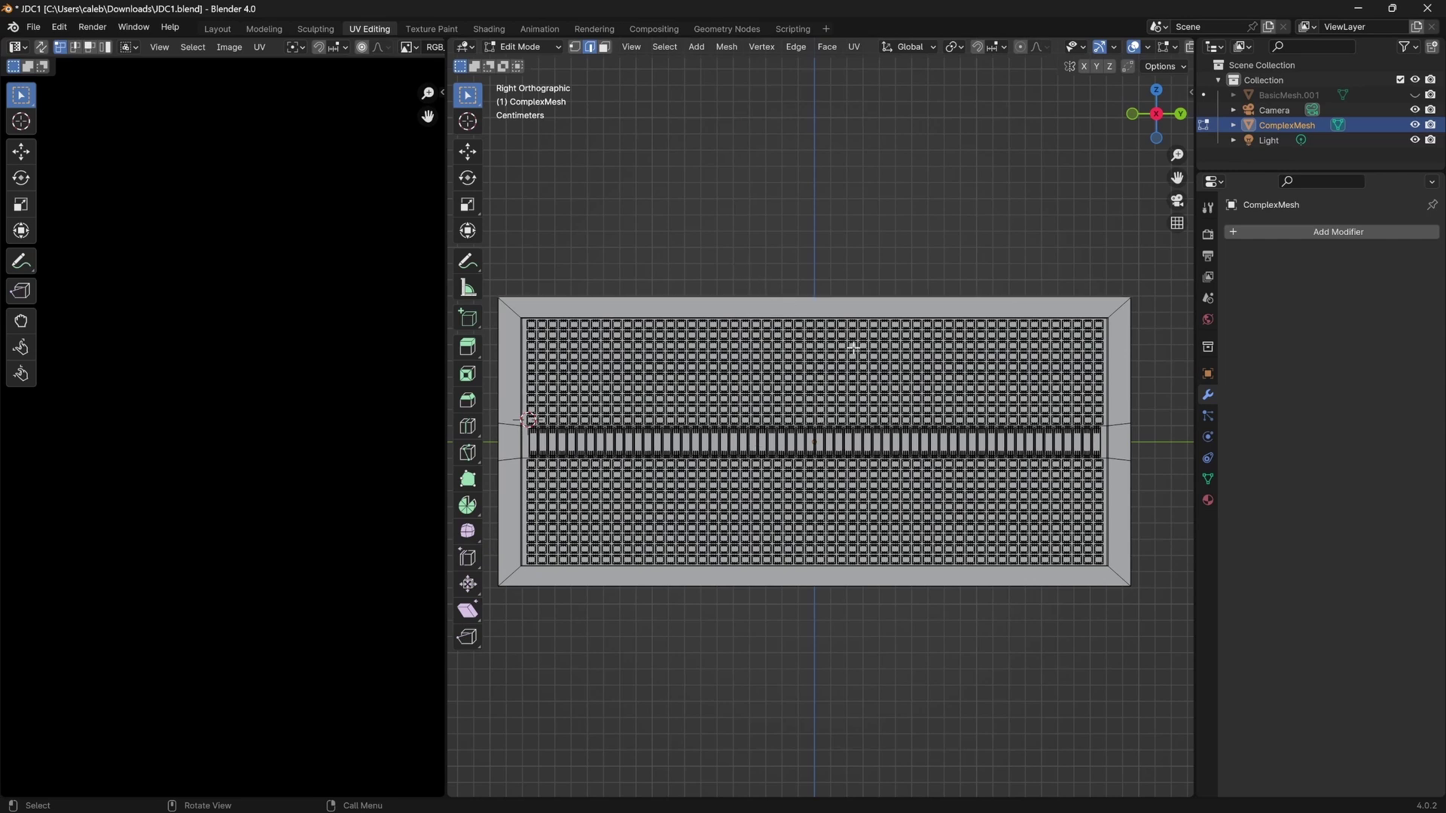
{"action": "key", "text": "Tab"}
{"action": "key", "text": "Tab"}
{"action": "key", "text": "ctrl+Tab"}
{"action": "left_click", "coordinate": [810, 388]}
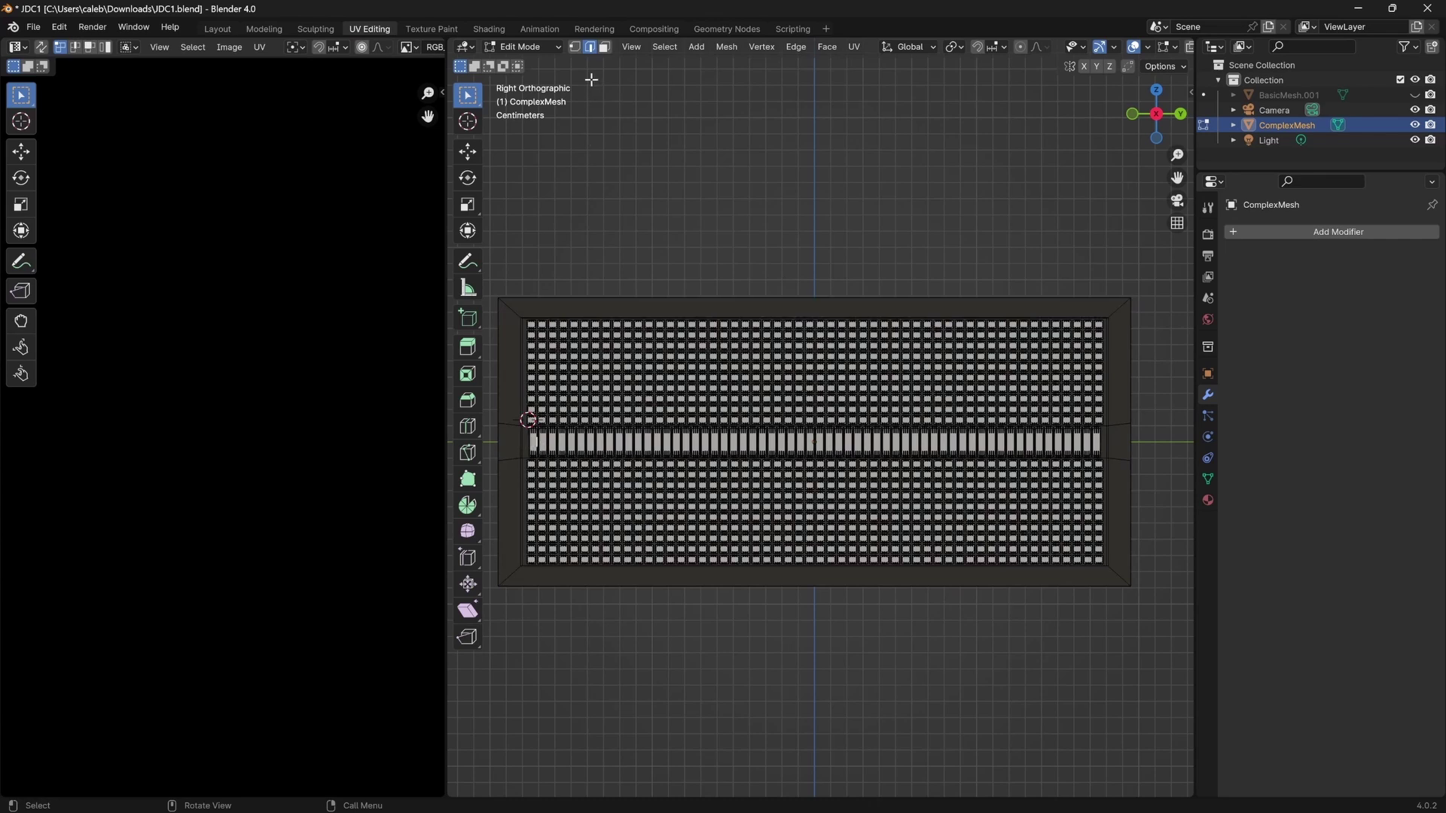
Select the front faces of all the tall cells along the panel's middle band.
{"action": "left_click", "coordinate": [604, 47]}
{"action": "scroll", "coordinate": [735, 434], "scroll_direction": "up", "scroll_amount": 5}
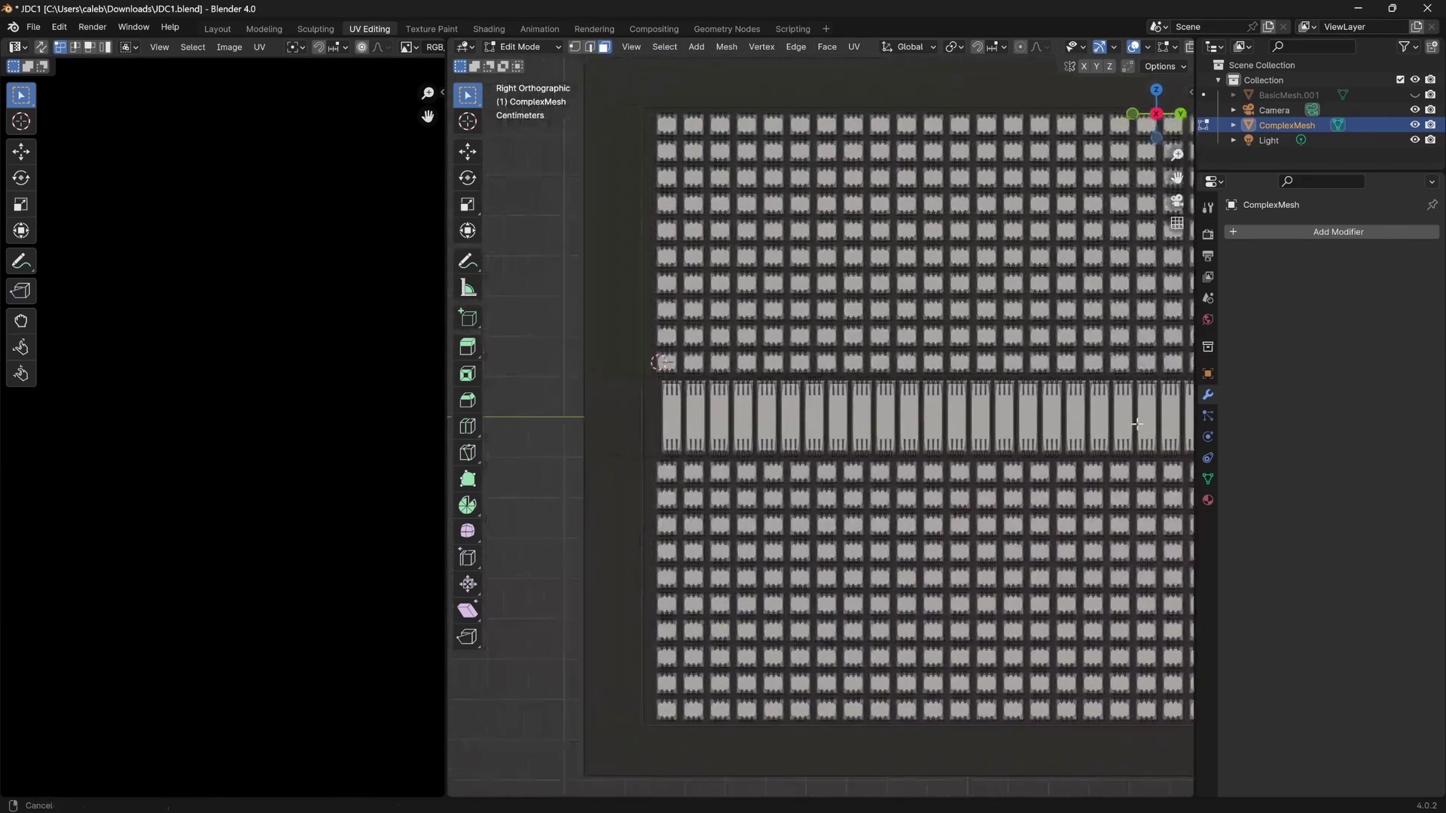
{"action": "left_click", "coordinate": [678, 414], "text": "shift"}
{"action": "left_click", "coordinate": [701, 416], "text": "shift"}
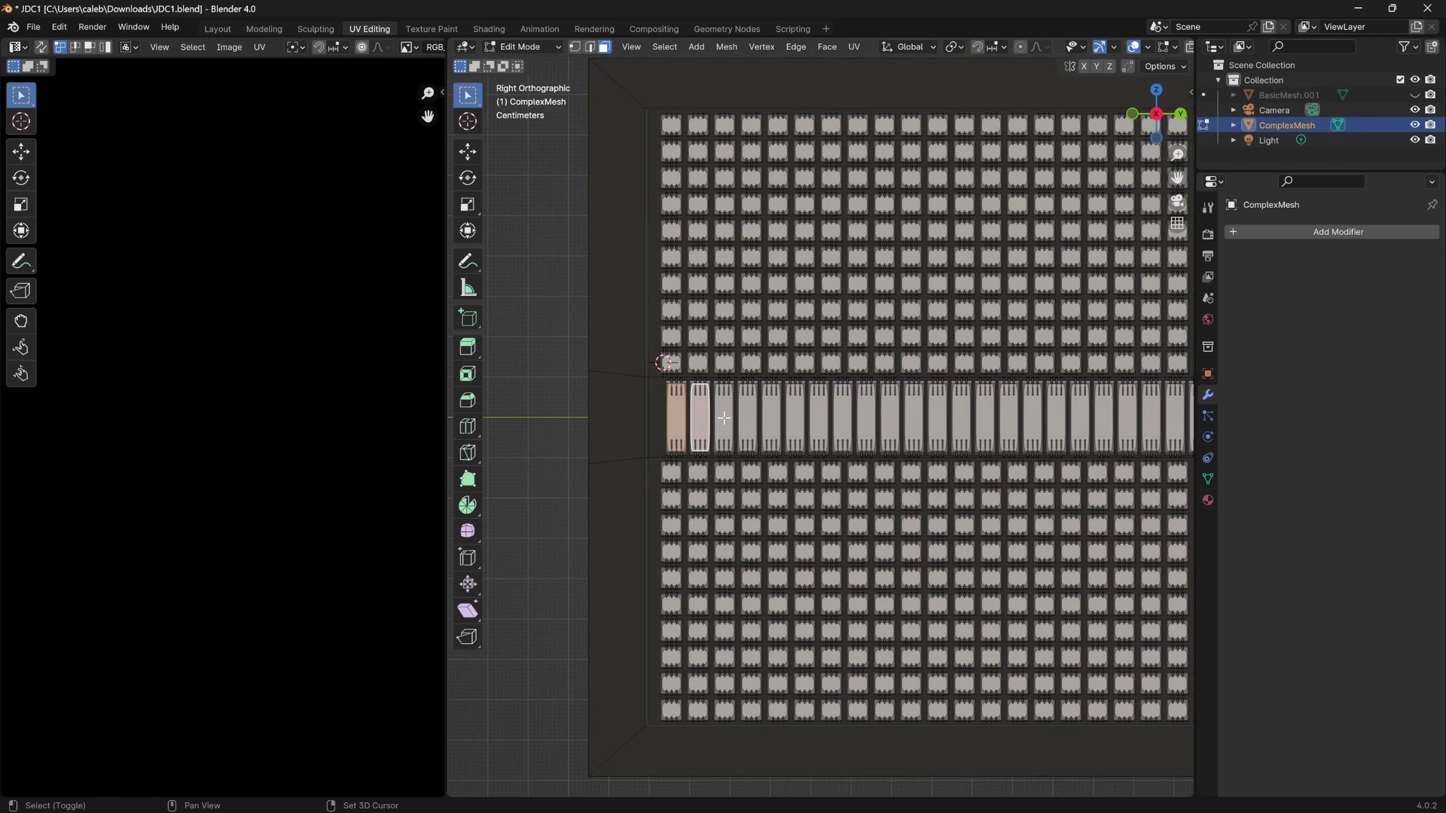
{"action": "left_click", "coordinate": [725, 417], "text": "shift"}
{"action": "left_click", "coordinate": [748, 416], "text": "shift"}
{"action": "left_click", "coordinate": [773, 415], "text": "shift"}
{"action": "left_click", "coordinate": [796, 416], "text": "shift"}
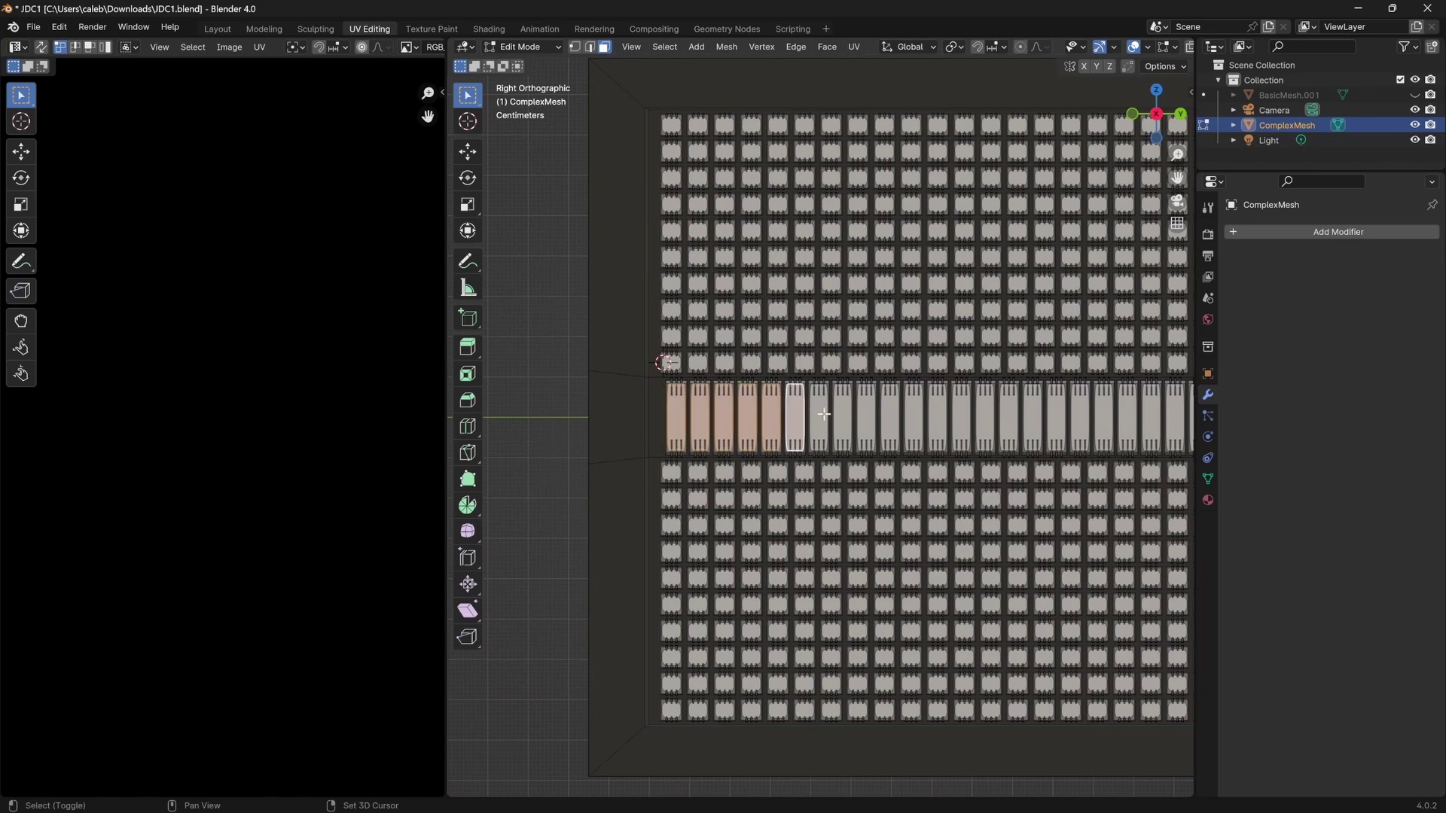
{"action": "left_click", "coordinate": [820, 415], "text": "shift"}
{"action": "left_click", "coordinate": [844, 414], "text": "shift"}
{"action": "left_click", "coordinate": [873, 413], "text": "shift"}
{"action": "left_click", "coordinate": [893, 412], "text": "shift"}
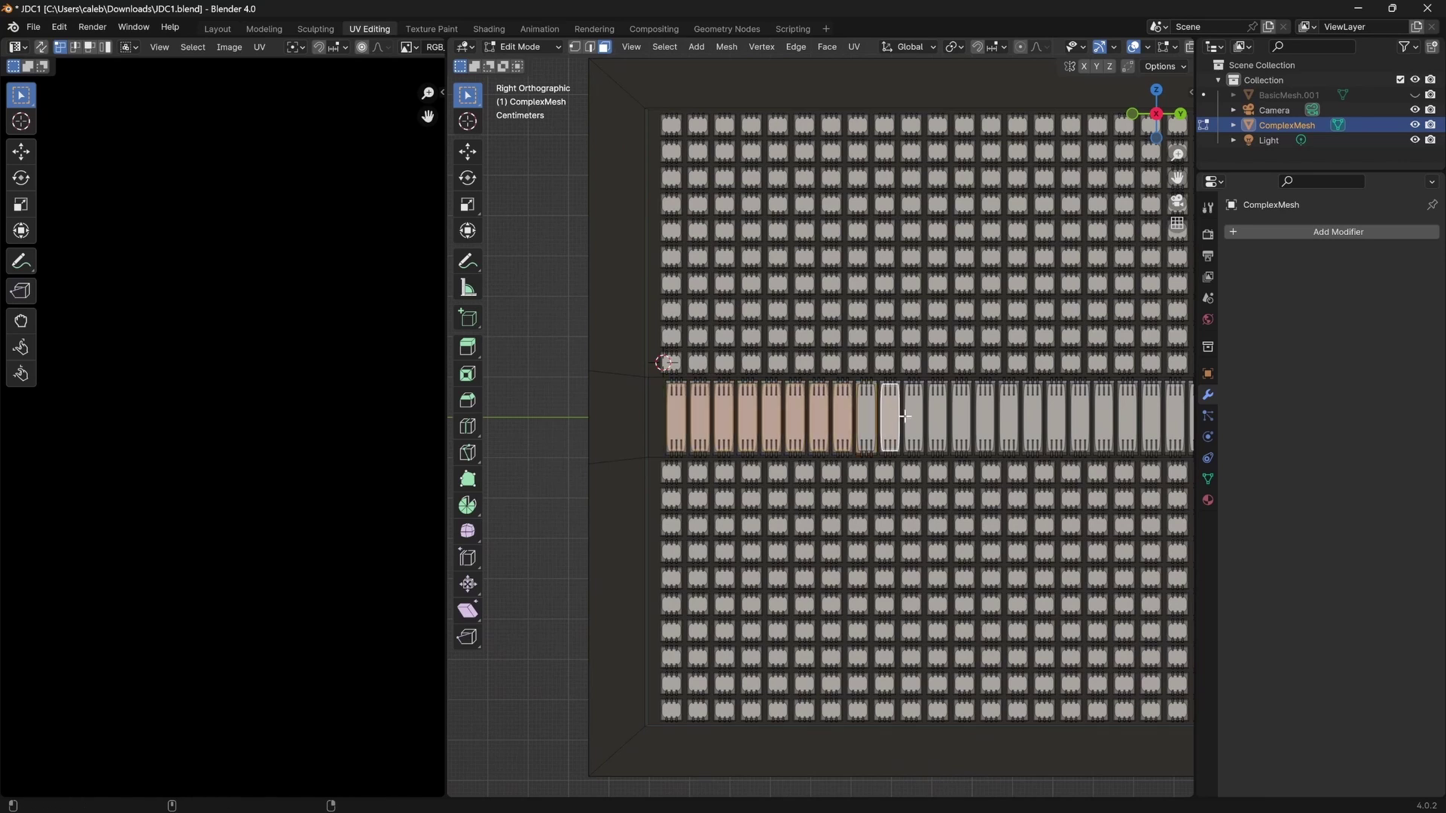
{"action": "key", "text": "ctrl+z"}
{"action": "scroll", "coordinate": [889, 423], "scroll_direction": "down", "scroll_amount": 5, "text": "ctrl"}
{"action": "left_click", "coordinate": [1062, 413], "text": "ctrl"}
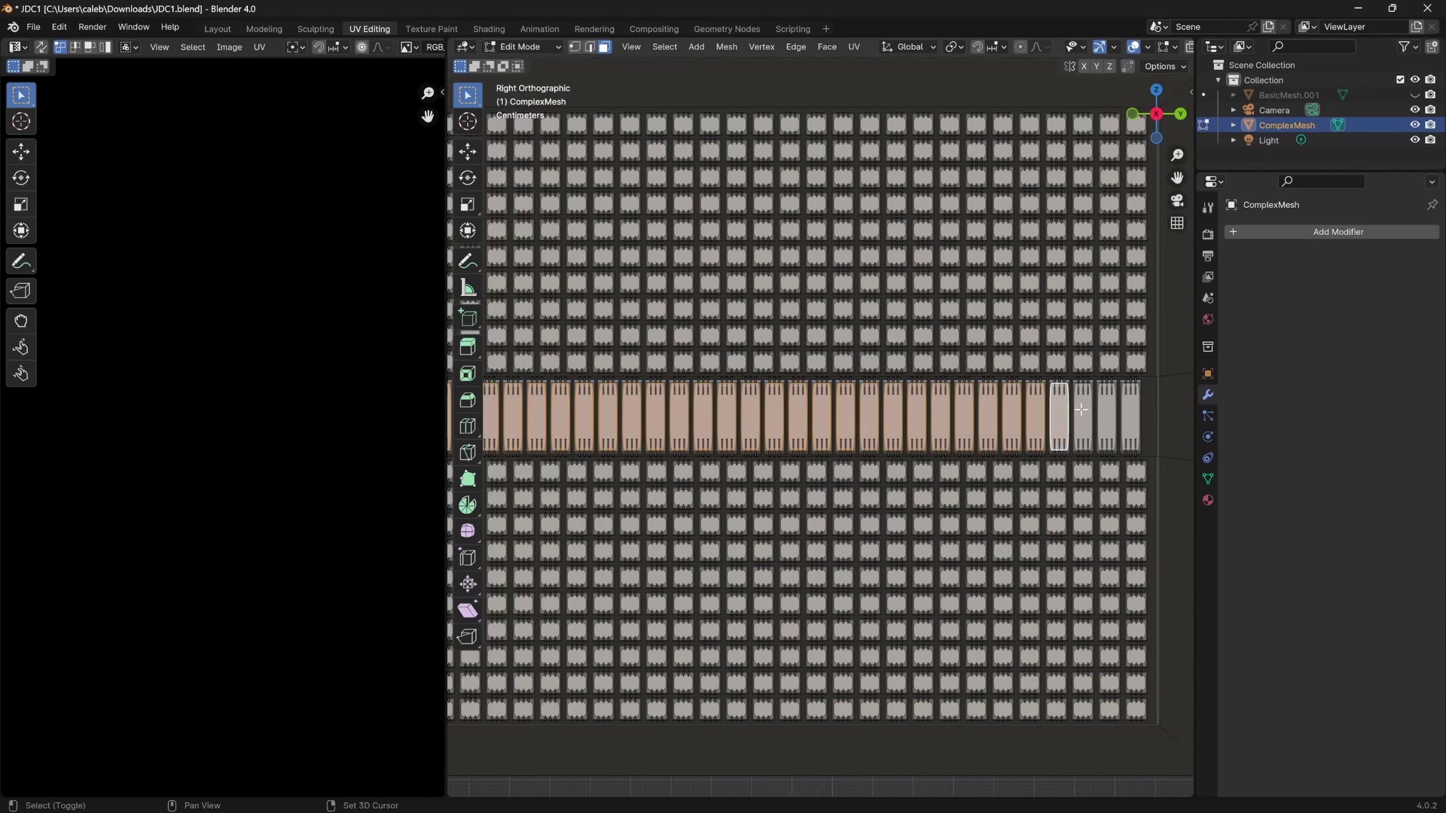
{"action": "left_click", "coordinate": [1086, 413], "text": "shift"}
{"action": "left_click", "coordinate": [1108, 413], "text": "shift"}
{"action": "left_click", "coordinate": [1130, 413], "text": "shift"}
{"action": "key", "text": "Home"}
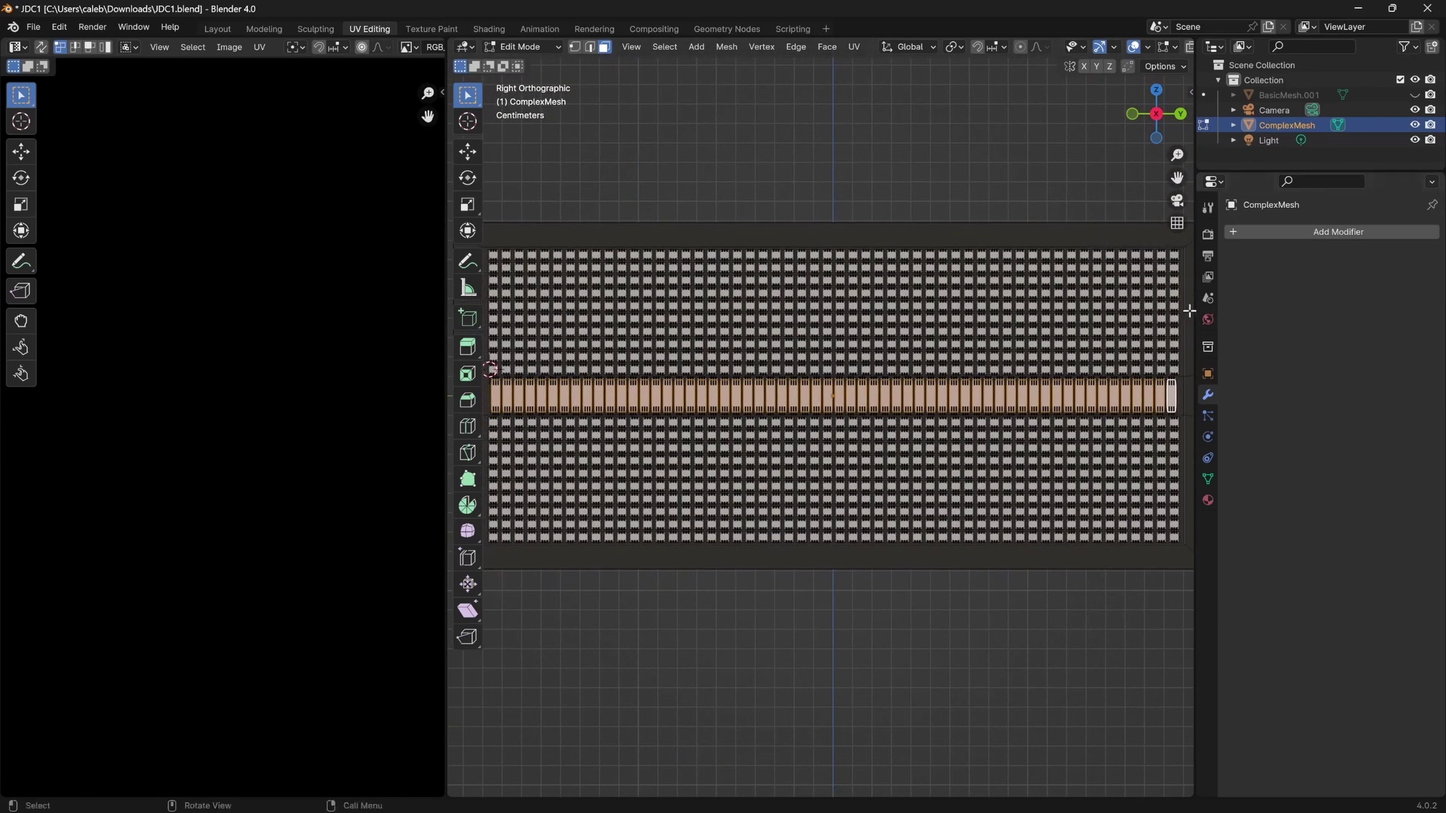
Add a material slot to ComplexMesh with a new material named EmissiveDiodeYel.
{"action": "left_click", "coordinate": [1207, 500]}
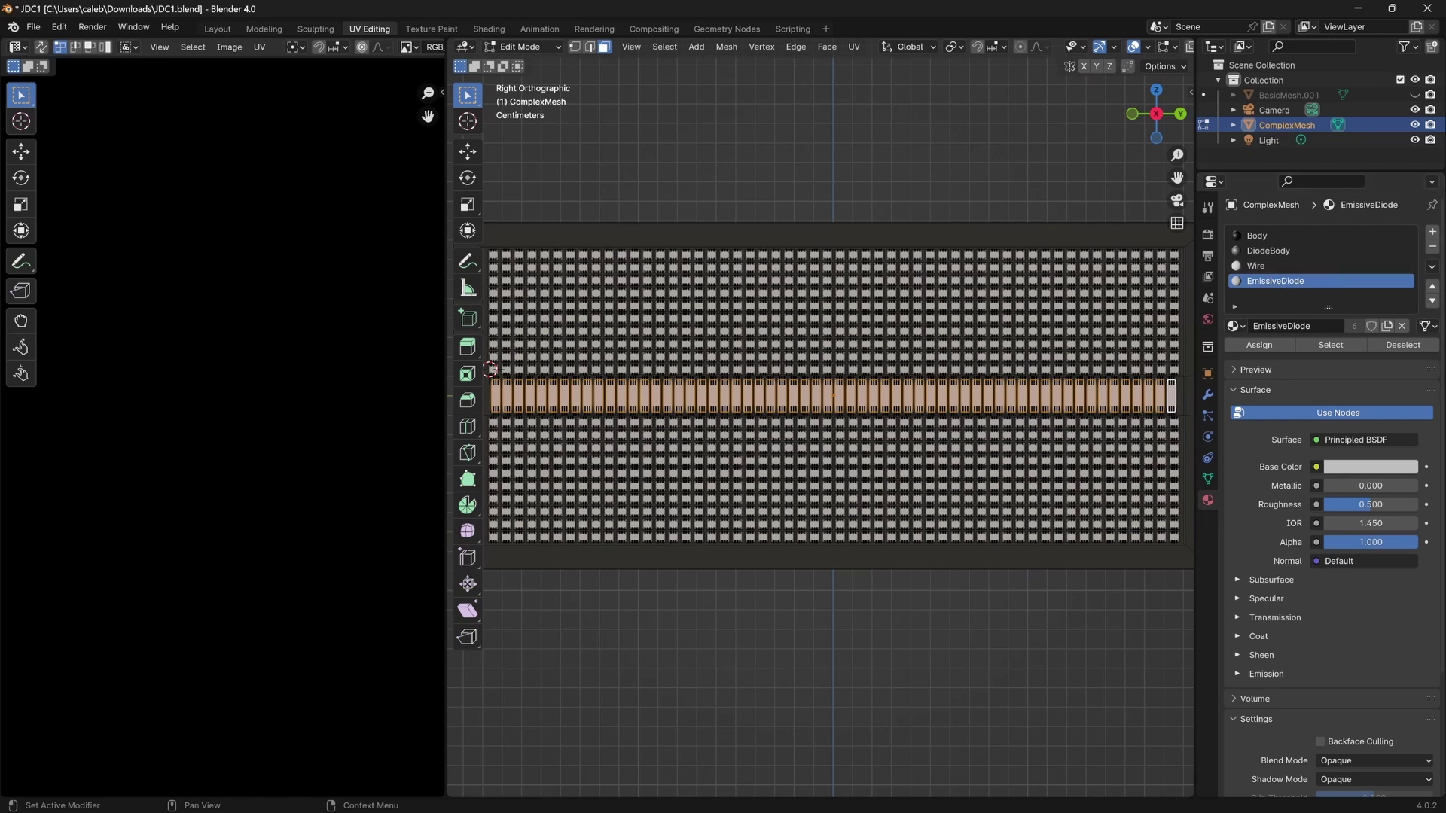
{"action": "left_click", "coordinate": [1432, 232]}
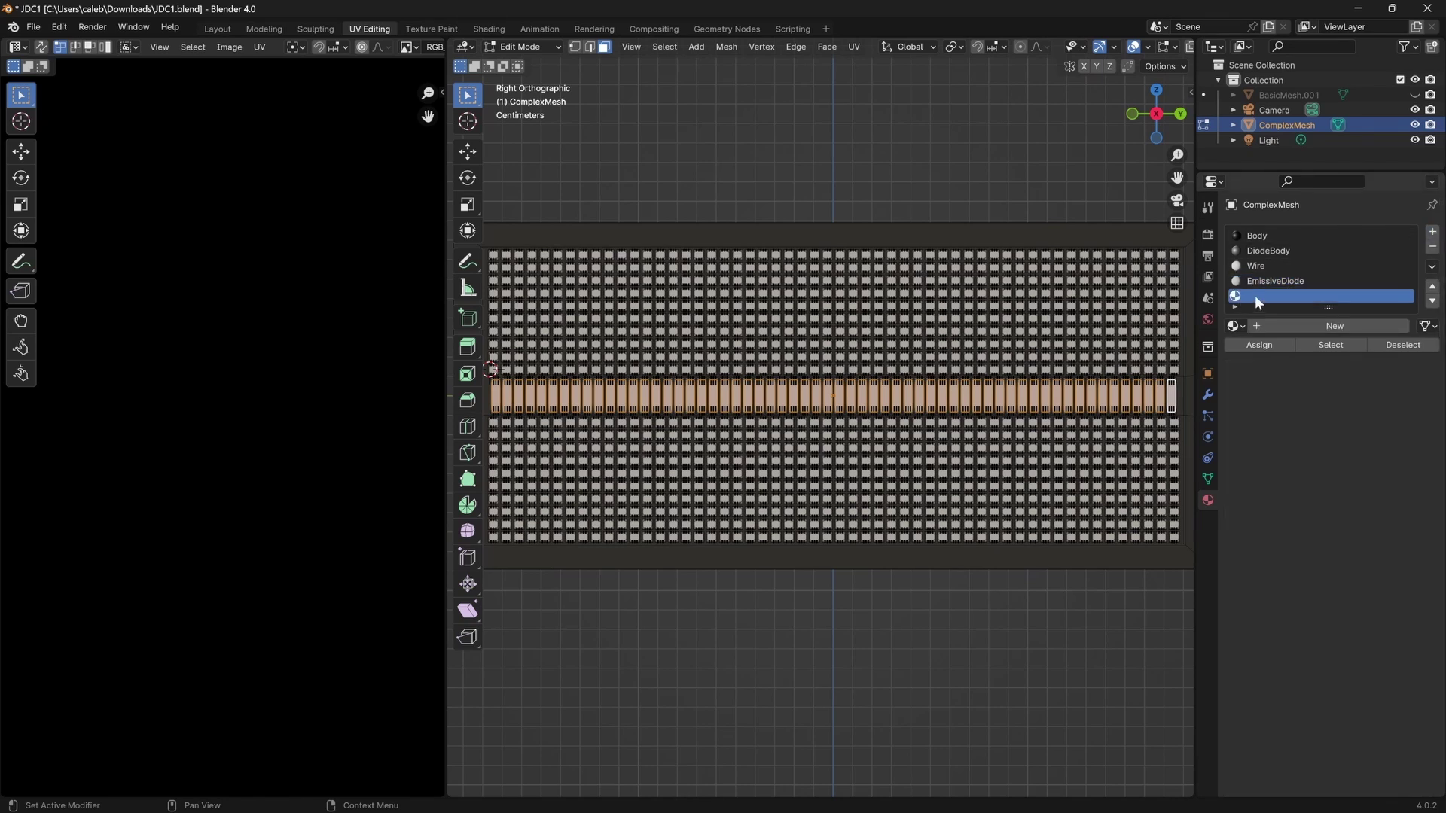
{"action": "left_click", "coordinate": [1292, 330]}
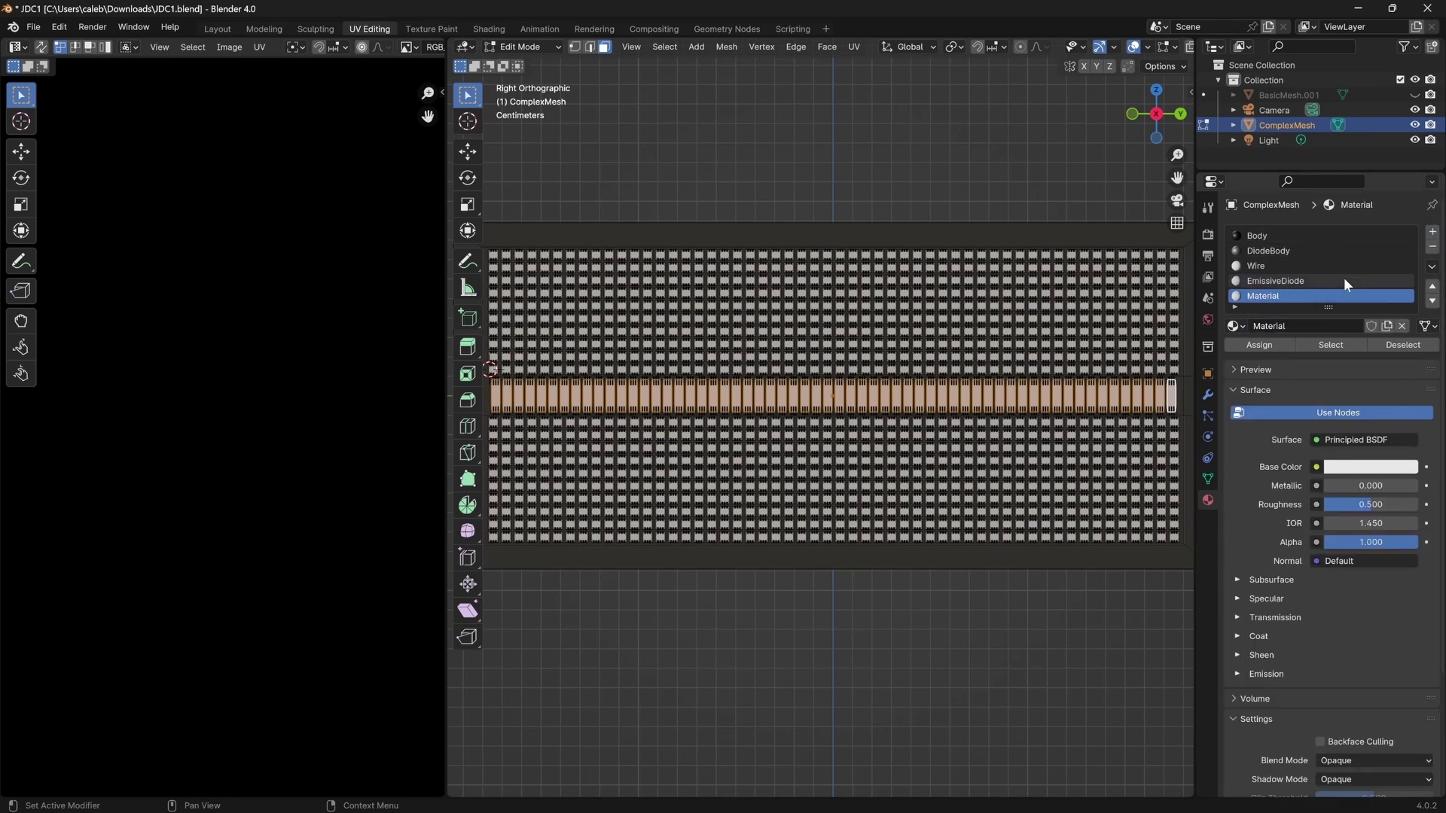
{"action": "type", "text": "Emi"}
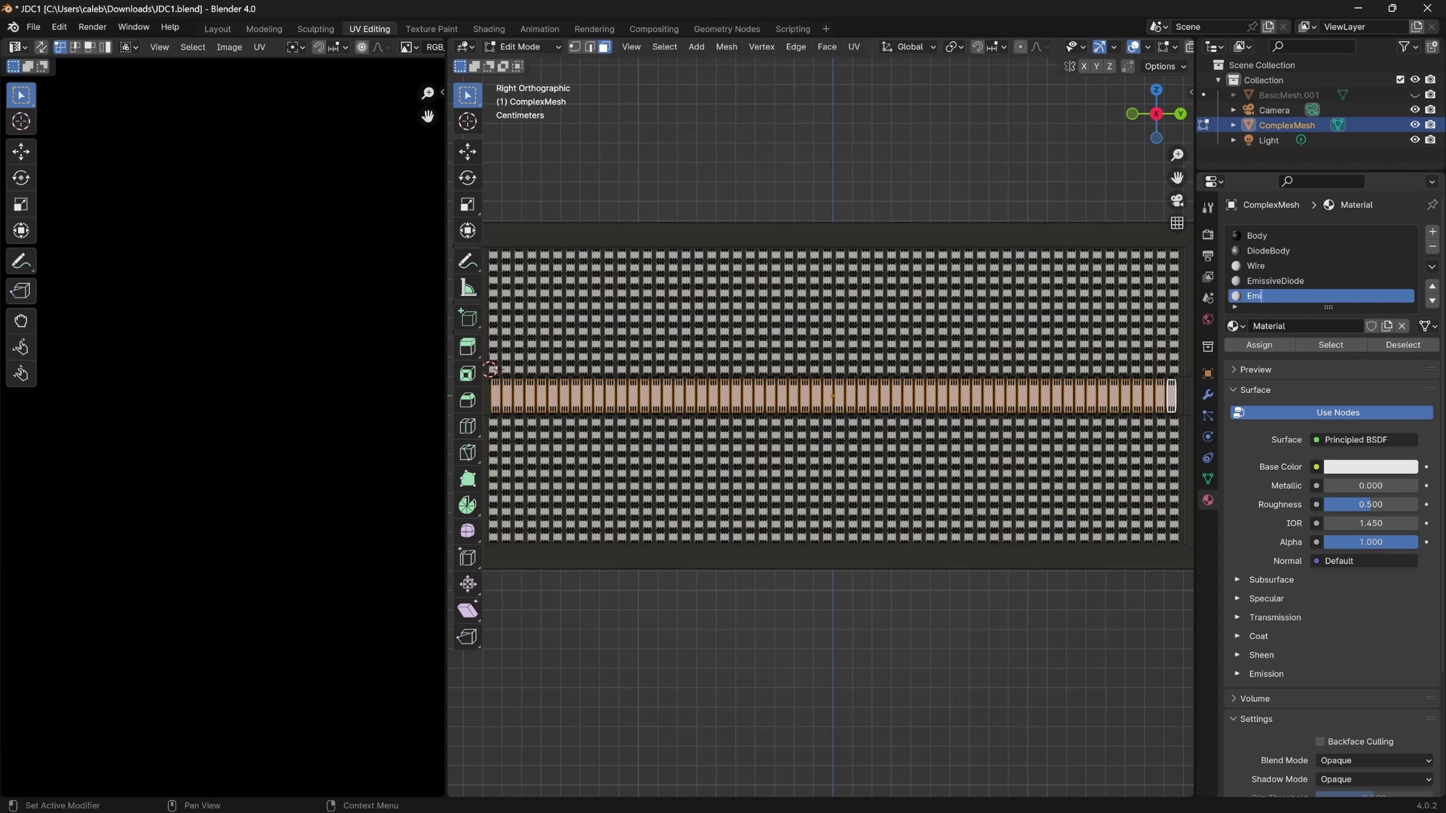
{"action": "type", "text": "ssiveDiodeYell"}
{"action": "key", "text": "Return"}
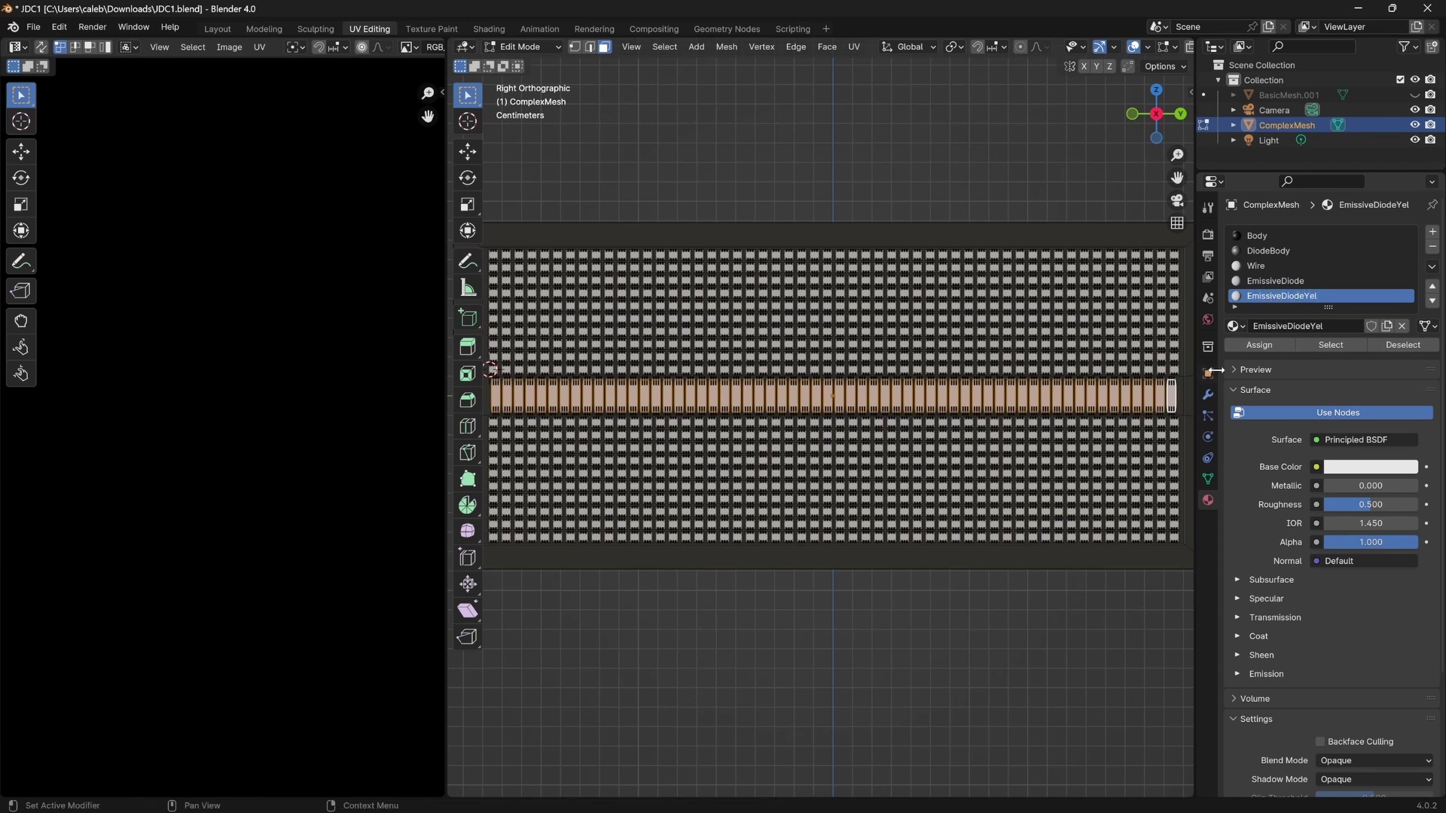
Set EmissiveDiodeYel's base color to a pale yellow and assign the material to the selected tall-cell faces.
{"action": "left_click", "coordinate": [1352, 468]}
{"action": "left_click_drag", "start_coordinate": [1309, 305], "coordinate": [1284, 322]}
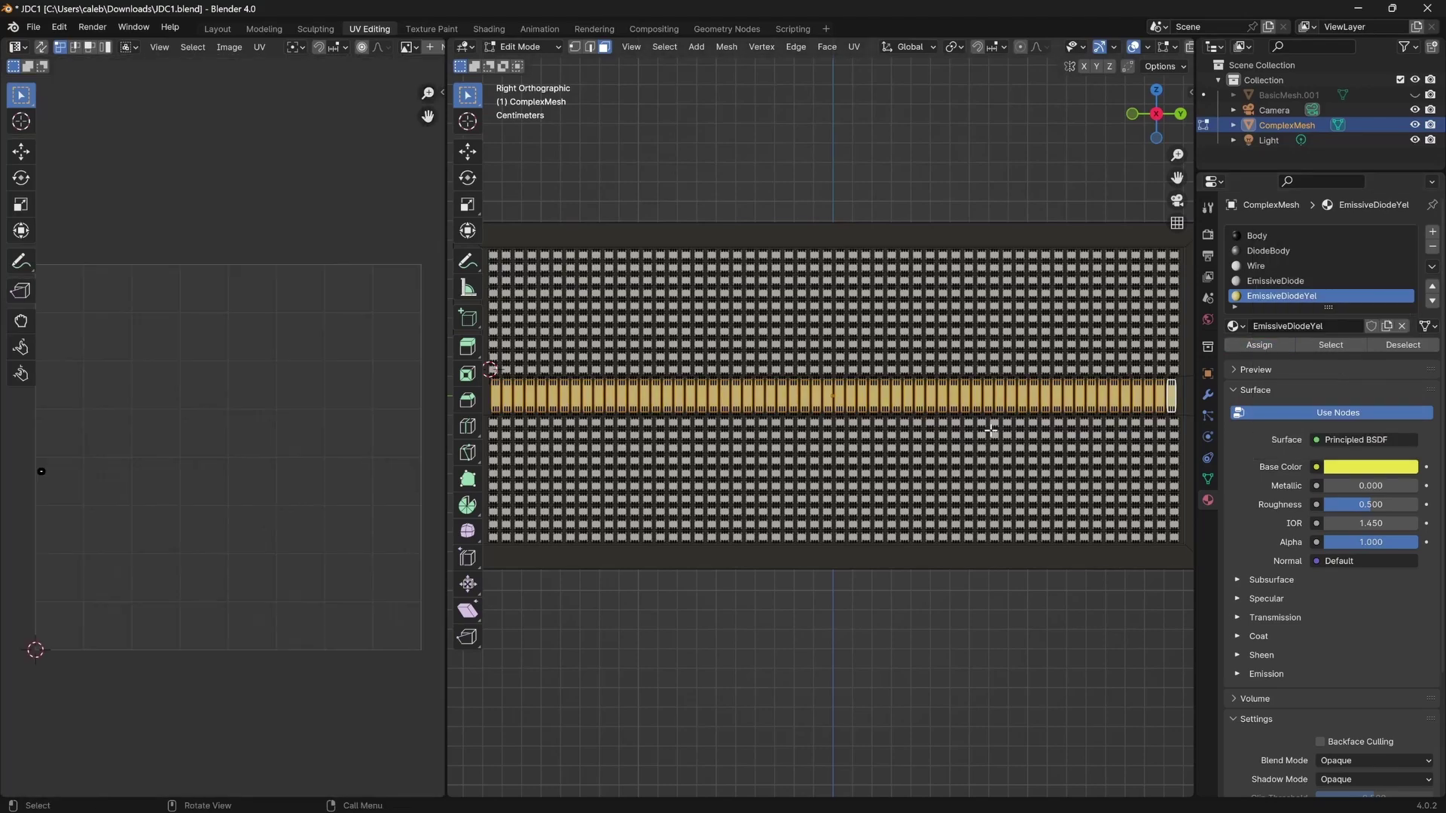
{"action": "scroll", "coordinate": [1044, 421], "scroll_direction": "down", "scroll_amount": 2}
{"action": "scroll", "coordinate": [770, 394], "scroll_direction": "up", "scroll_amount": 10}
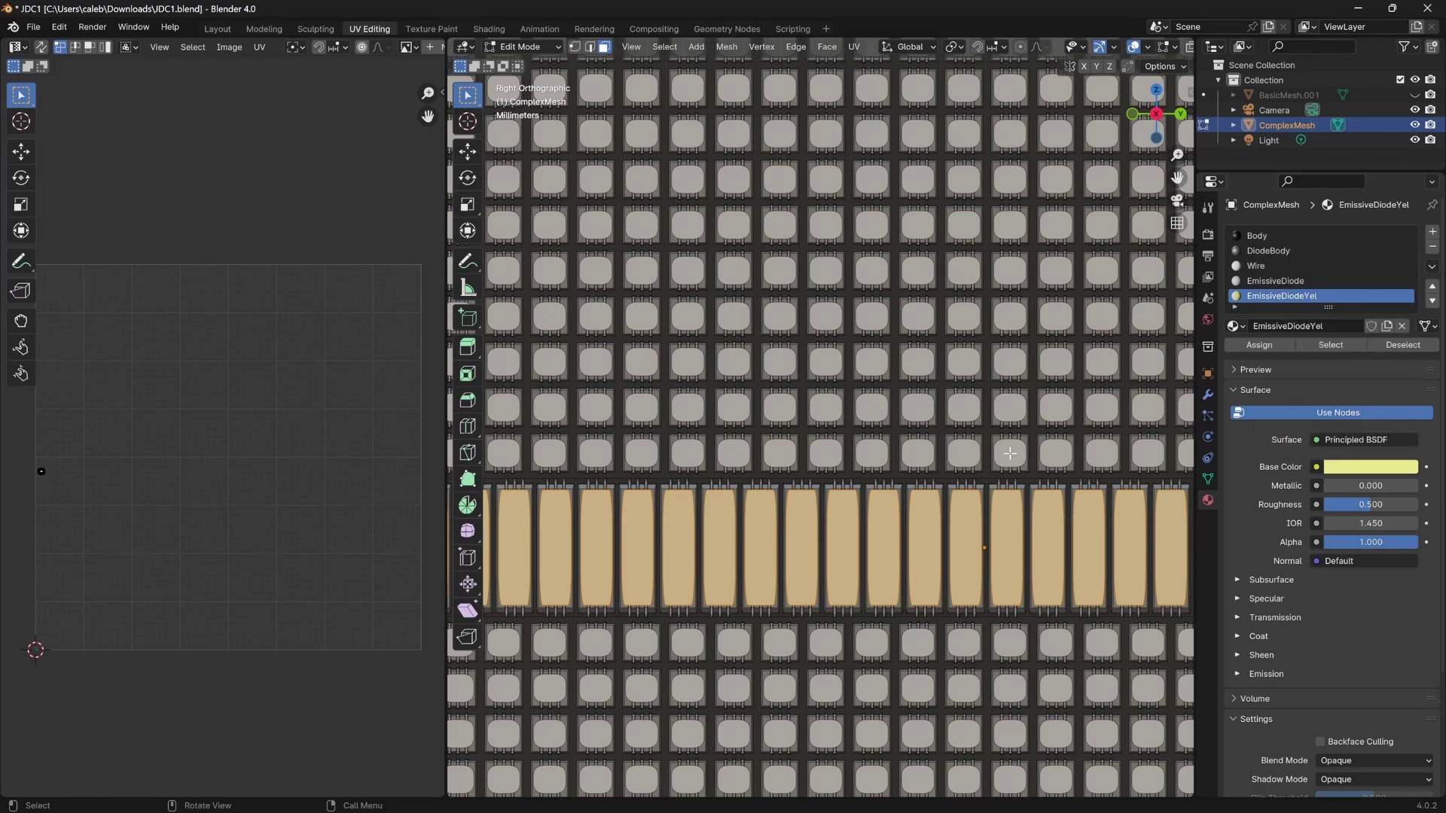
Select all faces that use the EmissiveDiodeYel material.
{"action": "key", "text": "ctrl+z"}
{"action": "scroll", "coordinate": [1010, 452], "scroll_direction": "down", "scroll_amount": 10}
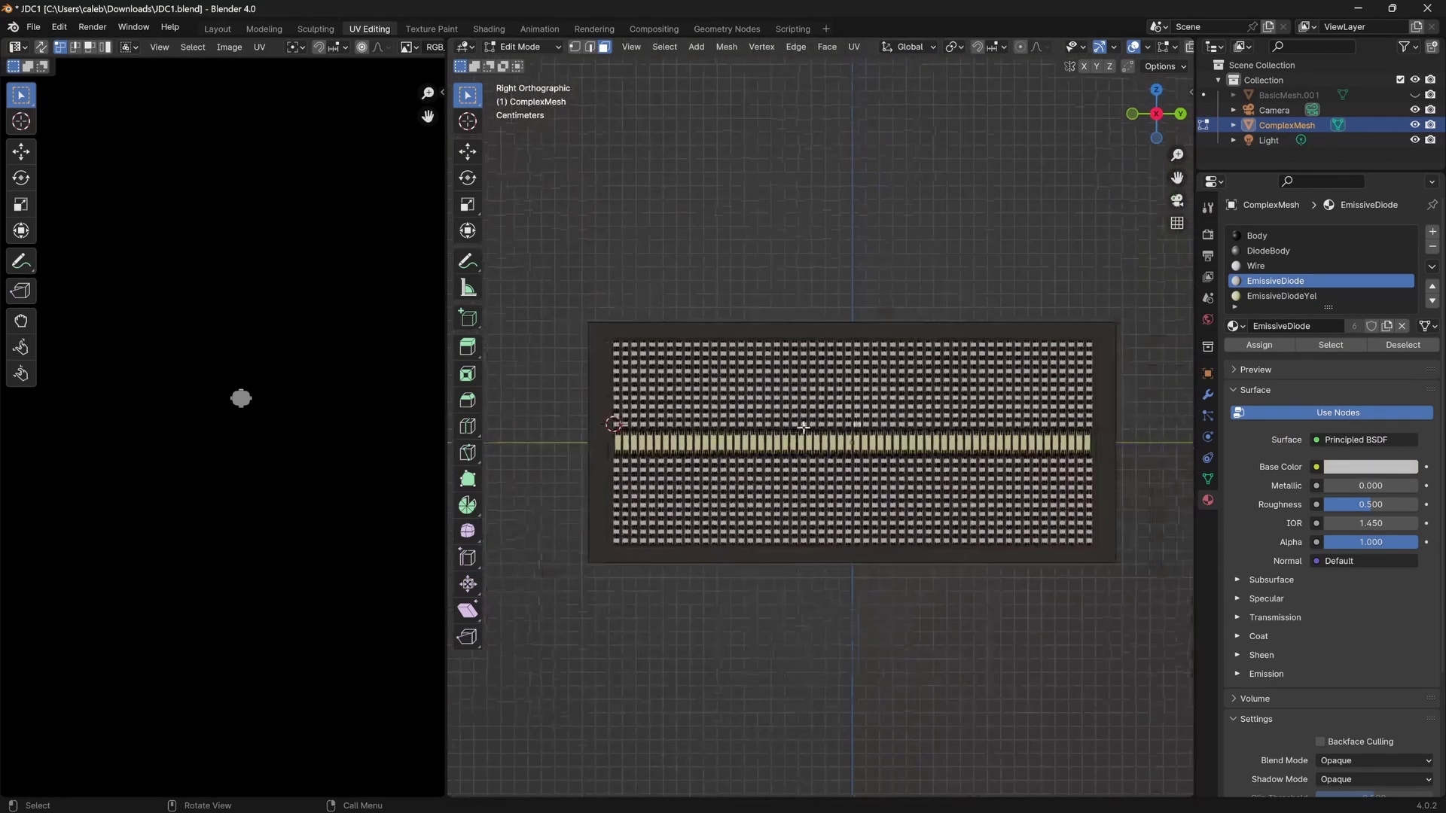
{"action": "left_click", "coordinate": [1305, 295]}
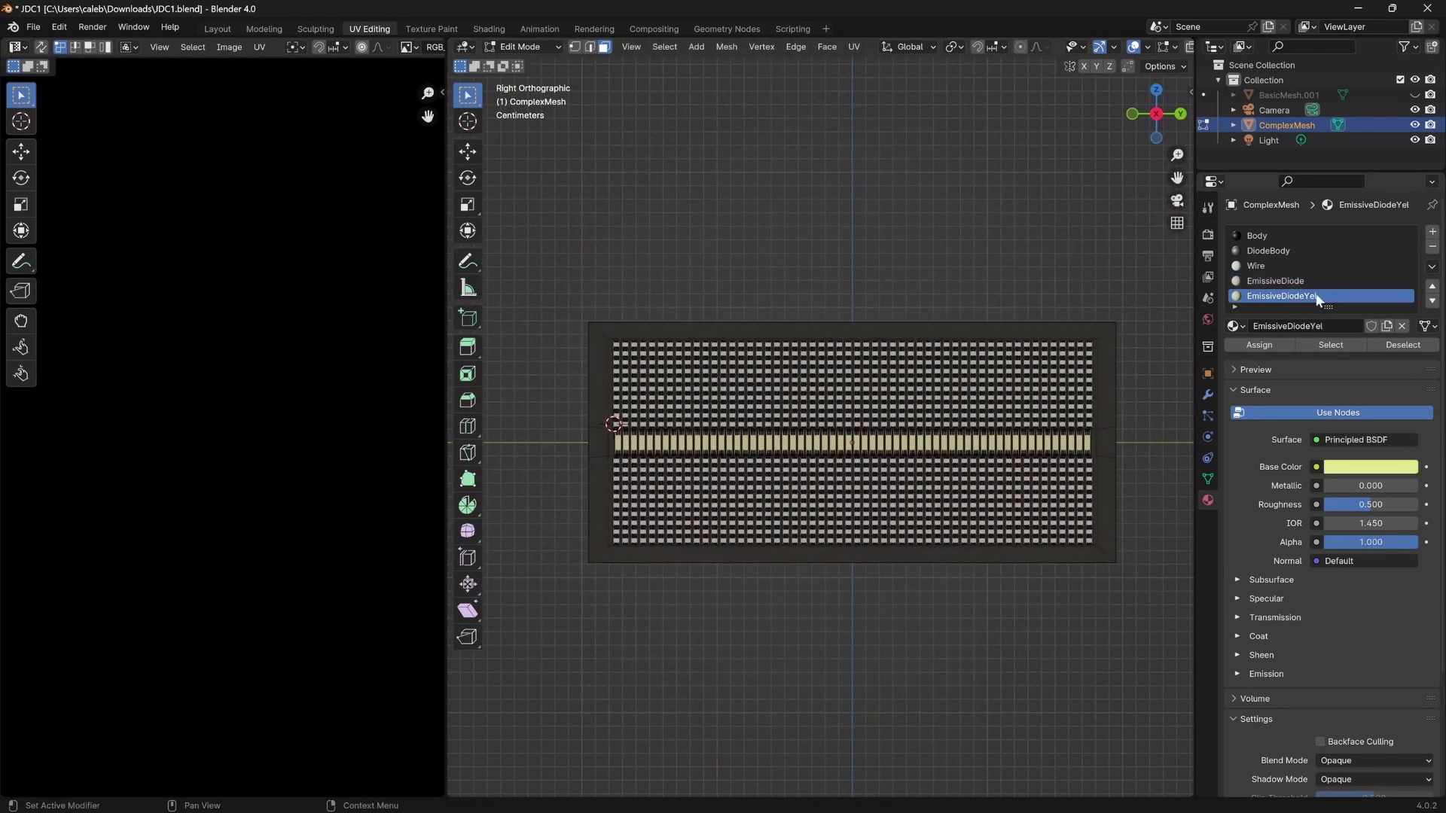
{"action": "left_click", "coordinate": [1325, 347]}
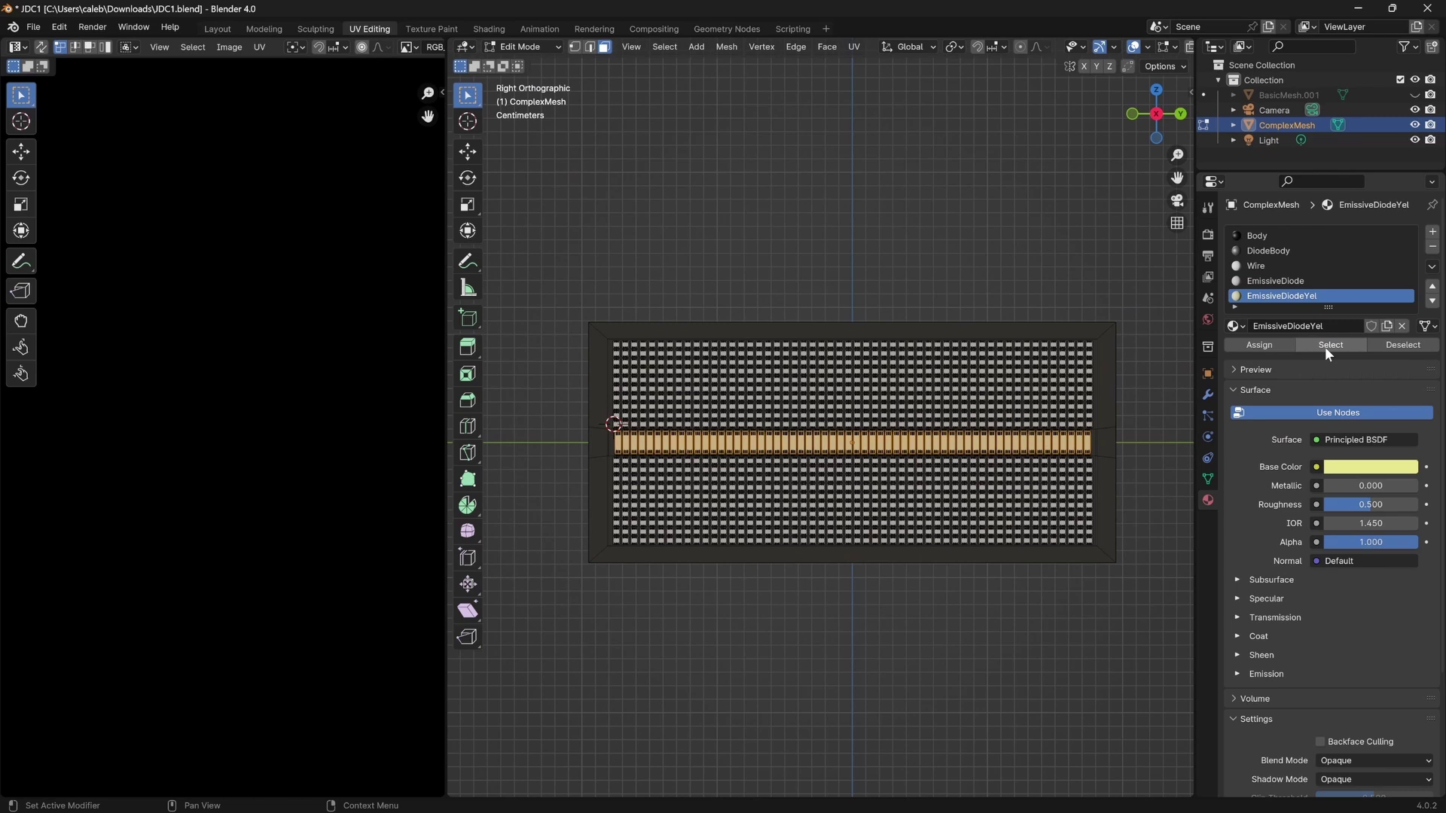
Reselect the faces using the EmissiveDiodeYel material and shift its base color to a more saturated yellow.
{"action": "left_click", "coordinate": [1292, 282]}
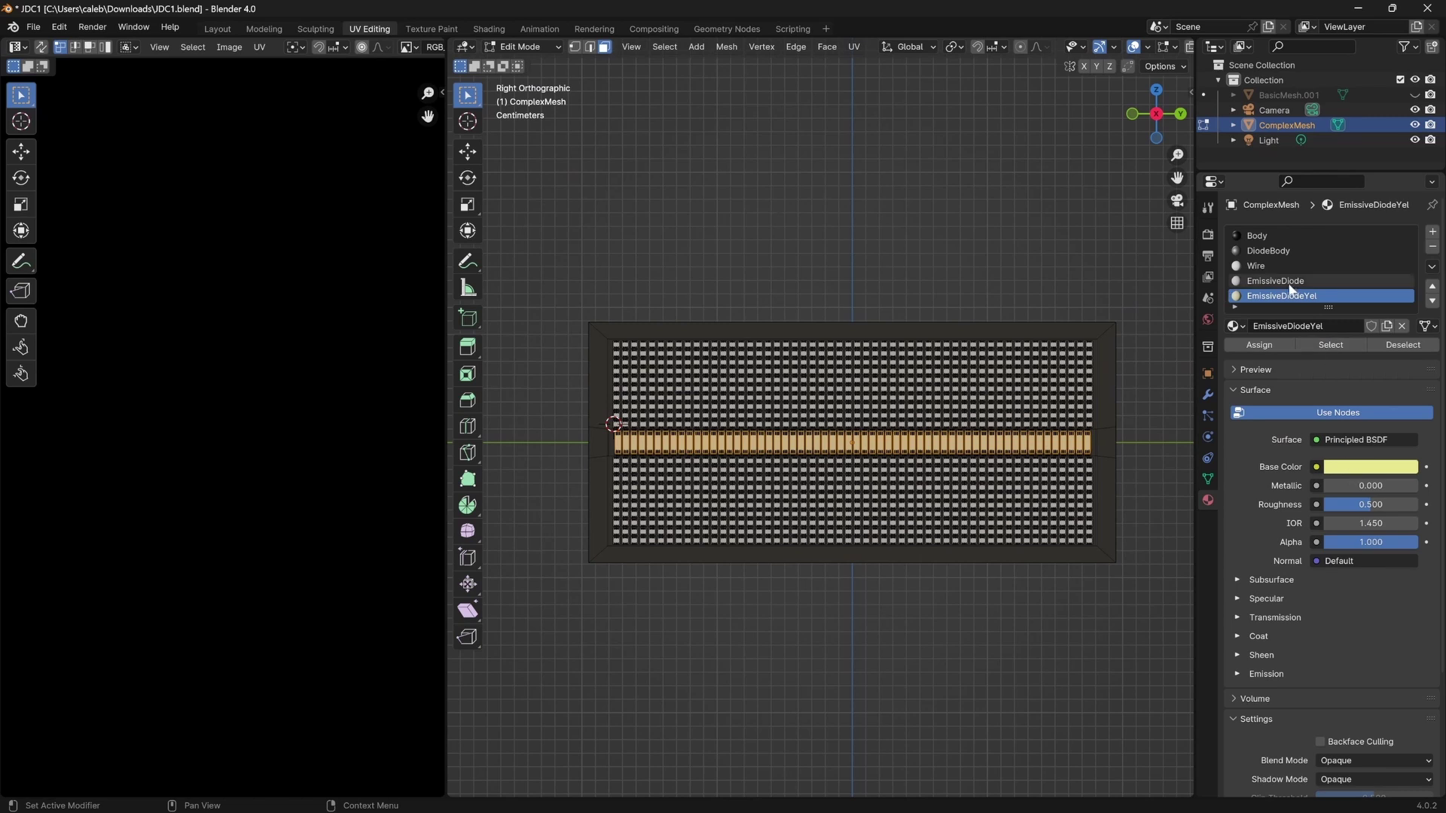
{"action": "left_click", "coordinate": [961, 290]}
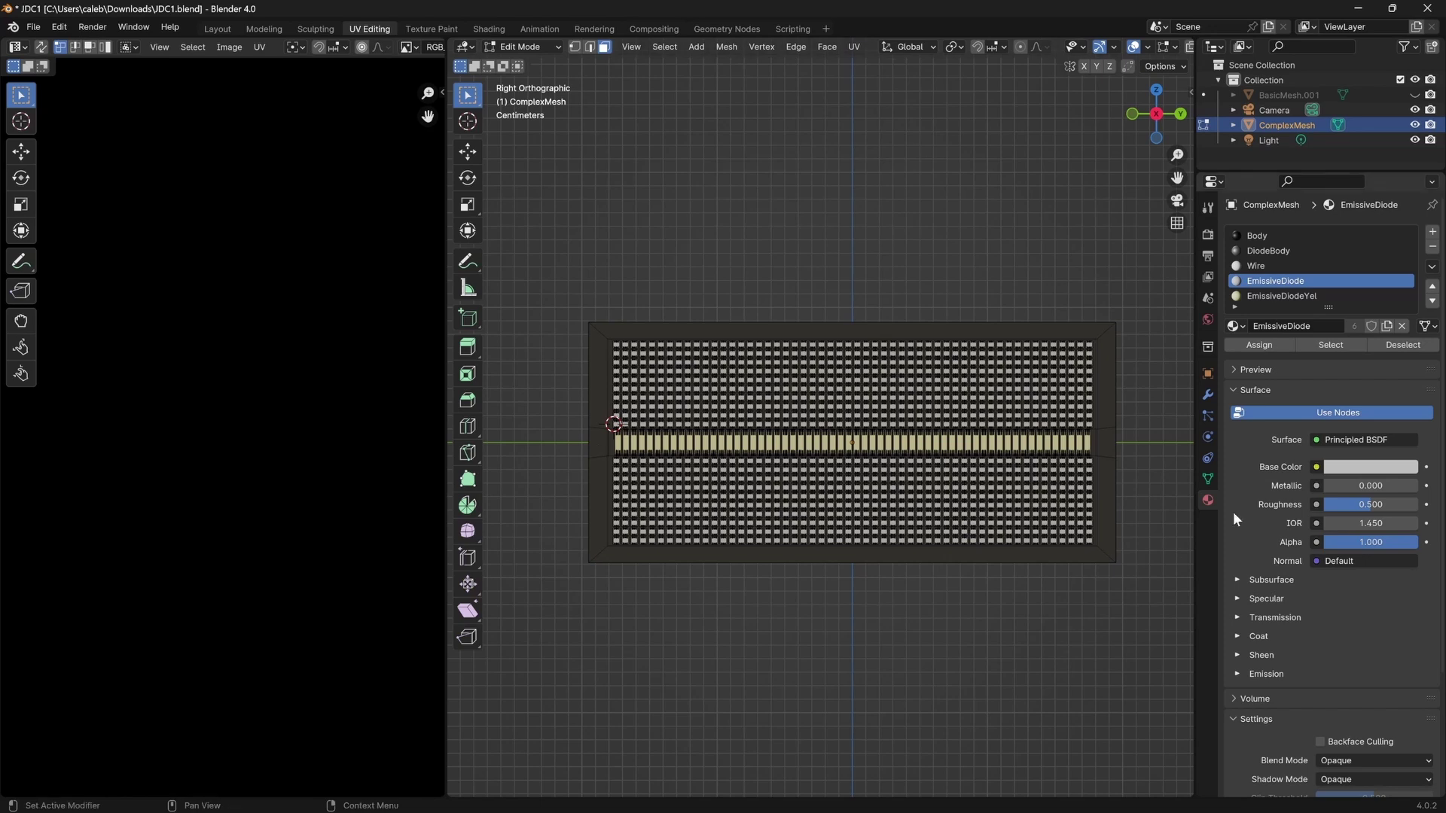
{"action": "left_click", "coordinate": [1292, 298]}
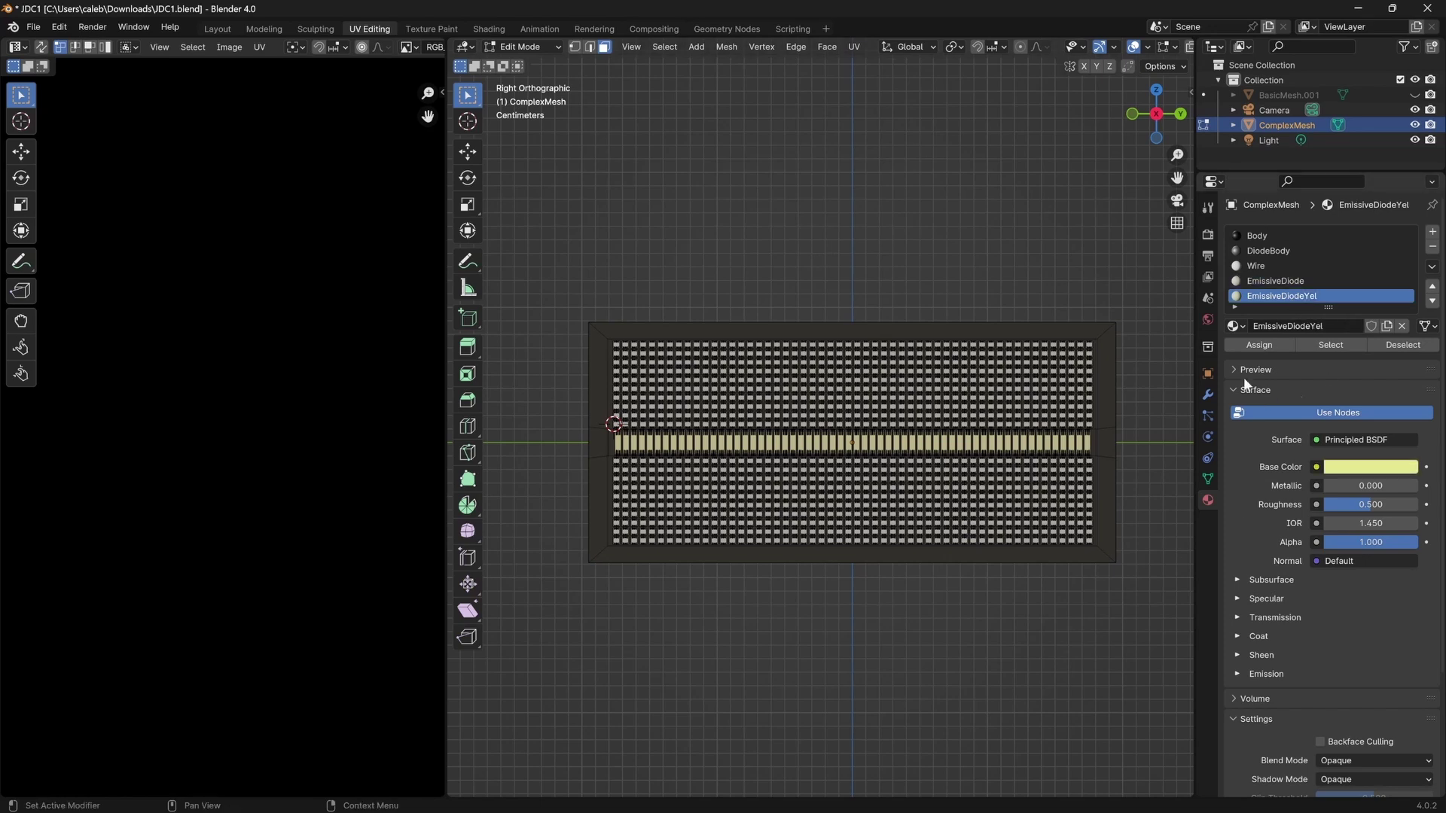
{"action": "left_click", "coordinate": [1328, 345]}
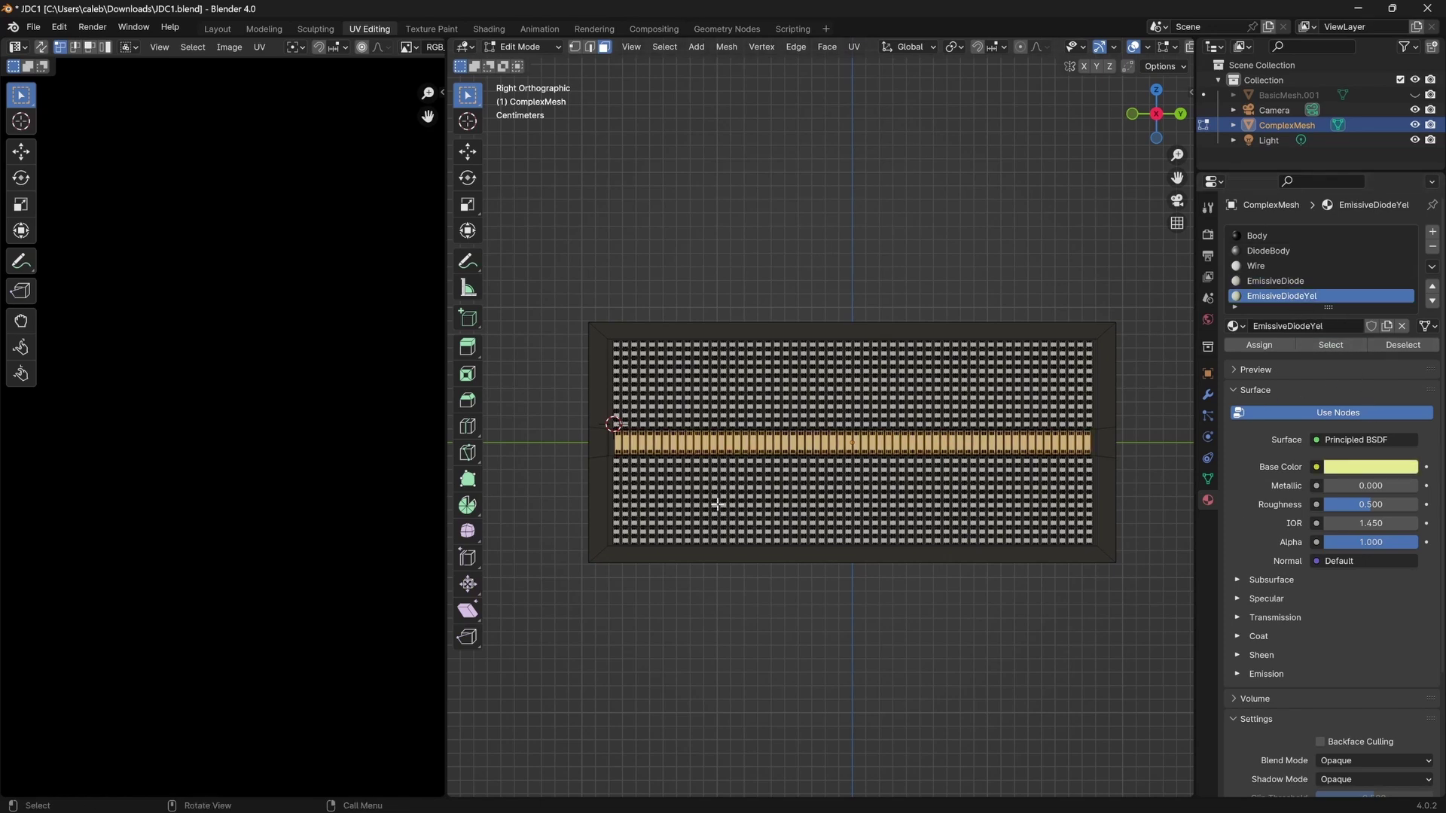
{"action": "scroll", "coordinate": [718, 504], "scroll_direction": "up", "scroll_amount": 12}
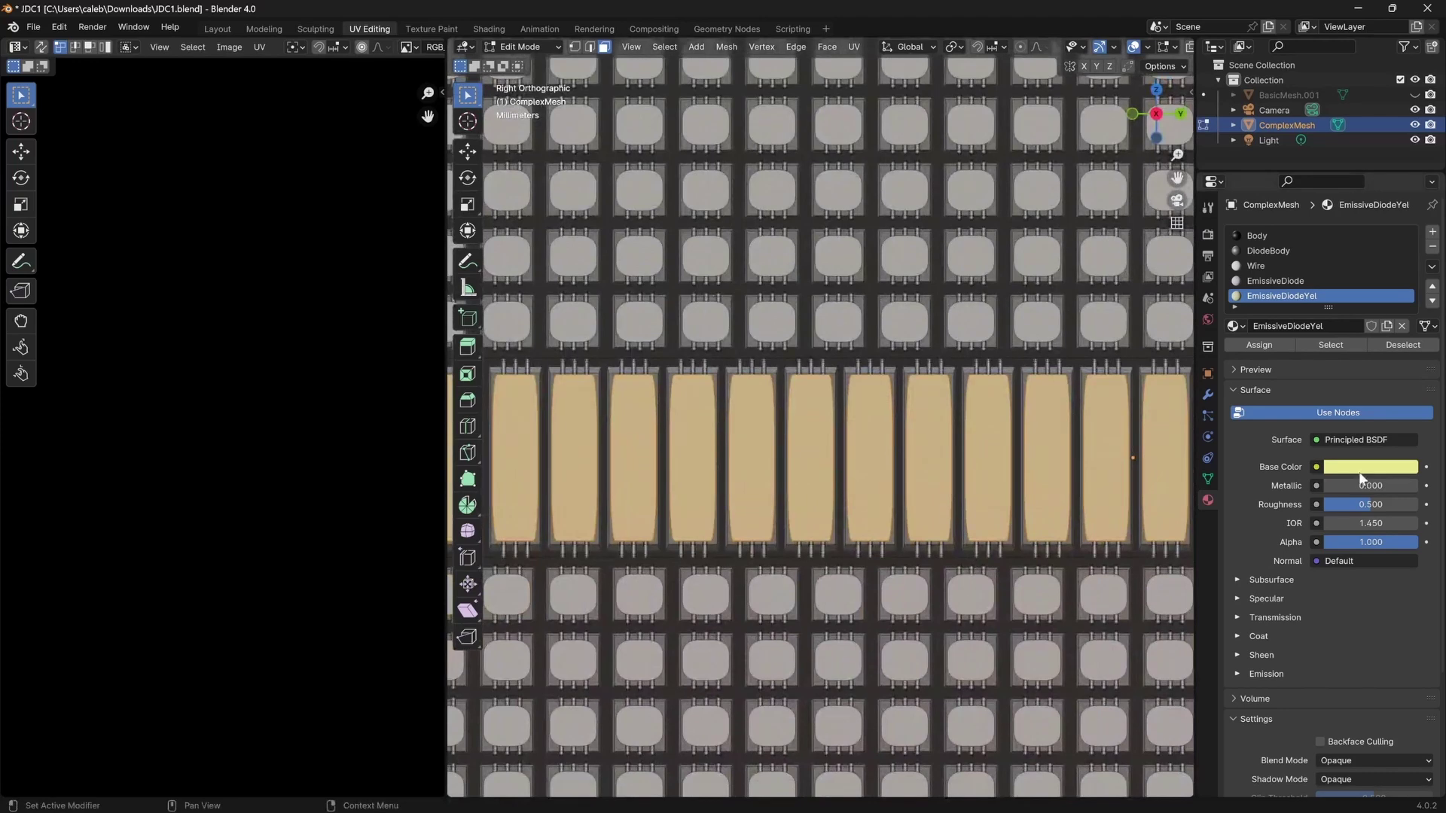
{"action": "left_click", "coordinate": [1362, 468]}
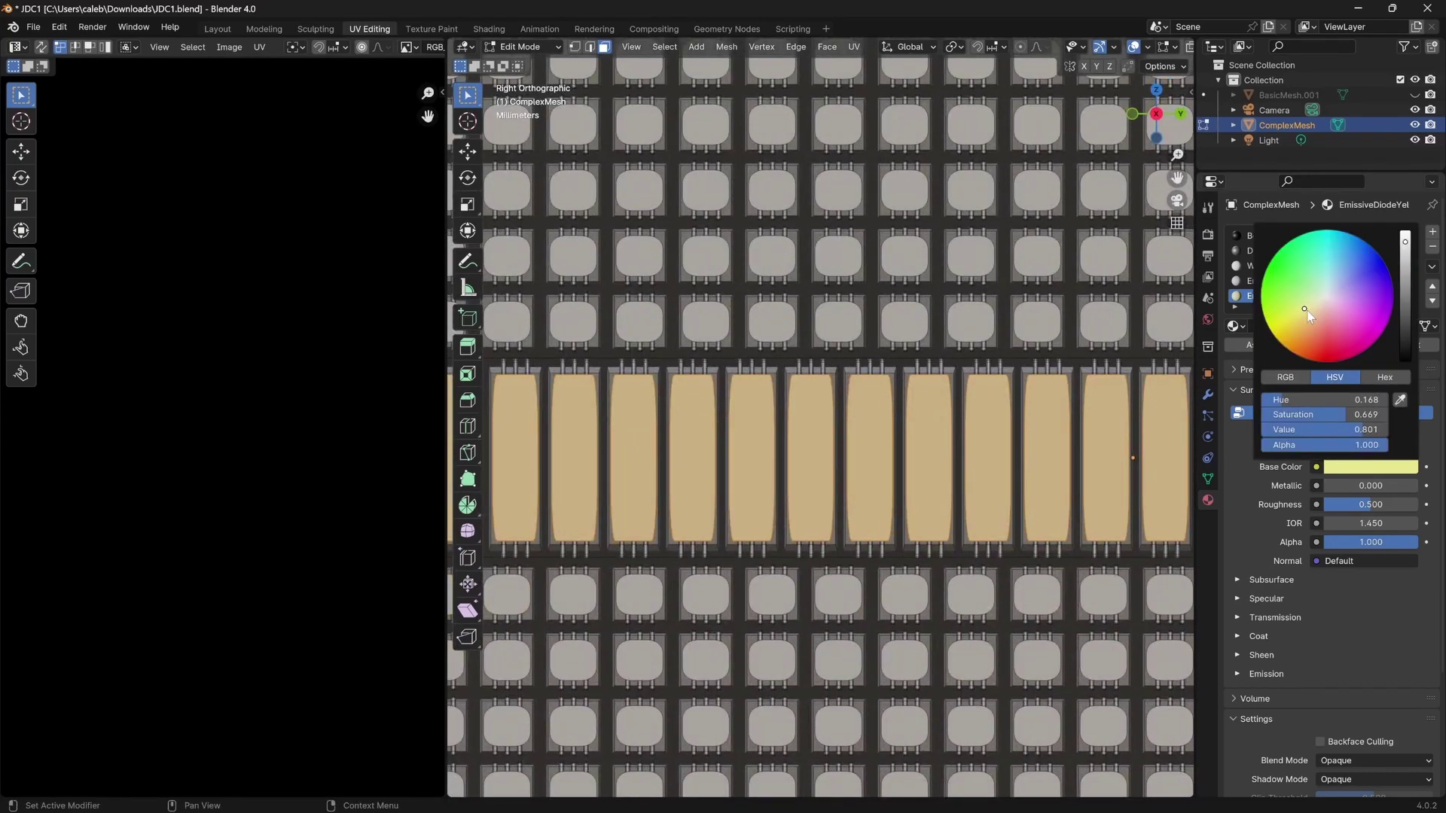
{"action": "left_click_drag", "start_coordinate": [1308, 311], "coordinate": [1297, 314]}
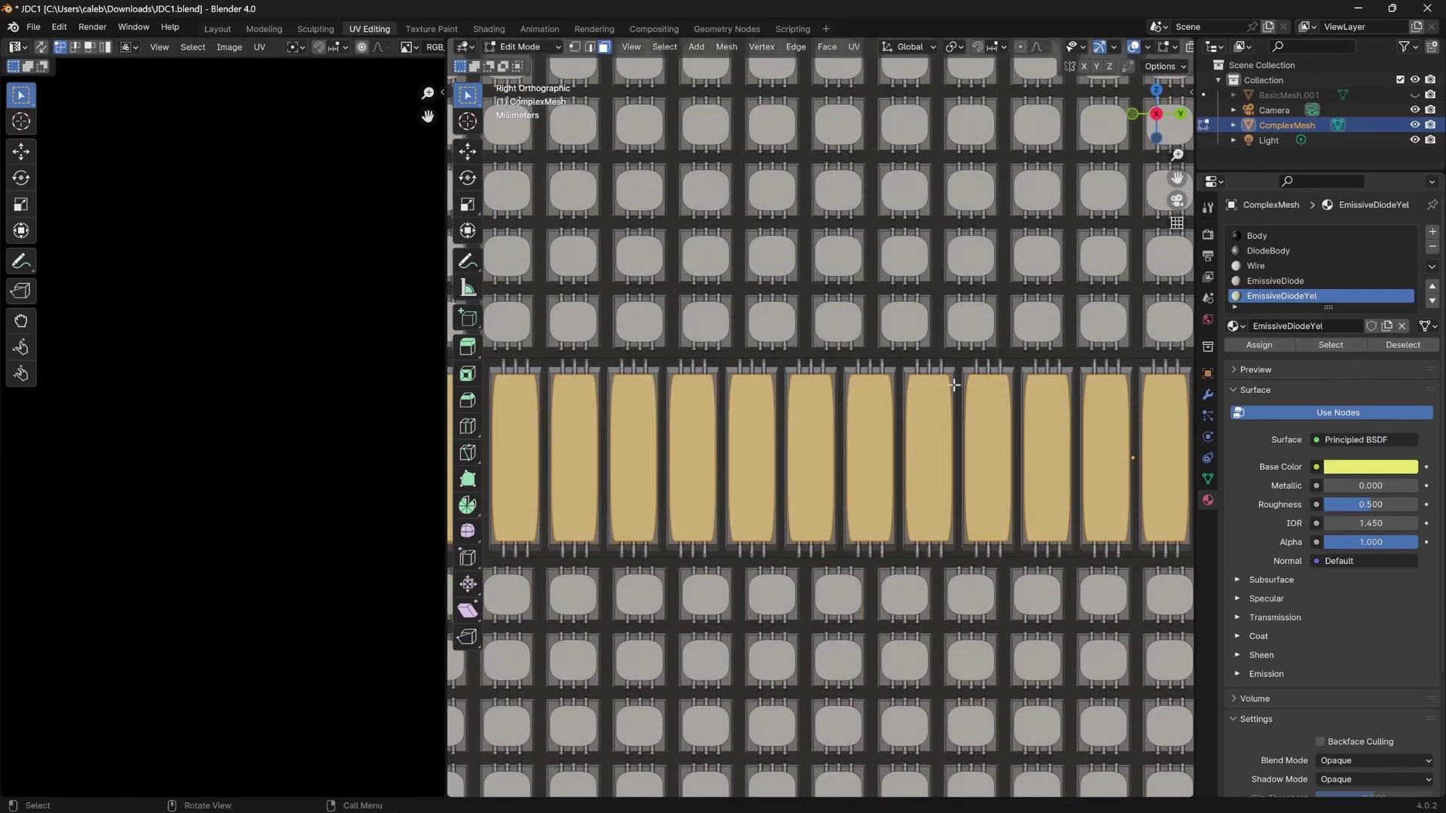
Leave Edit Mode and examine the yellow middle band against the whole panel in Object Mode.
{"action": "left_click", "coordinate": [908, 339]}
{"action": "scroll", "coordinate": [878, 342], "scroll_direction": "down", "scroll_amount": 10}
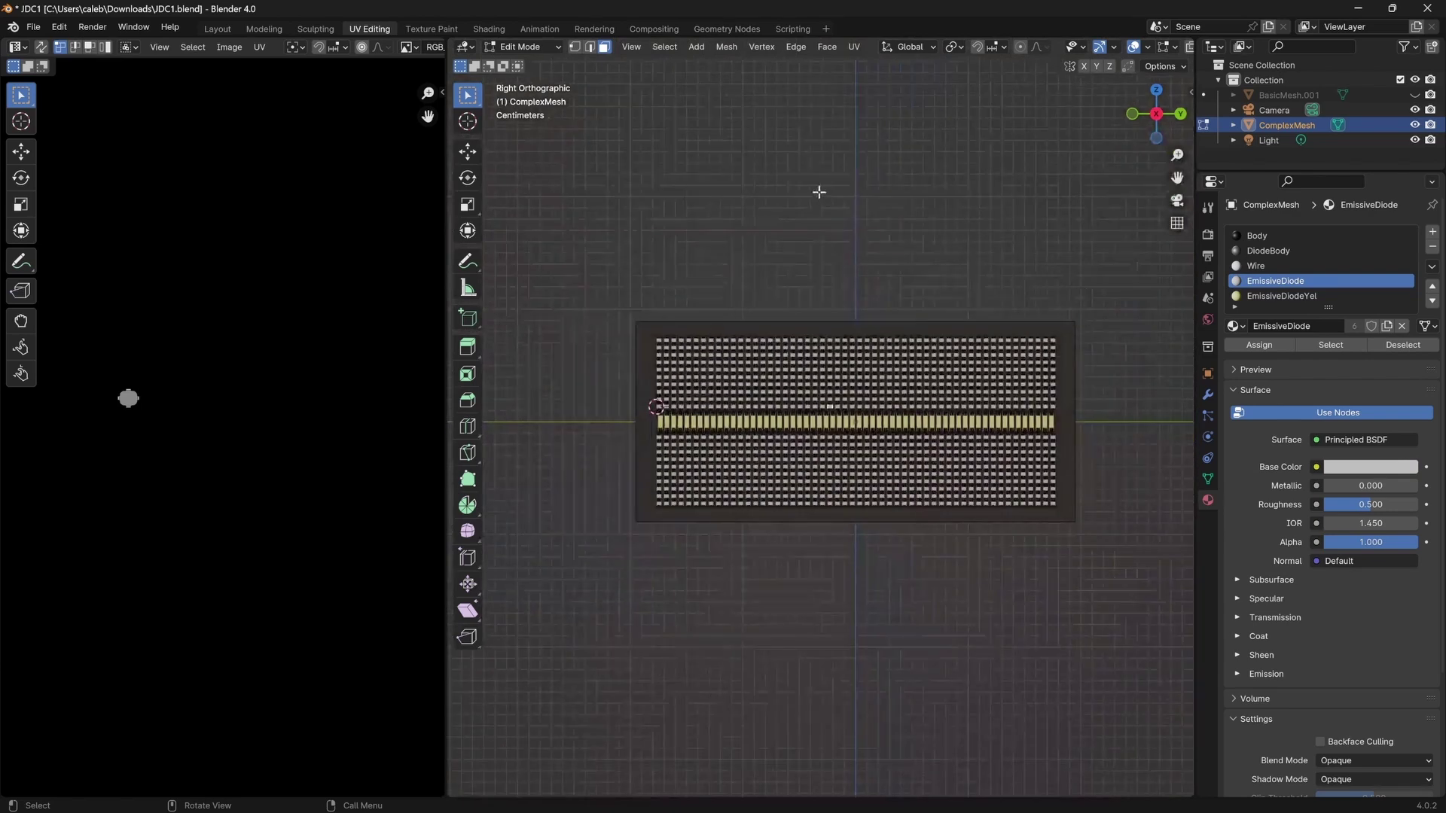
{"action": "scroll", "coordinate": [716, 377], "scroll_direction": "down", "scroll_amount": 4}
{"action": "scroll", "coordinate": [813, 449], "scroll_direction": "up", "scroll_amount": 1}
{"action": "key", "text": "Tab"}
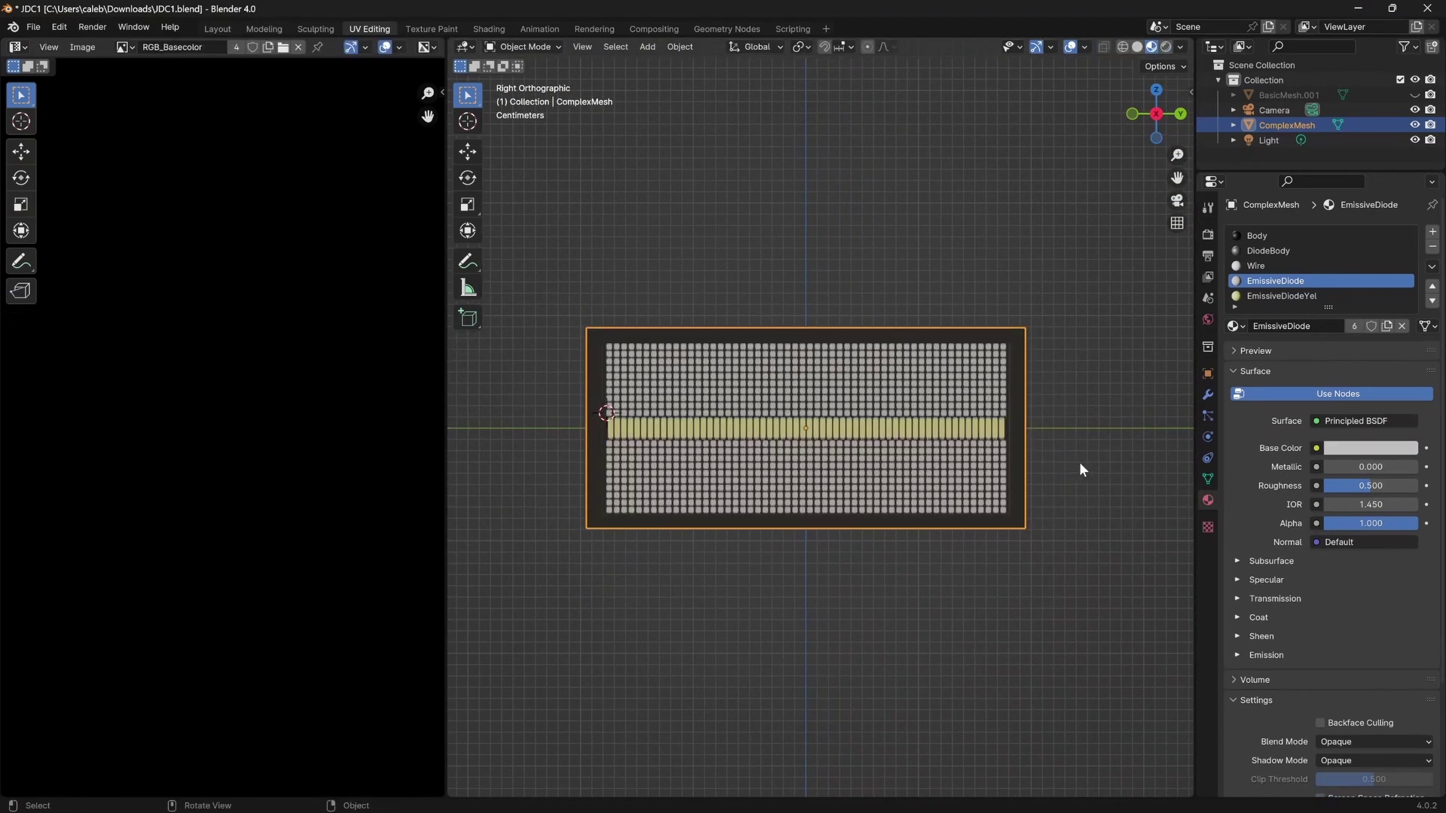
{"action": "left_click", "coordinate": [1078, 464]}
{"action": "scroll", "coordinate": [784, 484], "scroll_direction": "up", "scroll_amount": 1}
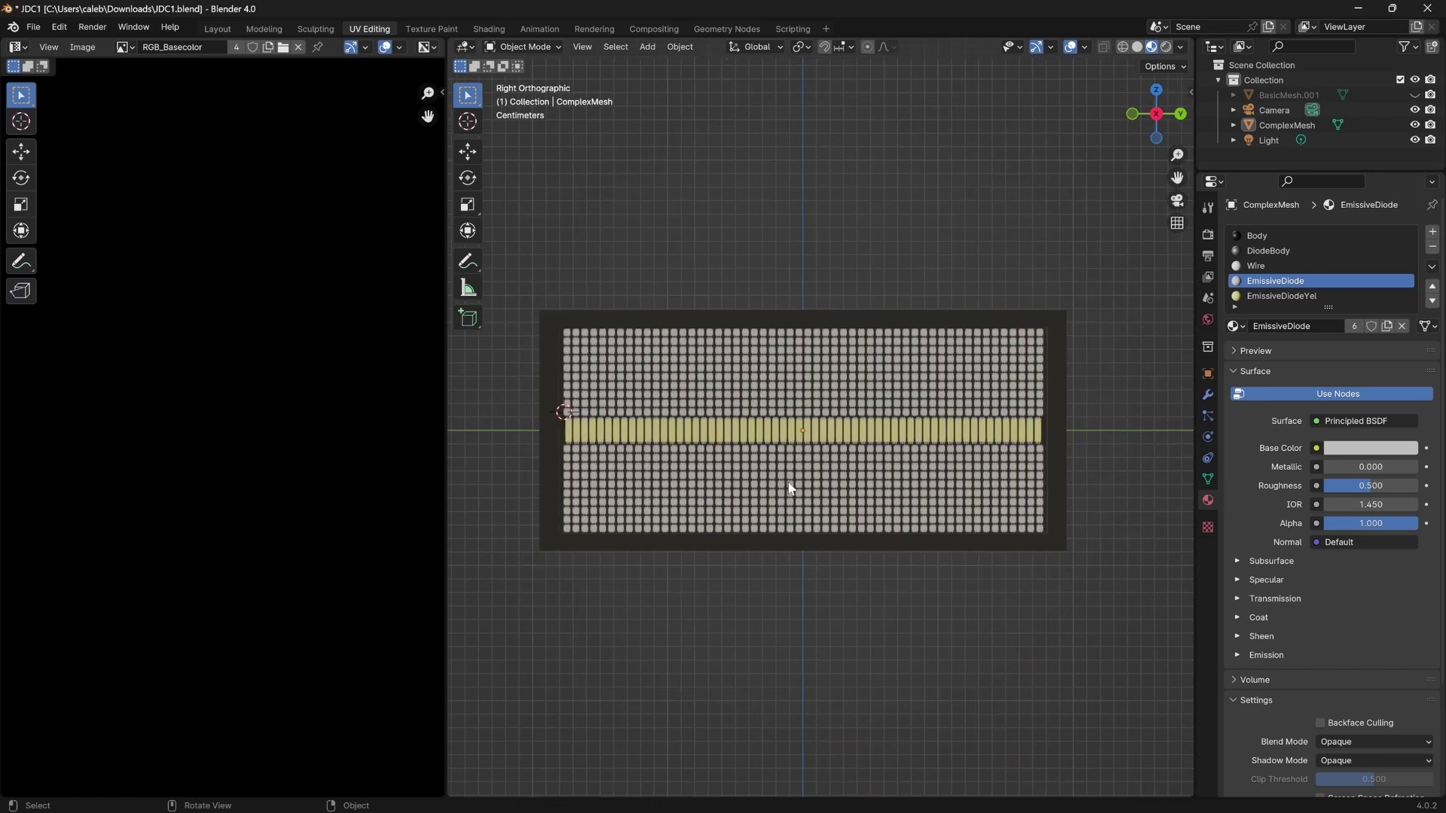
{"action": "left_click", "coordinate": [786, 483]}
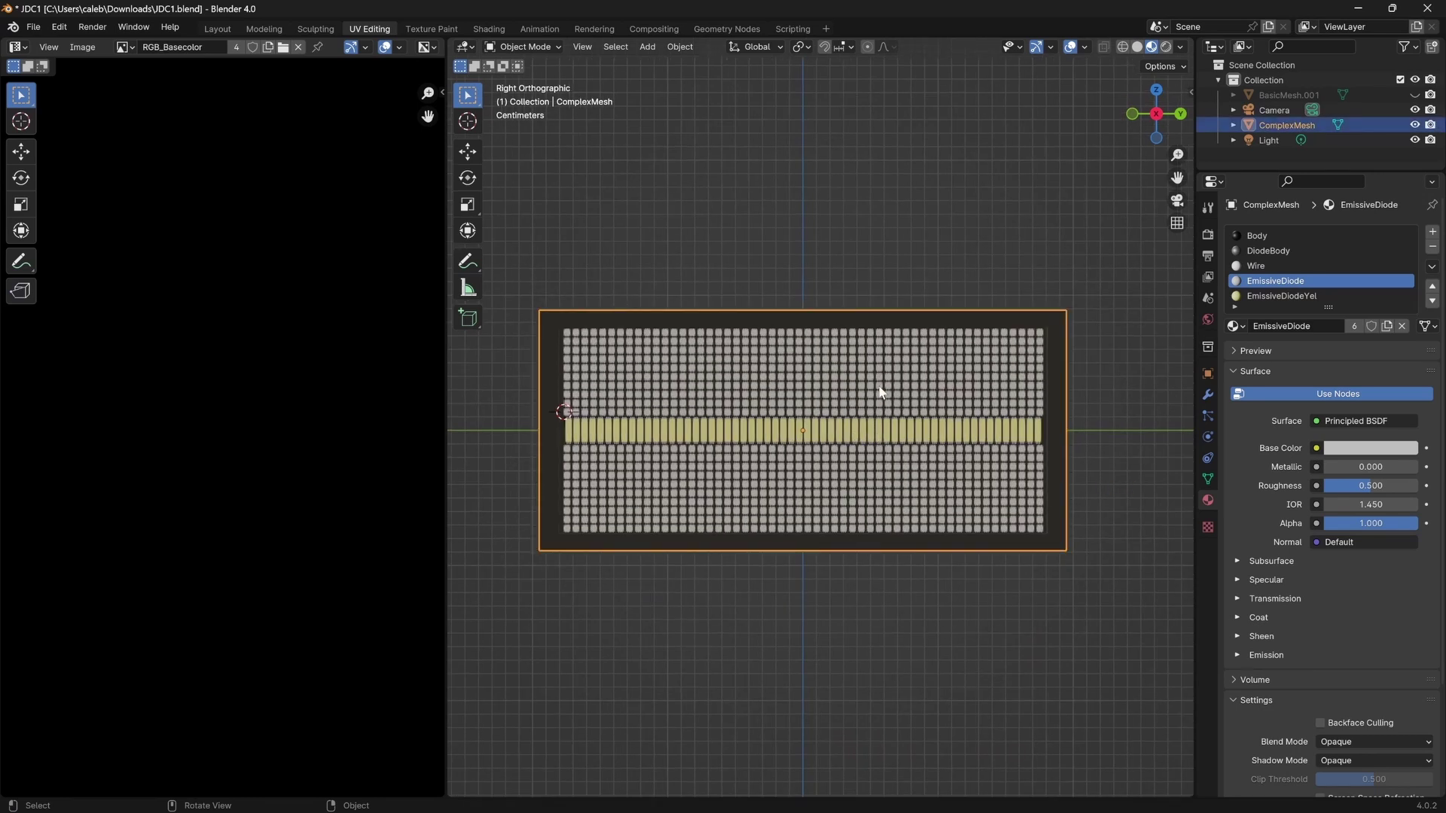
Select all of ComplexMesh's geometry in Edit Mode and project its UVs from the right orthographic view.
{"action": "key", "text": "Tab"}
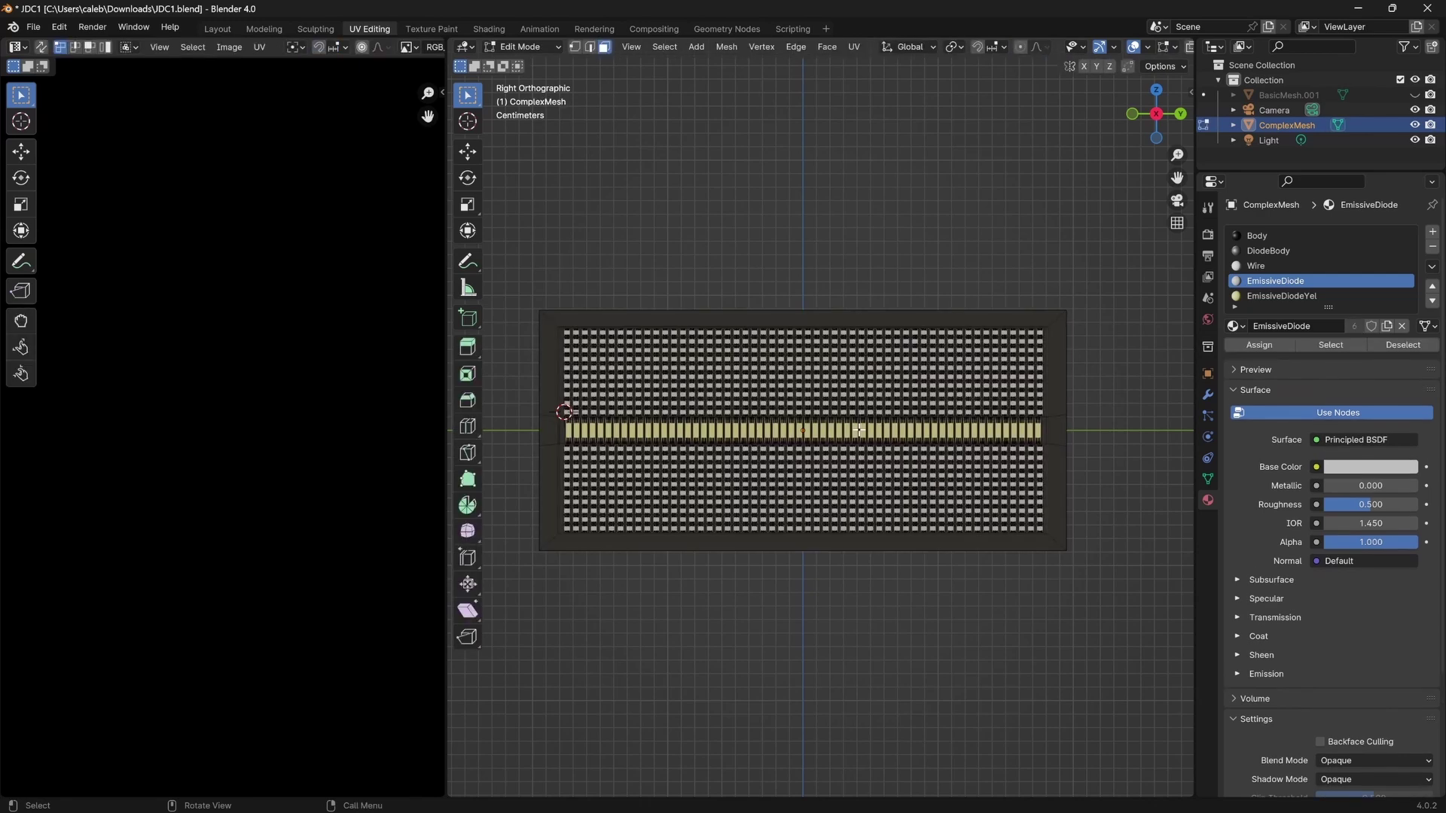
{"action": "key", "text": "a"}
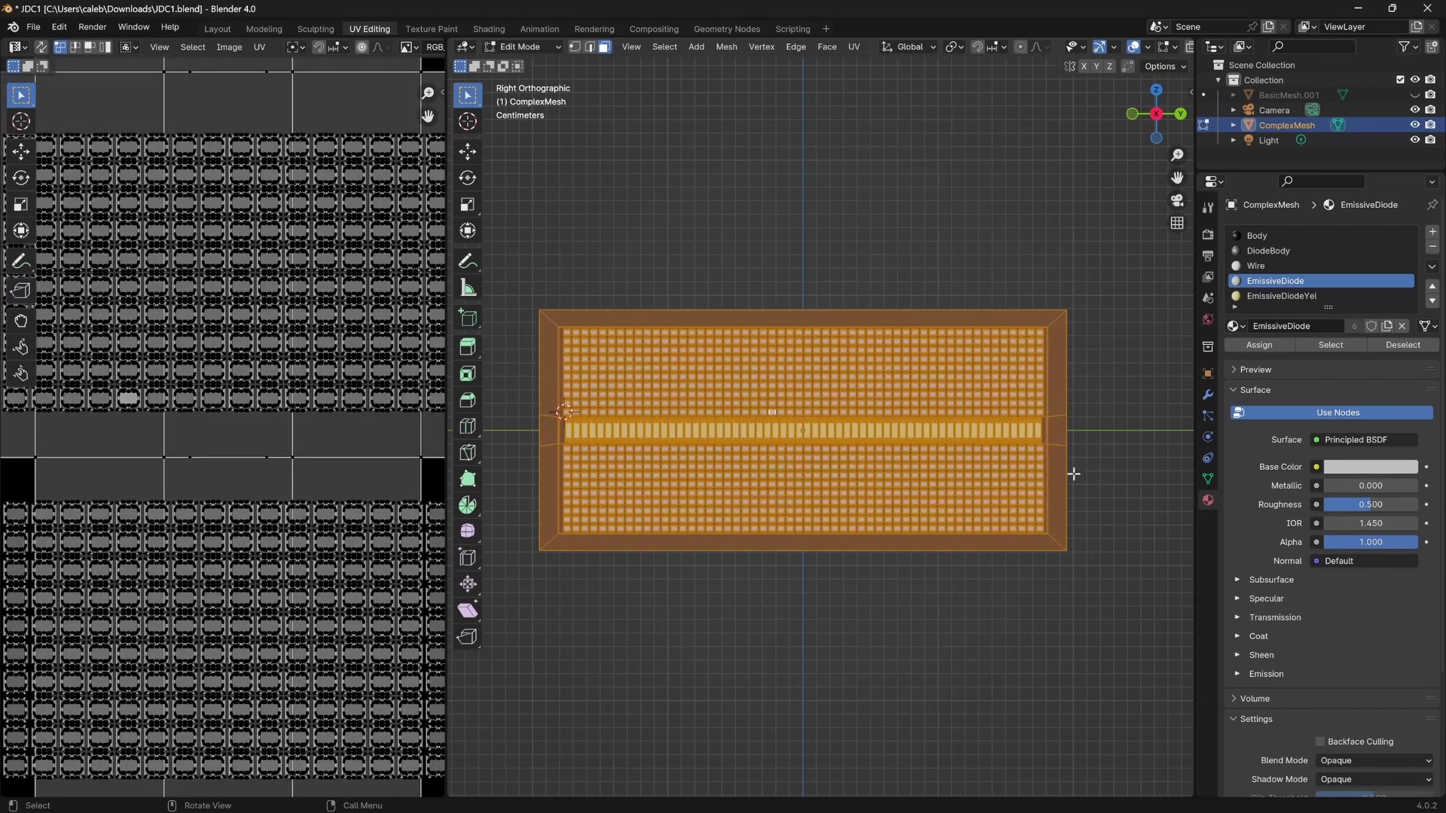
{"action": "scroll", "coordinate": [1073, 474], "scroll_direction": "down", "scroll_amount": 3}
{"action": "scroll", "coordinate": [357, 413], "scroll_direction": "up", "scroll_amount": 5}
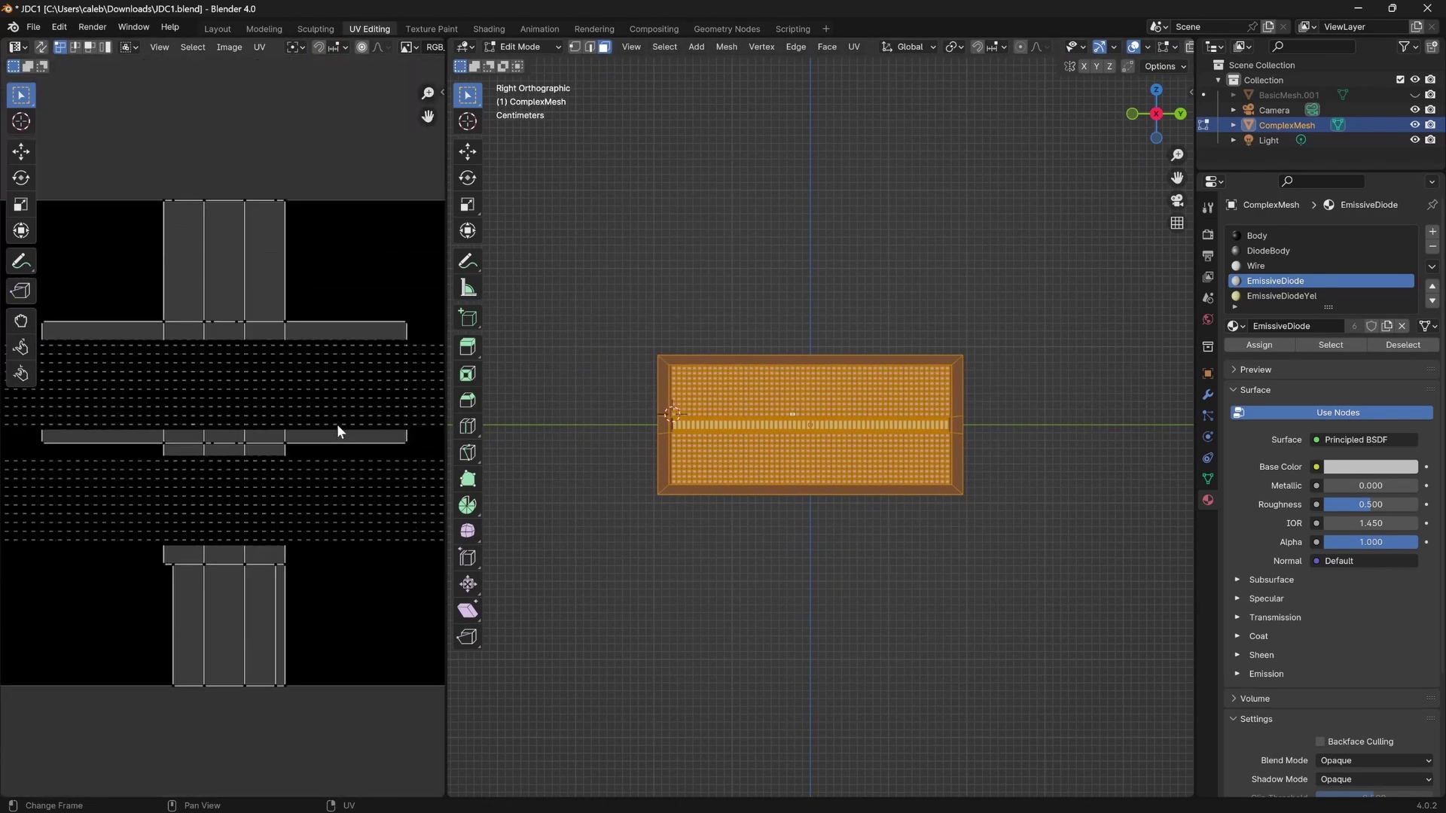
{"action": "scroll", "coordinate": [338, 433], "scroll_direction": "down", "scroll_amount": 1}
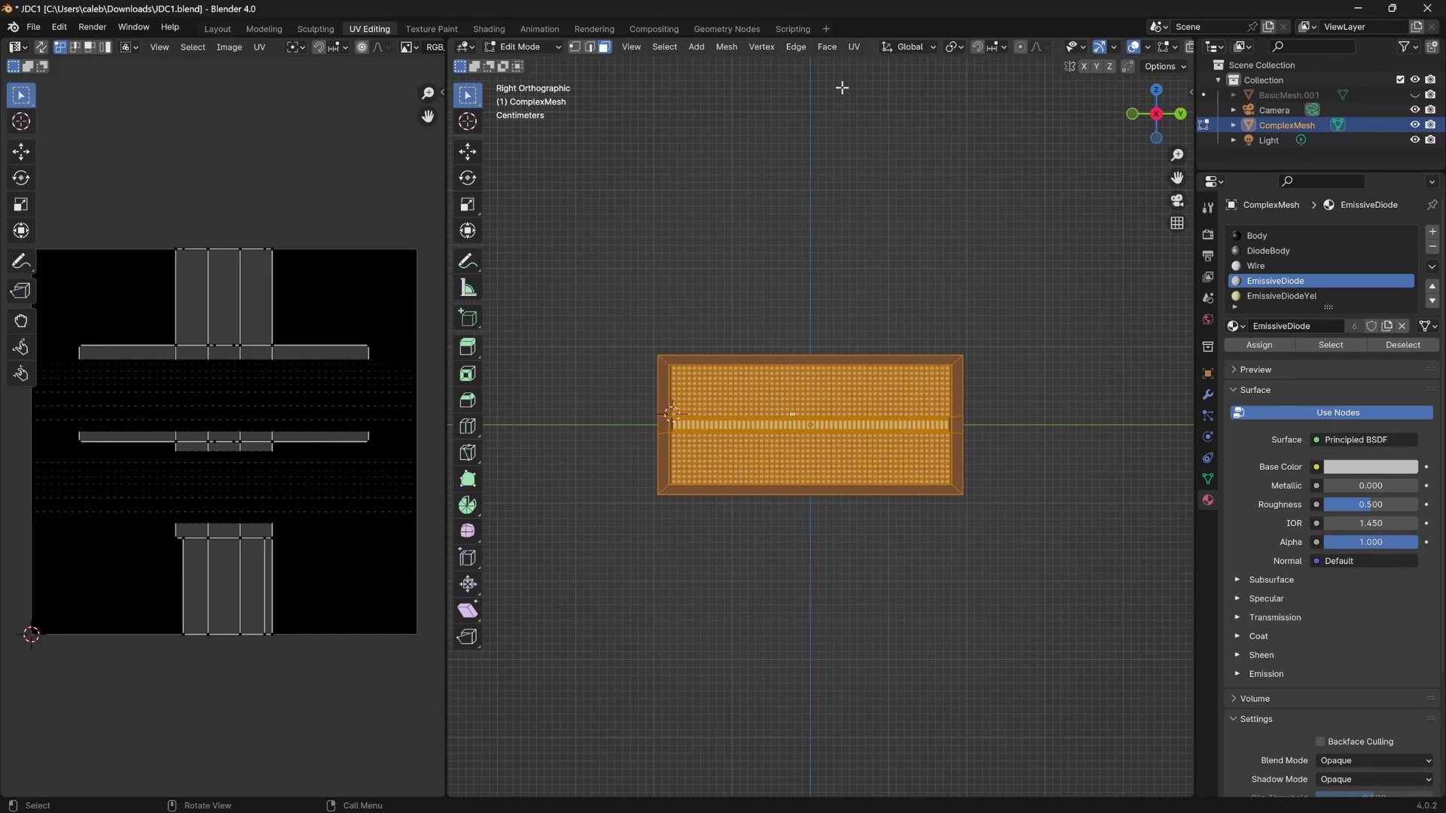
{"action": "left_click", "coordinate": [851, 47]}
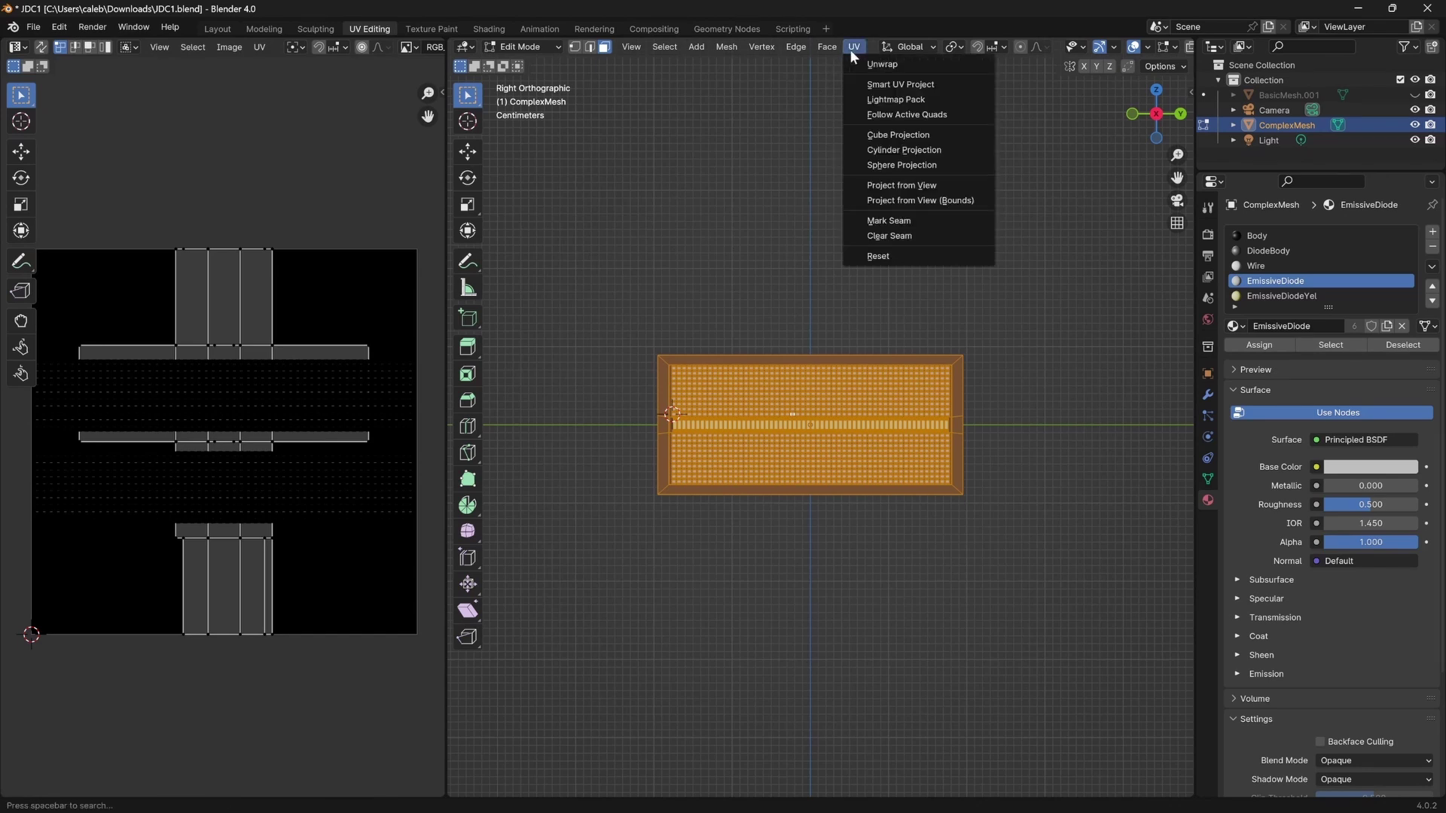
{"action": "left_click", "coordinate": [906, 187]}
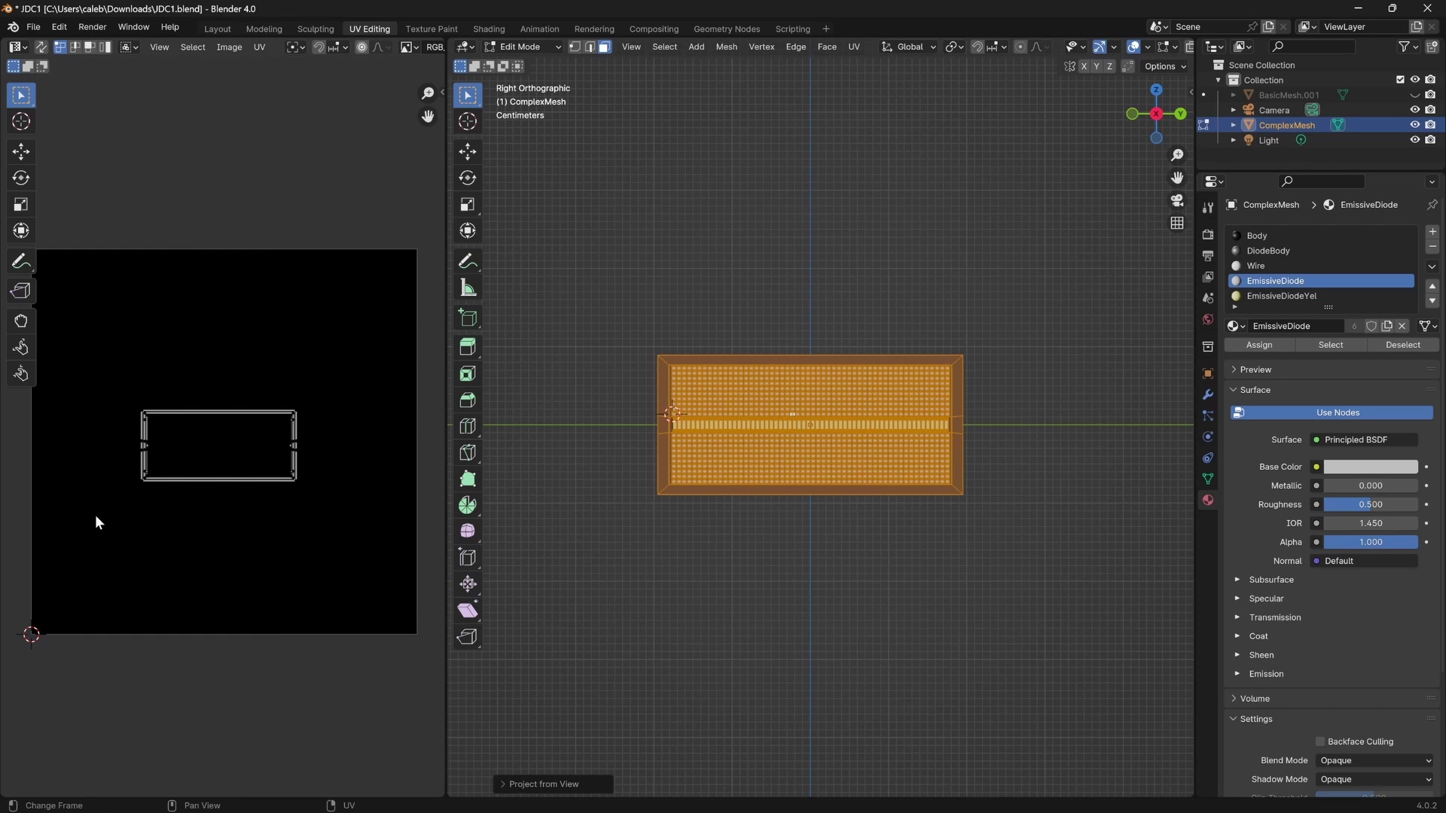
Select the entire projected UV layout and scale it up uniformly to slightly wider than the texture square.
{"action": "left_click_drag", "start_coordinate": [95, 514], "coordinate": [345, 348]}
{"action": "key", "text": "s"}
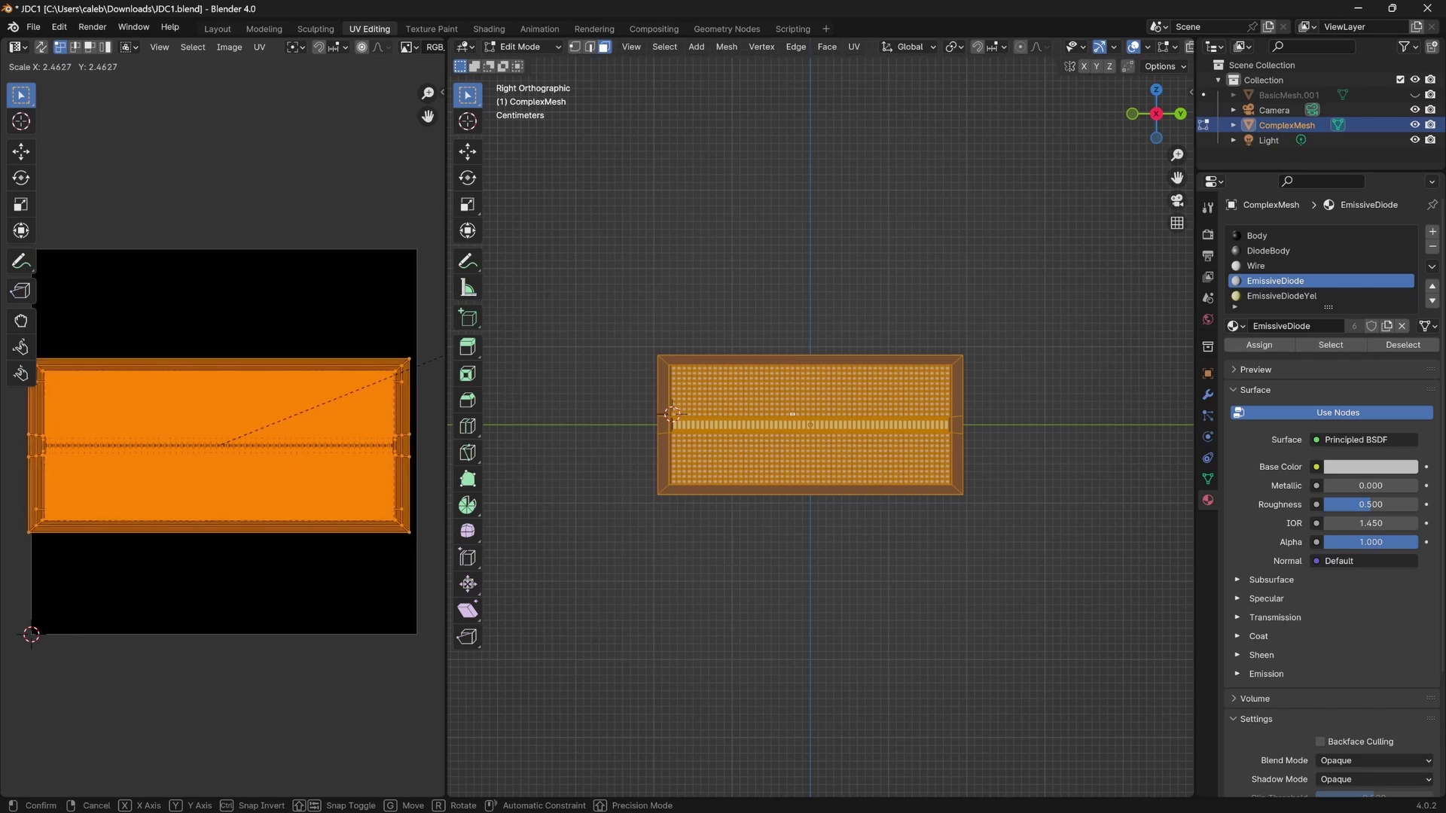
{"action": "left_click", "coordinate": [428, 351]}
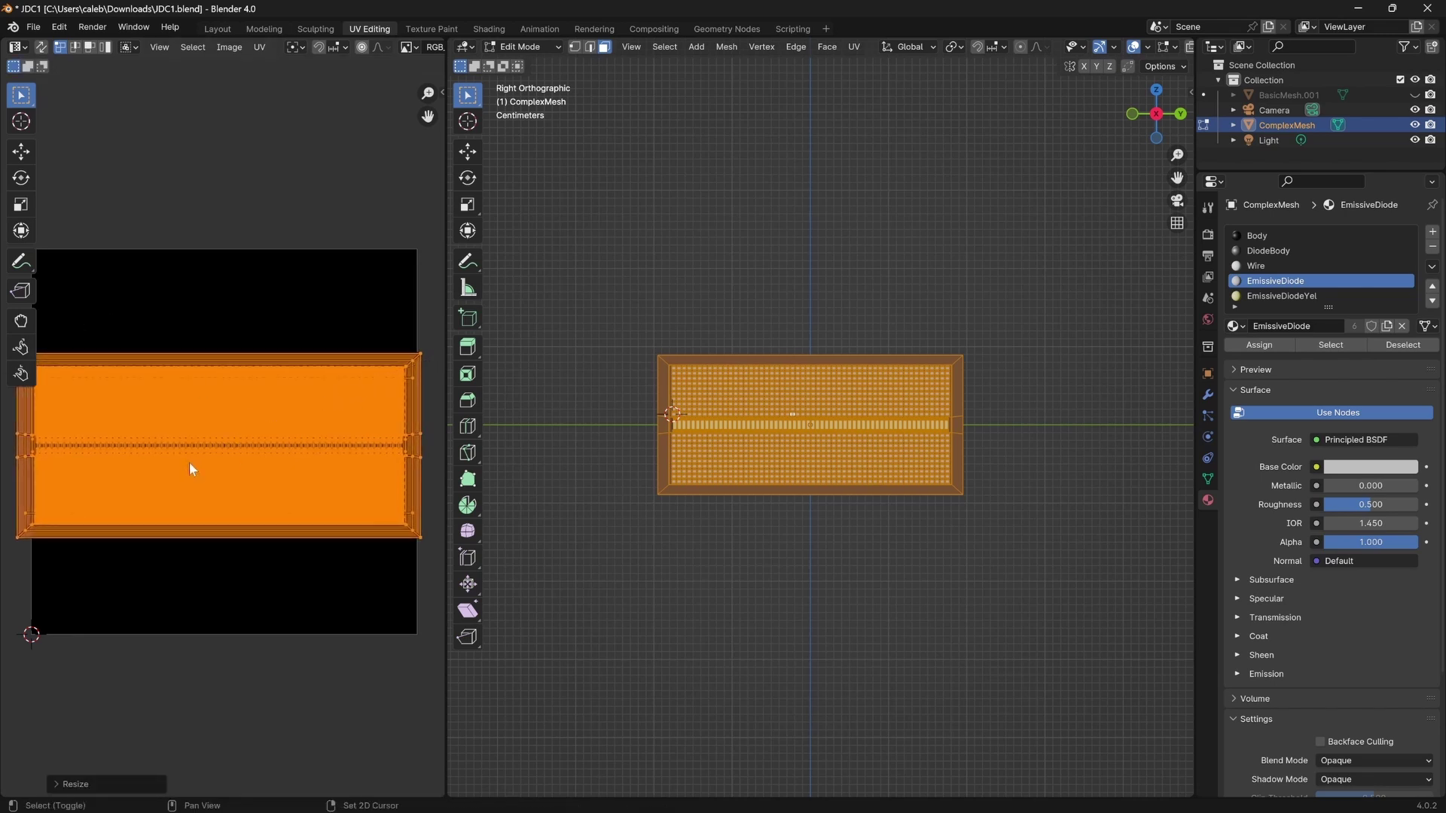
Move the UV layout along X to center it horizontally over the texture square.
{"action": "mouse_move", "coordinate": [192, 469]}
{"action": "middle_mouse_down"}
{"action": "mouse_move", "coordinate": [223, 463]}
{"action": "mouse_move", "coordinate": [220, 476]}
{"action": "middle_mouse_up"}
{"action": "key", "text": "g"}
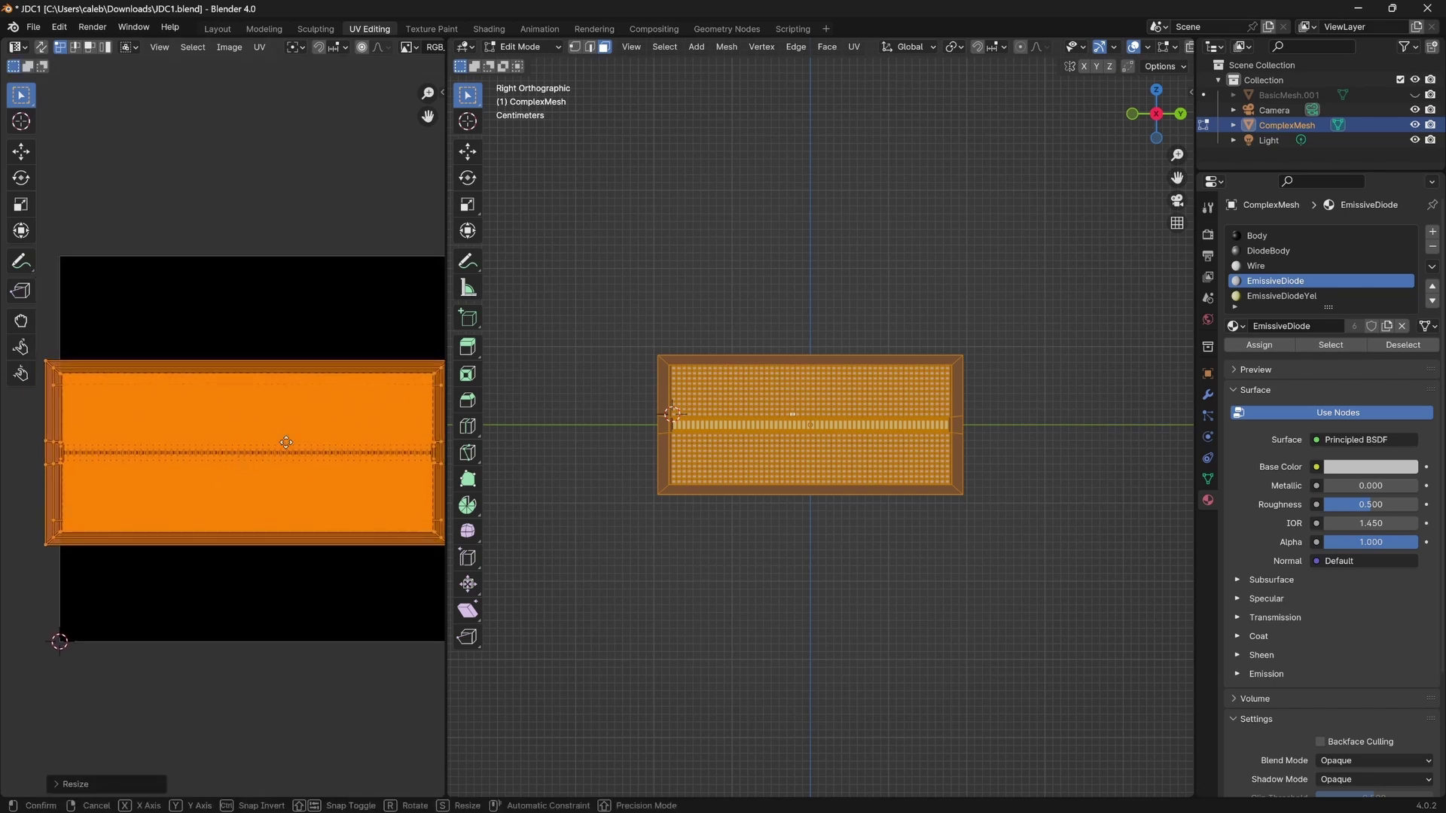
{"action": "left_click", "coordinate": [292, 440]}
{"action": "scroll", "coordinate": [287, 429], "scroll_direction": "down", "scroll_amount": 2, "text": "ctrl"}
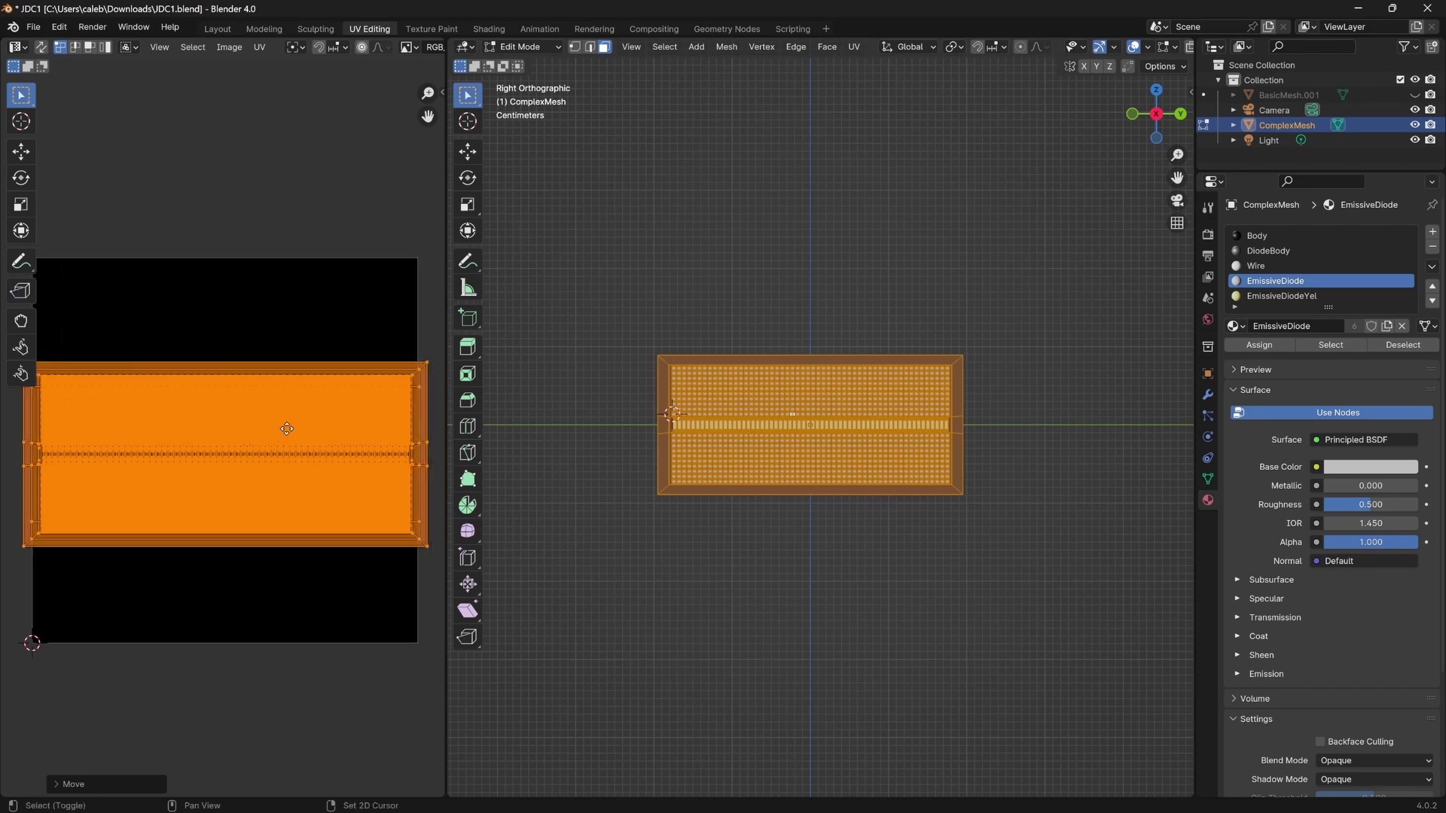
{"action": "scroll", "coordinate": [277, 427], "scroll_direction": "up", "scroll_amount": 2, "text": "shift"}
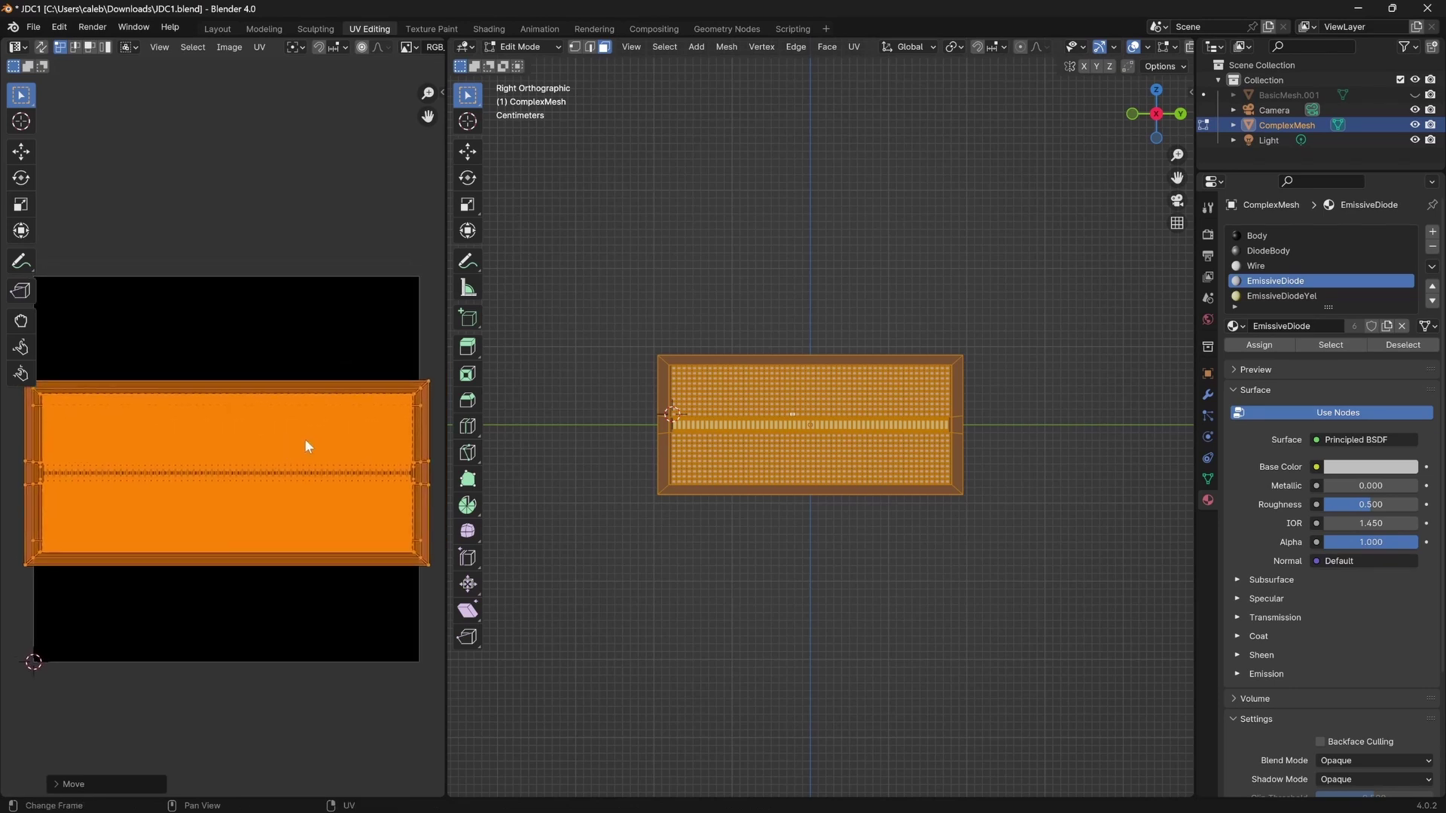
{"action": "key", "text": "g"}
{"action": "key", "text": "x"}
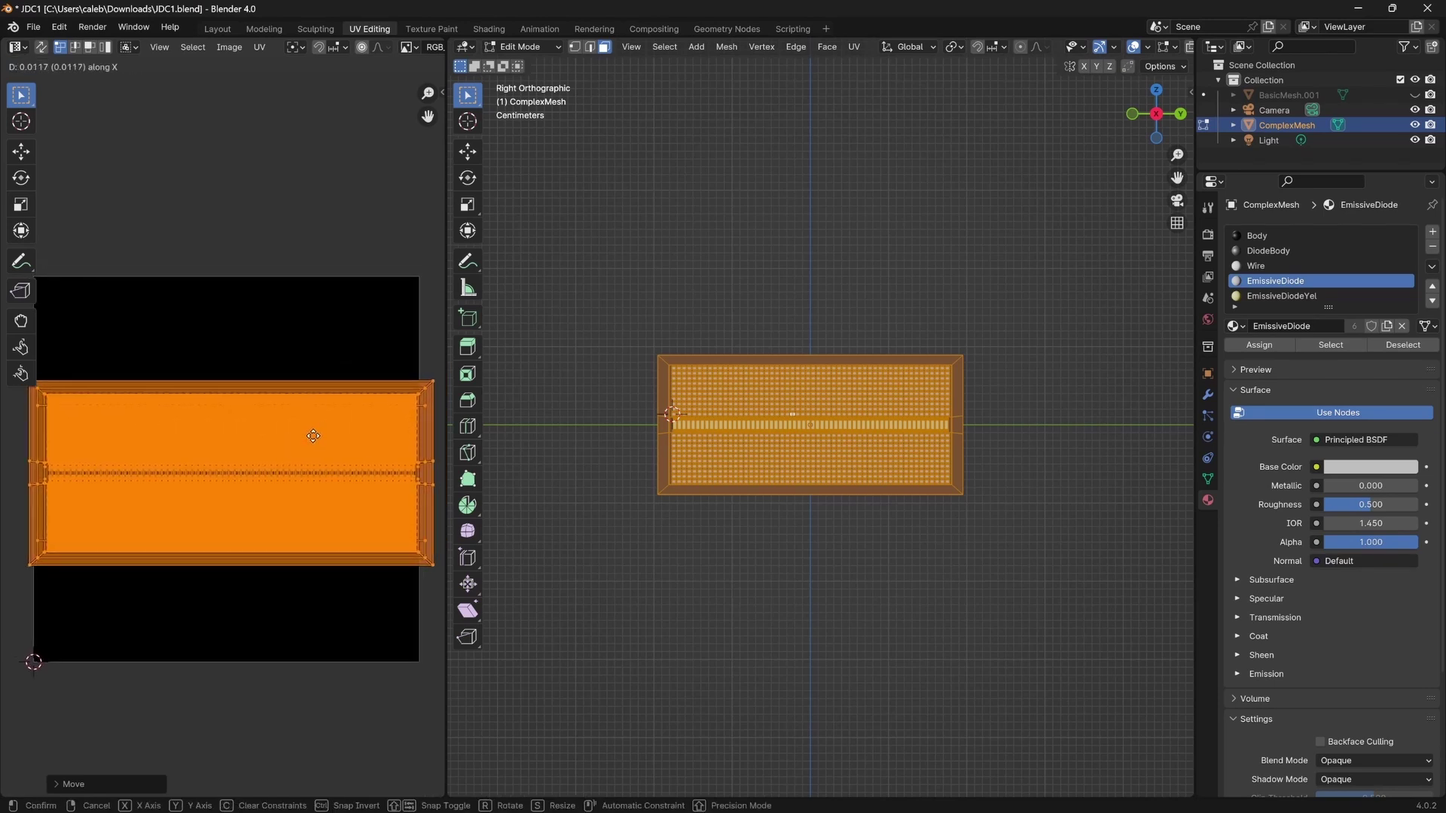
{"action": "left_click", "coordinate": [306, 429]}
{"action": "scroll", "coordinate": [361, 300], "scroll_direction": "up", "scroll_amount": 1, "text": "ctrl"}
{"action": "scroll", "coordinate": [361, 300], "scroll_direction": "up", "scroll_amount": 1, "text": "shift"}
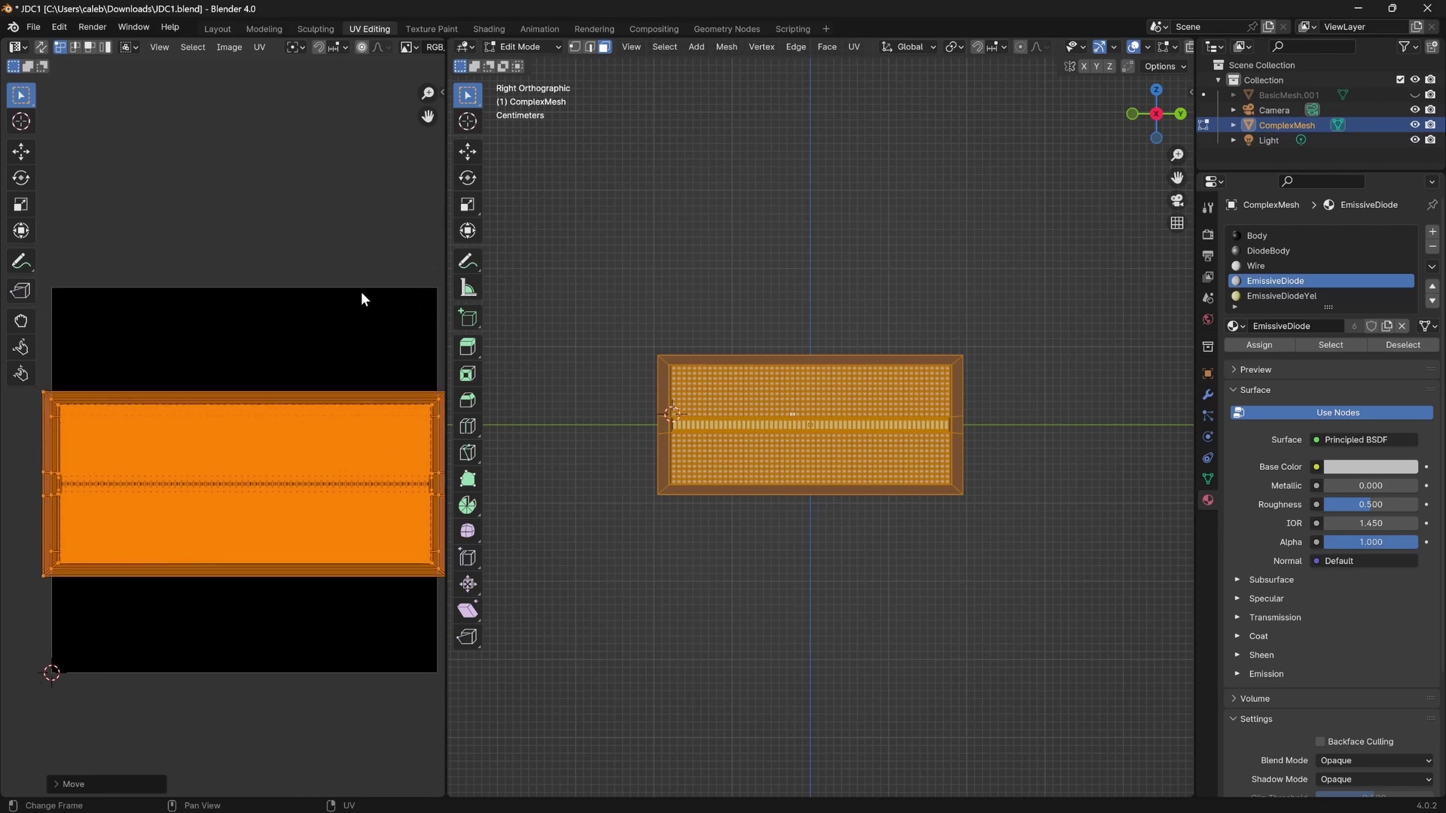
Widen the UV editor area and scale the whole UV layout up very slightly and uniformly.
{"action": "left_click_drag", "start_coordinate": [446, 229], "coordinate": [724, 302]}
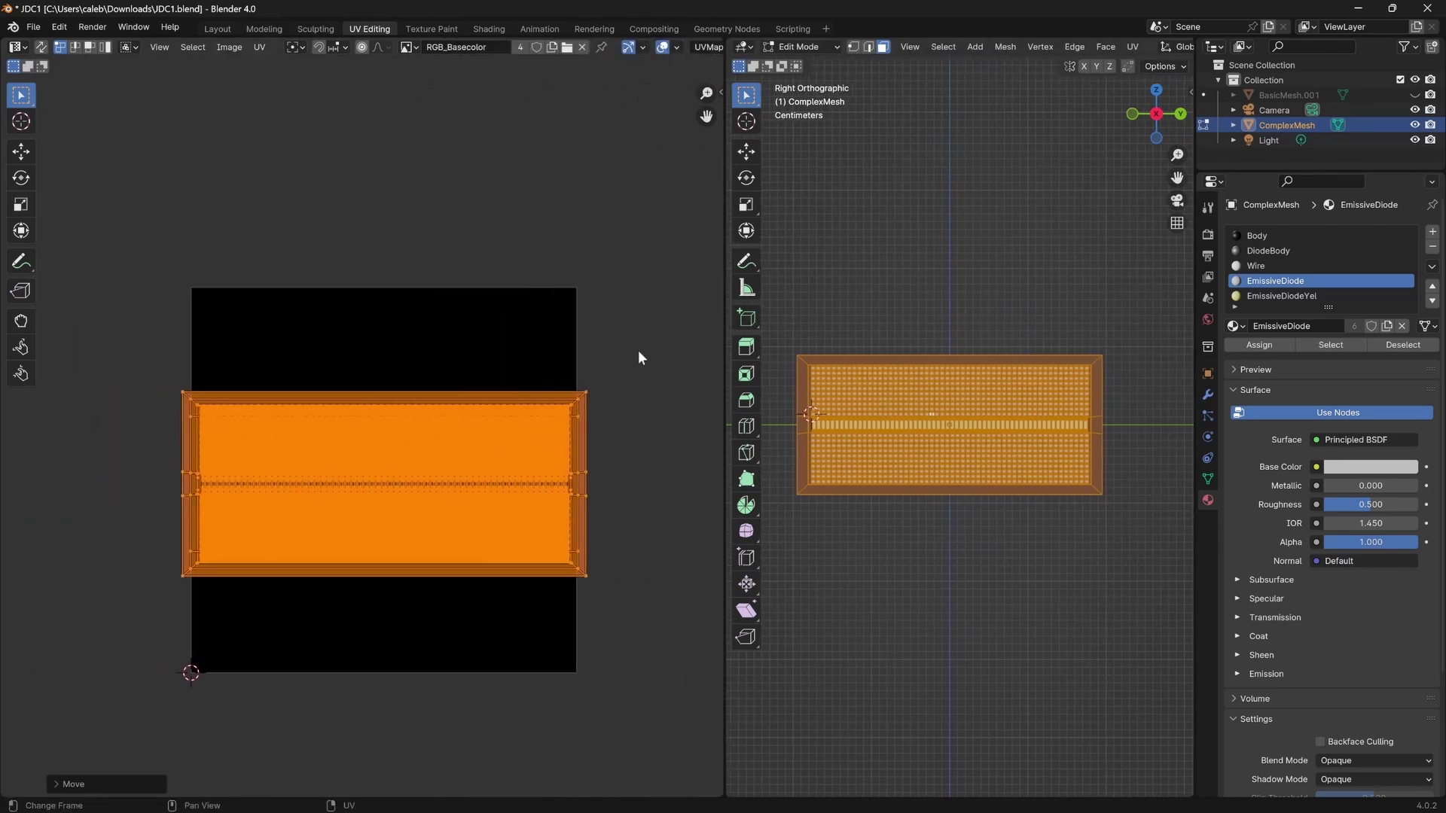
{"action": "scroll", "coordinate": [390, 420], "scroll_direction": "up", "scroll_amount": 5}
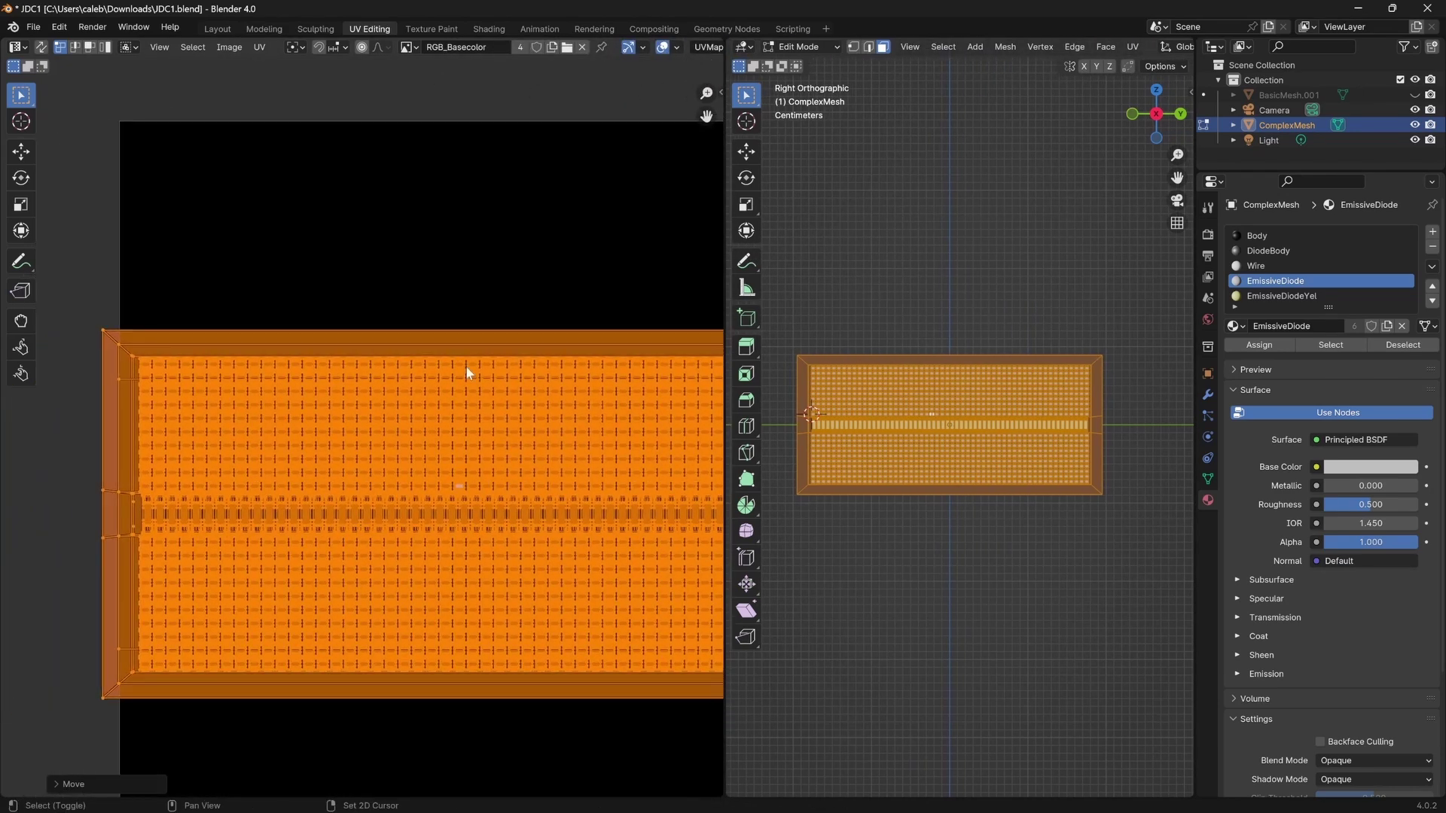
{"action": "scroll", "coordinate": [467, 365], "scroll_direction": "down", "scroll_amount": 3}
{"action": "scroll", "coordinate": [475, 365], "scroll_direction": "down", "scroll_amount": 1, "text": "ctrl"}
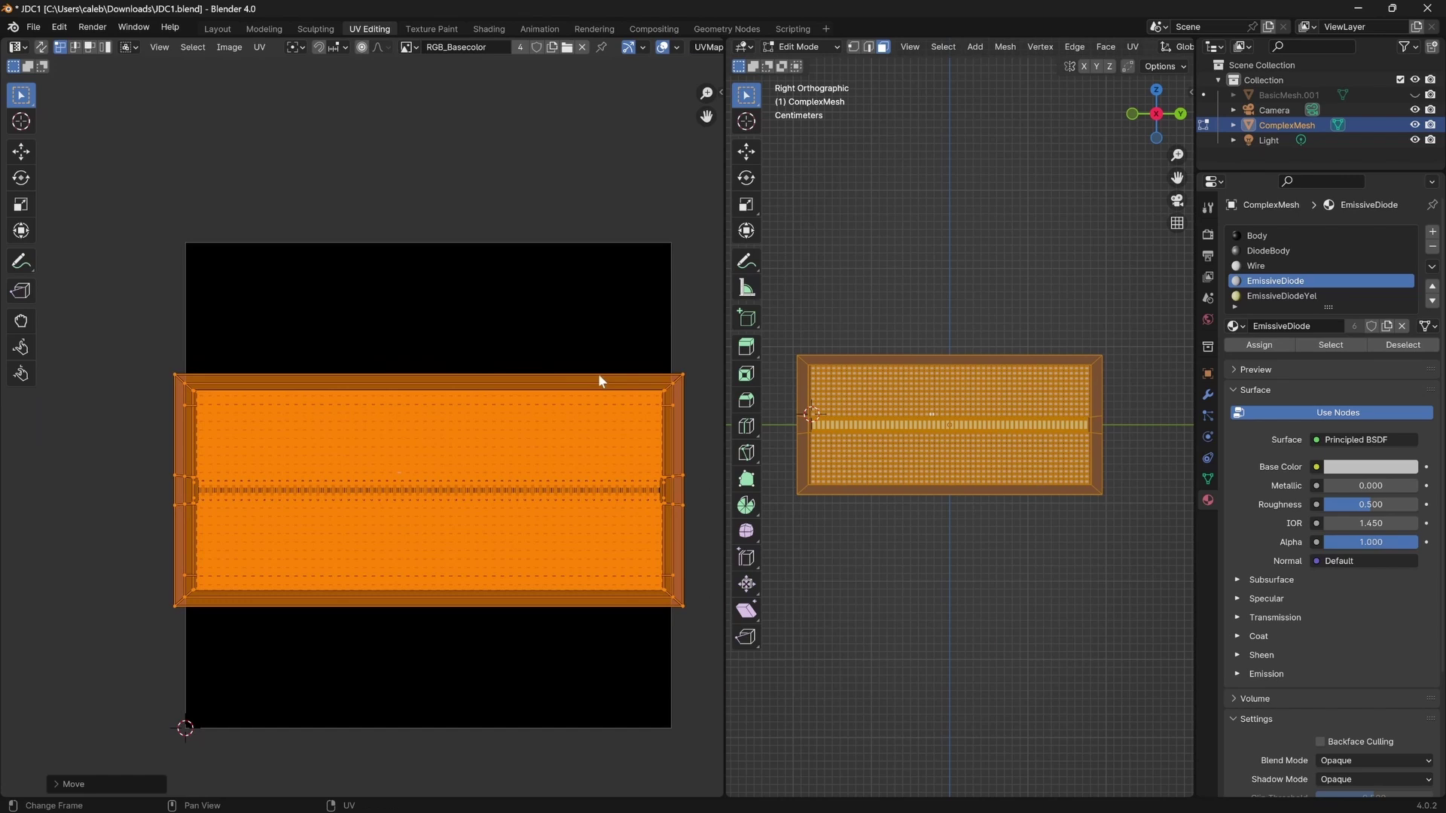
{"action": "key", "text": "s"}
{"action": "key", "text": "y"}
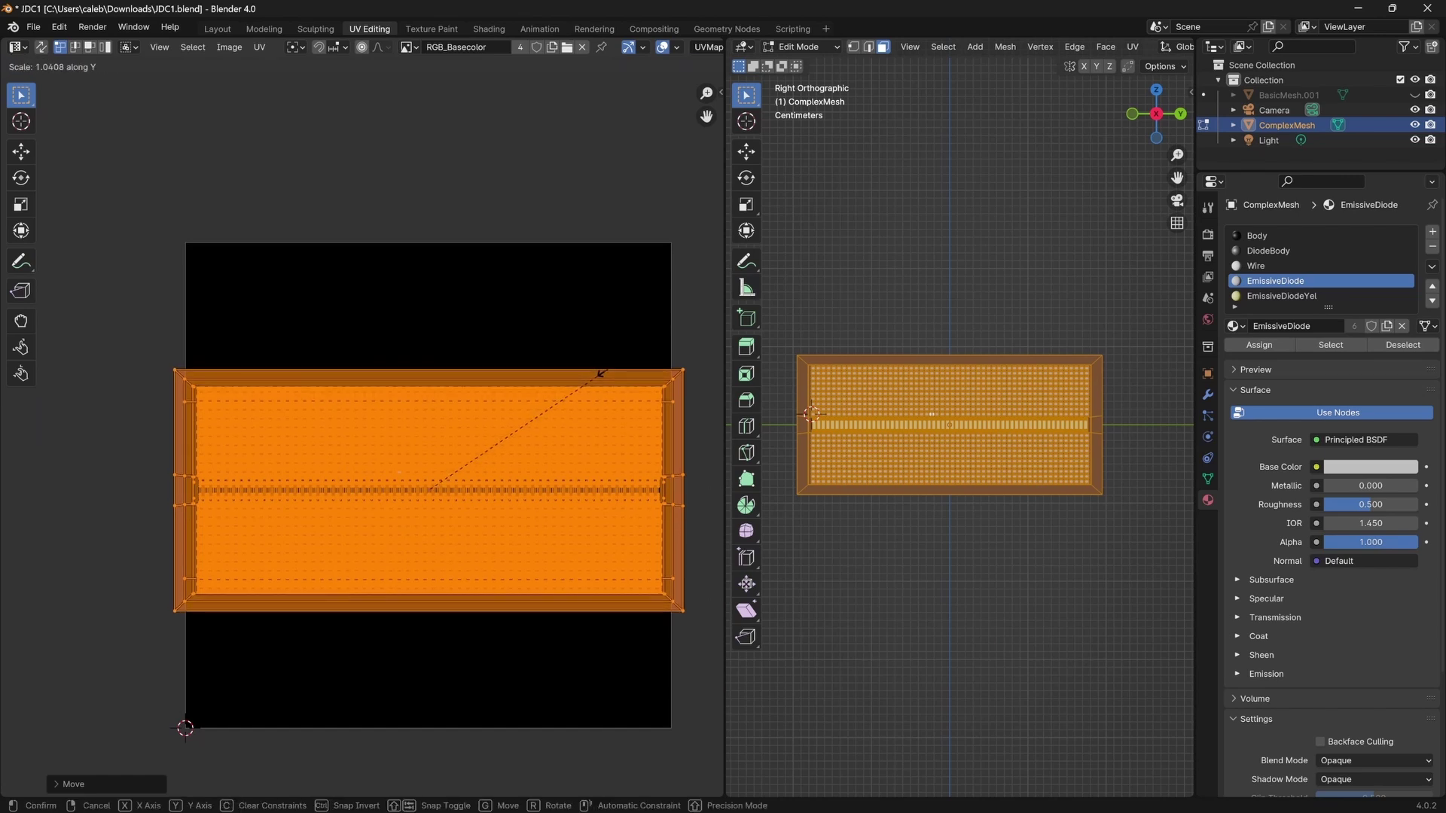
{"action": "key", "text": "y"}
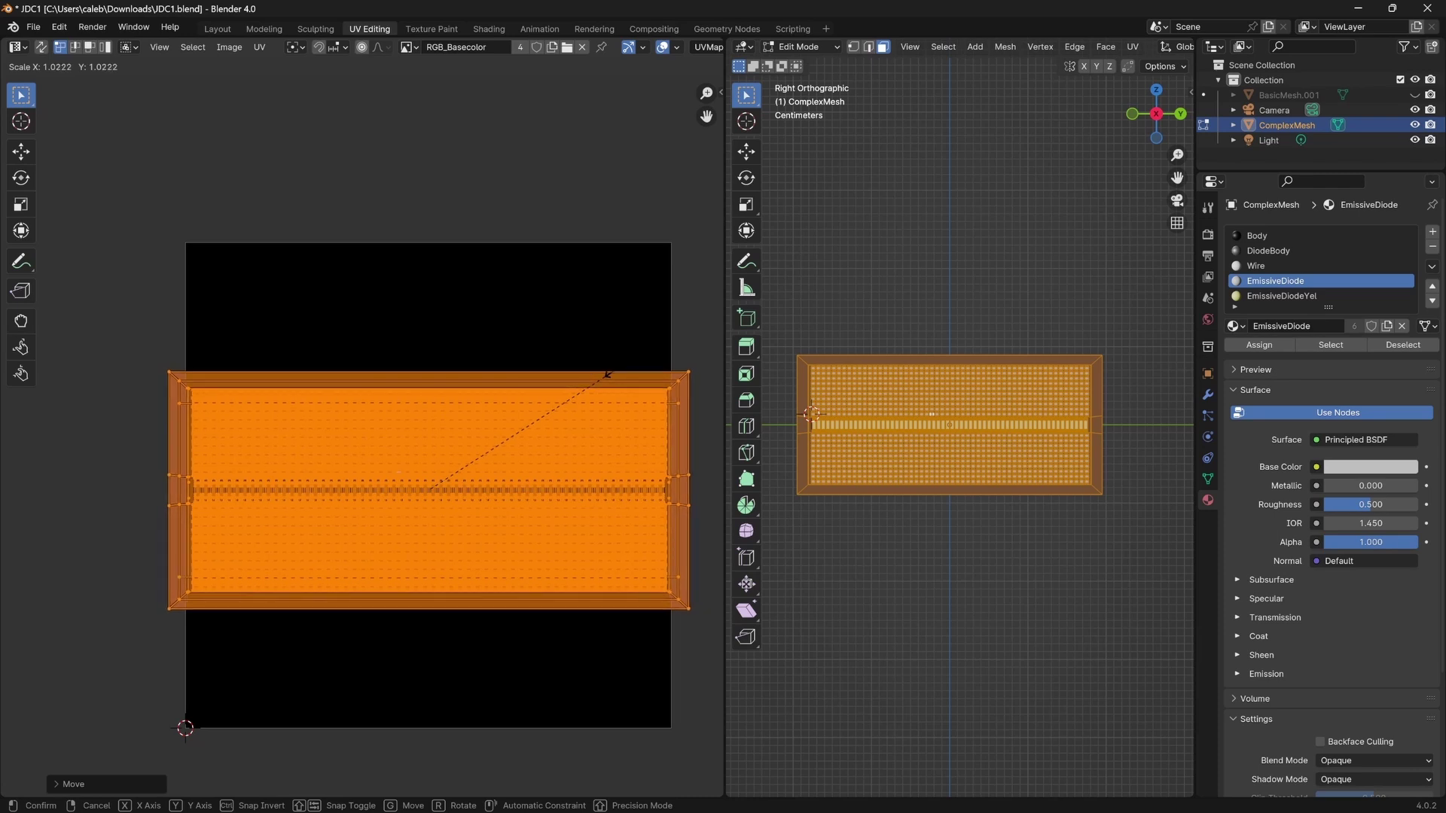
{"action": "left_click", "coordinate": [596, 377]}
Nudge the UV layout along X by about -0.003 to center it on the texture.
{"action": "key", "text": "g"}
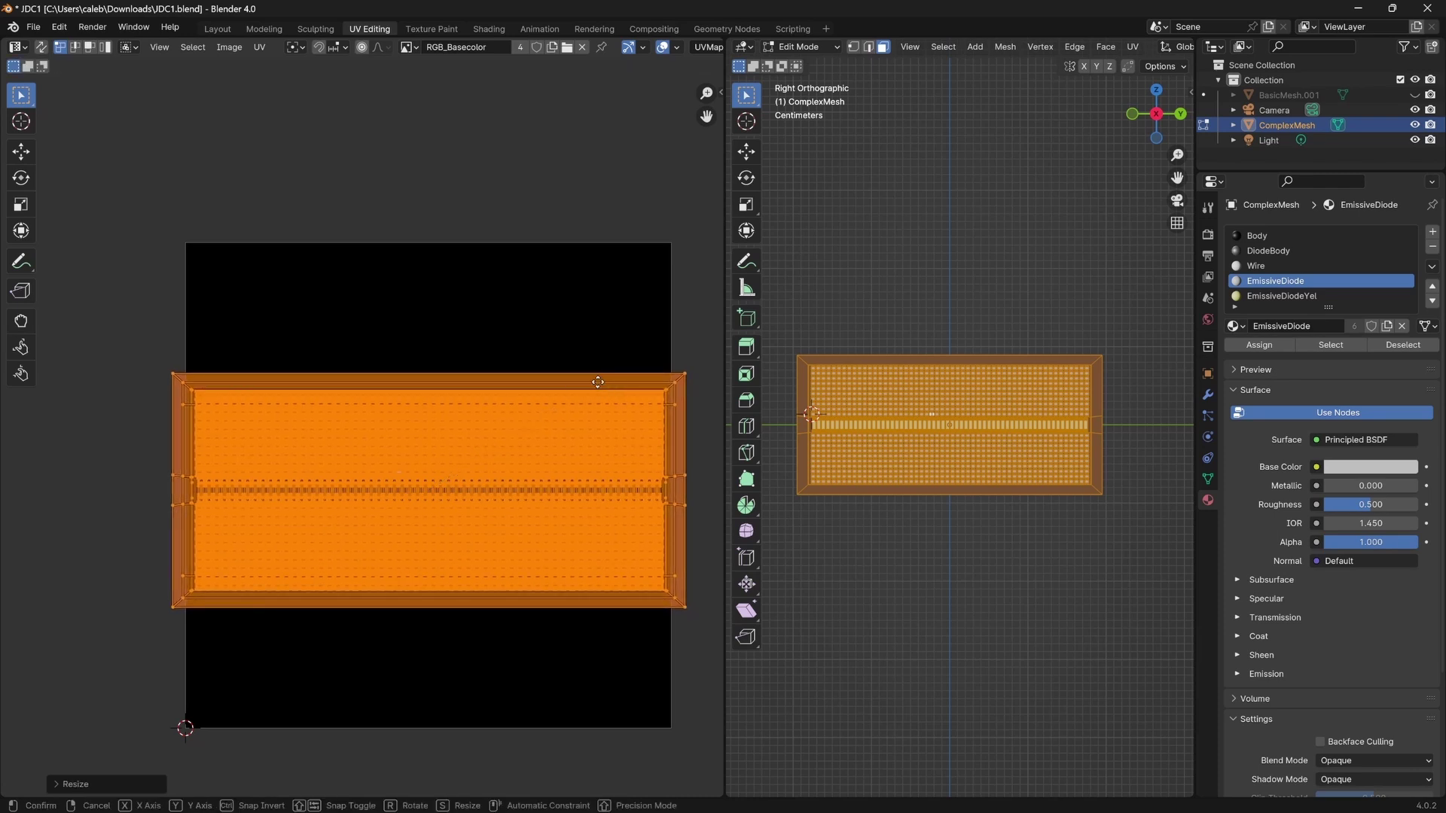
{"action": "key", "text": "x"}
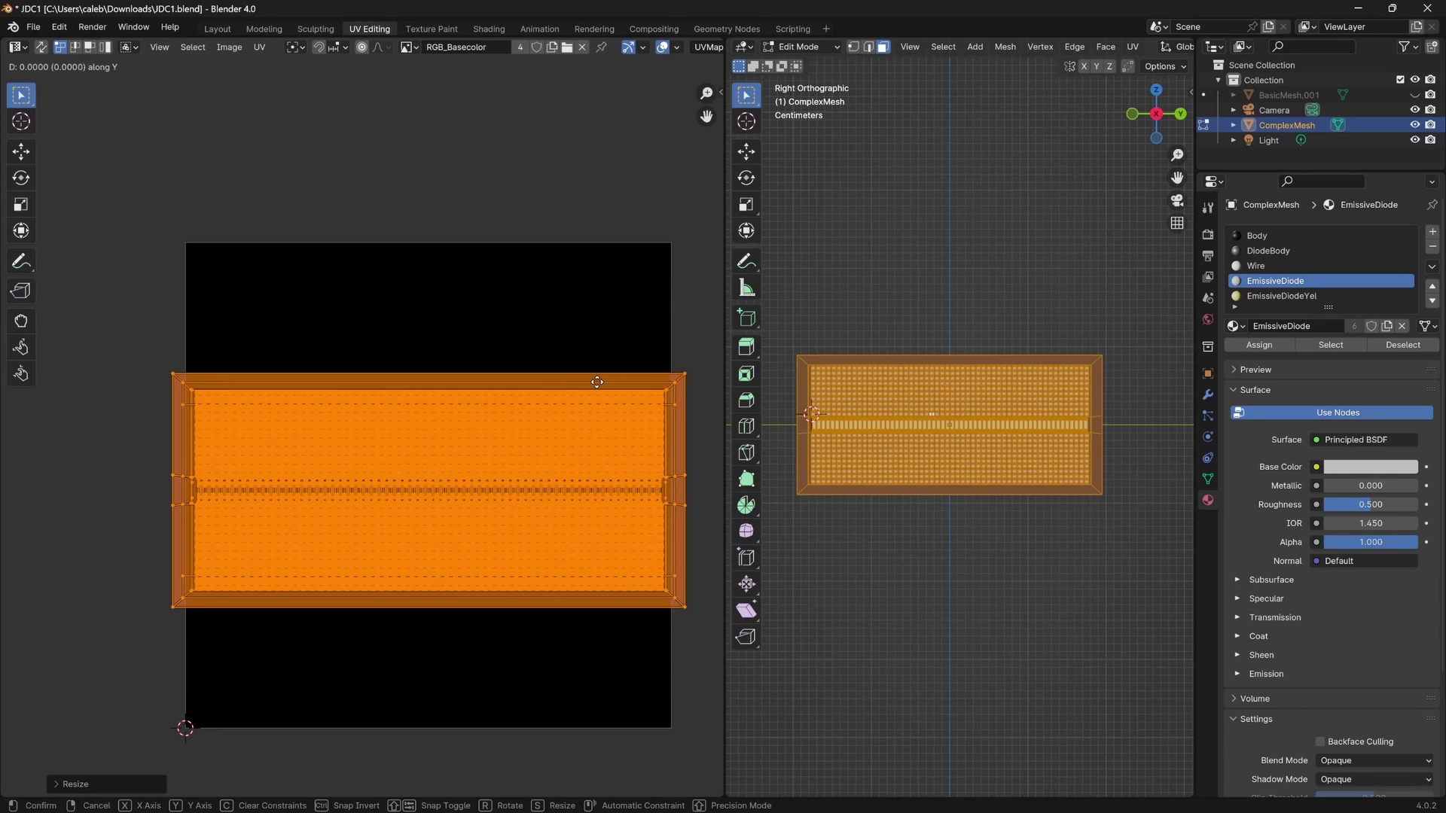
{"action": "right_click", "coordinate": [519, 423]}
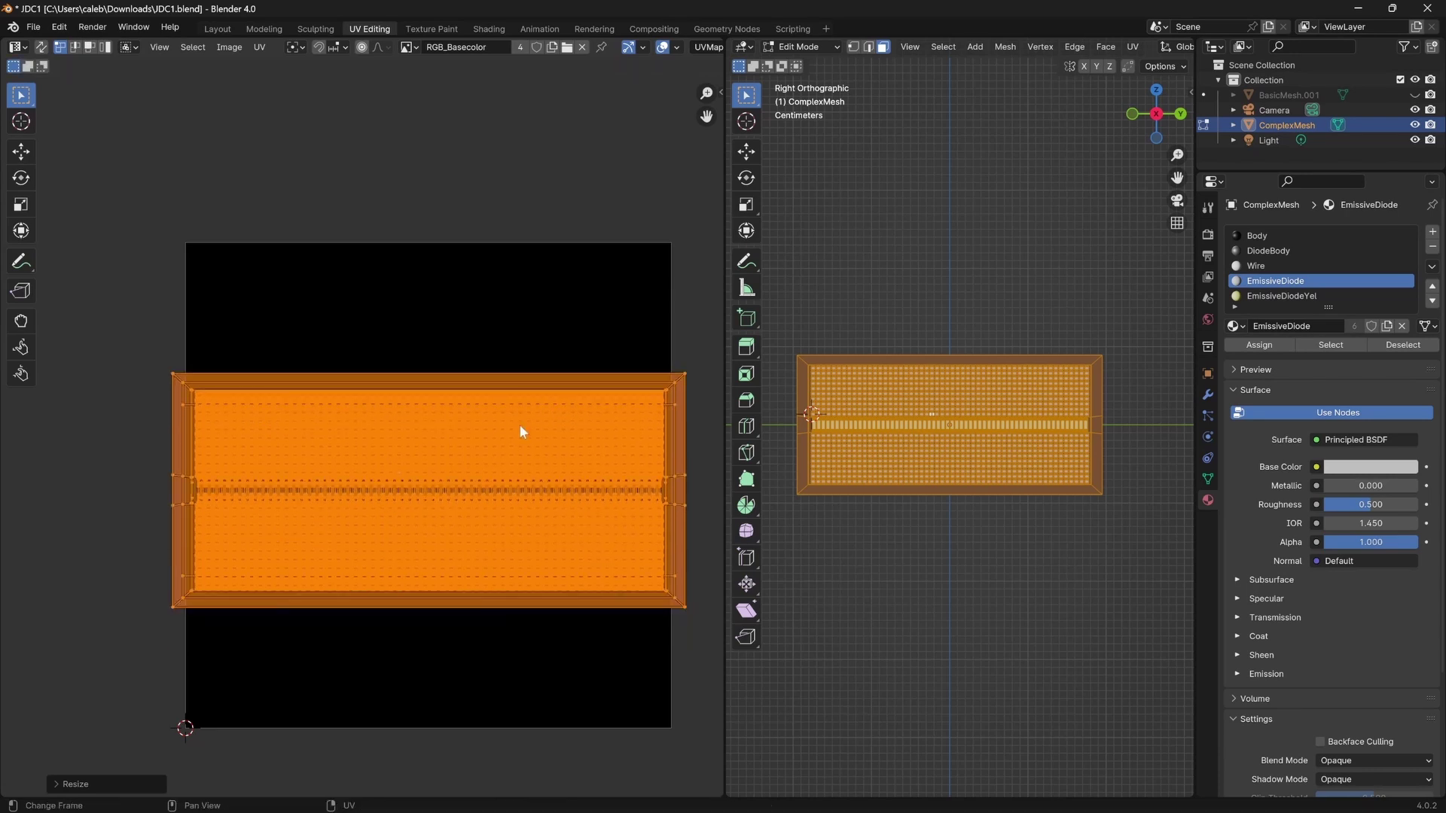
{"action": "key", "text": "s"}
{"action": "right_click", "coordinate": [529, 433]}
{"action": "key", "text": "g"}
{"action": "key", "text": "x"}
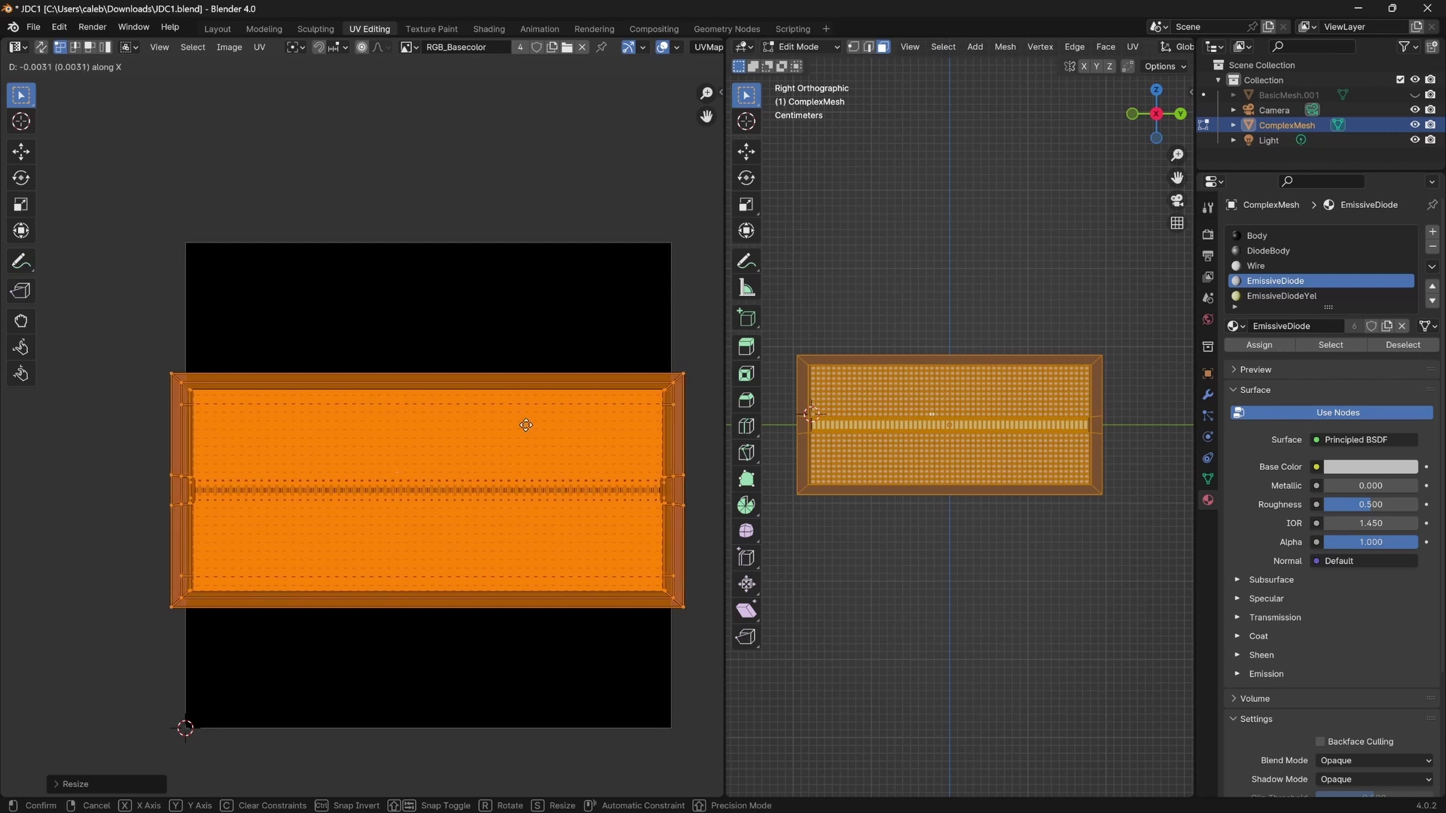
{"action": "left_click", "coordinate": [527, 423]}
Move the right-hand border's UV vertices about -0.015 along X, toward the diode grid.
{"action": "left_click", "coordinate": [673, 610]}
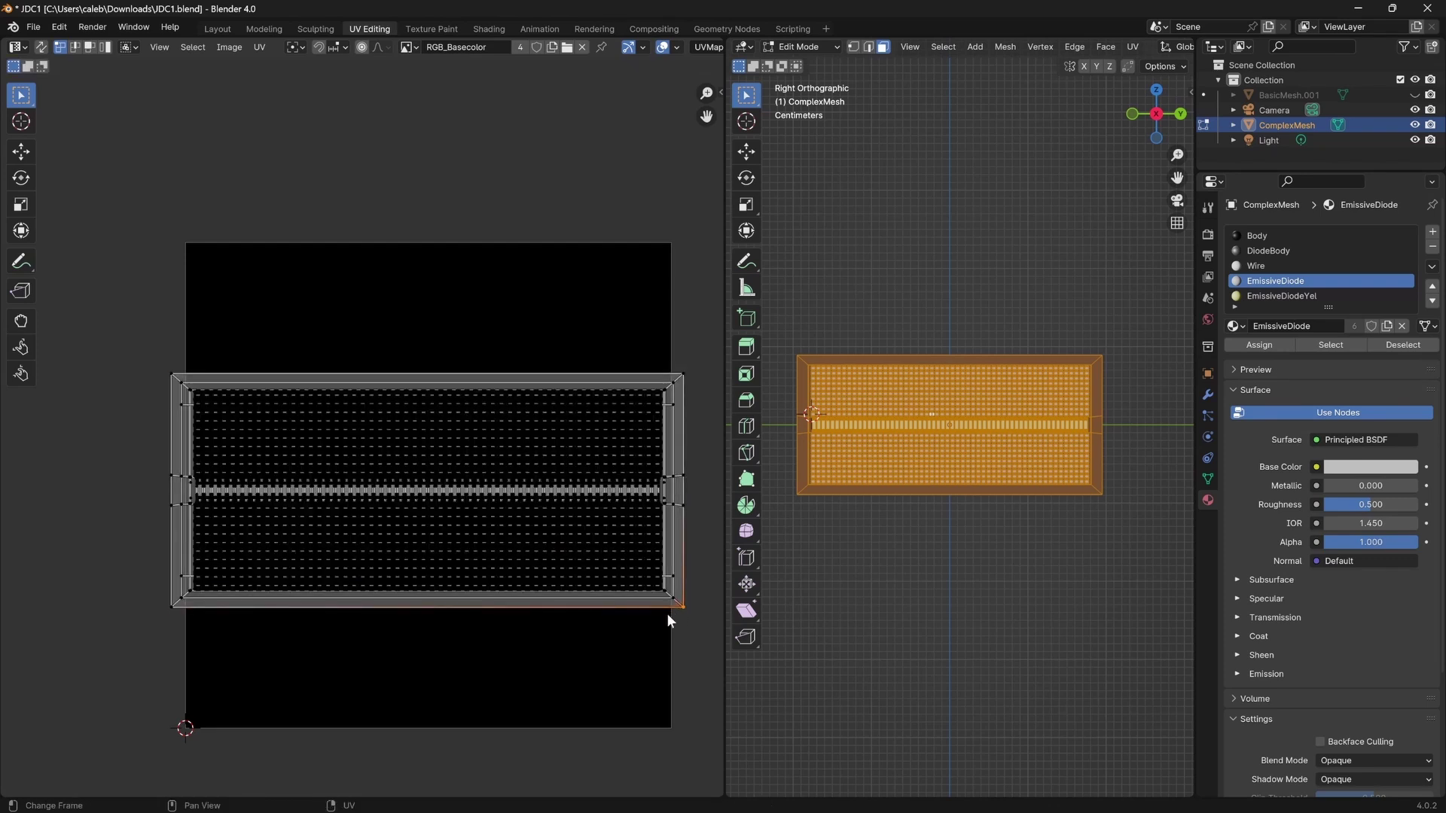
{"action": "scroll", "coordinate": [668, 617], "scroll_direction": "up", "scroll_amount": 3}
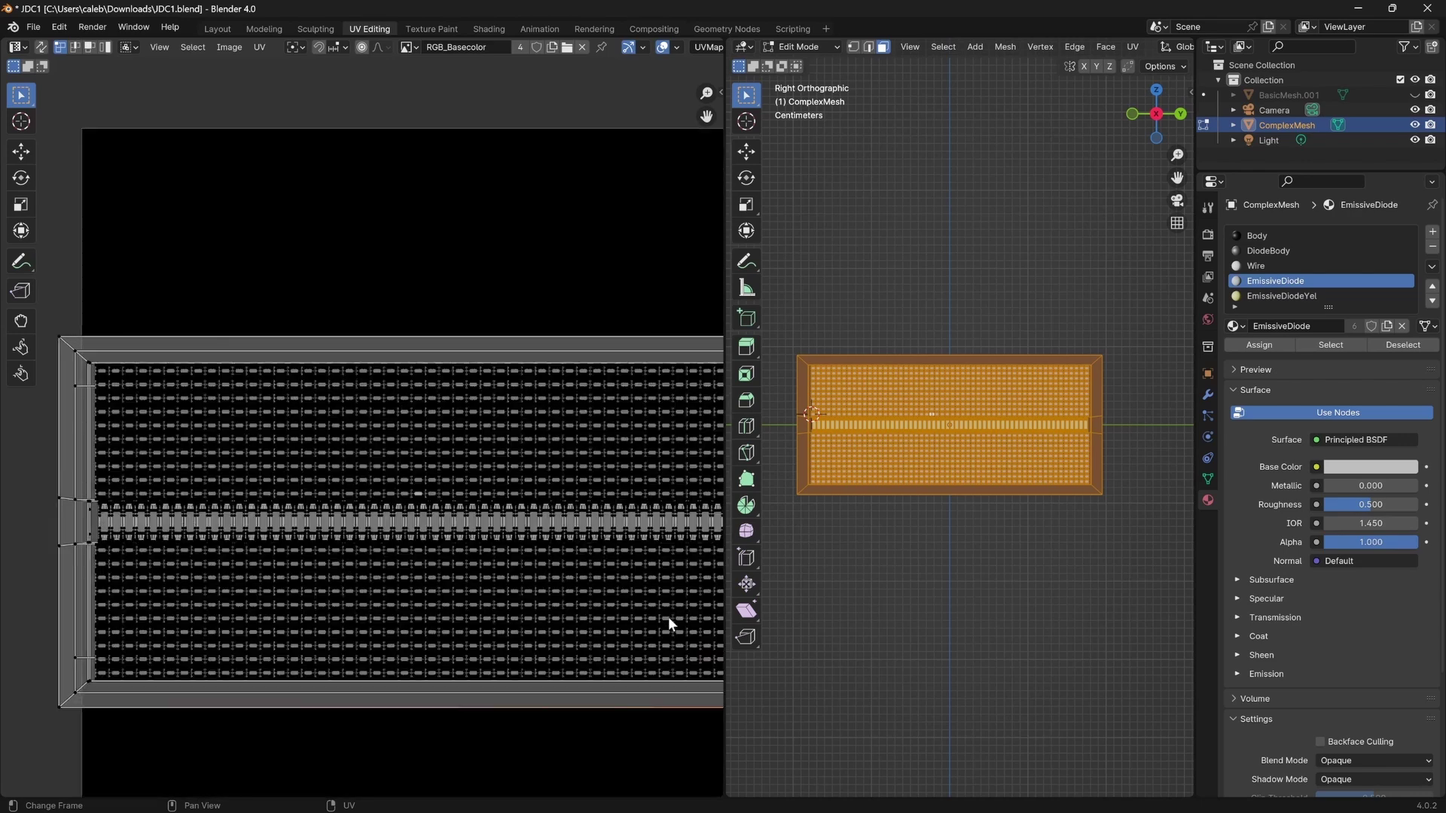
{"action": "left_click_drag", "start_coordinate": [520, 648], "coordinate": [583, 201]}
{"action": "scroll", "coordinate": [550, 286], "scroll_direction": "up", "scroll_amount": 3}
{"action": "middle_click_drag", "start_coordinate": [549, 287], "coordinate": [312, 312]}
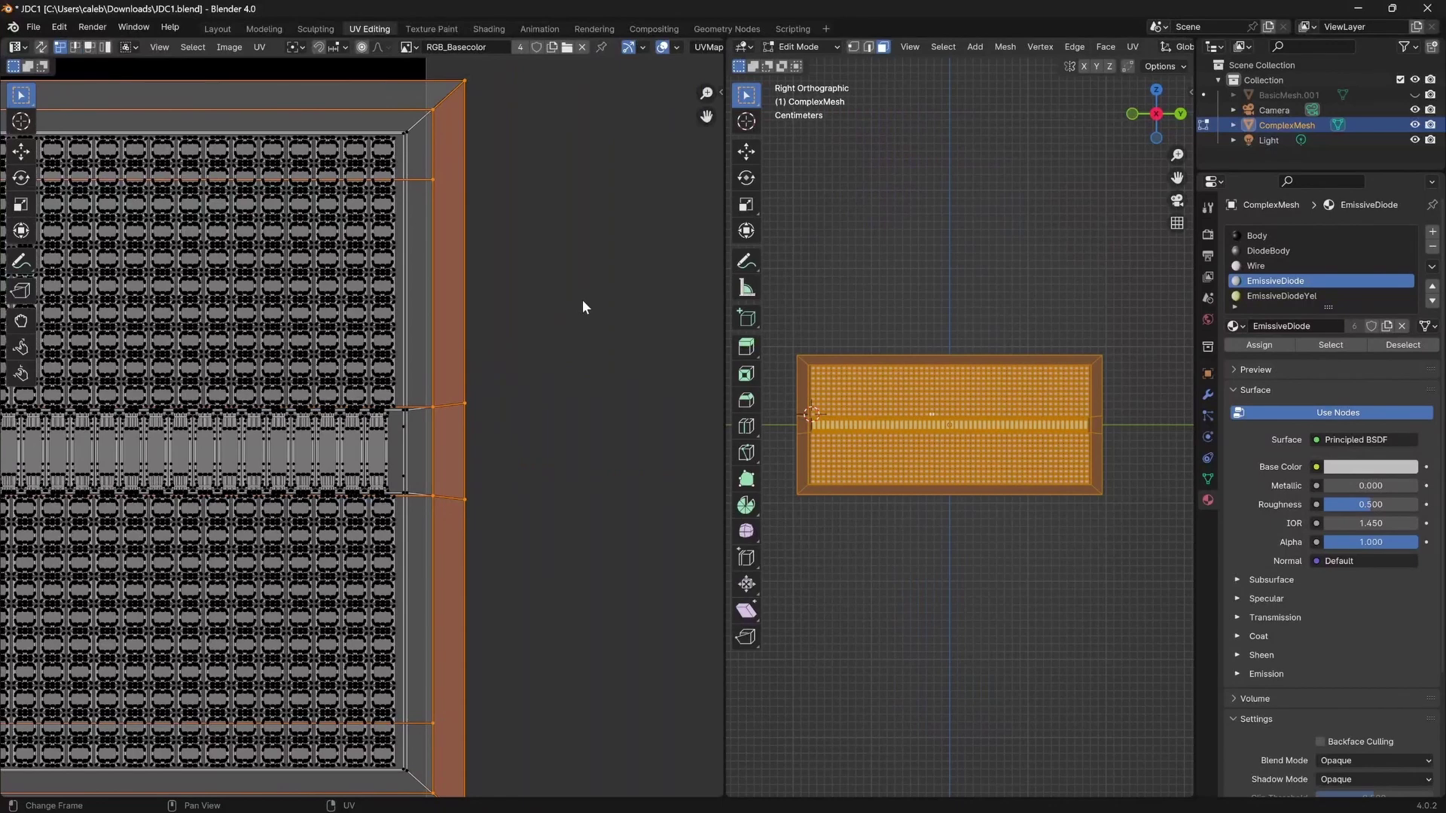
{"action": "key", "text": "g"}
{"action": "key", "text": "x"}
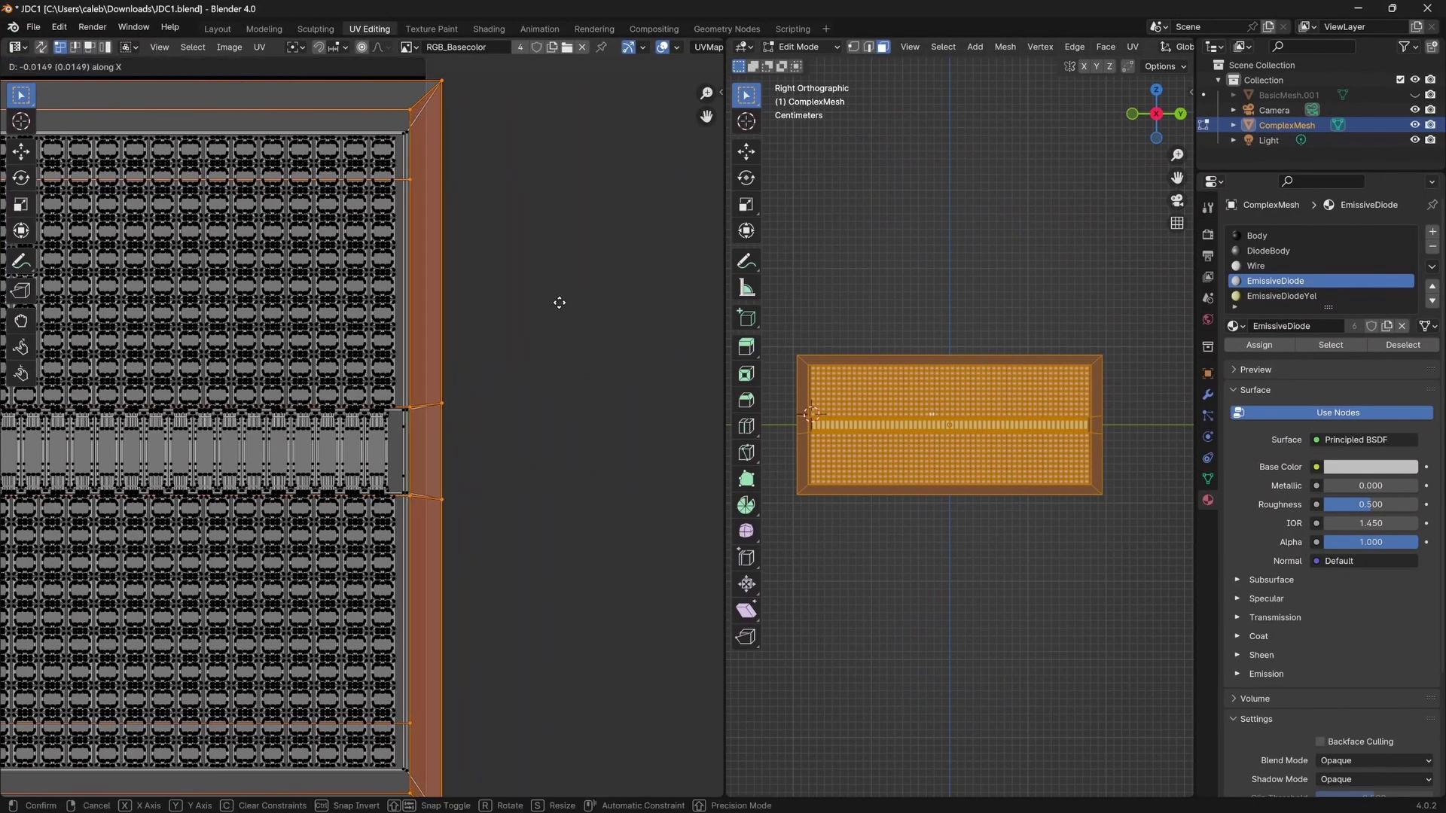
{"action": "left_click", "coordinate": [561, 299]}
Move the UV layout's outermost right edge about -0.016 along X so it sits just inside the texture square.
{"action": "scroll", "coordinate": [557, 295], "scroll_direction": "down", "scroll_amount": 1}
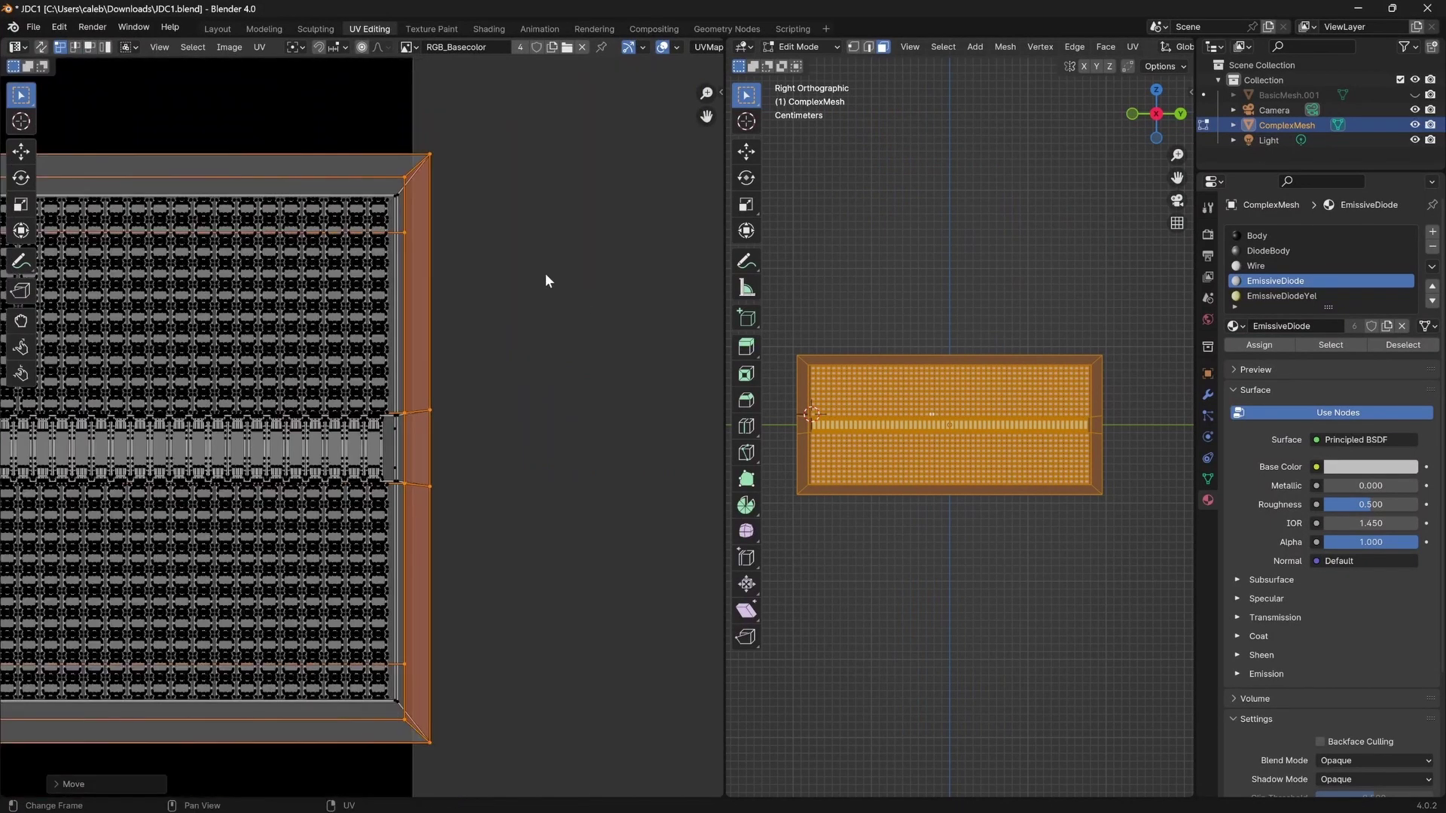
{"action": "left_click", "coordinate": [462, 756], "text": "alt"}
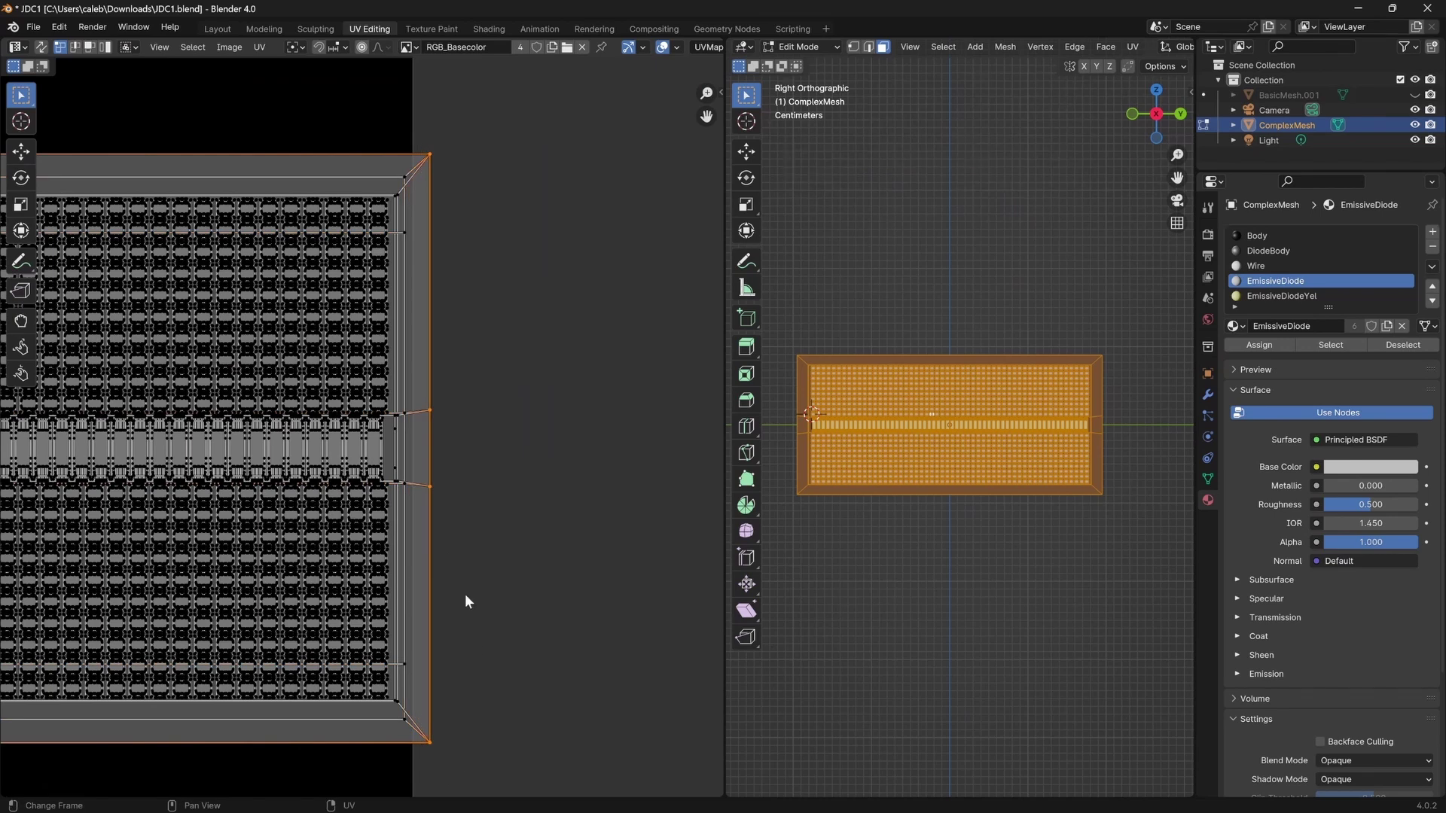
{"action": "key", "text": "g"}
{"action": "key", "text": "x"}
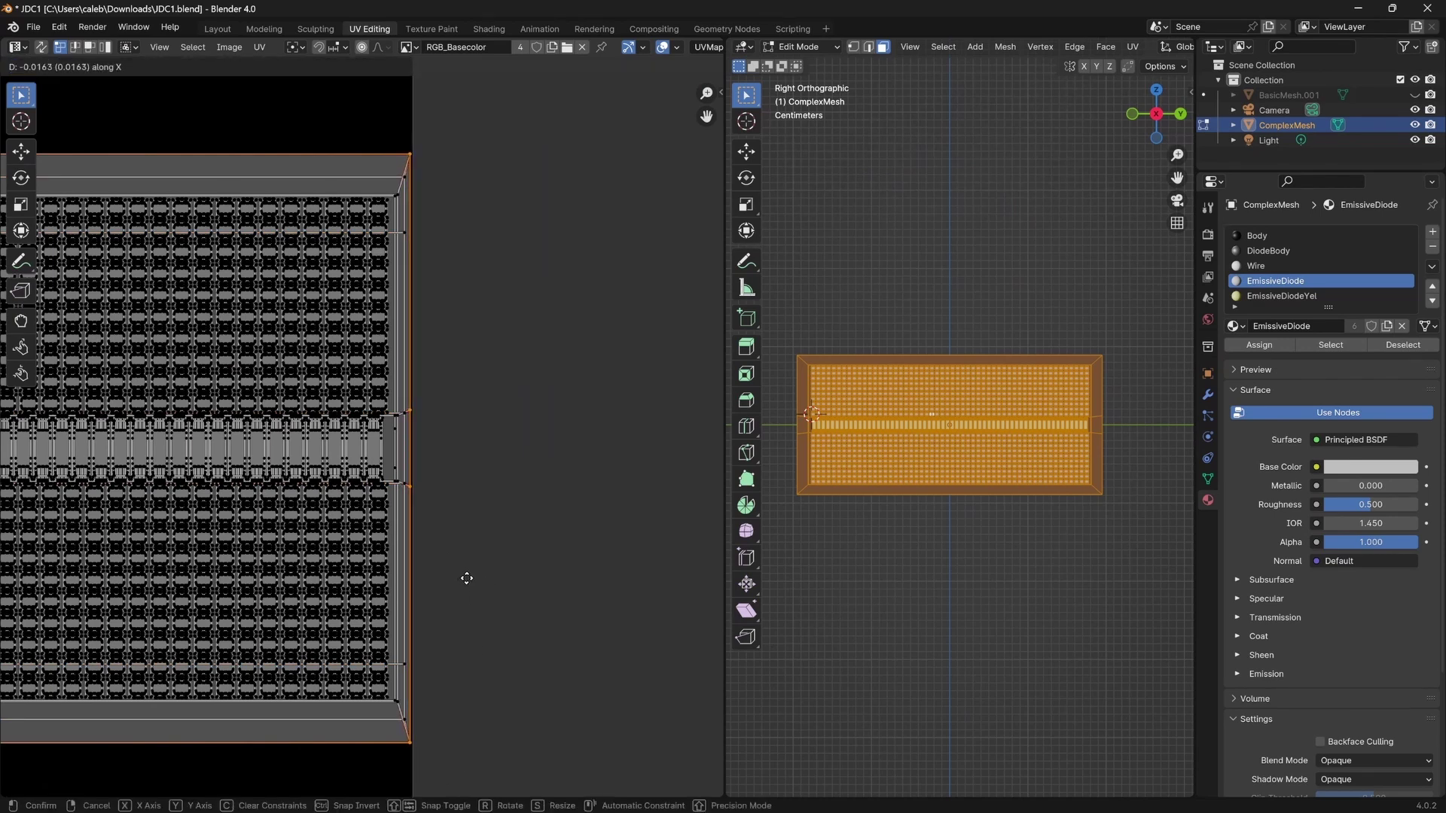
Move the left border's UV vertices inward along X so the outermost edge lines up with the texture's left boundary.
{"action": "scroll", "coordinate": [527, 517], "scroll_direction": "down", "scroll_amount": 2}
{"action": "scroll", "coordinate": [336, 148], "scroll_direction": "up", "scroll_amount": 2}
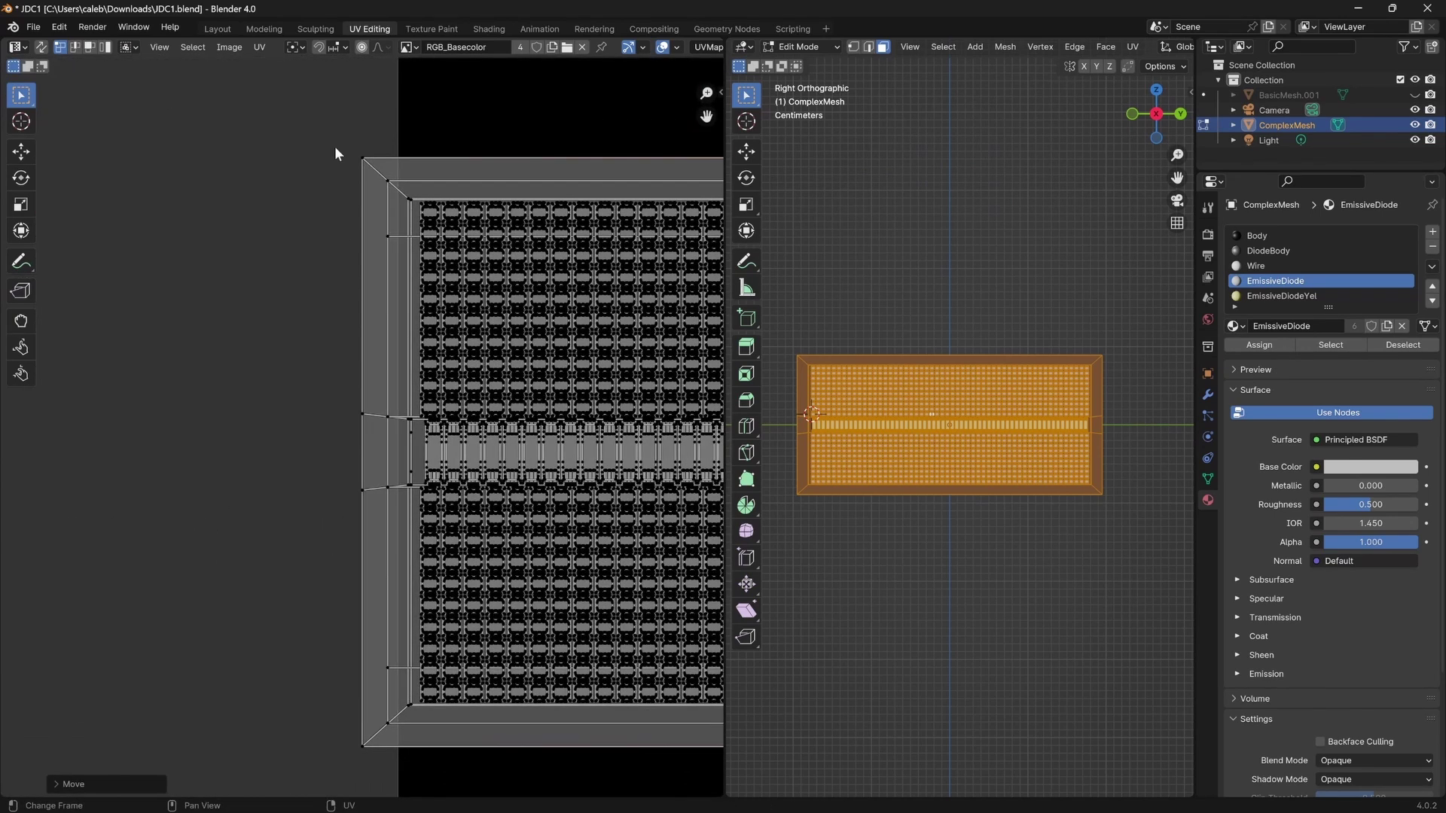
{"action": "left_click", "coordinate": [544, 649]}
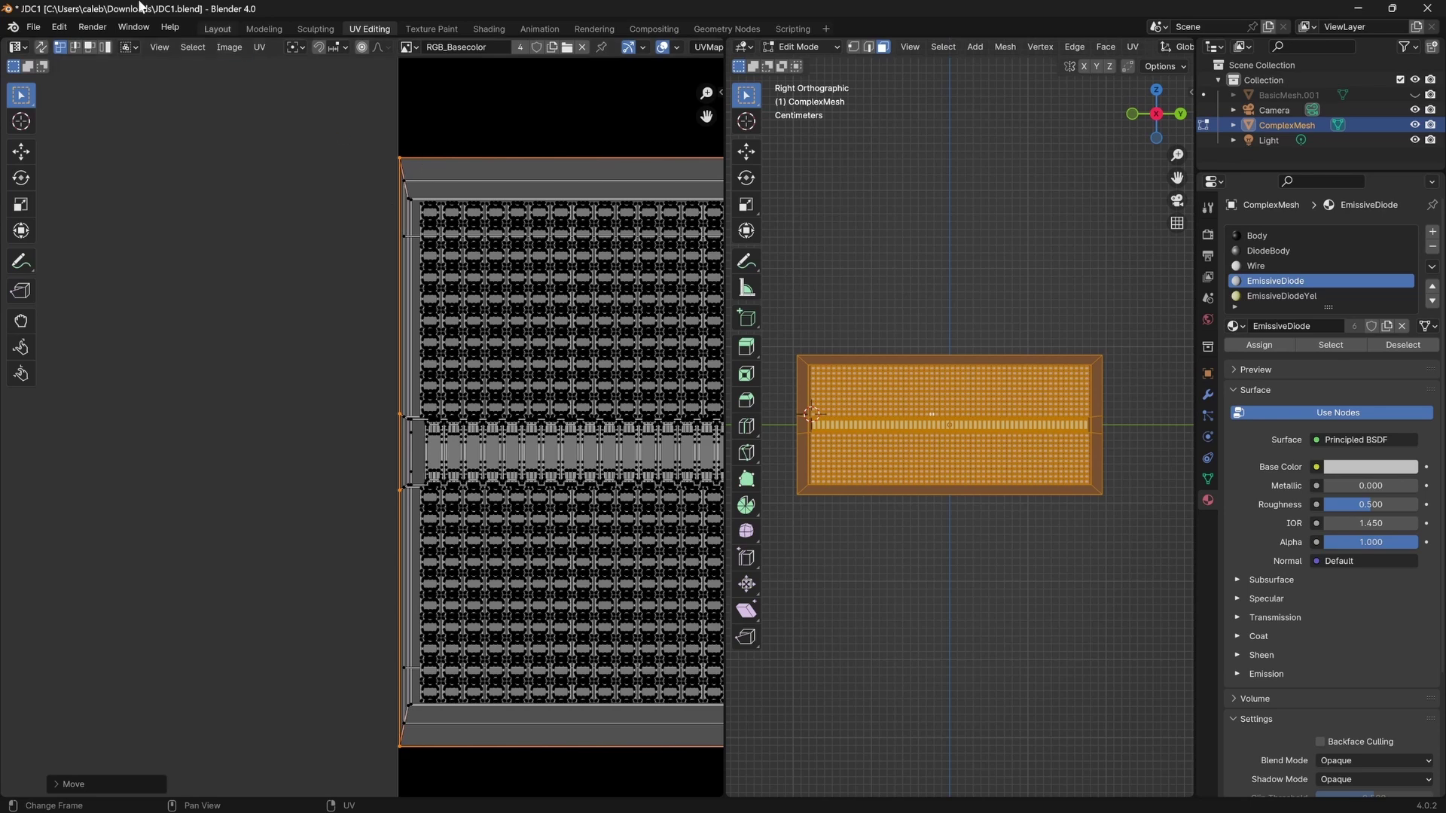
{"action": "scroll", "coordinate": [312, 286], "scroll_direction": "down", "scroll_amount": 5}
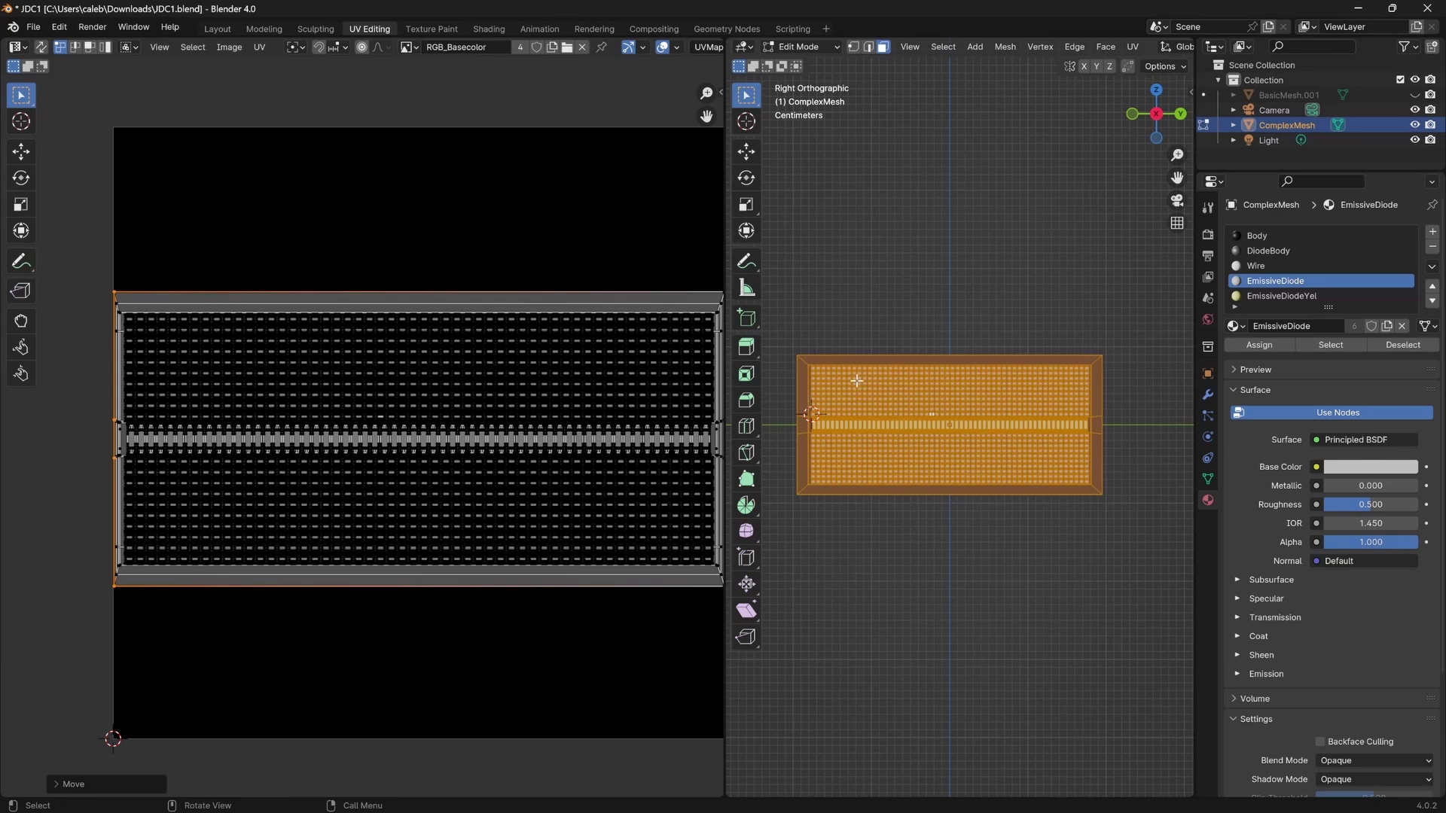
{"action": "middle_click_drag", "start_coordinate": [879, 422], "coordinate": [908, 446]}
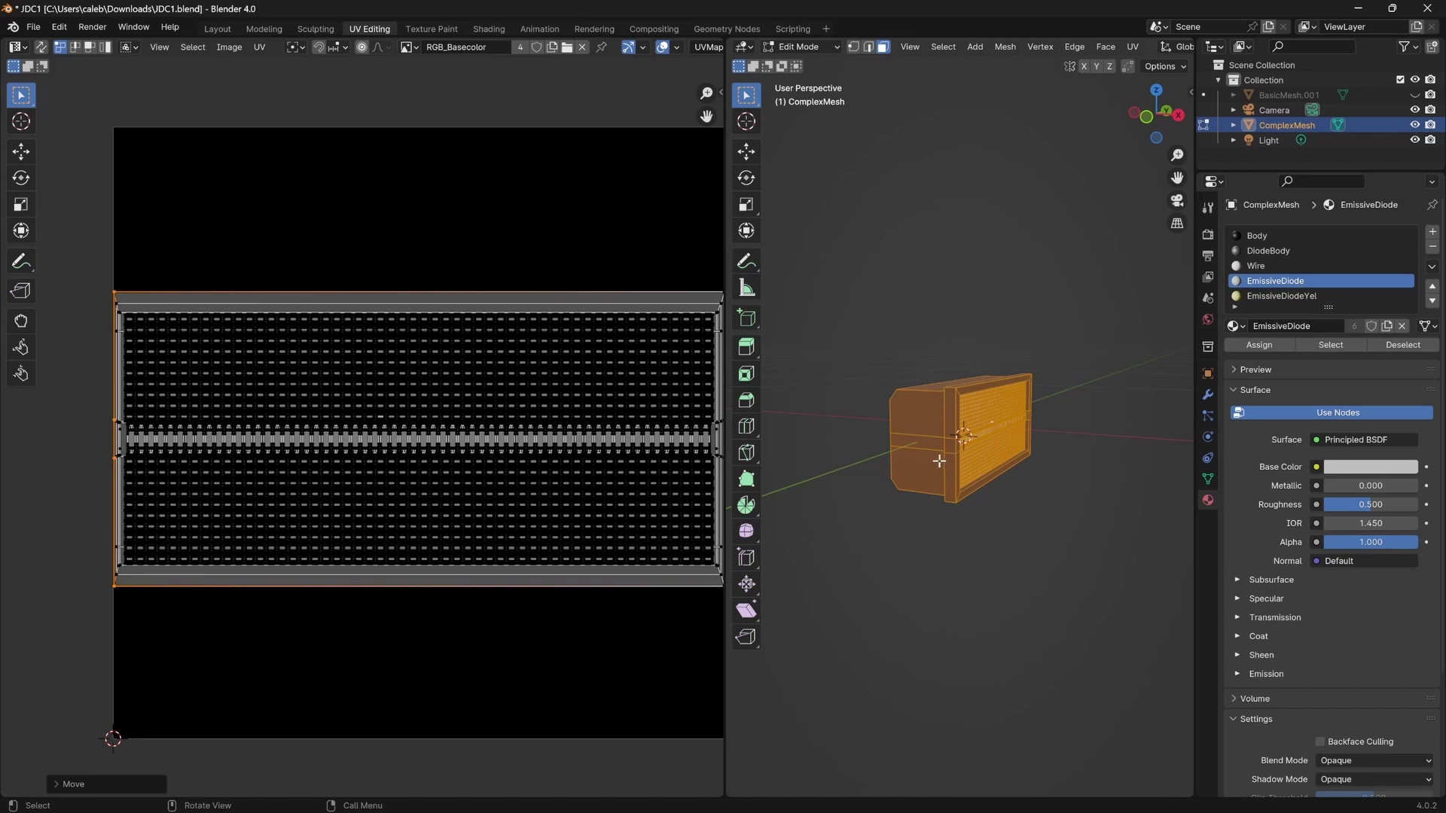
{"action": "left_click", "coordinate": [918, 478]}
{"action": "left_click", "coordinate": [919, 422], "text": "shift"}
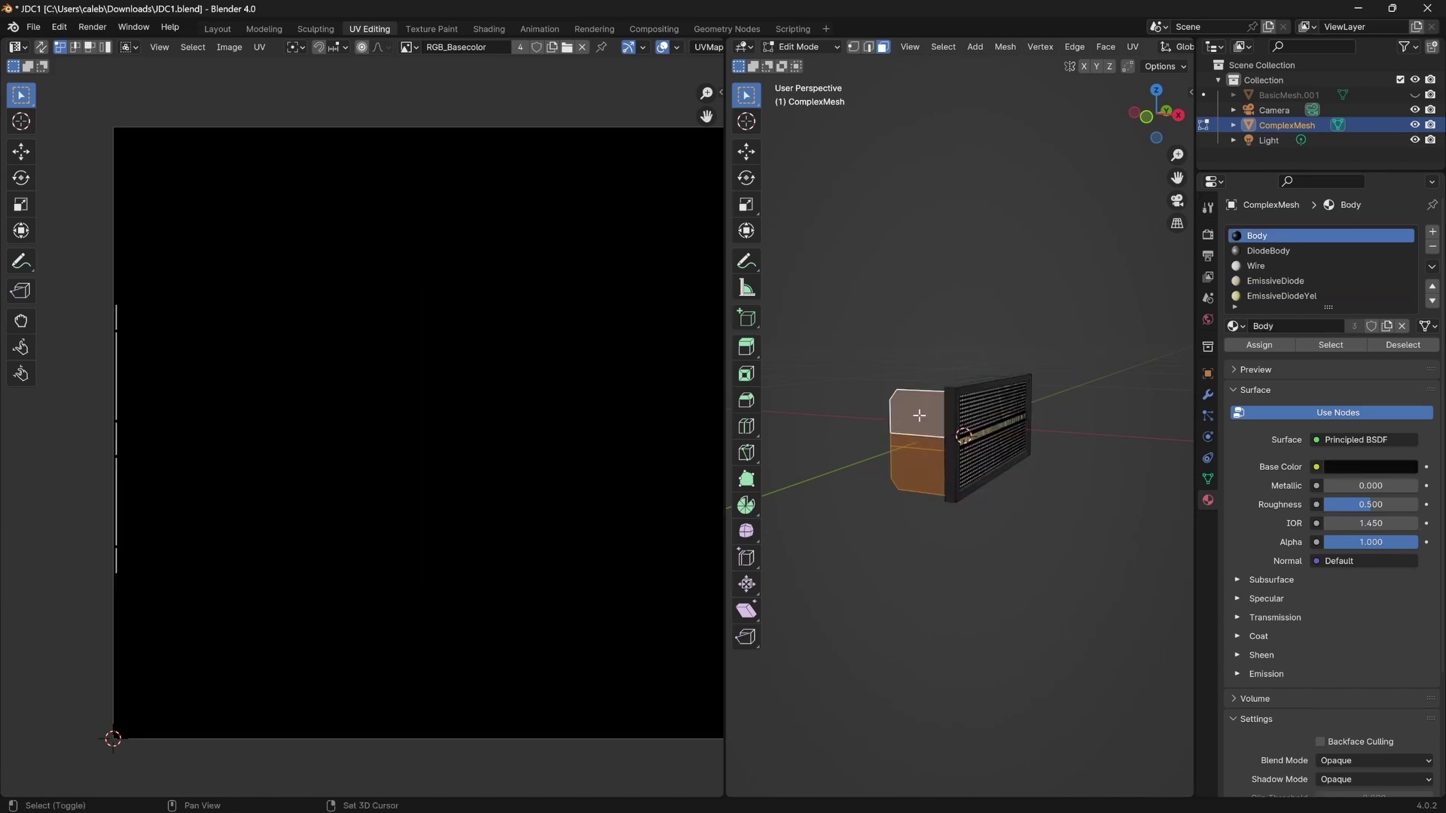
{"action": "middle_click_drag", "start_coordinate": [919, 421], "coordinate": [1026, 443]}
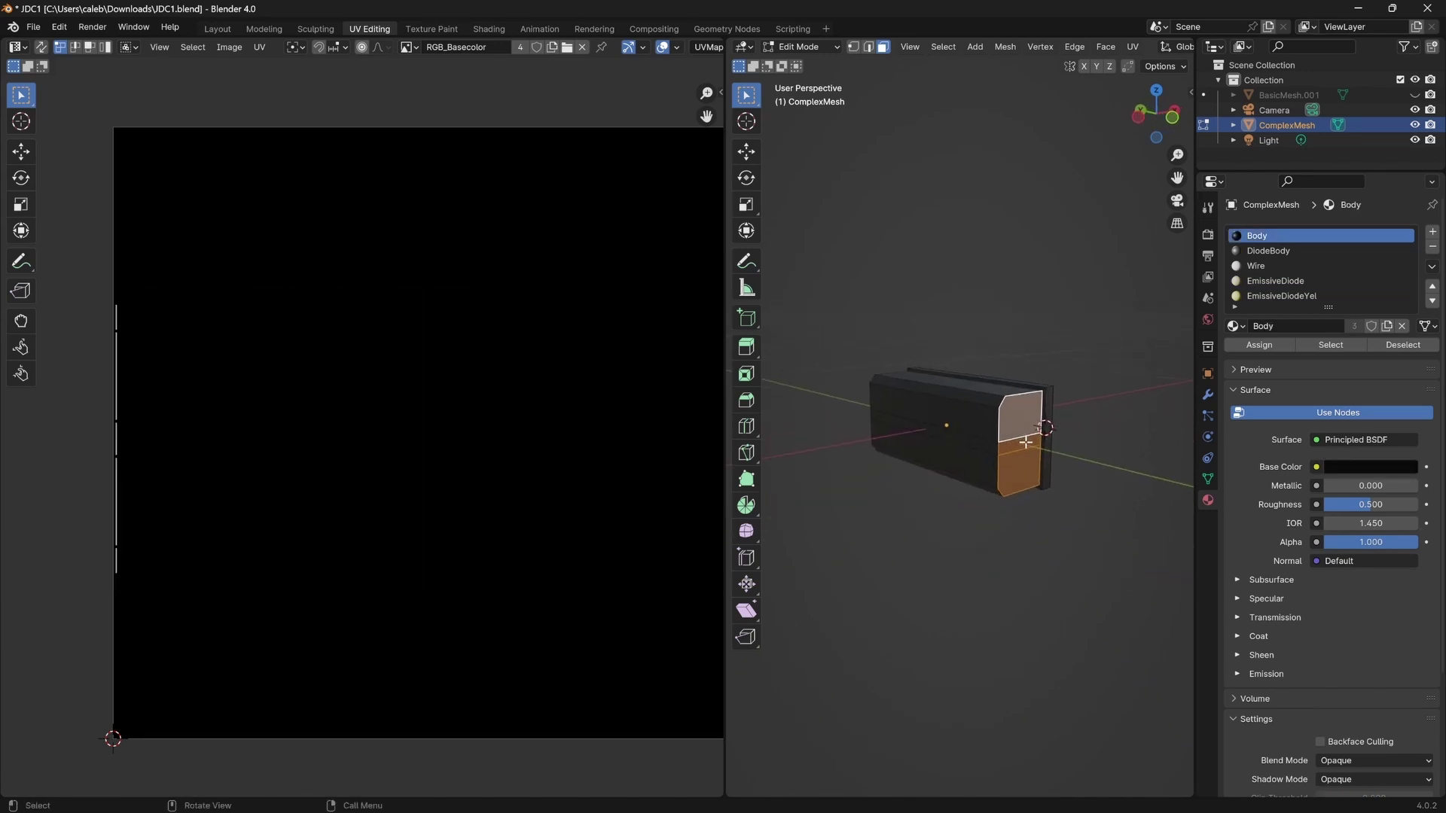
Select the casing's long rear faces with their chamfers and the adjoining top and bottom faces, and unwrap them.
{"action": "left_click", "coordinate": [972, 425]}
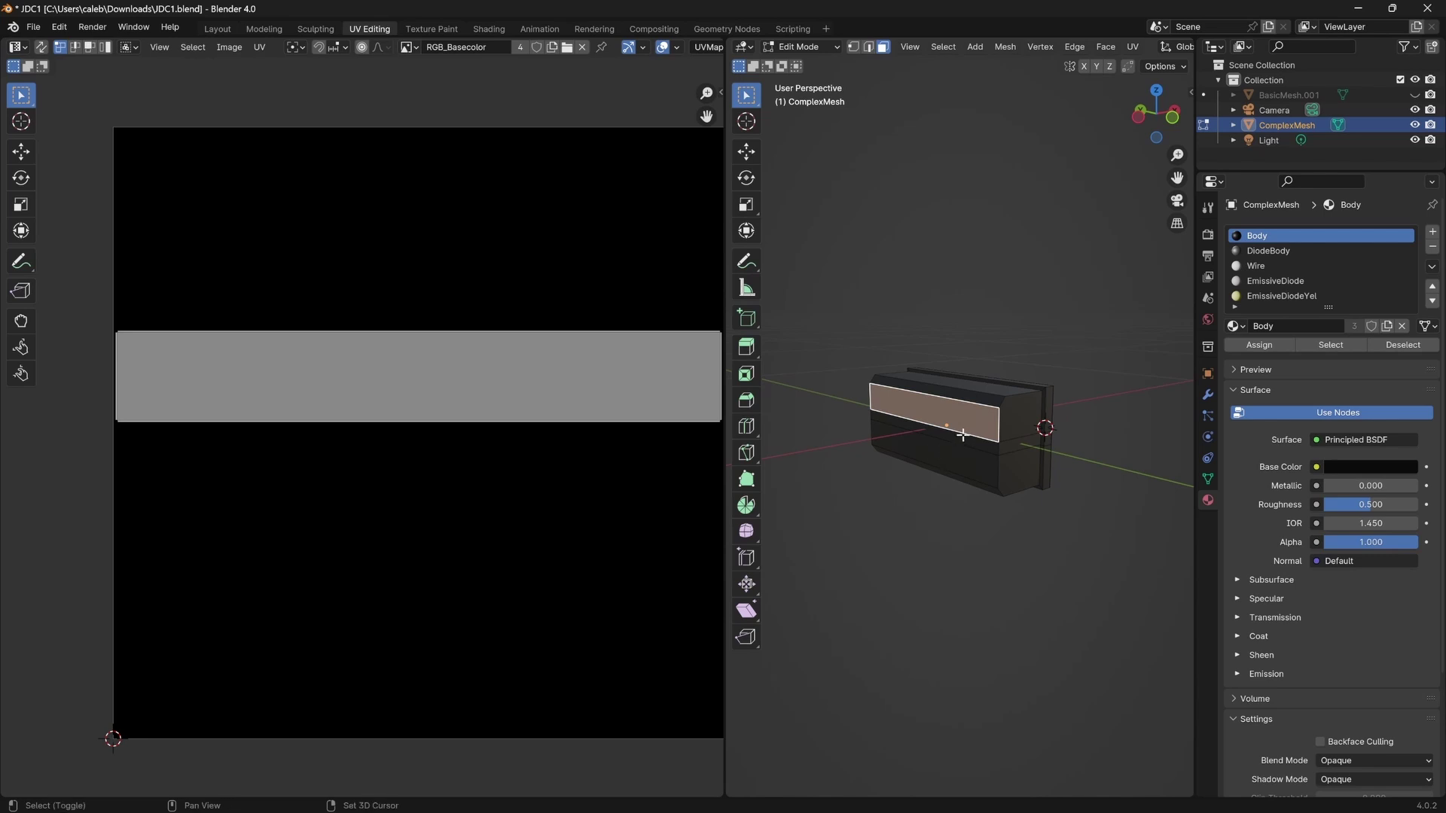
{"action": "left_click", "coordinate": [958, 445], "text": "shift"}
{"action": "left_click", "coordinate": [972, 485], "text": "shift"}
{"action": "middle_click_drag", "start_coordinate": [971, 486], "coordinate": [973, 424]}
{"action": "left_click", "coordinate": [946, 398], "text": "shift"}
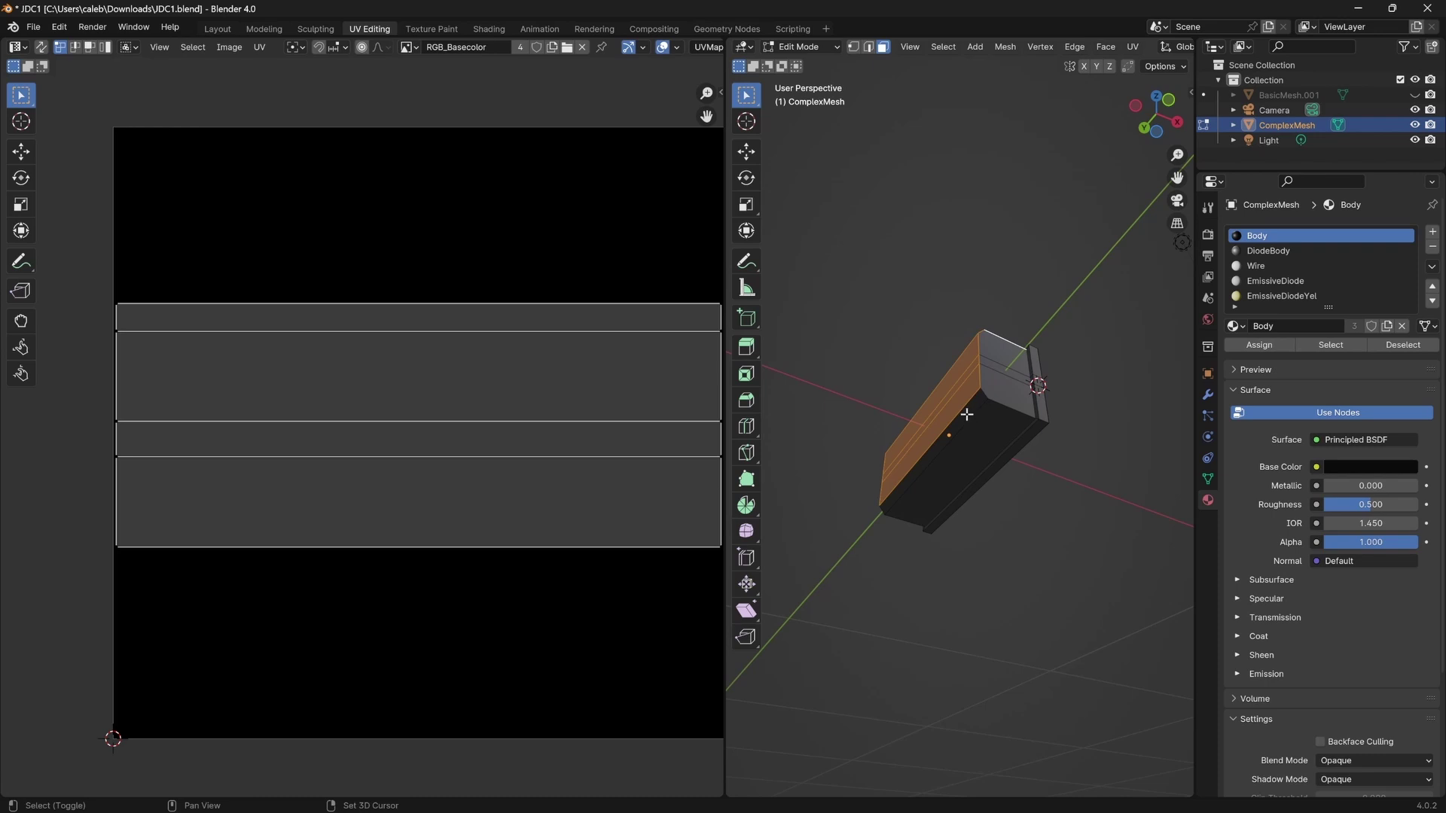
{"action": "left_click", "coordinate": [967, 414], "text": "shift"}
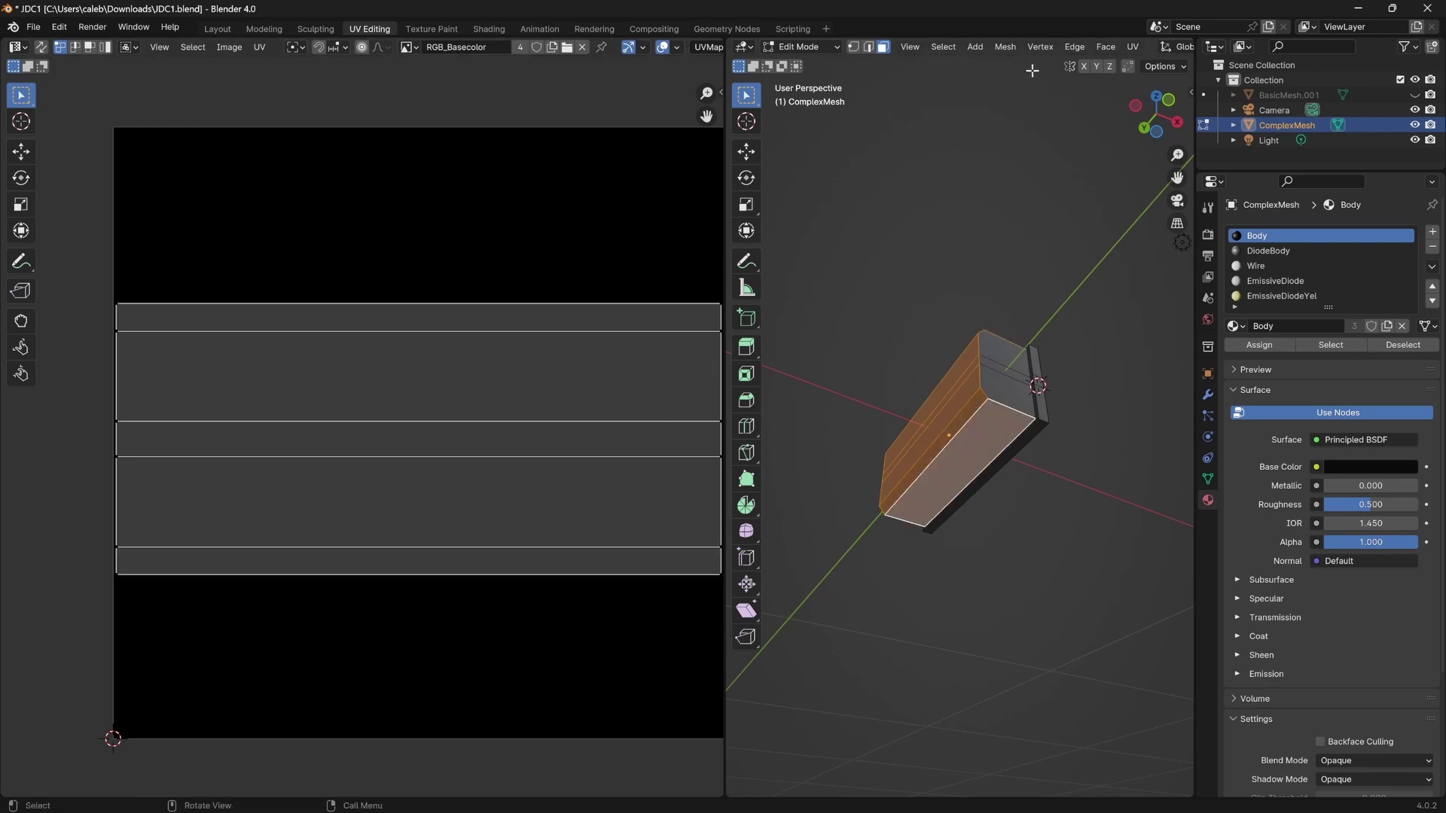
{"action": "scroll", "coordinate": [332, 433], "scroll_direction": "down", "scroll_amount": 2}
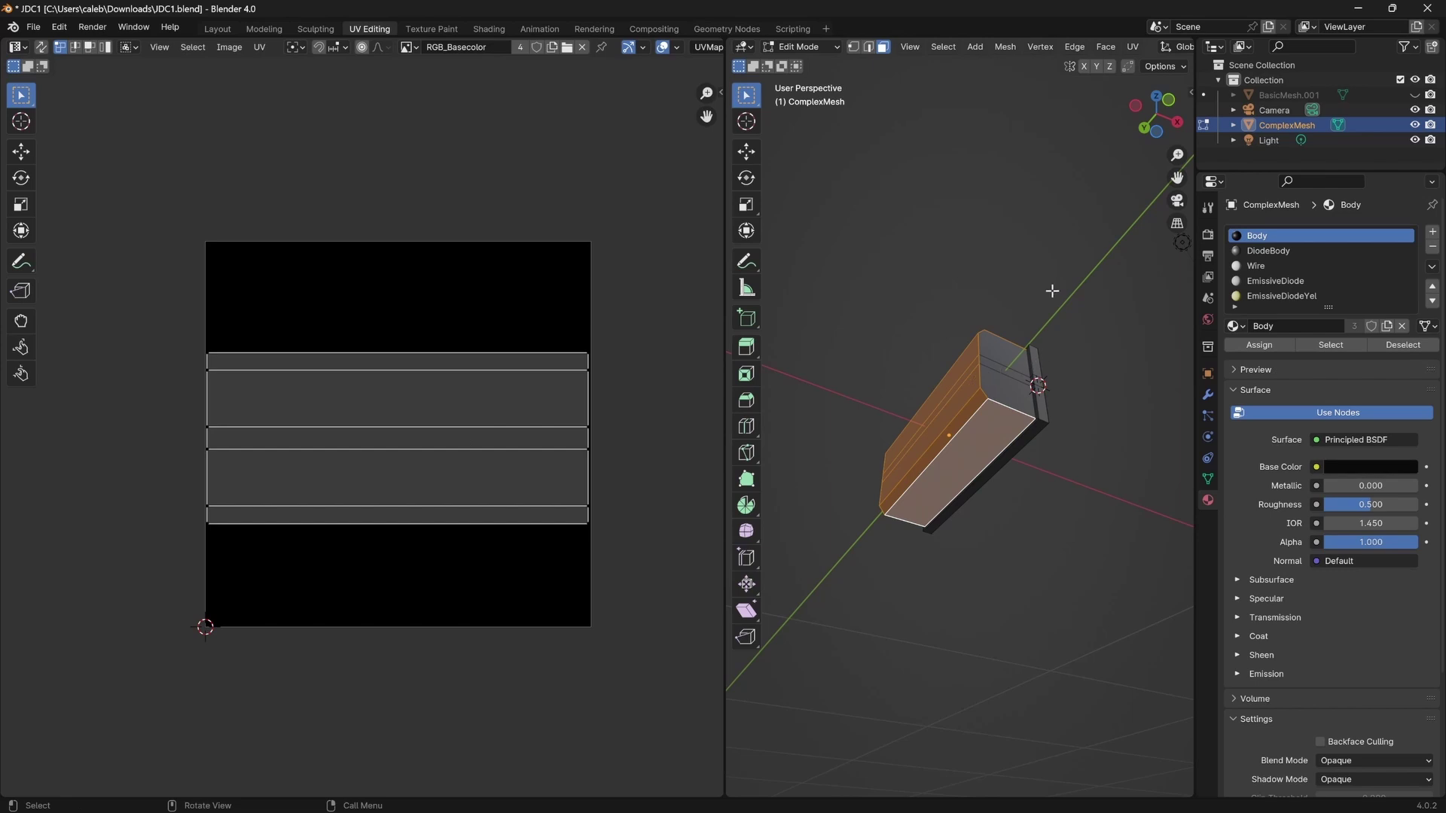
{"action": "left_click", "coordinate": [1136, 46]}
{"action": "left_click", "coordinate": [1142, 60]}
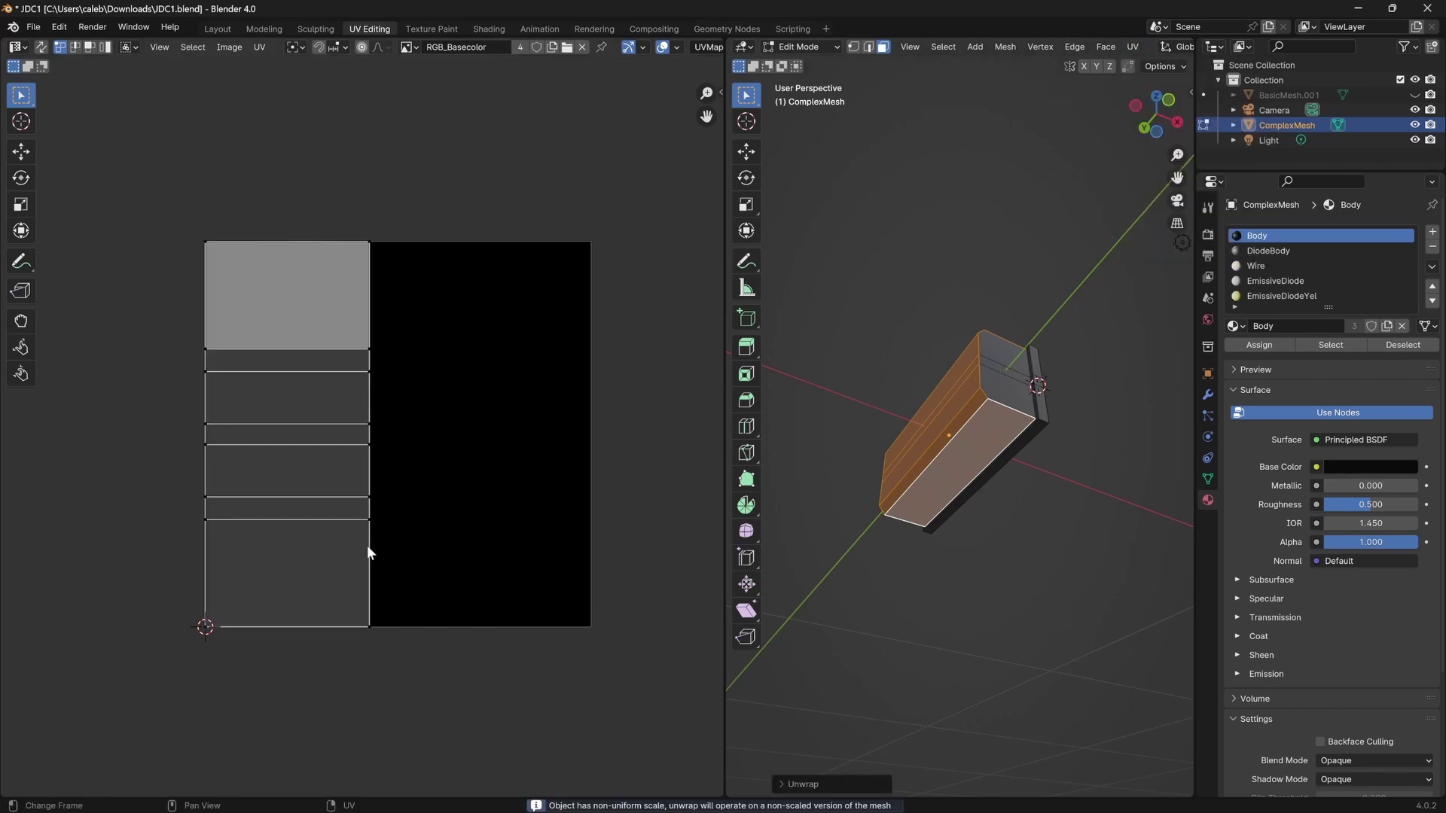
Scale the newly unwrapped strip island down uniformly and move it into the empty upper-left area of the texture.
{"action": "left_click_drag", "start_coordinate": [167, 207], "coordinate": [404, 721]}
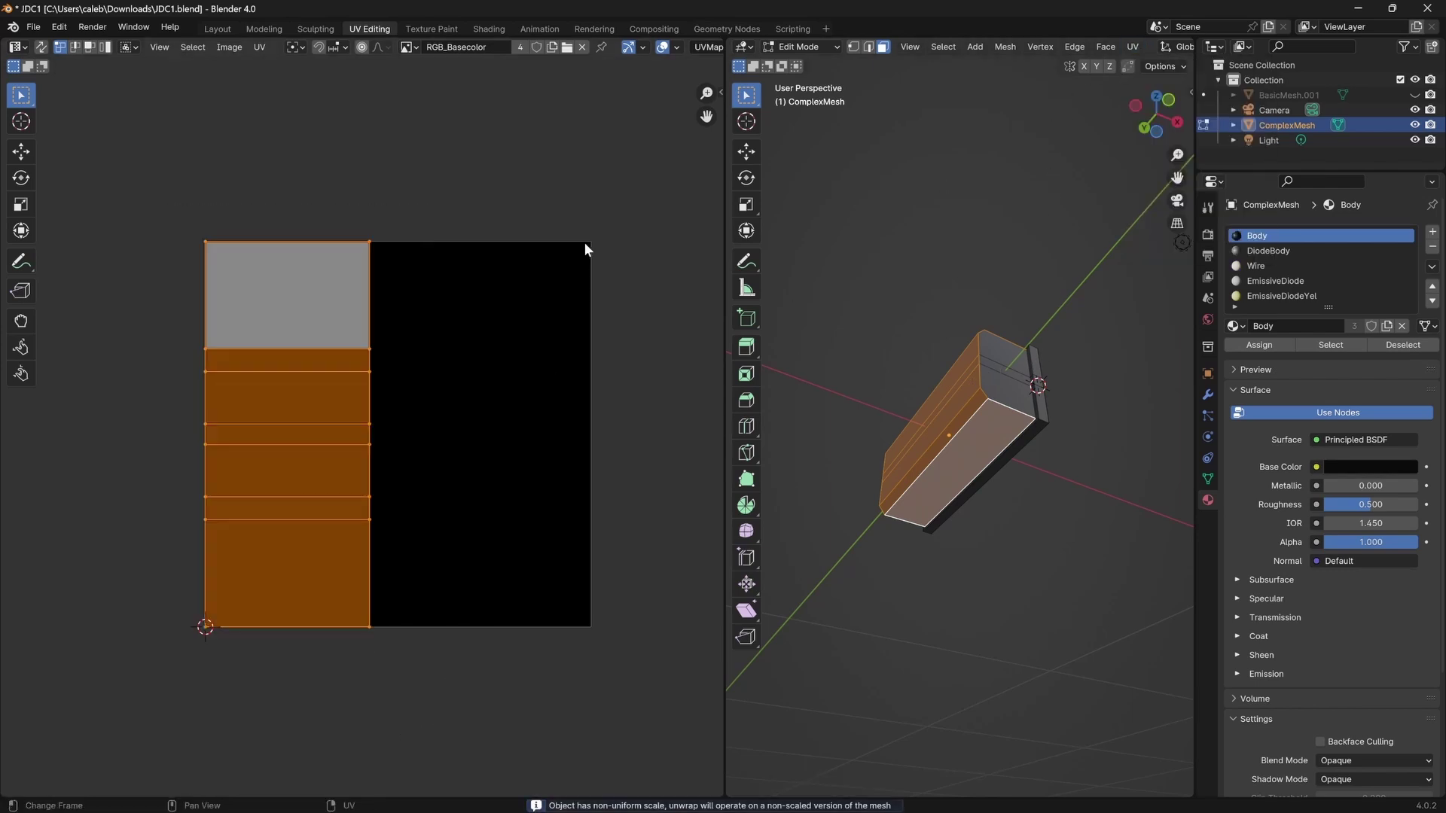
{"action": "key", "text": "s"}
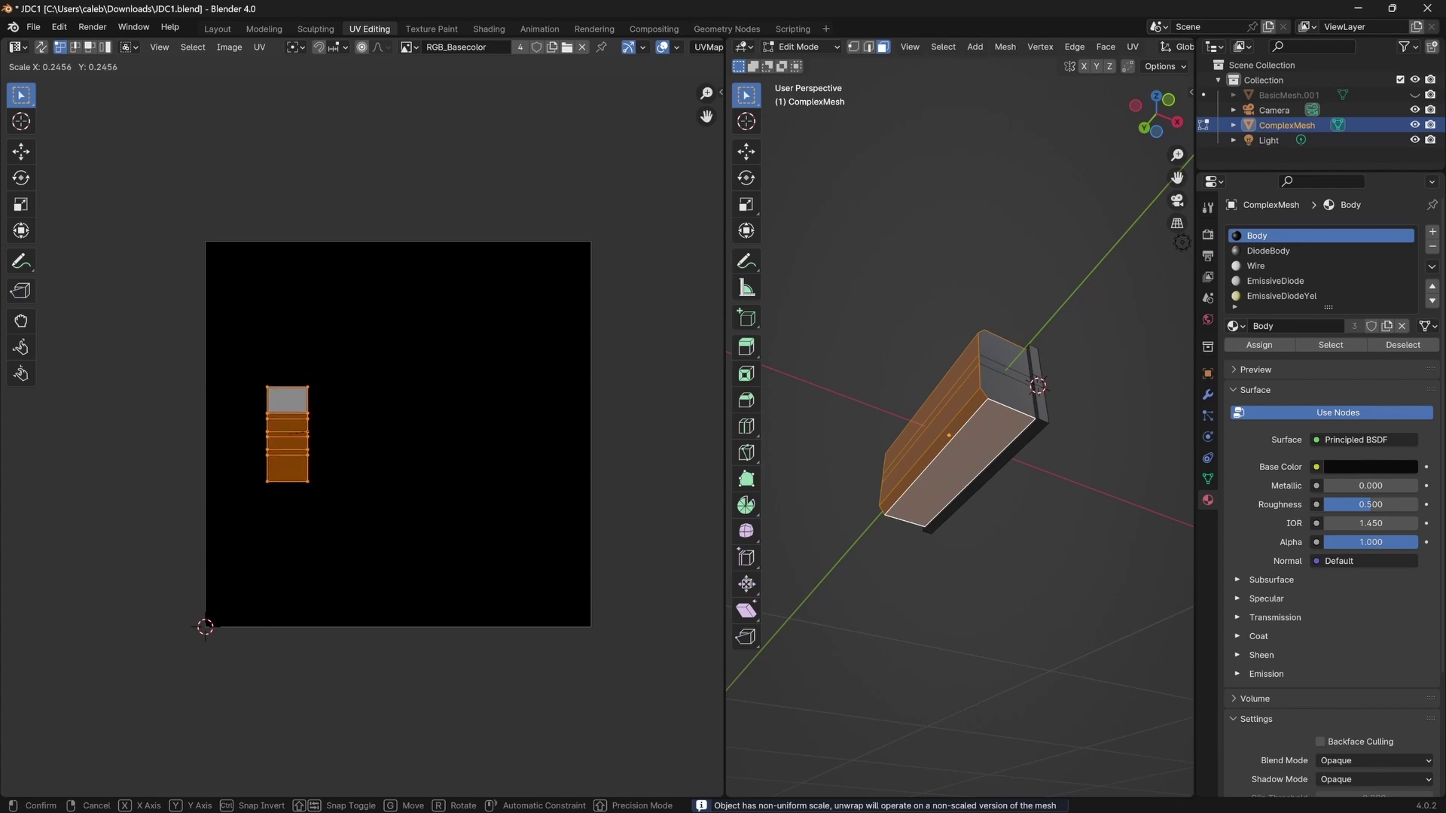
{"action": "left_click", "coordinate": [355, 433]}
{"action": "key", "text": "g"}
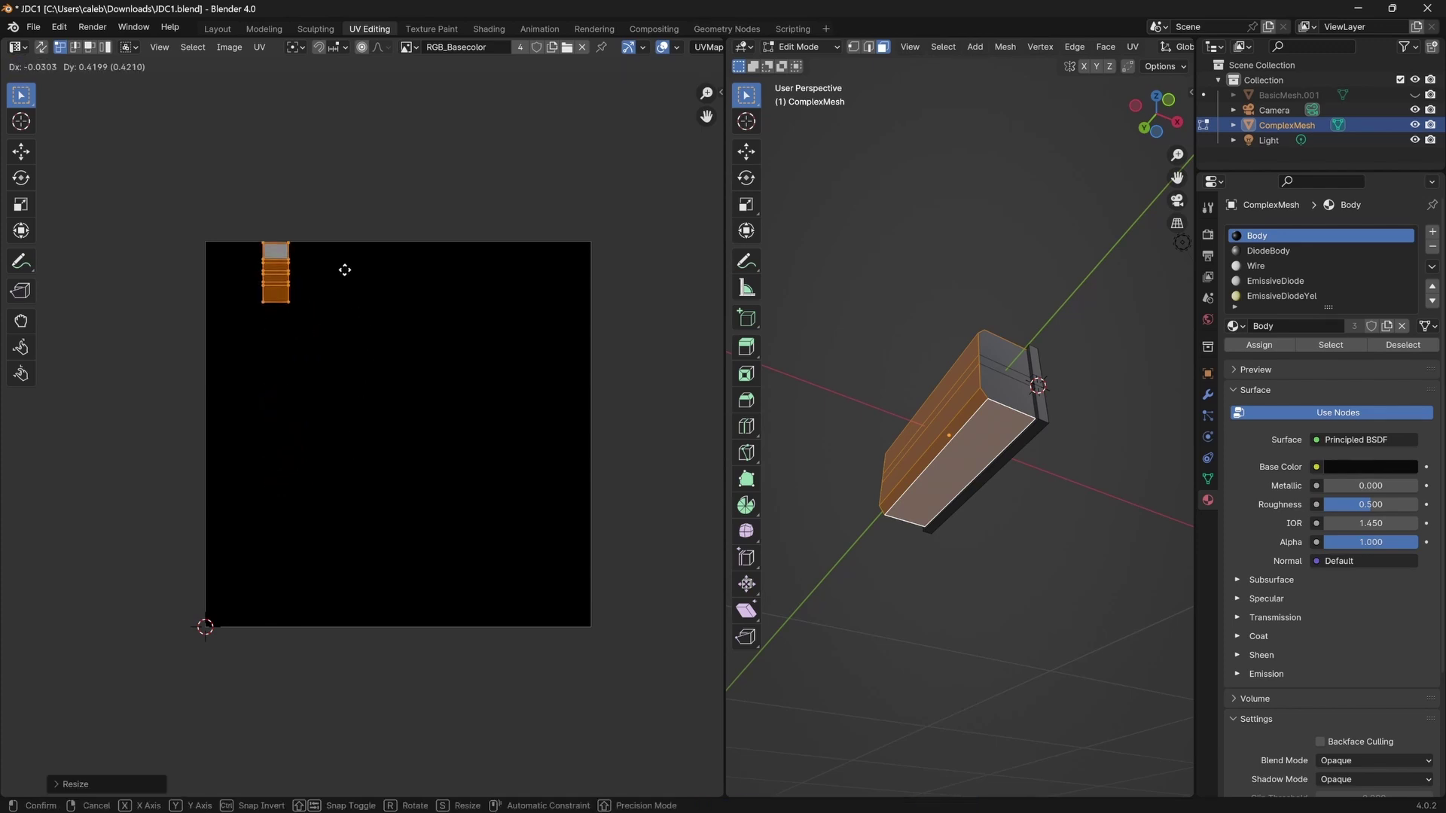
{"action": "left_click", "coordinate": [349, 274]}
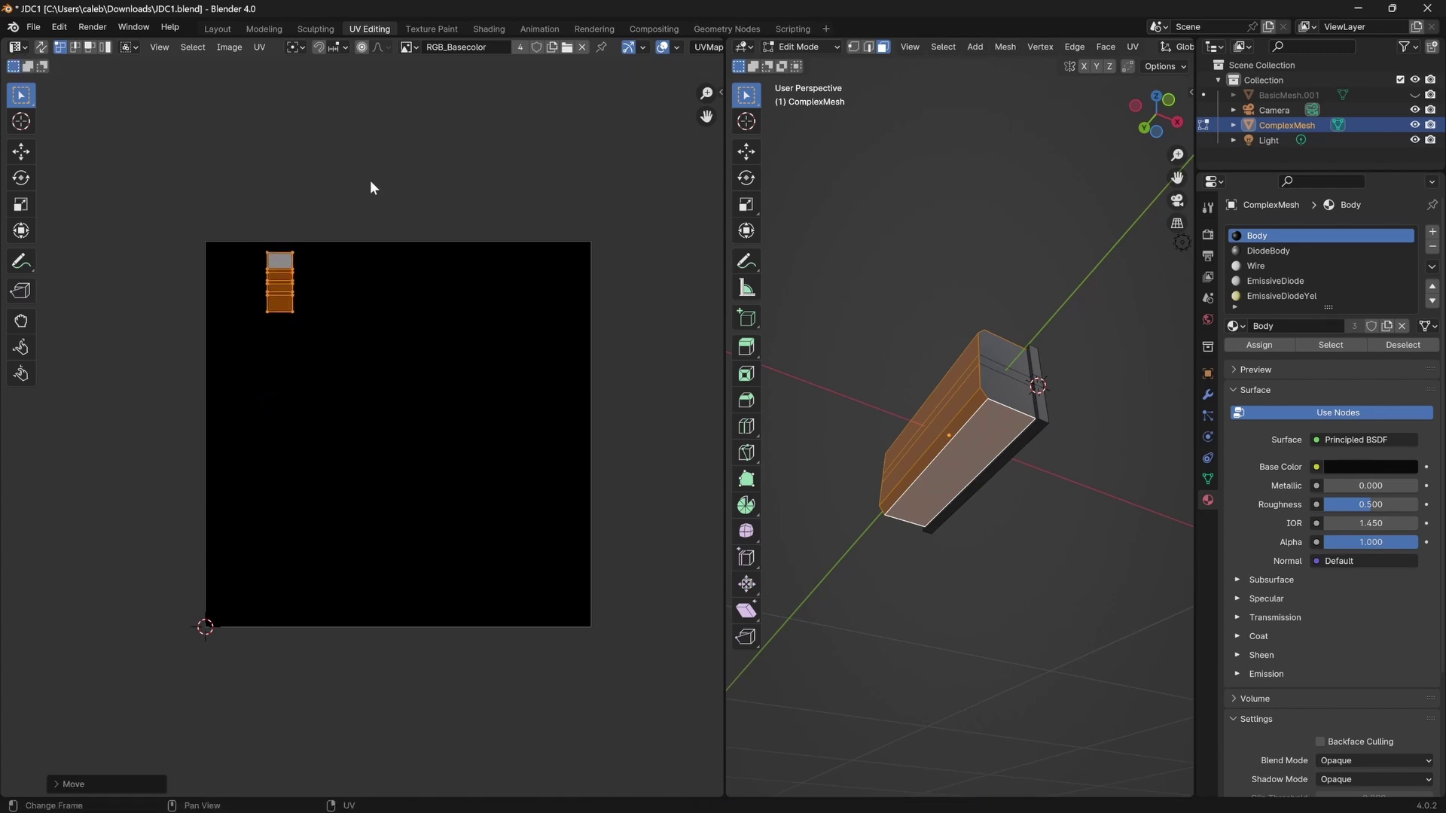
Rotate the small strip island by 90 degrees and place it in the texture's upper-left corner.
{"action": "type", "text": "r90"}
{"action": "key", "text": "Return"}
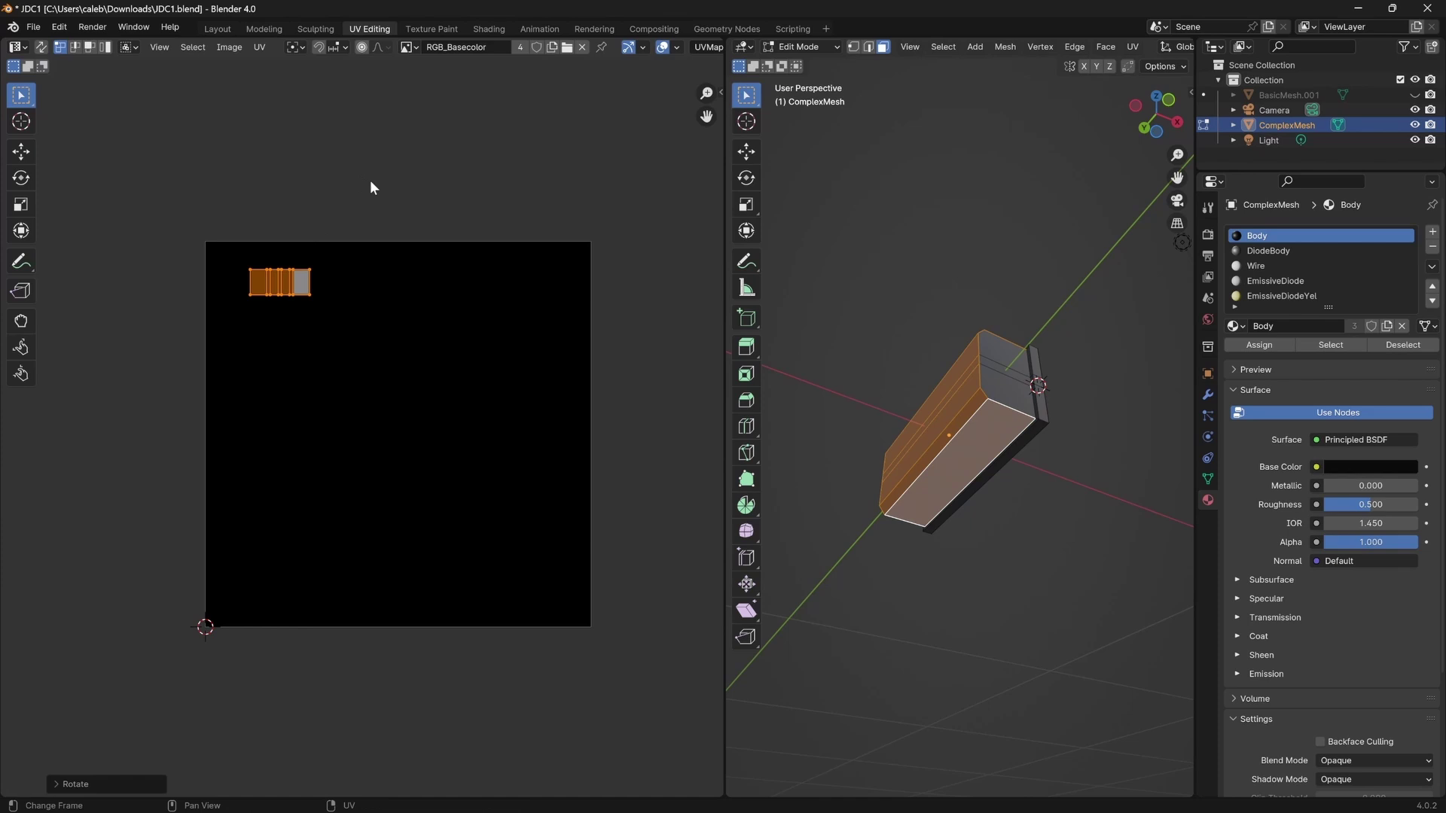
{"action": "key", "text": "g"}
{"action": "left_click", "coordinate": [437, 289]}
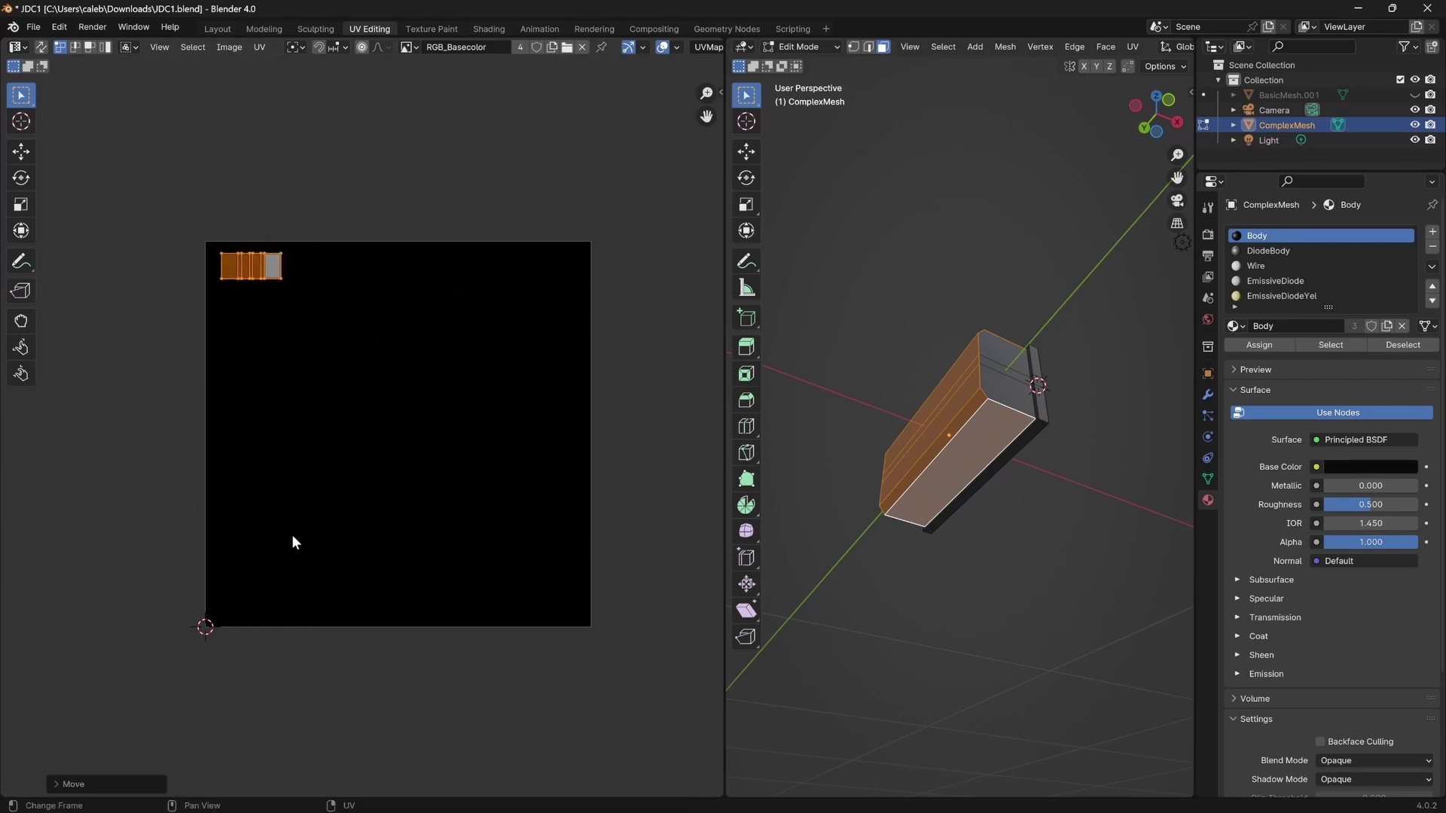
Select the main body's side faces at both ends of the casing.
{"action": "middle_click_drag", "start_coordinate": [987, 354], "coordinate": [976, 340]}
{"action": "left_click", "coordinate": [976, 339]}
{"action": "left_click", "coordinate": [994, 391], "text": "shift"}
{"action": "middle_click_drag", "start_coordinate": [994, 391], "coordinate": [1011, 419]}
{"action": "left_click", "coordinate": [958, 362], "text": "shift"}
{"action": "left_click", "coordinate": [940, 339], "text": "shift"}
{"action": "left_click", "coordinate": [938, 318], "text": "shift"}
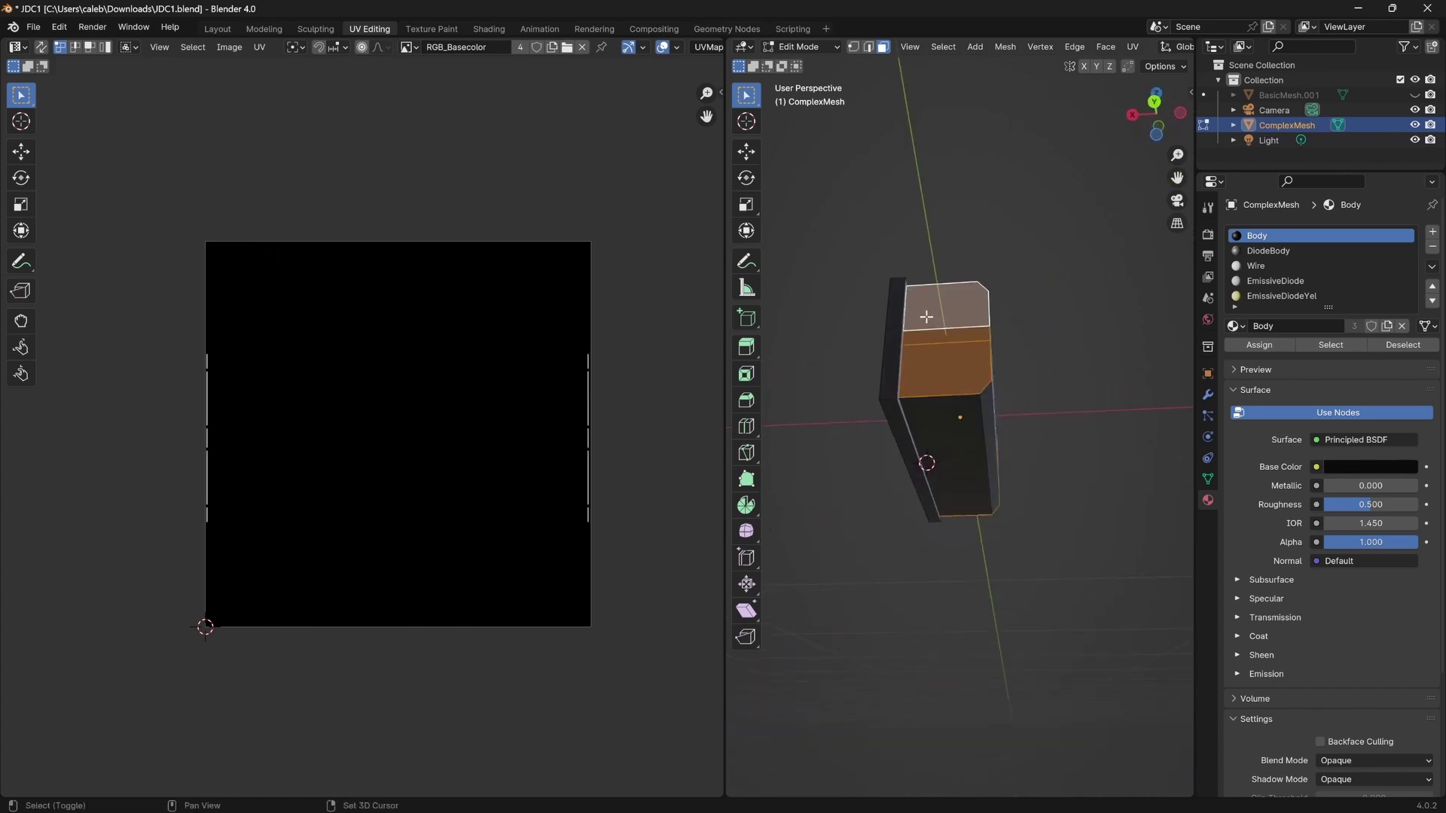
Add the front flange's side faces at both ends to the selection and unwrap all the selected end faces.
{"action": "middle_click_drag", "start_coordinate": [937, 318], "coordinate": [945, 344]}
{"action": "scroll", "coordinate": [924, 355], "scroll_direction": "up", "scroll_amount": 3}
{"action": "middle_click_drag", "start_coordinate": [871, 374], "coordinate": [927, 373]}
{"action": "left_click", "coordinate": [938, 407], "text": "shift"}
{"action": "left_click", "coordinate": [956, 448], "text": "alt+shift"}
{"action": "middle_click_drag", "start_coordinate": [1039, 494], "coordinate": [943, 484]}
{"action": "left_click_drag", "start_coordinate": [1112, 452], "coordinate": [1147, 566], "text": "shift"}
{"action": "middle_click_drag", "start_coordinate": [1147, 566], "coordinate": [1020, 323]}
{"action": "left_click", "coordinate": [1132, 47]}
{"action": "left_click", "coordinate": [1149, 62]}
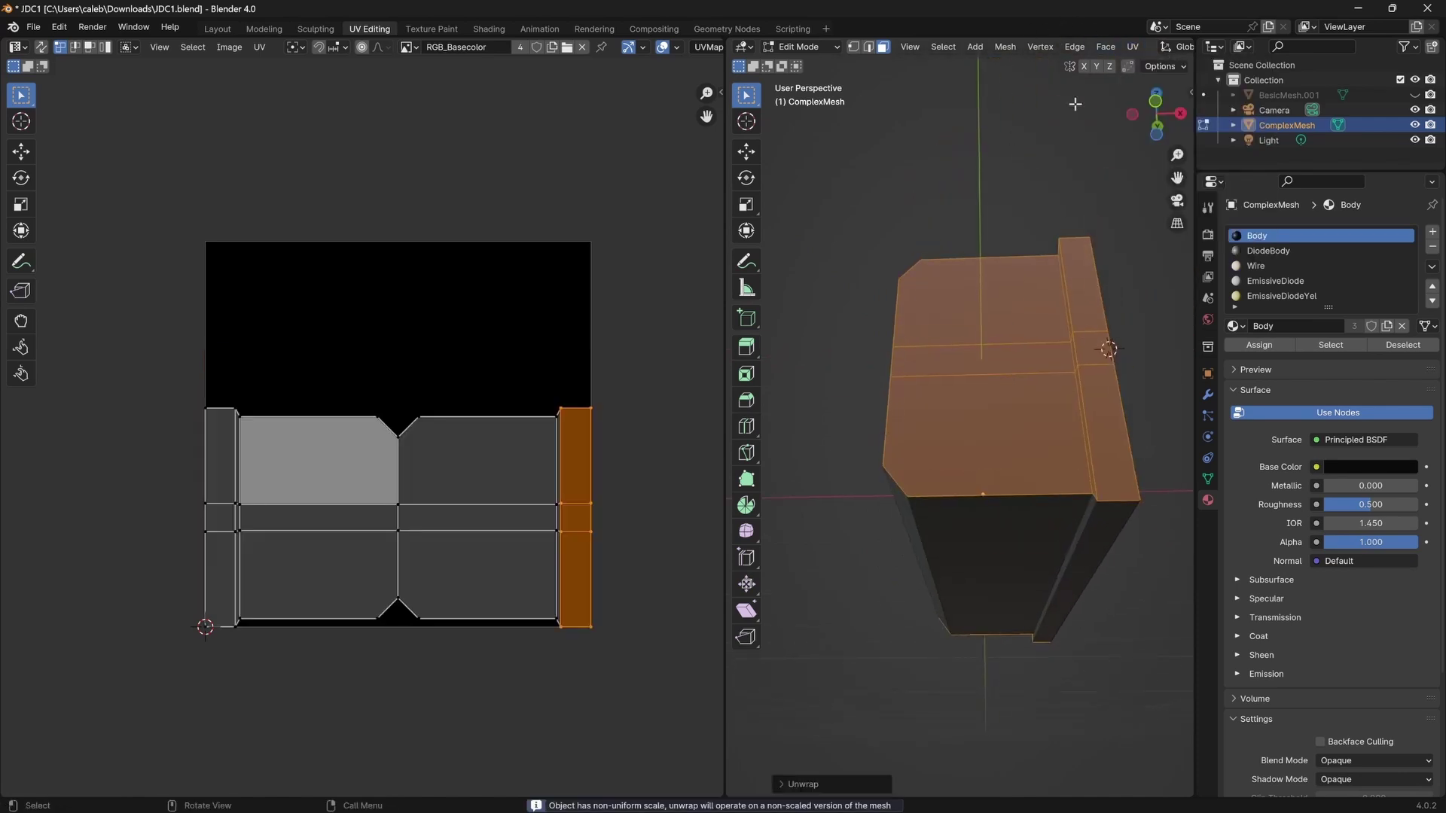
Scale the unwrapped end-face islands down together and move them into the empty area below the diode panel's UVs.
{"action": "left_click_drag", "start_coordinate": [167, 407], "coordinate": [581, 707]}
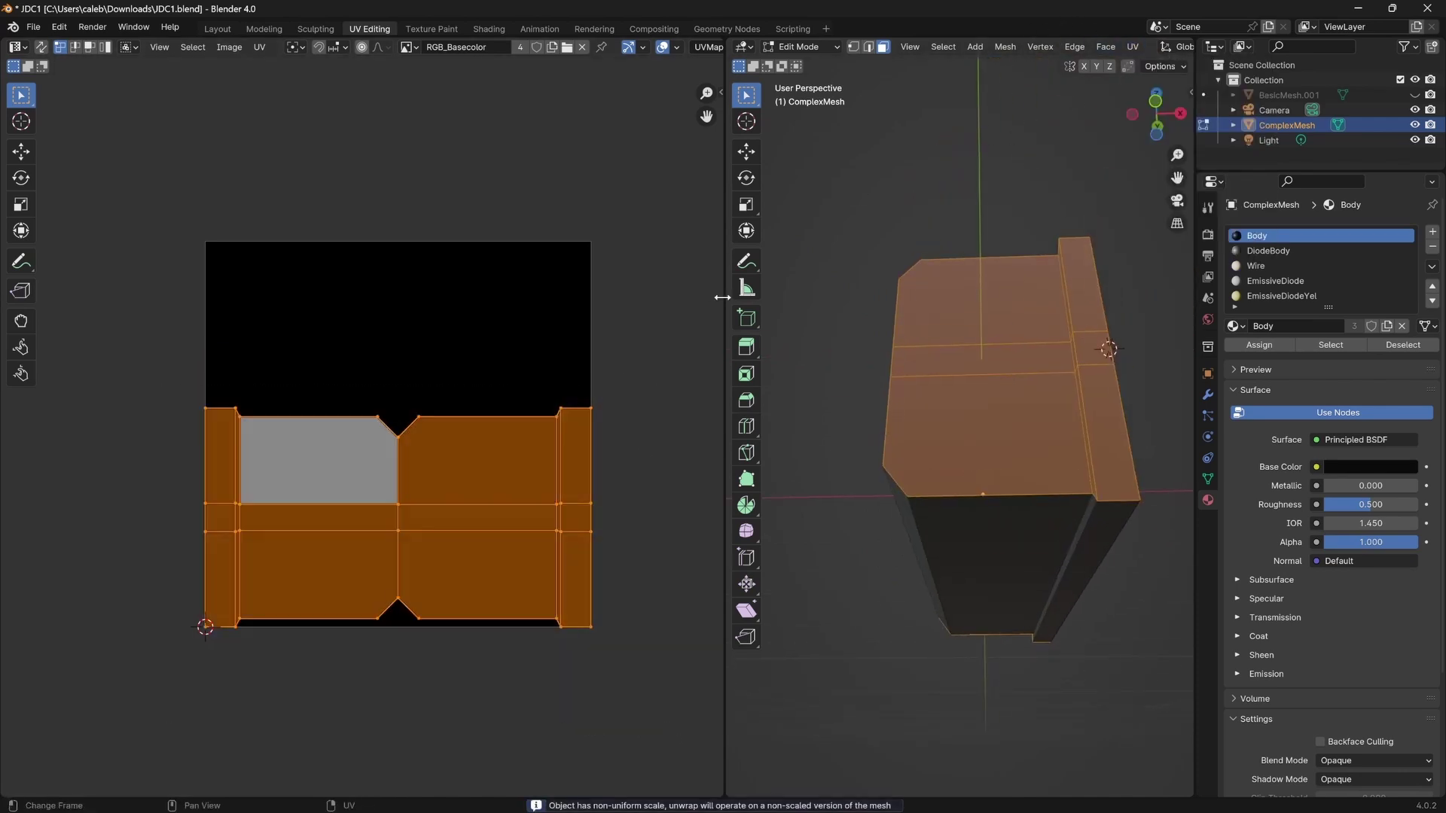
{"action": "key", "text": "s"}
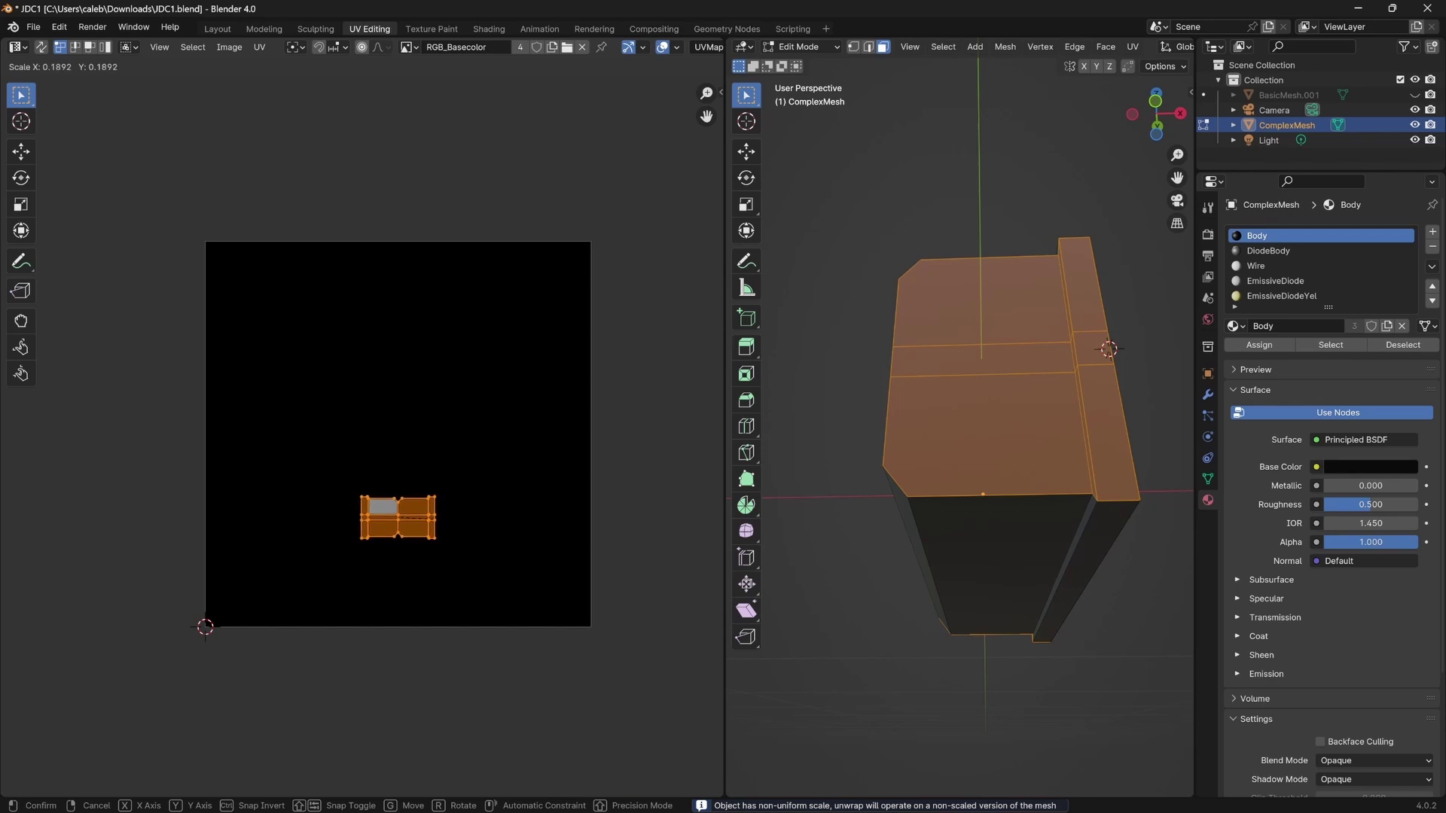
{"action": "left_click", "coordinate": [462, 522]}
{"action": "key", "text": "g"}
{"action": "left_click", "coordinate": [467, 594]}
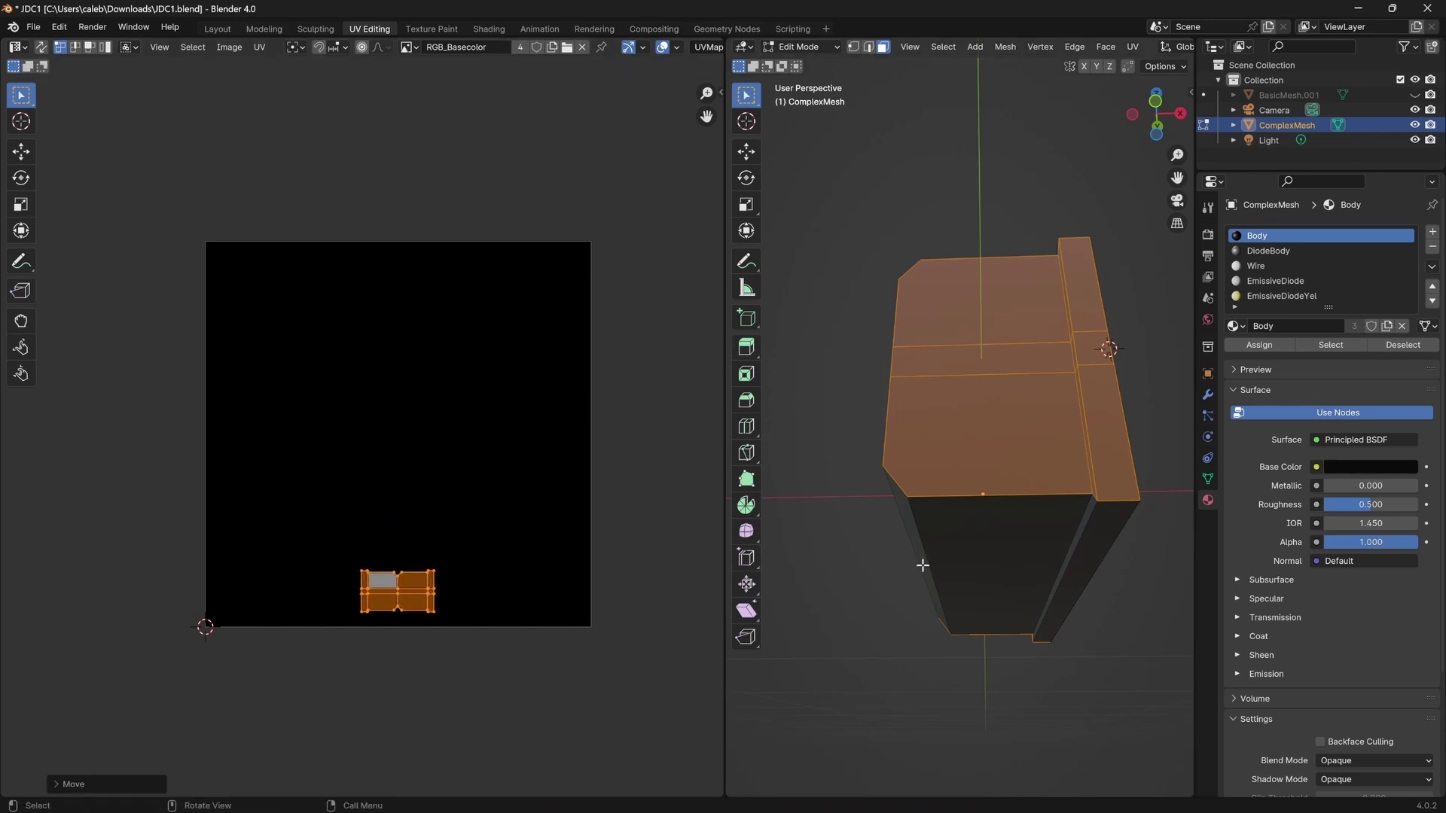
Select the entire mesh to display all its UV islands together, and check the left border up close.
{"action": "left_click", "coordinate": [841, 597]}
{"action": "key", "text": "a"}
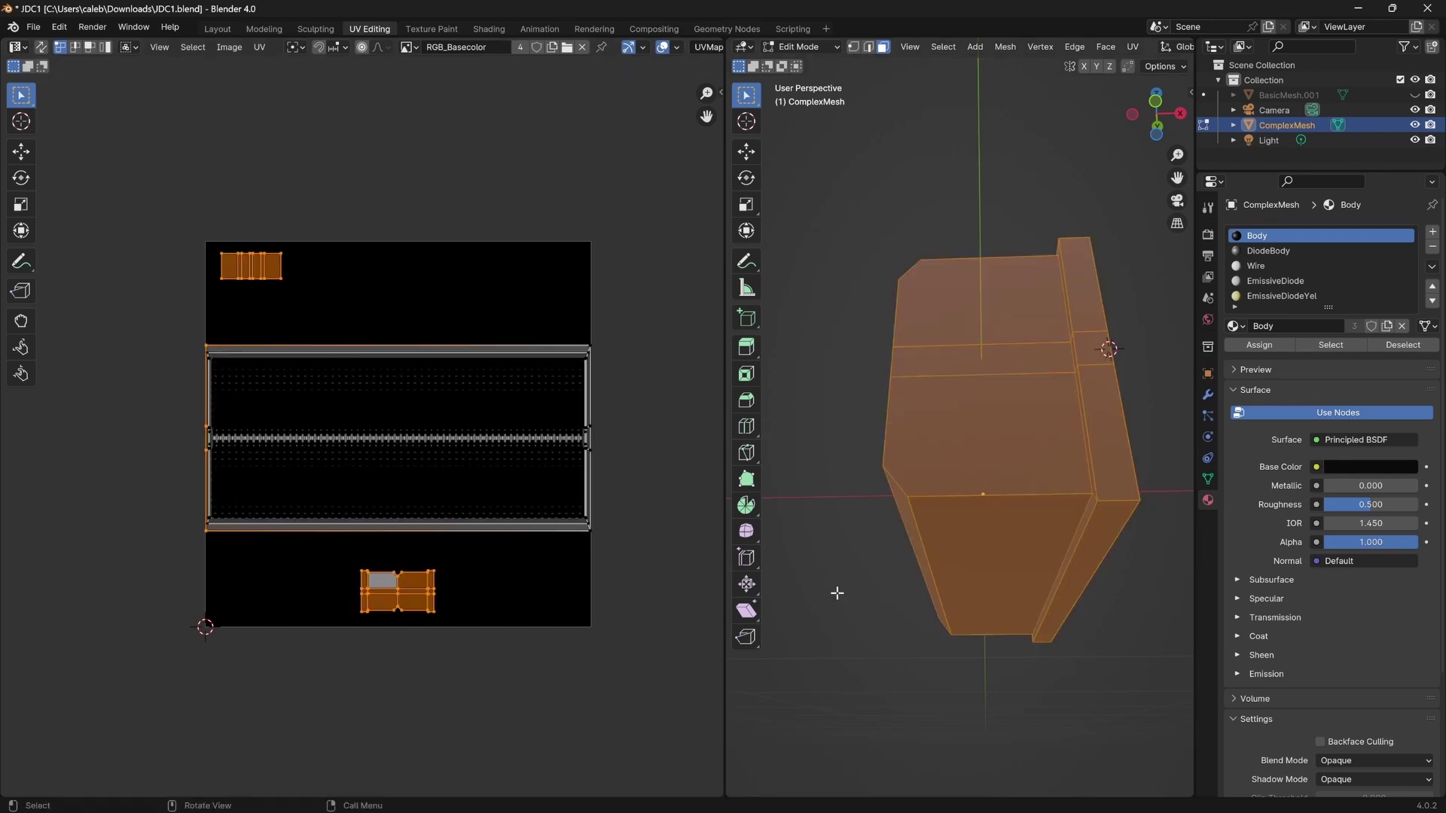
{"action": "left_click", "coordinate": [159, 427]}
{"action": "scroll", "coordinate": [158, 426], "scroll_direction": "up", "scroll_amount": 5}
{"action": "scroll", "coordinate": [426, 463], "scroll_direction": "up", "scroll_amount": 4}
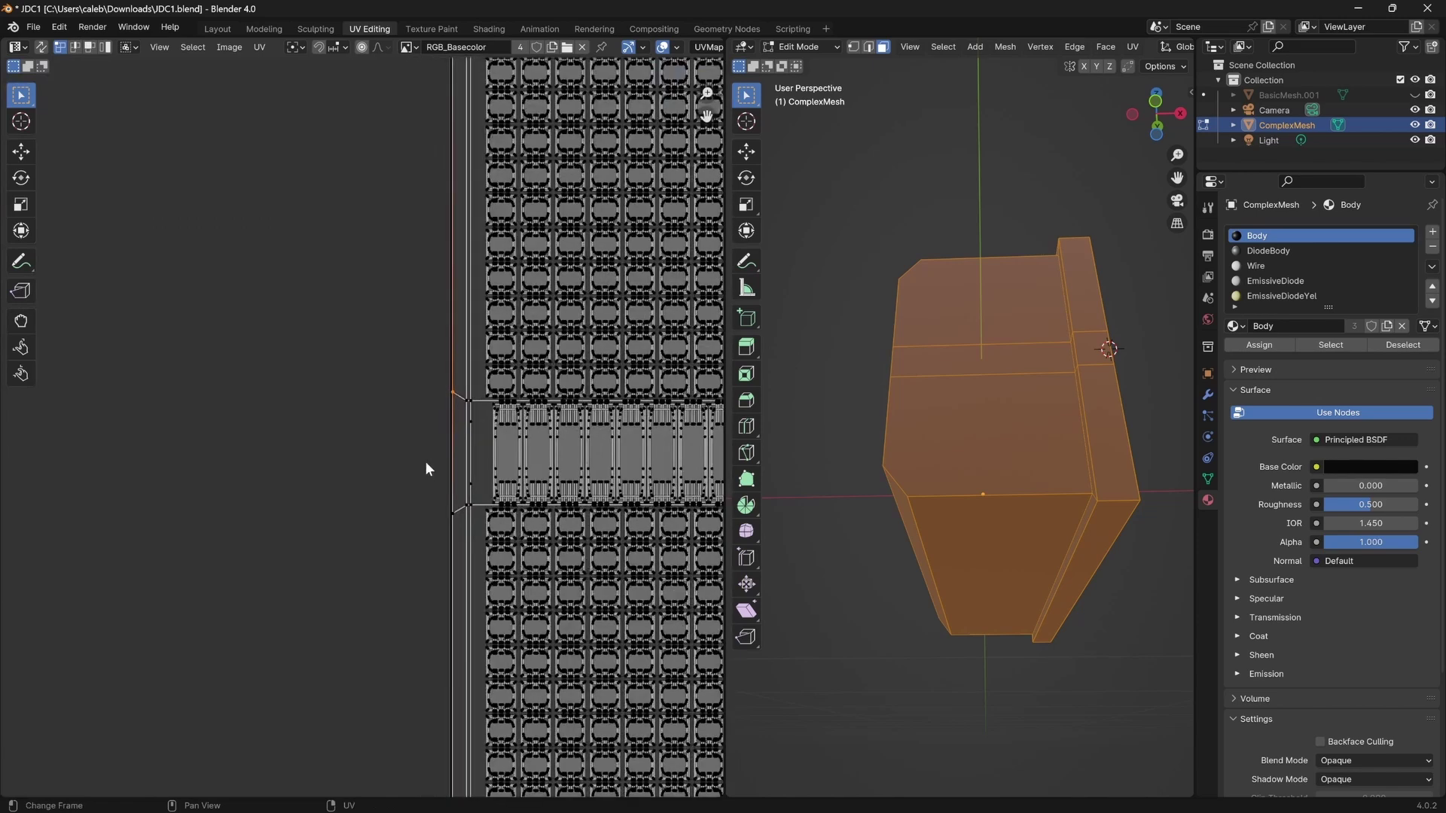
{"action": "scroll", "coordinate": [510, 452], "scroll_direction": "down", "scroll_amount": 7}
{"action": "middle_click_drag", "start_coordinate": [554, 437], "coordinate": [254, 451]}
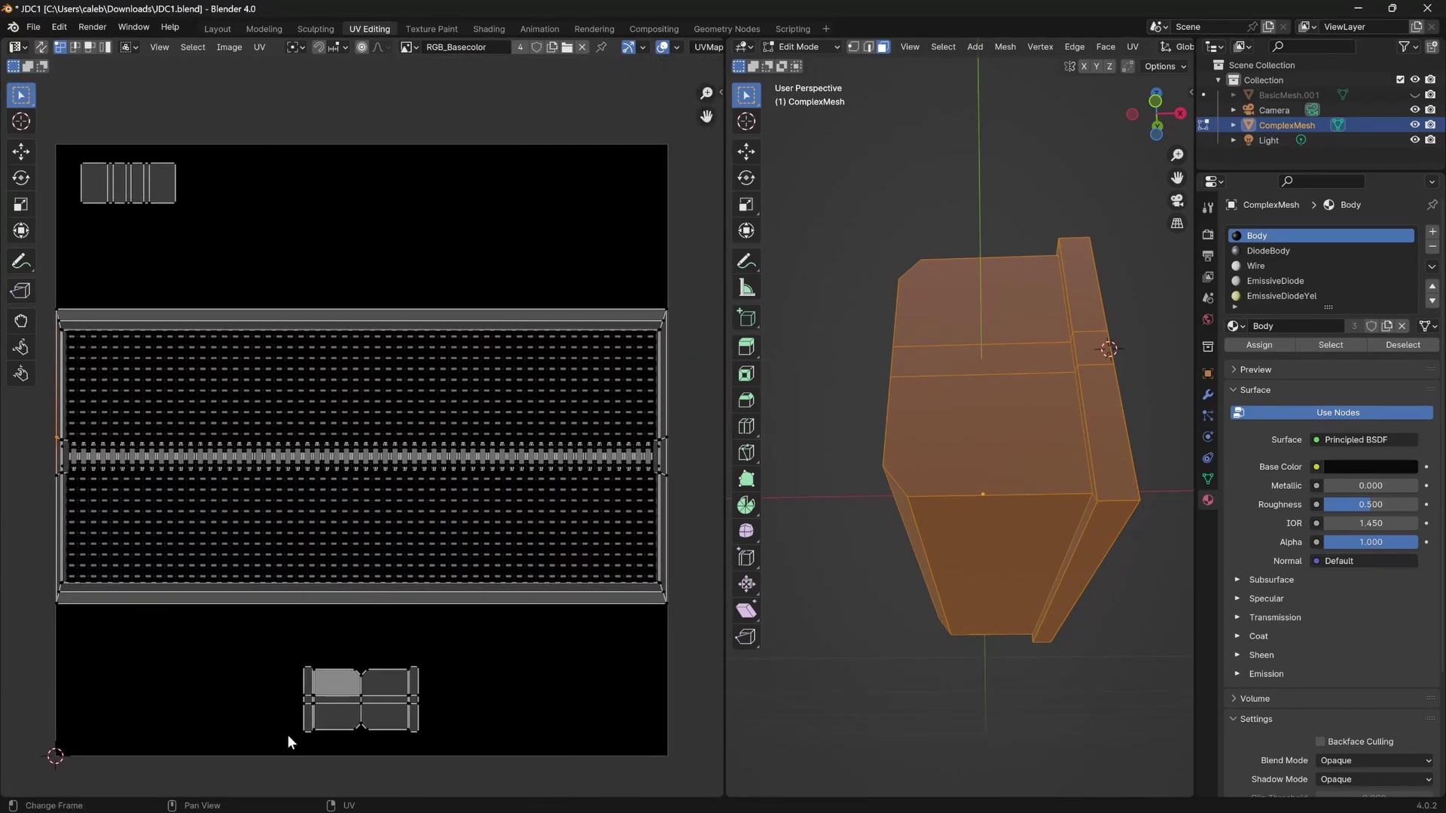
Scale the end-face islands up uniformly by about 1.78 and move them up to fit the space below the panel's UVs.
{"action": "left_click_drag", "start_coordinate": [287, 737], "coordinate": [478, 652]}
{"action": "key", "text": "s"}
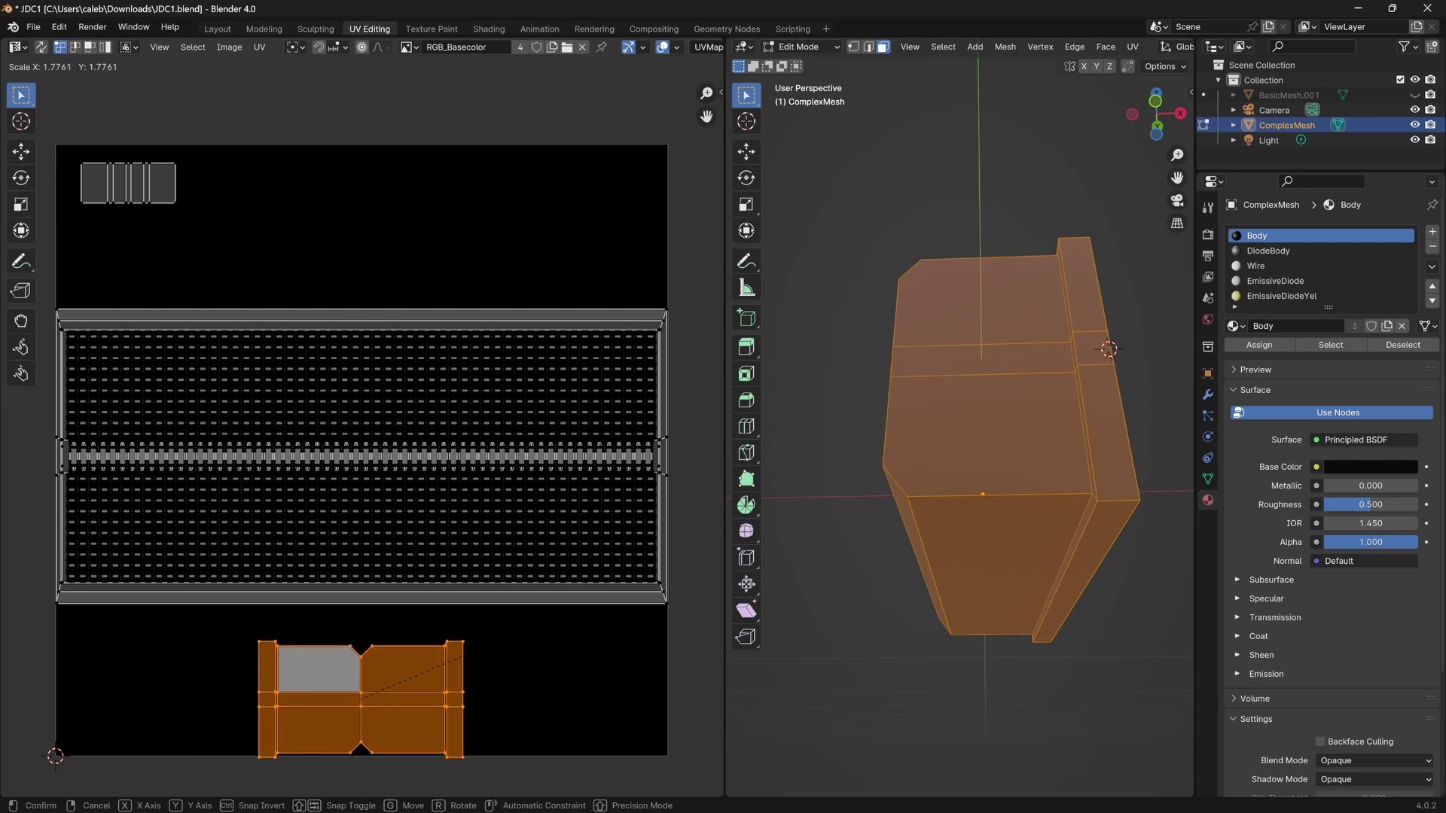
{"action": "left_click", "coordinate": [462, 657]}
{"action": "key", "text": "g"}
{"action": "left_click", "coordinate": [415, 362]}
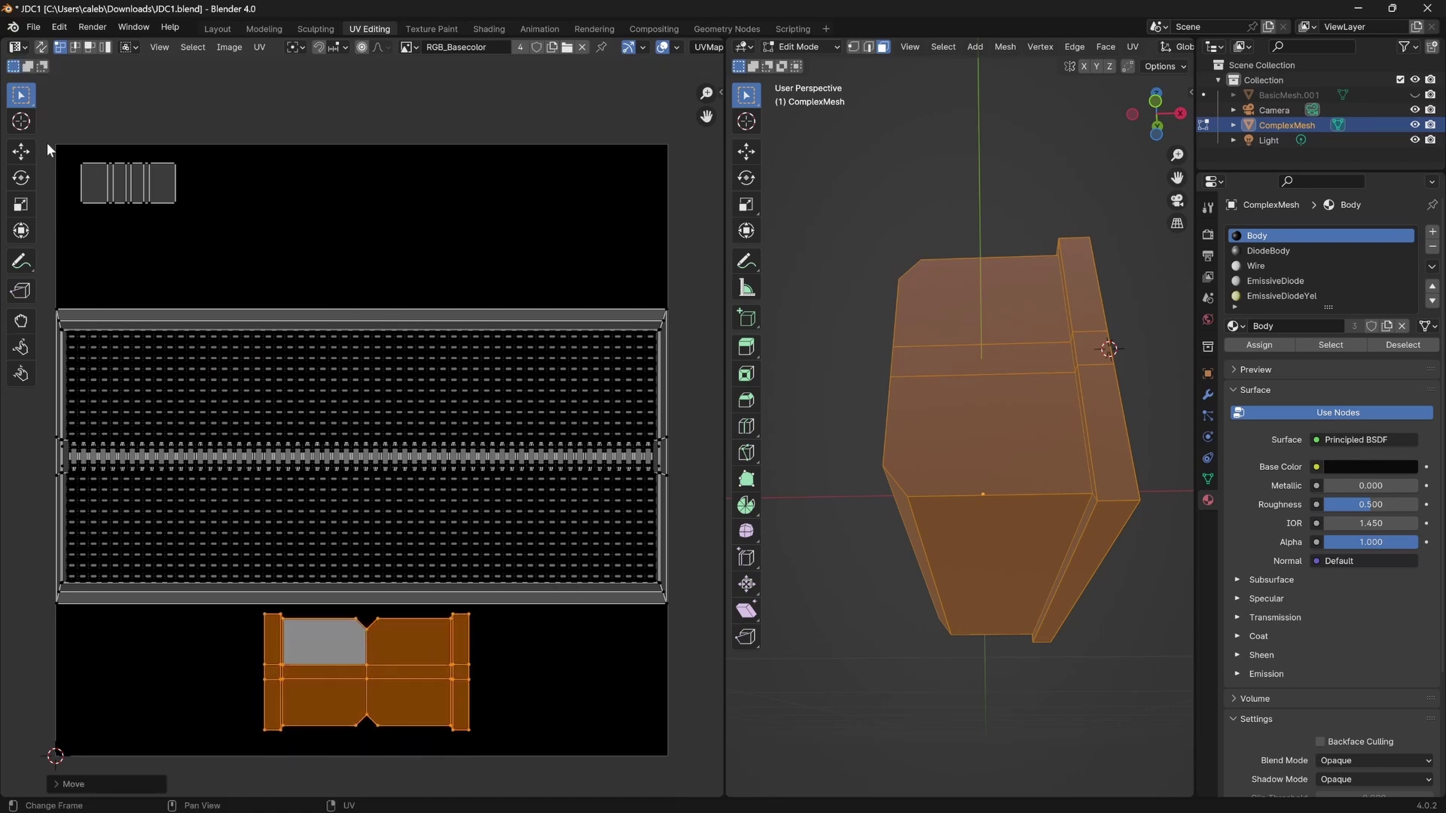
Scale up the strip-shaped UV islands in the upper-left corner together and move them to the middle of the empty area above the panel.
{"action": "left_click_drag", "start_coordinate": [47, 149], "coordinate": [210, 239]}
{"action": "key", "text": "s"}
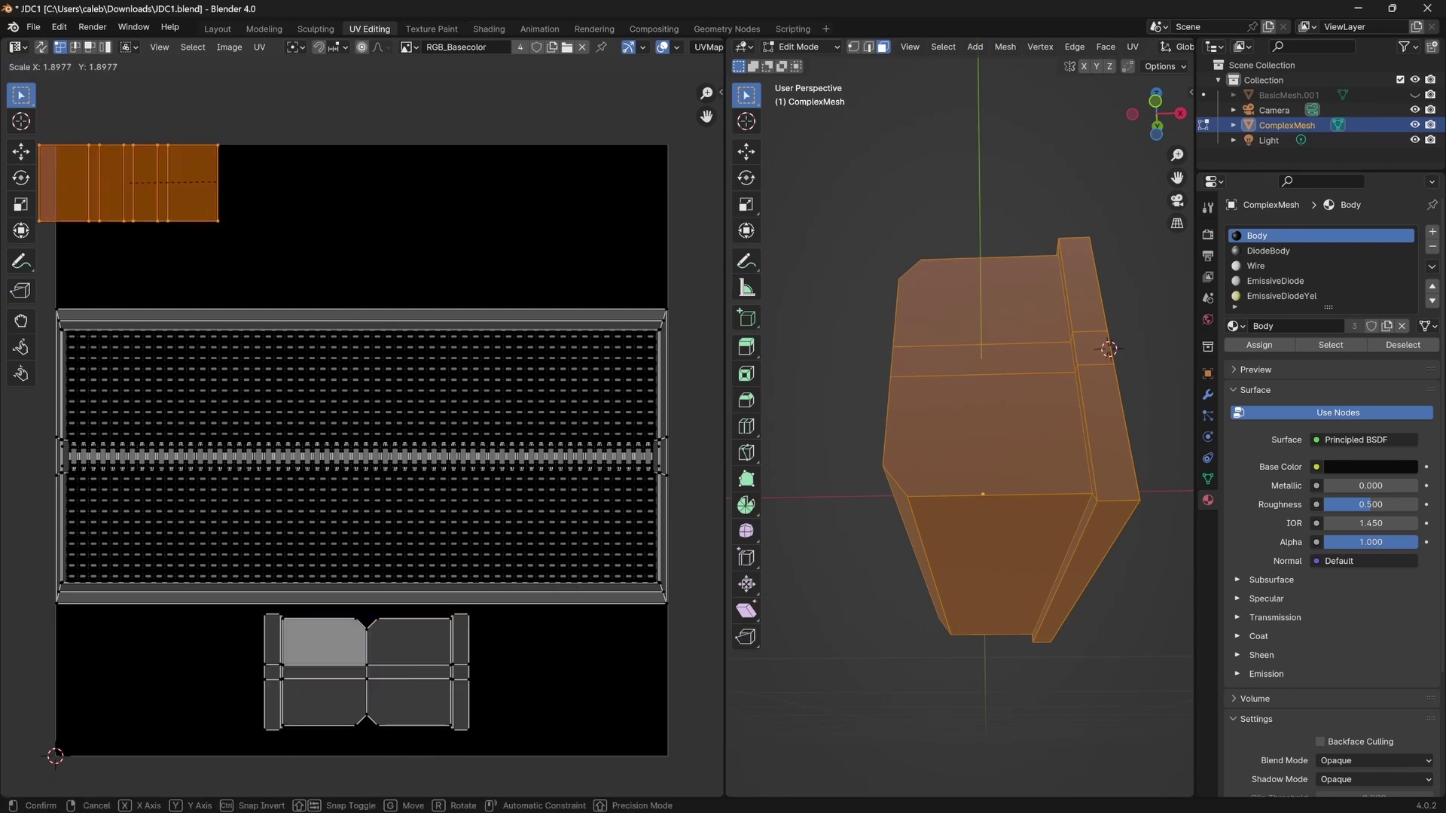
{"action": "left_click", "coordinate": [245, 185]}
{"action": "key", "text": "g"}
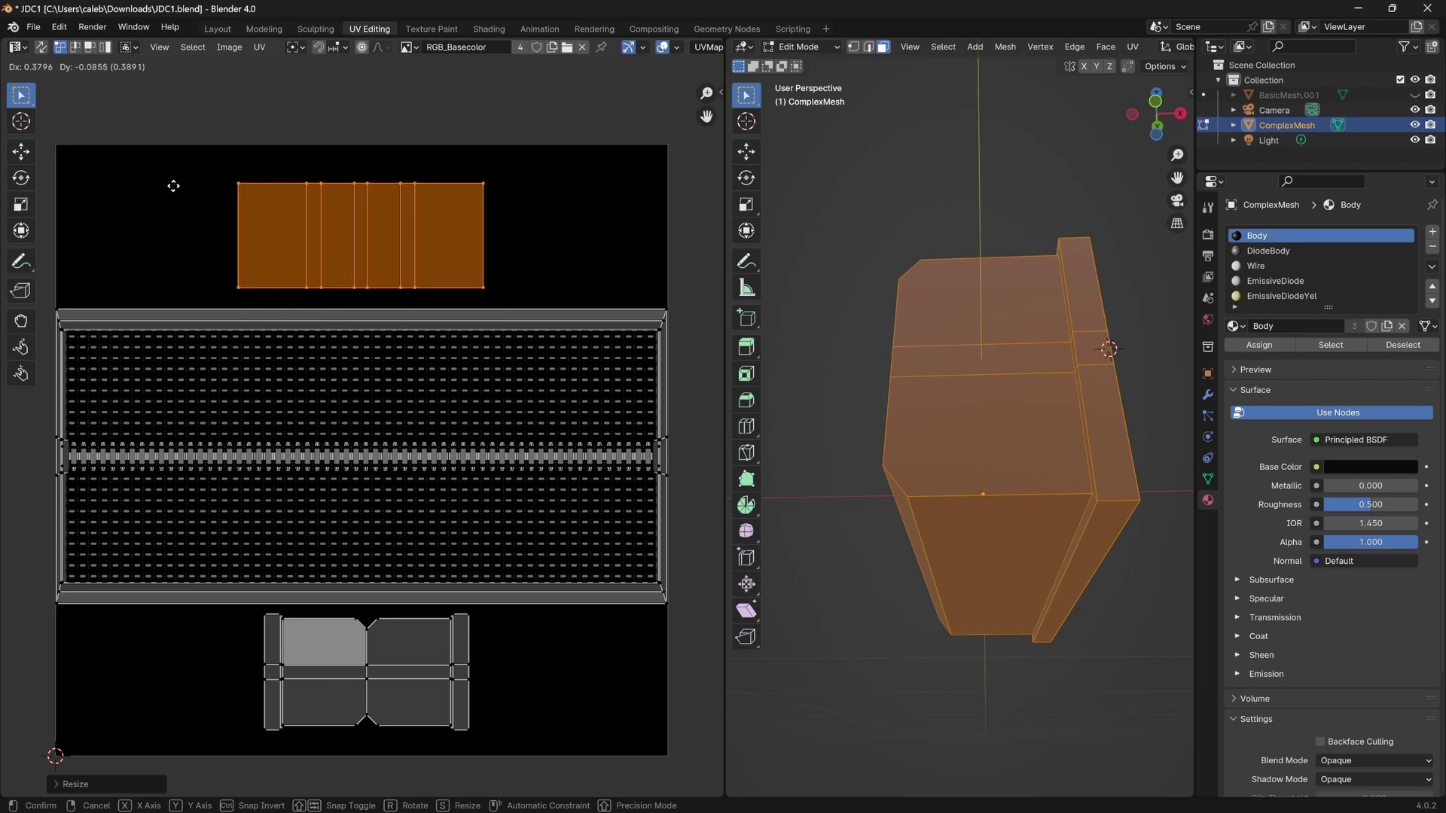
{"action": "left_click", "coordinate": [161, 188]}
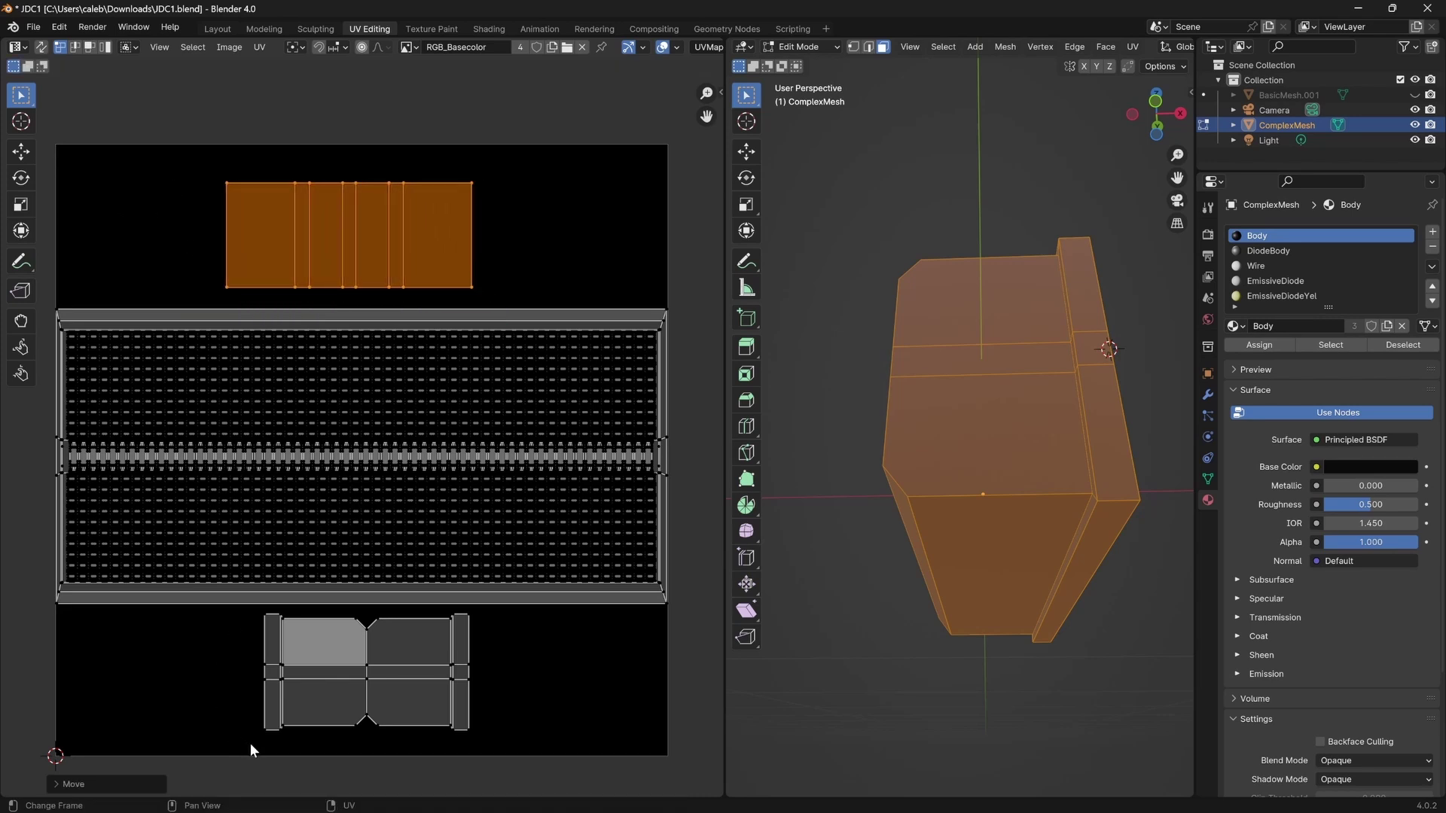
Enlarge the strip-shaped islands further and move them up to fill the height of the empty area above the panel's UVs.
{"action": "left_click_drag", "start_coordinate": [250, 743], "coordinate": [501, 610]}
{"action": "left_click", "coordinate": [682, 561]}
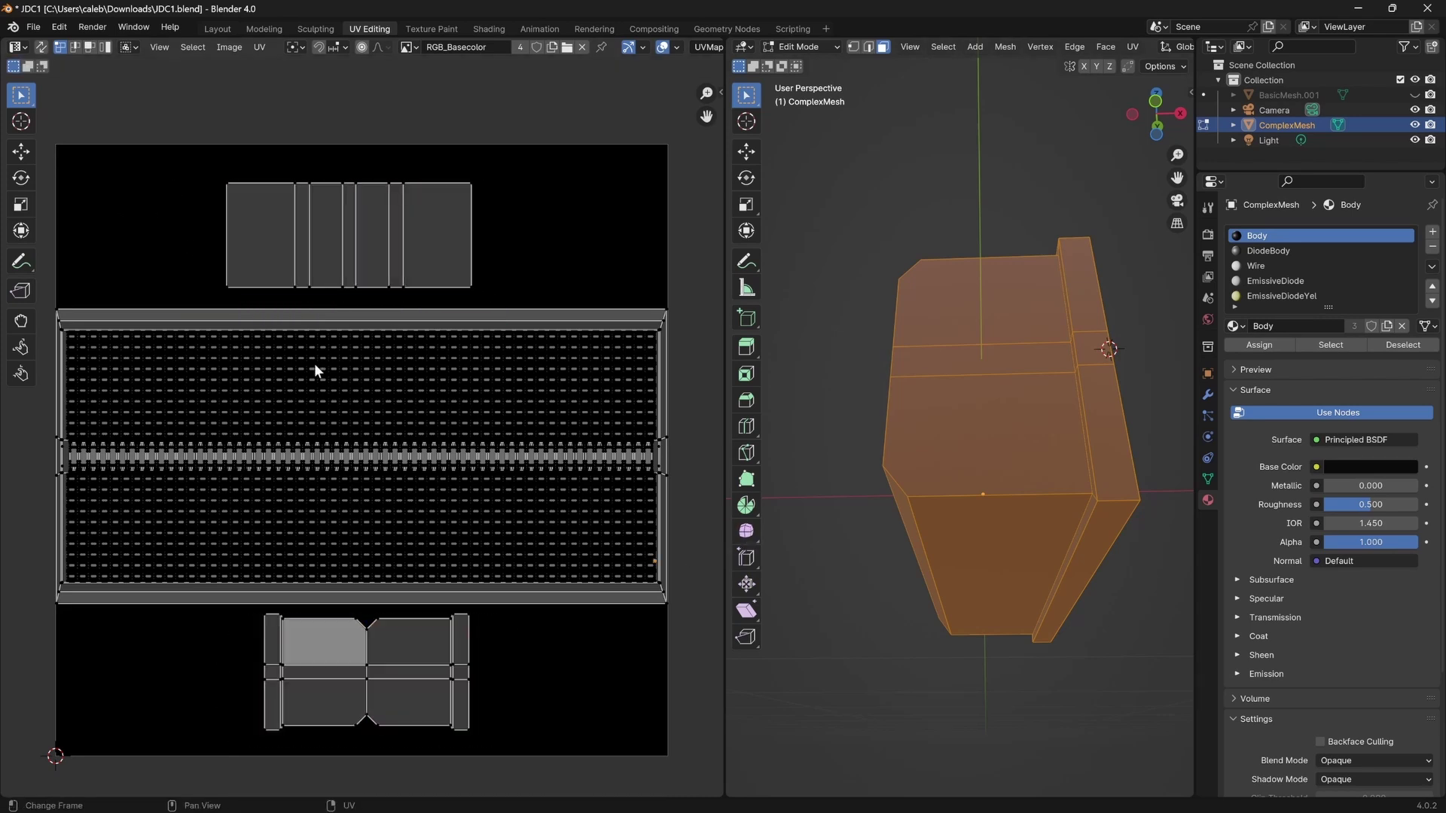
{"action": "left_click_drag", "start_coordinate": [209, 299], "coordinate": [510, 152]}
{"action": "key", "text": "s"}
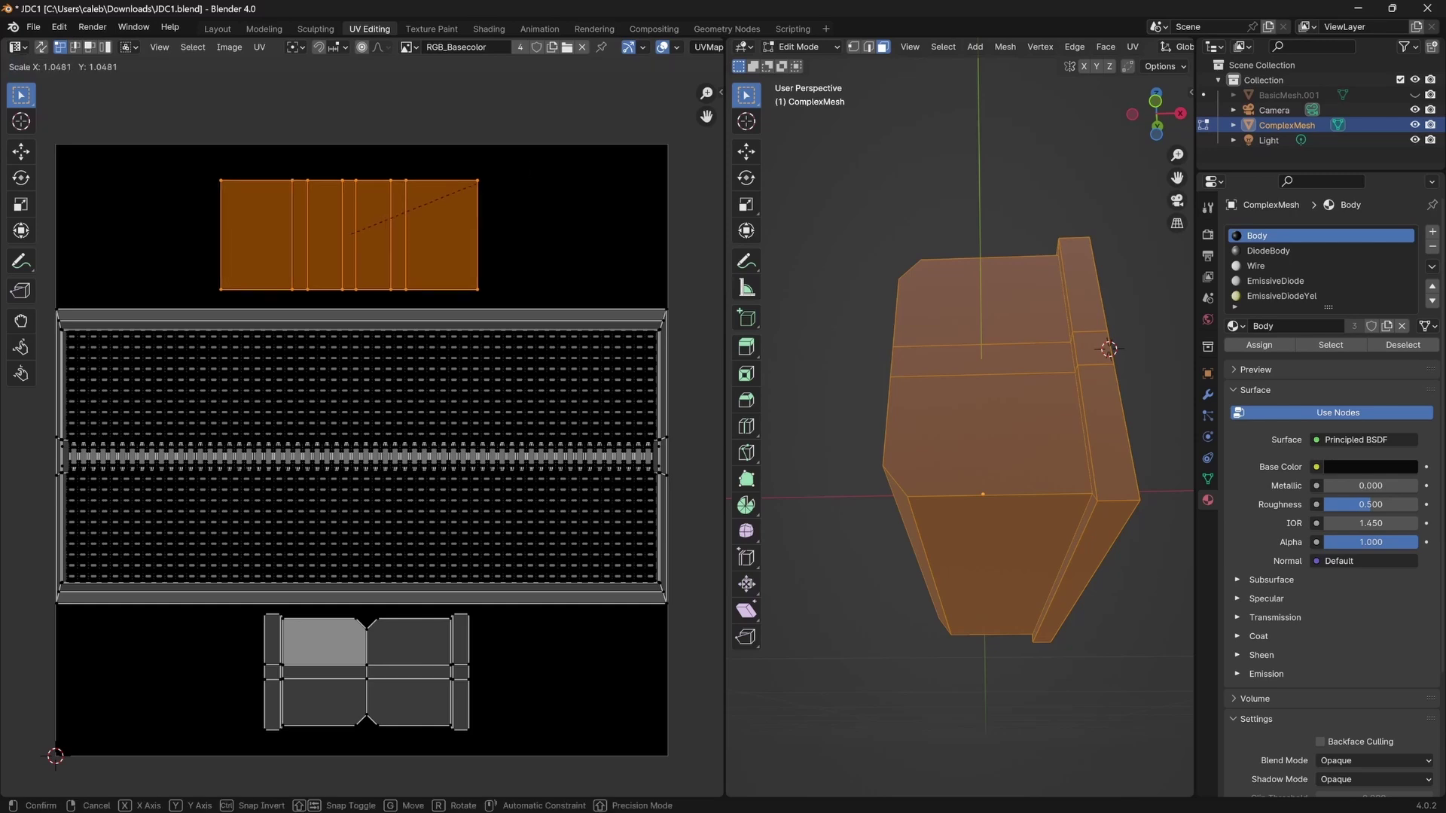
{"action": "left_click", "coordinate": [594, 136]}
{"action": "key", "text": "g"}
{"action": "left_click", "coordinate": [595, 126]}
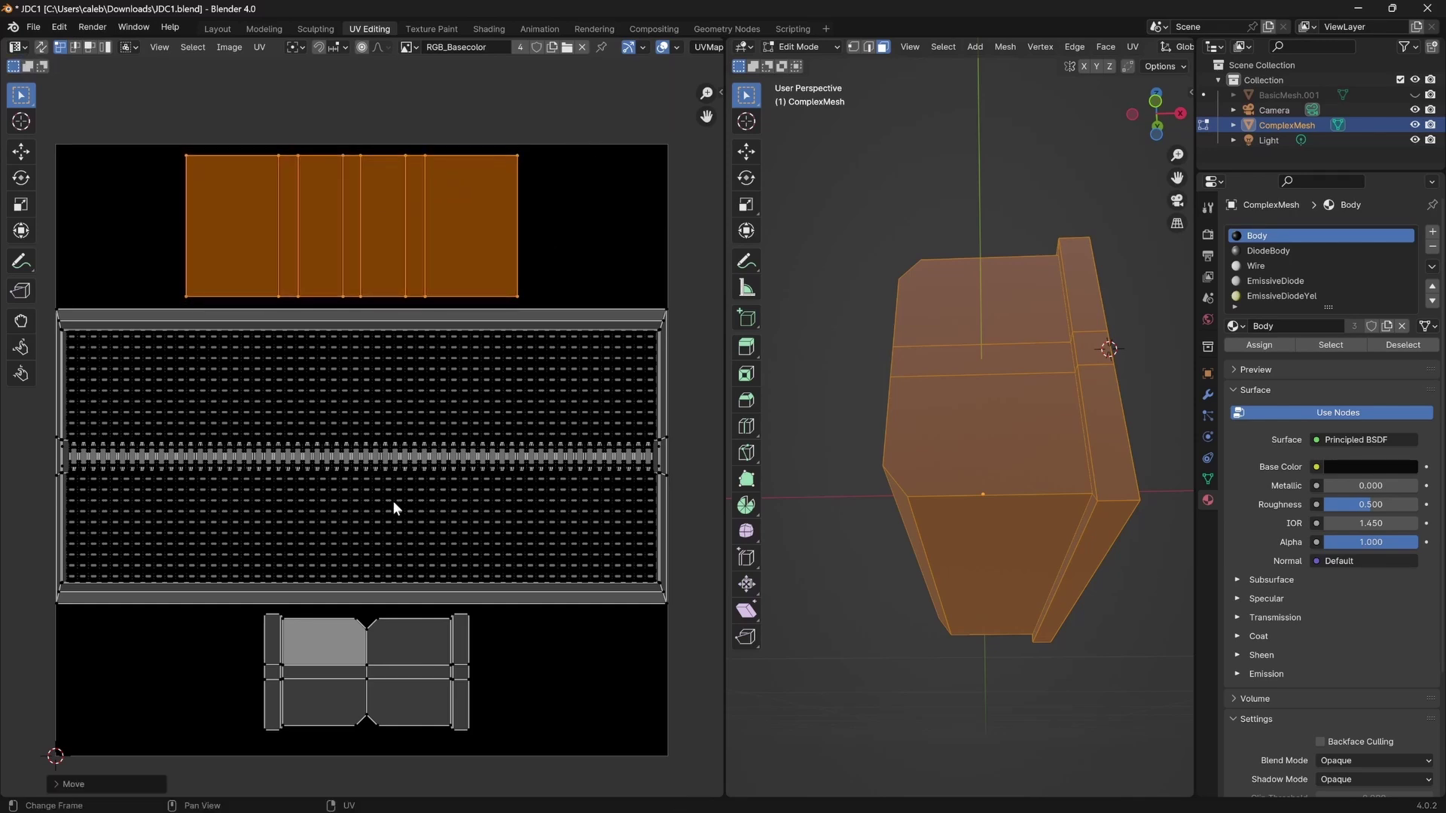
Scale the end-face islands up uniformly by about 1.23 and shift them to fit the space below the panel's UVs.
{"action": "left_click_drag", "start_coordinate": [244, 738], "coordinate": [495, 609]}
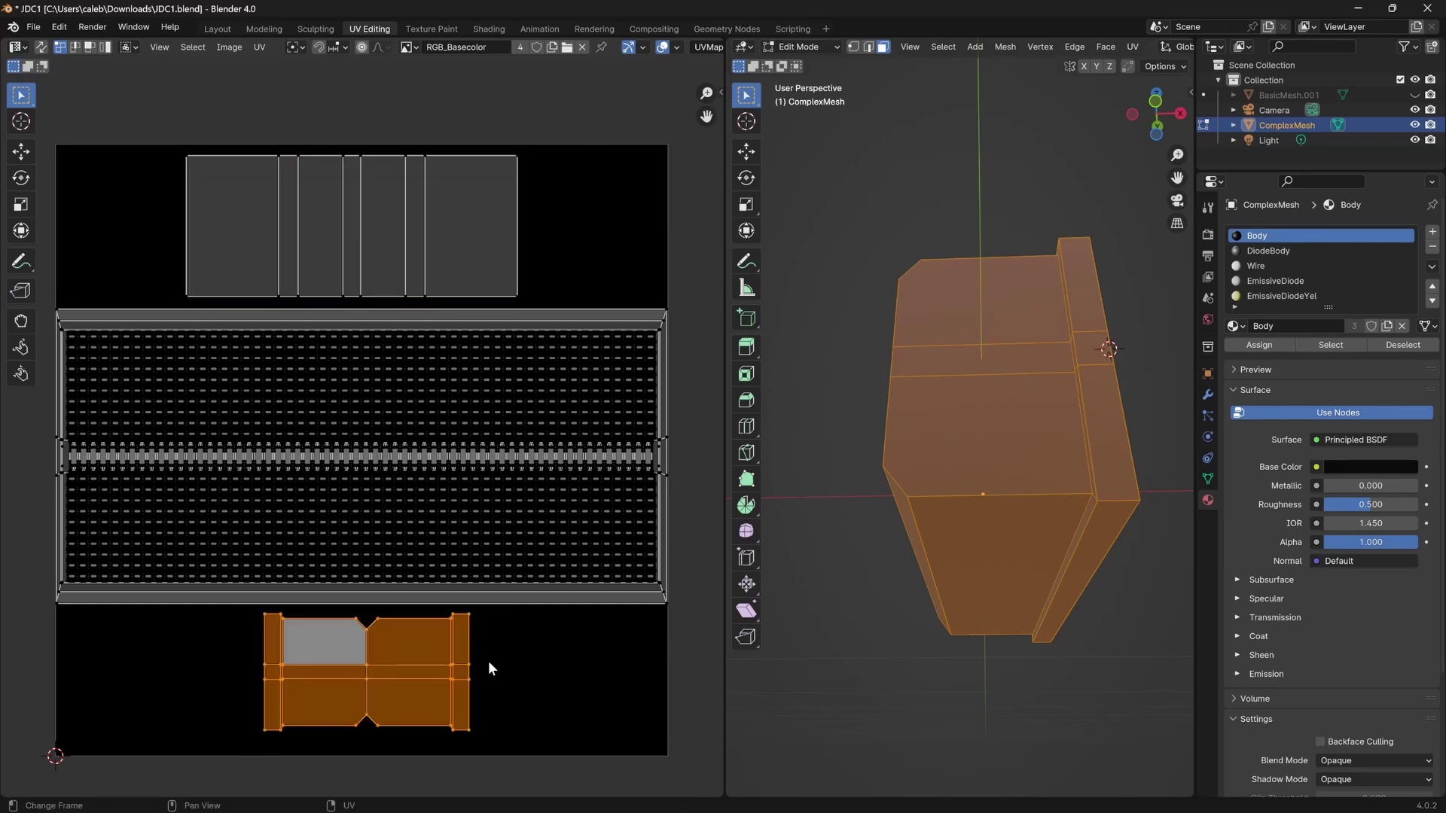
{"action": "key", "text": "s"}
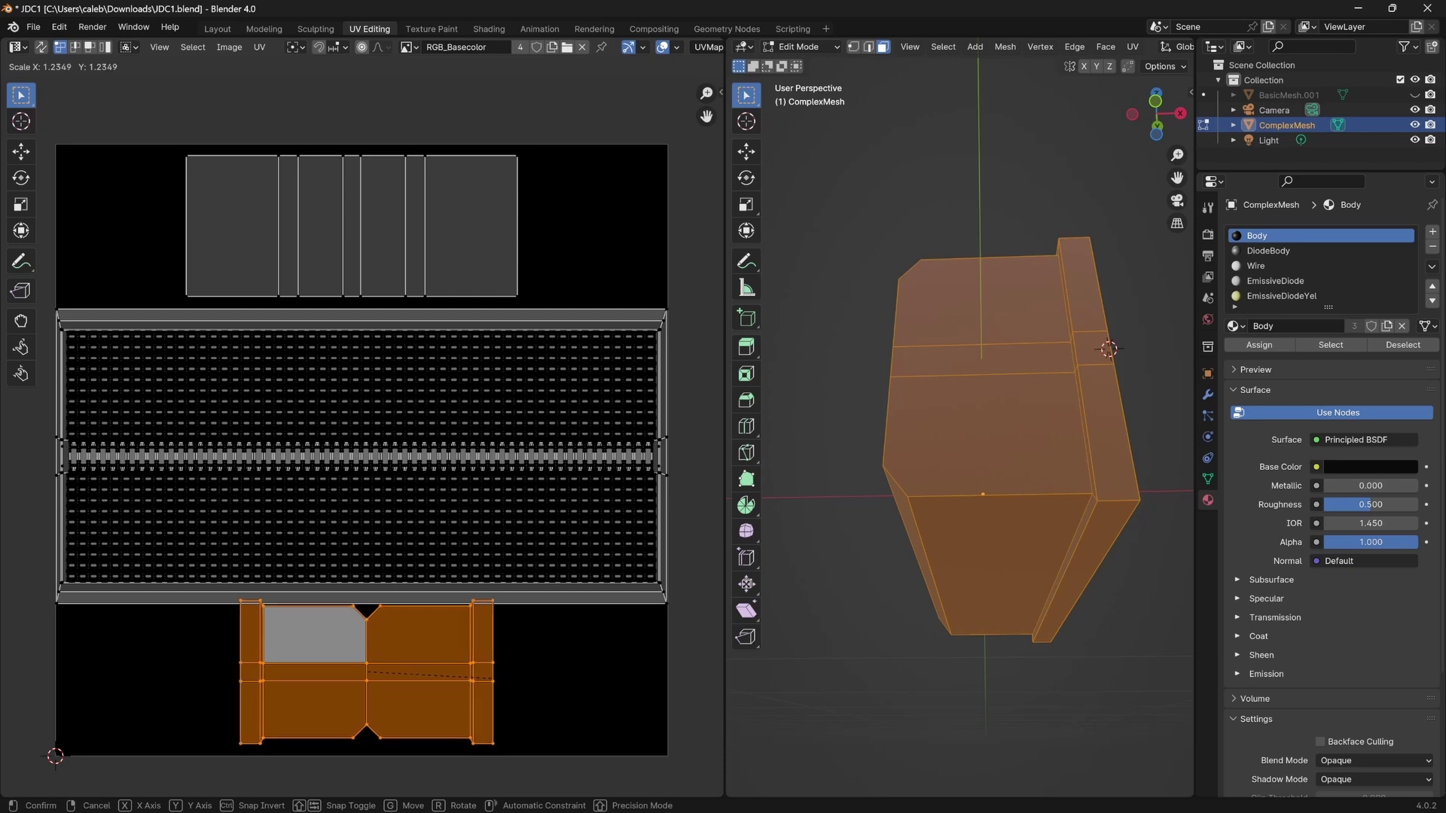
{"action": "left_click", "coordinate": [531, 678]}
{"action": "key", "text": "g"}
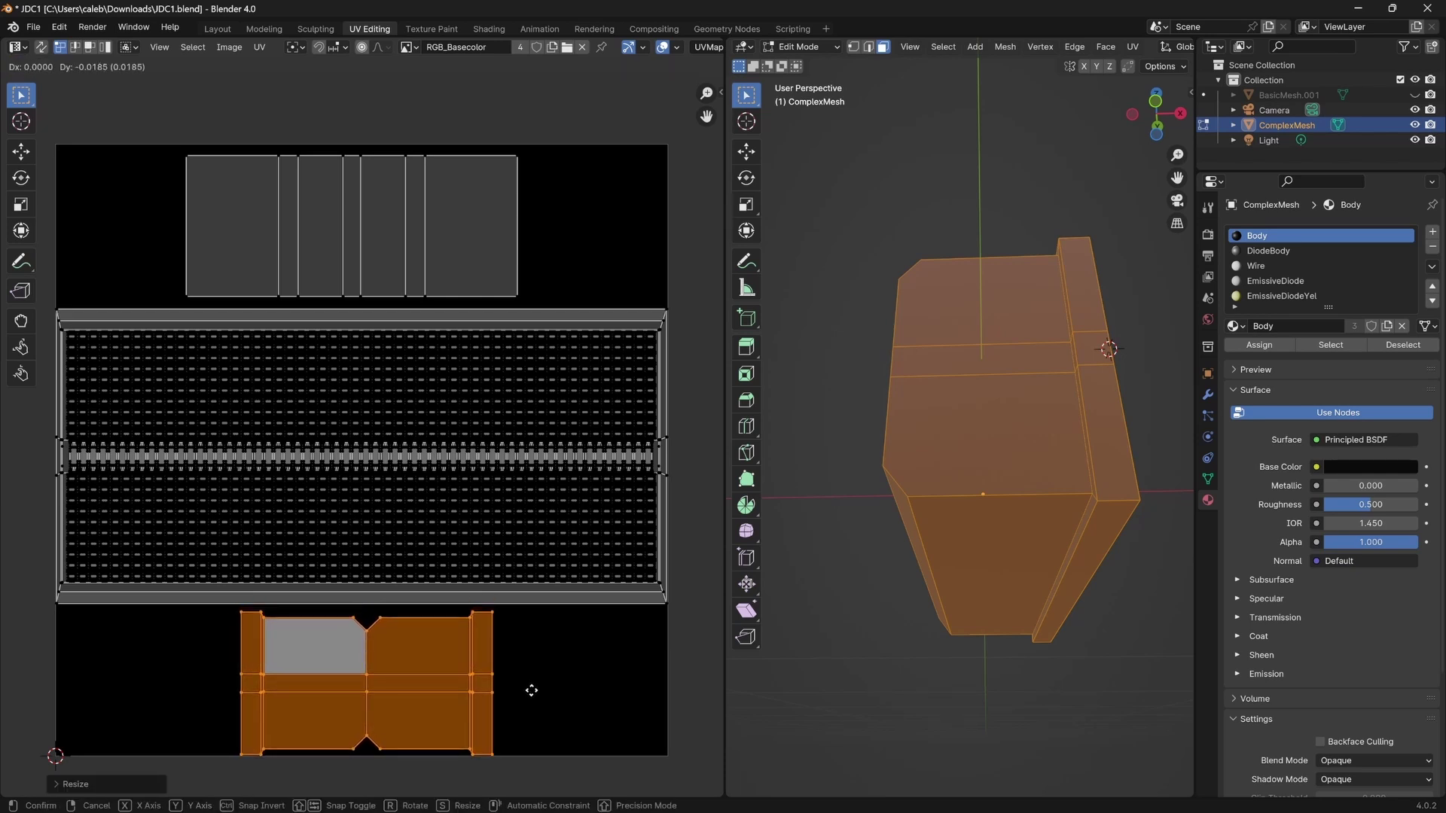
{"action": "left_click", "coordinate": [536, 686]}
View the panel's diode face, clear the selection, return to Object Mode, and widen the 3D viewport.
{"action": "scroll", "coordinate": [995, 490], "scroll_direction": "down", "scroll_amount": 4}
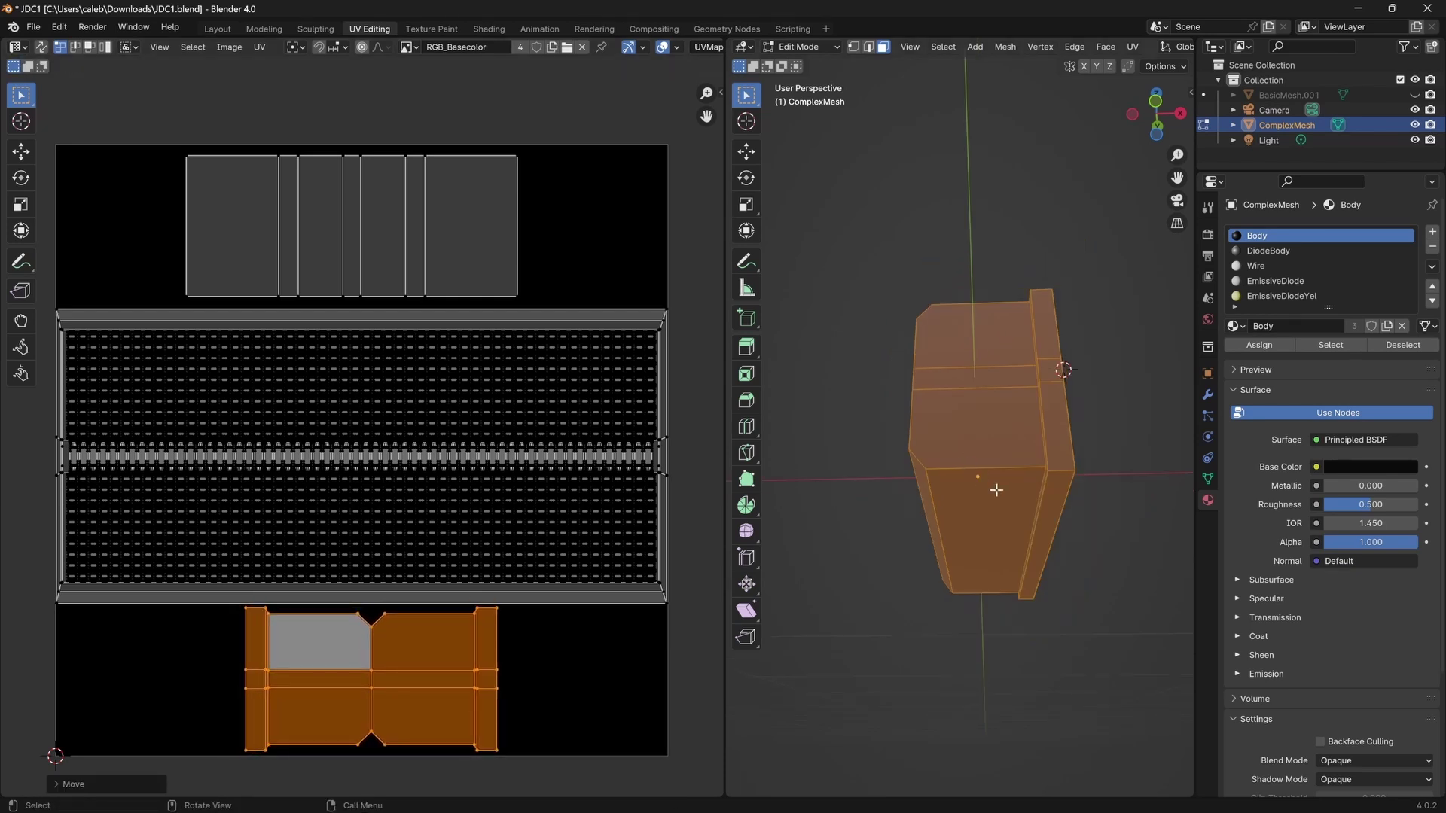
{"action": "middle_click_drag", "start_coordinate": [1038, 462], "coordinate": [947, 487]}
{"action": "middle_click_drag", "start_coordinate": [1078, 461], "coordinate": [937, 503]}
{"action": "scroll", "coordinate": [983, 506], "scroll_direction": "up", "scroll_amount": 5}
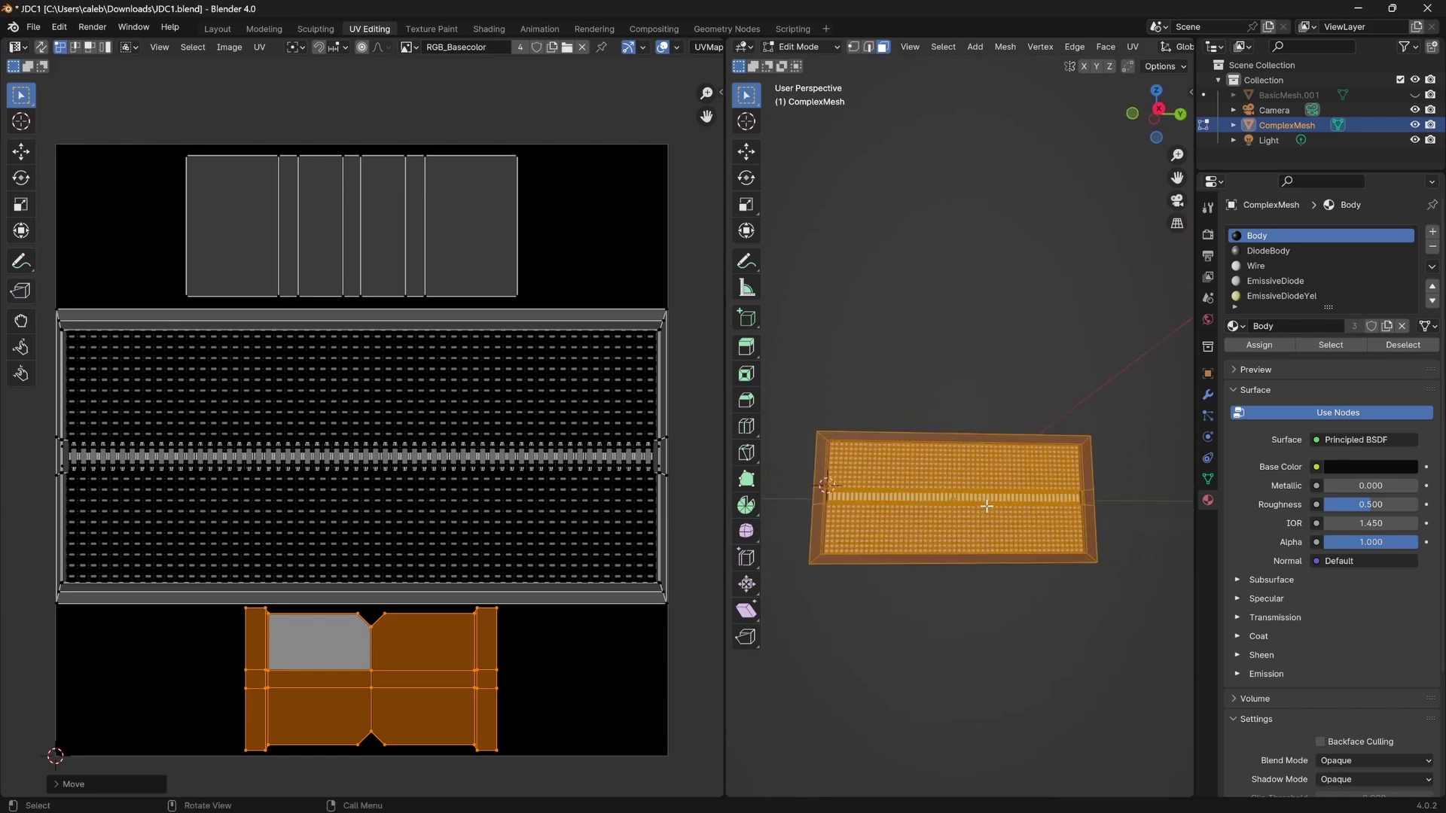
{"action": "left_click", "coordinate": [951, 408]}
{"action": "middle_click_drag", "start_coordinate": [981, 519], "coordinate": [1009, 353]}
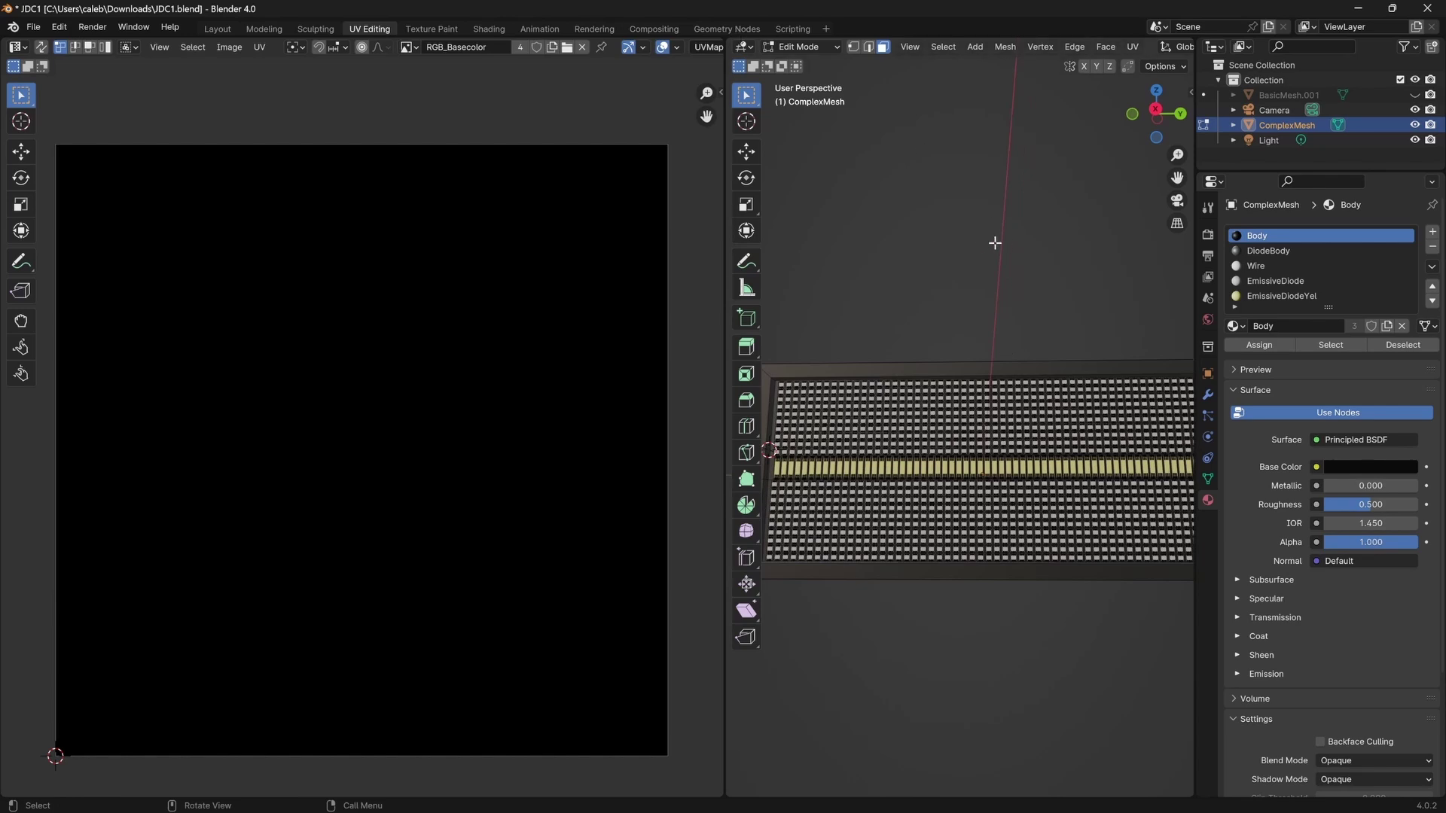
{"action": "key", "text": "Tab"}
{"action": "left_click_drag", "start_coordinate": [721, 350], "coordinate": [535, 345]}
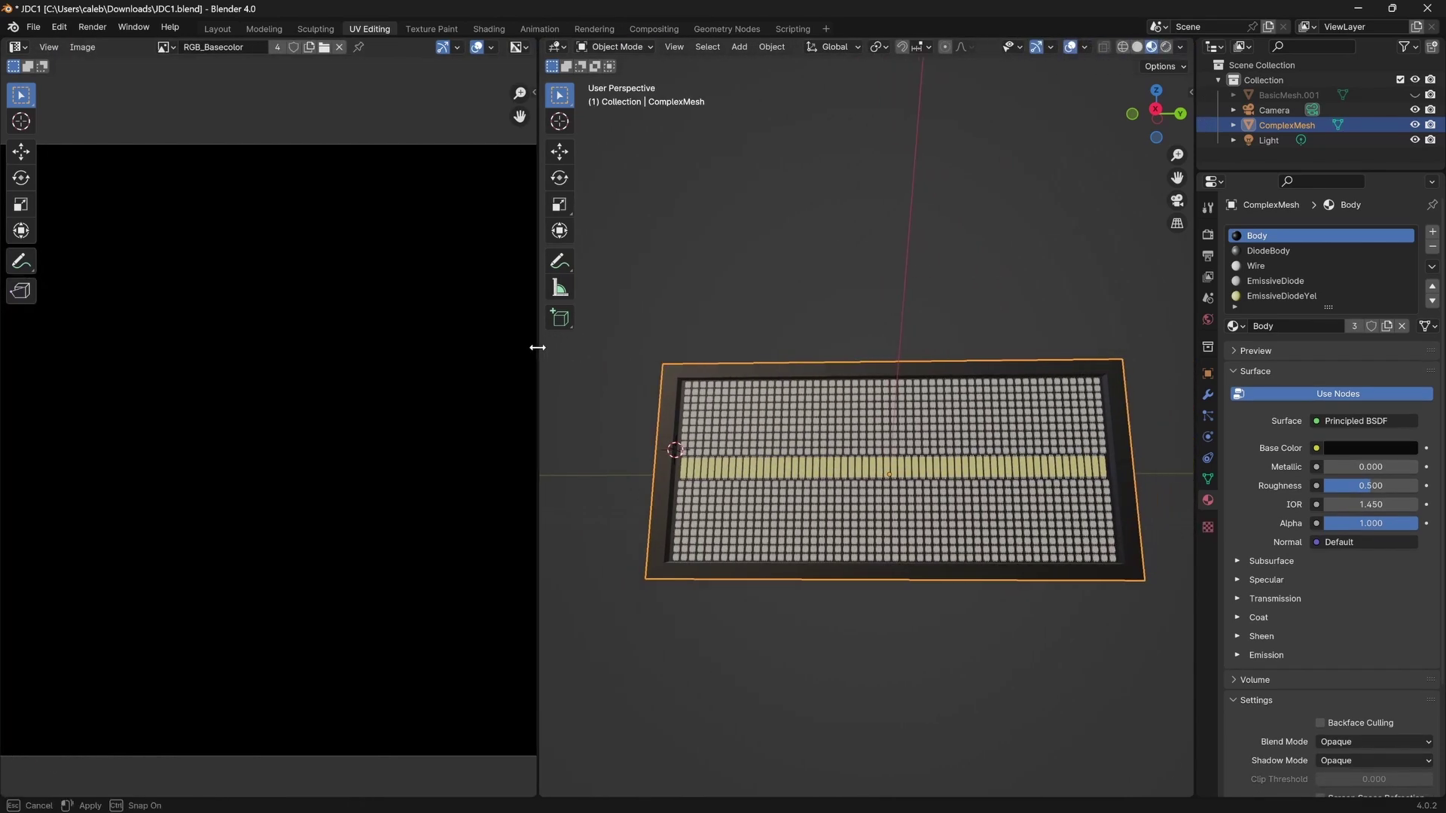
In the Shading workspace, copy the Body material's RGB_Basecolor image texture node into the EmissiveDiodeYel material.
{"action": "left_click", "coordinate": [491, 28]}
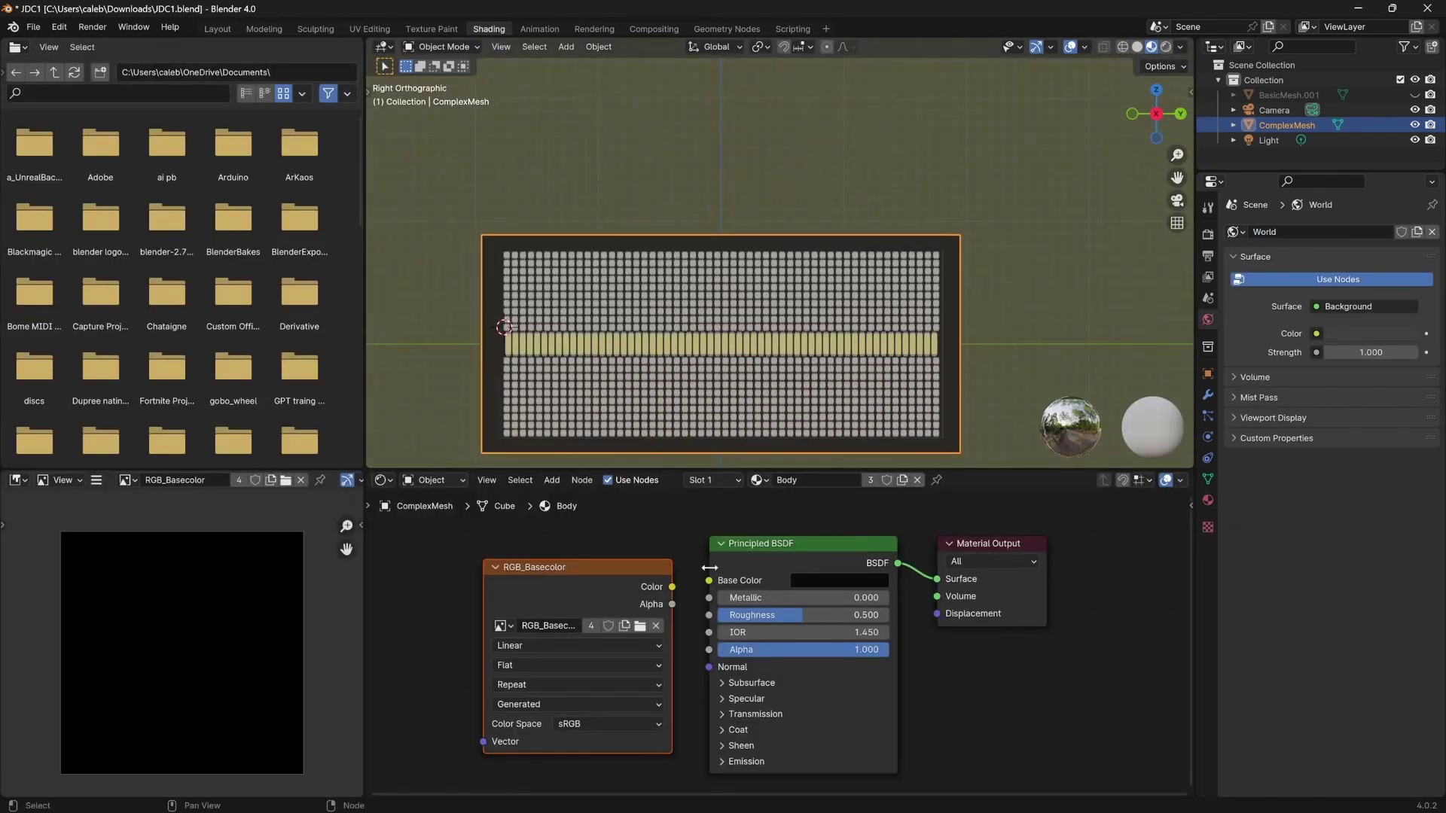
{"action": "left_click", "coordinate": [680, 546]}
{"action": "left_click", "coordinate": [603, 585]}
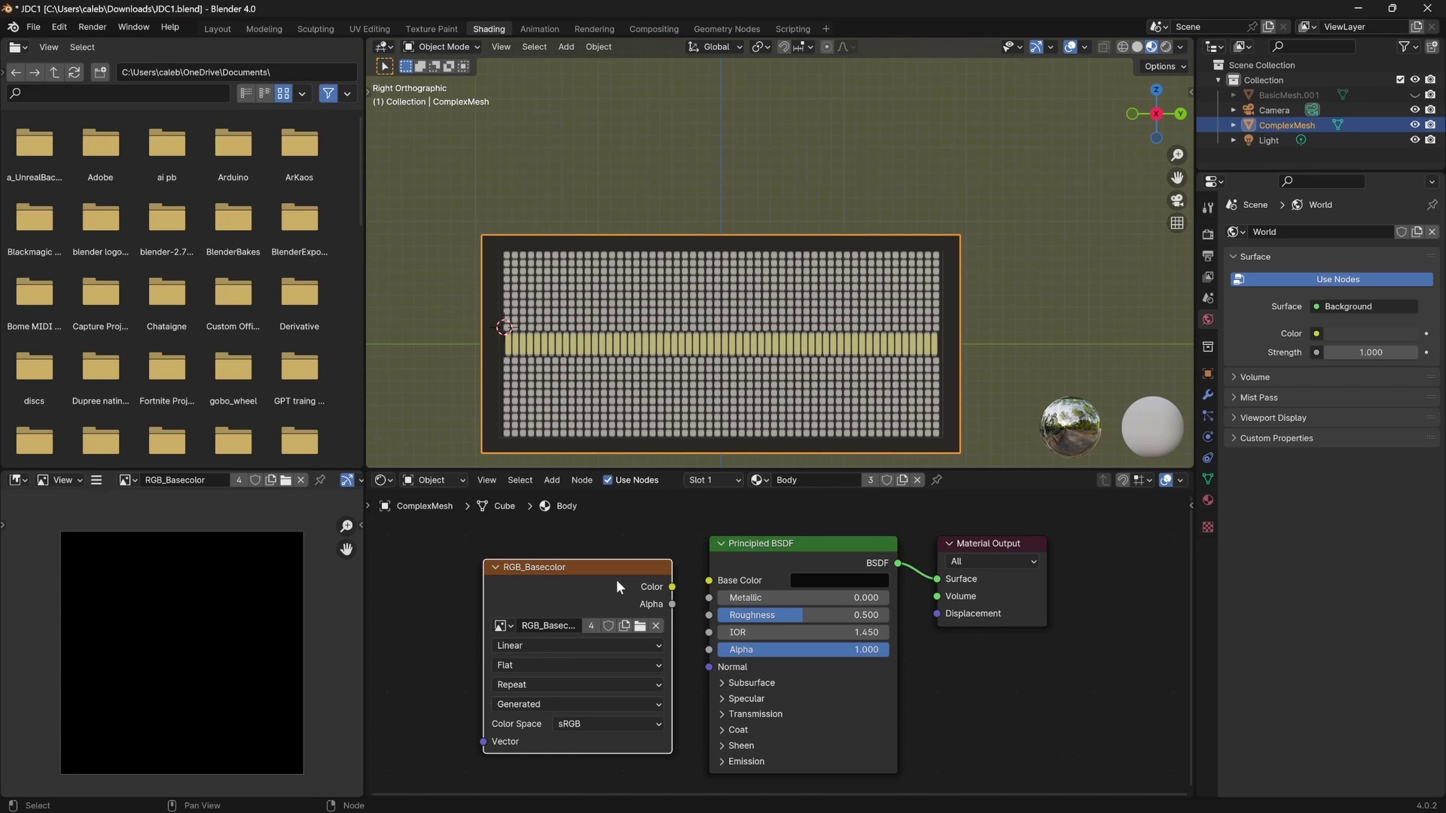
{"action": "left_click", "coordinate": [723, 481]}
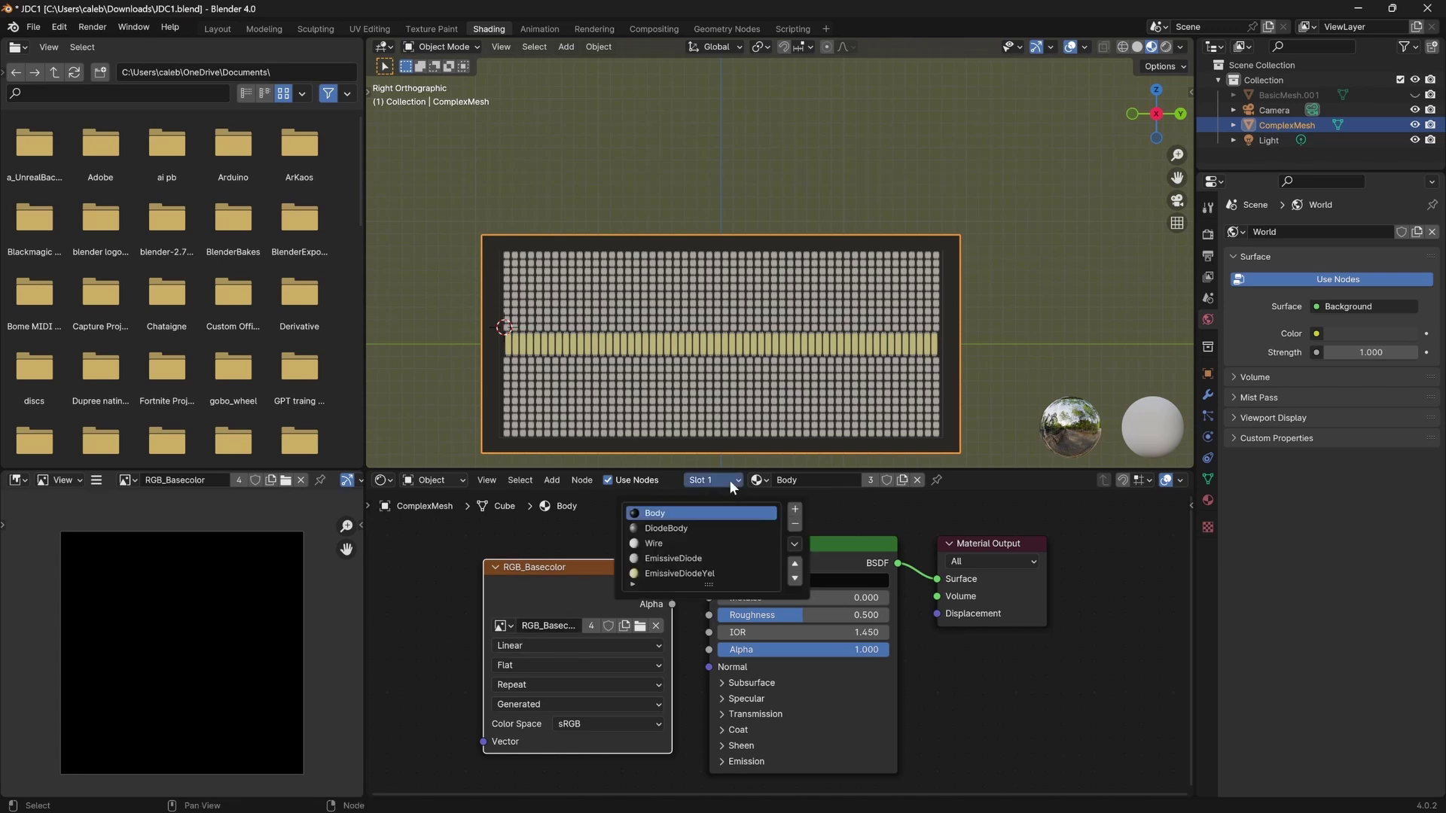
{"action": "left_click", "coordinate": [693, 572]}
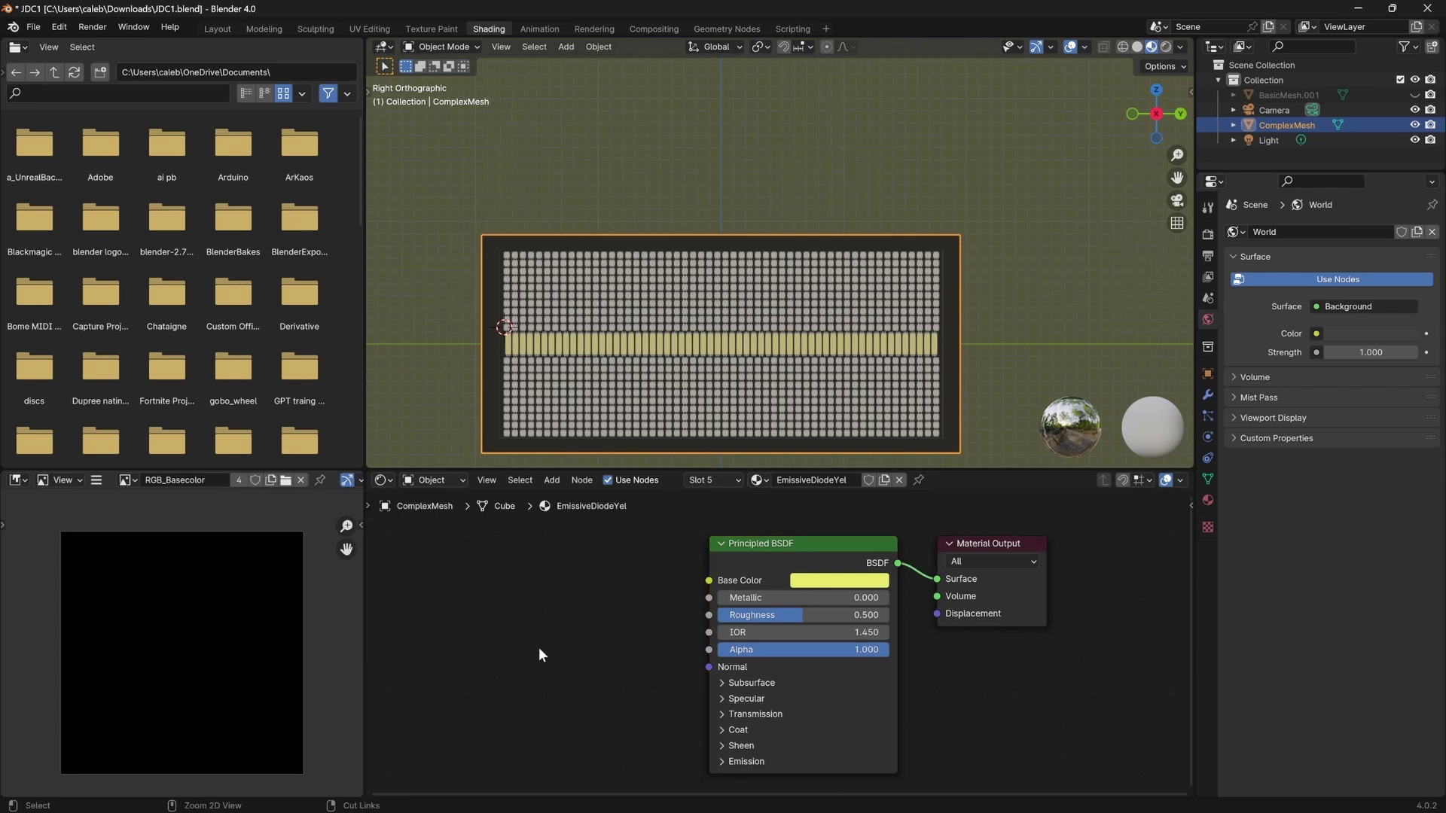
Go through the ComplexMesh material slots and check each for the RGB_Basecolor image texture node.
{"action": "left_click", "coordinate": [712, 480]}
{"action": "left_click", "coordinate": [681, 558]}
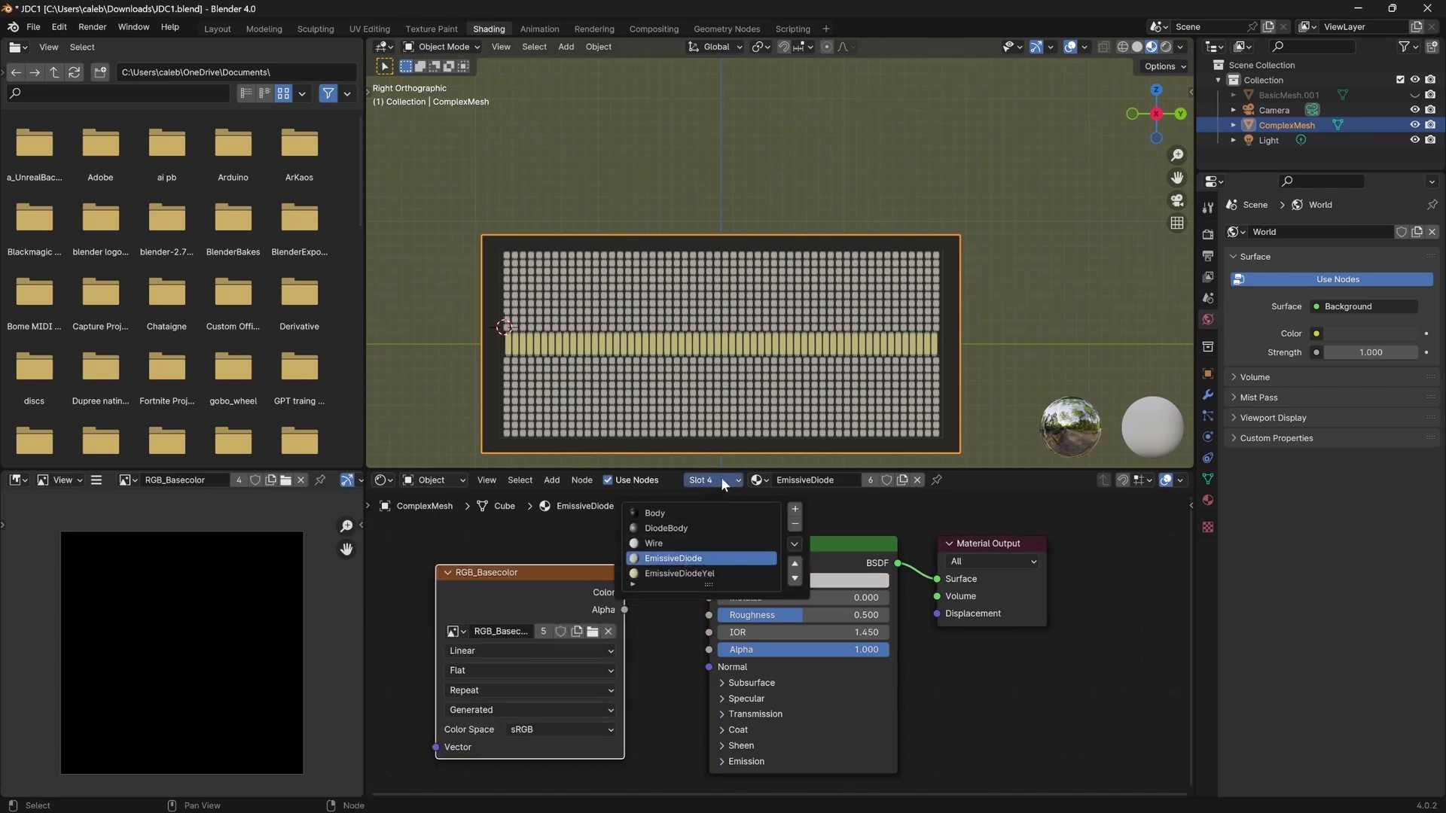
{"action": "left_click", "coordinate": [674, 542]}
{"action": "left_click", "coordinate": [675, 527]}
{"action": "left_click", "coordinate": [674, 512]}
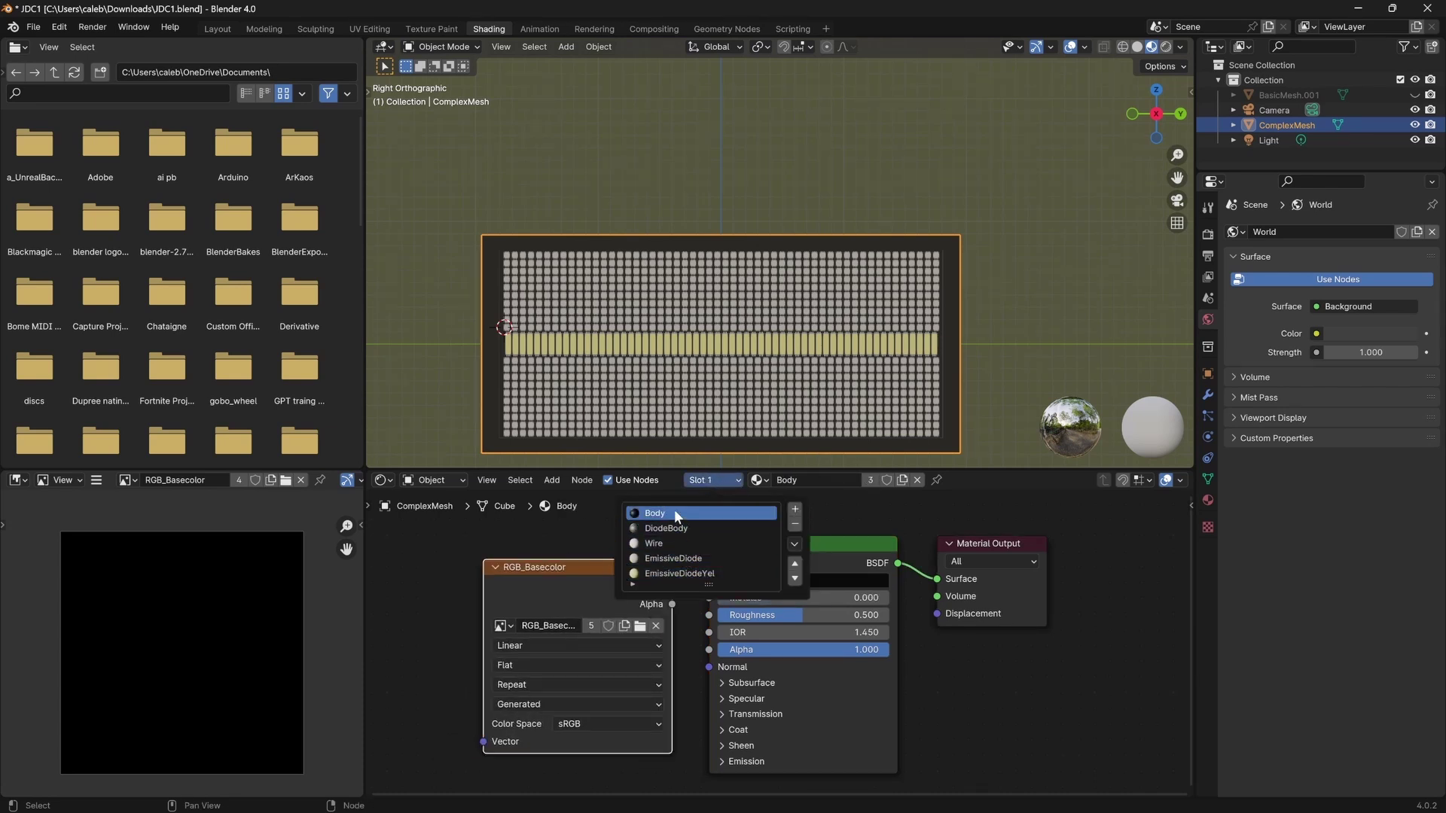
{"action": "left_click", "coordinate": [679, 542]}
{"action": "left_click", "coordinate": [674, 558]}
{"action": "left_click", "coordinate": [667, 574]}
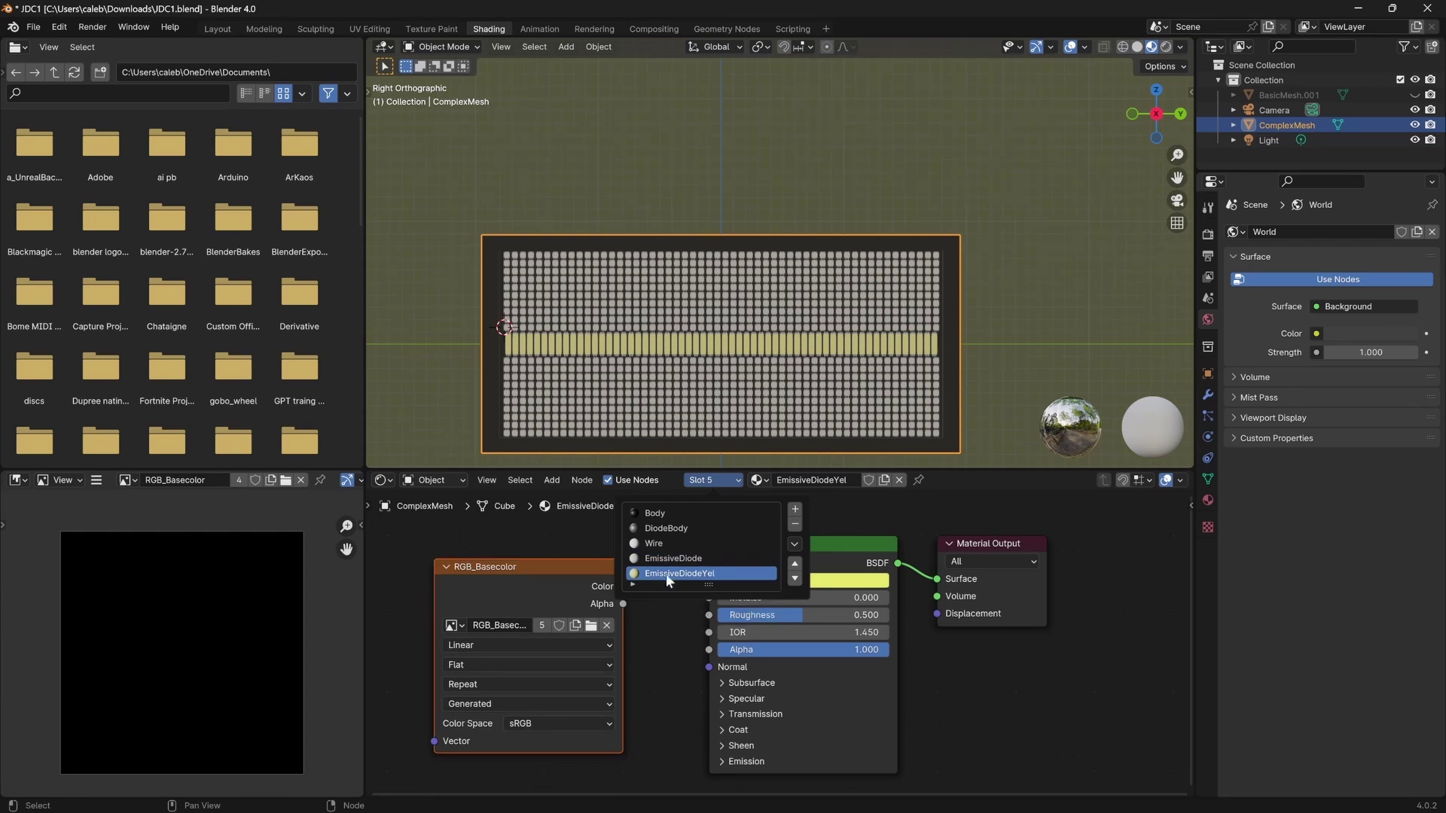
Nudge the RGB_Basecolor node in the EmissiveDiodeYel material to make it active, and save the file.
{"action": "mouse_move", "coordinate": [530, 583]}
{"action": "left_mouse_down"}
{"action": "mouse_move", "coordinate": [541, 608]}
{"action": "mouse_move", "coordinate": [533, 580]}
{"action": "left_mouse_up"}
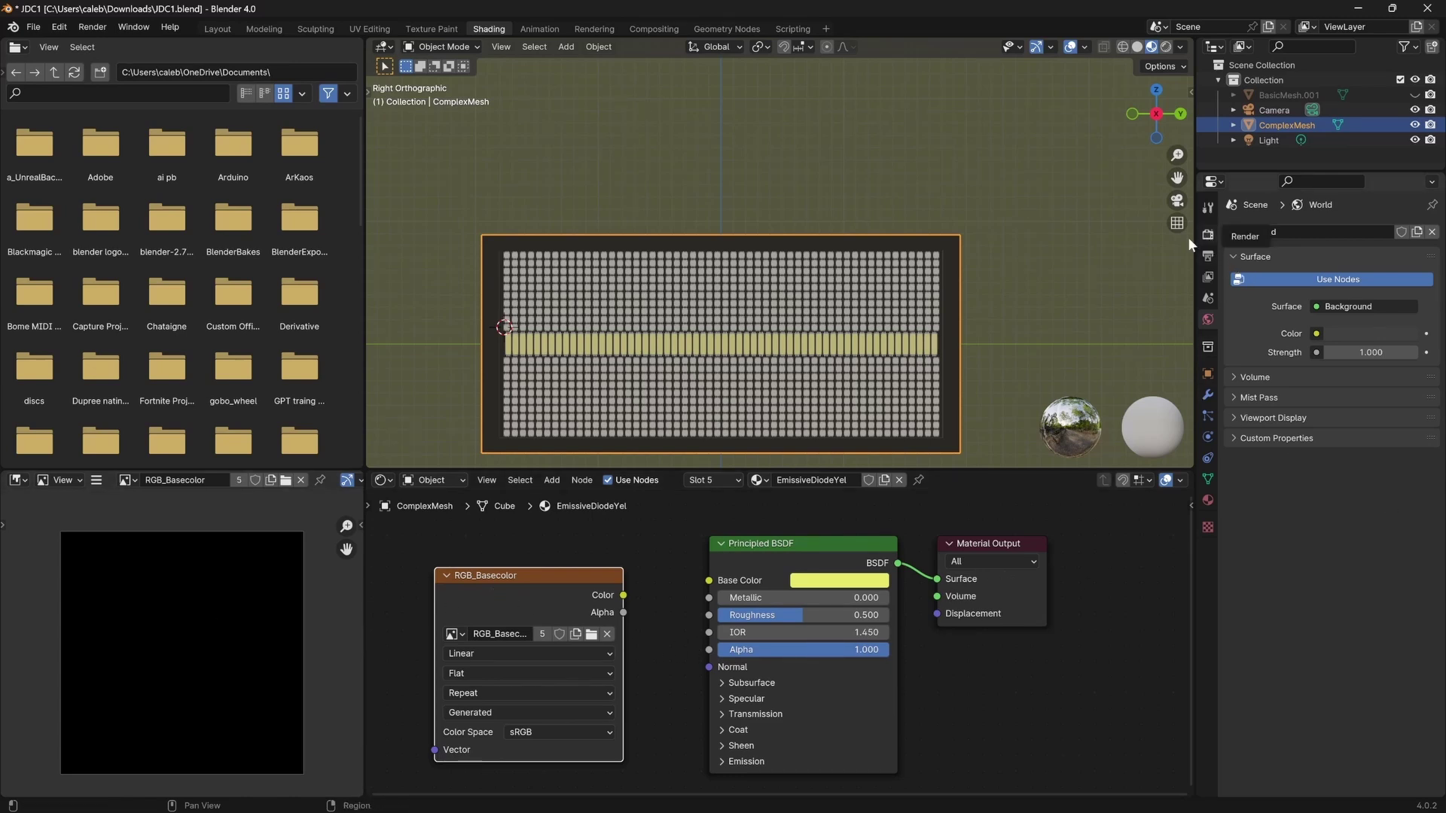
{"action": "key", "text": "ctrl+s"}
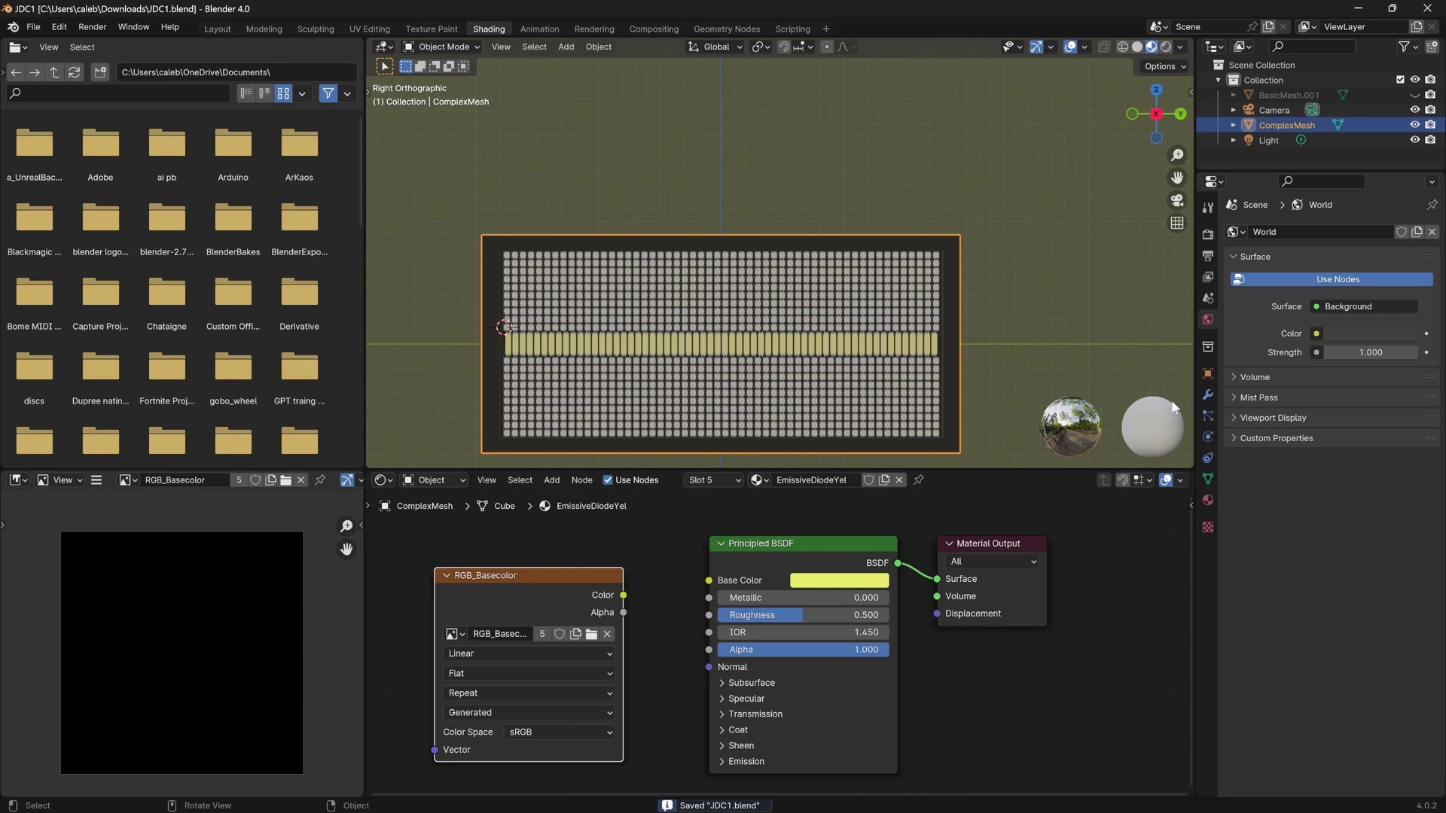
Set the render engine to Cycles, expand the bake settings, and try a first bake.
{"action": "left_click", "coordinate": [1206, 233]}
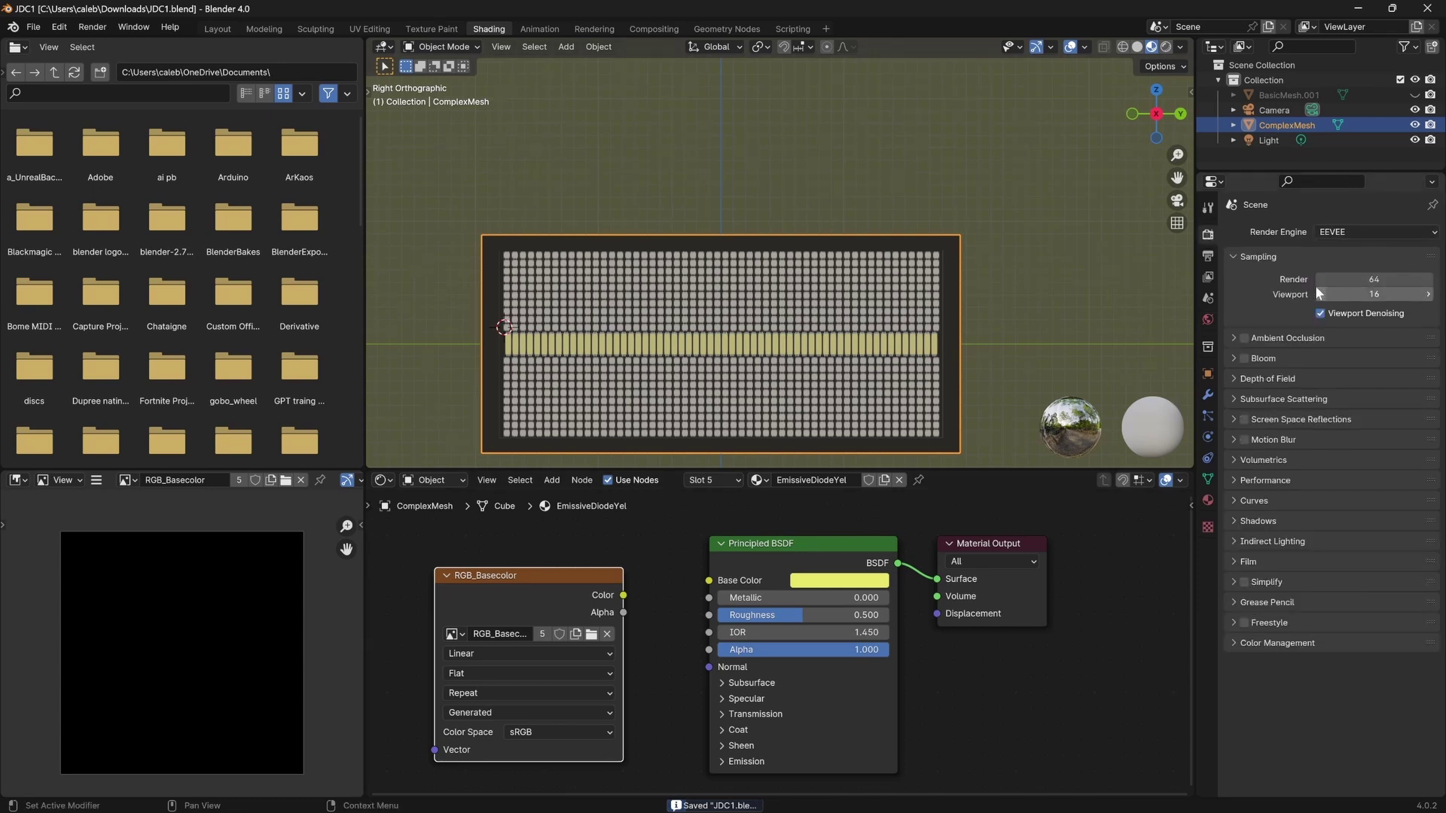
{"action": "left_click", "coordinate": [1376, 233]}
{"action": "left_click", "coordinate": [1368, 284]}
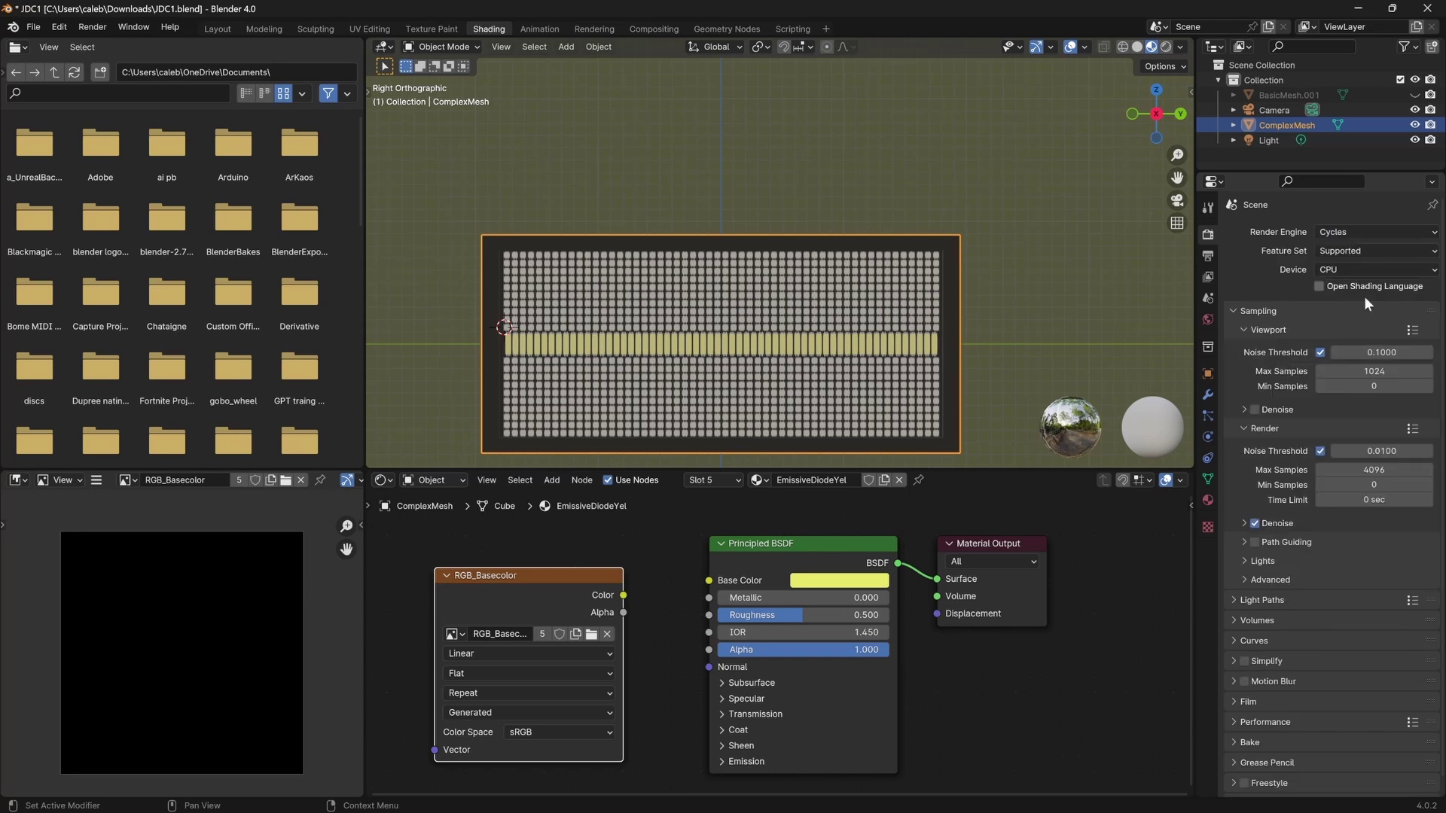
{"action": "left_click", "coordinate": [1249, 742]}
{"action": "left_click", "coordinate": [1339, 765]}
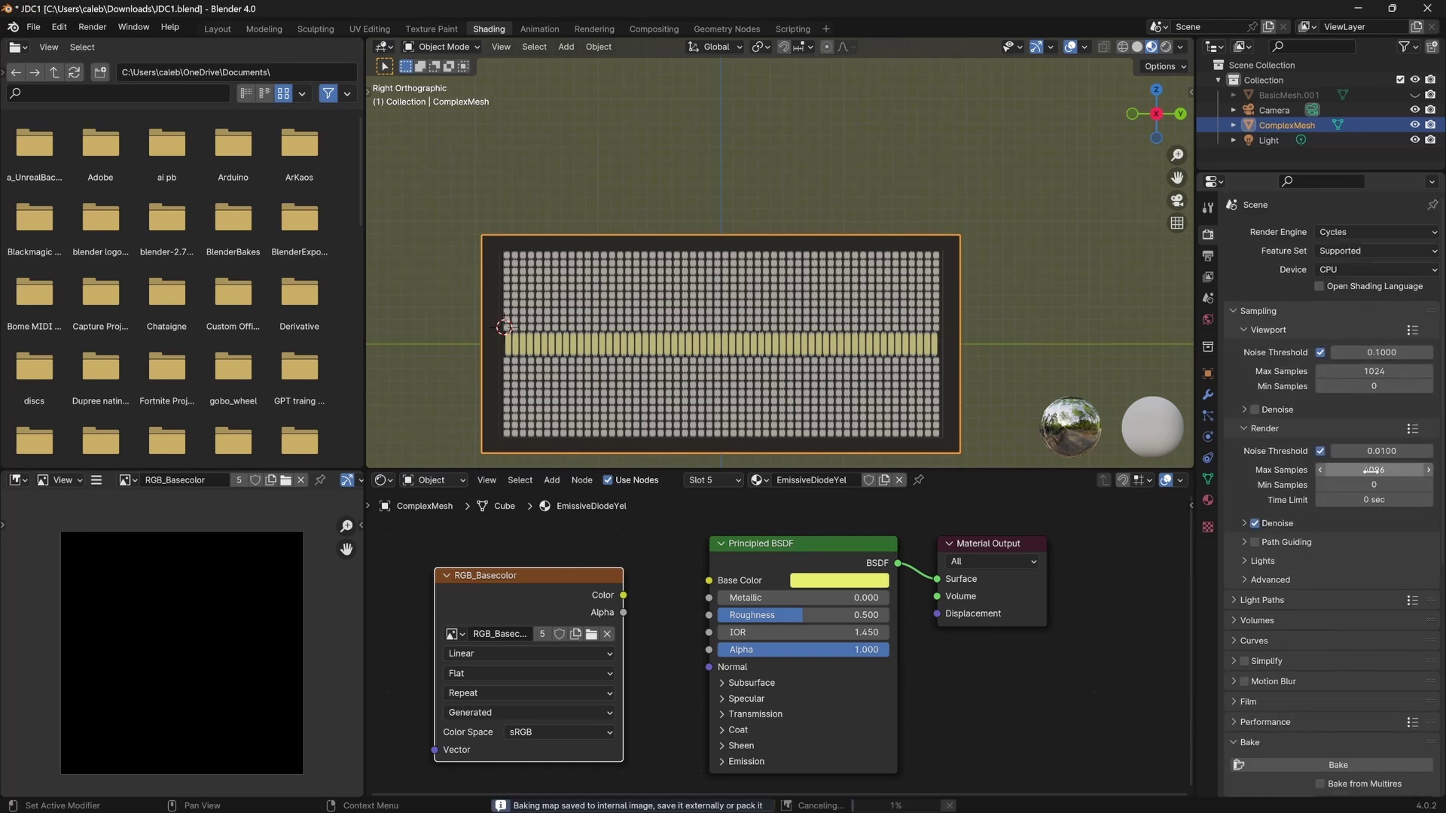
Set the maximum samples to 64 for both the render and the viewport.
{"action": "left_click", "coordinate": [1374, 469]}
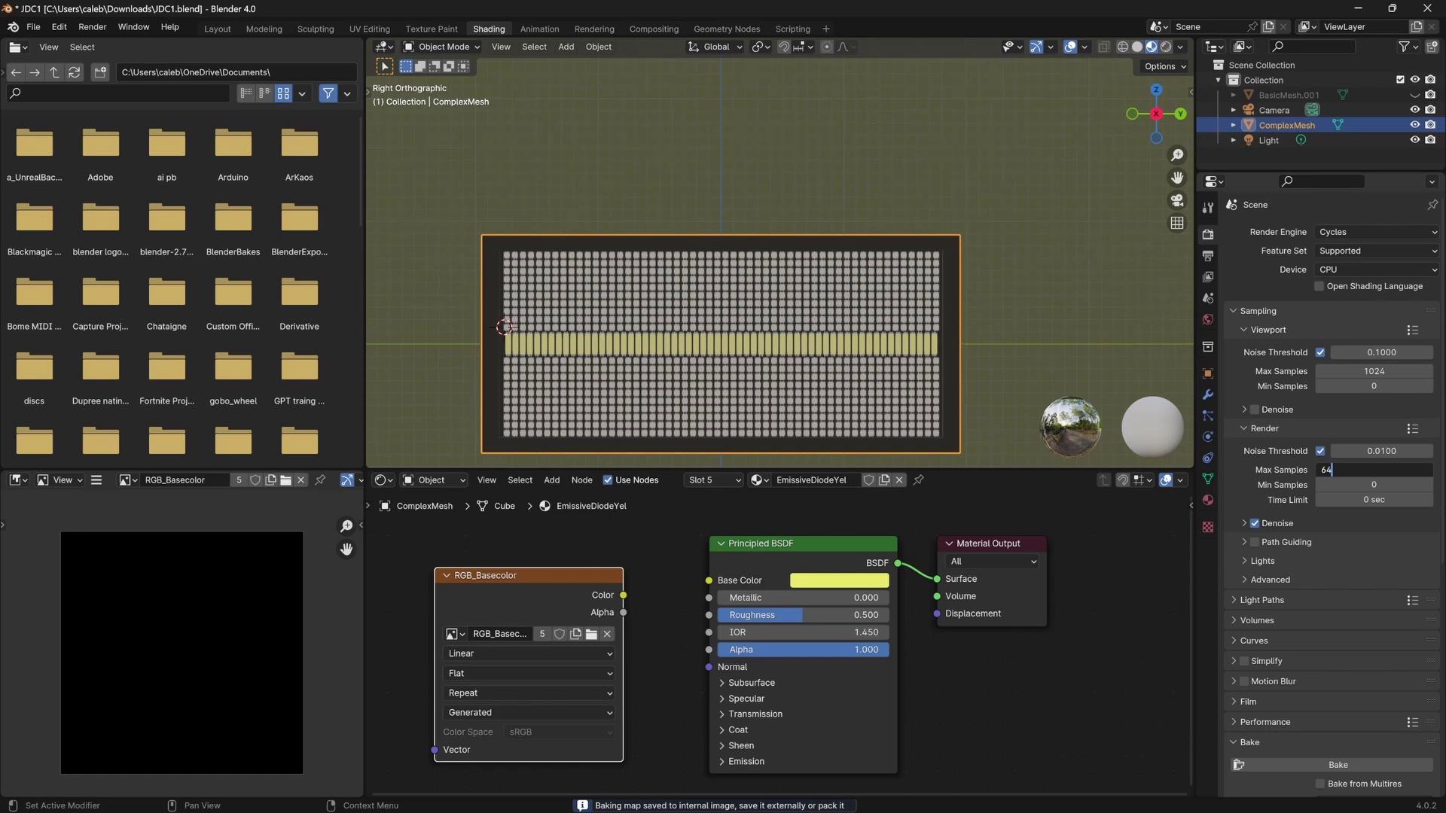
{"action": "key", "text": "Return"}
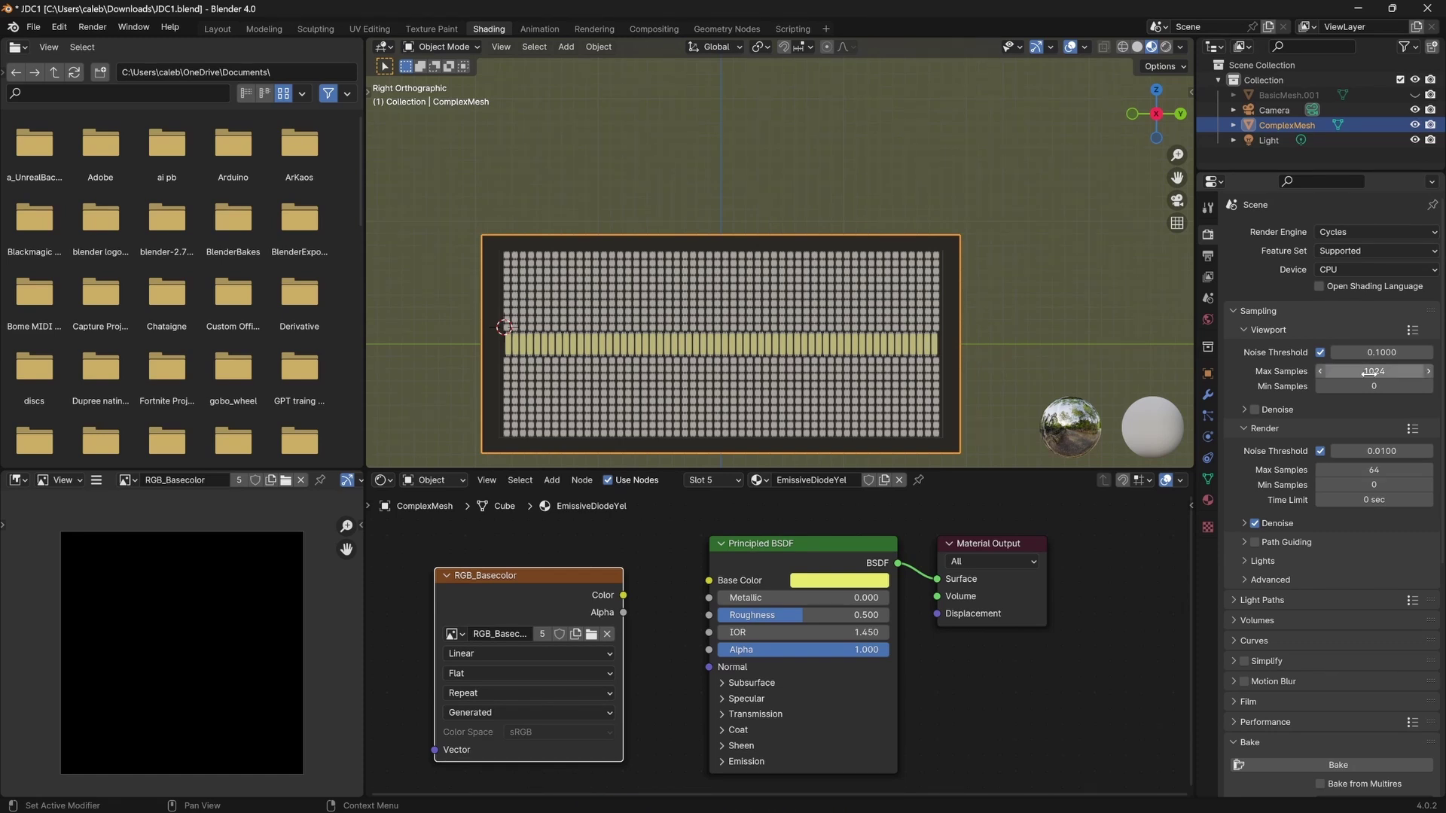
{"action": "left_click", "coordinate": [1348, 372]}
{"action": "type", "text": "64"}
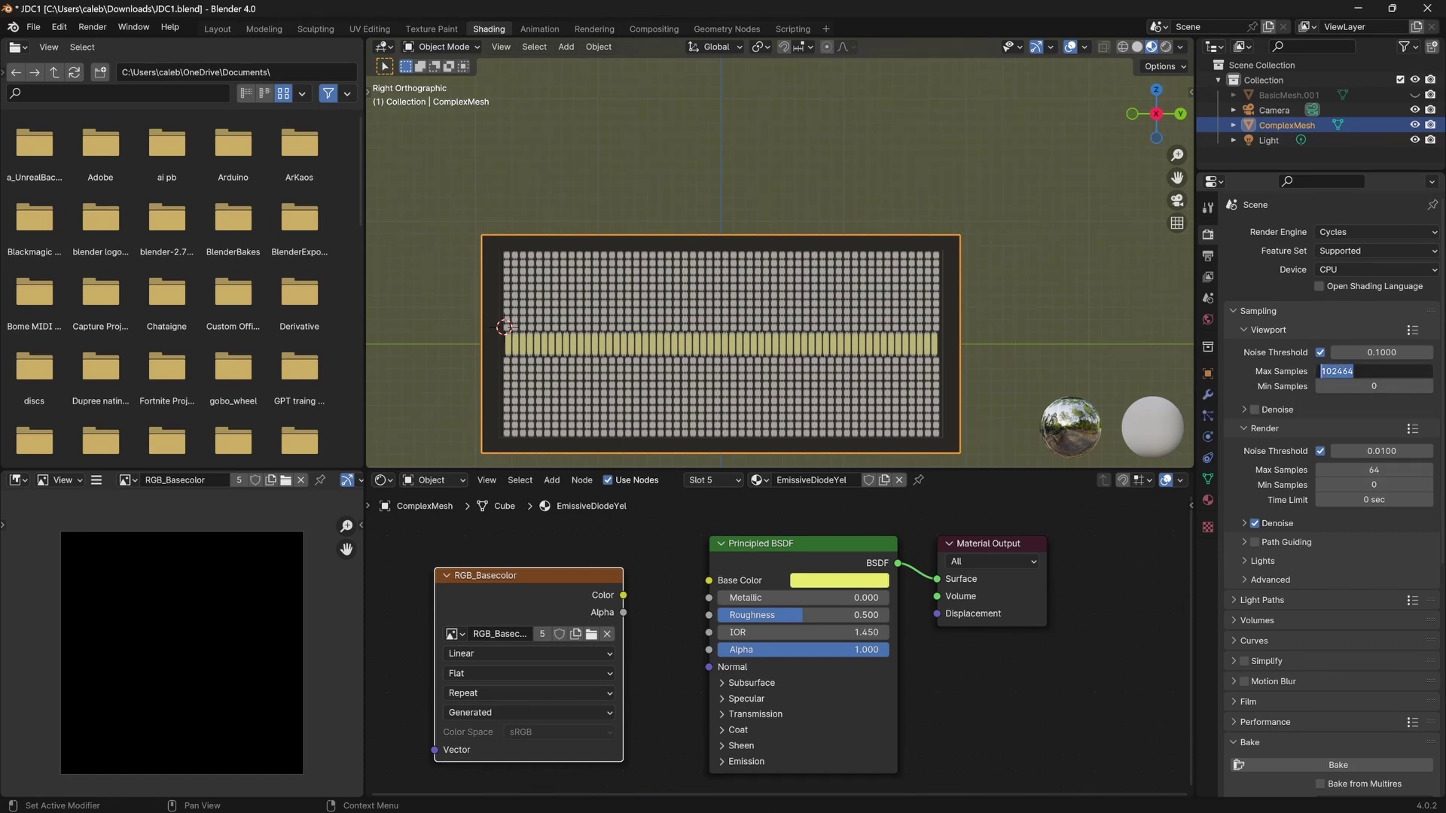
{"action": "key", "text": "Return"}
Bake the panel's Combined pass, with direct and indirect lighting enabled, into the RGB_Basecolor image texture.
{"action": "scroll", "coordinate": [1320, 479], "scroll_direction": "down", "scroll_amount": 10}
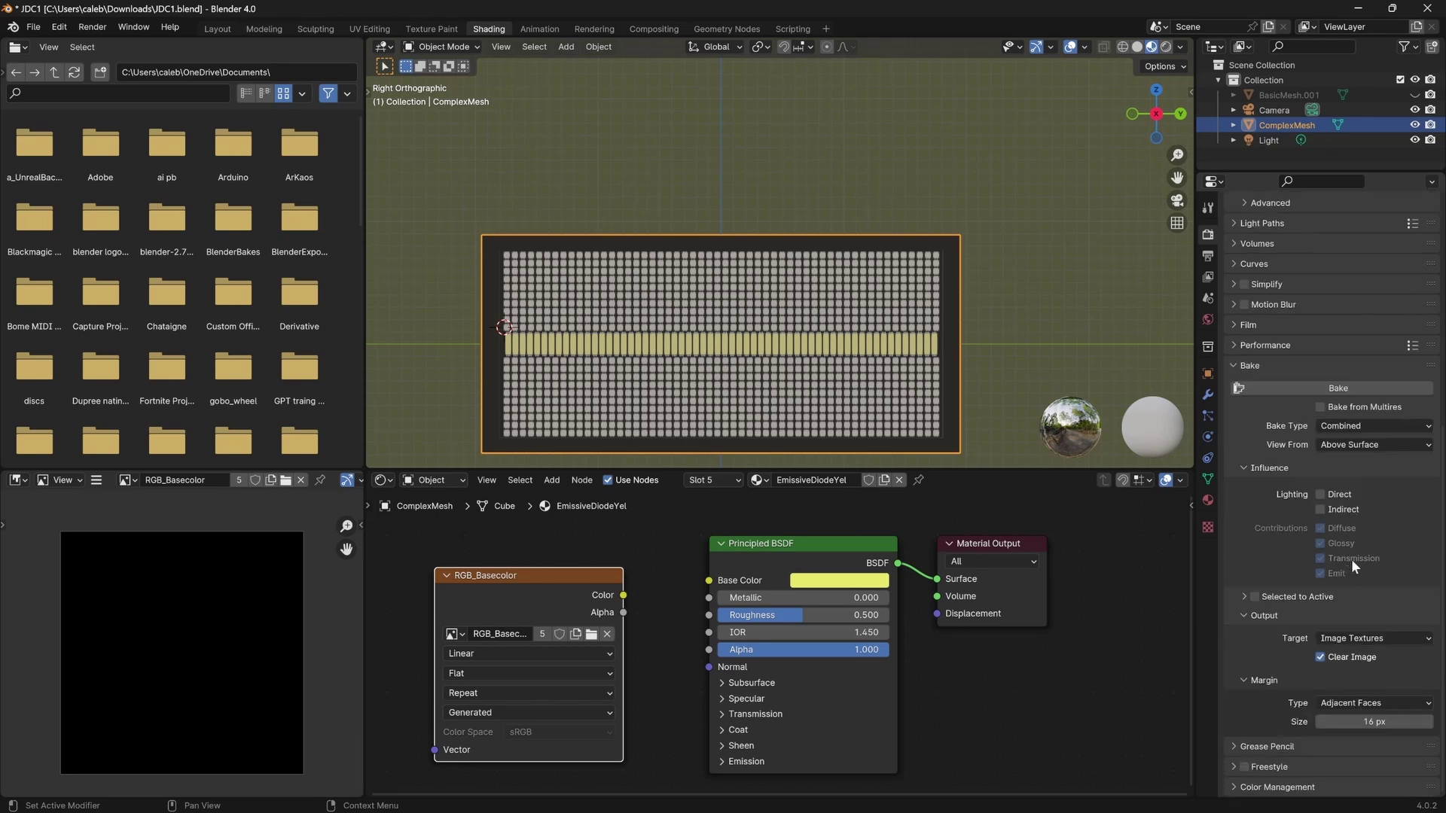
{"action": "left_click", "coordinate": [783, 273]}
{"action": "left_click", "coordinate": [1339, 391]}
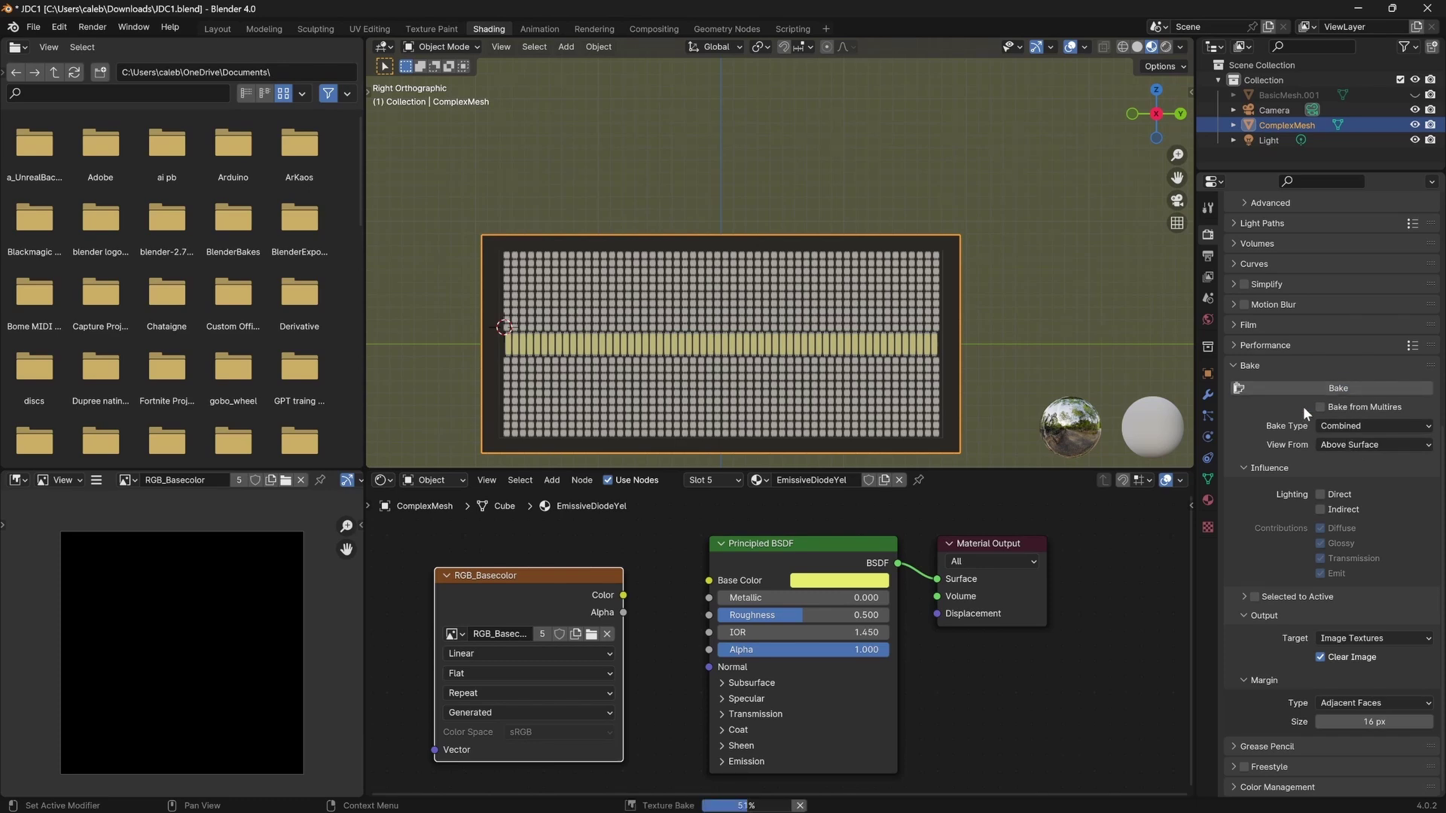
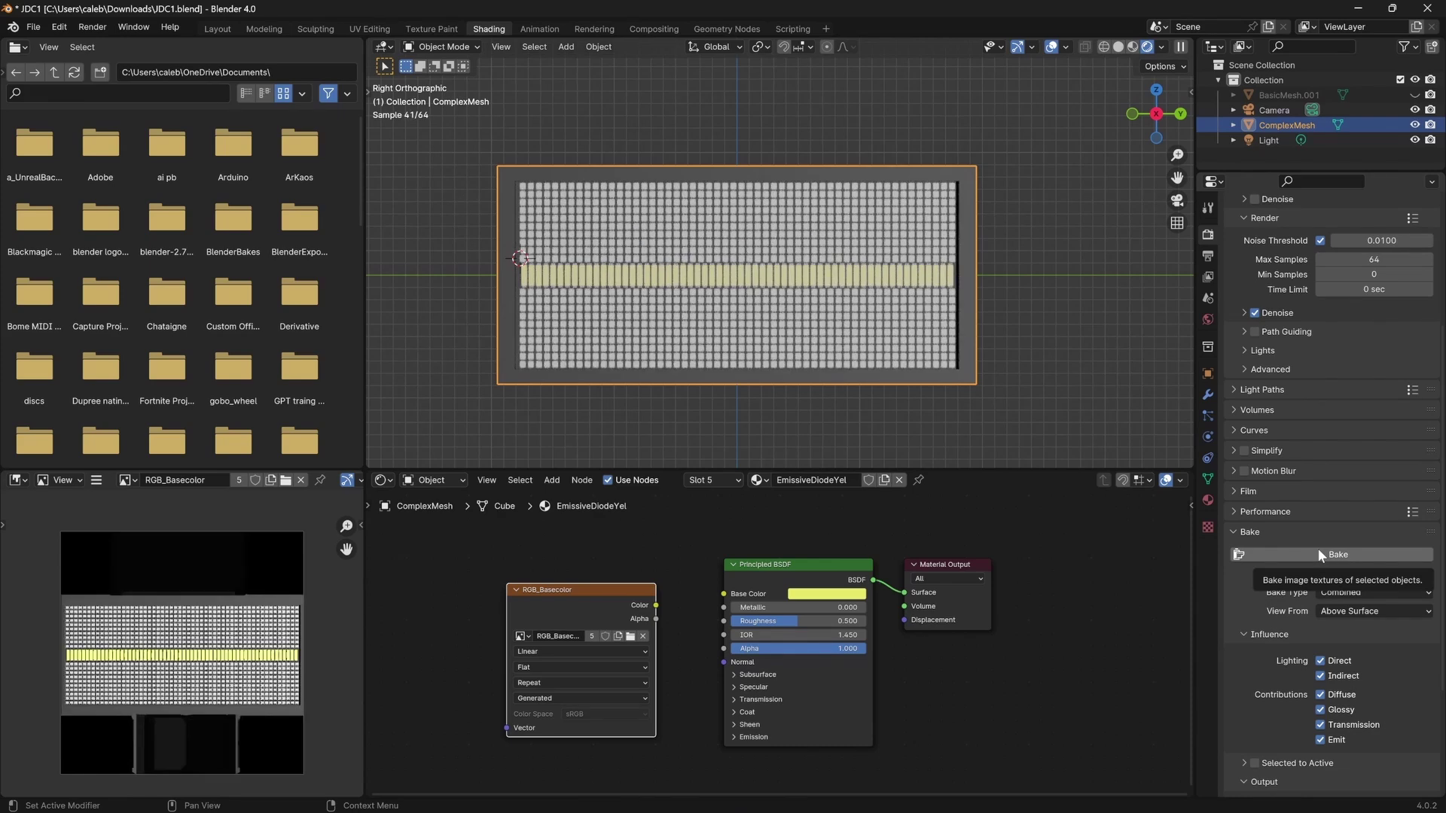
{"action": "left_click", "coordinate": [1319, 555]}
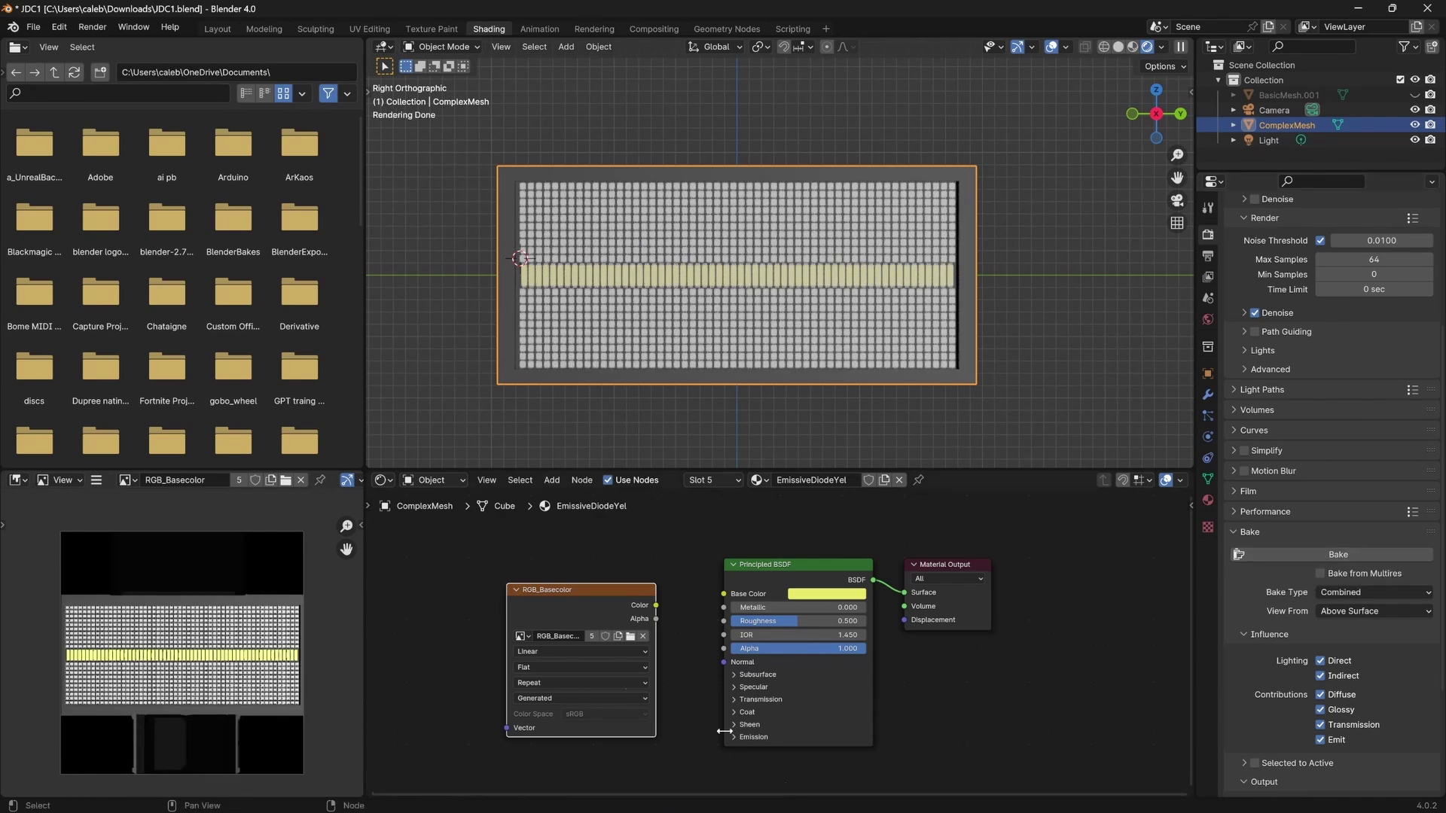
Examine the baked RGB_Basecolor image up close, including the diode rows and the end-face islands.
{"action": "scroll", "coordinate": [166, 584], "scroll_direction": "up", "scroll_amount": 3}
{"action": "scroll", "coordinate": [238, 674], "scroll_direction": "down", "scroll_amount": 2}
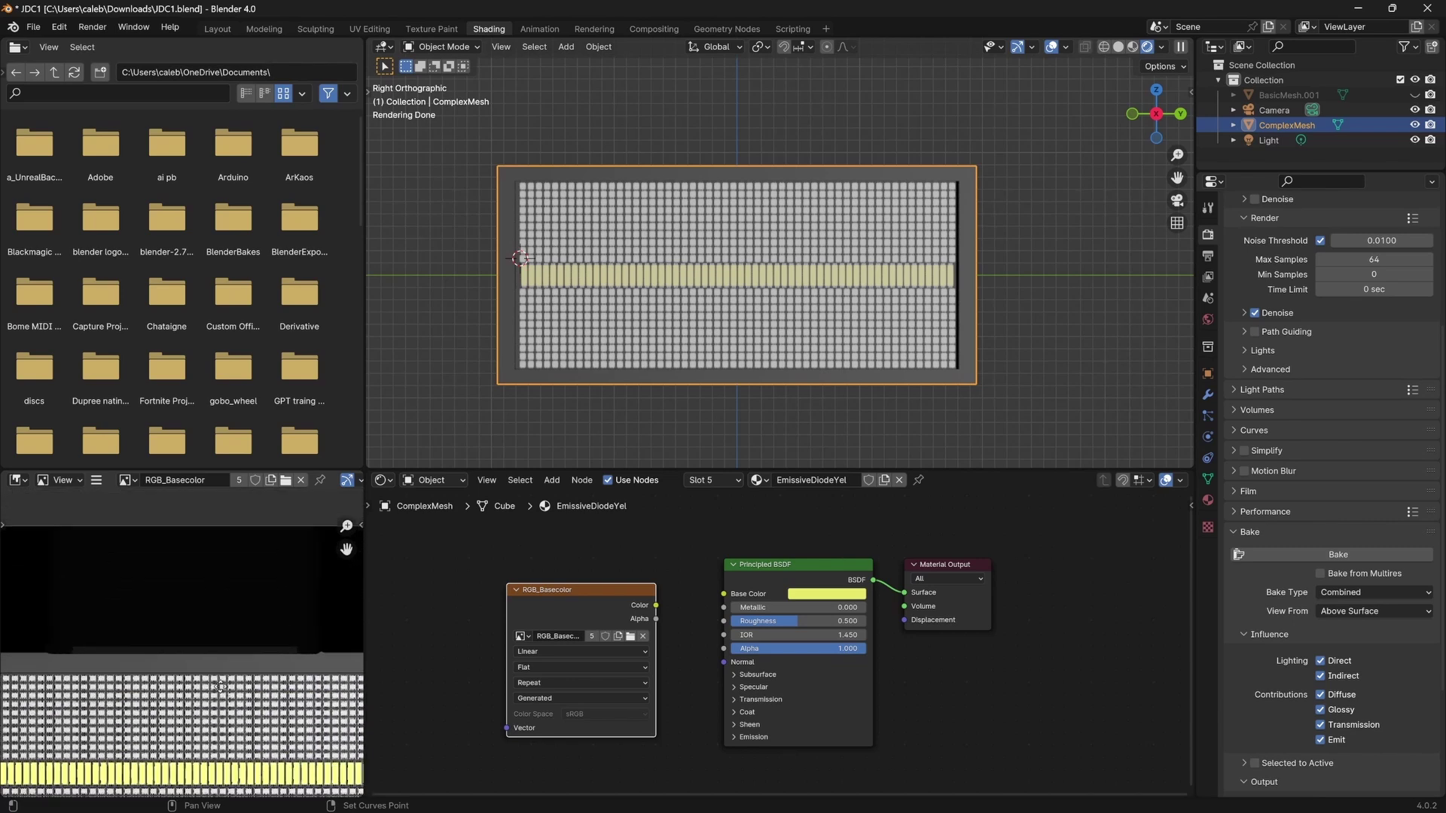
{"action": "scroll", "coordinate": [237, 675], "scroll_direction": "down", "scroll_amount": 4}
{"action": "scroll", "coordinate": [231, 712], "scroll_direction": "up", "scroll_amount": 4}
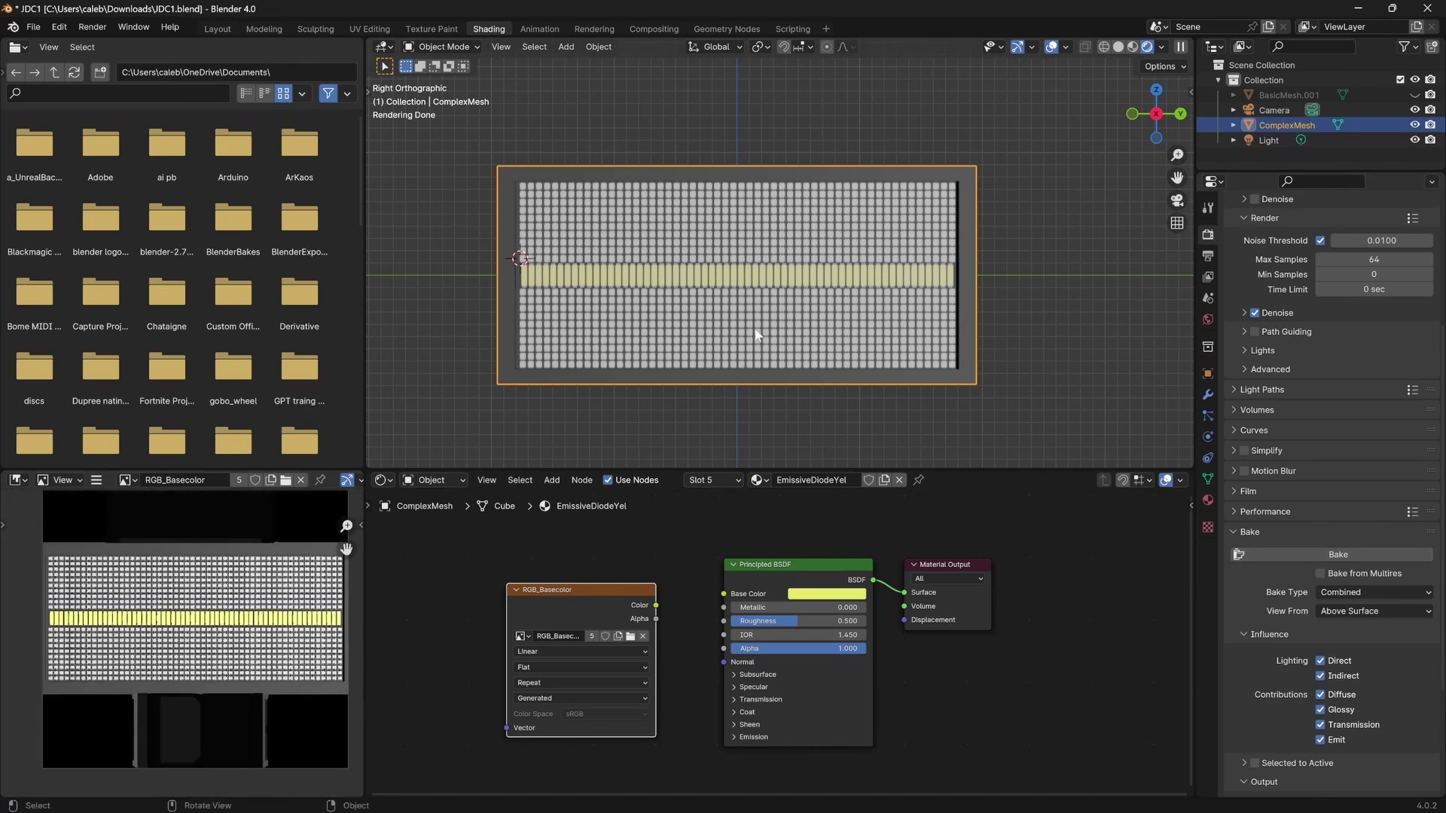
In top view, move the light in front of the panel, about -2133 mm along X and -1571 mm along Y.
{"action": "scroll", "coordinate": [759, 333], "scroll_direction": "down", "scroll_amount": 5}
{"action": "key", "text": "KP_7"}
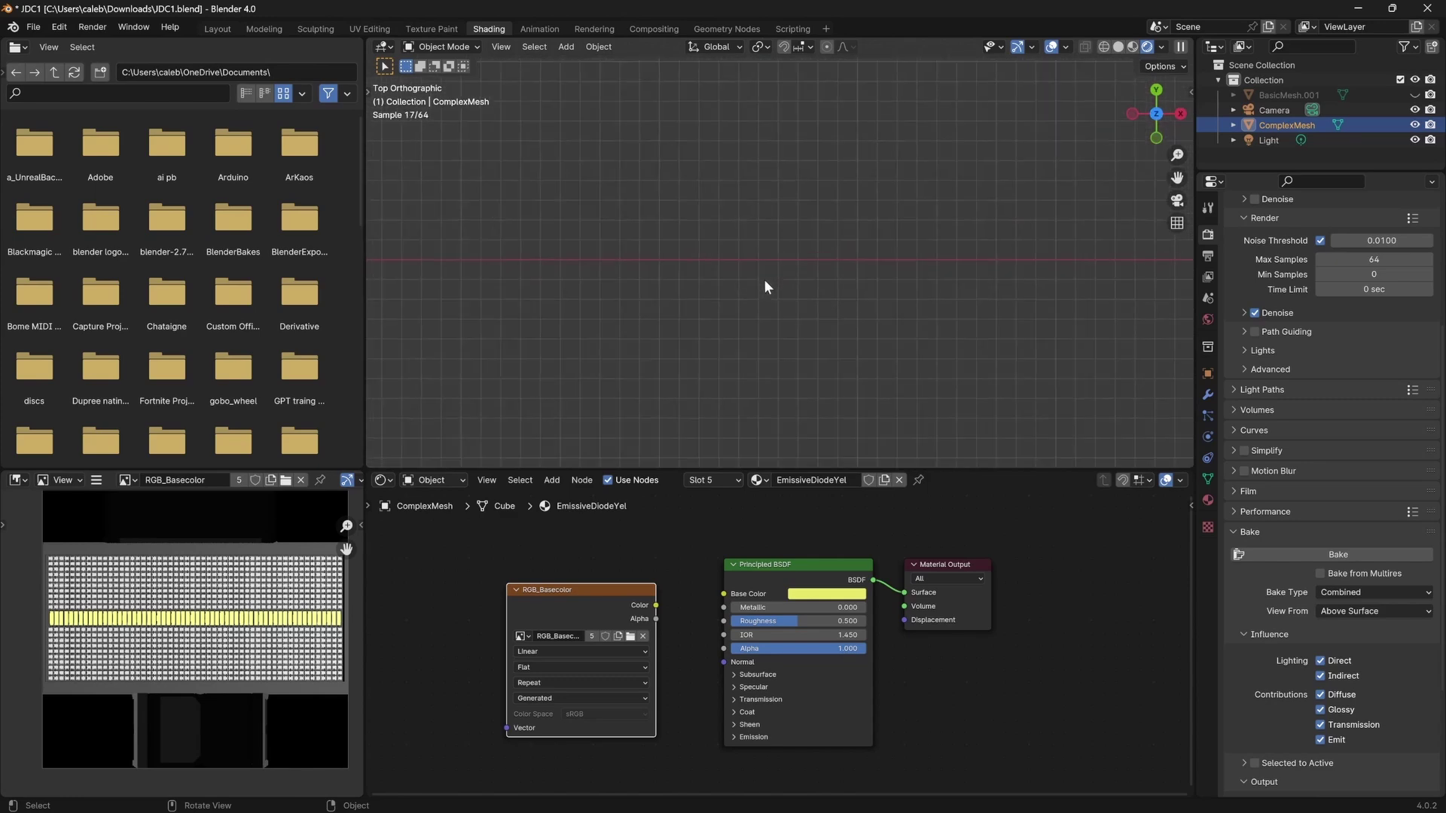
{"action": "scroll", "coordinate": [765, 278], "scroll_direction": "down", "scroll_amount": 2}
{"action": "scroll", "coordinate": [639, 233], "scroll_direction": "down", "scroll_amount": 1}
{"action": "scroll", "coordinate": [793, 161], "scroll_direction": "up", "scroll_amount": 1}
{"action": "left_click", "coordinate": [810, 156]}
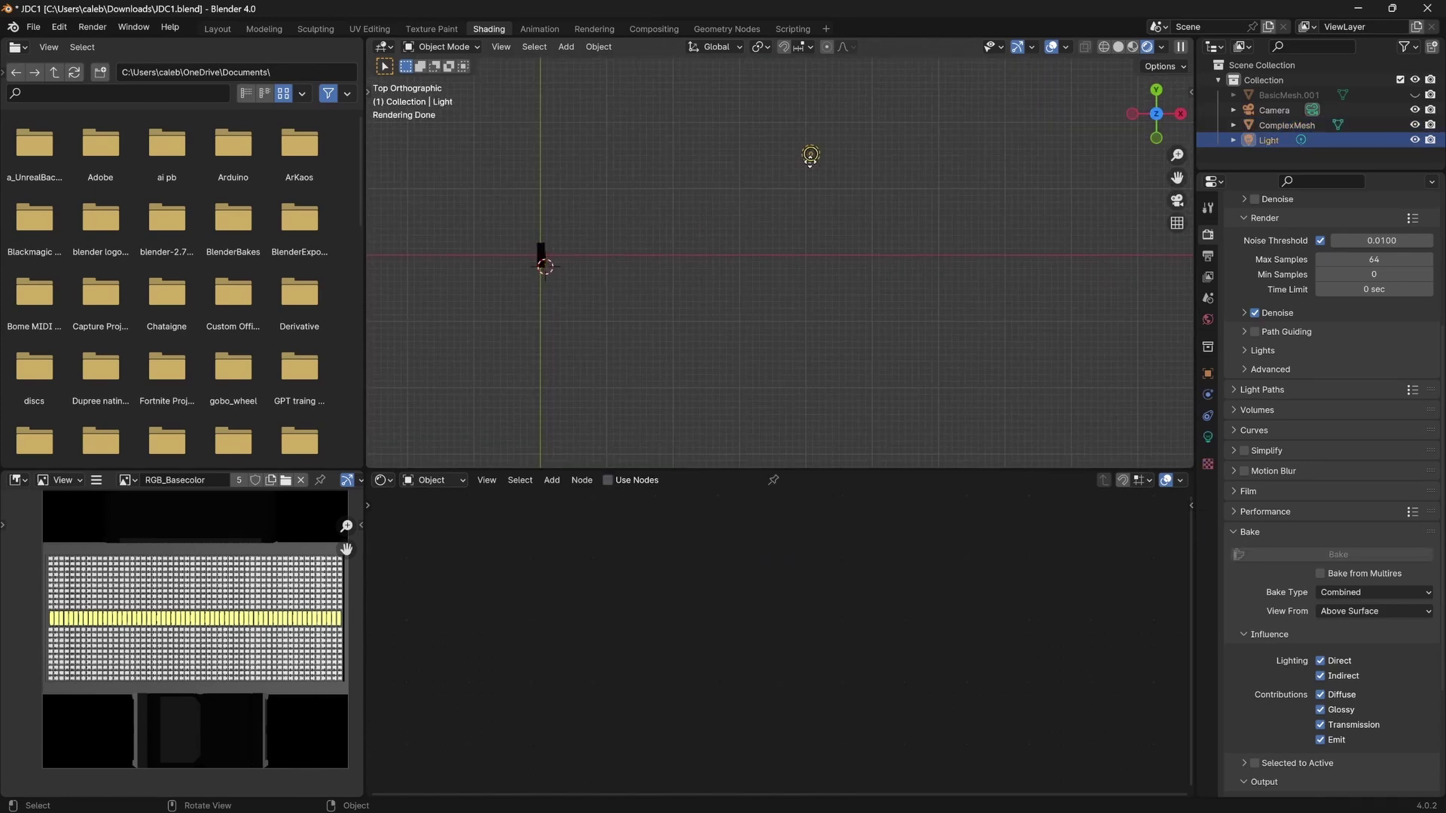
{"action": "key", "text": "g"}
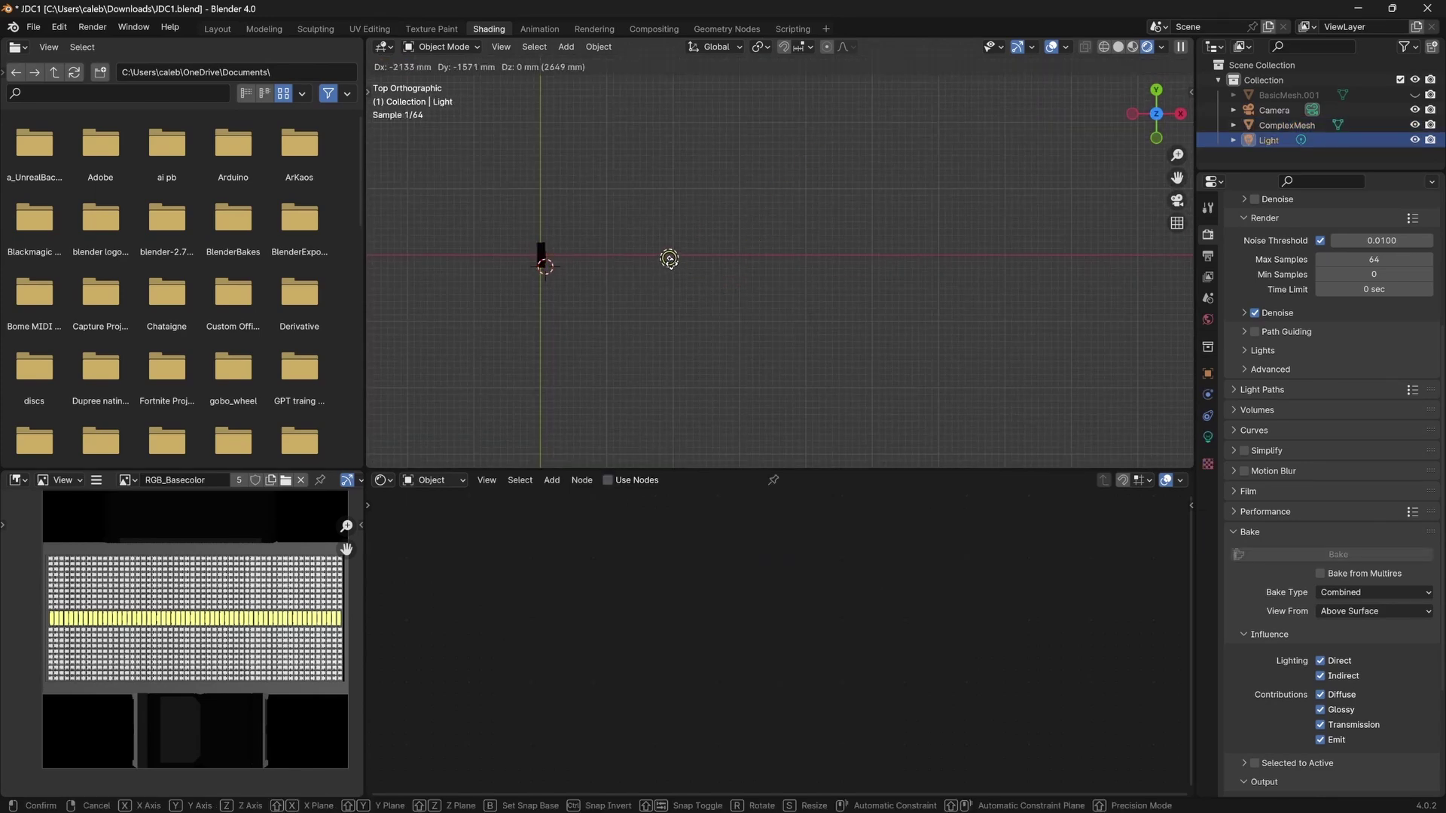
{"action": "left_click", "coordinate": [669, 259]}
{"action": "scroll", "coordinate": [181, 637], "scroll_direction": "up", "scroll_amount": 6}
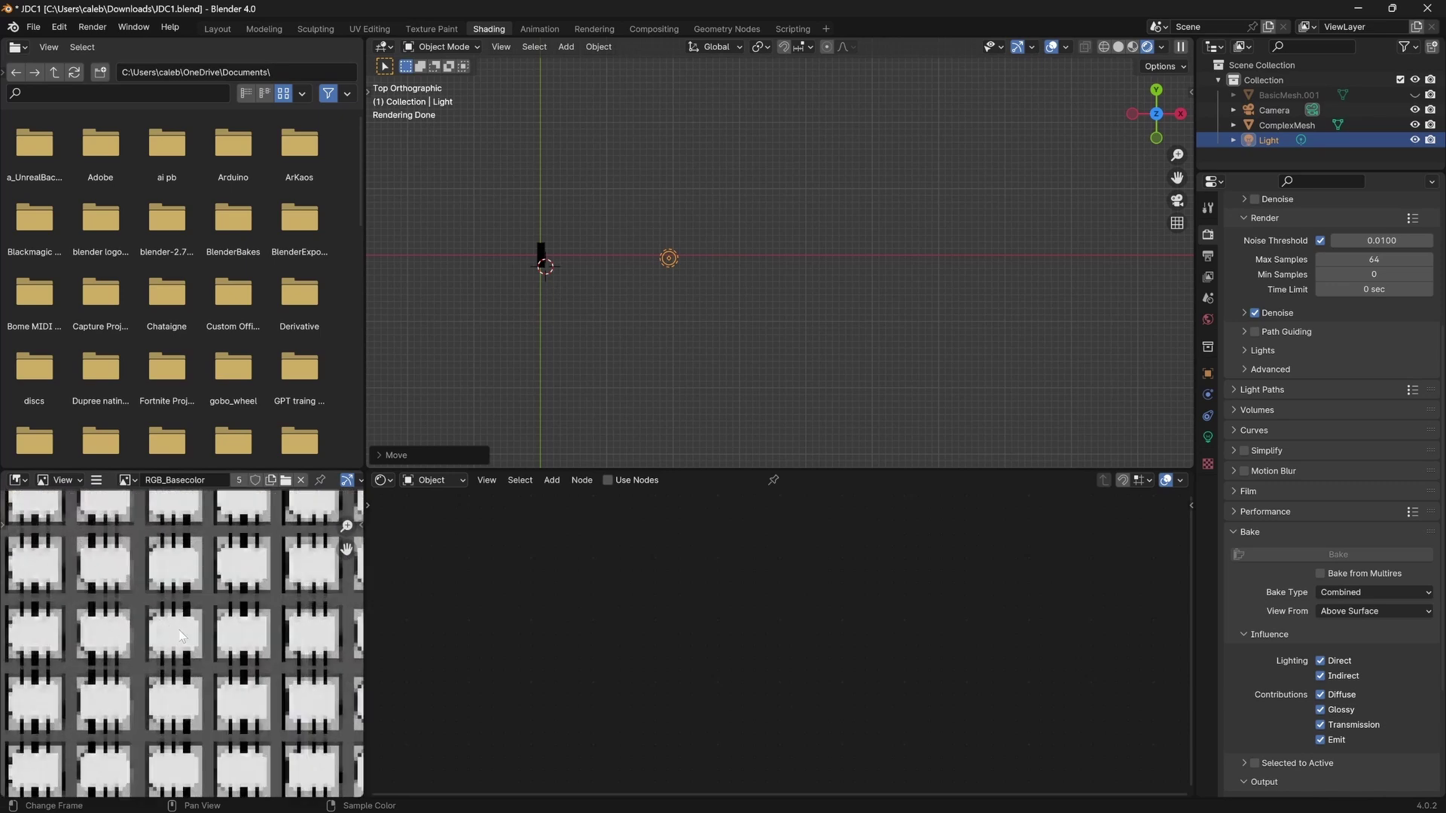
{"action": "scroll", "coordinate": [181, 636], "scroll_direction": "down", "scroll_amount": 5}
{"action": "scroll", "coordinate": [967, 399], "scroll_direction": "down", "scroll_amount": 2}
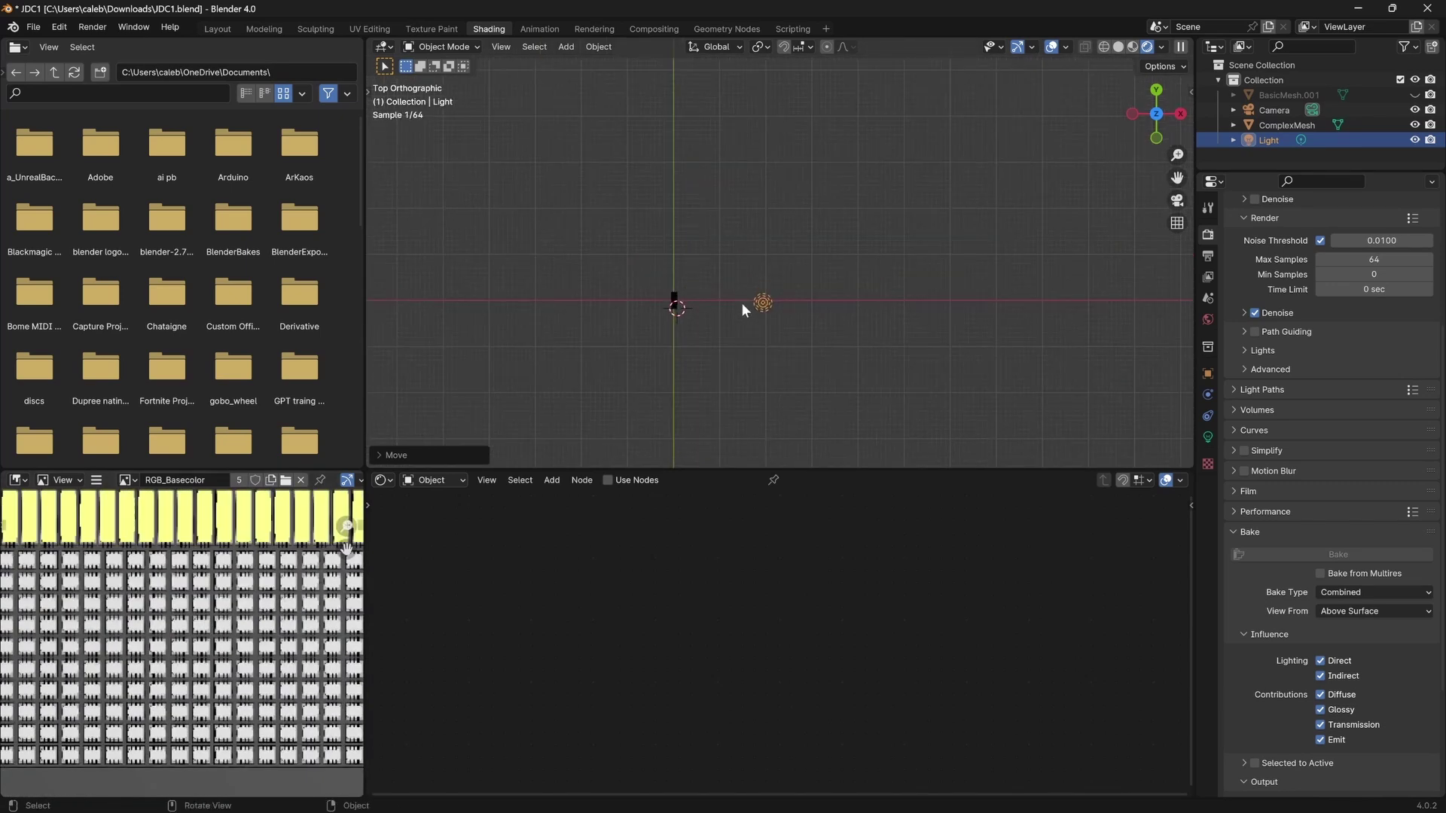
Duplicate the light onto the opposite side of the panel, behind it, and open the duplicate's light settings.
{"action": "scroll", "coordinate": [285, 625], "scroll_direction": "down", "scroll_amount": 2}
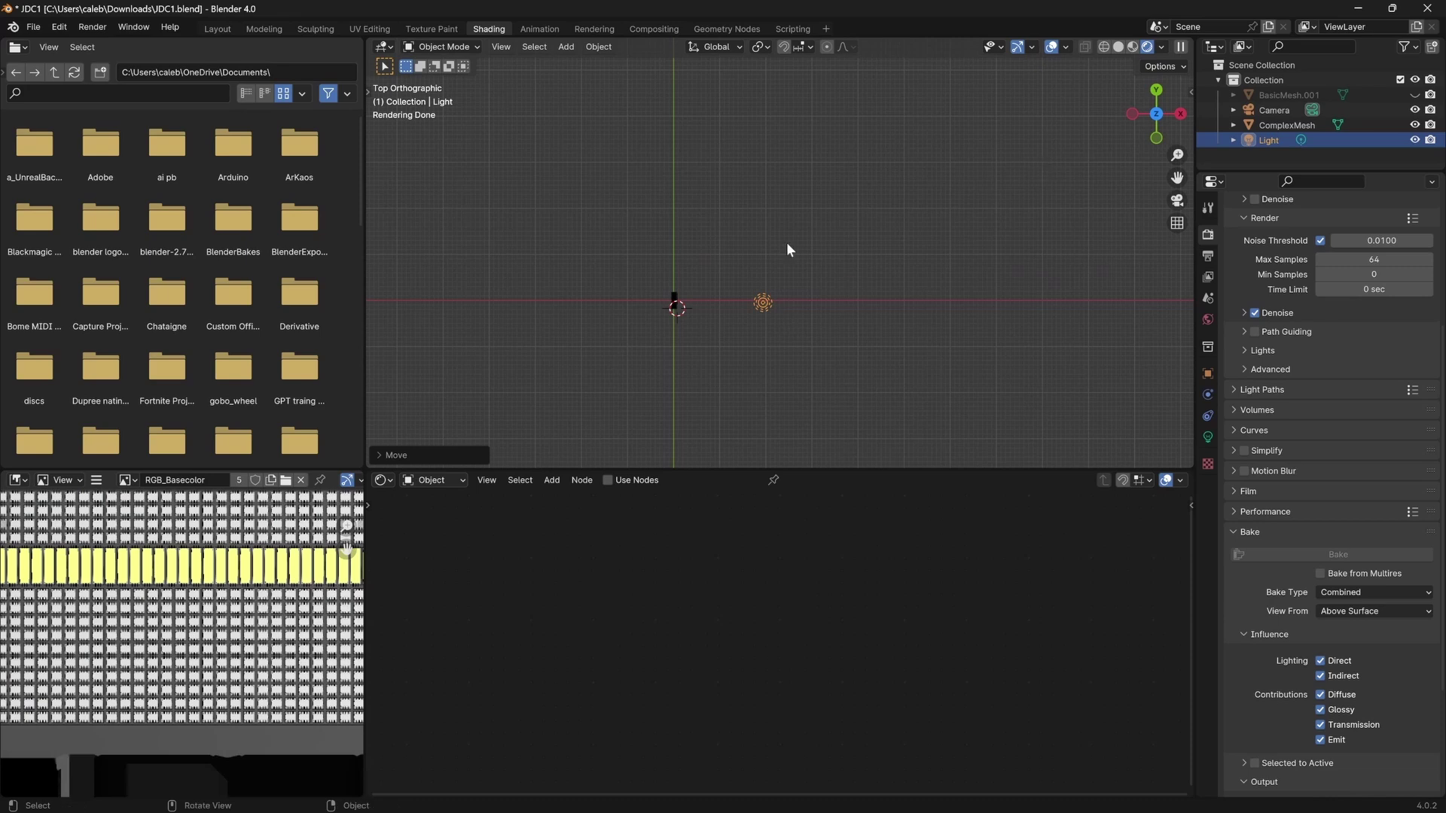
{"action": "key", "text": "shift+d"}
{"action": "left_click", "coordinate": [622, 278]}
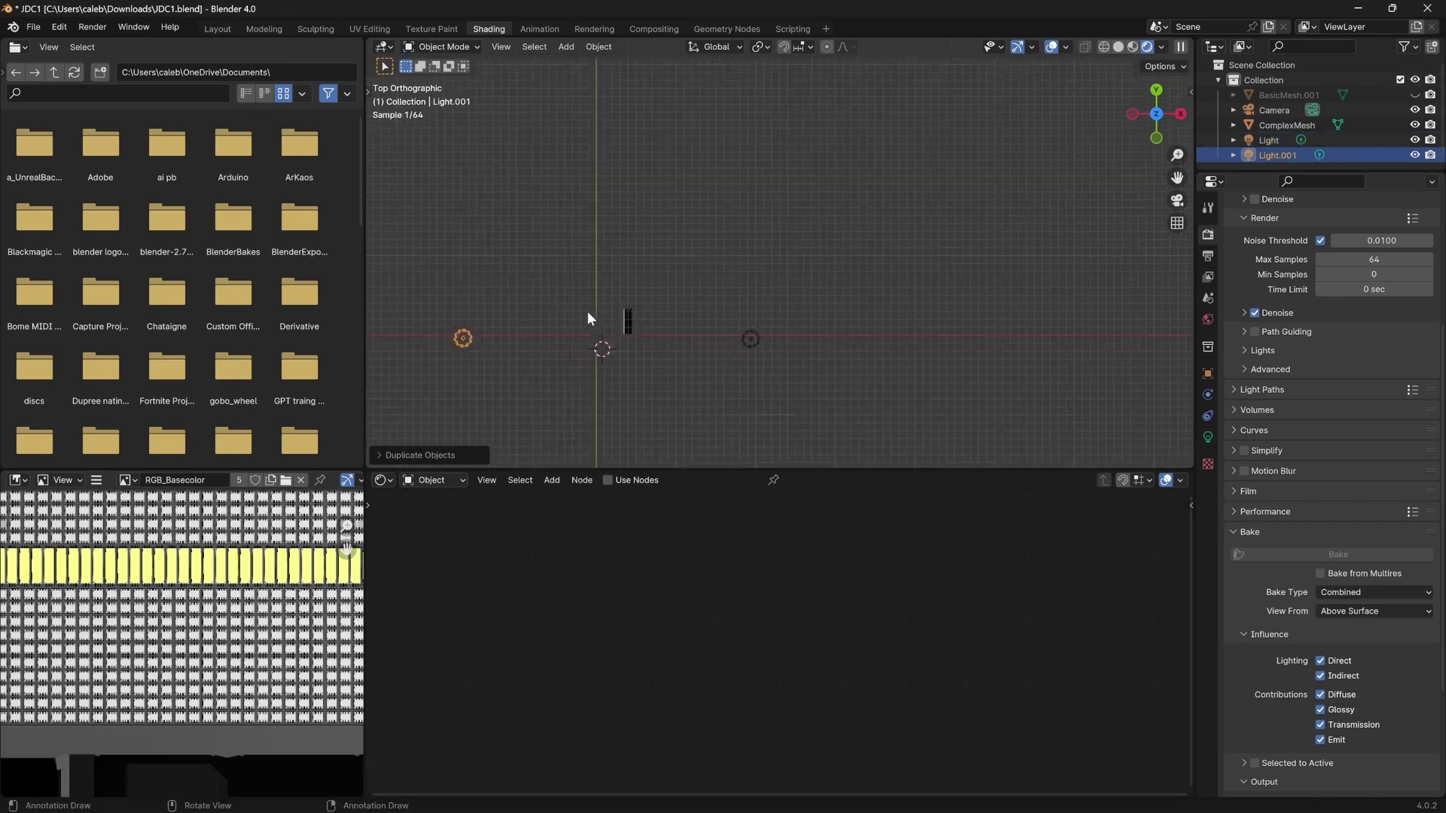
{"action": "scroll", "coordinate": [717, 267], "scroll_direction": "up", "scroll_amount": 6}
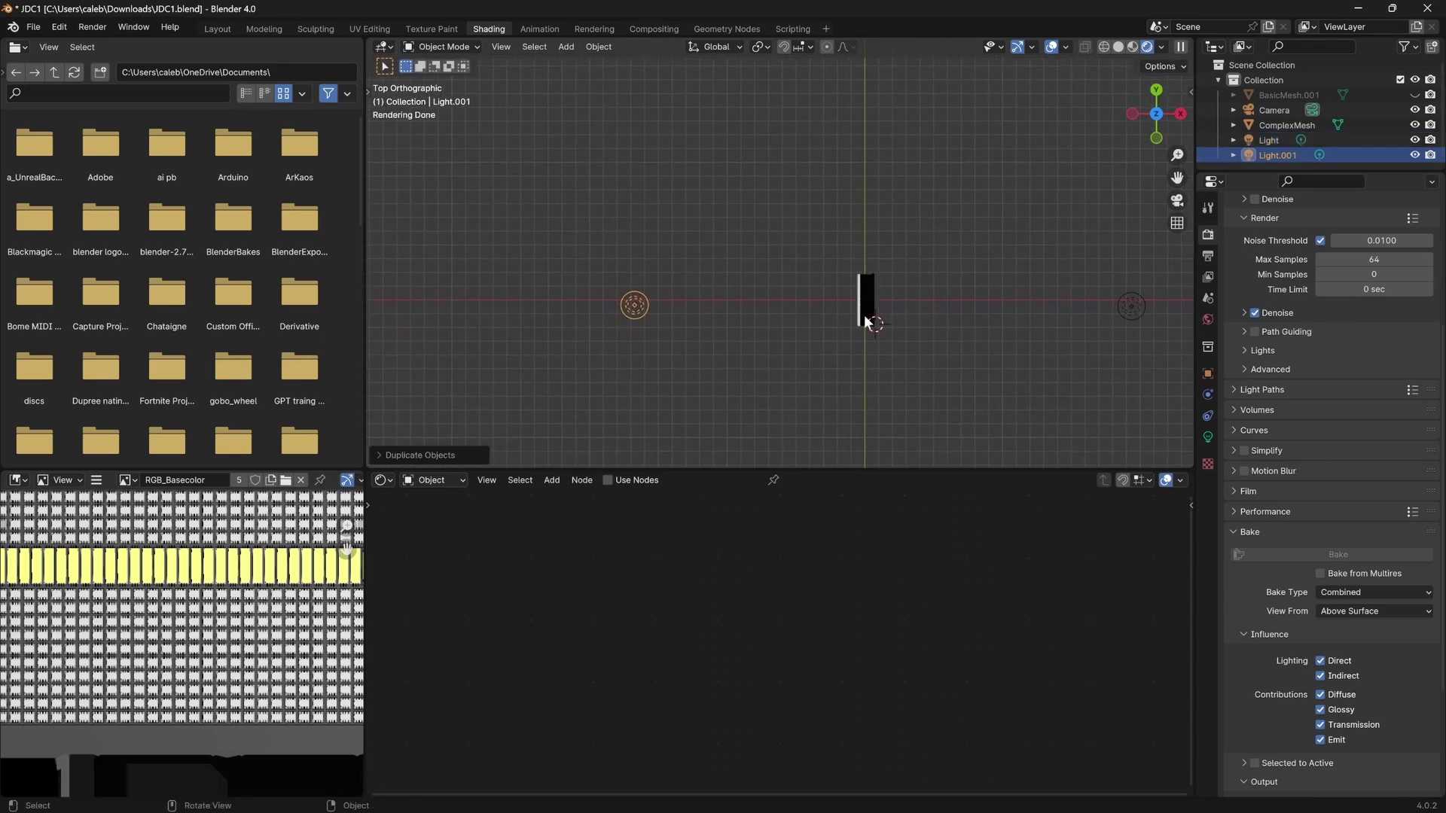
{"action": "middle_click_drag", "start_coordinate": [865, 321], "coordinate": [970, 285]}
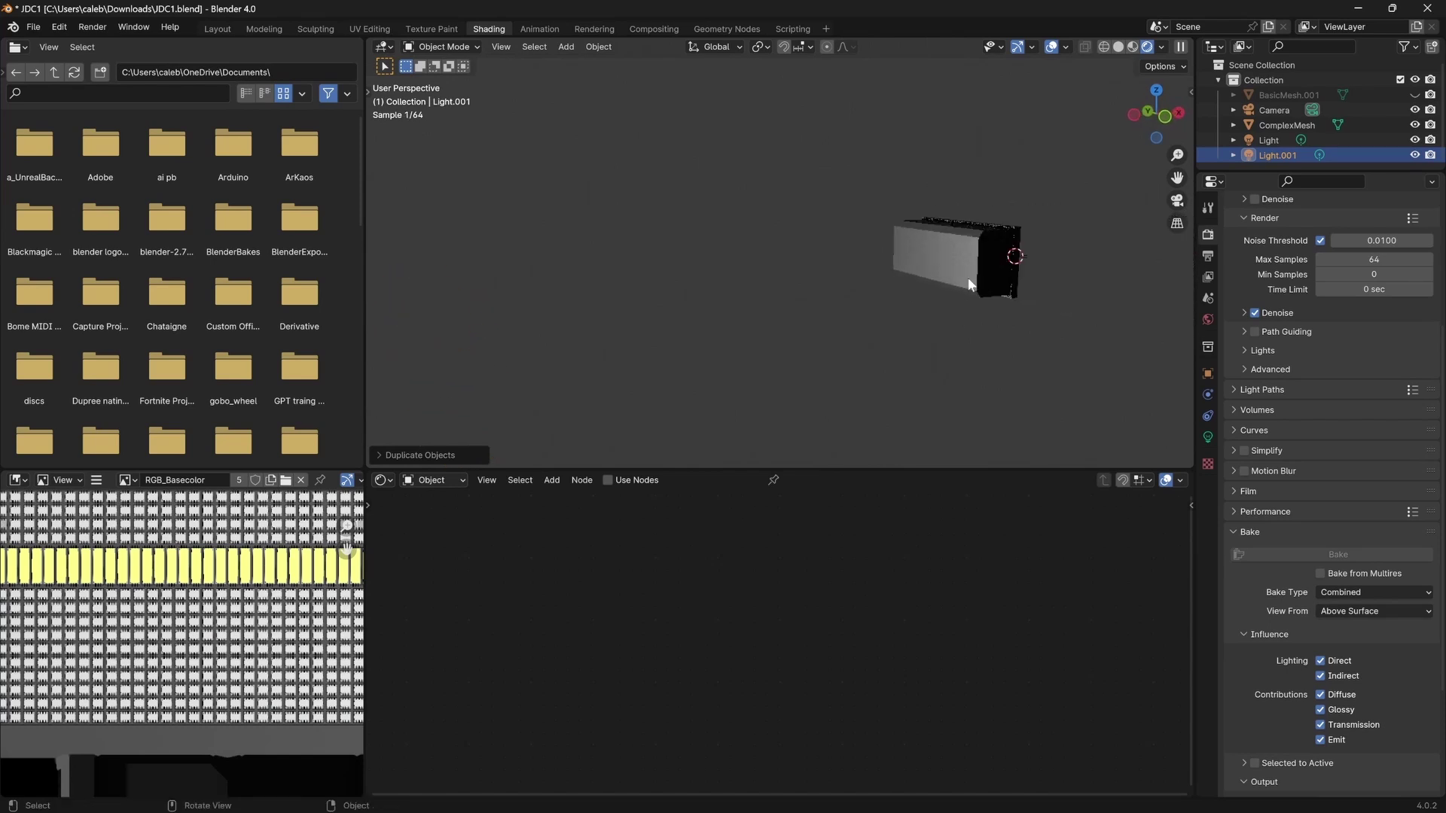
{"action": "scroll", "coordinate": [764, 308], "scroll_direction": "down", "scroll_amount": 5}
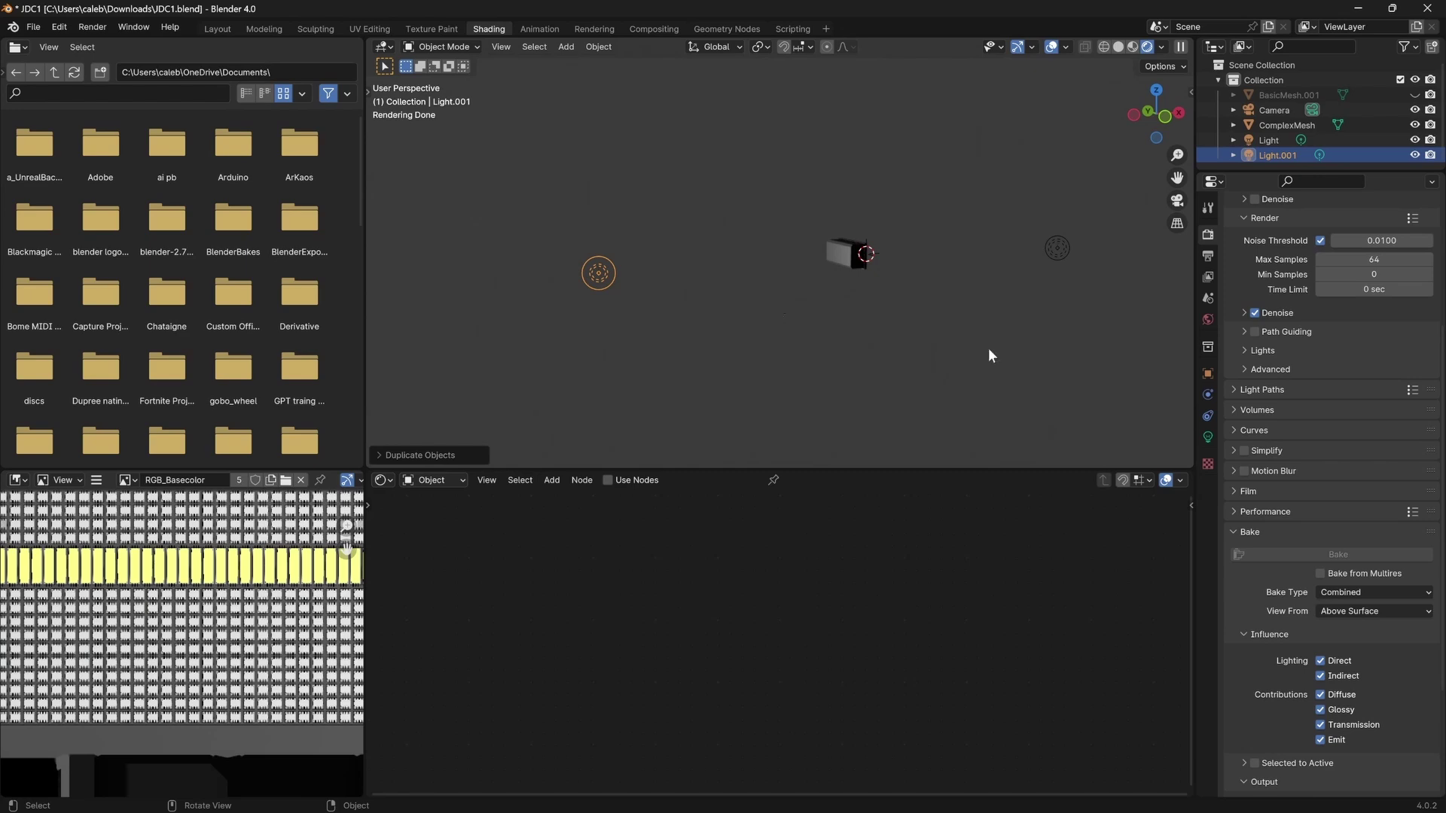
{"action": "left_click", "coordinate": [1208, 437]}
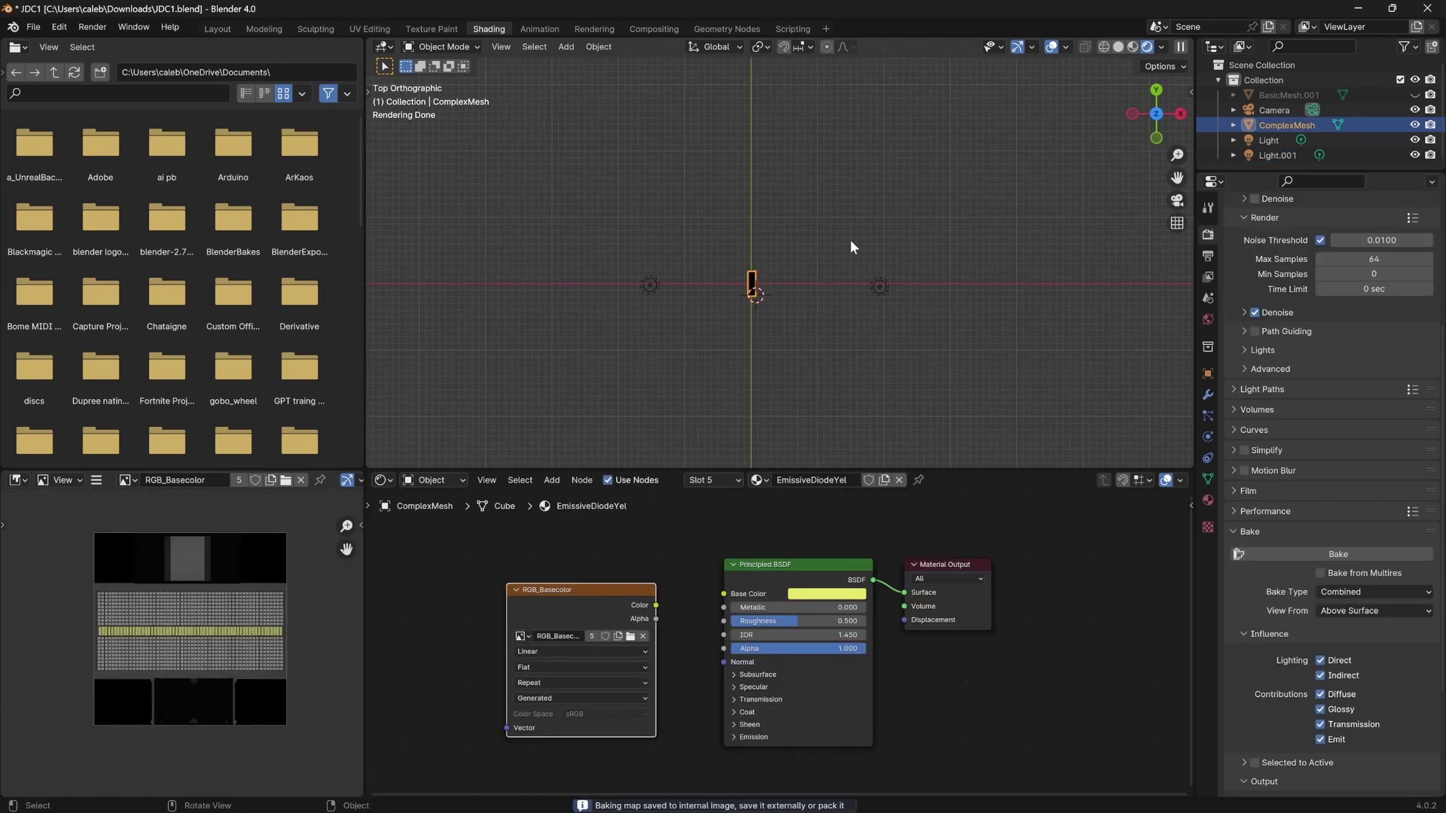
Review the placement of both lights around the panel, the bake options, and the original light's settings.
{"action": "scroll", "coordinate": [849, 264], "scroll_direction": "up", "scroll_amount": 4}
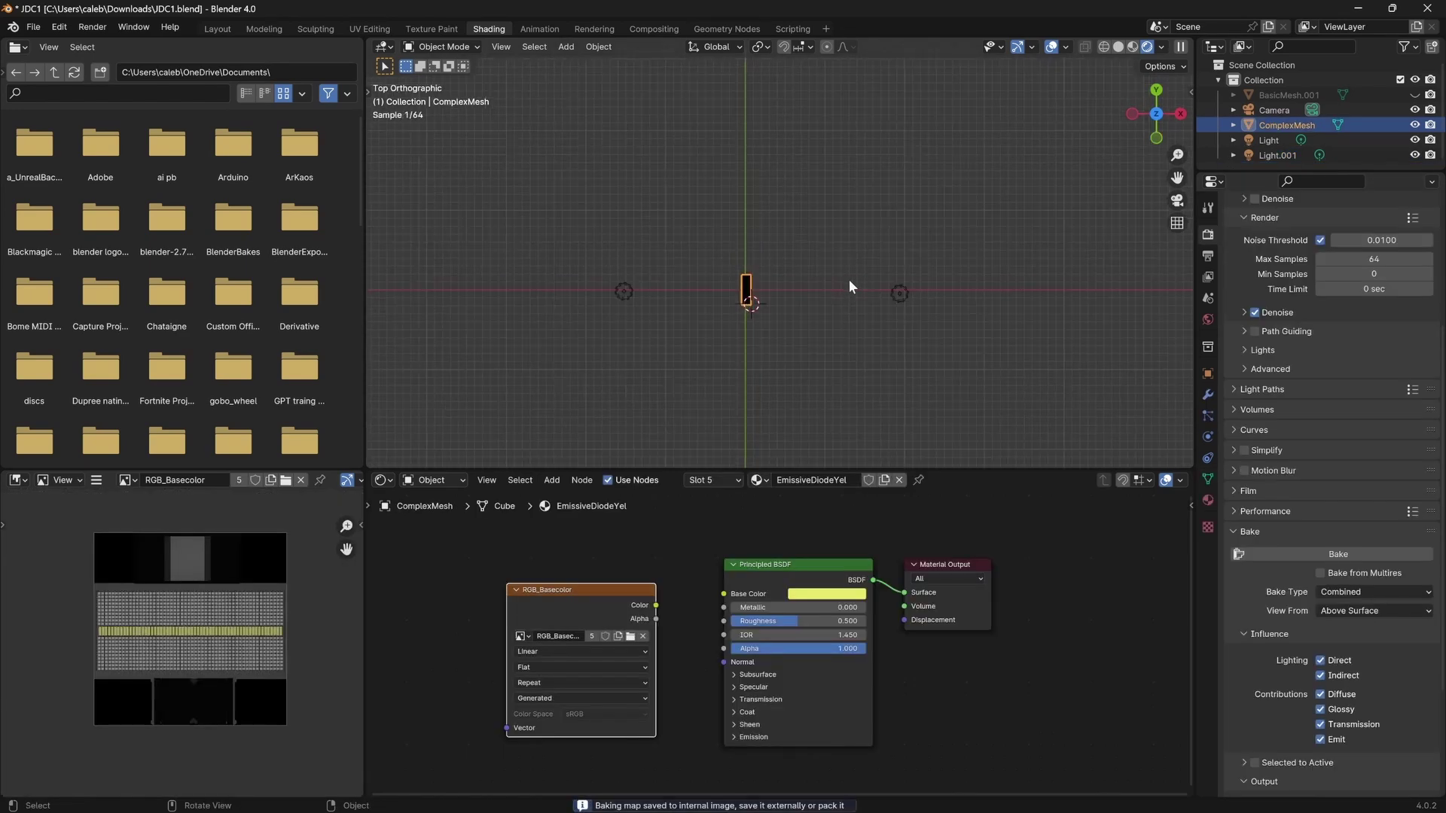
{"action": "left_click", "coordinate": [510, 320]}
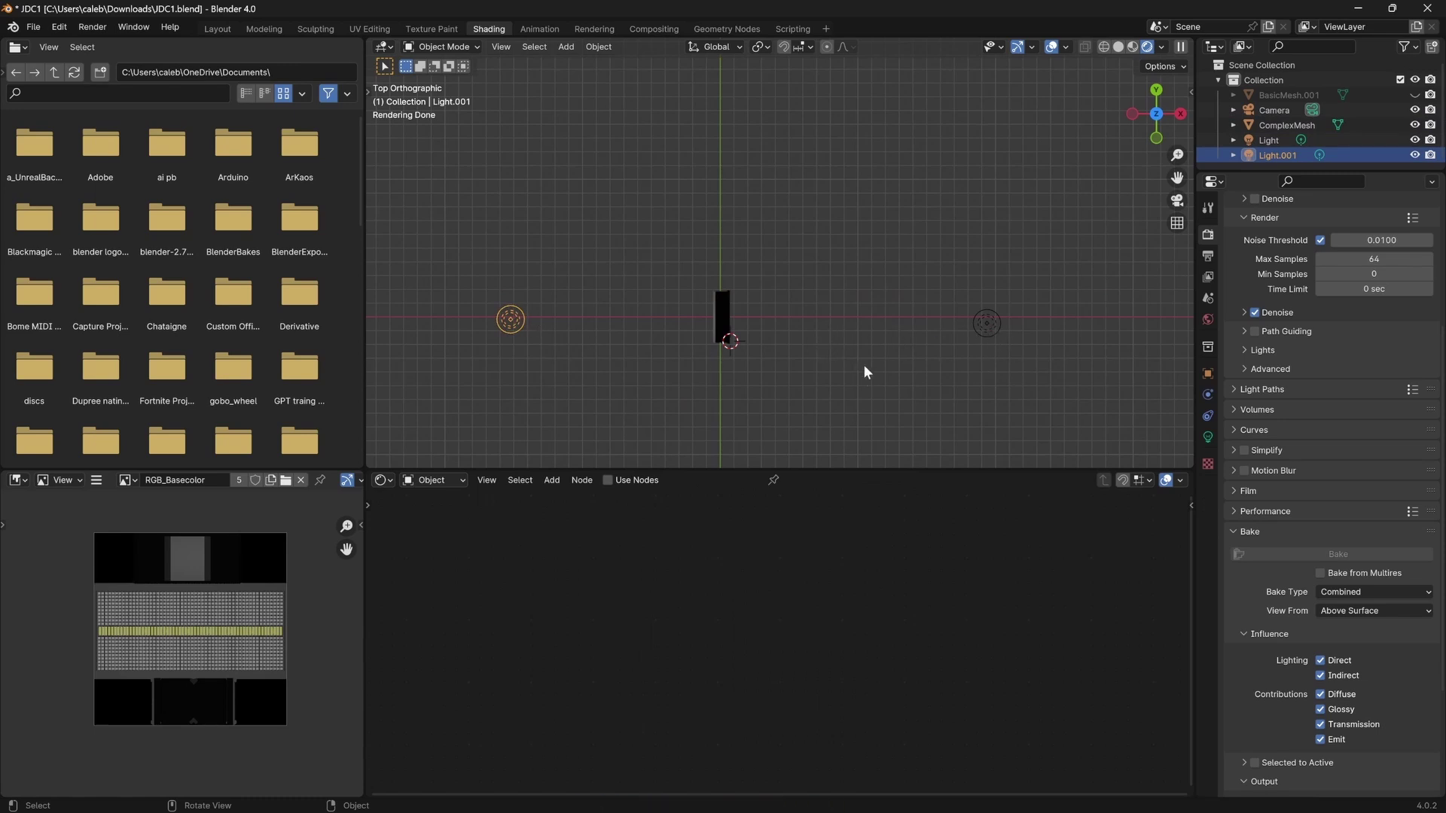
{"action": "middle_click_drag", "start_coordinate": [863, 365], "coordinate": [824, 267]}
{"action": "scroll", "coordinate": [1343, 683], "scroll_direction": "down", "scroll_amount": 3}
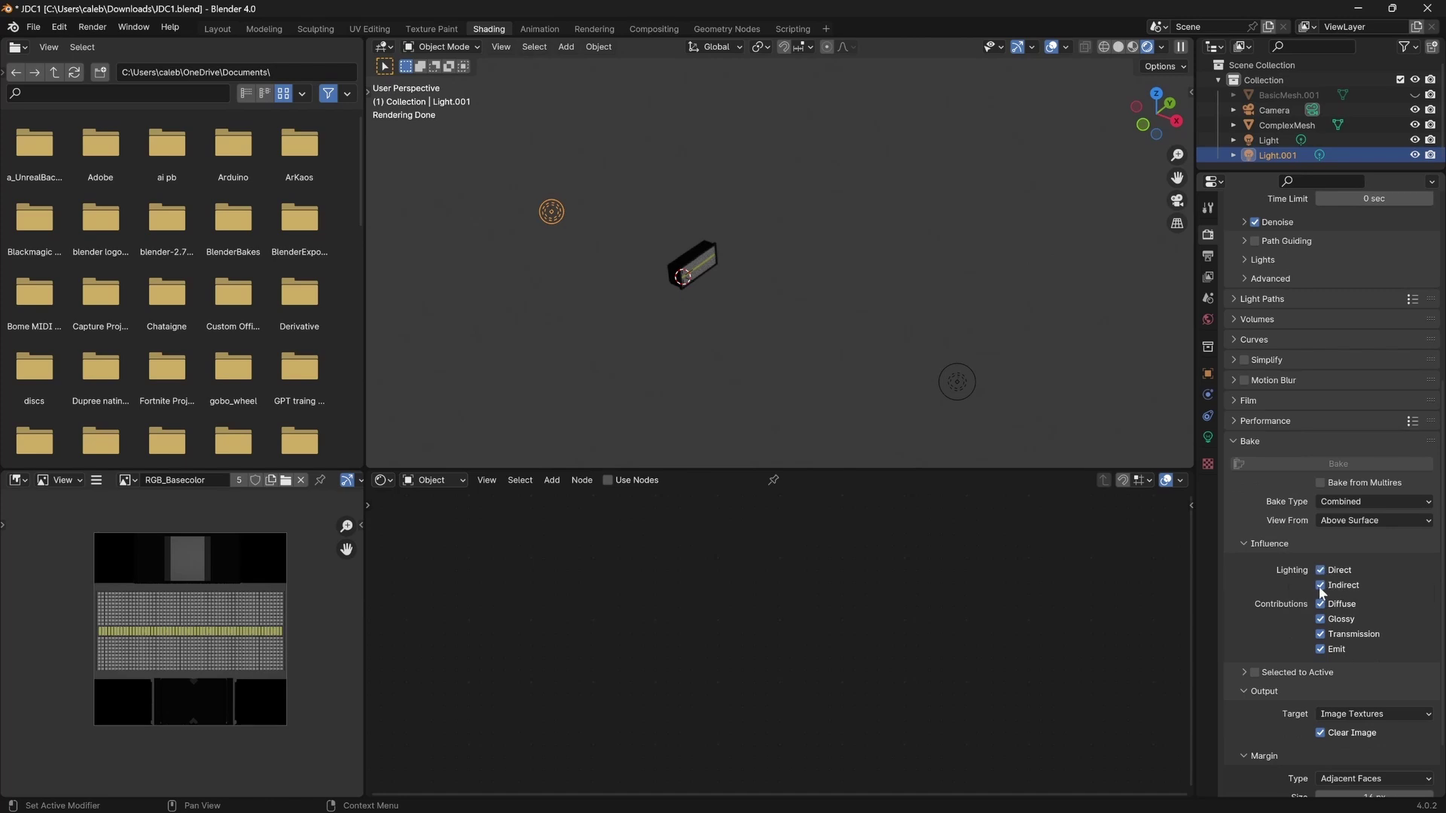
{"action": "key", "text": "KP_7"}
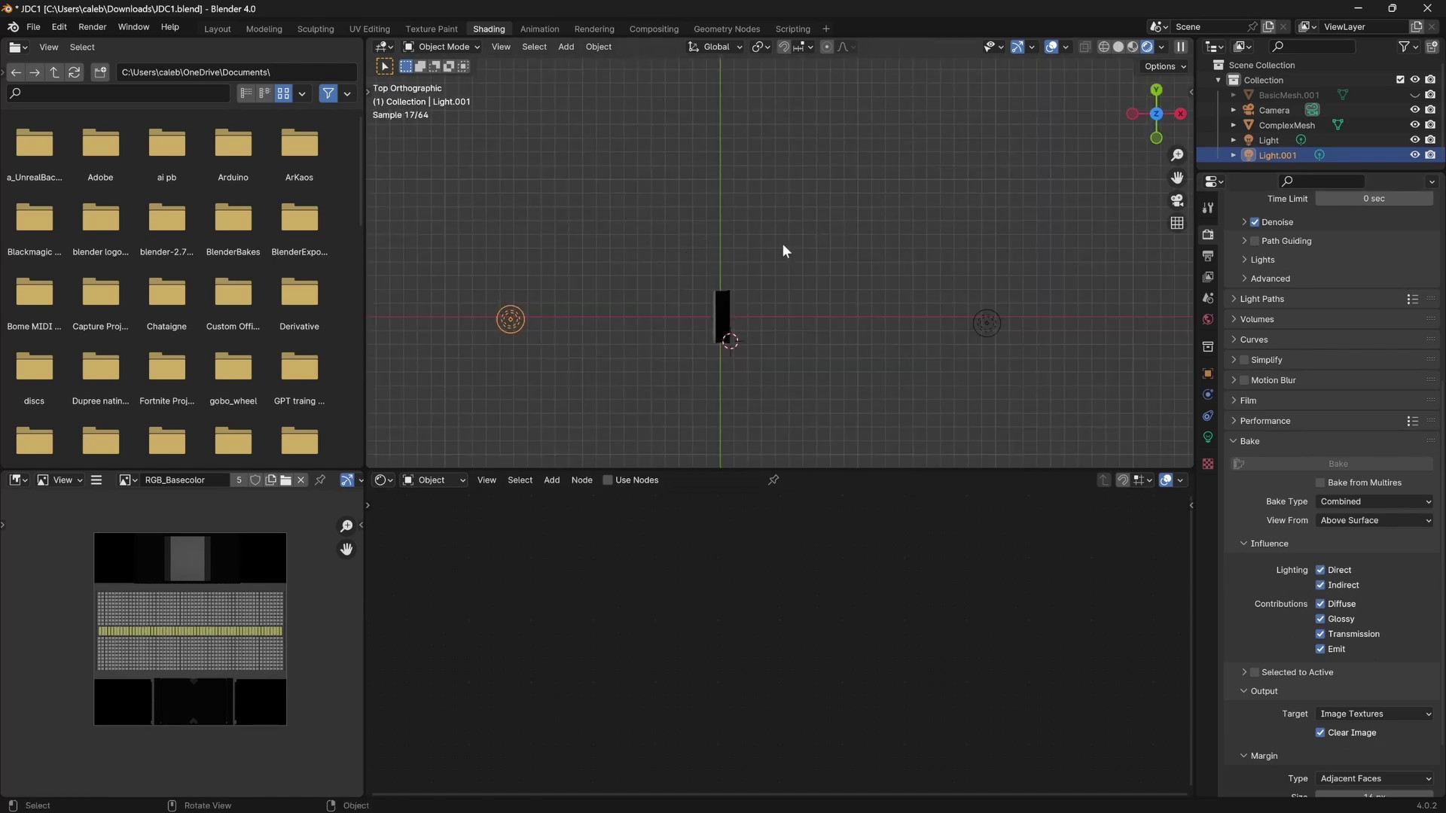
{"action": "left_click", "coordinate": [980, 333]}
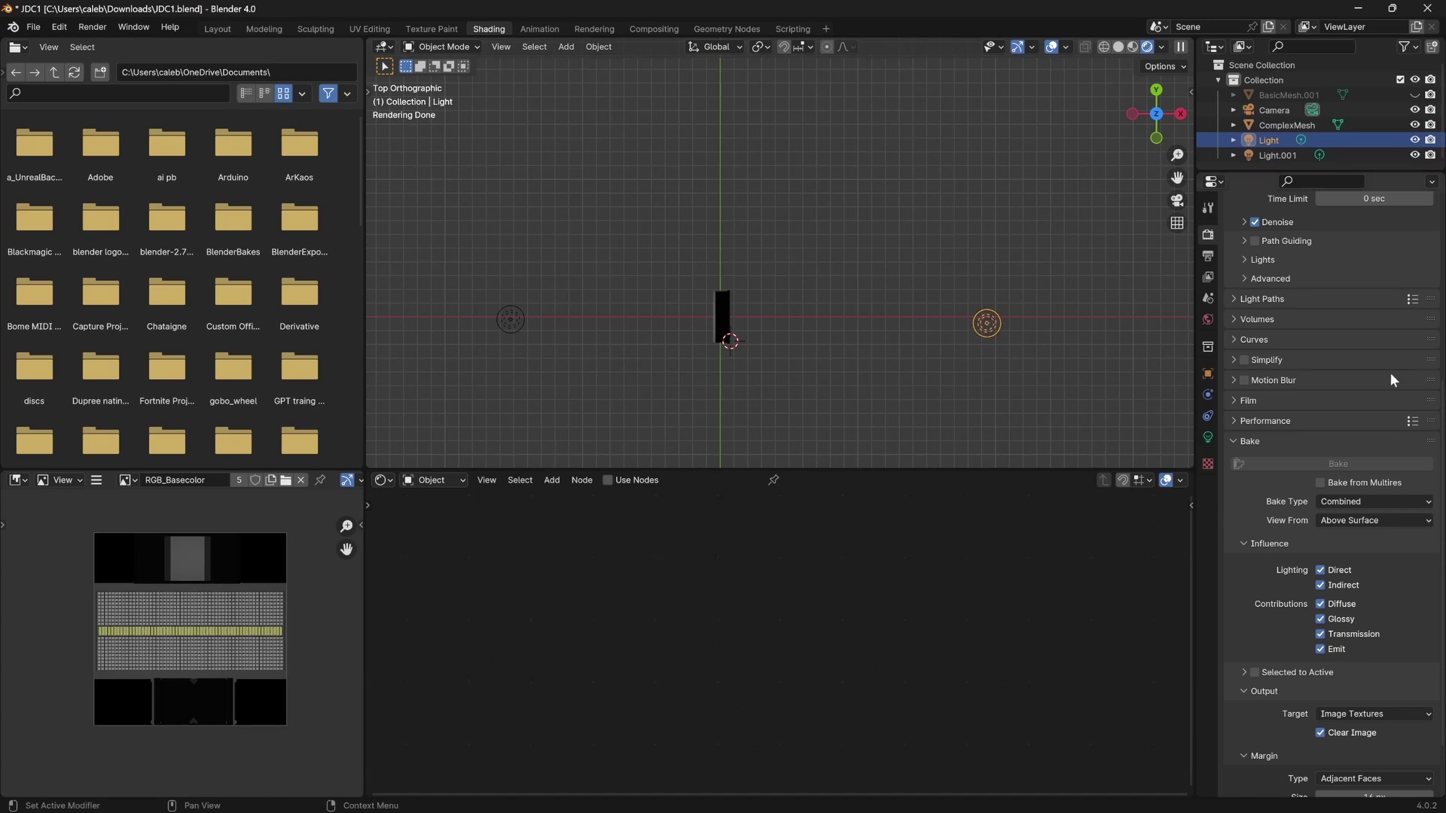
{"action": "scroll", "coordinate": [1348, 435], "scroll_direction": "up", "scroll_amount": 10}
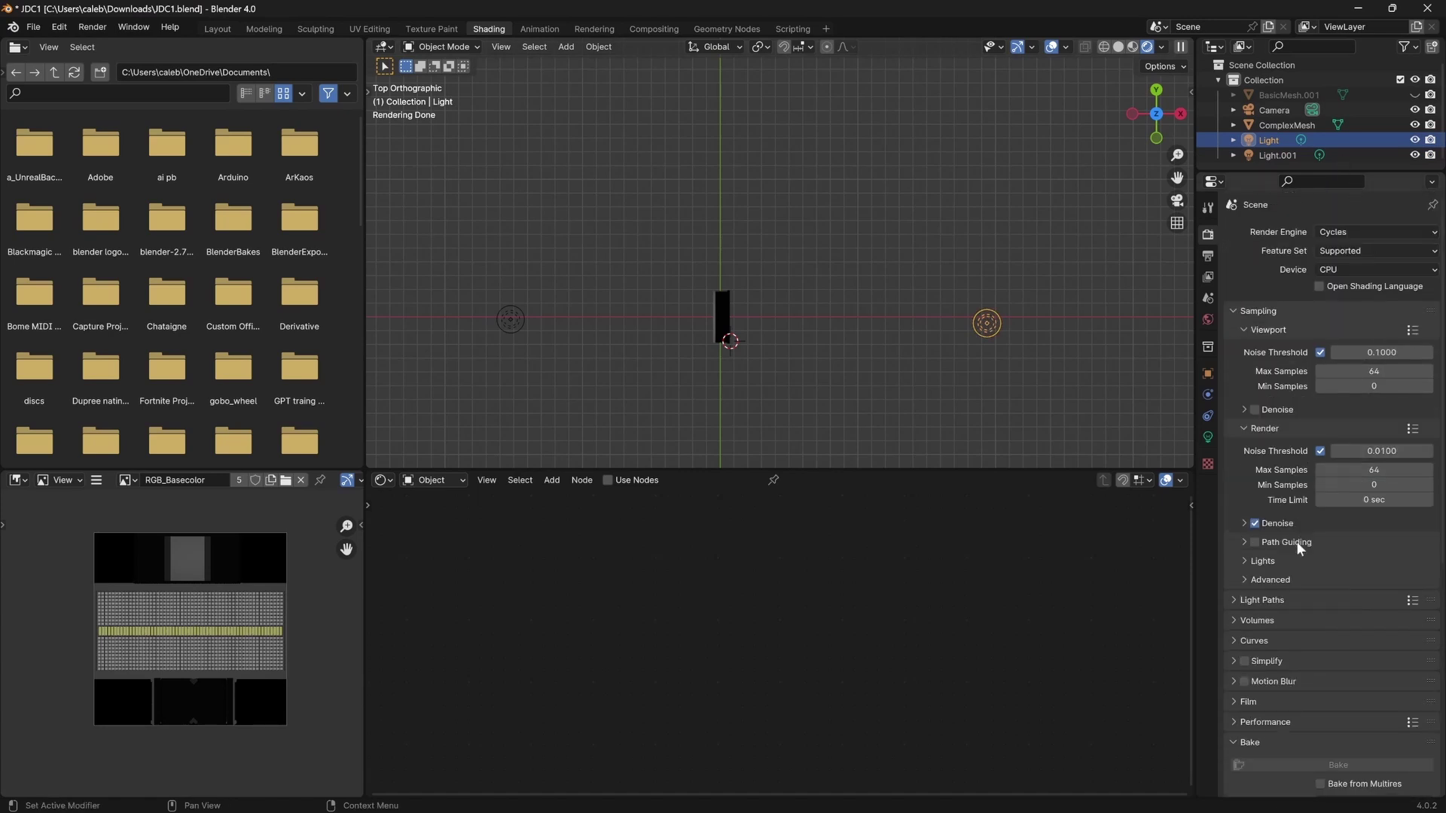
{"action": "left_click", "coordinate": [1208, 437]}
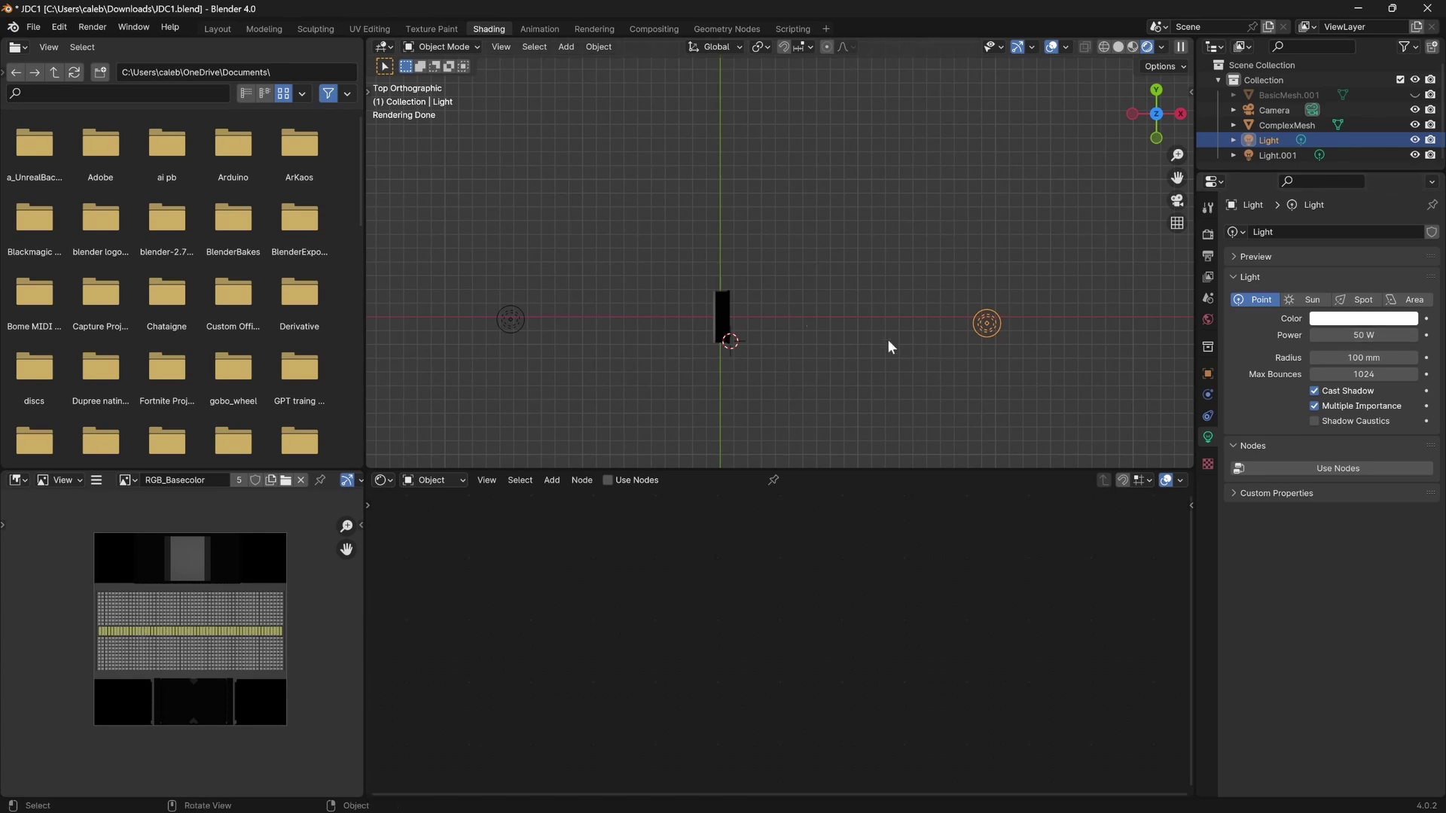
Delete both point lights, the one behind the panel and the one in front of it.
{"action": "left_click", "coordinate": [512, 321]}
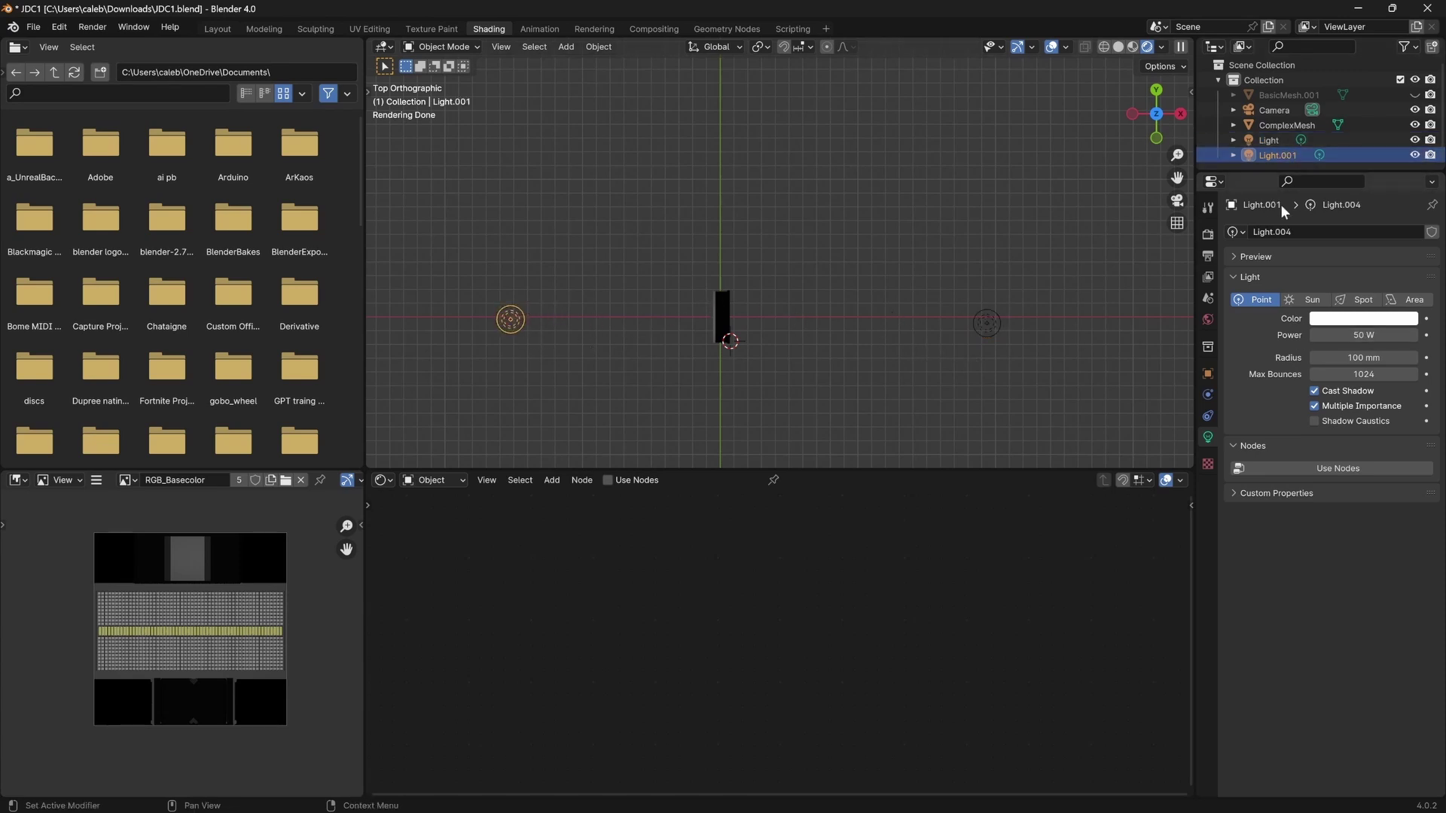
{"action": "key", "text": "Delete"}
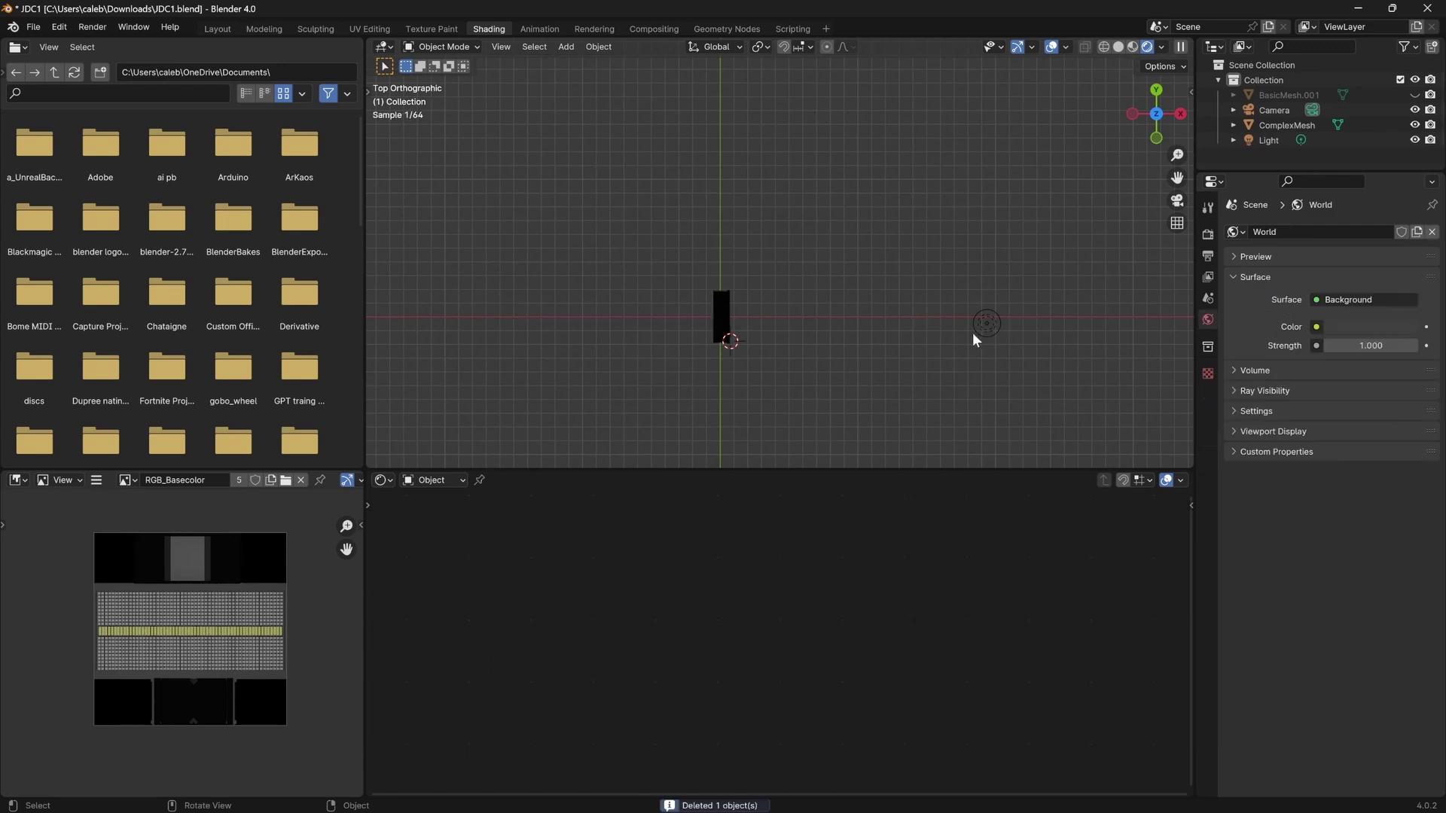
{"action": "left_click", "coordinate": [978, 326]}
{"action": "key", "text": "Delete"}
Save the baked RGB_Basecolor image as JDC1_RGB_Basecolor.png in the Documents folder's BlenderBakes subfolder.
{"action": "scroll", "coordinate": [729, 378], "scroll_direction": "up", "scroll_amount": 5}
{"action": "middle_click_drag", "start_coordinate": [723, 377], "coordinate": [687, 154]}
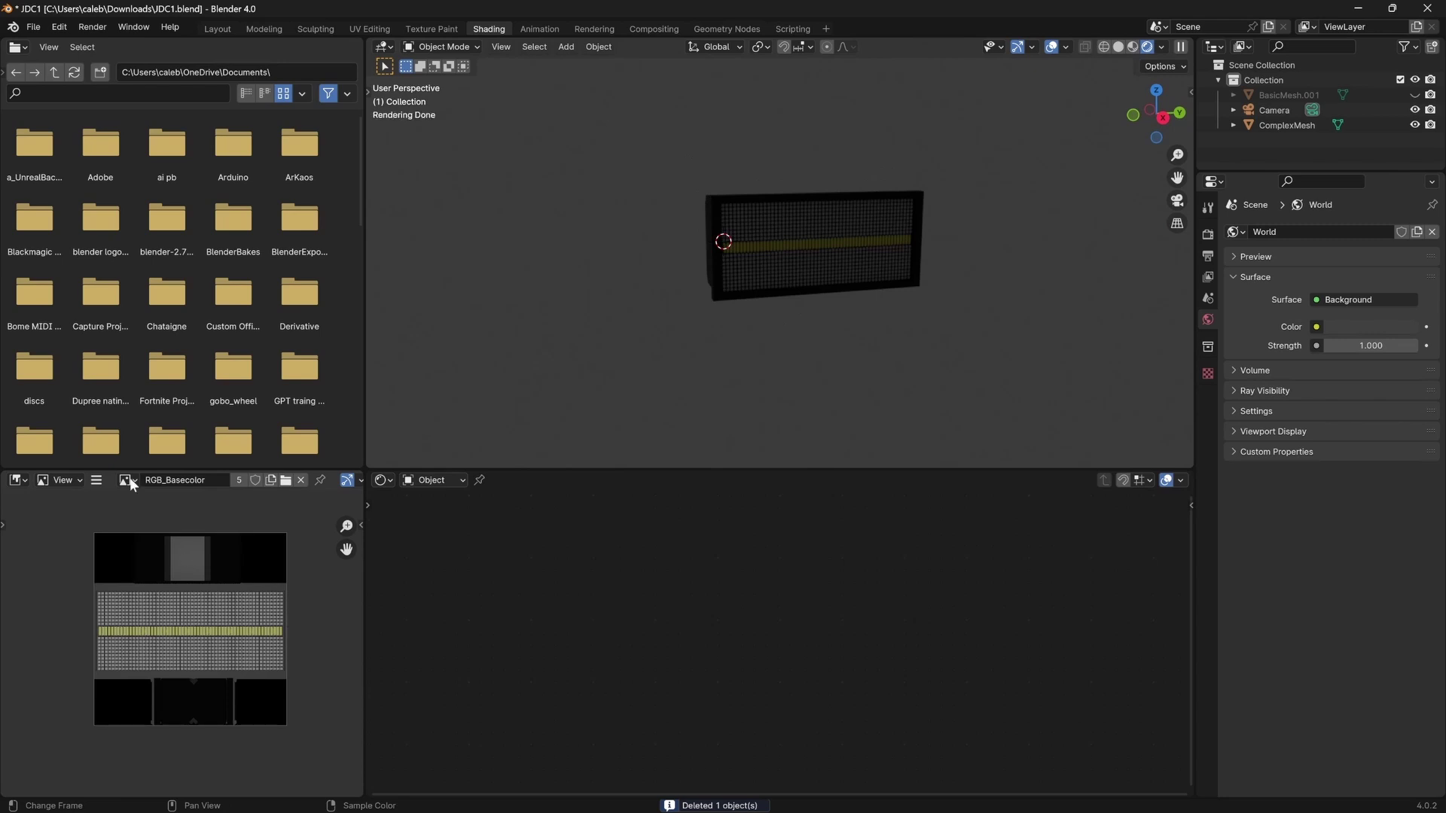
{"action": "left_click", "coordinate": [97, 479]}
{"action": "mouse_move", "coordinate": [120, 514]}
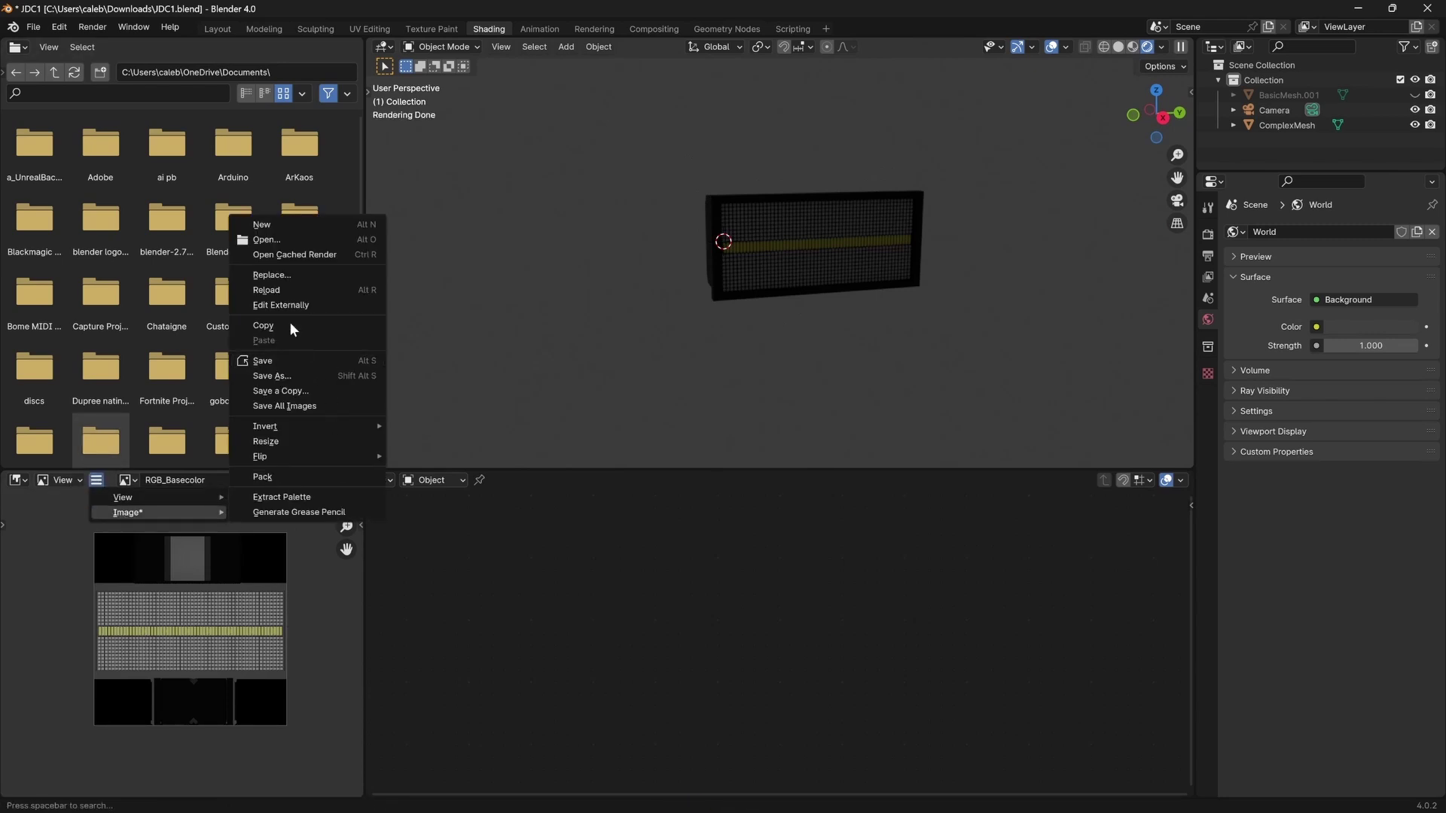
{"action": "left_click", "coordinate": [287, 376]}
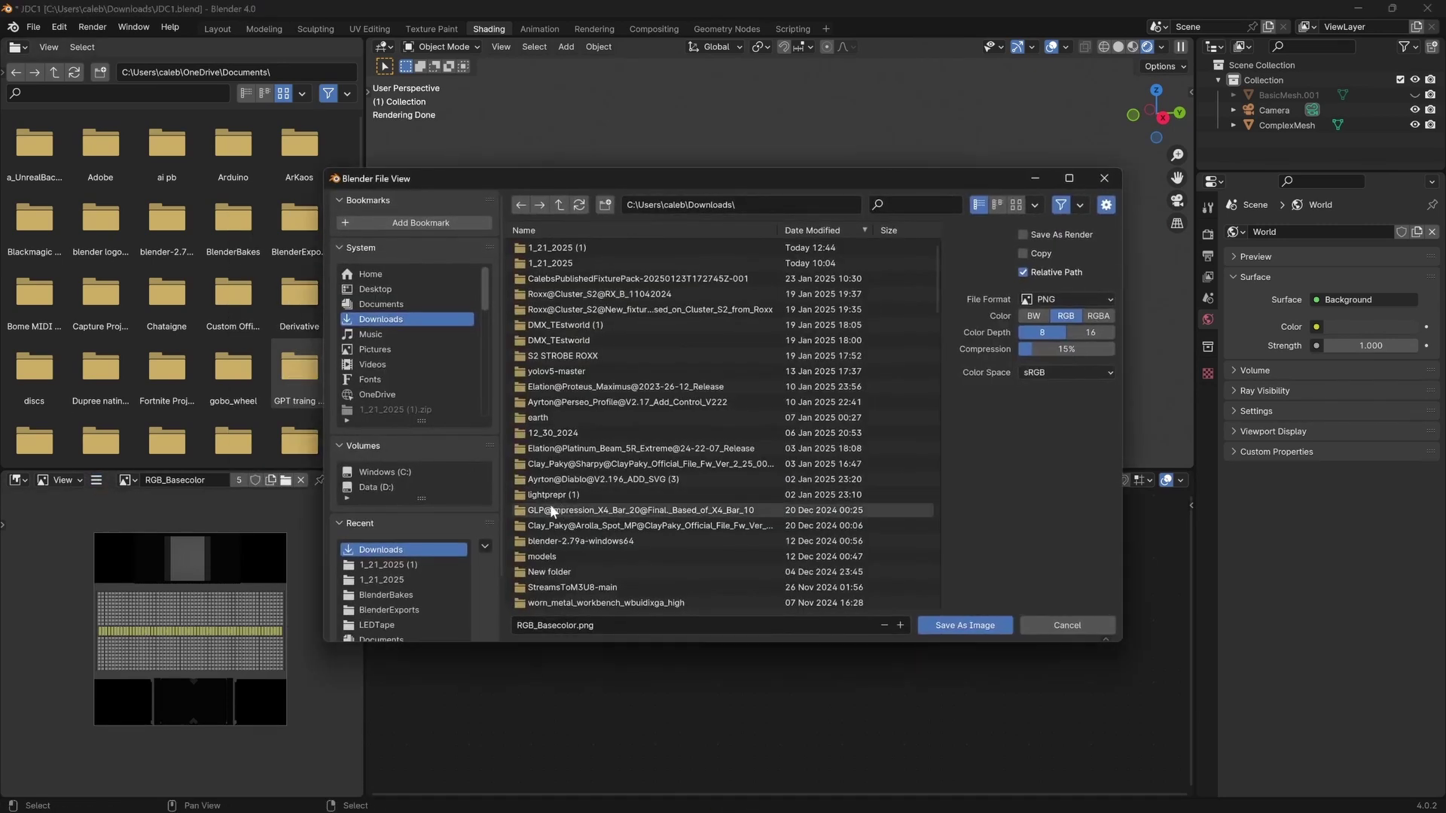
{"action": "left_click", "coordinate": [391, 302]}
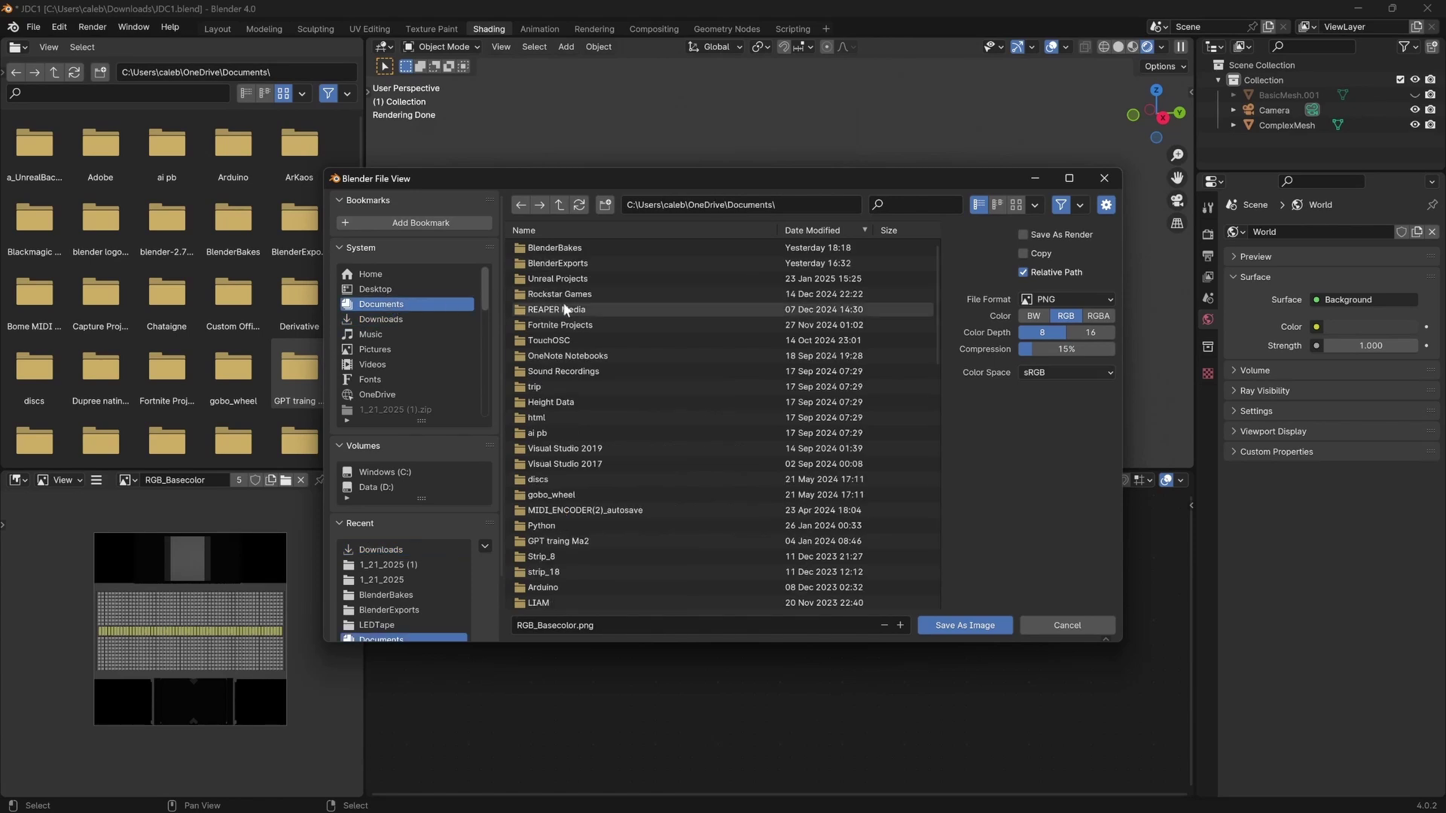
{"action": "double_click", "coordinate": [567, 247]}
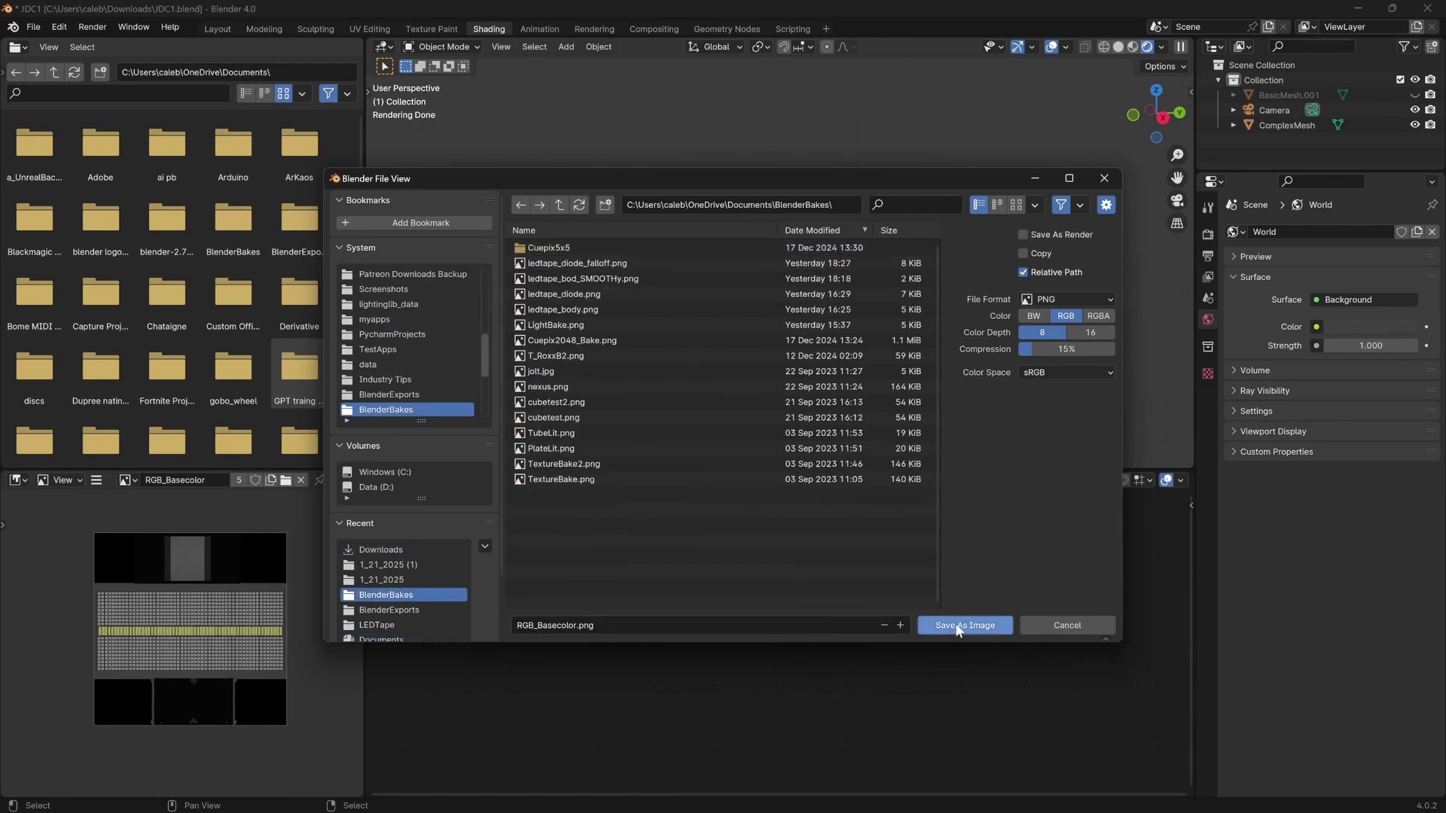
{"action": "left_click", "coordinate": [549, 624]}
{"action": "left_click", "coordinate": [516, 625]}
{"action": "type", "text": "JDC1_"}
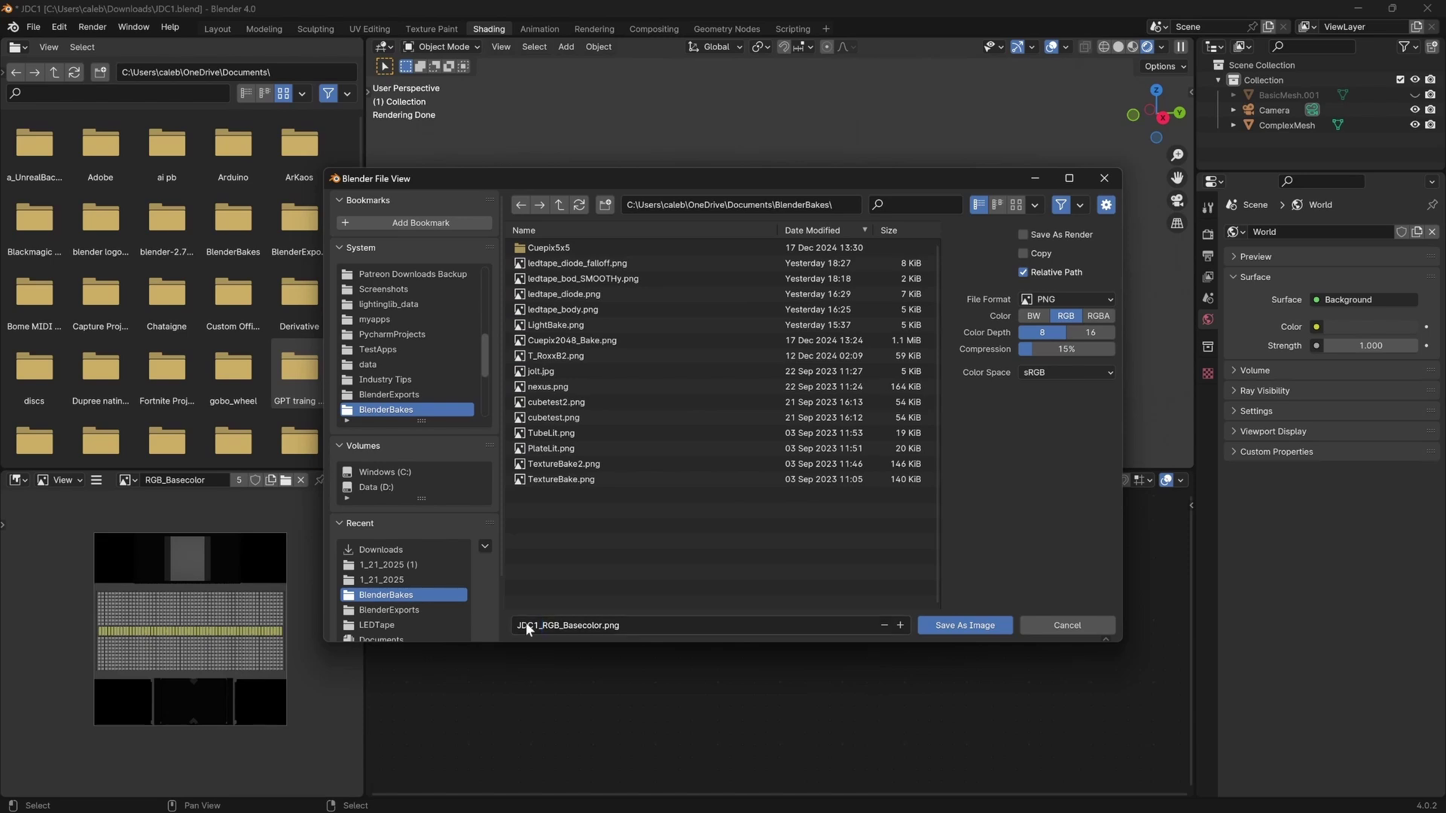
{"action": "left_click", "coordinate": [952, 630]}
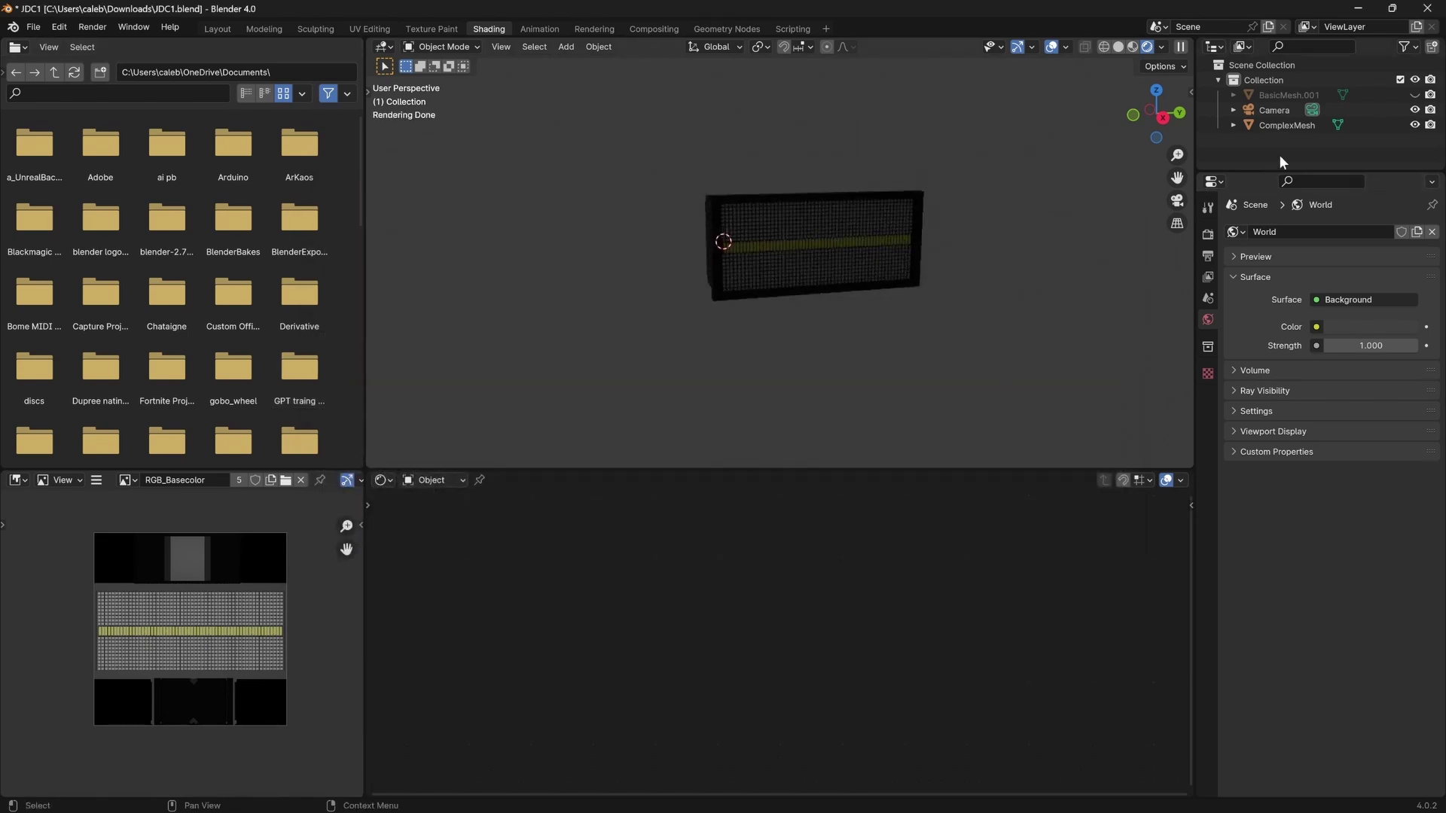
Hide ComplexMesh, unhide BasicMesh.001, and isolate BasicMesh.001 in local view.
{"action": "left_click", "coordinate": [1415, 126]}
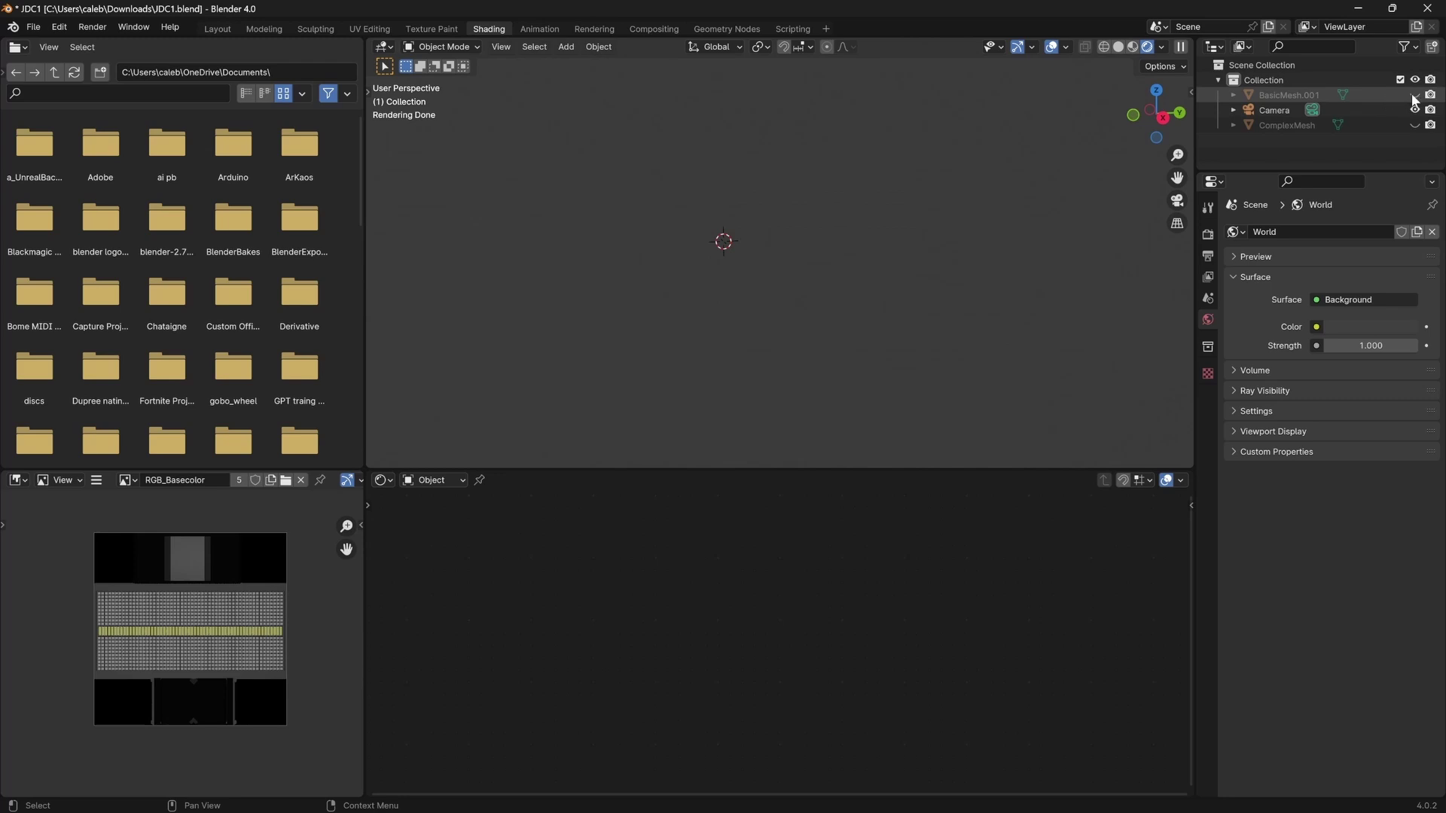
{"action": "left_click", "coordinate": [1416, 96]}
{"action": "left_click", "coordinate": [1284, 96]}
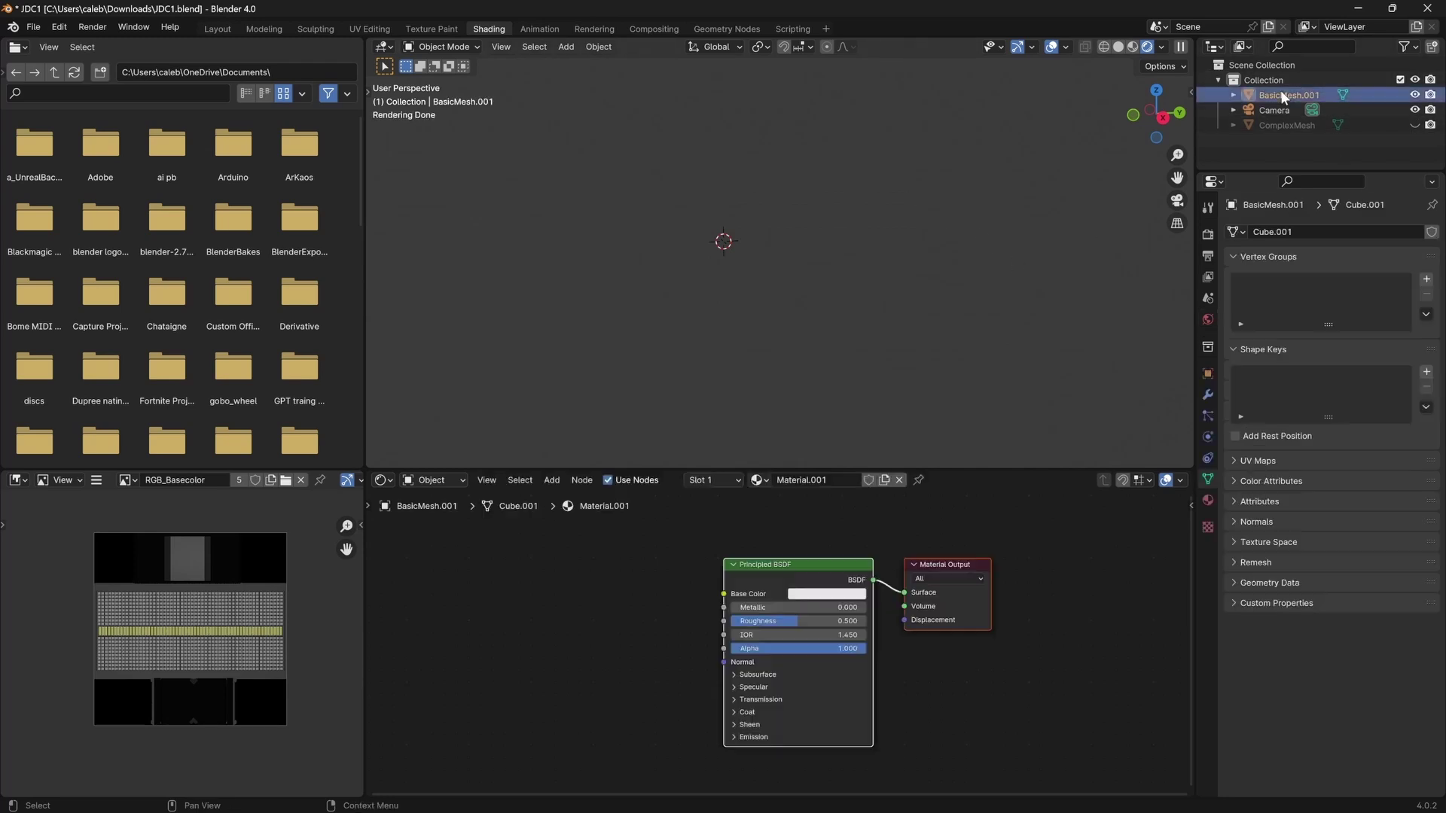
{"action": "key", "text": "KP_Divide"}
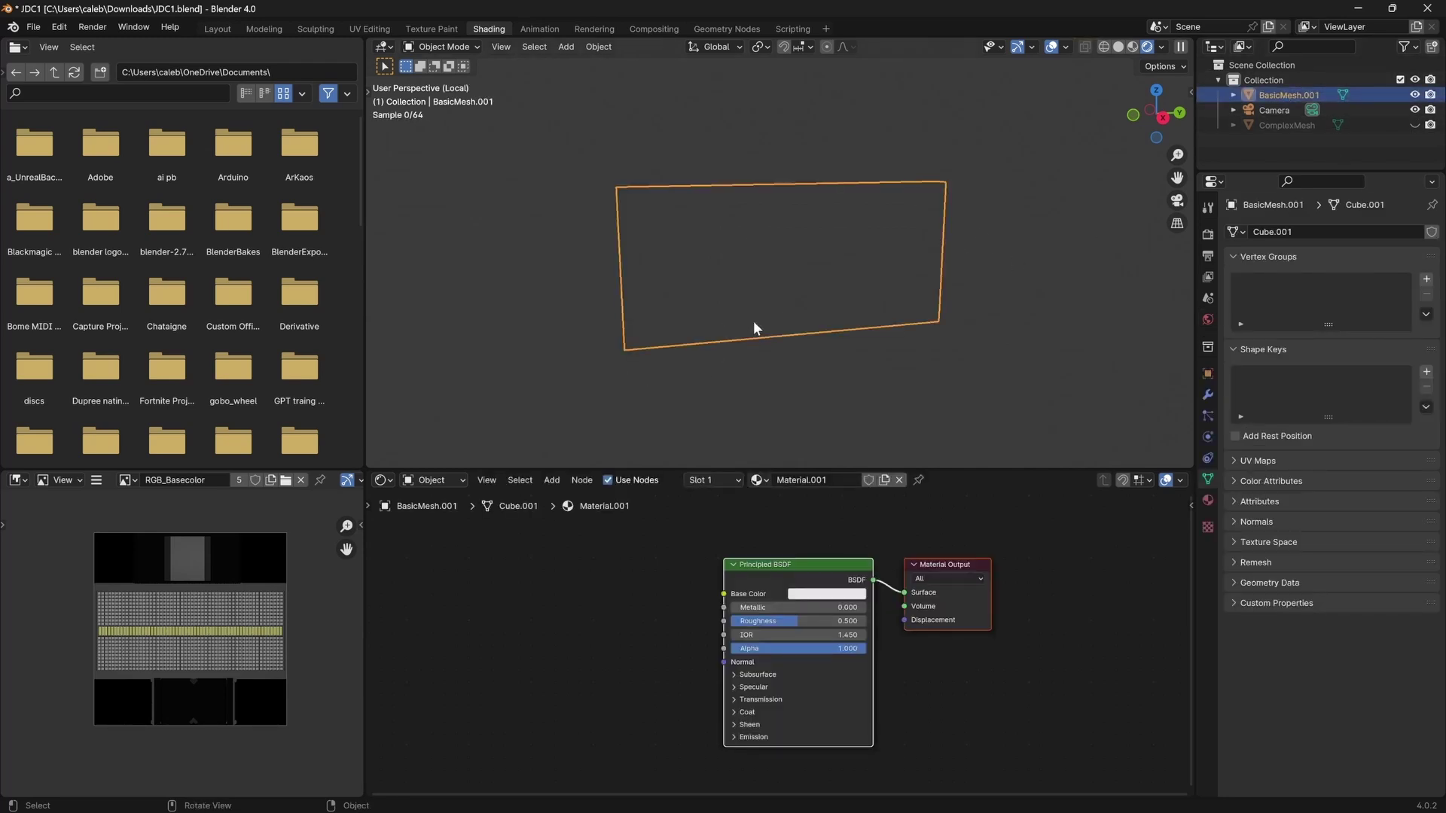
Switch the viewport to solid shading and view BasicMesh.001 in right orthographic view.
{"action": "key", "text": "z"}
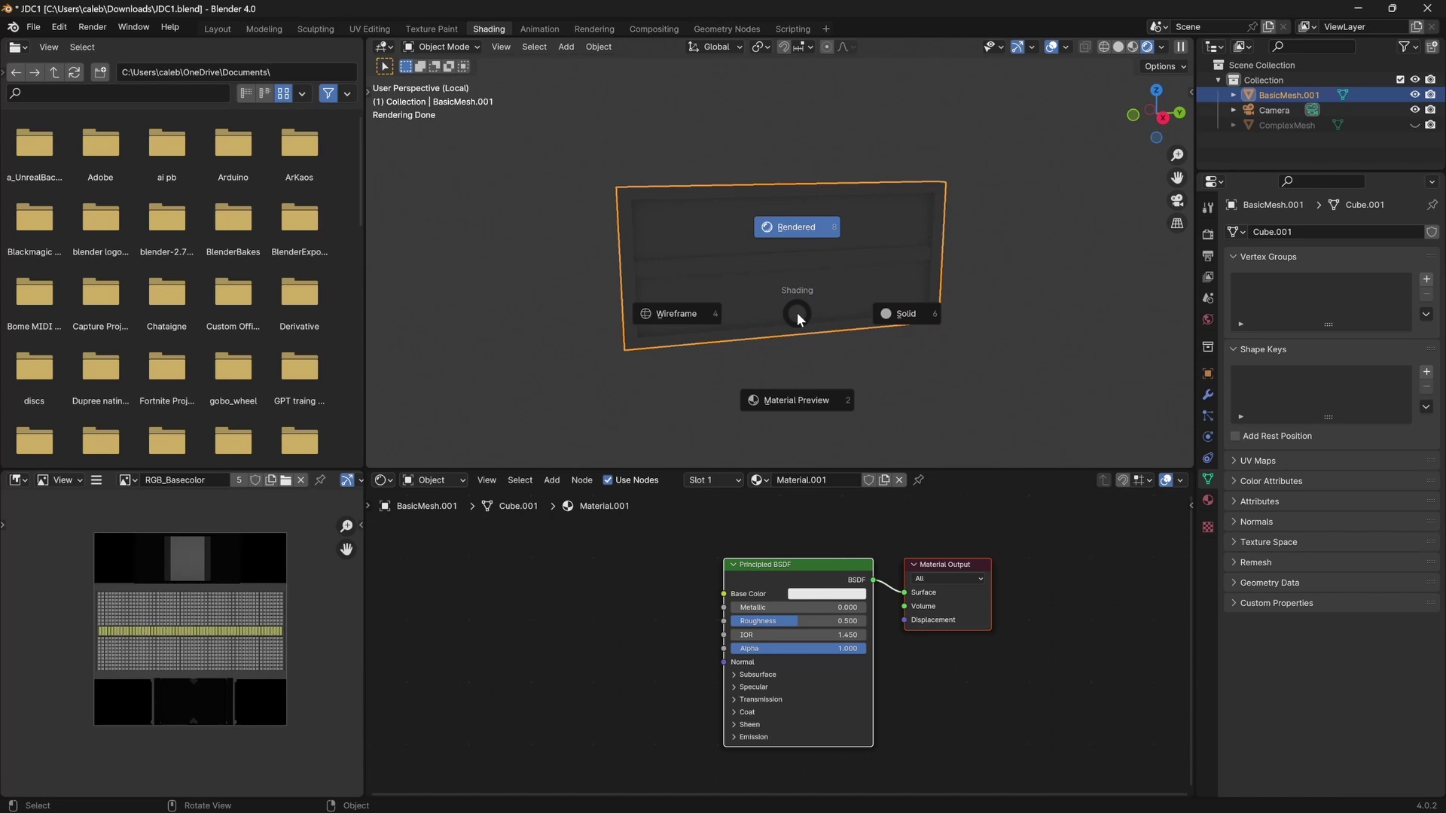
{"action": "left_click", "coordinate": [906, 313]}
{"action": "scroll", "coordinate": [814, 296], "scroll_direction": "up", "scroll_amount": 3}
{"action": "mouse_move", "coordinate": [801, 301]}
{"action": "middle_mouse_down"}
{"action": "mouse_move", "coordinate": [693, 291]}
{"action": "mouse_move", "coordinate": [833, 301]}
{"action": "middle_mouse_up"}
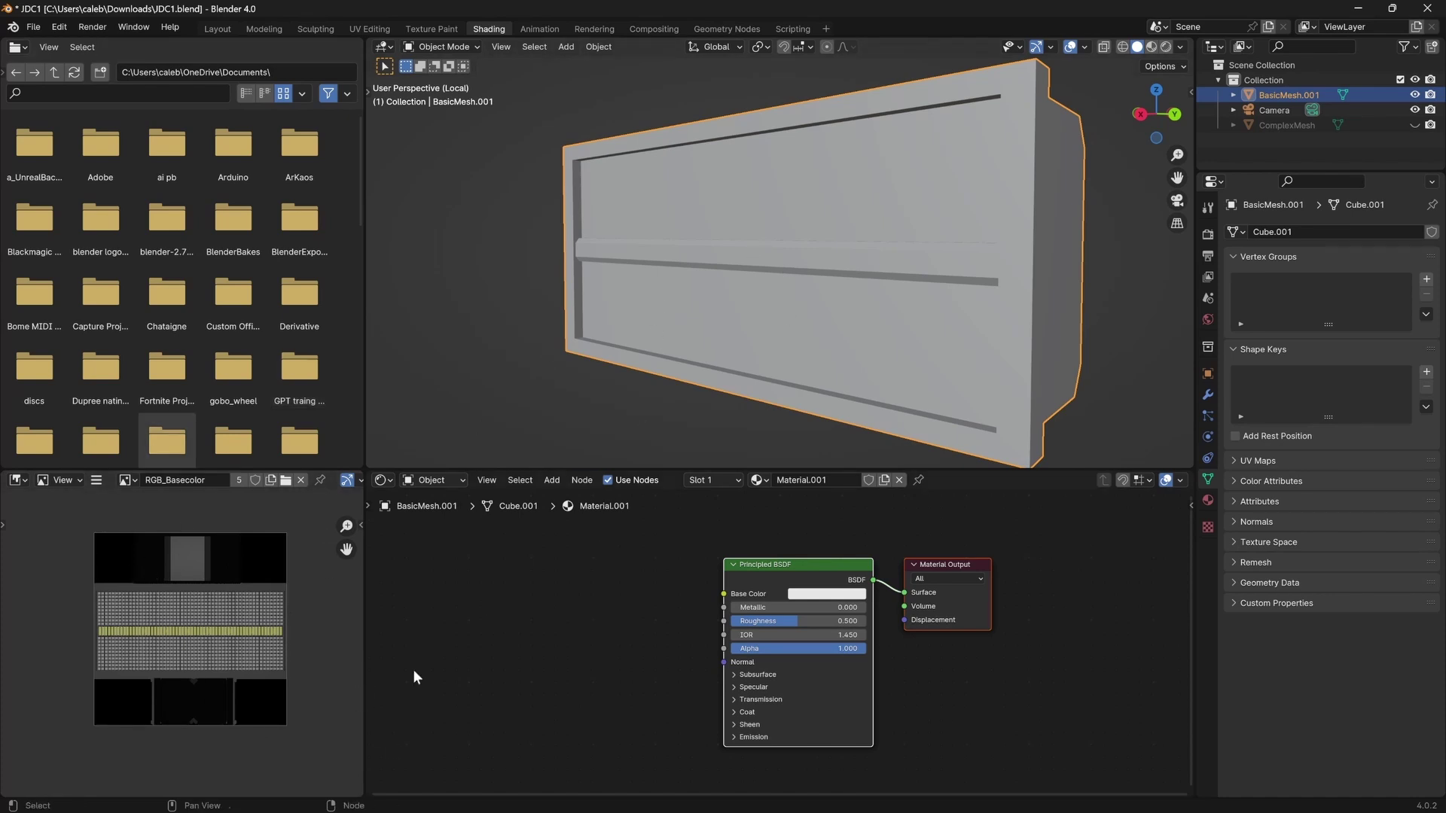
{"action": "key", "text": "KP_1"}
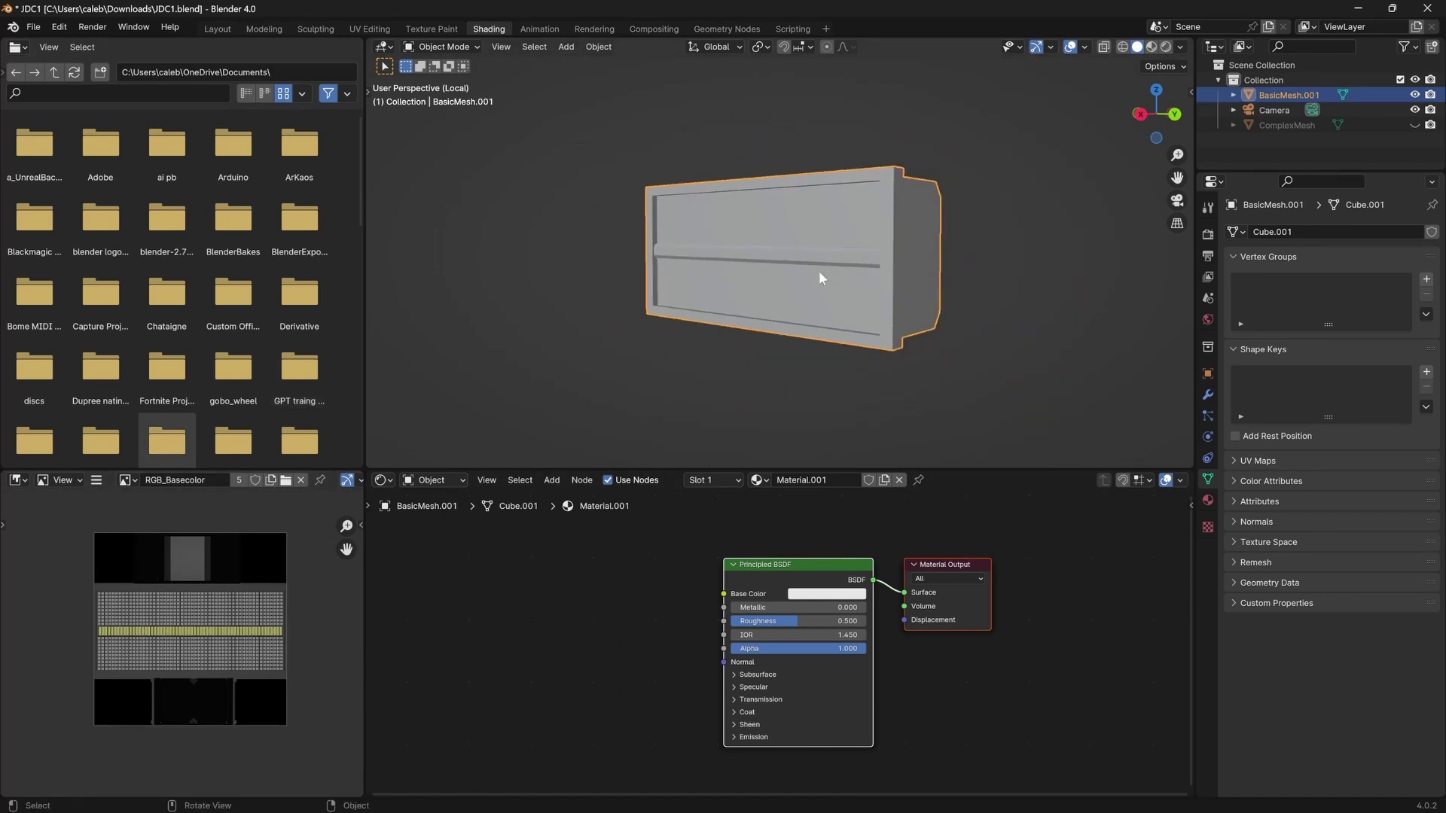
{"action": "key", "text": "KP_3"}
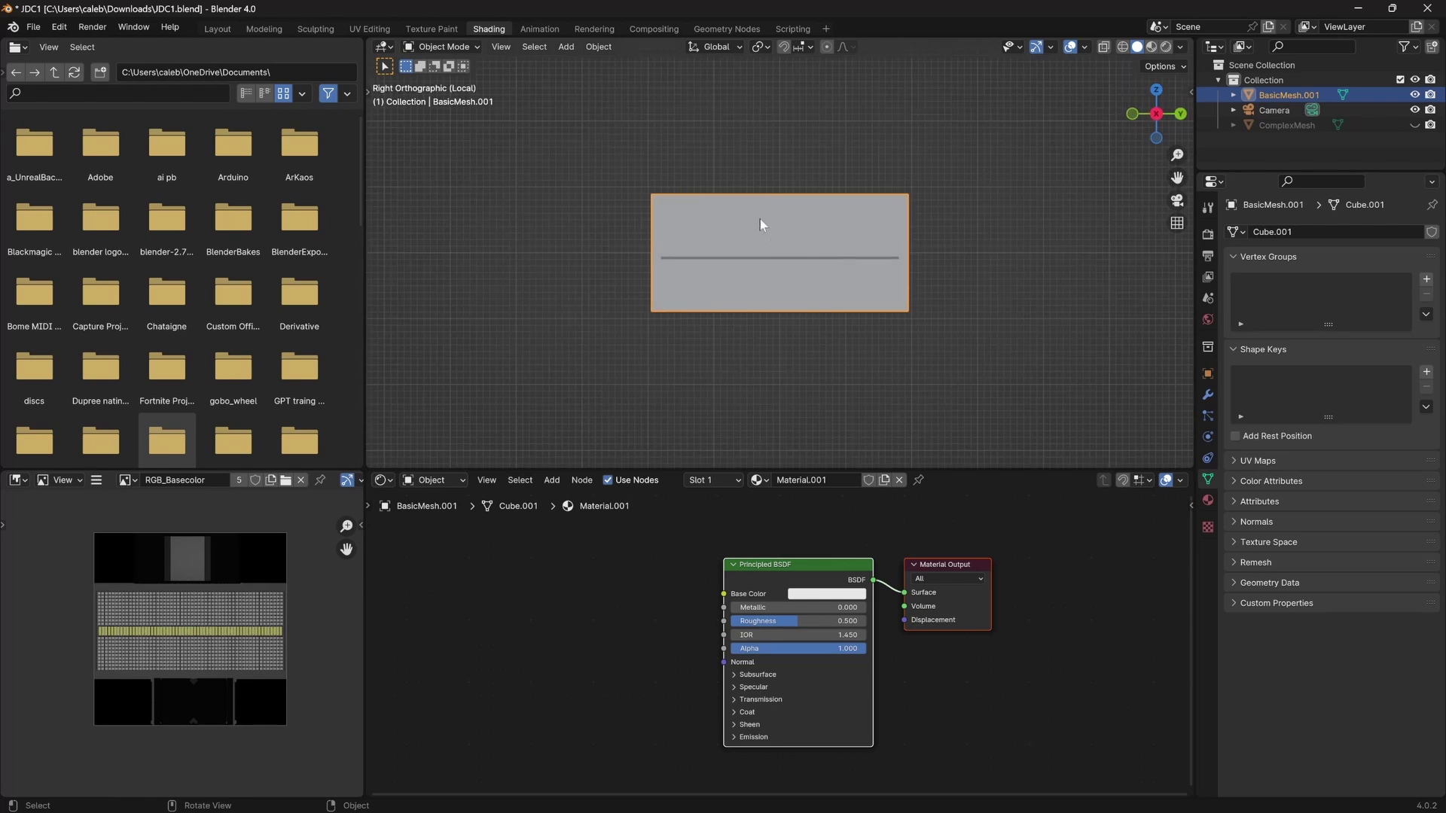
{"action": "scroll", "coordinate": [843, 264], "scroll_direction": "up", "scroll_amount": 4}
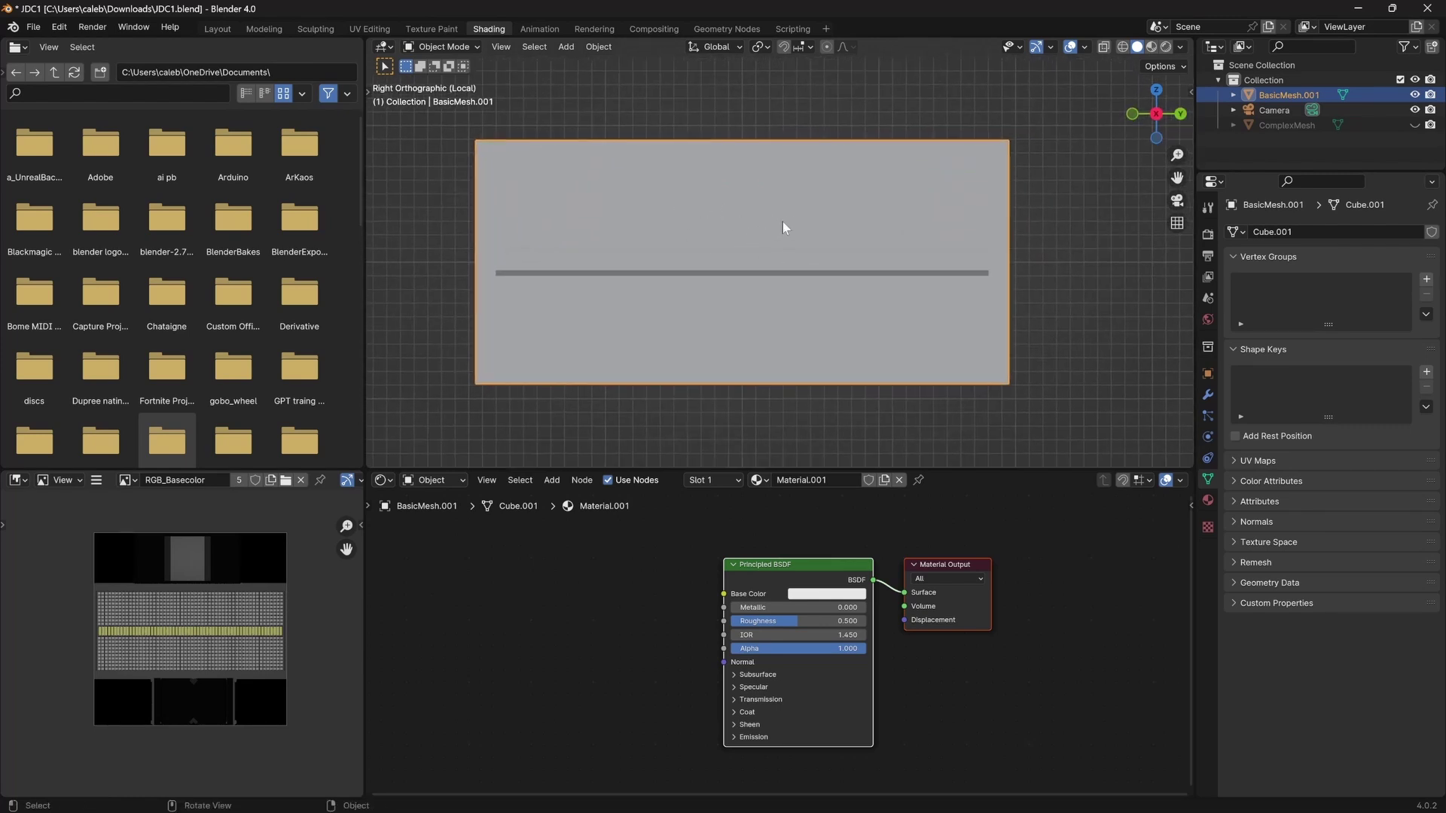
Enter Edit Mode on BasicMesh.001 and try selecting the face loop across its upper recessed panel.
{"action": "key", "text": "Tab"}
{"action": "middle_click_drag", "start_coordinate": [673, 242], "coordinate": [585, 128]}
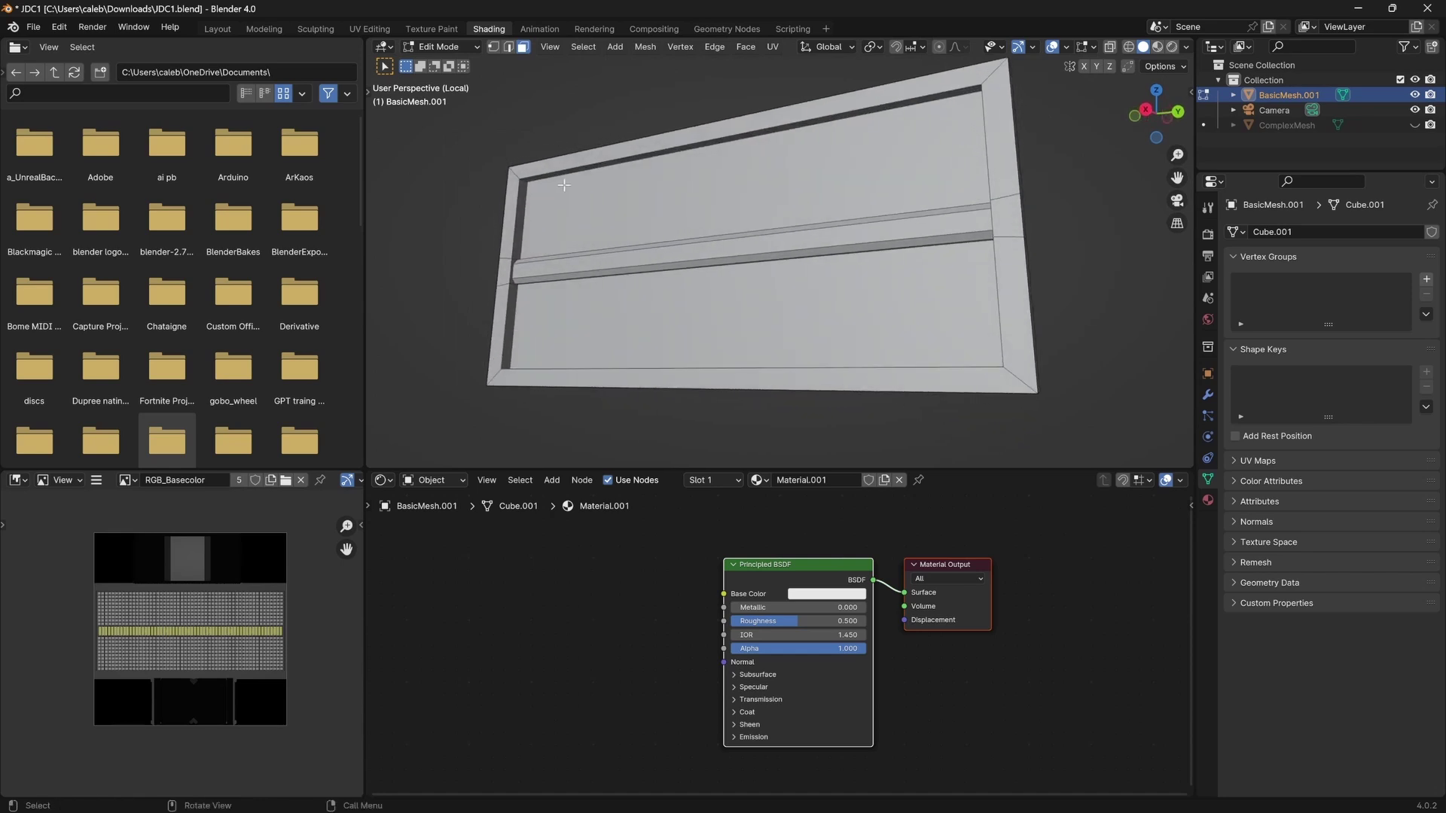
{"action": "left_click", "coordinate": [516, 197], "text": "alt"}
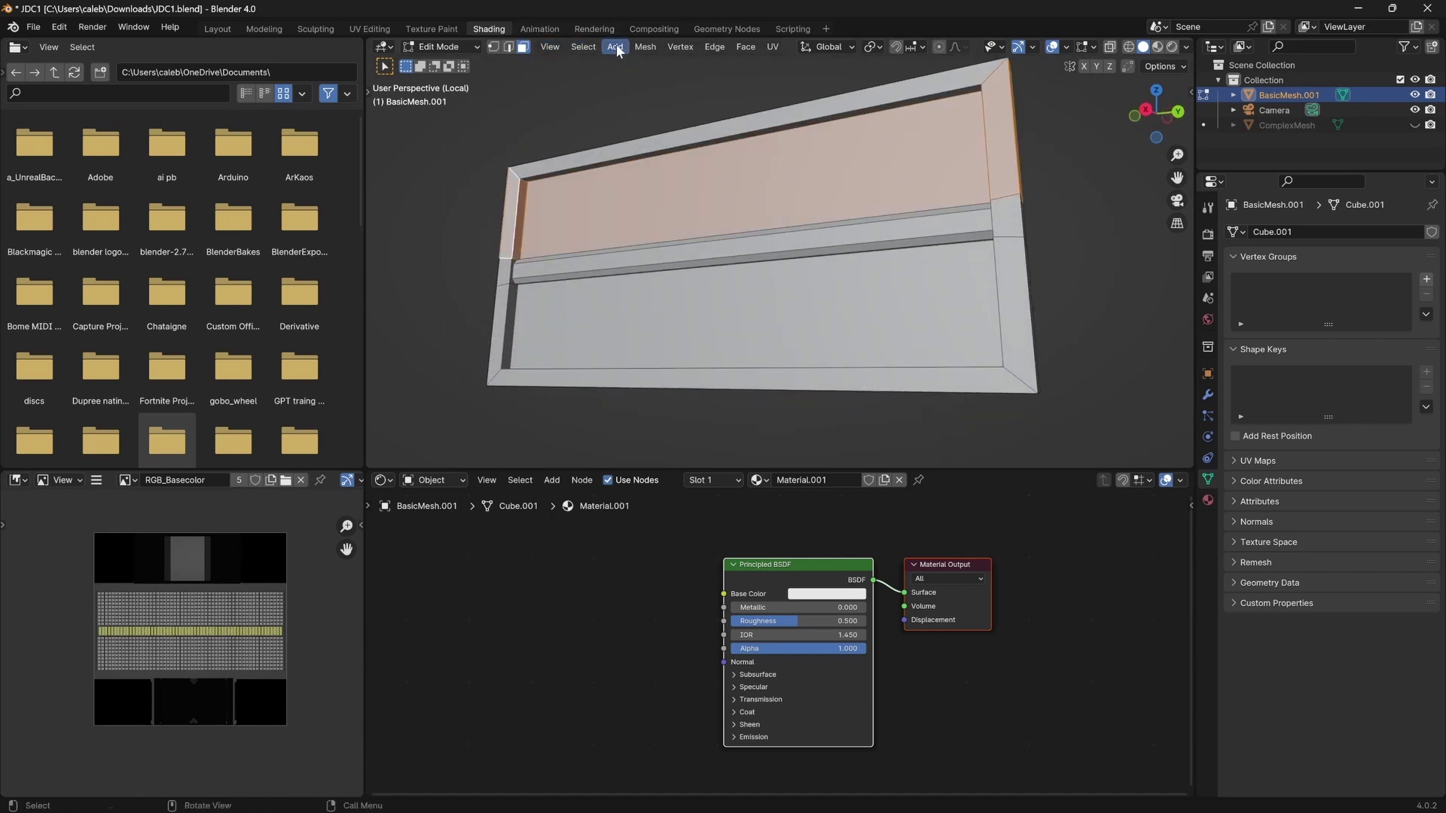
{"action": "left_click", "coordinate": [552, 126]}
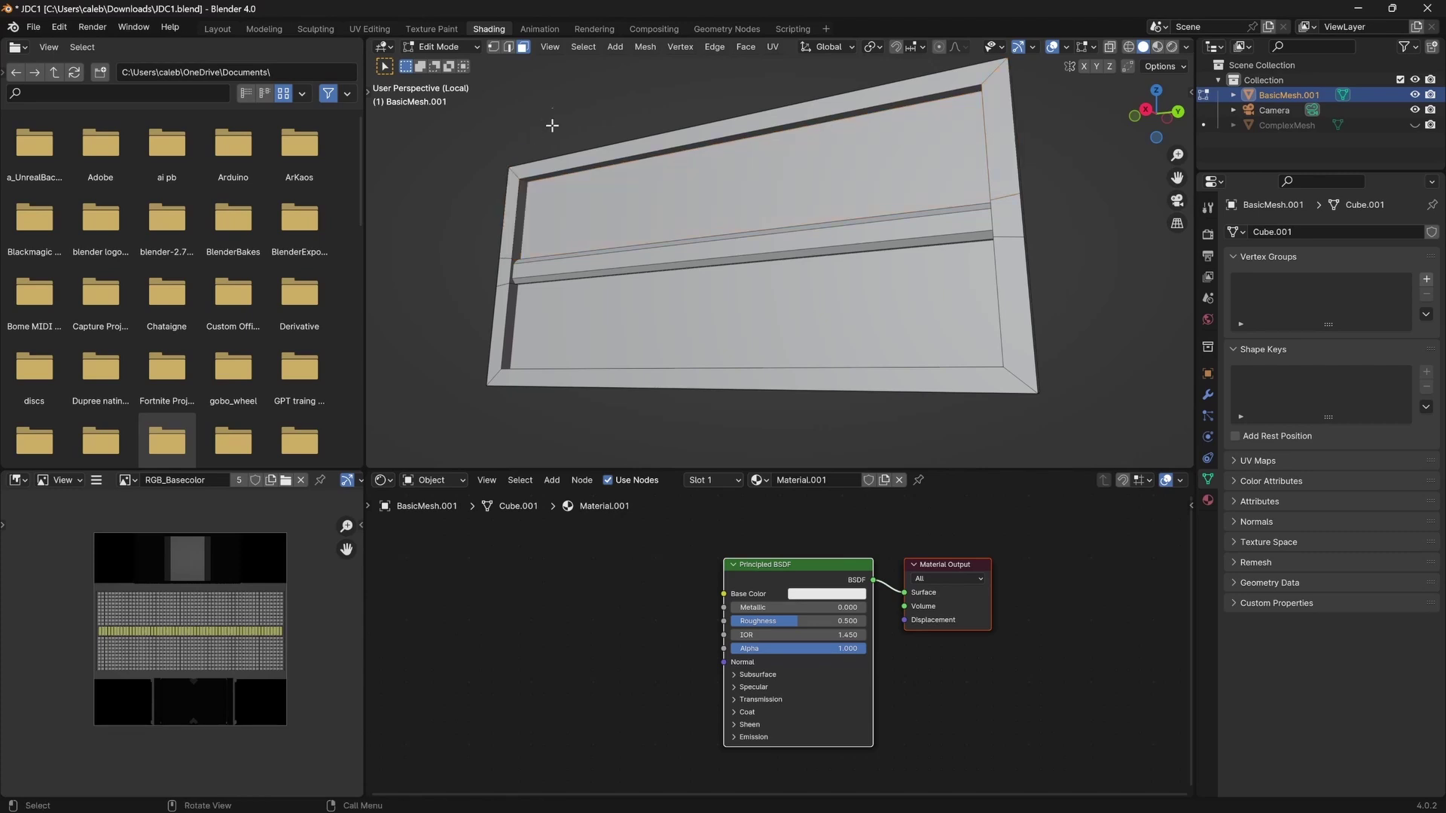
Select the frame's front inner edge loop around the recess and scale it up slightly so the recess walls flare outward.
{"action": "left_click", "coordinate": [509, 46]}
{"action": "scroll", "coordinate": [519, 215], "scroll_direction": "up", "scroll_amount": 4}
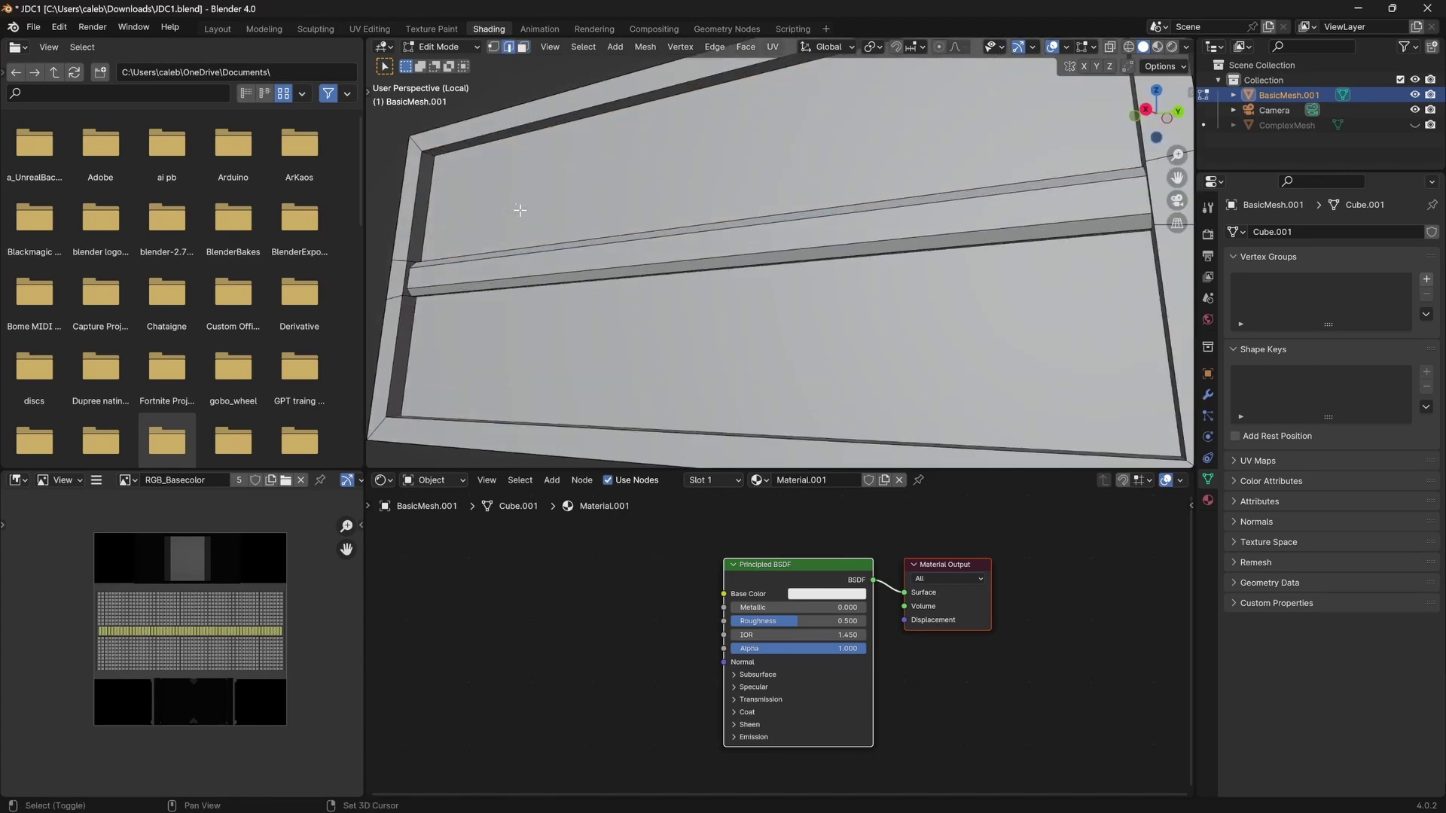
{"action": "left_click", "coordinate": [473, 197], "text": "alt"}
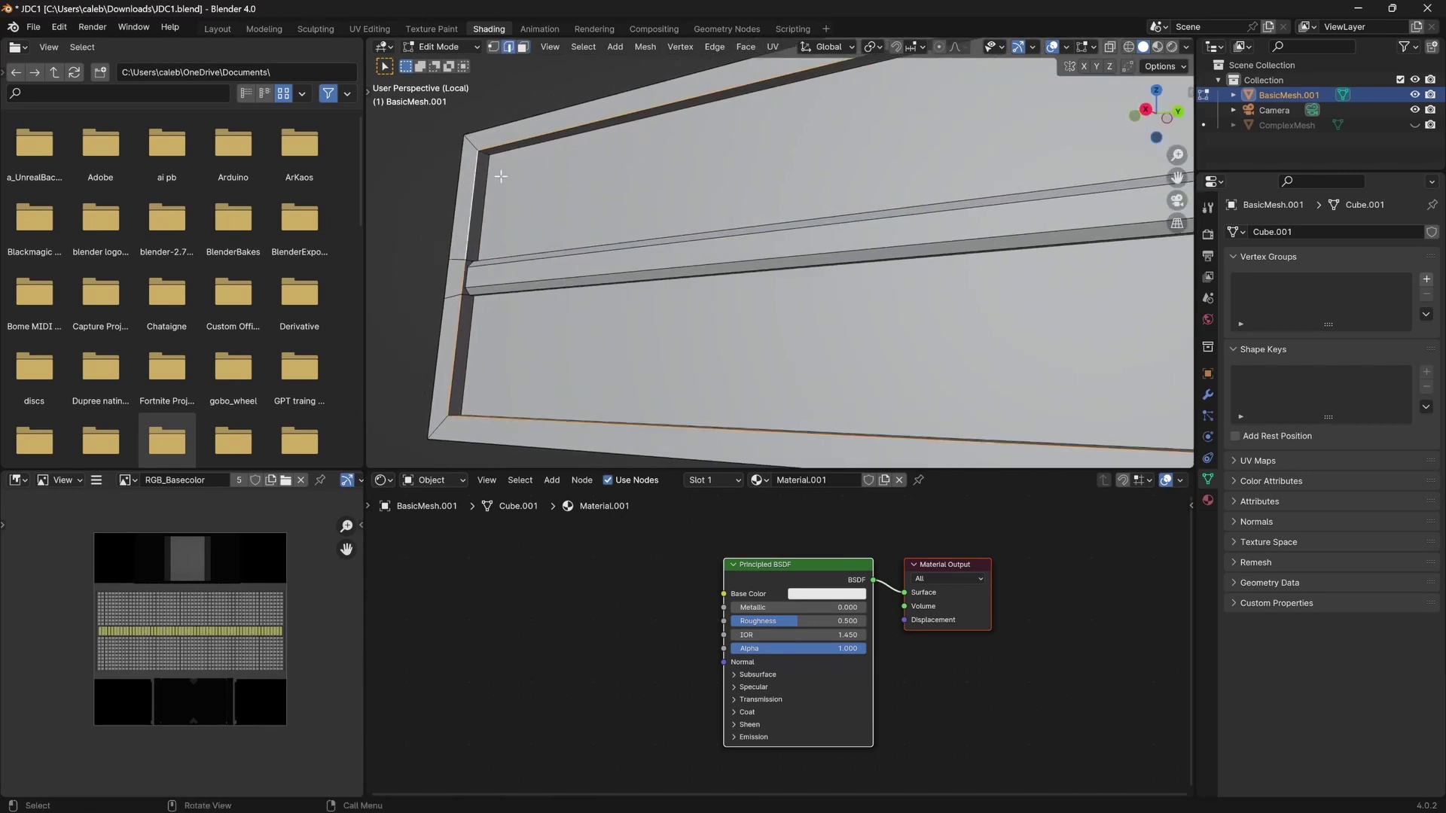
{"action": "scroll", "coordinate": [783, 197], "scroll_direction": "down", "scroll_amount": 2}
{"action": "middle_click_drag", "start_coordinate": [783, 197], "coordinate": [610, 282], "text": "shift"}
{"action": "scroll", "coordinate": [884, 190], "scroll_direction": "up", "scroll_amount": 3}
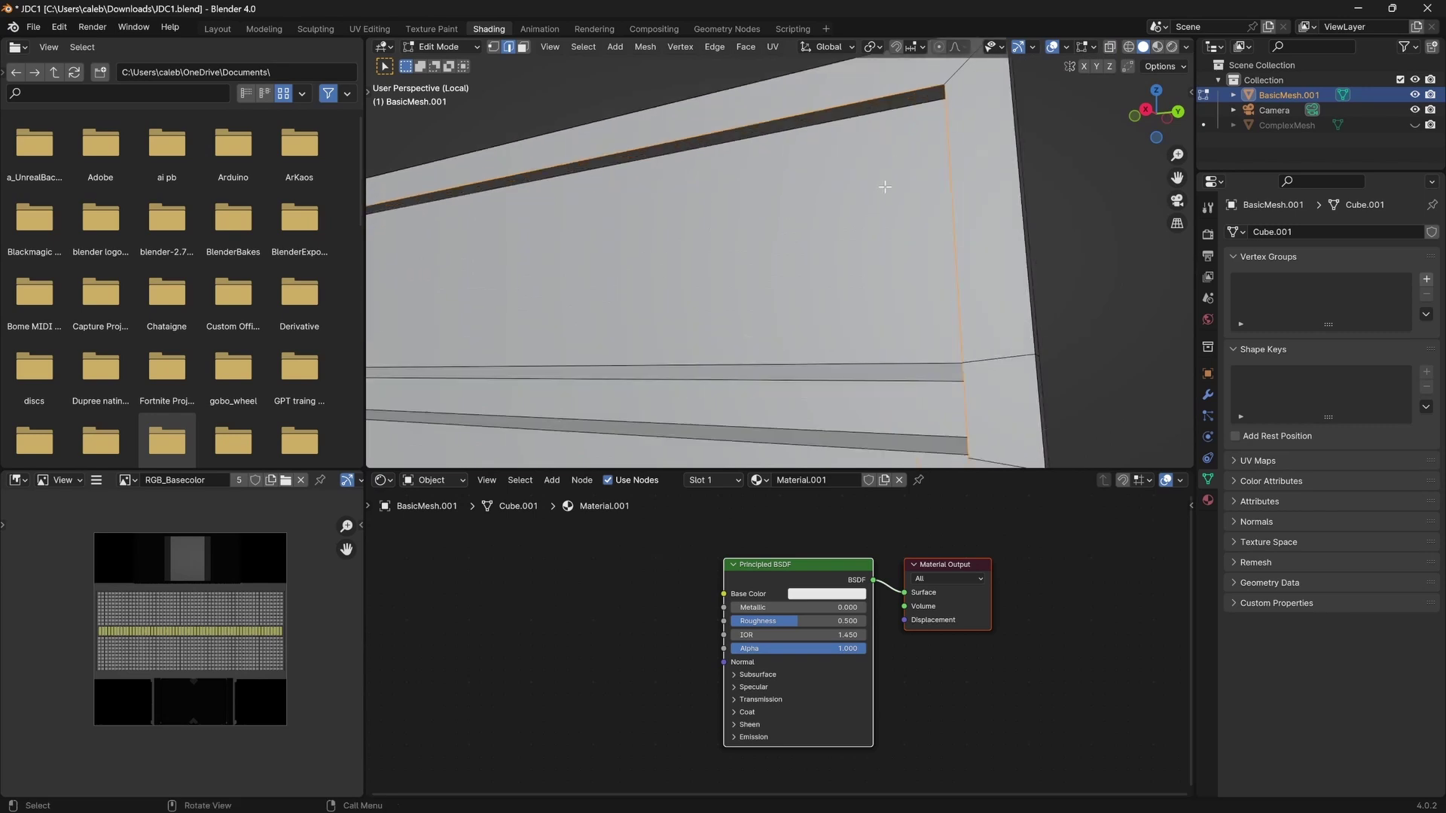
{"action": "middle_click_drag", "start_coordinate": [884, 189], "coordinate": [810, 242], "text": "shift"}
{"action": "key", "text": "s"}
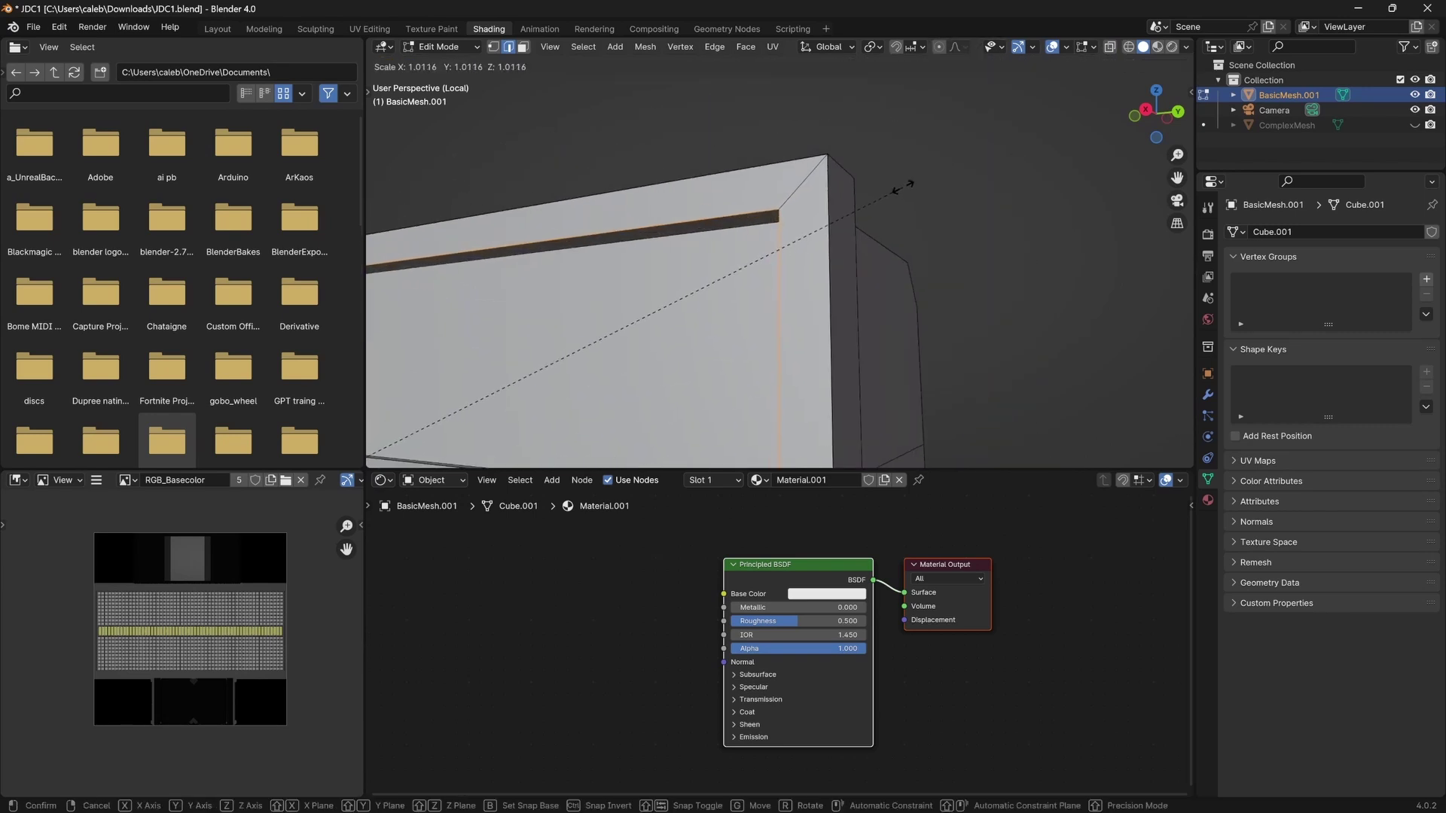
{"action": "left_click", "coordinate": [649, 285]}
{"action": "scroll", "coordinate": [649, 285], "scroll_direction": "down", "scroll_amount": 4}
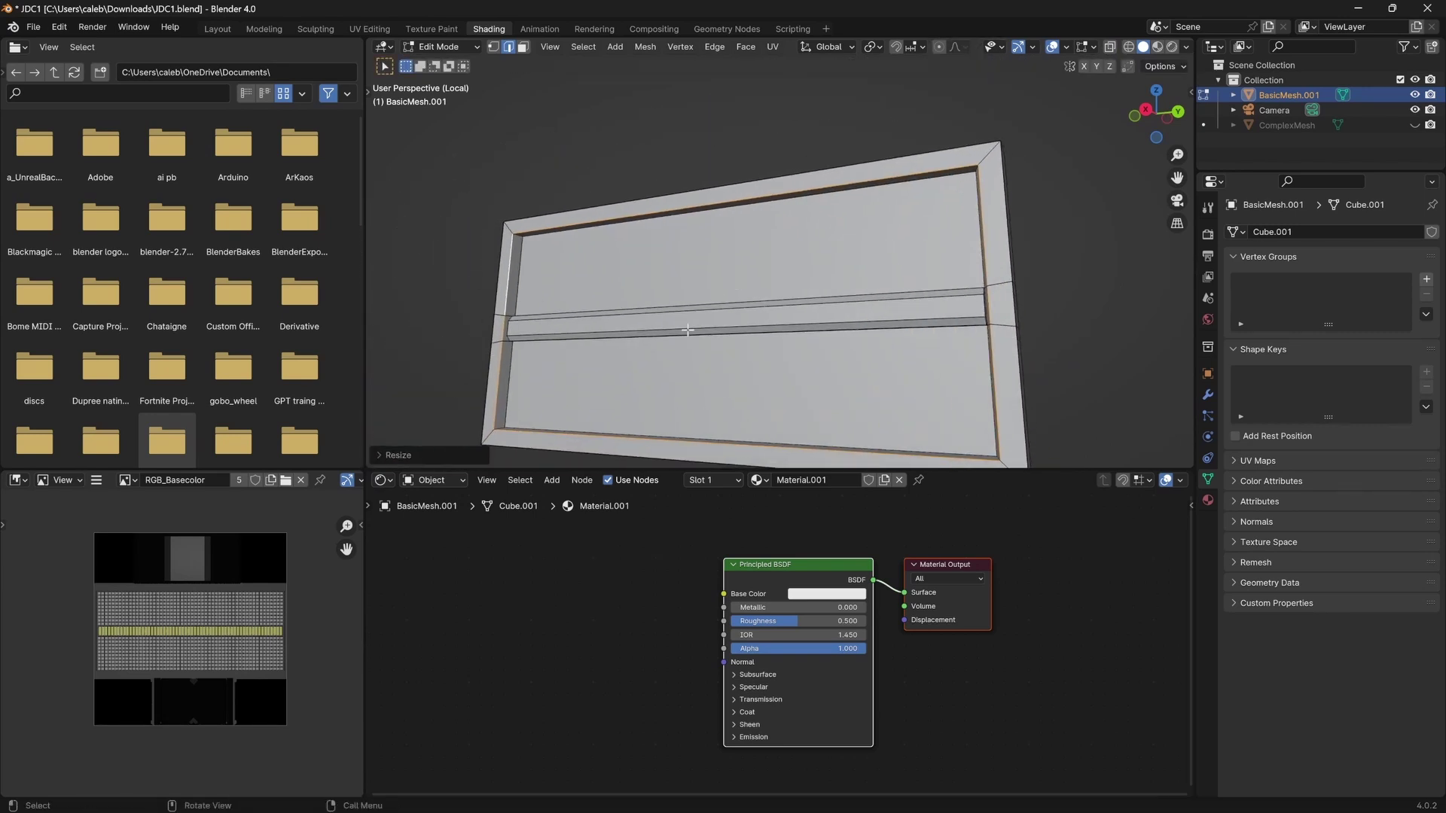
{"action": "middle_click_drag", "start_coordinate": [679, 328], "coordinate": [816, 353]}
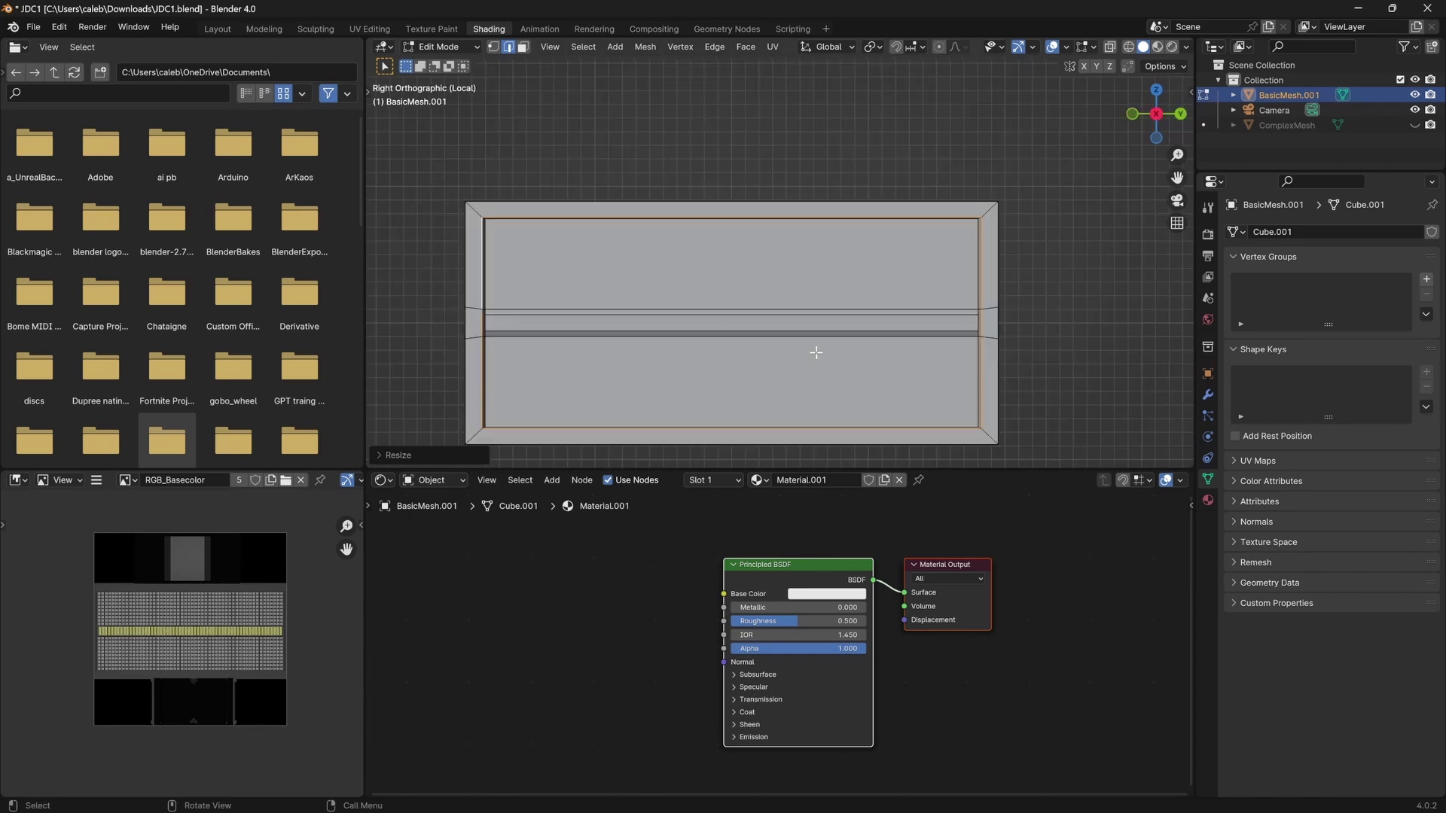
Select all faces of BasicMesh.001 in right orthographic view and unwrap them with Project from View.
{"action": "left_click", "coordinate": [715, 162]}
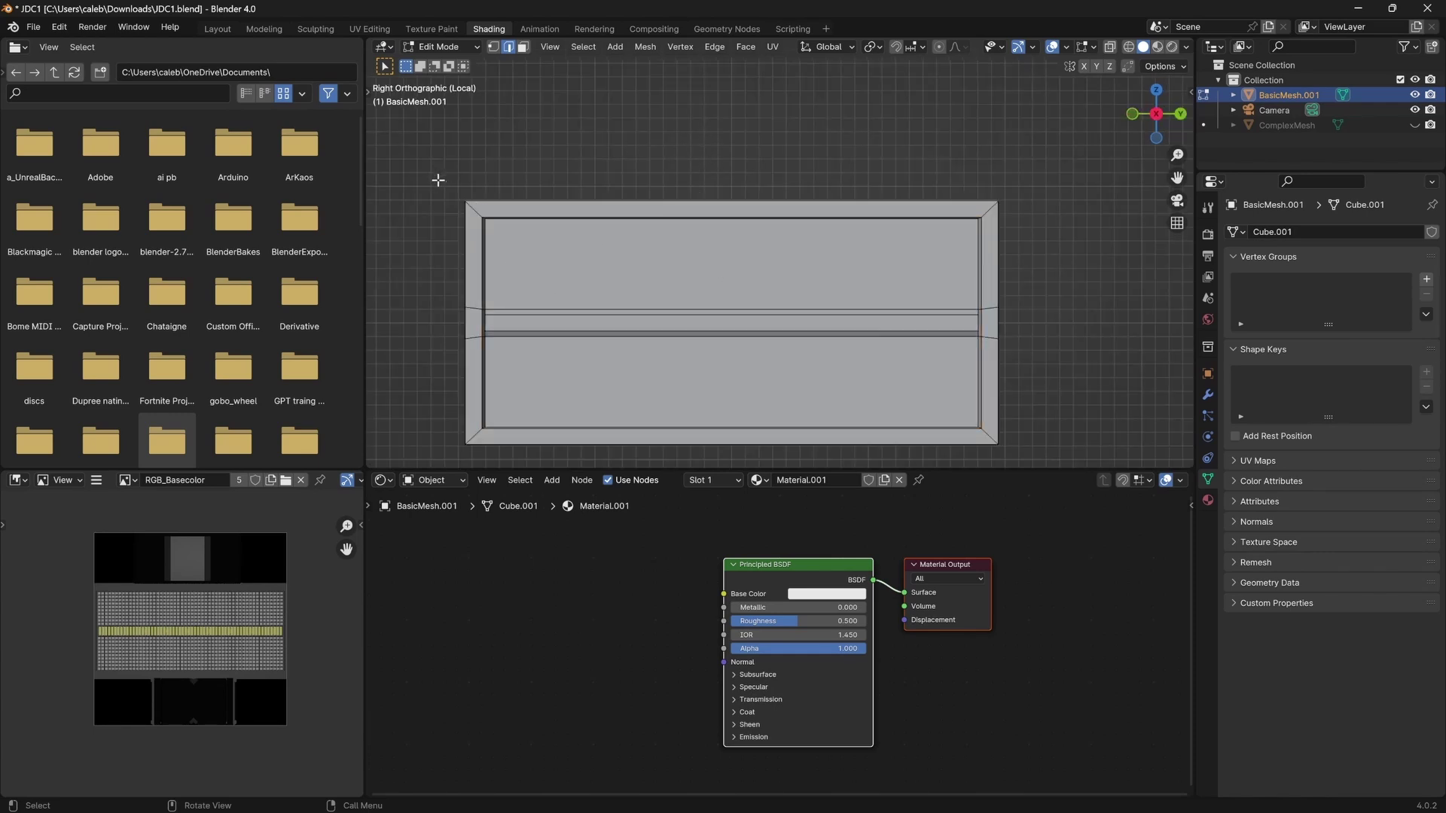
{"action": "scroll", "coordinate": [438, 180], "scroll_direction": "down", "scroll_amount": 1}
{"action": "left_click_drag", "start_coordinate": [476, 172], "coordinate": [1052, 463]}
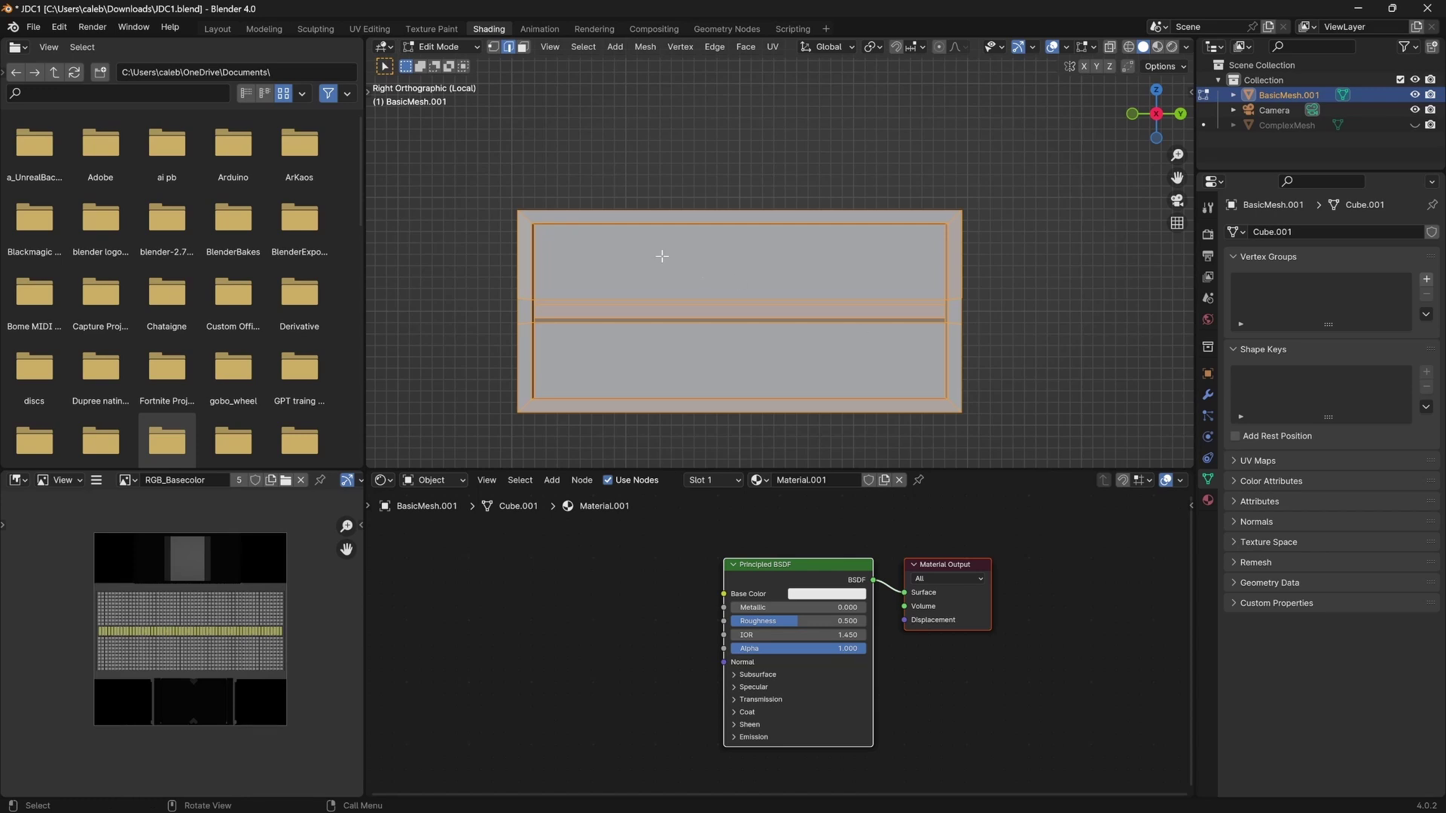
{"action": "left_click", "coordinate": [522, 46]}
{"action": "left_click", "coordinate": [565, 136]}
{"action": "left_click_drag", "start_coordinate": [475, 180], "coordinate": [1060, 449]}
{"action": "scroll", "coordinate": [918, 264], "scroll_direction": "up", "scroll_amount": 2}
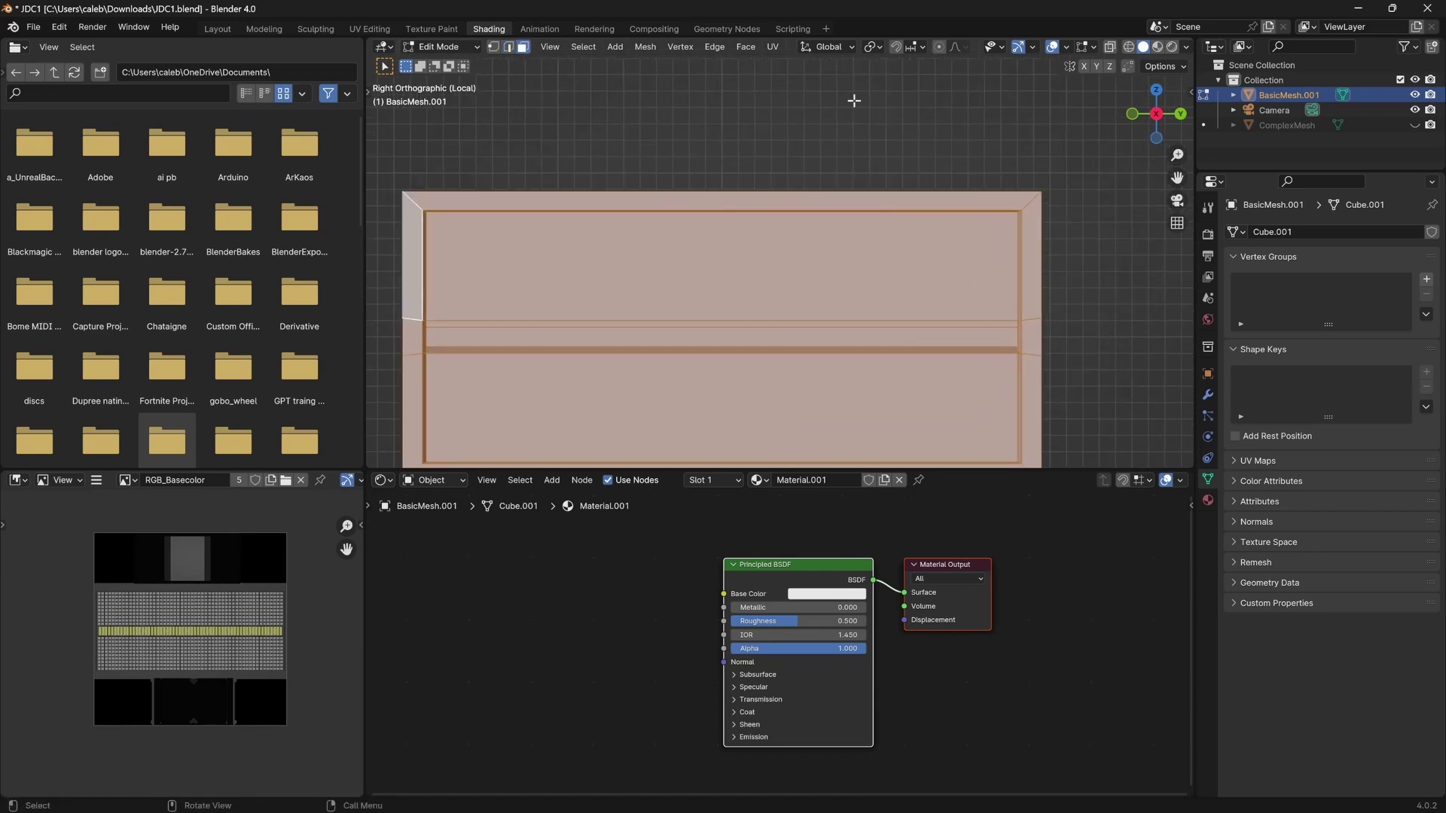
{"action": "left_click", "coordinate": [773, 47]}
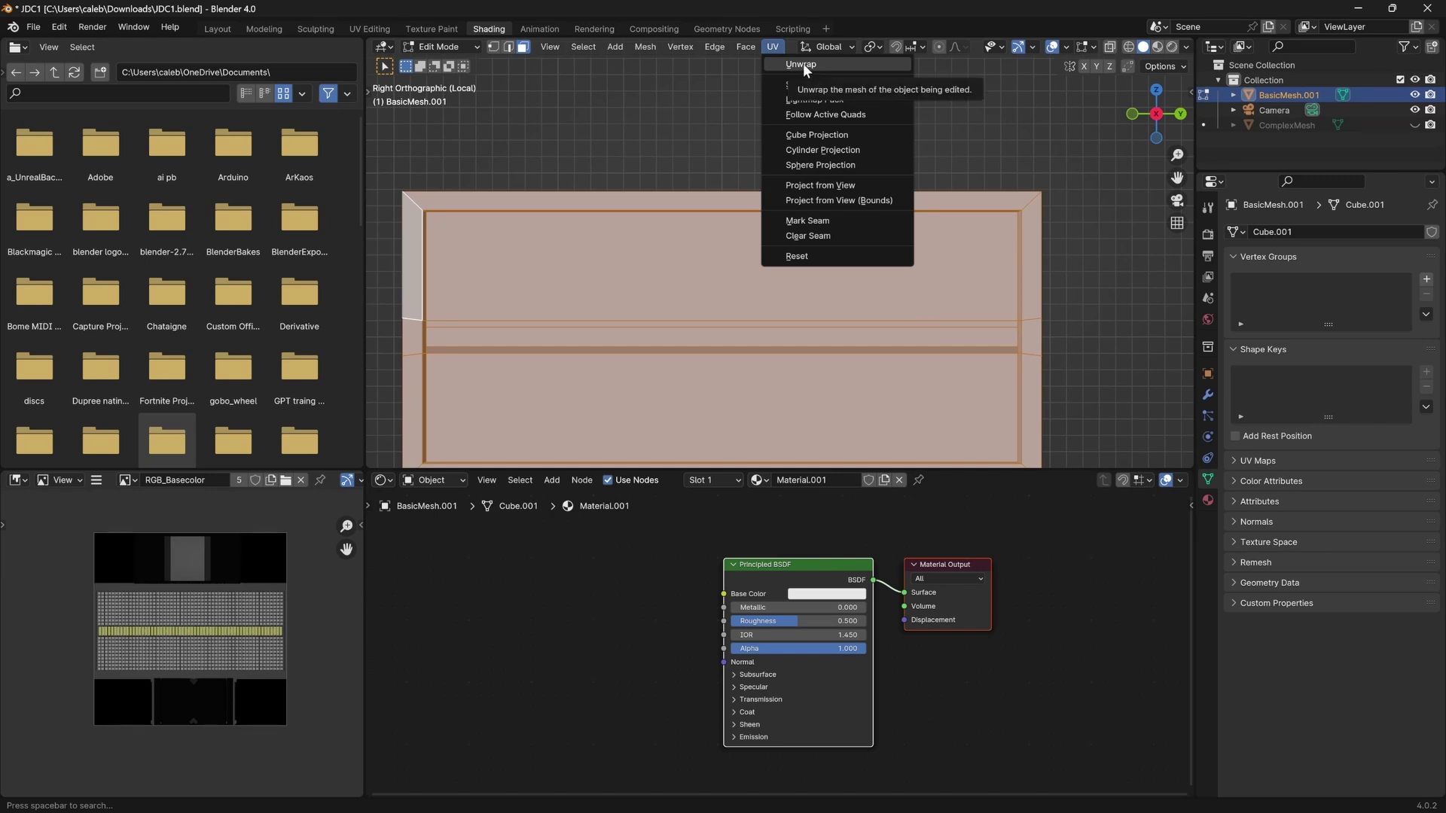
{"action": "left_click", "coordinate": [821, 186]}
In the UV Editing workspace, centre the whole UV island in the tile and enlarge it to about the tile's full width.
{"action": "left_click", "coordinate": [369, 28]}
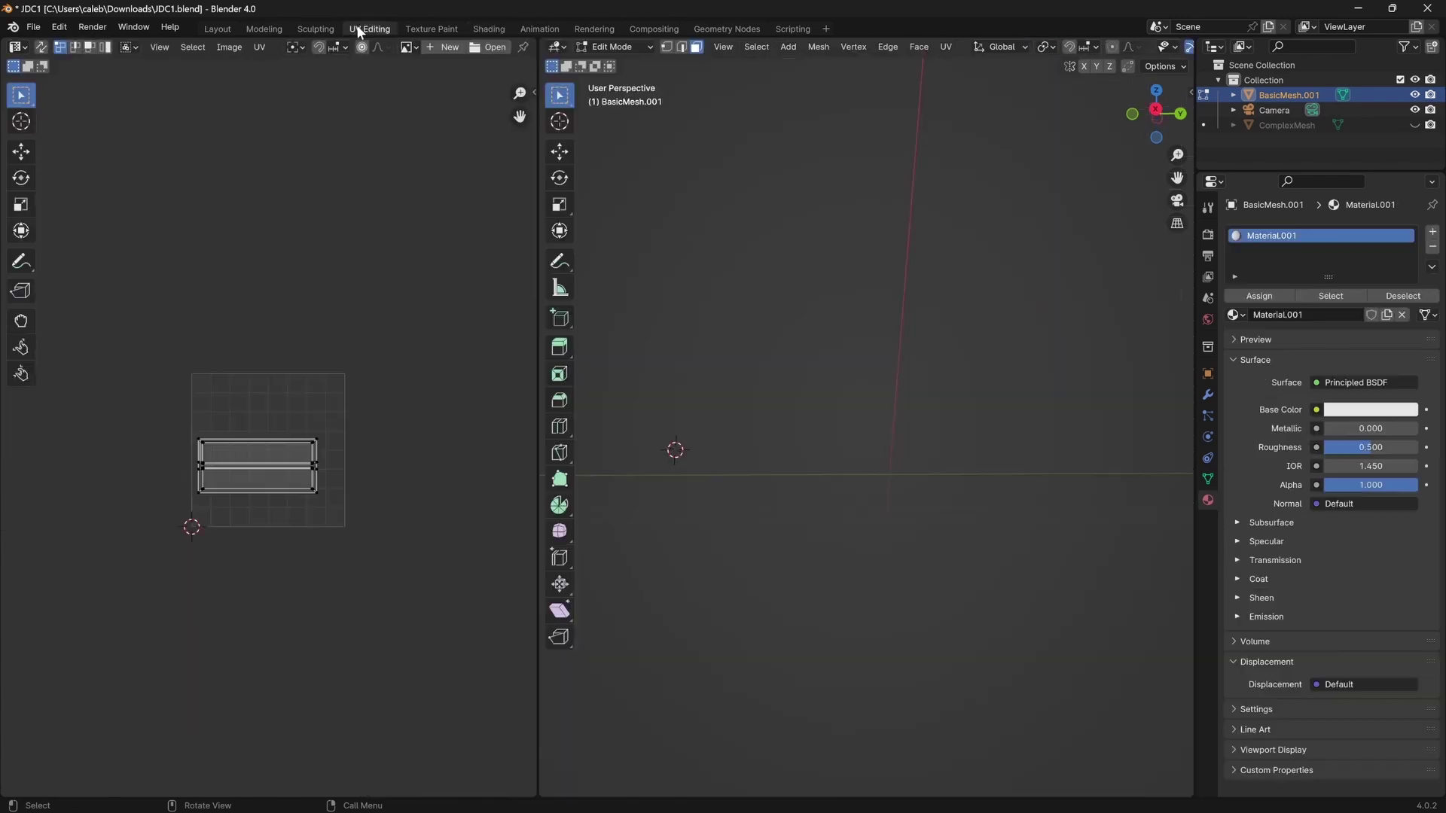
{"action": "scroll", "coordinate": [243, 497], "scroll_direction": "up", "scroll_amount": 3}
{"action": "left_click_drag", "start_coordinate": [102, 574], "coordinate": [403, 388]}
{"action": "key", "text": "g"}
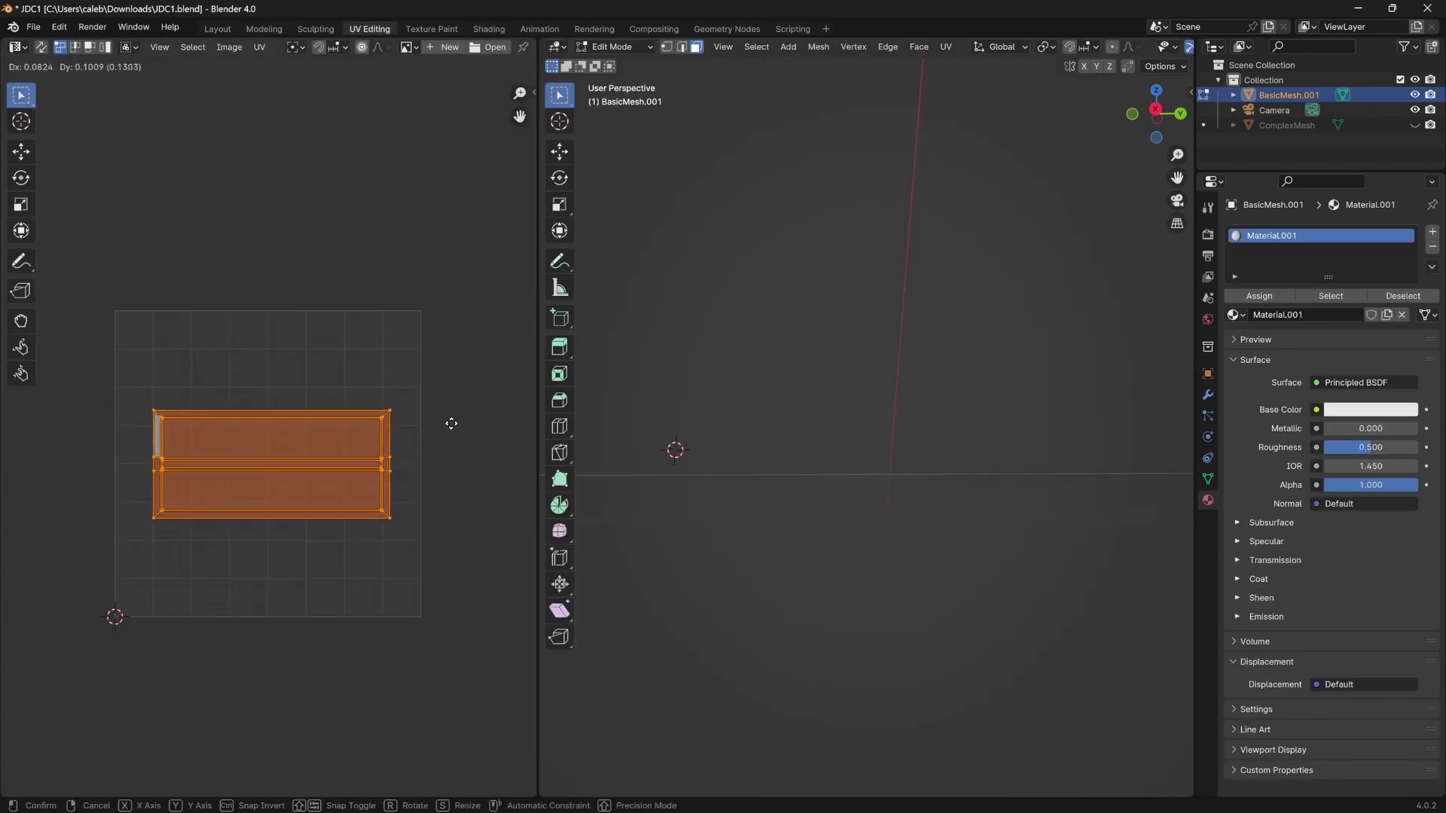
{"action": "left_click", "coordinate": [458, 433]}
{"action": "key", "text": "s"}
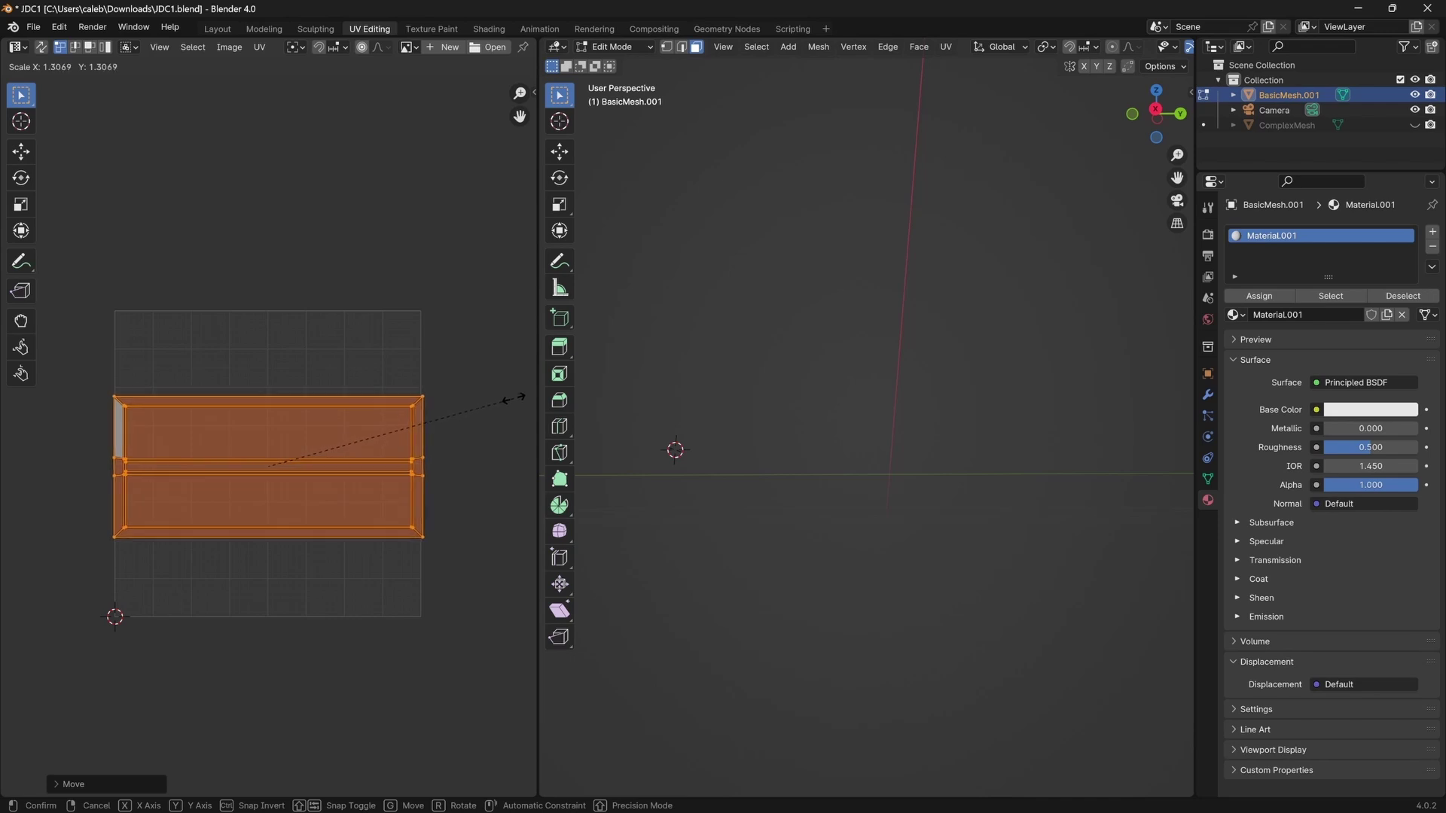
{"action": "left_click", "coordinate": [520, 392]}
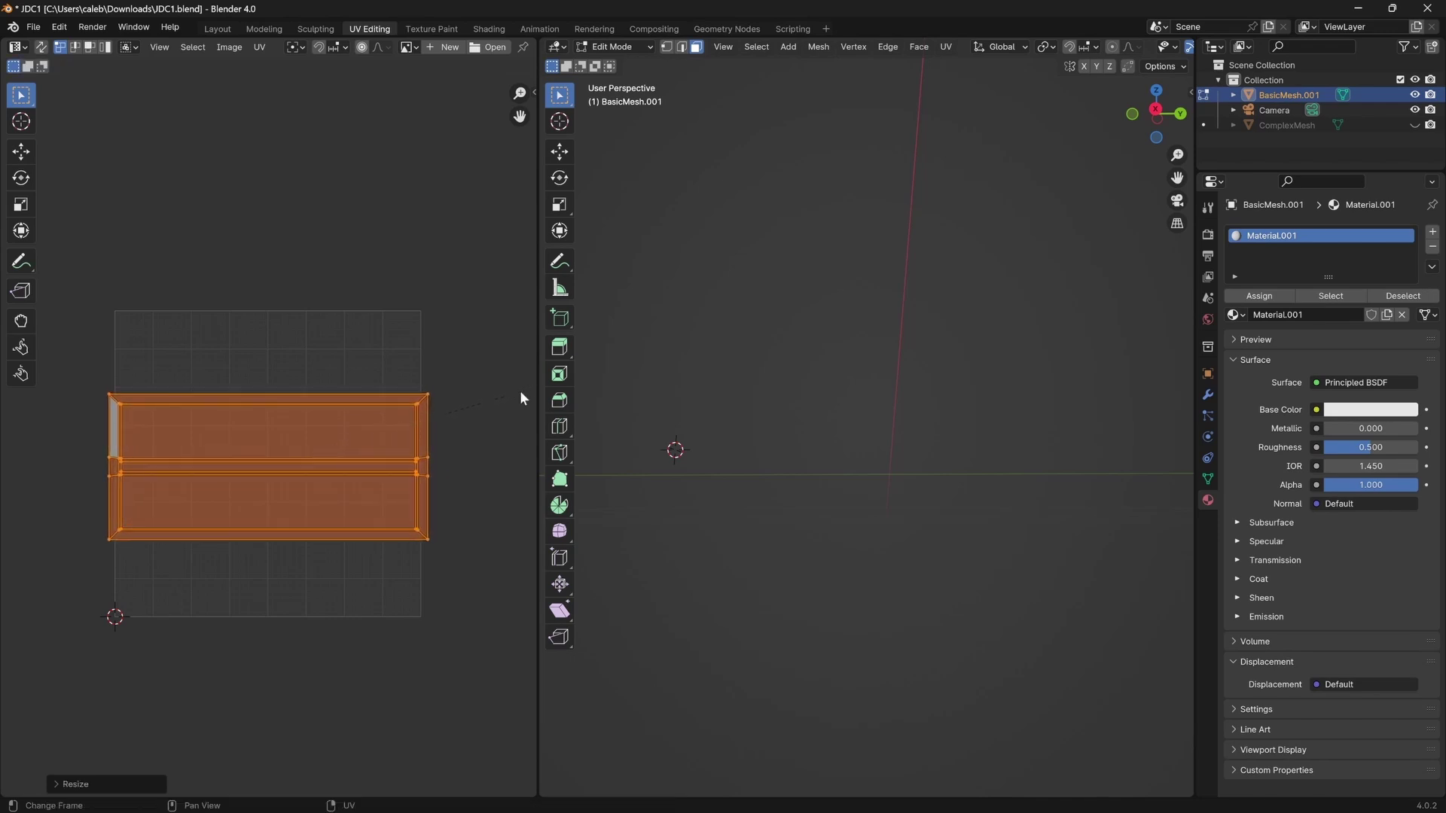
Try enlarging the whole UV island a little further, and undo that resize.
{"action": "scroll", "coordinate": [447, 485], "scroll_direction": "up", "scroll_amount": 2}
{"action": "scroll", "coordinate": [450, 486], "scroll_direction": "up", "scroll_amount": 3}
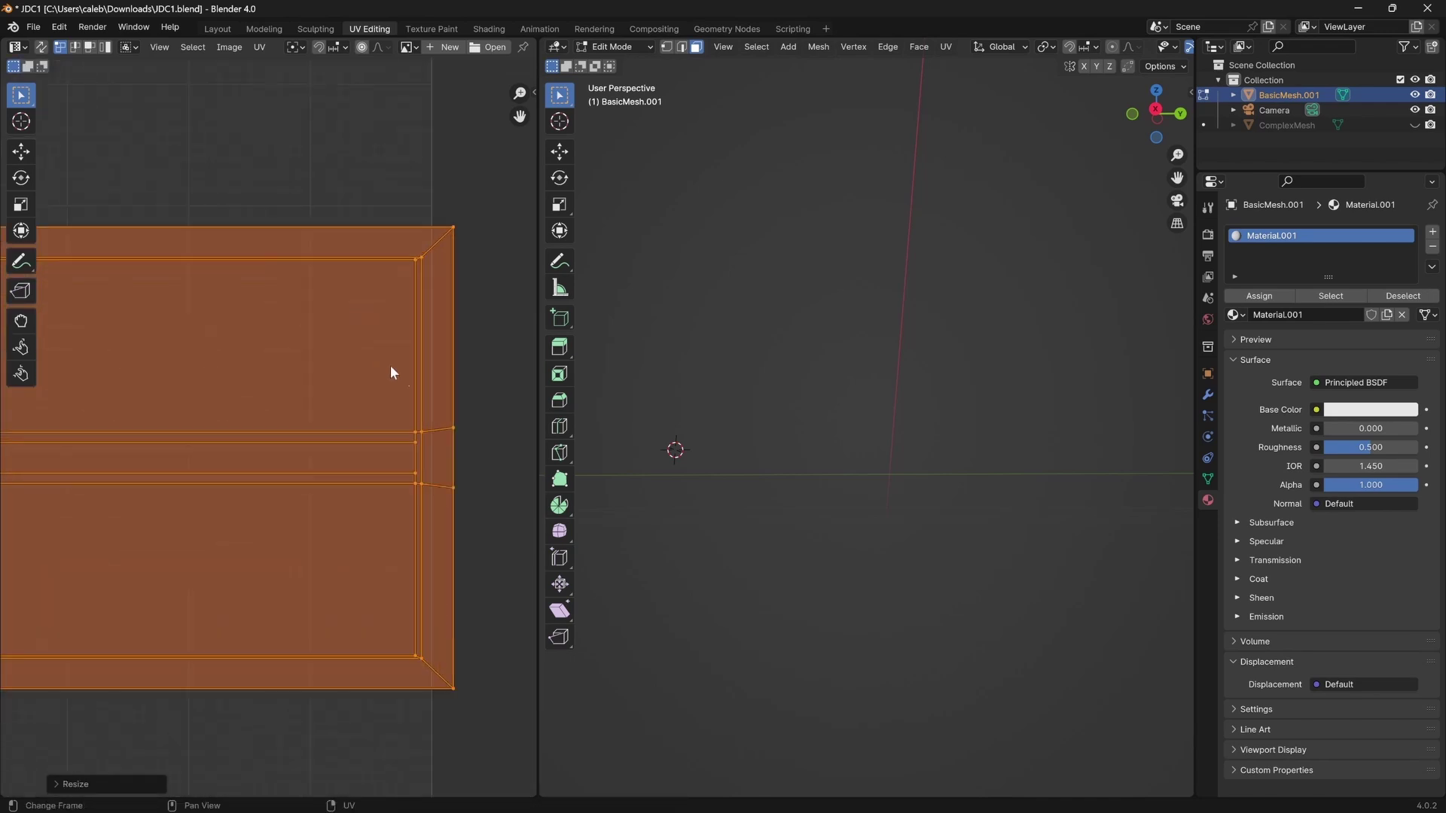
{"action": "key", "text": "s"}
{"action": "left_click", "coordinate": [446, 274]}
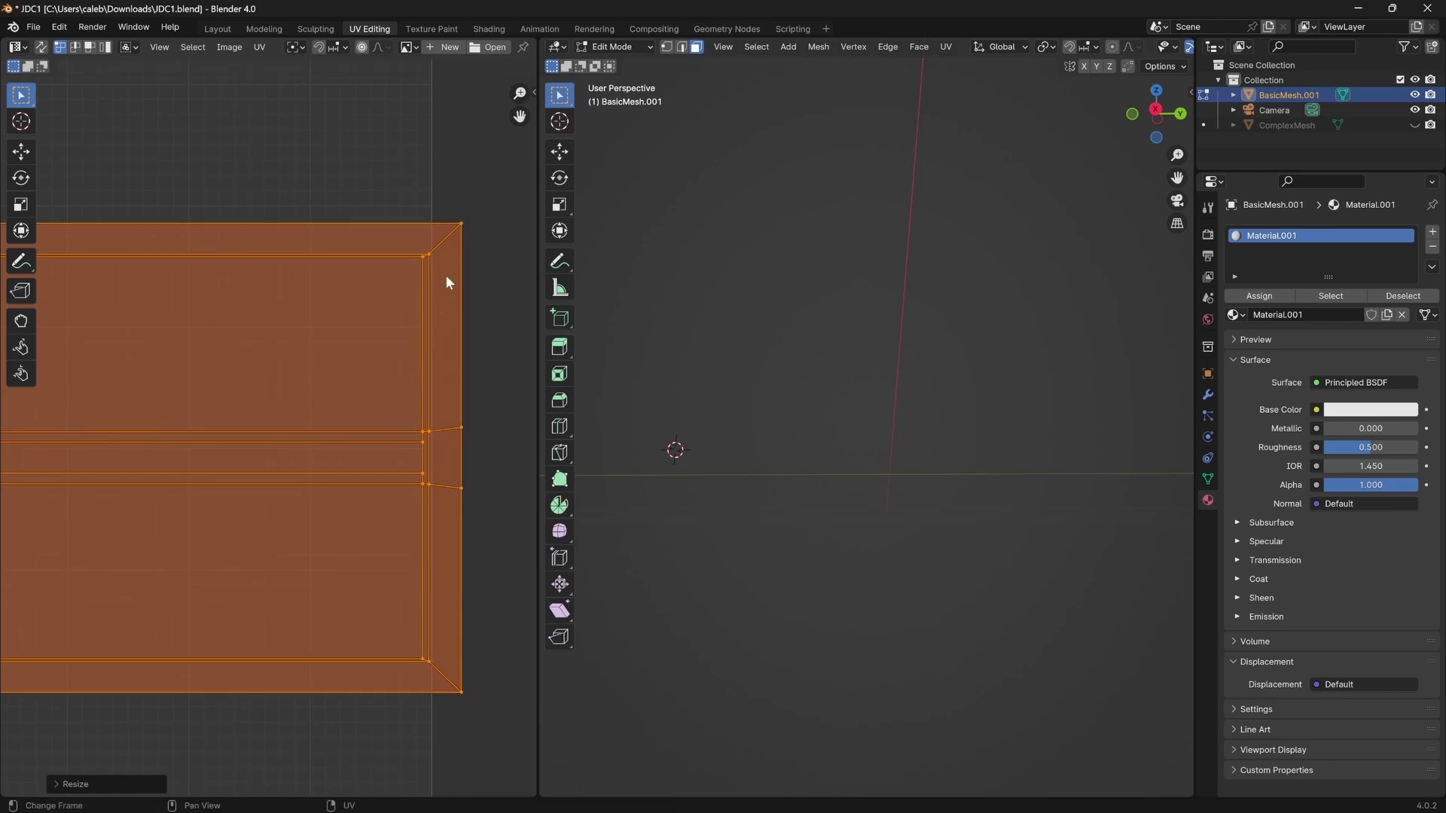
{"action": "key", "text": "ctrl+z"}
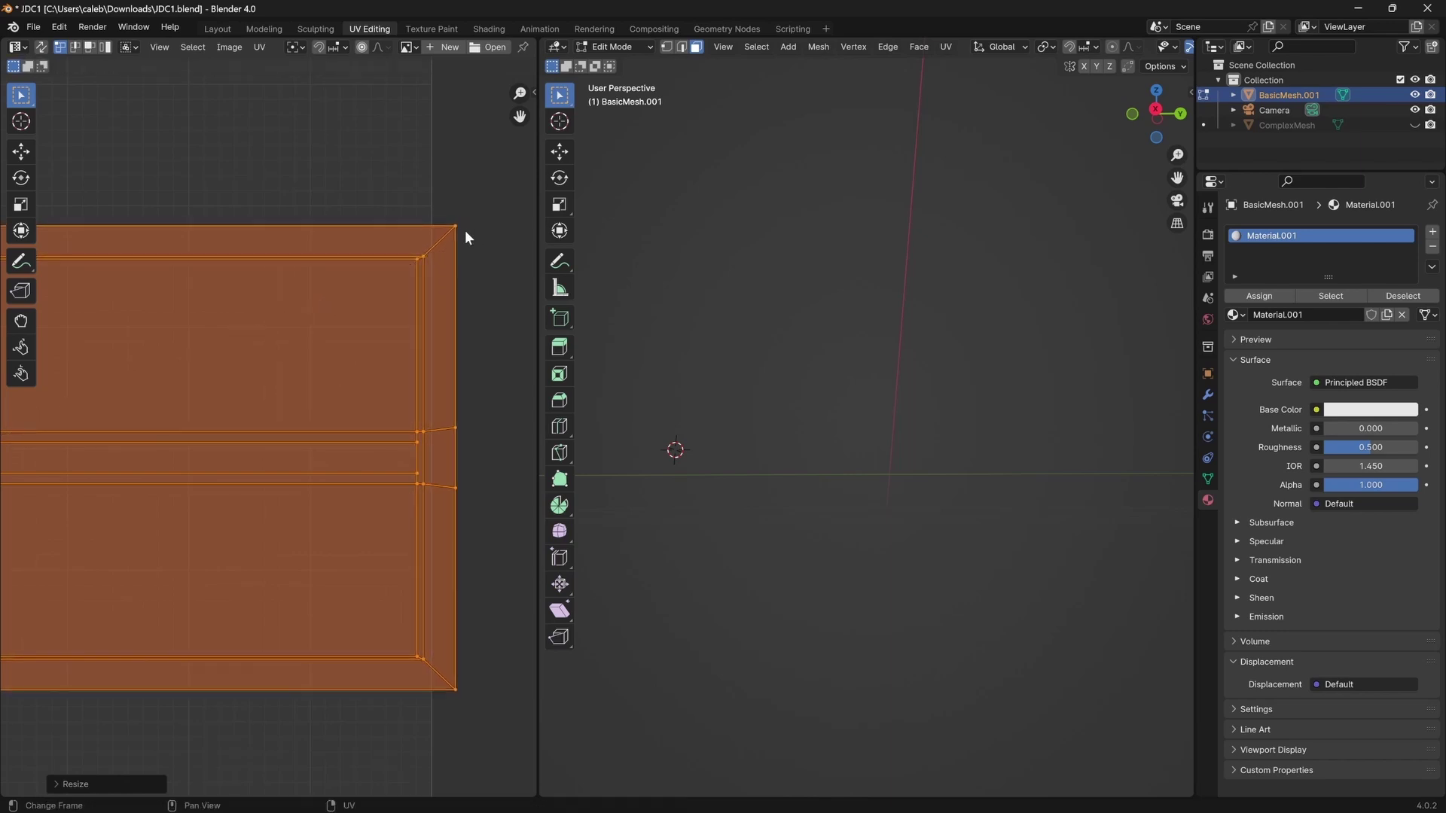
Select the UV island's outer left and right edges and scale them along X by about 0.956 to match the tile's side borders.
{"action": "left_click_drag", "start_coordinate": [465, 218], "coordinate": [444, 705]}
{"action": "scroll", "coordinate": [494, 563], "scroll_direction": "down", "scroll_amount": 3}
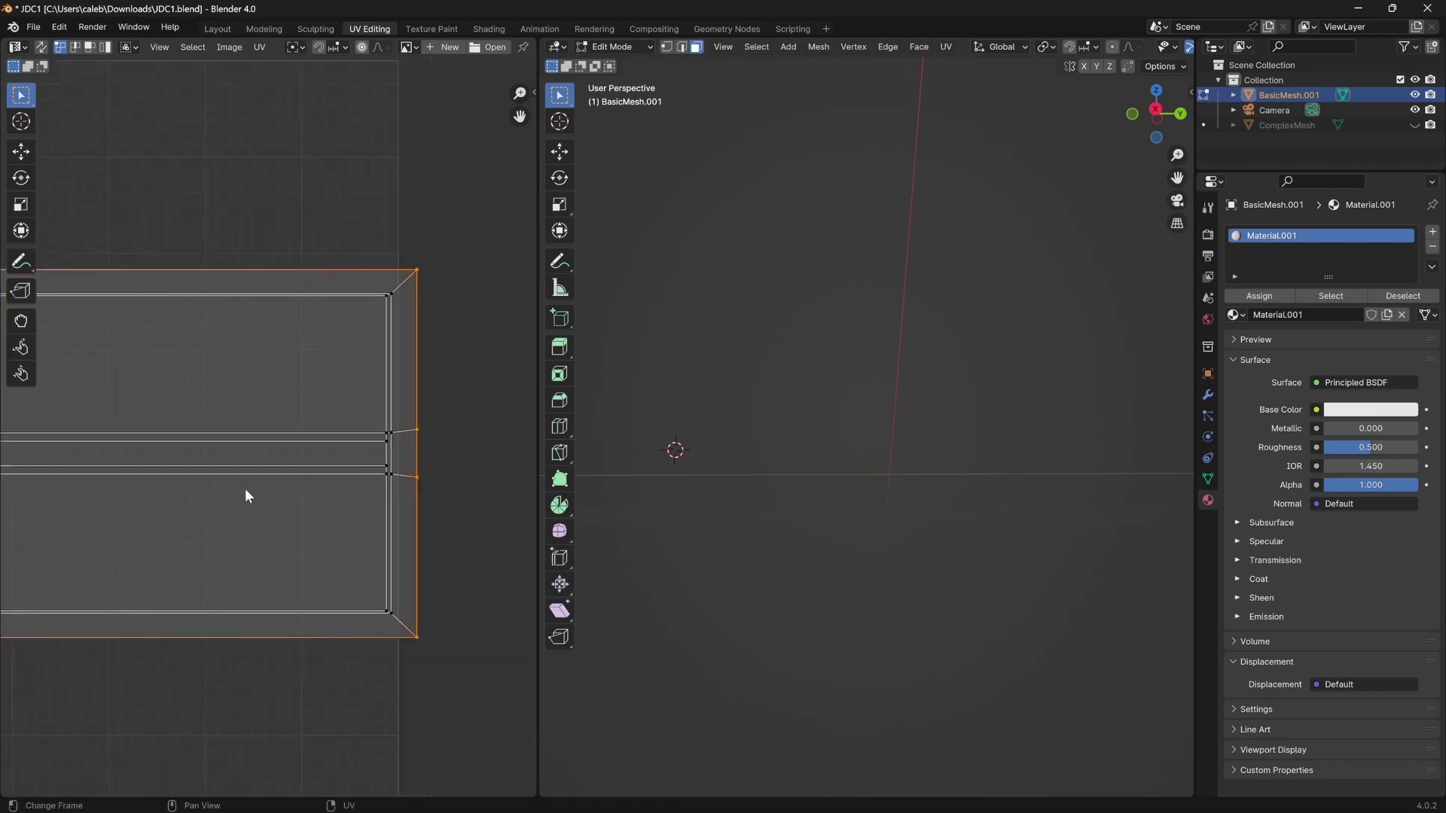
{"action": "middle_click_drag", "start_coordinate": [245, 494], "coordinate": [455, 494]}
{"action": "left_click_drag", "start_coordinate": [219, 354], "coordinate": [233, 532]}
{"action": "scroll", "coordinate": [277, 400], "scroll_direction": "up", "scroll_amount": 5}
{"action": "middle_click_drag", "start_coordinate": [277, 400], "coordinate": [319, 486]}
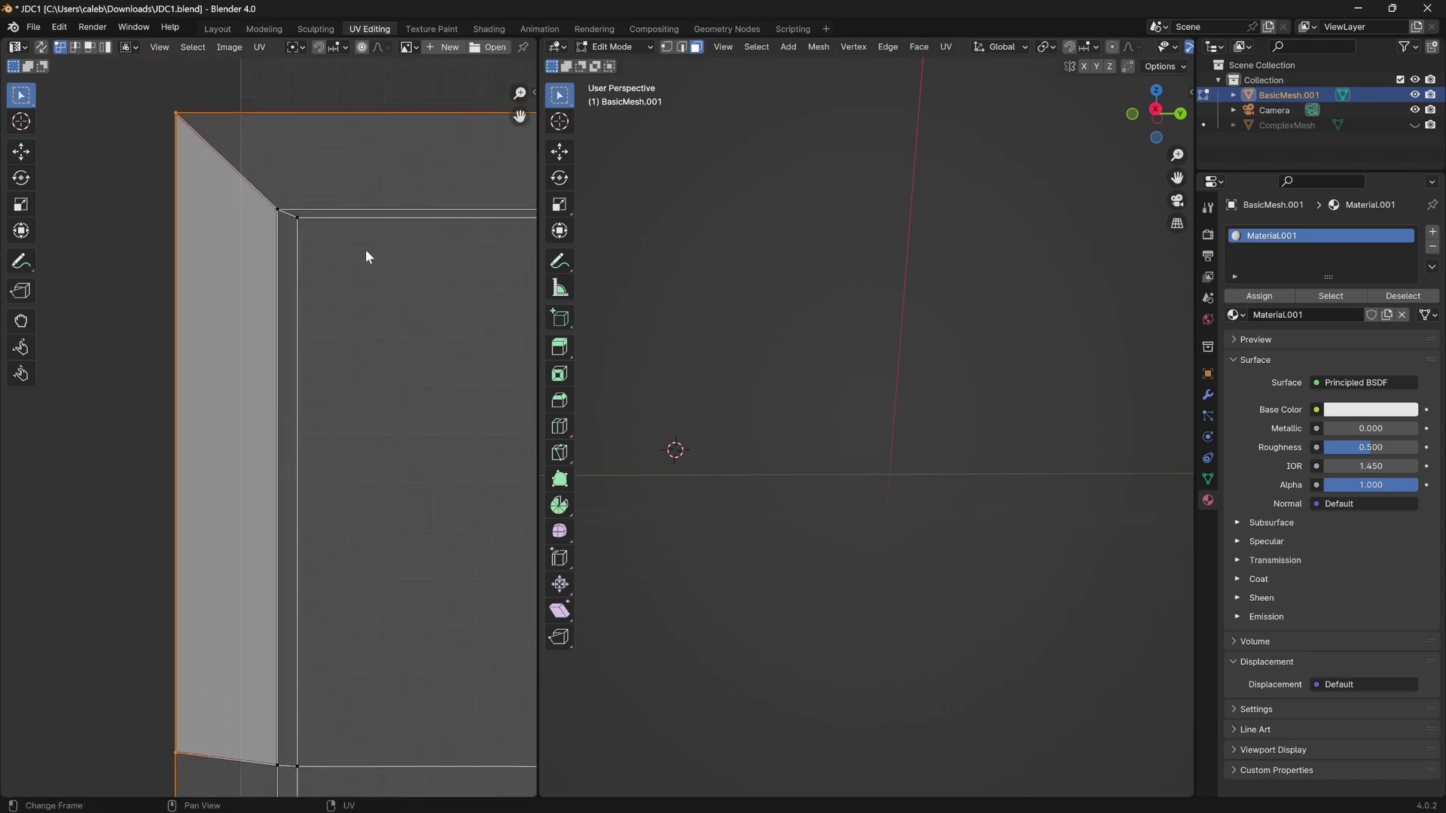
{"action": "key", "text": "s"}
{"action": "key", "text": "x"}
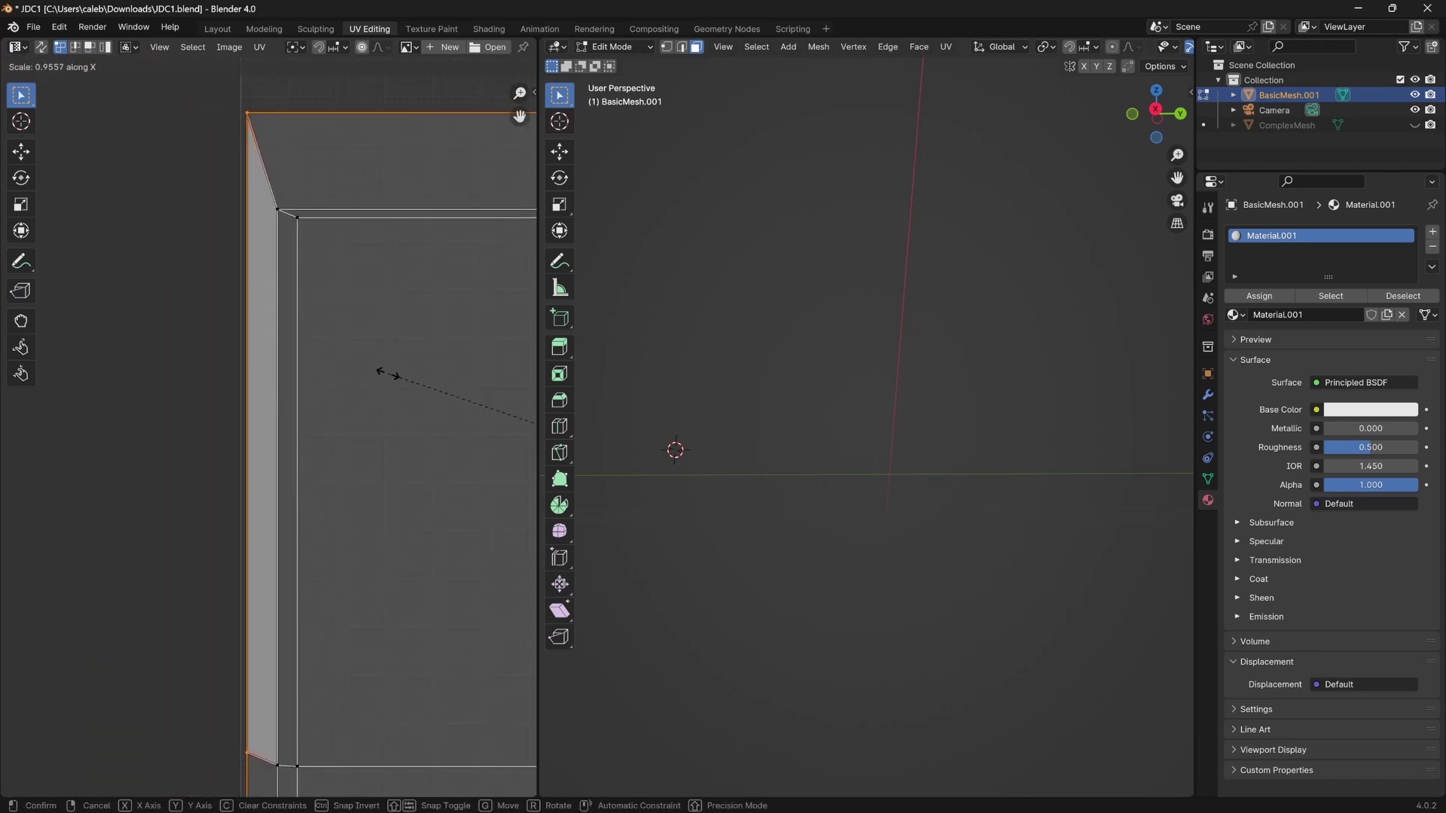
{"action": "left_click", "coordinate": [386, 372]}
{"action": "scroll", "coordinate": [224, 364], "scroll_direction": "down", "scroll_amount": 4}
{"action": "left_click", "coordinate": [257, 367]}
{"action": "scroll", "coordinate": [258, 367], "scroll_direction": "down", "scroll_amount": 2}
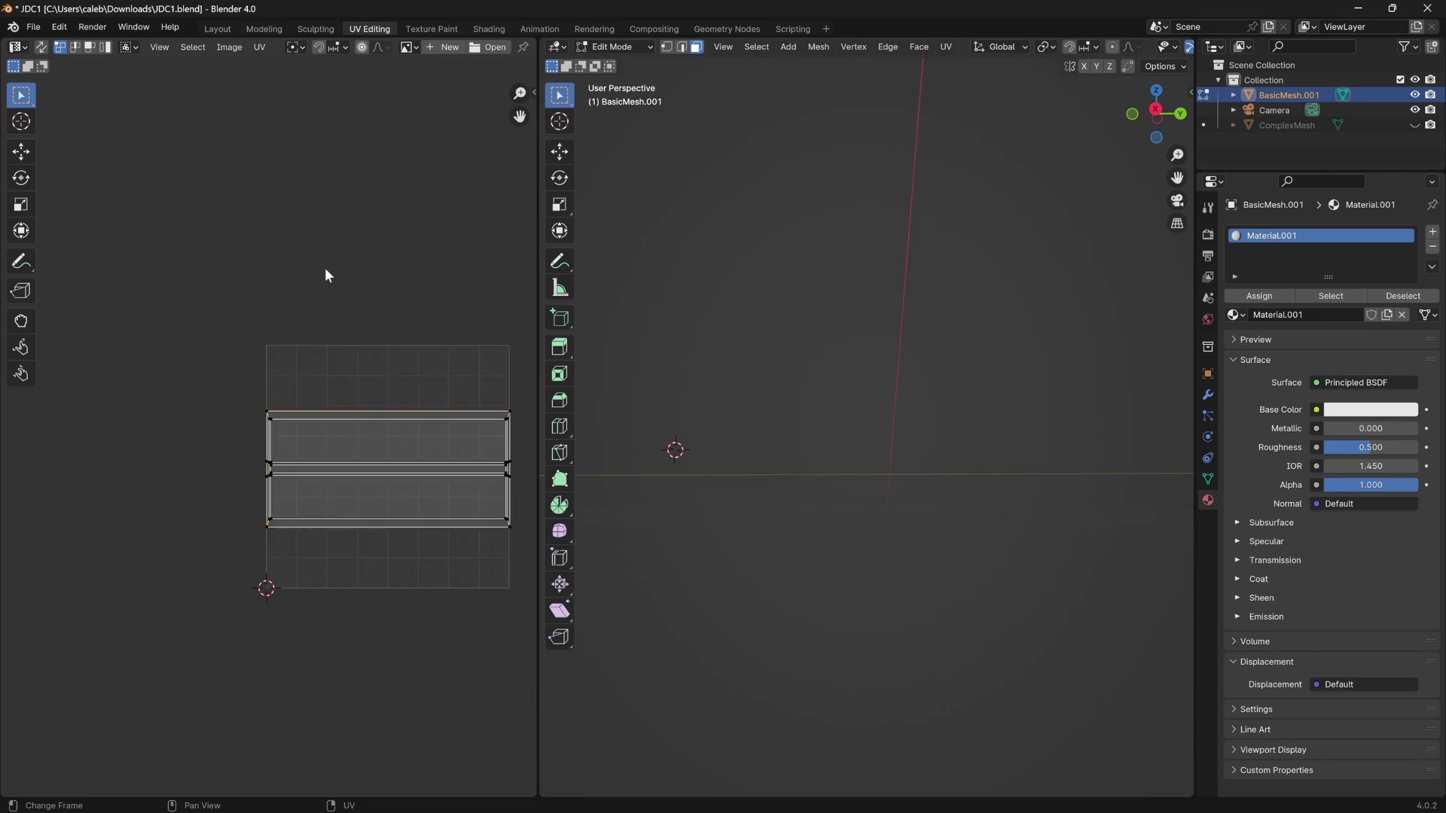
{"action": "scroll", "coordinate": [414, 429], "scroll_direction": "up", "scroll_amount": 1}
{"action": "middle_click_drag", "start_coordinate": [417, 382], "coordinate": [275, 351]}
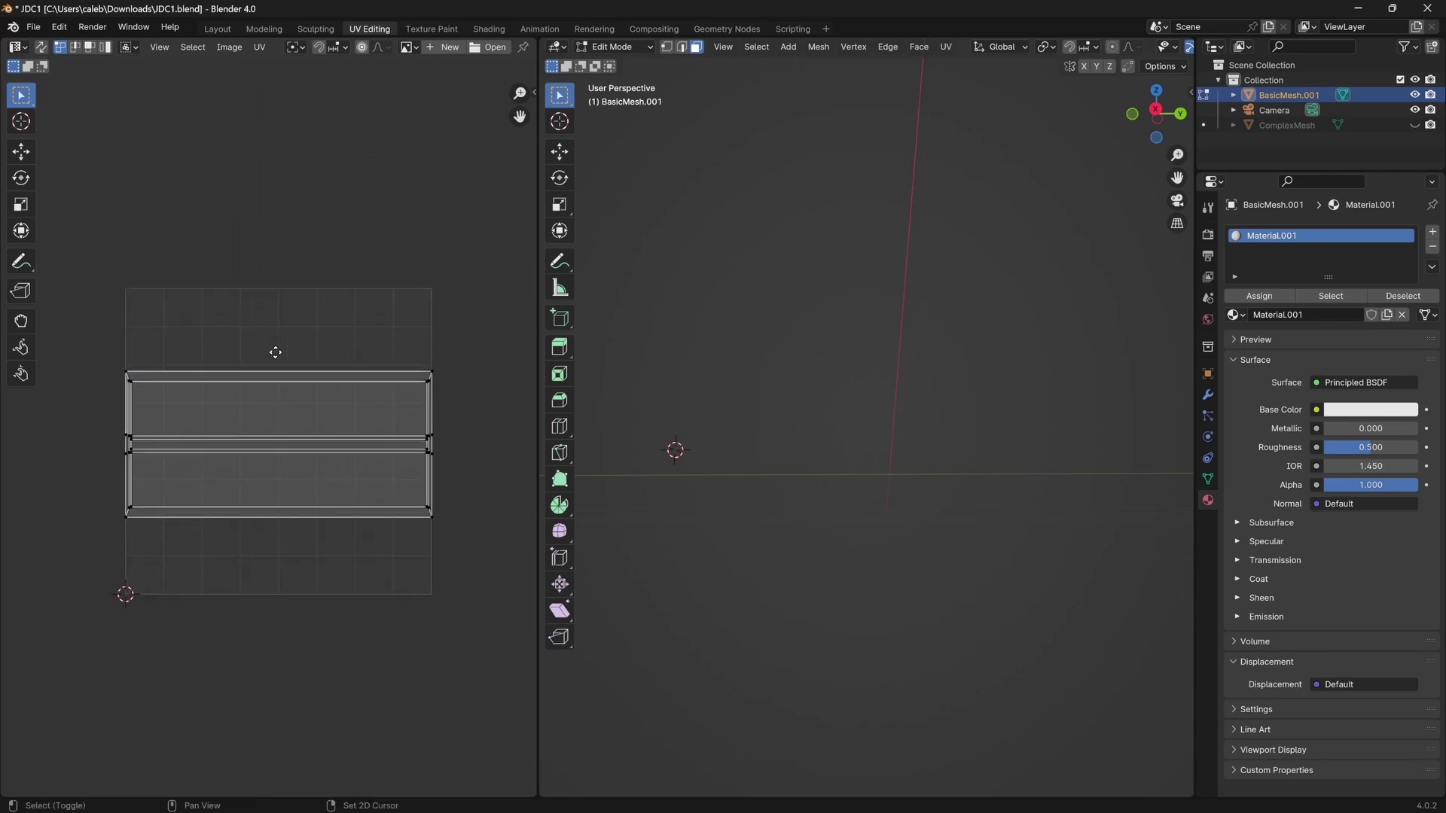
Display the RGB_Basecolor image behind the UV layout.
{"action": "left_click", "coordinate": [229, 49]}
{"action": "left_click", "coordinate": [409, 47]}
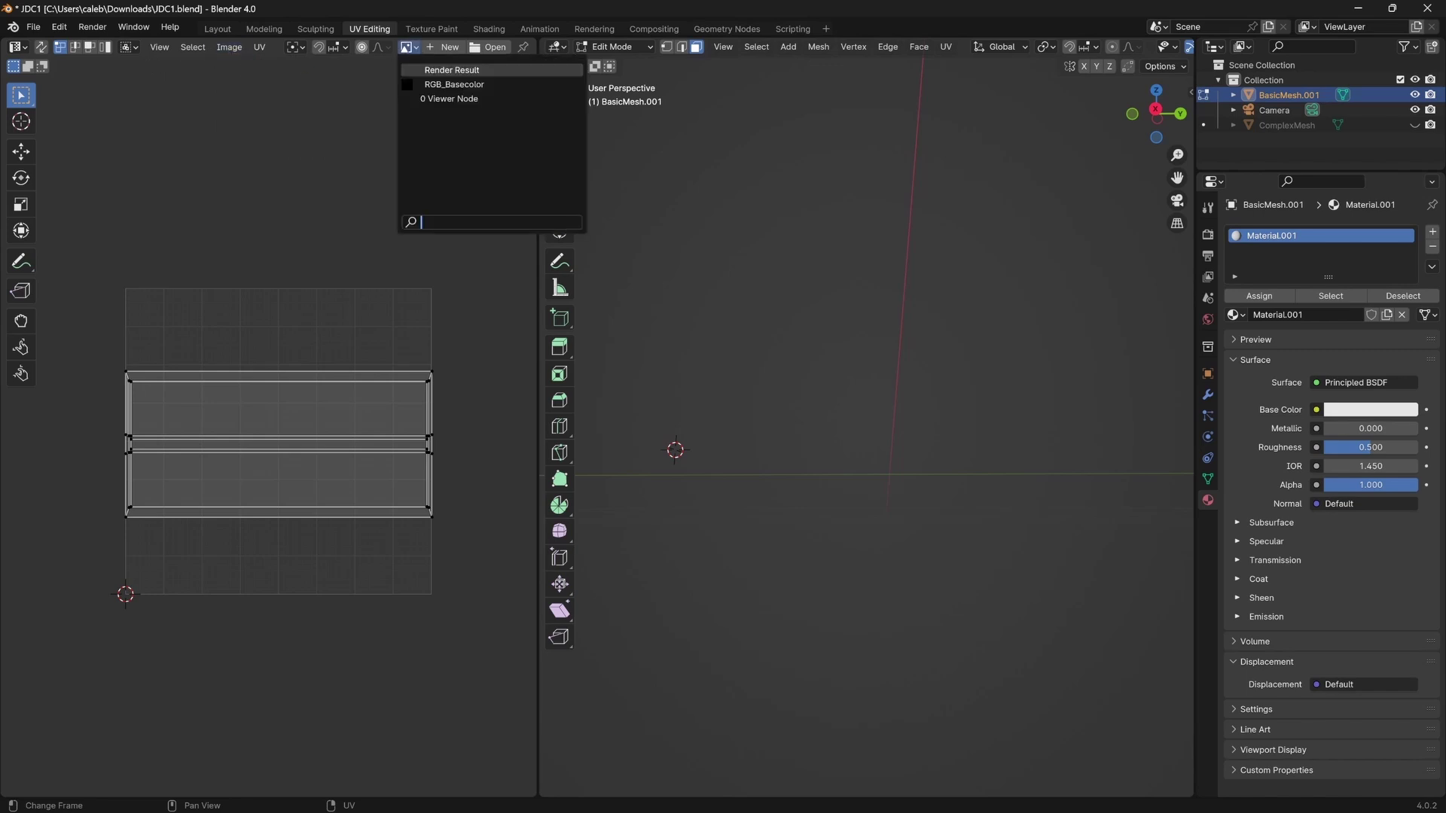
{"action": "left_click", "coordinate": [454, 85]}
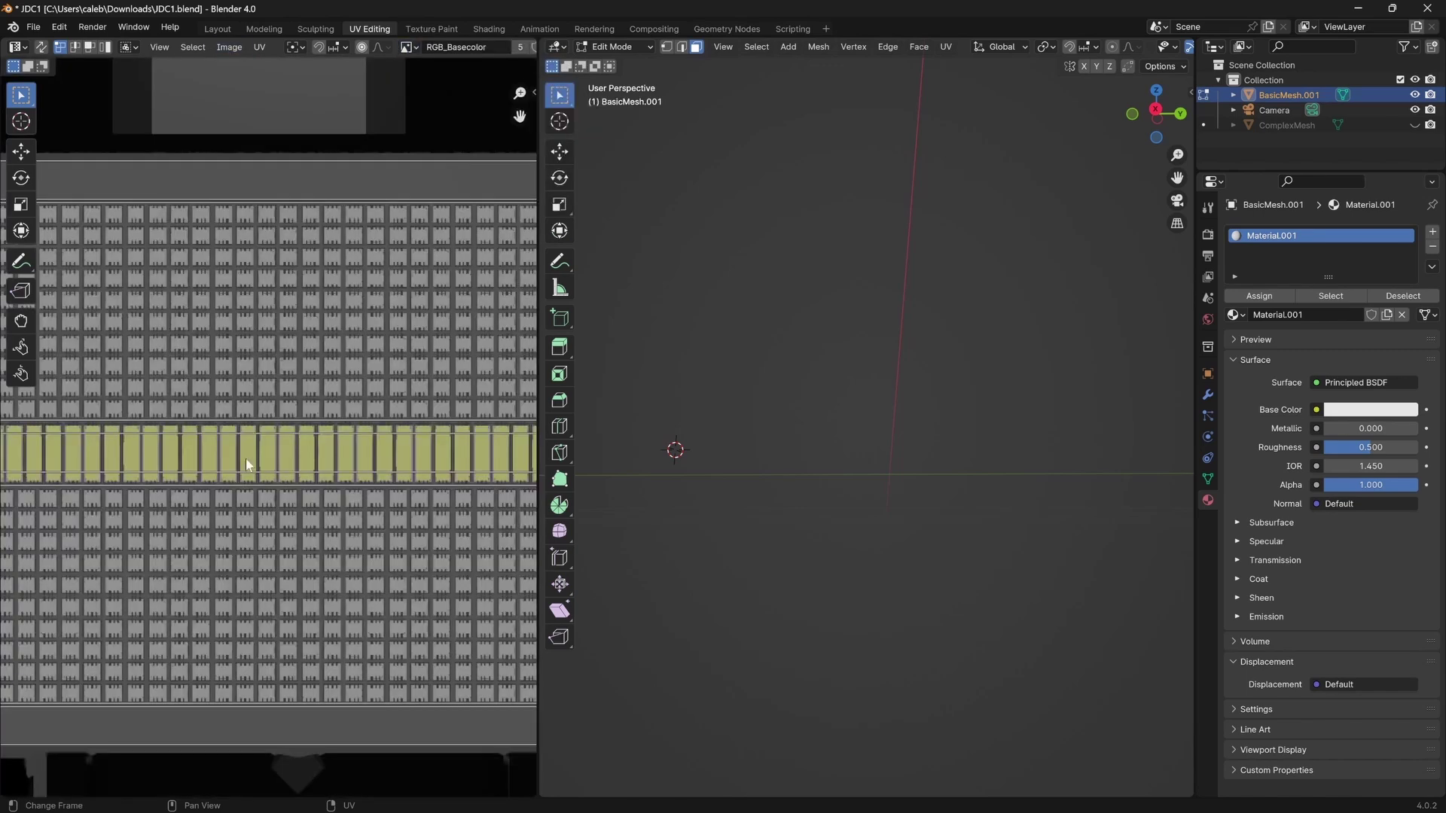
{"action": "scroll", "coordinate": [245, 458], "scroll_direction": "down", "scroll_amount": 6}
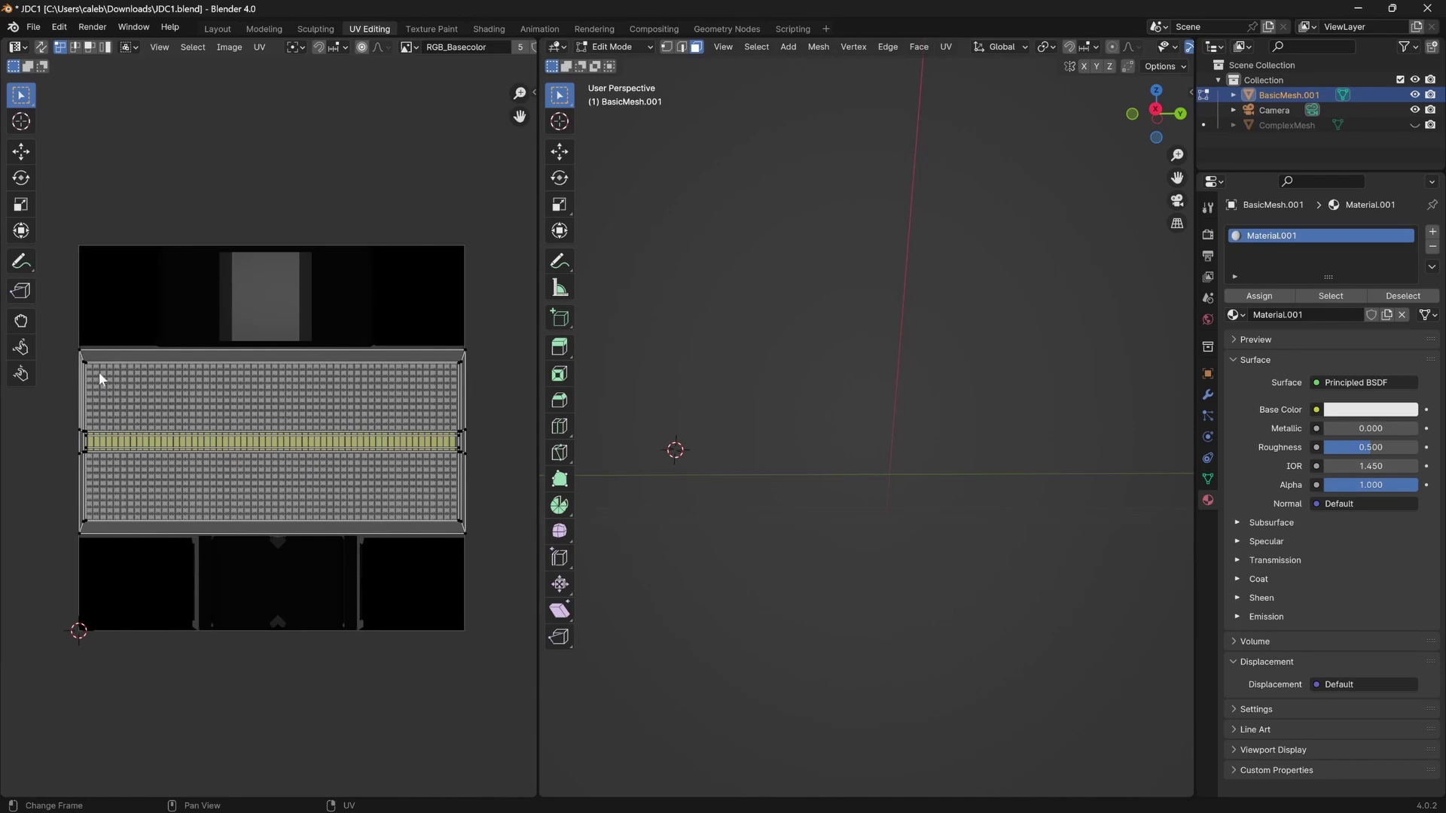
Select the whole UV island and examine how its borders and central strip line up with the baked texture.
{"action": "left_click_drag", "start_coordinate": [64, 346], "coordinate": [496, 561]}
{"action": "scroll", "coordinate": [472, 459], "scroll_direction": "up", "scroll_amount": 3}
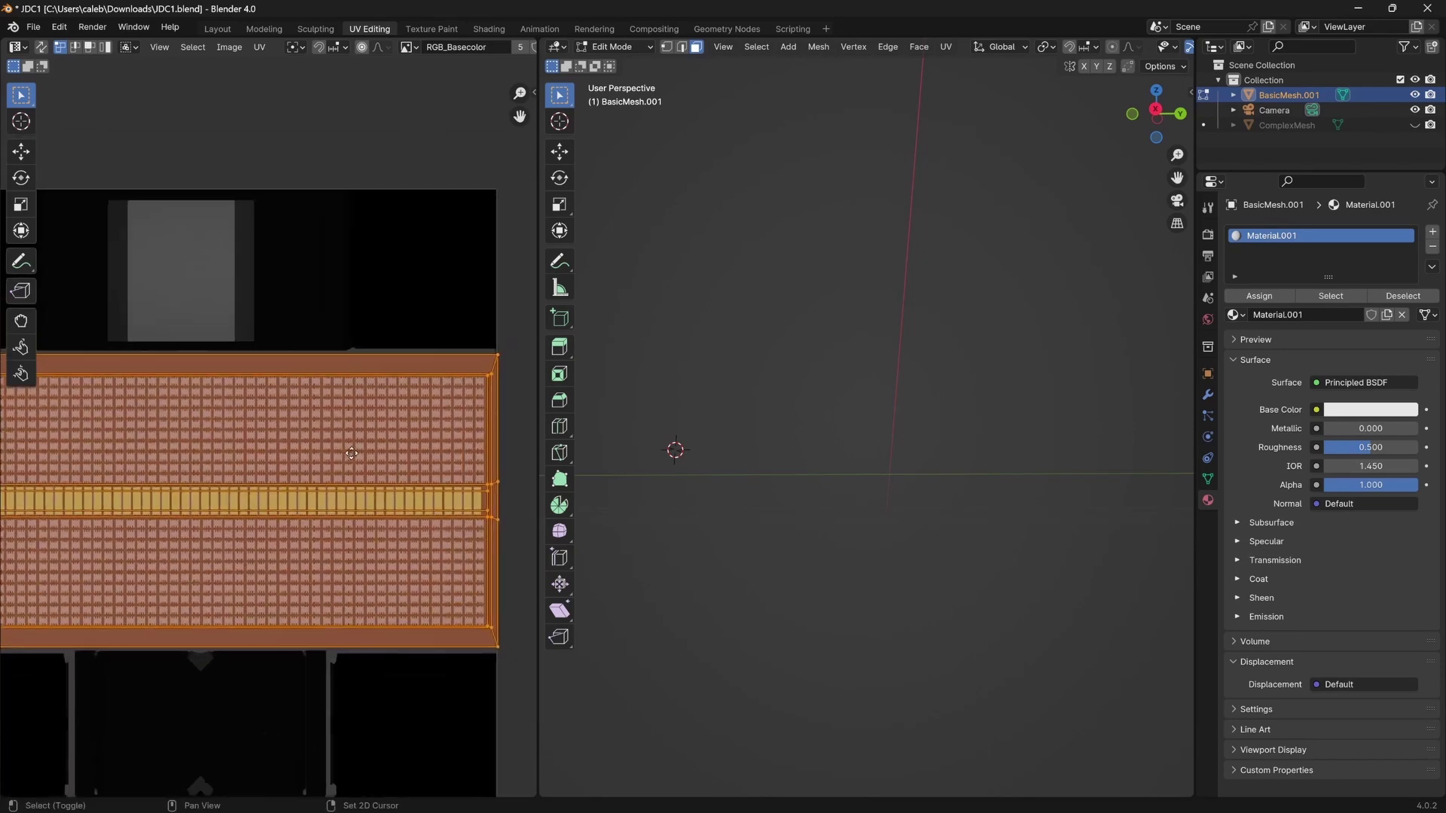
{"action": "scroll", "coordinate": [431, 422], "scroll_direction": "up", "scroll_amount": 4}
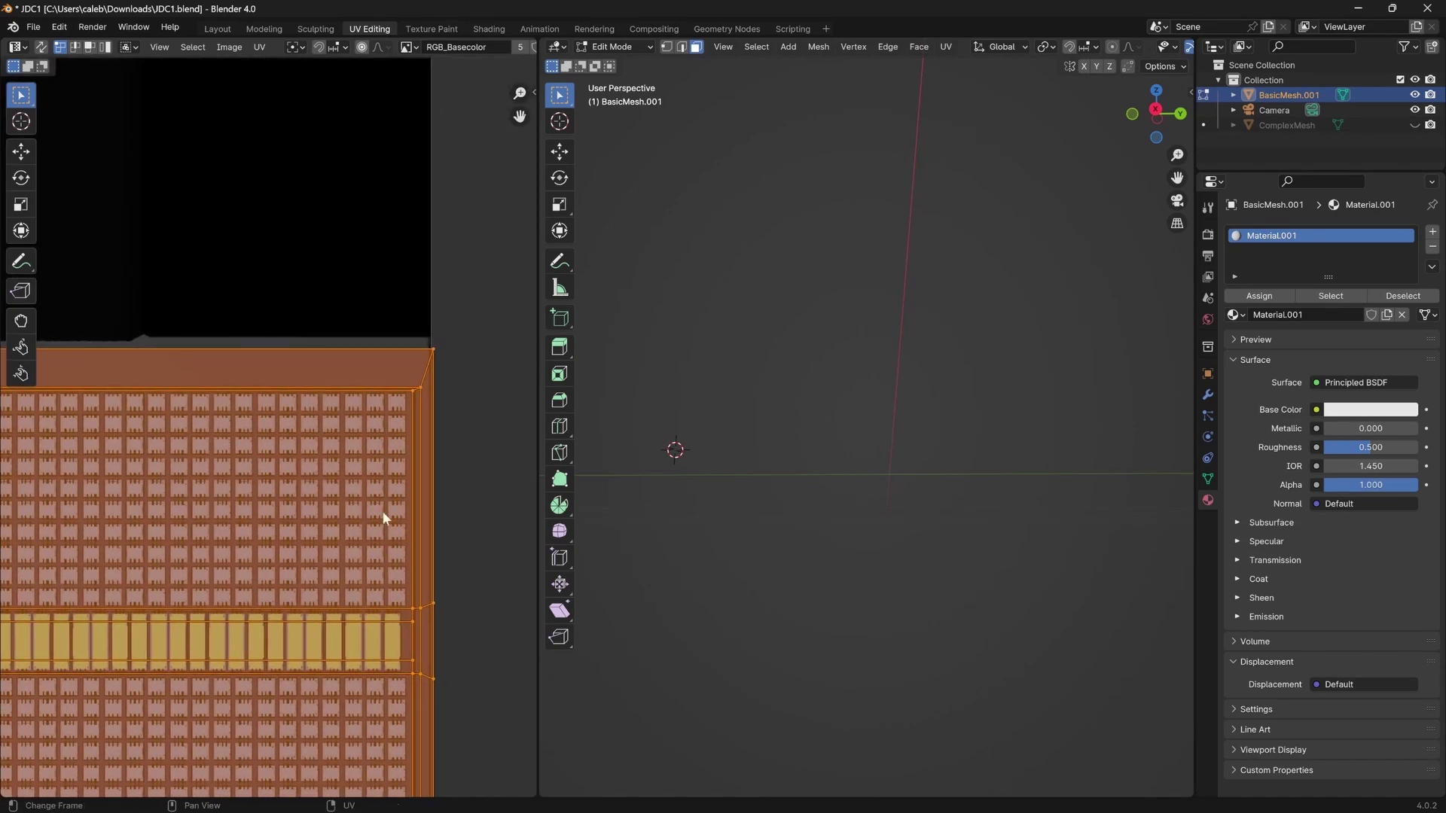
{"action": "middle_click_drag", "start_coordinate": [407, 578], "coordinate": [404, 396]}
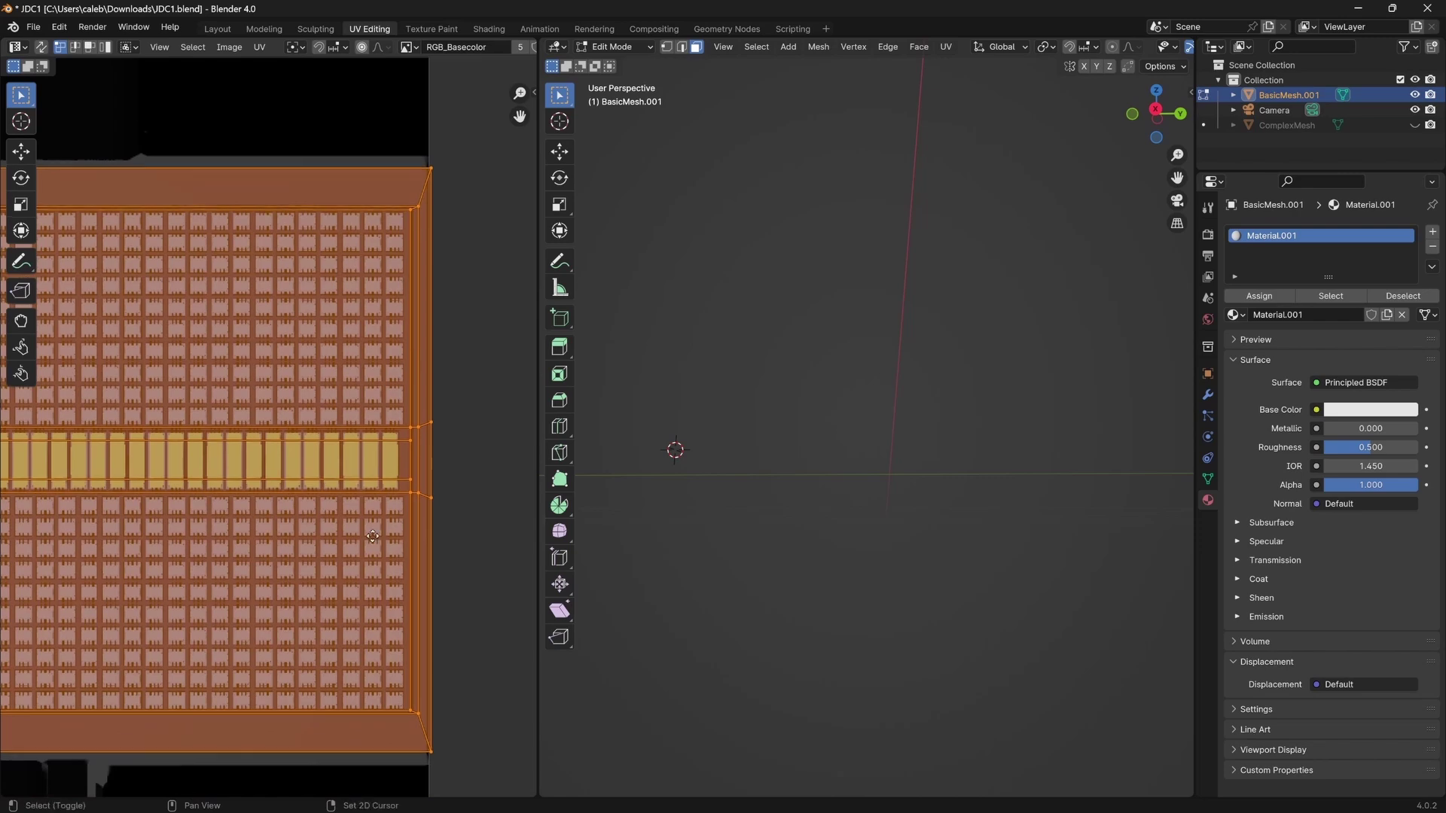
{"action": "scroll", "coordinate": [405, 406], "scroll_direction": "down", "scroll_amount": 4, "text": "ctrl"}
{"action": "scroll", "coordinate": [328, 499], "scroll_direction": "down", "scroll_amount": 4}
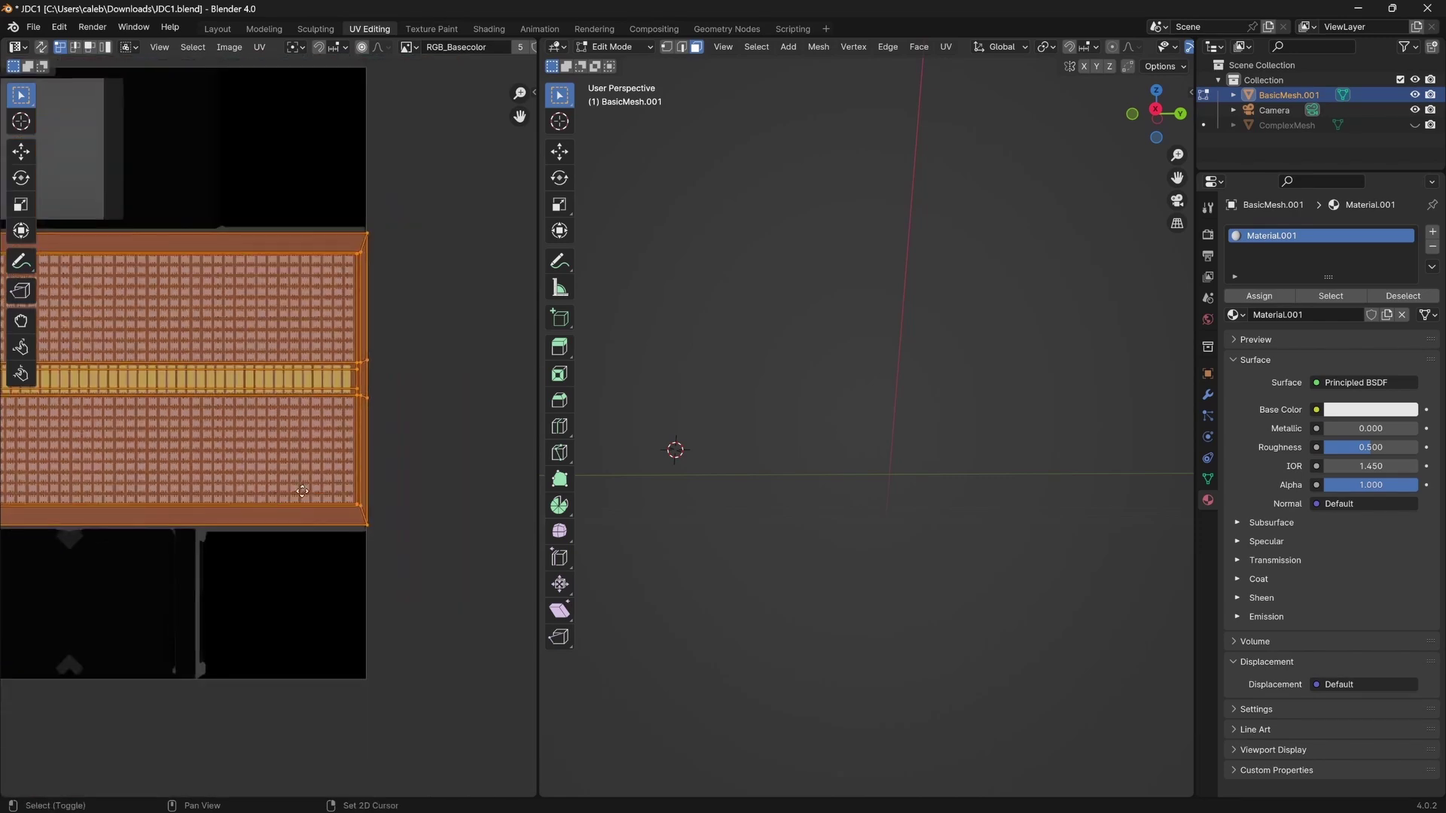
{"action": "scroll", "coordinate": [228, 512], "scroll_direction": "down", "scroll_amount": 1}
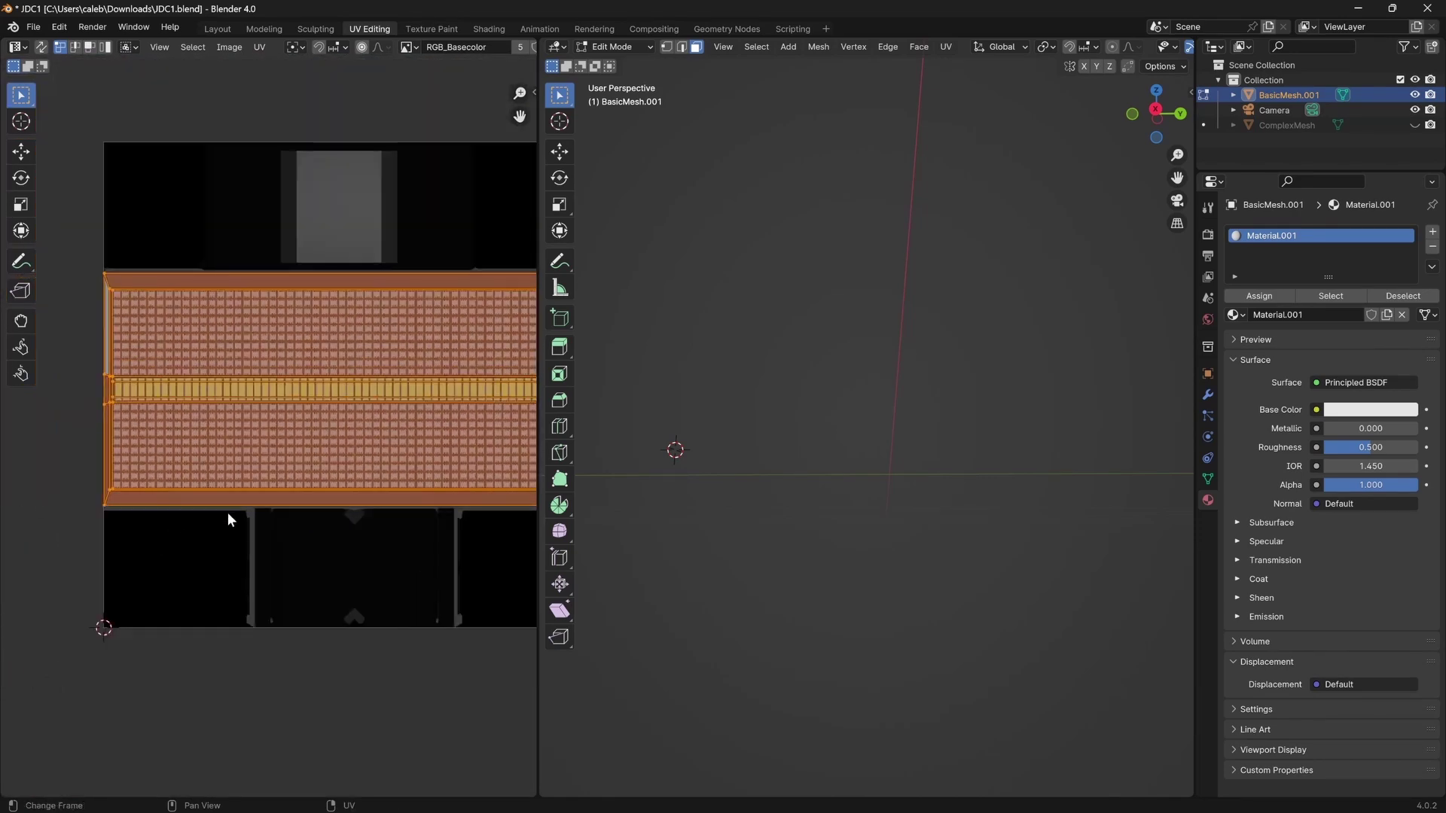
{"action": "scroll", "coordinate": [155, 500], "scroll_direction": "up", "scroll_amount": 4}
{"action": "scroll", "coordinate": [226, 452], "scroll_direction": "up", "scroll_amount": 2}
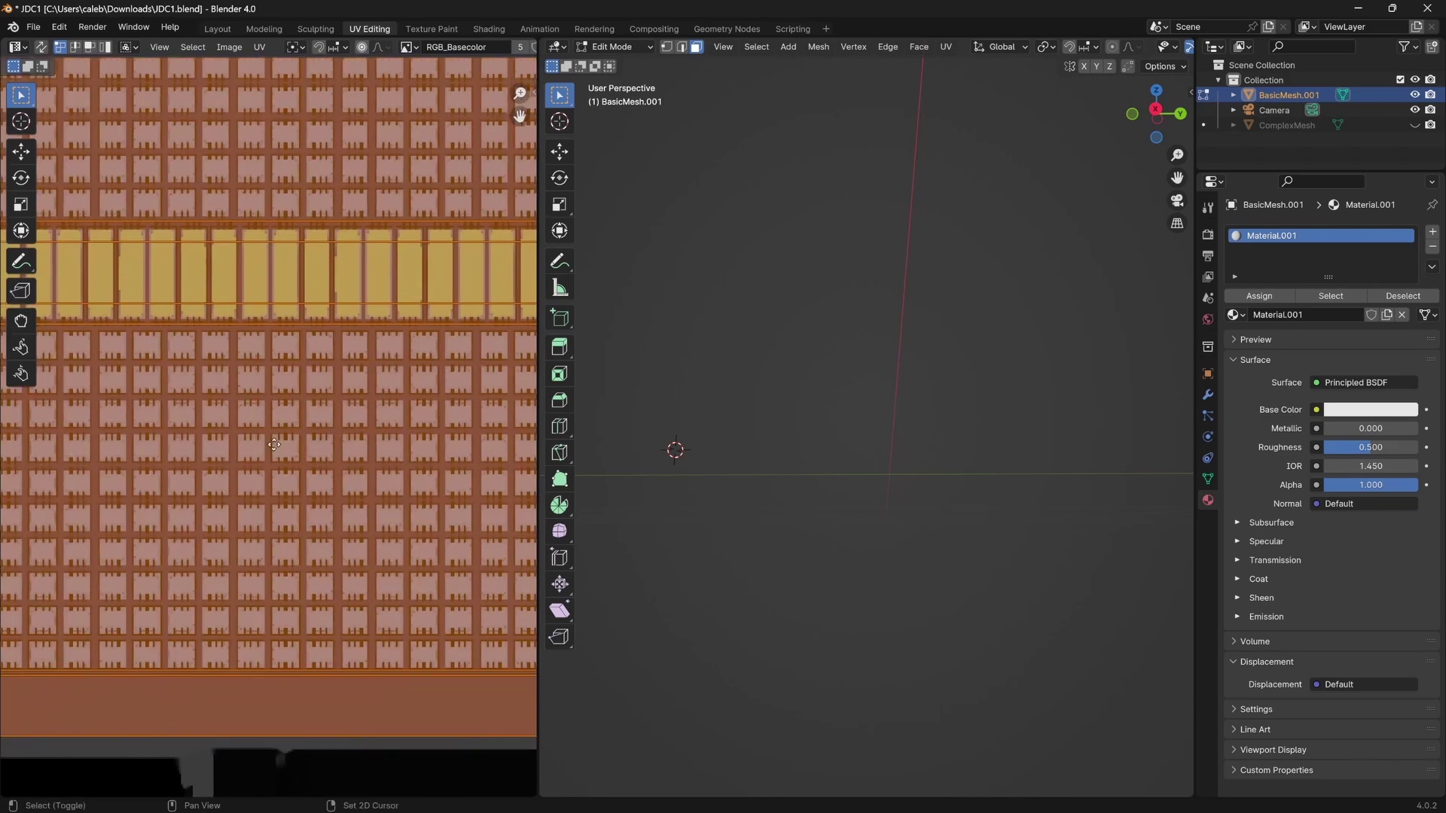
{"action": "scroll", "coordinate": [293, 324], "scroll_direction": "up", "scroll_amount": 2}
{"action": "scroll", "coordinate": [293, 324], "scroll_direction": "down", "scroll_amount": 3}
{"action": "scroll", "coordinate": [128, 496], "scroll_direction": "down", "scroll_amount": 2}
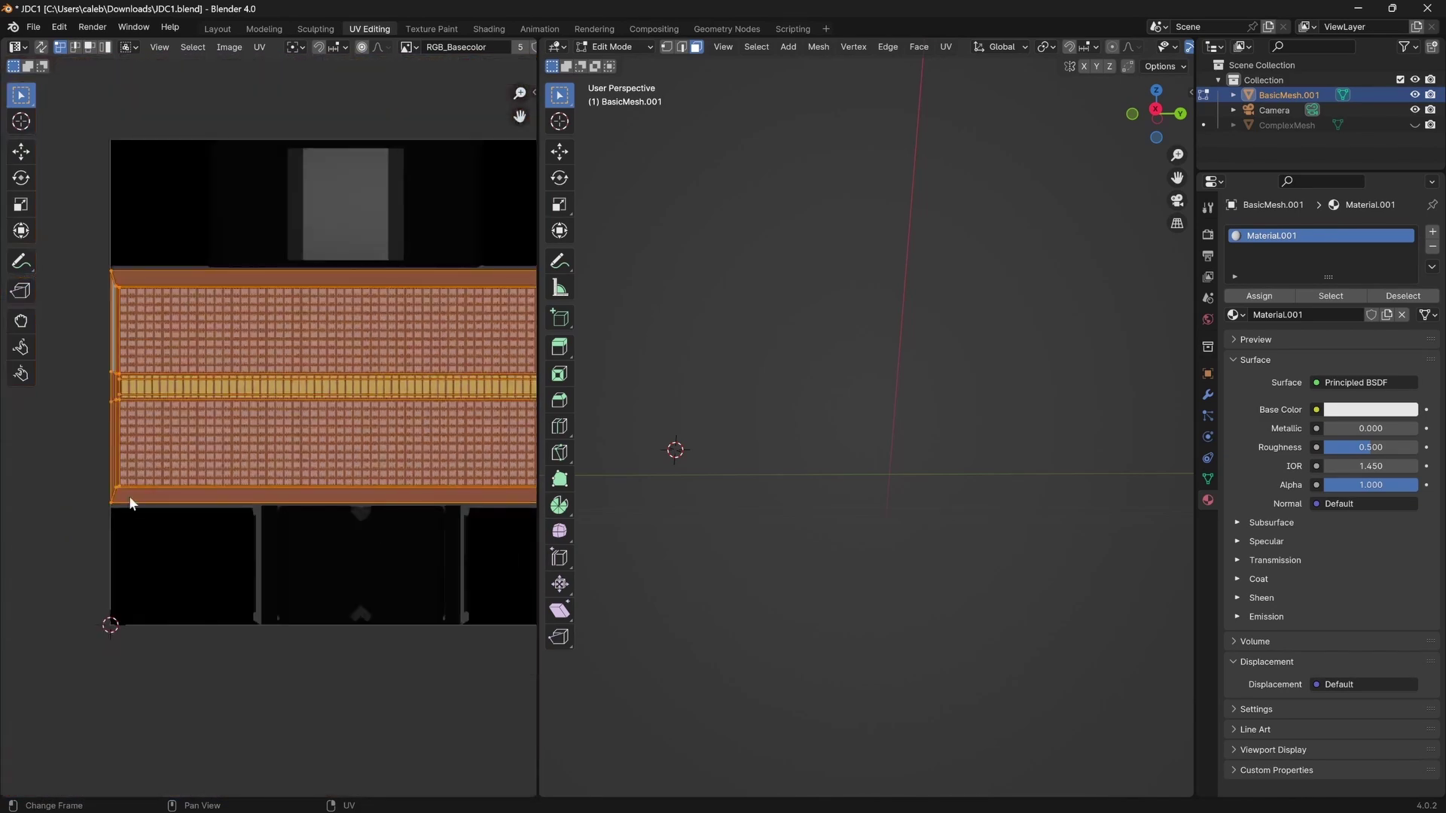
Select the UV island's bottom border strip and move it to line up with the baked panel's lower frame.
{"action": "scroll", "coordinate": [300, 448], "scroll_direction": "down", "scroll_amount": 2}
{"action": "left_click_drag", "start_coordinate": [82, 500], "coordinate": [440, 459]}
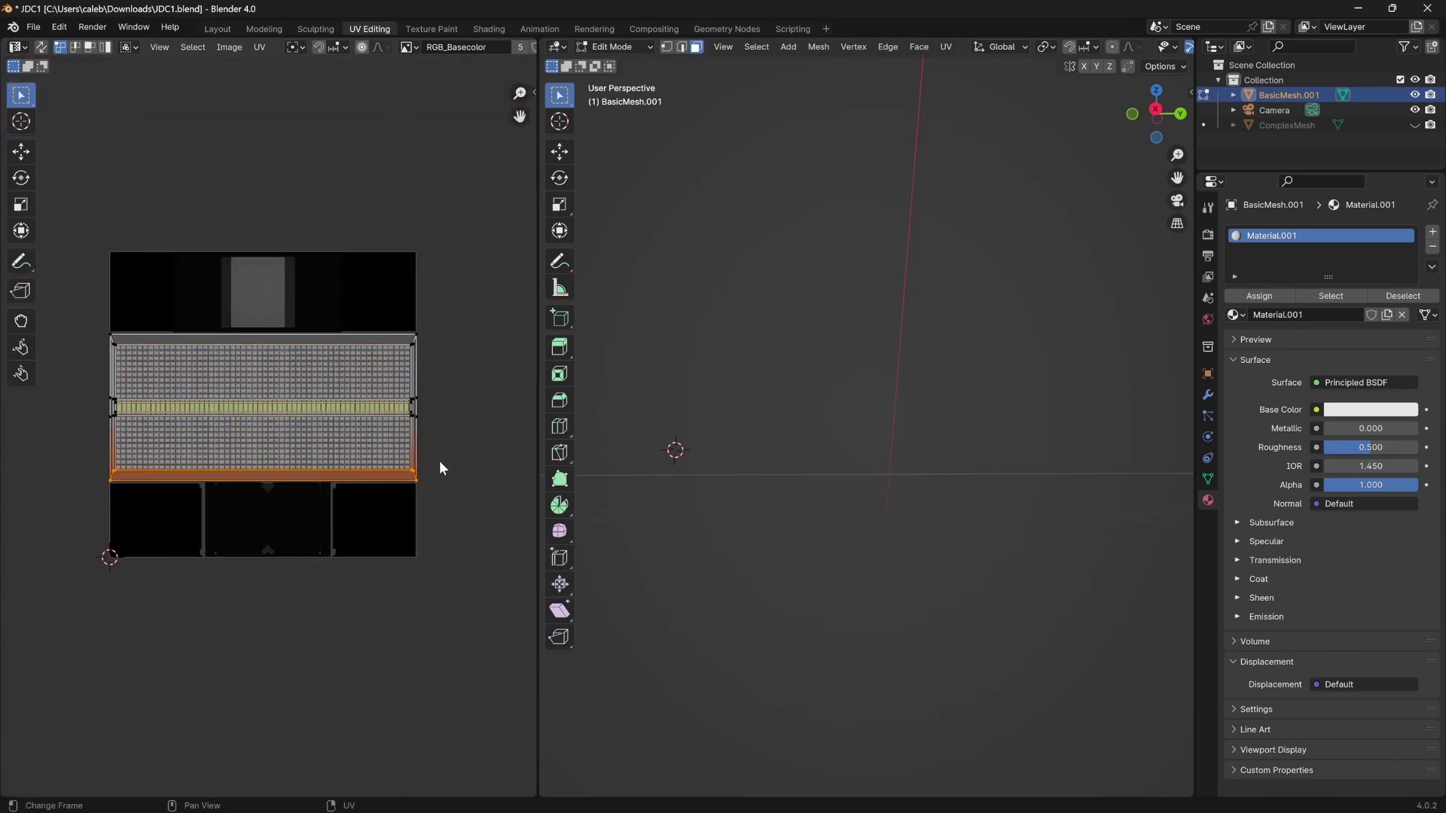
{"action": "scroll", "coordinate": [336, 530], "scroll_direction": "up", "scroll_amount": 5}
{"action": "middle_click_drag", "start_coordinate": [336, 530], "coordinate": [211, 354]}
{"action": "scroll", "coordinate": [274, 363], "scroll_direction": "up", "scroll_amount": 5}
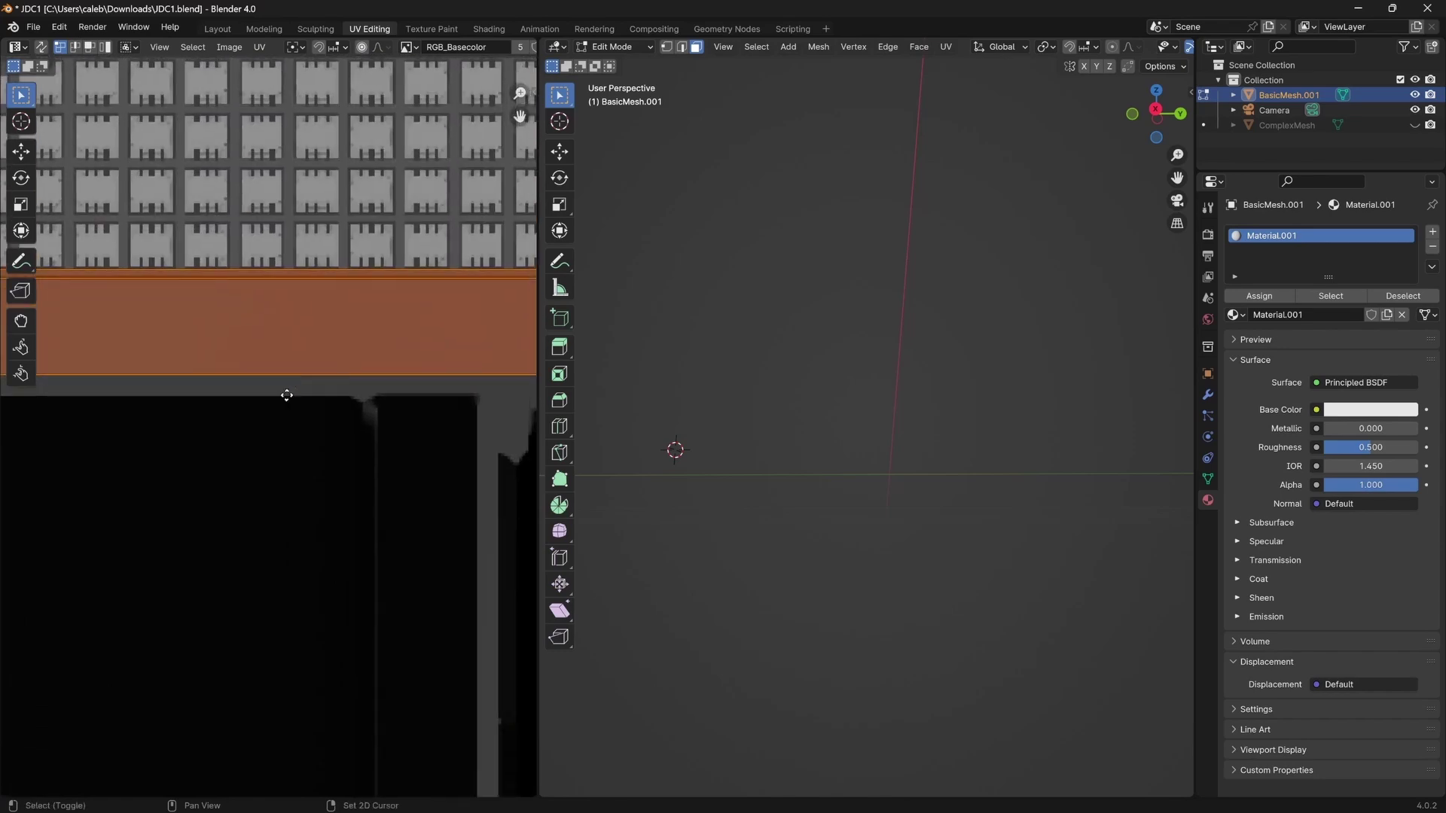
{"action": "key", "text": "g"}
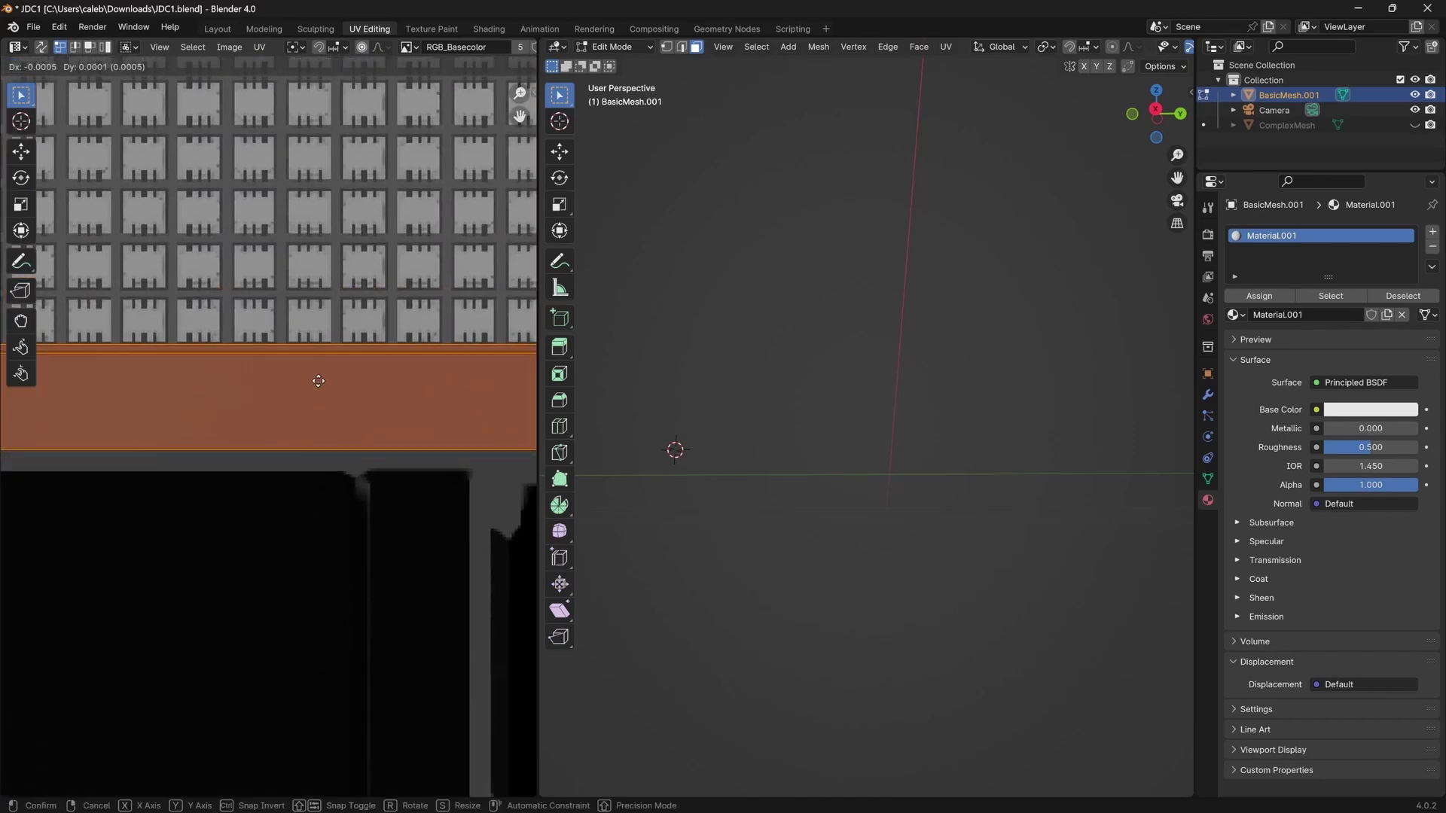
{"action": "left_click", "coordinate": [315, 389]}
Select the UV island's top border strip and move it by about 0.0012 along Y to match the panel's upper frame.
{"action": "scroll", "coordinate": [332, 459], "scroll_direction": "down", "scroll_amount": 4}
{"action": "scroll", "coordinate": [305, 534], "scroll_direction": "up", "scroll_amount": 4}
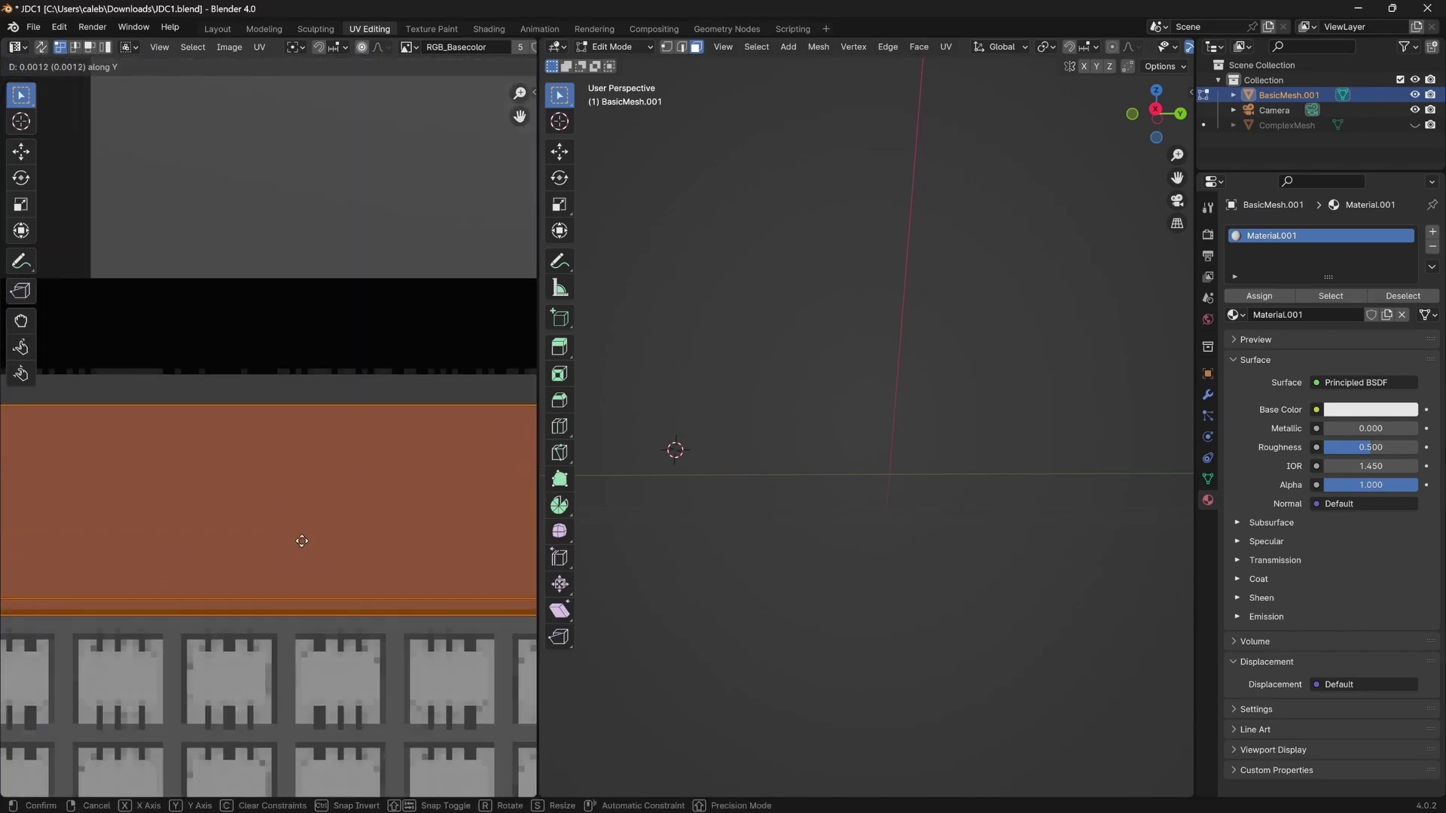
{"action": "scroll", "coordinate": [294, 542], "scroll_direction": "down", "scroll_amount": 4}
{"action": "scroll", "coordinate": [270, 554], "scroll_direction": "up", "scroll_amount": 4}
{"action": "scroll", "coordinate": [270, 554], "scroll_direction": "down", "scroll_amount": 5}
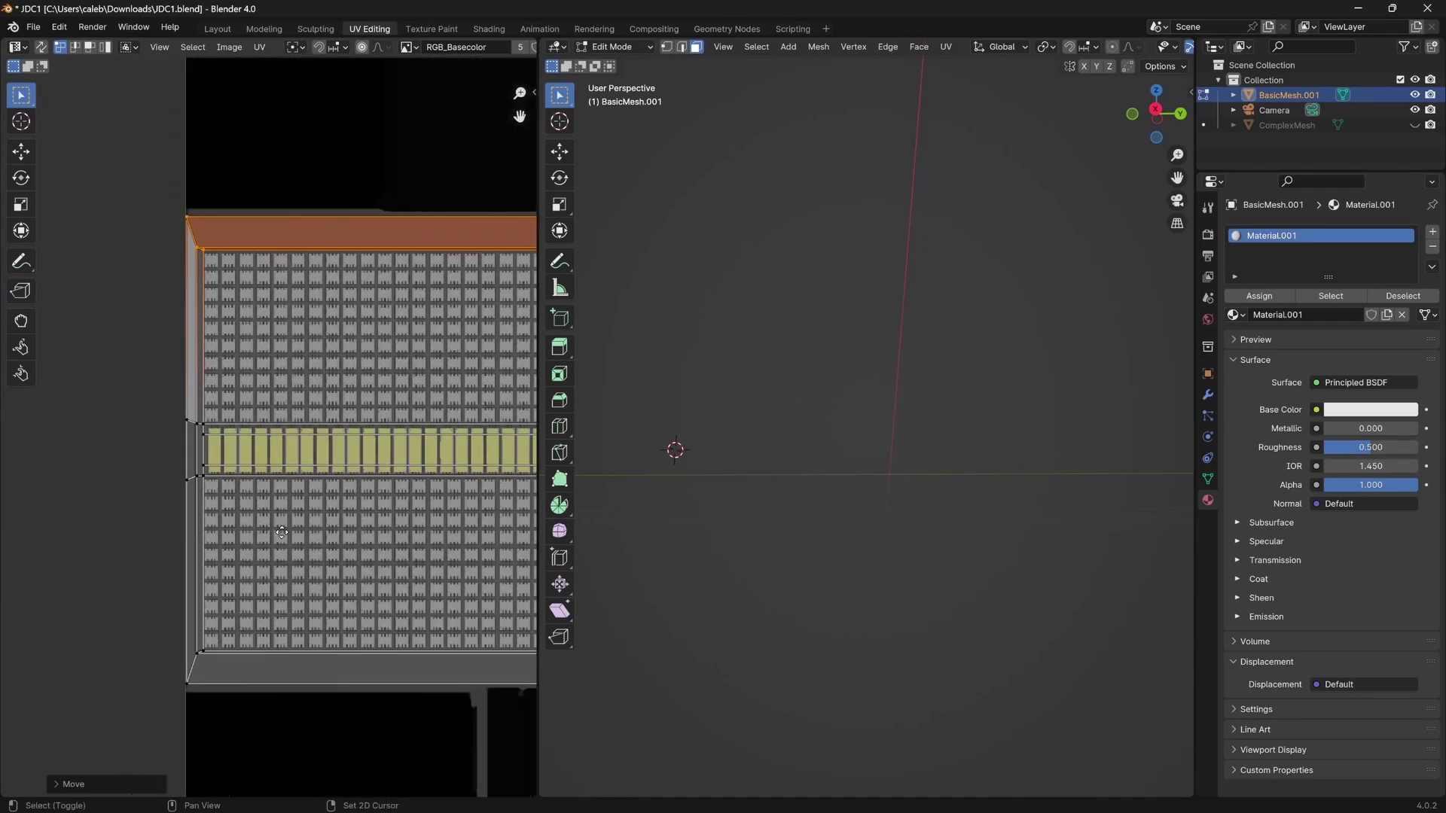
Move the UV edges around the yellow central strip to line up with the strip's borders in the baked texture.
{"action": "scroll", "coordinate": [21, 468], "scroll_direction": "down", "scroll_amount": 3}
{"action": "scroll", "coordinate": [386, 487], "scroll_direction": "up", "scroll_amount": 4}
{"action": "scroll", "coordinate": [385, 486], "scroll_direction": "down", "scroll_amount": 1}
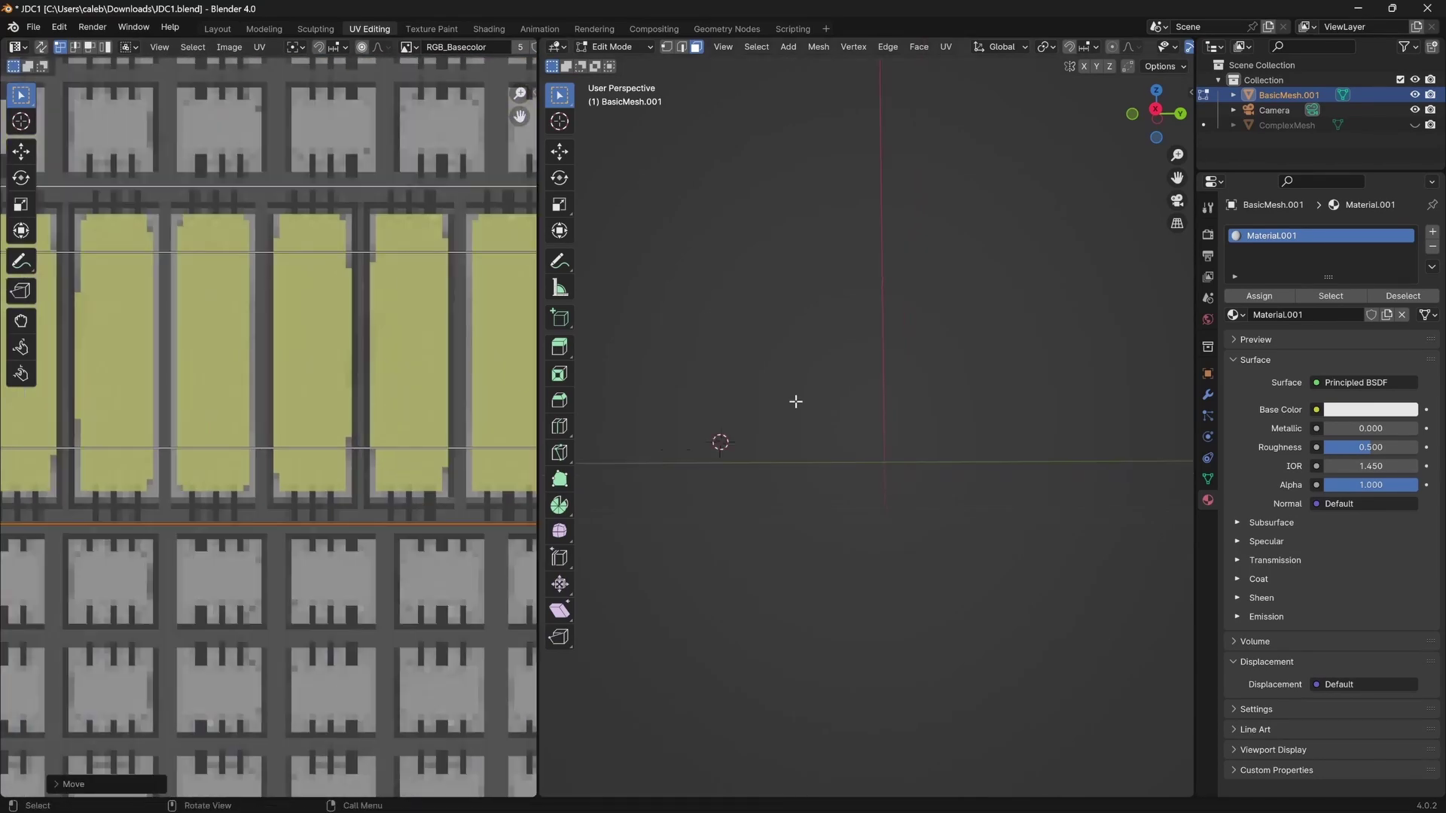
{"action": "middle_click_drag", "start_coordinate": [794, 404], "coordinate": [684, 445]}
{"action": "scroll", "coordinate": [810, 411], "scroll_direction": "down", "scroll_amount": 3}
{"action": "middle_click_drag", "start_coordinate": [1101, 216], "coordinate": [820, 409], "text": "shift"}
{"action": "scroll", "coordinate": [820, 410], "scroll_direction": "up", "scroll_amount": 5}
{"action": "type", "text": "LowPoly"}
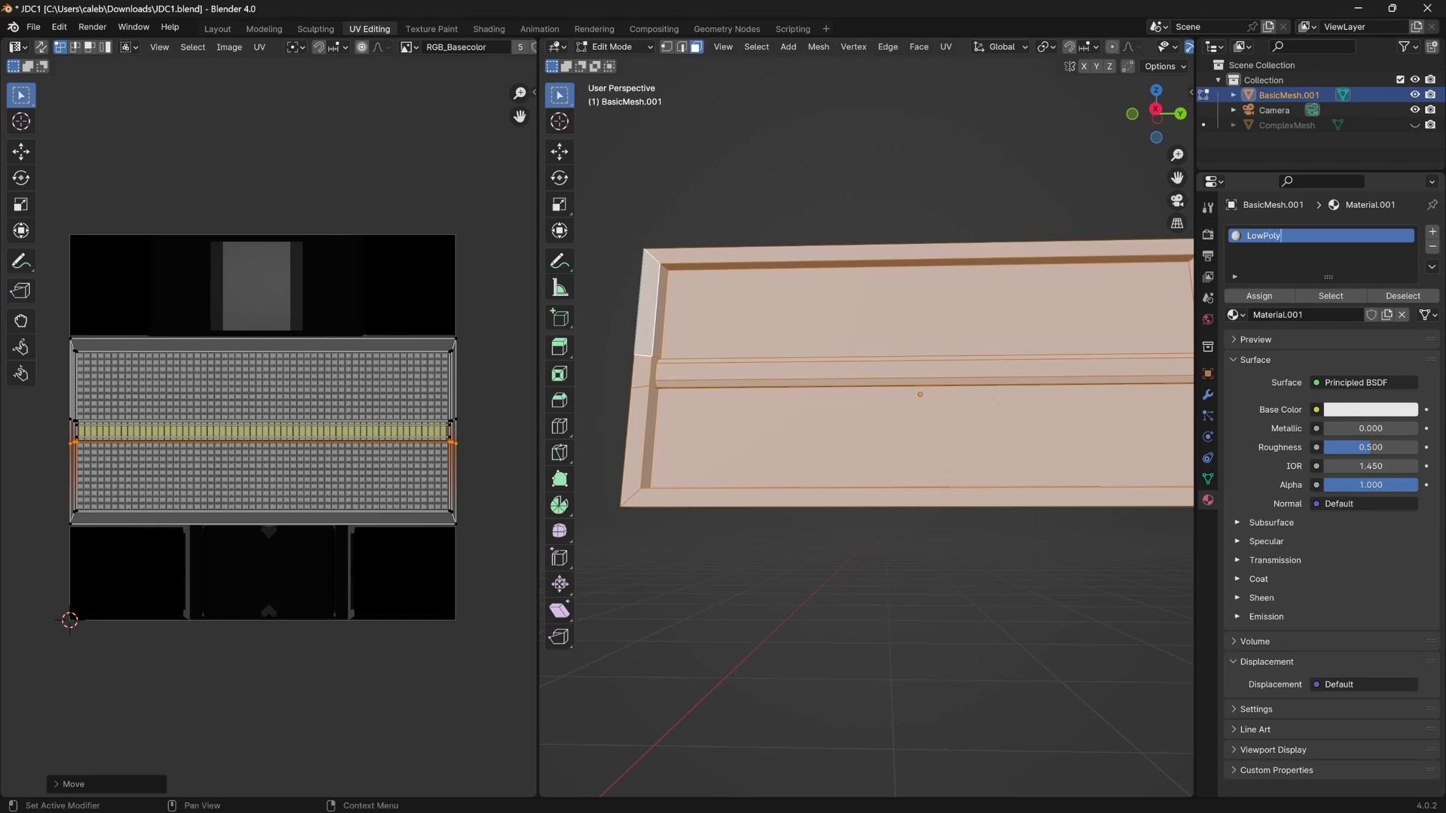
{"action": "key", "text": "Escape"}
Add a second material slot to BasicMesh.001 and create a new material named LowPoly in it.
{"action": "left_click", "coordinate": [1433, 236]}
{"action": "left_click", "coordinate": [1265, 238]}
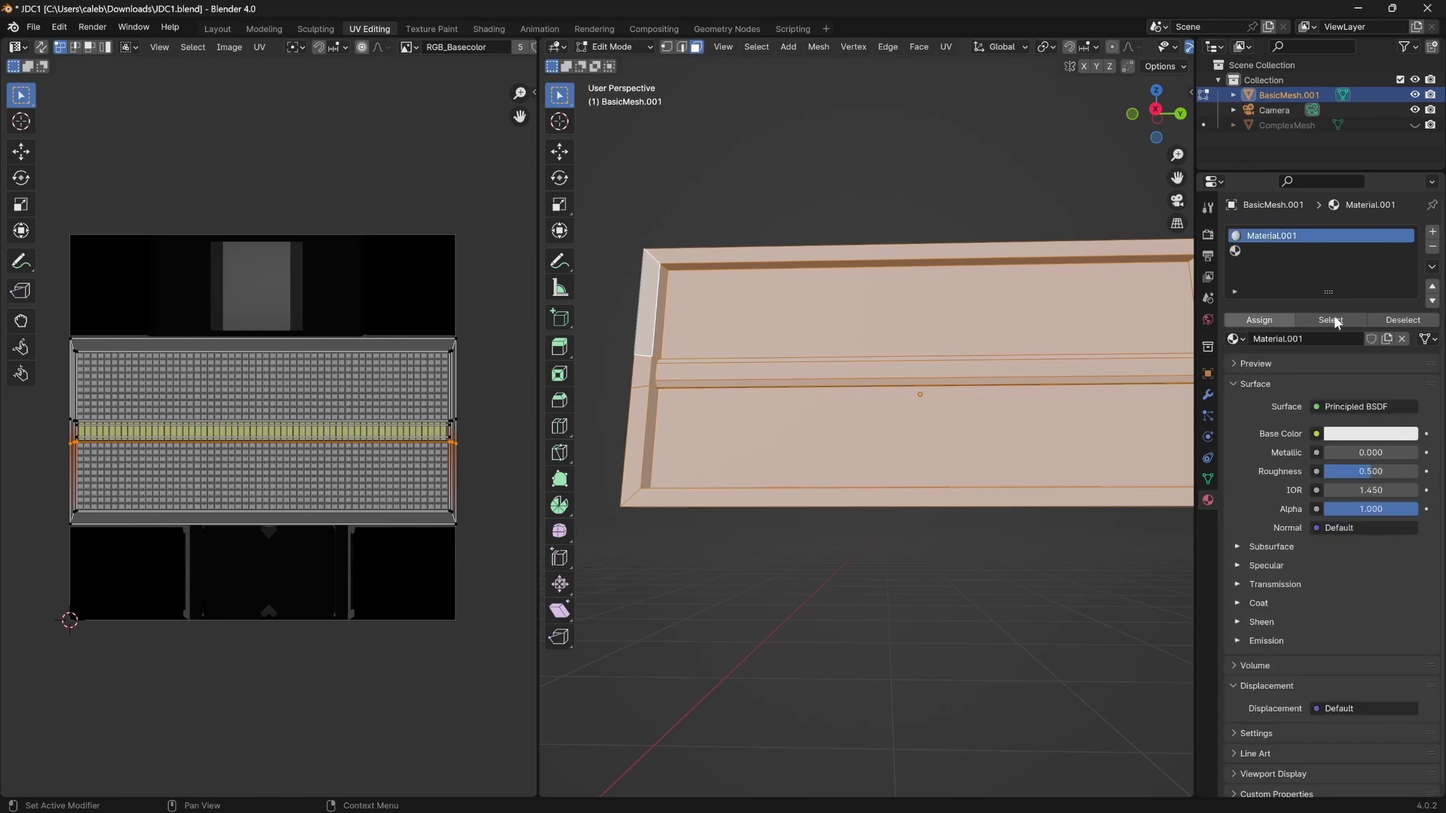
{"action": "left_click", "coordinate": [1433, 247]}
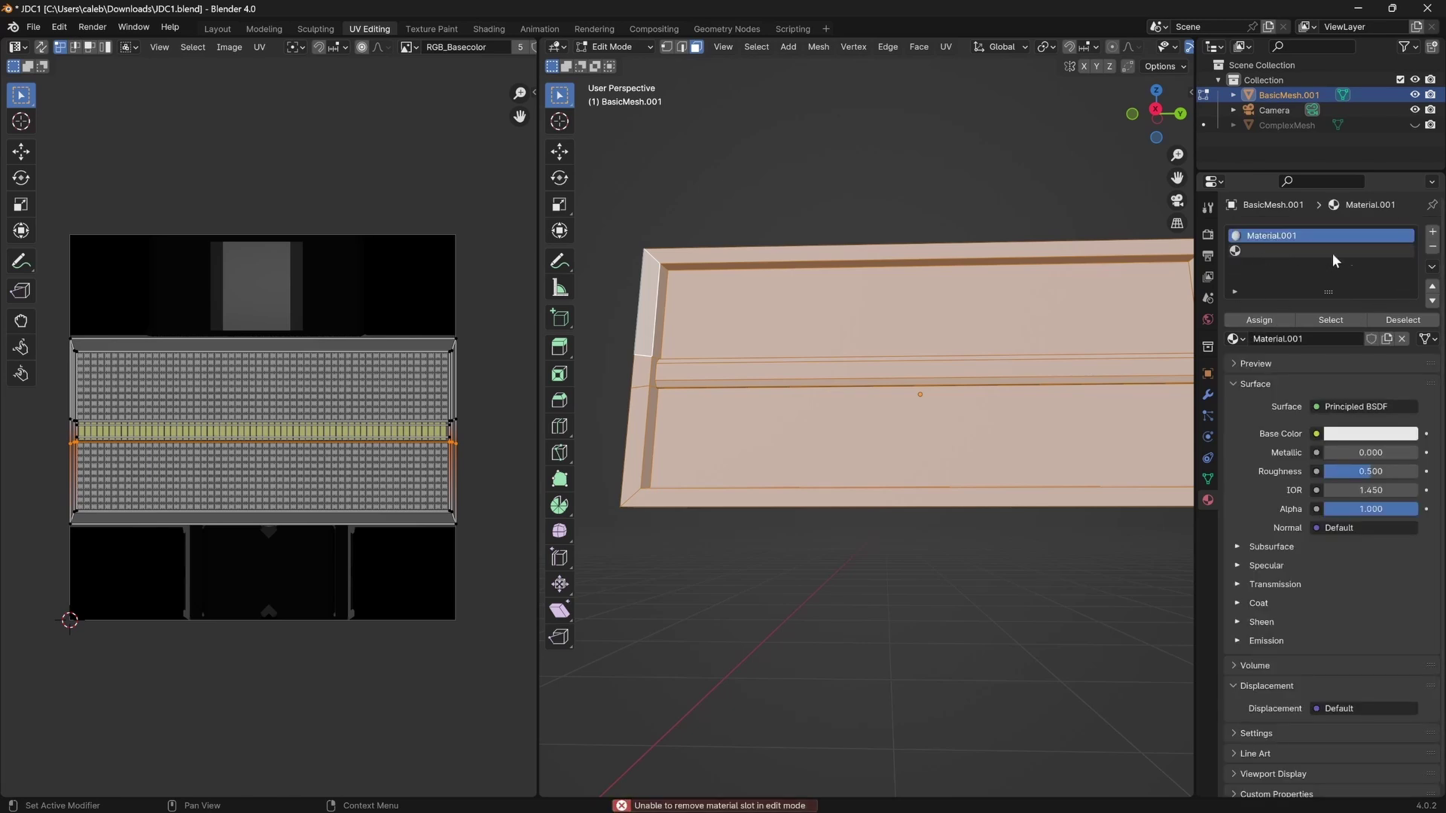
{"action": "left_click", "coordinate": [1279, 253]}
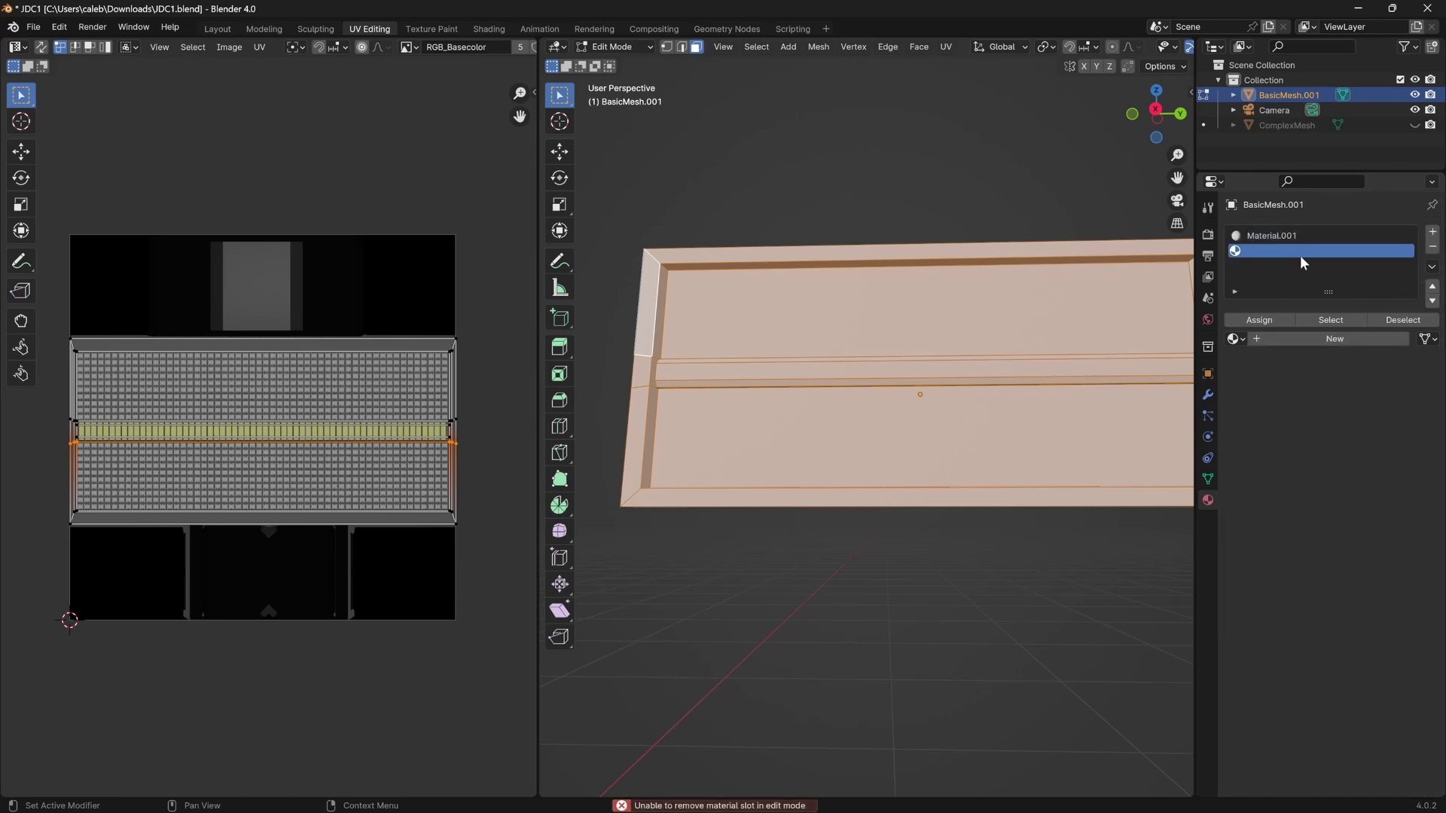
{"action": "left_click", "coordinate": [1263, 340]}
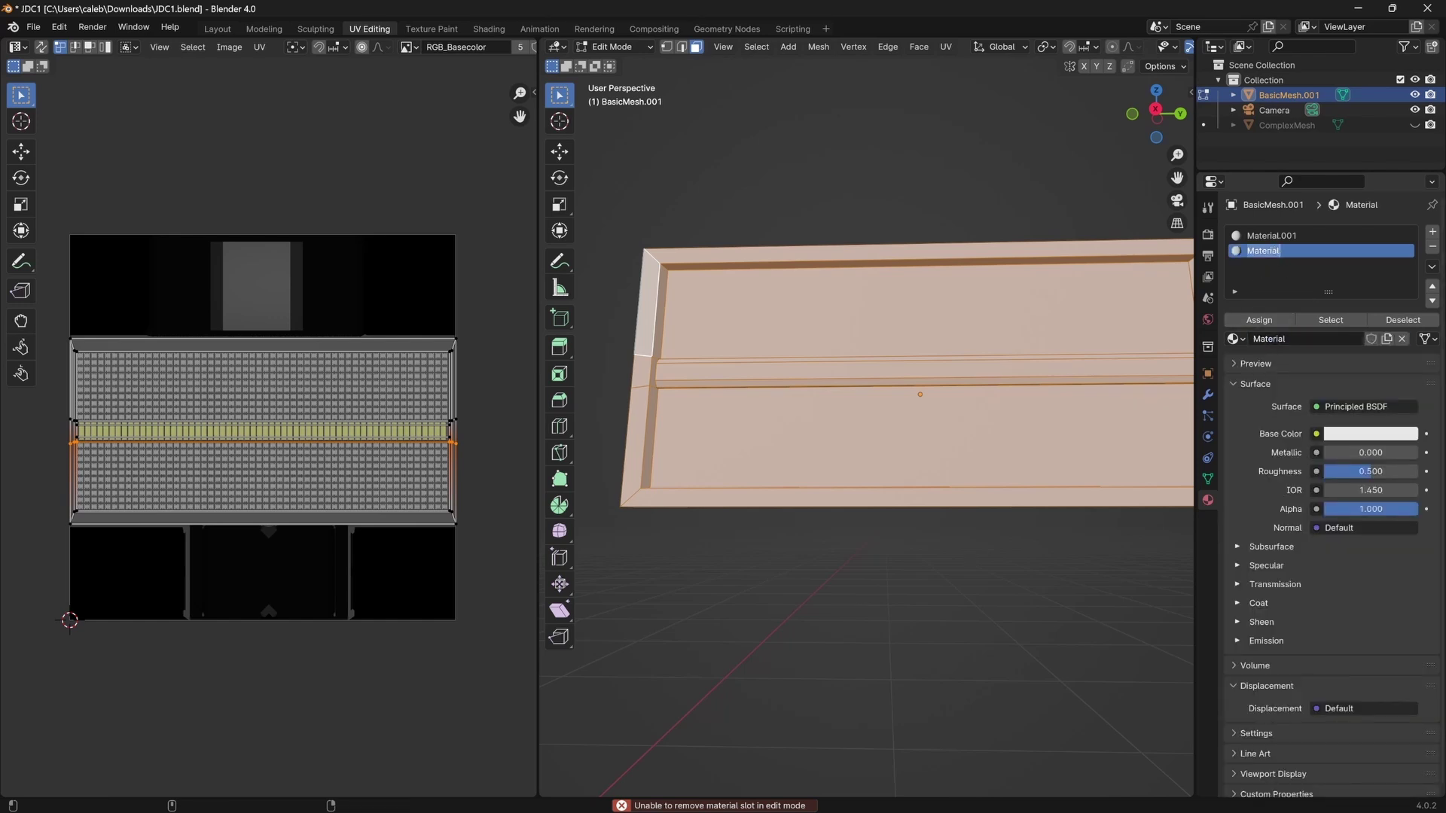
{"action": "type", "text": "LowPol"}
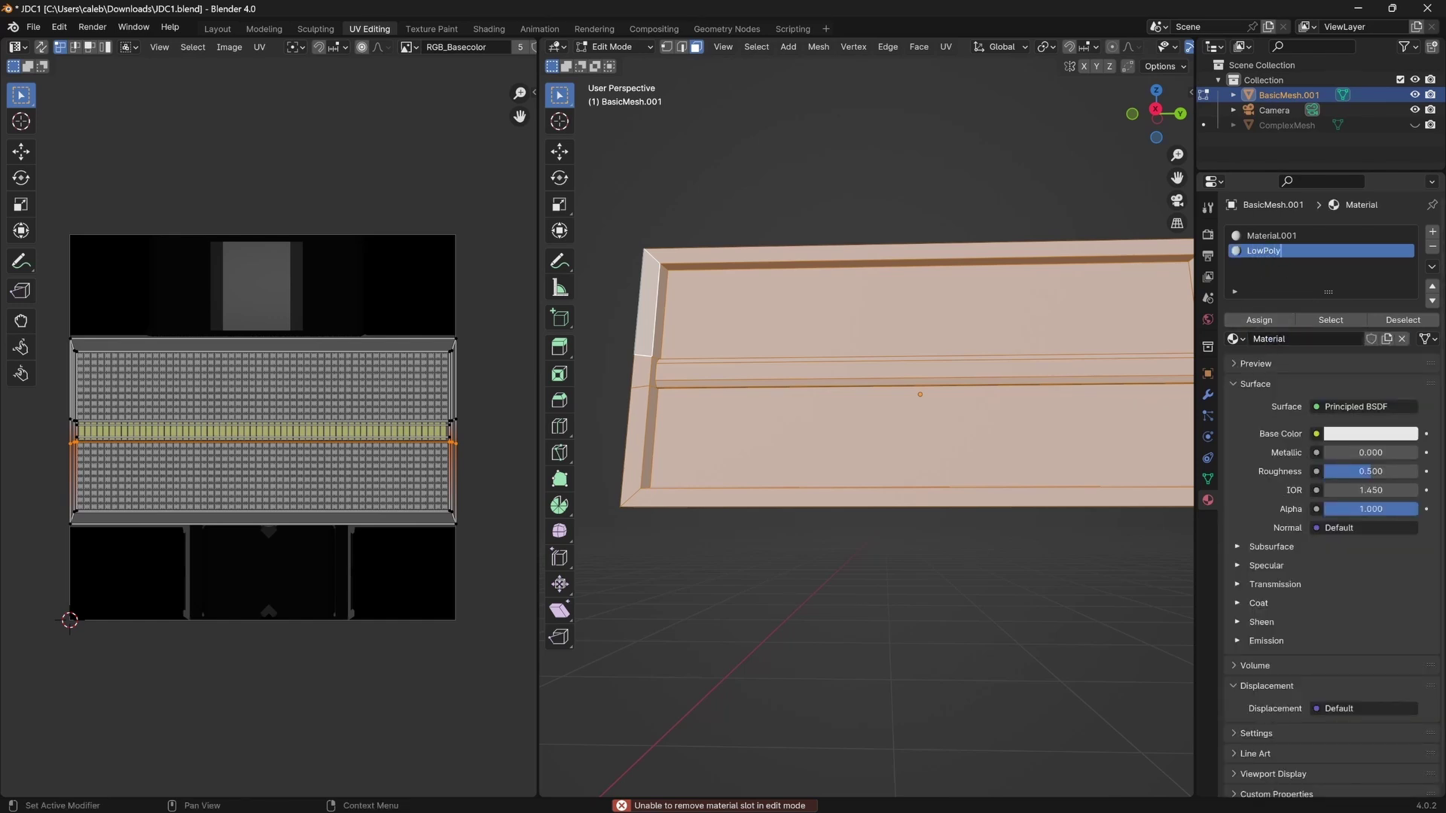
{"action": "type", "text": "y"}
{"action": "key", "text": "Return"}
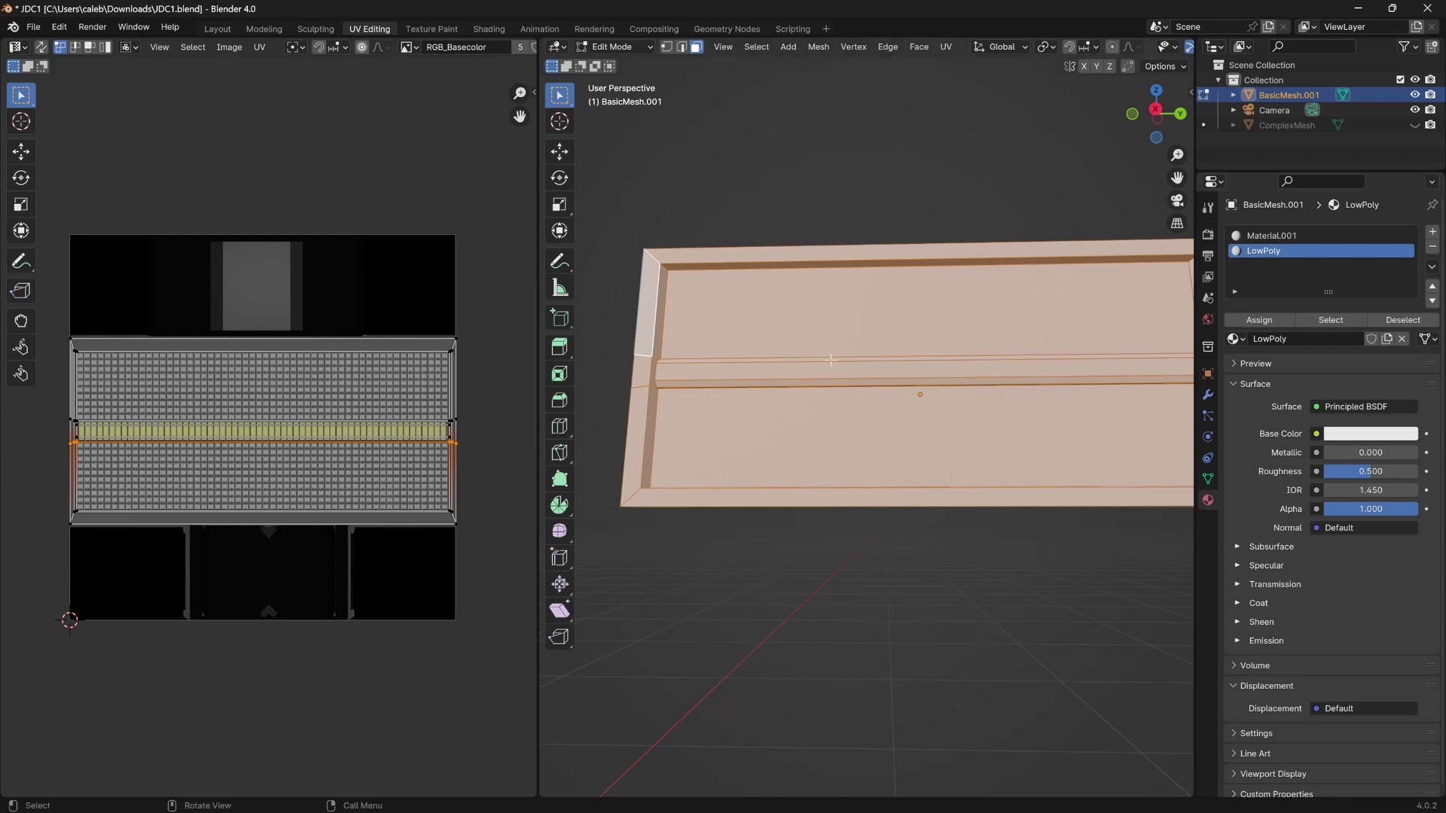
Connect an Image Texture to the LowPoly material's base color and use the RGB_Basecolor image.
{"action": "left_click", "coordinate": [1317, 434]}
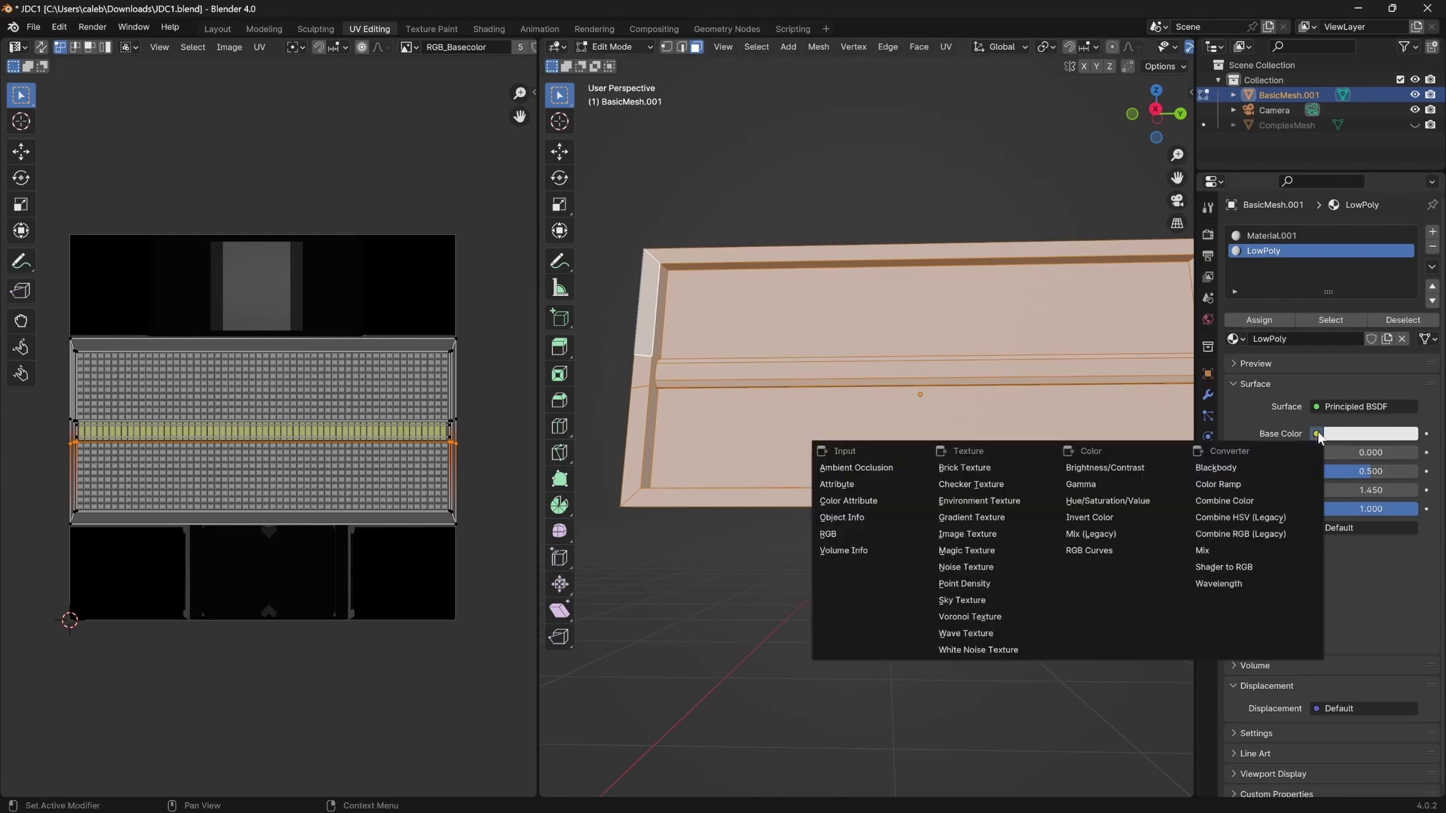
{"action": "left_click", "coordinate": [964, 534]}
{"action": "left_click", "coordinate": [1239, 453]}
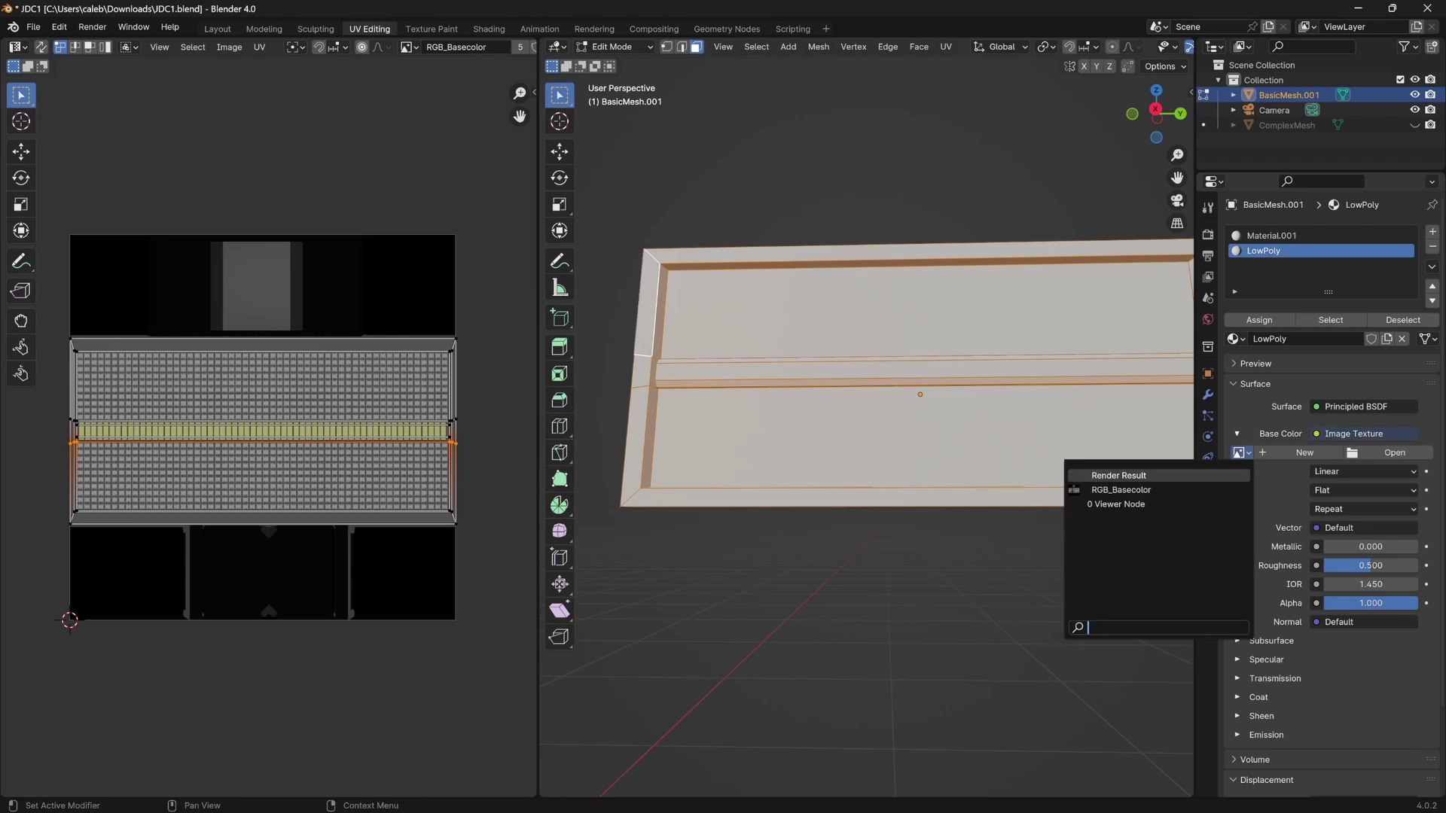
{"action": "left_click", "coordinate": [1115, 484]}
Show the 3D viewport in Material Preview shading and clear the face selection on the mesh.
{"action": "key", "text": "z"}
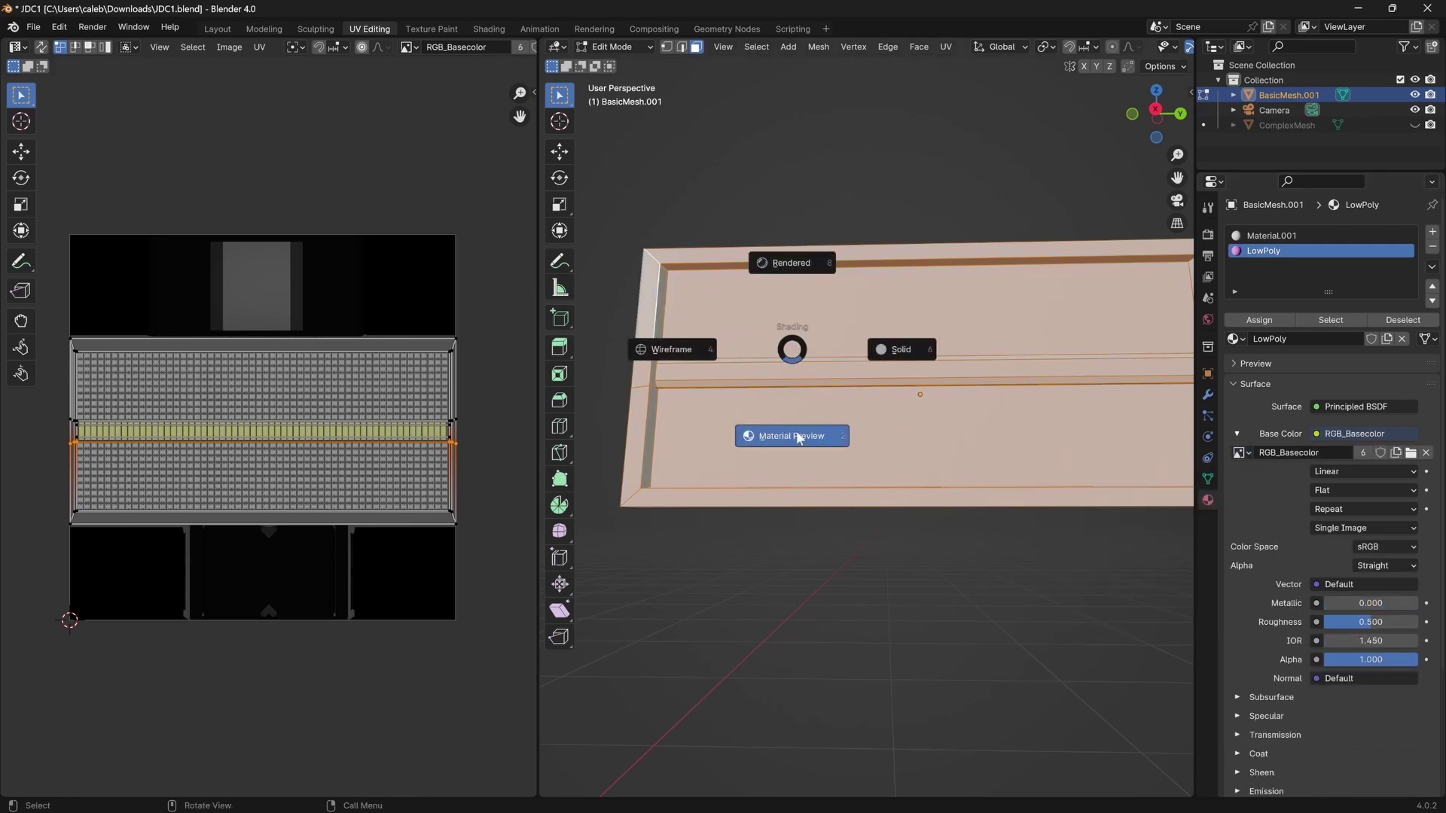
{"action": "scroll", "coordinate": [936, 387], "scroll_direction": "down", "scroll_amount": 5}
{"action": "middle_click_drag", "start_coordinate": [936, 387], "coordinate": [865, 439]}
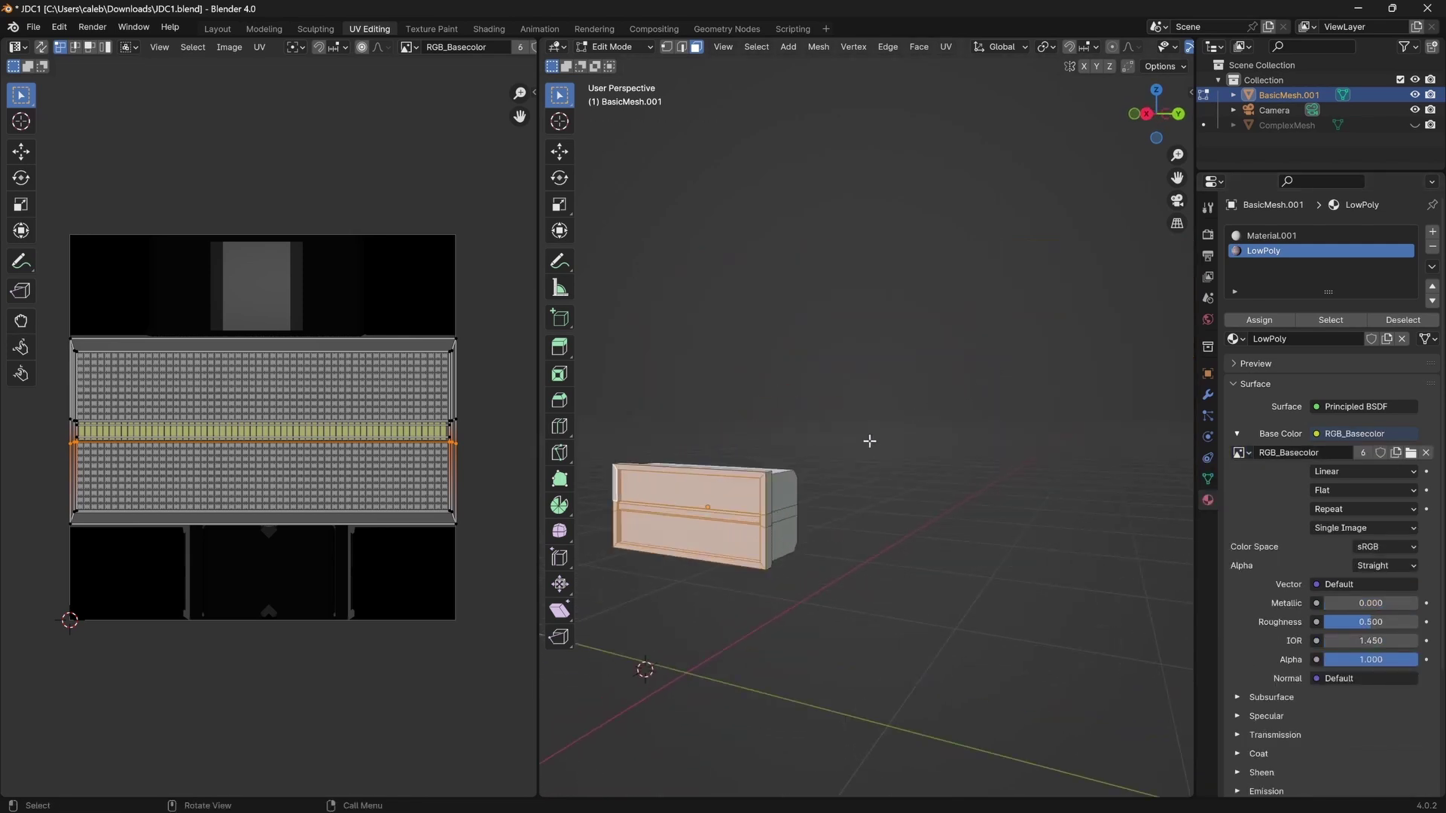
{"action": "left_click", "coordinate": [860, 444]}
{"action": "middle_click_drag", "start_coordinate": [855, 516], "coordinate": [926, 373], "text": "shift"}
{"action": "scroll", "coordinate": [949, 449], "scroll_direction": "up", "scroll_amount": 4}
{"action": "scroll", "coordinate": [925, 373], "scroll_direction": "down", "scroll_amount": 5}
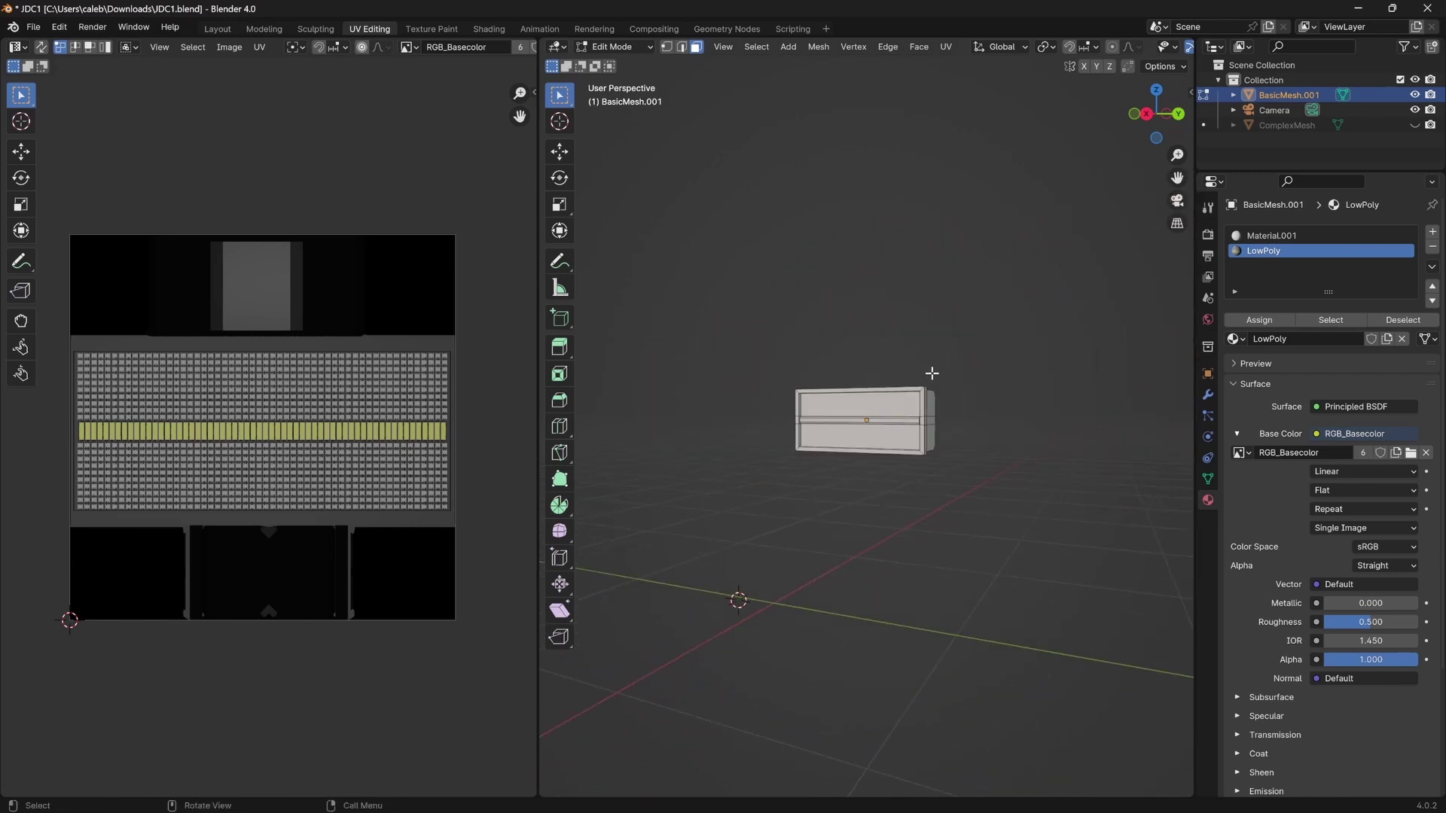
Select all faces of BasicMesh.001, assign the LowPoly material to them, and clear the selection.
{"action": "key", "text": "a"}
{"action": "scroll", "coordinate": [941, 385], "scroll_direction": "up", "scroll_amount": 8}
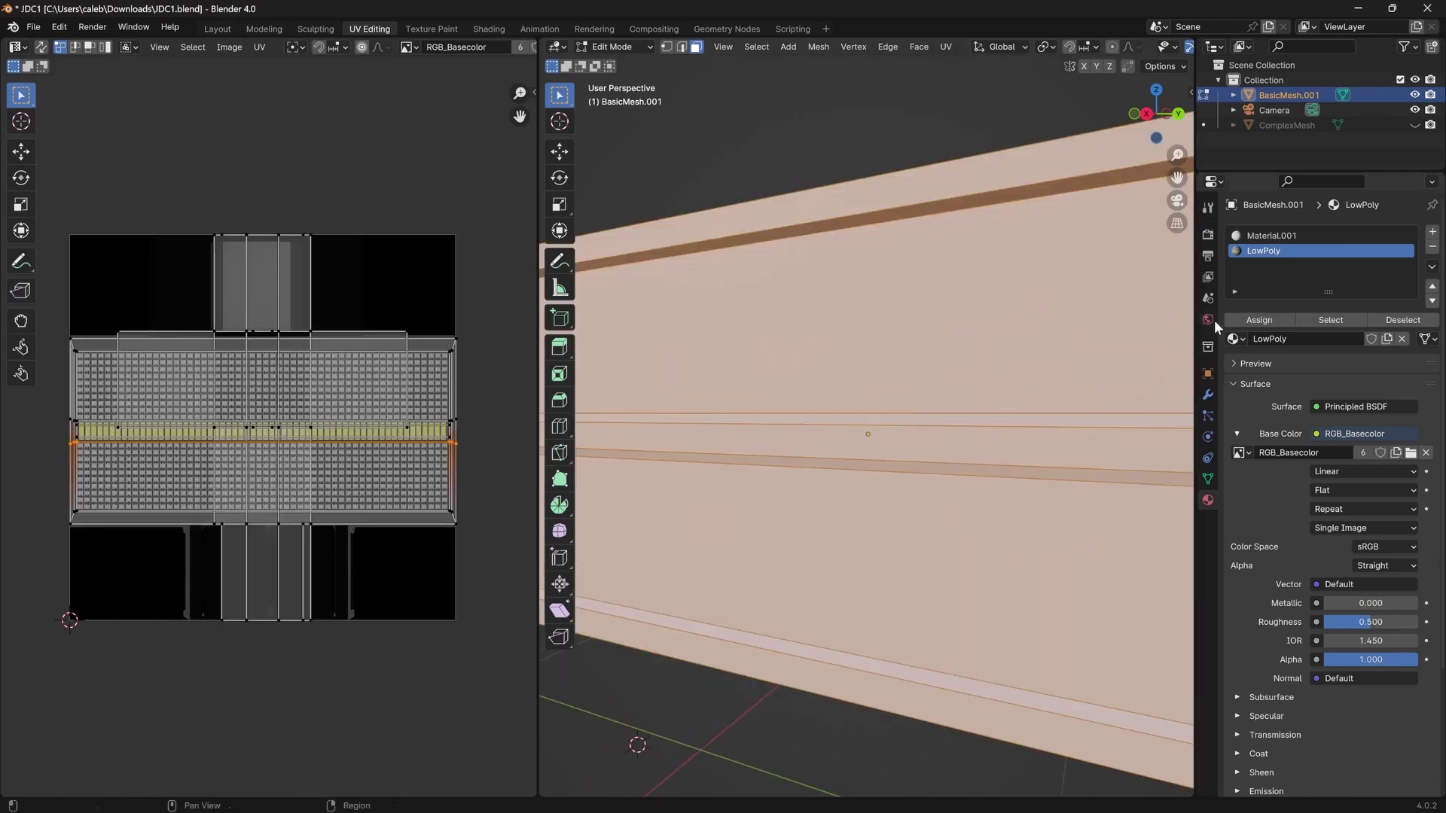
{"action": "left_click", "coordinate": [1249, 321]}
{"action": "scroll", "coordinate": [662, 368], "scroll_direction": "down", "scroll_amount": 8}
{"action": "key", "text": "alt+a"}
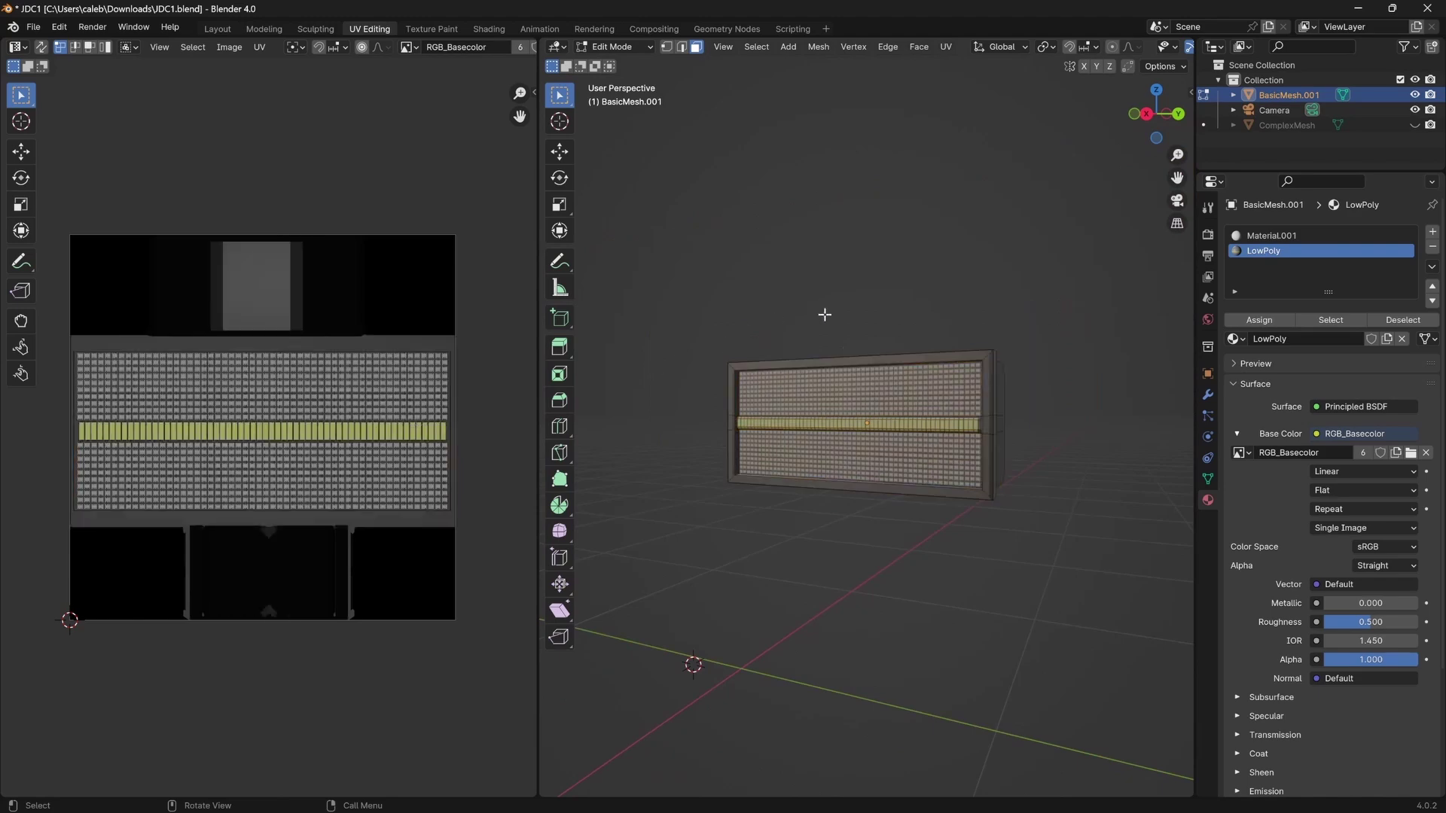
Examine how the baked texture sits on the panel's front grid, central strip and outer housing.
{"action": "scroll", "coordinate": [861, 423], "scroll_direction": "up", "scroll_amount": 8}
{"action": "scroll", "coordinate": [829, 424], "scroll_direction": "down", "scroll_amount": 8}
{"action": "middle_click_drag", "start_coordinate": [810, 425], "coordinate": [841, 432]}
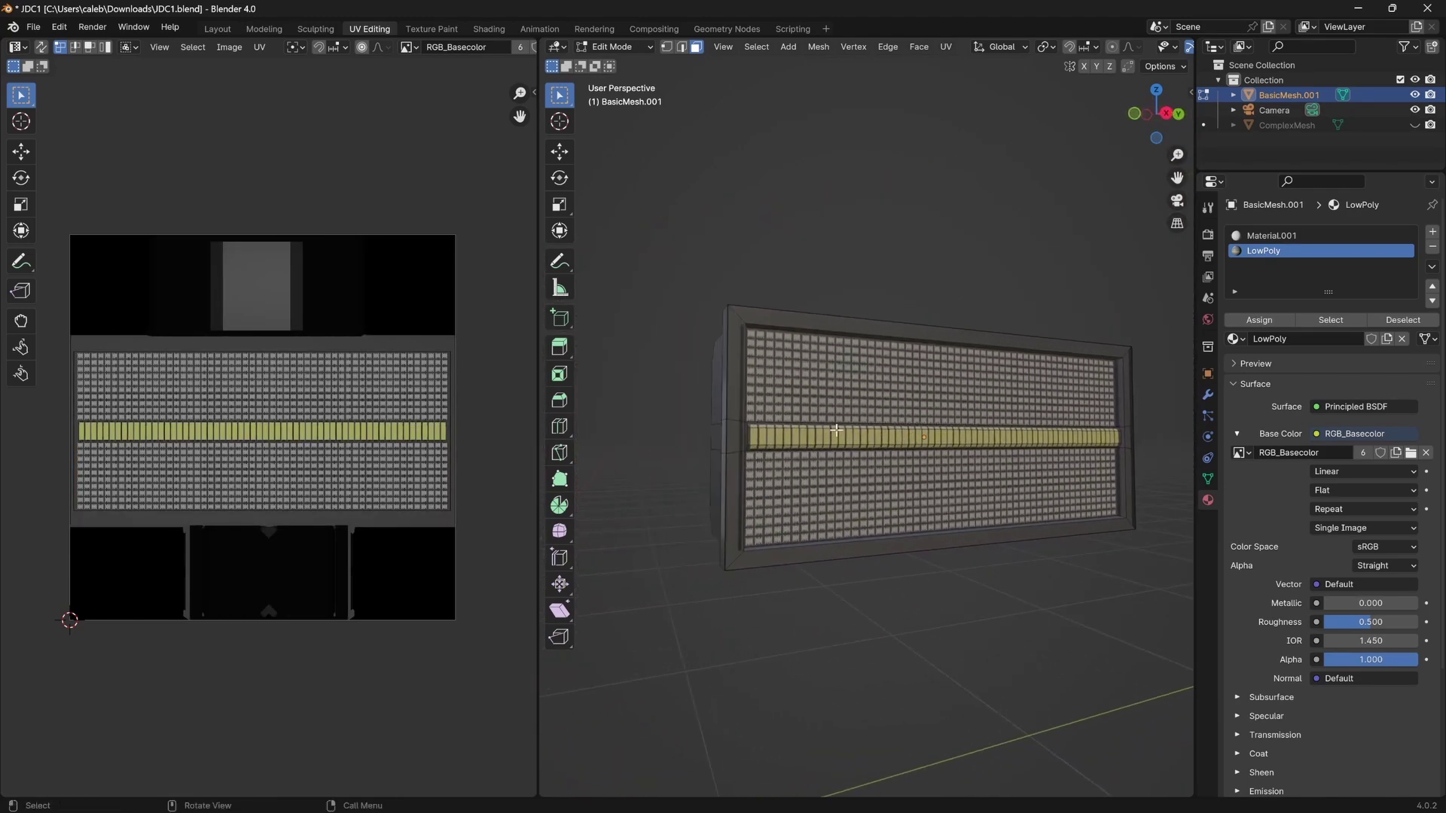
{"action": "scroll", "coordinate": [840, 431], "scroll_direction": "up", "scroll_amount": 6}
{"action": "scroll", "coordinate": [841, 432], "scroll_direction": "down", "scroll_amount": 3}
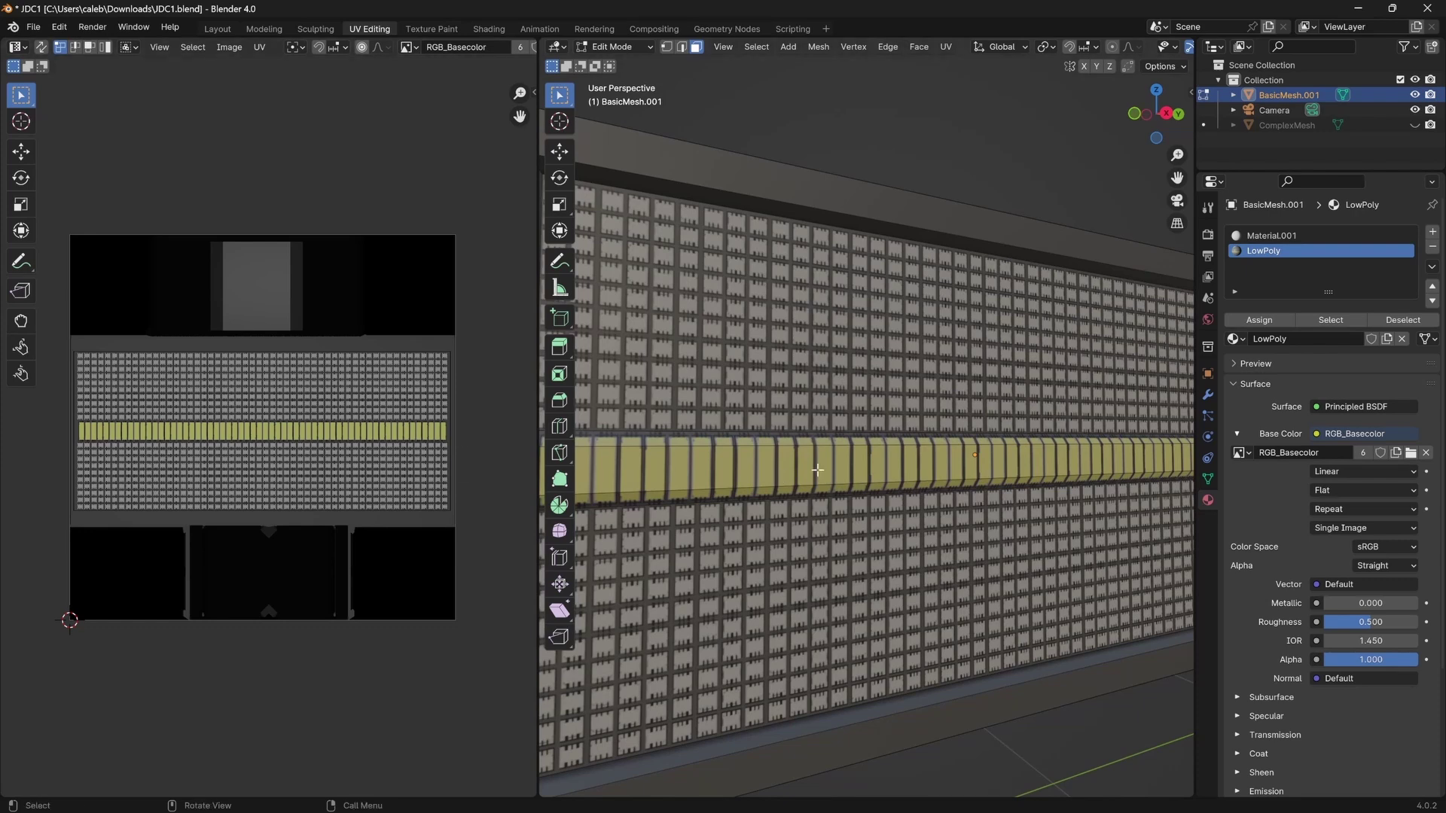
{"action": "scroll", "coordinate": [908, 446], "scroll_direction": "down", "scroll_amount": 5}
{"action": "middle_click_drag", "start_coordinate": [1056, 428], "coordinate": [872, 455]}
{"action": "scroll", "coordinate": [788, 465], "scroll_direction": "up", "scroll_amount": 2}
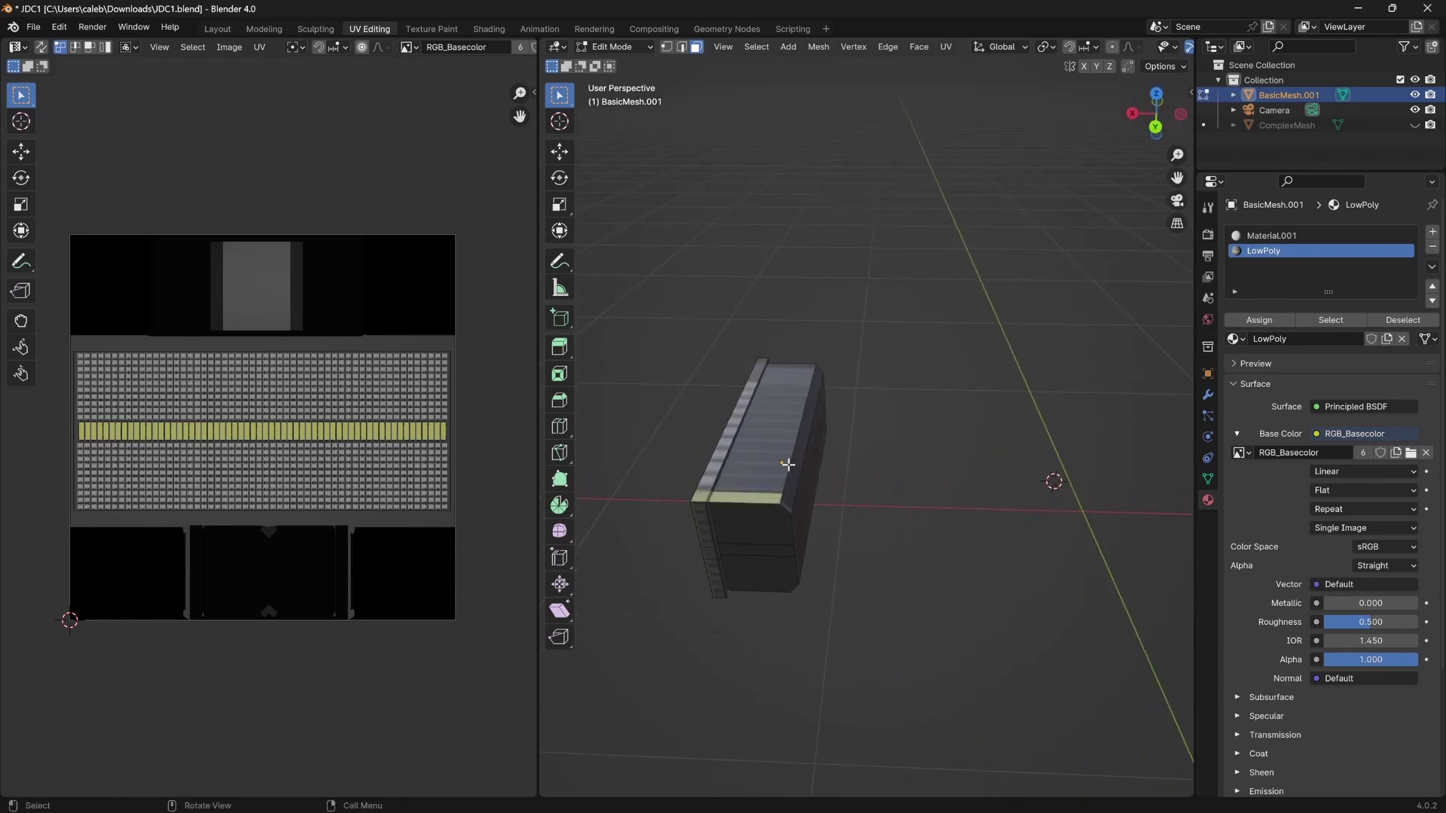
Select the top, back and underside faces of the panel's housing and unwrap them.
{"action": "left_click", "coordinate": [749, 446], "text": "shift"}
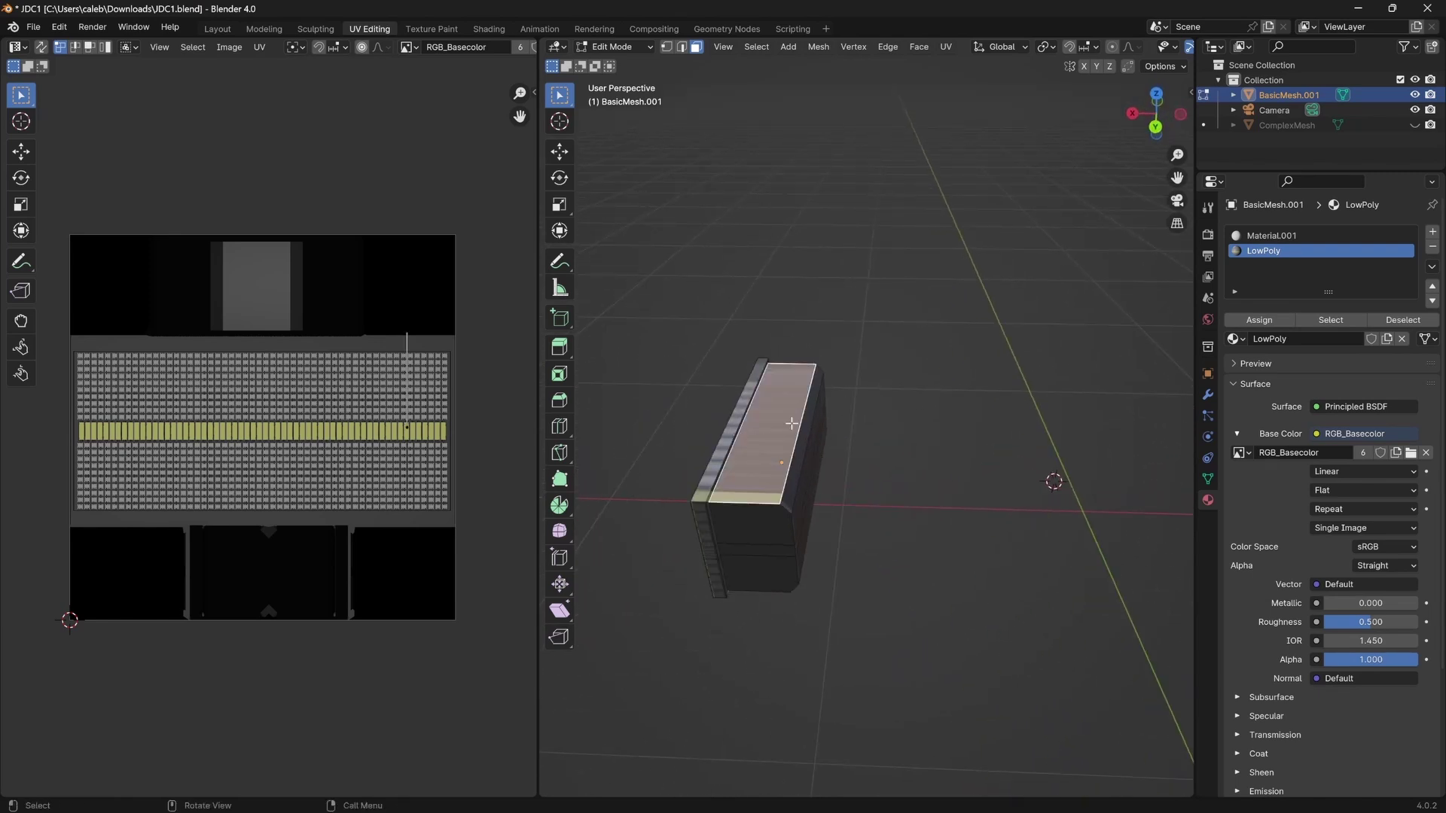
{"action": "middle_click_drag", "start_coordinate": [792, 424], "coordinate": [737, 474]}
{"action": "left_click", "coordinate": [783, 476], "text": "shift"}
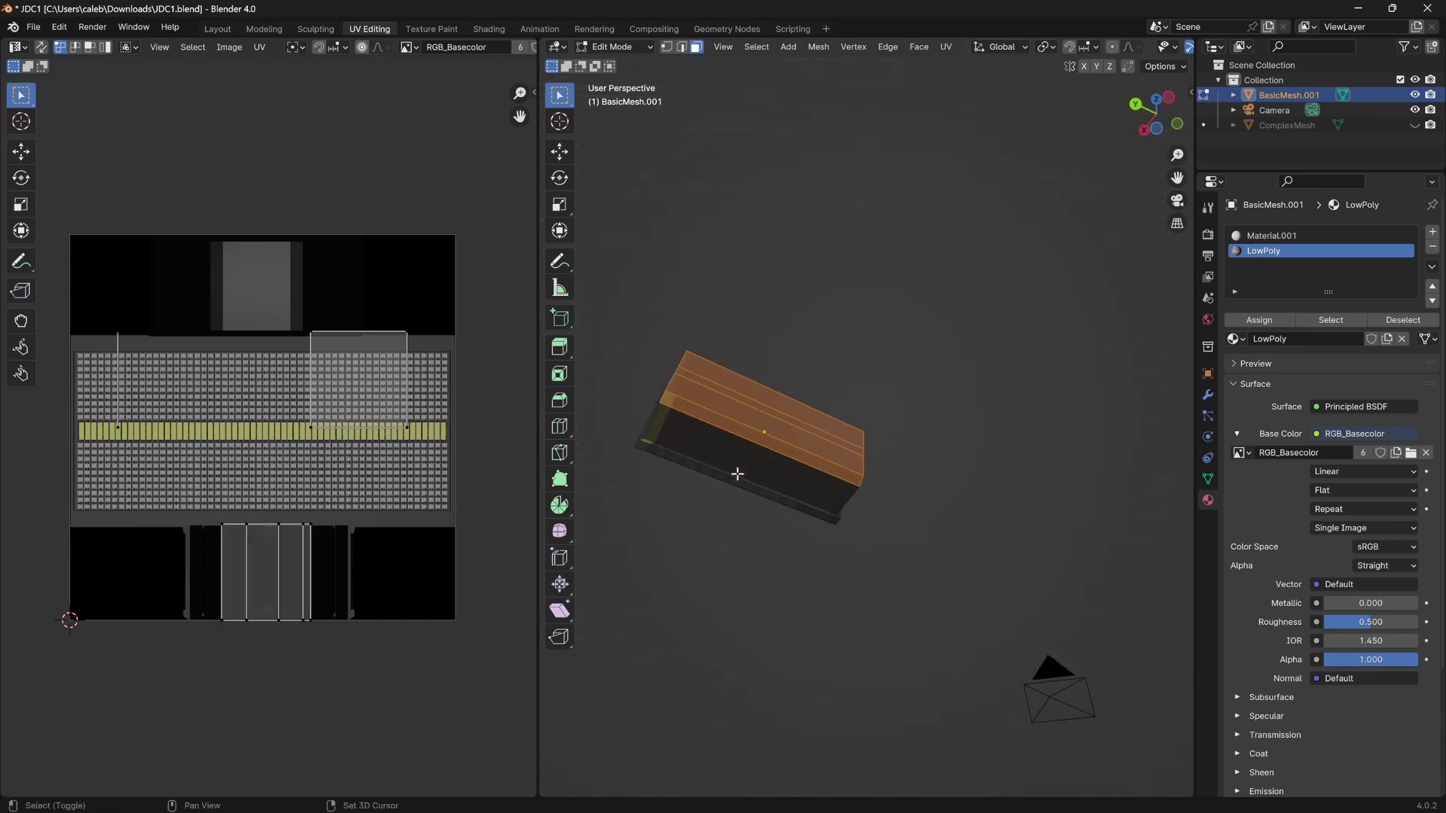
{"action": "left_click", "coordinate": [730, 464], "text": "shift"}
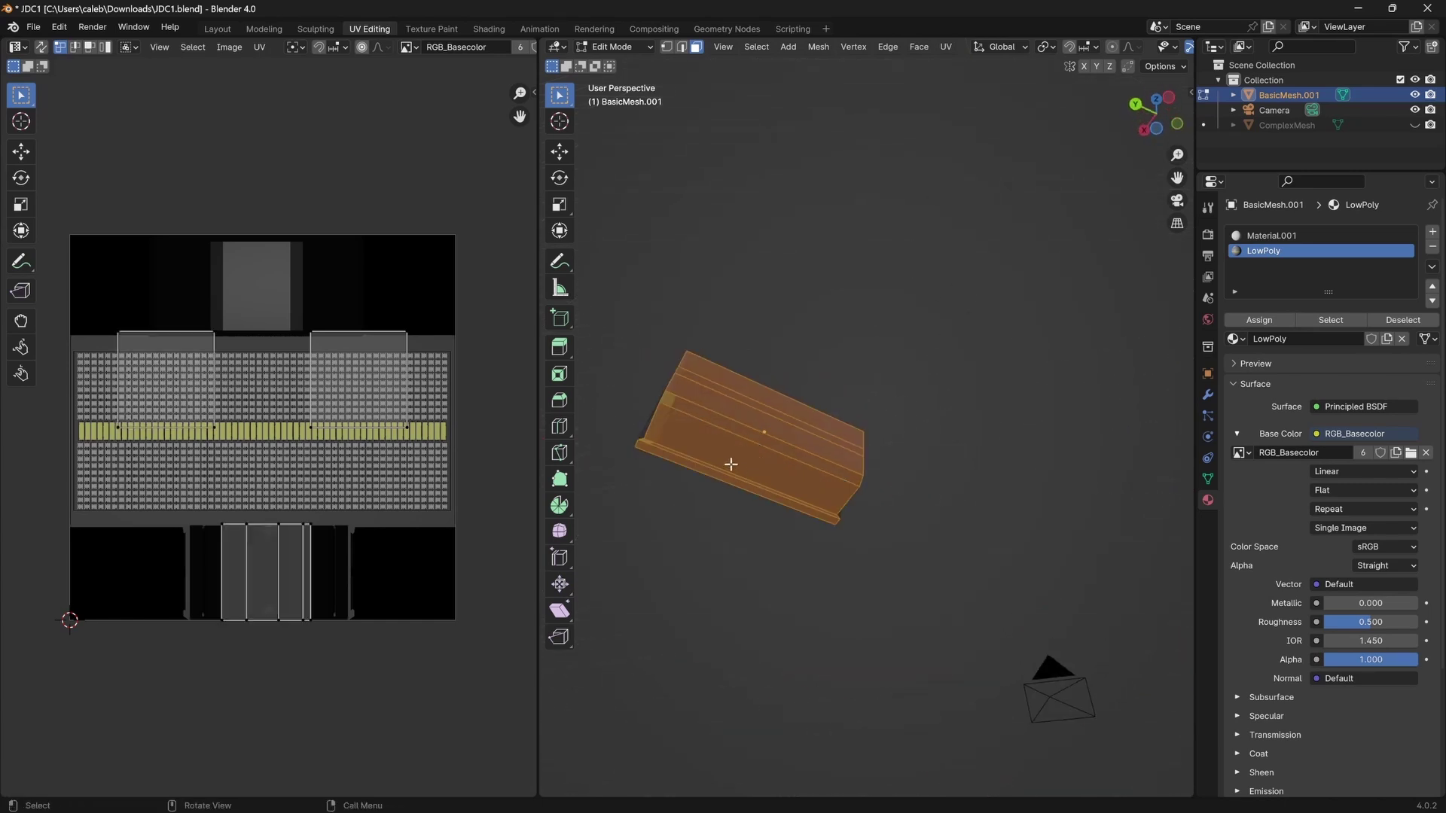
{"action": "scroll", "coordinate": [795, 446], "scroll_direction": "up", "scroll_amount": 3}
{"action": "middle_click_drag", "start_coordinate": [791, 455], "coordinate": [691, 398], "text": "shift"}
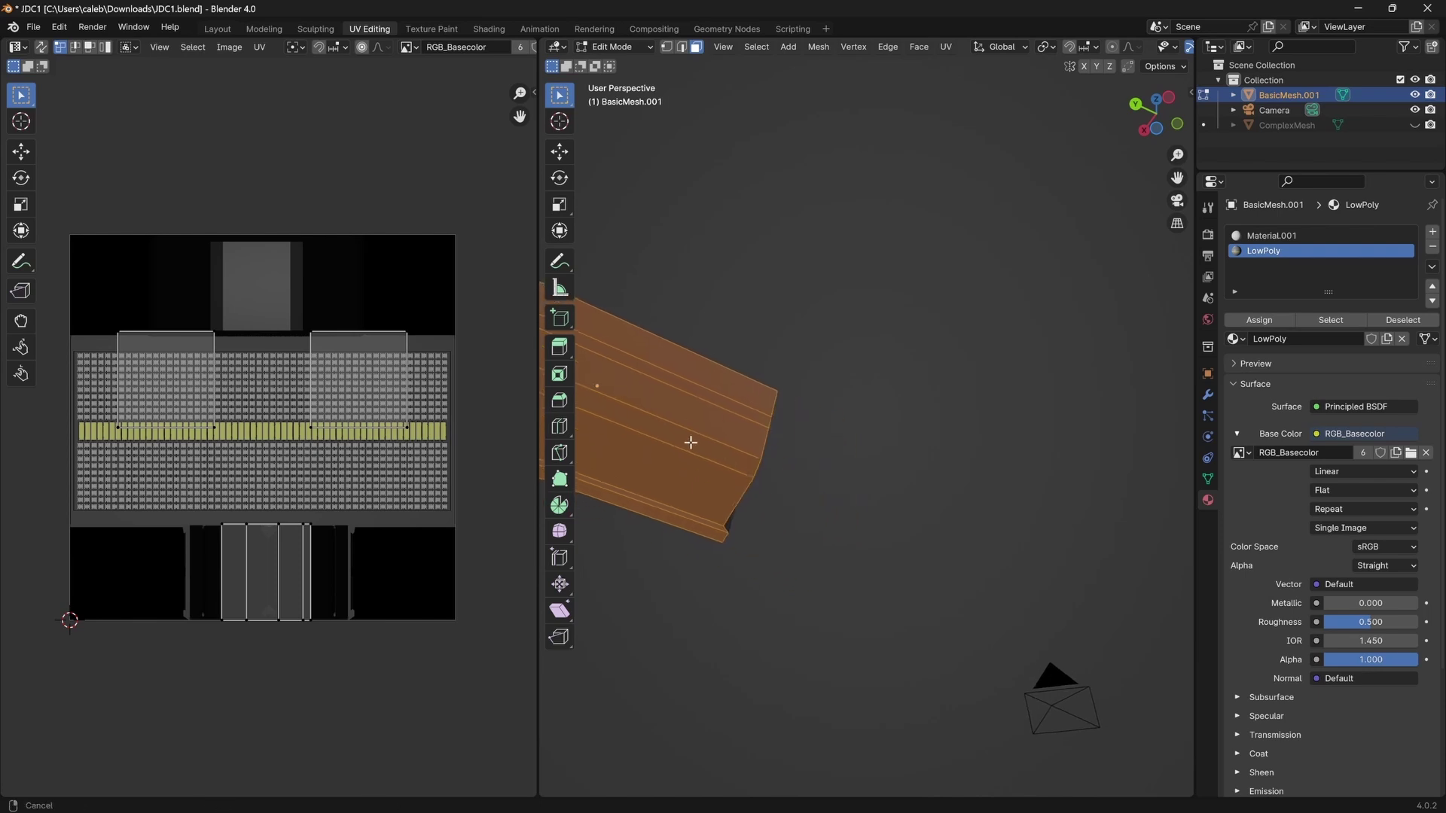
{"action": "left_click", "coordinate": [946, 47]}
{"action": "left_click", "coordinate": [965, 62]}
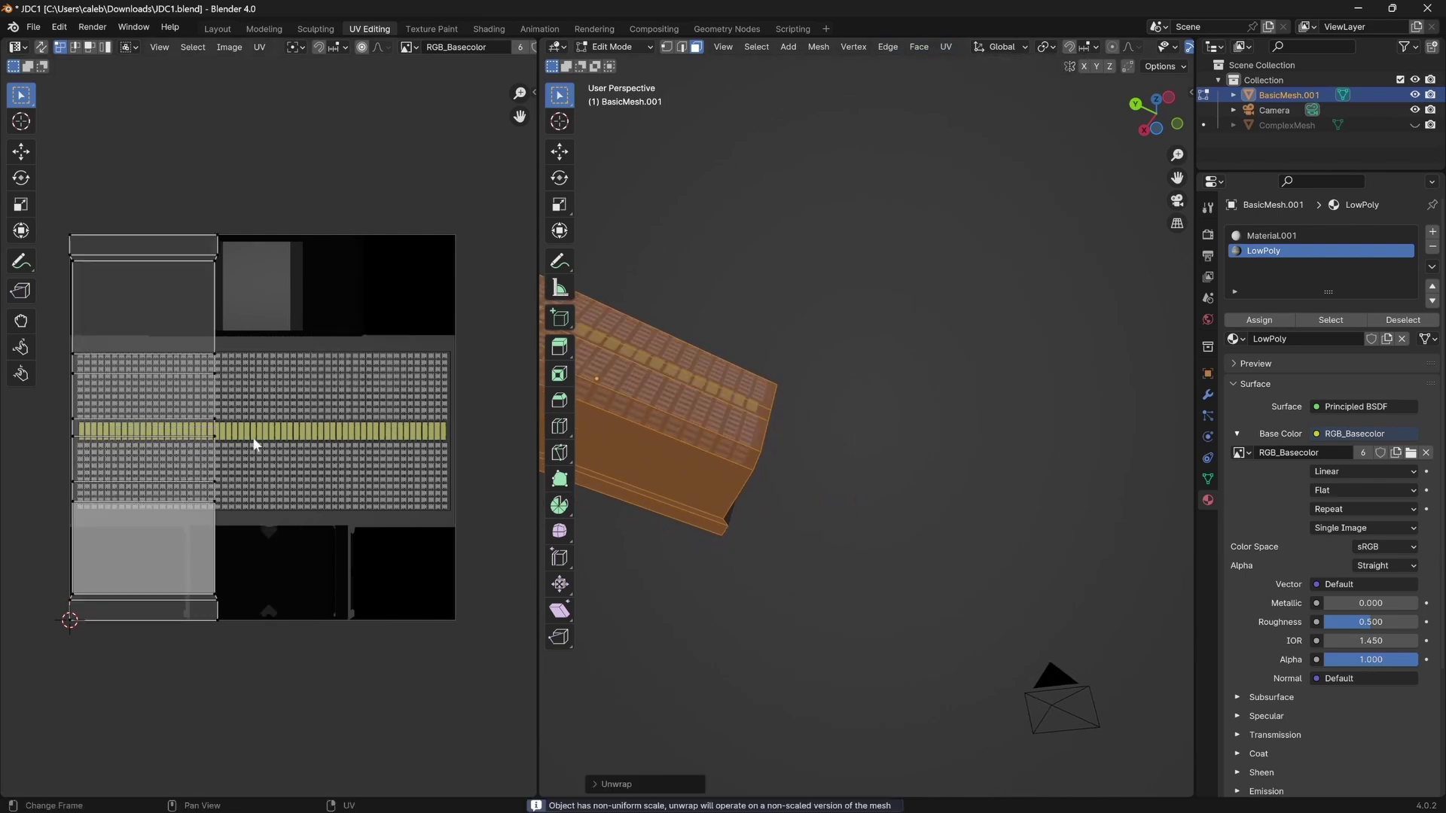
Select the housing's whole UV island, rotate it 90 degrees, and move it over the texture's dark upper region.
{"action": "type", "text": "a"}
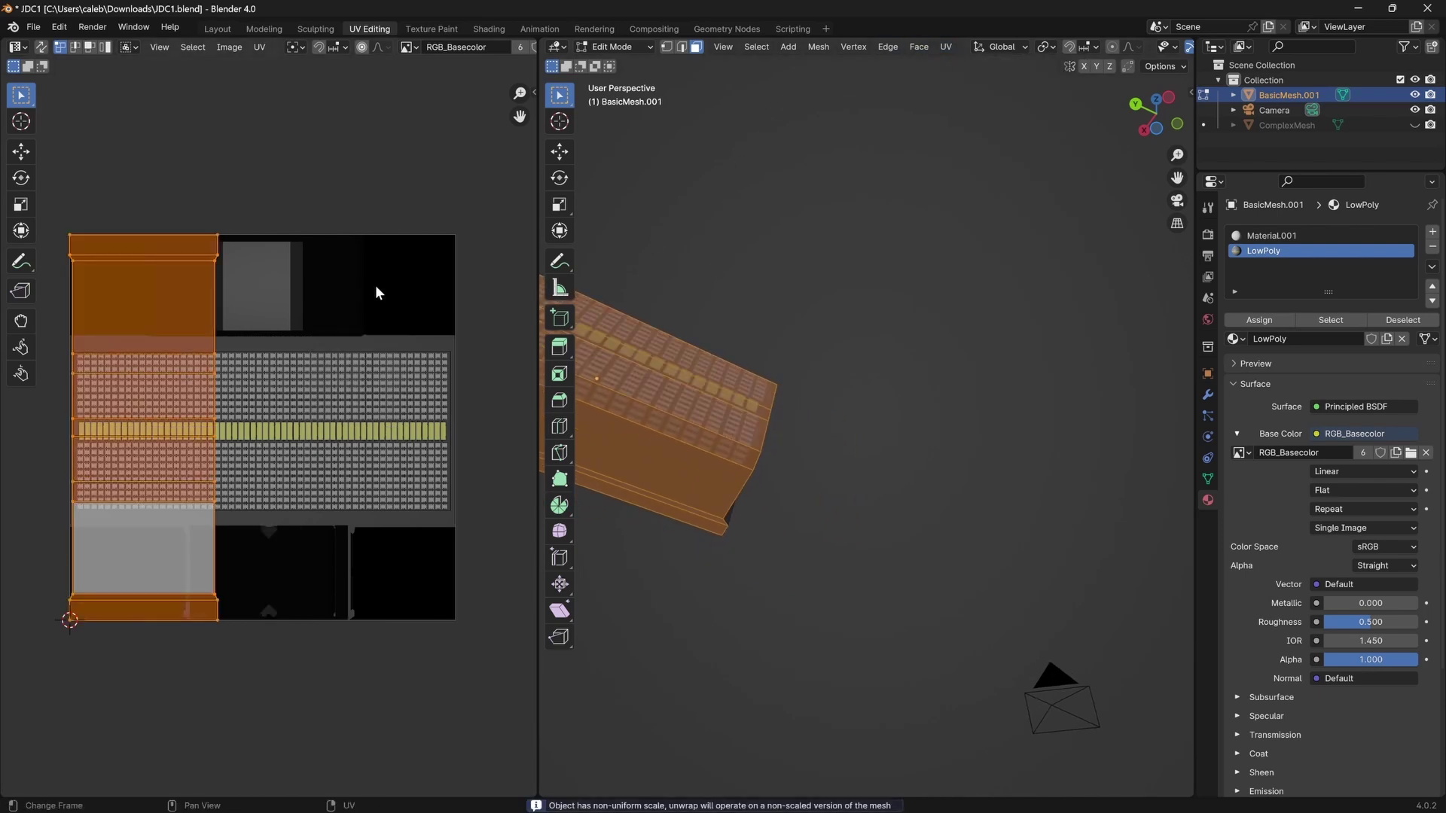
{"action": "type", "text": "r90"}
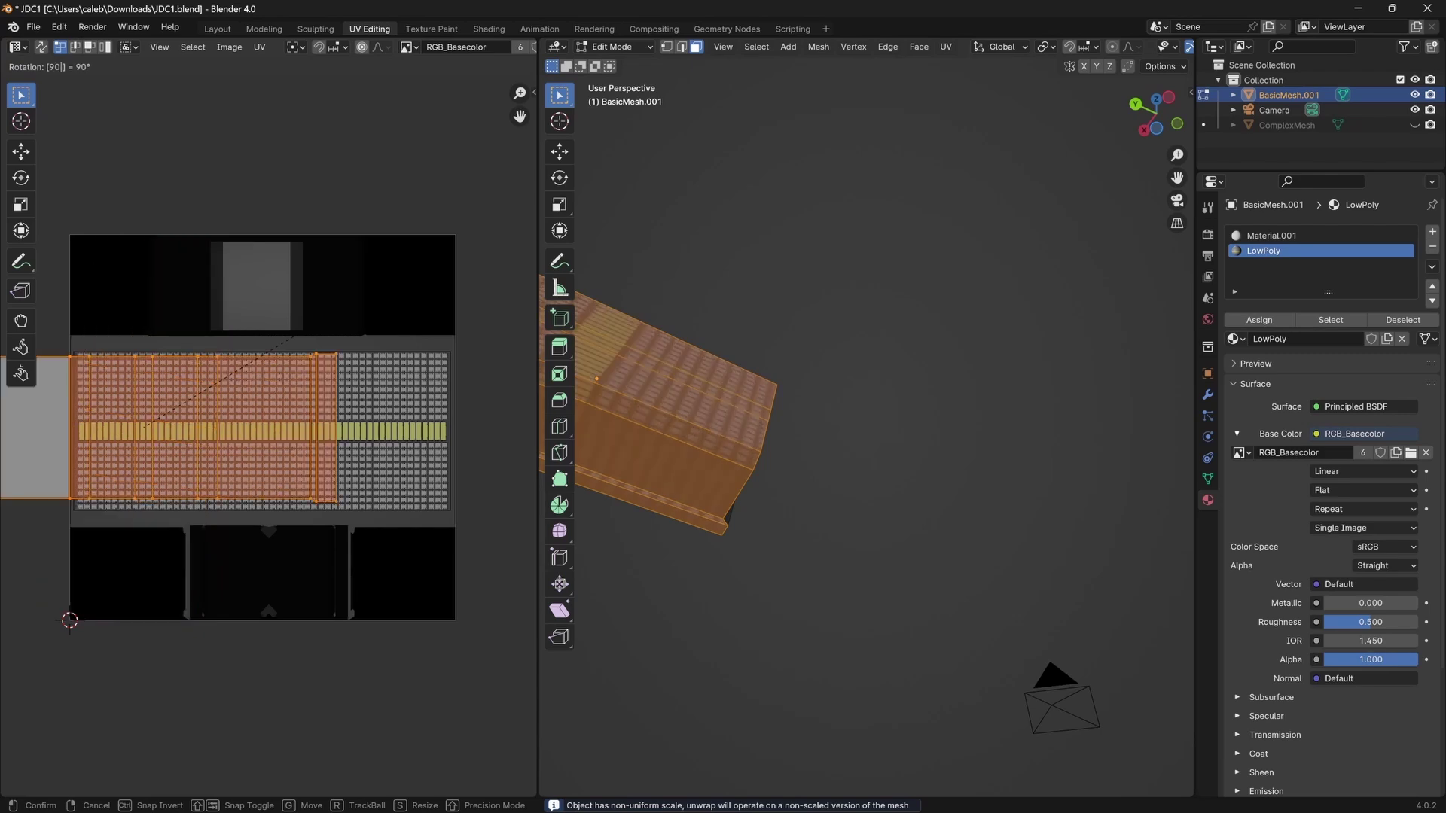
{"action": "key", "text": "Return"}
{"action": "key", "text": "g"}
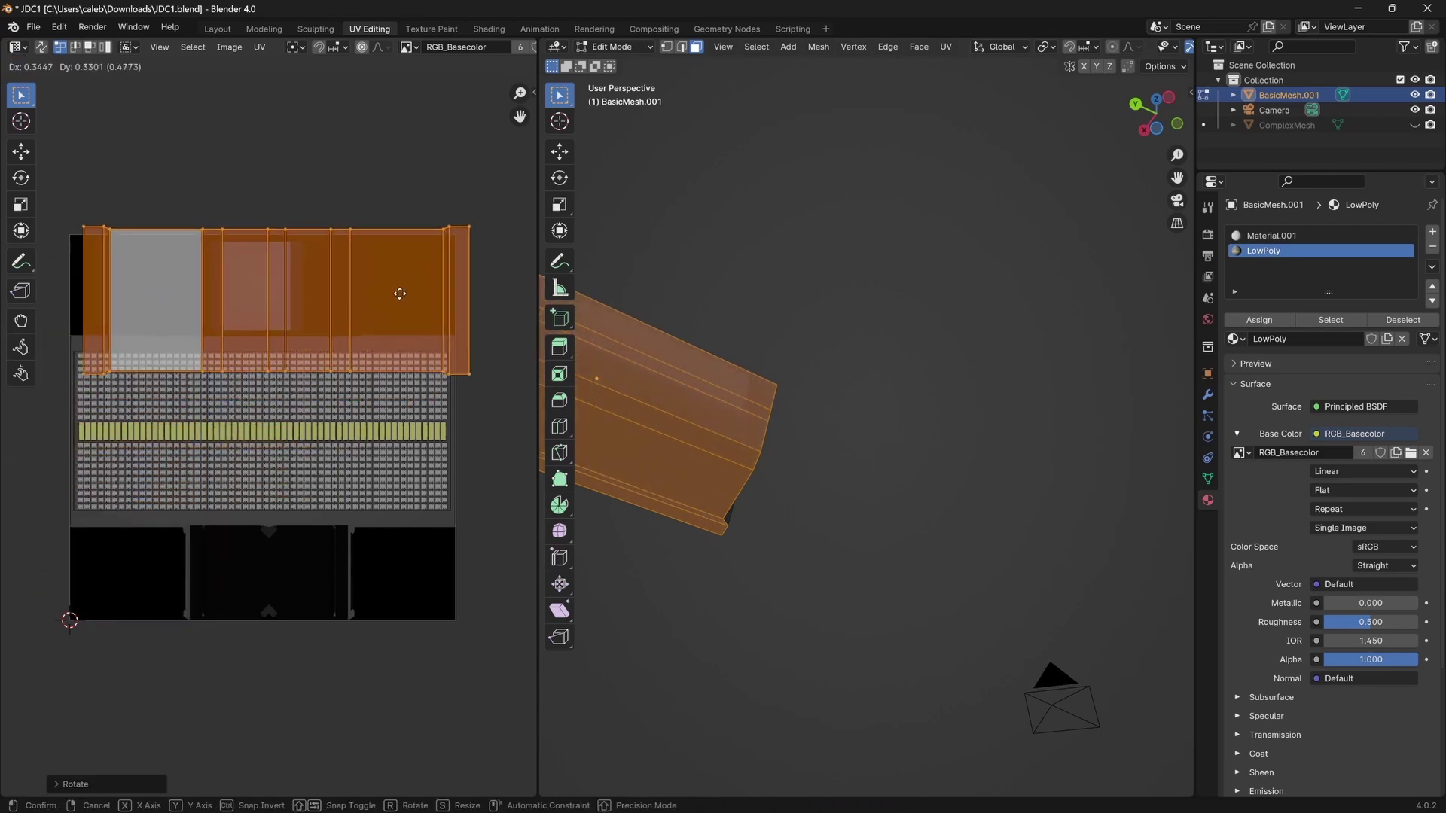
{"action": "left_click", "coordinate": [271, 234]}
{"action": "scroll", "coordinate": [276, 213], "scroll_direction": "up", "scroll_amount": 2}
{"action": "scroll", "coordinate": [276, 212], "scroll_direction": "down", "scroll_amount": 3}
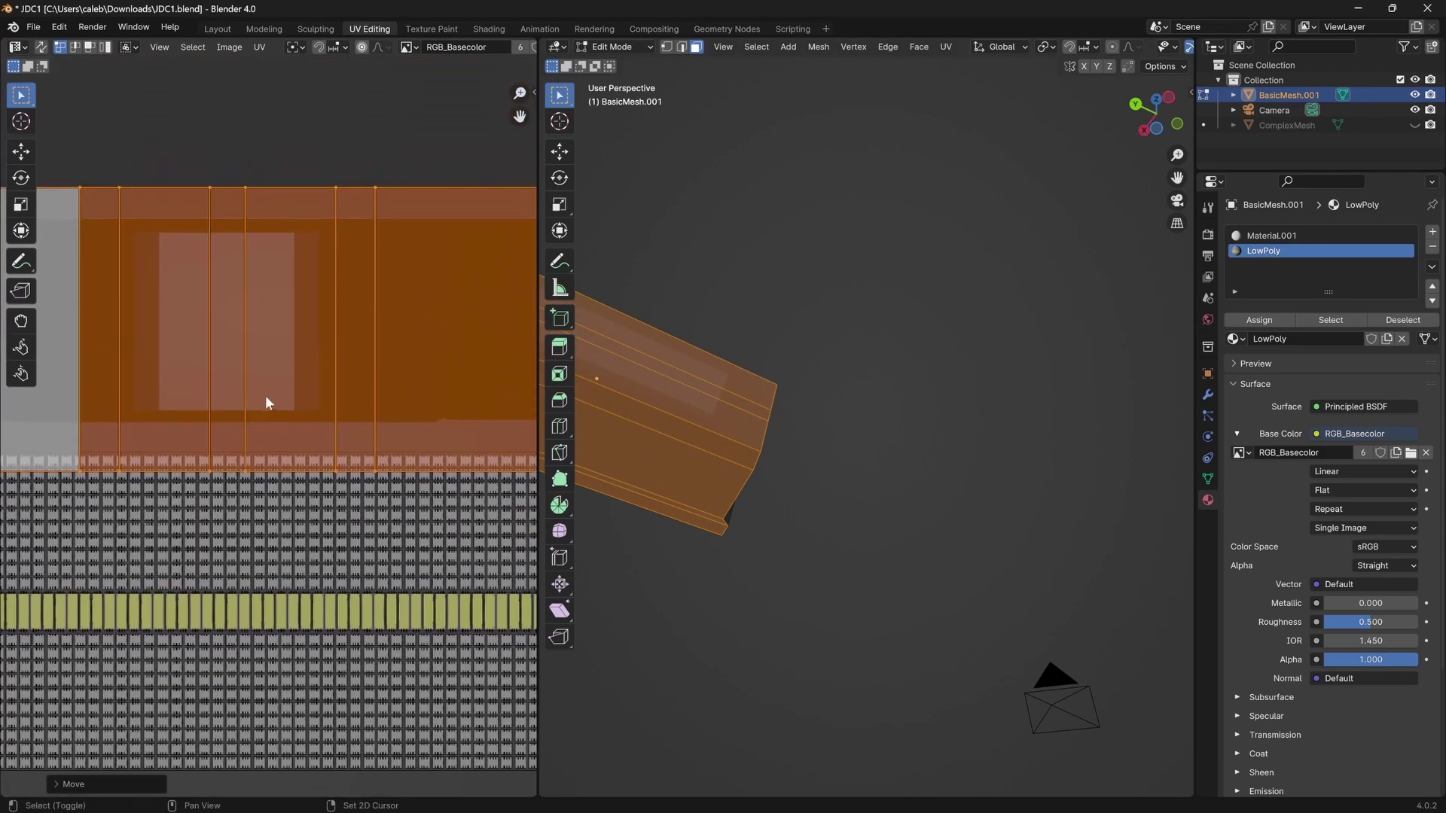
Shrink the housing's UV island and narrow it along X to fit the grey rectangle in the texture's upper region.
{"action": "key", "text": "s"}
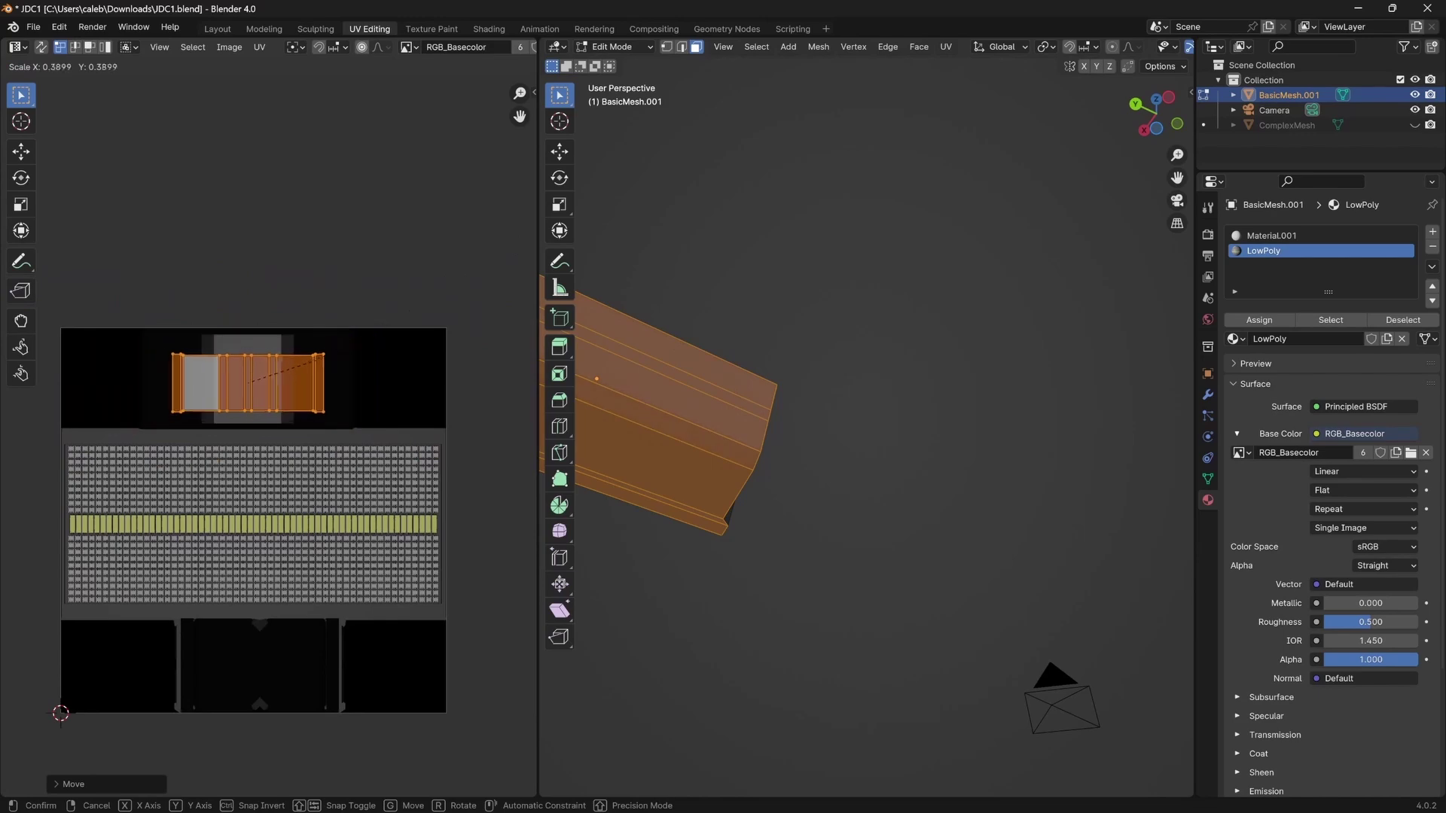
{"action": "scroll", "coordinate": [313, 355], "scroll_direction": "up", "scroll_amount": 3}
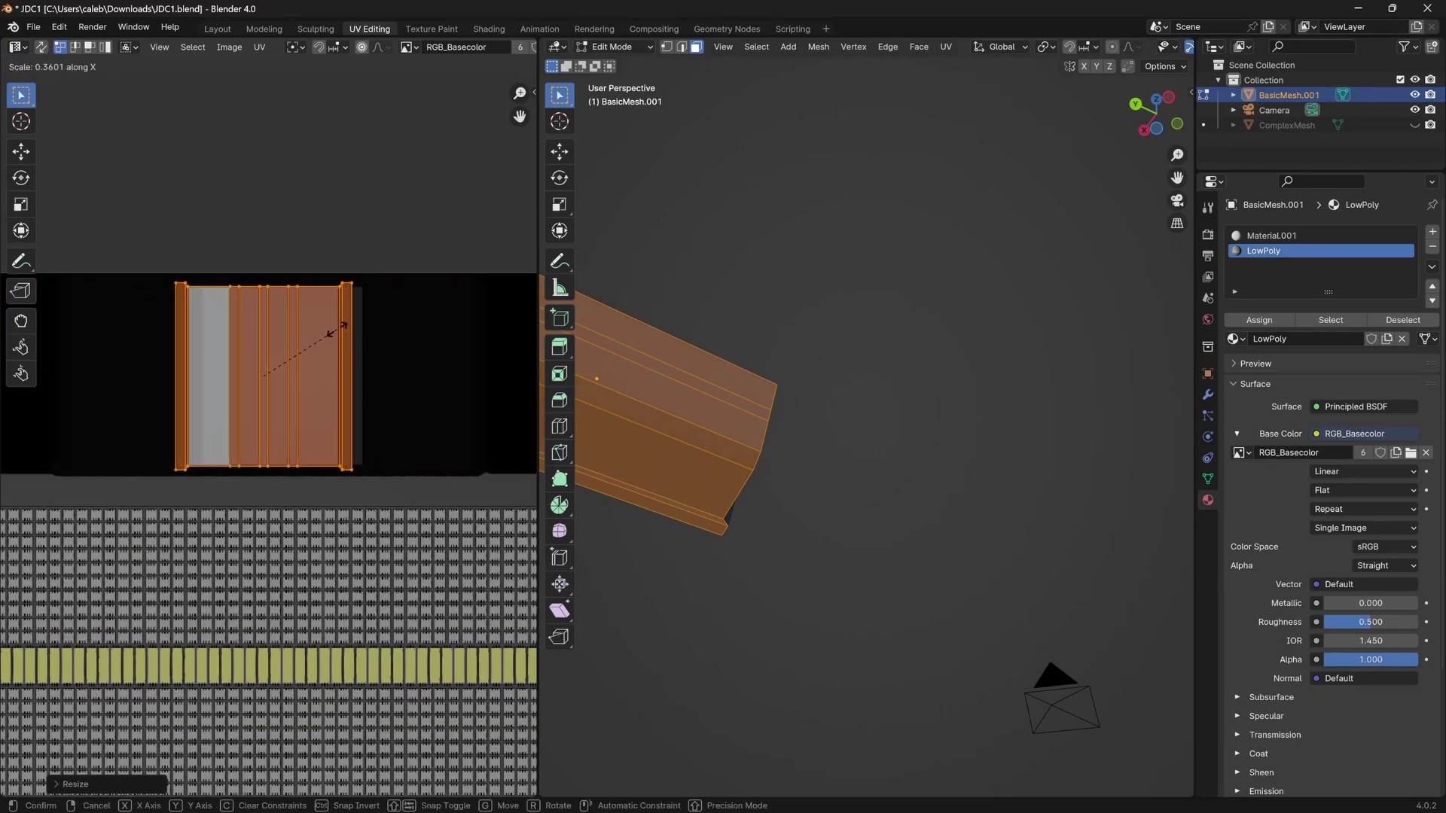
{"action": "left_click", "coordinate": [321, 241]}
{"action": "scroll", "coordinate": [321, 241], "scroll_direction": "down", "scroll_amount": 2}
{"action": "scroll", "coordinate": [278, 422], "scroll_direction": "down", "scroll_amount": 3}
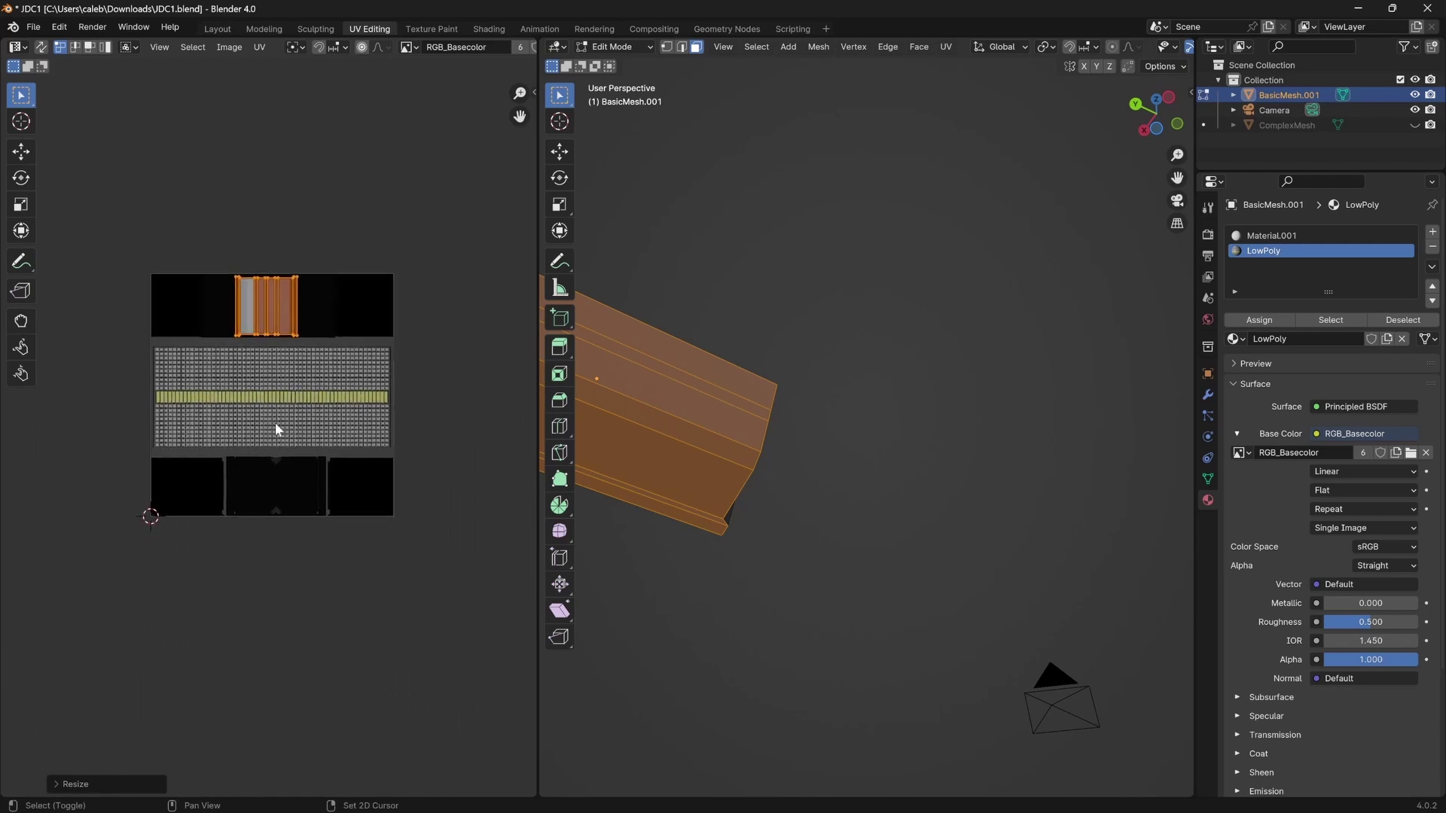
Select the side faces at both ends of the panel's housing and unwrap them.
{"action": "middle_click_drag", "start_coordinate": [779, 425], "coordinate": [972, 439]}
{"action": "left_click", "coordinate": [915, 433]}
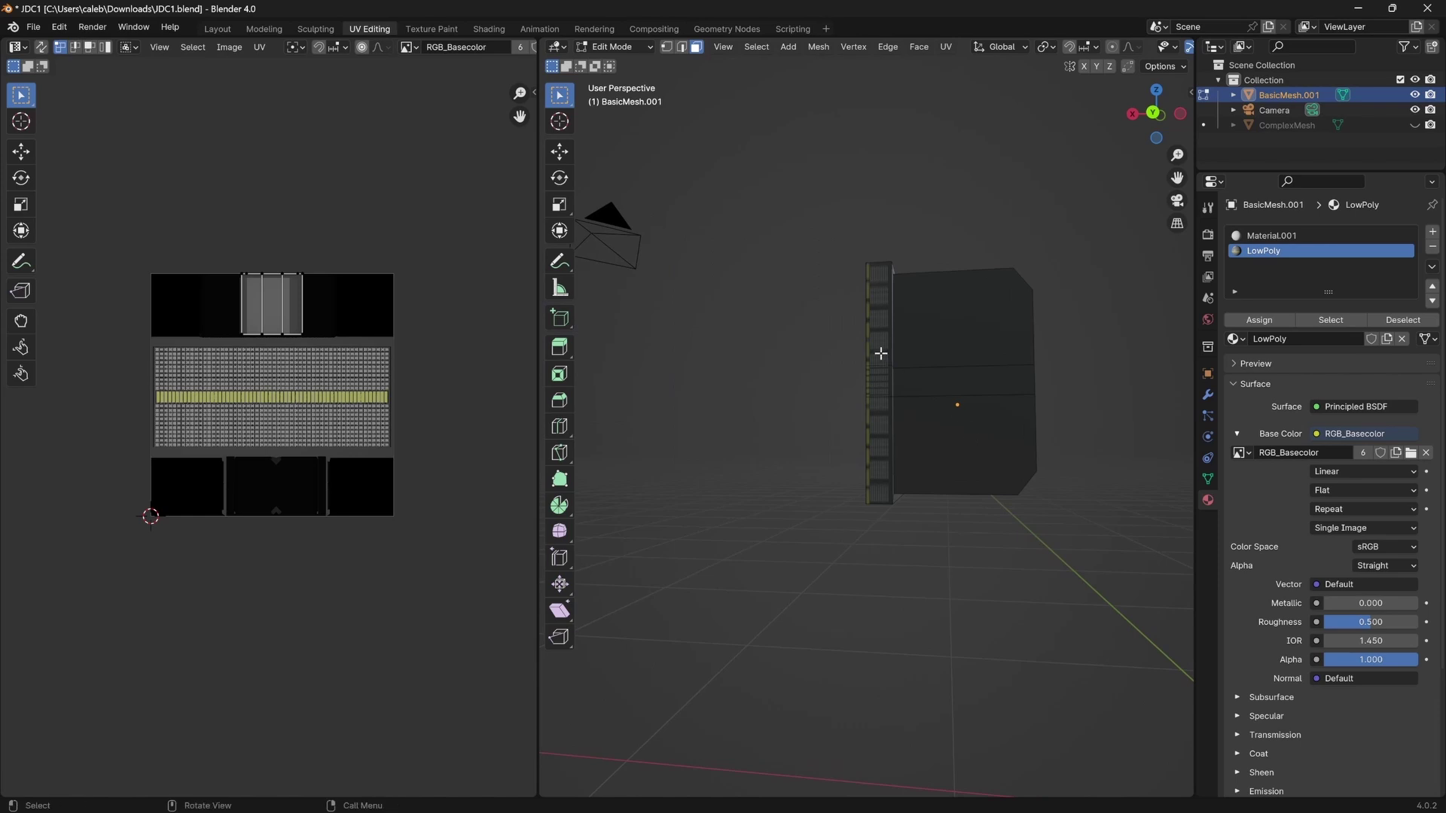
{"action": "left_click_drag", "start_coordinate": [876, 354], "coordinate": [945, 424]}
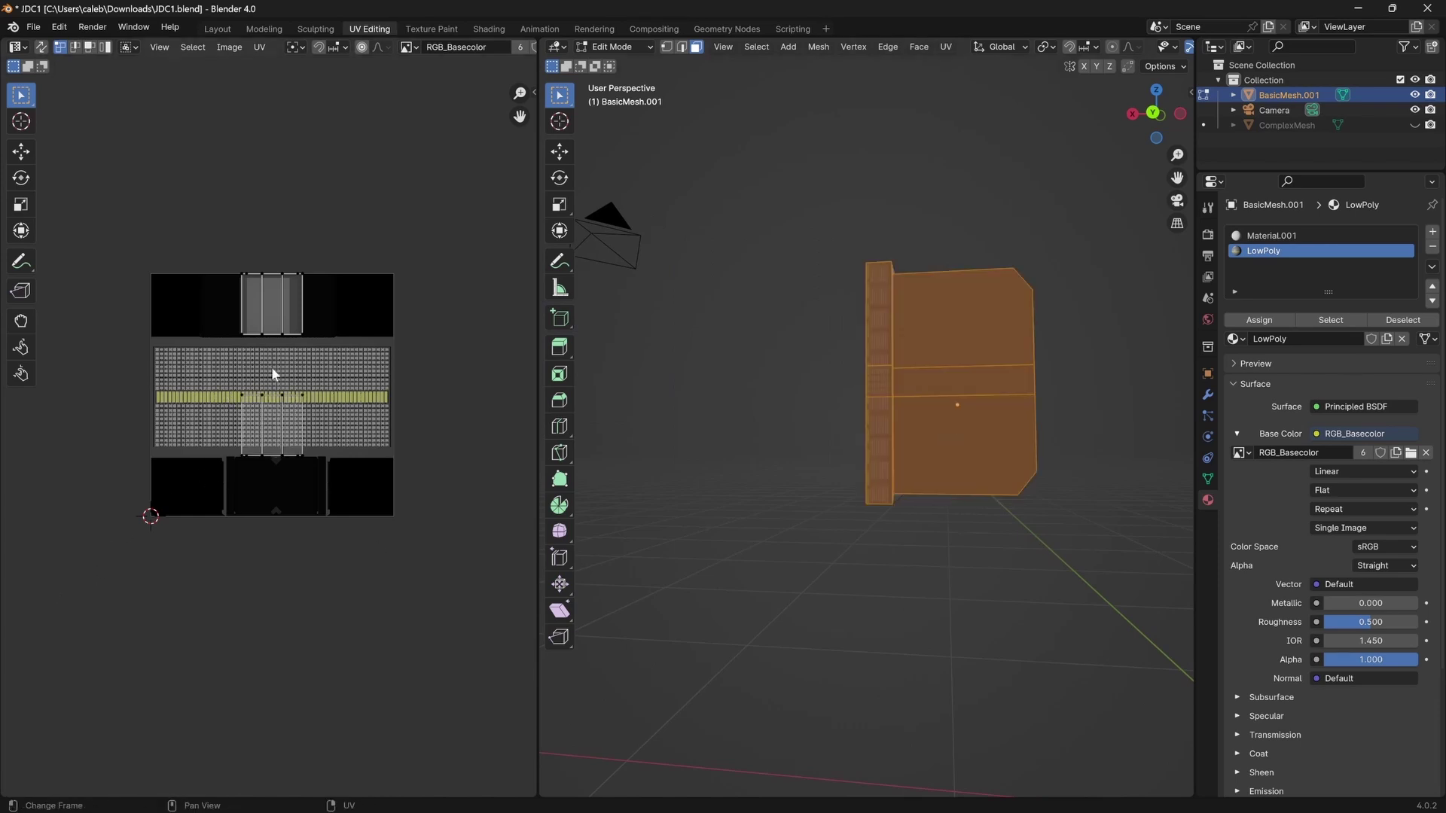
{"action": "left_click_drag", "start_coordinate": [217, 387], "coordinate": [319, 464]}
{"action": "scroll", "coordinate": [315, 462], "scroll_direction": "up", "scroll_amount": 1}
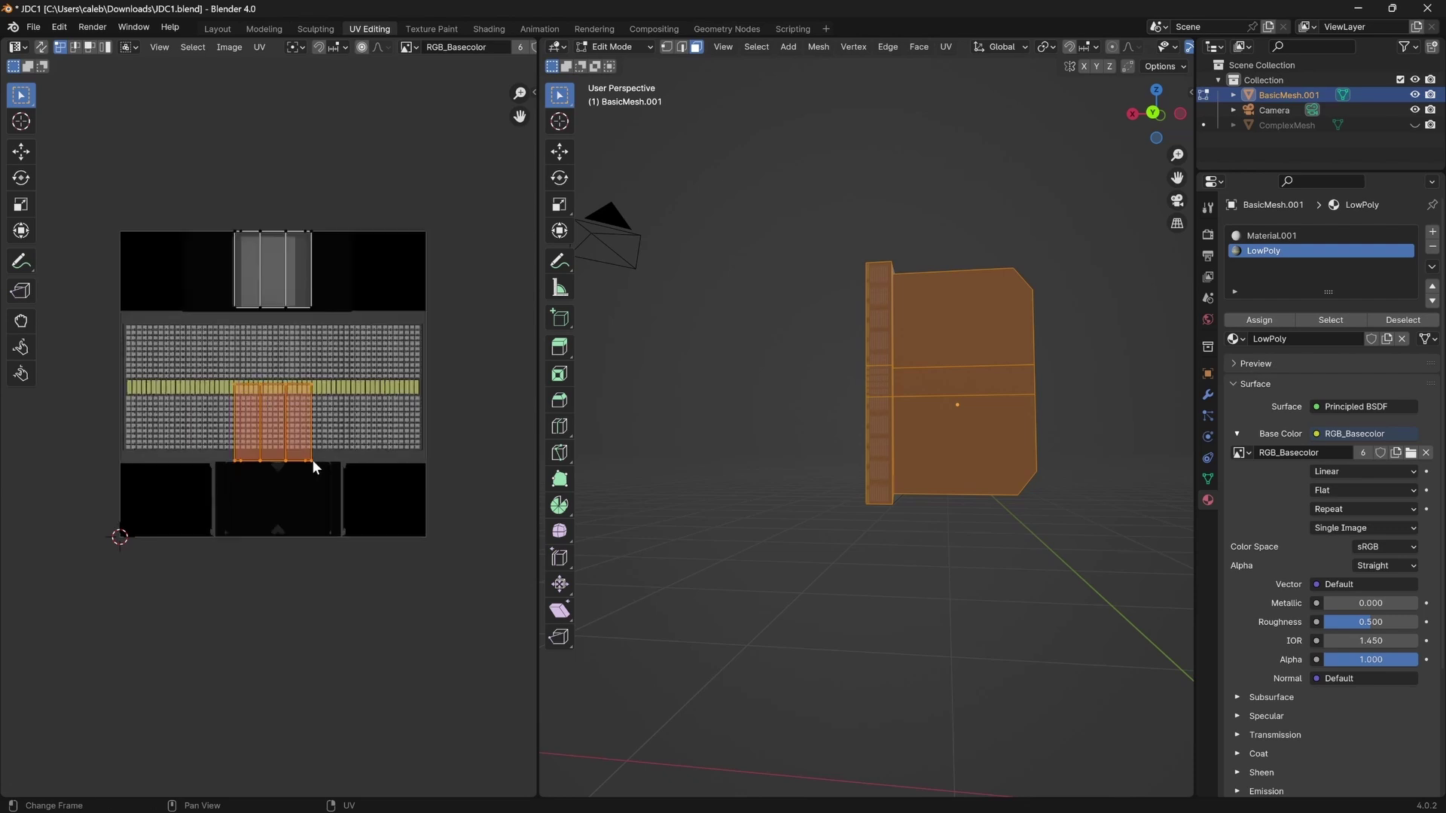
{"action": "middle_click_drag", "start_coordinate": [1134, 375], "coordinate": [799, 185]}
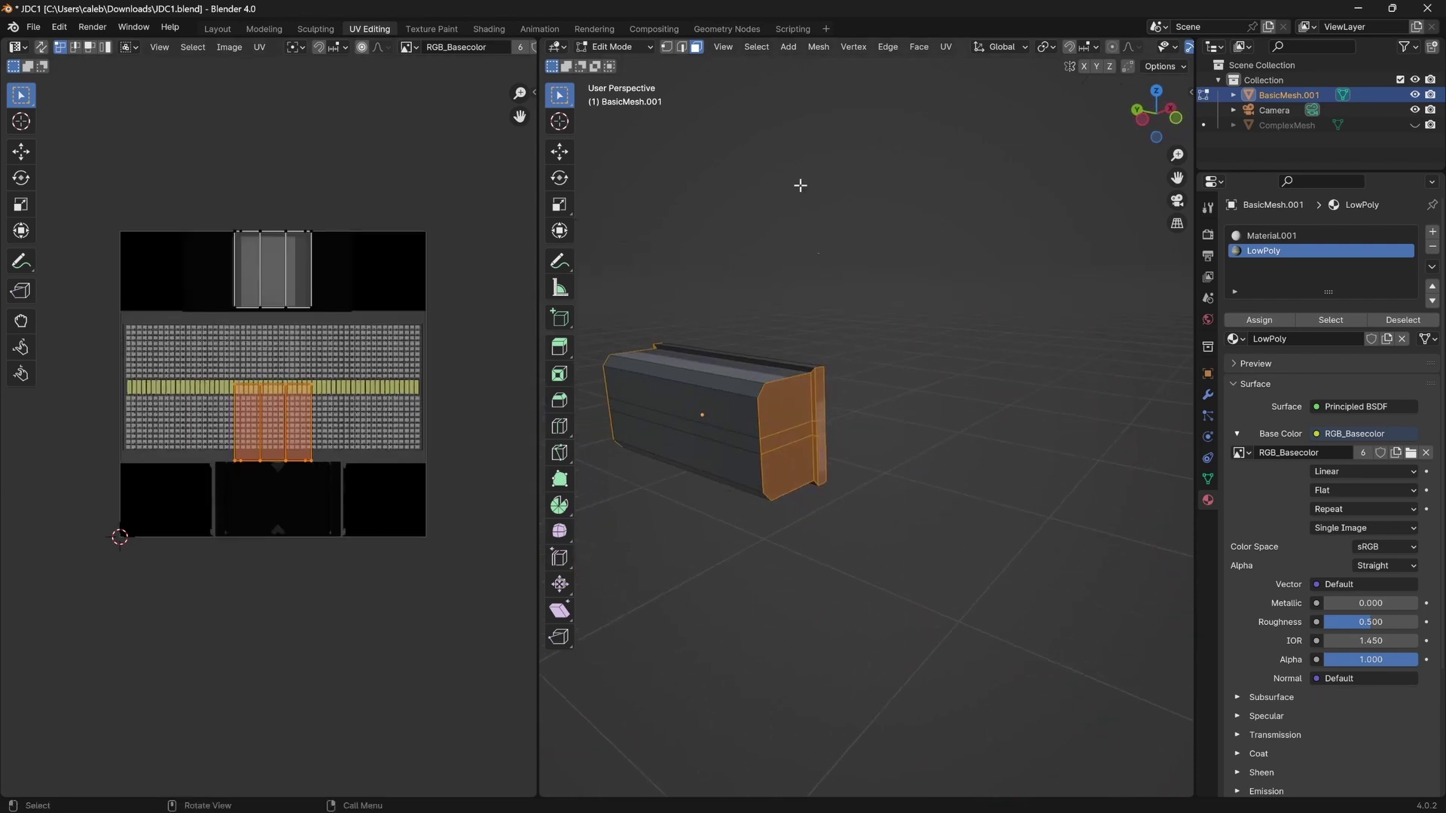
{"action": "left_click", "coordinate": [945, 48]}
{"action": "left_click", "coordinate": [973, 64]}
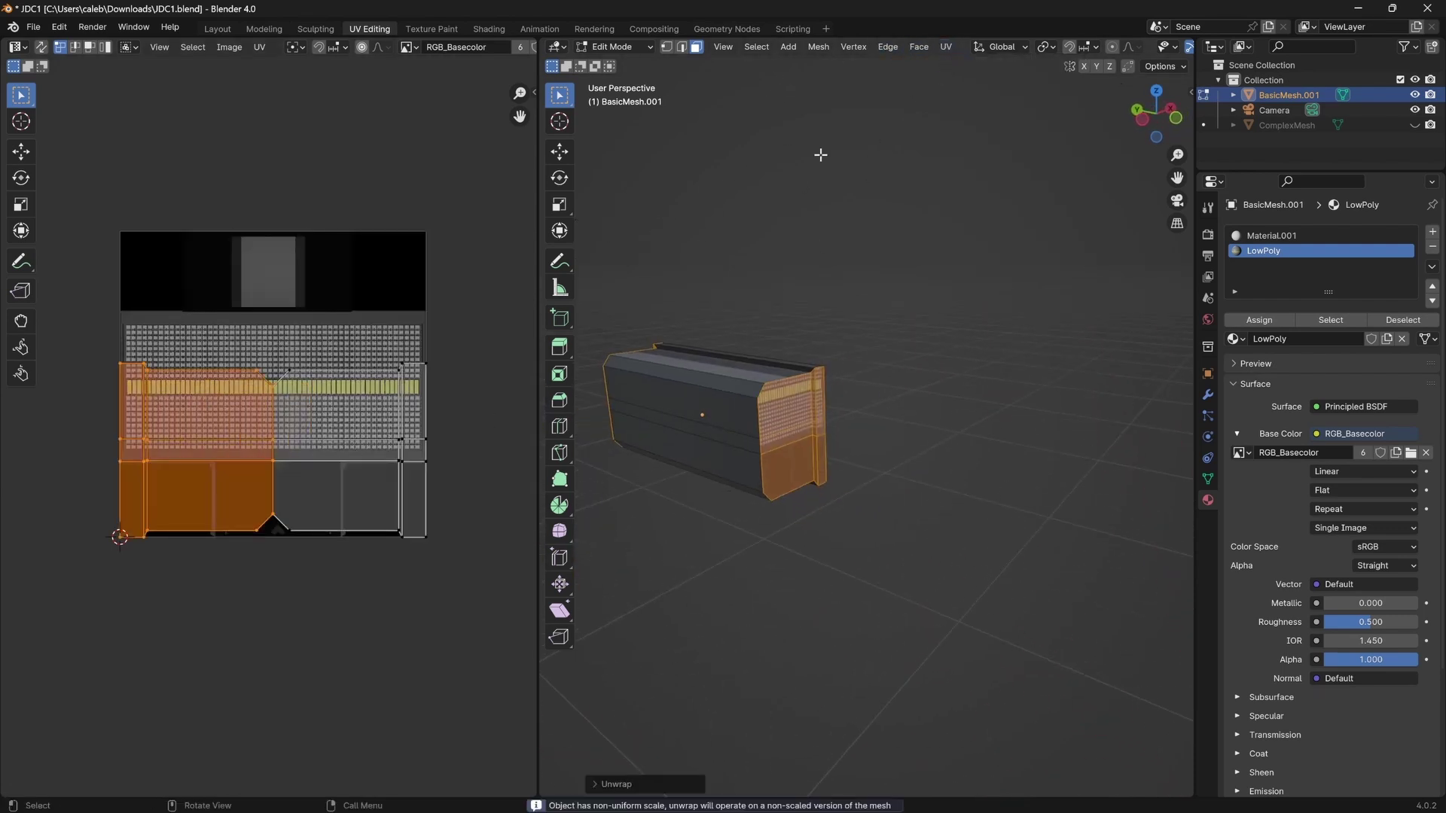
Select both end-face UV islands, shrink them, and move them over the central part of the texture's dark lower region.
{"action": "left_click_drag", "start_coordinate": [89, 345], "coordinate": [418, 570]}
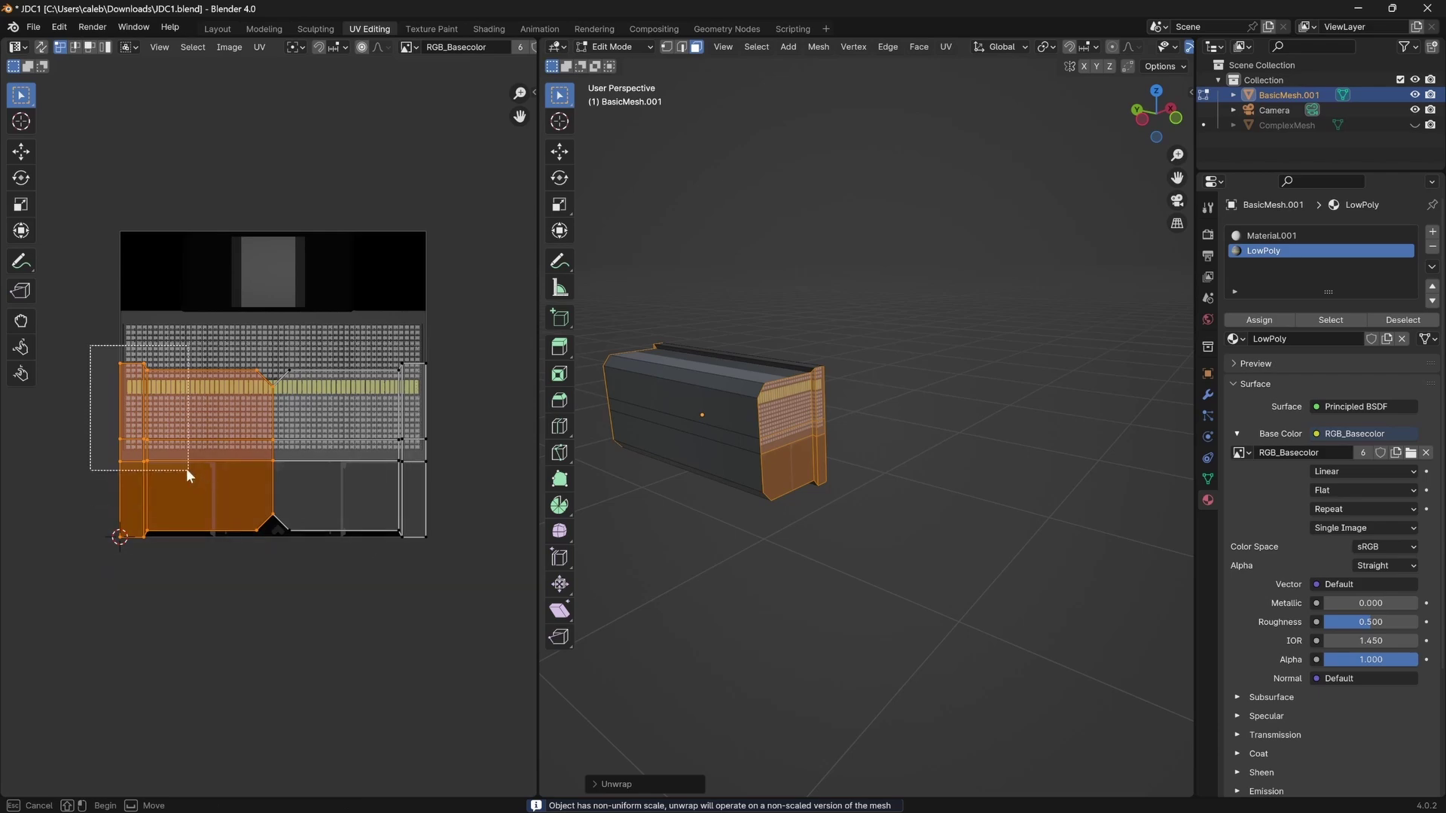
{"action": "key", "text": "s"}
{"action": "left_click", "coordinate": [494, 332]}
{"action": "scroll", "coordinate": [452, 361], "scroll_direction": "up", "scroll_amount": 4}
{"action": "key", "text": "g"}
{"action": "left_click", "coordinate": [364, 422]}
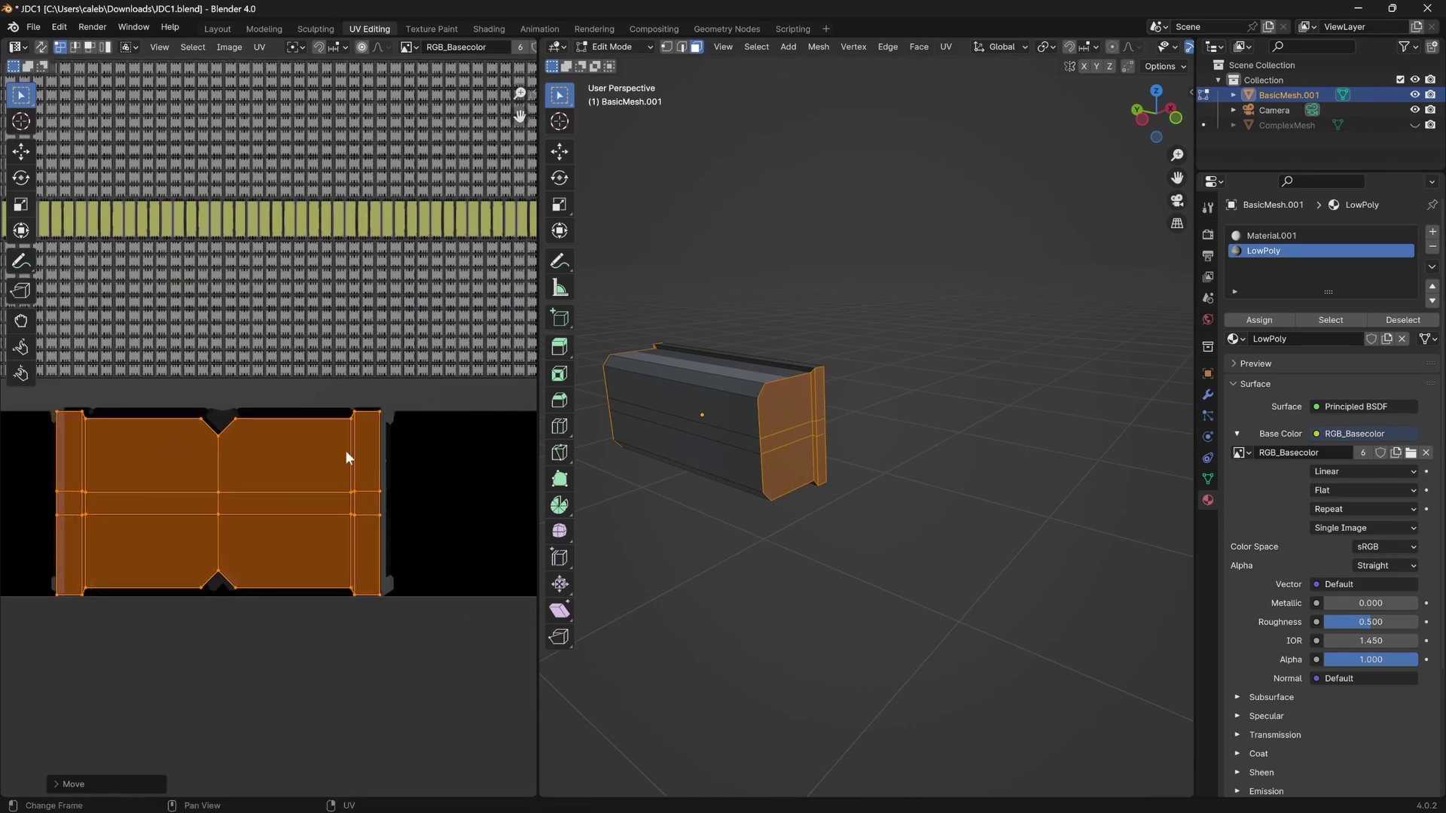
Fine-tune the scale of the end-face UV islands to fit the notched housing outline in the texture, and deselect them.
{"action": "scroll", "coordinate": [266, 435], "scroll_direction": "up", "scroll_amount": 2}
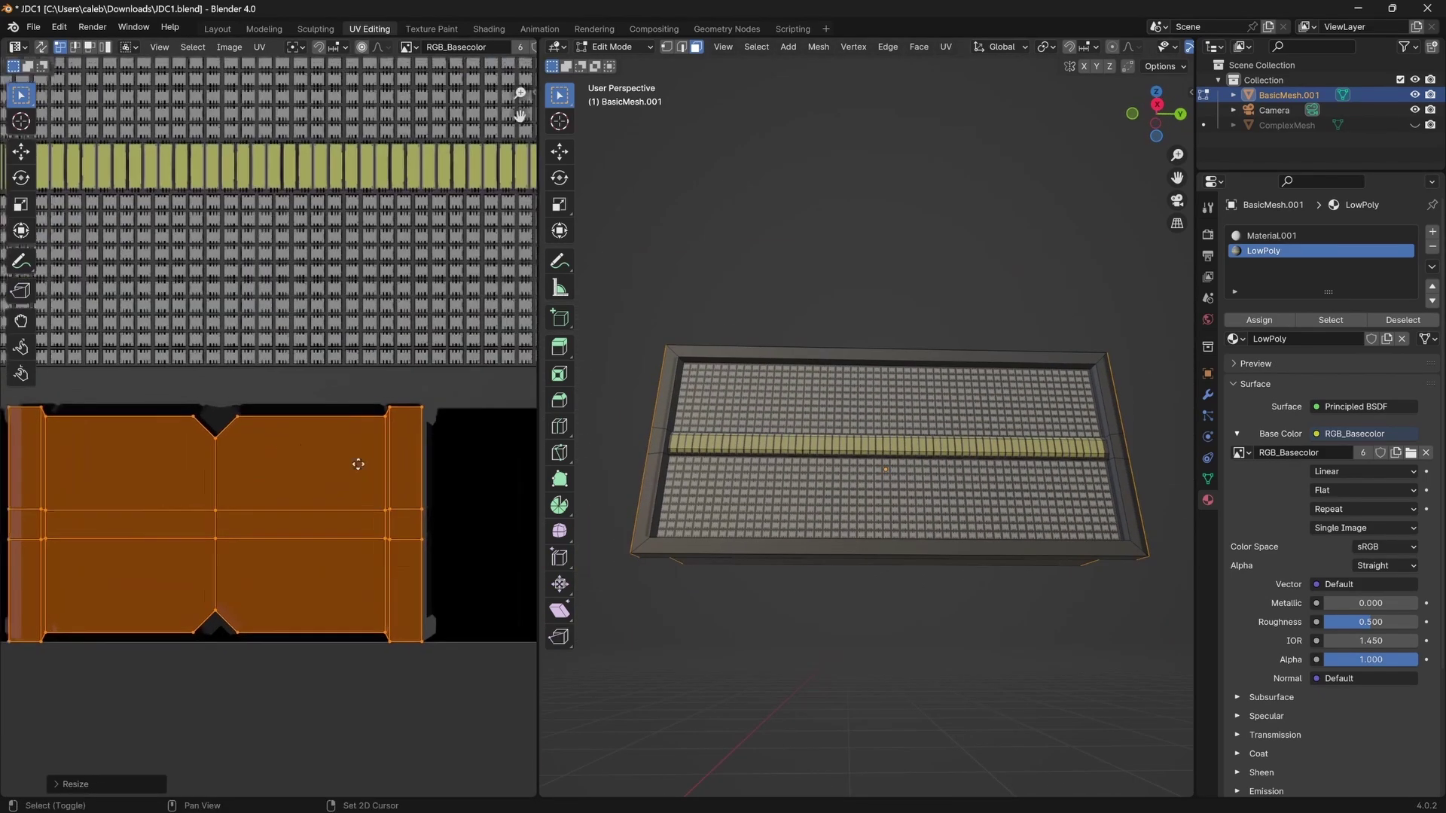
{"action": "middle_click_drag", "start_coordinate": [265, 436], "coordinate": [373, 483]}
{"action": "scroll", "coordinate": [257, 475], "scroll_direction": "up", "scroll_amount": 1}
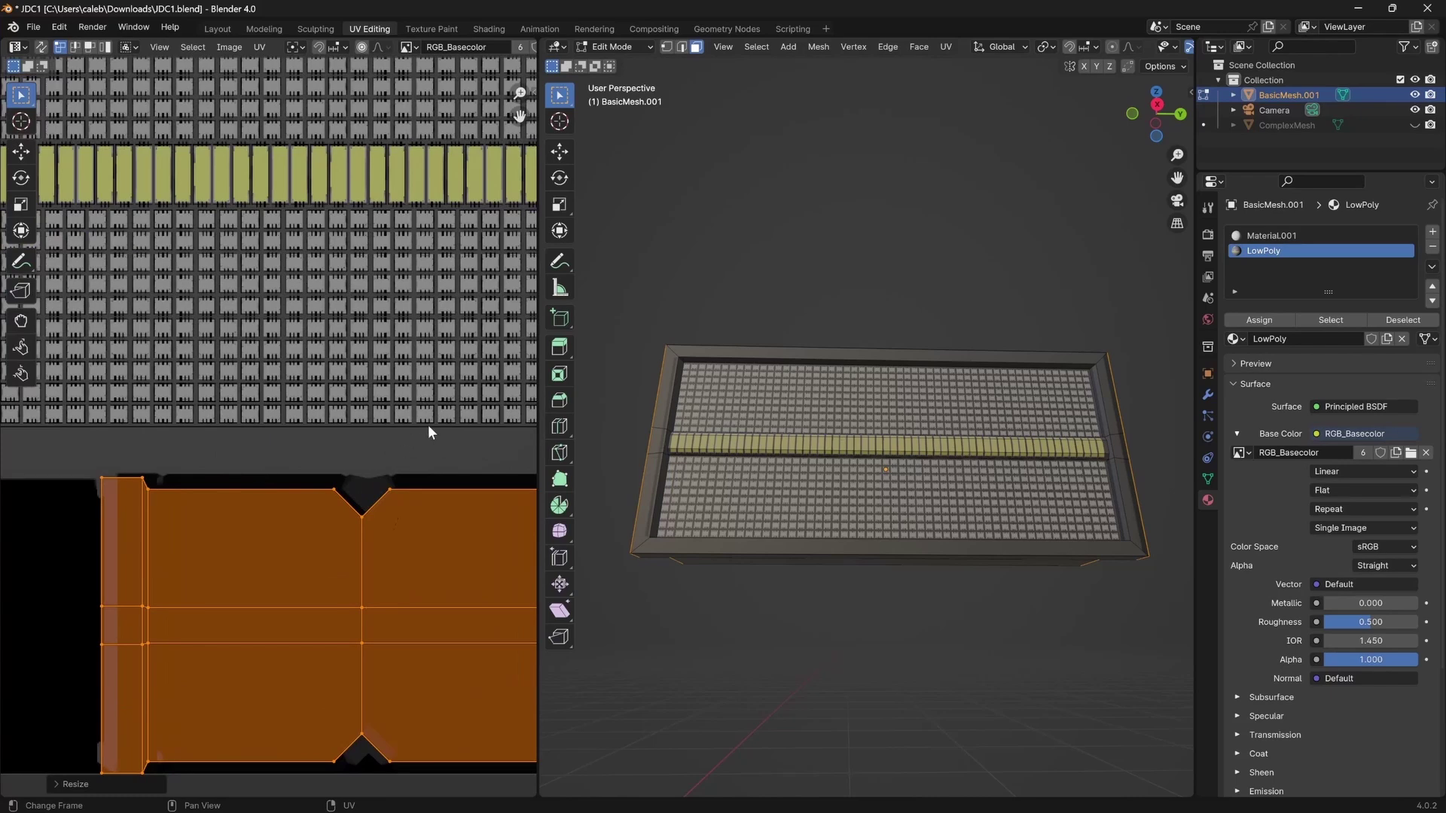
{"action": "key", "text": "s"}
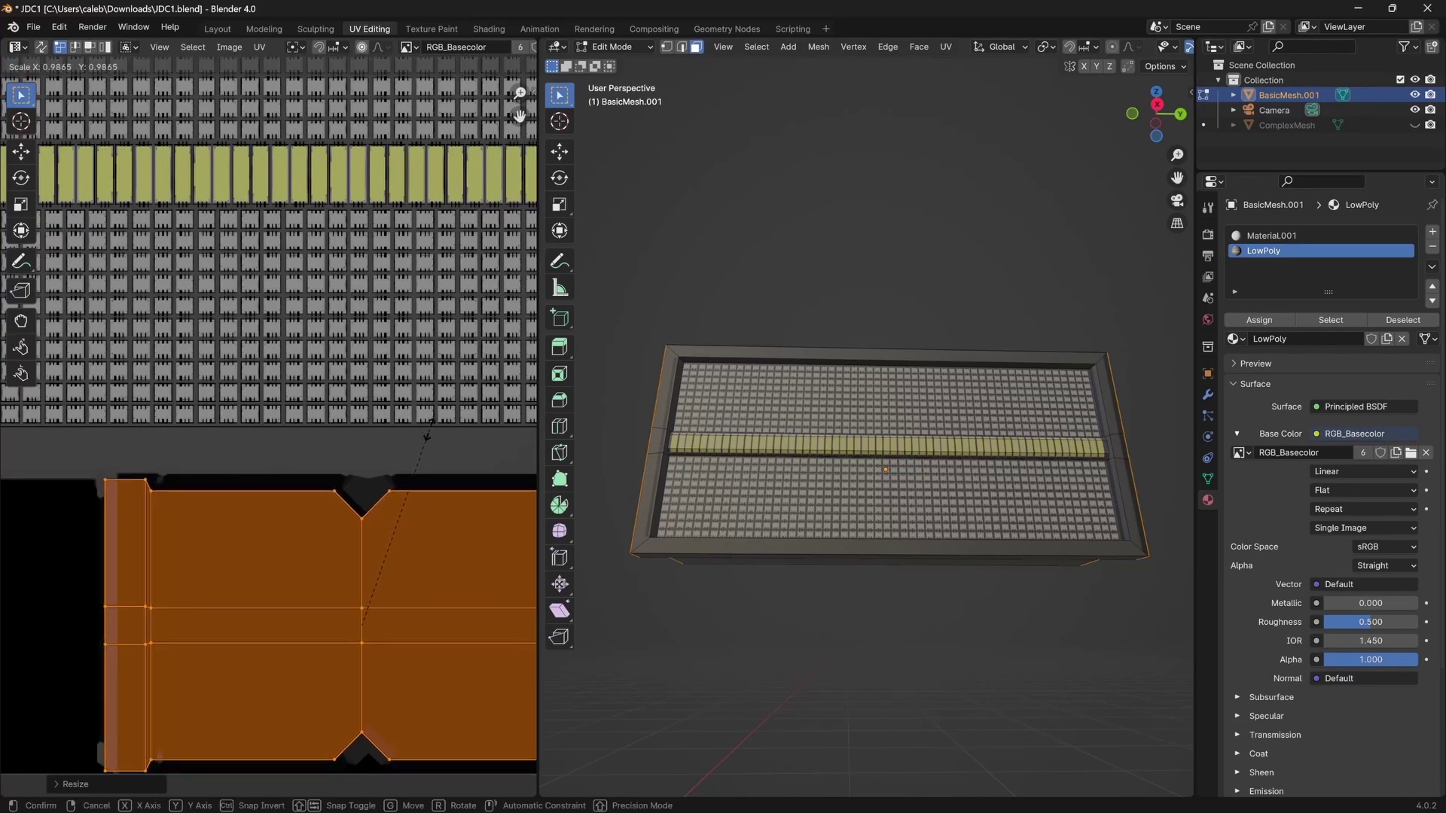
{"action": "left_click", "coordinate": [430, 434]}
{"action": "scroll", "coordinate": [306, 457], "scroll_direction": "down", "scroll_amount": 5}
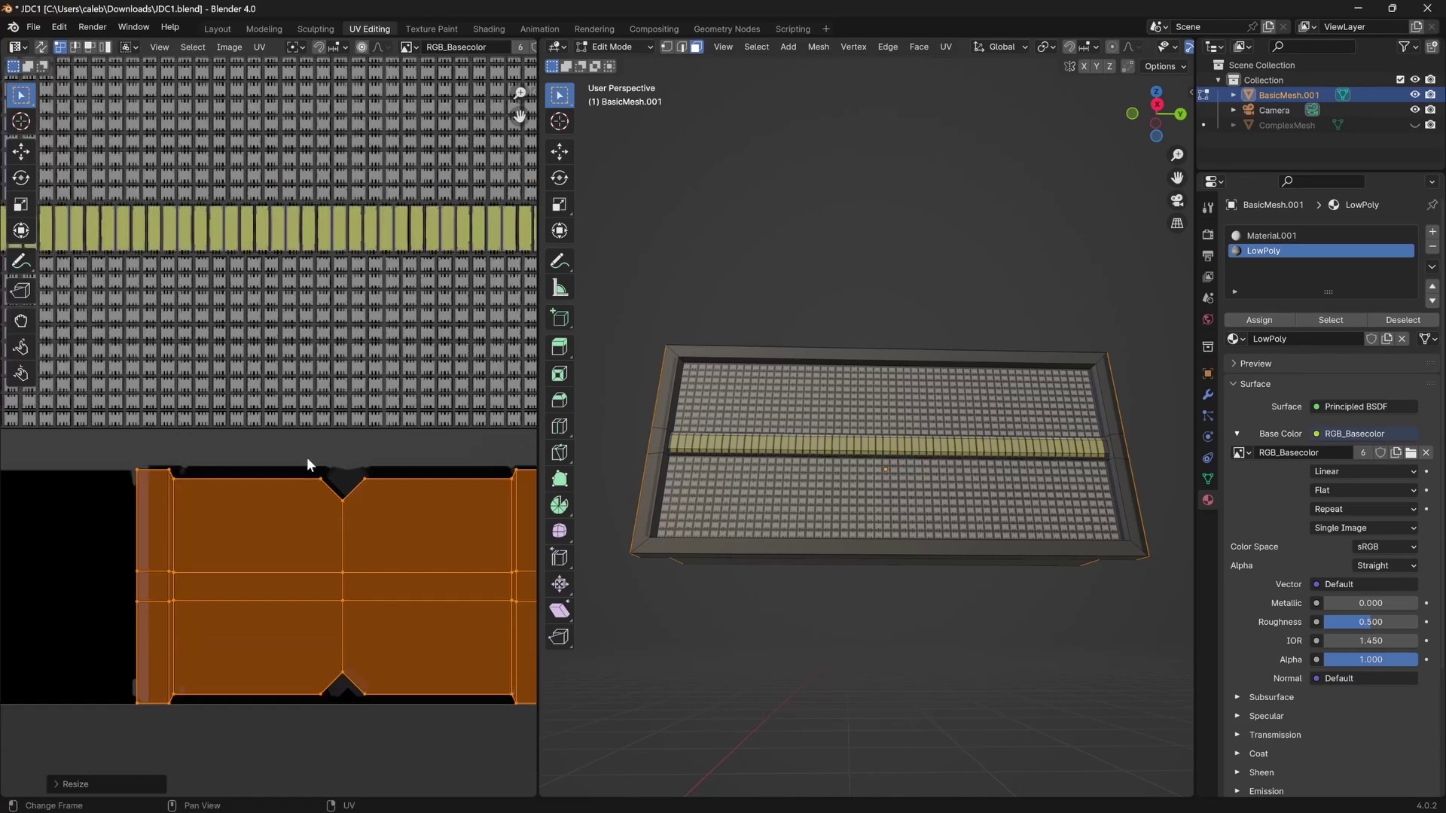
{"action": "left_click", "coordinate": [414, 504]}
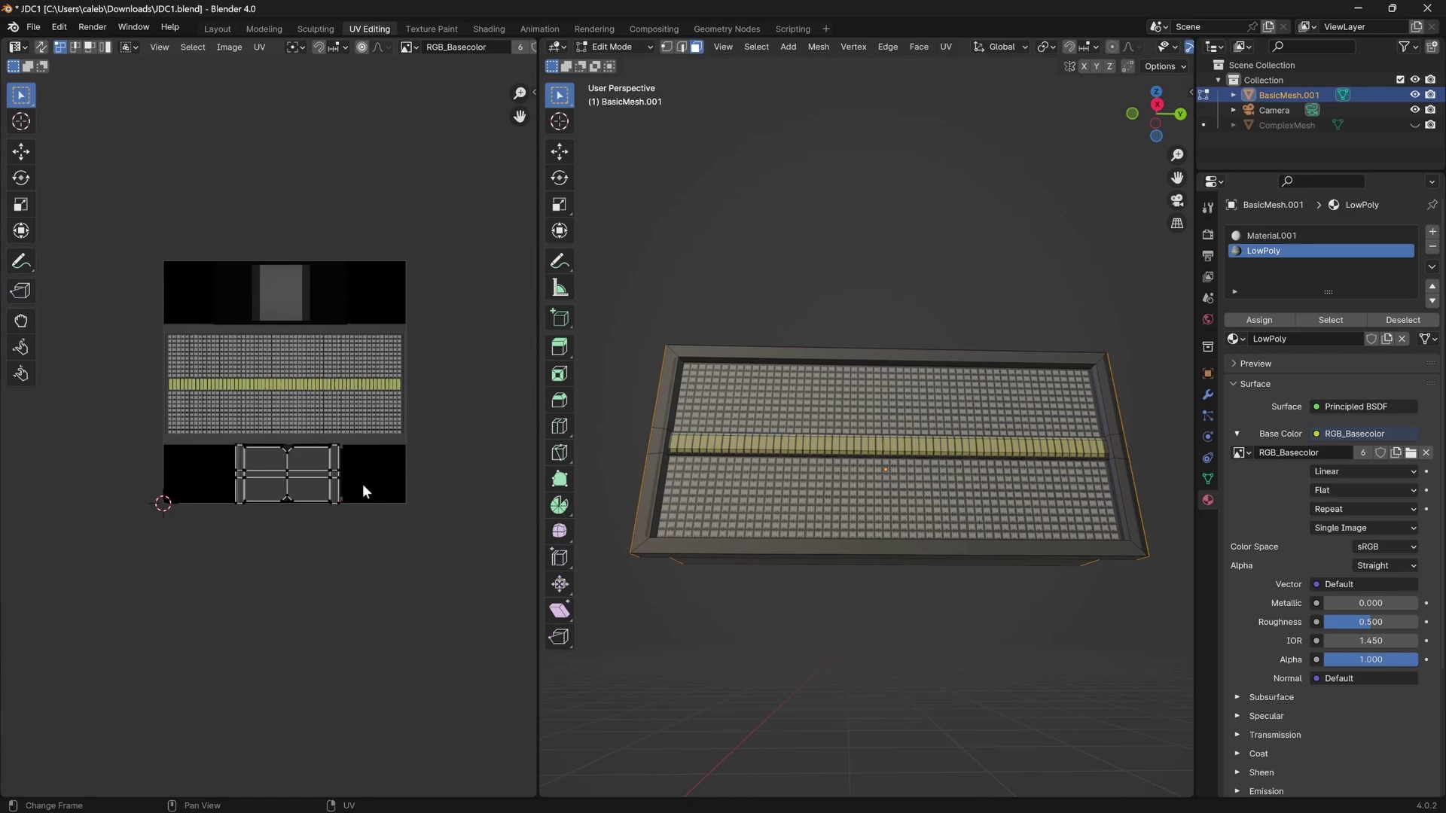
Leave mesh editing, check the textured panel from the side and front, and save the file.
{"action": "key", "text": "Tab"}
{"action": "middle_click_drag", "start_coordinate": [839, 485], "coordinate": [771, 445]}
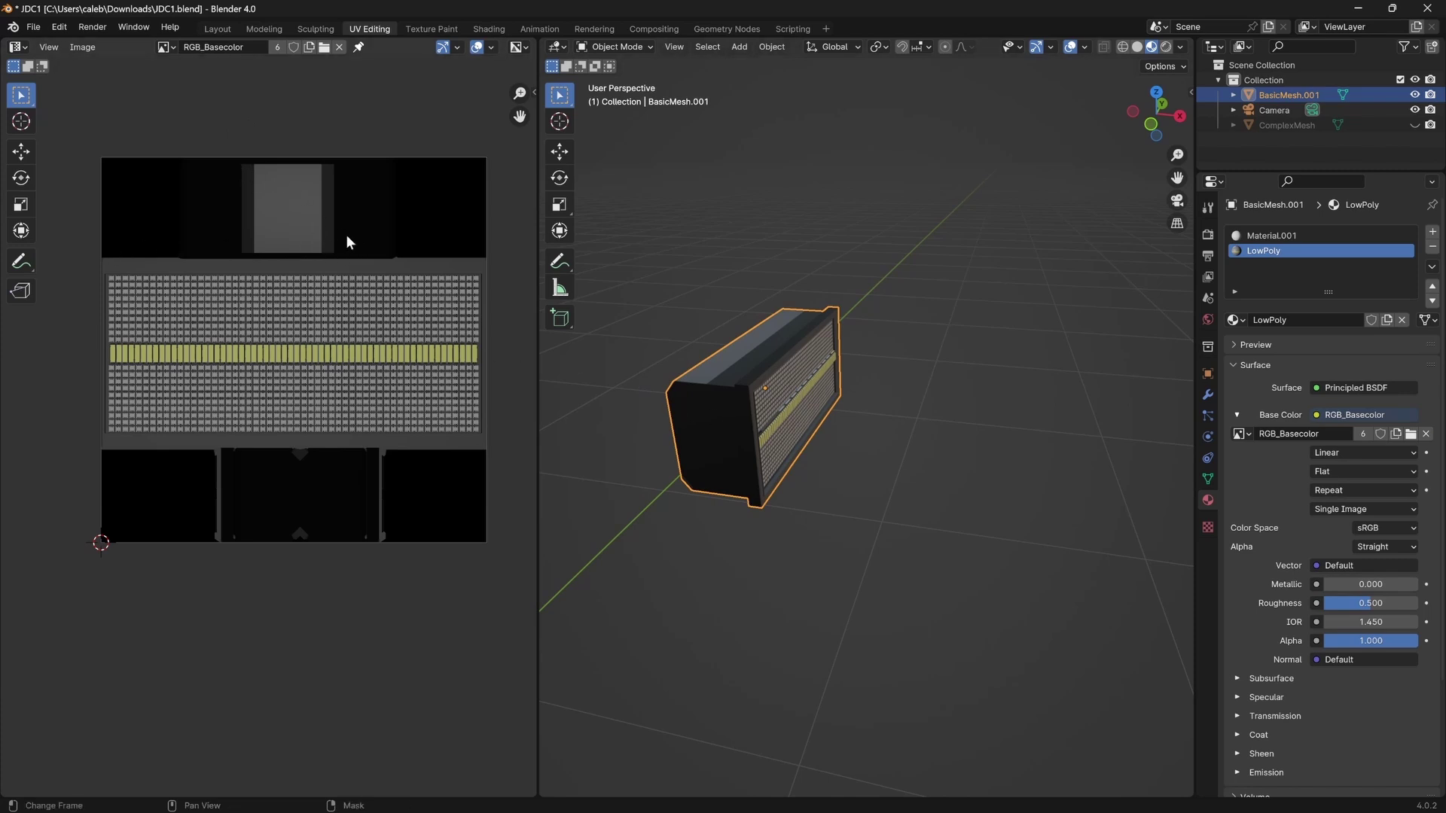
{"action": "middle_click_drag", "start_coordinate": [758, 372], "coordinate": [721, 434]}
{"action": "scroll", "coordinate": [929, 414], "scroll_direction": "up", "scroll_amount": 2}
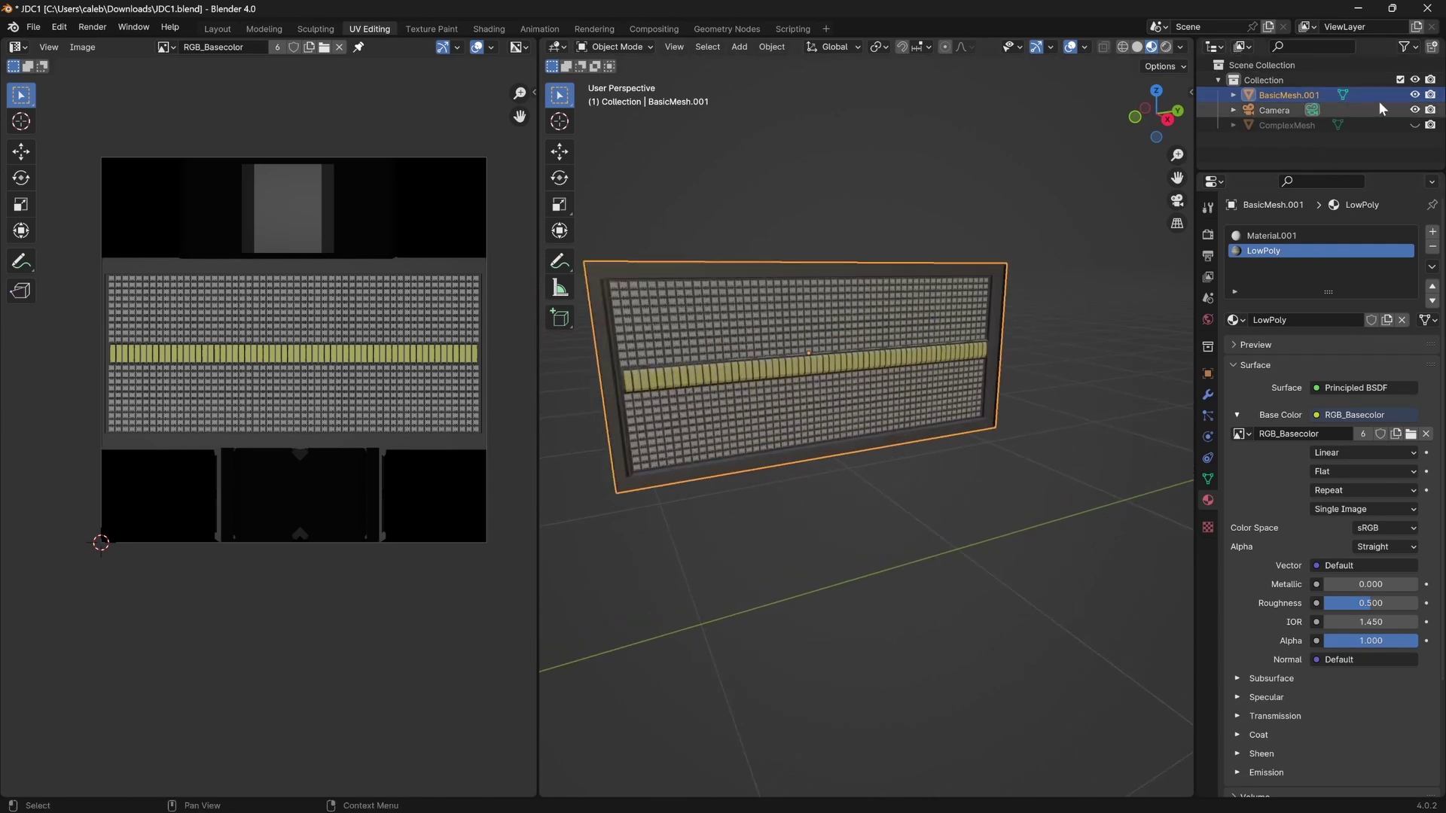
{"action": "middle_click_drag", "start_coordinate": [824, 330], "coordinate": [897, 329]}
{"action": "key", "text": "ctrl+s"}
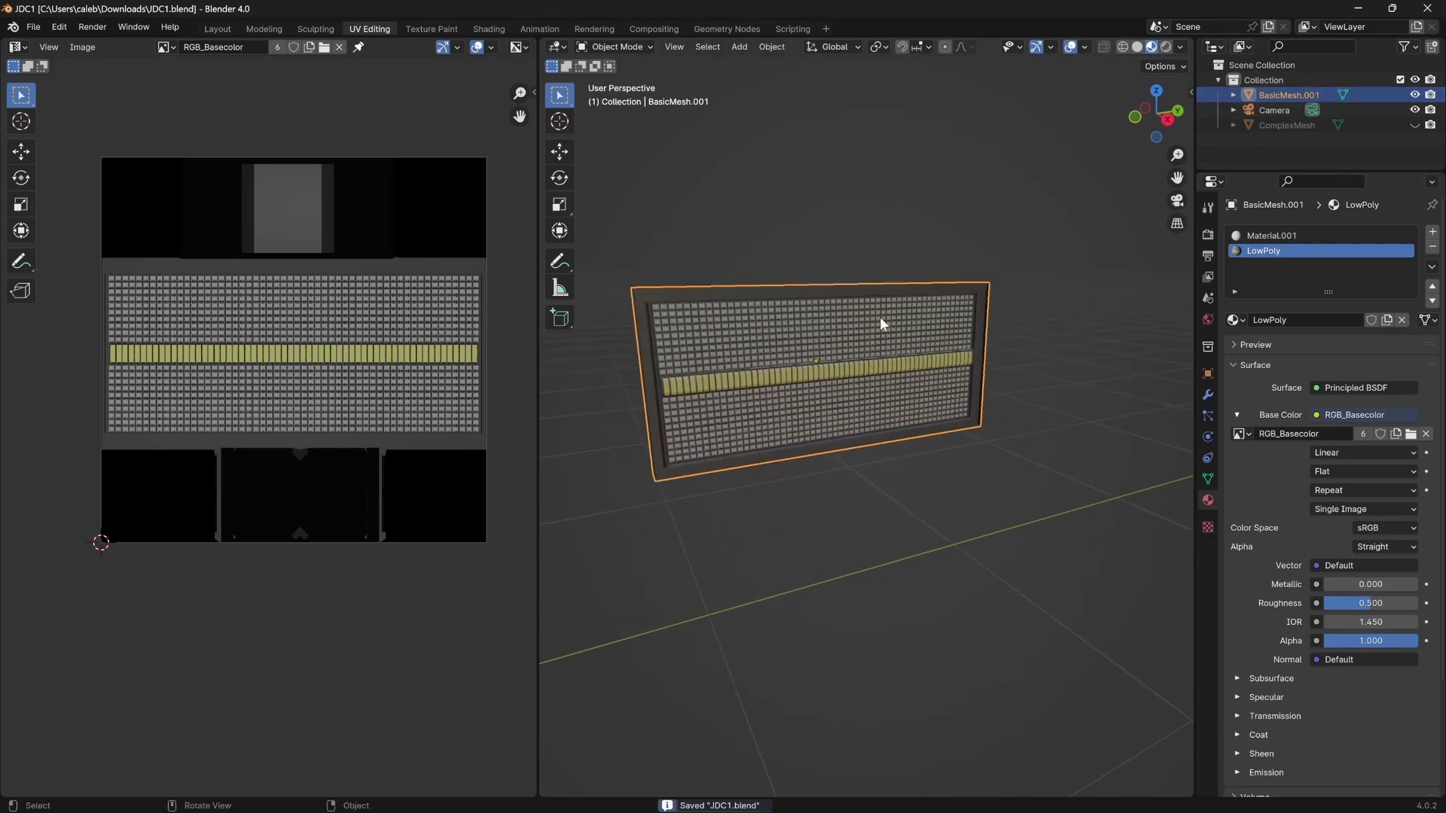
Hide BasicMesh.001 and show ComplexMesh in the scene.
{"action": "left_click", "coordinate": [938, 203]}
{"action": "left_click", "coordinate": [1416, 95]}
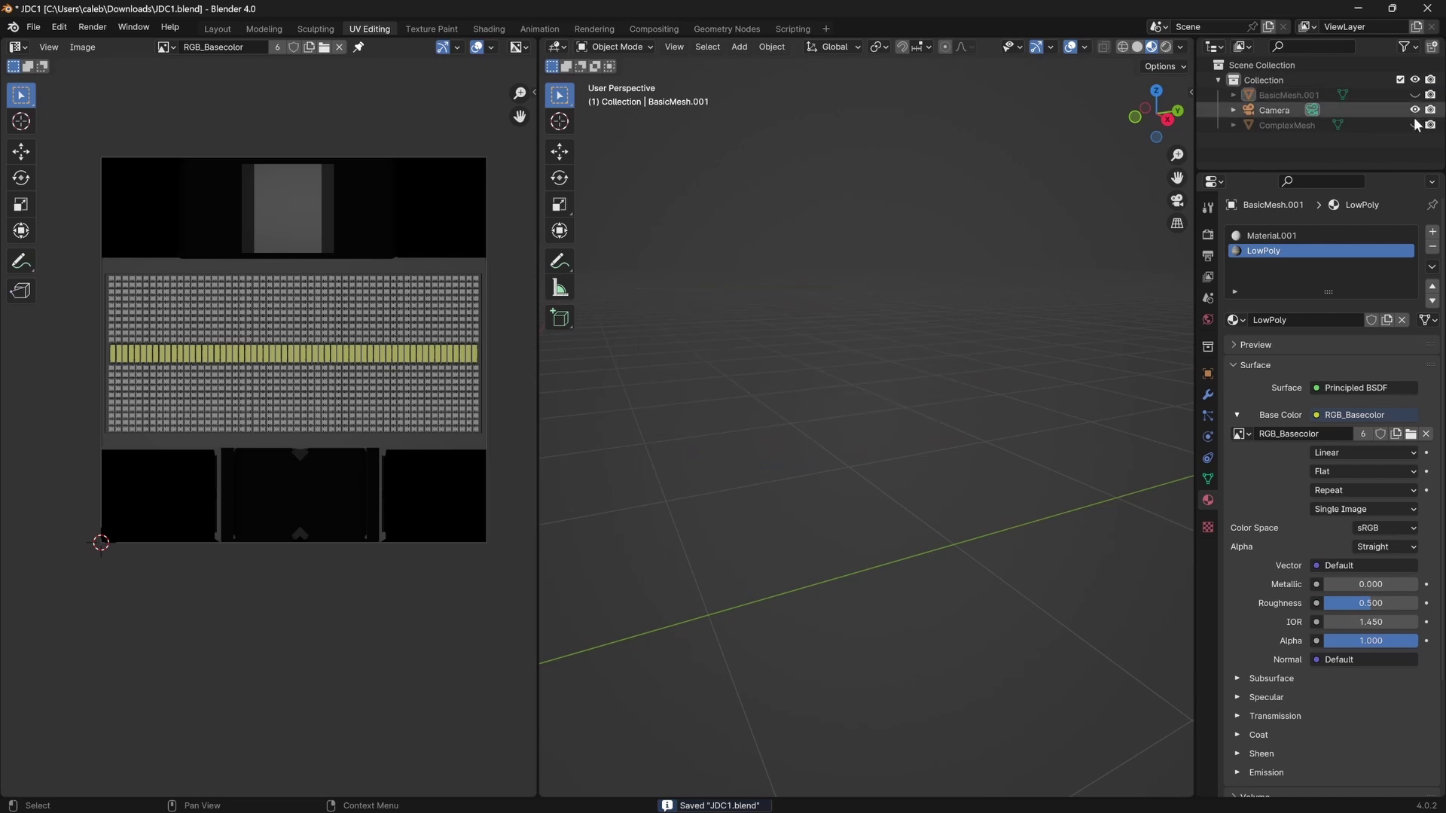
{"action": "left_click", "coordinate": [1416, 125]}
Frame ComplexMesh in the right orthographic view, select it, and open it in Edit Mode.
{"action": "middle_click_drag", "start_coordinate": [844, 268], "coordinate": [789, 431]}
{"action": "scroll", "coordinate": [789, 431], "scroll_direction": "up", "scroll_amount": 5}
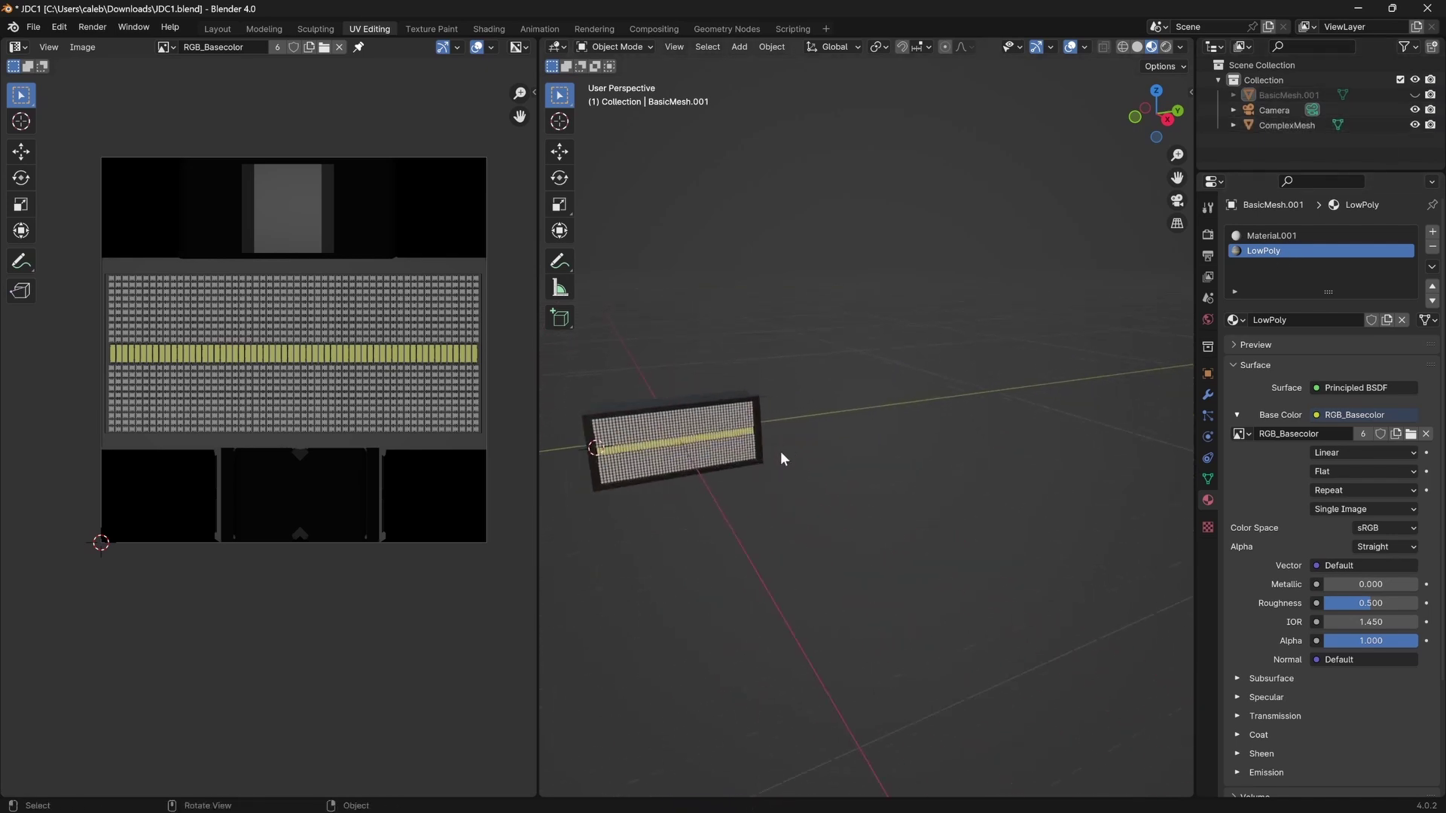
{"action": "middle_click_drag", "start_coordinate": [667, 488], "coordinate": [738, 446]}
{"action": "key", "text": "KP_3"}
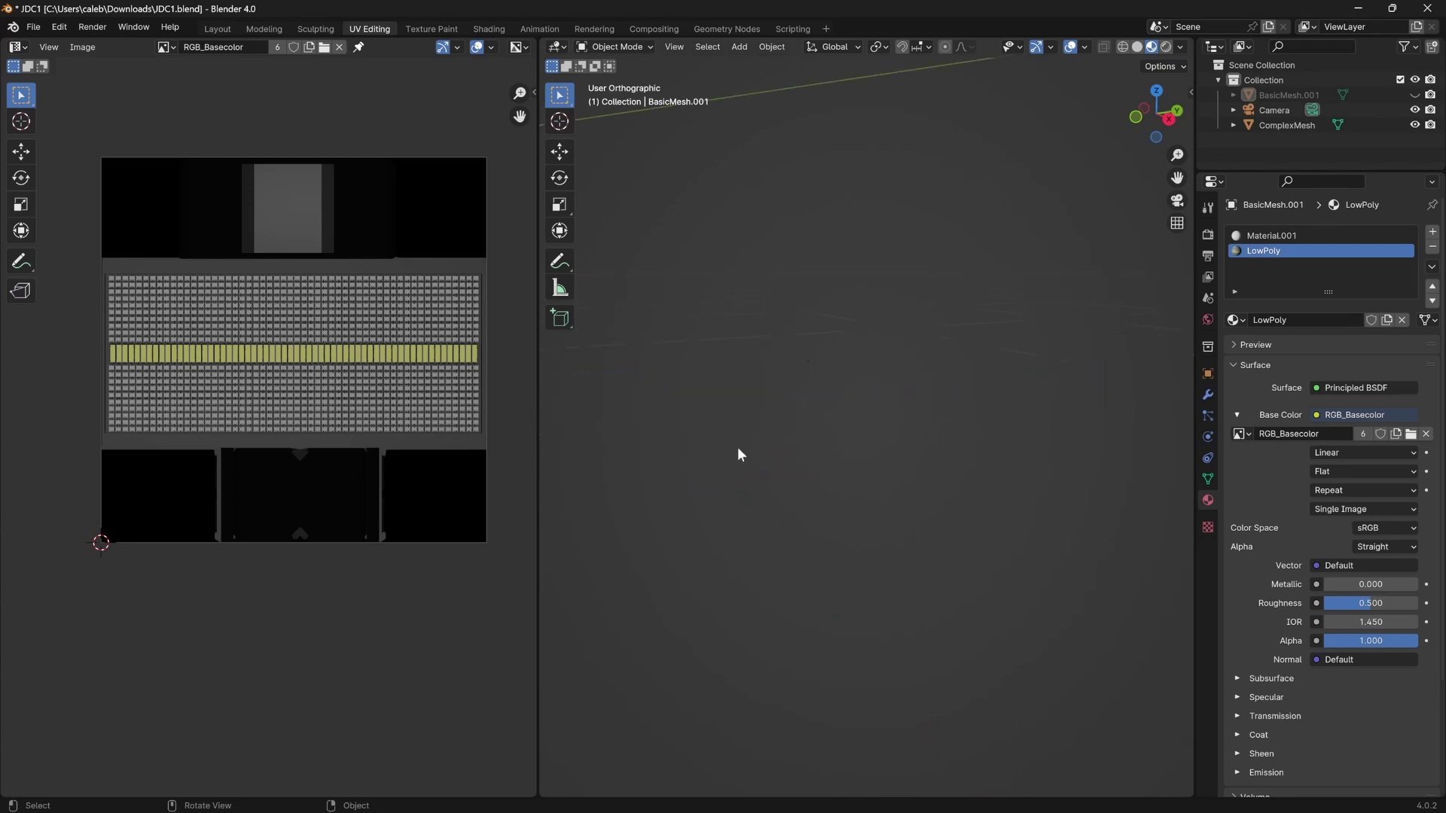
{"action": "scroll", "coordinate": [816, 440], "scroll_direction": "down", "scroll_amount": 5}
{"action": "scroll", "coordinate": [878, 453], "scroll_direction": "up", "scroll_amount": 5}
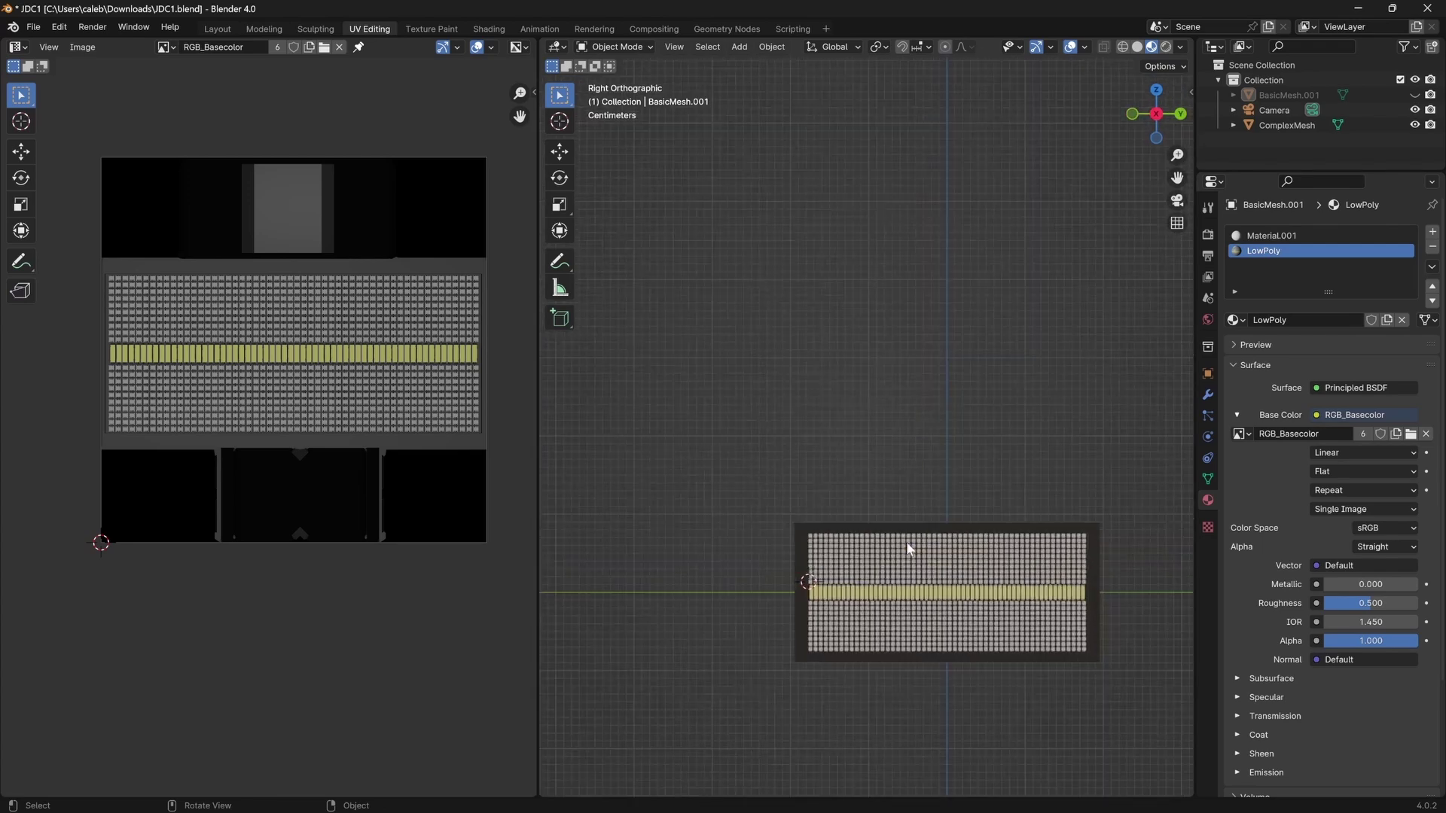
{"action": "scroll", "coordinate": [762, 482], "scroll_direction": "up", "scroll_amount": 3}
{"action": "scroll", "coordinate": [553, 349], "scroll_direction": "down", "scroll_amount": 2}
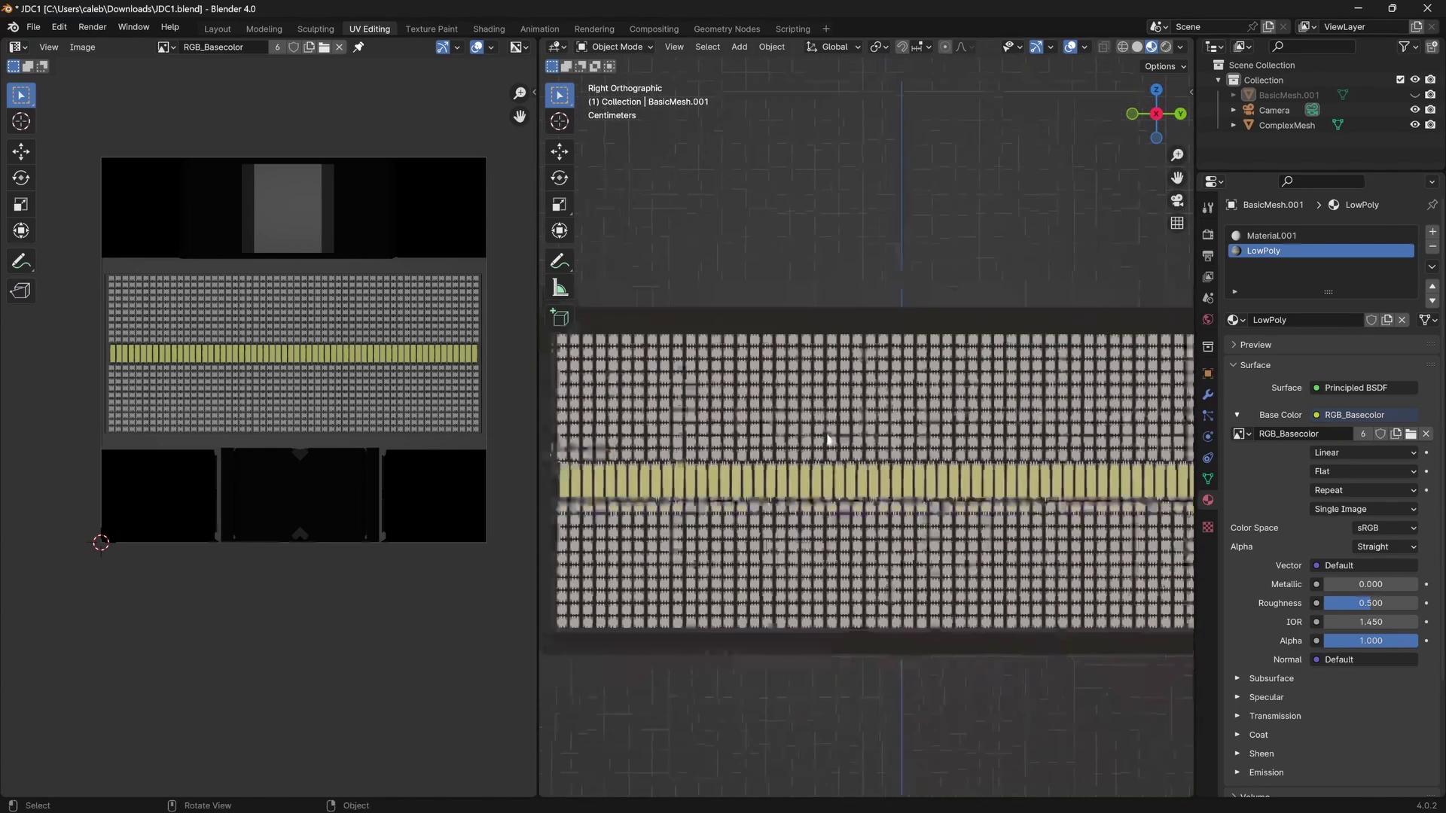
{"action": "left_click", "coordinate": [646, 383]}
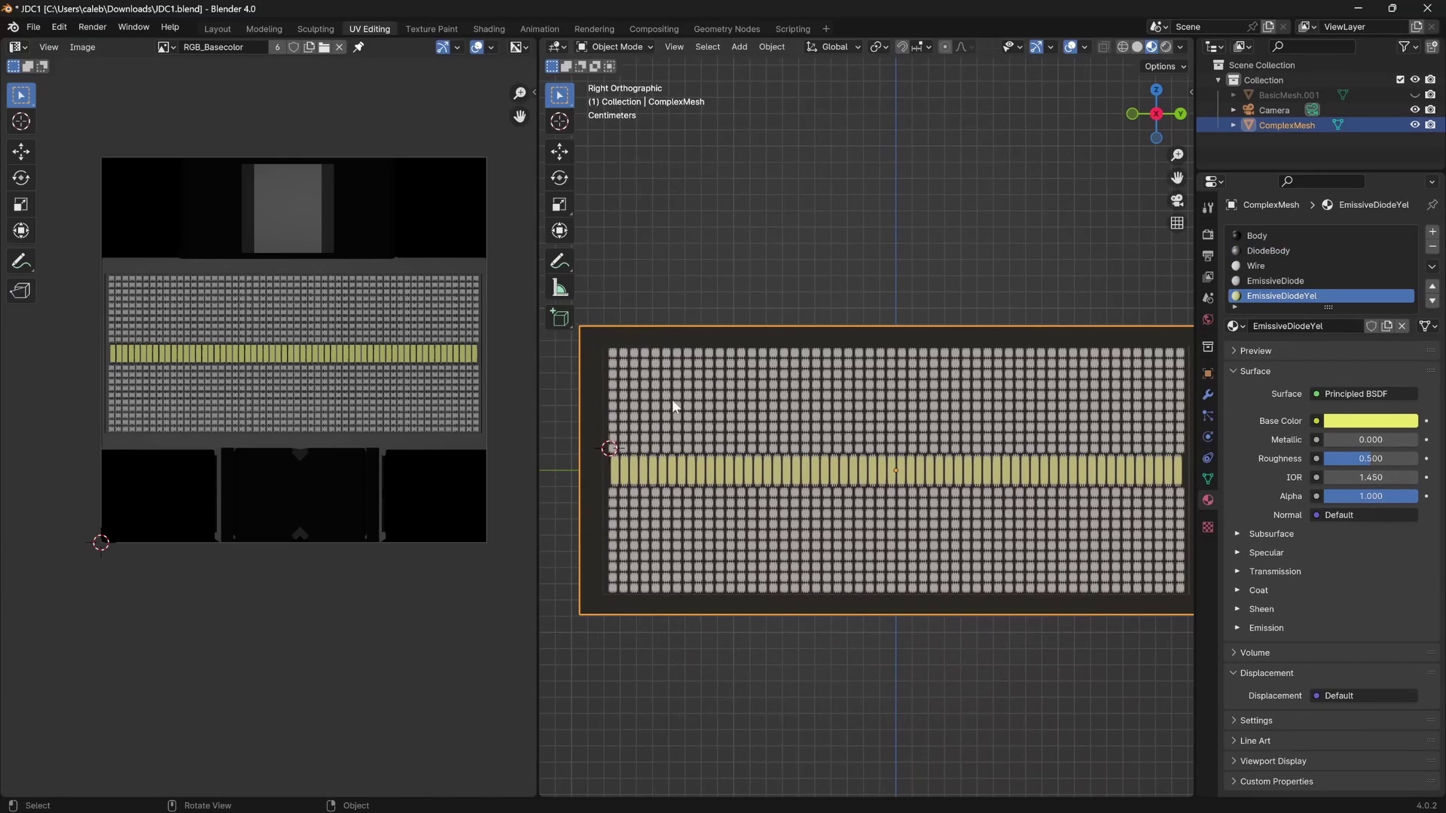
{"action": "key", "text": "Tab"}
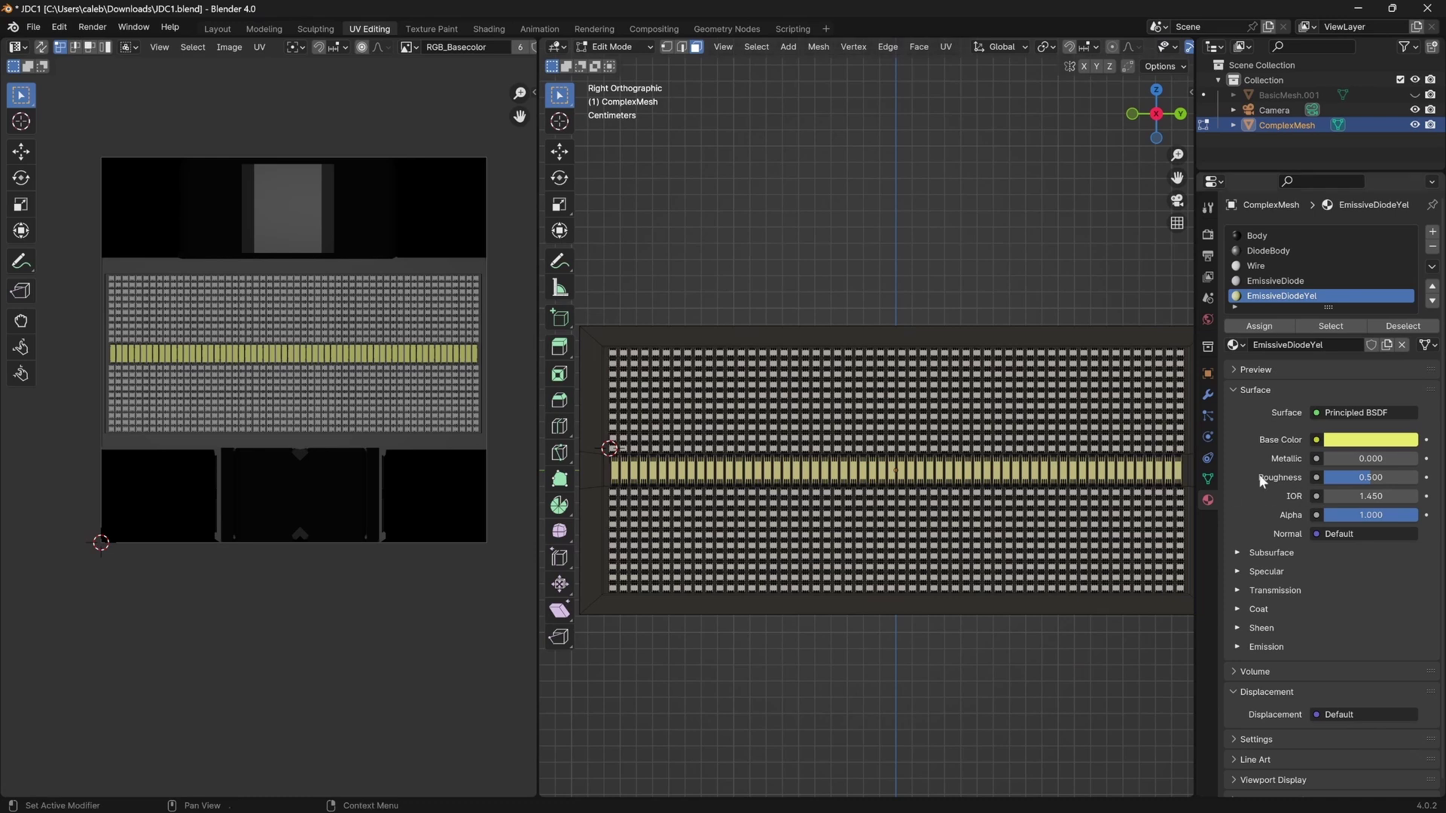
{"action": "key", "text": "super"}
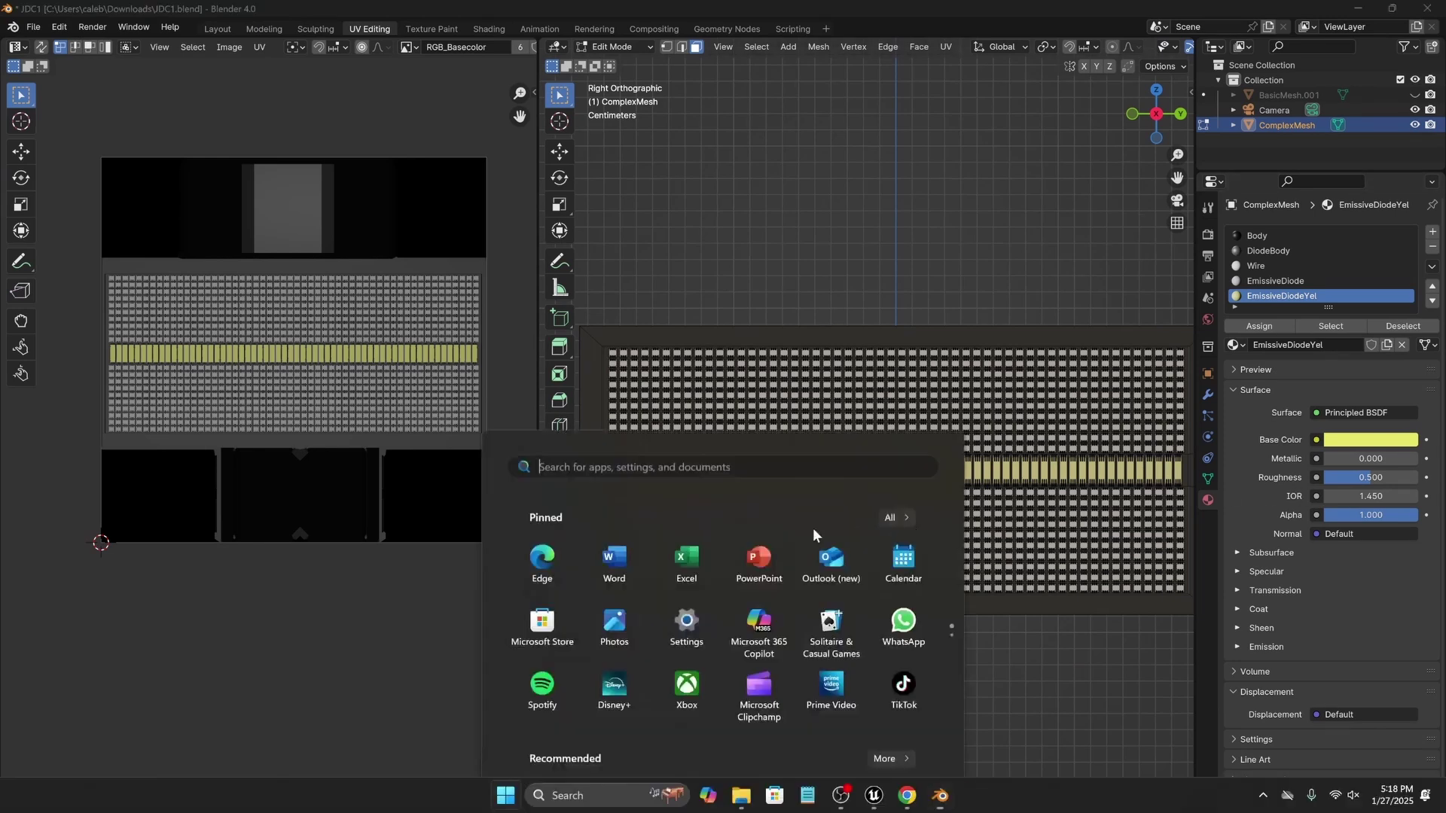
{"action": "key", "text": "super"}
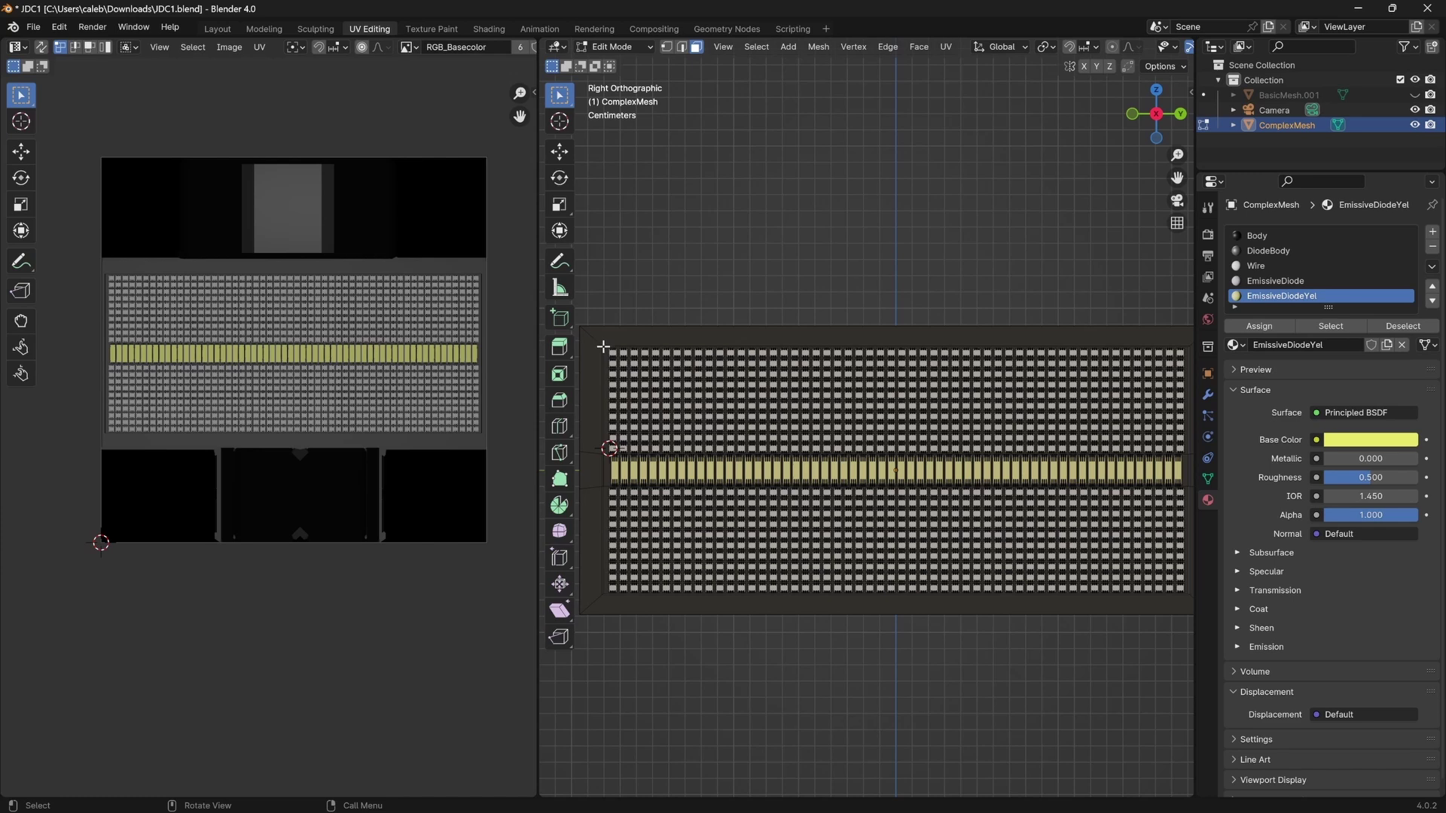
{"action": "scroll", "coordinate": [606, 346], "scroll_direction": "up", "scroll_amount": 2}
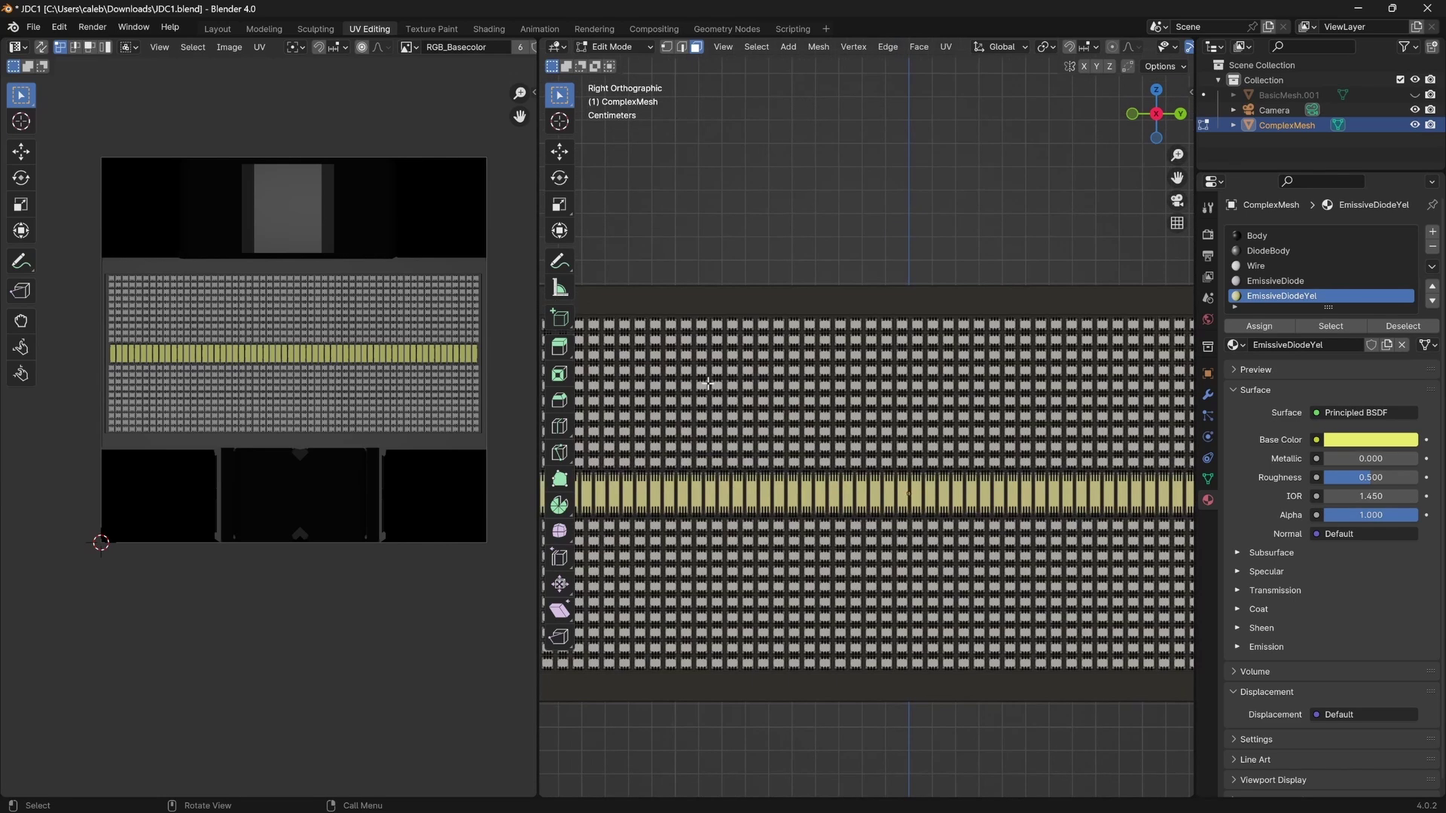
{"action": "middle_click_drag", "start_coordinate": [721, 396], "coordinate": [885, 421], "text": "shift"}
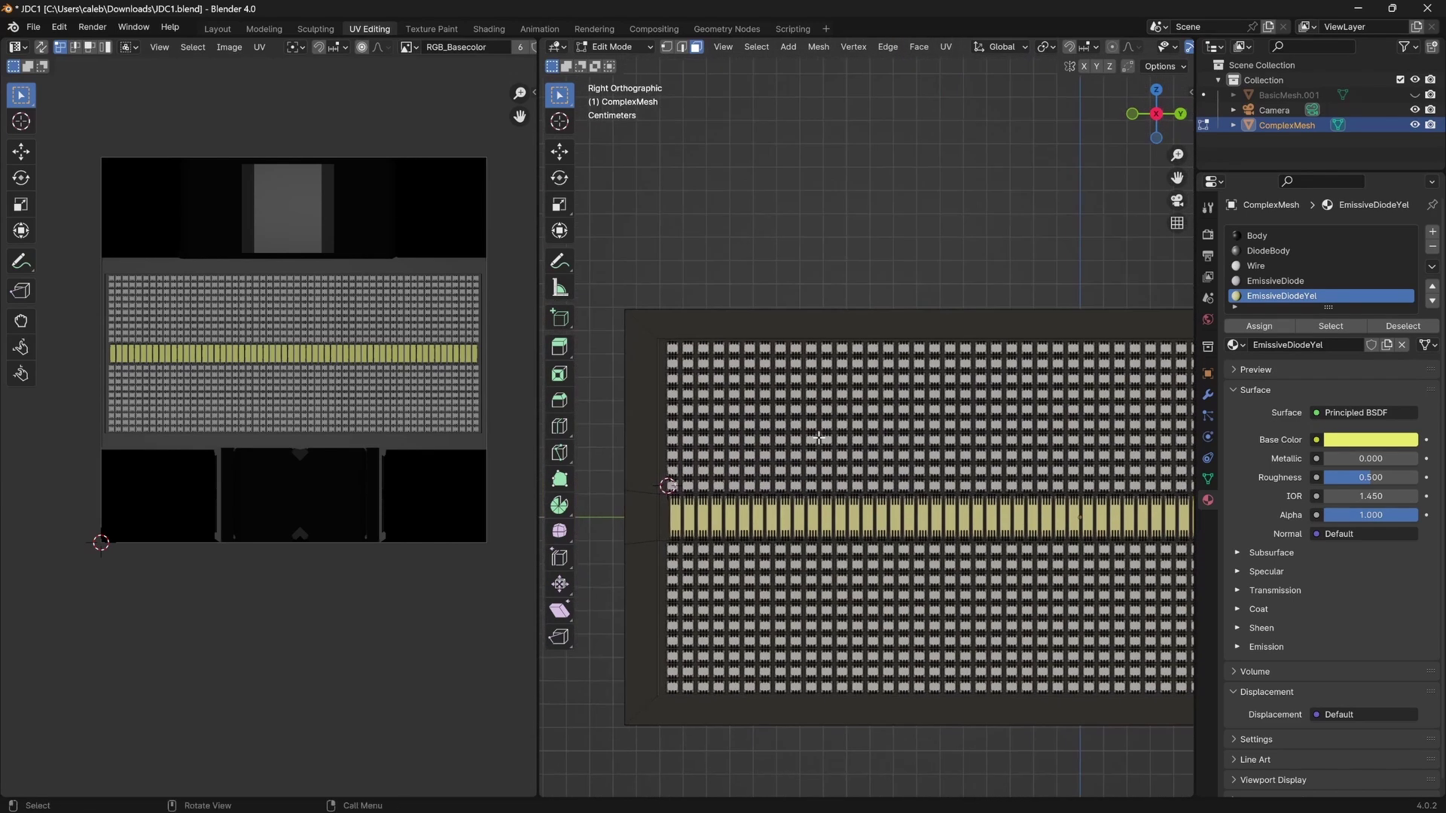
Open Calculator, multiply 9 by 6, and minimize it to return to Blender.
{"action": "key", "text": "super"}
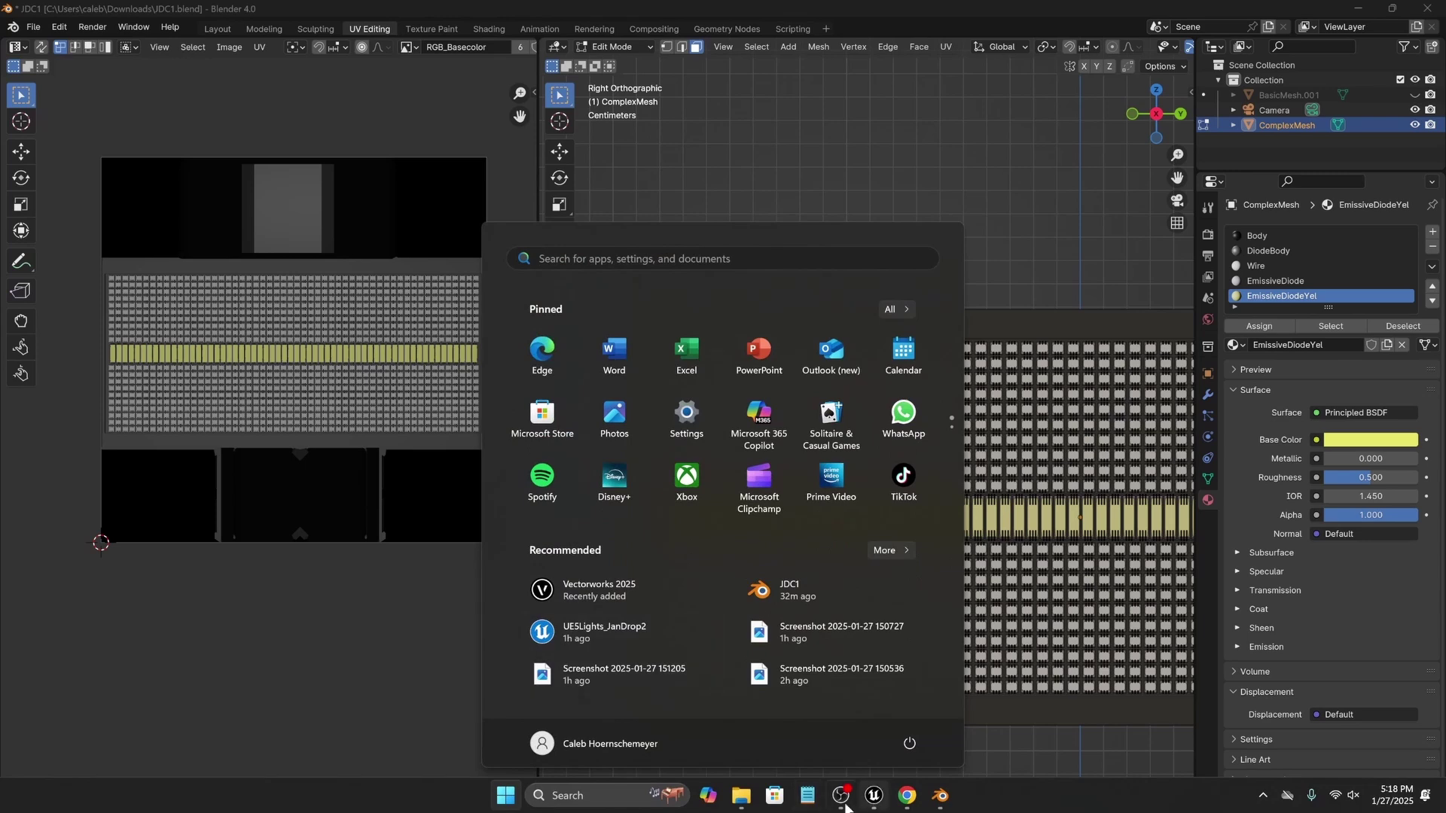
{"action": "left_click", "coordinate": [557, 795]}
{"action": "type", "text": "cal"}
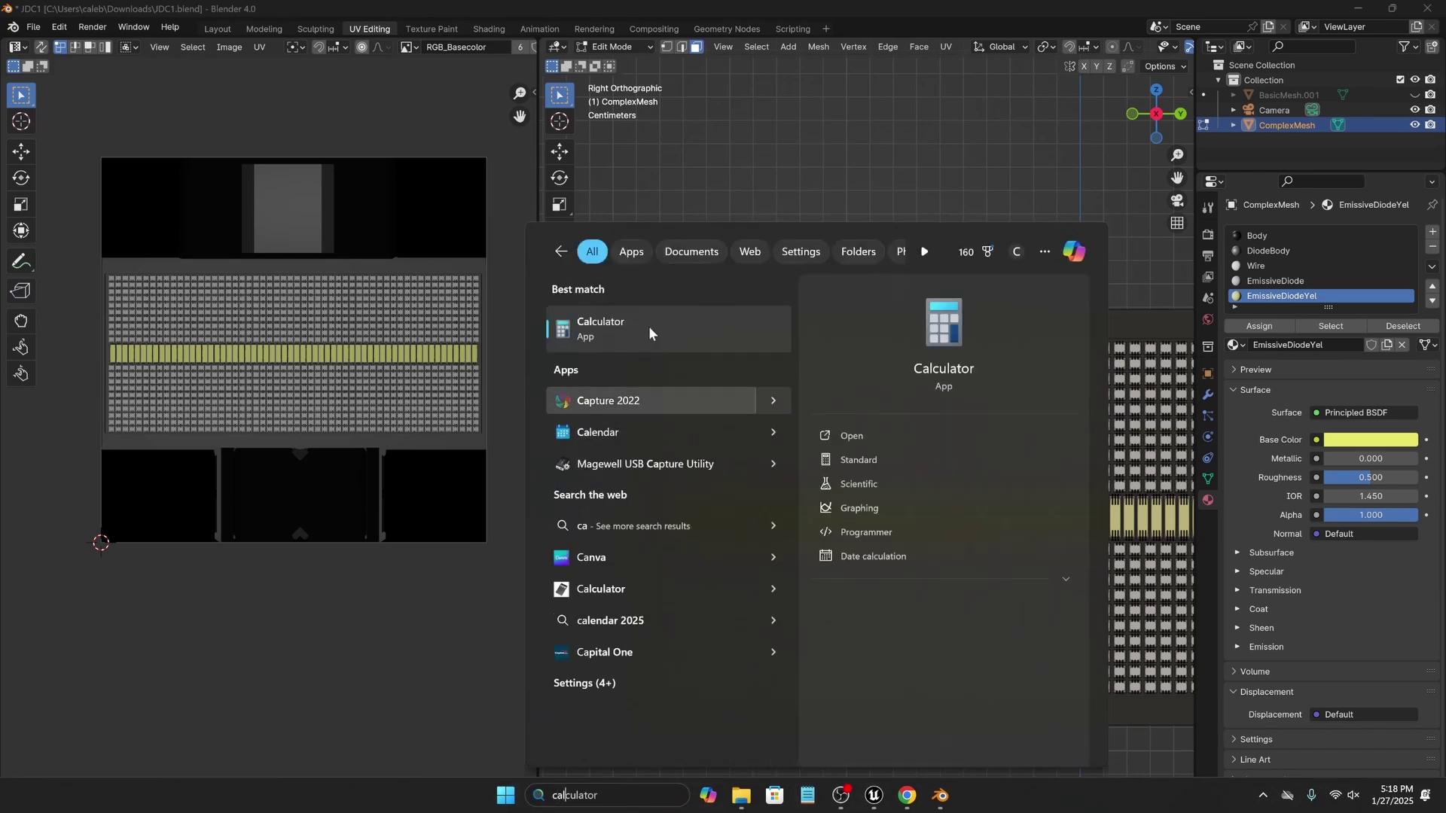
{"action": "left_click", "coordinate": [650, 332]}
{"action": "key", "text": "9"}
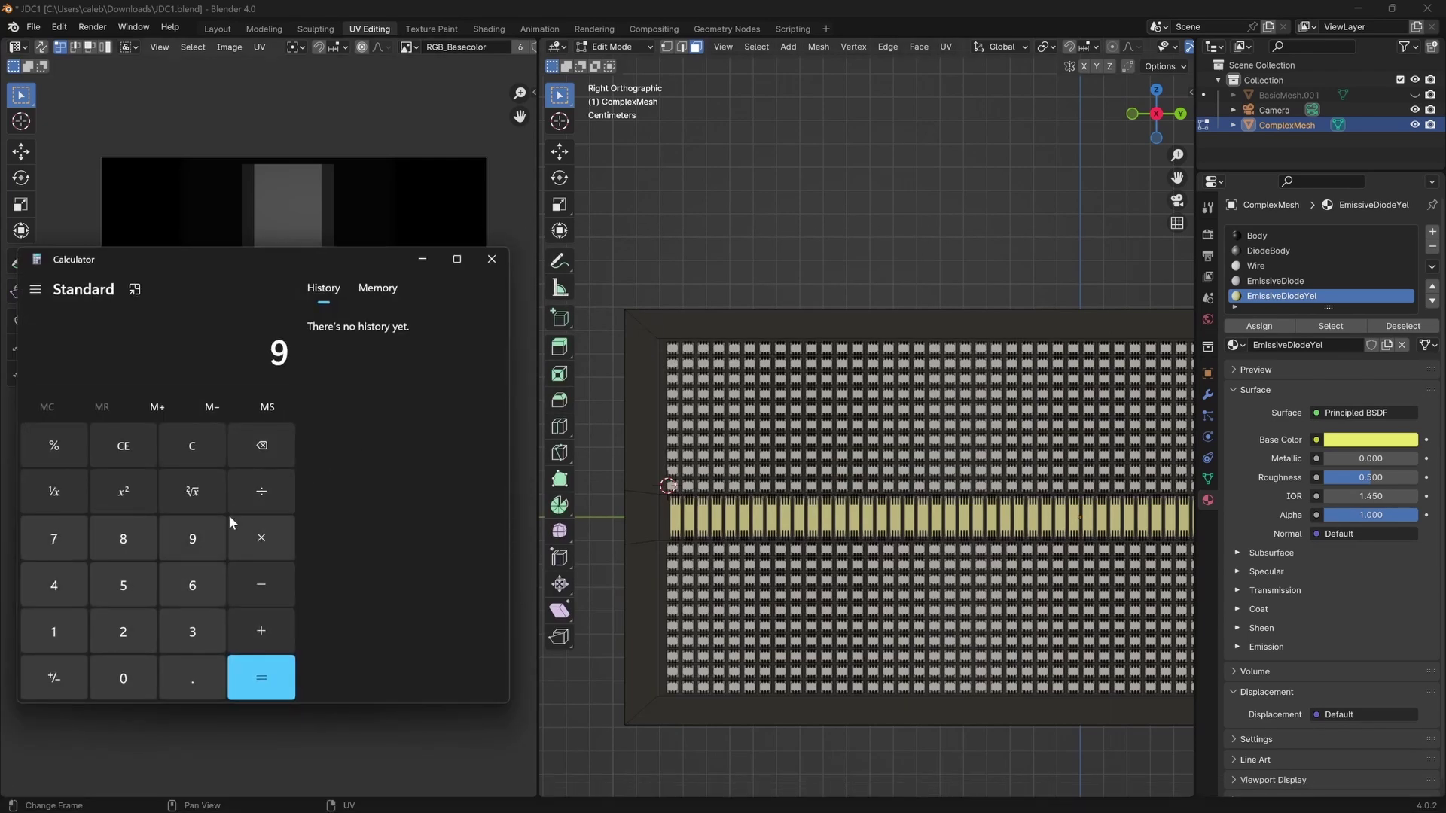
{"action": "left_click", "coordinate": [253, 683]}
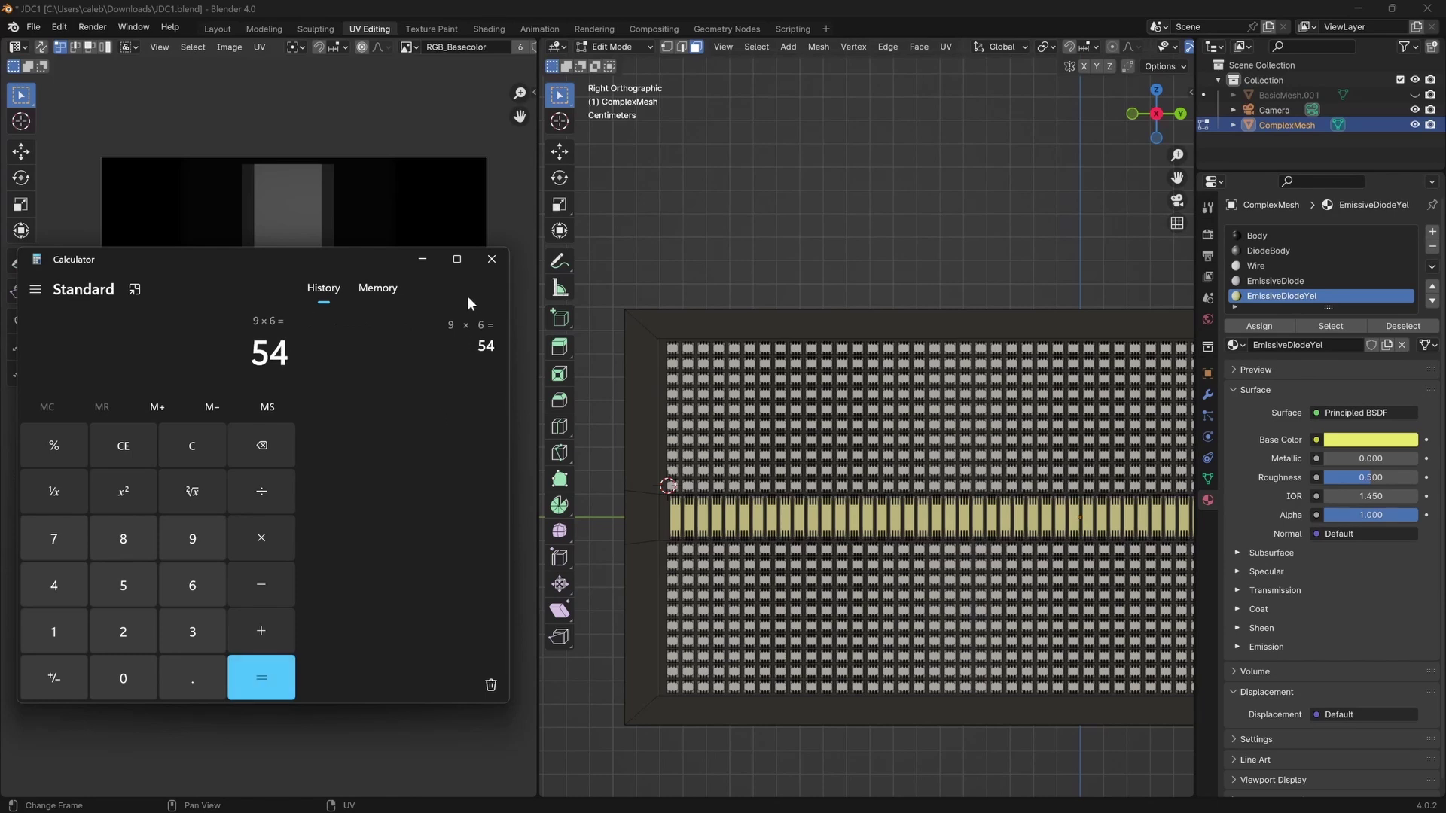
{"action": "left_click", "coordinate": [420, 261]}
Select the block of diodes nine columns wide and ten rows high at the grid's upper-left corner, above the yellow strip.
{"action": "scroll", "coordinate": [776, 377], "scroll_direction": "up", "scroll_amount": 5}
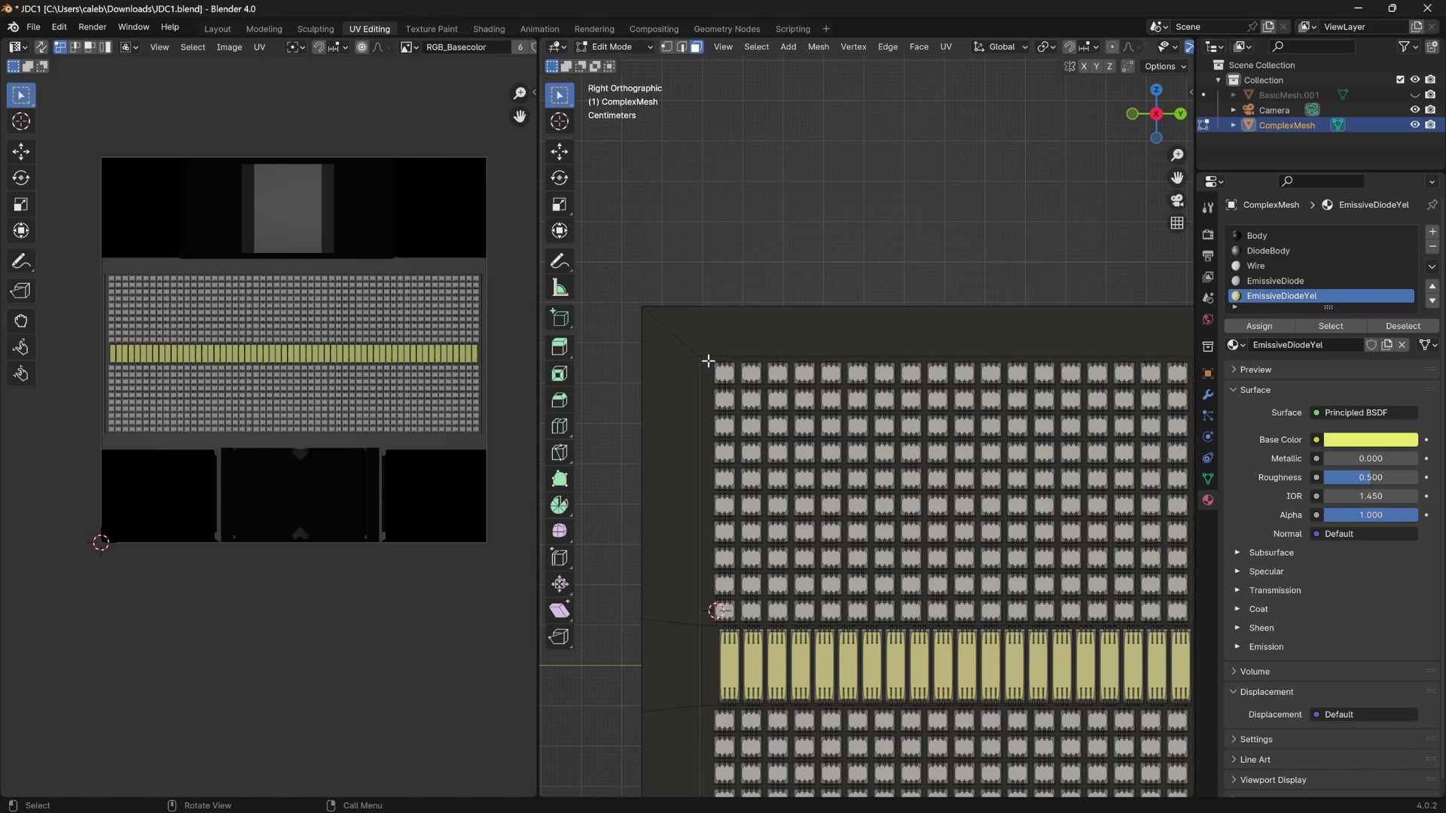
{"action": "key", "text": "l"}
{"action": "left_click", "coordinate": [723, 374]}
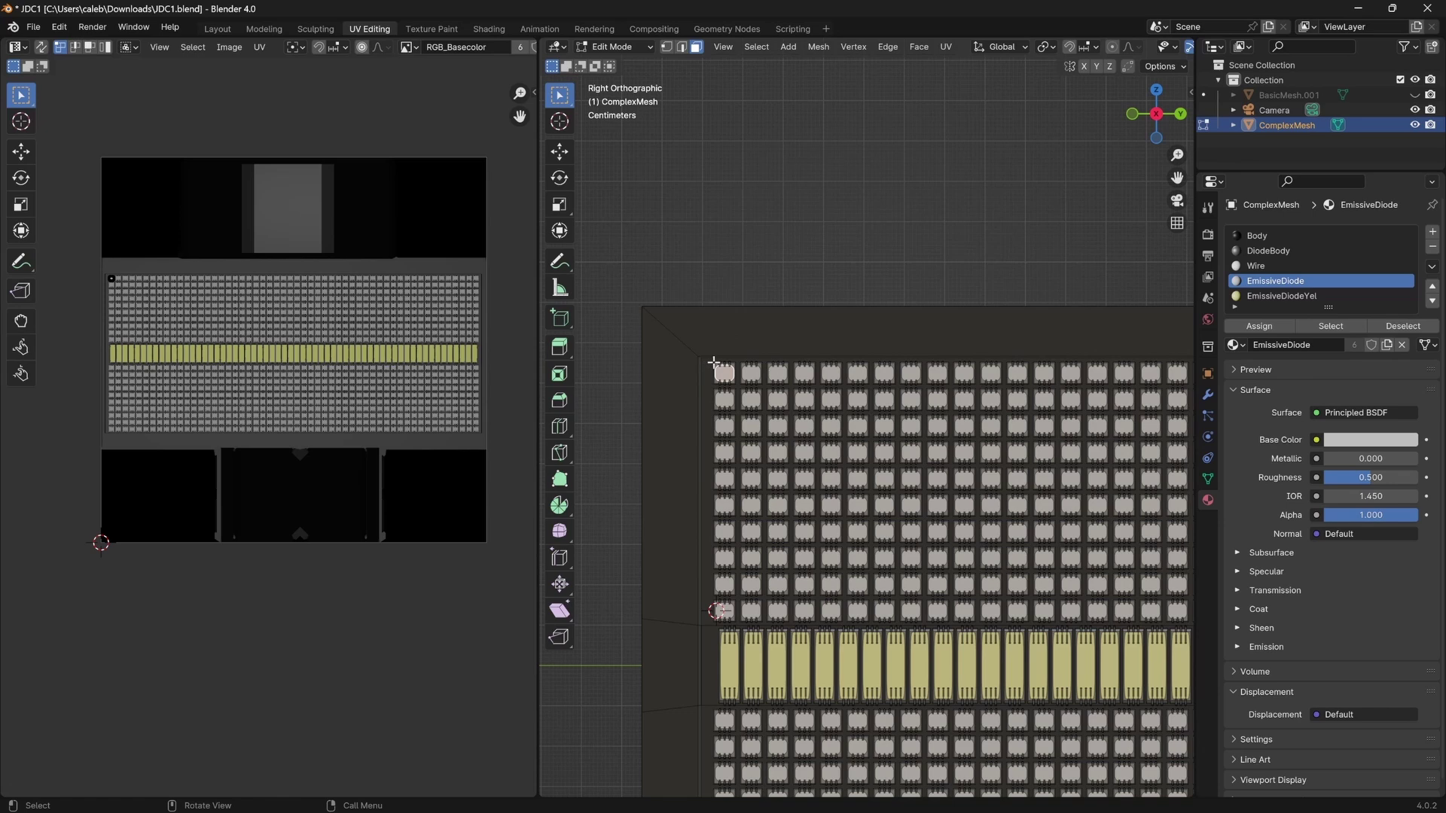
{"action": "key", "text": "b"}
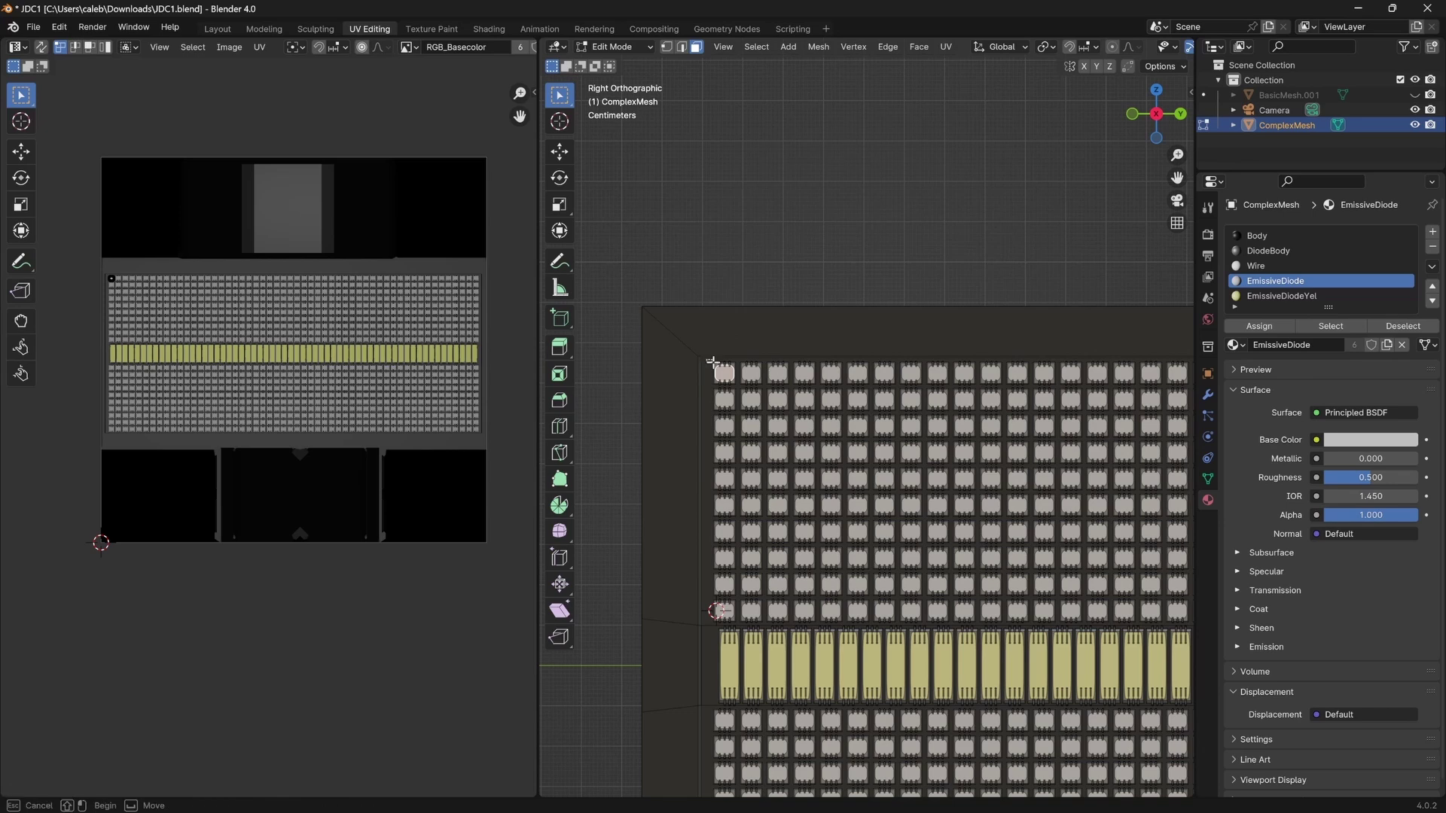
{"action": "left_click_drag", "start_coordinate": [726, 377], "coordinate": [949, 625]}
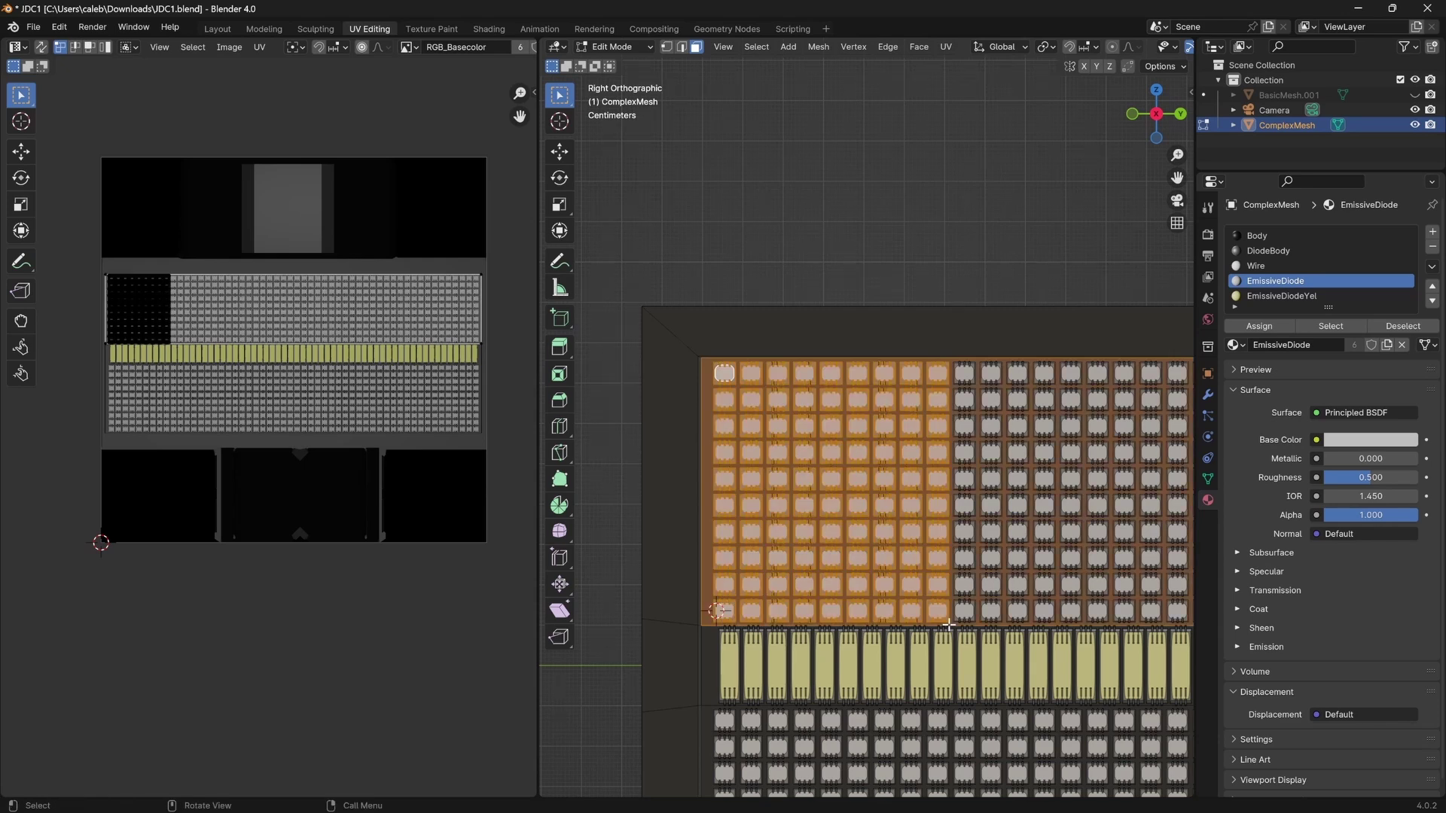
{"action": "scroll", "coordinate": [677, 354], "scroll_direction": "up", "scroll_amount": 4}
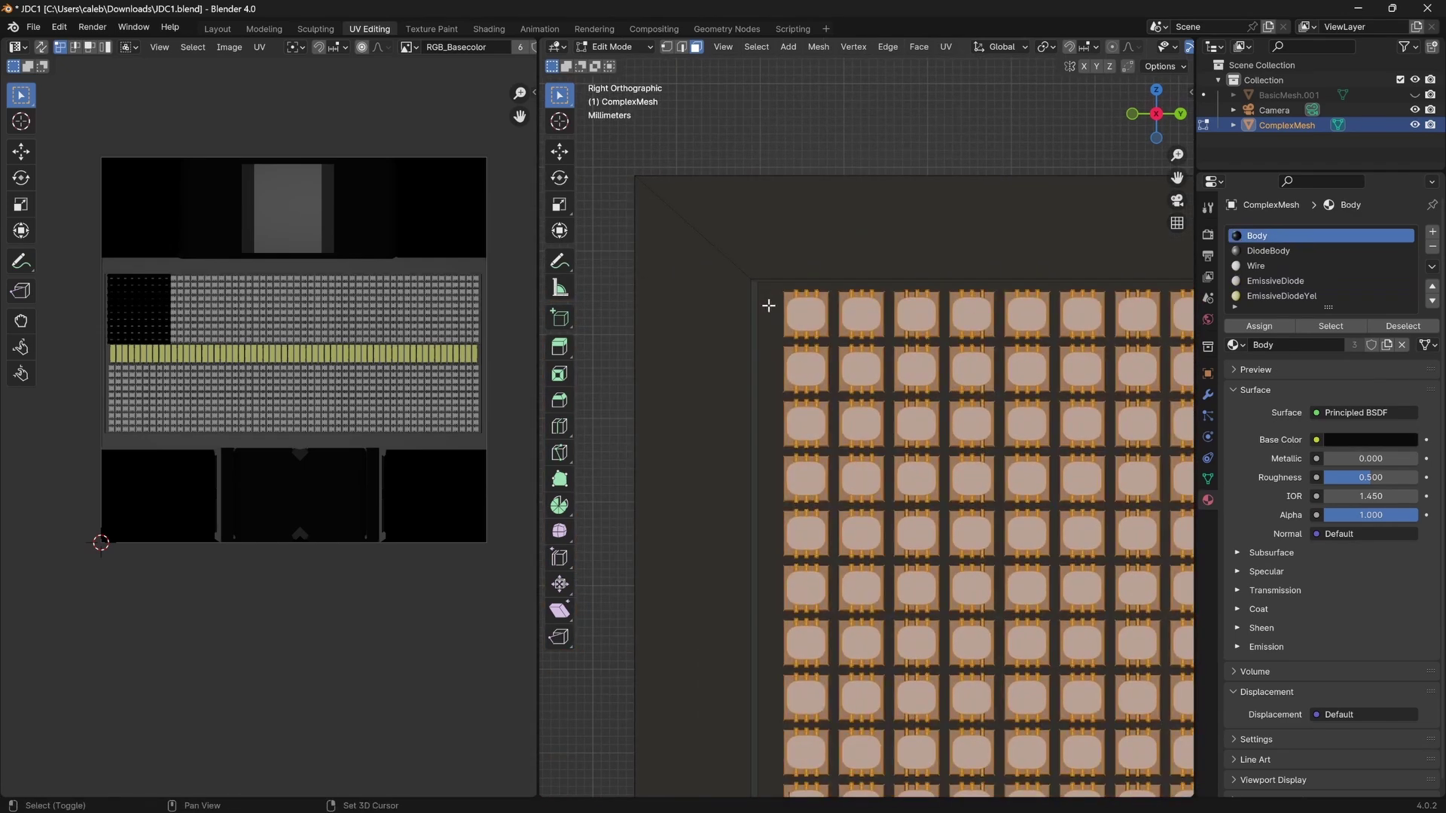
Remove the DiodeBody and Wire material faces from the selected diode block, keeping only the emissive faces selected.
{"action": "scroll", "coordinate": [757, 365], "scroll_direction": "down", "scroll_amount": 3}
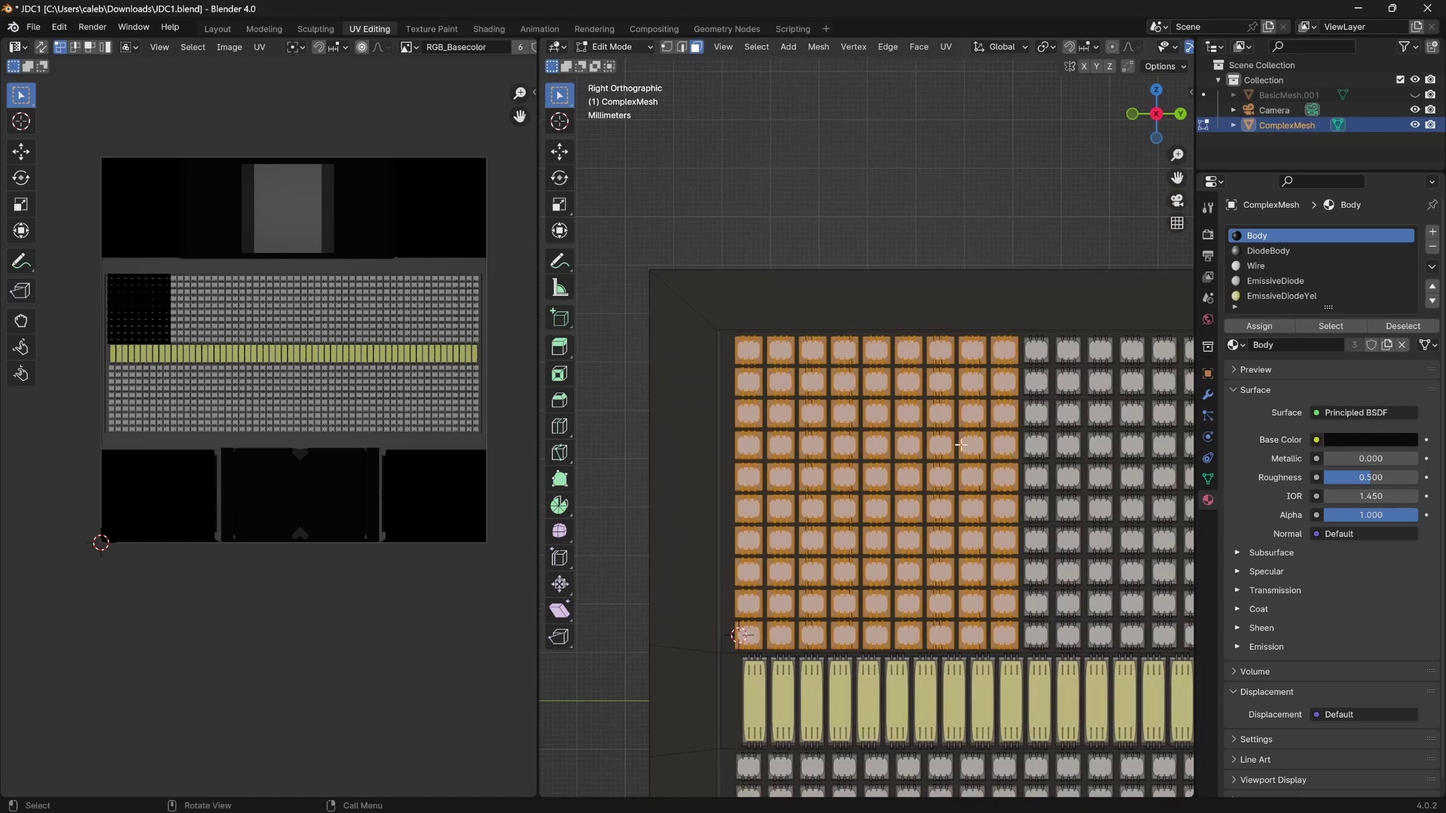
{"action": "scroll", "coordinate": [1012, 458], "scroll_direction": "up", "scroll_amount": 10}
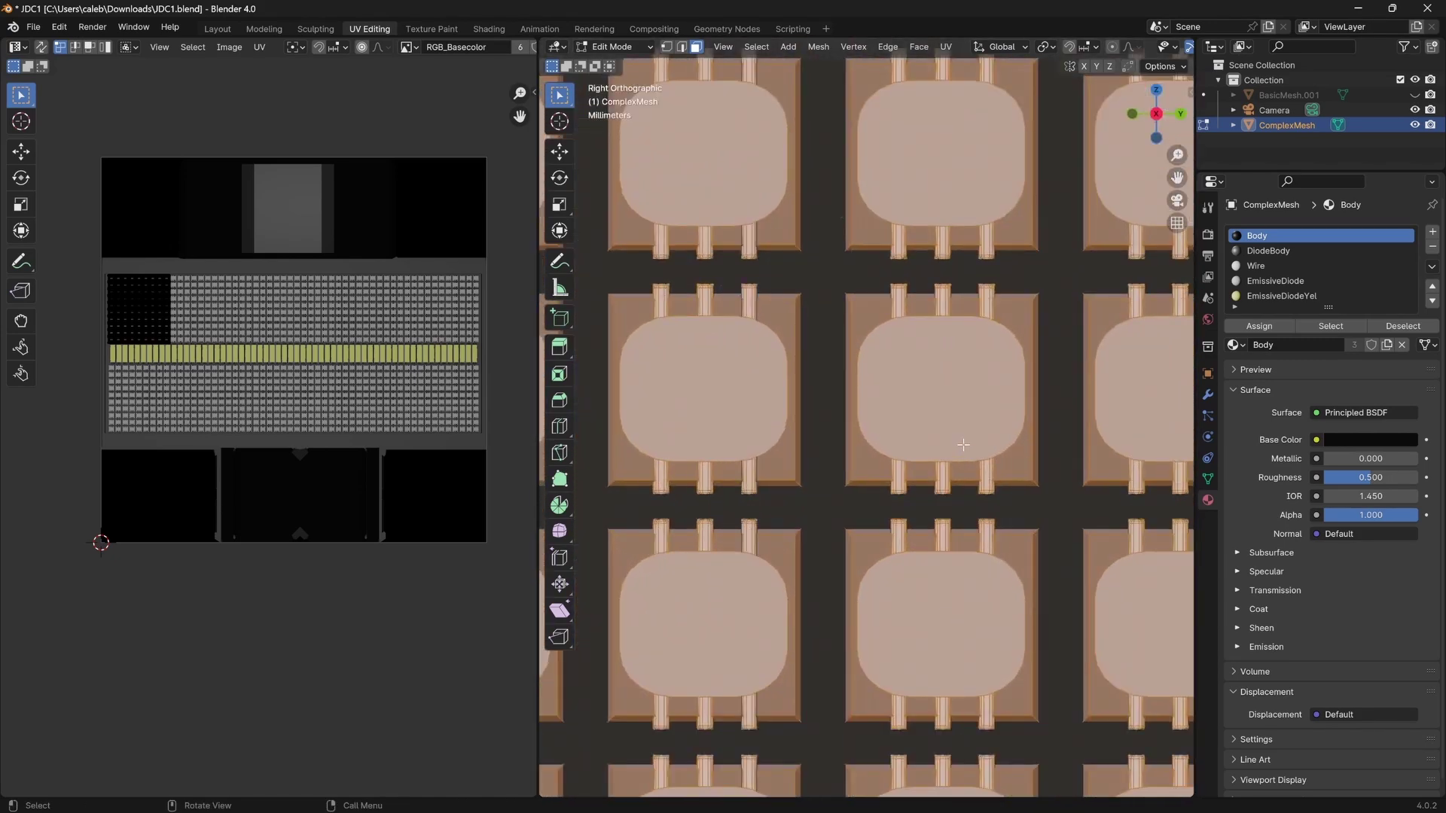
{"action": "scroll", "coordinate": [962, 445], "scroll_direction": "down", "scroll_amount": 8}
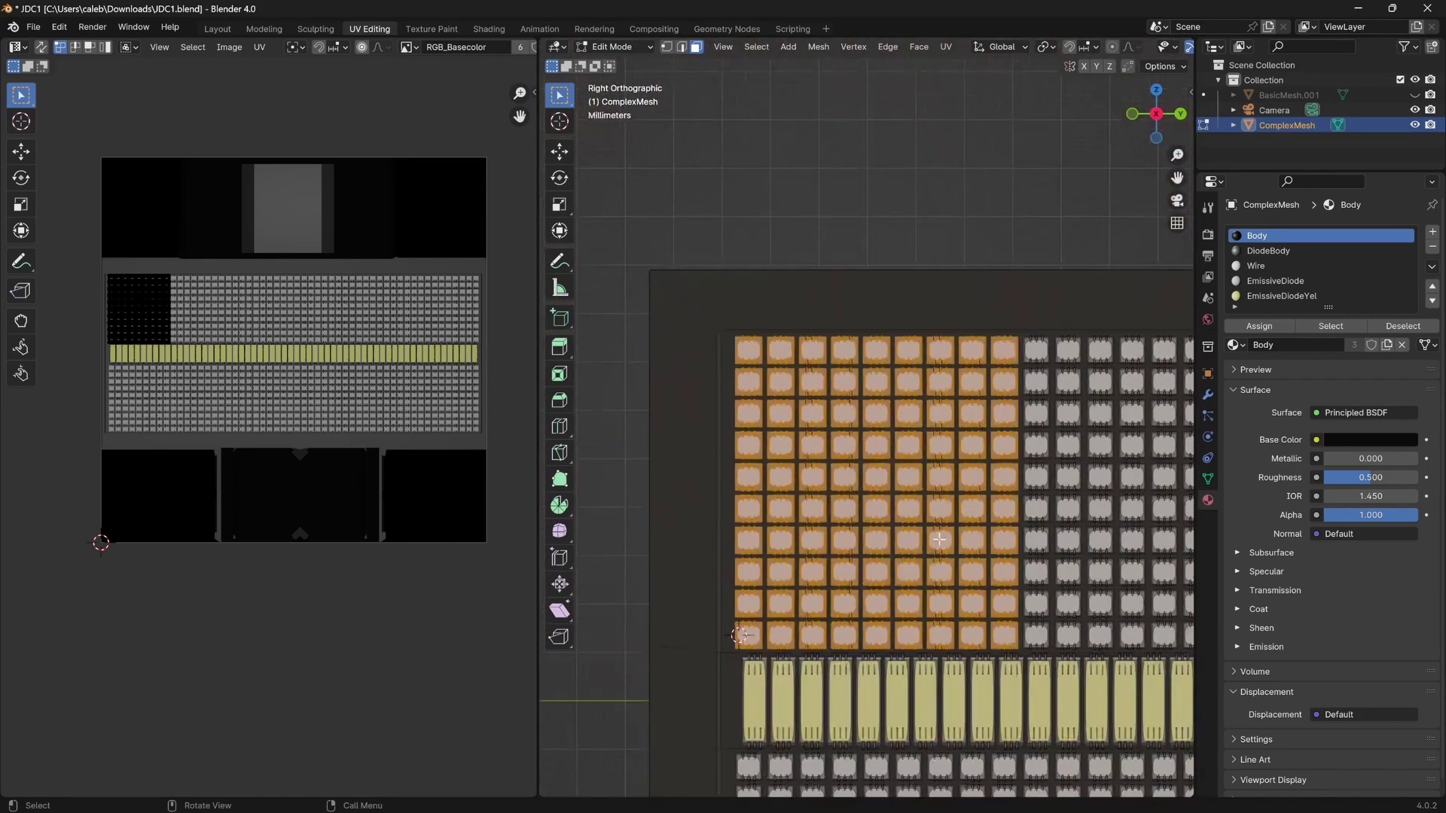
{"action": "scroll", "coordinate": [835, 432], "scroll_direction": "up", "scroll_amount": 2}
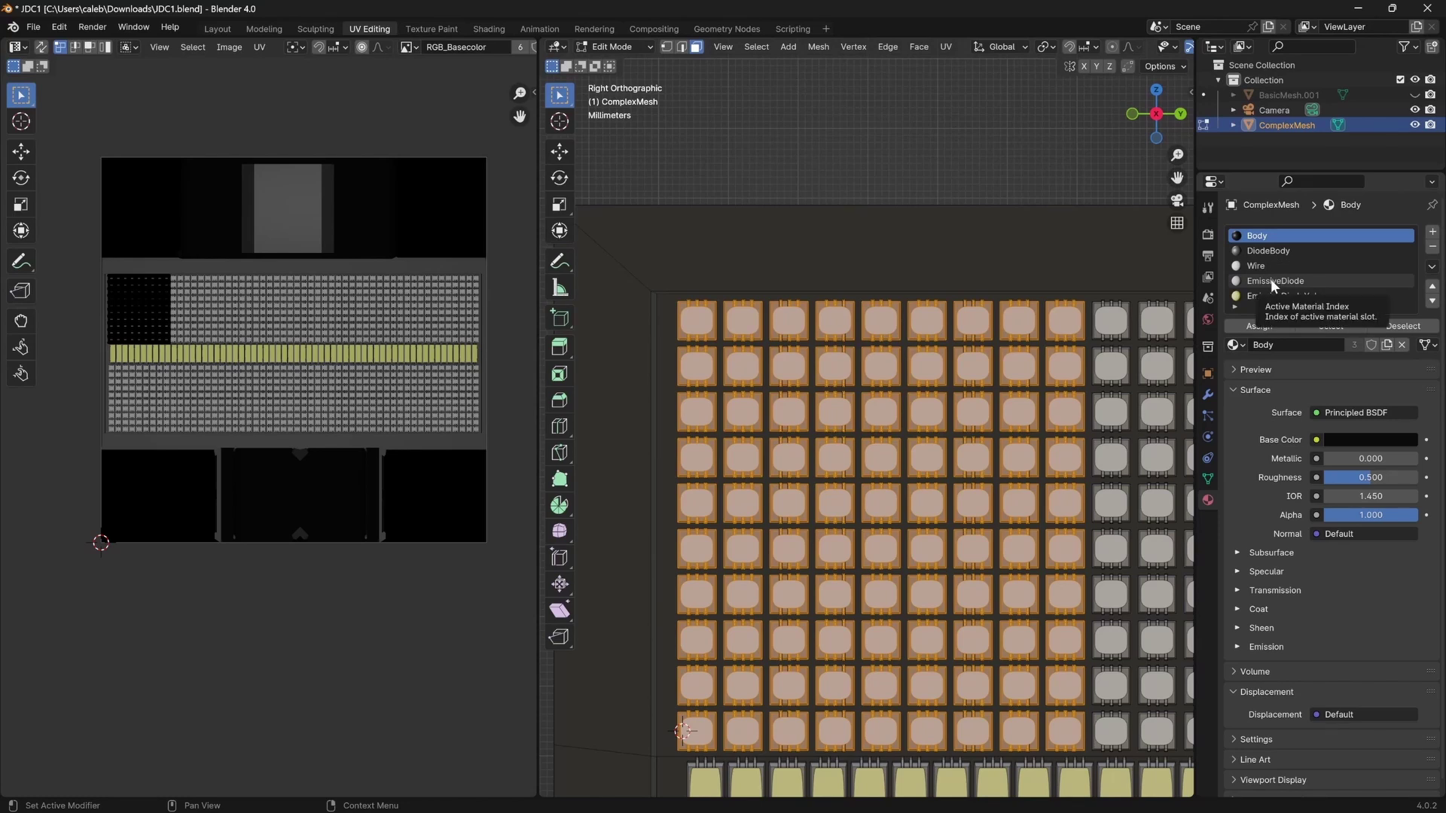
{"action": "left_click", "coordinate": [1259, 248]}
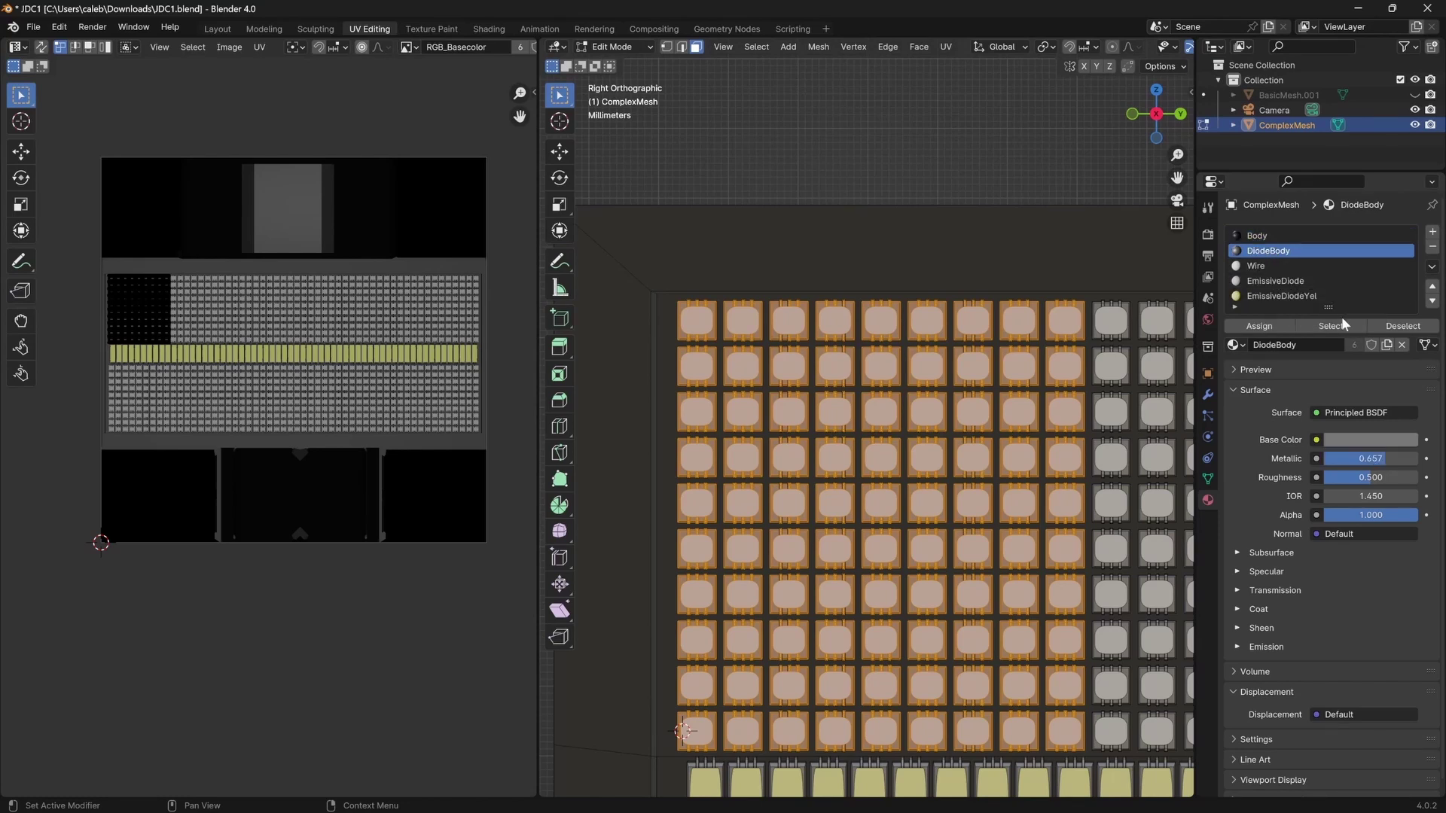
{"action": "left_click", "coordinate": [1262, 267]}
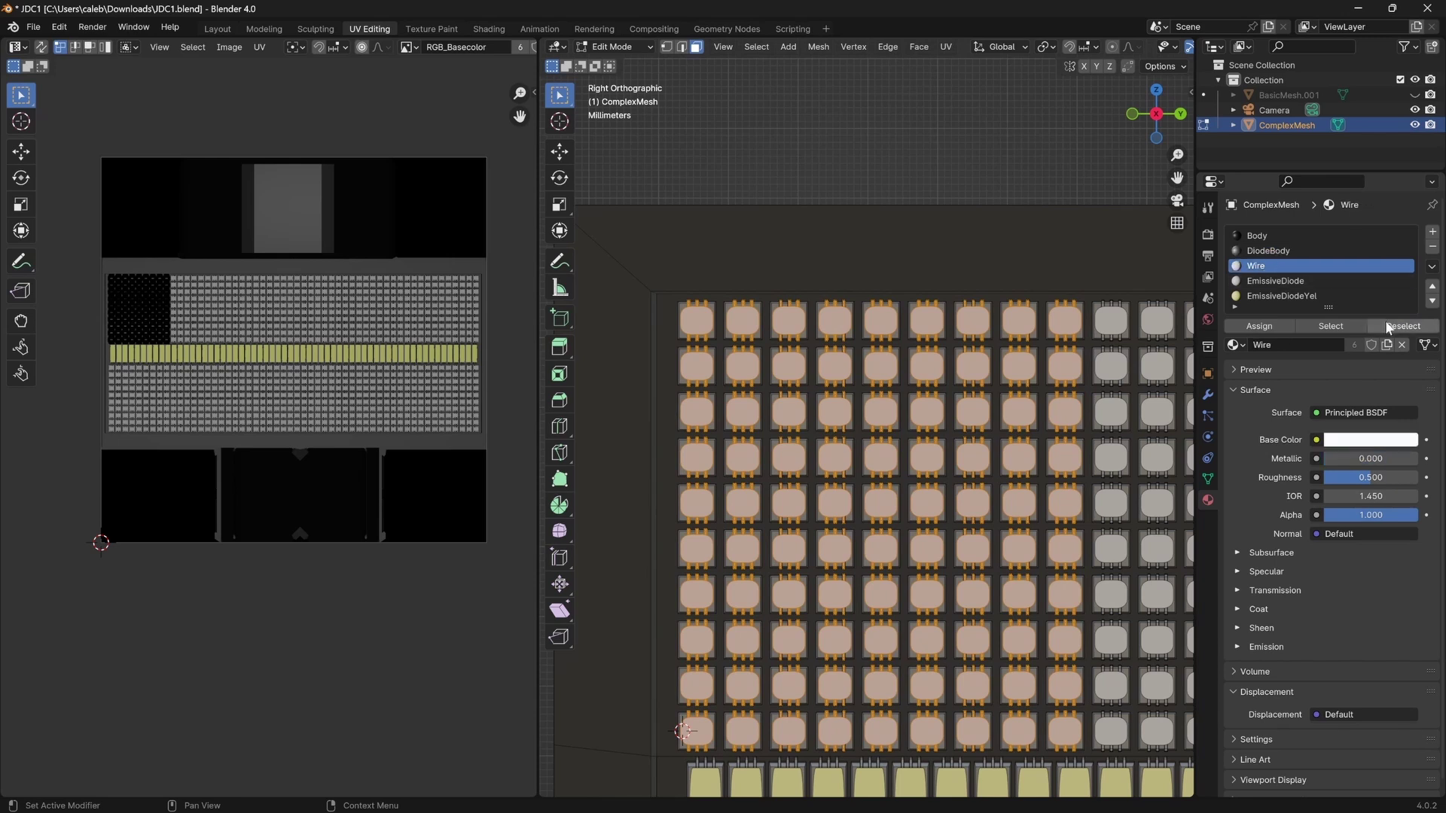
Add a material slot to ComplexMesh with a new material named Light.
{"action": "left_click", "coordinate": [1269, 295]}
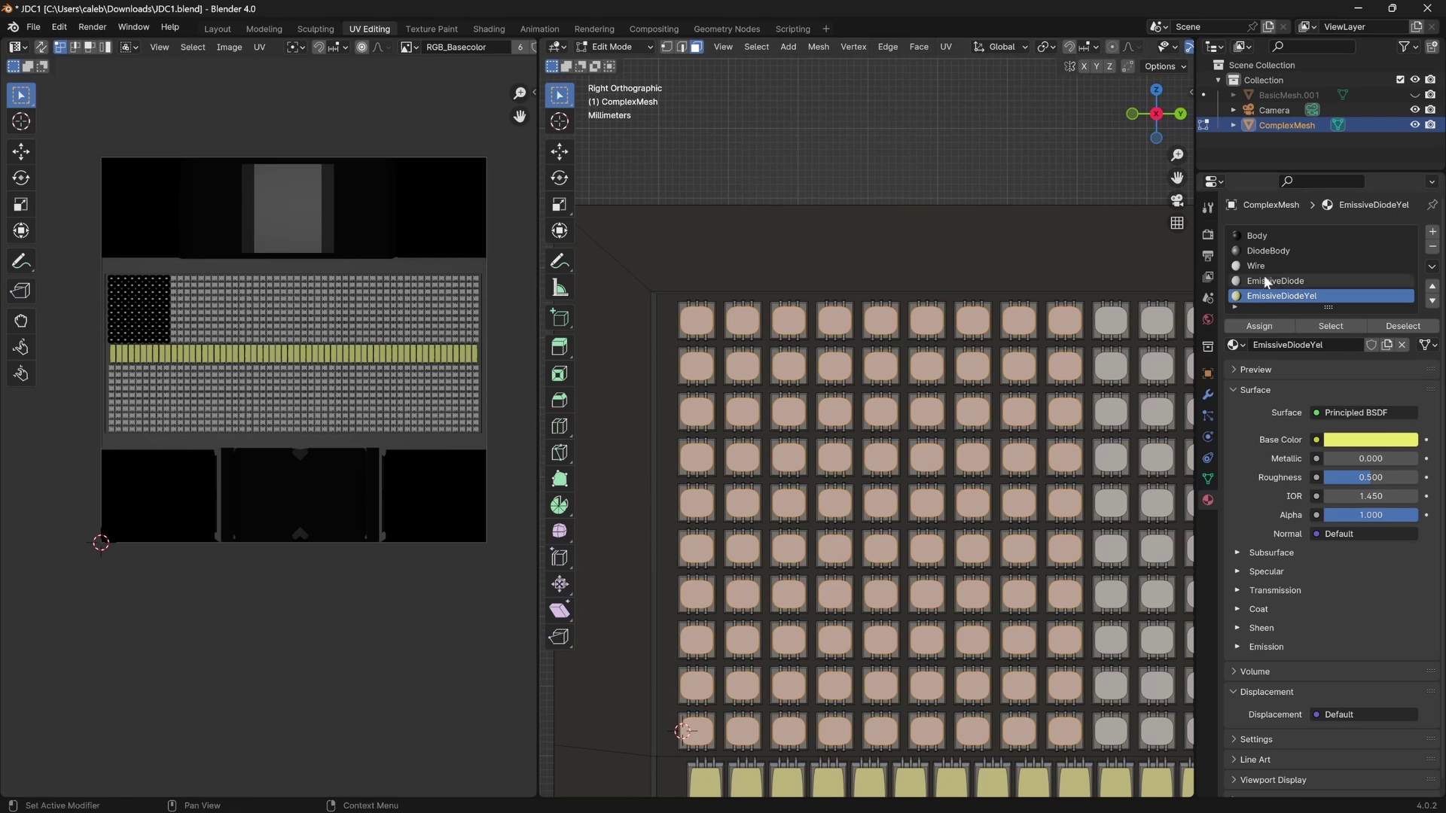
{"action": "left_click", "coordinate": [1432, 232]}
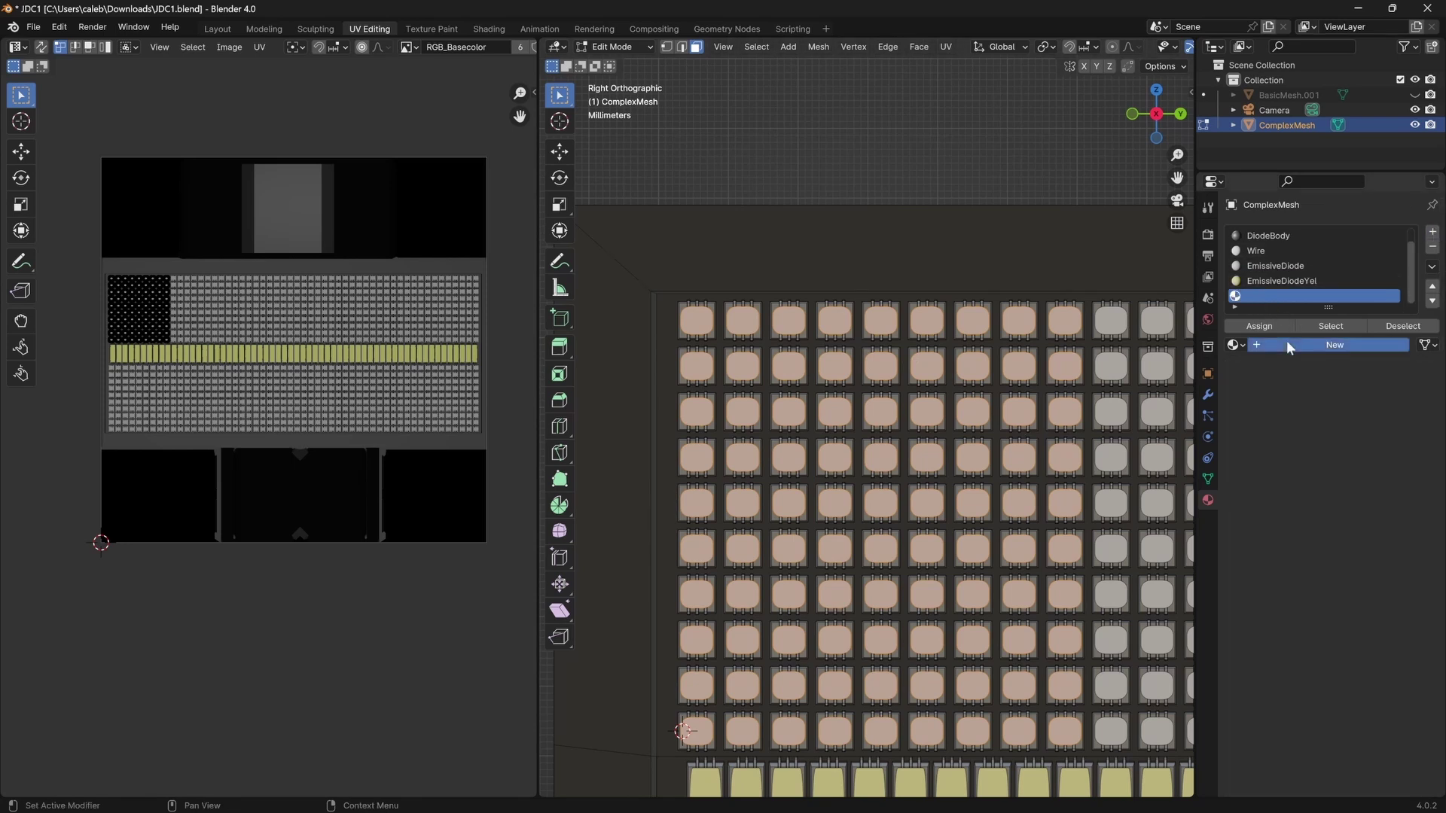
{"action": "left_click", "coordinate": [1288, 347]}
{"action": "double_click", "coordinate": [1265, 300]}
{"action": "type", "text": "Light"}
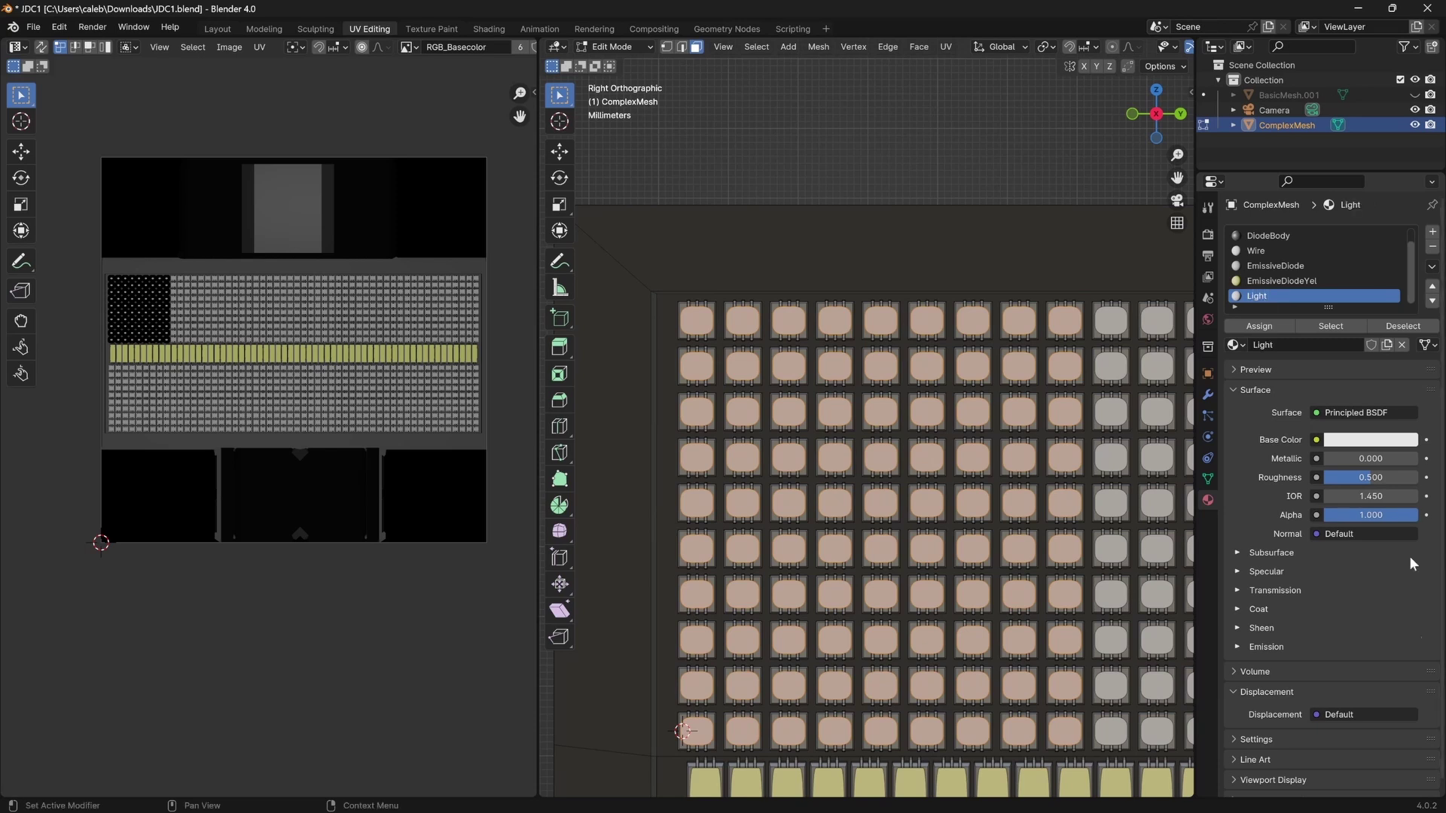
{"action": "key", "text": "Return"}
Set the Light material's emission strength to 1.
{"action": "scroll", "coordinate": [1400, 573], "scroll_direction": "down", "scroll_amount": 1}
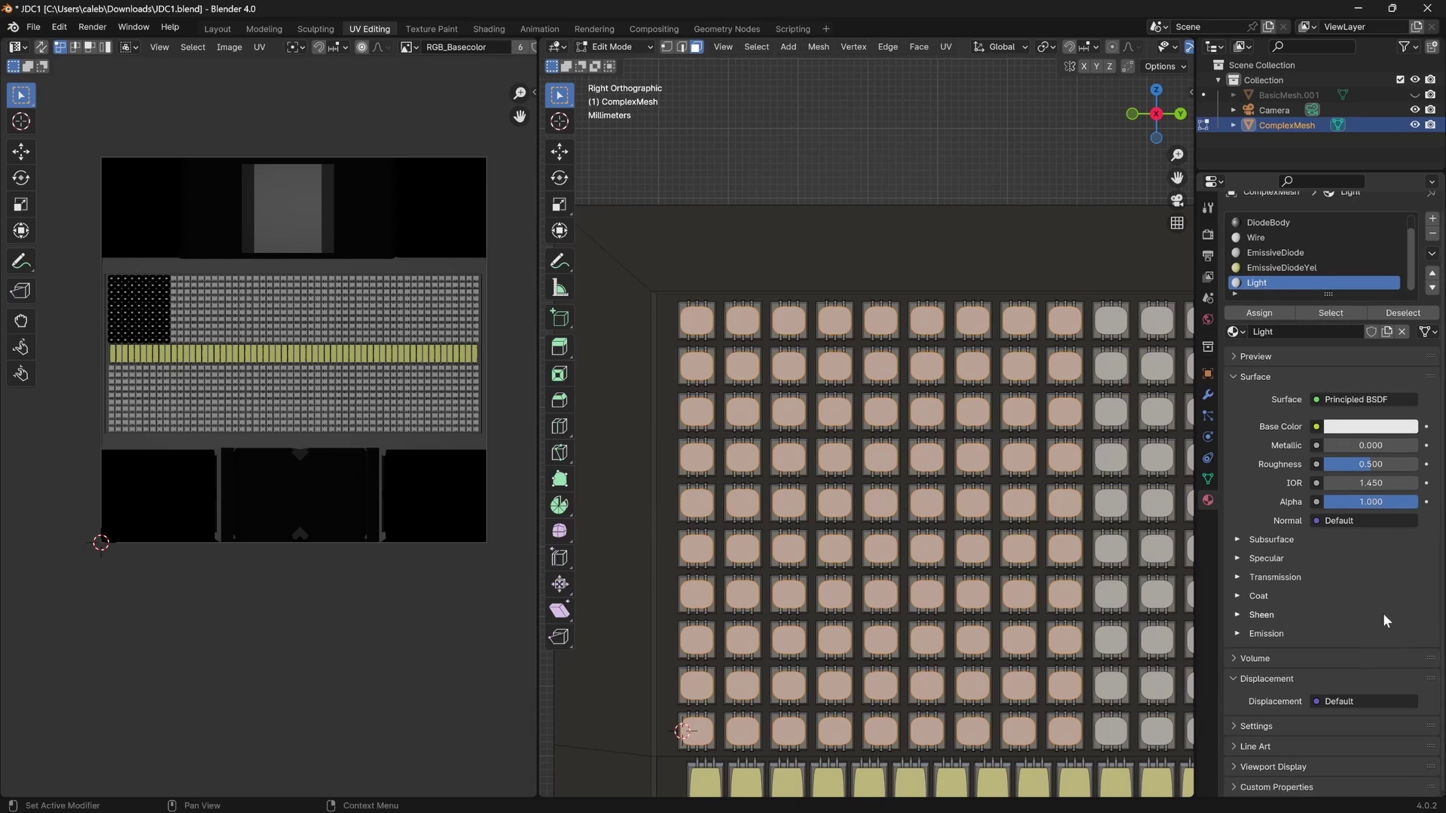
{"action": "left_click", "coordinate": [1237, 634]}
{"action": "scroll", "coordinate": [1341, 657], "scroll_direction": "down", "scroll_amount": 2}
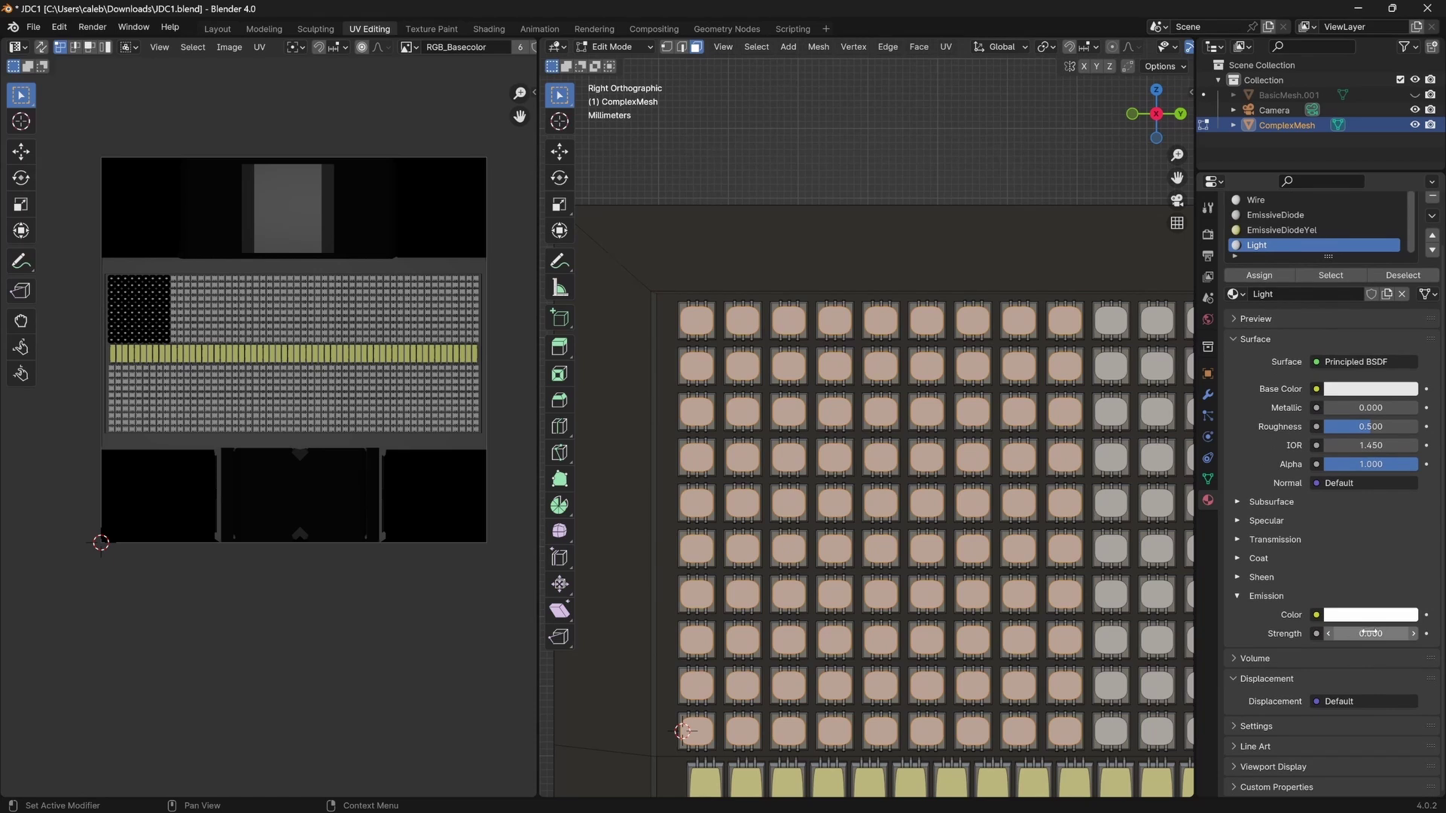
{"action": "left_click", "coordinate": [1369, 633]}
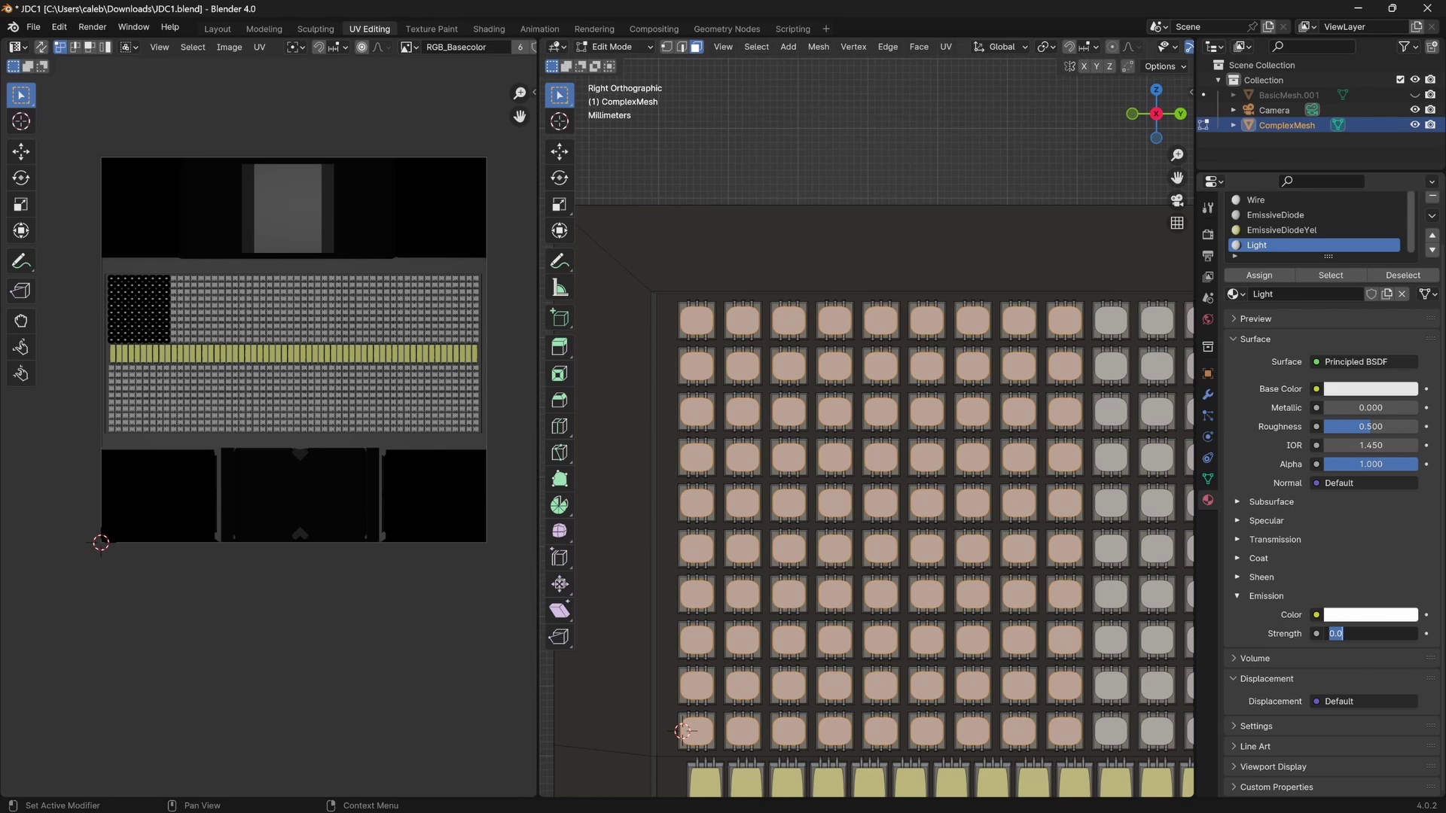
{"action": "type", "text": "1"}
{"action": "key", "text": "Return"}
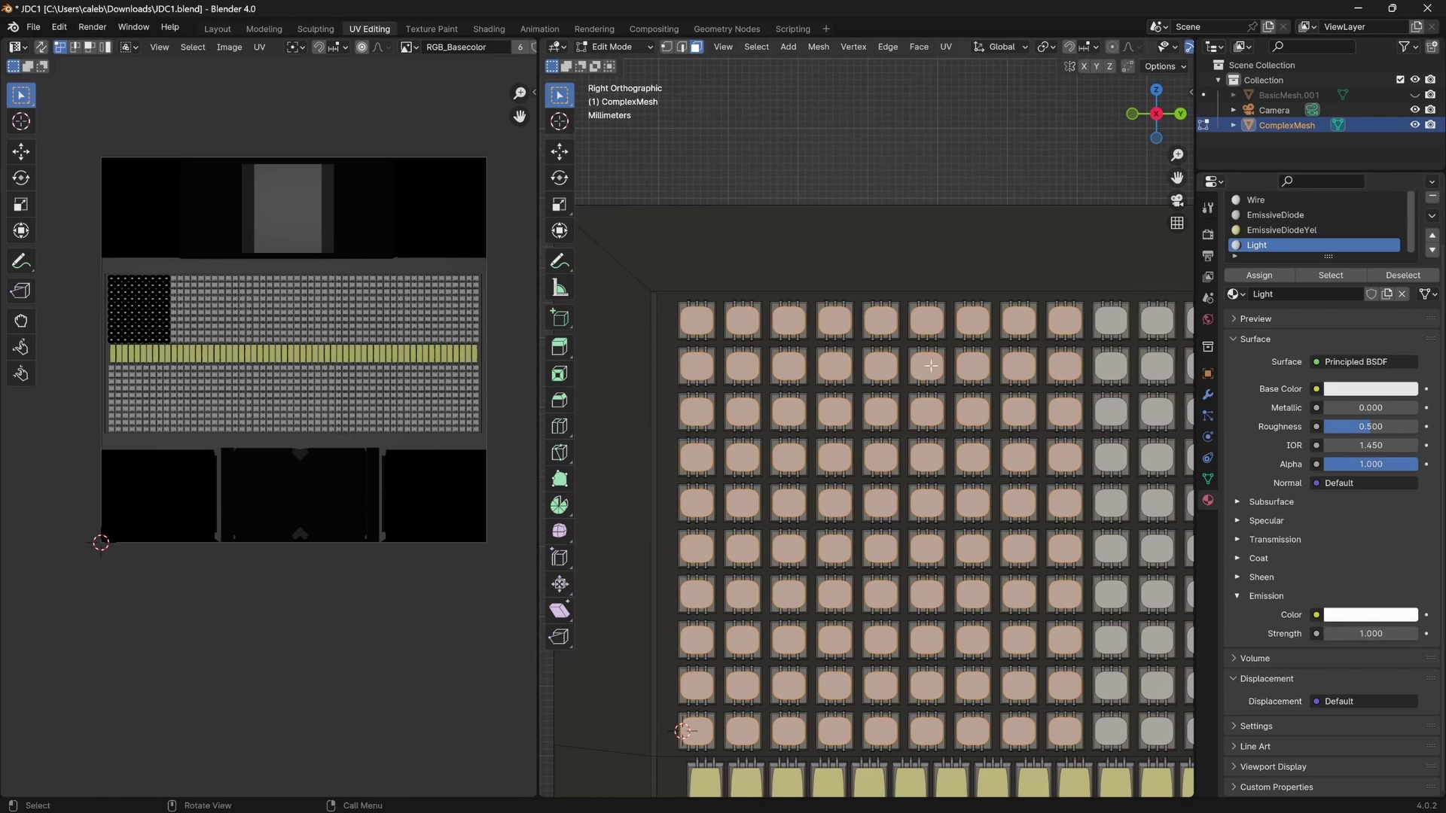
Assign the Light material to the selected emissive faces of the diode block.
{"action": "scroll", "coordinate": [955, 393], "scroll_direction": "down", "scroll_amount": 1}
{"action": "scroll", "coordinate": [955, 393], "scroll_direction": "down", "scroll_amount": 2}
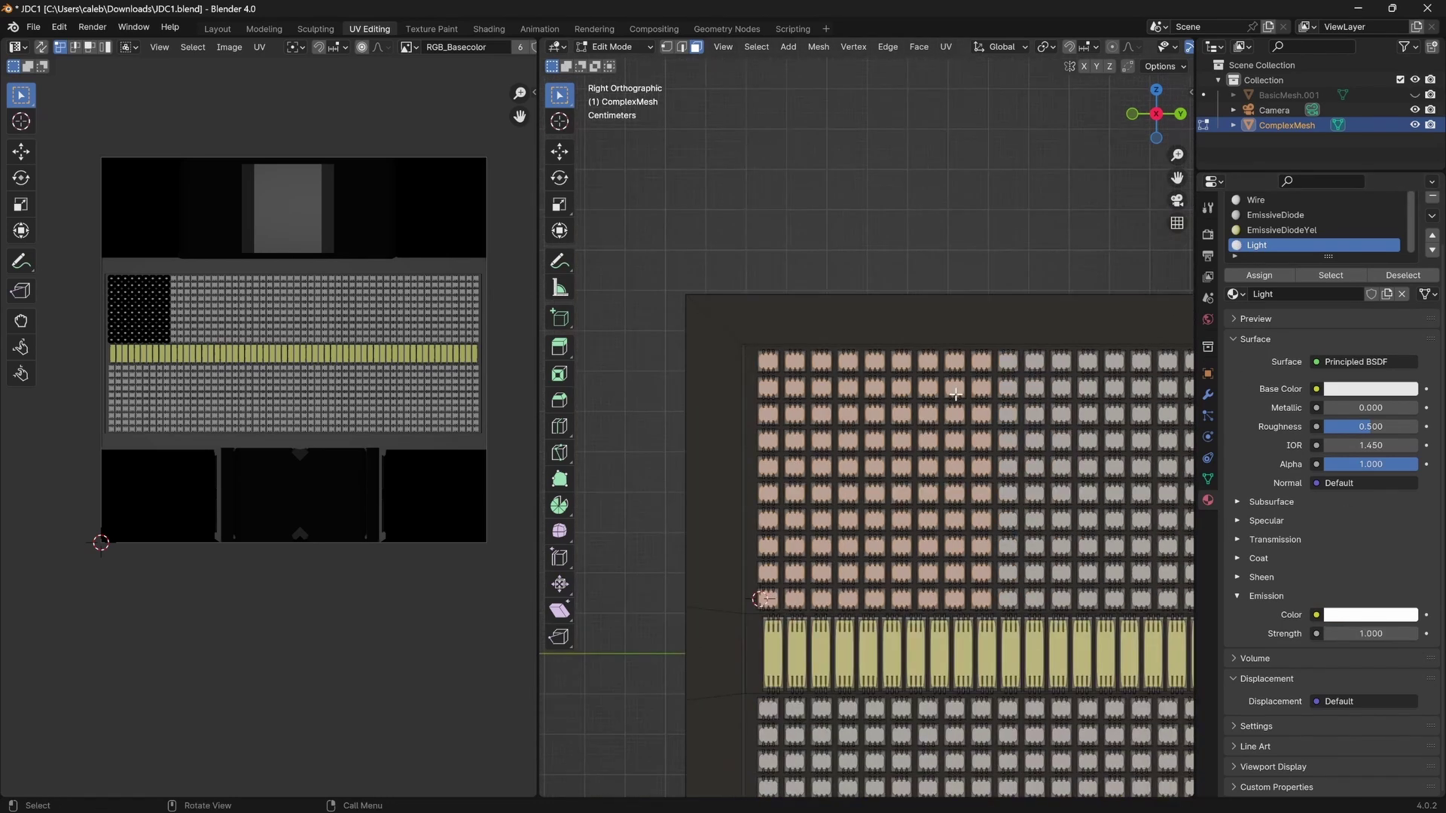
{"action": "middle_click_drag", "start_coordinate": [984, 504], "coordinate": [915, 497], "text": "shift"}
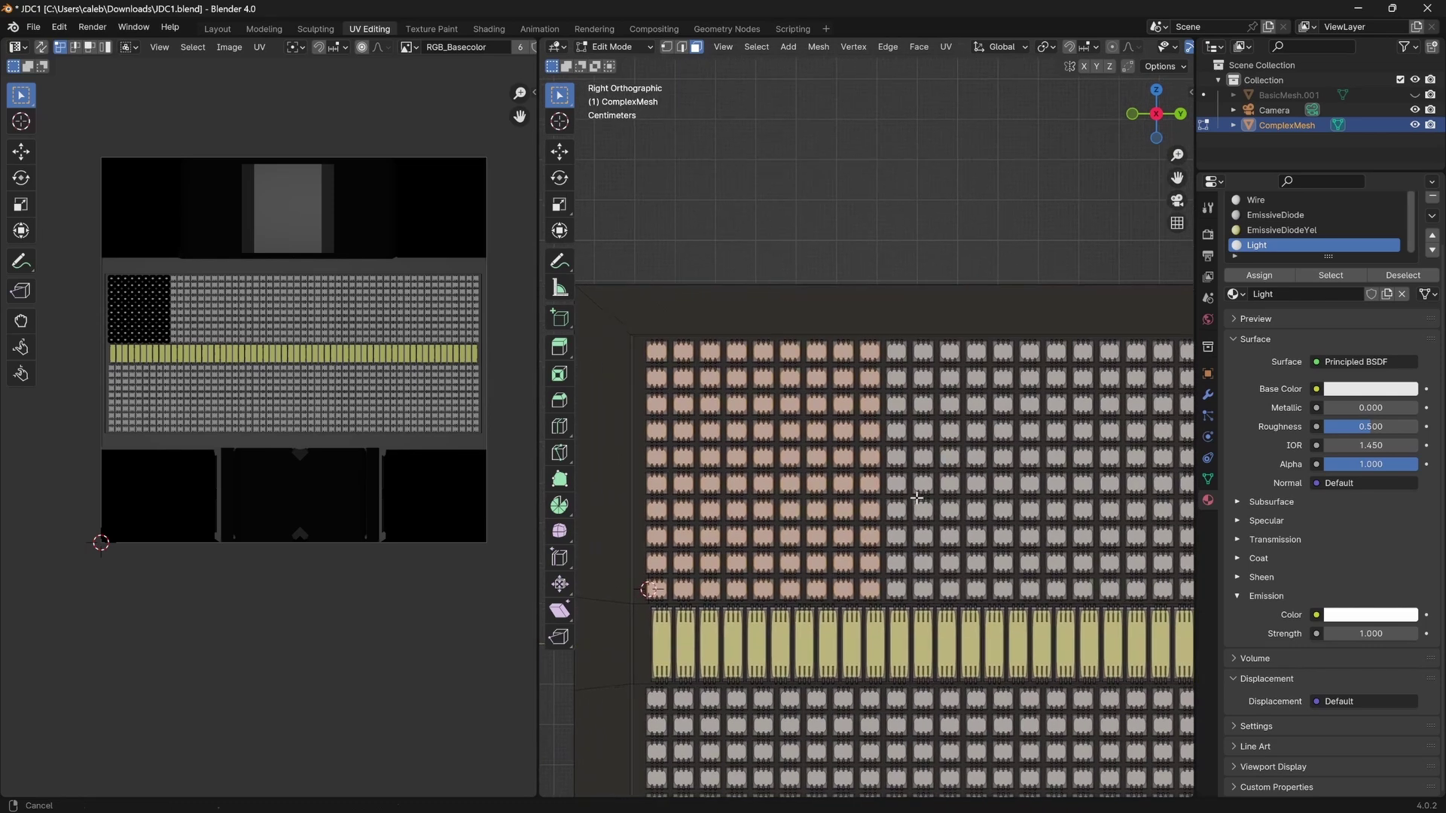
{"action": "left_click", "coordinate": [1270, 277]}
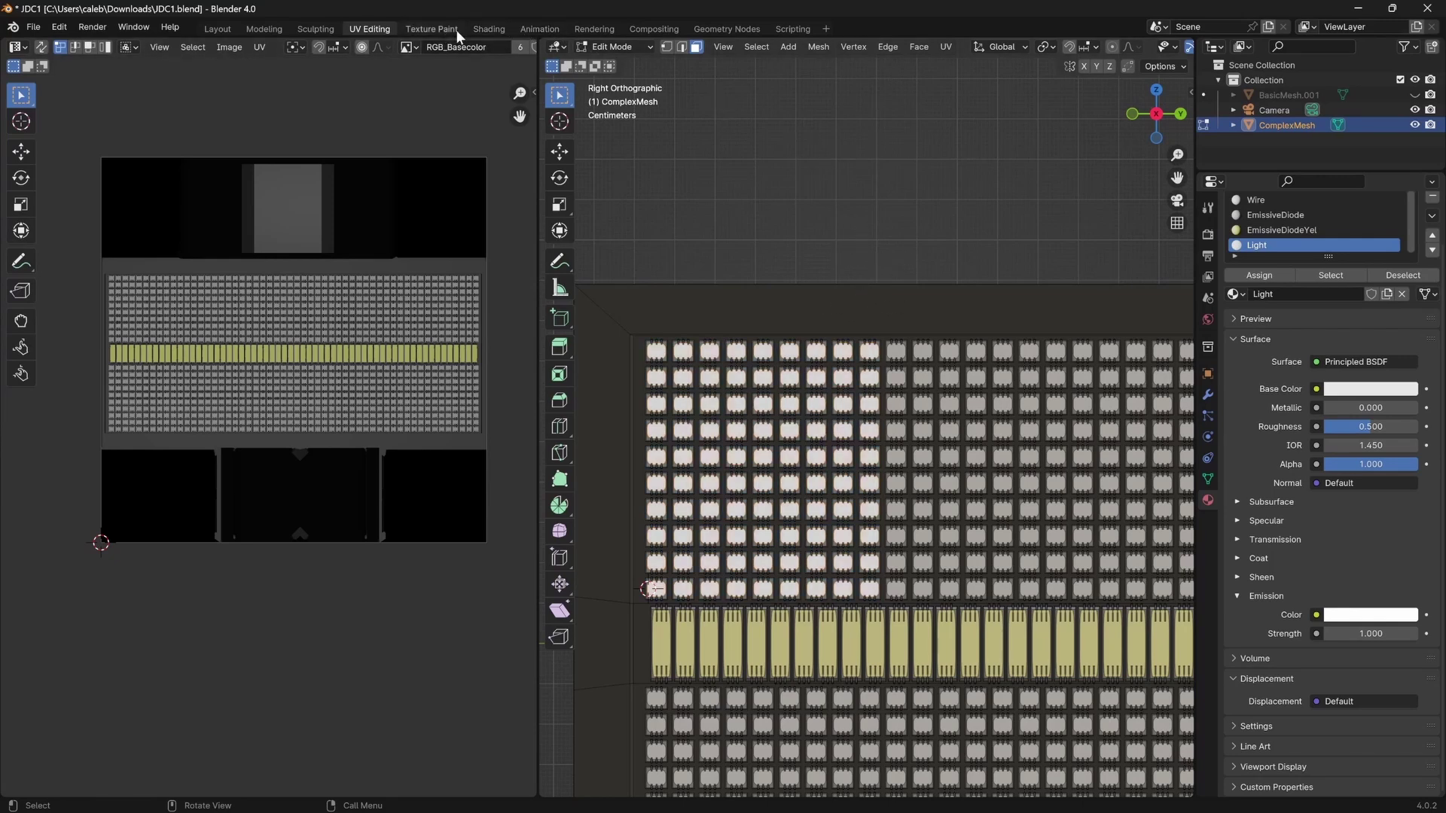
Switch to the Shading workspace and display the EmissiveDiodeYel material's nodes.
{"action": "left_click", "coordinate": [489, 29]}
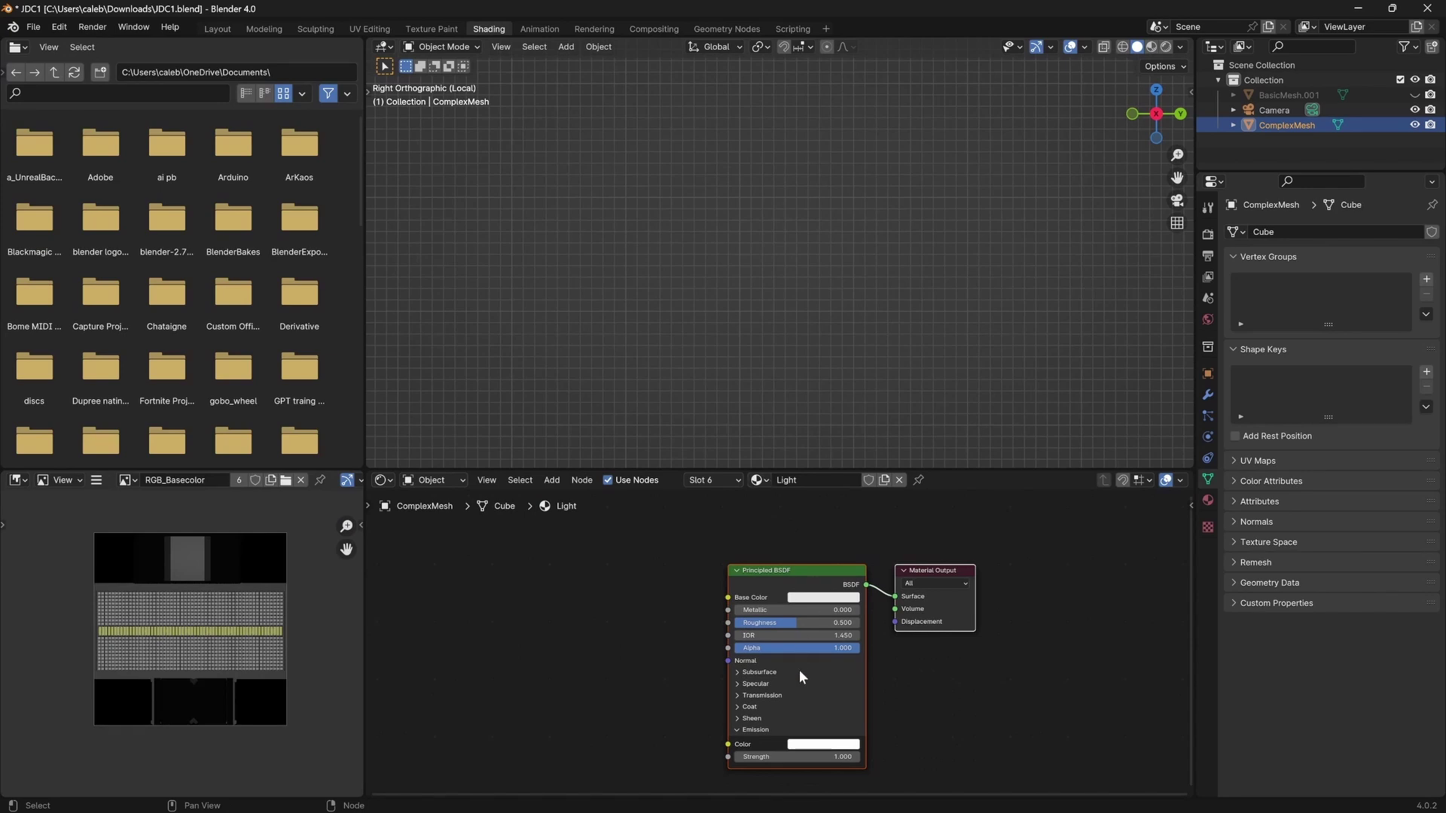
{"action": "left_click", "coordinate": [714, 479]}
{"action": "left_click", "coordinate": [678, 558]}
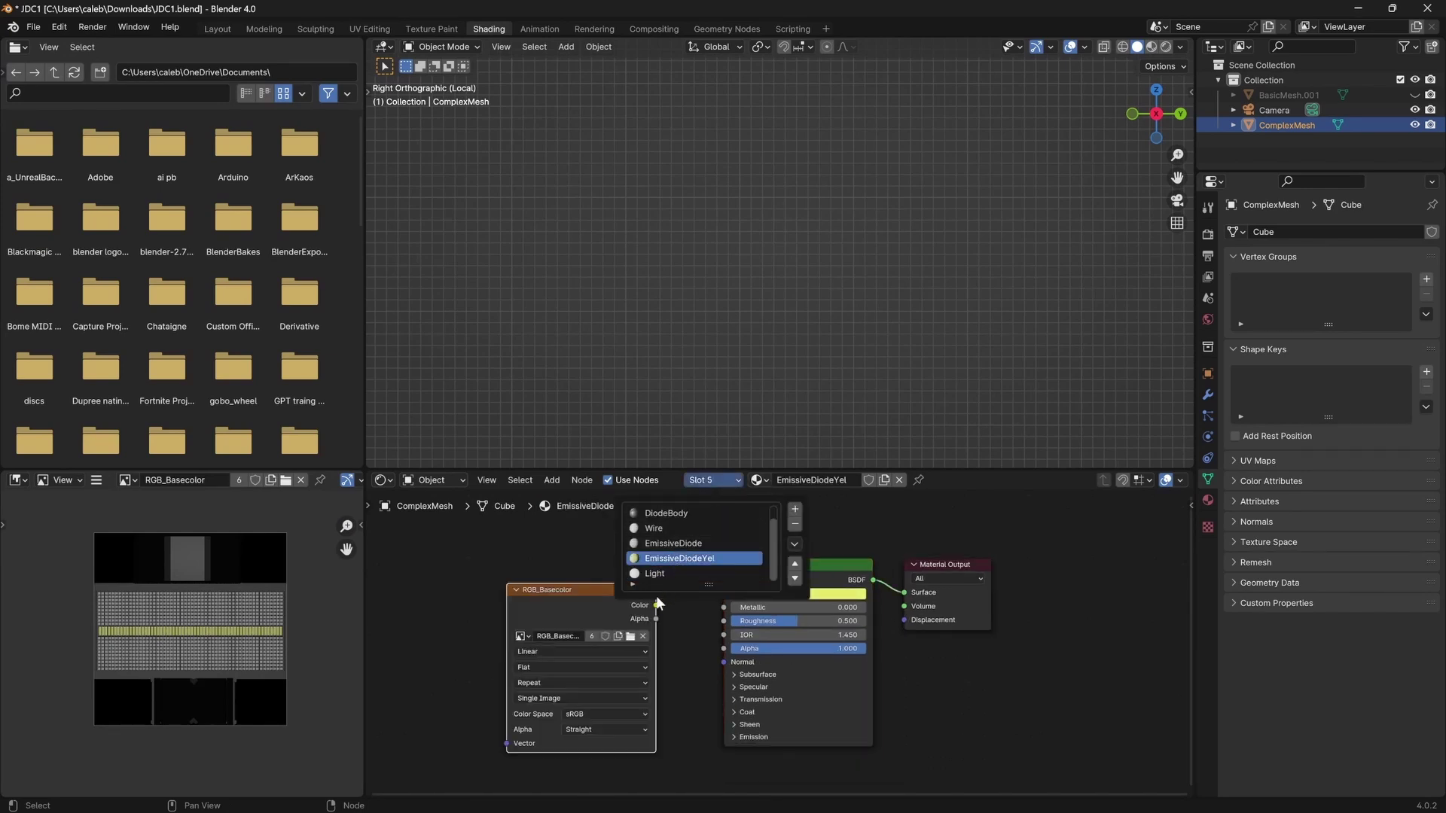
{"action": "left_click", "coordinate": [554, 603]}
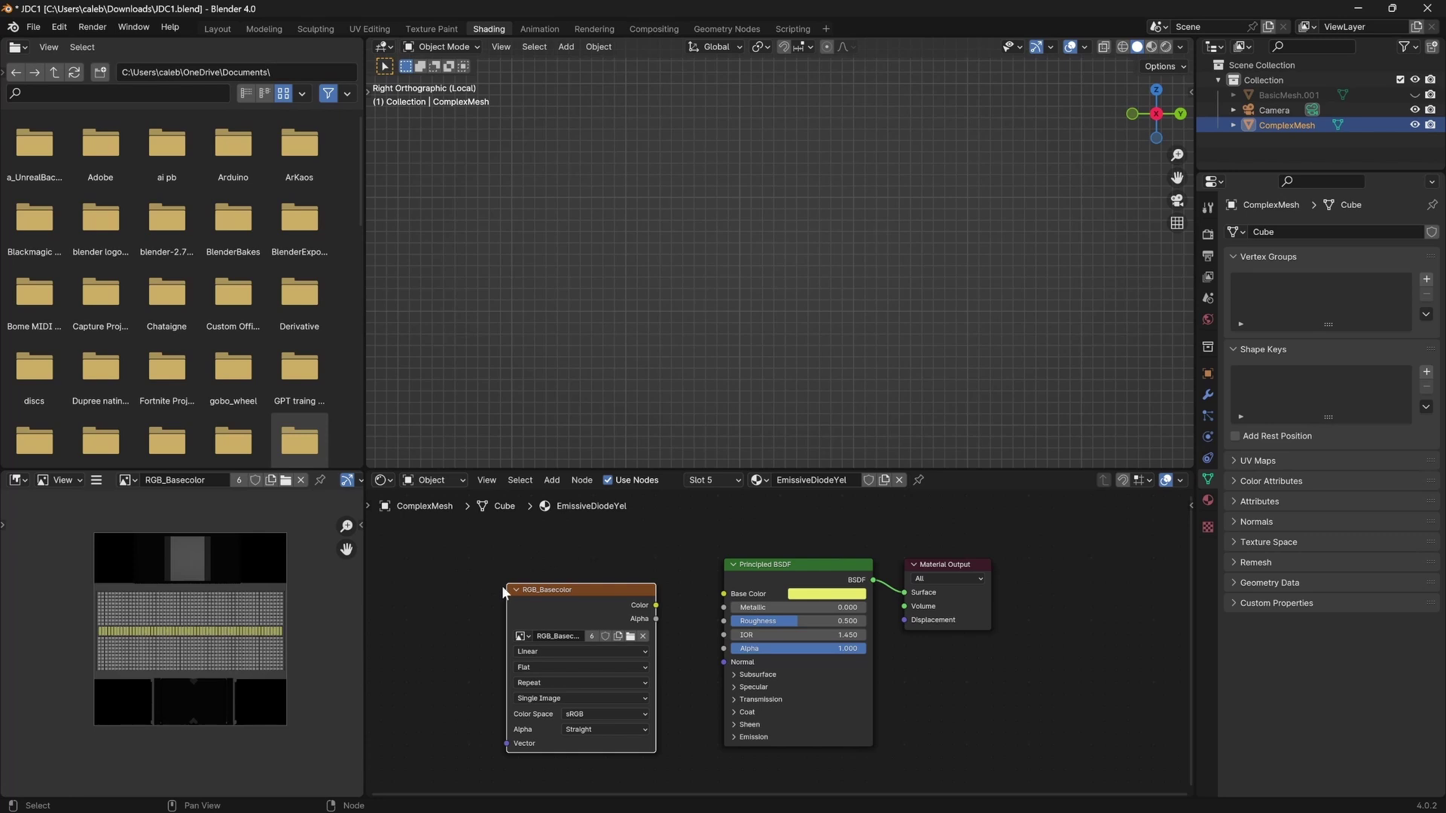
Create a new blank 1024 × 1024 px image named RGB_Lit.
{"action": "left_click", "coordinate": [97, 480]}
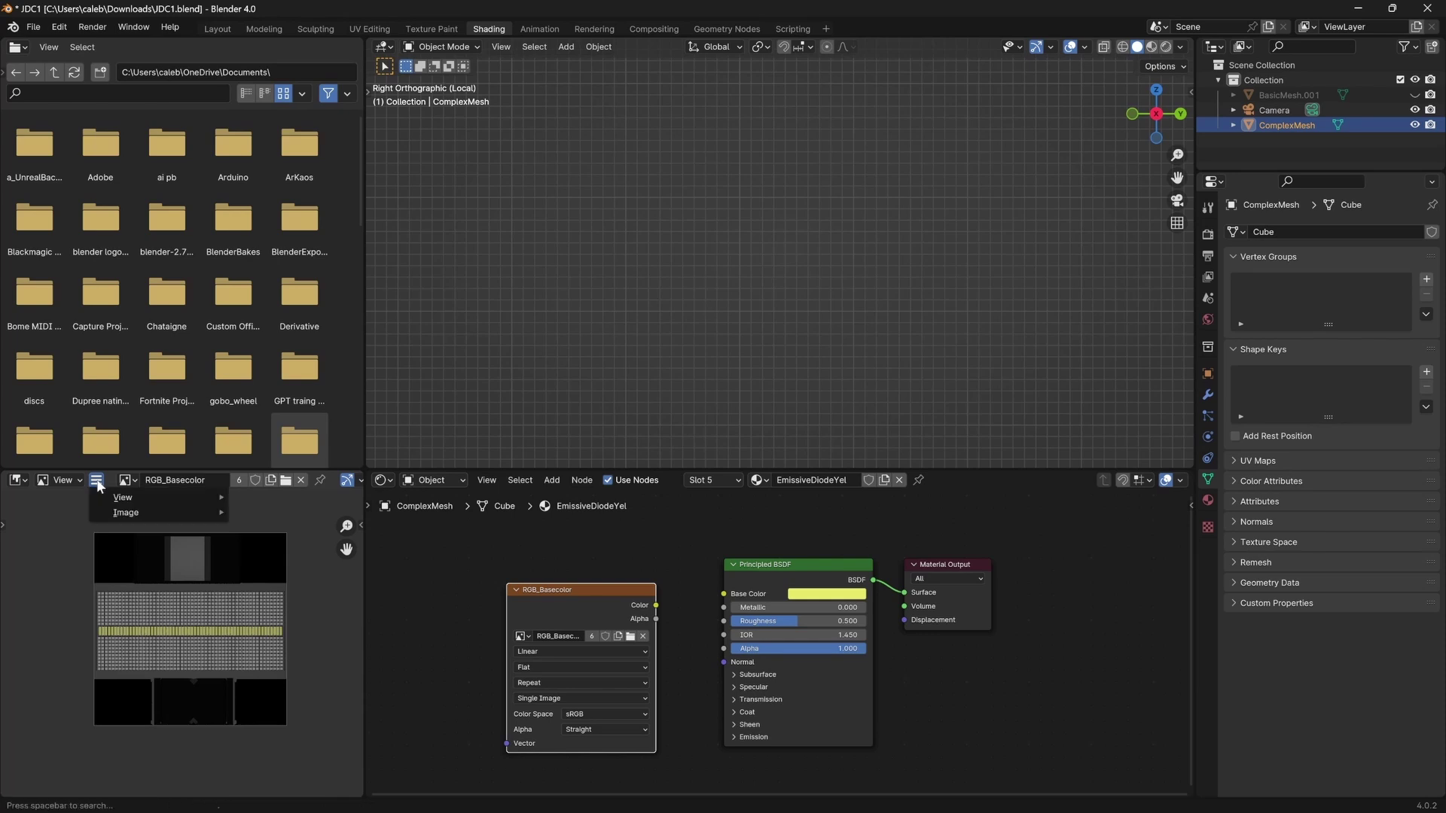
{"action": "mouse_move", "coordinate": [175, 513]}
{"action": "left_click", "coordinate": [263, 226]}
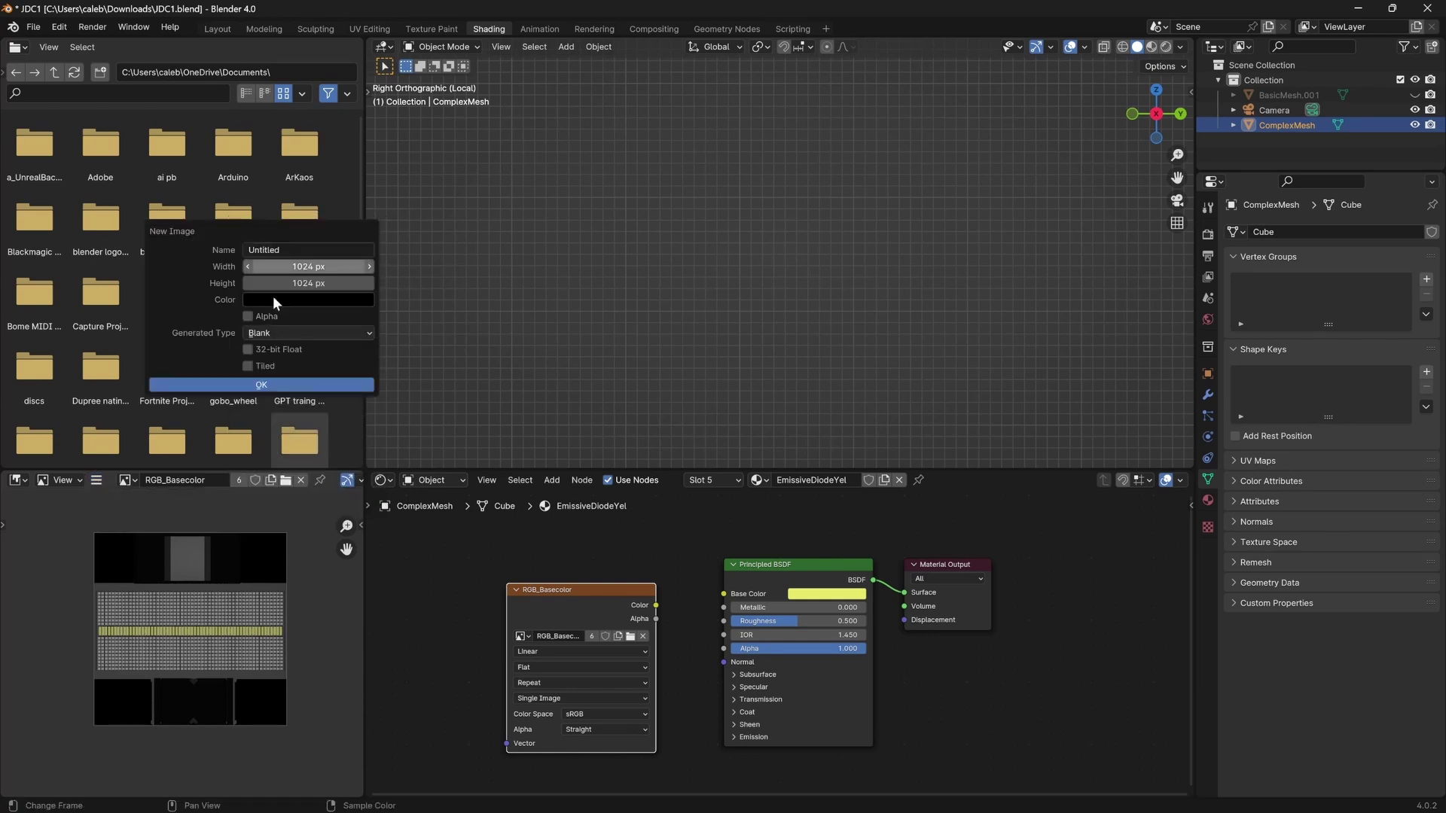
{"action": "left_click", "coordinate": [298, 250]}
{"action": "type", "text": "RGB_Lit"}
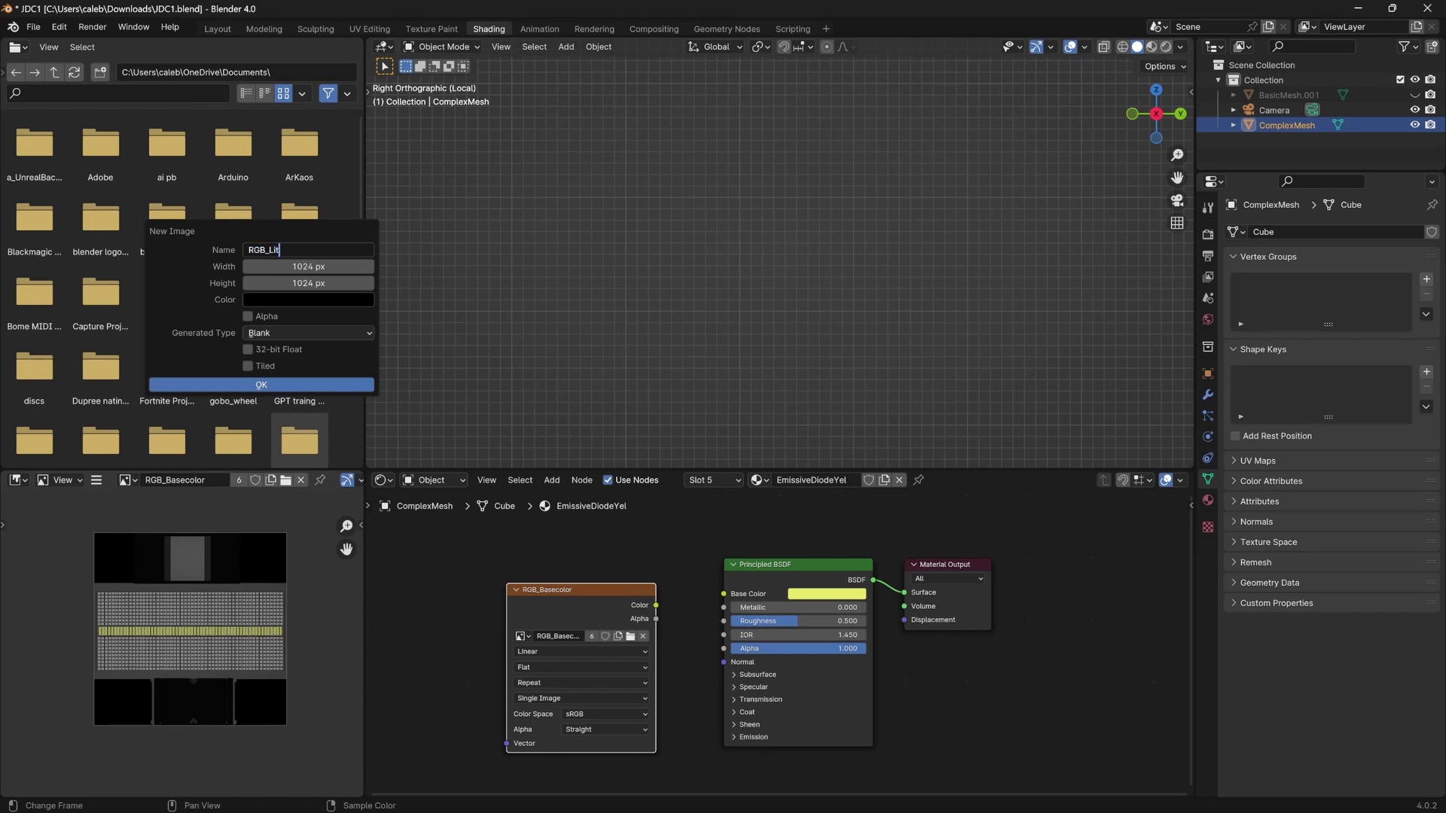
{"action": "key", "text": "Return"}
{"action": "left_click", "coordinate": [253, 384]}
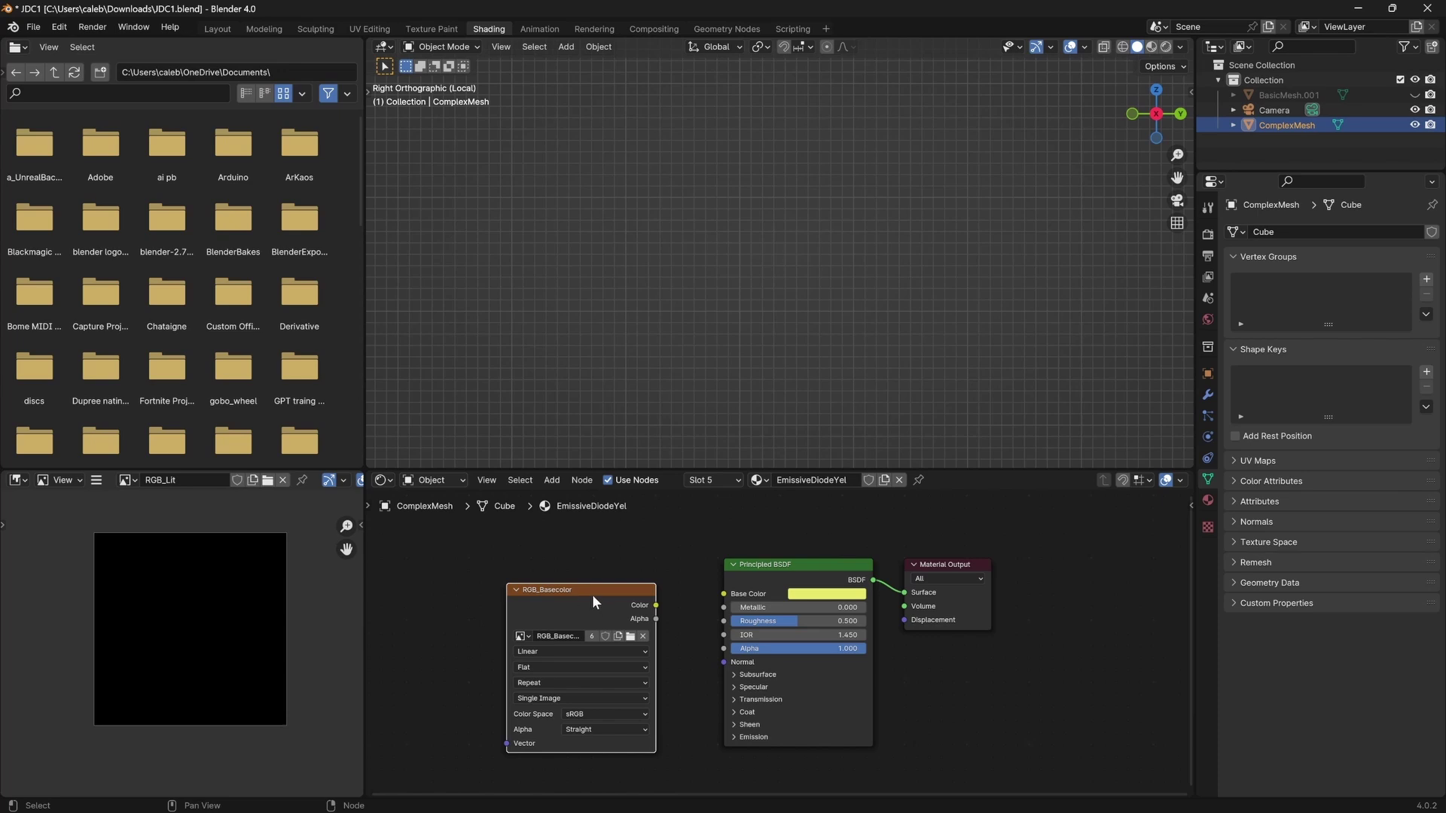
Add an Image Texture node to the Light material's node tree and load the RGB_Lit image into it.
{"action": "left_click_drag", "start_coordinate": [580, 594], "coordinate": [585, 571]}
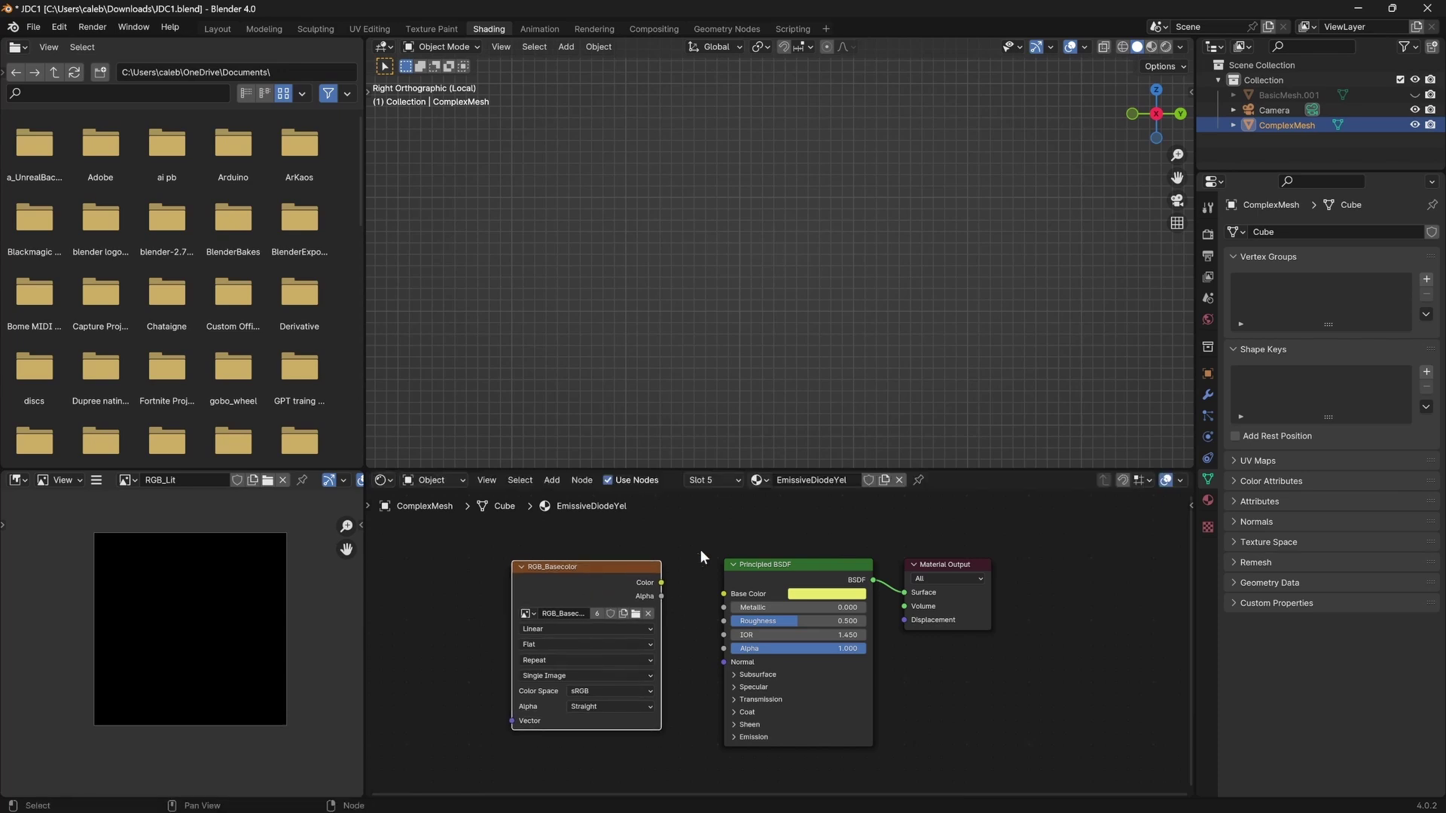
{"action": "left_click", "coordinate": [732, 480]}
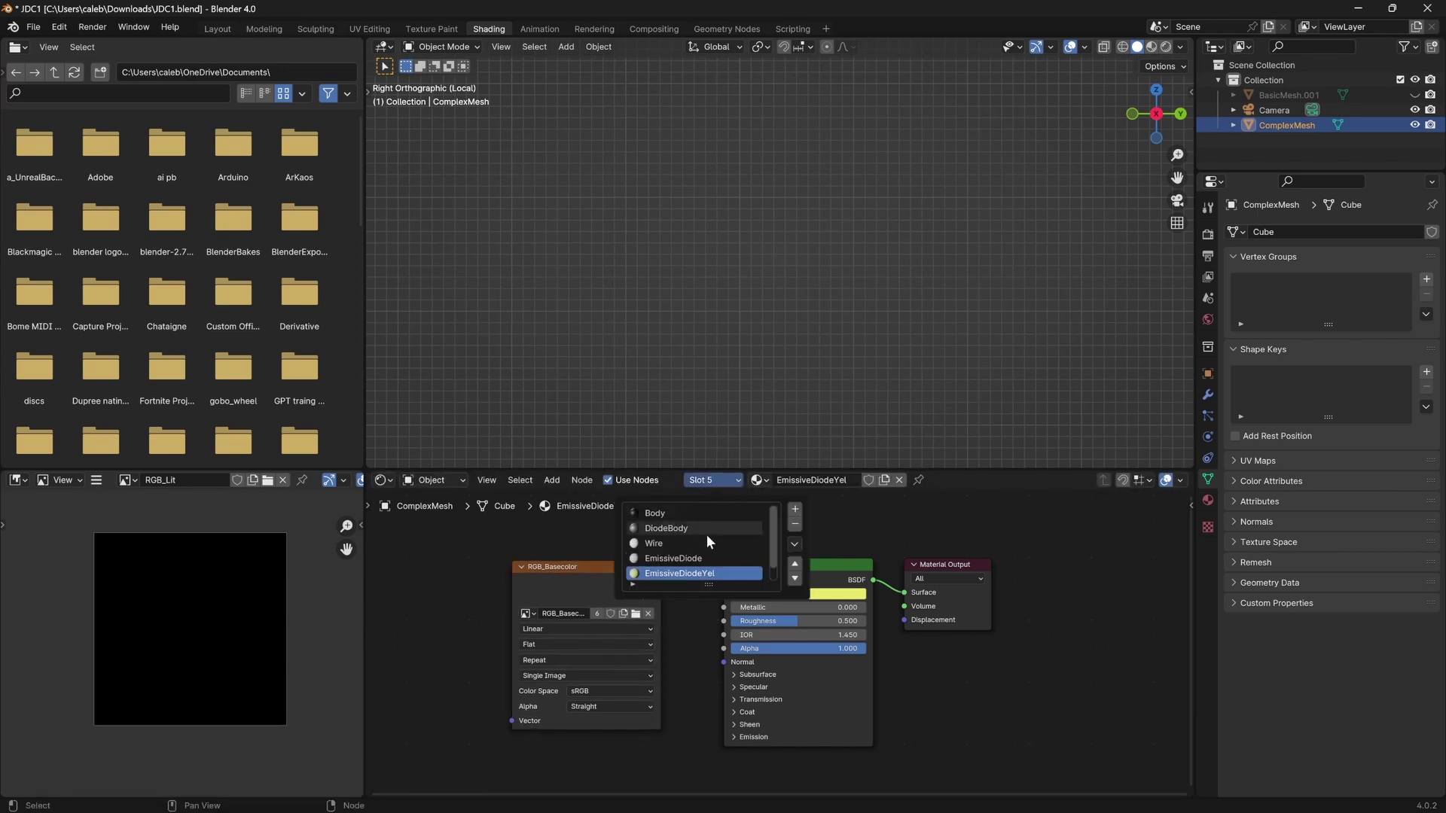
{"action": "left_click", "coordinate": [680, 572]}
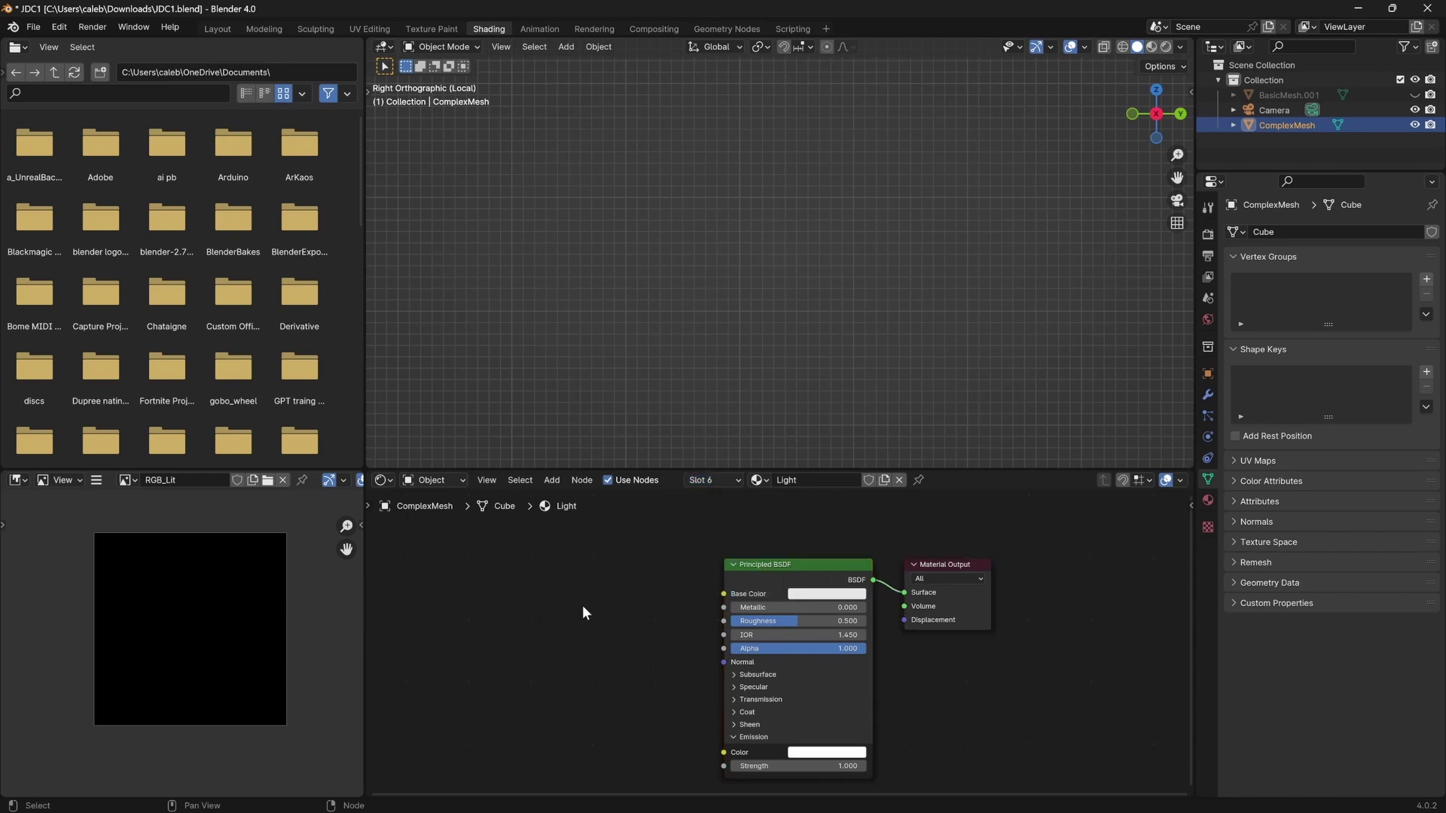
{"action": "key", "text": "shift+a"}
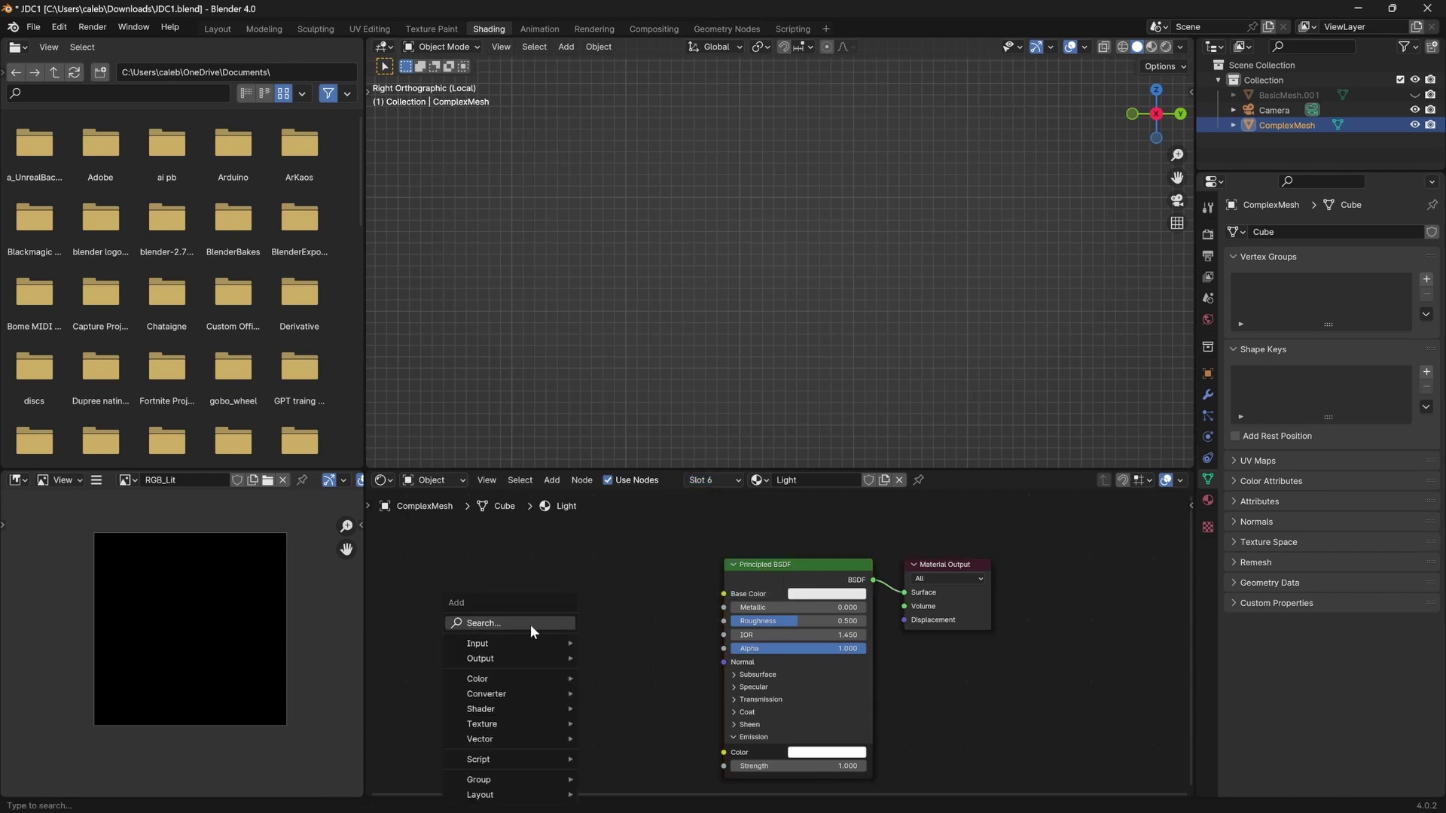
{"action": "type", "text": "image"}
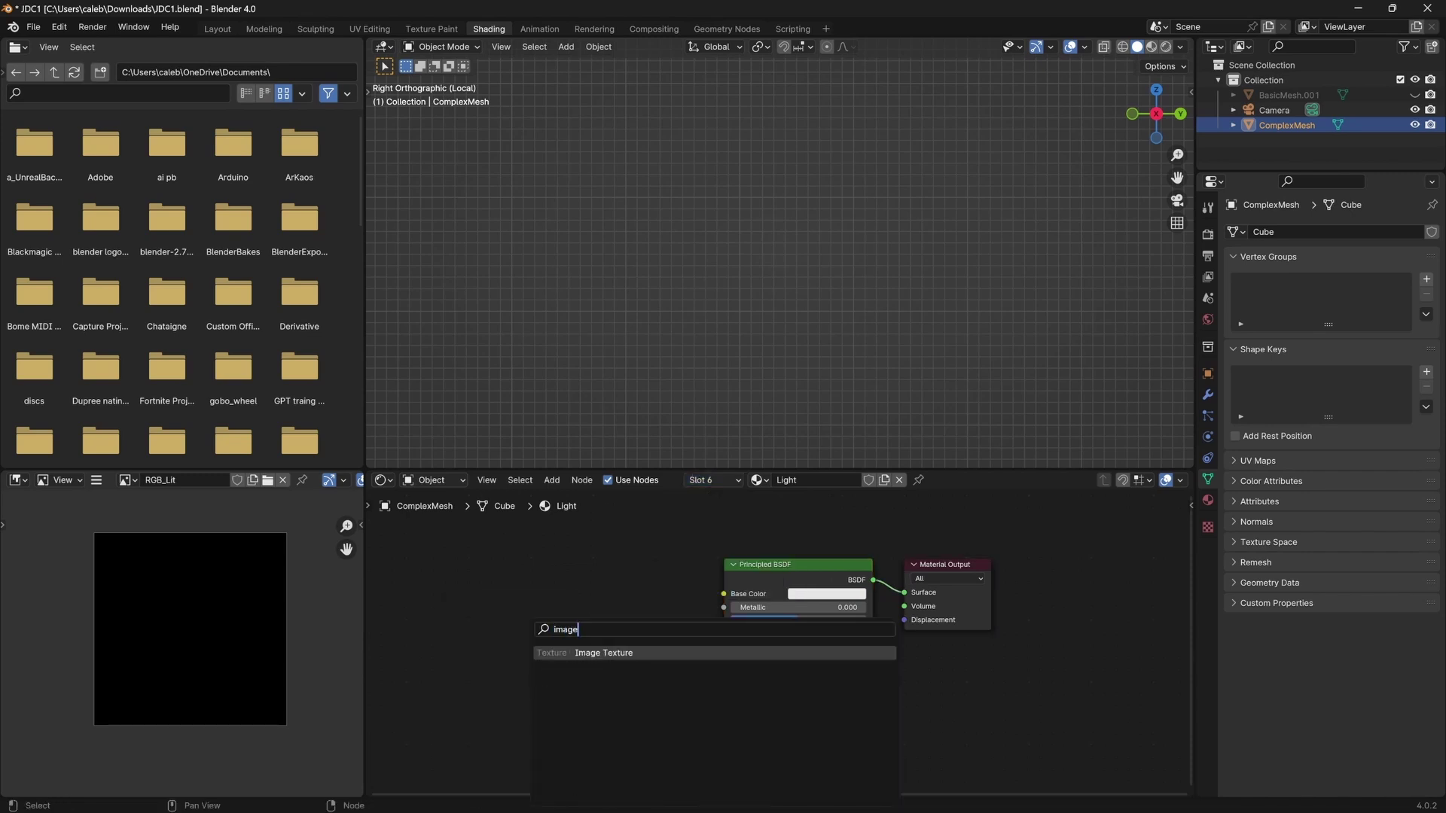
{"action": "key", "text": "Return"}
{"action": "left_click", "coordinate": [541, 635]}
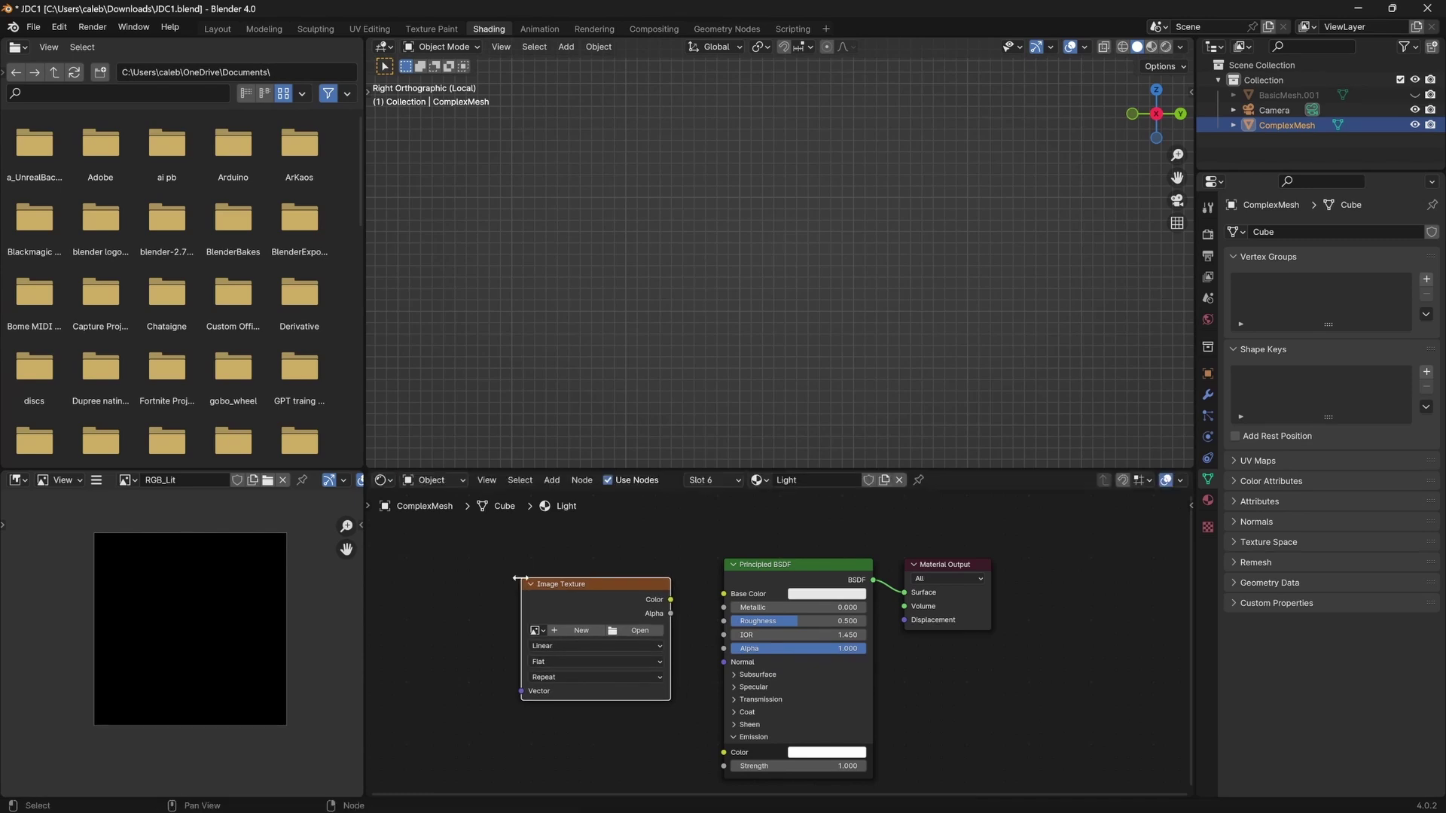
{"action": "left_click", "coordinate": [539, 633]}
{"action": "left_click", "coordinate": [565, 669]}
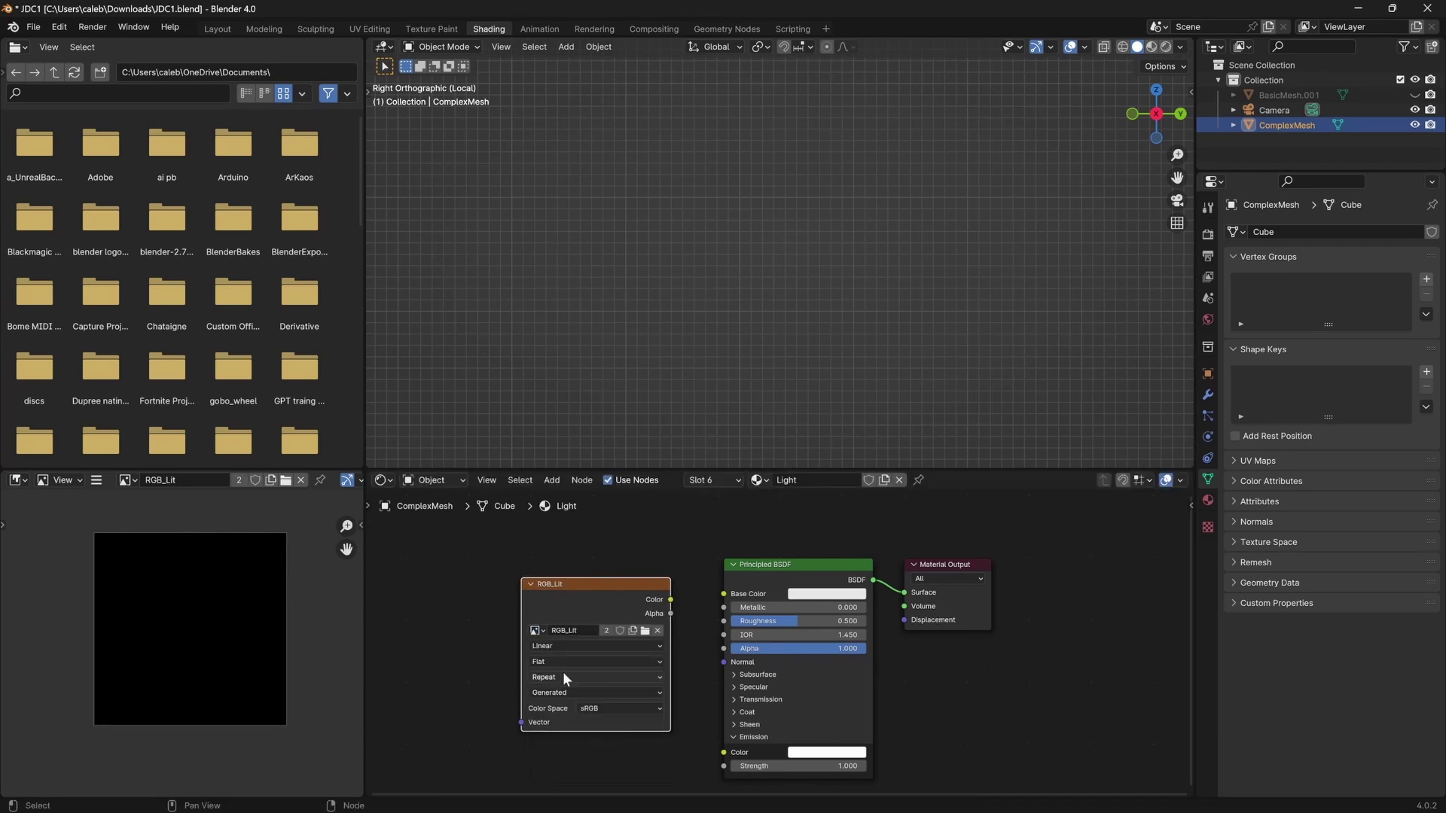
Delete the RGB_Basecolor Image Texture node from the EmissiveDiodeYel material.
{"action": "scroll", "coordinate": [581, 638], "scroll_direction": "up", "scroll_amount": 2}
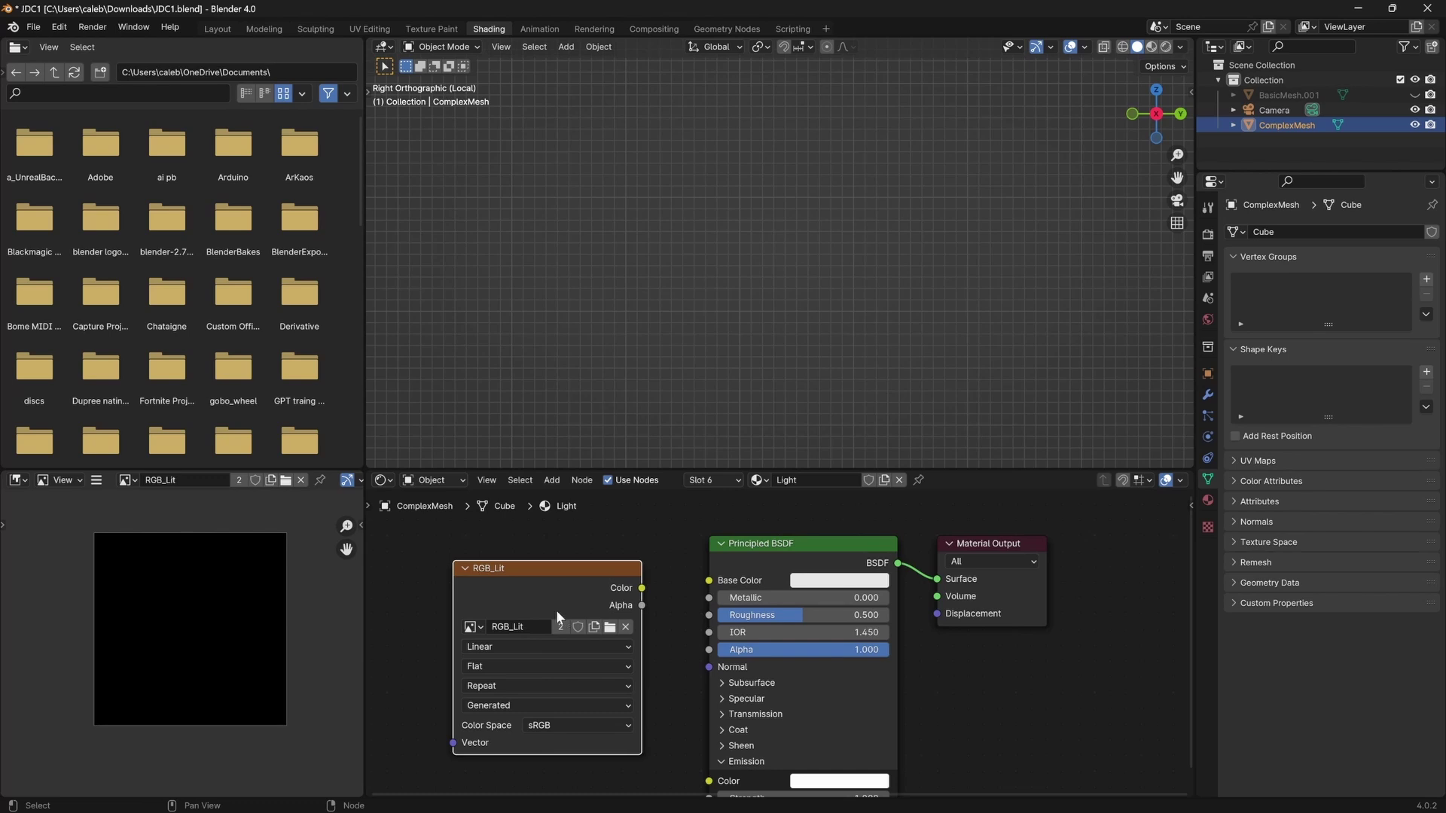
{"action": "scroll", "coordinate": [555, 610], "scroll_direction": "down", "scroll_amount": 3}
{"action": "left_click", "coordinate": [726, 486]}
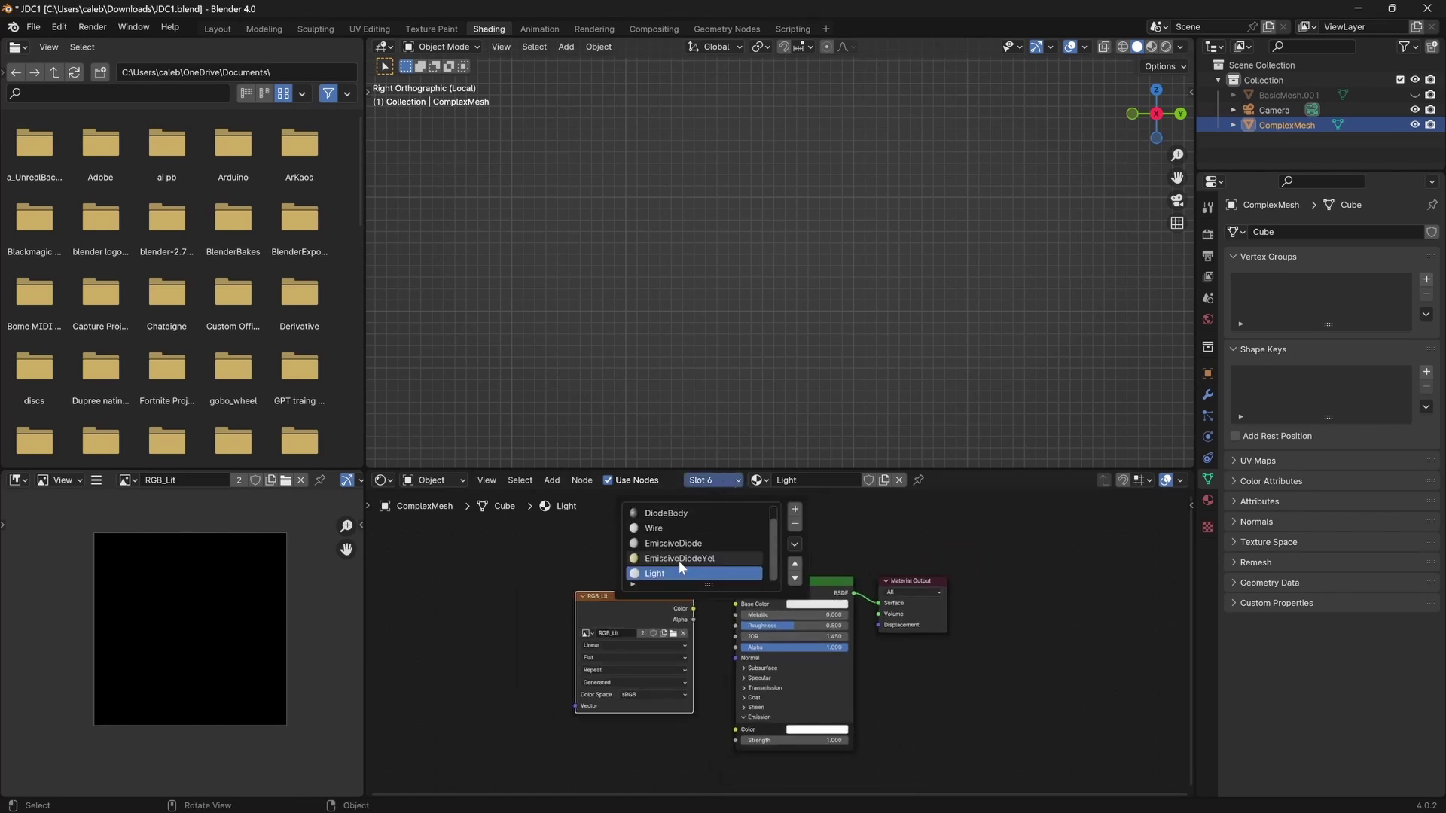
{"action": "left_click", "coordinate": [677, 562]}
{"action": "left_click", "coordinate": [620, 591]}
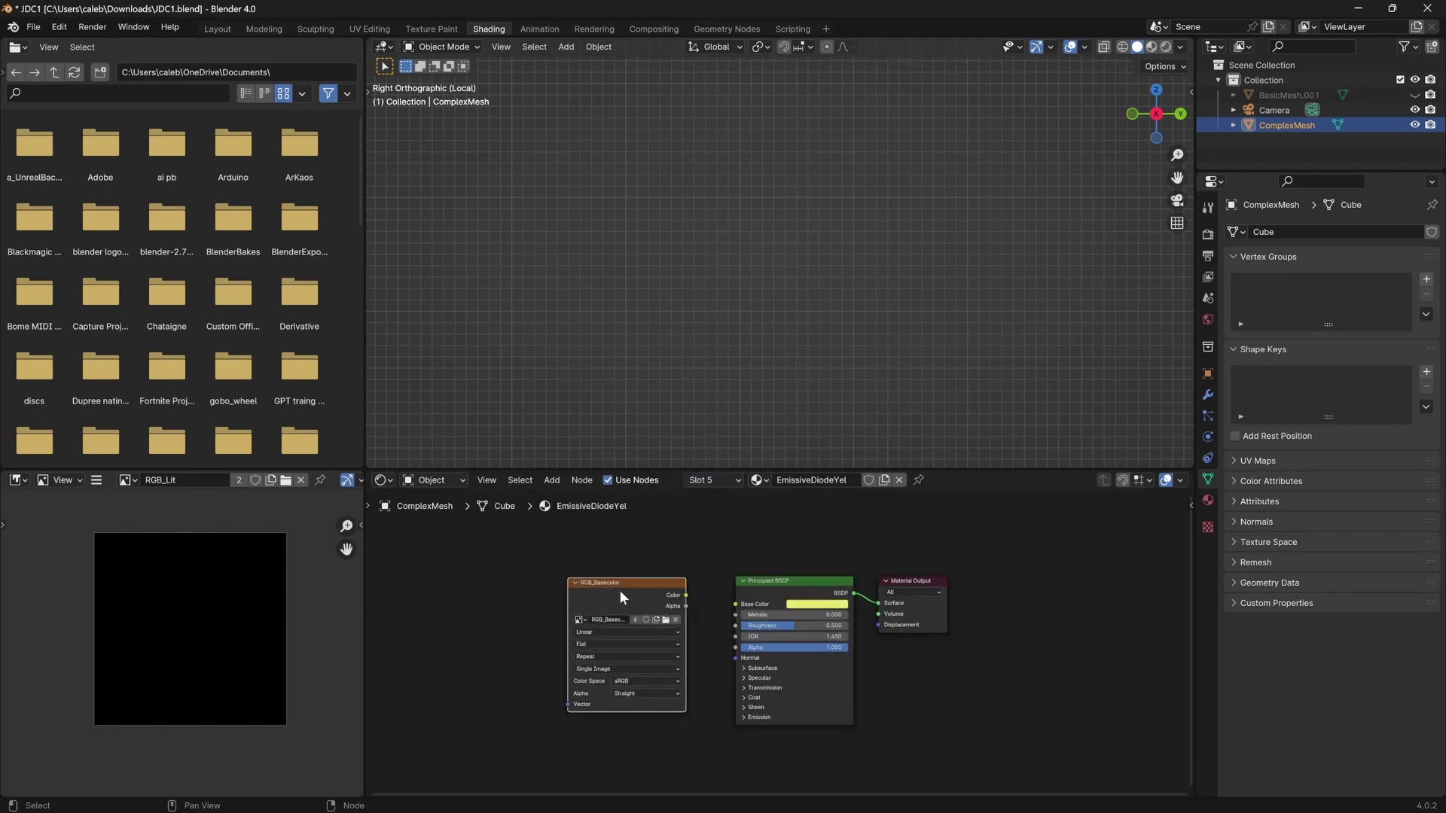
Go through the EmissiveDiode and Wire materials and clear any leftover Image Texture node from their node trees.
{"action": "left_click", "coordinate": [726, 480]}
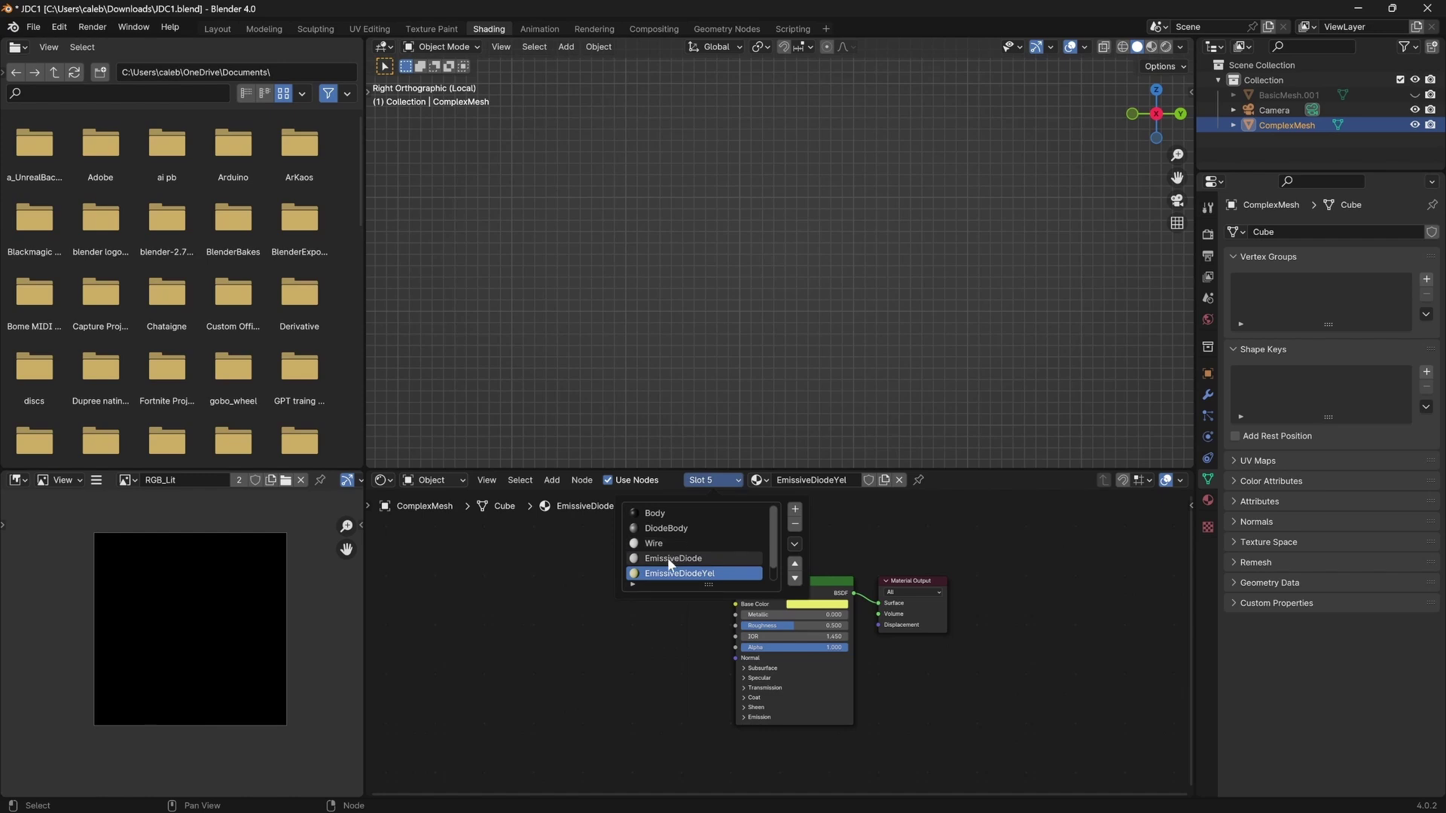
{"action": "left_click", "coordinate": [667, 558]}
{"action": "left_click", "coordinate": [729, 479]}
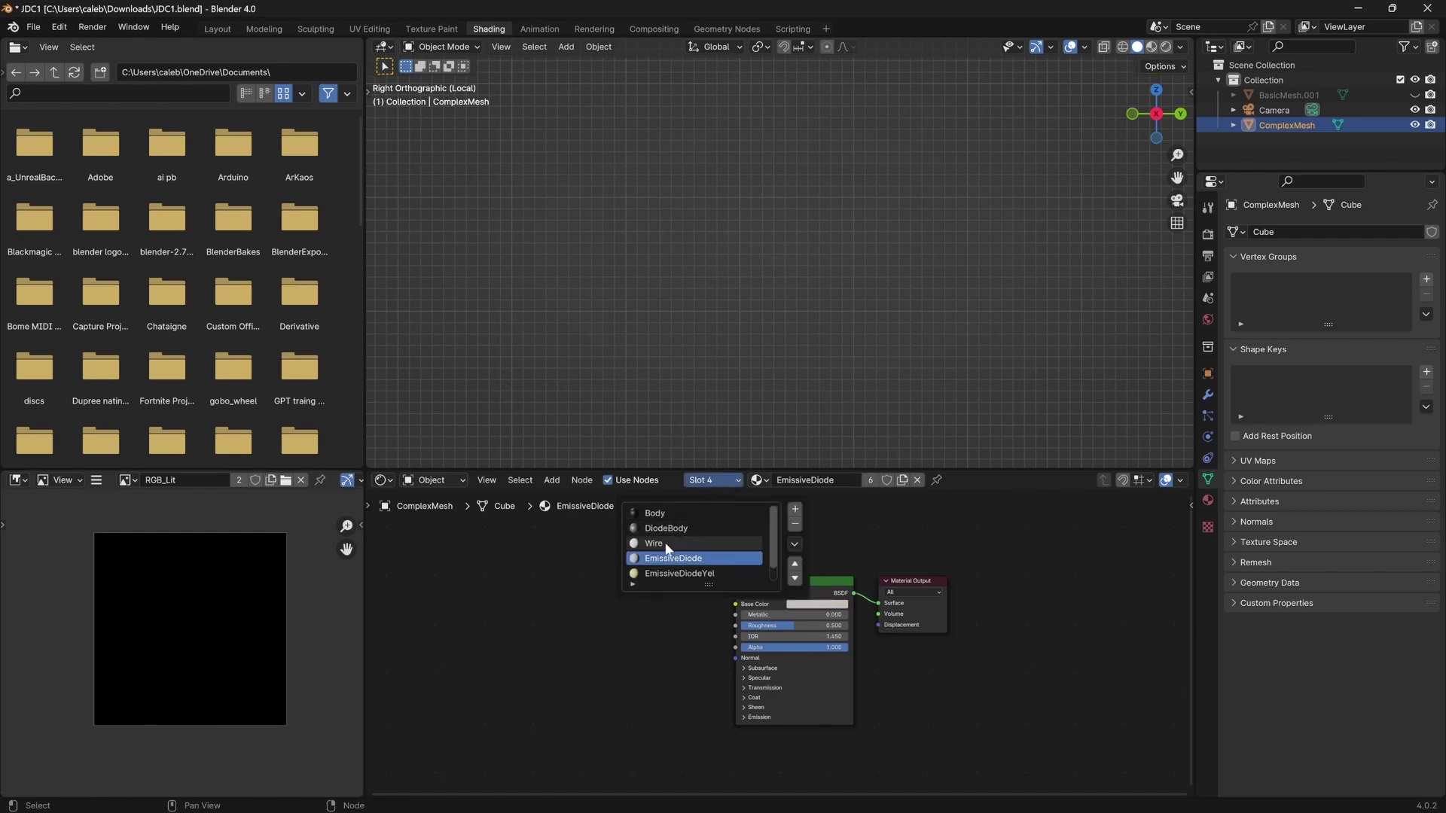
{"action": "left_click", "coordinate": [671, 551]}
Delete the RGB_Basecolor Image Texture nodes from the DiodeBody and Body materials.
{"action": "left_click", "coordinate": [730, 481]}
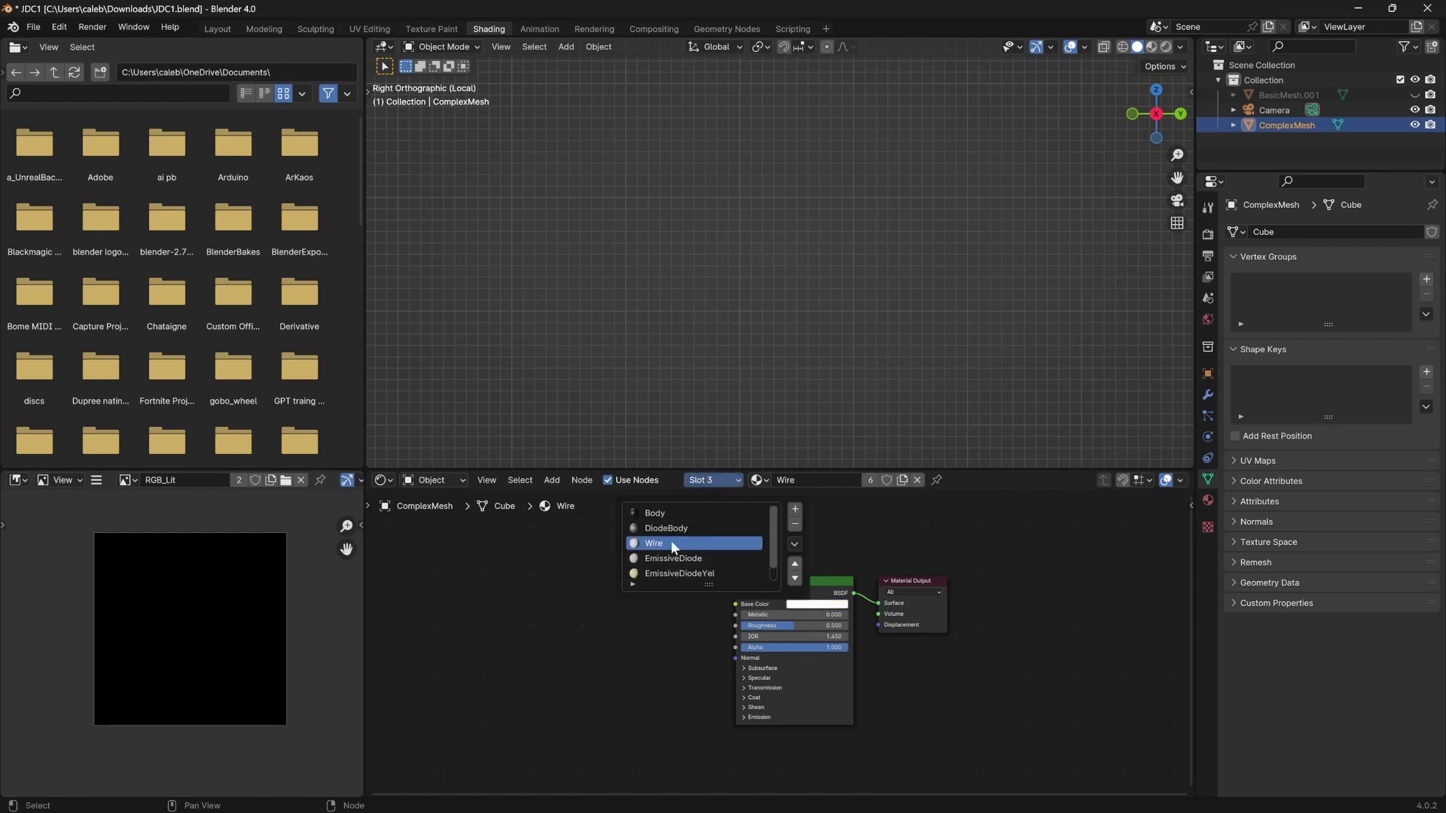
{"action": "left_click", "coordinate": [666, 527]}
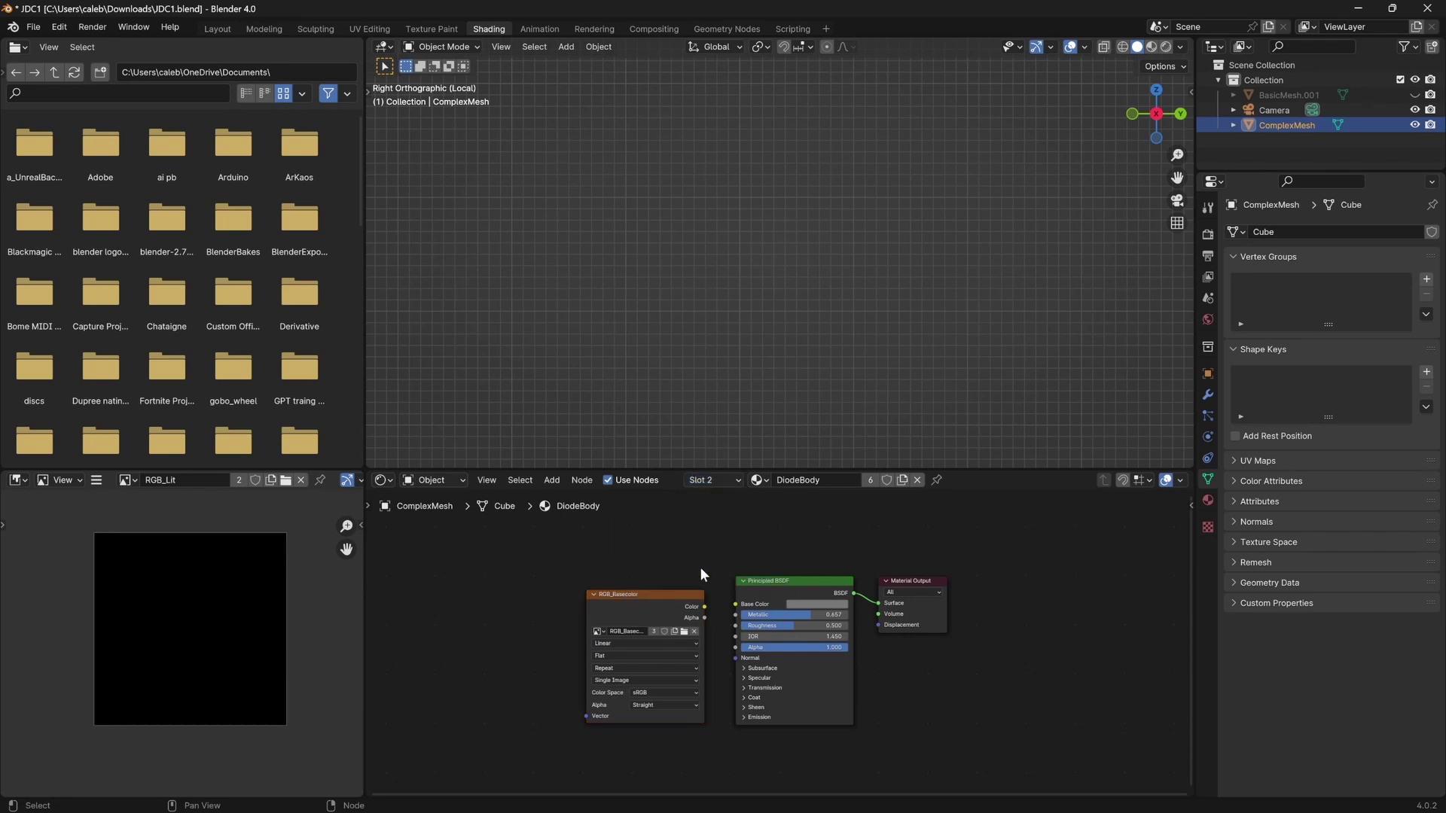
{"action": "left_click", "coordinate": [634, 607]}
{"action": "key", "text": "x"}
{"action": "left_click", "coordinate": [724, 482]}
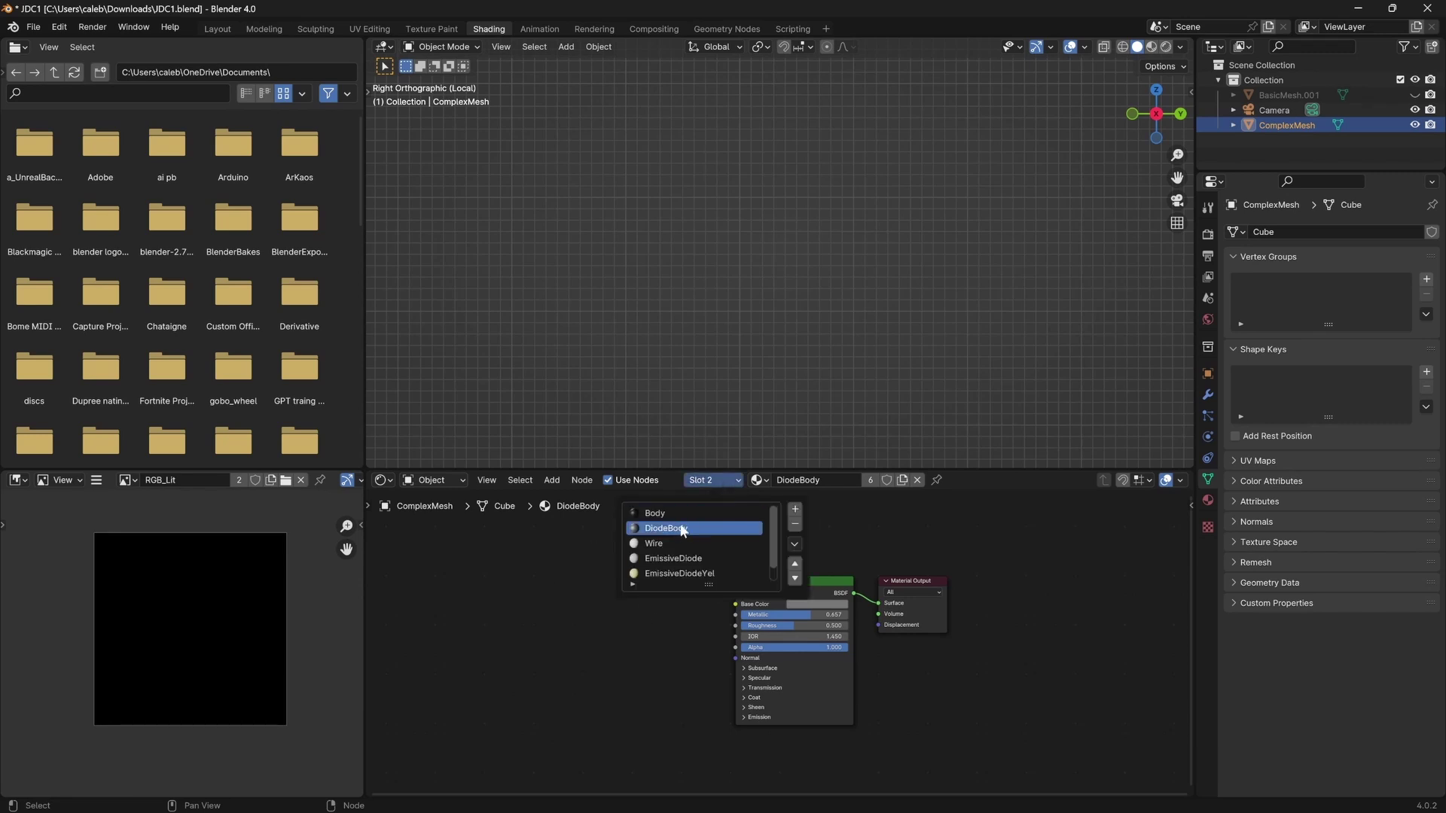
{"action": "left_click", "coordinate": [652, 515]}
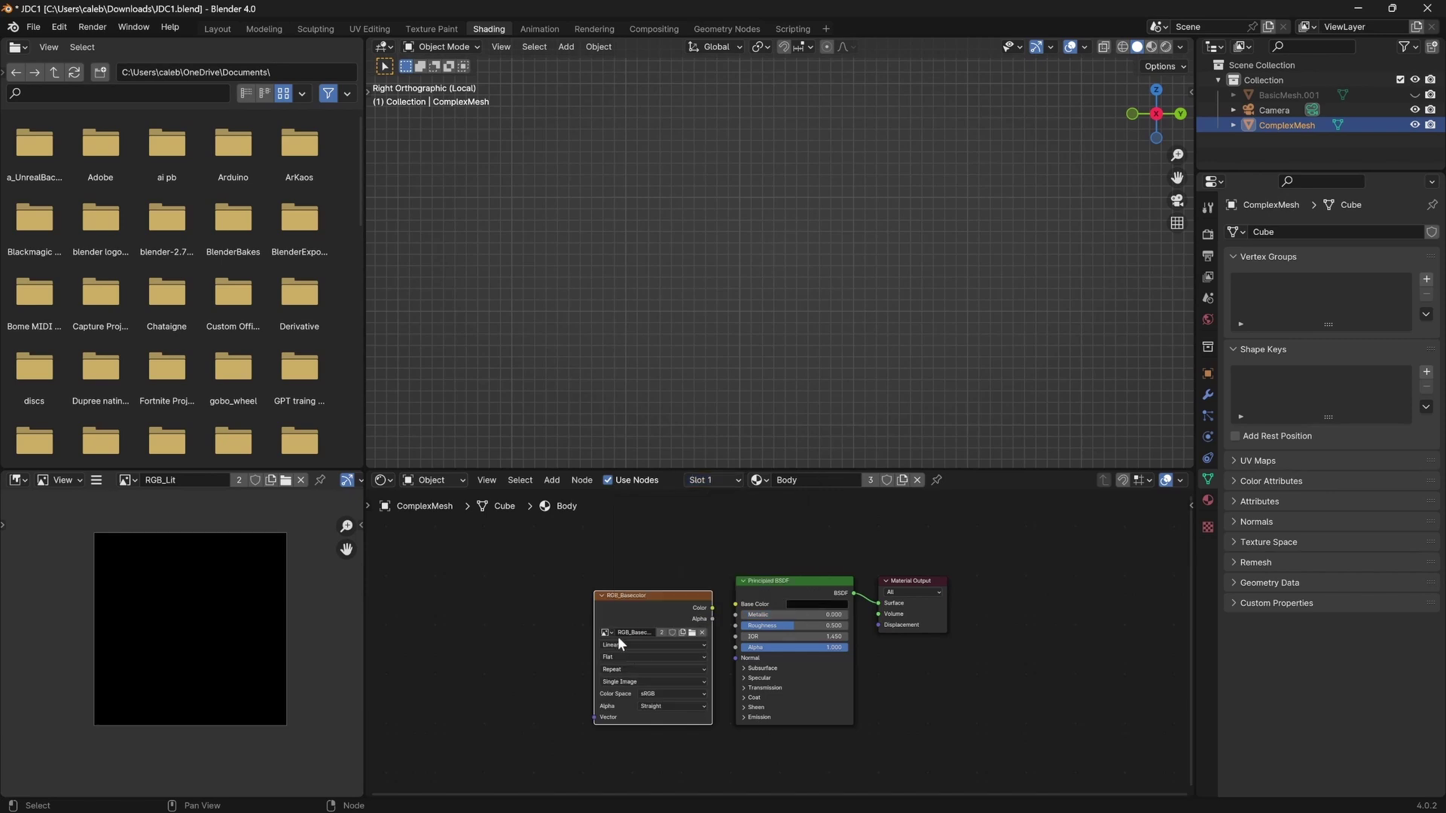
{"action": "left_click", "coordinate": [649, 589]}
{"action": "key", "text": "x"}
Check the Wire, EmissiveDiode and EmissiveDiodeYel node trees for leftover image nodes, ending on the Light material.
{"action": "left_click", "coordinate": [717, 478]}
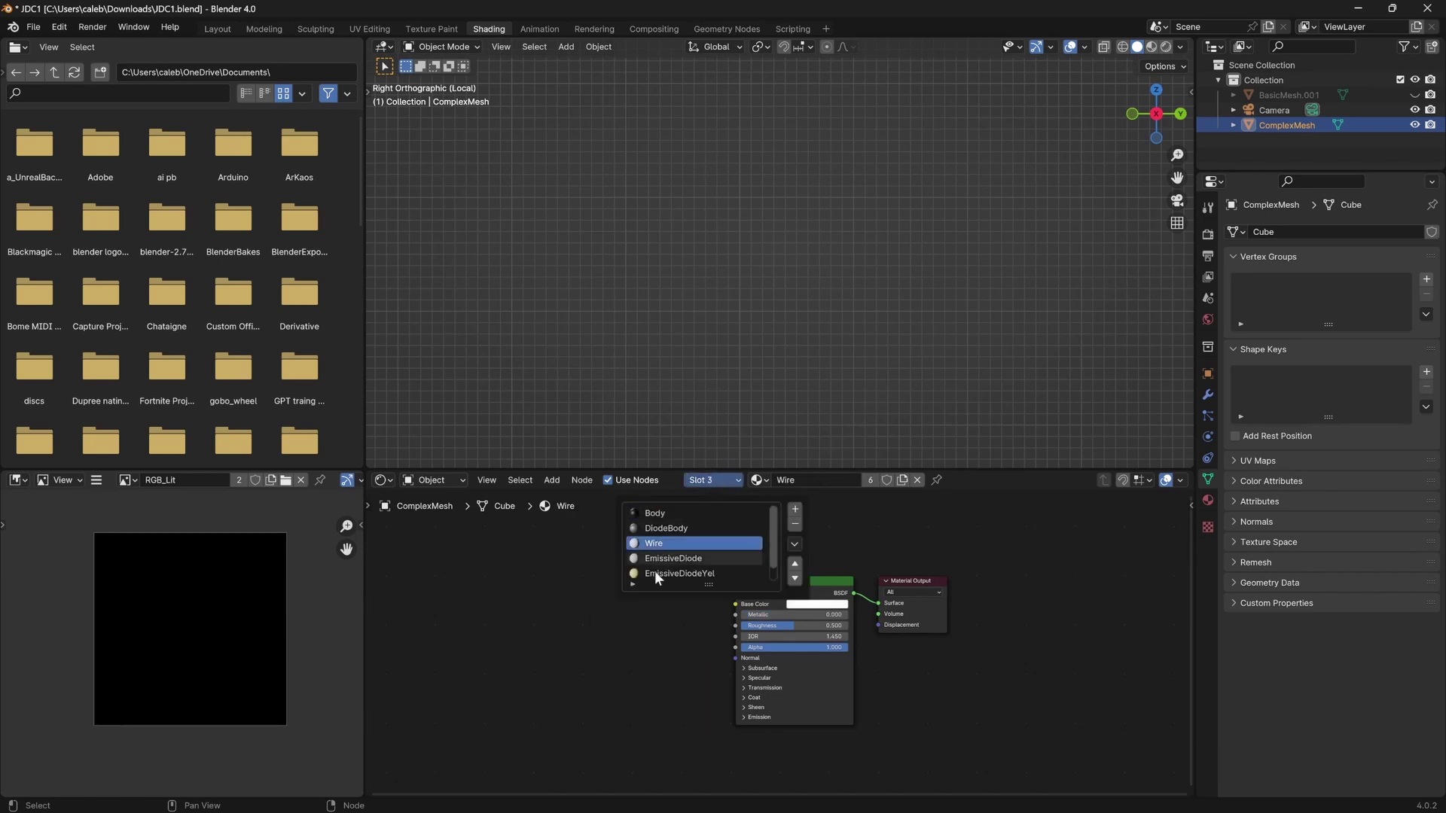
{"action": "left_click", "coordinate": [662, 544]}
{"action": "left_click", "coordinate": [708, 482]}
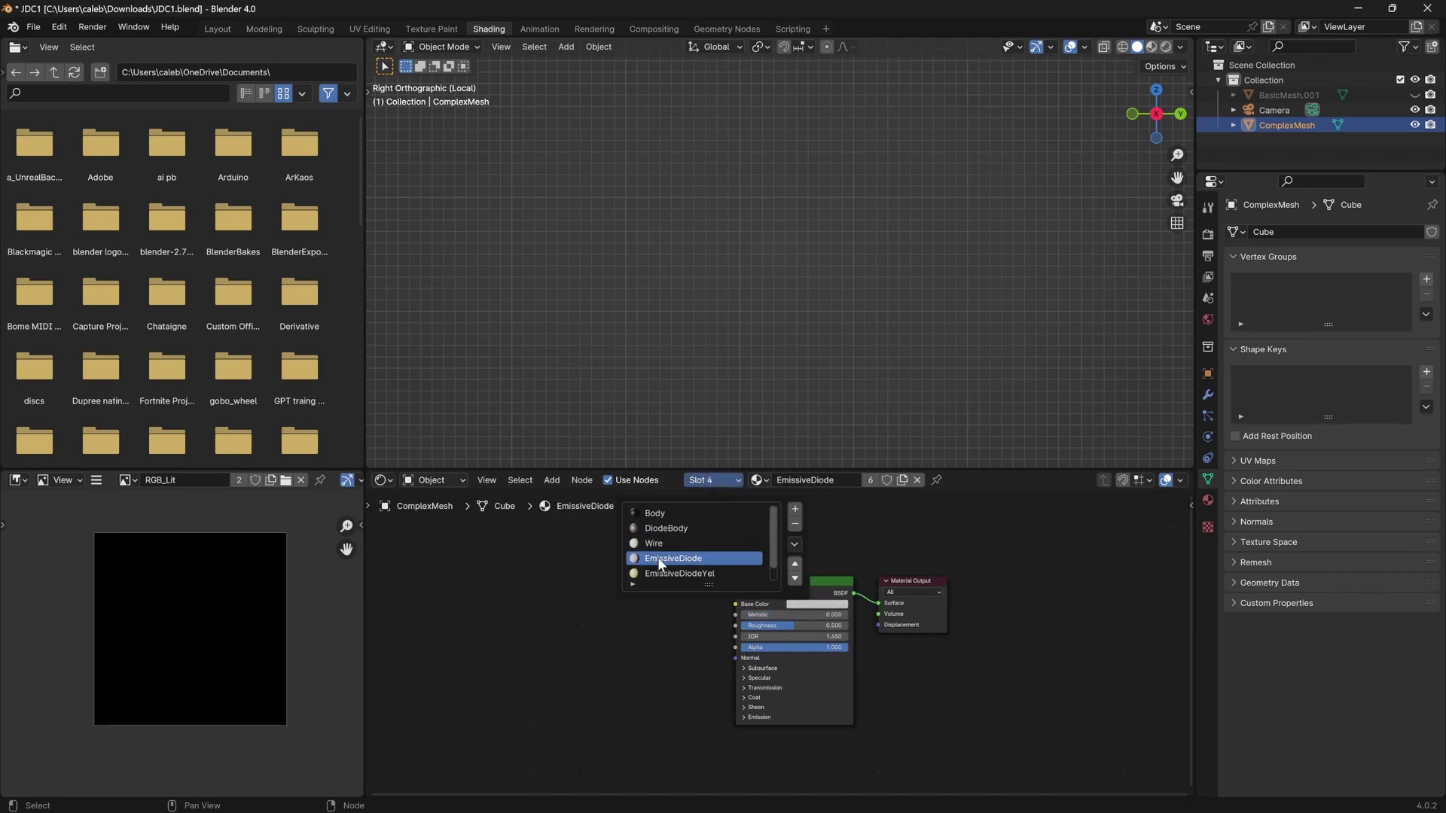
{"action": "left_click", "coordinate": [658, 558]}
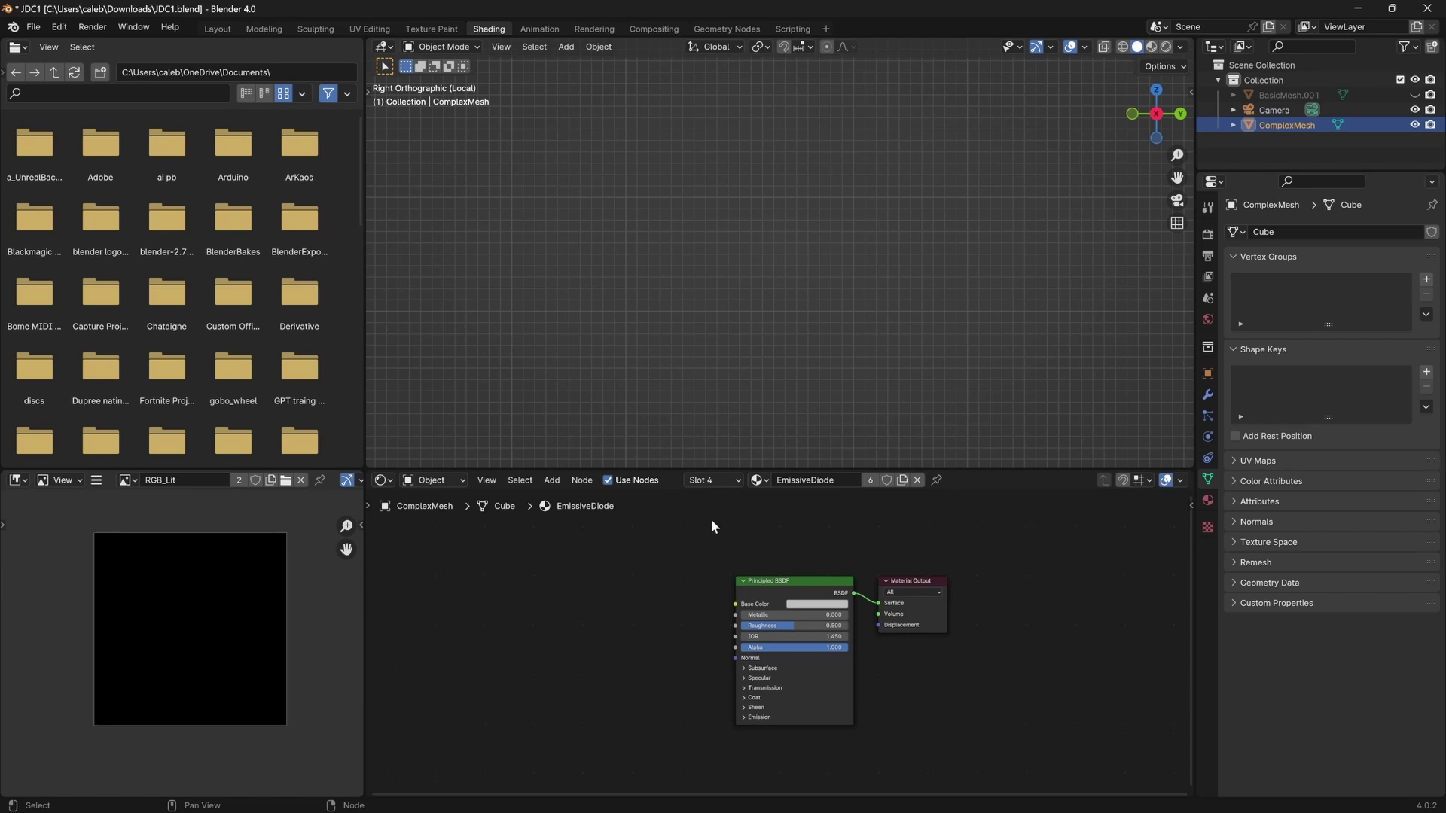
{"action": "left_click", "coordinate": [713, 479]}
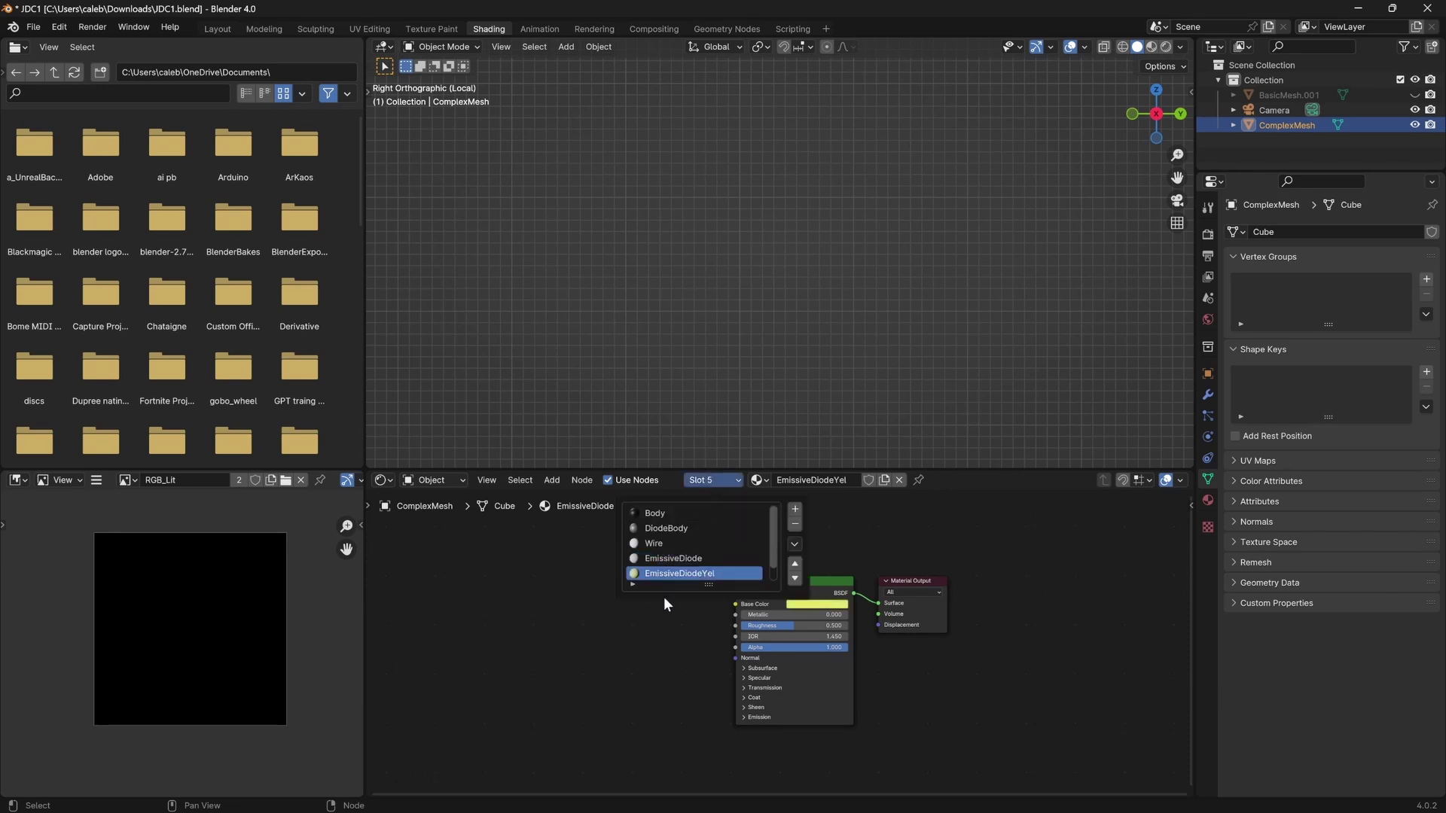
{"action": "left_click", "coordinate": [663, 574]}
{"action": "left_click", "coordinate": [698, 478]}
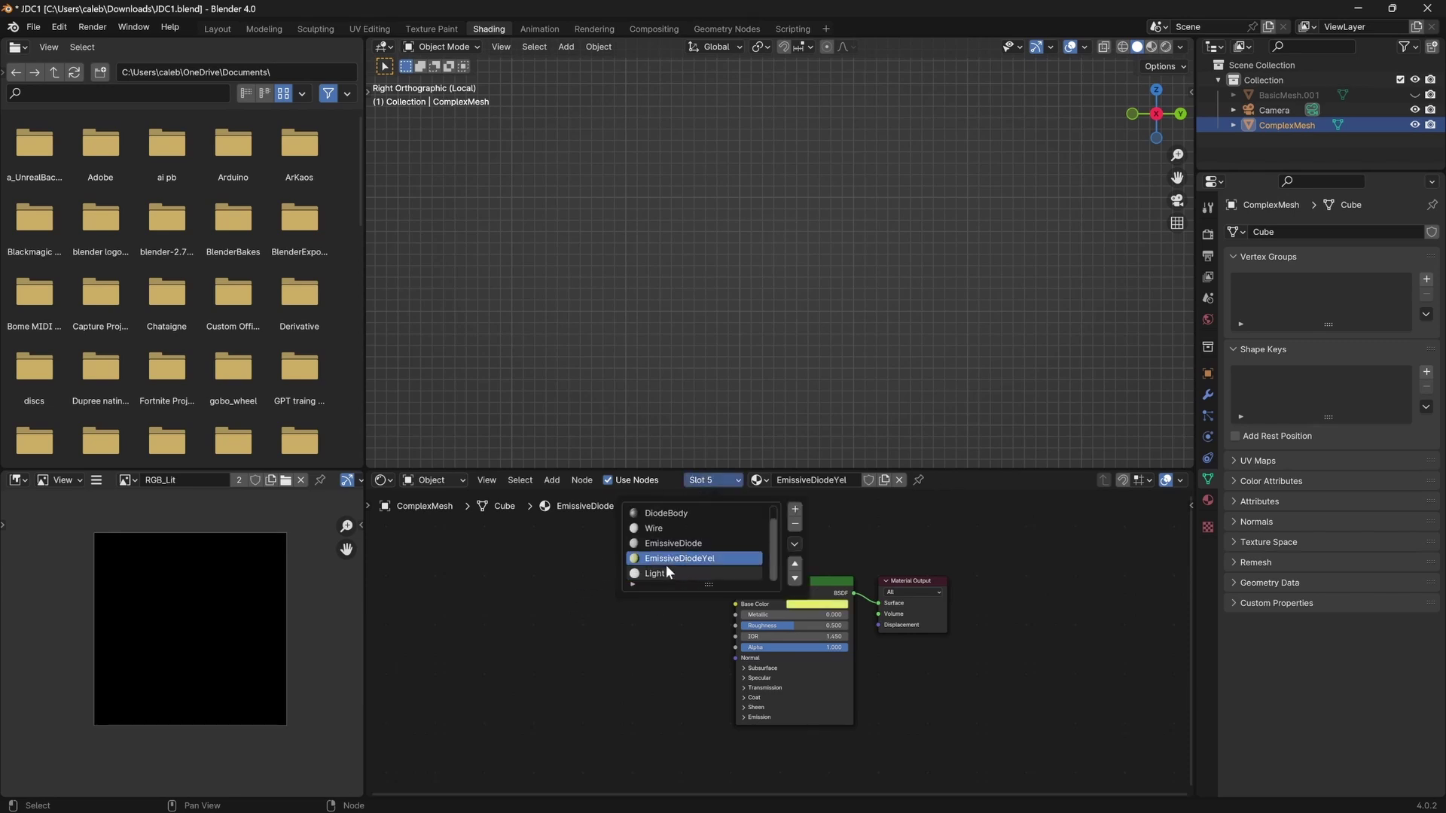
{"action": "left_click", "coordinate": [655, 587]}
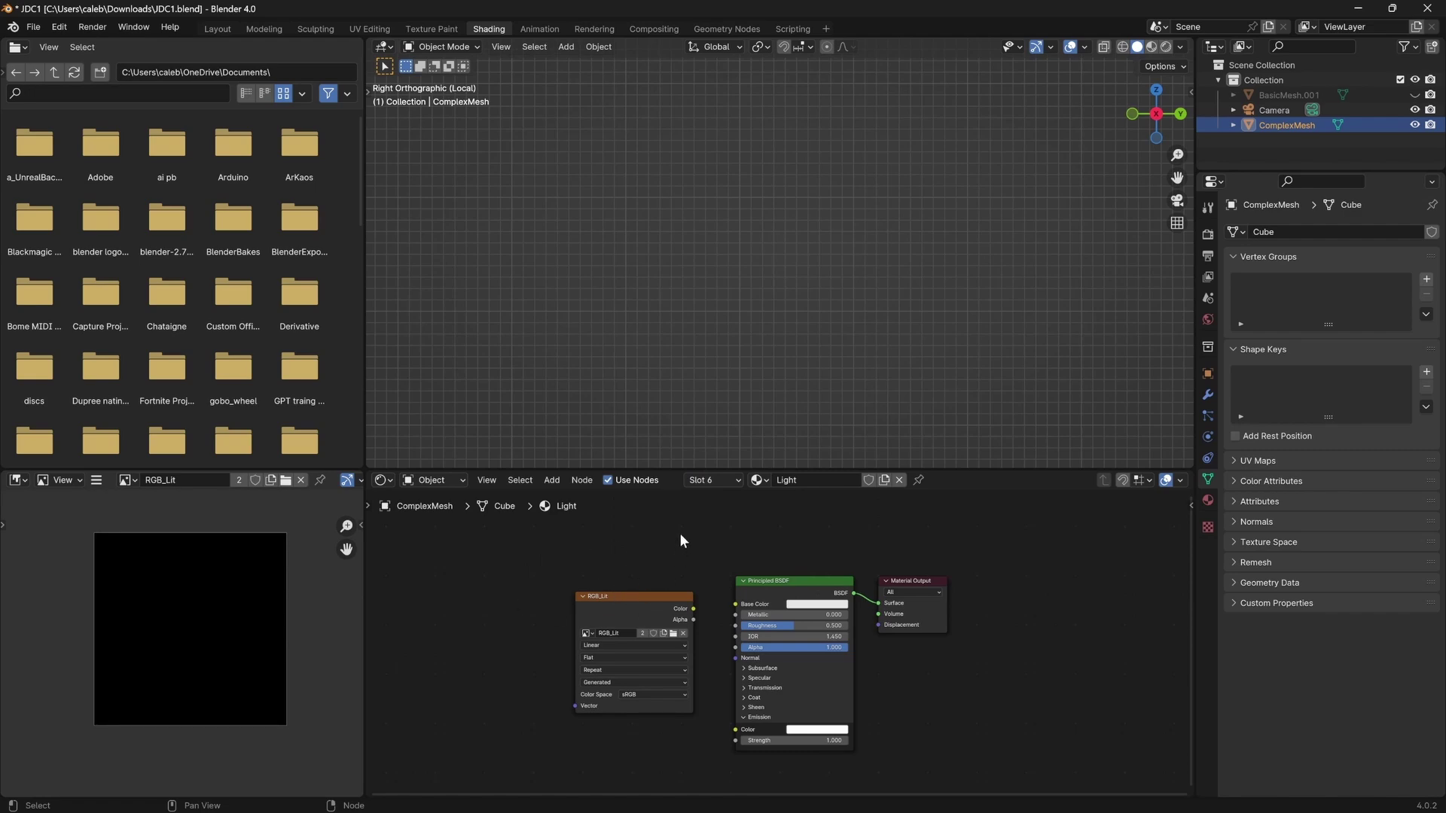
Leave local view, enter Edit Mode on ComplexMesh, and show it from the right in Material Preview shading.
{"action": "key", "text": "KP_Divide"}
{"action": "key", "text": "Tab"}
{"action": "key", "text": "KP_1"}
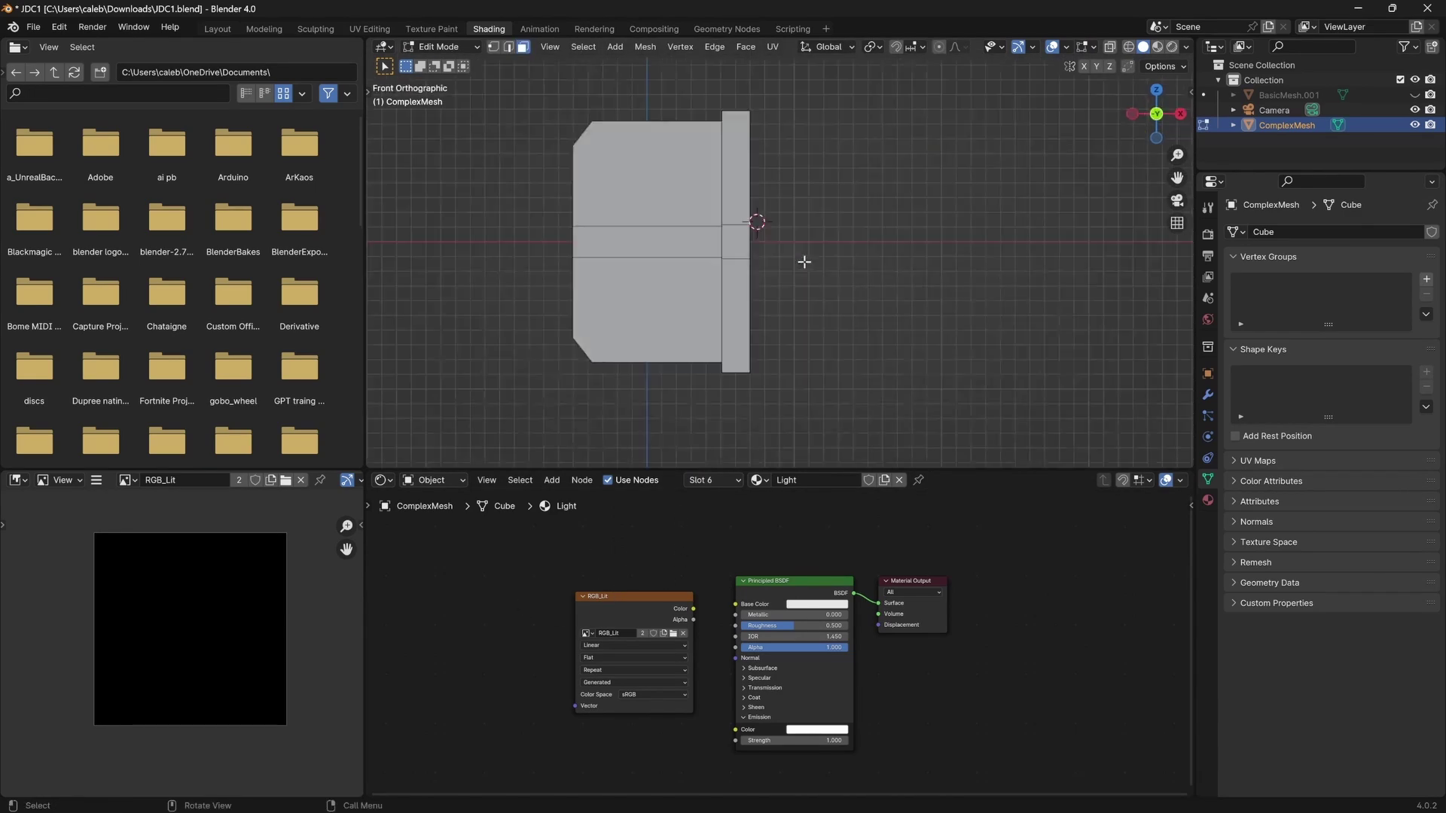
{"action": "key", "text": "KP_3"}
{"action": "key", "text": "z"}
{"action": "left_click", "coordinate": [758, 322]}
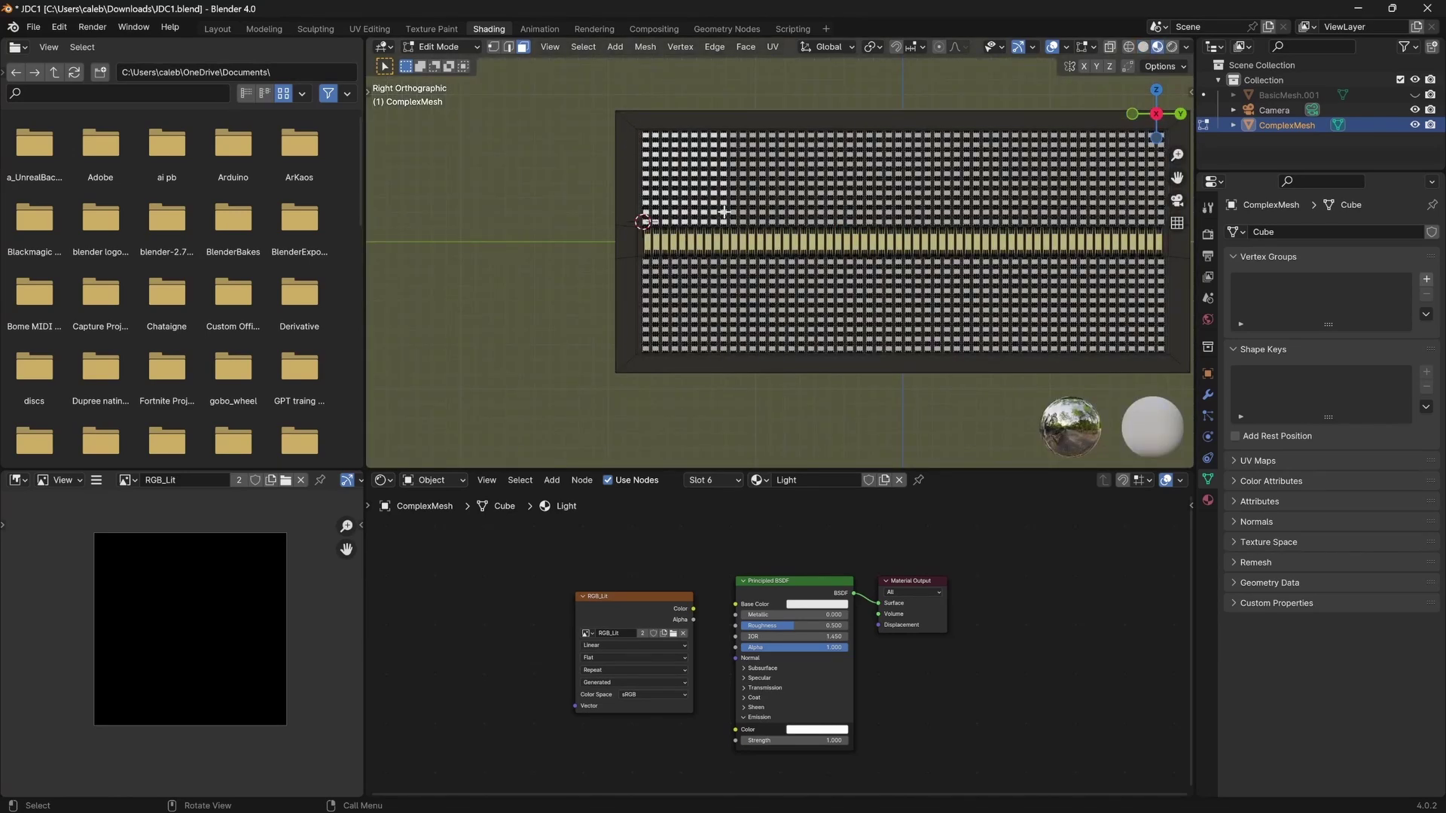
Return ComplexMesh to Object Mode and bake the Combined pass into the RGB_Lit image with Cycles.
{"action": "key", "text": "Tab"}
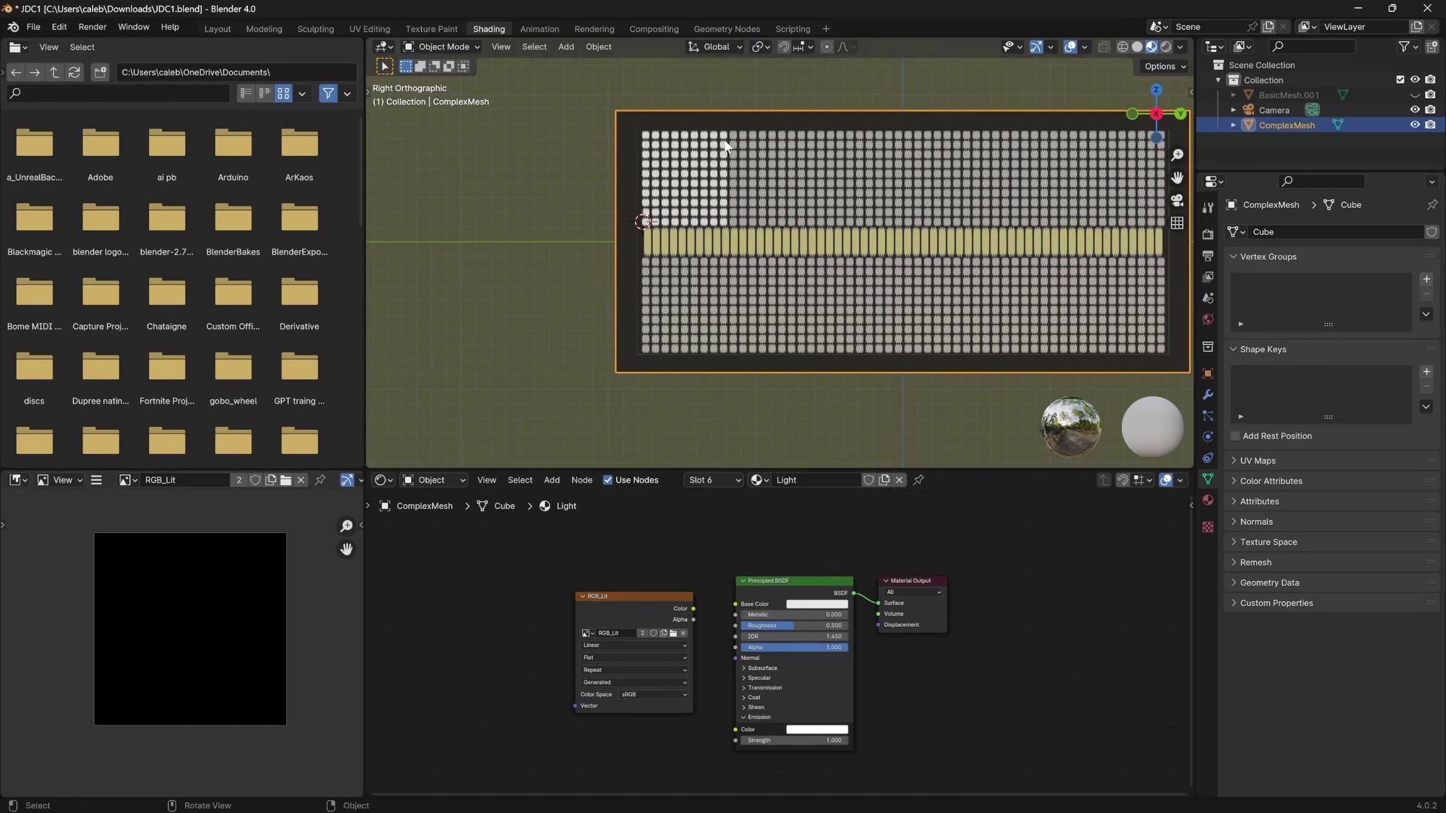
{"action": "left_click", "coordinate": [1208, 237]}
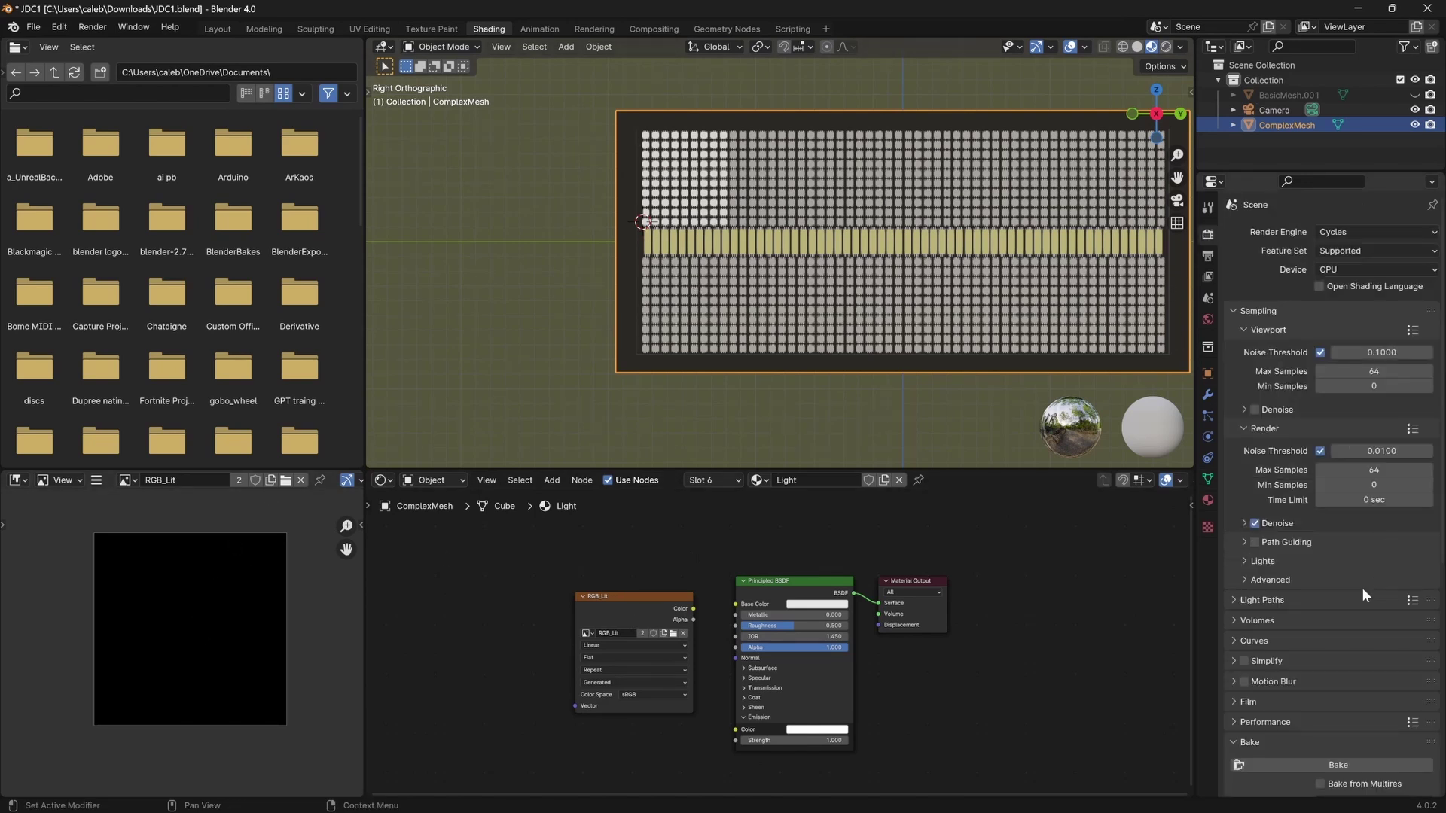
{"action": "scroll", "coordinate": [1348, 618], "scroll_direction": "down", "scroll_amount": 8}
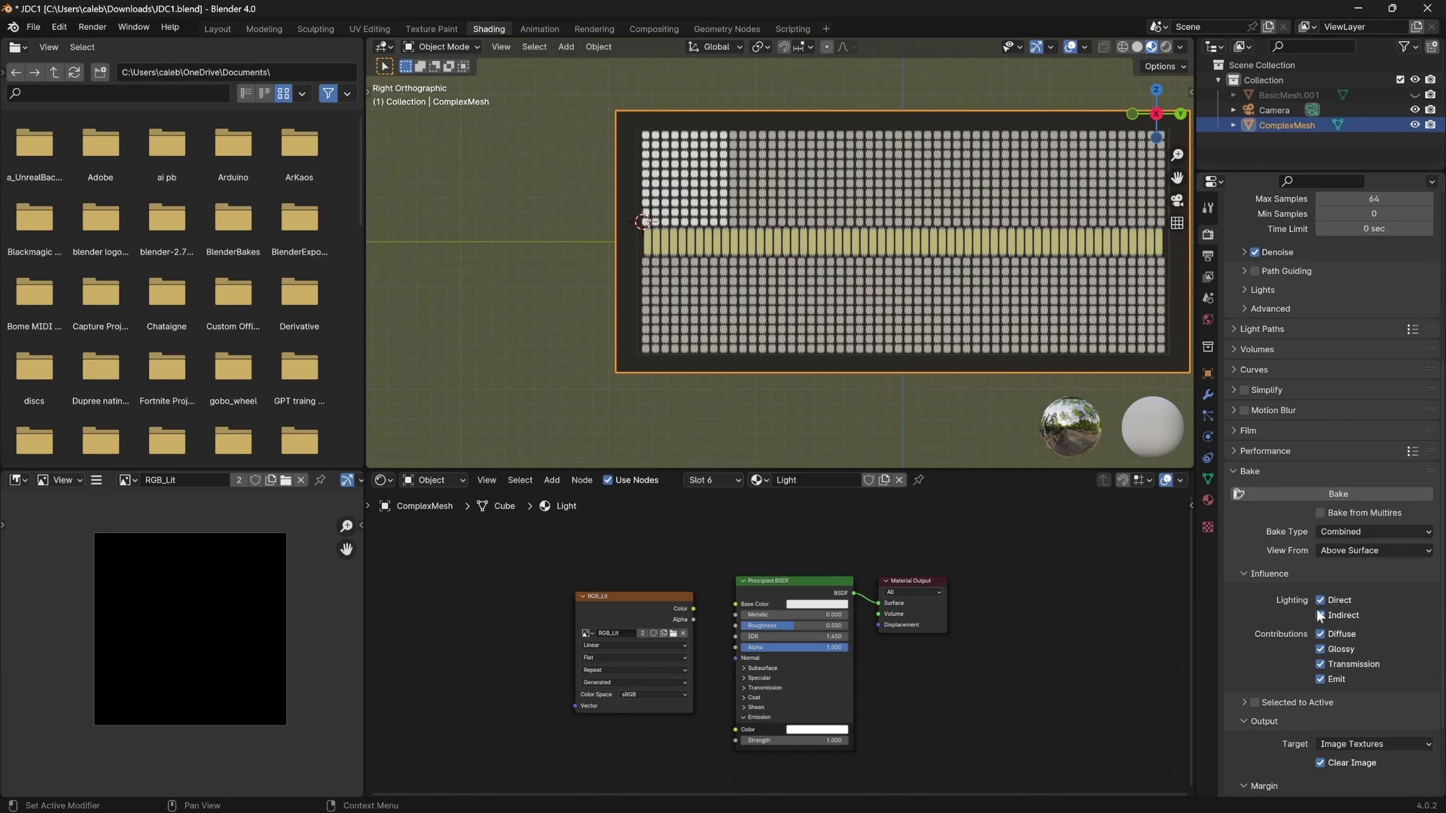
{"action": "left_click", "coordinate": [1329, 492]}
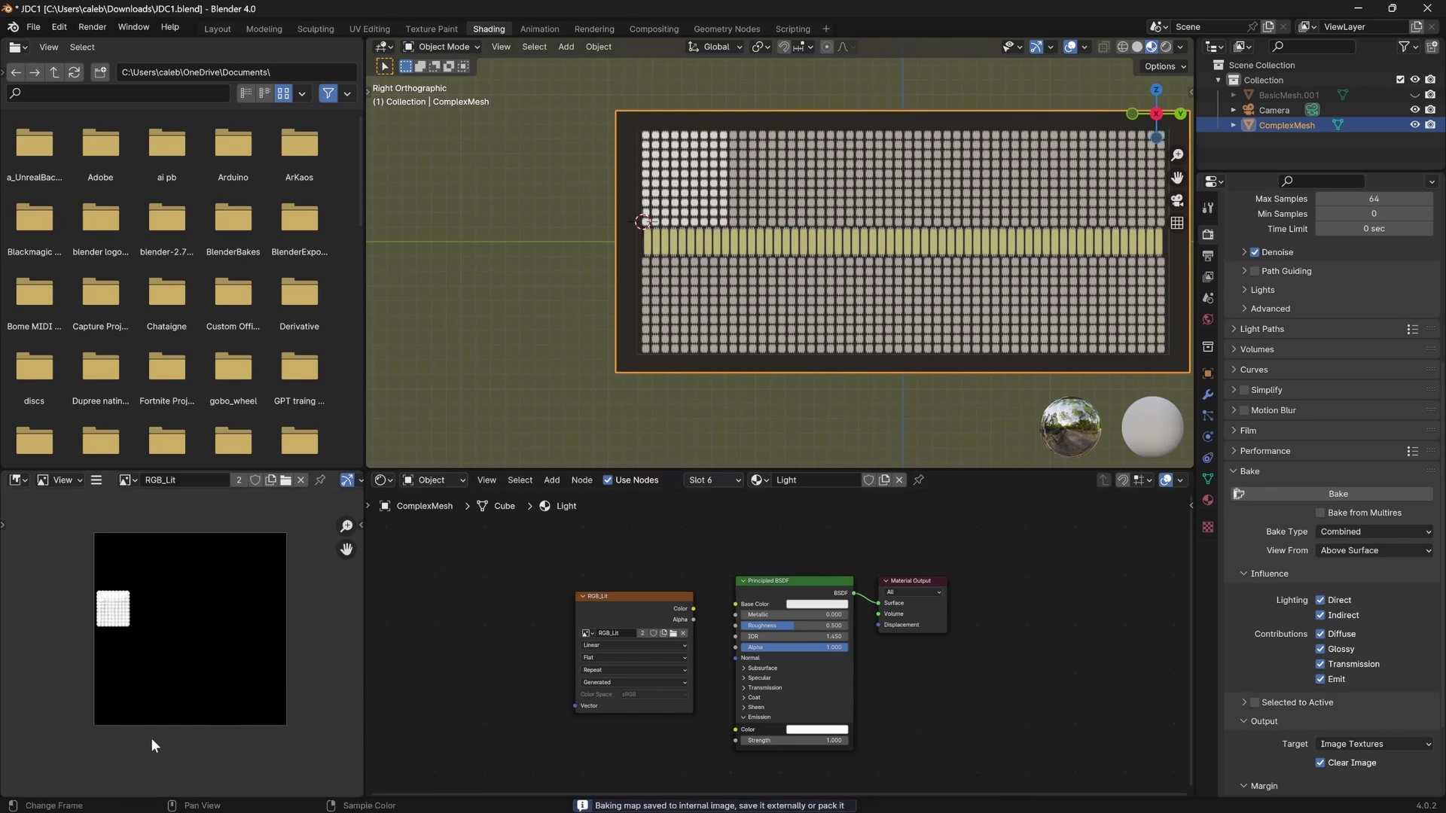
{"action": "scroll", "coordinate": [147, 636], "scroll_direction": "up", "scroll_amount": 5}
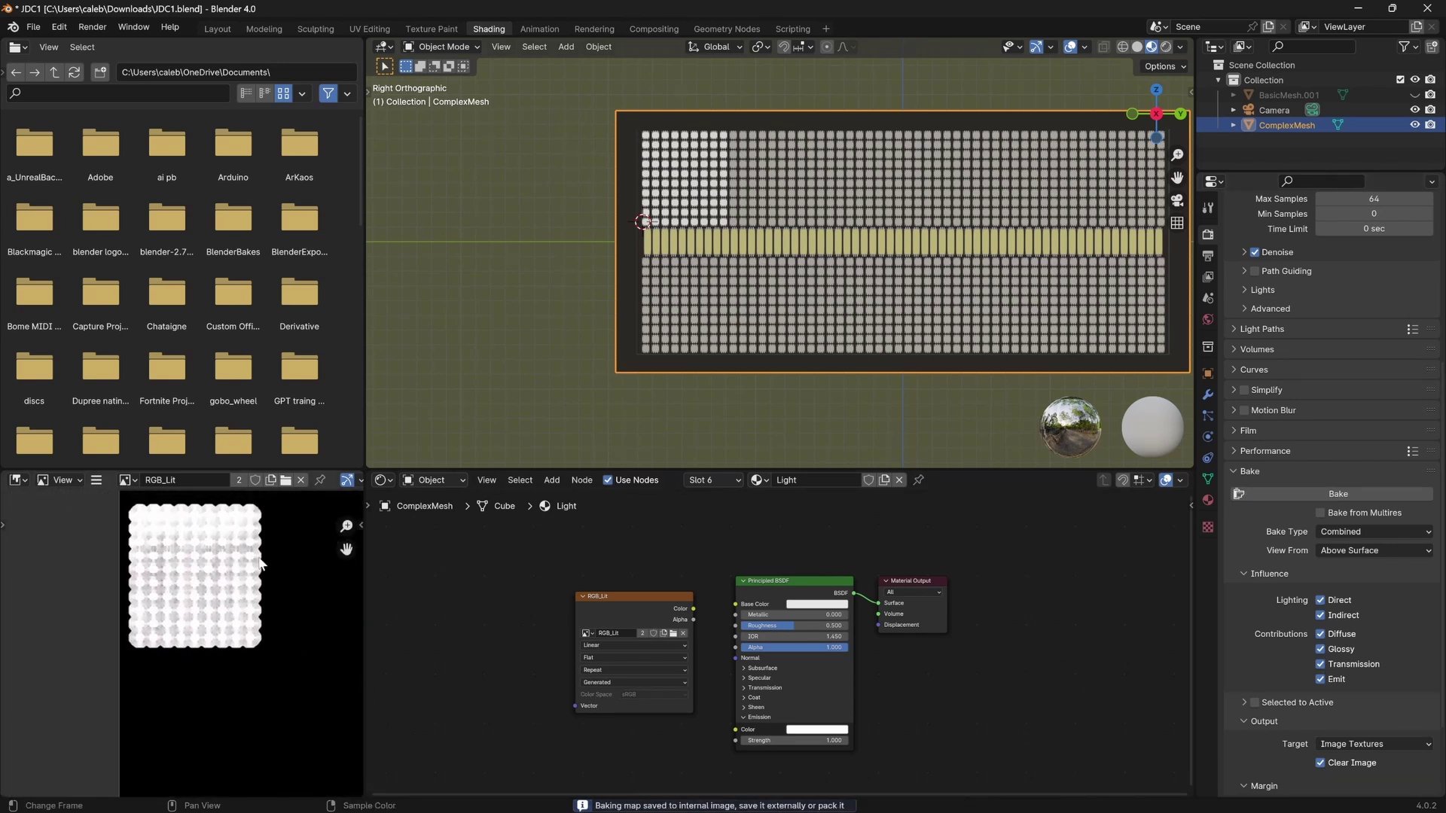
{"action": "scroll", "coordinate": [205, 576], "scroll_direction": "up", "scroll_amount": 4}
{"action": "scroll", "coordinate": [205, 722], "scroll_direction": "down", "scroll_amount": 2}
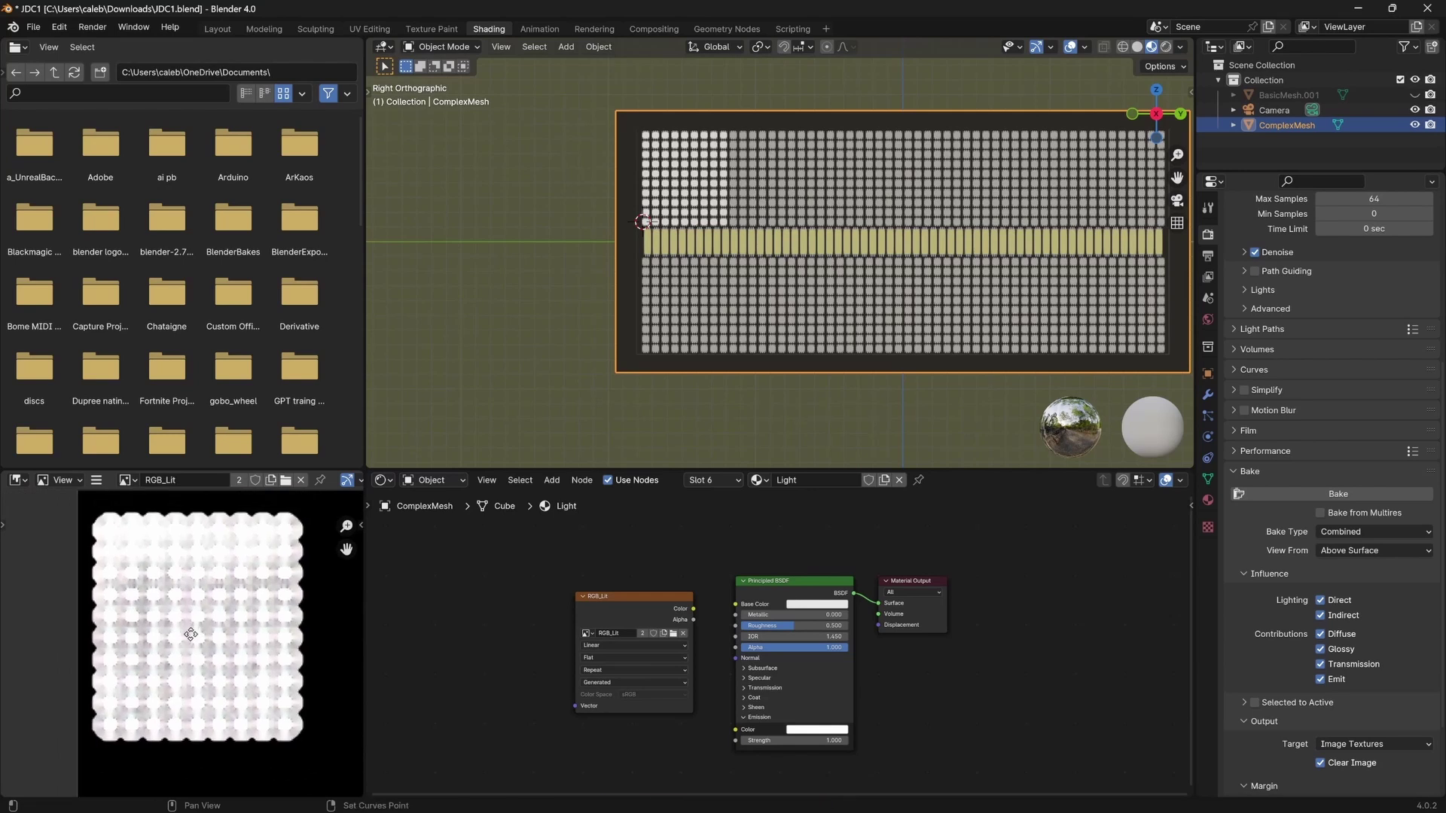
{"action": "middle_click_drag", "start_coordinate": [191, 635], "coordinate": [189, 645]}
Set the bake margin size to 1 px and bake the RGB_Lit image again.
{"action": "scroll", "coordinate": [1362, 741], "scroll_direction": "down", "scroll_amount": 4}
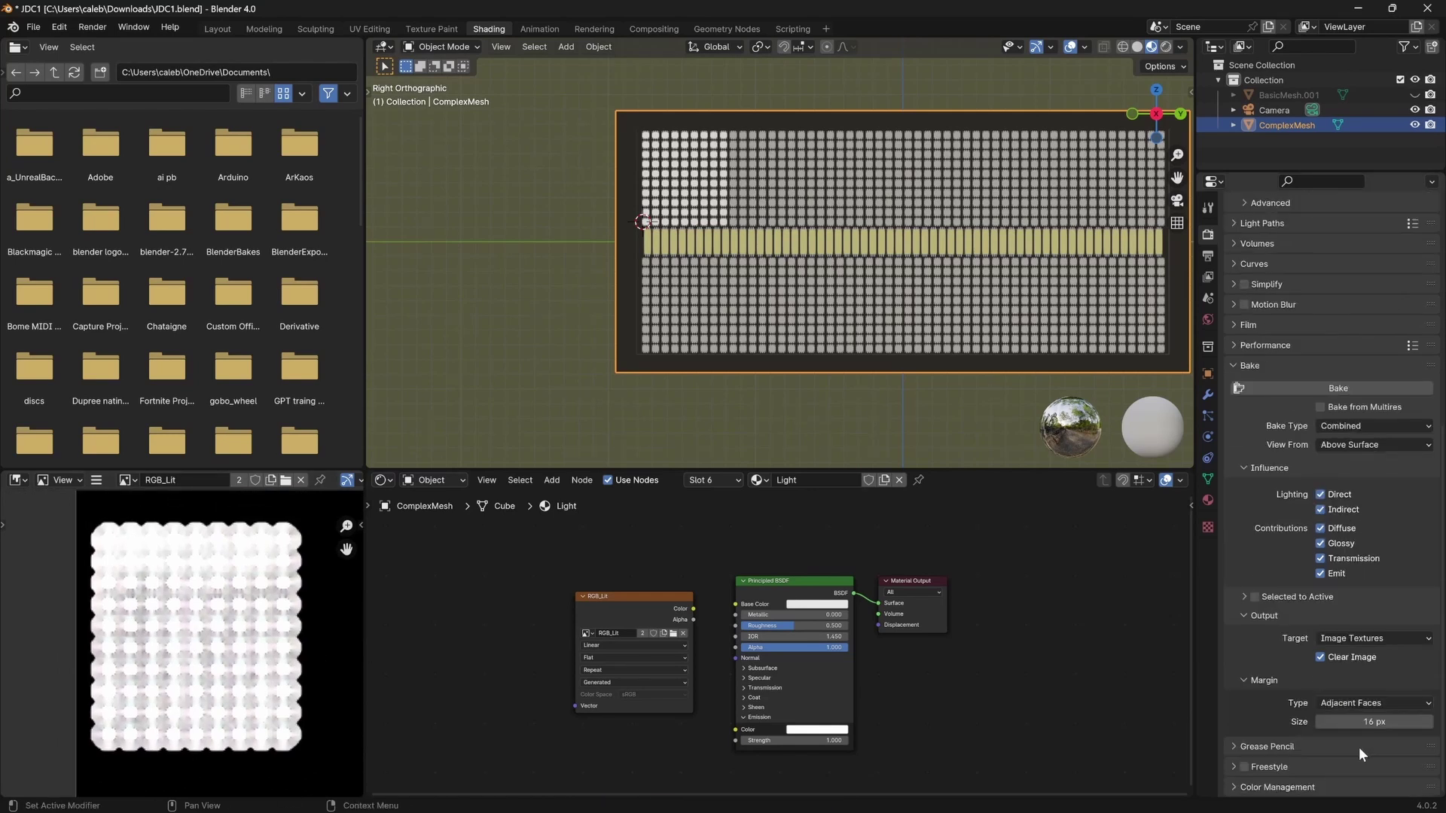
{"action": "left_click", "coordinate": [1364, 721]}
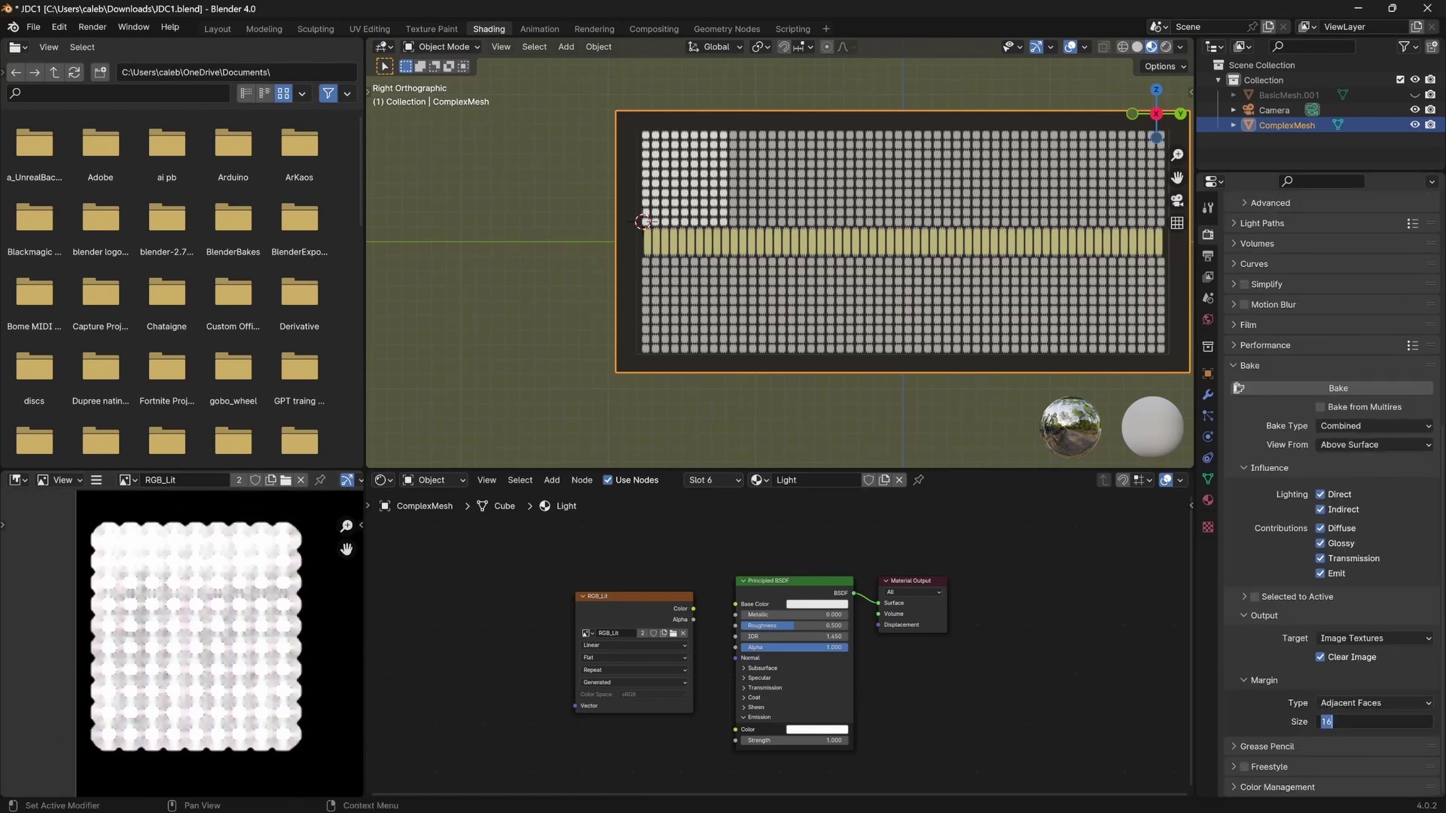
{"action": "type", "text": "1"}
{"action": "key", "text": "Return"}
{"action": "left_click", "coordinate": [1294, 385]}
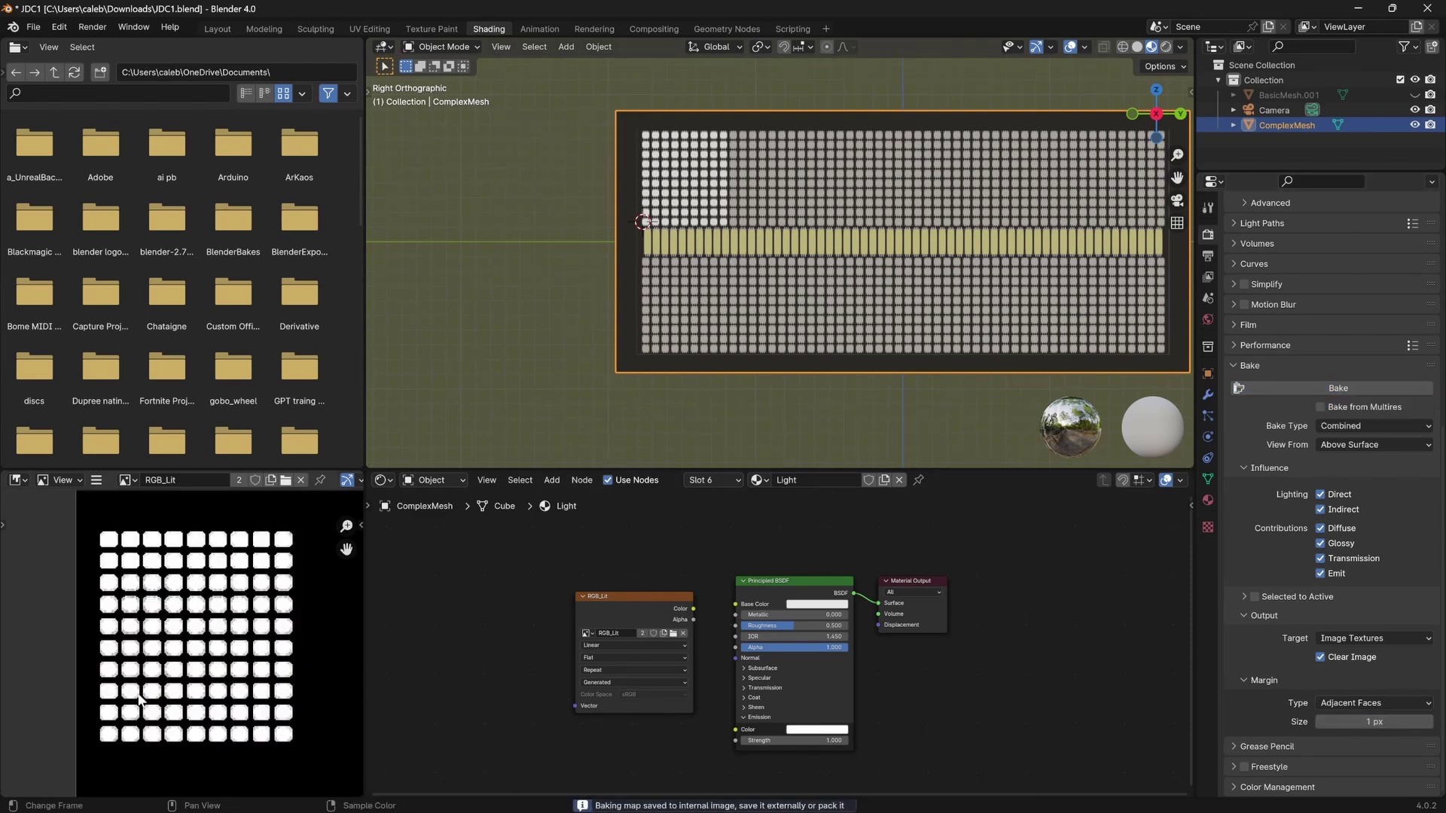
{"action": "scroll", "coordinate": [184, 669], "scroll_direction": "up", "scroll_amount": 8}
{"action": "scroll", "coordinate": [181, 664], "scroll_direction": "down", "scroll_amount": 8}
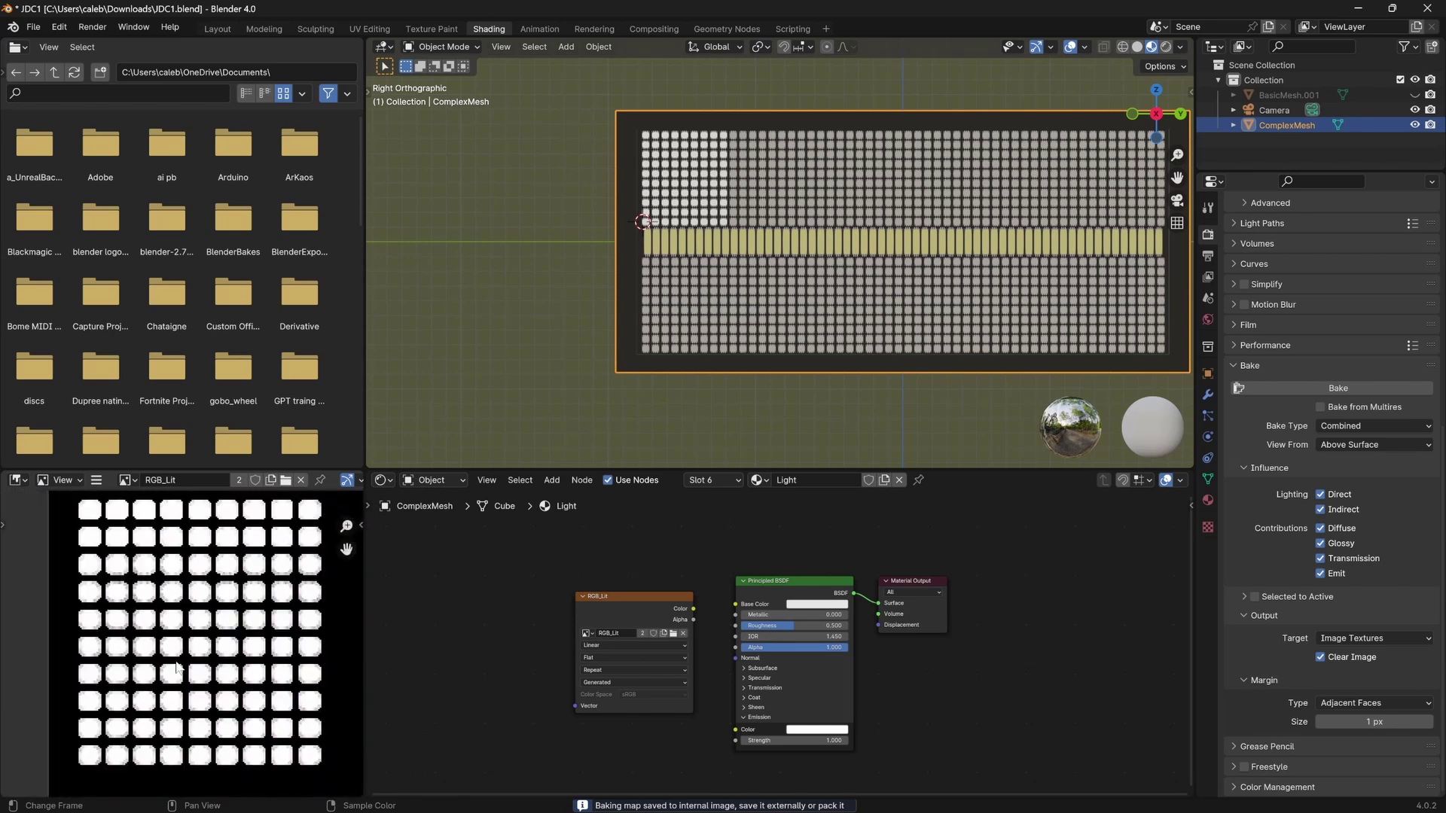
{"action": "scroll", "coordinate": [165, 646], "scroll_direction": "up", "scroll_amount": 3}
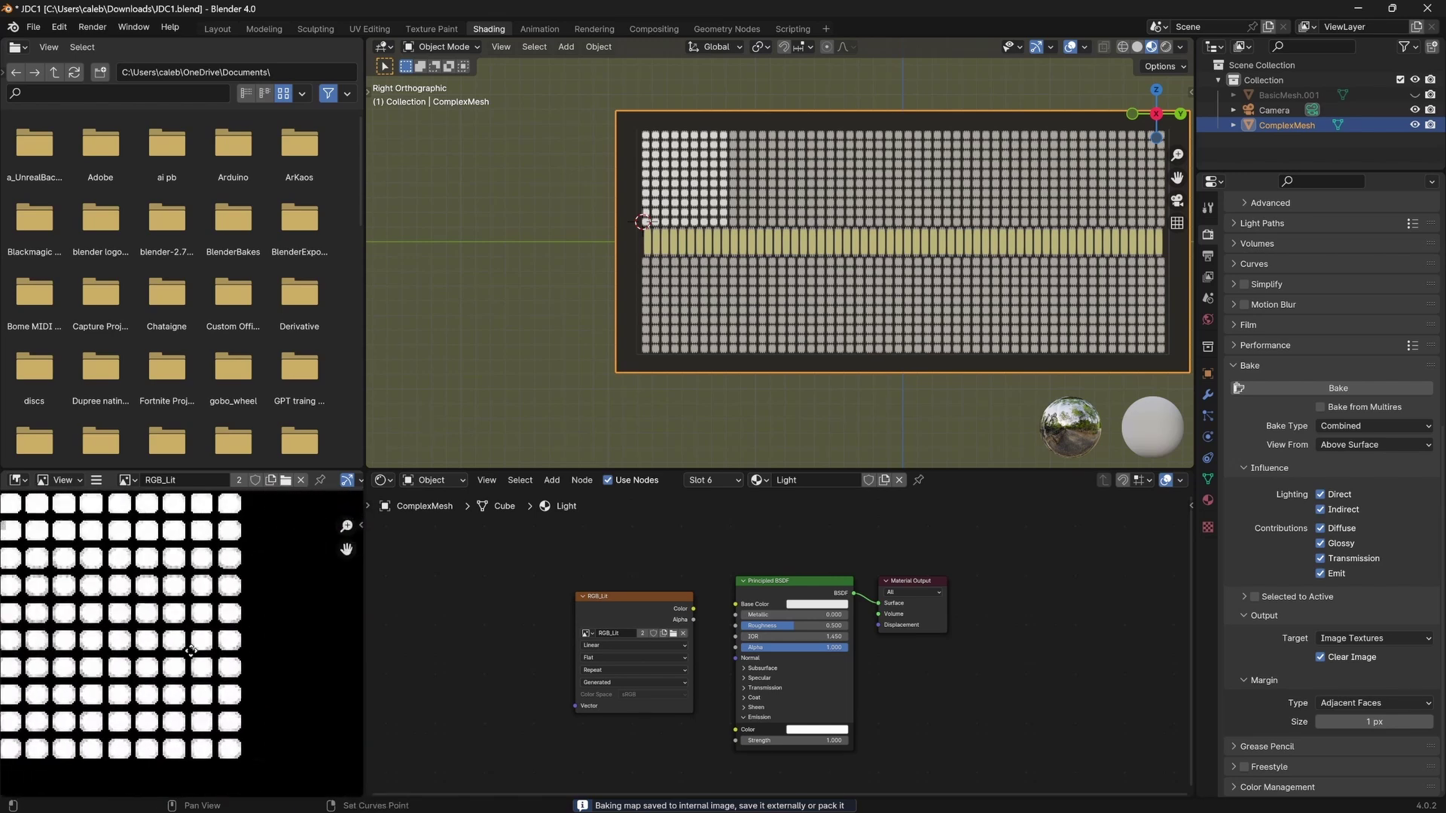
Try baking the RGB_Lit image with the margin size set to 0 px.
{"action": "left_click", "coordinate": [1374, 723]}
{"action": "type", "text": "0"}
{"action": "key", "text": "Return"}
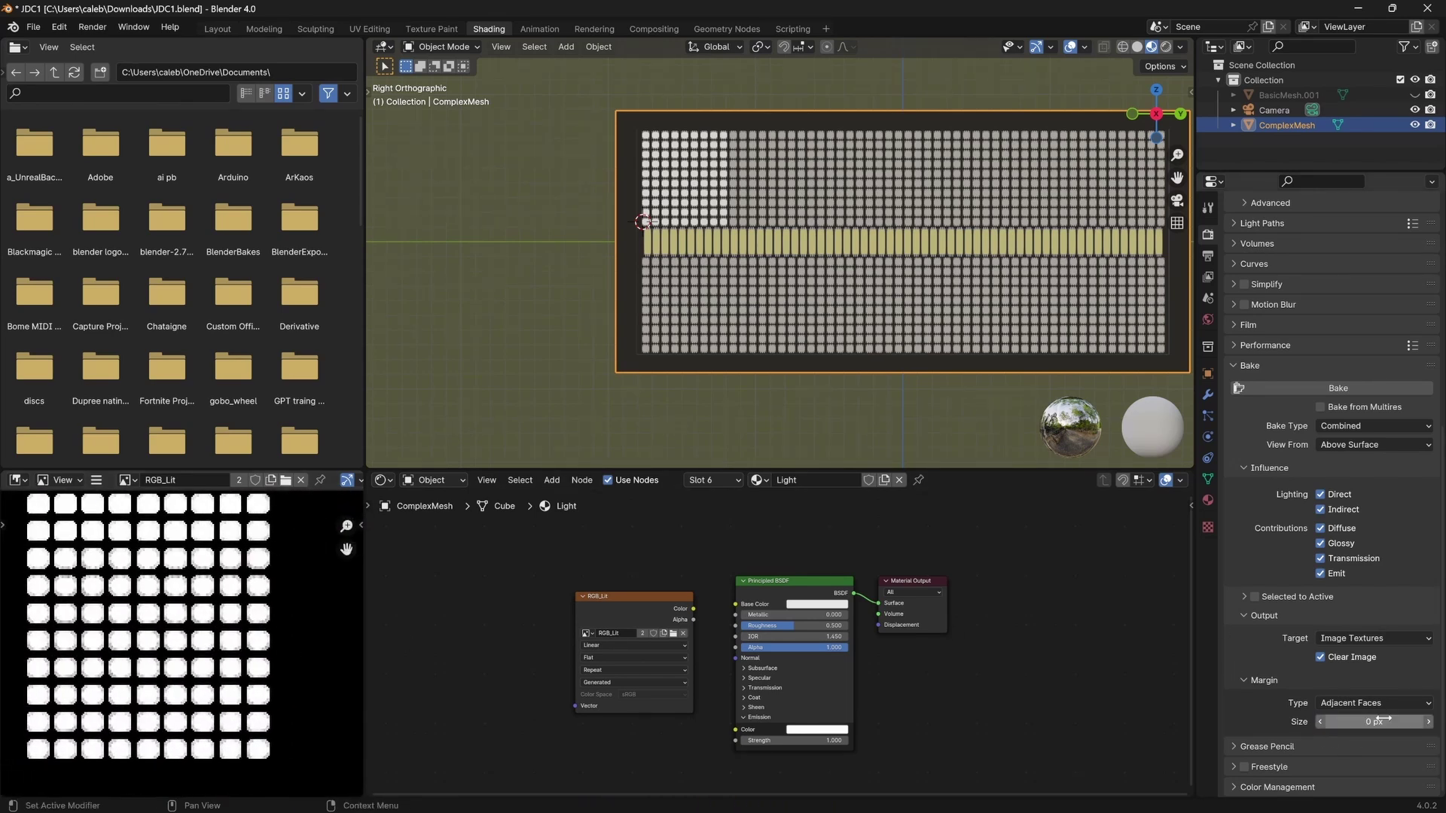
{"action": "left_click", "coordinate": [1343, 386]}
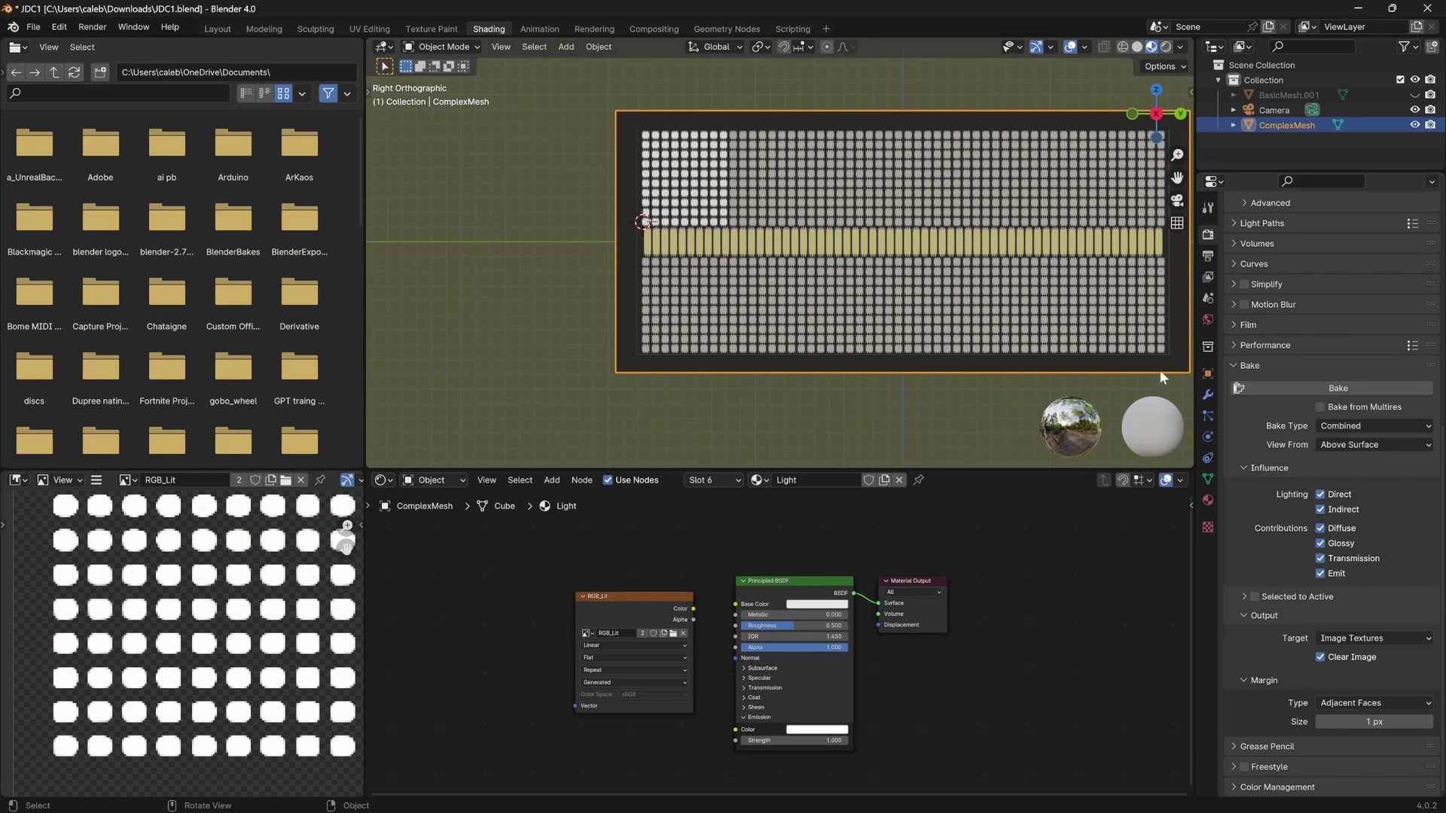
Rebake the RGB_Lit image using a 1 px margin and check the whole image.
{"action": "left_click", "coordinate": [1294, 386]}
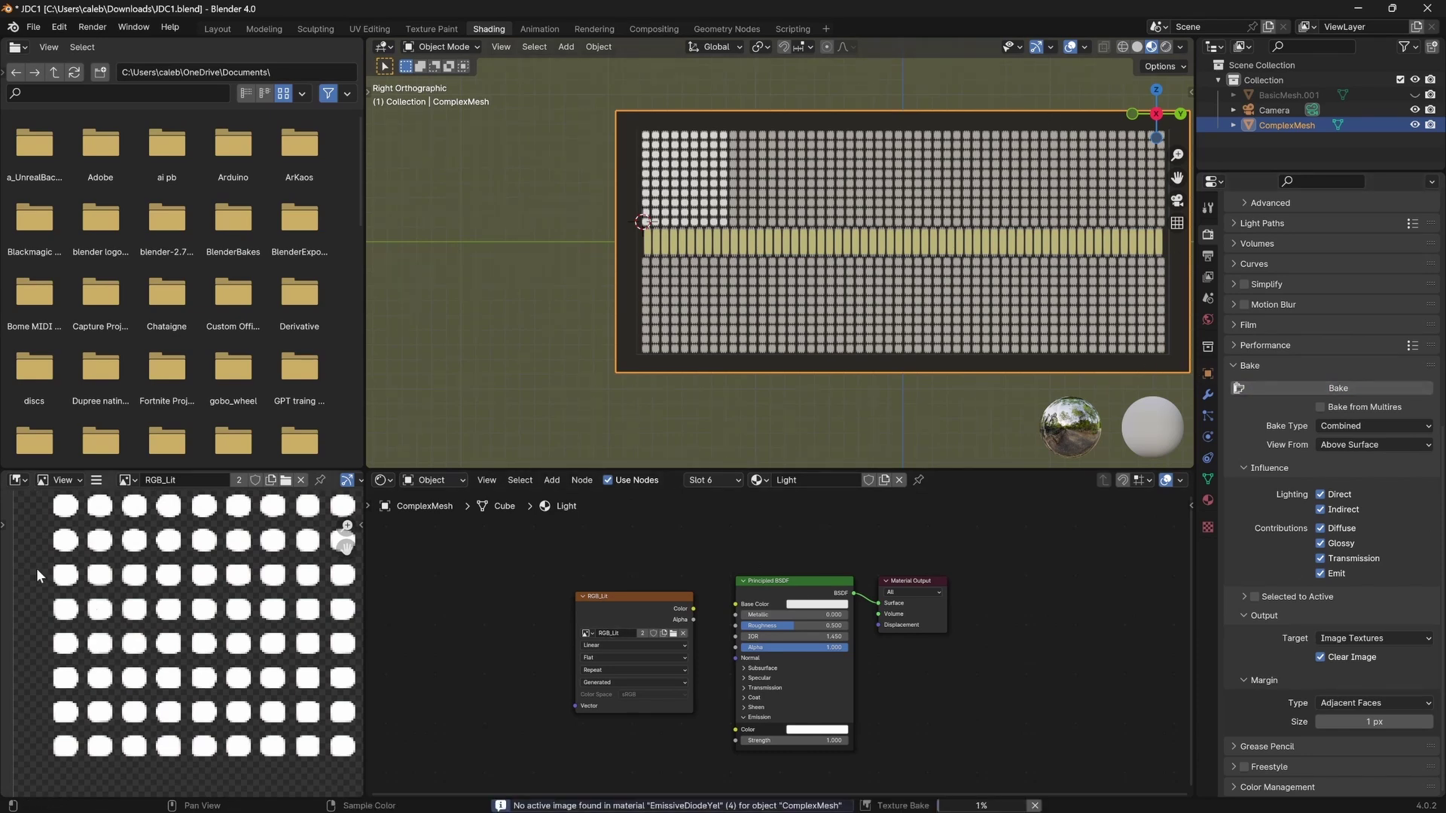
{"action": "scroll", "coordinate": [139, 629], "scroll_direction": "down", "scroll_amount": 3}
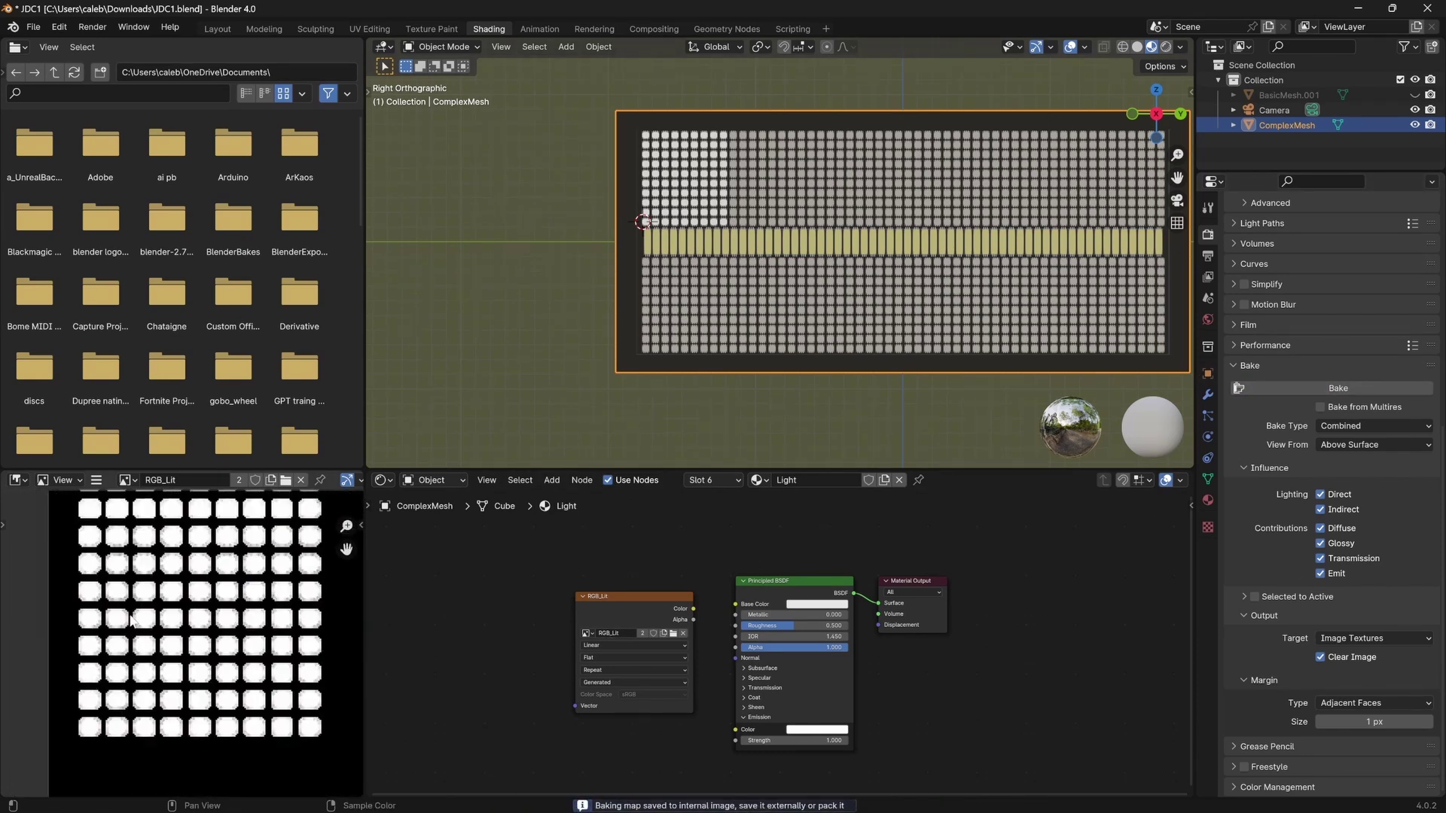
{"action": "scroll", "coordinate": [181, 625], "scroll_direction": "down", "scroll_amount": 8}
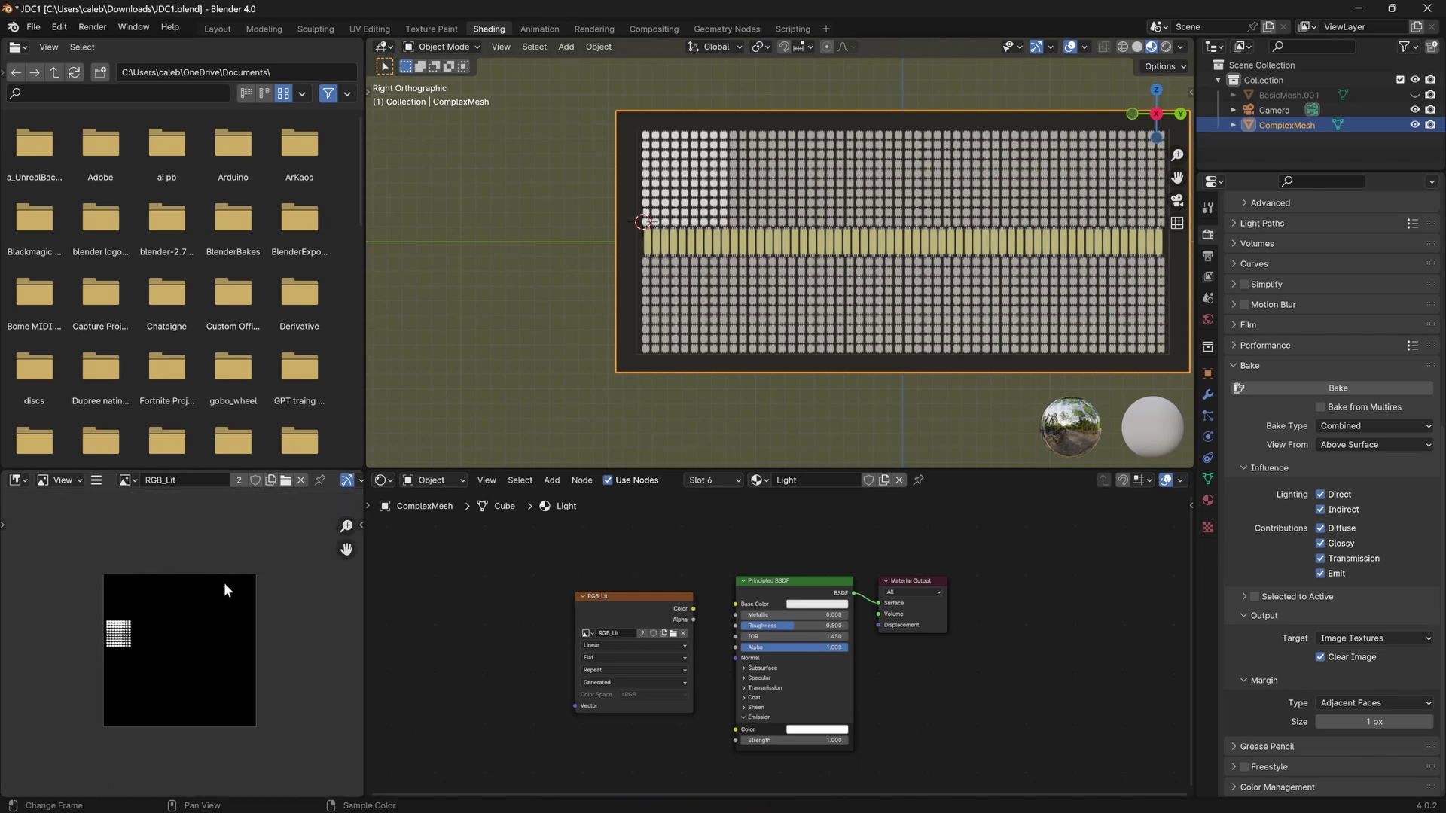
Save the baked RGB_Lit image as JDC_RGB_Lit.png in the BlenderBakes folder.
{"action": "left_click", "coordinate": [97, 480]}
{"action": "mouse_move", "coordinate": [117, 514]}
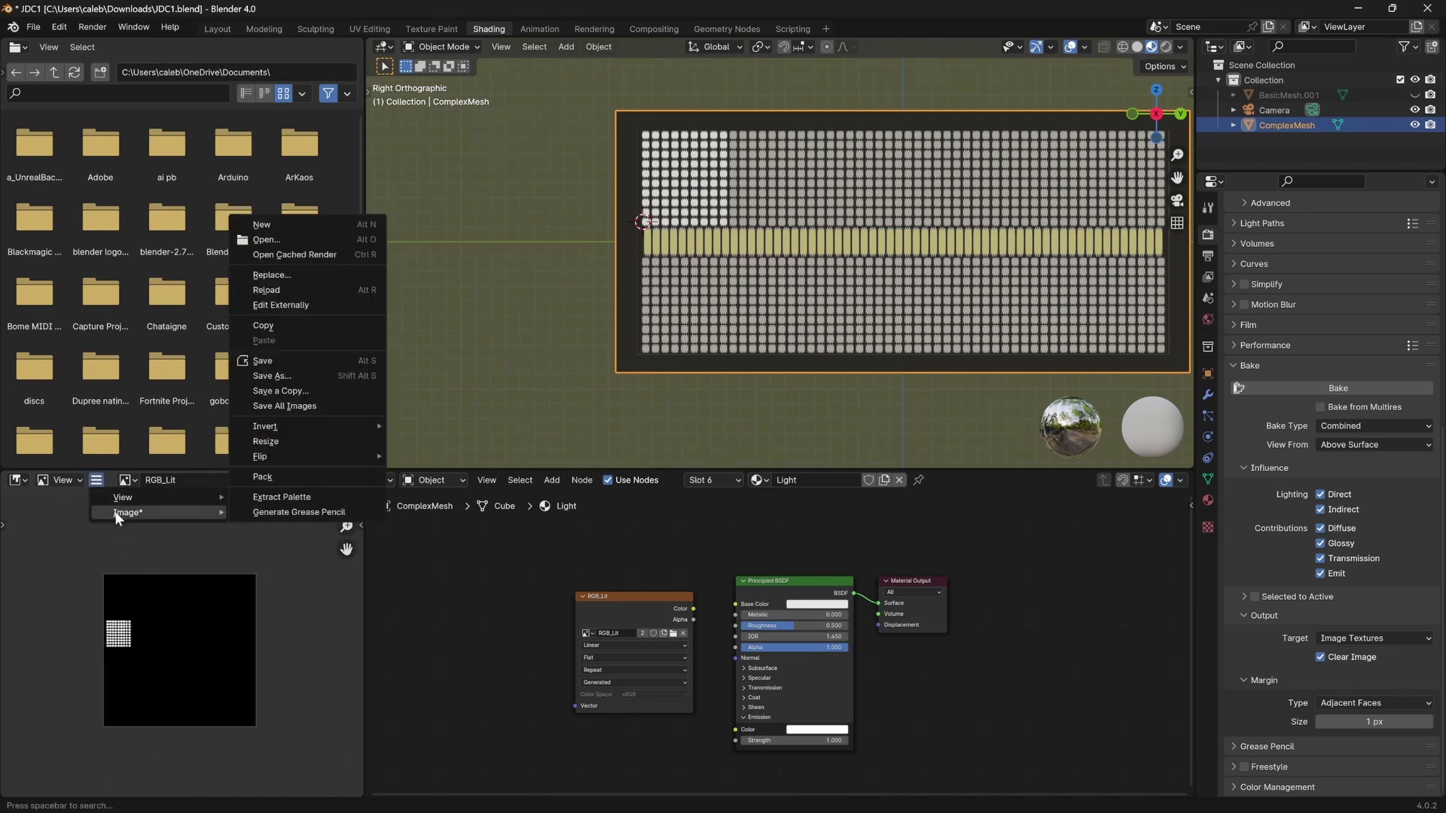
{"action": "left_click", "coordinate": [287, 374]}
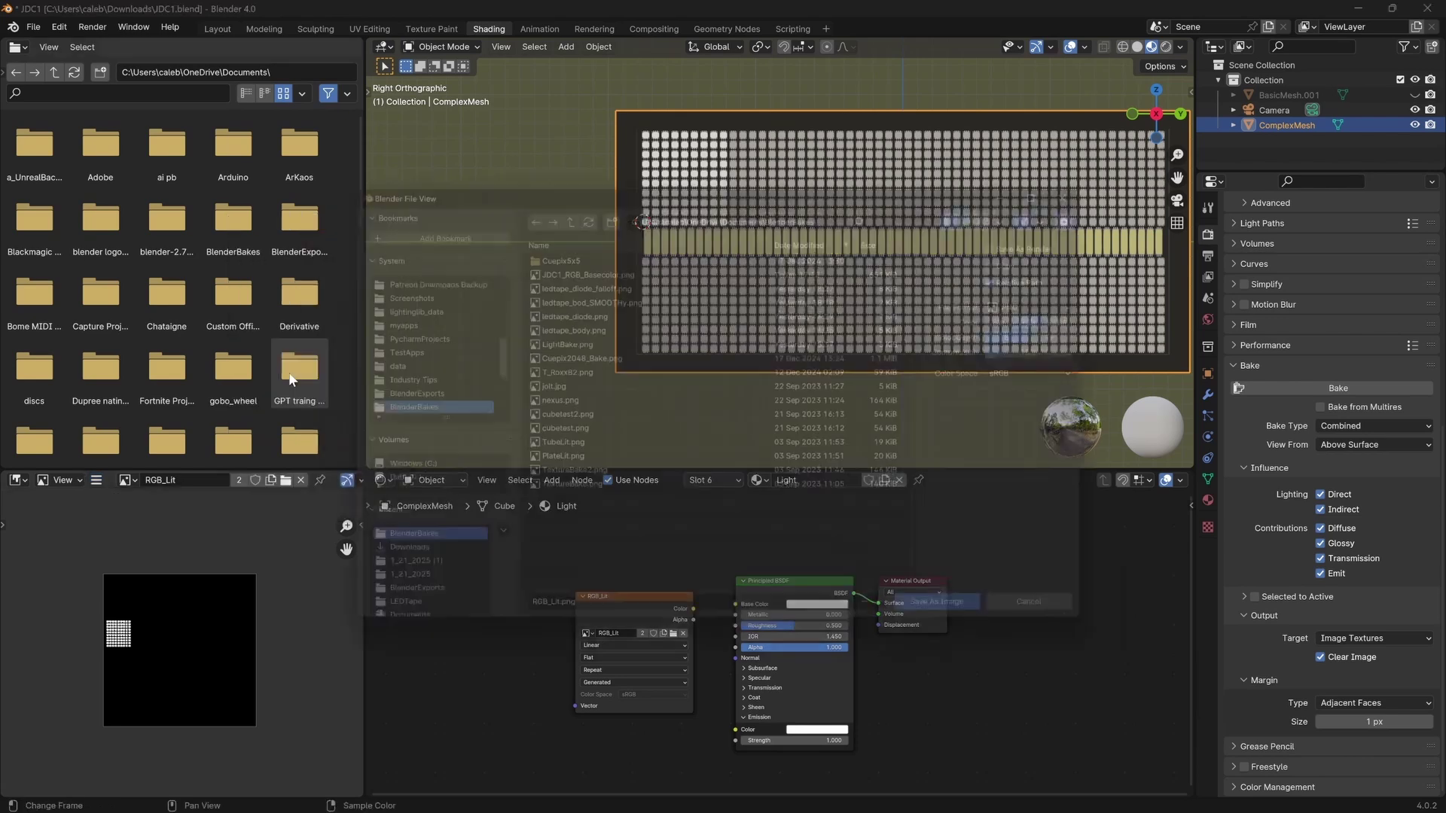
{"action": "left_click", "coordinate": [535, 626]}
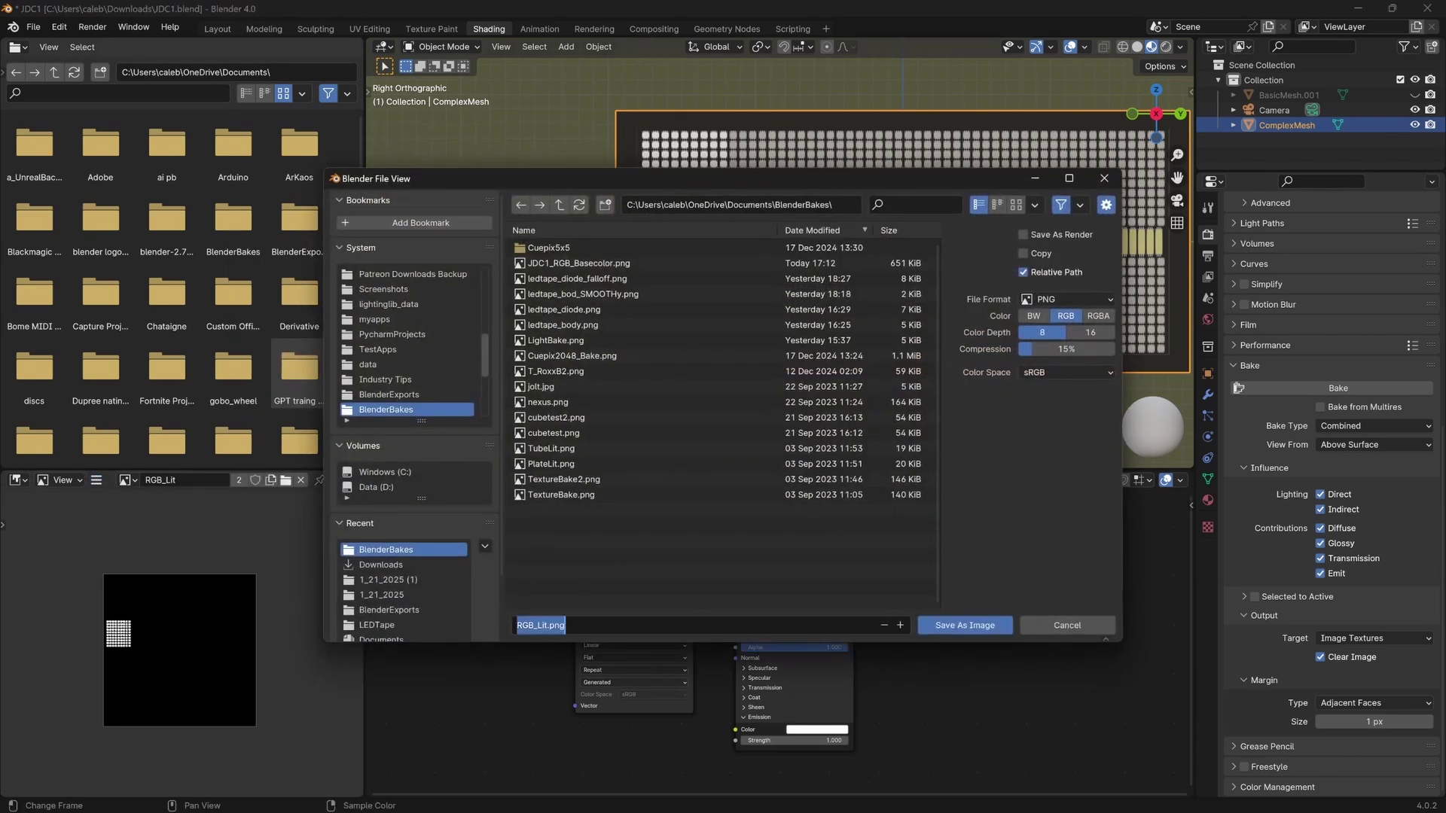
{"action": "key", "text": "Home"}
{"action": "type", "text": "JDC_"}
{"action": "key", "text": "Return"}
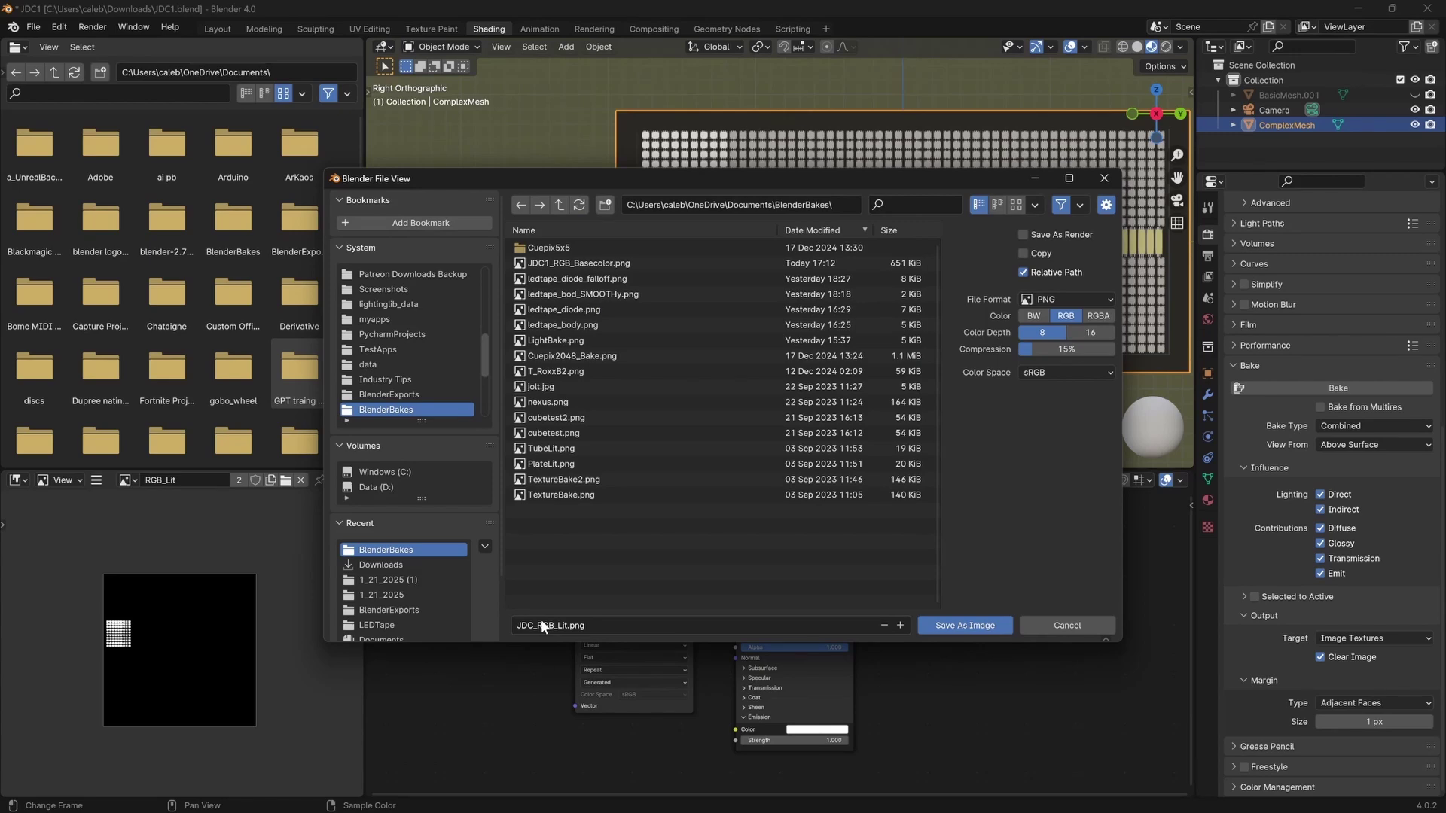
{"action": "left_click", "coordinate": [966, 625]}
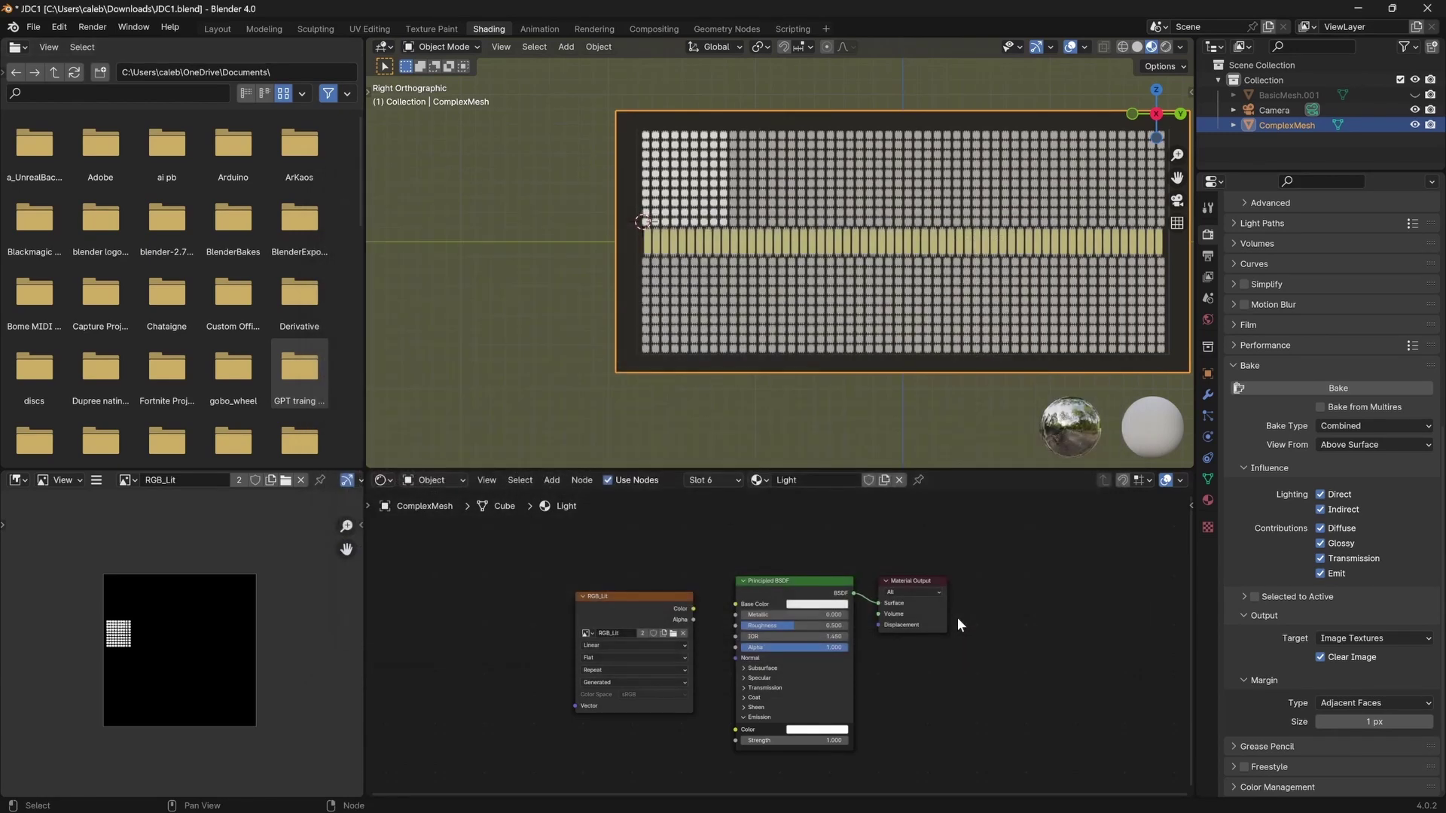
Create a new blank image named Strobe_Lit and delete the RGB_Lit texture node from the Light material.
{"action": "left_click", "coordinate": [660, 607]}
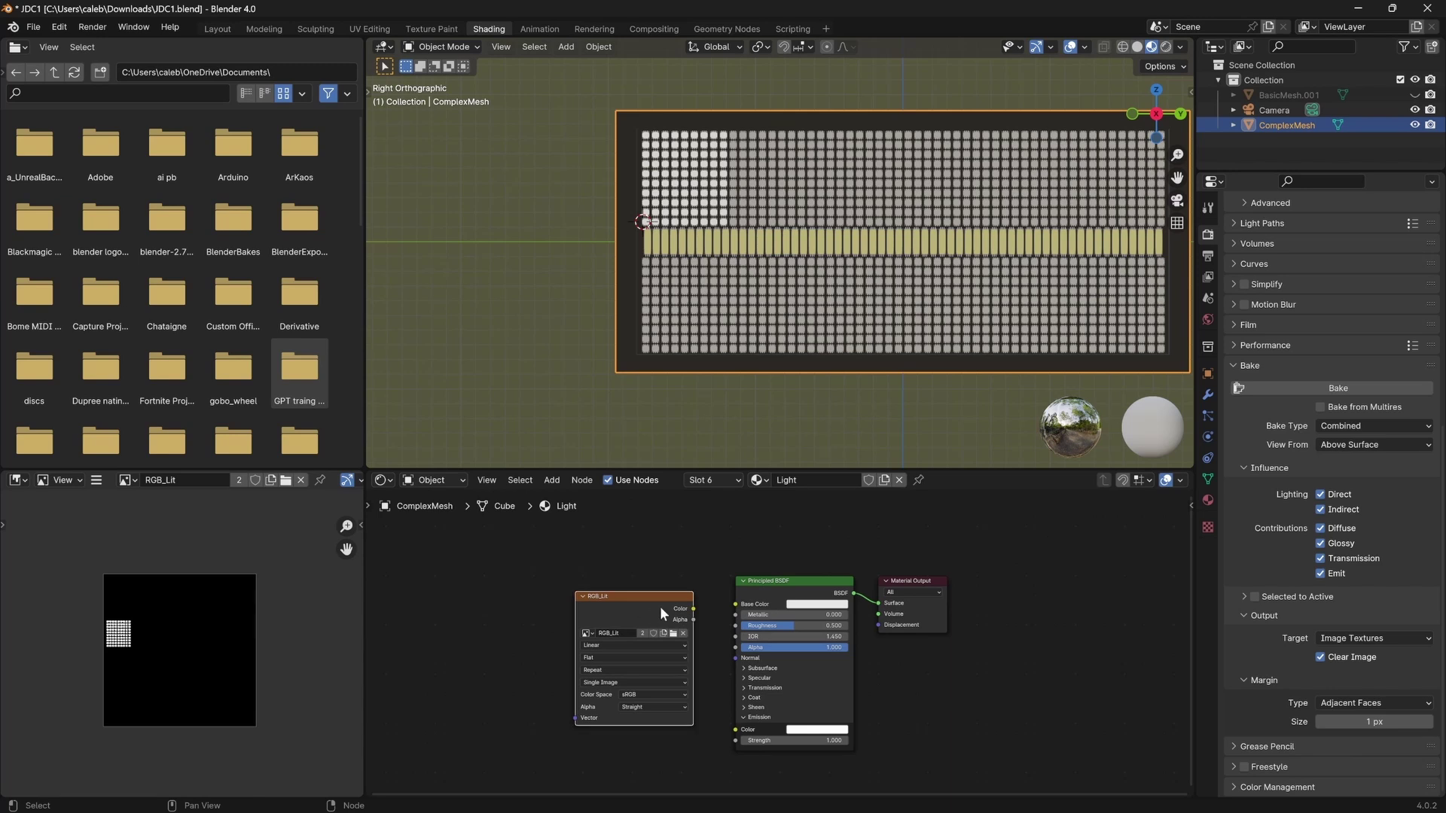
{"action": "left_click", "coordinate": [97, 481]}
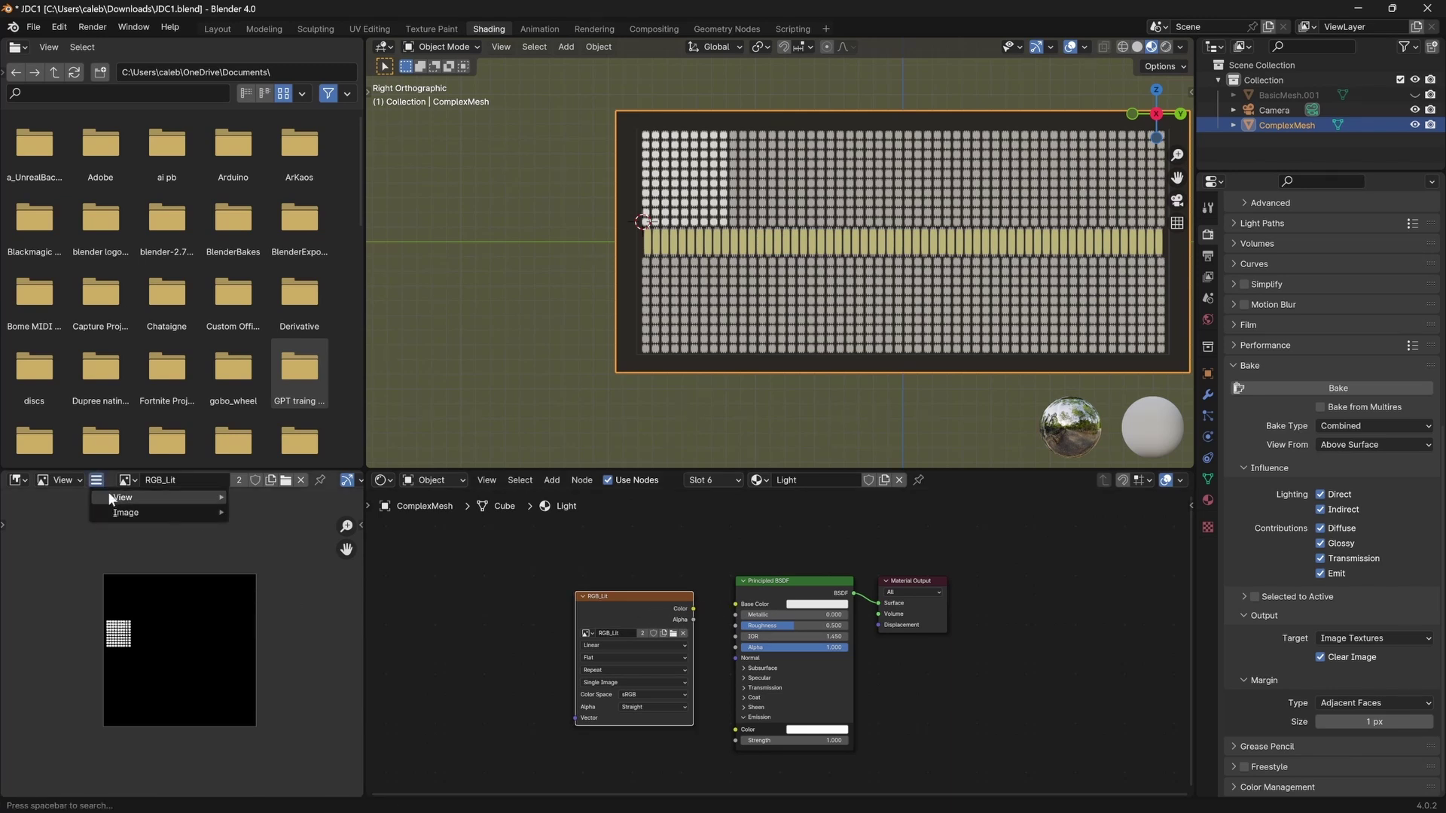
{"action": "mouse_move", "coordinate": [121, 520]}
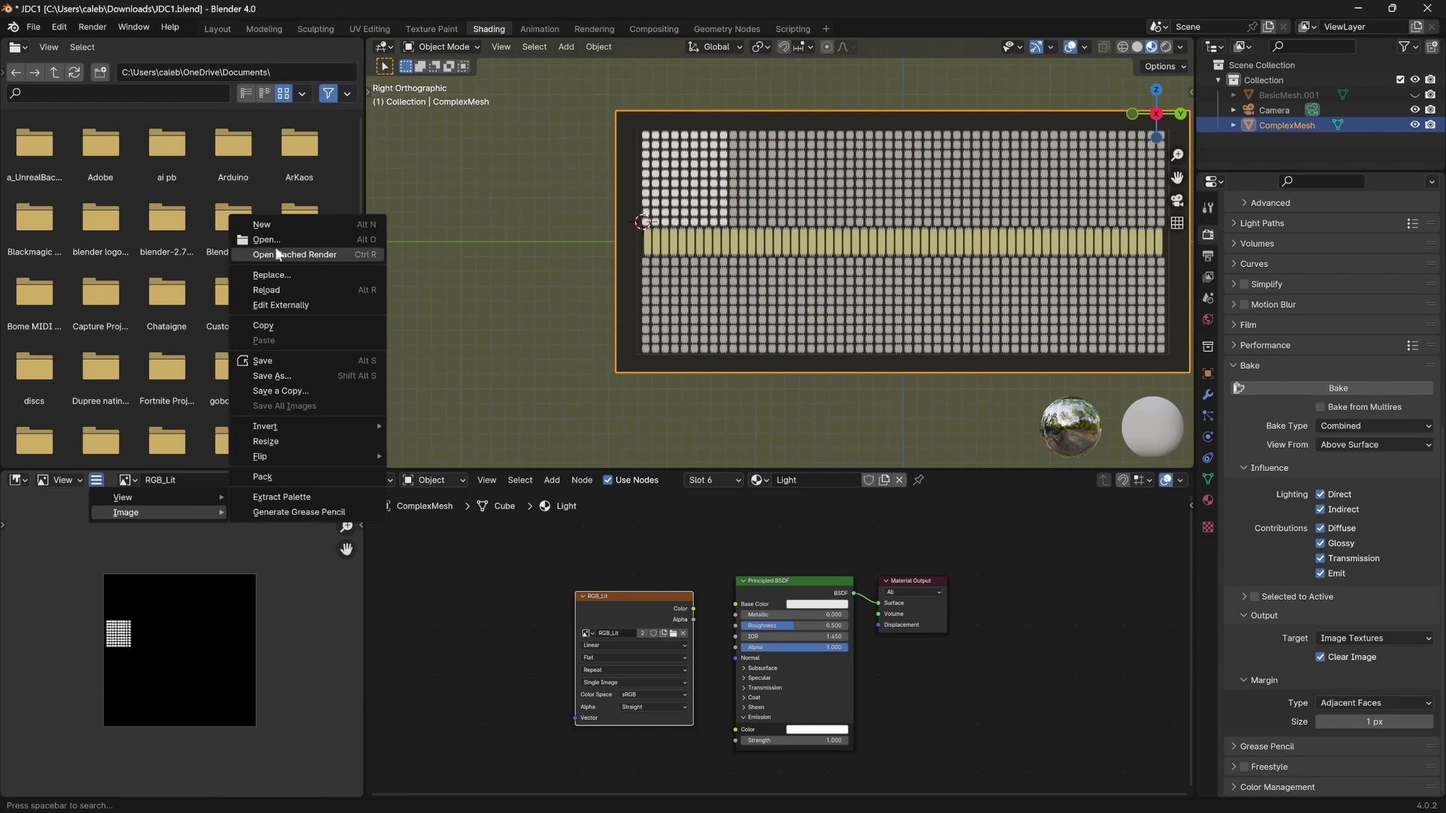
{"action": "left_click", "coordinate": [280, 223]}
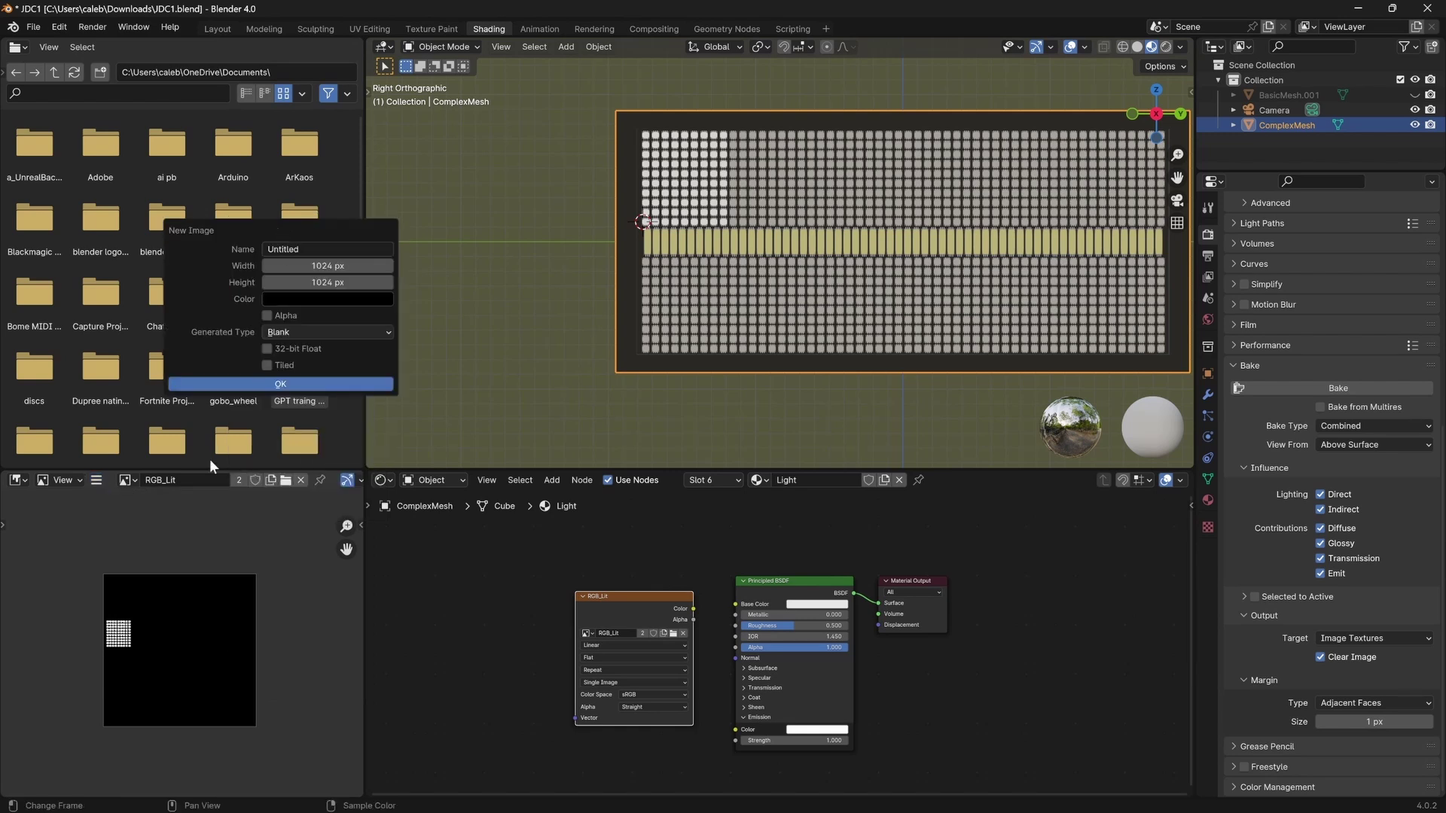
{"action": "left_click", "coordinate": [306, 249]}
{"action": "key", "text": "ctrl+a"}
{"action": "type", "text": "St"}
{"action": "left_click", "coordinate": [286, 381]}
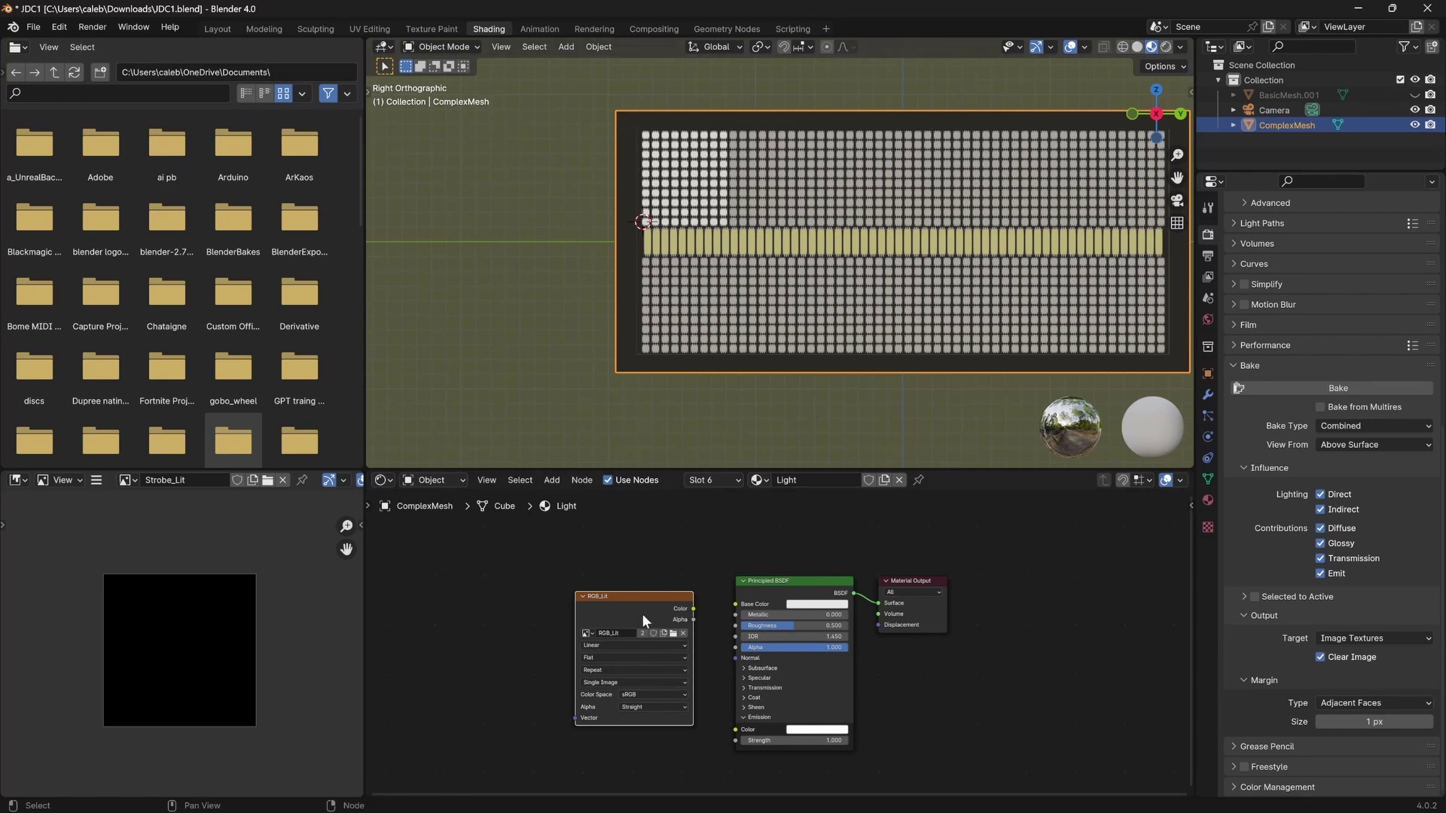
{"action": "key", "text": "Delete"}
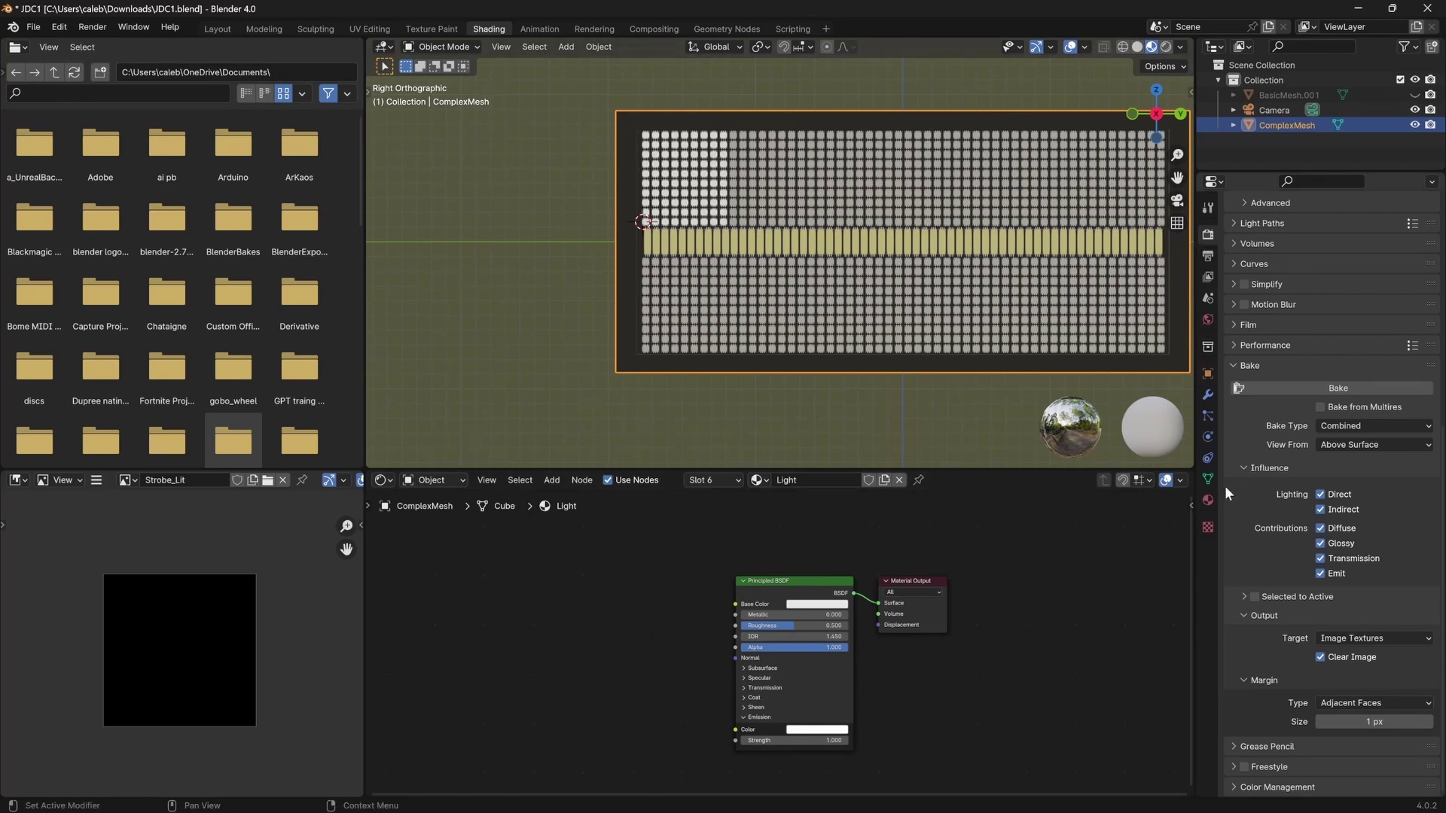
Assign the EmissiveDiode material to the selected block of lit diode faces in Edit Mode, and clear the selection.
{"action": "left_click", "coordinate": [1208, 500]}
{"action": "left_click", "coordinate": [1244, 281]}
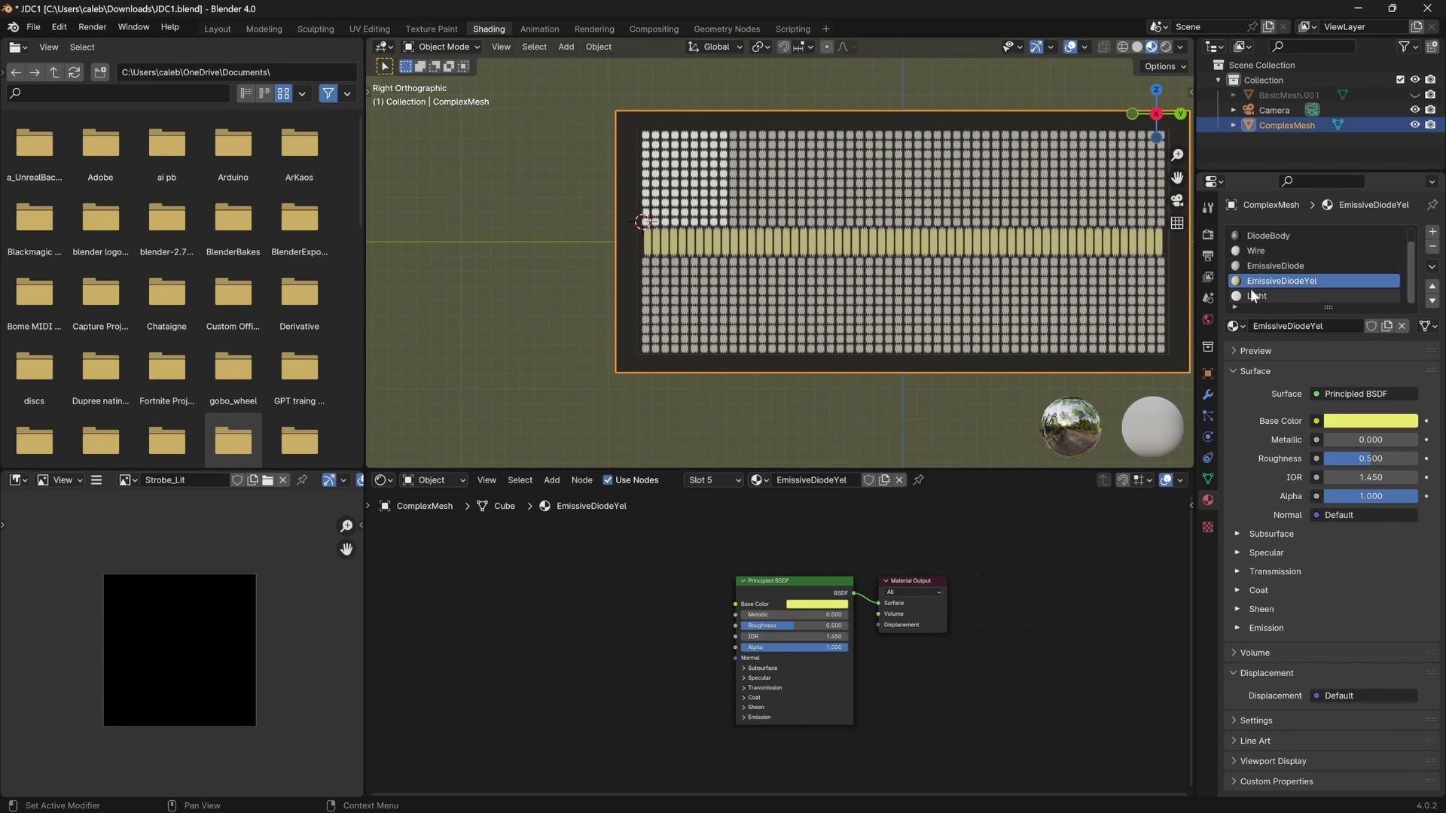
{"action": "left_click", "coordinate": [1250, 291]}
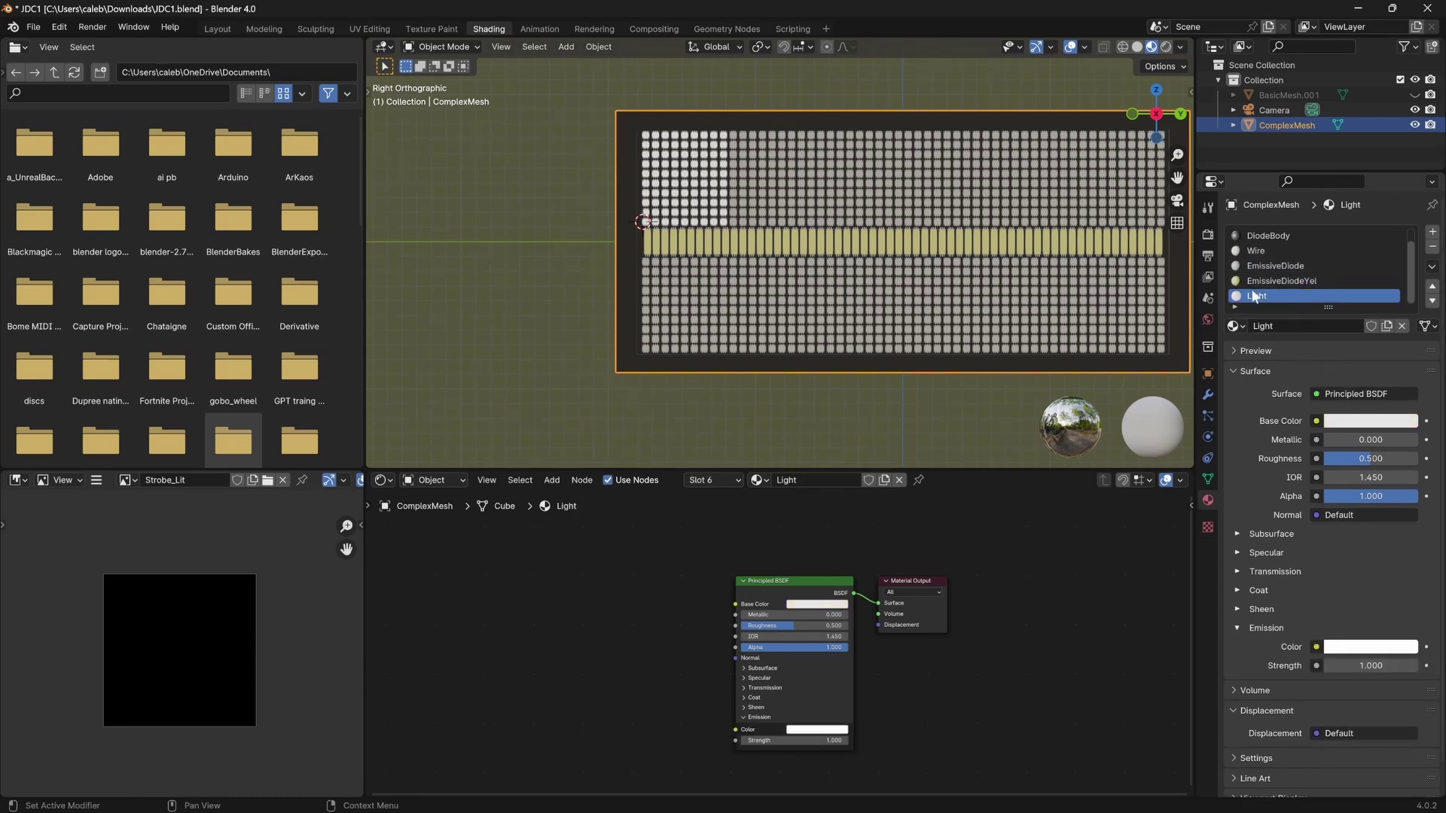
{"action": "key", "text": "Tab"}
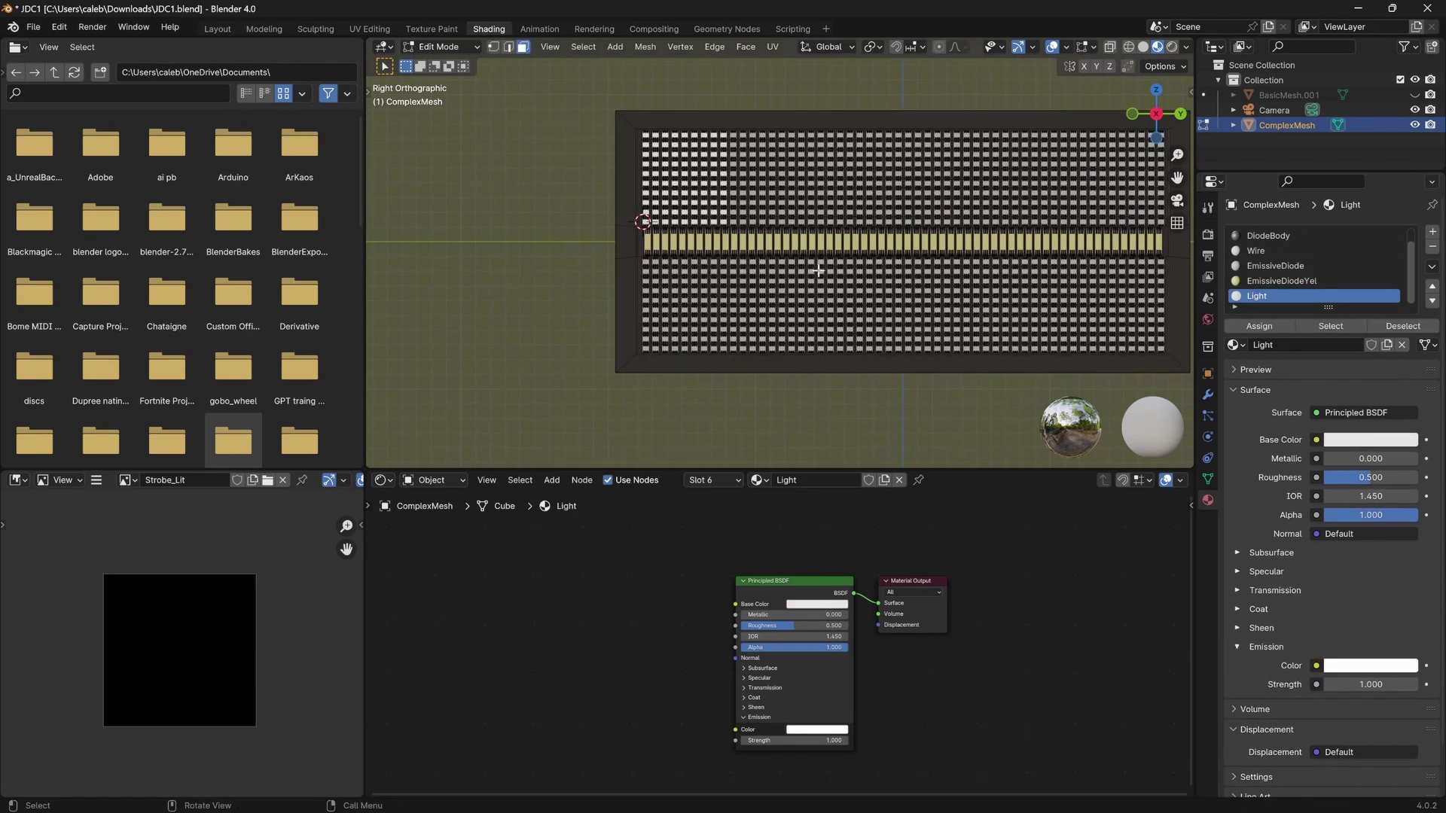
{"action": "left_click", "coordinate": [1272, 281]}
{"action": "left_click", "coordinate": [1272, 296]}
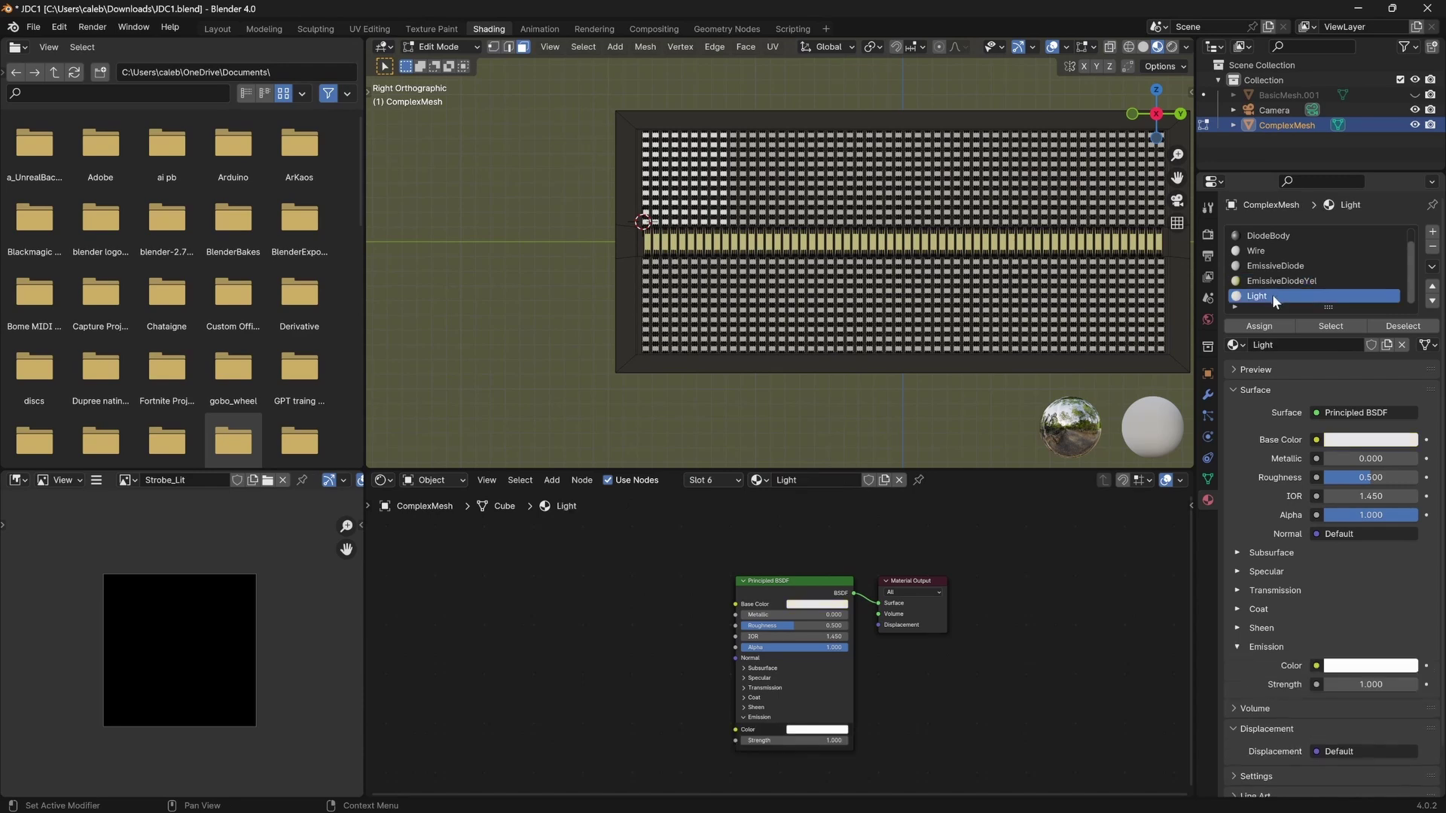
{"action": "scroll", "coordinate": [825, 200], "scroll_direction": "up", "scroll_amount": 5}
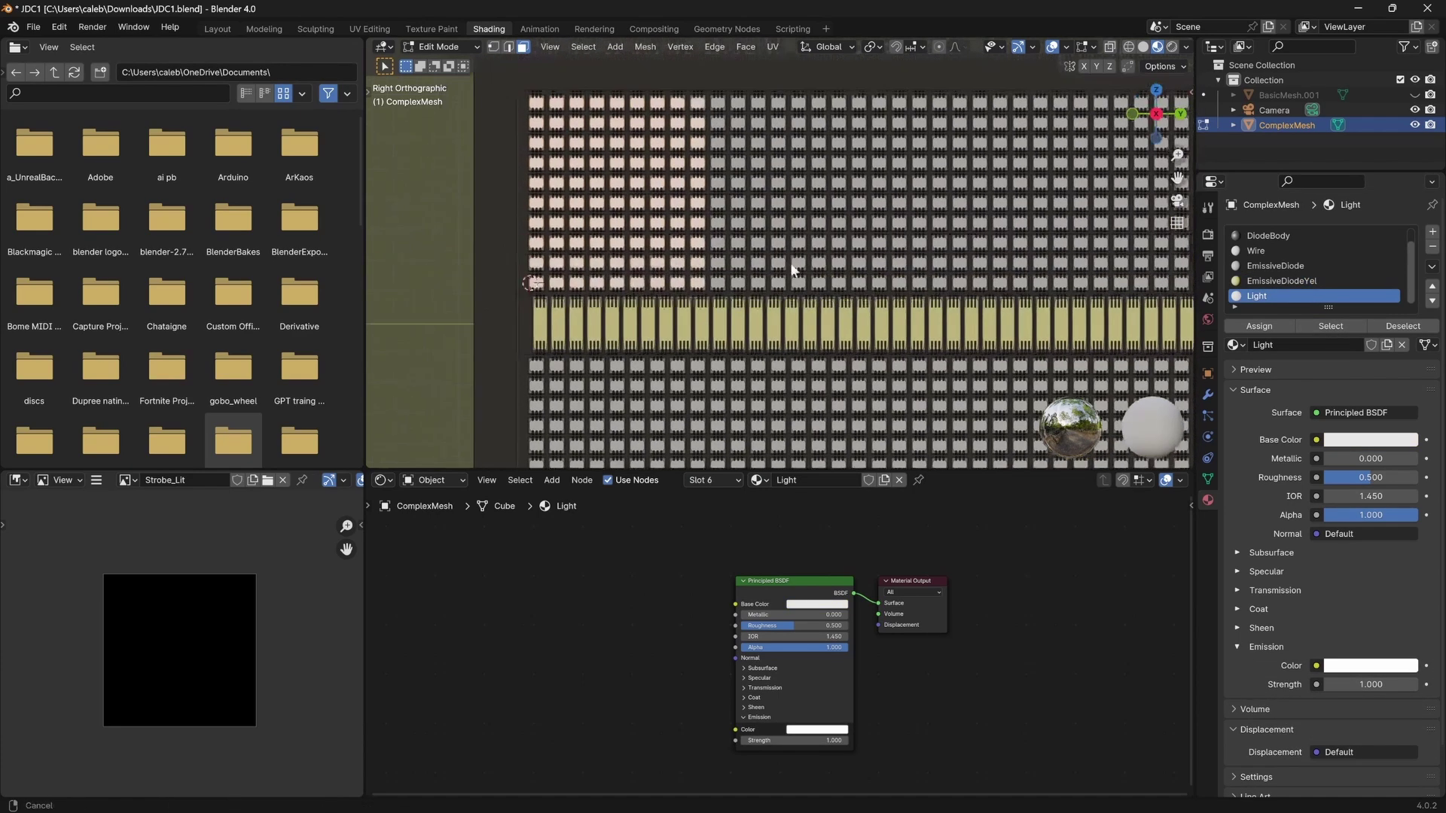
{"action": "left_click", "coordinate": [1280, 267]}
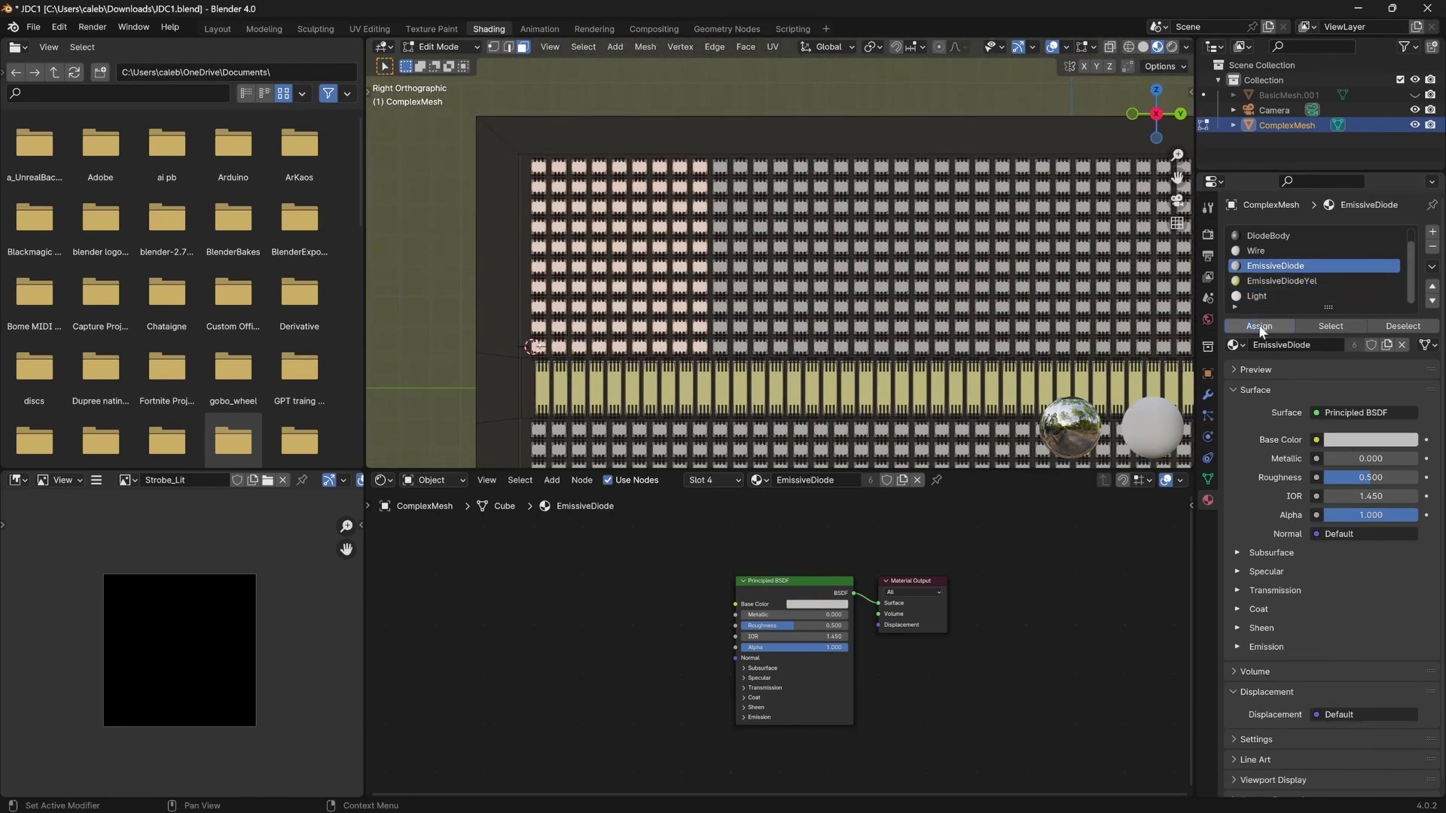
{"action": "left_click", "coordinate": [1259, 326]}
{"action": "key", "text": "alt+a"}
{"action": "scroll", "coordinate": [671, 145], "scroll_direction": "down", "scroll_amount": 3}
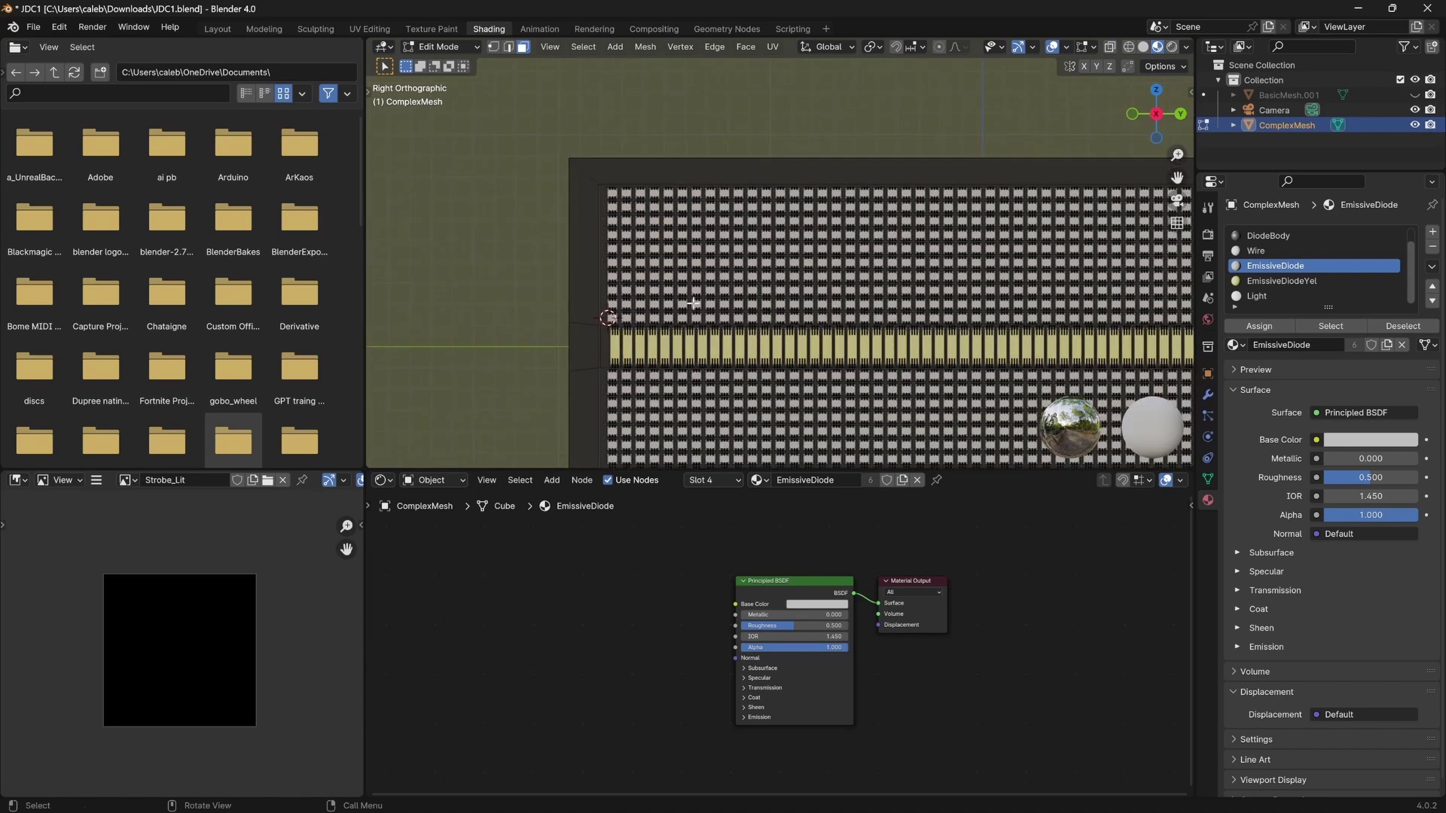
{"action": "scroll", "coordinate": [688, 275], "scroll_direction": "up", "scroll_amount": 2}
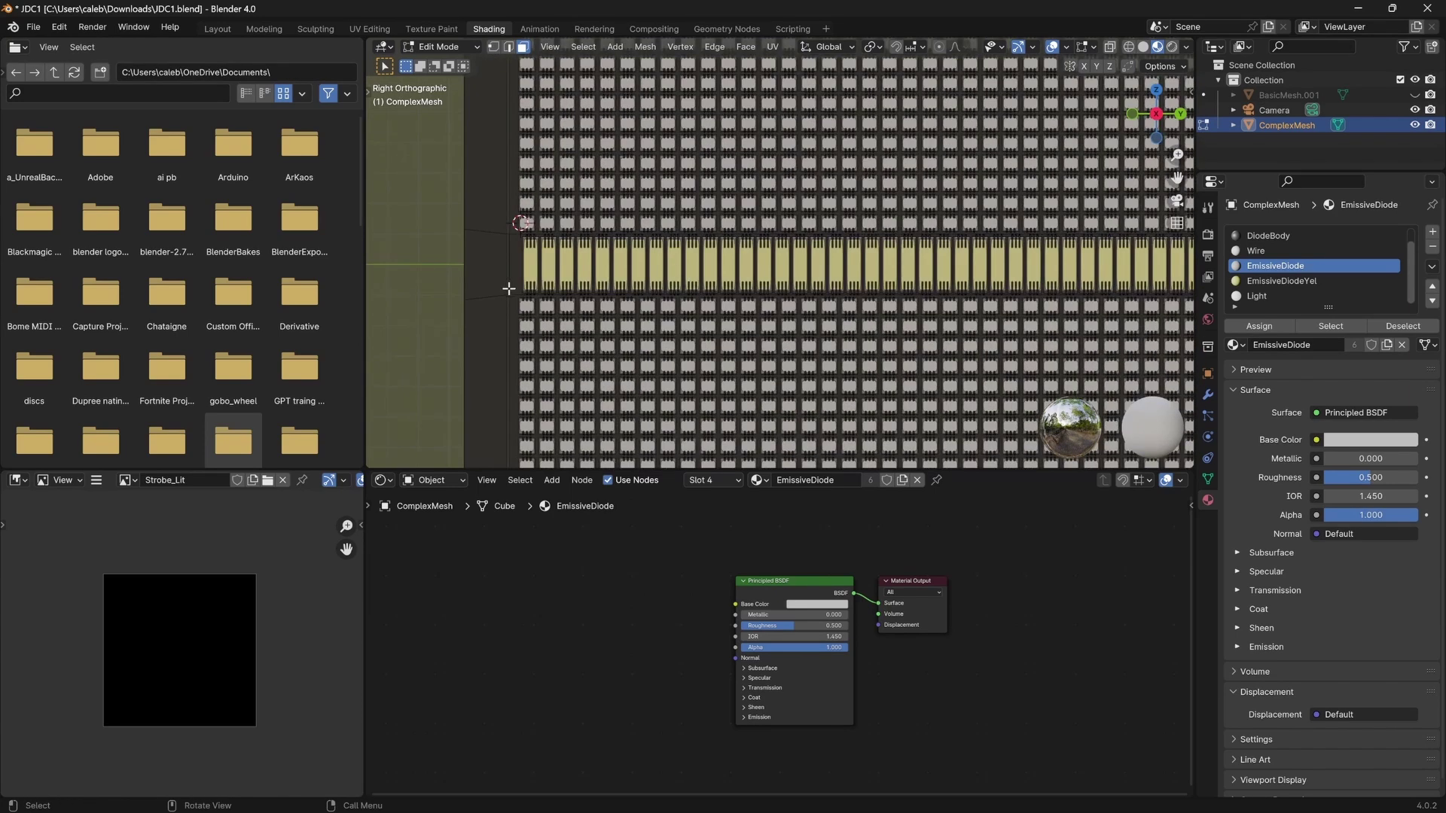
Divide 60 by 12 in the Calculator to get the number of strobe diodes per section, and close it.
{"action": "scroll", "coordinate": [528, 266], "scroll_direction": "down", "scroll_amount": 4}
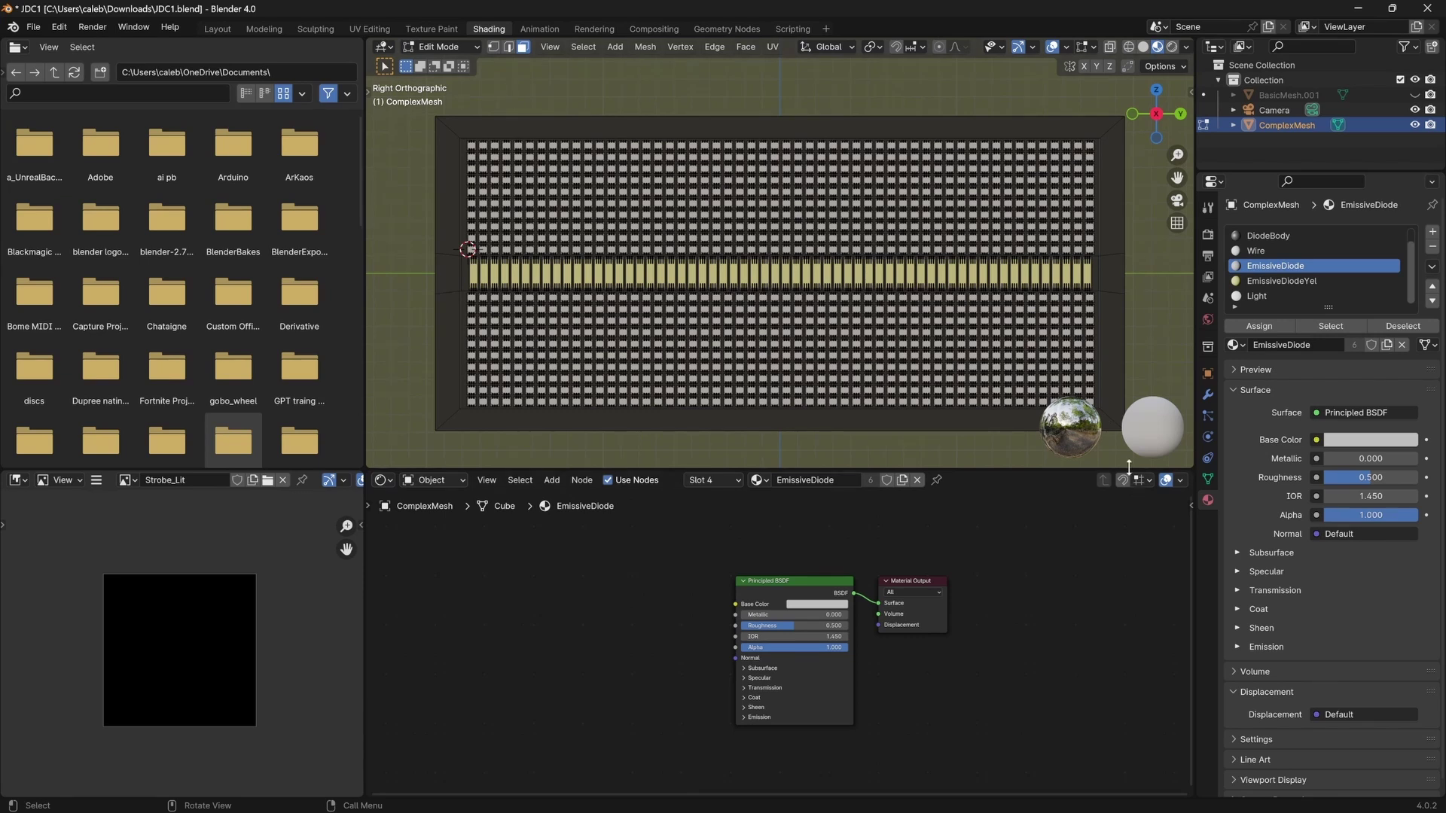
{"action": "left_click", "coordinate": [776, 271]}
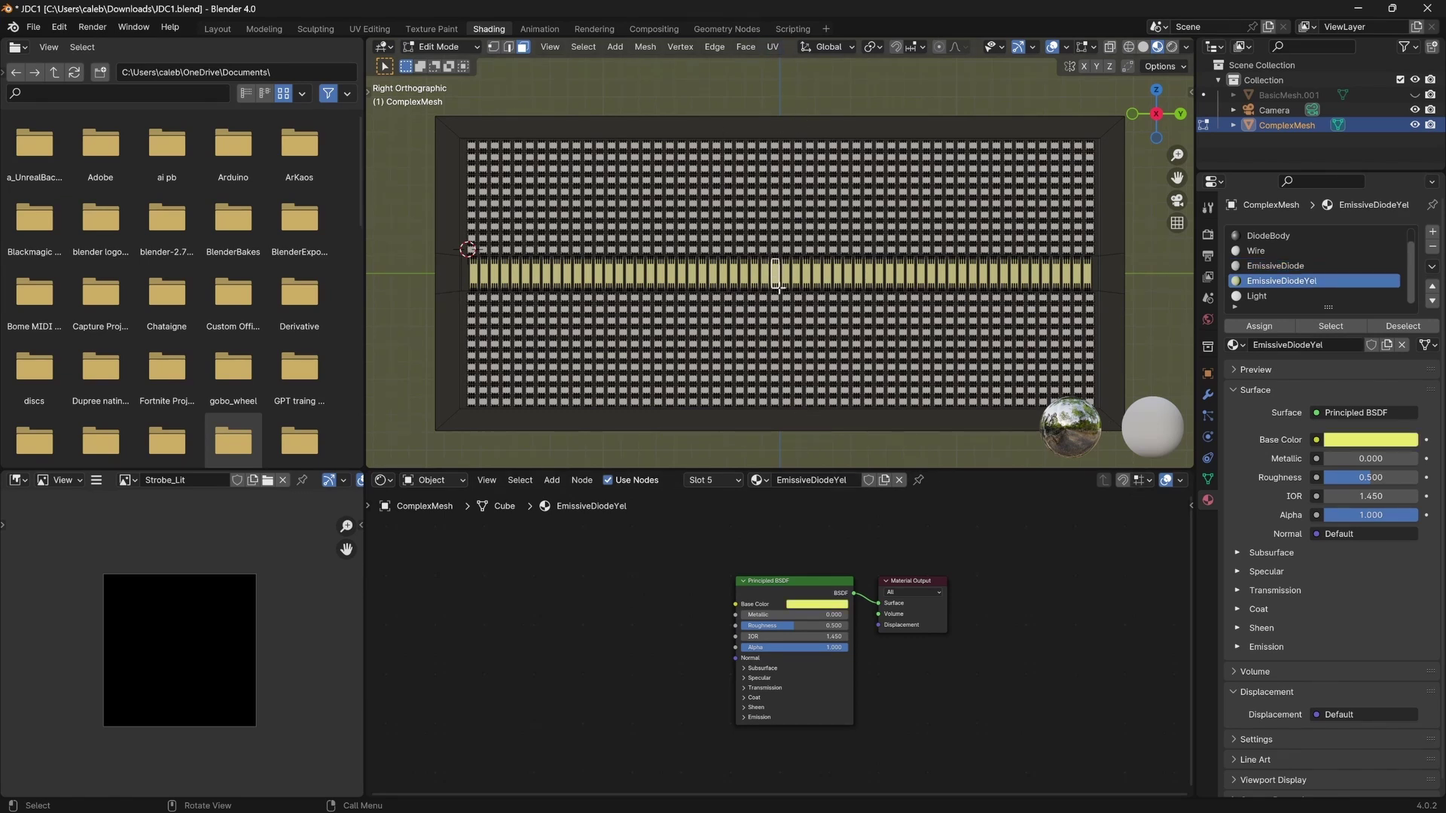
{"action": "key", "text": "super"}
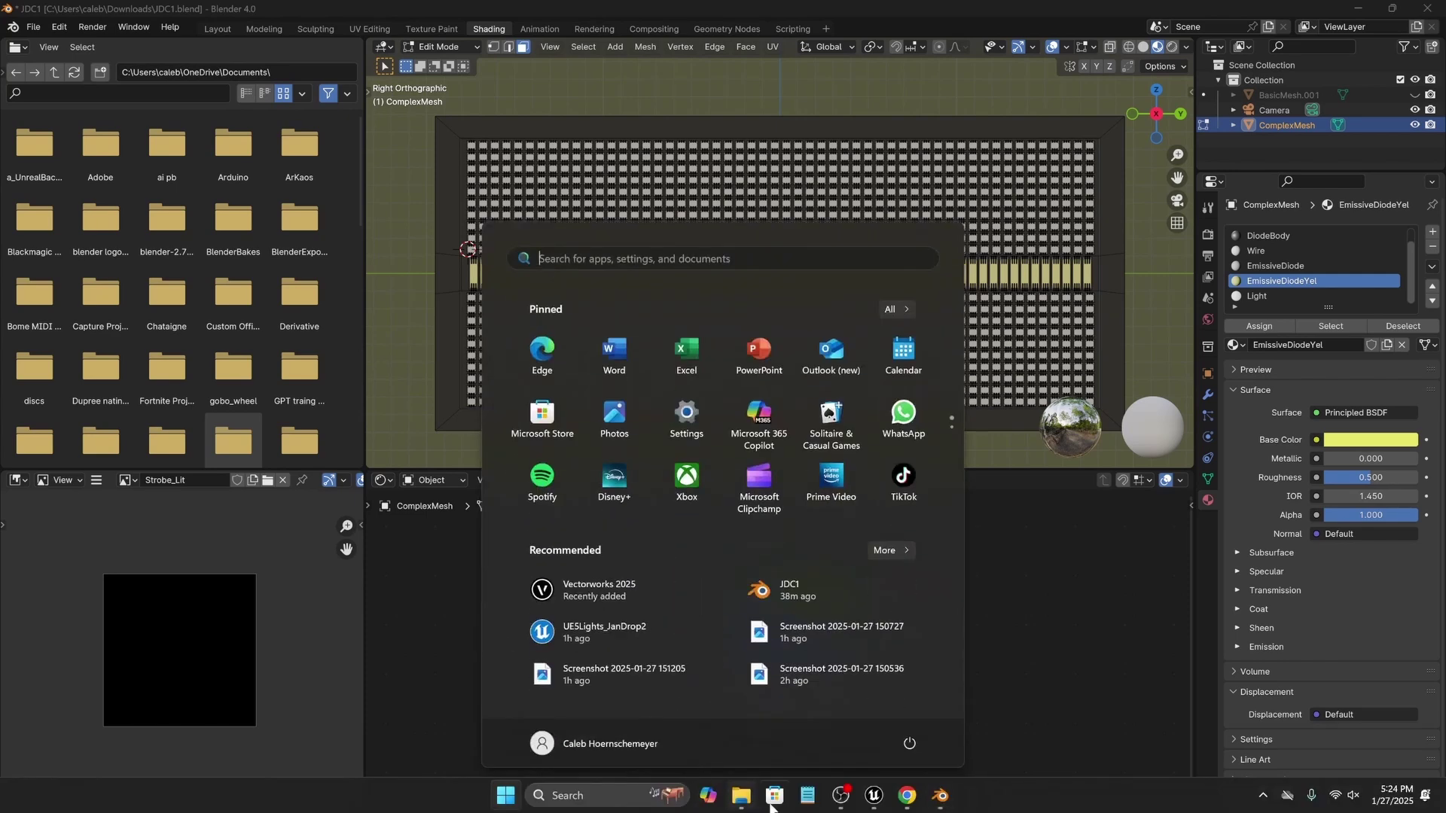
{"action": "type", "text": "cal"}
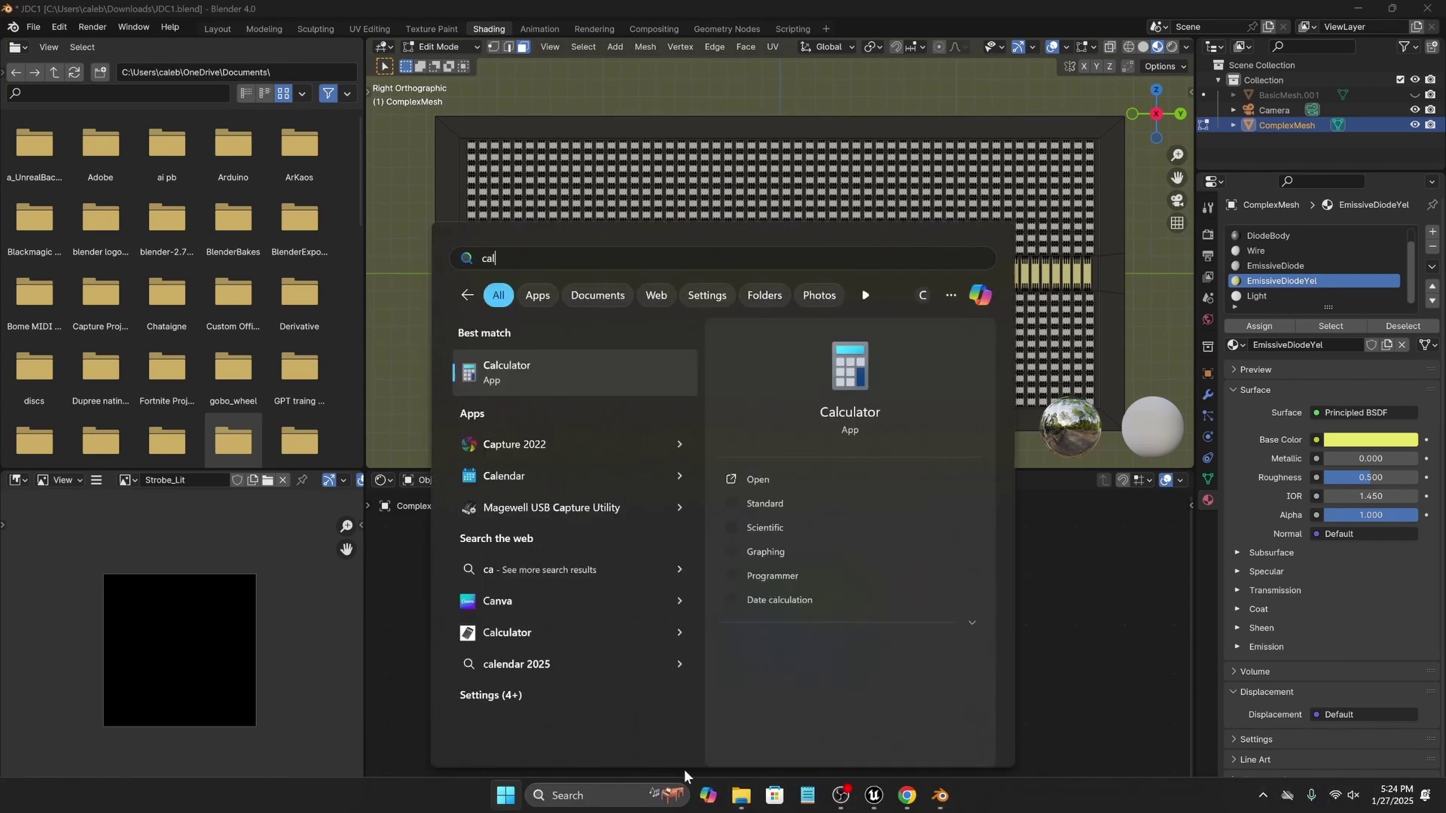
{"action": "key", "text": "Return"}
{"action": "type", "text": "60/12"}
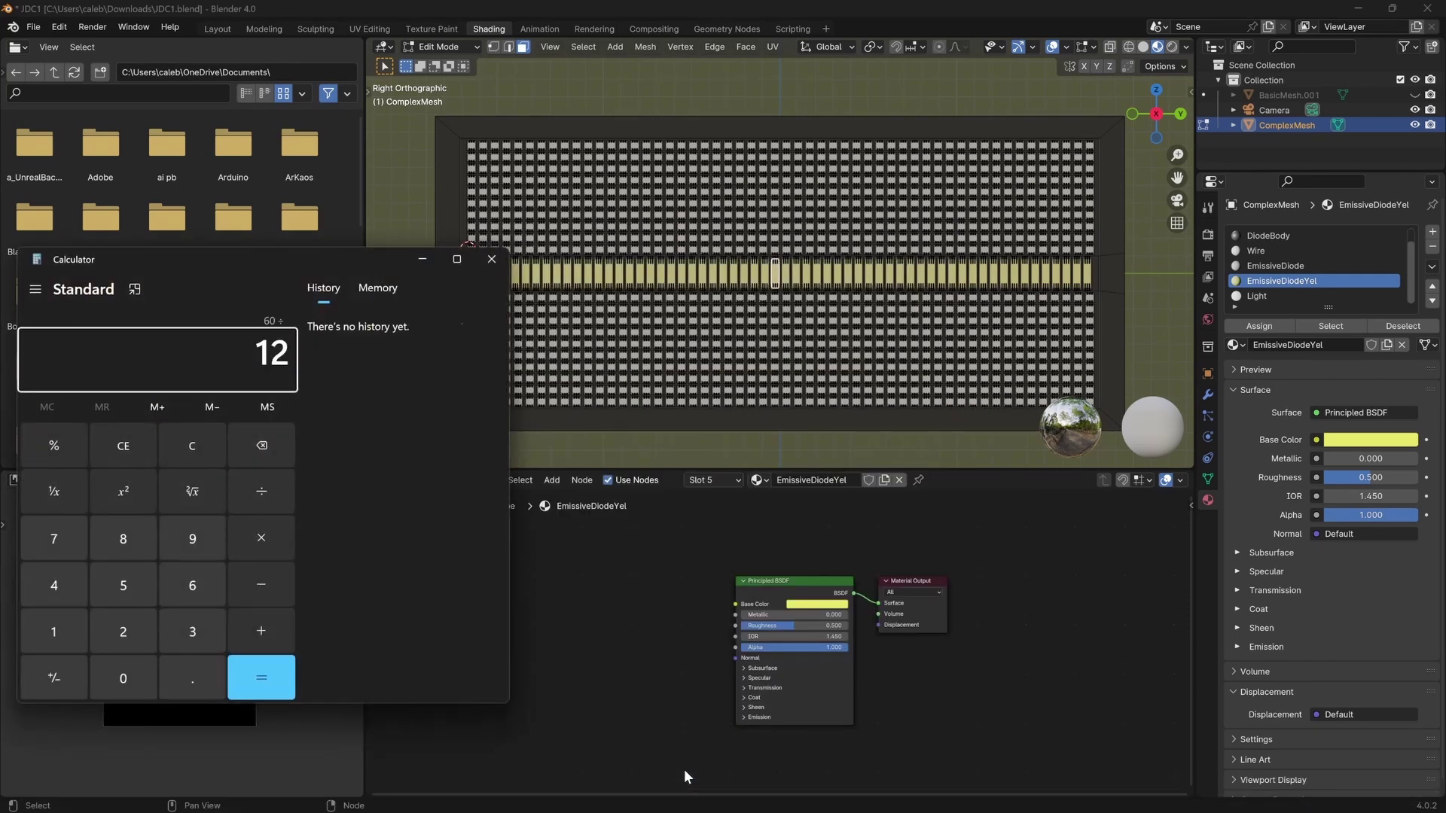
{"action": "key", "text": "Return"}
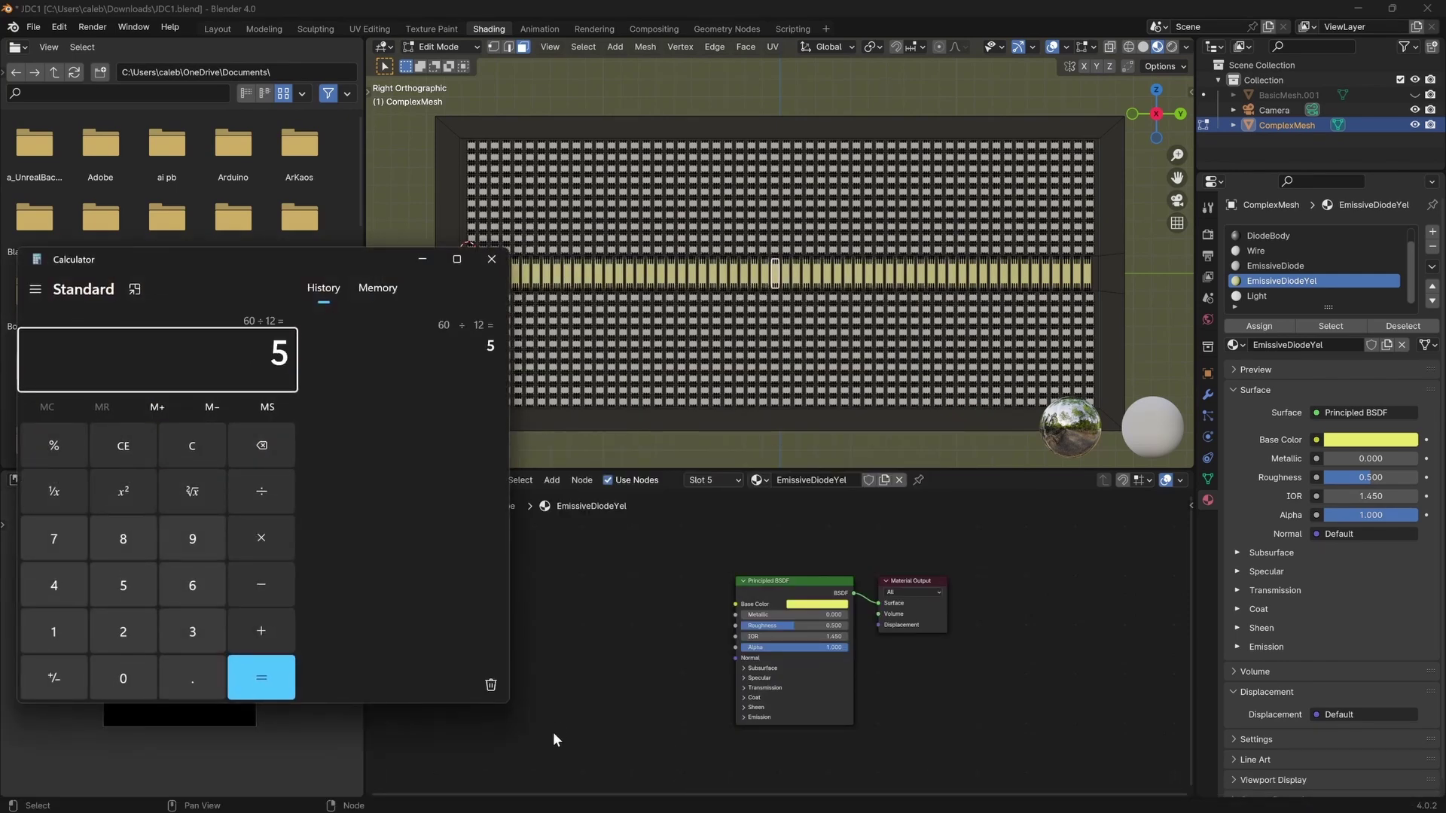
{"action": "left_click", "coordinate": [482, 259]}
Assign the Light material to the first five yellow strobe diode faces at the row's start, clear the selection, and return to Object Mode.
{"action": "scroll", "coordinate": [776, 286], "scroll_direction": "up", "scroll_amount": 4}
{"action": "scroll", "coordinate": [480, 308], "scroll_direction": "up", "scroll_amount": 4}
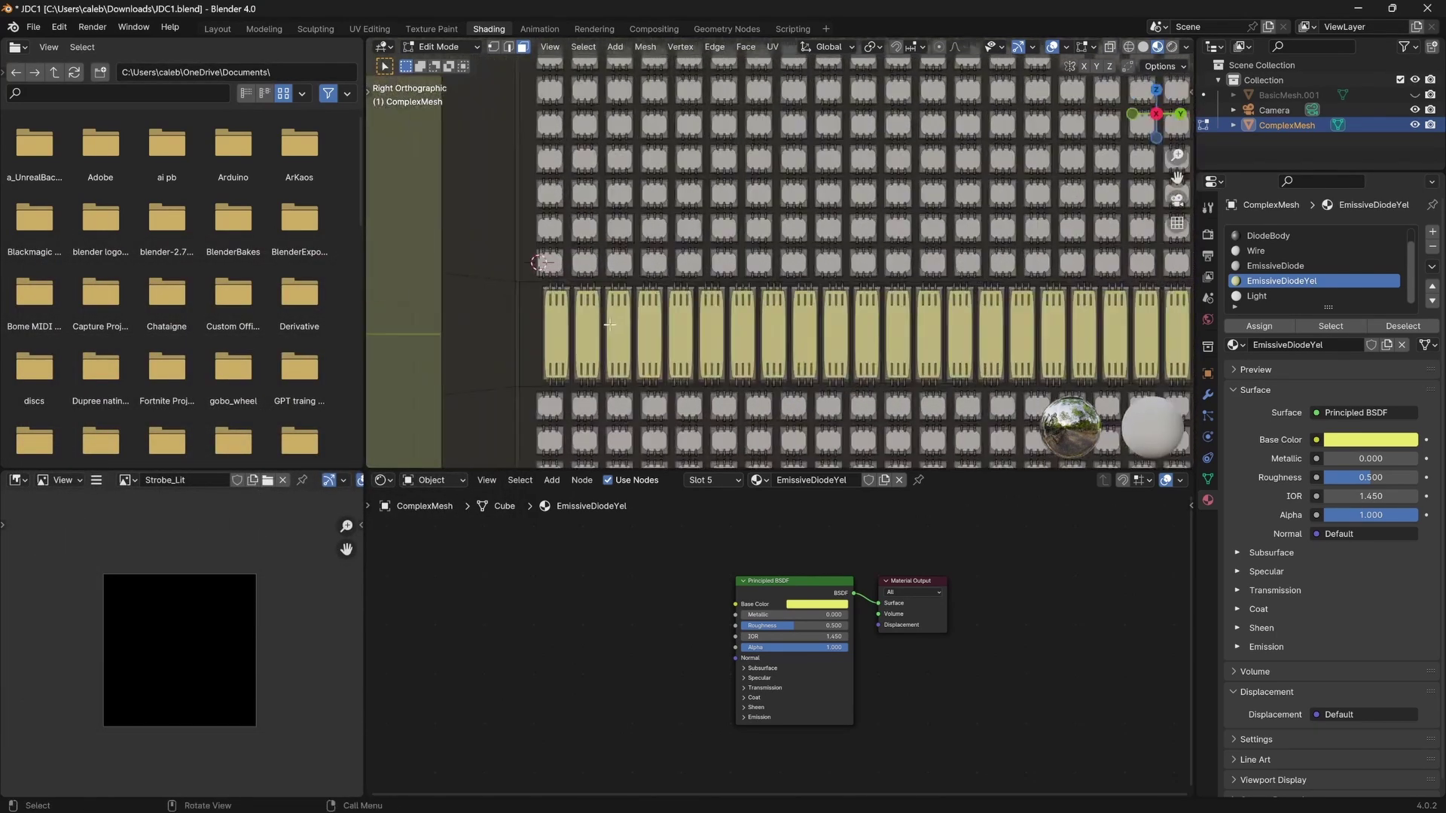
{"action": "left_click", "coordinate": [508, 342]}
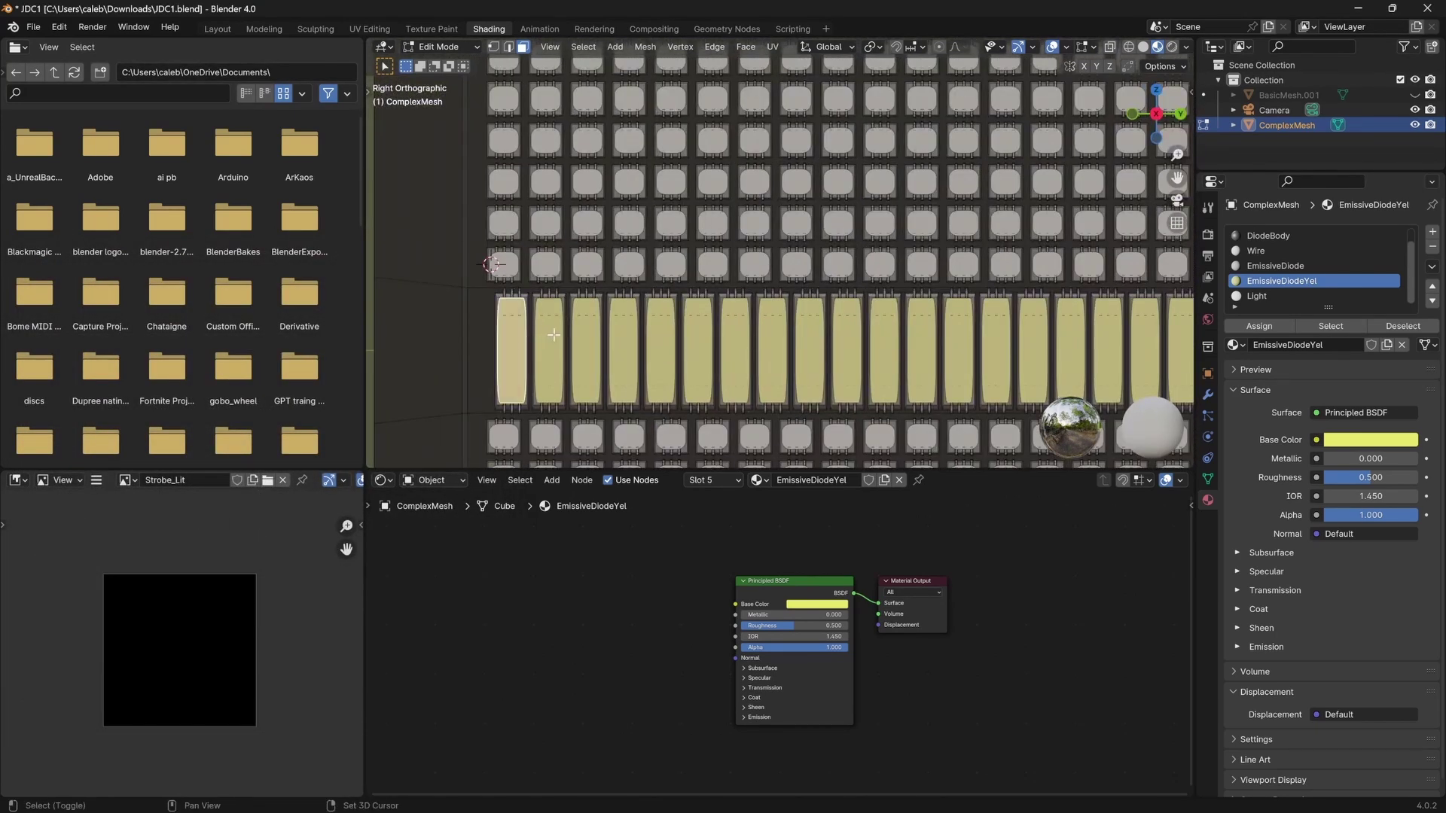
{"action": "left_click", "coordinate": [553, 335], "text": "shift"}
{"action": "left_click", "coordinate": [585, 335], "text": "shift"}
{"action": "left_click", "coordinate": [624, 339], "text": "shift"}
{"action": "left_click", "coordinate": [661, 343], "text": "shift"}
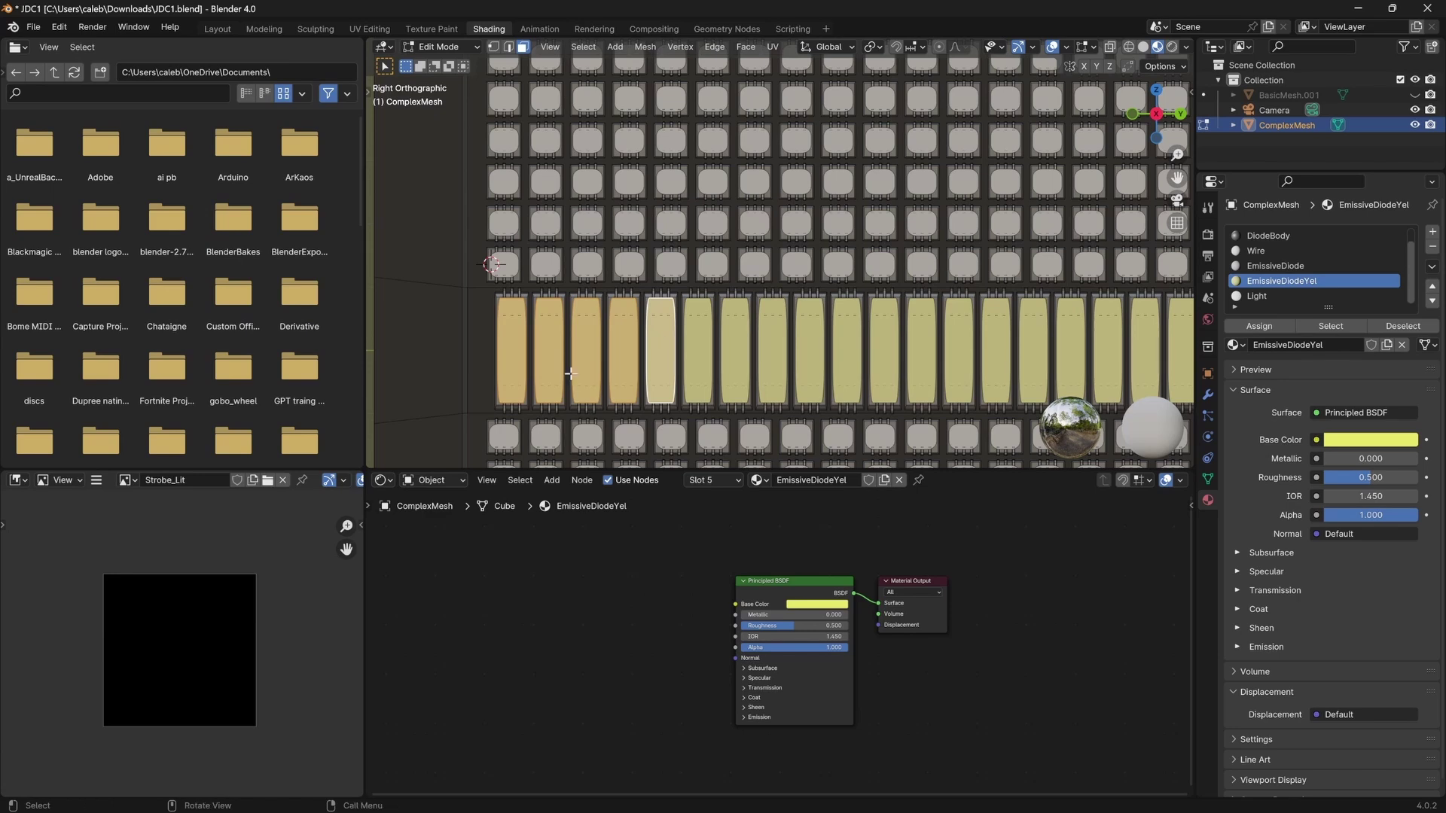
{"action": "scroll", "coordinate": [570, 373], "scroll_direction": "down", "scroll_amount": 3}
{"action": "left_click", "coordinate": [1265, 295]}
{"action": "left_click", "coordinate": [1264, 325]}
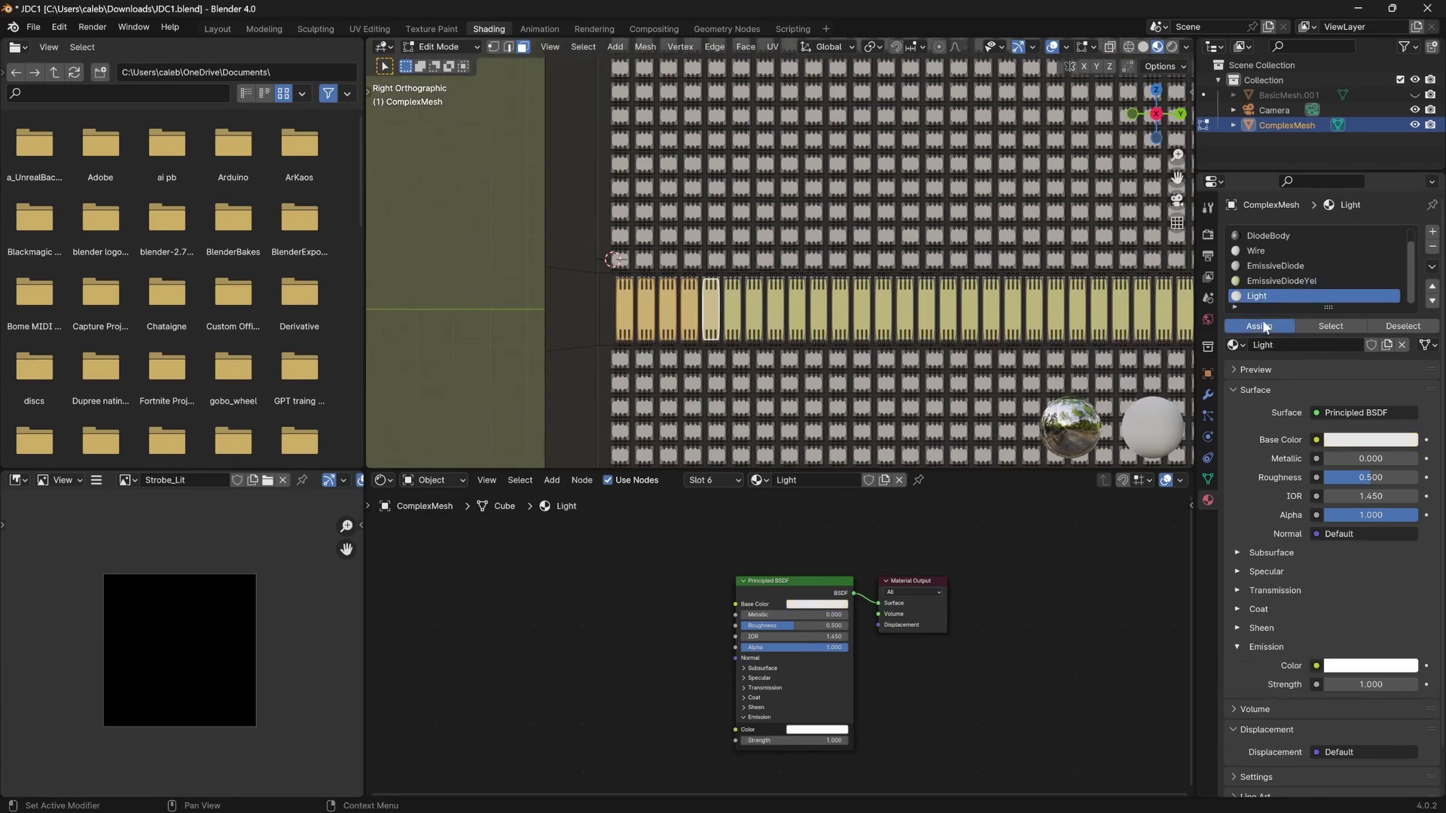
{"action": "key", "text": "alt+a"}
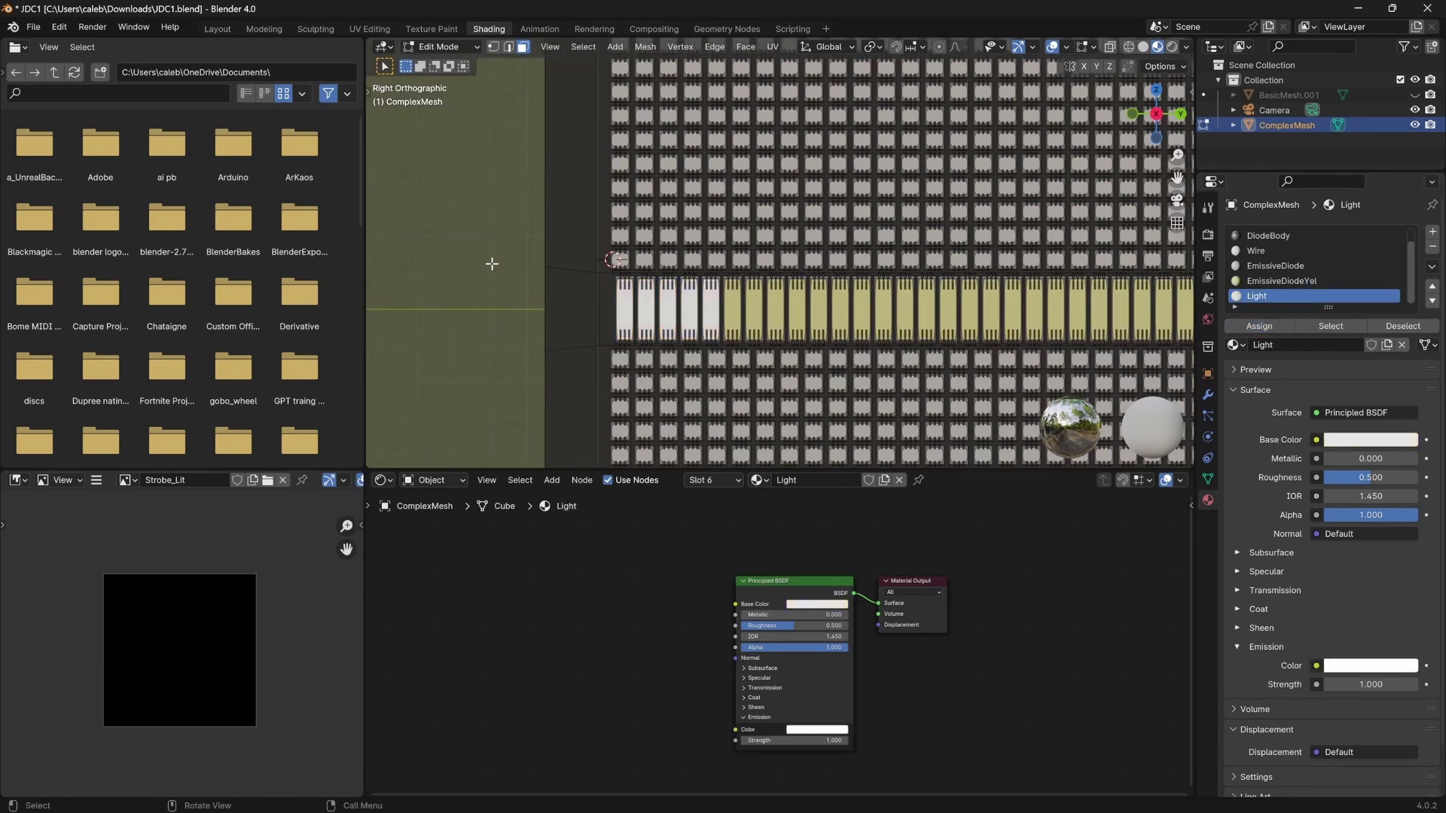
{"action": "scroll", "coordinate": [468, 220], "scroll_direction": "down", "scroll_amount": 4}
{"action": "middle_click_drag", "start_coordinate": [711, 321], "coordinate": [560, 271], "text": "shift"}
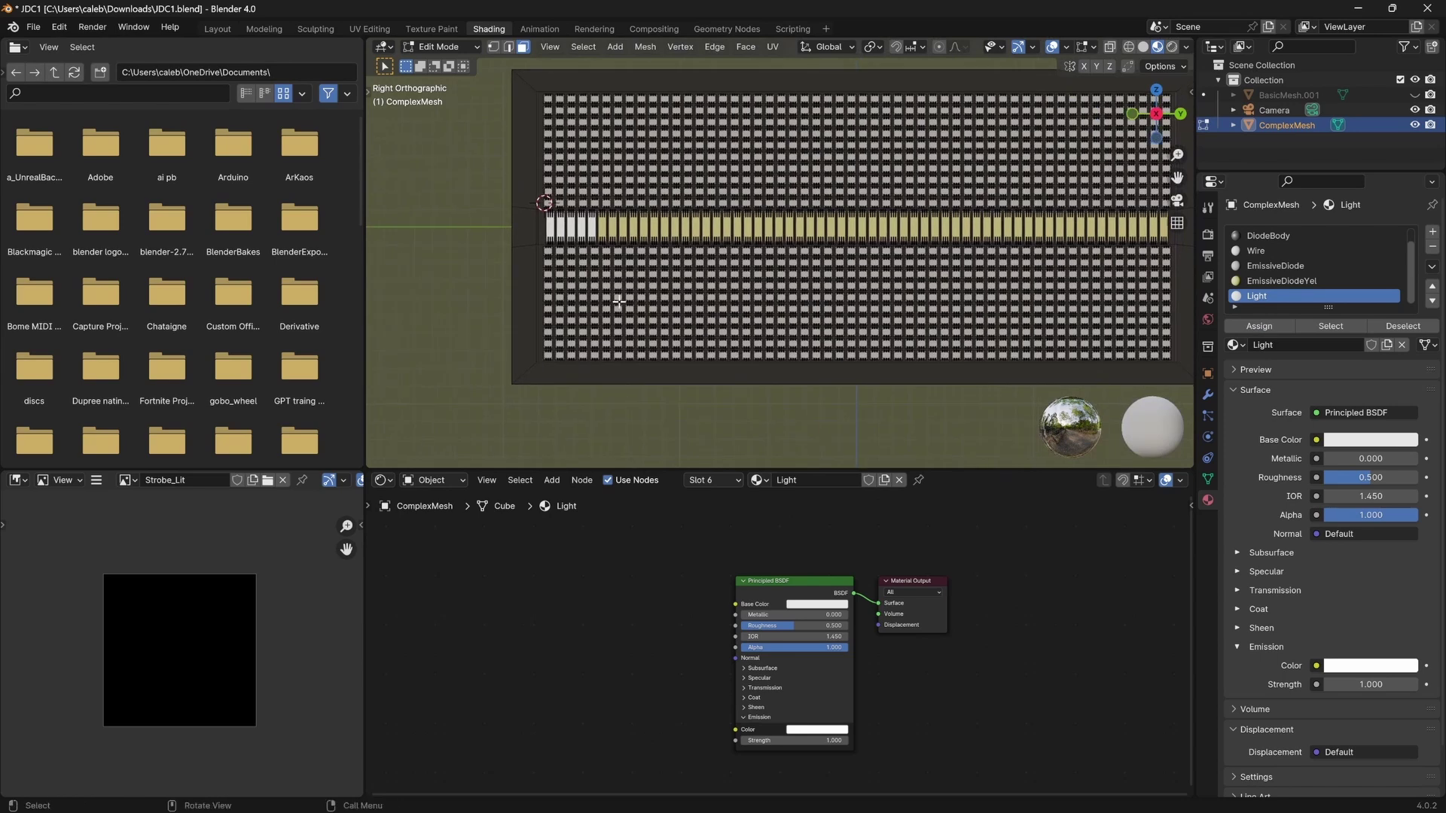
{"action": "key", "text": "Tab"}
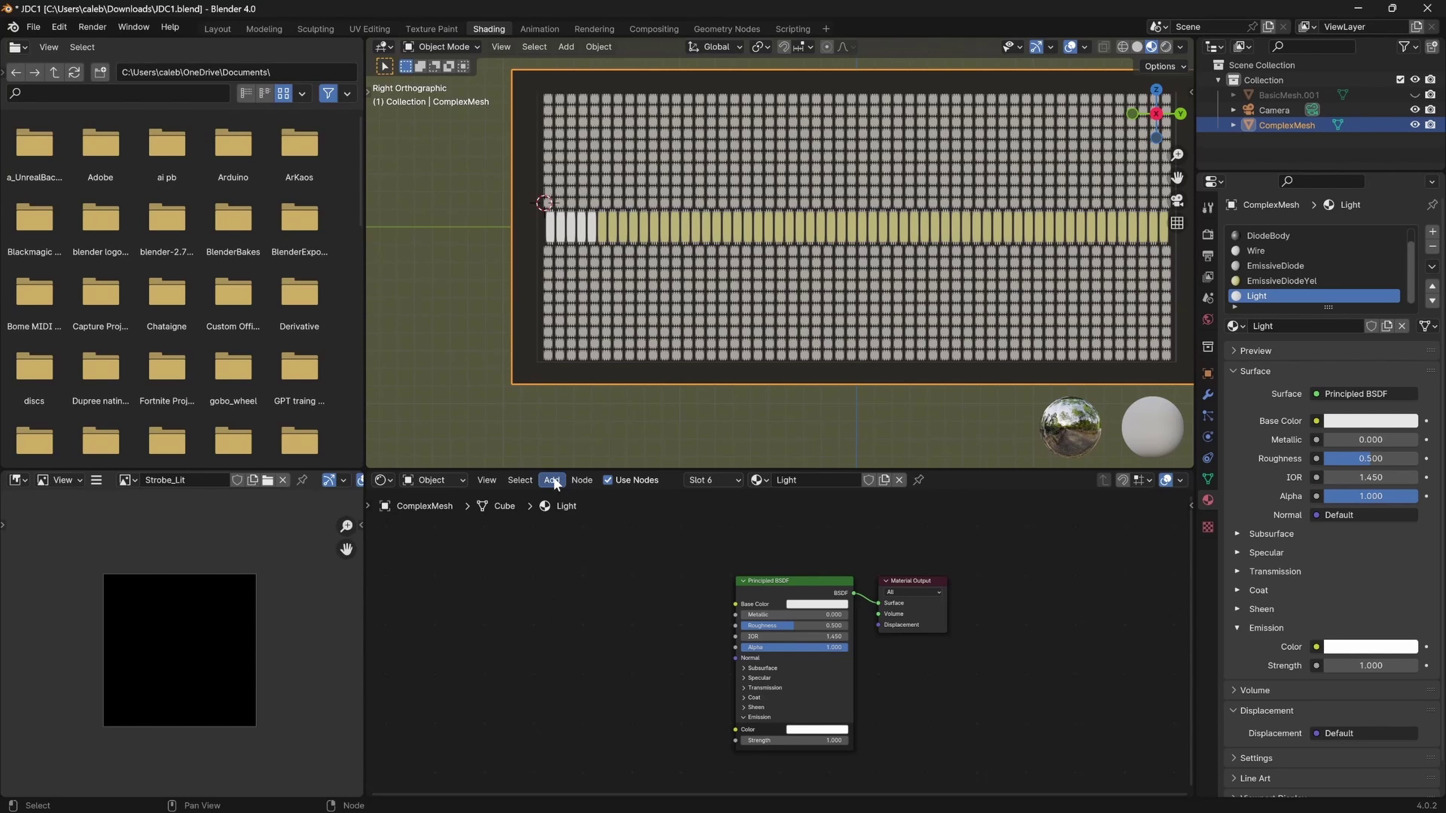
Add an Image Texture node using the Strobe_Lit image to the Light material, beside the Principled BSDF.
{"action": "key", "text": "shift+a"}
{"action": "left_click", "coordinate": [489, 622]}
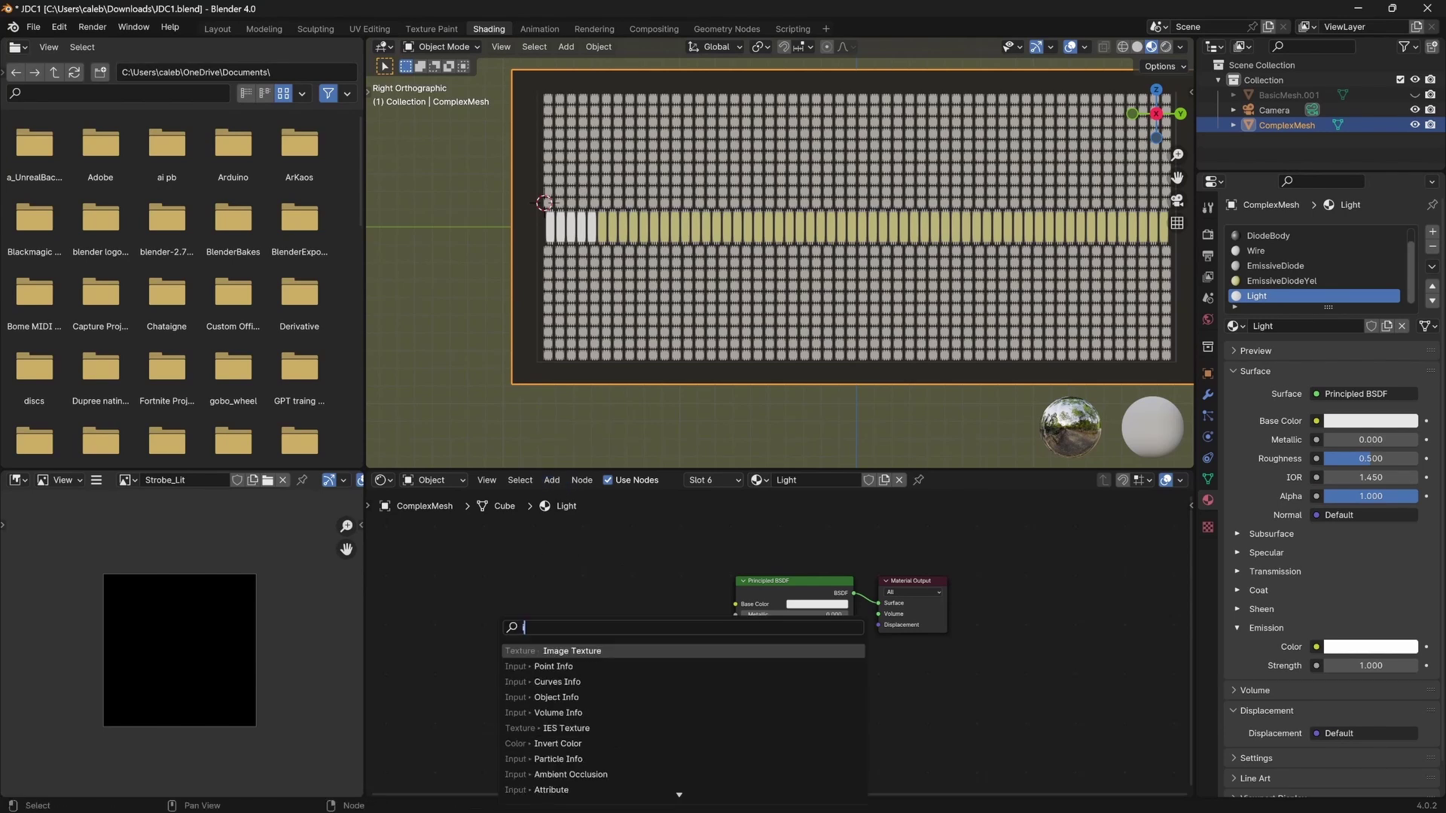
{"action": "type", "text": "image"}
{"action": "key", "text": "Return"}
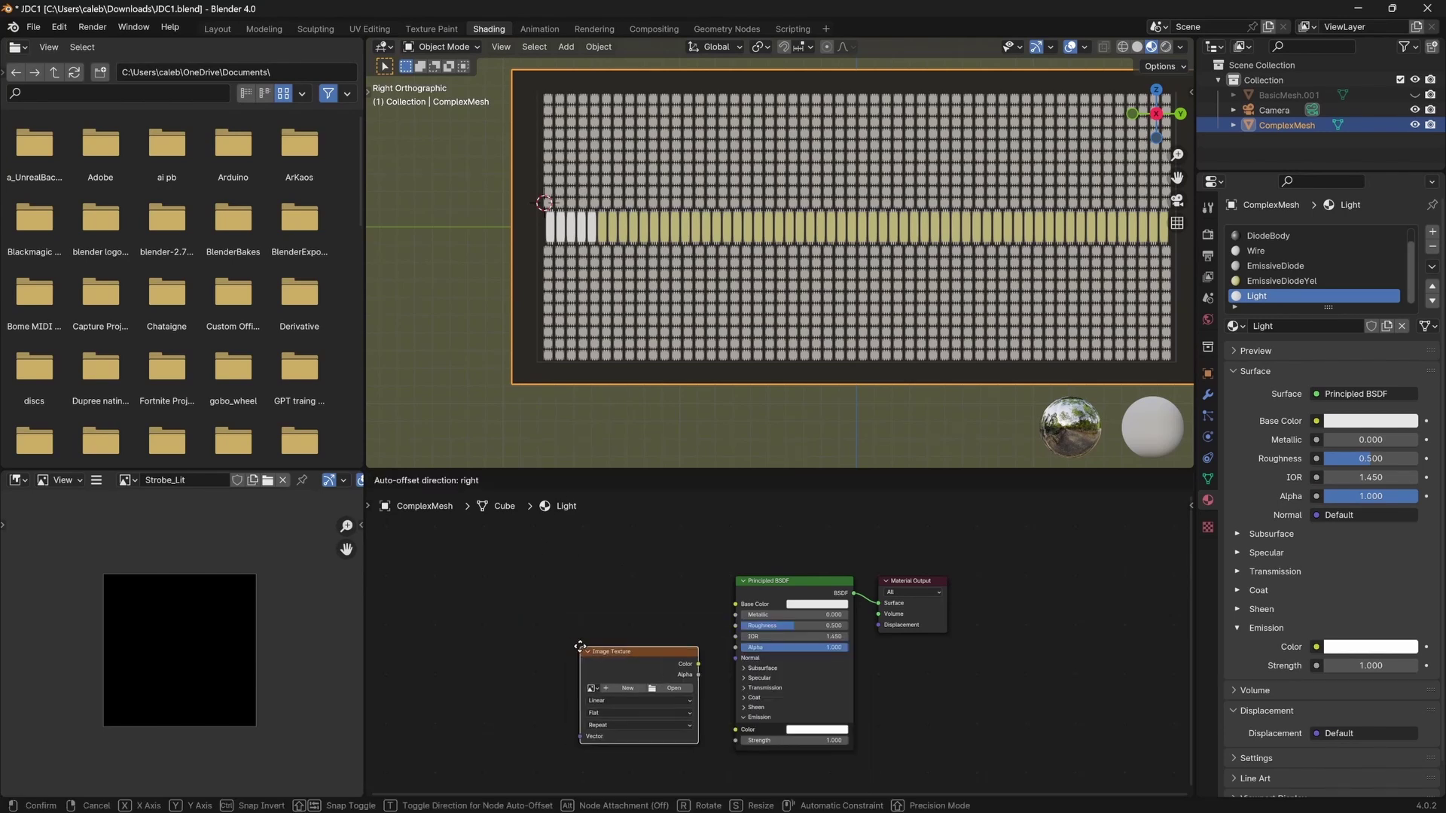
{"action": "left_click", "coordinate": [549, 593]}
{"action": "left_click", "coordinate": [561, 637]}
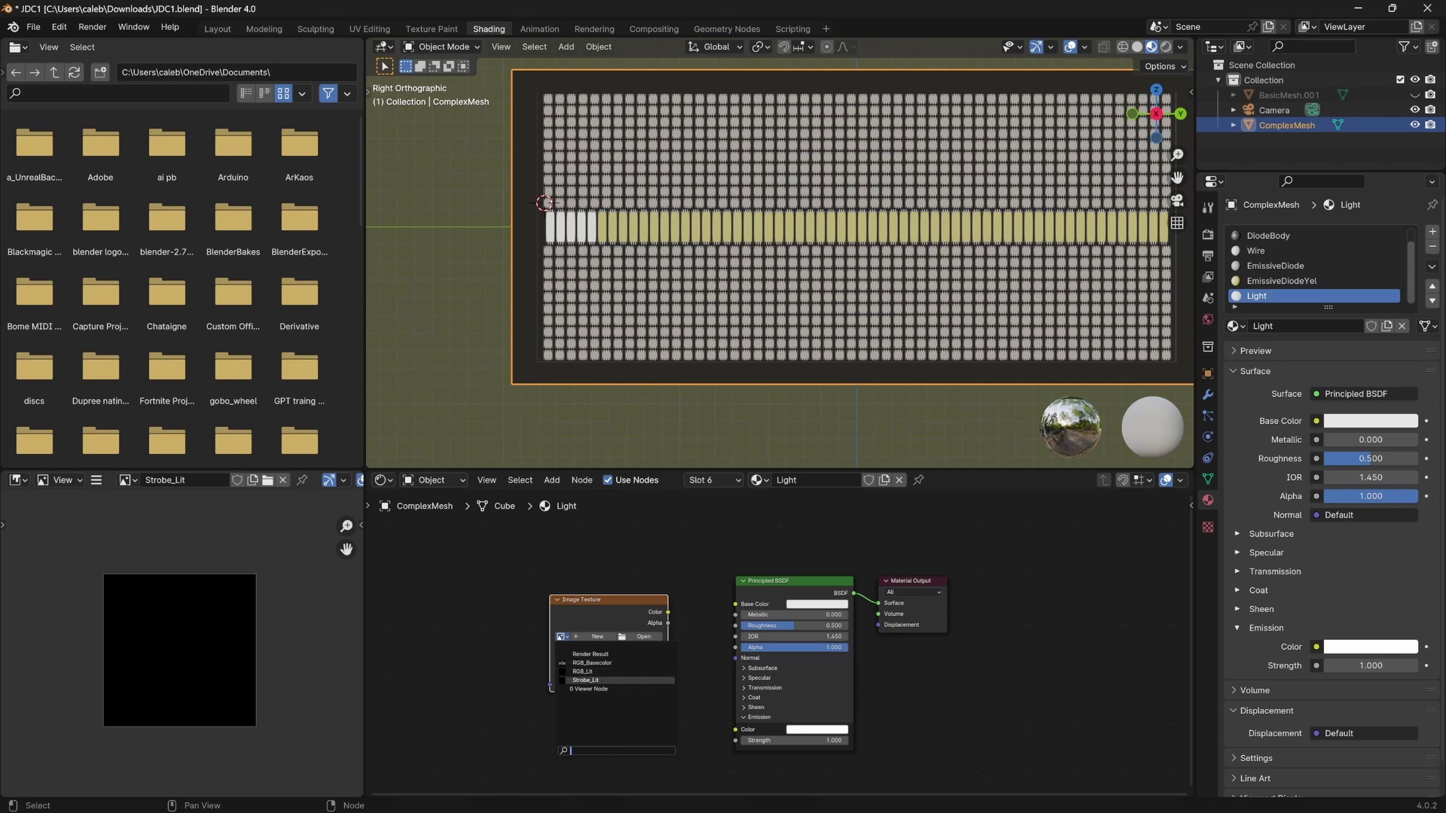
{"action": "left_click", "coordinate": [587, 680]}
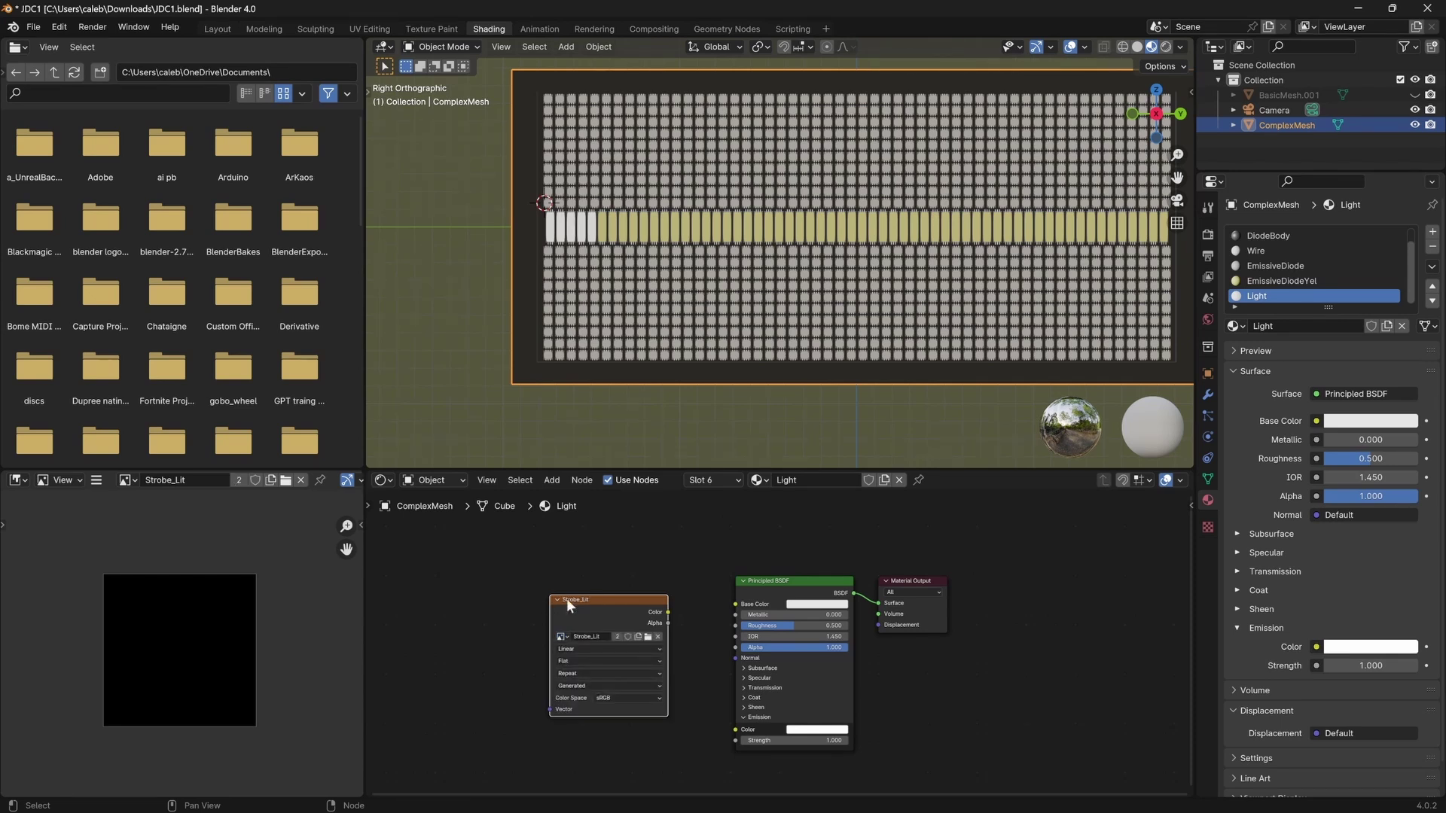
{"action": "scroll", "coordinate": [169, 614], "scroll_direction": "up", "scroll_amount": 1}
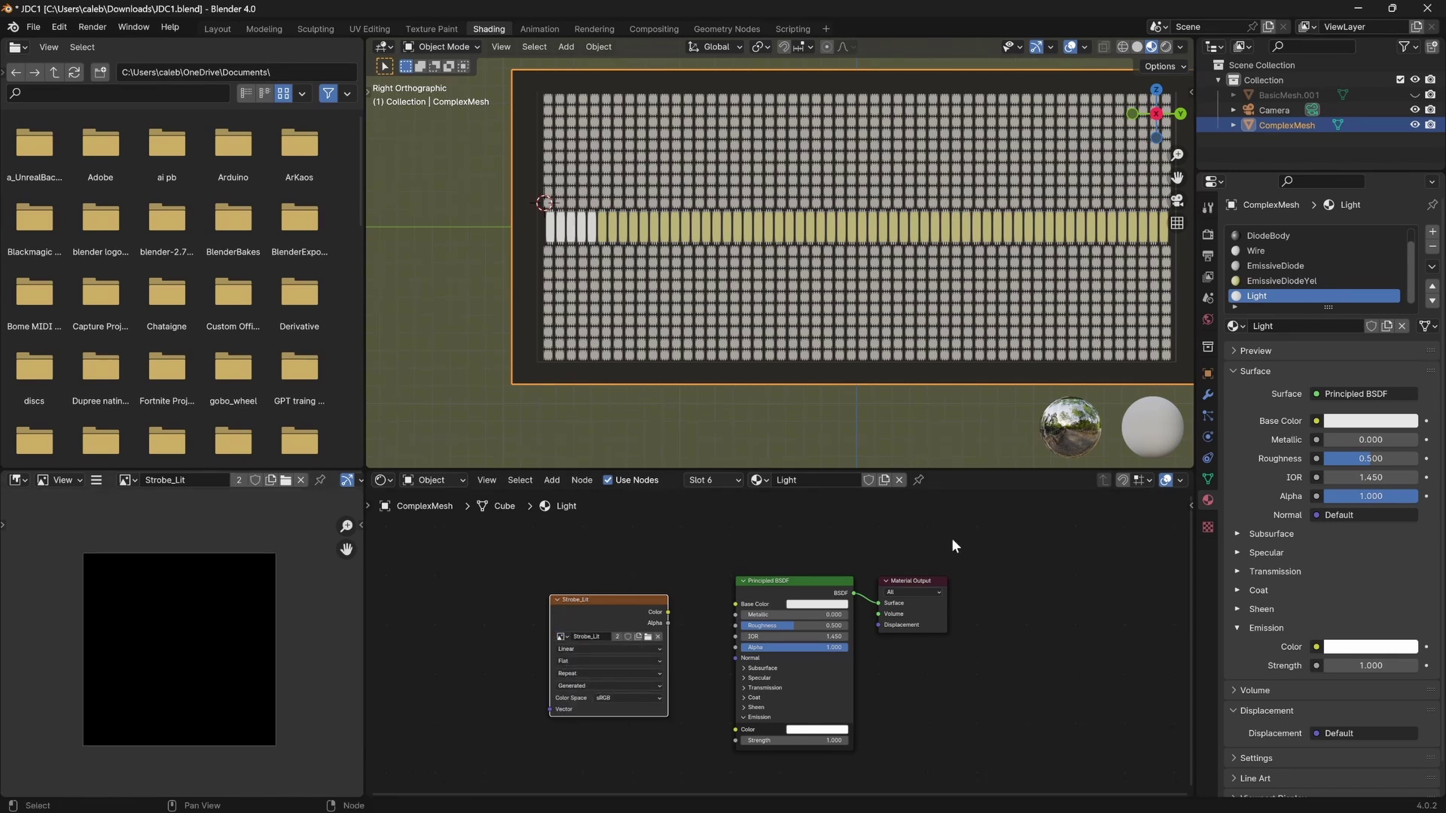
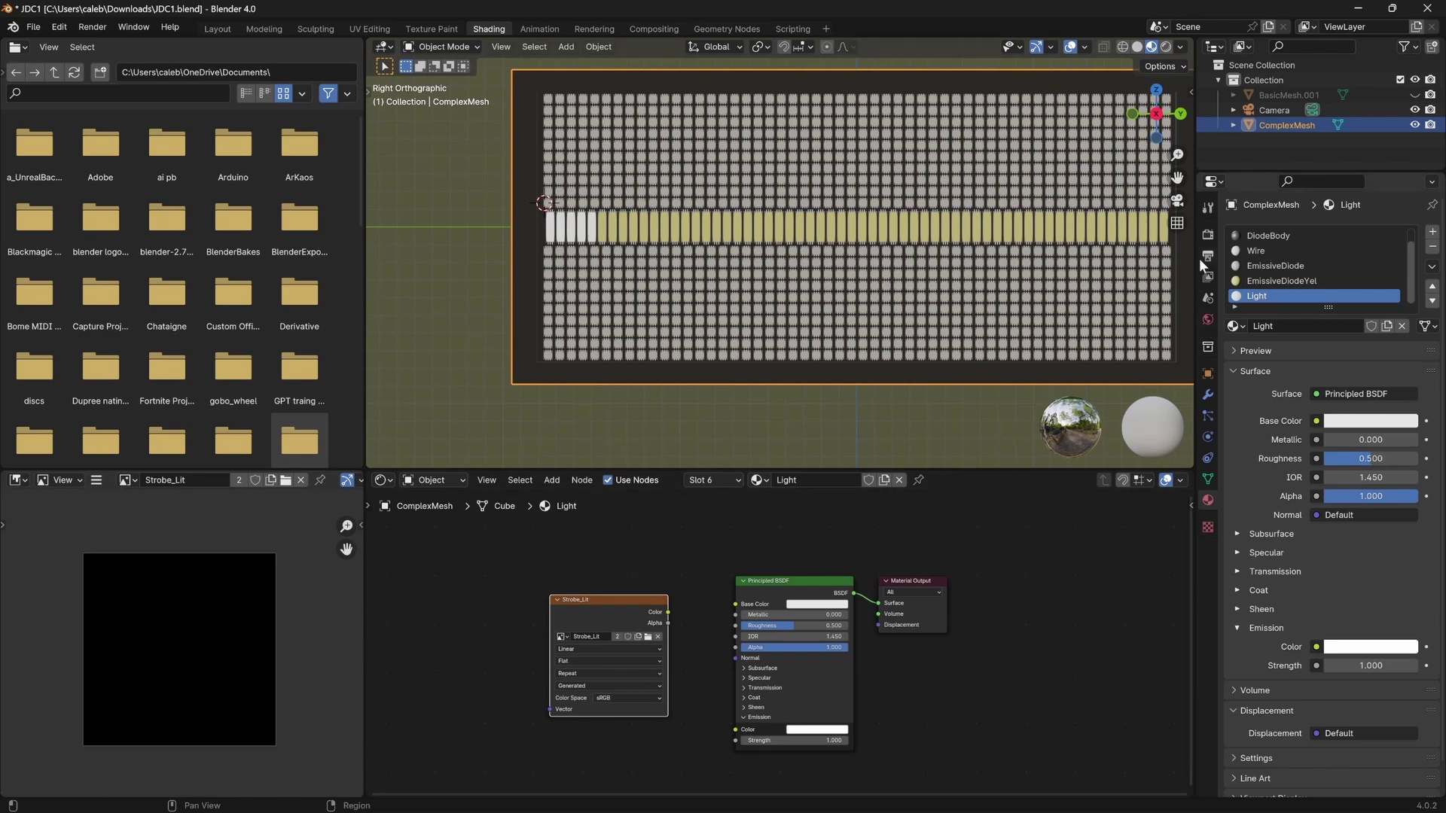
Bake the Combined lighting into the Strobe_Lit image and inspect the baked strobe area up close.
{"action": "left_click", "coordinate": [1208, 235]}
{"action": "scroll", "coordinate": [1319, 658], "scroll_direction": "down", "scroll_amount": 12}
{"action": "left_click", "coordinate": [1306, 462]}
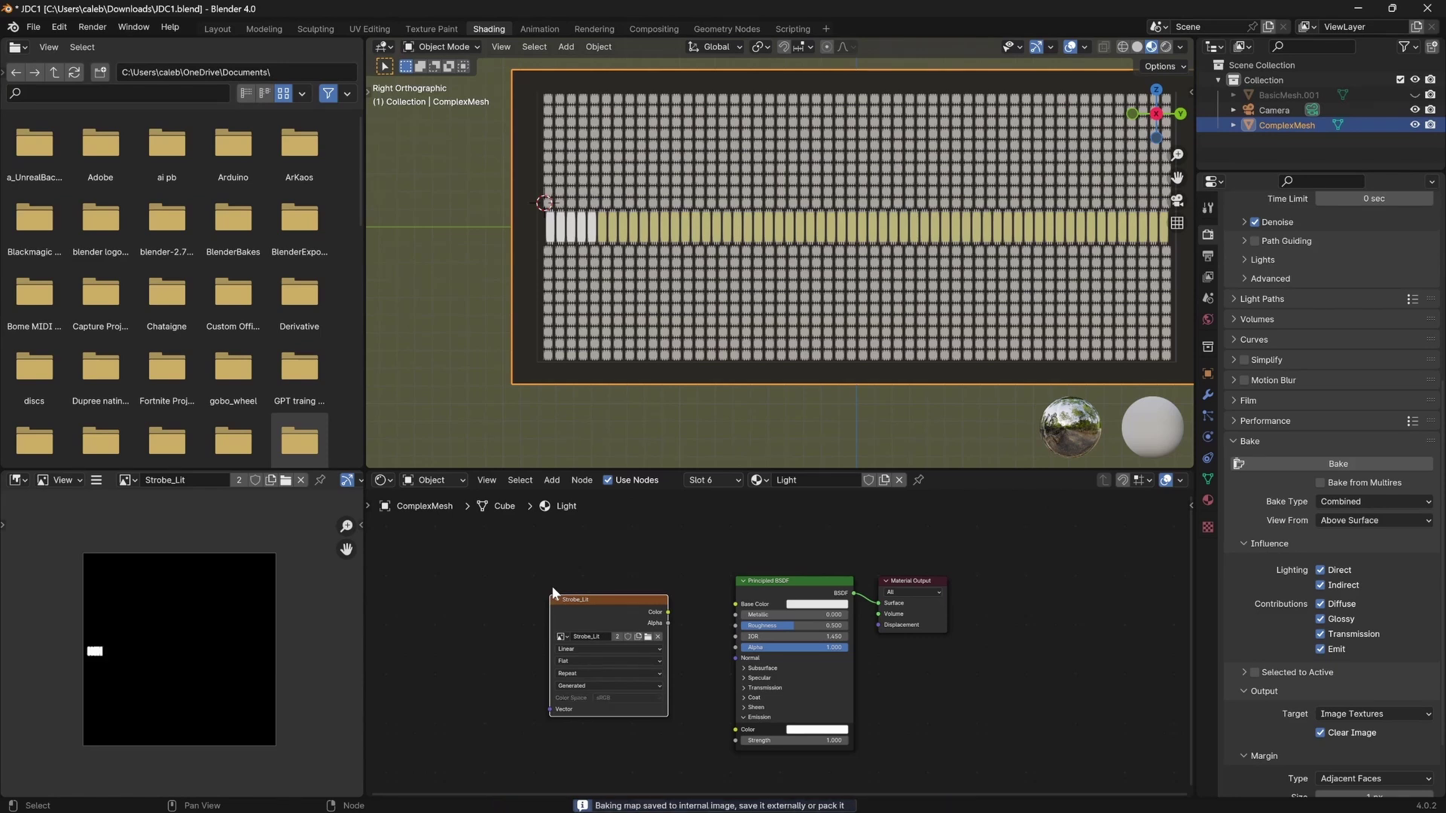
{"action": "scroll", "coordinate": [124, 672], "scroll_direction": "up", "scroll_amount": 3}
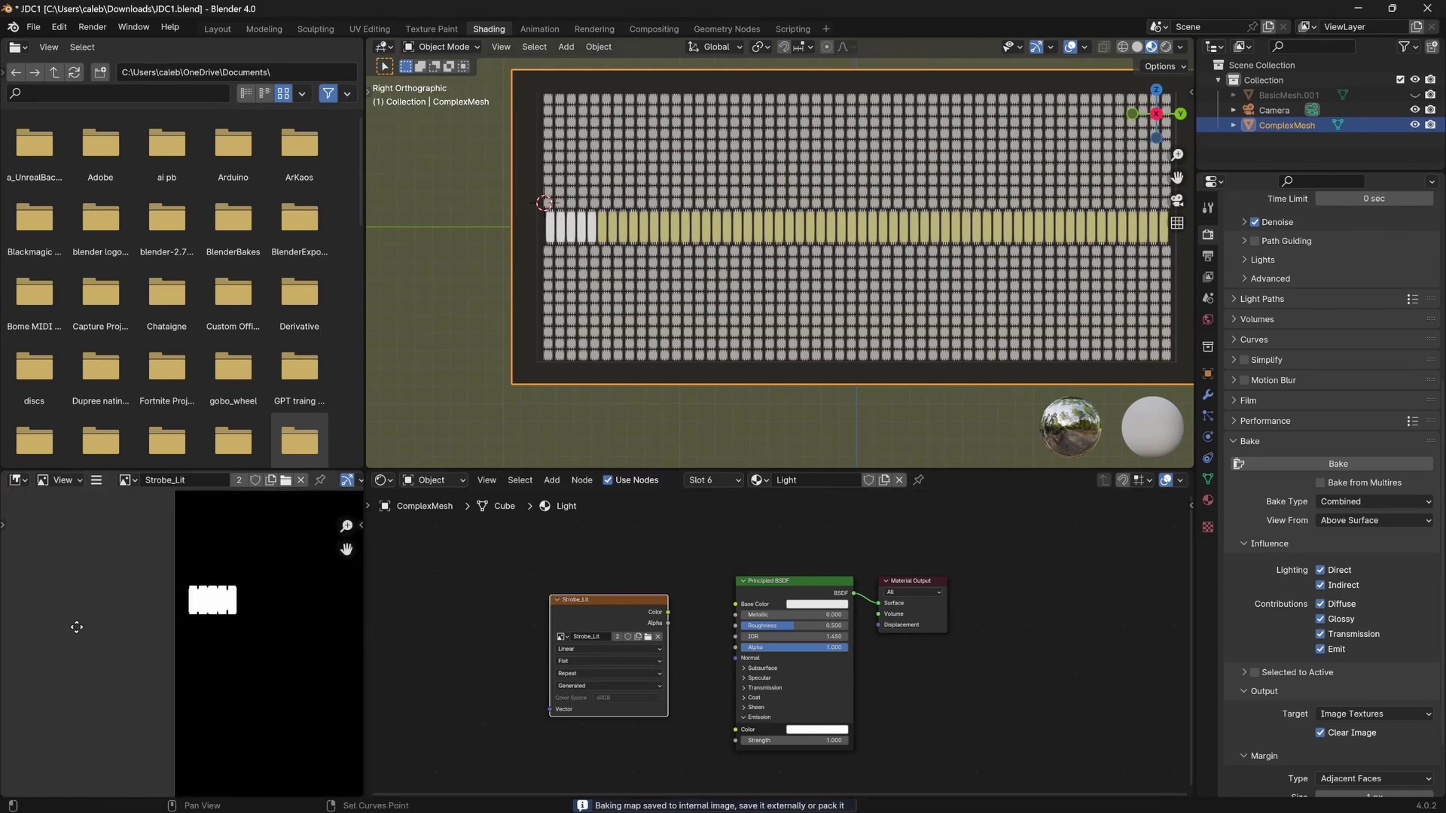
Save the baked Strobe_Lit image as a PNG in the BlenderBakes folder, adding the prefix JDC1_ to its file name.
{"action": "left_click", "coordinate": [96, 480]}
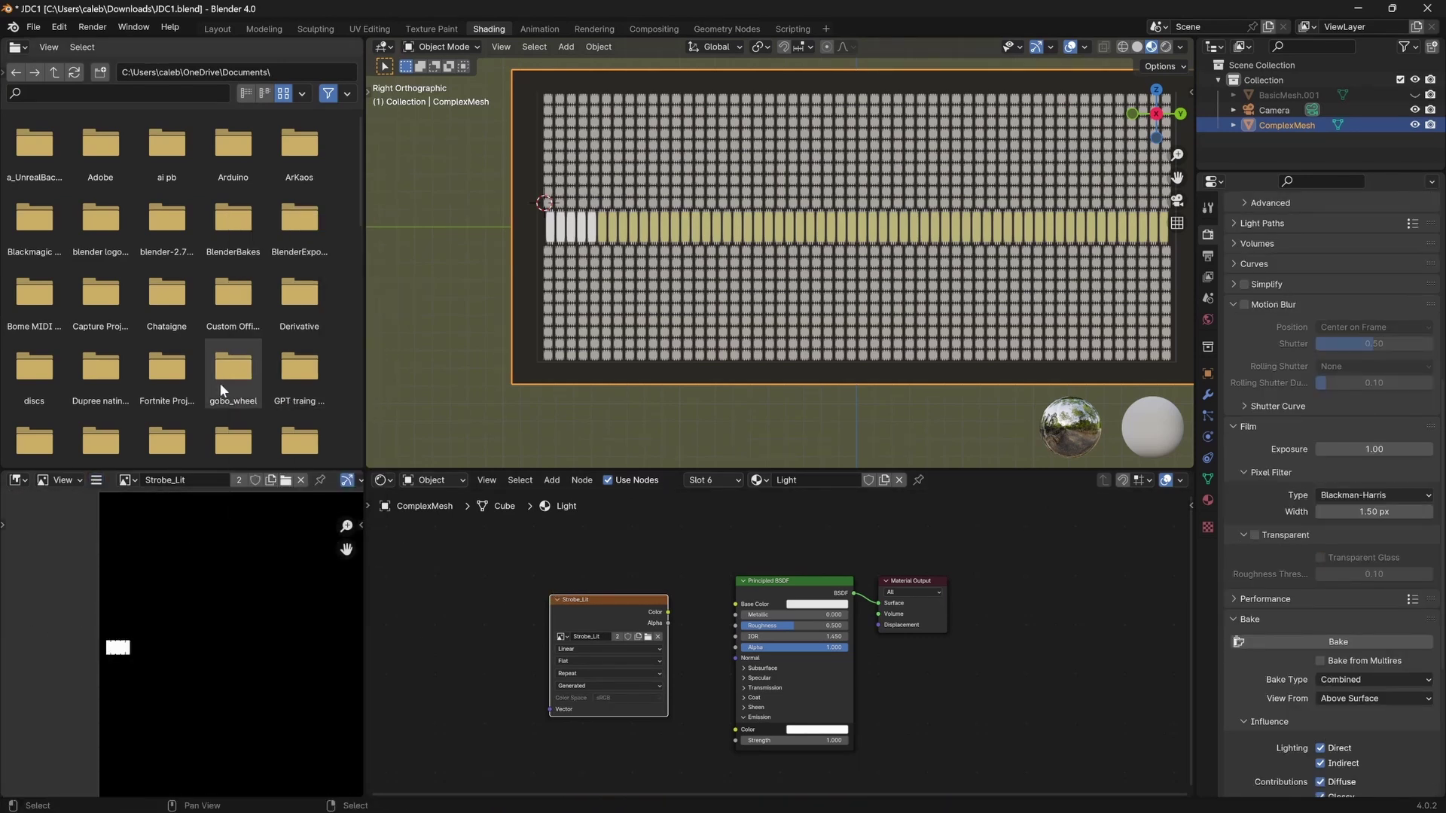
{"action": "left_click", "coordinate": [96, 480]}
{"action": "mouse_move", "coordinate": [138, 513]}
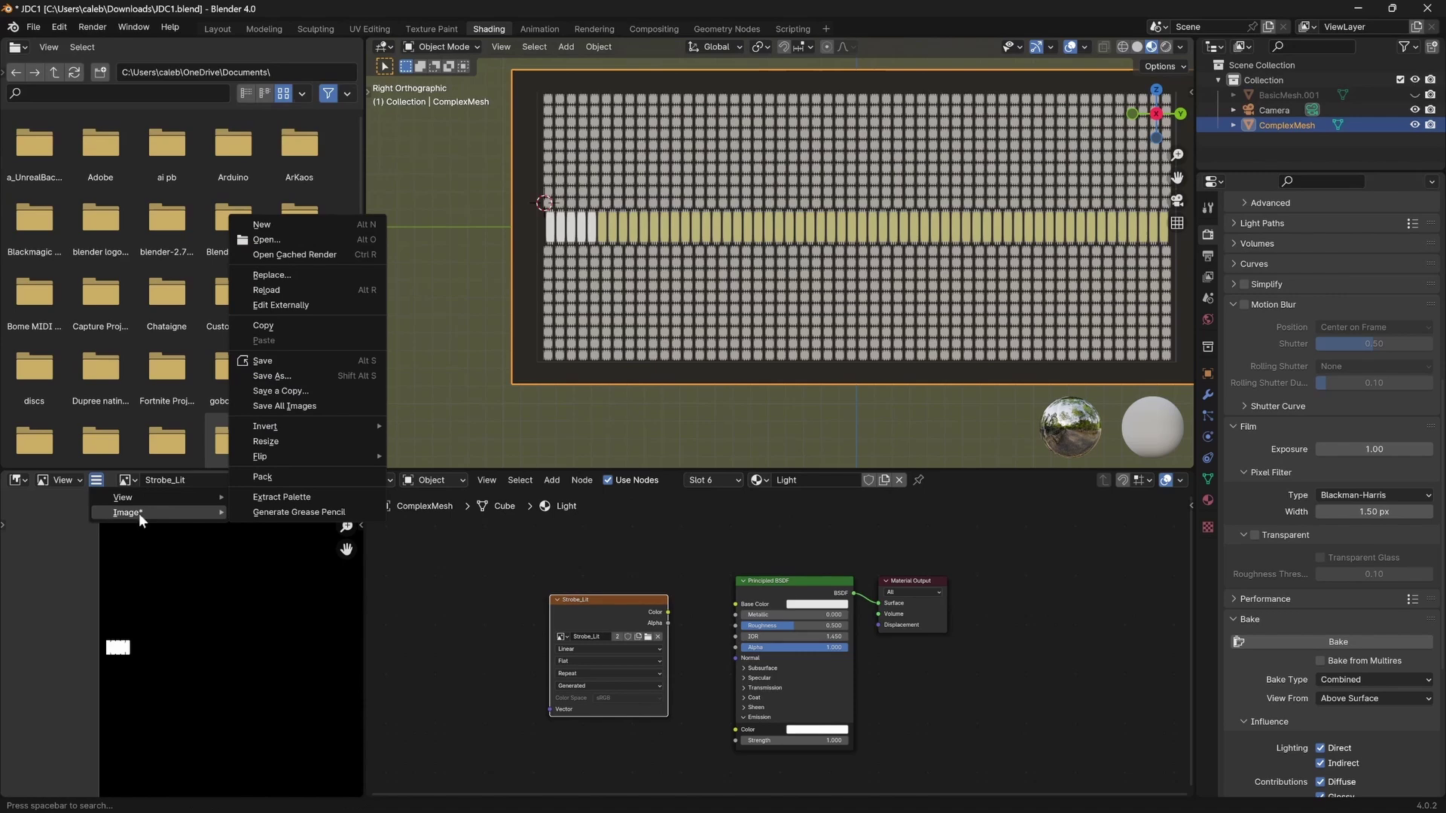
{"action": "left_click", "coordinate": [268, 377]}
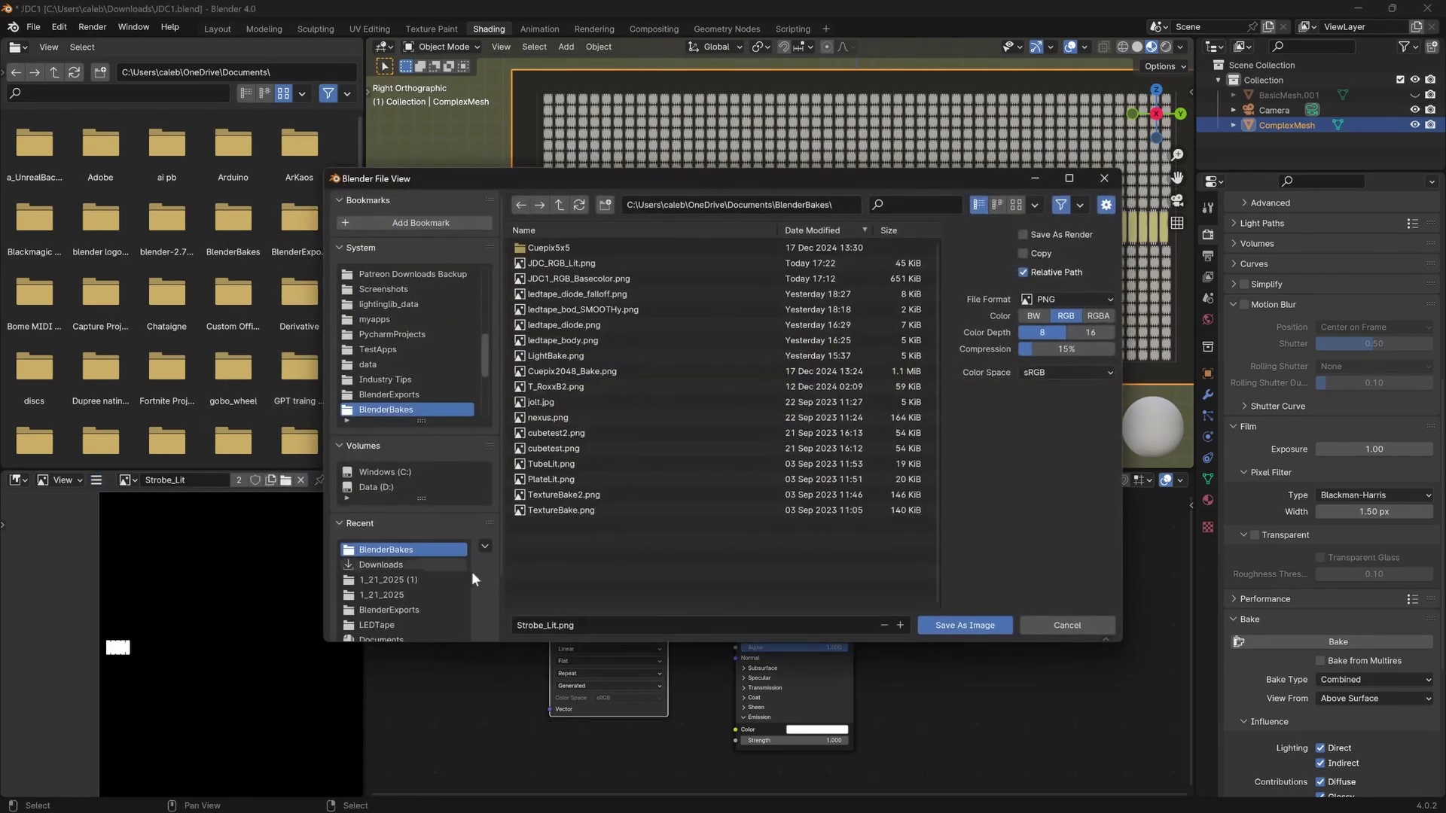
{"action": "left_click", "coordinate": [557, 630]}
{"action": "left_click", "coordinate": [552, 625]}
{"action": "type", "text": "JDC1_"}
{"action": "left_click", "coordinate": [964, 625]}
Hide ComplexMesh, then show and select BasicMesh.001 so that it fills the viewport.
{"action": "scroll", "coordinate": [585, 247], "scroll_direction": "down", "scroll_amount": 3}
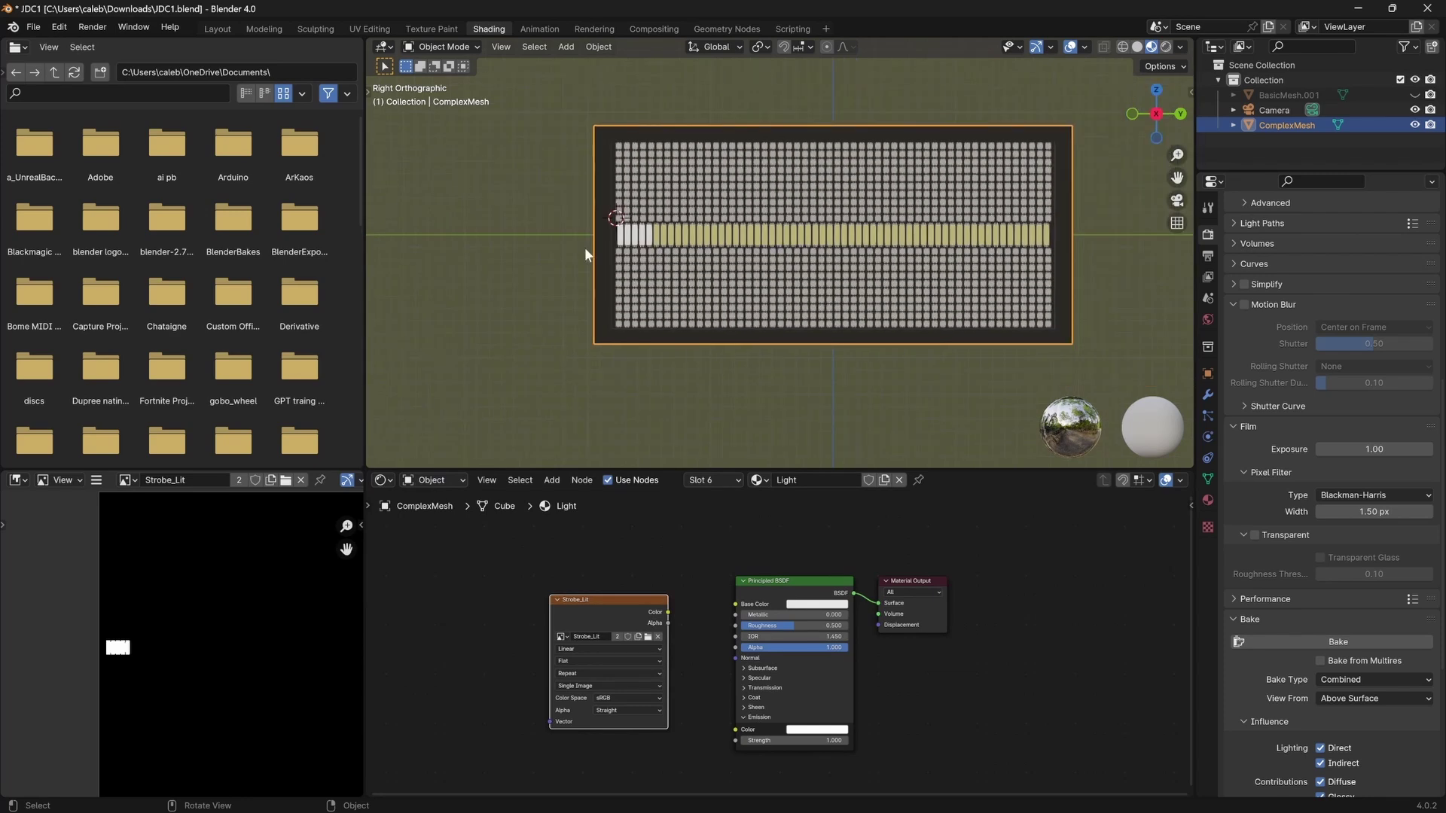
{"action": "key", "text": "h"}
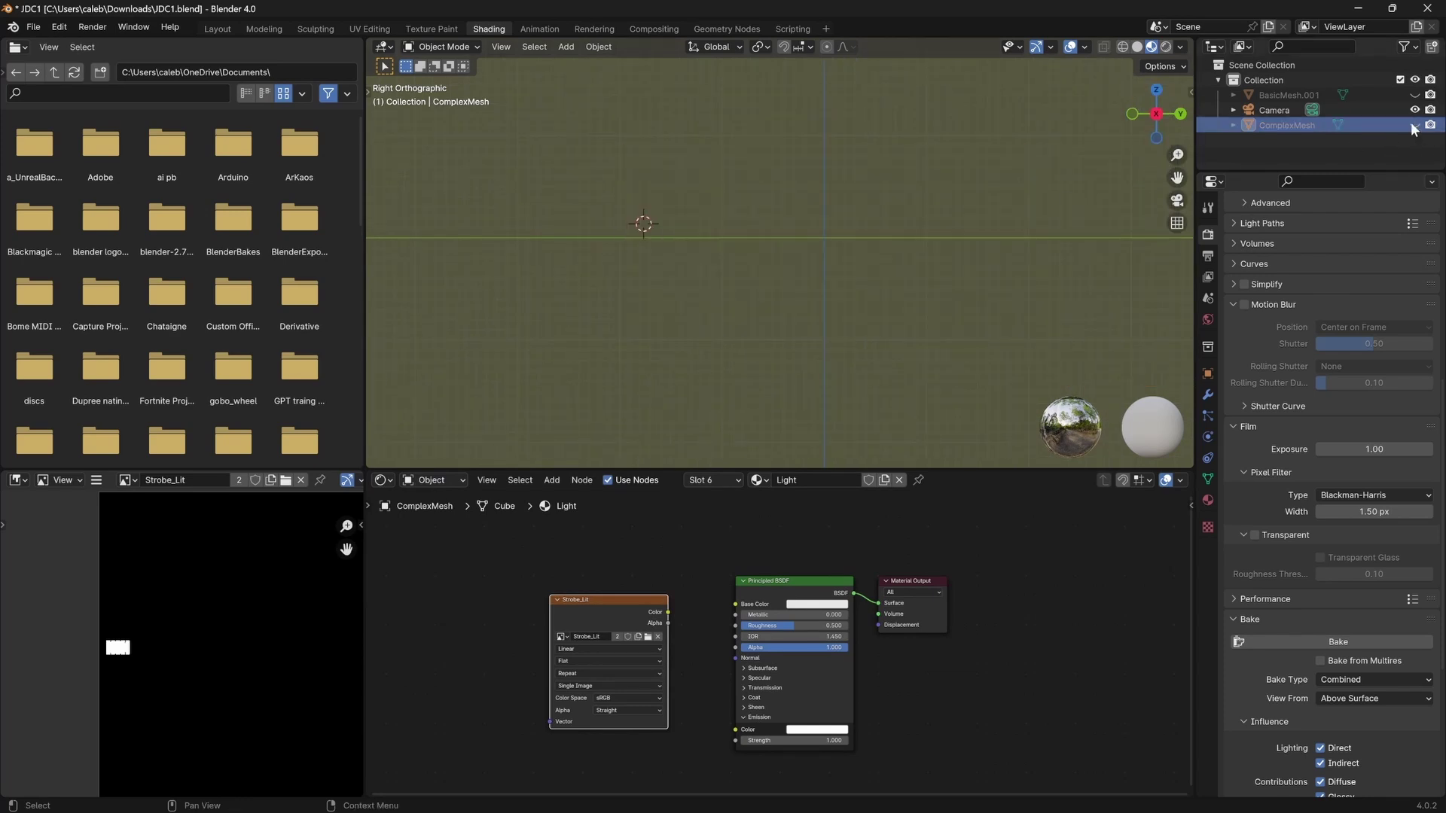
{"action": "left_click", "coordinate": [1318, 95]}
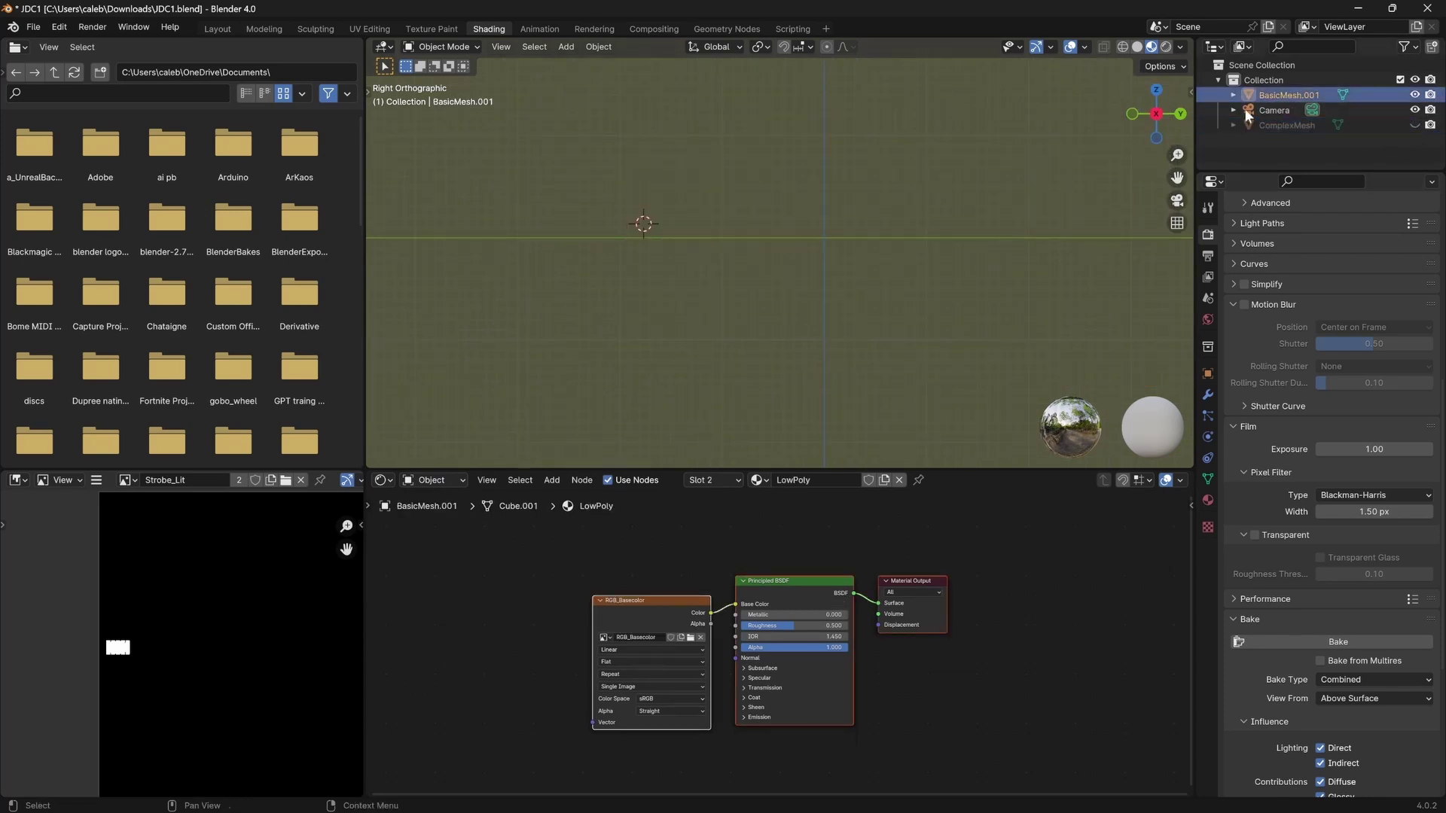
{"action": "scroll", "coordinate": [824, 262], "scroll_direction": "down", "scroll_amount": 12}
{"action": "middle_click_drag", "start_coordinate": [823, 212], "coordinate": [711, 318], "text": "shift"}
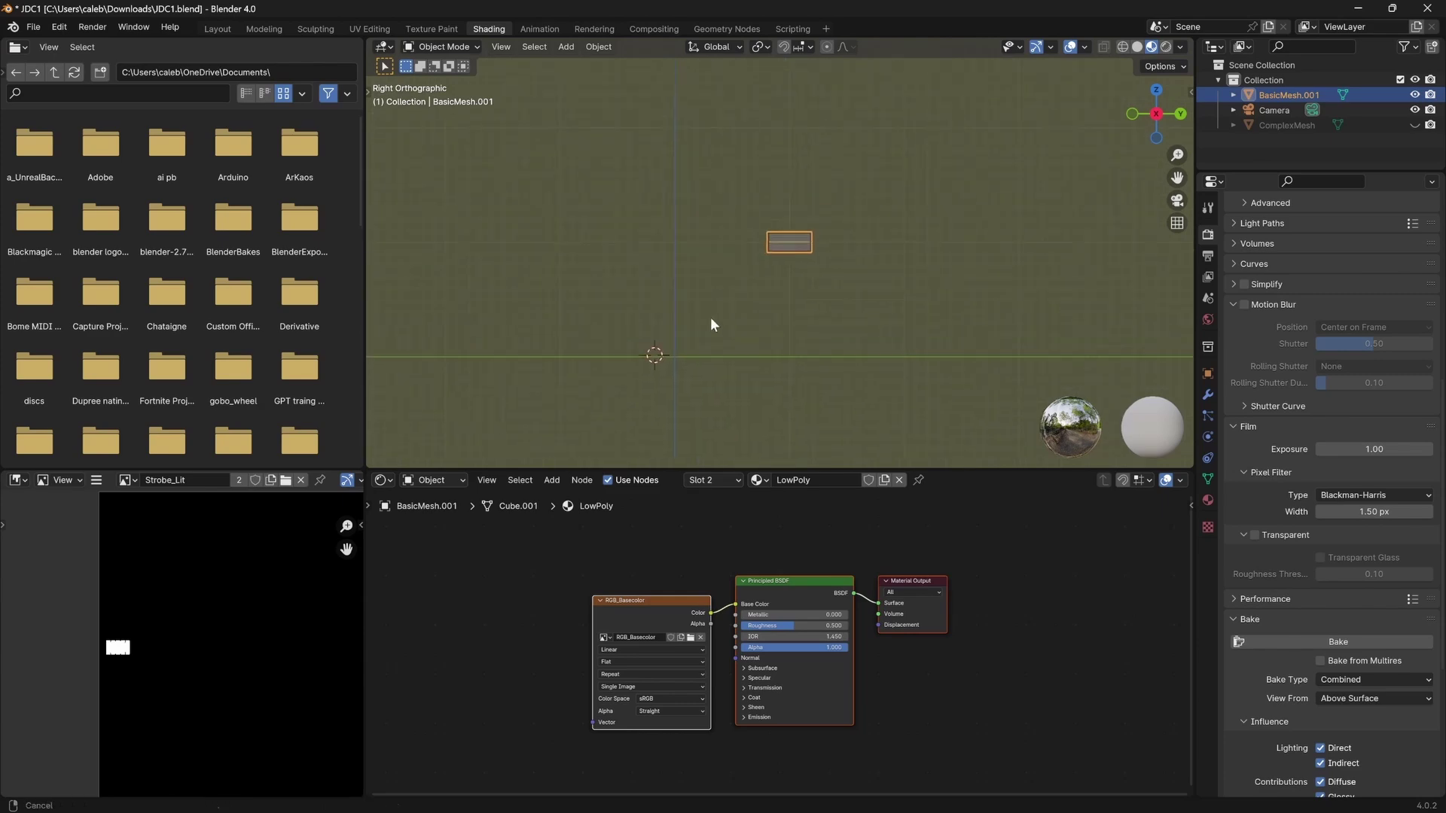
{"action": "scroll", "coordinate": [803, 238], "scroll_direction": "up", "scroll_amount": 6}
{"action": "middle_click_drag", "start_coordinate": [825, 198], "coordinate": [734, 287], "text": "shift"}
{"action": "scroll", "coordinate": [735, 287], "scroll_direction": "up", "scroll_amount": 6}
{"action": "middle_click_drag", "start_coordinate": [686, 334], "coordinate": [906, 89], "text": "shift"}
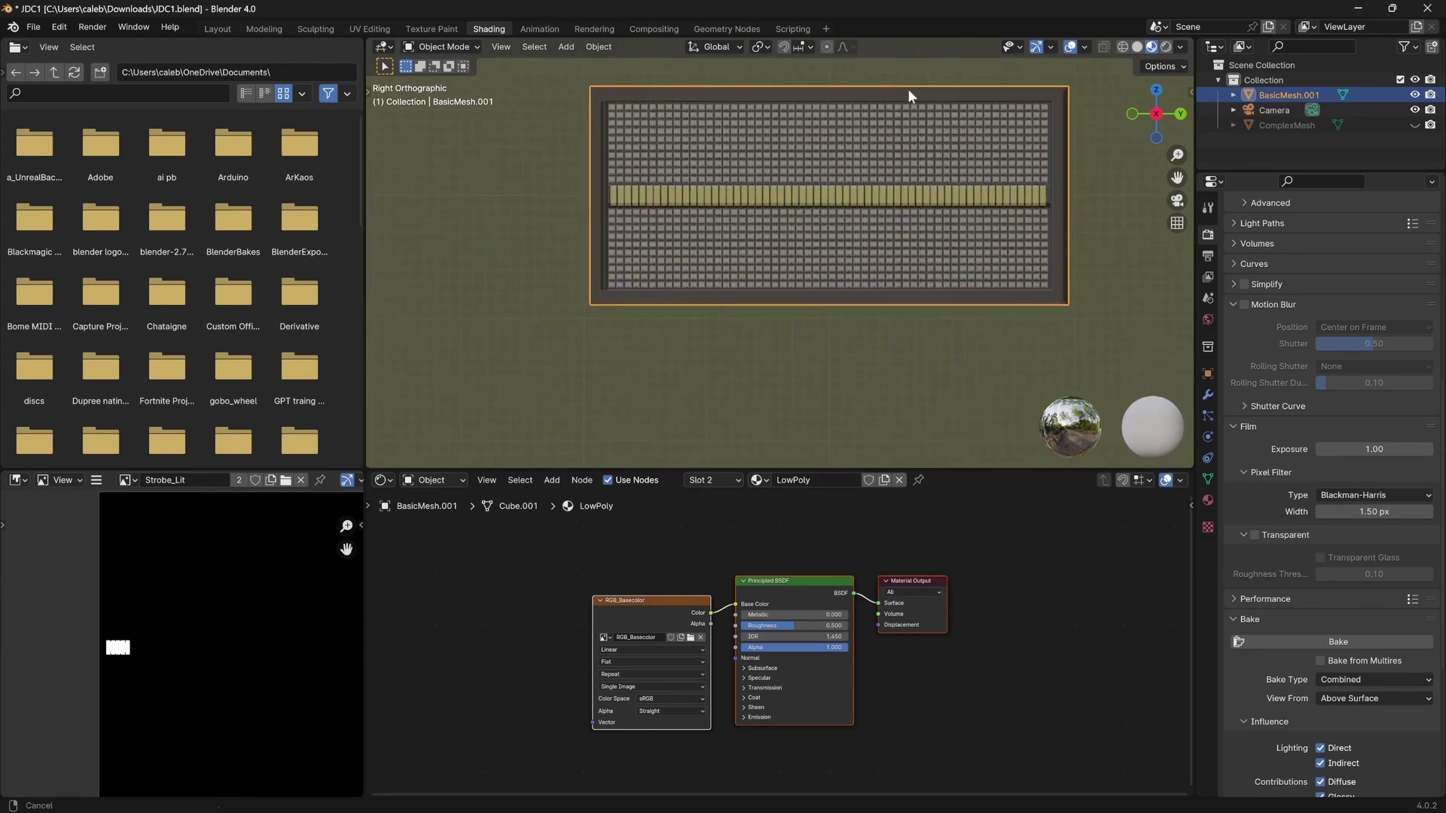
{"action": "scroll", "coordinate": [828, 188], "scroll_direction": "up", "scroll_amount": 4}
{"action": "scroll", "coordinate": [792, 309], "scroll_direction": "down", "scroll_amount": 1}
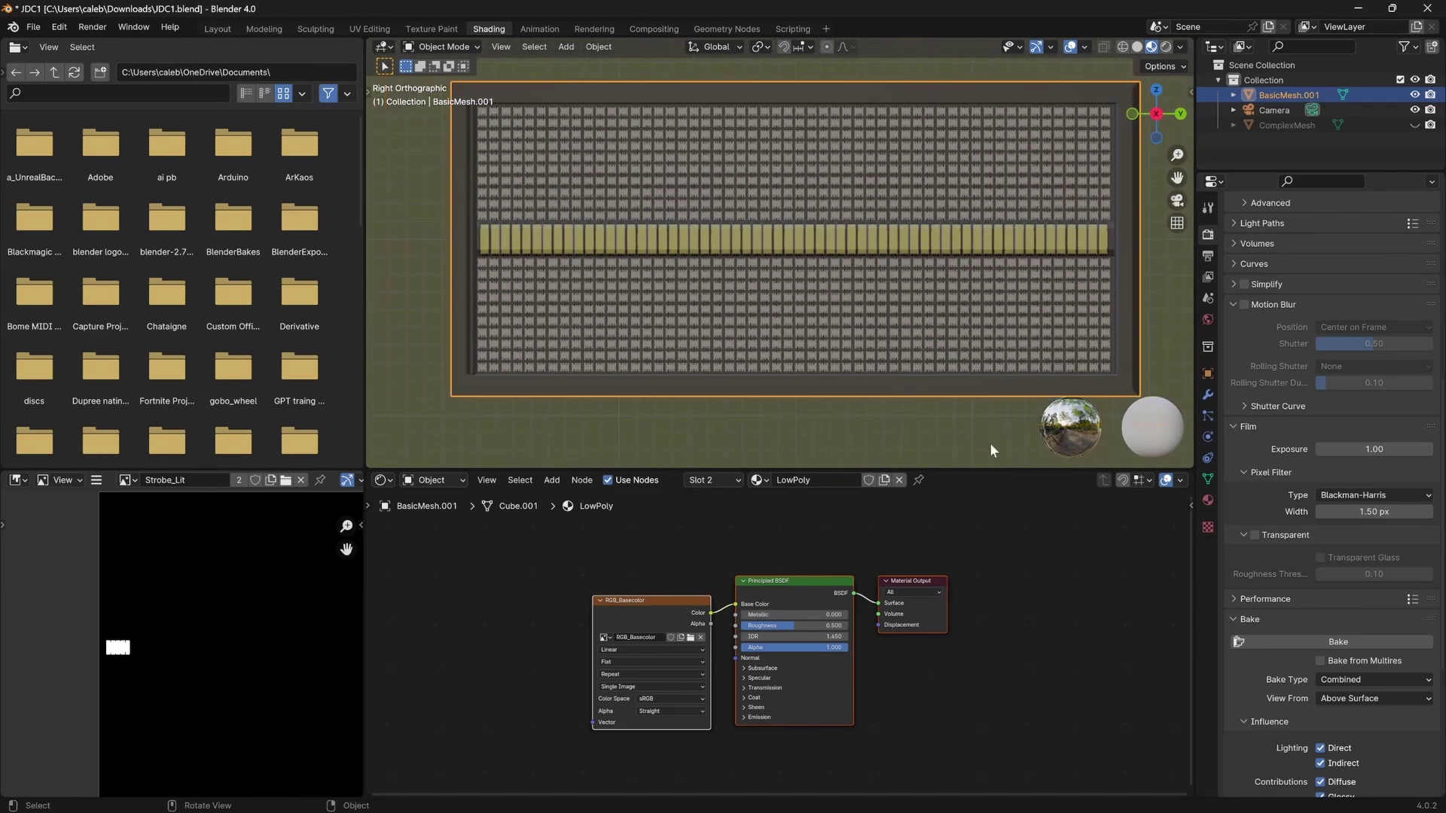
Connect an Image Texture using the RGB_Lit image to the LowPoly material's Emission Color.
{"action": "left_click", "coordinate": [1208, 502]}
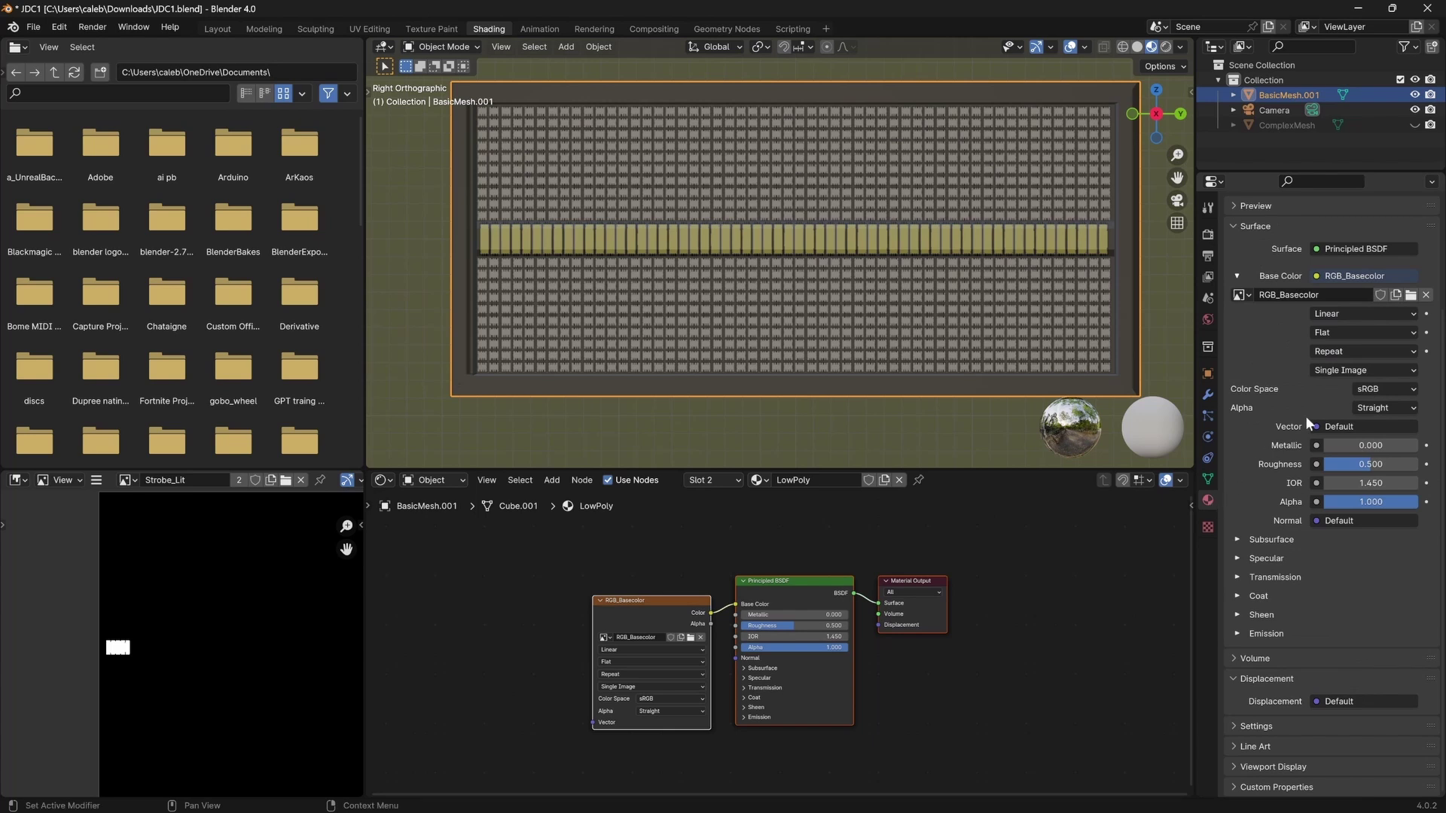
{"action": "left_click", "coordinate": [1238, 635]}
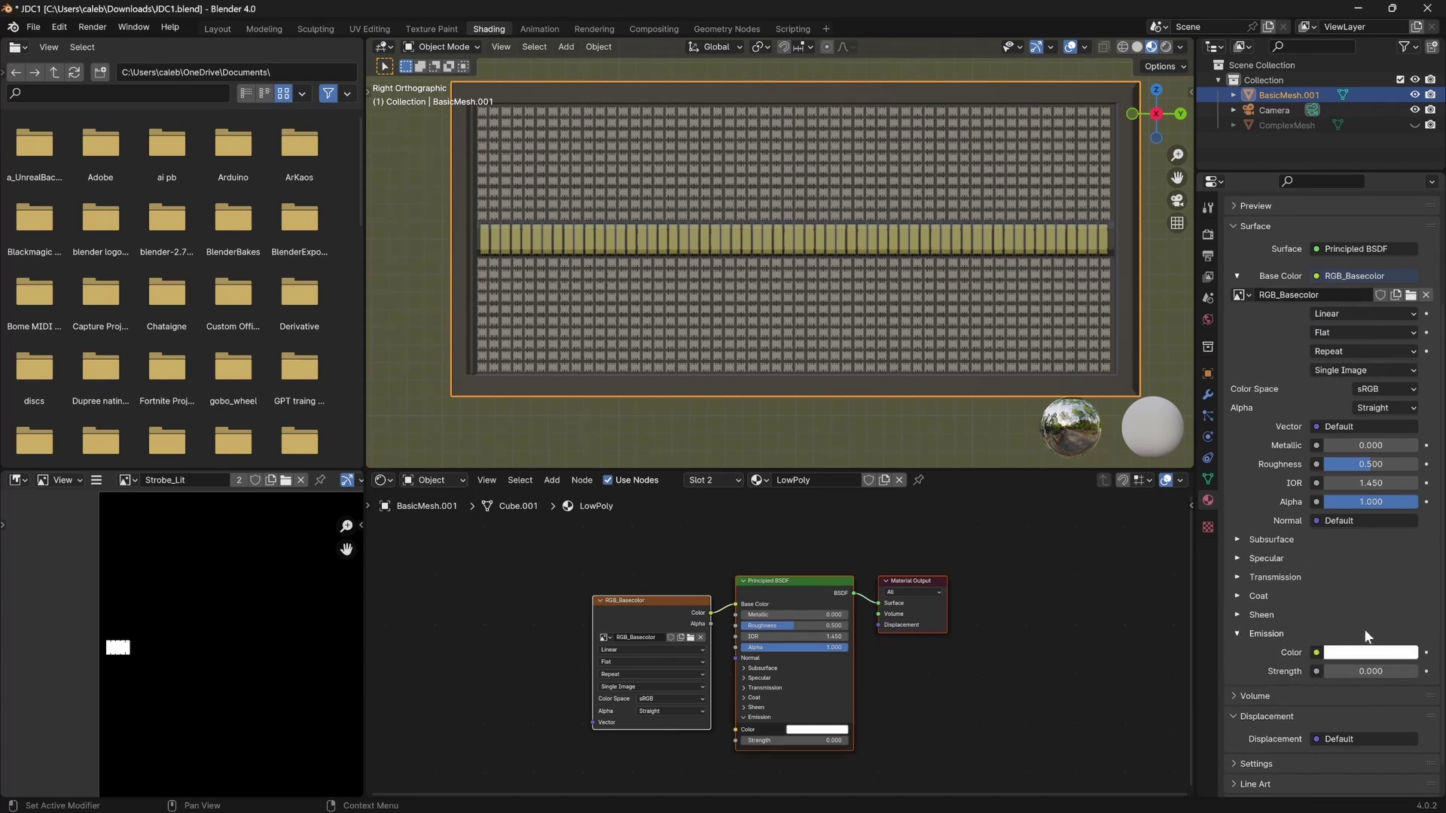
{"action": "left_click", "coordinate": [1317, 653]}
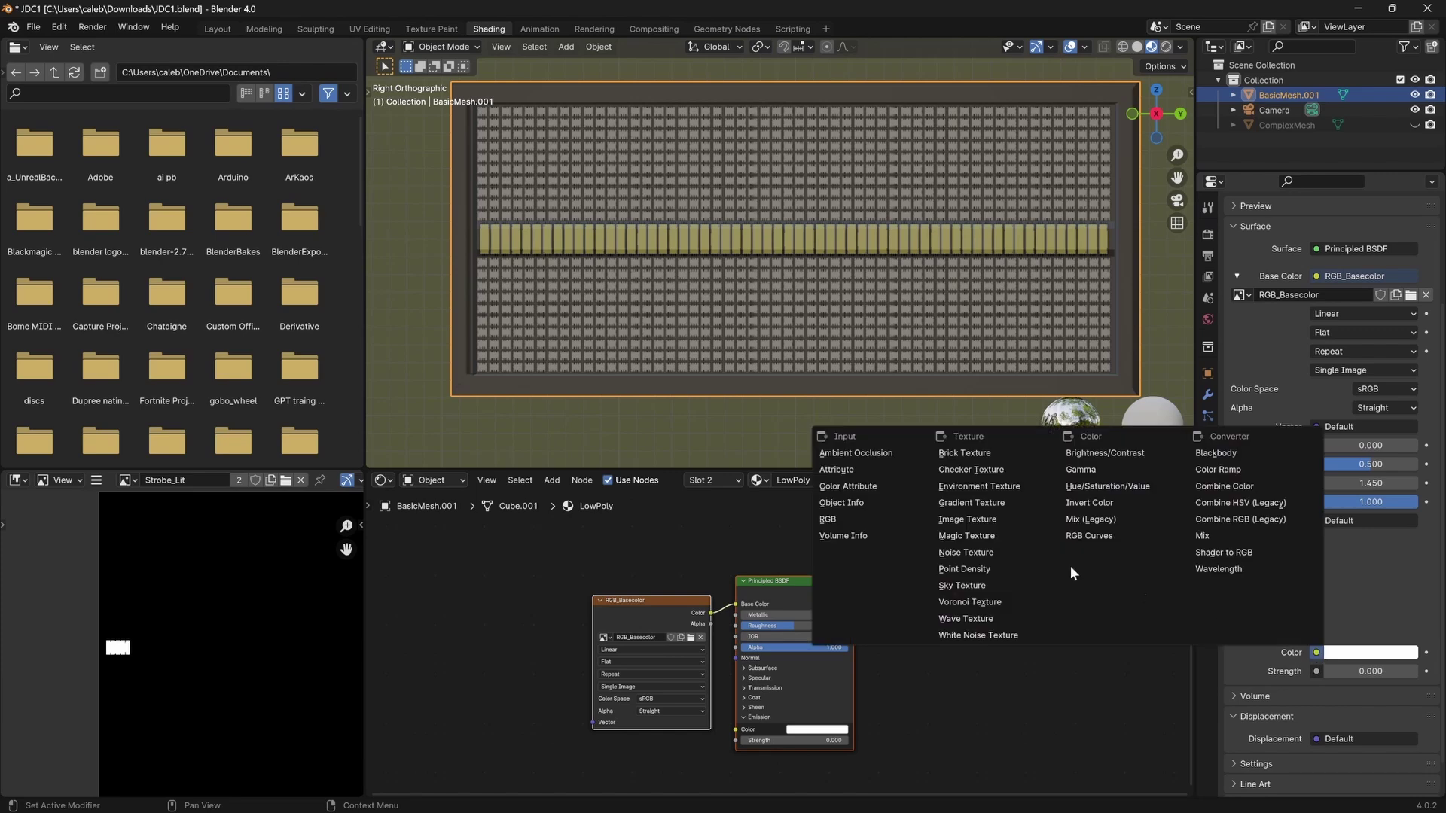
{"action": "left_click", "coordinate": [967, 519]}
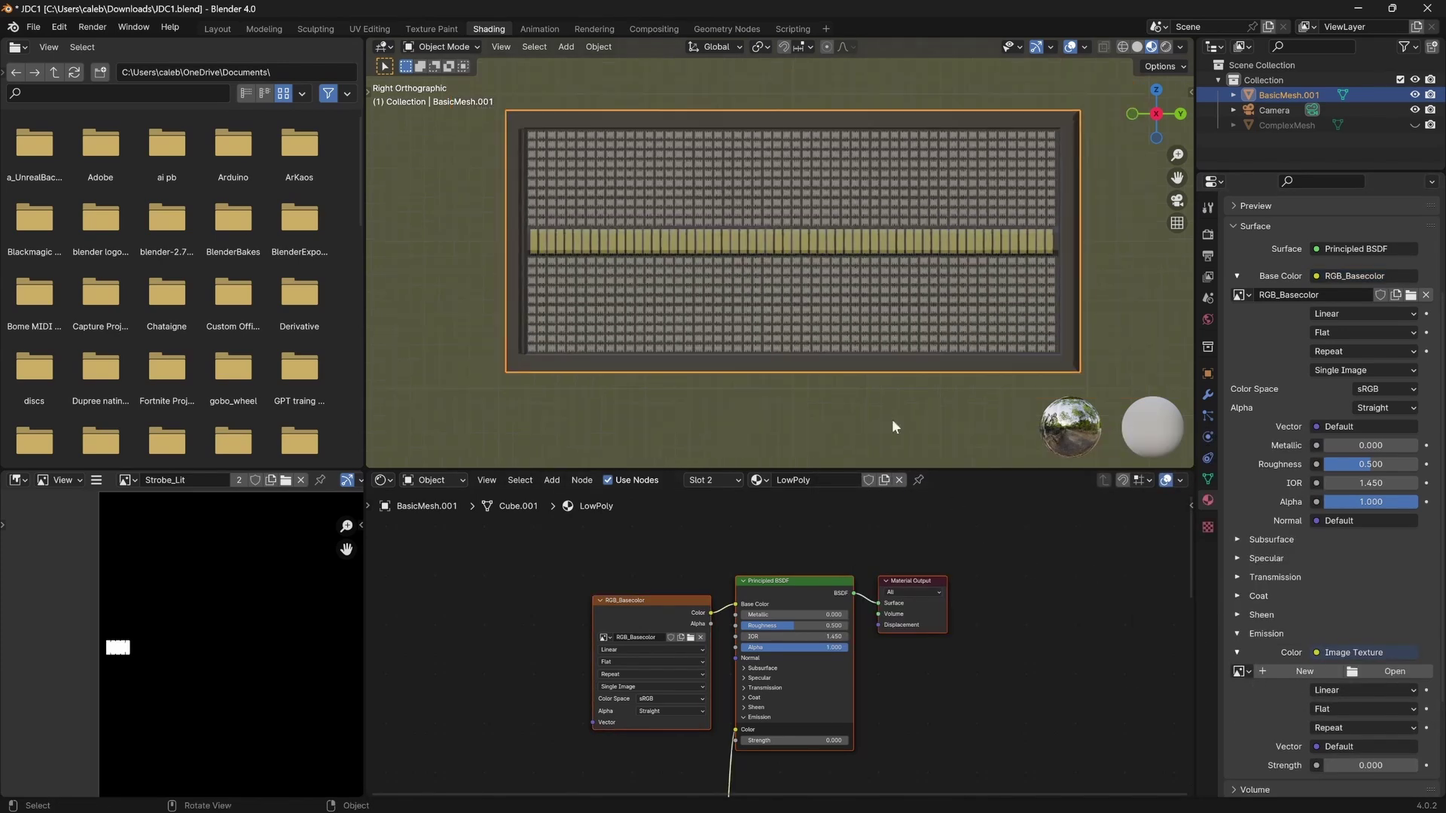
{"action": "left_click", "coordinate": [1239, 671]}
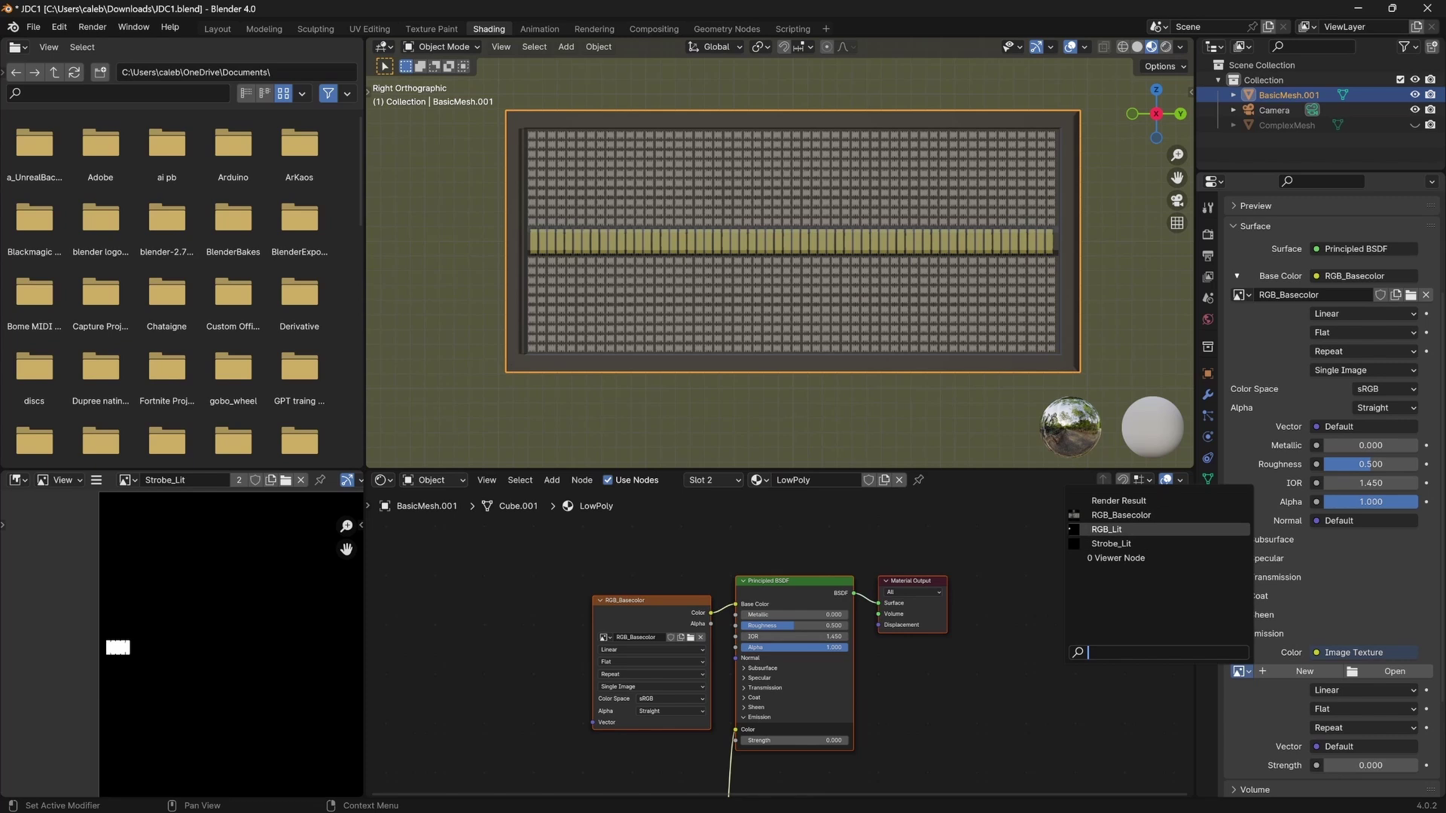
{"action": "left_click", "coordinate": [1094, 529]}
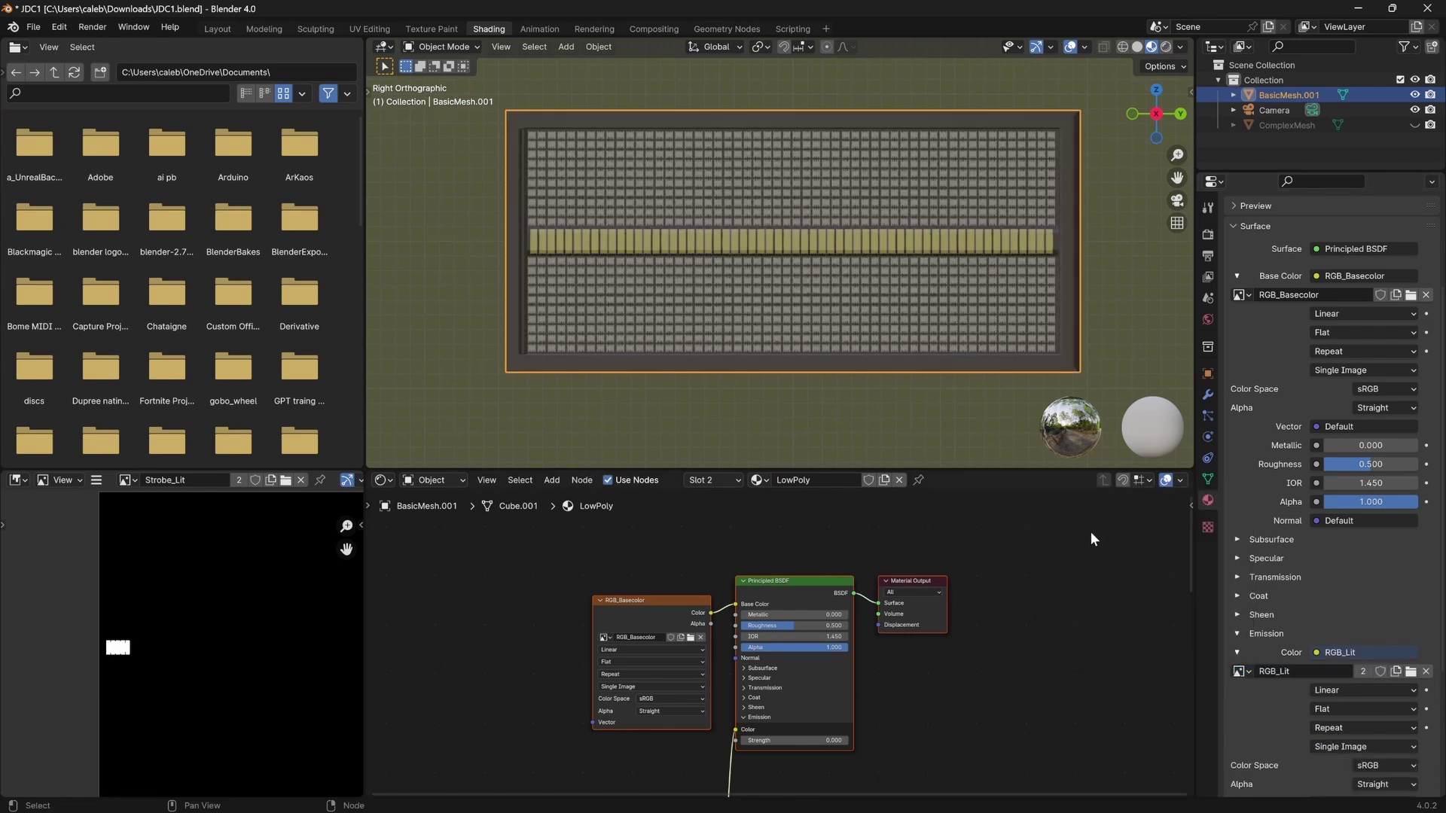
Set the LowPoly material's emission strength to 1 and inspect the lit RGB diodes up close.
{"action": "scroll", "coordinate": [1330, 698], "scroll_direction": "down", "scroll_amount": 3}
{"action": "left_click", "coordinate": [1348, 732]}
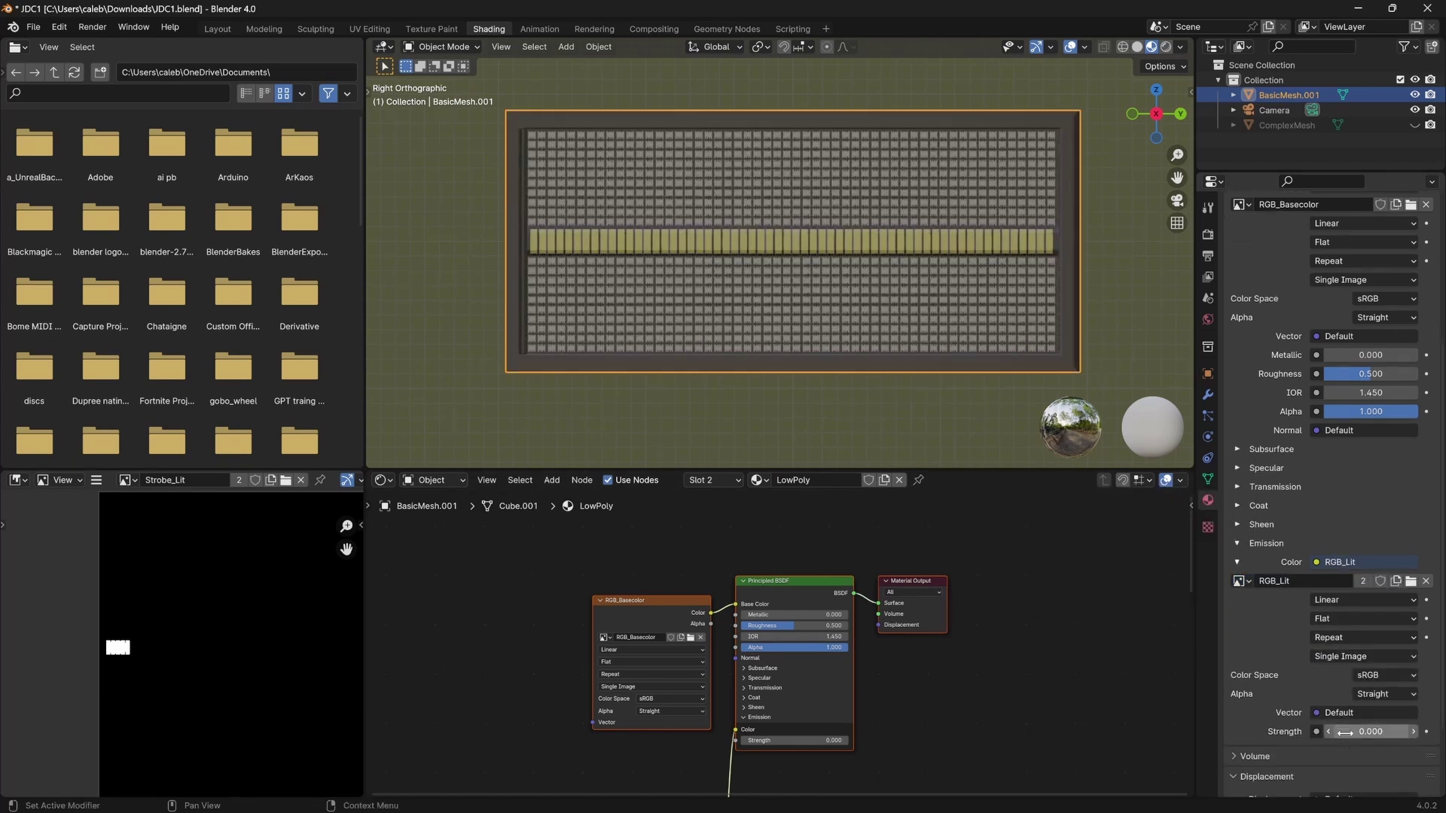
{"action": "type", "text": "1"}
{"action": "key", "text": "Return"}
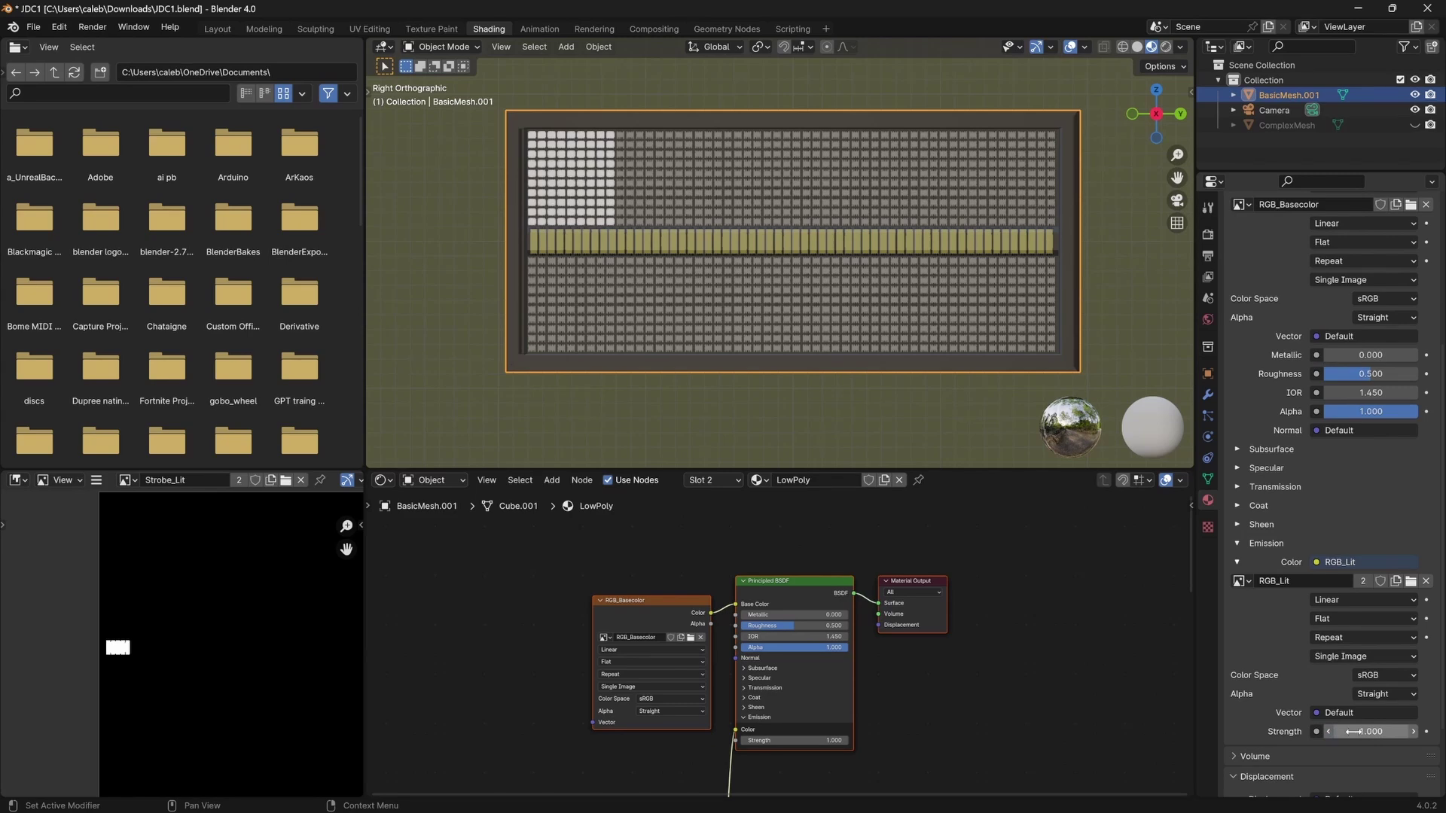
{"action": "scroll", "coordinate": [584, 179], "scroll_direction": "up", "scroll_amount": 8}
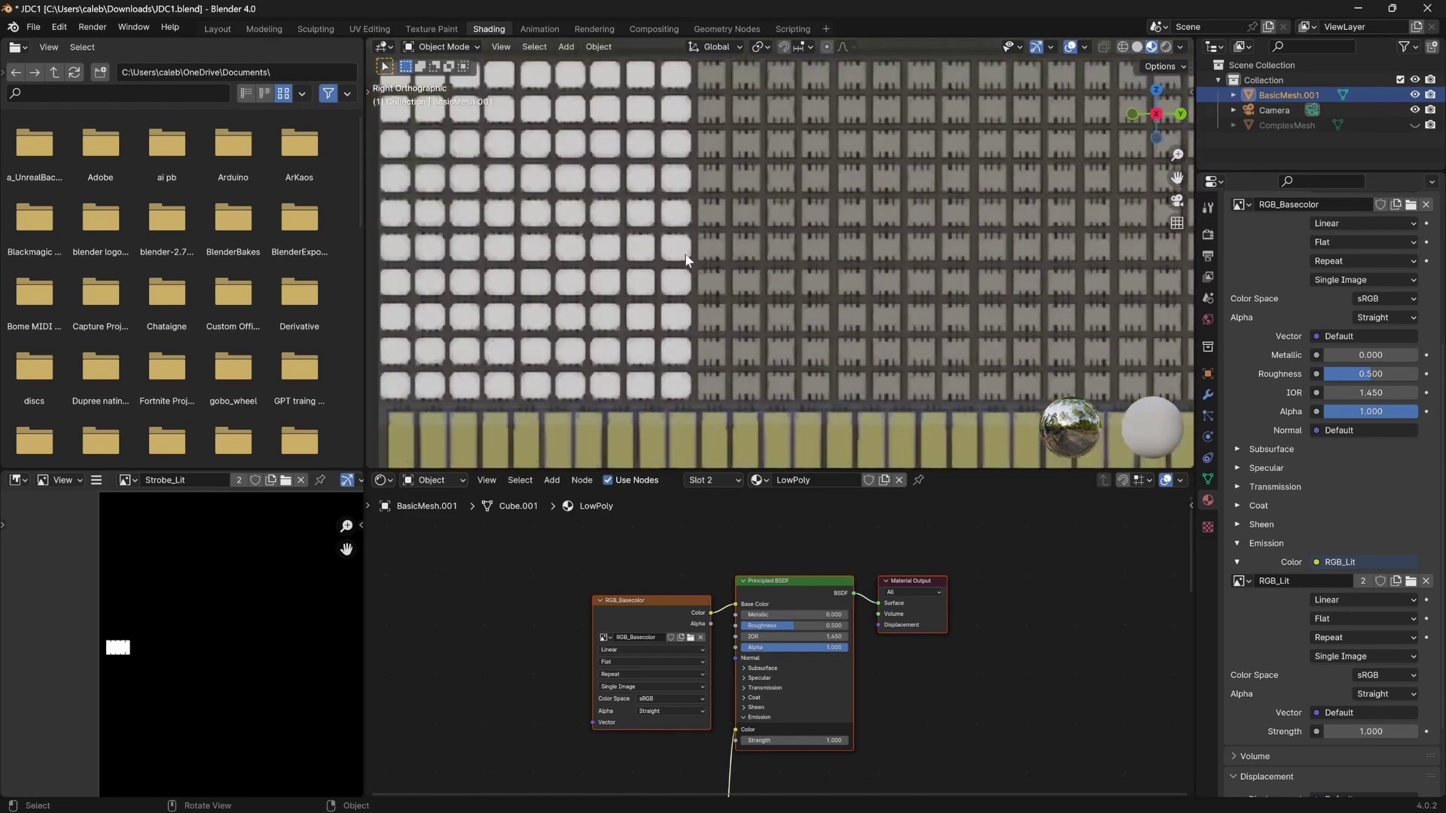
{"action": "scroll", "coordinate": [685, 260], "scroll_direction": "down", "scroll_amount": 8}
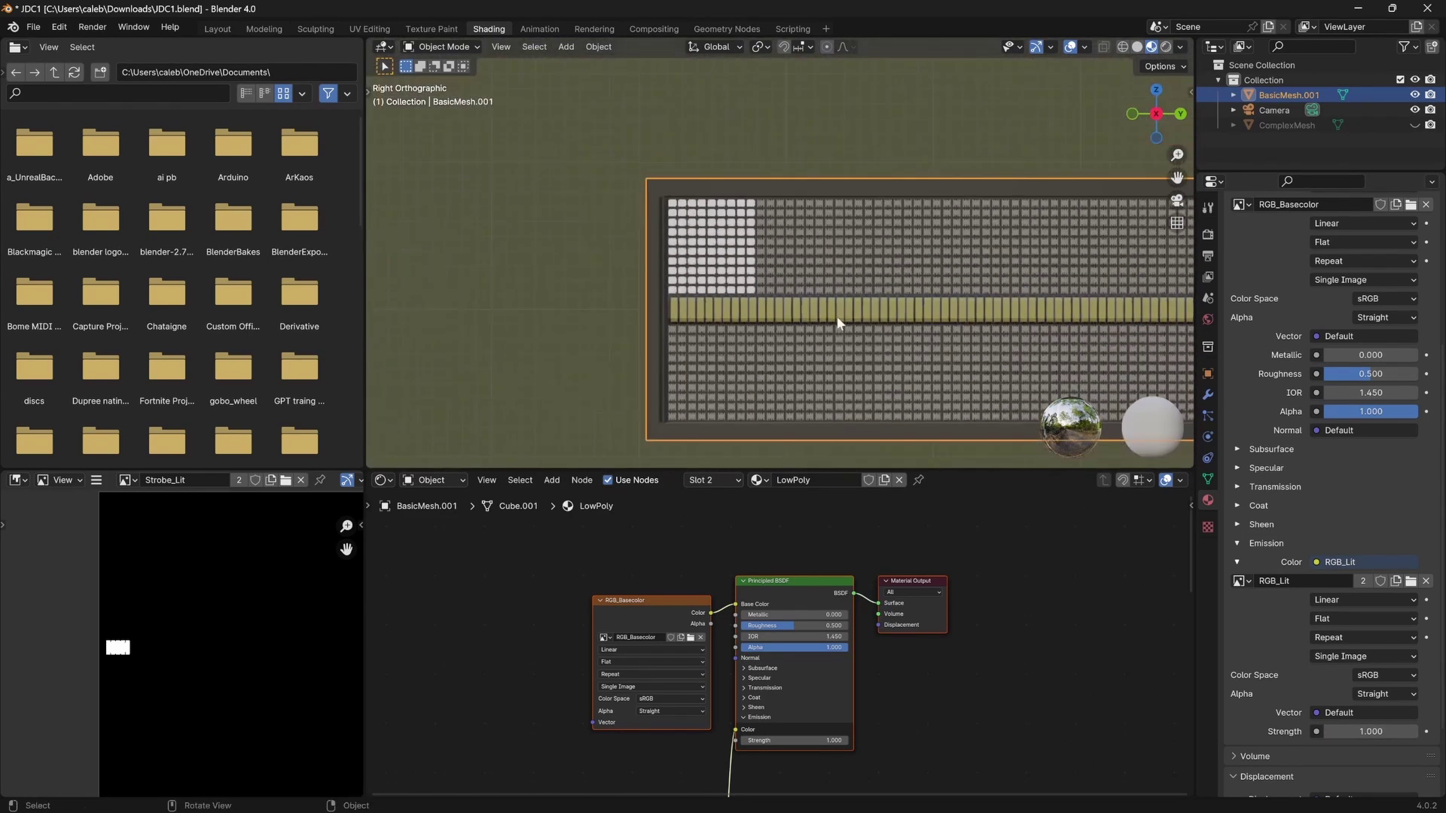
{"action": "scroll", "coordinate": [836, 315], "scroll_direction": "down", "scroll_amount": 2}
Switch the emission texture to the Strobe_Lit image and inspect the lit strobe diodes on the mesh.
{"action": "left_click", "coordinate": [1249, 584]}
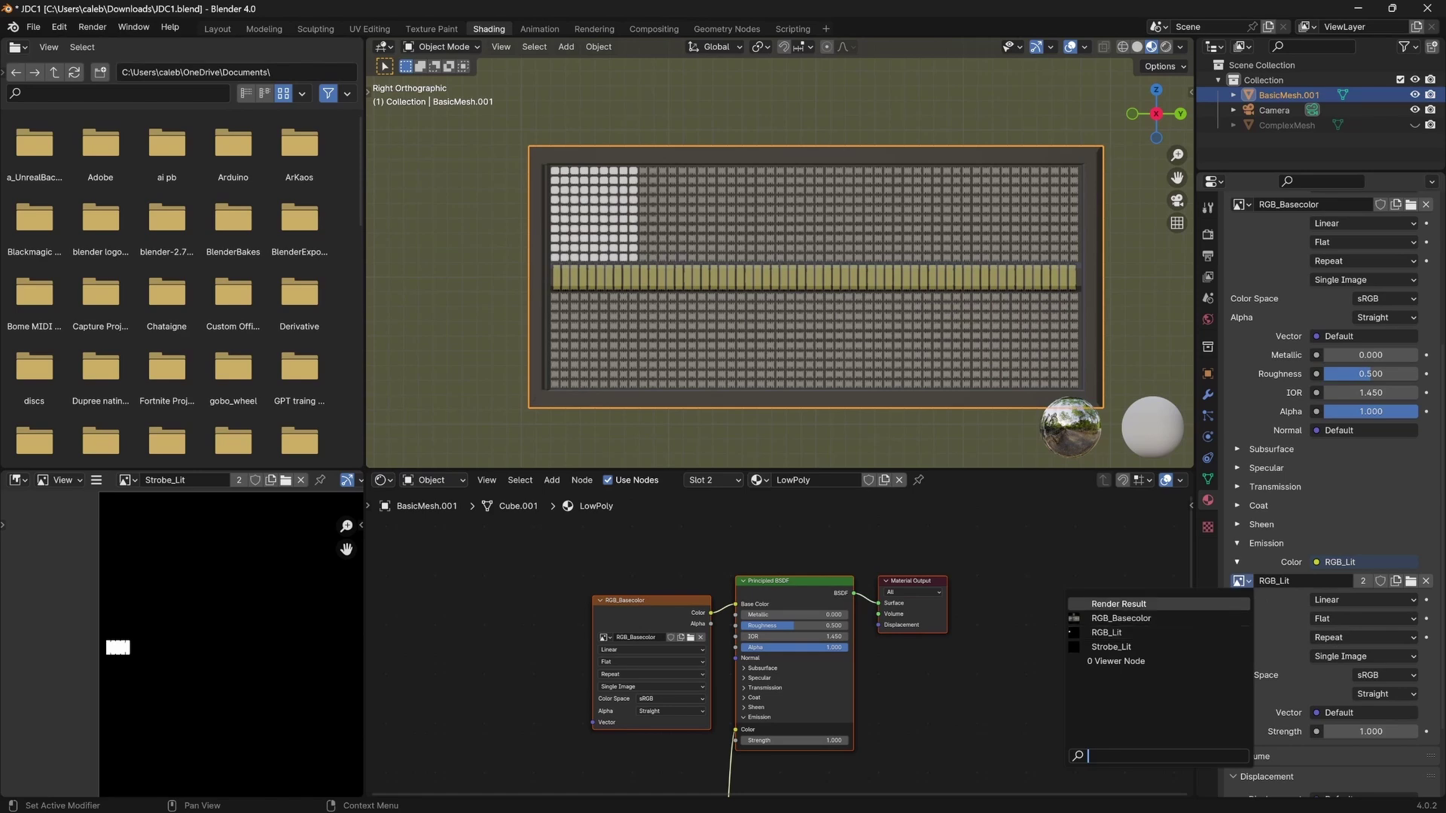
{"action": "left_click", "coordinate": [1160, 644]}
{"action": "scroll", "coordinate": [577, 282], "scroll_direction": "up", "scroll_amount": 4}
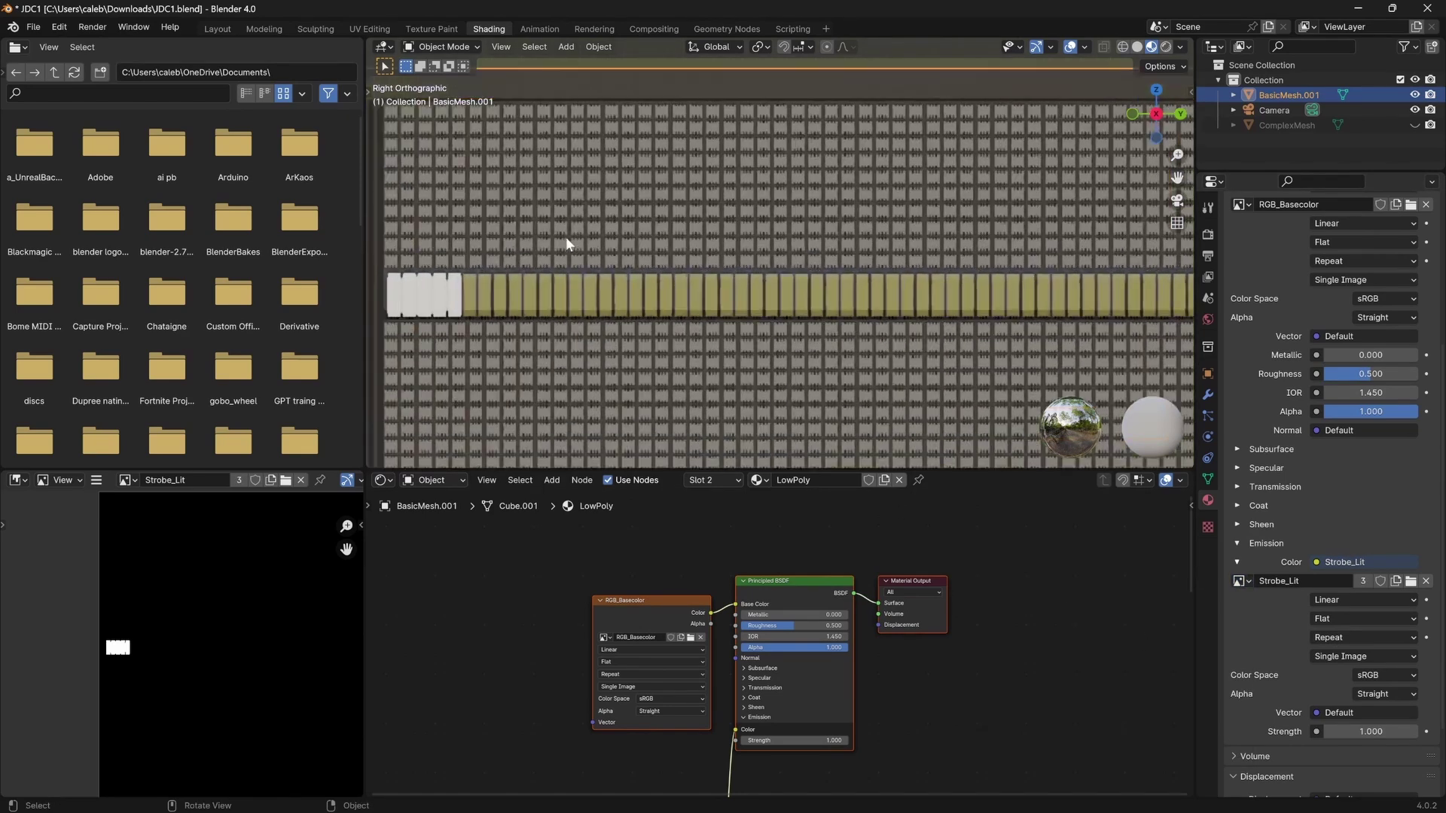
{"action": "scroll", "coordinate": [573, 257], "scroll_direction": "down", "scroll_amount": 5}
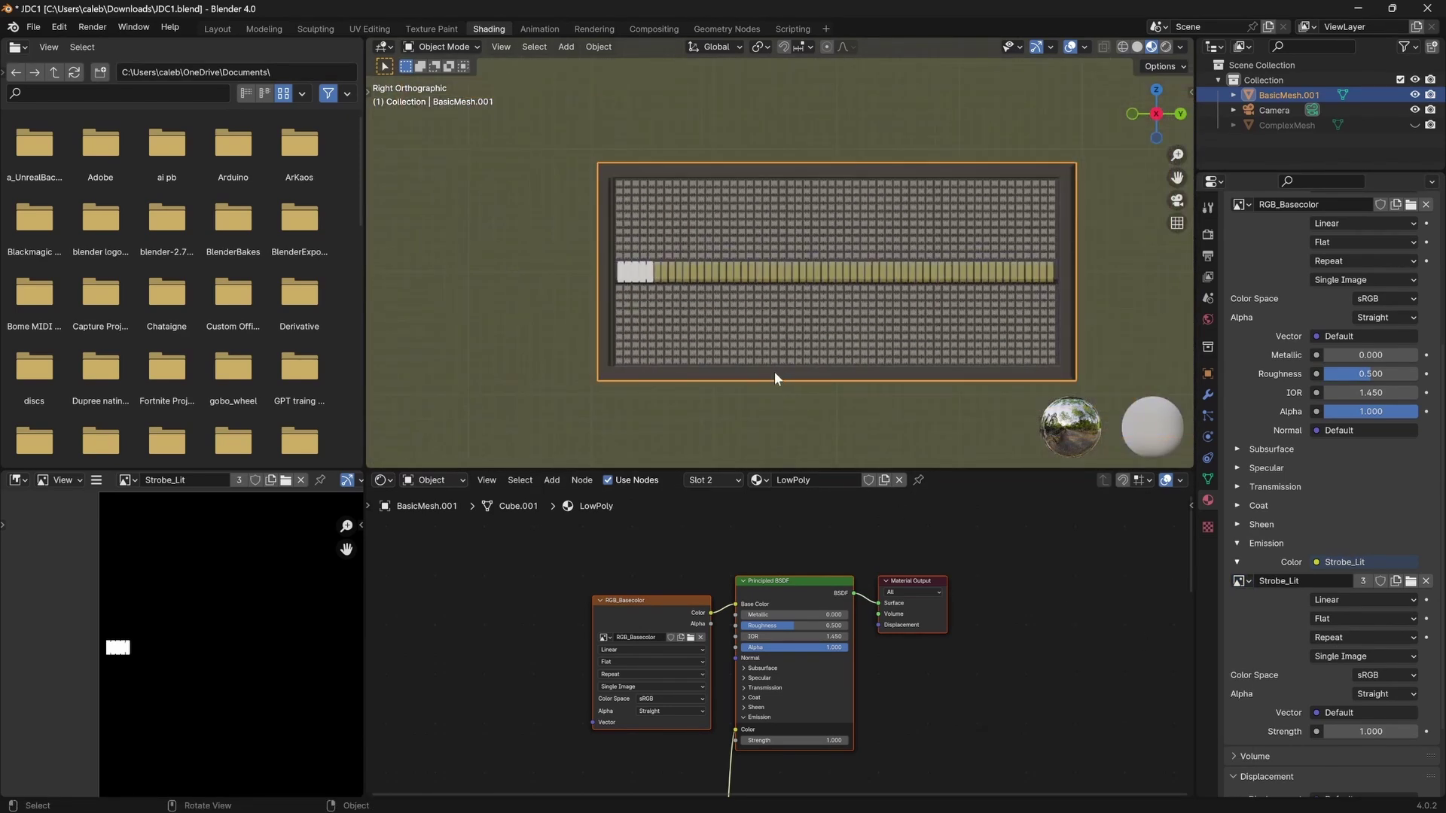
{"action": "scroll", "coordinate": [662, 271], "scroll_direction": "up", "scroll_amount": 5}
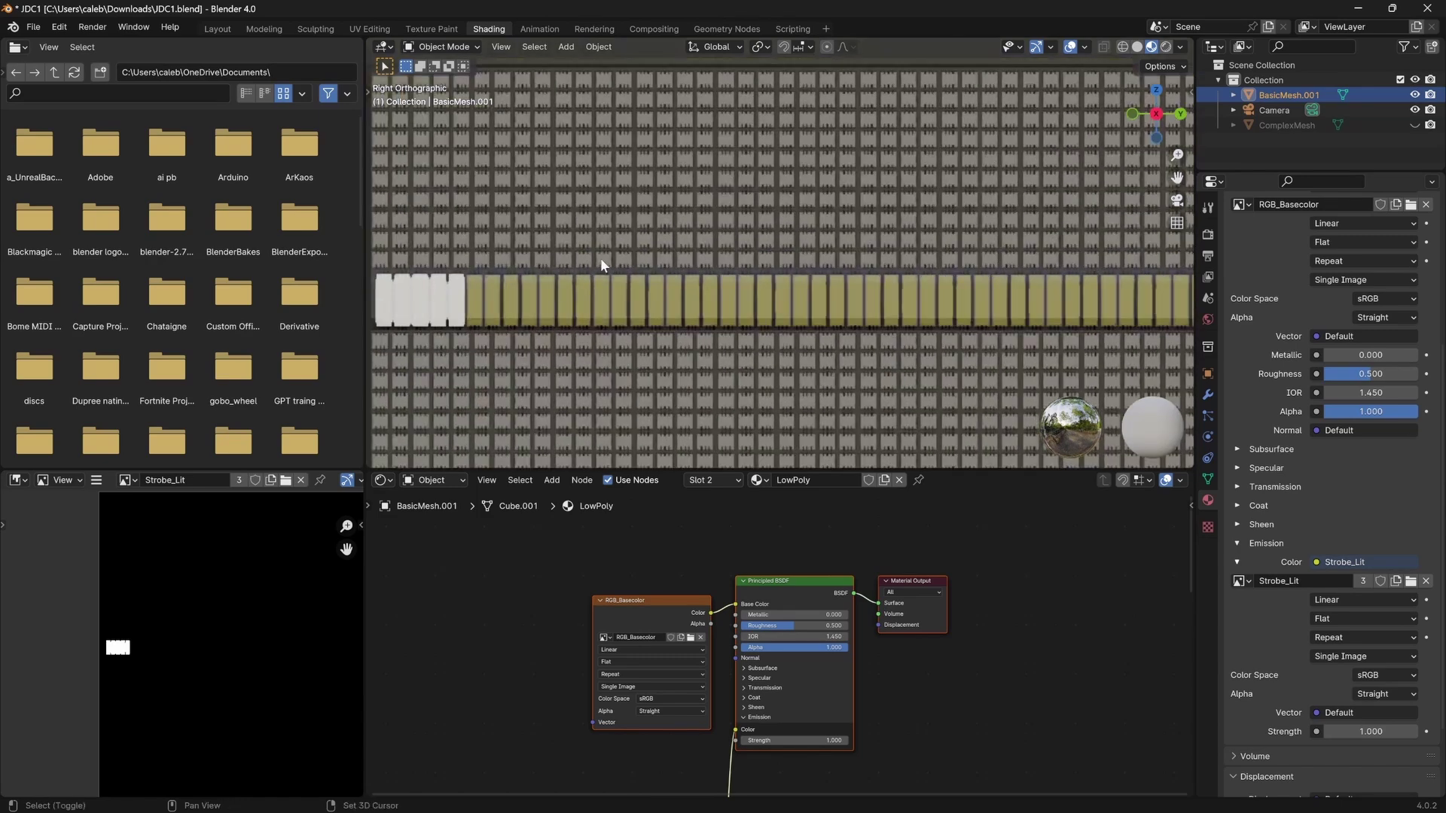
{"action": "key", "text": "Tab"}
{"action": "scroll", "coordinate": [789, 326], "scroll_direction": "down", "scroll_amount": 4}
{"action": "scroll", "coordinate": [1318, 527], "scroll_direction": "up", "scroll_amount": 1}
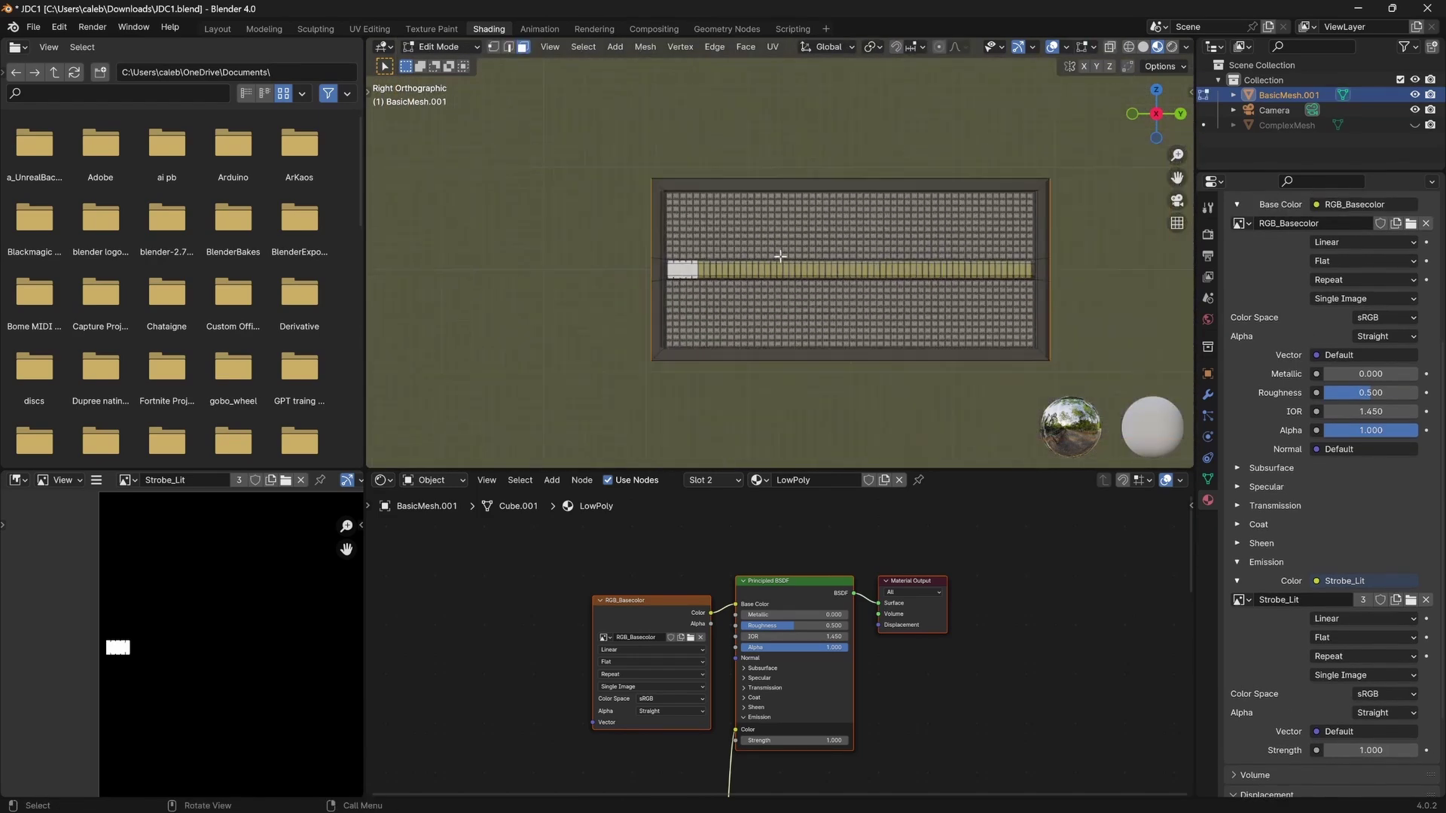
Unlink the image from the emission texture, return to Object Mode and save the JDC1 file.
{"action": "left_click", "coordinate": [1425, 600]}
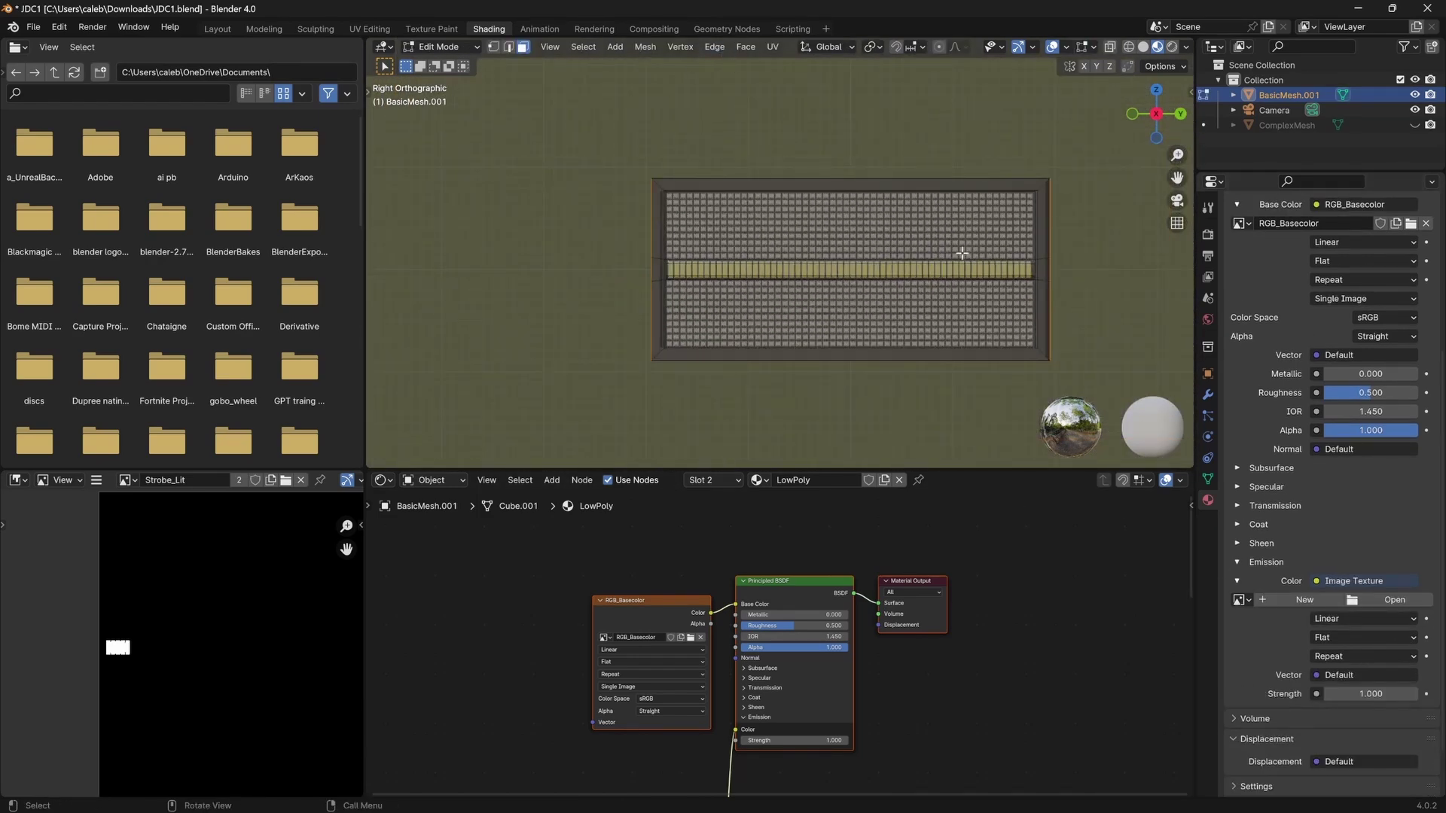
{"action": "middle_click_drag", "start_coordinate": [962, 254], "coordinate": [727, 252]}
{"action": "scroll", "coordinate": [738, 245], "scroll_direction": "up", "scroll_amount": 3}
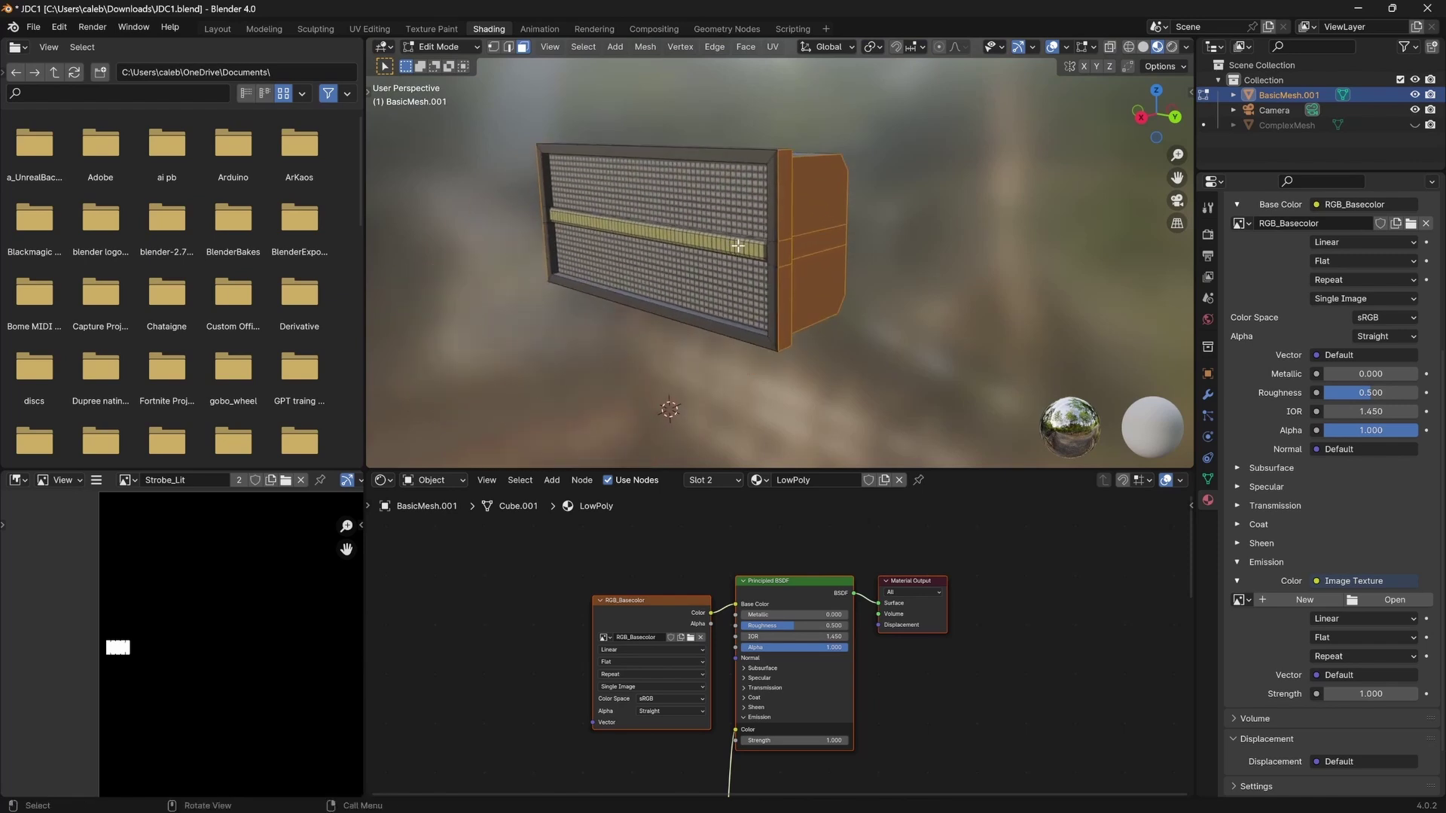
{"action": "key", "text": "Tab"}
{"action": "middle_click_drag", "start_coordinate": [878, 227], "coordinate": [820, 241]}
{"action": "key", "text": "ctrl+s"}
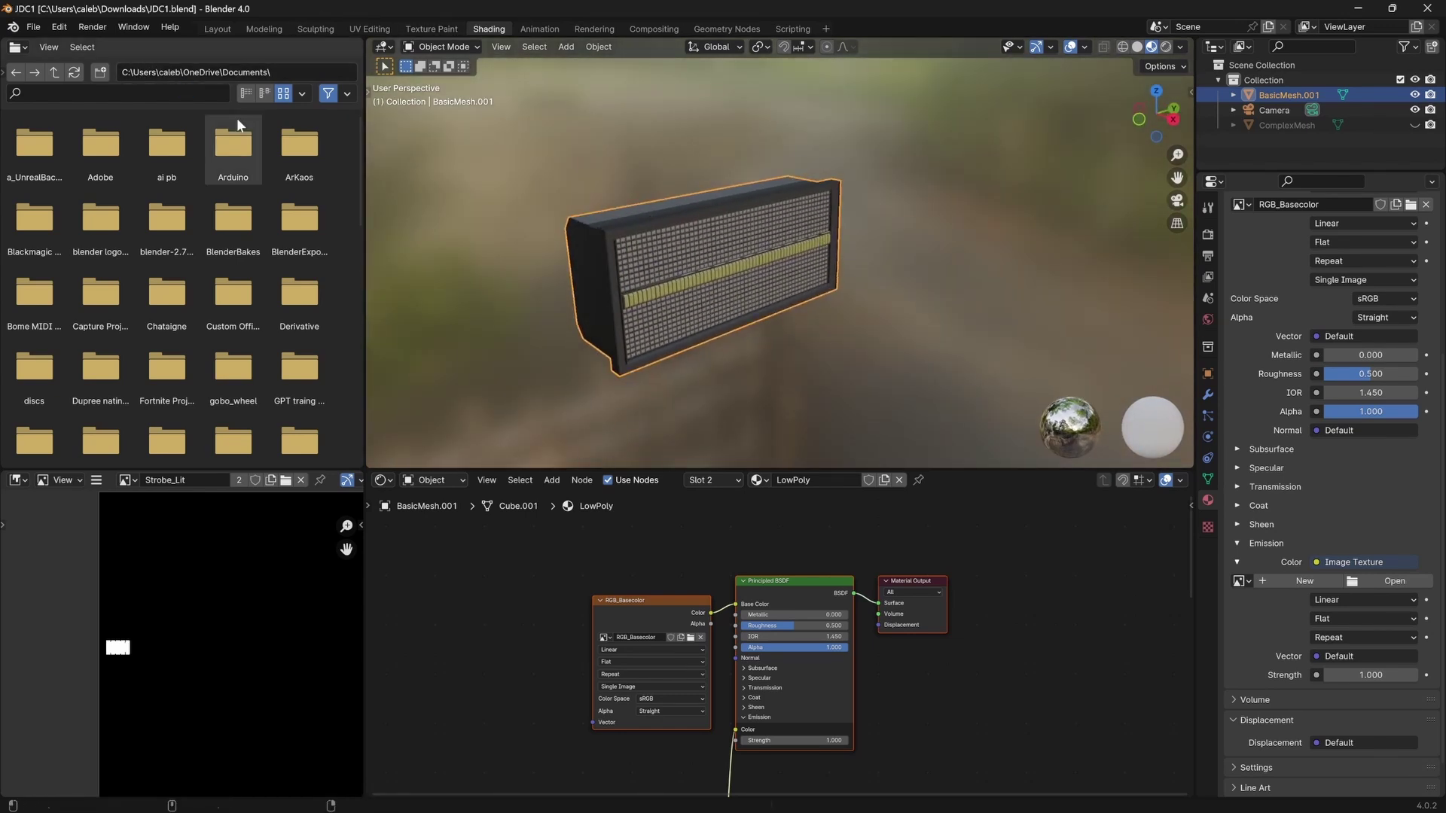
Deselect BasicMesh.001, view the fixture from several angles and save the file again.
{"action": "middle_click_drag", "start_coordinate": [635, 283], "coordinate": [735, 84]}
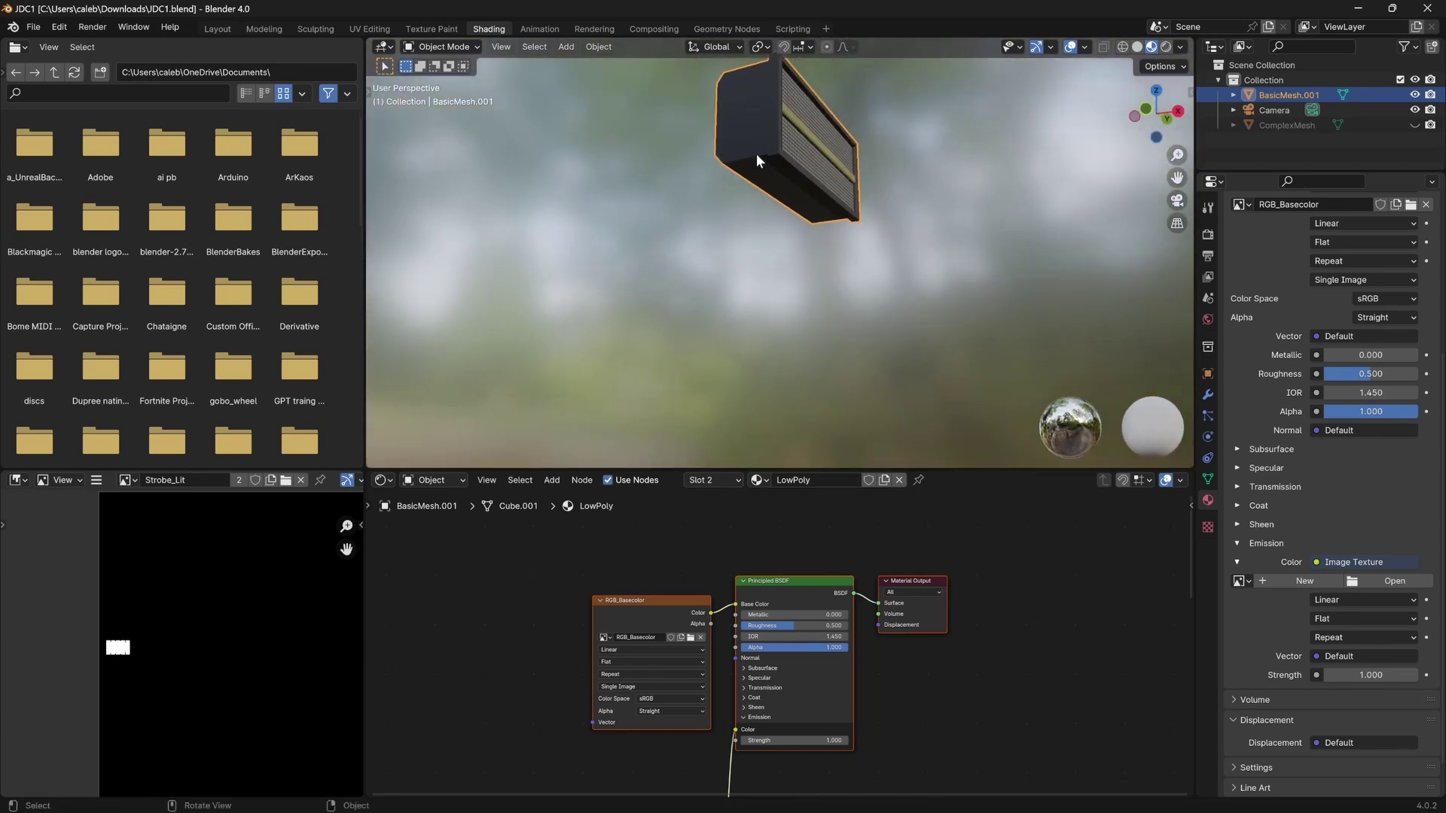
{"action": "left_click", "coordinate": [694, 164]}
{"action": "middle_click_drag", "start_coordinate": [694, 165], "coordinate": [491, 198]}
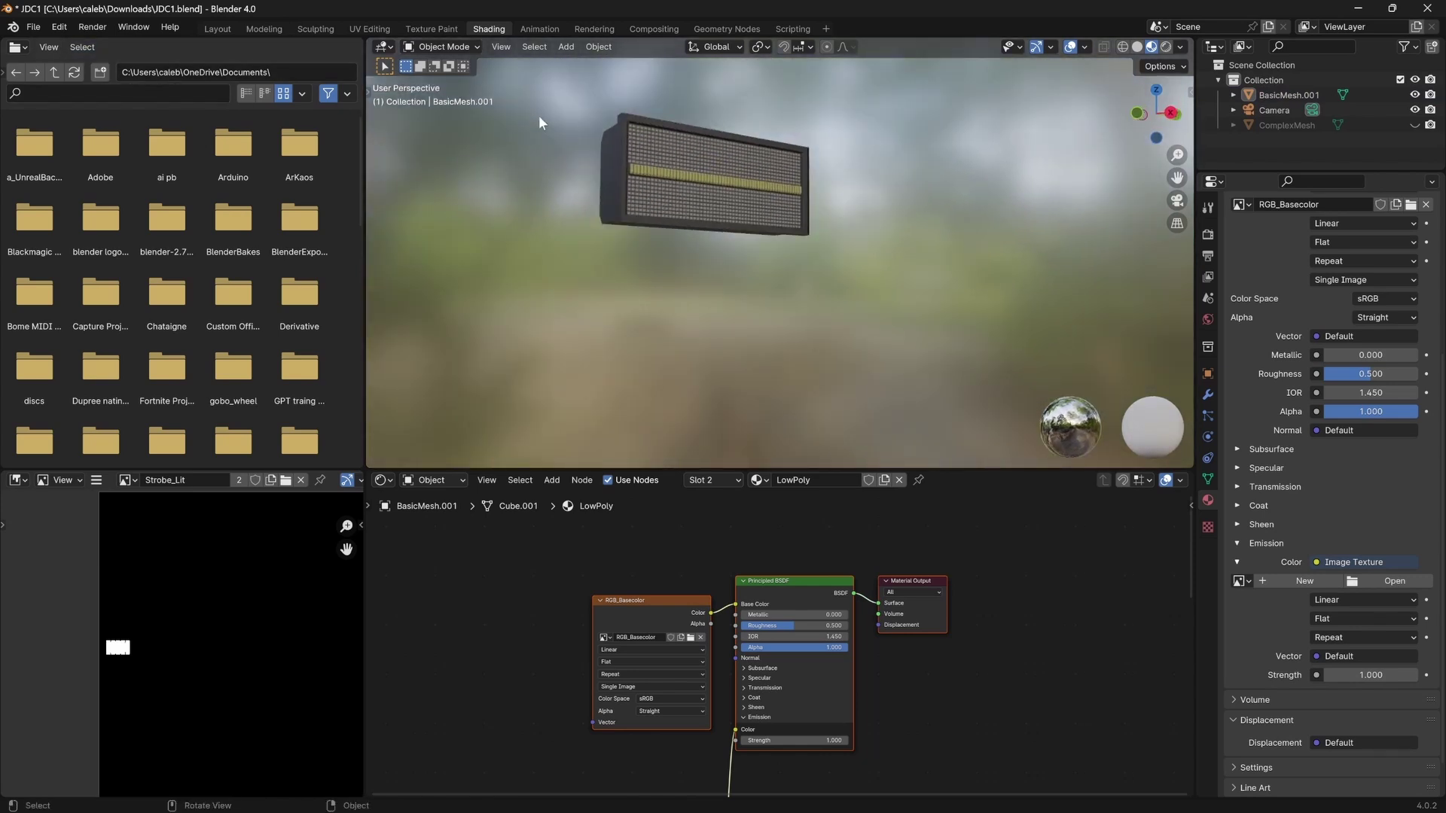
{"action": "key", "text": "ctrl+s"}
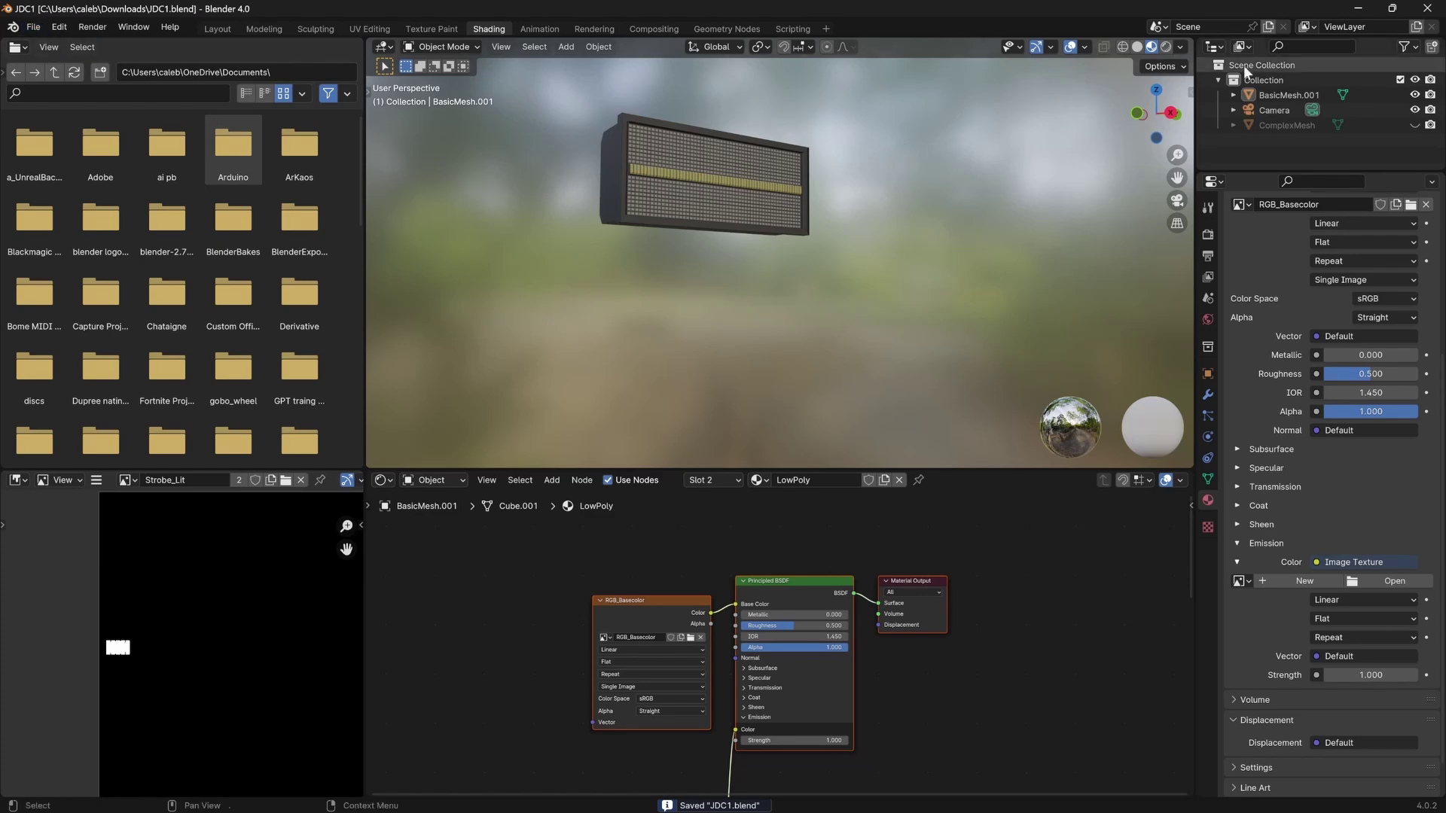
Switch the Blender viewport shading to Solid.
{"action": "left_click", "coordinate": [1358, 8]}
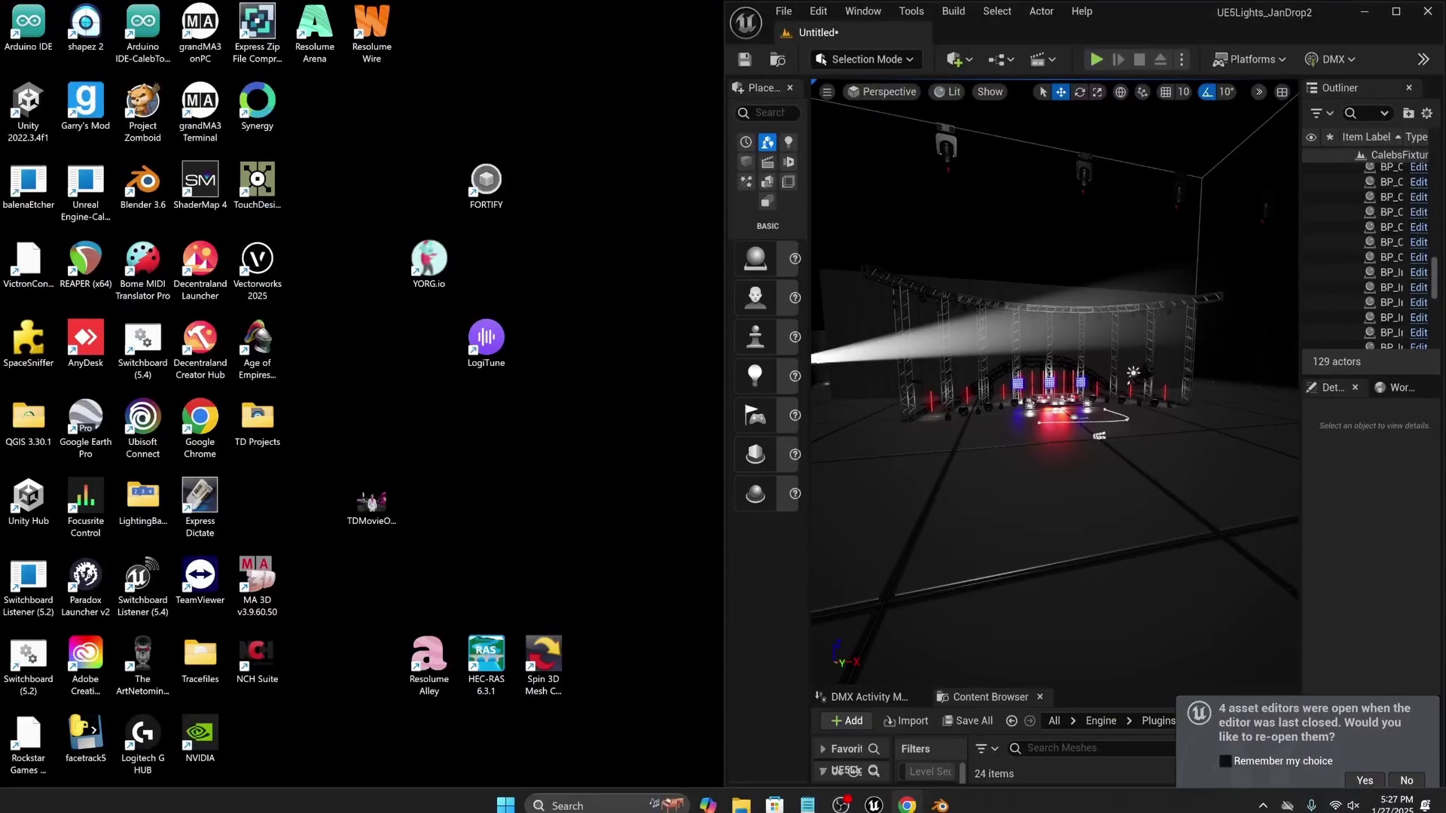
{"action": "left_click", "coordinate": [939, 802]}
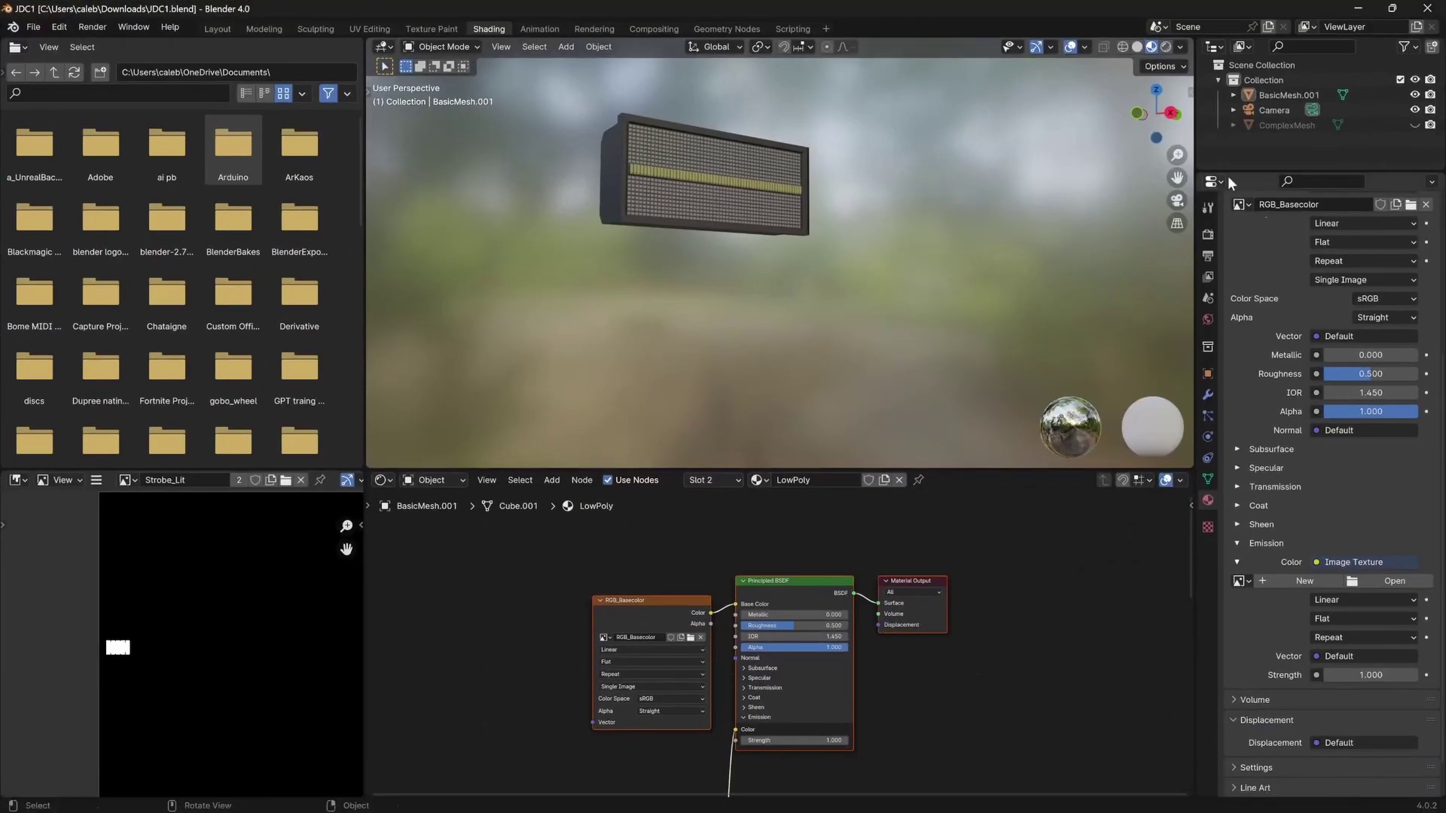
{"action": "left_click", "coordinate": [729, 259]}
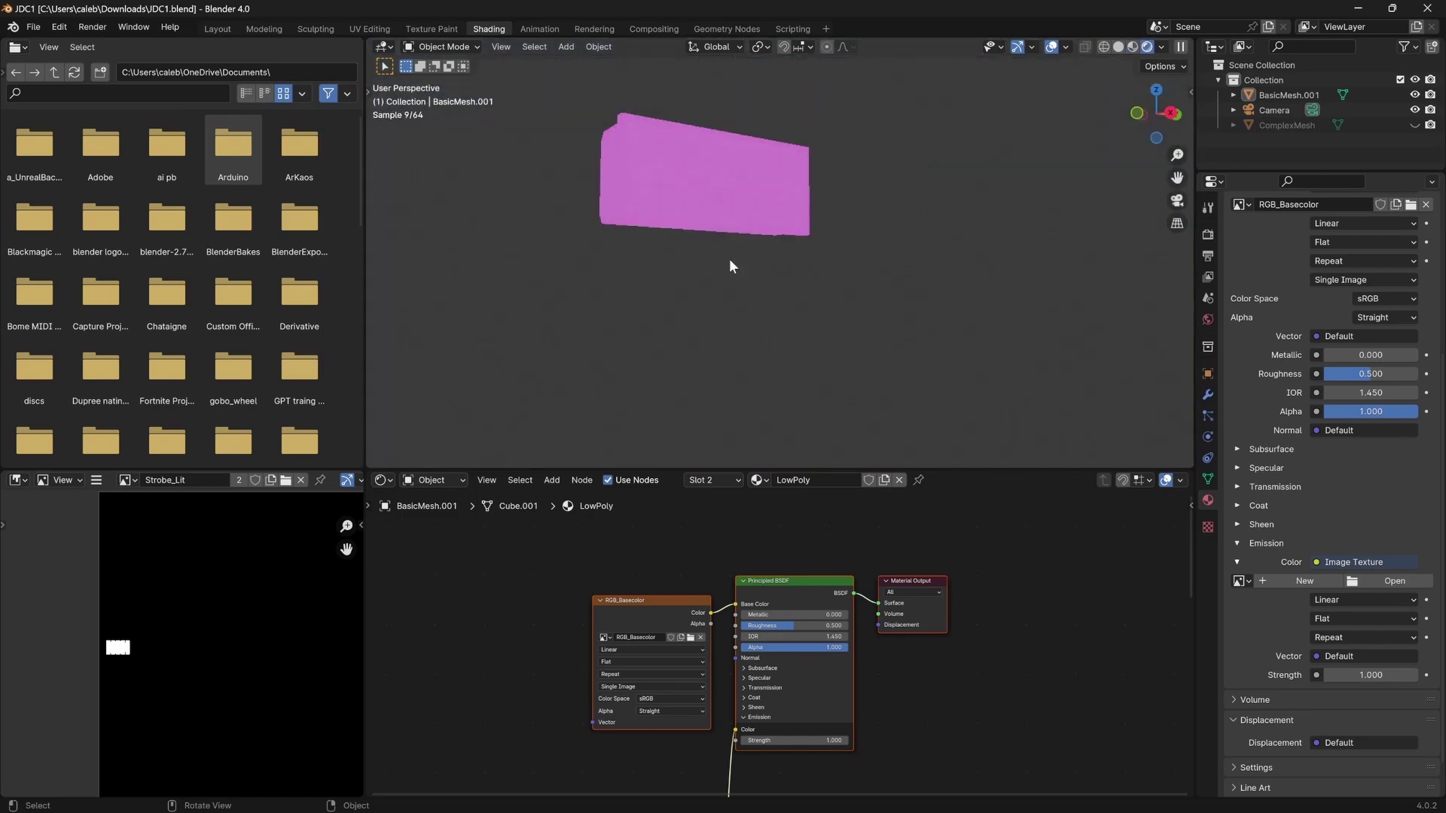
{"action": "key", "text": "z"}
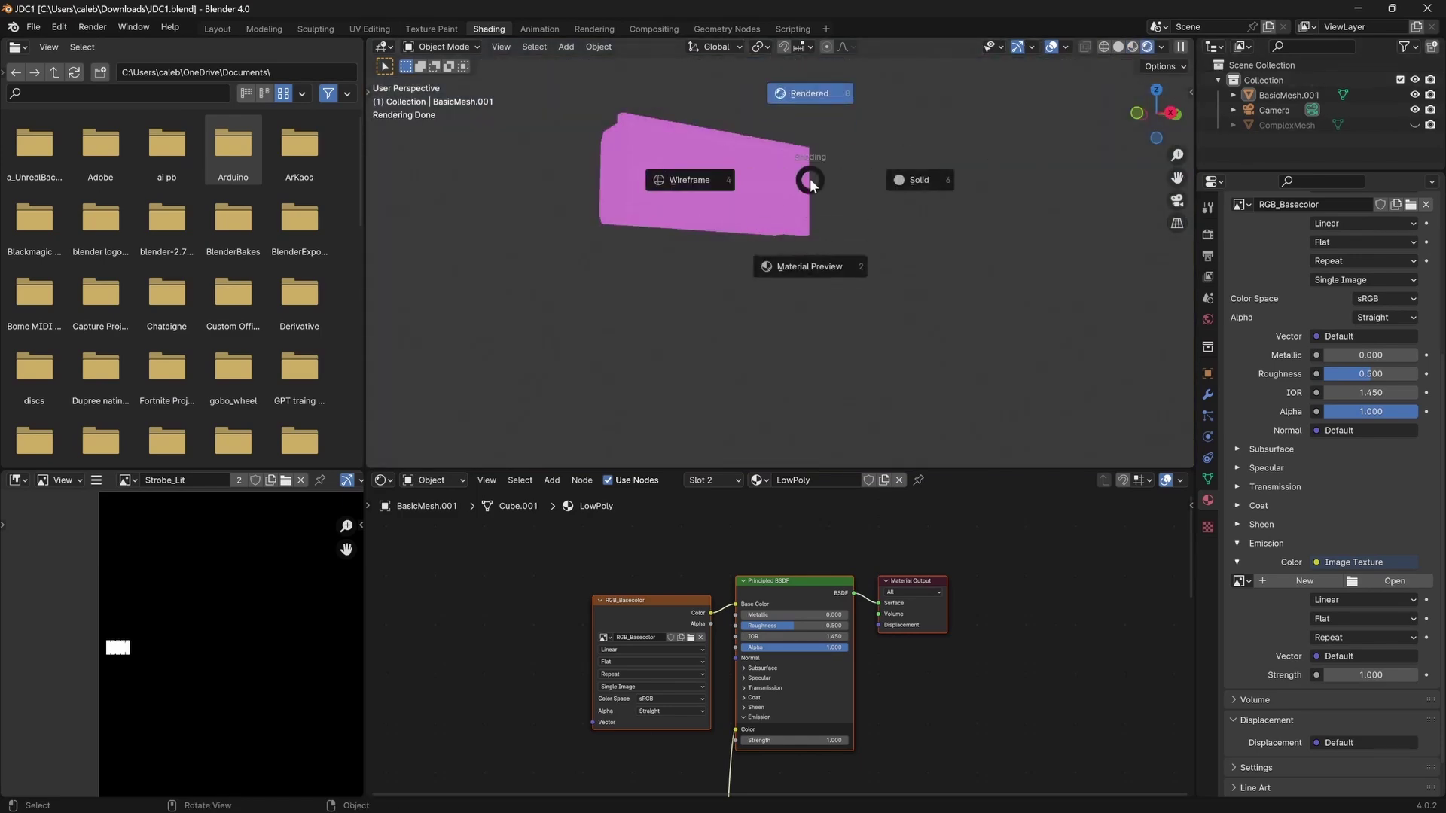
{"action": "left_click", "coordinate": [915, 181]}
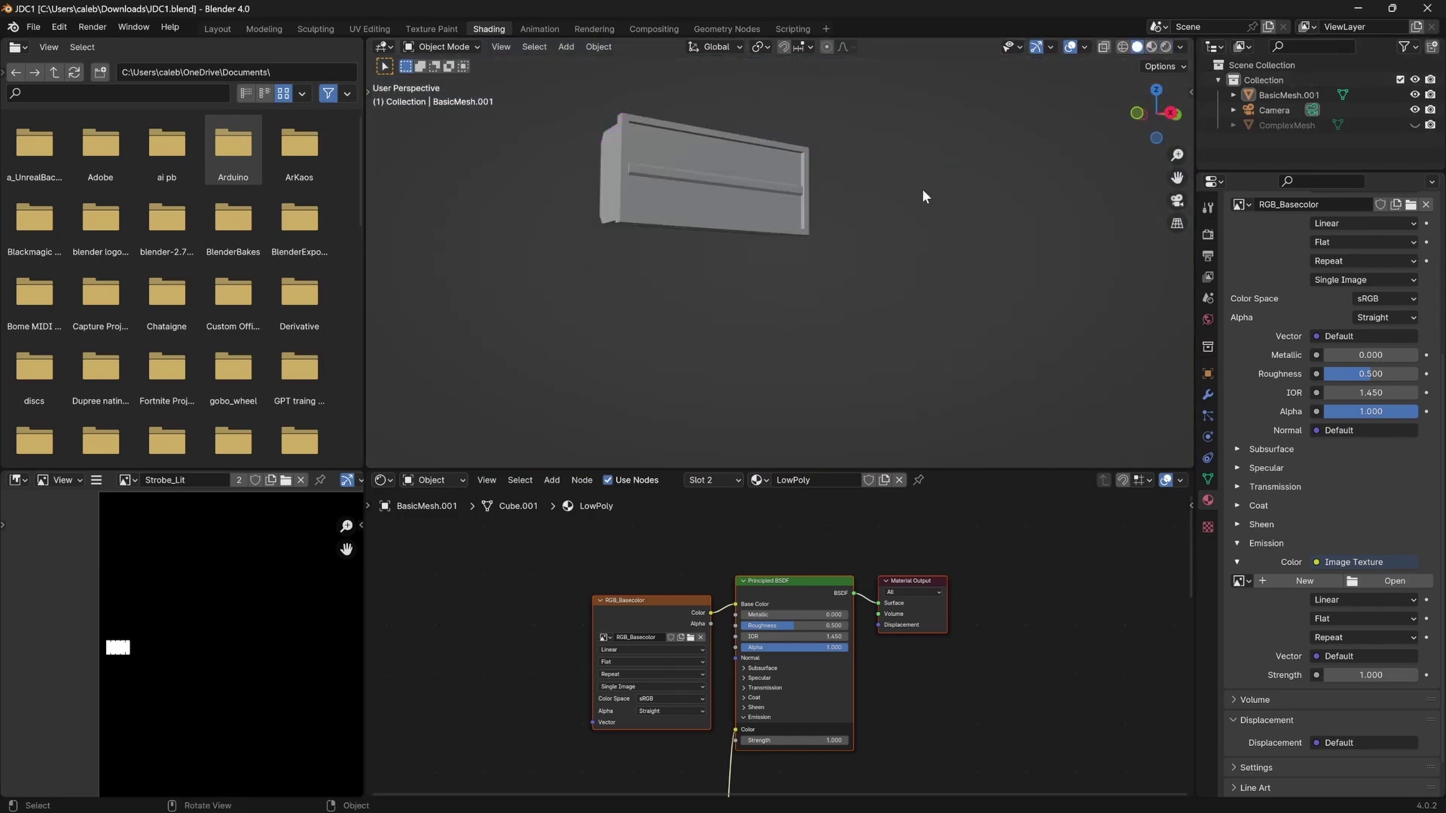
Switch to the UE5Lights_JanDrop2 project in Unreal Engine, maximize its window and enlarge the Content Browser.
{"action": "left_click", "coordinate": [1353, 12]}
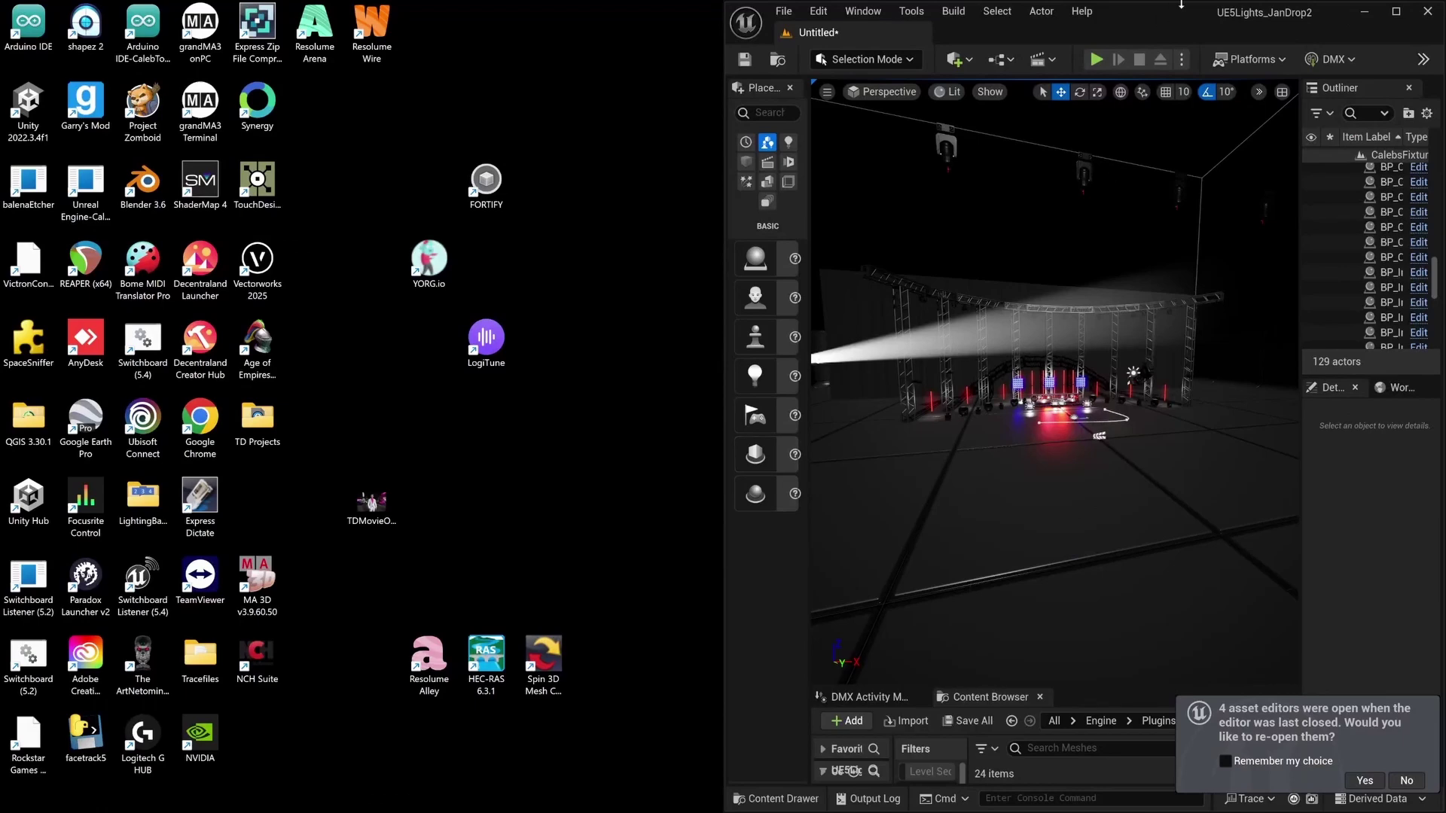
{"action": "left_click", "coordinate": [1395, 11]}
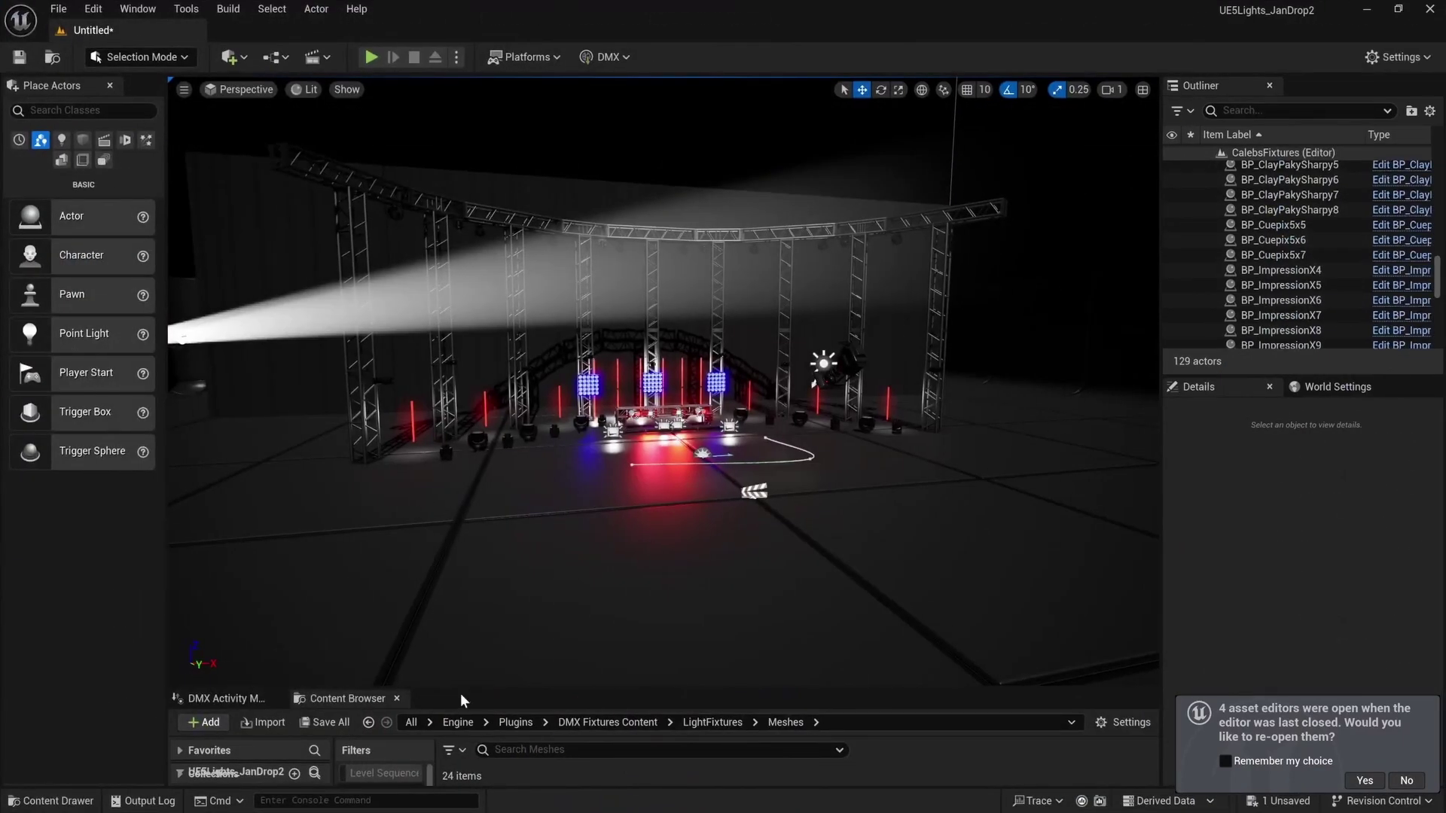
{"action": "left_click_drag", "start_coordinate": [462, 687], "coordinate": [448, 309]}
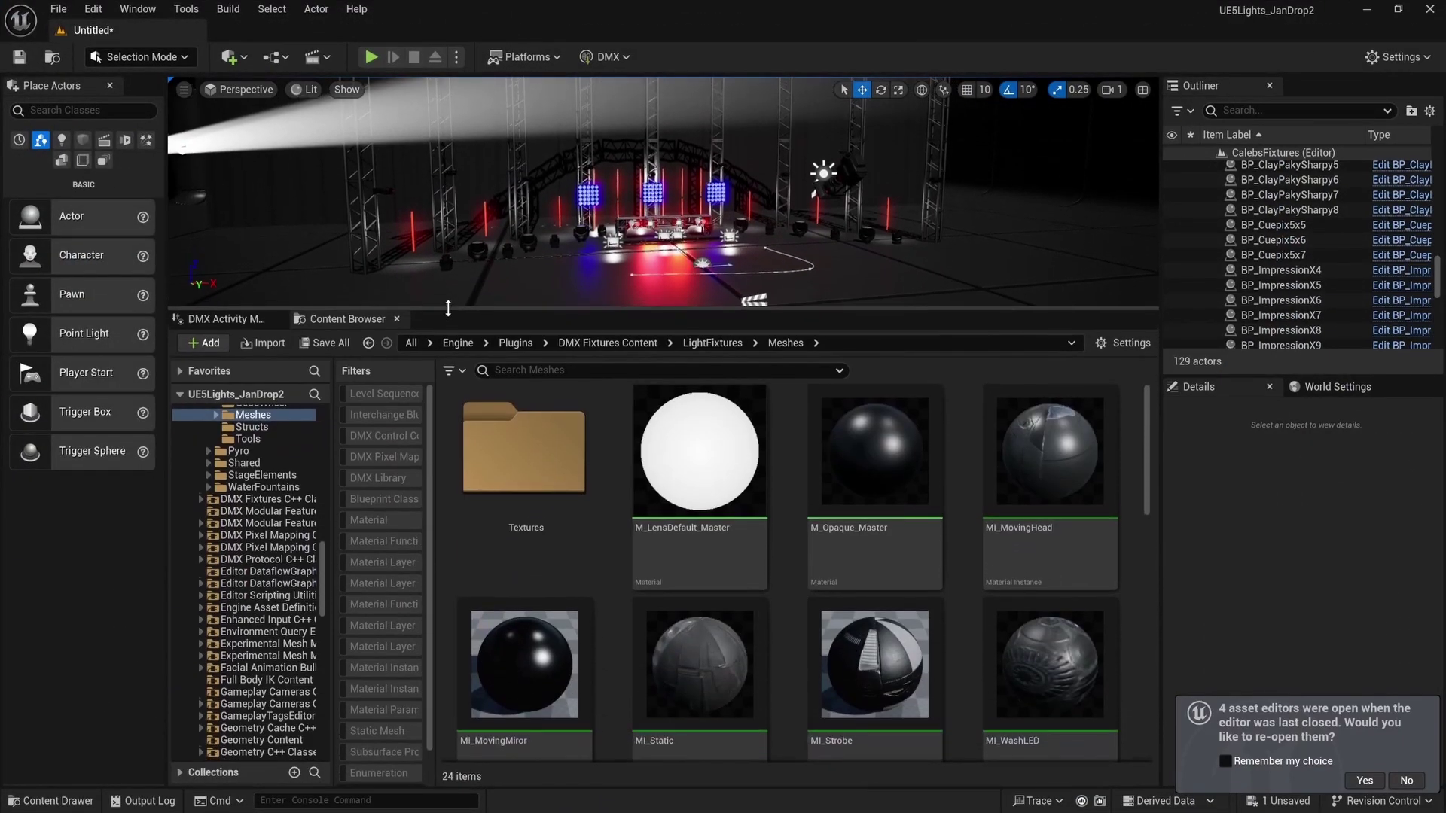
Collapse the LightFixtures and DMX Fixtures Content folders in the plugin folder tree.
{"action": "scroll", "coordinate": [242, 481], "scroll_direction": "up", "scroll_amount": 2}
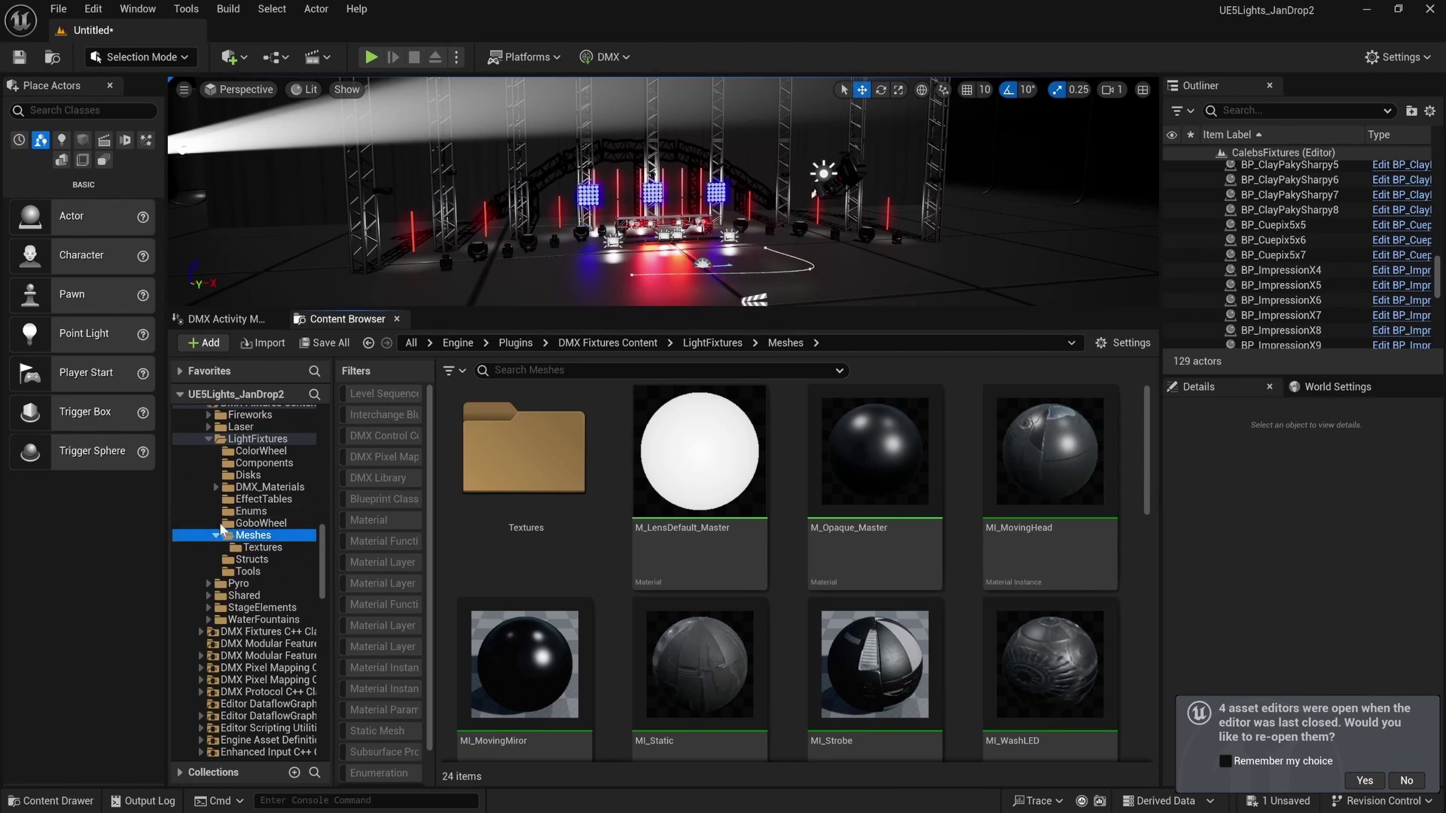
{"action": "left_click", "coordinate": [208, 438]}
{"action": "scroll", "coordinate": [236, 565], "scroll_direction": "up", "scroll_amount": 3}
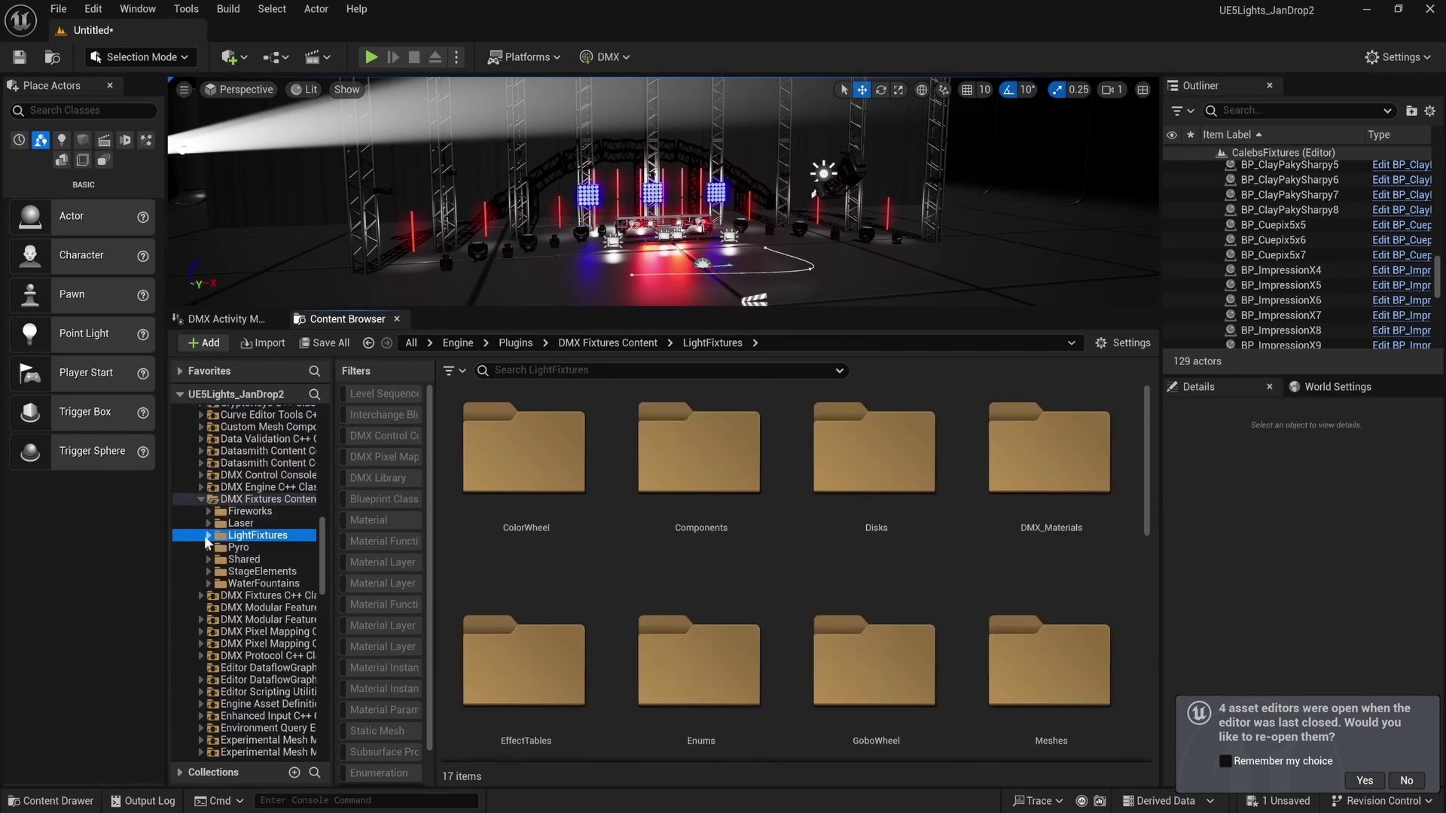
{"action": "double_click", "coordinate": [256, 535]}
{"action": "scroll", "coordinate": [255, 548], "scroll_direction": "down", "scroll_amount": 2}
{"action": "scroll", "coordinate": [212, 533], "scroll_direction": "up", "scroll_amount": 1}
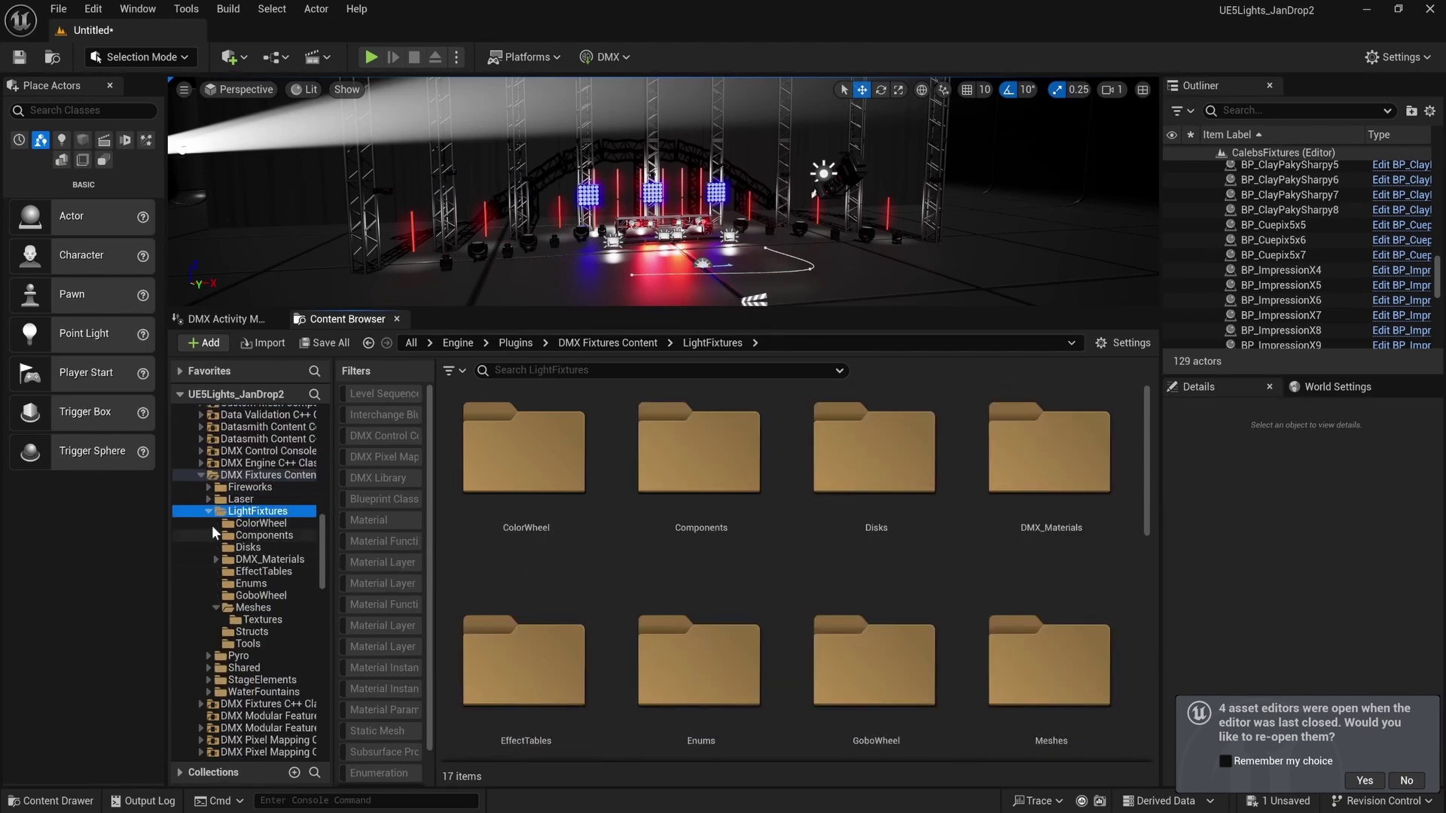
{"action": "double_click", "coordinate": [209, 474]}
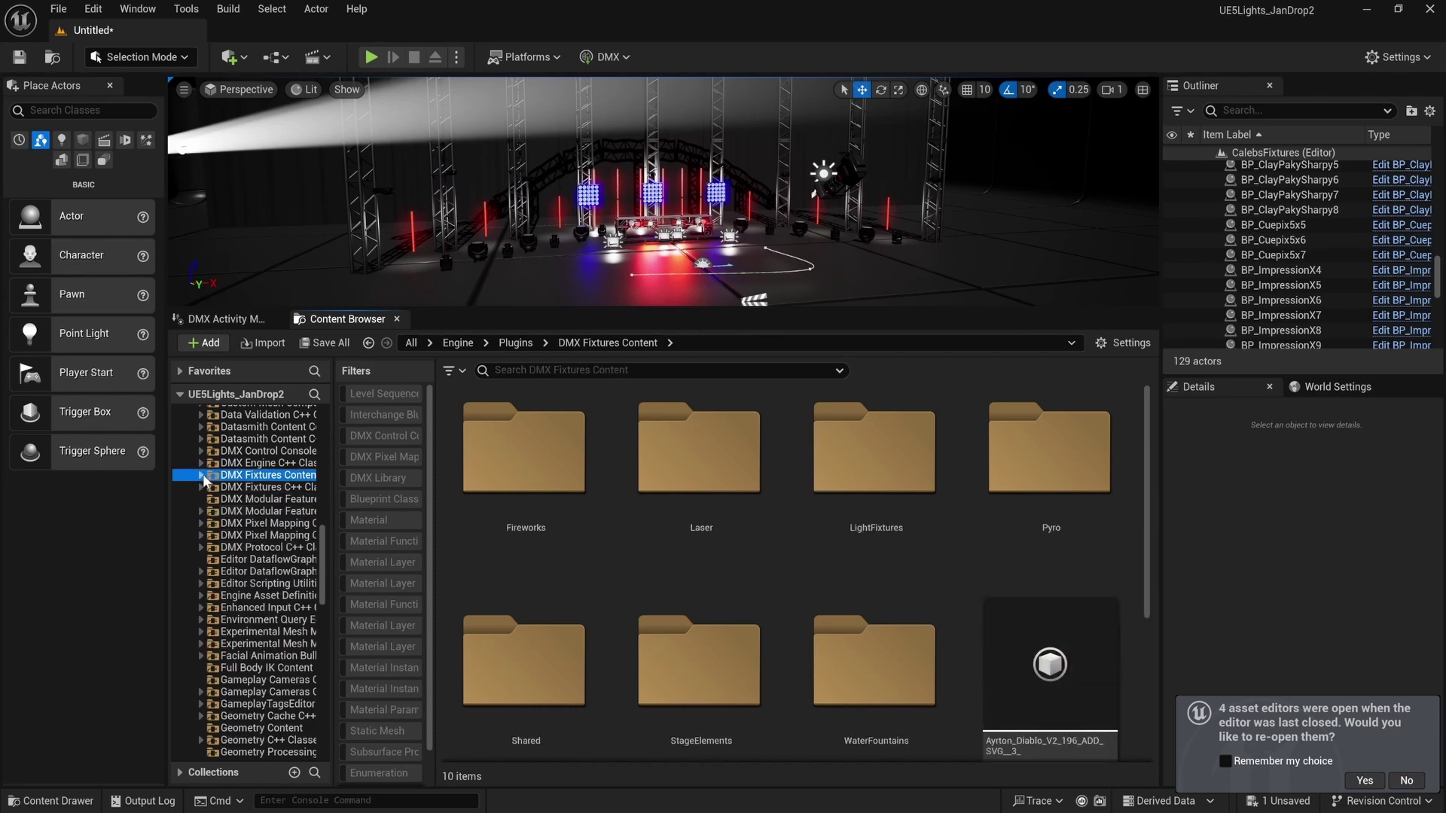
Expand the project's Content/Fixtures/GLP folders and show the contents of the JDC1 folder.
{"action": "scroll", "coordinate": [236, 515], "scroll_direction": "up", "scroll_amount": 5}
{"action": "left_click_drag", "start_coordinate": [320, 475], "coordinate": [322, 414]}
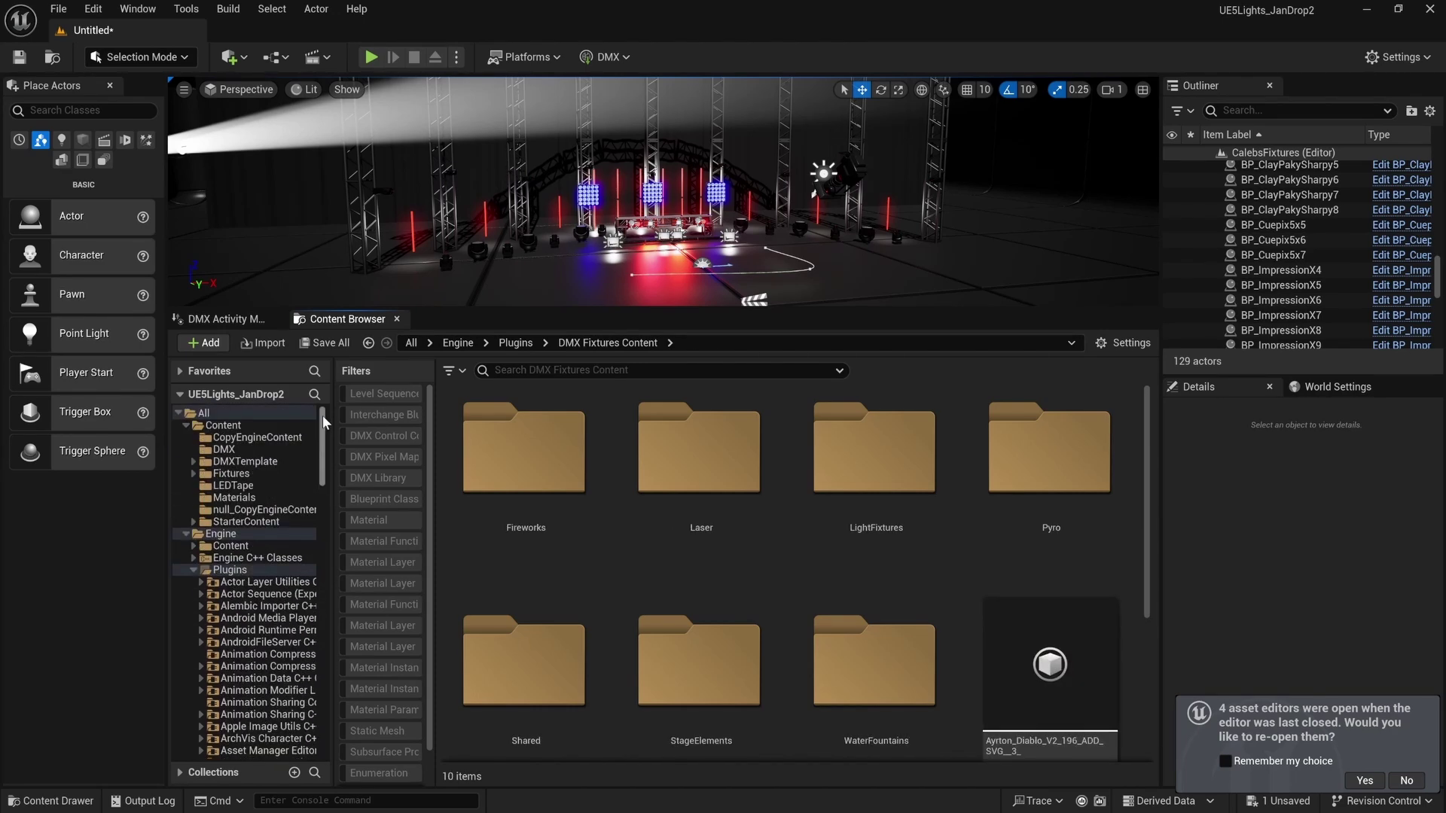
{"action": "scroll", "coordinate": [262, 566], "scroll_direction": "down", "scroll_amount": 15}
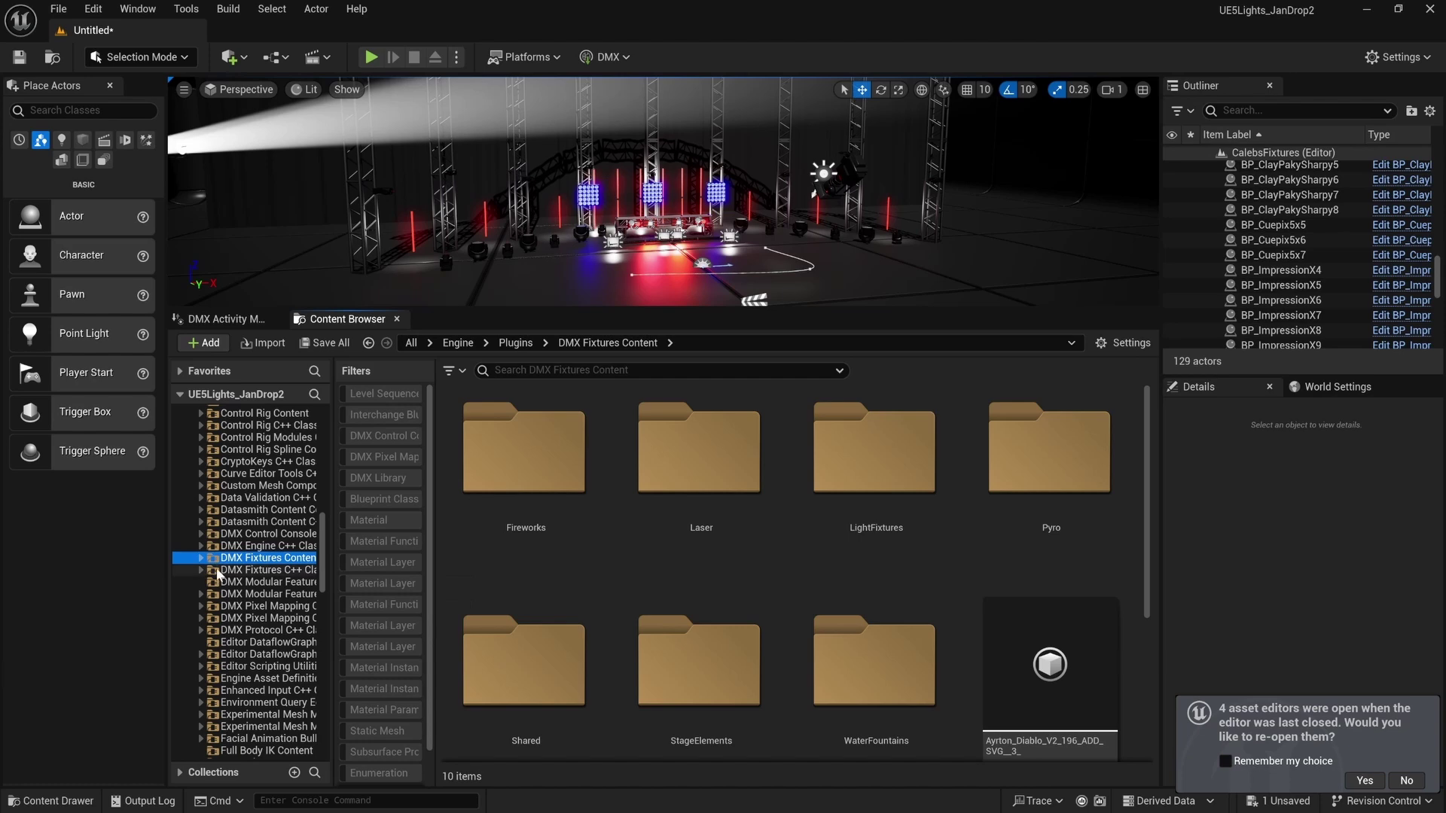
{"action": "scroll", "coordinate": [251, 544], "scroll_direction": "up", "scroll_amount": 4}
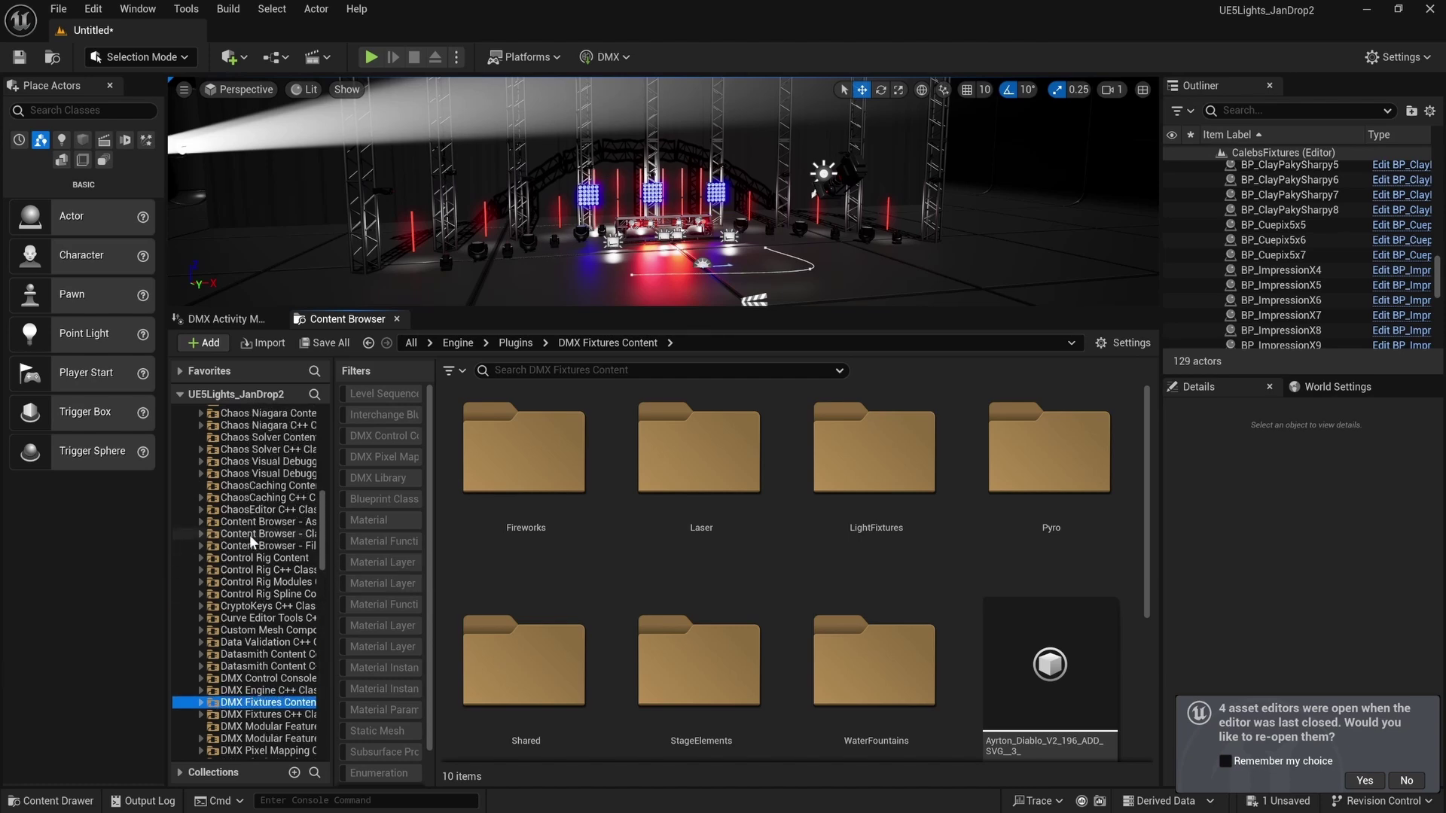
{"action": "scroll", "coordinate": [250, 534], "scroll_direction": "up", "scroll_amount": 7}
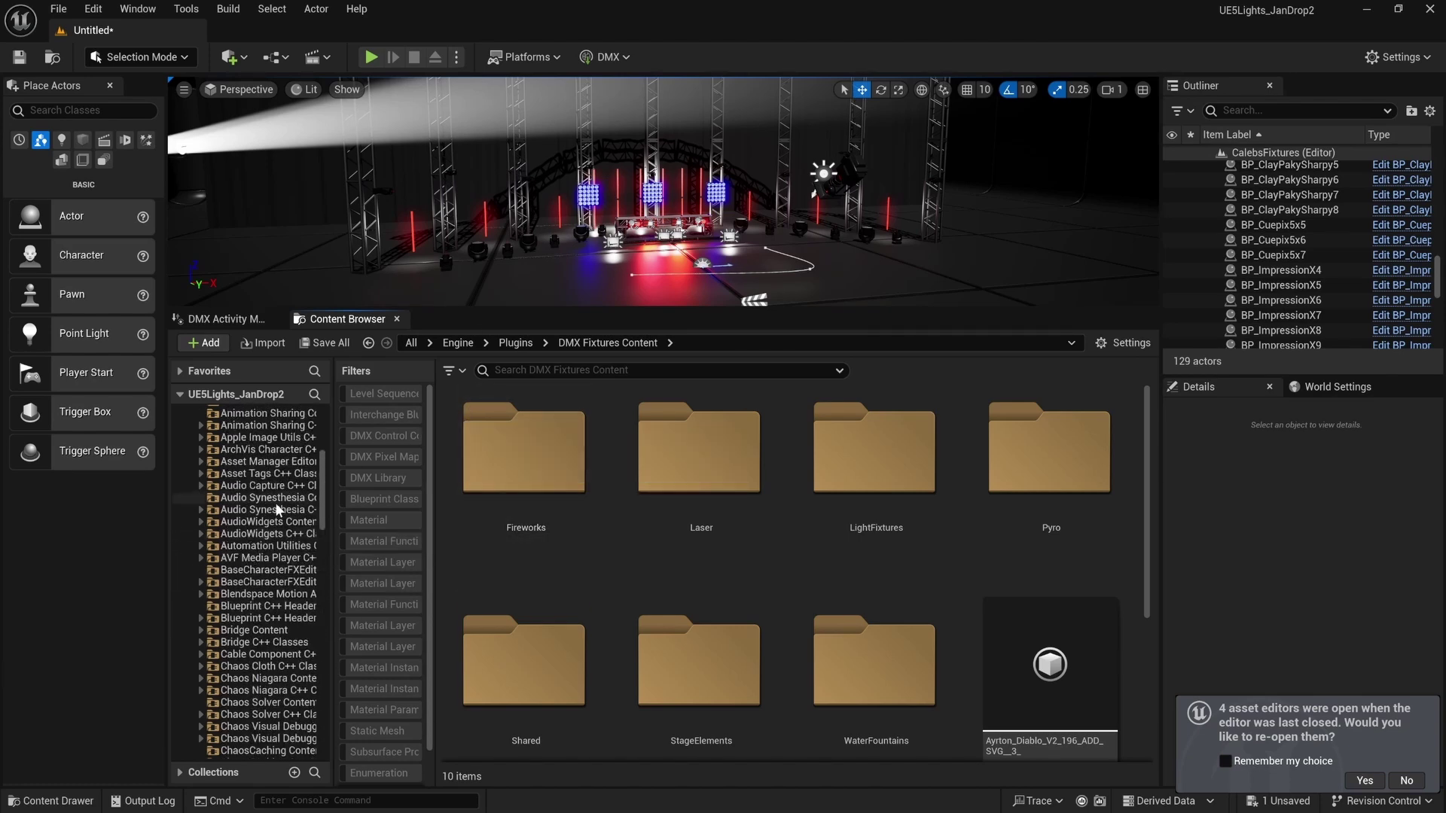
{"action": "scroll", "coordinate": [275, 504], "scroll_direction": "up", "scroll_amount": 8}
{"action": "left_click", "coordinate": [226, 474]}
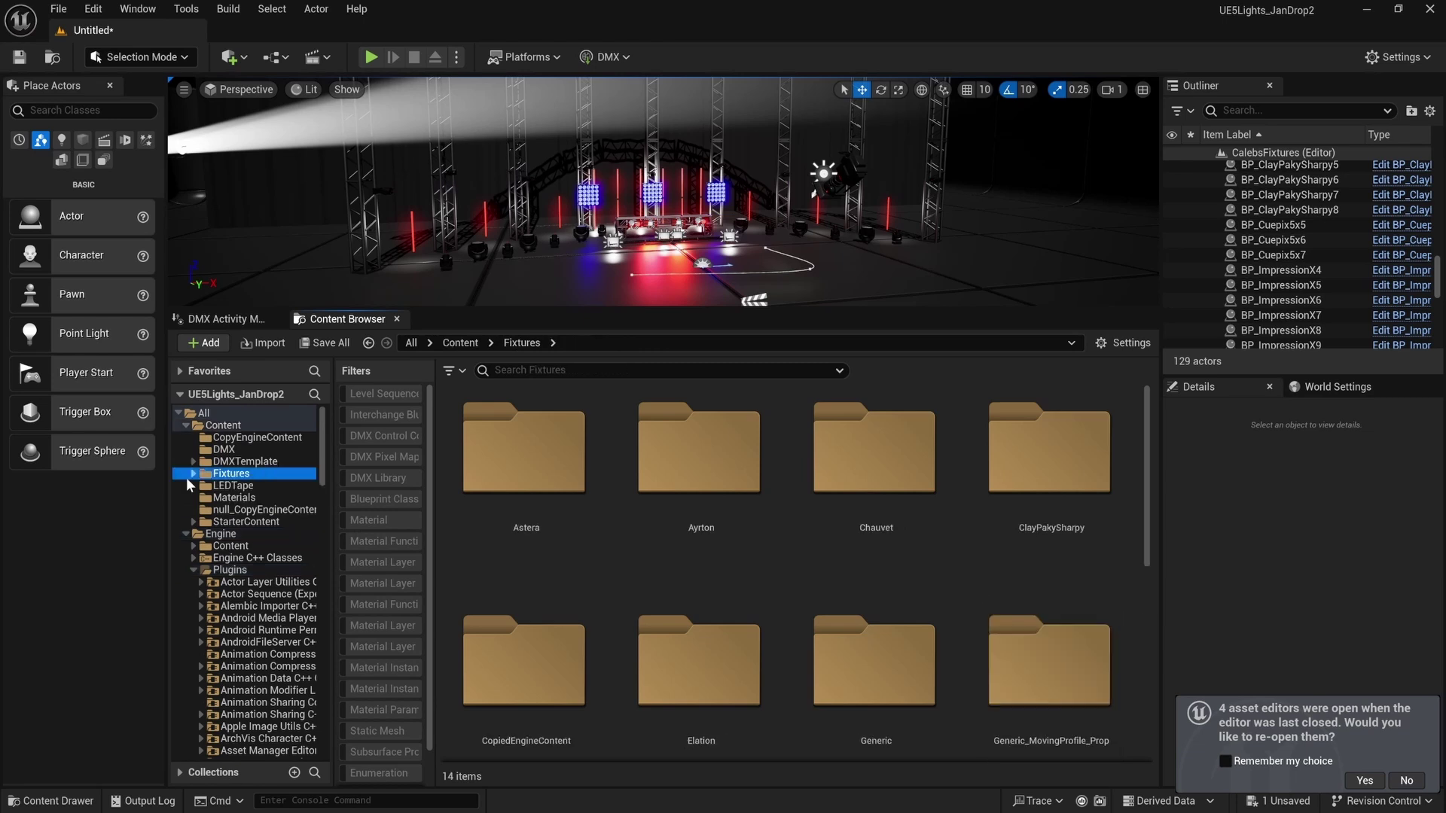
{"action": "left_click", "coordinate": [192, 474]}
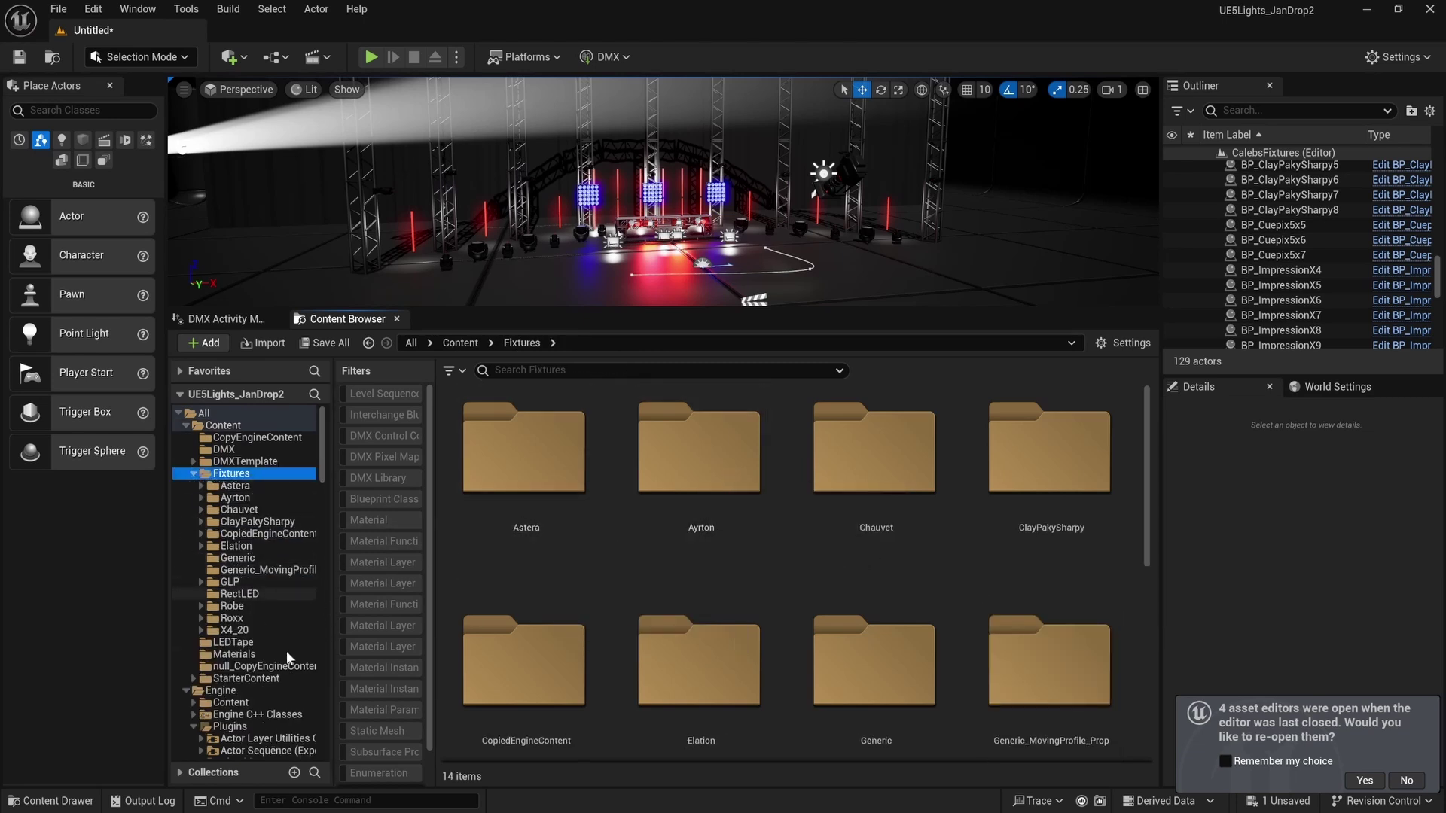
{"action": "left_click", "coordinate": [201, 582]}
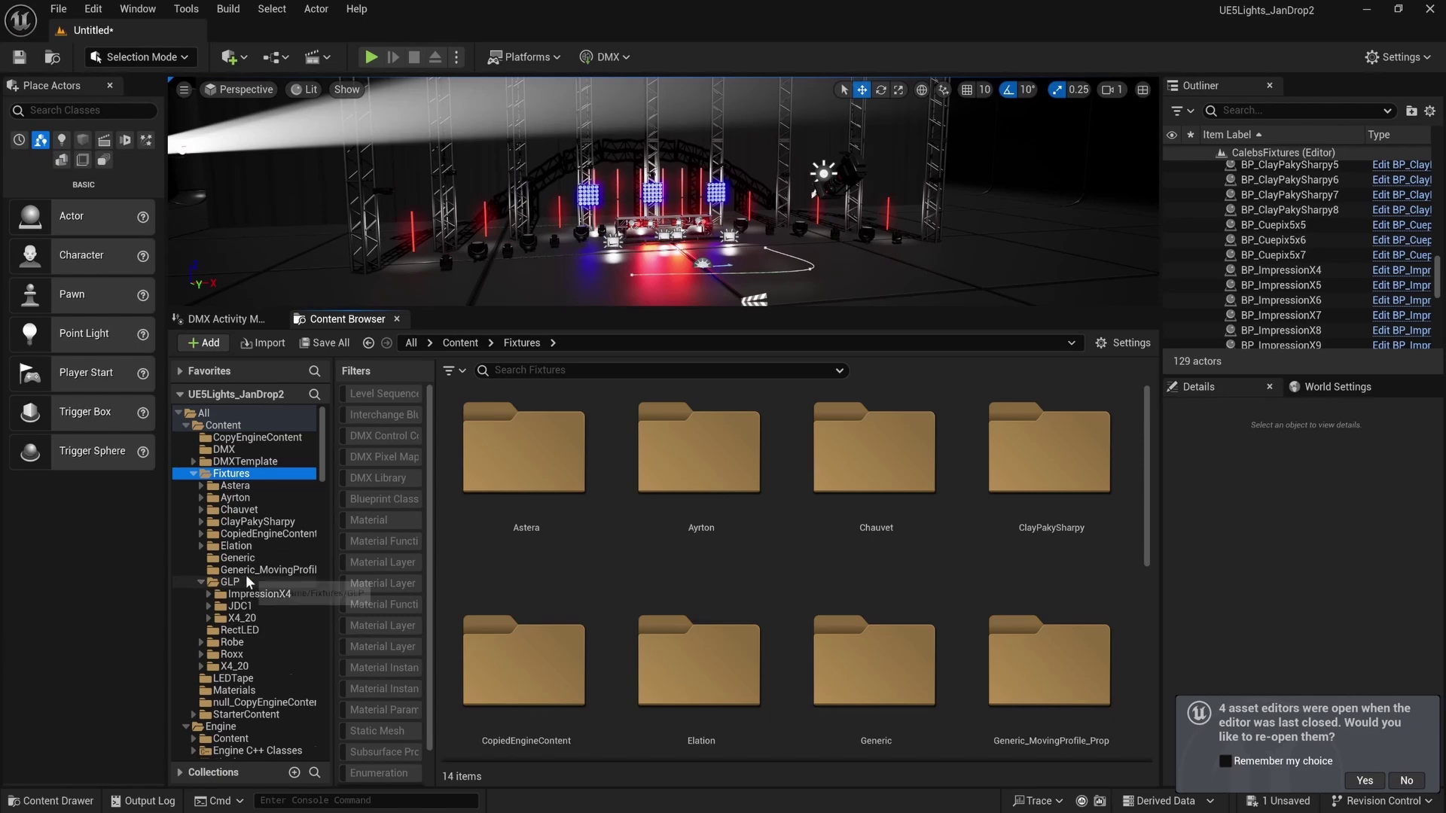
{"action": "scroll", "coordinate": [238, 594], "scroll_direction": "down", "scroll_amount": 2}
{"action": "left_click", "coordinate": [239, 559]}
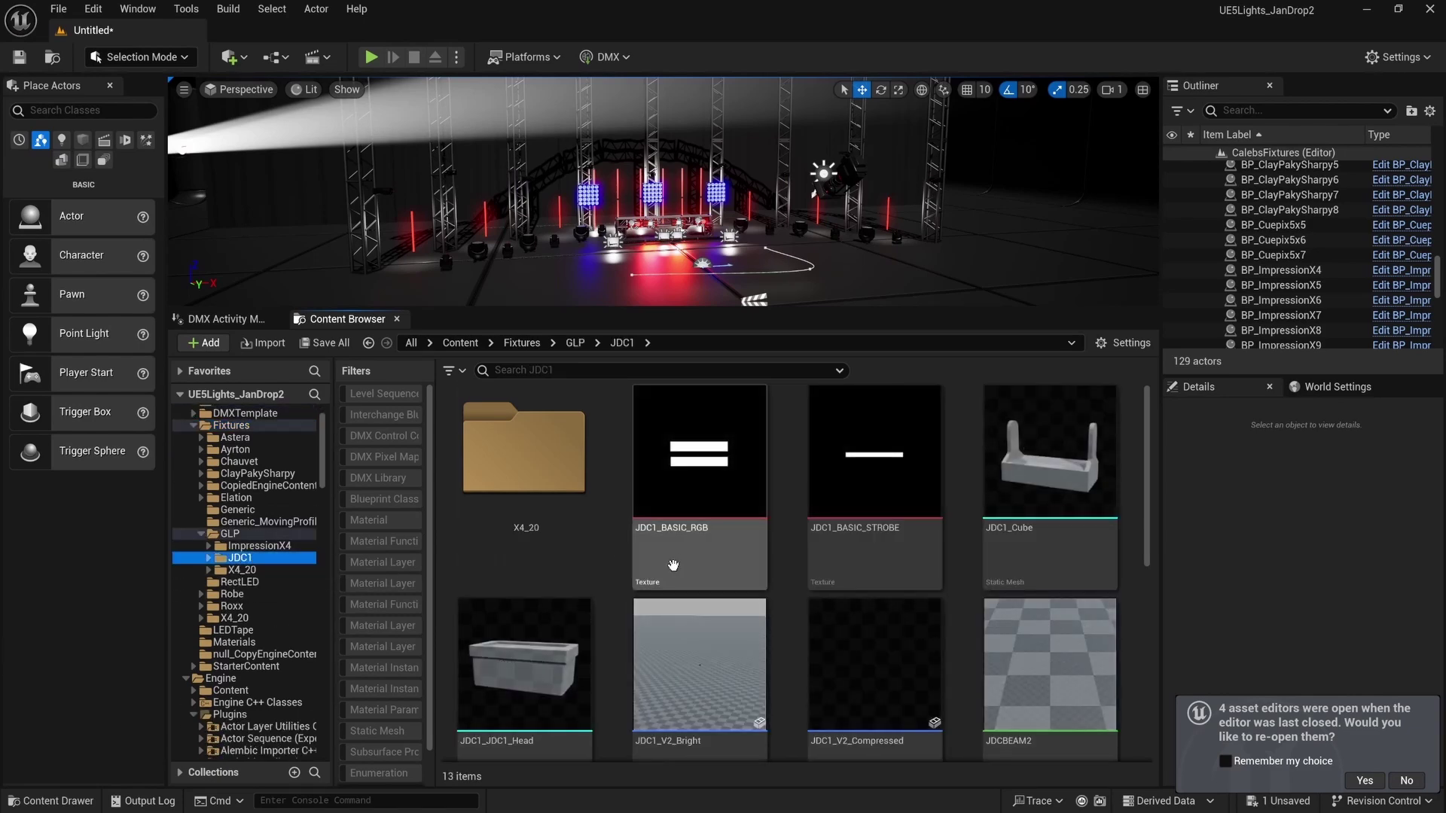
Examine the existing JDCI_TEXTURE asset, including a close-up of its light cells, and close its editor.
{"action": "scroll", "coordinate": [749, 553], "scroll_direction": "down", "scroll_amount": 2}
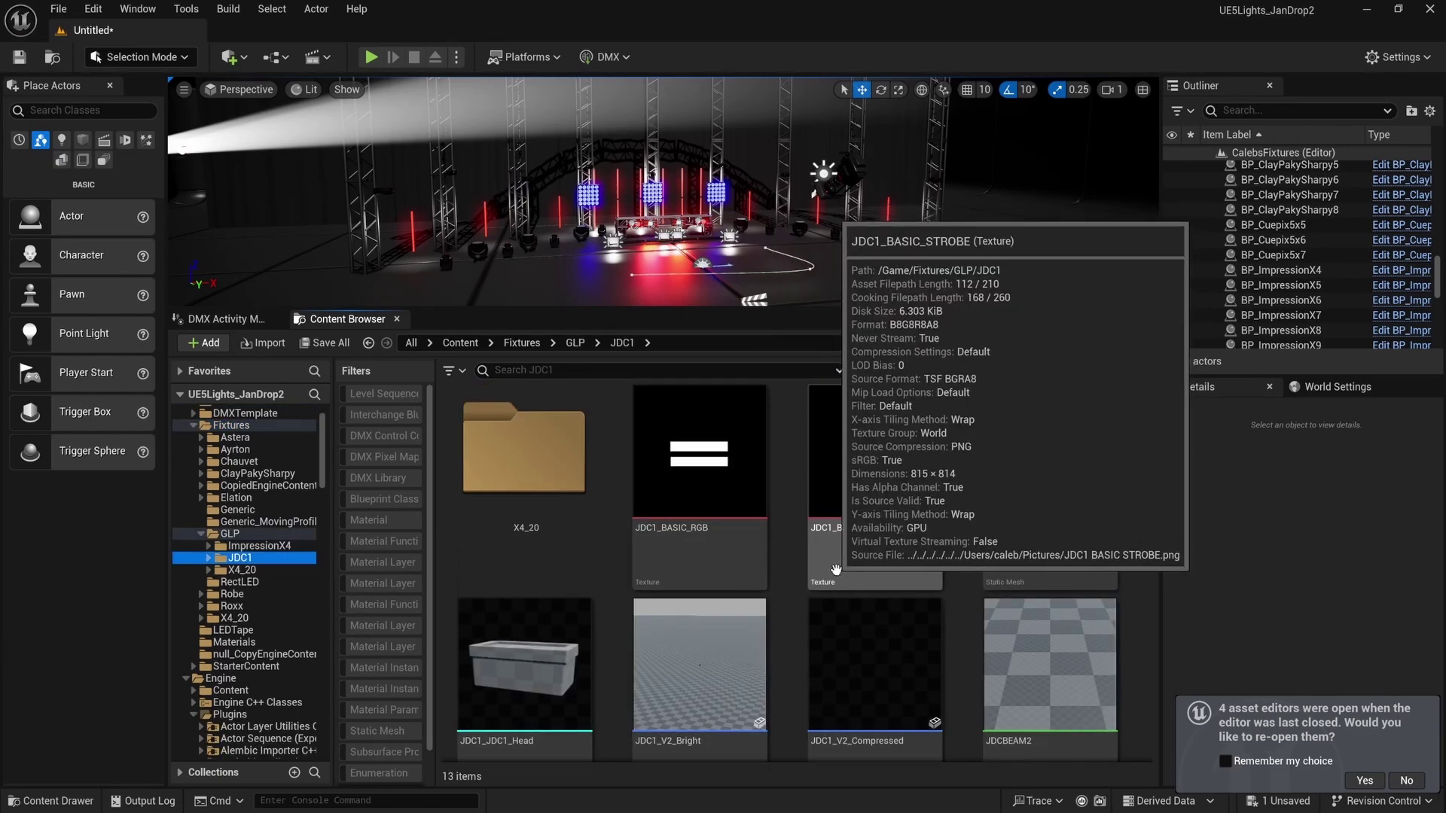
{"action": "scroll", "coordinate": [911, 559], "scroll_direction": "down", "scroll_amount": 5}
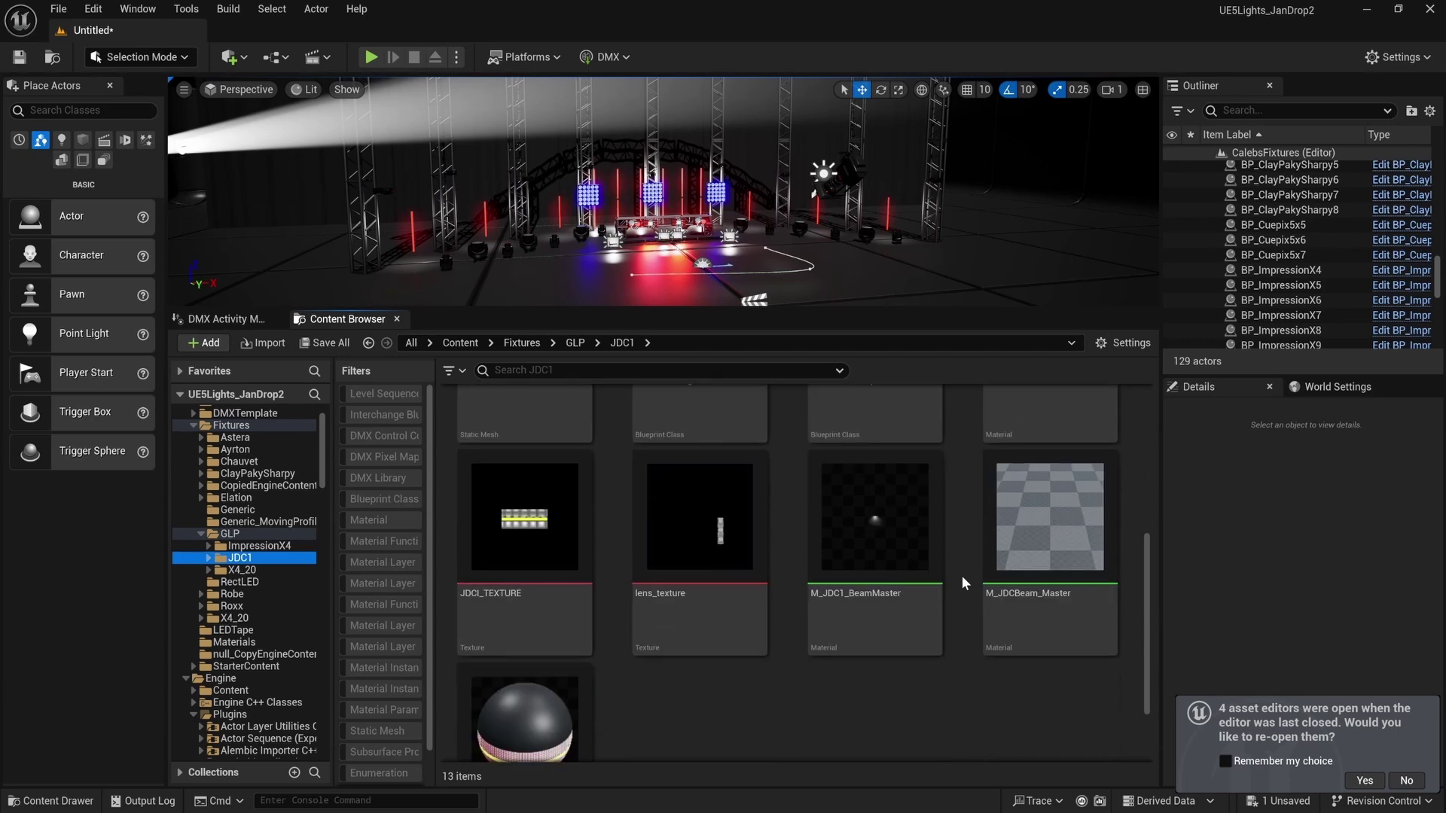
{"action": "double_click", "coordinate": [525, 520]}
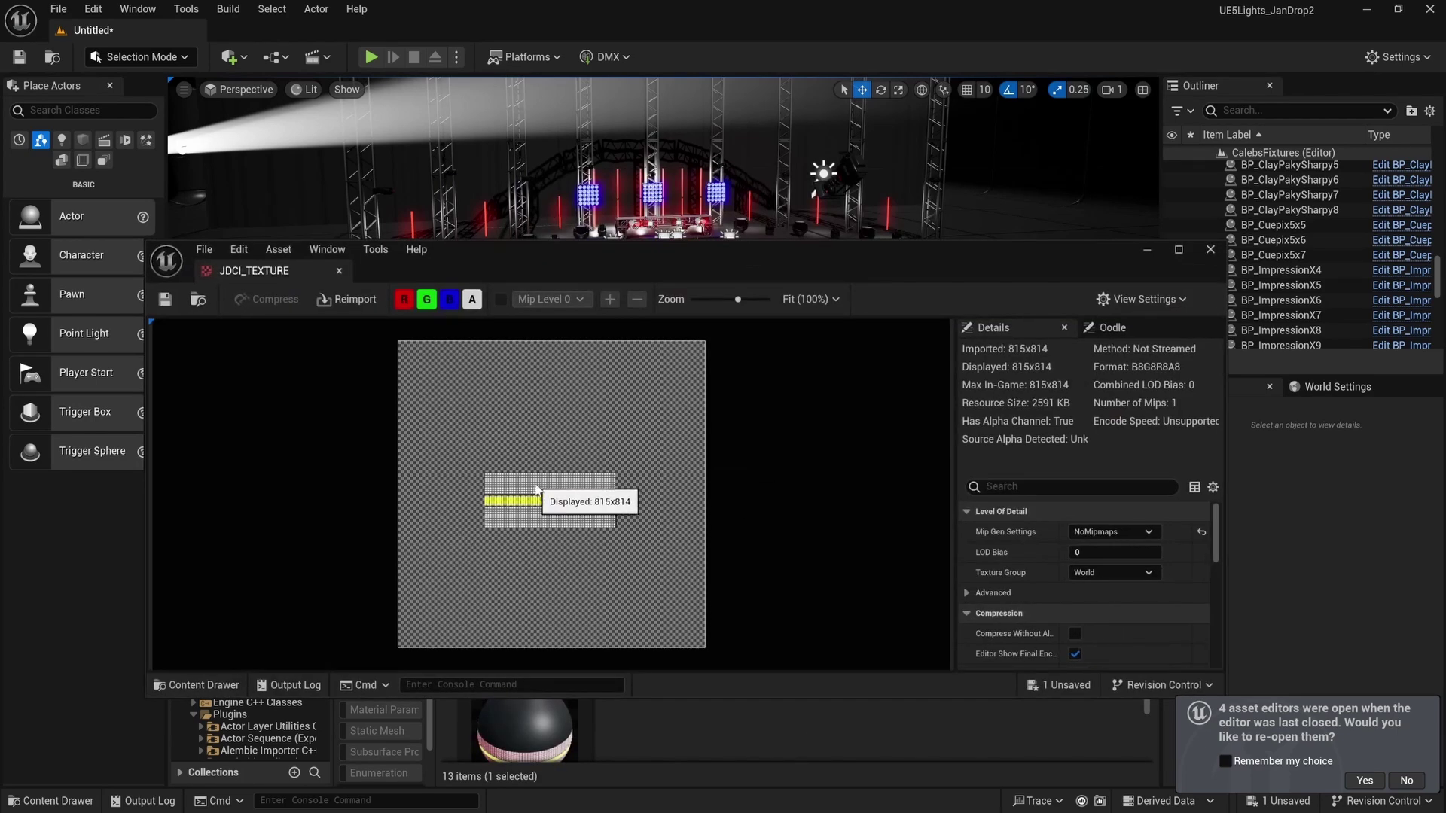
{"action": "scroll", "coordinate": [540, 500], "scroll_direction": "up", "scroll_amount": 10}
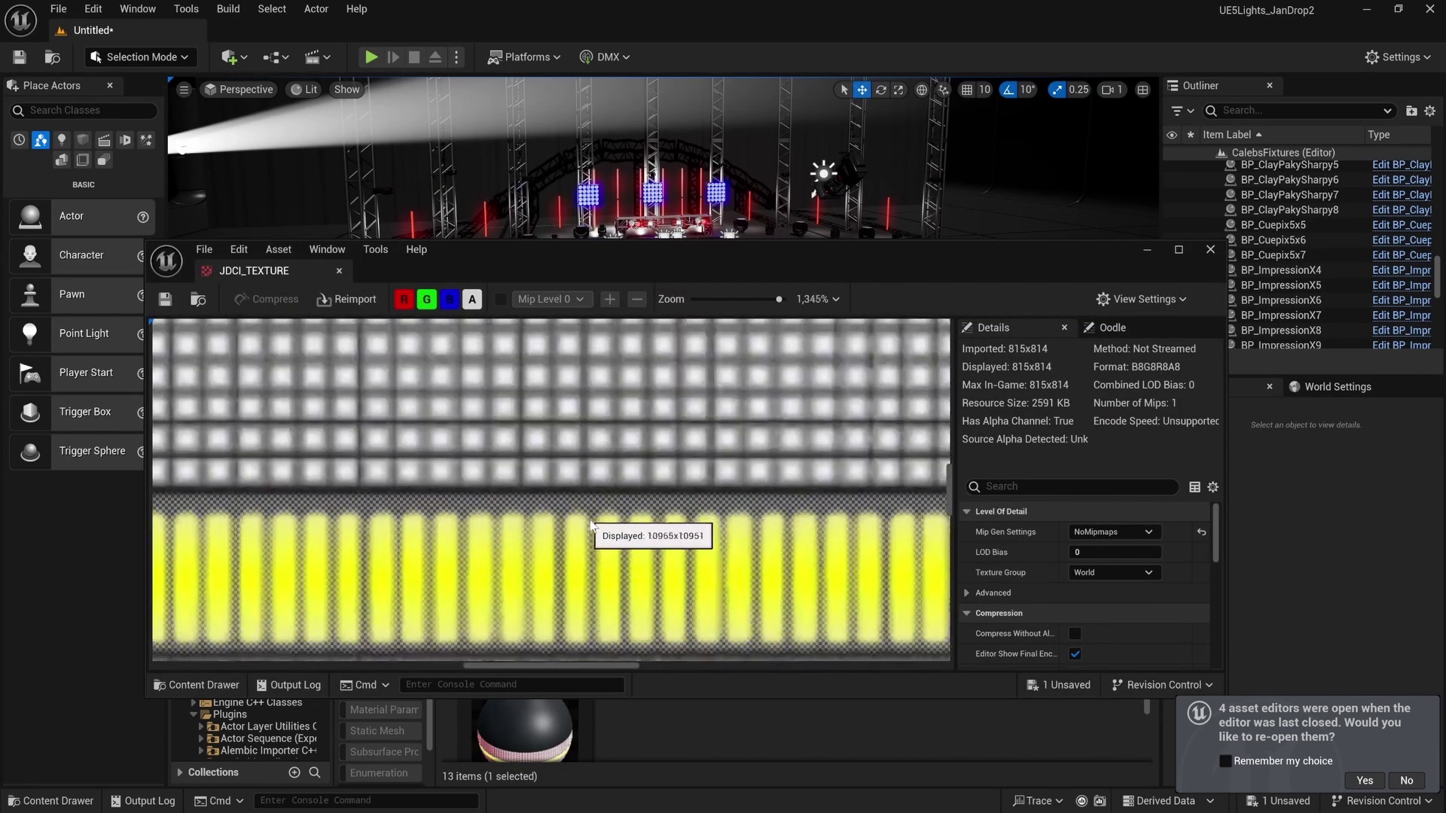
{"action": "scroll", "coordinate": [590, 509], "scroll_direction": "down", "scroll_amount": 8}
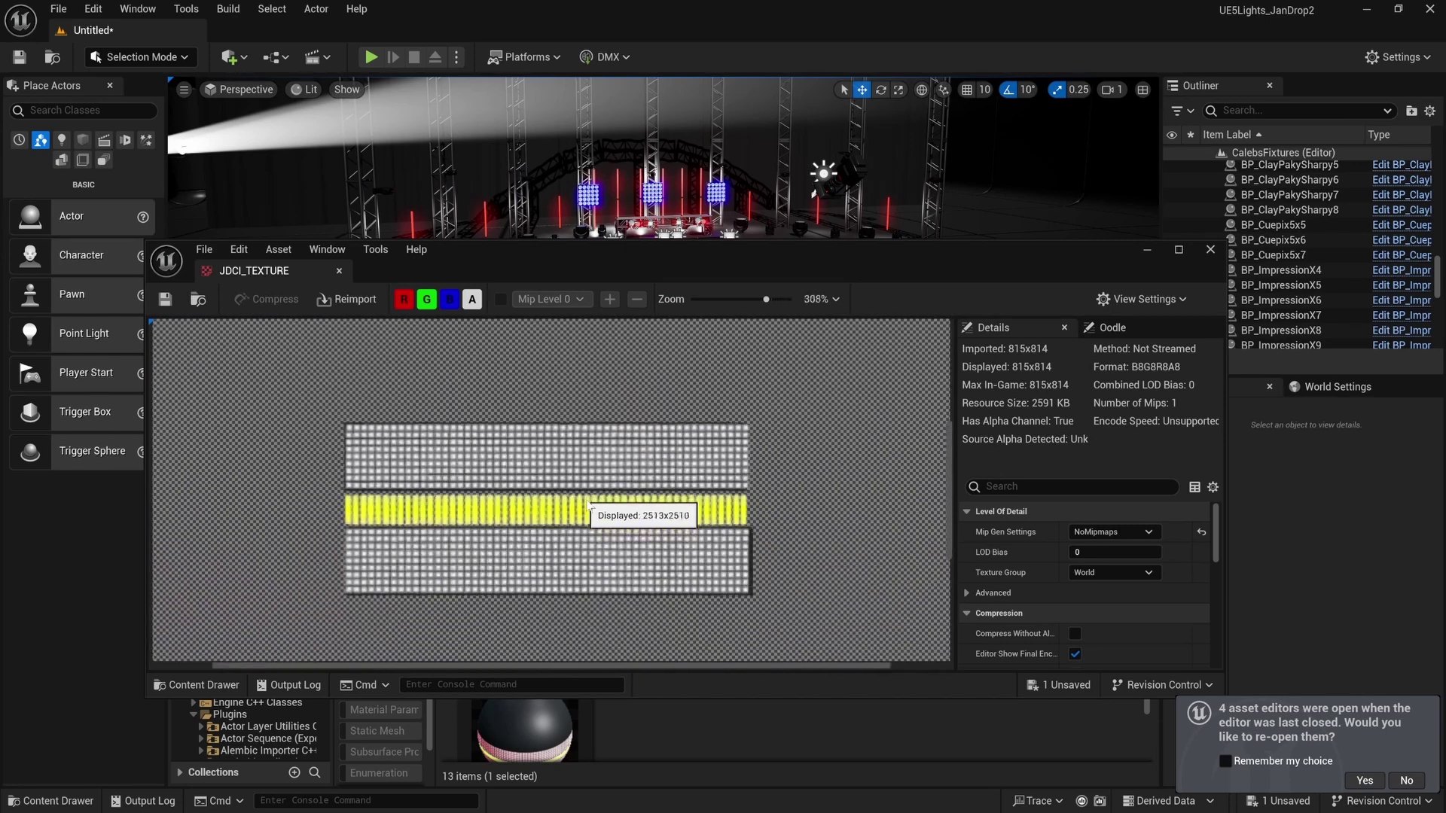
{"action": "left_click", "coordinate": [1210, 249]}
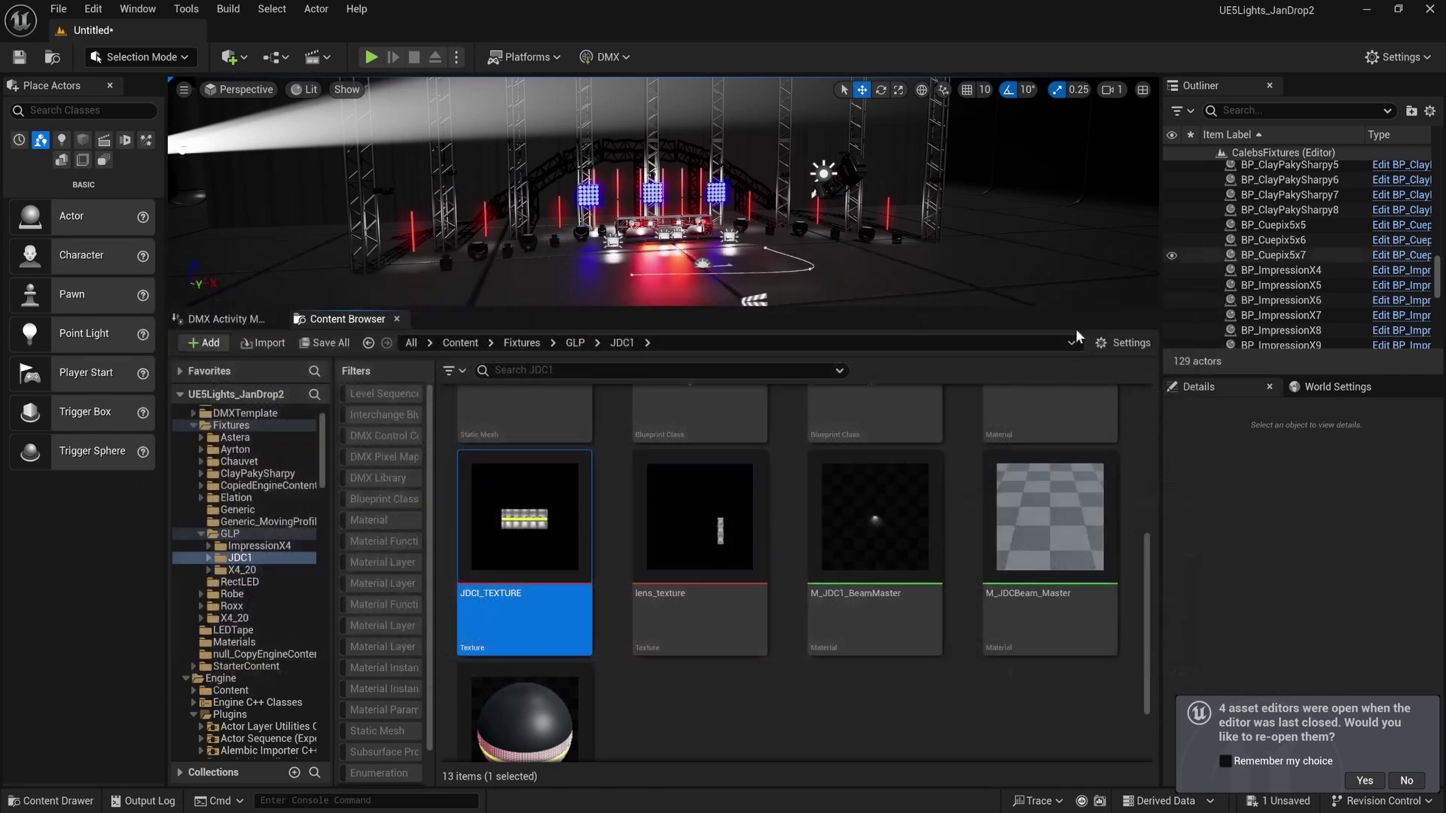
{"action": "right_click", "coordinate": [683, 684]}
{"action": "left_click", "coordinate": [513, 540]}
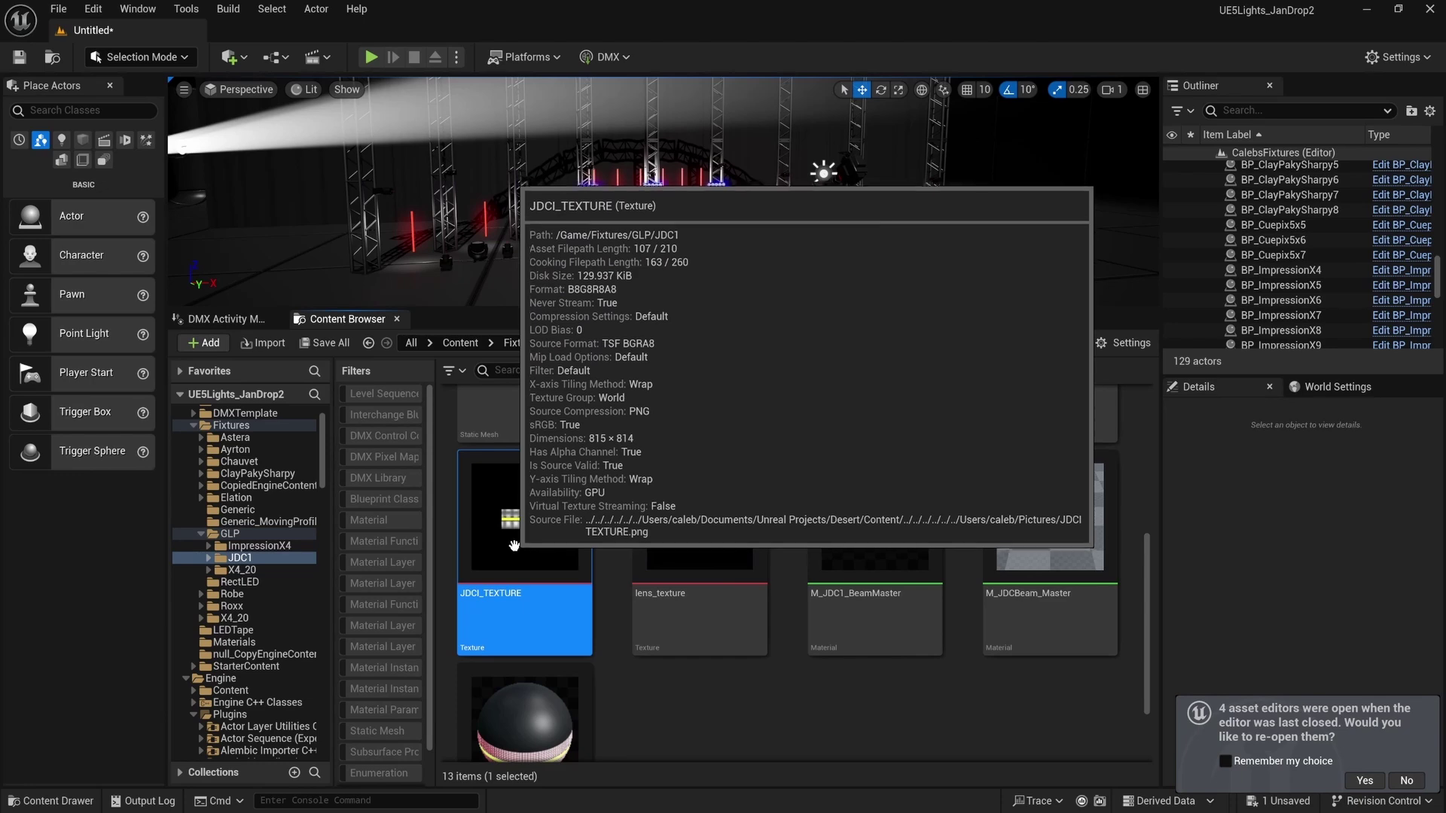
{"action": "double_click", "coordinate": [514, 540]}
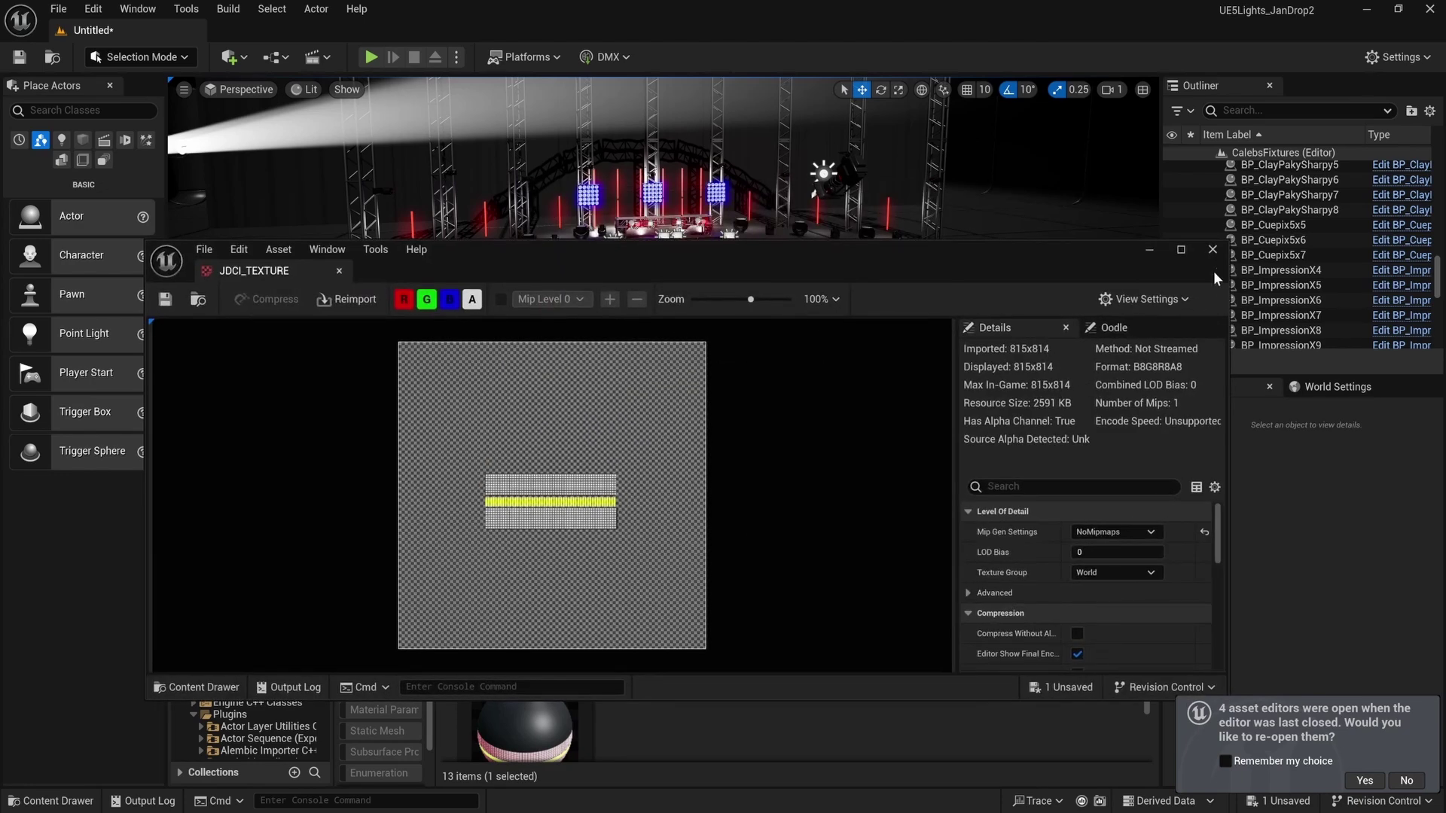
{"action": "left_click", "coordinate": [1214, 250]}
{"action": "right_click", "coordinate": [635, 715]}
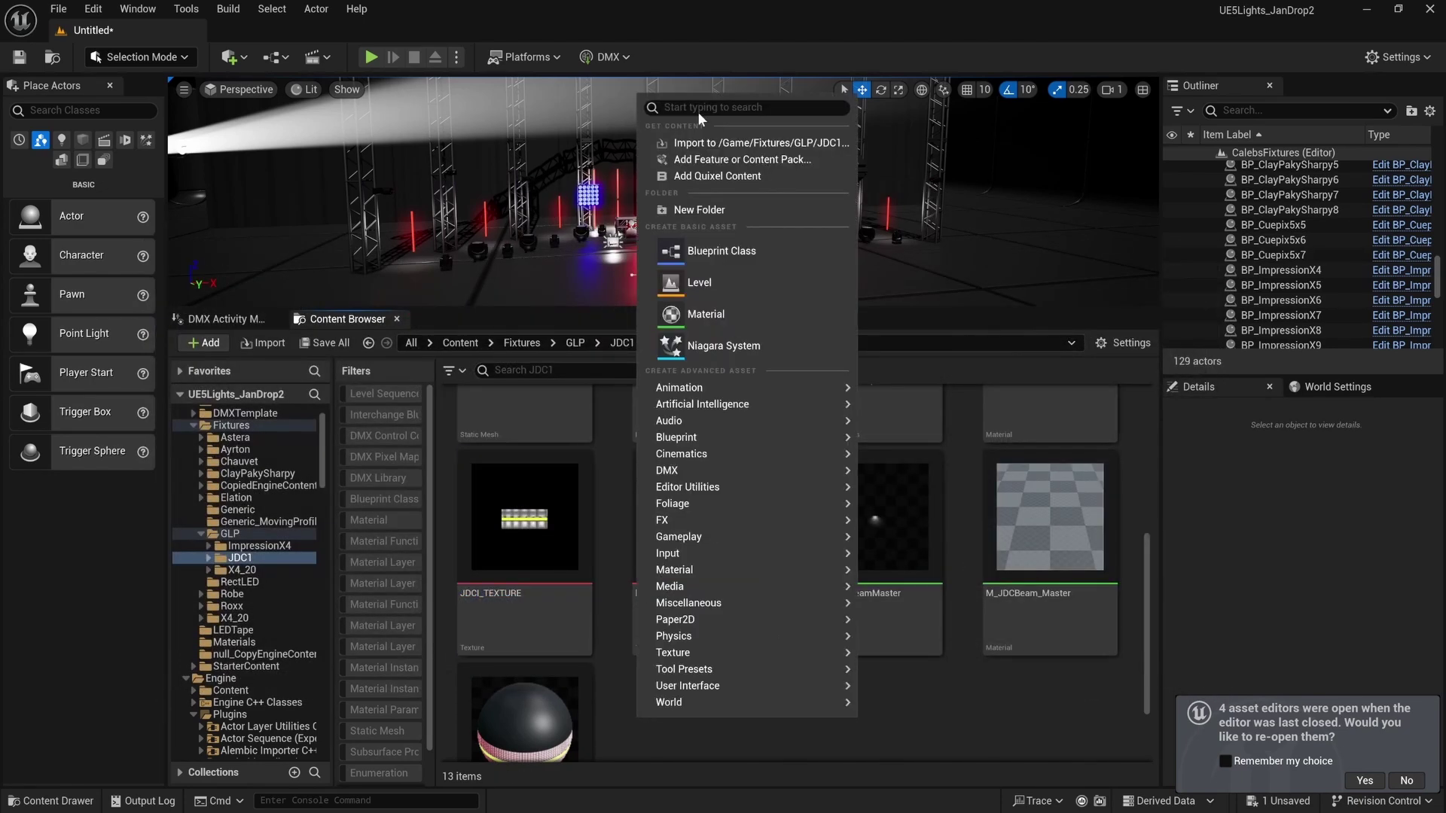
{"action": "mouse_move", "coordinate": [843, 702]}
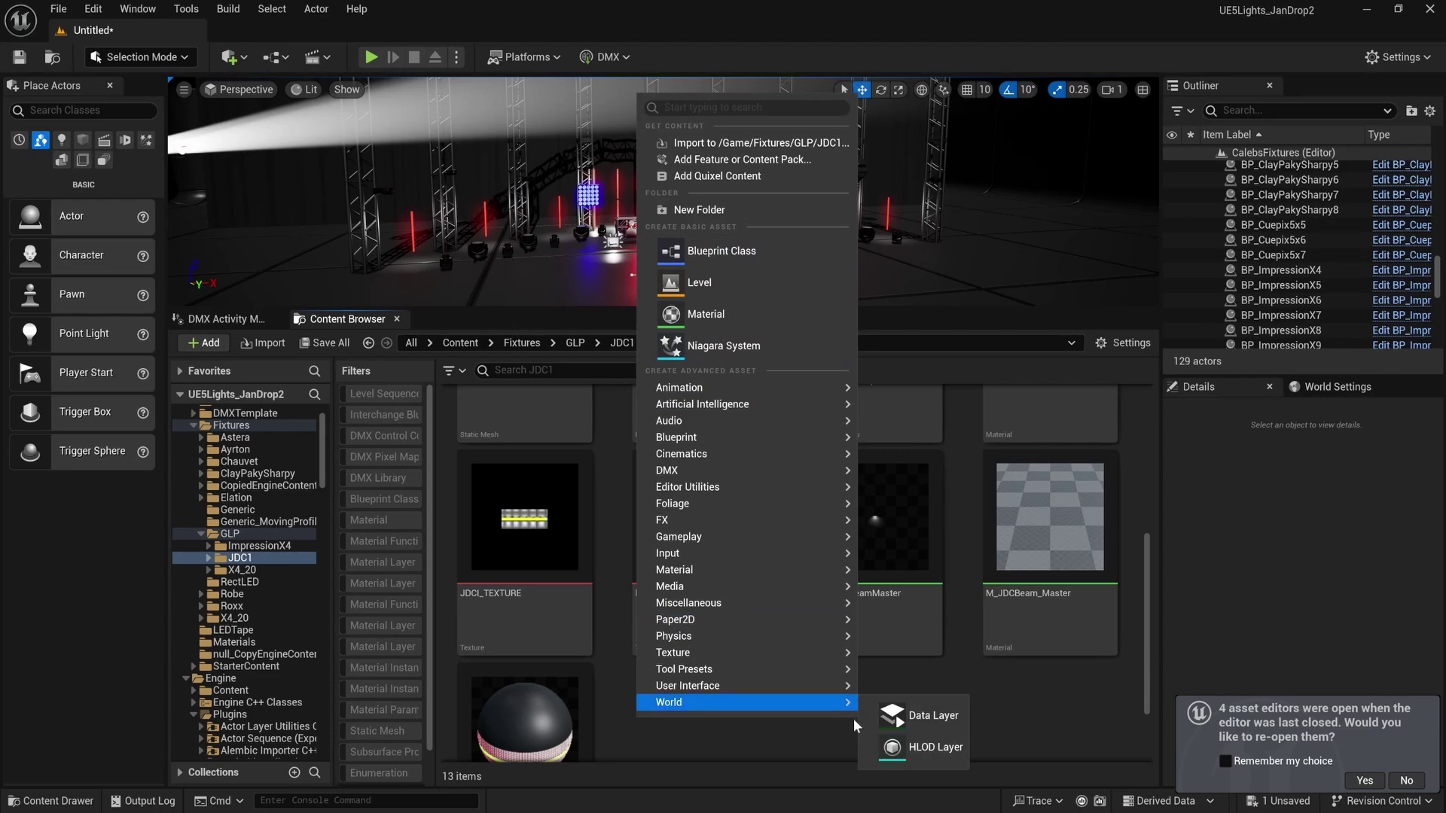
{"action": "left_click", "coordinate": [935, 663]}
{"action": "scroll", "coordinate": [744, 678], "scroll_direction": "up", "scroll_amount": 3}
{"action": "scroll", "coordinate": [662, 606], "scroll_direction": "down", "scroll_amount": 1}
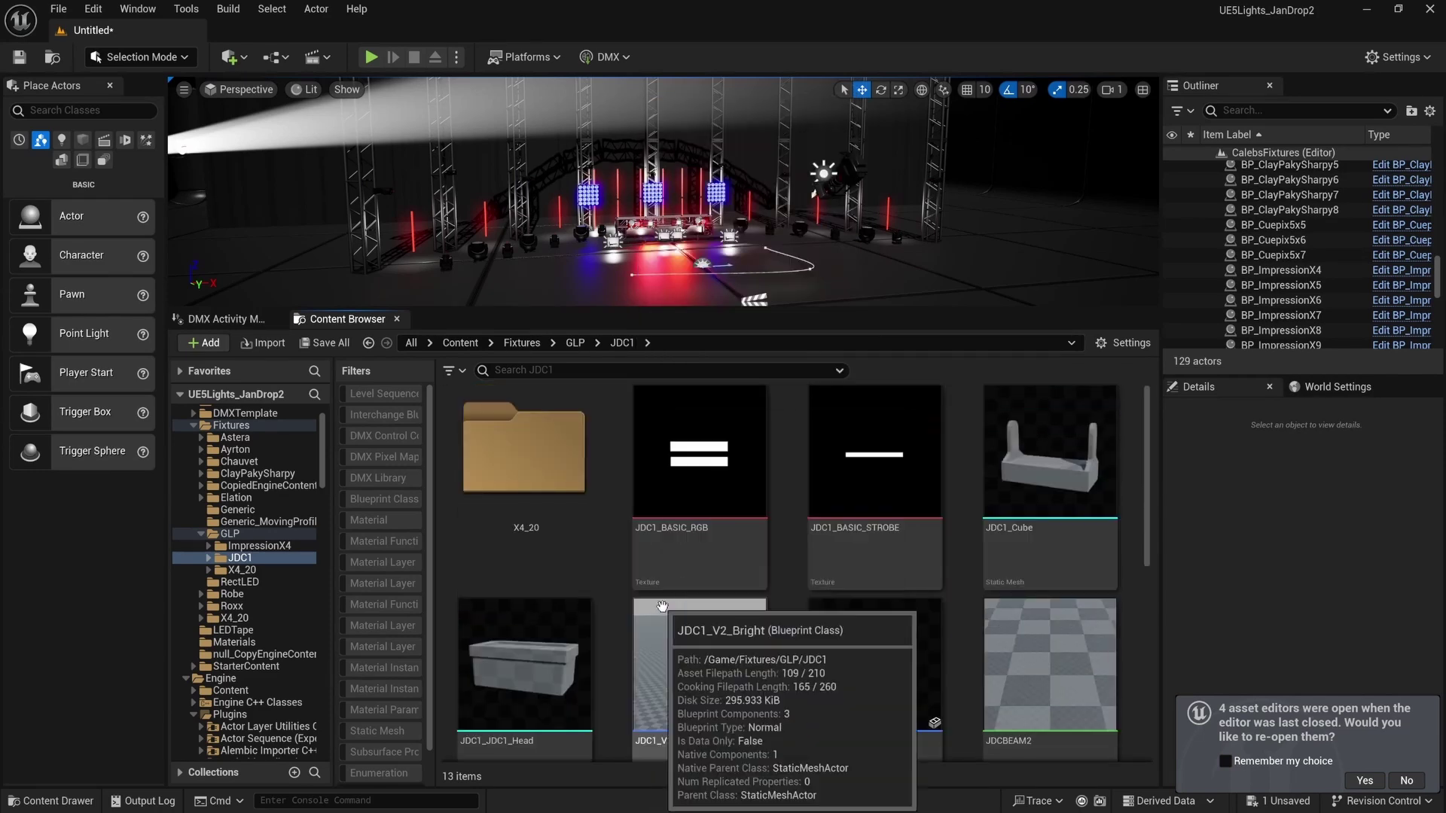
Create a new folder named JDC1_Compressed inside the JDC1 folder.
{"action": "scroll", "coordinate": [666, 605], "scroll_direction": "down", "scroll_amount": 3}
{"action": "right_click", "coordinate": [670, 612]}
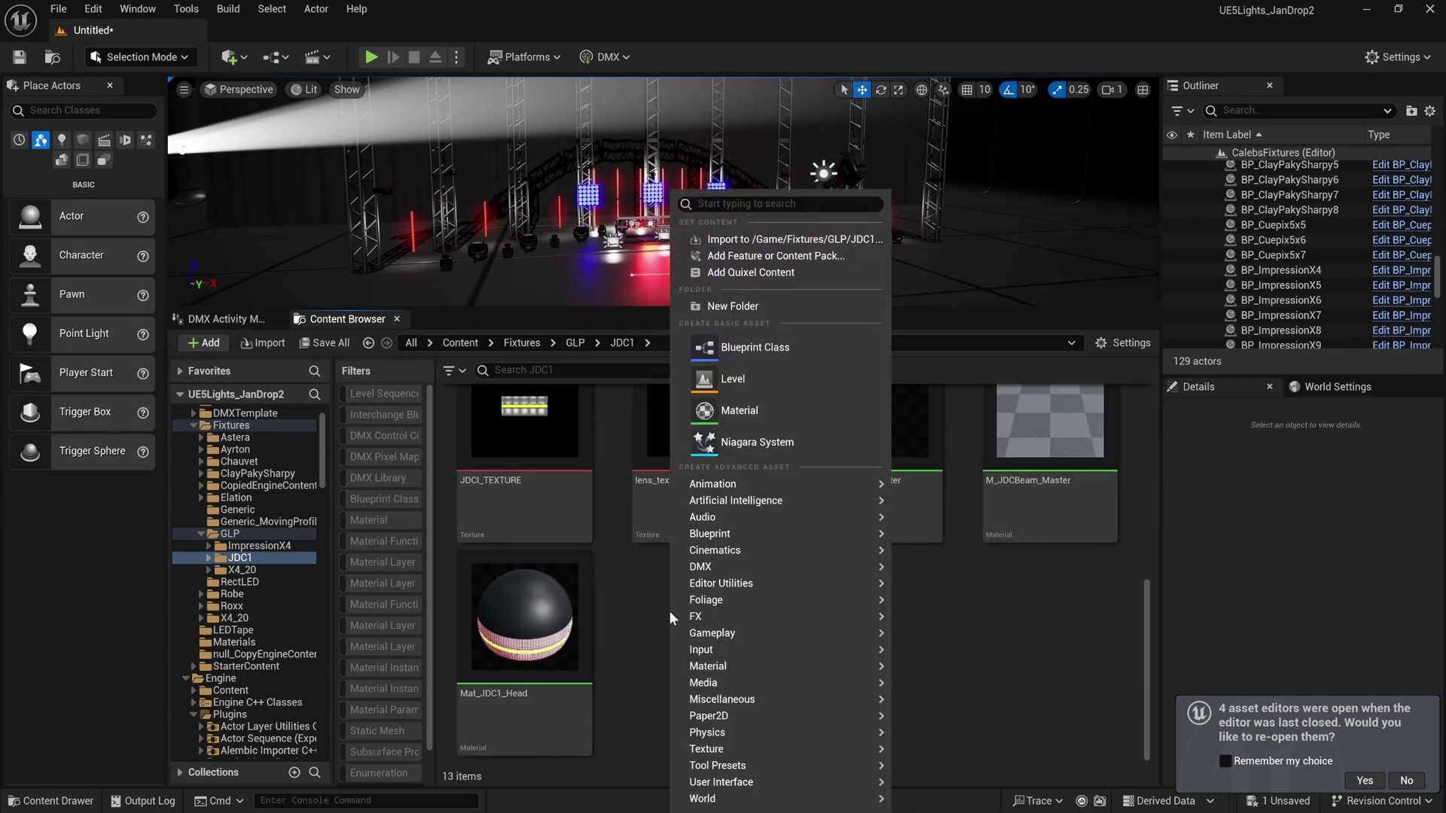
{"action": "left_click", "coordinate": [740, 307]}
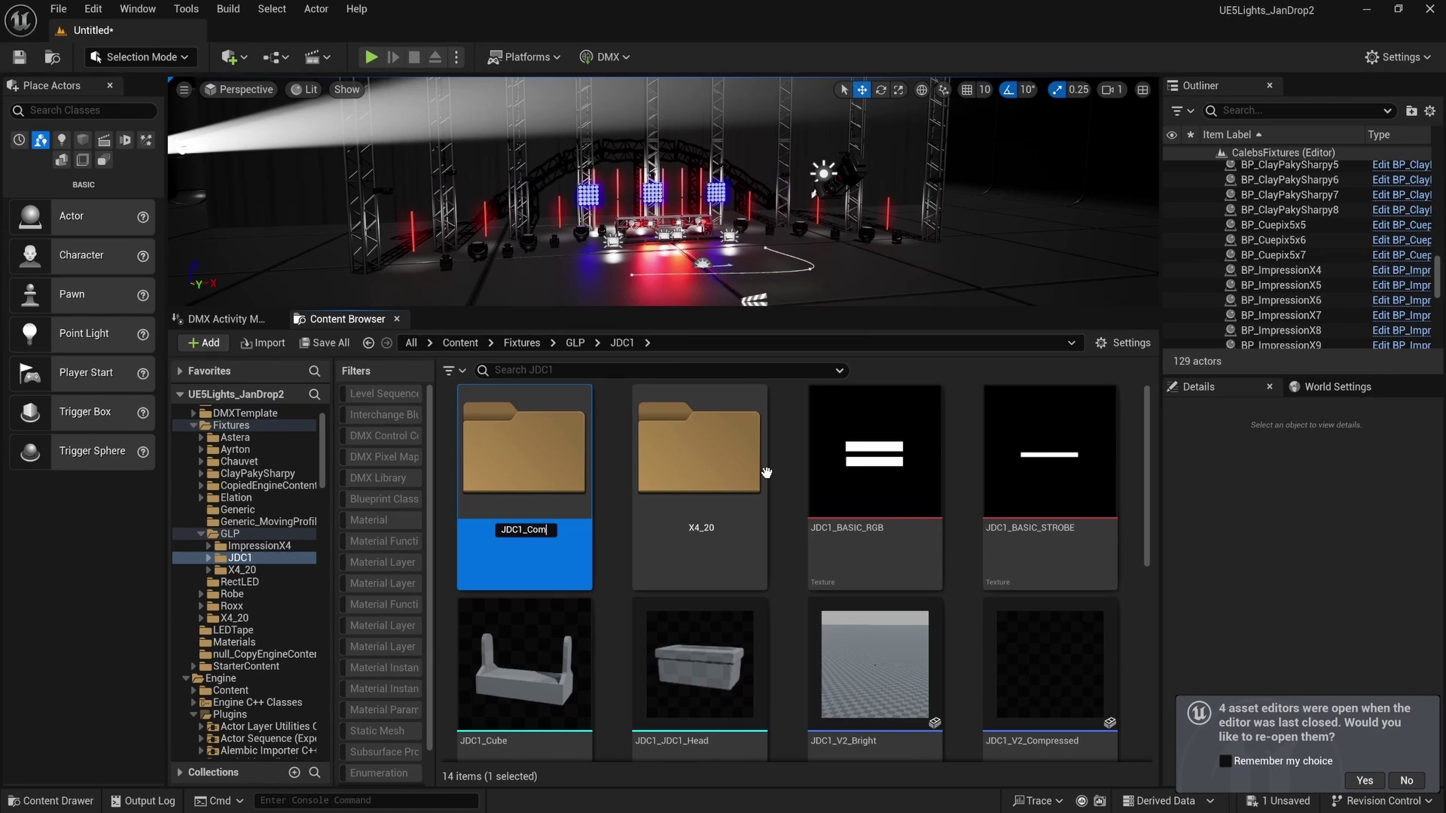
{"action": "type", "text": "JDC1_Compressed"}
{"action": "key", "text": "Return"}
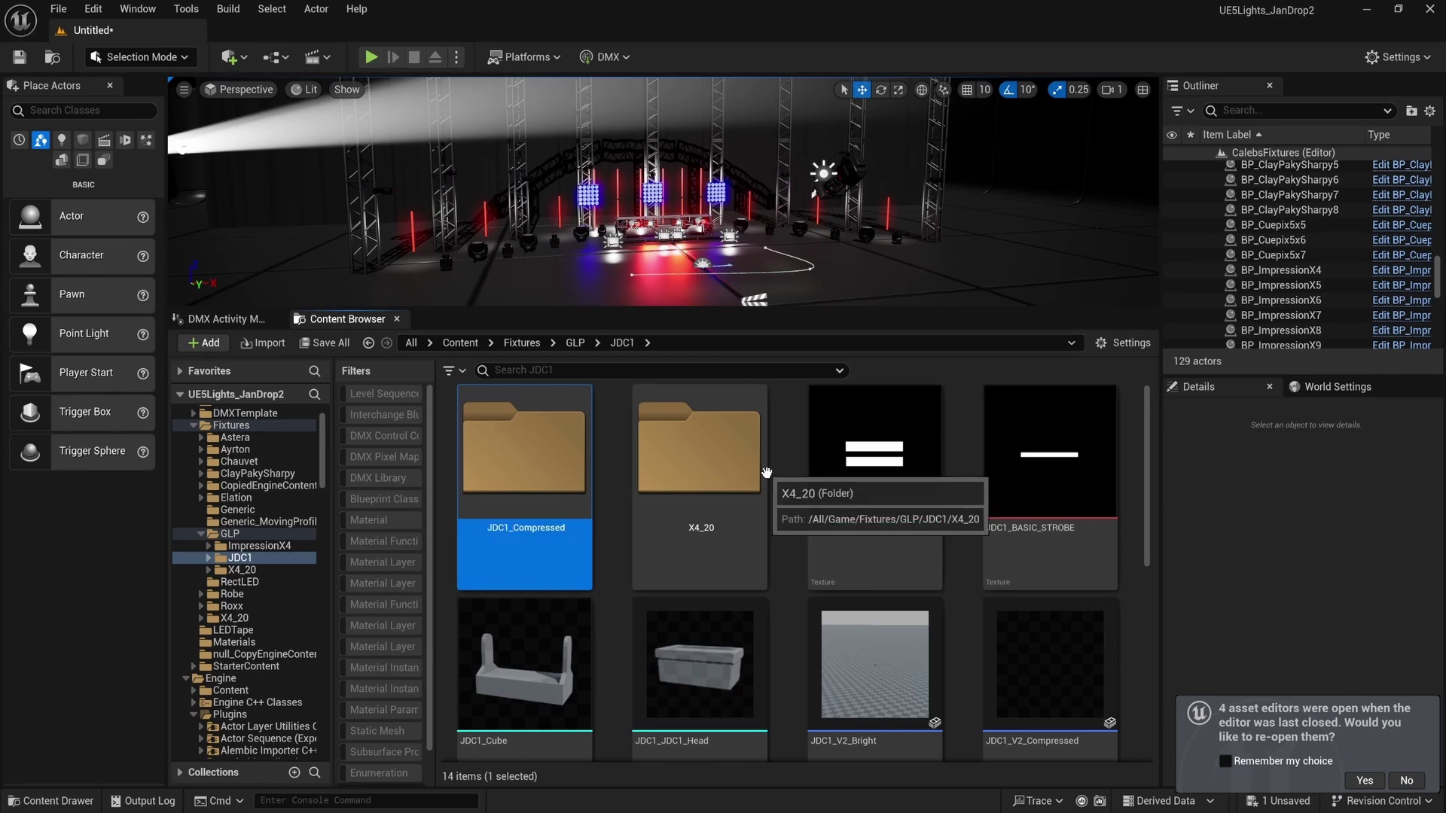
Move all assets from JDC1_BASIC_RGB through Mat_JDC1_Head into the JDC1_Compressed folder.
{"action": "scroll", "coordinate": [742, 640], "scroll_direction": "down", "scroll_amount": 3}
{"action": "scroll", "coordinate": [739, 669], "scroll_direction": "up", "scroll_amount": 3}
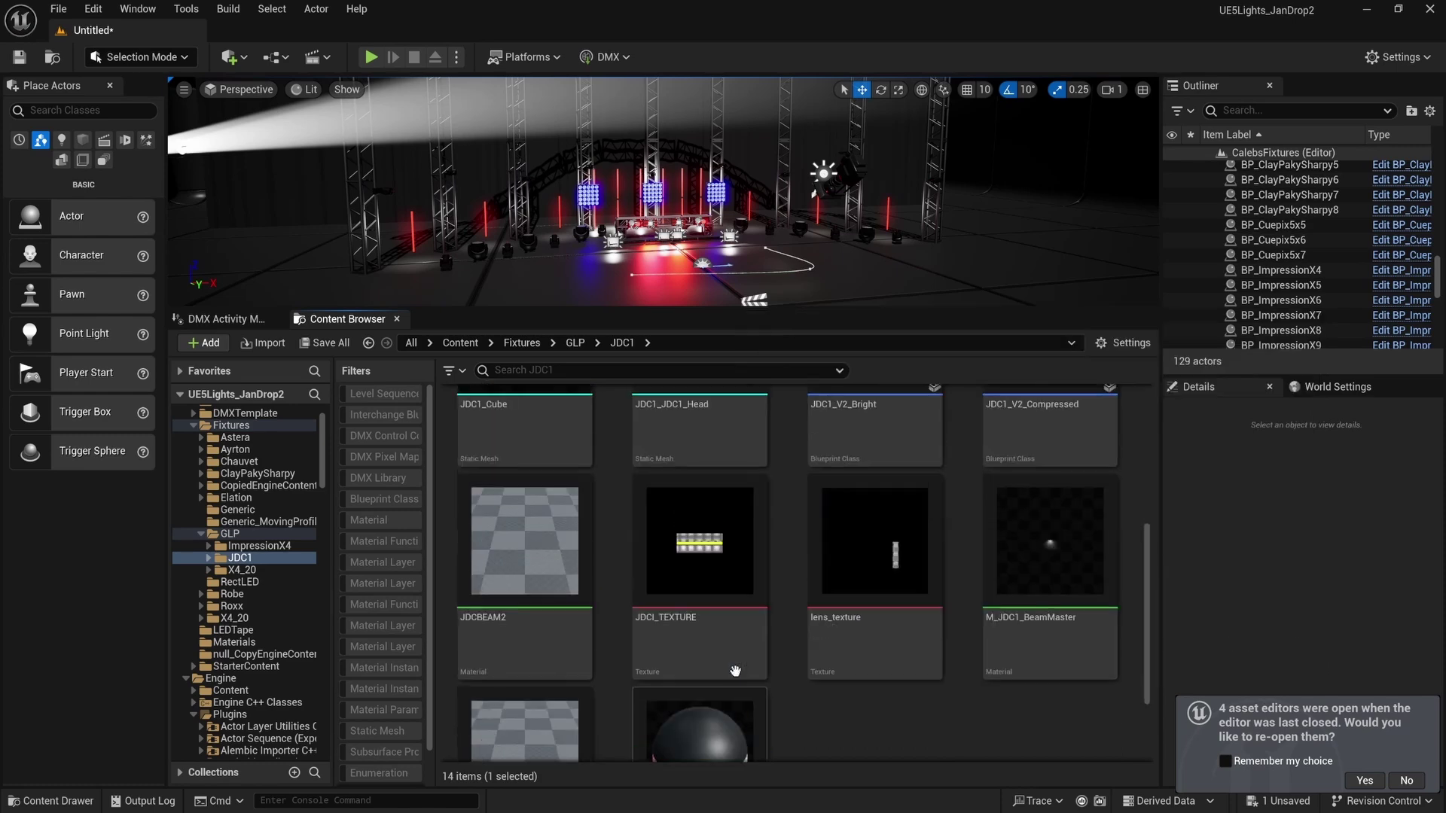
{"action": "left_click", "coordinate": [932, 532]}
{"action": "scroll", "coordinate": [911, 581], "scroll_direction": "down", "scroll_amount": 3}
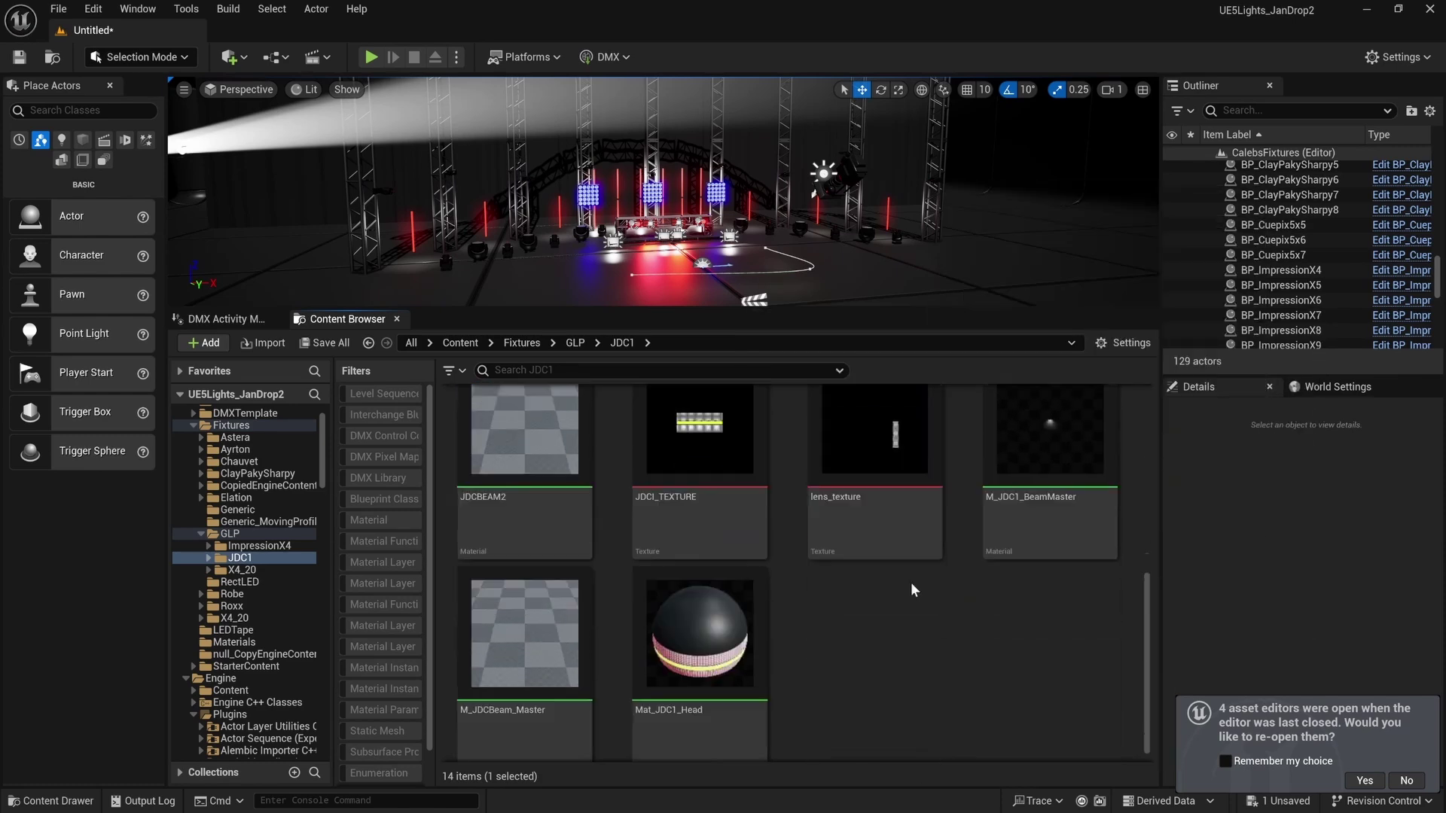
{"action": "left_click", "coordinate": [694, 645], "text": "shift"}
{"action": "left_click_drag", "start_coordinate": [694, 645], "coordinate": [688, 637]}
{"action": "scroll", "coordinate": [748, 607], "scroll_direction": "up", "scroll_amount": 4}
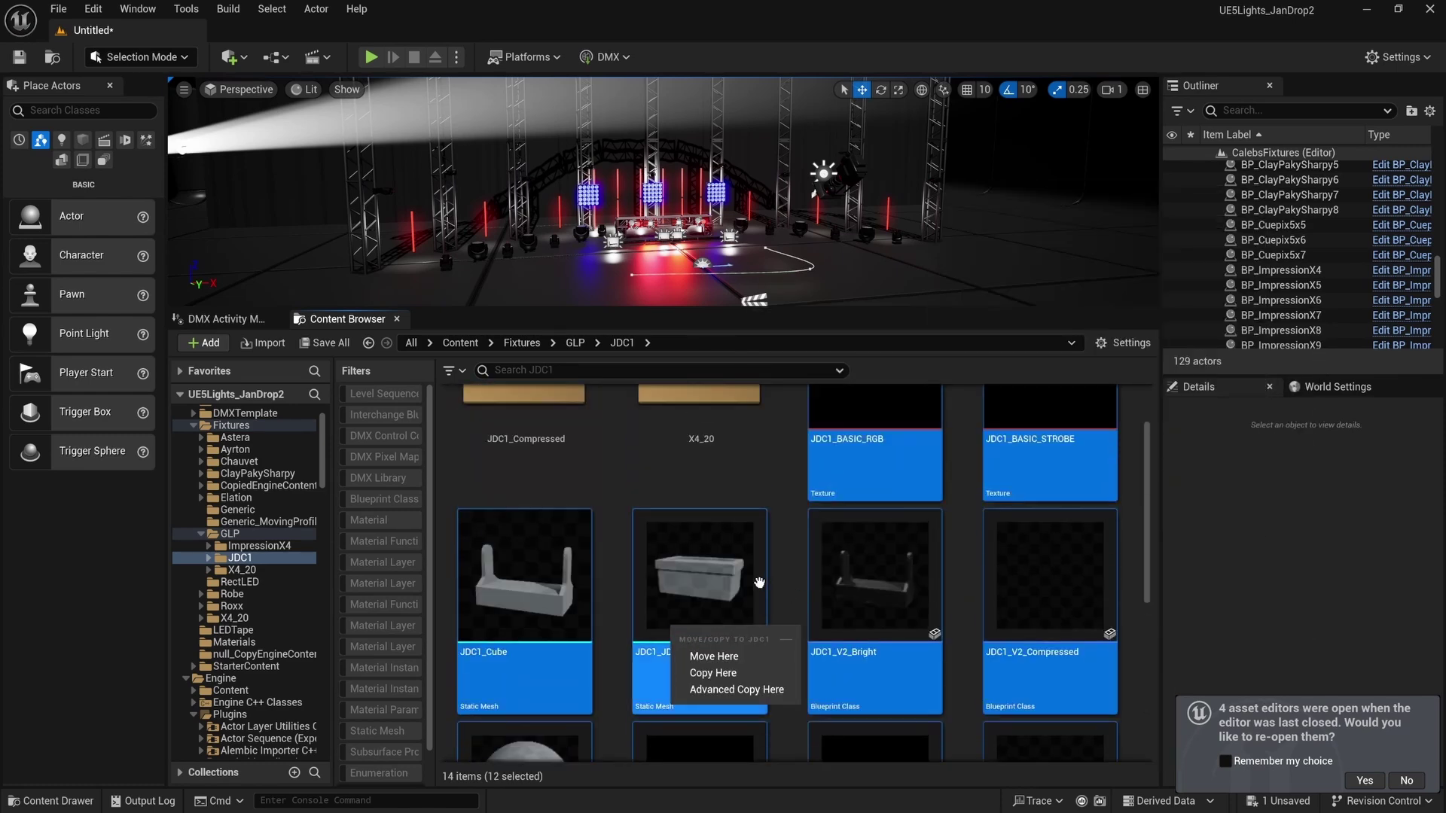
{"action": "left_click_drag", "start_coordinate": [873, 451], "coordinate": [510, 473]}
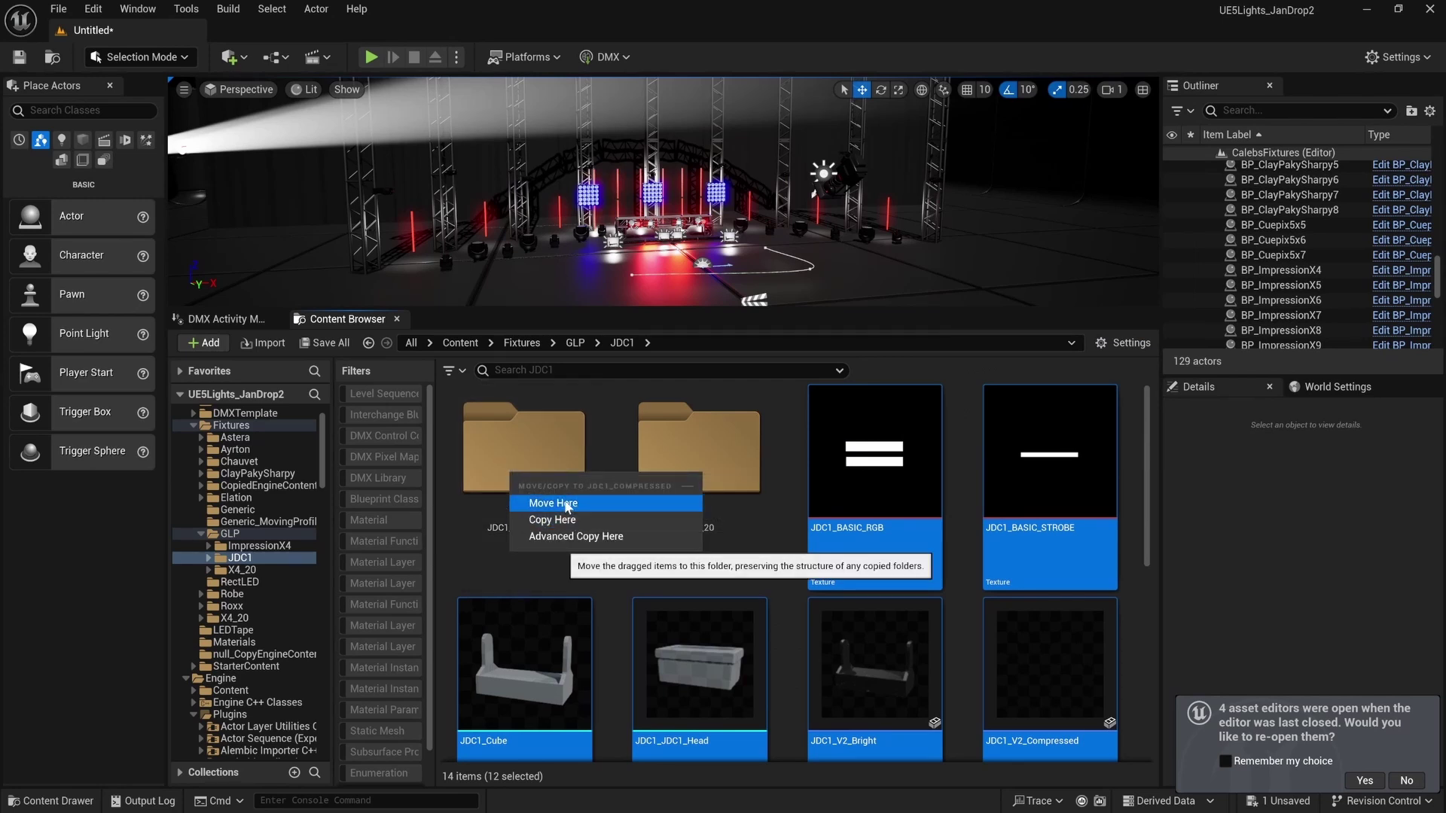
{"action": "left_click", "coordinate": [567, 503]}
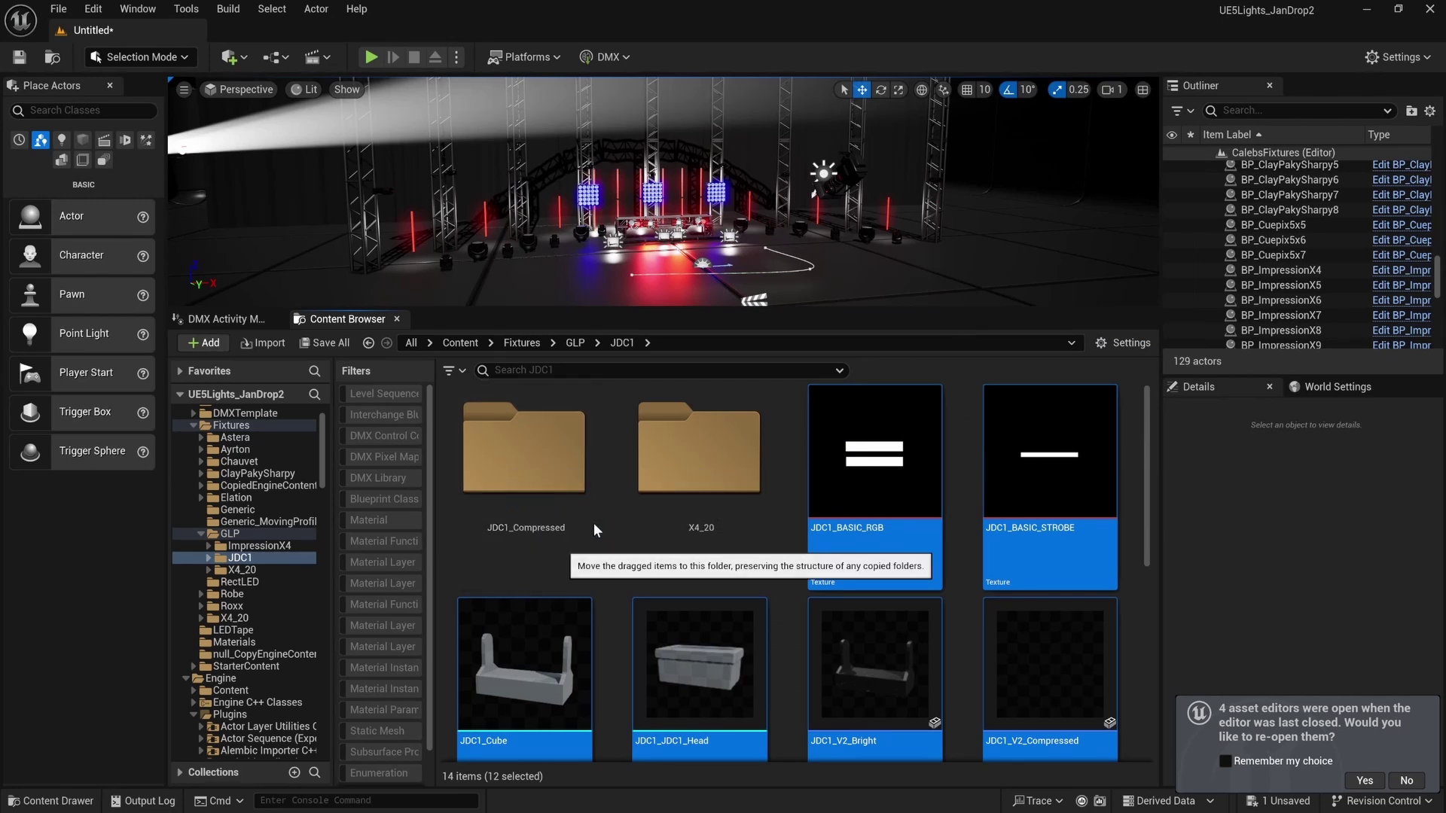
{"action": "left_click", "coordinate": [684, 573]}
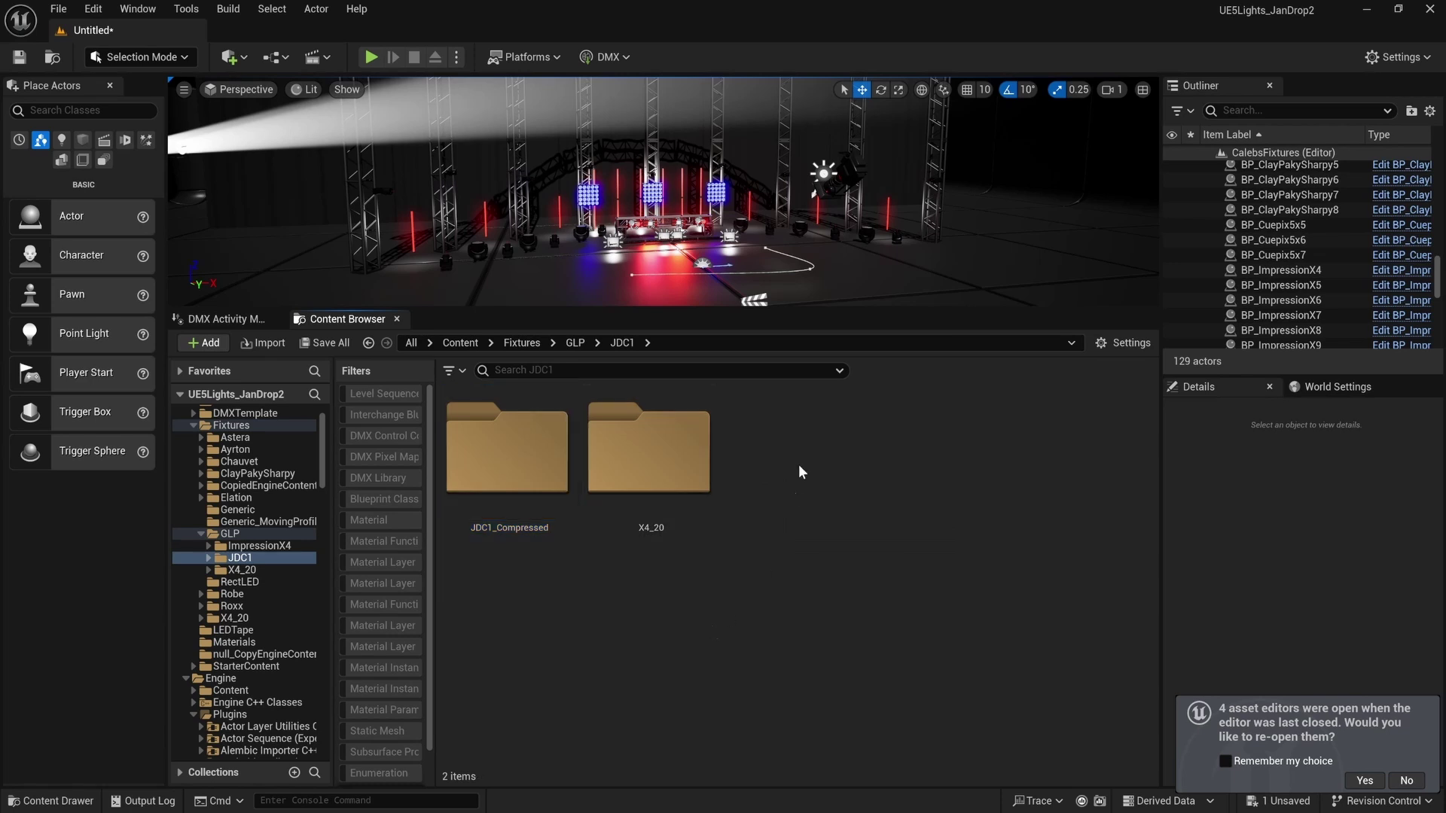
Create a second folder named JDC1_Extended inside the JDC1 folder and open it.
{"action": "right_click", "coordinate": [799, 464]}
{"action": "left_click", "coordinate": [865, 307]}
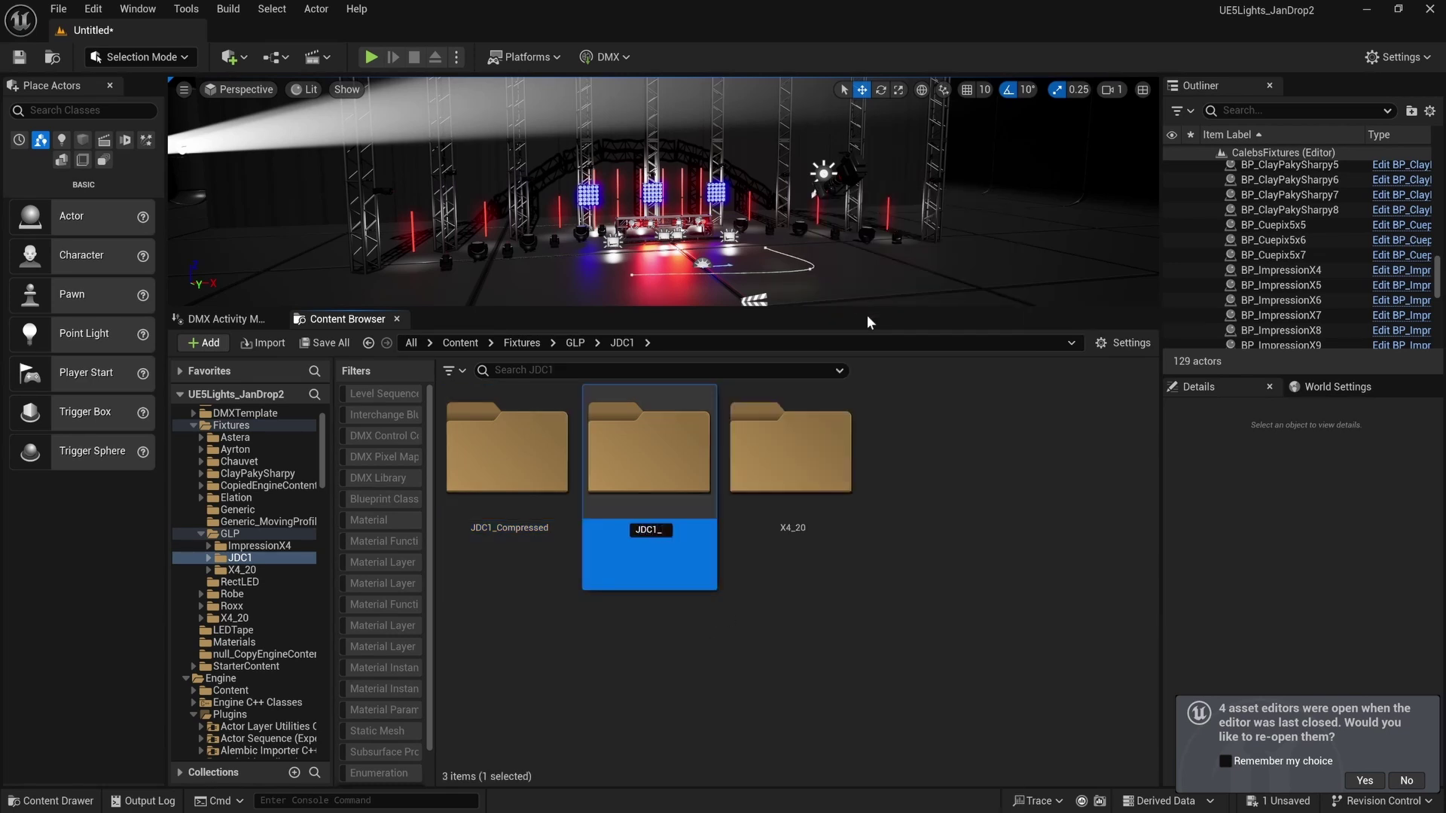
{"action": "type", "text": "JDC1_Extended"}
{"action": "key", "text": "Return"}
{"action": "double_click", "coordinate": [648, 448]}
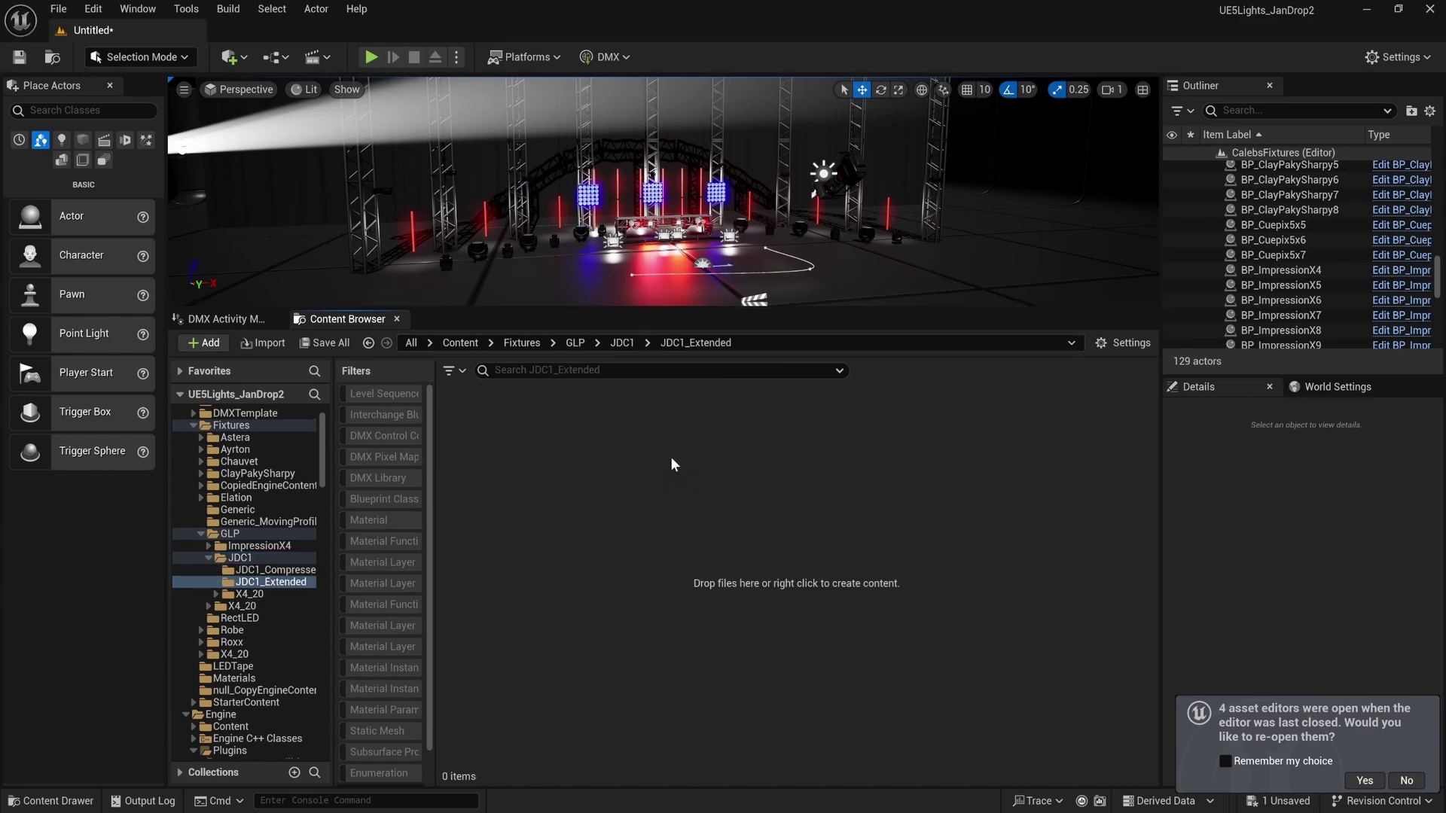
Switch to File Explorer, open the BlenderBakes folder and move its window clear of the Content Browser's asset area.
{"action": "key", "text": "super"}
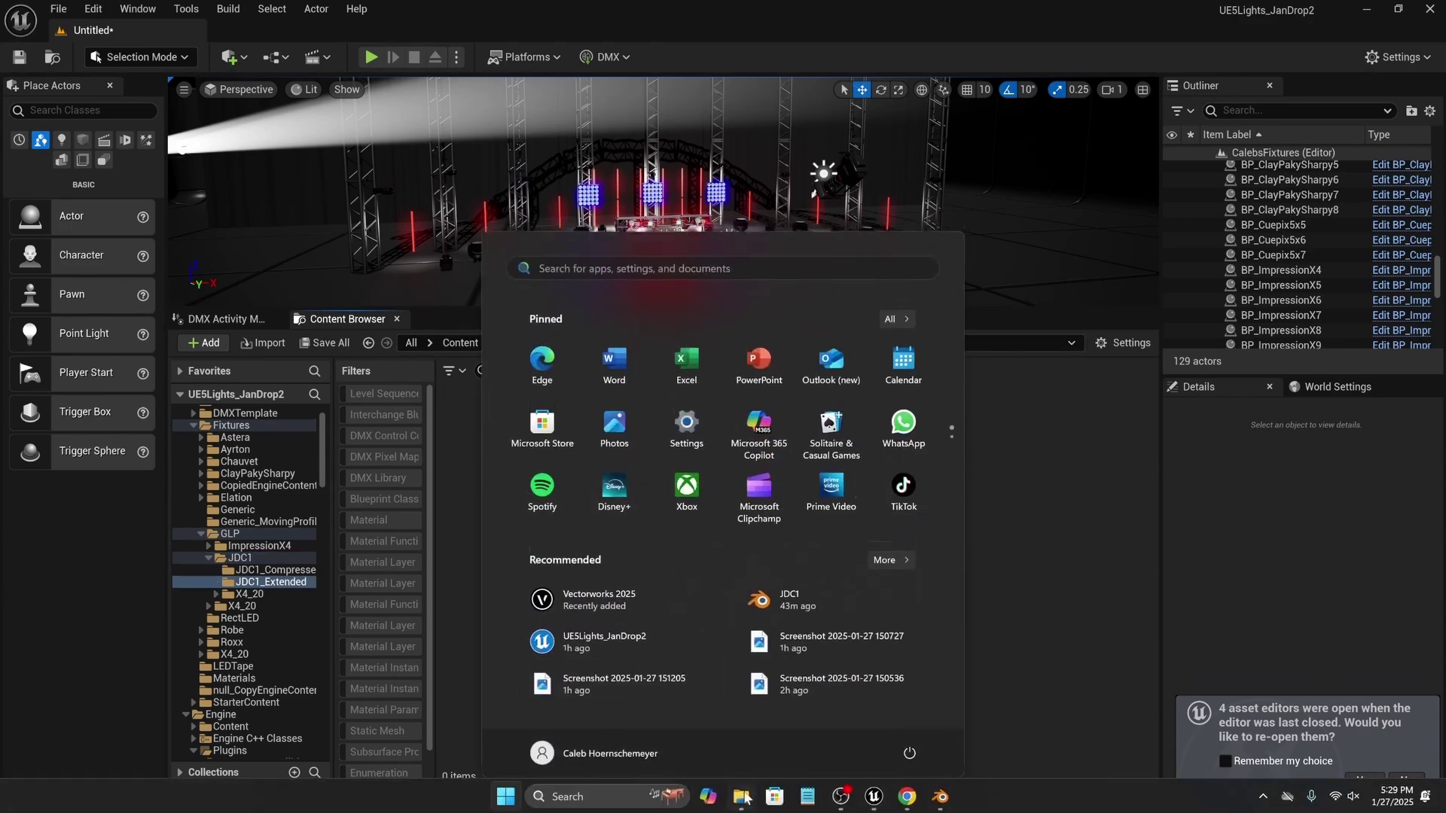
{"action": "key", "text": "Escape"}
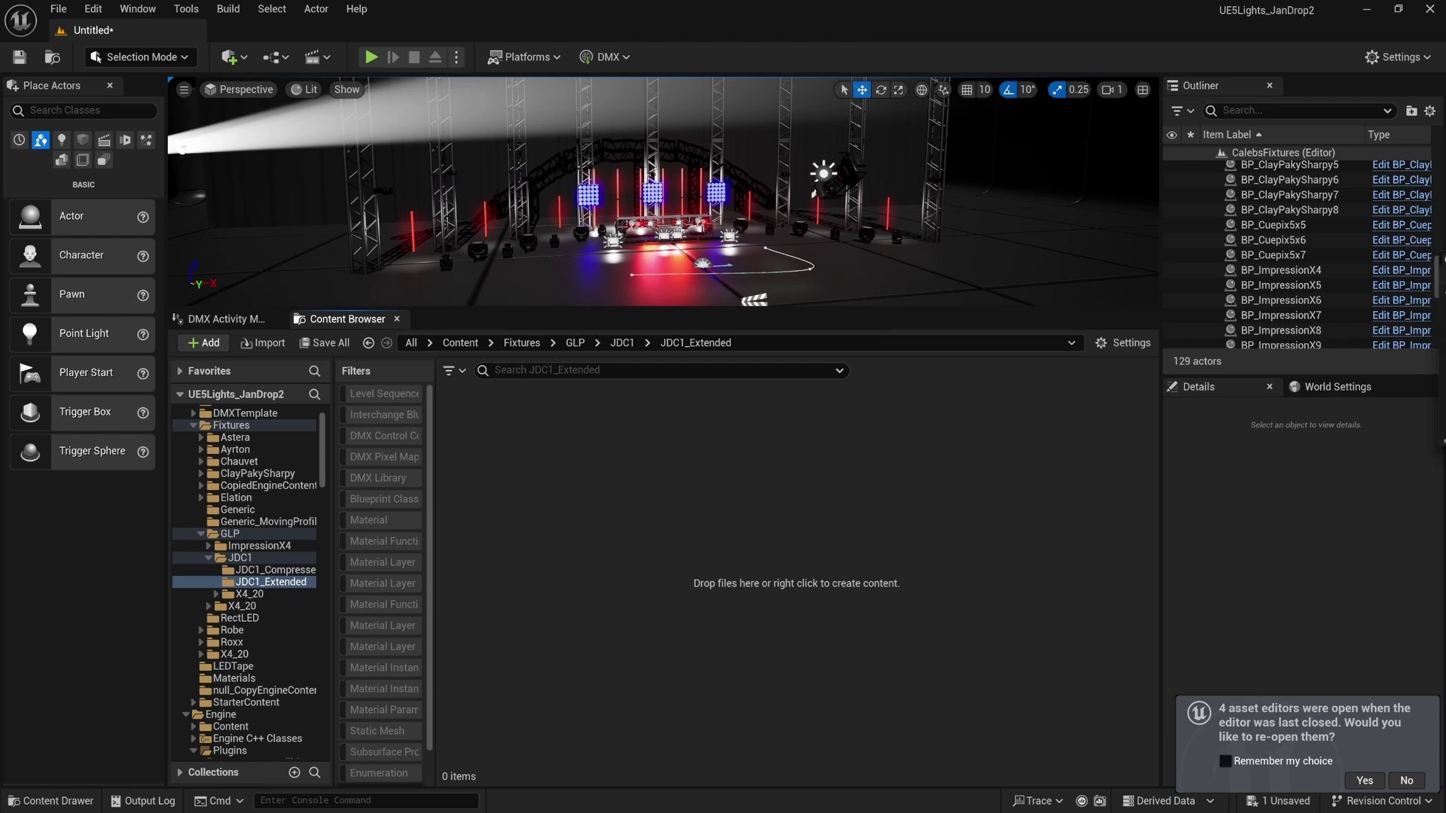
{"action": "key", "text": "alt+Tab"}
{"action": "left_click", "coordinate": [1000, 600]}
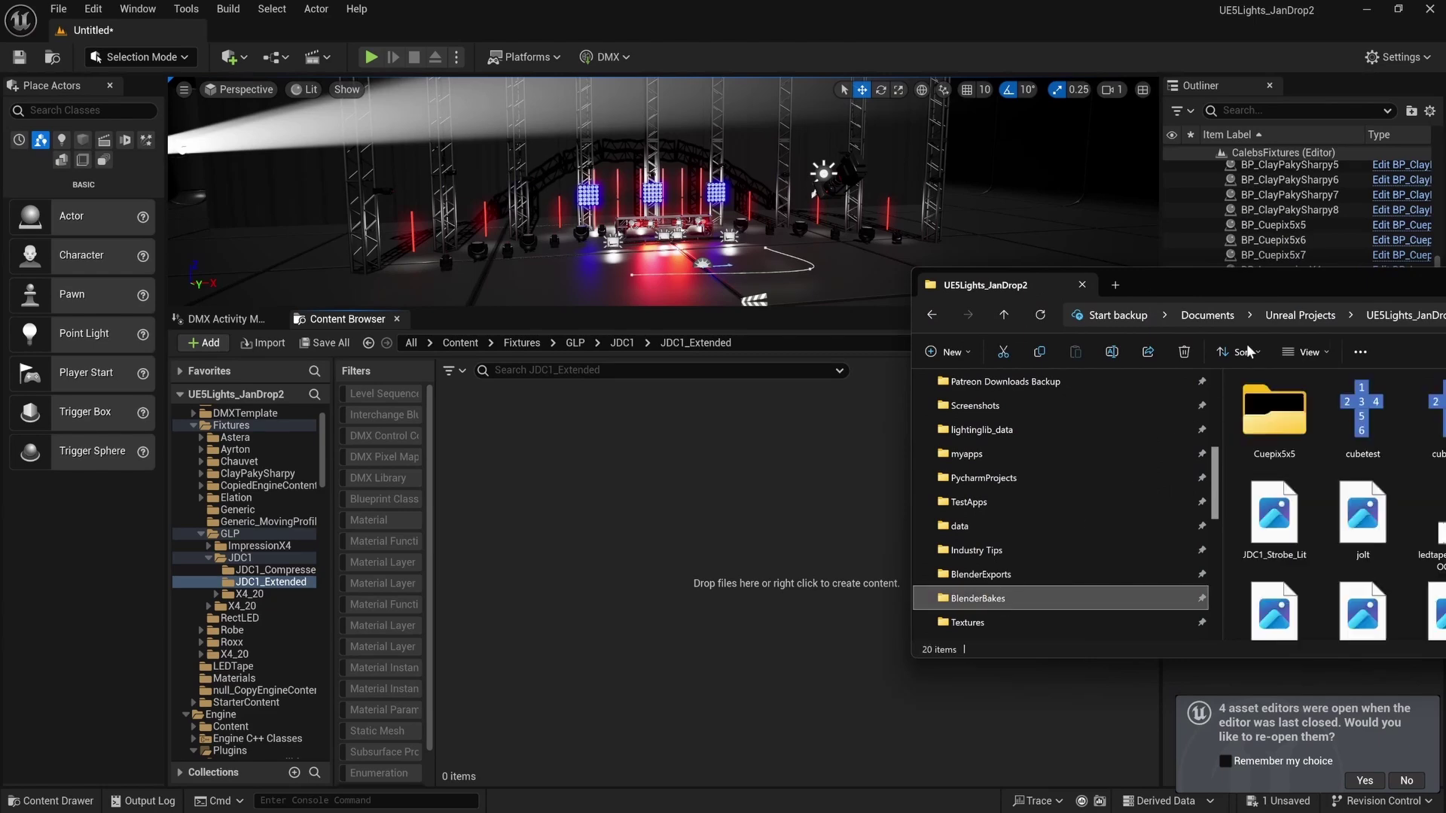
{"action": "left_click_drag", "start_coordinate": [1280, 285], "coordinate": [716, 37]}
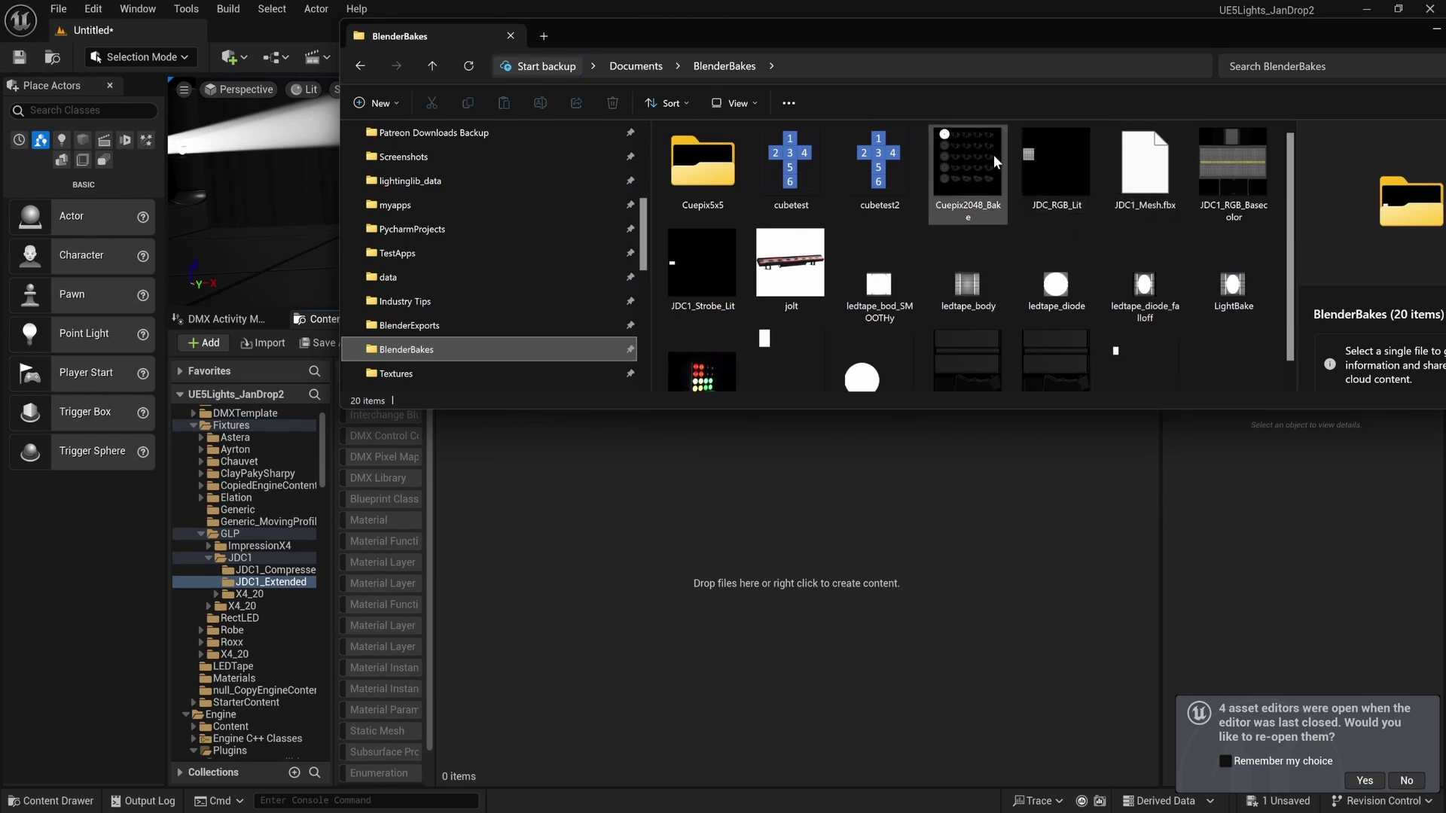
View the Cuepix2048_Bake image up close to examine its baked light cells, and close the viewer.
{"action": "double_click", "coordinate": [974, 163]}
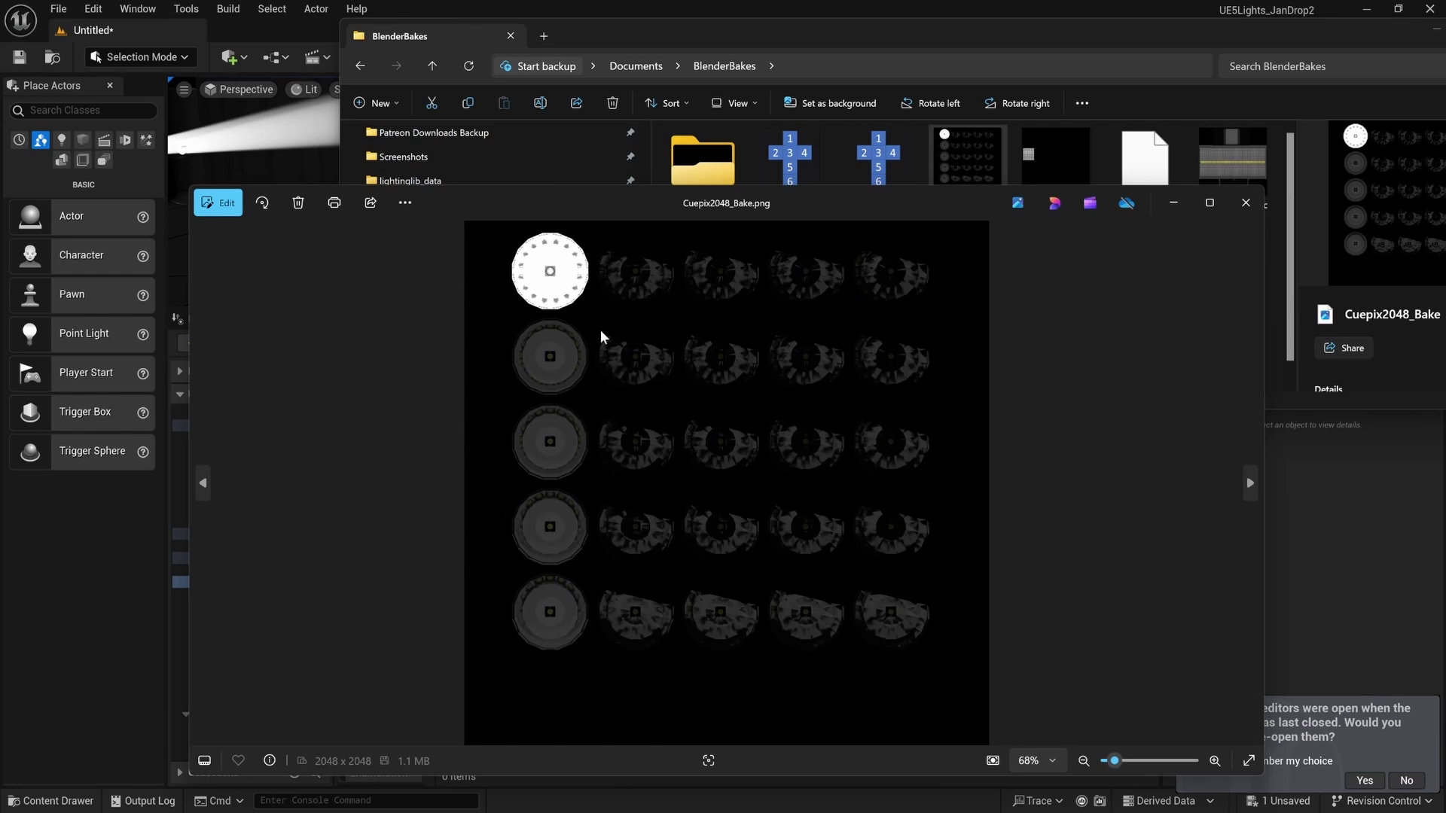
{"action": "scroll", "coordinate": [576, 243], "scroll_direction": "up", "scroll_amount": 3}
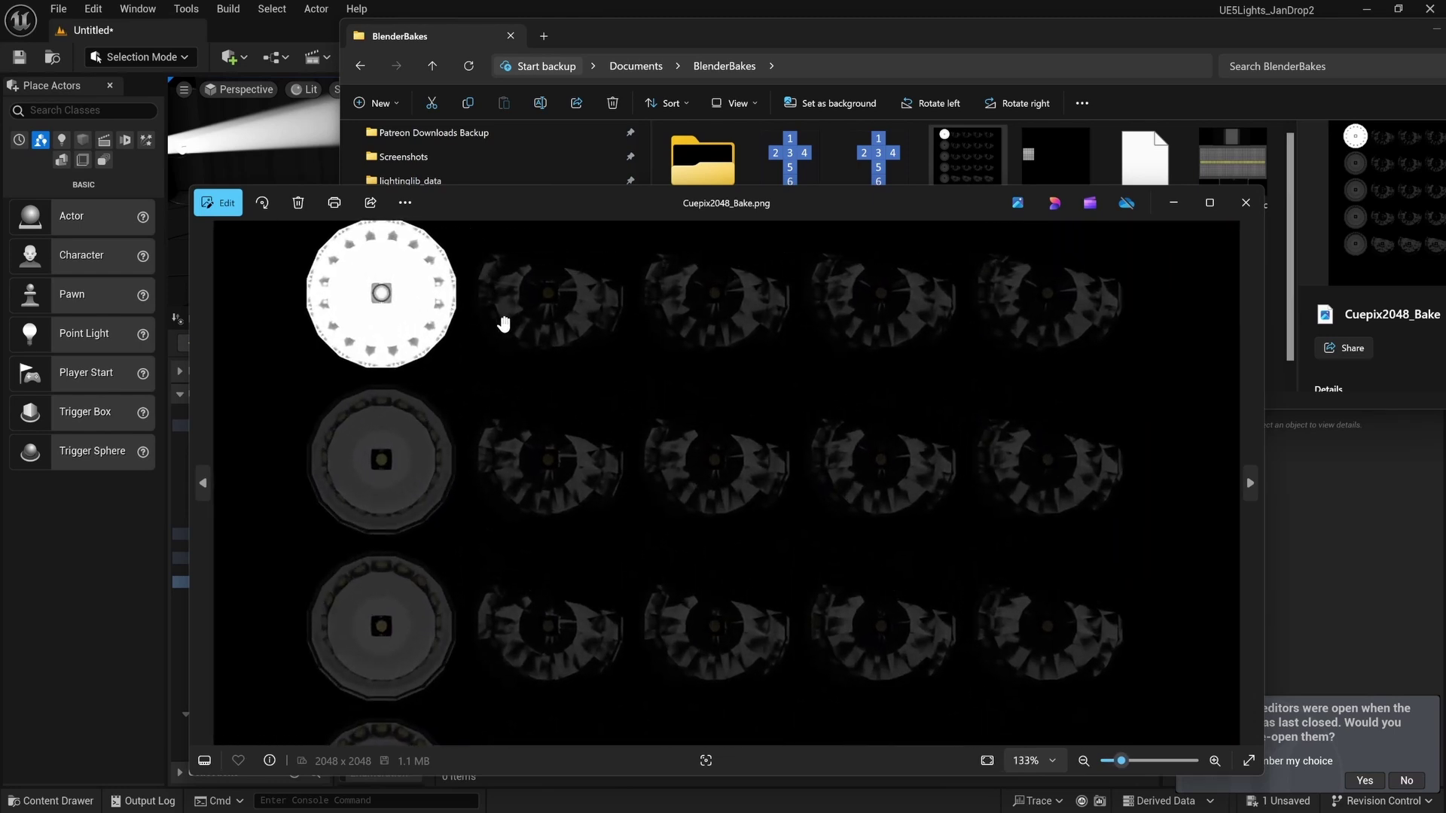
{"action": "scroll", "coordinate": [491, 339], "scroll_direction": "down", "scroll_amount": 2}
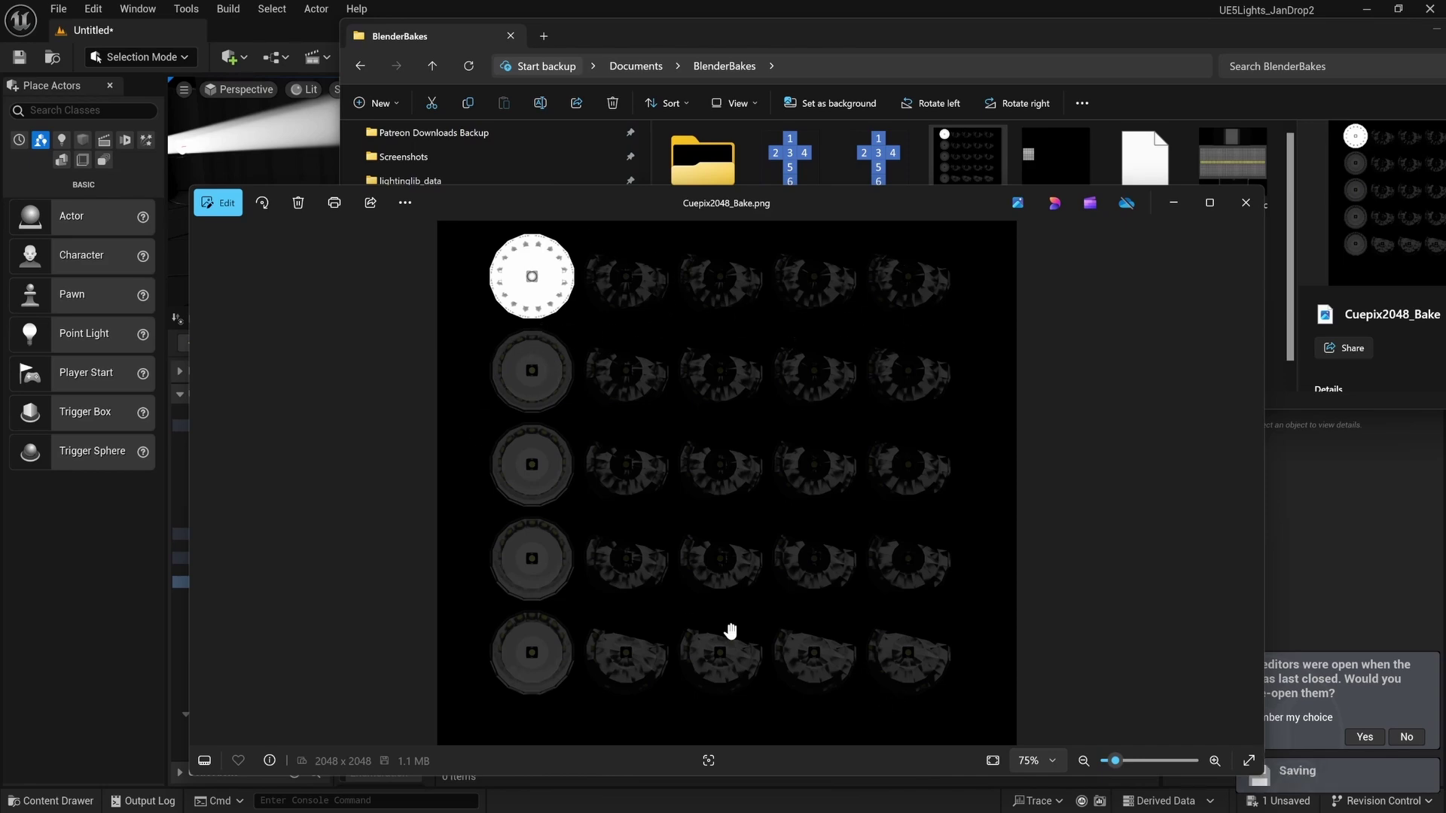
{"action": "left_click", "coordinate": [1246, 203]}
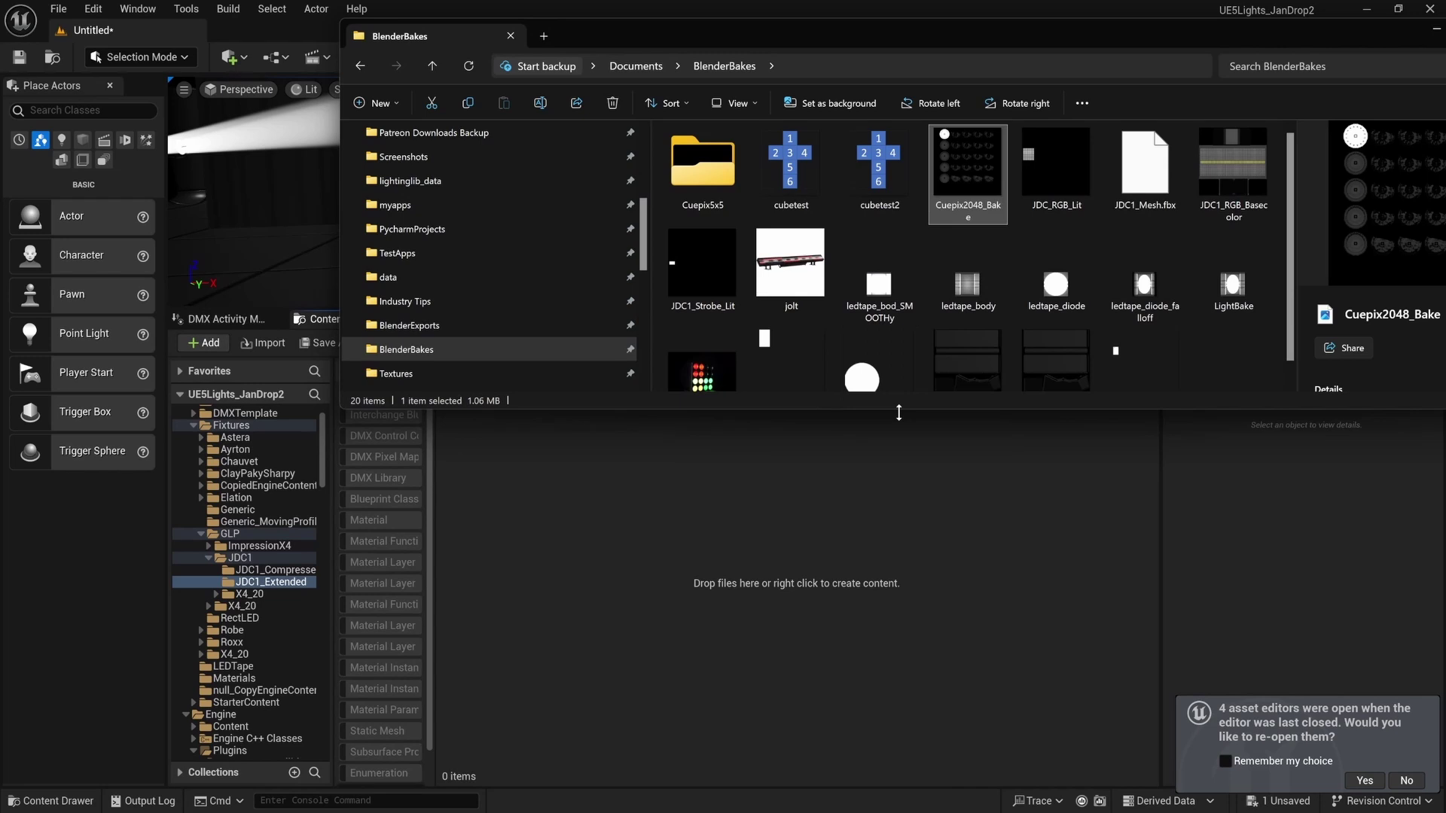
Import the JDC_RGB_Lit, JDC1_RGB_Basecolor and JDC1_Strobe_Lit images from BlenderBakes into the JDC1_Extended folder.
{"action": "left_click", "coordinate": [1065, 158]}
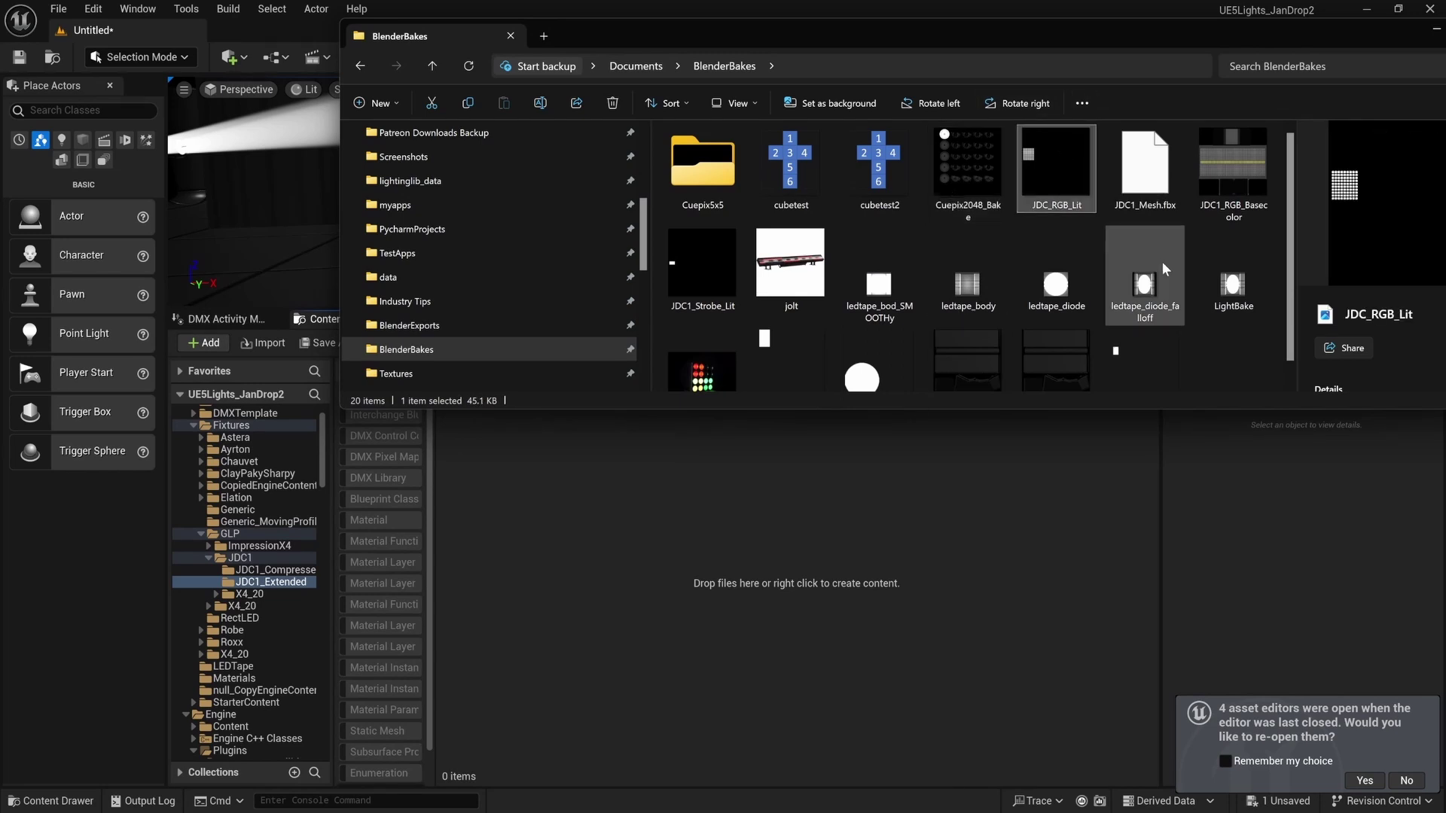
{"action": "left_click", "coordinate": [1235, 174], "text": "ctrl"}
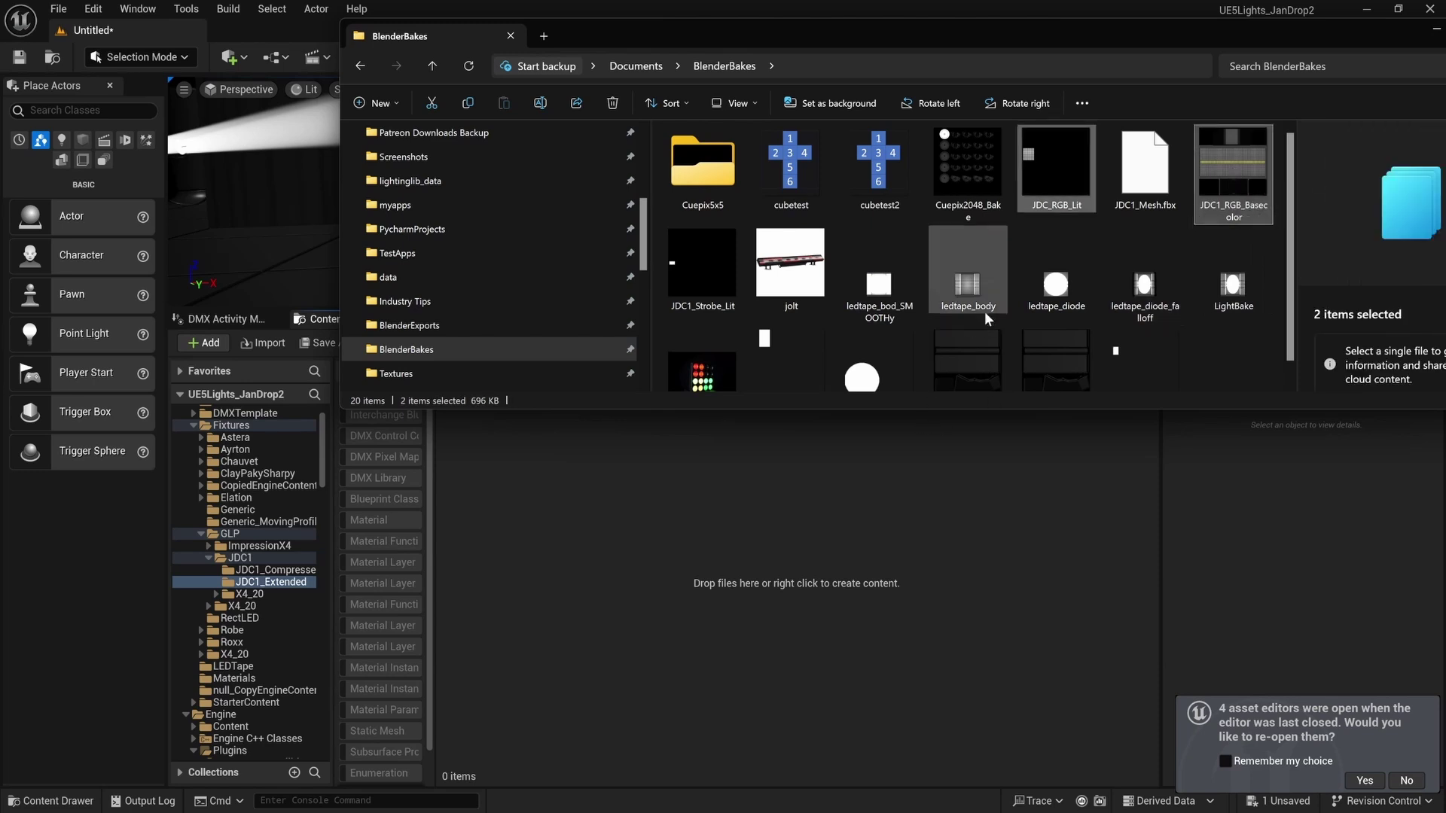
{"action": "scroll", "coordinate": [919, 288], "scroll_direction": "down", "scroll_amount": 1}
{"action": "left_click", "coordinate": [697, 283], "text": "ctrl"}
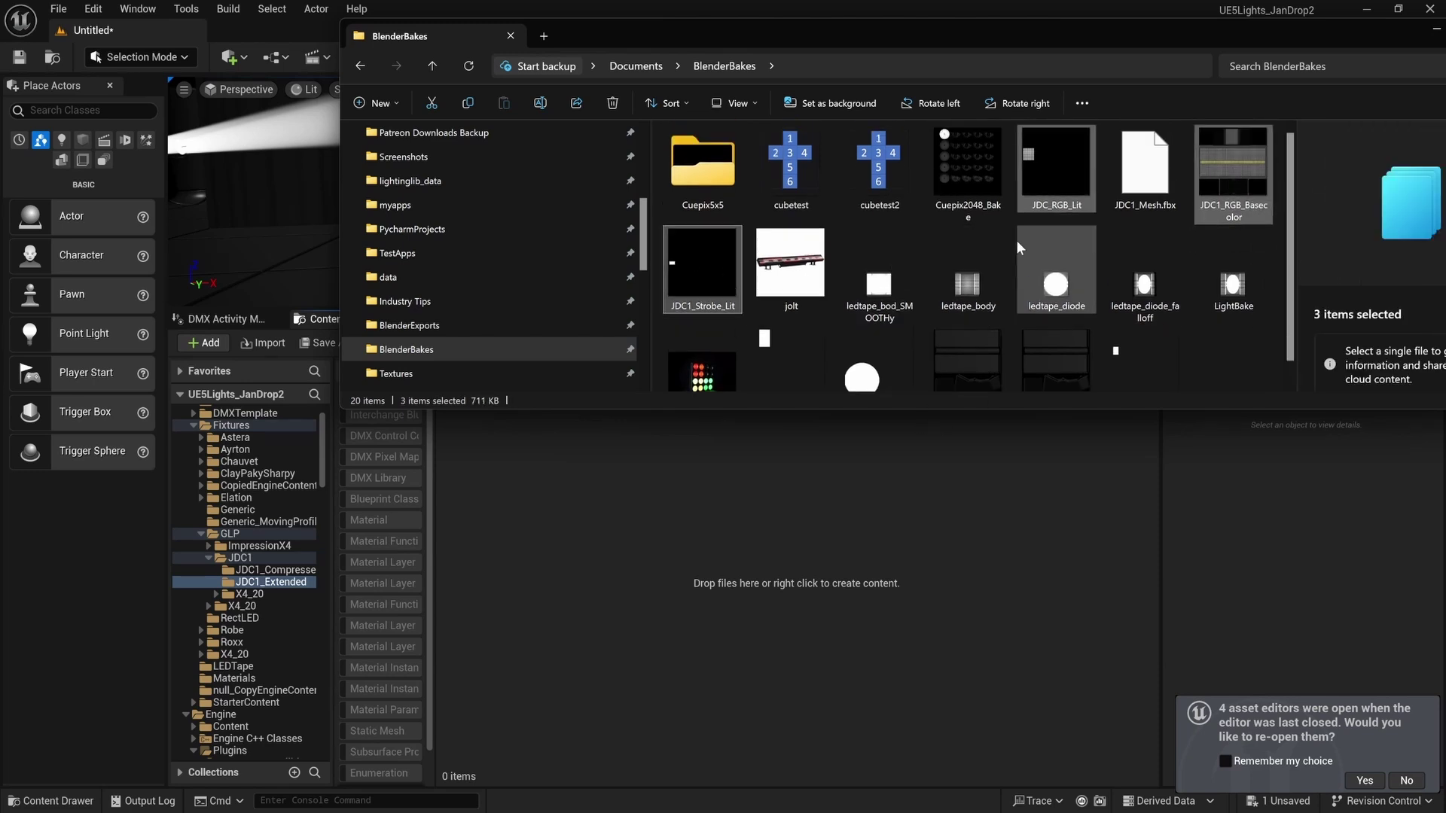
{"action": "scroll", "coordinate": [1015, 239], "scroll_direction": "up", "scroll_amount": 1}
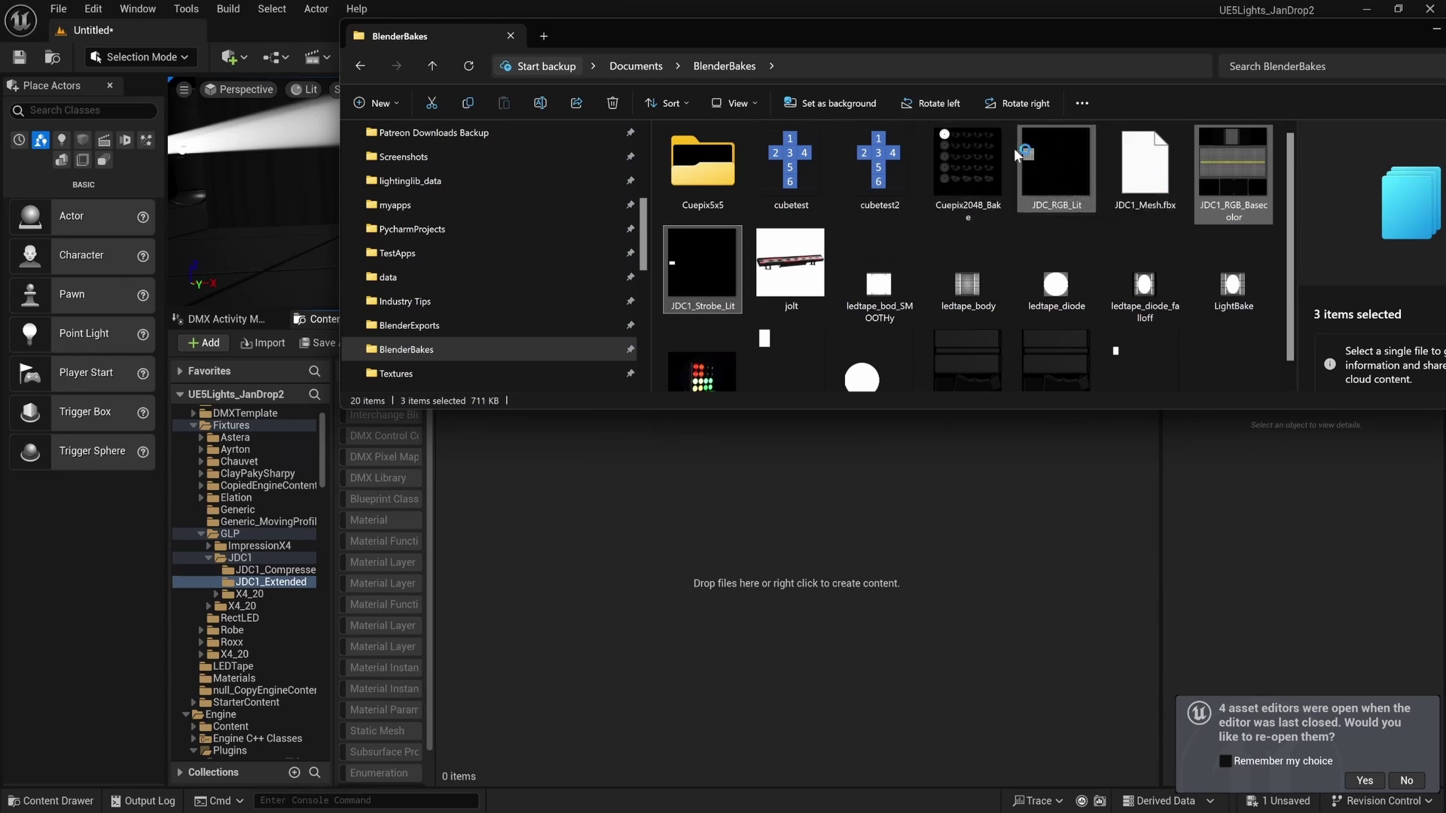
{"action": "left_click_drag", "start_coordinate": [1048, 153], "coordinate": [662, 561]}
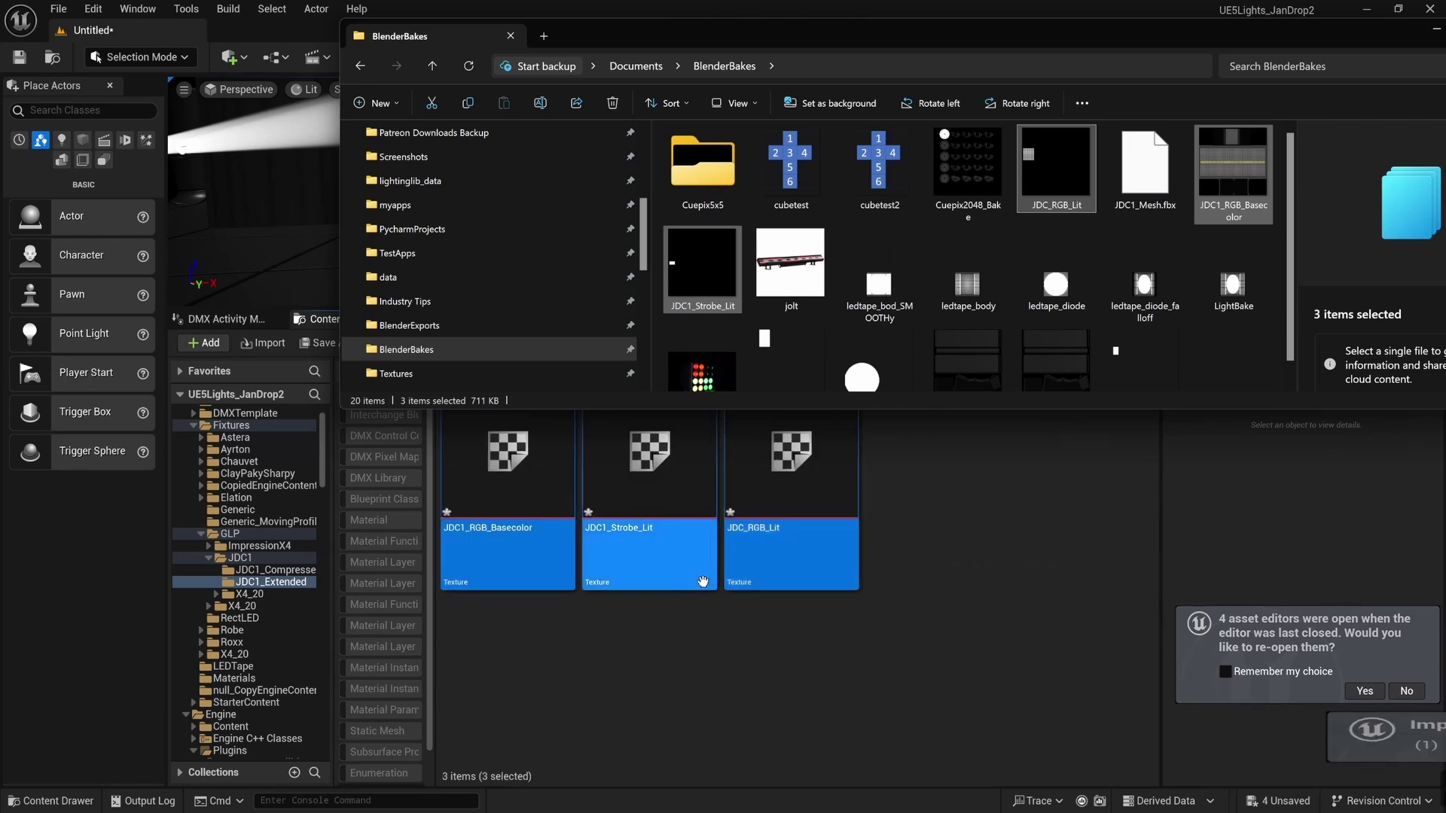
Switch to Blender, select BasicMesh.001 and export the model as JDC1.fbx to the BlenderExports folder.
{"action": "key", "text": "super"}
{"action": "left_click", "coordinate": [943, 805]}
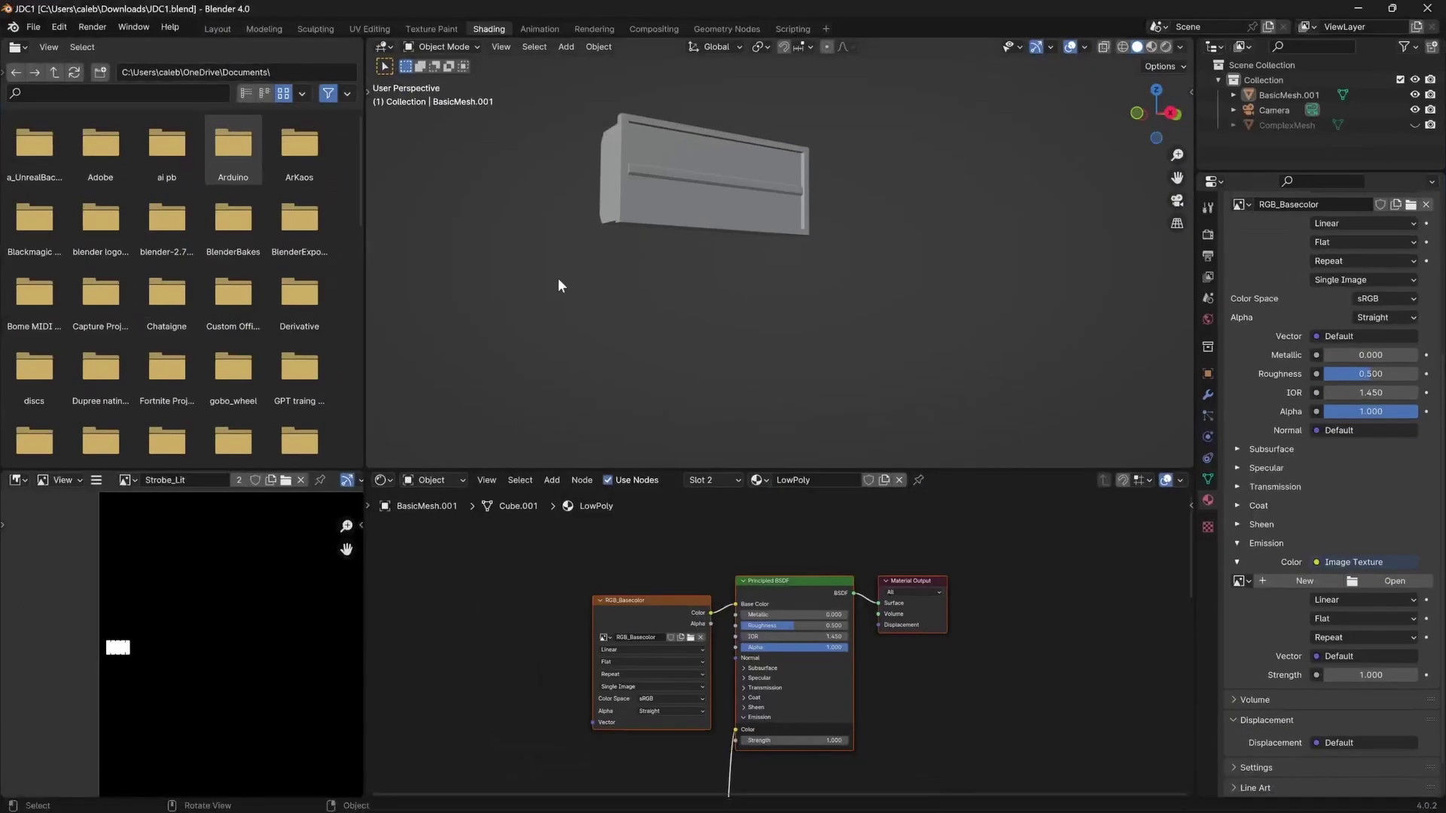
{"action": "scroll", "coordinate": [697, 78], "scroll_direction": "up", "scroll_amount": 3}
{"action": "left_click", "coordinate": [672, 147]}
{"action": "scroll", "coordinate": [783, 322], "scroll_direction": "down", "scroll_amount": 2}
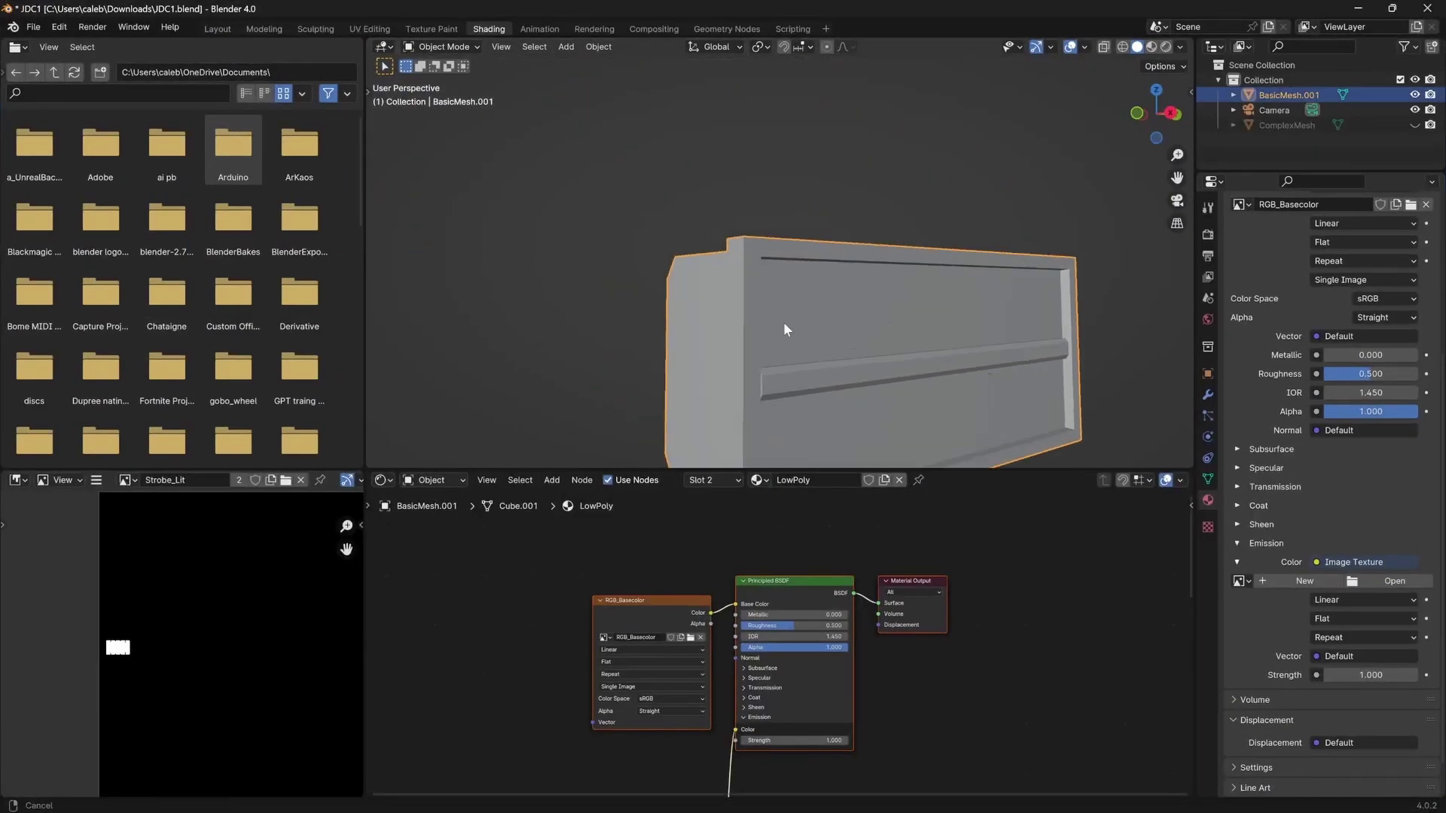
{"action": "middle_click_drag", "start_coordinate": [784, 322], "coordinate": [723, 301], "text": "shift"}
{"action": "left_click", "coordinate": [33, 26]}
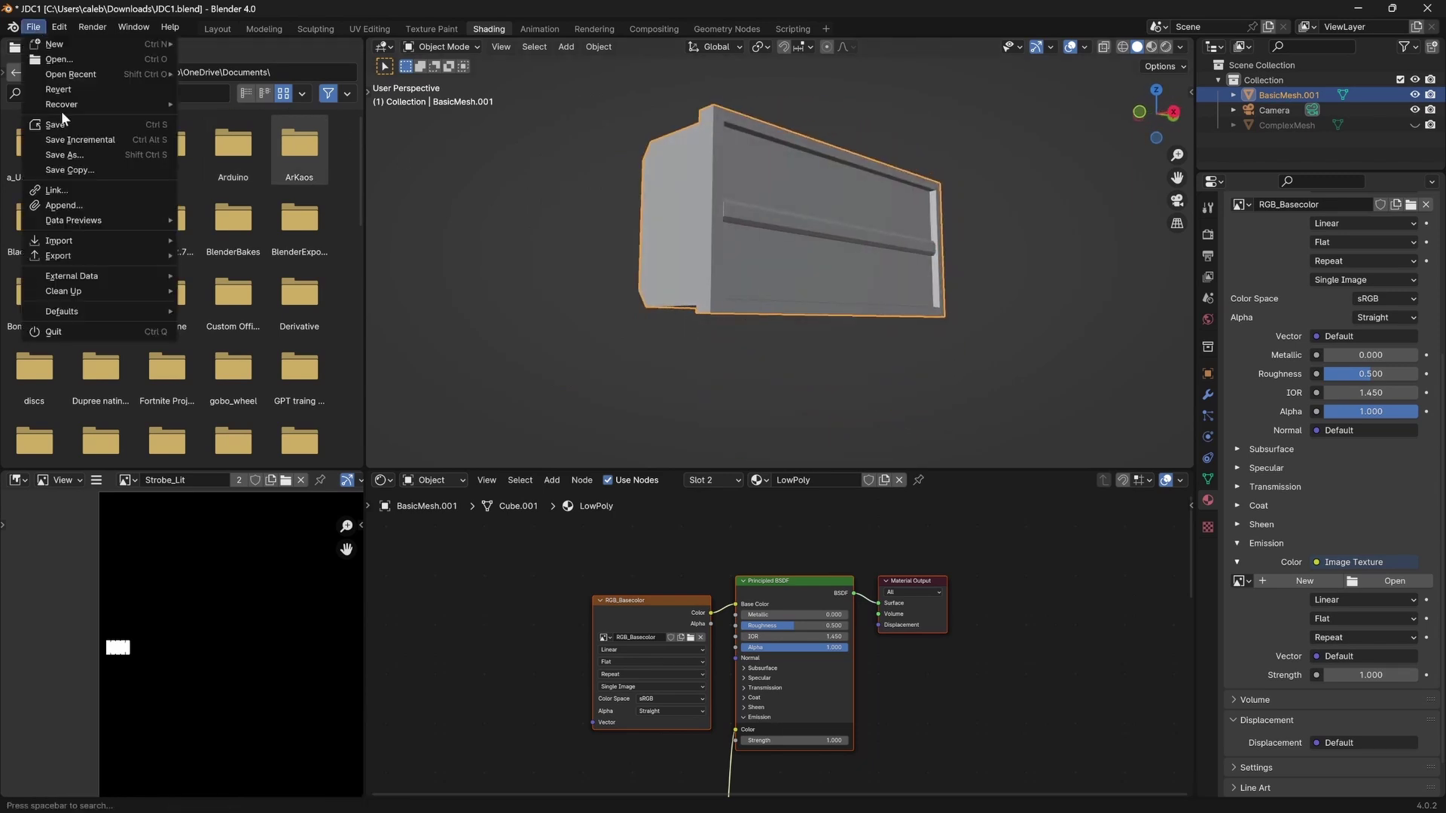
{"action": "mouse_move", "coordinate": [75, 255]}
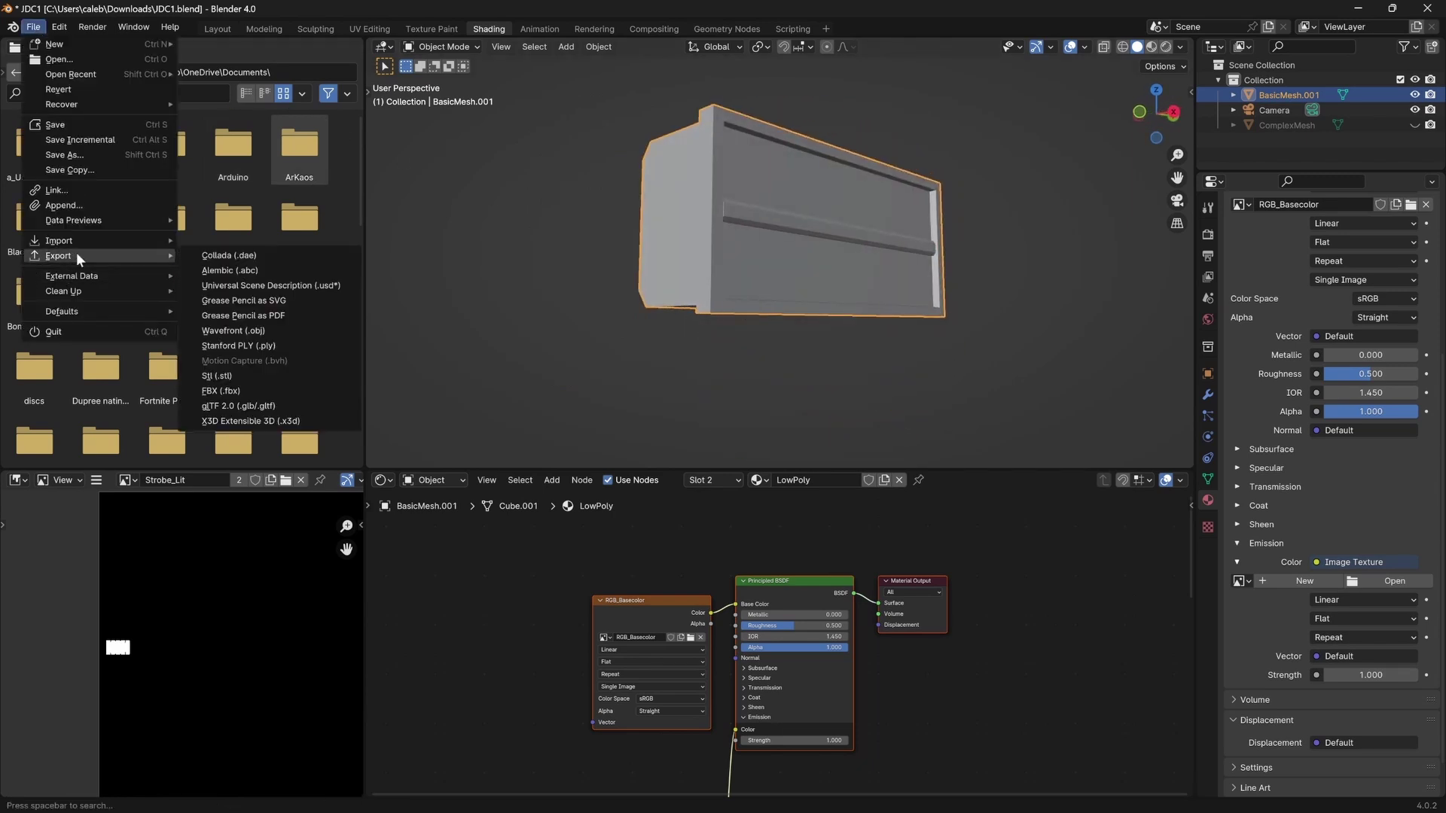
{"action": "left_click", "coordinate": [242, 389]}
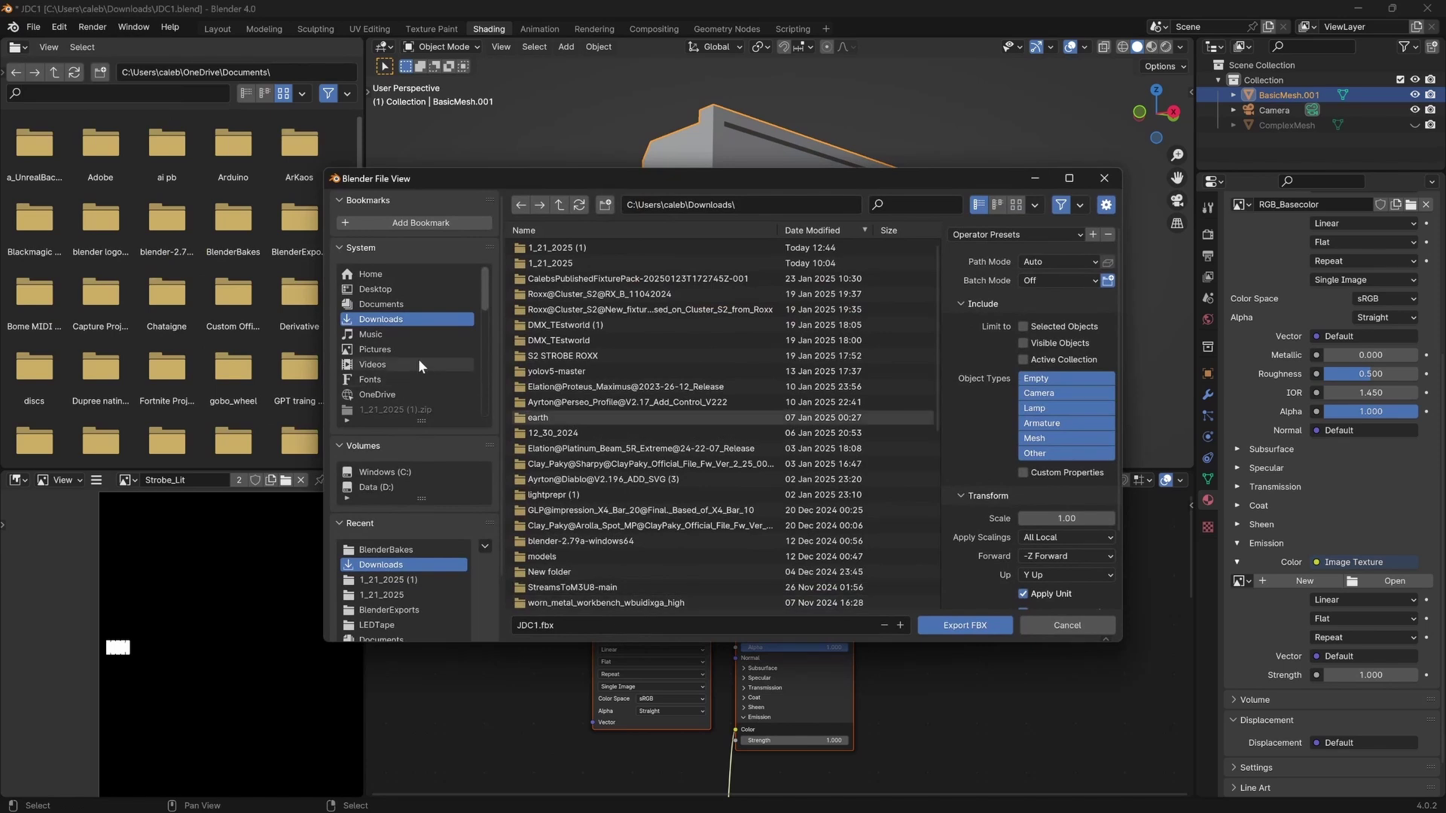
{"action": "left_click", "coordinate": [387, 610]}
{"action": "scroll", "coordinate": [413, 590], "scroll_direction": "down", "scroll_amount": 3}
{"action": "left_click", "coordinate": [575, 624]}
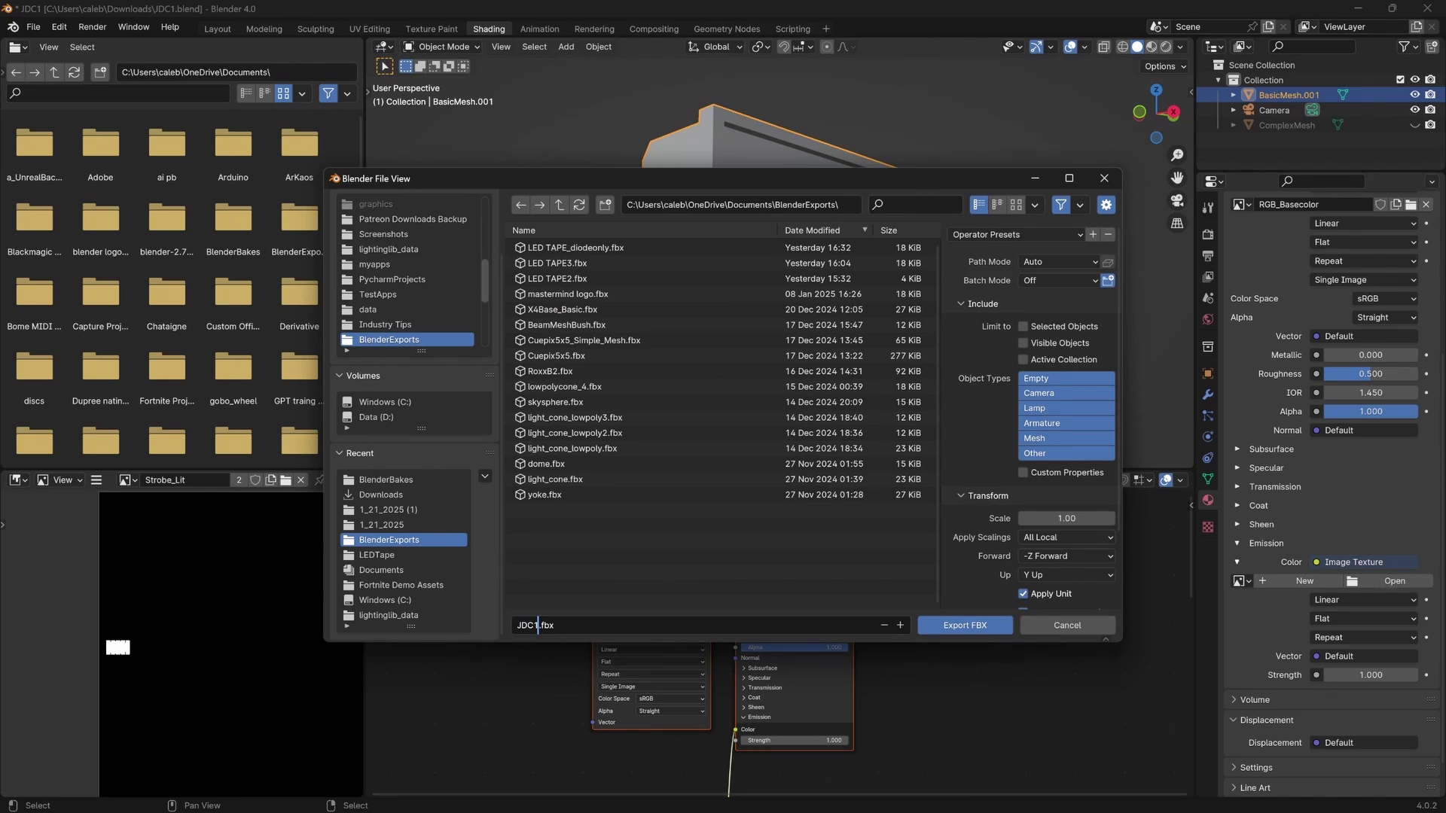
{"action": "left_click", "coordinate": [963, 627]}
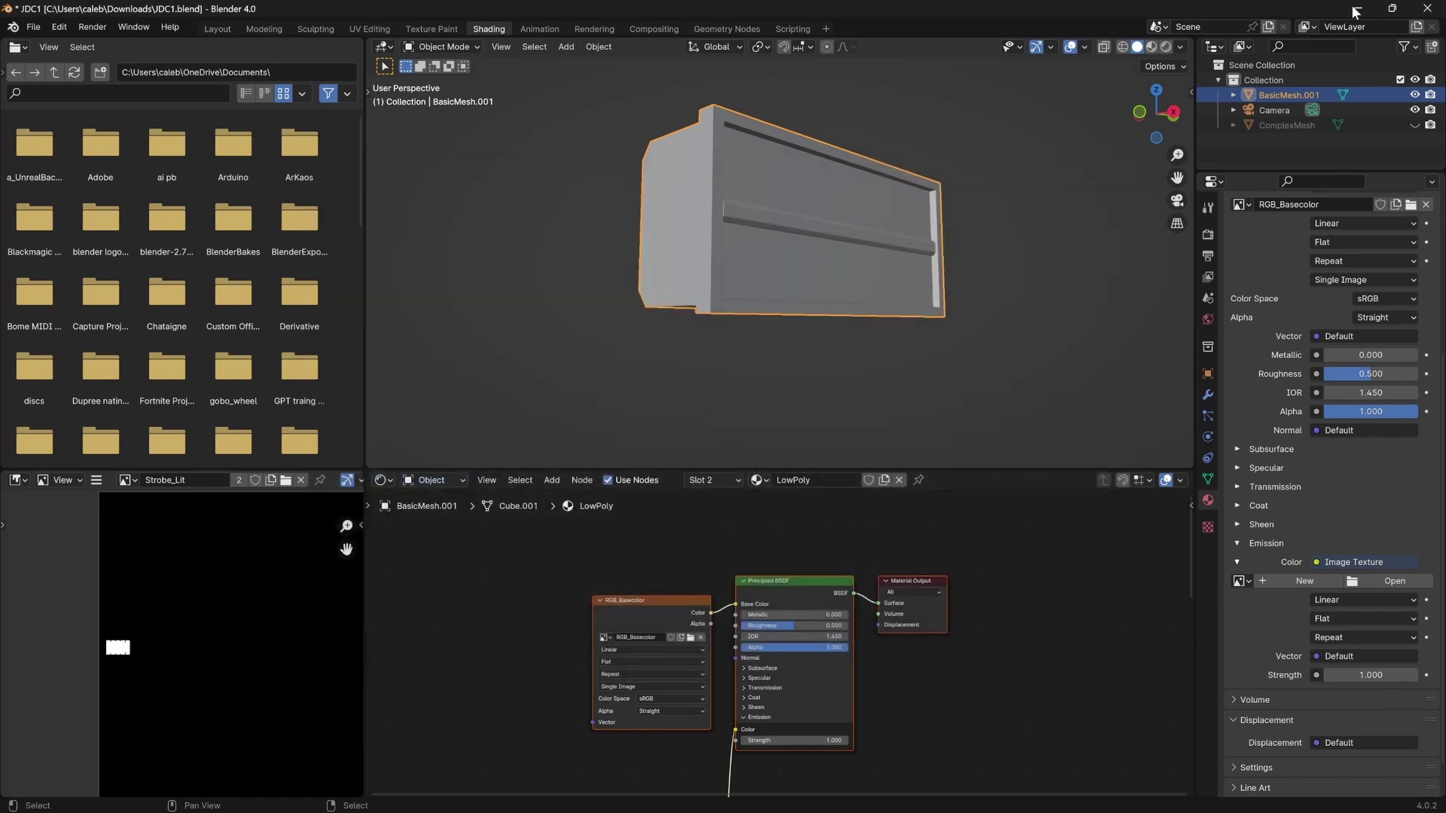
{"action": "left_click", "coordinate": [1355, 10]}
Import JDC1.fbx from the BlenderExports folder into JDC1_Extended with new materials created, and dismiss the message log.
{"action": "key", "text": "super"}
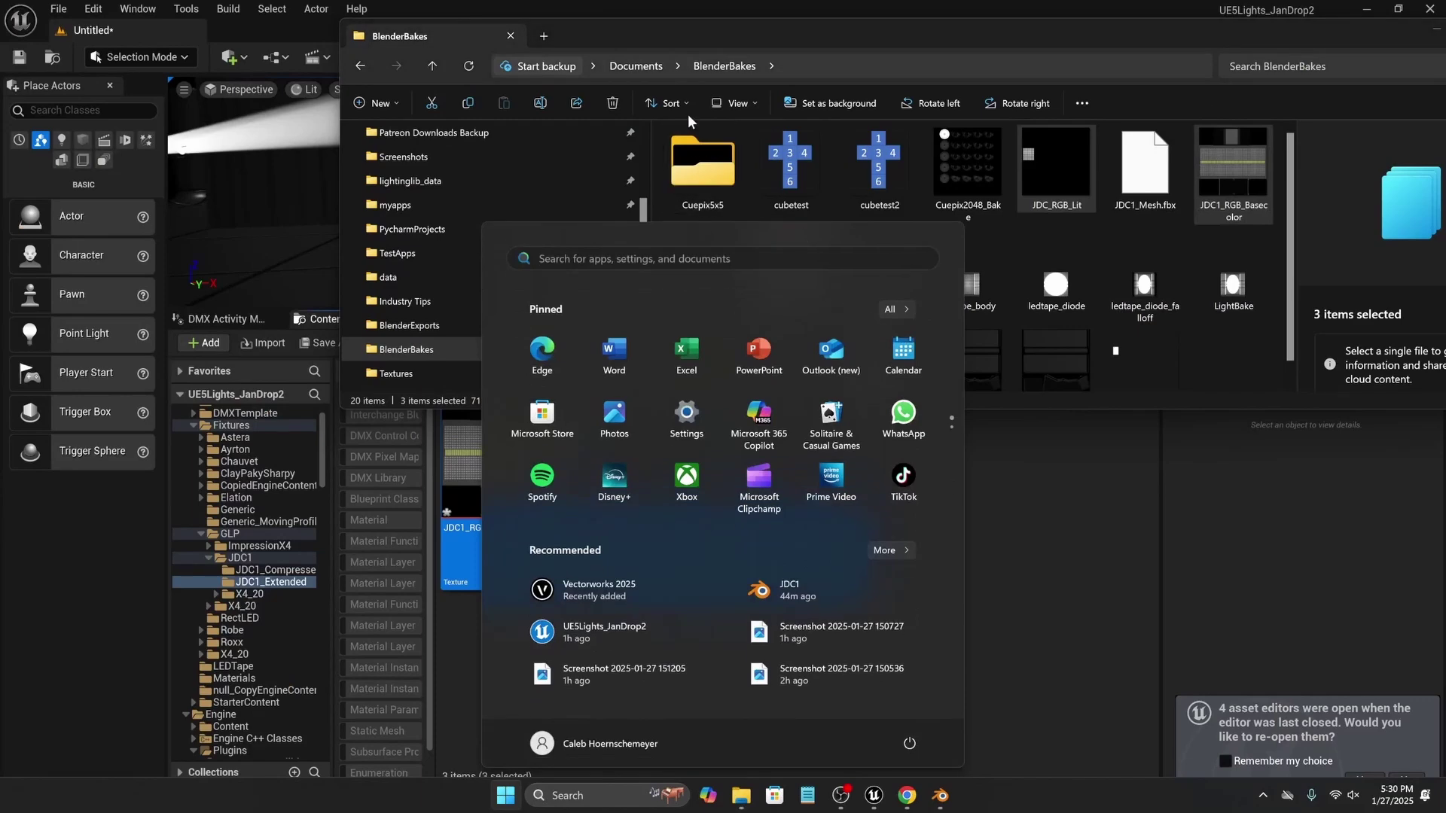
{"action": "left_click", "coordinate": [422, 324]}
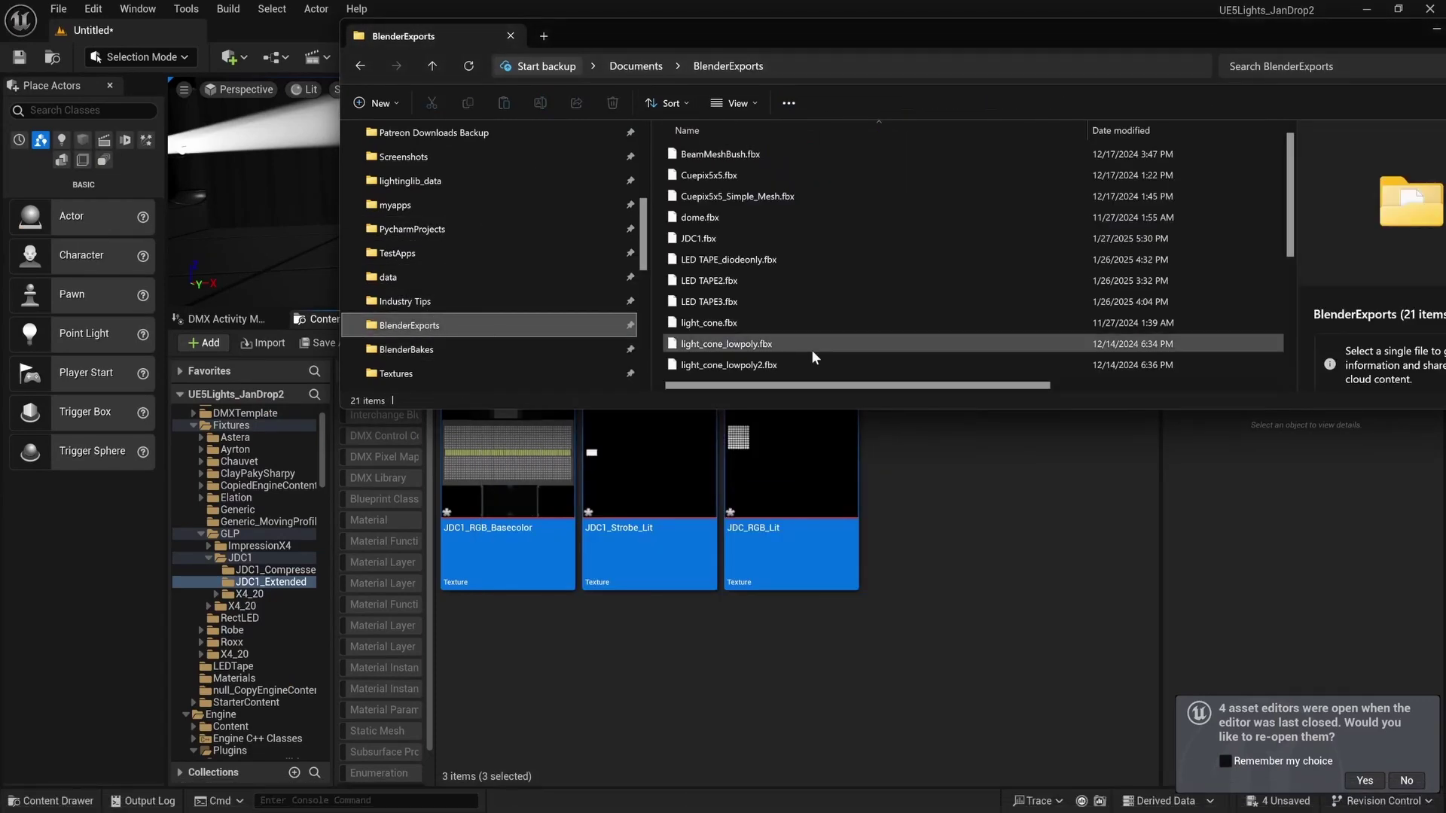
{"action": "scroll", "coordinate": [772, 360], "scroll_direction": "down", "scroll_amount": 4}
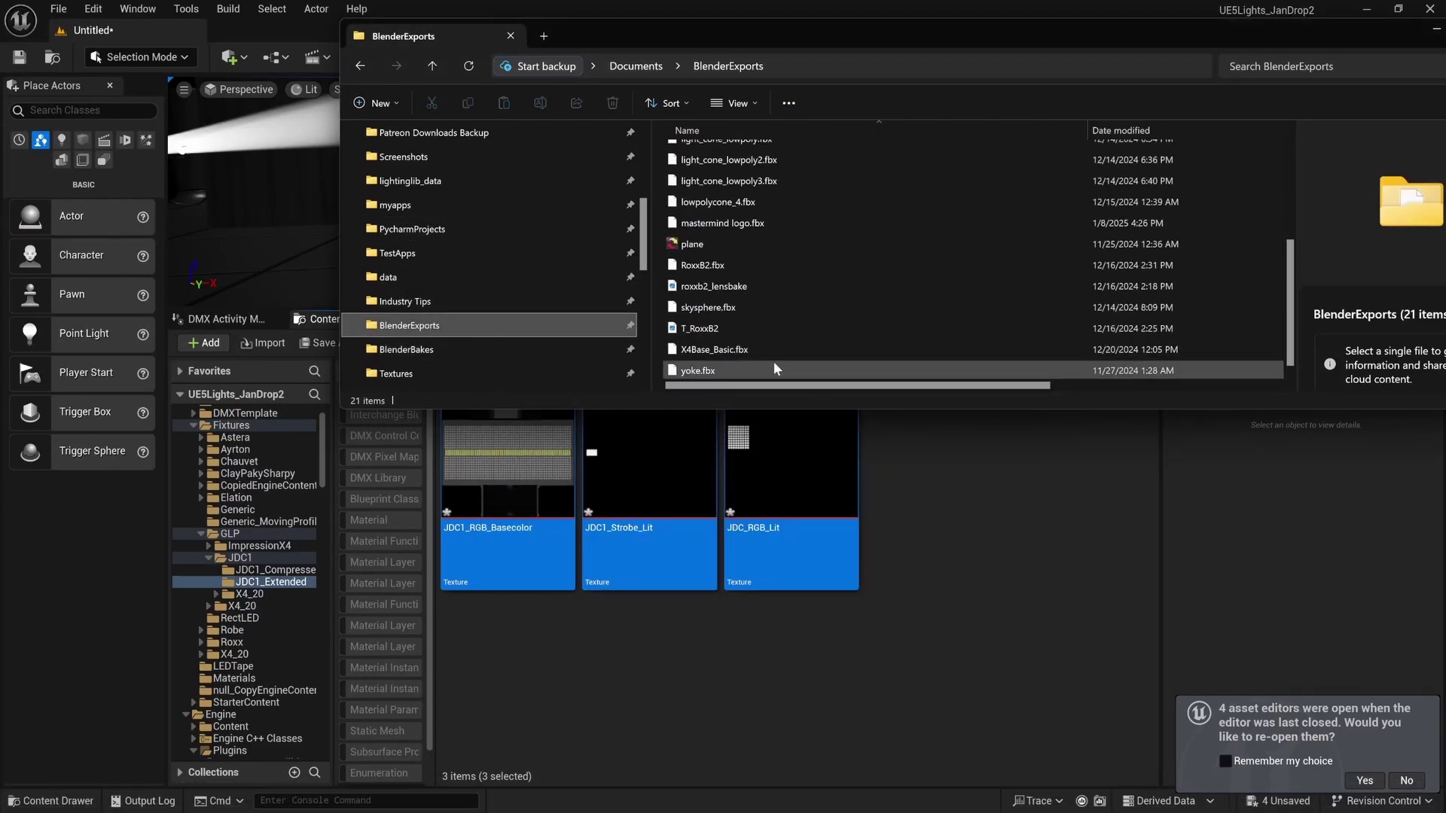
{"action": "scroll", "coordinate": [773, 360], "scroll_direction": "up", "scroll_amount": 4}
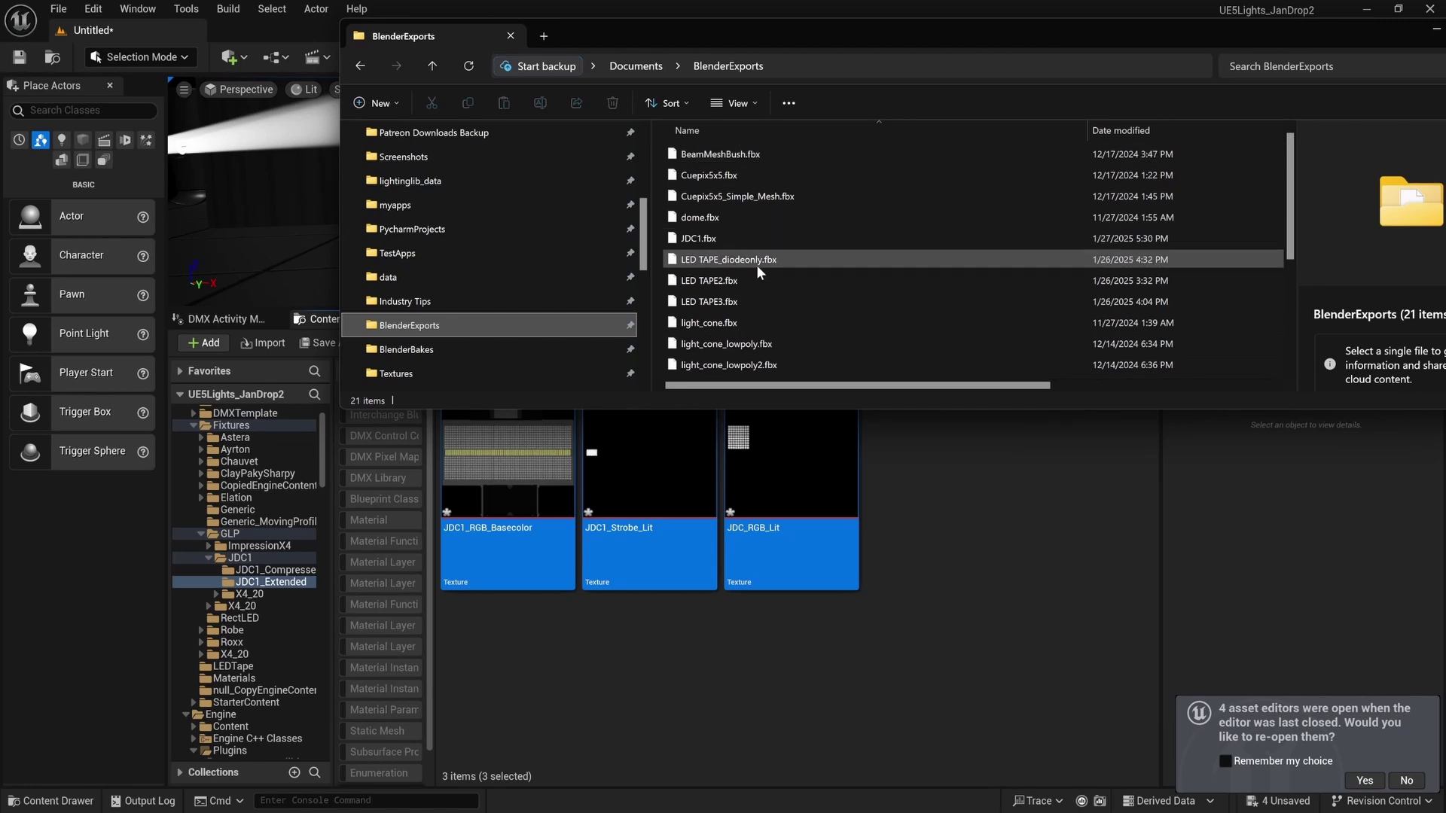
{"action": "scroll", "coordinate": [753, 294], "scroll_direction": "down", "scroll_amount": 1}
{"action": "scroll", "coordinate": [754, 298], "scroll_direction": "down", "scroll_amount": 2}
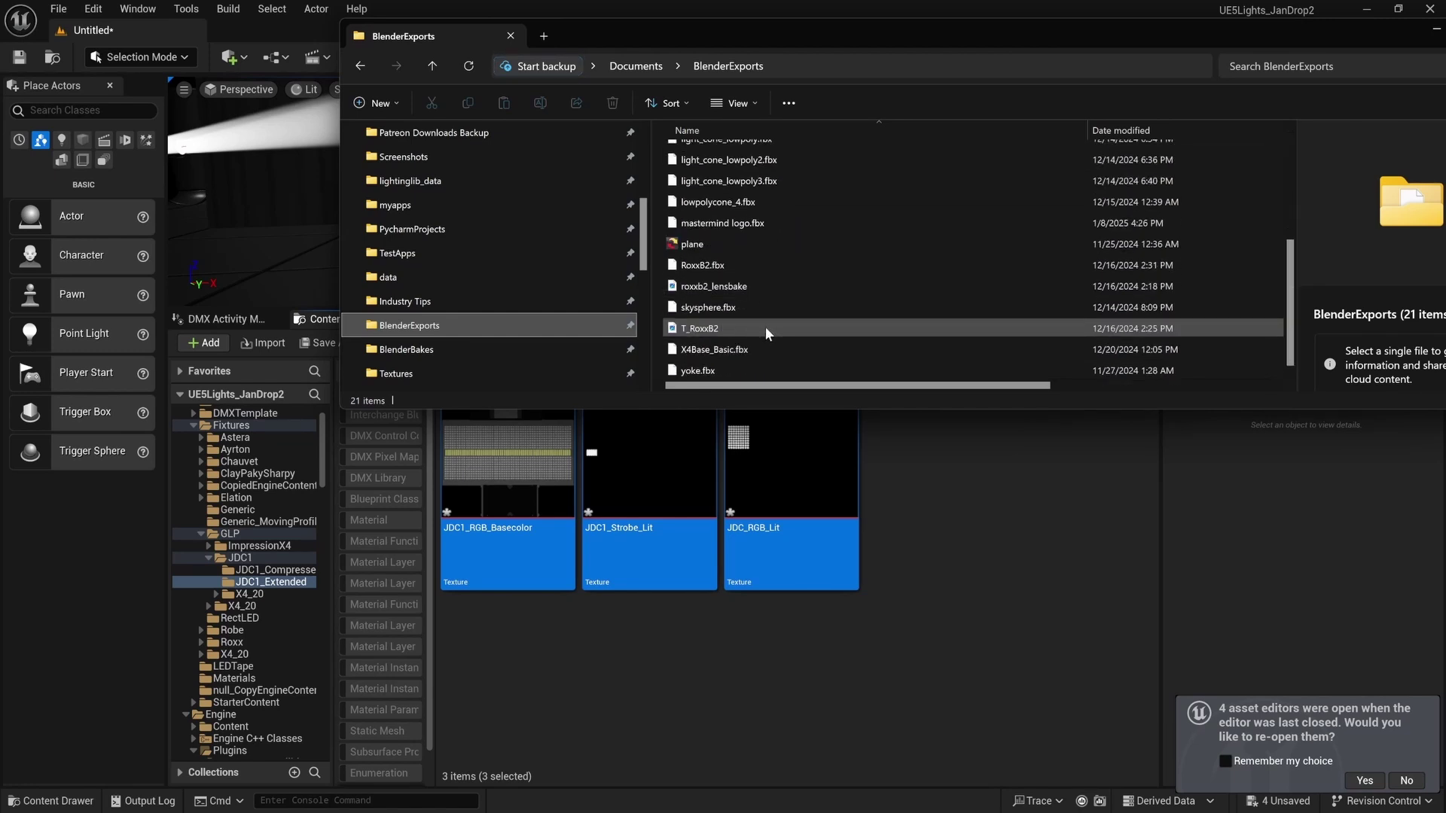
{"action": "scroll", "coordinate": [739, 366], "scroll_direction": "up", "scroll_amount": 4}
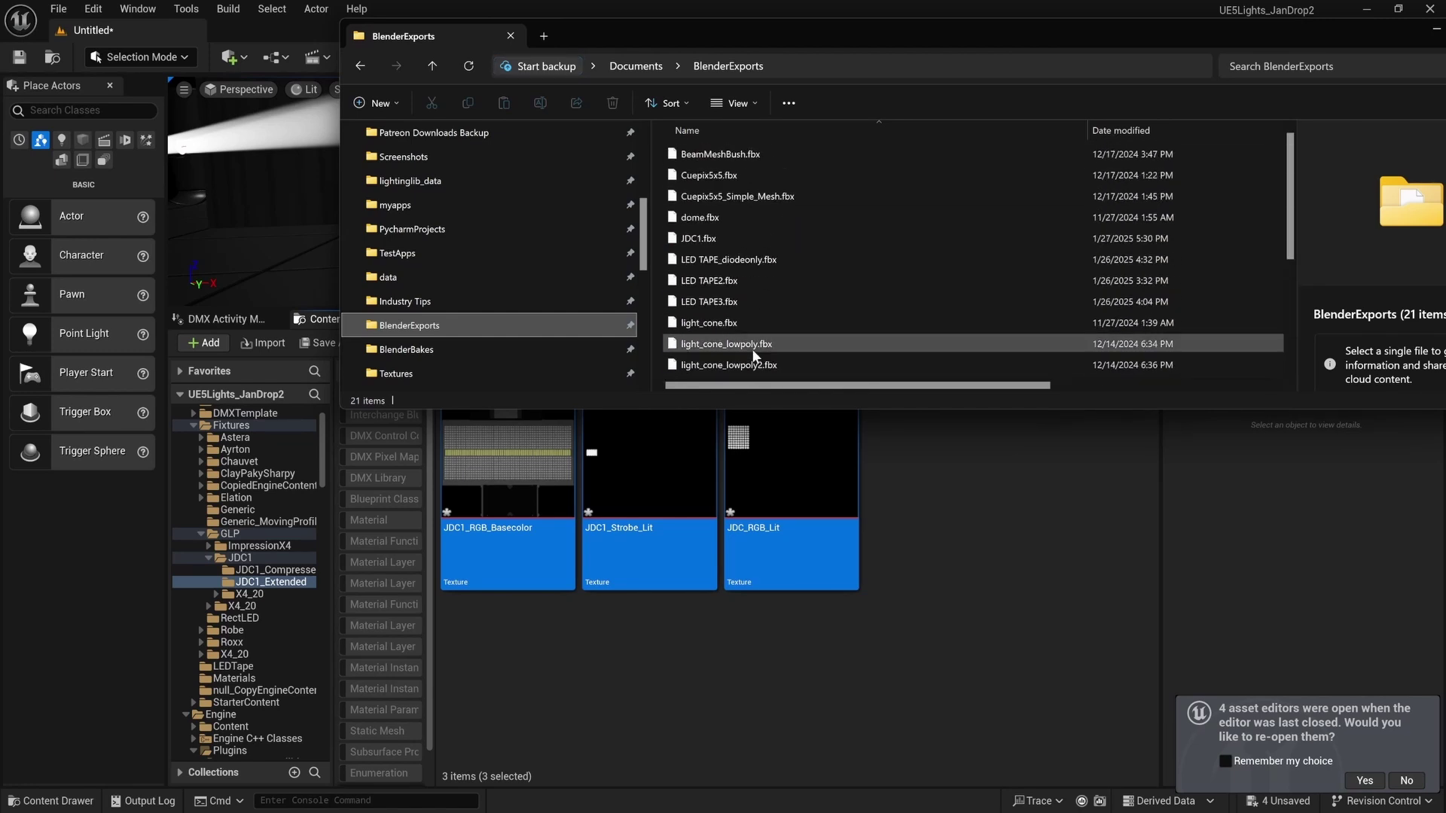
{"action": "left_click_drag", "start_coordinate": [724, 238], "coordinate": [947, 507]}
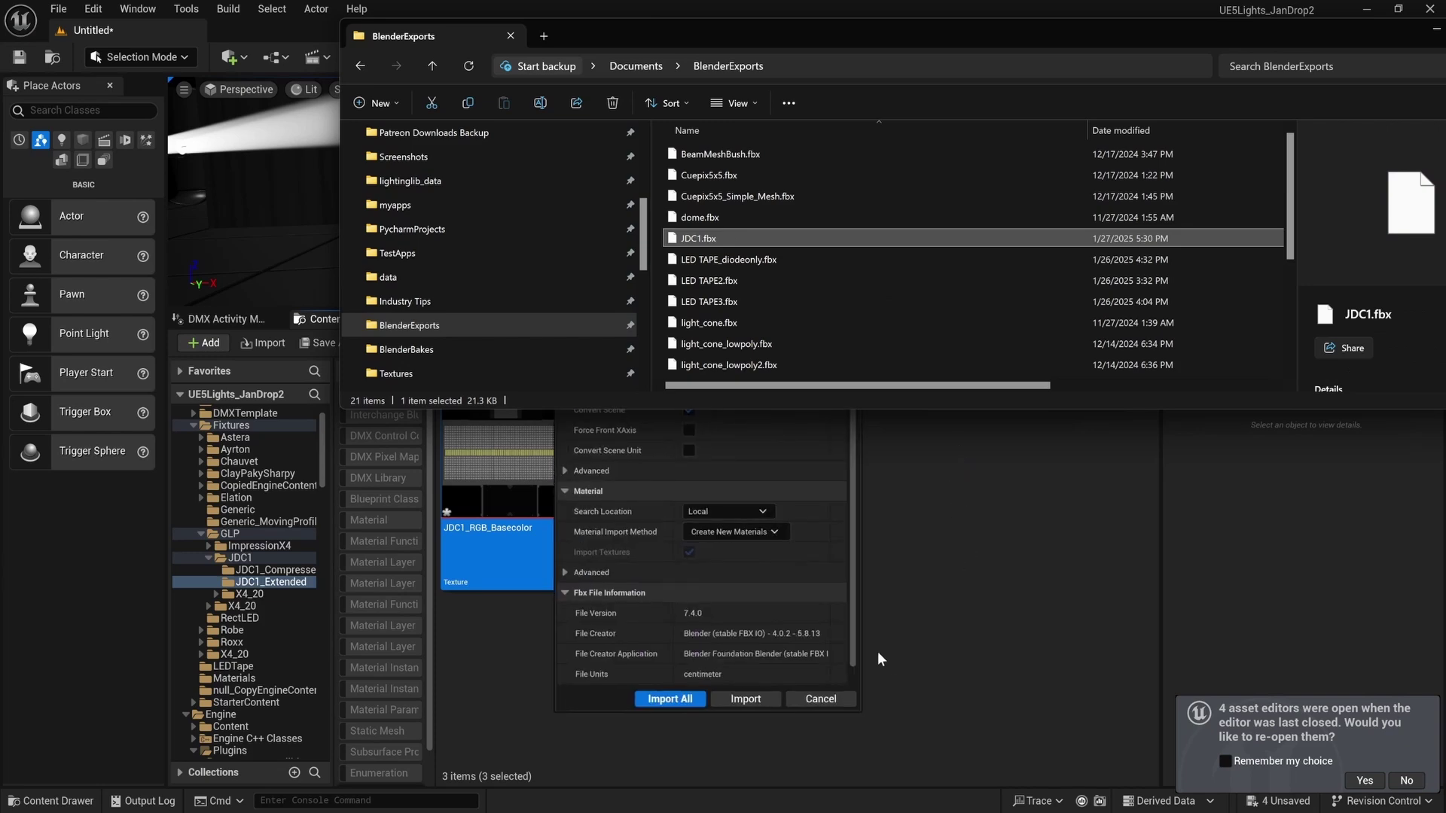
{"action": "left_click", "coordinate": [745, 698]}
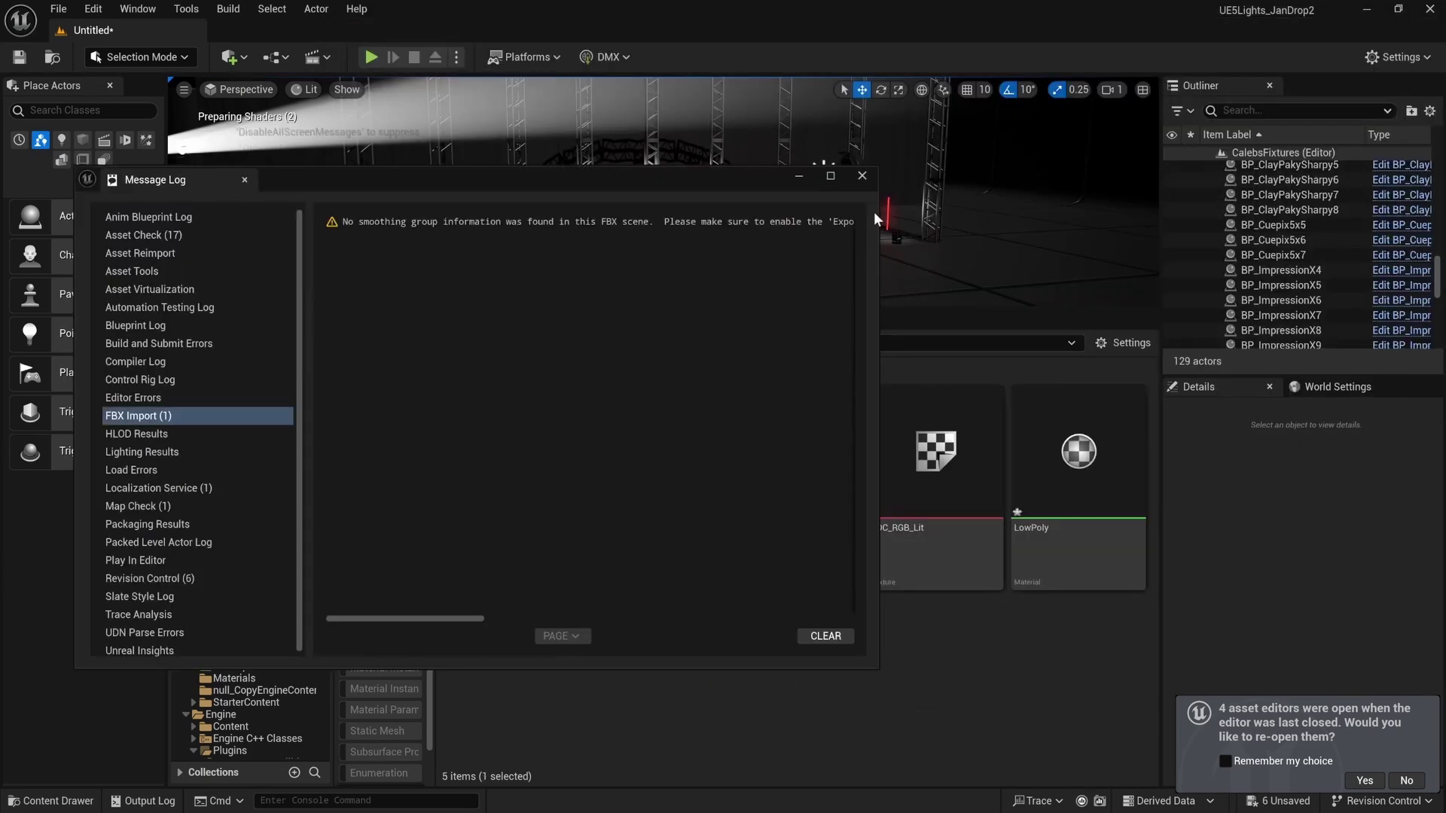
{"action": "left_click", "coordinate": [863, 176]}
Place the imported JDC1 static mesh on the stage floor in the level.
{"action": "left_click", "coordinate": [648, 678]}
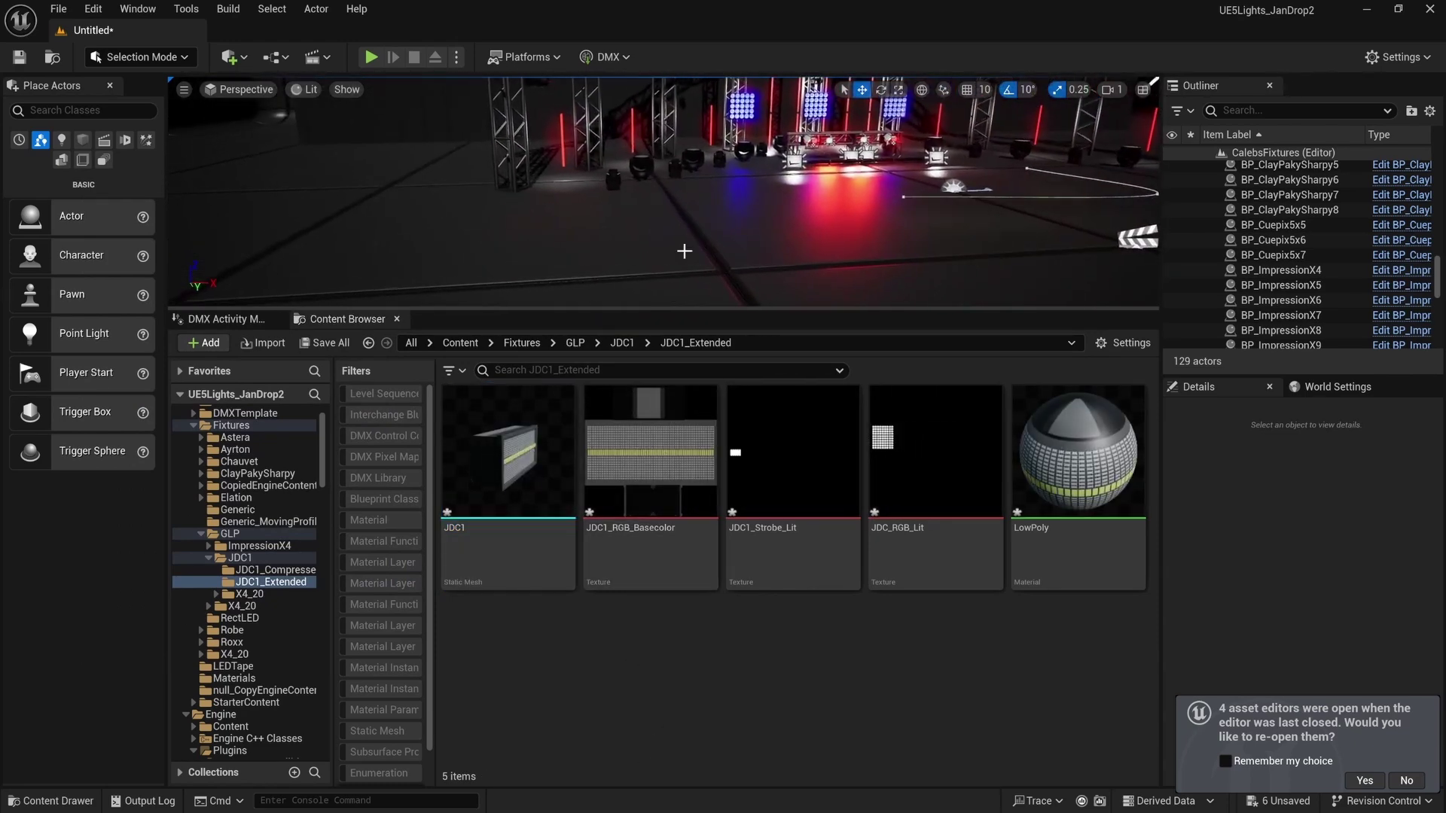
{"action": "left_click_drag", "start_coordinate": [509, 467], "coordinate": [625, 271]}
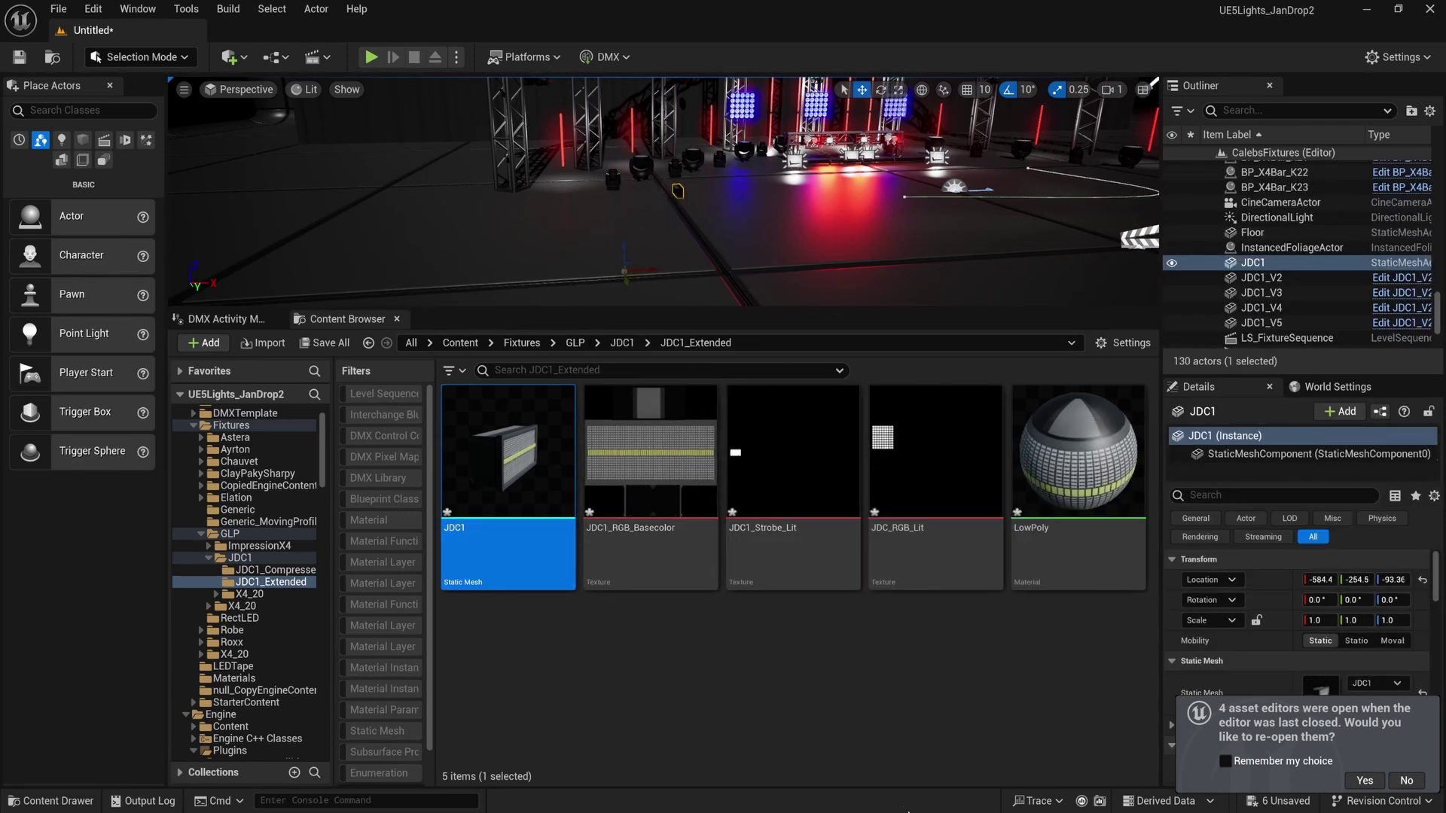
Switch to Blender and move BasicMesh.001 by -1000 mm along the Y axis in the right orthographic view.
{"action": "key", "text": "super"}
{"action": "left_click", "coordinate": [940, 798]}
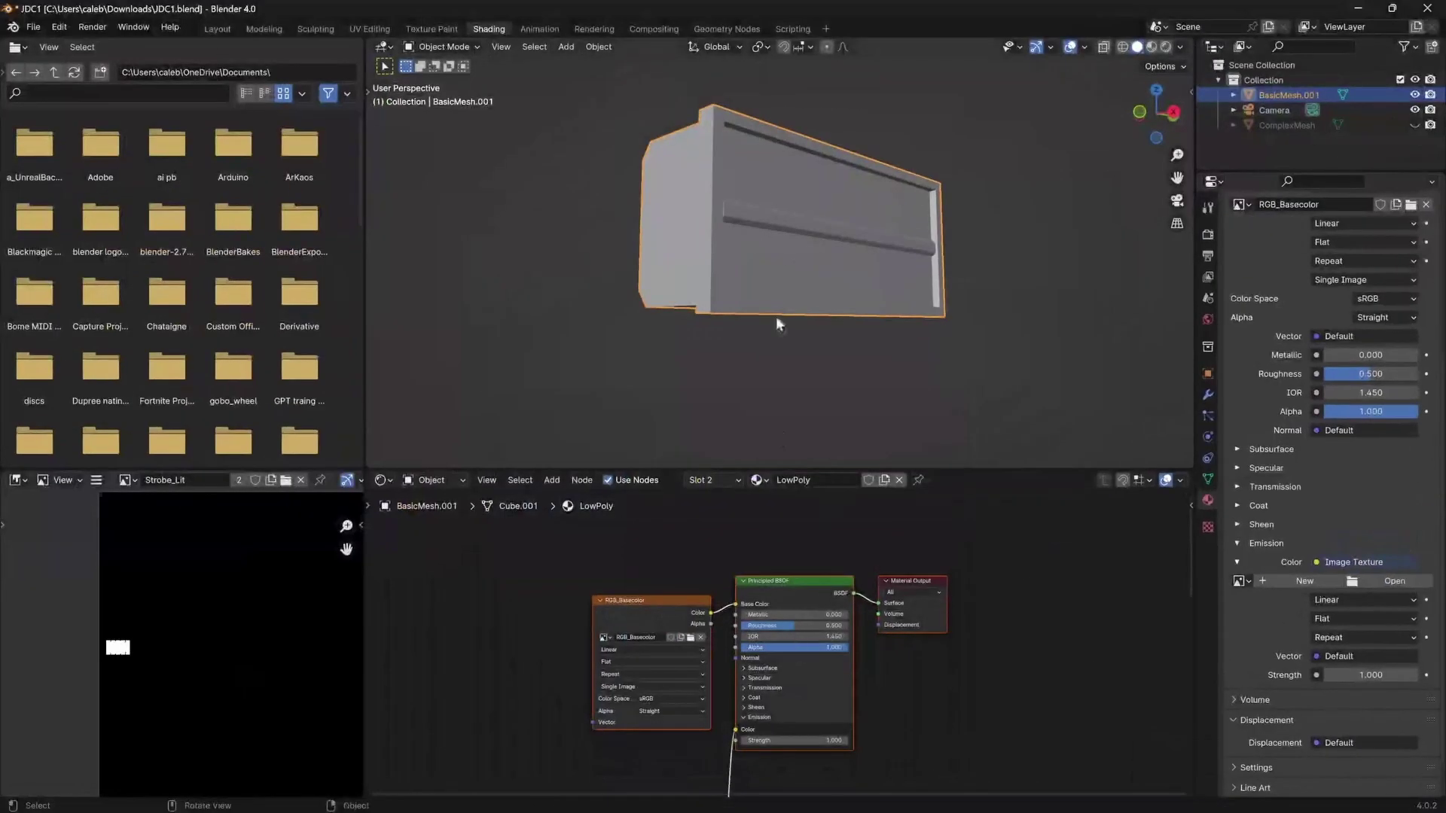
{"action": "scroll", "coordinate": [775, 316], "scroll_direction": "down", "scroll_amount": 10}
{"action": "middle_click_drag", "start_coordinate": [820, 247], "coordinate": [776, 284]}
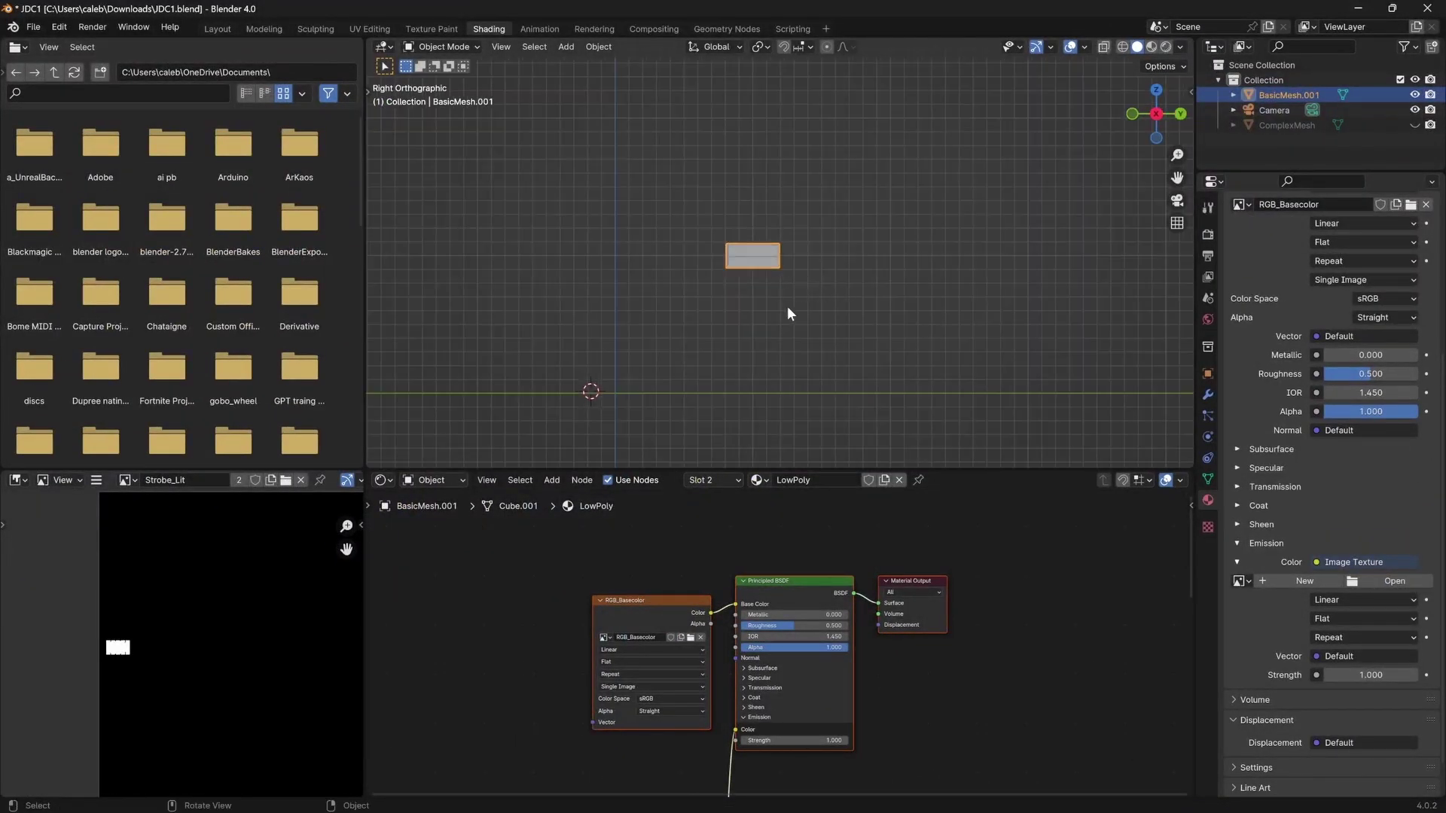
{"action": "left_click", "coordinate": [787, 309]}
{"action": "left_click", "coordinate": [752, 259]}
{"action": "key", "text": "g"}
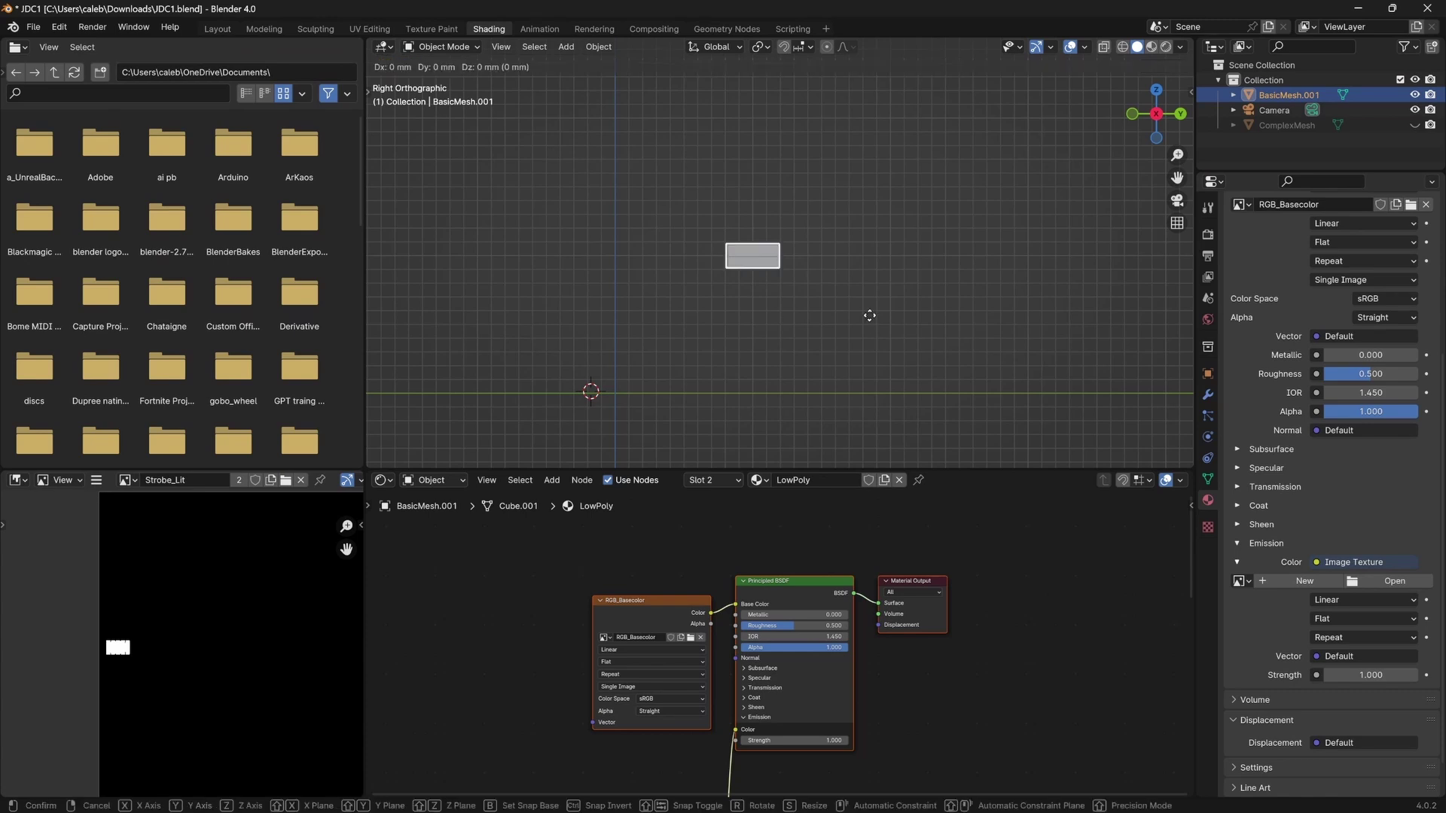
{"action": "key", "text": "y"}
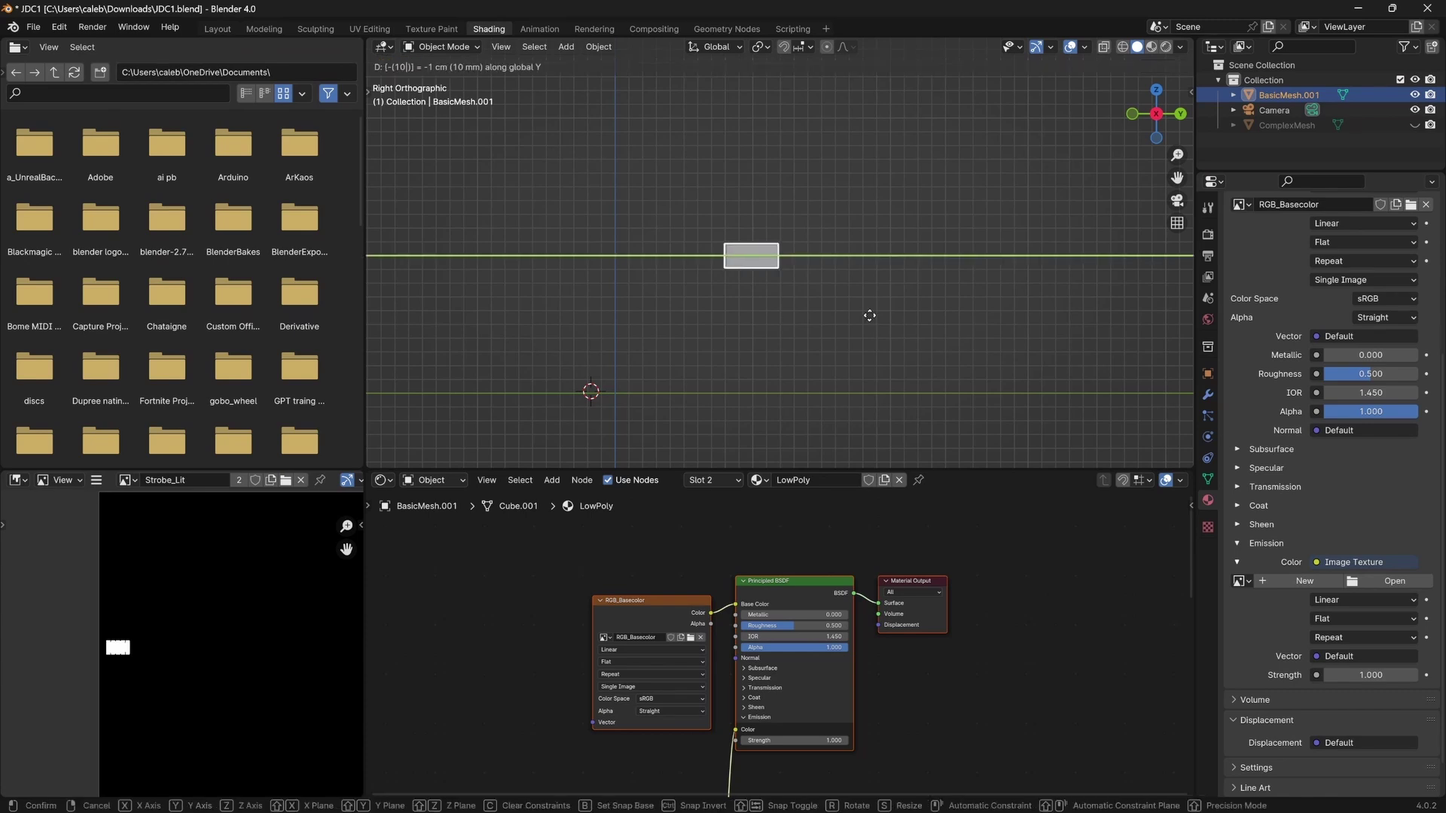
{"action": "type", "text": "00"}
{"action": "key", "text": "Return"}
Move BasicMesh.001 by -1000 mm along the Z axis and, in the front orthographic view, by -1000 mm along the X axis.
{"action": "key", "text": "g"}
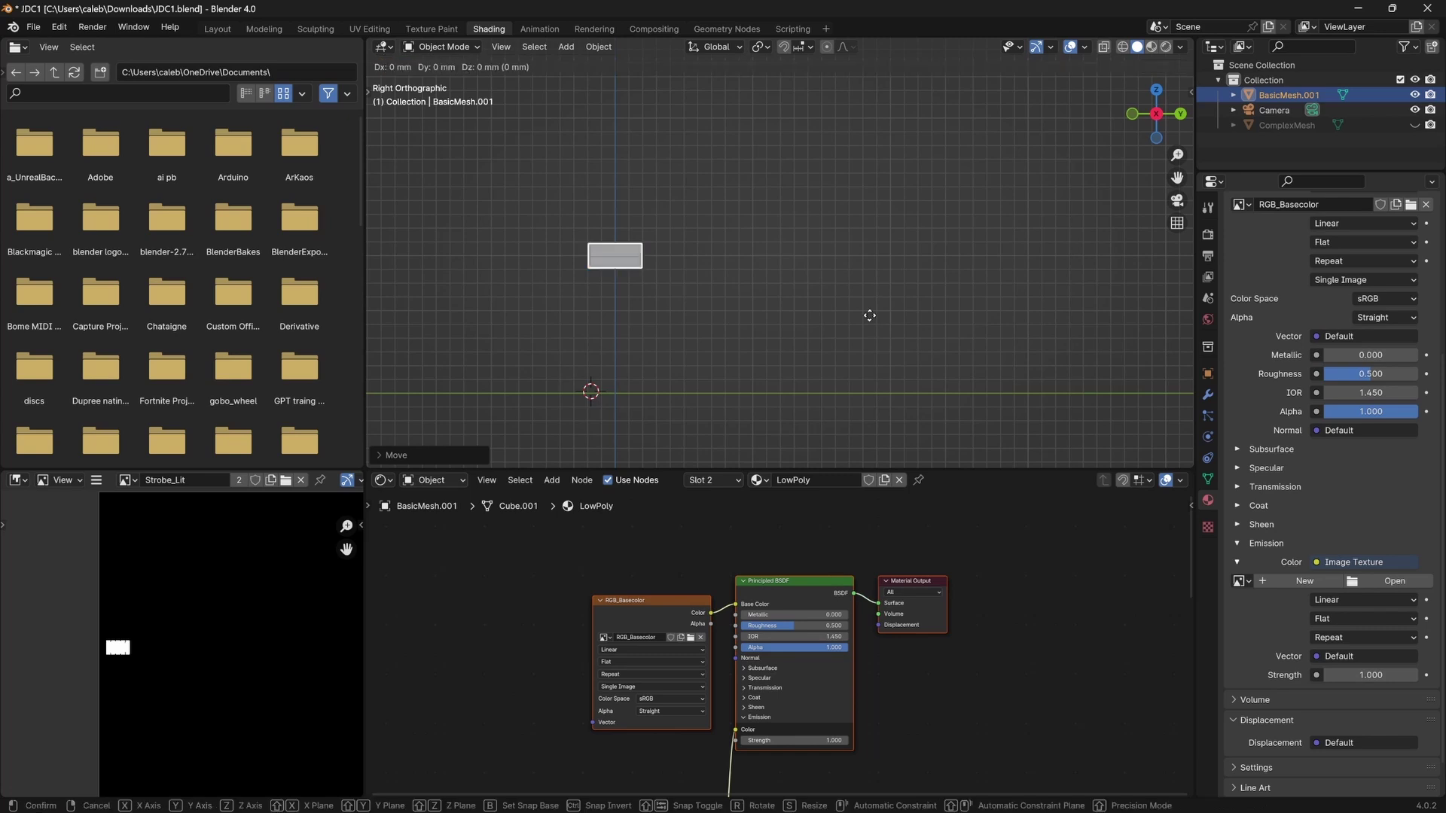
{"action": "key", "text": "z"}
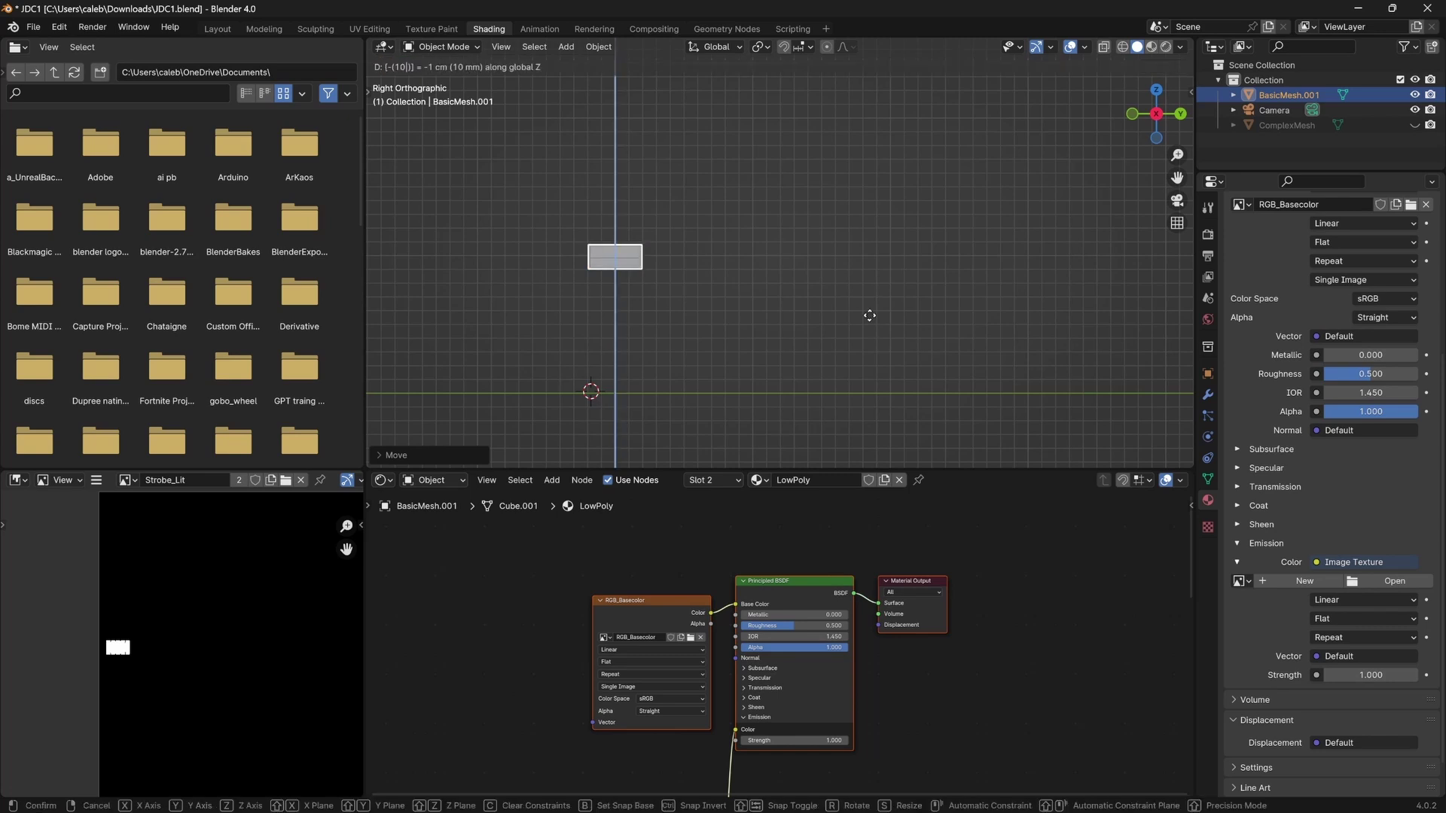
{"action": "key", "text": "Return"}
{"action": "key", "text": "KP_1"}
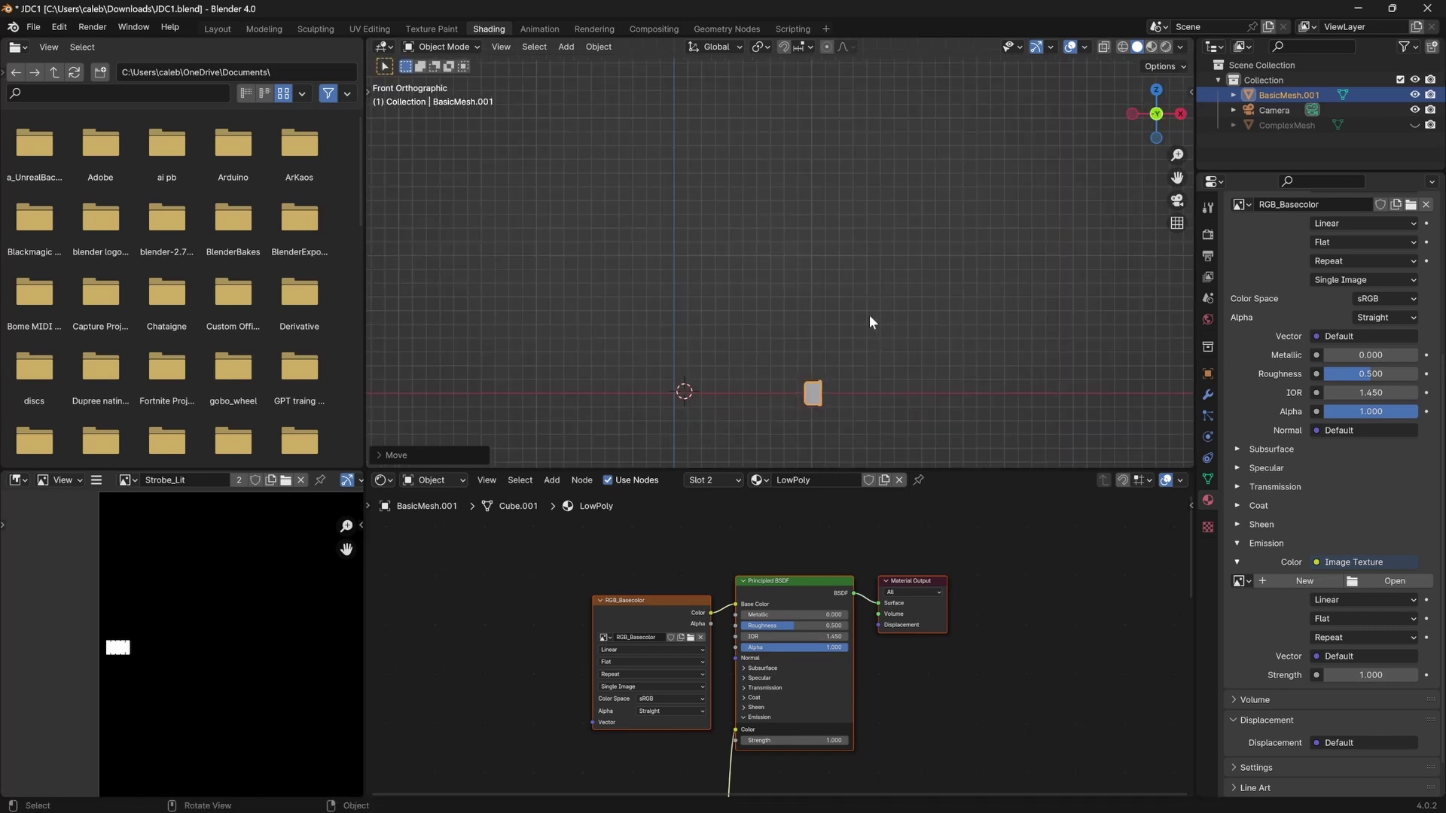
{"action": "key", "text": "g"}
{"action": "key", "text": "x"}
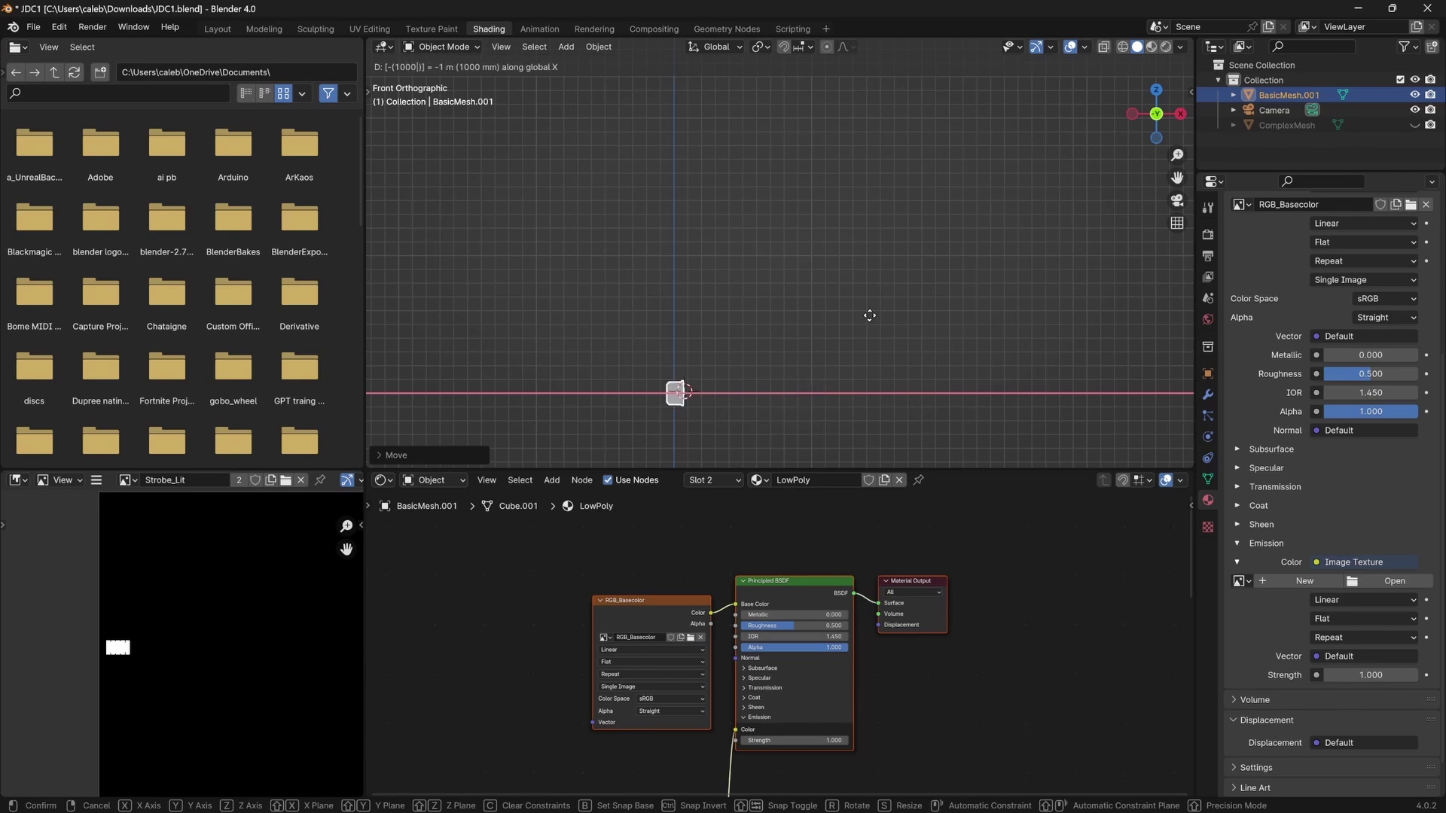
{"action": "key", "text": "Return"}
{"action": "scroll", "coordinate": [788, 268], "scroll_direction": "up", "scroll_amount": 6}
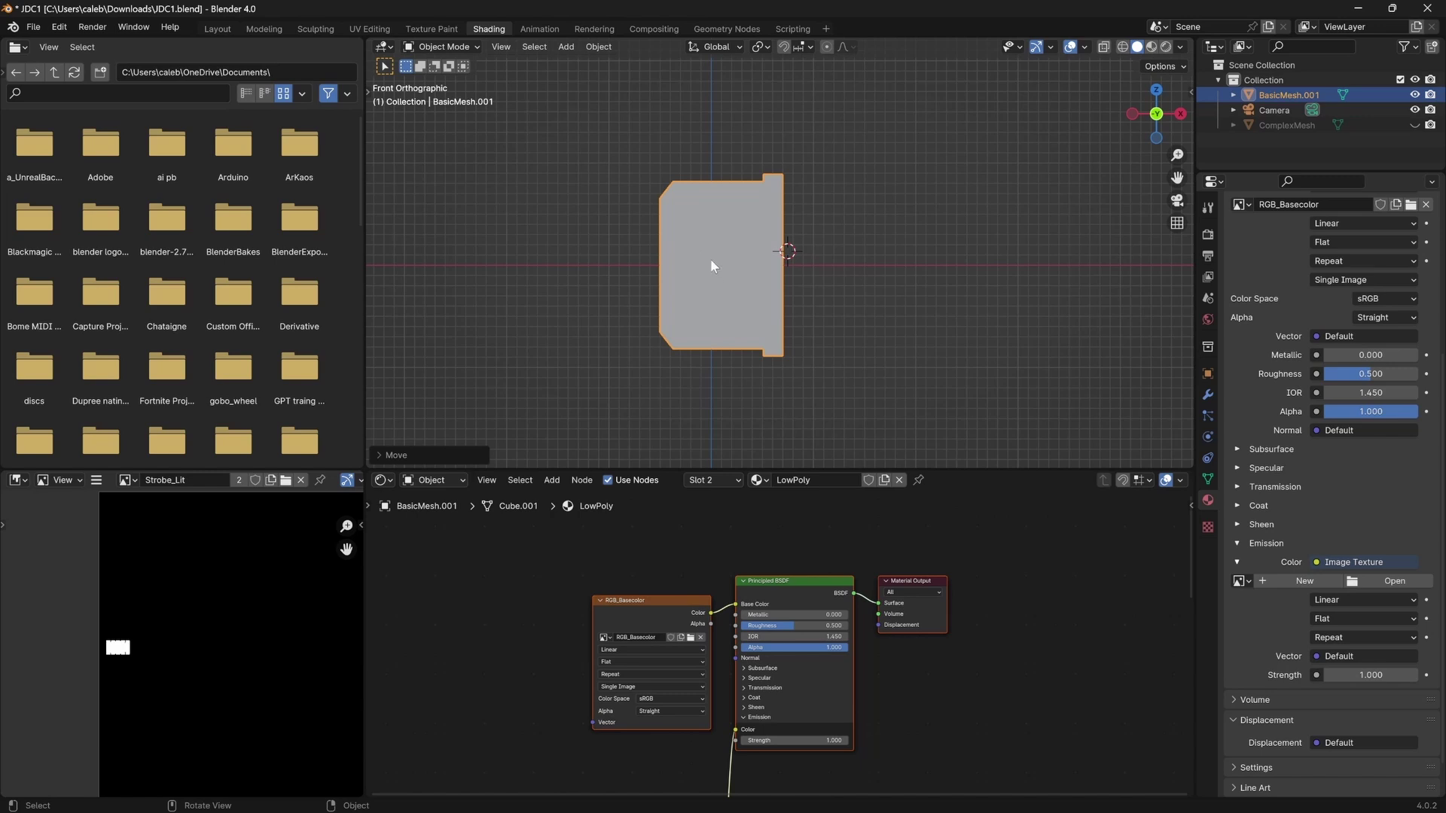
{"action": "middle_click_drag", "start_coordinate": [717, 262], "coordinate": [604, 332]}
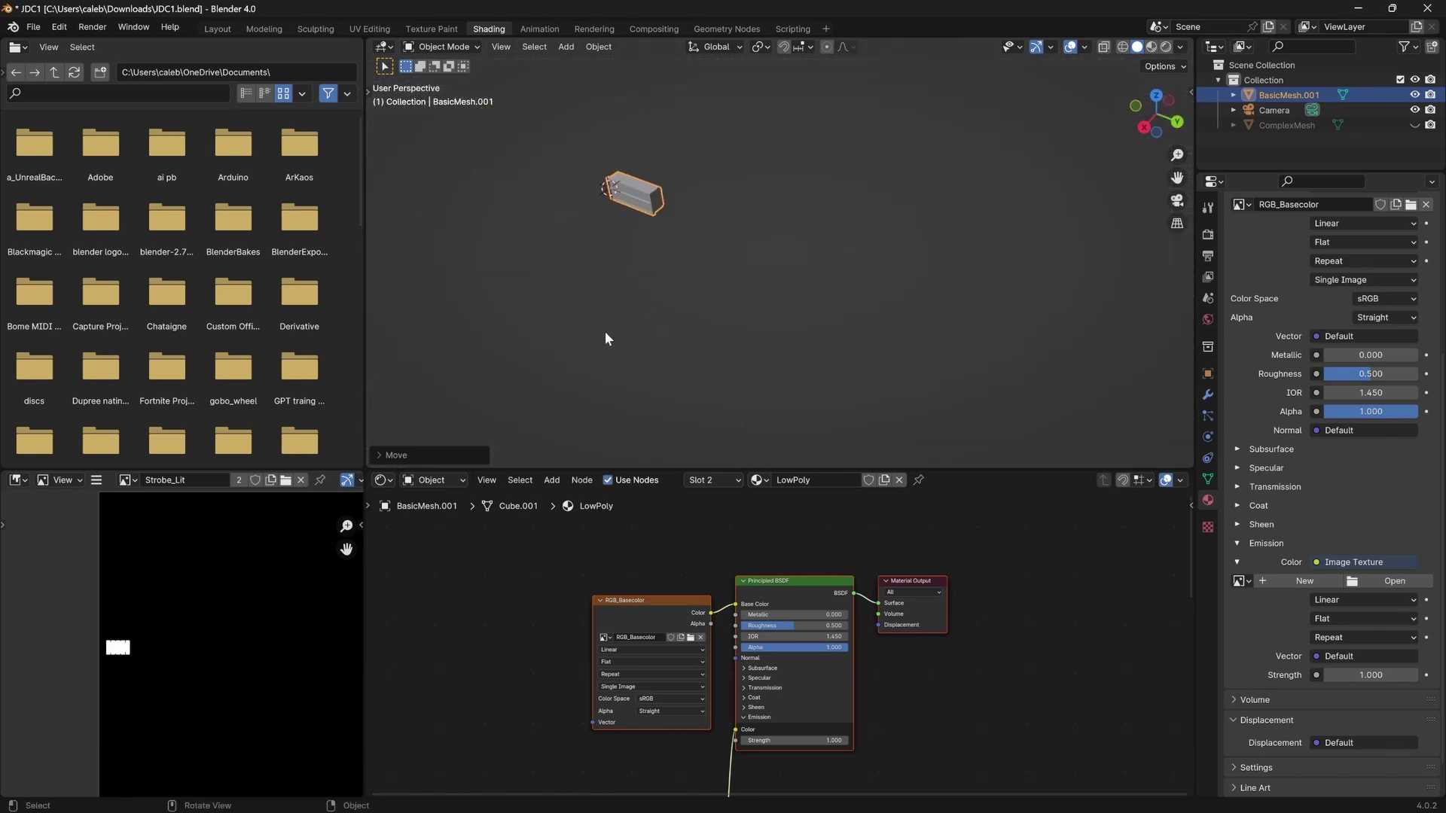
{"action": "scroll", "coordinate": [607, 339], "scroll_direction": "down", "scroll_amount": 3}
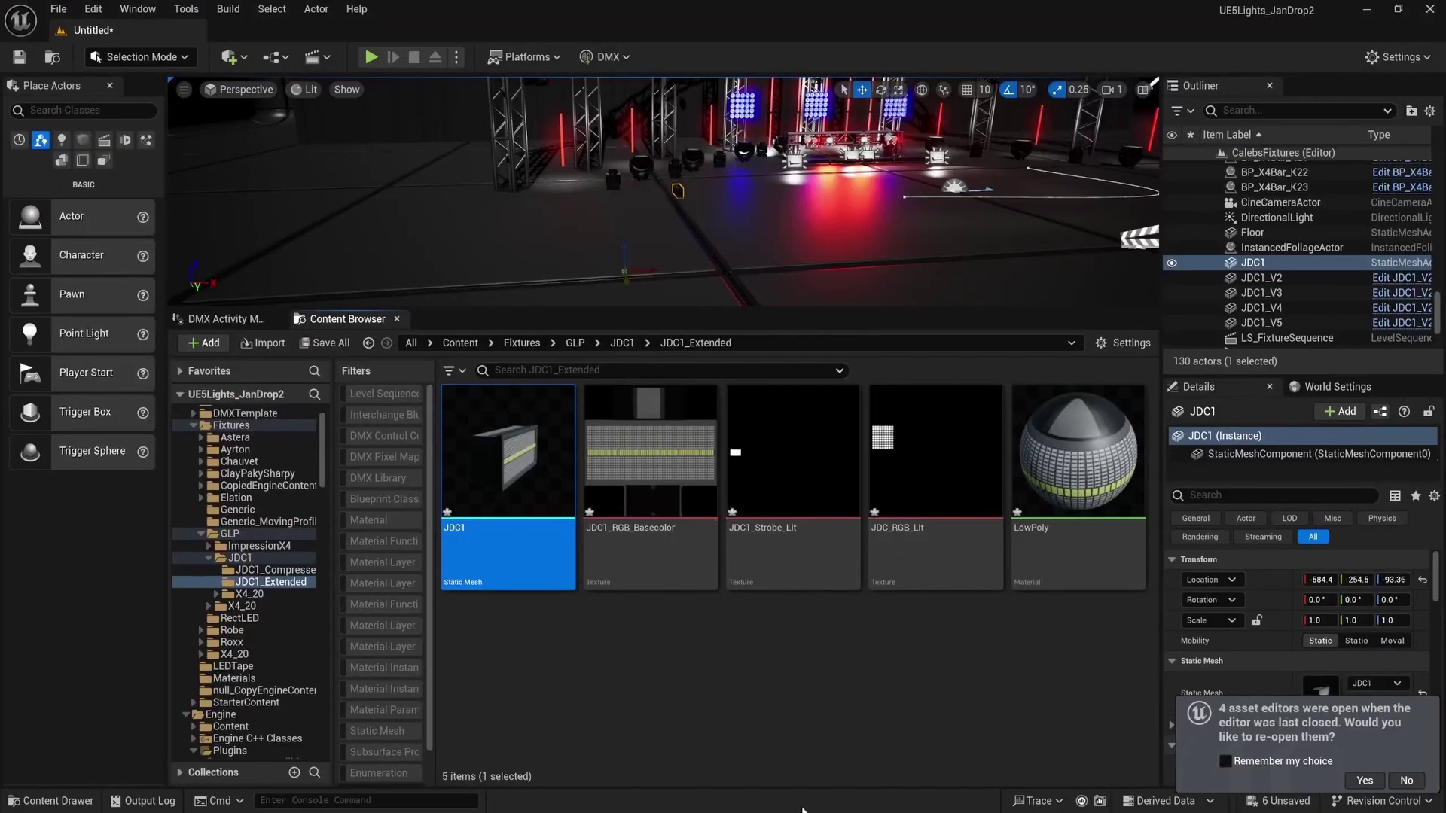
Return to Blender and export the repositioned mesh as FBX, overwriting JDC1.fbx in the BlenderExports folder.
{"action": "key", "text": "super"}
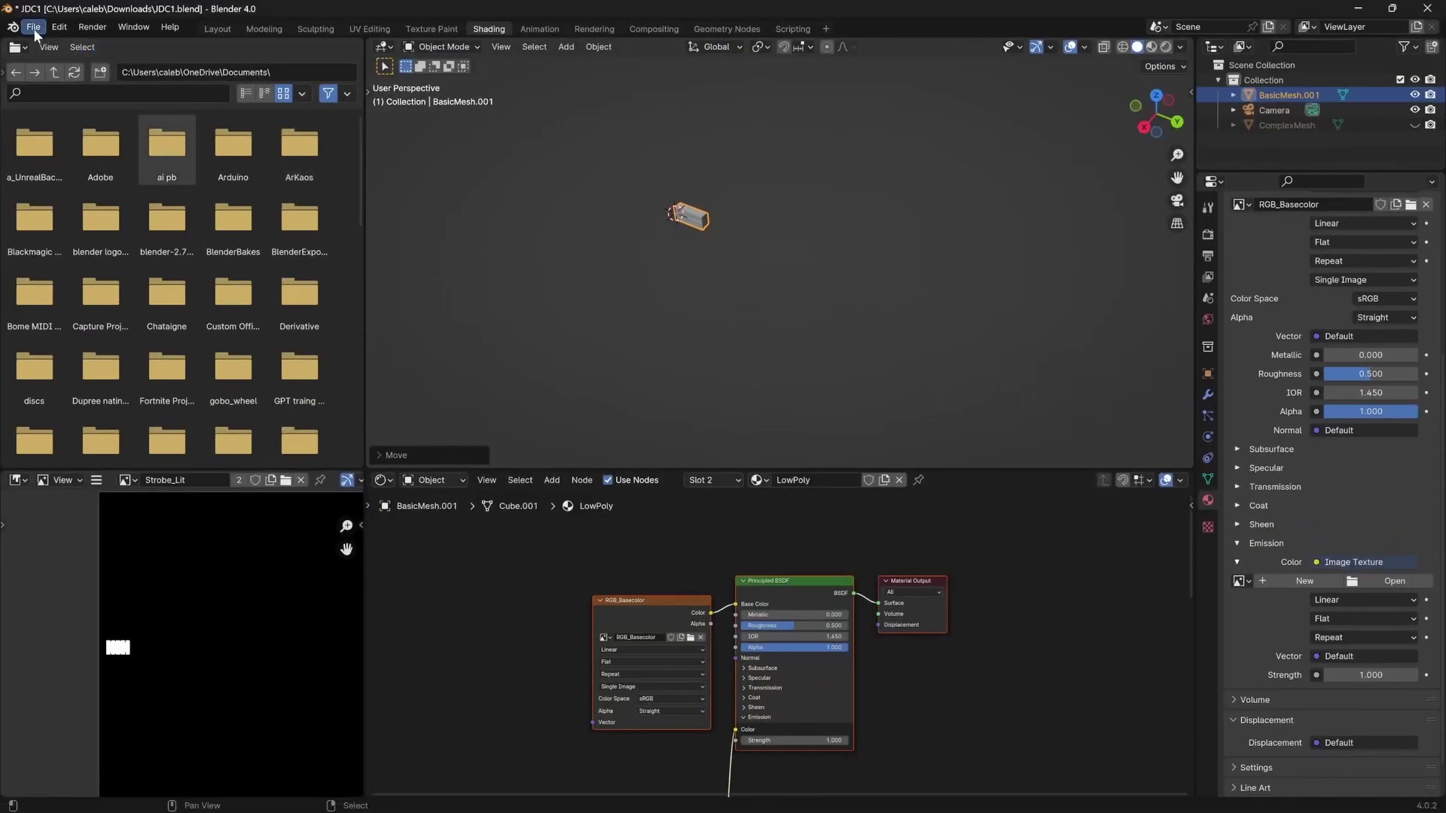
{"action": "left_click", "coordinate": [34, 29]}
{"action": "mouse_move", "coordinate": [77, 251]}
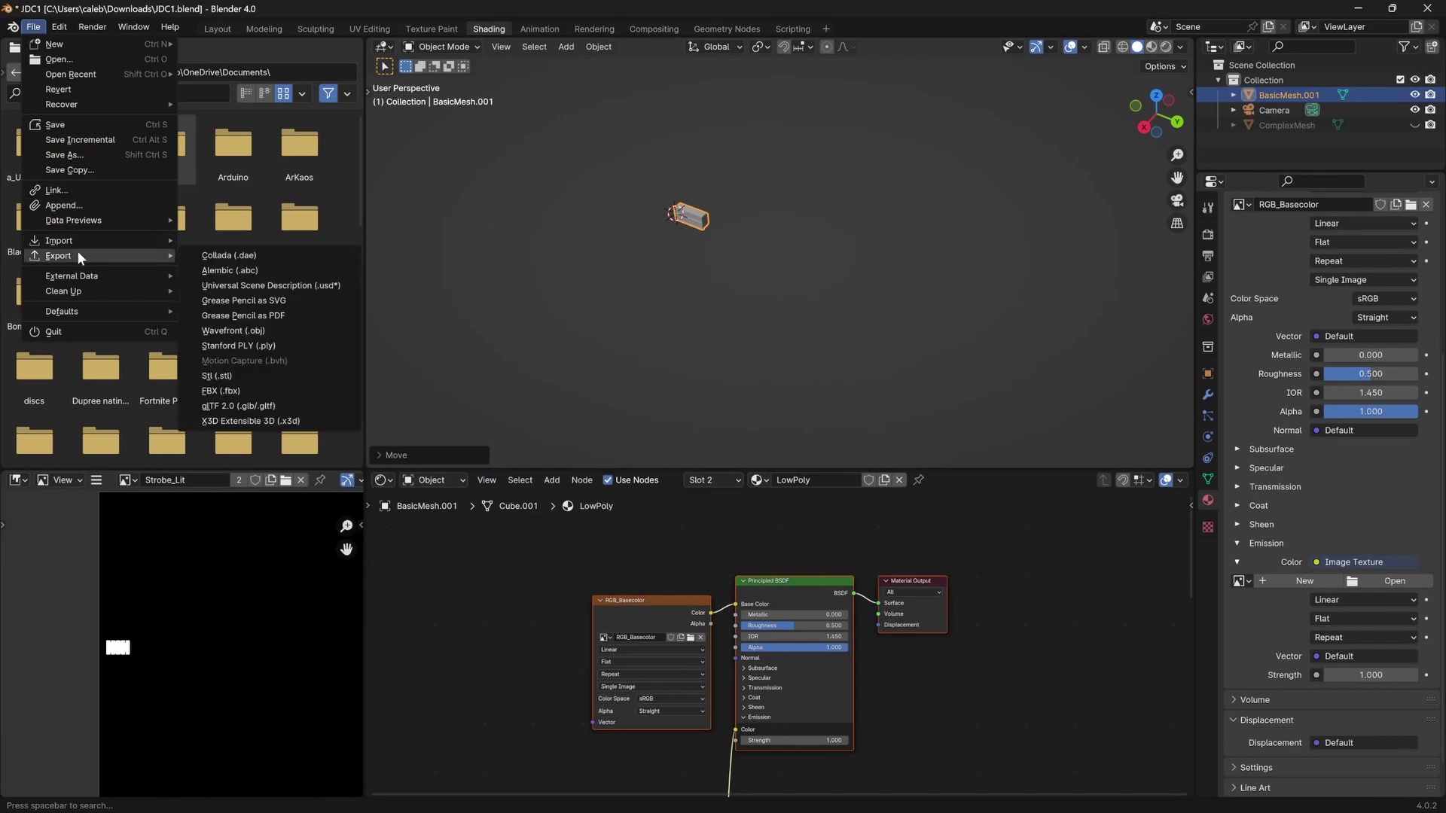
{"action": "left_click", "coordinate": [291, 394]}
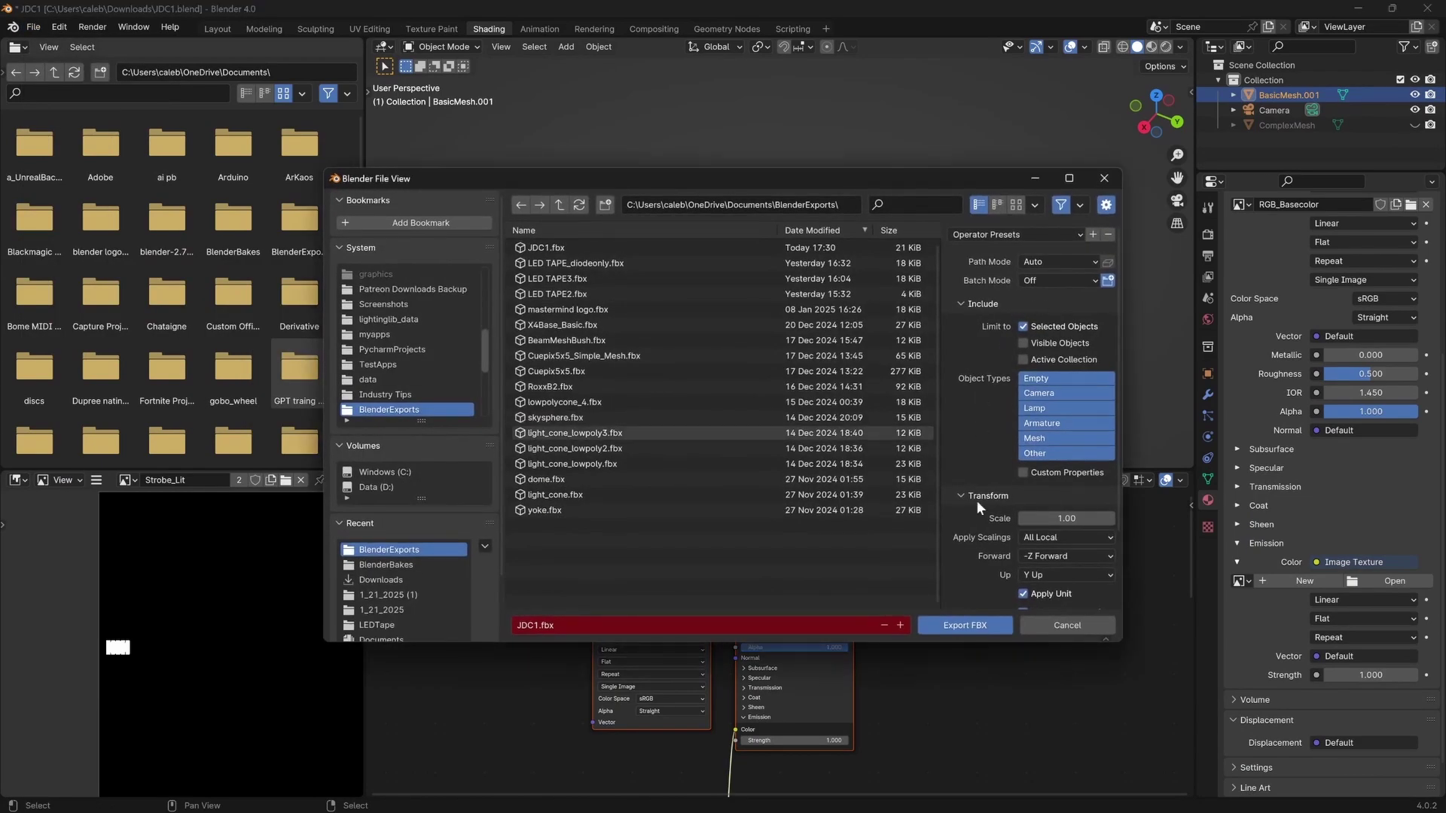
{"action": "left_click", "coordinate": [946, 626]}
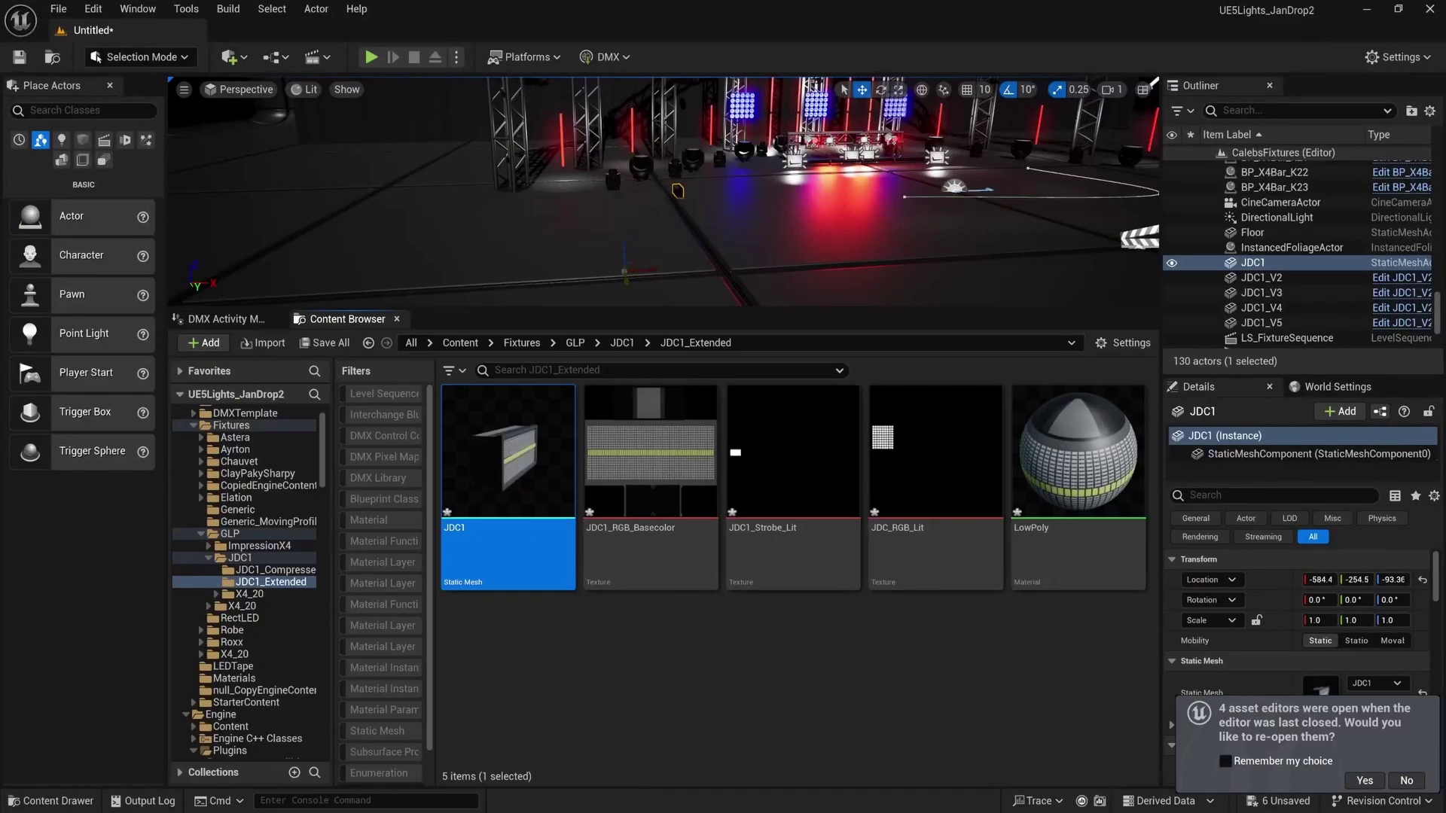
Switch to Unreal and reimport the updated JDC1.fbx from the BlenderExports folder into the JDC1_Extended folder.
{"action": "key", "text": "super"}
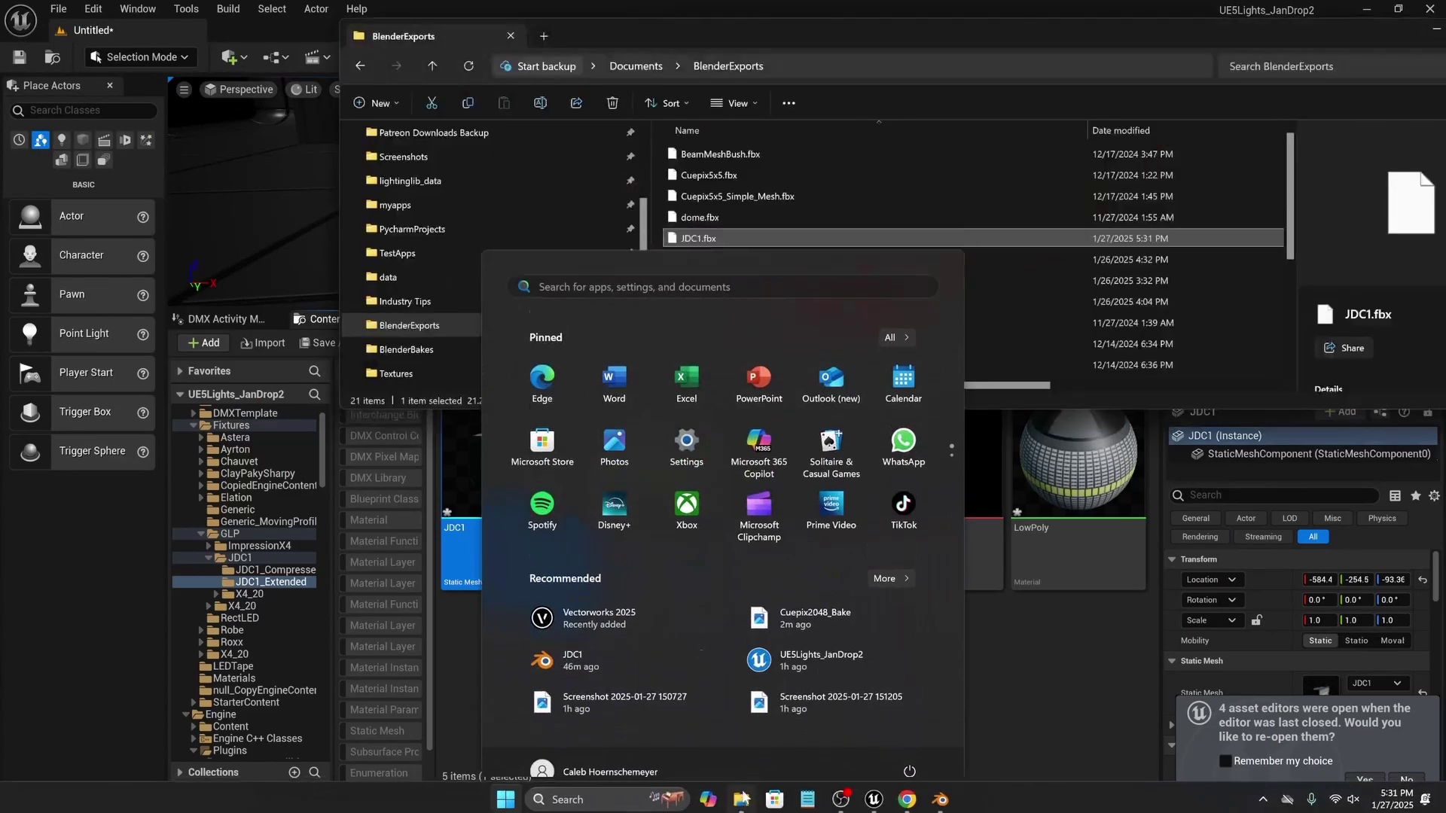
{"action": "left_click", "coordinate": [876, 244]}
{"action": "left_click_drag", "start_coordinate": [722, 270], "coordinate": [648, 652]}
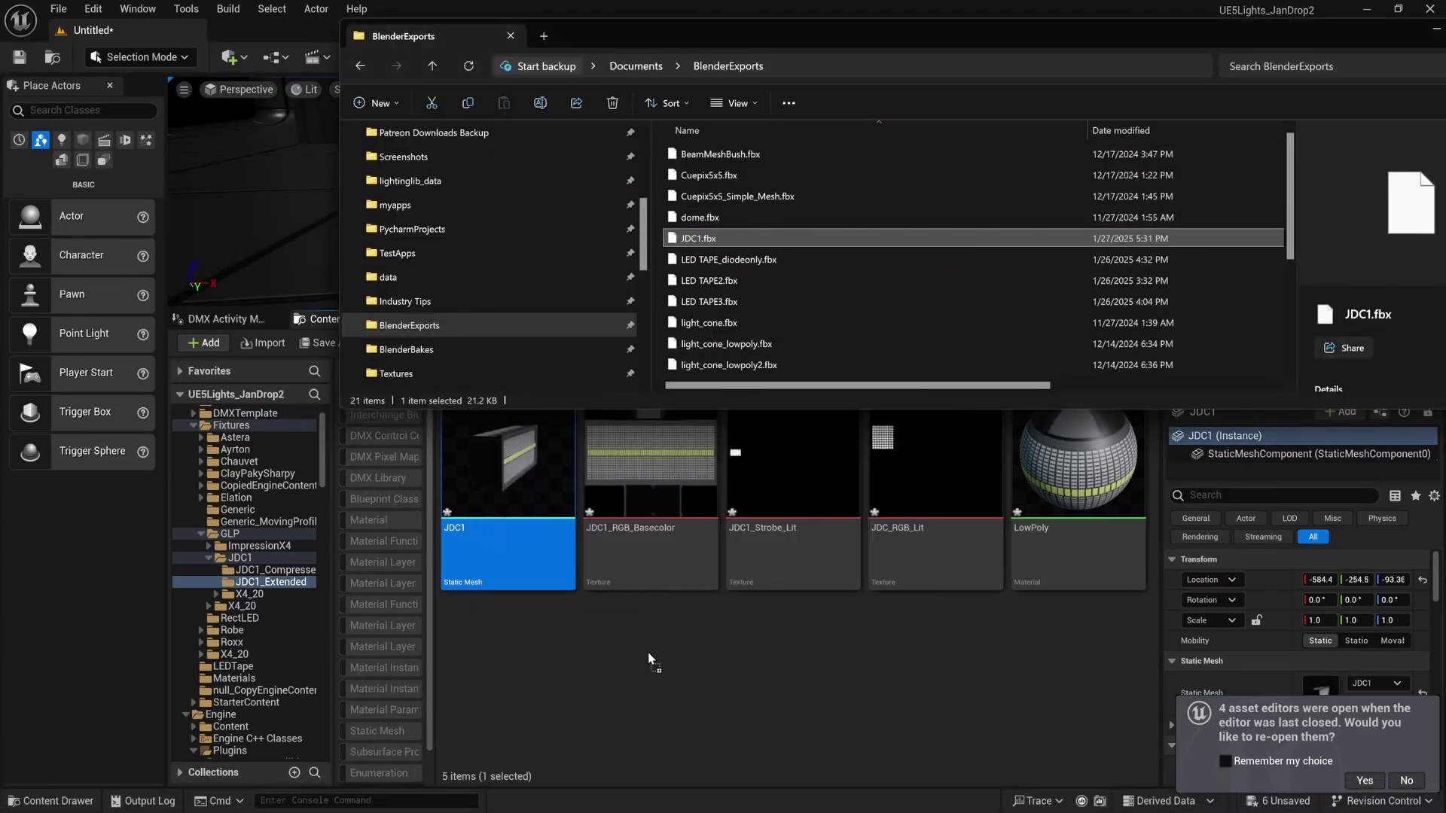
{"action": "left_click", "coordinate": [598, 663]}
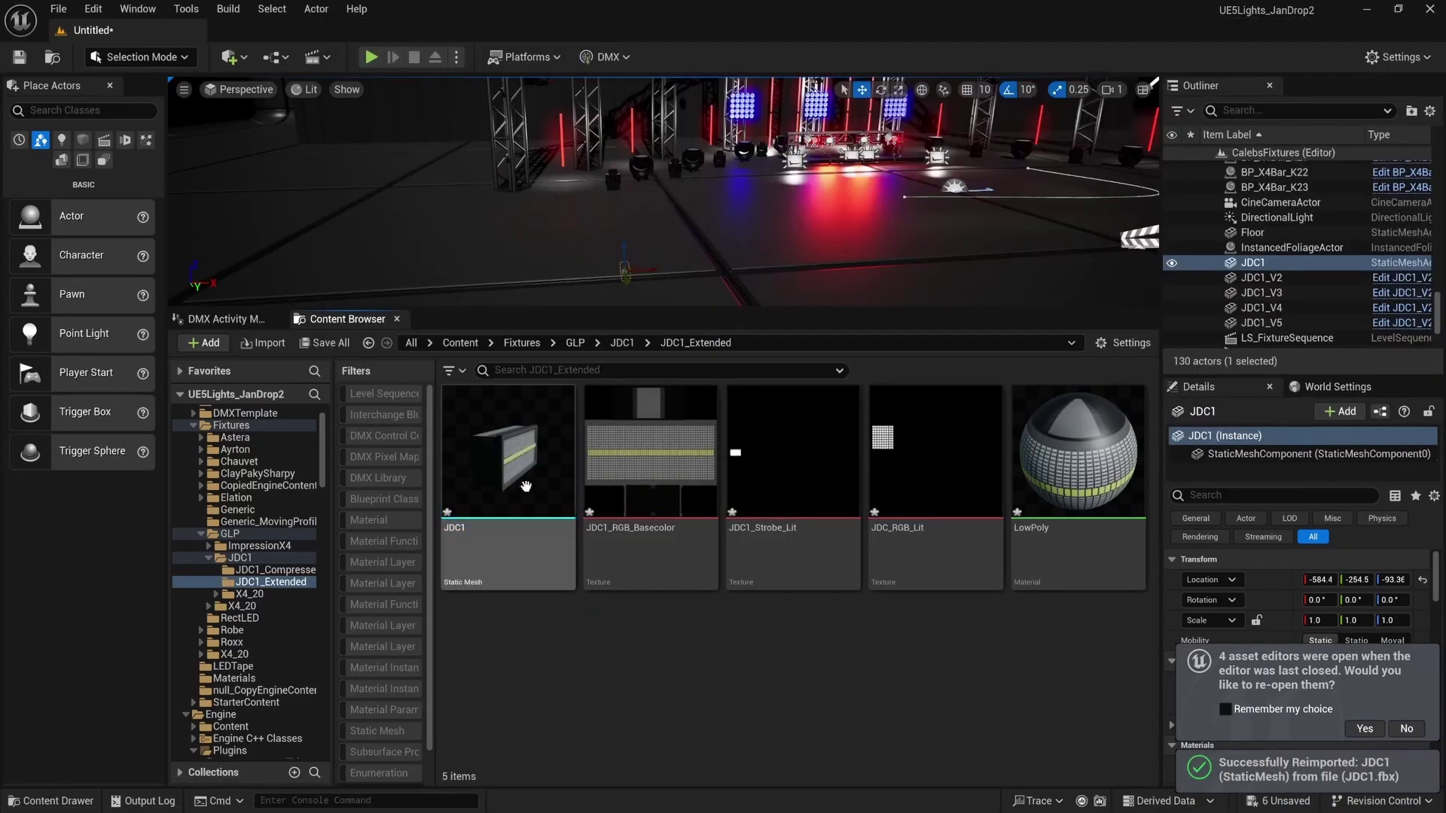
Reposition the JDC1 mesh in the level to about Y 8 and Z 30, and rotate it 90° about Z.
{"action": "scroll", "coordinate": [624, 265], "scroll_direction": "up", "scroll_amount": 2}
{"action": "mouse_move", "coordinate": [617, 260]}
{"action": "left_mouse_down"}
{"action": "mouse_move", "coordinate": [617, 197]}
{"action": "mouse_move", "coordinate": [639, 267]}
{"action": "left_mouse_up"}
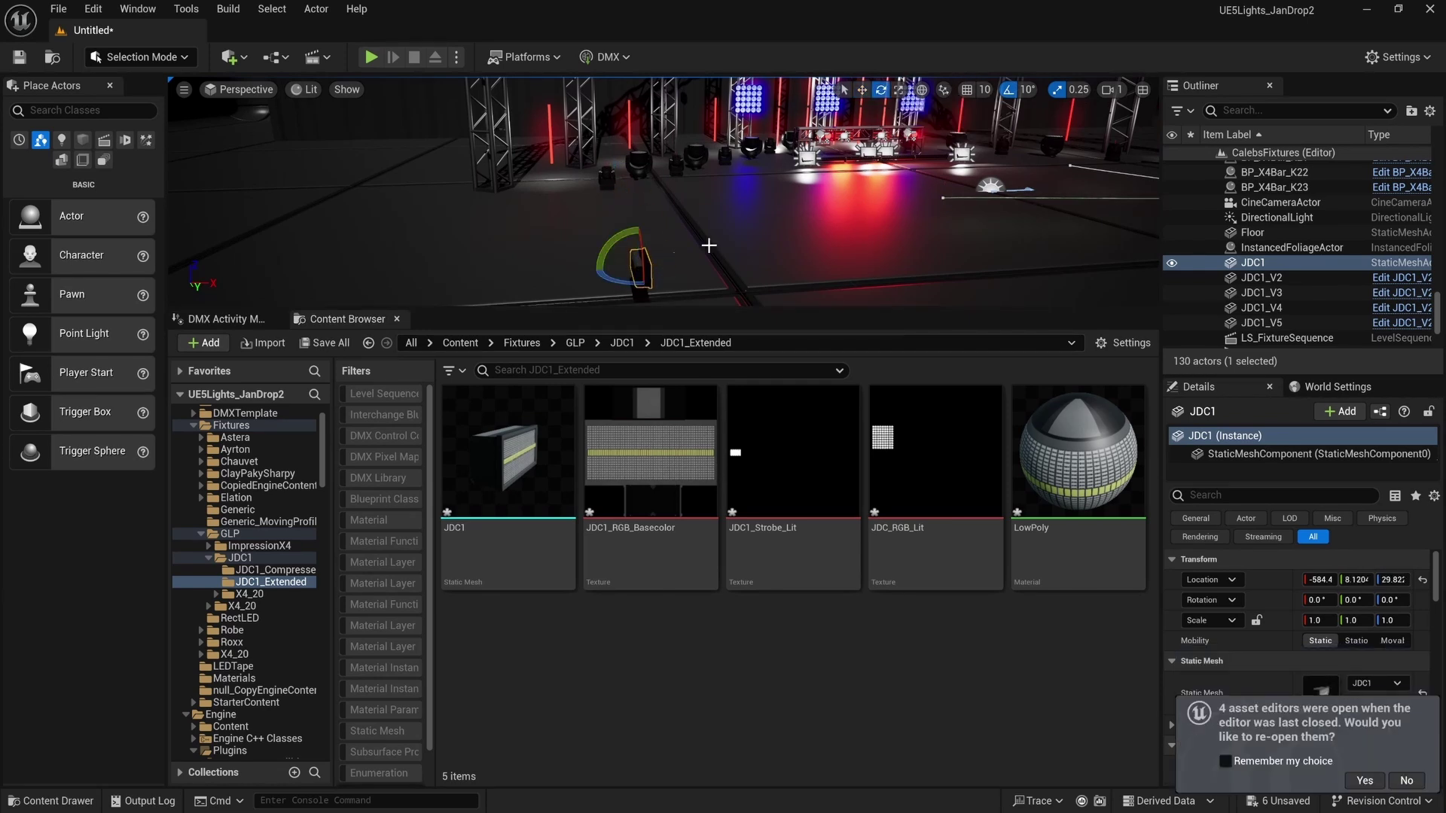
{"action": "left_click_drag", "start_coordinate": [619, 282], "coordinate": [674, 286]}
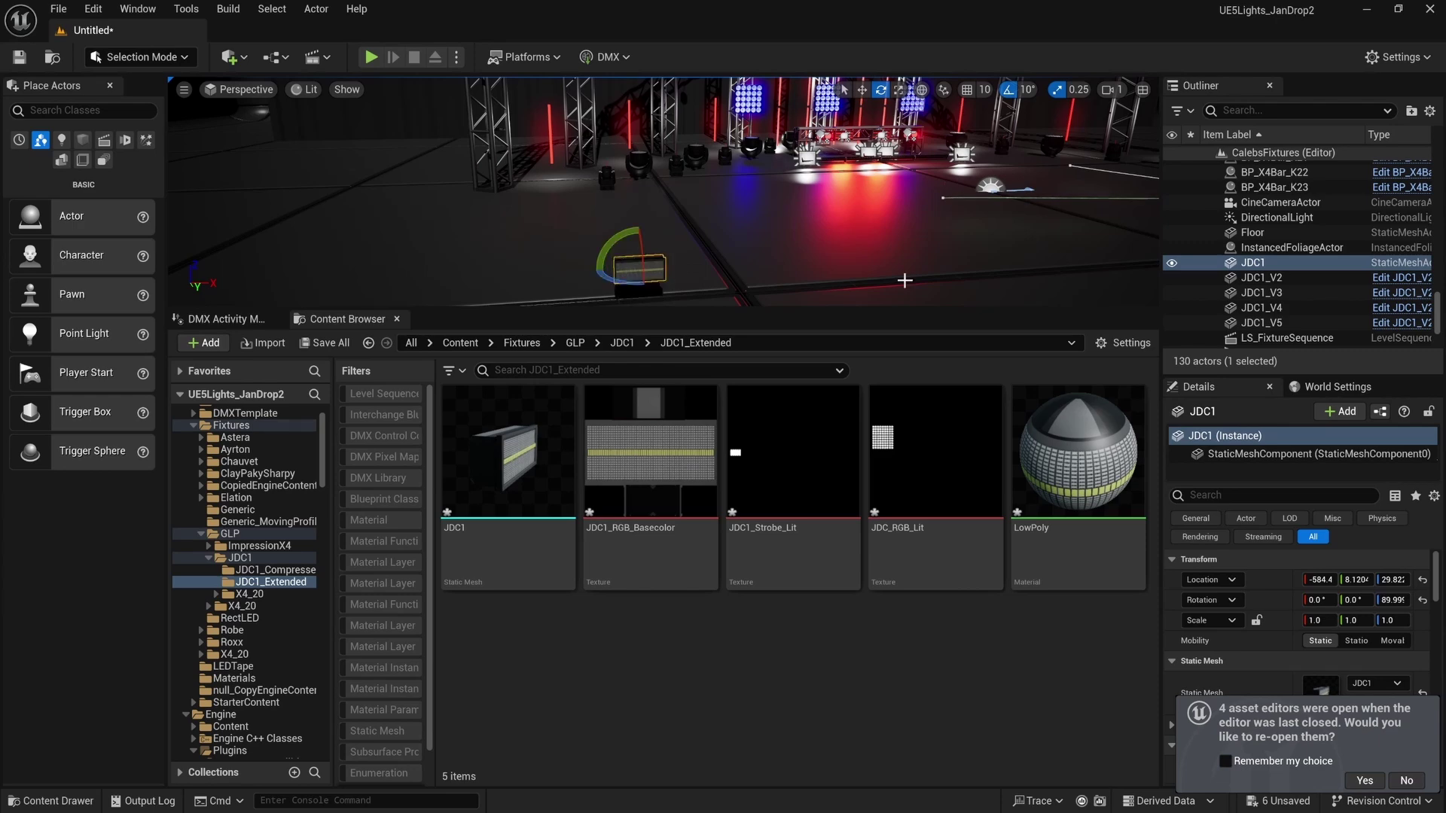
Lock the JDC1 actor's scale proportions and set its uniform scale to 10.
{"action": "left_click", "coordinate": [1256, 619]}
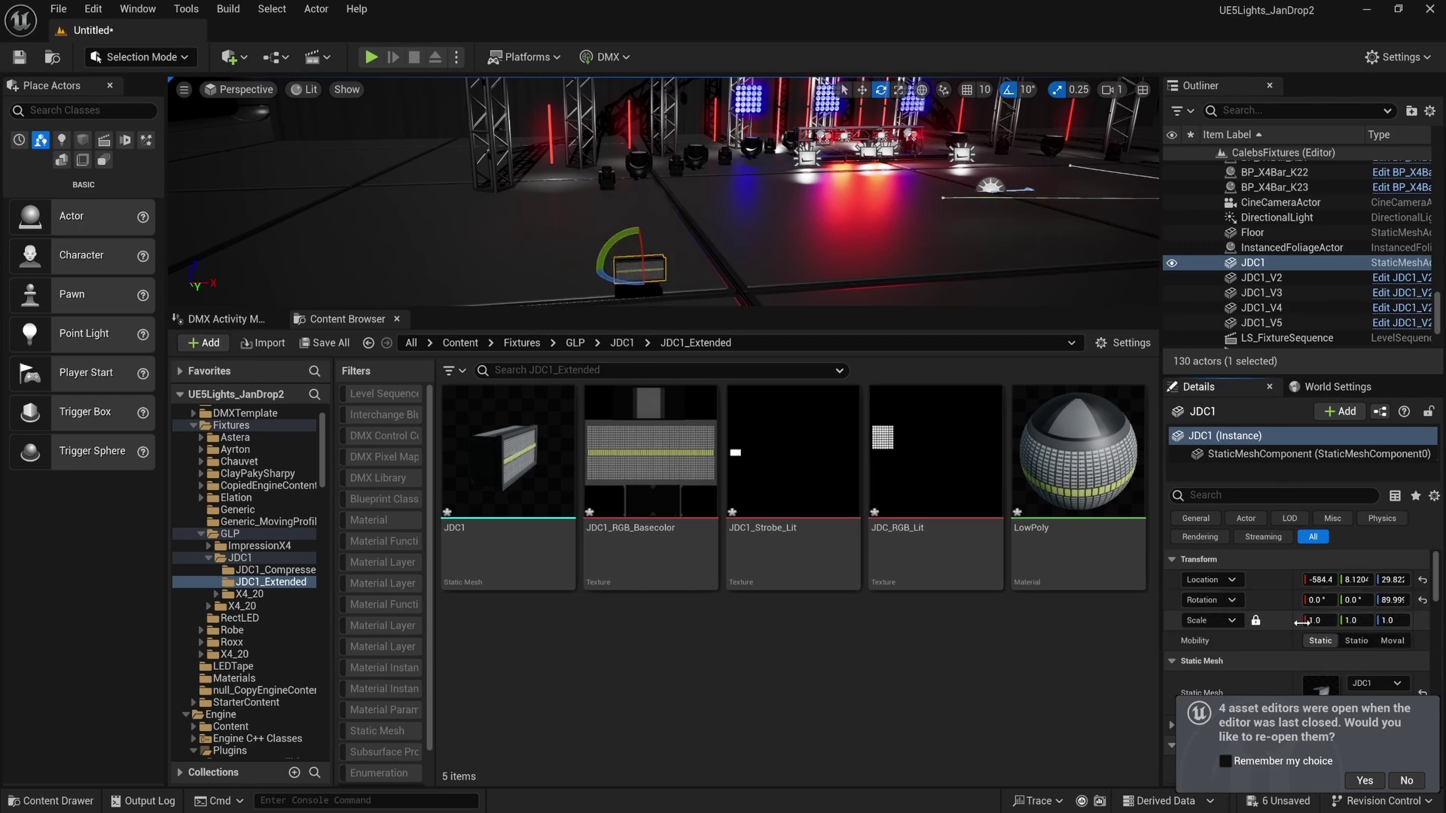
{"action": "type", "text": "10"}
{"action": "key", "text": "Return"}
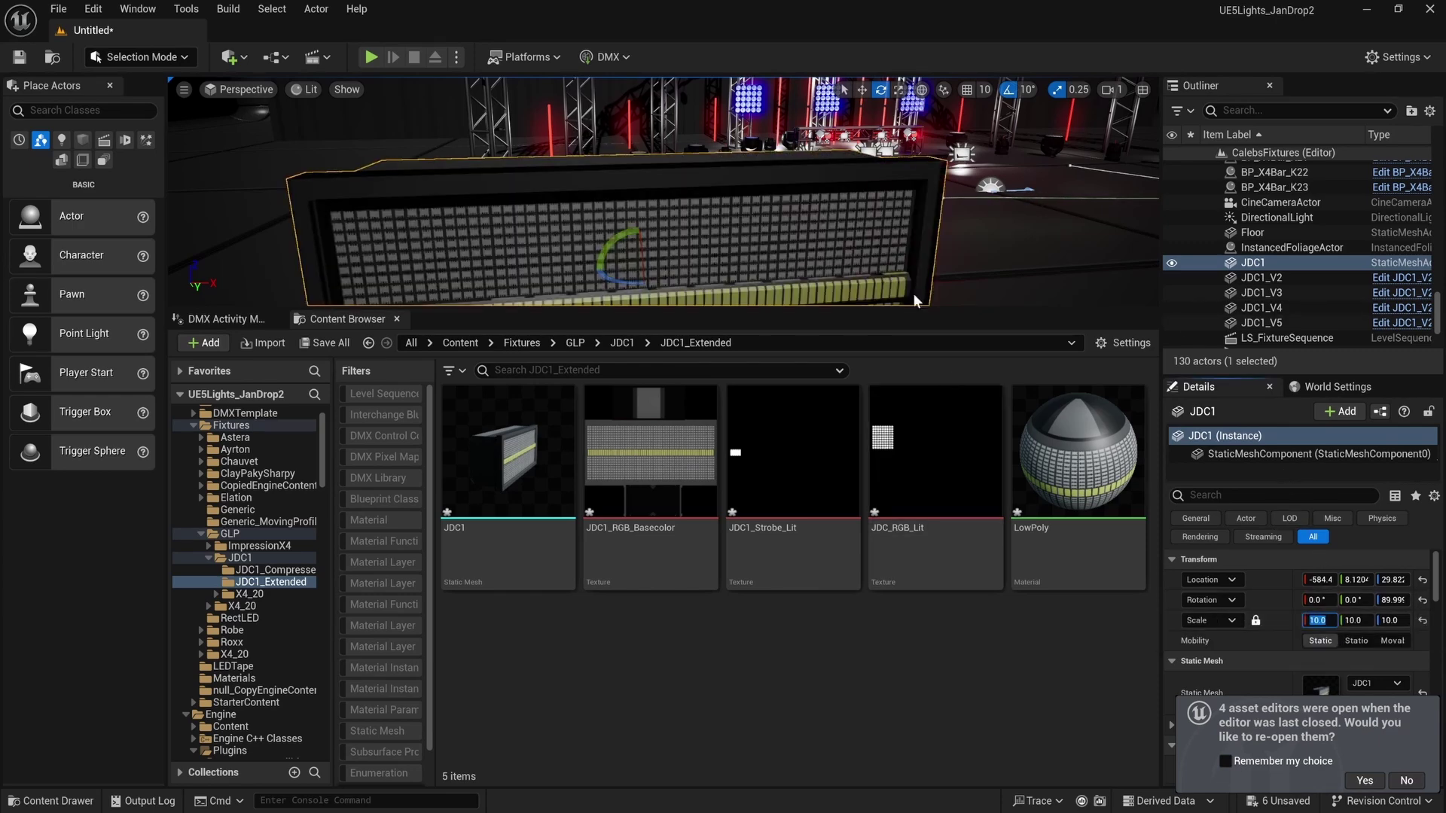
Raise the enlarged JDC1 mesh above the floor to about Z 114.5.
{"action": "left_click", "coordinate": [862, 89]}
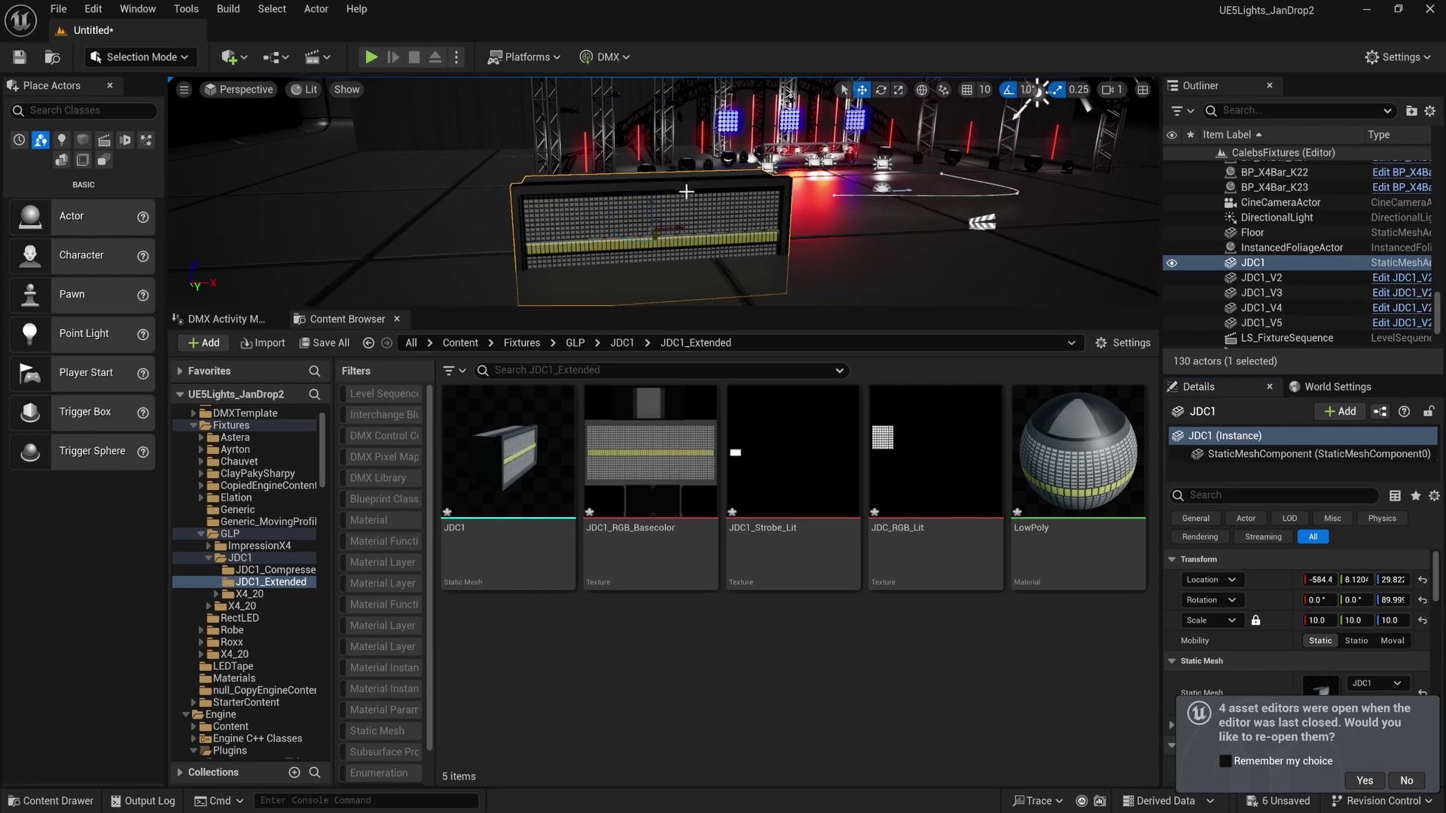
{"action": "left_click_drag", "start_coordinate": [652, 204], "coordinate": [652, 147]}
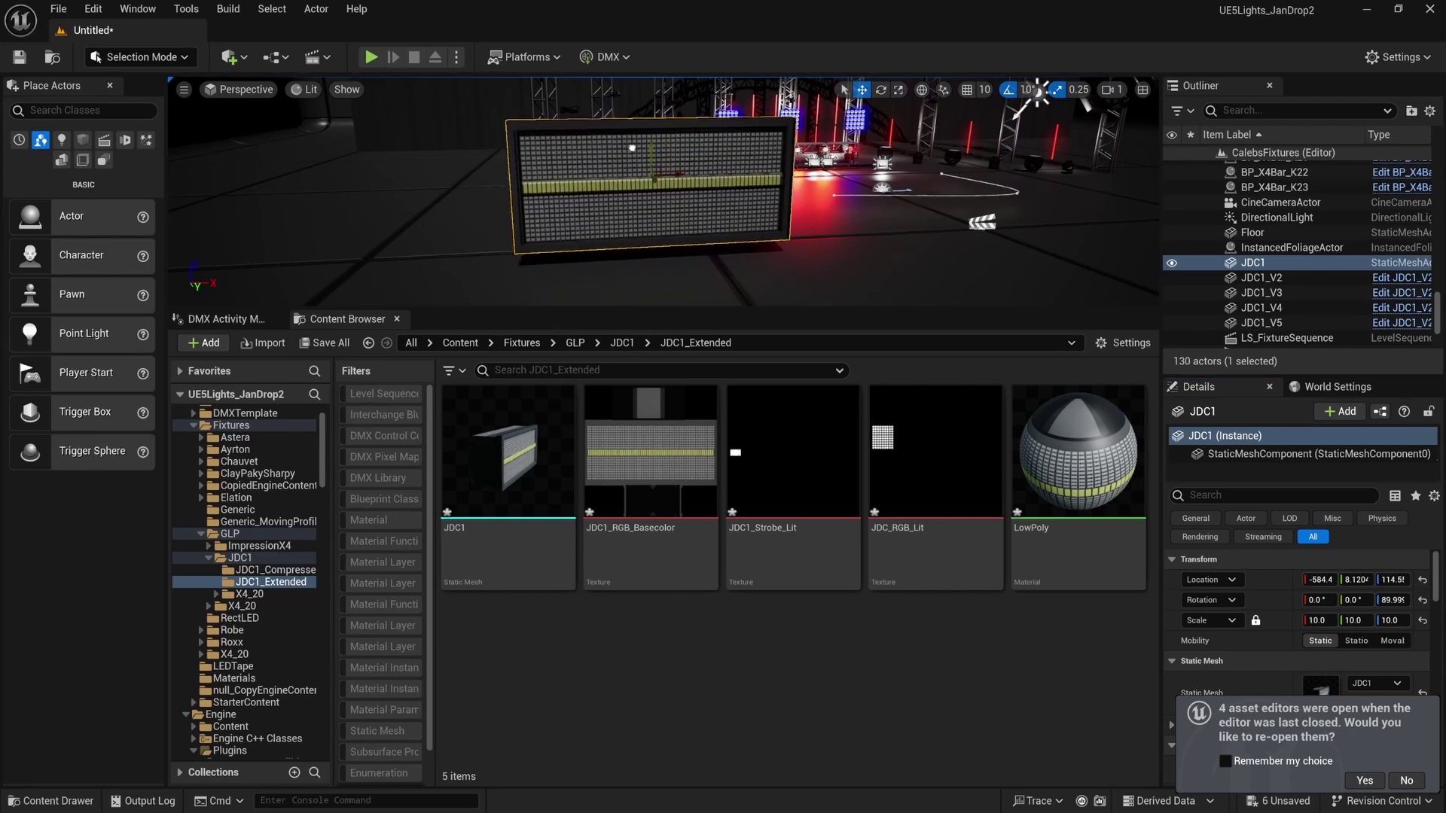
{"action": "key", "text": "f"}
{"action": "scroll", "coordinate": [663, 192], "scroll_direction": "up", "scroll_amount": 6}
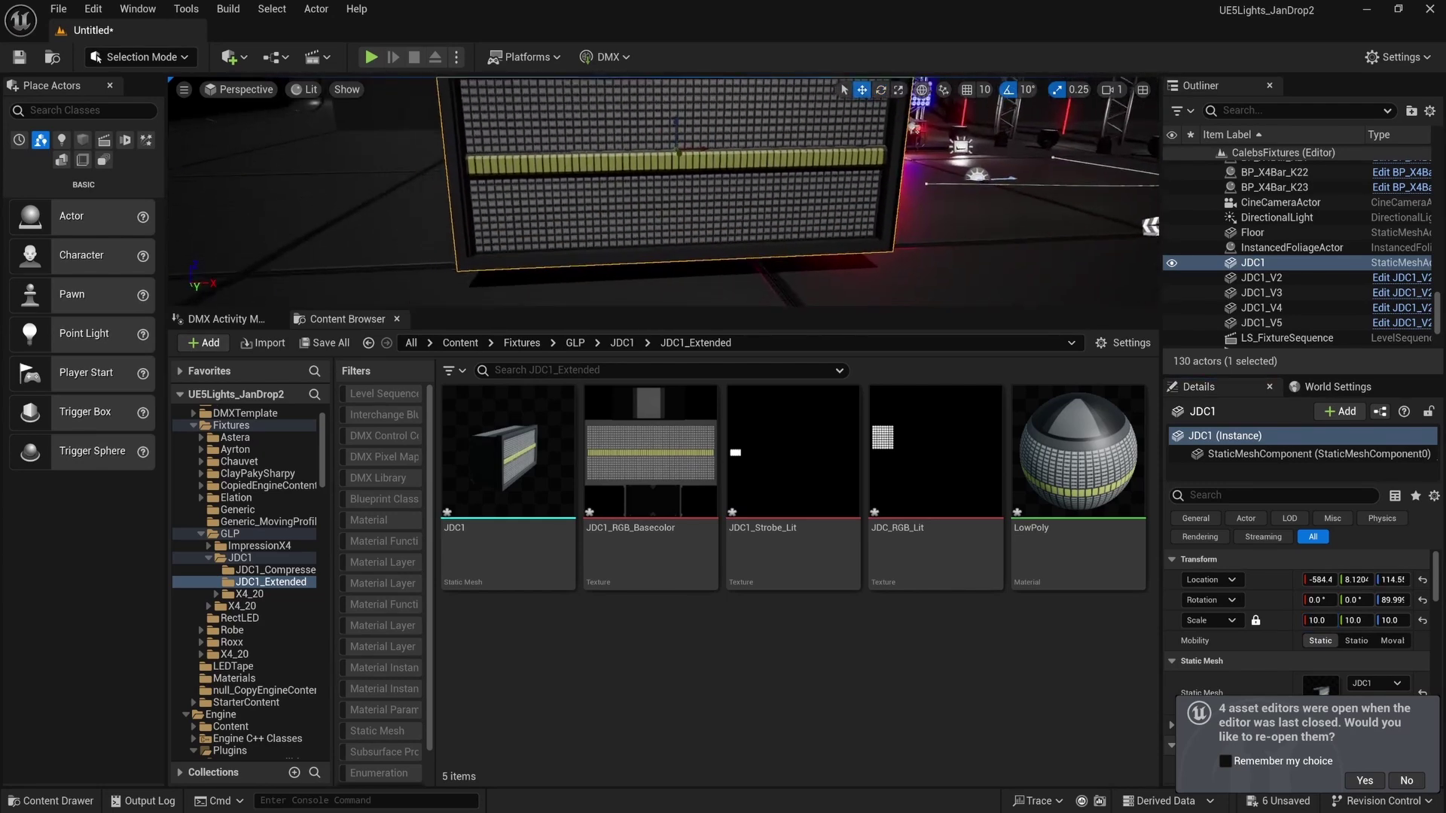
{"action": "mouse_move", "coordinate": [663, 192]}
{"action": "right_mouse_down"}
{"action": "mouse_move", "coordinate": [648, 184]}
{"action": "mouse_move", "coordinate": [662, 192]}
{"action": "right_mouse_up"}
{"action": "scroll", "coordinate": [663, 192], "scroll_direction": "down", "scroll_amount": 4}
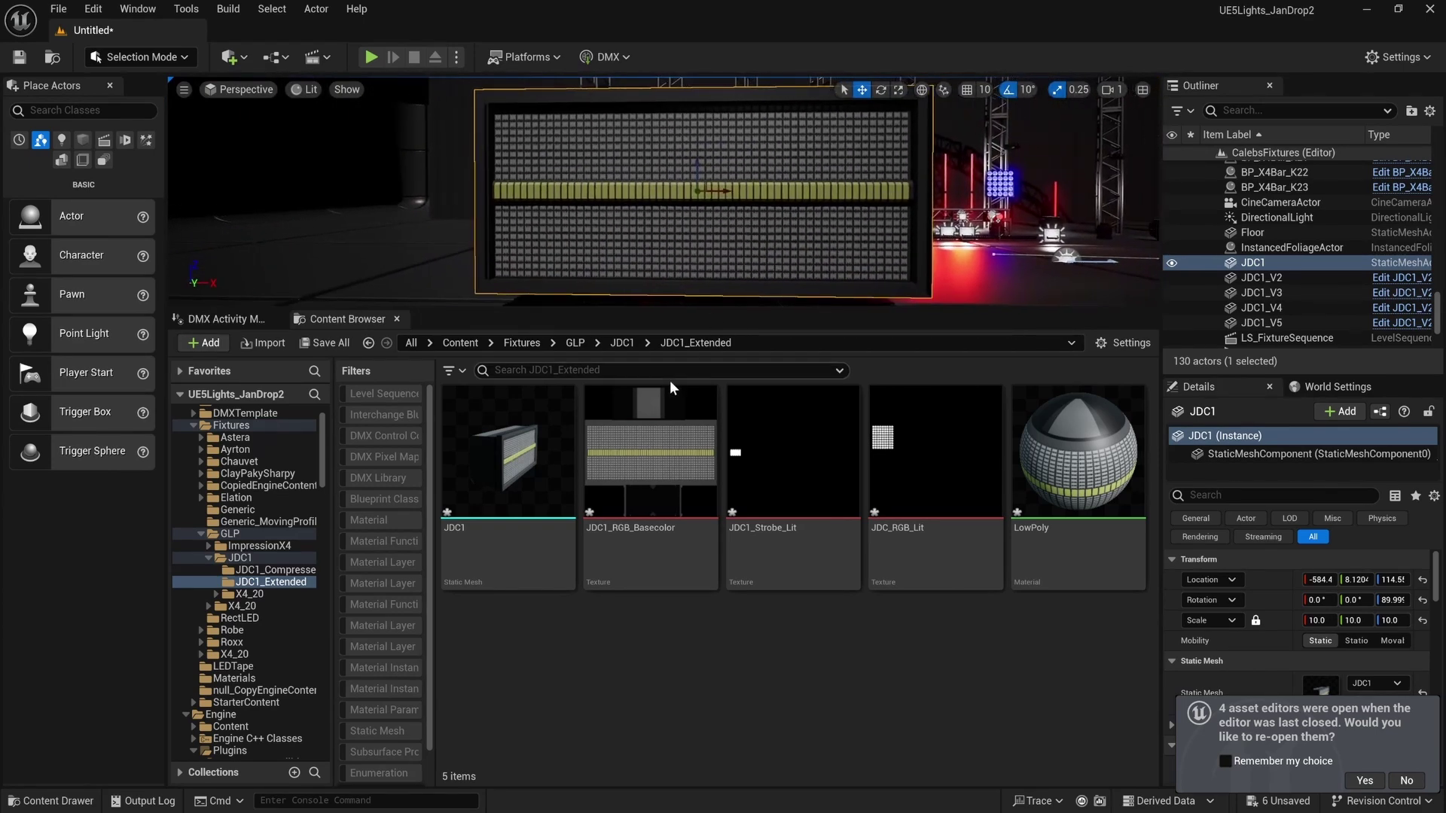
Rename the LowPoly material in JDC1_Extended as M_JDC_Body.
{"action": "left_click", "coordinate": [510, 455]}
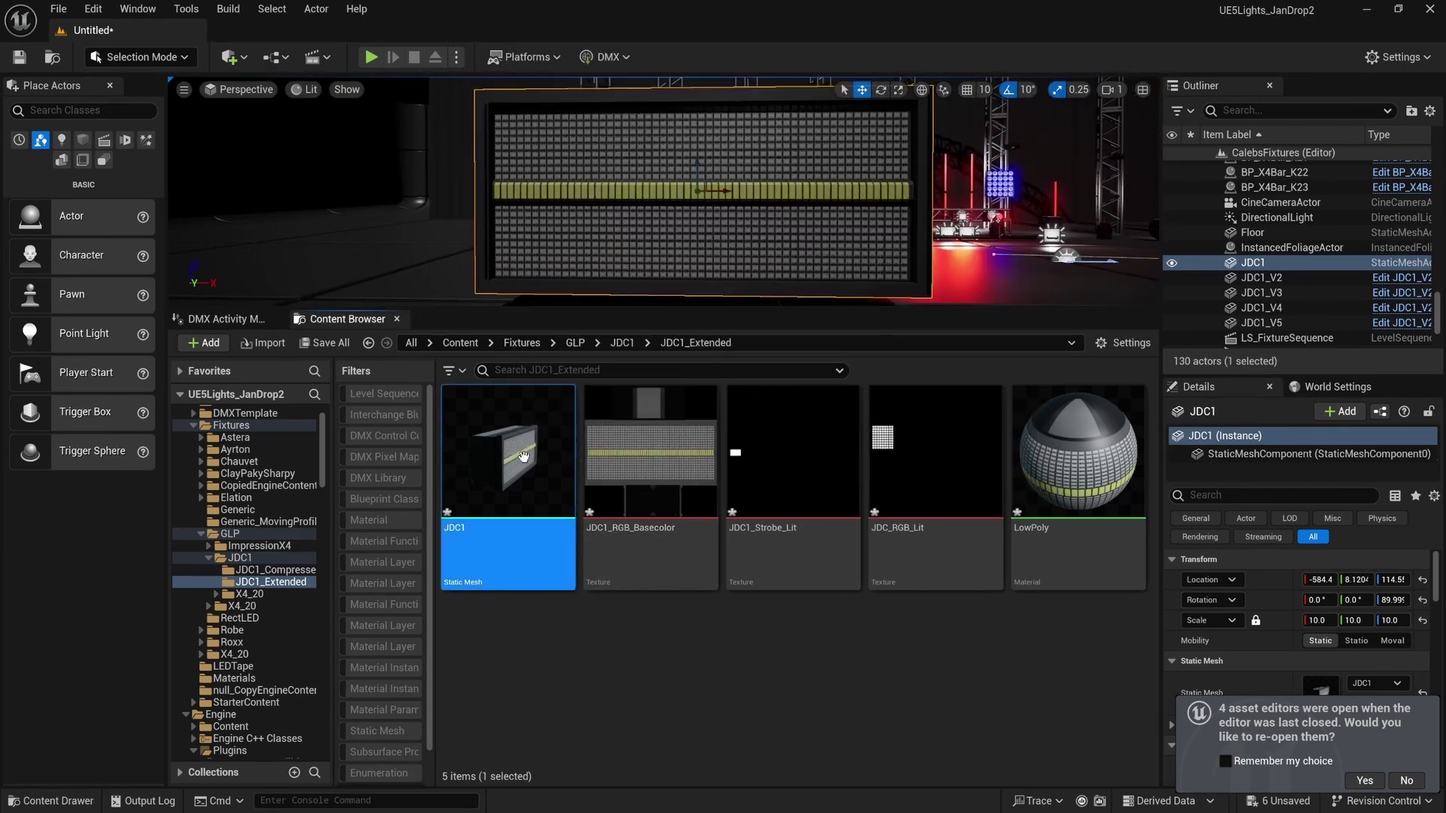
{"action": "left_click", "coordinate": [1081, 459]}
{"action": "left_click", "coordinate": [1077, 546]}
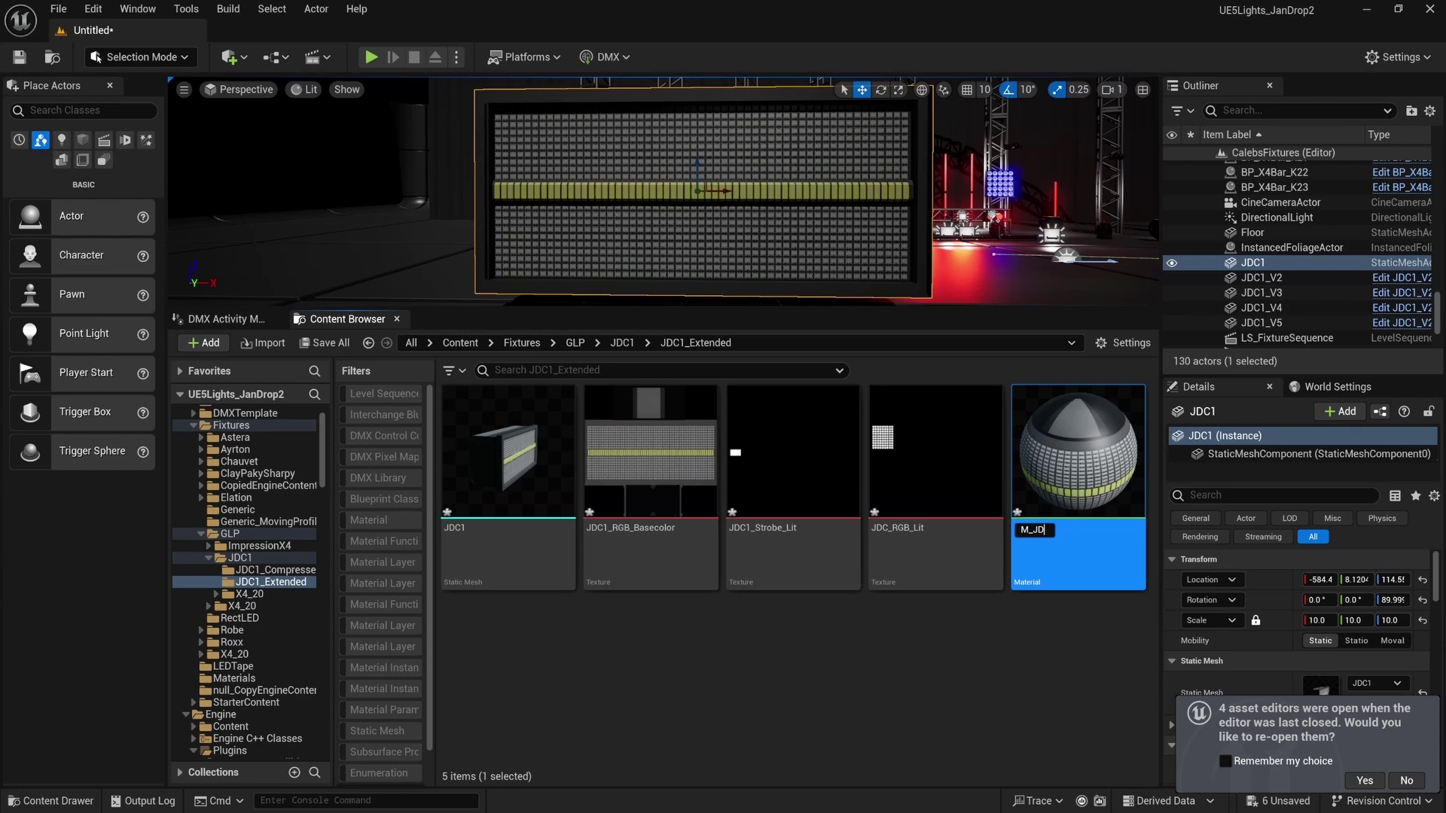
{"action": "type", "text": "M_JDC_Body"}
{"action": "key", "text": "Return"}
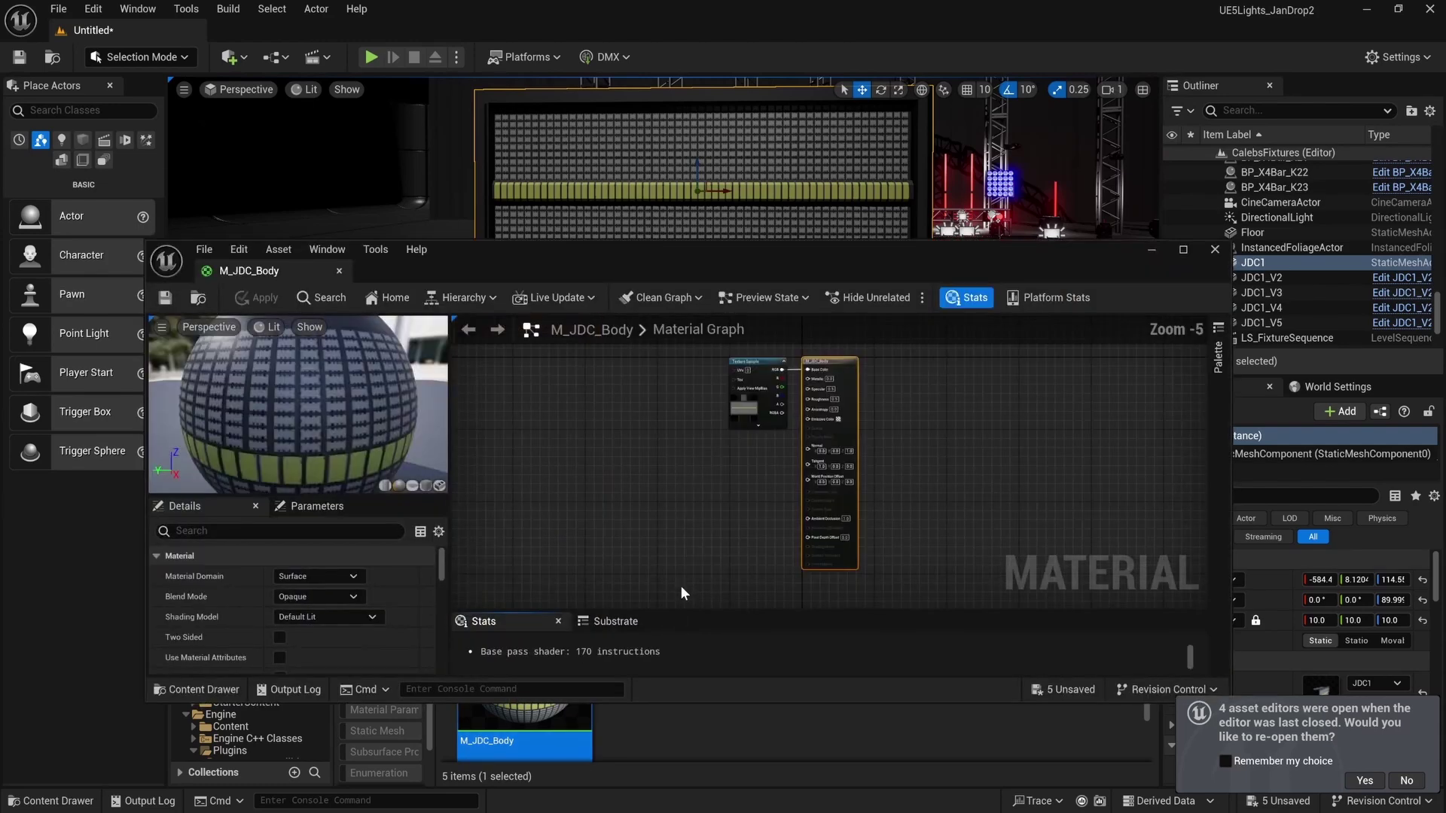
Open the M_JDC_Body material and move its texture sample node away from the output node to clear graph space.
{"action": "left_click_drag", "start_coordinate": [764, 400], "coordinate": [888, 416]}
{"action": "right_click_drag", "start_coordinate": [888, 416], "coordinate": [1073, 405]}
{"action": "right_click_drag", "start_coordinate": [953, 436], "coordinate": [897, 429]}
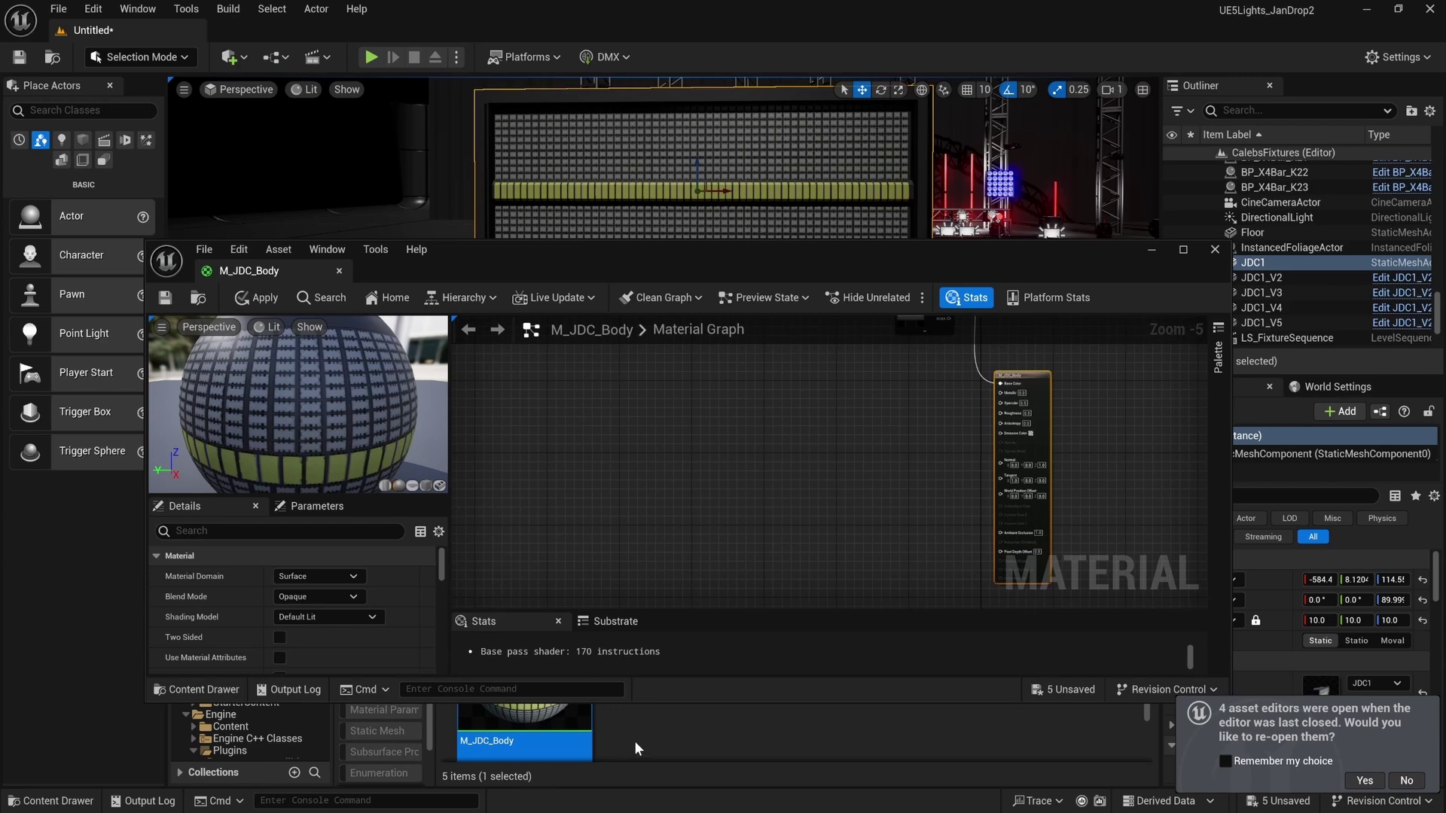
Move and shrink the material editor window to view the base color, strobe and RGB textures in JDC1_Extended.
{"action": "left_click_drag", "start_coordinate": [778, 258], "coordinate": [776, 92]}
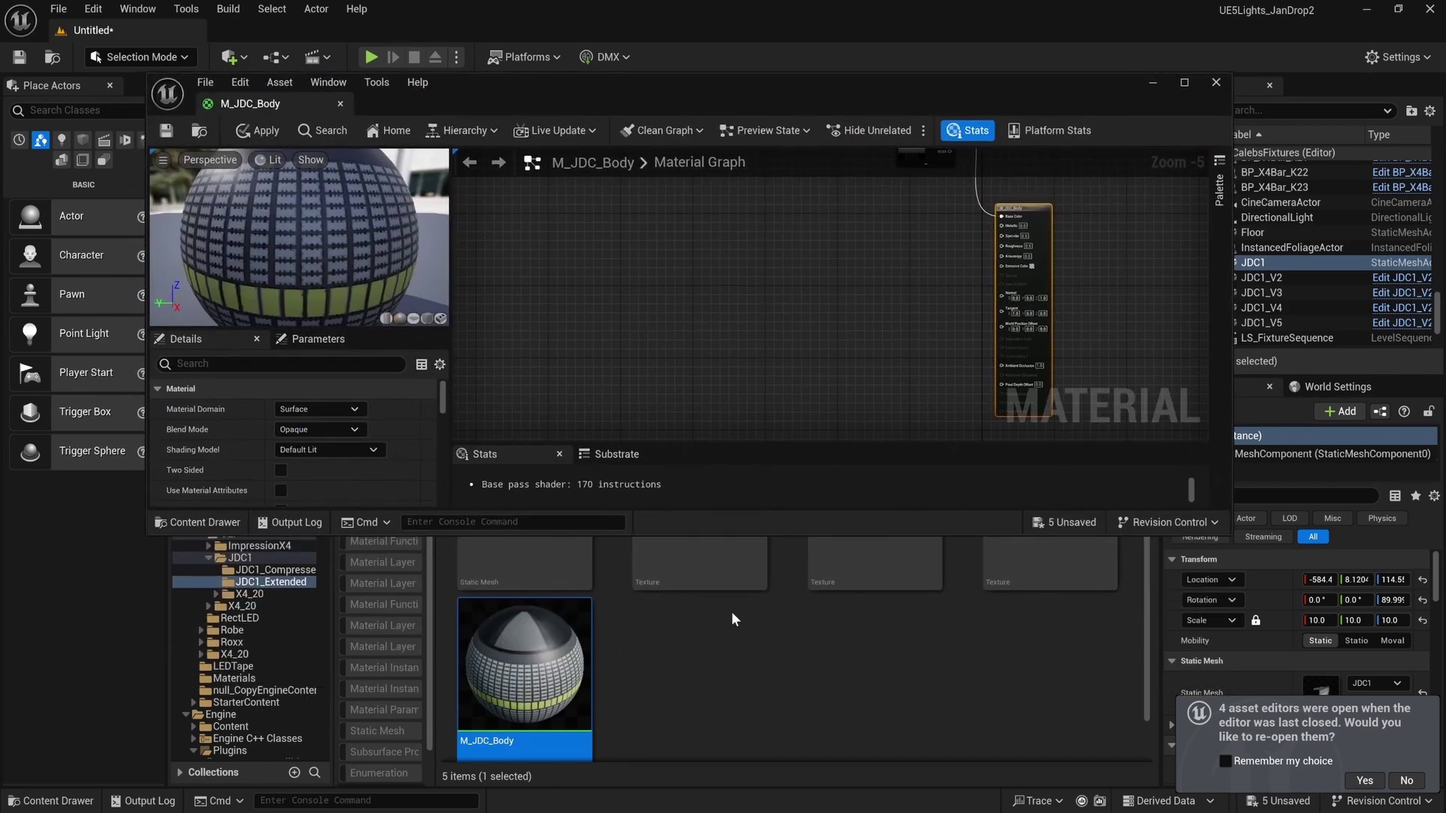
{"action": "left_click_drag", "start_coordinate": [781, 536], "coordinate": [797, 368]}
{"action": "scroll", "coordinate": [866, 220], "scroll_direction": "up", "scroll_amount": 1}
{"action": "right_click_drag", "start_coordinate": [866, 220], "coordinate": [776, 235]}
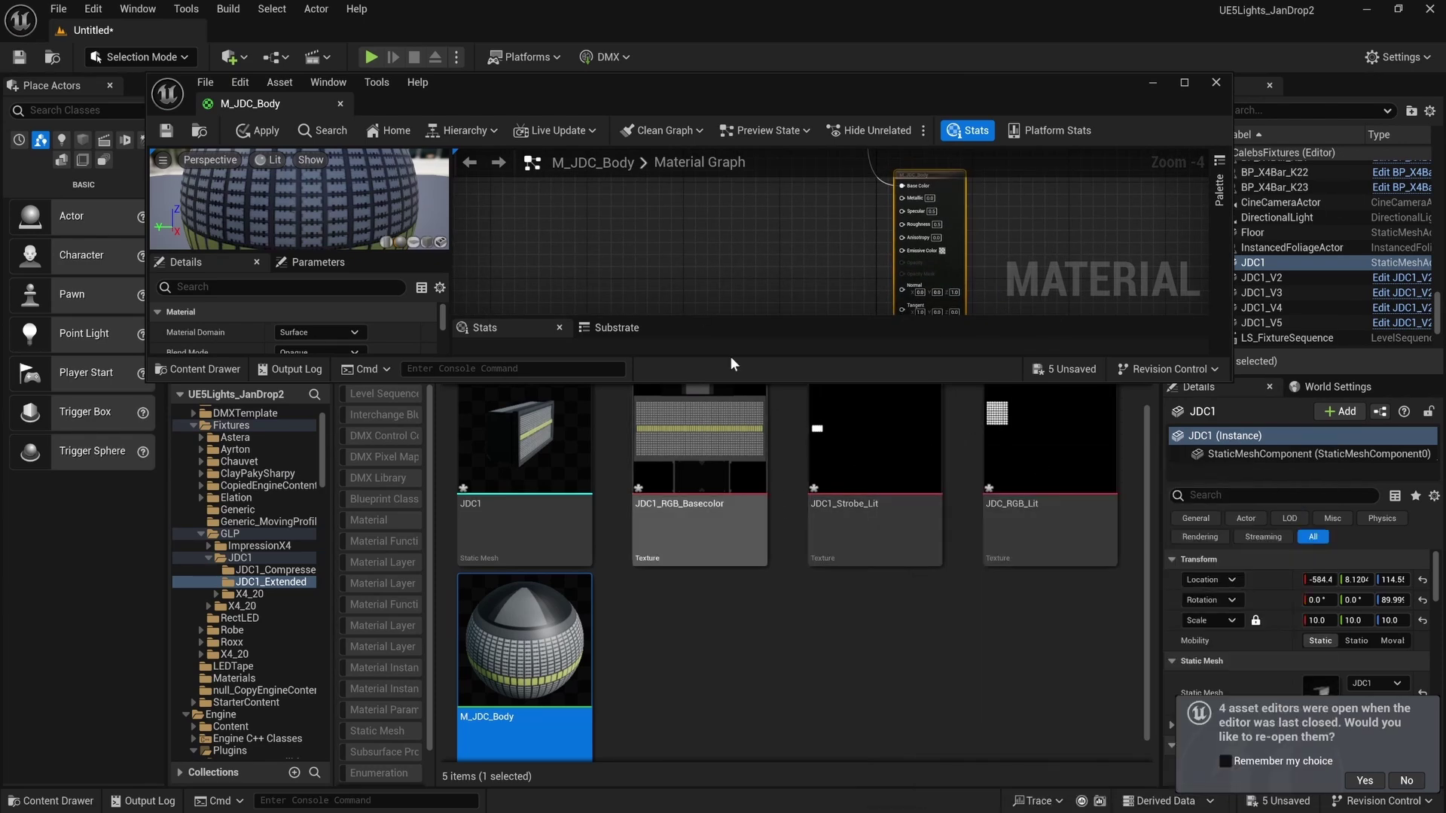
{"action": "mouse_move", "coordinate": [1032, 465]}
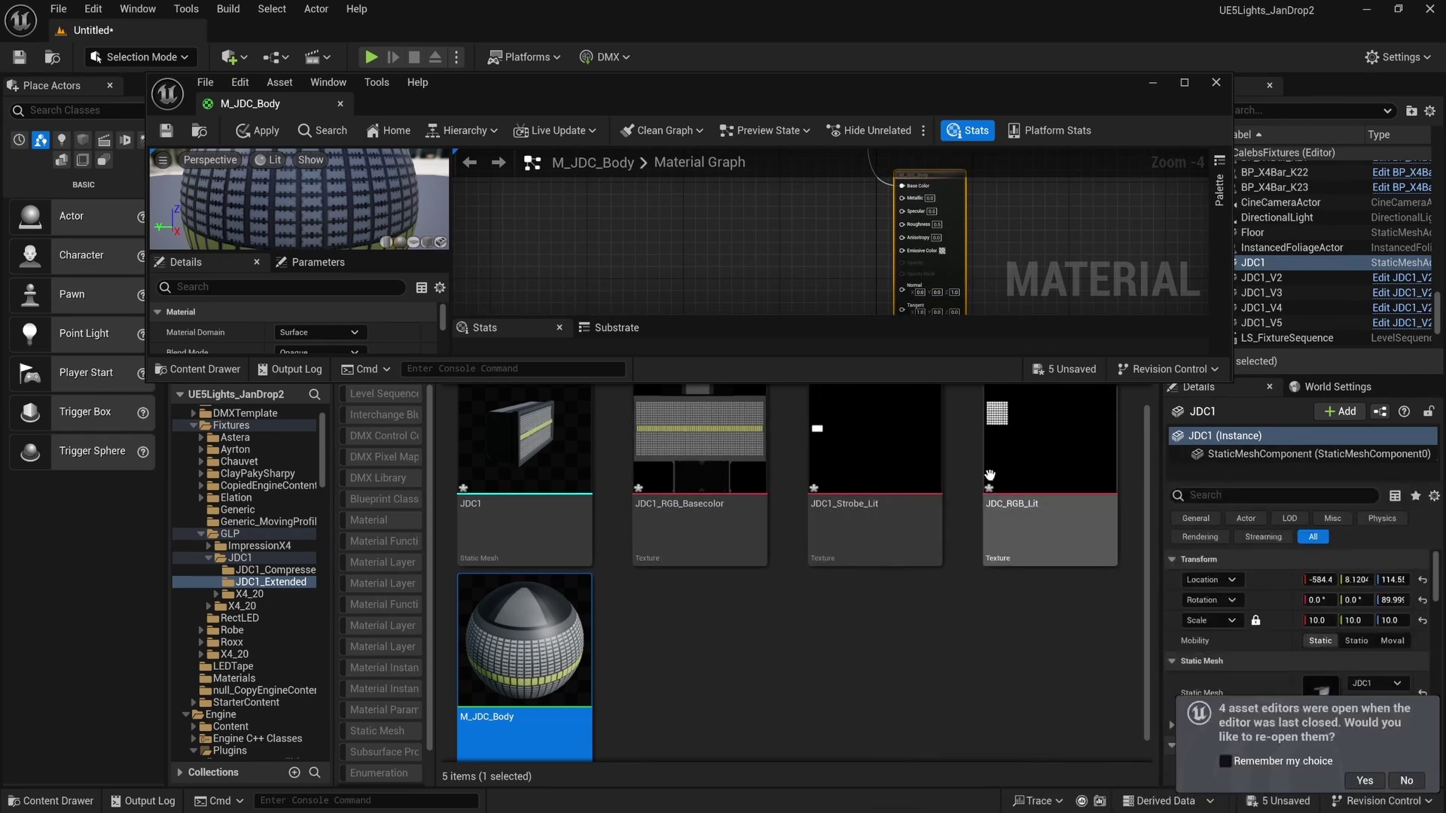
Enlarge and maximize the M_JDC_Body material editor, and preview the material on a plane.
{"action": "left_click_drag", "start_coordinate": [853, 84], "coordinate": [889, 317]}
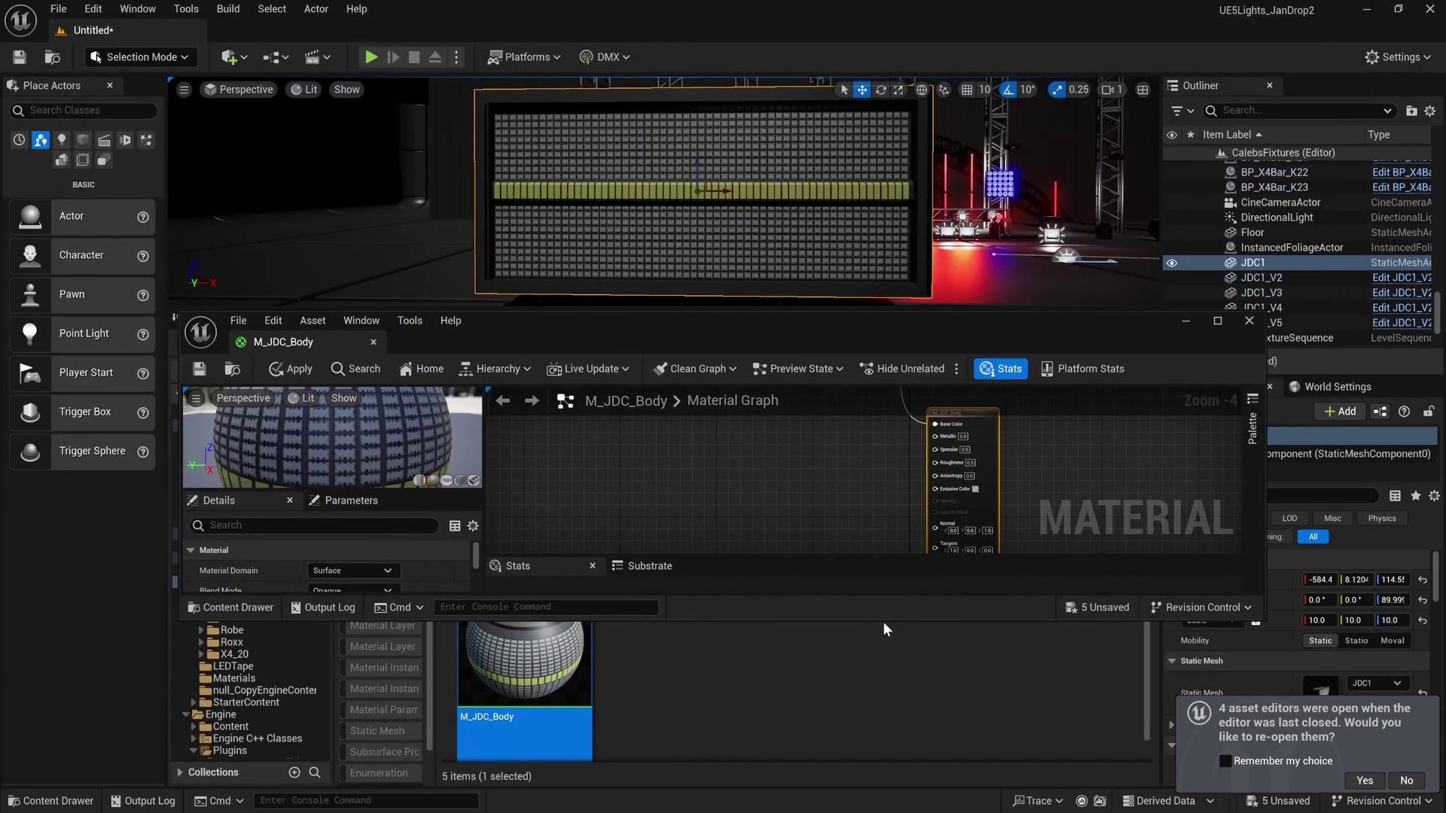
{"action": "left_click_drag", "start_coordinate": [884, 619], "coordinate": [851, 792]}
{"action": "left_click_drag", "start_coordinate": [592, 310], "coordinate": [591, 234]}
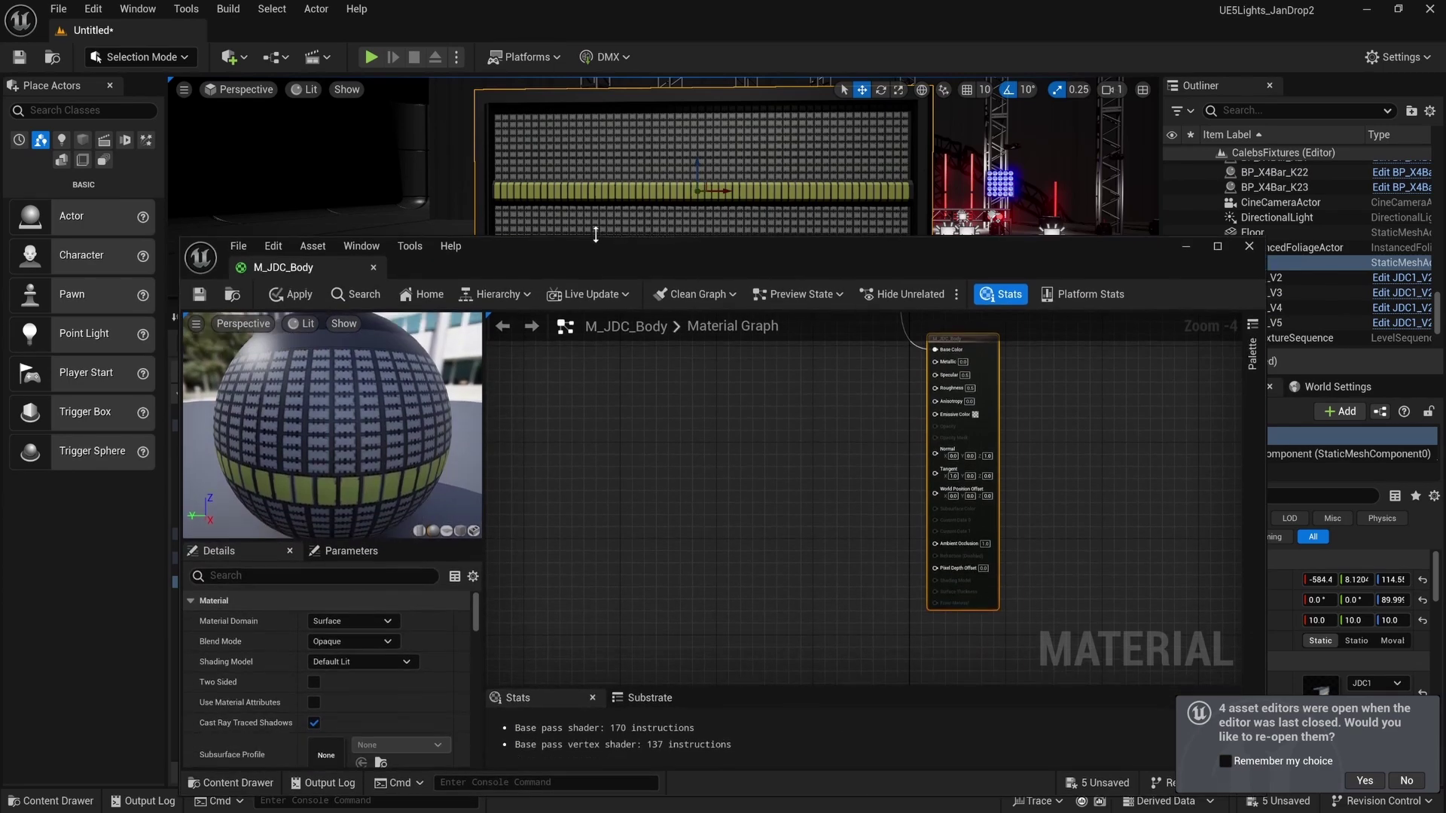
{"action": "left_click", "coordinate": [1217, 245]}
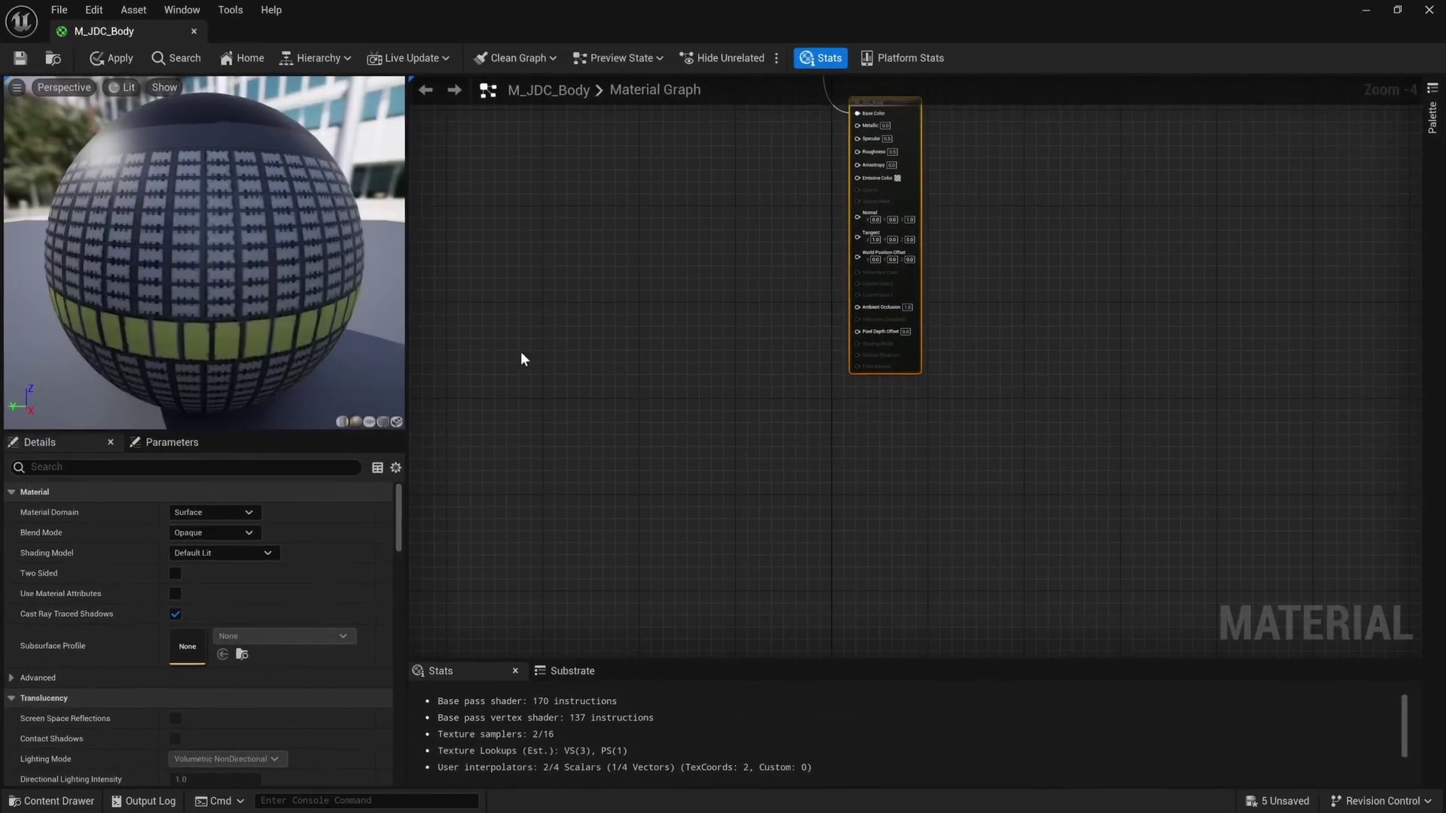
{"action": "left_click", "coordinate": [369, 422]}
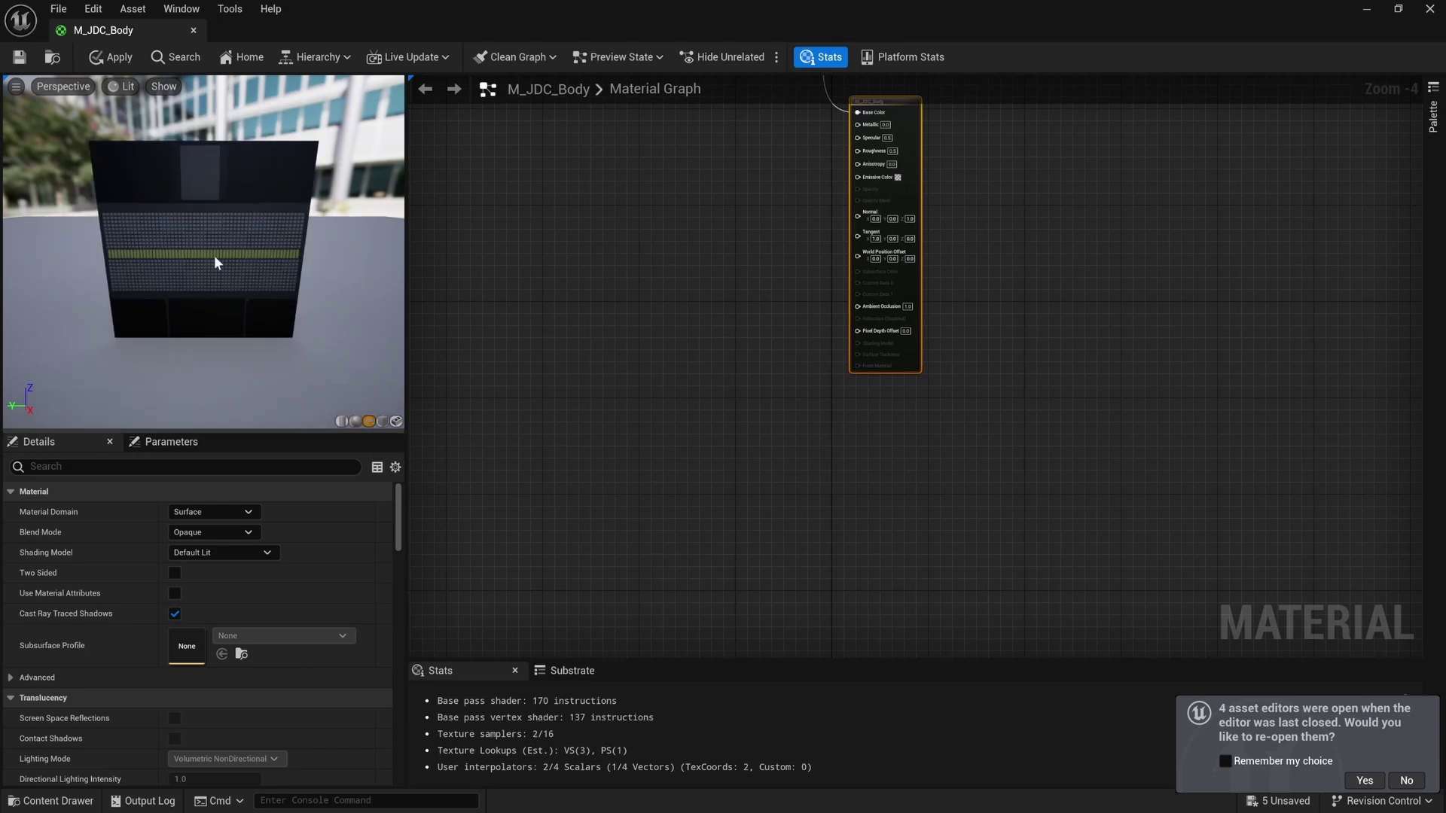
{"action": "left_click_drag", "start_coordinate": [213, 256], "coordinate": [232, 232]}
Use the JDC1 static mesh from JDC1_Extended as the preview mesh for M_JDC_Body and view its front in the enlarged editor.
{"action": "double_click", "coordinate": [443, 14]}
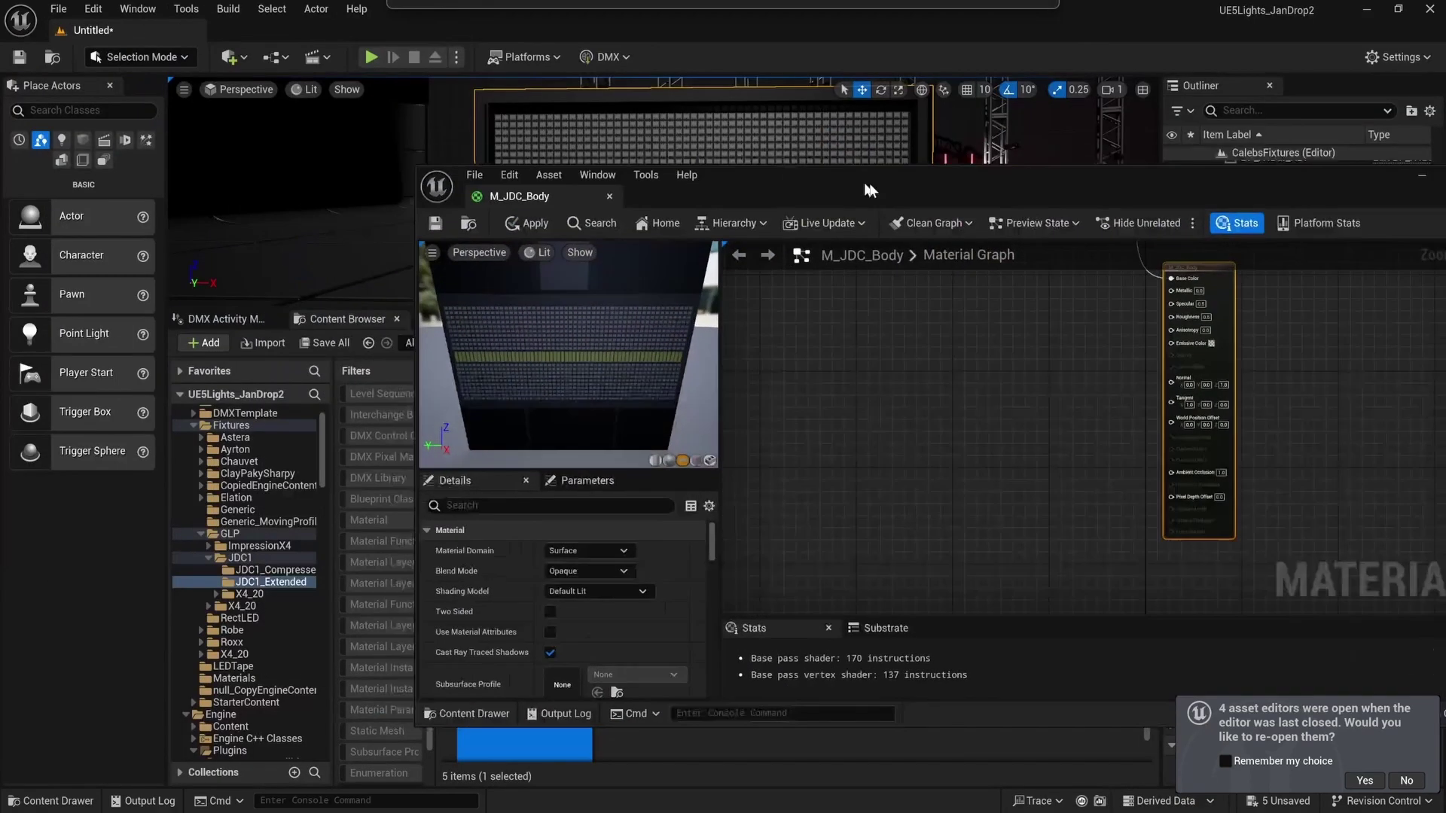
{"action": "left_click", "coordinate": [520, 459]}
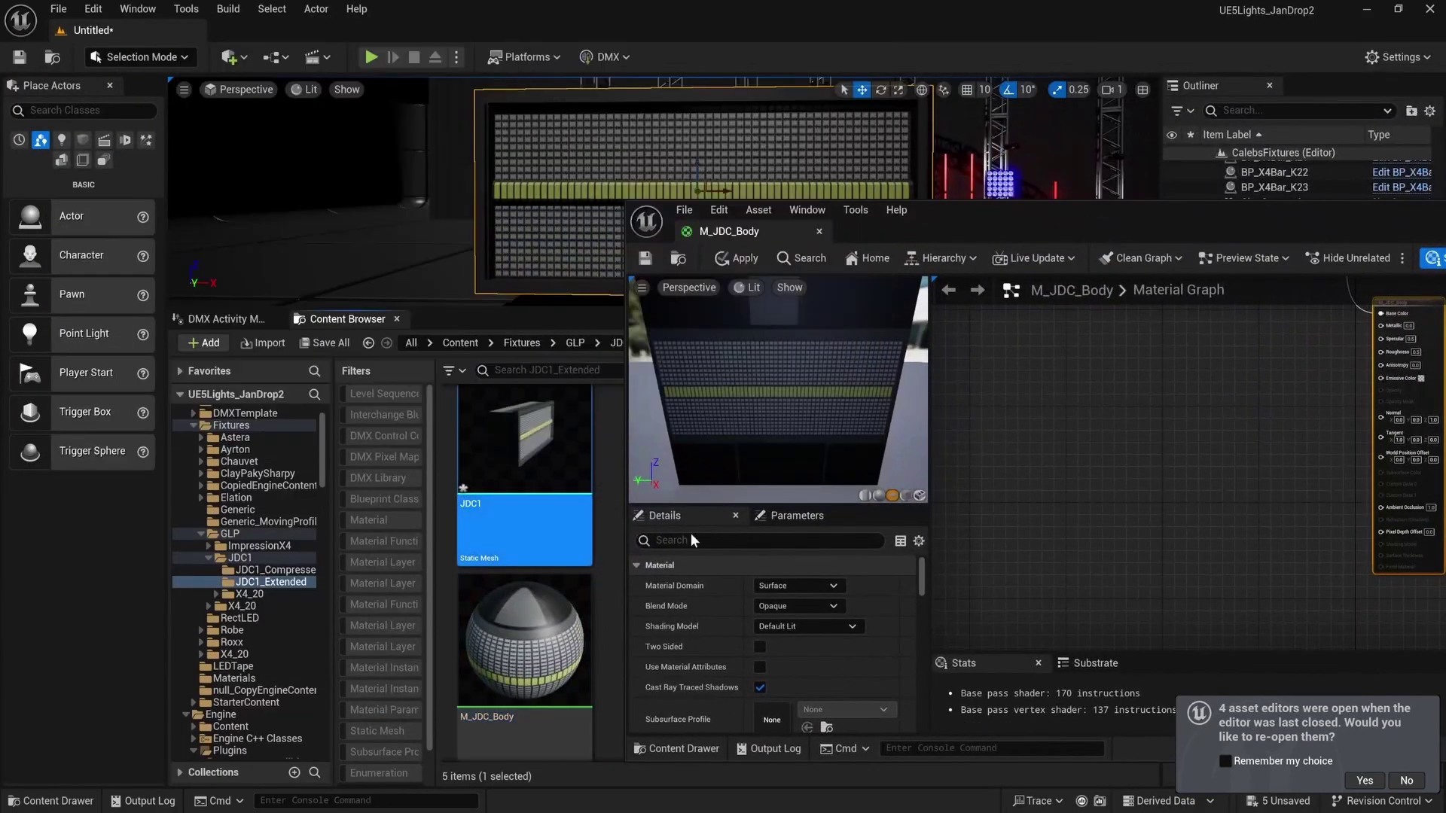
{"action": "left_click", "coordinate": [918, 497]}
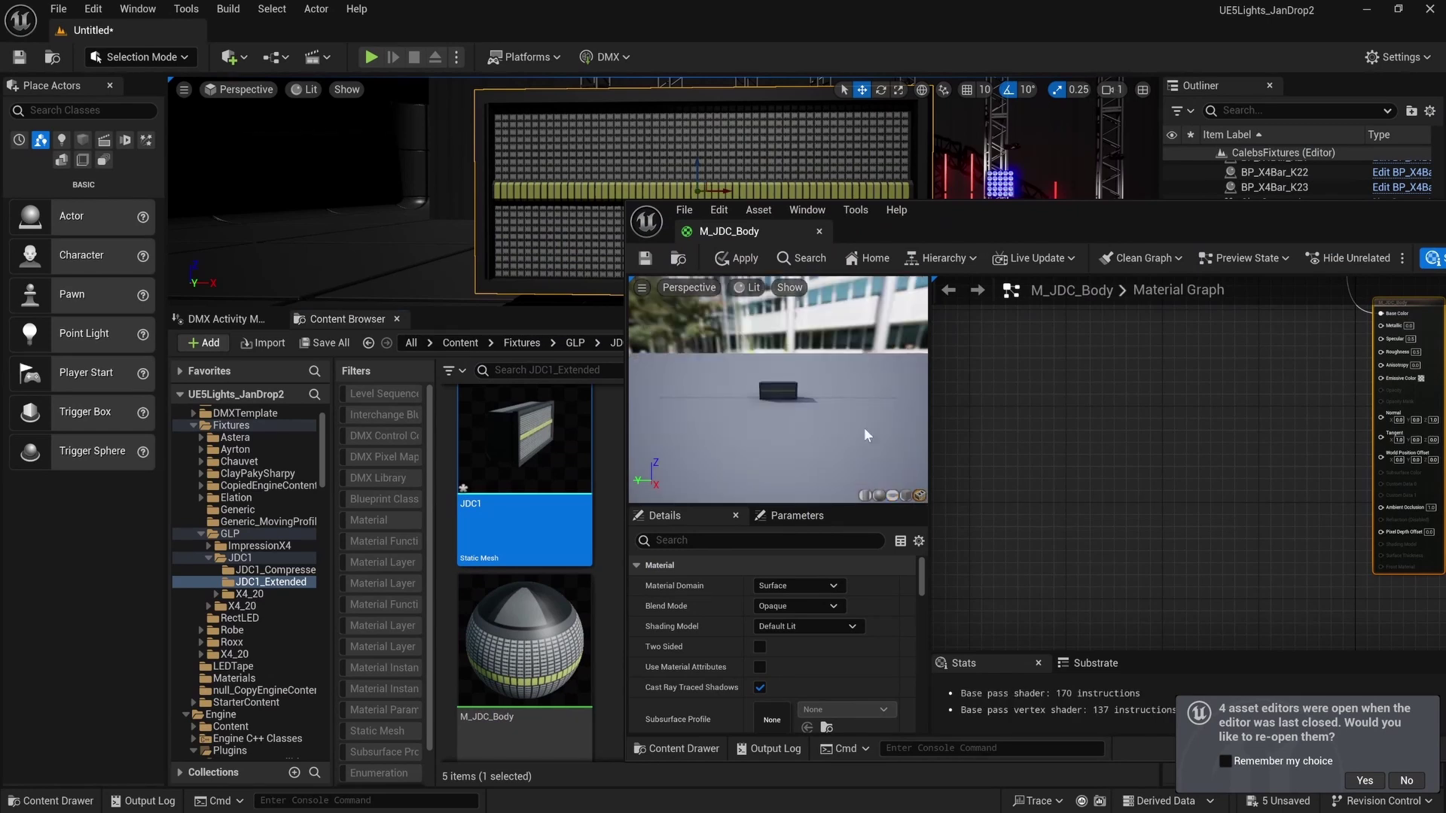
{"action": "mouse_move", "coordinate": [739, 401]}
{"action": "left_mouse_down"}
{"action": "mouse_move", "coordinate": [715, 402]}
{"action": "mouse_move", "coordinate": [760, 403]}
{"action": "mouse_move", "coordinate": [708, 401]}
{"action": "mouse_move", "coordinate": [798, 410]}
{"action": "mouse_move", "coordinate": [765, 407]}
{"action": "left_mouse_up"}
{"action": "left_click_drag", "start_coordinate": [1306, 213], "coordinate": [726, 201]}
{"action": "left_click", "coordinate": [1082, 199]}
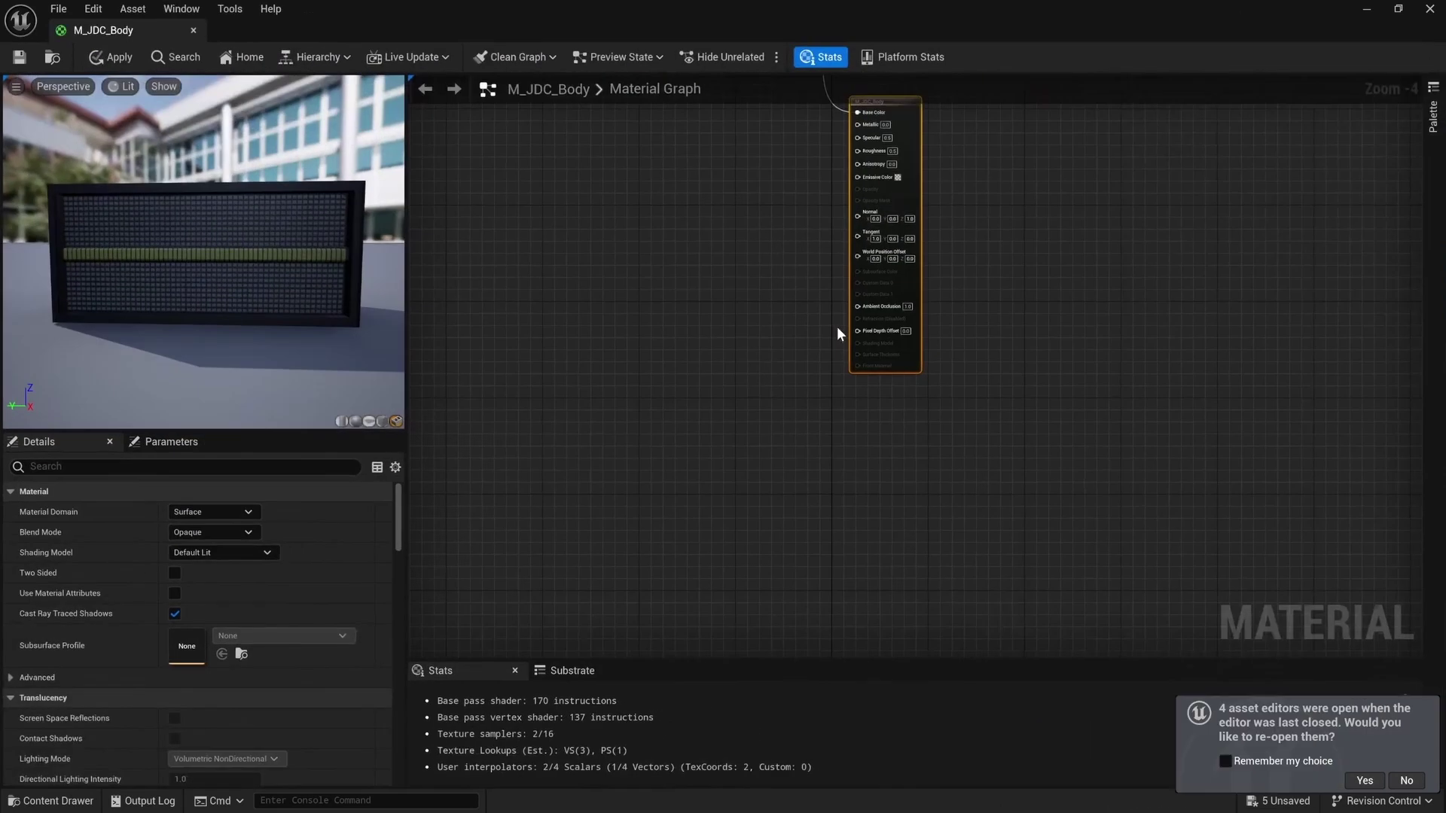
{"action": "mouse_move", "coordinate": [118, 318]}
{"action": "left_mouse_down"}
{"action": "mouse_move", "coordinate": [181, 324]}
{"action": "mouse_move", "coordinate": [128, 324]}
{"action": "left_mouse_up"}
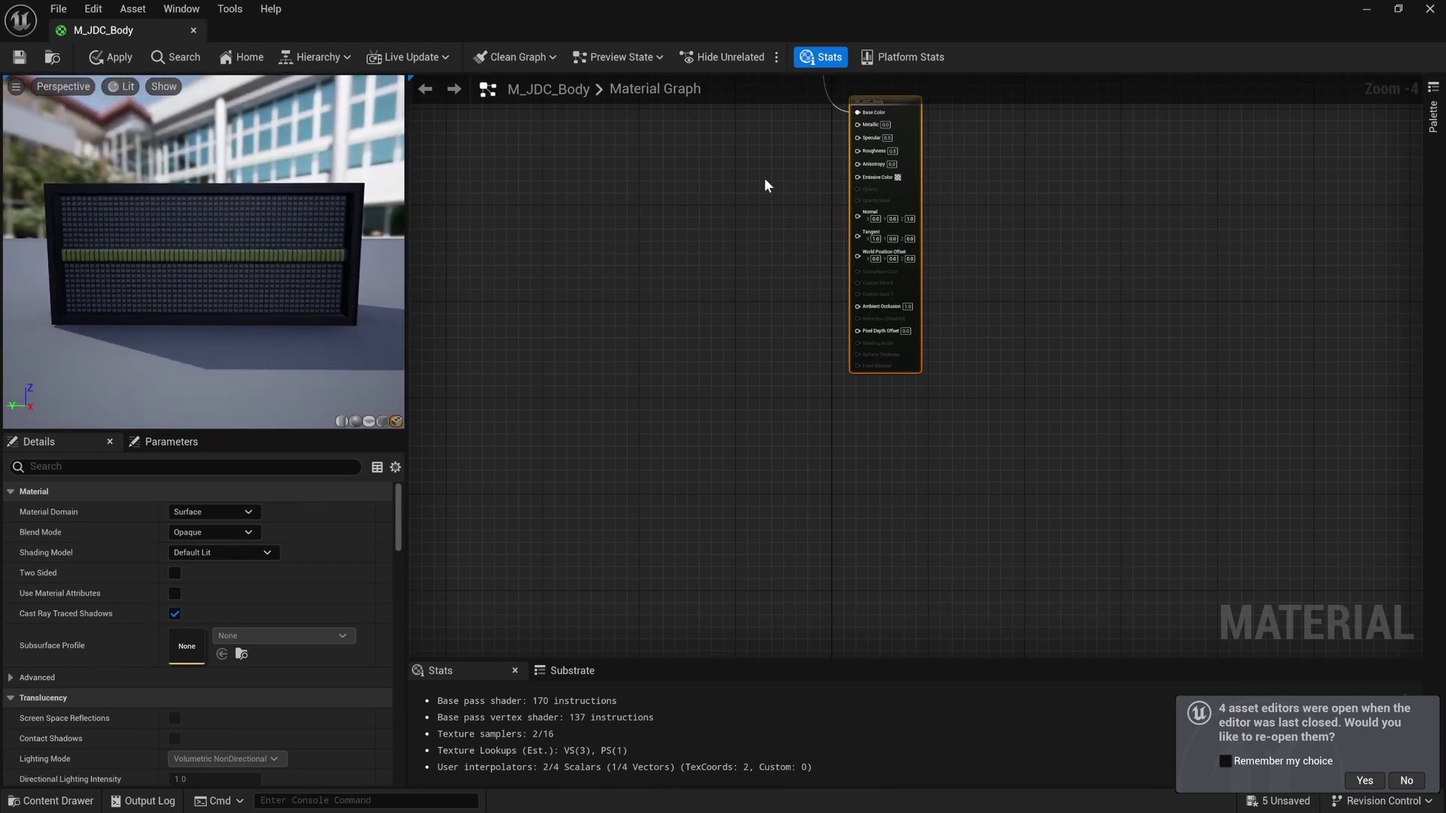
Add the JDC_RGB_Lit texture from JDC1_Extended to the M_JDC_Body graph as a texture sample.
{"action": "right_click_drag", "start_coordinate": [766, 179], "coordinate": [837, 245]}
{"action": "double_click", "coordinate": [873, 13]}
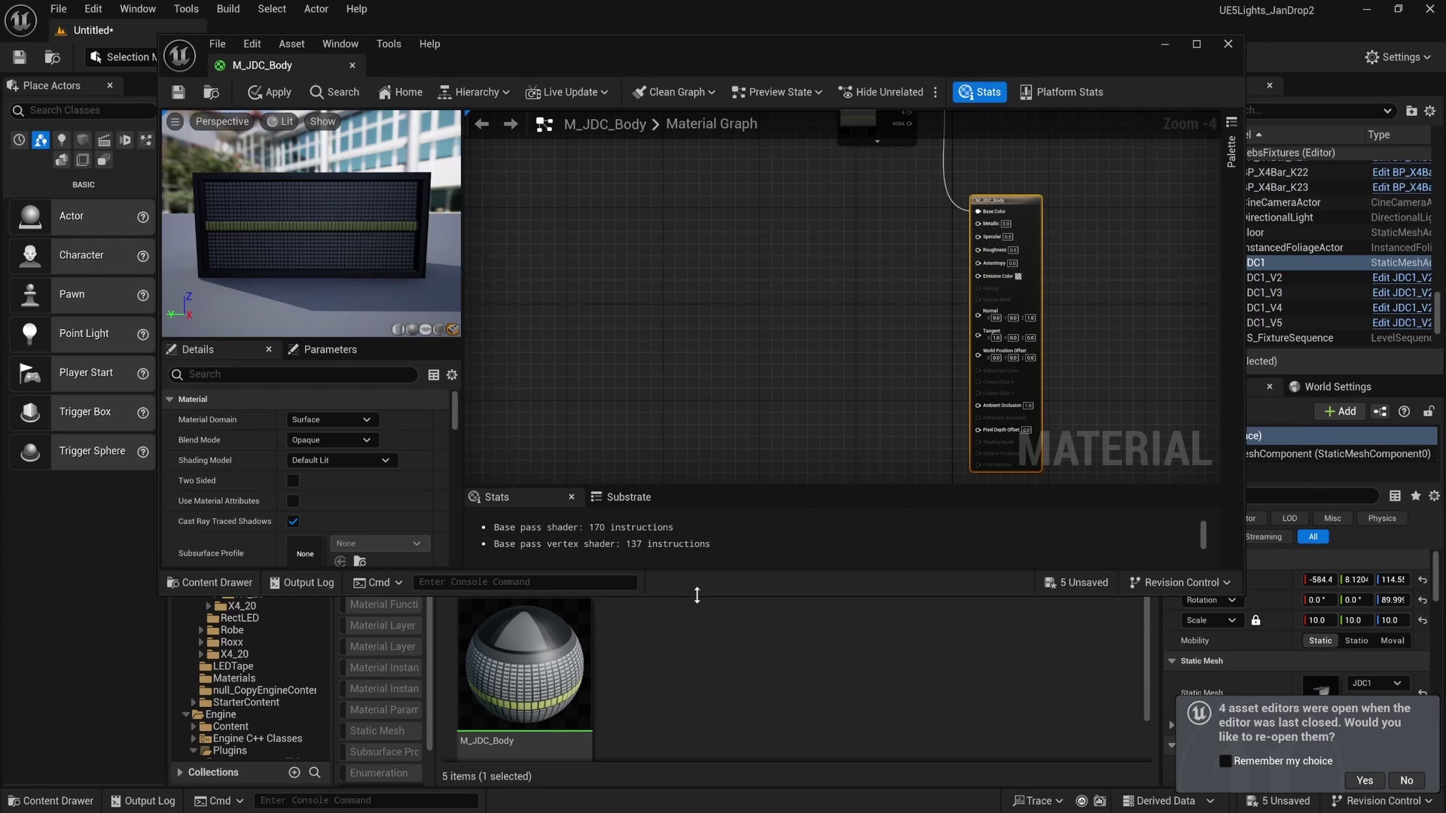
{"action": "left_click_drag", "start_coordinate": [697, 595], "coordinate": [696, 409]}
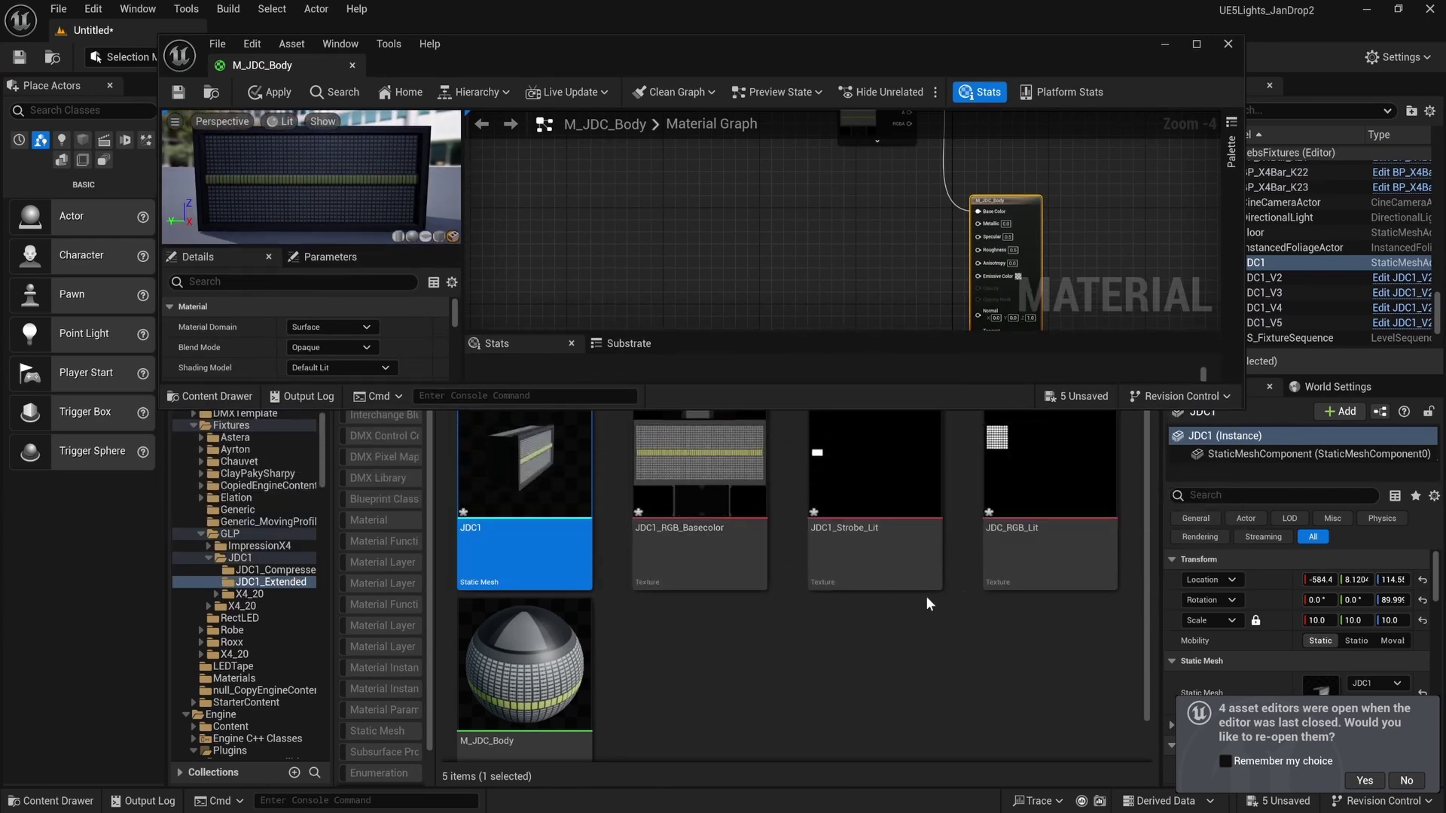
{"action": "left_click_drag", "start_coordinate": [1047, 467], "coordinate": [708, 197]}
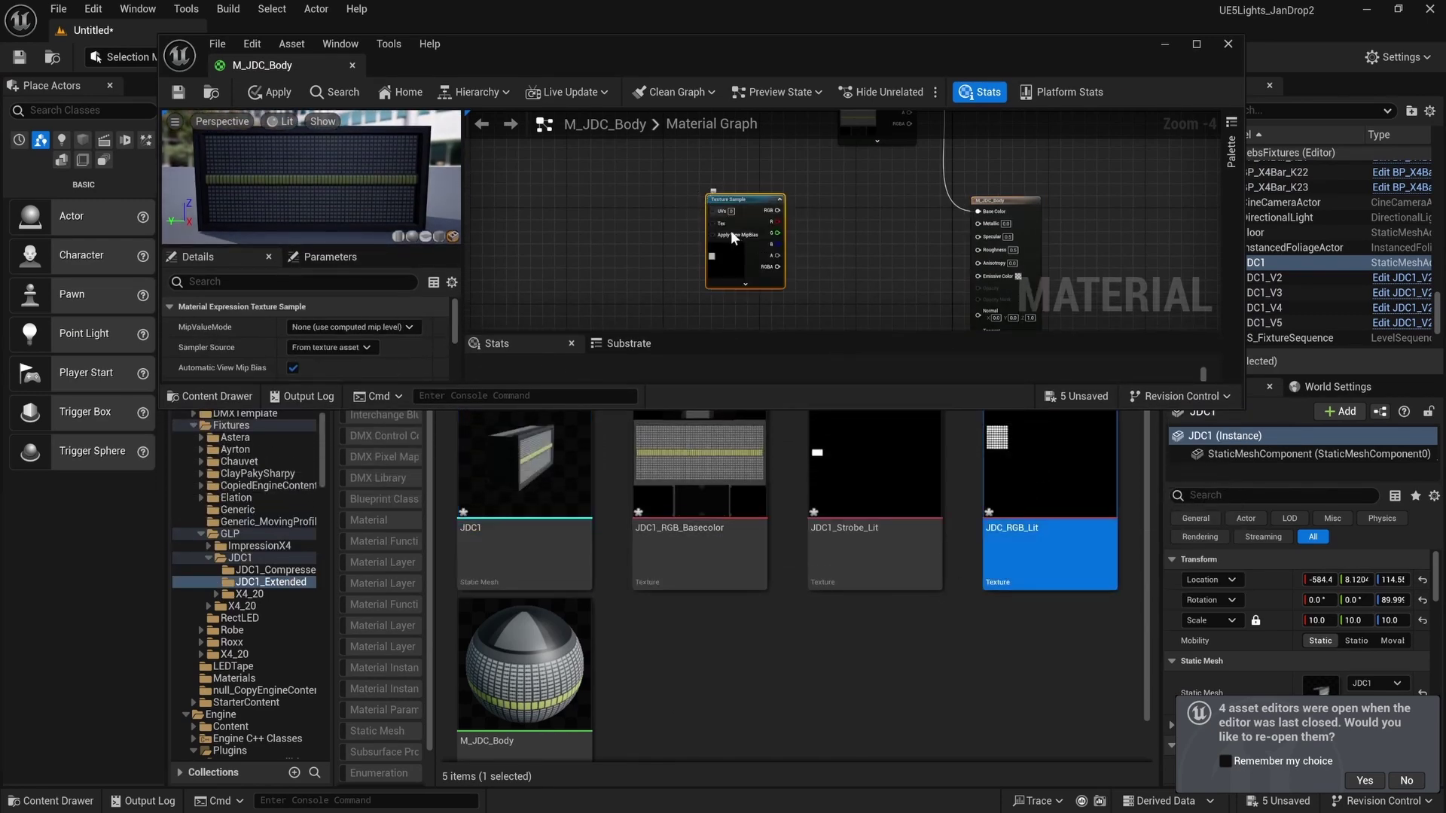
{"action": "left_click", "coordinate": [1195, 44]}
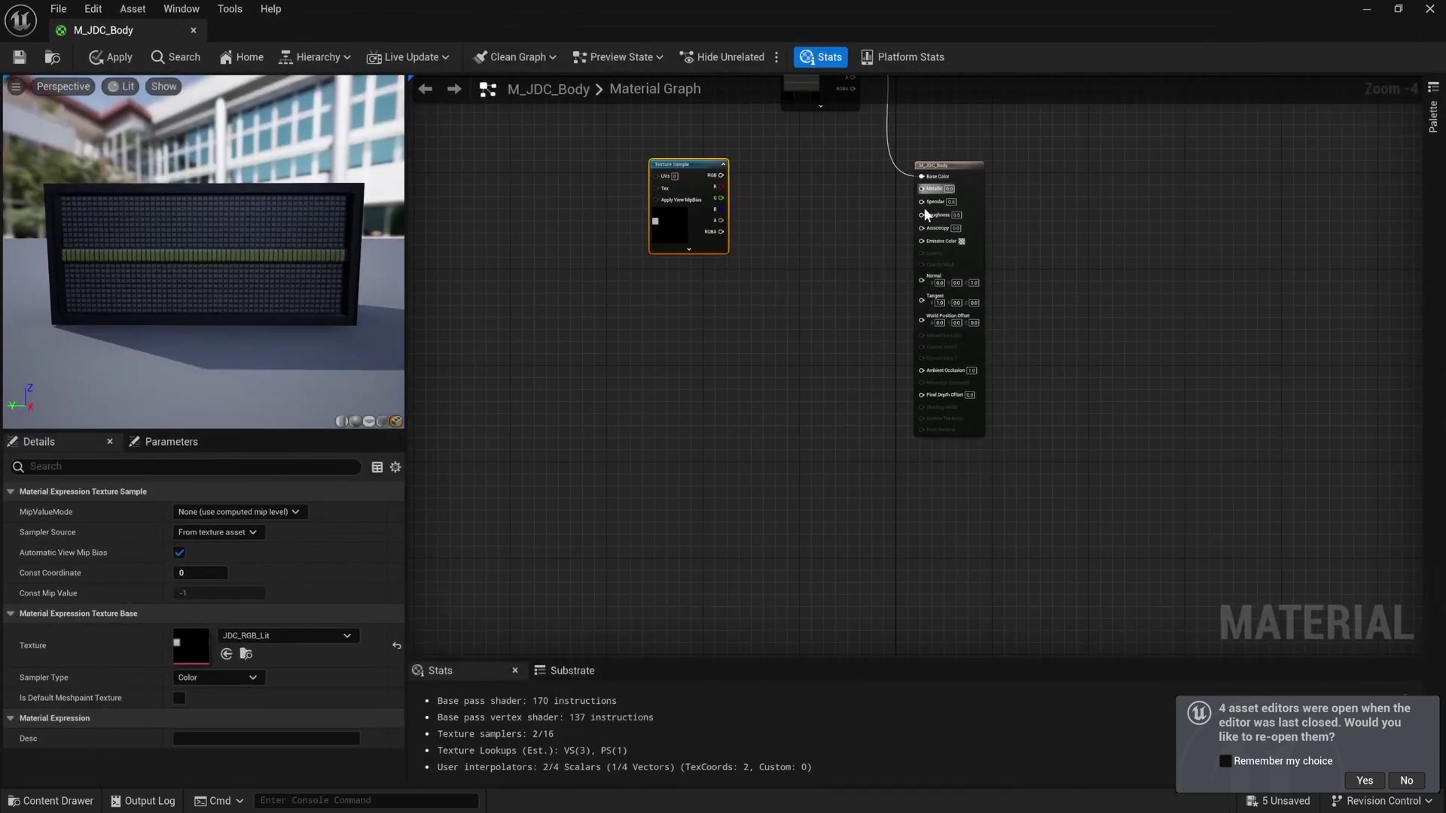
Place the JDC_RGB_Lit texture sample well away from the material output node, leaving free graph space between them.
{"action": "left_click_drag", "start_coordinate": [670, 218], "coordinate": [527, 300]}
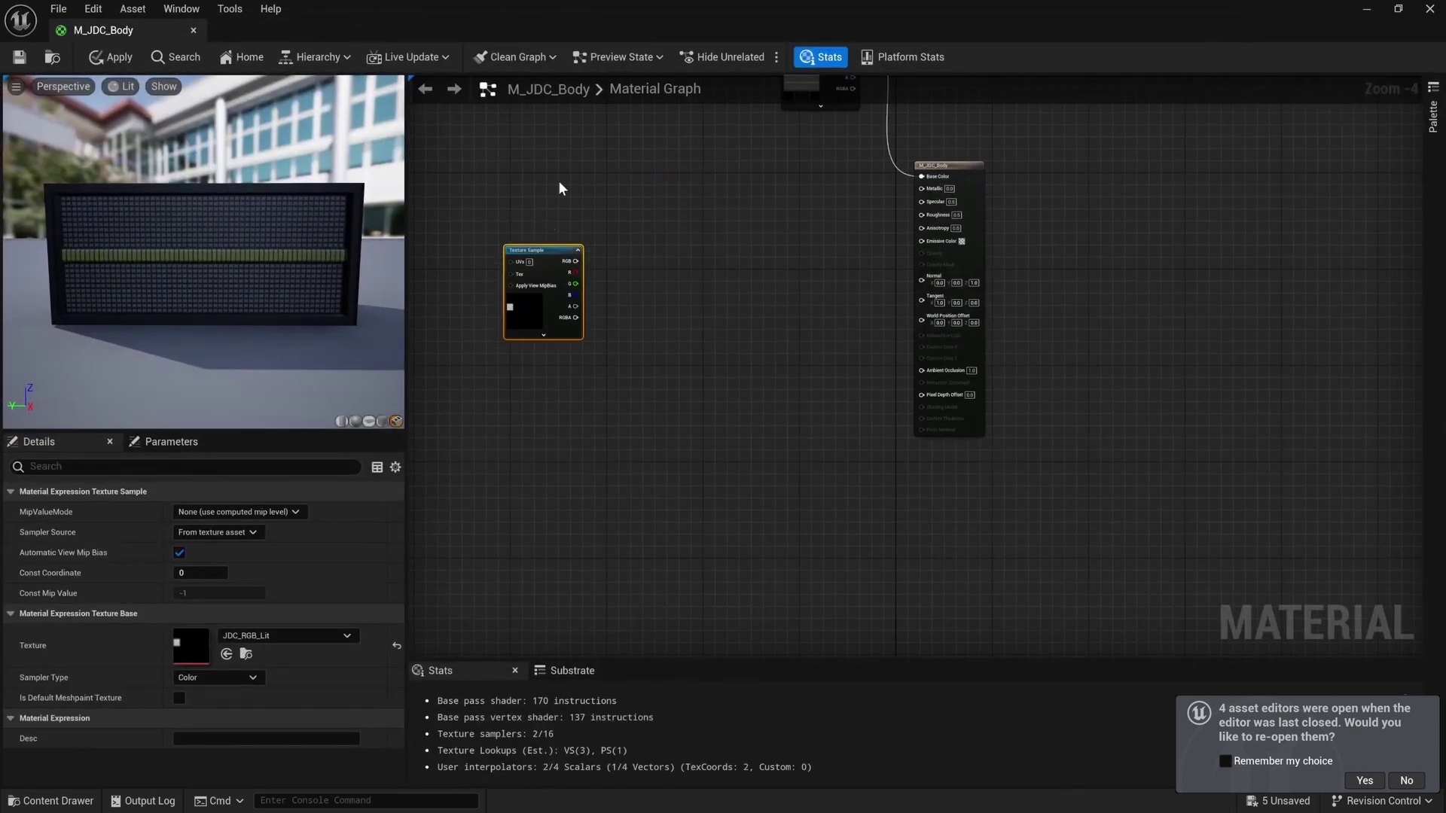
{"action": "right_click_drag", "start_coordinate": [572, 186], "coordinate": [654, 211]}
{"action": "left_click_drag", "start_coordinate": [613, 354], "coordinate": [558, 322]}
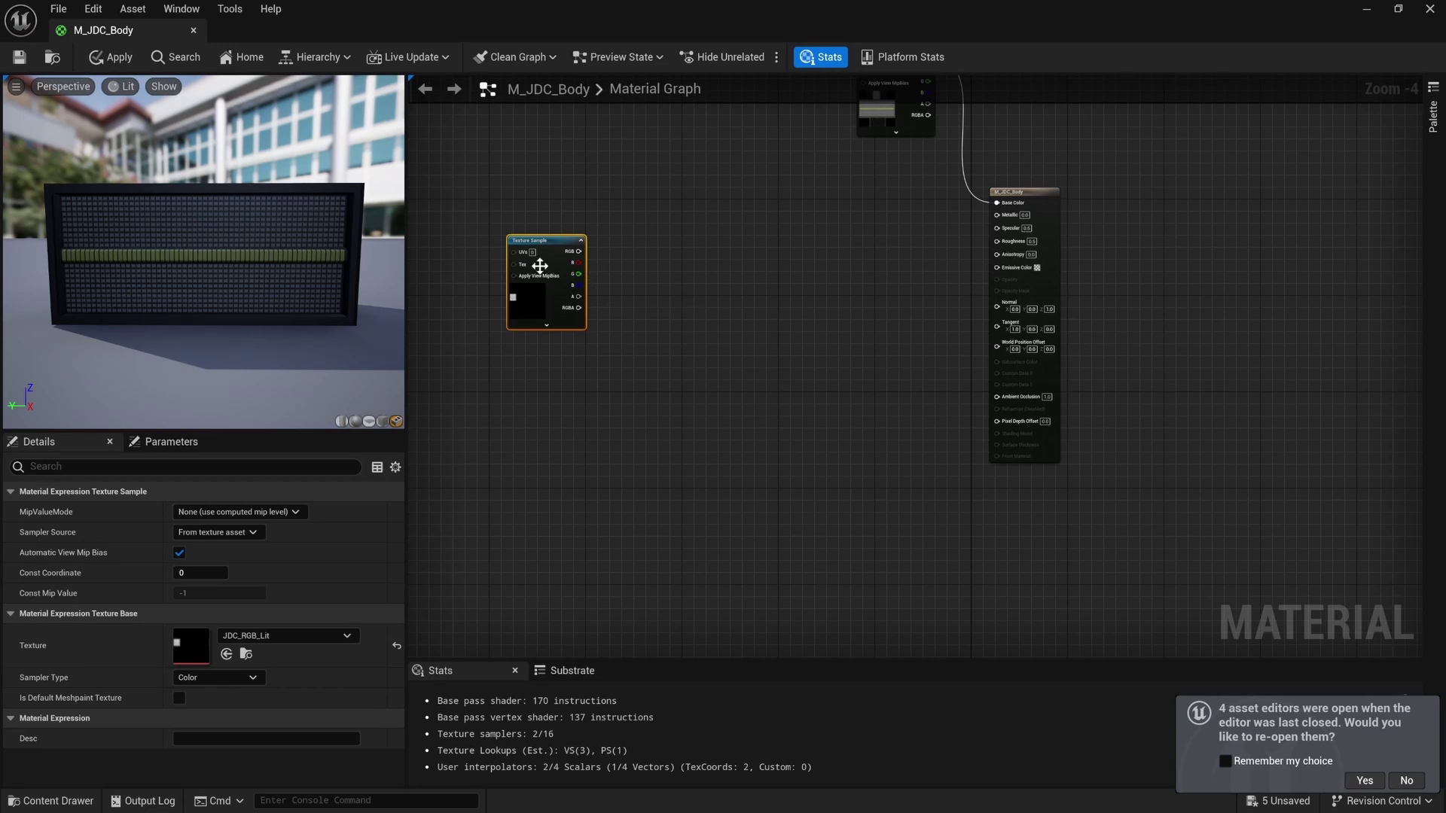
{"action": "left_click_drag", "start_coordinate": [542, 291], "coordinate": [561, 261]}
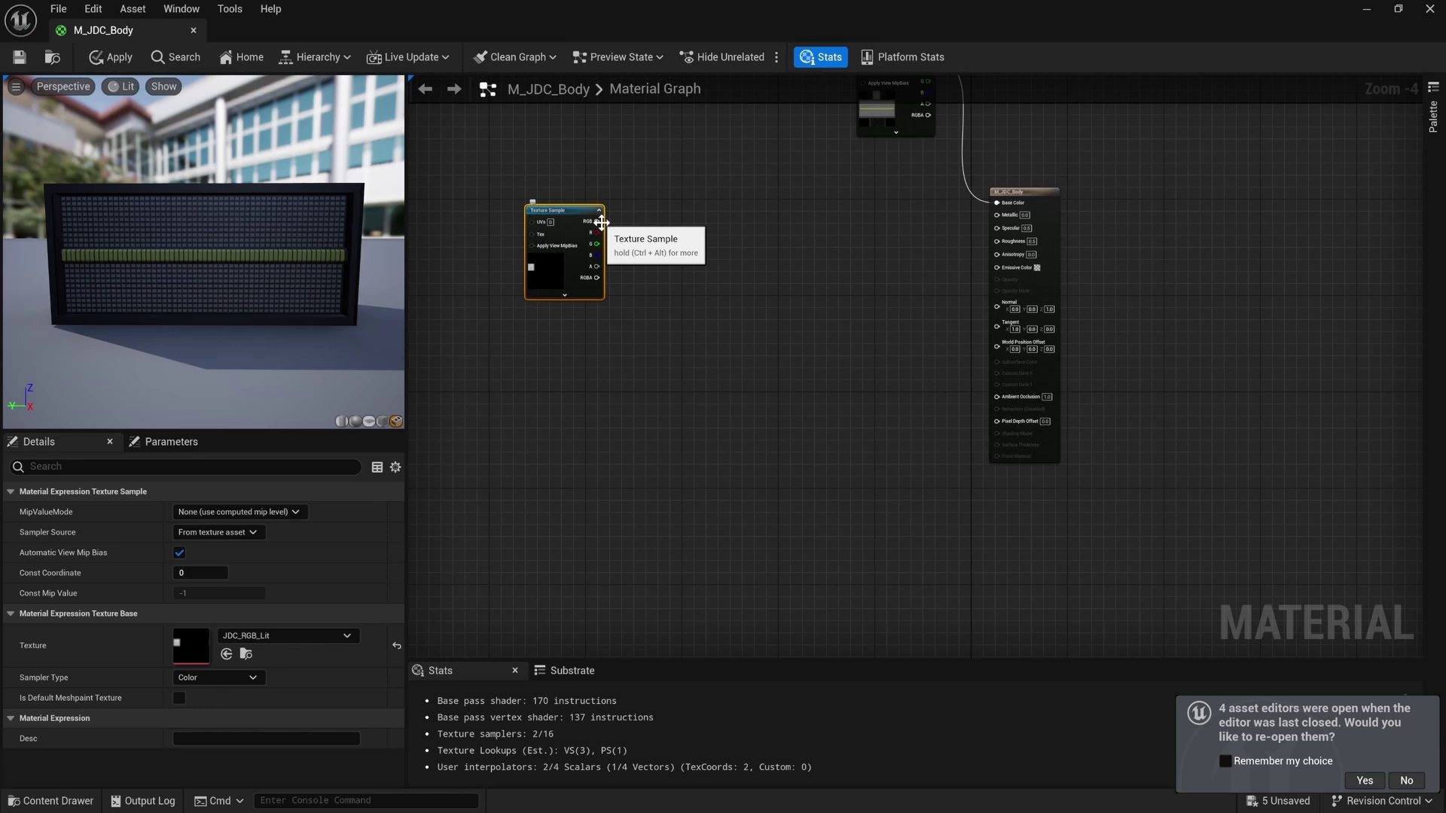
Try driving the material's Emissive Color directly with the red channel of the JDC_RGB_Lit texture sample.
{"action": "scroll", "coordinate": [601, 223], "scroll_direction": "up", "scroll_amount": 3}
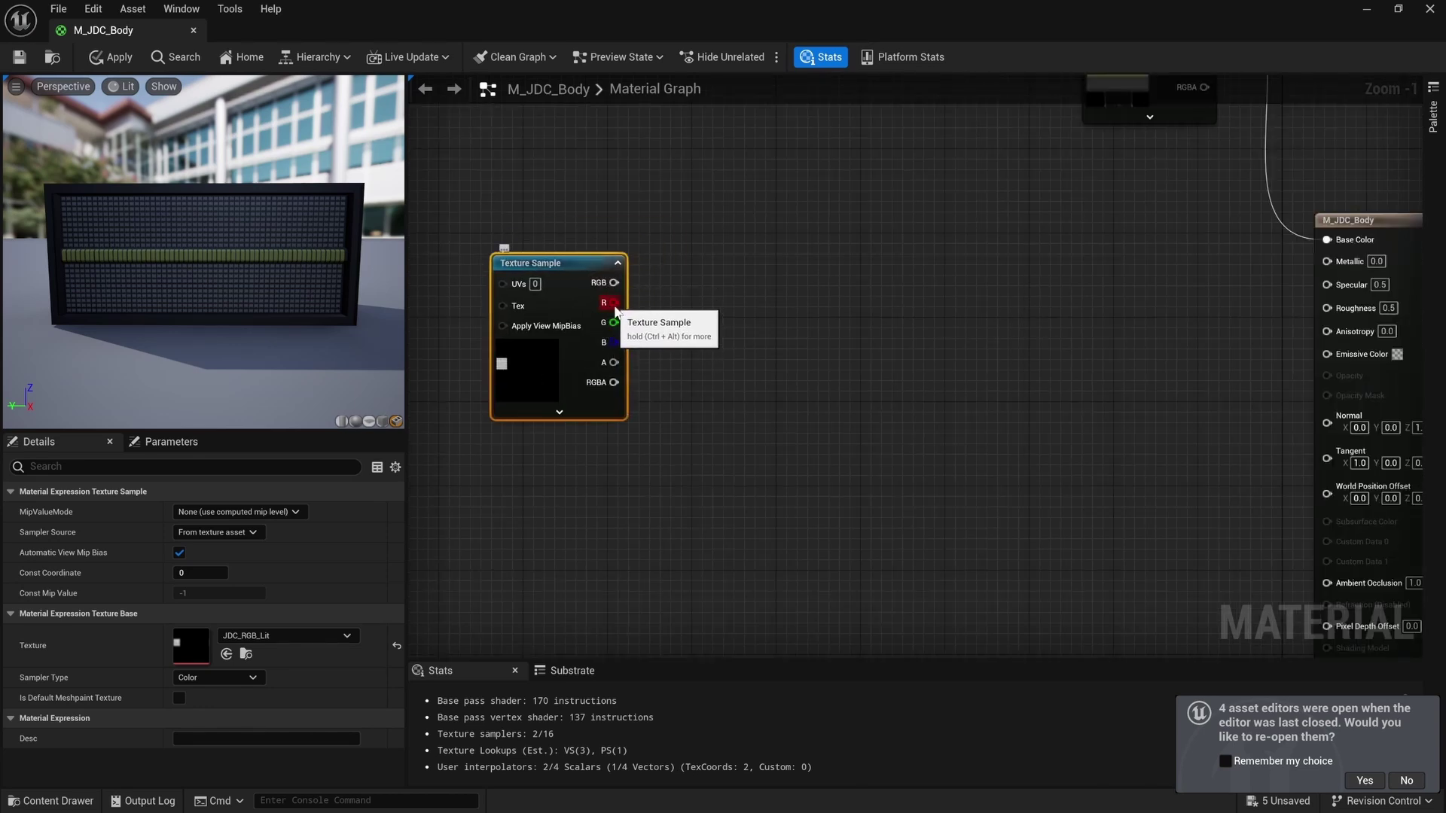
{"action": "left_click_drag", "start_coordinate": [614, 302], "coordinate": [1327, 353]}
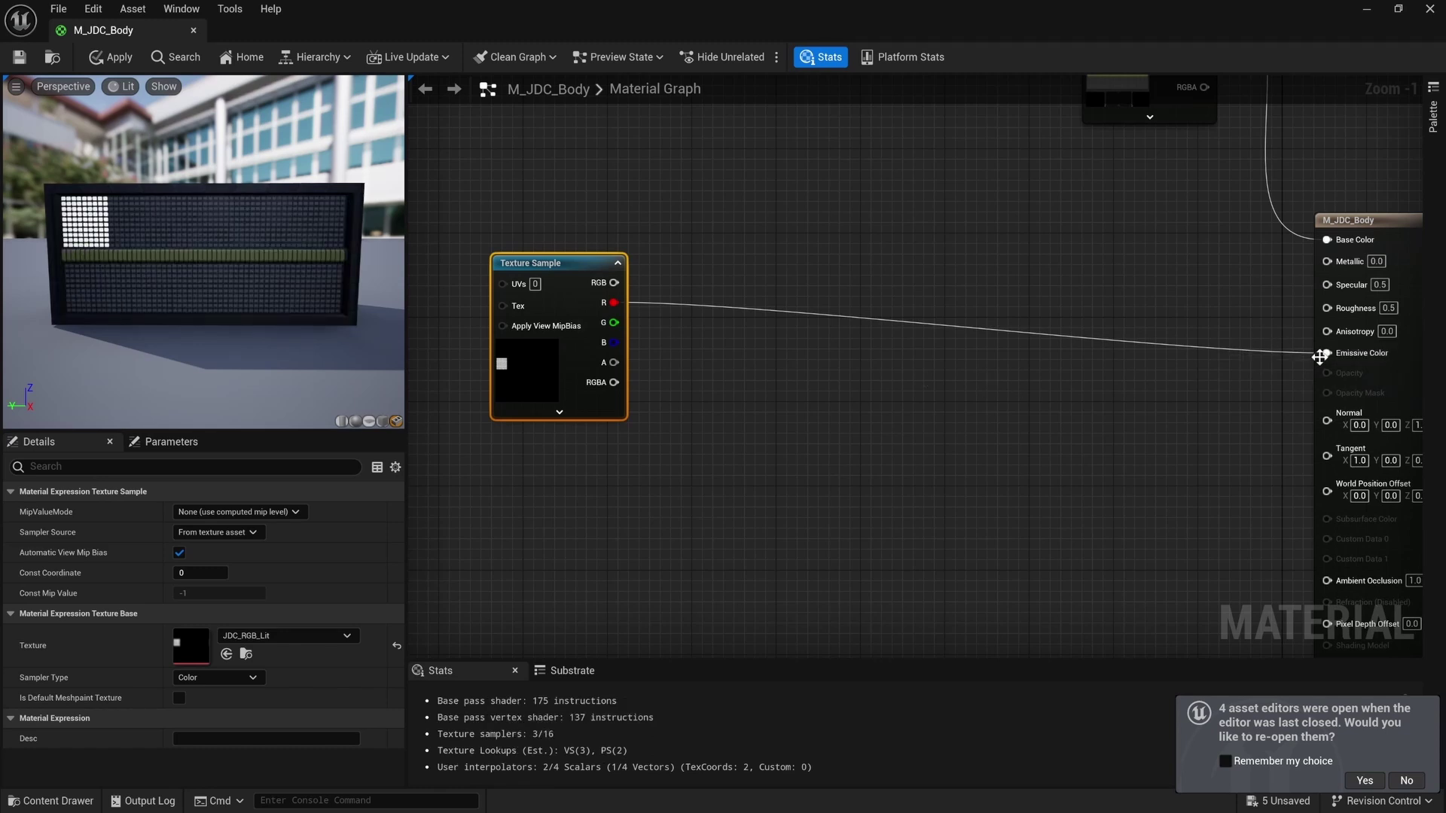
{"action": "left_click_drag", "start_coordinate": [1327, 353], "coordinate": [925, 394], "text": "ctrl"}
{"action": "left_click_drag", "start_coordinate": [600, 324], "coordinate": [747, 374], "text": "ctrl"}
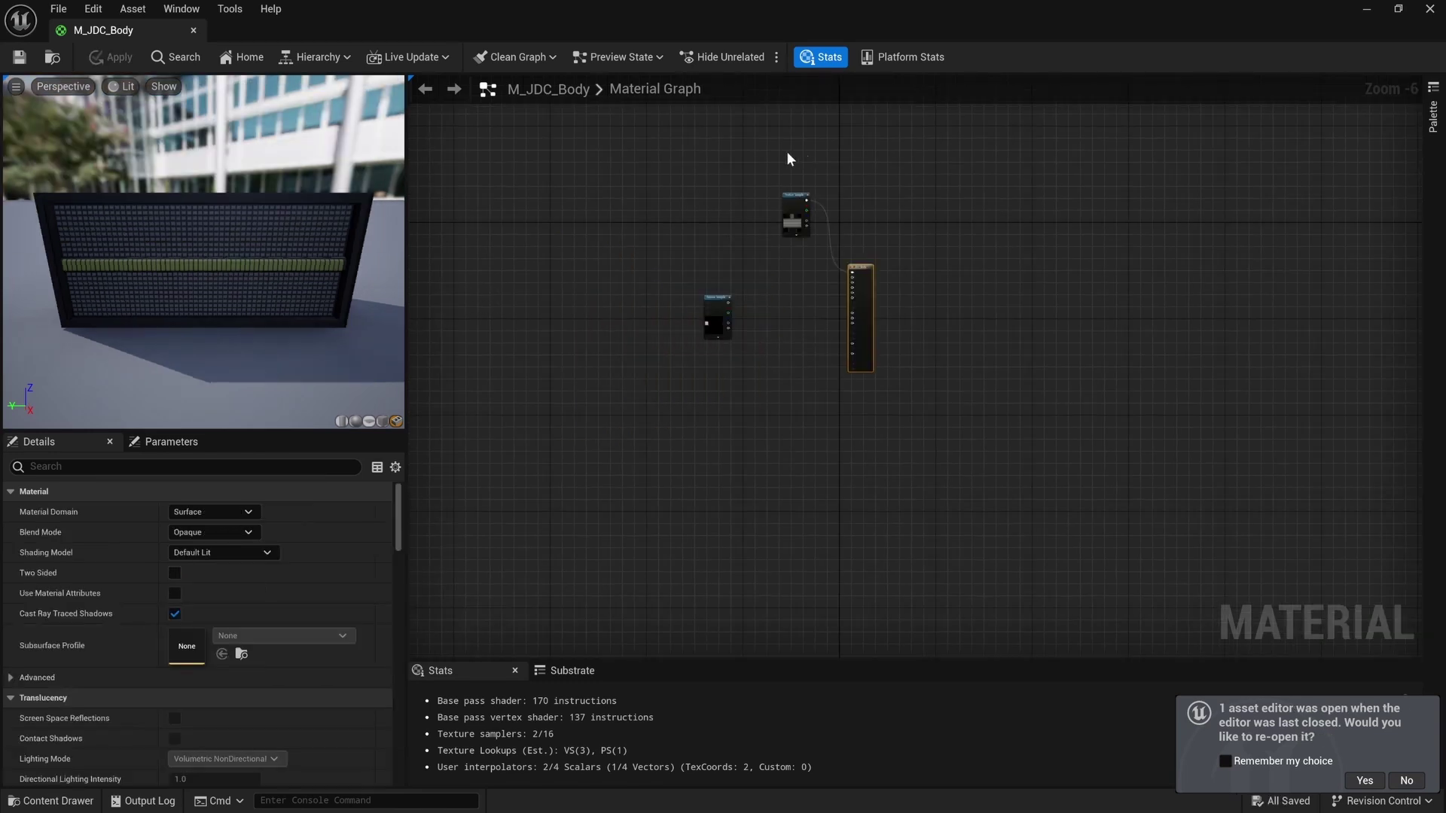
Move the JDC_RGB_Lit texture sample further from the output node and feed its red channel into a new Multiply node.
{"action": "scroll", "coordinate": [755, 299], "scroll_direction": "up", "scroll_amount": 3}
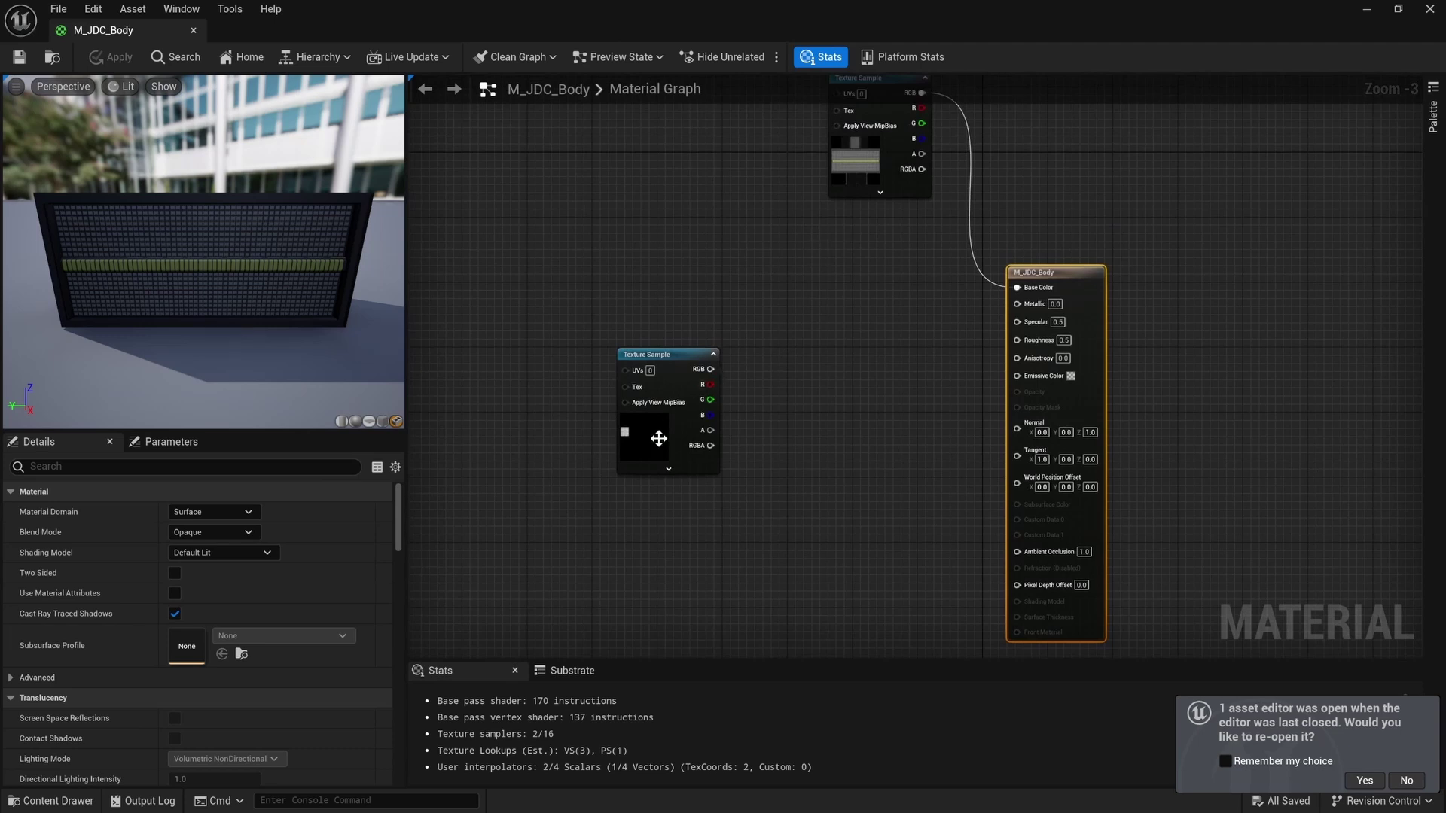
{"action": "left_click", "coordinate": [667, 429]}
{"action": "left_click_drag", "start_coordinate": [669, 429], "coordinate": [597, 387]}
{"action": "right_click_drag", "start_coordinate": [597, 387], "coordinate": [836, 378]}
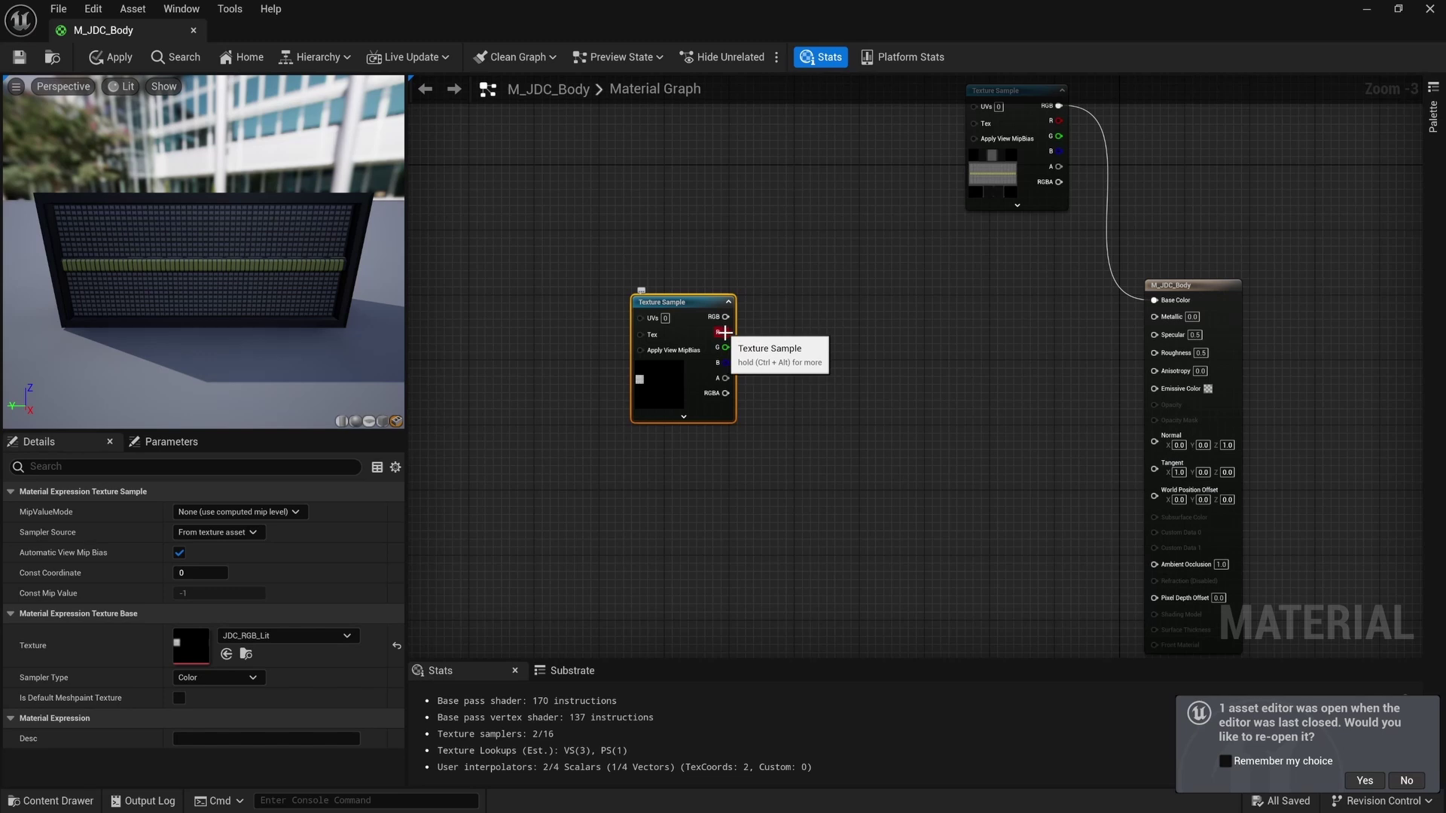
{"action": "left_click_drag", "start_coordinate": [724, 332], "coordinate": [870, 443]}
{"action": "type", "text": "multiply"}
{"action": "key", "text": "Return"}
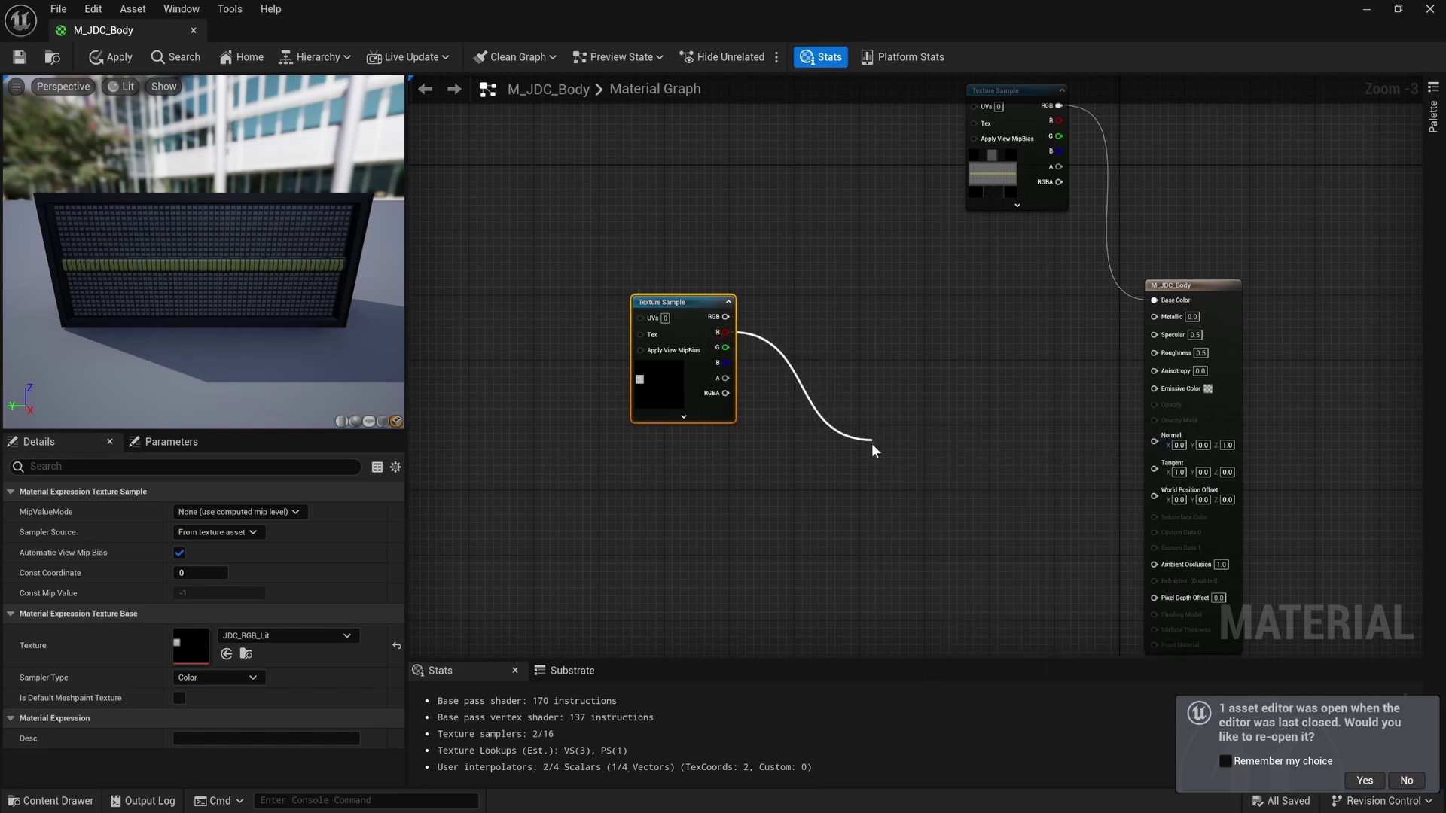
Add a blue three-component constant (0.017981, 0, 1) and wire it through the Multiply node's B input to Emissive Color.
{"action": "left_click", "coordinate": [772, 491]}
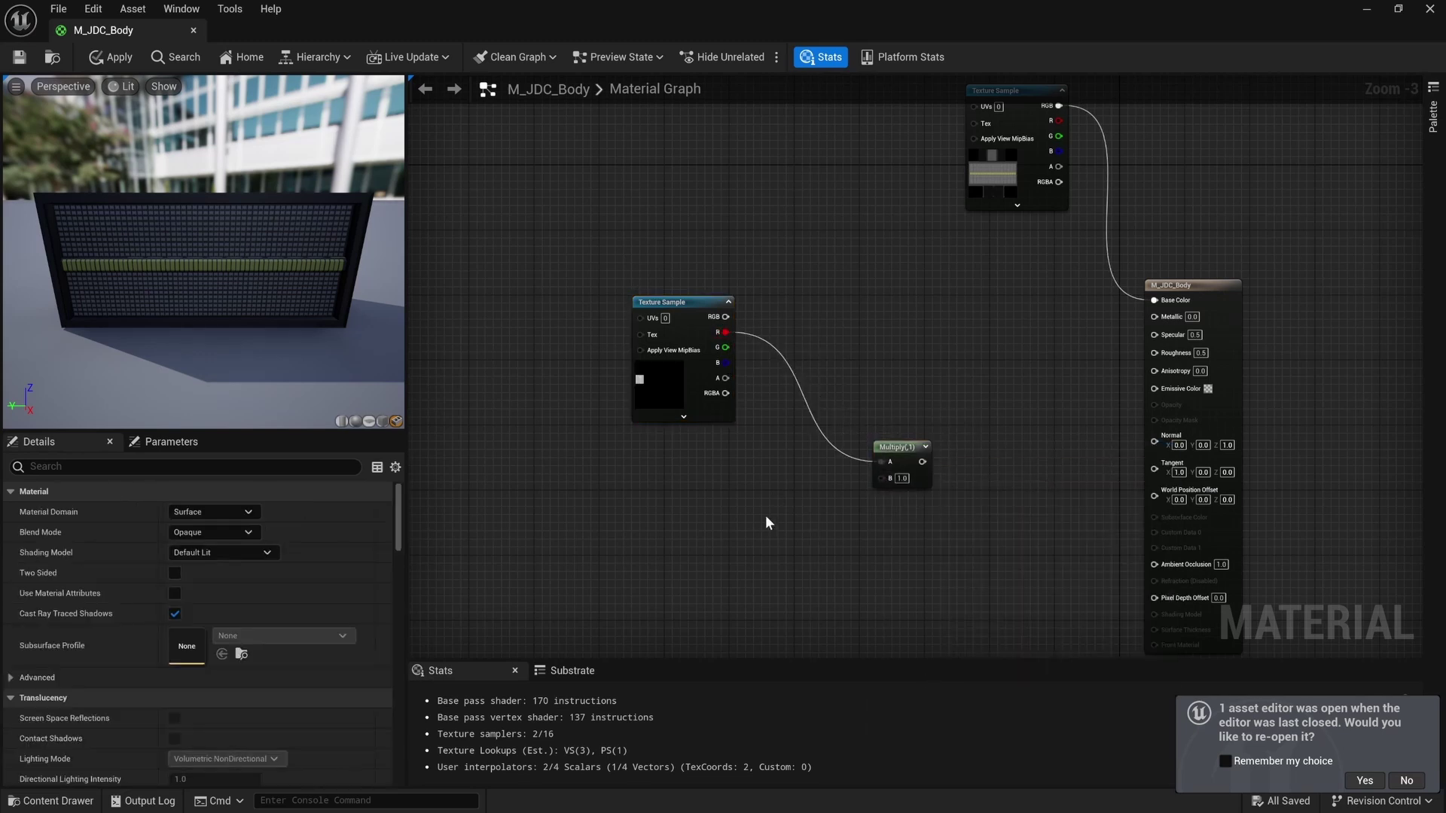
{"action": "key", "text": "3"}
{"action": "left_click", "coordinate": [779, 513]}
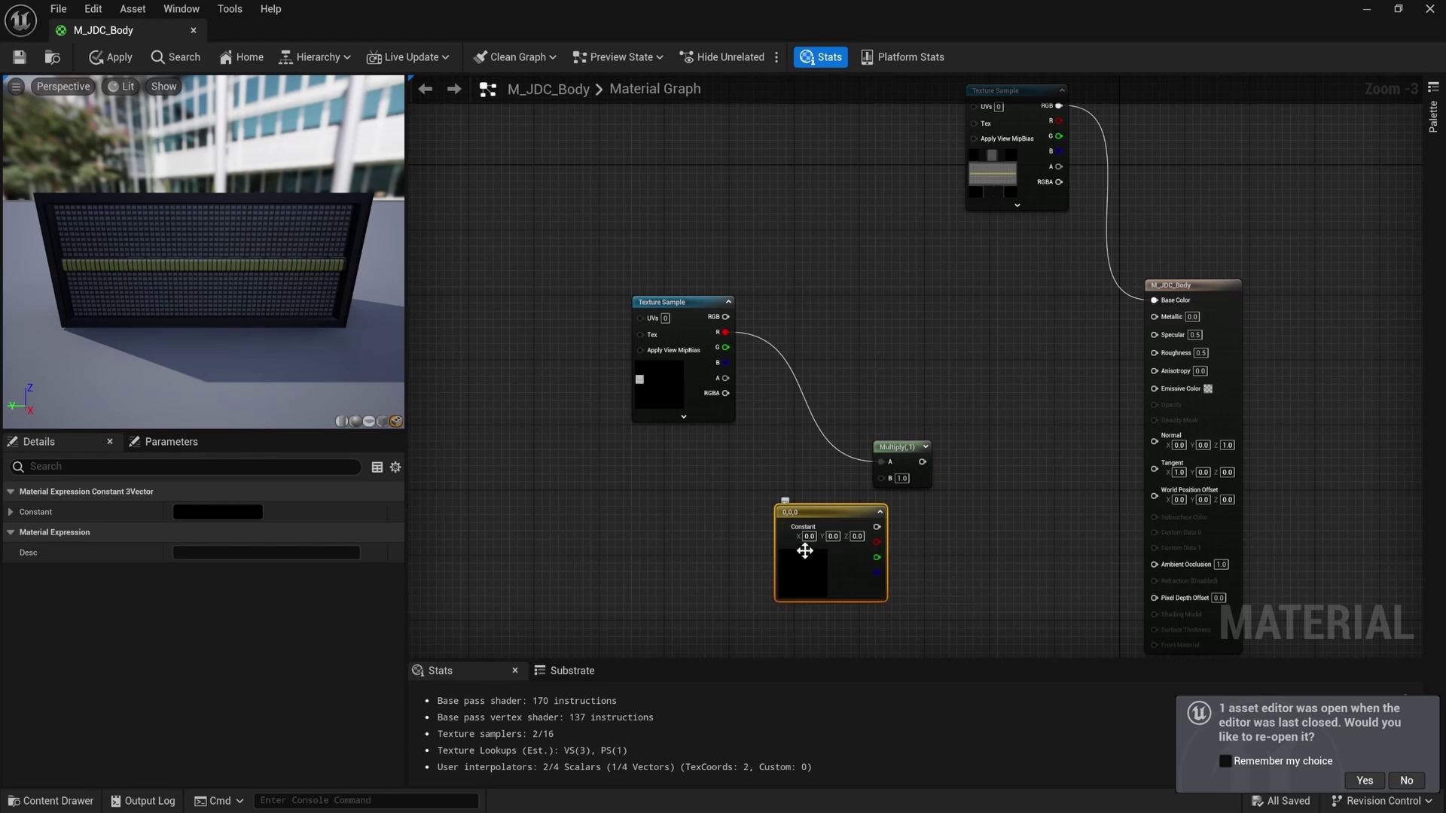
{"action": "left_click", "coordinate": [214, 512]}
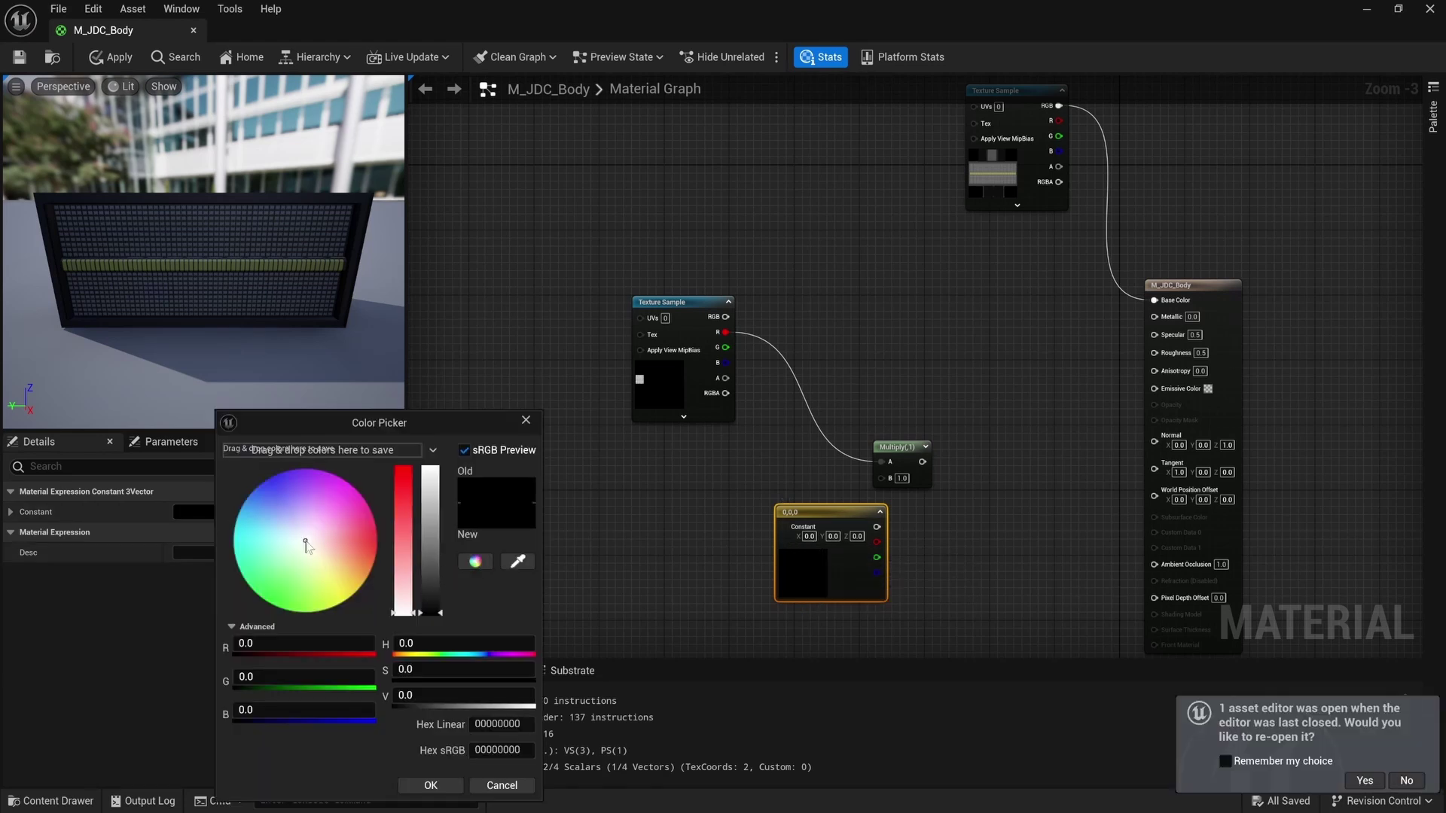
{"action": "left_click_drag", "start_coordinate": [305, 543], "coordinate": [259, 458]}
{"action": "left_click", "coordinate": [440, 785]}
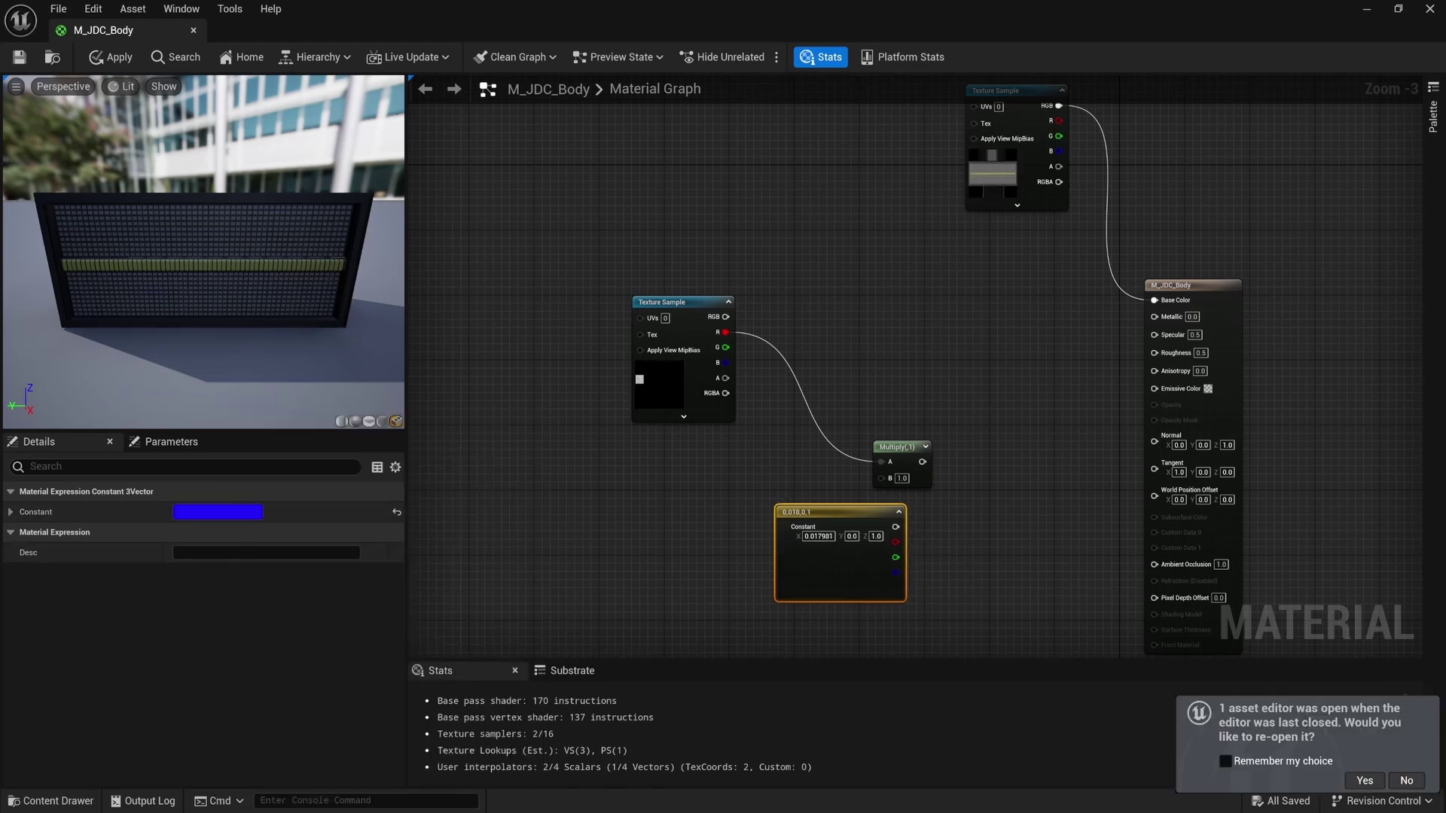
{"action": "left_click_drag", "start_coordinate": [893, 528], "coordinate": [1159, 392]}
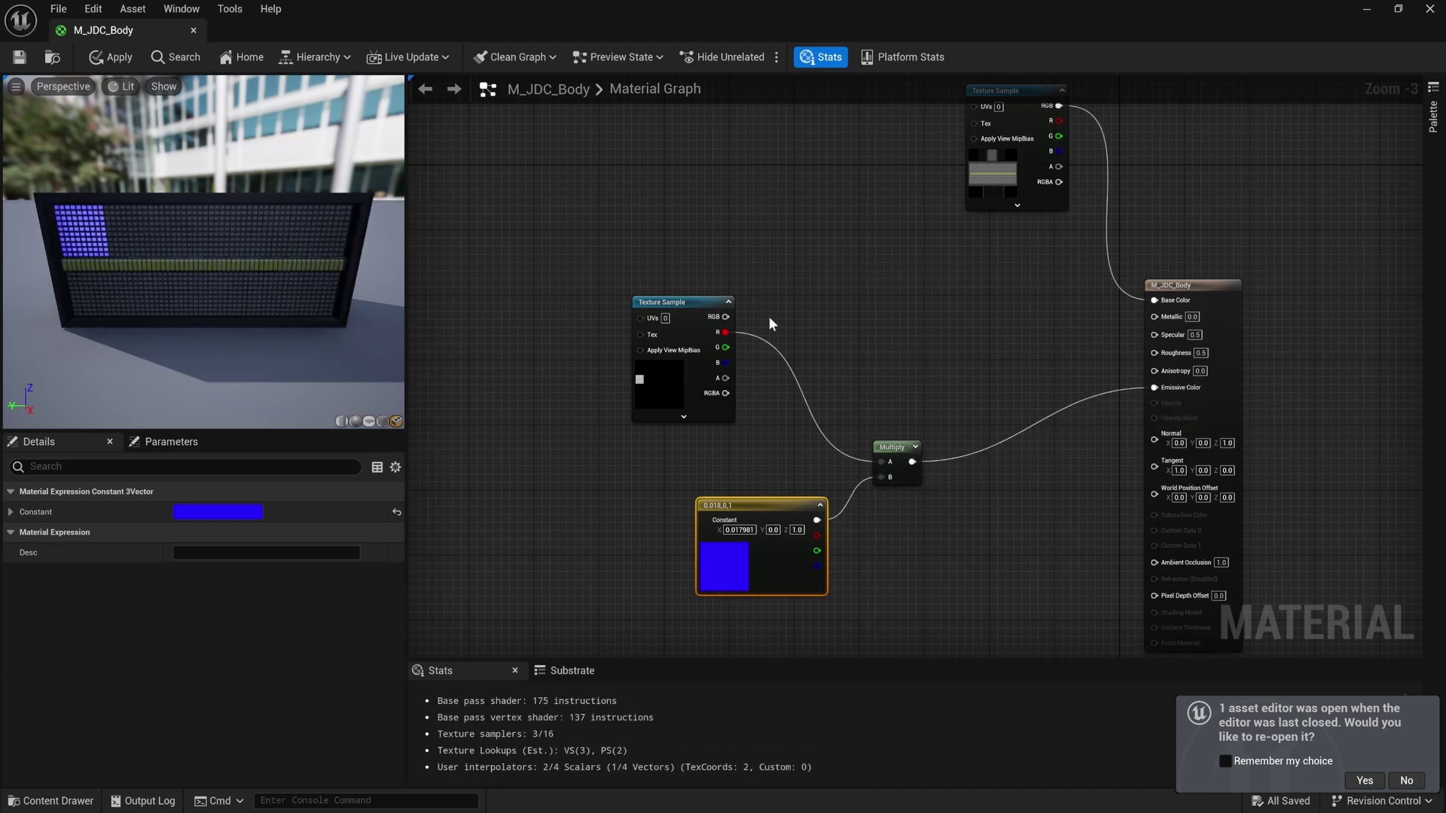
Move the JDC_RGB_Lit texture sample closer to the Multiply node, duplicate it and place the copy directly above it.
{"action": "left_click_drag", "start_coordinate": [657, 390], "coordinate": [689, 456]}
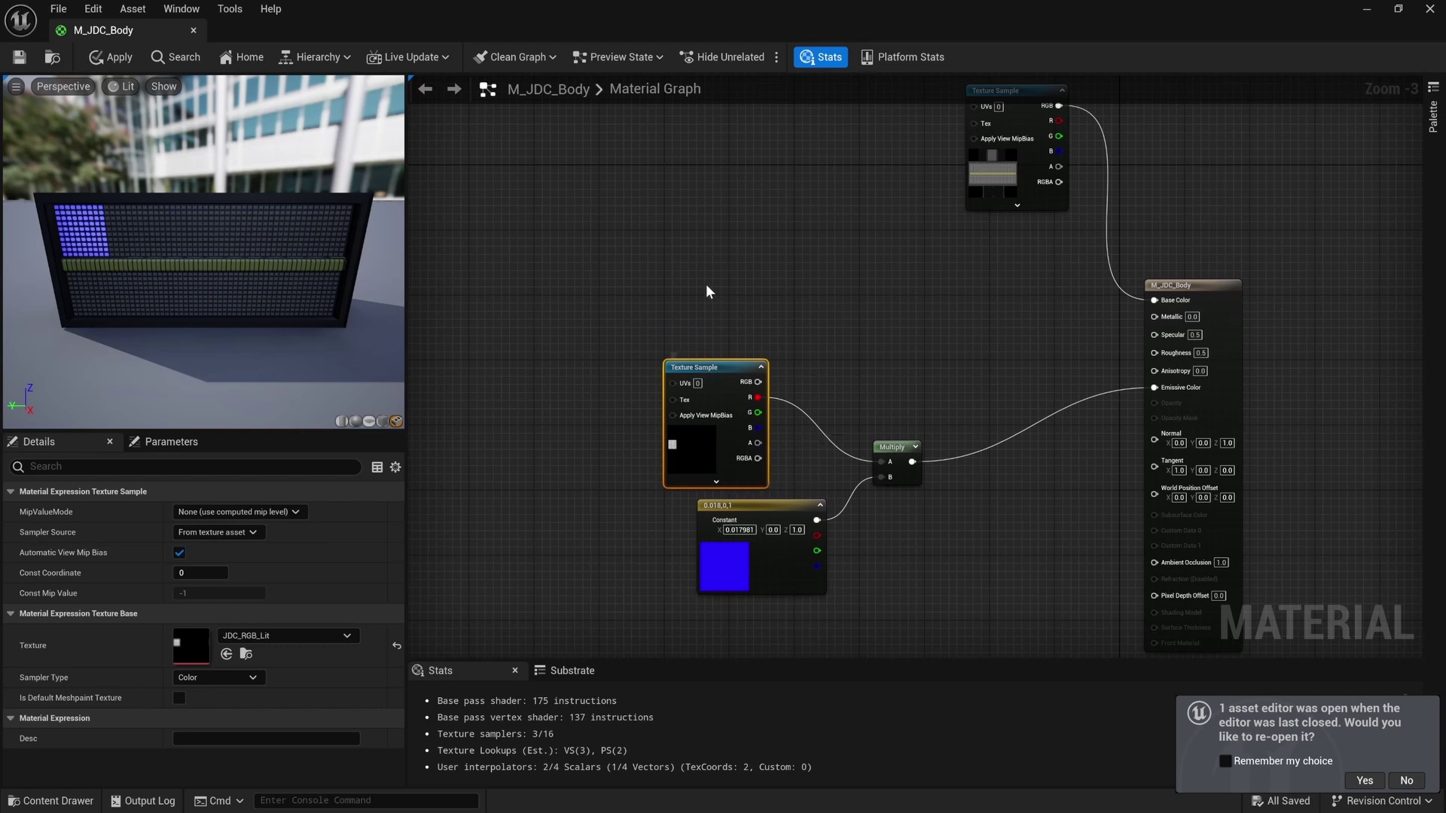
{"action": "key", "text": "ctrl+d"}
{"action": "left_click_drag", "start_coordinate": [735, 317], "coordinate": [726, 263]}
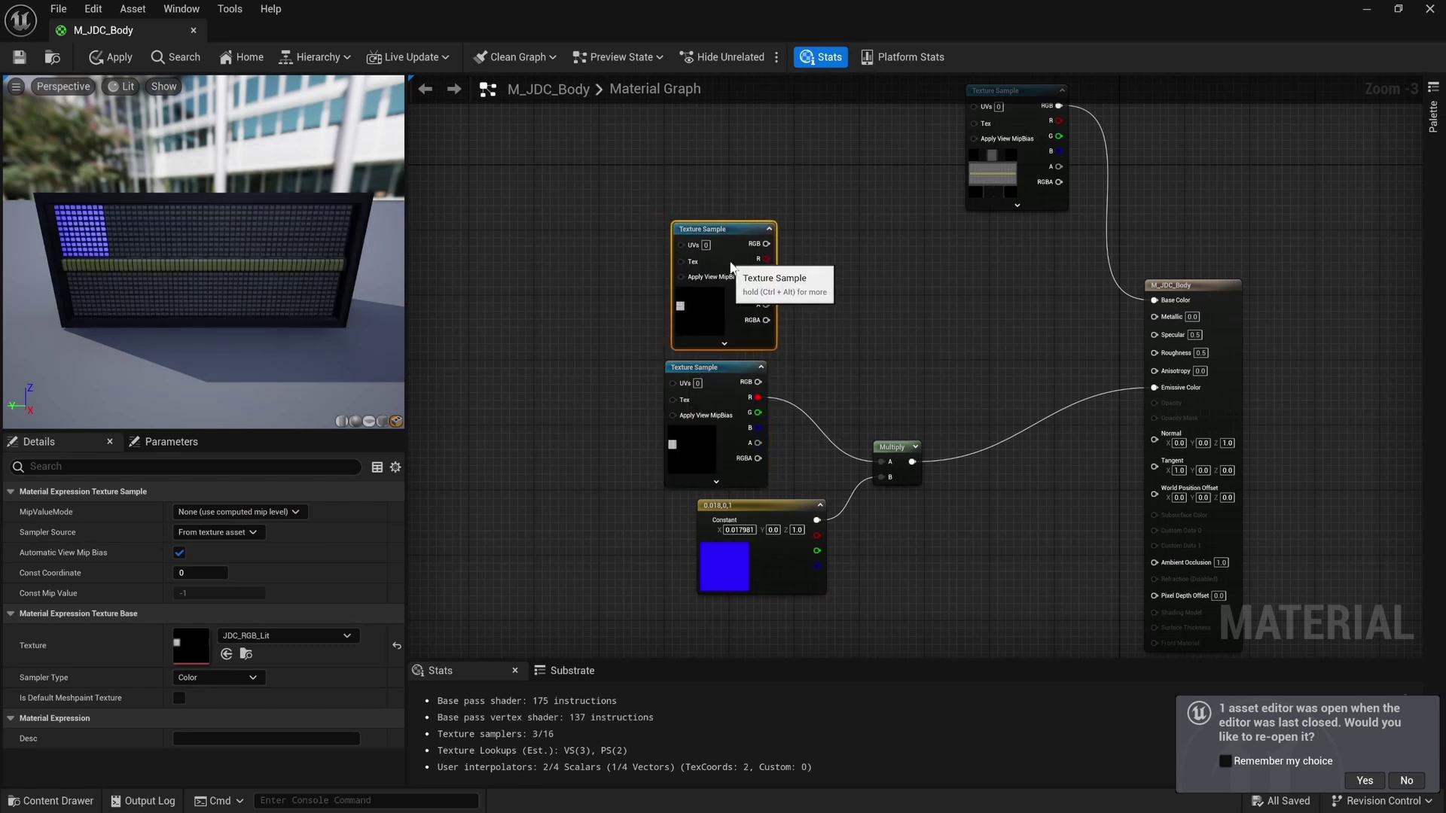
{"action": "scroll", "coordinate": [712, 277], "scroll_direction": "up", "scroll_amount": 2}
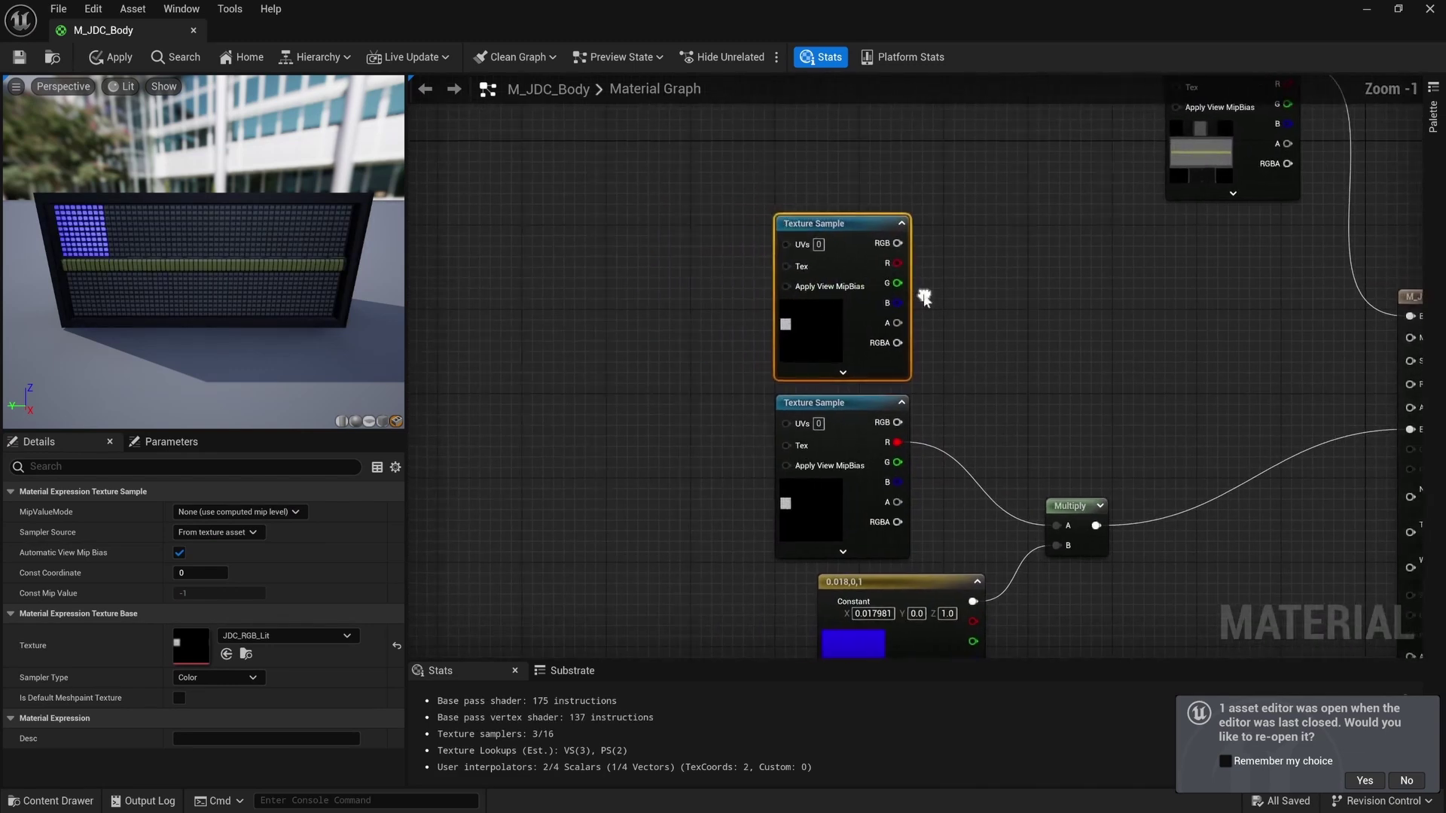
Add a texture coordinate node in the free graph space before the two texture samples.
{"action": "left_click", "coordinate": [657, 313]}
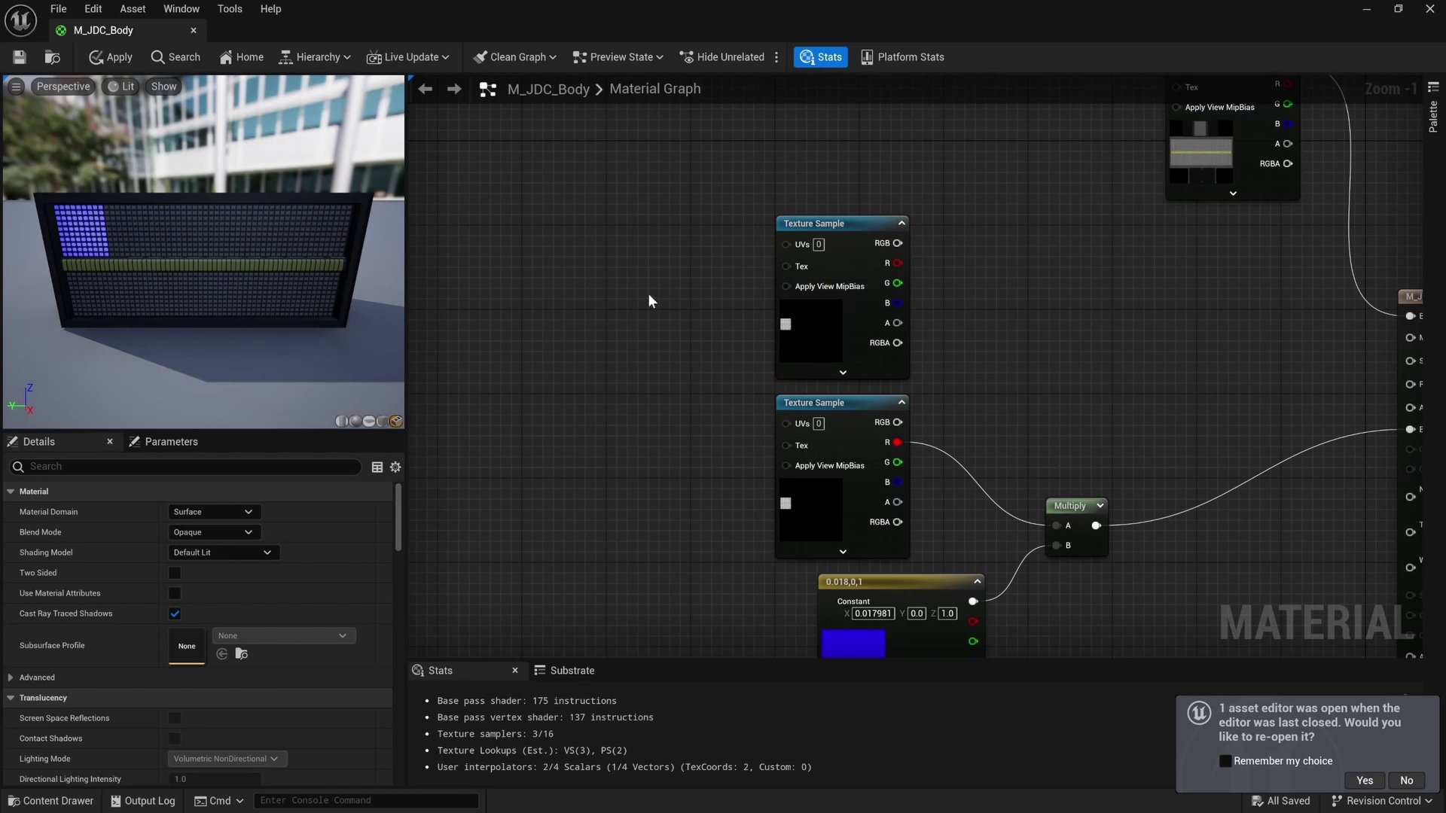
{"action": "right_click_drag", "start_coordinate": [581, 254], "coordinate": [675, 284]}
{"action": "right_click", "coordinate": [595, 282]}
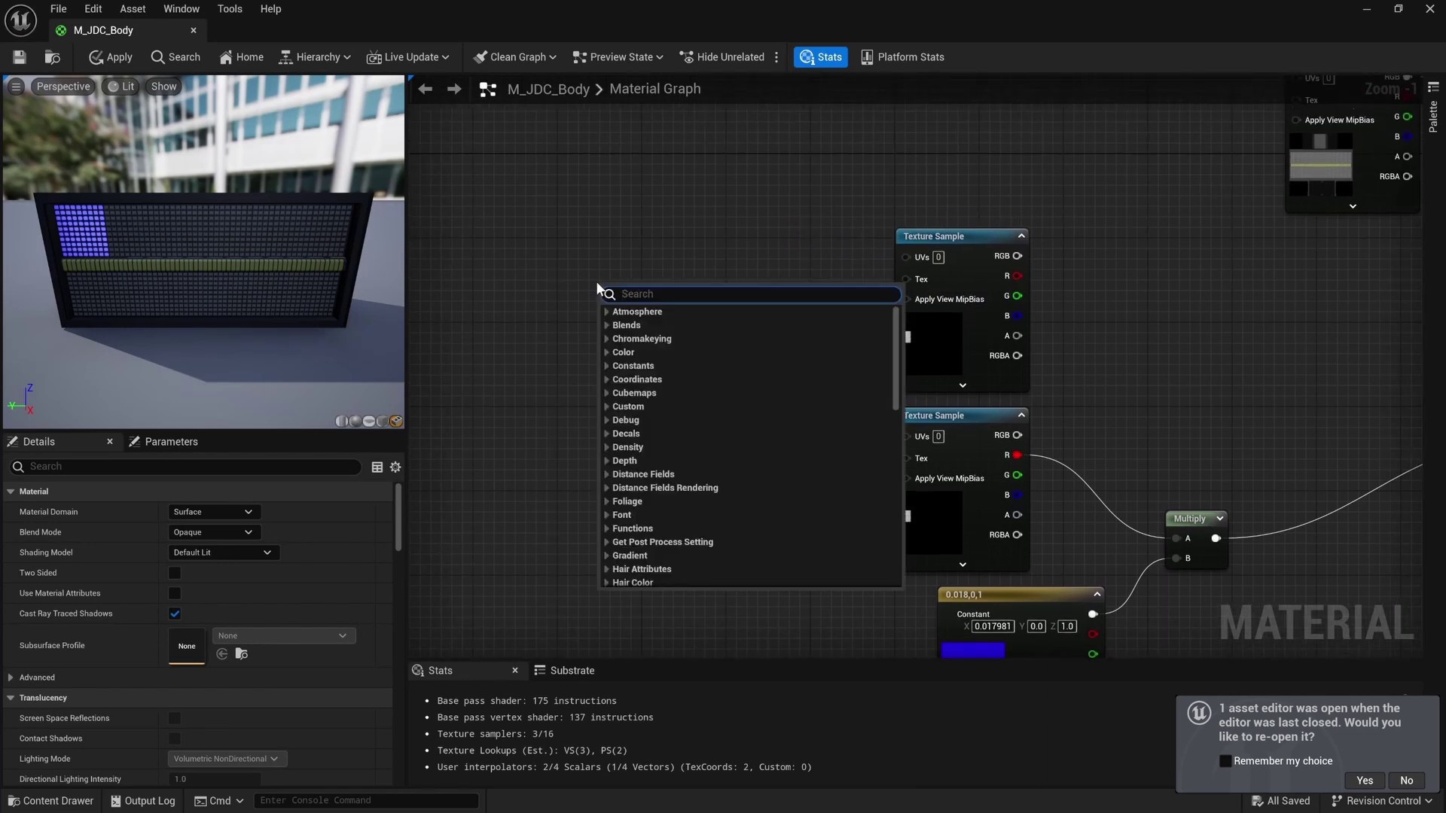
{"action": "type", "text": "texture"}
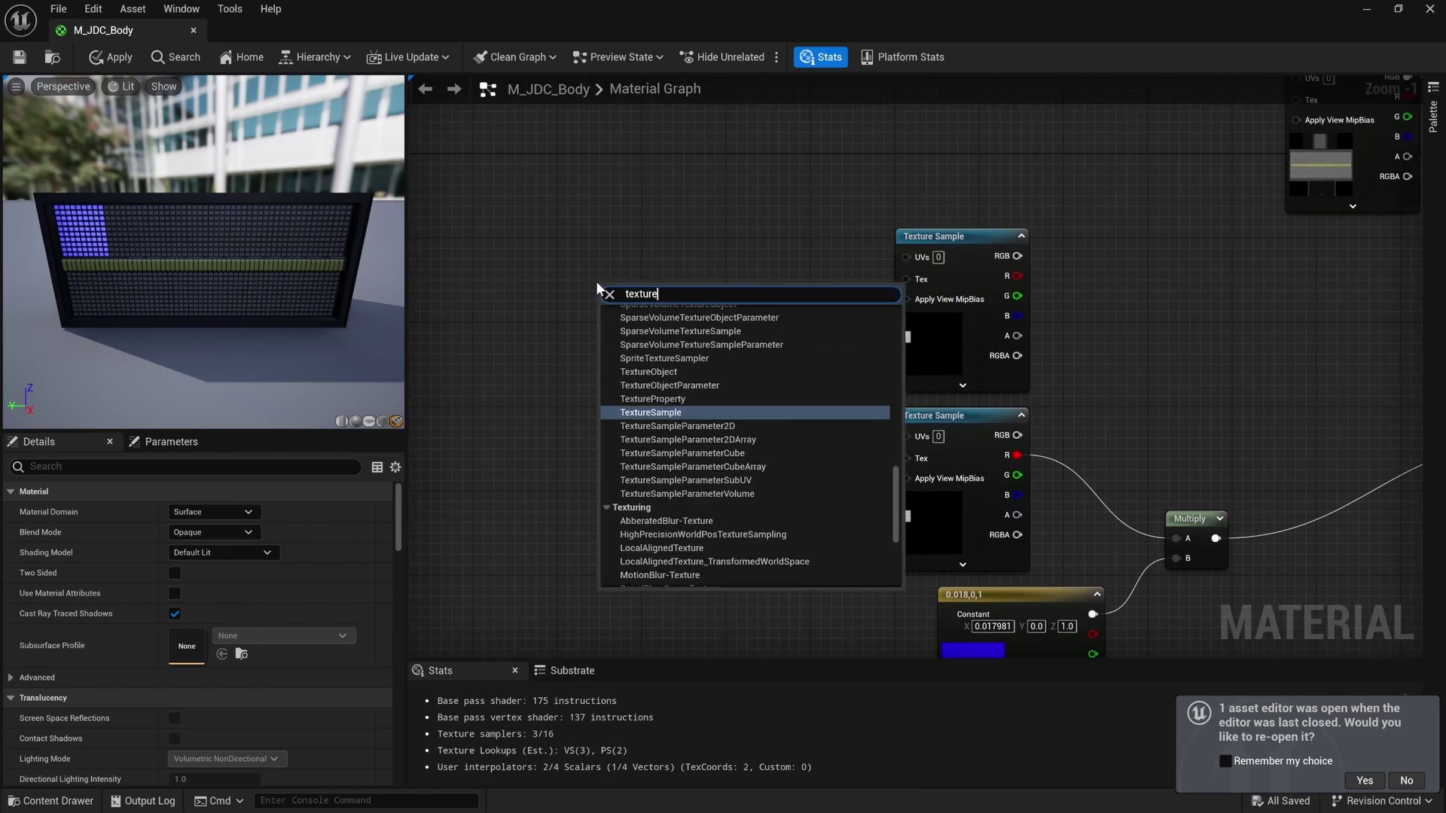
{"action": "type", "text": " coord"}
{"action": "key", "text": "Return"}
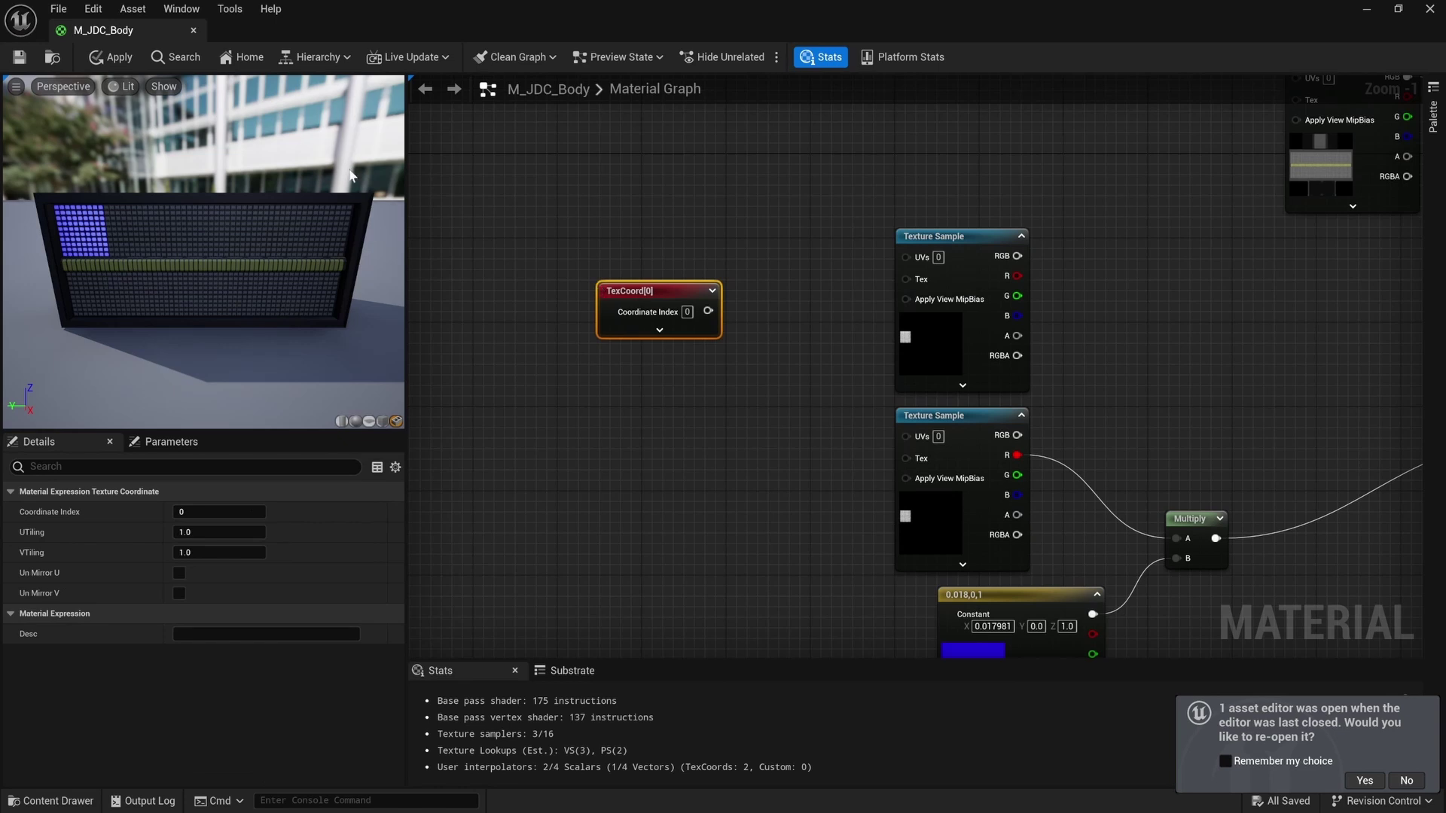
{"action": "left_click_drag", "start_coordinate": [624, 290], "coordinate": [510, 310]}
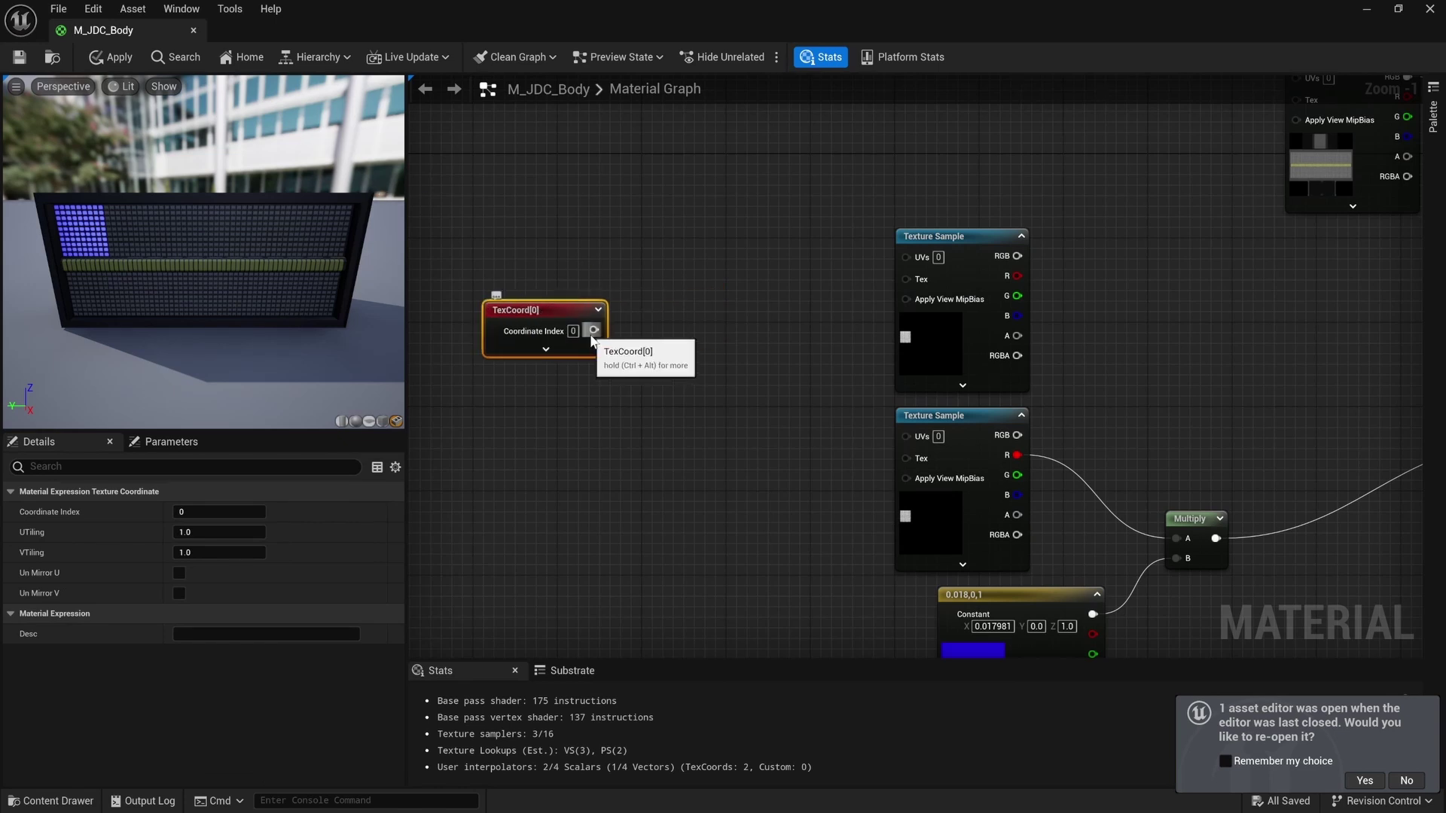
Feed the texture coordinate into a new BreakOutFloat2Components node and shift the nodes away from the texture samples.
{"action": "left_click_drag", "start_coordinate": [593, 329], "coordinate": [675, 378]}
{"action": "type", "text": "break"}
{"action": "left_click", "coordinate": [693, 309]}
{"action": "left_click_drag", "start_coordinate": [678, 350], "coordinate": [505, 327]}
{"action": "left_click", "coordinate": [508, 295]}
{"action": "left_click", "coordinate": [452, 279]}
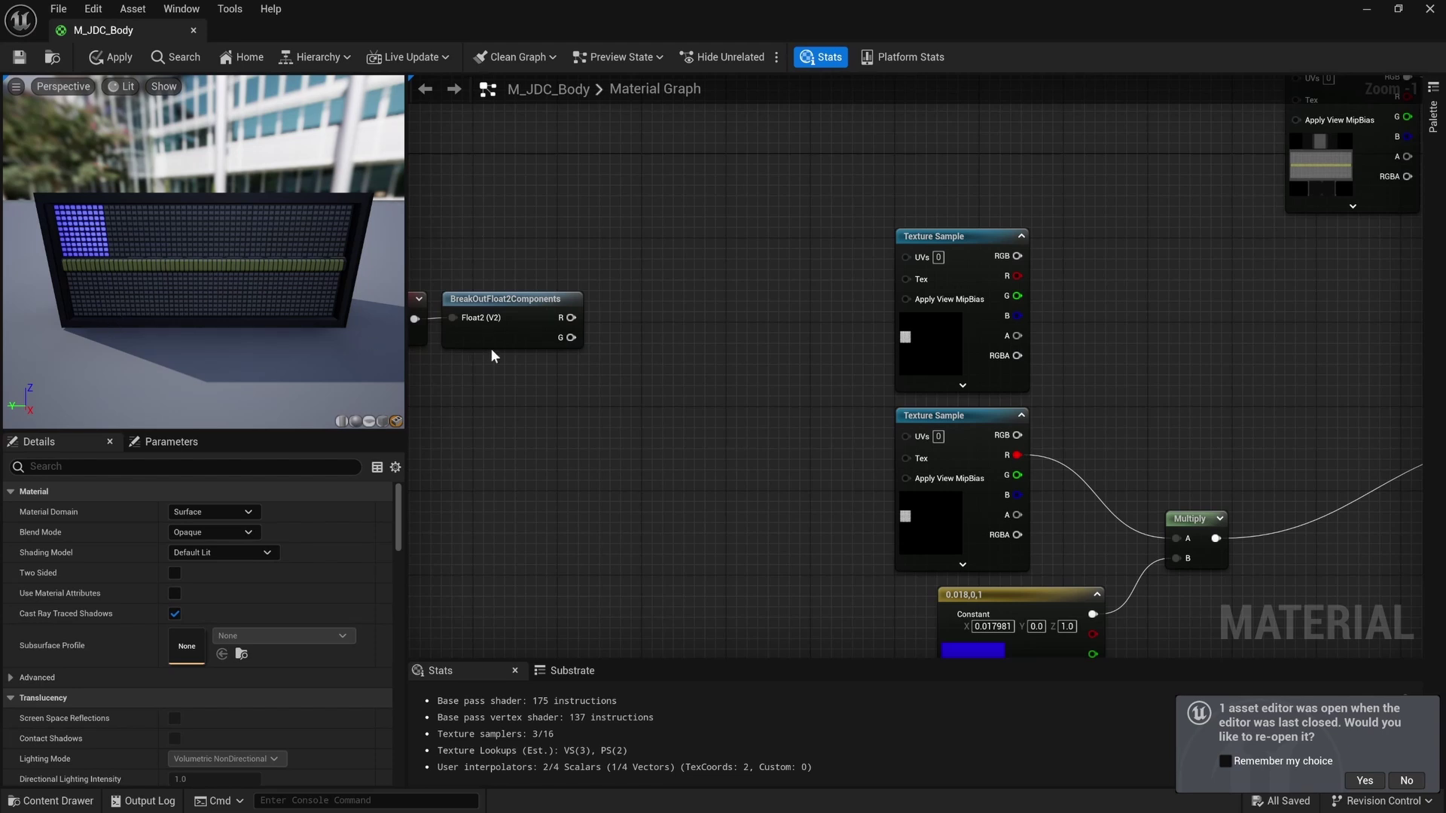
Feed the R output of BreakOutFloat2Components into a new Add node placed above and beyond it.
{"action": "left_click_drag", "start_coordinate": [570, 317], "coordinate": [635, 242]}
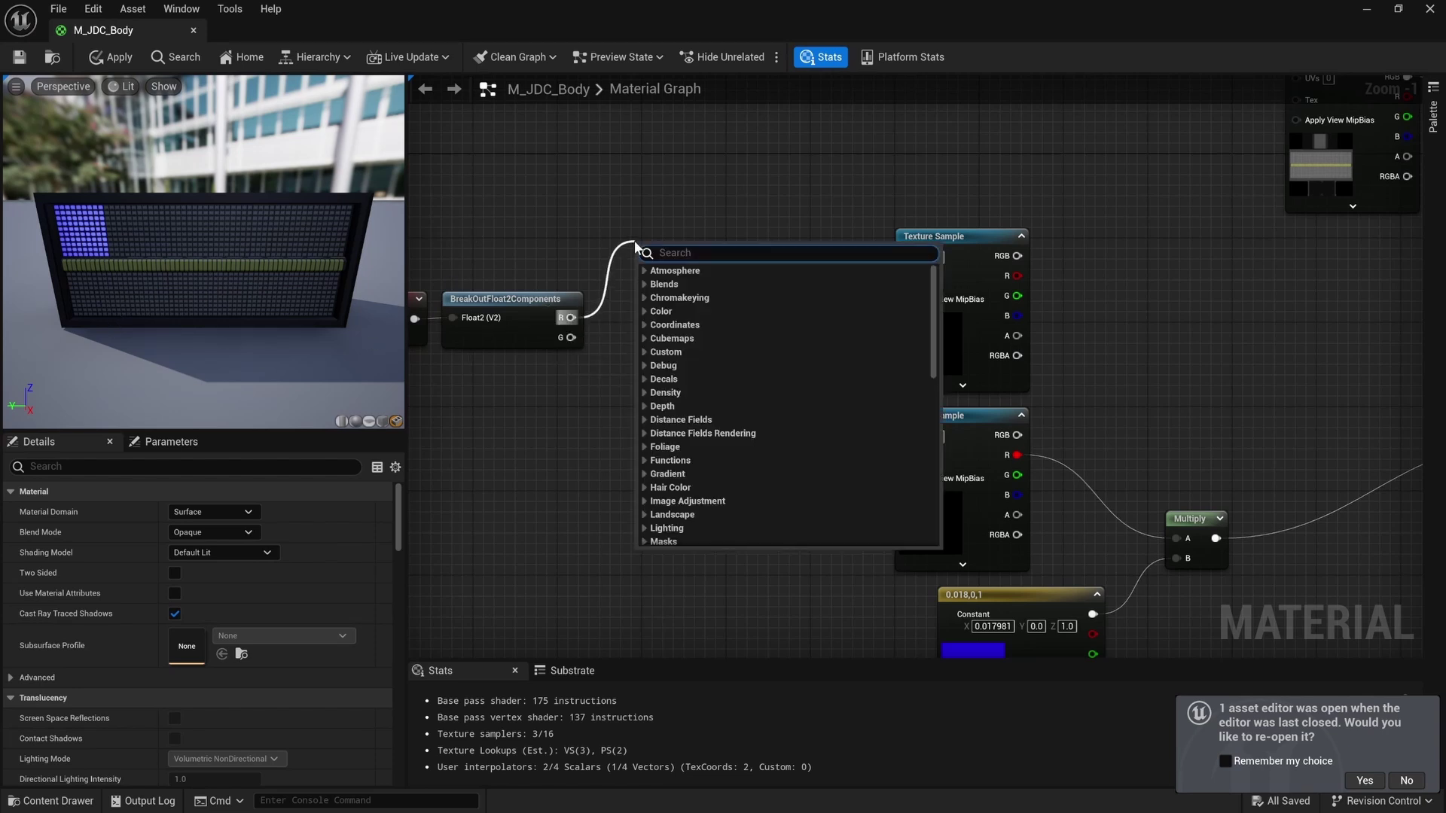
{"action": "type", "text": "add"}
{"action": "key", "text": "Return"}
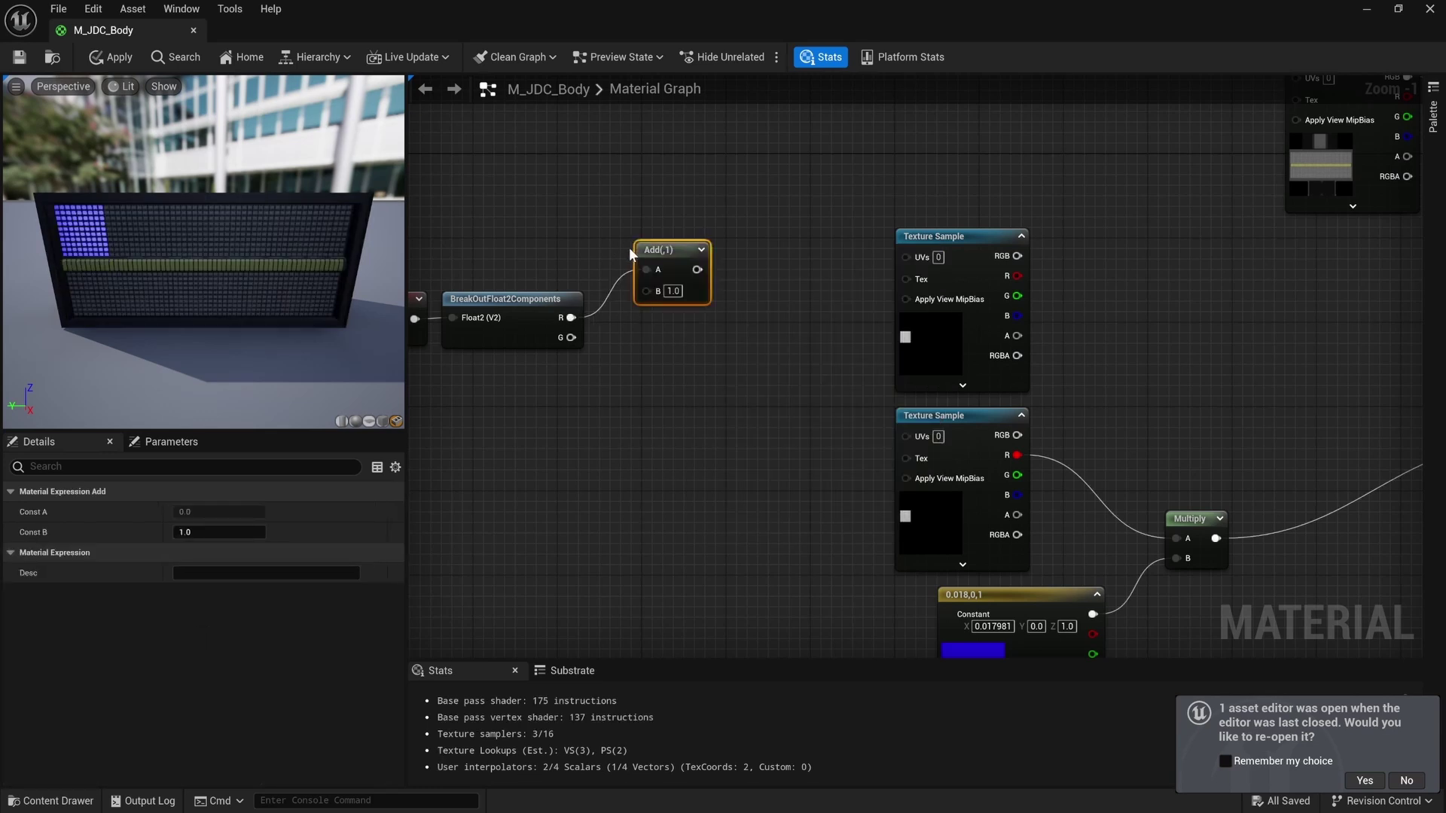
{"action": "left_click_drag", "start_coordinate": [670, 267], "coordinate": [666, 254]}
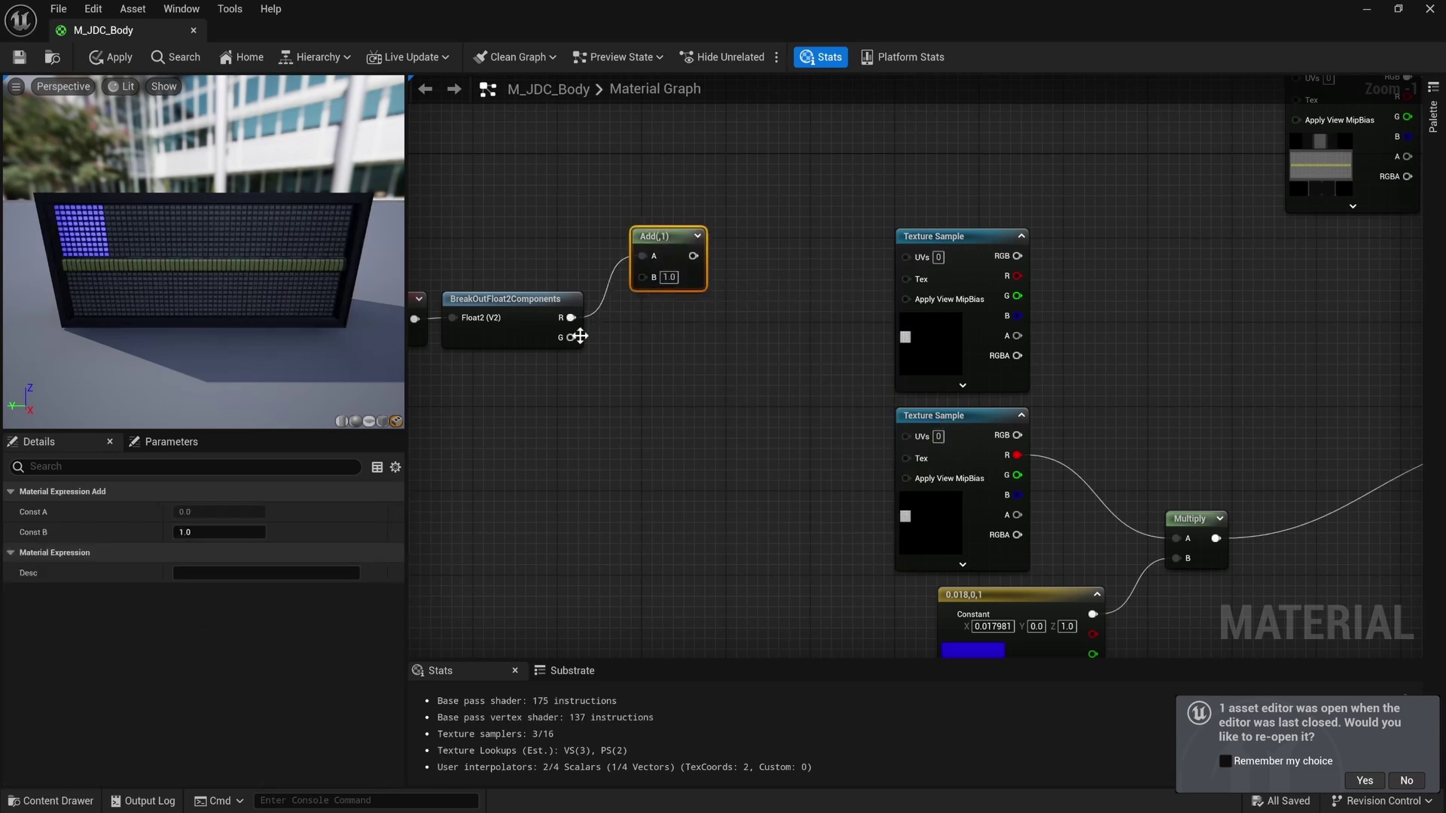
Promote the Add node's B input to a parameter and feed the Add output into X of a new MakeFloat2 node.
{"action": "right_click", "coordinate": [644, 283]}
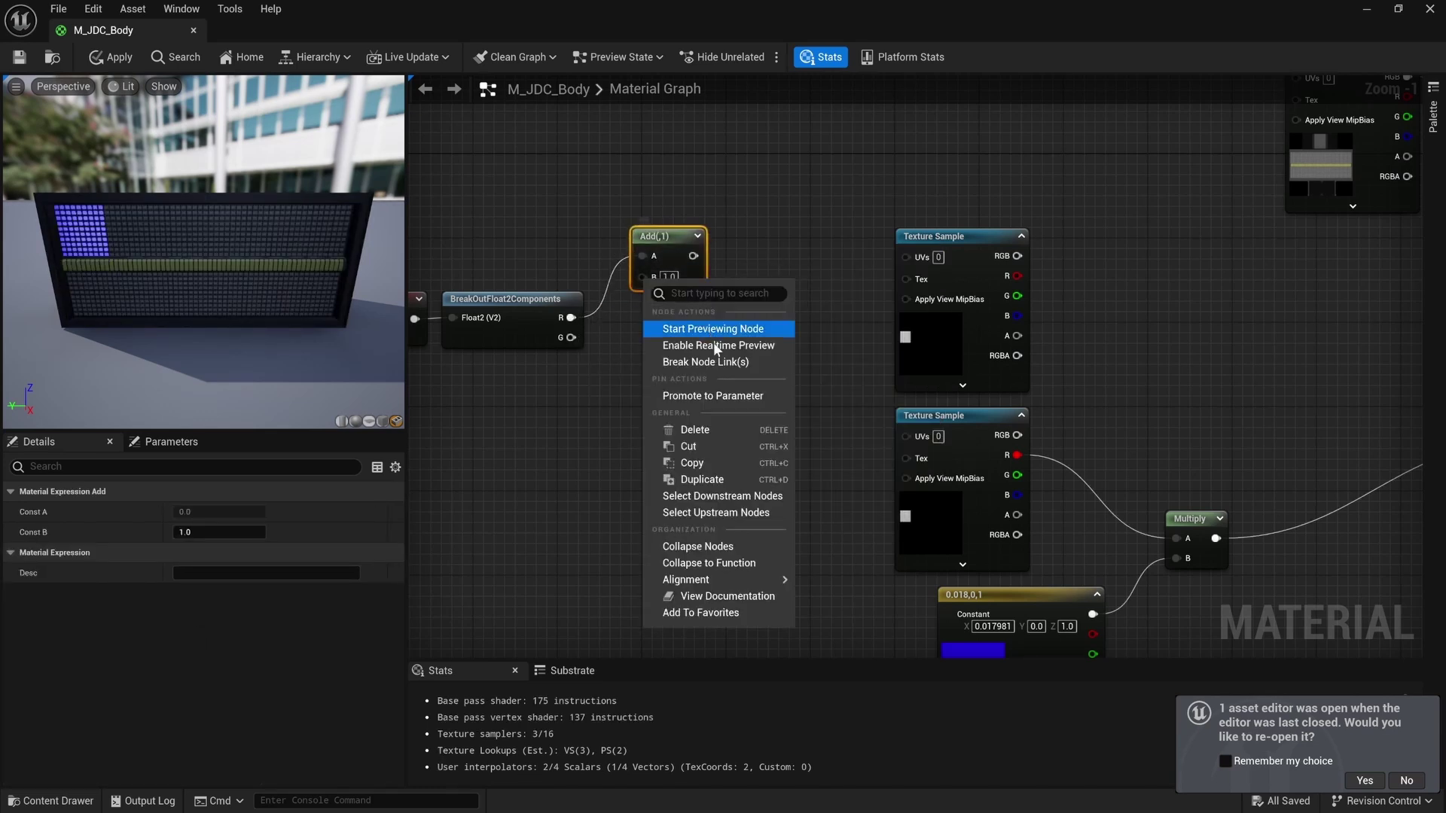
{"action": "left_click", "coordinate": [704, 397]}
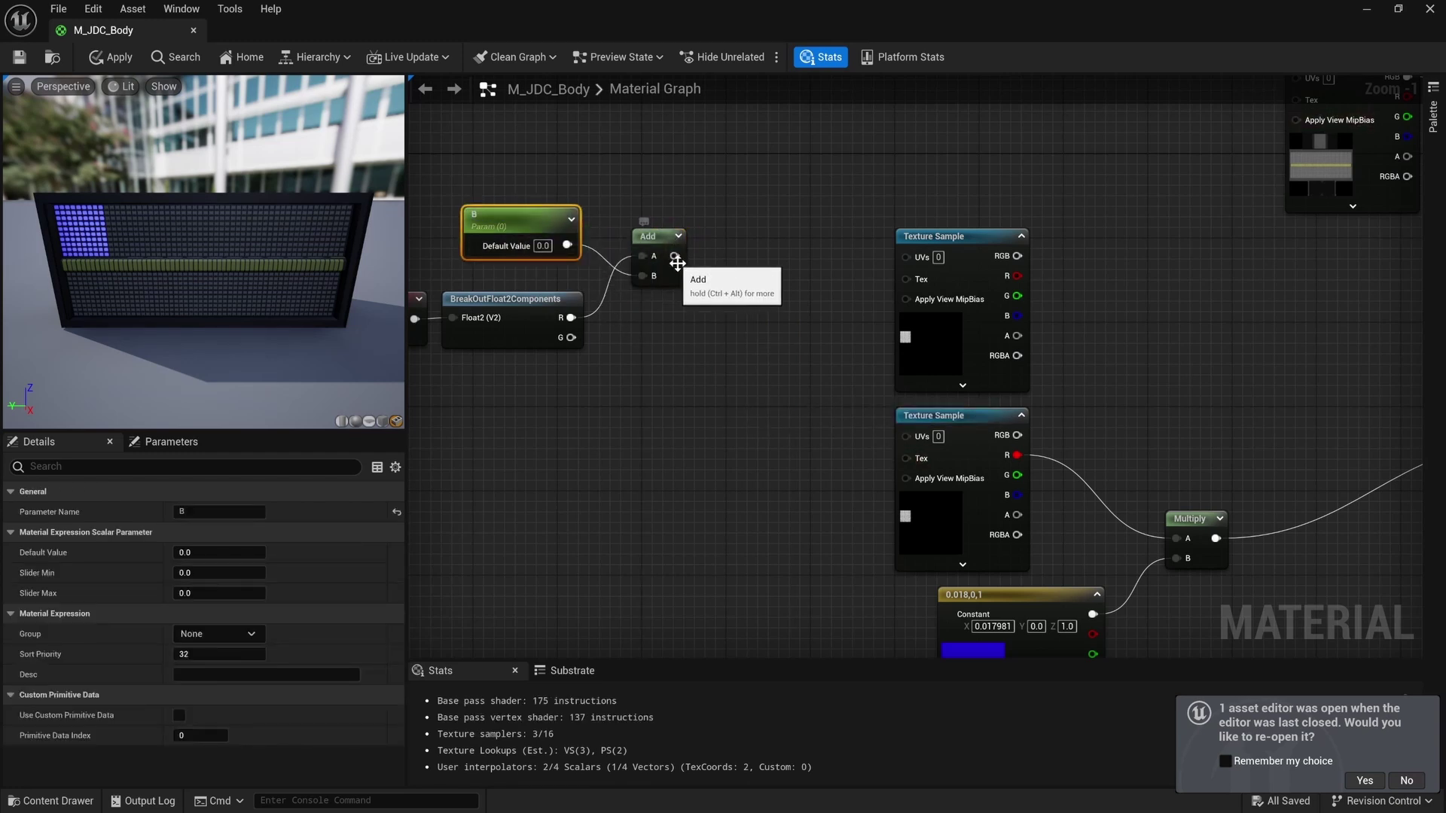
{"action": "left_click_drag", "start_coordinate": [674, 257], "coordinate": [745, 333]}
{"action": "type", "text": "ma"}
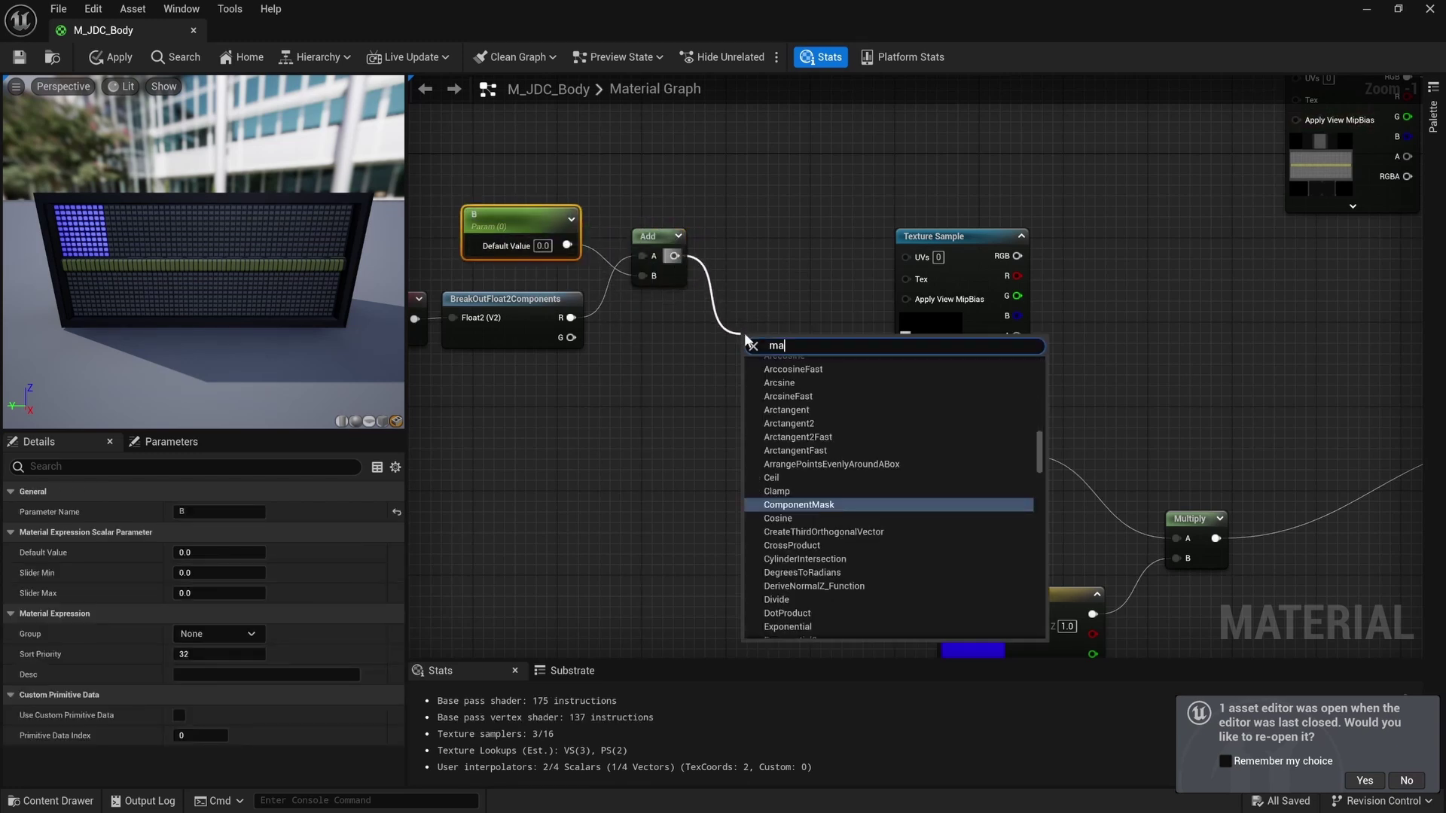
{"action": "type", "text": "ultiply"}
{"action": "left_click", "coordinate": [798, 473]}
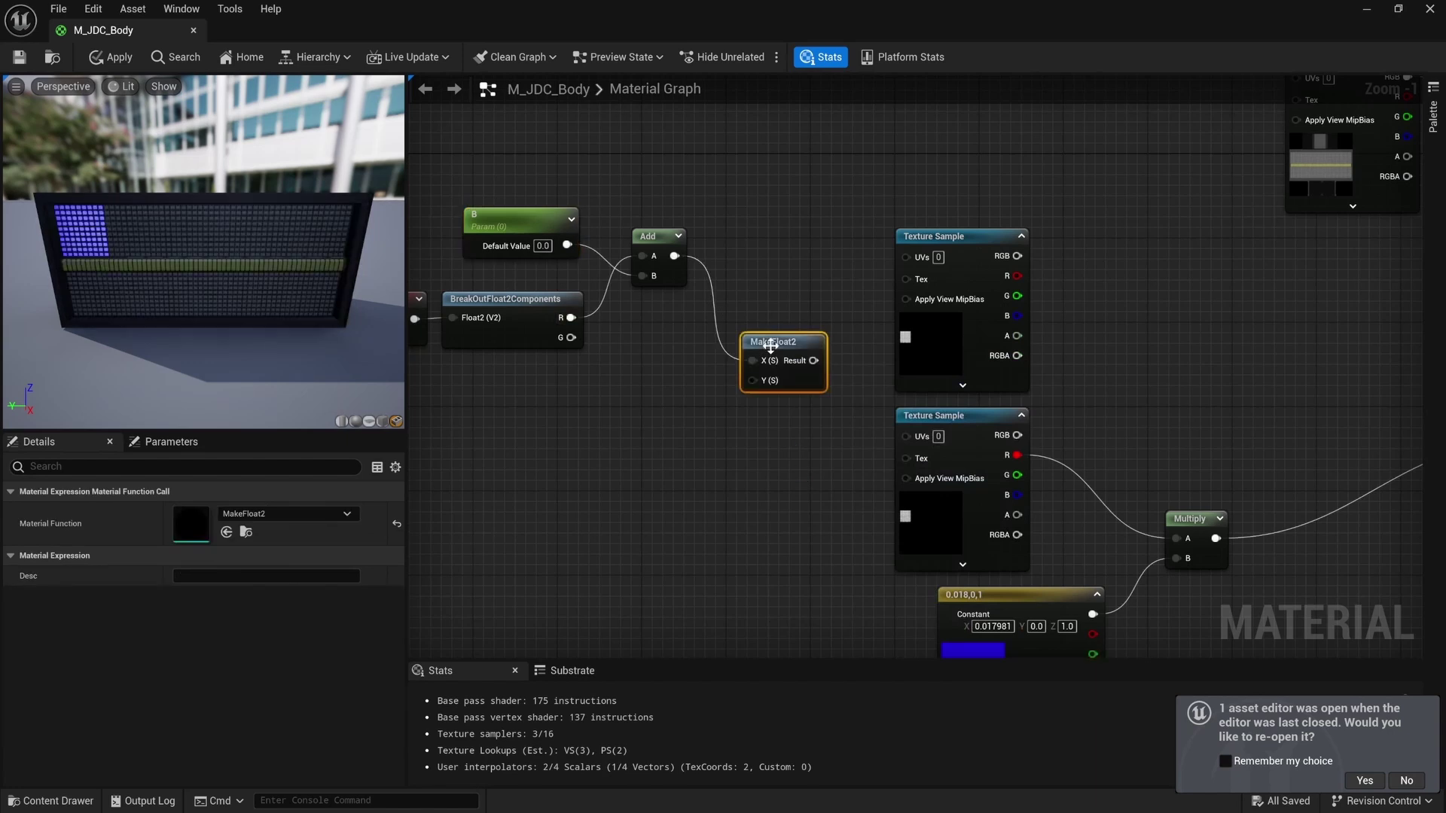
{"action": "left_click_drag", "start_coordinate": [776, 337], "coordinate": [759, 299]}
Feed the G output of BreakOutFloat2Components into a new Add node and promote its B input to a parameter placed below the breakout.
{"action": "left_click_drag", "start_coordinate": [567, 338], "coordinate": [658, 384]}
{"action": "type", "text": "add"}
{"action": "key", "text": "Return"}
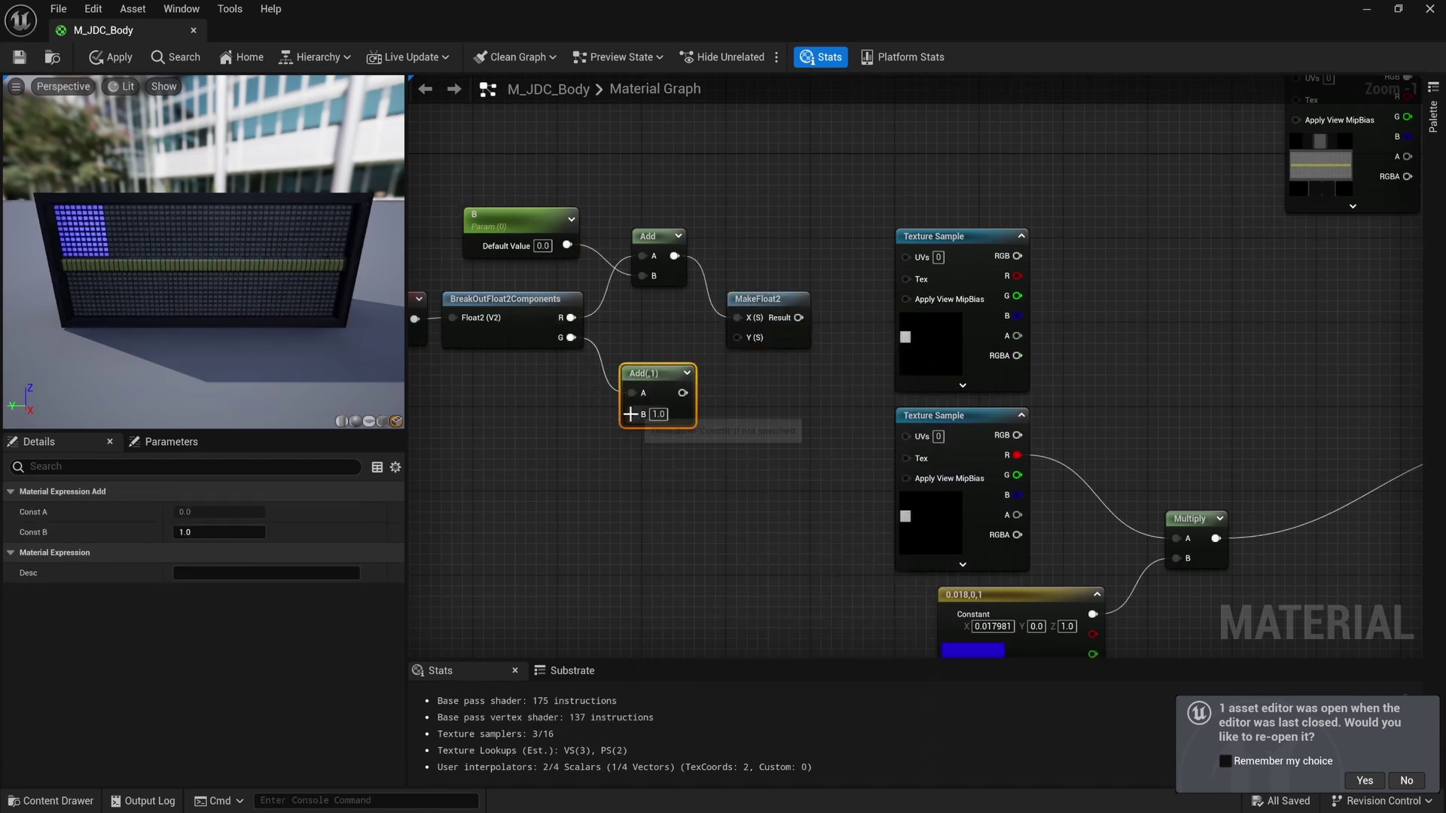
{"action": "right_click", "coordinate": [657, 384]}
{"action": "left_click", "coordinate": [651, 520]}
{"action": "key", "text": "Return"}
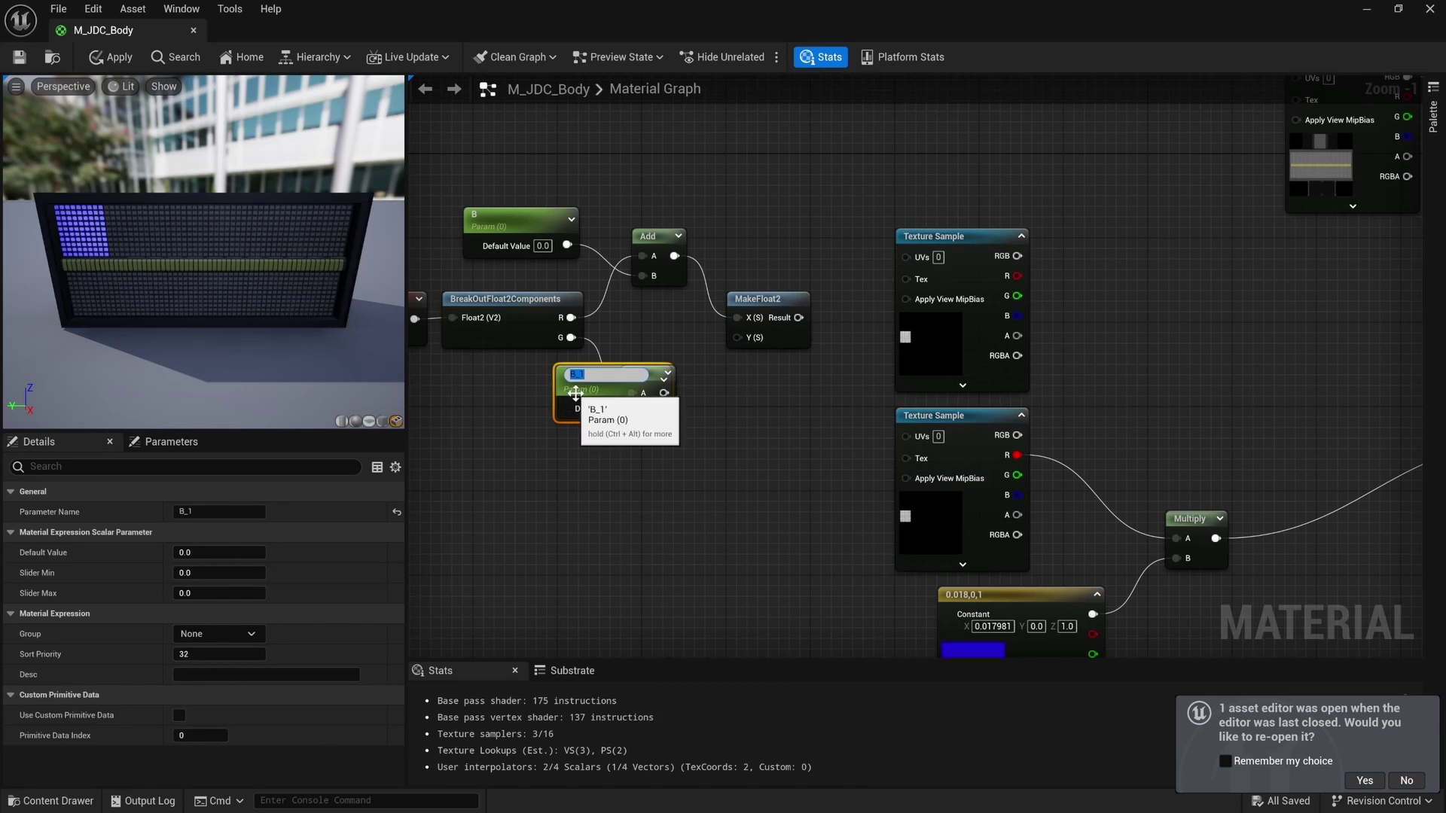
{"action": "left_click_drag", "start_coordinate": [595, 387], "coordinate": [501, 406]}
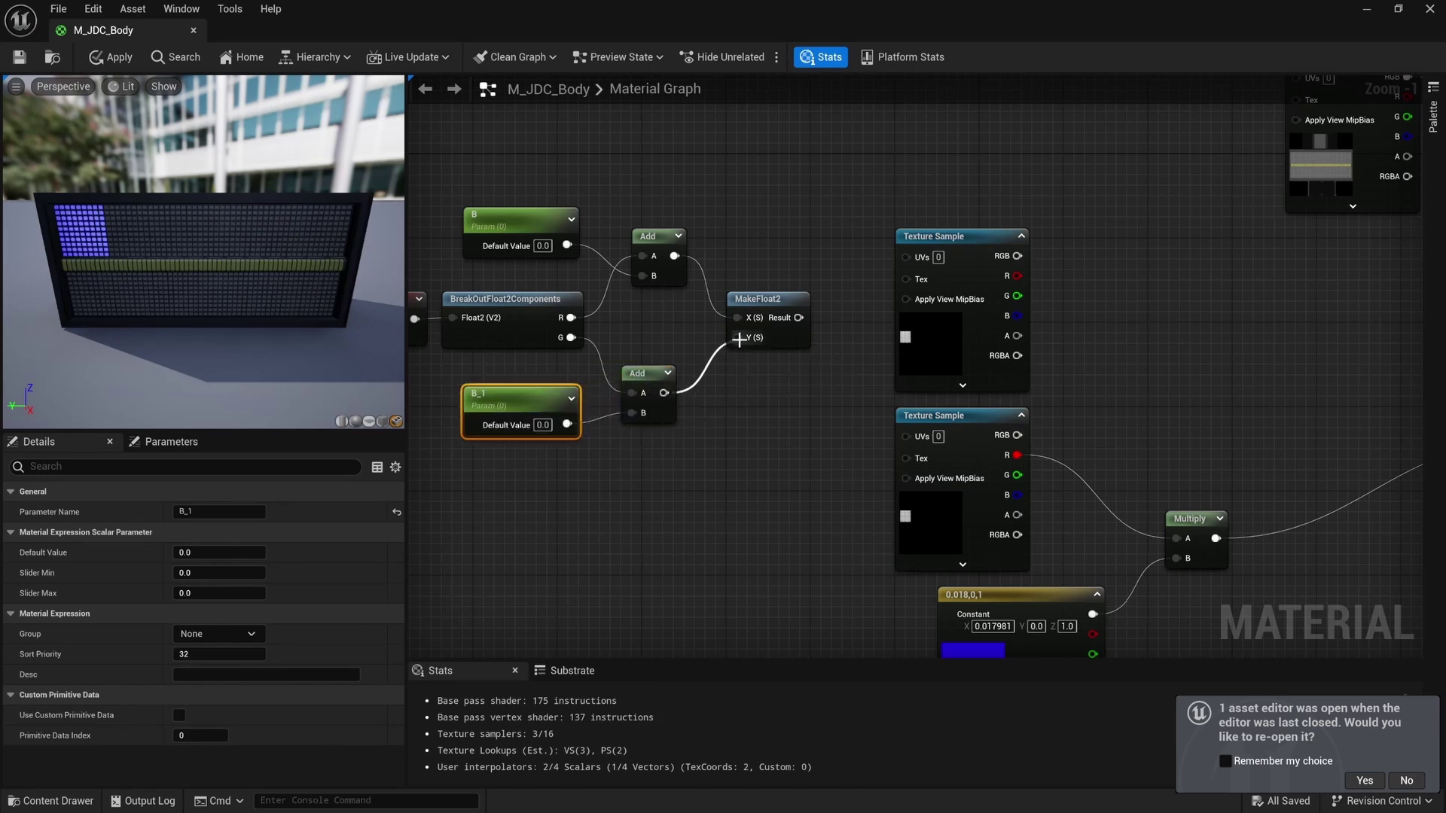
Connect the lower Add to MakeFloat2's Y, feed MakeFloat2's result into the upper texture sample's UVs, and apply the material.
{"action": "left_click_drag", "start_coordinate": [663, 392], "coordinate": [904, 258]}
{"action": "right_click_drag", "start_coordinate": [728, 229], "coordinate": [913, 230]}
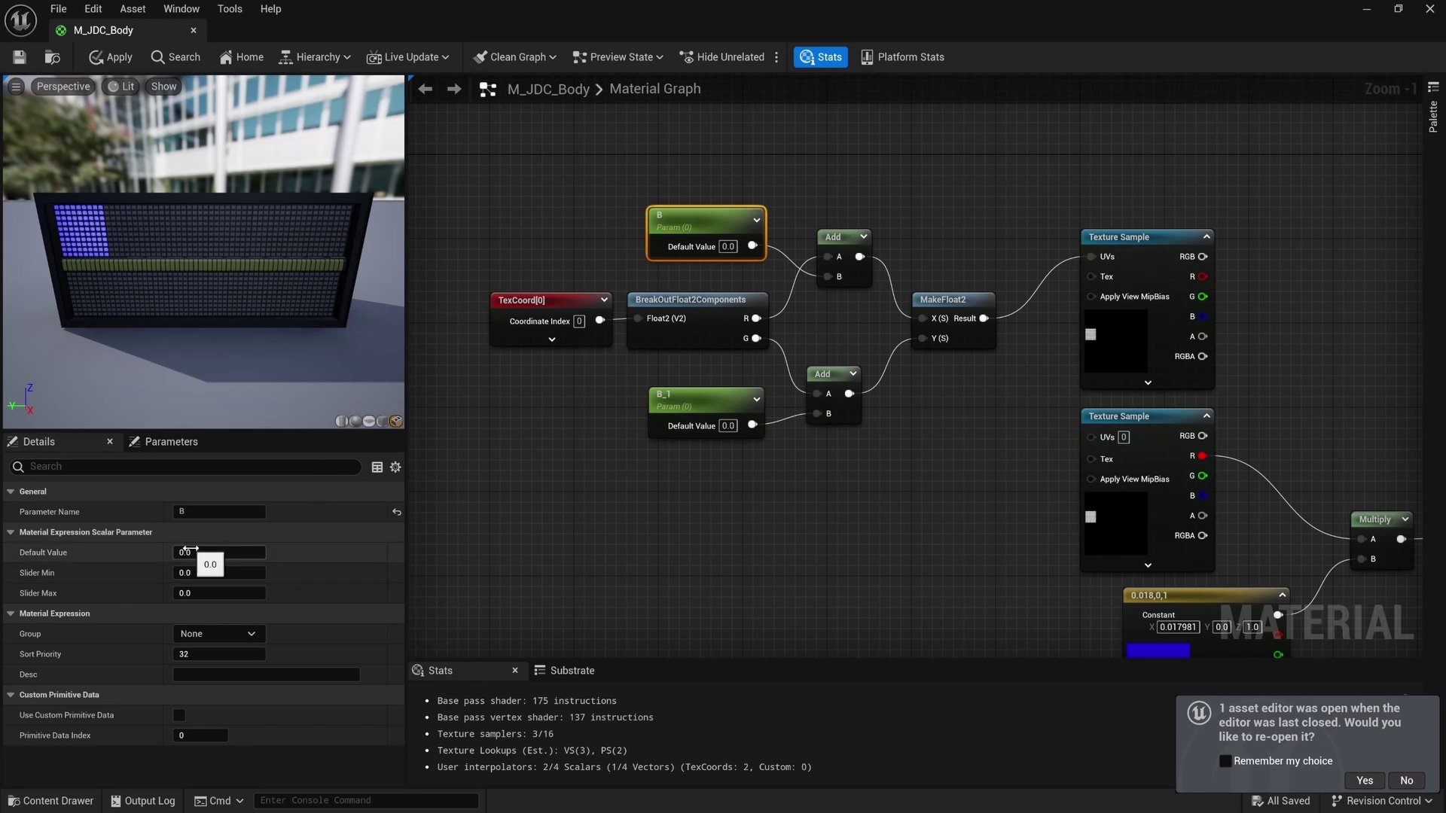
{"action": "left_click", "coordinate": [103, 65]}
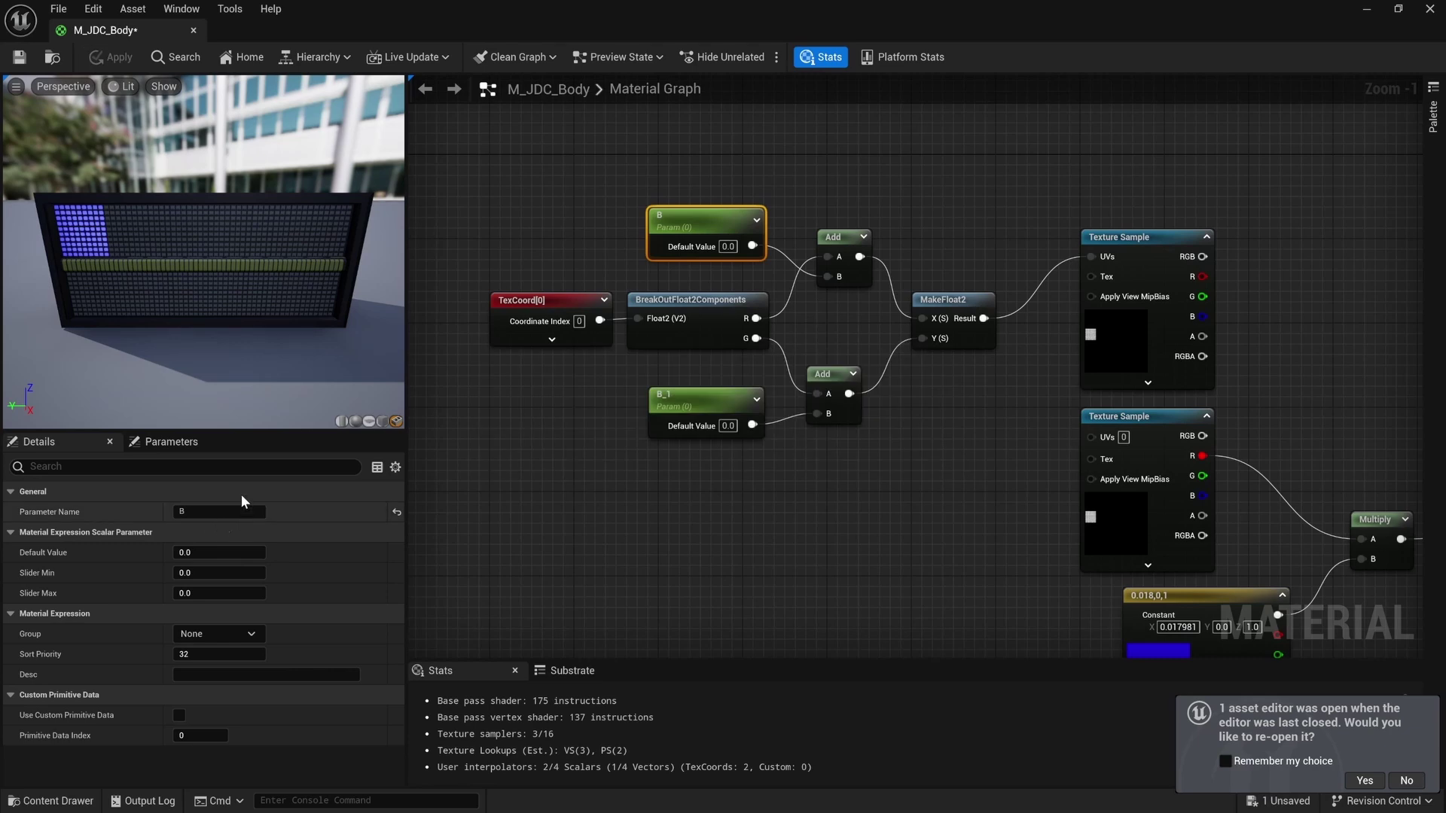
Float the material editor over the lower part of the main editor so the JDC1 fixture stays in view above it.
{"action": "left_click_drag", "start_coordinate": [598, 9], "coordinate": [666, 356]}
{"action": "right_click_drag", "start_coordinate": [734, 525], "coordinate": [693, 466]}
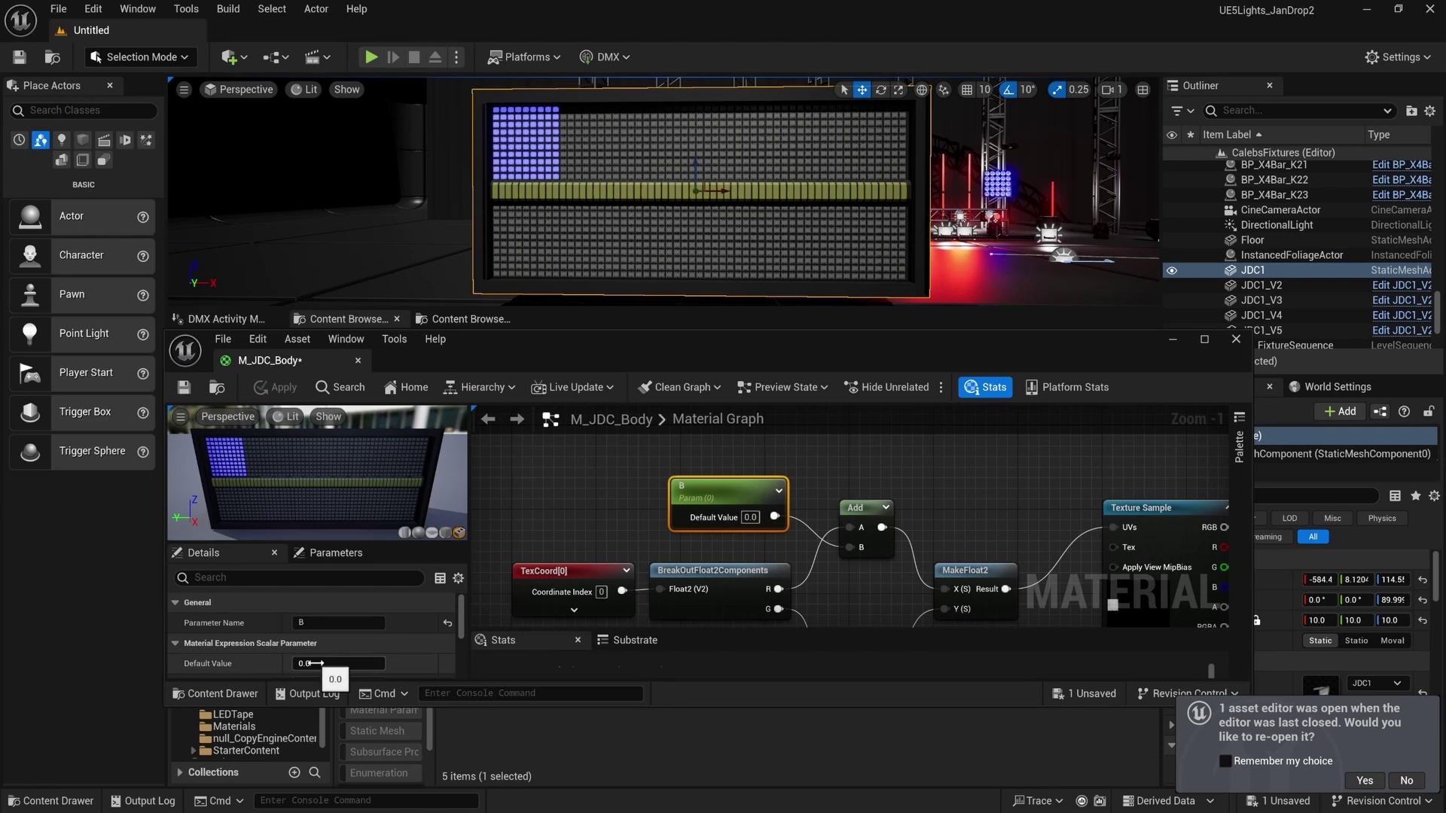
{"action": "scroll", "coordinate": [803, 519], "scroll_direction": "down", "scroll_amount": 4}
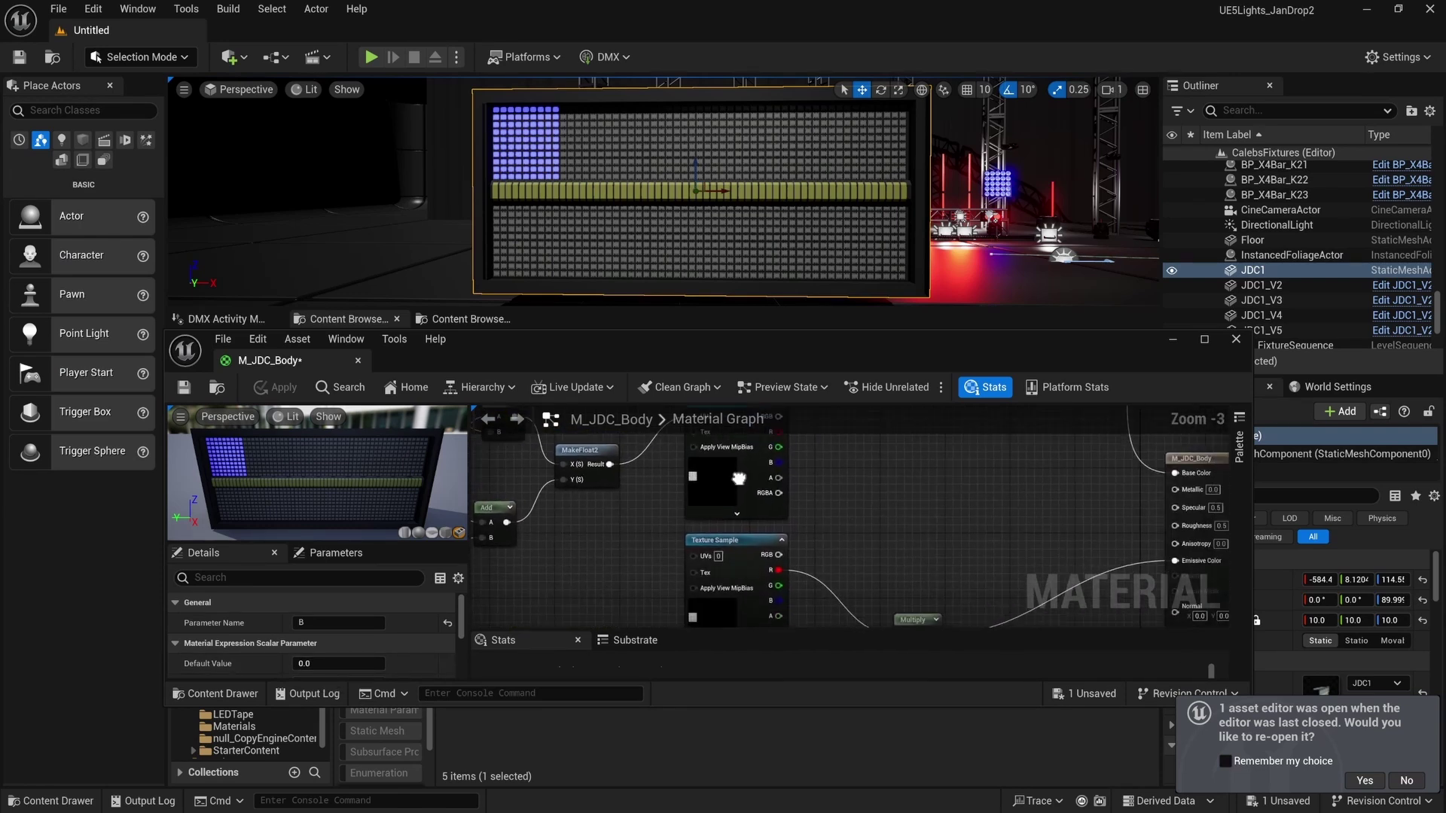
{"action": "right_click_drag", "start_coordinate": [804, 519], "coordinate": [763, 533]}
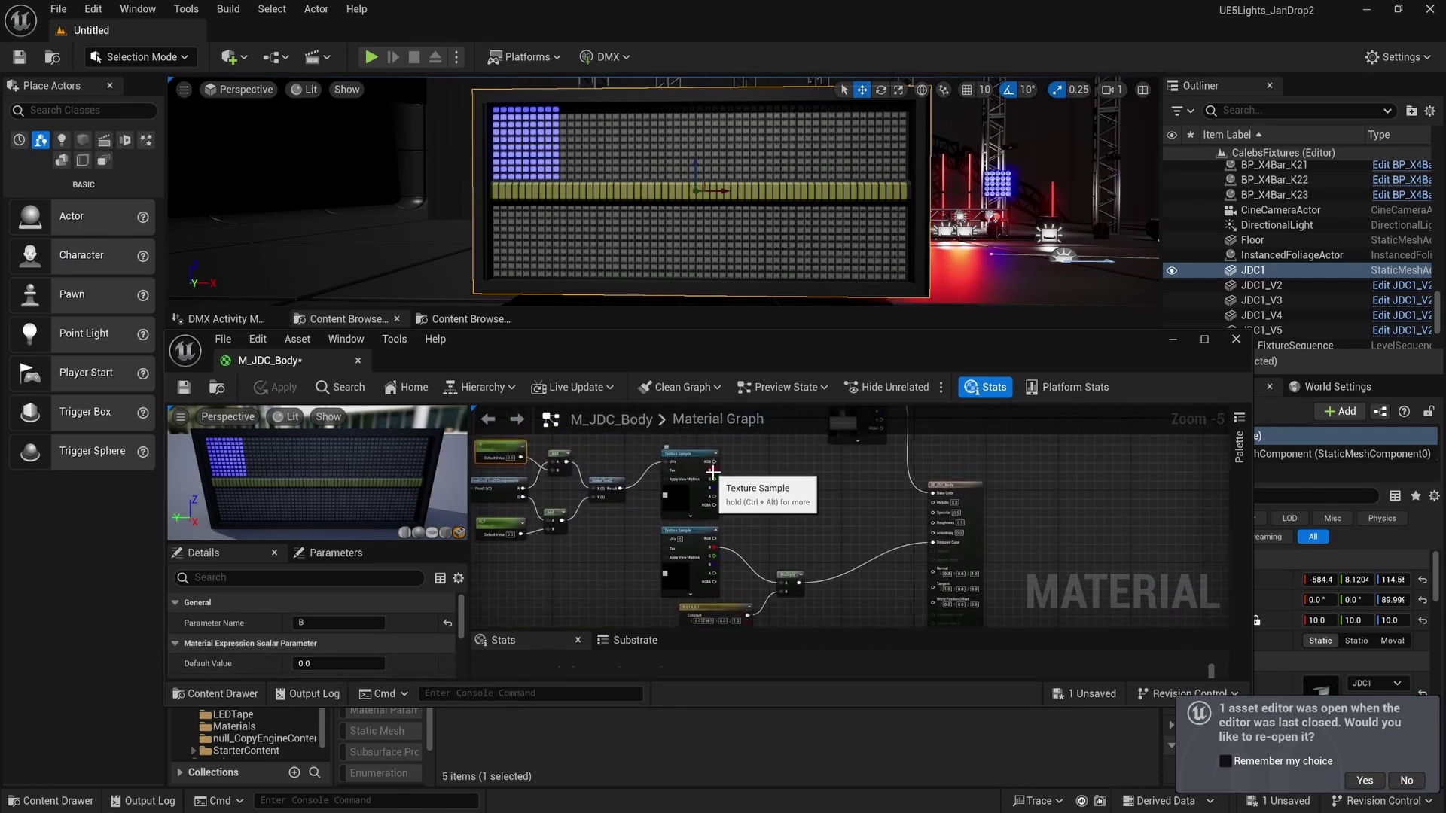
Sum the upper texture sample's R output and the Multiply output in a new Add feeding Emissive Color, and apply the material.
{"action": "left_click_drag", "start_coordinate": [862, 532], "coordinate": [866, 531]}
{"action": "type", "text": "add"}
{"action": "key", "text": "Return"}
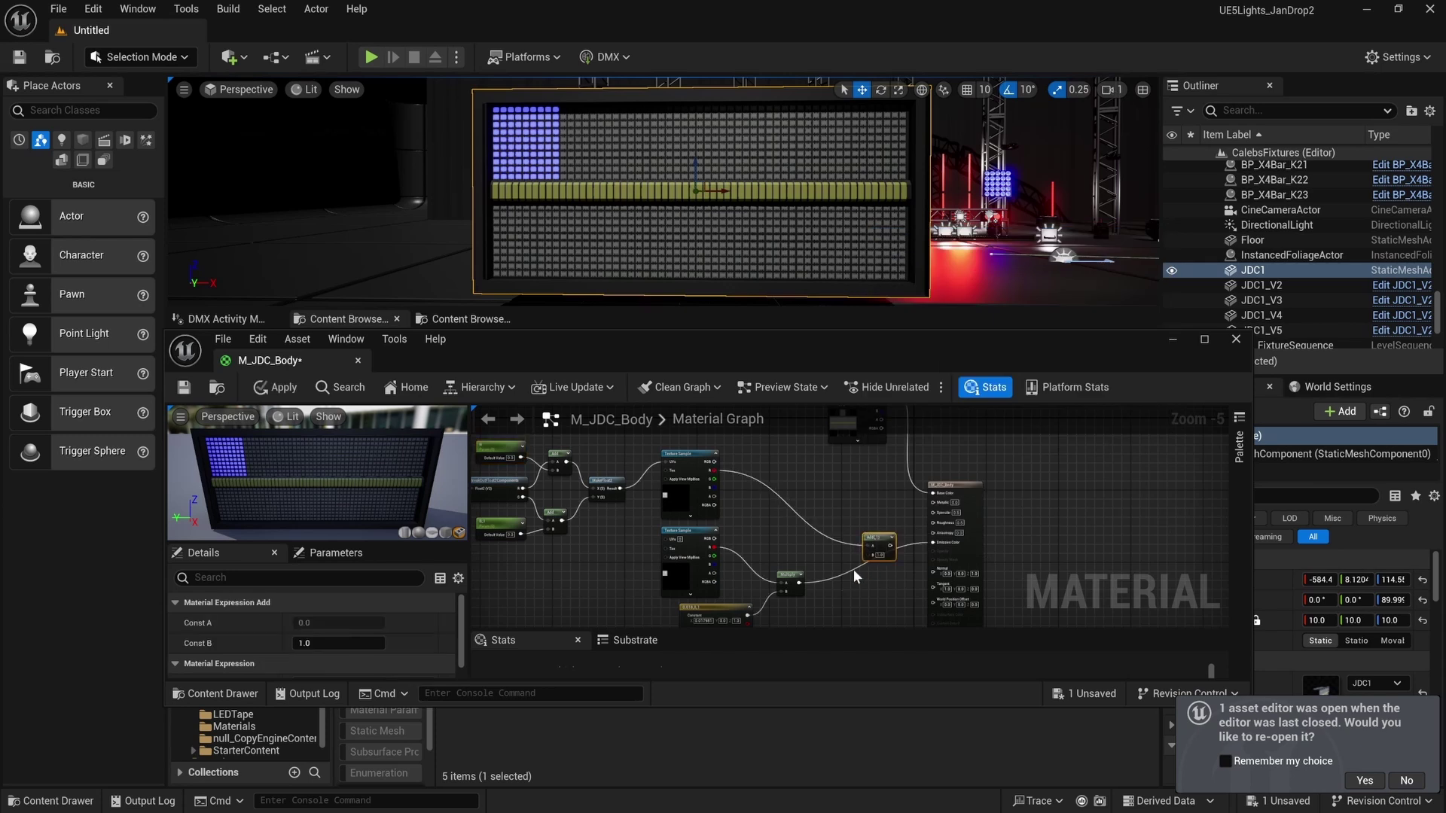
{"action": "left_click_drag", "start_coordinate": [801, 581], "coordinate": [934, 542]}
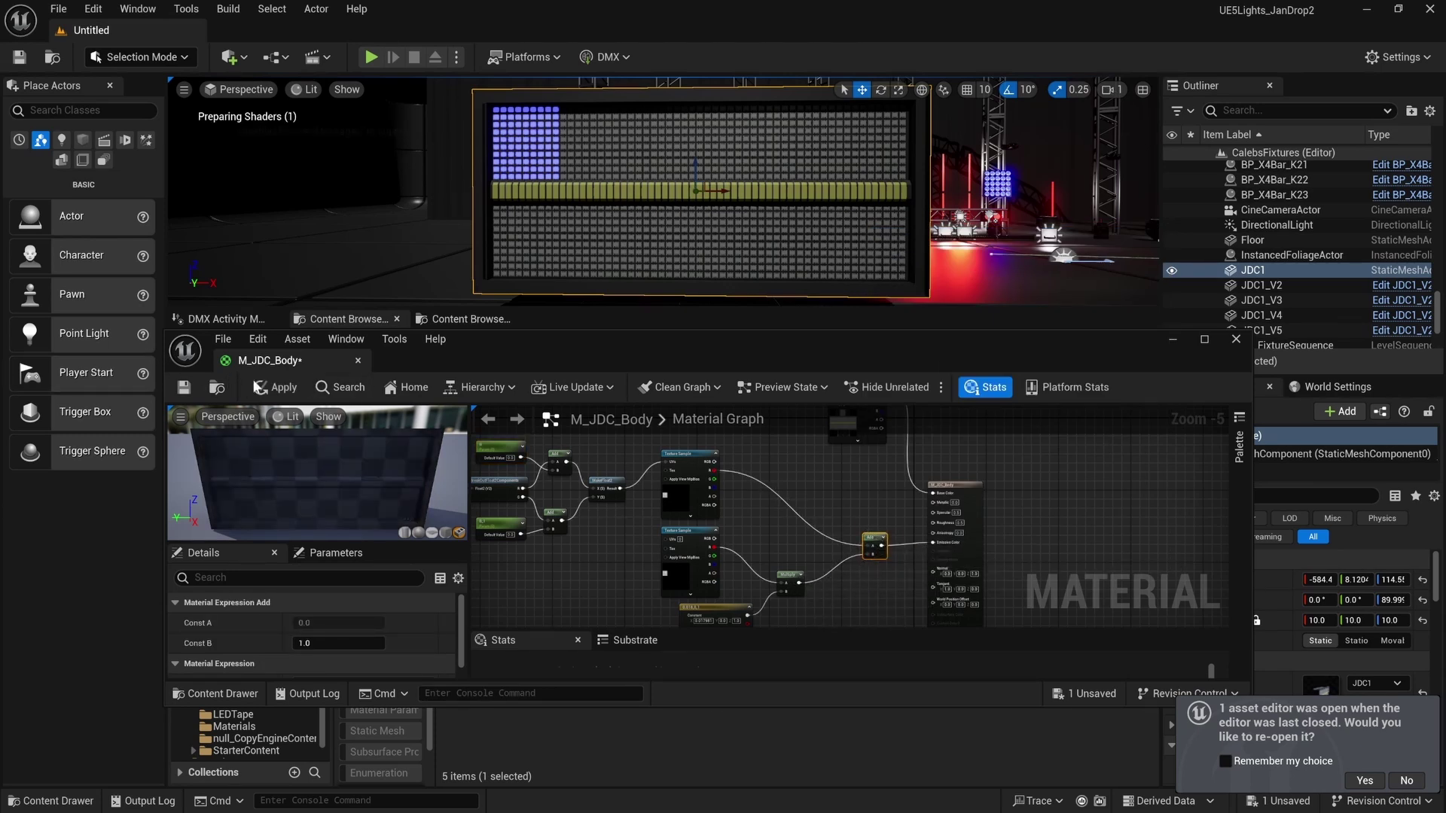
{"action": "left_click", "coordinate": [284, 389]}
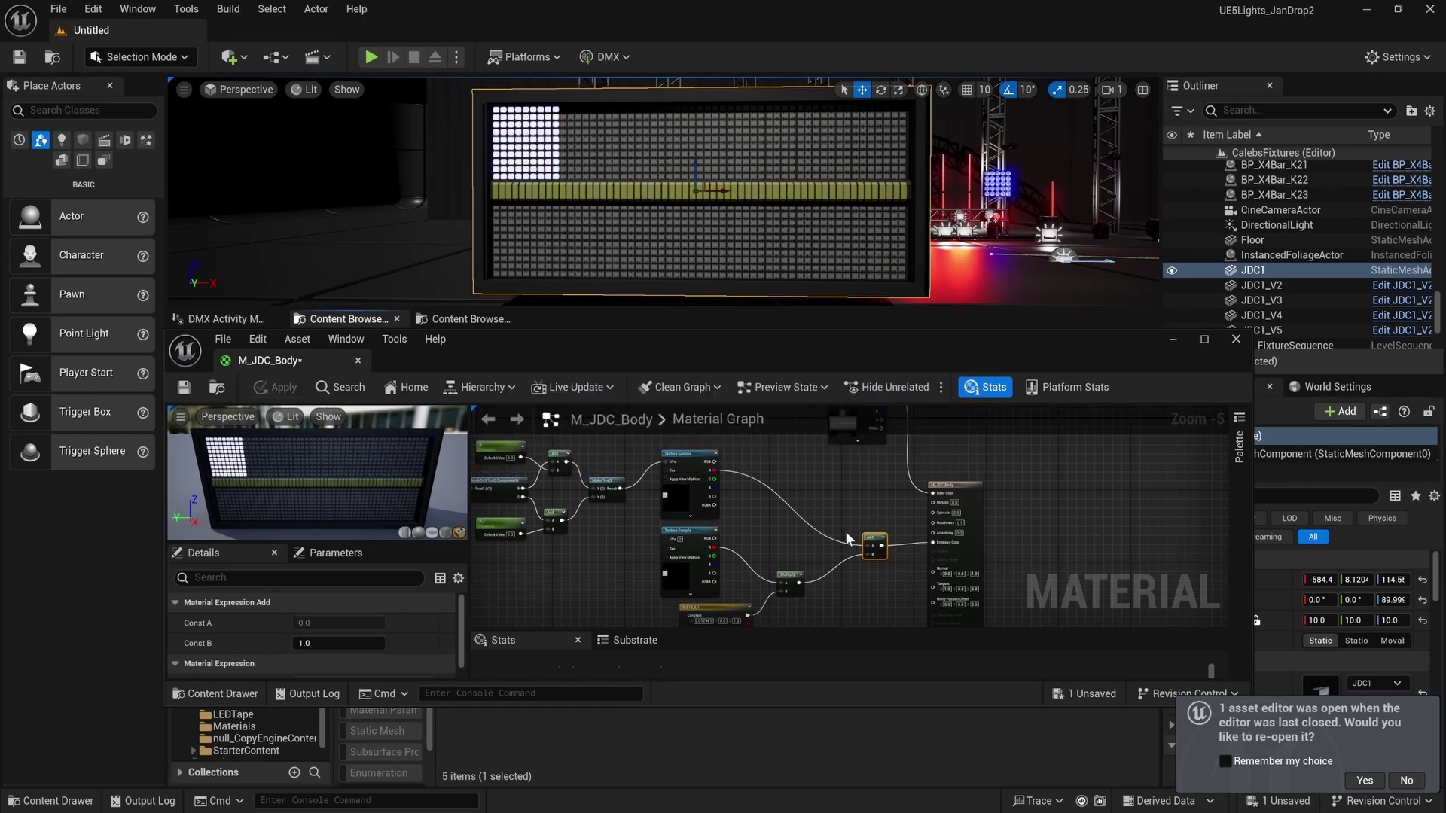
Try a default value of -0.16 for scalar parameter B and inspect the edges of the offset cells up close.
{"action": "scroll", "coordinate": [694, 532], "scroll_direction": "up", "scroll_amount": 4}
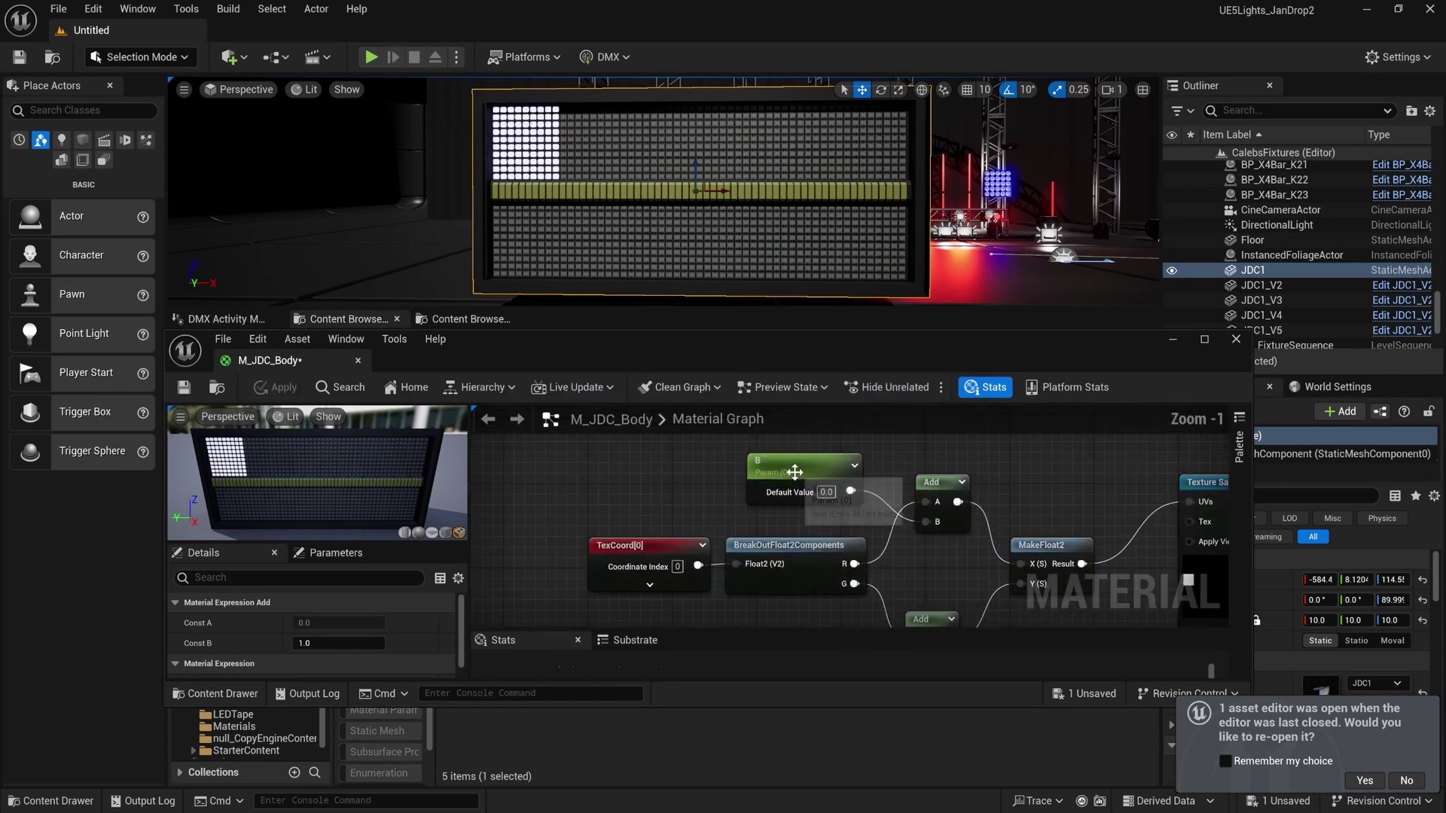
{"action": "left_click", "coordinate": [797, 470]}
{"action": "scroll", "coordinate": [342, 652], "scroll_direction": "down", "scroll_amount": 1}
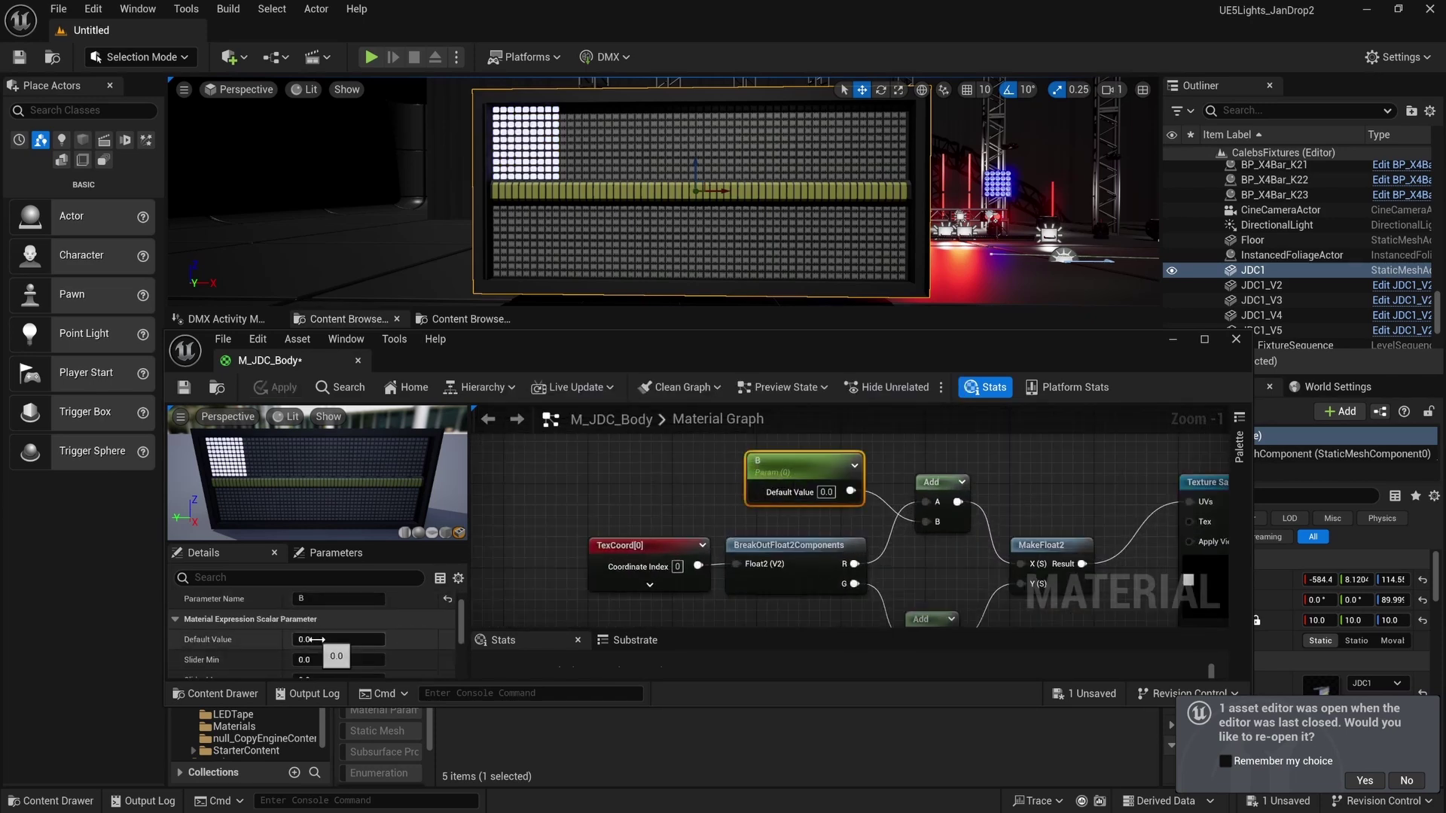
{"action": "mouse_move", "coordinate": [339, 640]}
{"action": "left_mouse_down"}
{"action": "mouse_move", "coordinate": [357, 640]}
{"action": "mouse_move", "coordinate": [328, 640]}
{"action": "left_mouse_up"}
{"action": "scroll", "coordinate": [497, 181], "scroll_direction": "up", "scroll_amount": 5}
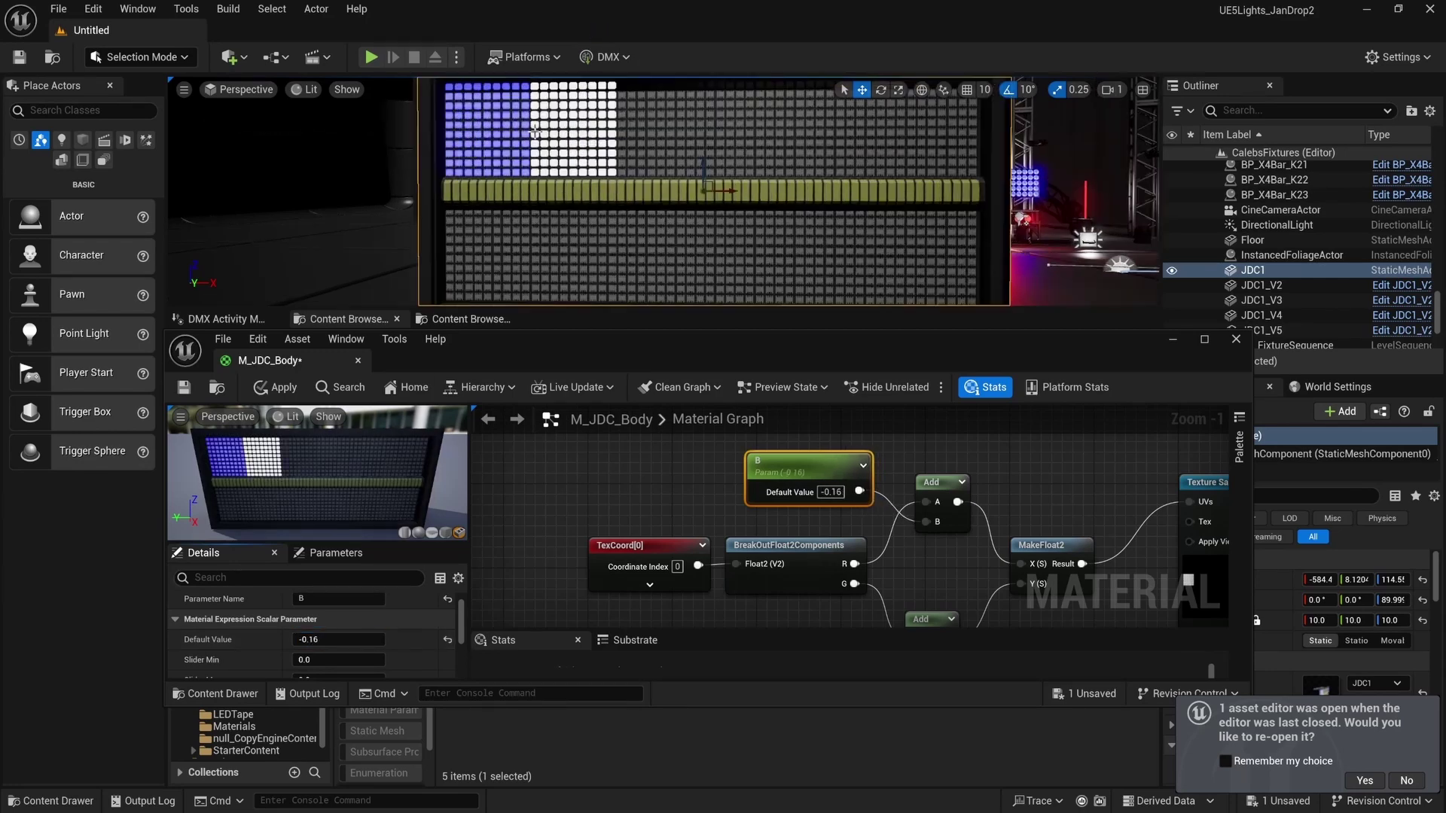
{"action": "scroll", "coordinate": [495, 179], "scroll_direction": "down", "scroll_amount": 2}
{"action": "mouse_move", "coordinate": [495, 179]}
{"action": "right_mouse_down"}
{"action": "mouse_move", "coordinate": [527, 179]}
{"action": "mouse_move", "coordinate": [482, 172]}
{"action": "mouse_move", "coordinate": [527, 147]}
{"action": "mouse_move", "coordinate": [485, 153]}
{"action": "mouse_move", "coordinate": [510, 160]}
{"action": "right_mouse_up"}
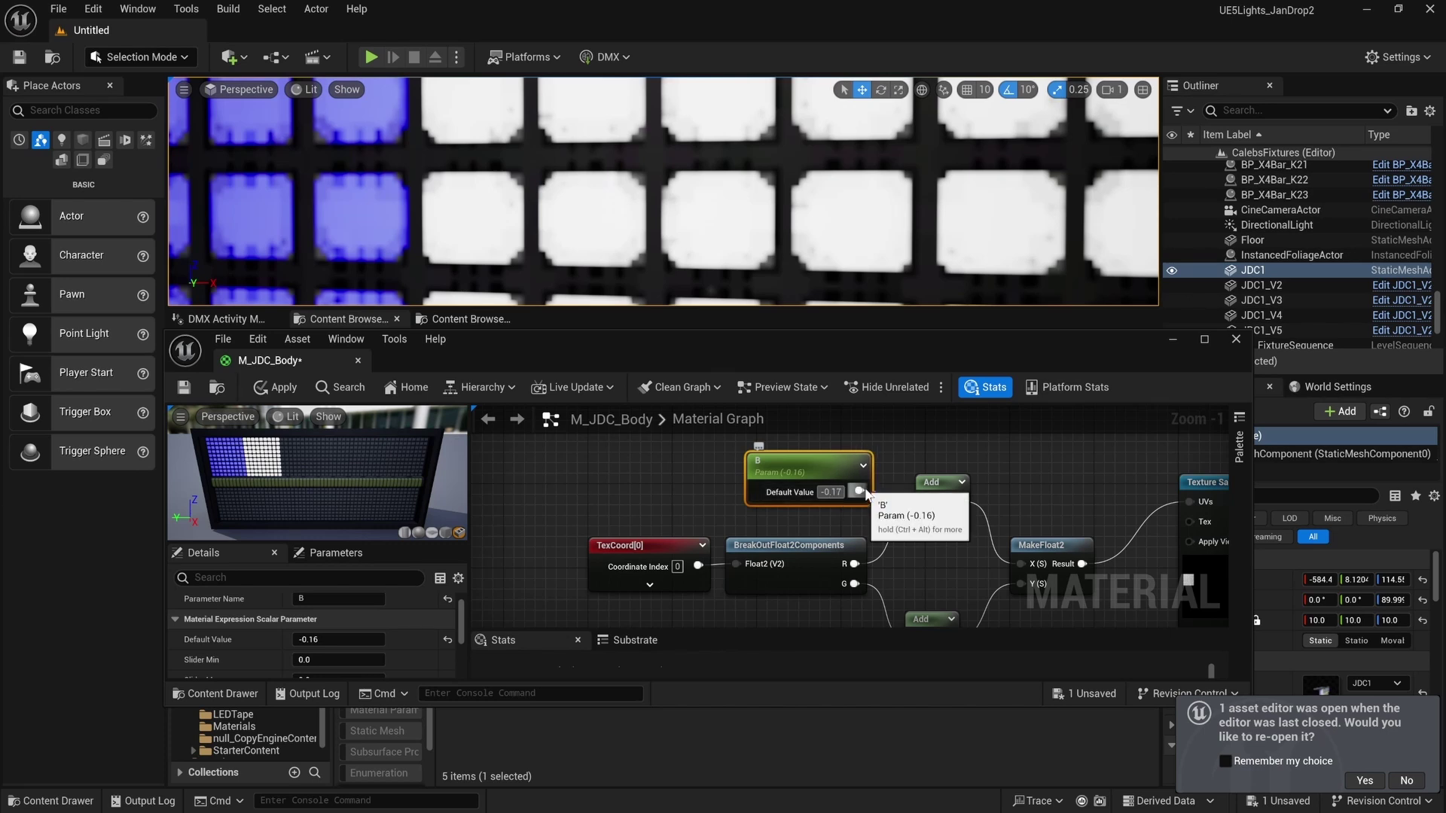
Test -0.17 as parameter B's default value, and settle on -0.161.
{"action": "key", "text": "Return"}
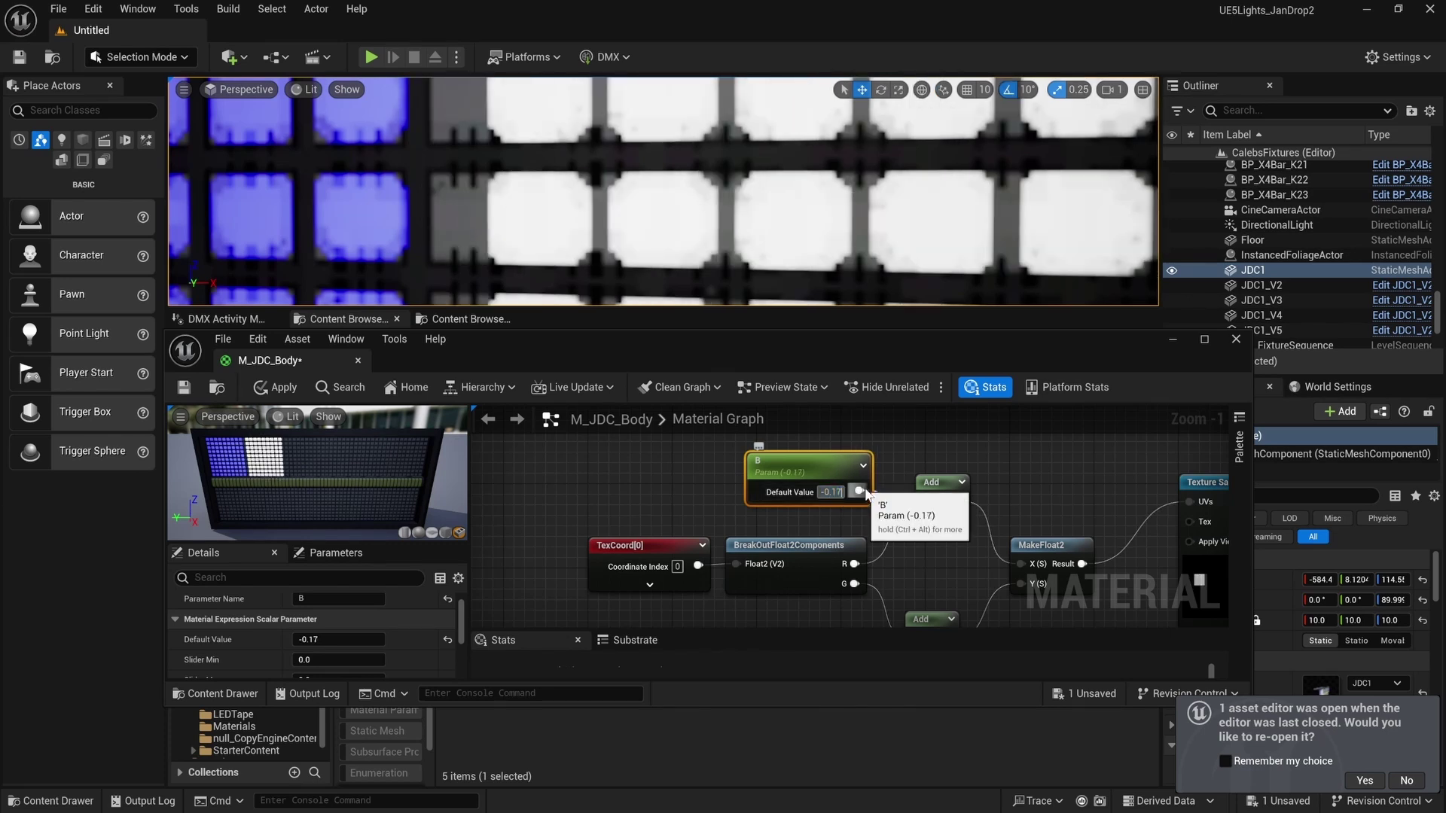
{"action": "type", "text": "-0.161"}
{"action": "key", "text": "Return"}
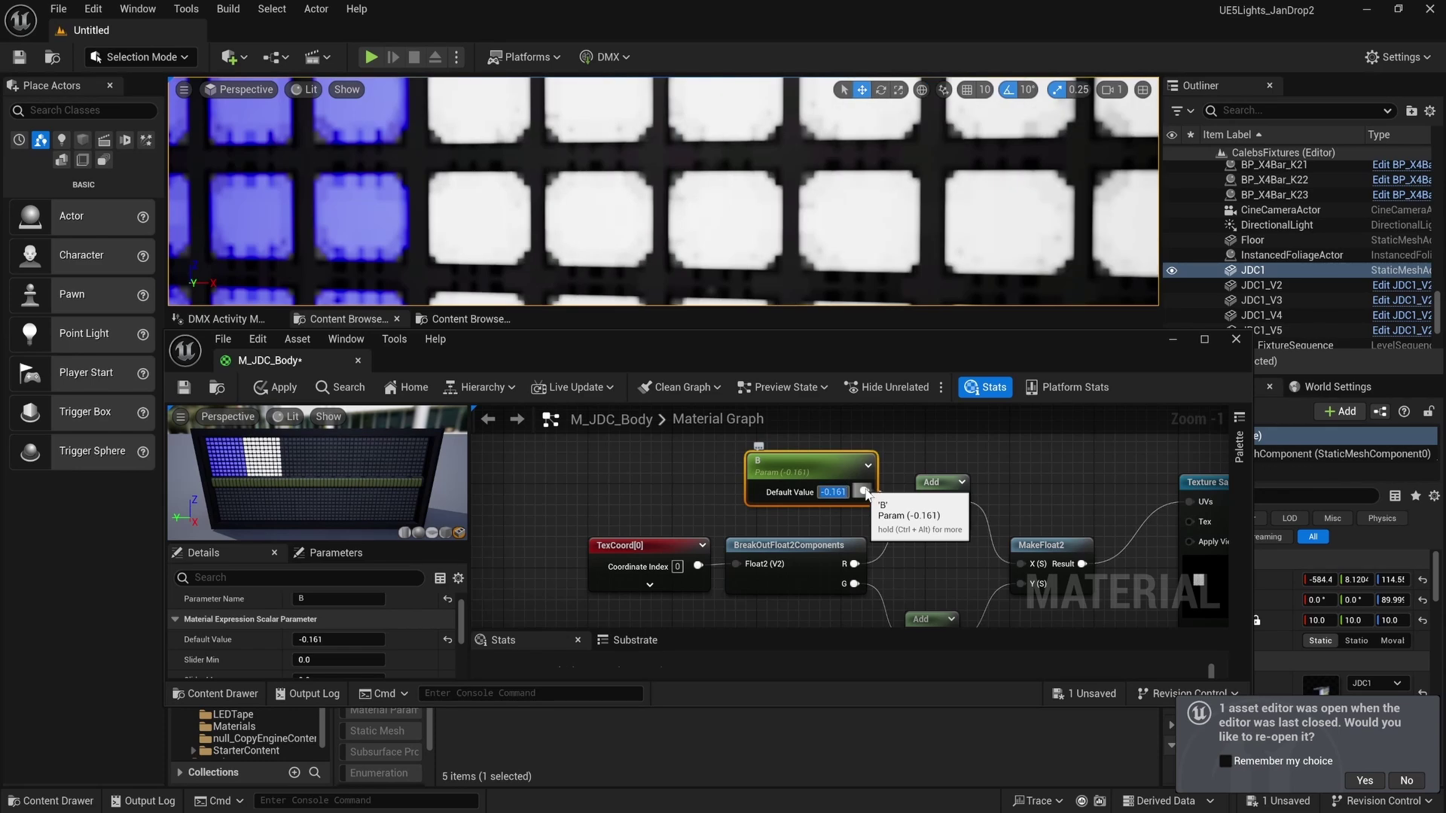
Examine the alignment of the blue and white cell blocks on the JDC1 fixture from several distances and angles.
{"action": "scroll", "coordinate": [721, 209], "scroll_direction": "down", "scroll_amount": 5}
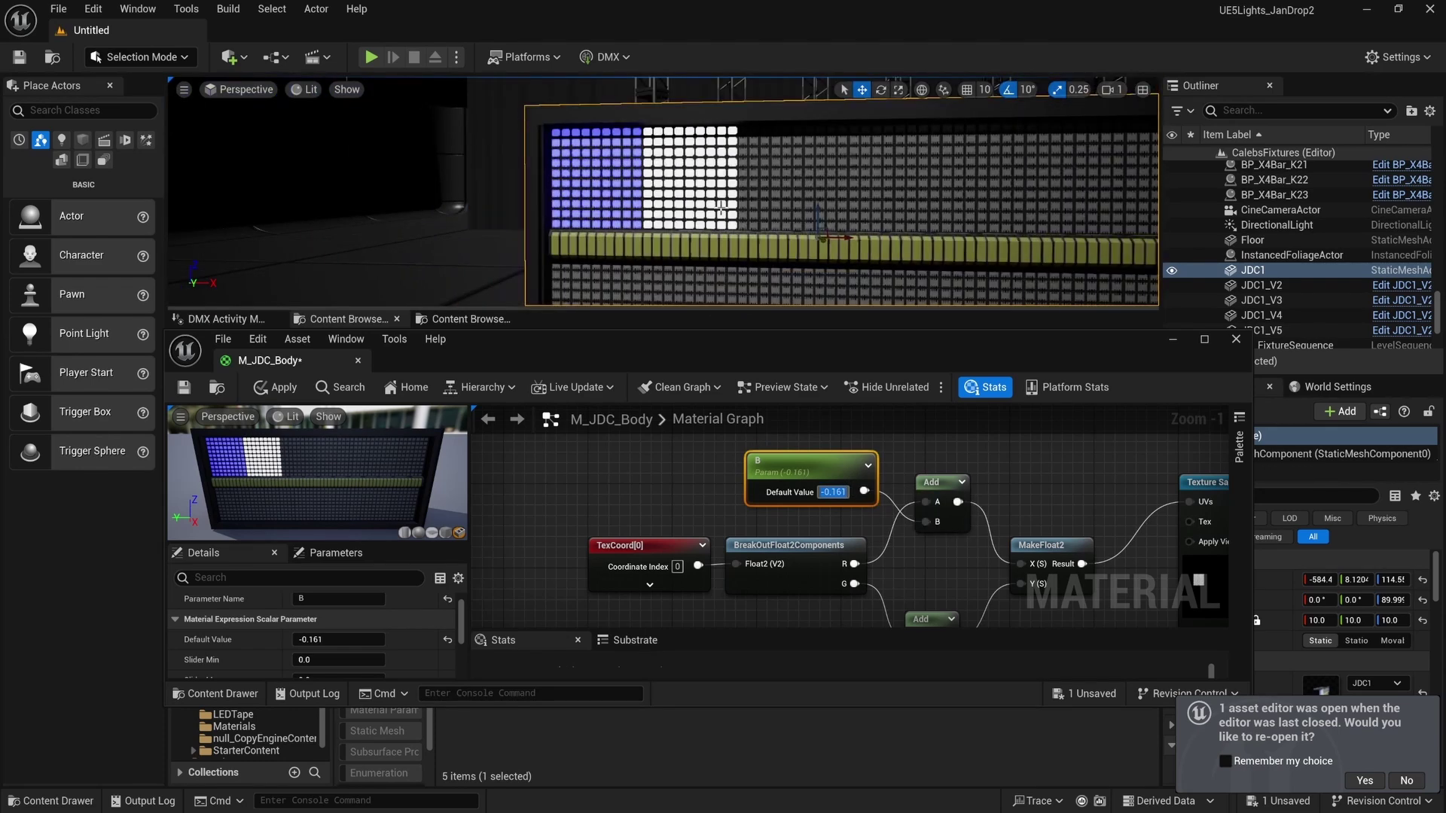
{"action": "scroll", "coordinate": [720, 208], "scroll_direction": "up", "scroll_amount": 5}
{"action": "right_click_drag", "start_coordinate": [742, 219], "coordinate": [719, 205]}
{"action": "key", "text": "f"}
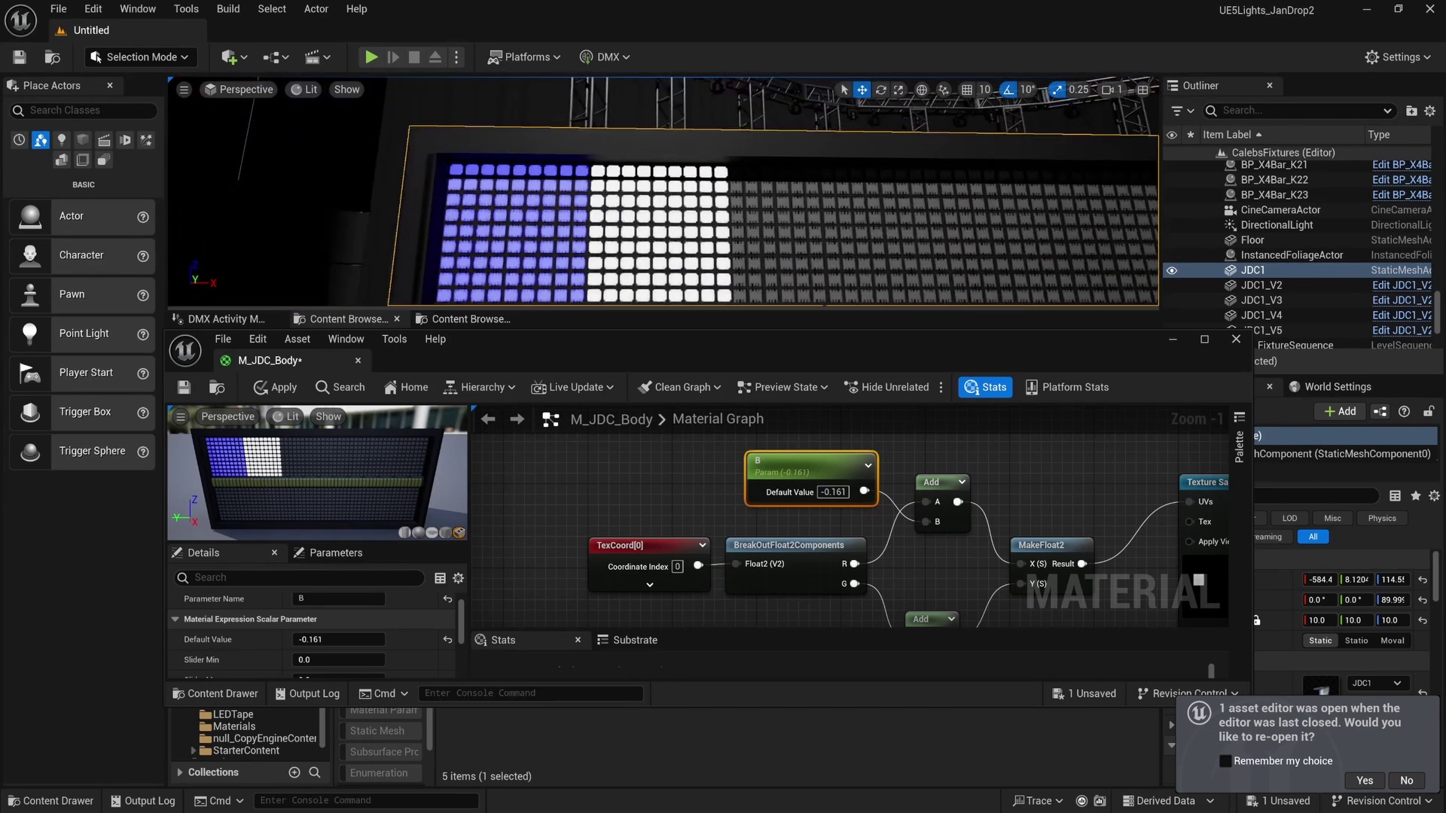
{"action": "scroll", "coordinate": [663, 192], "scroll_direction": "up", "scroll_amount": 5}
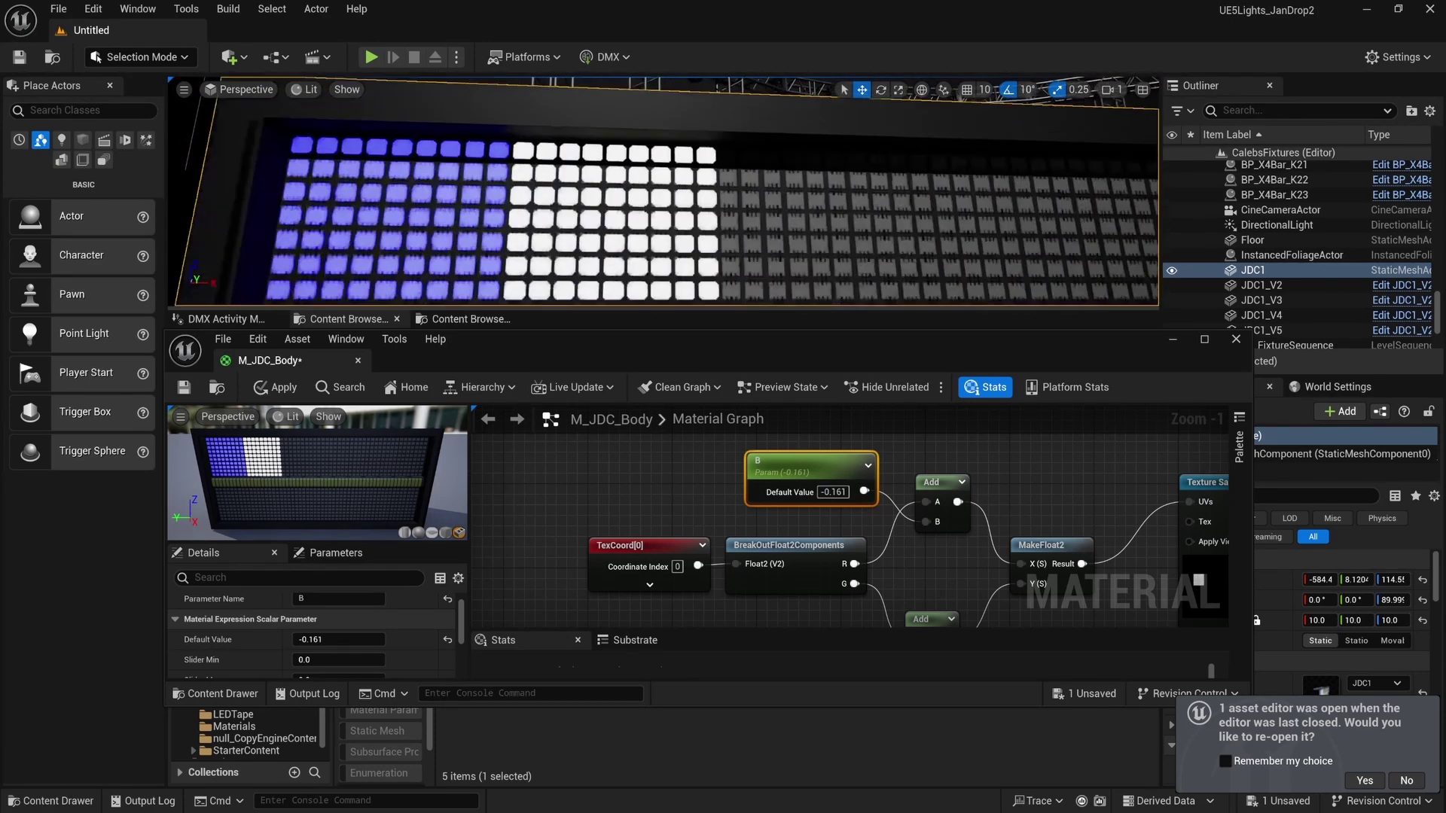
{"action": "right_click_drag", "start_coordinate": [663, 192], "coordinate": [686, 192]}
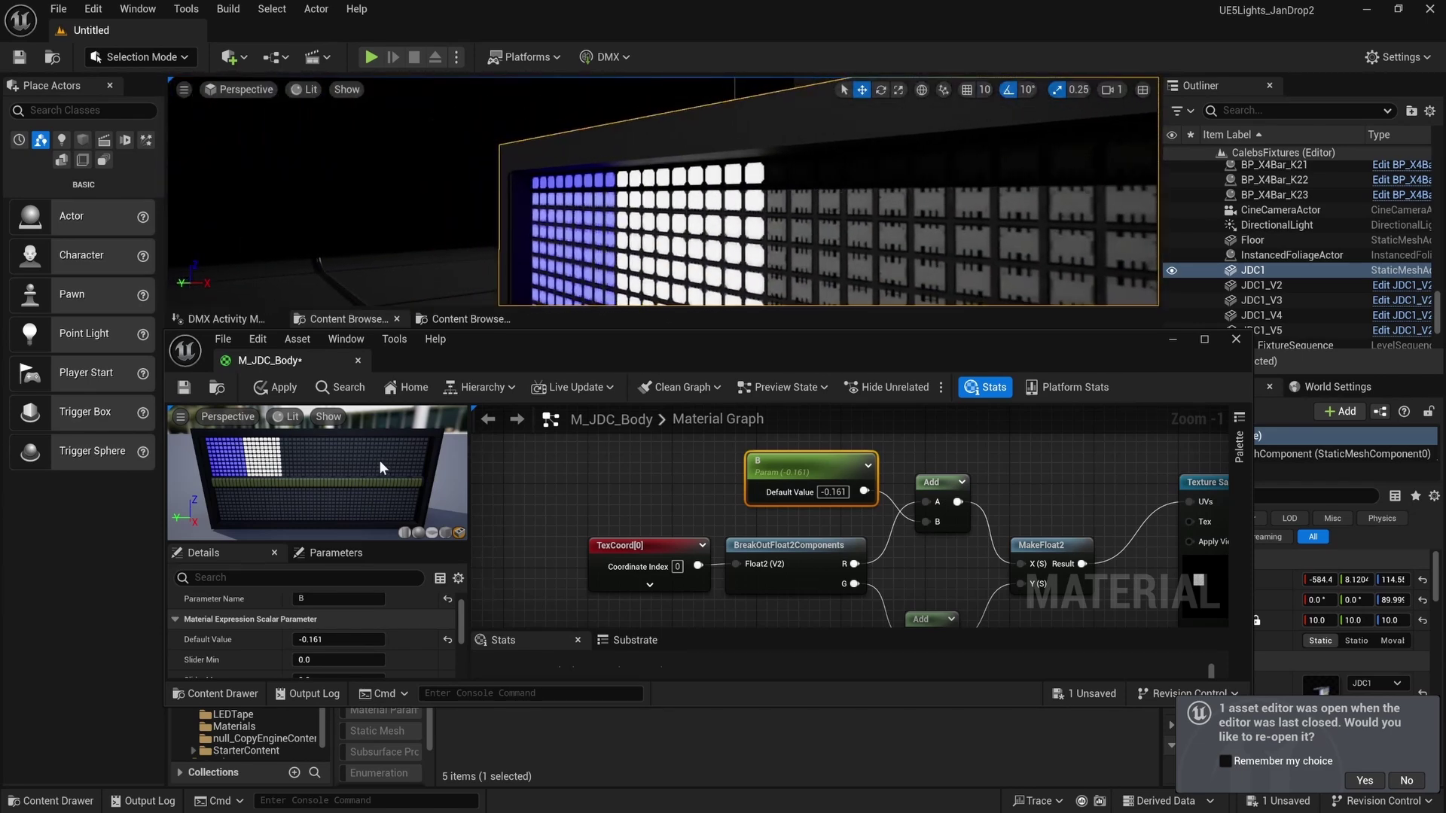
{"action": "scroll", "coordinate": [380, 468], "scroll_direction": "down", "scroll_amount": 10}
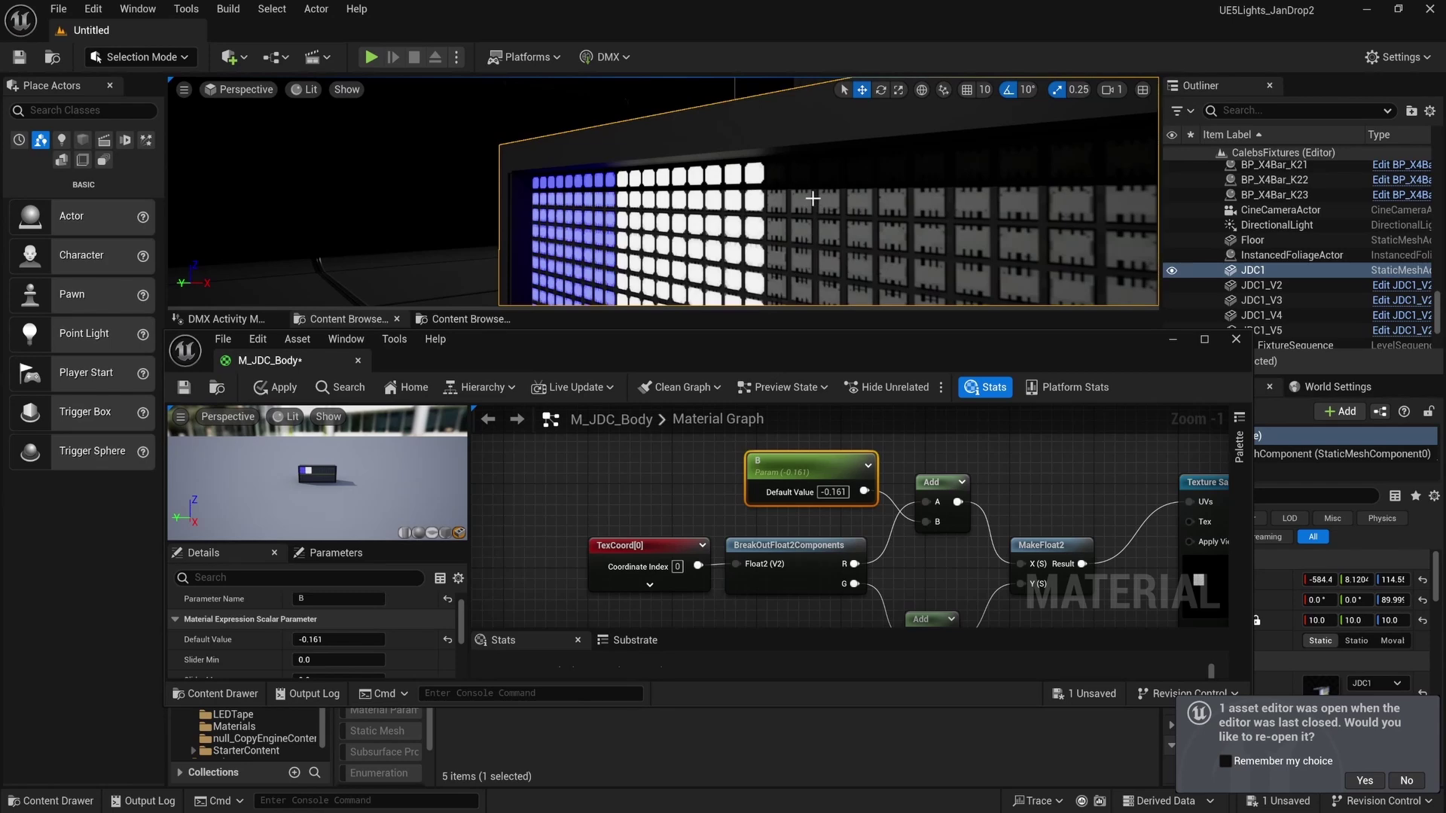
{"action": "right_click_drag", "start_coordinate": [662, 192], "coordinate": [712, 204]}
{"action": "right_click_drag", "start_coordinate": [864, 225], "coordinate": [886, 248]}
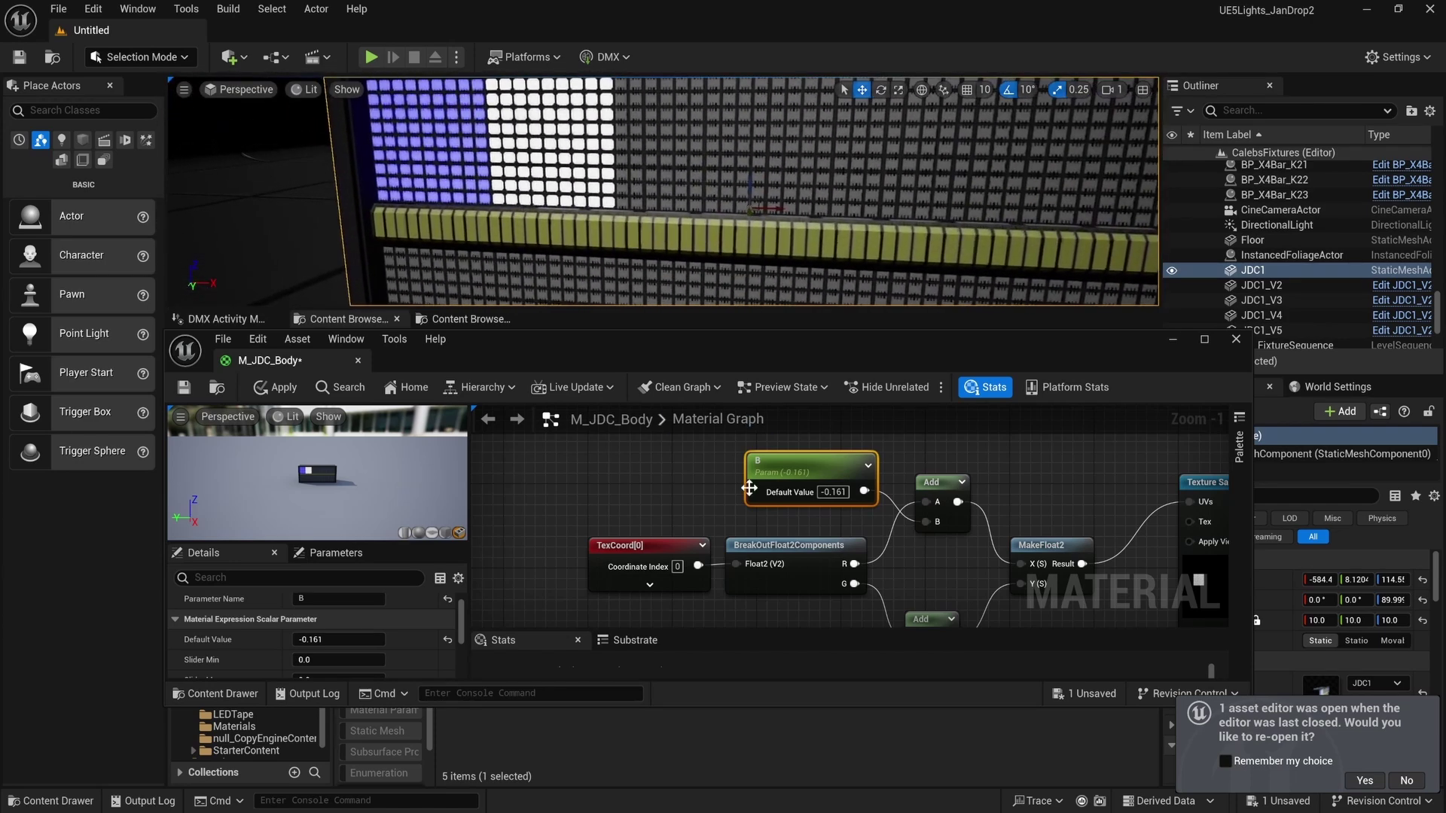
Move parameter B further from its Add node and feed its output into a new Multiply node.
{"action": "scroll", "coordinate": [739, 500], "scroll_direction": "down", "scroll_amount": 5}
{"action": "scroll", "coordinate": [740, 500], "scroll_direction": "up", "scroll_amount": 4}
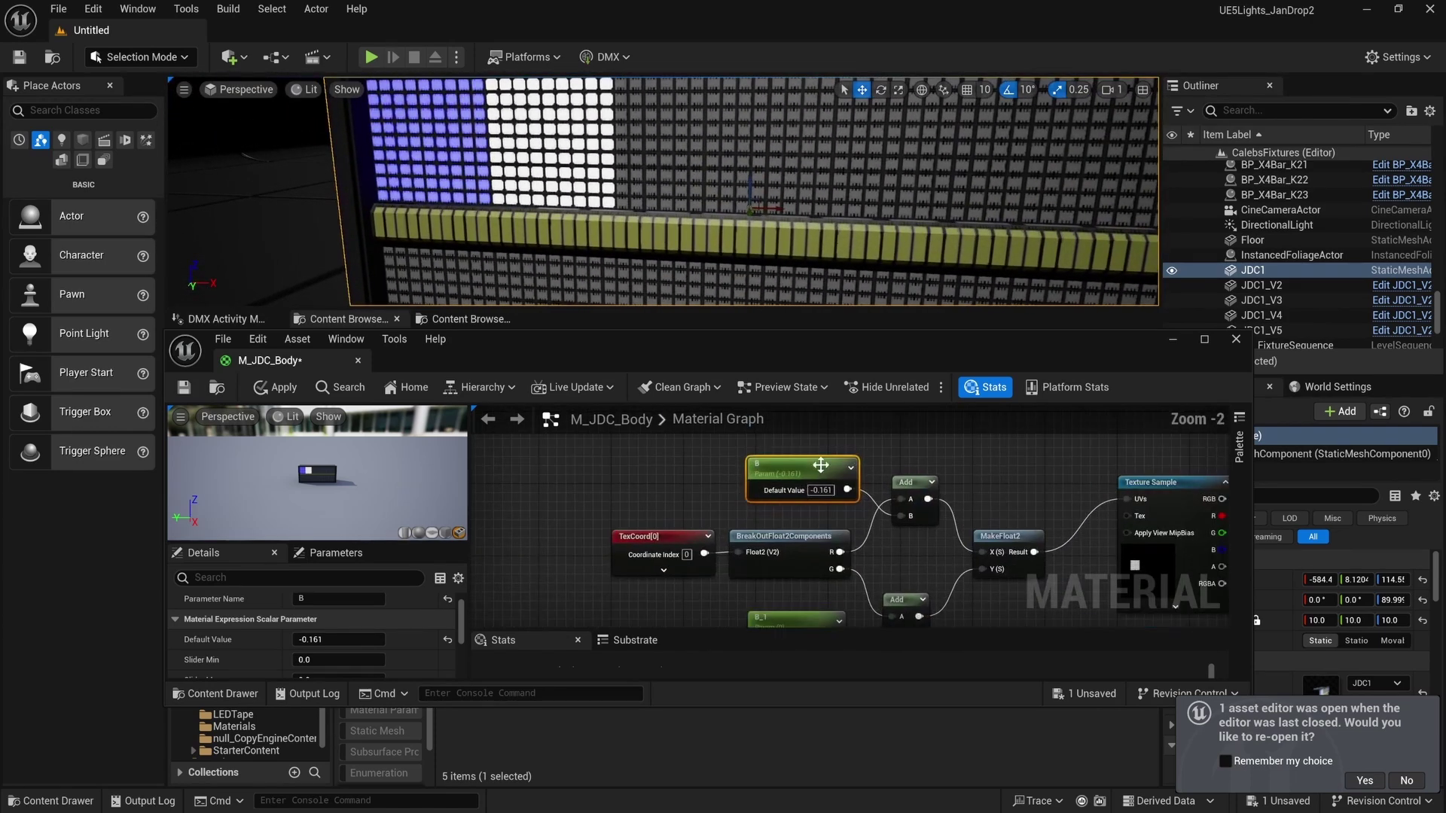
{"action": "left_click_drag", "start_coordinate": [658, 476], "coordinate": [829, 475]}
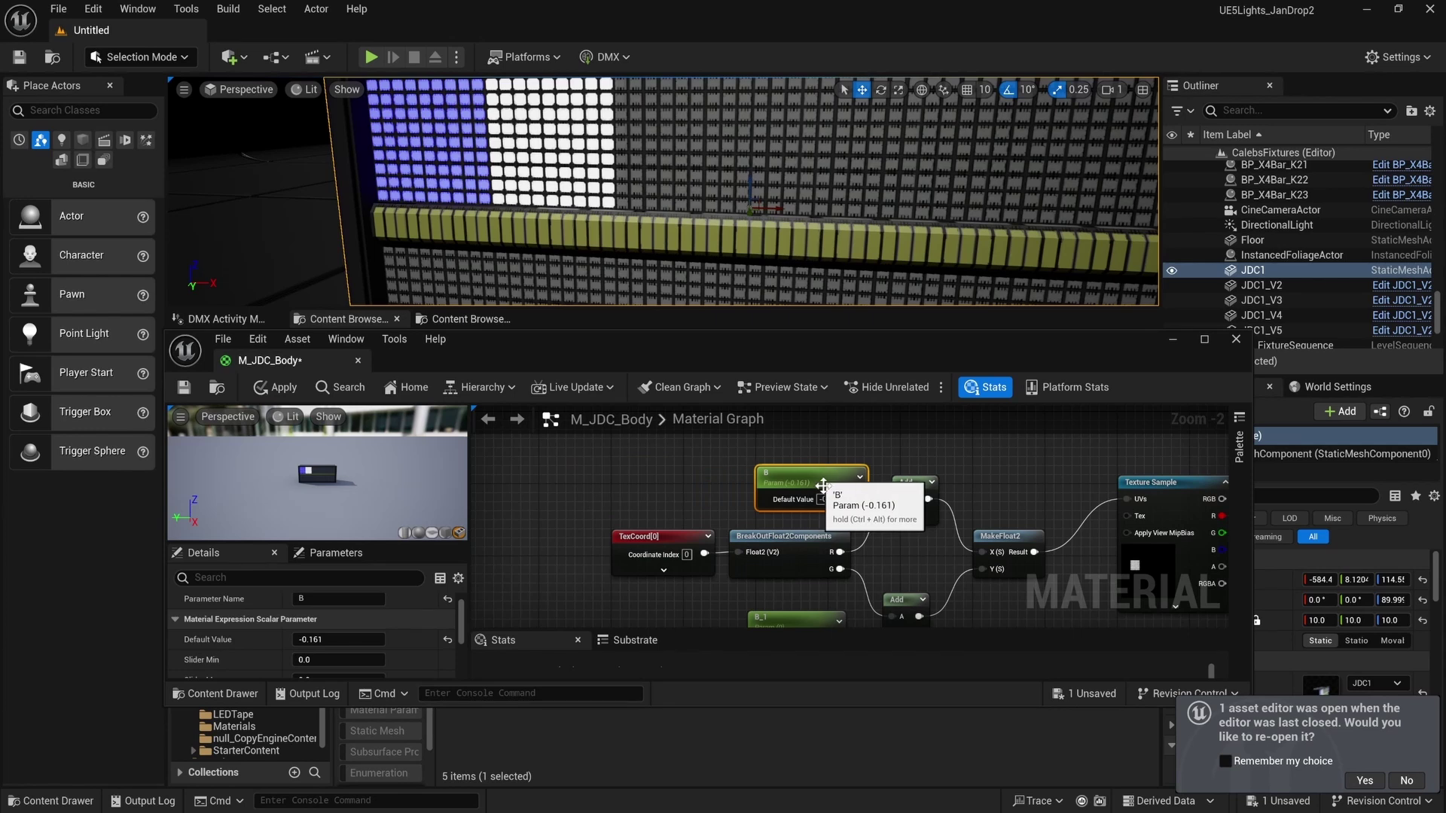
{"action": "right_click_drag", "start_coordinate": [829, 475], "coordinate": [707, 467]}
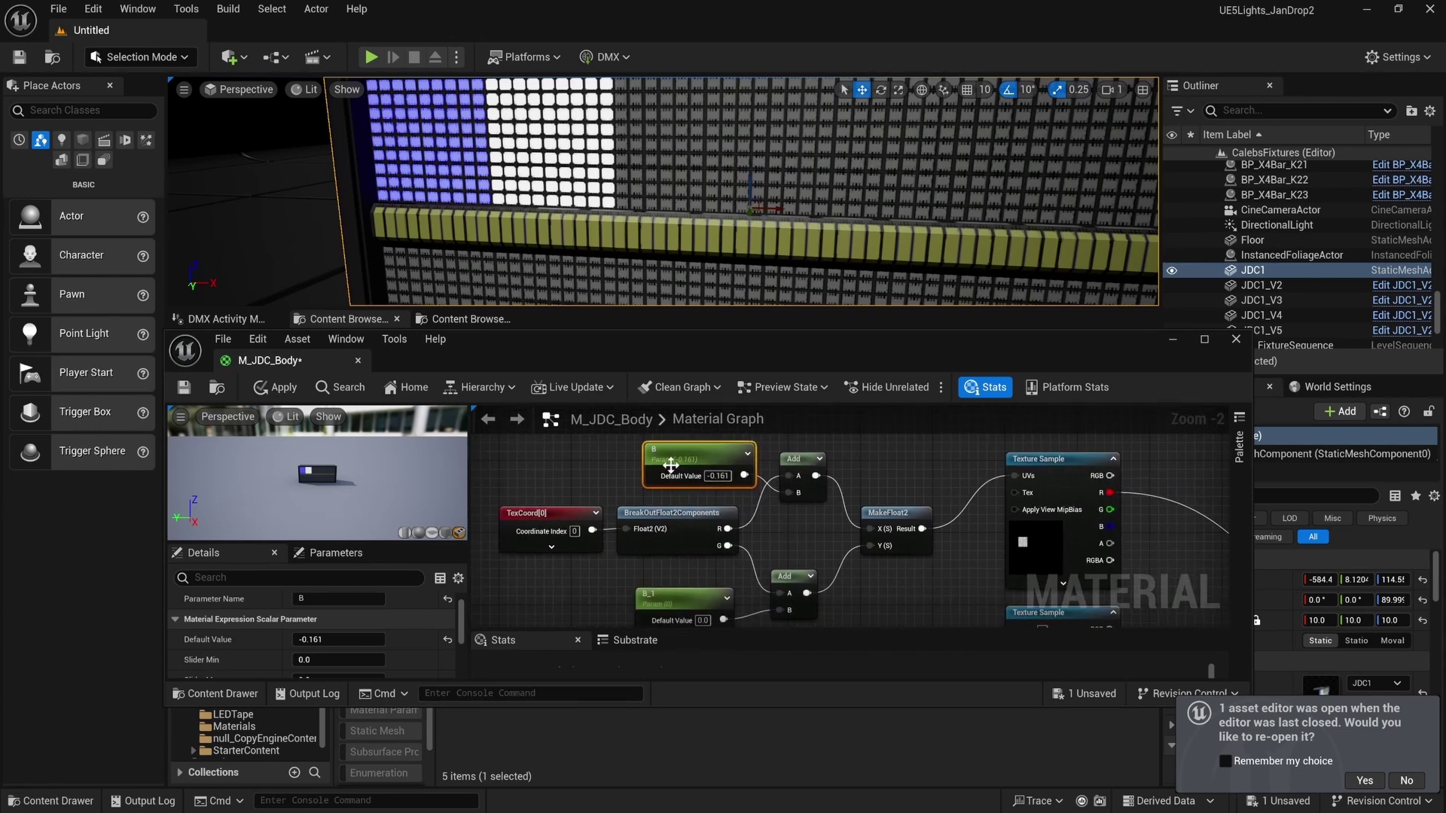
{"action": "left_click_drag", "start_coordinate": [707, 467], "coordinate": [636, 460]}
{"action": "right_click_drag", "start_coordinate": [636, 459], "coordinate": [676, 518]}
{"action": "left_click_drag", "start_coordinate": [669, 515], "coordinate": [720, 490]}
{"action": "type", "text": "multiply"}
{"action": "key", "text": "Return"}
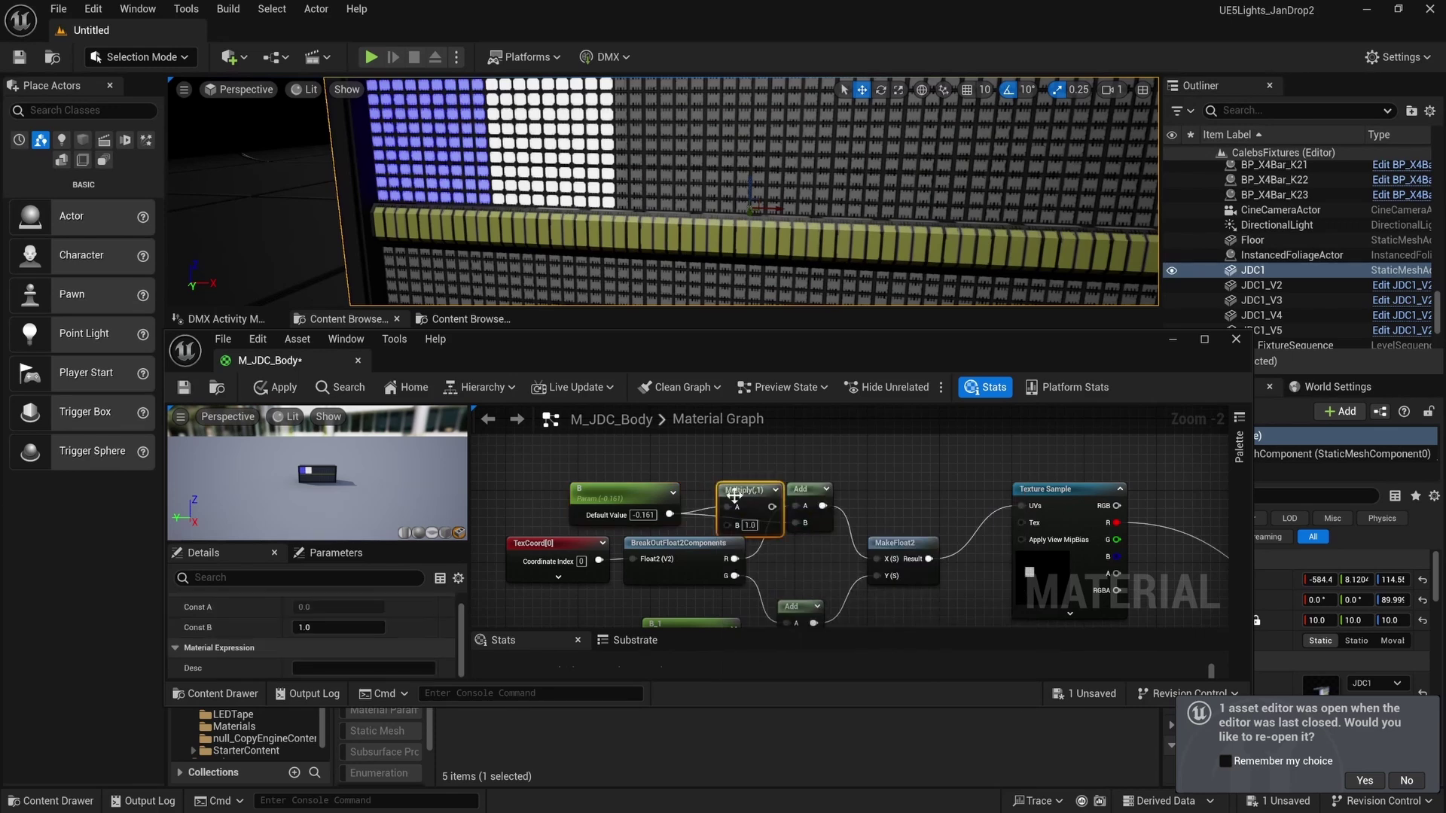
Convert parameter B to a constant and move the TexCoord and BreakOutFloat2Components nodes away from the Add nodes to free up space.
{"action": "right_click", "coordinate": [609, 497]}
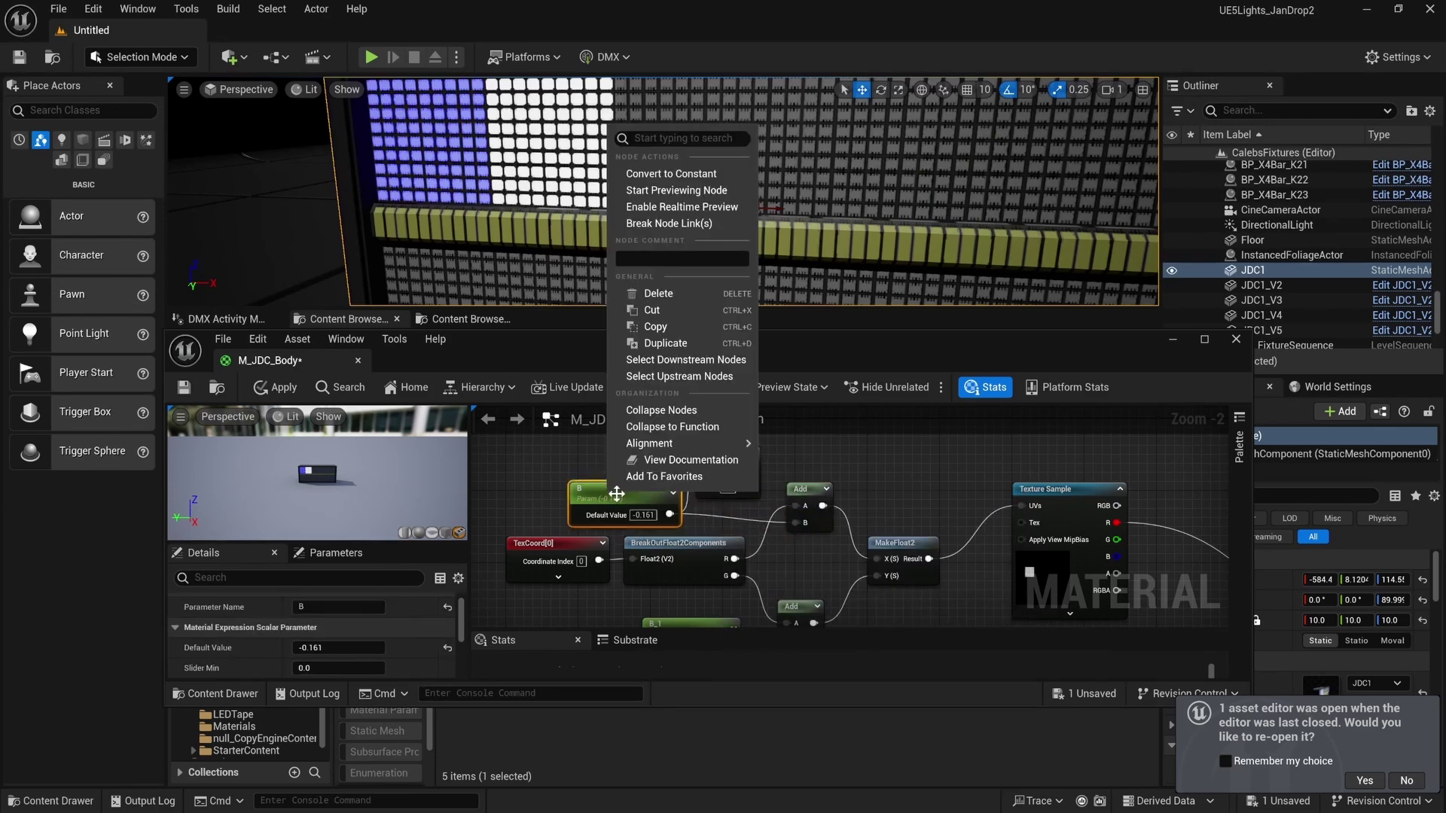
{"action": "left_click", "coordinate": [675, 177]}
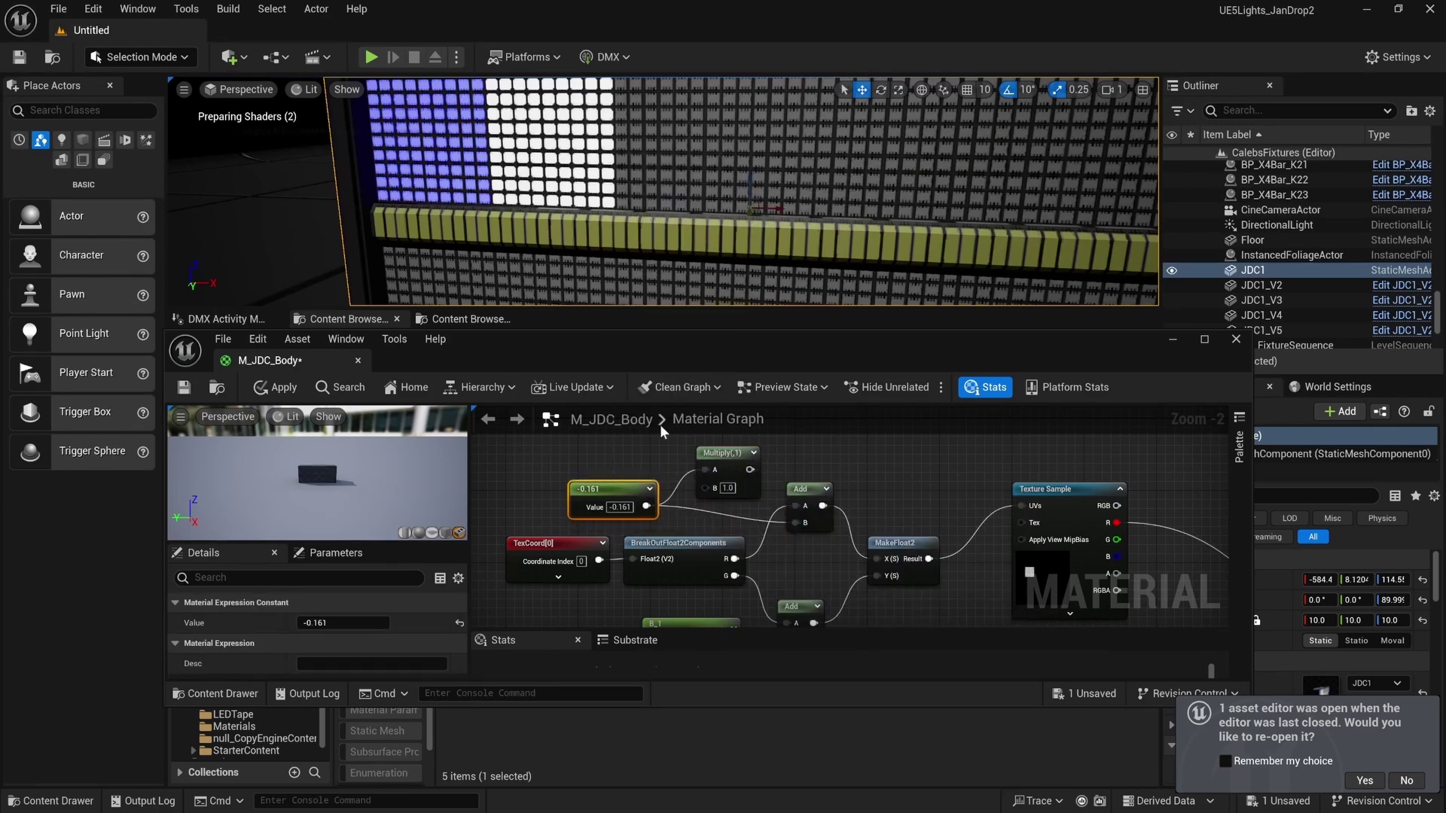
{"action": "right_click_drag", "start_coordinate": [587, 576], "coordinate": [697, 518]}
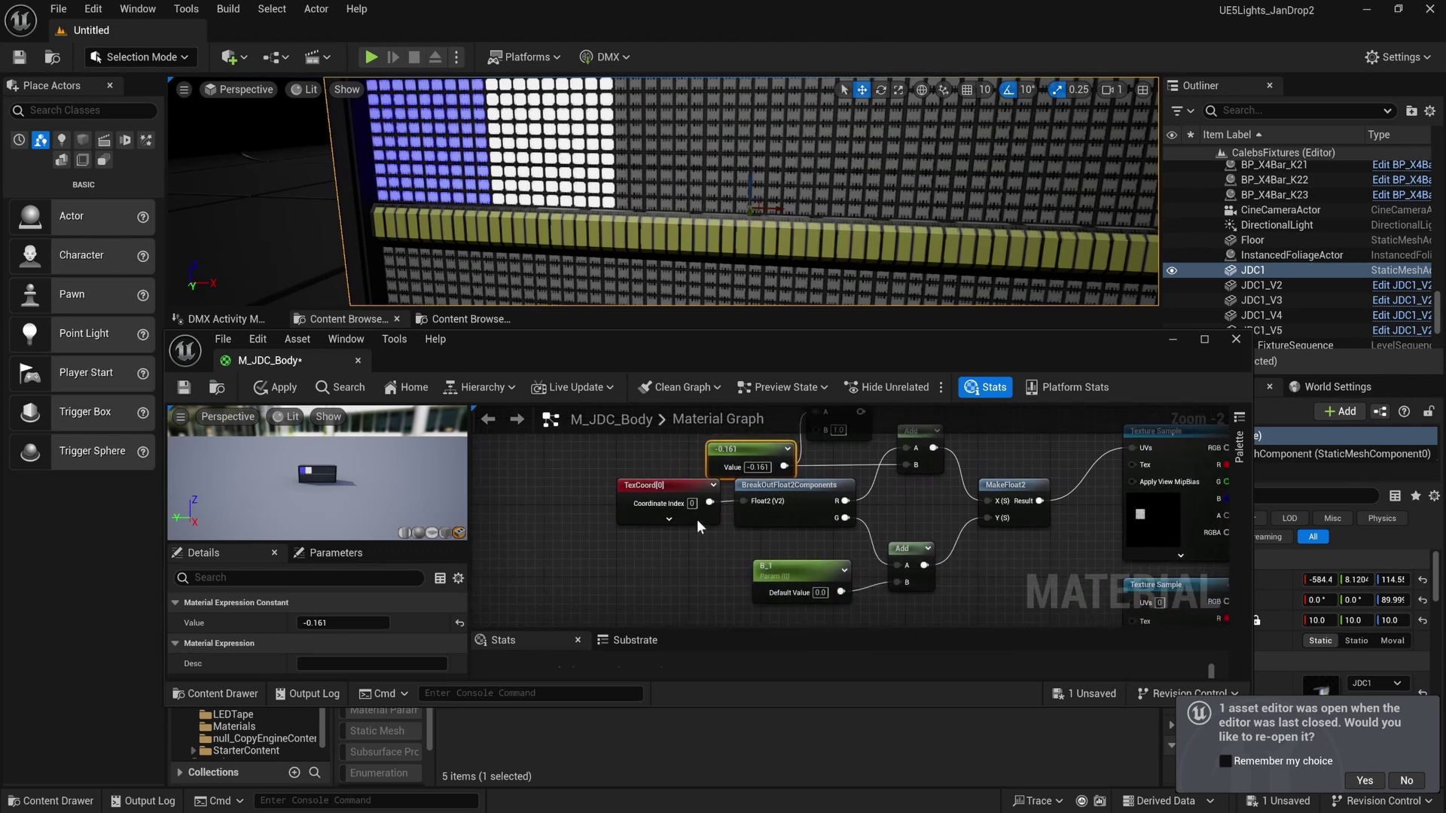
{"action": "left_click_drag", "start_coordinate": [793, 503], "coordinate": [567, 513]}
{"action": "right_click_drag", "start_coordinate": [567, 512], "coordinate": [608, 565]}
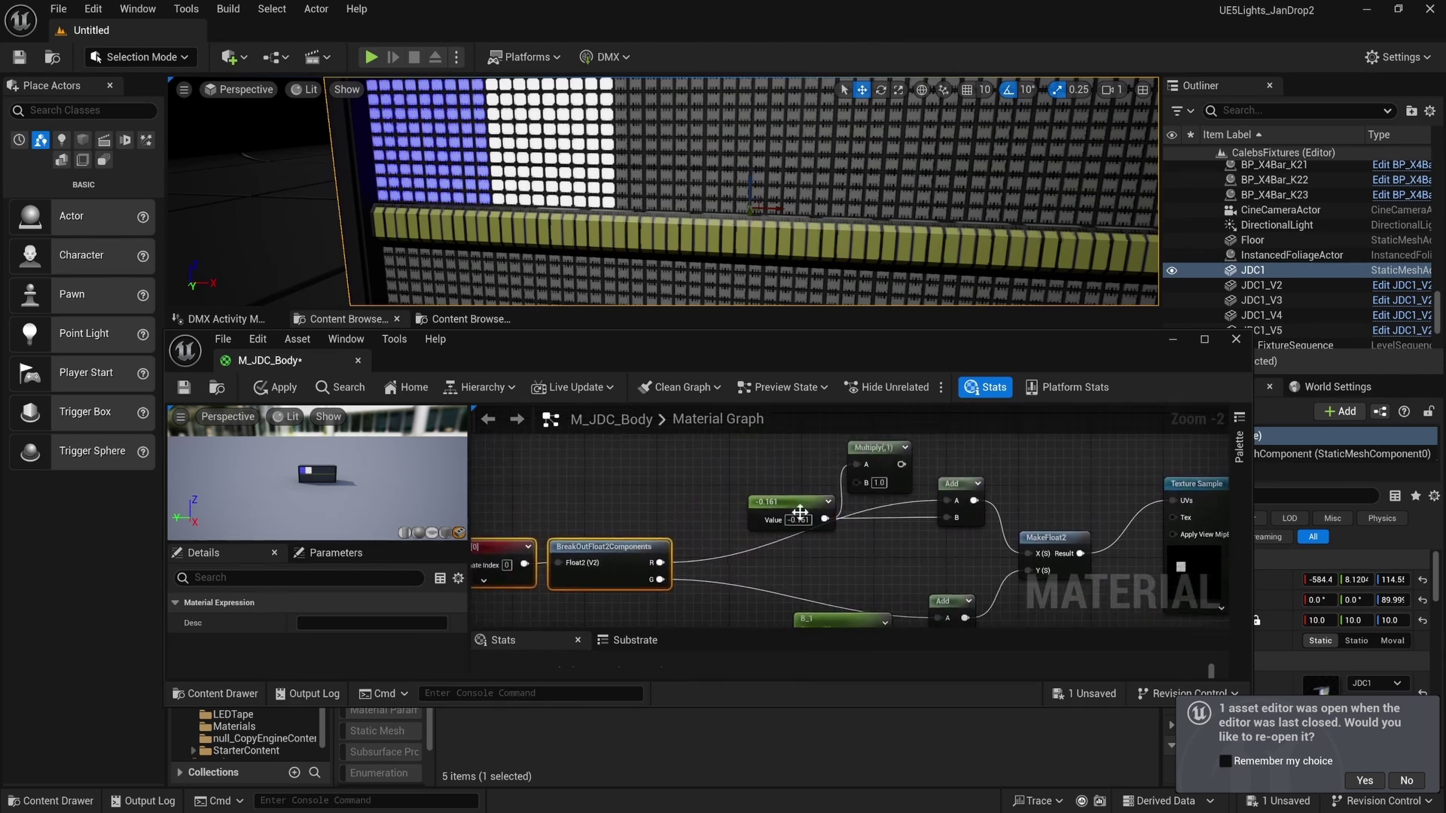
Place the -0.161 constant beside the Multiply node and feed Multiply's output into the upper Add node's B input.
{"action": "left_click_drag", "start_coordinate": [795, 511], "coordinate": [776, 457]}
{"action": "right_click_drag", "start_coordinate": [802, 518], "coordinate": [803, 536]}
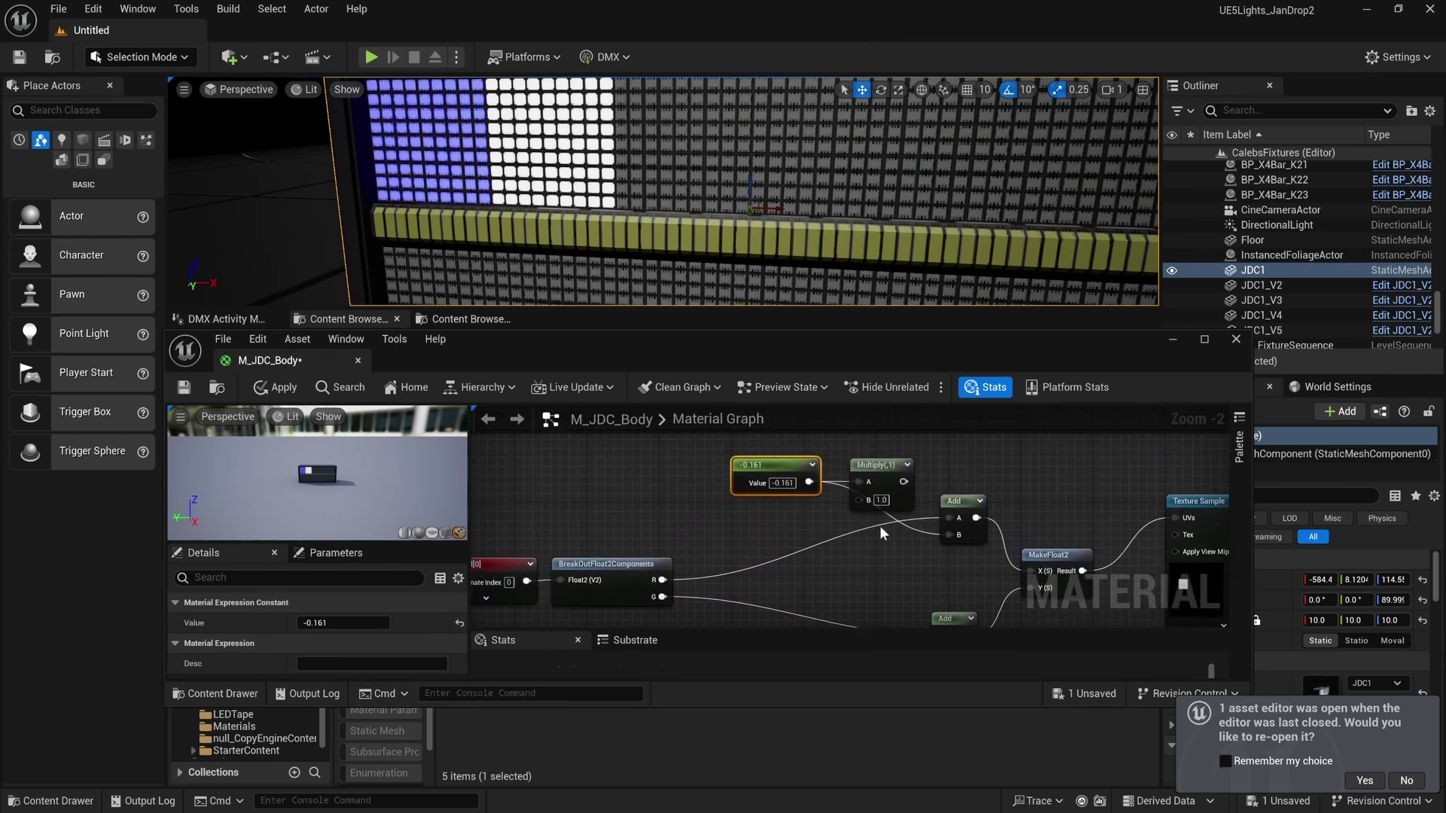
{"action": "left_click", "coordinate": [847, 545]}
{"action": "mouse_move", "coordinate": [949, 535]}
{"action": "left_mouse_down"}
{"action": "mouse_move", "coordinate": [934, 531]}
{"action": "mouse_move", "coordinate": [951, 538]}
{"action": "left_mouse_up"}
Promote the Multiply node's B input to a parameter and move it away, above the TexCoord node.
{"action": "right_click", "coordinate": [874, 500]}
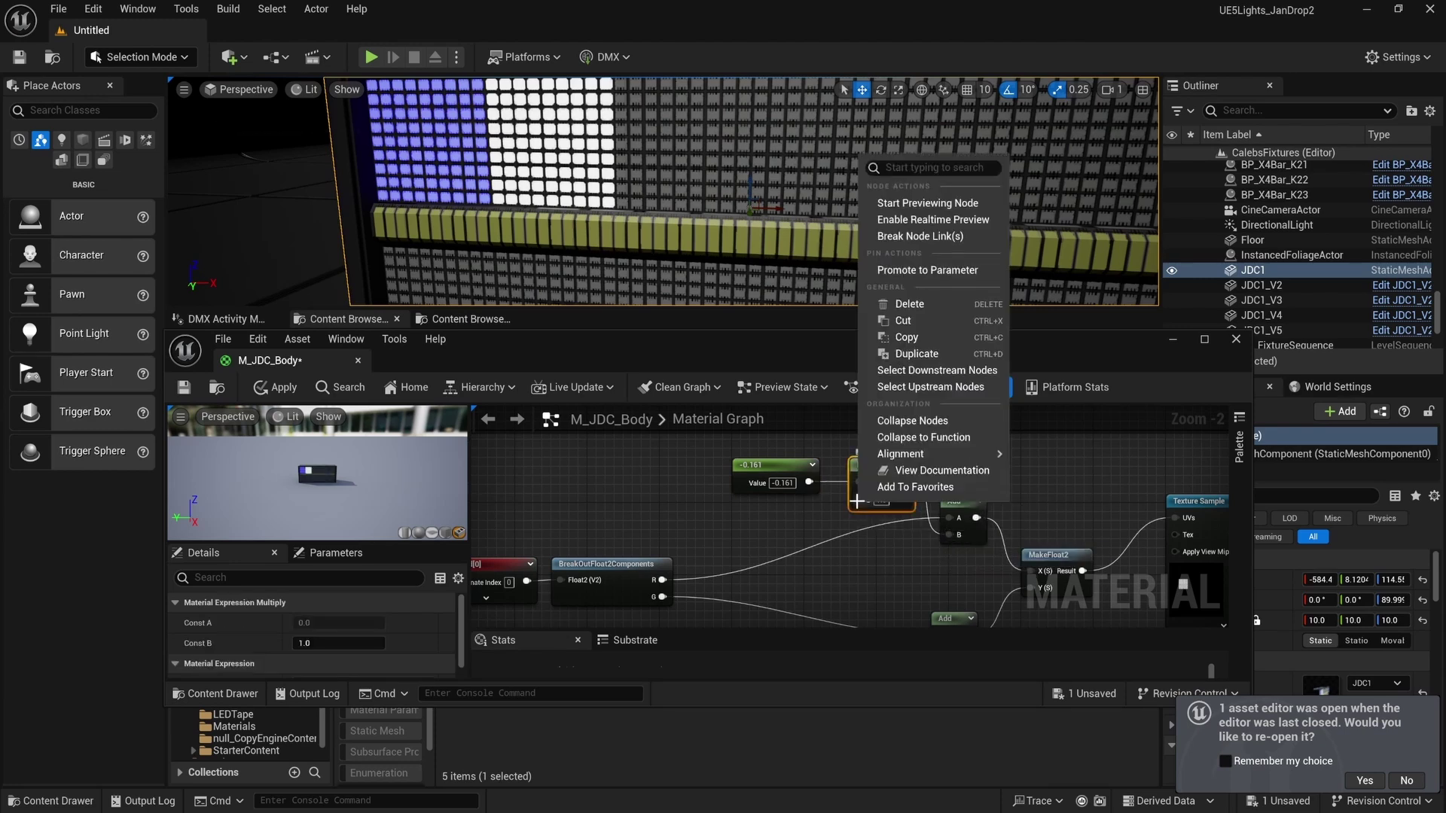
{"action": "left_click", "coordinate": [896, 269]}
{"action": "left_click_drag", "start_coordinate": [838, 489], "coordinate": [624, 506]}
{"action": "scroll", "coordinate": [806, 489], "scroll_direction": "down", "scroll_amount": 1}
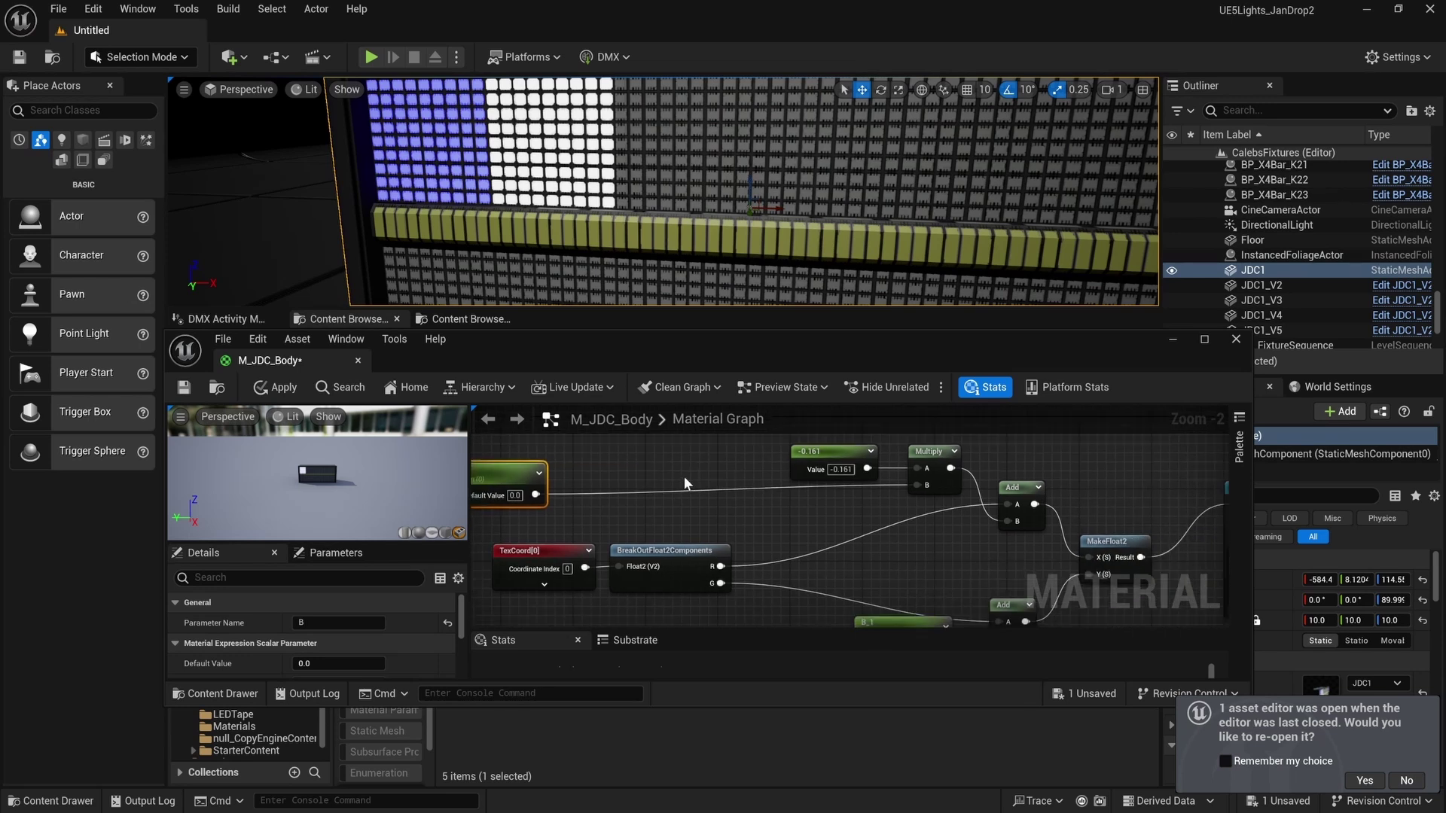
{"action": "right_click_drag", "start_coordinate": [684, 476], "coordinate": [679, 497]}
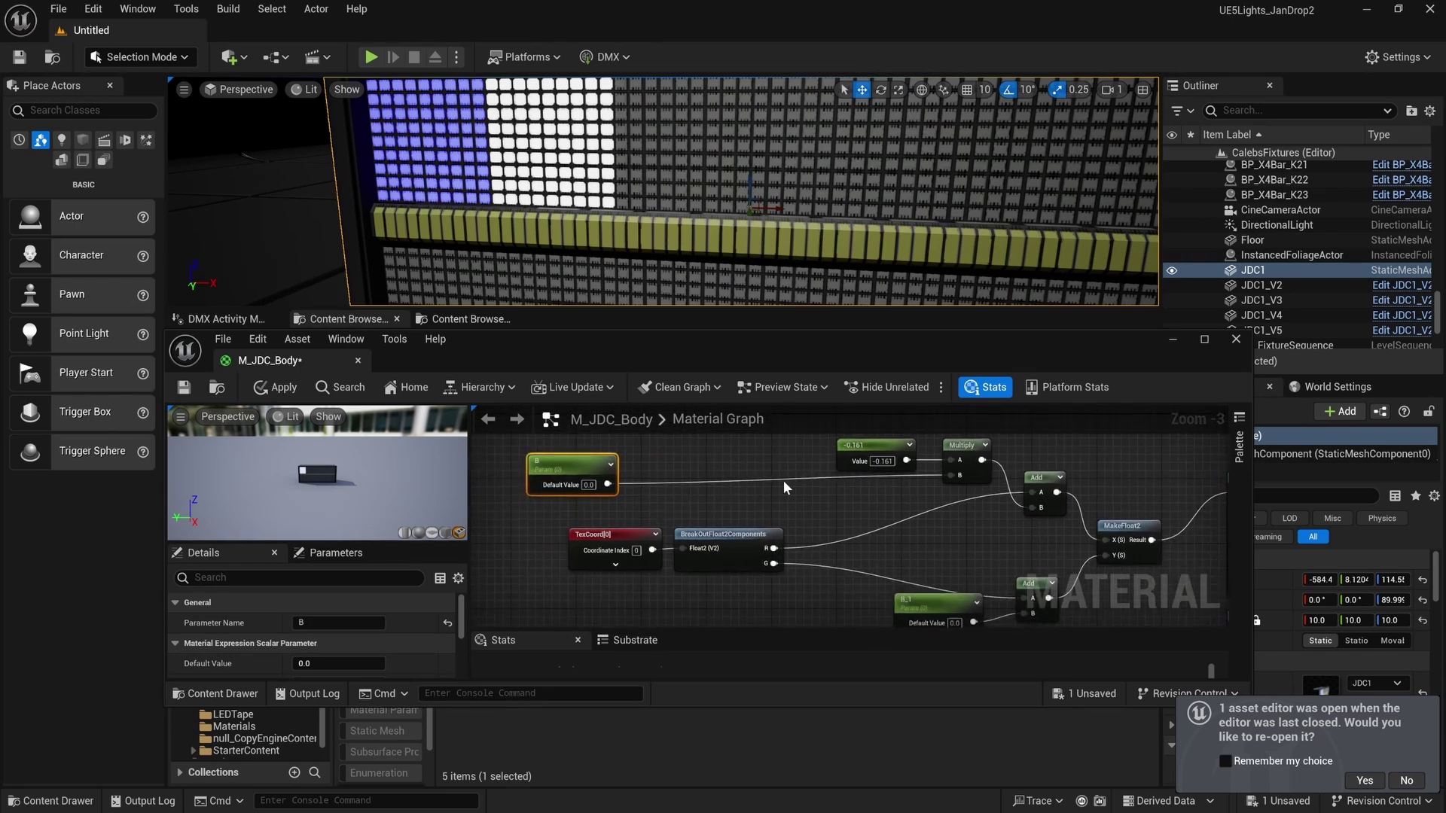
{"action": "mouse_move", "coordinate": [783, 488]}
{"action": "right_mouse_down"}
{"action": "mouse_move", "coordinate": [753, 491]}
{"action": "mouse_move", "coordinate": [792, 481]}
{"action": "right_mouse_up"}
Remove parameter B from the Multiply node's B input.
{"action": "left_click", "coordinate": [816, 453]}
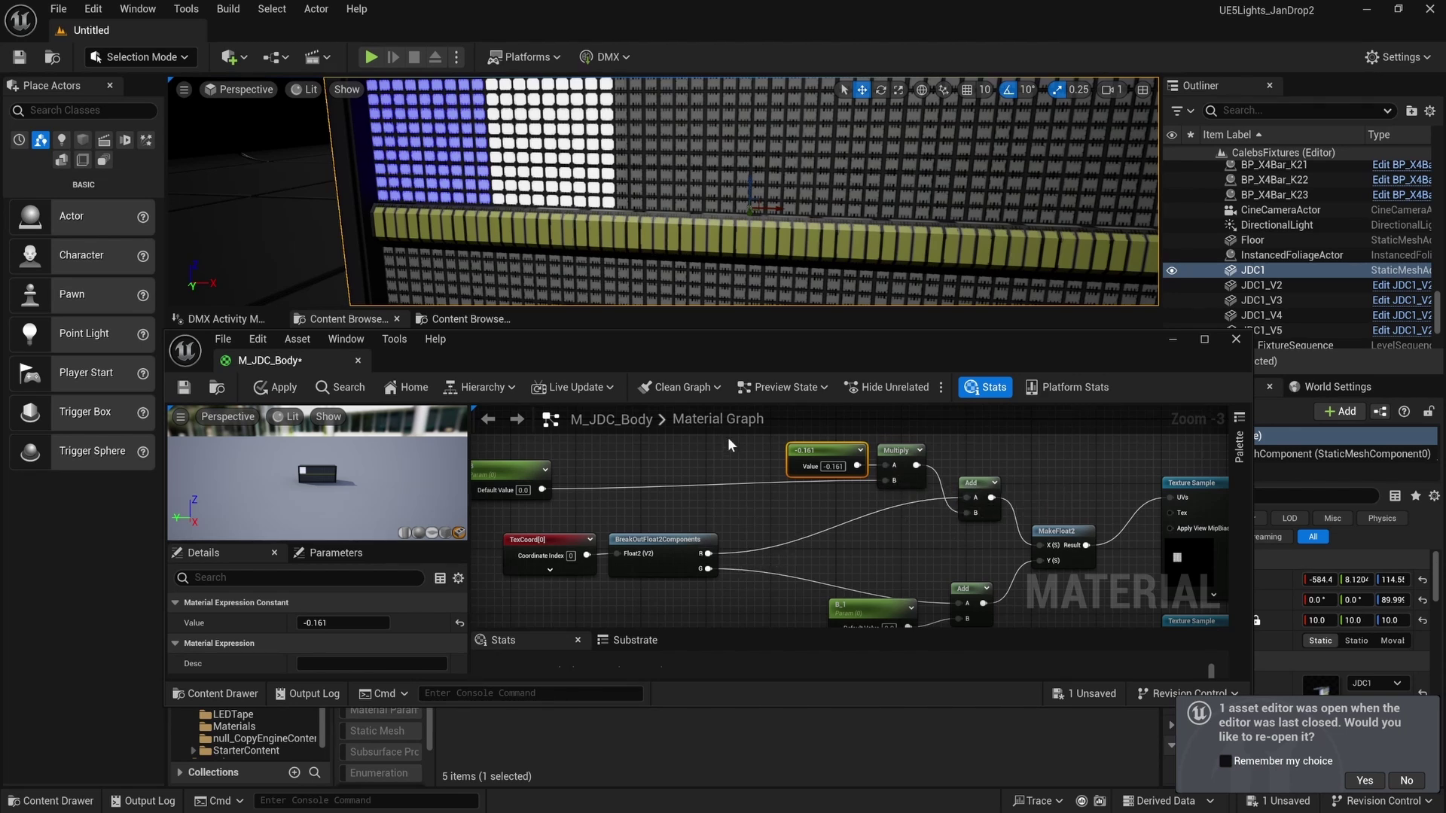
{"action": "scroll", "coordinate": [735, 487], "scroll_direction": "down", "scroll_amount": 1}
{"action": "right_click_drag", "start_coordinate": [735, 487], "coordinate": [722, 537]}
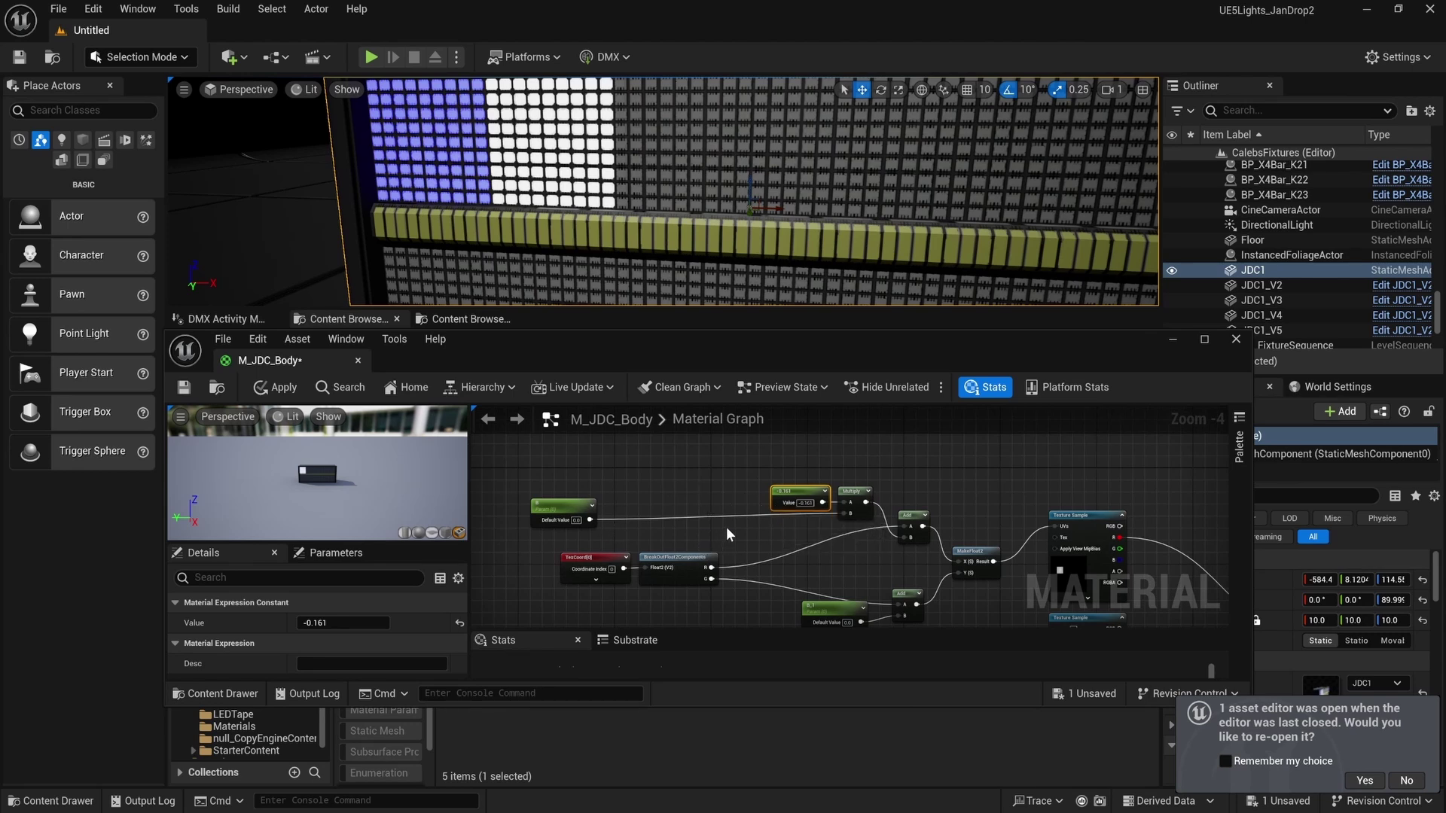
{"action": "left_click", "coordinate": [565, 506]}
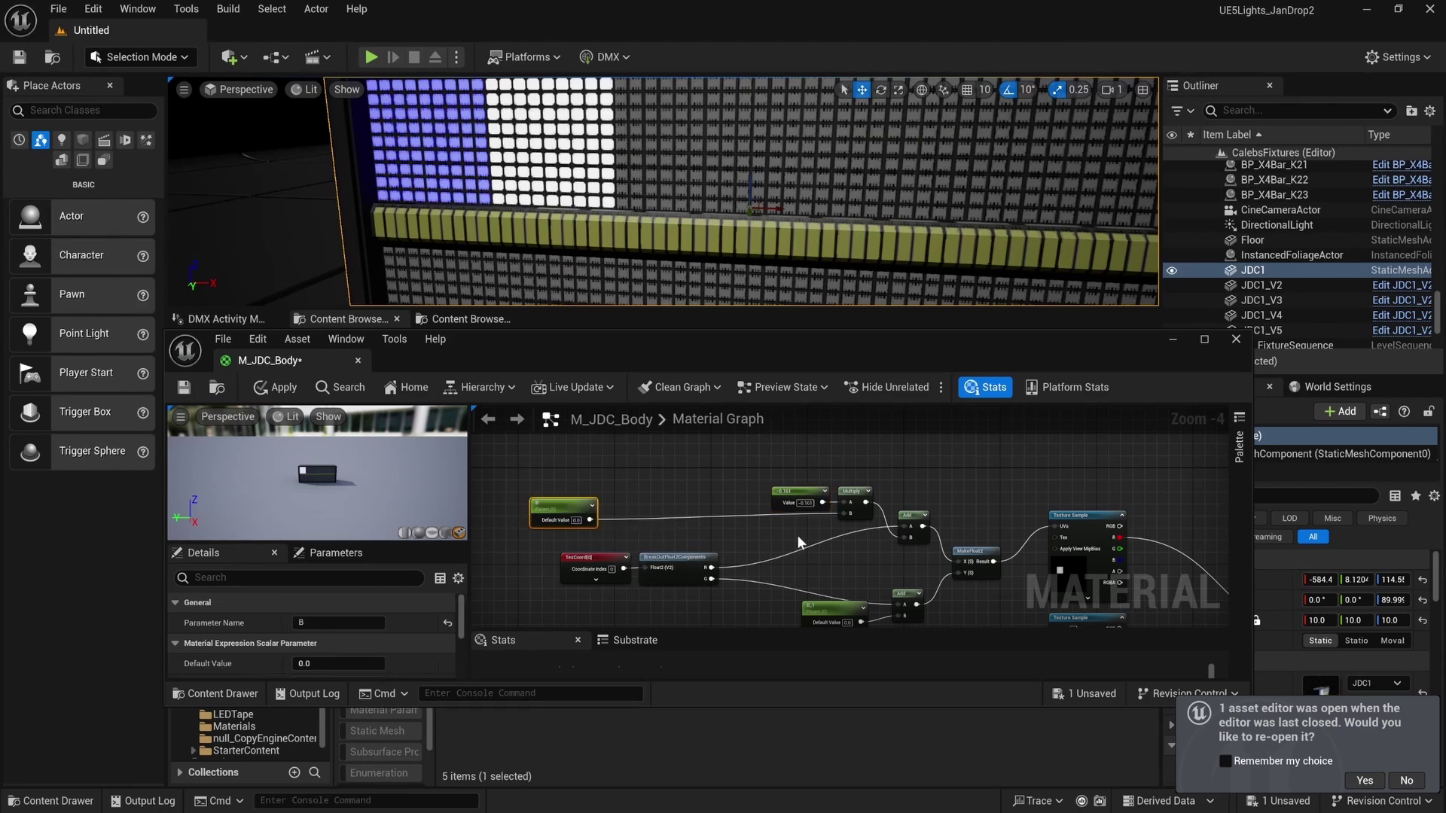
{"action": "left_click", "coordinate": [648, 524]}
{"action": "scroll", "coordinate": [806, 524], "scroll_direction": "up", "scroll_amount": 1}
{"action": "mouse_move", "coordinate": [802, 529]}
{"action": "right_mouse_down"}
{"action": "mouse_move", "coordinate": [776, 515]}
{"action": "mouse_move", "coordinate": [781, 480]}
{"action": "mouse_move", "coordinate": [805, 504]}
{"action": "right_mouse_up"}
{"action": "scroll", "coordinate": [775, 482], "scroll_direction": "down", "scroll_amount": 1}
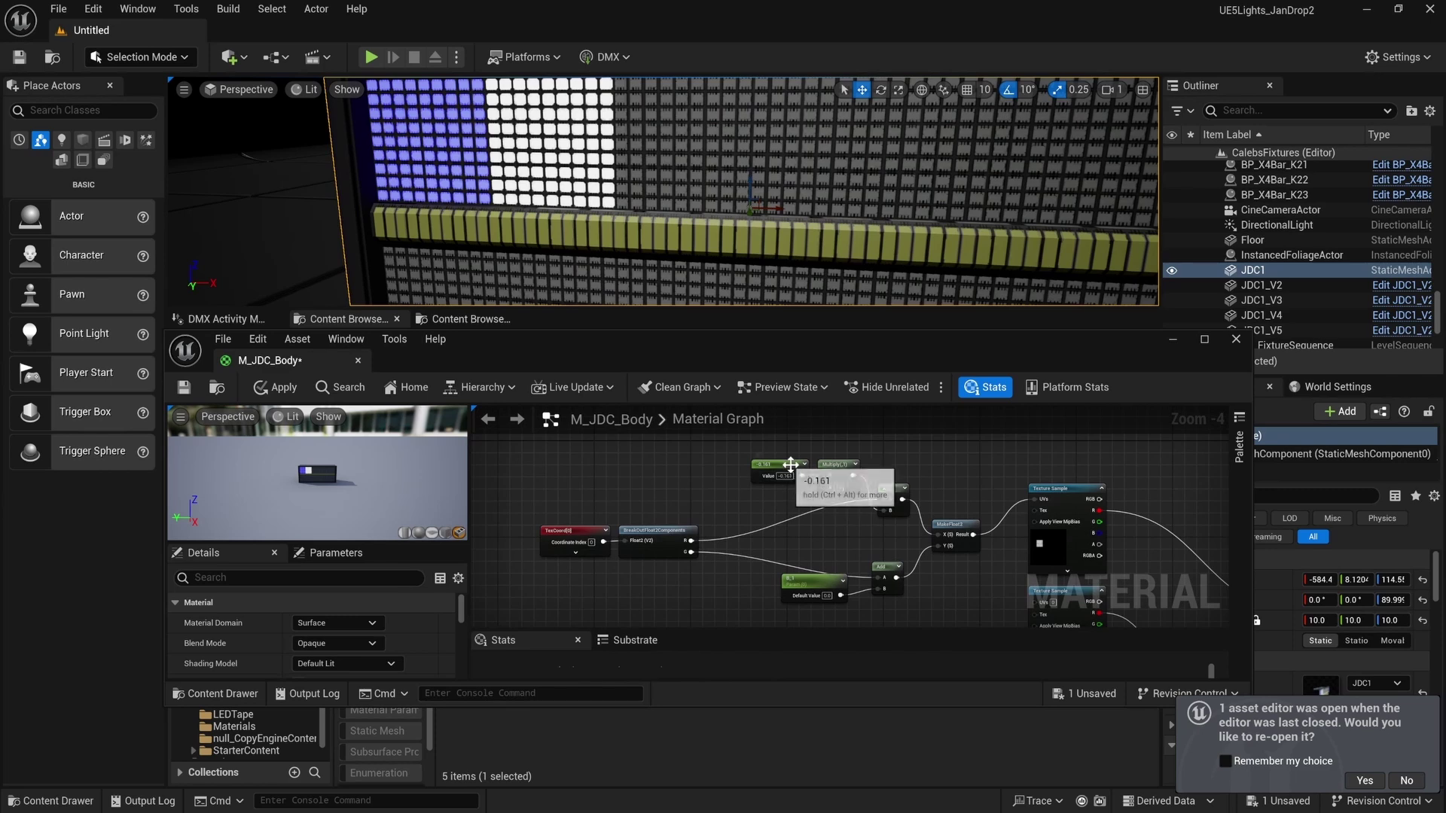
Move the -0.161 constant to the far start of the graph and bring the TexCoord and BreakOutFloat2Components nodes closer to the Add nodes.
{"action": "left_click_drag", "start_coordinate": [793, 473], "coordinate": [588, 476]}
{"action": "left_click", "coordinate": [612, 491]}
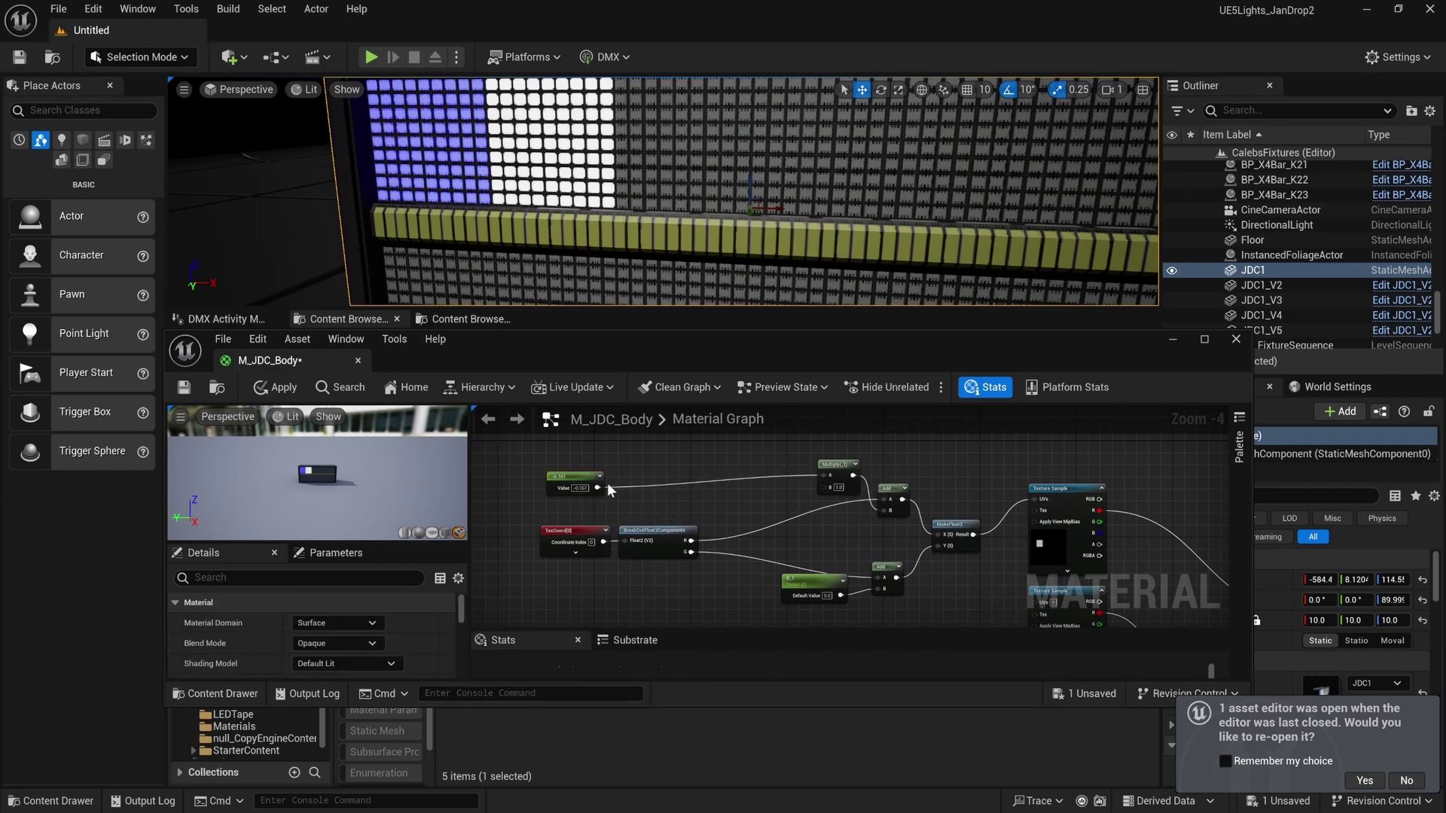
{"action": "scroll", "coordinate": [577, 482], "scroll_direction": "up", "scroll_amount": 2}
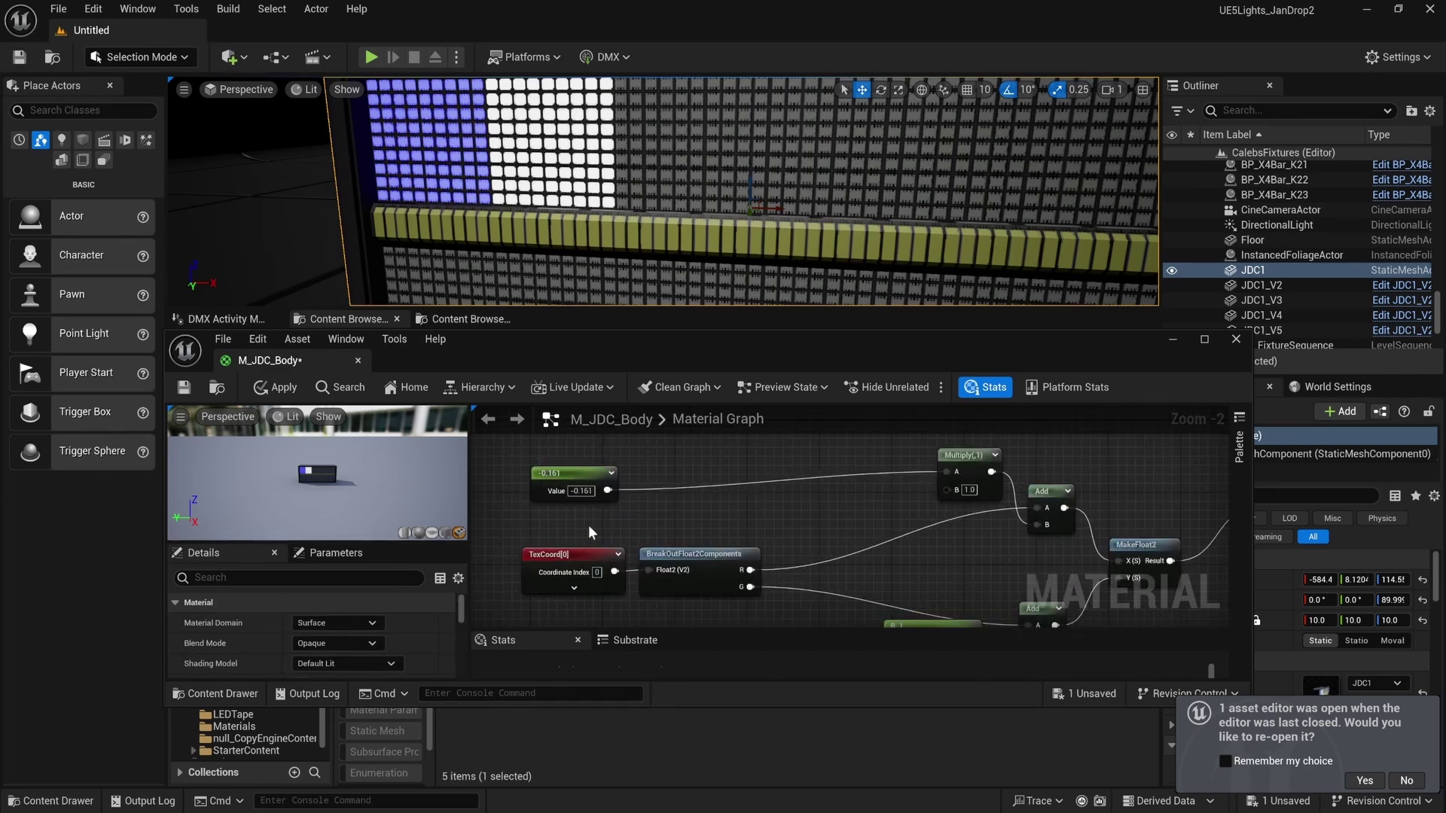
{"action": "scroll", "coordinate": [807, 516], "scroll_direction": "down", "scroll_amount": 1}
{"action": "right_click_drag", "start_coordinate": [812, 523], "coordinate": [736, 521]}
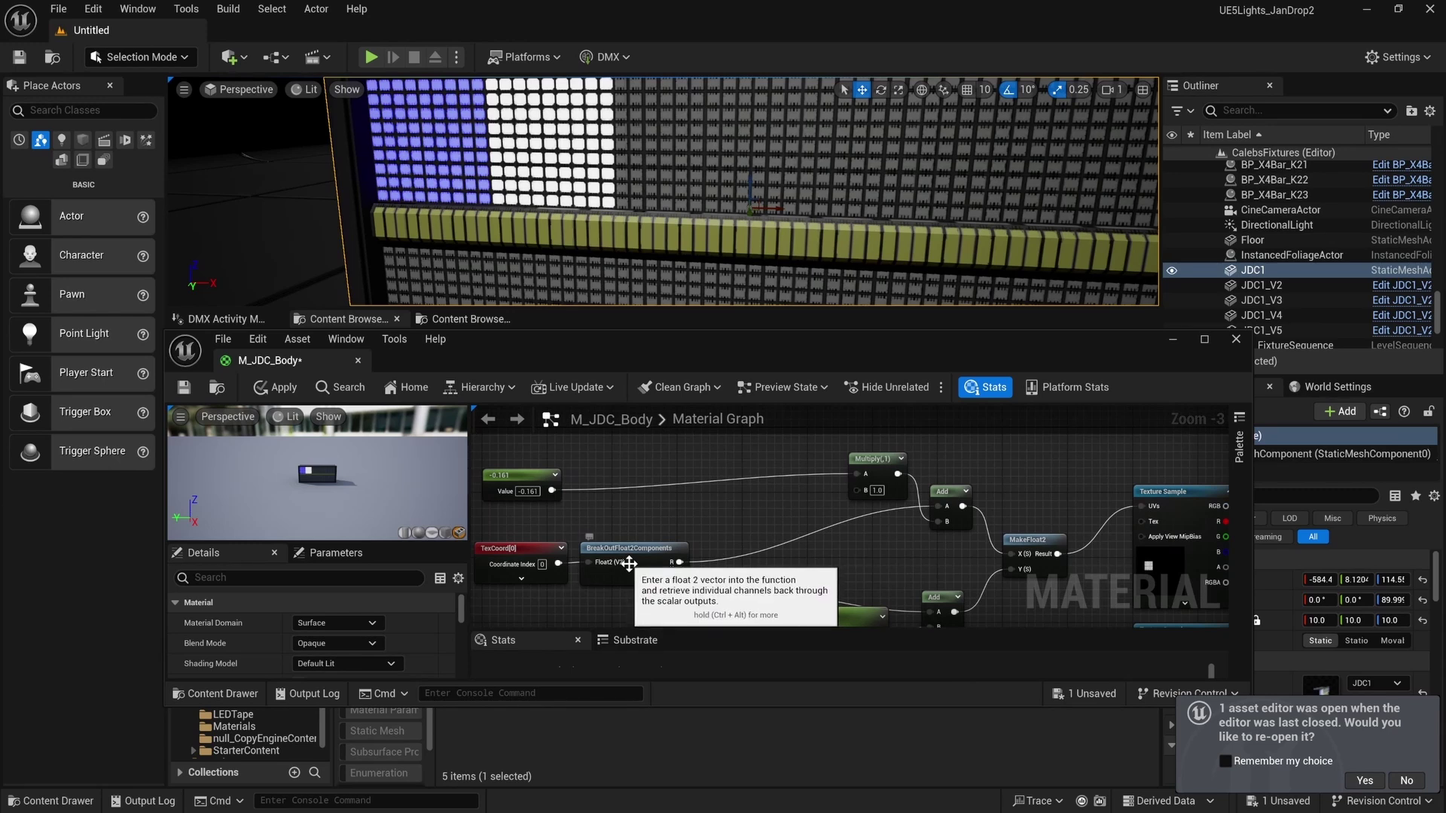
{"action": "left_click_drag", "start_coordinate": [600, 575], "coordinate": [805, 552]}
{"action": "scroll", "coordinate": [793, 510], "scroll_direction": "down", "scroll_amount": 1}
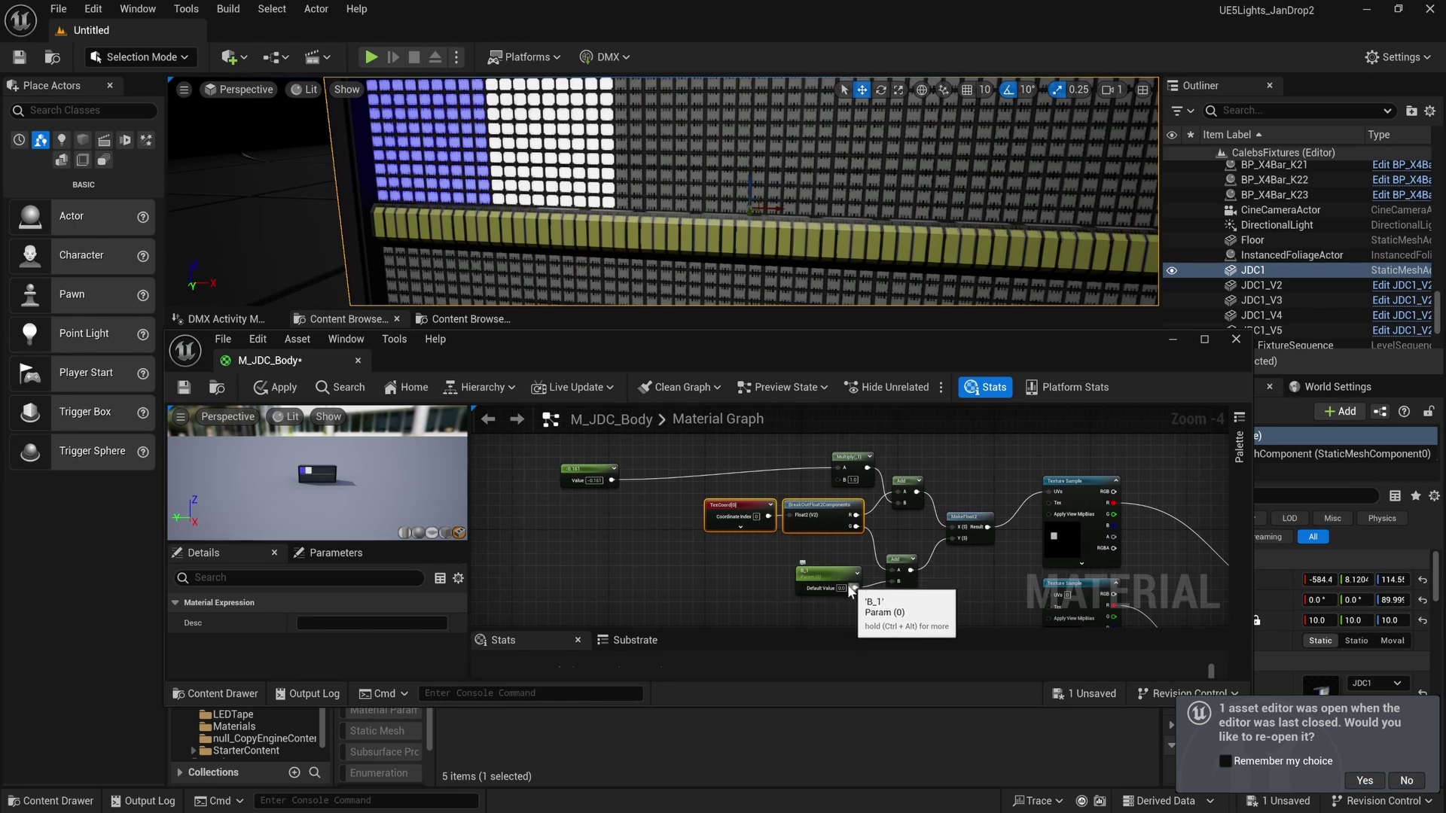
Set parameter B_1's default value to -0.24 to shift the white block to the fixture's lower cell rows.
{"action": "left_click", "coordinate": [844, 573]}
{"action": "right_click_drag", "start_coordinate": [942, 593], "coordinate": [933, 556]}
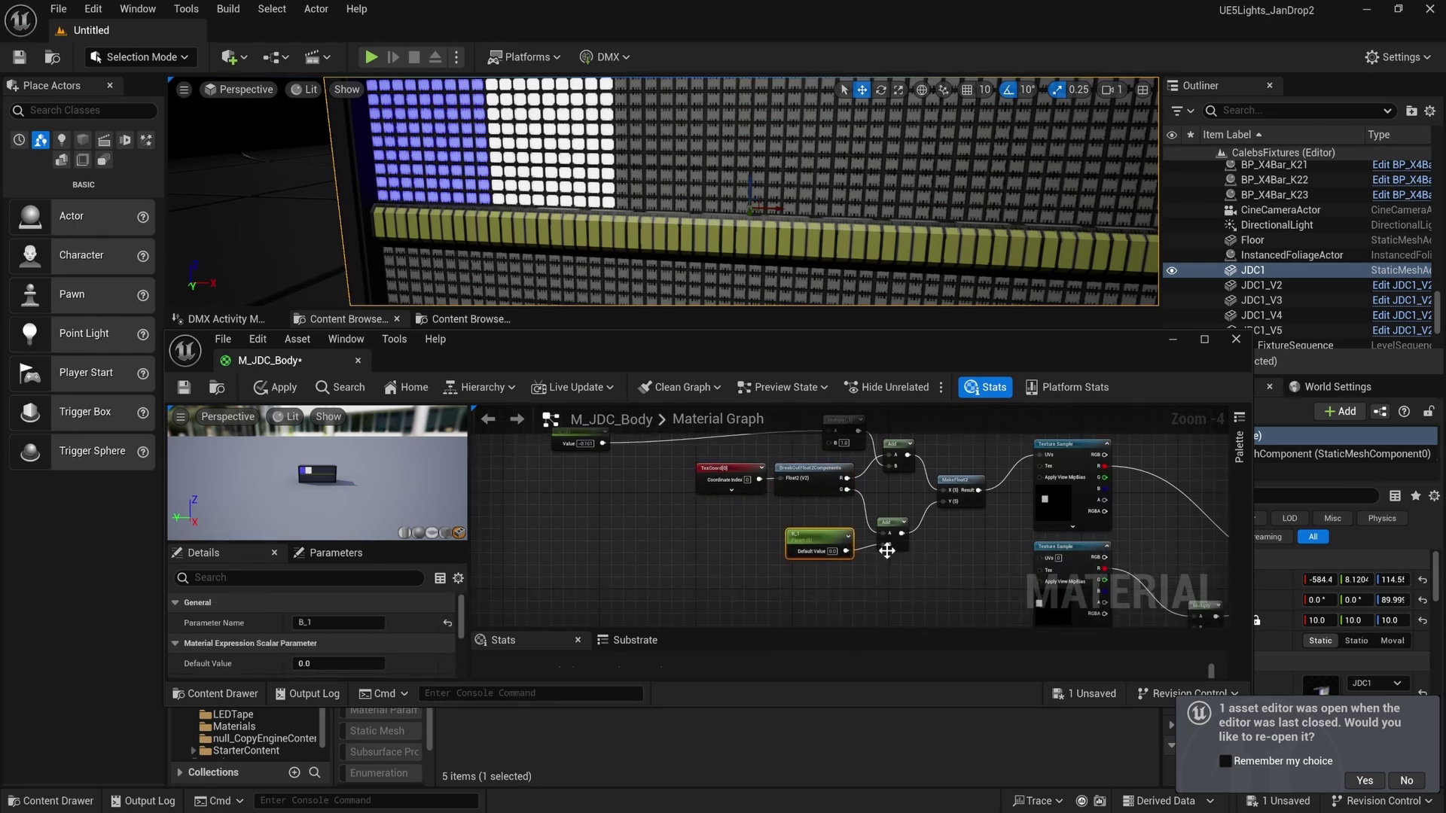
{"action": "right_click_drag", "start_coordinate": [677, 226], "coordinate": [640, 226]}
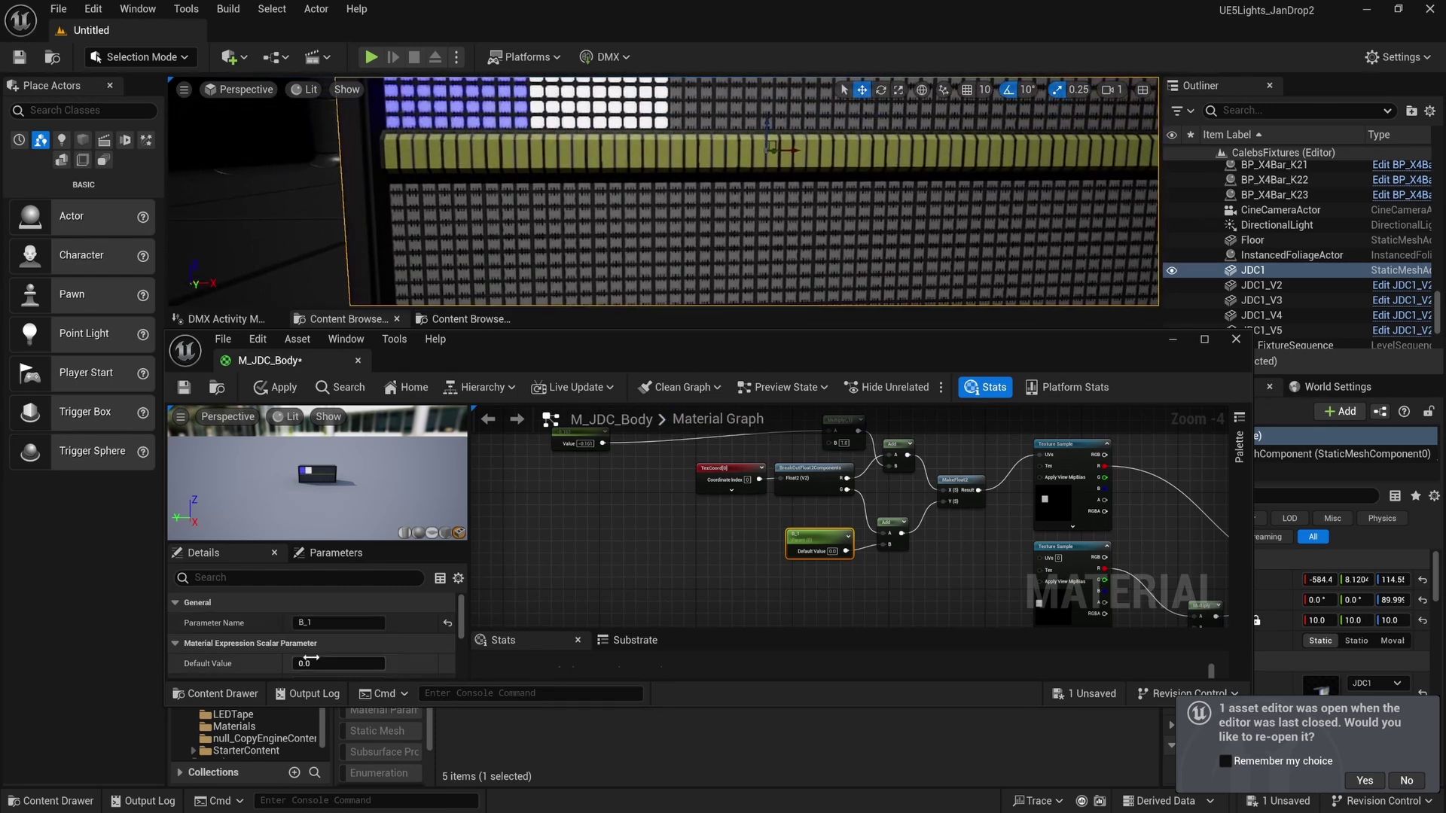
{"action": "left_click_drag", "start_coordinate": [332, 663], "coordinate": [328, 664]}
{"action": "scroll", "coordinate": [516, 224], "scroll_direction": "up", "scroll_amount": 5}
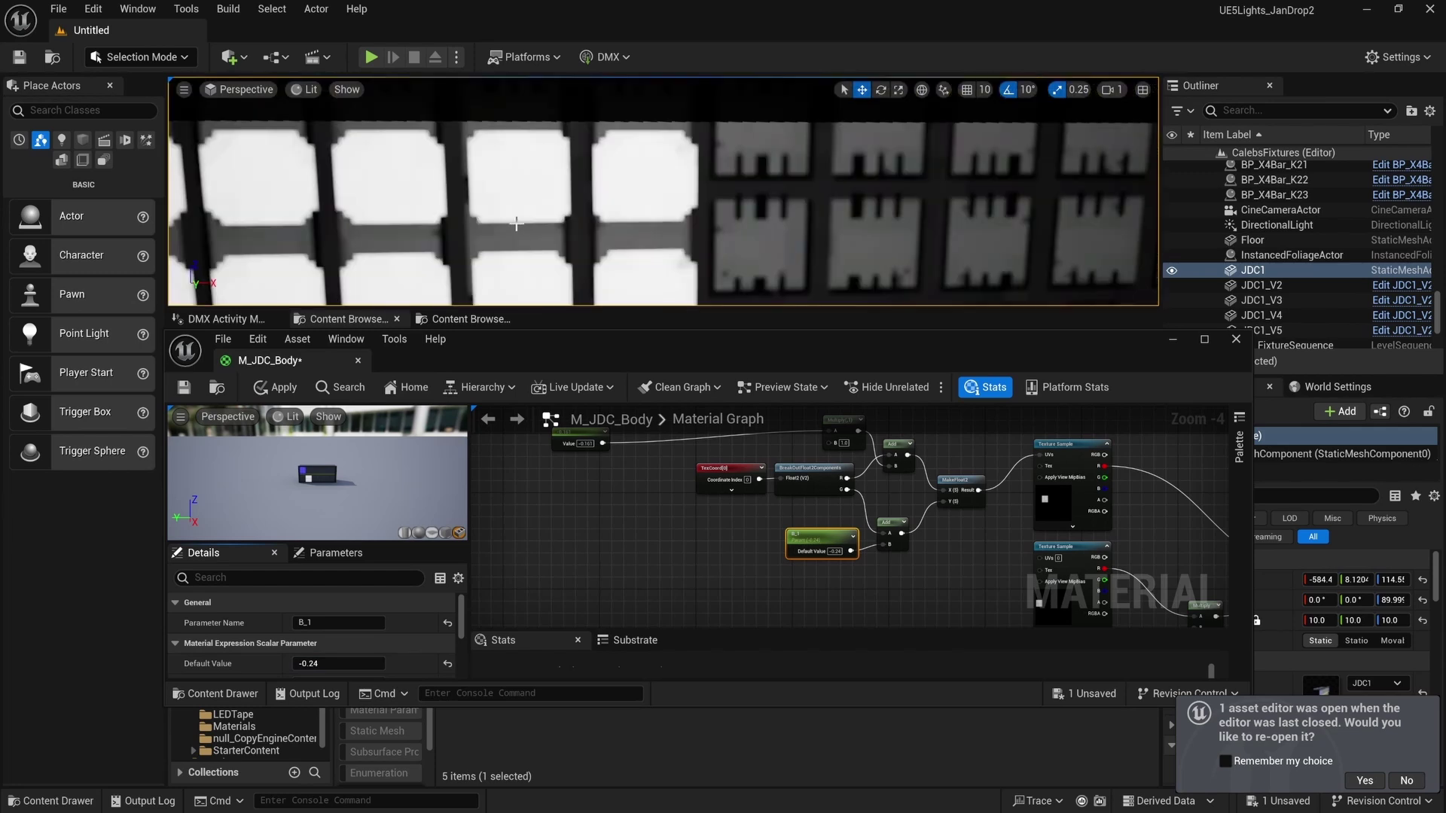
Test -0.235, -0.238 and -0.239 as parameter B_1's default value, comparing the white block's alignment with the cells up close.
{"action": "scroll", "coordinate": [858, 553], "scroll_direction": "up", "scroll_amount": 5}
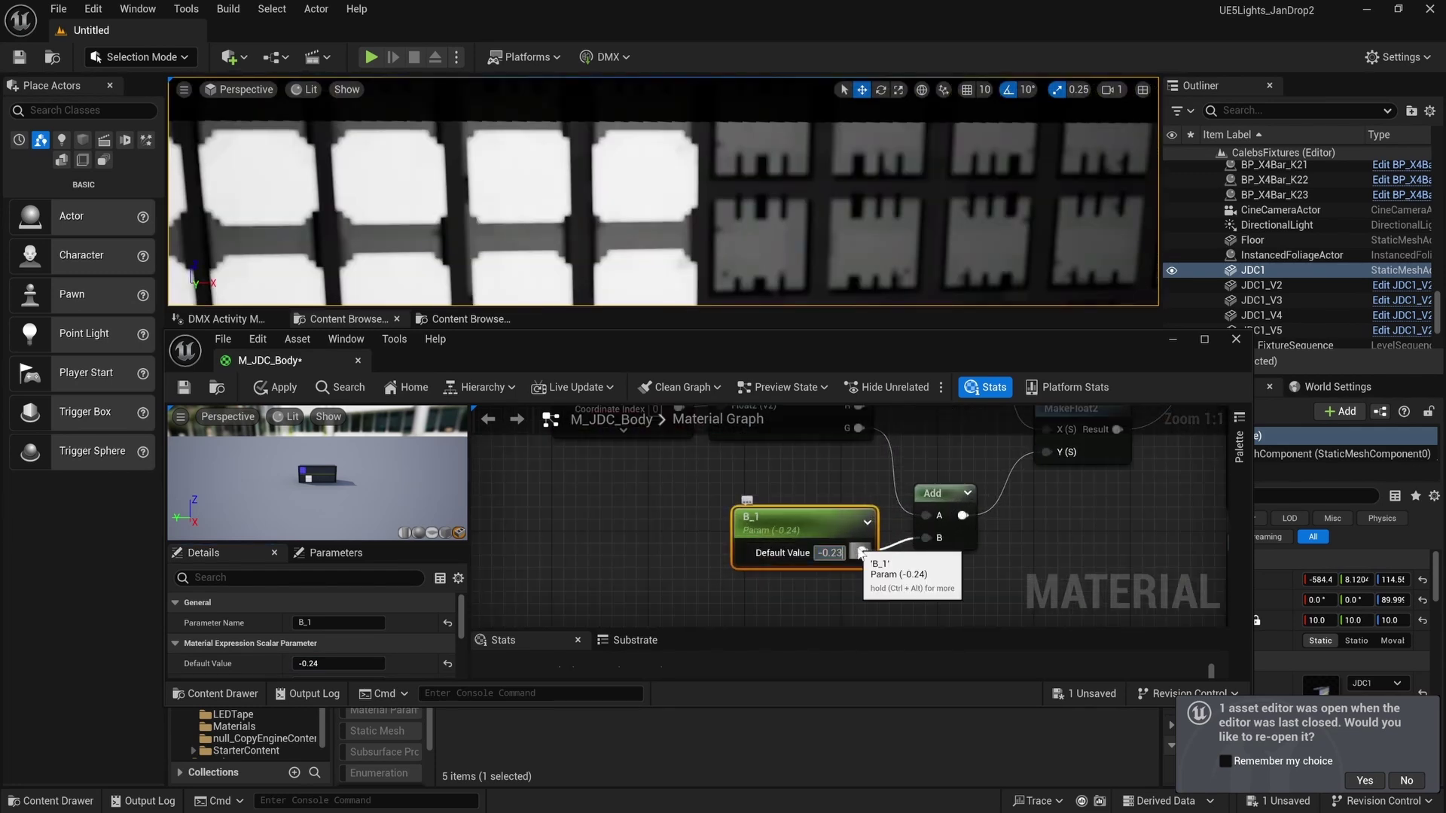
{"action": "key", "text": "Return"}
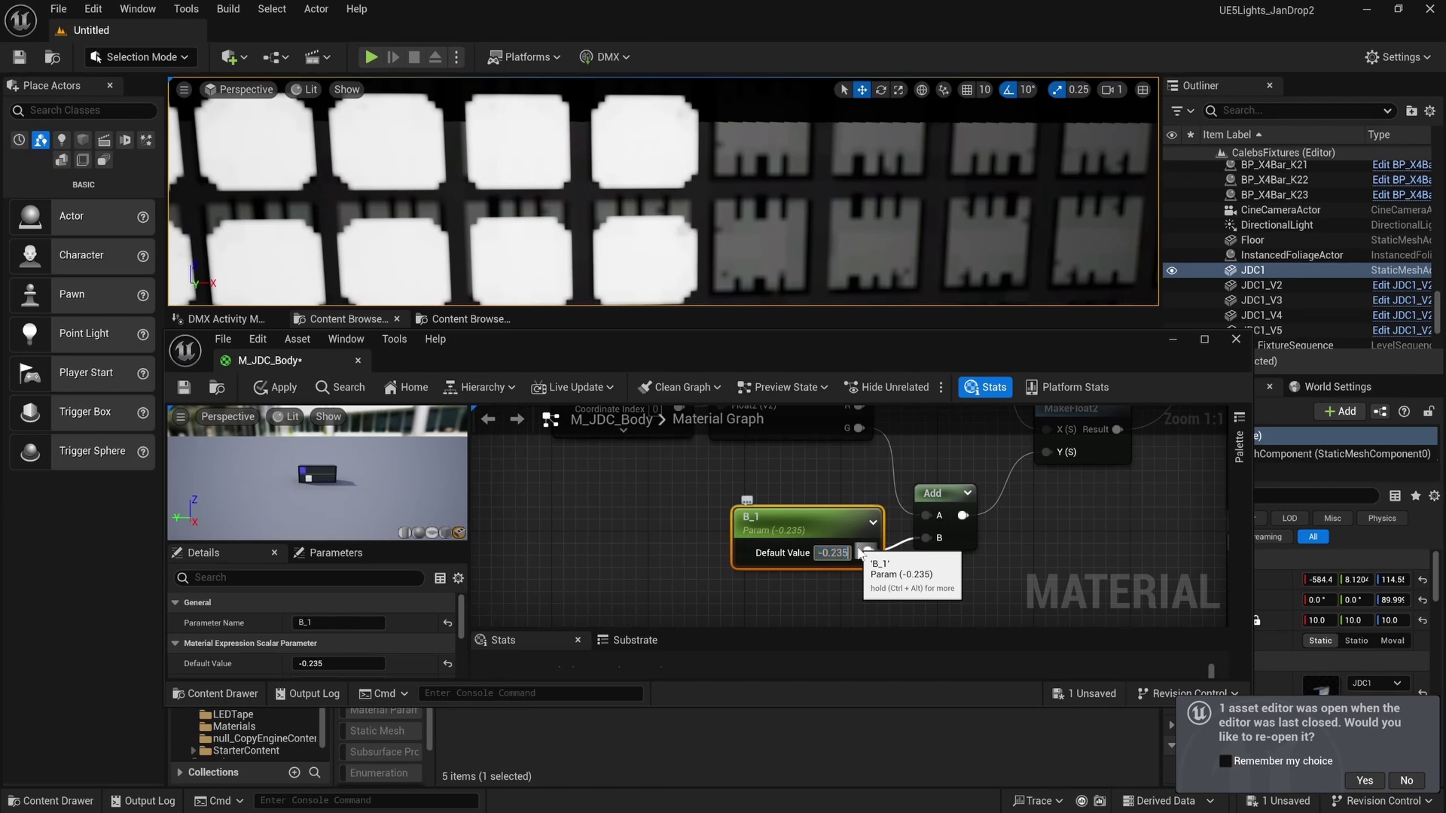
{"action": "type", "text": "-0.238"}
{"action": "key", "text": "Return"}
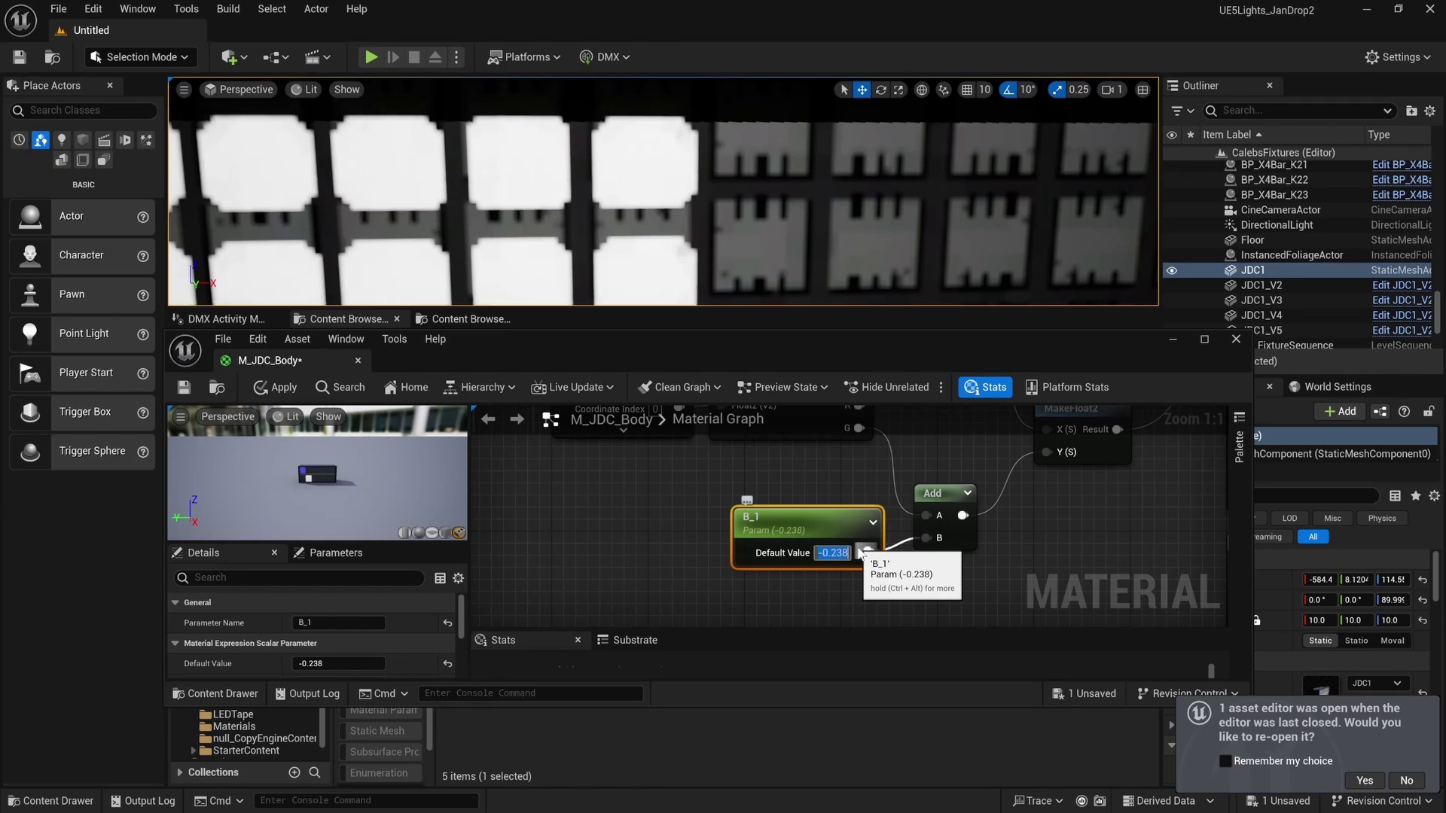
{"action": "type", "text": "-0.239"}
{"action": "key", "text": "Return"}
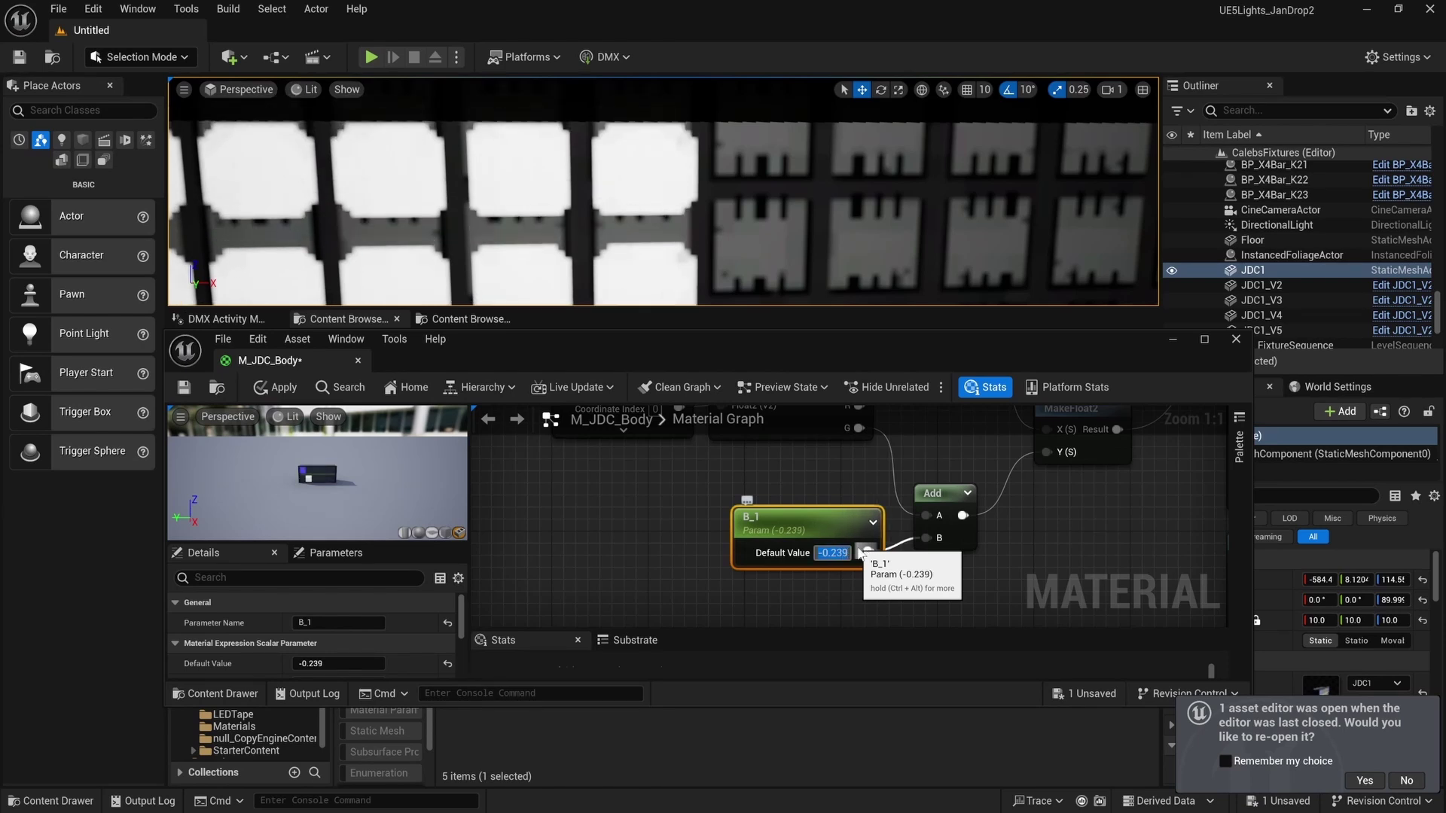
{"action": "scroll", "coordinate": [692, 222], "scroll_direction": "down", "scroll_amount": 5}
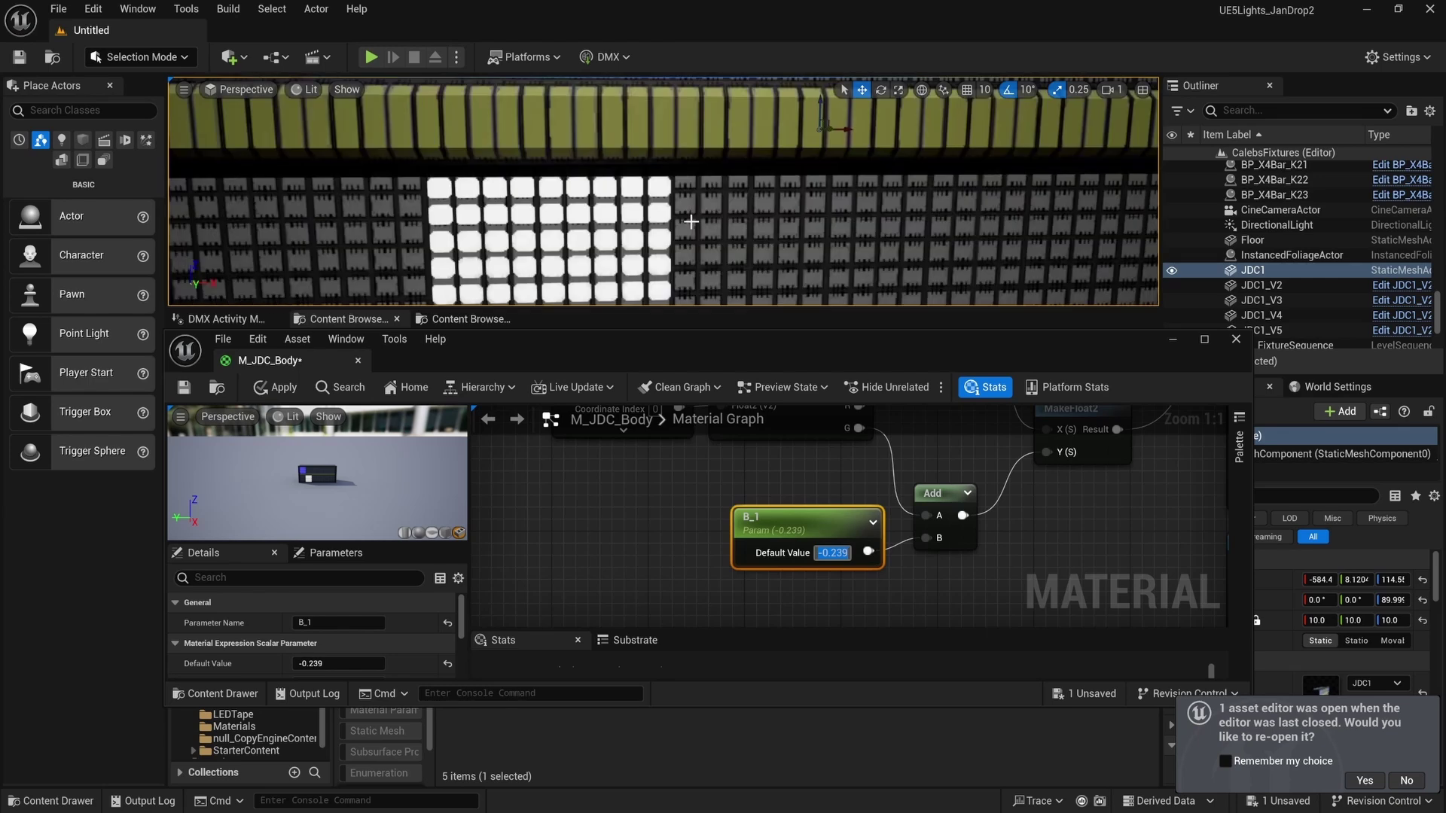
{"action": "scroll", "coordinate": [685, 215], "scroll_direction": "up", "scroll_amount": 5}
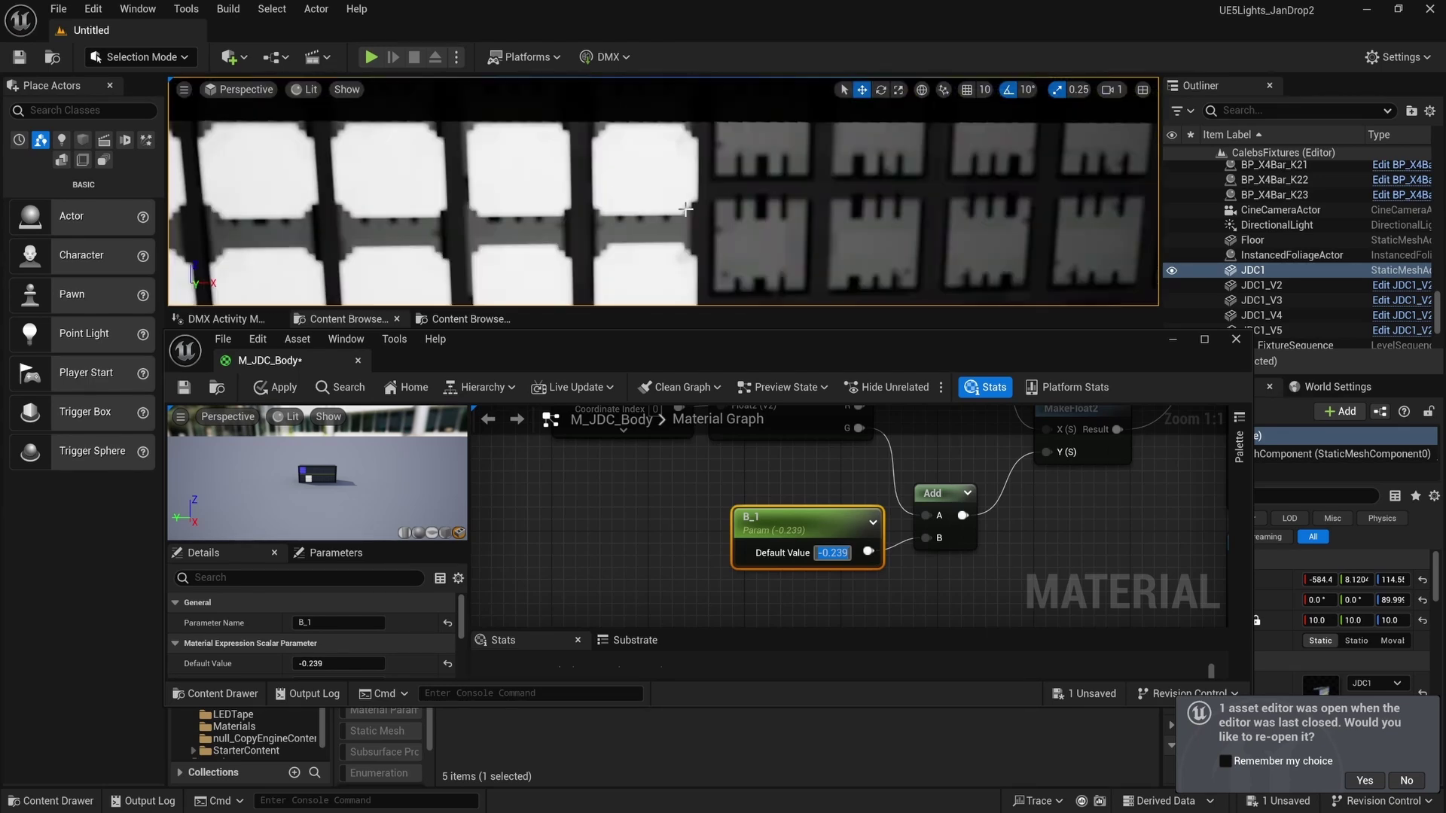
{"action": "scroll", "coordinate": [685, 216], "scroll_direction": "down", "scroll_amount": 2}
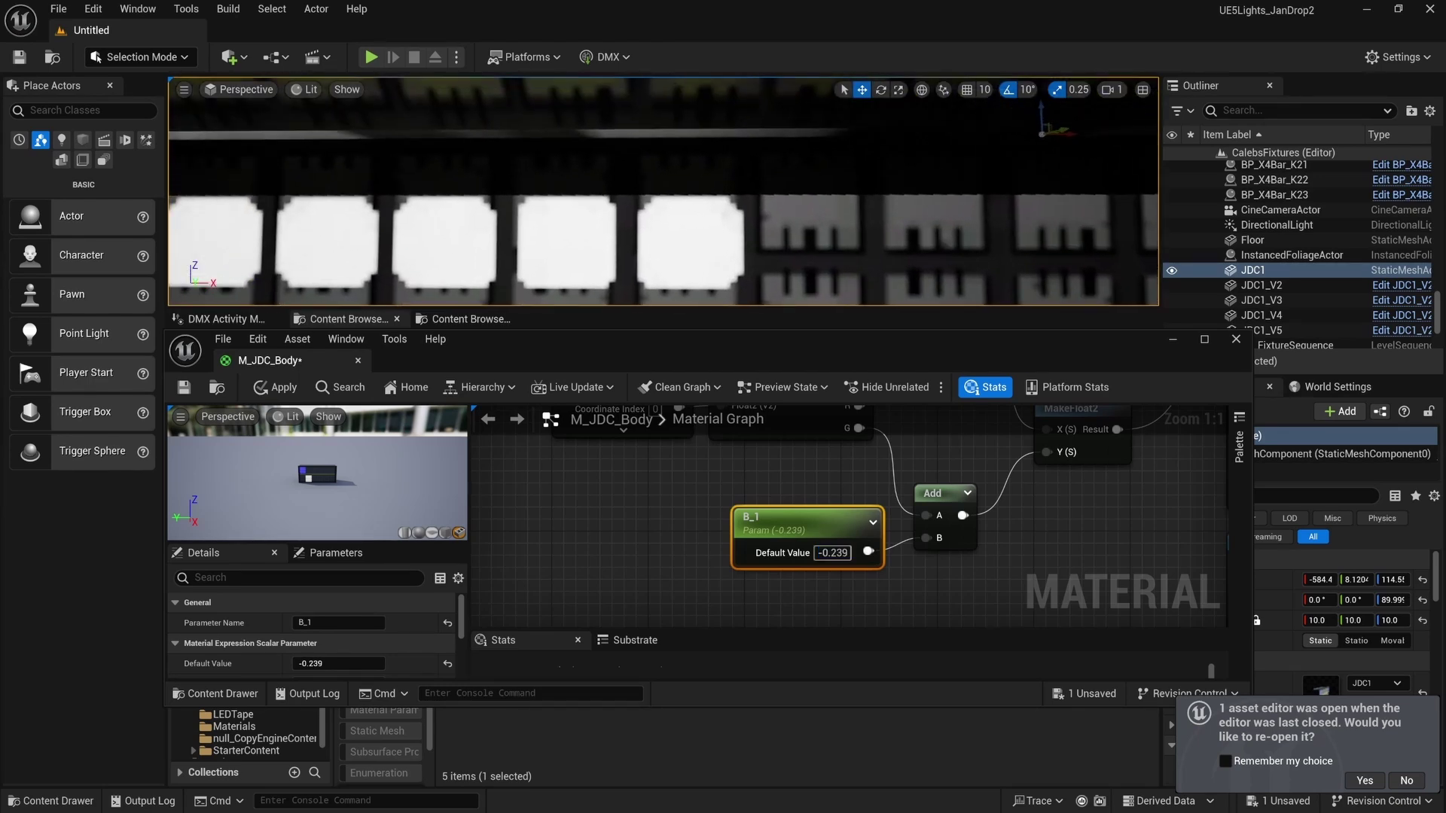
Test -0.235 and -0.234 as parameter B_1's default value, and settle on -0.233.
{"action": "left_click", "coordinate": [833, 553]}
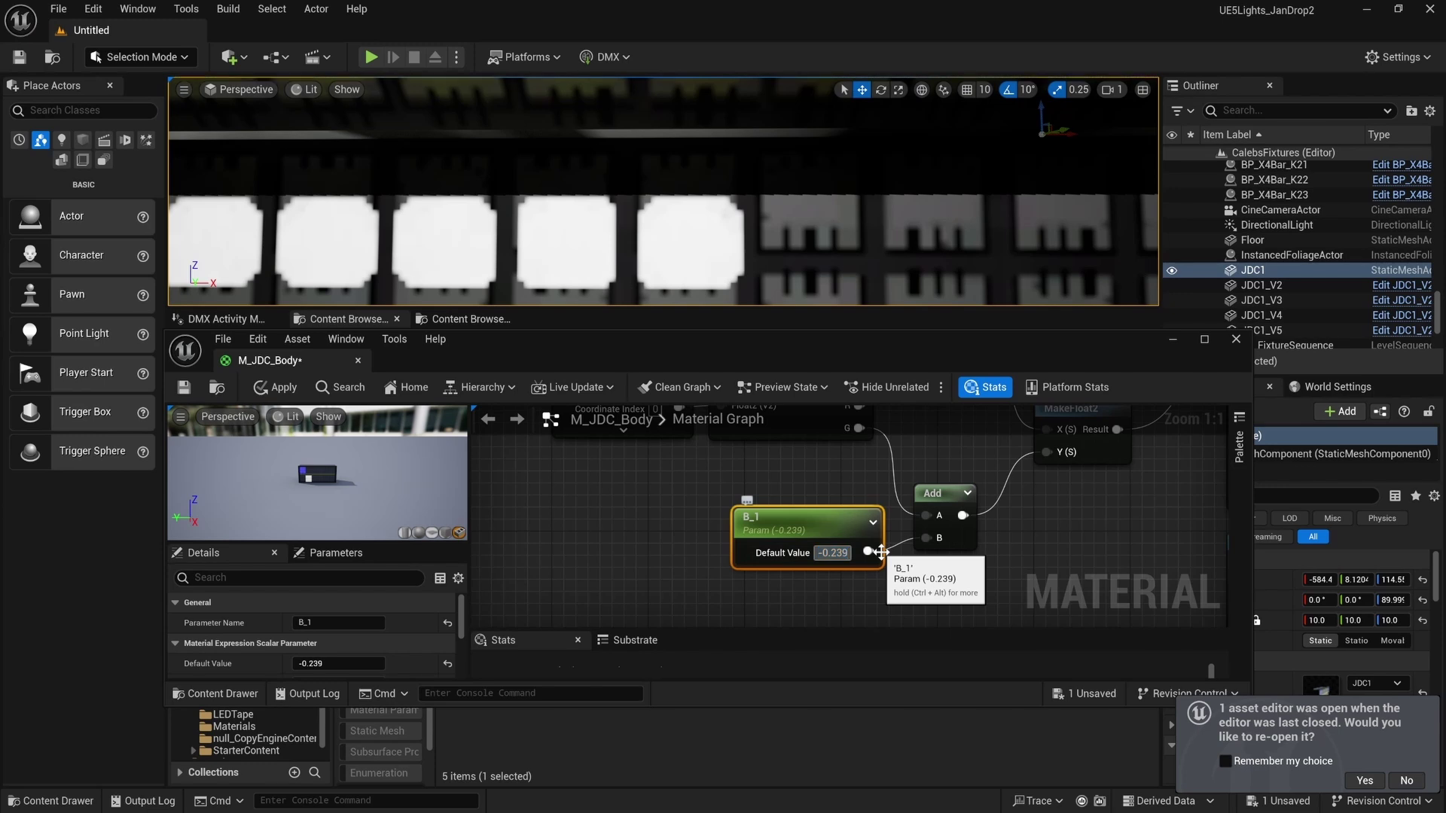
{"action": "type", "text": "-0.23"}
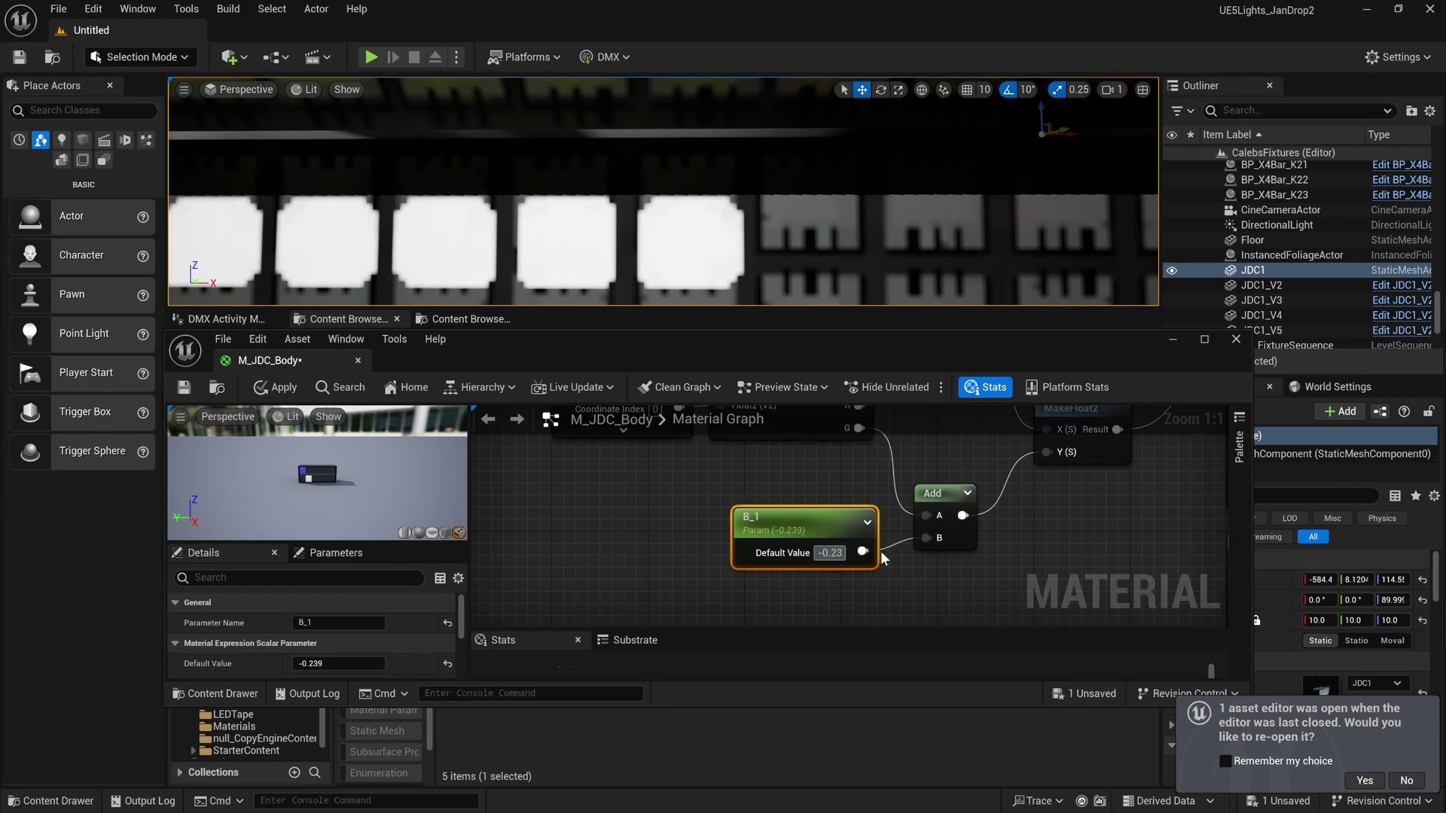
{"action": "type", "text": "5"}
{"action": "key", "text": "Return"}
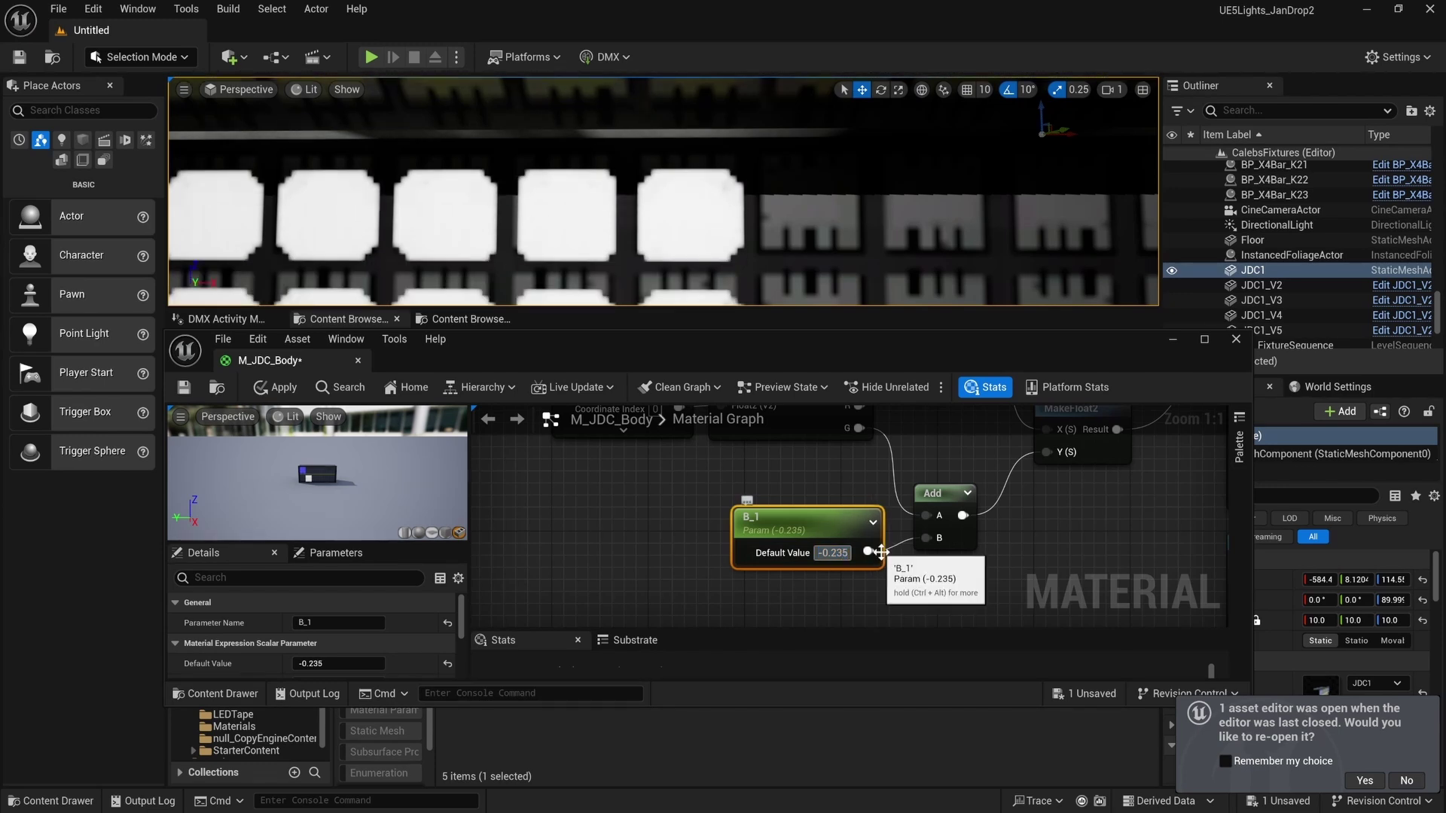
{"action": "type", "text": "-0.234"}
{"action": "key", "text": "Return"}
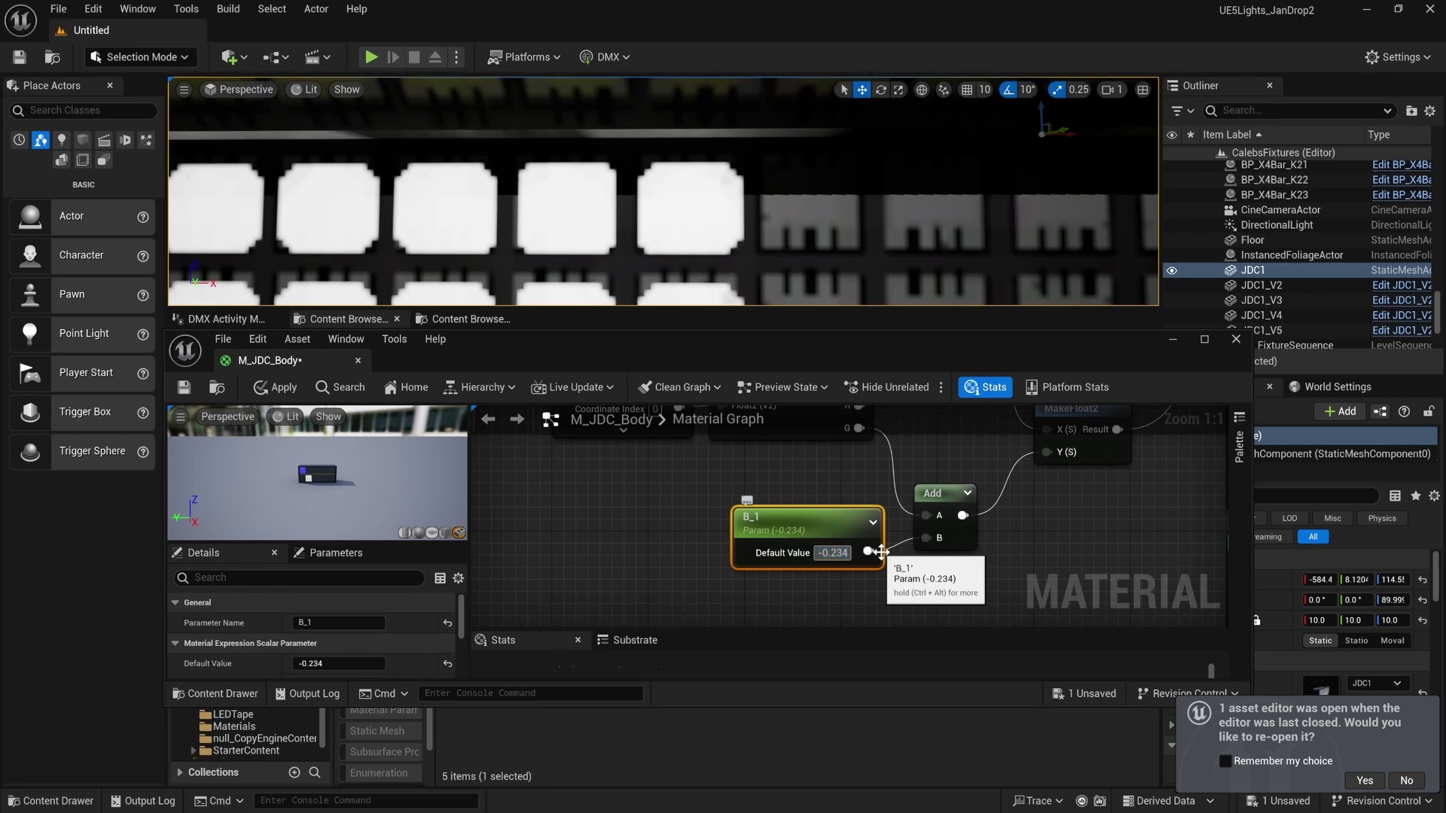
{"action": "key", "text": "BackSpace"}
{"action": "type", "text": "3"}
{"action": "key", "text": "Return"}
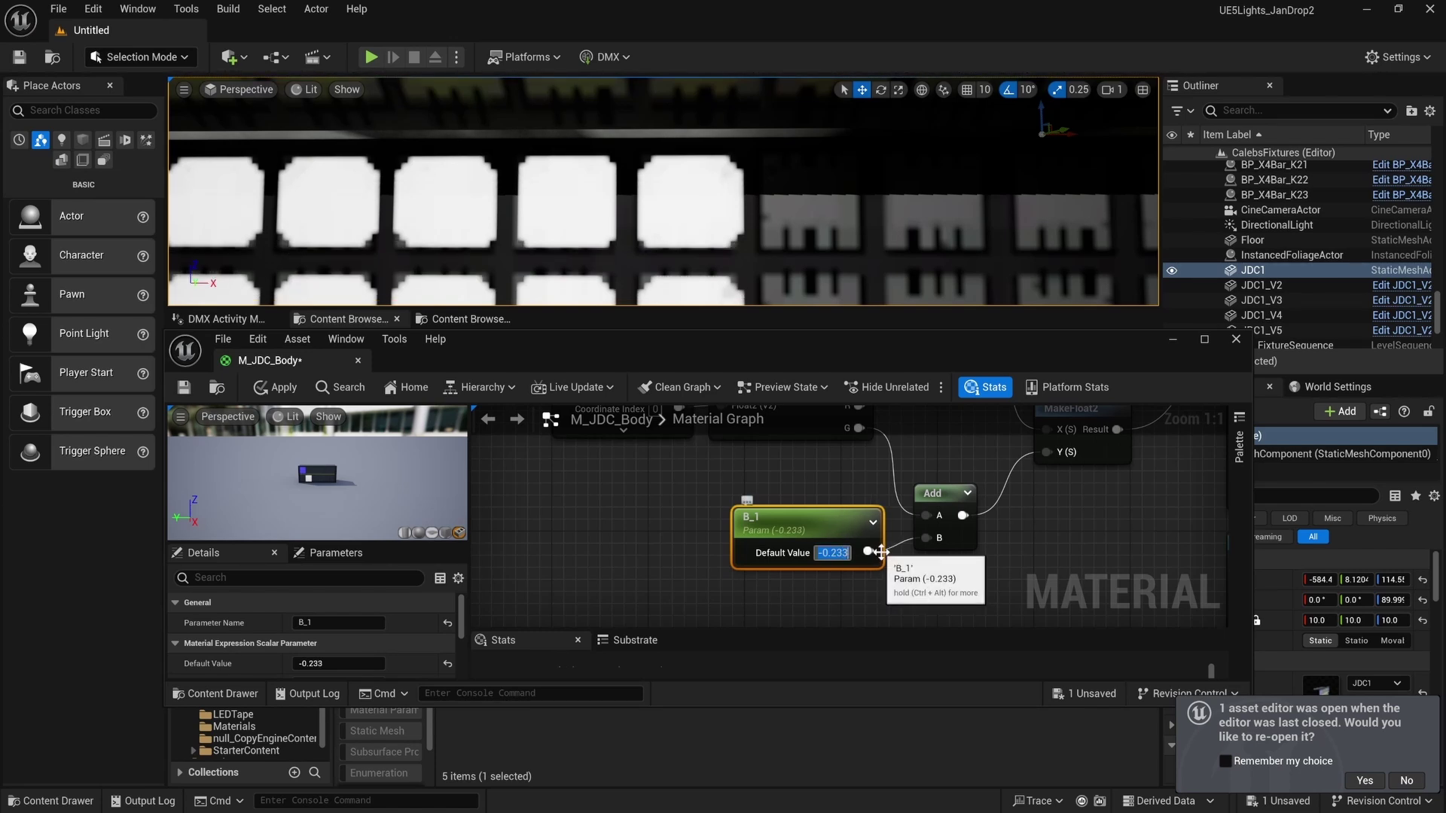
{"action": "right_click_drag", "start_coordinate": [706, 202], "coordinate": [707, 201]}
{"action": "scroll", "coordinate": [828, 557], "scroll_direction": "down", "scroll_amount": 5}
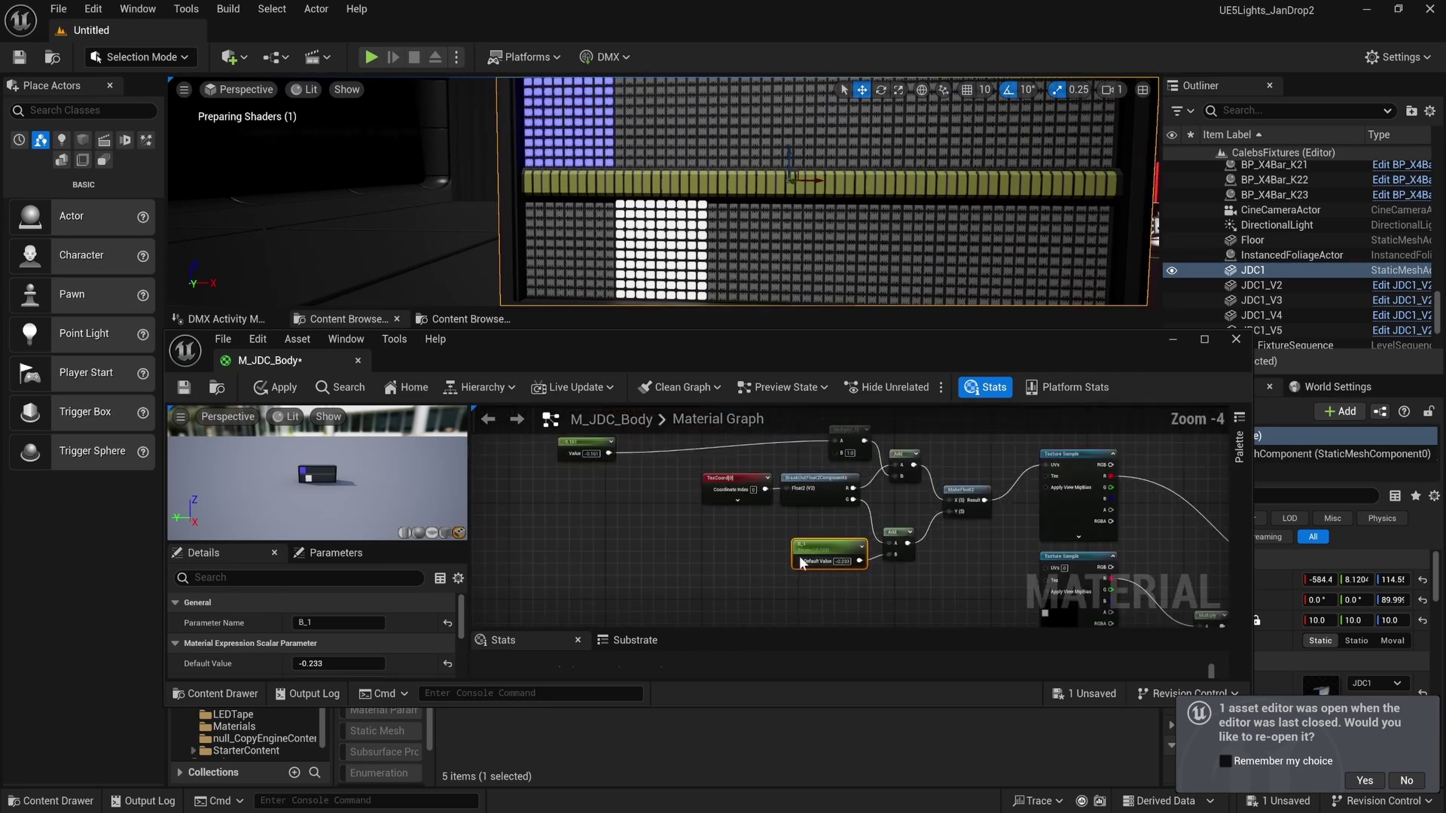
Convert parameter B_1 to a constant and place it directly beneath the -0.161 constant.
{"action": "right_click", "coordinate": [826, 554]}
{"action": "key", "text": "Up"}
{"action": "key", "text": "Up"}
{"action": "key", "text": "Up"}
{"action": "key", "text": "Up"}
{"action": "key", "text": "Return"}
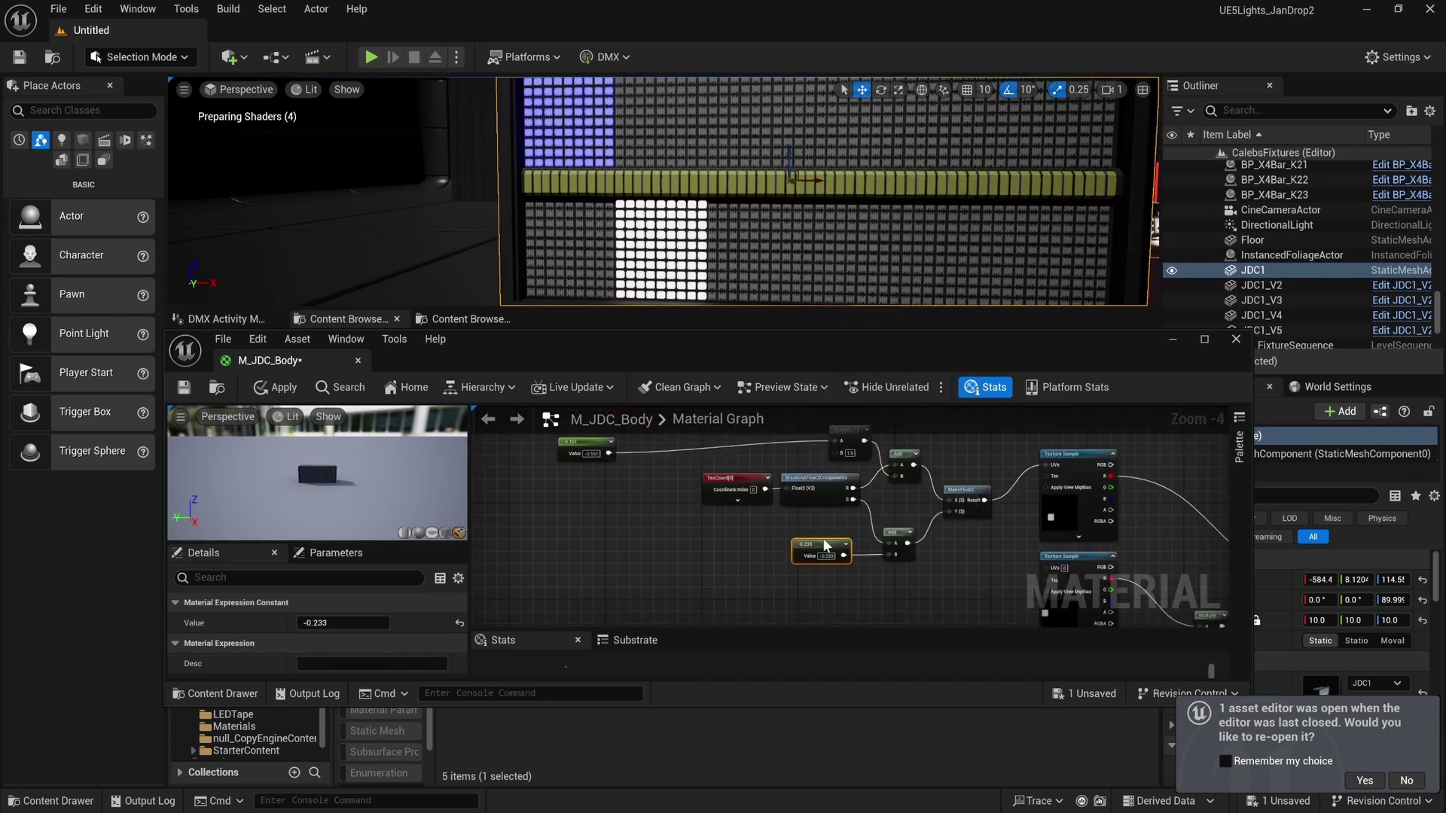
{"action": "left_click_drag", "start_coordinate": [827, 542], "coordinate": [591, 480]}
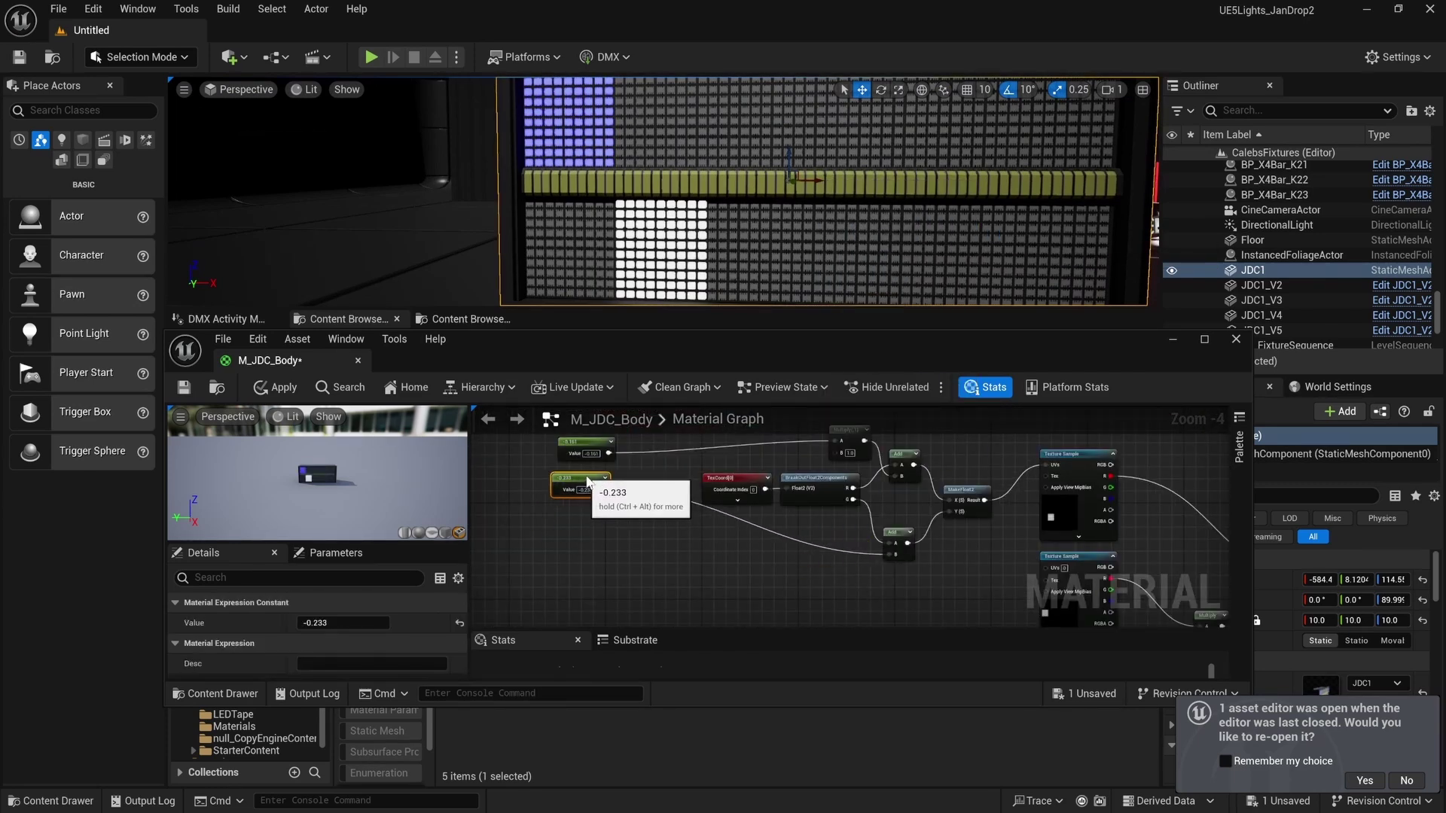
Delete the Multiply node and connect the -0.161 constant directly to the upper Add node's B input.
{"action": "scroll", "coordinate": [761, 582], "scroll_direction": "down", "scroll_amount": 1}
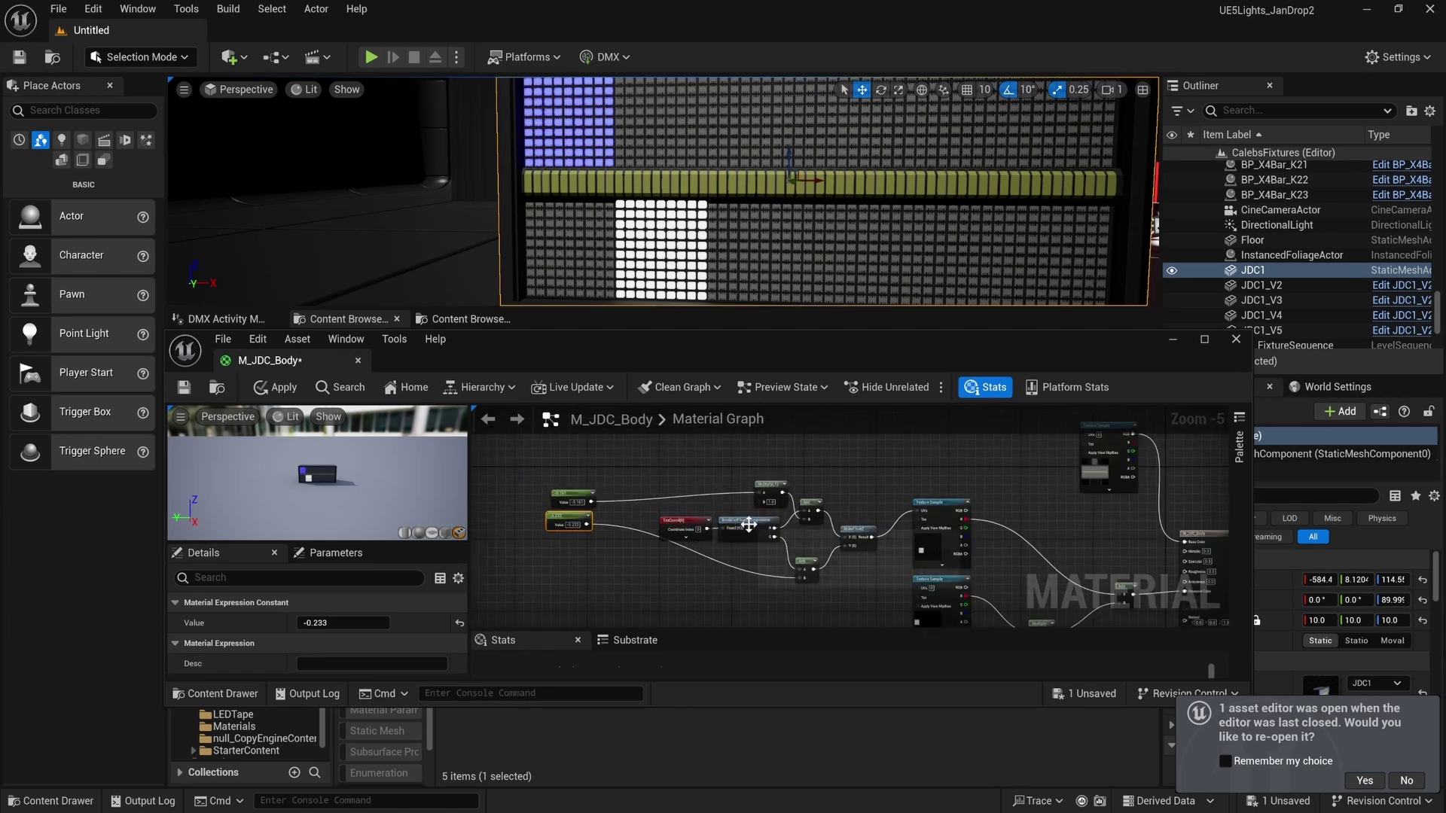
{"action": "left_click", "coordinate": [765, 488]}
{"action": "key", "text": "Delete"}
{"action": "left_click_drag", "start_coordinate": [592, 502], "coordinate": [817, 521]}
{"action": "scroll", "coordinate": [817, 531], "scroll_direction": "up", "scroll_amount": 2}
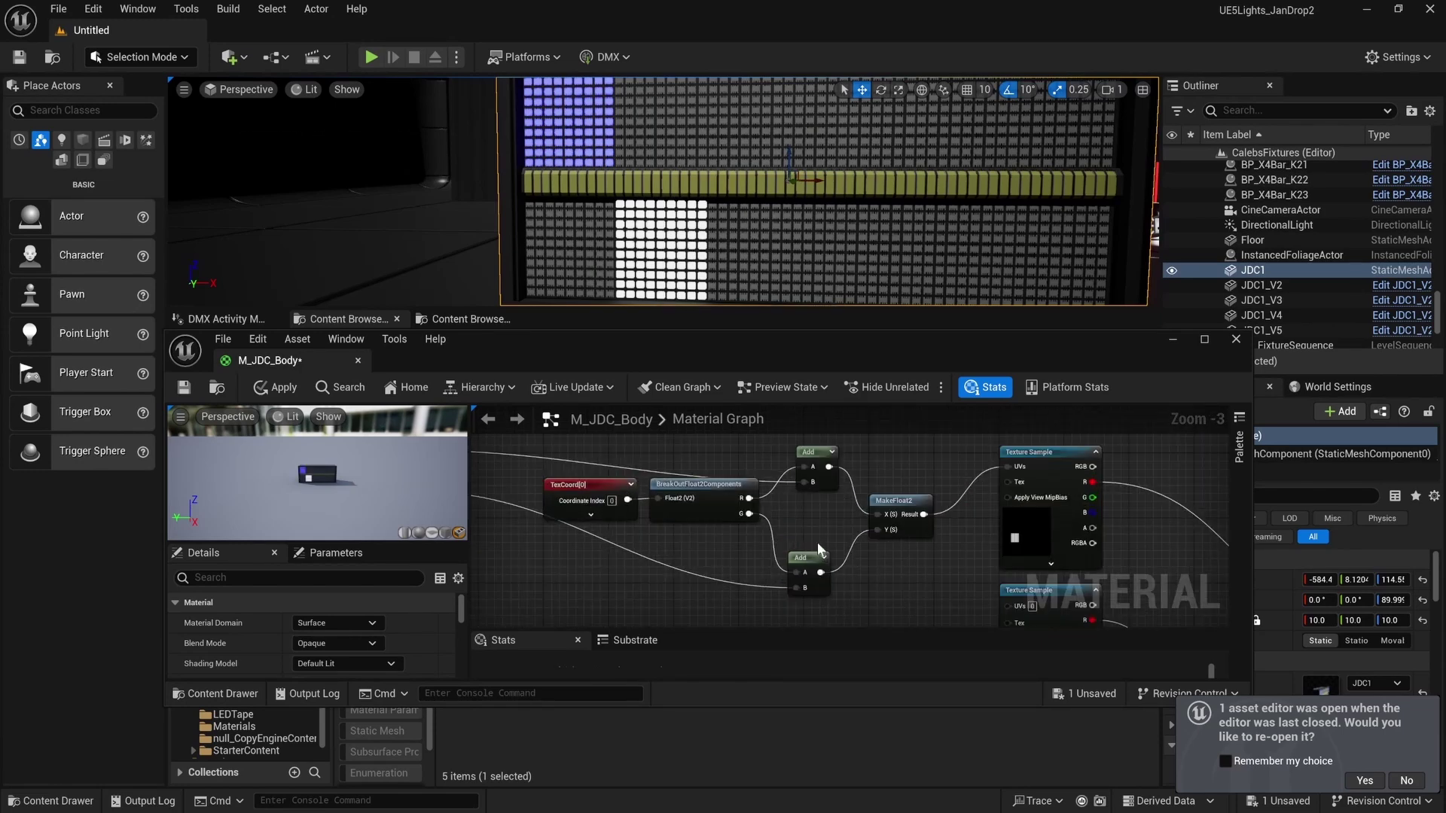
Move the lower Texture Sample and its blue colour node further below the upper Texture Sample to free up space.
{"action": "scroll", "coordinate": [673, 570], "scroll_direction": "down", "scroll_amount": 2}
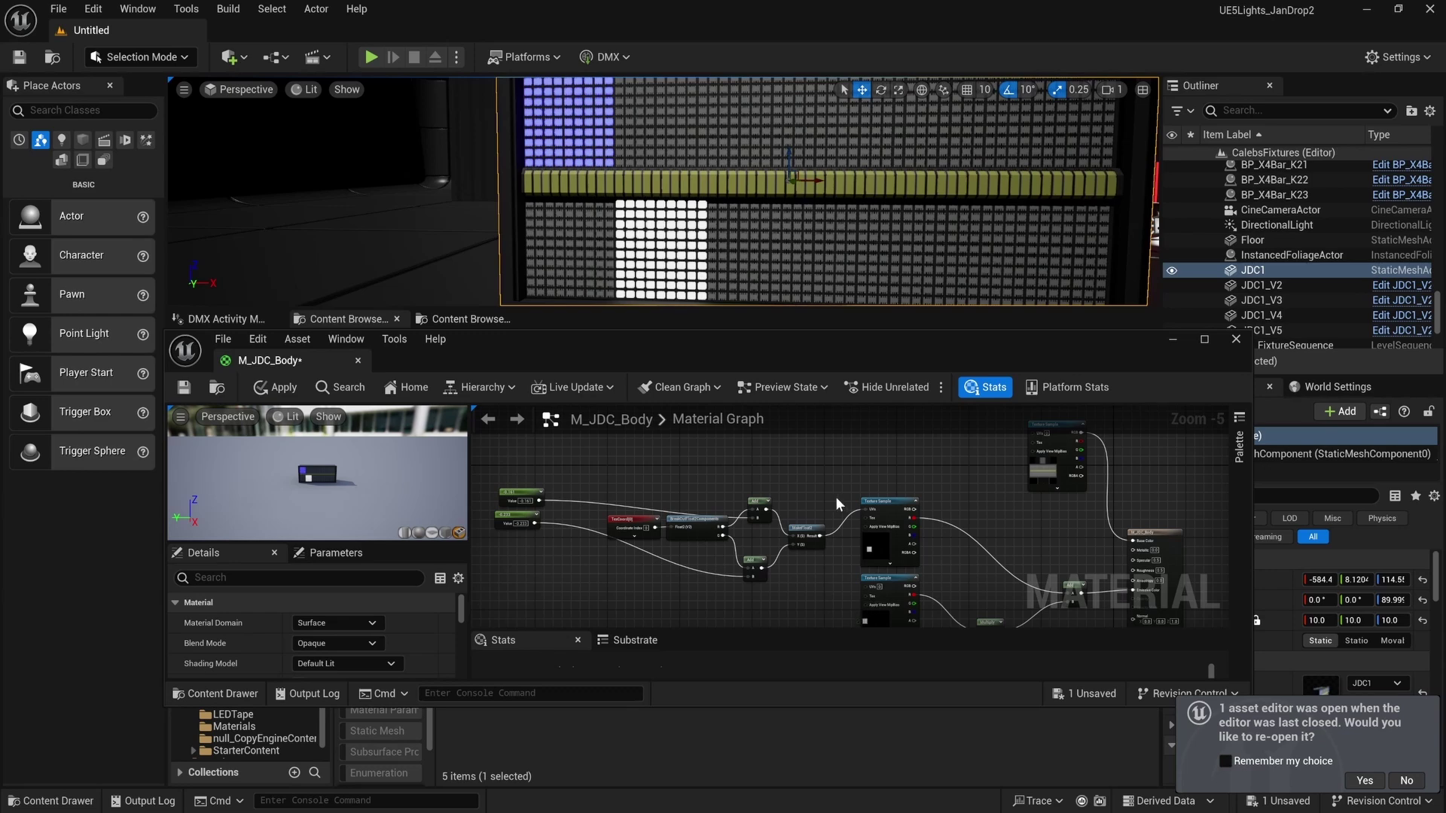
{"action": "scroll", "coordinate": [837, 503], "scroll_direction": "down", "scroll_amount": 1}
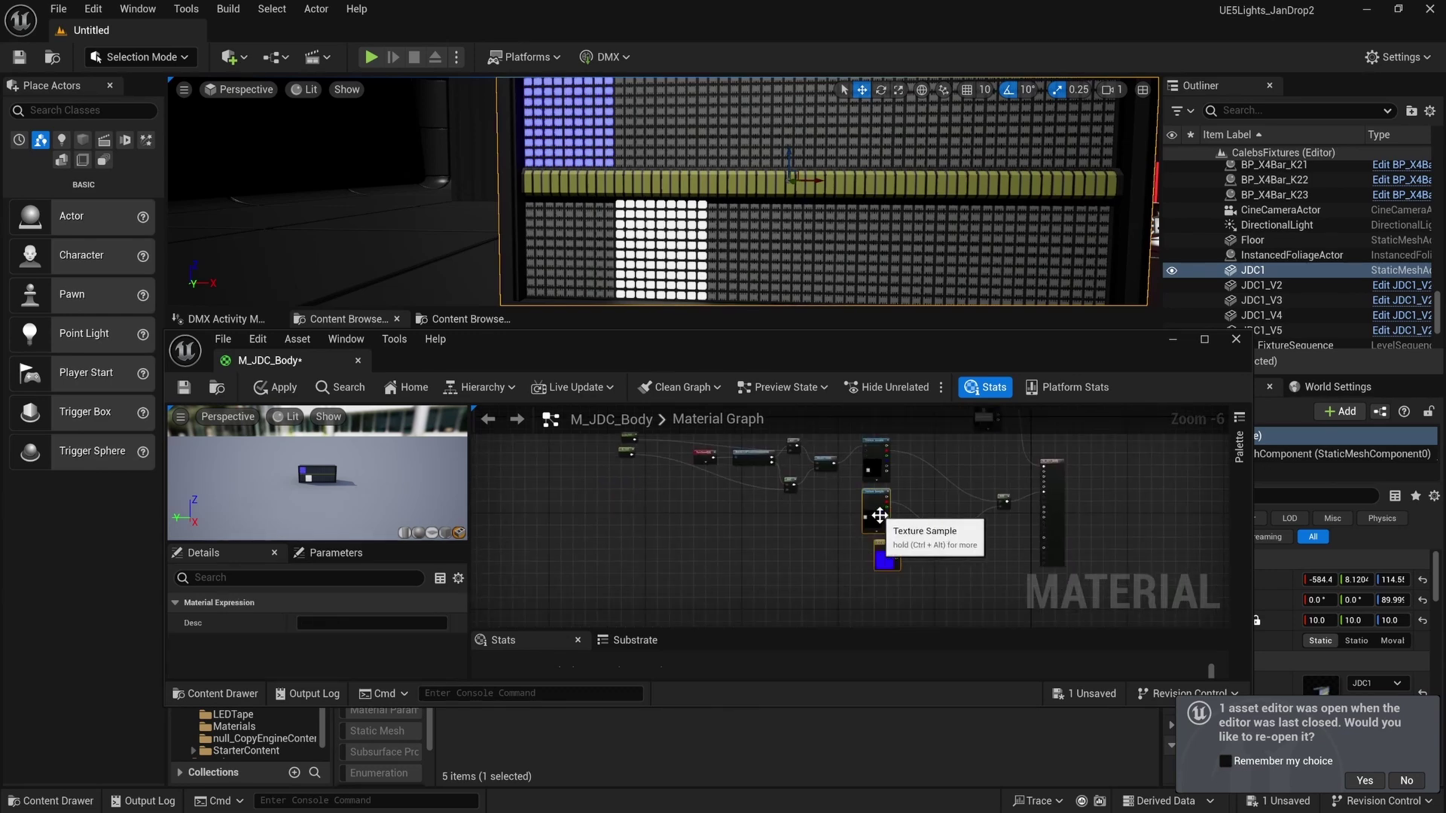
{"action": "left_click_drag", "start_coordinate": [873, 511], "coordinate": [869, 567]}
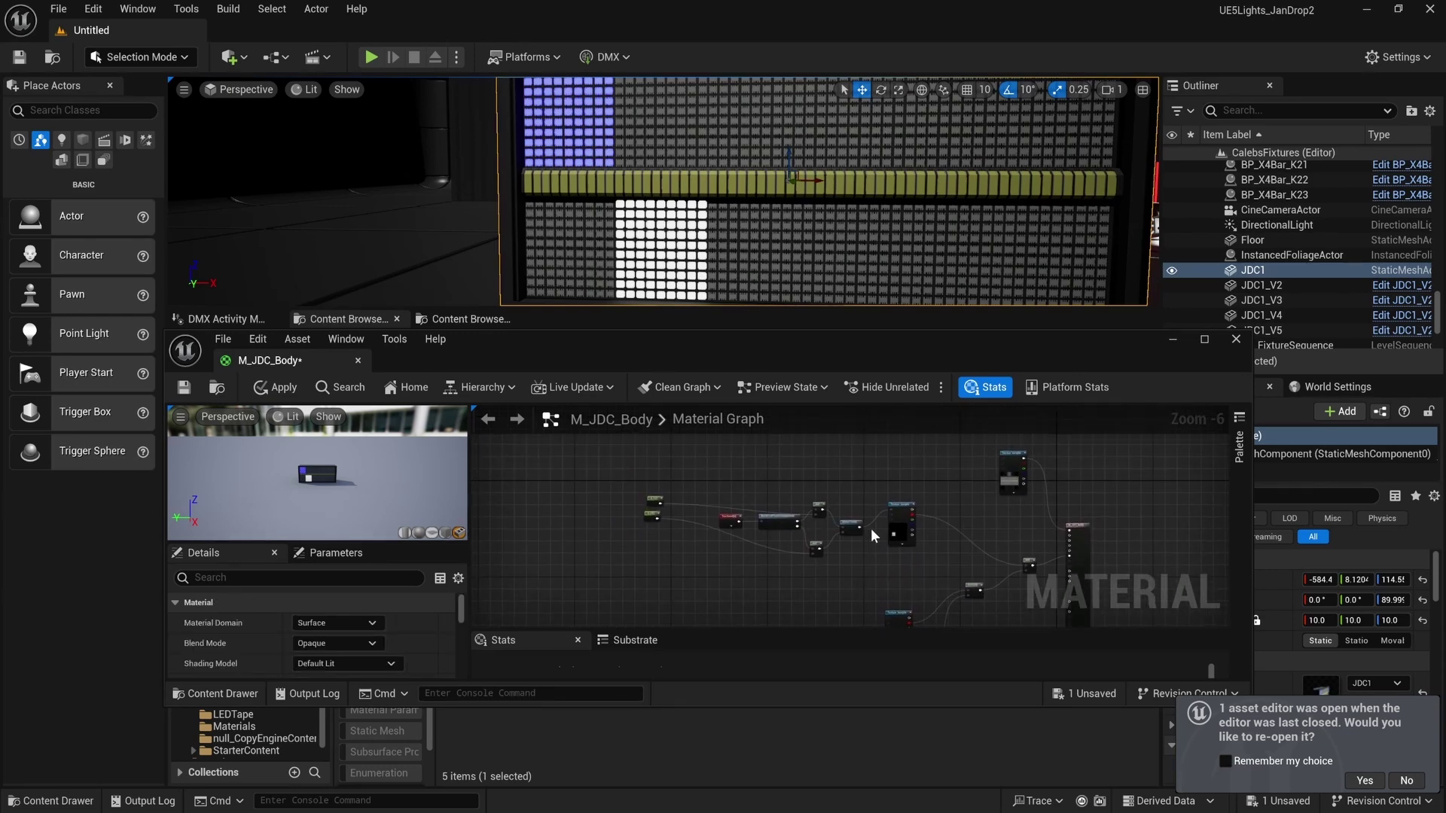
Promote the upper Texture Sample's Tex input to a texture parameter and place that parameter node above the -0.161 constant.
{"action": "scroll", "coordinate": [871, 529], "scroll_direction": "up", "scroll_amount": 4}
{"action": "right_click", "coordinate": [931, 488]}
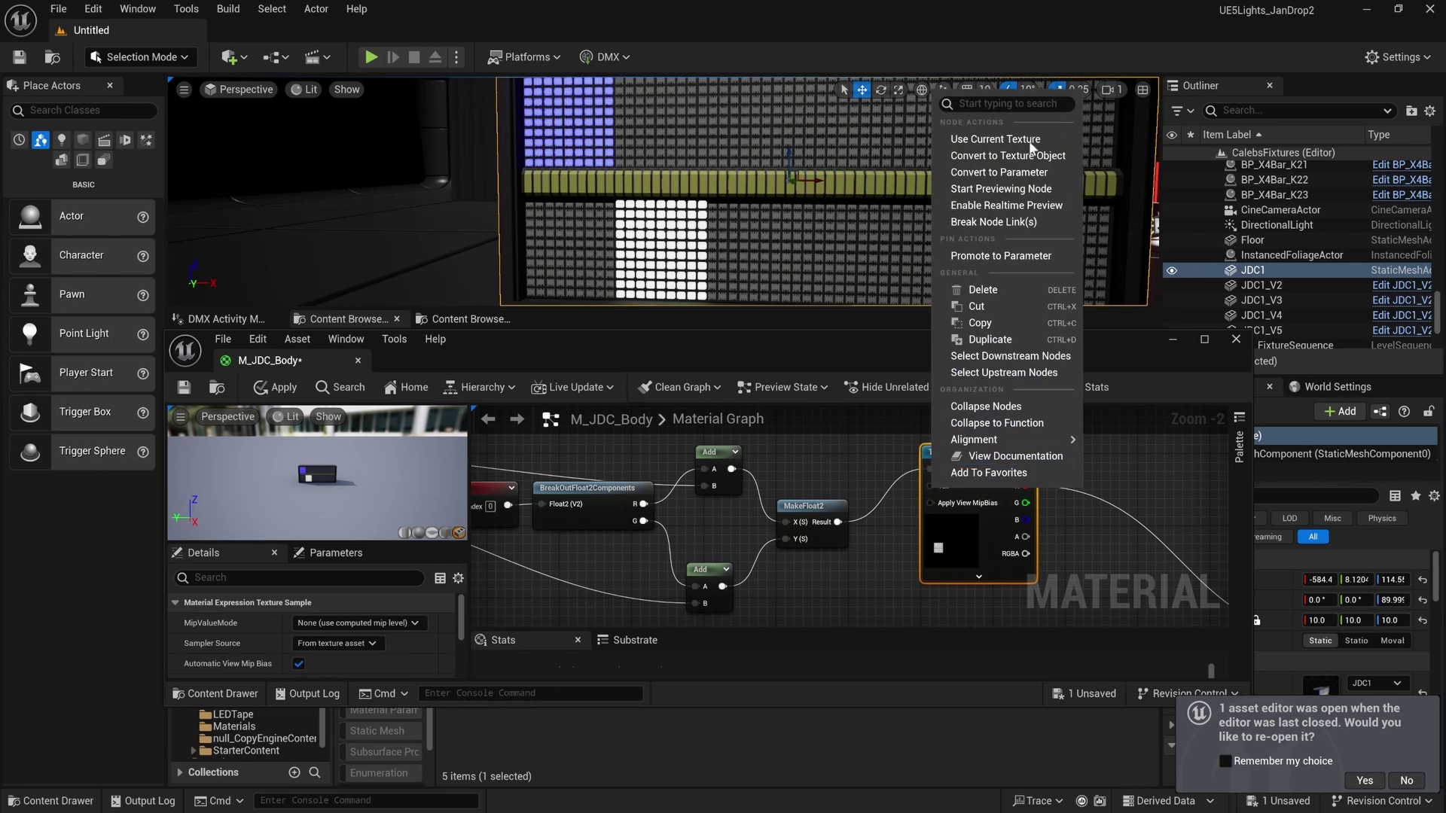
{"action": "left_click", "coordinate": [1001, 256]}
{"action": "scroll", "coordinate": [881, 586], "scroll_direction": "down", "scroll_amount": 3}
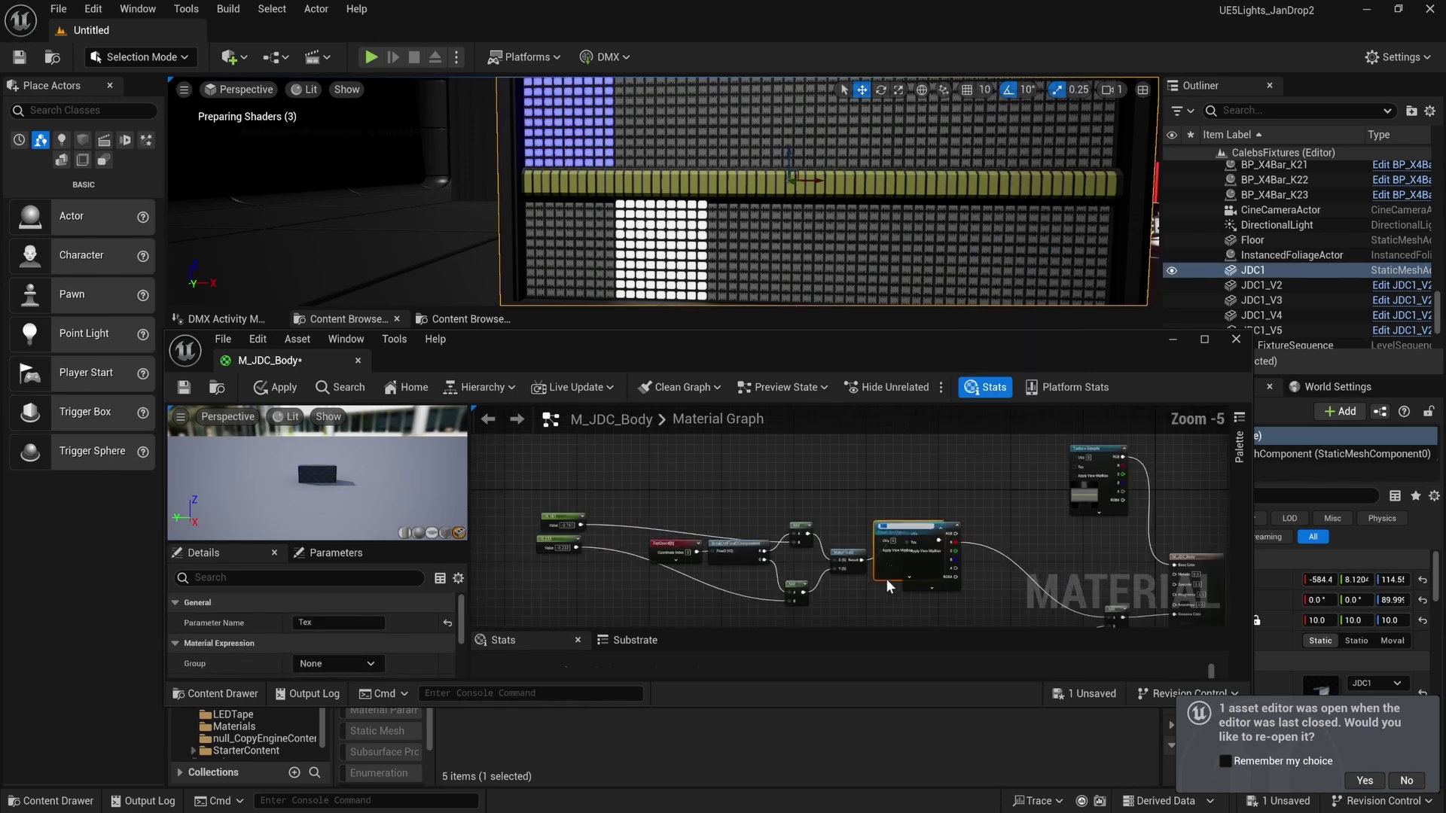
{"action": "left_click_drag", "start_coordinate": [885, 579], "coordinate": [553, 476]}
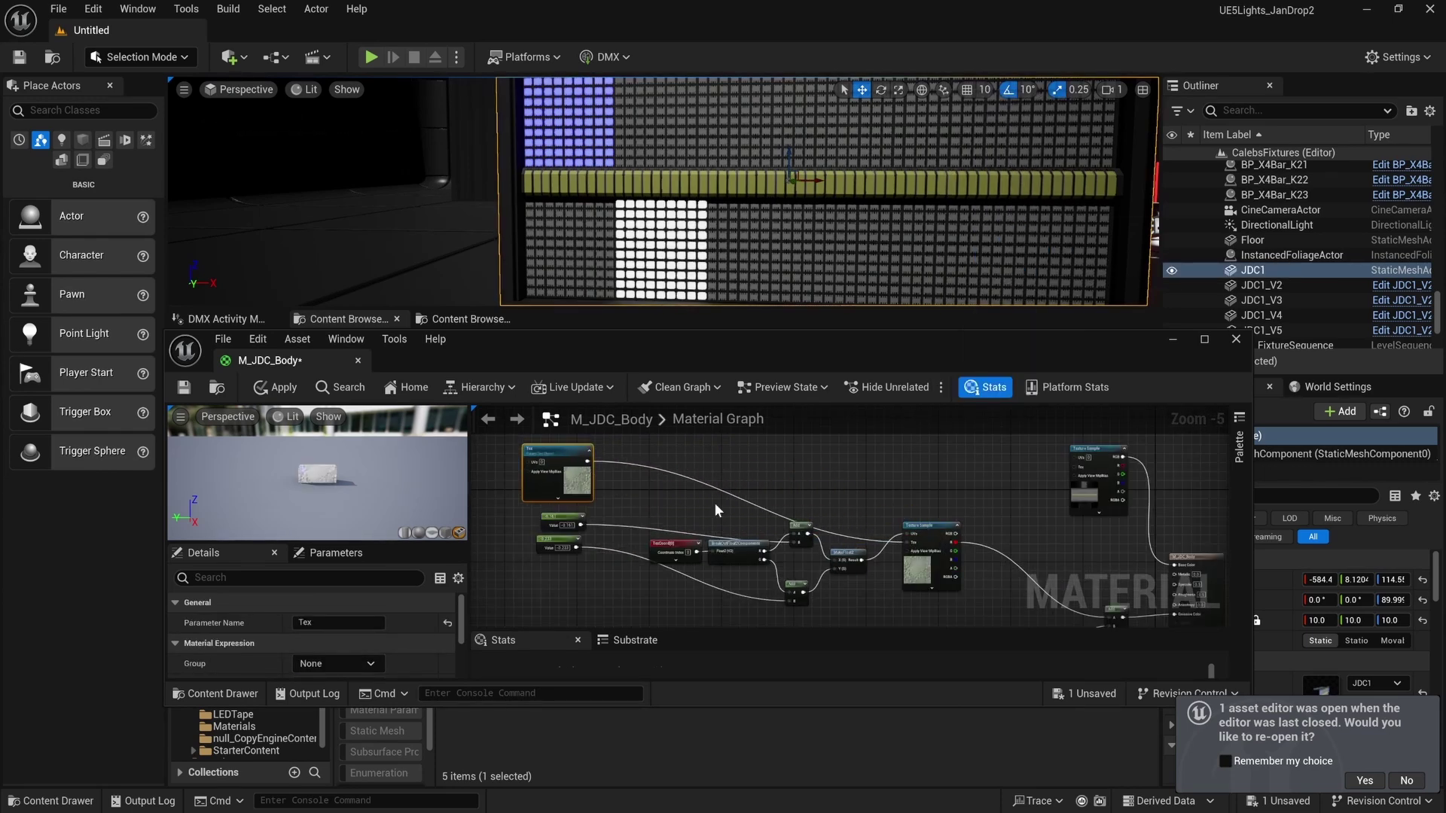
{"action": "scroll", "coordinate": [820, 509], "scroll_direction": "up", "scroll_amount": 1}
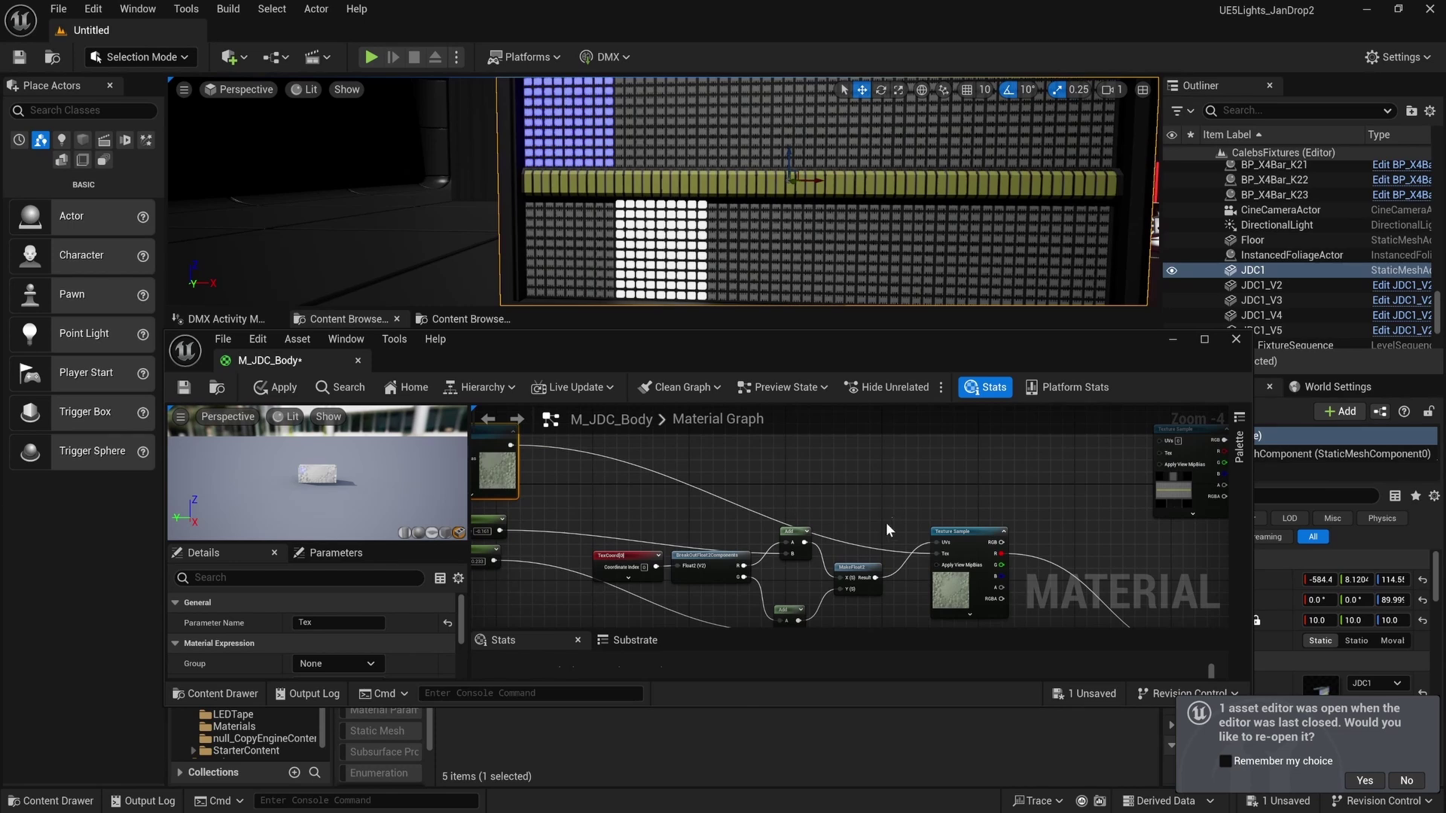
Review the node chain from the texture parameter and offset constants through the upper Texture Sample to the emissive Add node.
{"action": "right_click_drag", "start_coordinate": [885, 522], "coordinate": [1046, 562]}
{"action": "right_click_drag", "start_coordinate": [760, 473], "coordinate": [680, 465]}
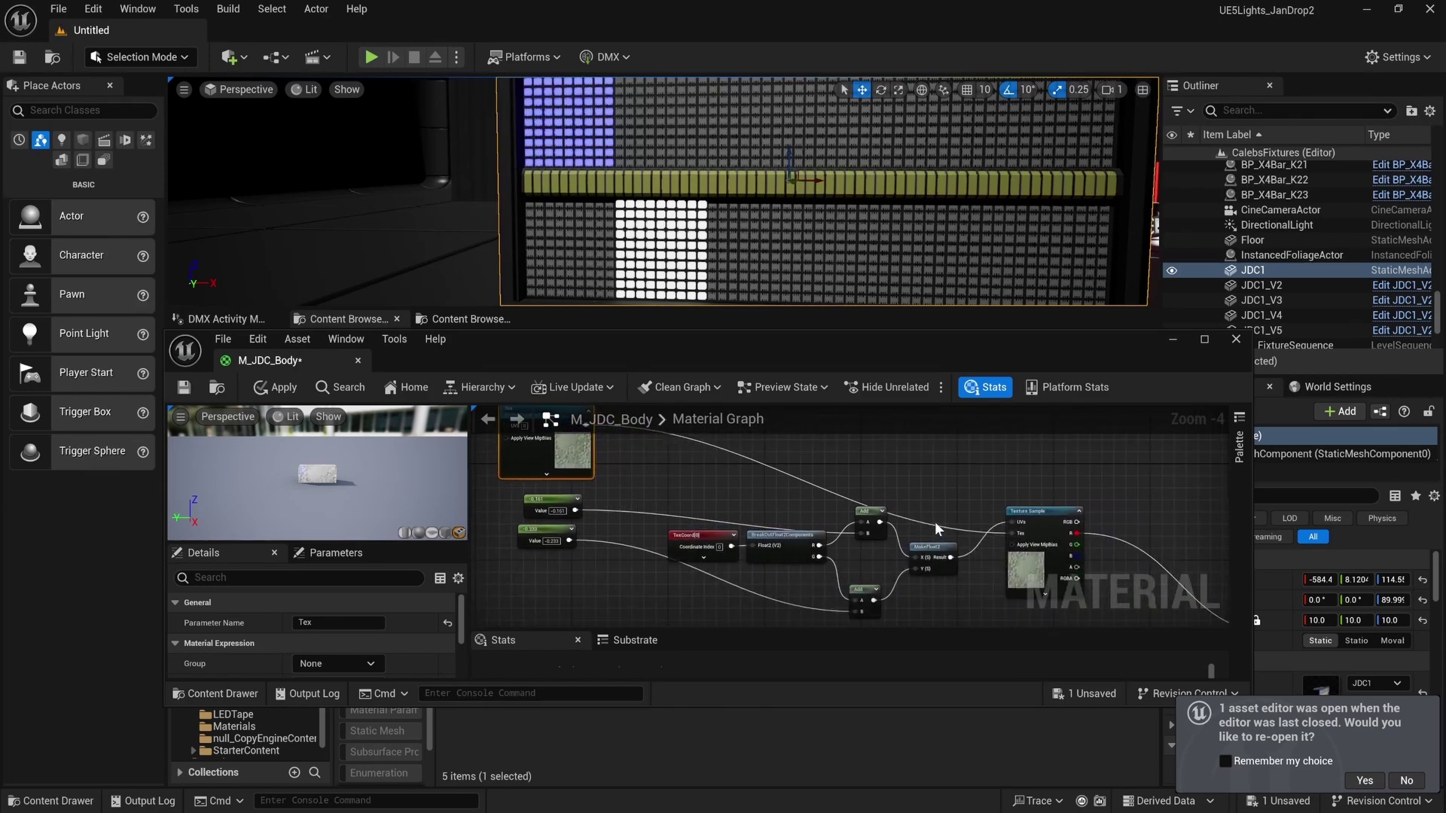
{"action": "right_click_drag", "start_coordinate": [934, 521], "coordinate": [908, 498]}
{"action": "right_click_drag", "start_coordinate": [950, 561], "coordinate": [888, 516]}
{"action": "right_click_drag", "start_coordinate": [981, 533], "coordinate": [870, 479]}
{"action": "scroll", "coordinate": [951, 519], "scroll_direction": "down", "scroll_amount": 1}
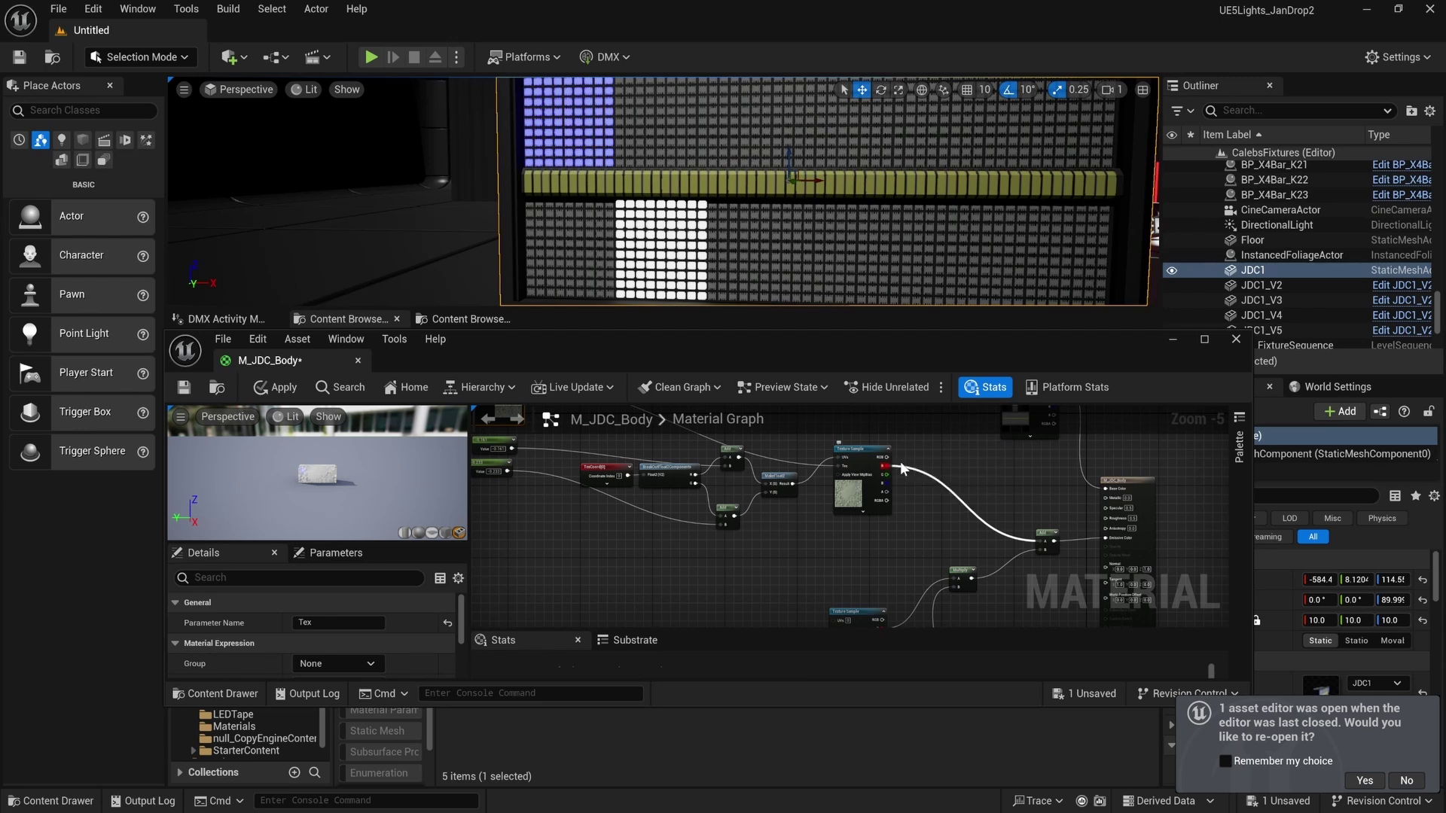
{"action": "right_click_drag", "start_coordinate": [917, 497], "coordinate": [992, 533]}
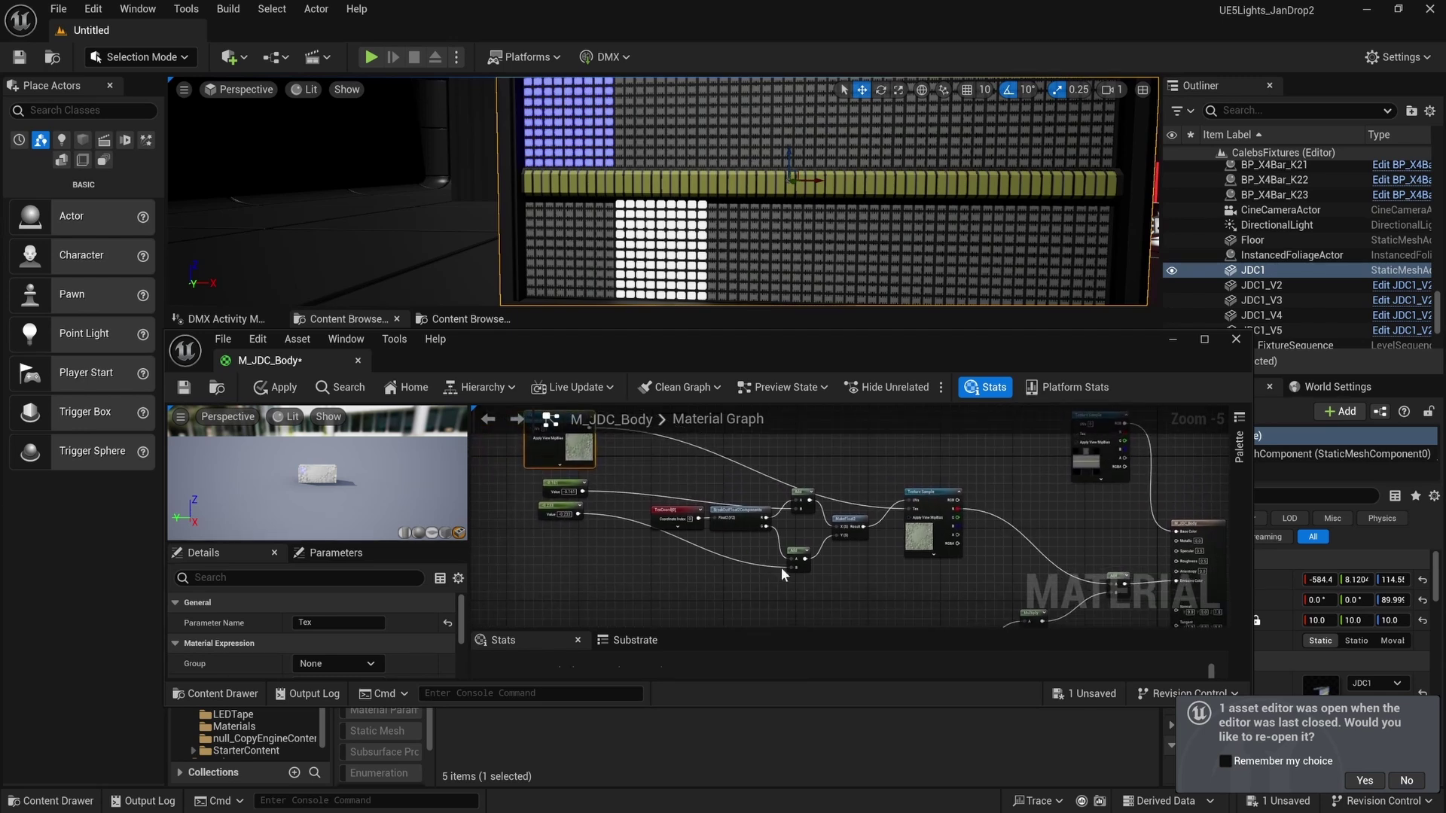
{"action": "right_click_drag", "start_coordinate": [861, 580], "coordinate": [874, 552]}
Create a Constant3Vector below the -0.233 constant and convert it to a vector parameter named RGB_0.
{"action": "left_click", "coordinate": [583, 554]}
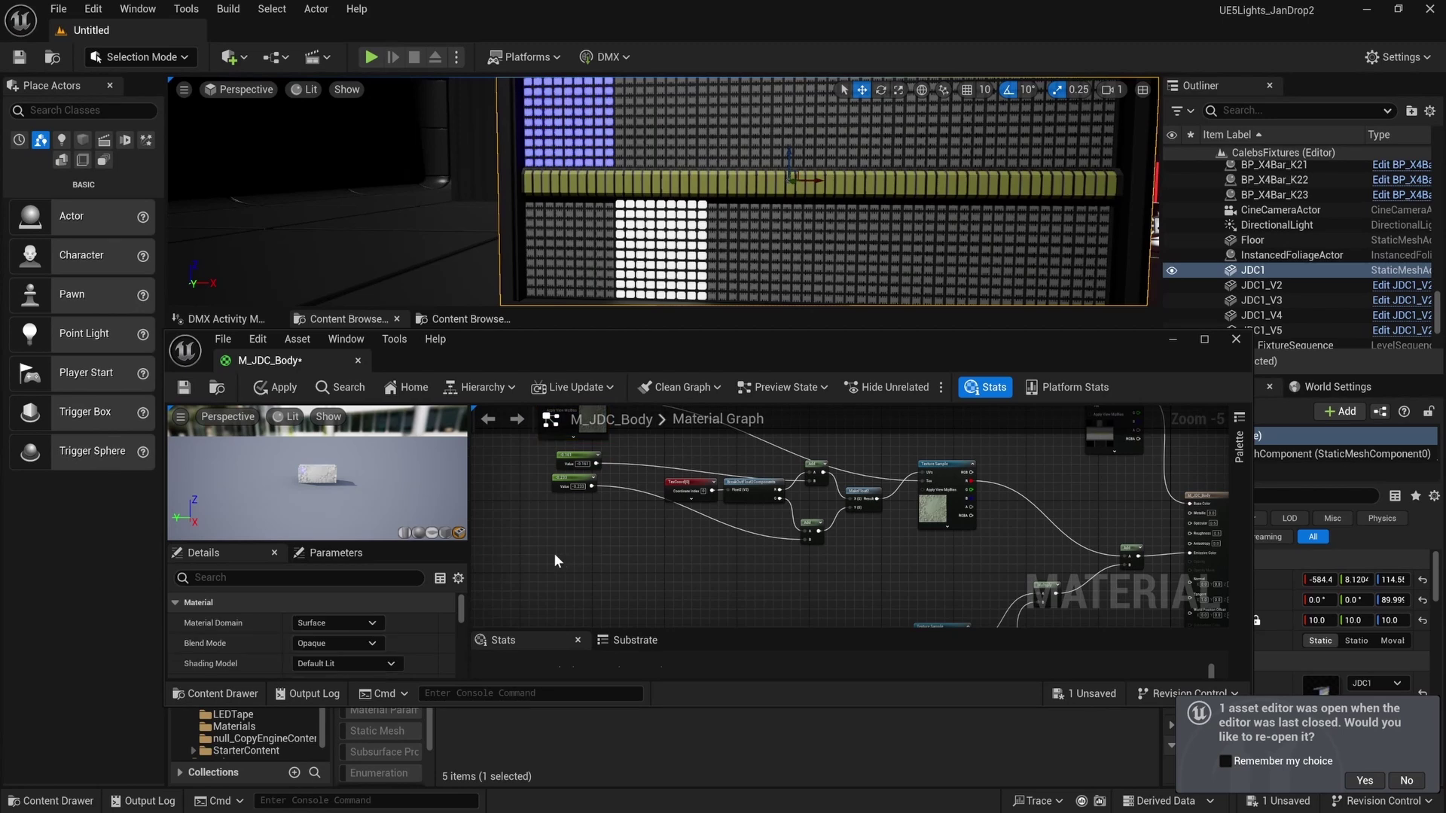
{"action": "left_click", "coordinate": [550, 532]}
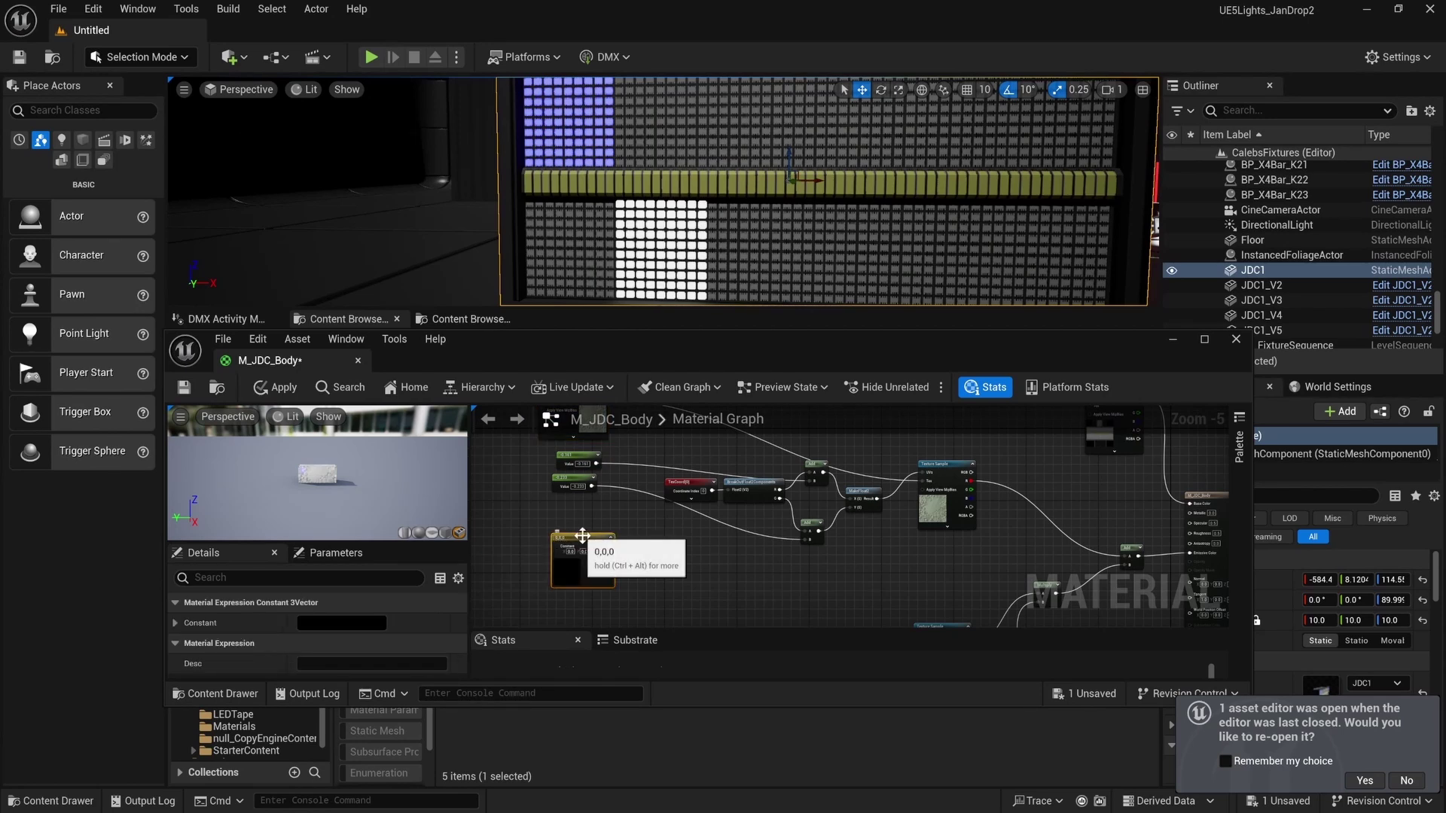
{"action": "left_click_drag", "start_coordinate": [572, 522], "coordinate": [567, 520]}
{"action": "right_click", "coordinate": [569, 516]}
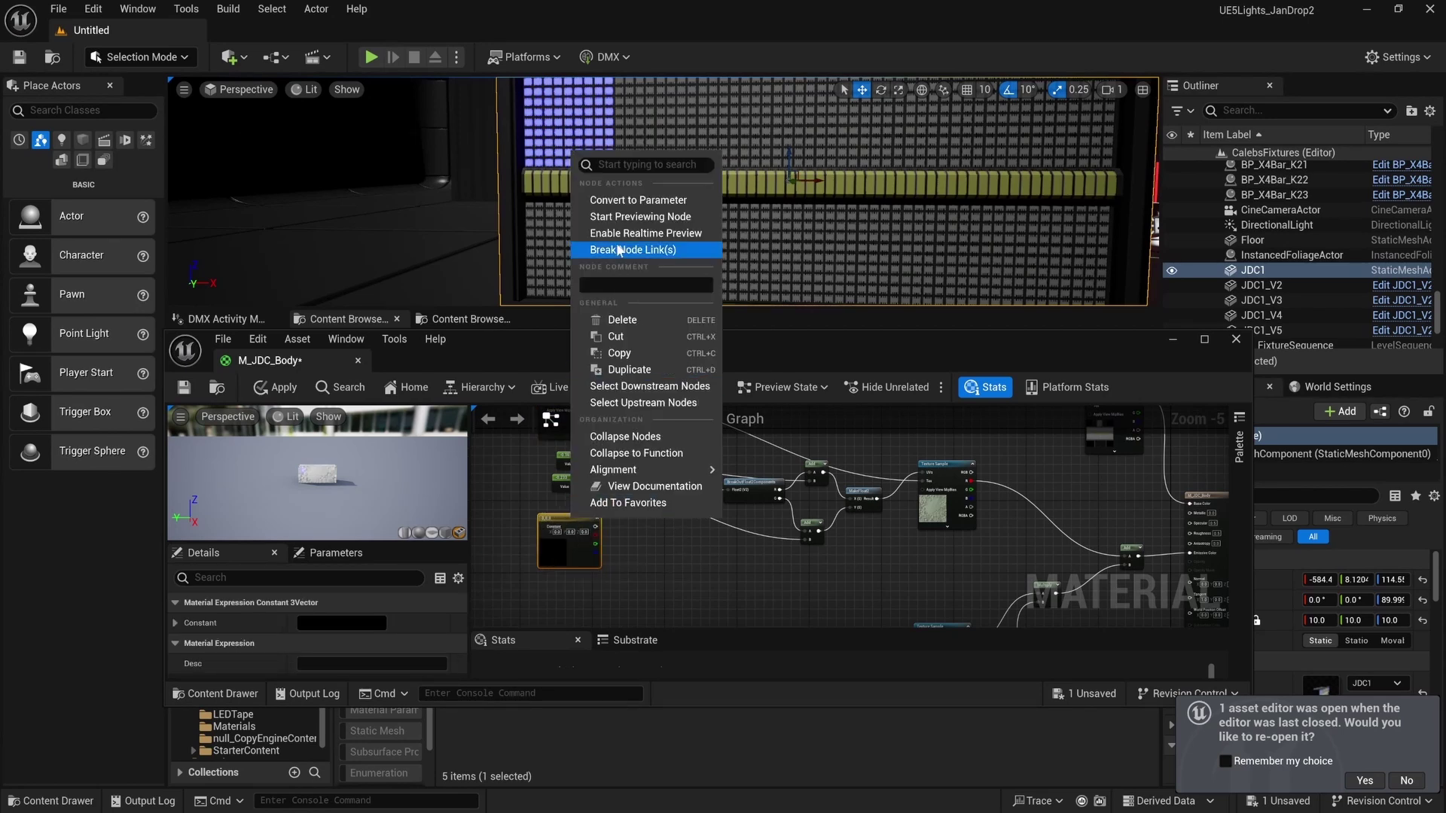
{"action": "left_click", "coordinate": [616, 201]}
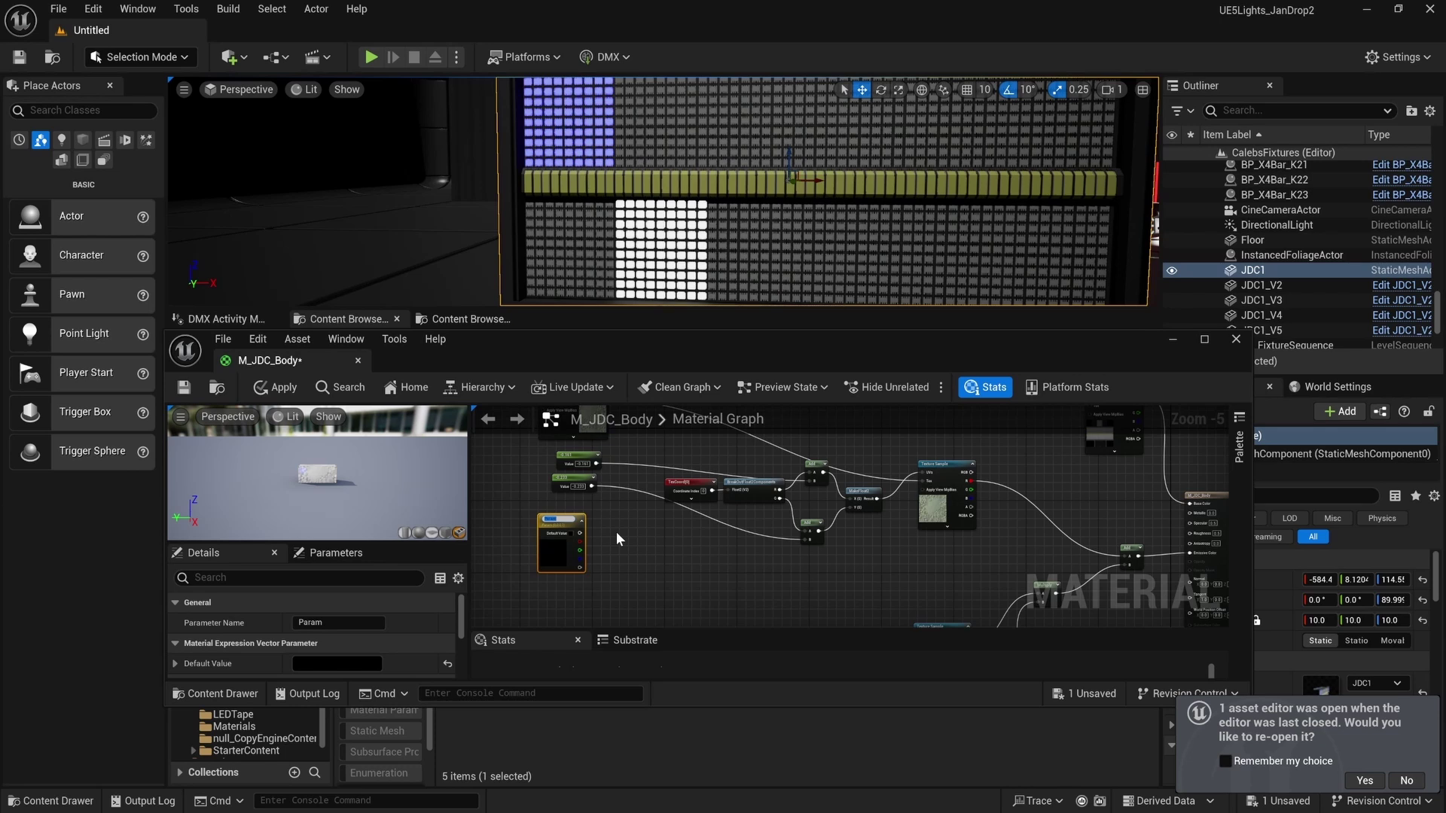
{"action": "type", "text": "C"}
{"action": "key", "text": "Return"}
{"action": "scroll", "coordinate": [499, 515], "scroll_direction": "up", "scroll_amount": 2}
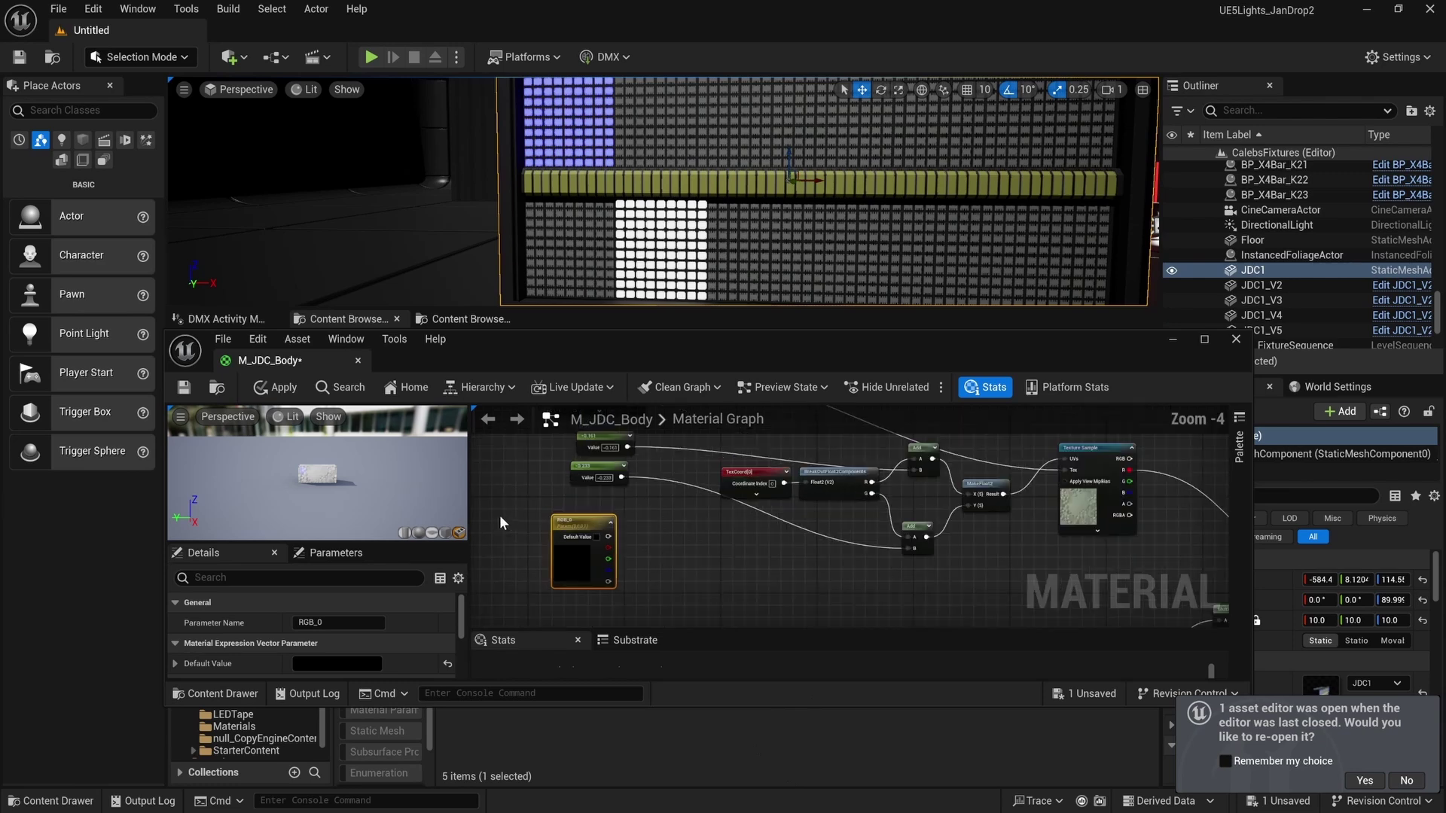
{"action": "left_click_drag", "start_coordinate": [592, 538], "coordinate": [617, 522]}
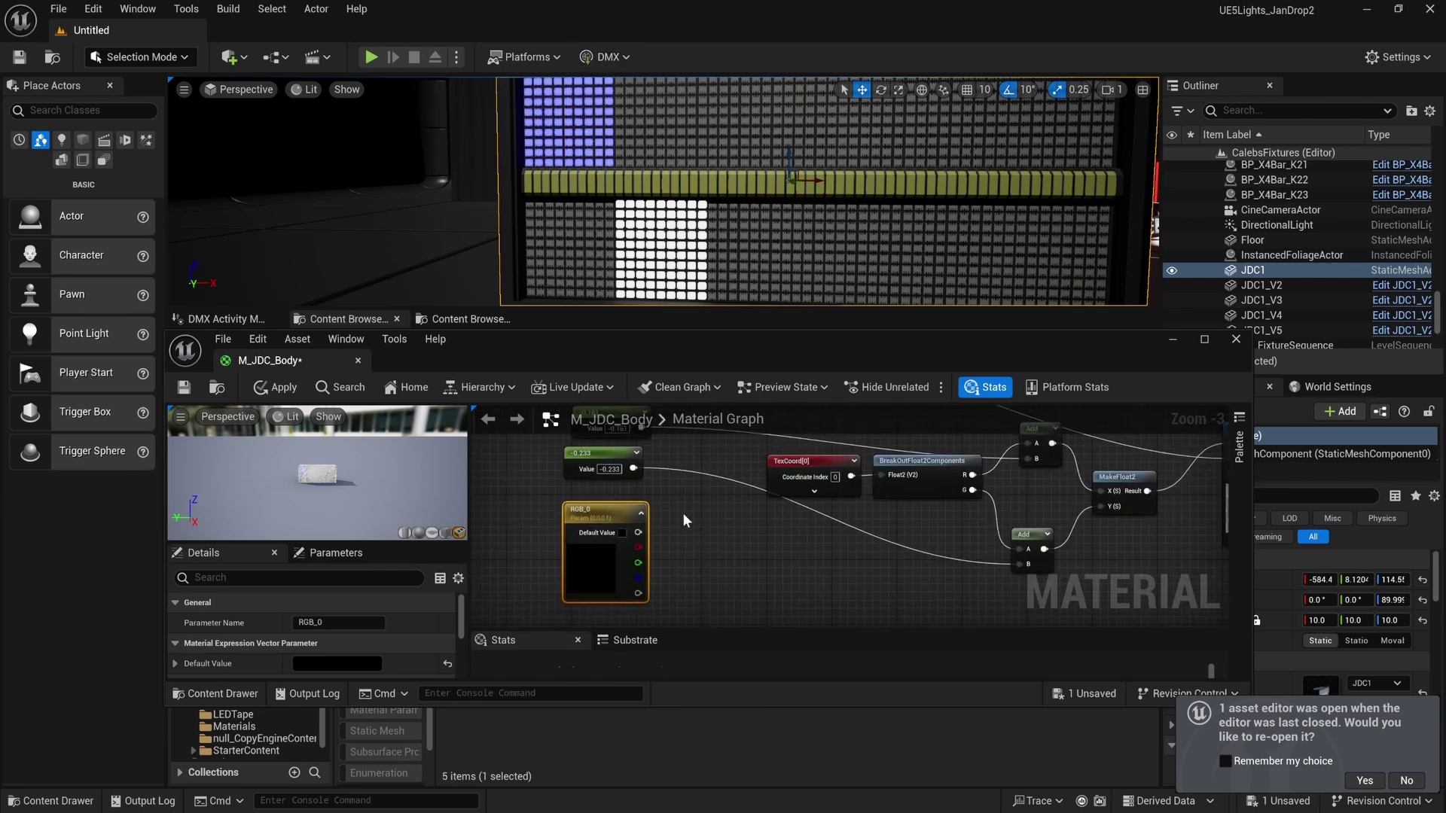
Assign the JDC_RGB_Lit texture to the Tex parameter, moving the material editor window to reach the asset.
{"action": "right_click_drag", "start_coordinate": [682, 512], "coordinate": [665, 558]}
{"action": "scroll", "coordinate": [573, 557], "scroll_direction": "down", "scroll_amount": 1}
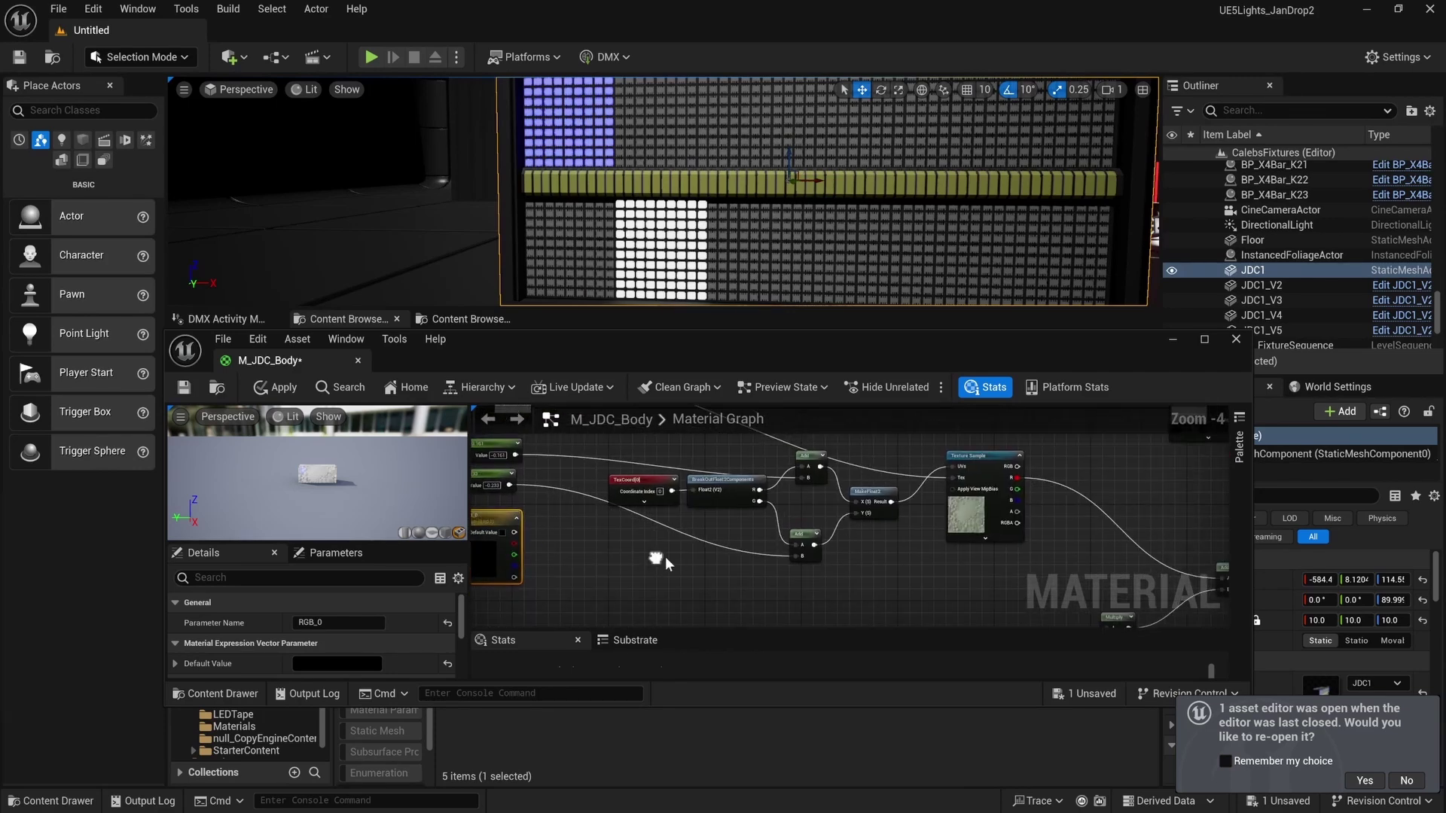
{"action": "right_click_drag", "start_coordinate": [774, 527], "coordinate": [967, 611]}
{"action": "left_click", "coordinate": [648, 470]}
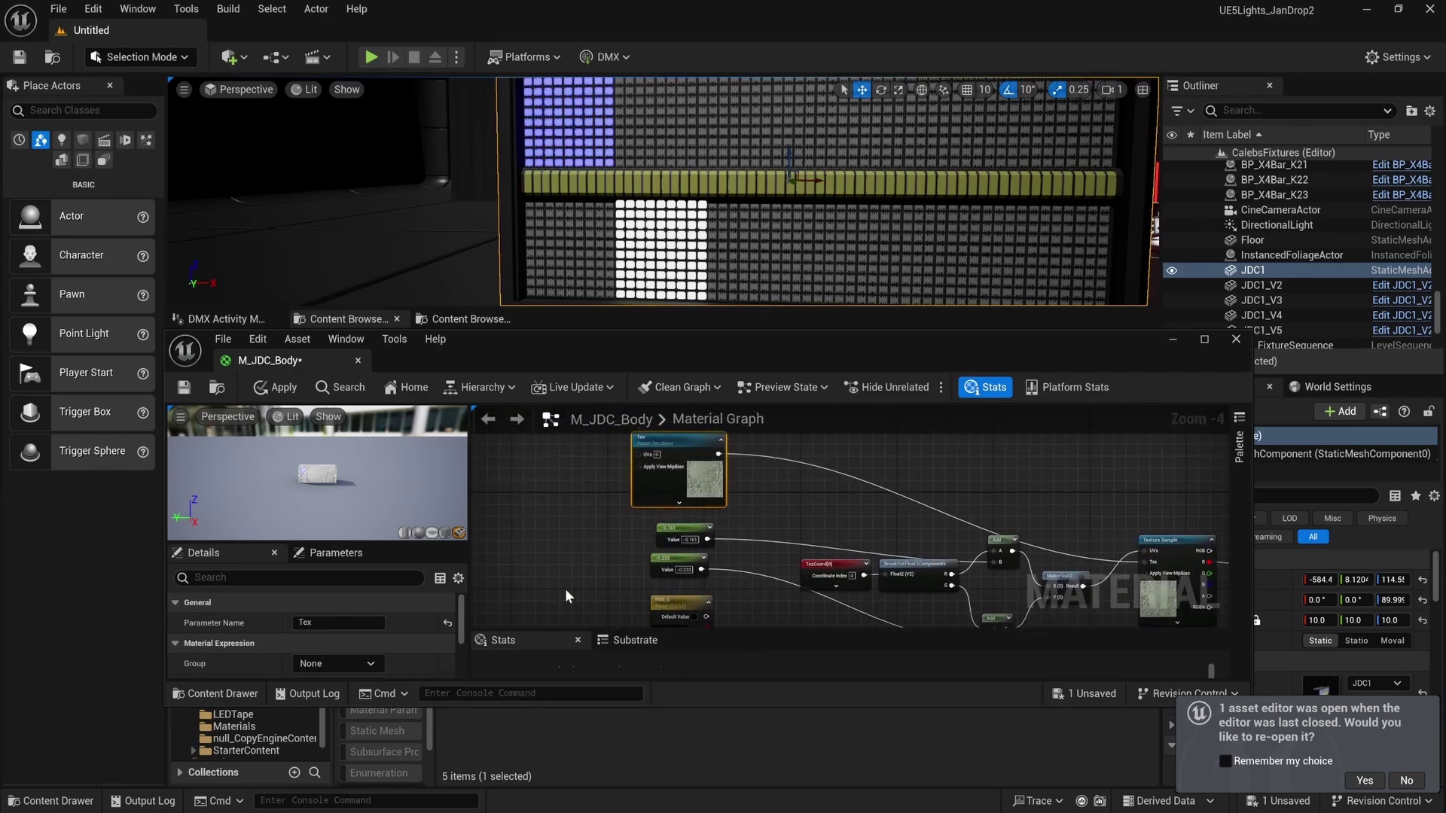
{"action": "scroll", "coordinate": [372, 645], "scroll_direction": "down", "scroll_amount": 3}
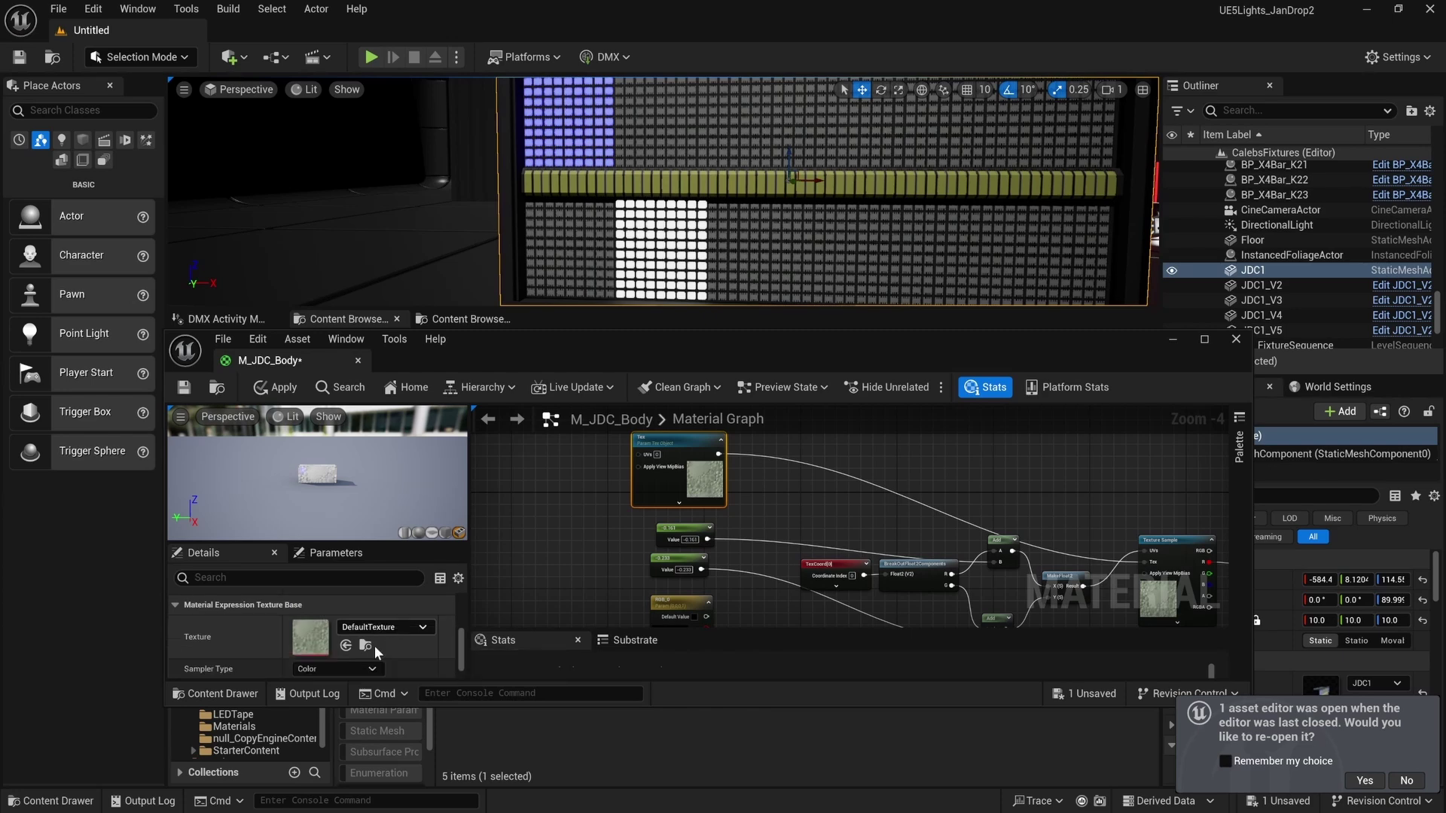
{"action": "left_click_drag", "start_coordinate": [661, 350], "coordinate": [662, 108]}
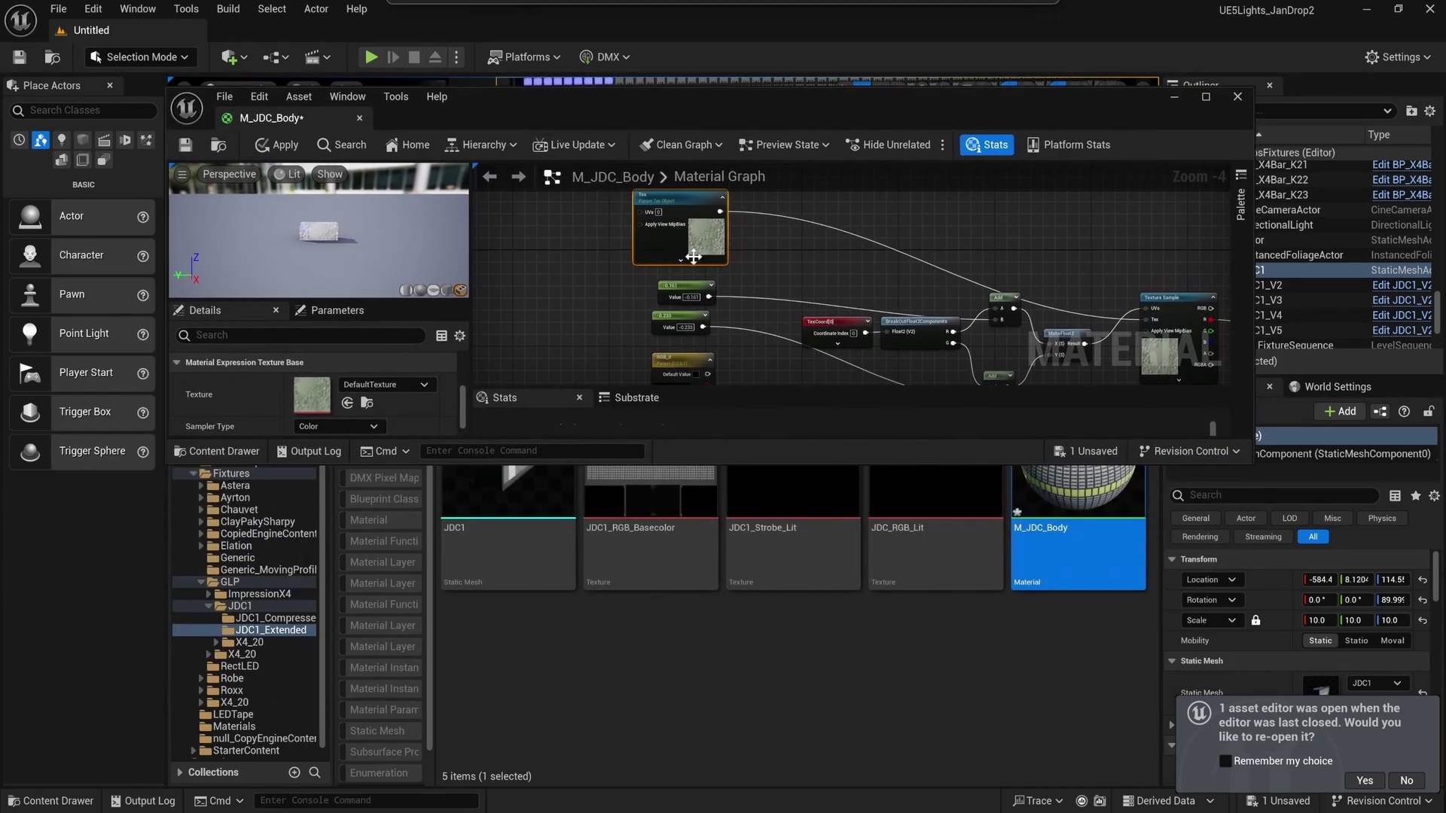
{"action": "left_click_drag", "start_coordinate": [913, 538], "coordinate": [324, 399]}
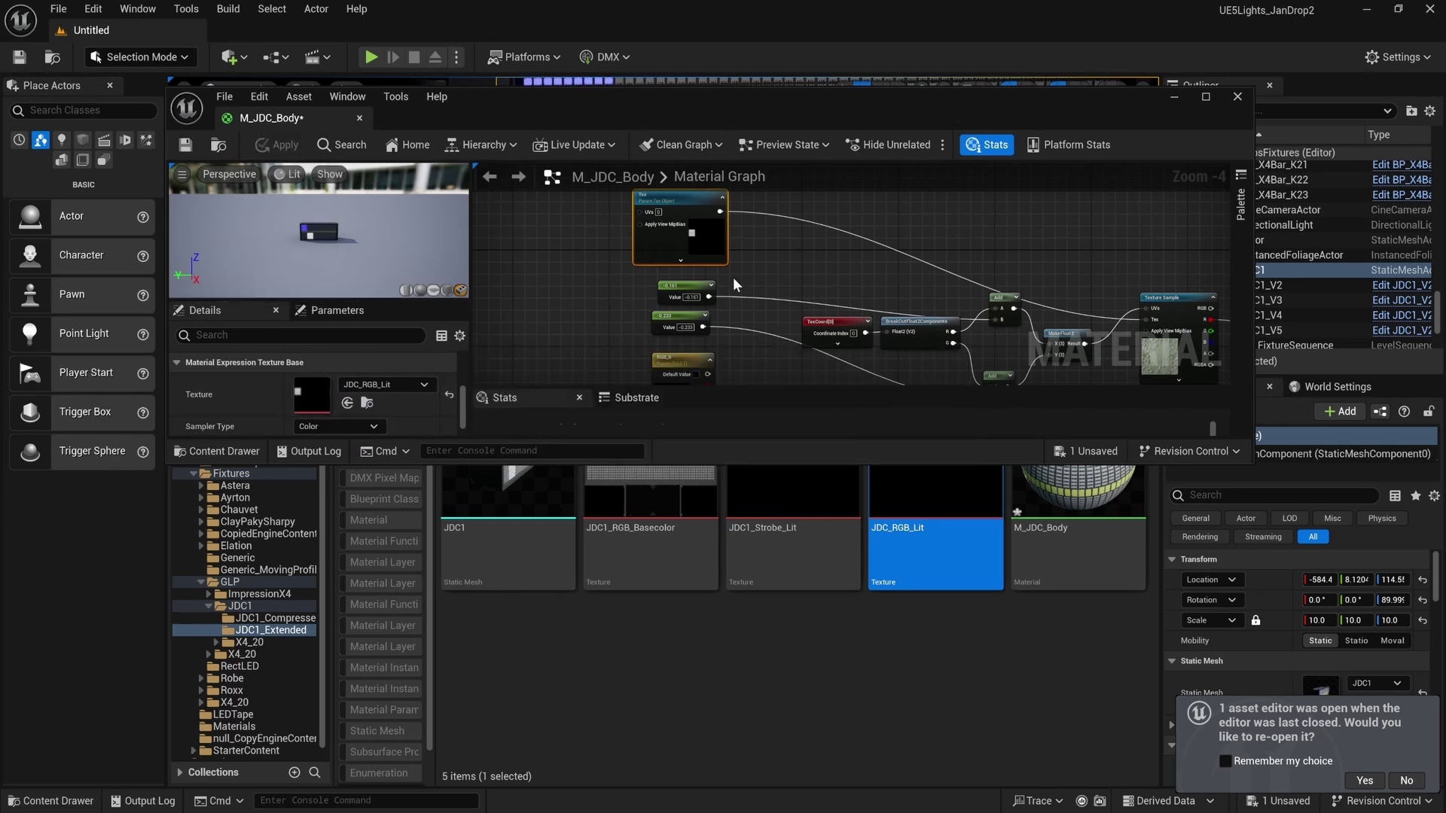
Add a Multiply node fed by the upper Texture Sample's red output and the RGB_0 parameter.
{"action": "scroll", "coordinate": [734, 278], "scroll_direction": "down", "scroll_amount": 1}
{"action": "right_click_drag", "start_coordinate": [1187, 349], "coordinate": [922, 263]}
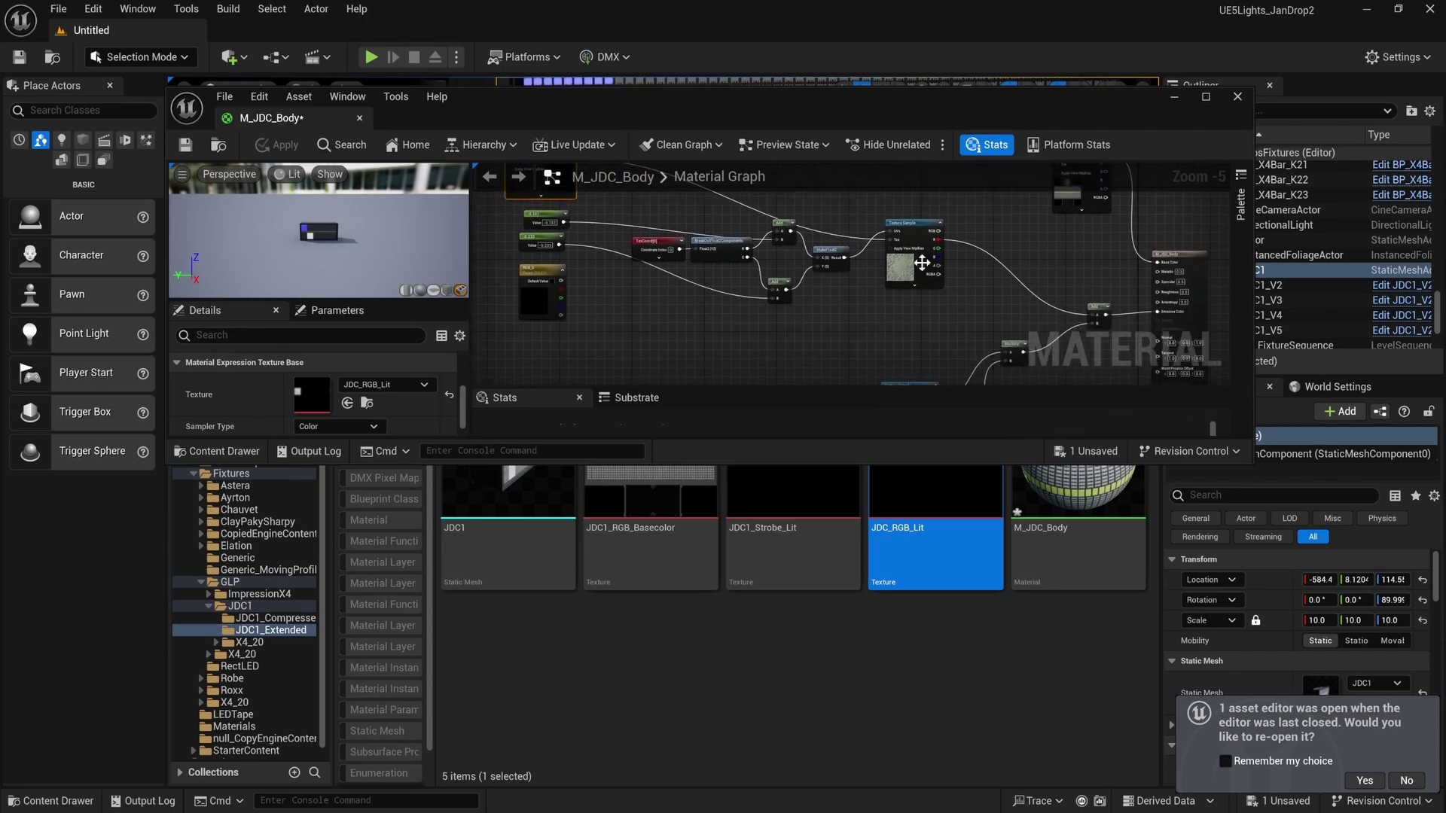
{"action": "left_click_drag", "start_coordinate": [937, 240], "coordinate": [966, 295]}
{"action": "type", "text": "multiply"}
{"action": "key", "text": "Return"}
{"action": "left_click_drag", "start_coordinate": [563, 284], "coordinate": [963, 309]}
Set RGB_0's default value to a bright spring green.
{"action": "left_click", "coordinate": [536, 298]}
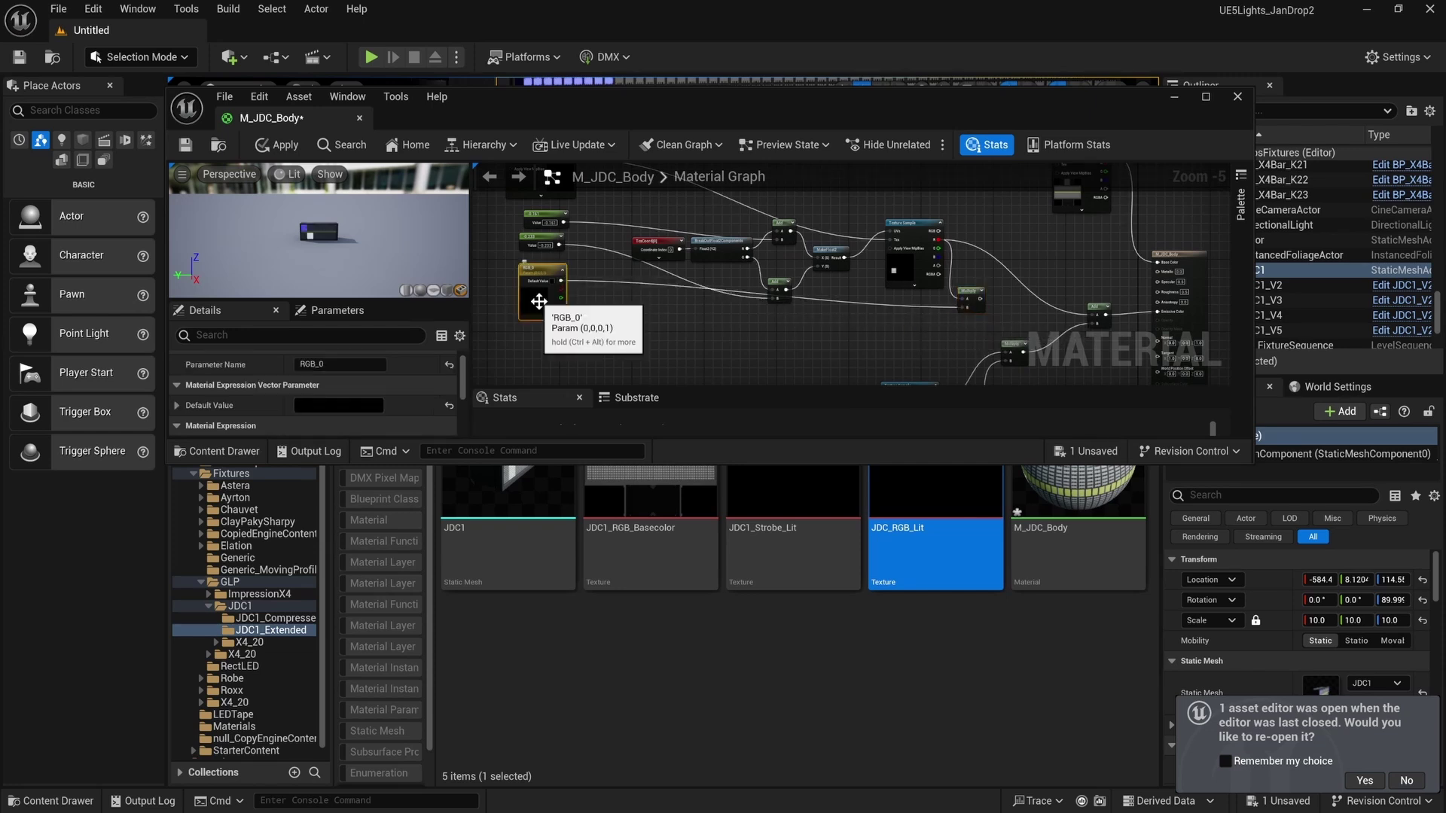
{"action": "left_click", "coordinate": [338, 405]}
{"action": "left_click_drag", "start_coordinate": [395, 568], "coordinate": [407, 606]}
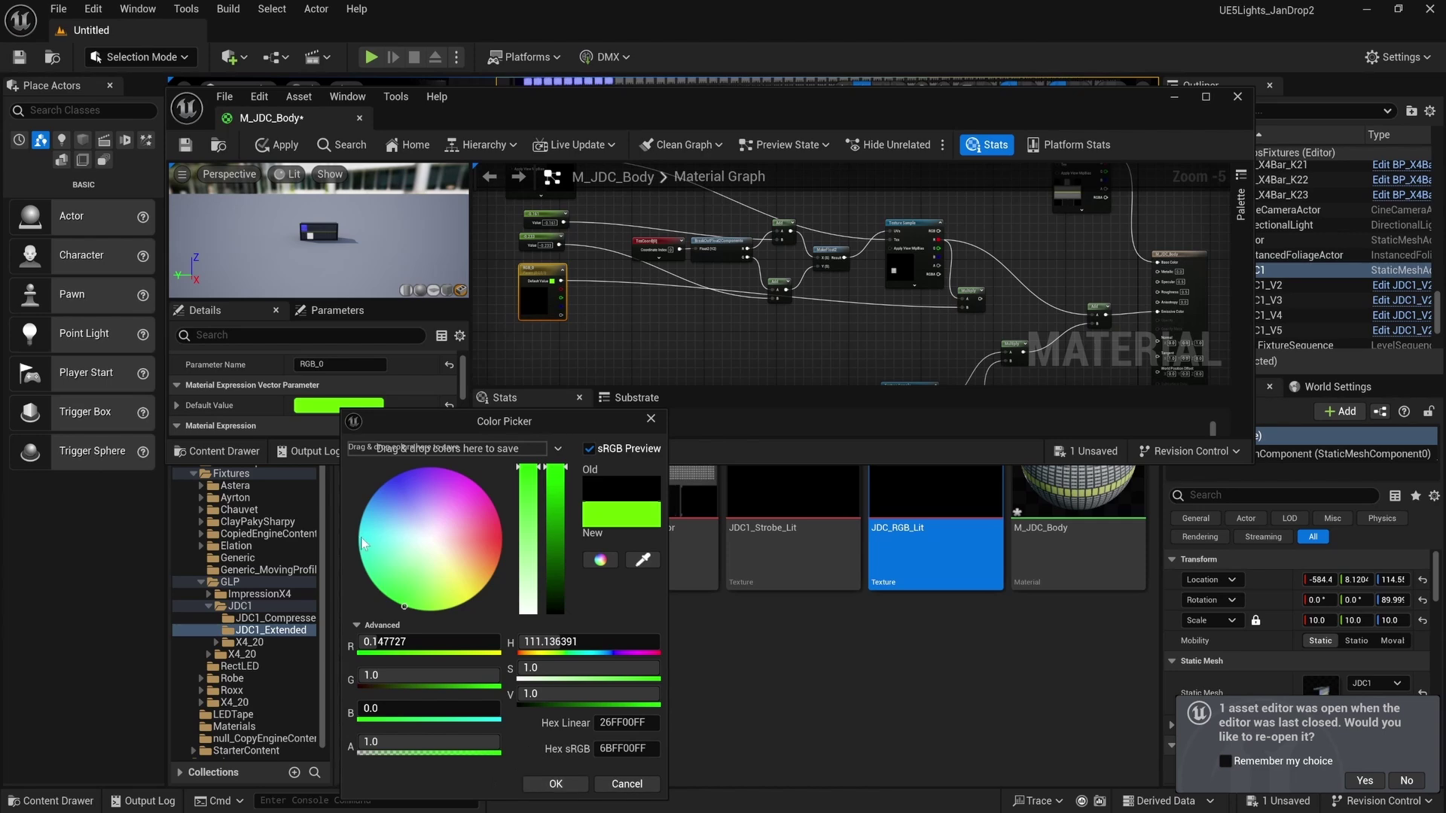
{"action": "left_click", "coordinate": [366, 578]}
{"action": "left_click", "coordinate": [555, 784]}
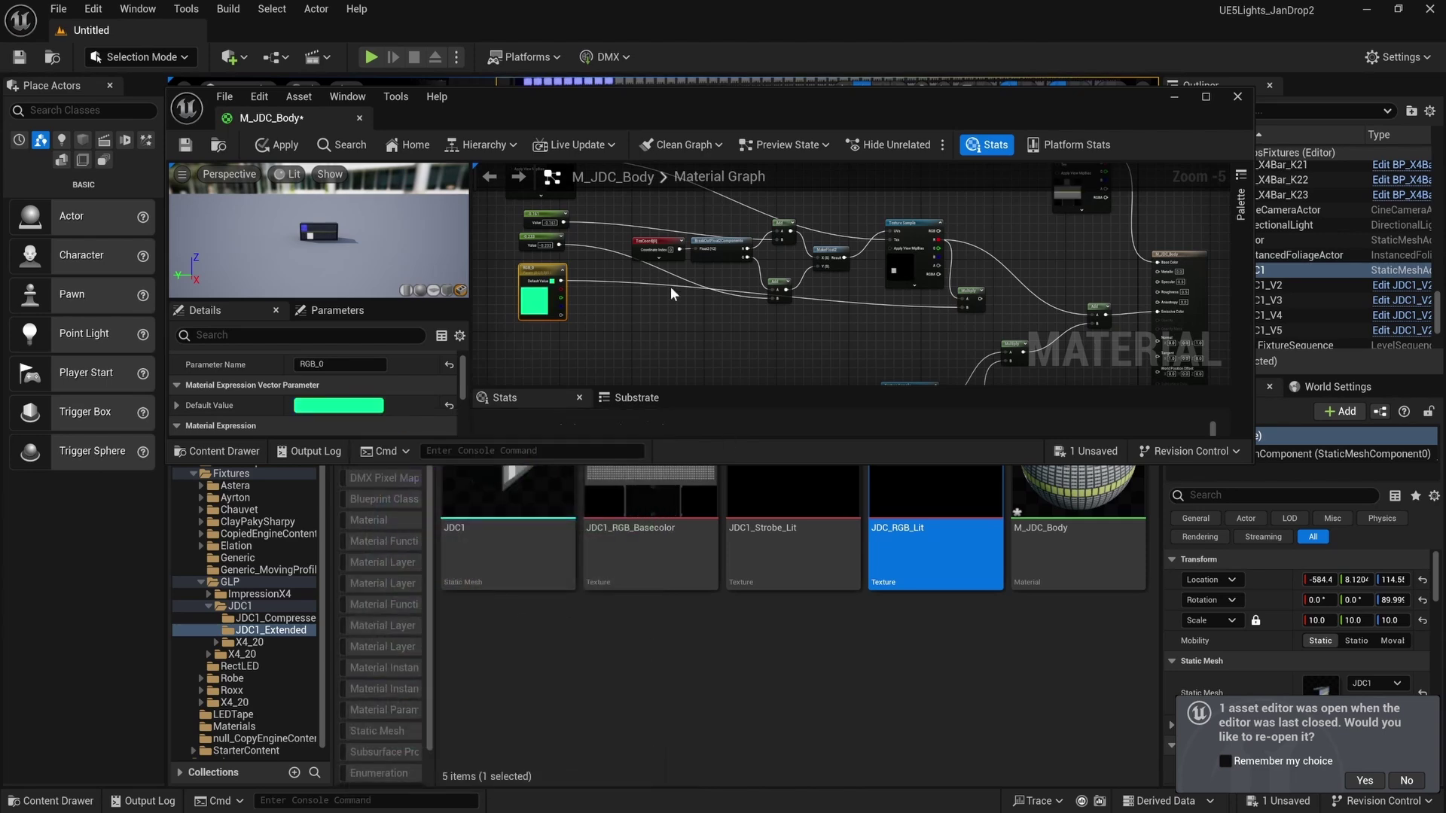
Add an Add node beneath the new Multiply node, with the Multiply result feeding its A input.
{"action": "right_click_drag", "start_coordinate": [1011, 343], "coordinate": [971, 312]}
{"action": "scroll", "coordinate": [971, 312], "scroll_direction": "down", "scroll_amount": 1}
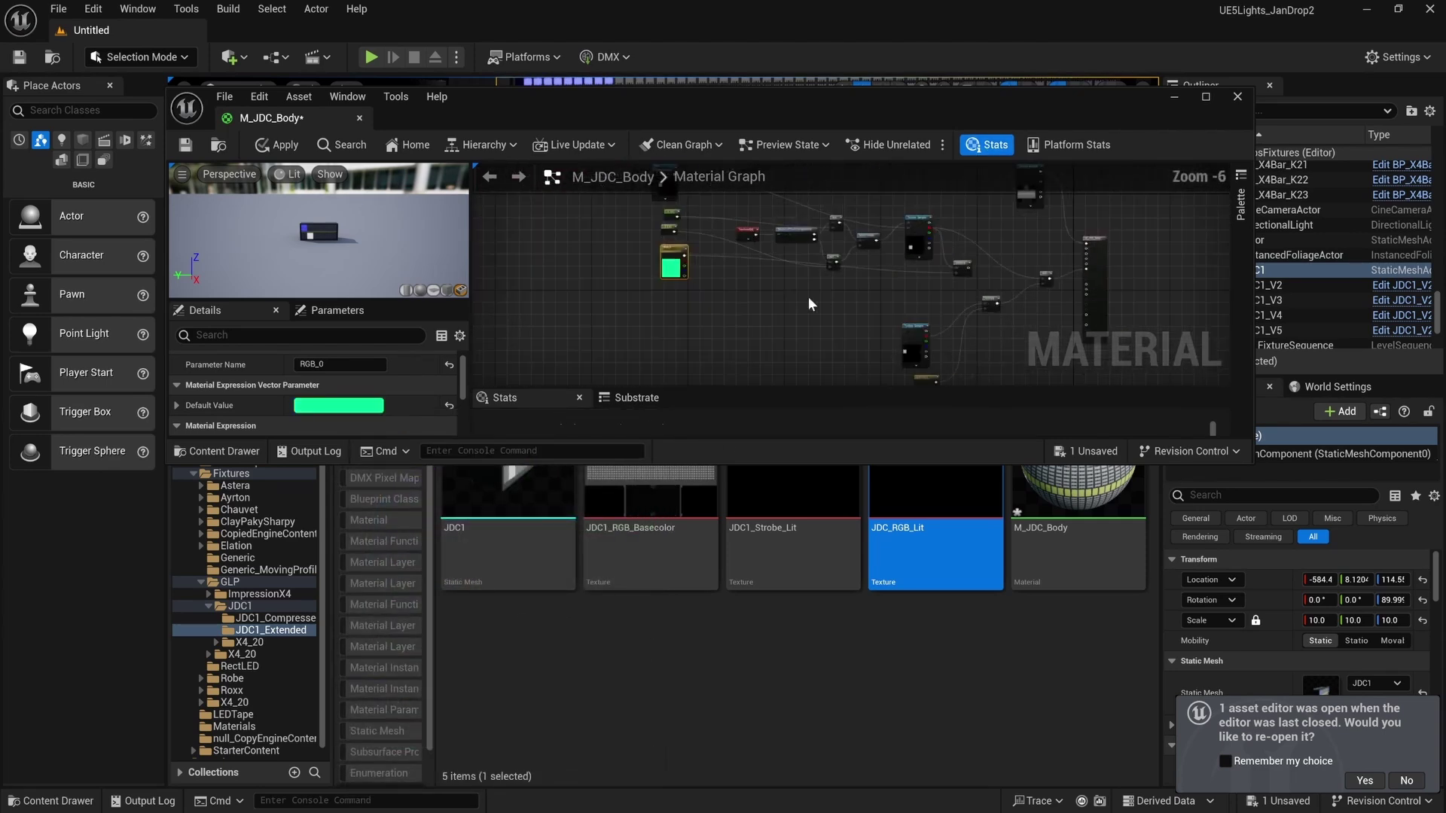
{"action": "scroll", "coordinate": [1032, 287], "scroll_direction": "up", "scroll_amount": 2}
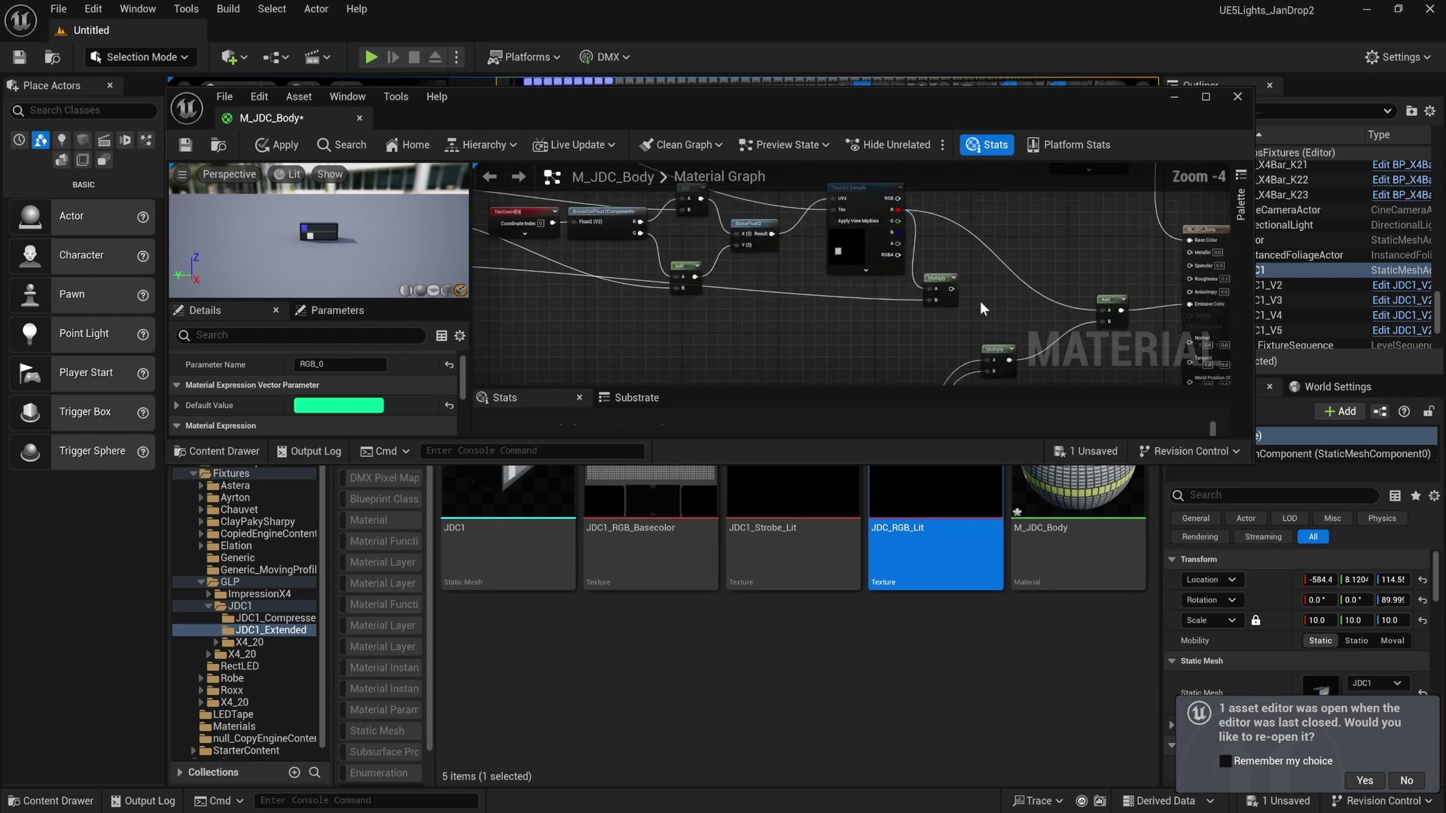
{"action": "left_click_drag", "start_coordinate": [960, 268], "coordinate": [929, 339]}
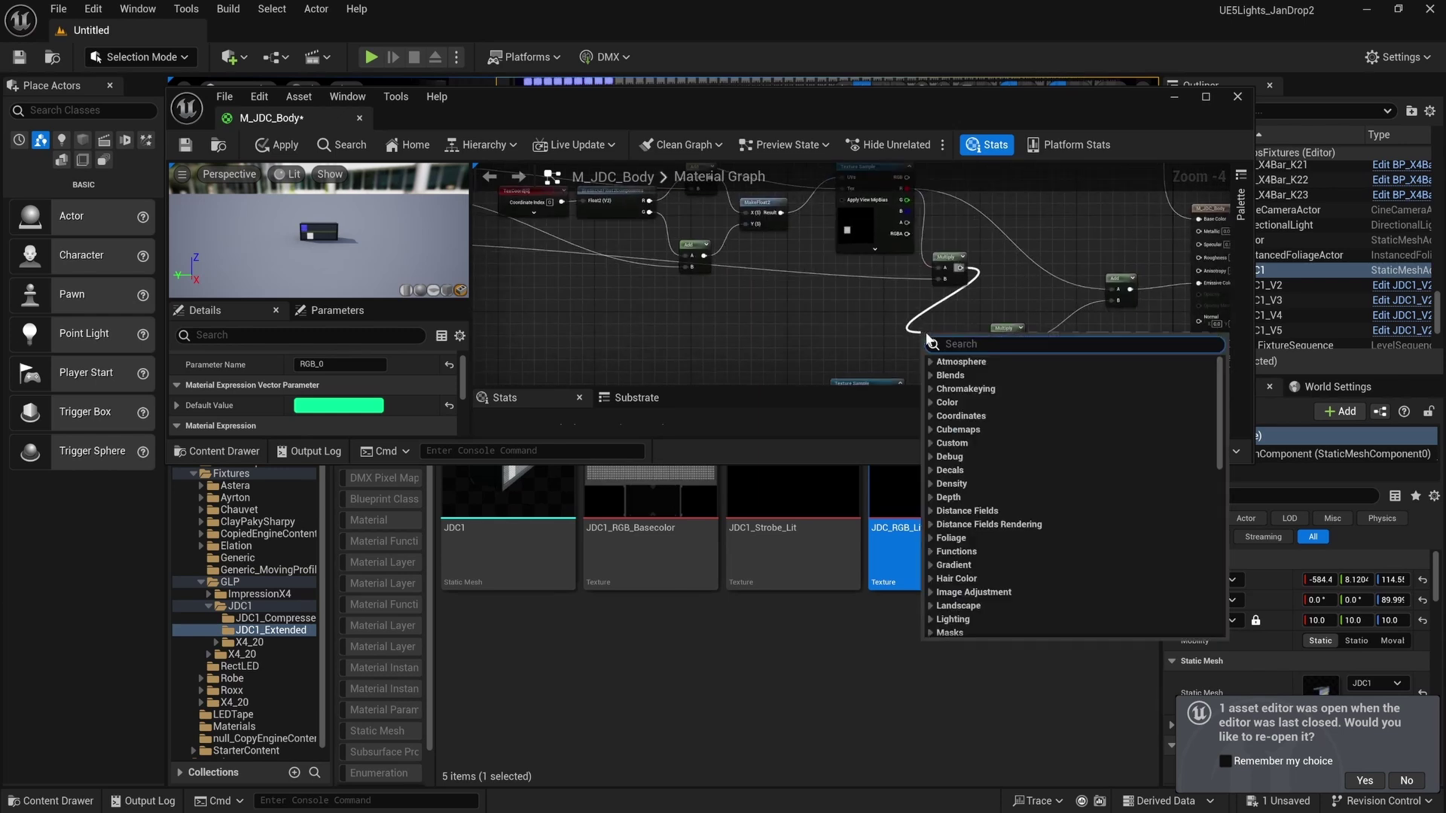
{"action": "type", "text": "+"}
{"action": "key", "text": "Return"}
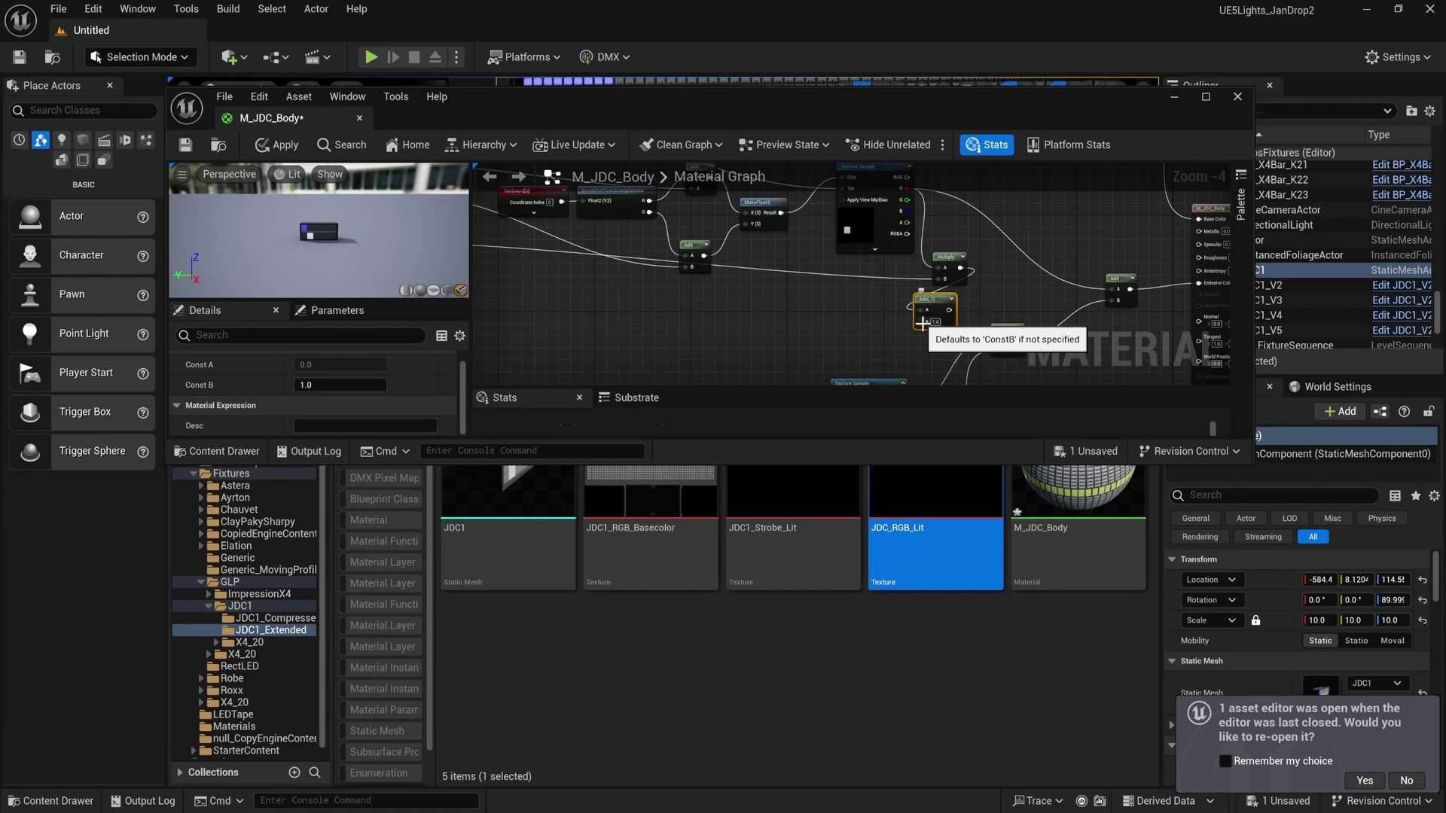
{"action": "scroll", "coordinate": [776, 332], "scroll_direction": "up", "scroll_amount": 2}
{"action": "scroll", "coordinate": [911, 345], "scroll_direction": "down", "scroll_amount": 2}
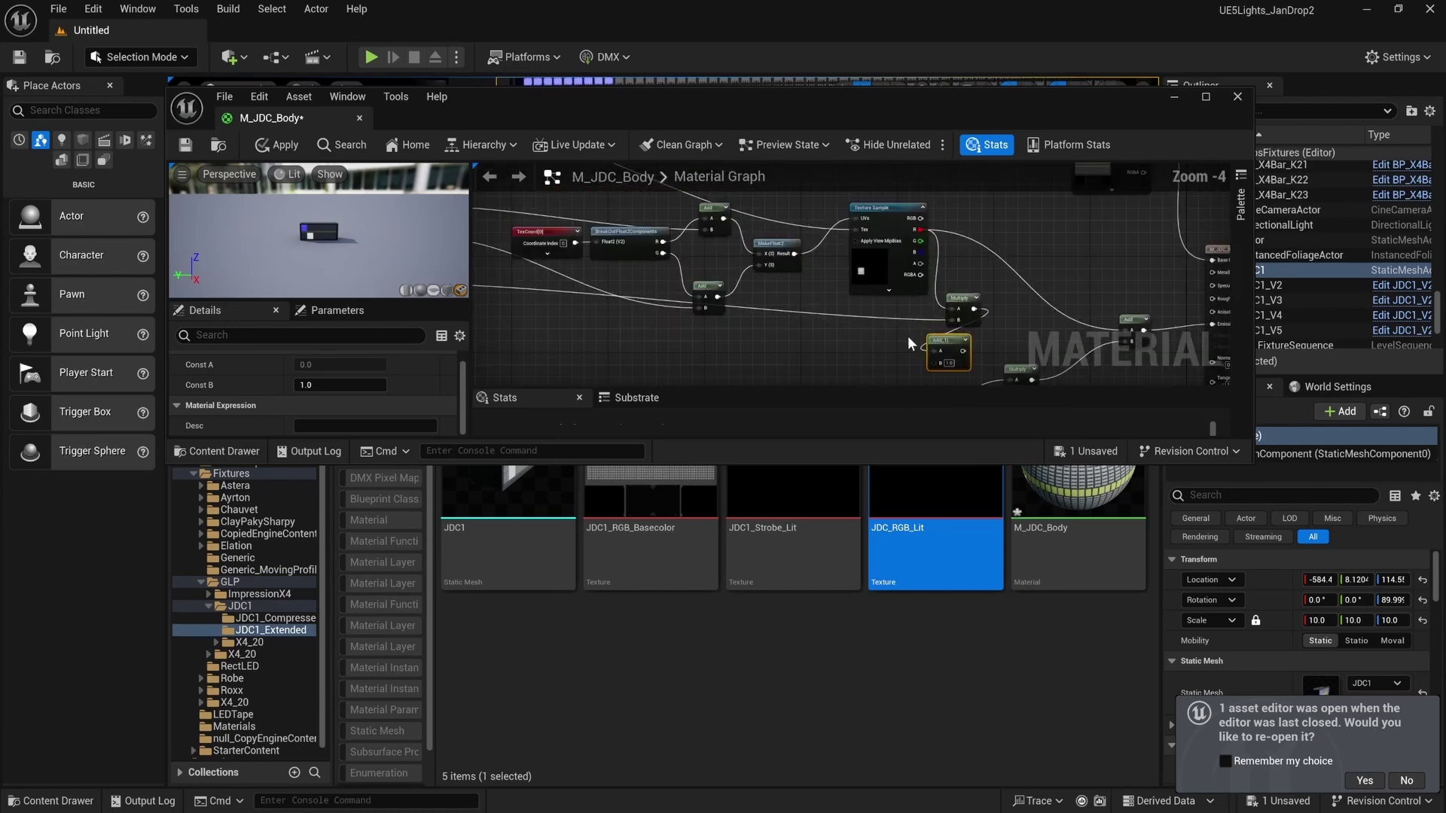
Select the group of nodes from TexCoord through the upper Texture Sample to the new Multiply and Add nodes.
{"action": "right_click_drag", "start_coordinate": [912, 344], "coordinate": [793, 311]}
{"action": "scroll", "coordinate": [793, 311], "scroll_direction": "down", "scroll_amount": 1}
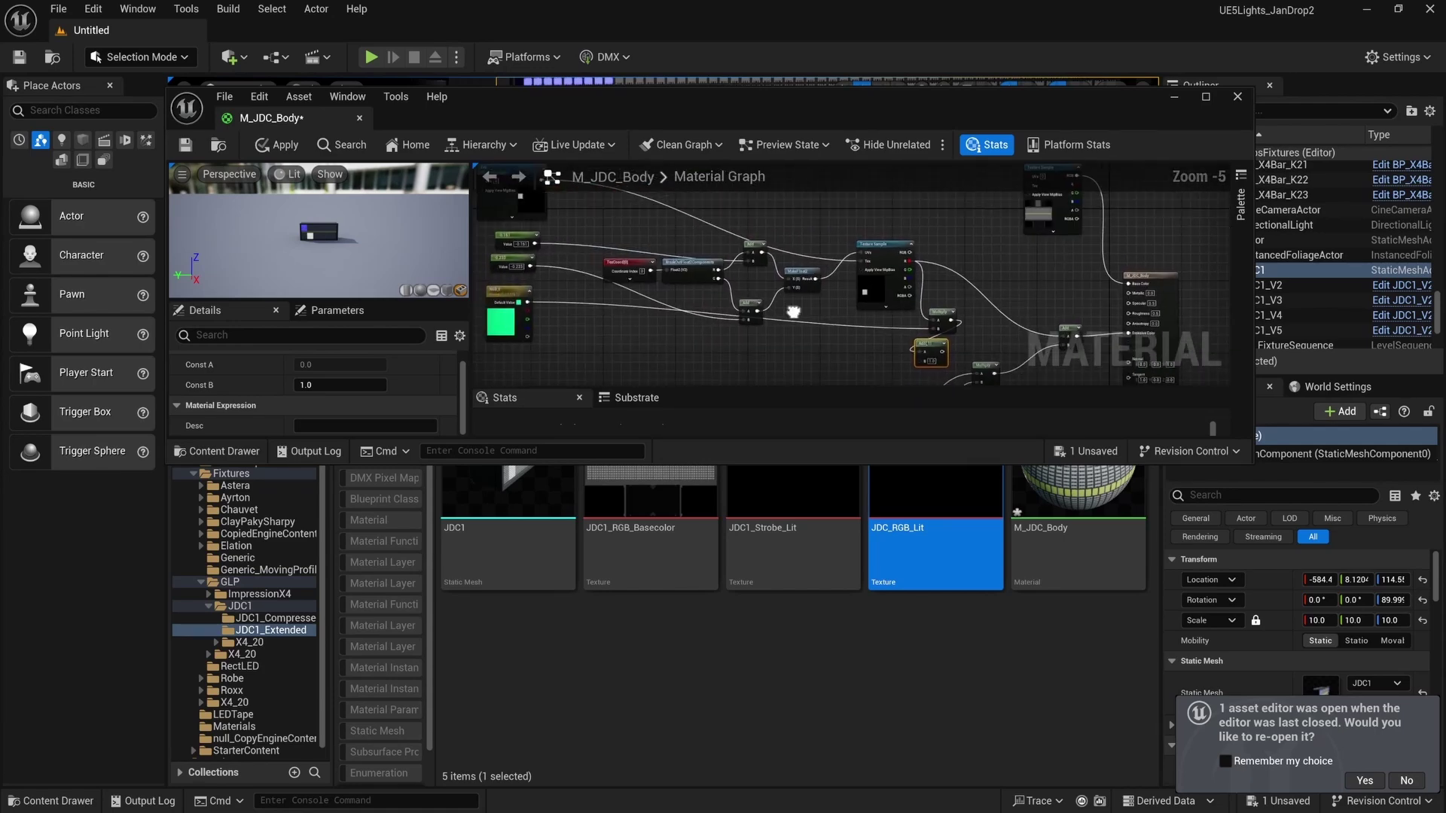
{"action": "scroll", "coordinate": [697, 239], "scroll_direction": "down", "scroll_amount": 1}
{"action": "left_click_drag", "start_coordinate": [674, 233], "coordinate": [879, 339]}
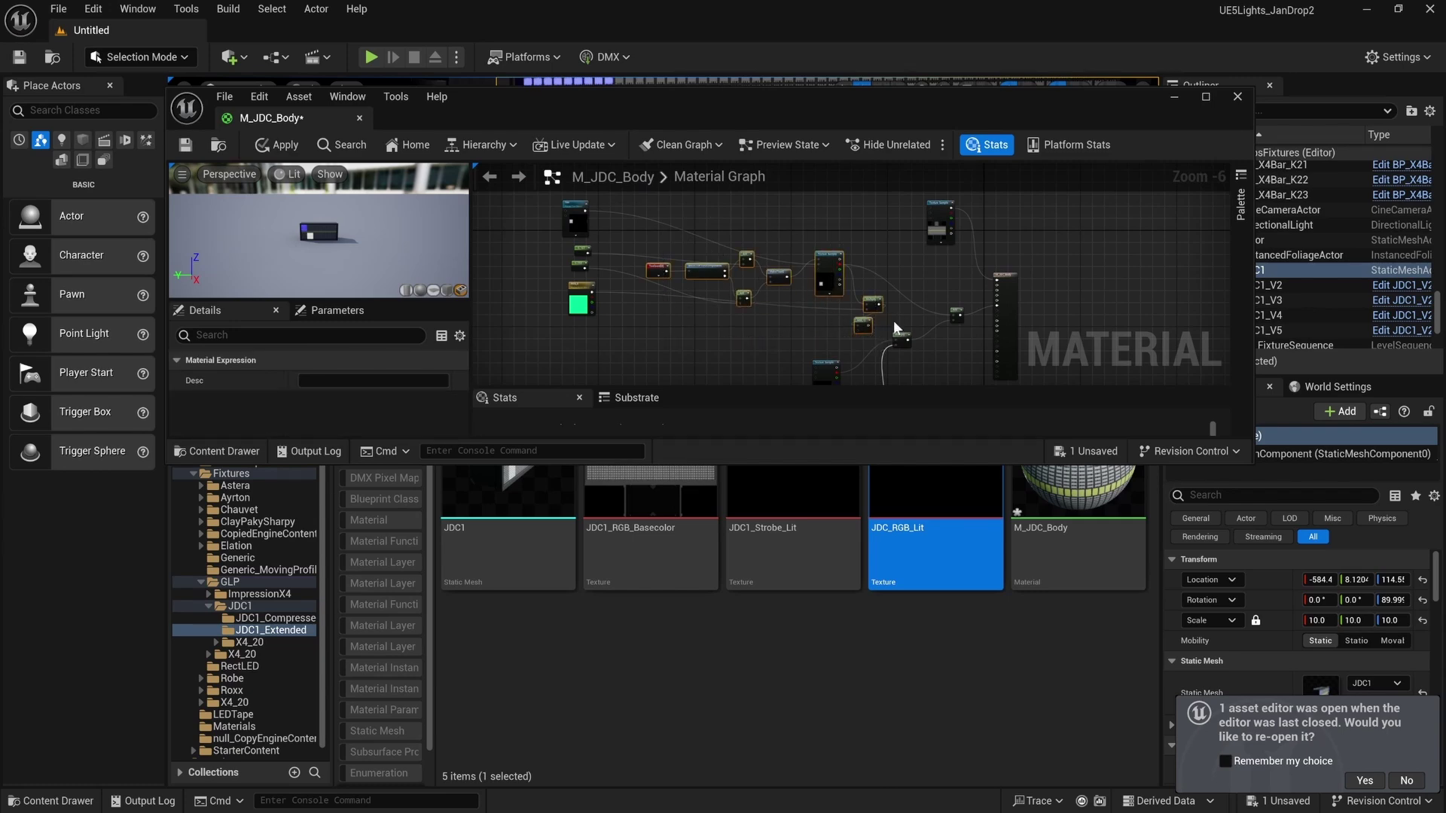
Create a Material Function named JDC1_PixelPlacer in the JDC1_Extended folder.
{"action": "left_click", "coordinate": [682, 646]}
{"action": "right_click", "coordinate": [683, 646]}
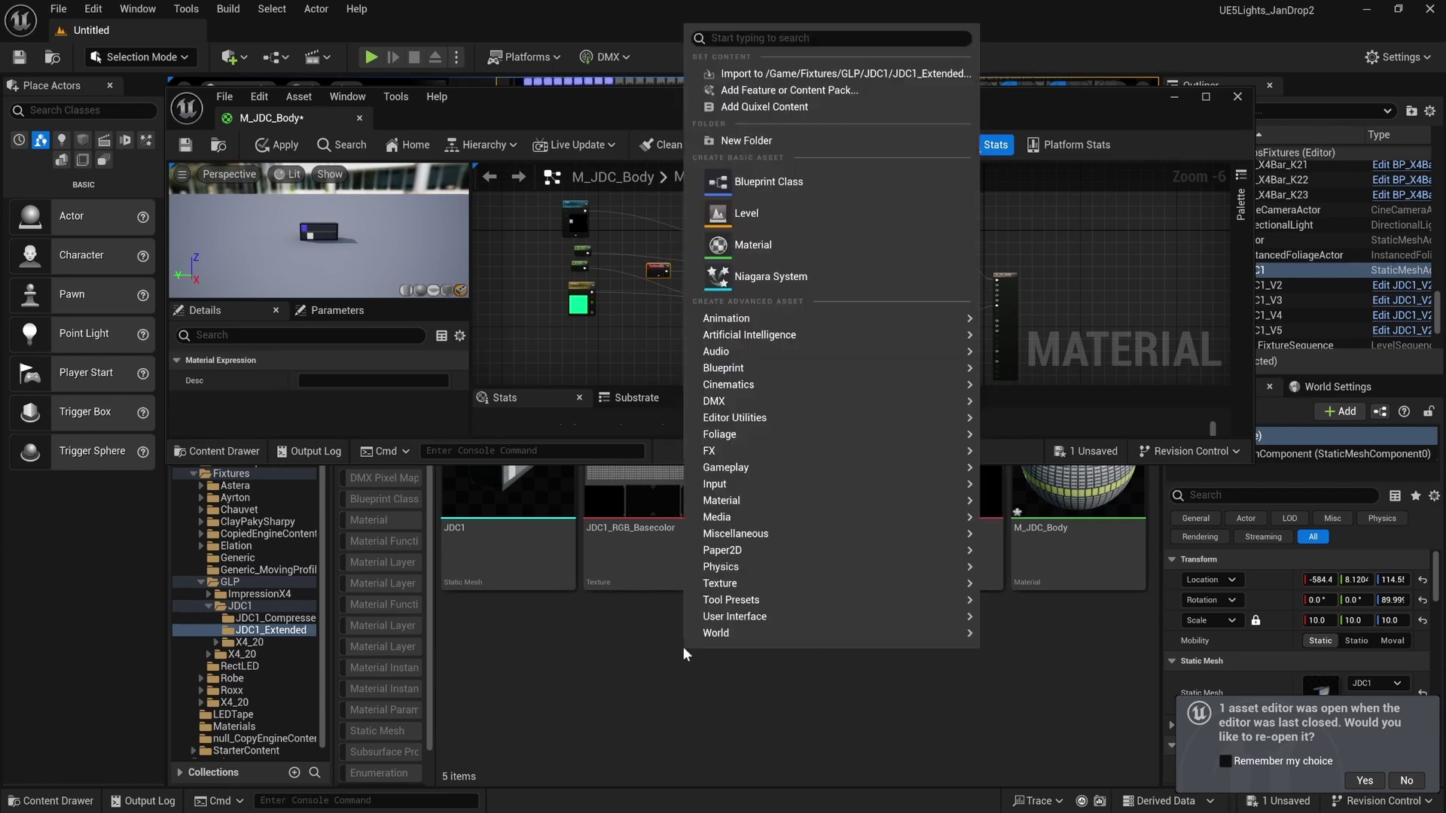
{"action": "left_click", "coordinate": [621, 711]}
{"action": "right_click", "coordinate": [607, 652]}
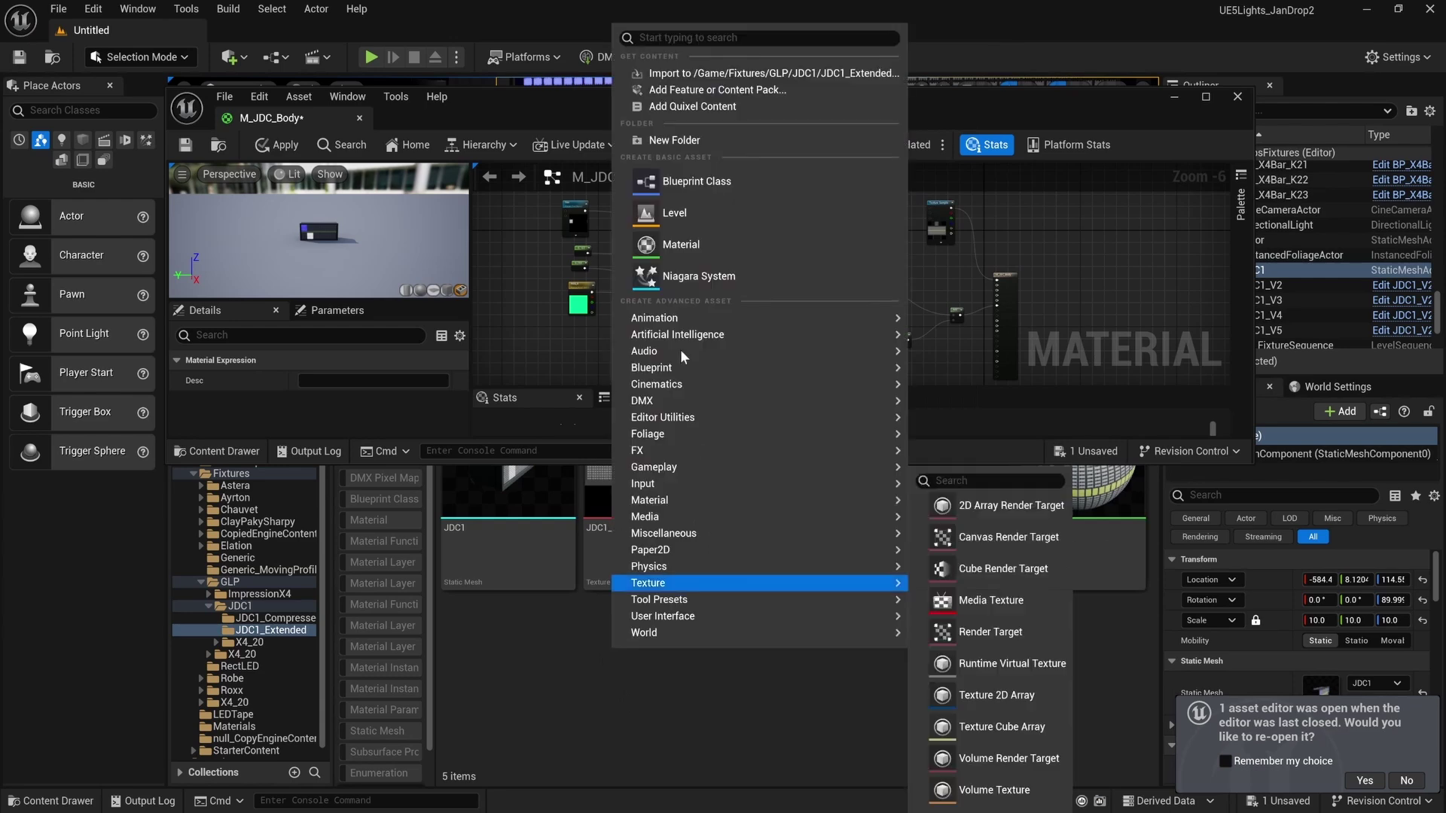
{"action": "mouse_move", "coordinate": [693, 500]}
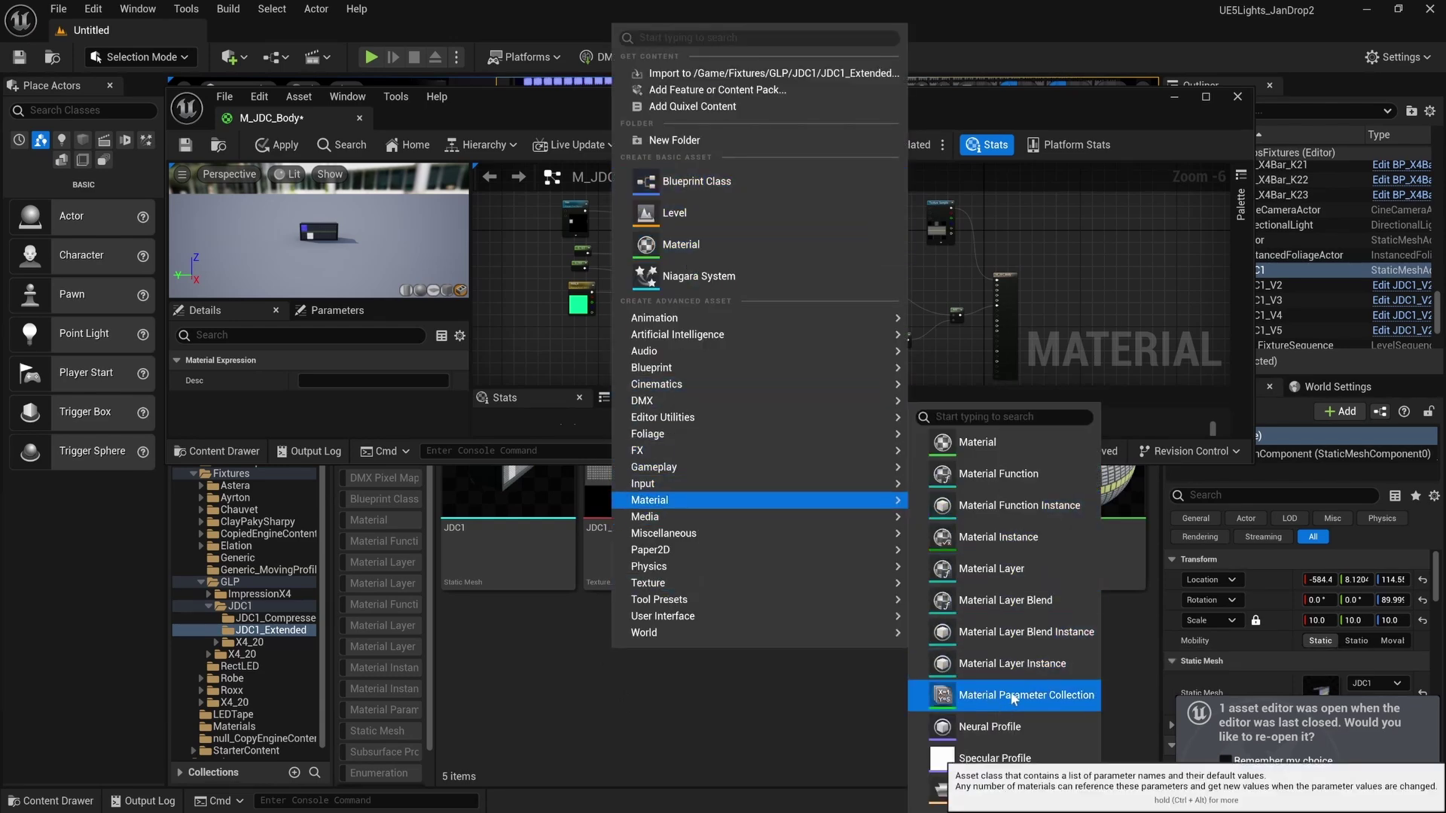
{"action": "left_click", "coordinate": [999, 474]}
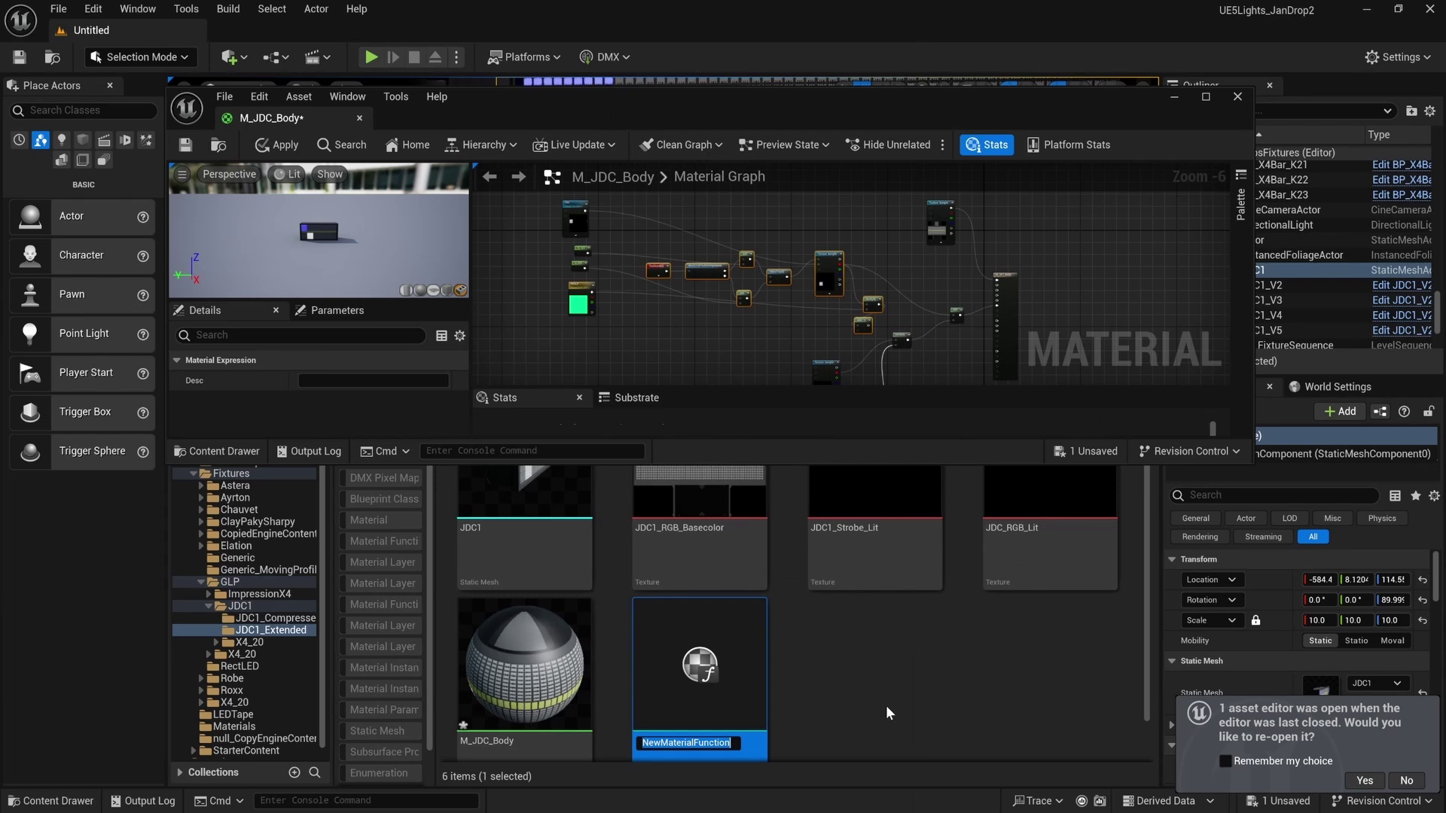
{"action": "key", "text": "BackSpace"}
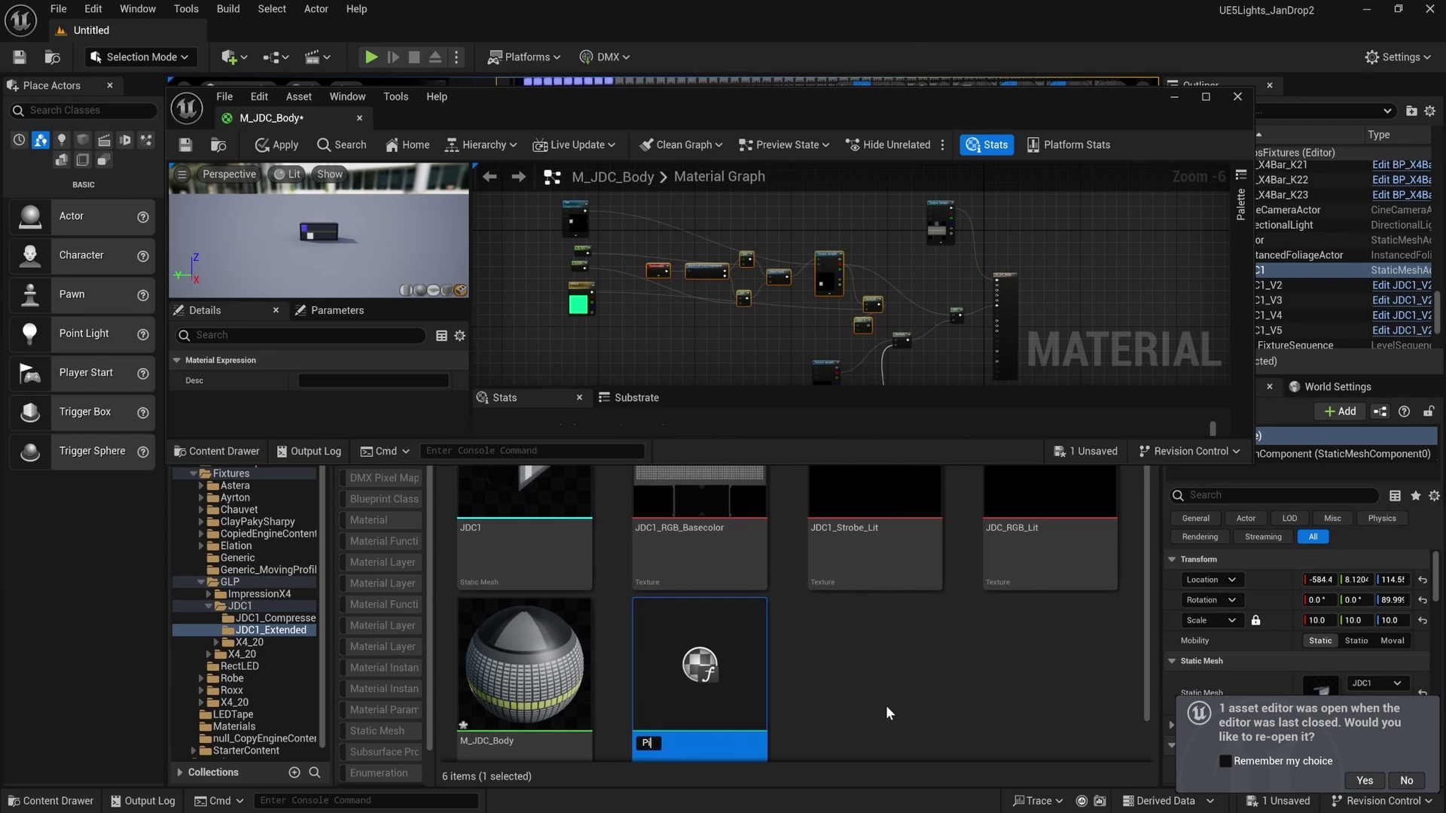
{"action": "type", "text": "JDC1"}
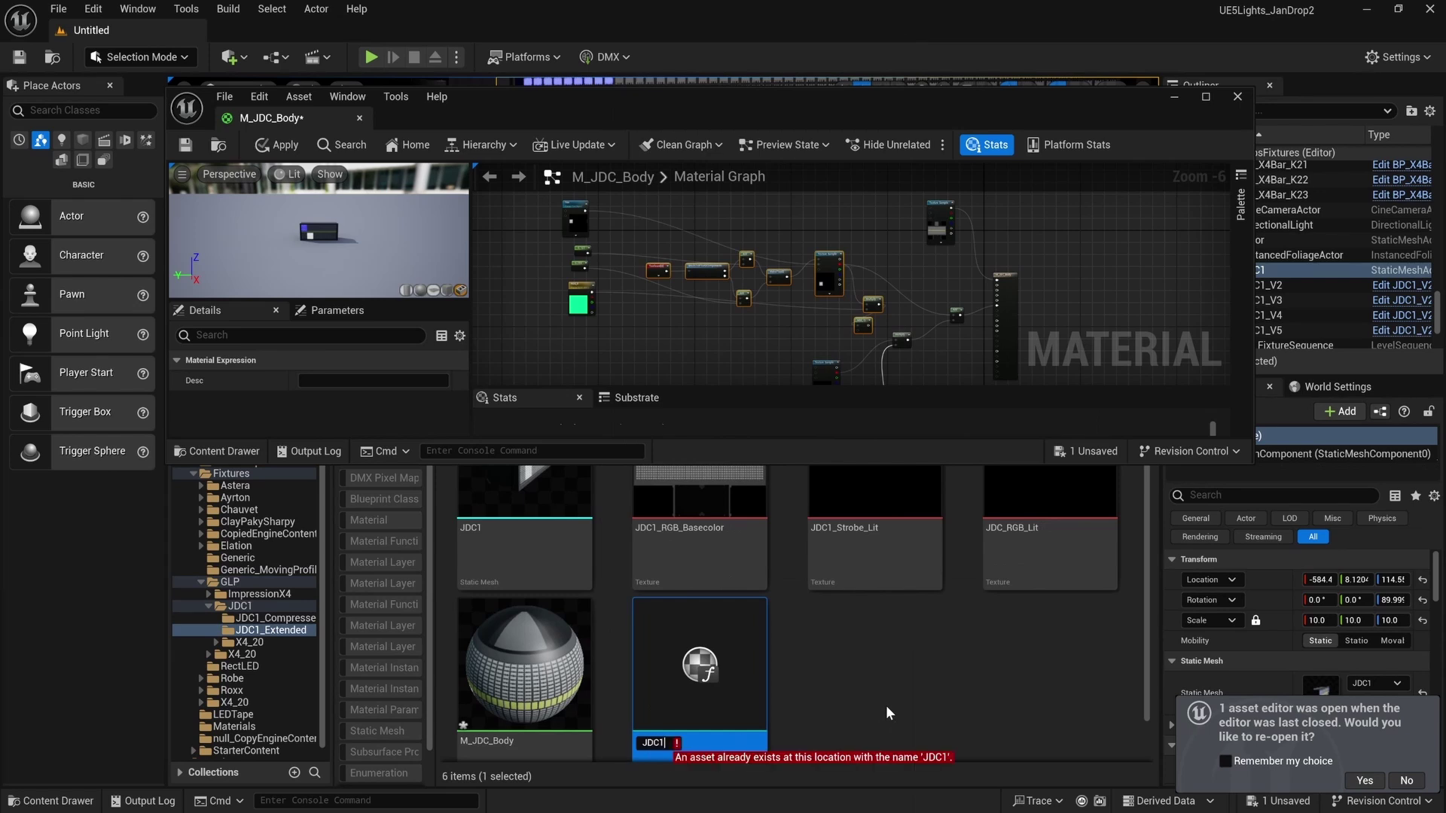
{"action": "type", "text": "_PixelPlacer"}
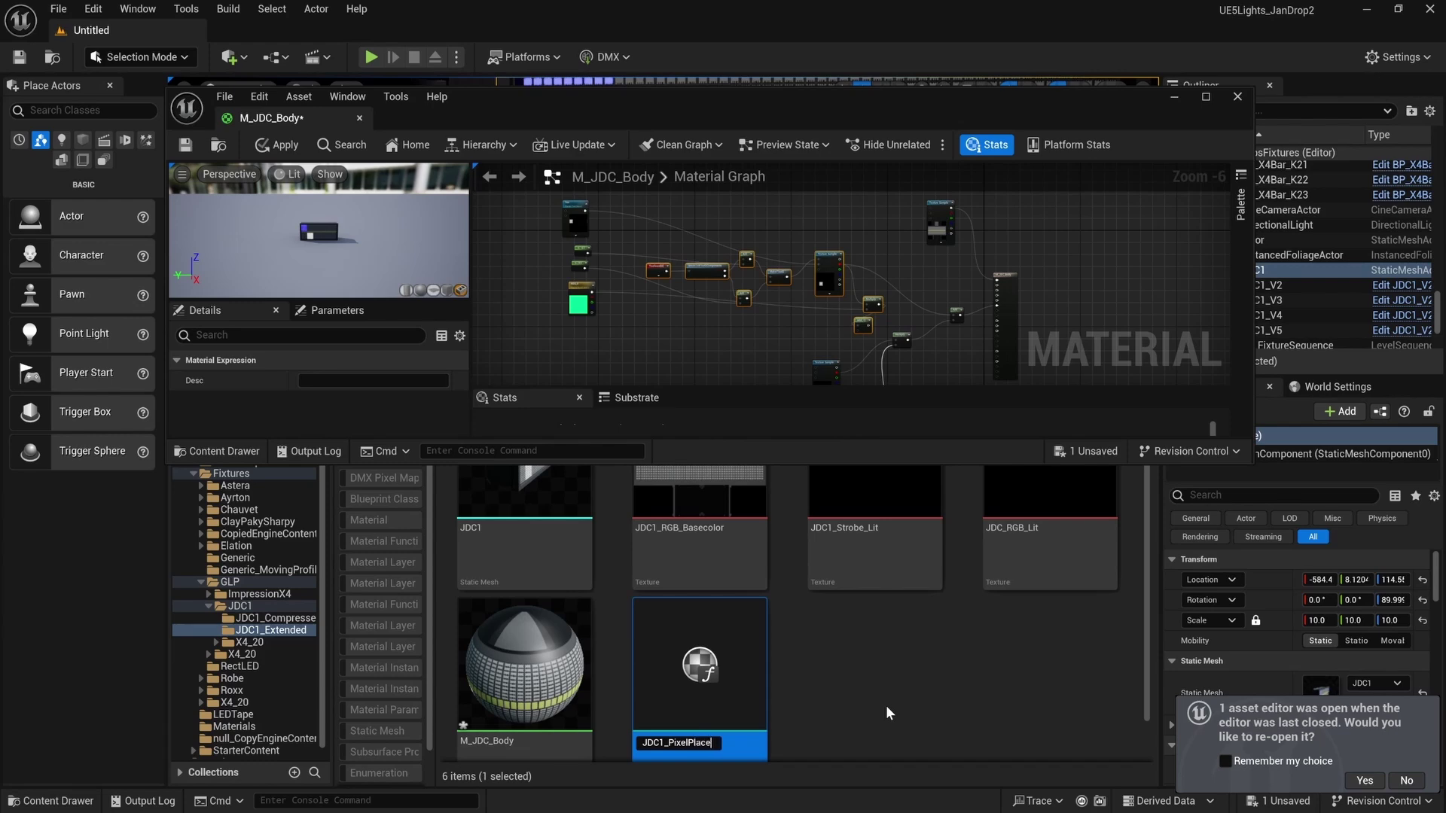
{"action": "key", "text": "Return"}
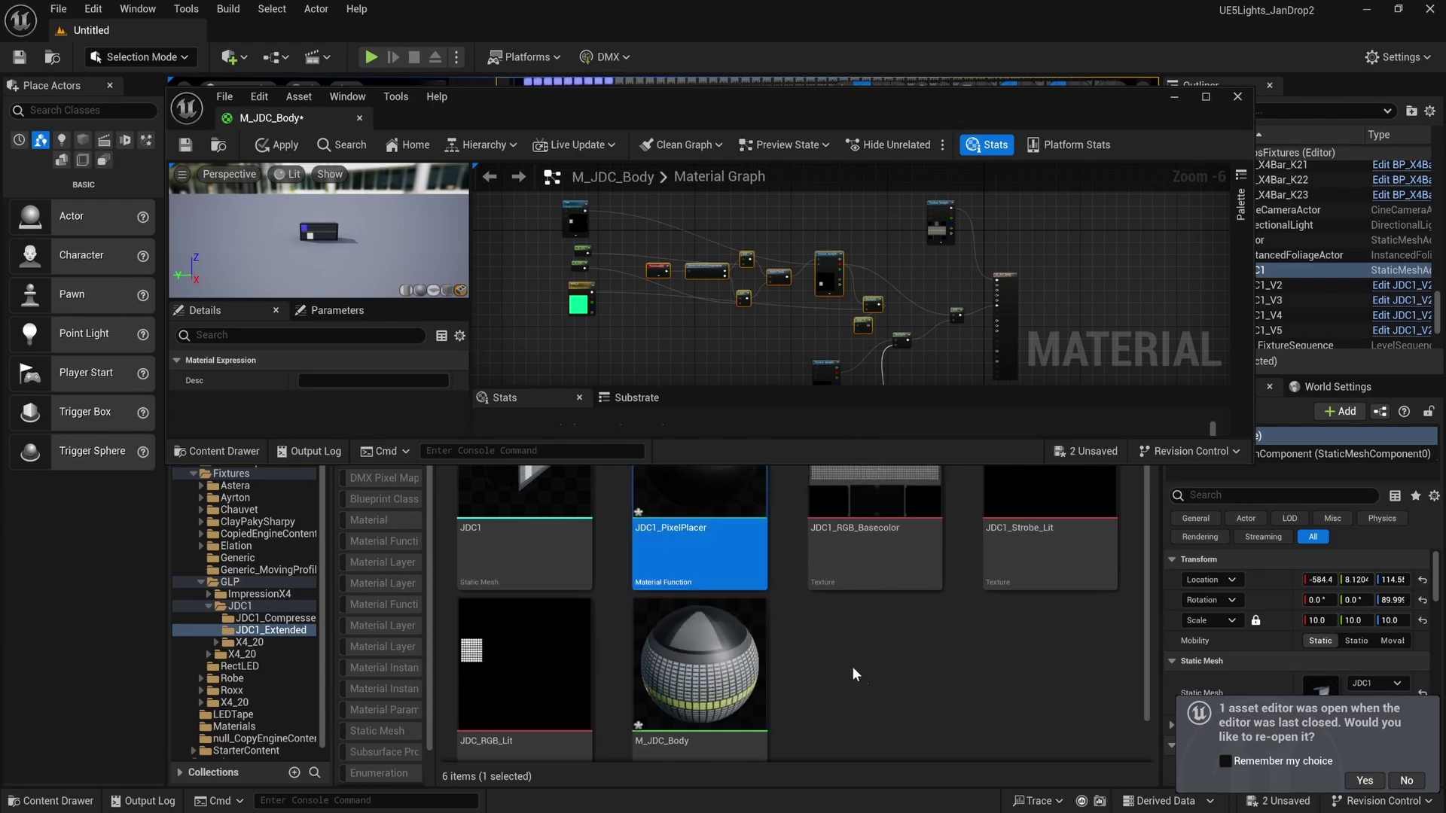
Try placing the JDC1_PixelPlacer function as a node in the M_JDC_Body graph, then delete that node.
{"action": "scroll", "coordinate": [784, 603], "scroll_direction": "down", "scroll_amount": 1}
{"action": "scroll", "coordinate": [785, 603], "scroll_direction": "up", "scroll_amount": 1}
{"action": "left_click_drag", "start_coordinate": [789, 463], "coordinate": [777, 360]}
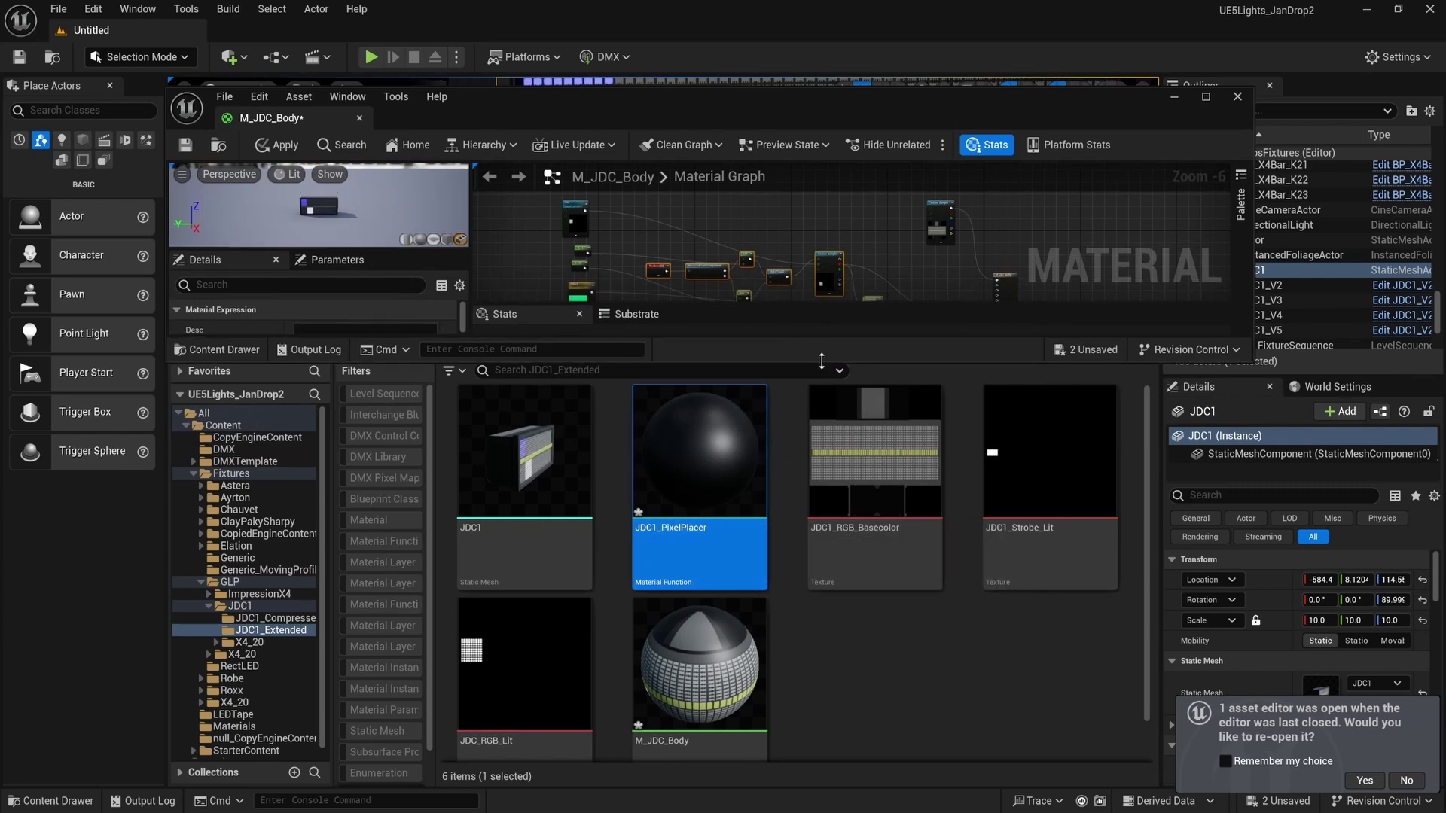
{"action": "left_click_drag", "start_coordinate": [821, 362], "coordinate": [821, 497]}
{"action": "left_click_drag", "start_coordinate": [701, 553], "coordinate": [715, 359]}
{"action": "scroll", "coordinate": [716, 359], "scroll_direction": "up", "scroll_amount": 3}
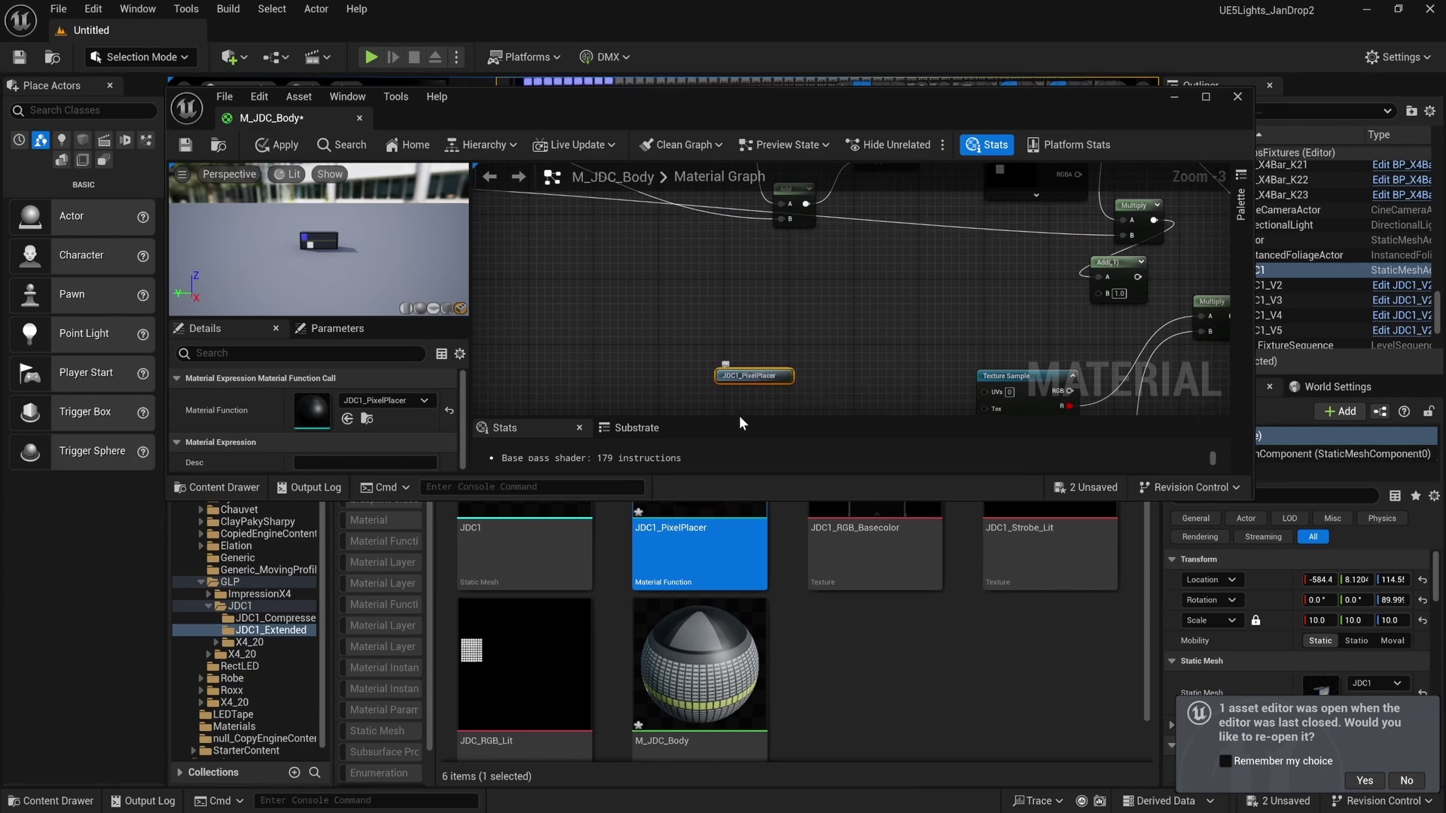
{"action": "key", "text": "Delete"}
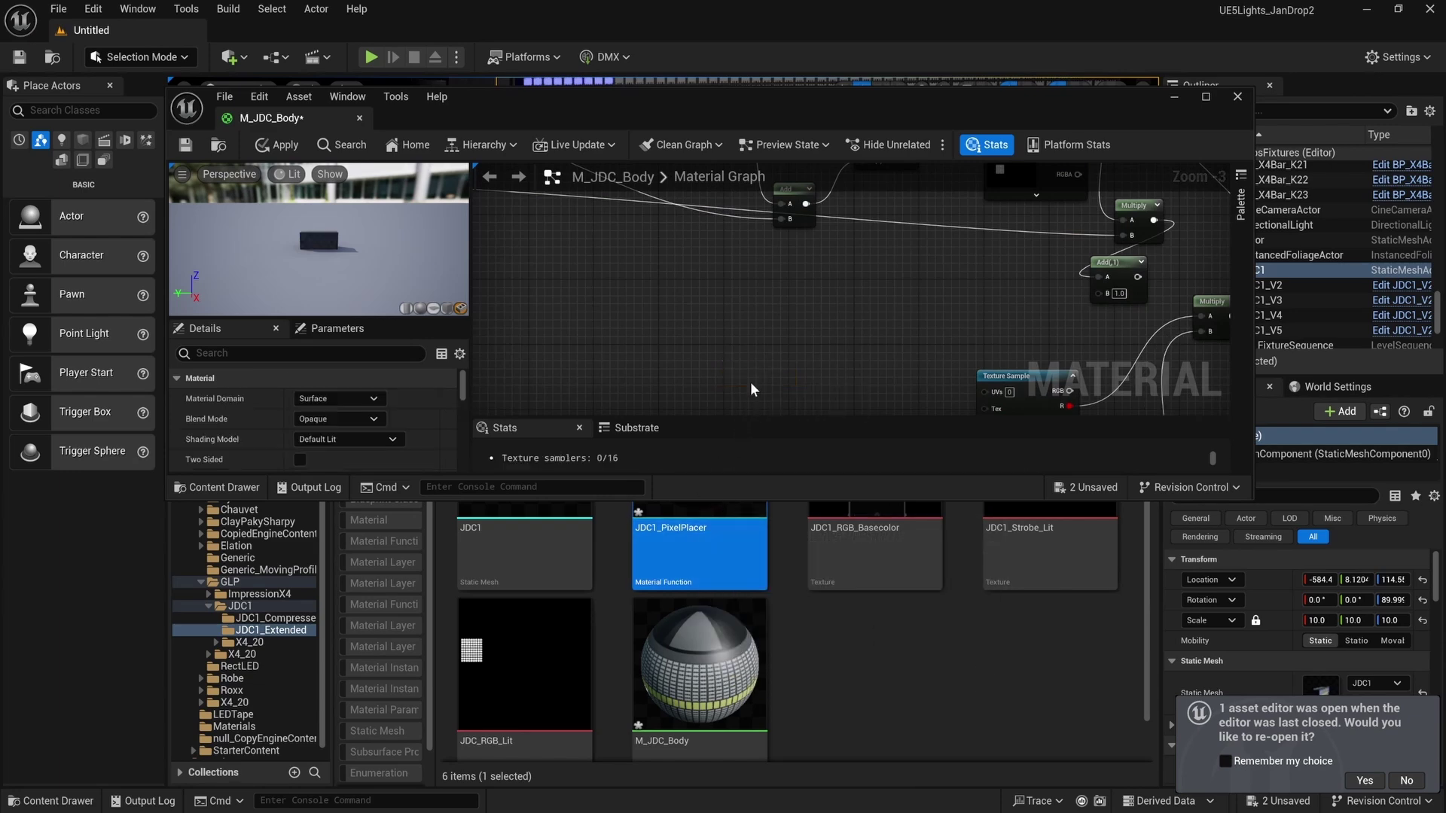
Open the JDC1_PixelPlacer function and paste the copied node group into its graph, ahead of the Output Result node.
{"action": "double_click", "coordinate": [693, 553]}
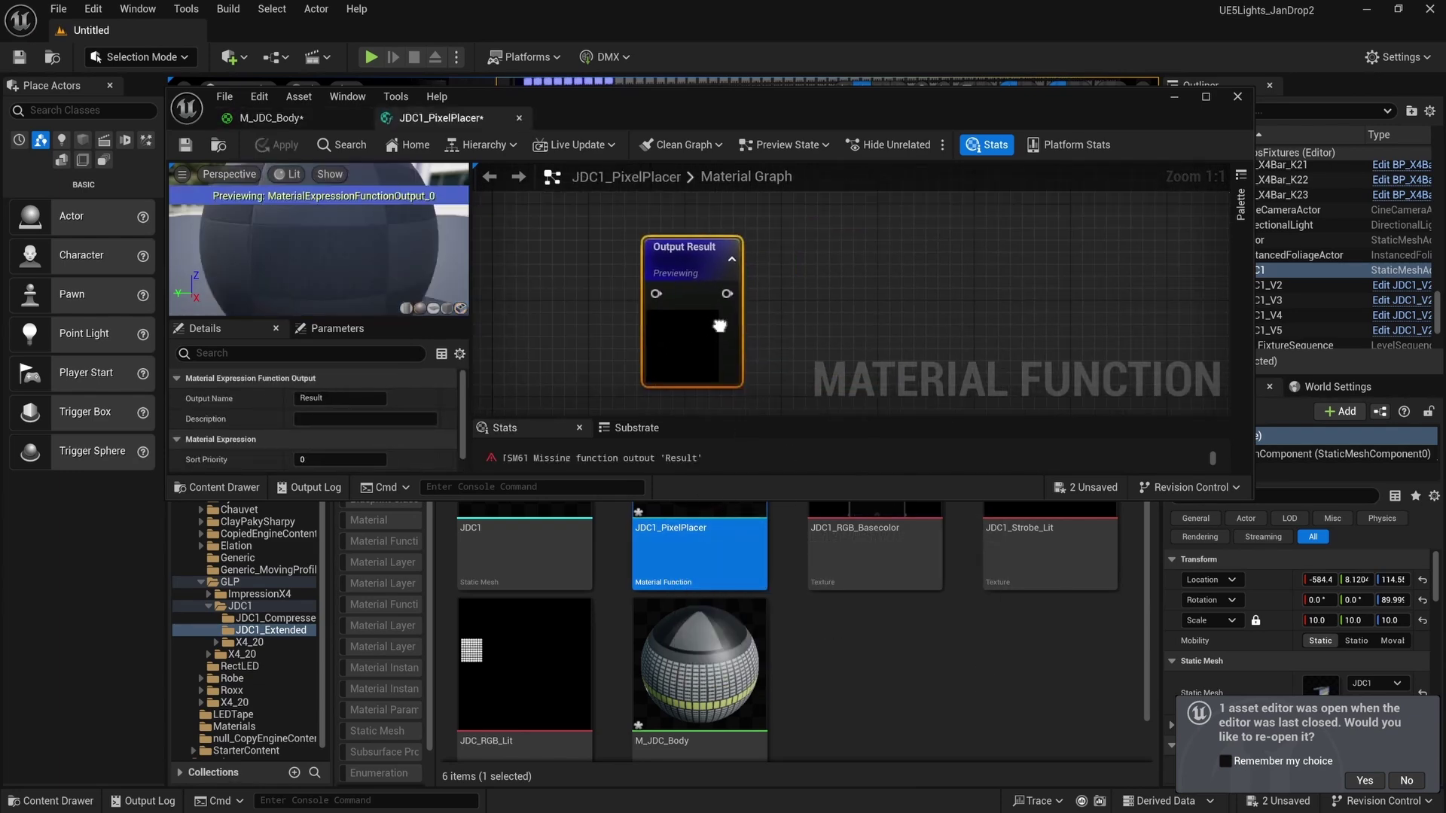
{"action": "scroll", "coordinate": [719, 325], "scroll_direction": "down", "scroll_amount": 4}
{"action": "right_click_drag", "start_coordinate": [652, 323], "coordinate": [946, 320]}
{"action": "key", "text": "ctrl+v"}
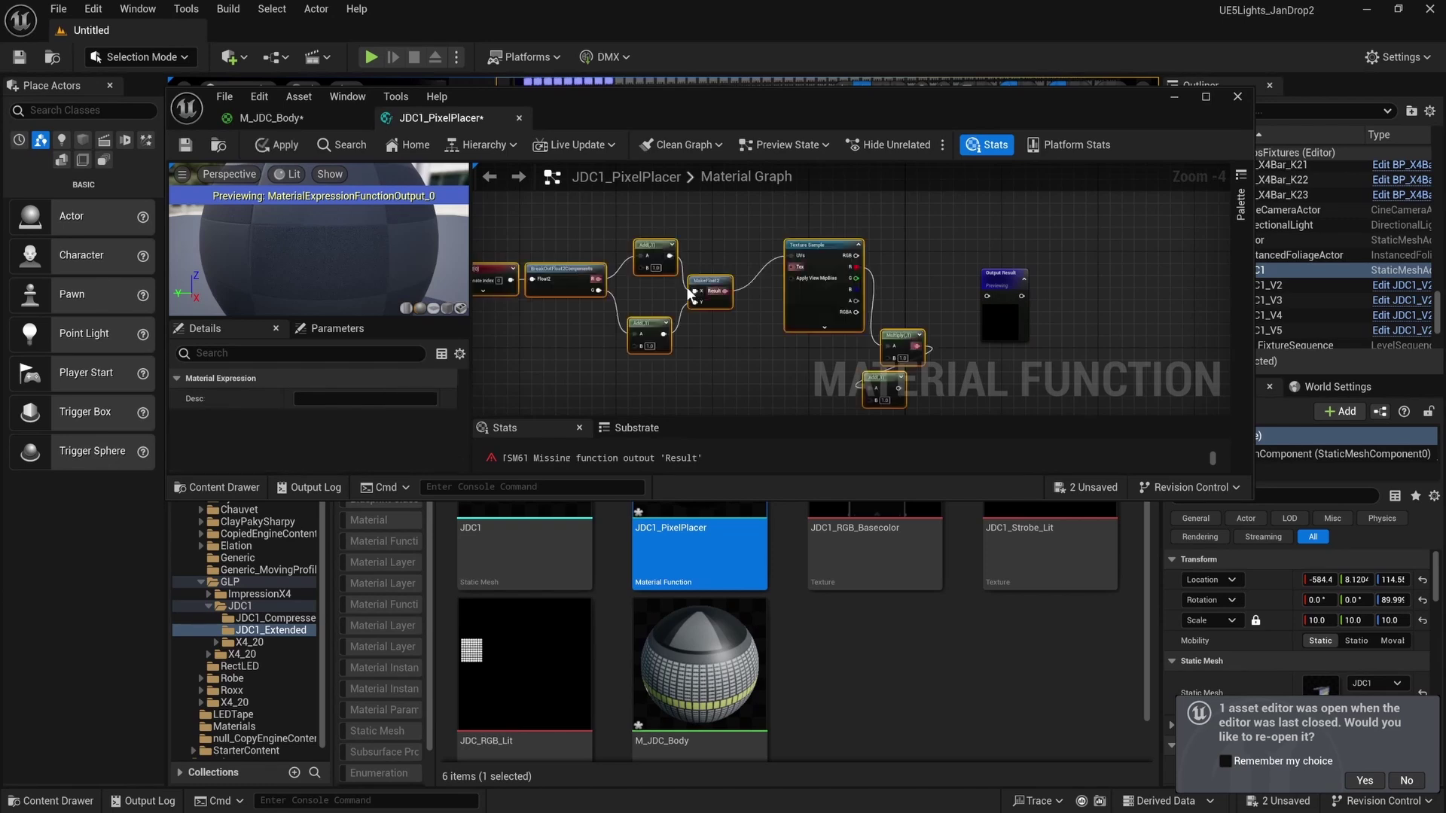
{"action": "left_click_drag", "start_coordinate": [803, 314], "coordinate": [792, 267]}
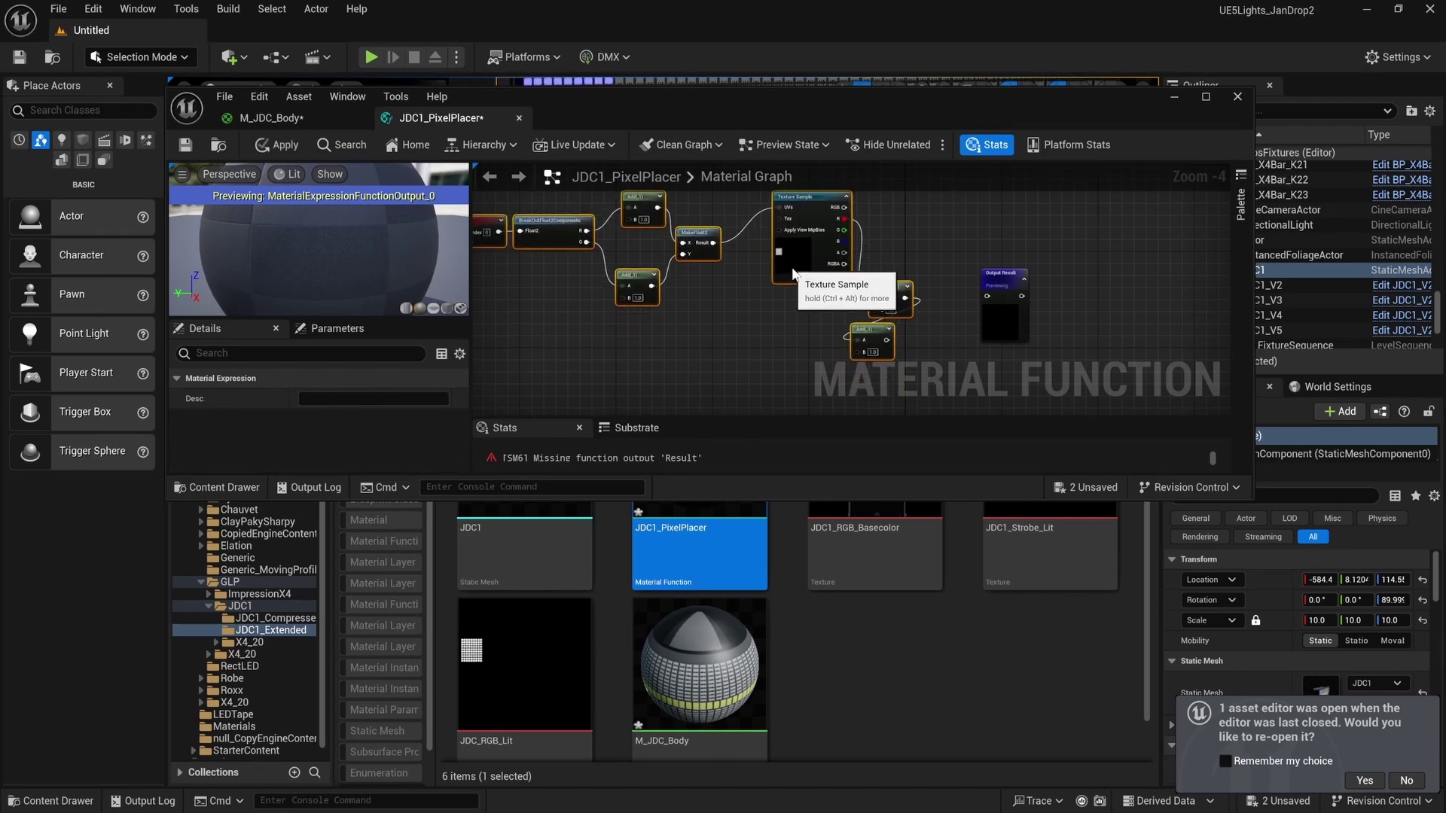
Reposition the final Add node and Output Result beyond the Multiply node, and connect the Add output to Output Result.
{"action": "left_click", "coordinate": [917, 302]}
{"action": "left_click_drag", "start_coordinate": [865, 336], "coordinate": [920, 347]}
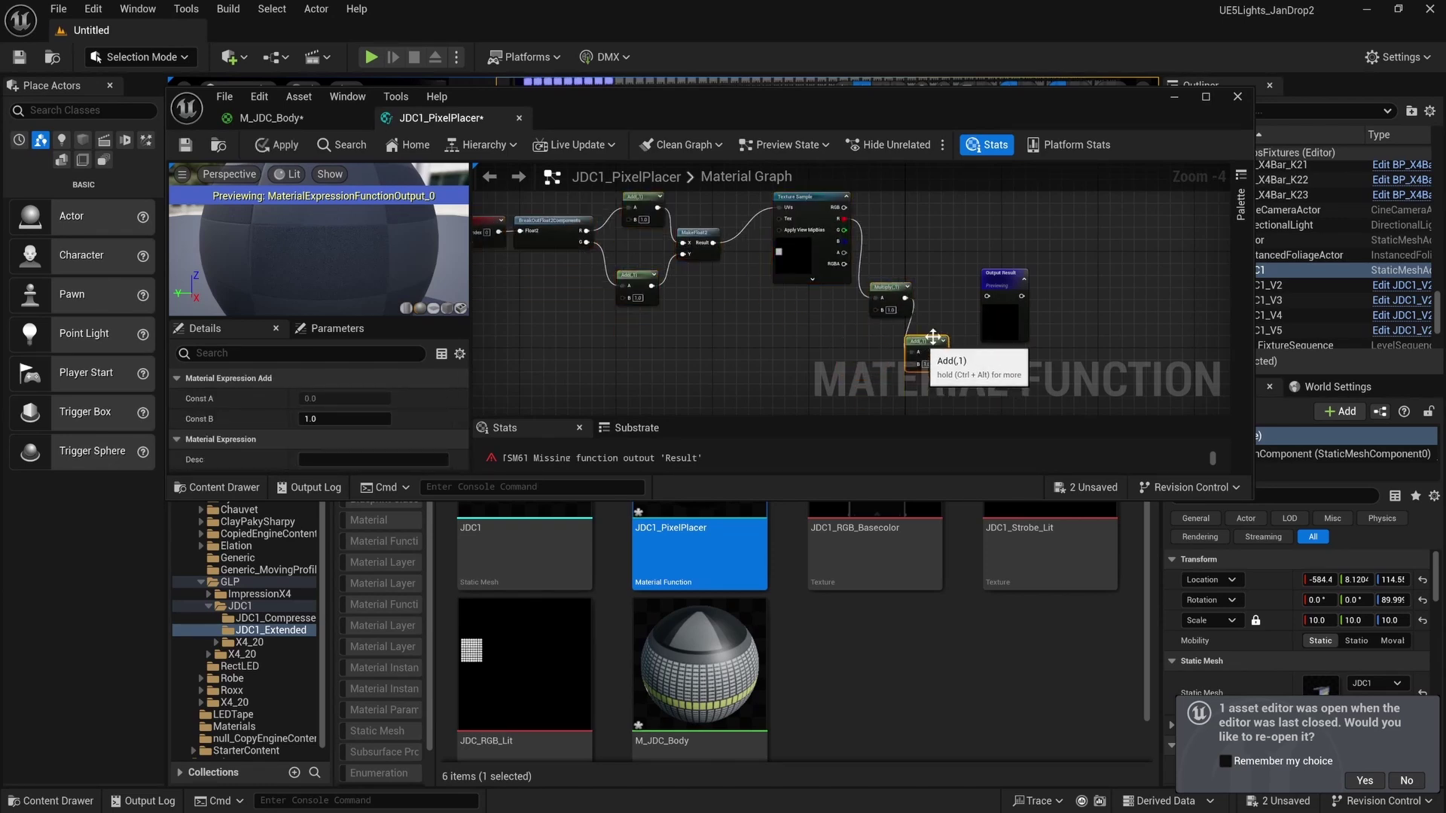
{"action": "left_click_drag", "start_coordinate": [1006, 328], "coordinate": [1023, 369]}
{"action": "left_click_drag", "start_coordinate": [948, 326], "coordinate": [1005, 337]}
Add a FunctionInput node and place it above and ahead of the TexCoord node.
{"action": "right_click_drag", "start_coordinate": [748, 337], "coordinate": [953, 345]}
{"action": "scroll", "coordinate": [953, 345], "scroll_direction": "down", "scroll_amount": 1}
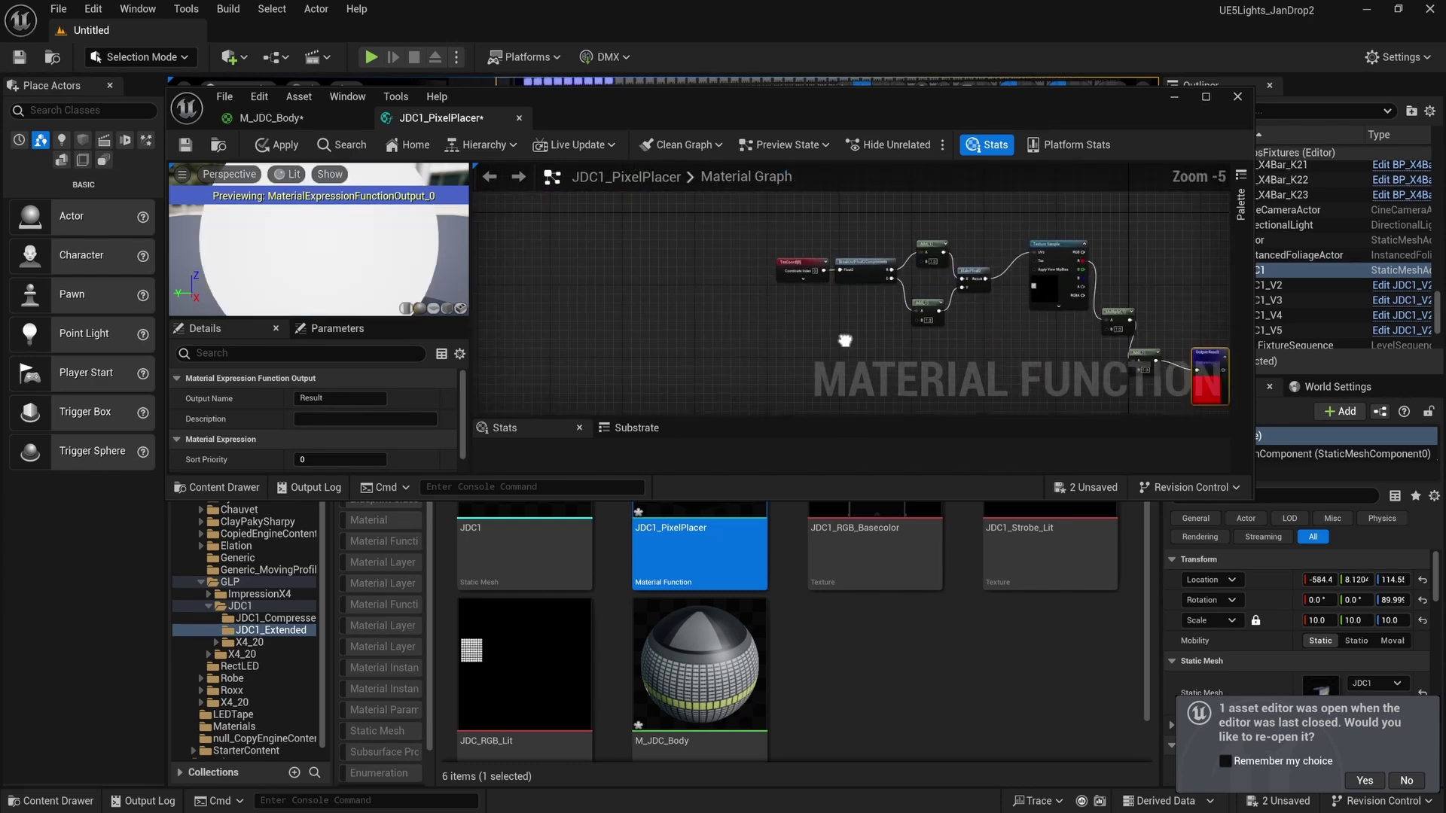
{"action": "scroll", "coordinate": [756, 251], "scroll_direction": "up", "scroll_amount": 2}
{"action": "left_click", "coordinate": [756, 251]}
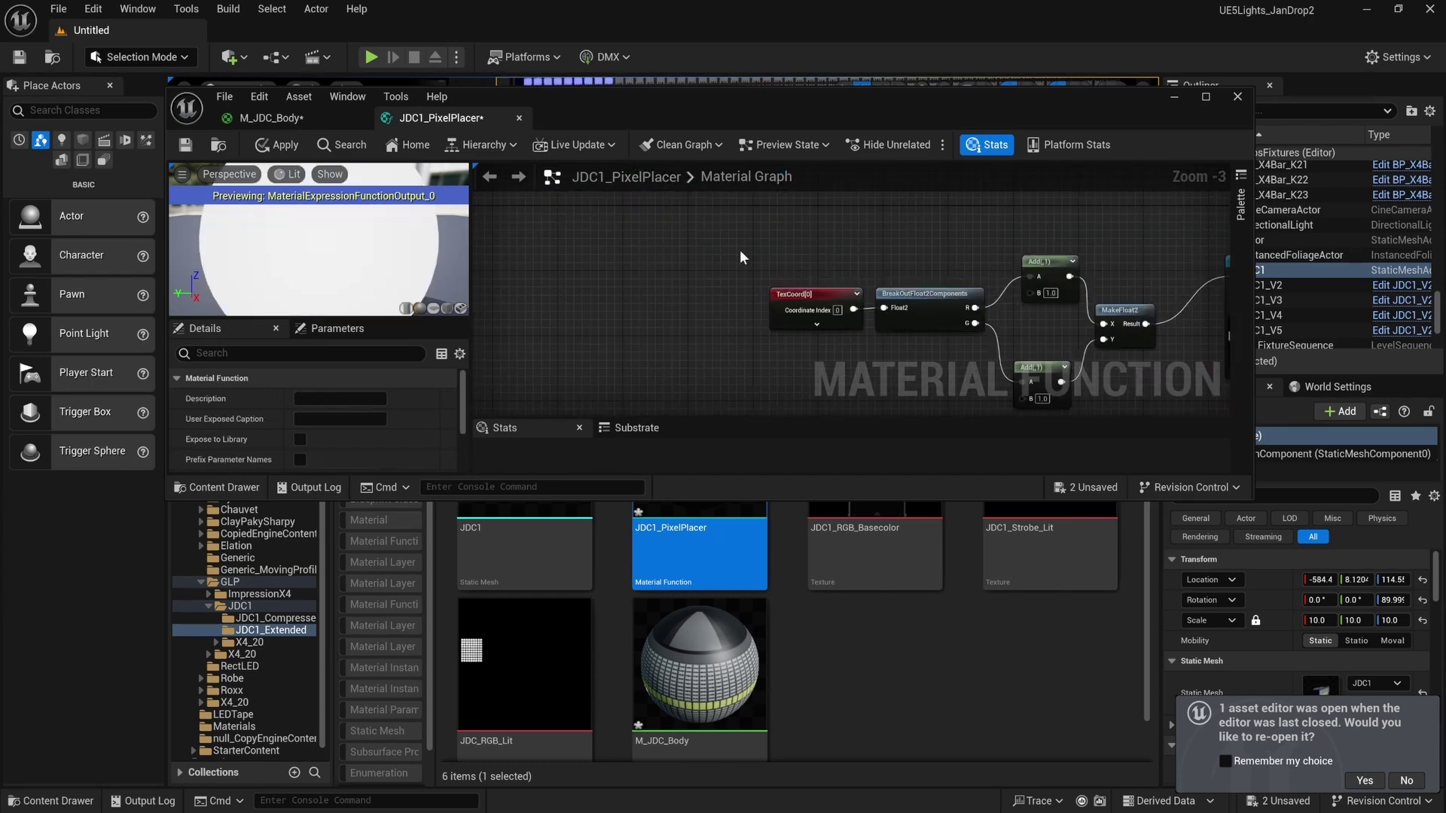
{"action": "right_click", "coordinate": [725, 247]}
{"action": "type", "text": "input"}
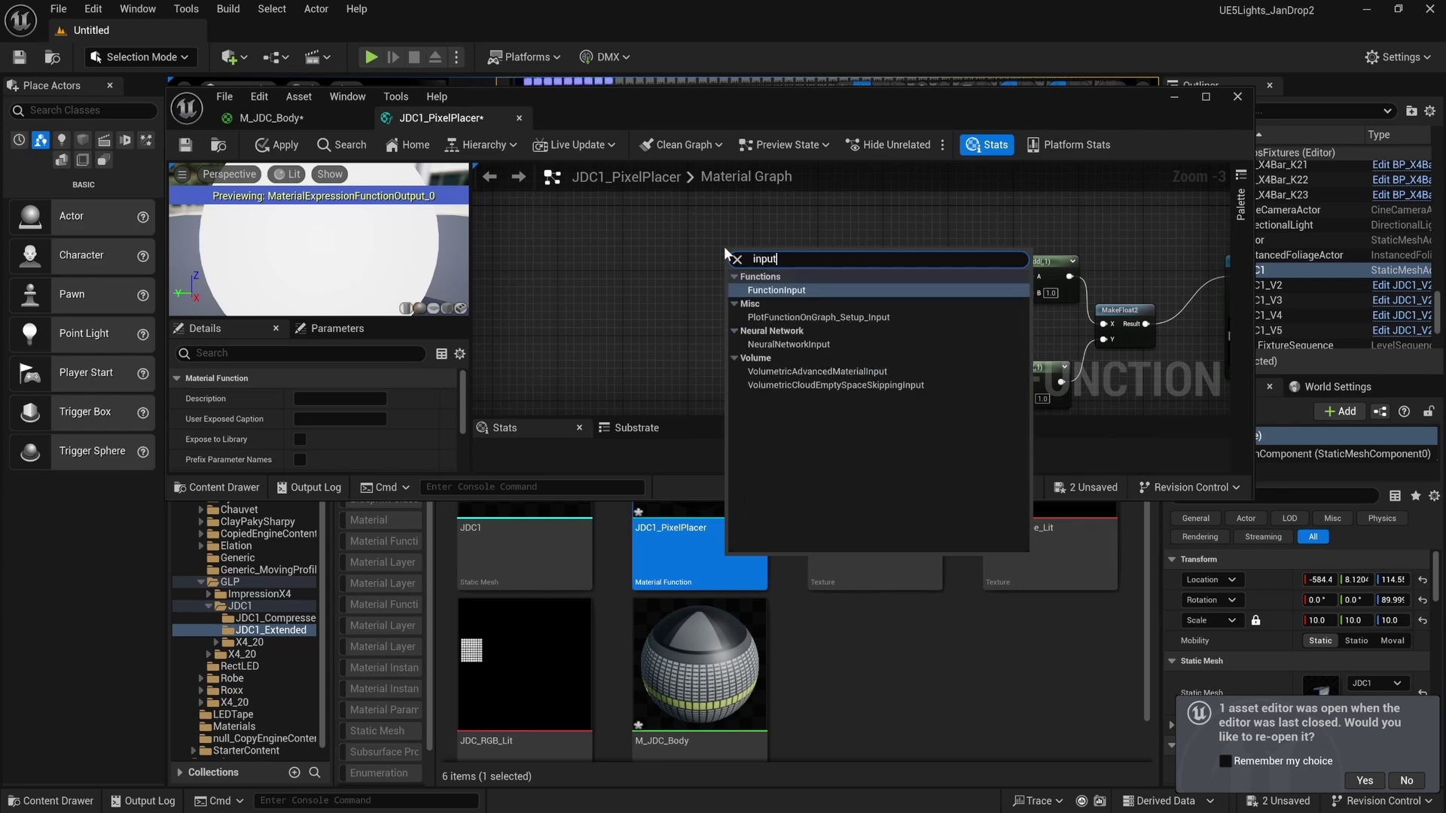
{"action": "key", "text": "Return"}
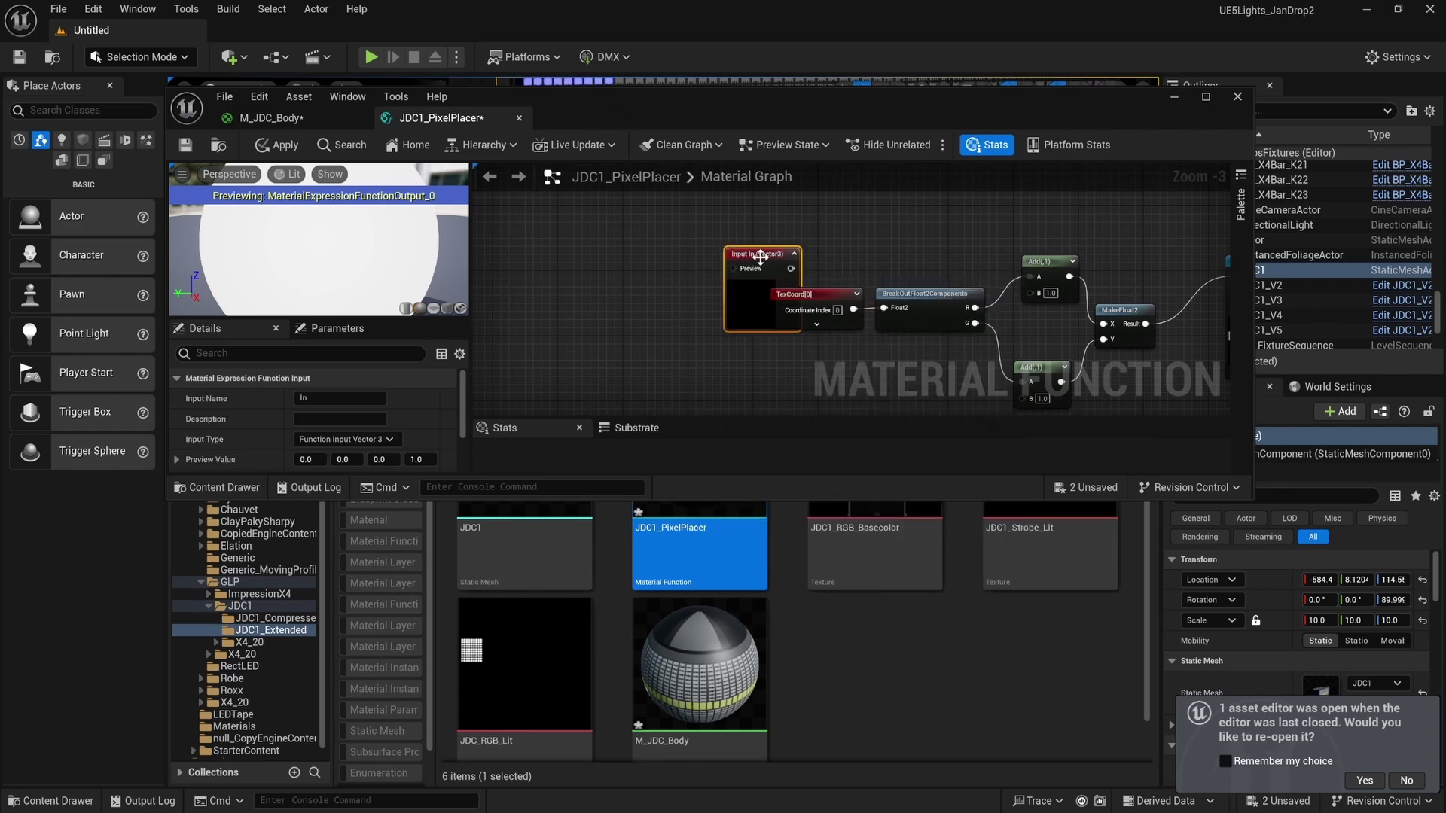
{"action": "left_click_drag", "start_coordinate": [761, 256], "coordinate": [691, 232]}
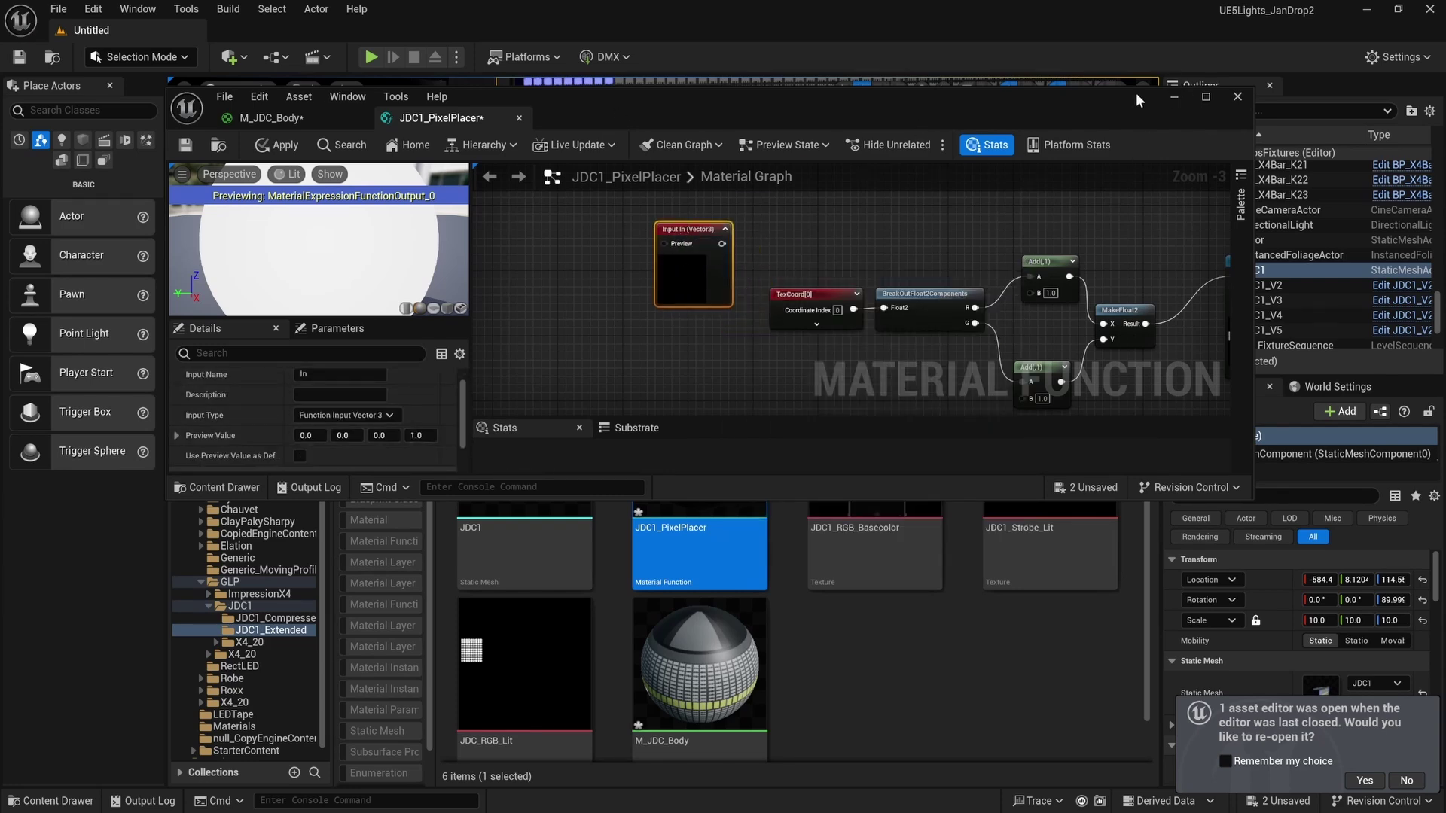
Make the function input a Scalar named X_Offset, move it clear of TexCoord and collapse its preview.
{"action": "left_click", "coordinate": [1205, 98]}
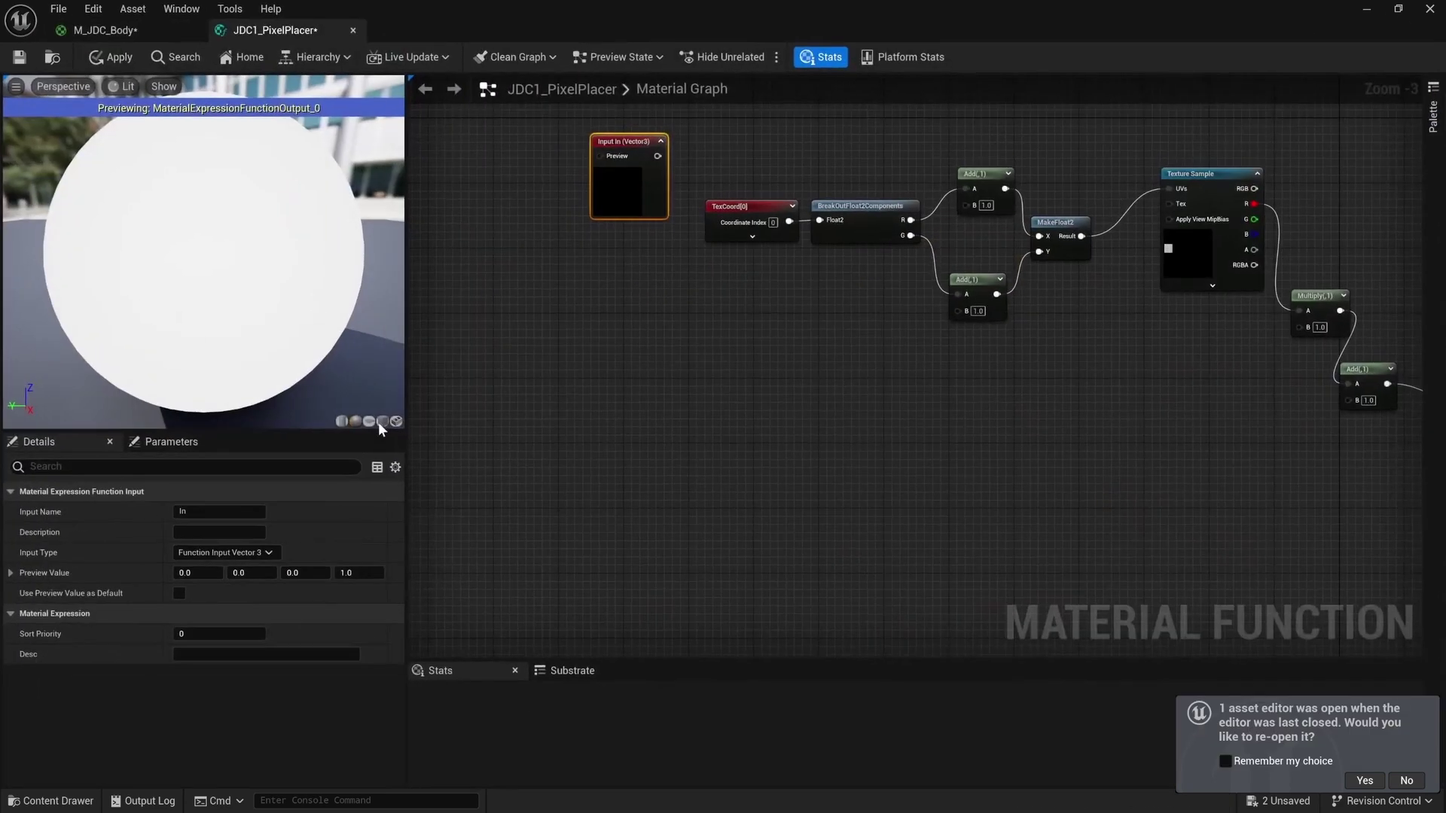
{"action": "left_click", "coordinate": [256, 553]}
{"action": "left_click", "coordinate": [226, 568]}
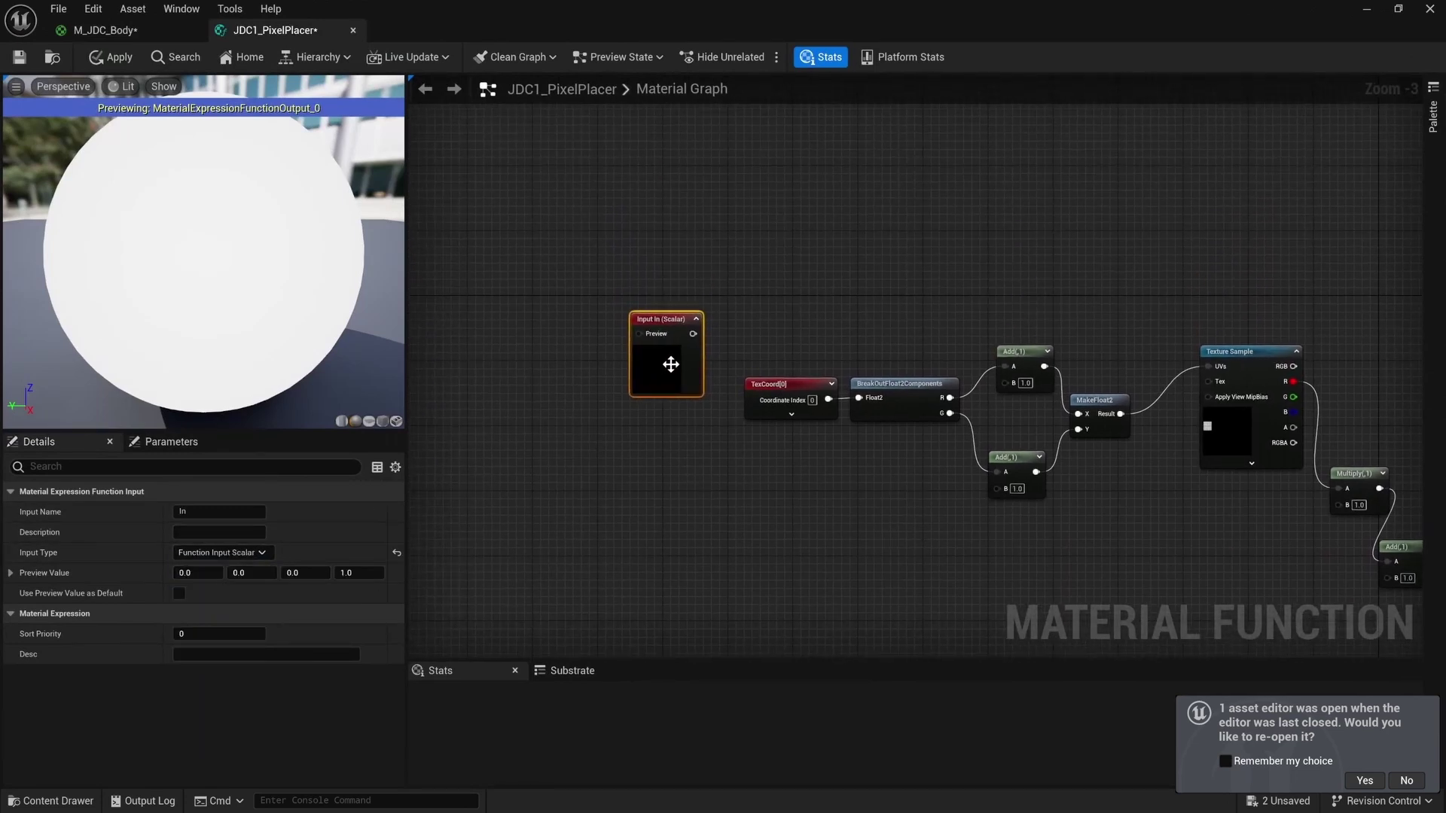
{"action": "left_click", "coordinate": [219, 511]}
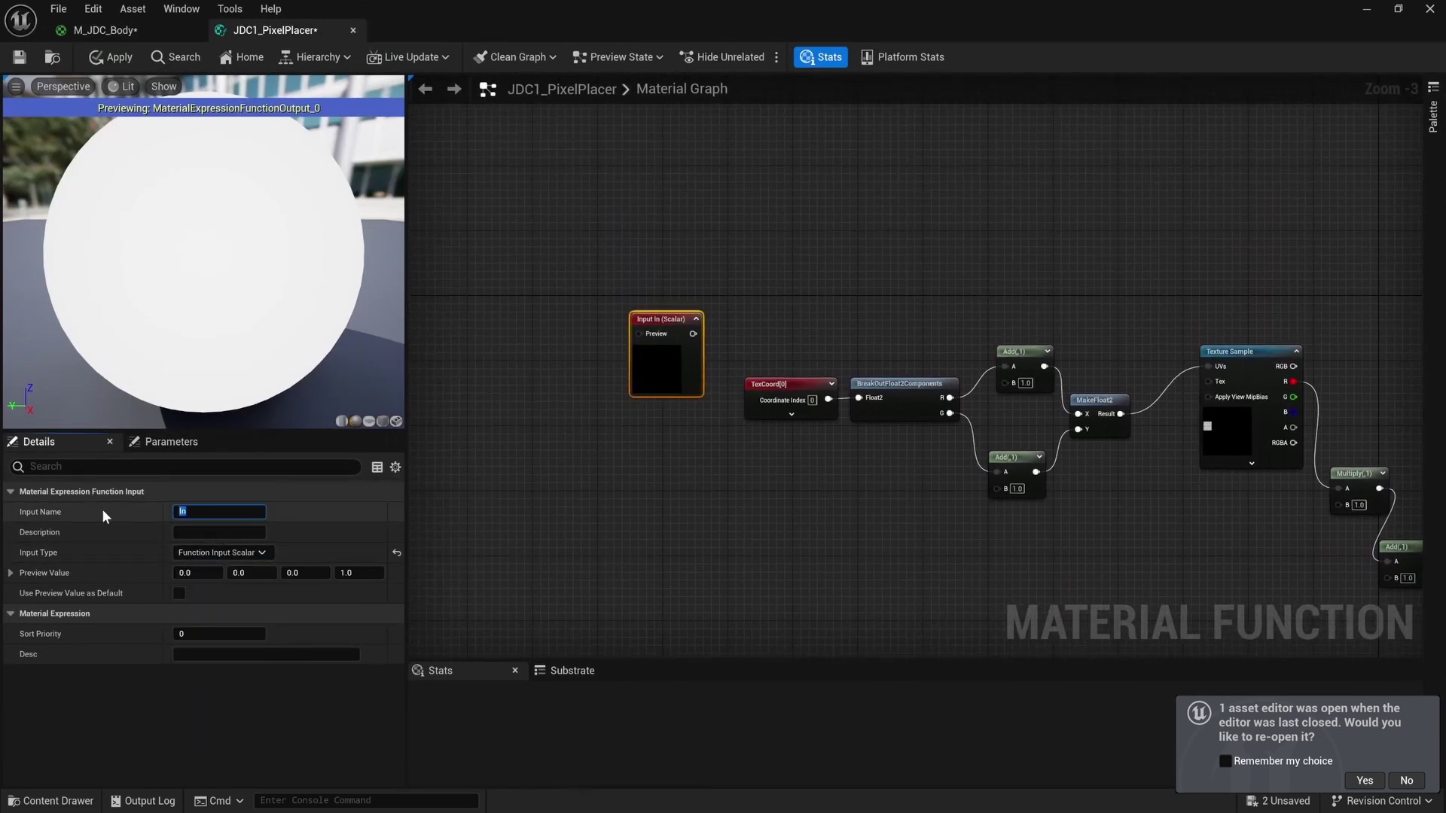
{"action": "type", "text": "X_Offset"}
{"action": "key", "text": "Return"}
{"action": "left_click_drag", "start_coordinate": [684, 333], "coordinate": [637, 267]}
{"action": "left_click", "coordinate": [666, 254]}
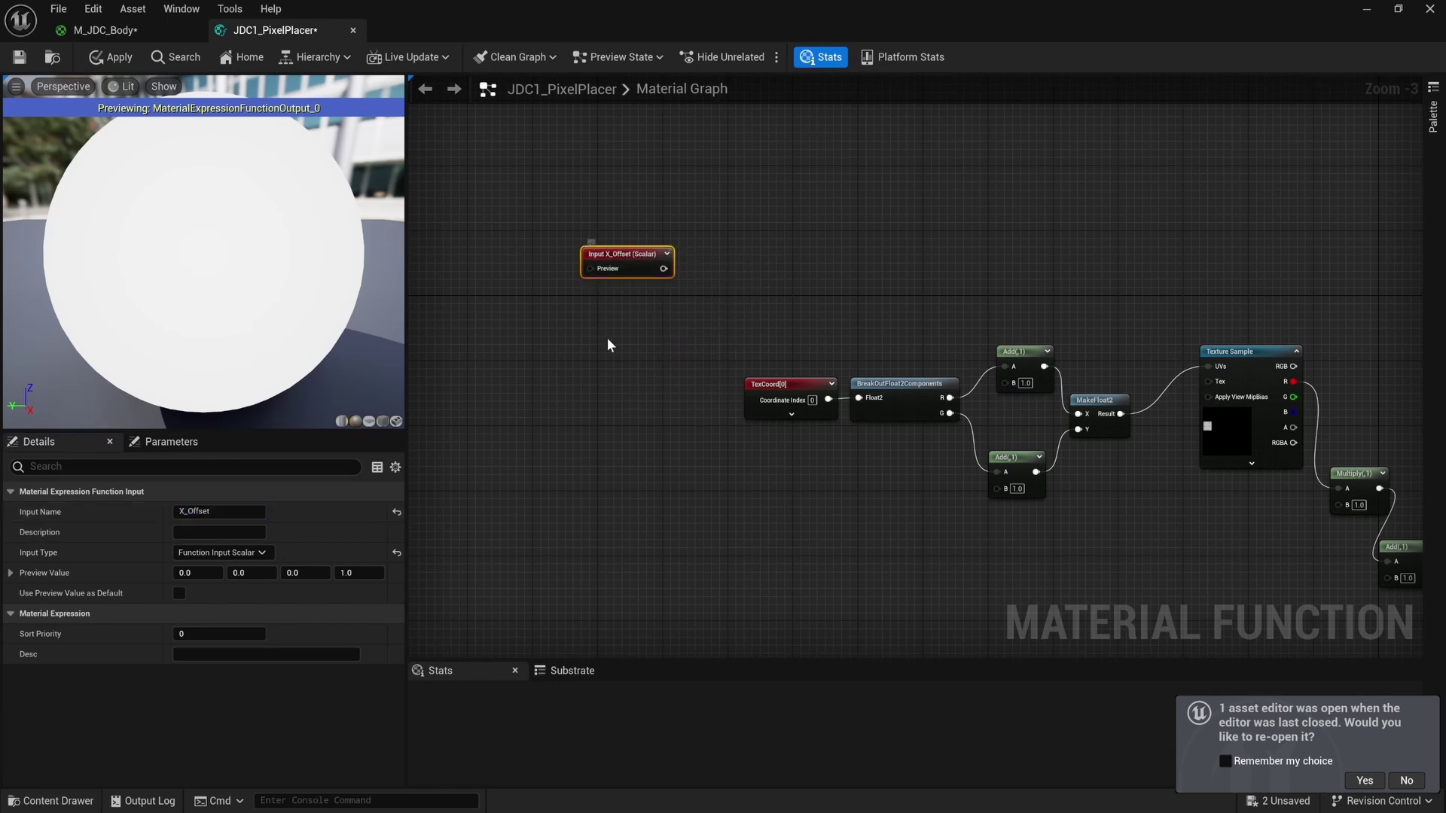
Duplicate the X_Offset input directly beneath the original and name the copy Y_Offset.
{"action": "key", "text": "ctrl+d"}
{"action": "left_click_drag", "start_coordinate": [604, 350], "coordinate": [602, 305]}
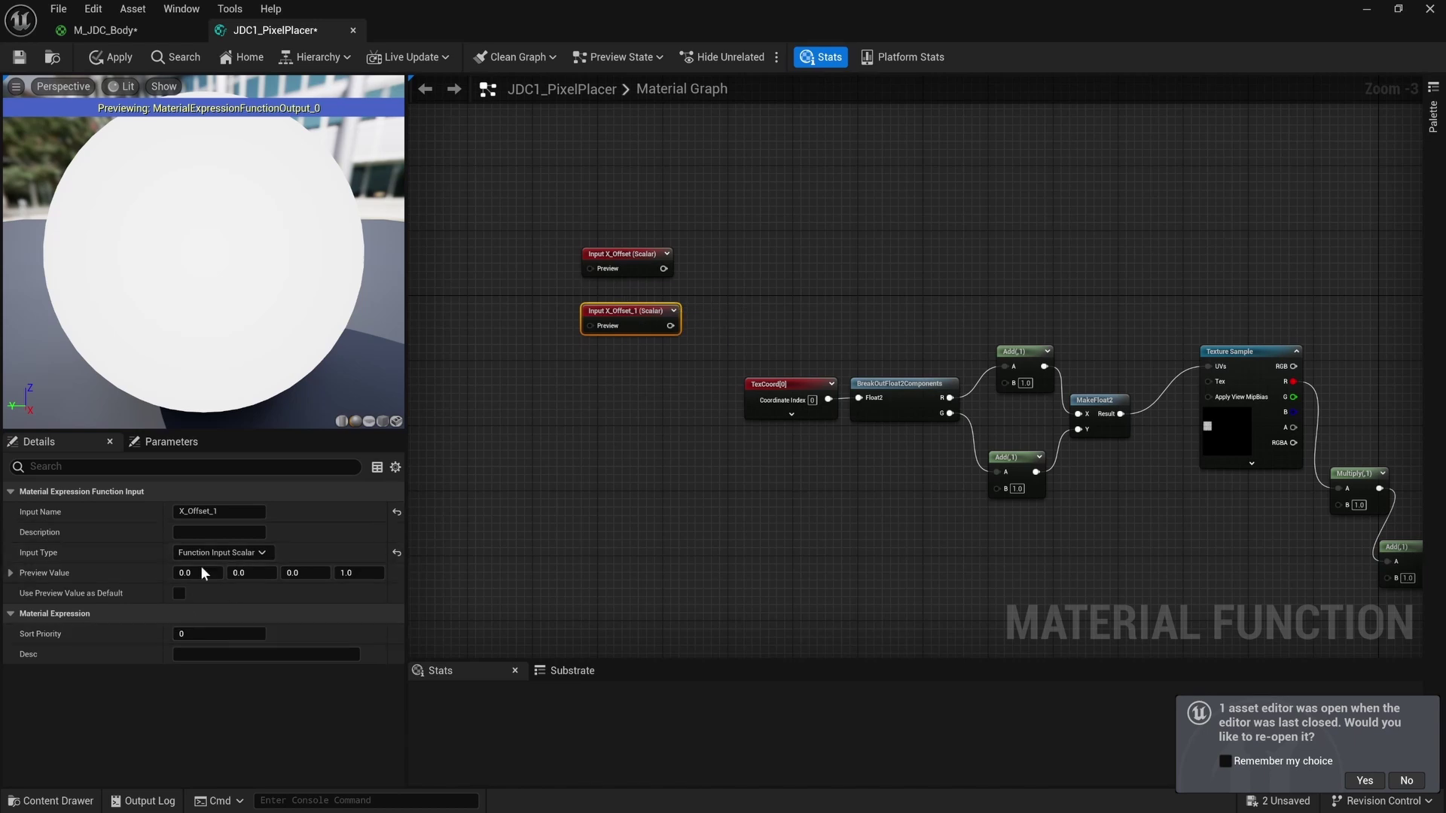
{"action": "left_click", "coordinate": [218, 511]}
{"action": "type", "text": "Y_Offset"}
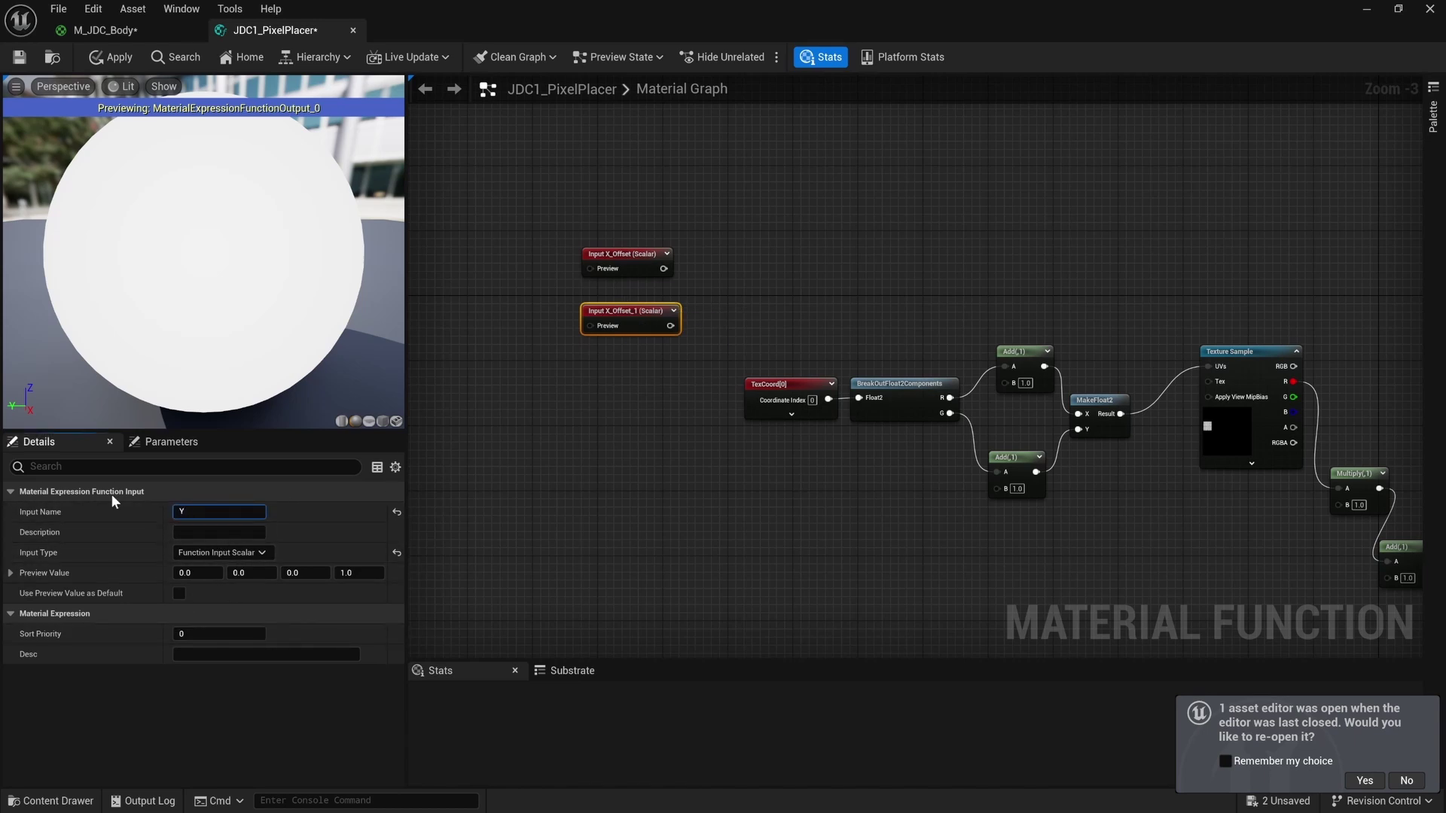
{"action": "key", "text": "Return"}
Duplicate the Y_Offset input beneath the original and set the copy's input type to Function Input Vector 3.
{"action": "left_click", "coordinate": [642, 314]}
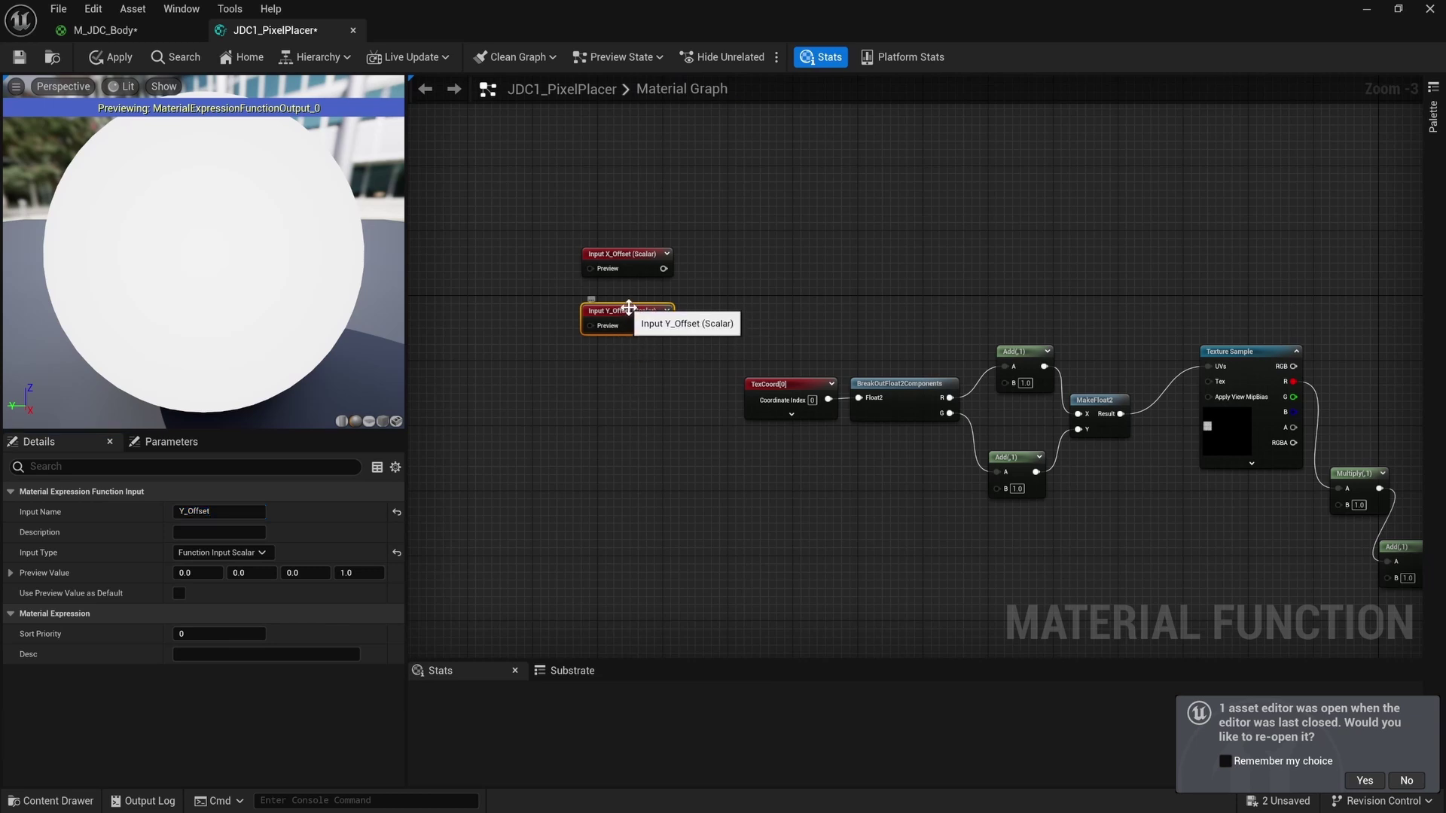
{"action": "key", "text": "ctrl+d"}
{"action": "left_click_drag", "start_coordinate": [681, 377], "coordinate": [636, 380]}
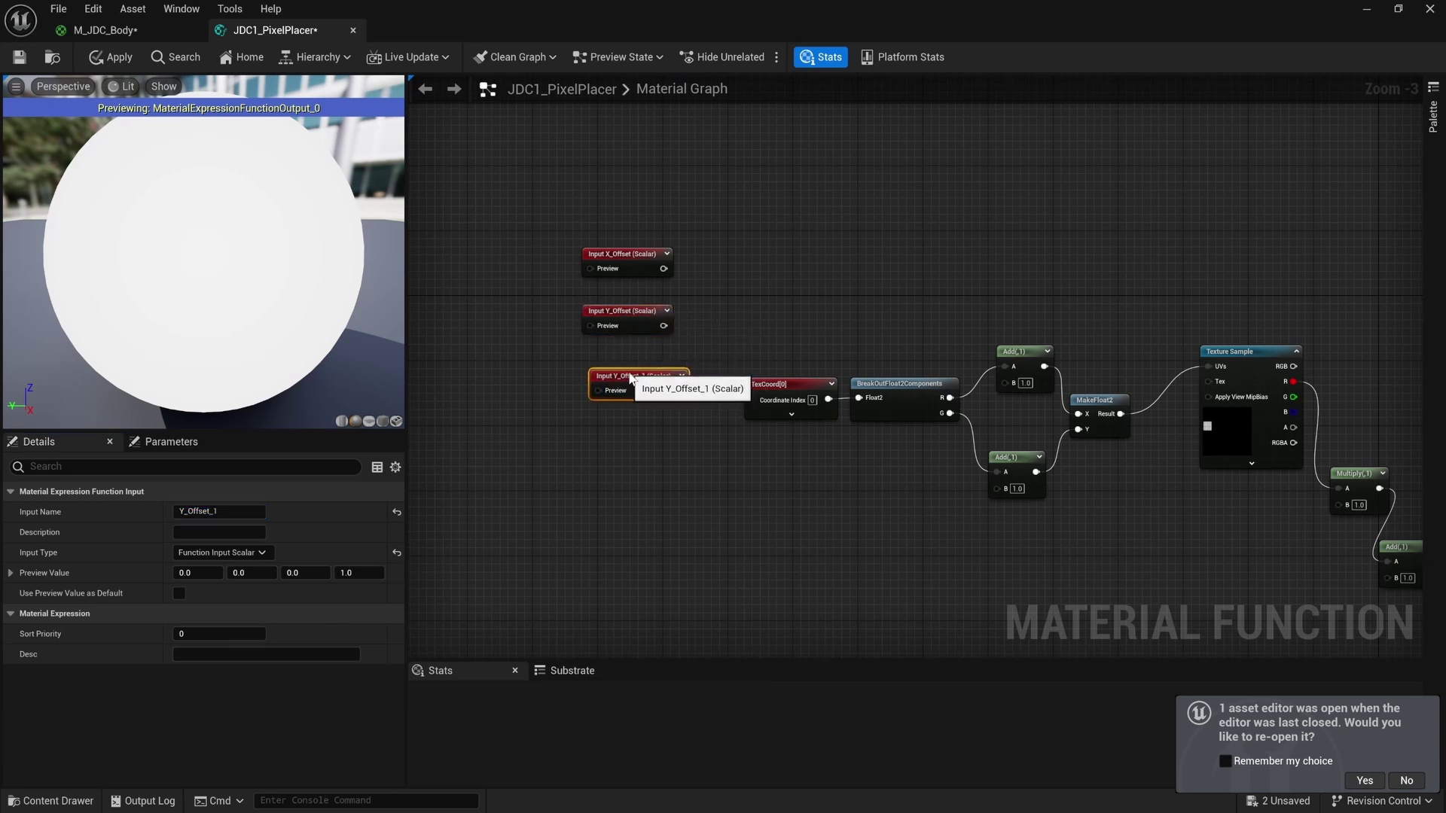
{"action": "left_click", "coordinate": [256, 553]}
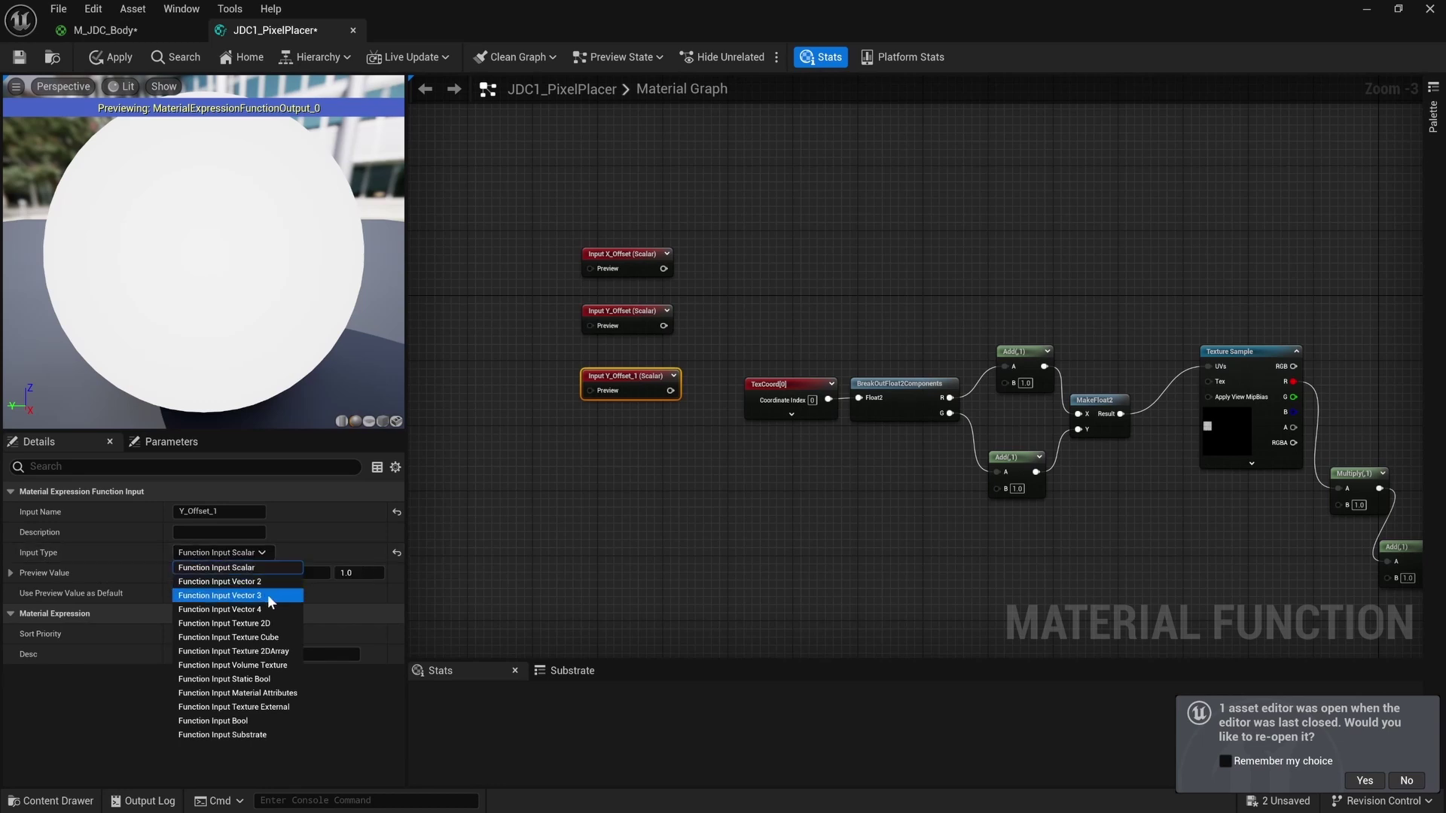
{"action": "left_click", "coordinate": [265, 595]}
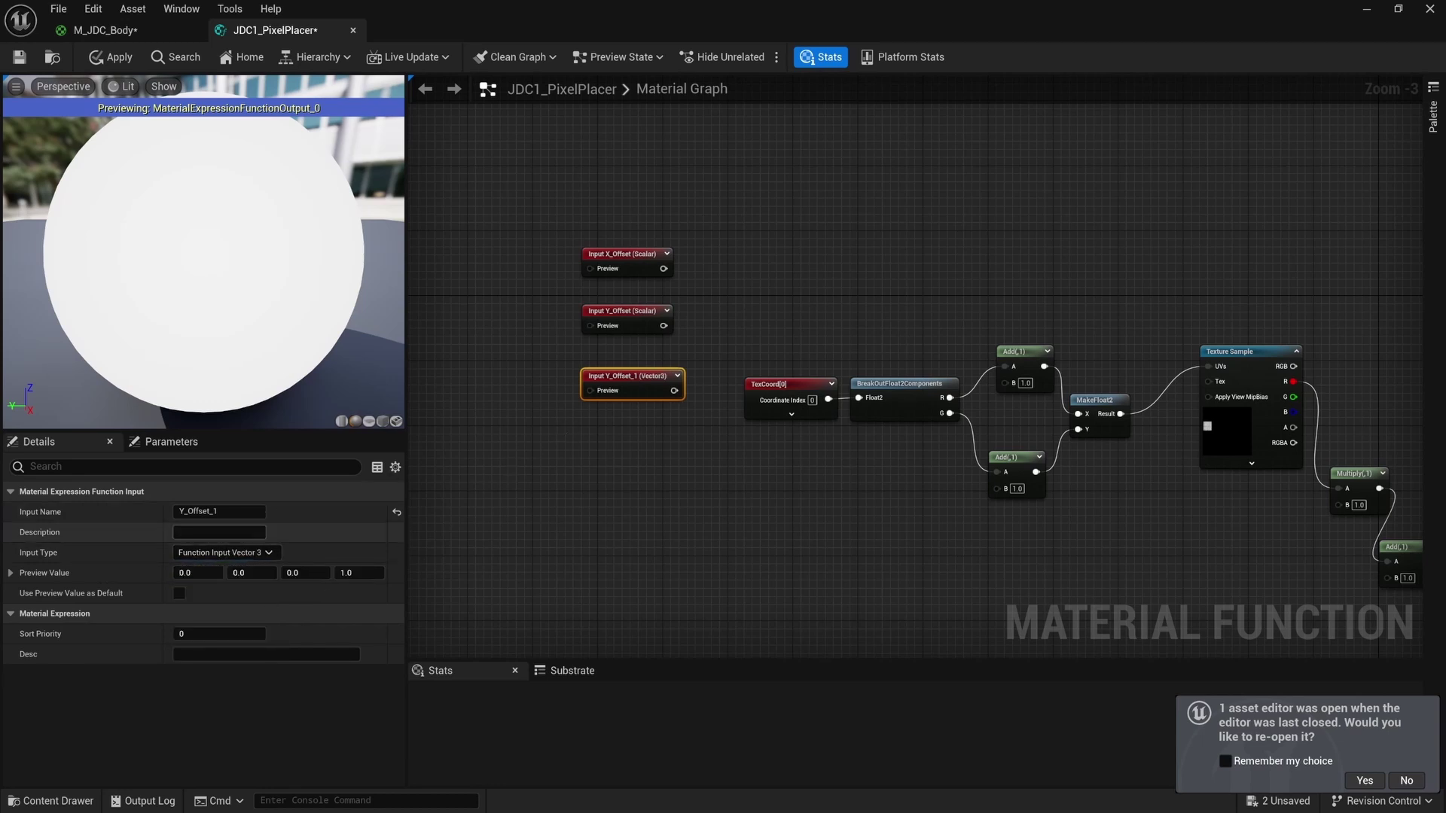
Rename the selected Vector3 function input, Y_Offset_1, as PixelColor.
{"action": "left_click", "coordinate": [218, 511]}
{"action": "type", "text": "Pixe"}
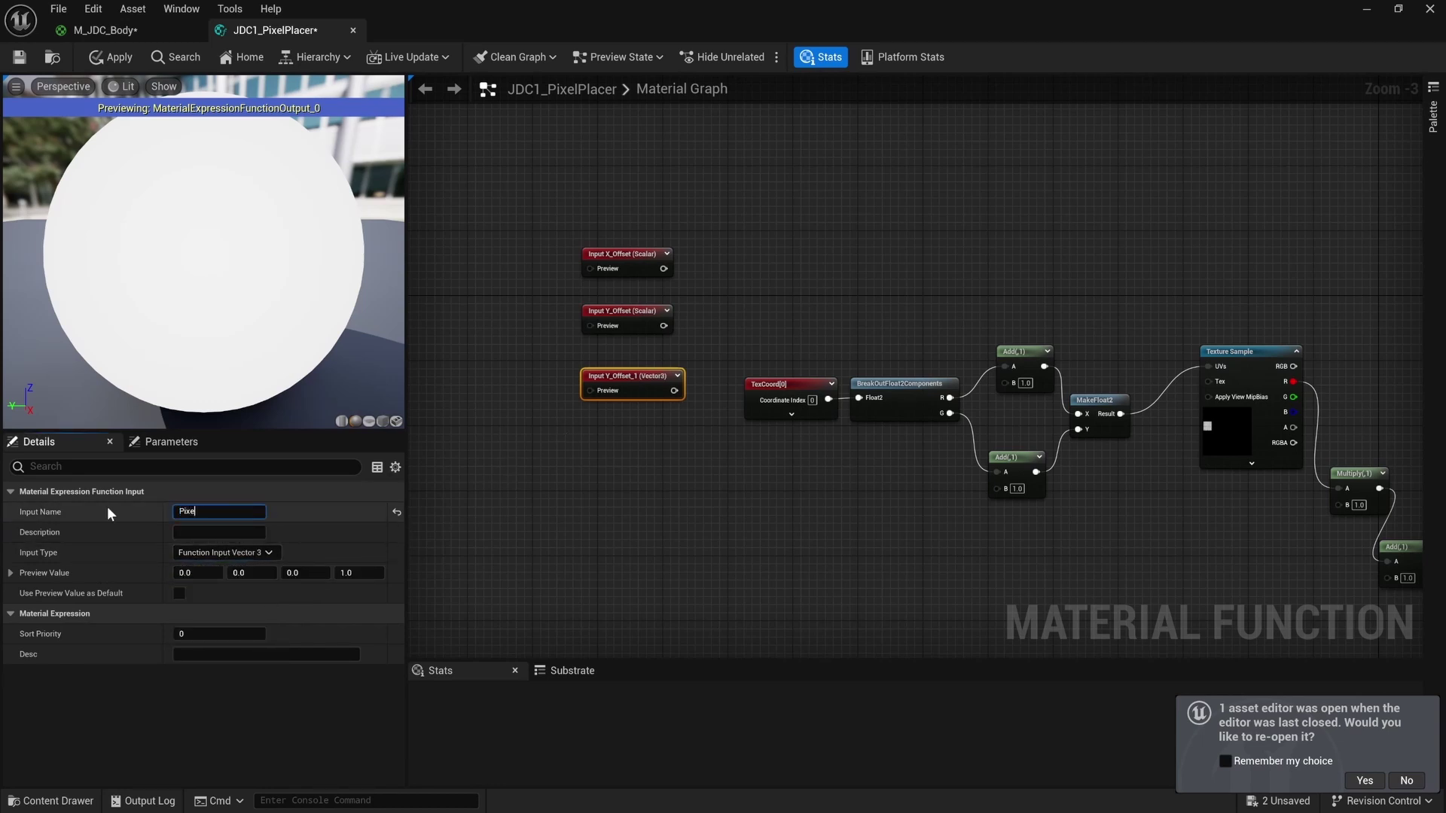
{"action": "type", "text": "lColor"}
{"action": "key", "text": "Return"}
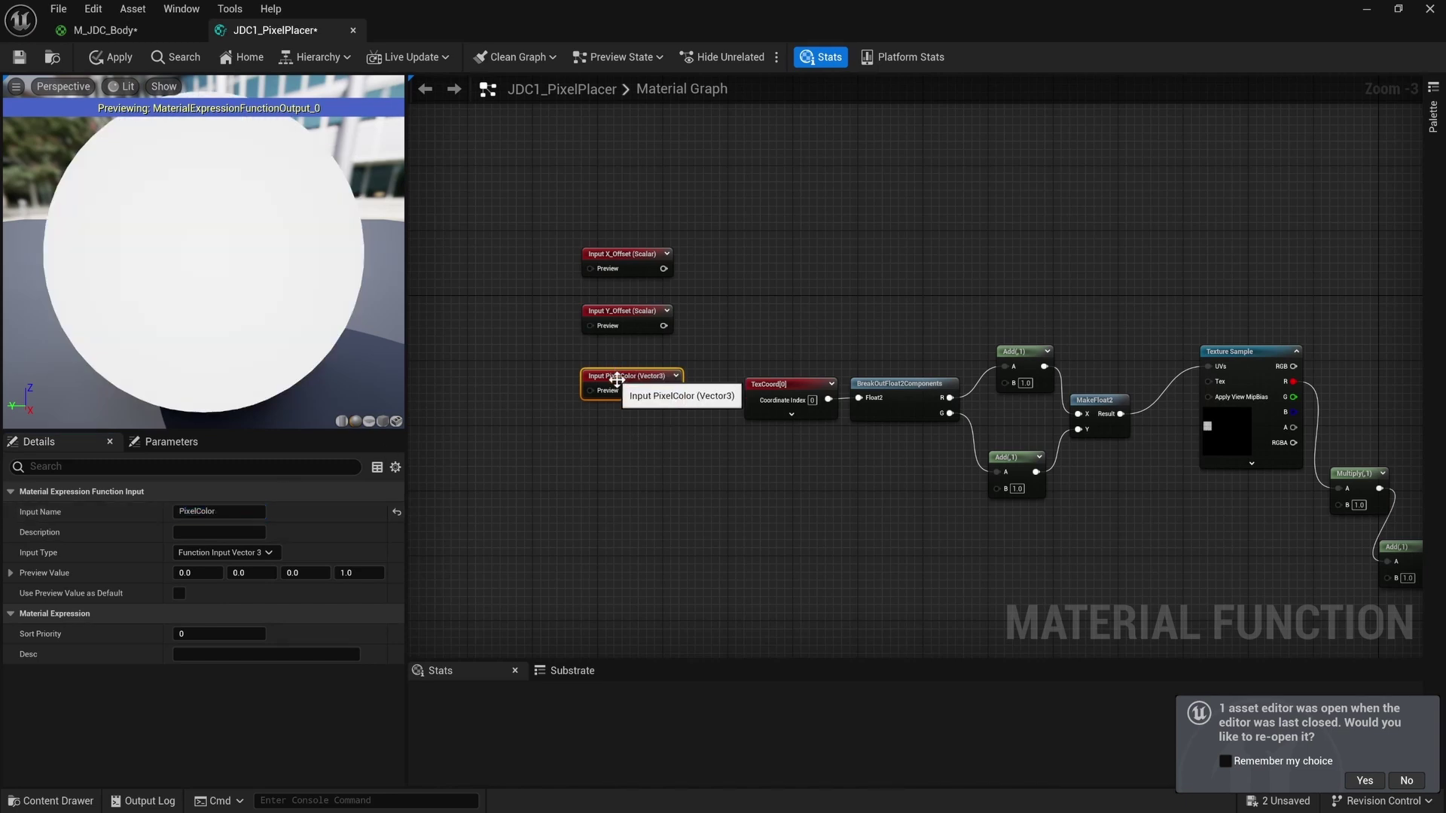
Duplicate the PixelColor input below the original, keep its type as Function Input Vector 3, and name it PreviousTexture.
{"action": "key", "text": "ctrl+d"}
{"action": "left_click_drag", "start_coordinate": [663, 435], "coordinate": [622, 439]}
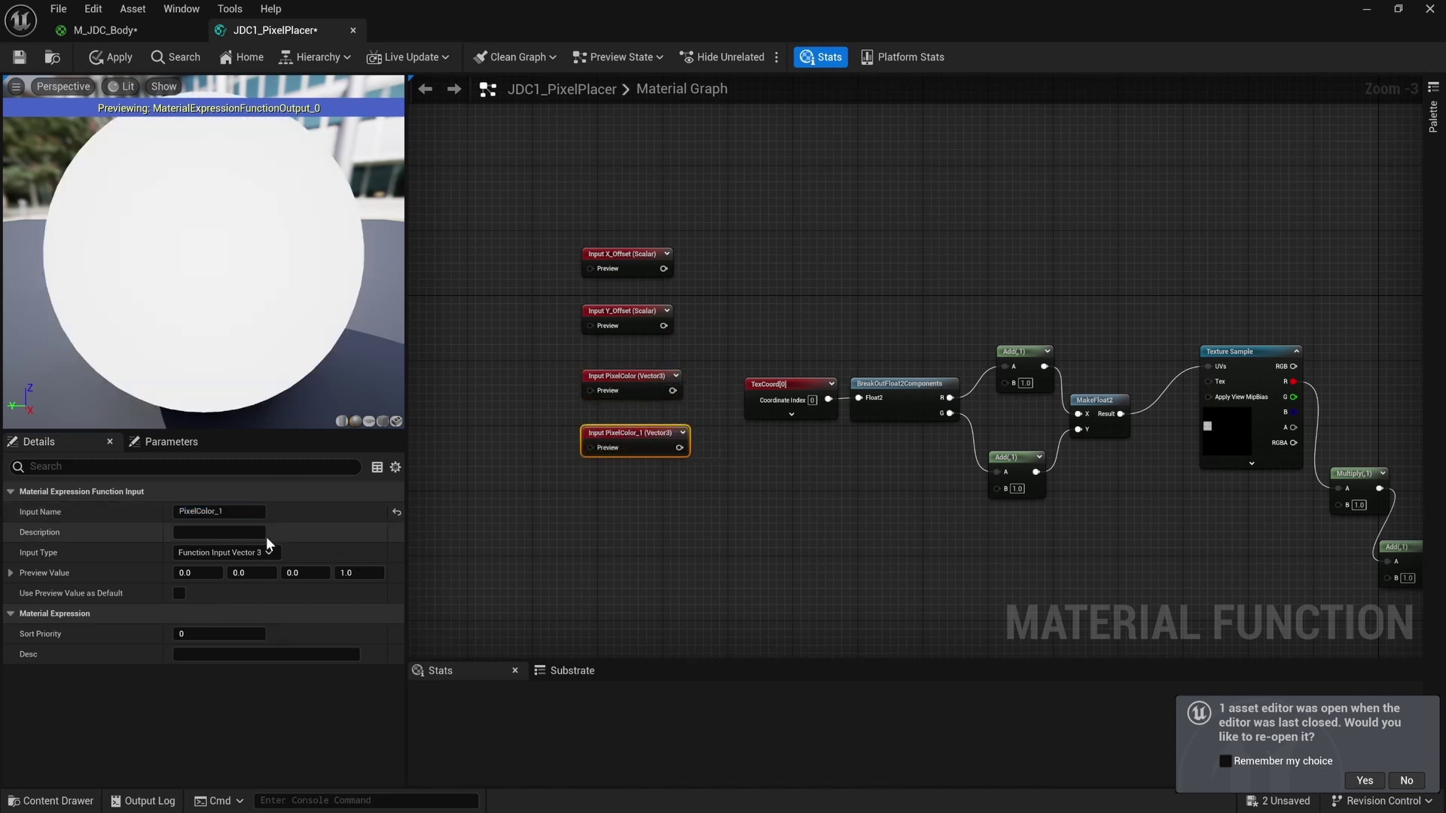
{"action": "left_click", "coordinate": [246, 553]}
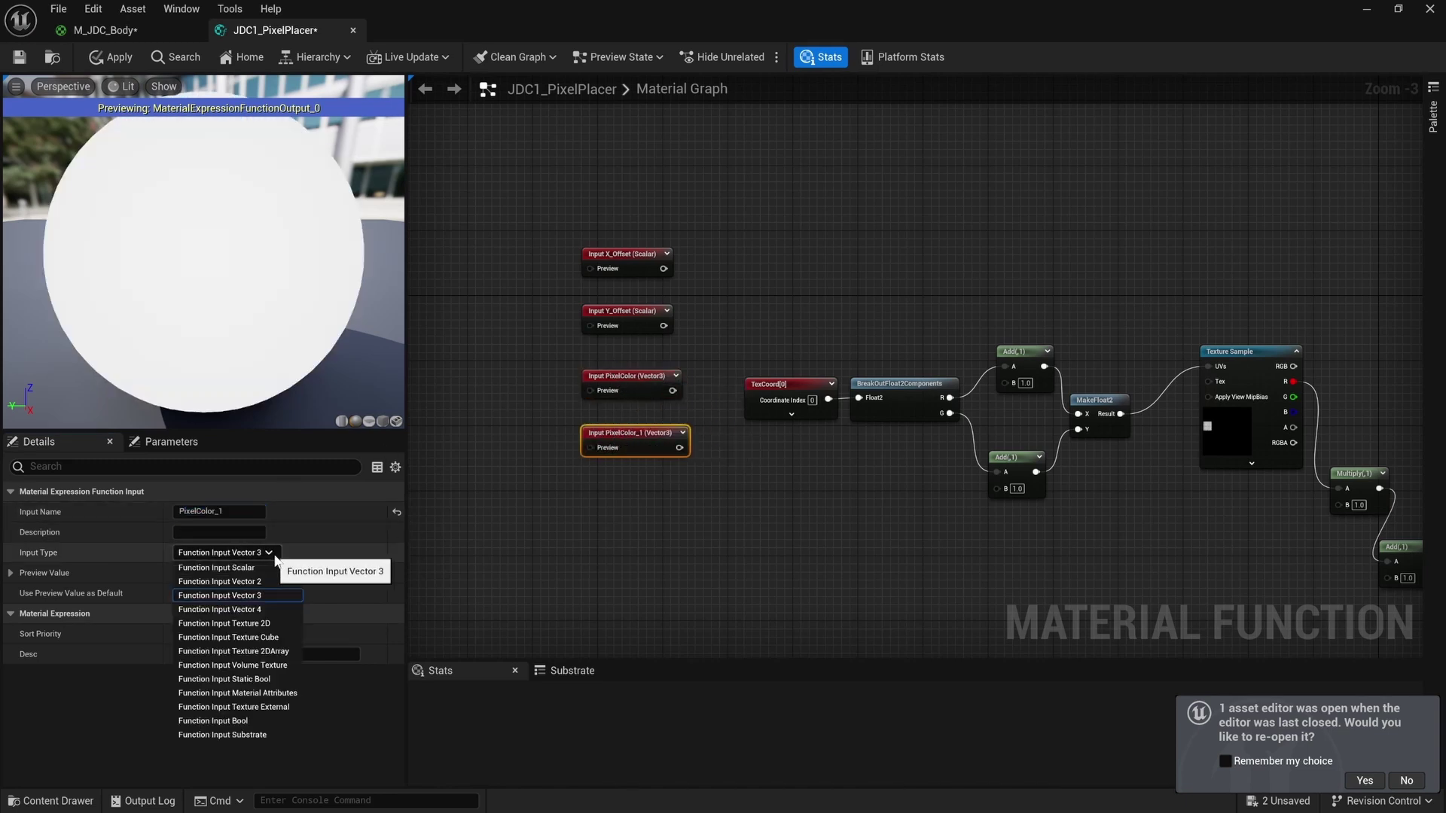
{"action": "left_click", "coordinate": [267, 595]}
{"action": "left_click", "coordinate": [218, 511]}
{"action": "type", "text": "Pre"}
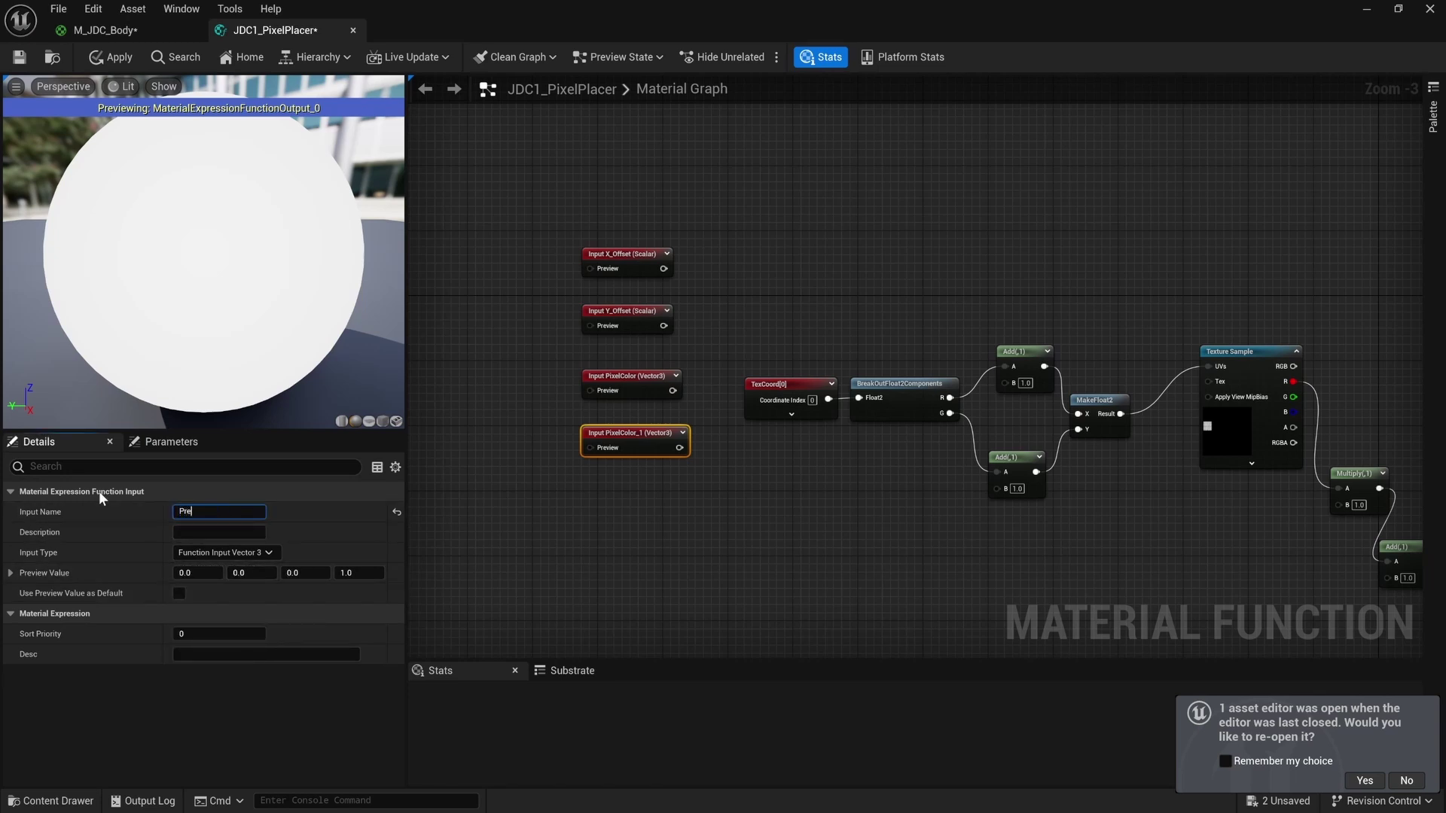
{"action": "type", "text": "viousTexture"}
{"action": "key", "text": "Return"}
Connect X_Offset to the upper Add node's B input and Y_Offset to the lower Add node's B input.
{"action": "right_click", "coordinate": [795, 476]}
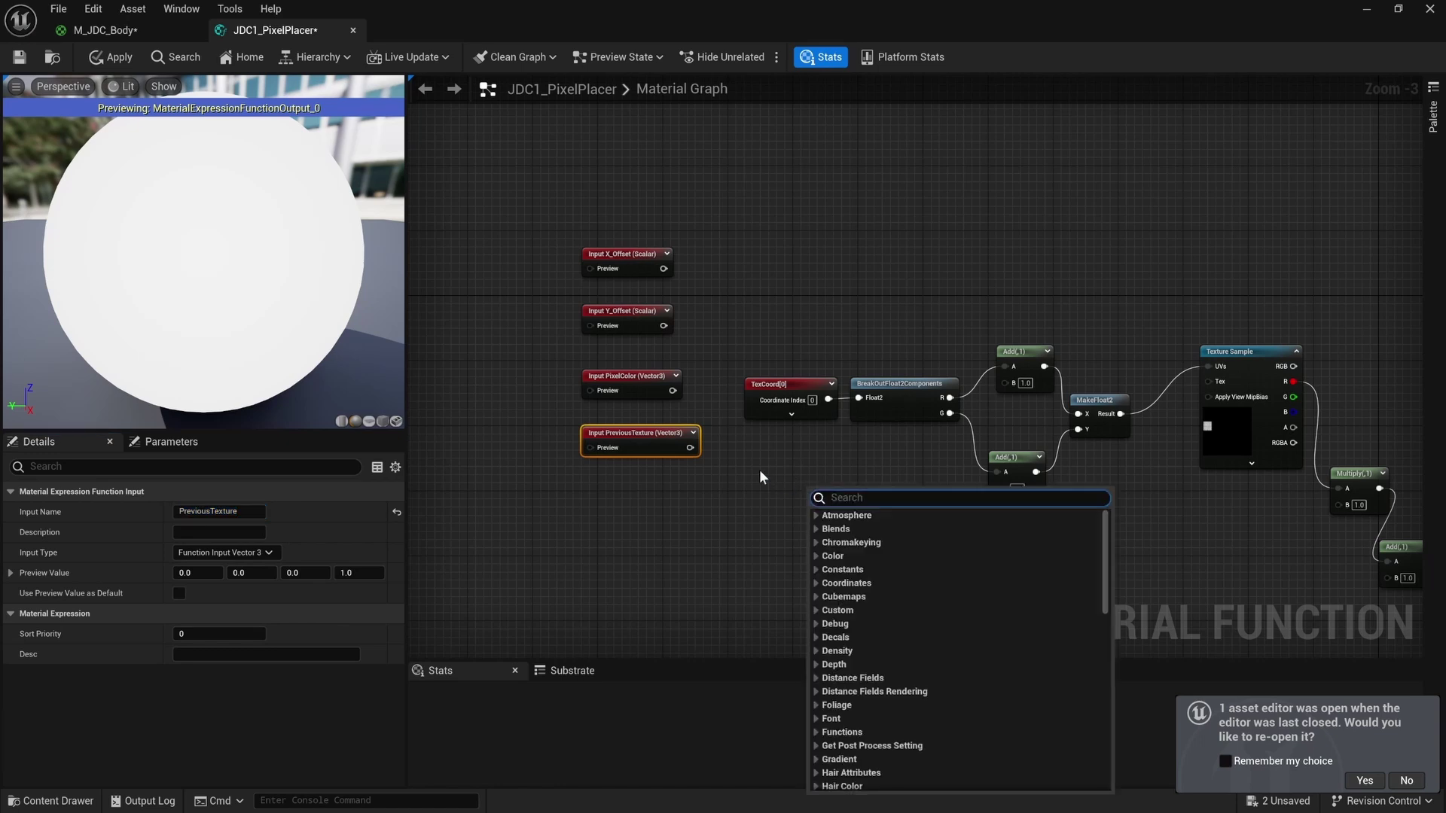
{"action": "left_click", "coordinate": [756, 321]}
{"action": "right_click_drag", "start_coordinate": [757, 320], "coordinate": [707, 323]}
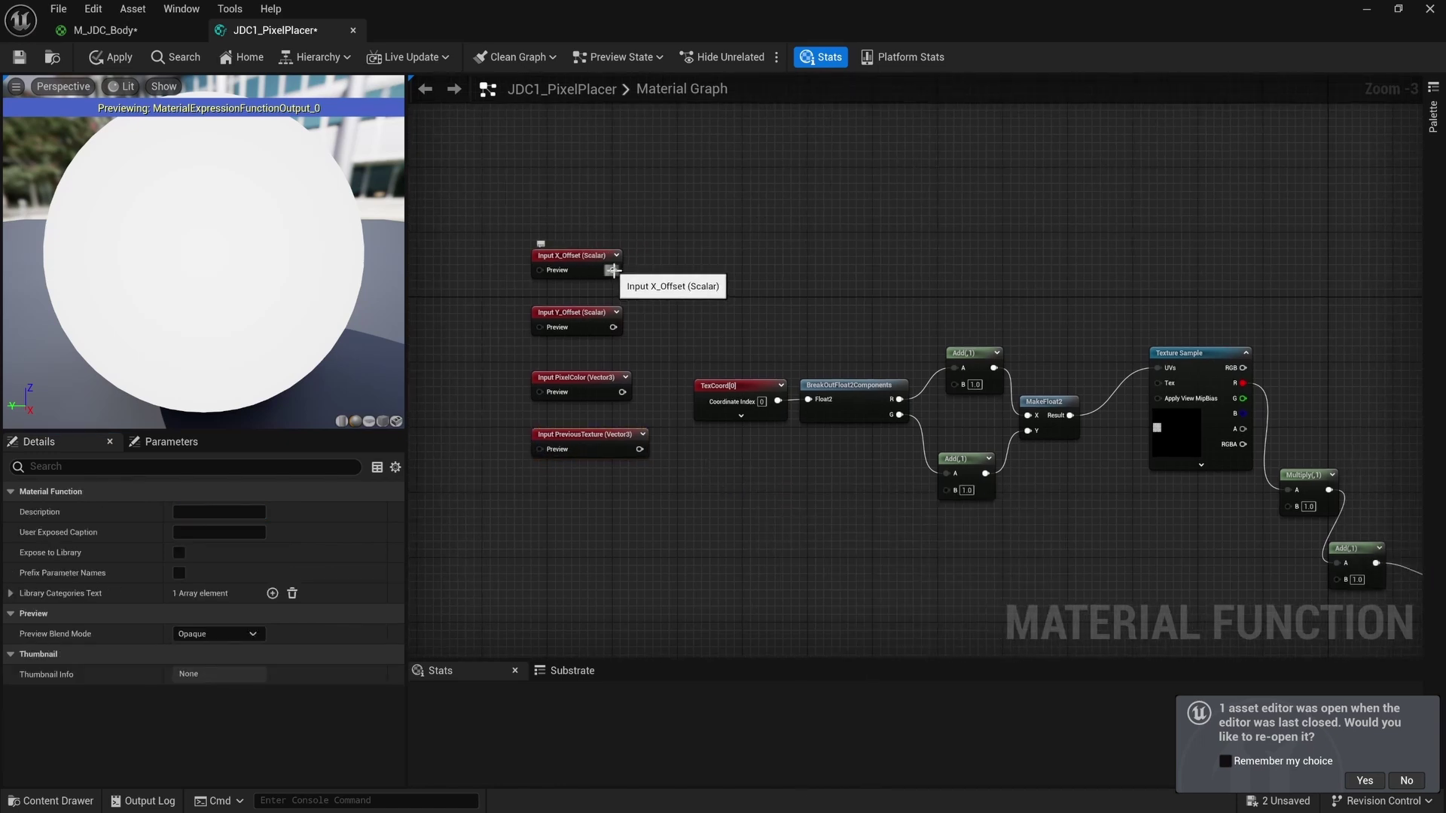
{"action": "left_click_drag", "start_coordinate": [613, 271], "coordinate": [951, 363]}
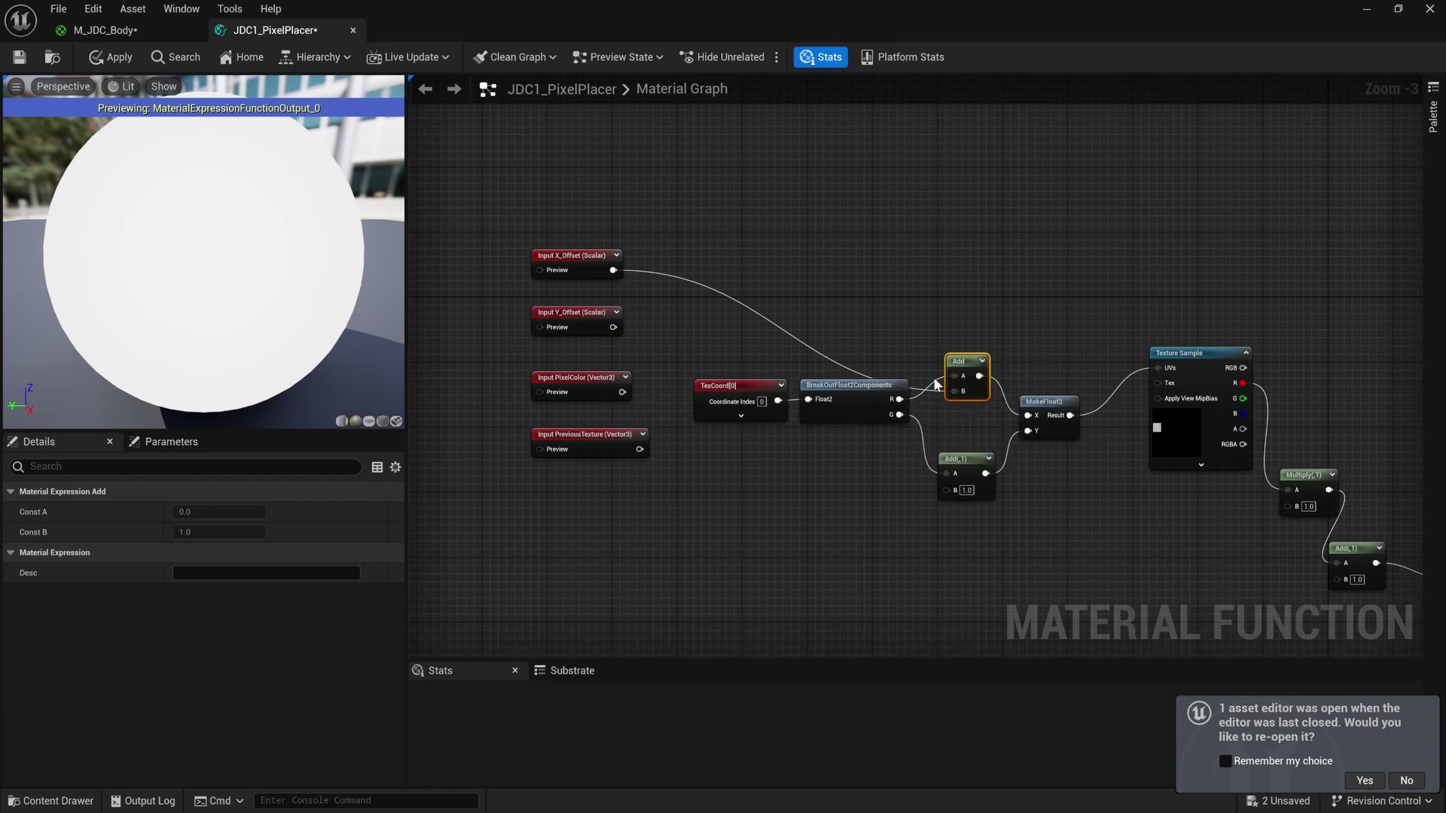
{"action": "left_click", "coordinate": [613, 327]}
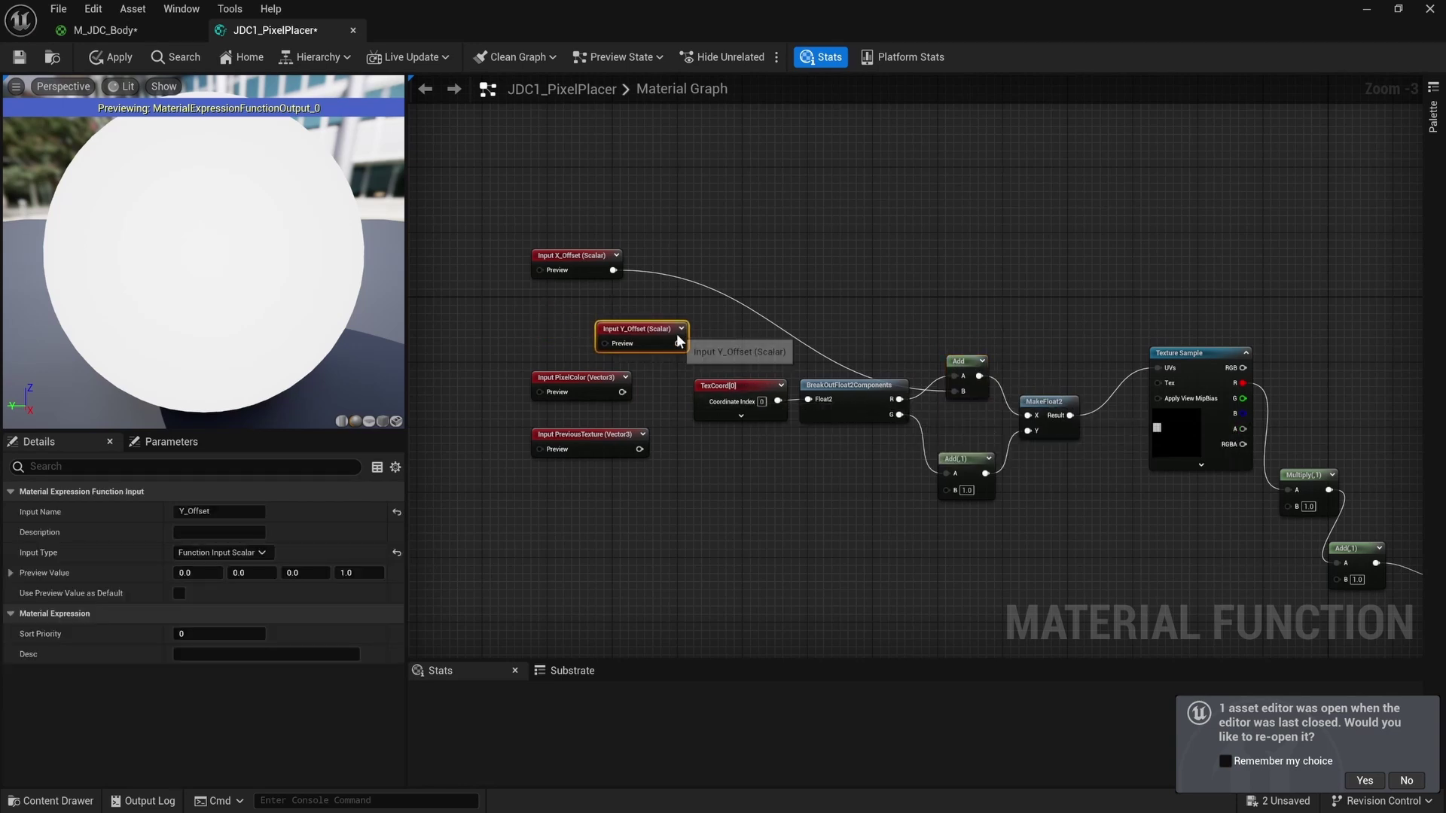
{"action": "left_click_drag", "start_coordinate": [613, 327], "coordinate": [954, 490]}
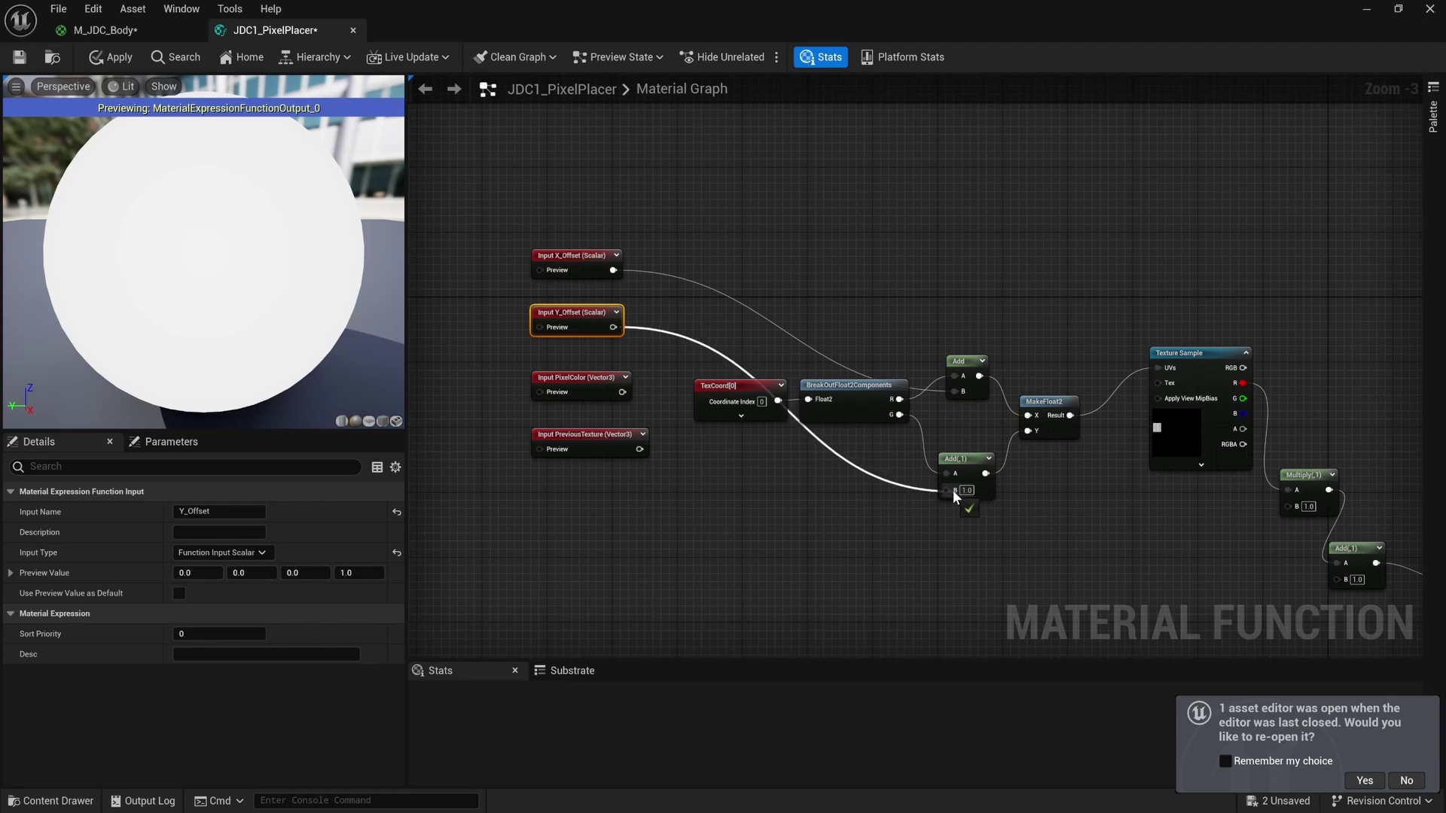
Connect PixelColor to the Multiply node's B input and PreviousTexture to the B input of the final Add node.
{"action": "left_click", "coordinate": [634, 400]}
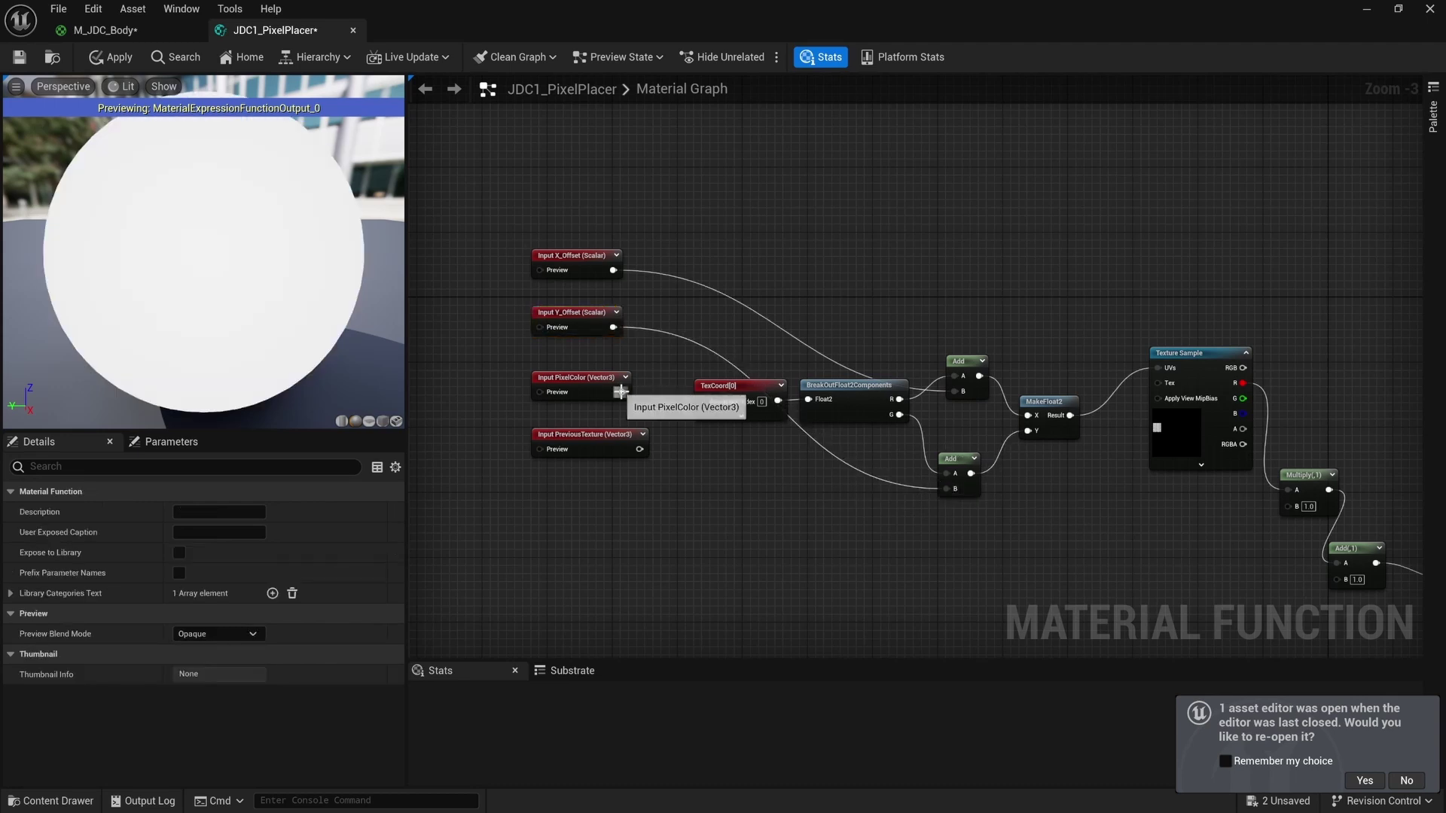
{"action": "right_click_drag", "start_coordinate": [620, 392], "coordinate": [547, 348]}
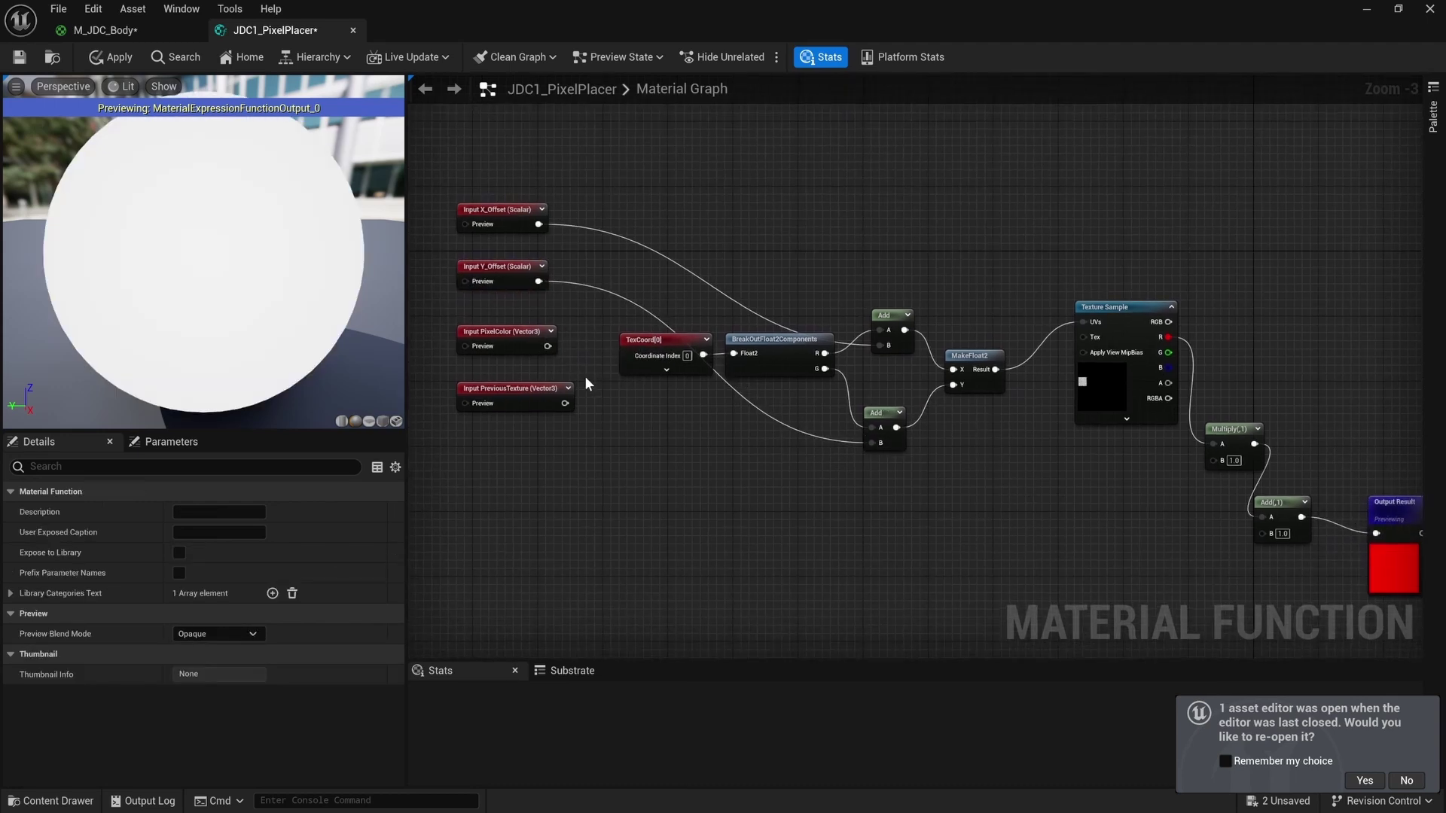
{"action": "left_click_drag", "start_coordinate": [548, 346], "coordinate": [1222, 461]}
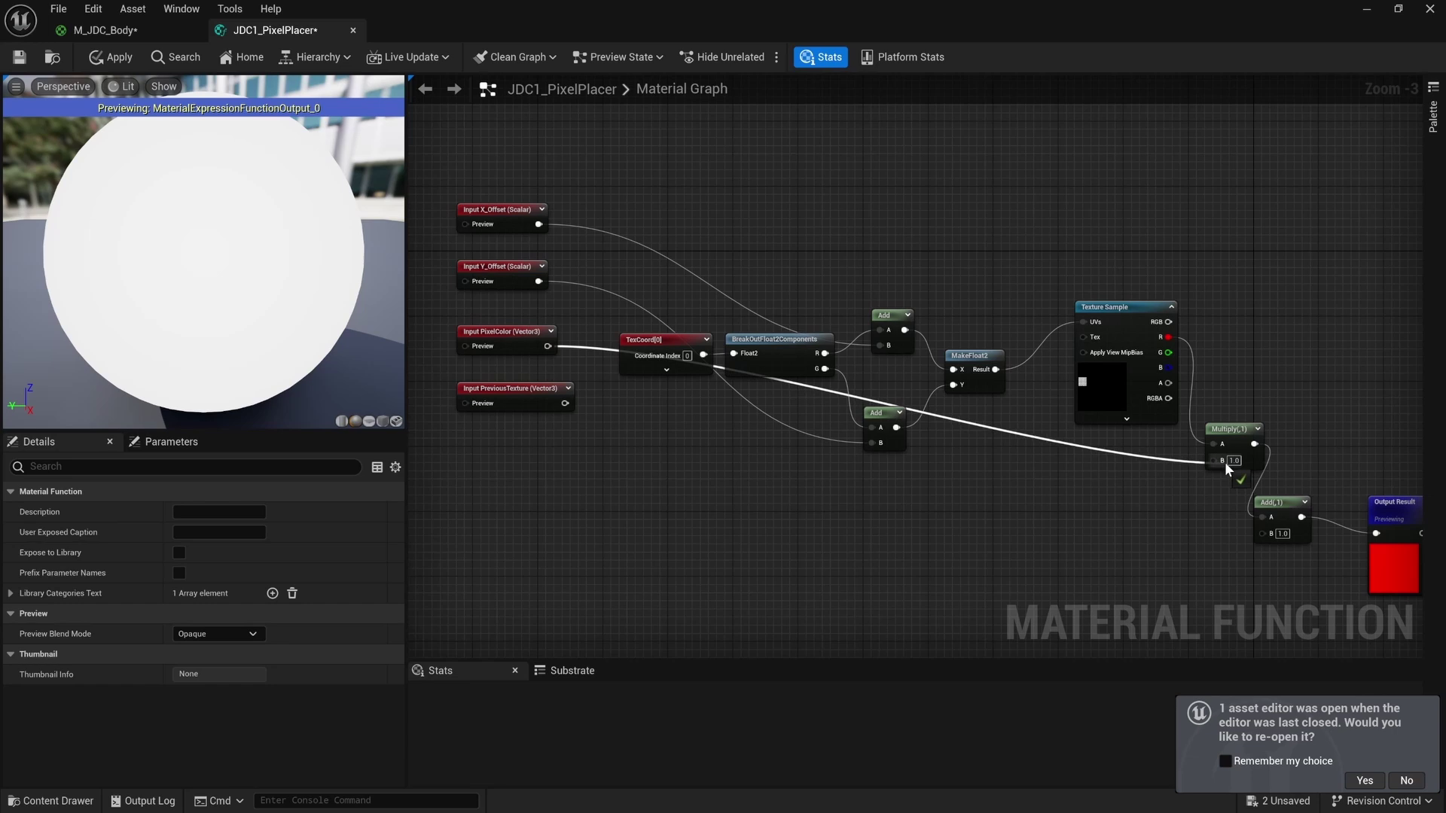
{"action": "left_click", "coordinate": [1098, 382]}
{"action": "left_click", "coordinate": [574, 451]}
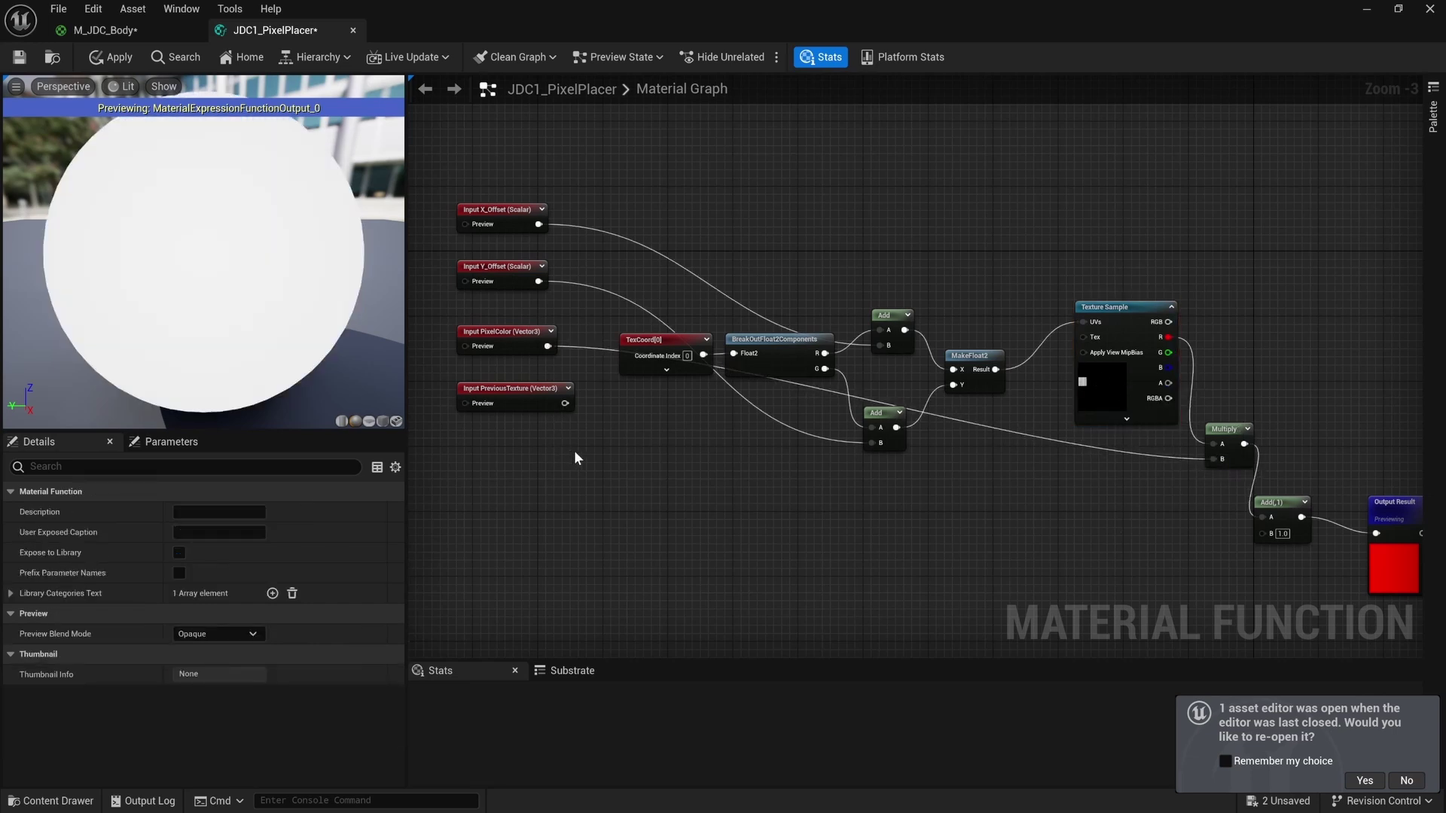
{"action": "right_click_drag", "start_coordinate": [569, 404], "coordinate": [536, 373]}
{"action": "left_click_drag", "start_coordinate": [531, 372], "coordinate": [1236, 503]}
{"action": "mouse_move", "coordinate": [681, 388]}
{"action": "right_mouse_down"}
{"action": "mouse_move", "coordinate": [623, 395]}
{"action": "mouse_move", "coordinate": [664, 405]}
{"action": "right_mouse_up"}
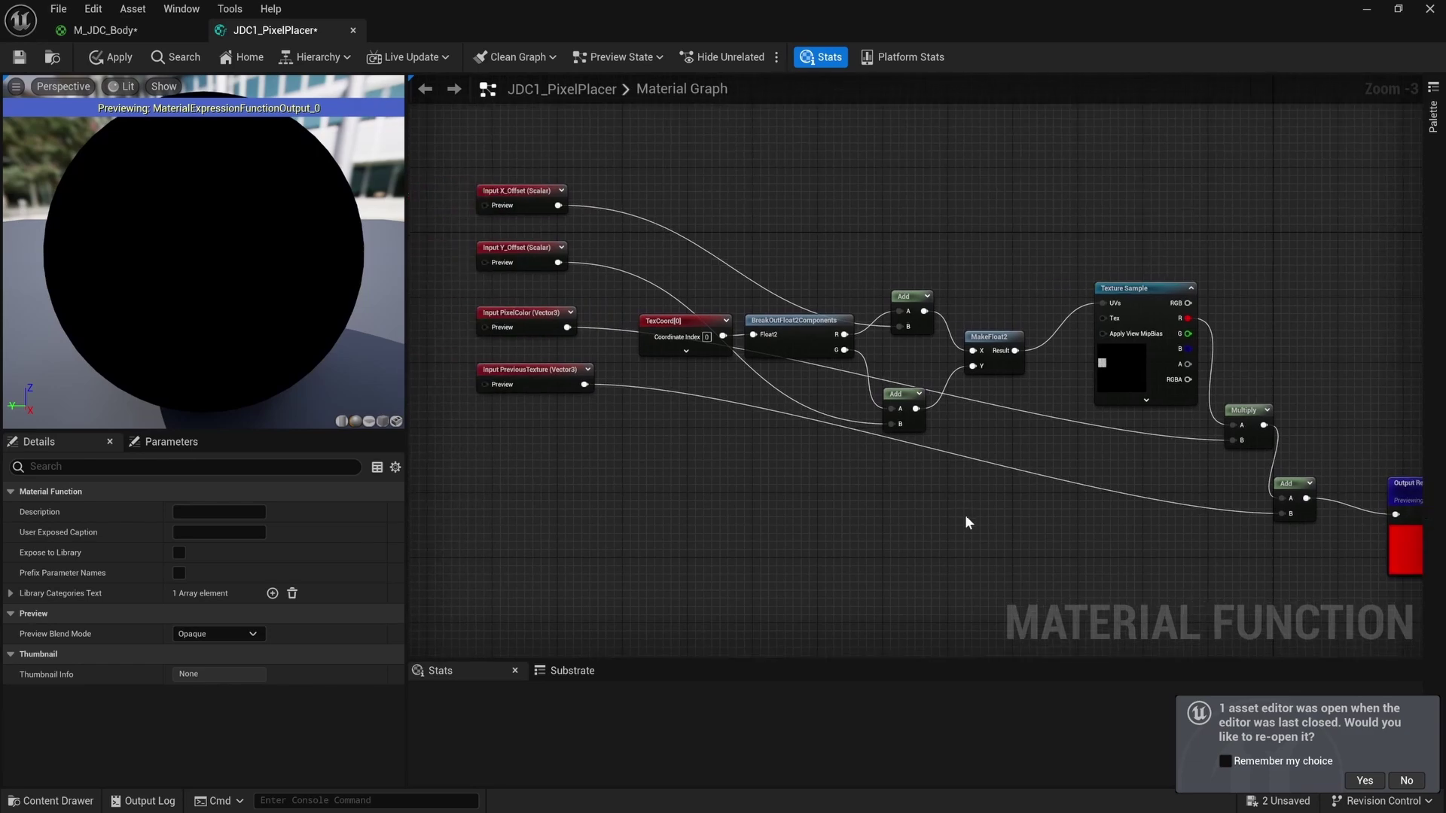
Reposition the Output Result node beside the node chain and save the JDC1_PixelPlacer material function.
{"action": "scroll", "coordinate": [1123, 519], "scroll_direction": "down", "scroll_amount": 1}
{"action": "left_click_drag", "start_coordinate": [1148, 497], "coordinate": [1127, 409]}
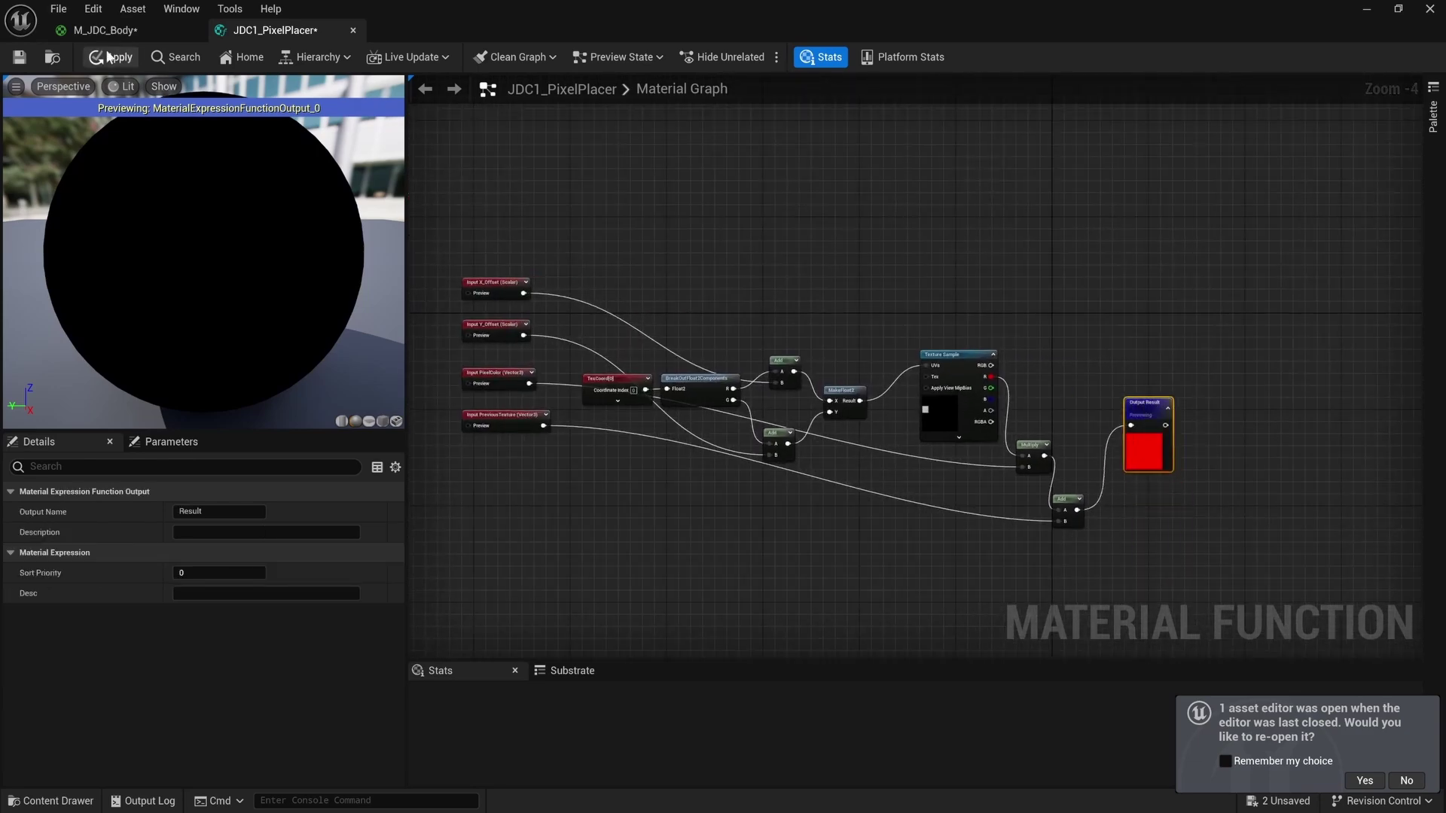
{"action": "left_click", "coordinate": [19, 57]}
Add the JDC1_PixelPlacer material function from the content browser to the M_JDC_Body material graph.
{"action": "left_click", "coordinate": [76, 36]}
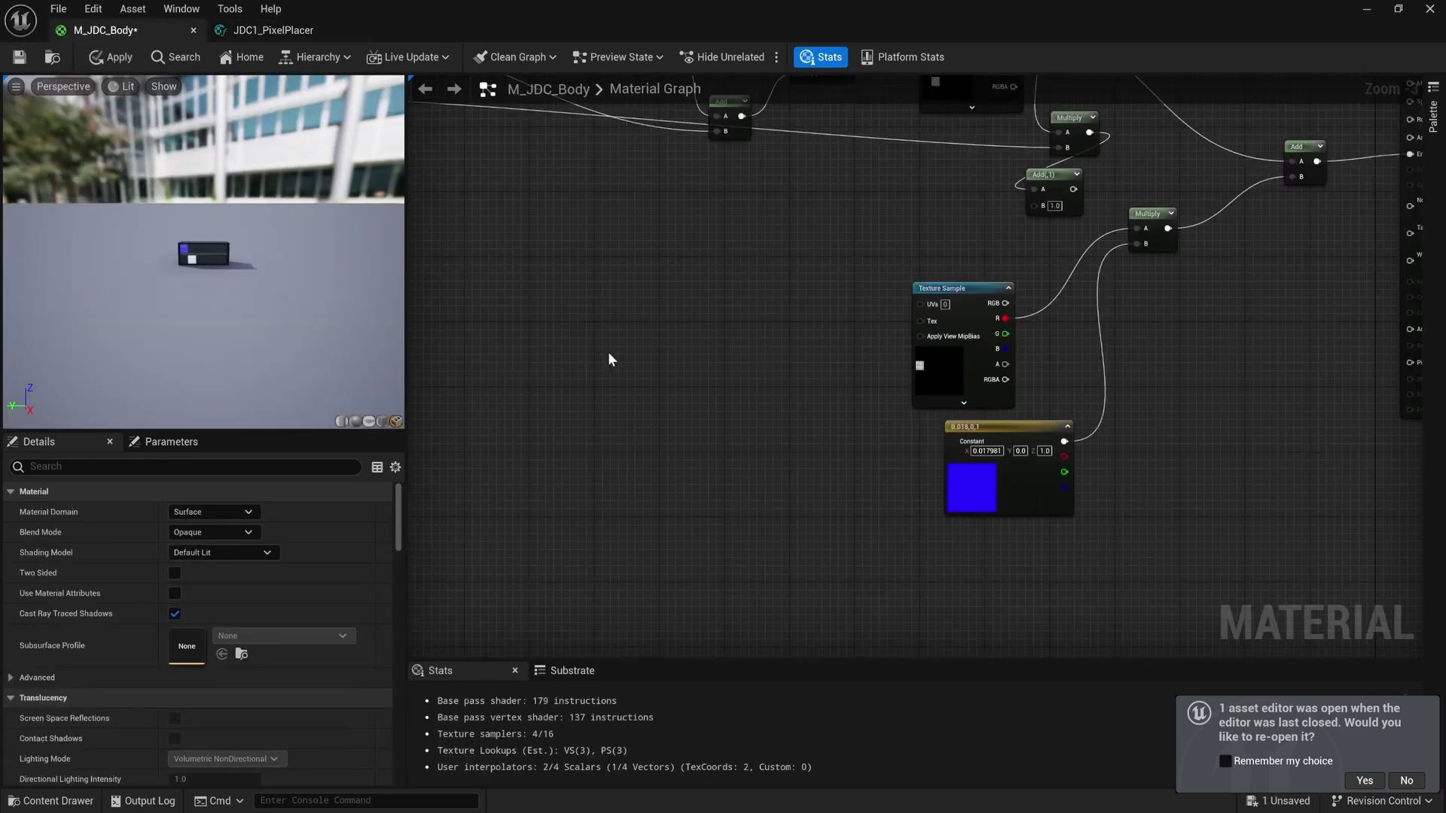
{"action": "double_click", "coordinate": [1191, 16]}
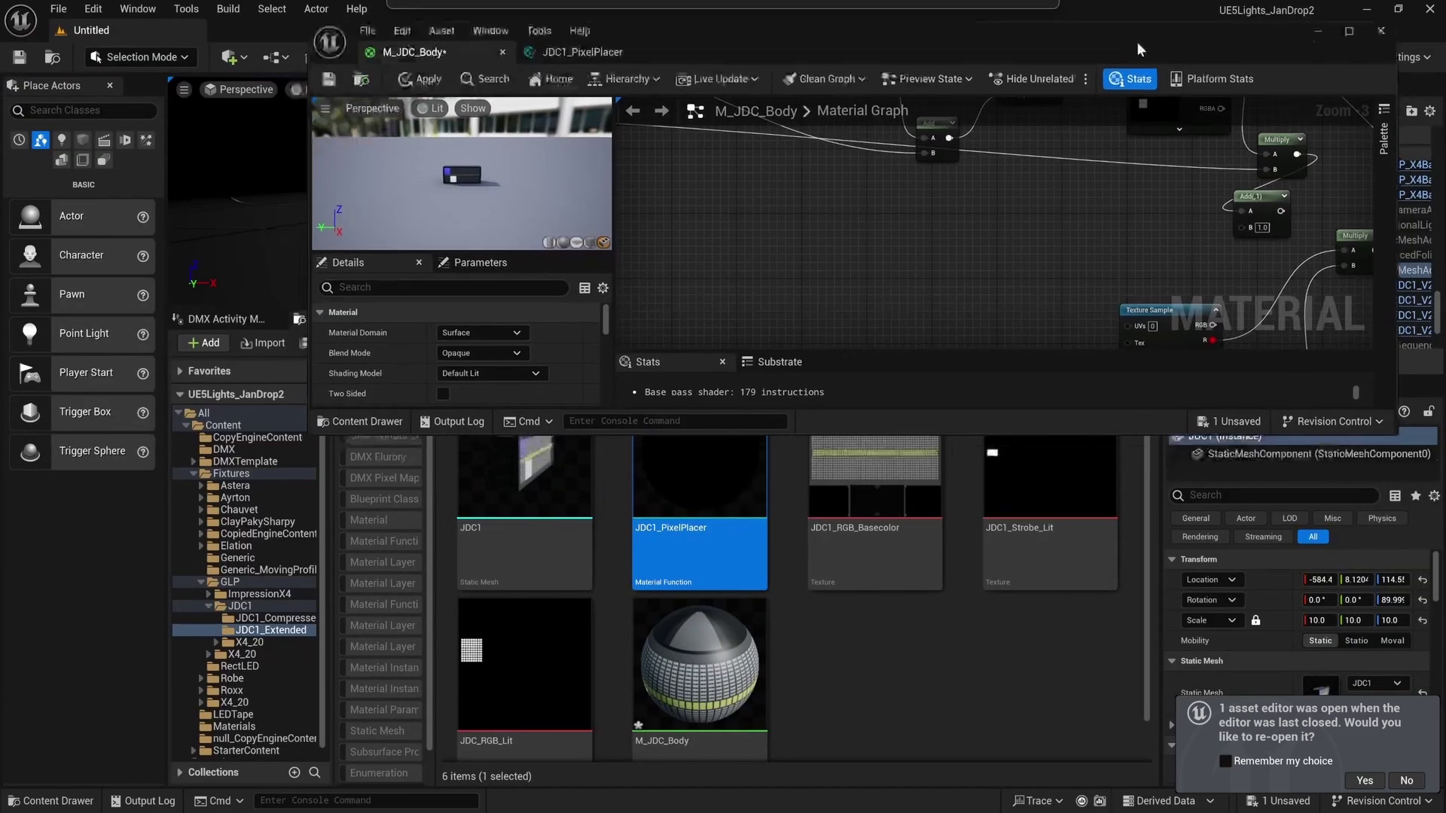
{"action": "left_click_drag", "start_coordinate": [700, 531], "coordinate": [768, 265]}
{"action": "double_click", "coordinate": [1200, 86]}
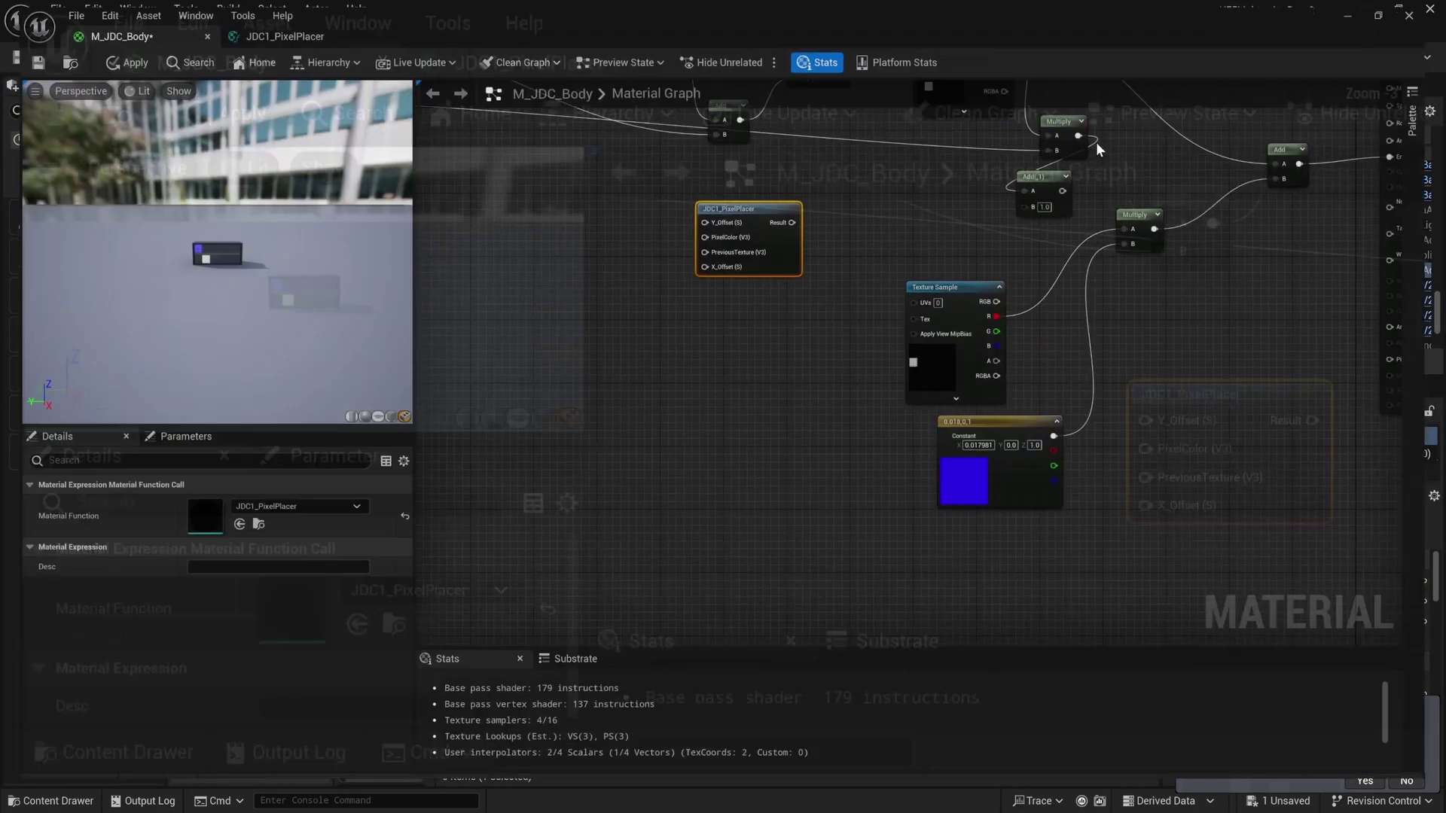
Delete the old offset chain from TexCoord through Texture Sample and Multiply, plus the leftover Add and the second Multiply.
{"action": "right_click_drag", "start_coordinate": [768, 286], "coordinate": [919, 501]}
{"action": "scroll", "coordinate": [800, 478], "scroll_direction": "down", "scroll_amount": 2}
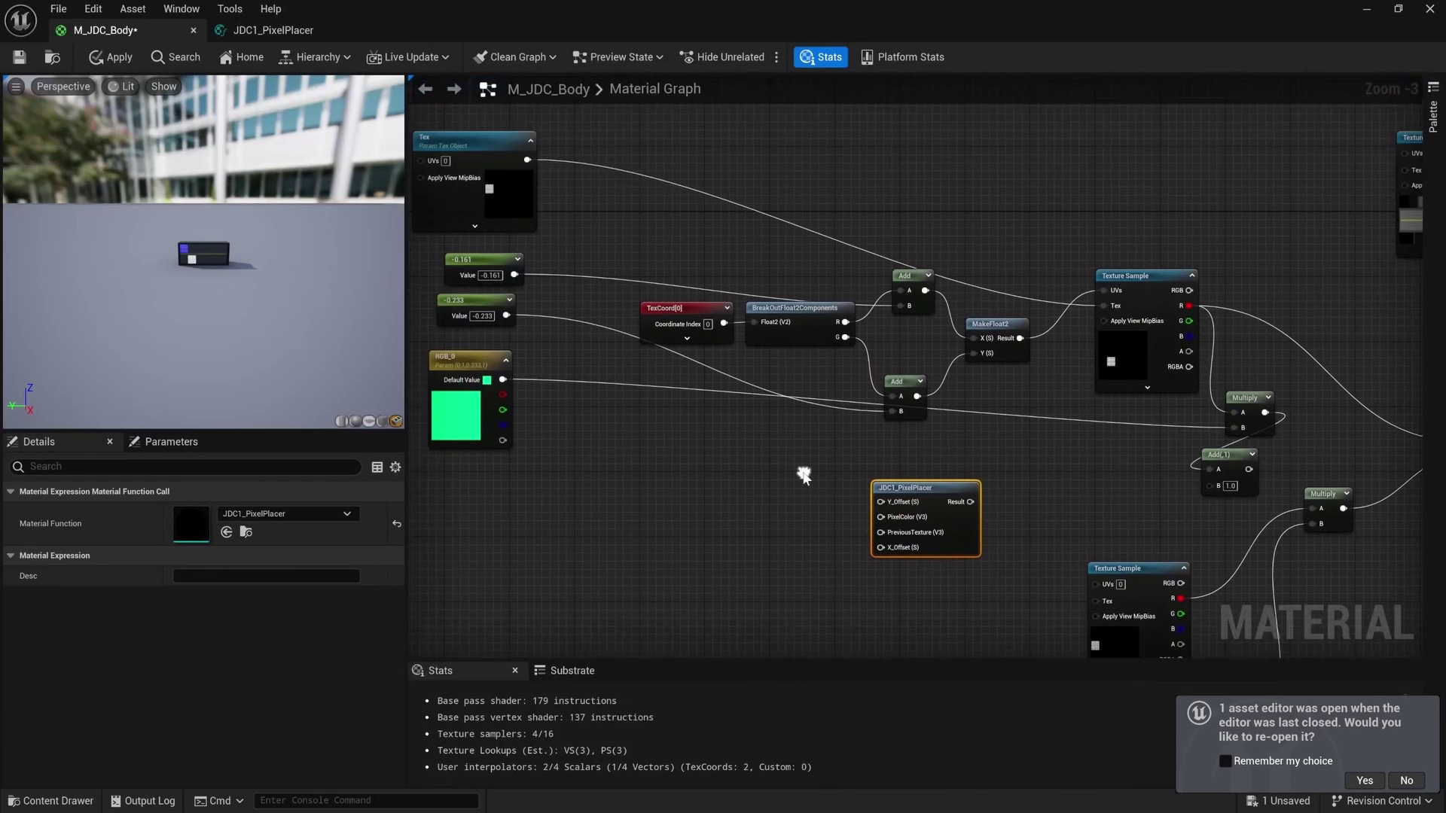
{"action": "left_click_drag", "start_coordinate": [675, 431], "coordinate": [1163, 278]}
{"action": "key", "text": "Delete"}
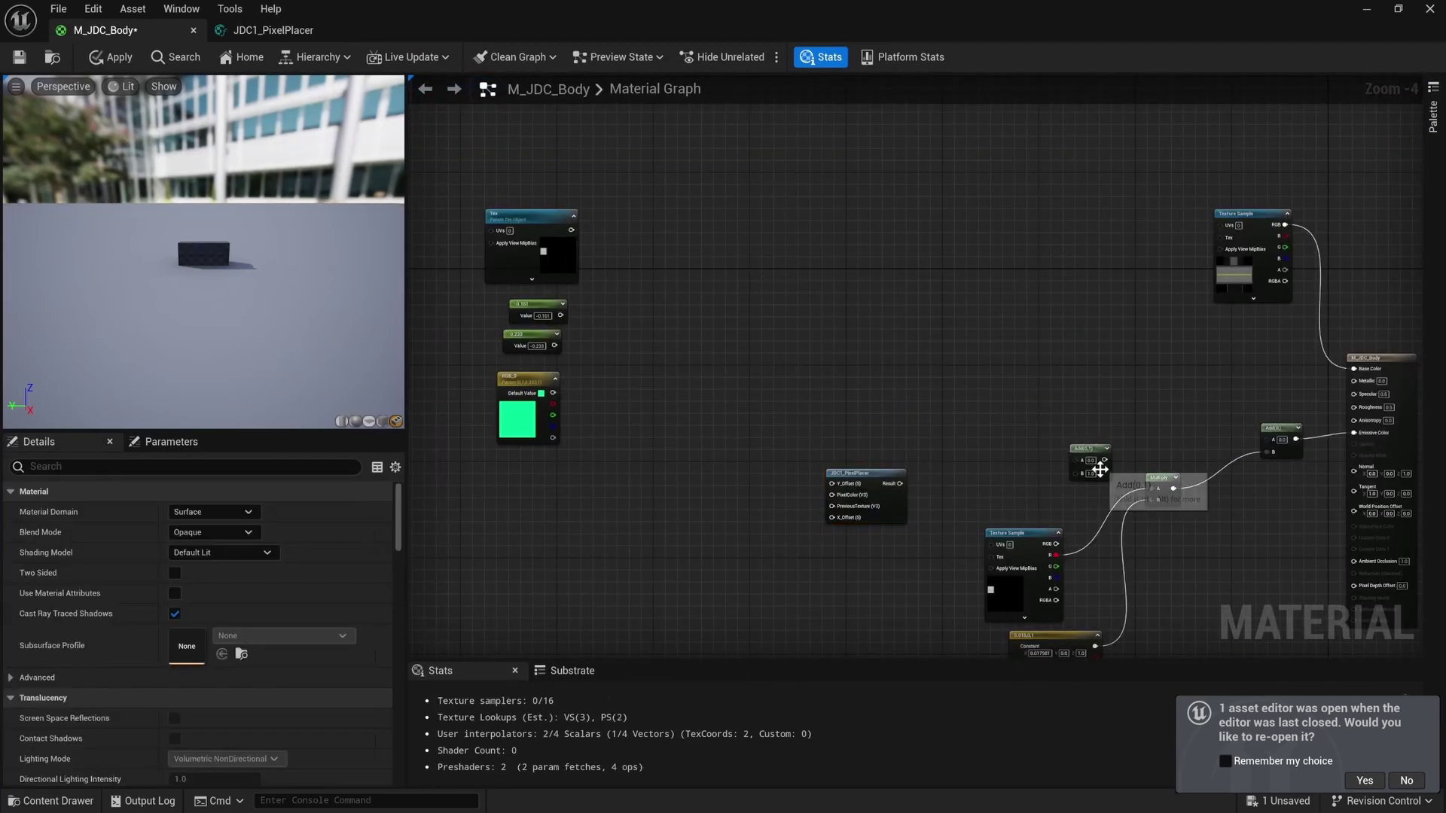
{"action": "left_click", "coordinate": [1089, 460]}
{"action": "key", "text": "Delete"}
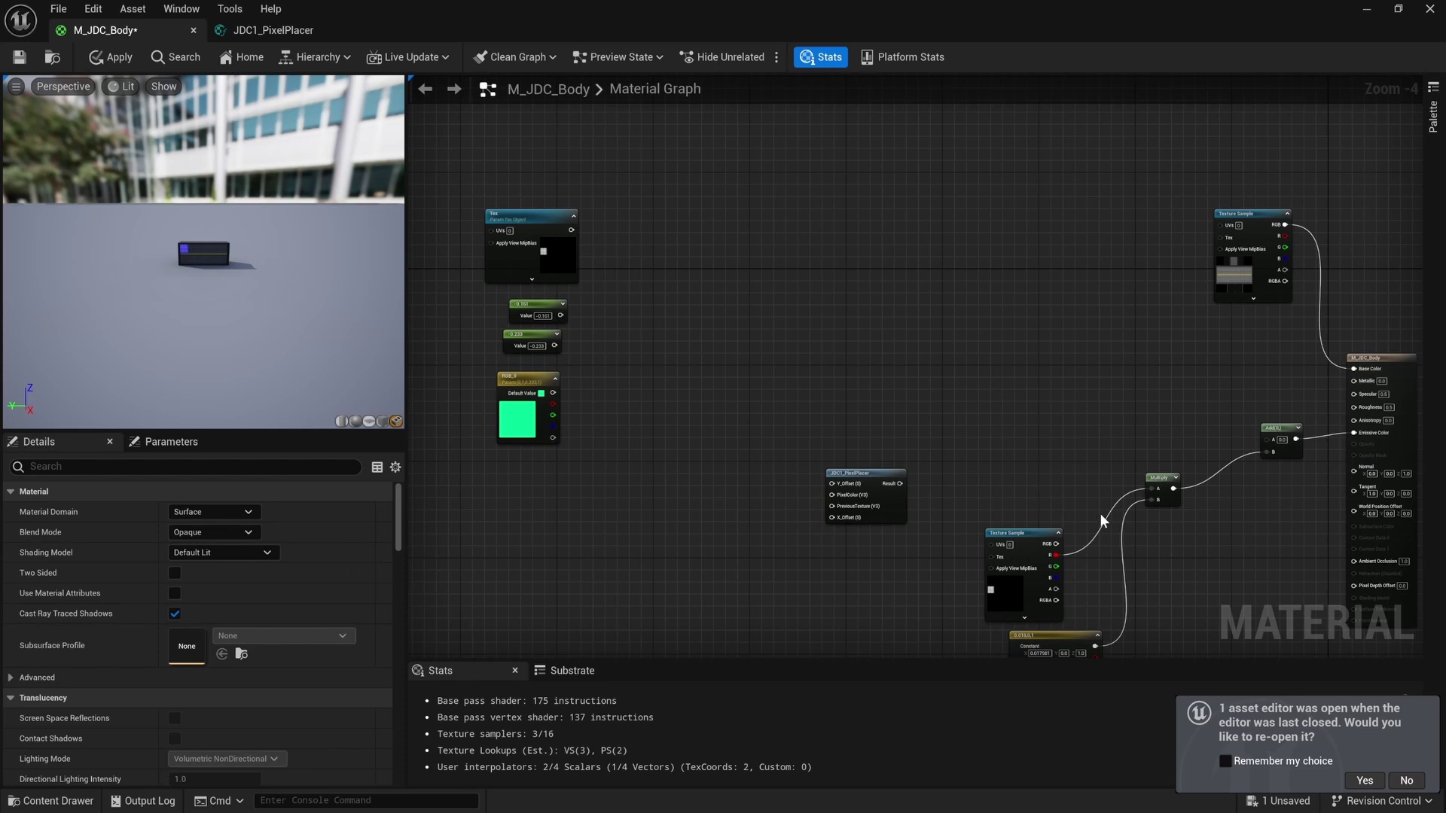
{"action": "left_click", "coordinate": [1160, 482]}
{"action": "key", "text": "Delete"}
Delete the loose JDC_RGB_Lit Texture Sample, the blue constant, and the Add node feeding Emissive Color.
{"action": "left_click", "coordinate": [1013, 583]}
{"action": "right_click_drag", "start_coordinate": [1124, 557], "coordinate": [1073, 484]}
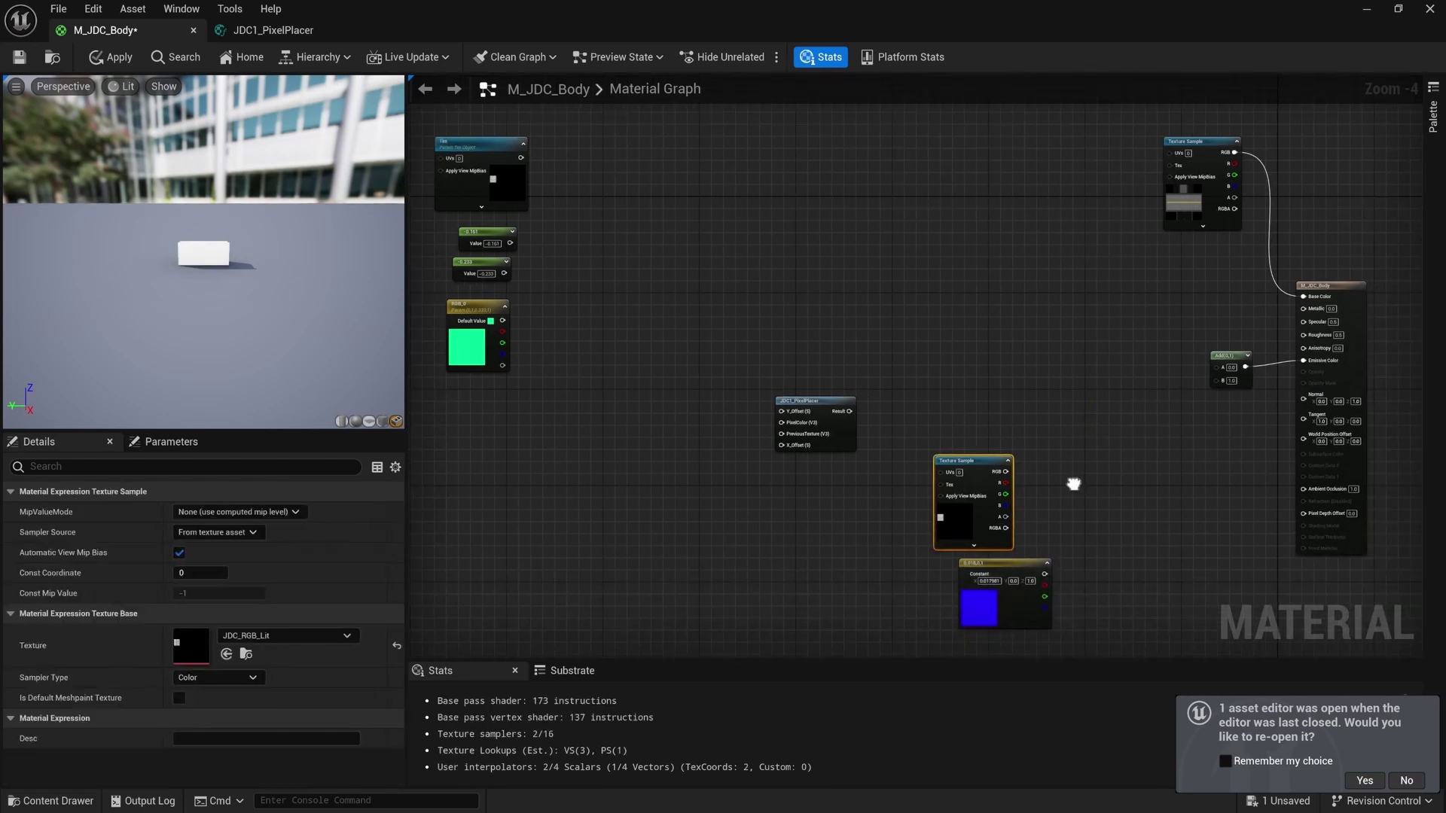
{"action": "key", "text": "Delete"}
{"action": "left_click", "coordinate": [1004, 597]}
{"action": "key", "text": "Delete"}
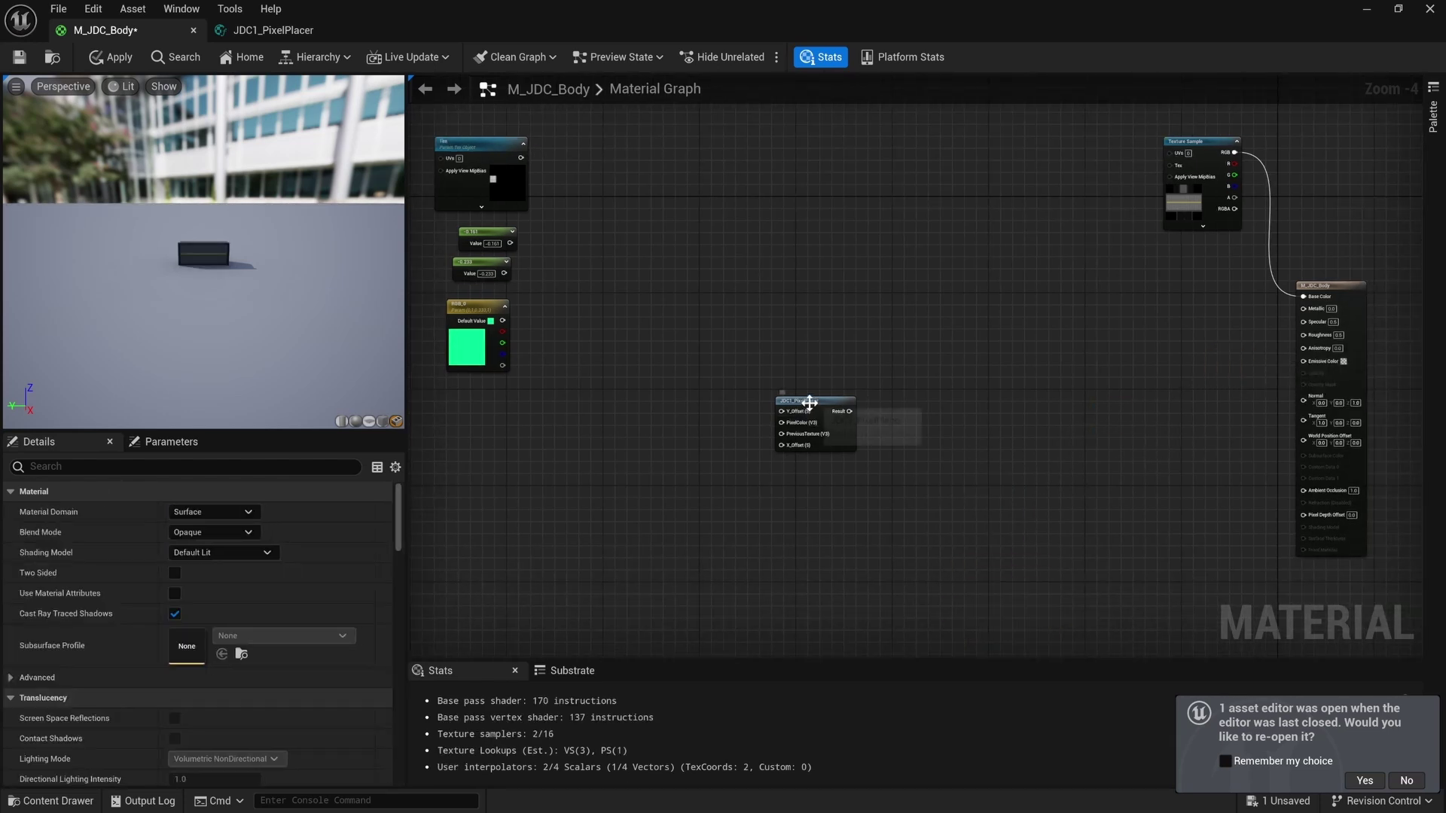
Move the JDC1_PixelPlacer node up so it sits level with the offset value nodes.
{"action": "left_click_drag", "start_coordinate": [803, 402], "coordinate": [821, 258]}
{"action": "scroll", "coordinate": [489, 176], "scroll_direction": "up", "scroll_amount": 2}
{"action": "right_click_drag", "start_coordinate": [489, 177], "coordinate": [650, 197]}
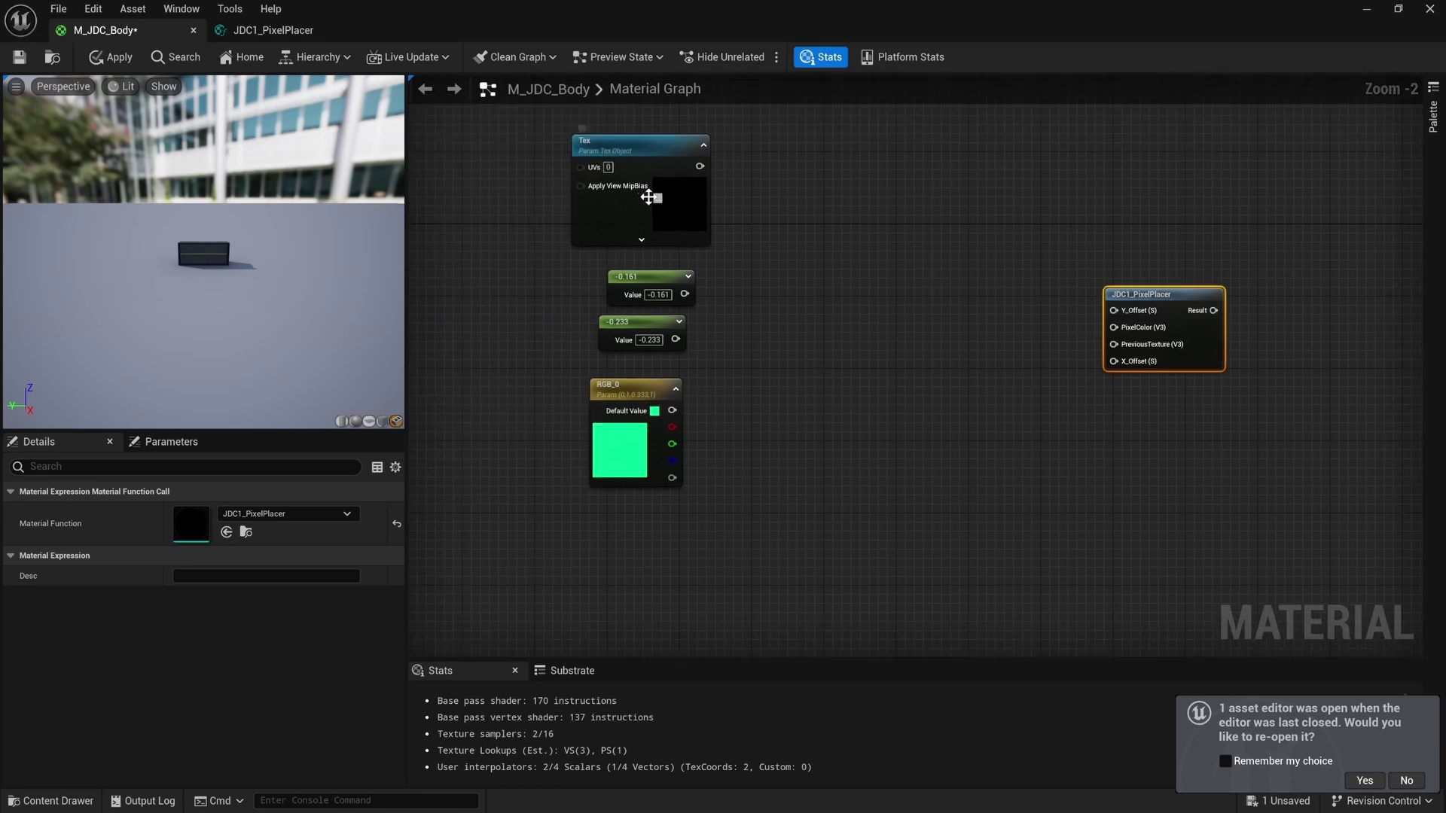
Add a TextureObject node to the graph and delete the Tex texture object parameter it replaces.
{"action": "left_click_drag", "start_coordinate": [650, 197], "coordinate": [752, 229]}
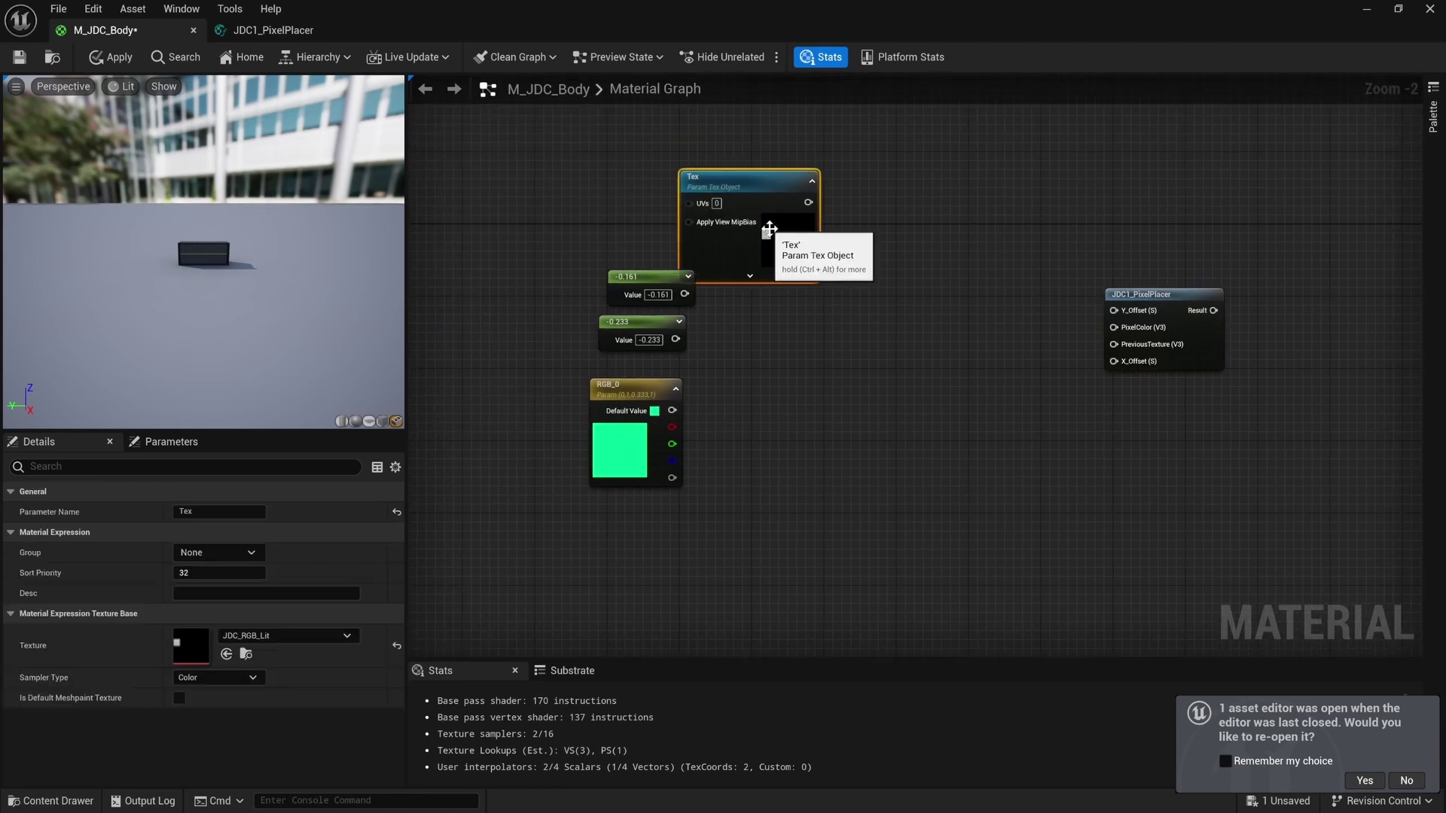
{"action": "right_click", "coordinate": [795, 369]}
{"action": "type", "text": "texture obj"}
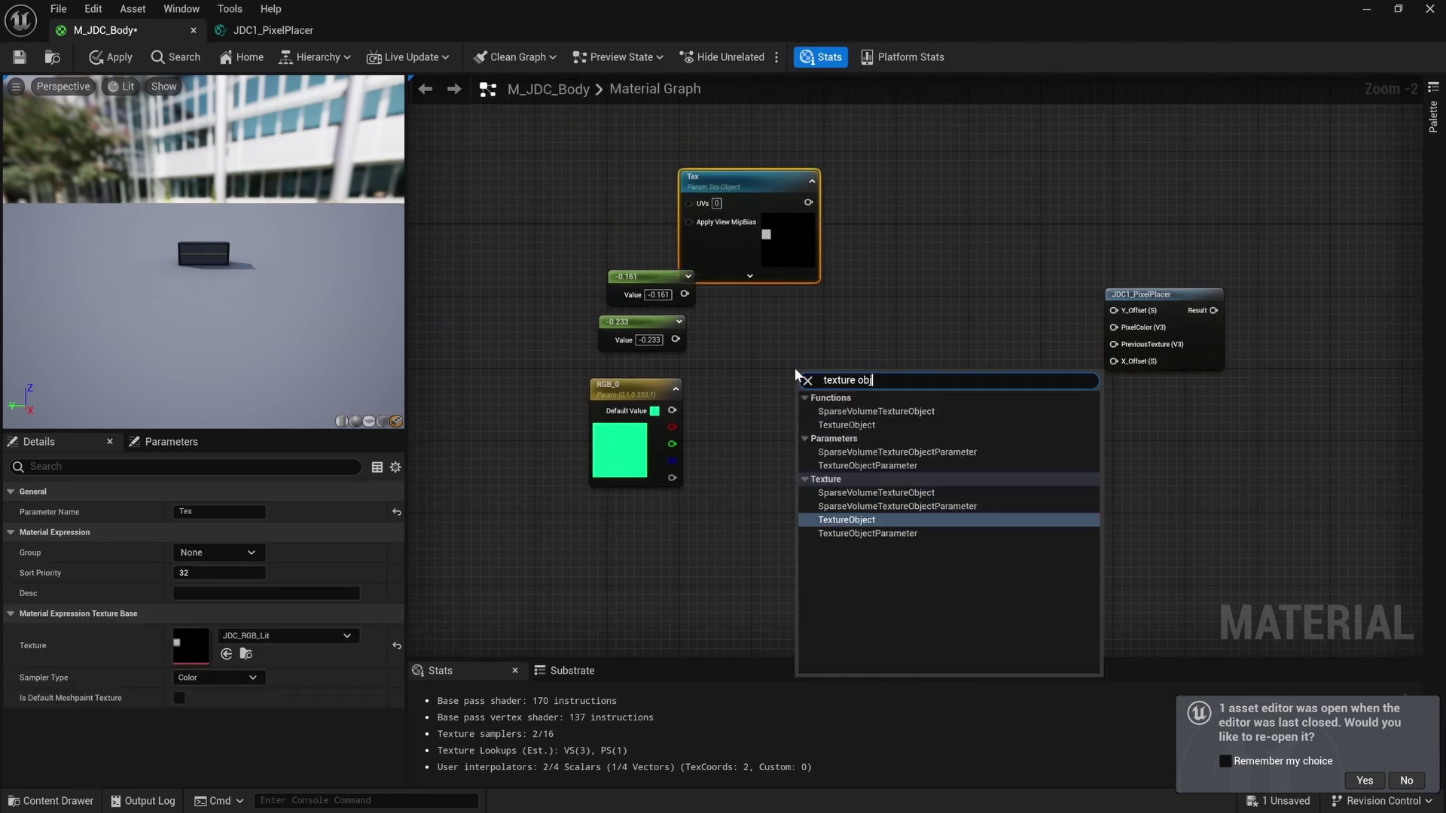
{"action": "key", "text": "Return"}
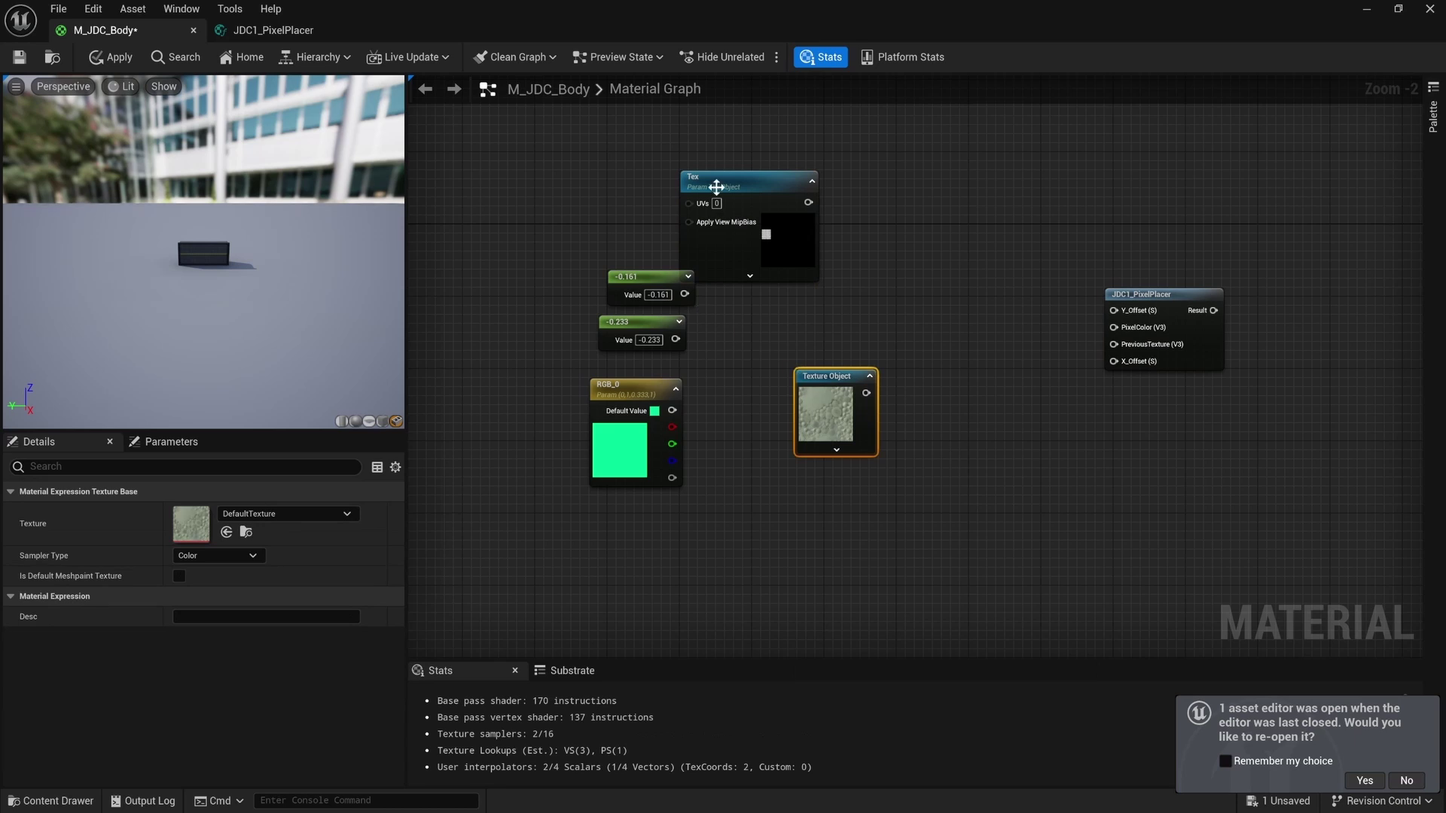
{"action": "left_click", "coordinate": [743, 187]}
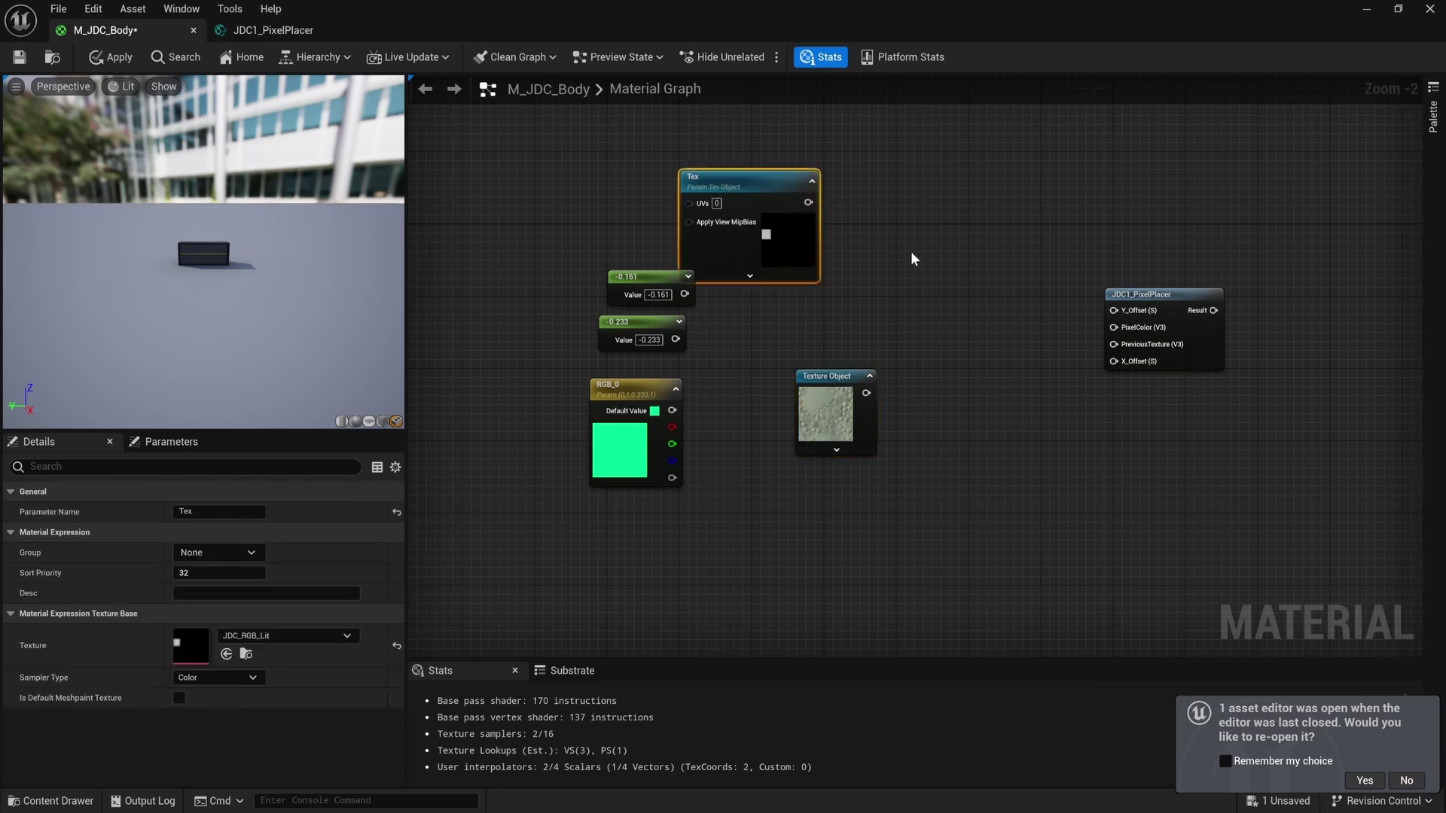
{"action": "key", "text": "Delete"}
Assign the JDC_RGB_Lit texture to the Texture Object node and place the node between the offset values and JDC1_PixelPlacer.
{"action": "left_click_drag", "start_coordinate": [834, 432], "coordinate": [663, 231]}
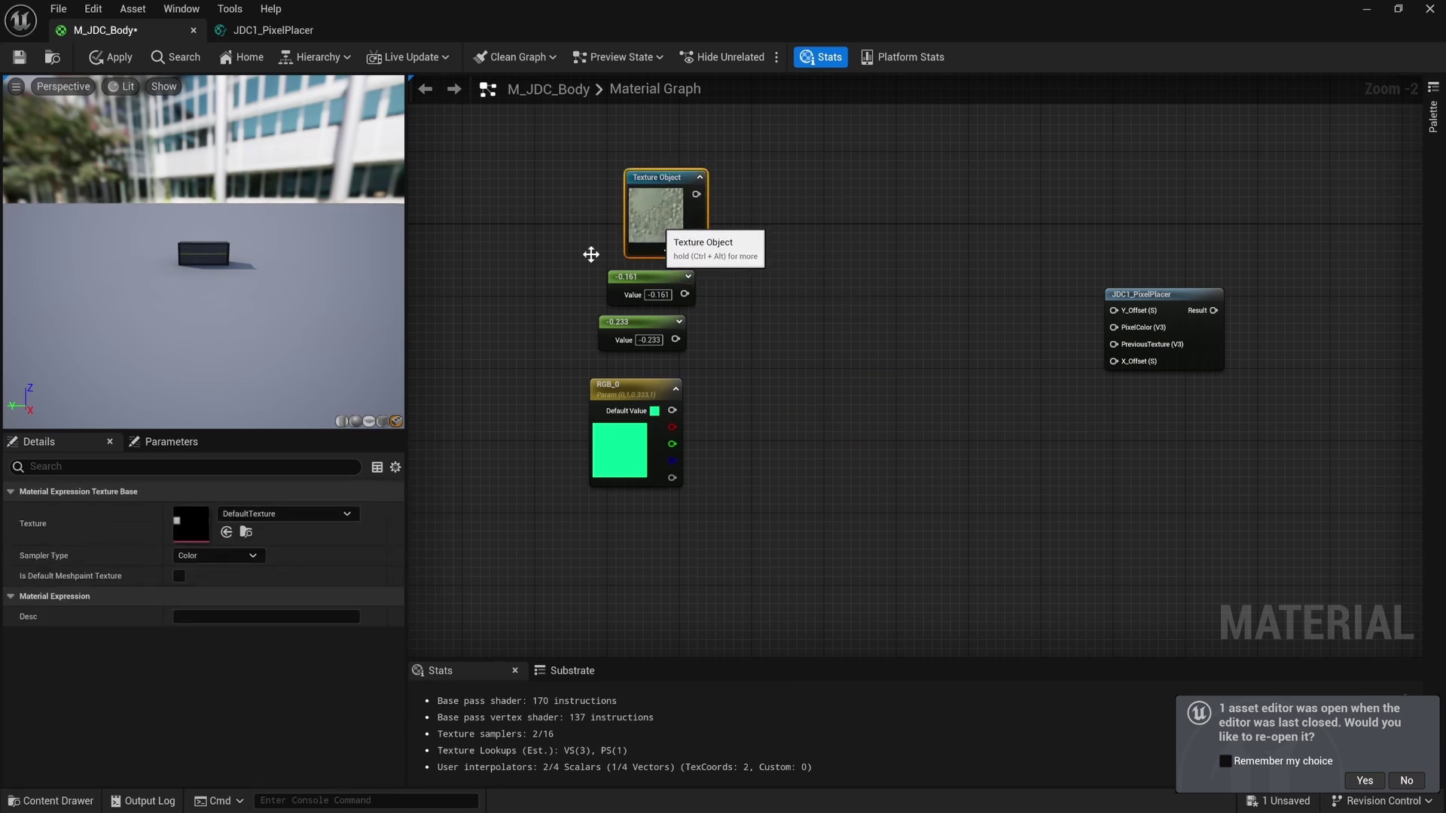
{"action": "left_click", "coordinate": [260, 514]}
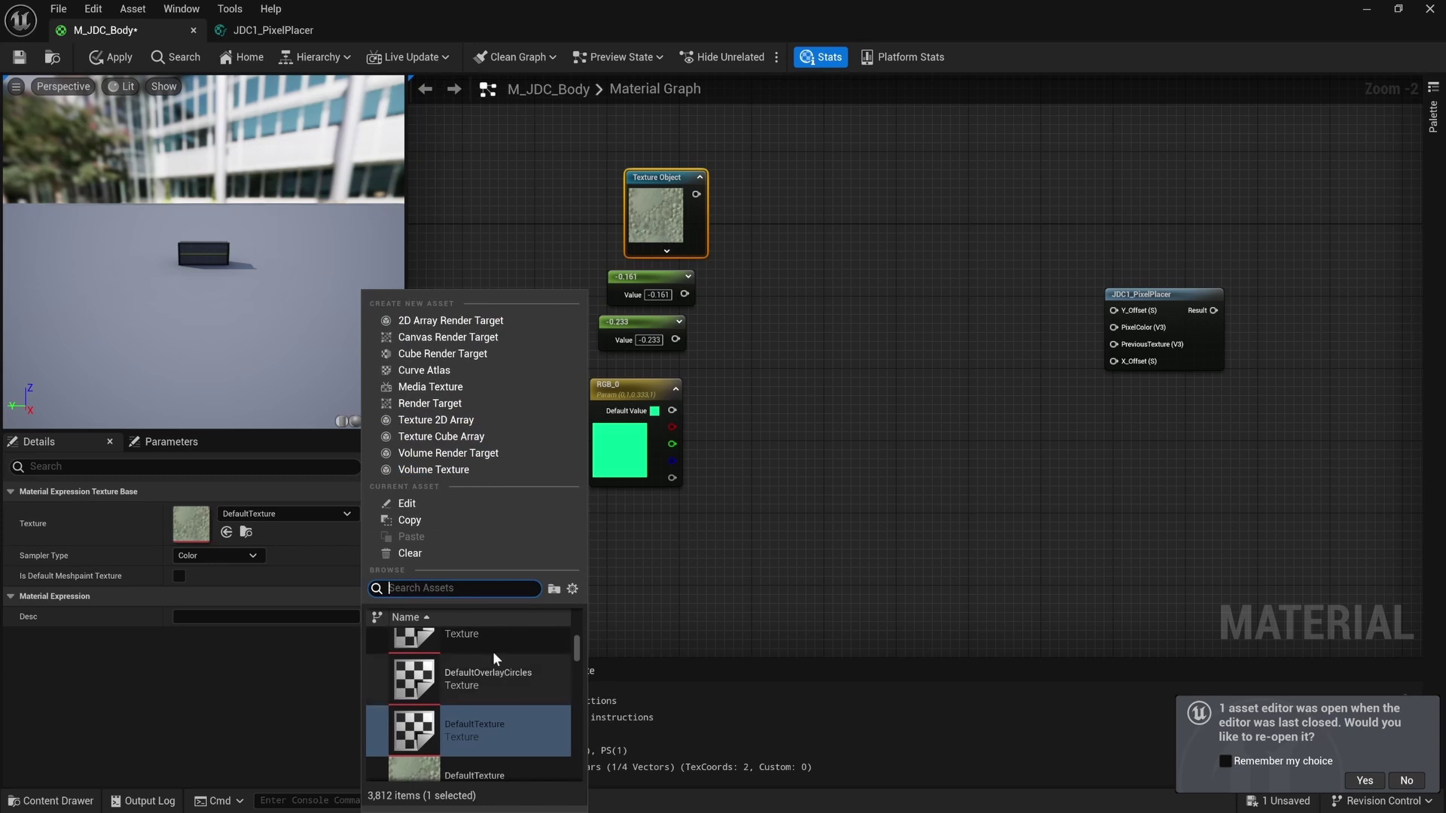
{"action": "type", "text": "jdc1"}
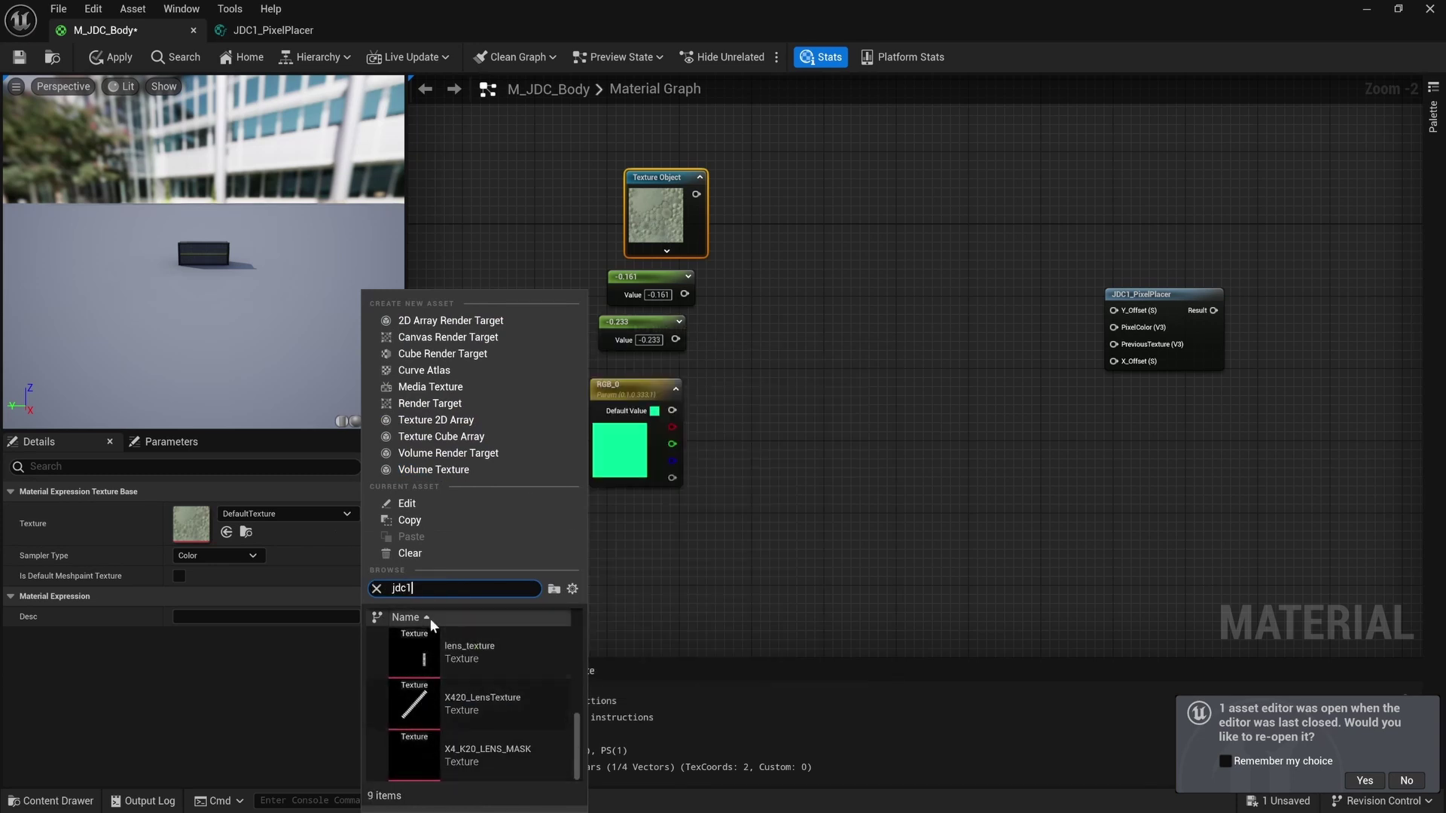
{"action": "scroll", "coordinate": [503, 715], "scroll_direction": "up", "scroll_amount": 3}
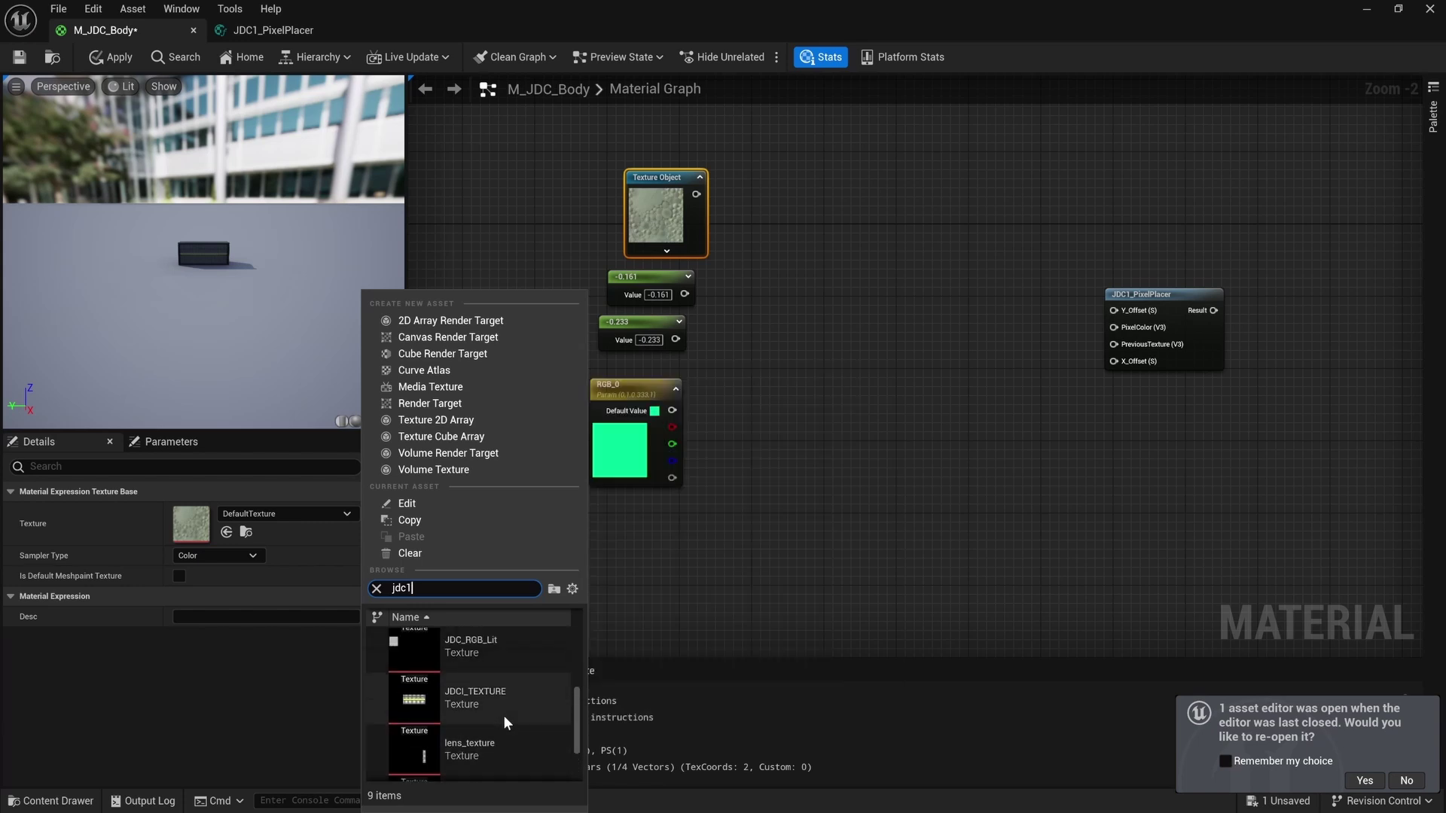
{"action": "left_click", "coordinate": [466, 697]}
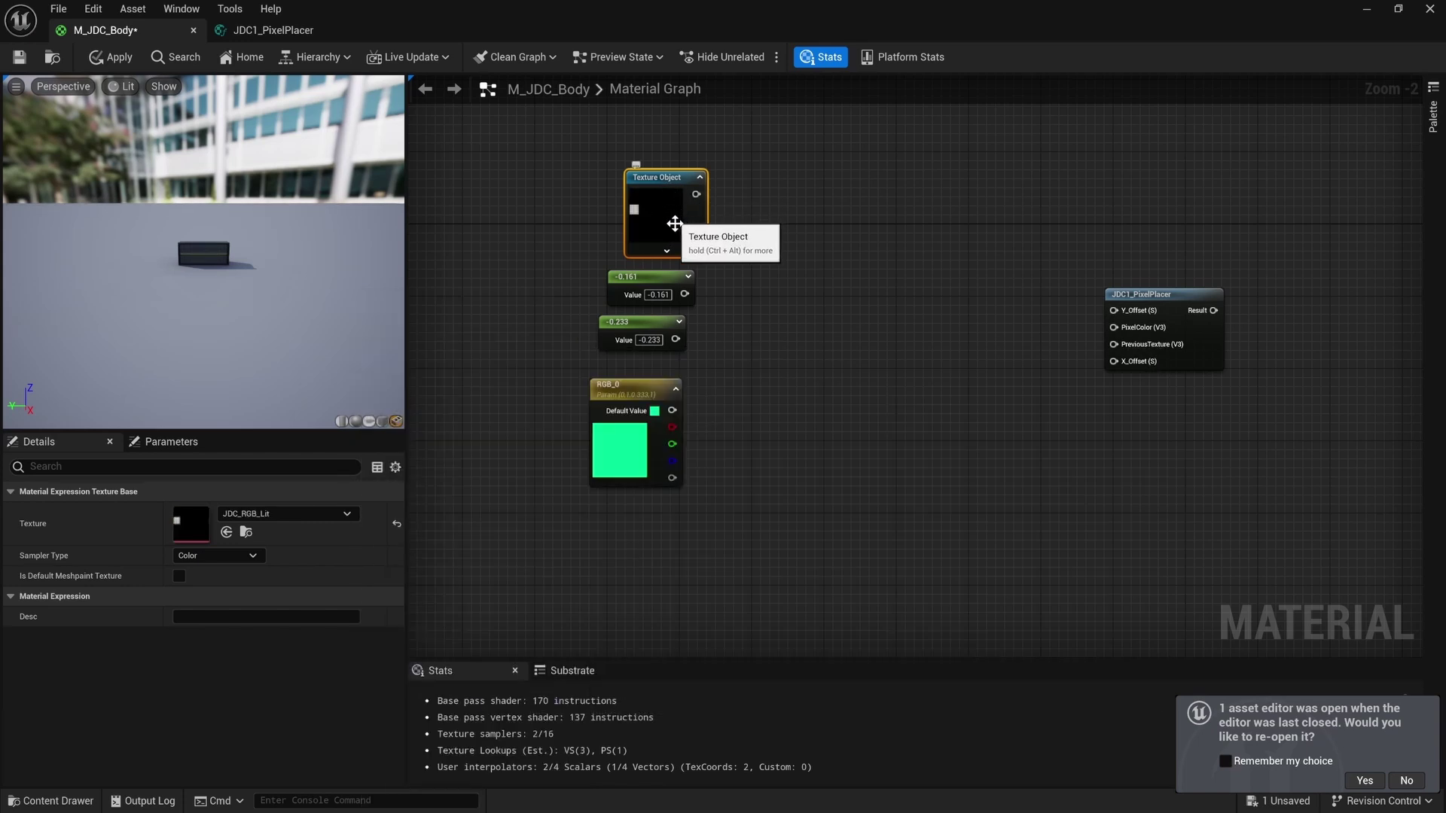
{"action": "left_click_drag", "start_coordinate": [677, 198], "coordinate": [895, 234]}
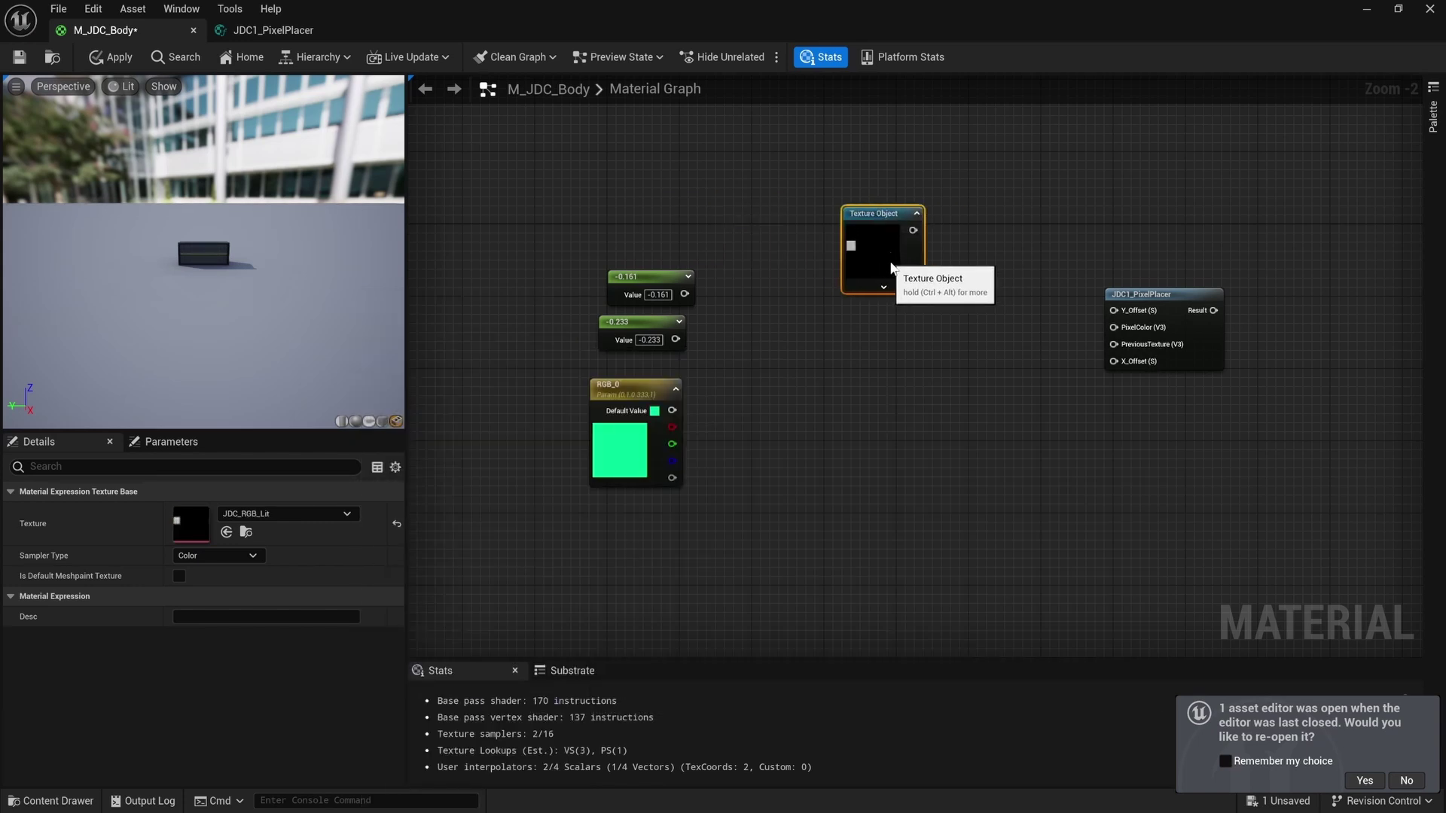
Open the JDC1_PixelPlacer function and add a TextureObject node above the X_Offset input.
{"action": "left_click", "coordinate": [1165, 296]}
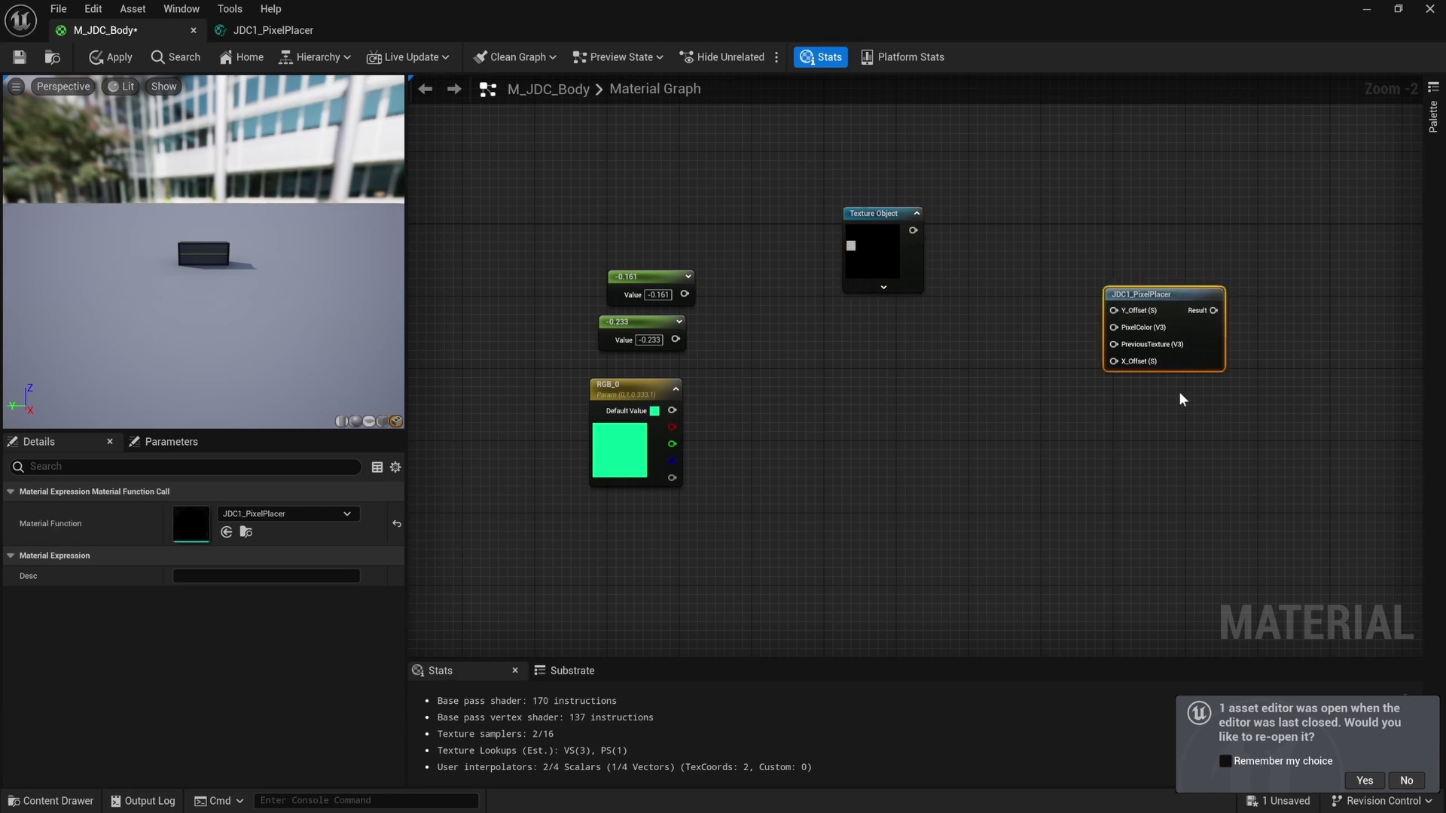
{"action": "double_click", "coordinate": [1150, 296]}
{"action": "right_click_drag", "start_coordinate": [883, 360], "coordinate": [970, 352]}
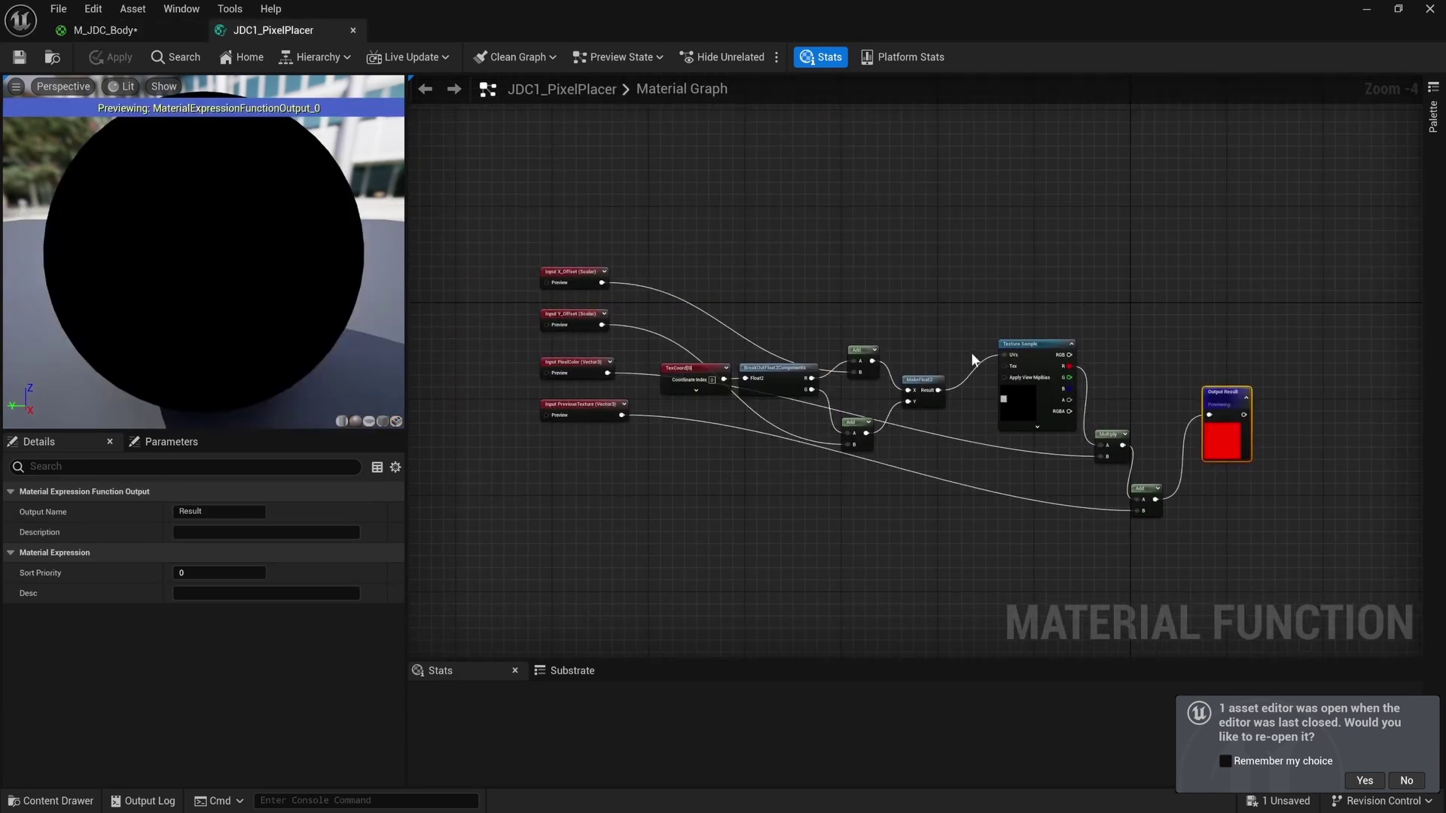
{"action": "scroll", "coordinate": [969, 358], "scroll_direction": "up", "scroll_amount": 1}
{"action": "right_click_drag", "start_coordinate": [668, 249], "coordinate": [903, 298]}
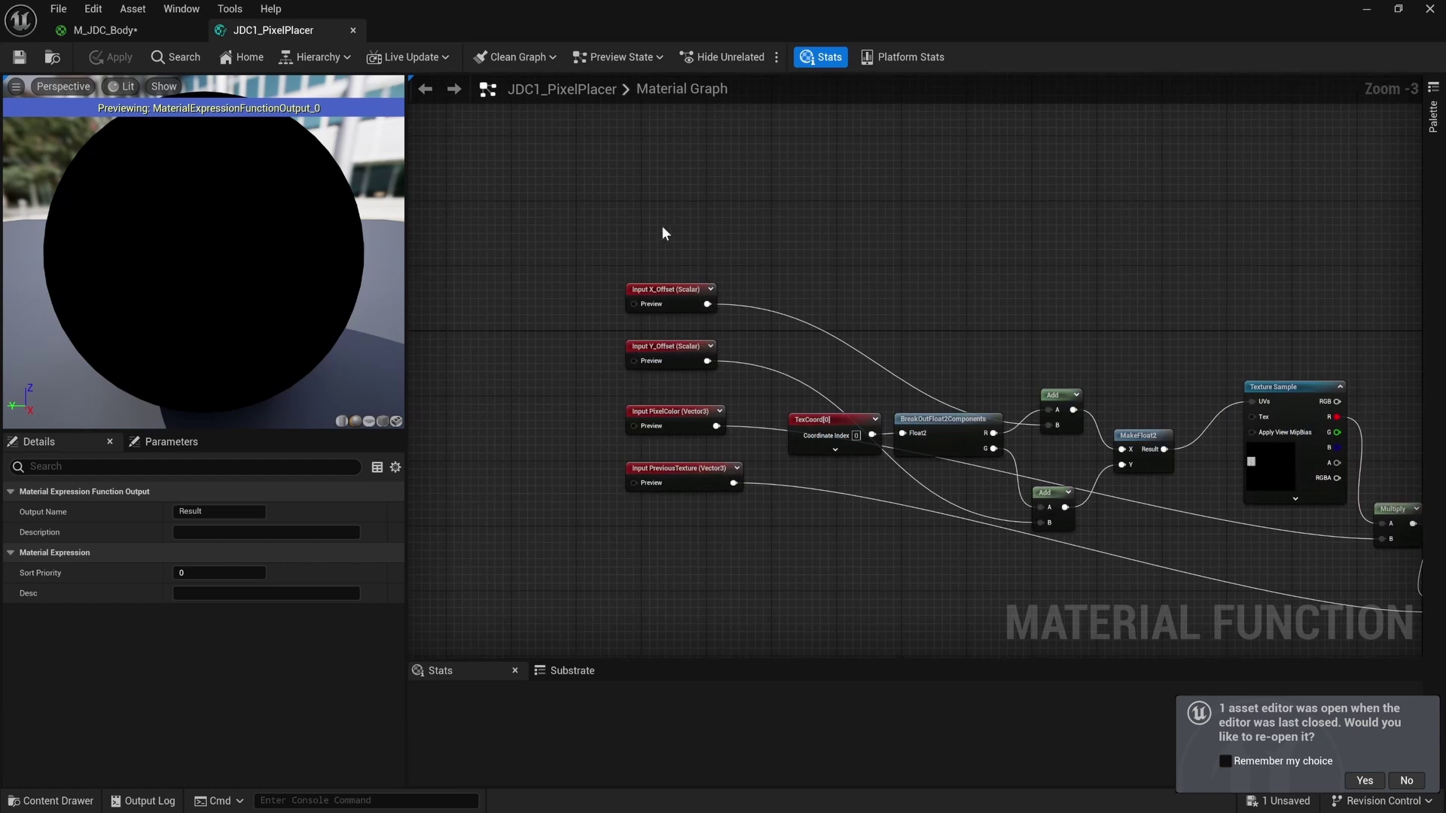
{"action": "right_click", "coordinate": [629, 202]}
{"action": "type", "text": "texture"}
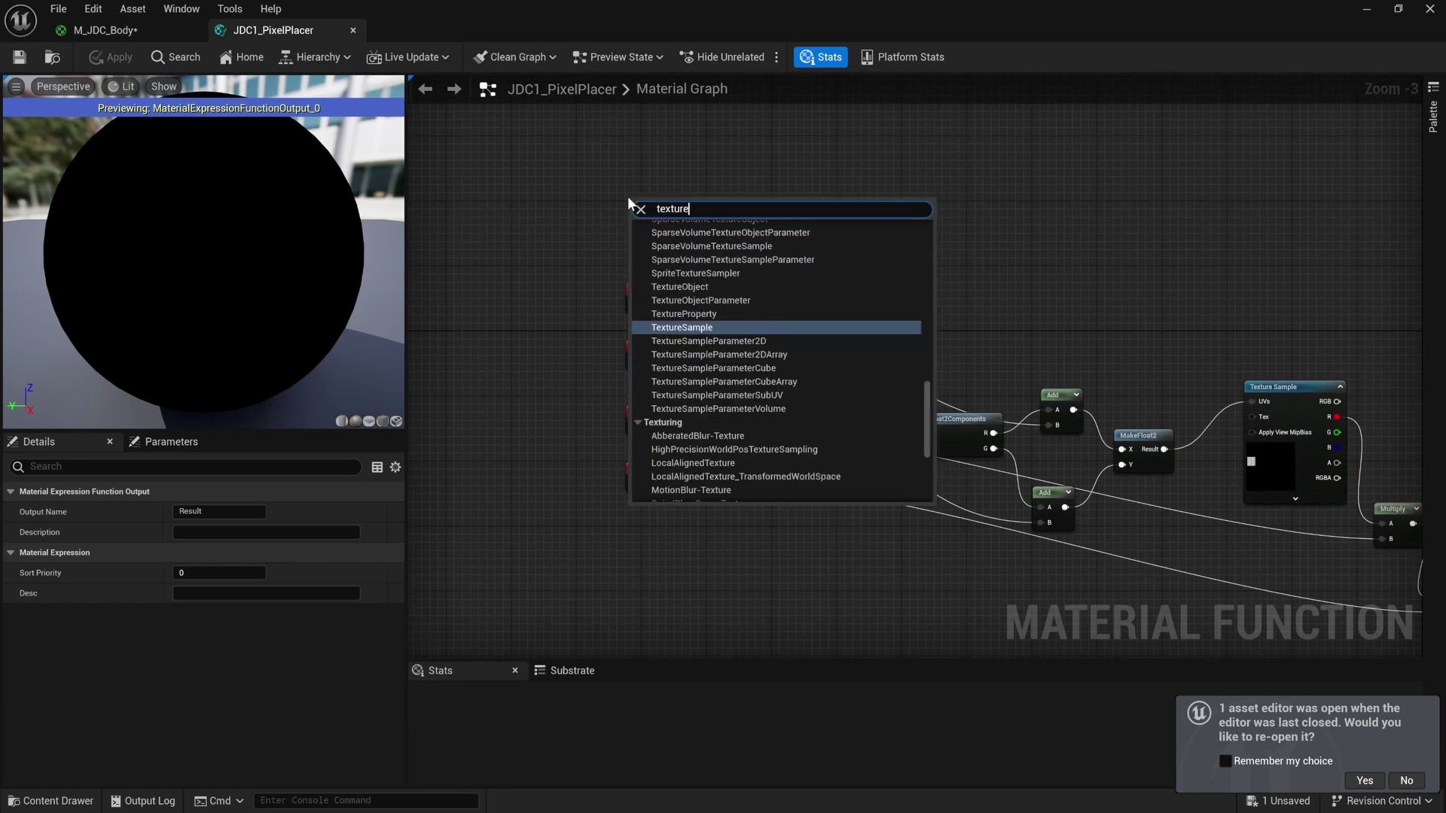
{"action": "left_click", "coordinate": [691, 286]}
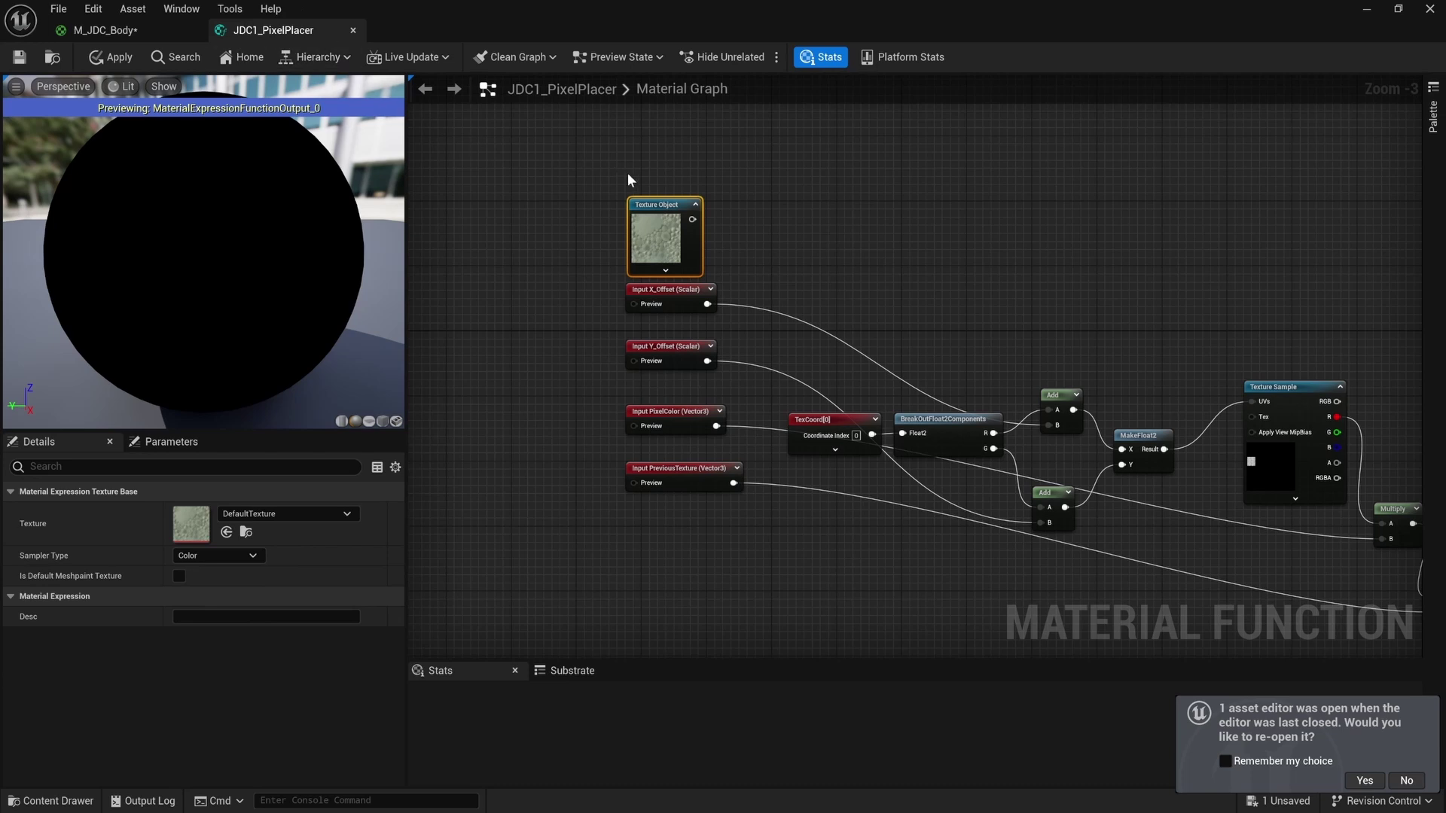
{"action": "left_click_drag", "start_coordinate": [652, 231], "coordinate": [665, 210]}
{"action": "right_click_drag", "start_coordinate": [751, 217], "coordinate": [727, 216]}
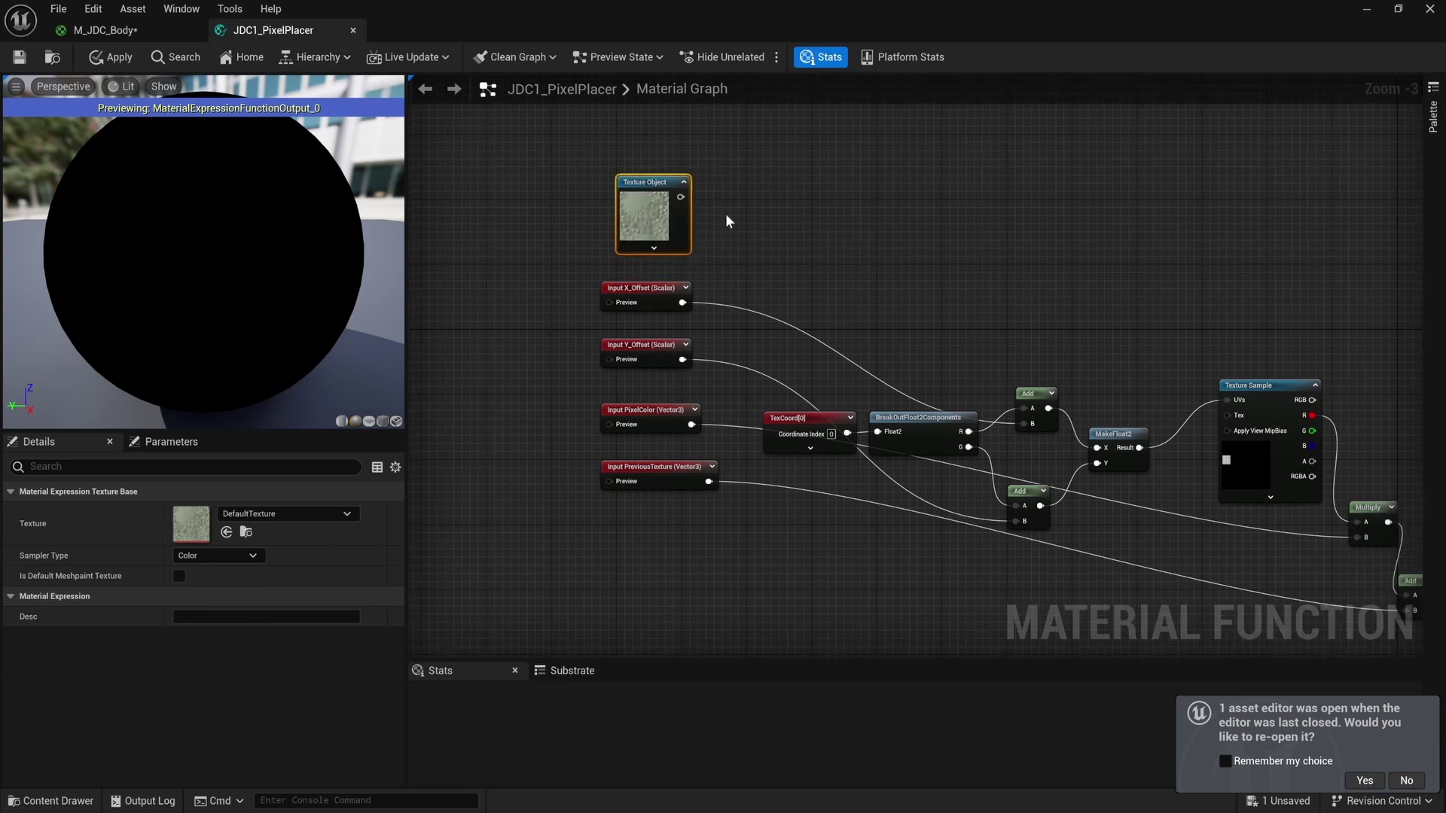
Connect the Texture Object to the Texture Sample's Tex input, and apply and save the function.
{"action": "left_click_drag", "start_coordinate": [648, 226], "coordinate": [1229, 413]}
{"action": "left_click", "coordinate": [1068, 313]}
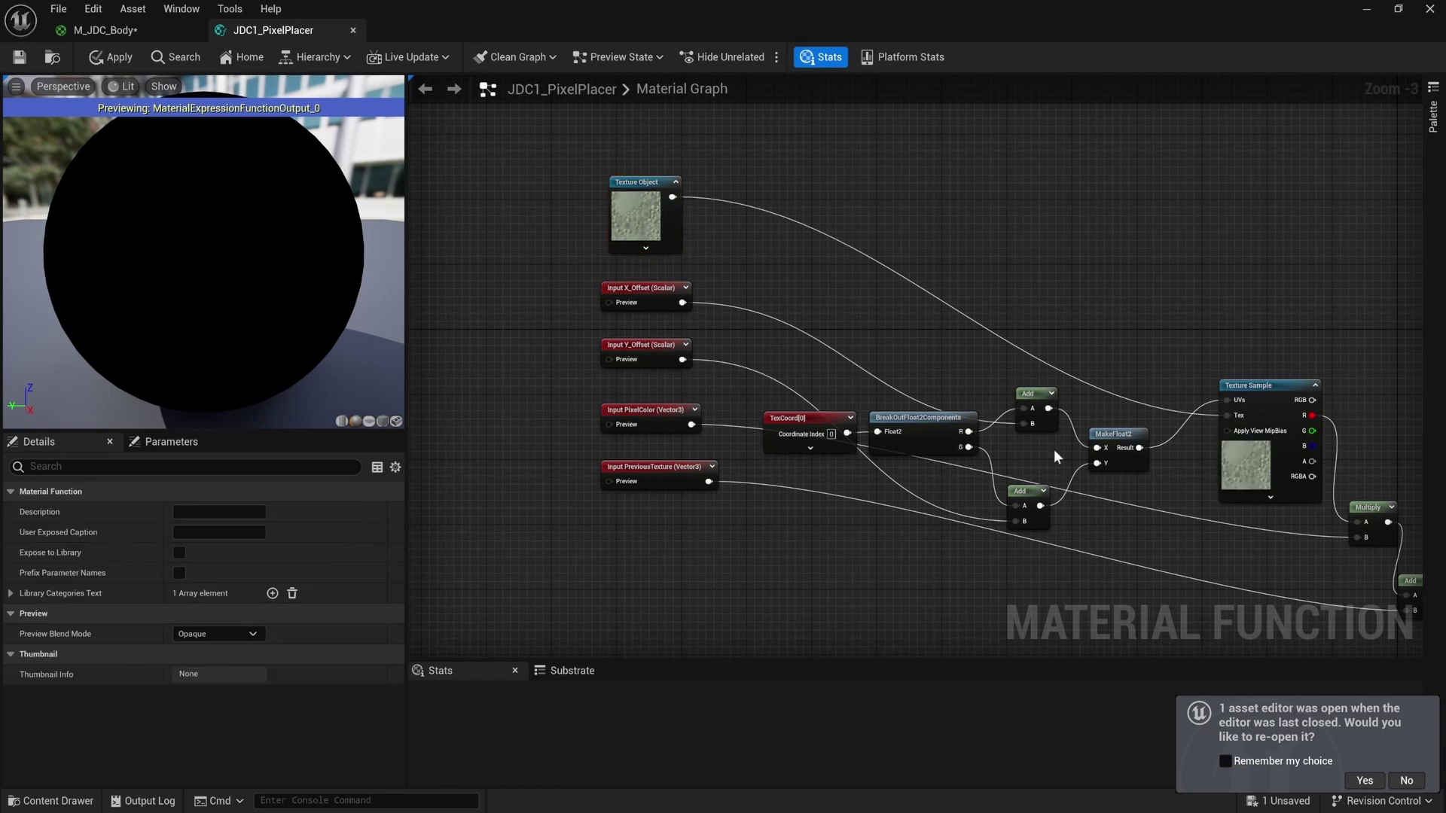
{"action": "left_click", "coordinate": [1242, 461]}
{"action": "left_click", "coordinate": [113, 57]}
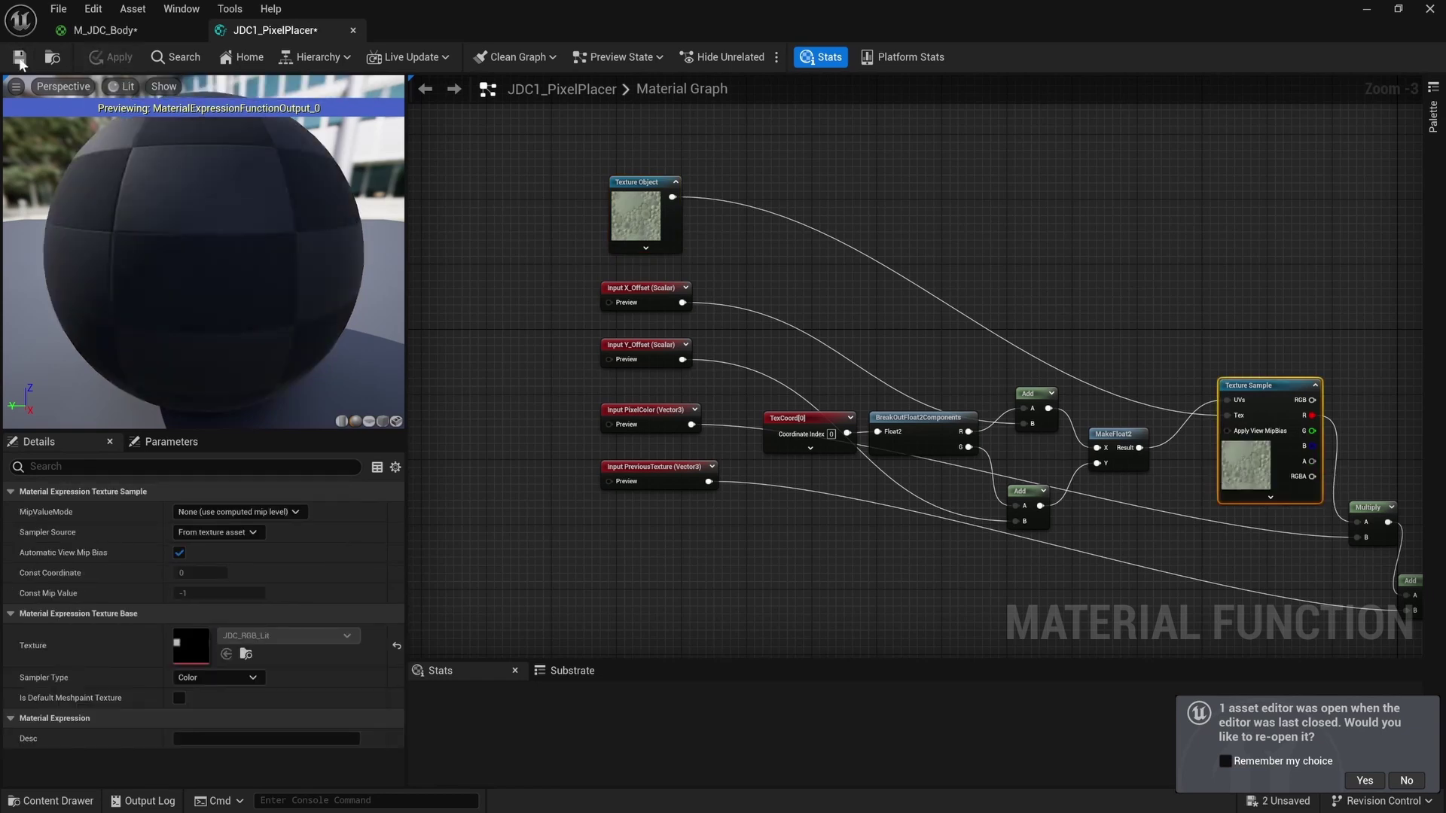
{"action": "left_click", "coordinate": [19, 57]}
Replace the JDC1_PixelPlacer node in M_JDC_Body with a fresh instance of the function placed beside the Texture Object.
{"action": "left_click", "coordinate": [98, 30]}
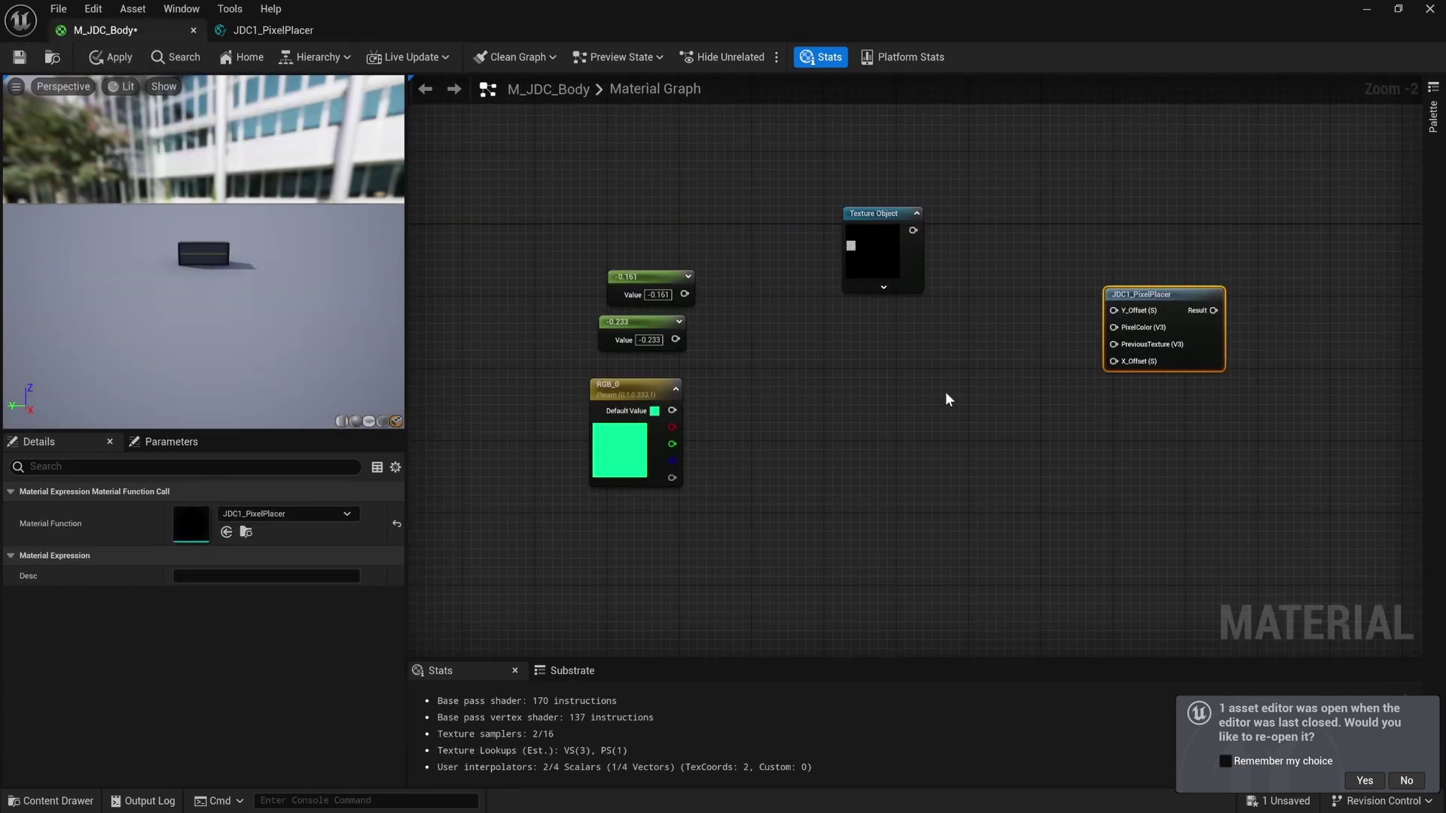
{"action": "left_click", "coordinate": [271, 30]}
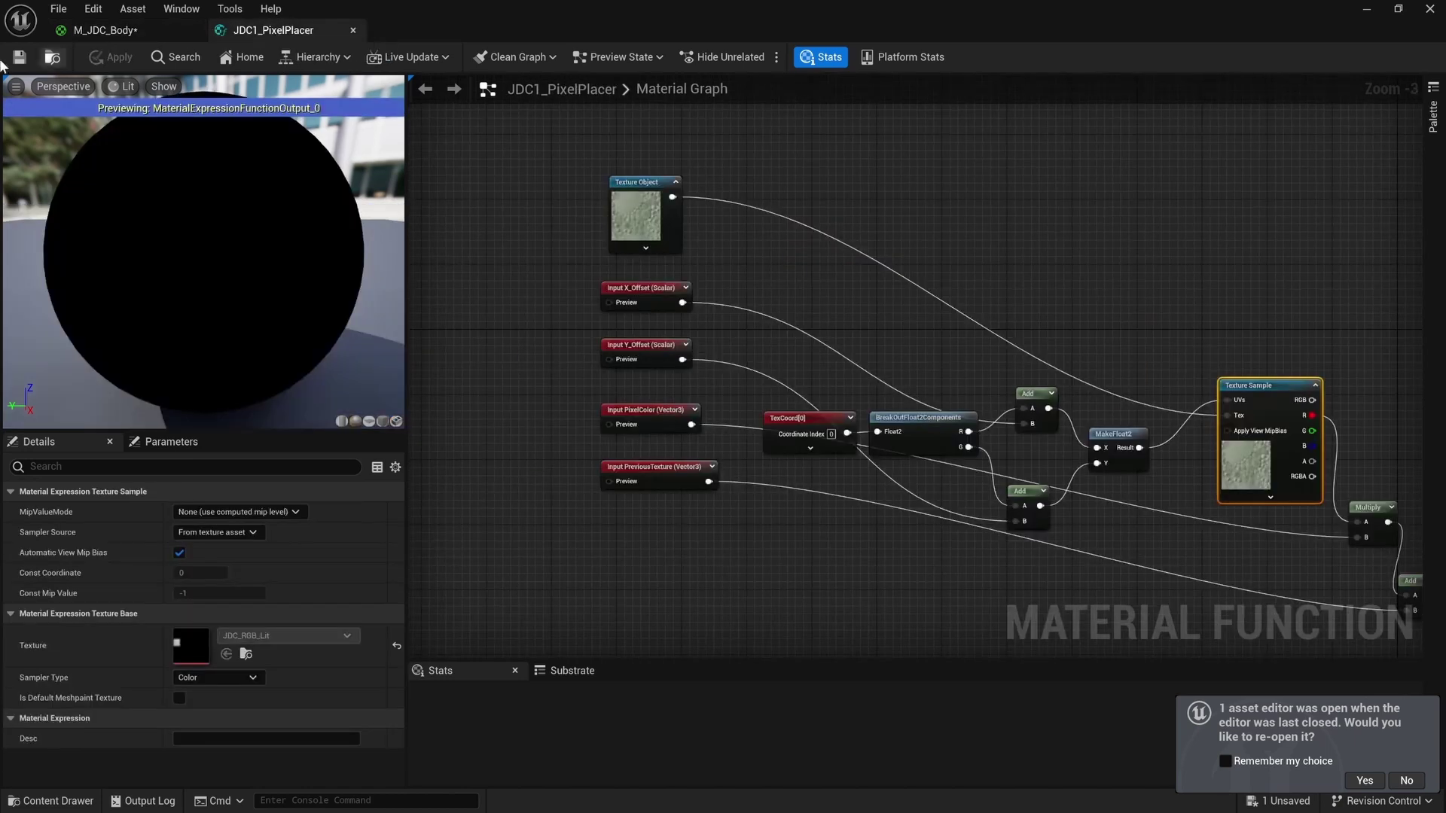
{"action": "left_click", "coordinate": [105, 31]}
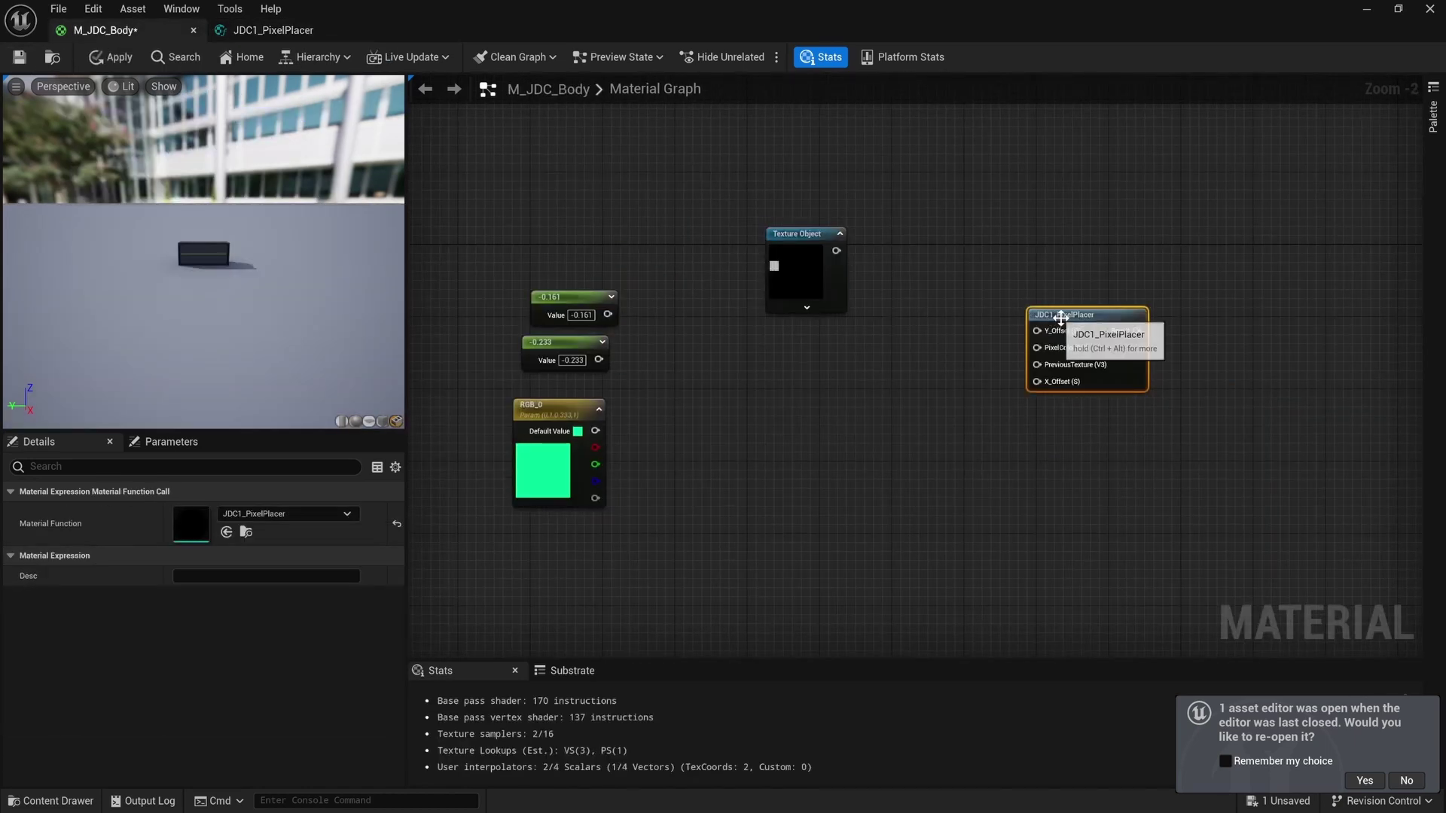
{"action": "key", "text": "Delete"}
{"action": "double_click", "coordinate": [1148, 31]}
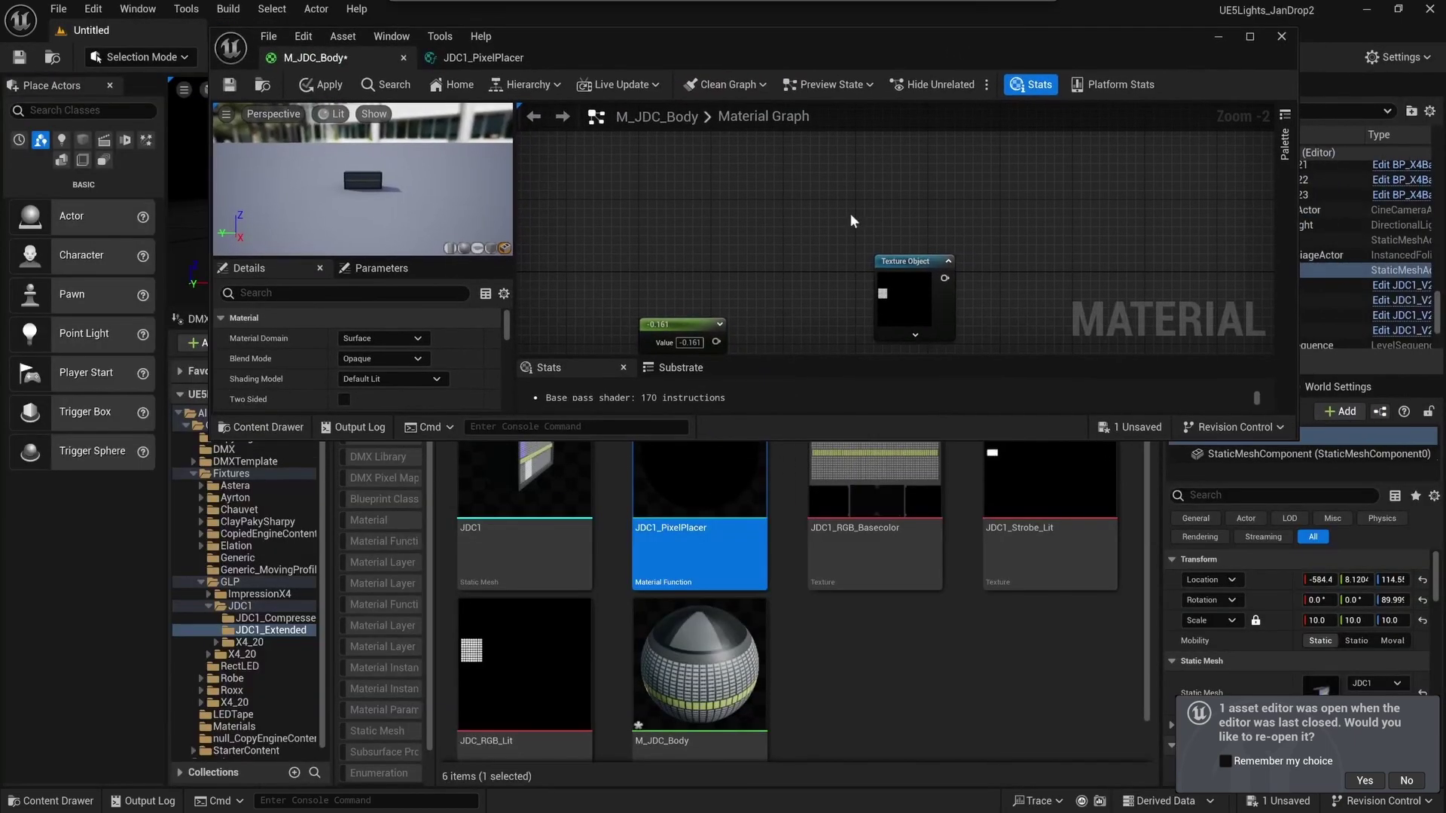
{"action": "left_click_drag", "start_coordinate": [700, 527], "coordinate": [1005, 256]}
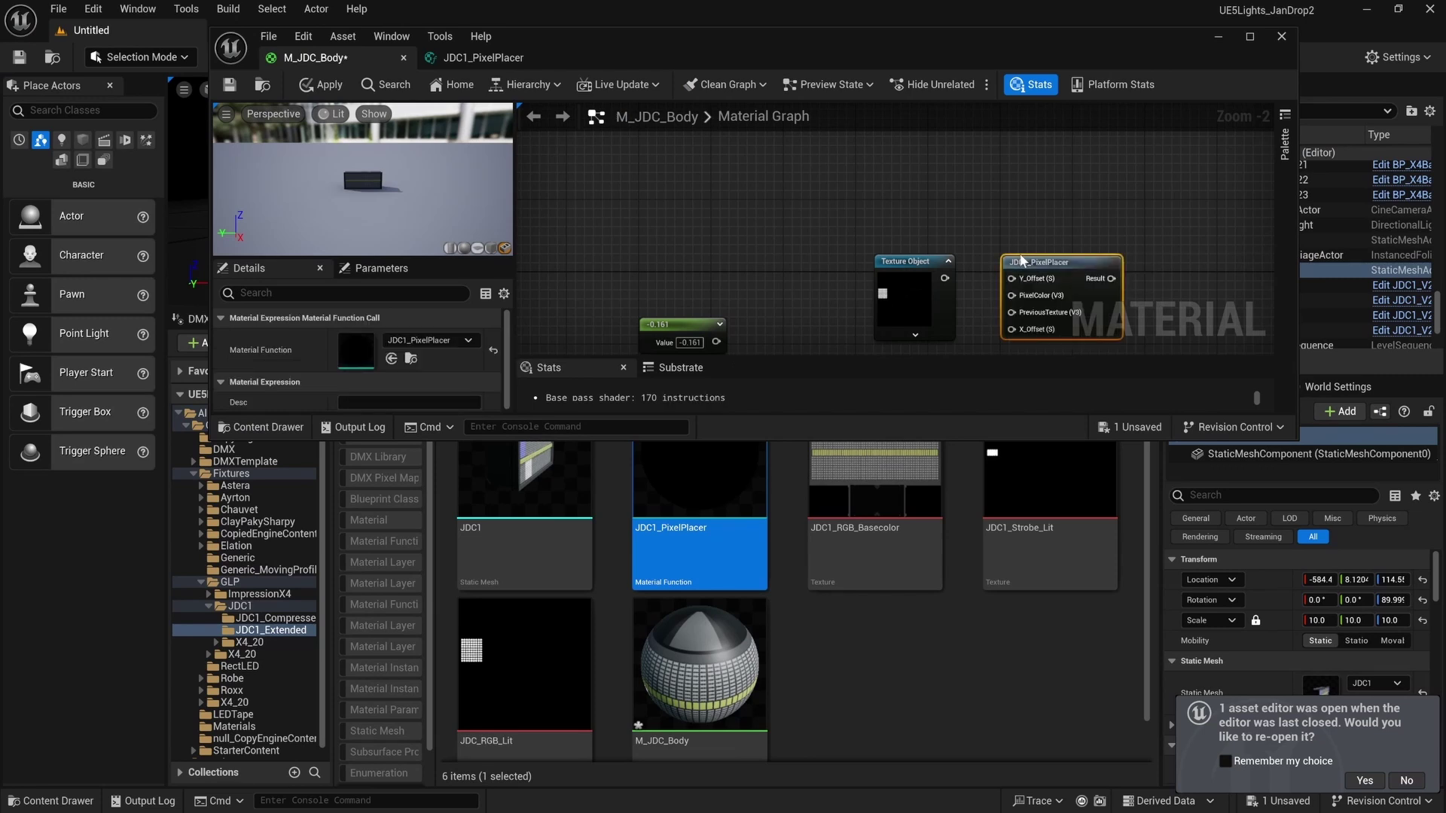
Reopen the JDC1_PixelPlacer function and delete its Texture Object node.
{"action": "double_click", "coordinate": [1077, 262]}
{"action": "left_click", "coordinate": [745, 191]}
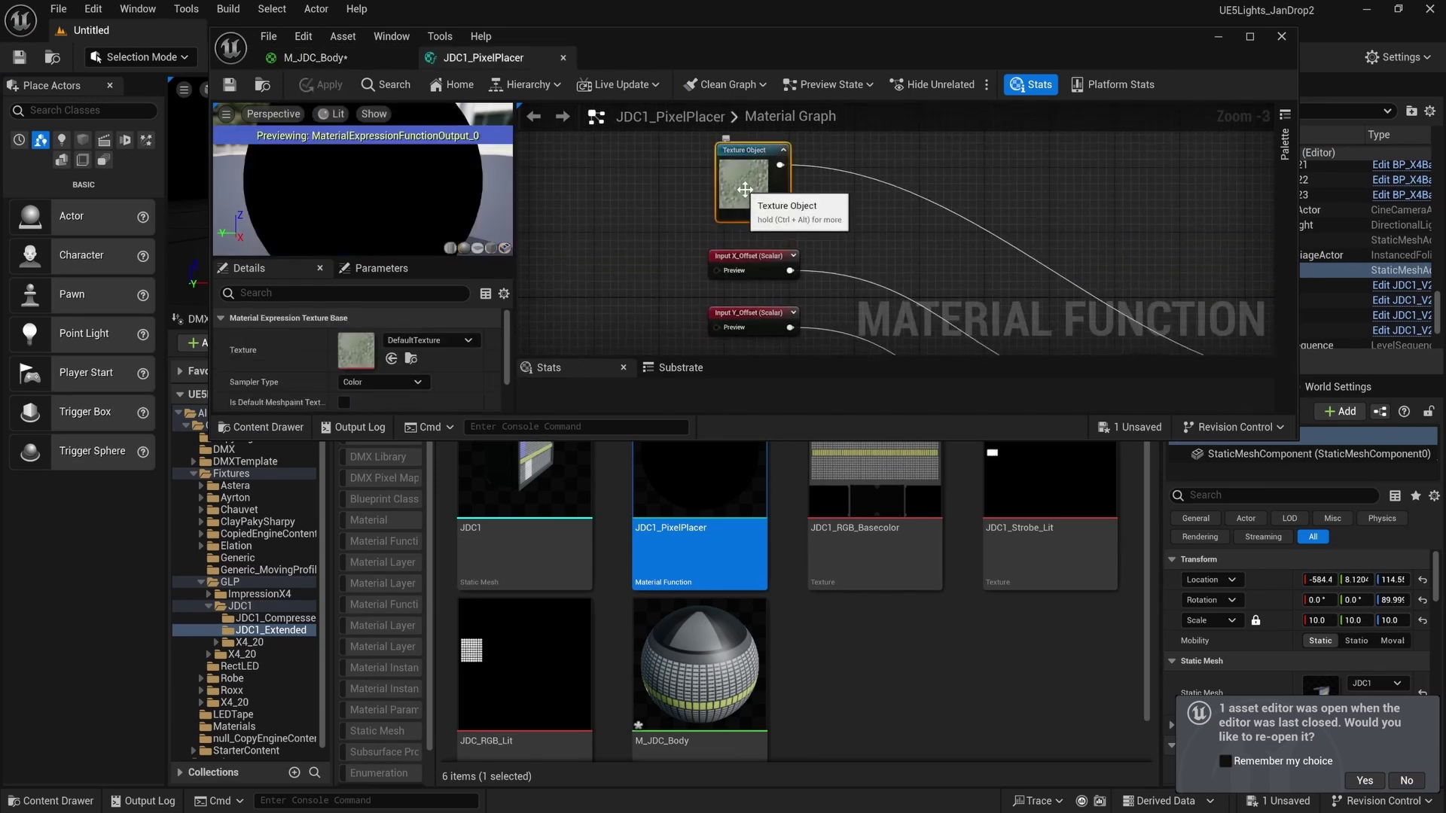
{"action": "key", "text": "Delete"}
{"action": "left_click", "coordinate": [1252, 36]}
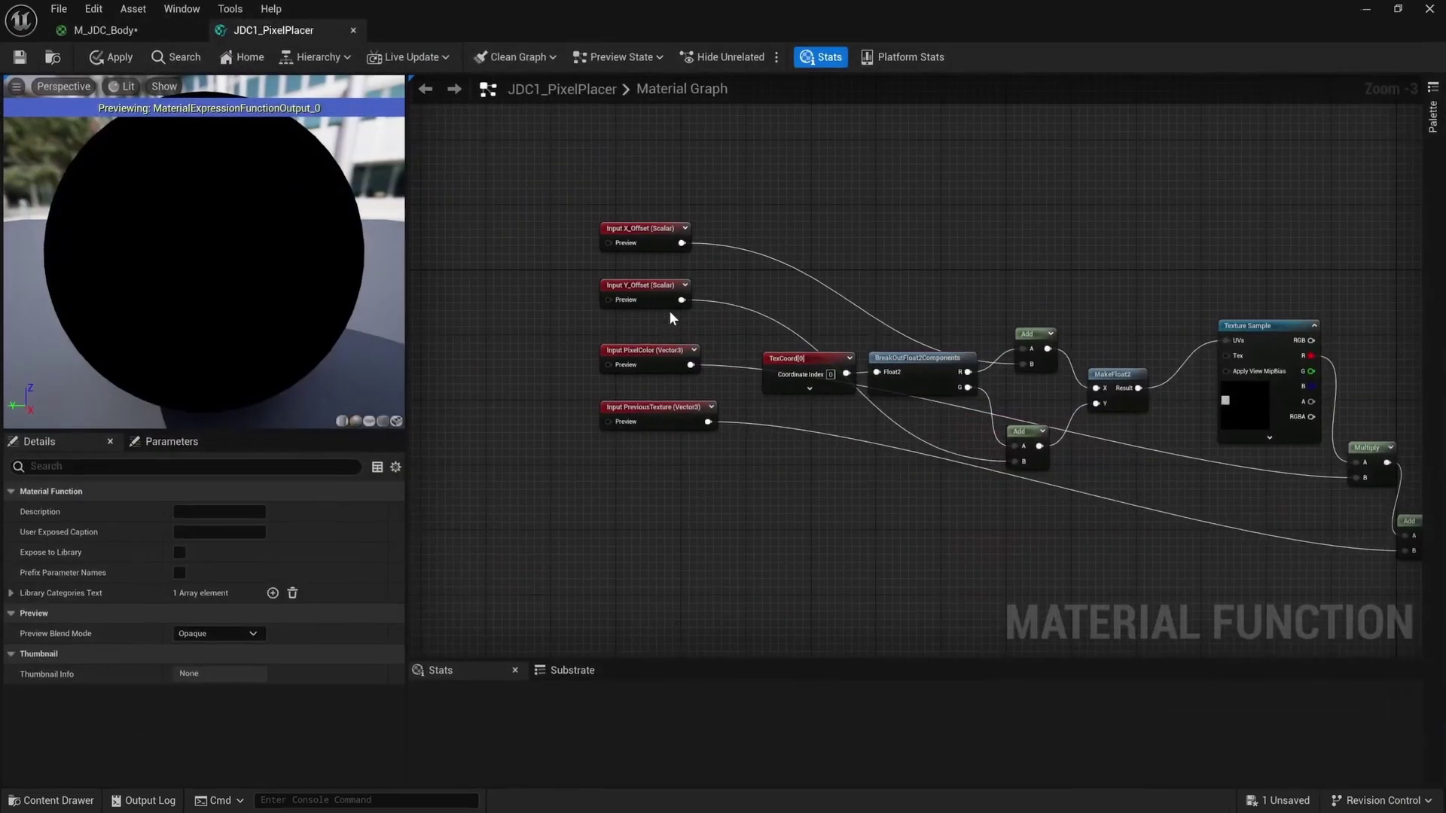
Add a Function Input node to JDC1_PixelPlacer and place it above the X_Offset input.
{"action": "right_click", "coordinate": [610, 160]}
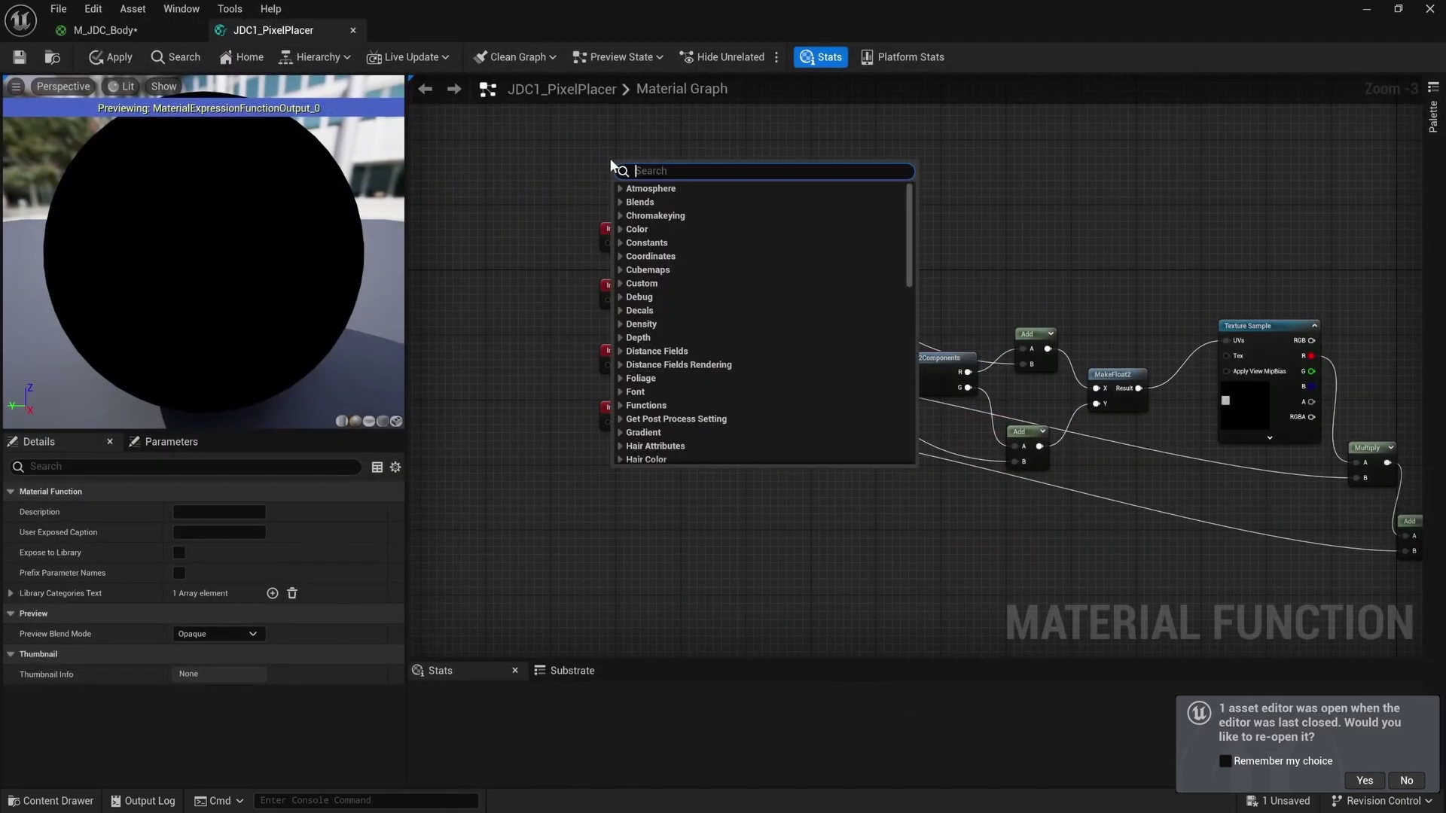
{"action": "type", "text": "function"}
{"action": "key", "text": "Return"}
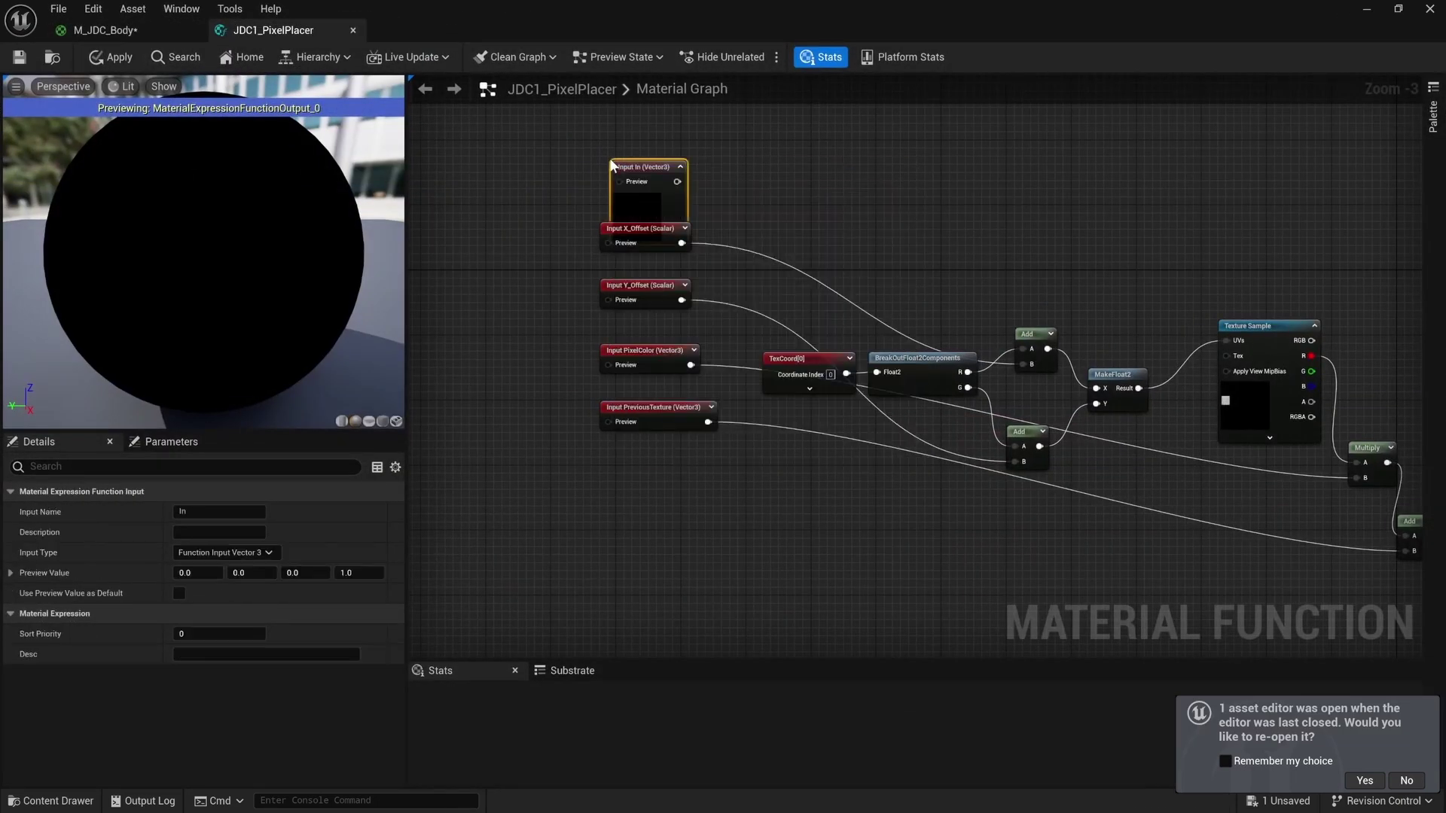
{"action": "left_click_drag", "start_coordinate": [614, 199], "coordinate": [611, 163]}
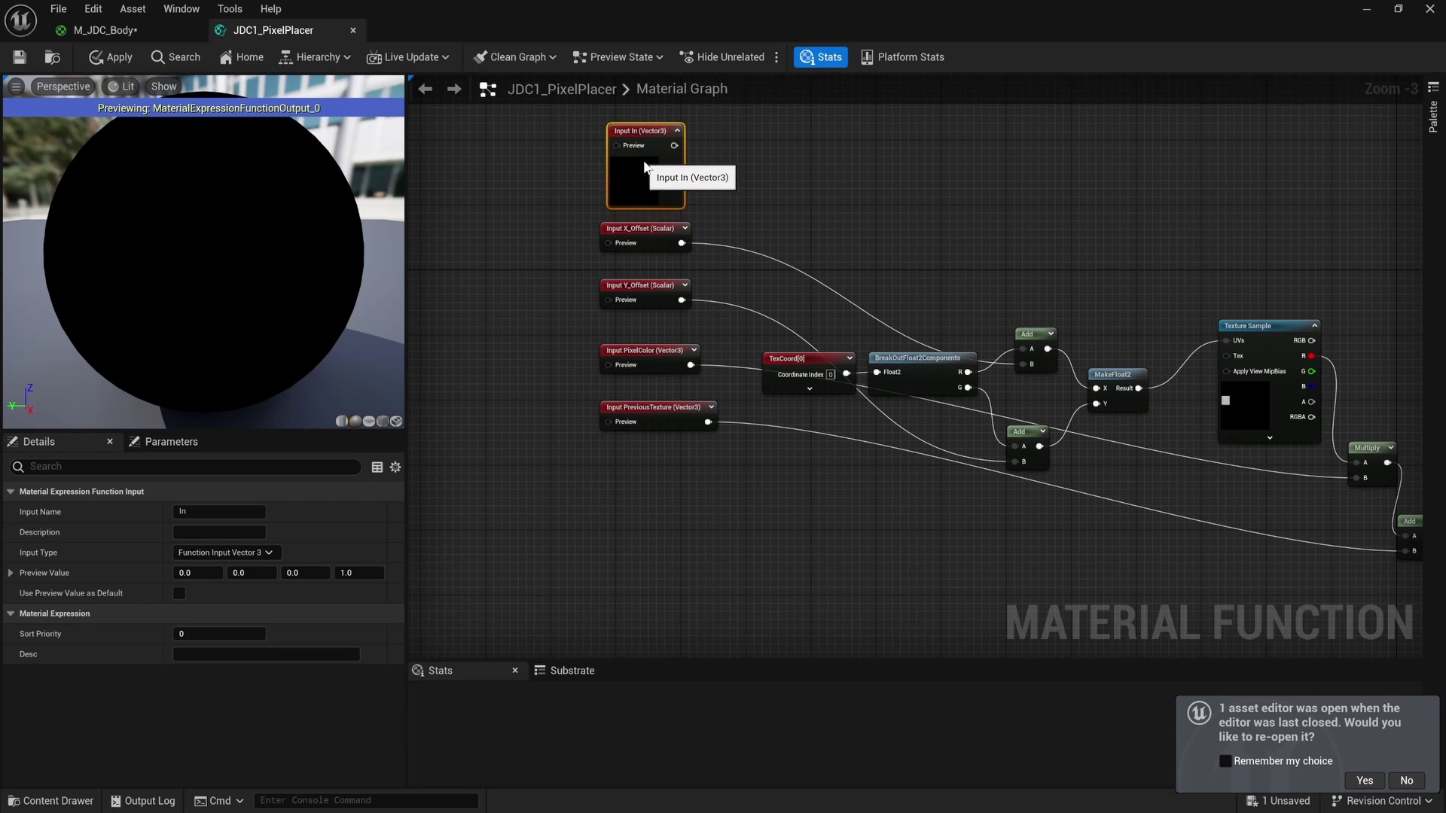
Set the new input's type to Function Input Texture 2D and connect it to the Texture Sample's Tex input.
{"action": "left_click", "coordinate": [269, 554]}
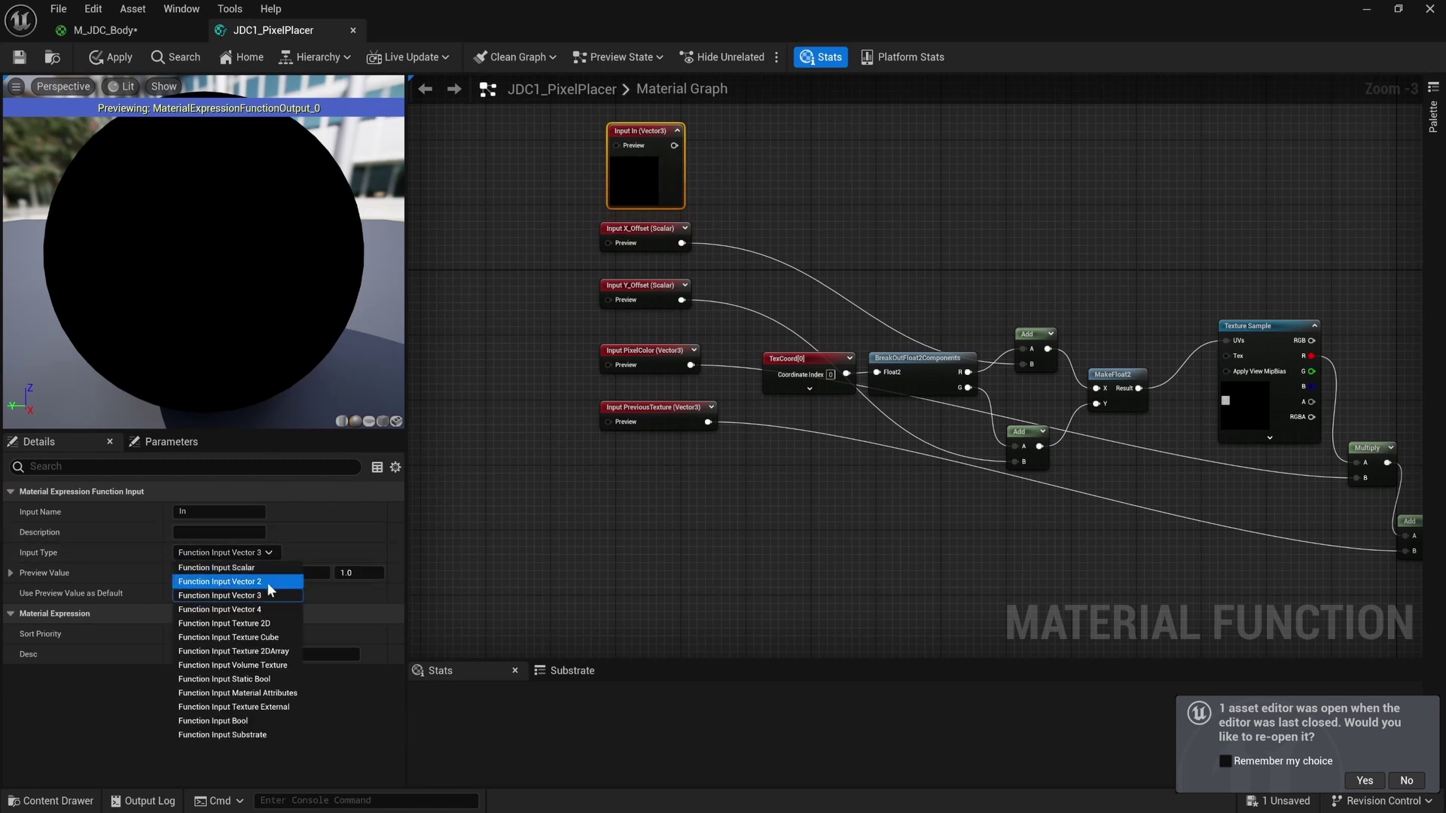
{"action": "left_click", "coordinate": [263, 624]}
{"action": "right_click_drag", "start_coordinate": [751, 194], "coordinate": [720, 192]}
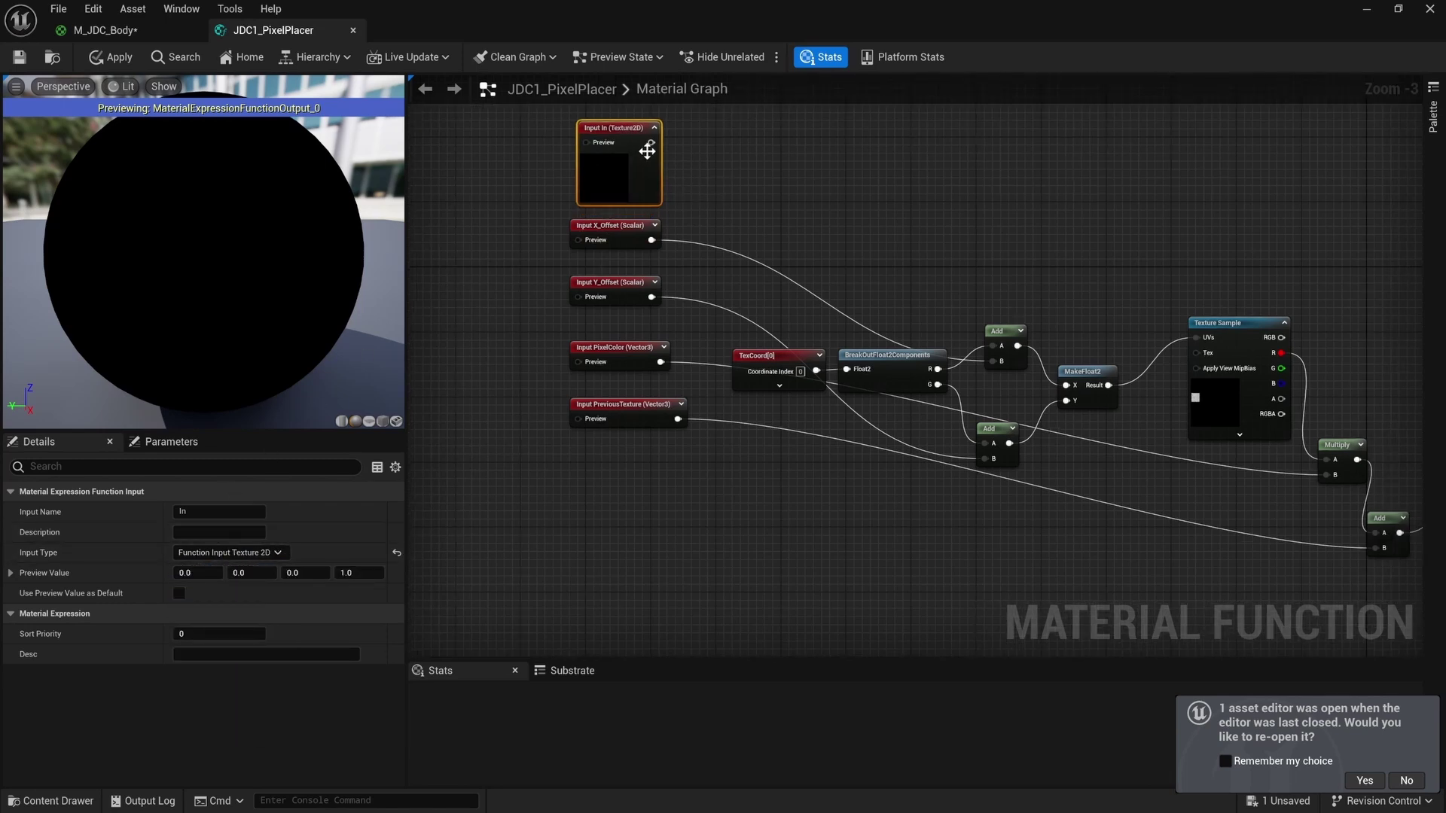
{"action": "left_click_drag", "start_coordinate": [652, 142], "coordinate": [1198, 360]}
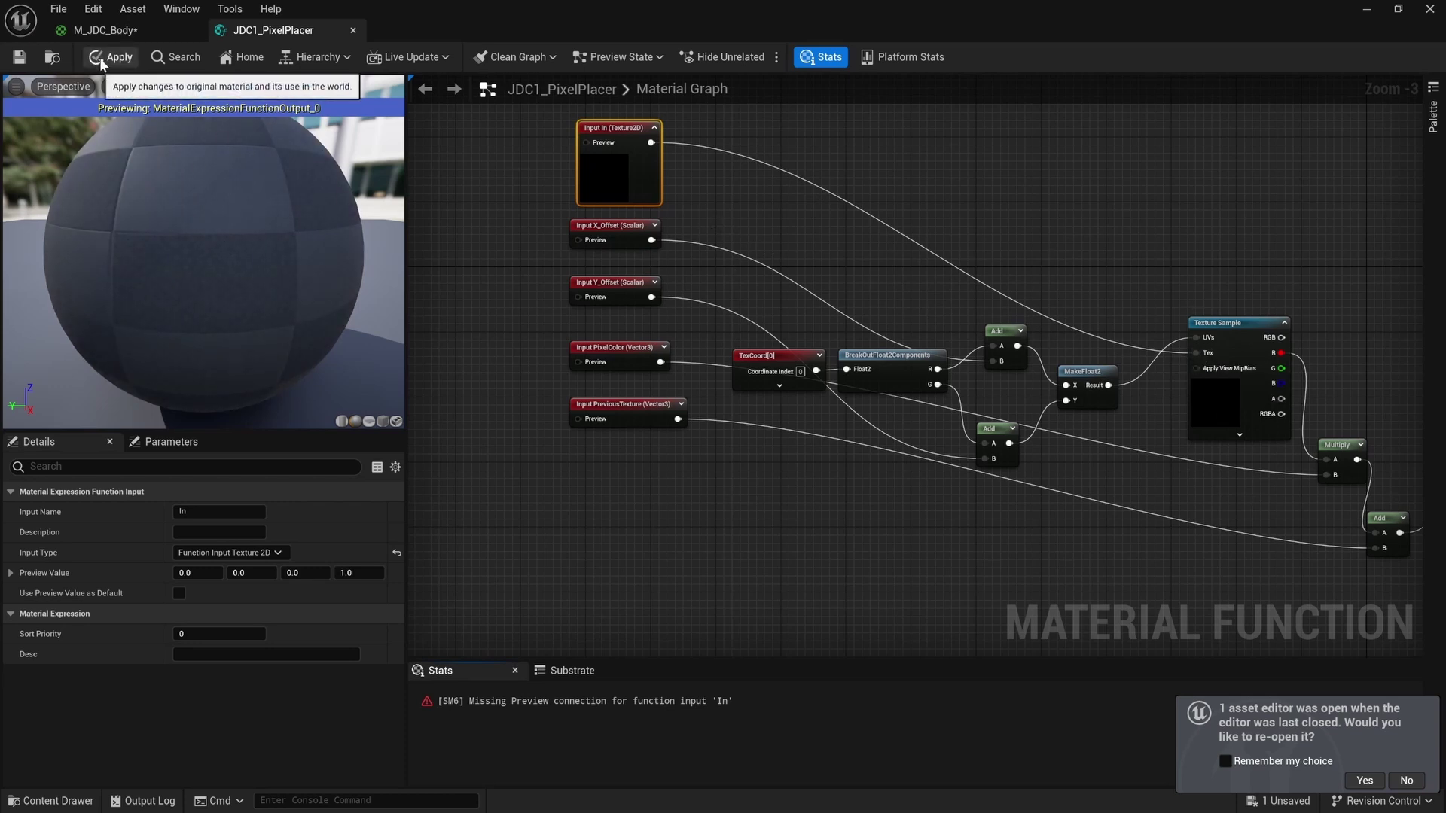
Enable Use Preview Value as Default for both the X_Offset and Y_Offset inputs.
{"action": "left_click", "coordinate": [603, 230]}
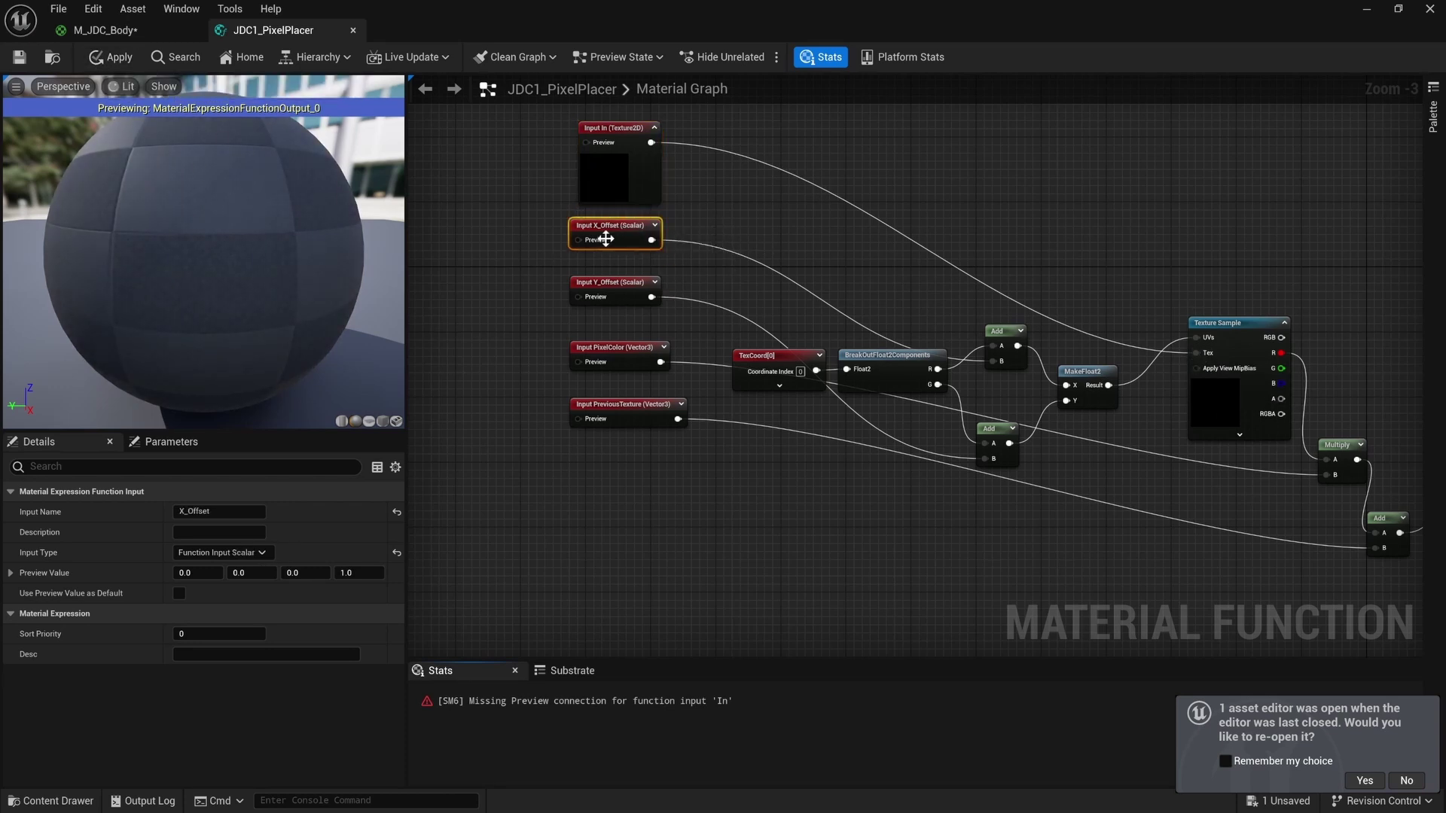
{"action": "scroll", "coordinate": [553, 216], "scroll_direction": "up", "scroll_amount": 2}
{"action": "scroll", "coordinate": [552, 214], "scroll_direction": "up", "scroll_amount": 1}
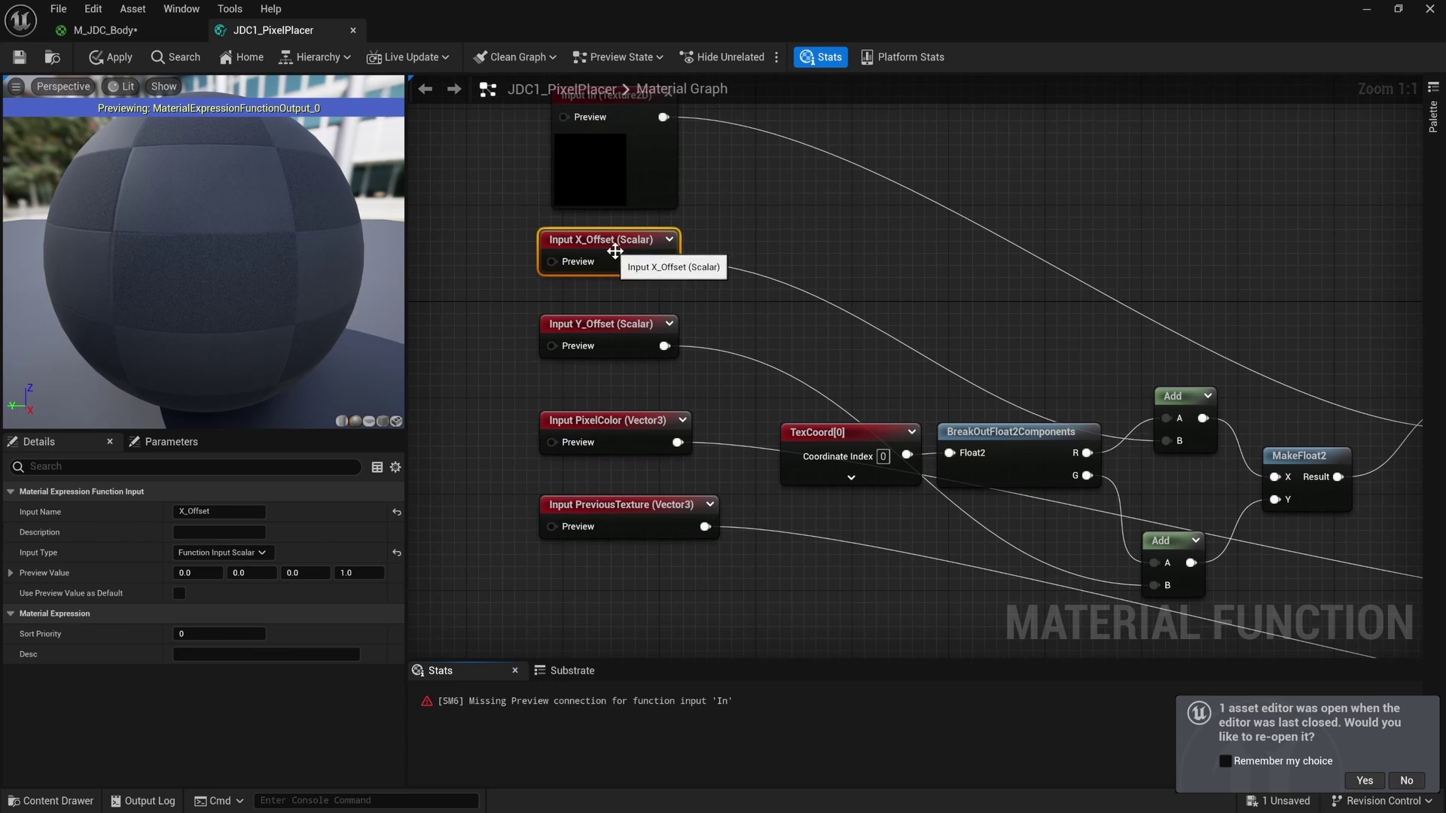
{"action": "left_click", "coordinate": [613, 338], "text": "ctrl"}
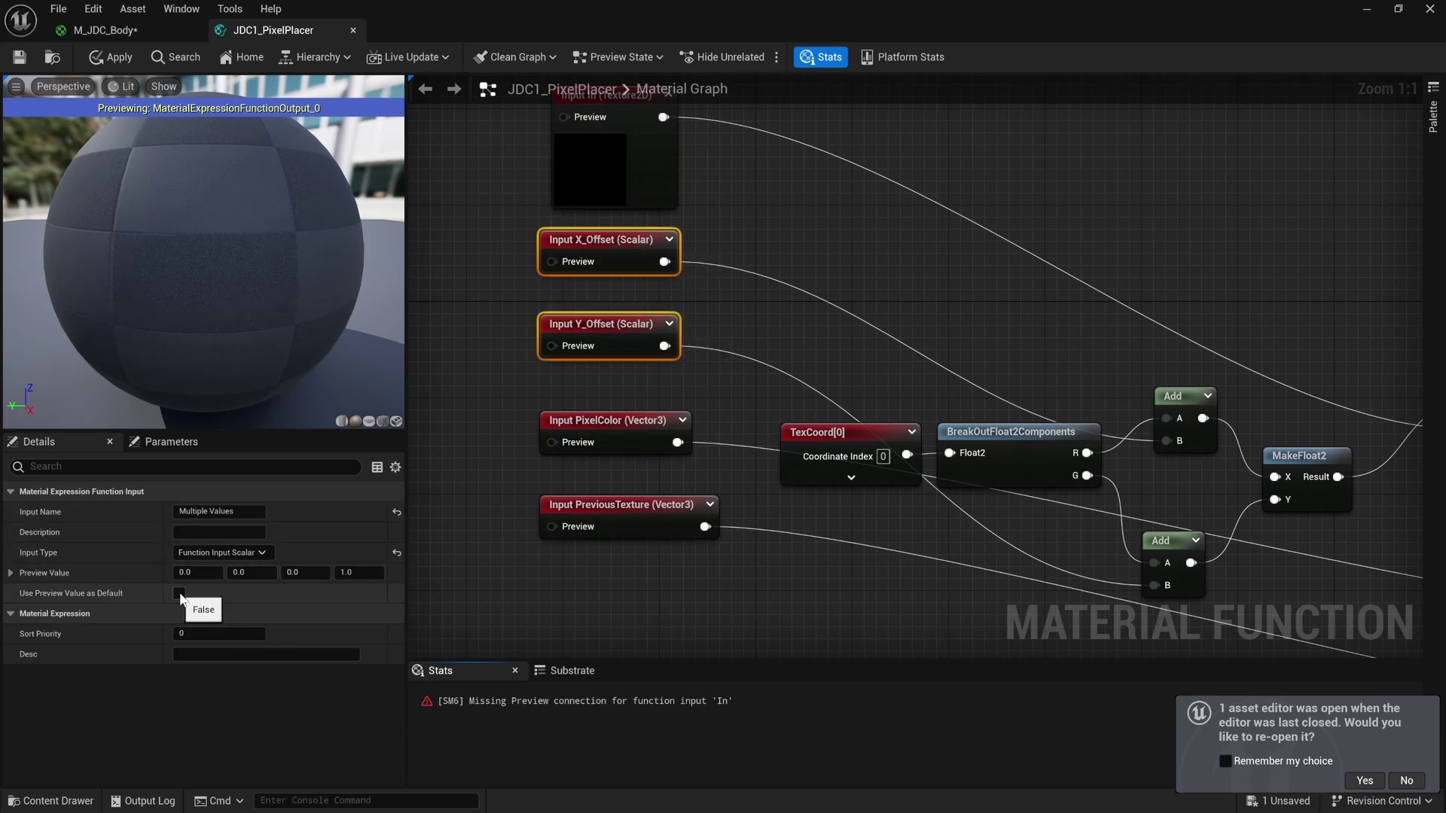
{"action": "left_click", "coordinate": [180, 594]}
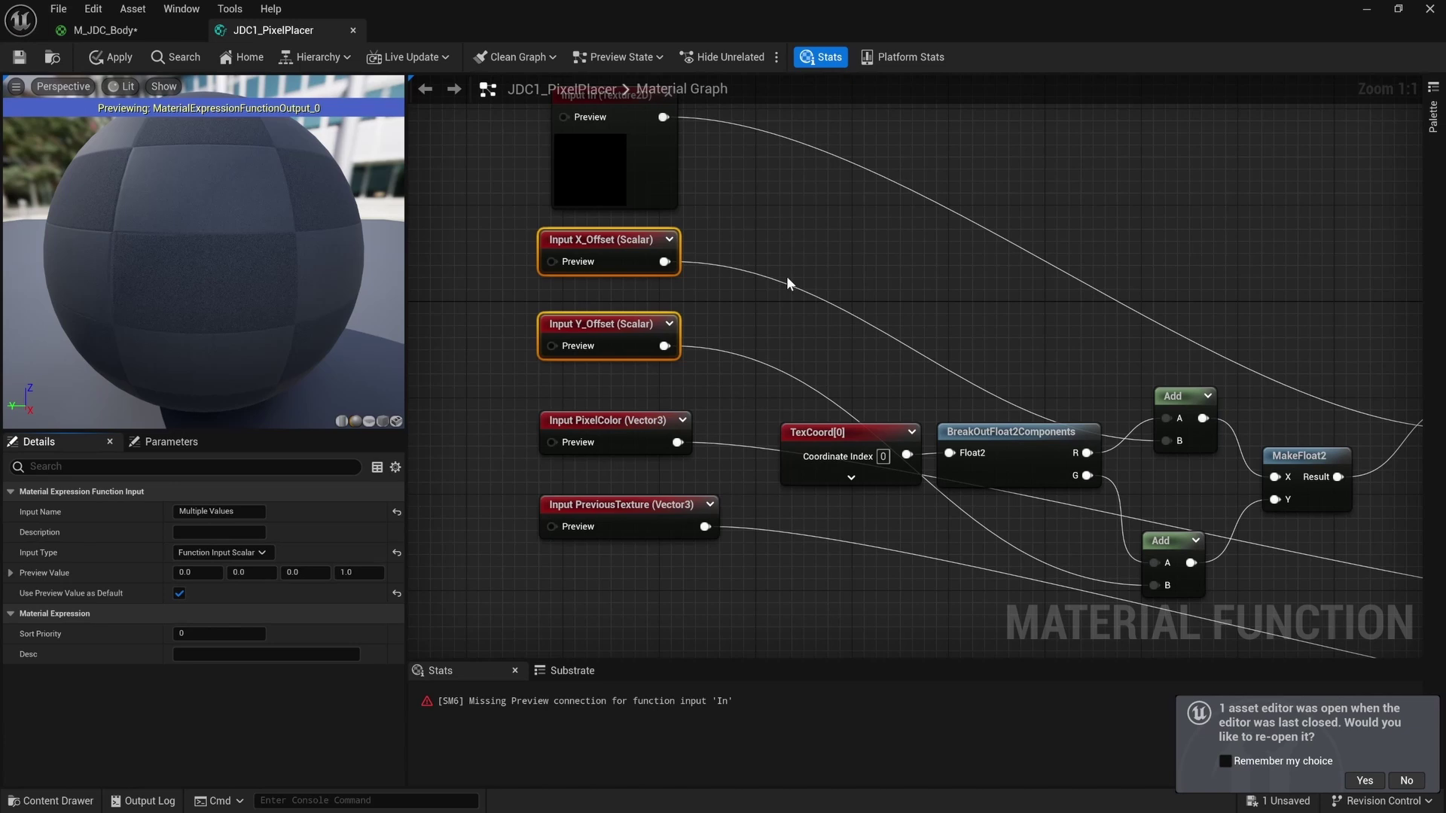
{"action": "left_click", "coordinate": [774, 247]}
Enable Use Preview Value as Default for the PreviousTexture input.
{"action": "right_click_drag", "start_coordinate": [609, 357], "coordinate": [612, 297]}
{"action": "right_click_drag", "start_coordinate": [766, 215], "coordinate": [681, 413]}
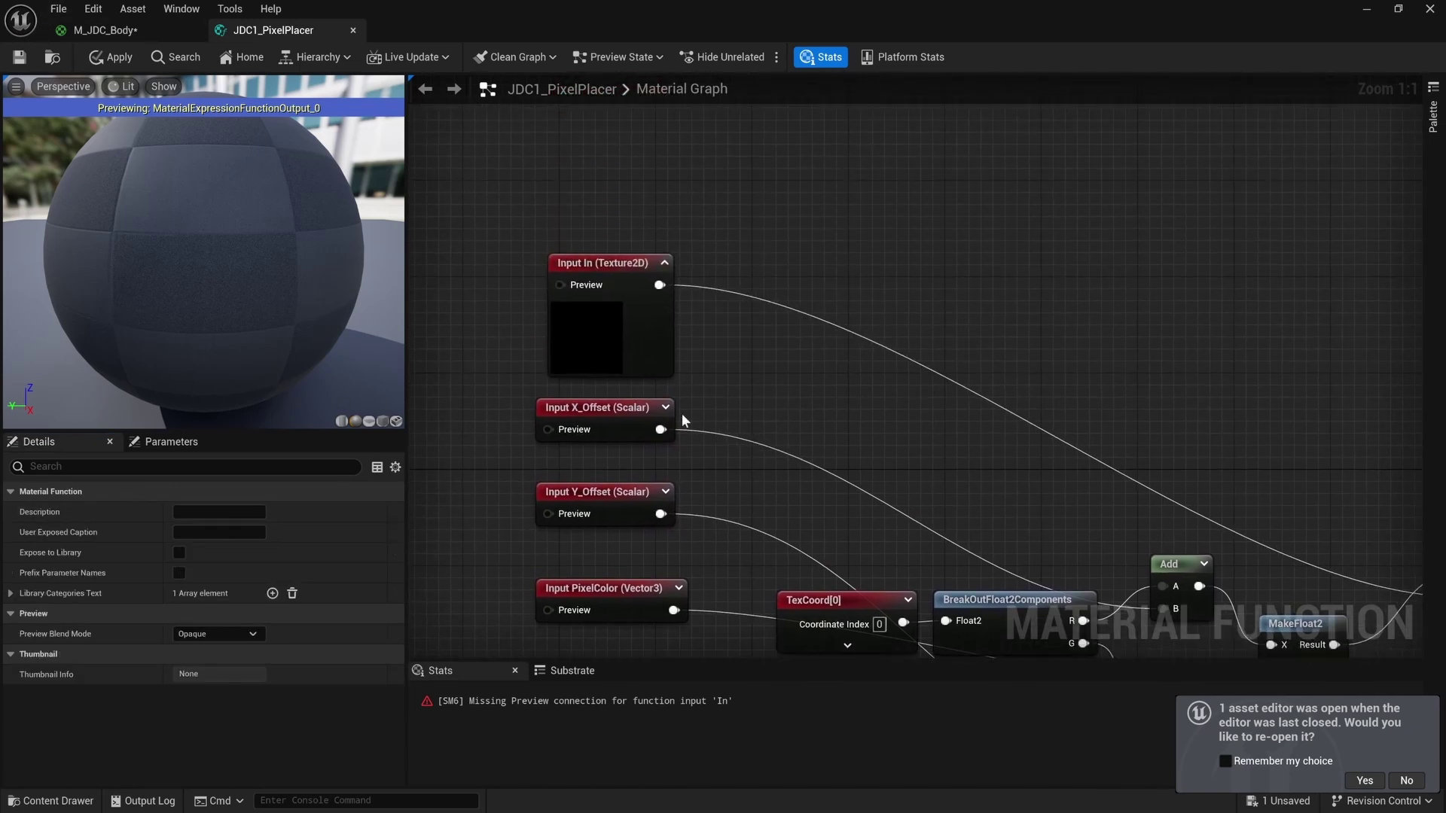
{"action": "left_click", "coordinate": [598, 339]}
{"action": "right_click_drag", "start_coordinate": [495, 467], "coordinate": [514, 242]}
{"action": "left_click", "coordinate": [633, 379]}
{"action": "left_click", "coordinate": [654, 470]}
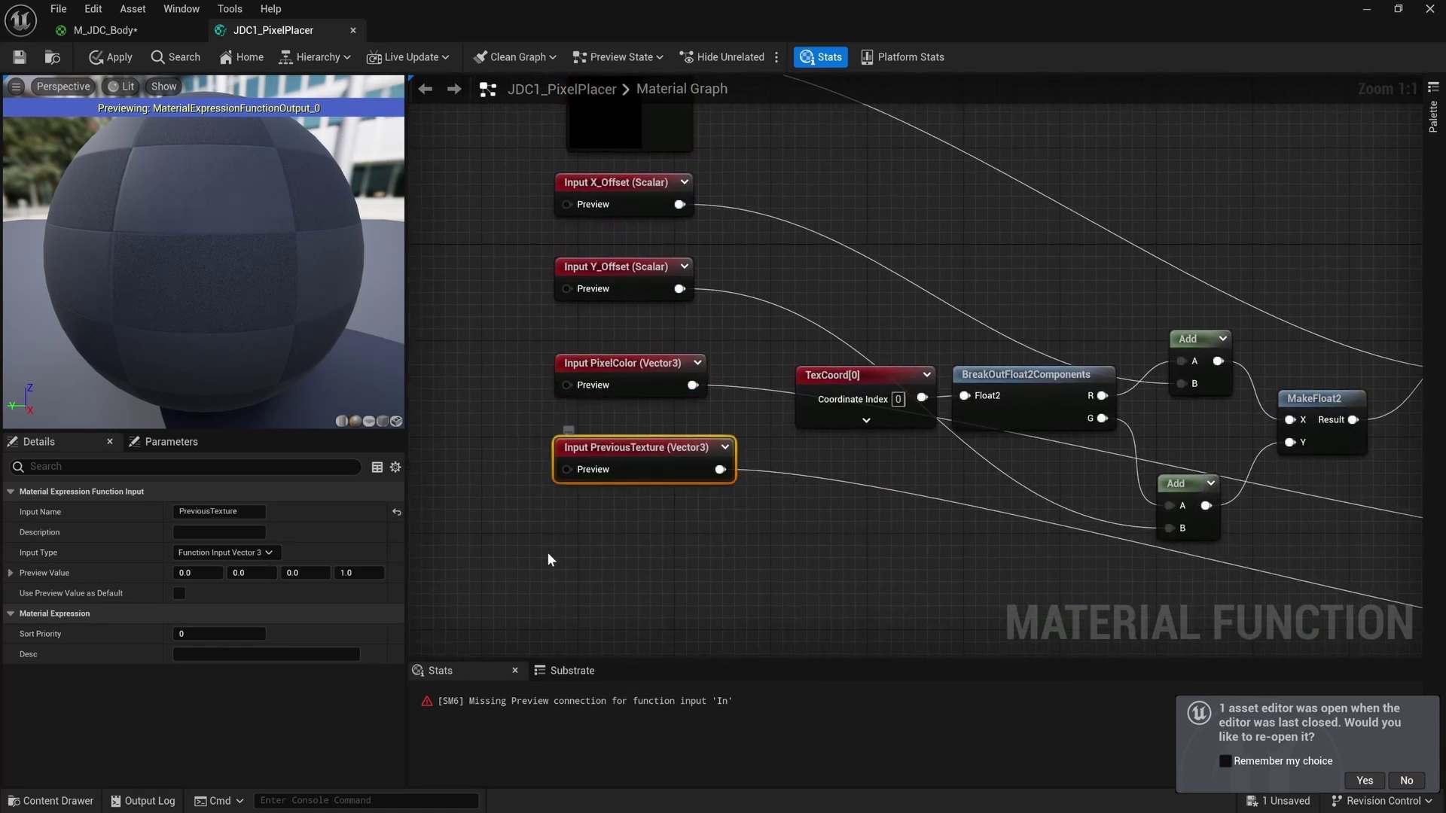
{"action": "left_click", "coordinate": [179, 594]}
Check the default settings of the X_Offset, Y_Offset and PreviousTexture inputs, and apply and save the function.
{"action": "left_click", "coordinate": [111, 57]}
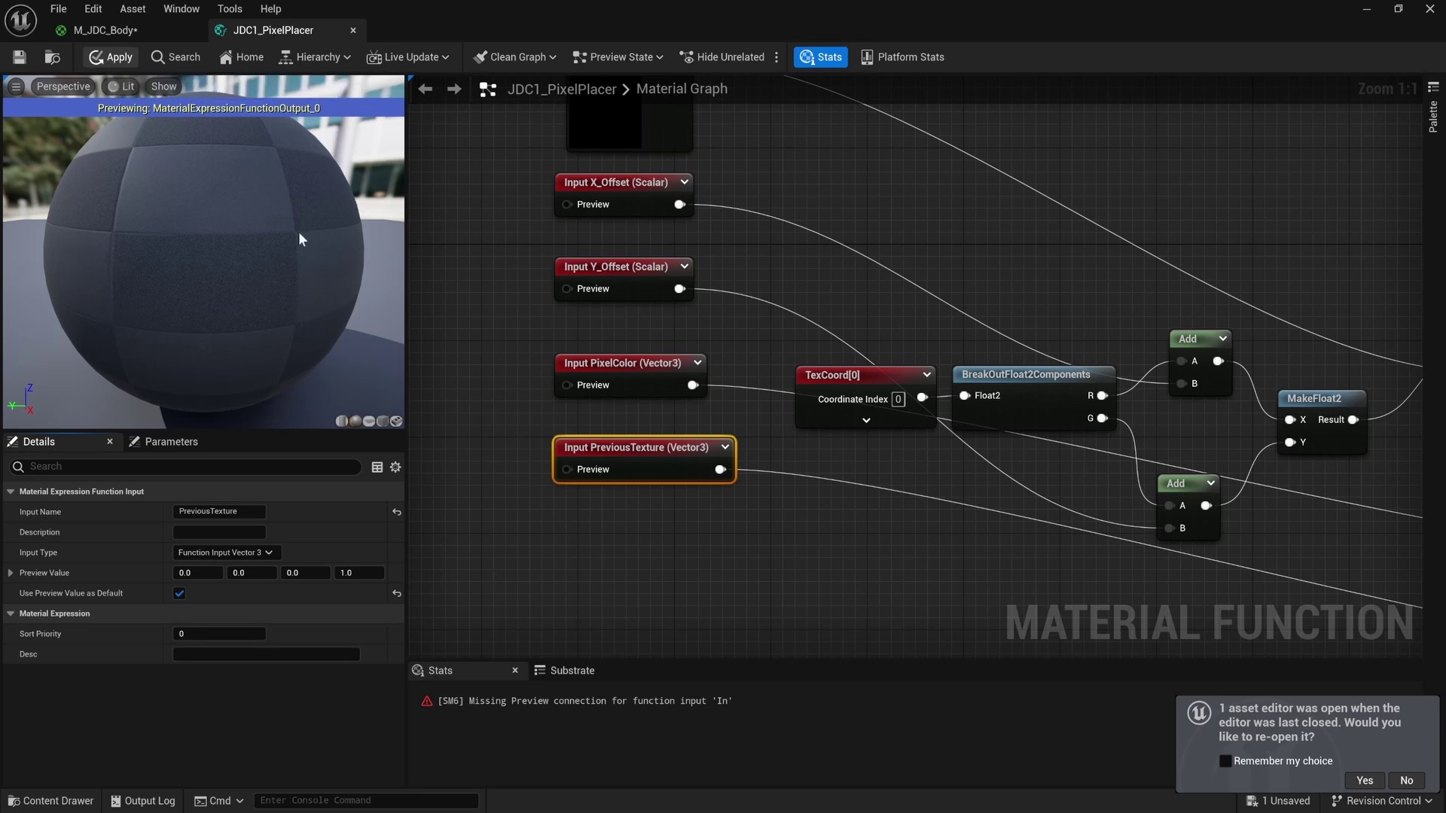
{"action": "right_click_drag", "start_coordinate": [572, 184], "coordinate": [584, 233]}
{"action": "left_click", "coordinate": [595, 239]}
{"action": "left_click", "coordinate": [595, 327]}
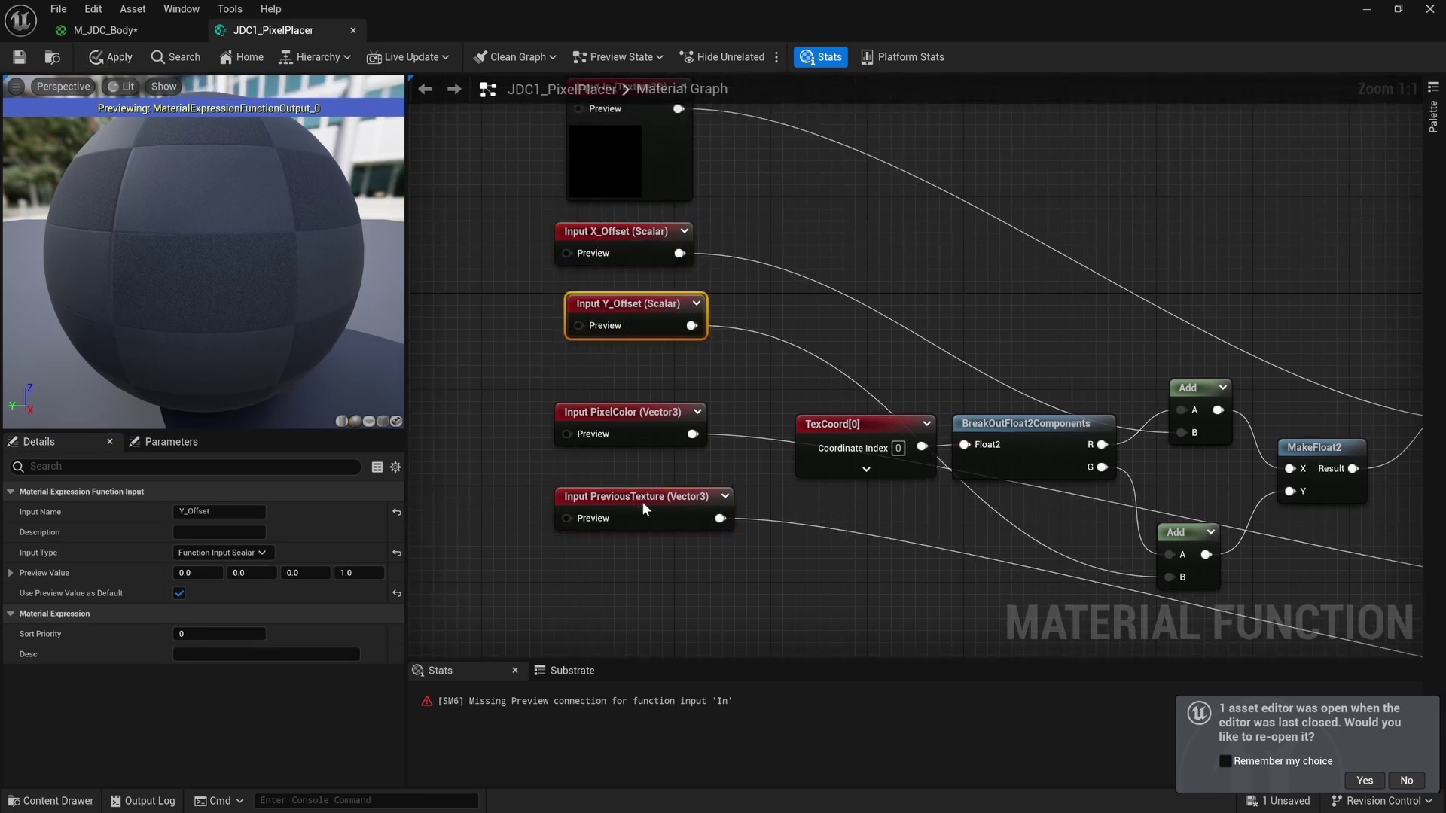
{"action": "left_click", "coordinate": [644, 503]}
{"action": "left_click", "coordinate": [595, 305]}
{"action": "left_click", "coordinate": [607, 235]}
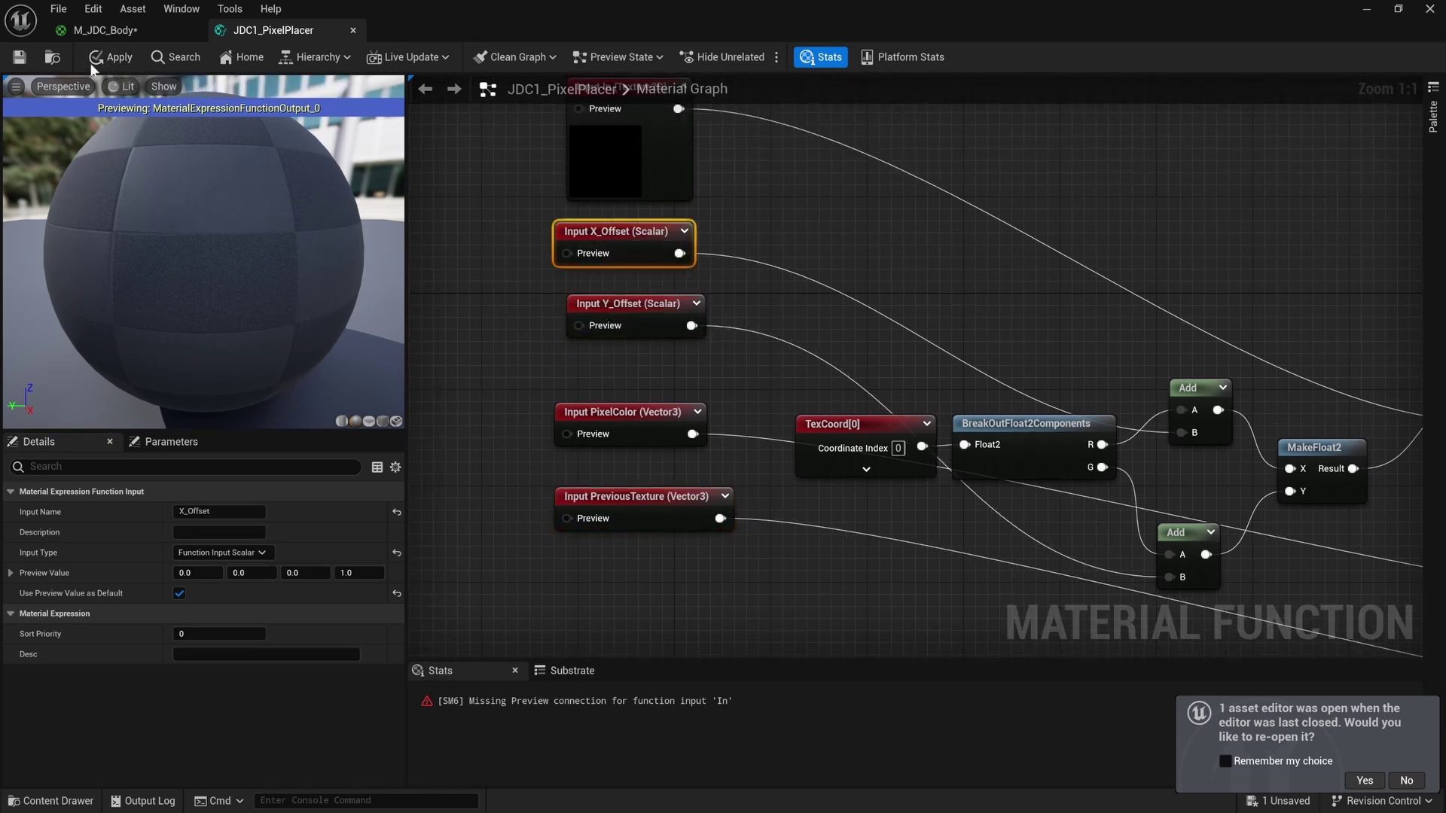
{"action": "left_click", "coordinate": [100, 58]}
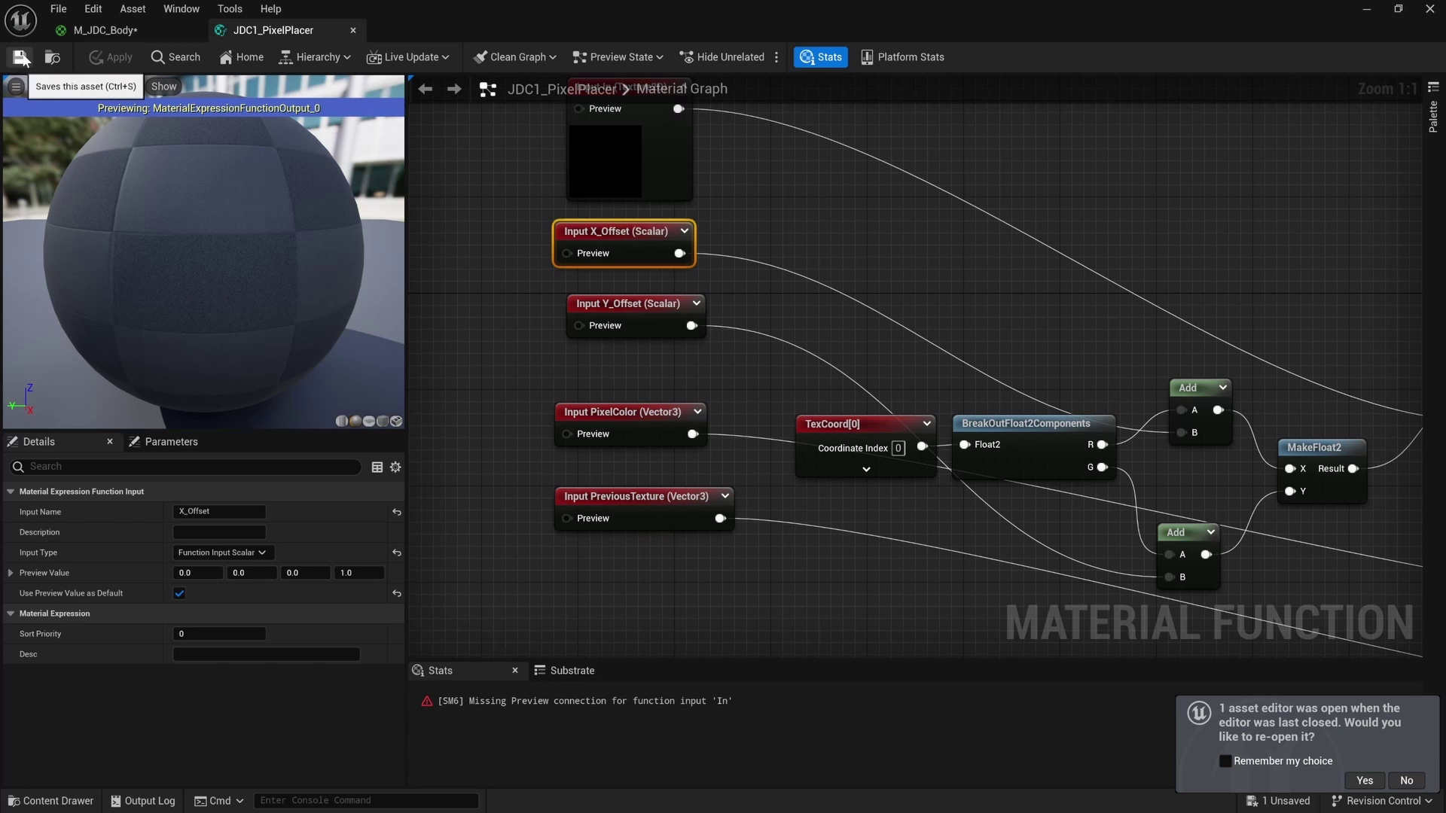
Return to the M_JDC_Body graph and review the JDC1_PixelPlacer node's inputs alongside the surrounding nodes.
{"action": "left_click", "coordinate": [106, 30]}
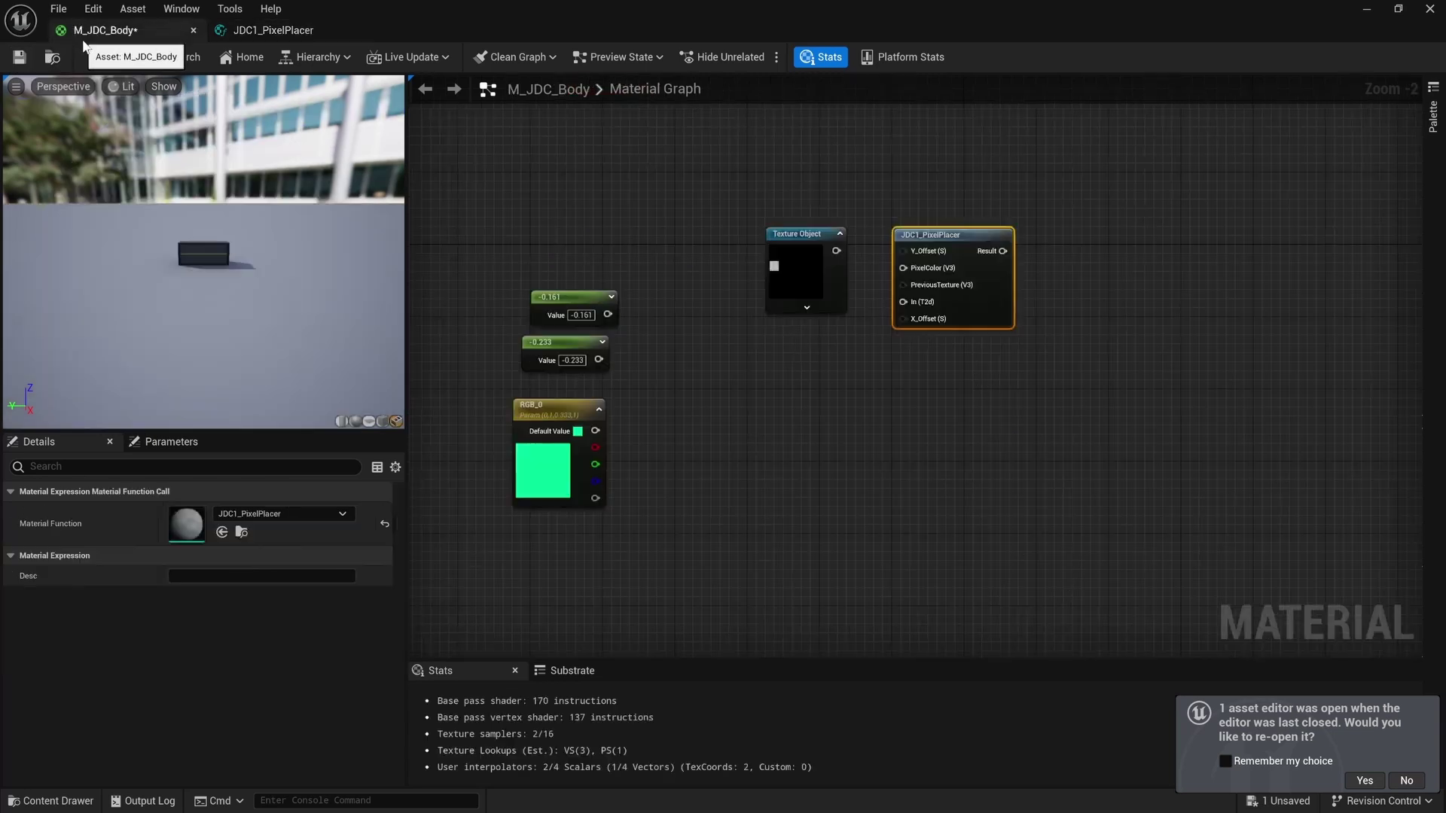
{"action": "right_click_drag", "start_coordinate": [531, 371], "coordinate": [574, 394]}
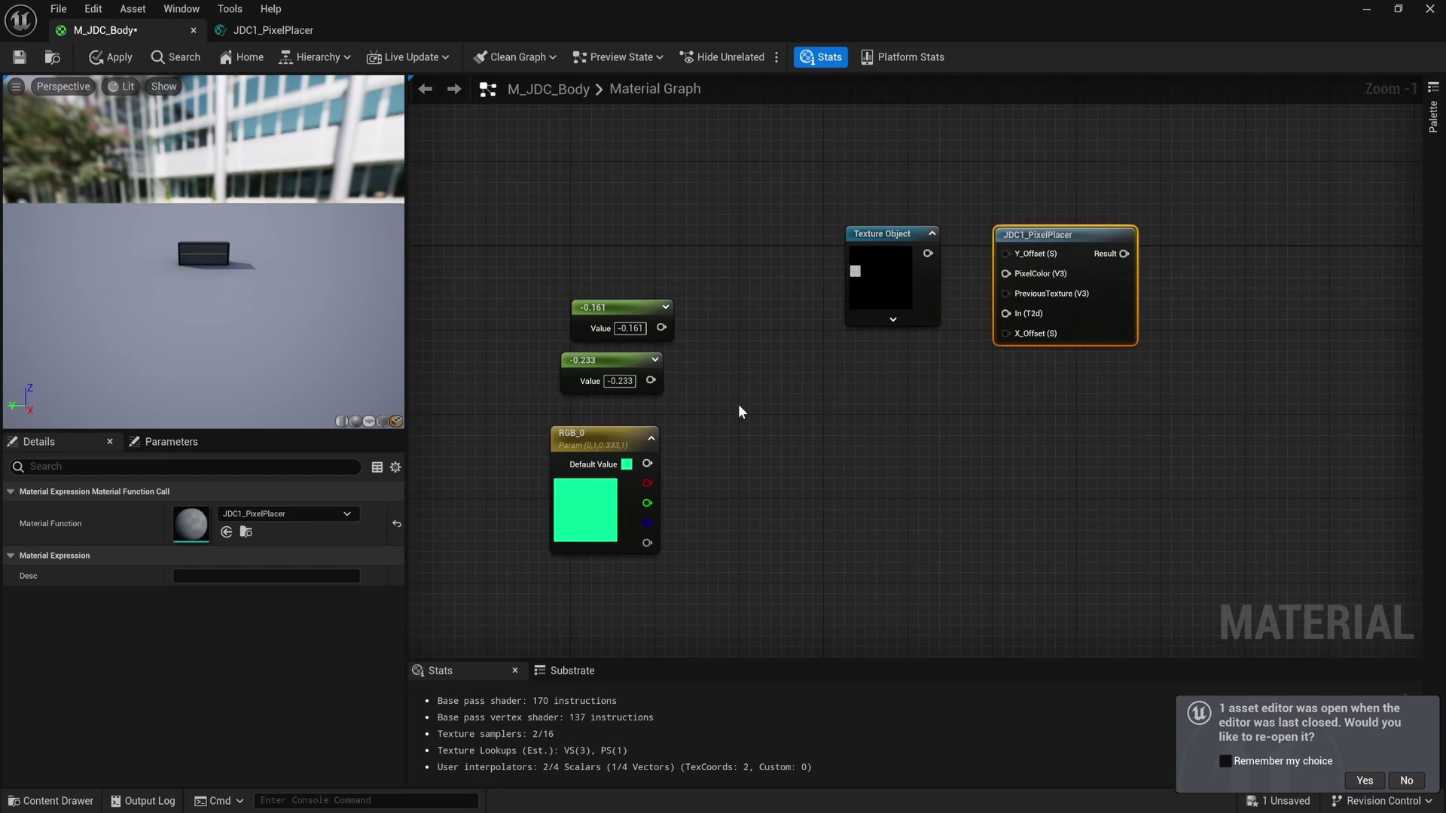
{"action": "scroll", "coordinate": [847, 323], "scroll_direction": "down", "scroll_amount": 4}
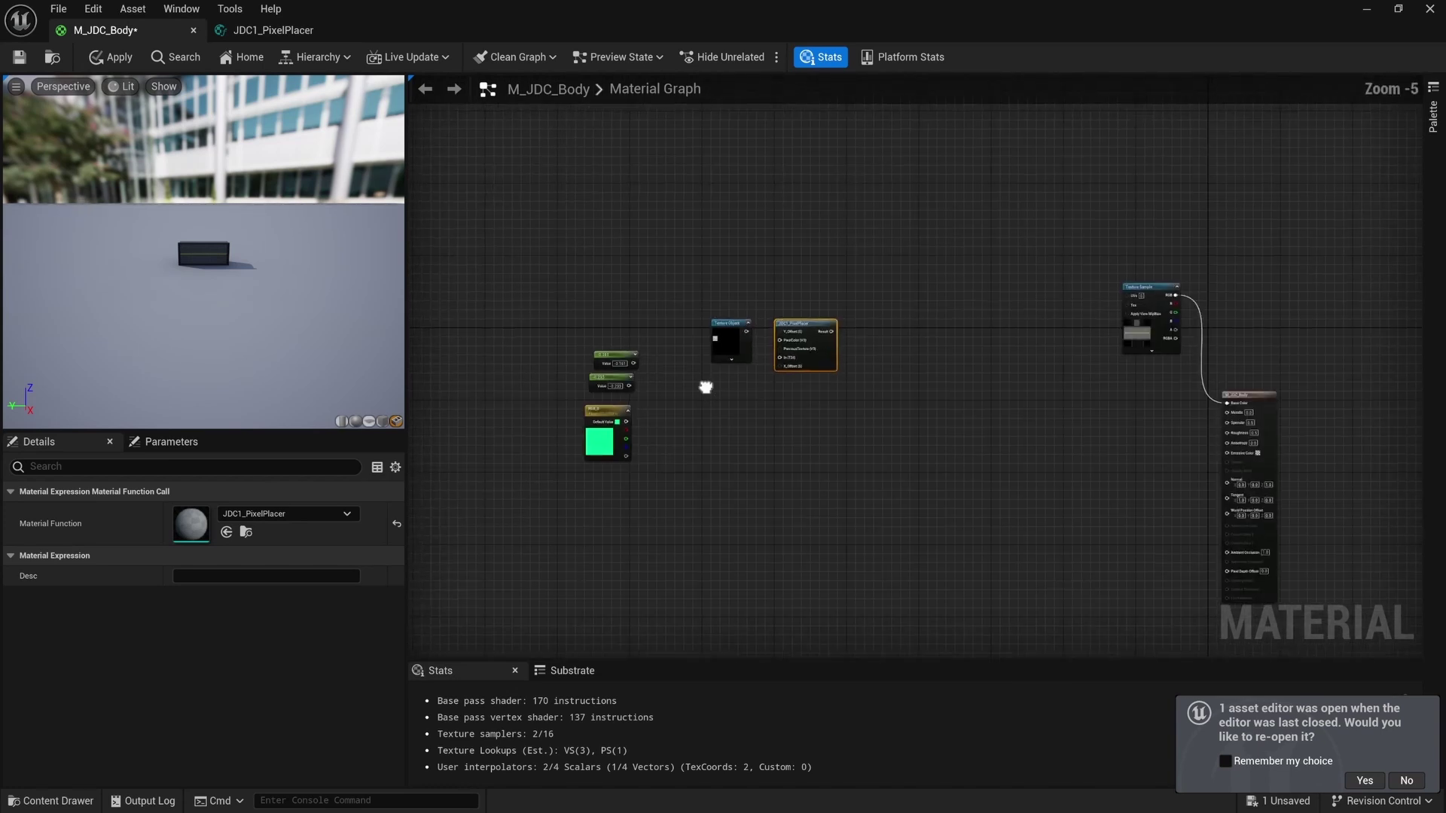
{"action": "scroll", "coordinate": [818, 399], "scroll_direction": "up", "scroll_amount": 3}
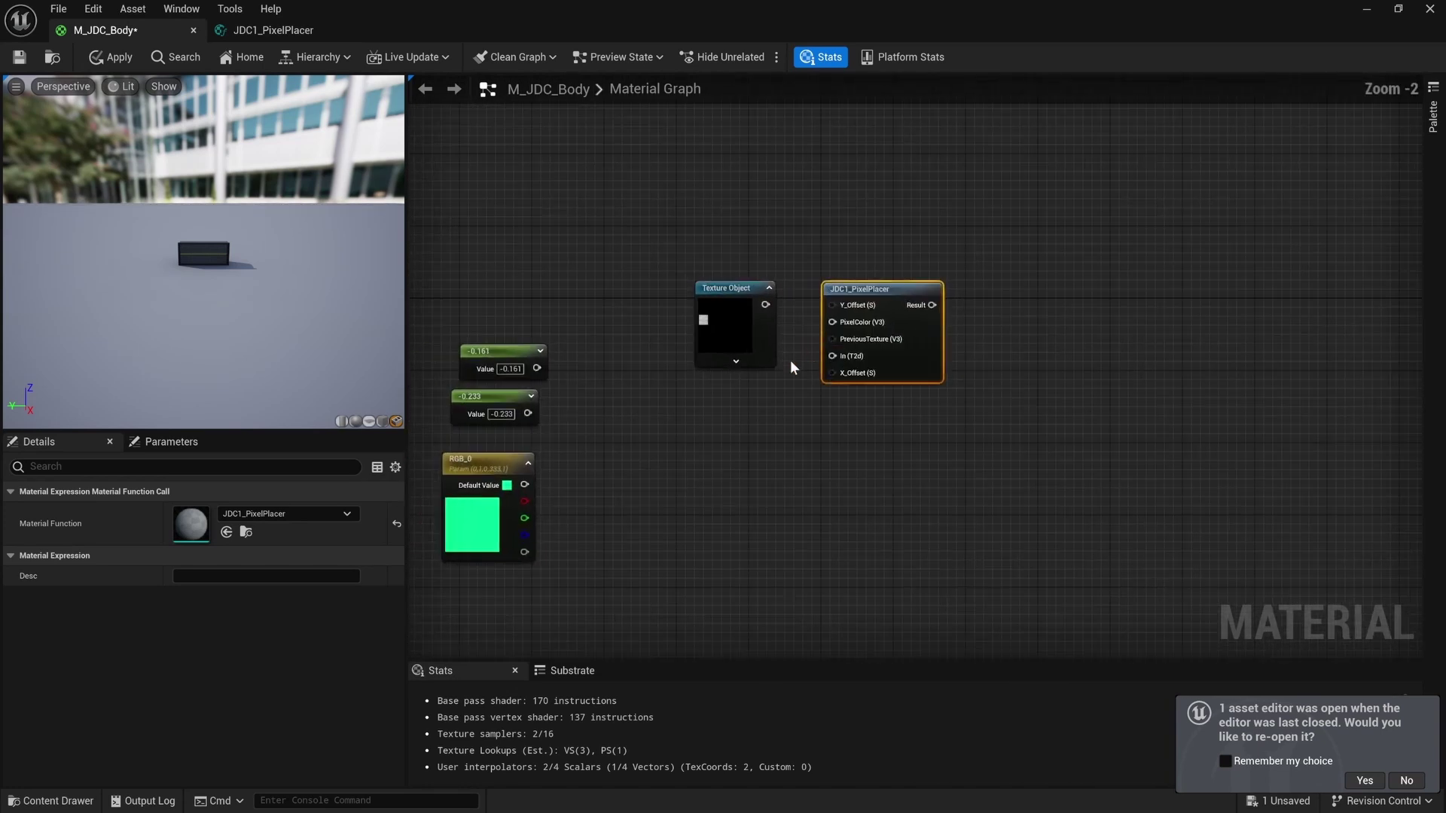
Connect the Texture Object to the JDC1_PixelPlacer node's In input and move the -0.161 constant beside the Texture Object.
{"action": "left_click_drag", "start_coordinate": [717, 328], "coordinate": [832, 356]}
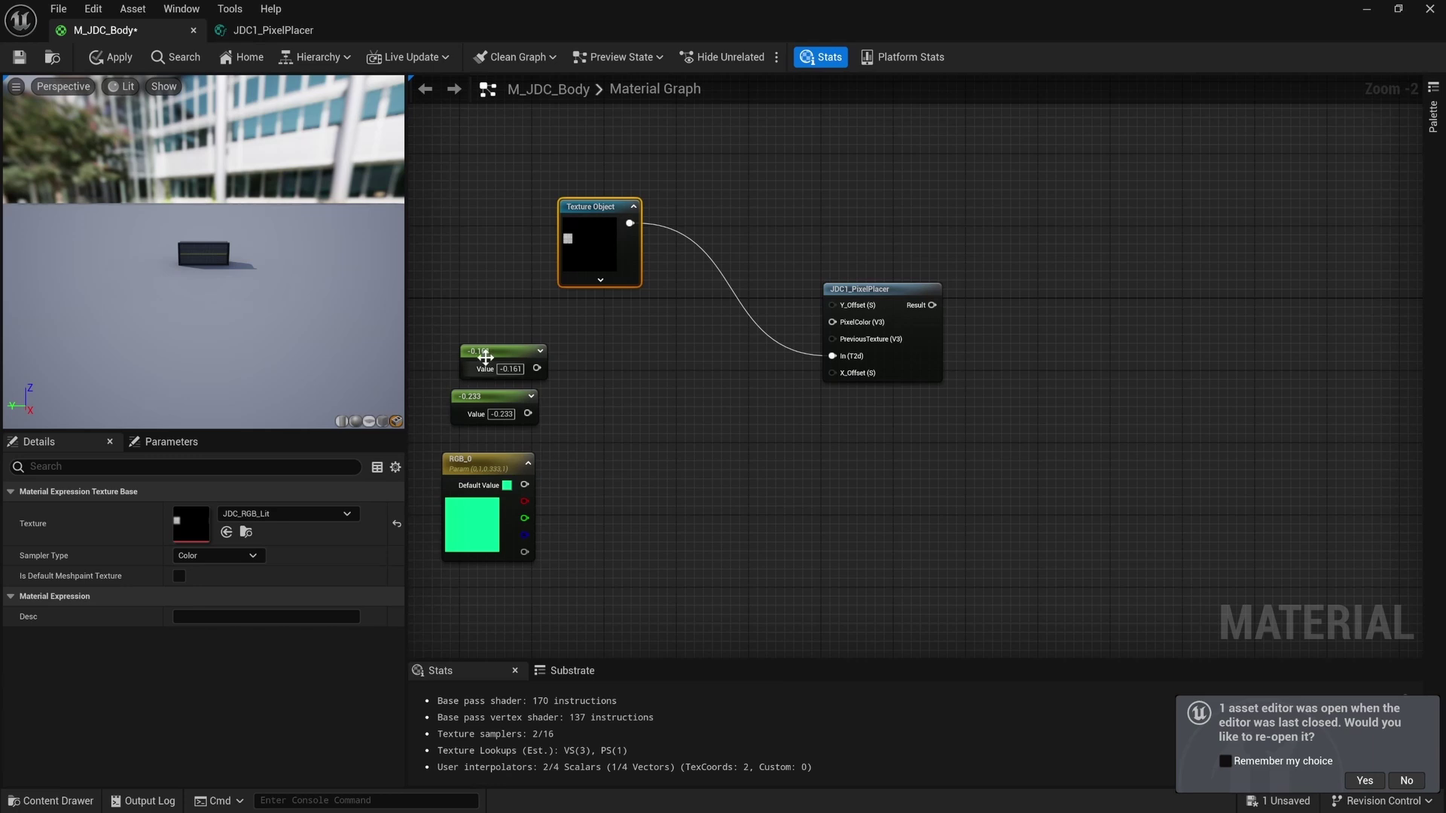
{"action": "left_click_drag", "start_coordinate": [494, 357], "coordinate": [717, 232]}
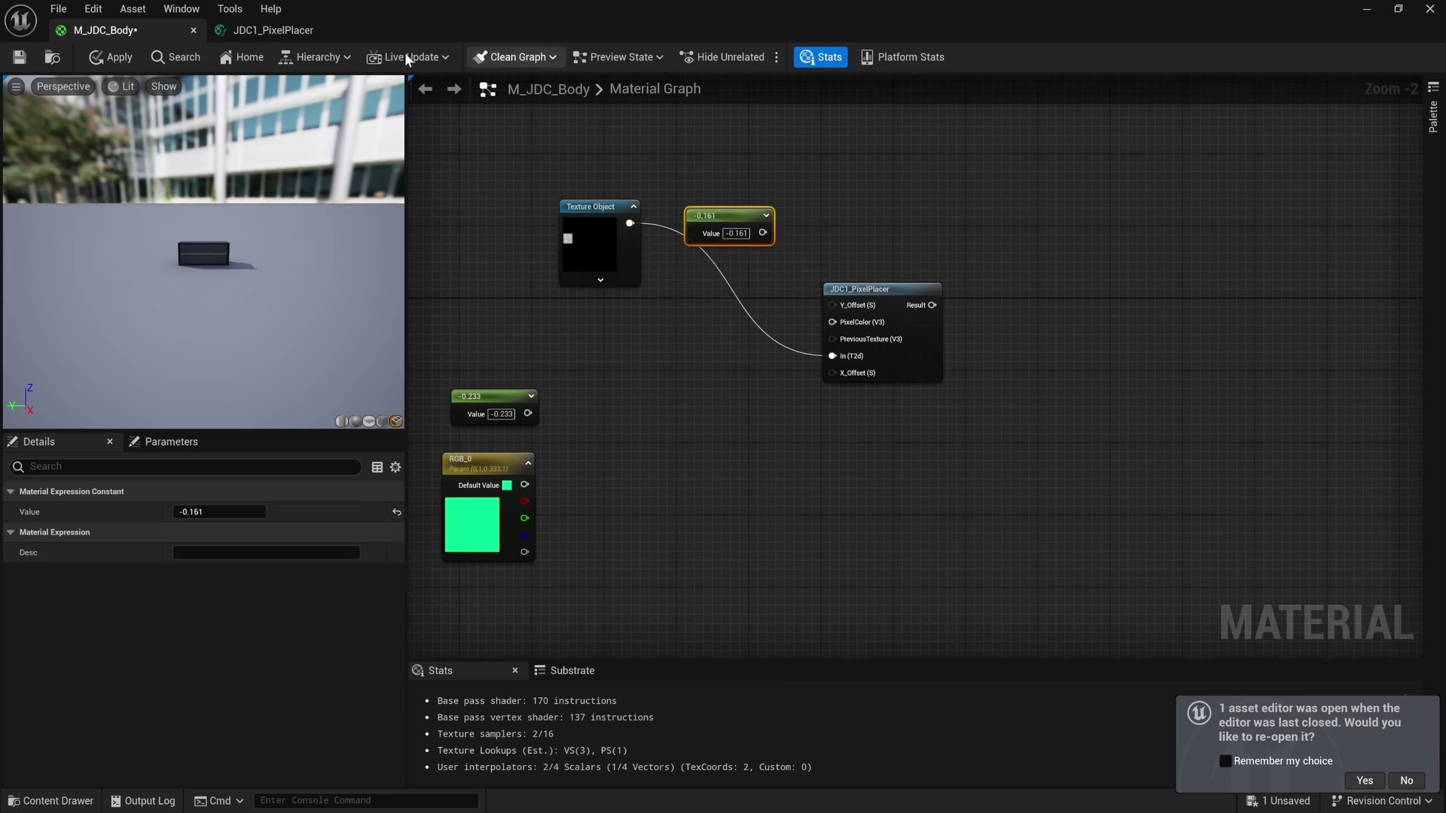
Open the JDC1_PixelPlacer function graph and set the Y_Offset input's sort priority to 1.
{"action": "left_click", "coordinate": [283, 31]}
{"action": "scroll", "coordinate": [703, 449], "scroll_direction": "down", "scroll_amount": 1}
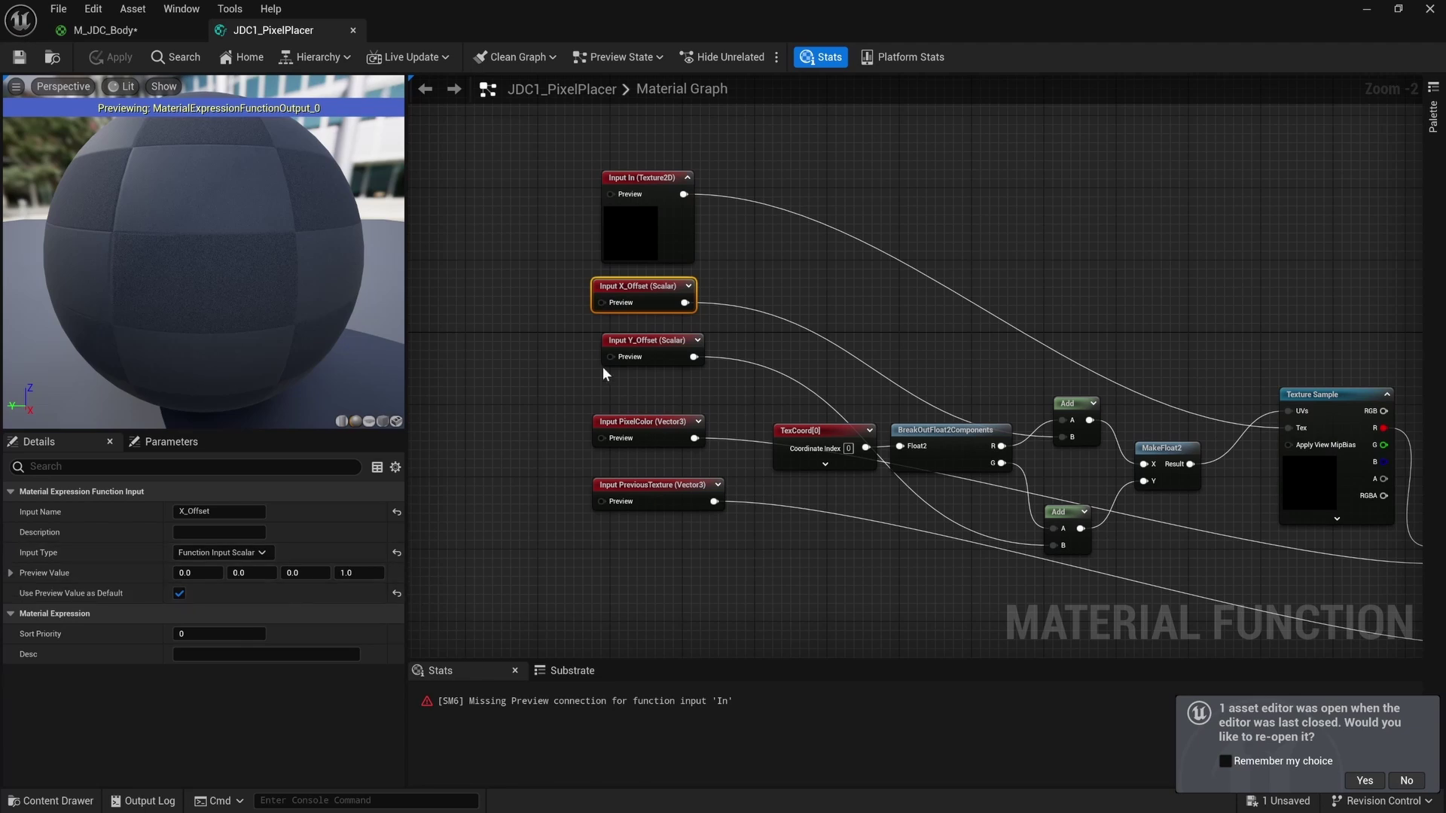
{"action": "left_click", "coordinate": [205, 635]}
{"action": "left_click", "coordinate": [646, 339]}
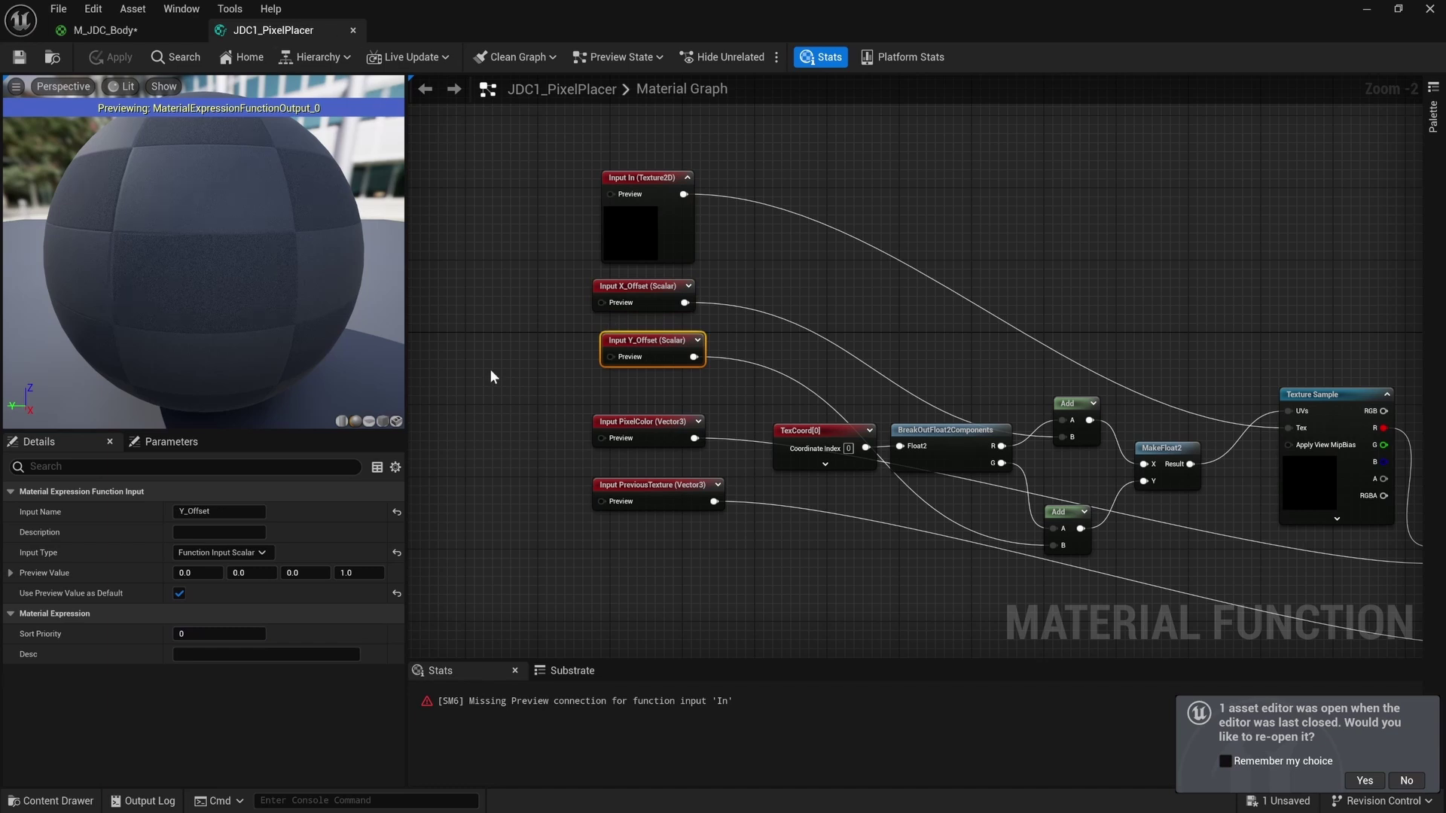
{"action": "left_click", "coordinate": [198, 634]}
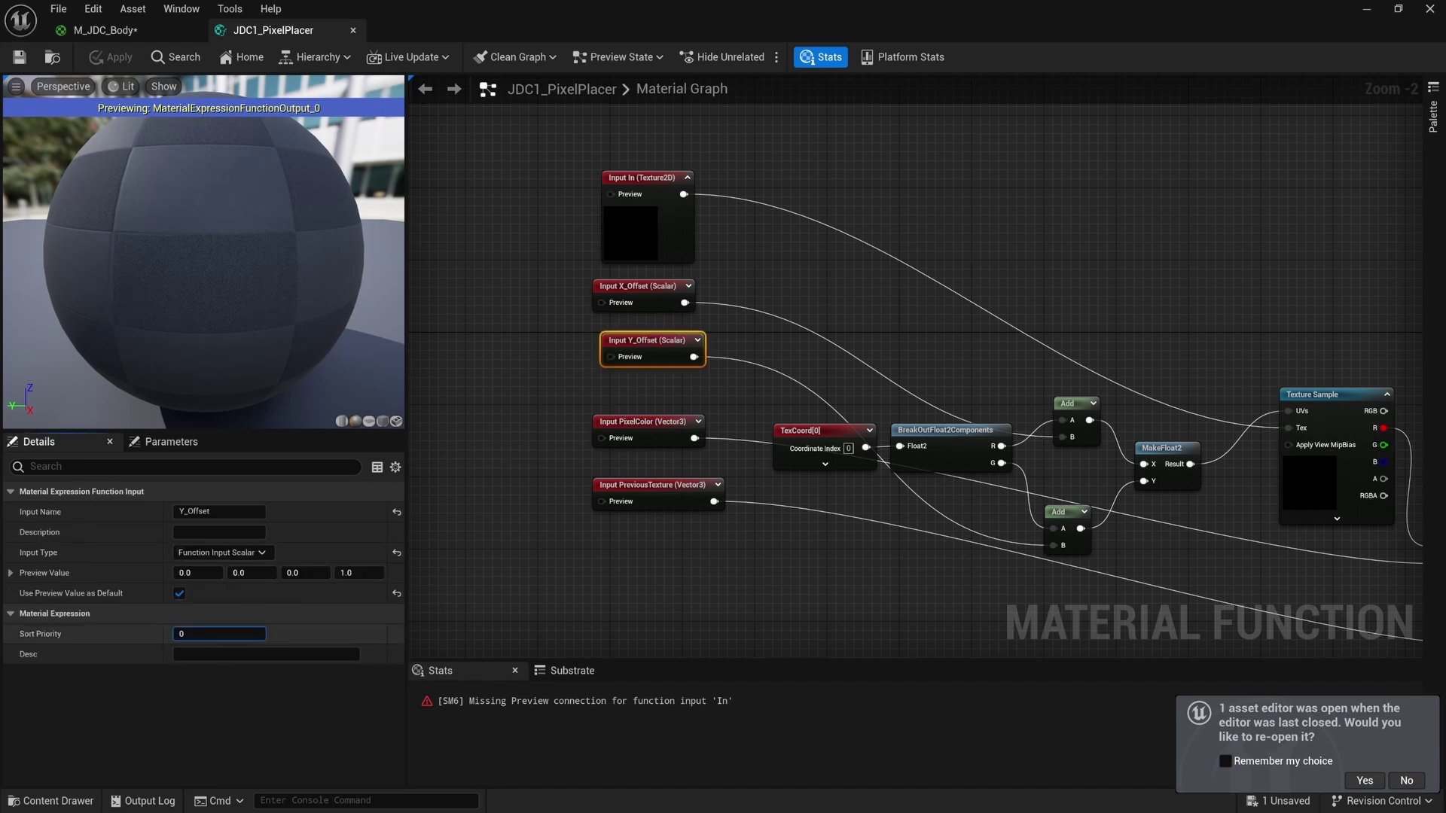
{"action": "left_click", "coordinate": [159, 640]}
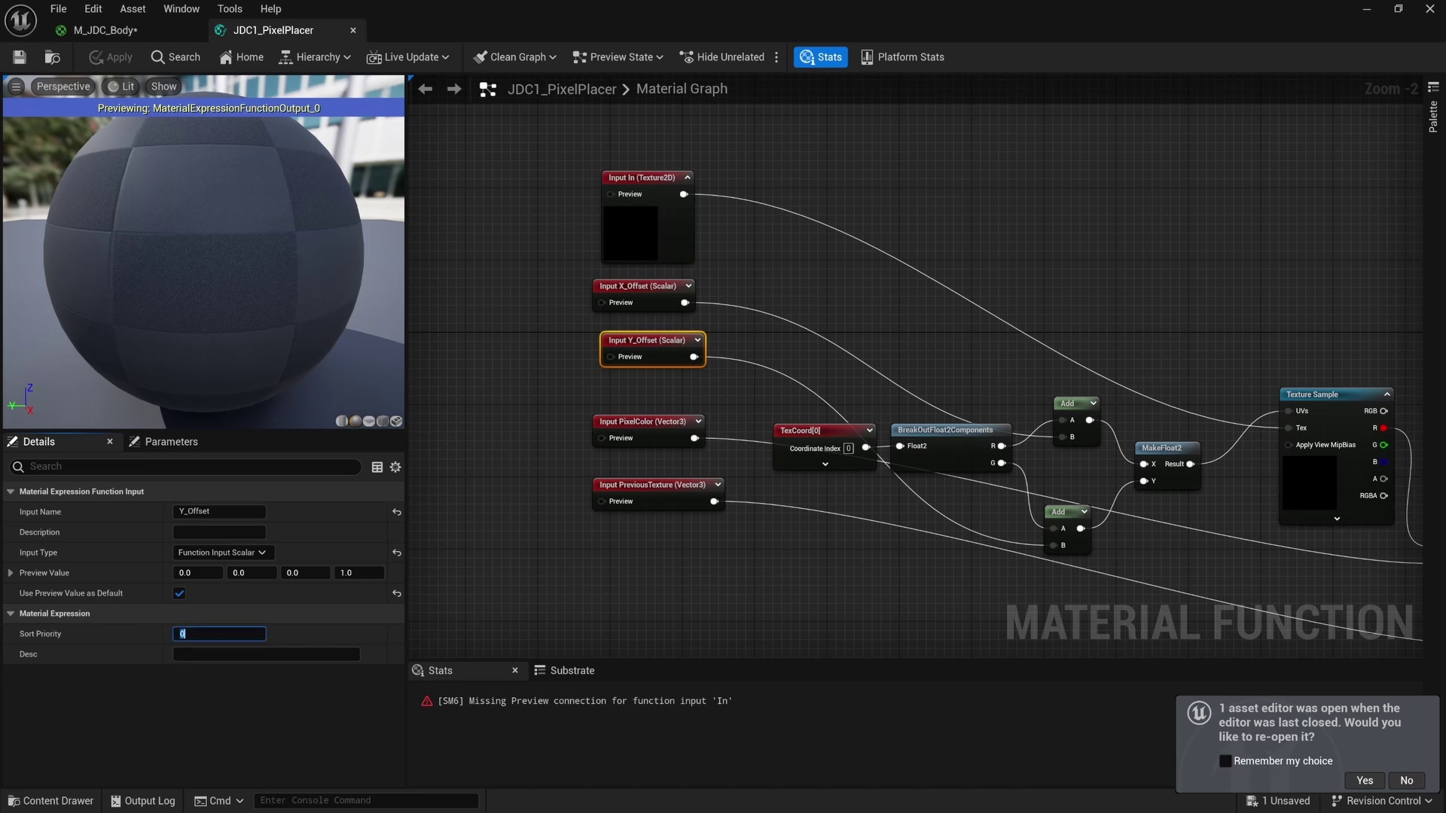
{"action": "type", "text": "1"}
{"action": "key", "text": "Return"}
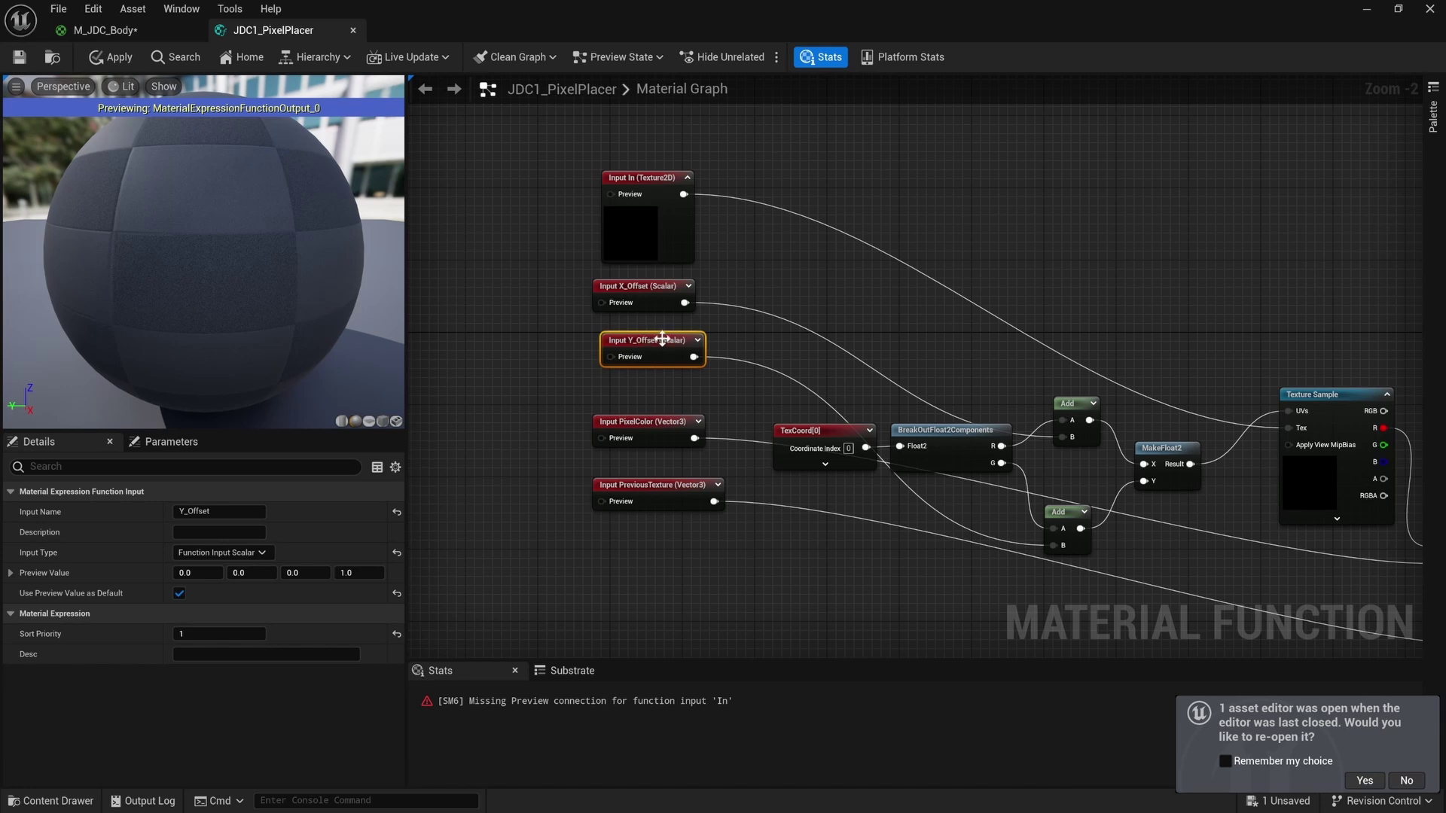
Set the sort priority to 2 for the PixelColor input and 3 for the PreviousTexture input.
{"action": "left_click", "coordinate": [641, 429]}
{"action": "left_click", "coordinate": [226, 634]}
{"action": "type", "text": "2"}
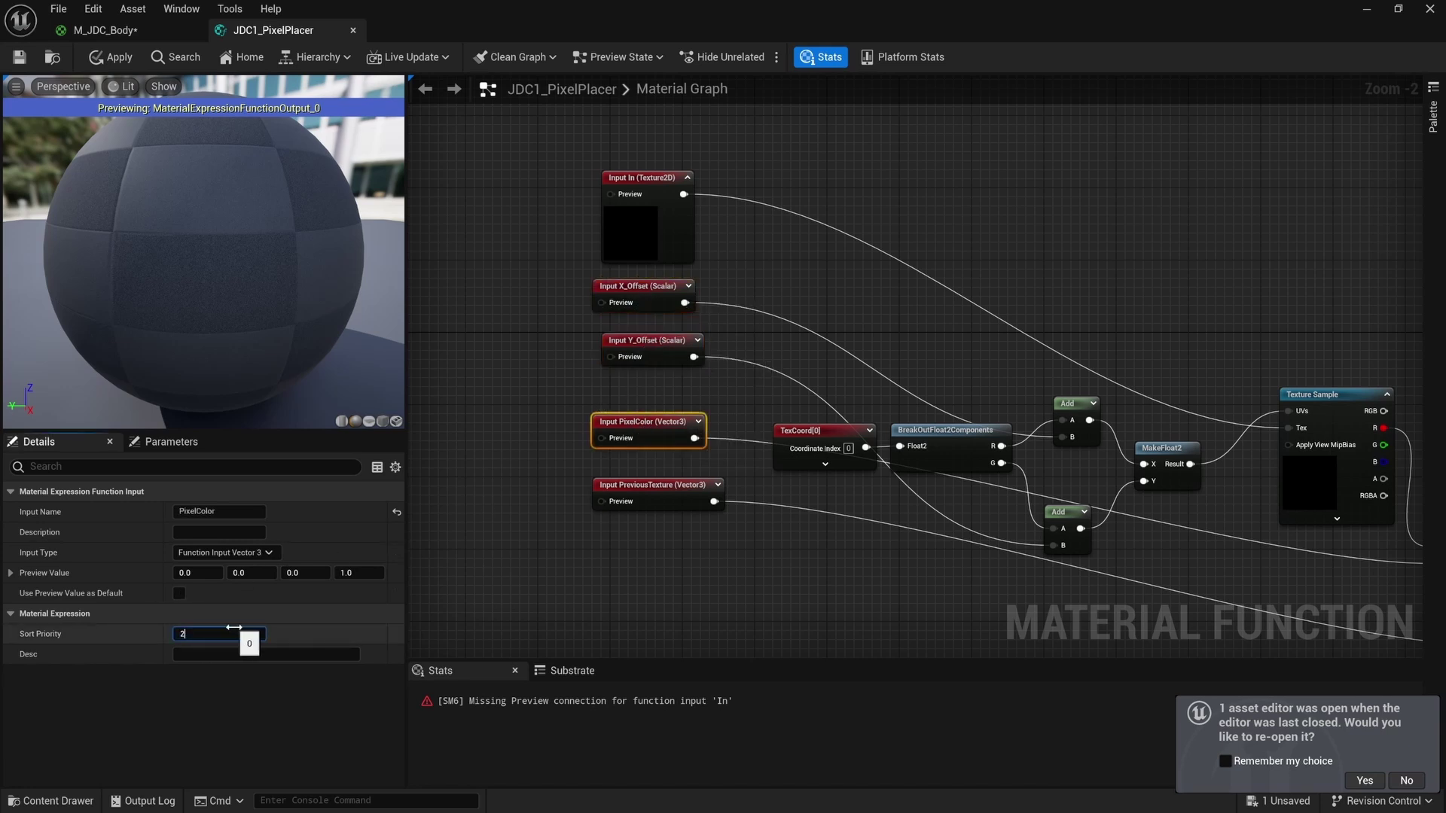
{"action": "left_click", "coordinate": [649, 485]}
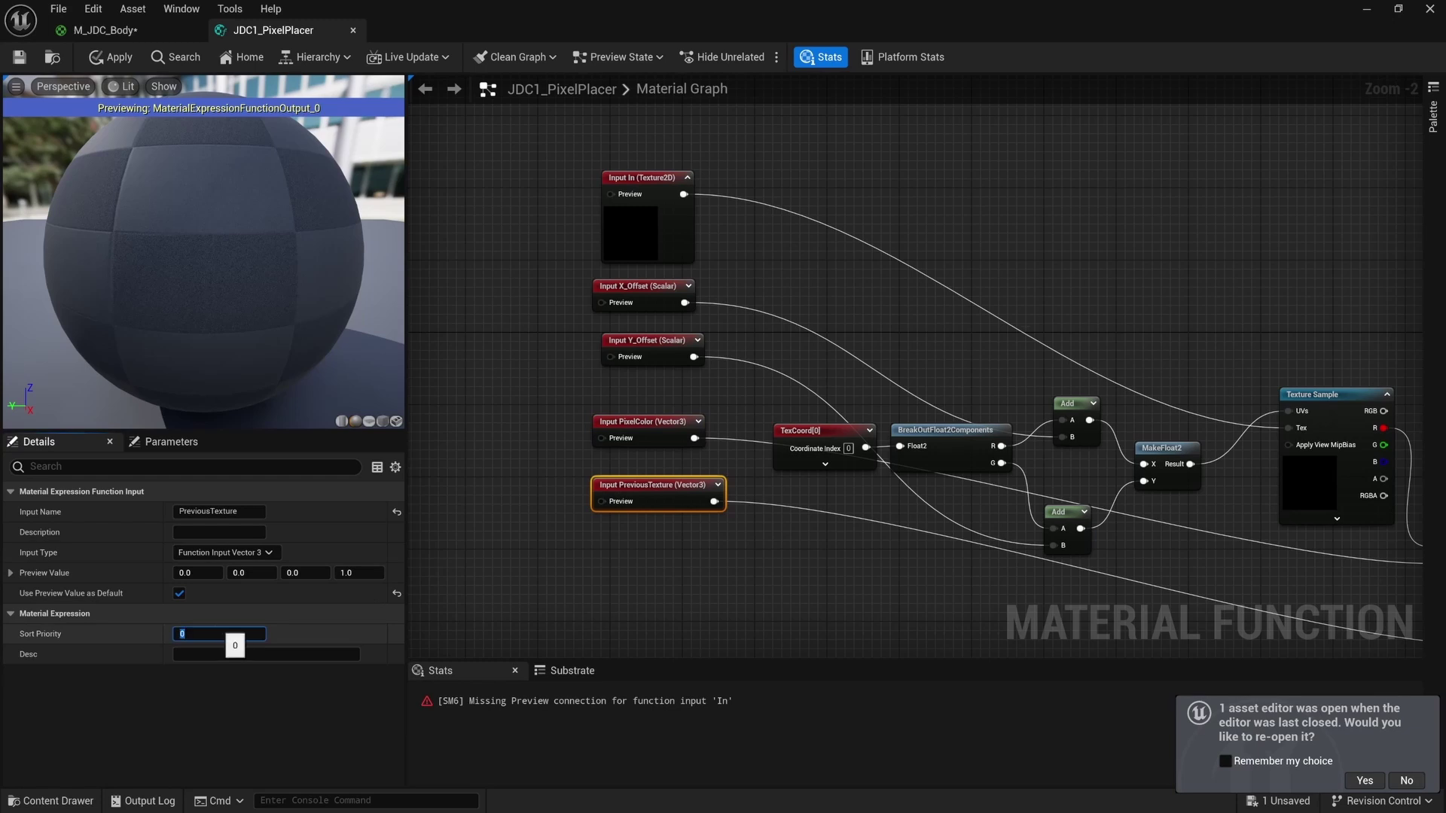
{"action": "type", "text": "3"}
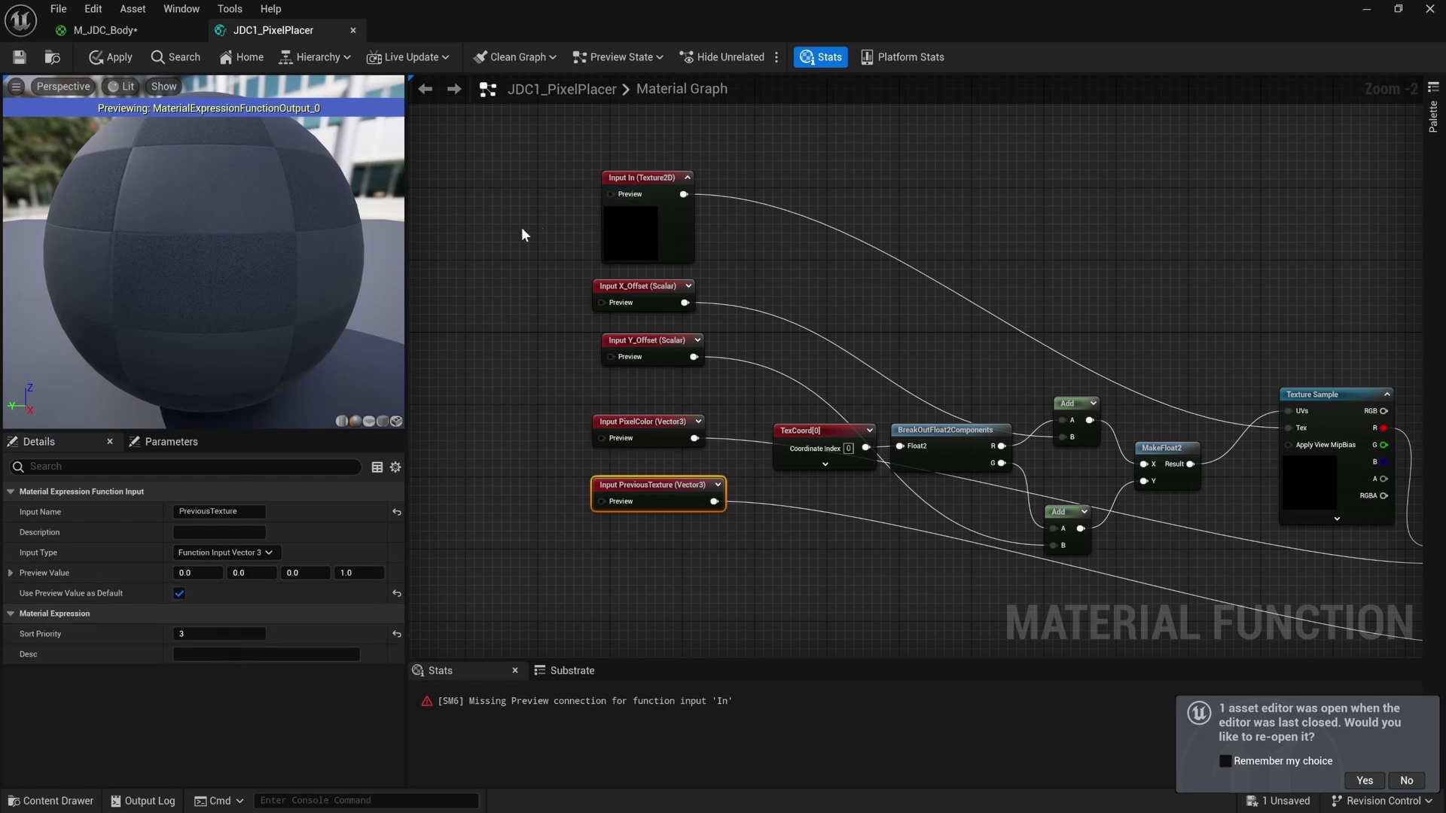
Set the In texture input's sort priority to -1, and apply and save the function.
{"action": "left_click", "coordinate": [609, 180]}
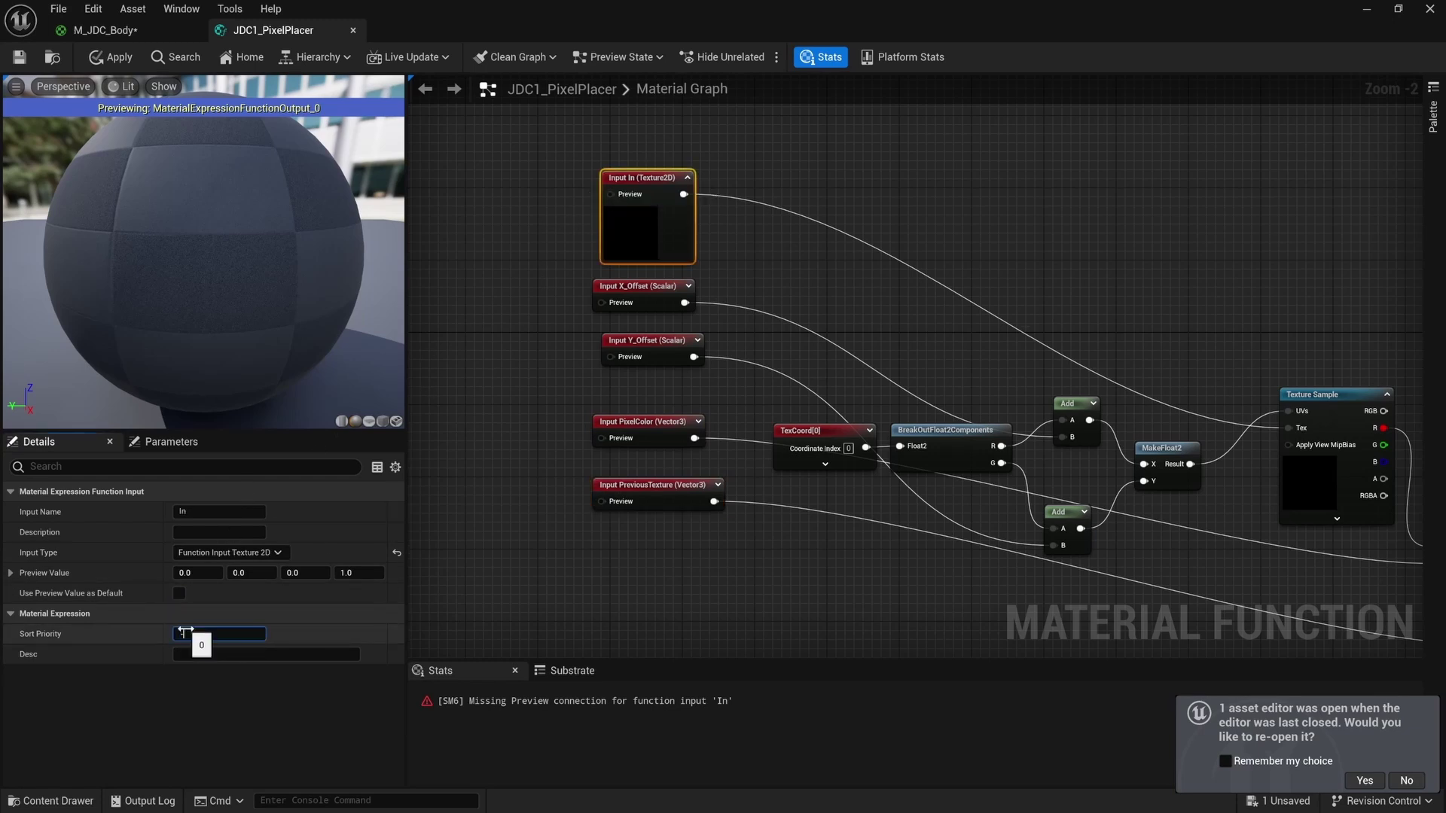
{"action": "left_click", "coordinate": [494, 538]}
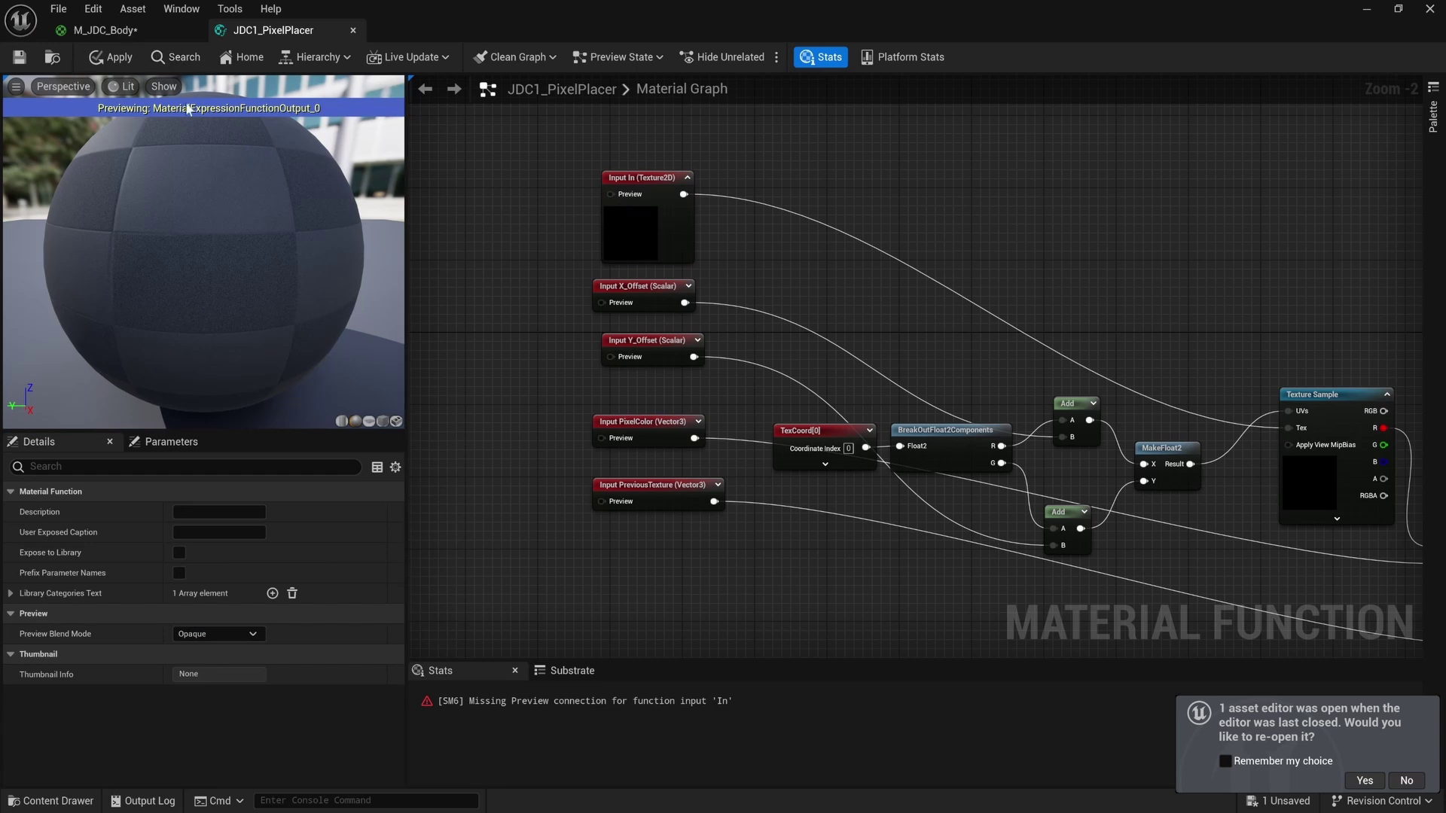
{"action": "left_click", "coordinate": [632, 212]}
{"action": "left_click", "coordinate": [111, 57]}
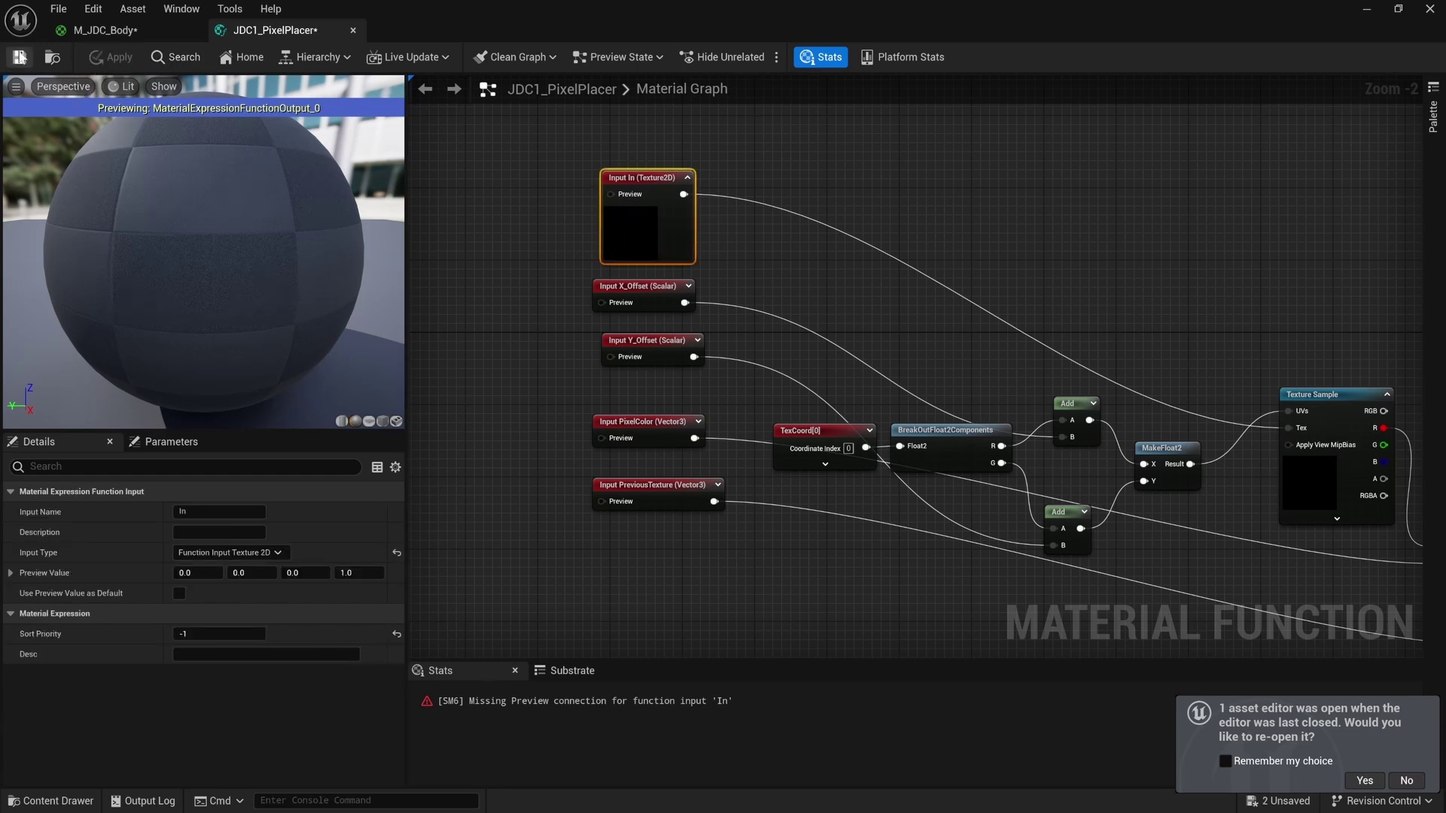
Return to the M_JDC_Body graph, move the JDC1_PixelPlacer node closer to its sources and put the -0.161 constant above the -0.233 one.
{"action": "left_click", "coordinate": [105, 30]}
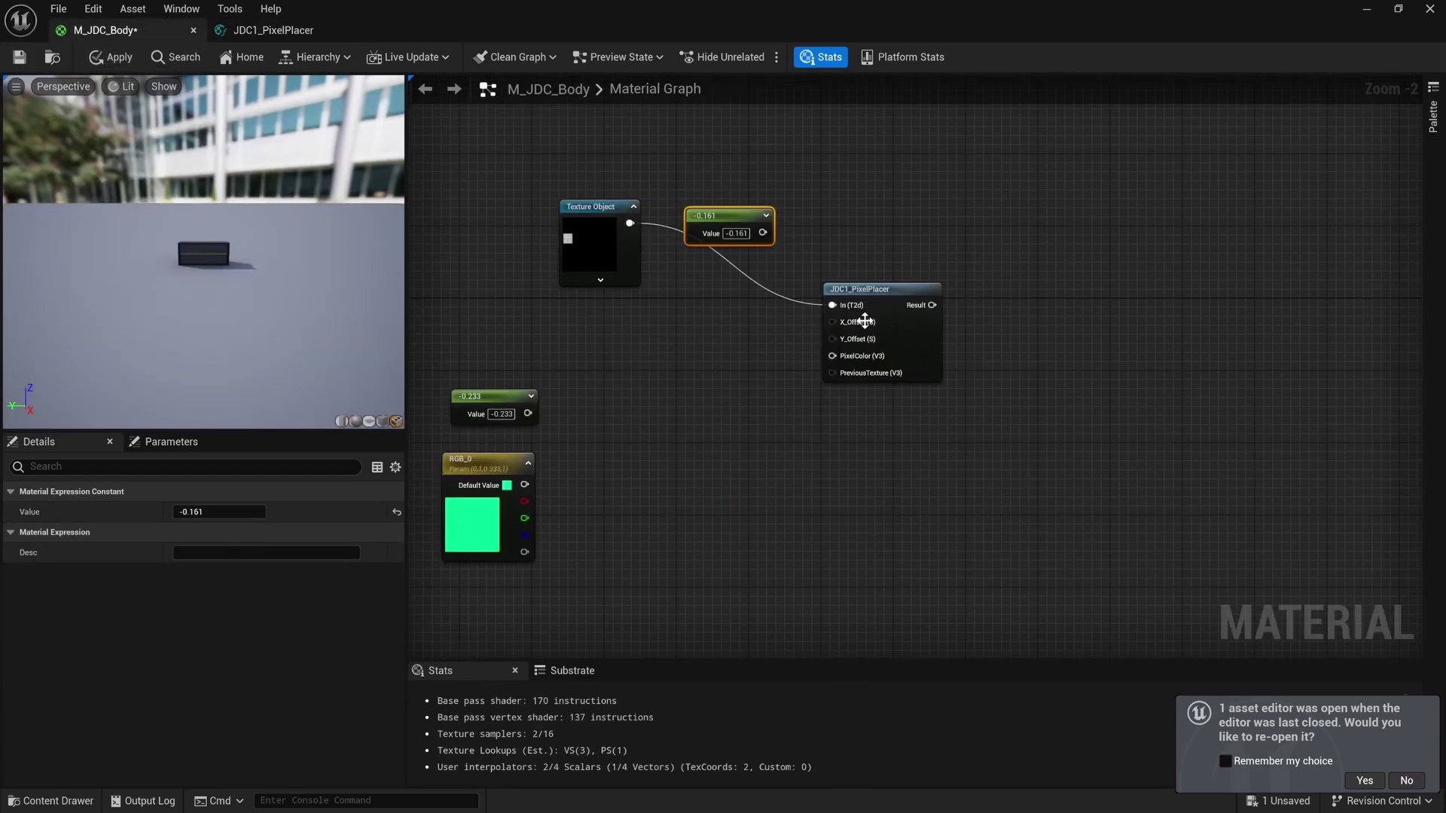
{"action": "left_click_drag", "start_coordinate": [865, 322], "coordinate": [770, 390]}
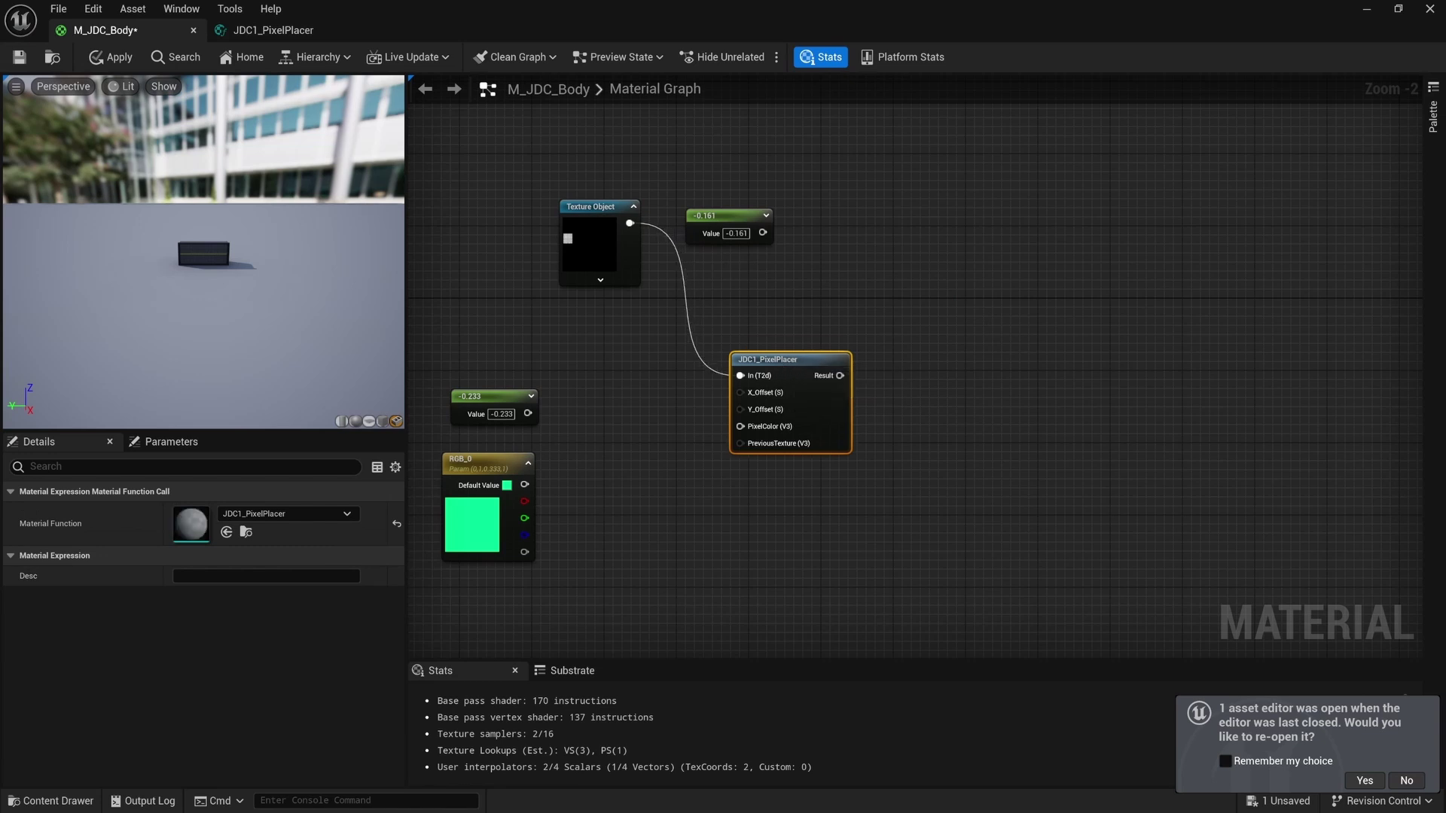
{"action": "left_click_drag", "start_coordinate": [726, 217], "coordinate": [491, 351]}
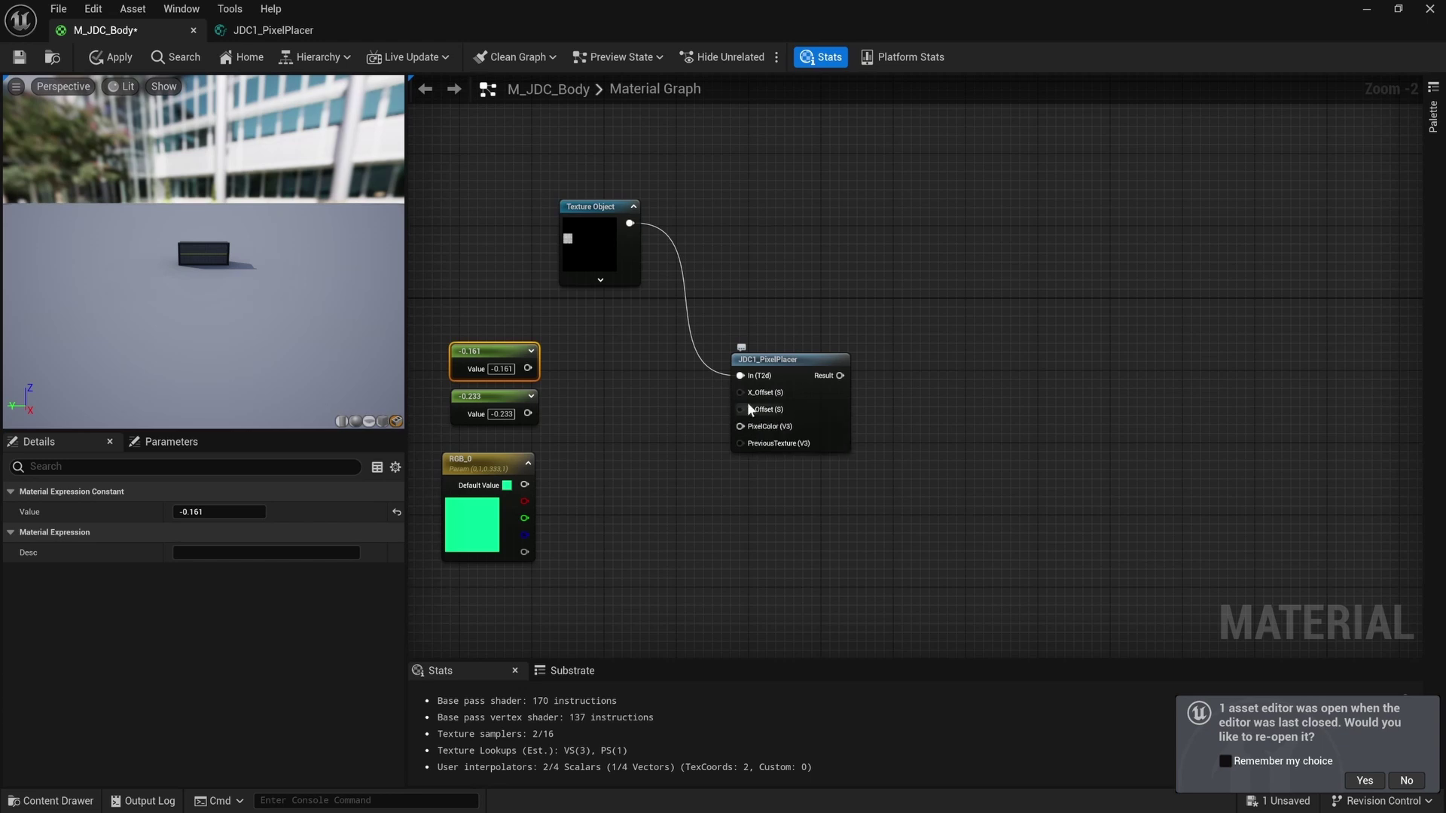
Switch to Google Chrome and check the pixel grouping figures in the JDC1 User Manual, minimizing the browser when done.
{"action": "key", "text": "super"}
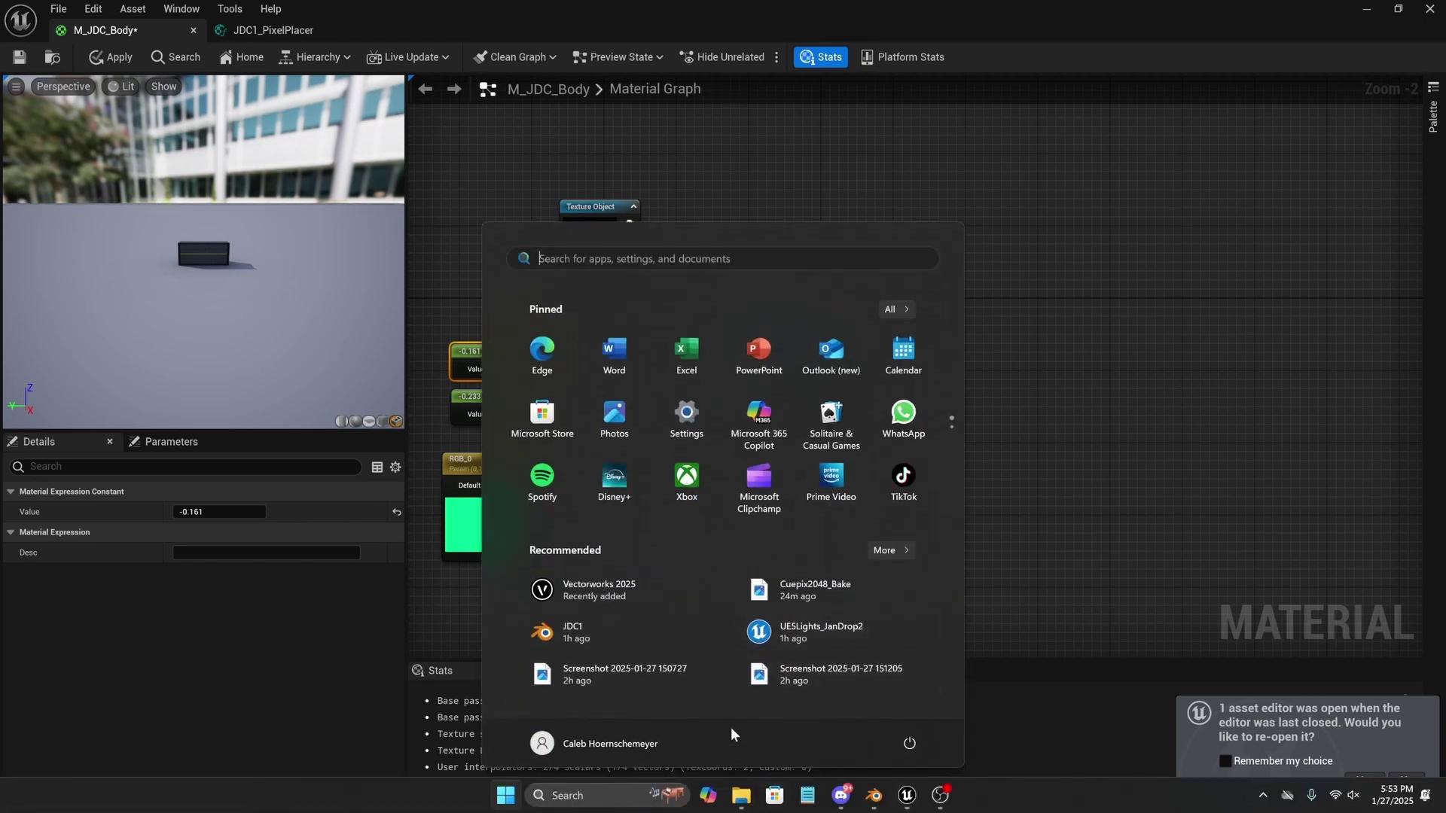
{"action": "left_click", "coordinate": [1130, 240]}
{"action": "key", "text": "super"}
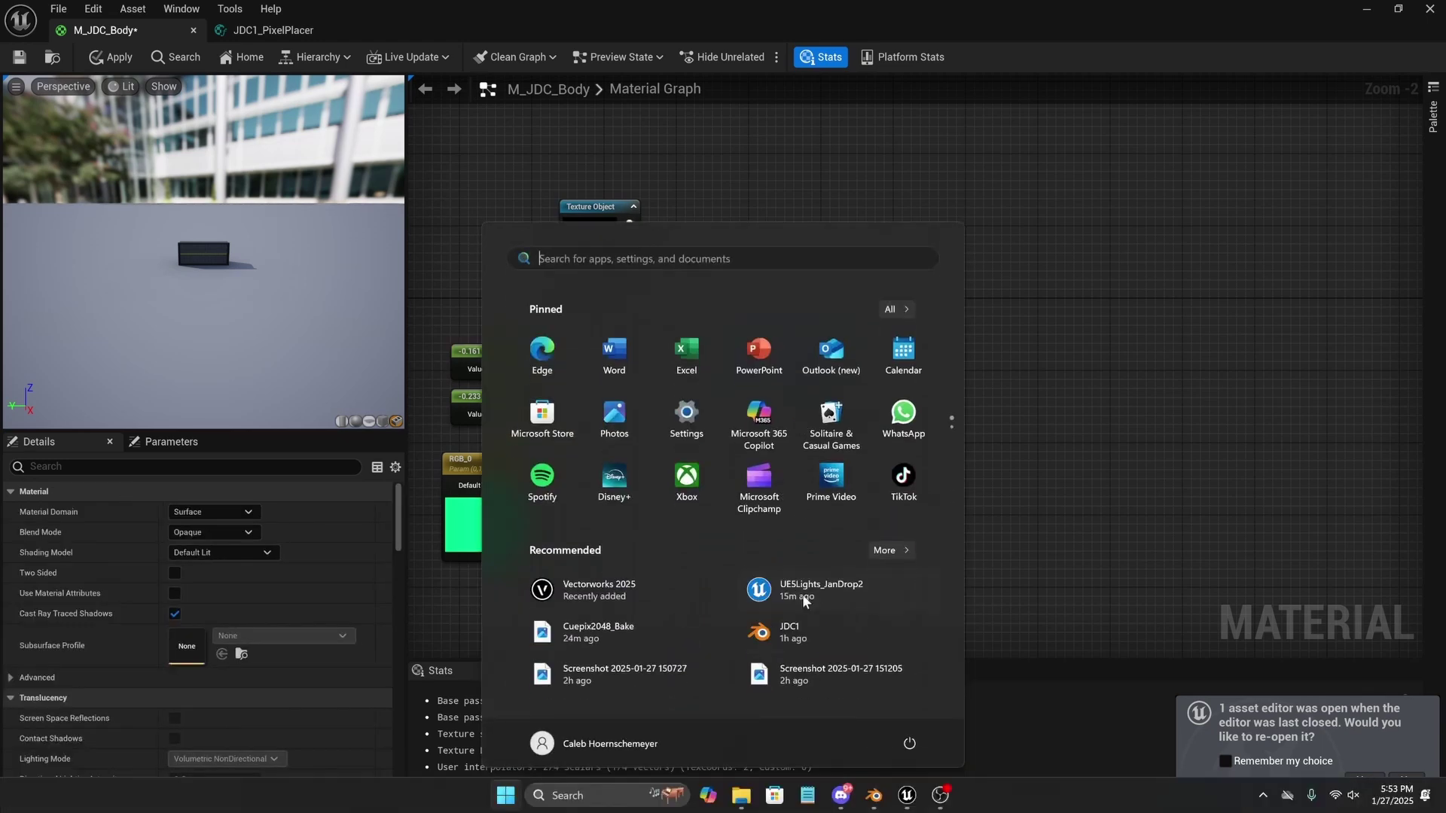
{"action": "type", "text": "google chrome"}
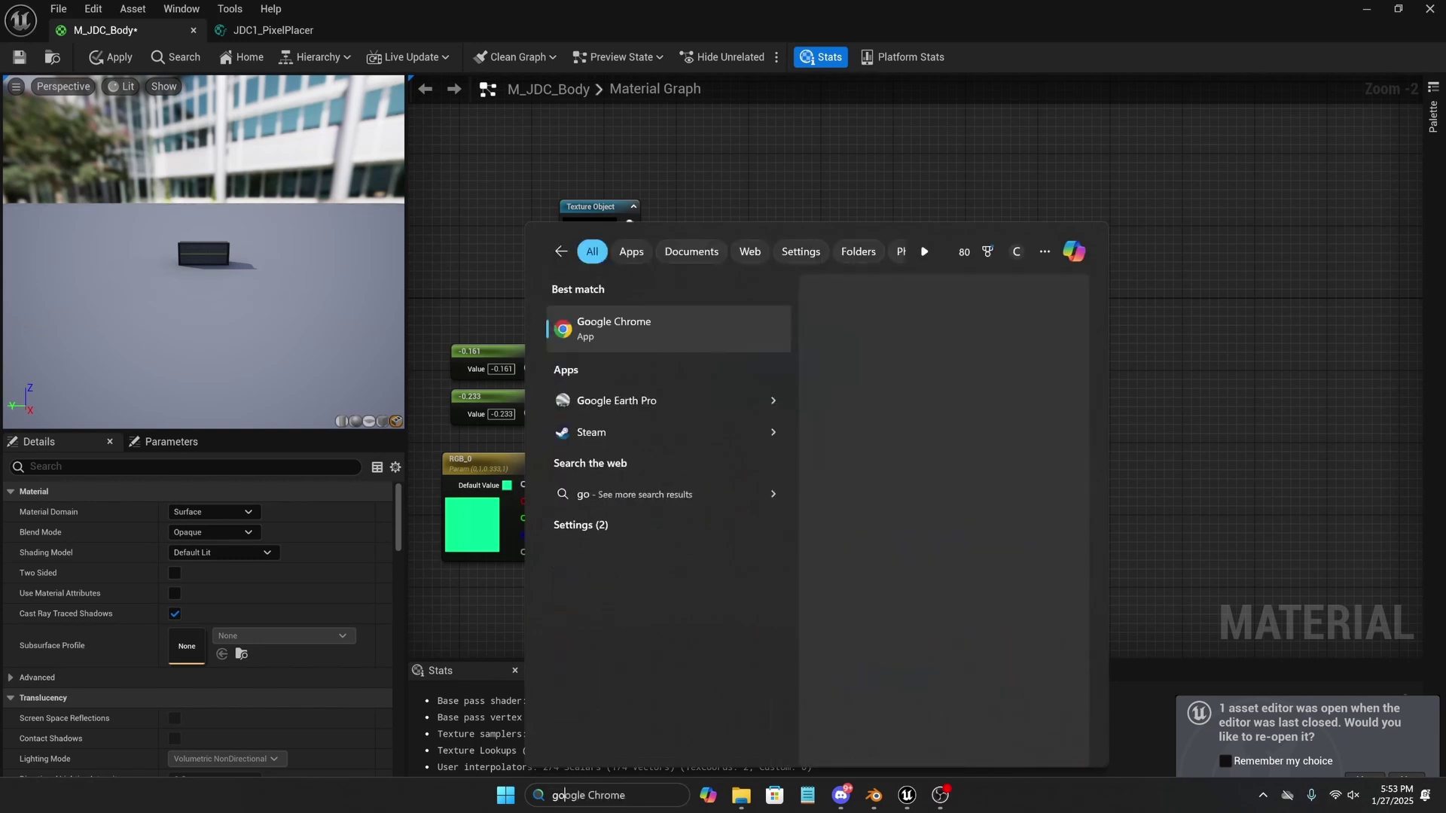
{"action": "left_click", "coordinate": [623, 333]}
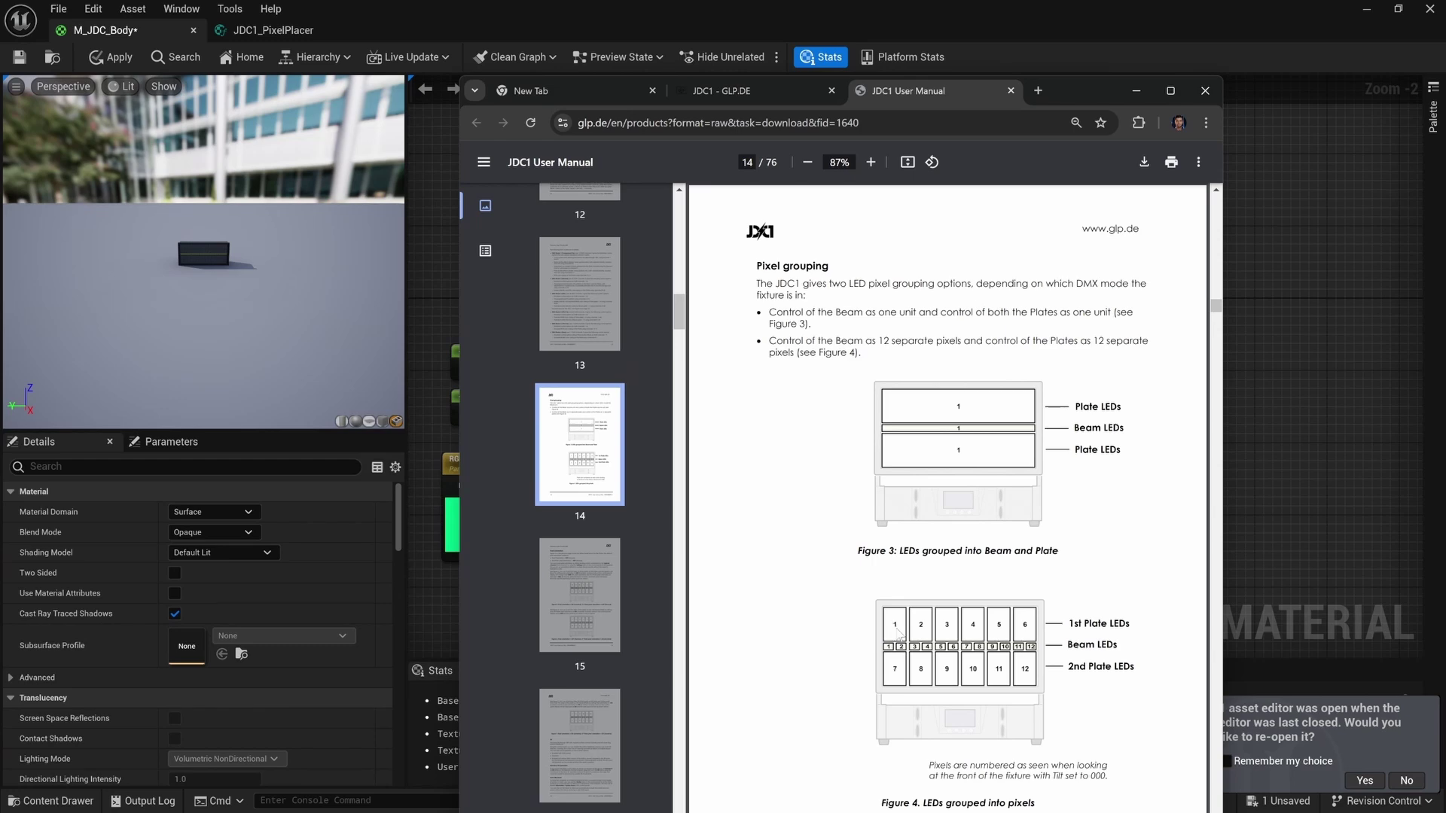
{"action": "left_click", "coordinate": [1134, 90]}
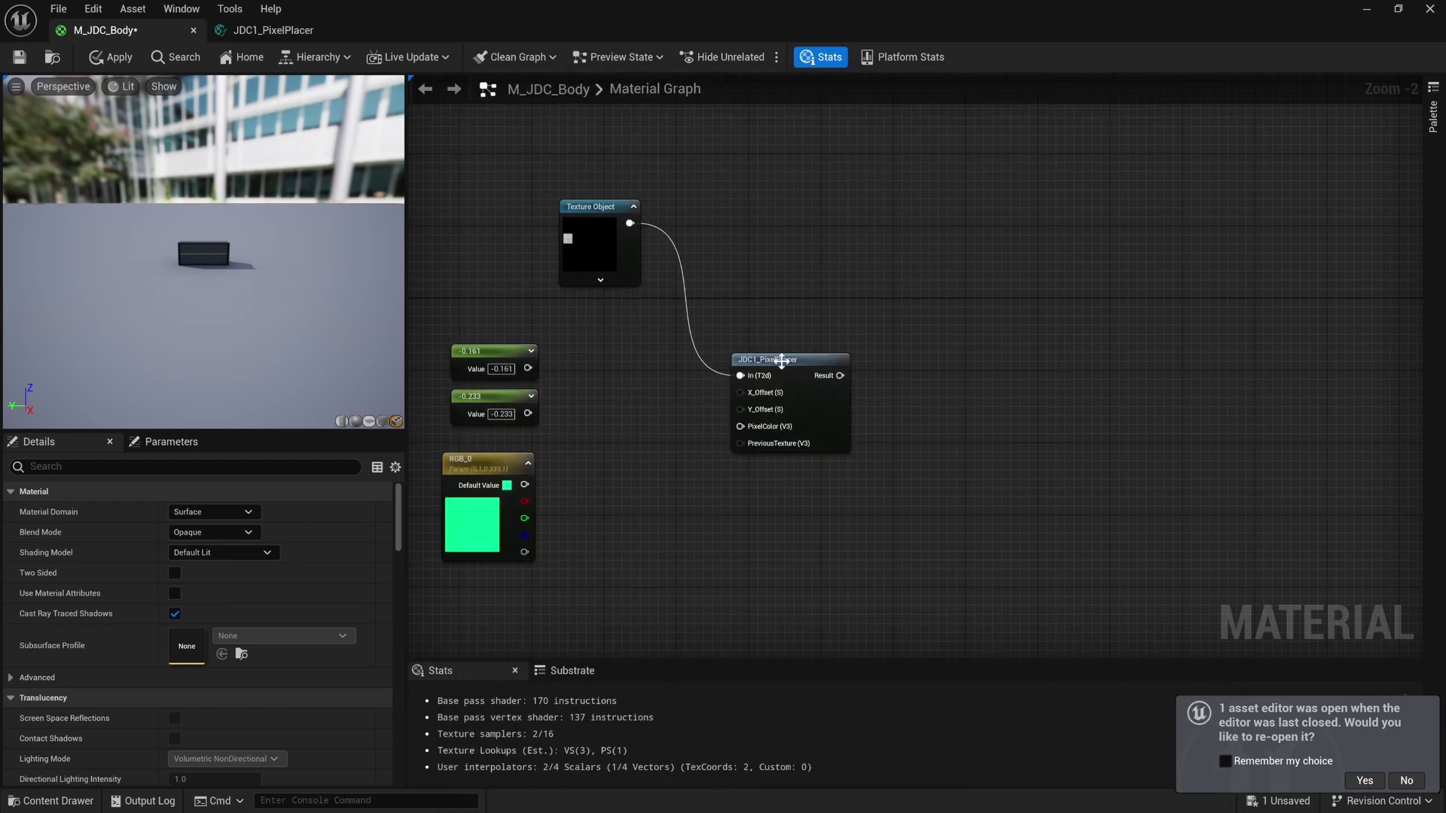
Connect the JDC1_PixelPlacer node's Result to the Emissive Color input of M_JDC_Body.
{"action": "left_click", "coordinate": [781, 361]}
{"action": "scroll", "coordinate": [761, 373], "scroll_direction": "down", "scroll_amount": 4}
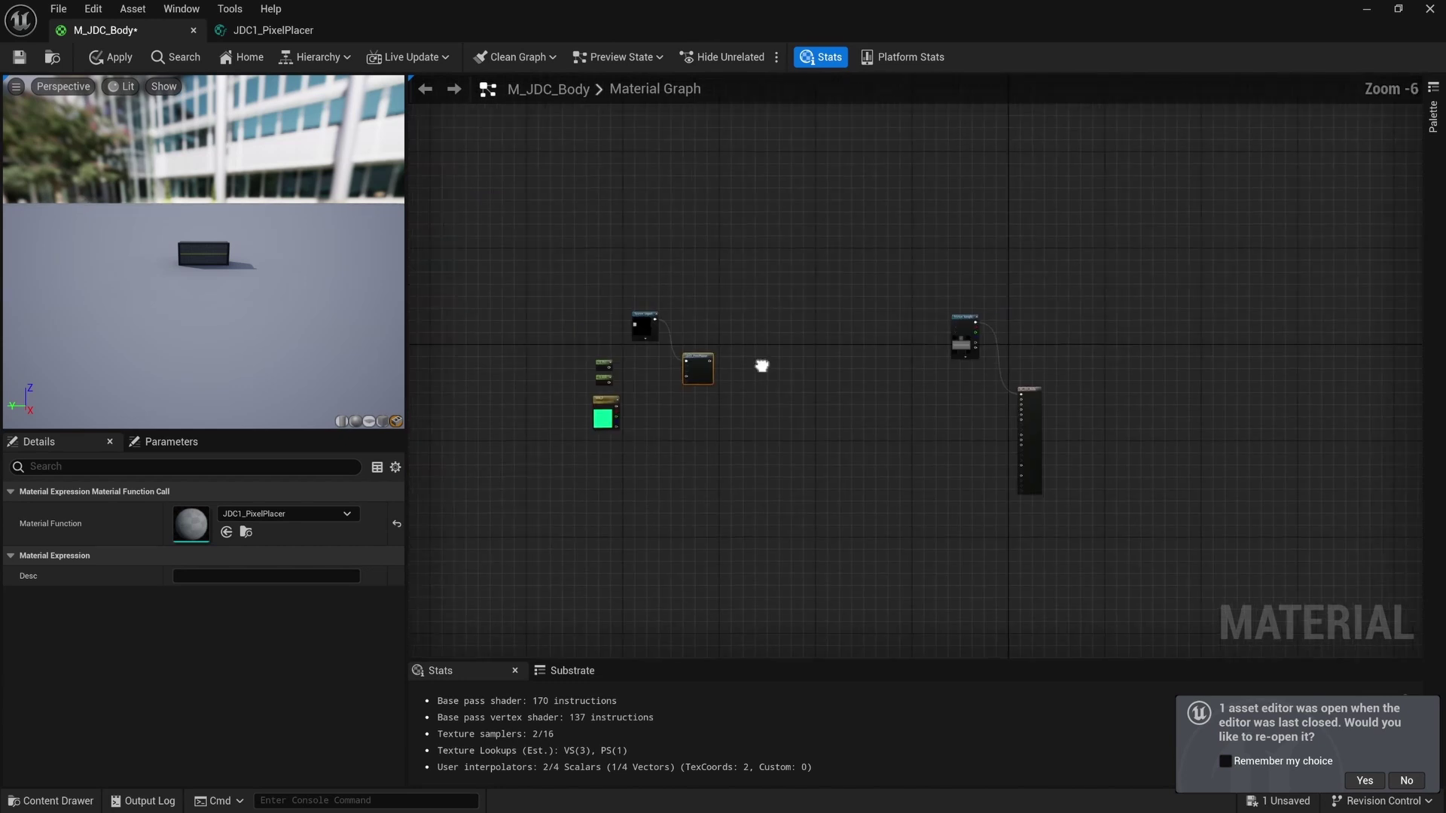
{"action": "scroll", "coordinate": [761, 366], "scroll_direction": "up", "scroll_amount": 2}
{"action": "left_click_drag", "start_coordinate": [678, 345], "coordinate": [1284, 477]}
{"action": "scroll", "coordinate": [157, 252], "scroll_direction": "up", "scroll_amount": 5}
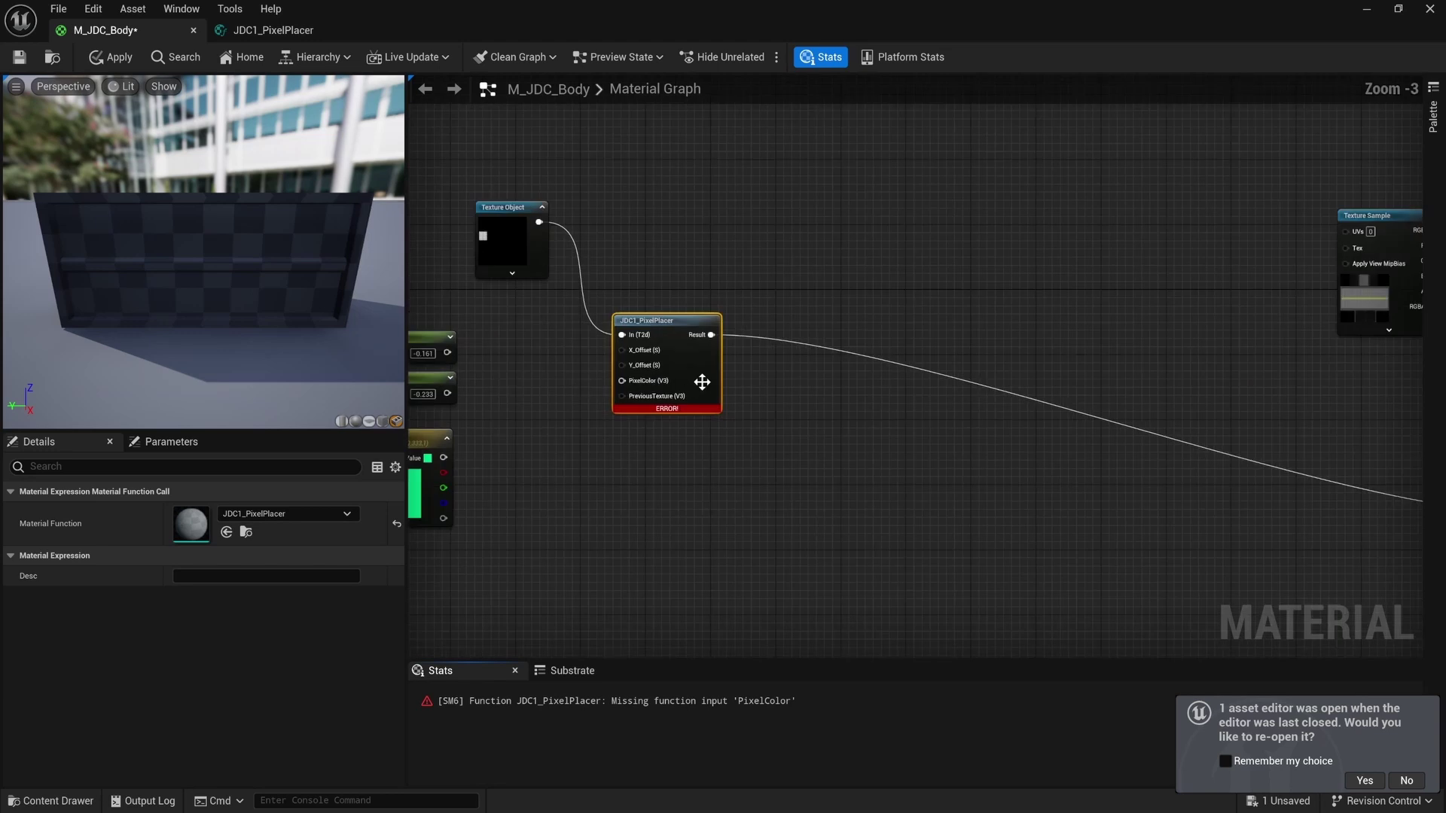
Feed the RGB_0 parameter into the JDC1_PixelPlacer node's PixelColor input and move the two offset constants clear of it.
{"action": "scroll", "coordinate": [753, 400], "scroll_direction": "up", "scroll_amount": 1}
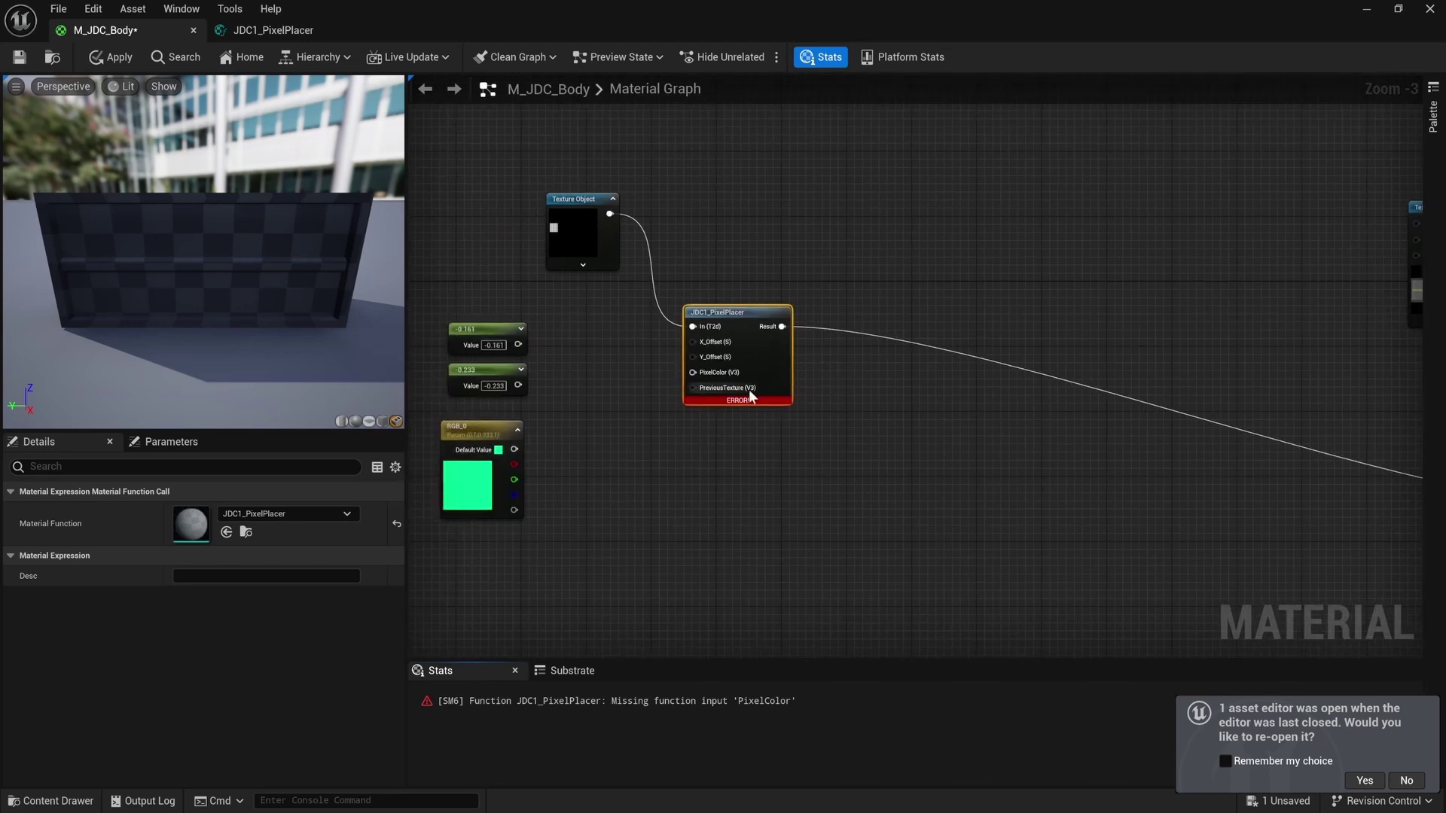
{"action": "left_click_drag", "start_coordinate": [488, 486], "coordinate": [692, 372]}
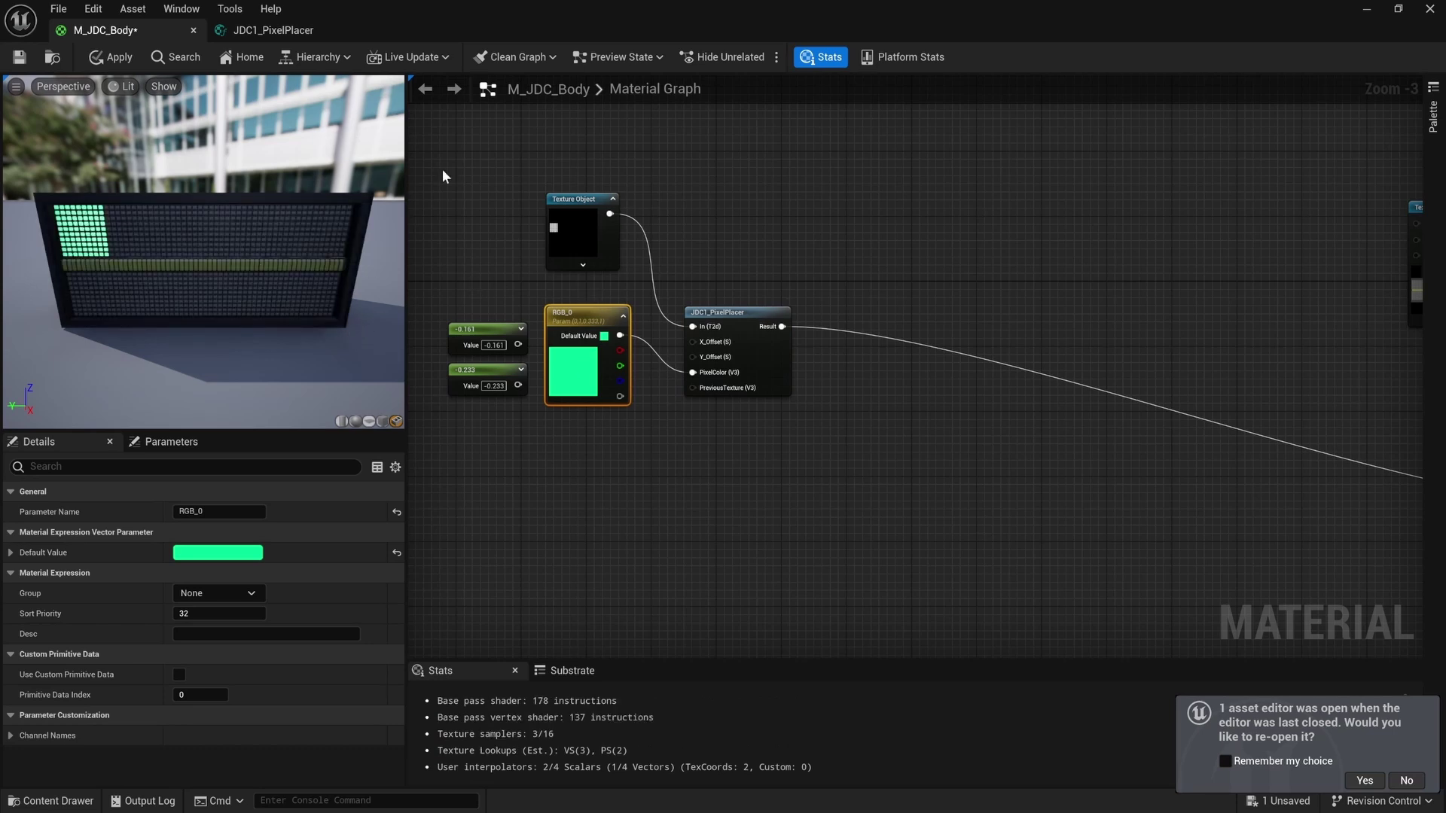
{"action": "left_click_drag", "start_coordinate": [506, 397], "coordinate": [762, 258]}
{"action": "left_click", "coordinate": [571, 463]}
{"action": "left_click", "coordinate": [965, 183]}
{"action": "right_click_drag", "start_coordinate": [965, 183], "coordinate": [893, 229]}
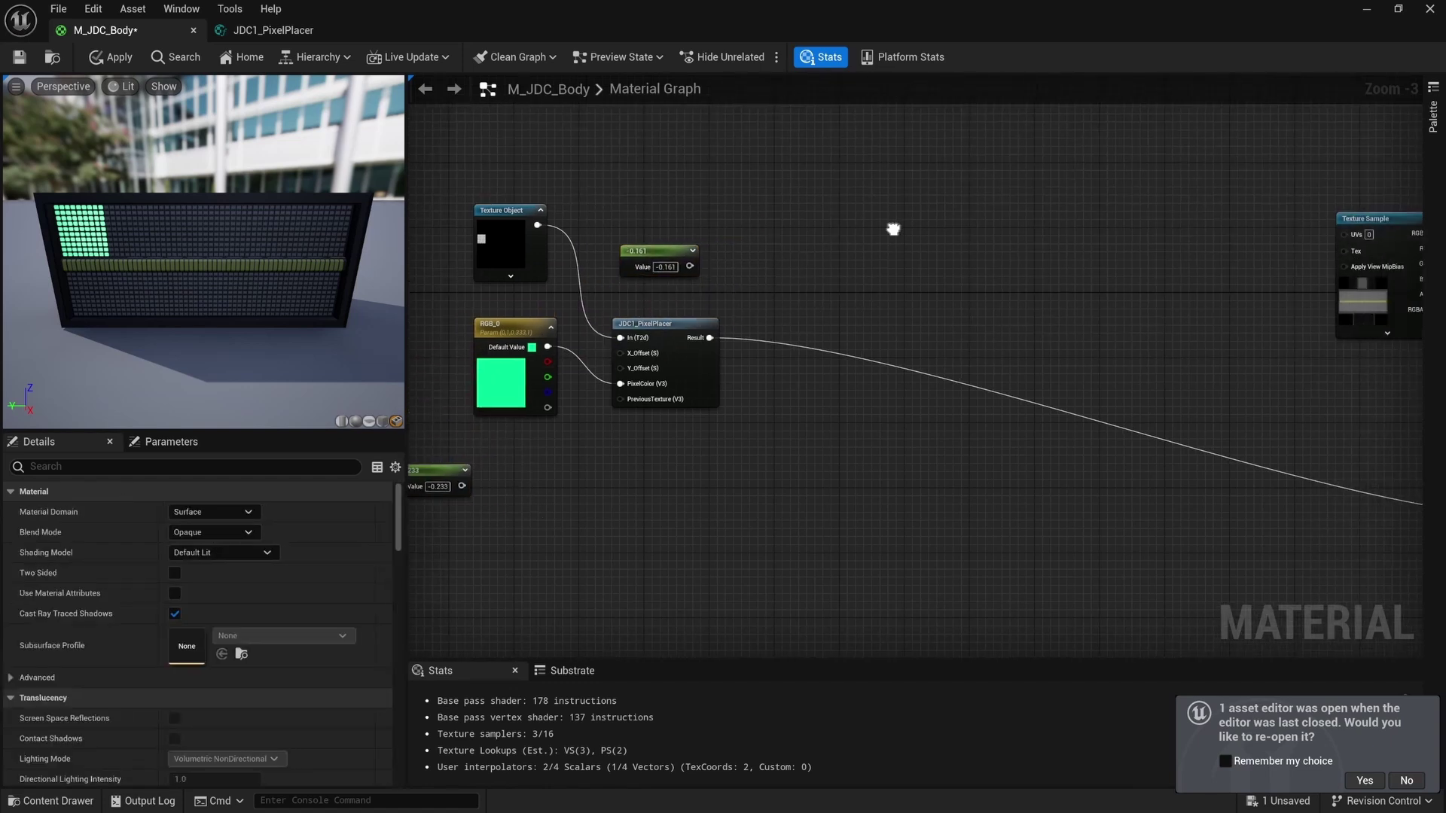
Duplicate the JDC1_PixelPlacer node four times and line the copies up in a row after the original.
{"action": "left_click", "coordinate": [674, 324]}
{"action": "key", "text": "ctrl+d"}
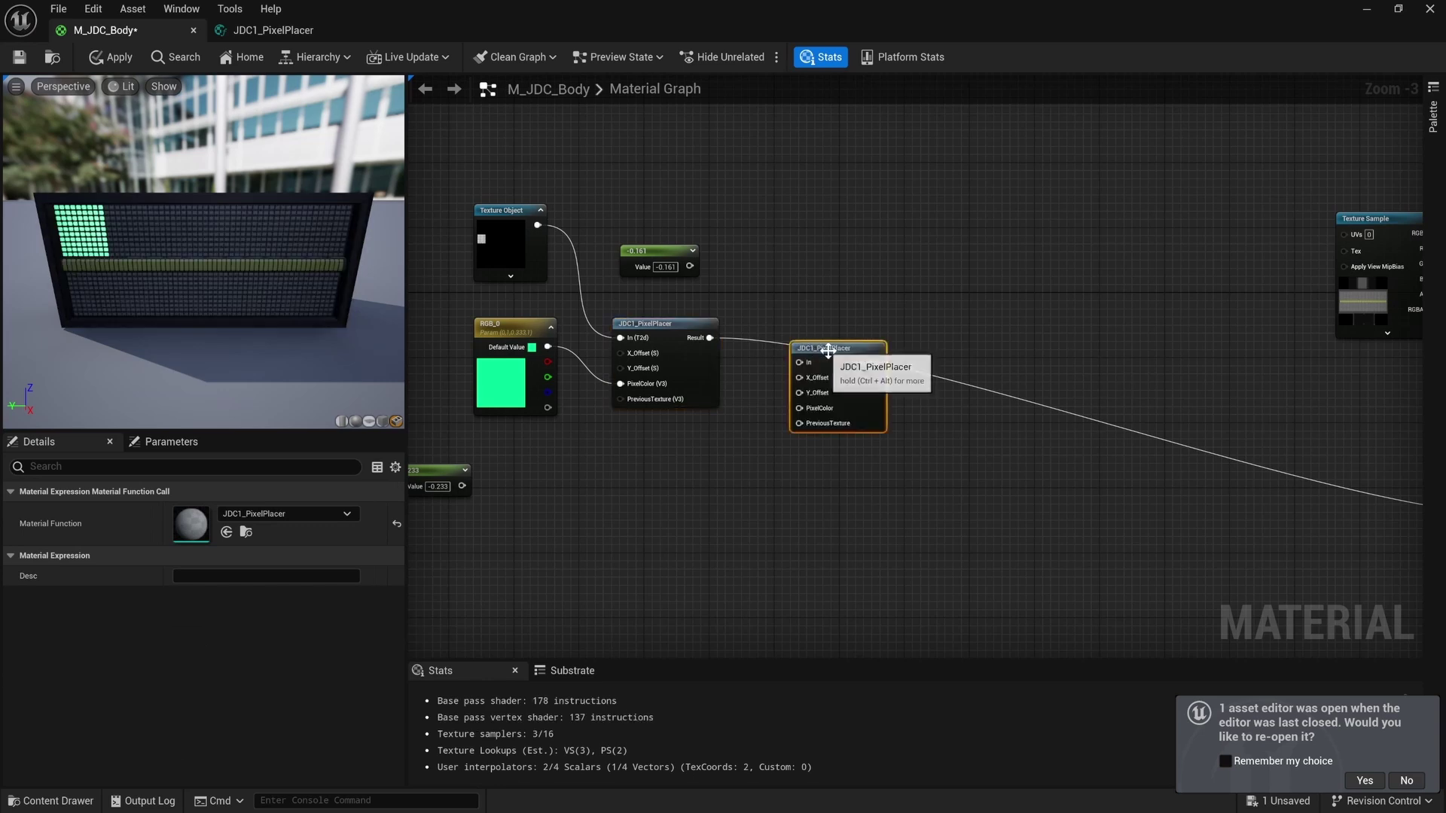
{"action": "left_click_drag", "start_coordinate": [801, 346], "coordinate": [769, 323]}
{"action": "key", "text": "ctrl+d"}
{"action": "left_click_drag", "start_coordinate": [925, 339], "coordinate": [902, 324]}
{"action": "key", "text": "ctrl+d"}
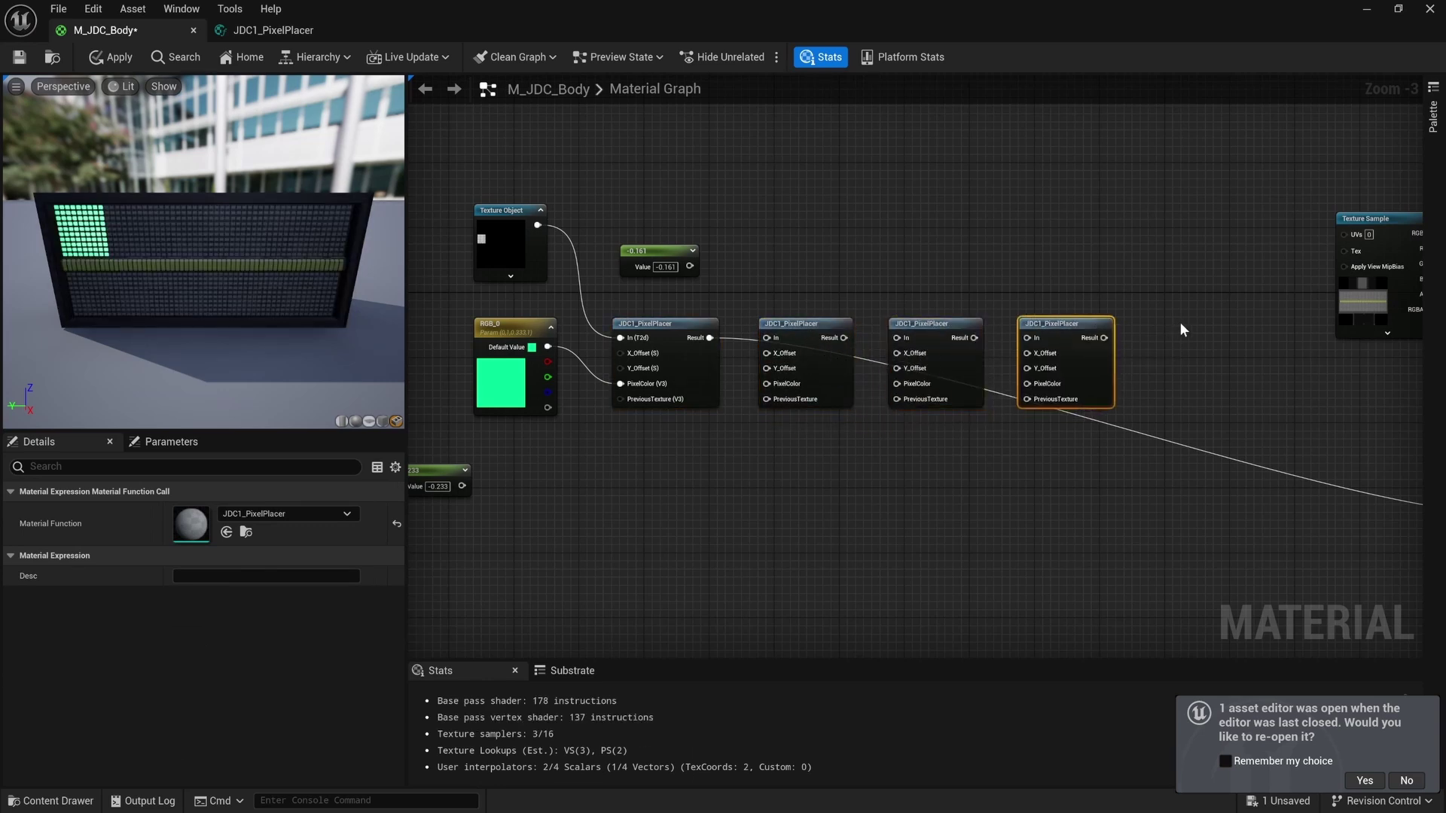
{"action": "key", "text": "ctrl+d"}
{"action": "left_click_drag", "start_coordinate": [1182, 325], "coordinate": [1164, 329]}
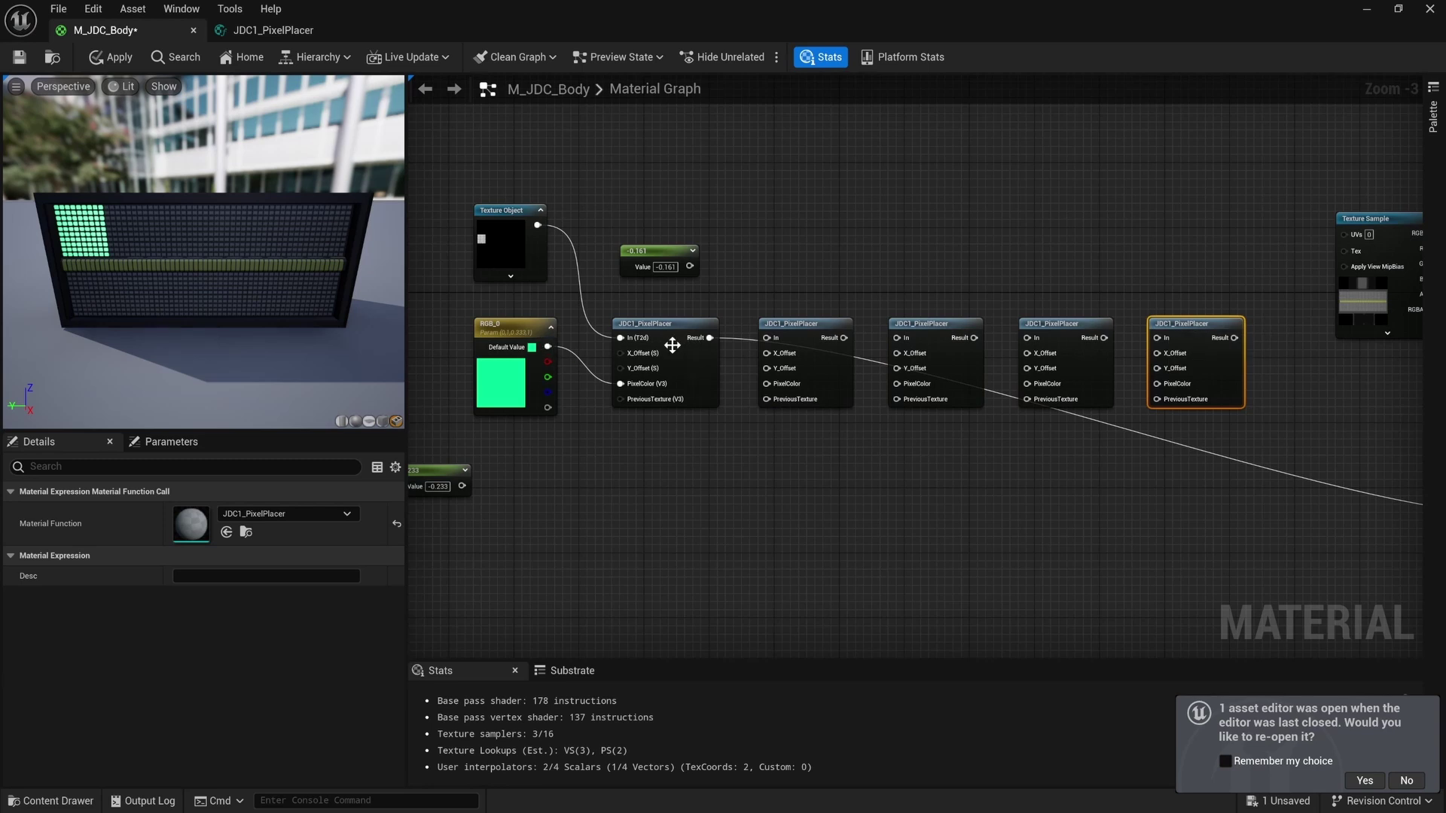
Add a fifth JDC1_PixelPlacer copy at the end of the row and move the base colour Texture Sample out of its way.
{"action": "right_click_drag", "start_coordinate": [990, 377], "coordinate": [821, 377]}
{"action": "key", "text": "ctrl+d"}
{"action": "left_click_drag", "start_coordinate": [1157, 348], "coordinate": [1134, 332]}
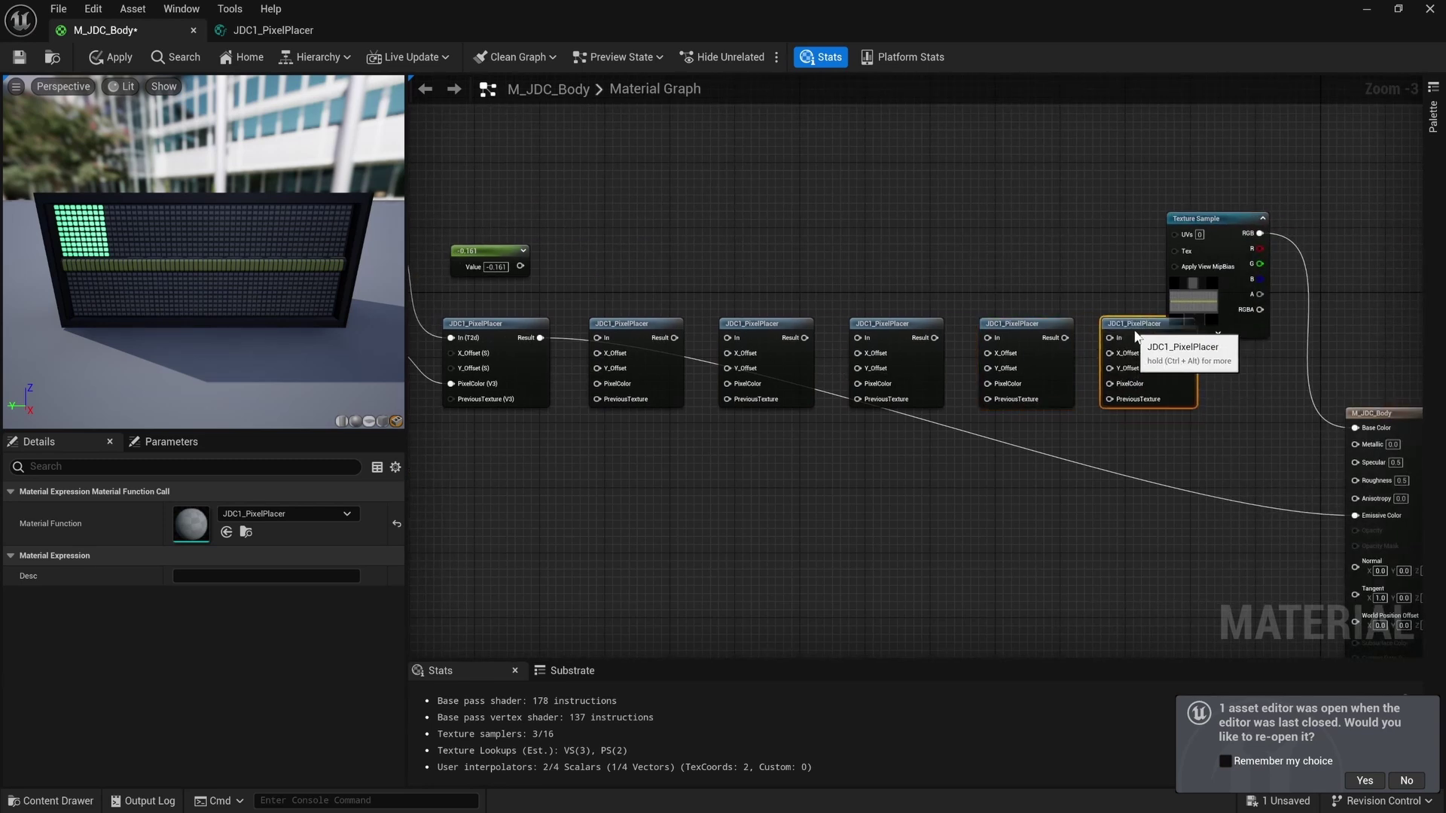
{"action": "left_click_drag", "start_coordinate": [1192, 279], "coordinate": [1281, 247]}
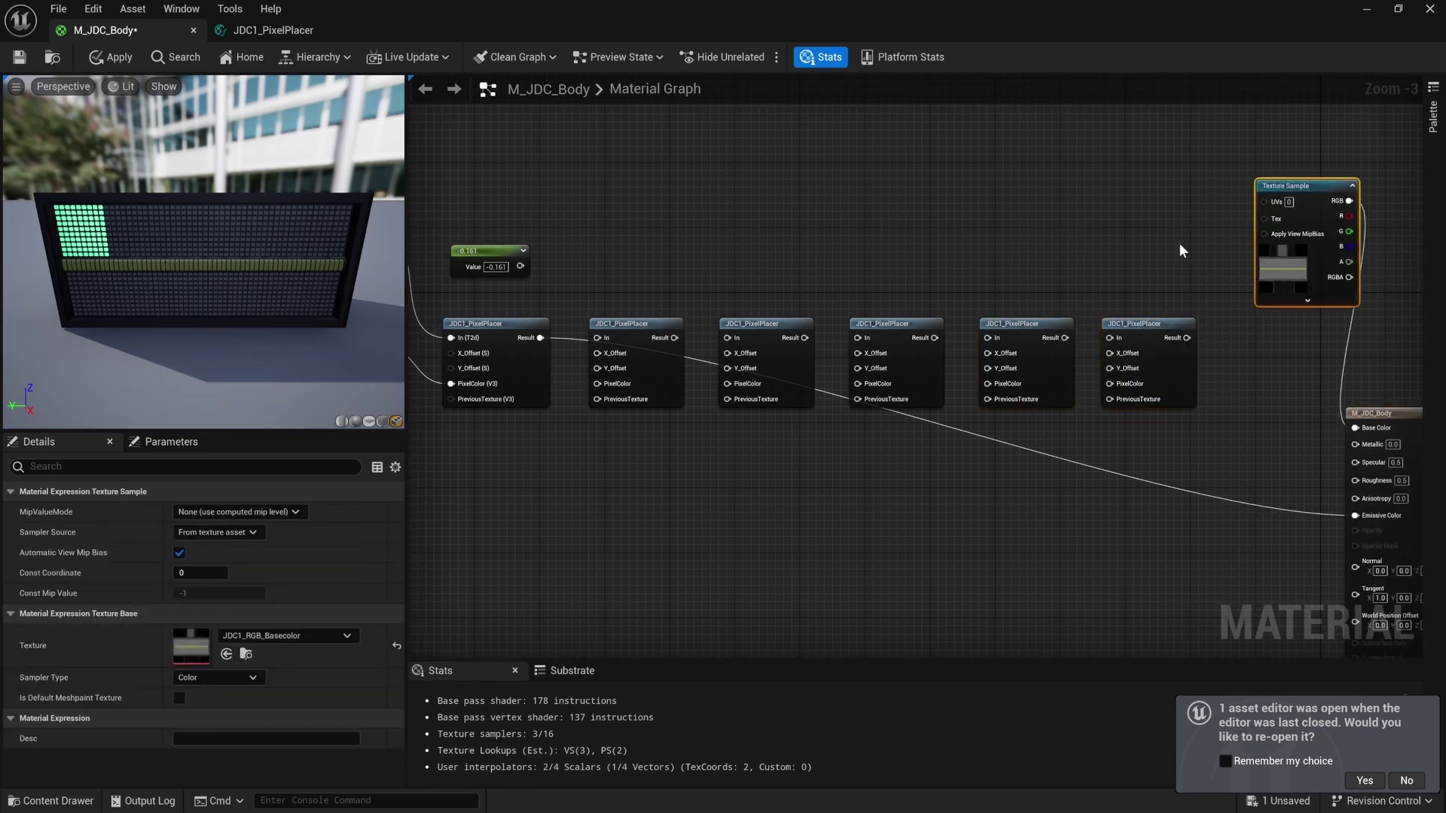
{"action": "left_click", "coordinate": [1134, 331]}
Chain the six JDC1_PixelPlacer nodes by connecting each Result to the following node's PreviousTexture input.
{"action": "right_click_drag", "start_coordinate": [430, 381], "coordinate": [607, 382]}
{"action": "left_click", "coordinate": [666, 256]}
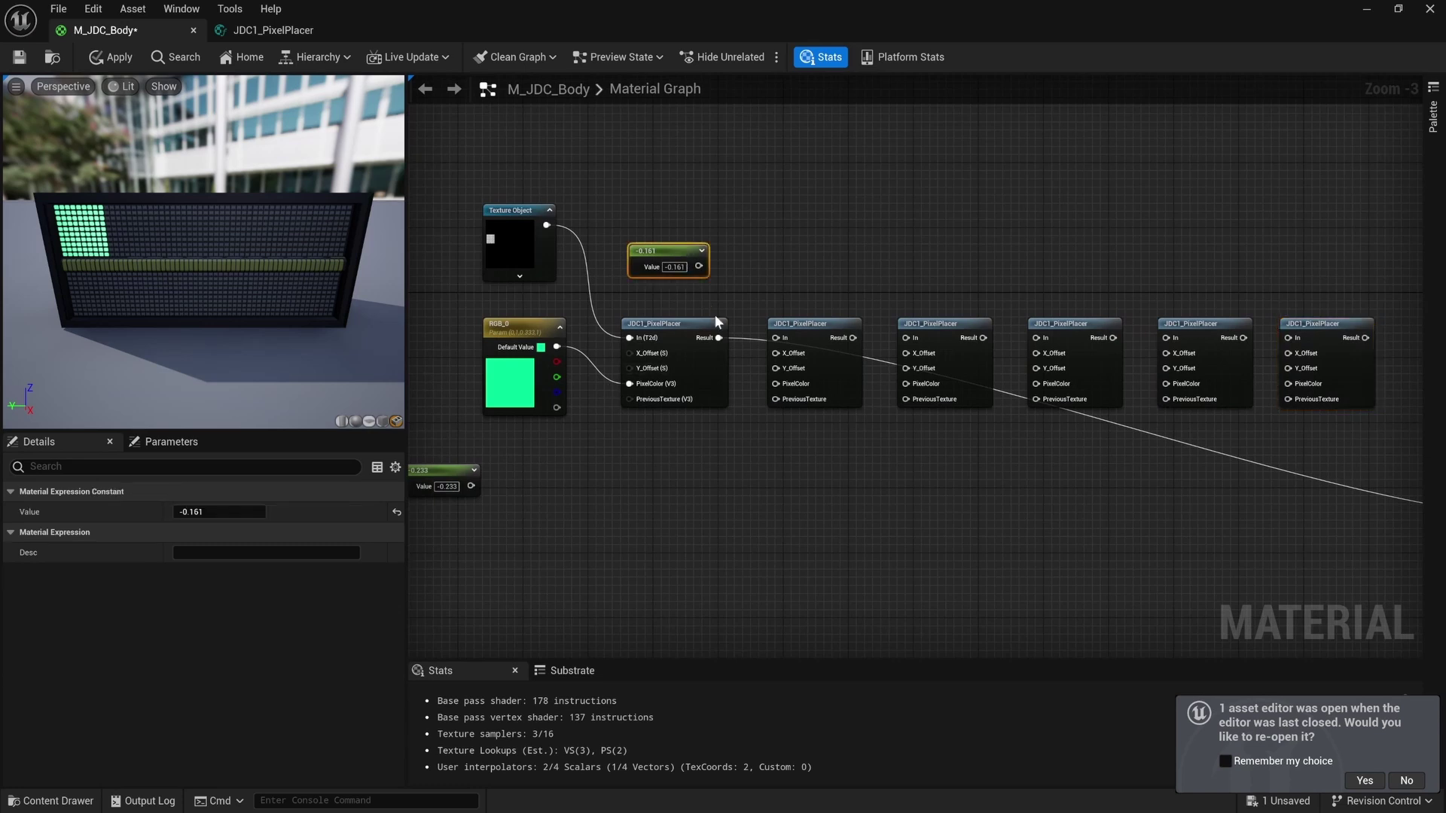
{"action": "left_click", "coordinate": [742, 295]}
{"action": "left_click_drag", "start_coordinate": [720, 337], "coordinate": [777, 399]}
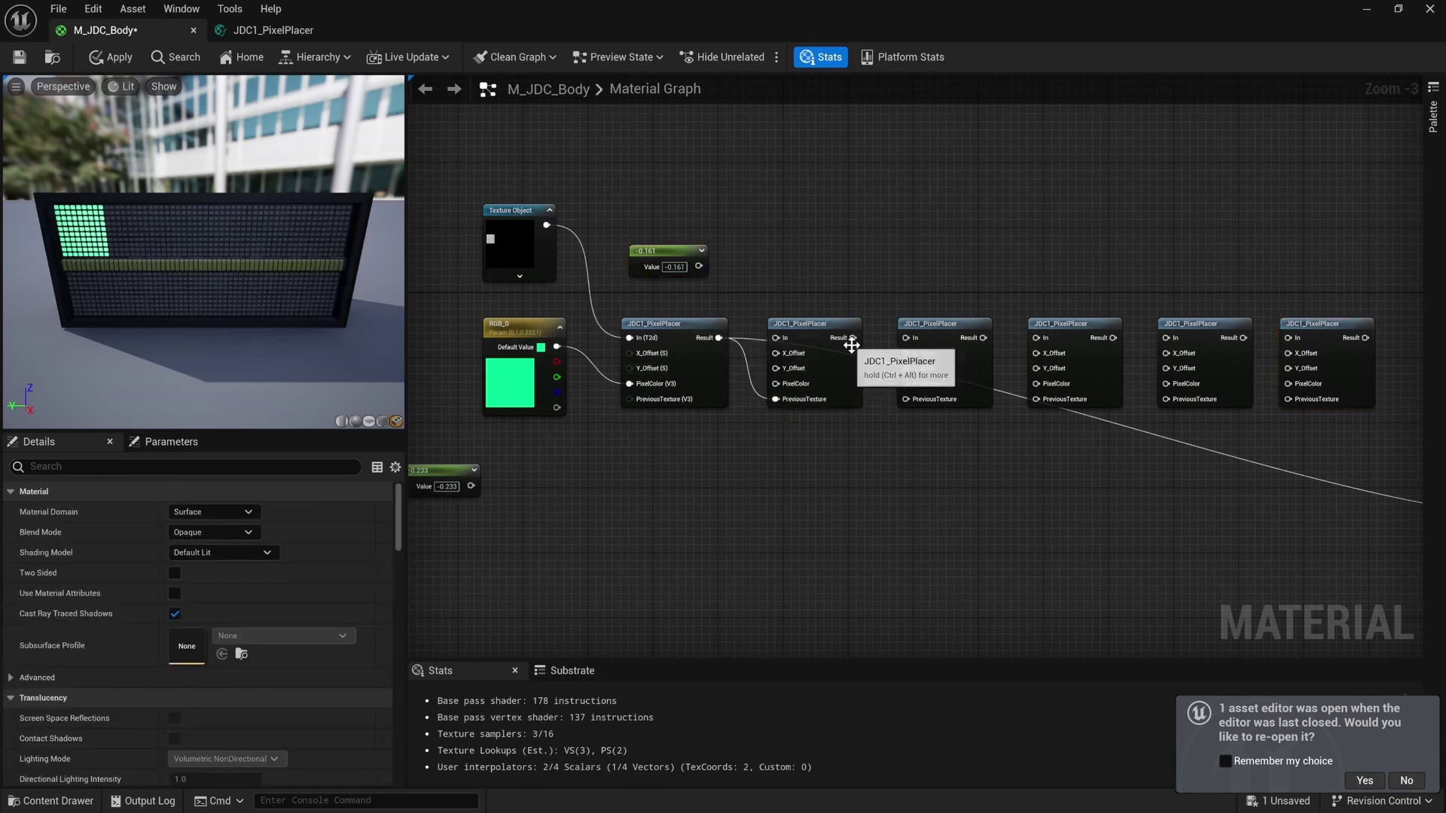
{"action": "left_click_drag", "start_coordinate": [852, 338], "coordinate": [906, 400]}
{"action": "left_click_drag", "start_coordinate": [983, 338], "coordinate": [1037, 399]}
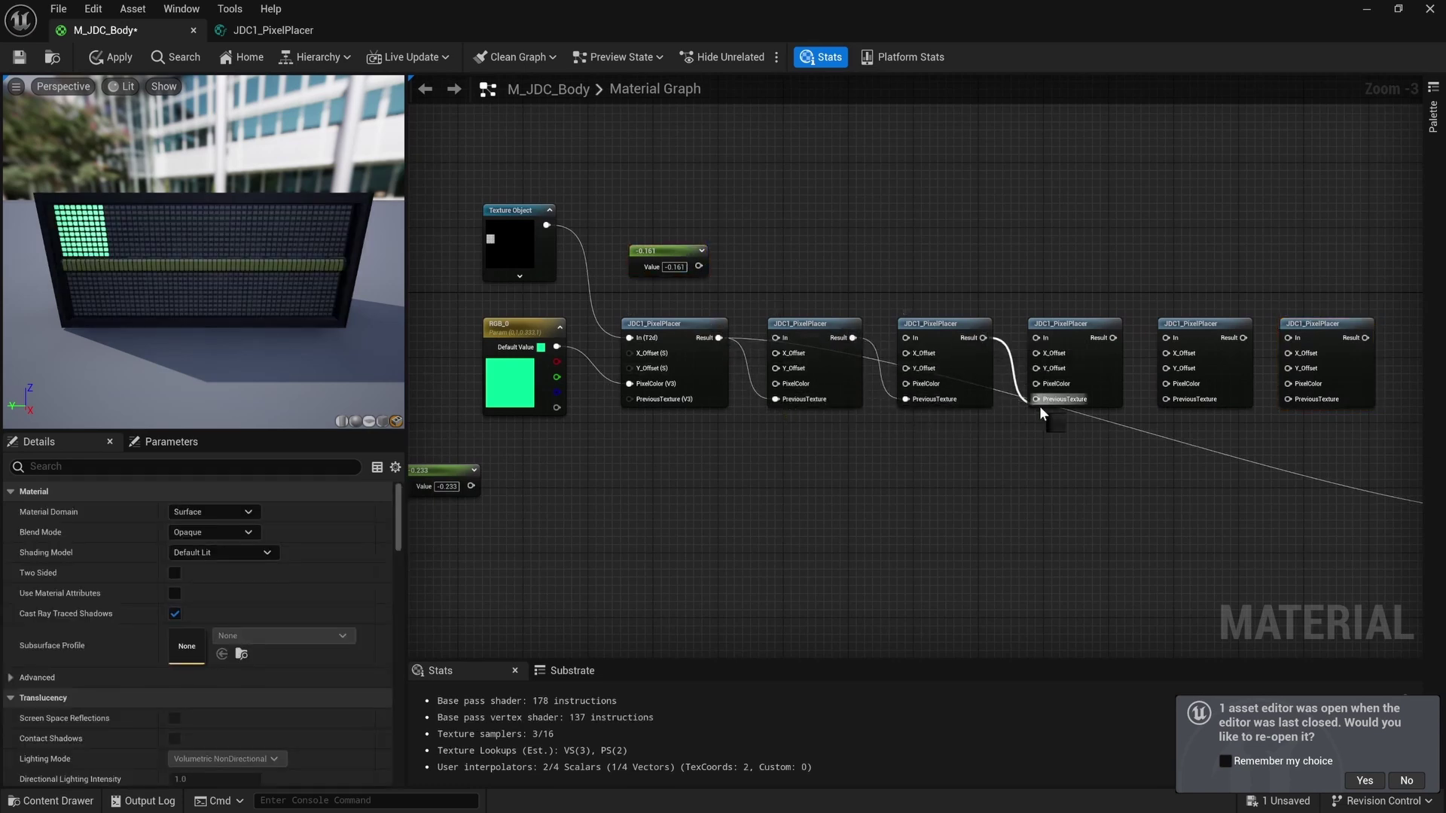
{"action": "left_click_drag", "start_coordinate": [1113, 337], "coordinate": [1166, 400]}
{"action": "left_click_drag", "start_coordinate": [1243, 337], "coordinate": [1289, 401]}
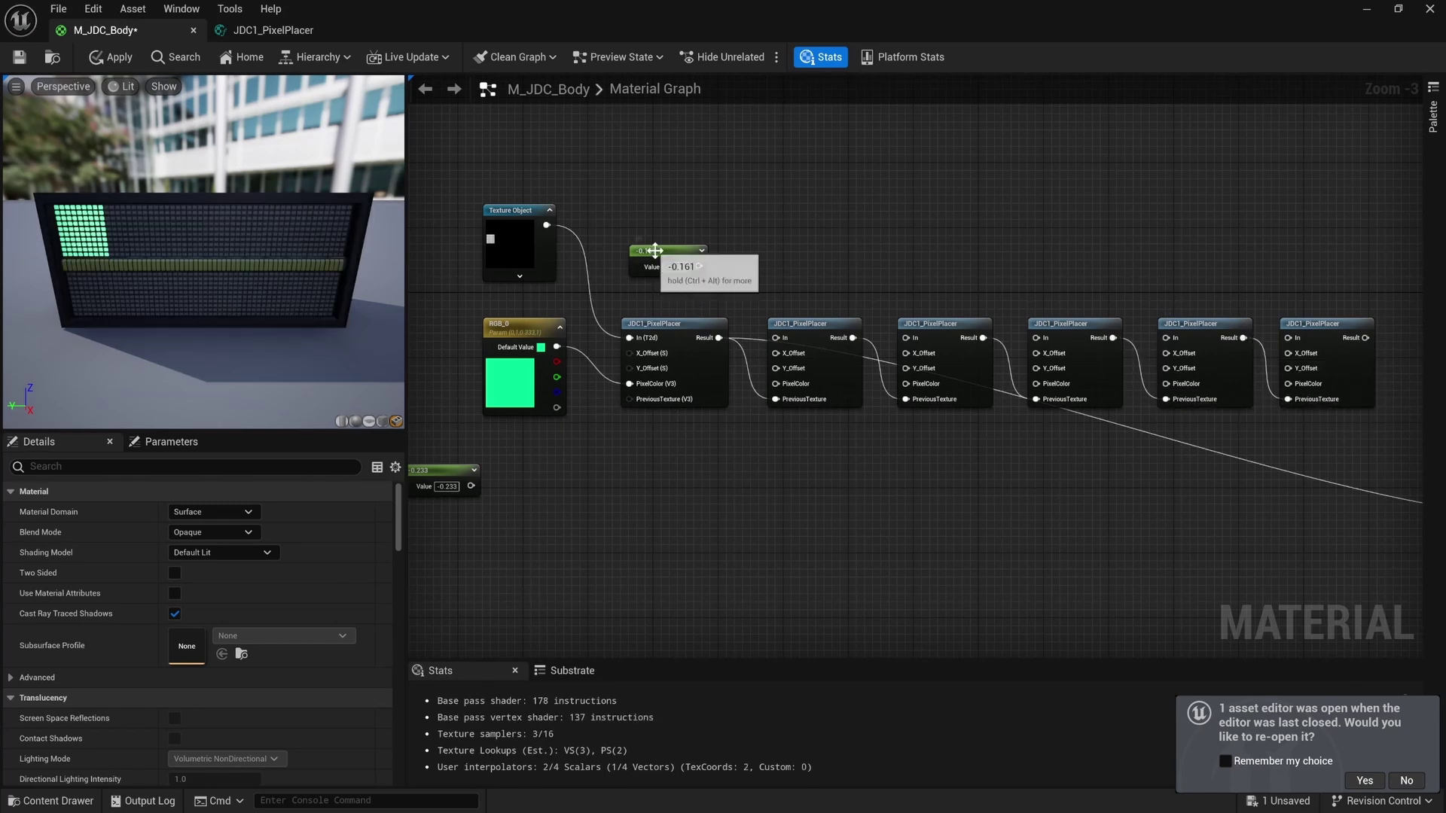
Place the -0.161 constant above the second JDC1_PixelPlacer node and duplicate it four times, one copy above each remaining node.
{"action": "left_click_drag", "start_coordinate": [659, 256], "coordinate": [796, 263]}
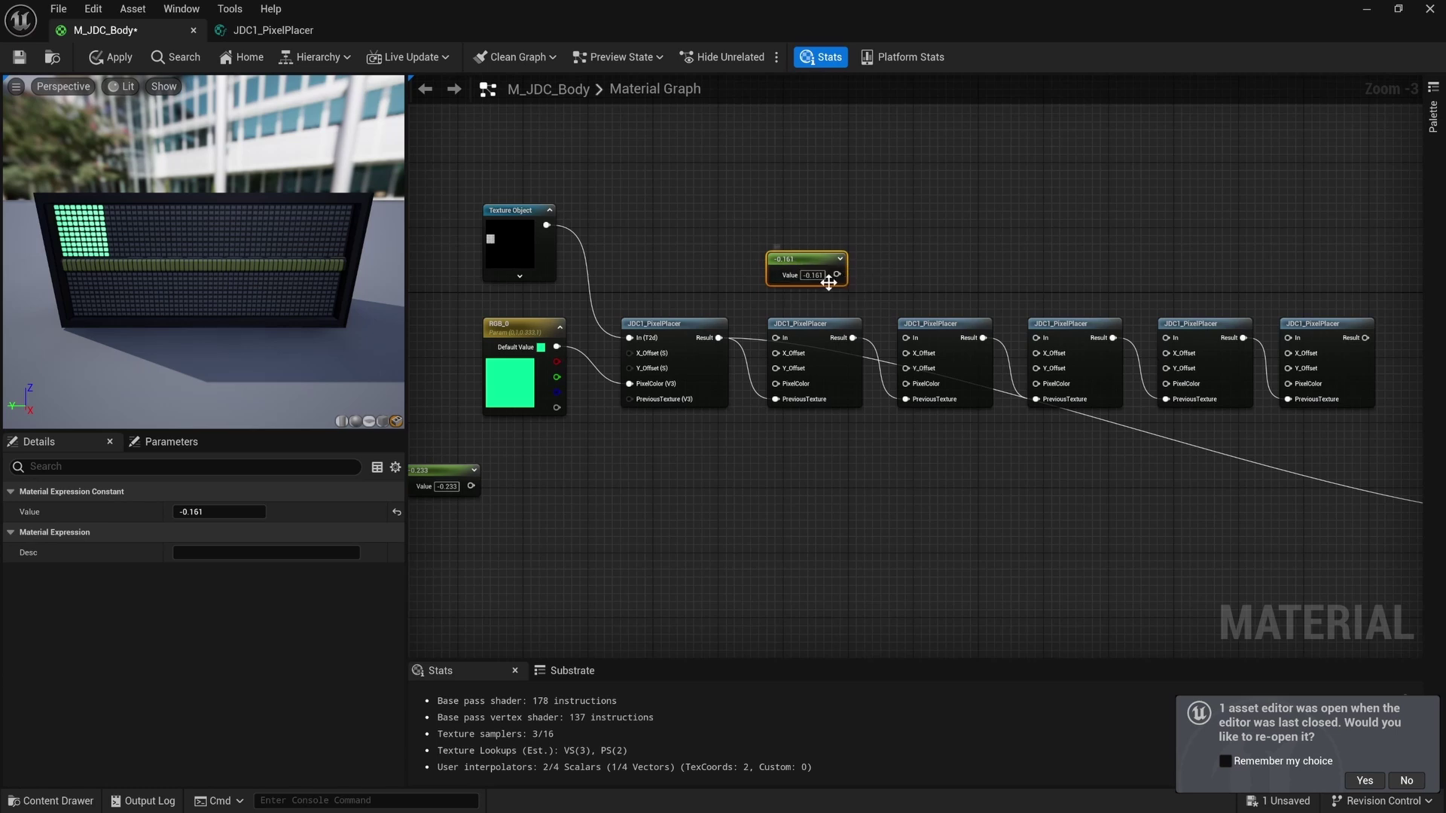
{"action": "key", "text": "ctrl+d"}
{"action": "left_click_drag", "start_coordinate": [993, 270], "coordinate": [941, 270]}
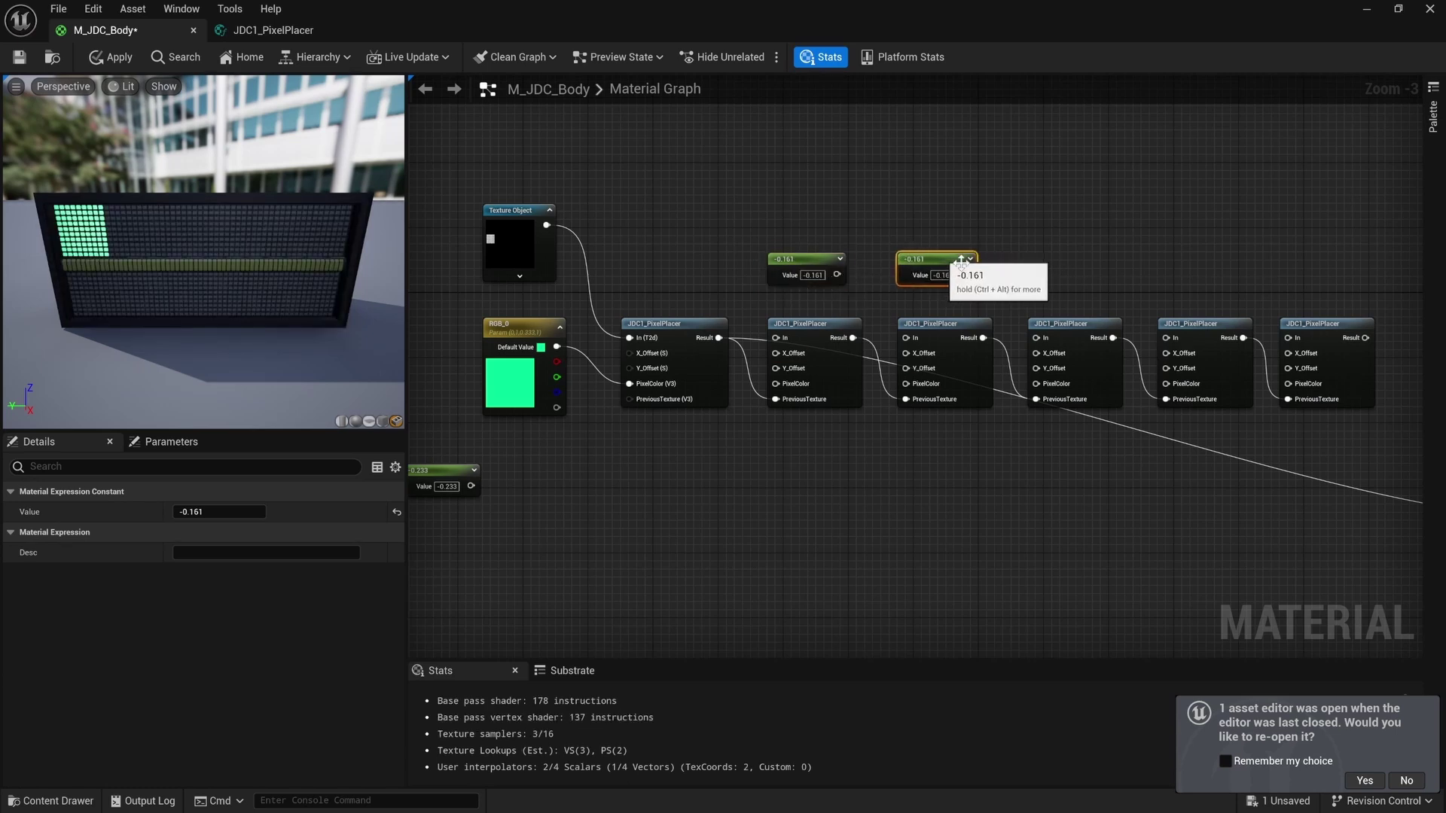
{"action": "key", "text": "ctrl+d"}
{"action": "left_click_drag", "start_coordinate": [1084, 269], "coordinate": [1061, 269]}
{"action": "key", "text": "ctrl+d"}
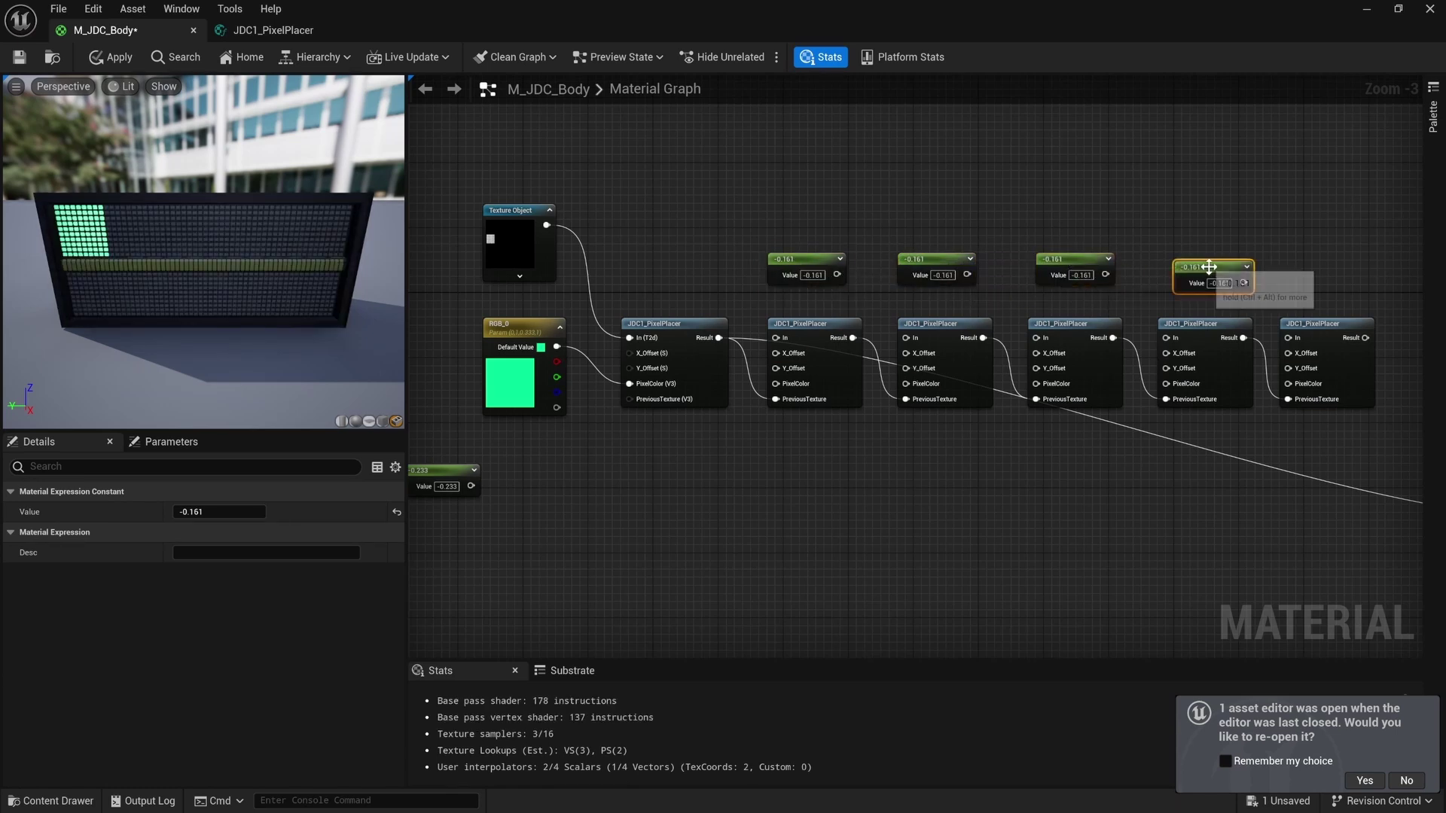
{"action": "key", "text": "ctrl+d"}
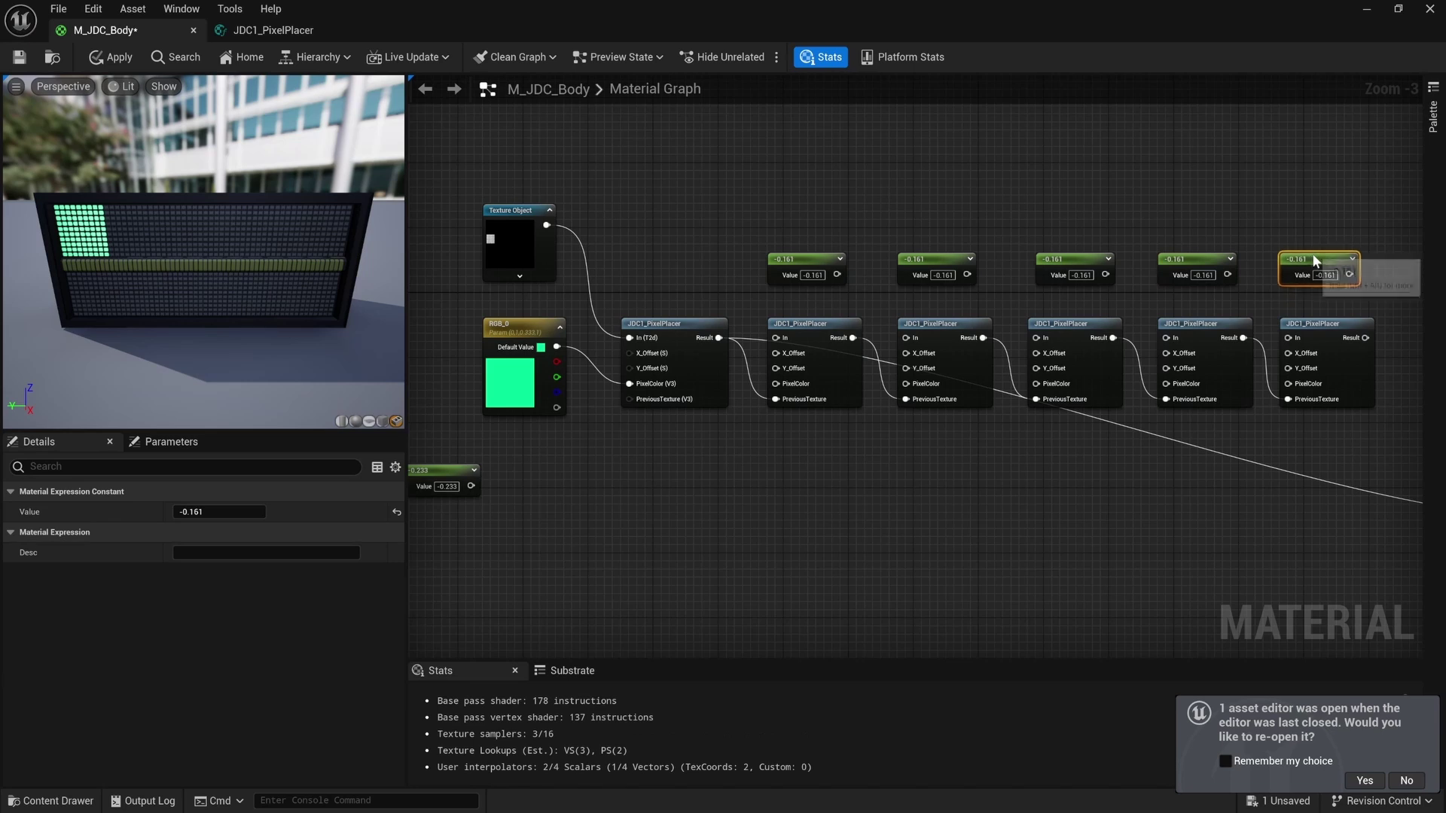
{"action": "left_click", "coordinate": [826, 252]}
{"action": "left_click", "coordinate": [817, 265]}
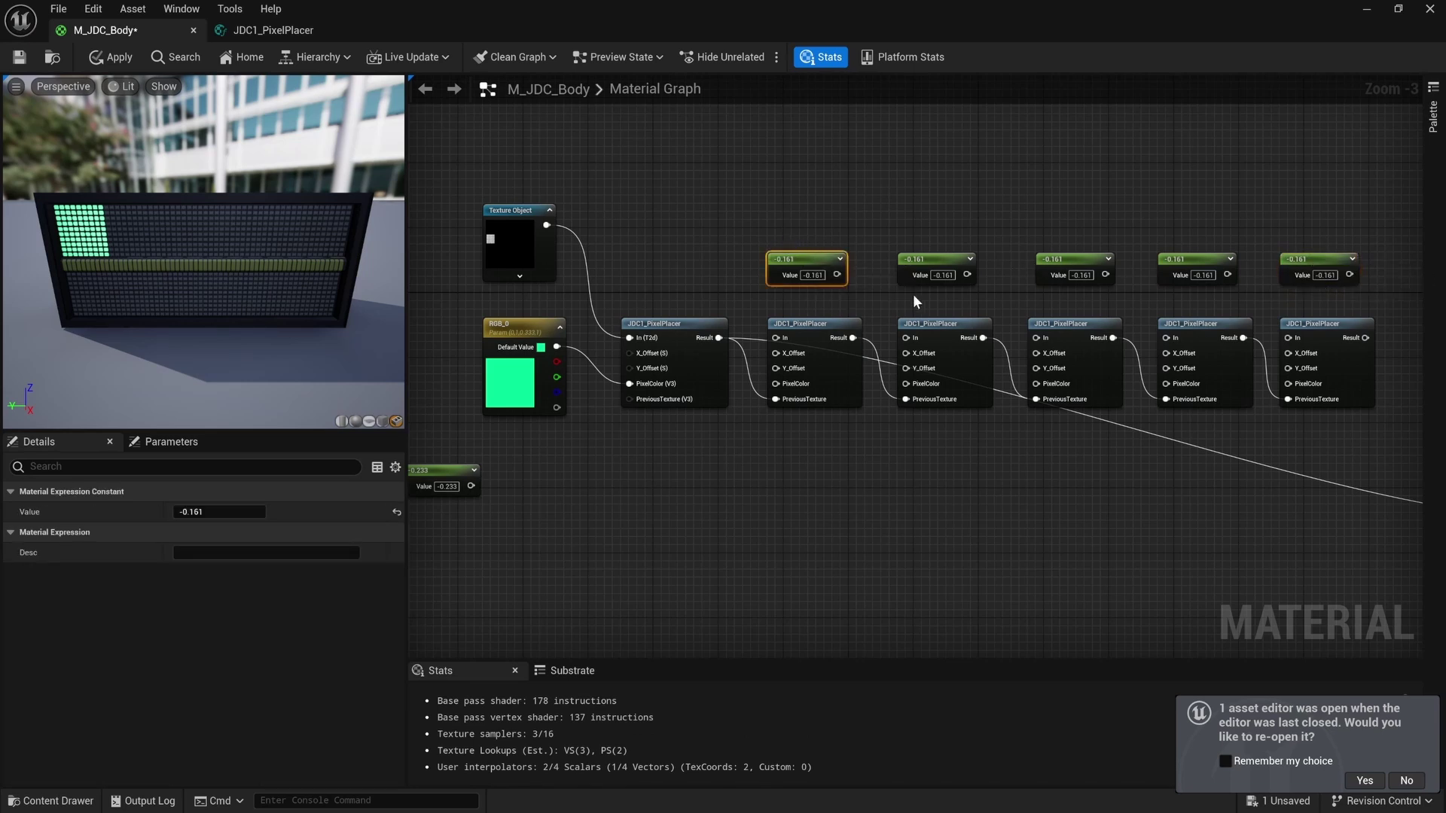
Duplicate all six JDC1_PixelPlacer nodes with their five constants and align the copies as a second row below the first.
{"action": "left_click_drag", "start_coordinate": [797, 422], "coordinate": [1359, 230]}
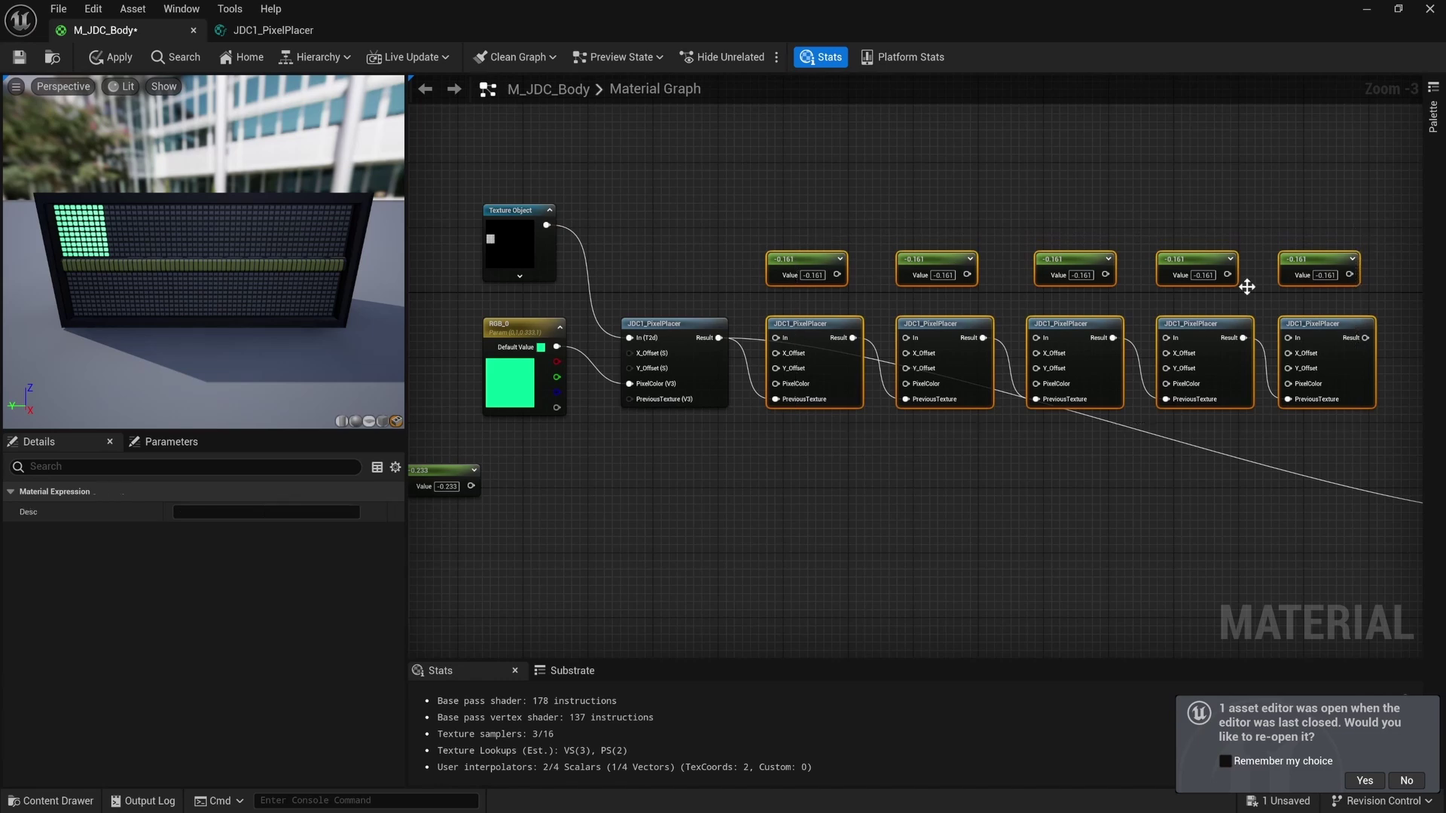
{"action": "left_click_drag", "start_coordinate": [663, 457], "coordinate": [1290, 233]}
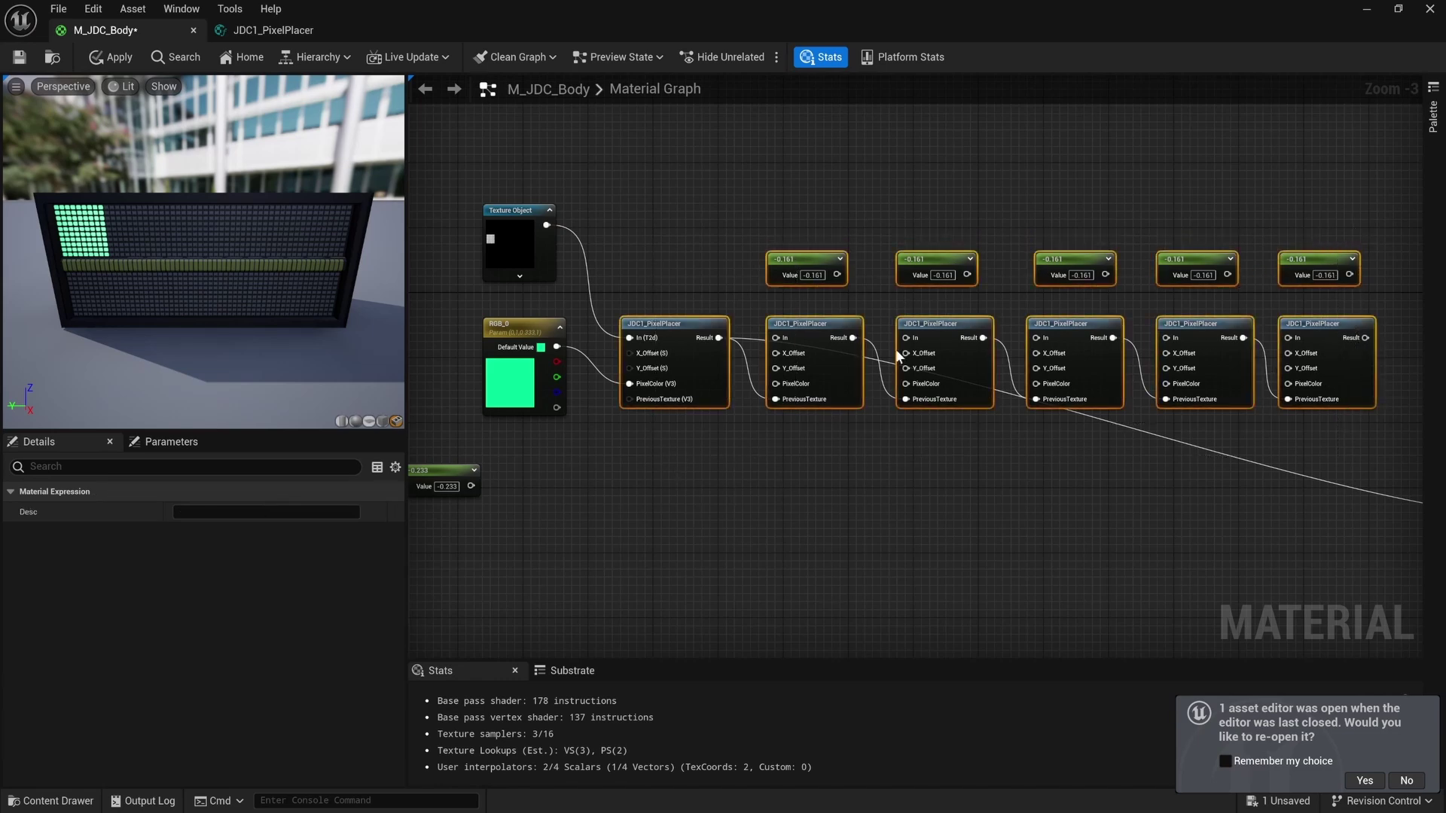
{"action": "scroll", "coordinate": [866, 373], "scroll_direction": "down", "scroll_amount": 1}
{"action": "key", "text": "ctrl+w"}
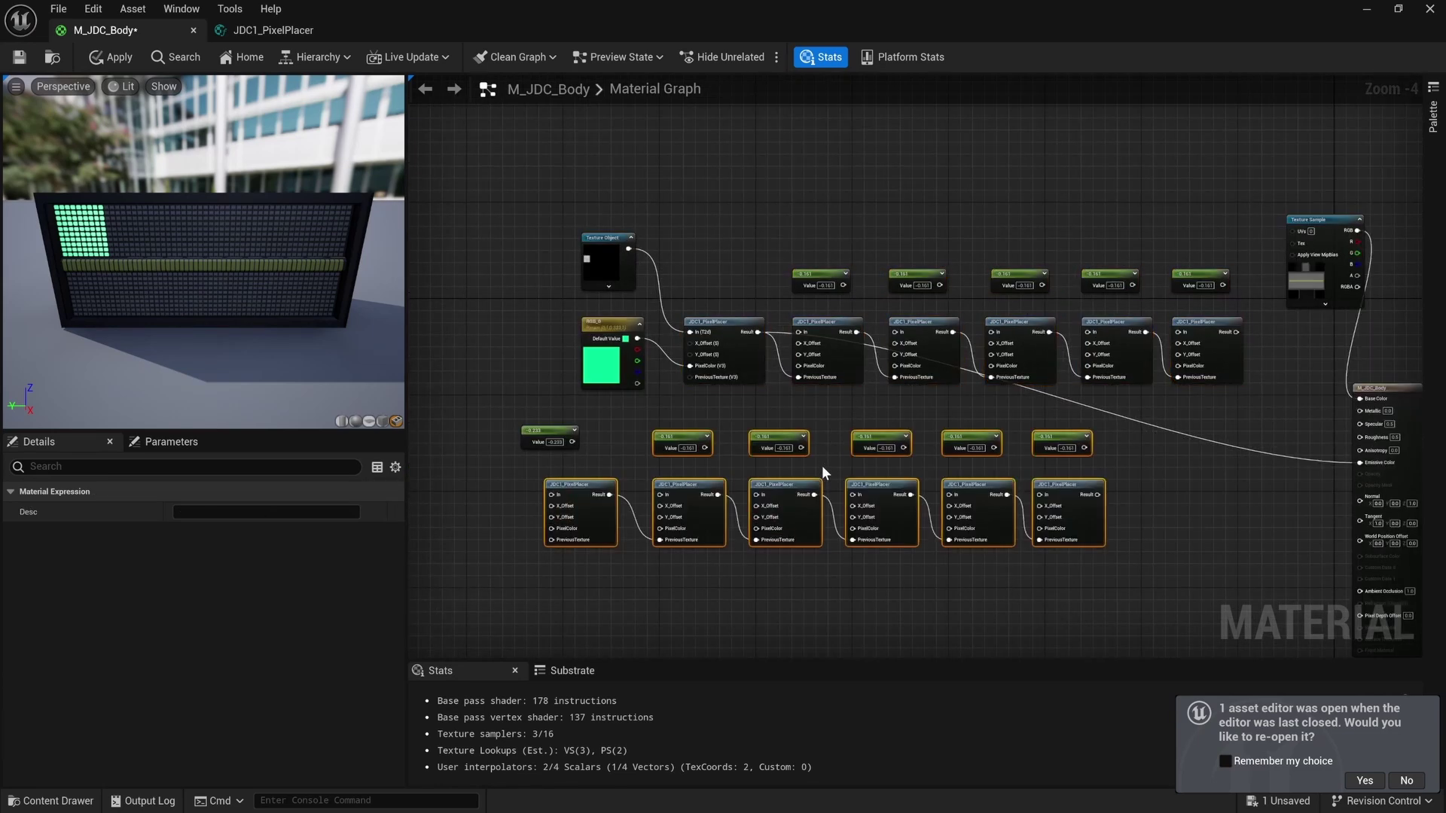
{"action": "left_click_drag", "start_coordinate": [867, 486], "coordinate": [1013, 484]}
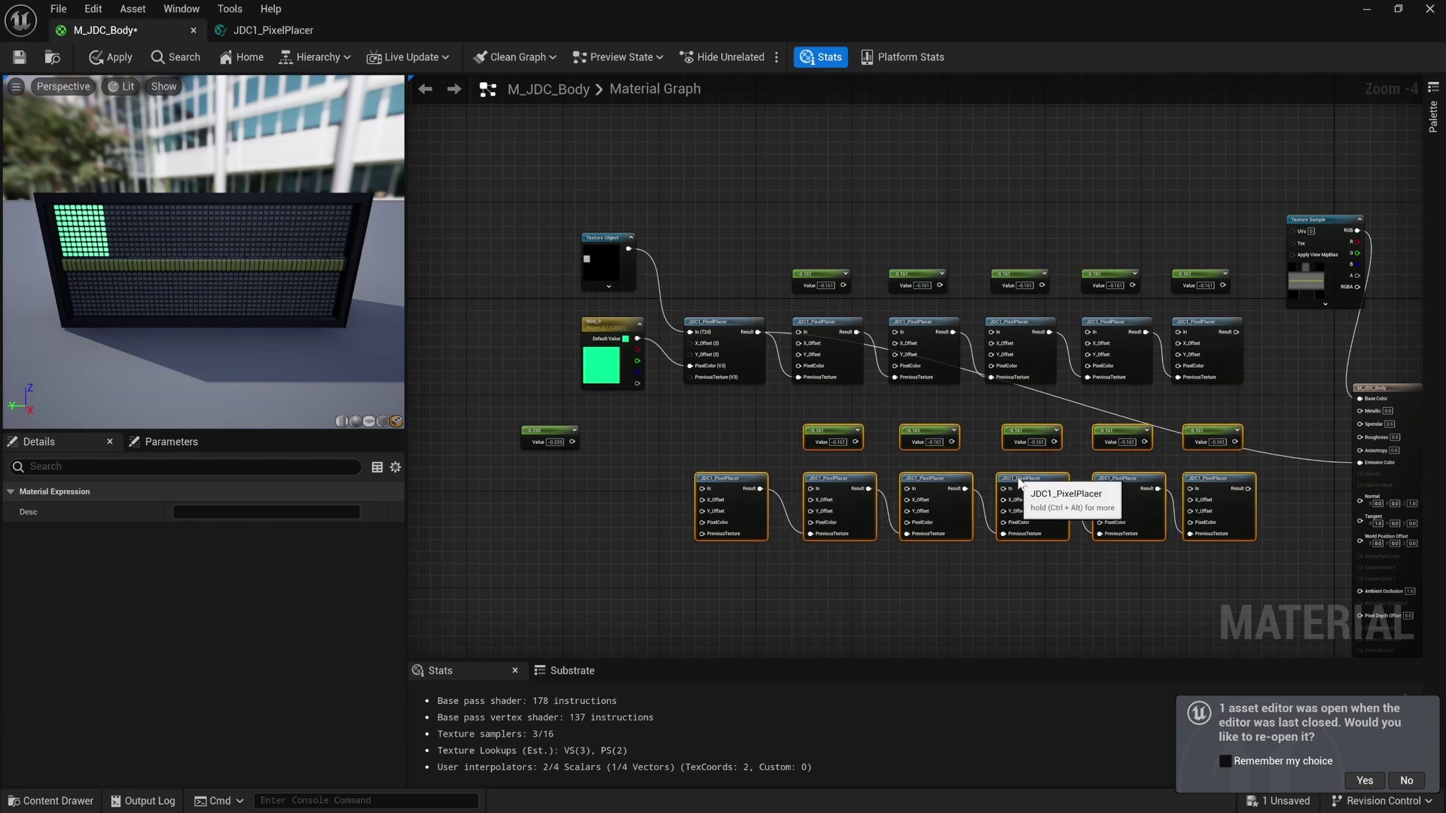
{"action": "left_click", "coordinate": [875, 172]}
Set the upper row's second to fifth constants to -0.322, -0.644, -0.805 and -0.966.
{"action": "scroll", "coordinate": [829, 249], "scroll_direction": "up", "scroll_amount": 5}
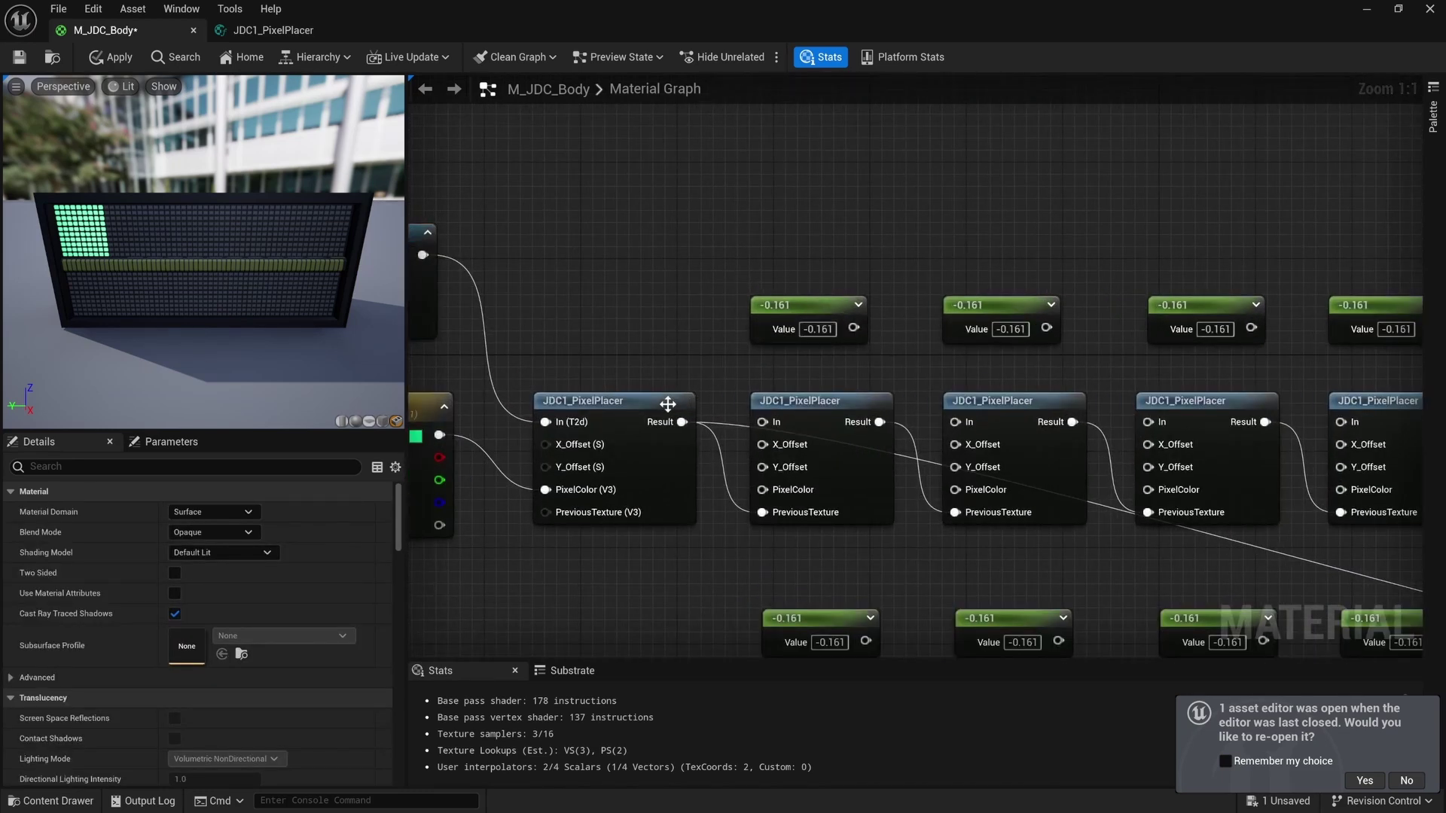
{"action": "right_click_drag", "start_coordinate": [724, 372], "coordinate": [666, 353]}
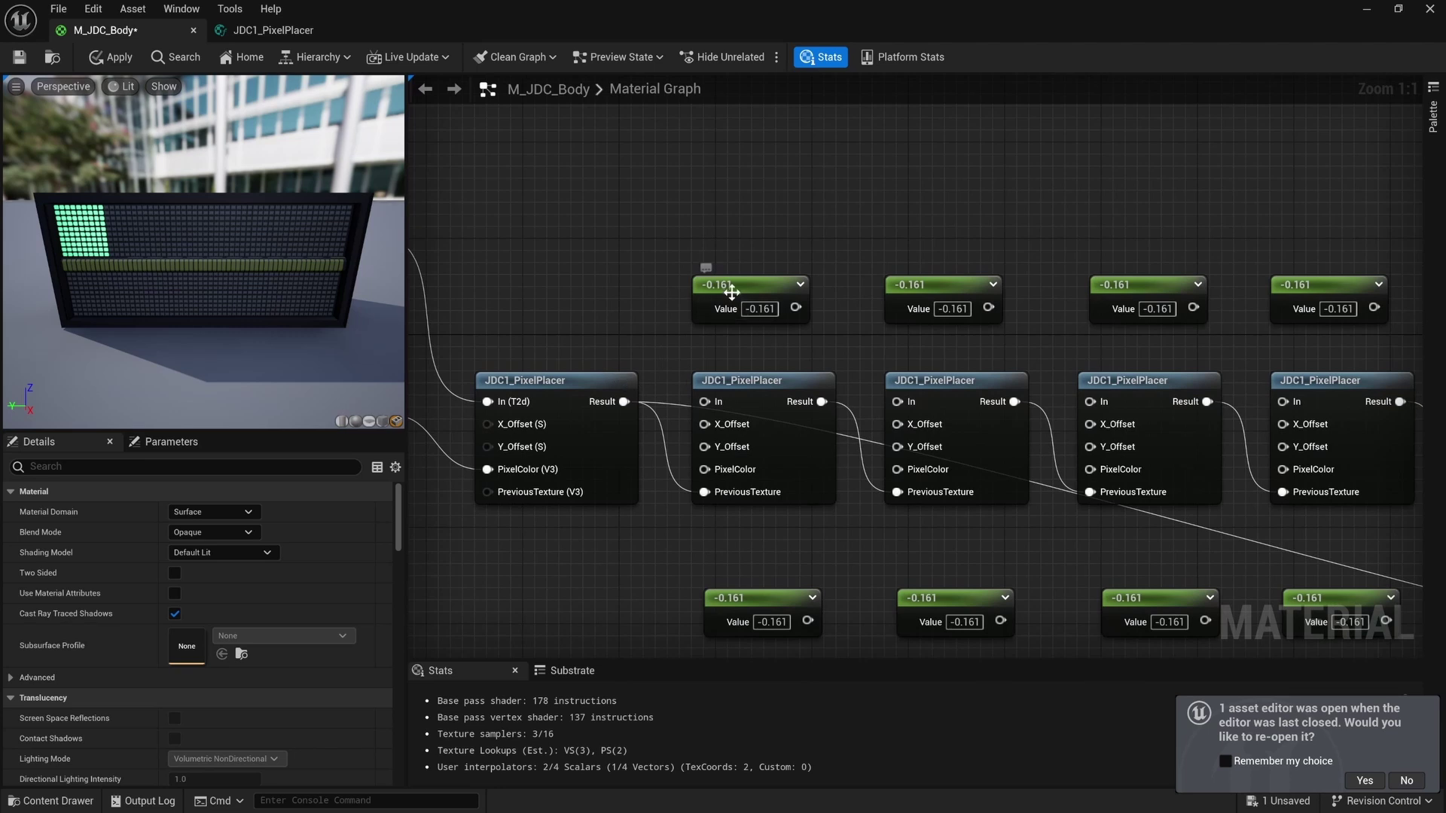
{"action": "left_click", "coordinate": [731, 292]}
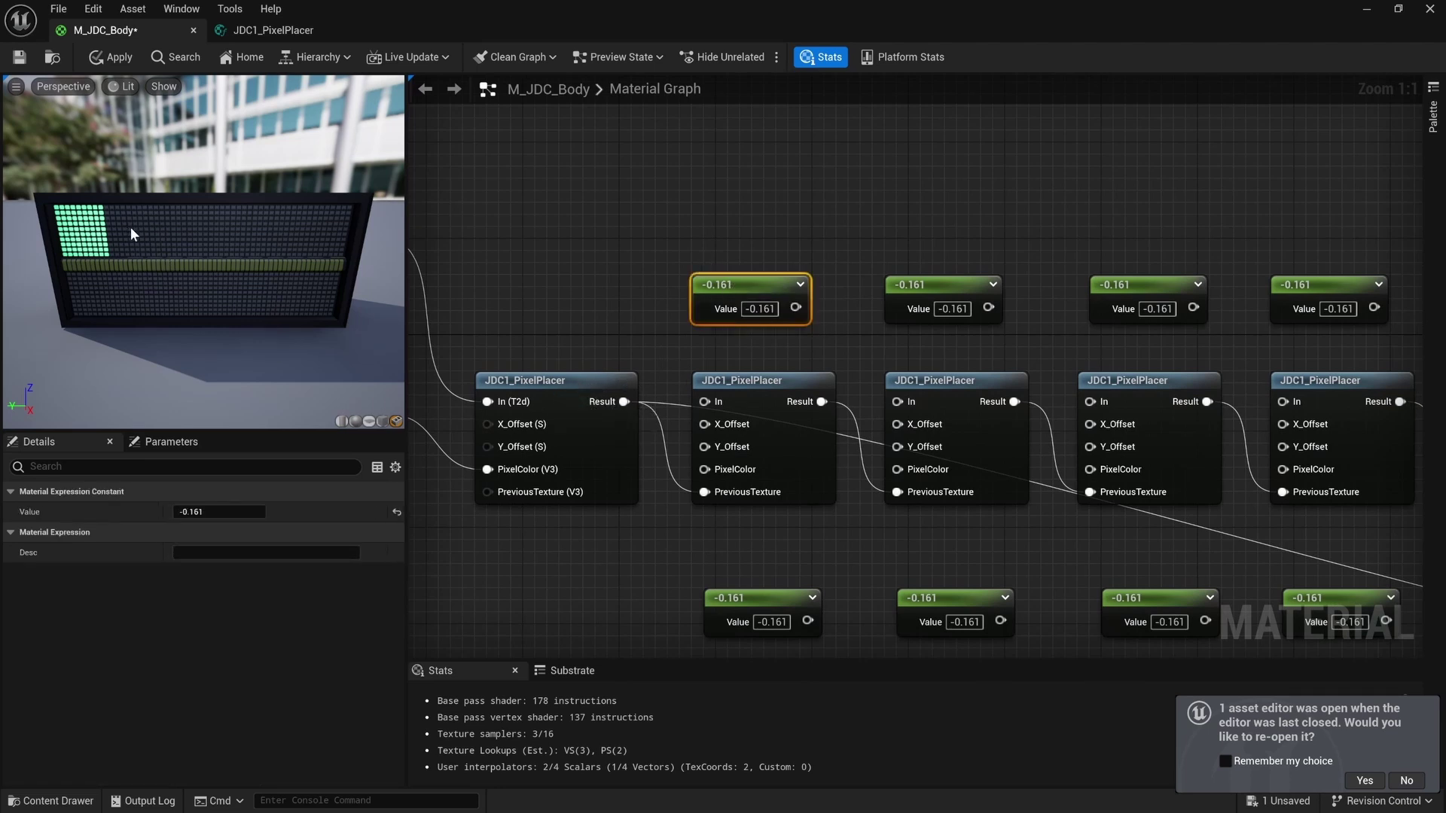
{"action": "left_click", "coordinate": [955, 311]}
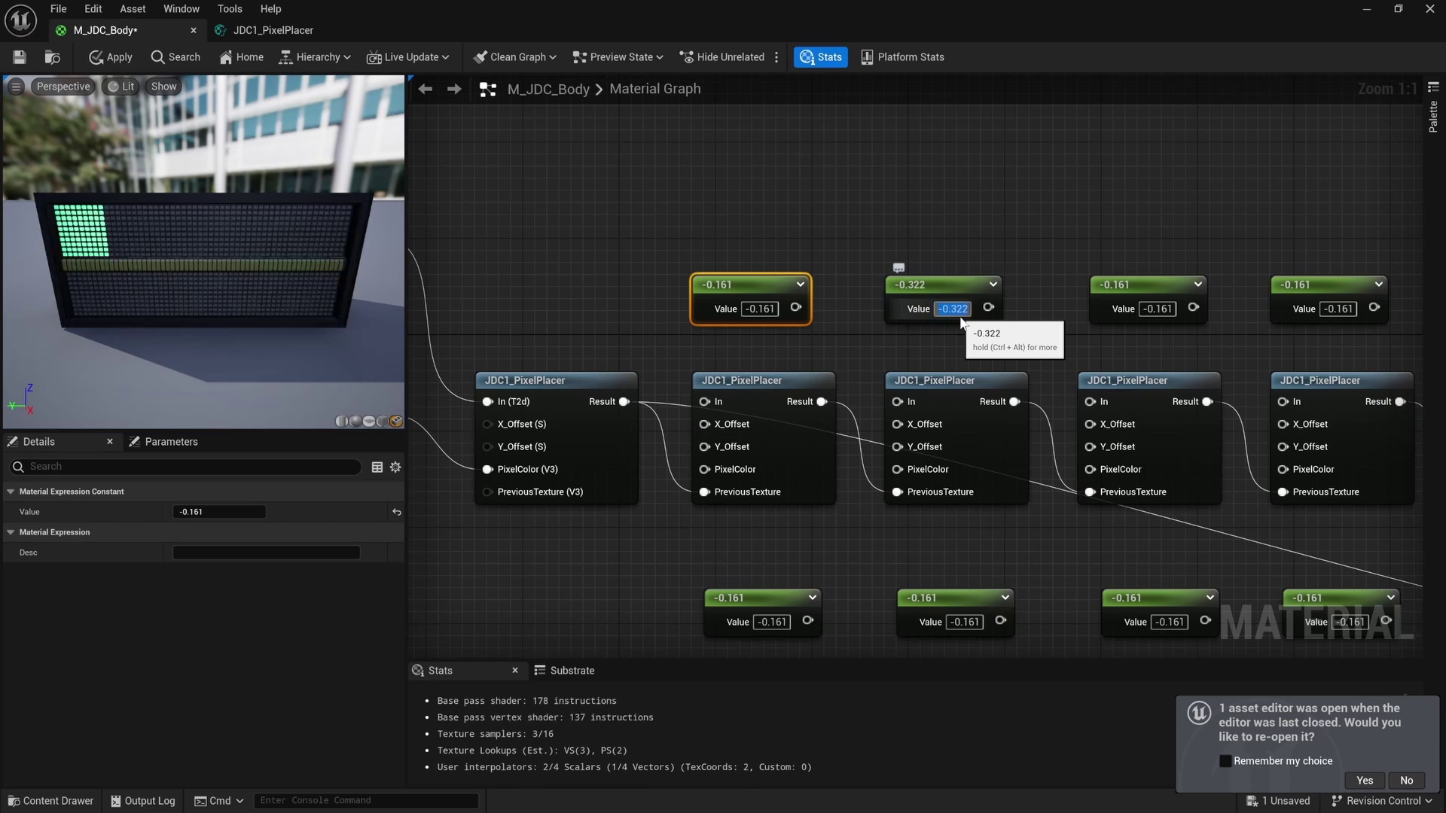
{"action": "key", "text": "Return"}
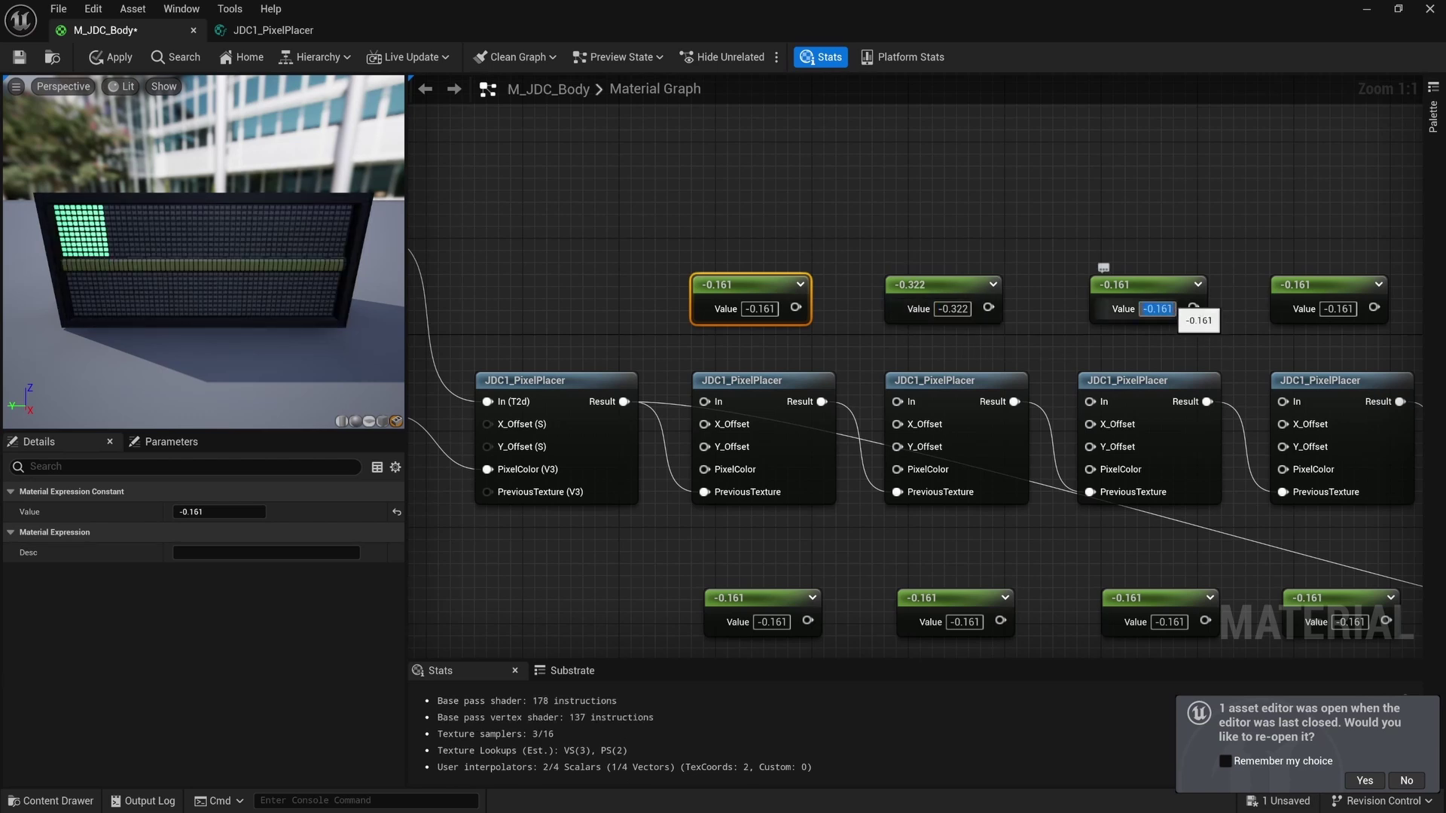
{"action": "right_click_drag", "start_coordinate": [1364, 310], "coordinate": [1038, 319]}
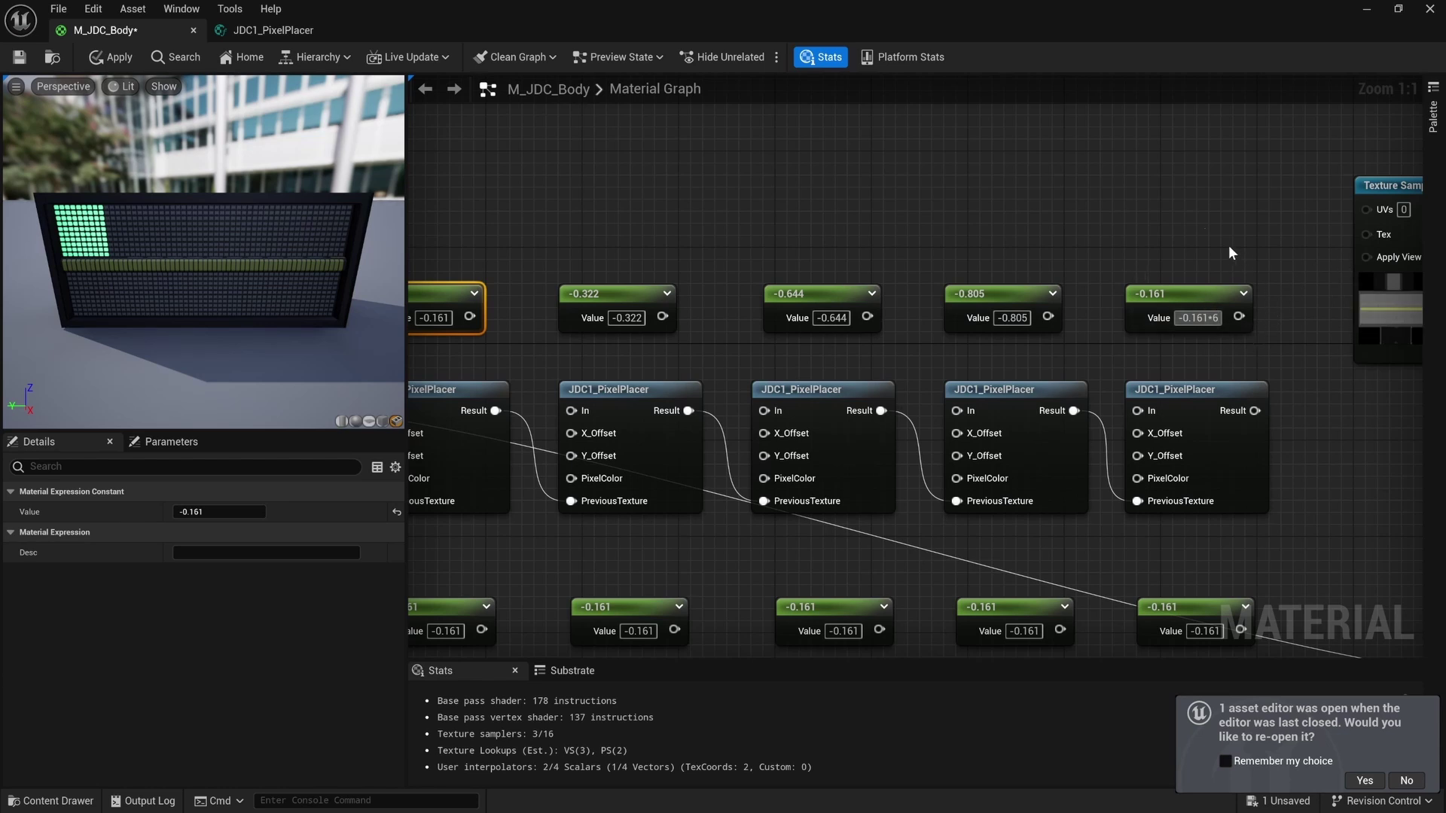
{"action": "left_click", "coordinate": [1213, 224]}
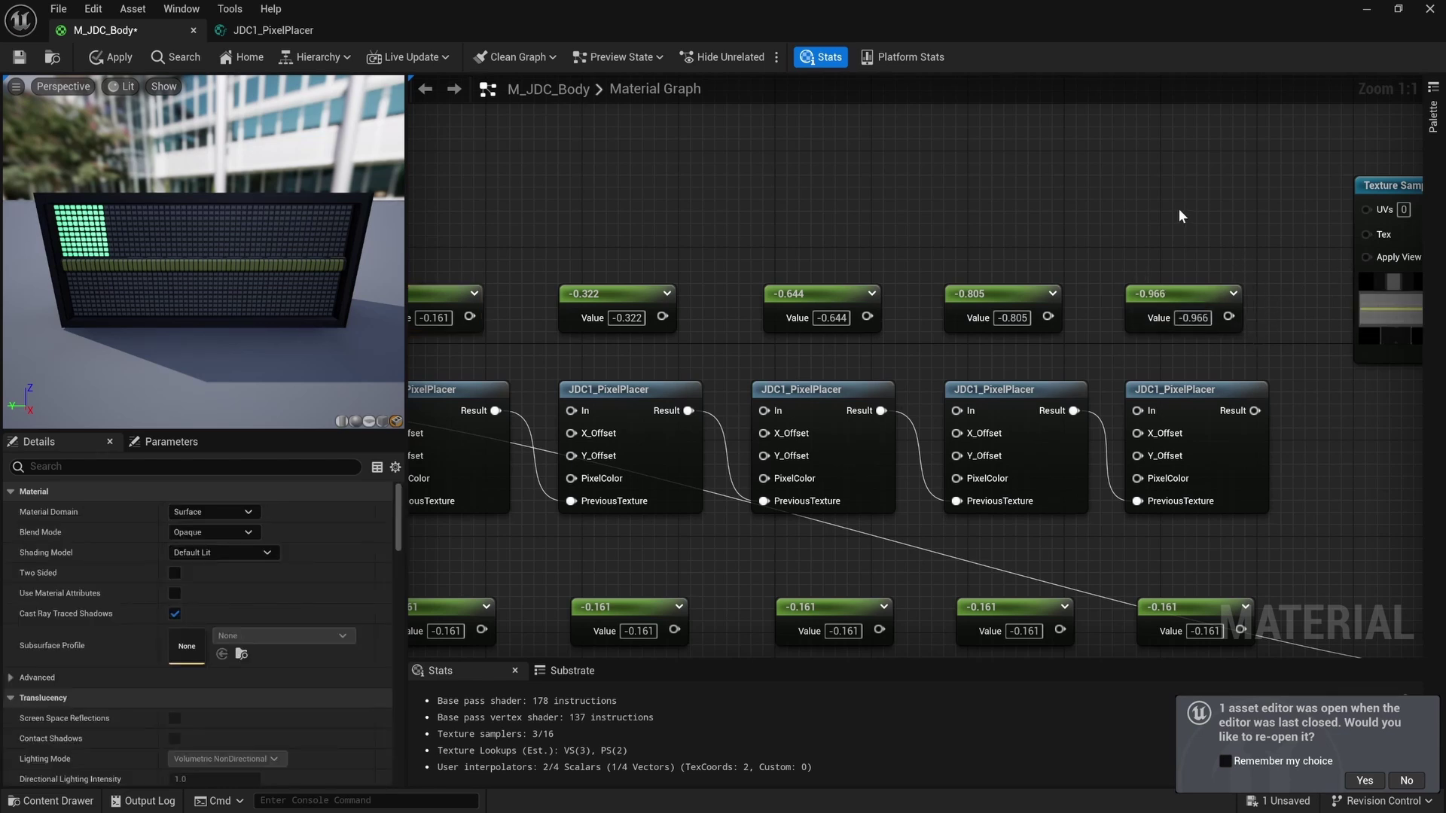
Replace the lower row's last four constants with copies of the upper row's -0.322, -0.644, -0.805 and -0.966 constants.
{"action": "scroll", "coordinate": [1214, 224], "scroll_direction": "down", "scroll_amount": 1}
{"action": "right_click_drag", "start_coordinate": [1189, 229], "coordinate": [1029, 341]}
{"action": "scroll", "coordinate": [1014, 291], "scroll_direction": "down", "scroll_amount": 1}
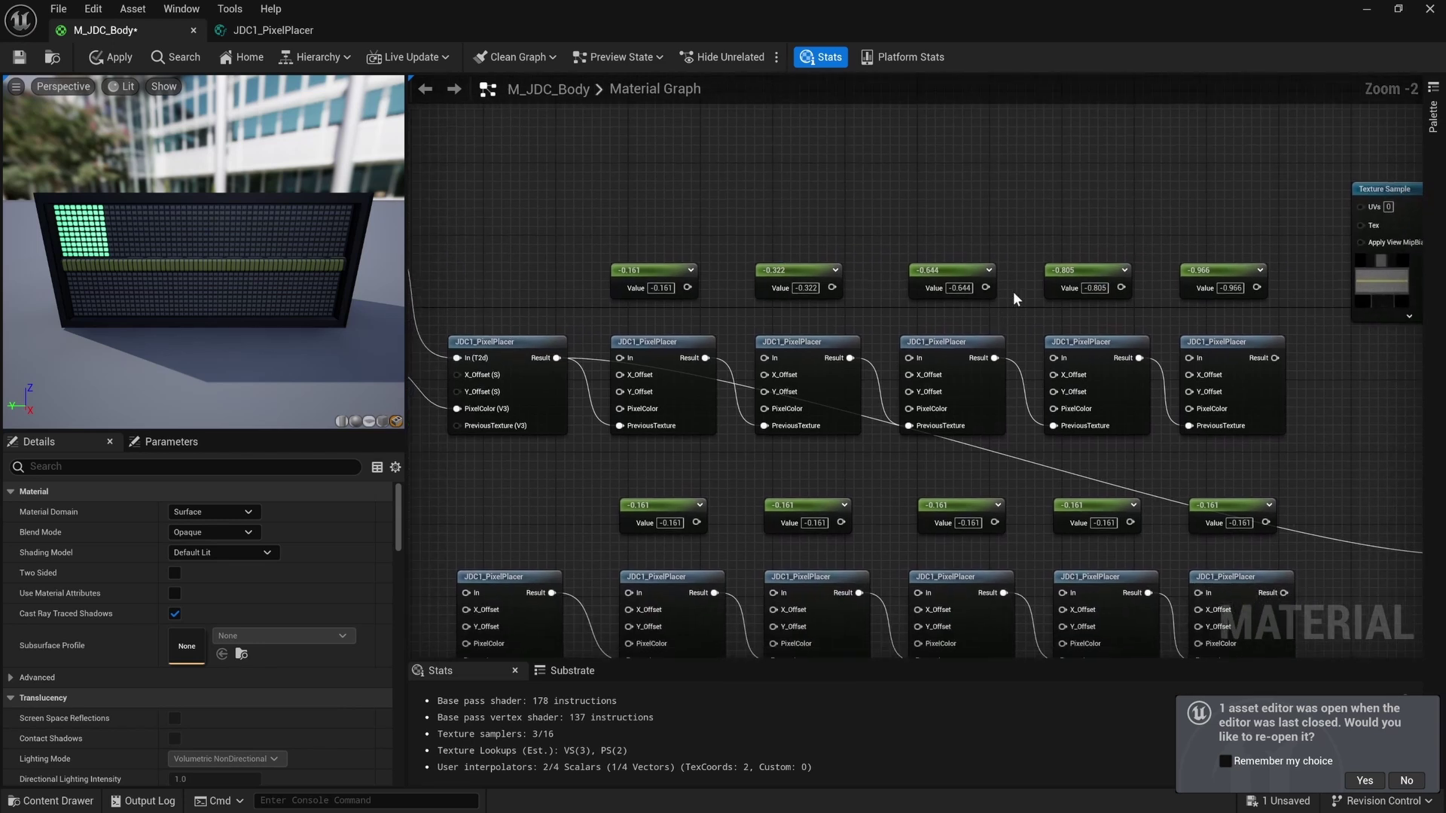
{"action": "right_click_drag", "start_coordinate": [1013, 291], "coordinate": [980, 297]}
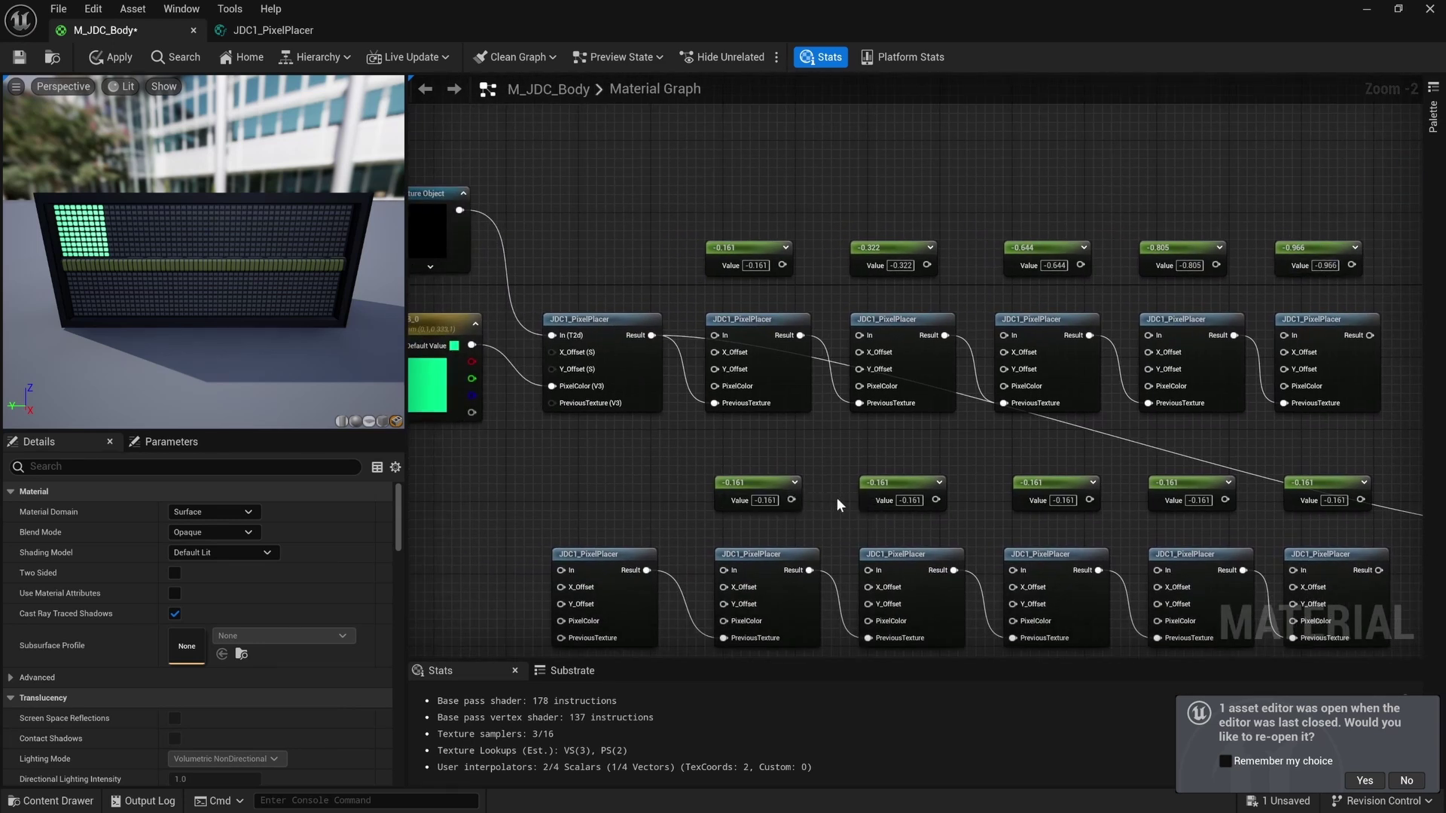
{"action": "left_click_drag", "start_coordinate": [878, 521], "coordinate": [1377, 463]}
{"action": "key", "text": "Delete"}
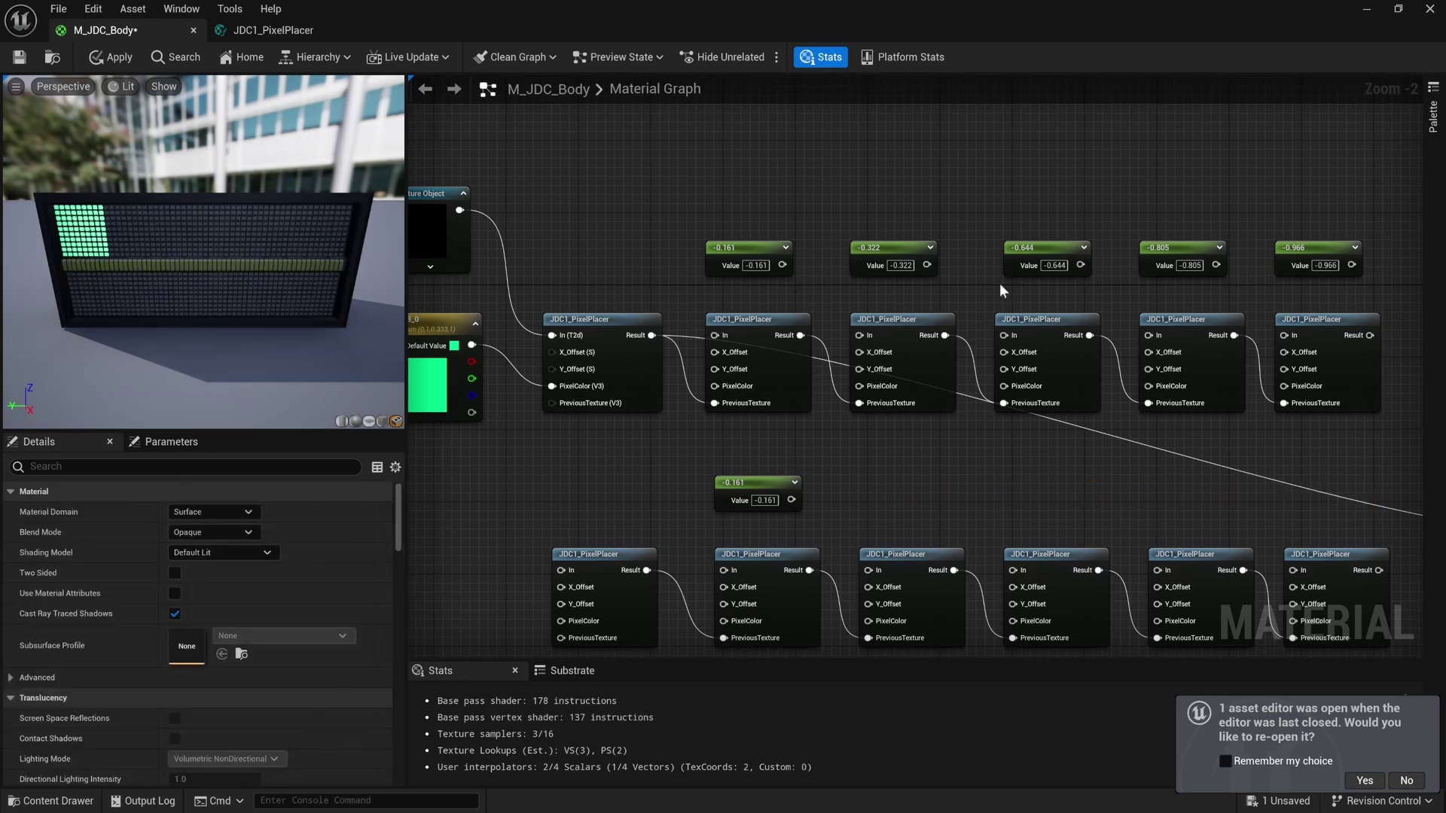
{"action": "left_click_drag", "start_coordinate": [869, 217], "coordinate": [1388, 286]}
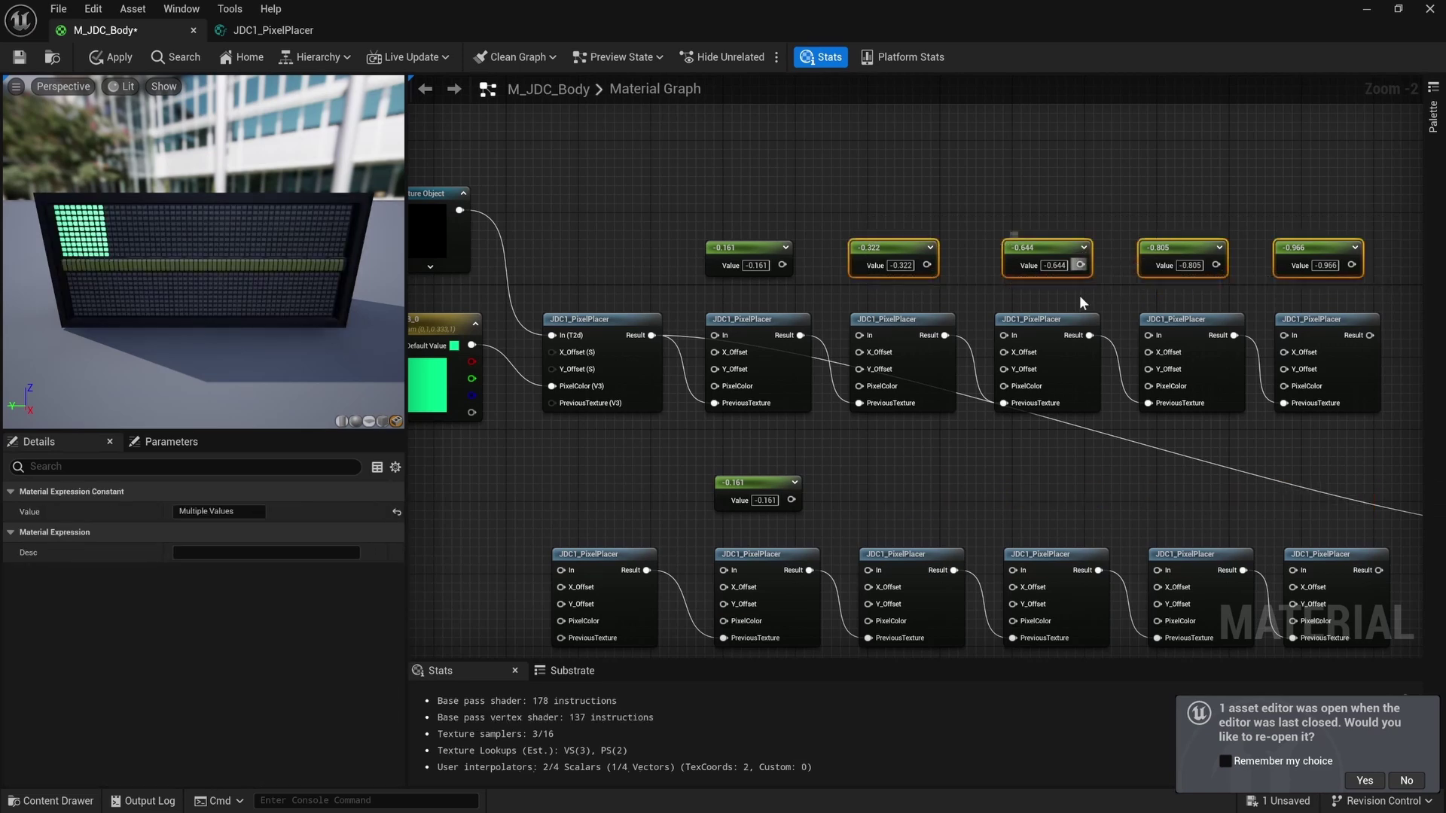
{"action": "key", "text": "ctrl+d"}
{"action": "left_click_drag", "start_coordinate": [1063, 278], "coordinate": [1064, 485]}
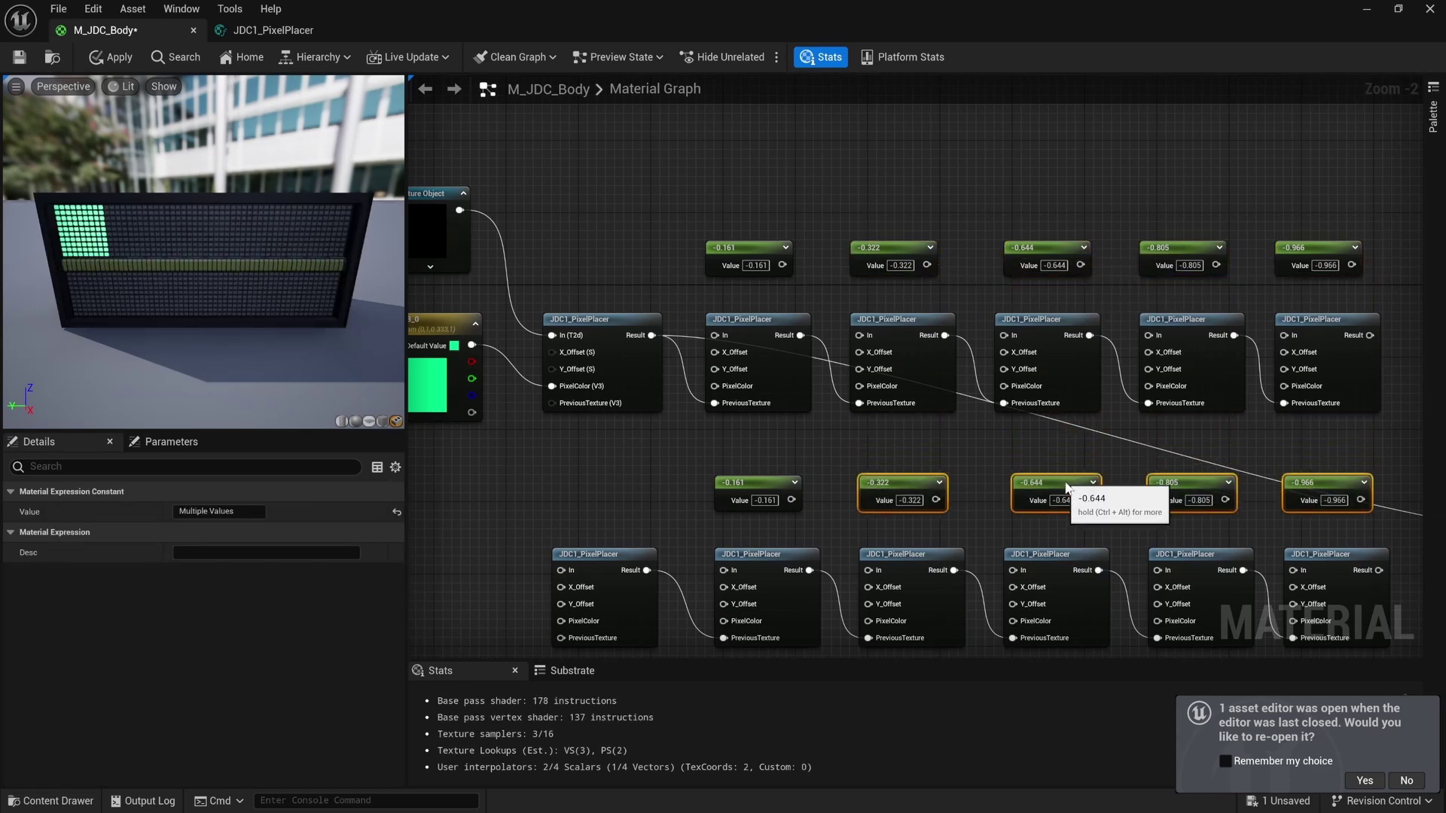
{"action": "left_click", "coordinate": [952, 442]}
Connect the upper row's five constants to the X_Offset inputs of the JDC1_PixelPlacer nodes beneath them.
{"action": "scroll", "coordinate": [679, 286], "scroll_direction": "up", "scroll_amount": 1}
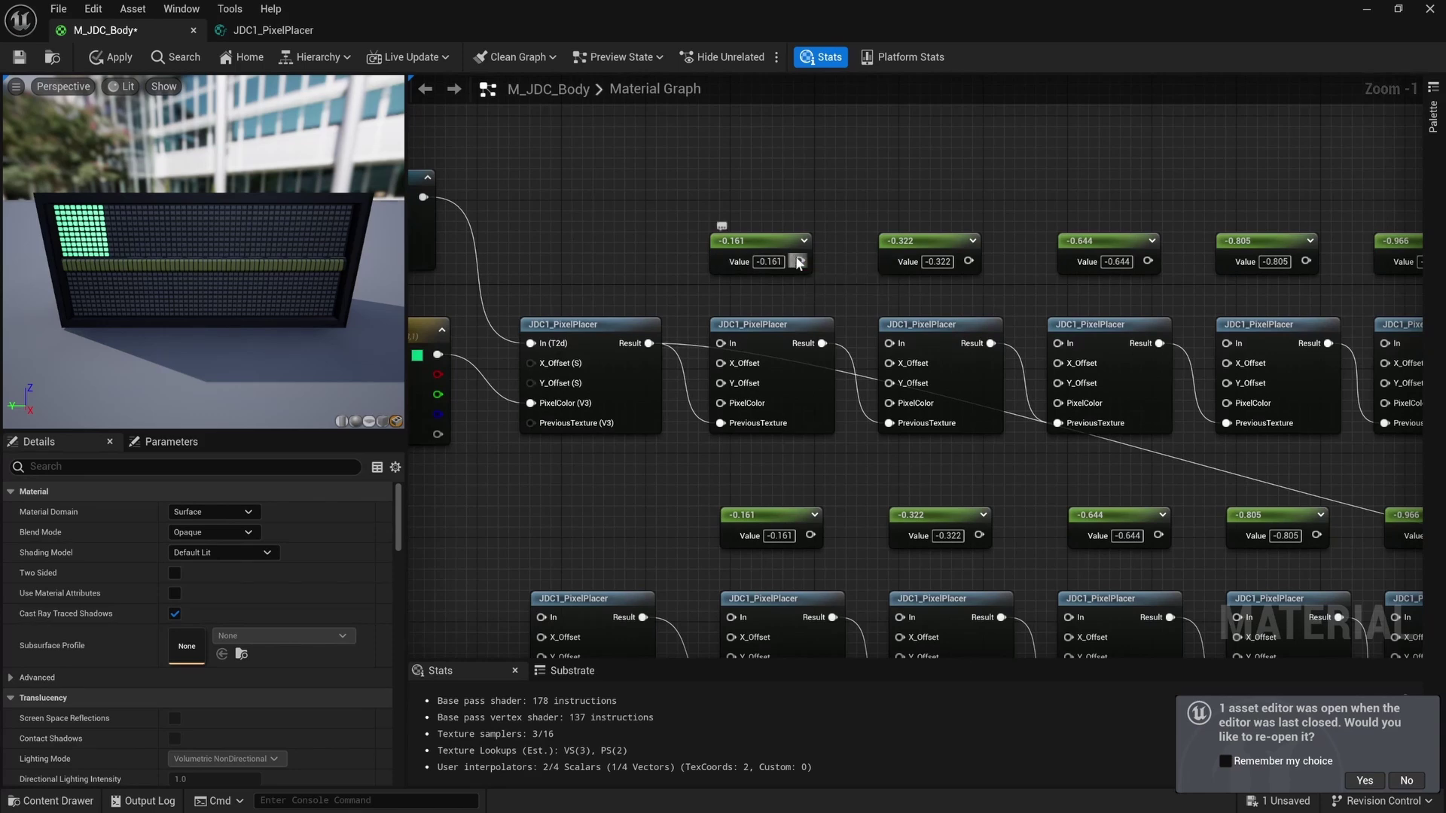
{"action": "left_click_drag", "start_coordinate": [799, 262], "coordinate": [721, 344]}
{"action": "left_click_drag", "start_coordinate": [968, 262], "coordinate": [889, 344]}
{"action": "left_click_drag", "start_coordinate": [1148, 261], "coordinate": [1058, 344]}
{"action": "right_click_drag", "start_coordinate": [1321, 281], "coordinate": [1066, 259]}
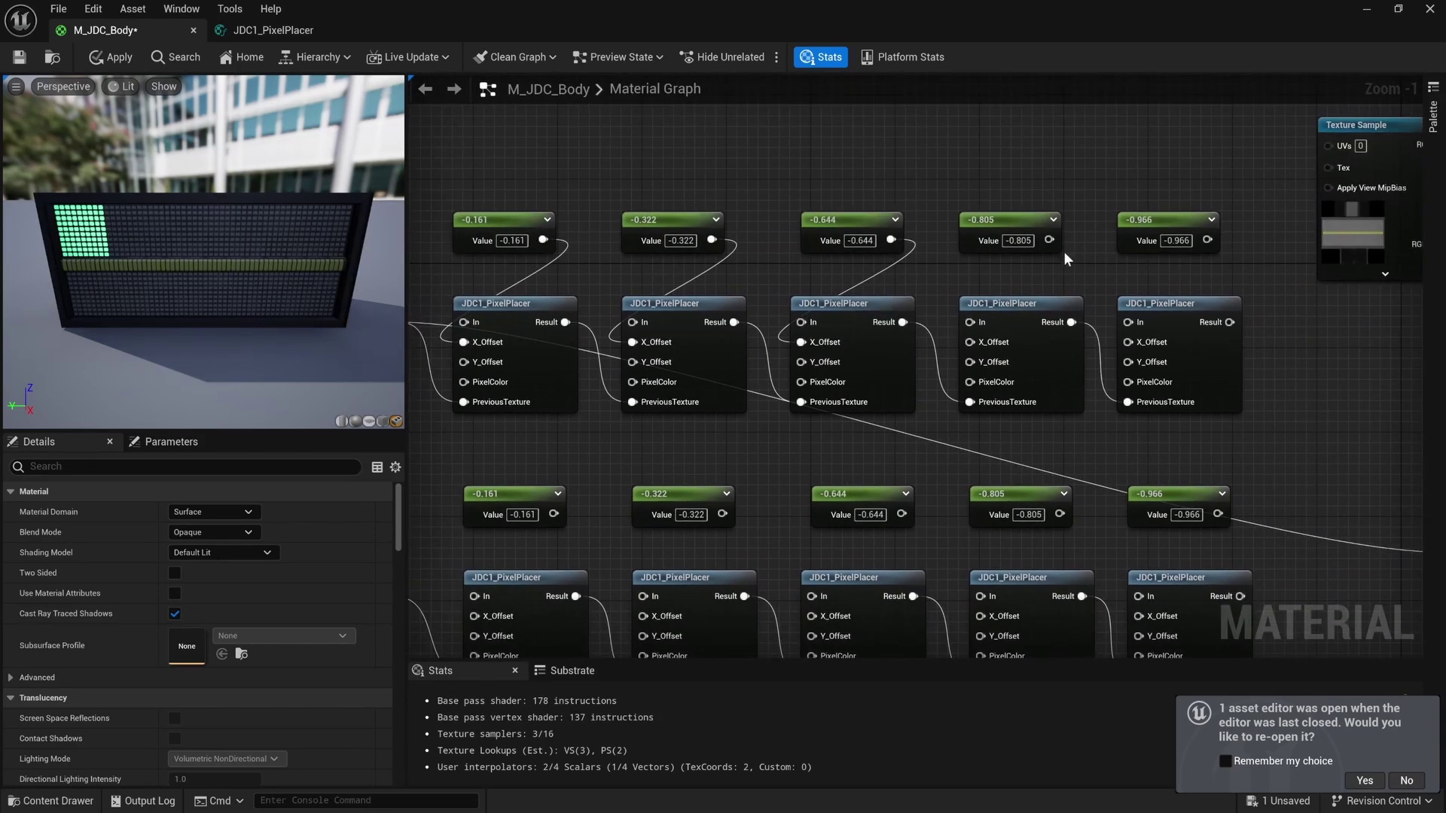
{"action": "left_click_drag", "start_coordinate": [1055, 241], "coordinate": [970, 343]}
{"action": "left_click_drag", "start_coordinate": [1207, 241], "coordinate": [1127, 343]}
Move RGB_0 closer to the first JDC1_PixelPlacer and place two copies of it above the -0.161 and -0.322 constants.
{"action": "scroll", "coordinate": [906, 354], "scroll_direction": "down", "scroll_amount": 2}
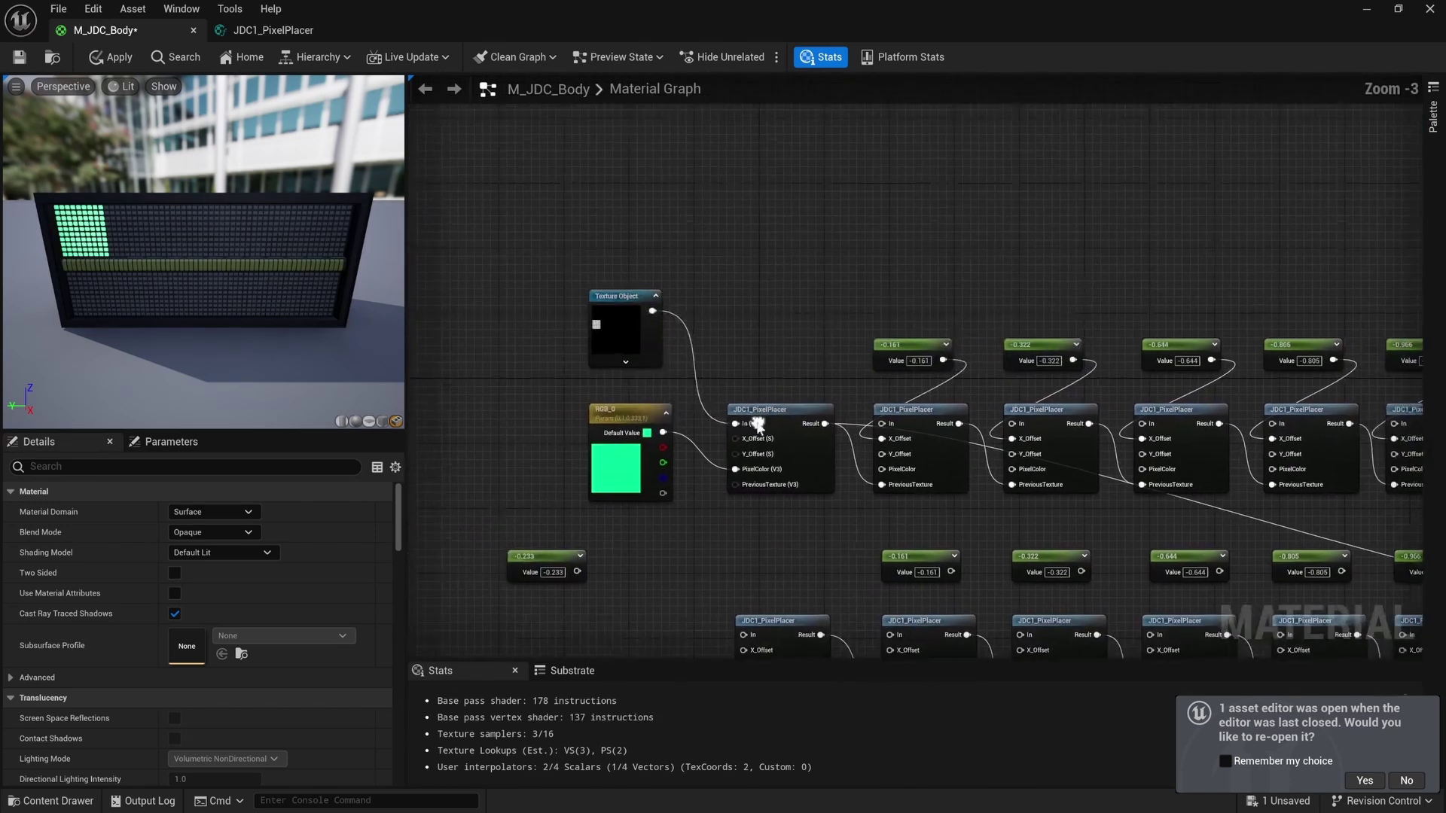
{"action": "left_click_drag", "start_coordinate": [612, 488], "coordinate": [635, 488]}
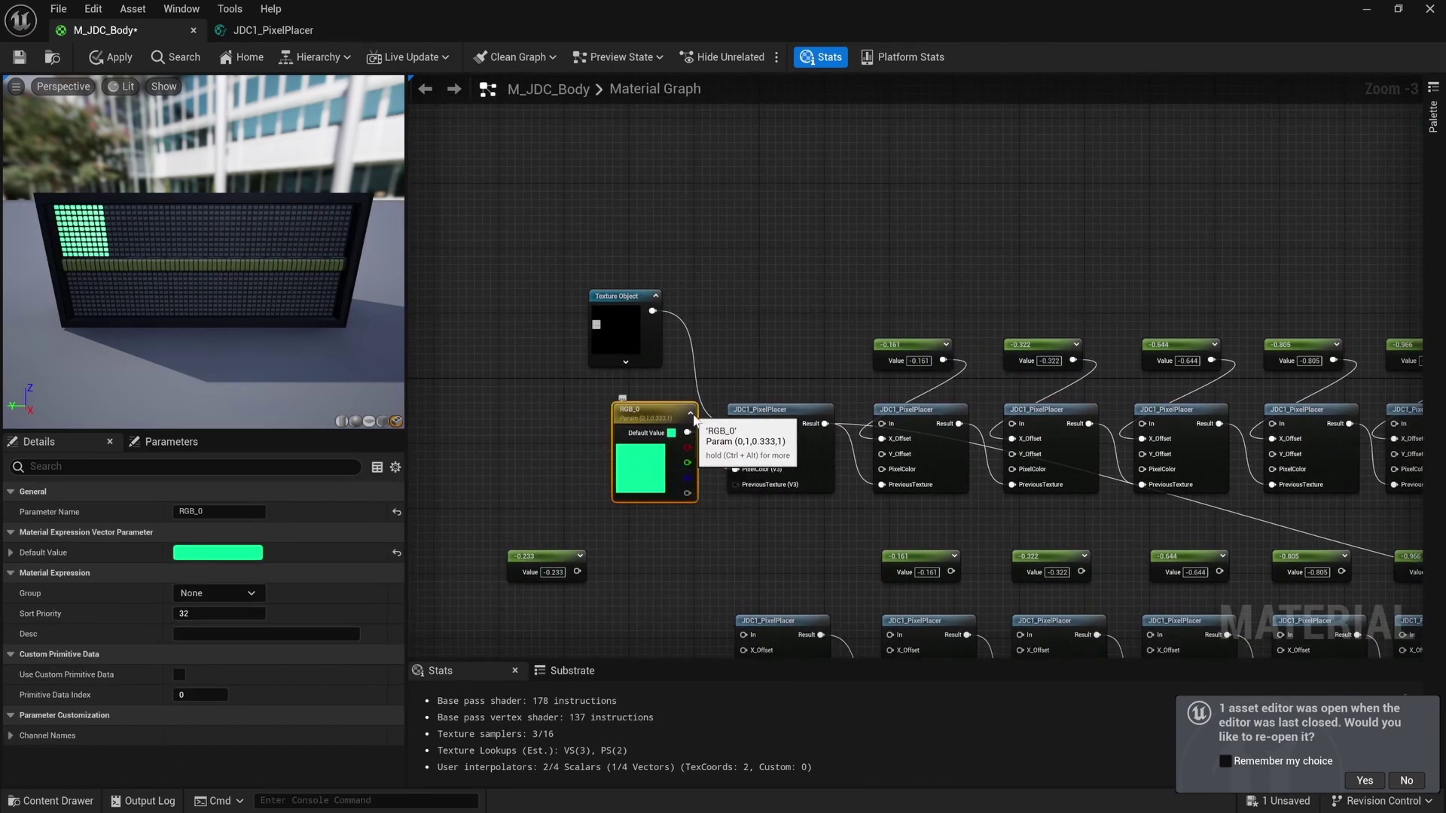
{"action": "key", "text": "ctrl+d"}
{"action": "left_click_drag", "start_coordinate": [842, 296], "coordinate": [904, 289]}
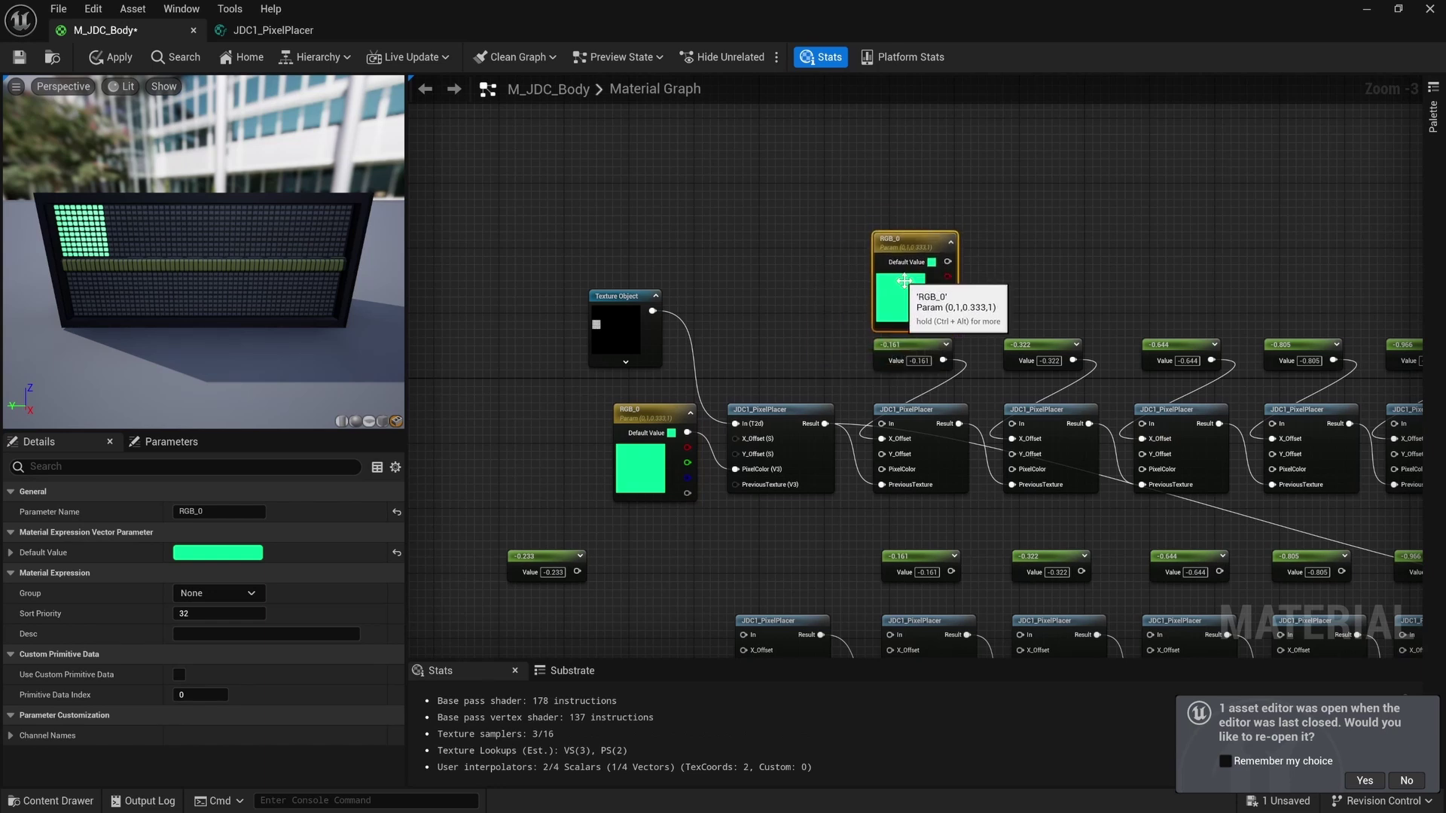
{"action": "key", "text": "ctrl+d"}
{"action": "left_click_drag", "start_coordinate": [1064, 325], "coordinate": [1028, 279]}
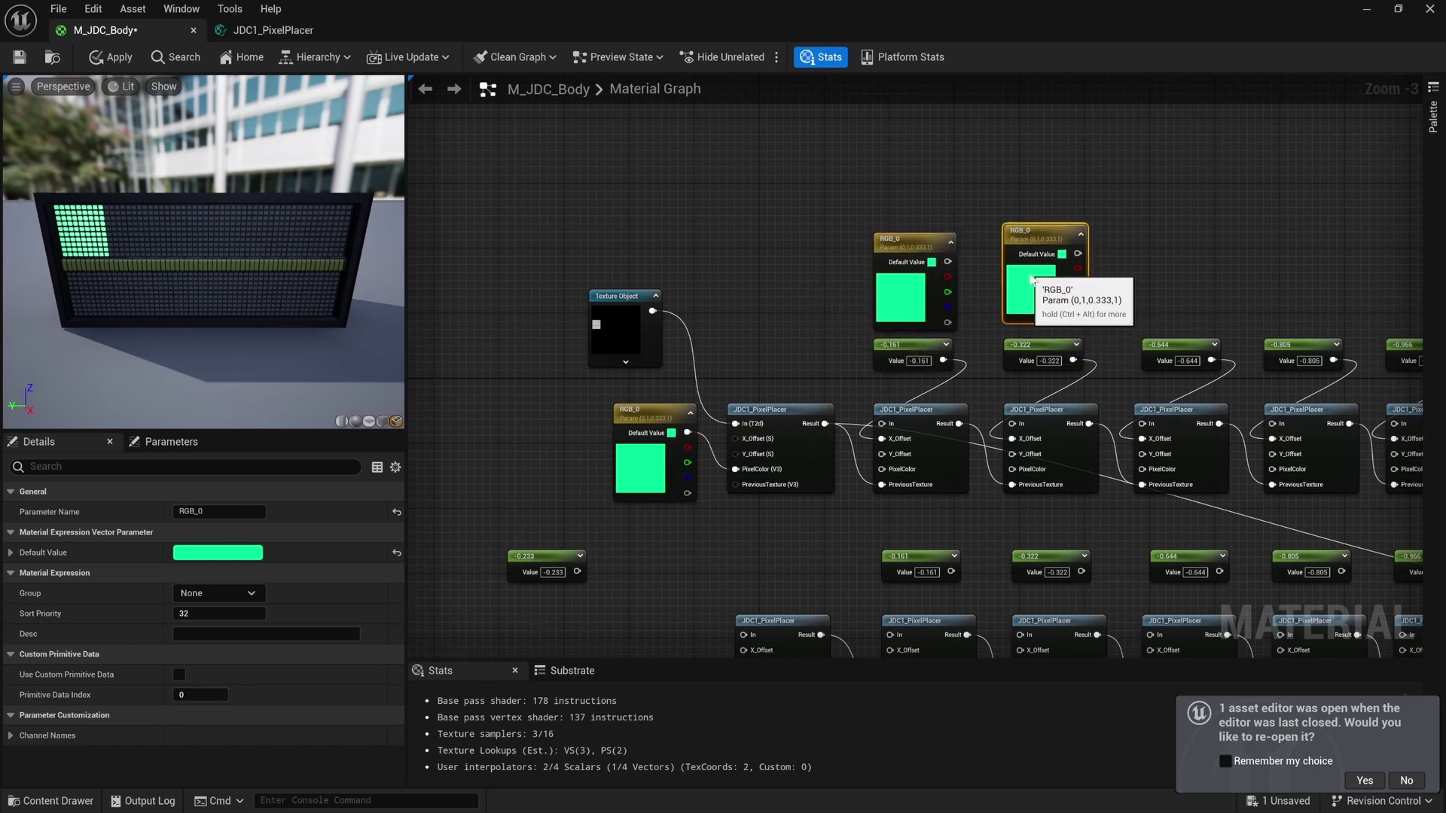
Duplicate the RGB_0 copies to add three more above the -0.644, -0.805 and -0.966 constants.
{"action": "left_click_drag", "start_coordinate": [840, 187], "coordinate": [1034, 298]}
{"action": "key", "text": "ctrl+d"}
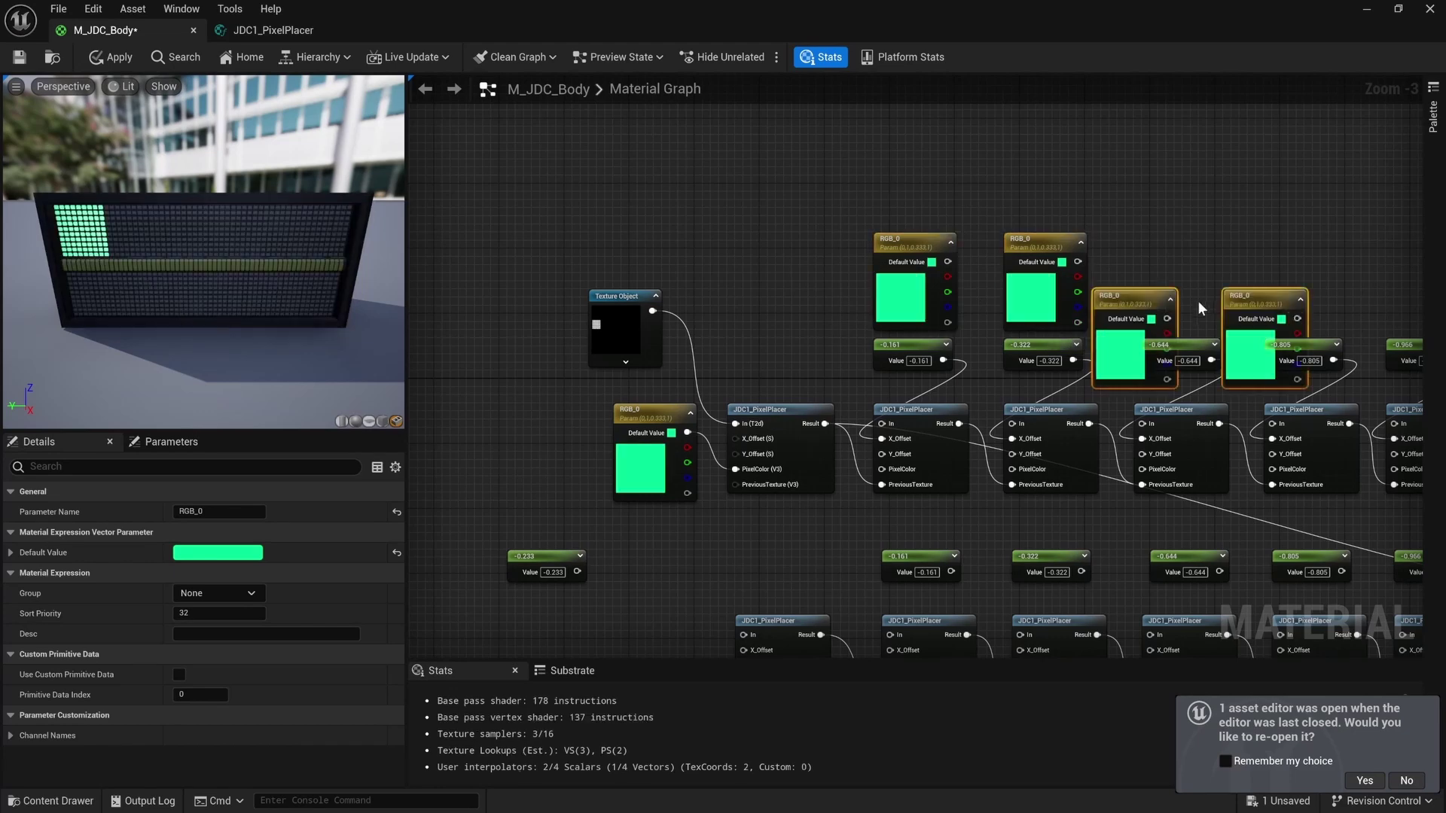
{"action": "left_click_drag", "start_coordinate": [1114, 345], "coordinate": [1164, 281]}
{"action": "right_click_drag", "start_coordinate": [1294, 289], "coordinate": [1045, 282]}
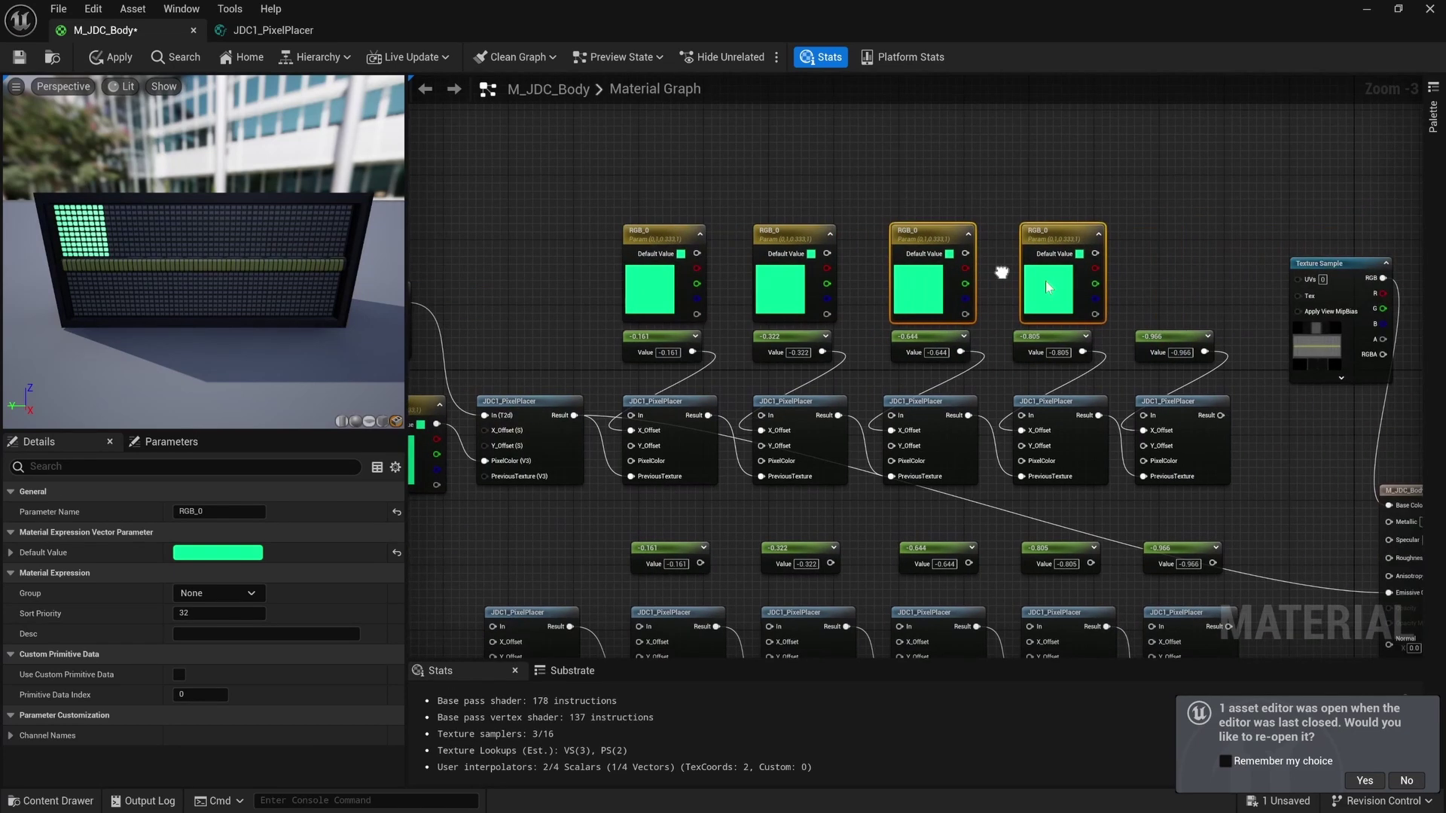
{"action": "left_click", "coordinate": [1126, 296]}
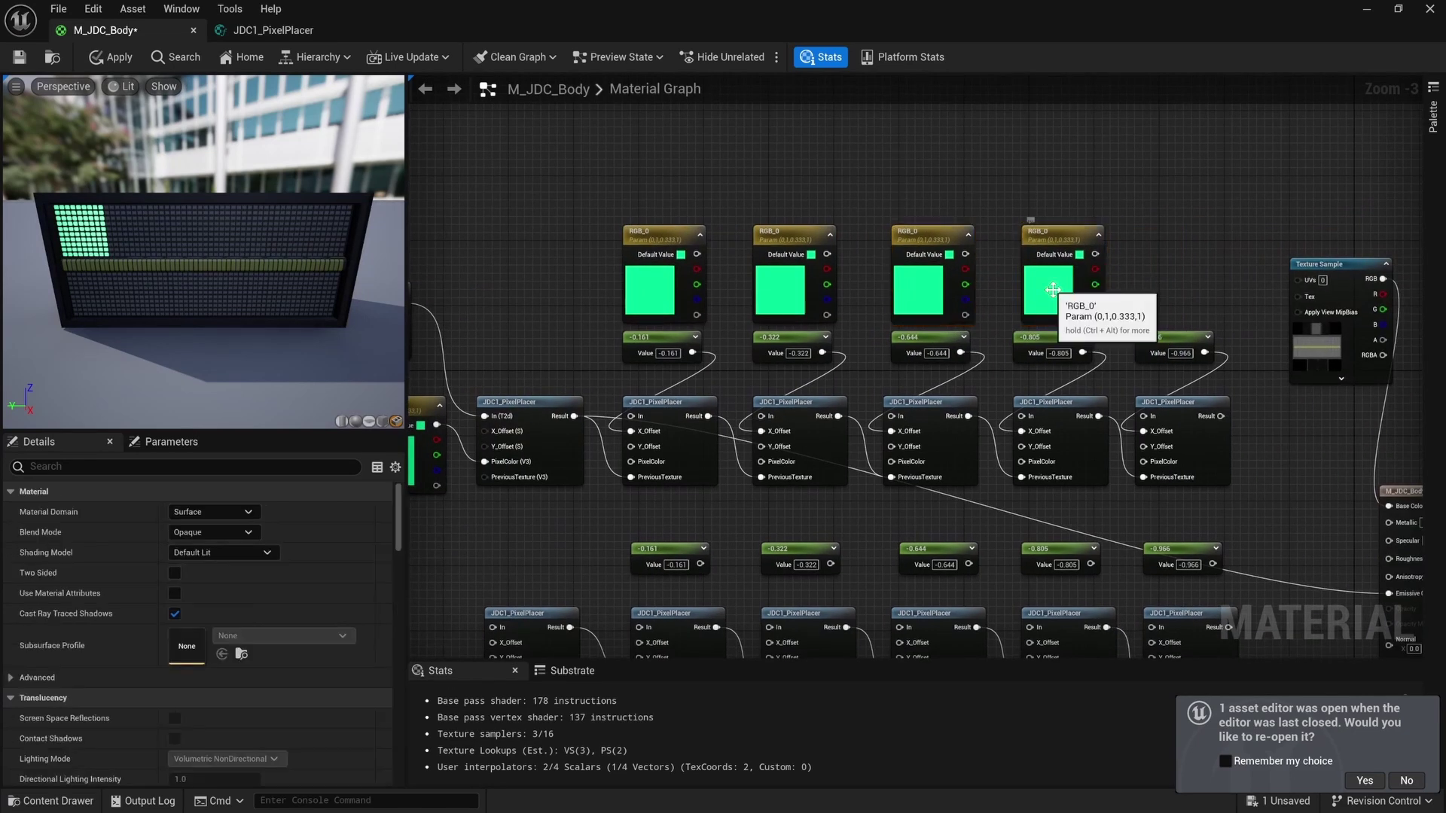
{"action": "left_click", "coordinate": [1040, 296]}
{"action": "key", "text": "ctrl+d"}
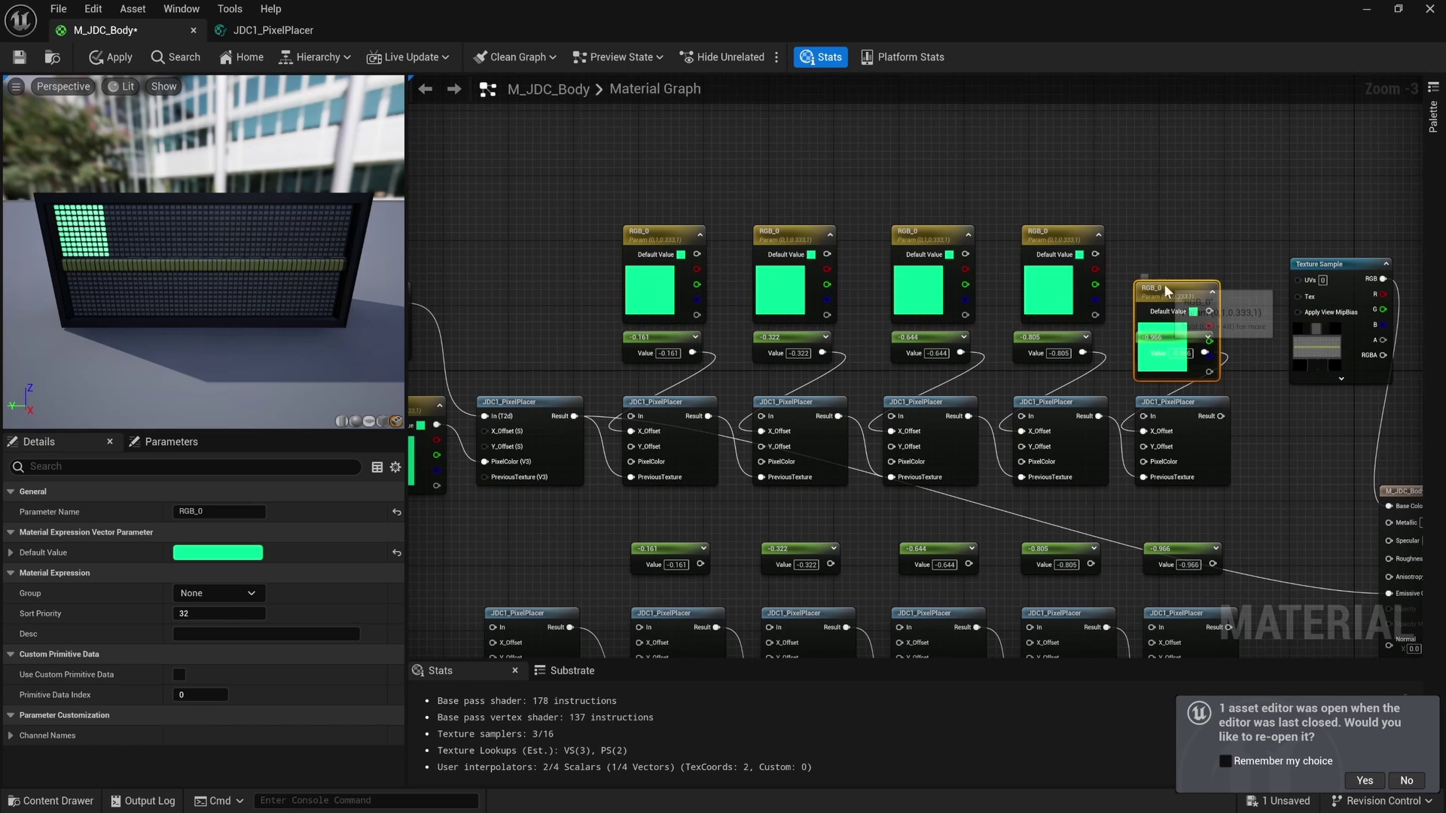
{"action": "left_click_drag", "start_coordinate": [1165, 283], "coordinate": [1161, 230]}
Rename the second to fifth colour parameter copies RGB_1, RGB_2, RGB_3 and RGB_4, and shift the row of five one column left.
{"action": "left_click", "coordinate": [785, 234]}
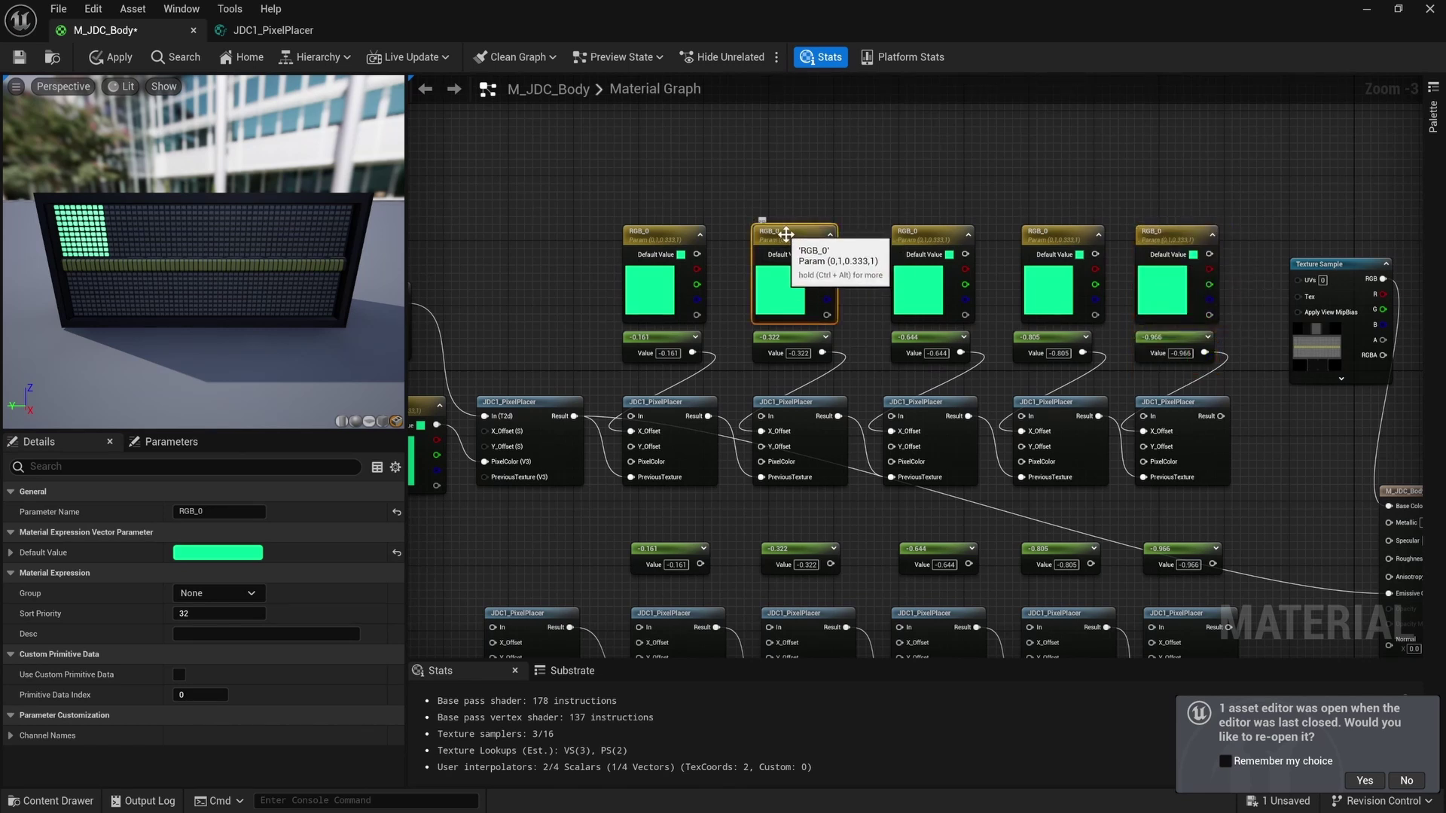
{"action": "type", "text": "RGB_1"}
{"action": "double_click", "coordinate": [932, 235]}
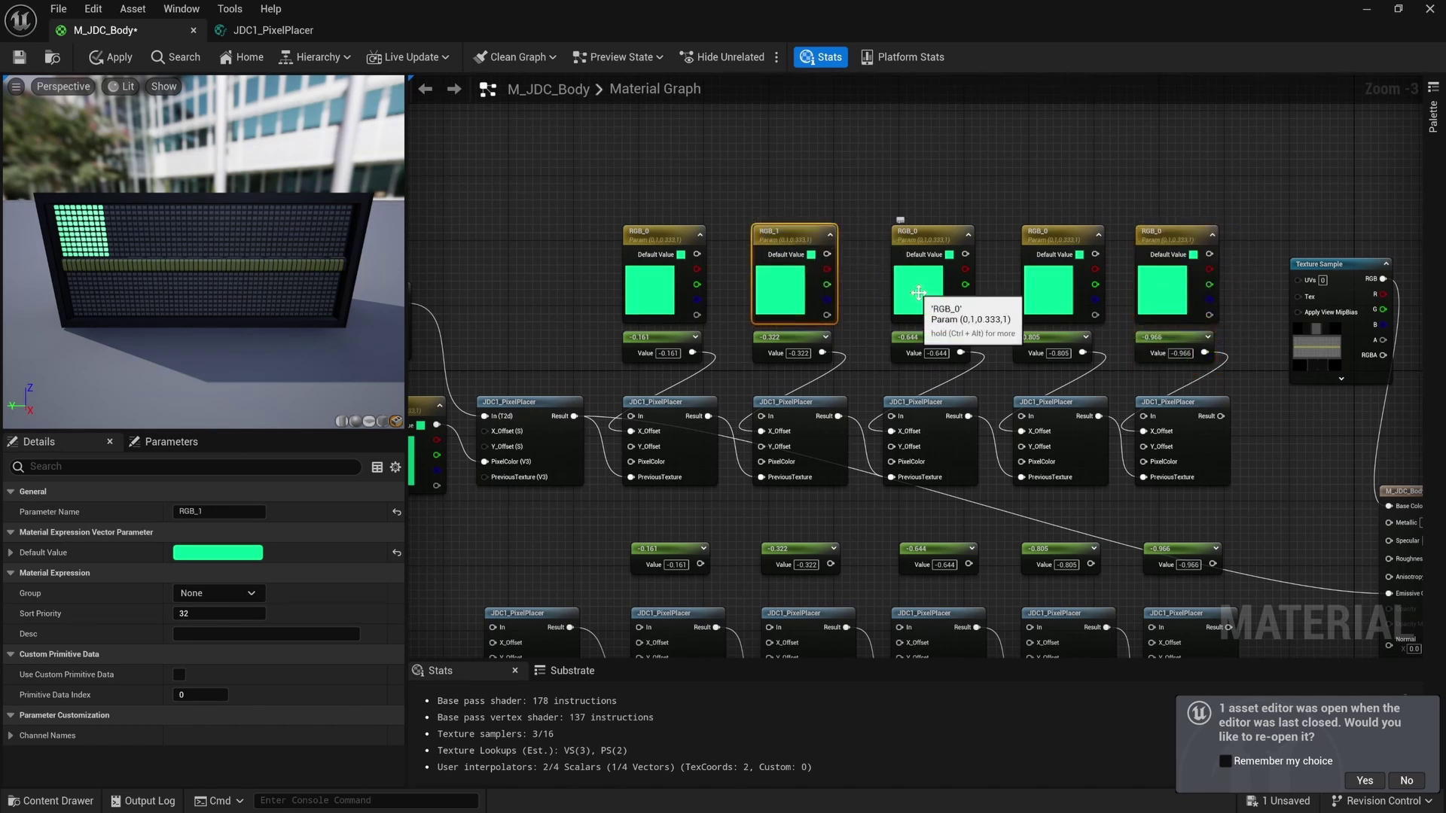
{"action": "type", "text": "RGB_2"}
{"action": "left_click", "coordinate": [1045, 232]}
{"action": "double_click", "coordinate": [1154, 231]}
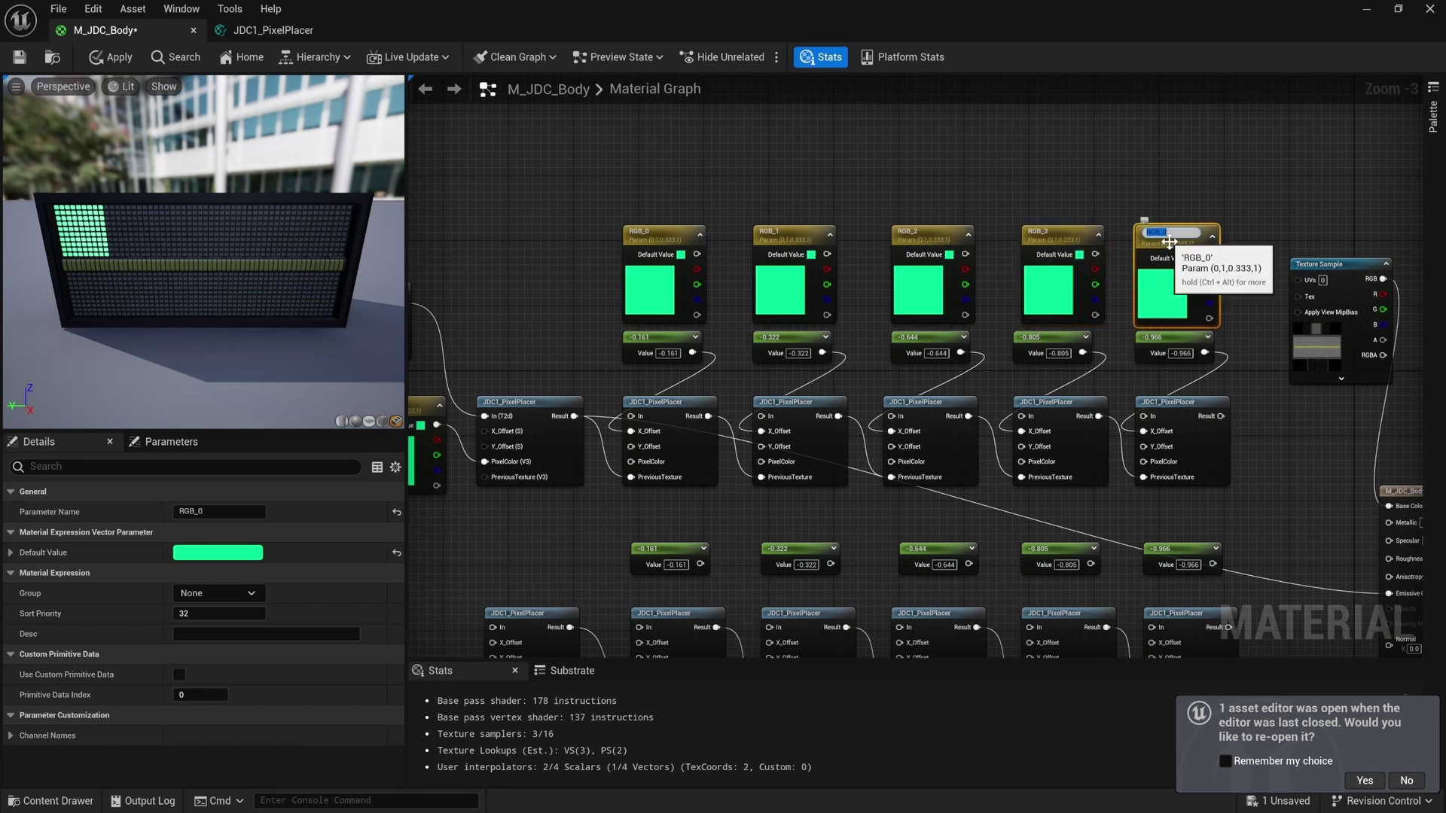
{"action": "type", "text": "RGB_4"}
{"action": "left_click_drag", "start_coordinate": [1171, 303], "coordinate": [1045, 297]}
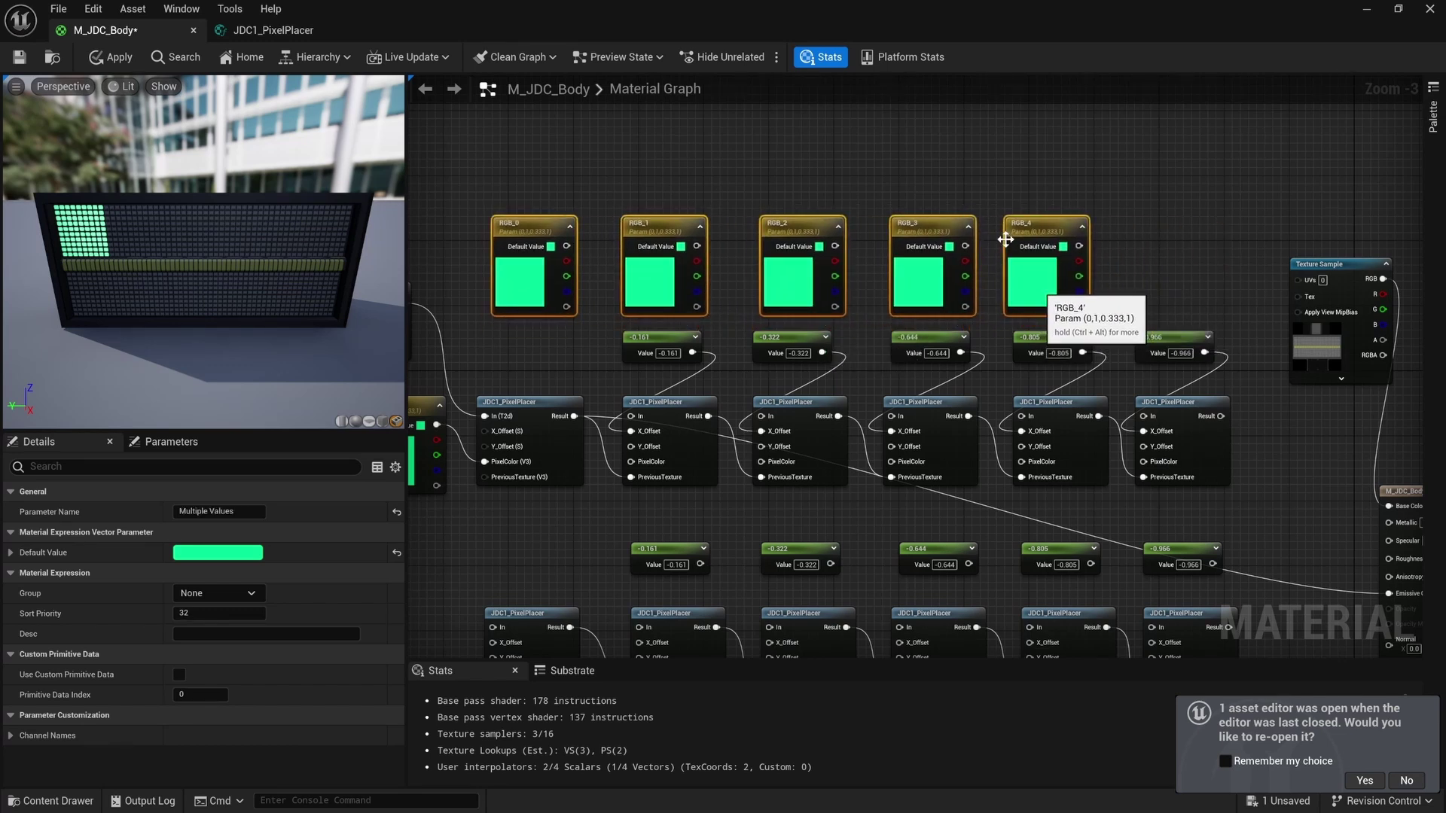
Duplicate RGB_4, place the copy above the -0.966 constant in line with the other colour parameters, and rename it RGB_5.
{"action": "left_click", "coordinate": [1040, 256]}
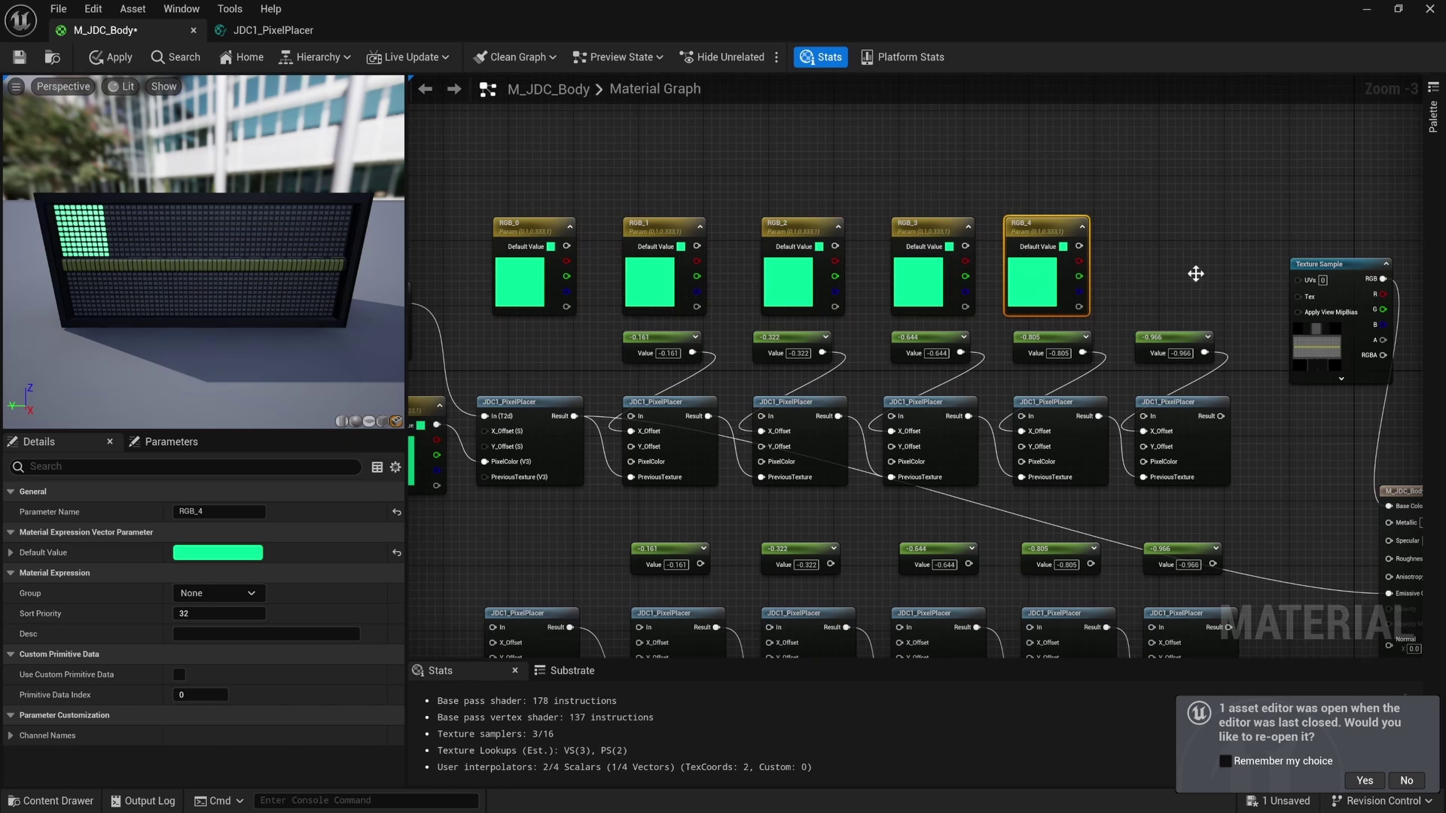
{"action": "key", "text": "ctrl+d"}
{"action": "left_click_drag", "start_coordinate": [1220, 308], "coordinate": [1167, 264]}
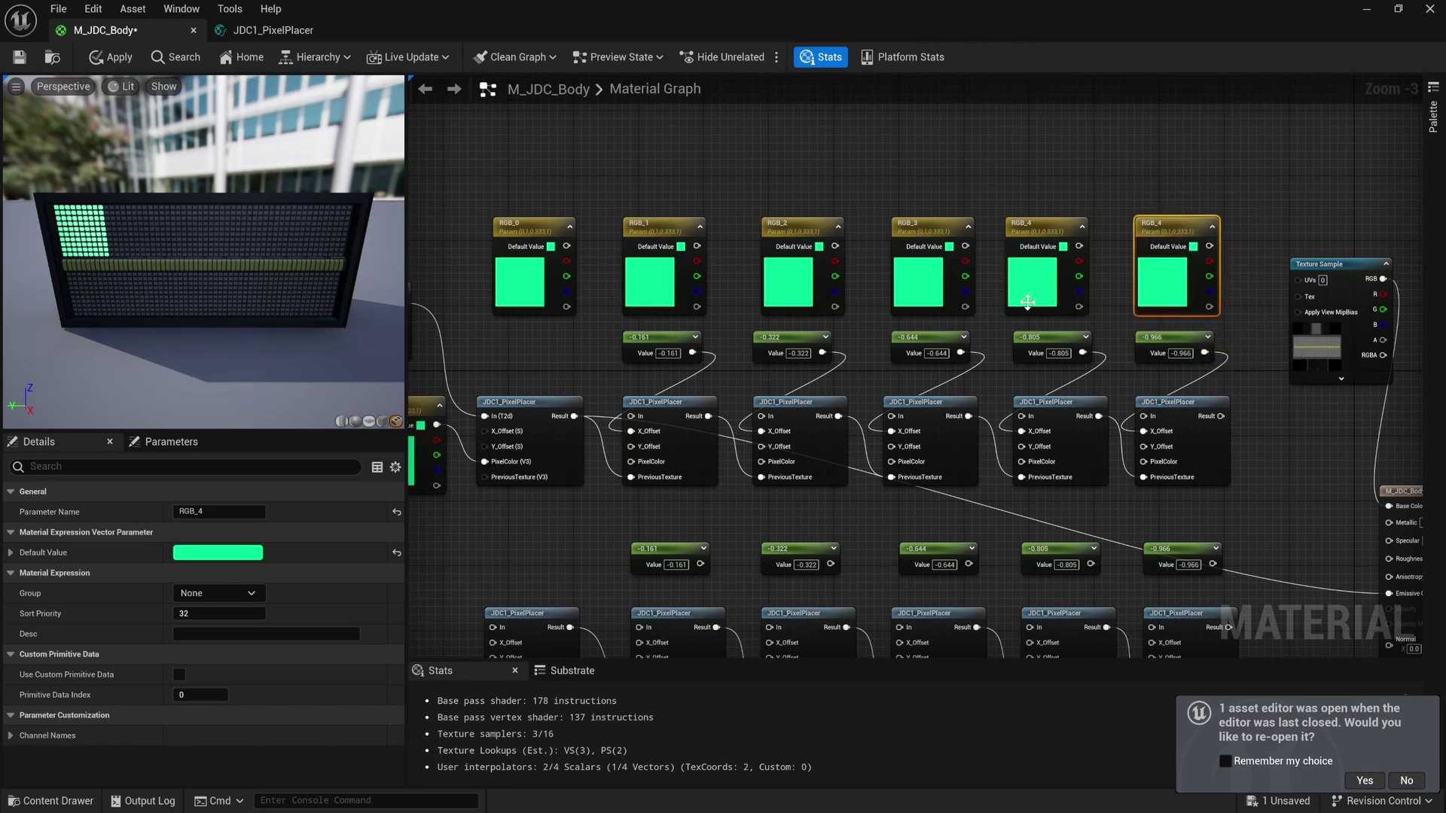
{"action": "key", "text": "F2"}
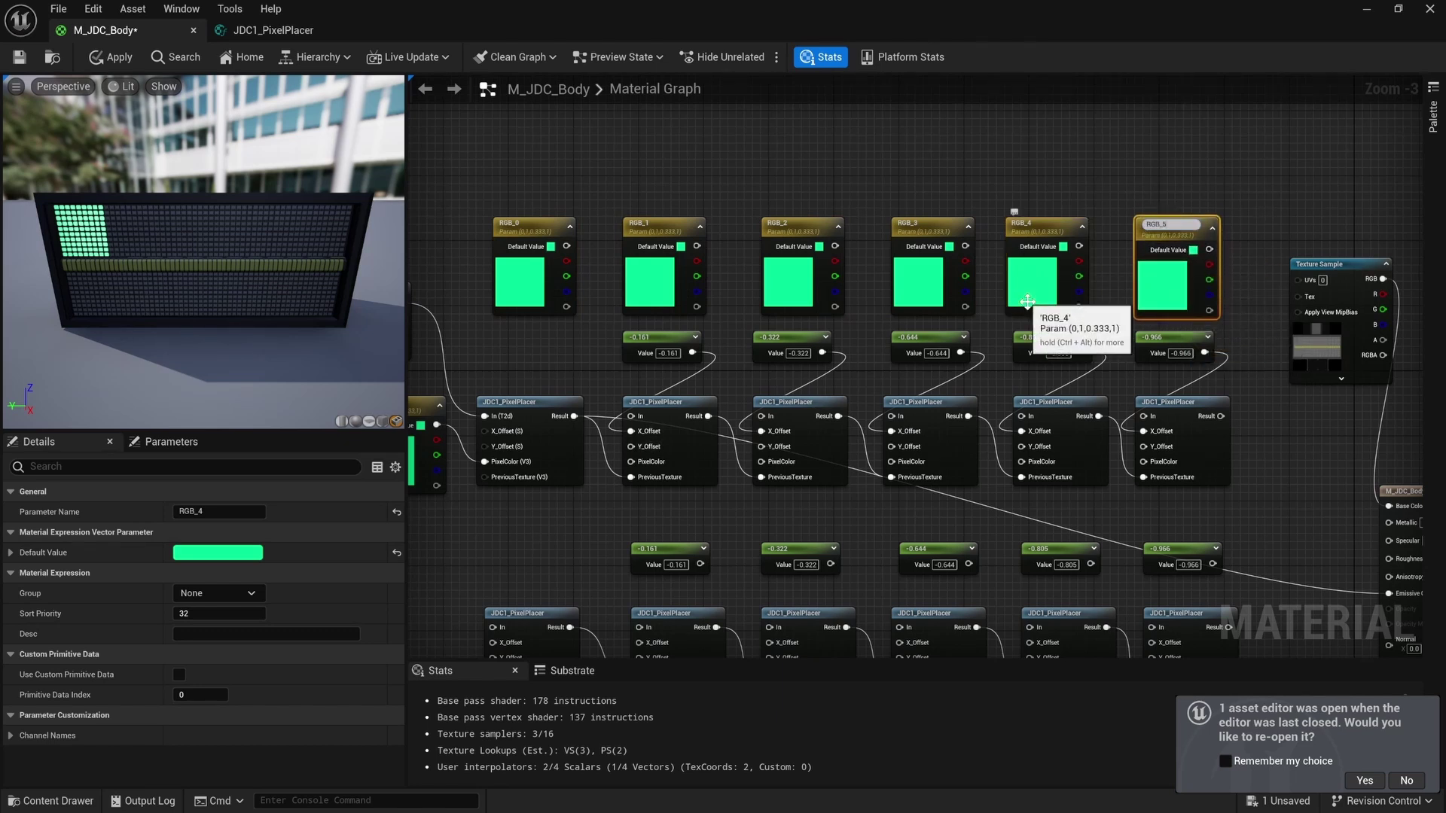
{"action": "key", "text": "Return"}
{"action": "left_click", "coordinate": [781, 187]}
Delete the old RGB_0 beside the first JDC1_PixelPlacer and connect RGB_0 through RGB_5 to the upper row's matching PixelColor inputs.
{"action": "scroll", "coordinate": [978, 276], "scroll_direction": "down", "scroll_amount": 1}
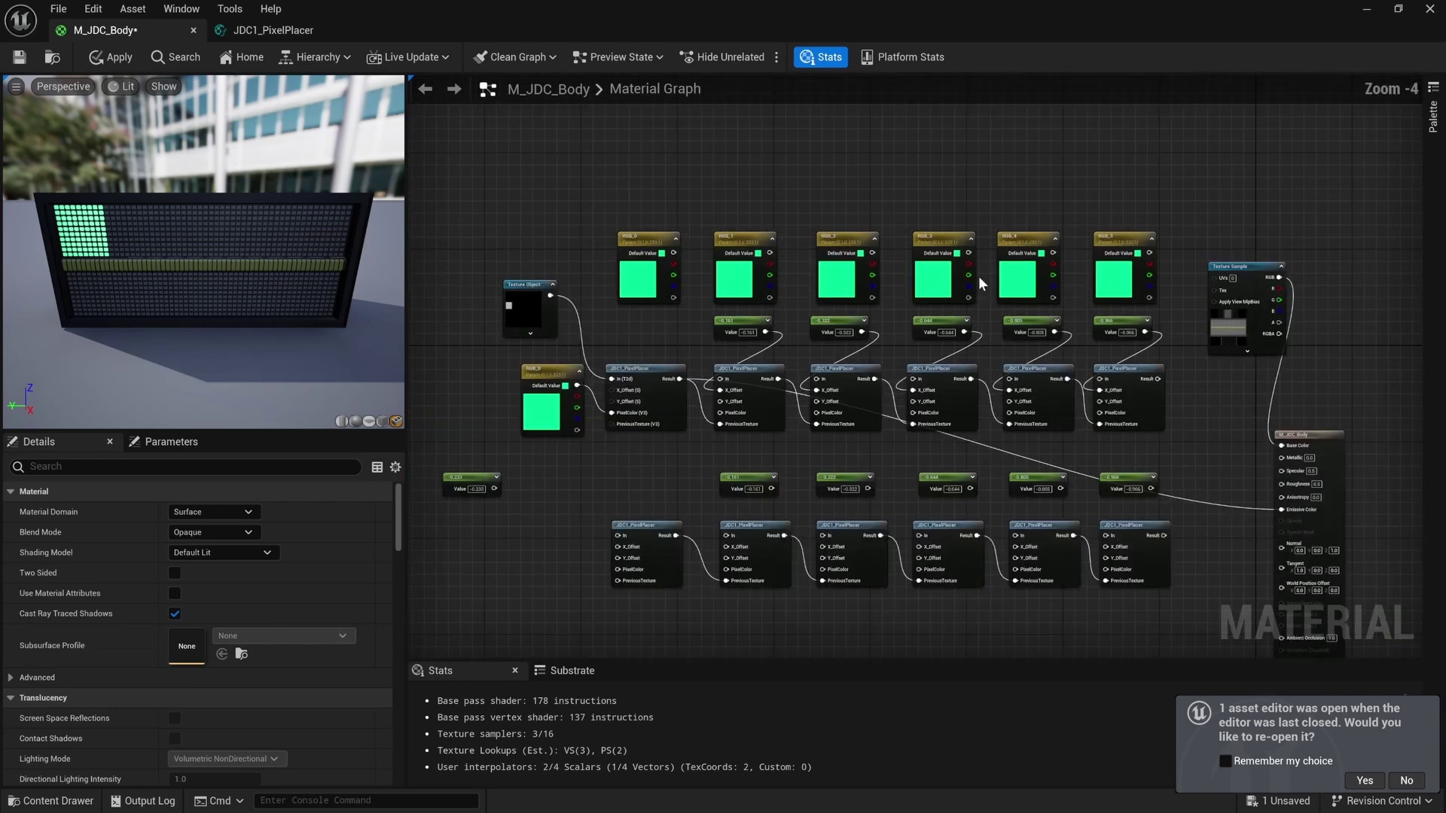
{"action": "scroll", "coordinate": [874, 271], "scroll_direction": "down", "scroll_amount": 2}
{"action": "scroll", "coordinate": [828, 271], "scroll_direction": "up", "scroll_amount": 6}
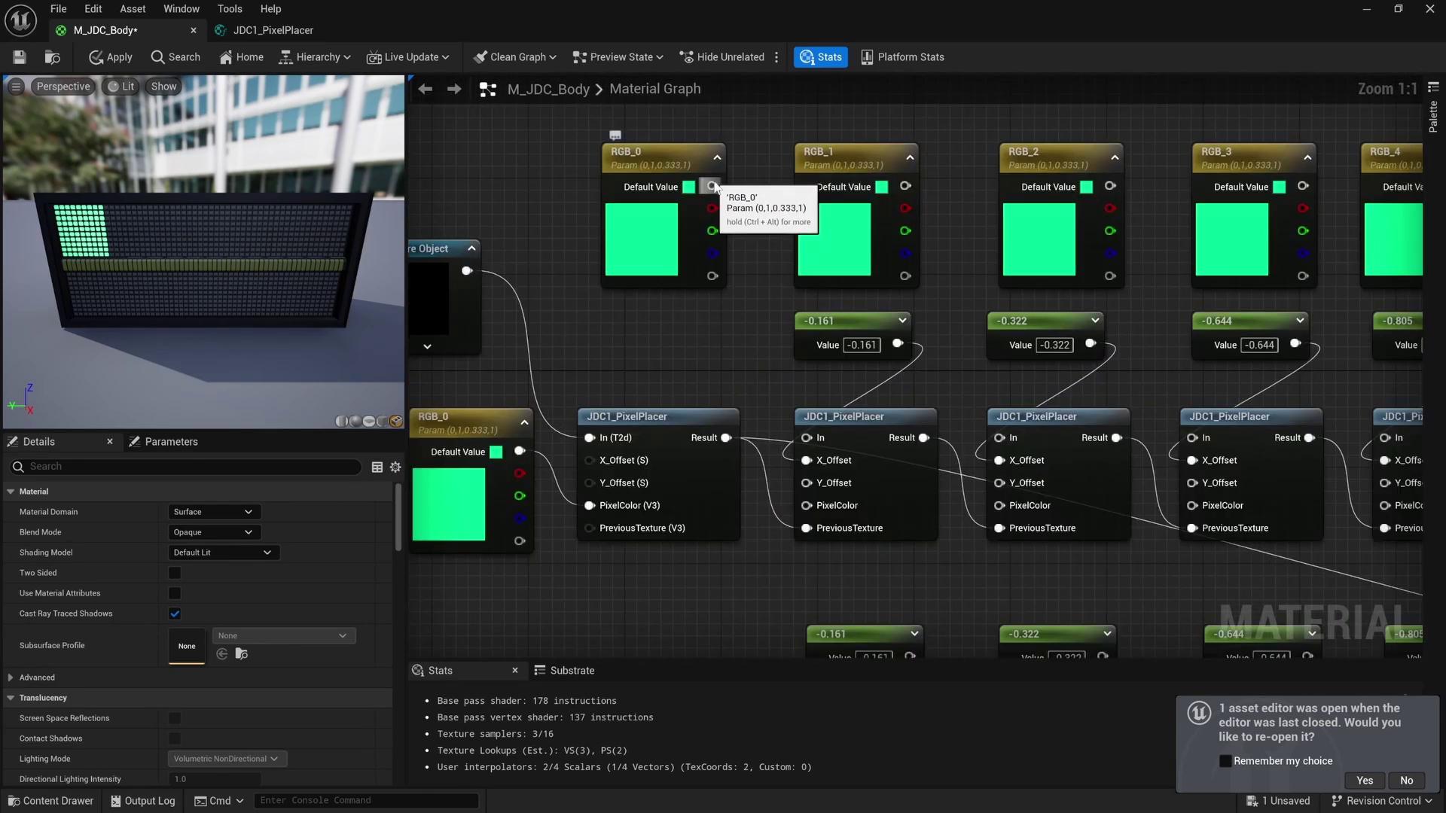
{"action": "left_click_drag", "start_coordinate": [712, 186], "coordinate": [601, 371]}
{"action": "left_click", "coordinate": [550, 321]}
{"action": "left_click", "coordinate": [470, 503]}
{"action": "key", "text": "Delete"}
{"action": "left_click_drag", "start_coordinate": [712, 186], "coordinate": [590, 506]}
{"action": "scroll", "coordinate": [603, 489], "scroll_direction": "down", "scroll_amount": 2}
{"action": "scroll", "coordinate": [853, 369], "scroll_direction": "up", "scroll_amount": 1}
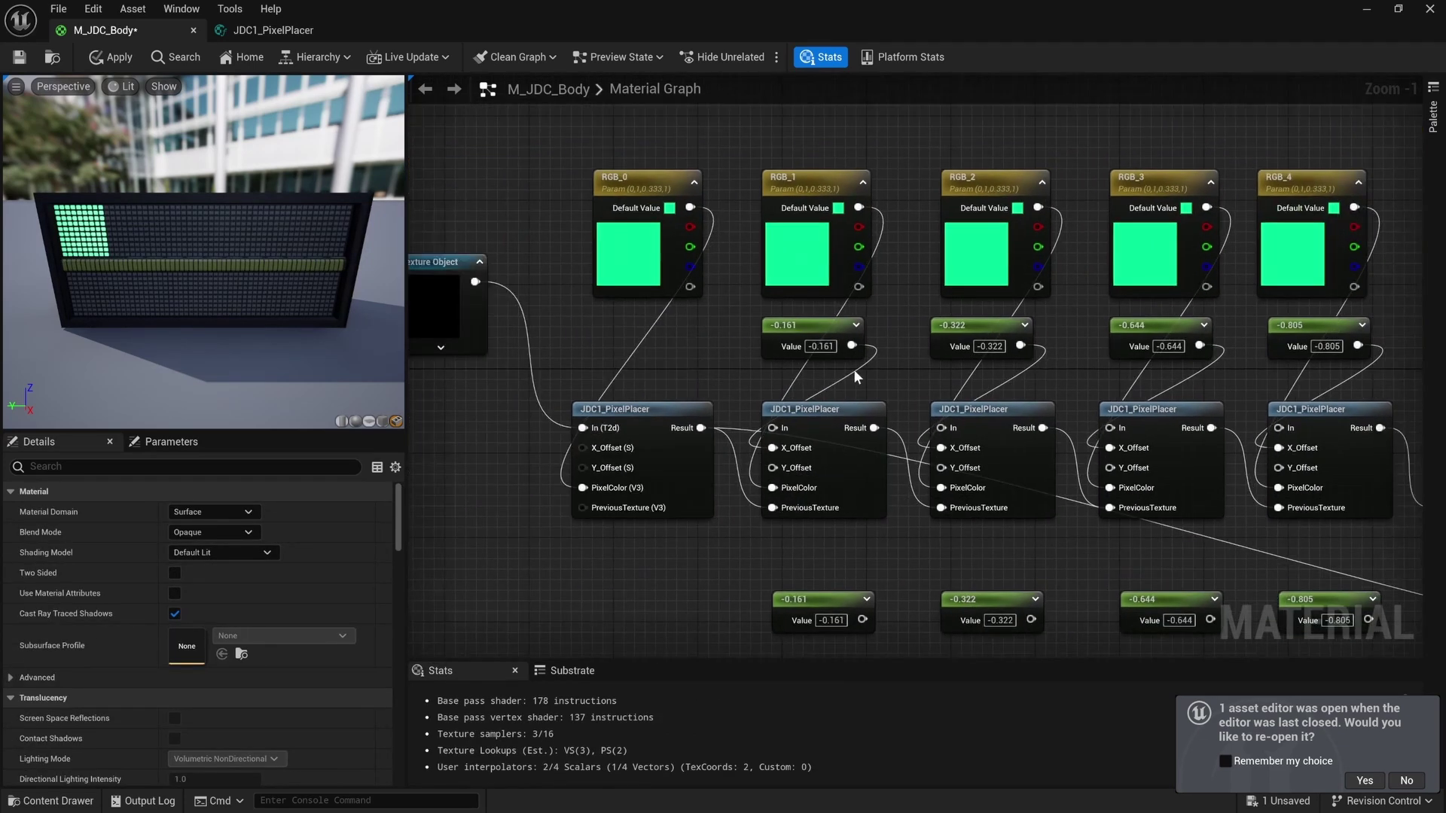
Connect the Texture Object to the In inputs of the upper row's second through fifth JDC1_PixelPlacer nodes.
{"action": "scroll", "coordinate": [853, 369], "scroll_direction": "down", "scroll_amount": 1}
{"action": "left_click_drag", "start_coordinate": [626, 299], "coordinate": [917, 414]}
{"action": "left_click_drag", "start_coordinate": [625, 299], "coordinate": [1218, 446]}
Open the JDC1_PixelPlacer function and rename its Texture2D input from In to TextureIn.
{"action": "double_click", "coordinate": [1218, 446]}
{"action": "left_click", "coordinate": [198, 511]}
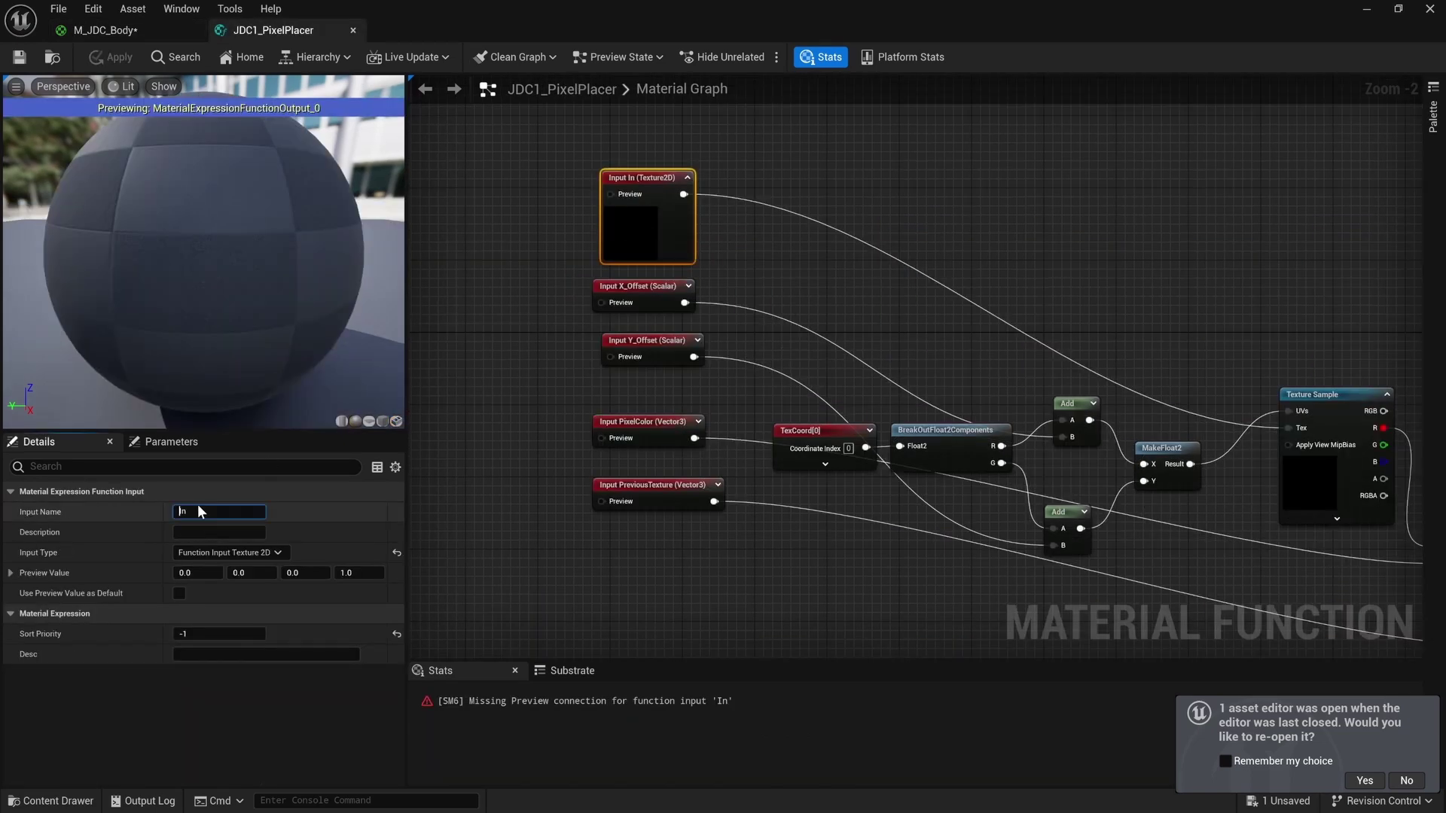
{"action": "key", "text": "BackSpace"}
{"action": "key", "text": "BackSpace"}
{"action": "type", "text": "TextureIn"}
{"action": "key", "text": "Return"}
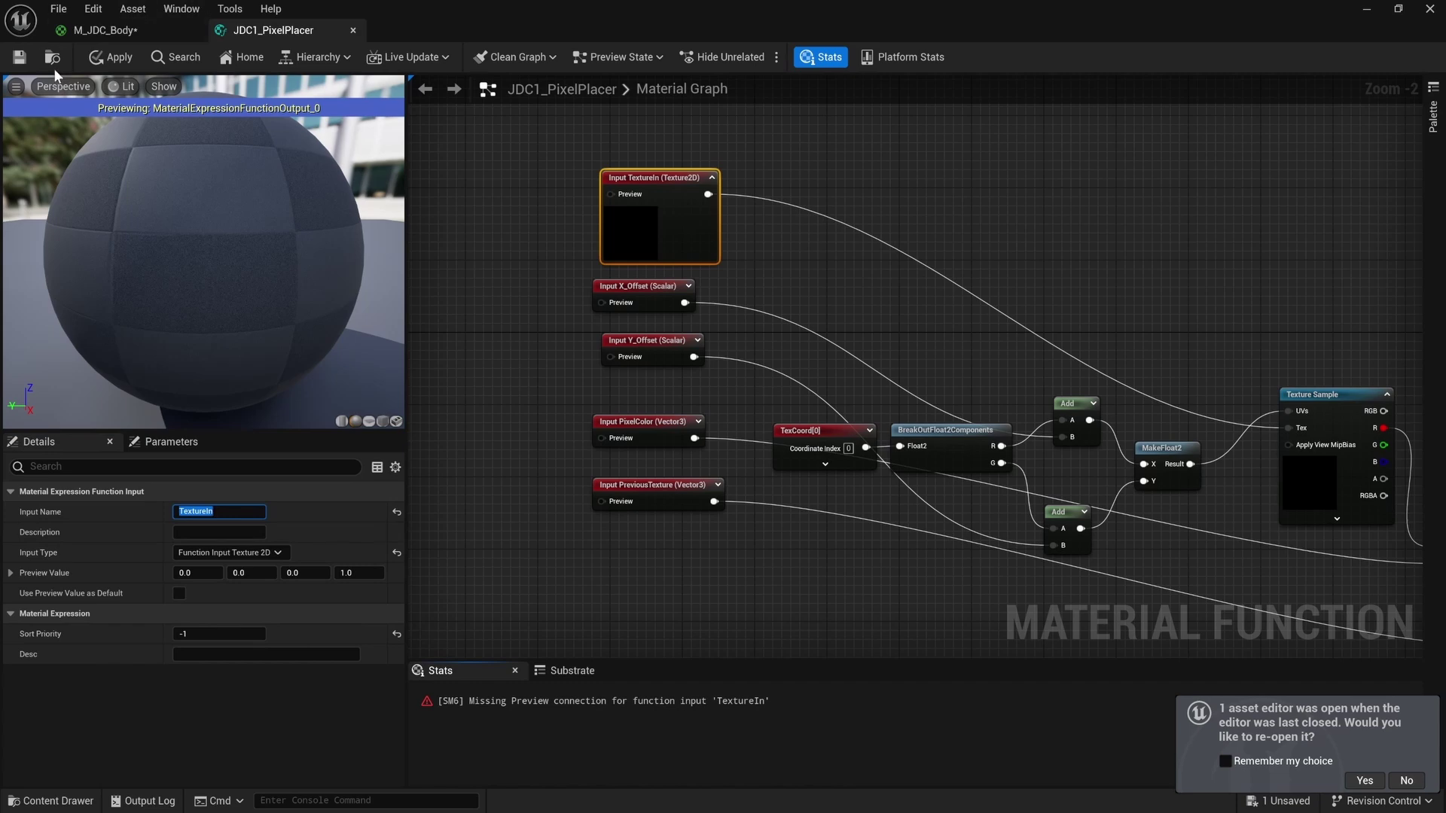
Back in M_JDC_Body, align the Texture Object with the upper placer row and connect it to the last JDC1_PixelPlacer's In input.
{"action": "left_click", "coordinate": [95, 30]}
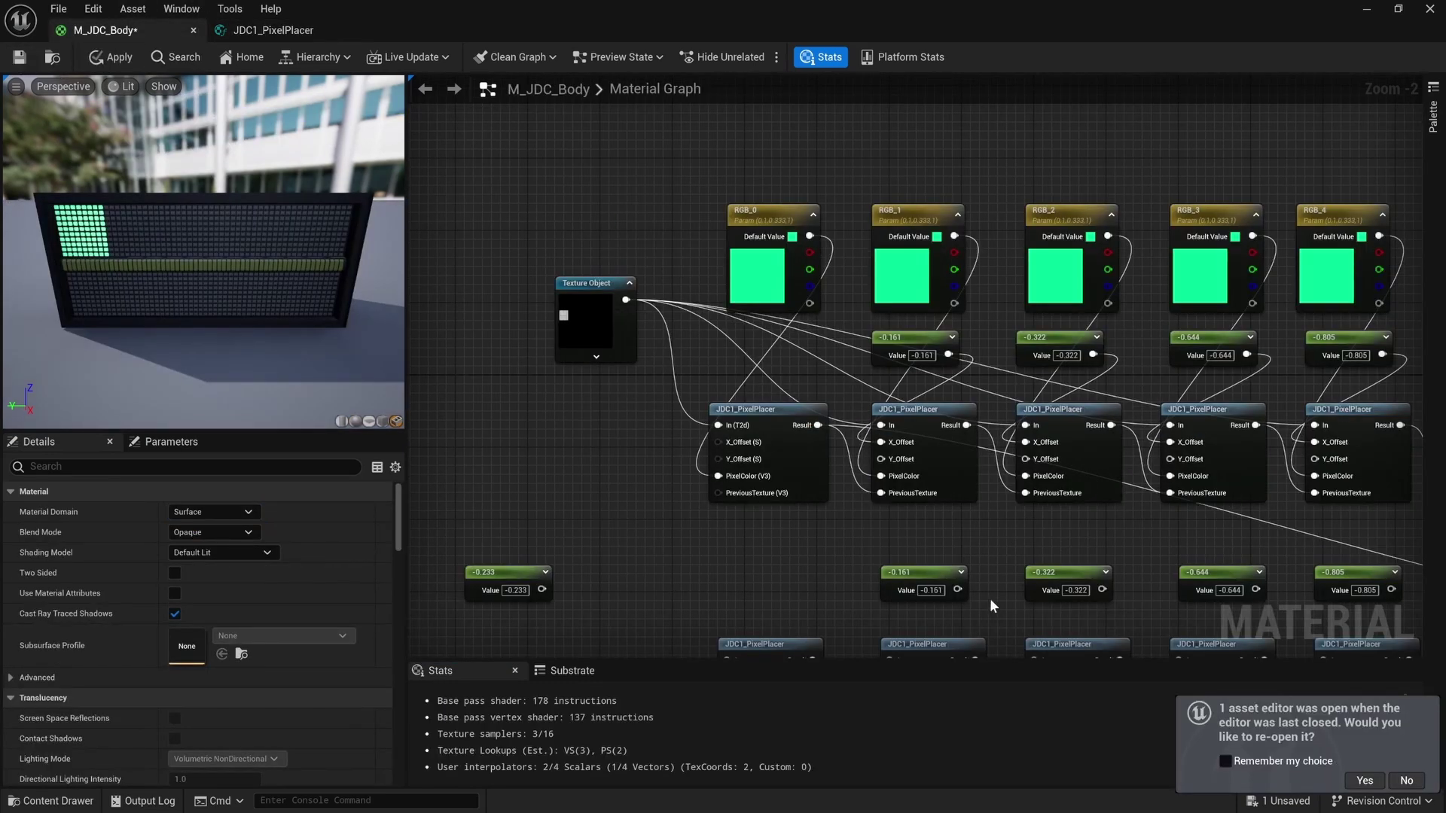
{"action": "scroll", "coordinate": [837, 521], "scroll_direction": "down", "scroll_amount": 1}
{"action": "right_click_drag", "start_coordinate": [860, 518], "coordinate": [807, 519]}
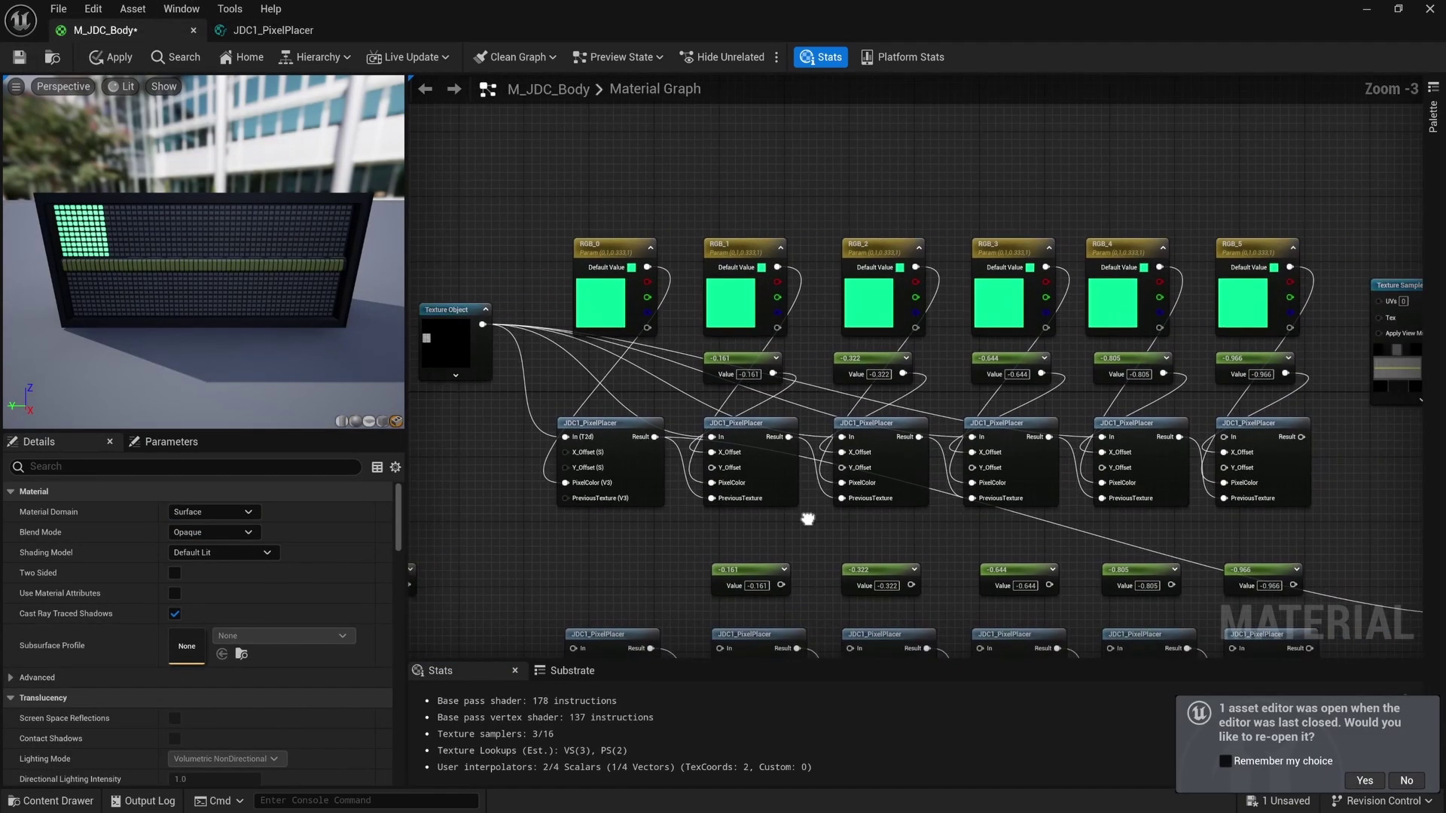
{"action": "scroll", "coordinate": [893, 526], "scroll_direction": "down", "scroll_amount": 1}
{"action": "scroll", "coordinate": [586, 355], "scroll_direction": "up", "scroll_amount": 2}
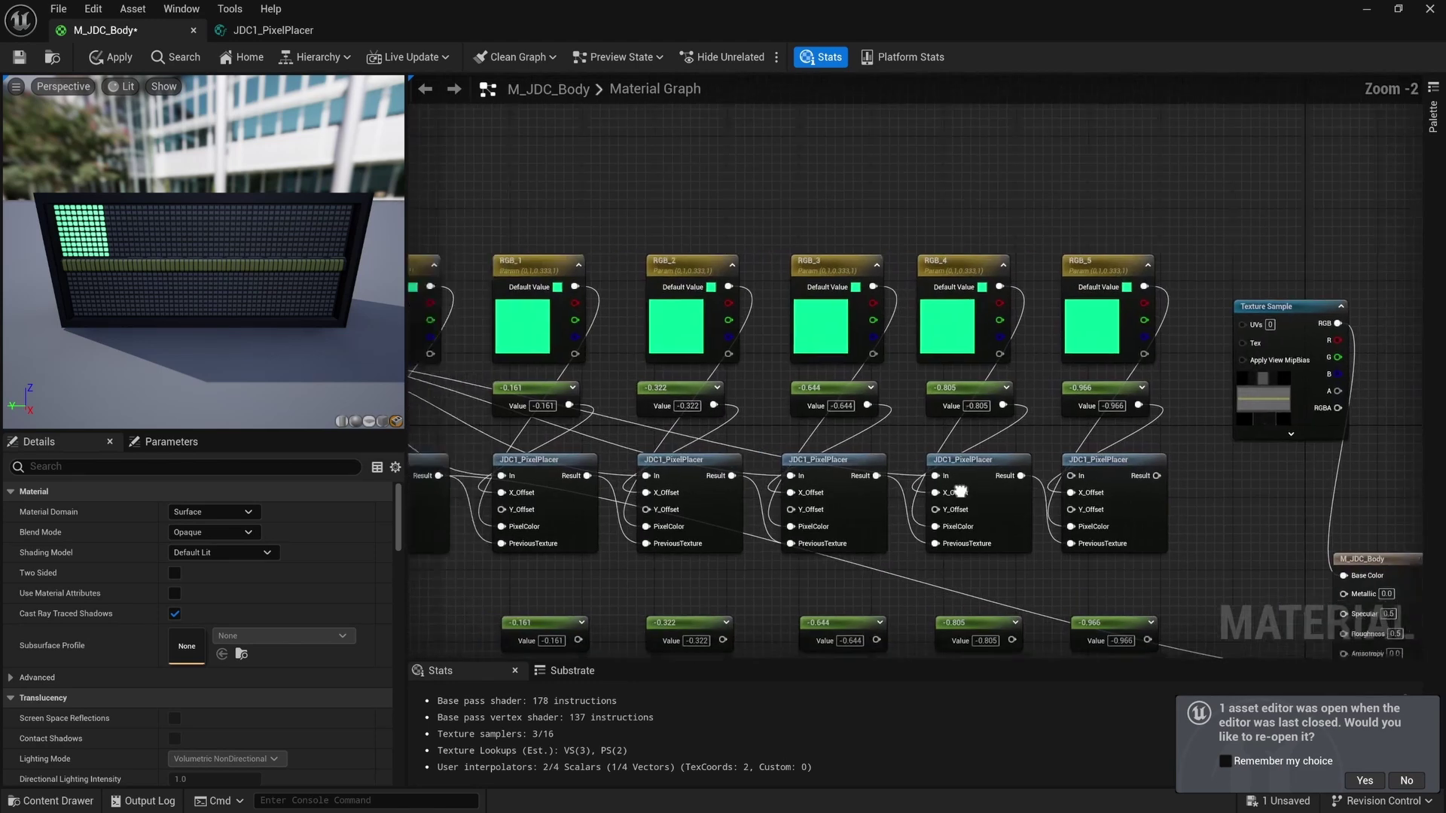
{"action": "right_click_drag", "start_coordinate": [480, 363], "coordinate": [595, 373]}
{"action": "left_click_drag", "start_coordinate": [497, 375], "coordinate": [1350, 486]}
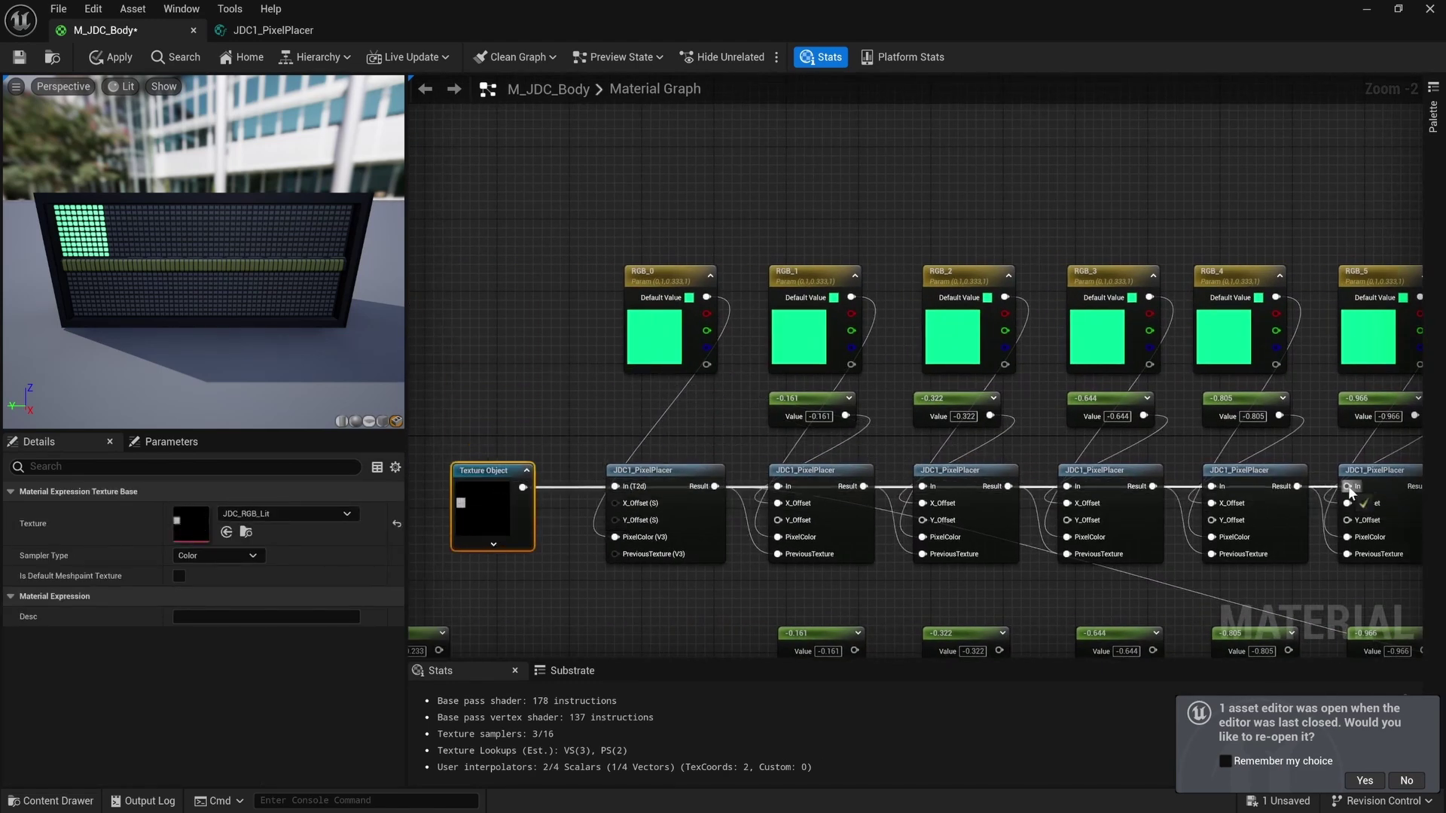
Connect the Result of the upper row's last JDC1_PixelPlacer to the Emissive Color input of M_JDC_Body.
{"action": "right_click_drag", "start_coordinate": [1350, 486], "coordinate": [1022, 470]}
{"action": "left_click_drag", "start_coordinate": [954, 429], "coordinate": [1140, 625]}
{"action": "right_click_drag", "start_coordinate": [848, 546], "coordinate": [899, 531]}
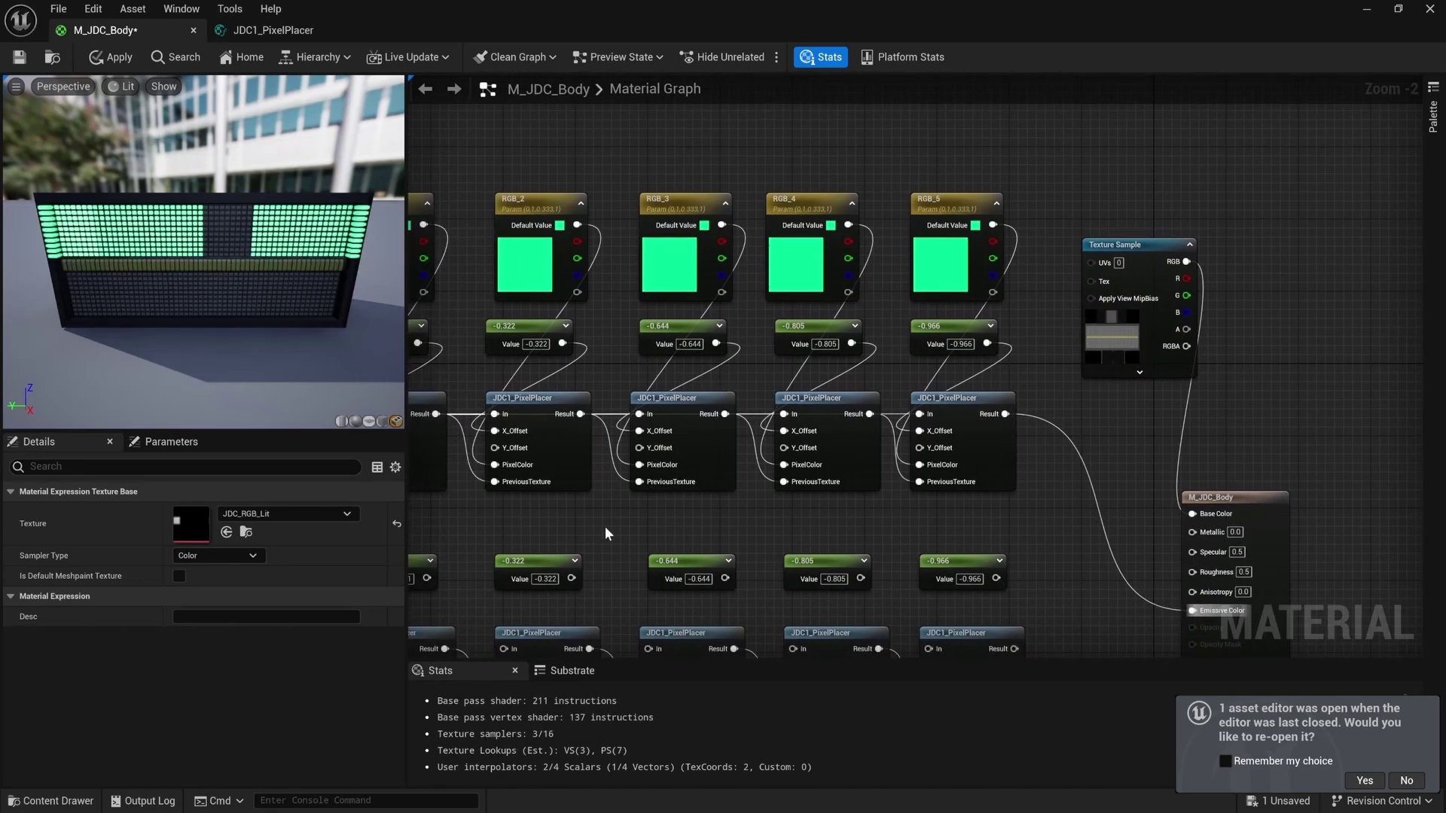
{"action": "right_click_drag", "start_coordinate": [606, 534], "coordinate": [888, 506]}
{"action": "right_click_drag", "start_coordinate": [557, 491], "coordinate": [610, 490]}
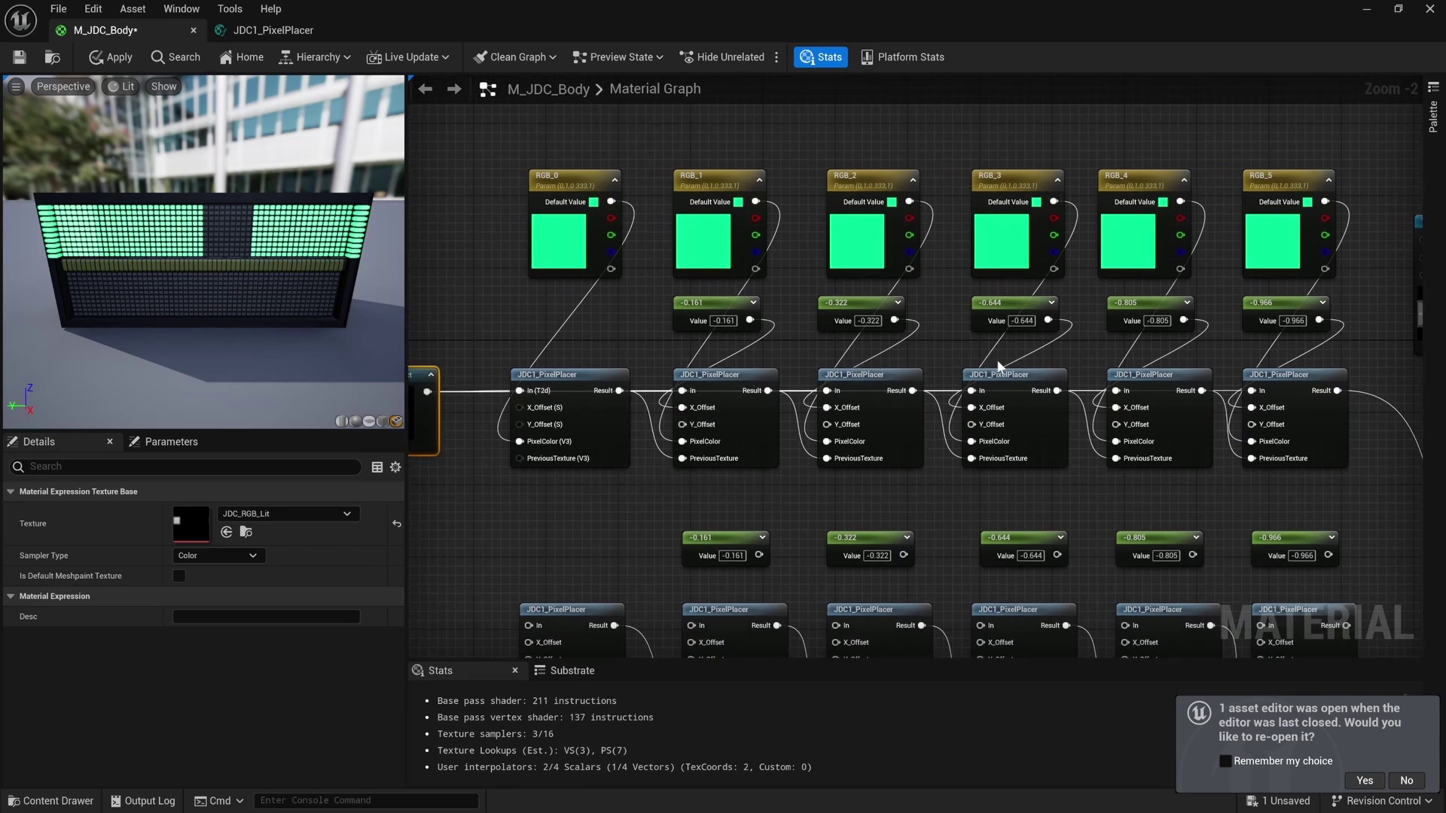
Raise the upper row's first JDC1_PixelPlacer slightly and lower the other five into one aligned row.
{"action": "left_click_drag", "start_coordinate": [603, 445], "coordinate": [592, 409]}
{"action": "left_click_drag", "start_coordinate": [737, 417], "coordinate": [746, 442]}
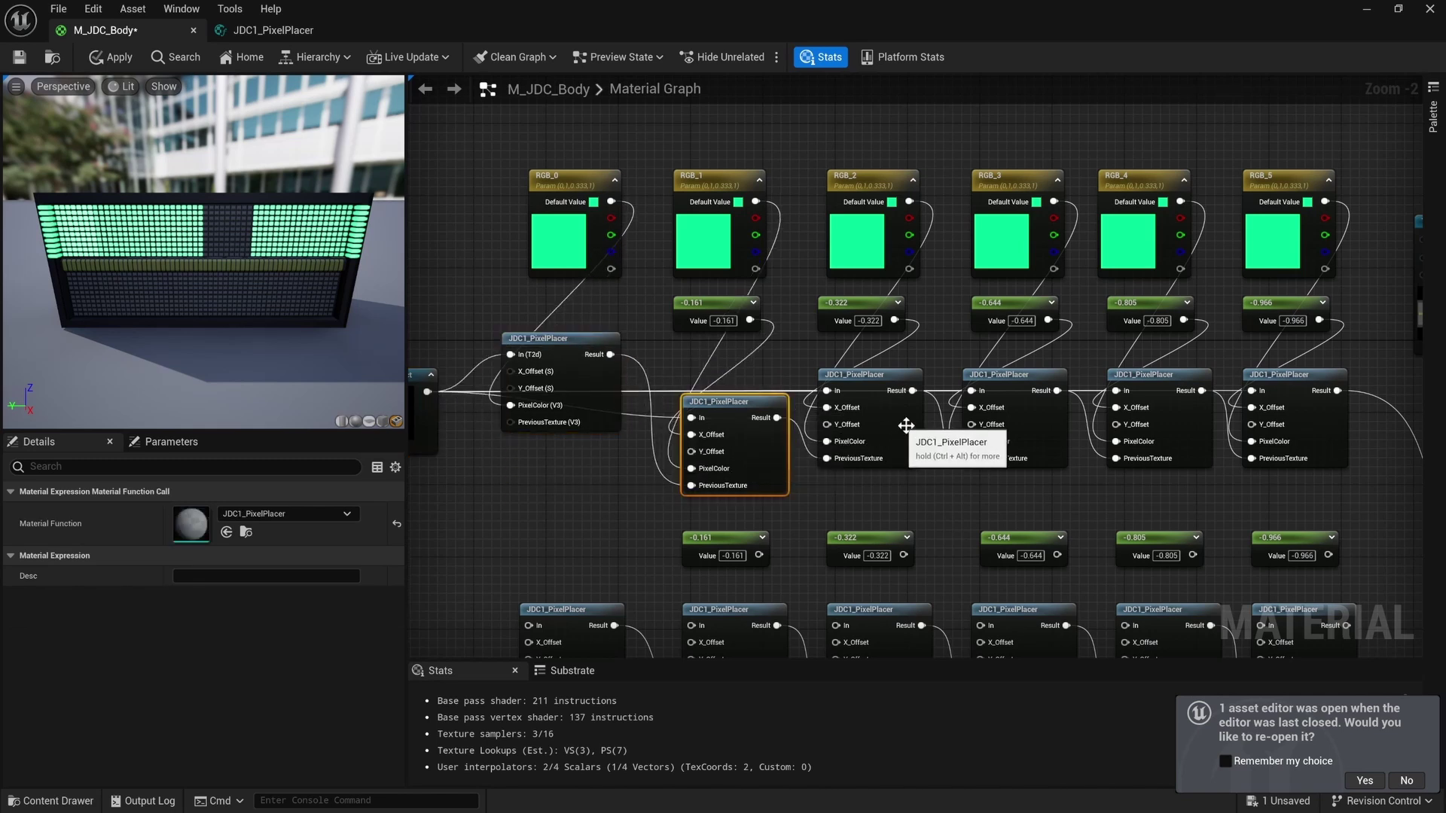
{"action": "left_click_drag", "start_coordinate": [911, 431], "coordinate": [909, 457]}
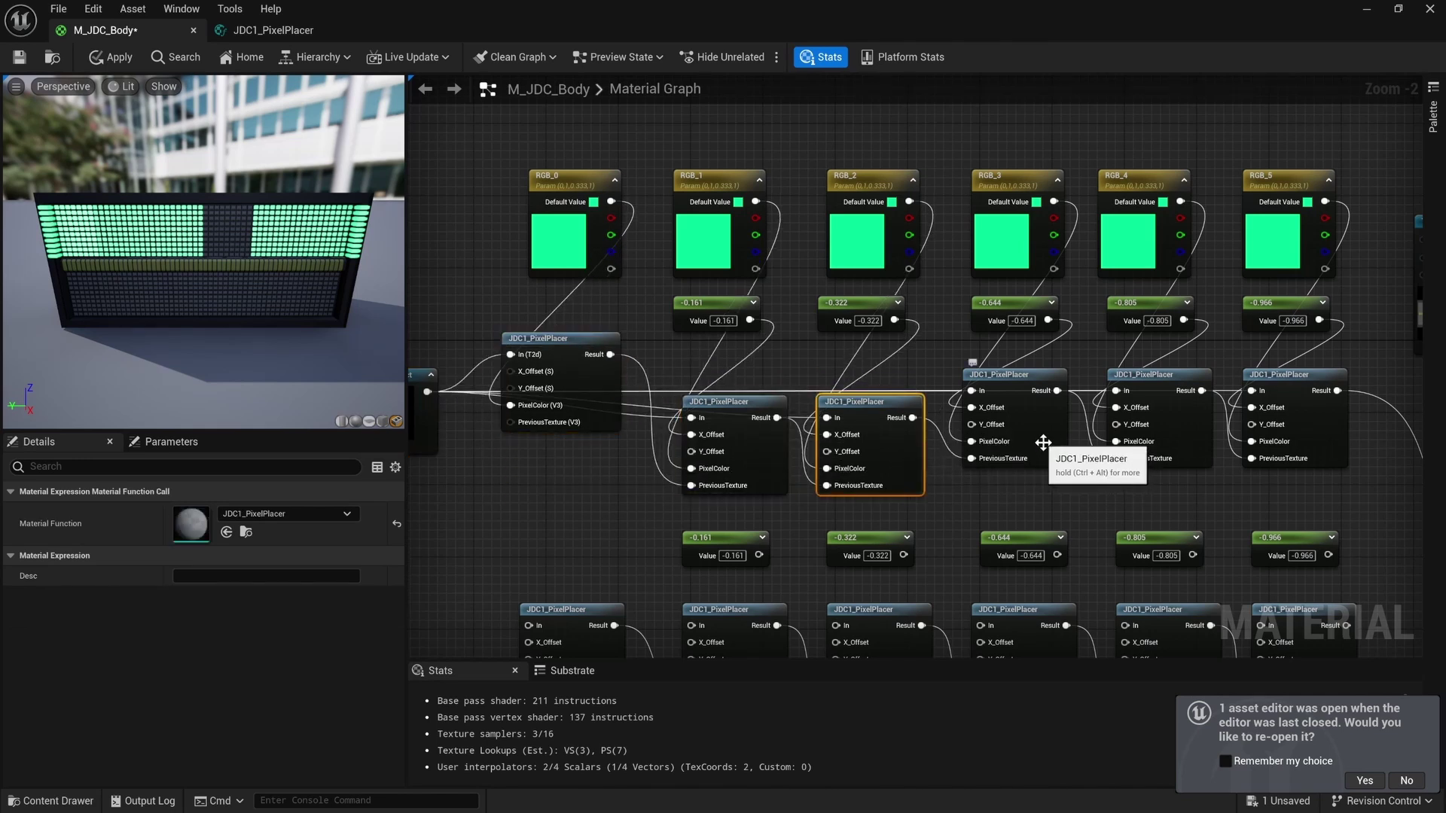
{"action": "left_click_drag", "start_coordinate": [1045, 445], "coordinate": [1047, 472]}
{"action": "left_click_drag", "start_coordinate": [1149, 450], "coordinate": [1148, 486]}
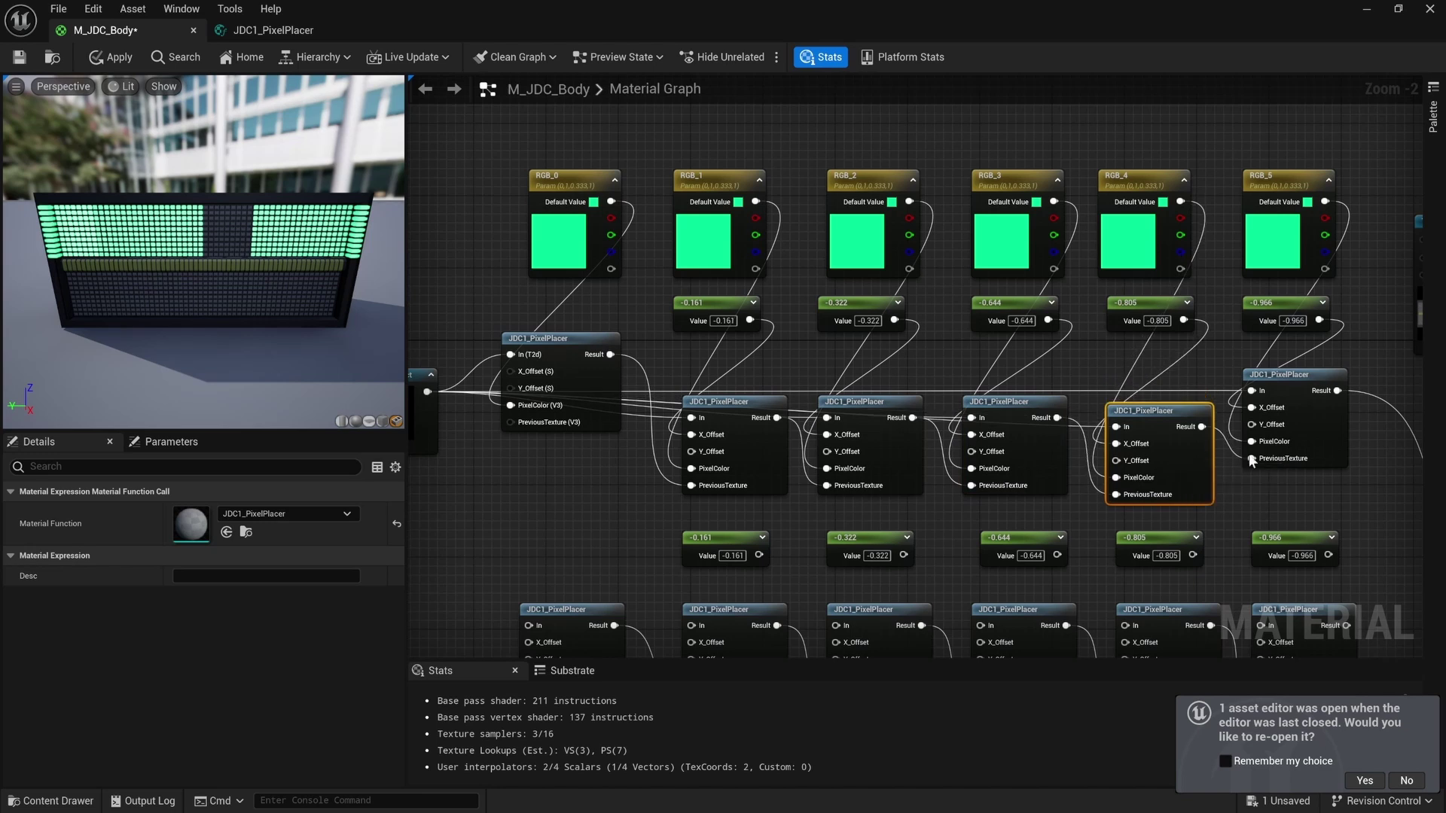
{"action": "left_click_drag", "start_coordinate": [1345, 420], "coordinate": [1346, 448]}
{"action": "left_click_drag", "start_coordinate": [1164, 461], "coordinate": [1164, 452]}
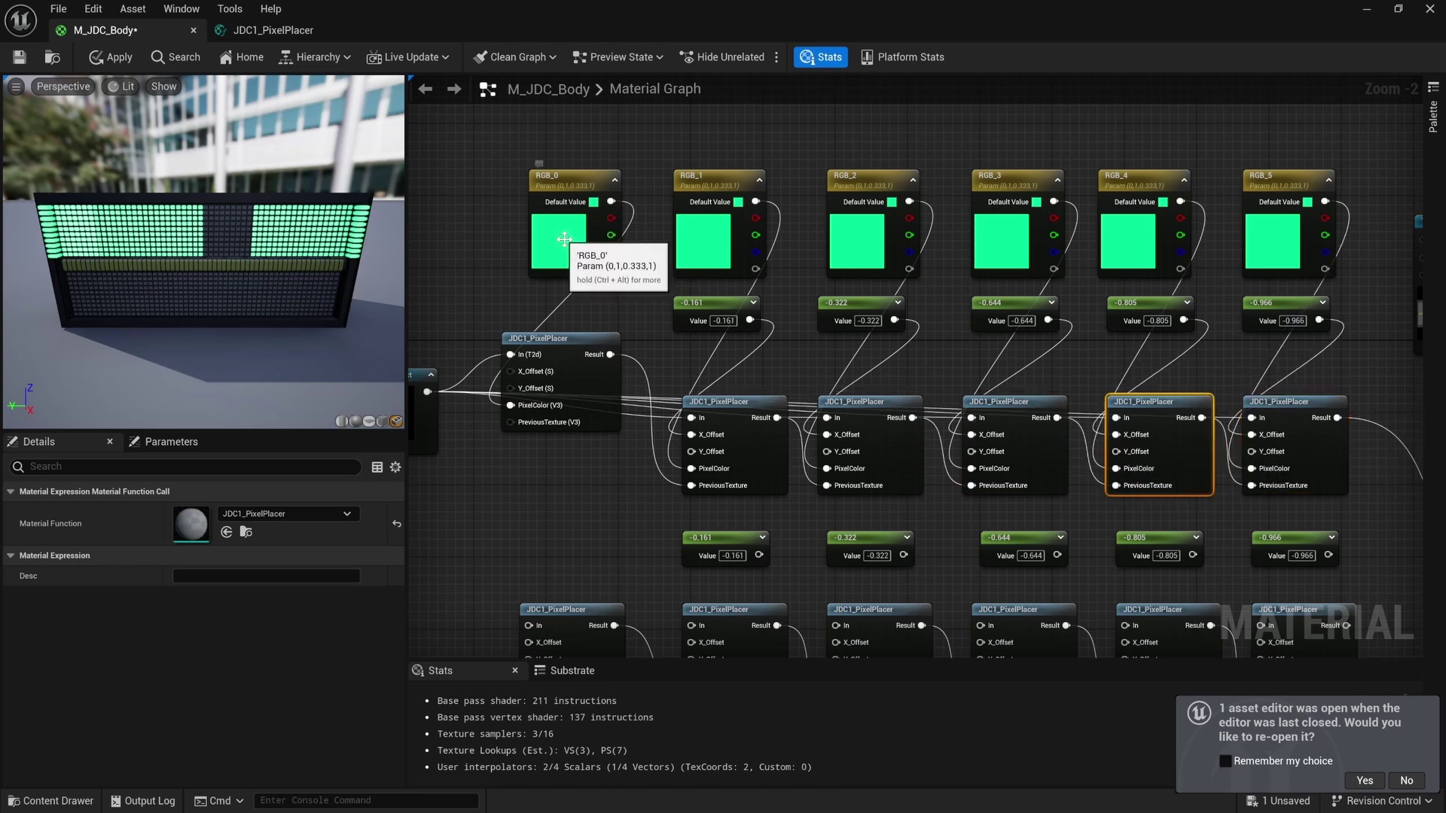
Move the M_JDC_Body result node closer and connect the first four upper-row JDC1_PixelPlacer results to Emissive Color one after another.
{"action": "left_click", "coordinate": [598, 238]}
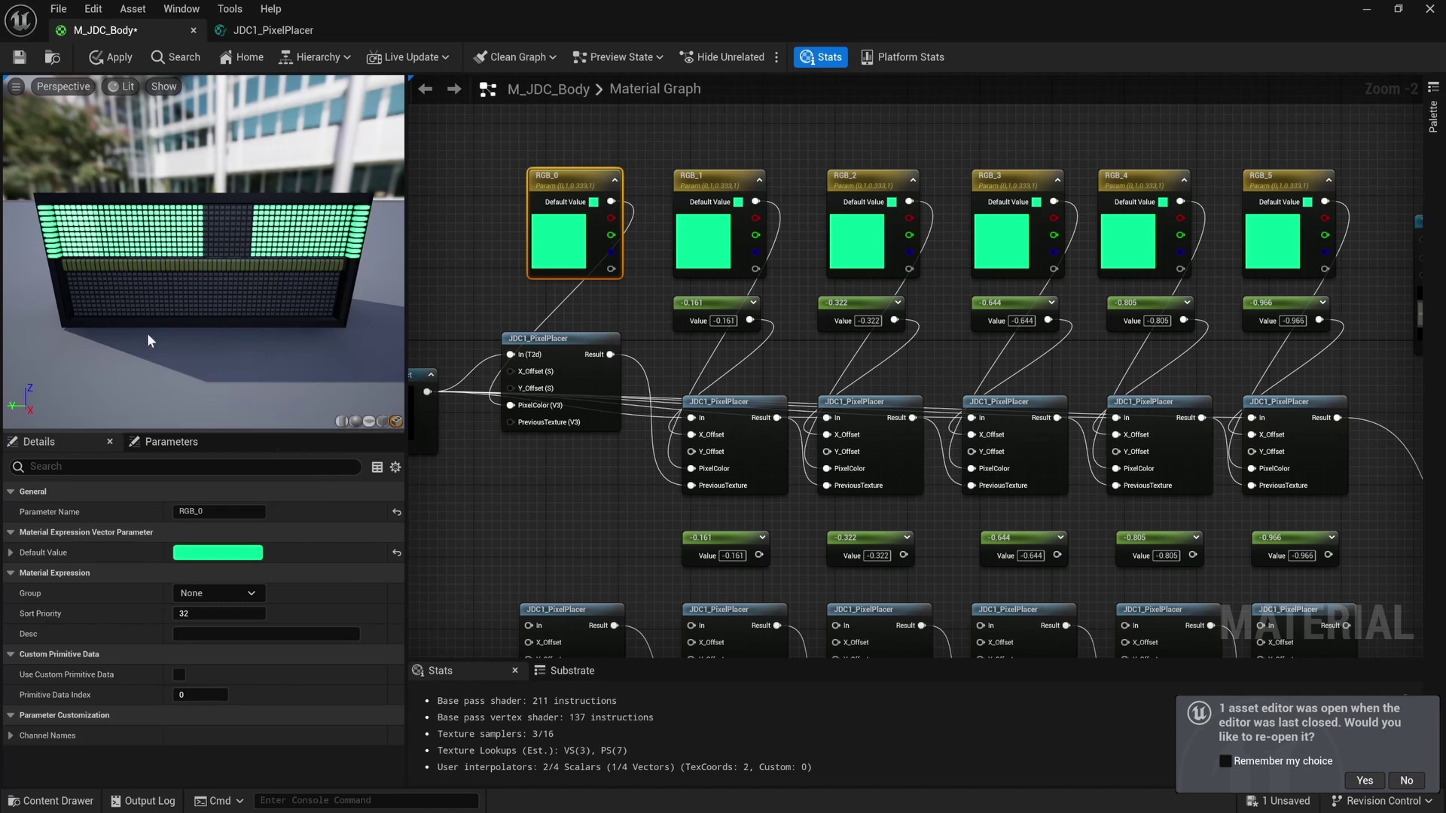
{"action": "scroll", "coordinate": [609, 373], "scroll_direction": "down", "scroll_amount": 2}
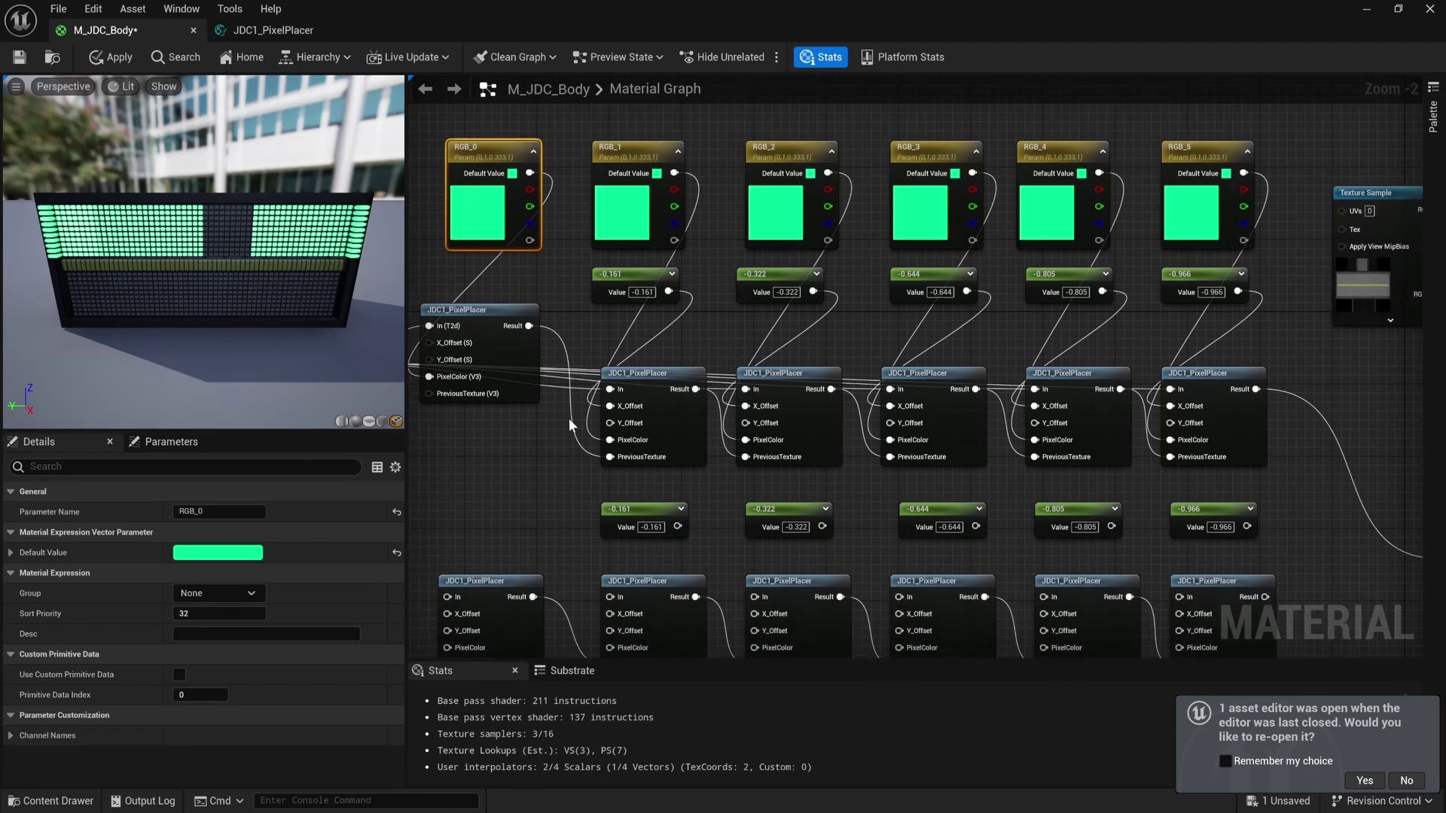
{"action": "left_click_drag", "start_coordinate": [1147, 429], "coordinate": [1094, 399]}
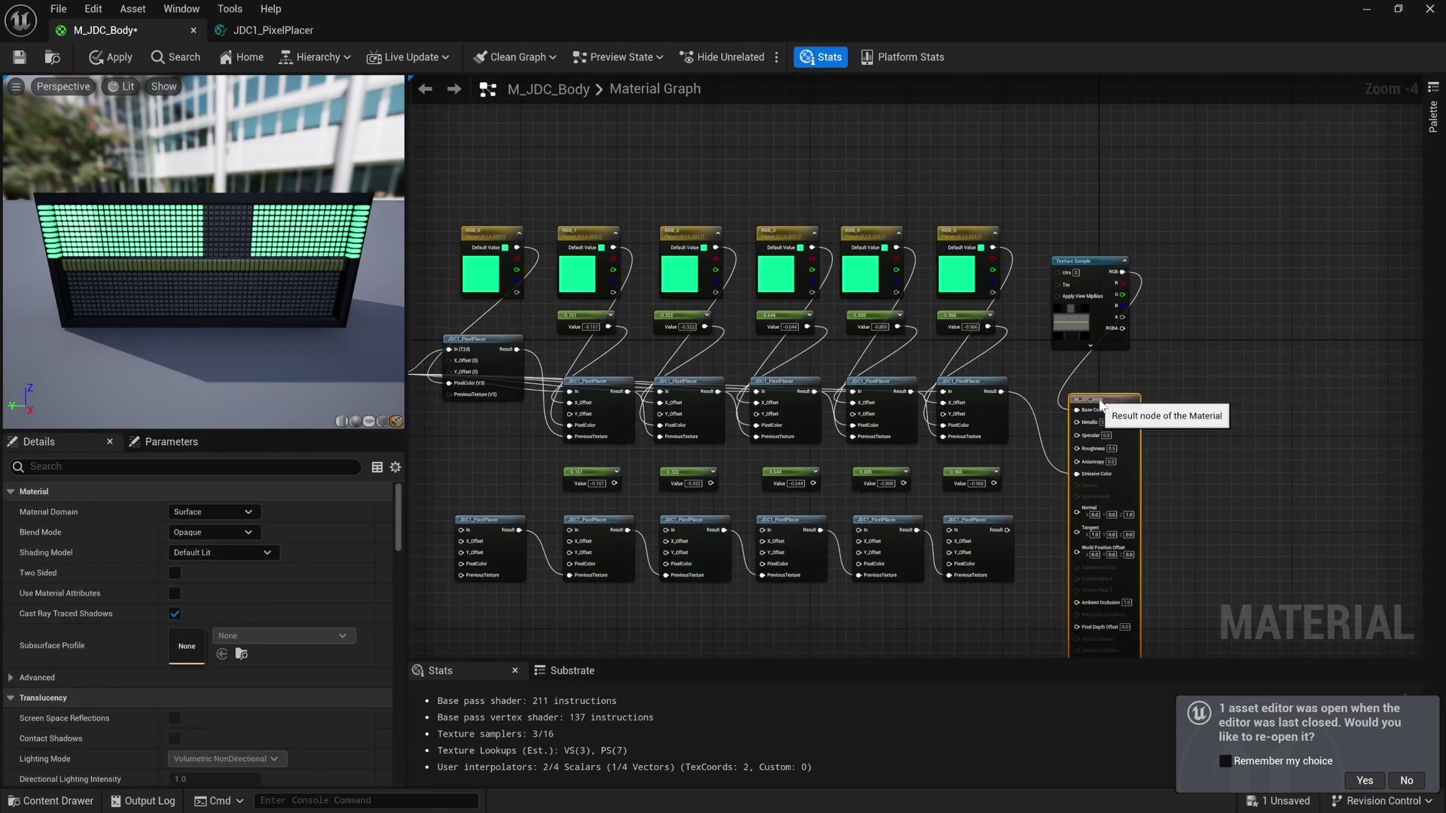
{"action": "left_click_drag", "start_coordinate": [517, 350], "coordinate": [1071, 474]}
{"action": "left_click_drag", "start_coordinate": [628, 392], "coordinate": [1072, 474]}
{"action": "left_click_drag", "start_coordinate": [719, 392], "coordinate": [1071, 474]}
{"action": "left_click_drag", "start_coordinate": [814, 395], "coordinate": [1071, 474]}
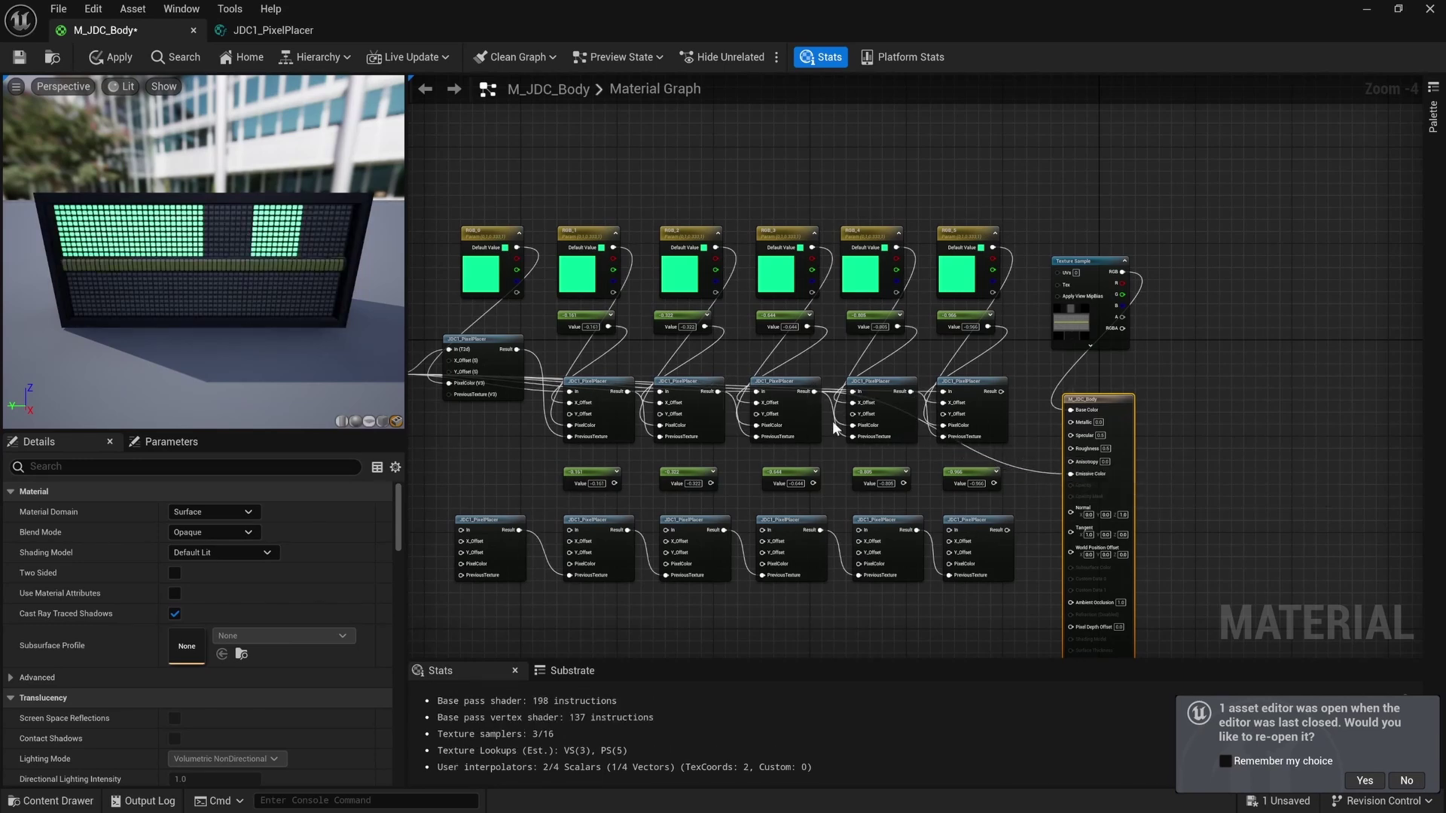
Set the upper row's X offset constant beneath RGB_3 to -0.161 × 3, giving -0.483.
{"action": "left_click", "coordinate": [806, 412]}
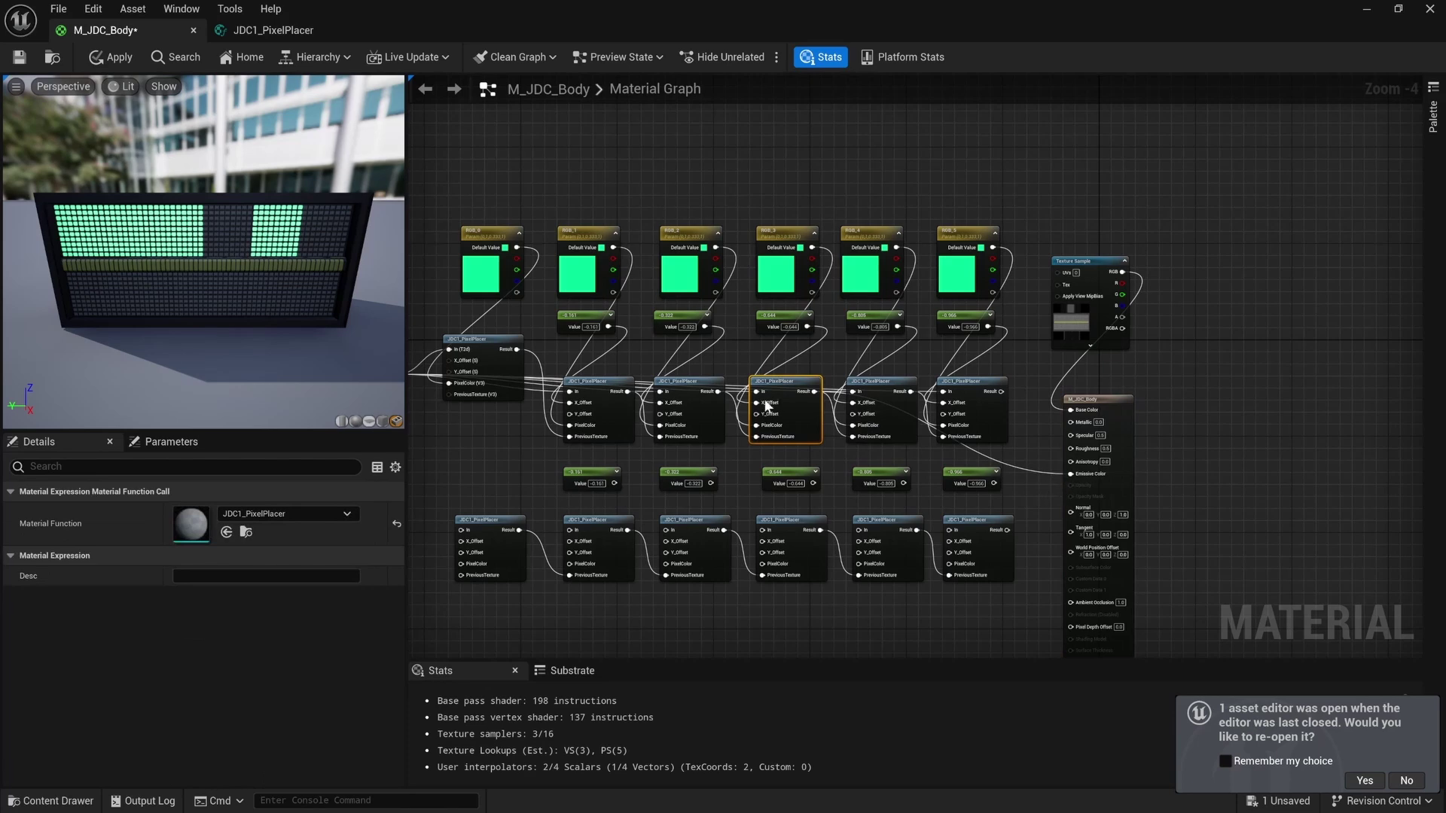
{"action": "scroll", "coordinate": [766, 407], "scroll_direction": "up", "scroll_amount": 1}
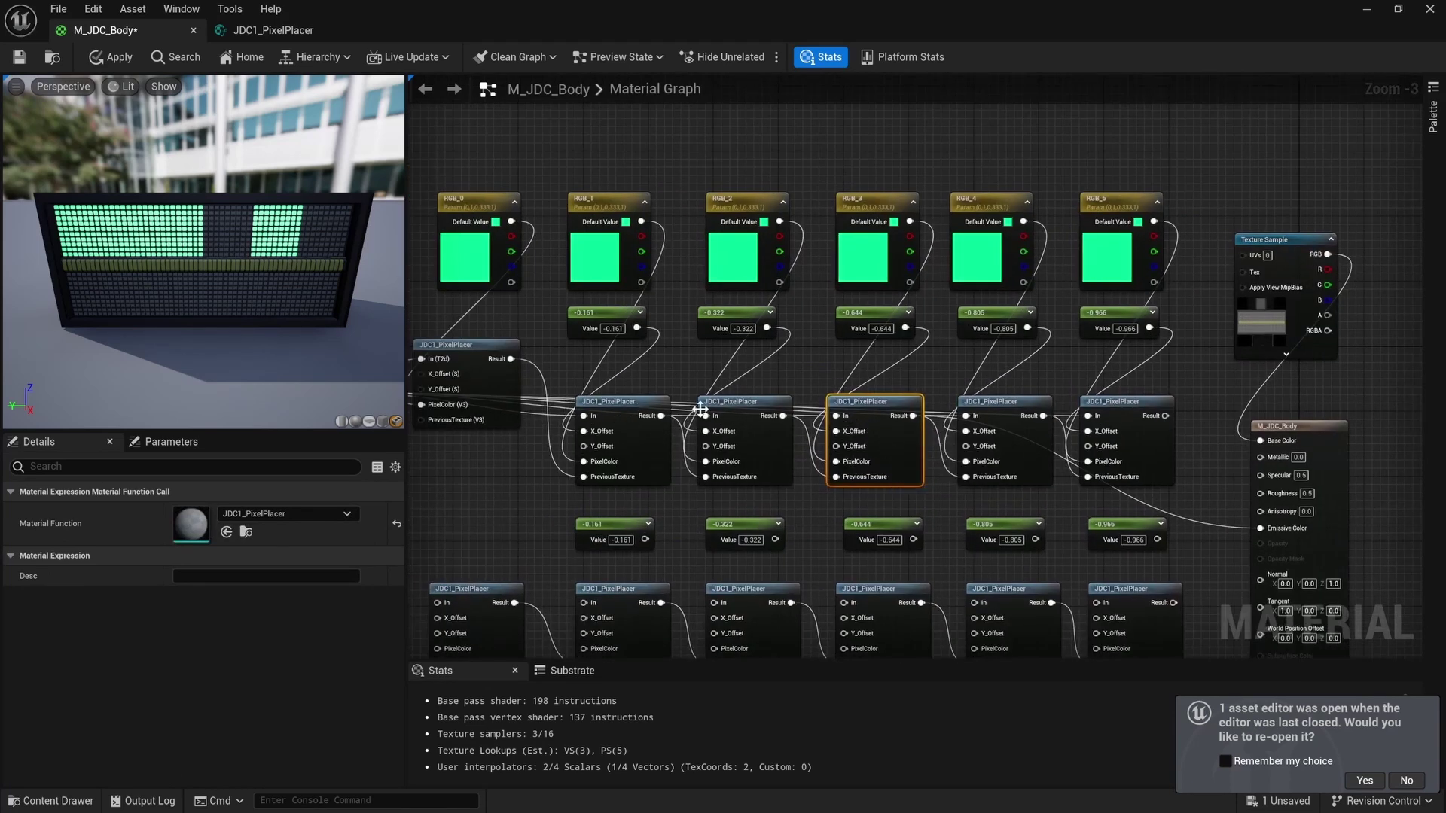
{"action": "scroll", "coordinate": [753, 411], "scroll_direction": "down", "scroll_amount": 1}
{"action": "scroll", "coordinate": [787, 410], "scroll_direction": "up", "scroll_amount": 1}
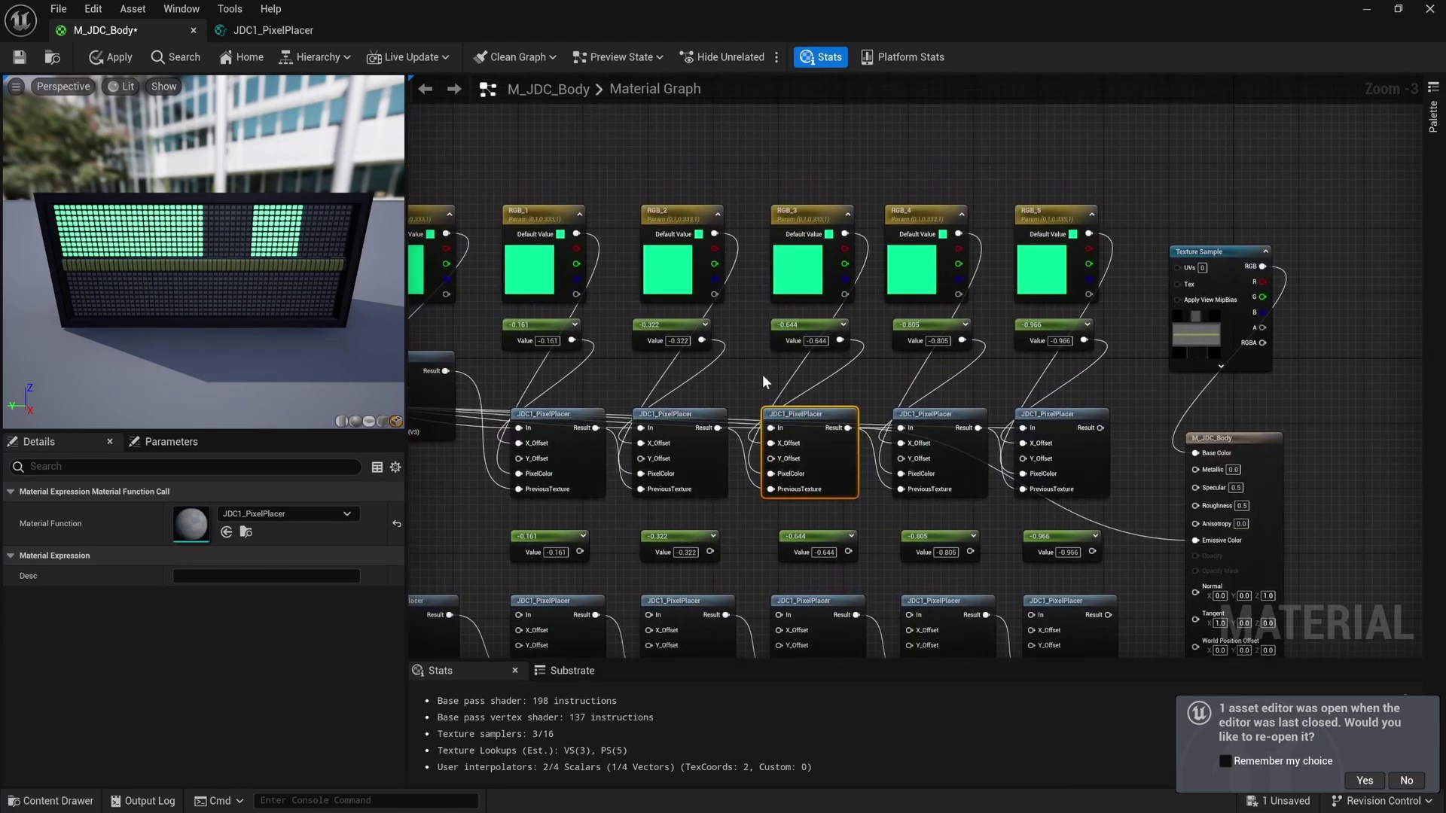
{"action": "left_click", "coordinate": [816, 341]}
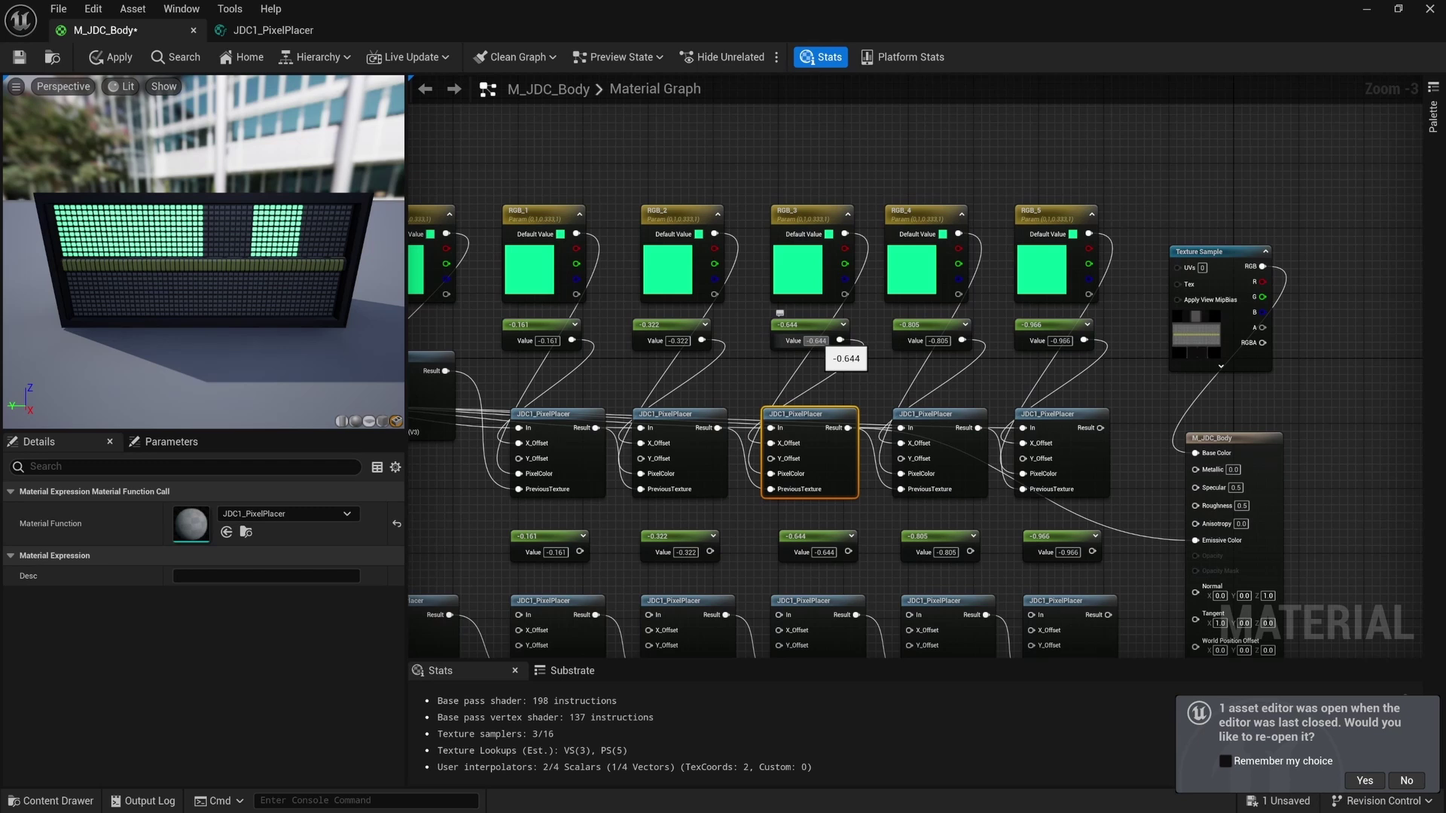
{"action": "type", "text": "-"}
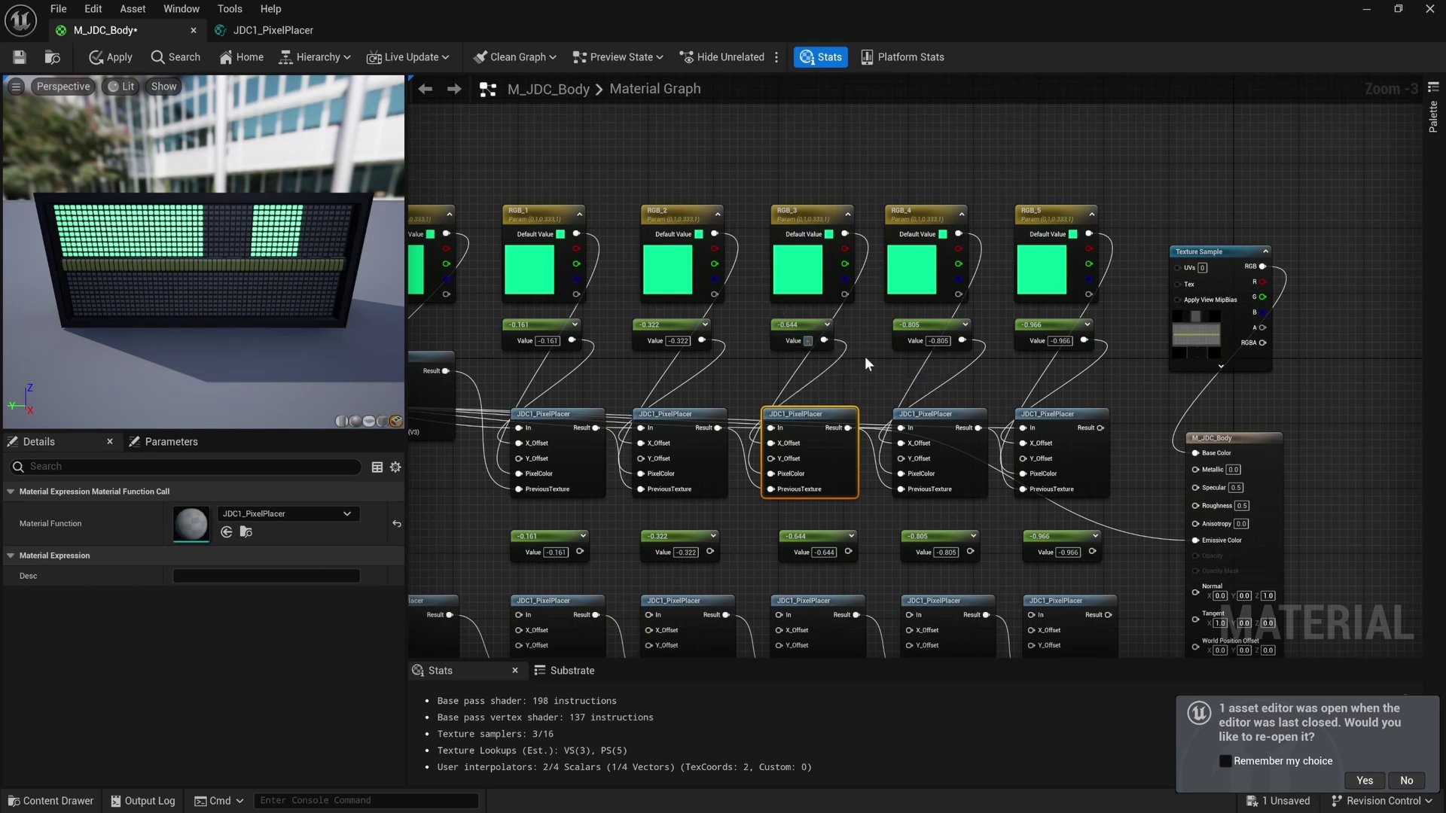
{"action": "type", "text": ".161"}
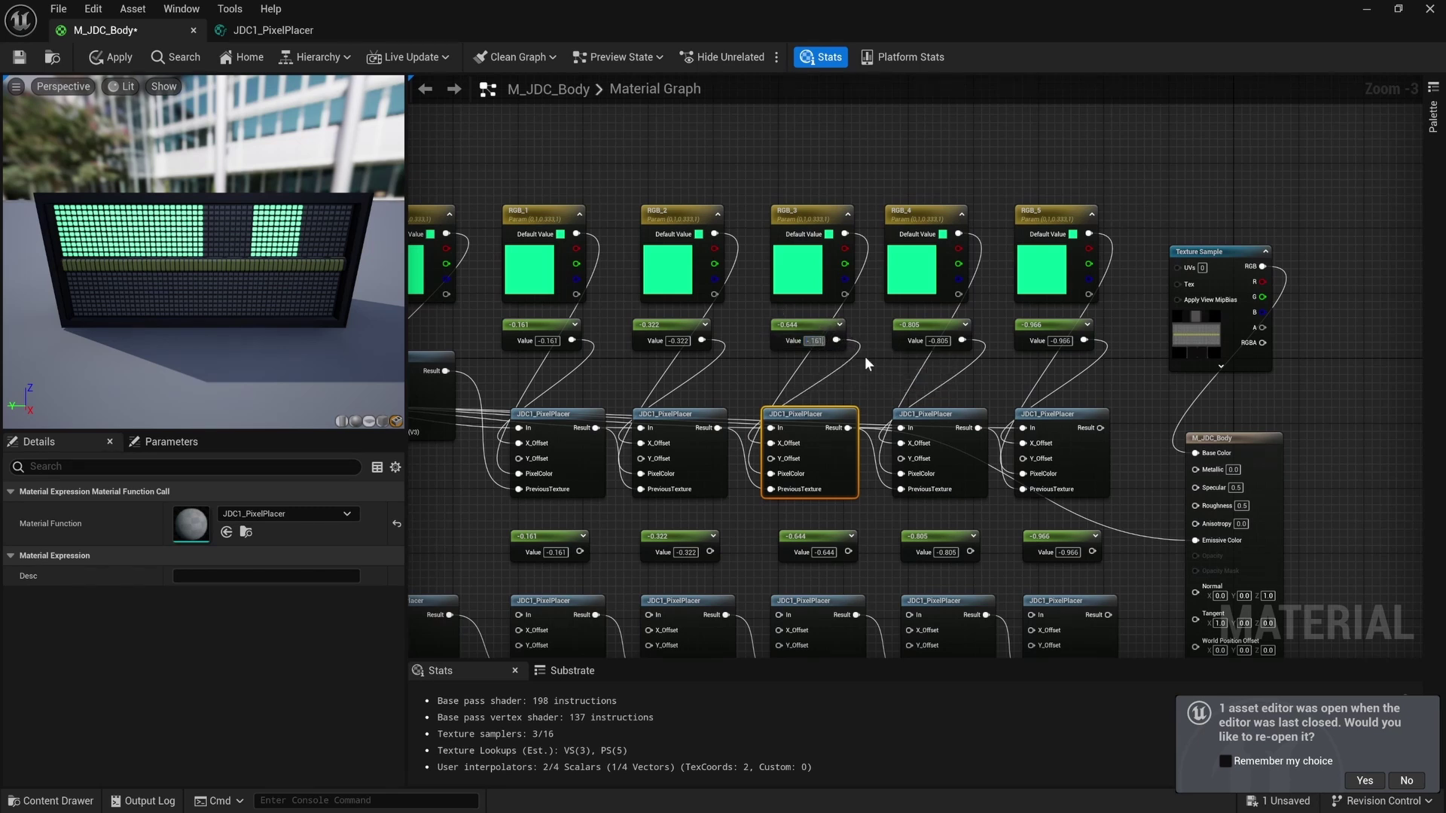
{"action": "type", "text": "*3"}
{"action": "key", "text": "Return"}
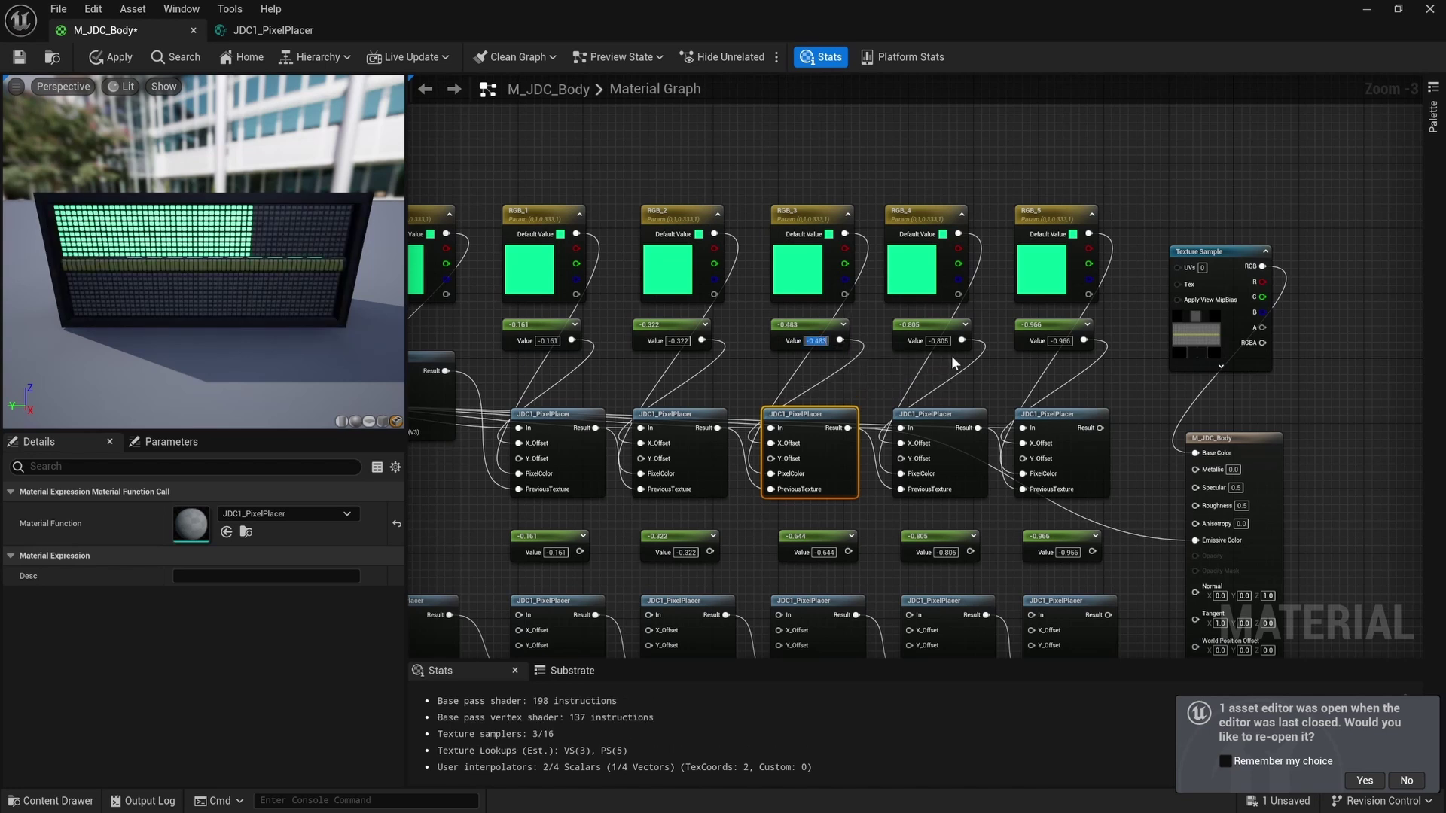
Set the upper row's X offset constant beneath RGB_4 to -0.644 and check the fixture in the preview.
{"action": "scroll", "coordinate": [181, 248], "scroll_direction": "down", "scroll_amount": 5}
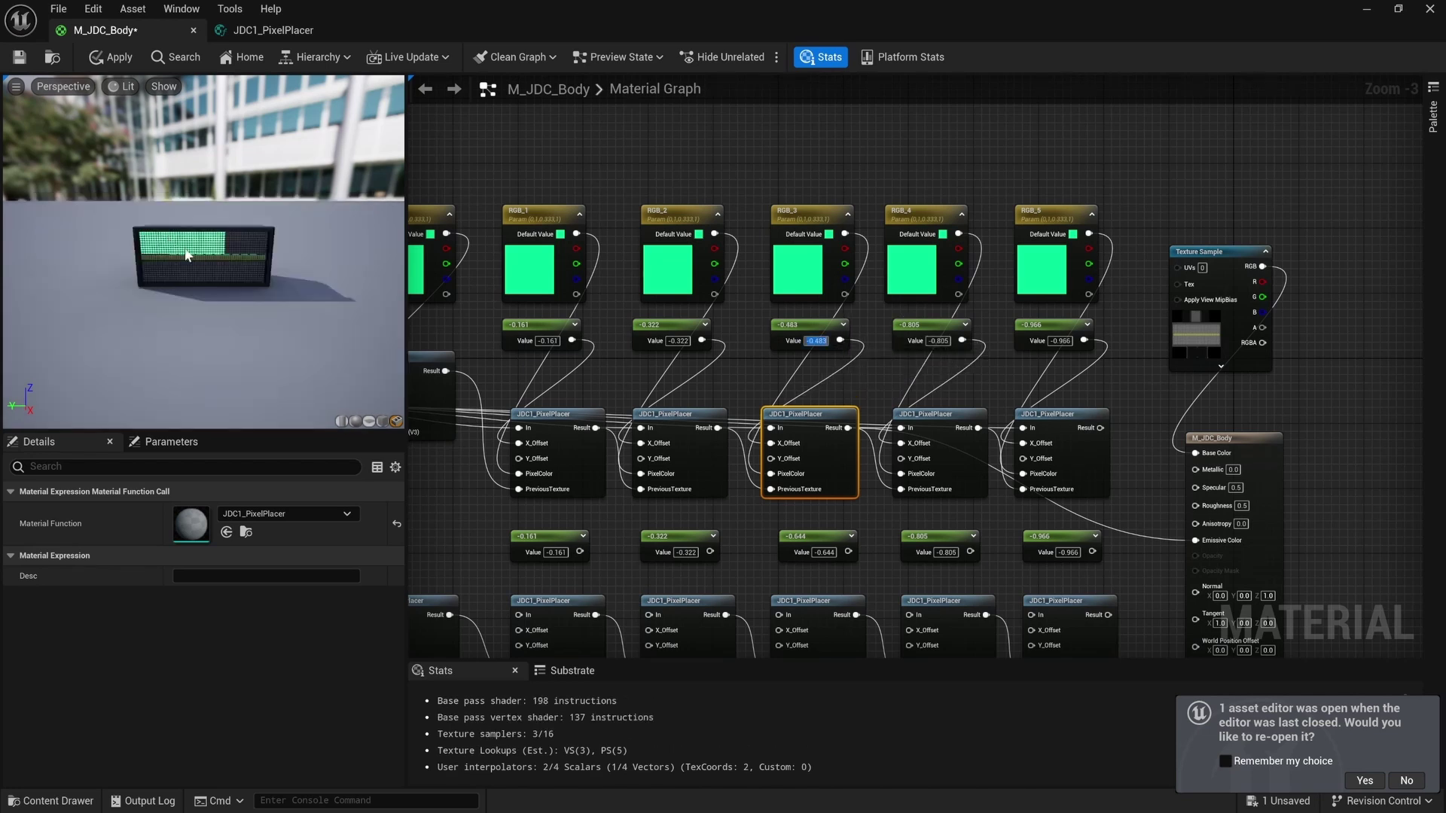
{"action": "scroll", "coordinate": [190, 252], "scroll_direction": "up", "scroll_amount": 5}
{"action": "scroll", "coordinate": [189, 252], "scroll_direction": "down", "scroll_amount": 2}
{"action": "scroll", "coordinate": [190, 252], "scroll_direction": "up", "scroll_amount": 2}
{"action": "scroll", "coordinate": [189, 251], "scroll_direction": "down", "scroll_amount": 2}
{"action": "scroll", "coordinate": [190, 251], "scroll_direction": "up", "scroll_amount": 3}
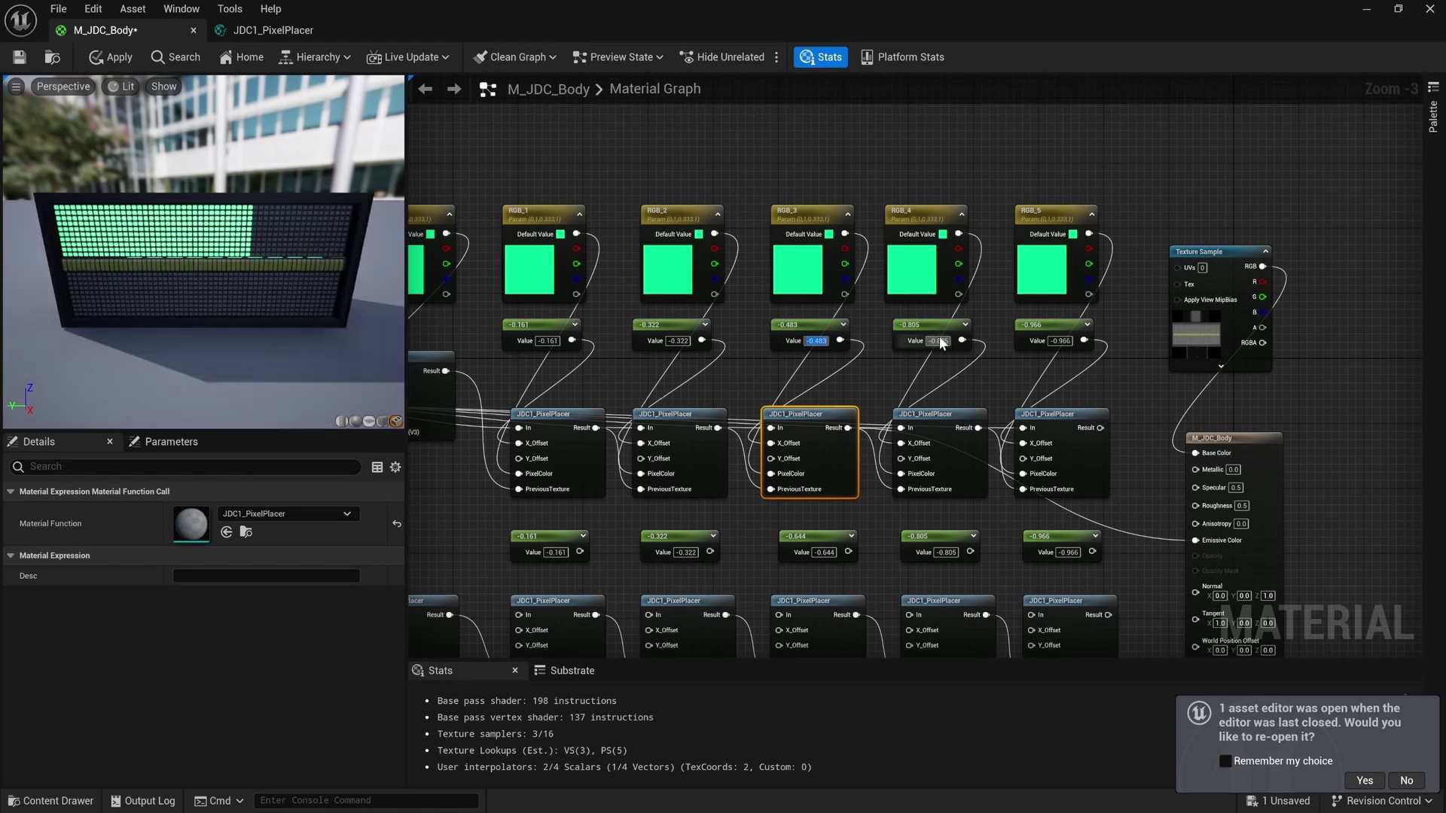
{"action": "key", "text": "Return"}
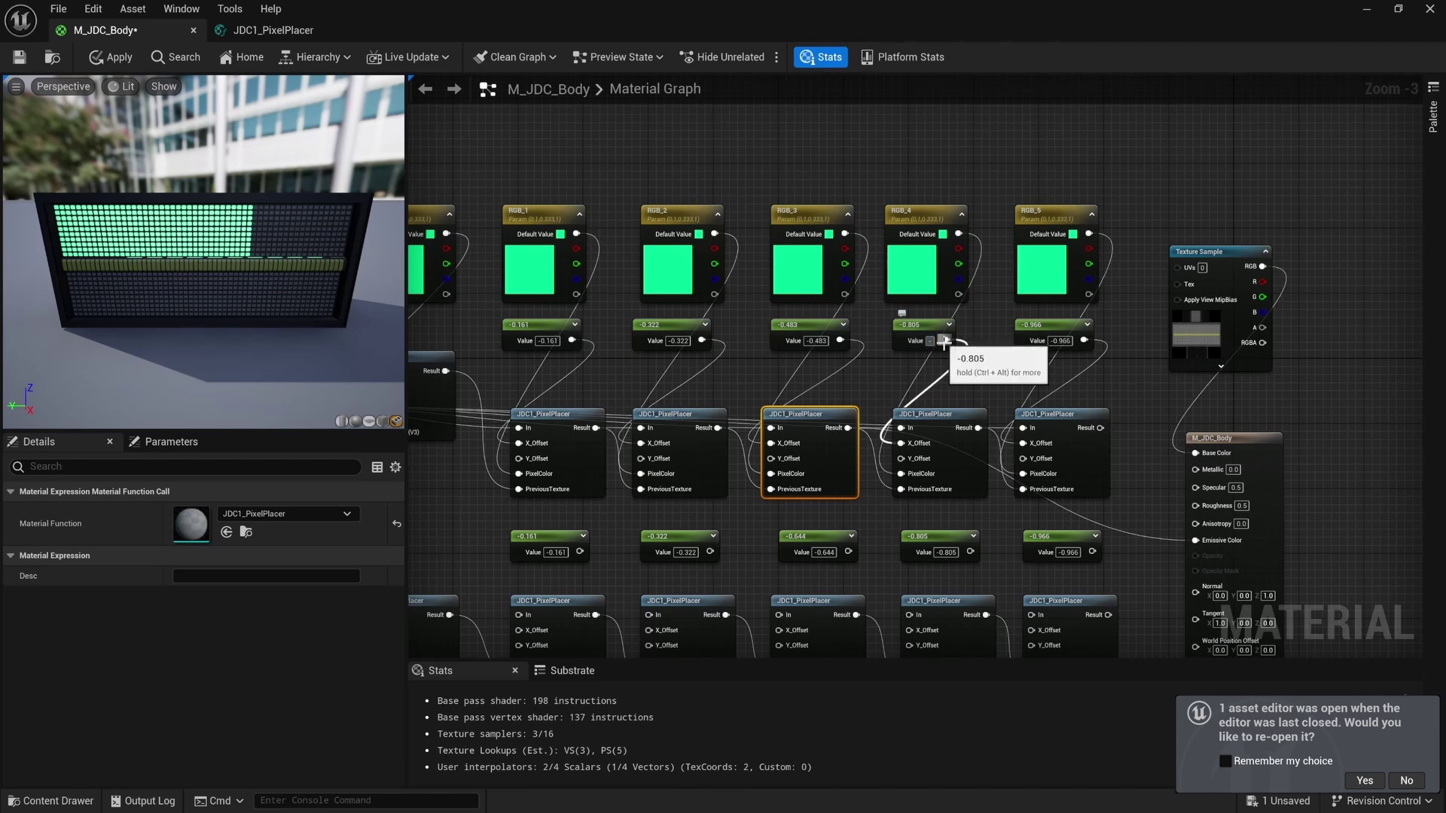
{"action": "left_click", "coordinate": [938, 341]}
{"action": "type", "text": "-0.161"}
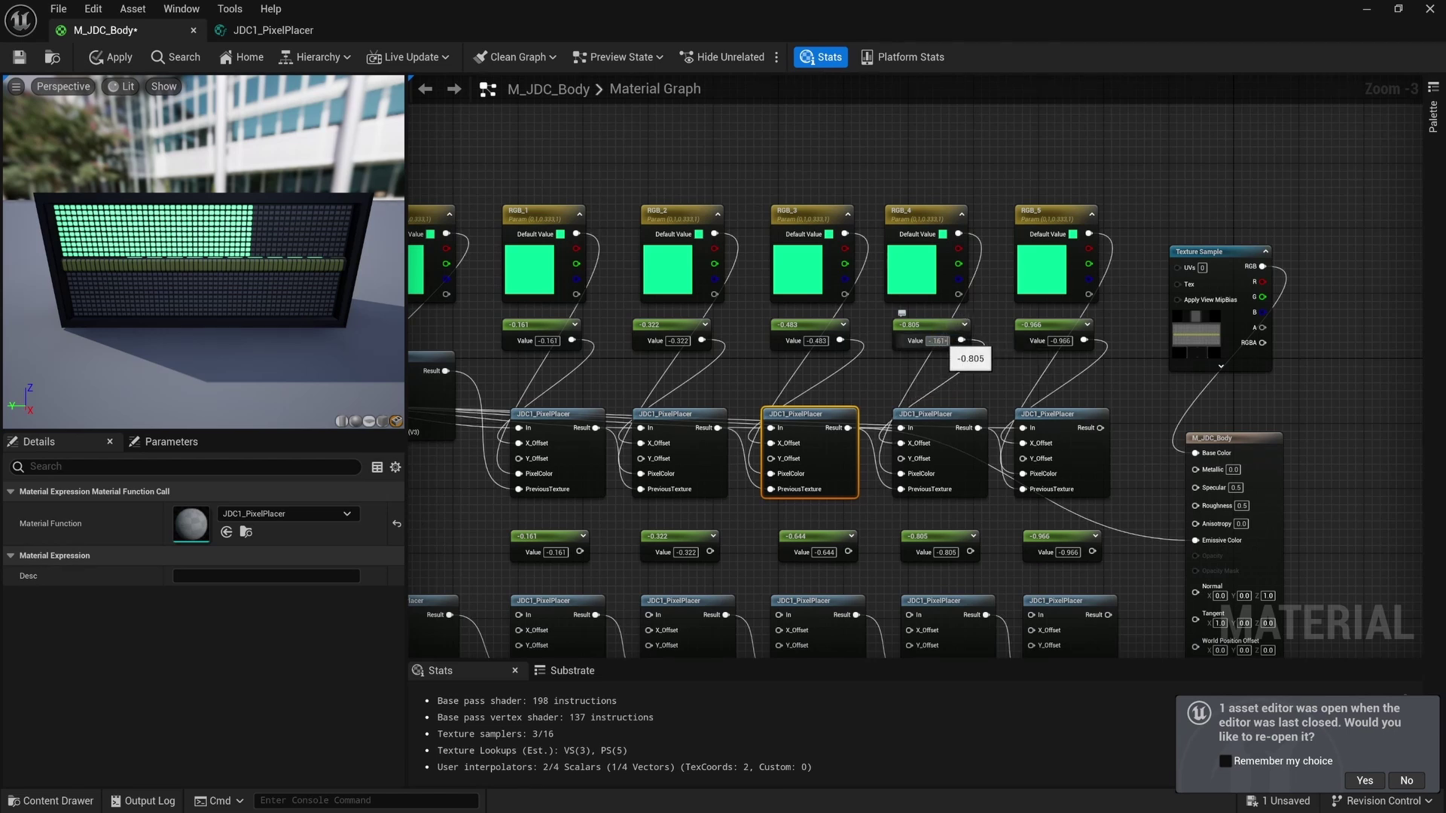
{"action": "type", "text": "-0.644"}
{"action": "key", "text": "Return"}
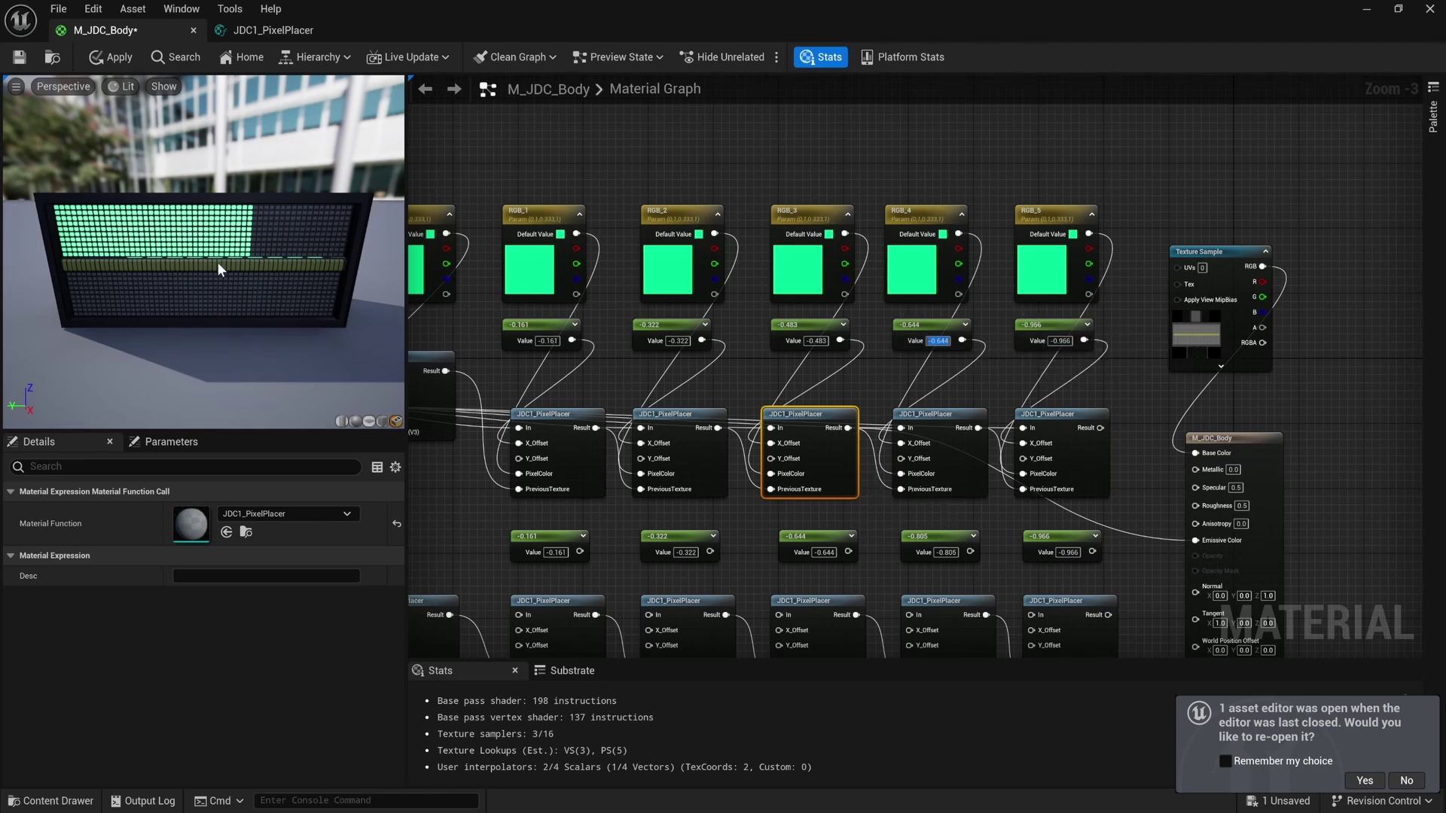
{"action": "mouse_move", "coordinate": [217, 261]}
{"action": "right_mouse_down"}
{"action": "mouse_move", "coordinate": [217, 210]}
{"action": "mouse_move", "coordinate": [267, 206]}
{"action": "mouse_move", "coordinate": [202, 261]}
{"action": "right_mouse_up"}
{"action": "key", "text": "f"}
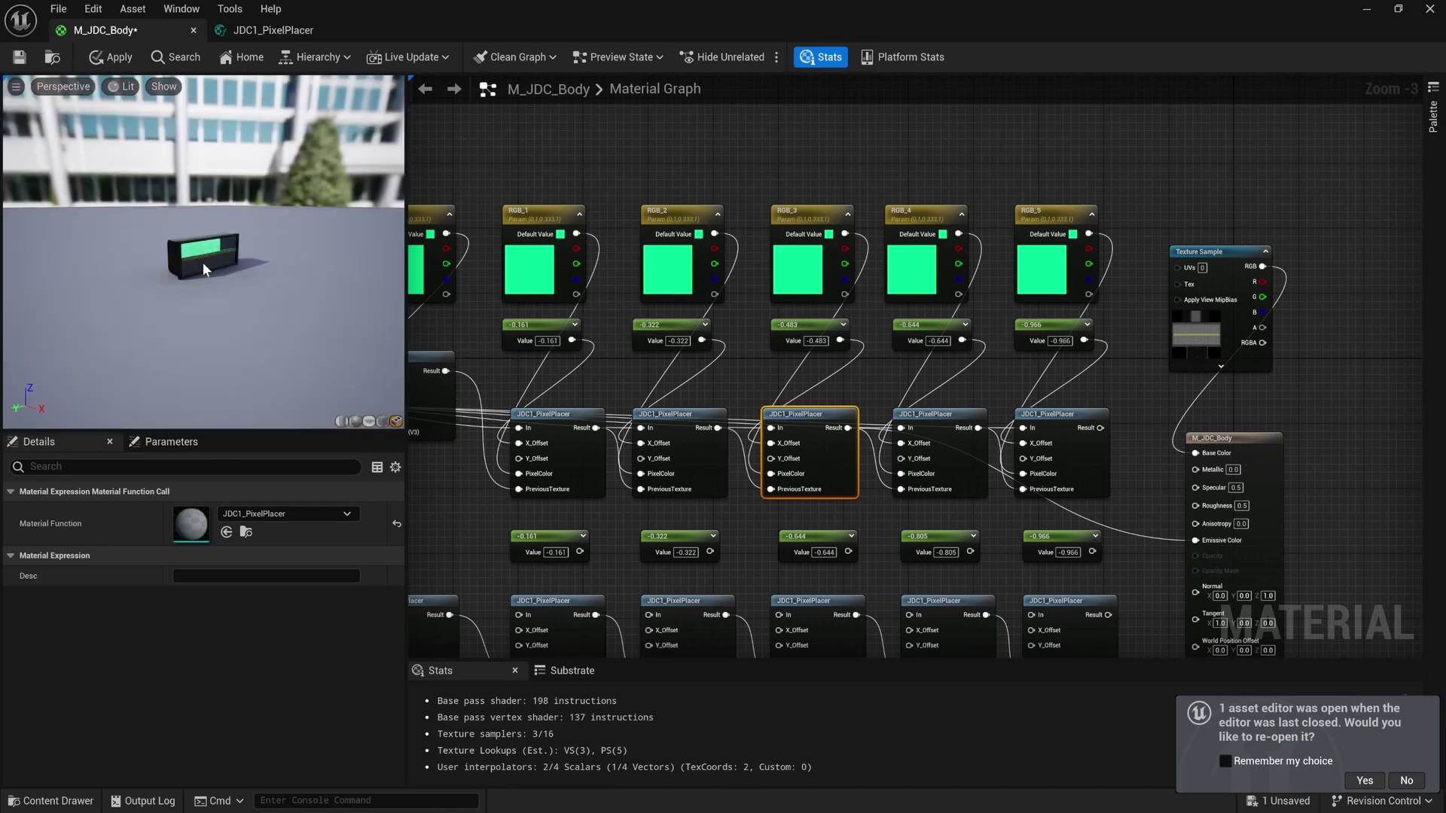
Switch to Blender and show the JDC1 fixture mesh in Material Preview shading, viewed from the front.
{"action": "key", "text": "super"}
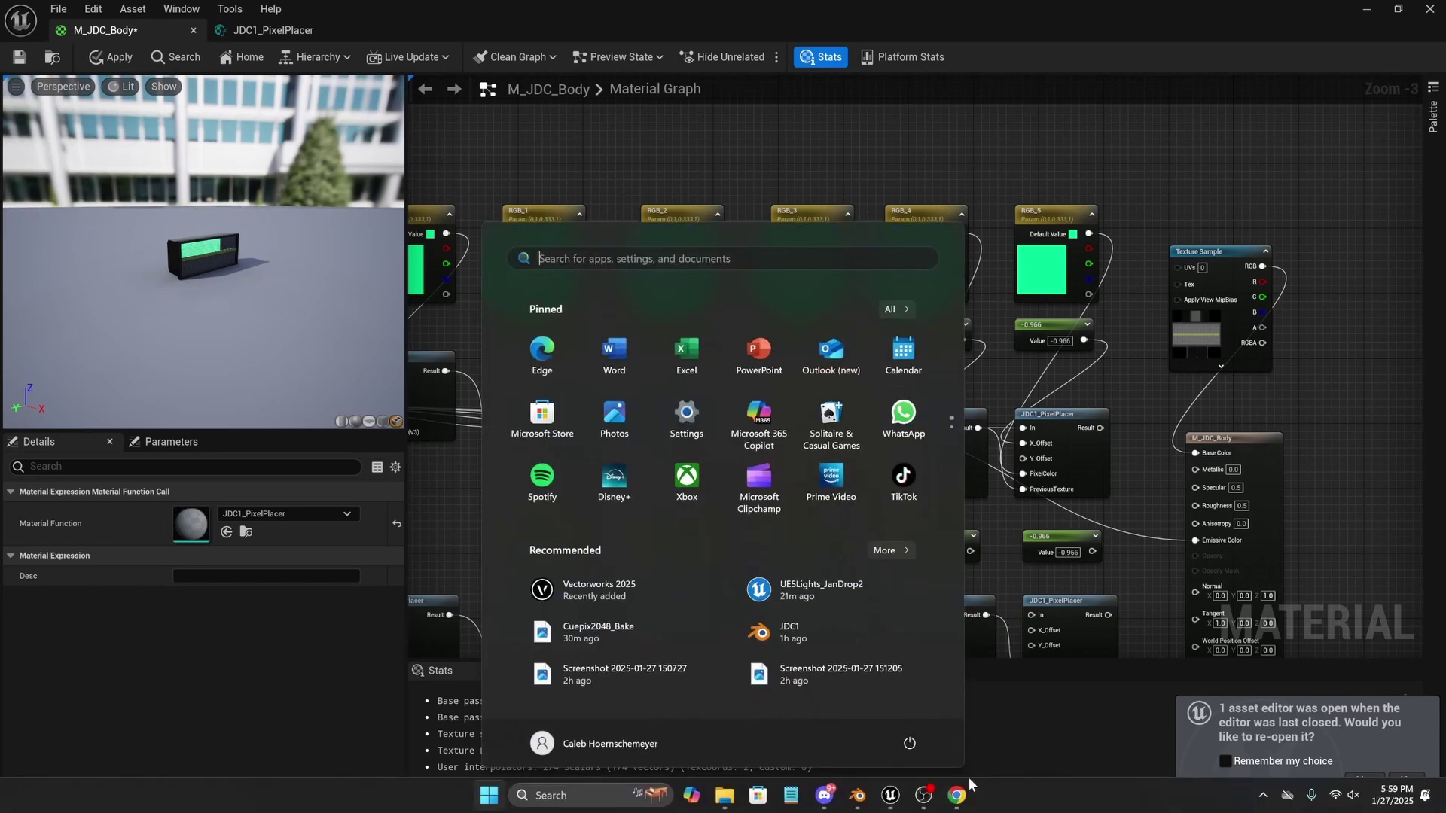
{"action": "left_click", "coordinate": [856, 796]}
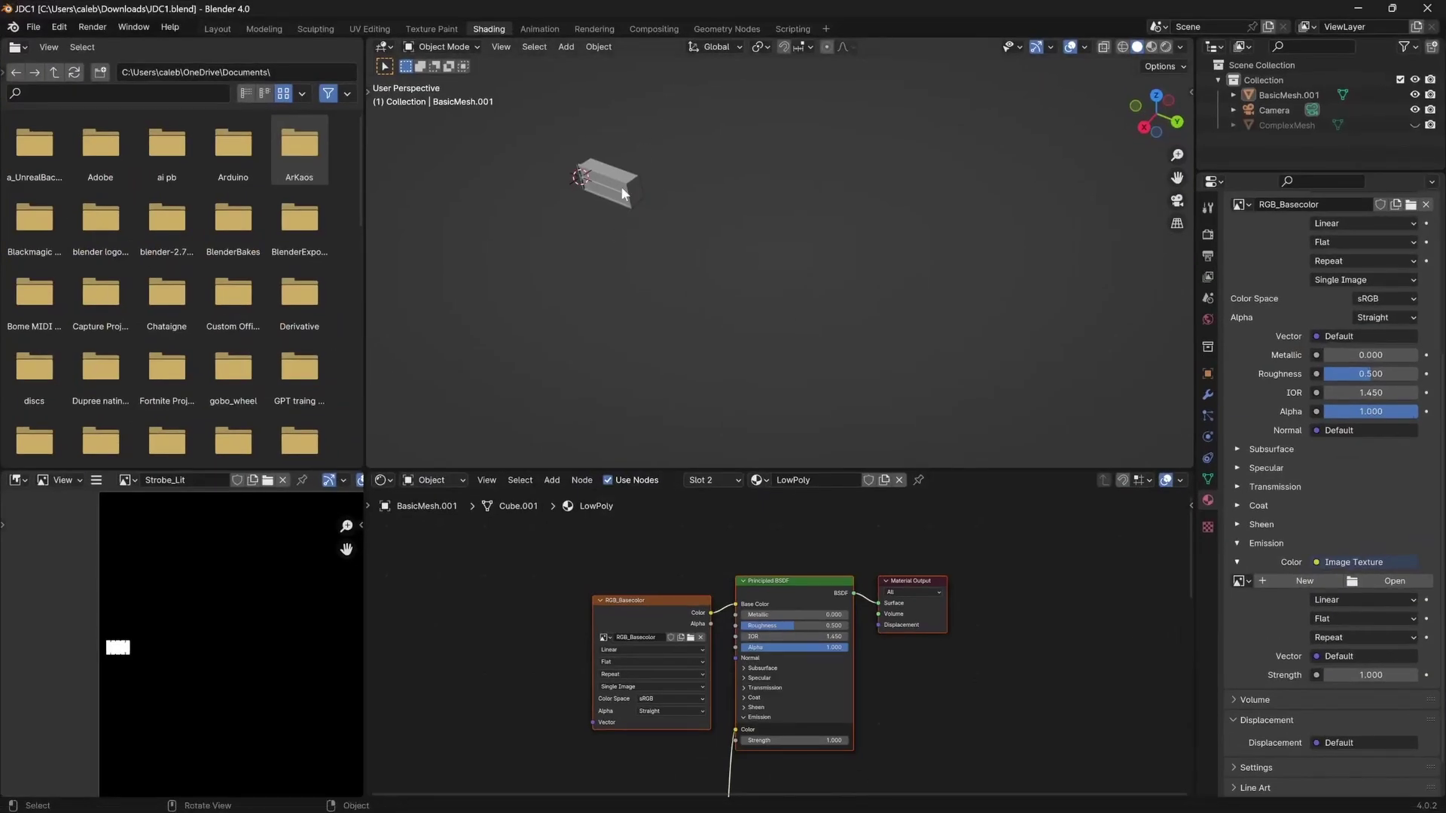
{"action": "key", "text": "z"}
{"action": "left_click", "coordinate": [636, 273]}
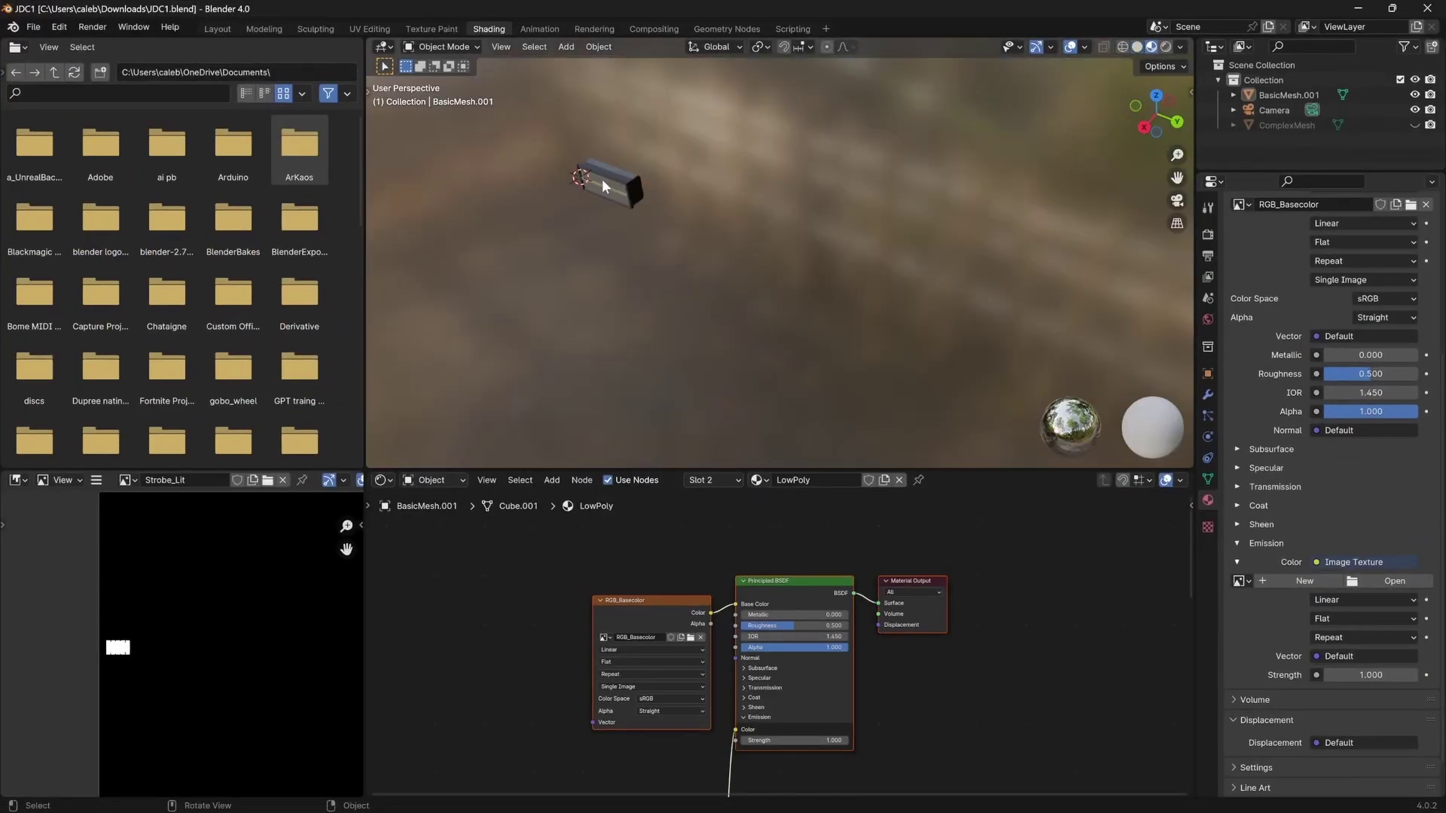
{"action": "scroll", "coordinate": [603, 178], "scroll_direction": "up", "scroll_amount": 5}
{"action": "middle_click_drag", "start_coordinate": [590, 181], "coordinate": [868, 308], "text": "shift"}
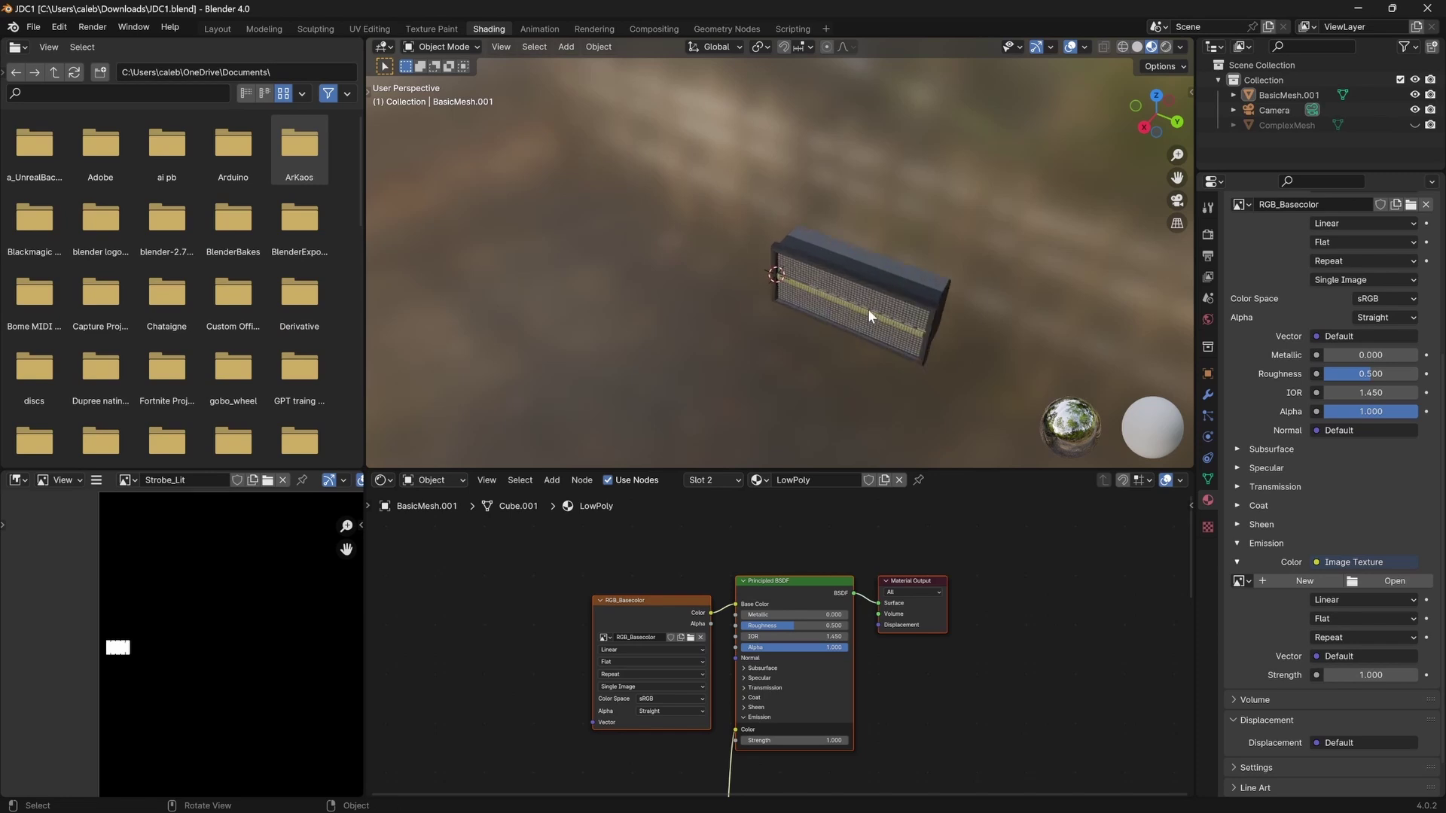
{"action": "scroll", "coordinate": [867, 309], "scroll_direction": "up", "scroll_amount": 5}
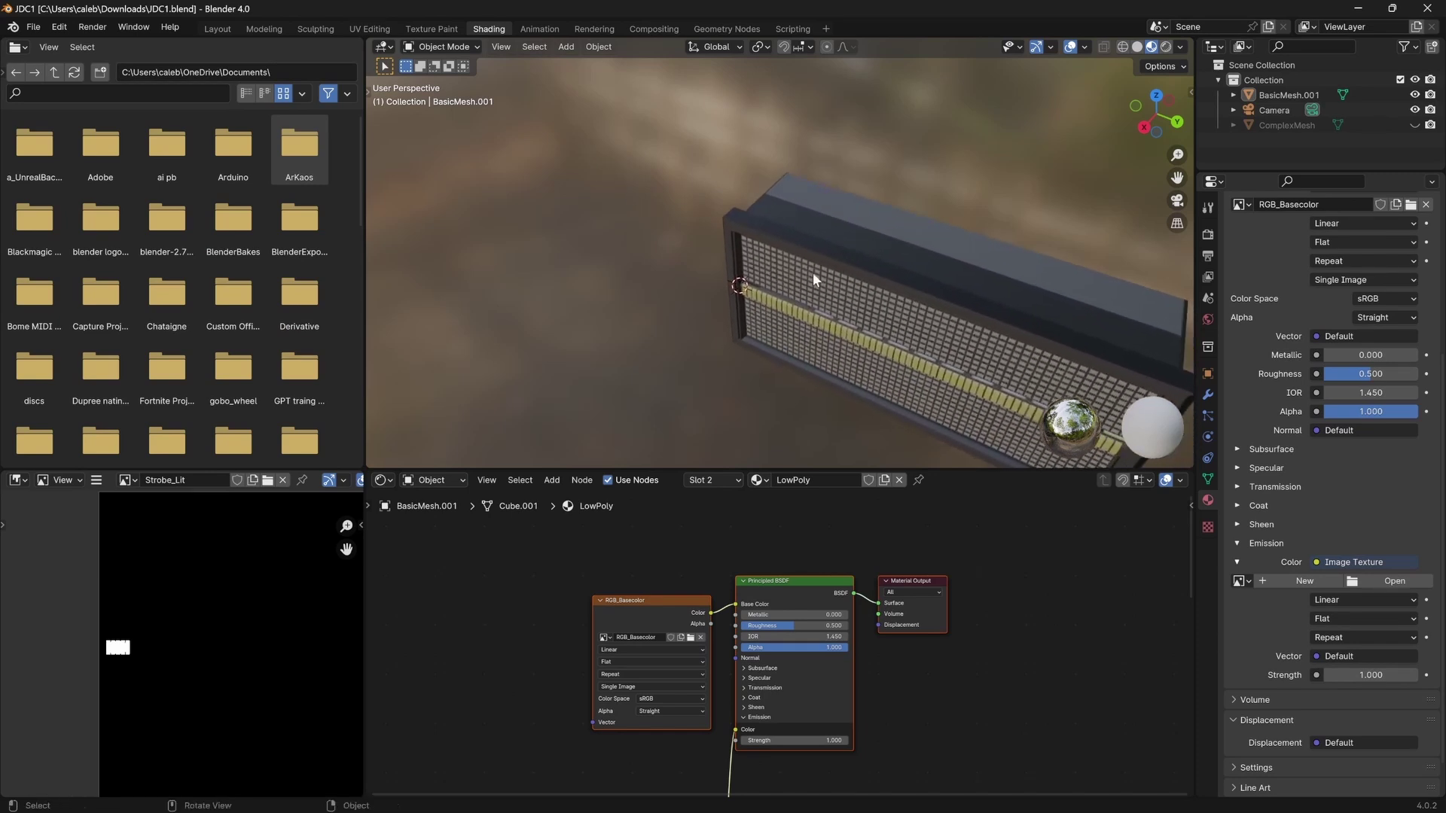
{"action": "scroll", "coordinate": [814, 276], "scroll_direction": "down", "scroll_amount": 4}
{"action": "right_click", "coordinate": [779, 264]}
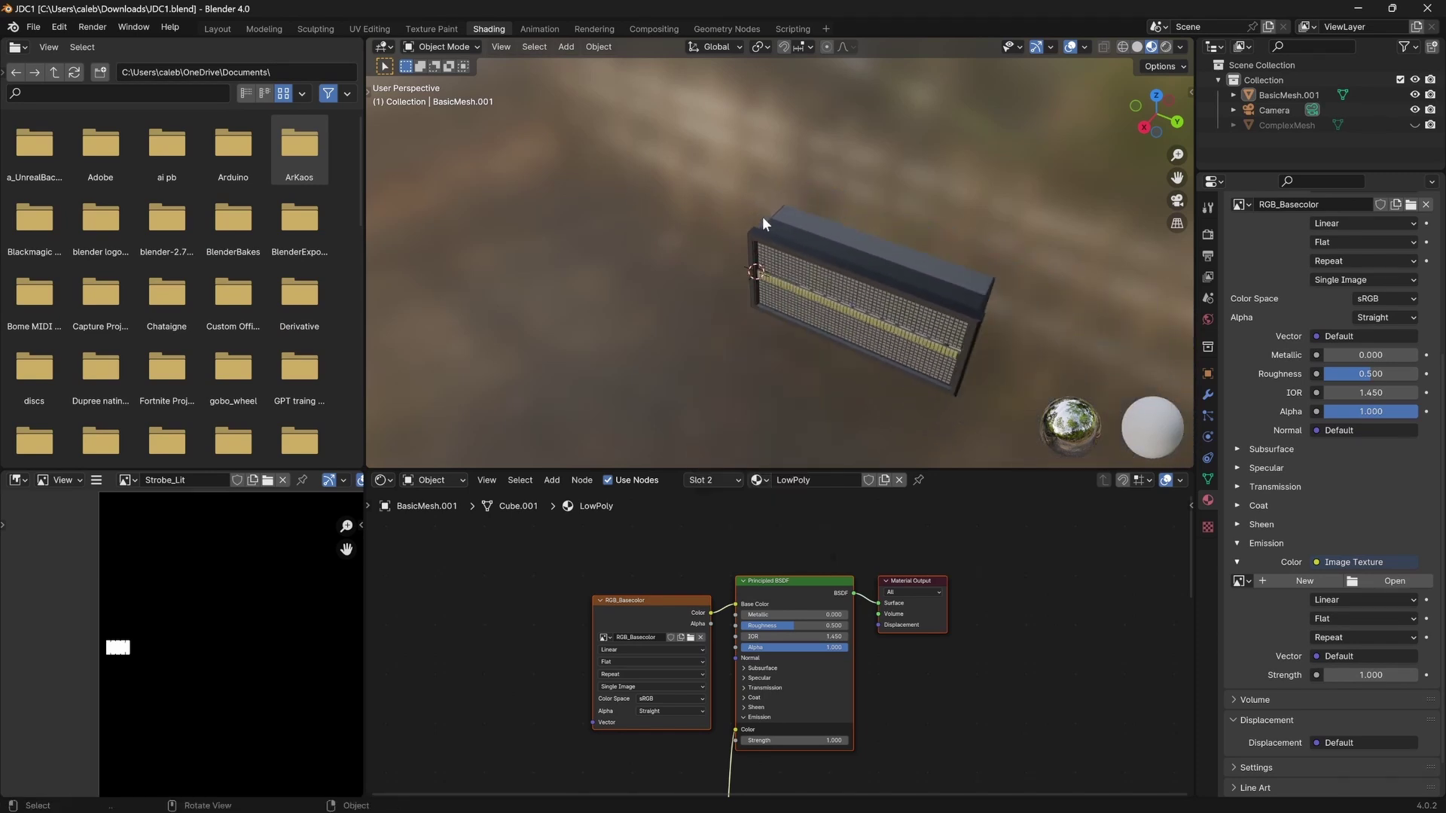
{"action": "middle_click_drag", "start_coordinate": [762, 223], "coordinate": [854, 238]}
{"action": "scroll", "coordinate": [710, 334], "scroll_direction": "up", "scroll_amount": 4}
Open BasicMesh.001 in Edit Mode and select the long thin faces on both sides of the yellow strobe strip.
{"action": "left_click", "coordinate": [731, 314]}
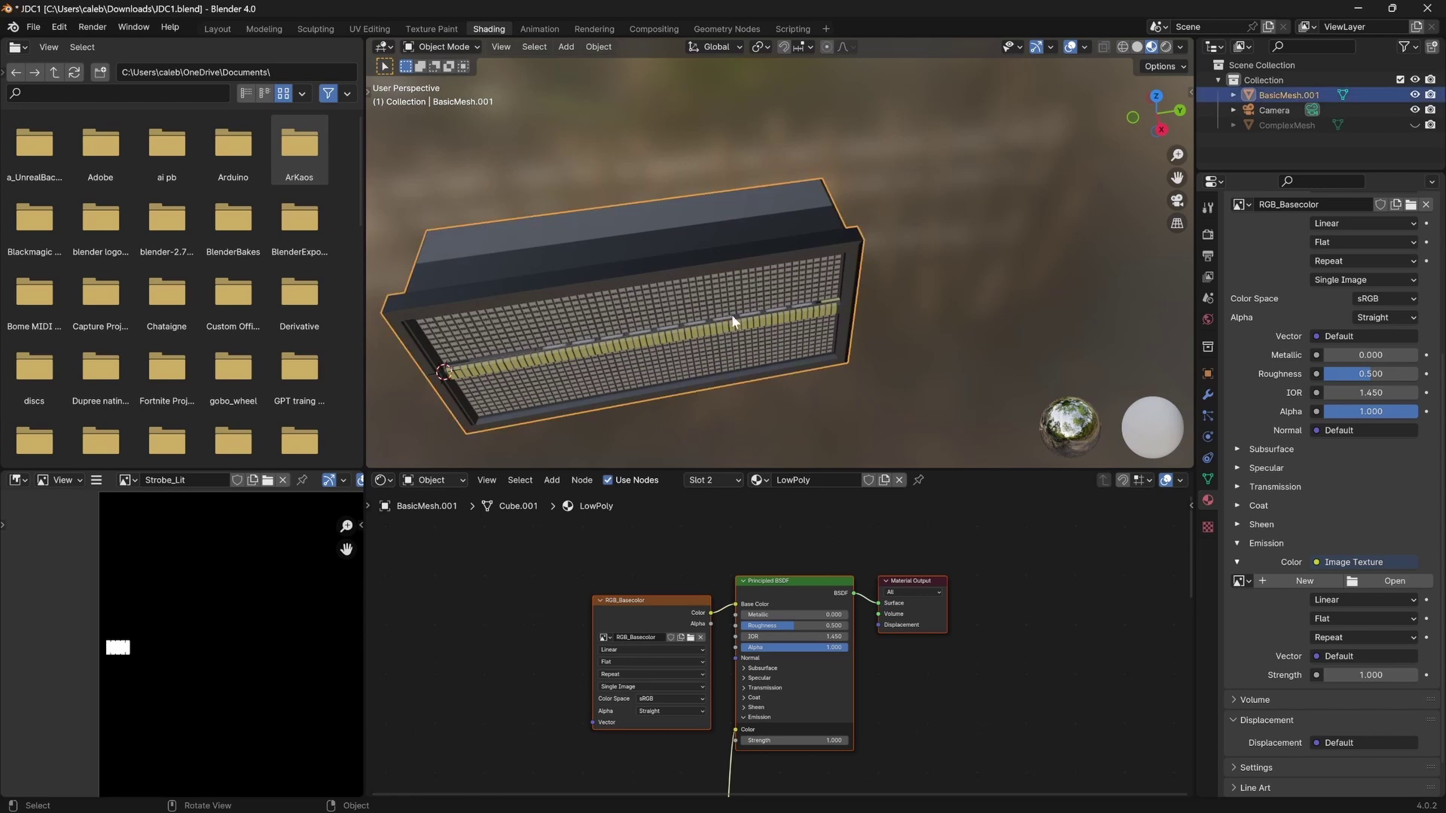
{"action": "key", "text": "Tab"}
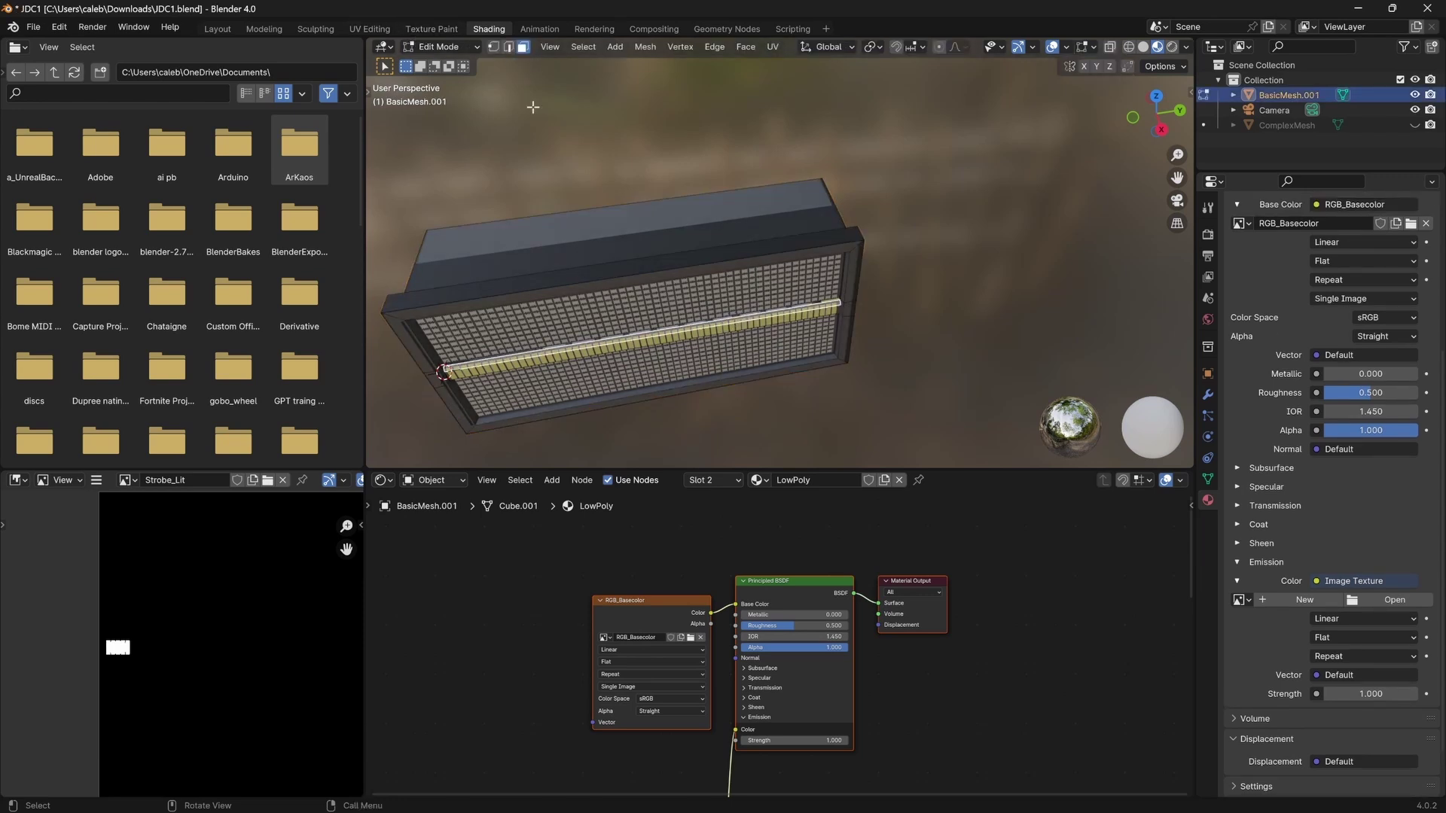
{"action": "scroll", "coordinate": [655, 329], "scroll_direction": "up", "scroll_amount": 3}
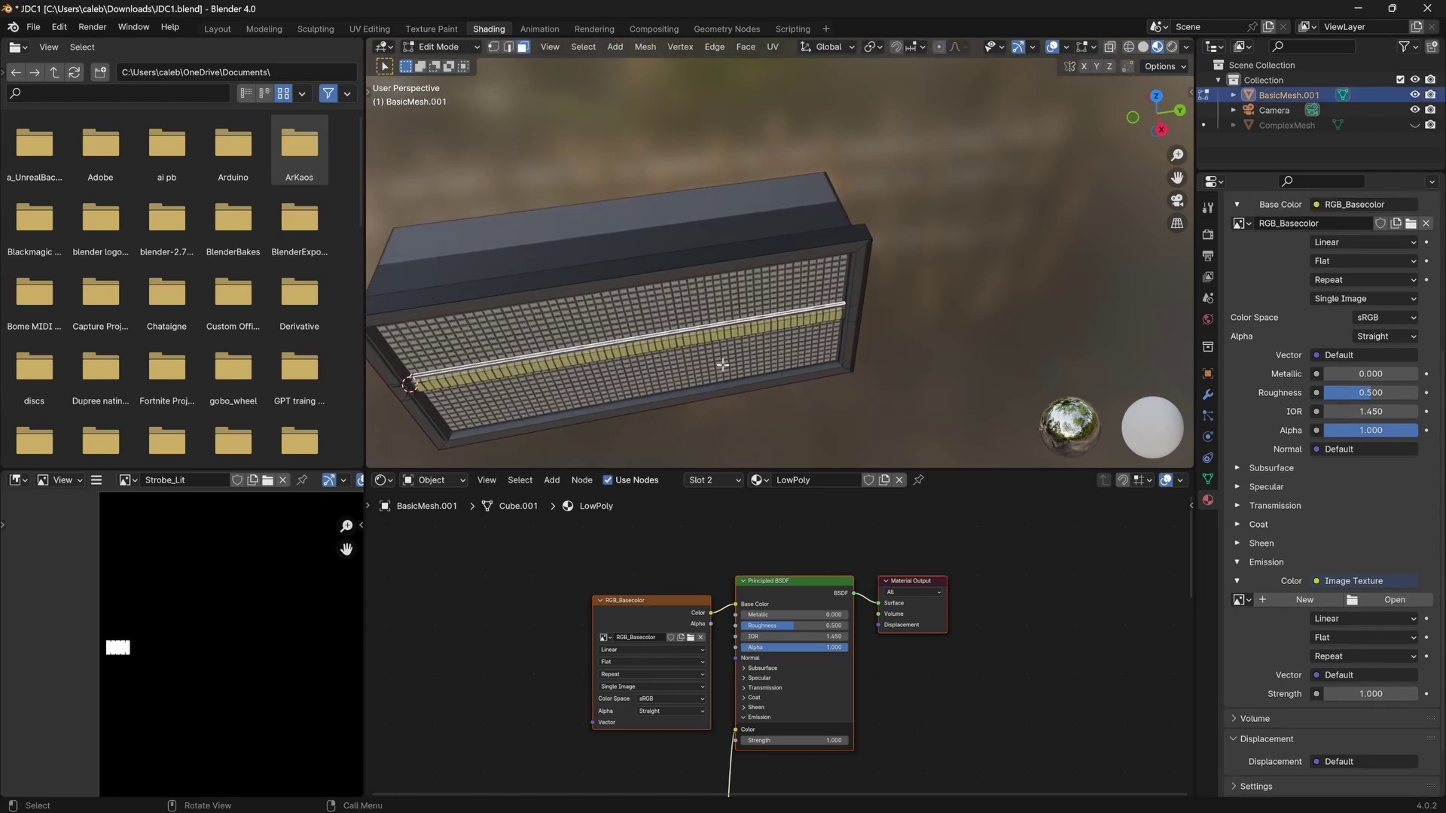
{"action": "middle_click_drag", "start_coordinate": [682, 348], "coordinate": [838, 177]}
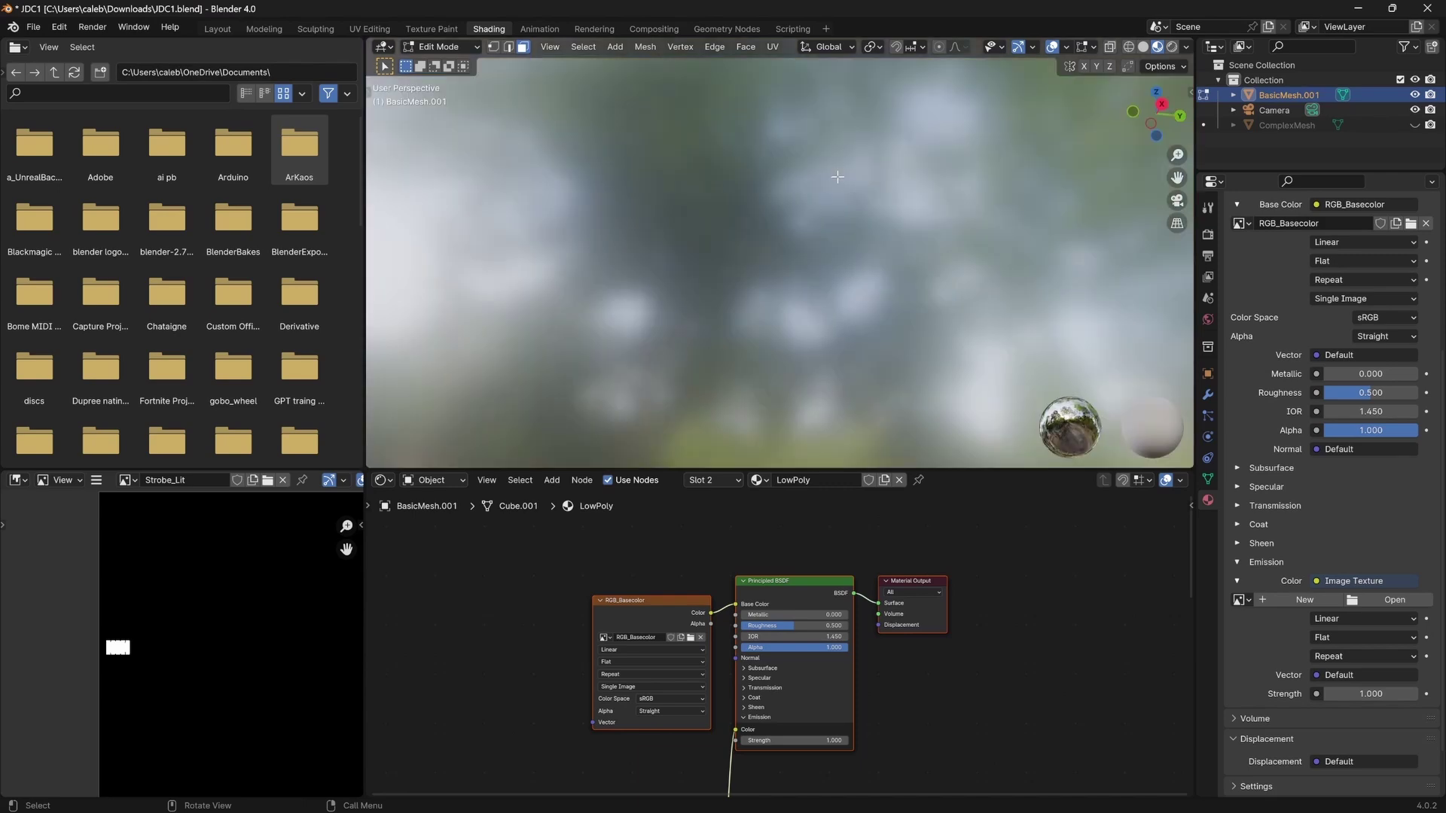
{"action": "middle_click_drag", "start_coordinate": [756, 361], "coordinate": [821, 53], "text": "shift"}
{"action": "scroll", "coordinate": [768, 75], "scroll_direction": "up", "scroll_amount": 4}
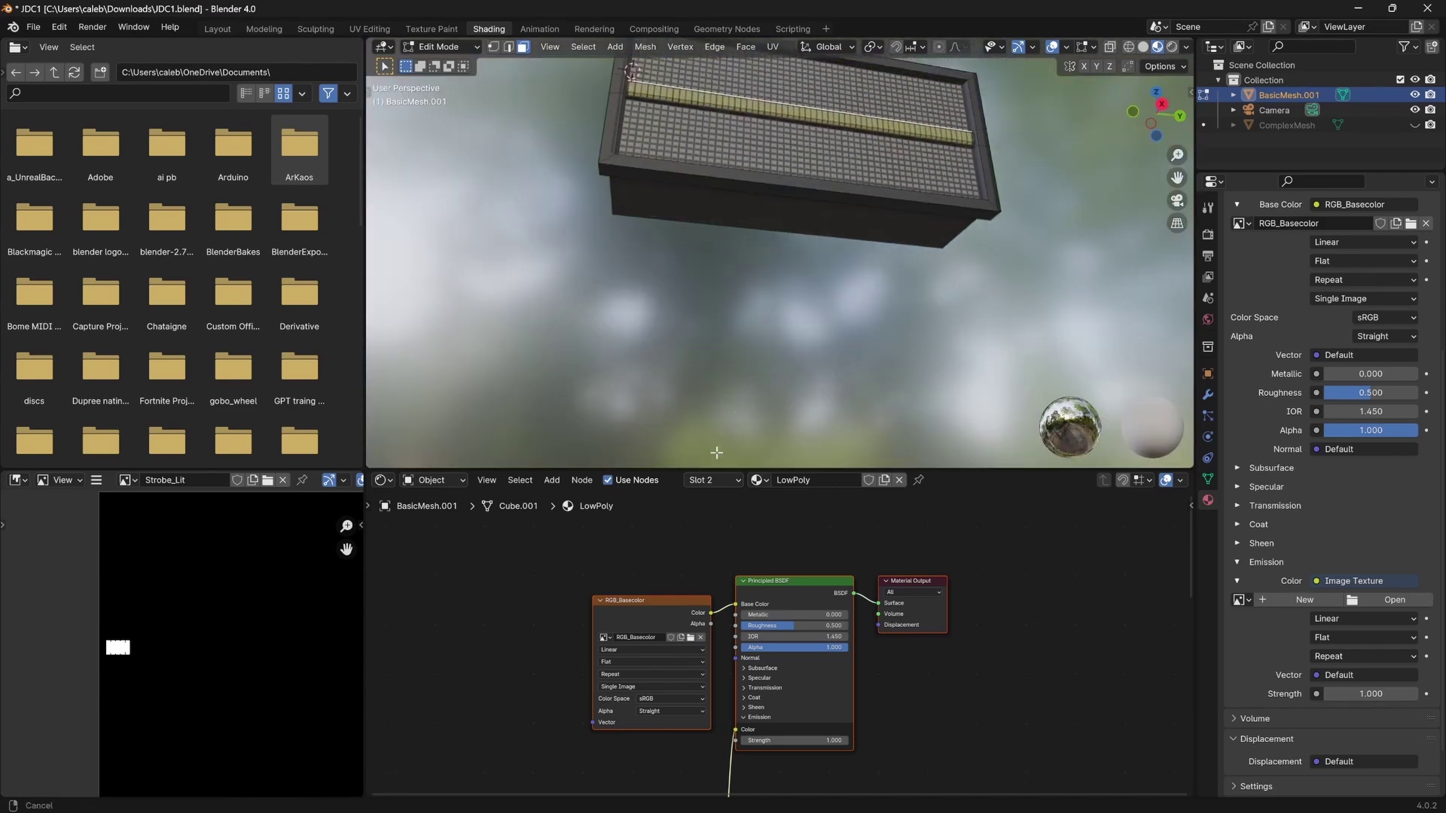
{"action": "scroll", "coordinate": [772, 119], "scroll_direction": "up", "scroll_amount": 5}
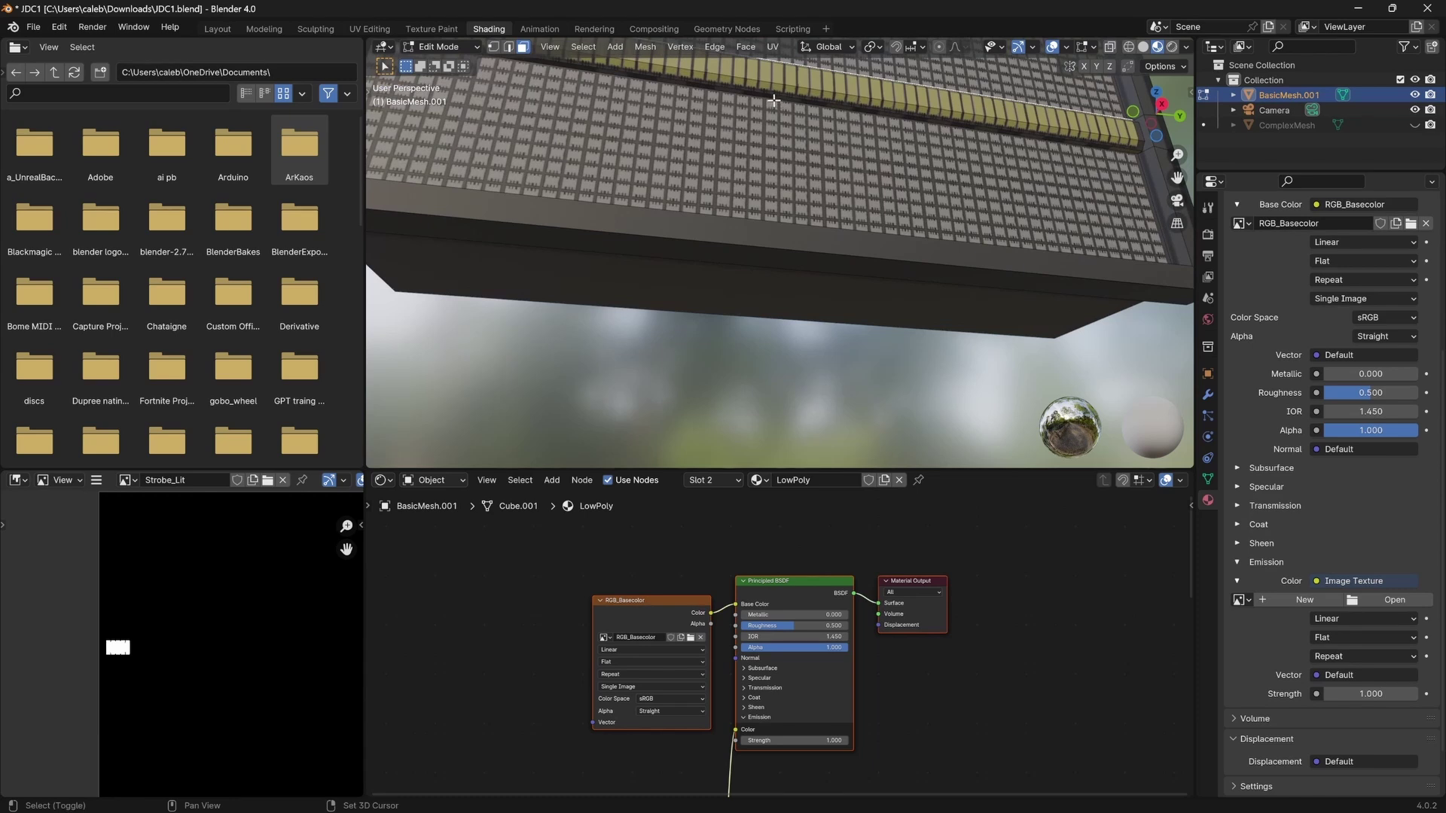
{"action": "left_click", "coordinate": [776, 99], "text": "shift"}
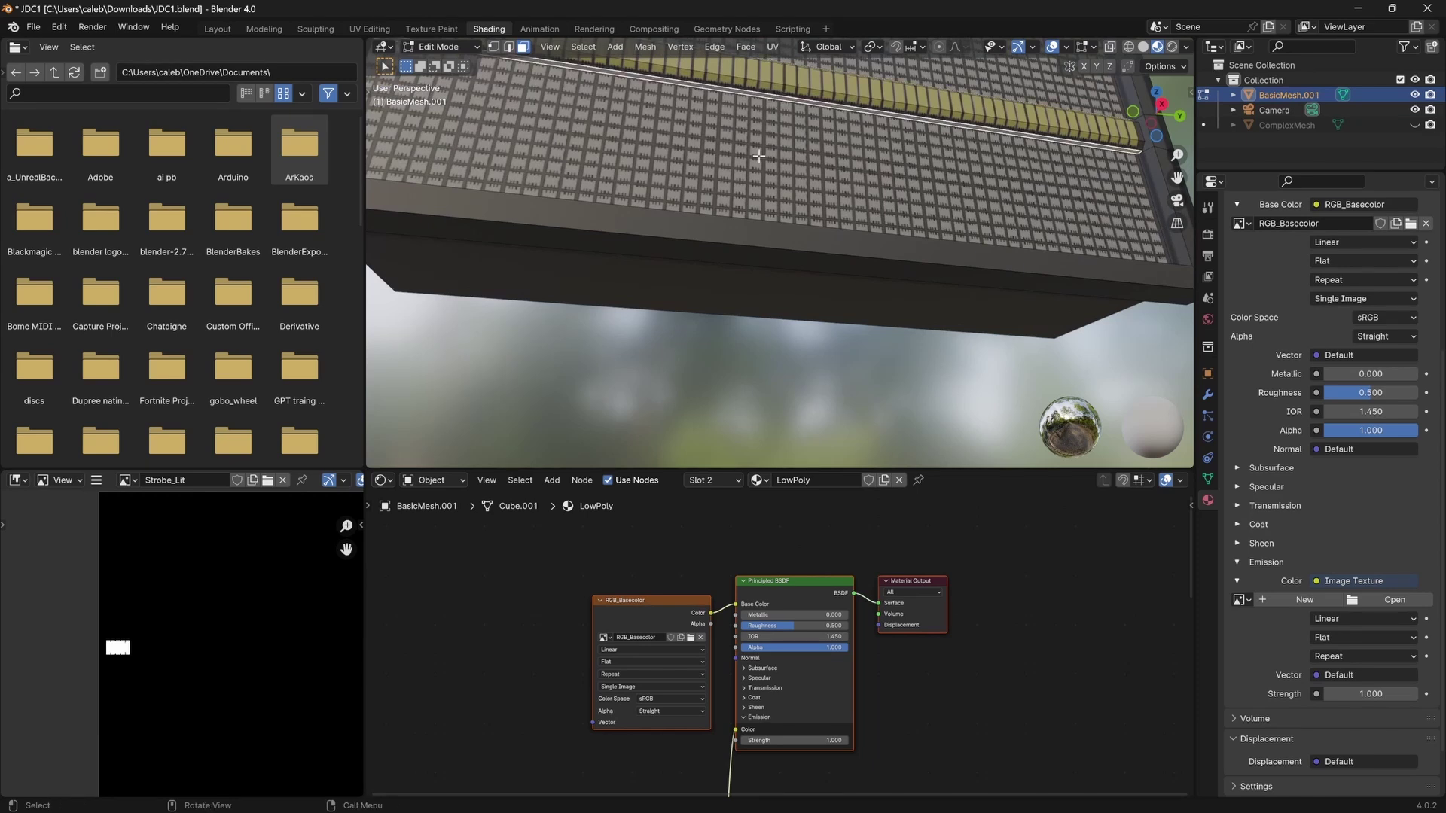
Unwrap the selected thin faces and show their UVs in the UV Editing workspace.
{"action": "scroll", "coordinate": [150, 601], "scroll_direction": "down", "scroll_amount": 4}
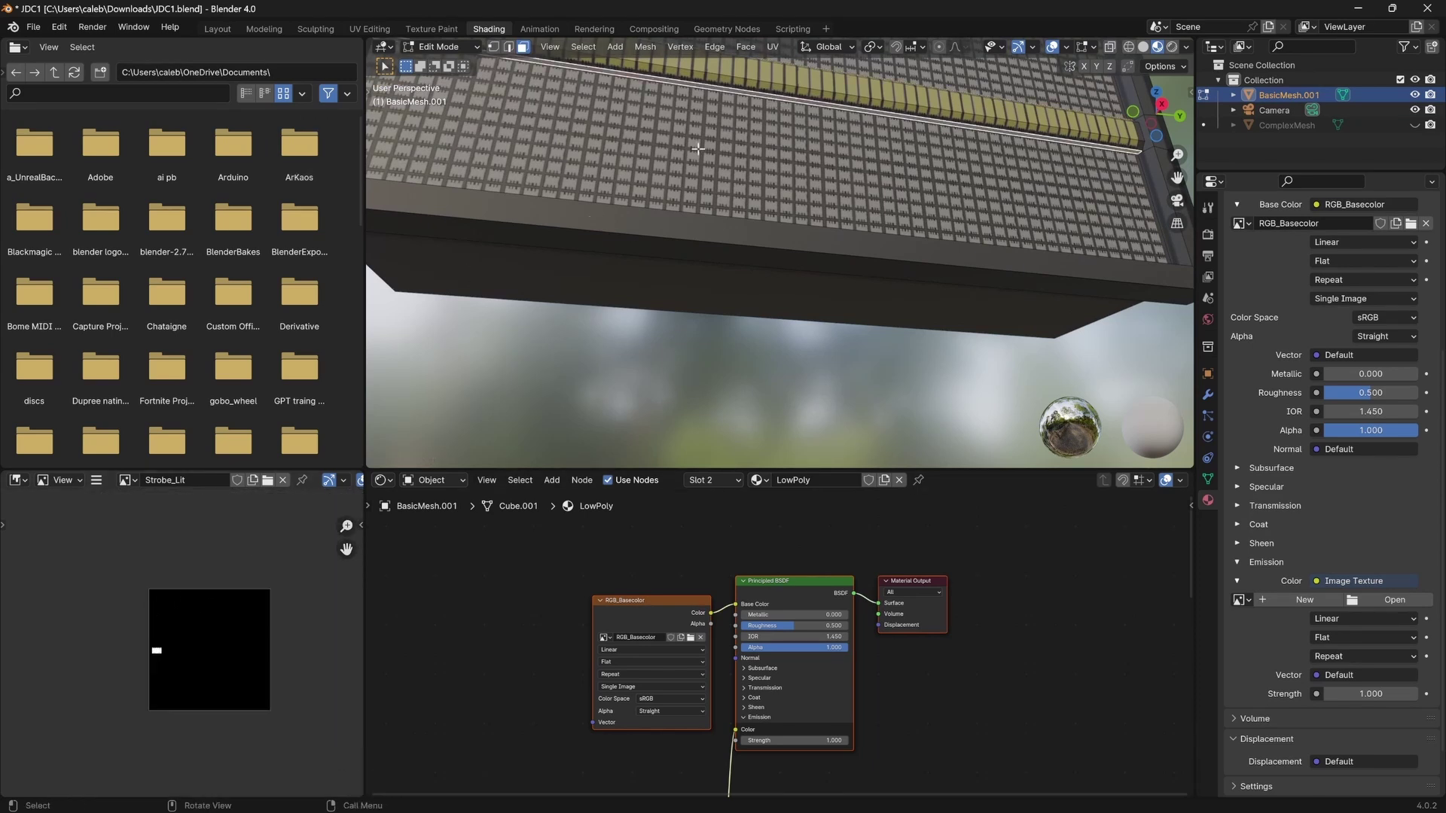
{"action": "left_click", "coordinate": [774, 48]}
{"action": "left_click", "coordinate": [791, 74]}
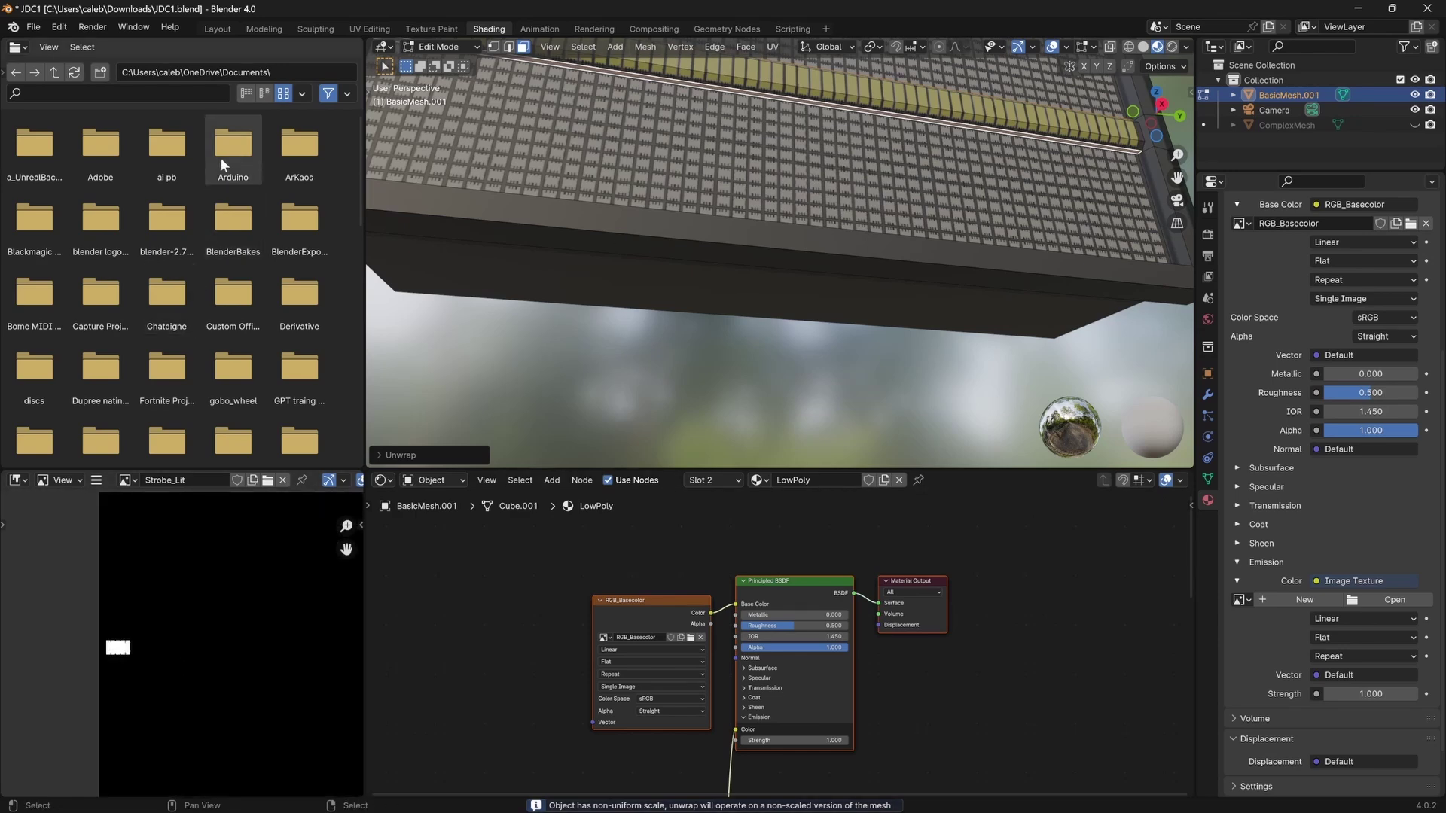
{"action": "left_click", "coordinate": [368, 29]}
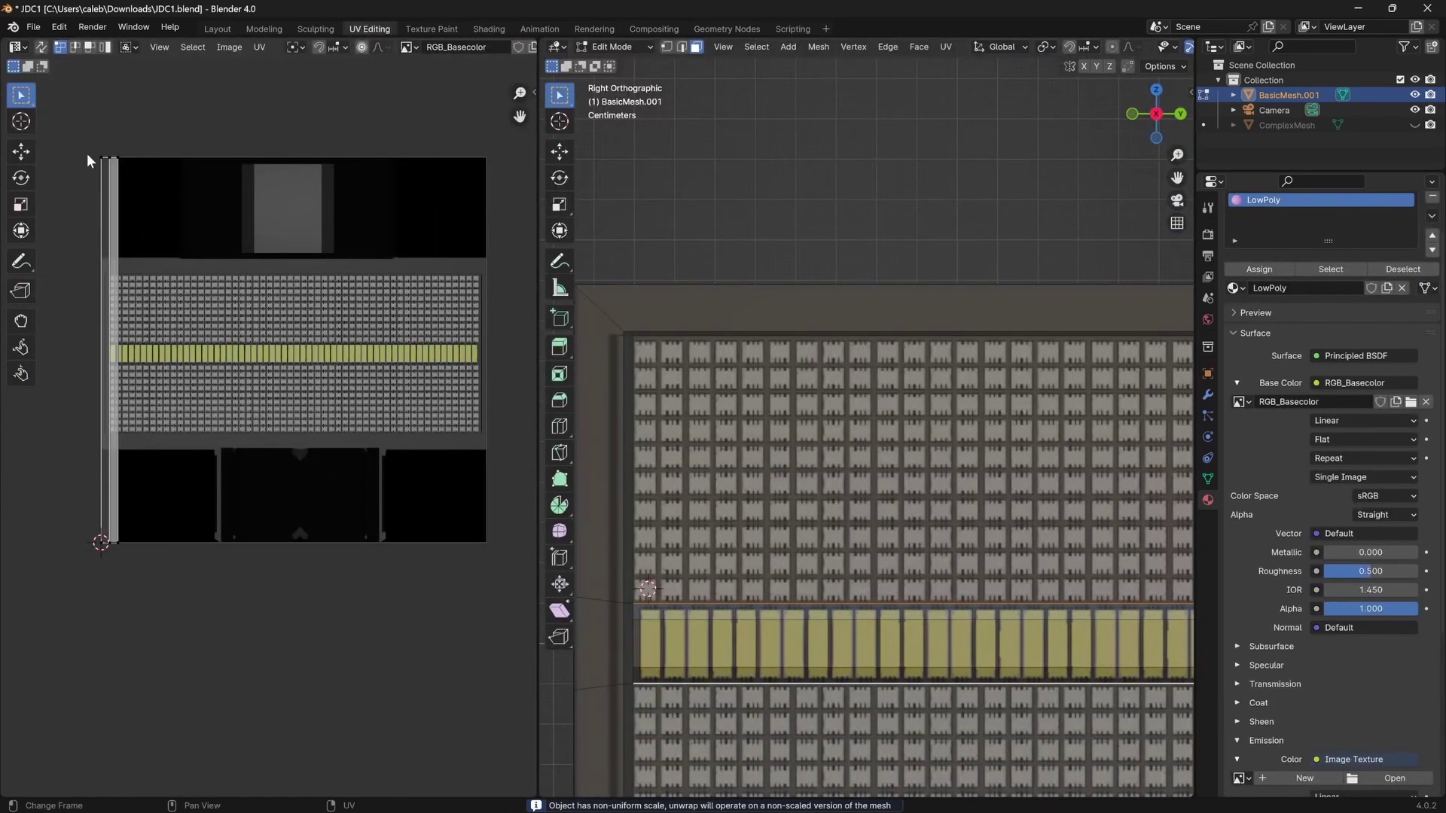
Scale down the unwrapped UV strips and place them inside the black area at the lower-left of the RGB_Basecolor texture.
{"action": "left_click_drag", "start_coordinate": [87, 160], "coordinate": [148, 571]}
{"action": "key", "text": "s"}
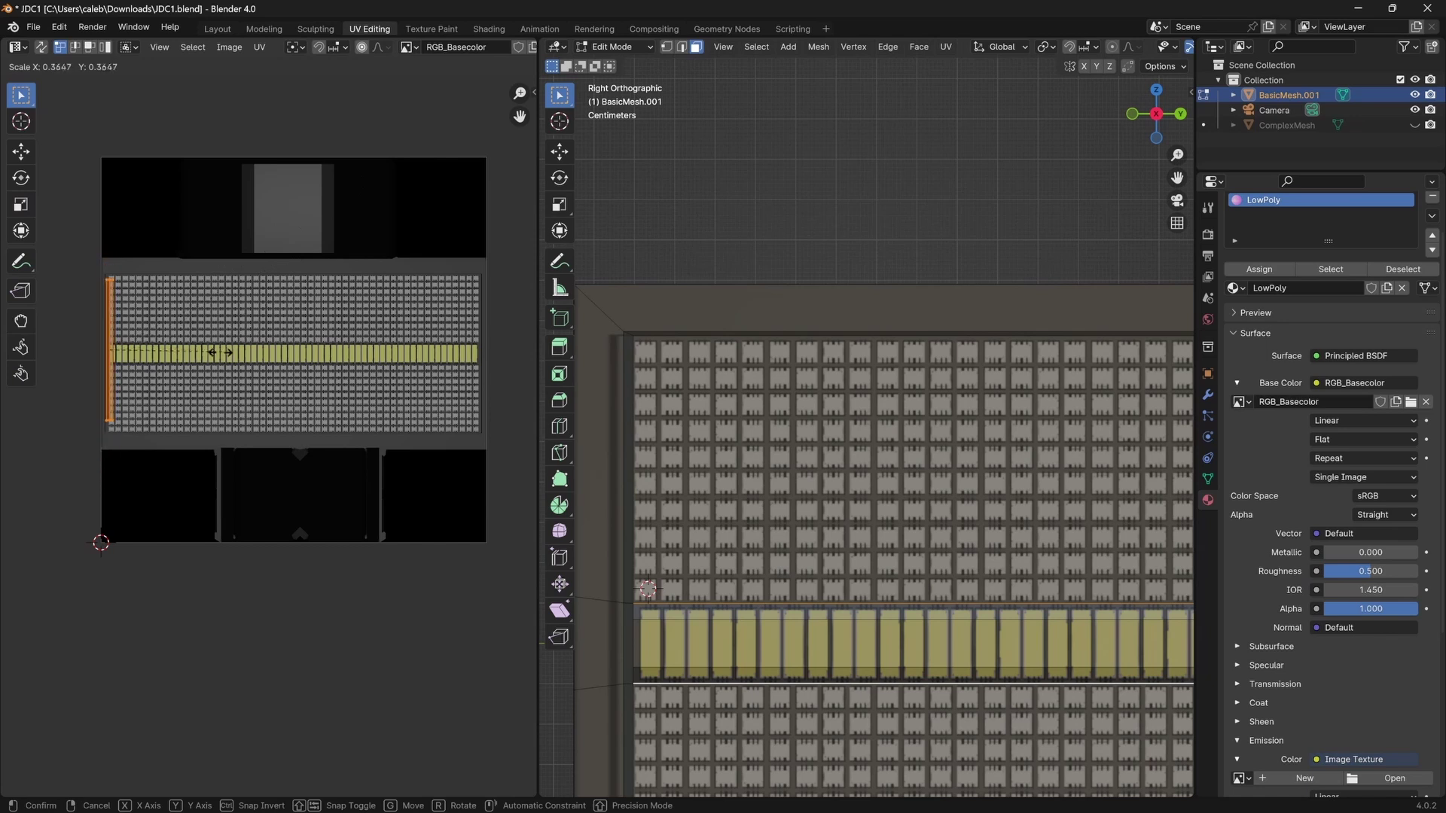
{"action": "left_click", "coordinate": [207, 358]}
{"action": "key", "text": "g"}
{"action": "left_click", "coordinate": [233, 497]}
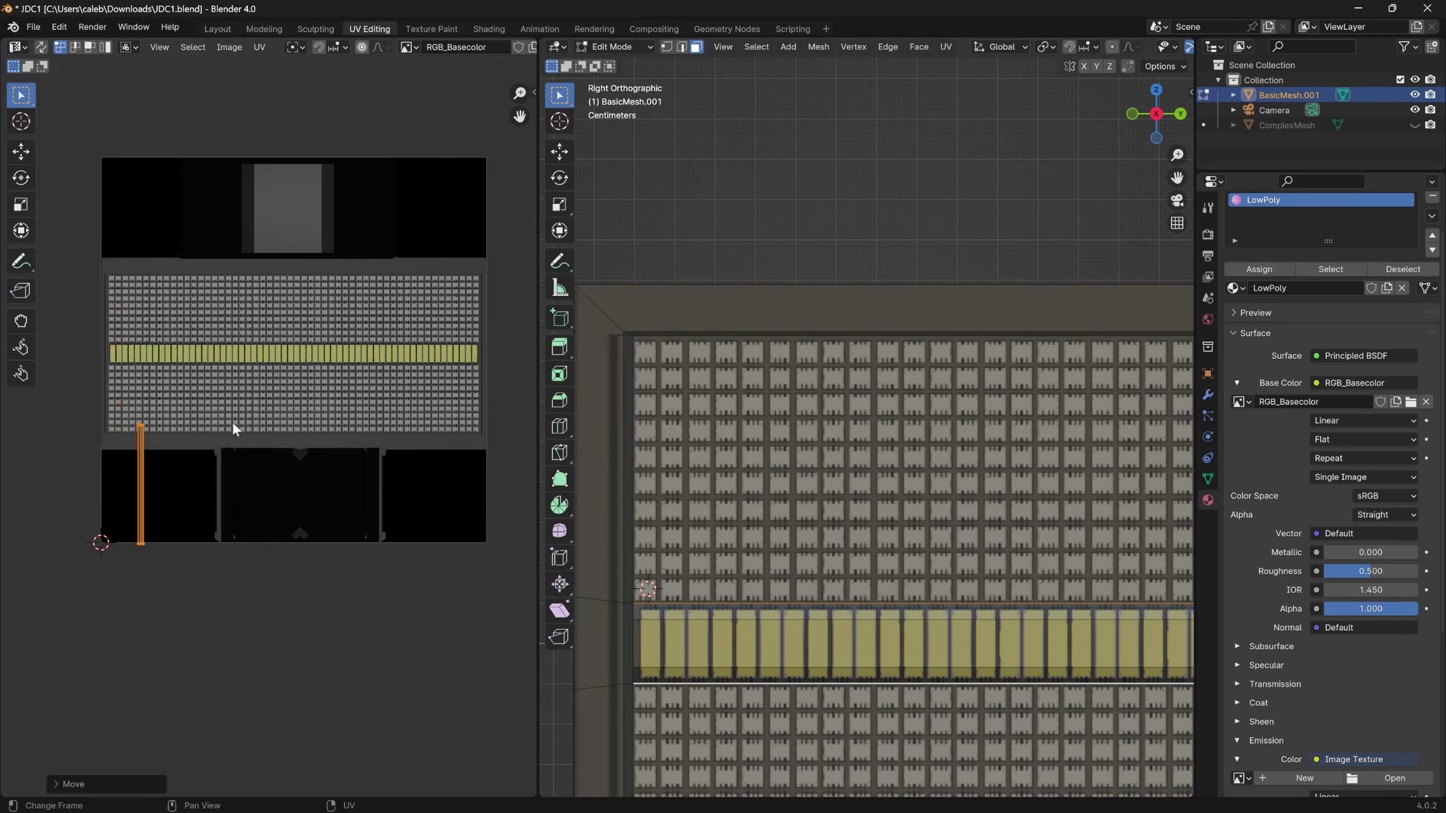
{"action": "key", "text": "s"}
{"action": "left_click", "coordinate": [264, 443]}
{"action": "key", "text": "g"}
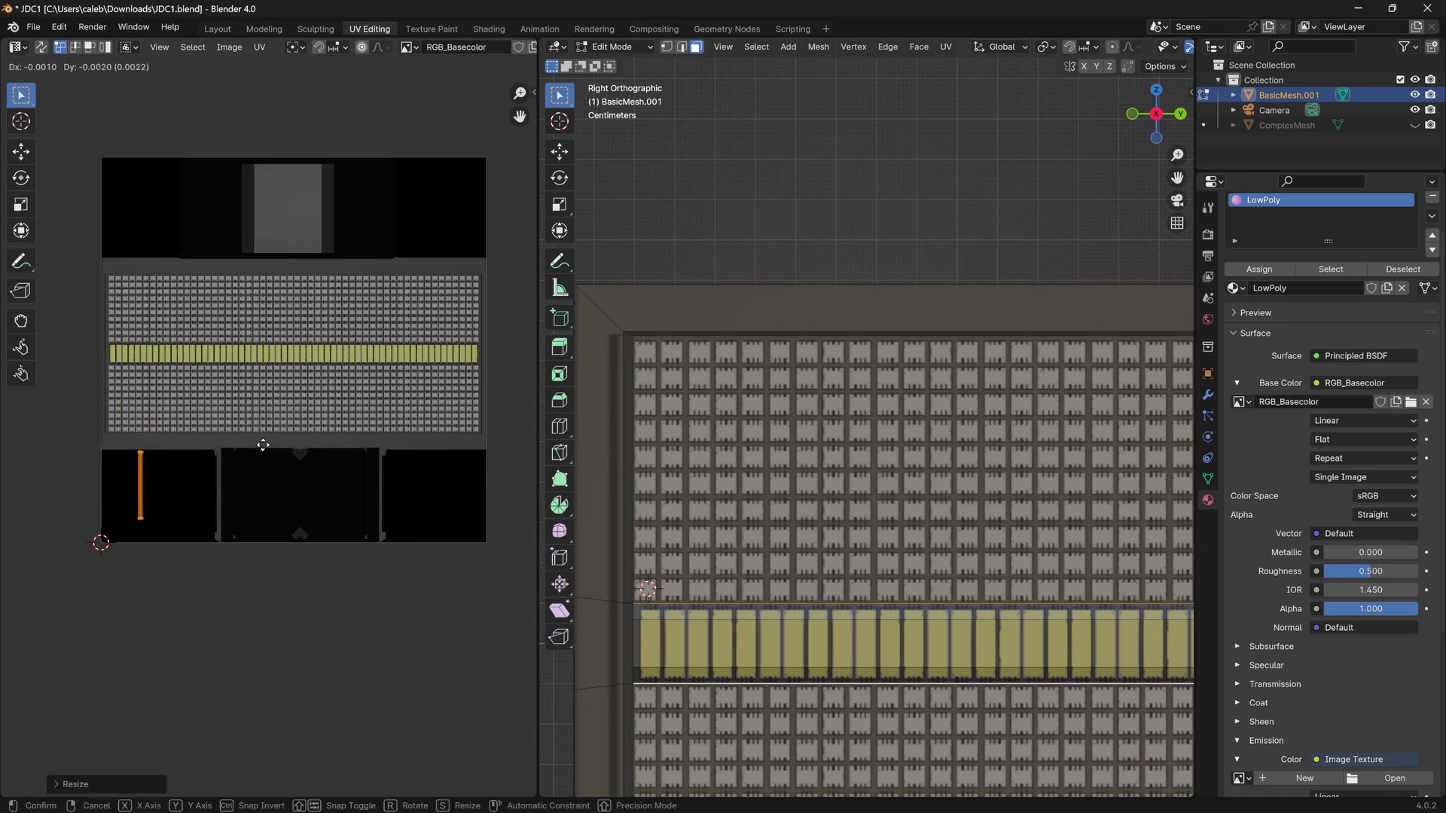
{"action": "left_click", "coordinate": [259, 455]}
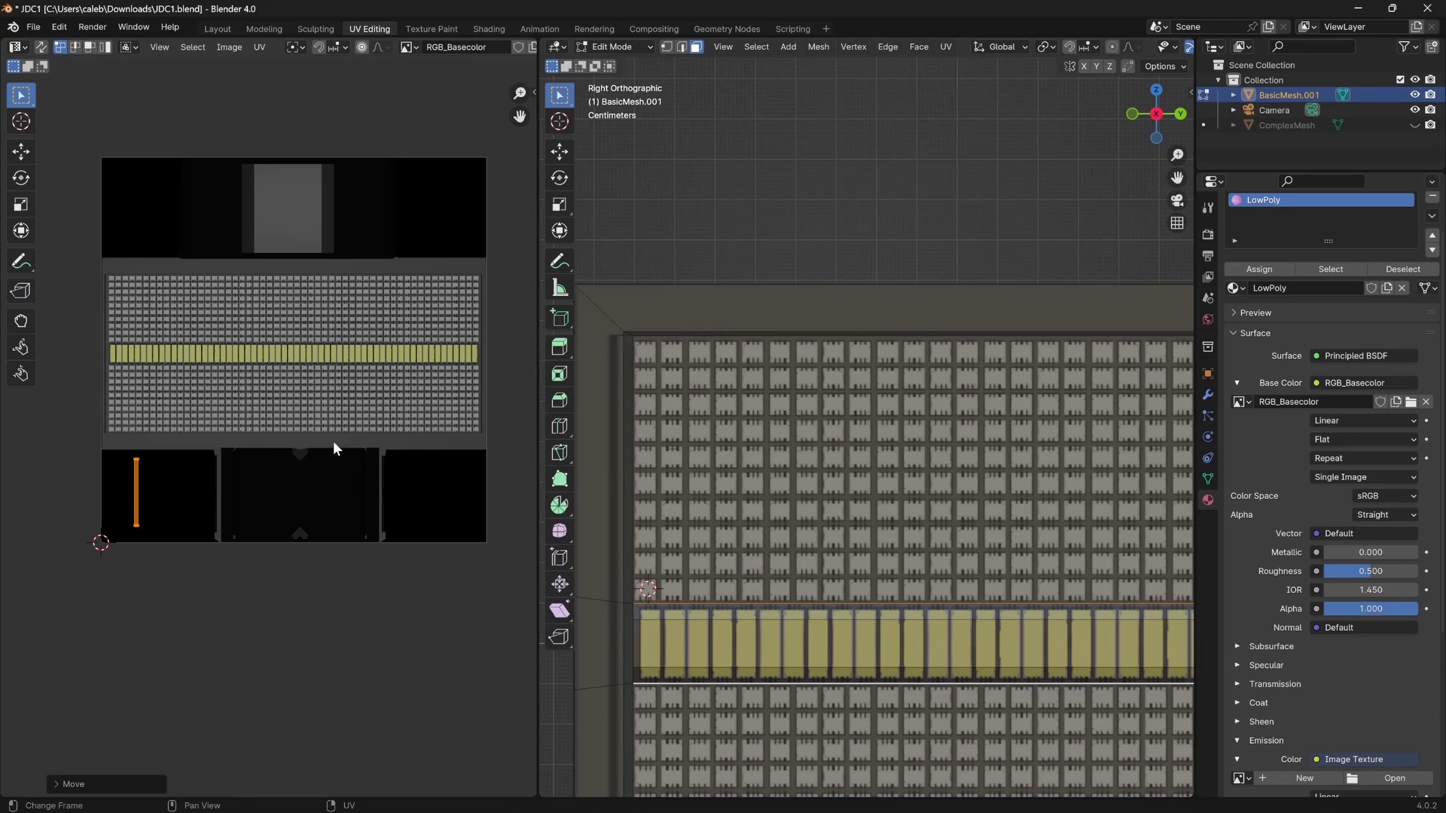
Return to Object Mode and select the fixture mesh BasicMesh.001.
{"action": "scroll", "coordinate": [721, 544], "scroll_direction": "down", "scroll_amount": 7}
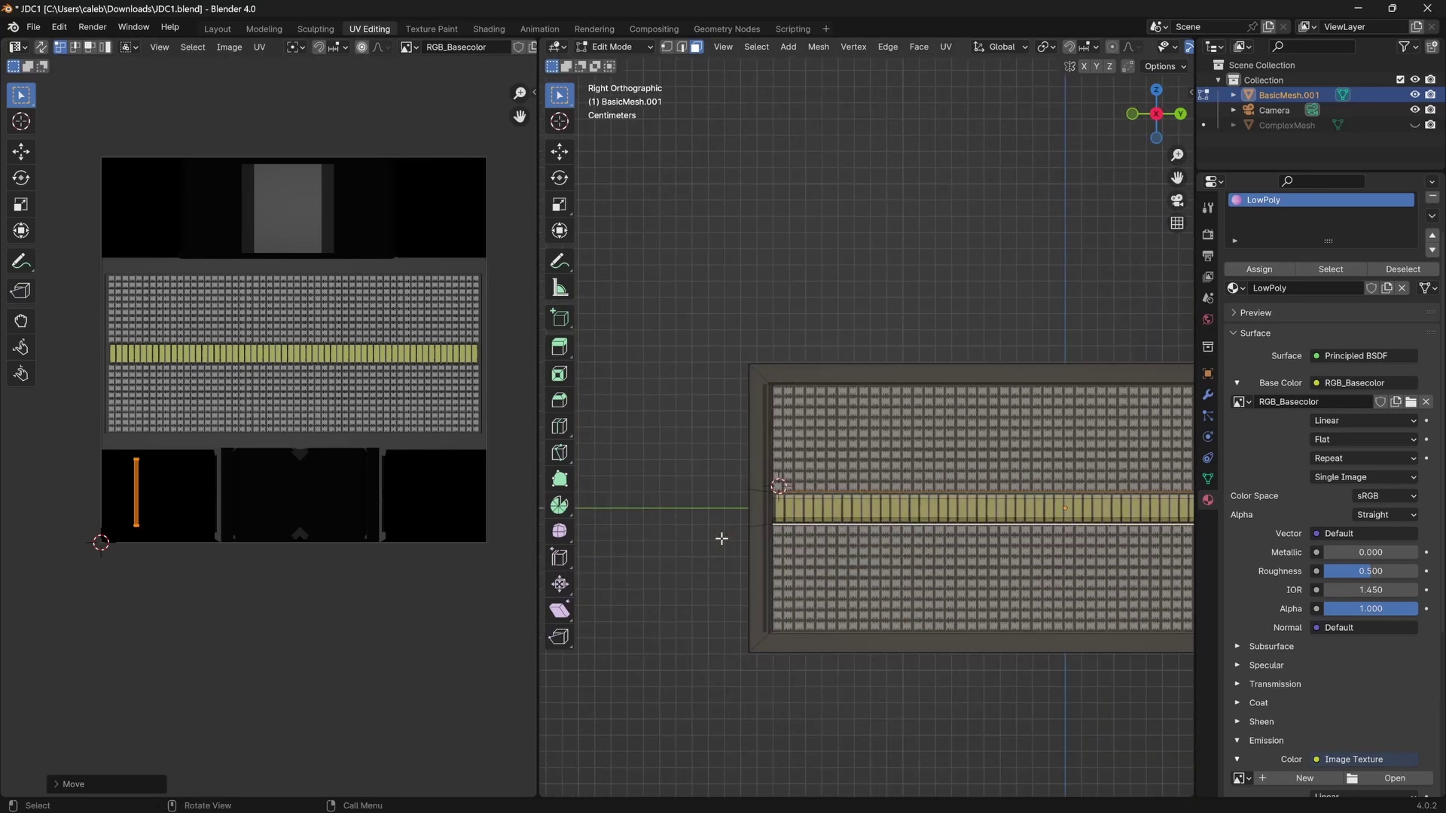
{"action": "key", "text": "Tab"}
{"action": "left_click", "coordinate": [764, 371]}
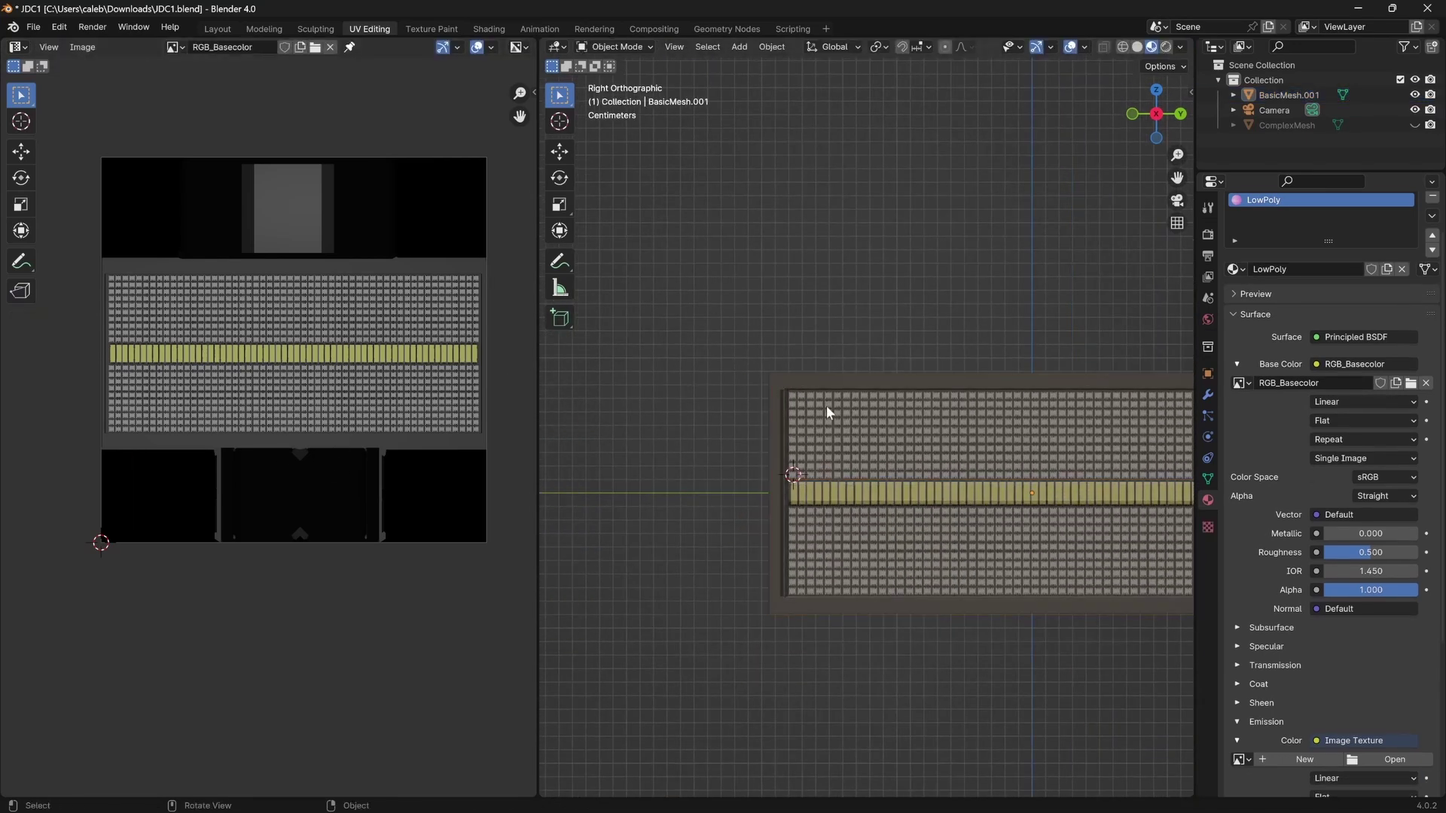
{"action": "left_click", "coordinate": [826, 405]}
Export the scene over JDC1.fbx in the BlenderExports folder and switch back to Unreal Editor.
{"action": "left_click", "coordinate": [33, 27]}
{"action": "mouse_move", "coordinate": [57, 256]}
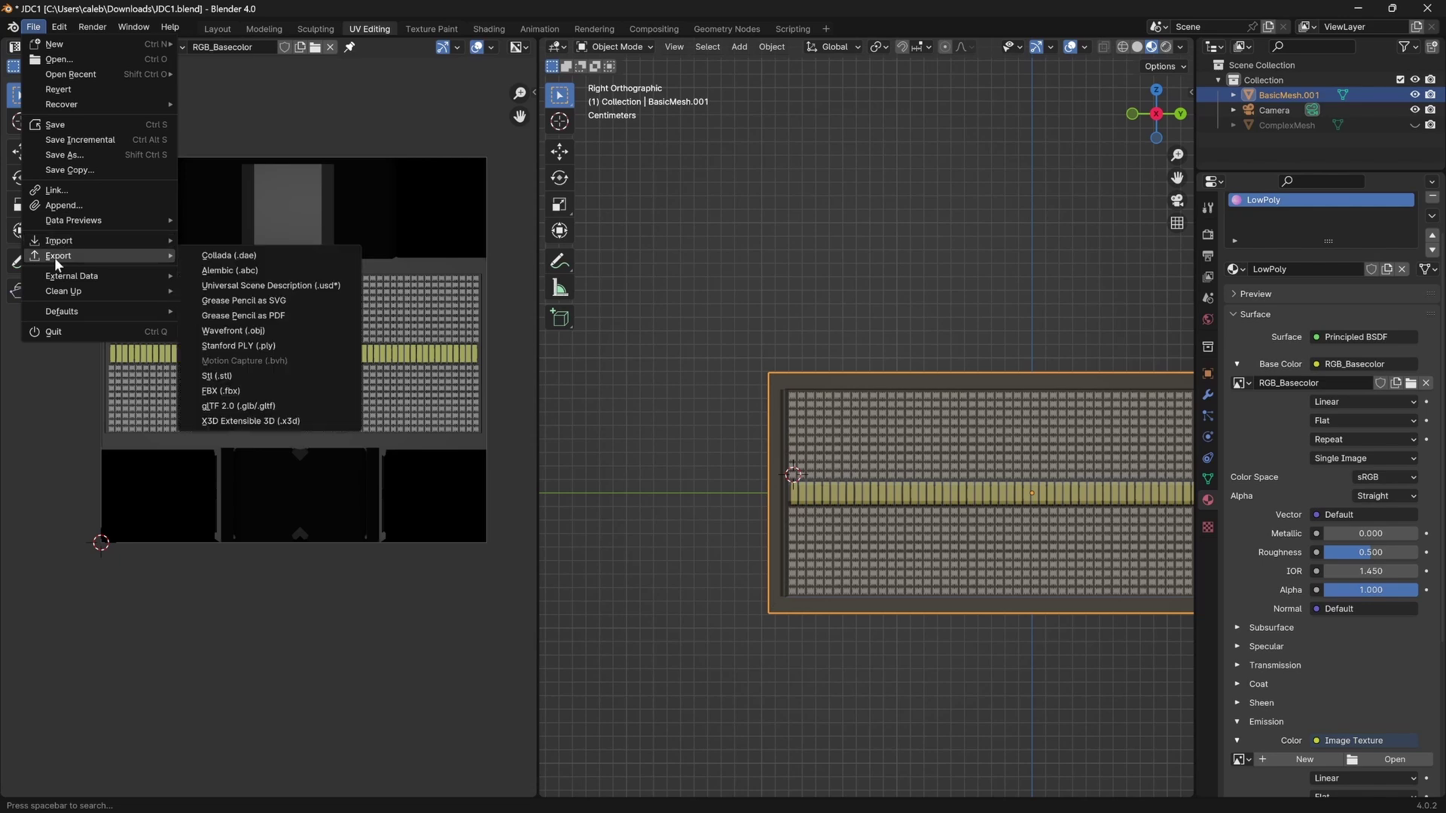
{"action": "left_click", "coordinate": [225, 387]}
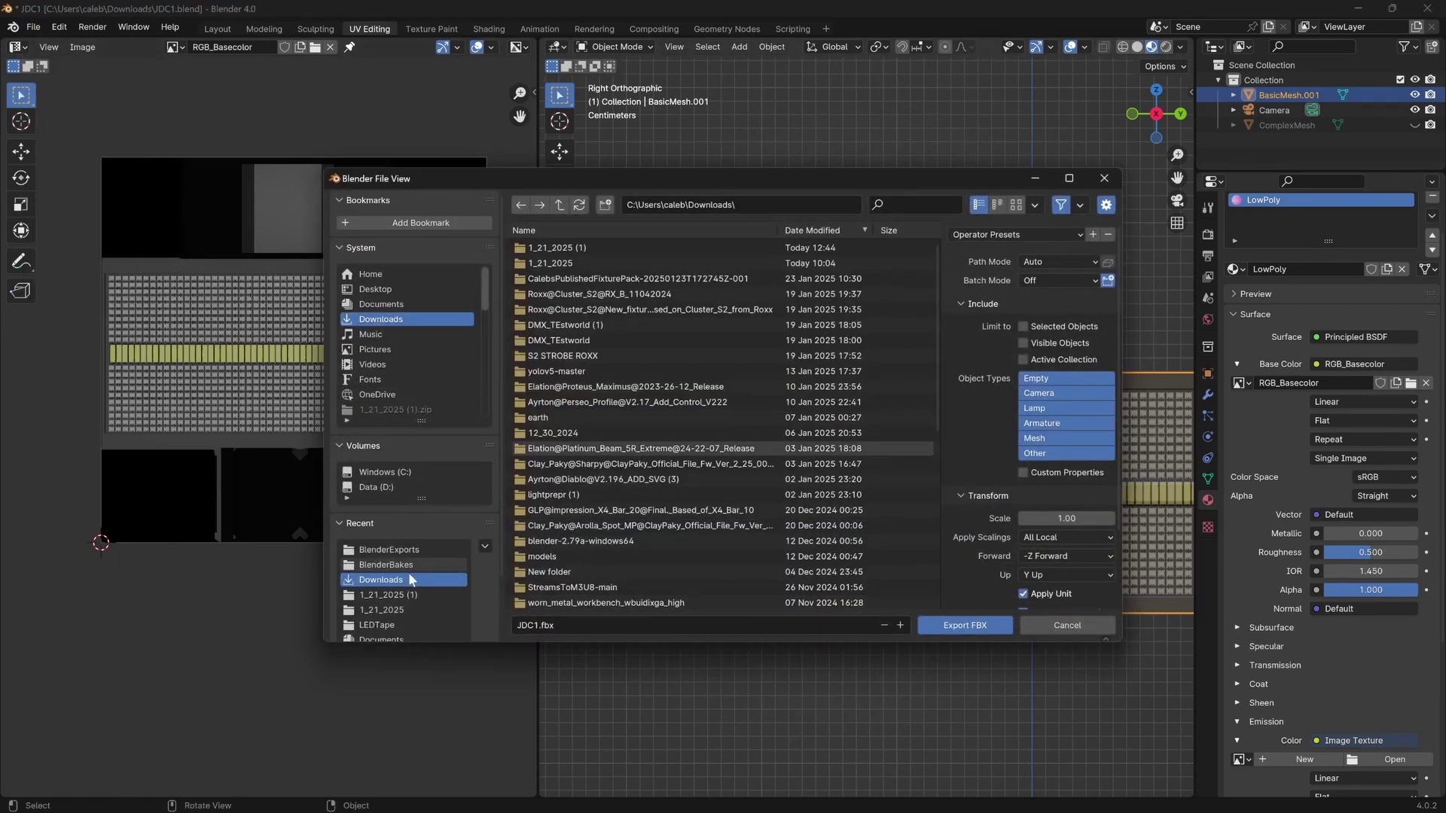
{"action": "scroll", "coordinate": [398, 603], "scroll_direction": "down", "scroll_amount": 3}
{"action": "left_click", "coordinate": [387, 481]}
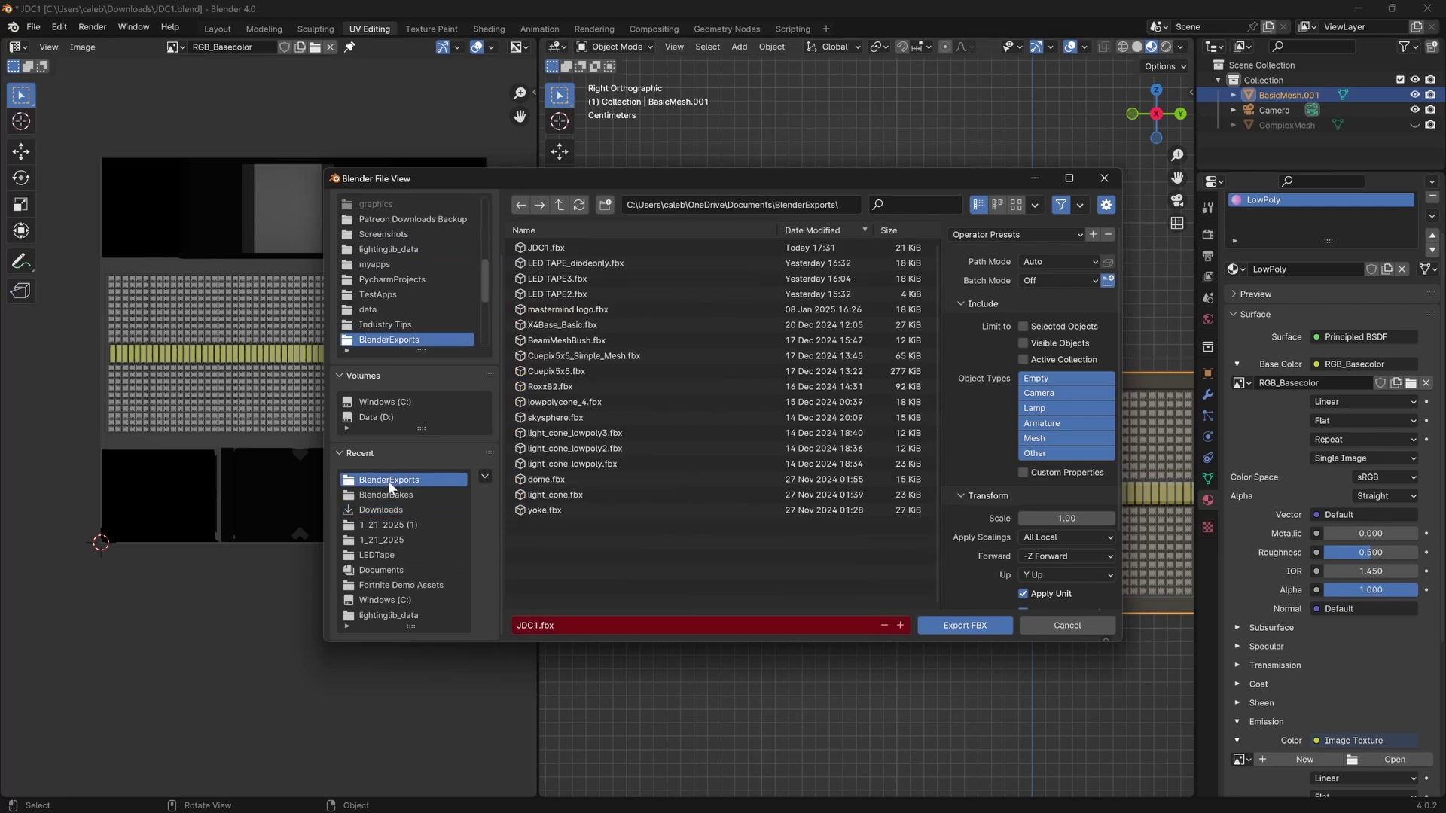
{"action": "left_click", "coordinate": [934, 625]}
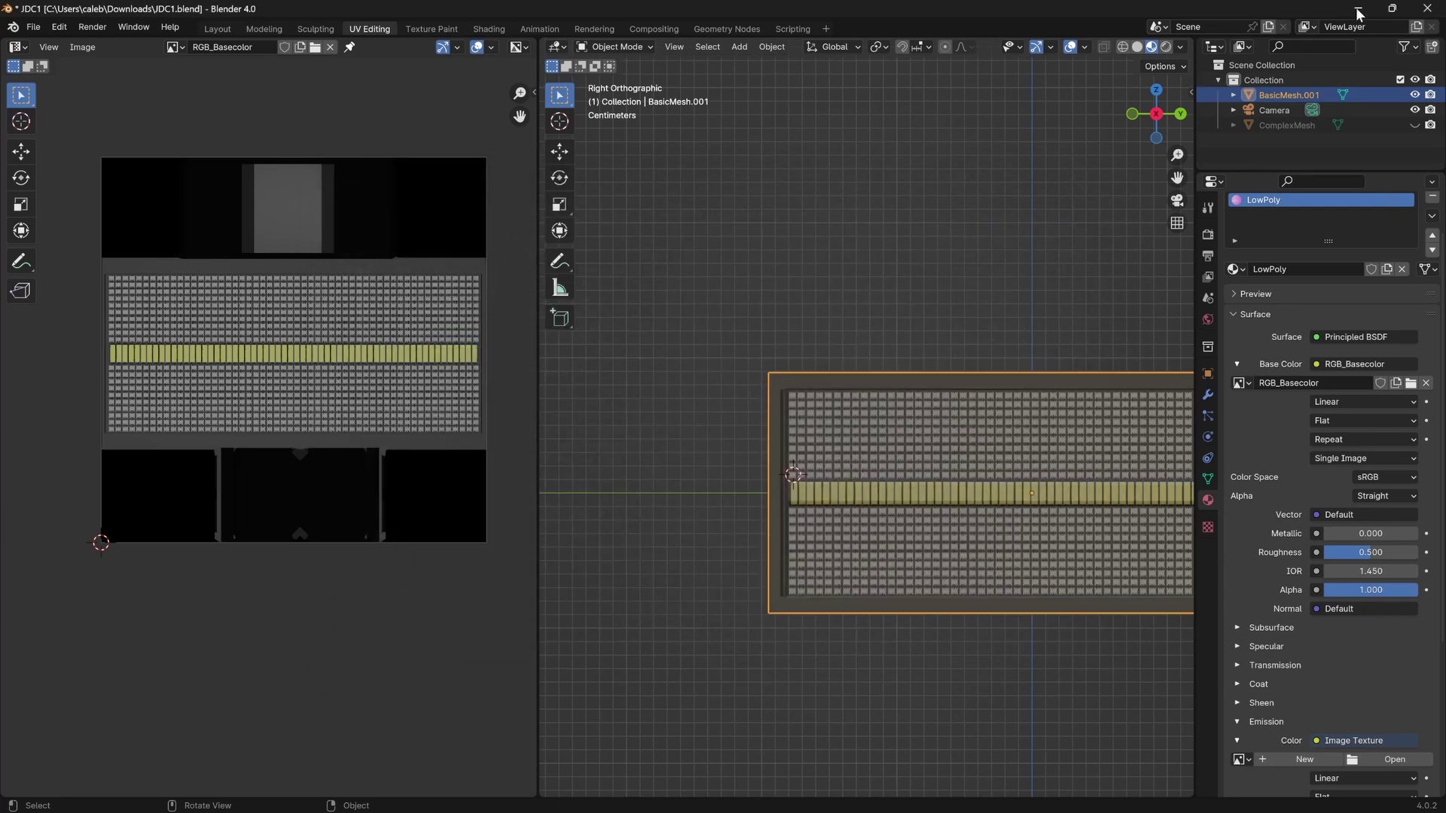
{"action": "left_click", "coordinate": [1359, 14]}
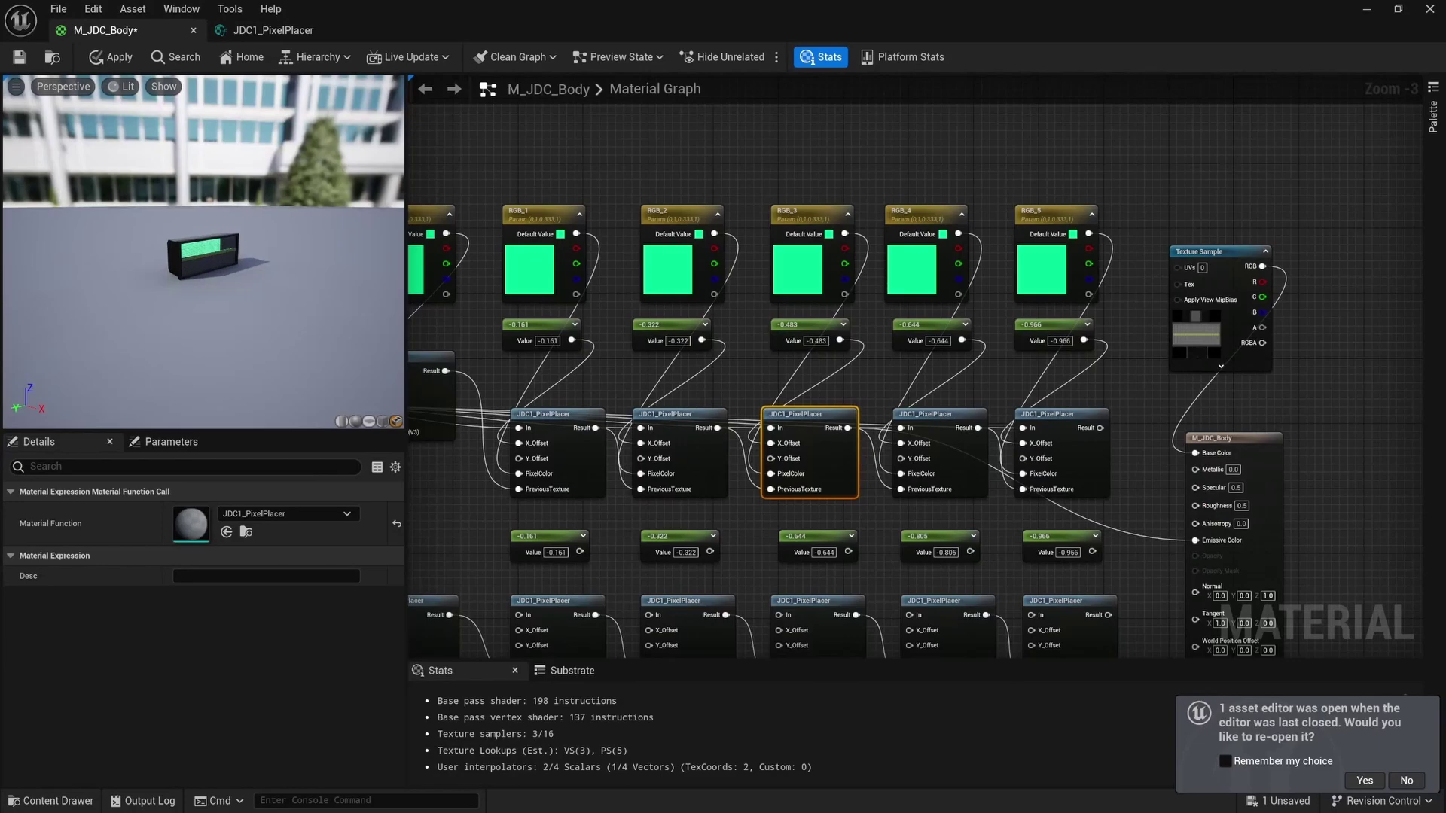
Switch to Blender and export JDC1.fbx to BlenderExports again, limited to Selected Objects.
{"action": "key", "text": "super"}
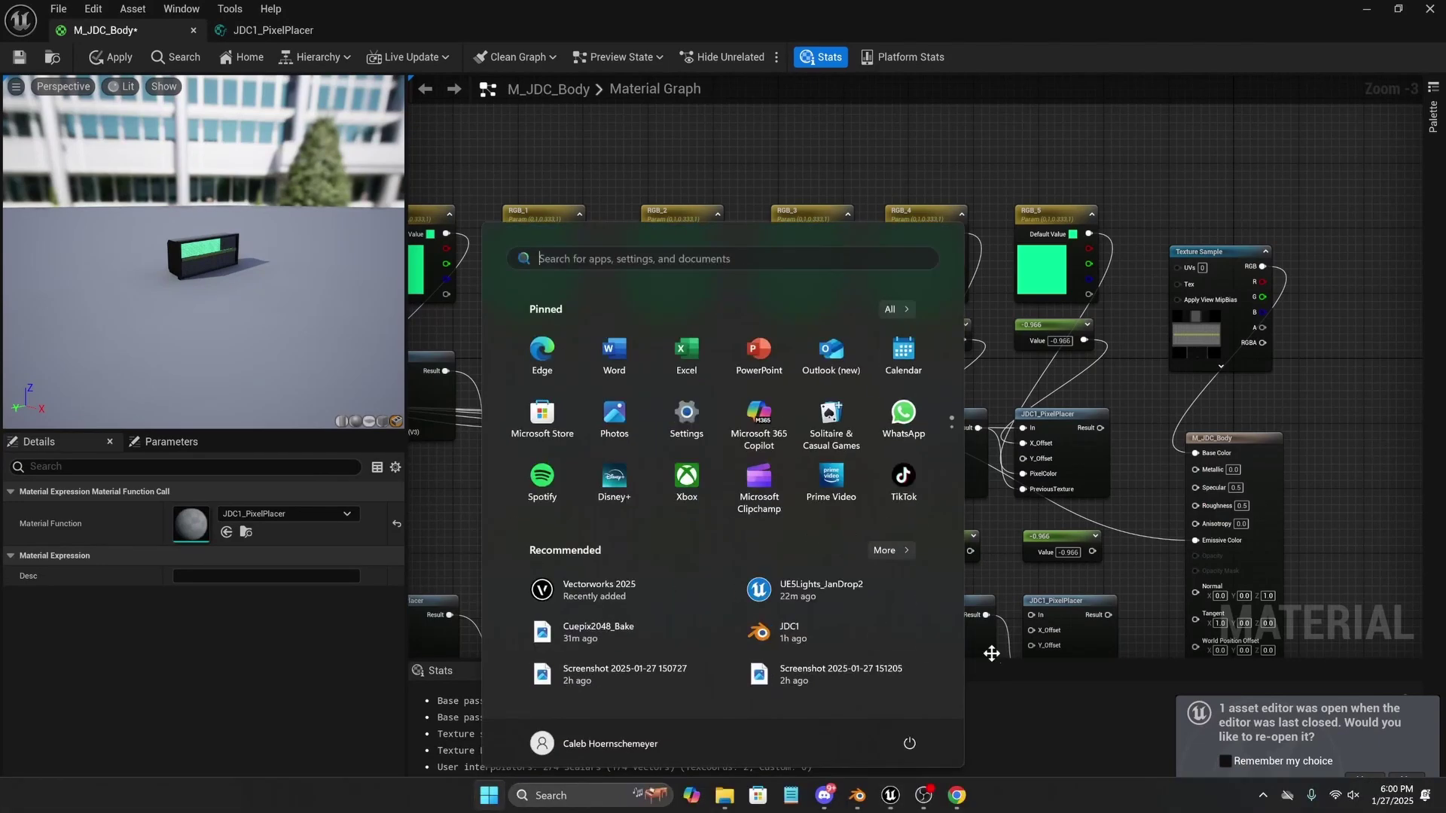
{"action": "left_click", "coordinate": [724, 795]}
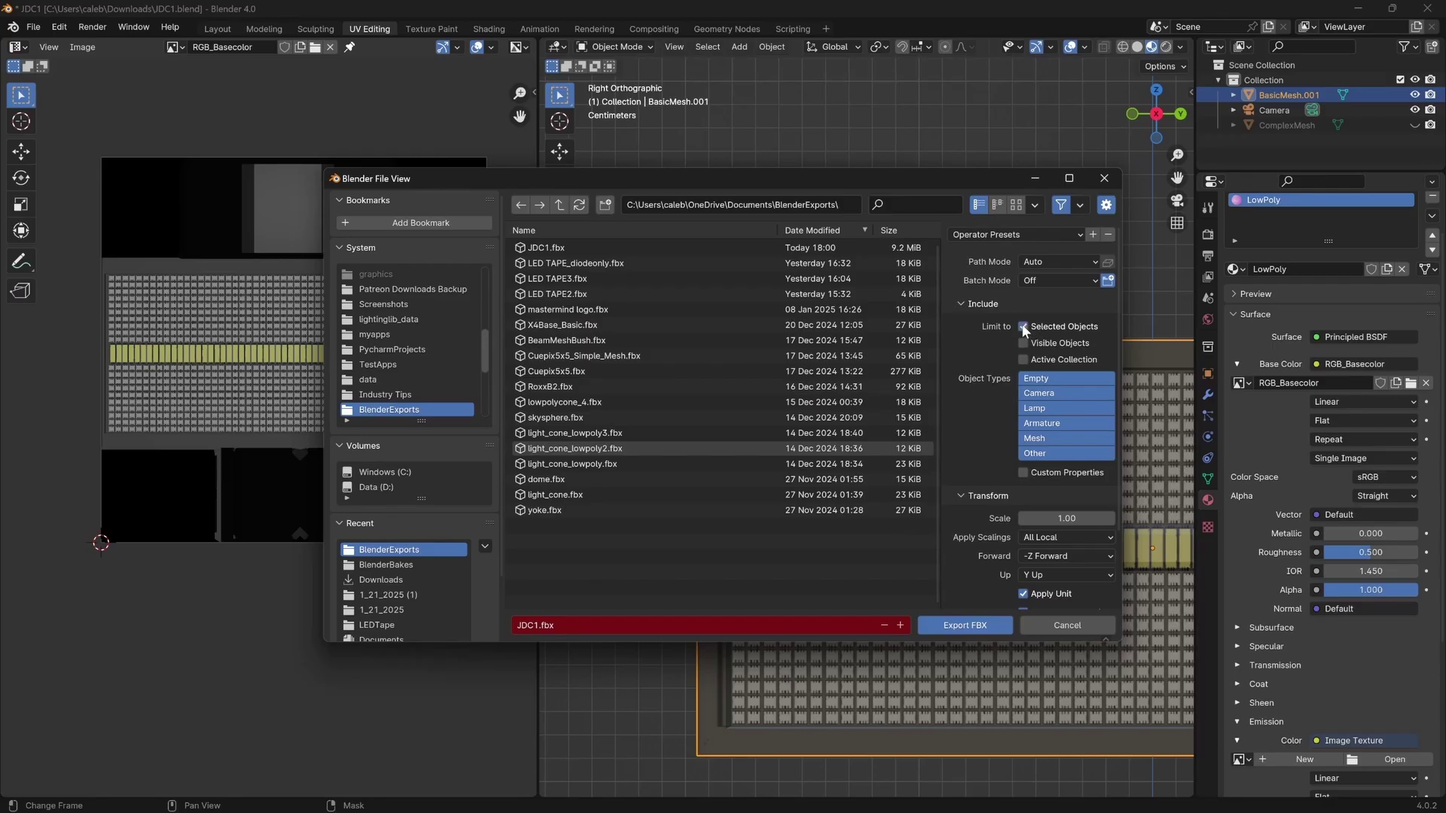
{"action": "left_click", "coordinate": [949, 626]}
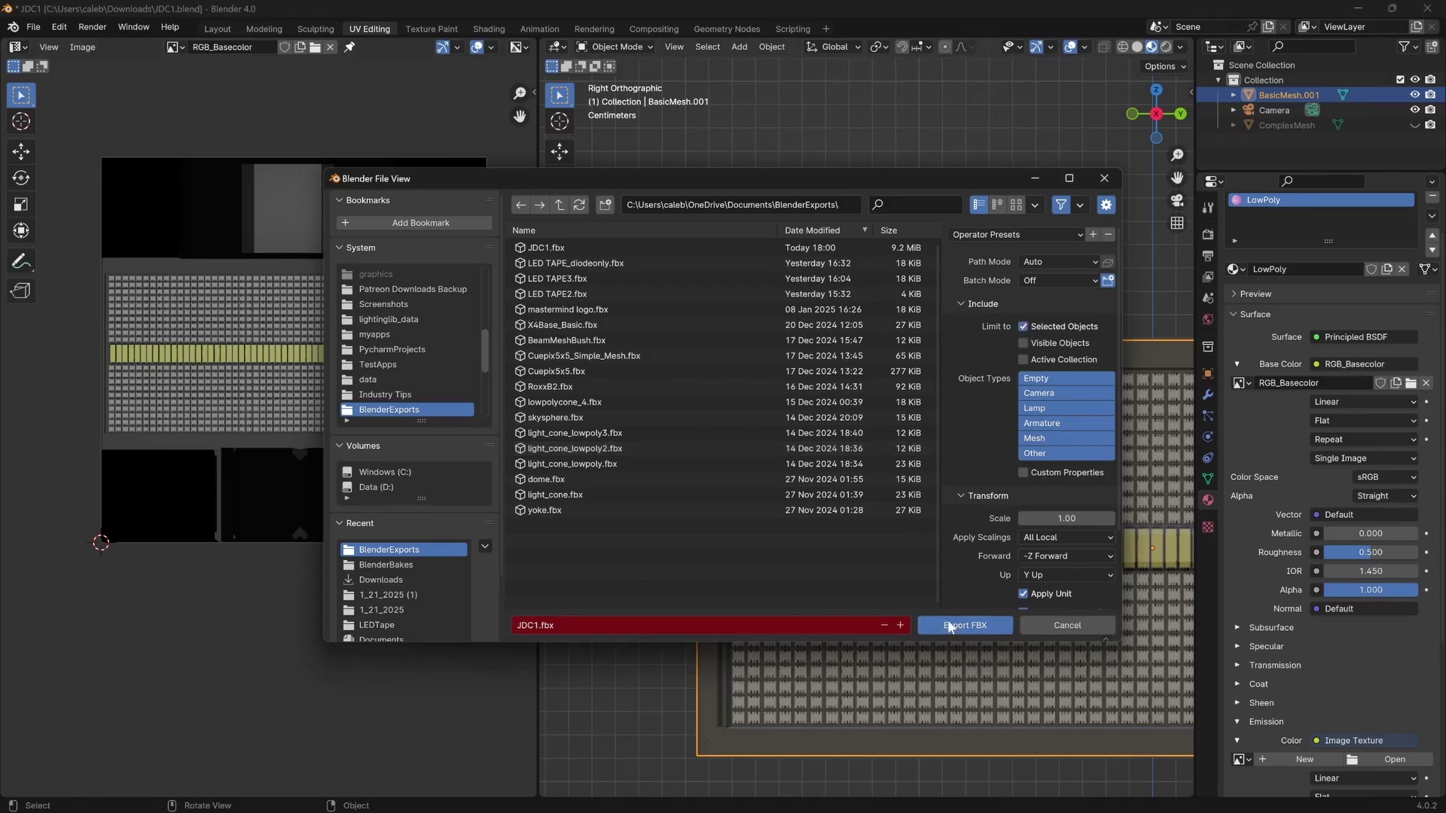
Switch to Unreal Editor, reimport the JDC1 static mesh from JDC1.fbx, and check the fixture in the M_JDC_Body preview.
{"action": "left_click", "coordinate": [1358, 8]}
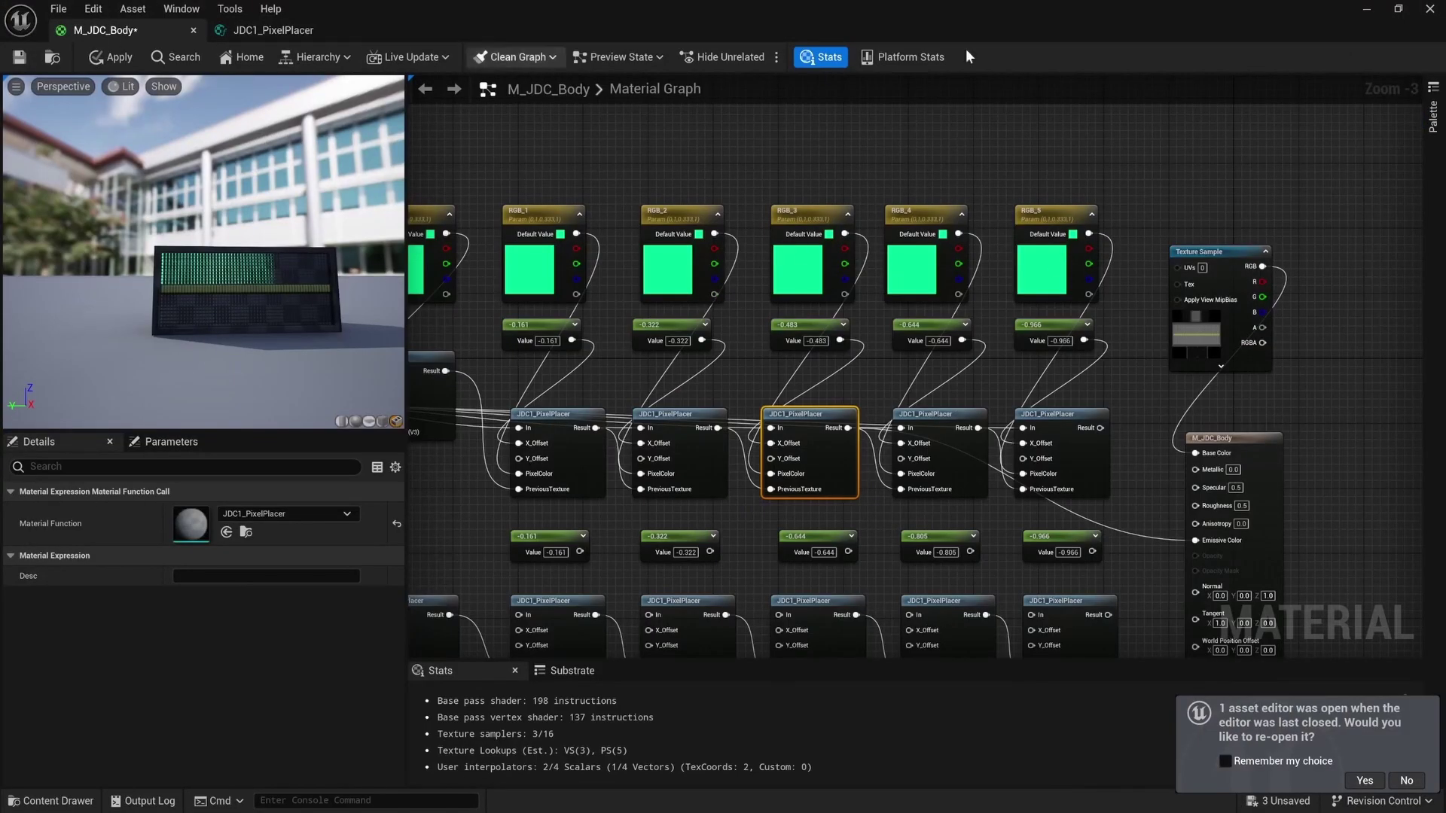
{"action": "left_click", "coordinate": [1366, 9]}
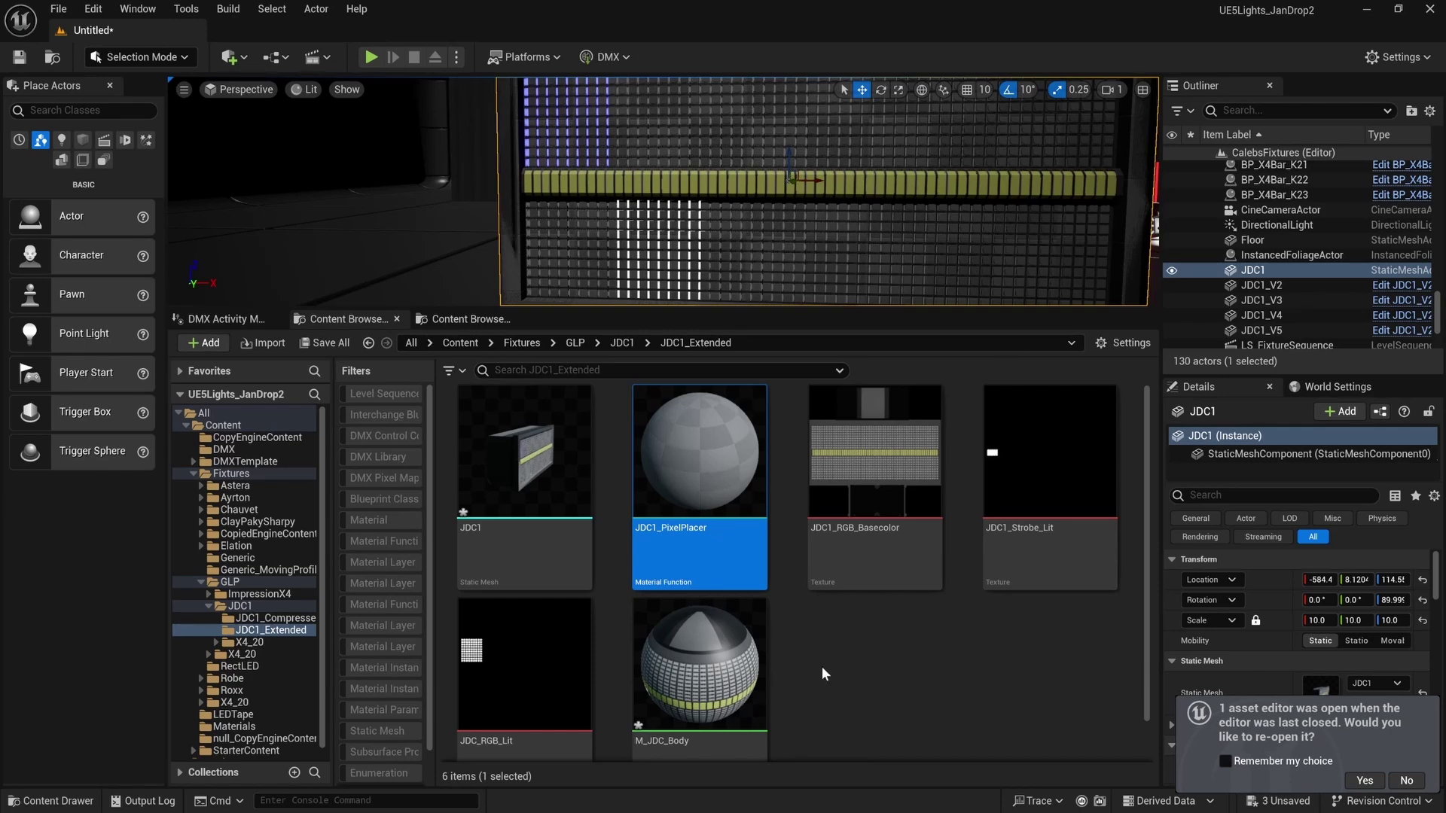
{"action": "double_click", "coordinate": [673, 726]}
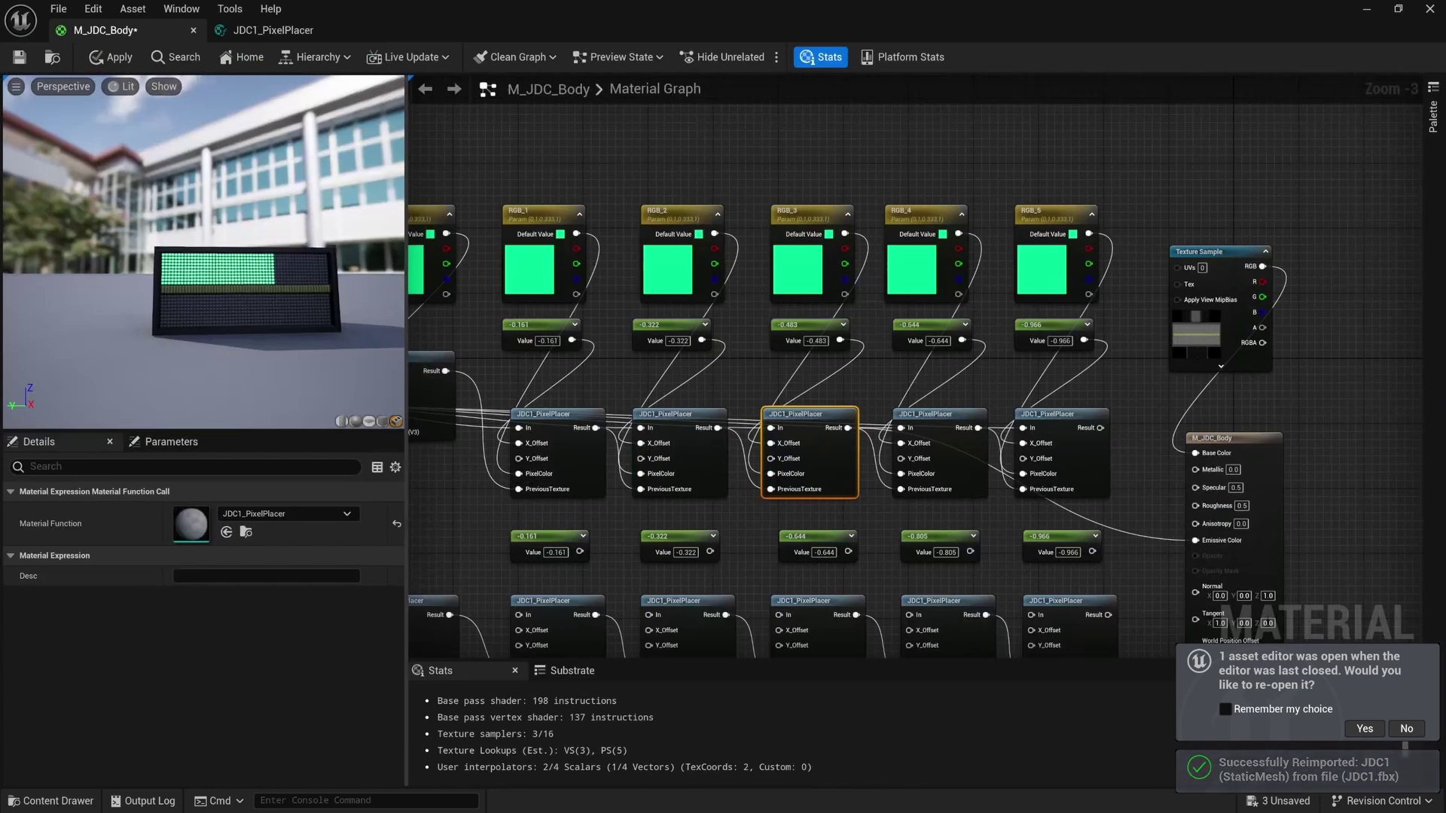
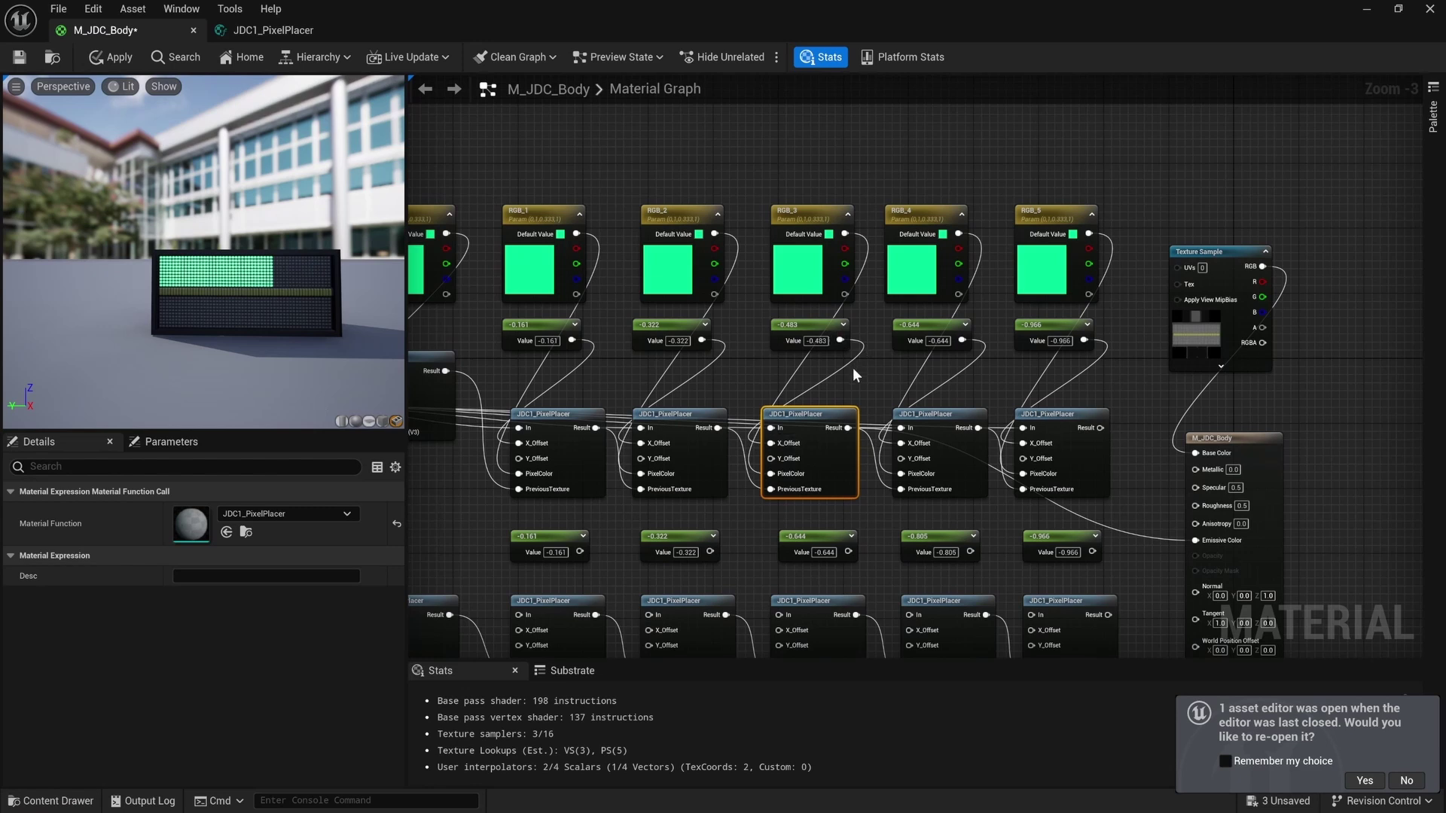
{"action": "left_click_drag", "start_coordinate": [277, 282], "coordinate": [277, 282]}
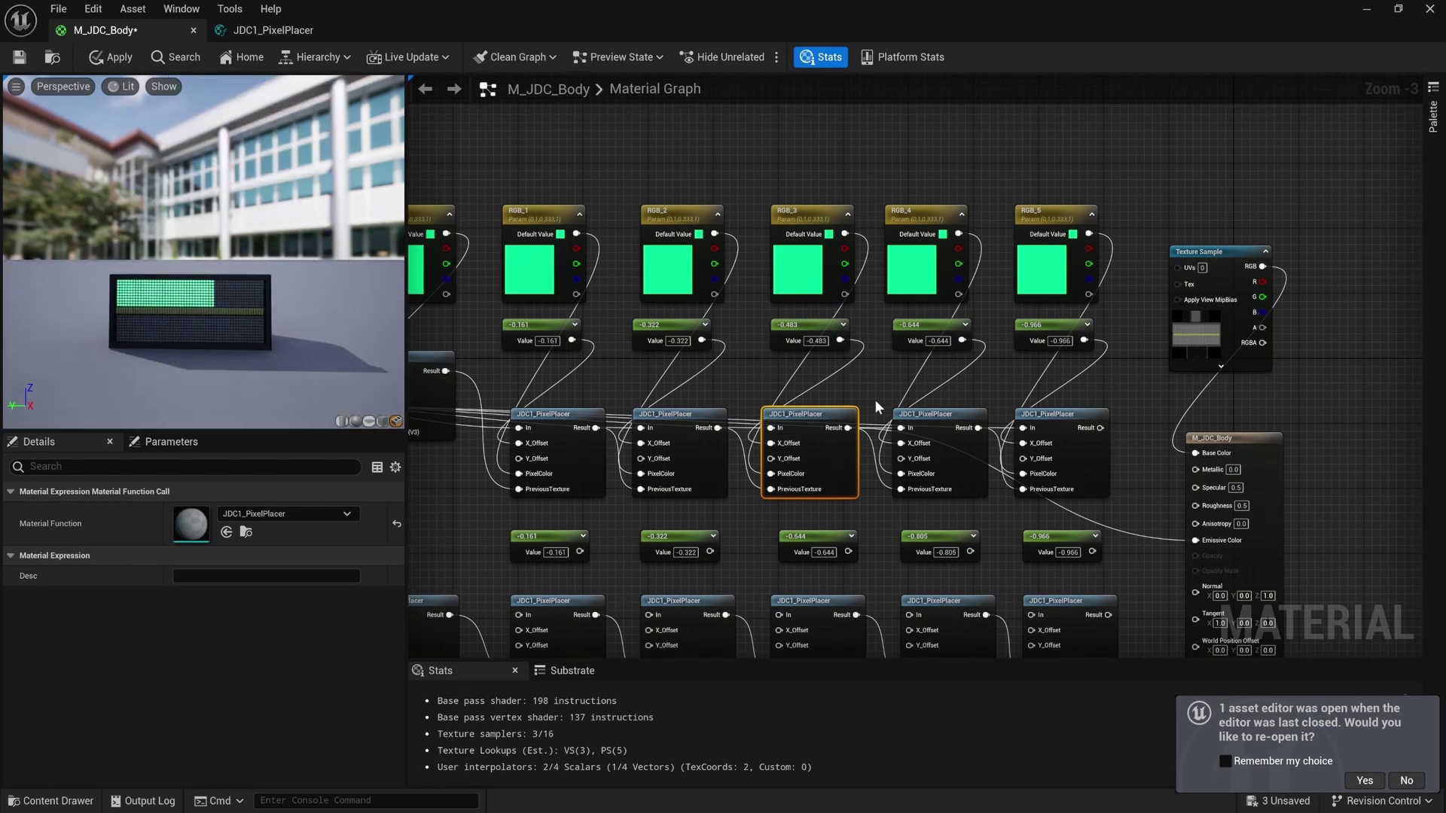
Feed the last upper-row JDC1_PixelPlacer's Result into Emissive Color and set its X offset constant to -.161*5.
{"action": "left_click_drag", "start_coordinate": [978, 428], "coordinate": [1195, 540]}
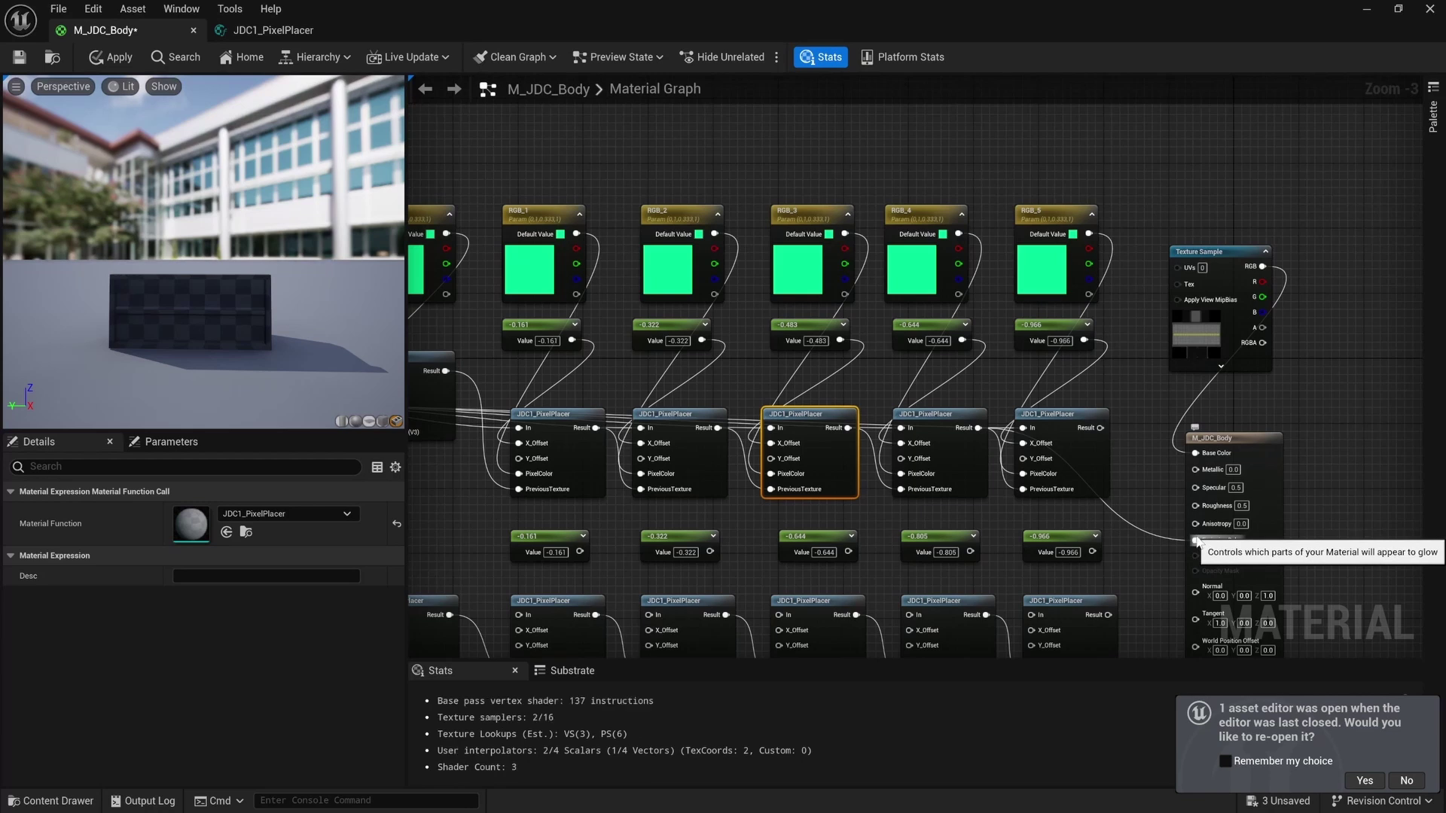
{"action": "left_click_drag", "start_coordinate": [1100, 429], "coordinate": [1196, 540]}
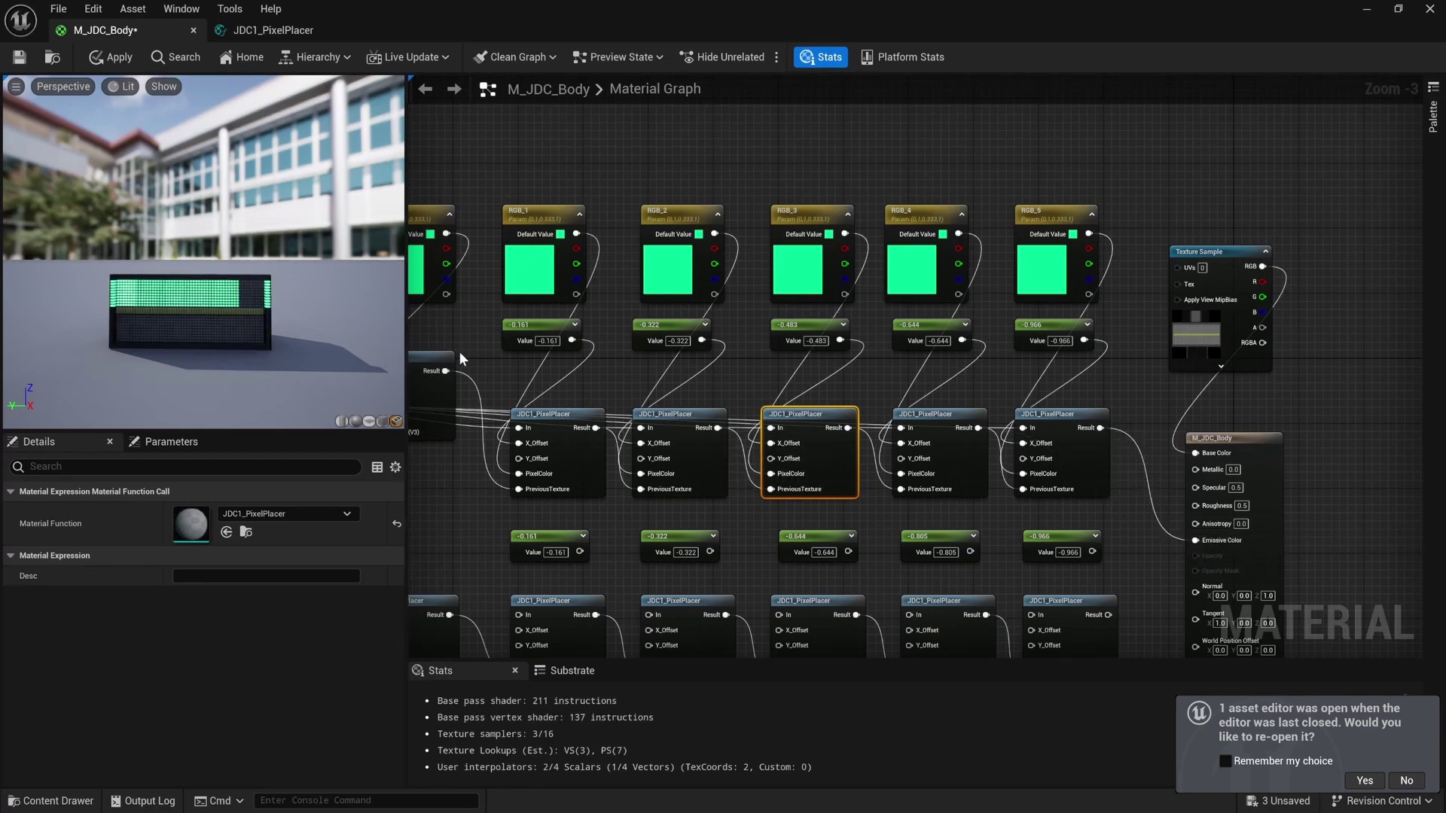
{"action": "left_click", "coordinate": [1069, 340]}
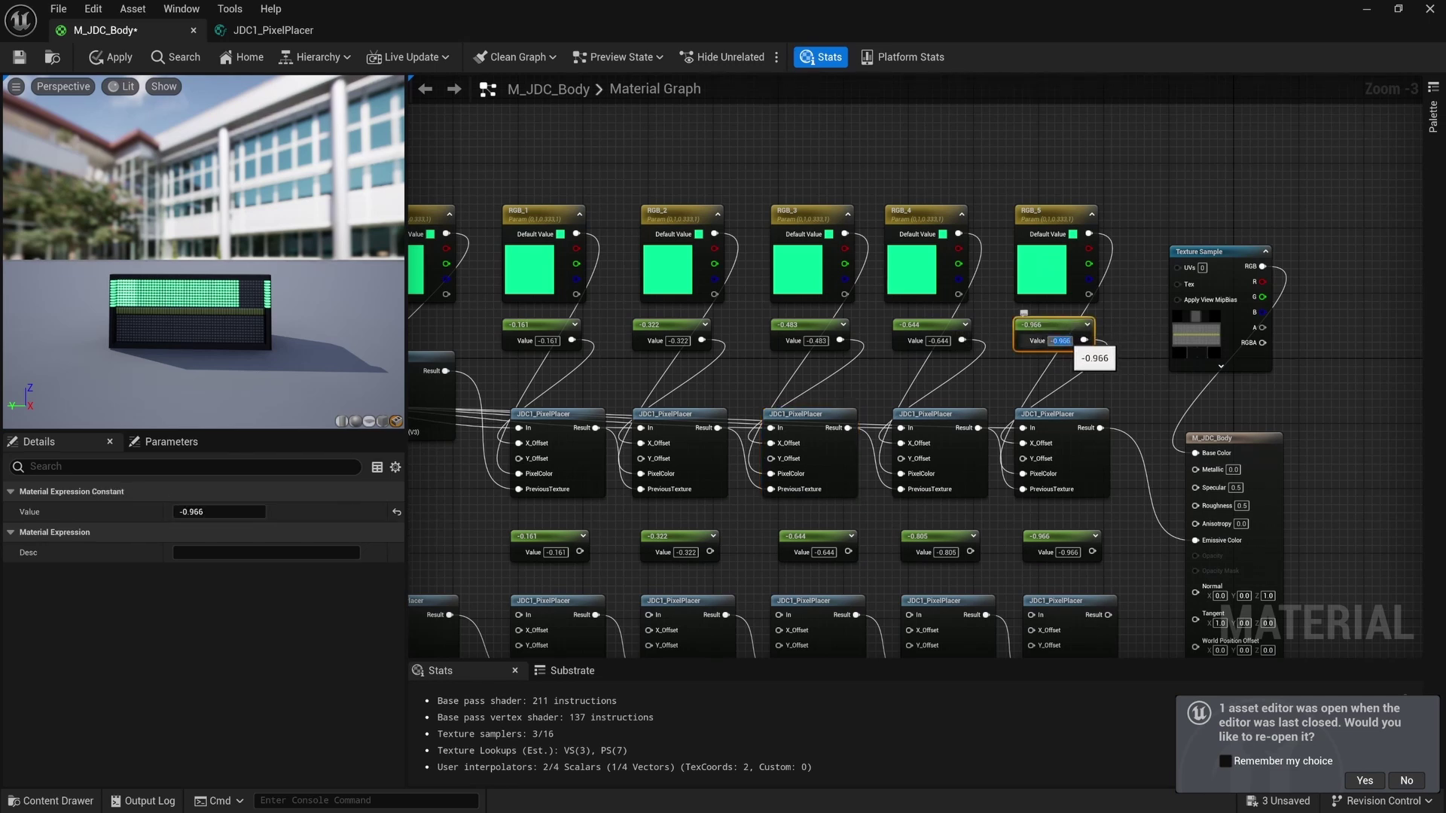
{"action": "type", "text": "-"}
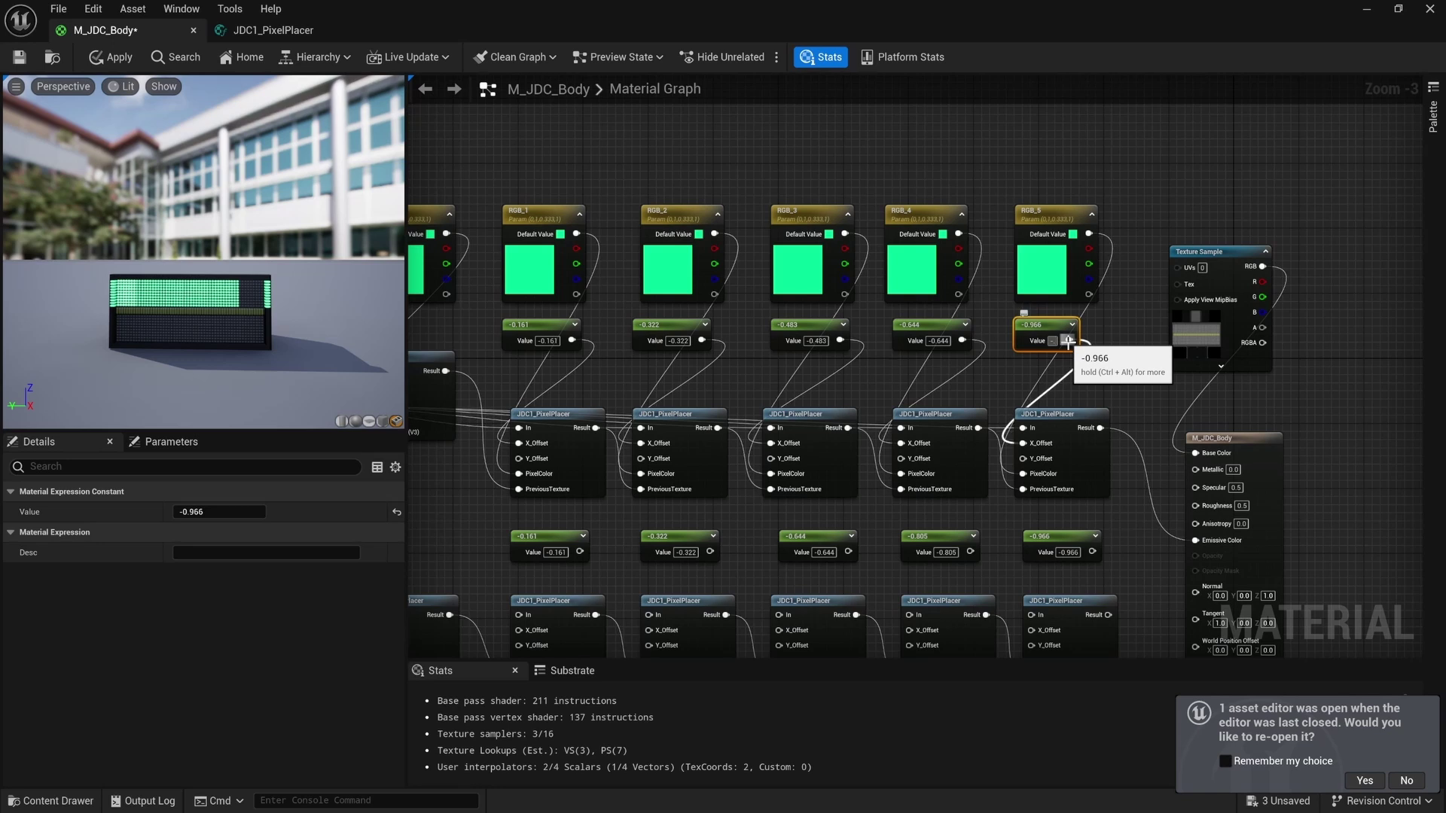
{"action": "type", "text": ".161*5"}
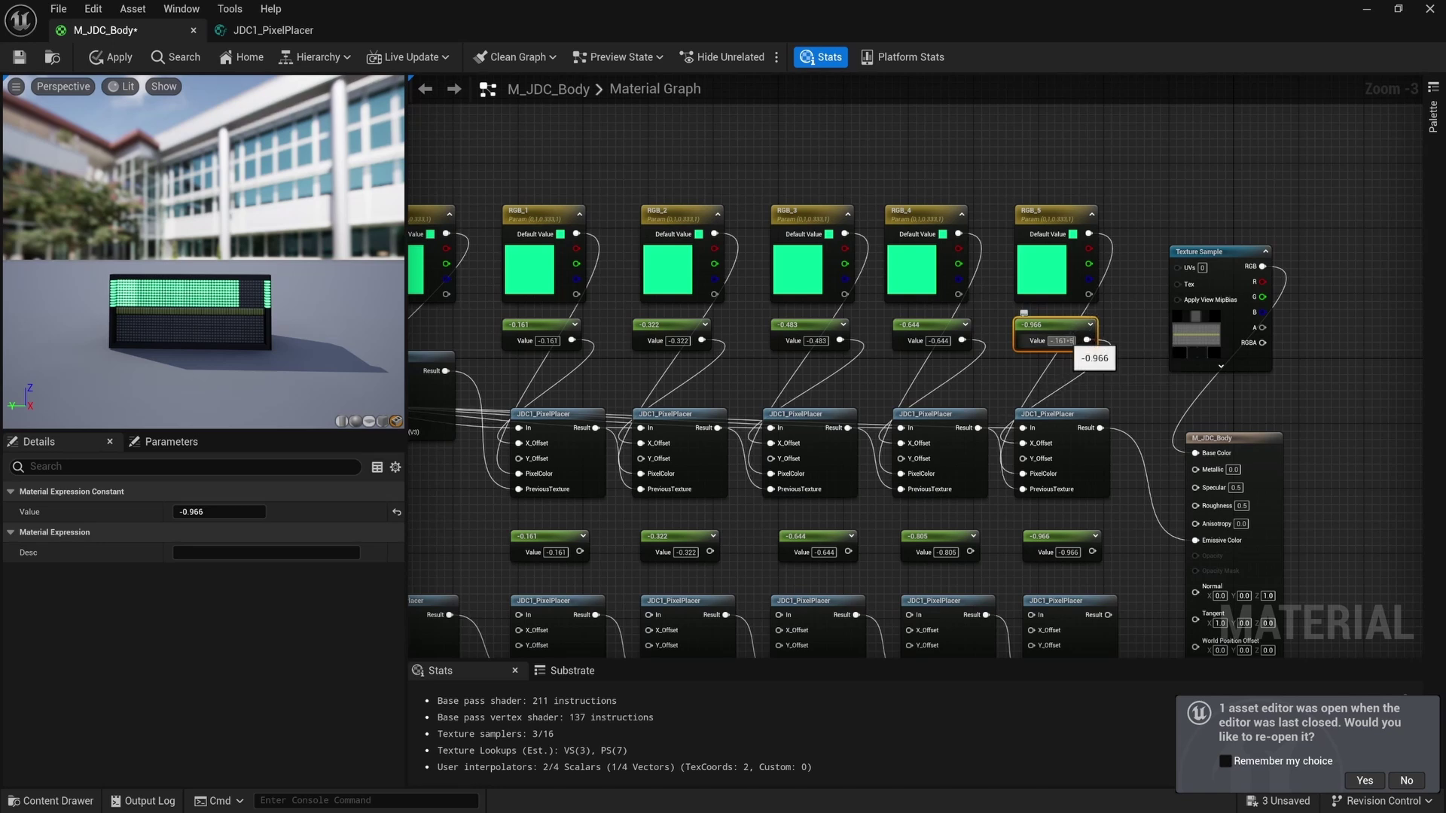
{"action": "key", "text": "Return"}
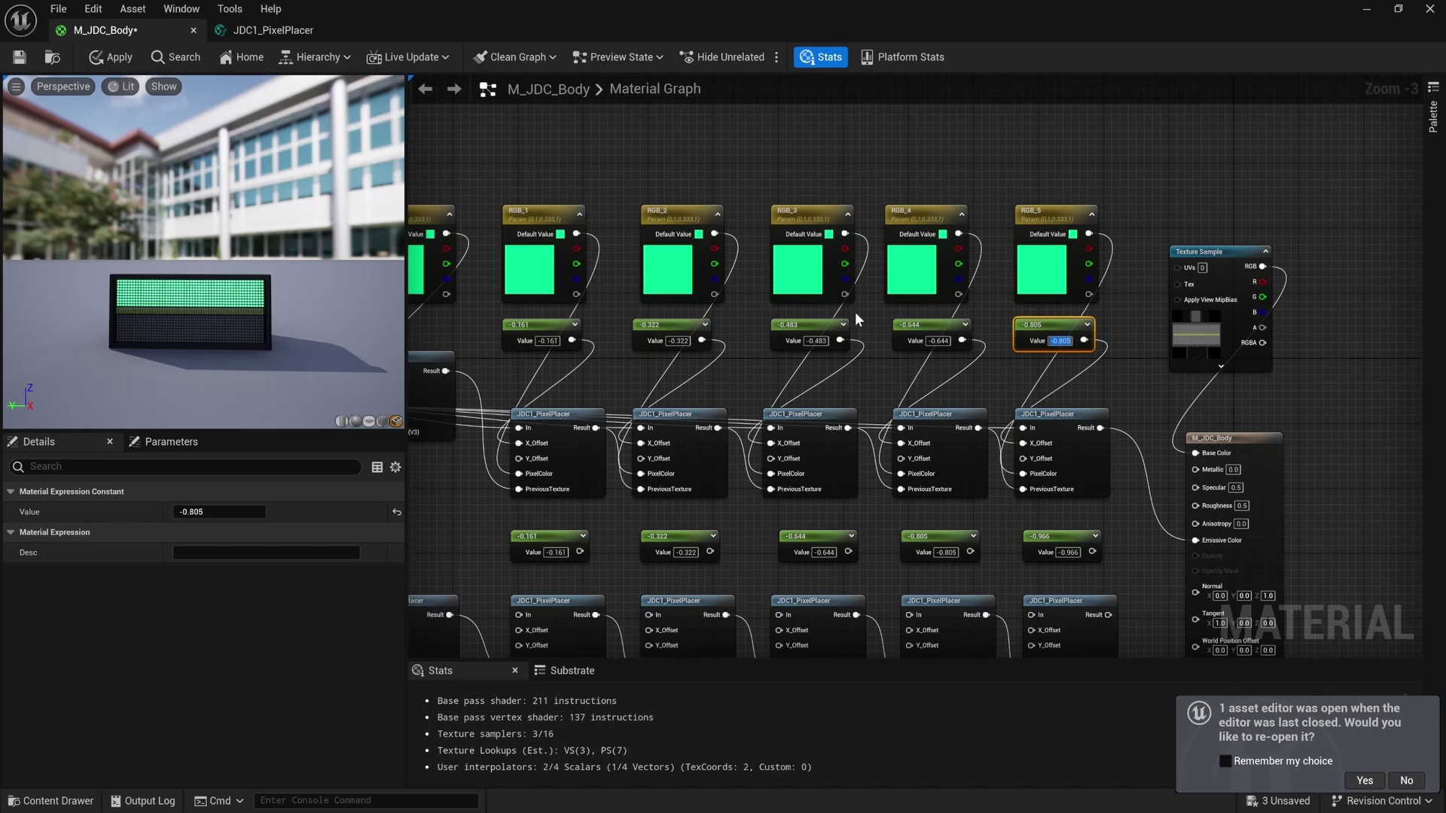
Duplicate the six RGB colour parameters and place the copies beneath the lower row of JDC1_PixelPlacer nodes.
{"action": "right_click_drag", "start_coordinate": [856, 311], "coordinate": [1024, 204]}
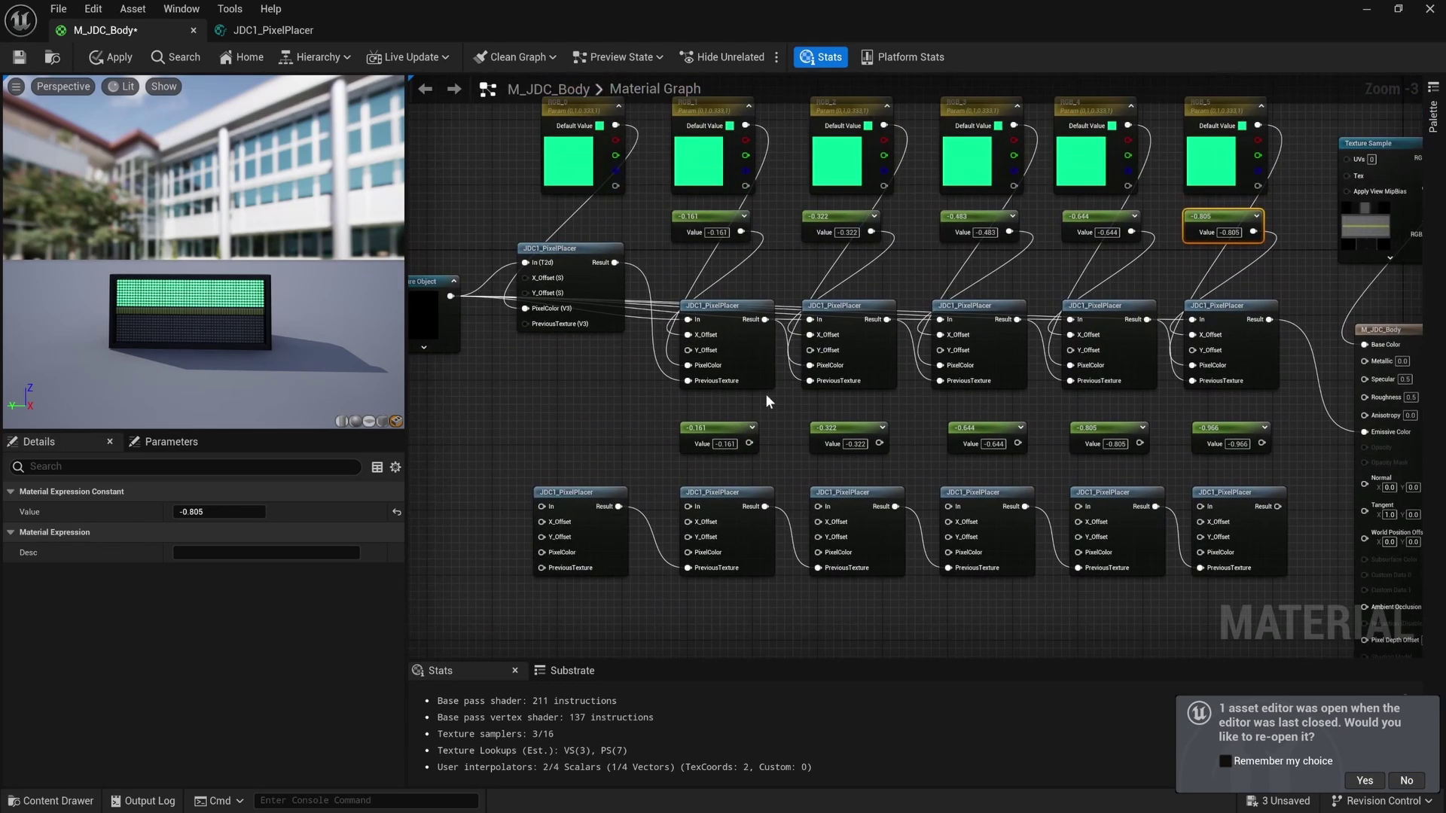
{"action": "scroll", "coordinate": [766, 395], "scroll_direction": "down", "scroll_amount": 1}
{"action": "left_click_drag", "start_coordinate": [576, 152], "coordinate": [1120, 236]}
{"action": "left_click", "coordinate": [701, 129]}
{"action": "left_click_drag", "start_coordinate": [582, 160], "coordinate": [1102, 263]}
{"action": "key", "text": "ctrl+v"}
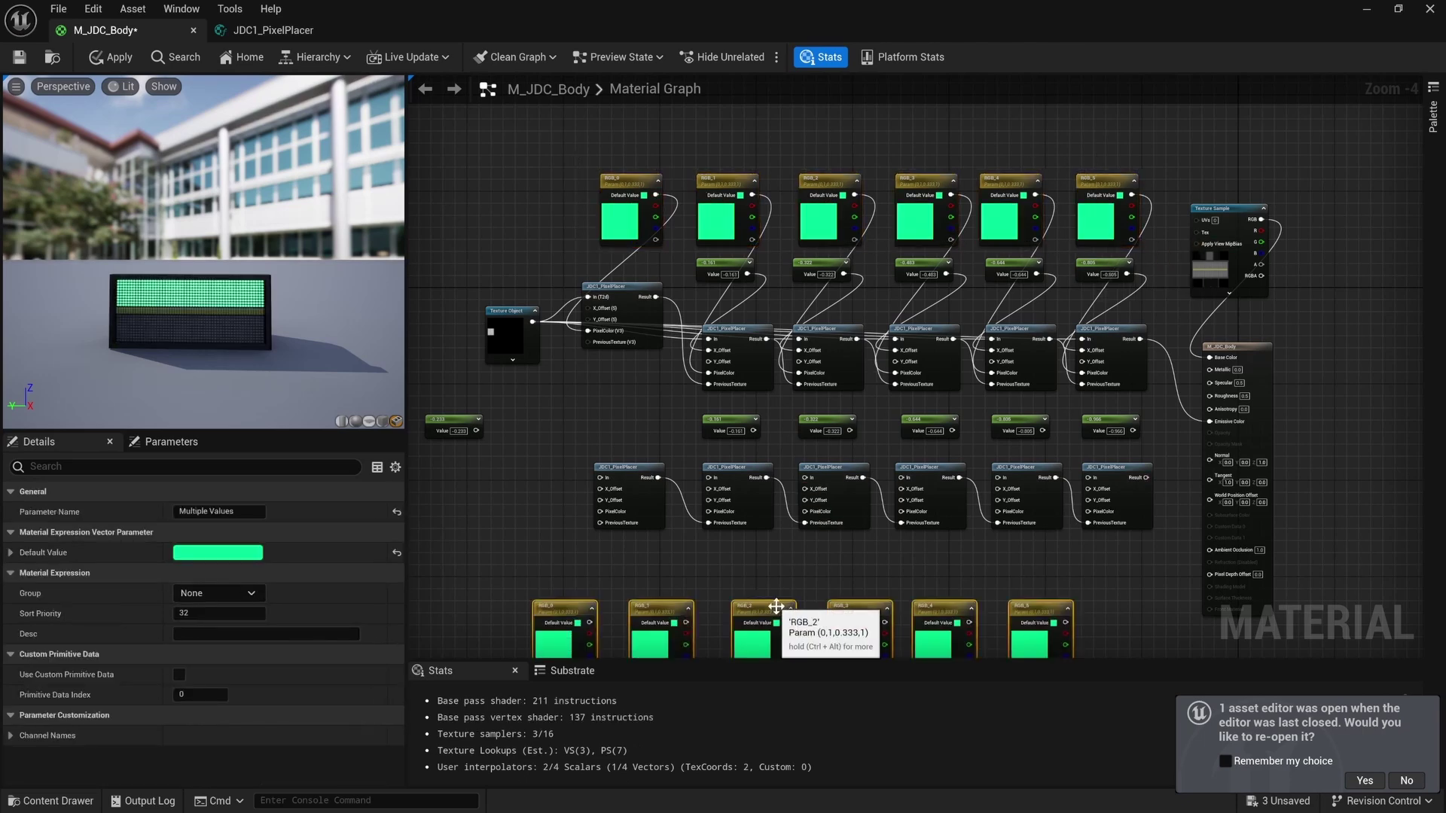
{"action": "left_click_drag", "start_coordinate": [778, 606], "coordinate": [825, 555]}
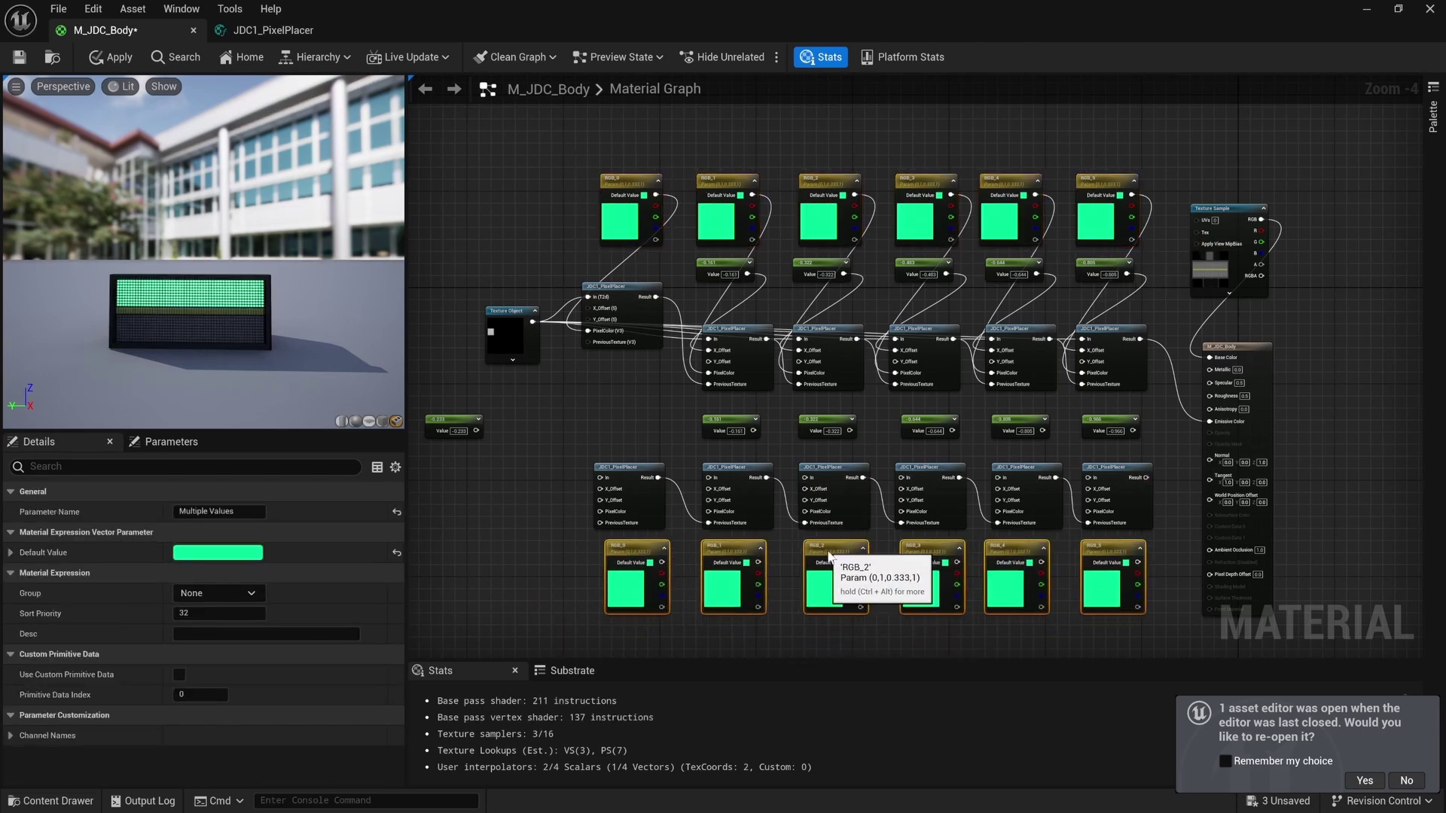
{"action": "scroll", "coordinate": [648, 595], "scroll_direction": "up", "scroll_amount": 2}
{"action": "right_click_drag", "start_coordinate": [661, 508], "coordinate": [692, 488]}
{"action": "left_click_drag", "start_coordinate": [692, 488], "coordinate": [655, 479]}
{"action": "left_click", "coordinate": [645, 347]}
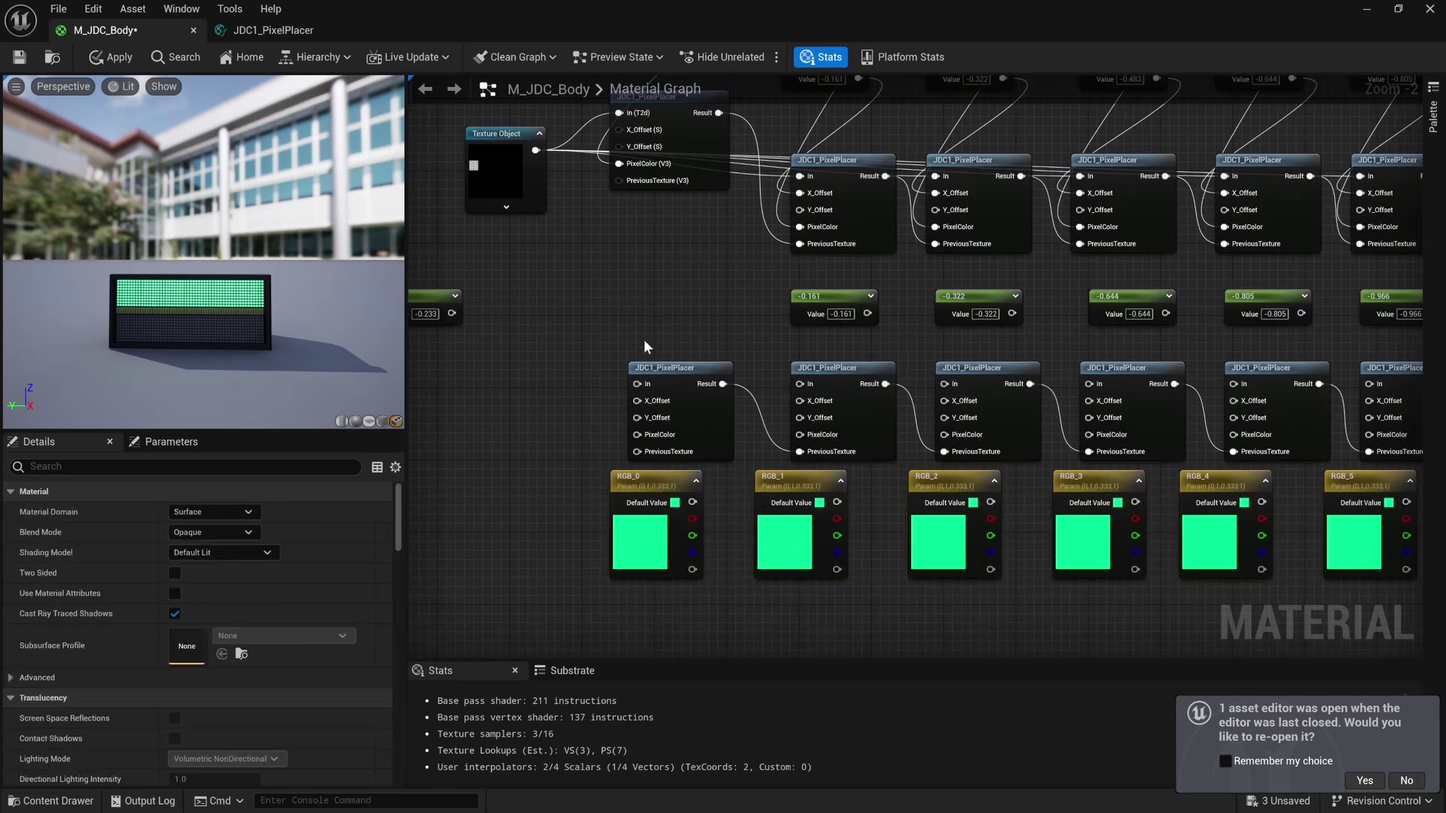
Rename the first three copied colour parameters to RGB_6, RGB_7 and RGB_8.
{"action": "left_click", "coordinate": [660, 484]}
{"action": "double_click", "coordinate": [660, 484]}
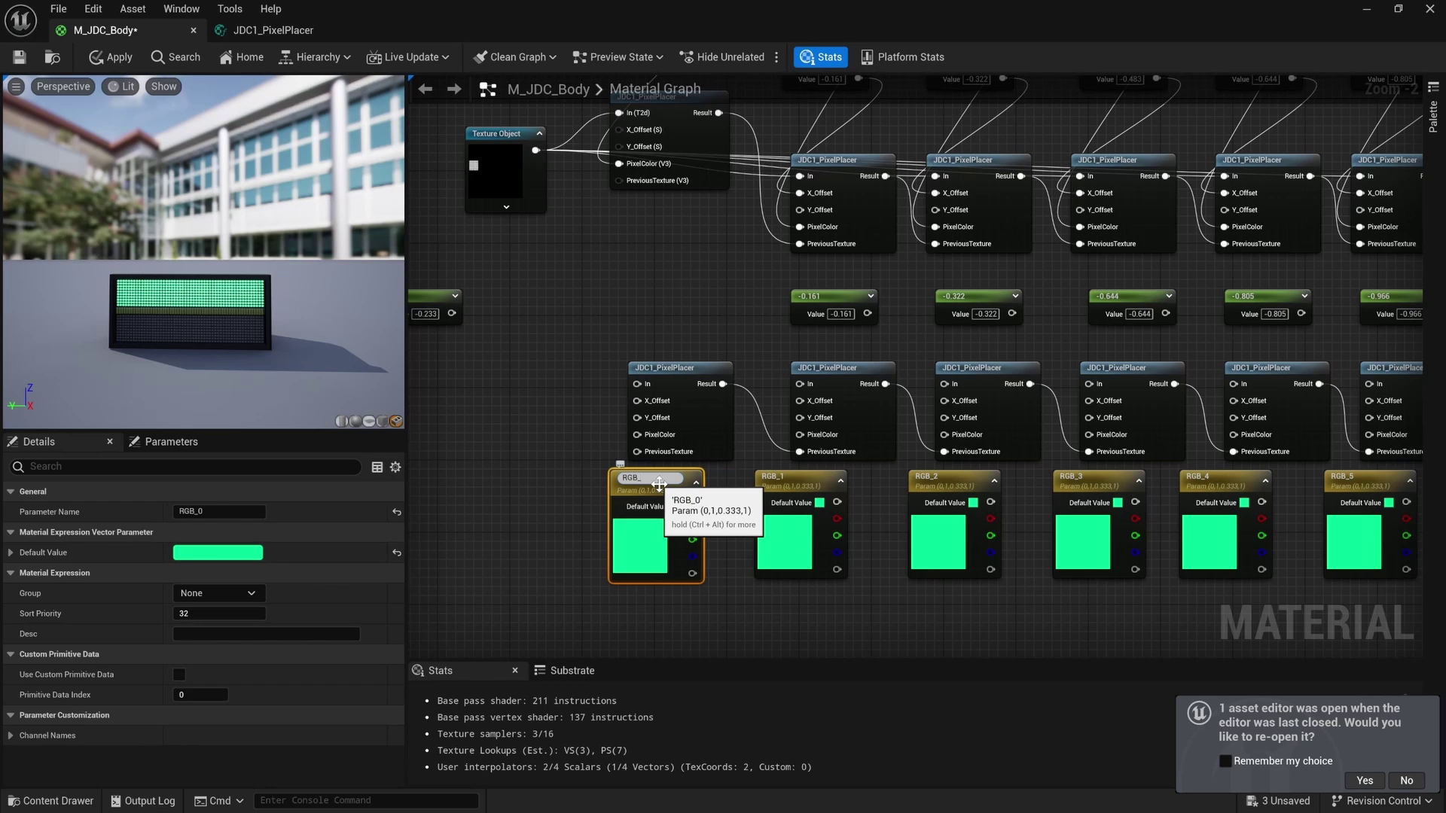
{"action": "type", "text": "6"}
{"action": "key", "text": "Return"}
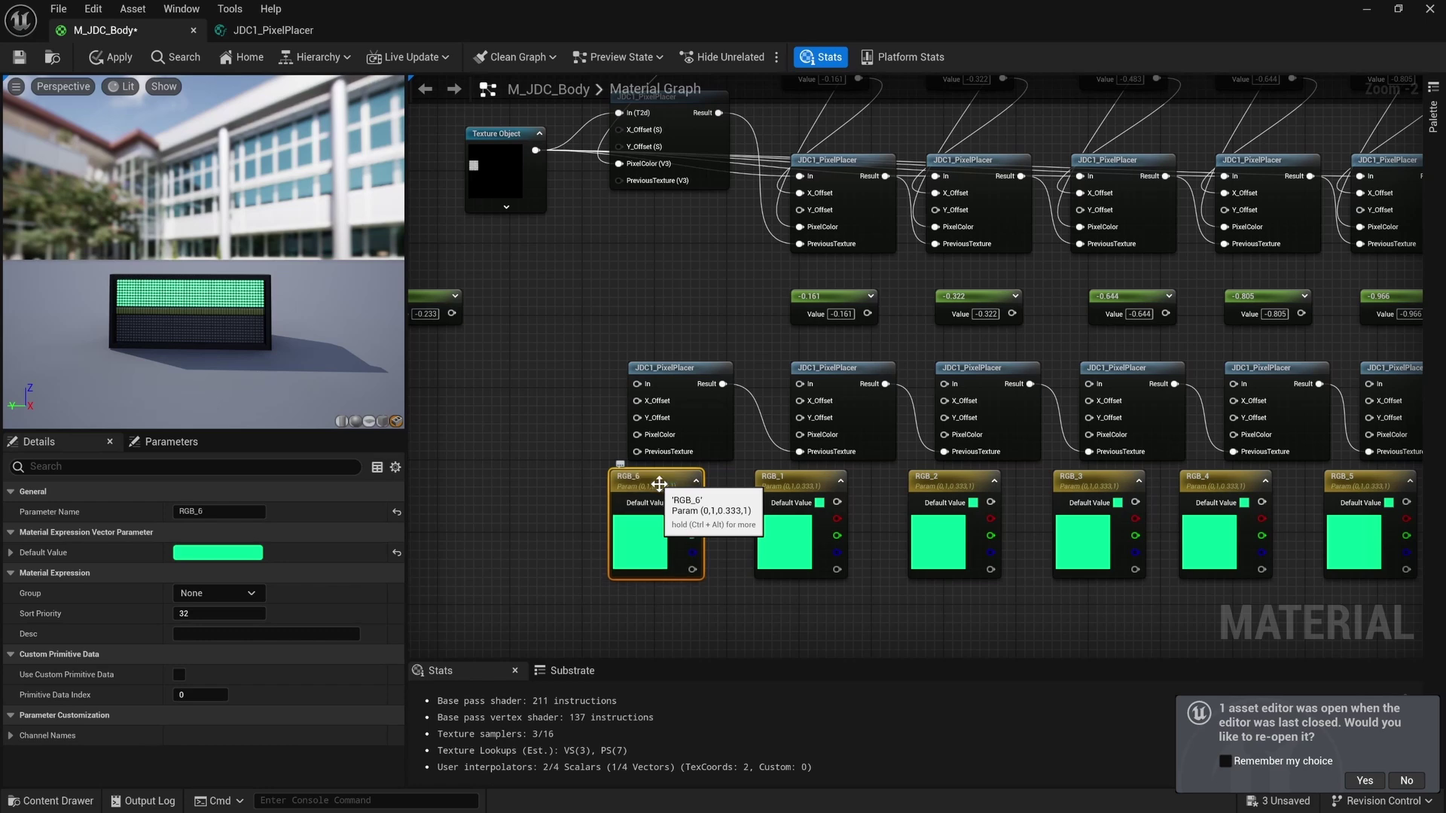
{"action": "double_click", "coordinate": [800, 484]}
{"action": "type", "text": "7"}
{"action": "double_click", "coordinate": [941, 479]}
{"action": "type", "text": "8"}
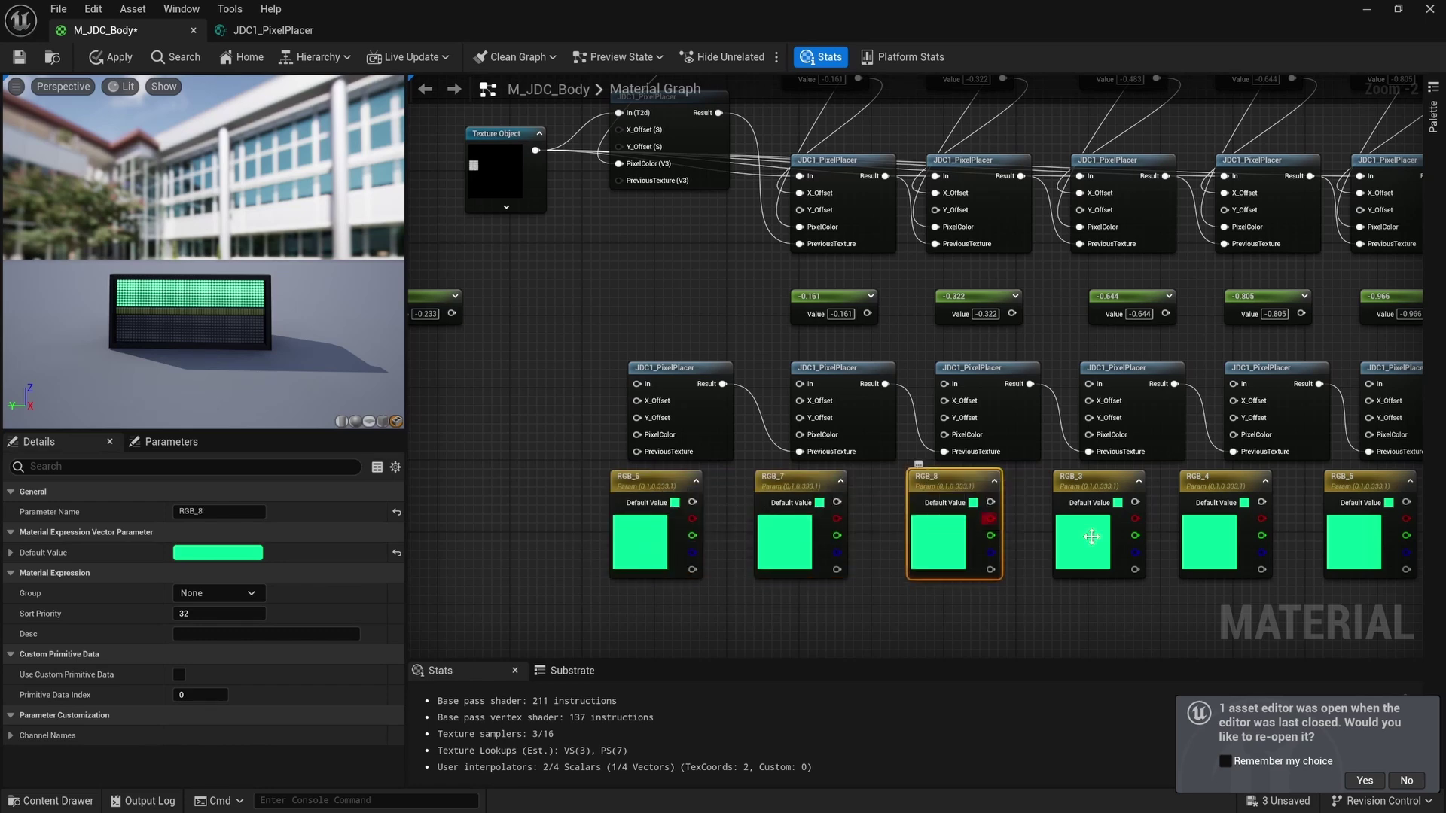
Rename the remaining three copied colour parameters to RGB_9, RGB_10 and RGB_11.
{"action": "double_click", "coordinate": [1084, 479]}
{"action": "type", "text": "9"}
{"action": "right_click_drag", "start_coordinate": [1100, 527], "coordinate": [830, 529]}
{"action": "double_click", "coordinate": [934, 488]}
{"action": "type", "text": "10"}
{"action": "double_click", "coordinate": [1079, 482]}
{"action": "type", "text": "11"}
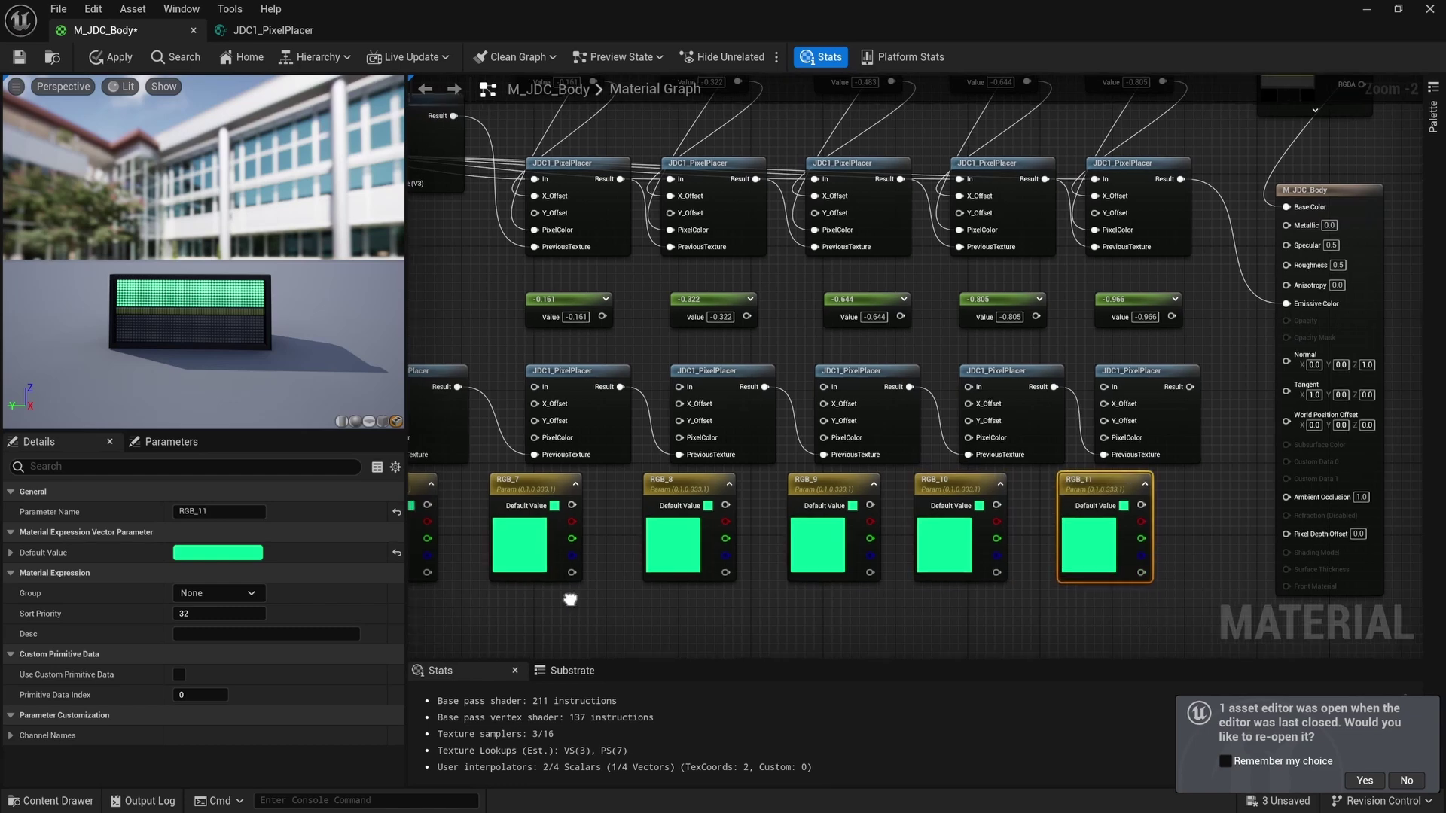
Connect the new RGB parameters to the PixelColor inputs of the lower-row JDC1_PixelPlacer nodes.
{"action": "right_click_drag", "start_coordinate": [571, 598], "coordinate": [807, 597]}
{"action": "left_click_drag", "start_coordinate": [657, 504], "coordinate": [601, 437]}
{"action": "left_click_drag", "start_coordinate": [802, 505], "coordinate": [764, 437]}
{"action": "left_click_drag", "start_coordinate": [956, 505], "coordinate": [909, 437]}
Replace the lower row's offset constants with copies of the upper row's five constants and wire them to the X_Offset inputs.
{"action": "left_click_drag", "start_coordinate": [905, 362], "coordinate": [842, 468]}
{"action": "right_click_drag", "start_coordinate": [841, 469], "coordinate": [615, 547]}
{"action": "left_click_drag", "start_coordinate": [576, 175], "coordinate": [1289, 238]}
{"action": "key", "text": "ctrl+c"}
{"action": "key", "text": "ctrl+v"}
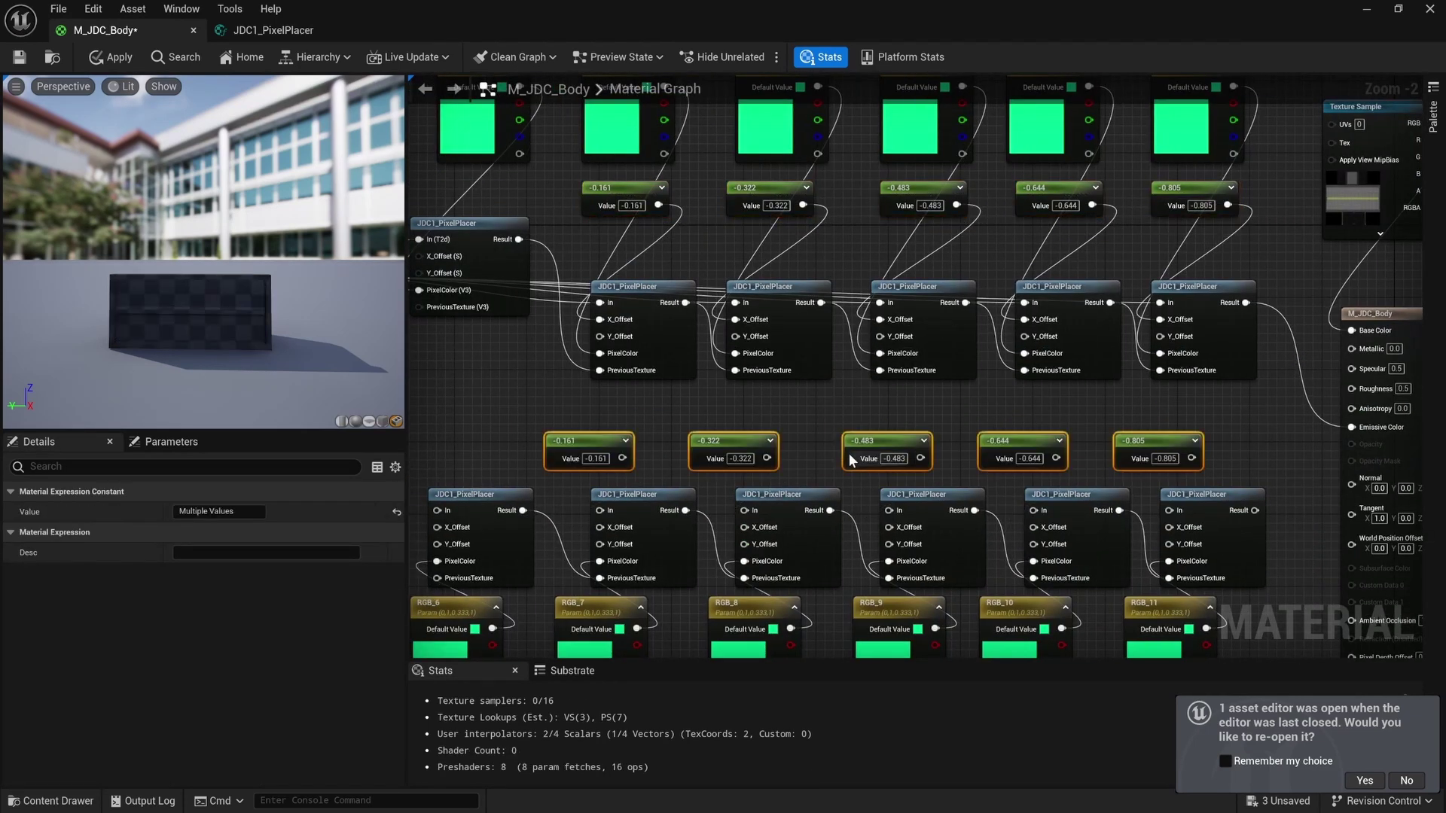
{"action": "left_click_drag", "start_coordinate": [877, 433], "coordinate": [925, 432]}
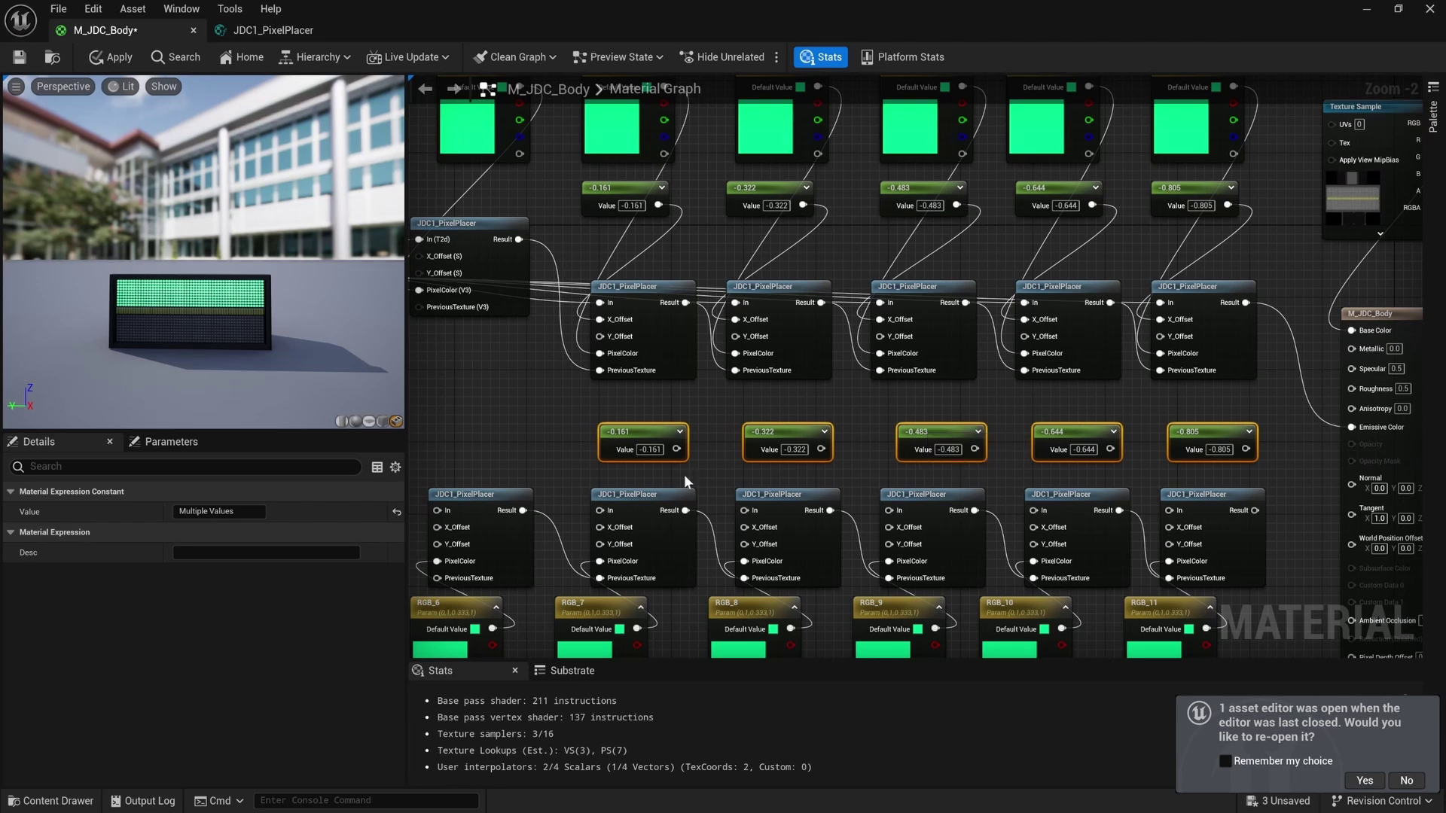
{"action": "right_click_drag", "start_coordinate": [709, 471], "coordinate": [739, 423]}
{"action": "left_click", "coordinate": [738, 423]}
Connect the -0.233 constant to the Y_Offset inputs of the lower-row JDC1_PixelPlacer nodes.
{"action": "right_click_drag", "start_coordinate": [659, 387], "coordinate": [804, 365]}
{"action": "scroll", "coordinate": [804, 366], "scroll_direction": "down", "scroll_amount": 2}
{"action": "left_click", "coordinate": [639, 437]}
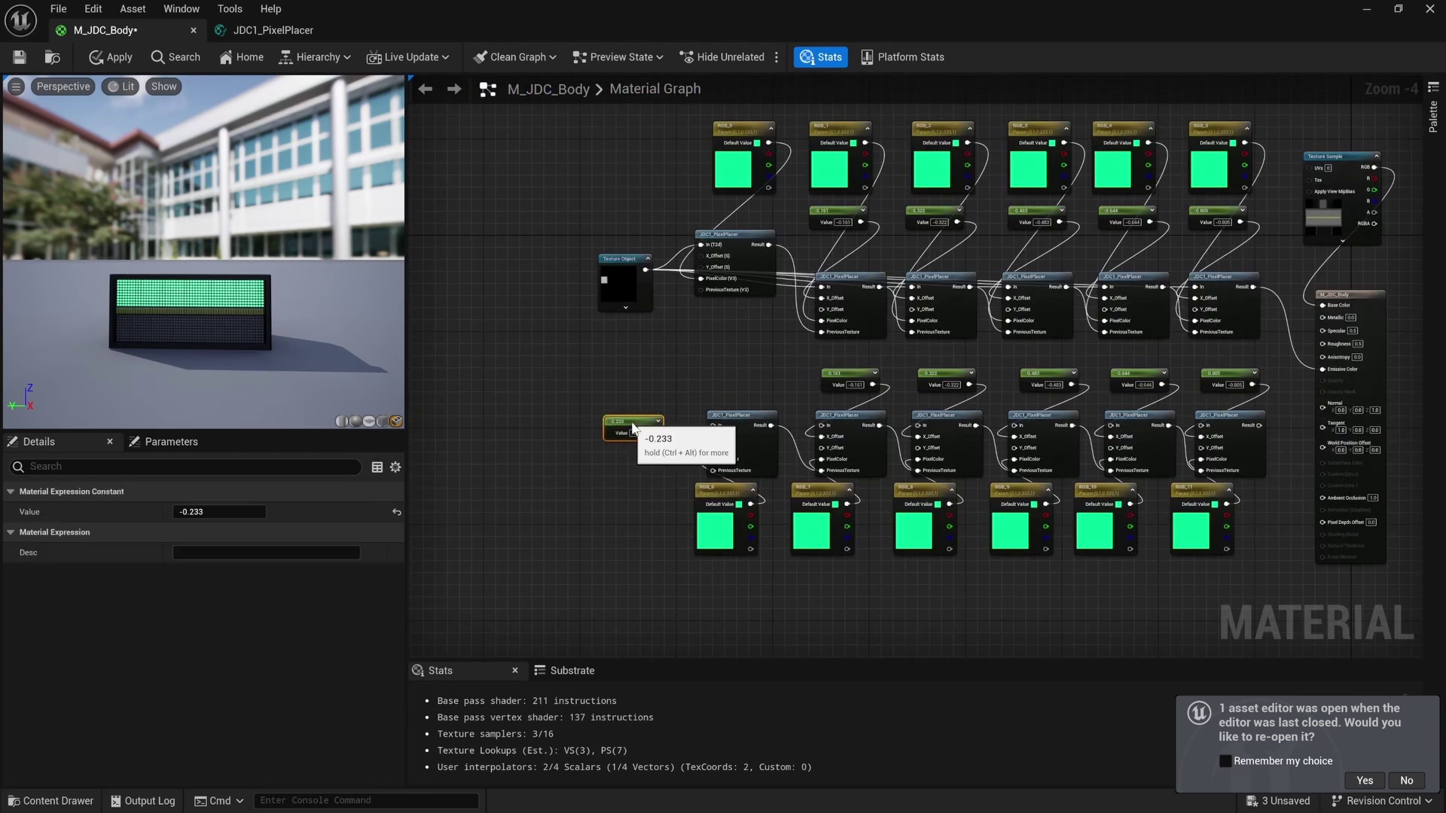
{"action": "scroll", "coordinate": [694, 457], "scroll_direction": "up", "scroll_amount": 2}
{"action": "scroll", "coordinate": [695, 456], "scroll_direction": "up", "scroll_amount": 1}
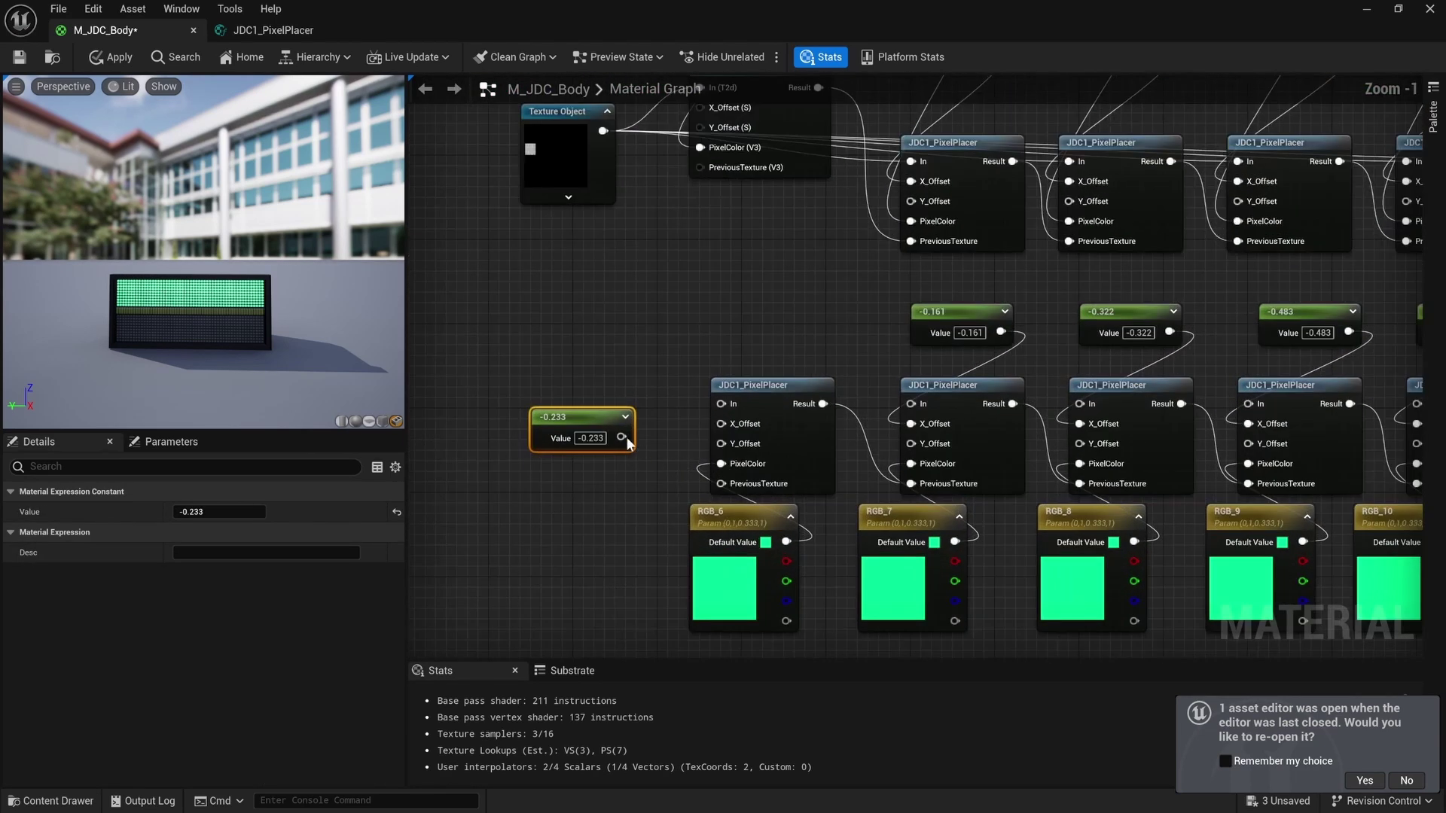
{"action": "left_click_drag", "start_coordinate": [623, 437], "coordinate": [918, 448]}
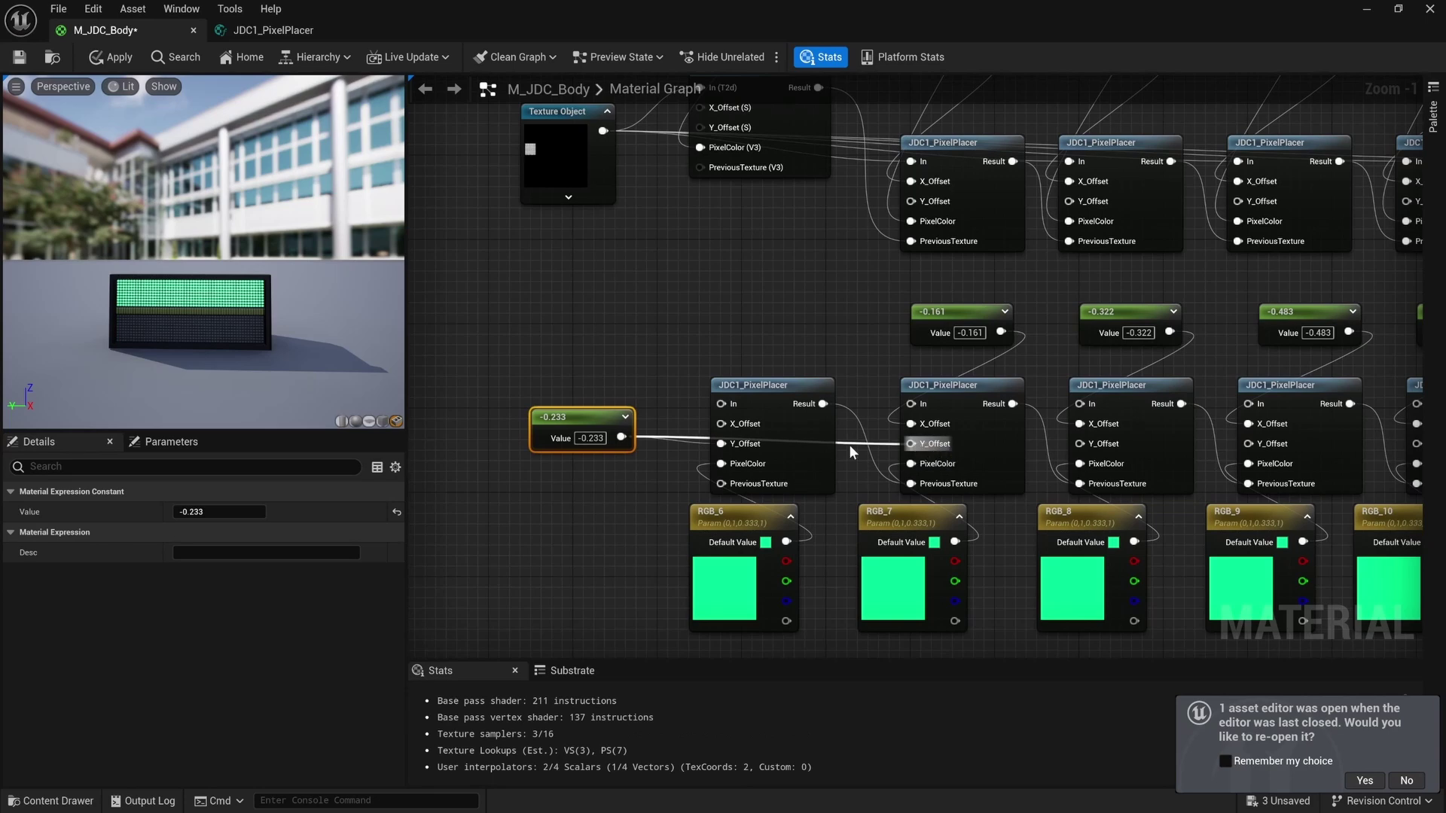
{"action": "left_click_drag", "start_coordinate": [621, 437], "coordinate": [1249, 445]}
Link the last upper-row Result to the first lower-row PreviousTexture, routing the wire over the graph with two reroute nodes.
{"action": "scroll", "coordinate": [591, 308], "scroll_direction": "down", "scroll_amount": 1}
{"action": "scroll", "coordinate": [591, 307], "scroll_direction": "down", "scroll_amount": 2}
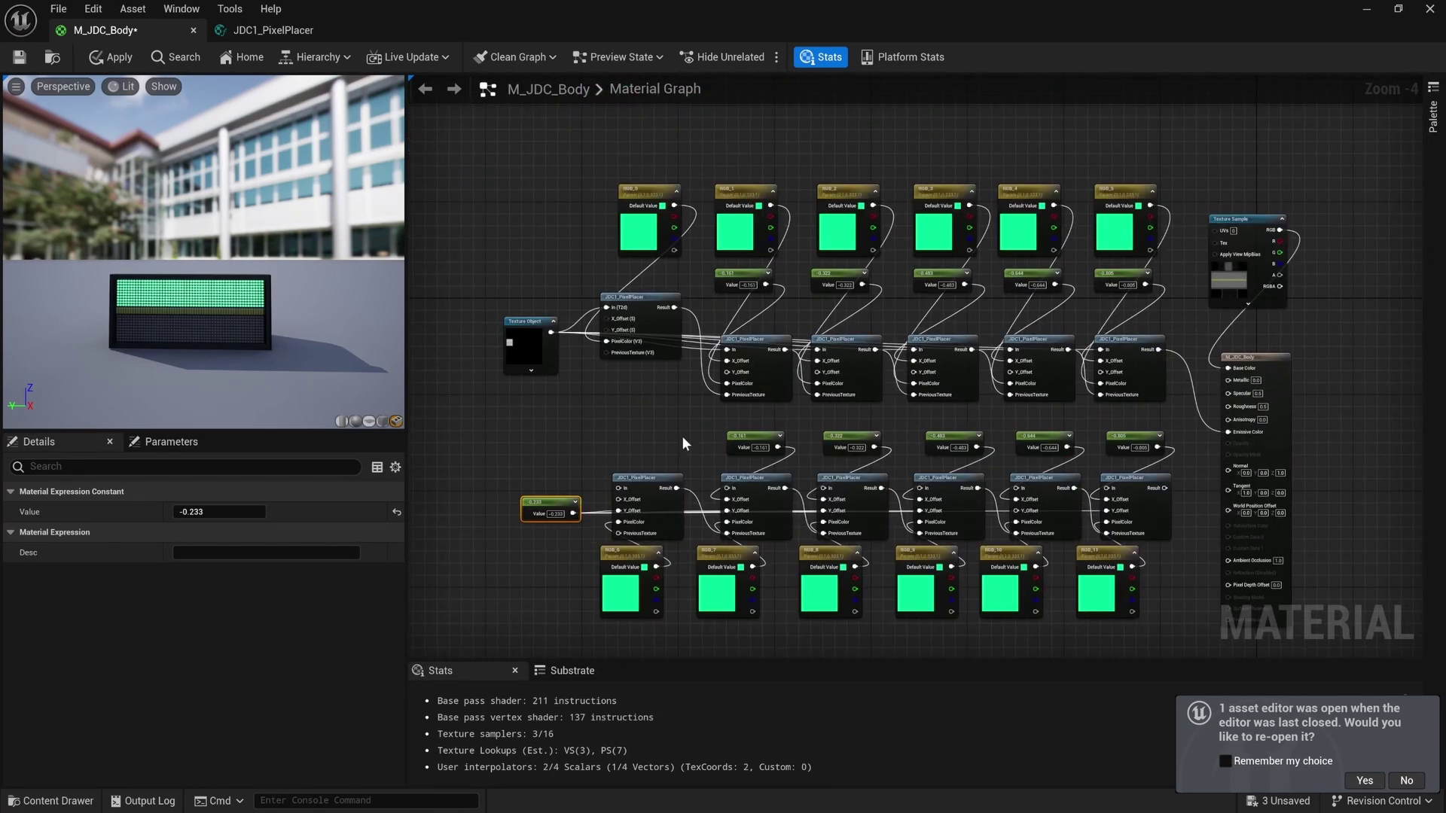
{"action": "left_click_drag", "start_coordinate": [1161, 333], "coordinate": [612, 516]}
{"action": "double_click", "coordinate": [969, 397]}
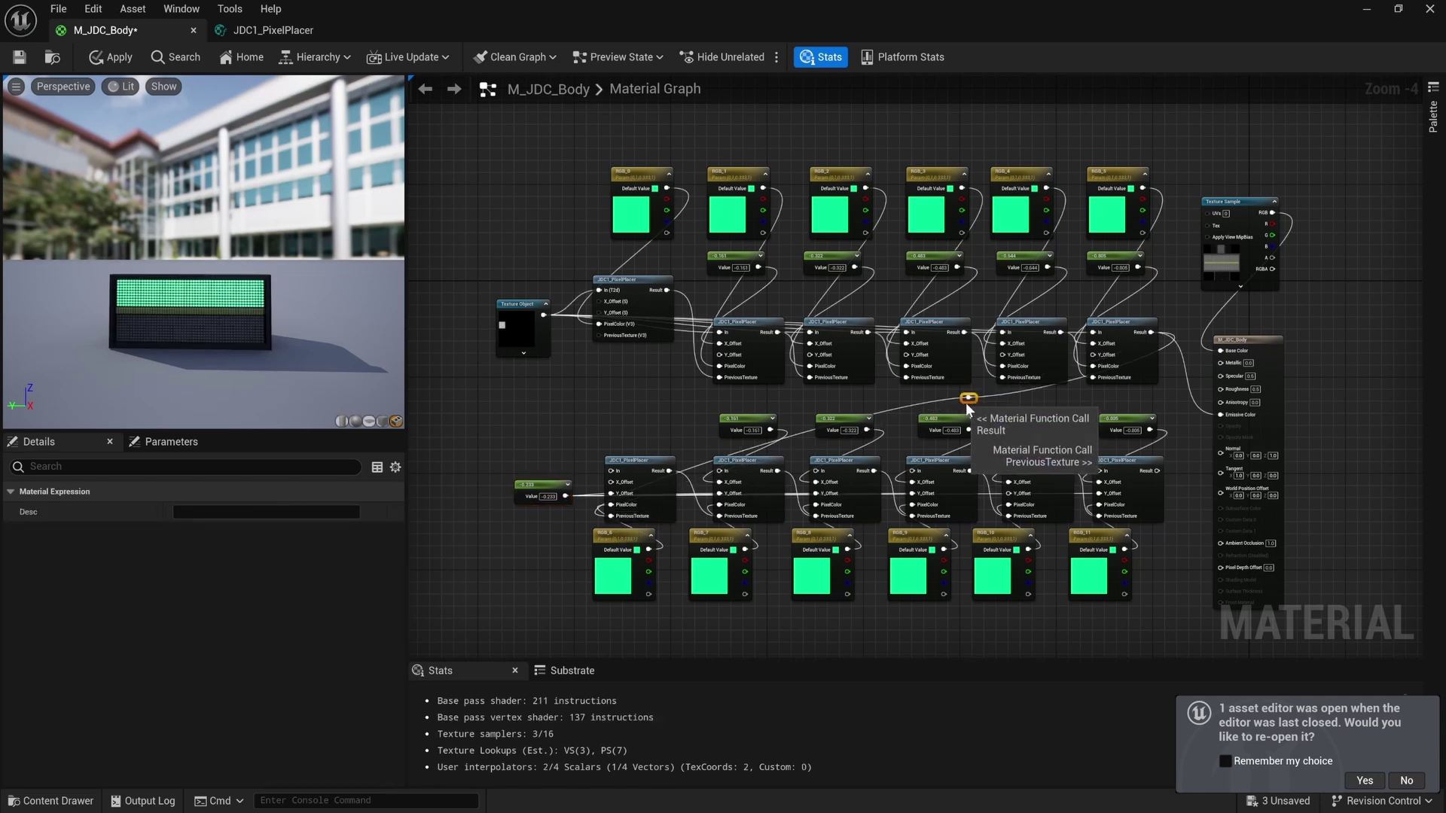
{"action": "left_click_drag", "start_coordinate": [966, 405], "coordinate": [1163, 132]}
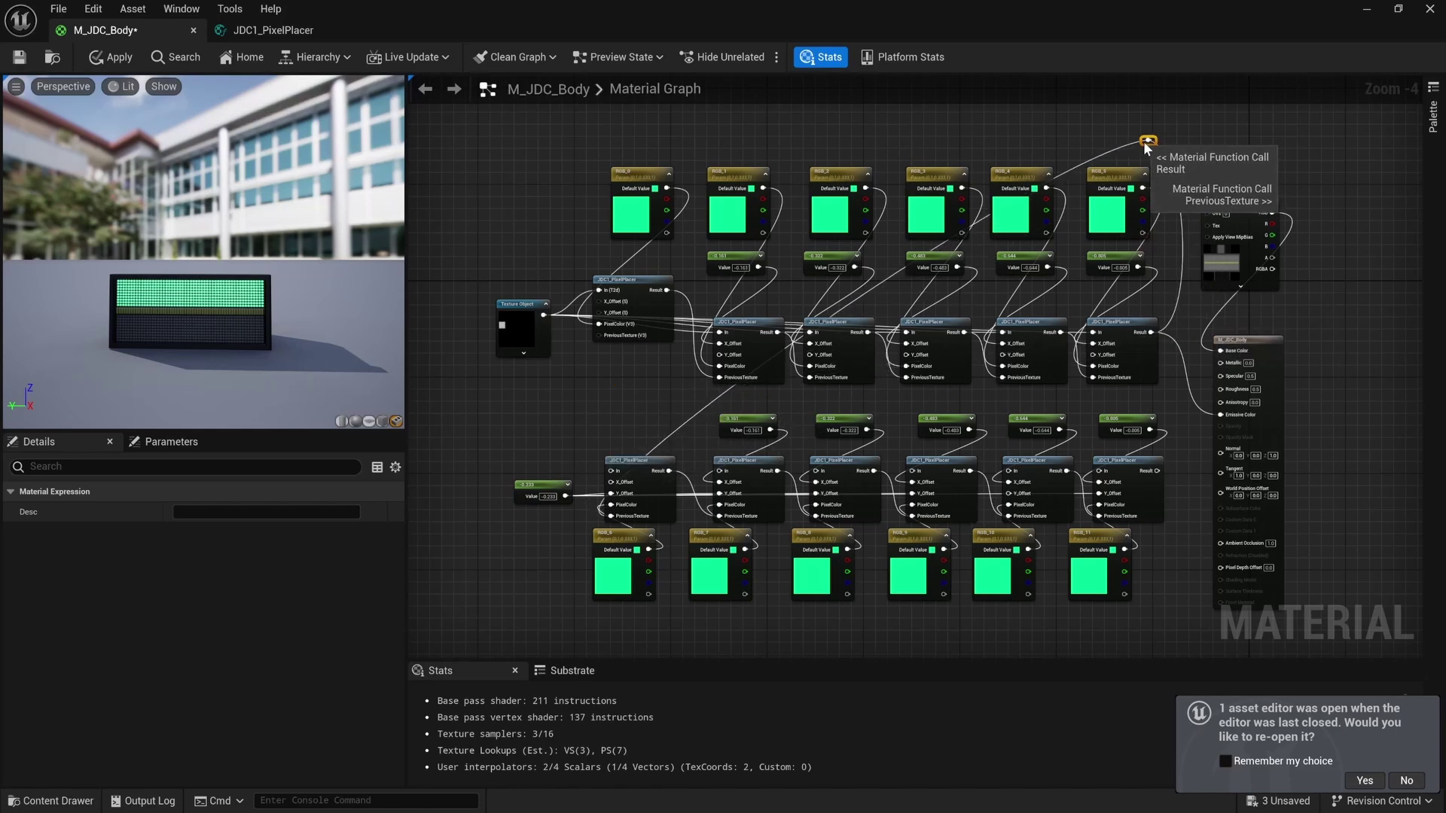
{"action": "double_click", "coordinate": [681, 427]}
{"action": "left_click_drag", "start_coordinate": [683, 423], "coordinate": [610, 149]}
Duplicate the JDC_RGB_Lit Texture Object beside the lower row and connect it to those JDC1_PixelPlacer nodes' In inputs.
{"action": "scroll", "coordinate": [810, 561], "scroll_direction": "up", "scroll_amount": 3}
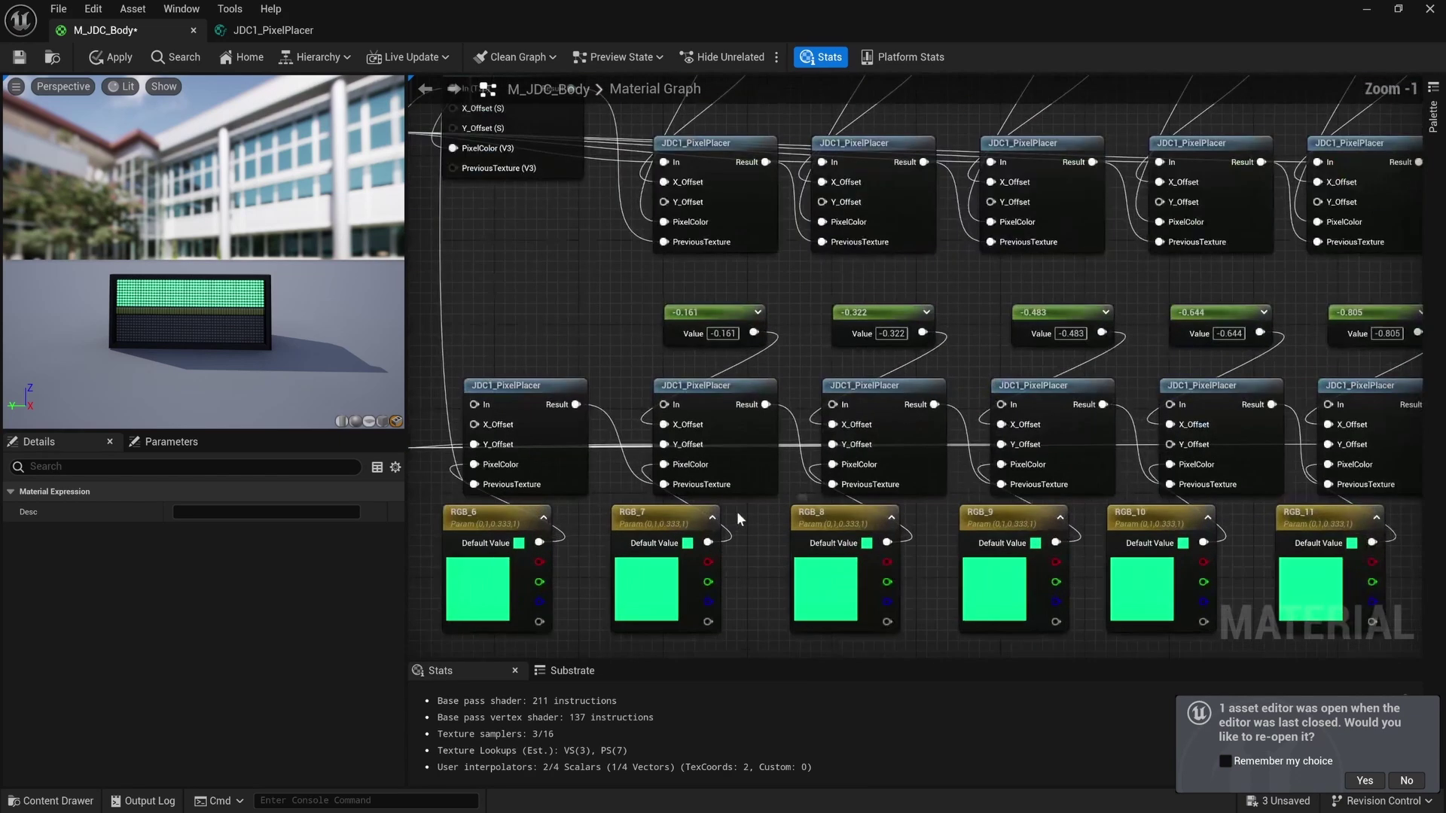
{"action": "left_click", "coordinate": [668, 351]}
{"action": "scroll", "coordinate": [663, 357], "scroll_direction": "down", "scroll_amount": 3}
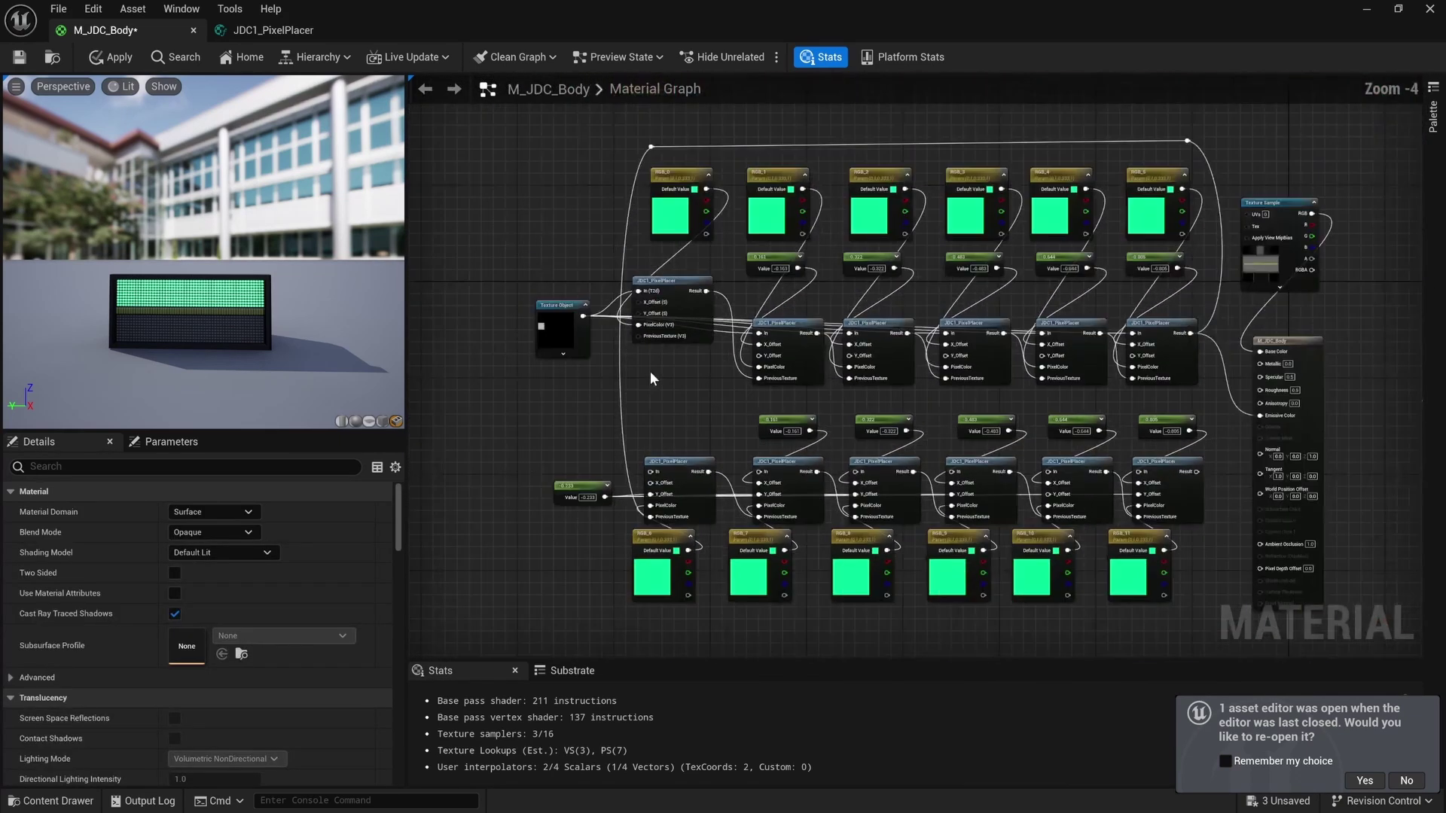
{"action": "right_click_drag", "start_coordinate": [649, 372], "coordinate": [680, 356]}
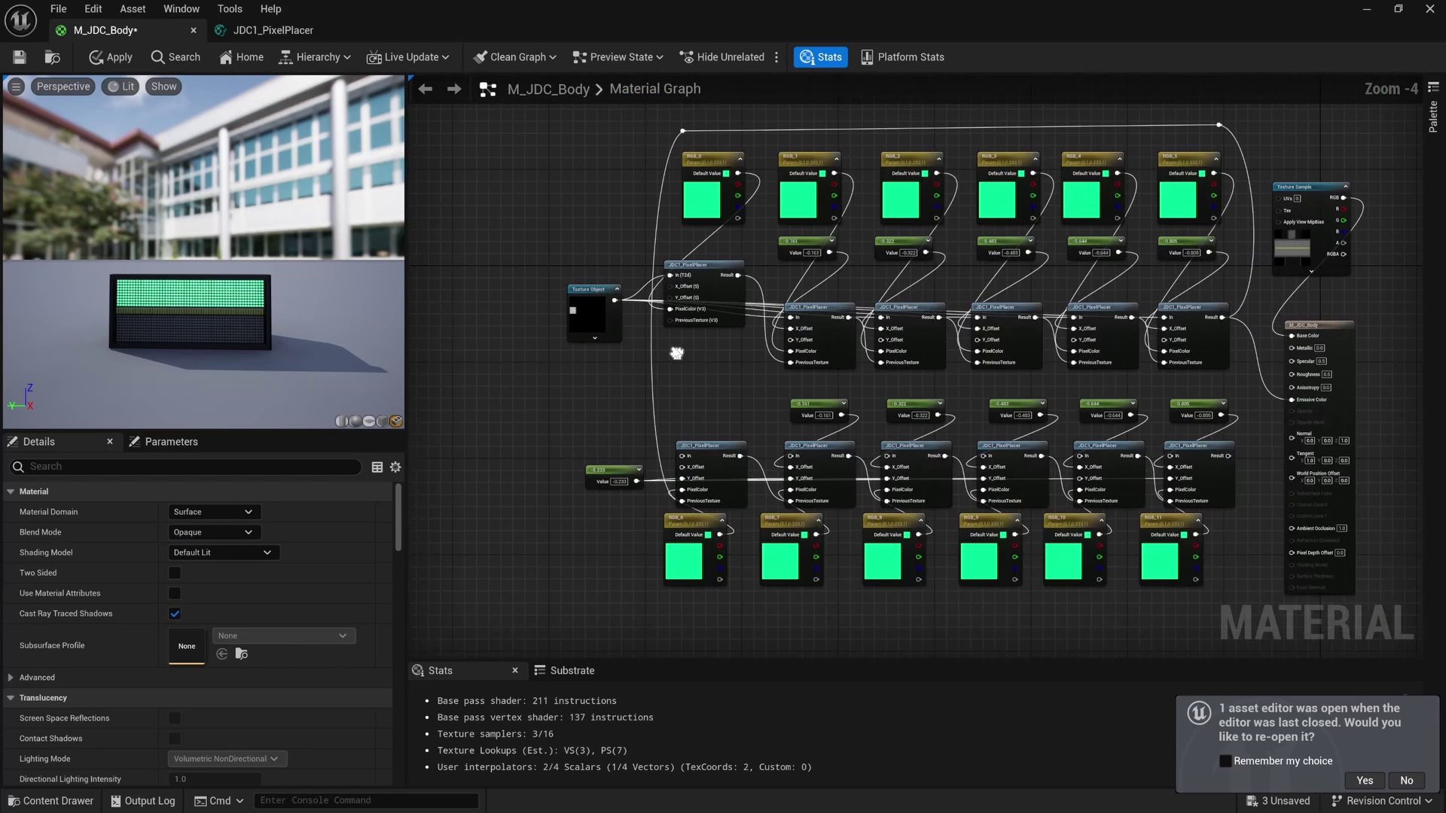
{"action": "left_click", "coordinate": [591, 315]}
{"action": "key", "text": "ctrl+w"}
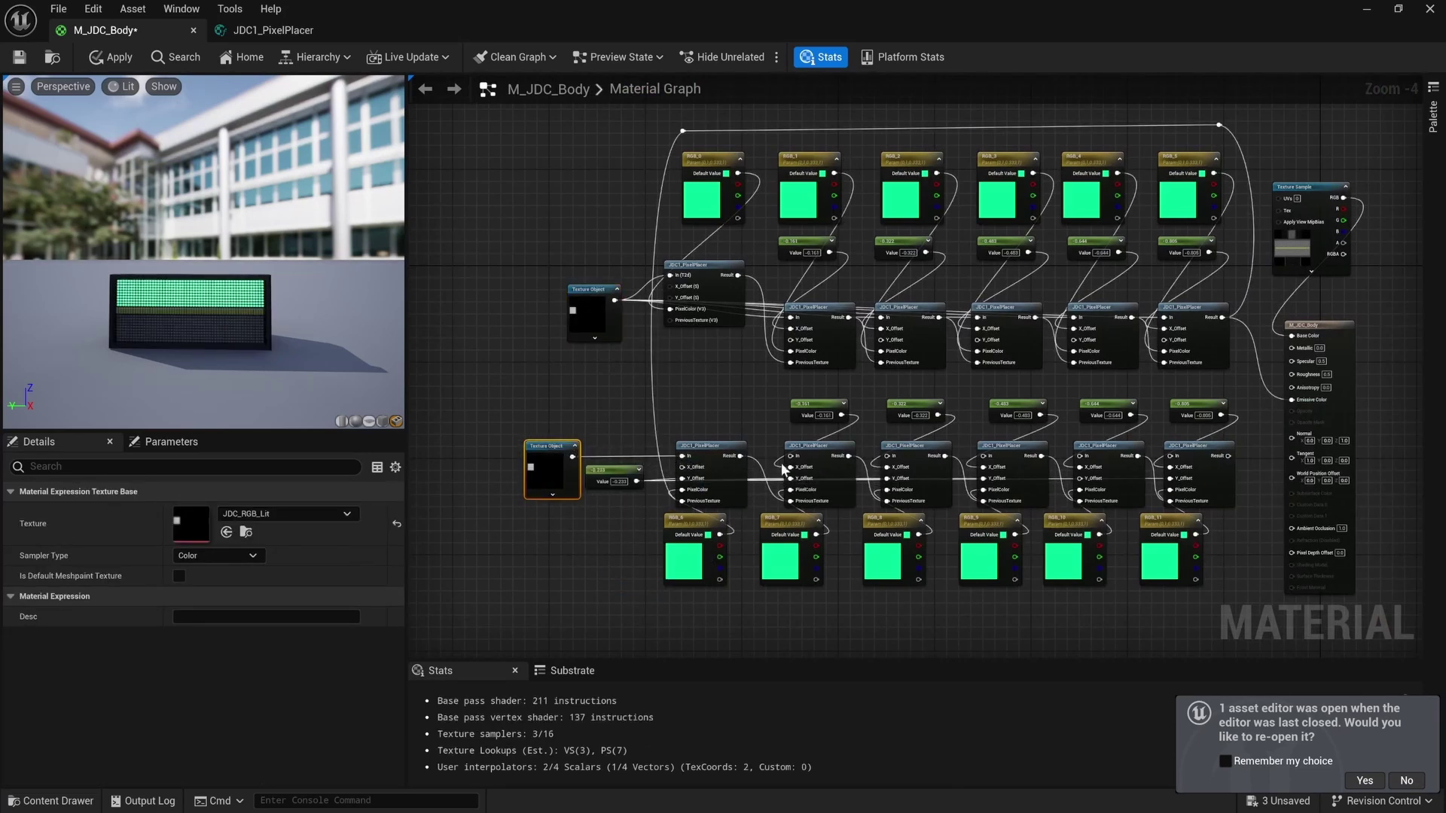
{"action": "left_click_drag", "start_coordinate": [789, 456], "coordinate": [574, 456]}
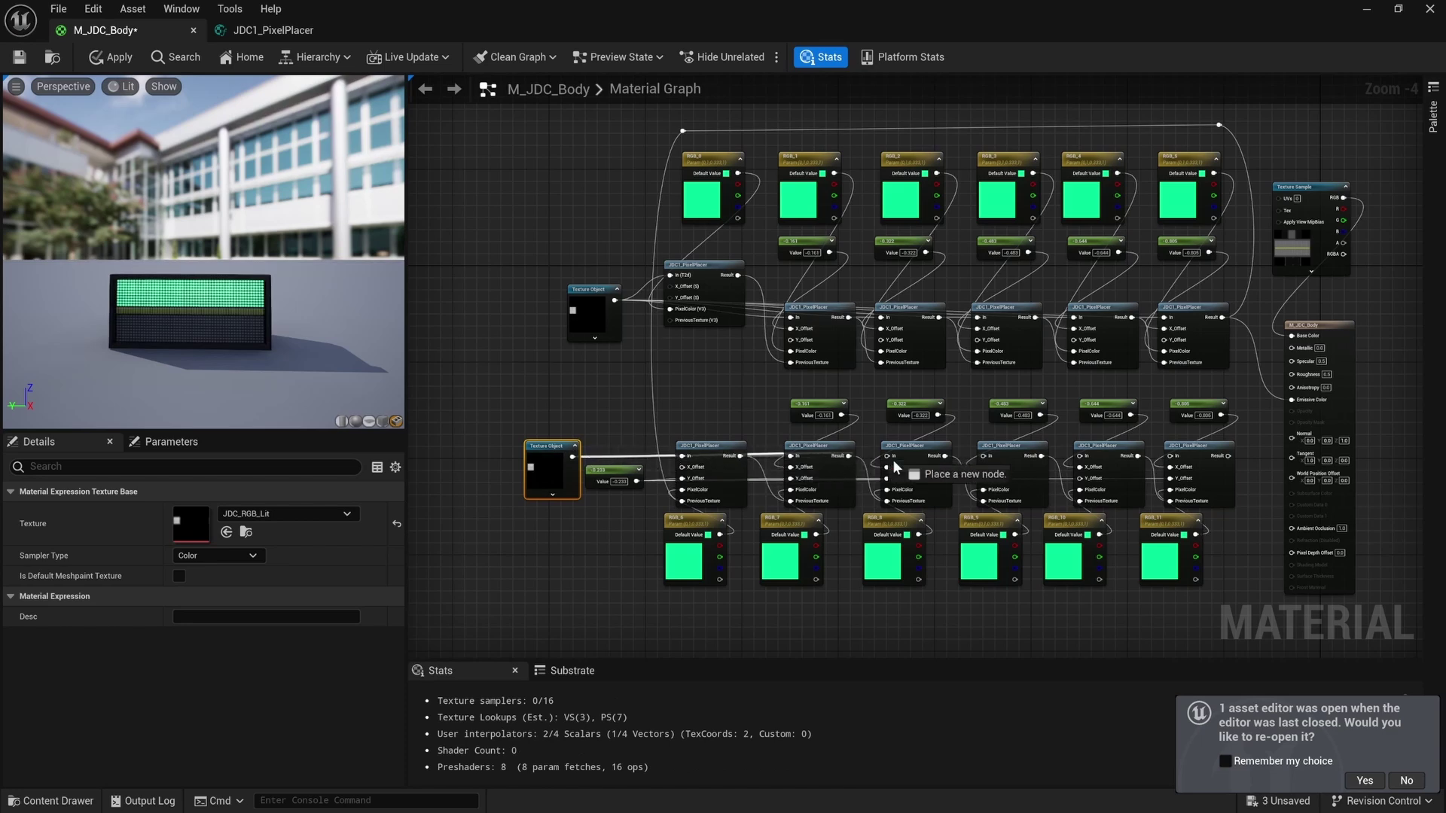
{"action": "left_click_drag", "start_coordinate": [982, 456], "coordinate": [1170, 456]}
Feed the last lower-row Result into Emissive Color and connect the -0.233 constant to the fifth placer's Y_Offset.
{"action": "right_click_drag", "start_coordinate": [1241, 396], "coordinate": [914, 376]}
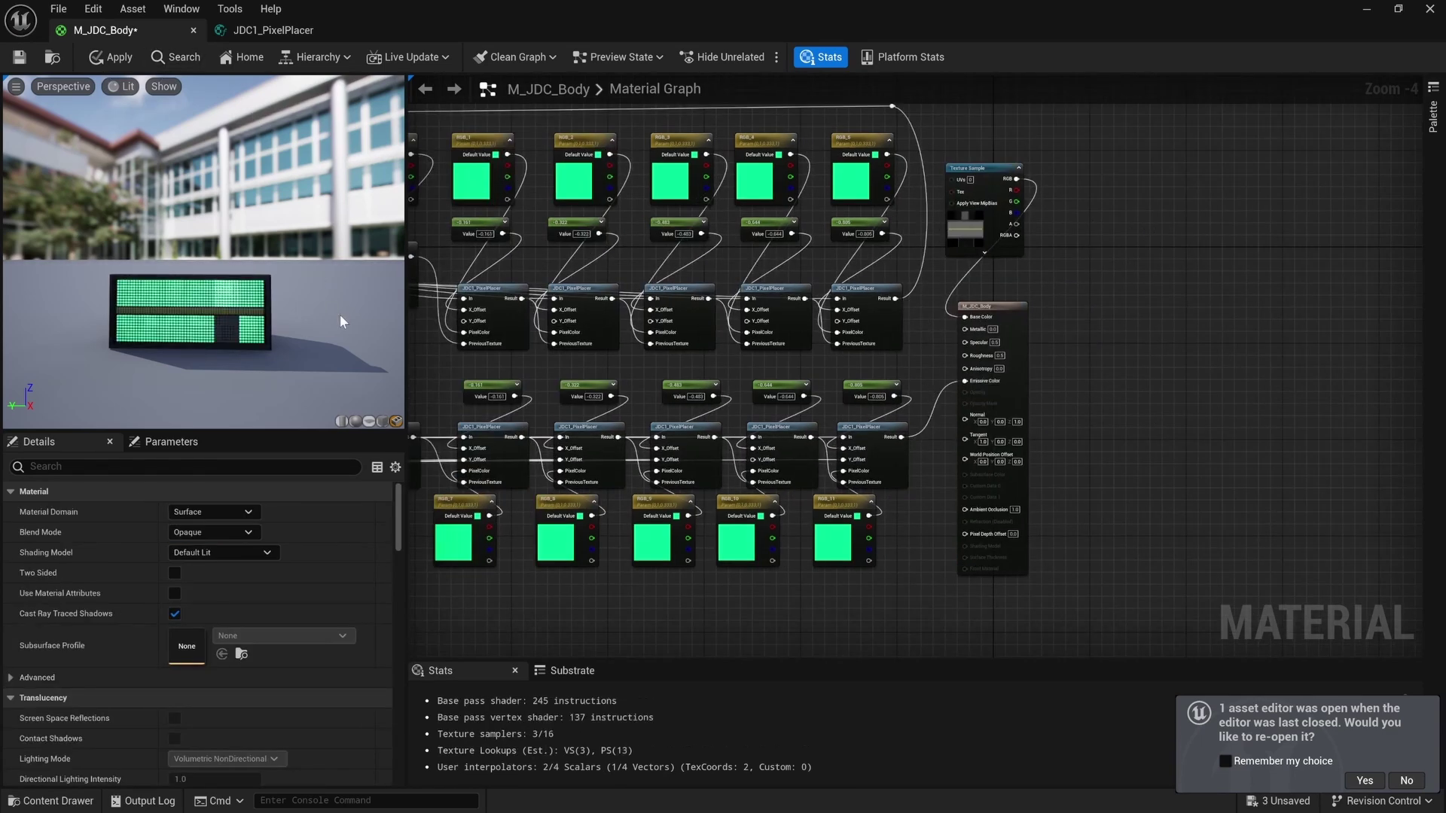
{"action": "right_click_drag", "start_coordinate": [745, 594], "coordinate": [842, 592]}
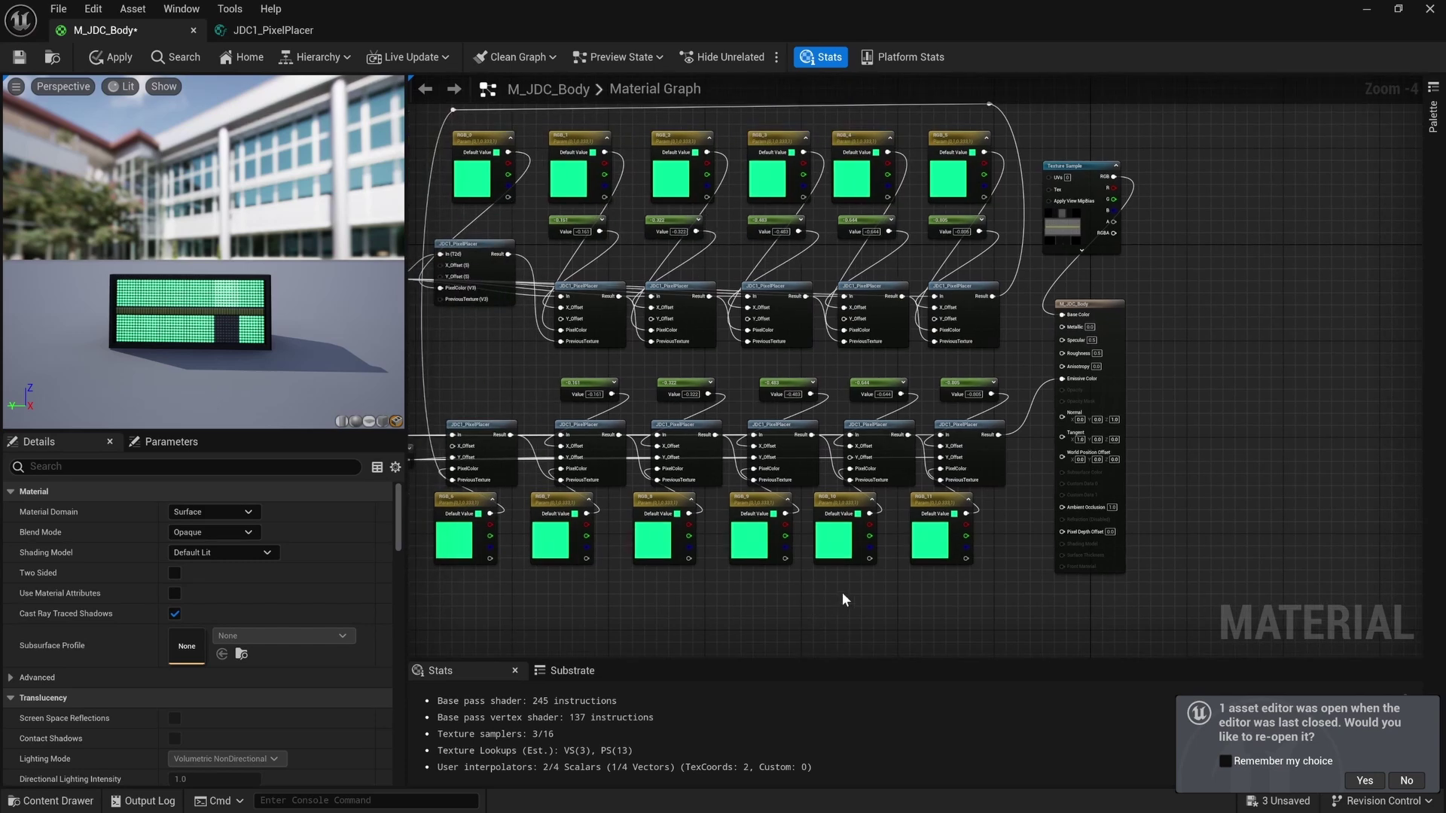
{"action": "left_click_drag", "start_coordinate": [853, 458], "coordinate": [642, 460]}
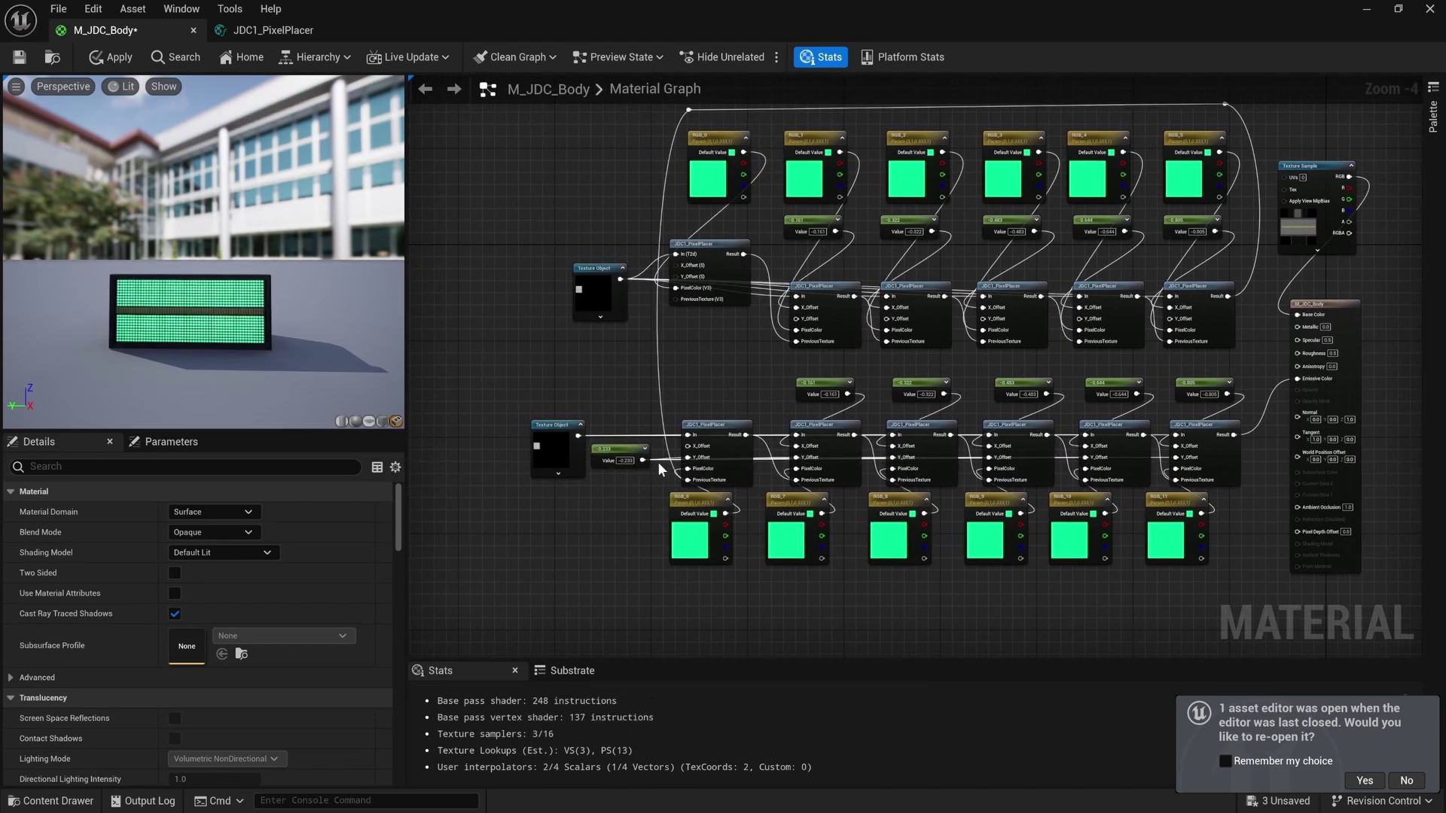
Move the lower row's Texture Object slightly away from the -0.233 constant.
{"action": "right_click_drag", "start_coordinate": [821, 346], "coordinate": [651, 367]}
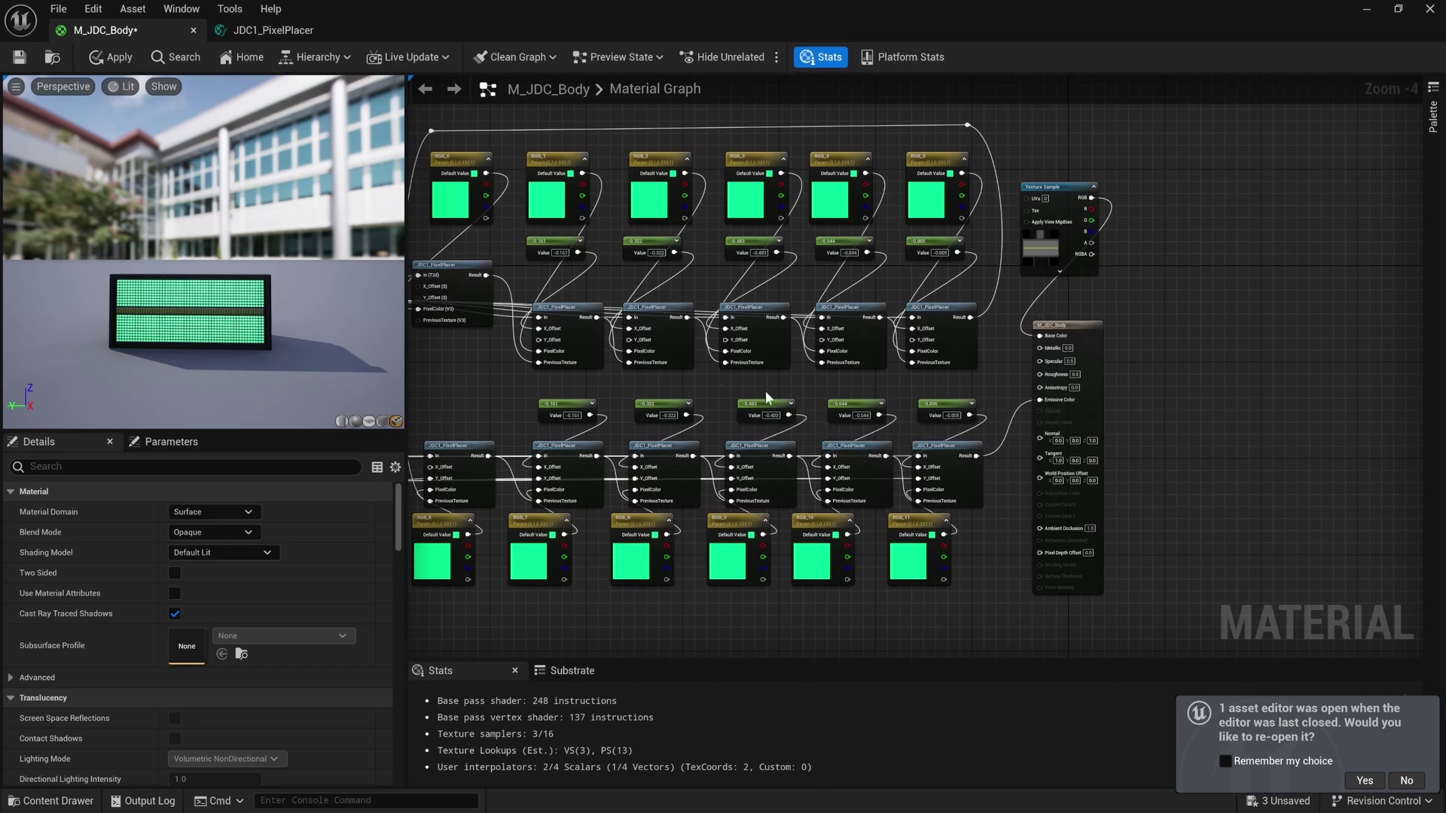
{"action": "right_click_drag", "start_coordinate": [768, 399], "coordinate": [848, 437]}
{"action": "scroll", "coordinate": [1017, 395], "scroll_direction": "down", "scroll_amount": 1}
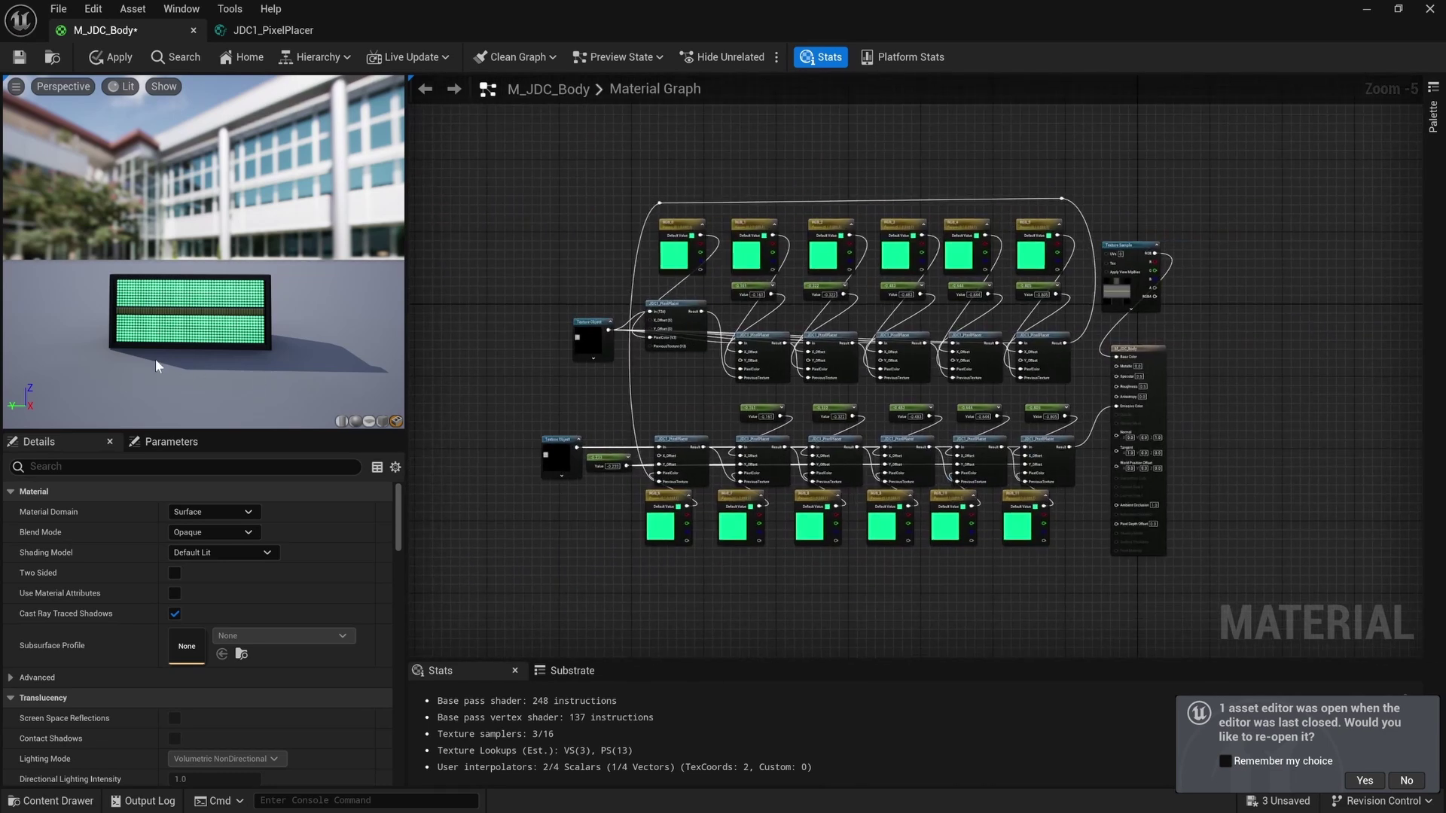
{"action": "right_click_drag", "start_coordinate": [808, 621], "coordinate": [807, 551]}
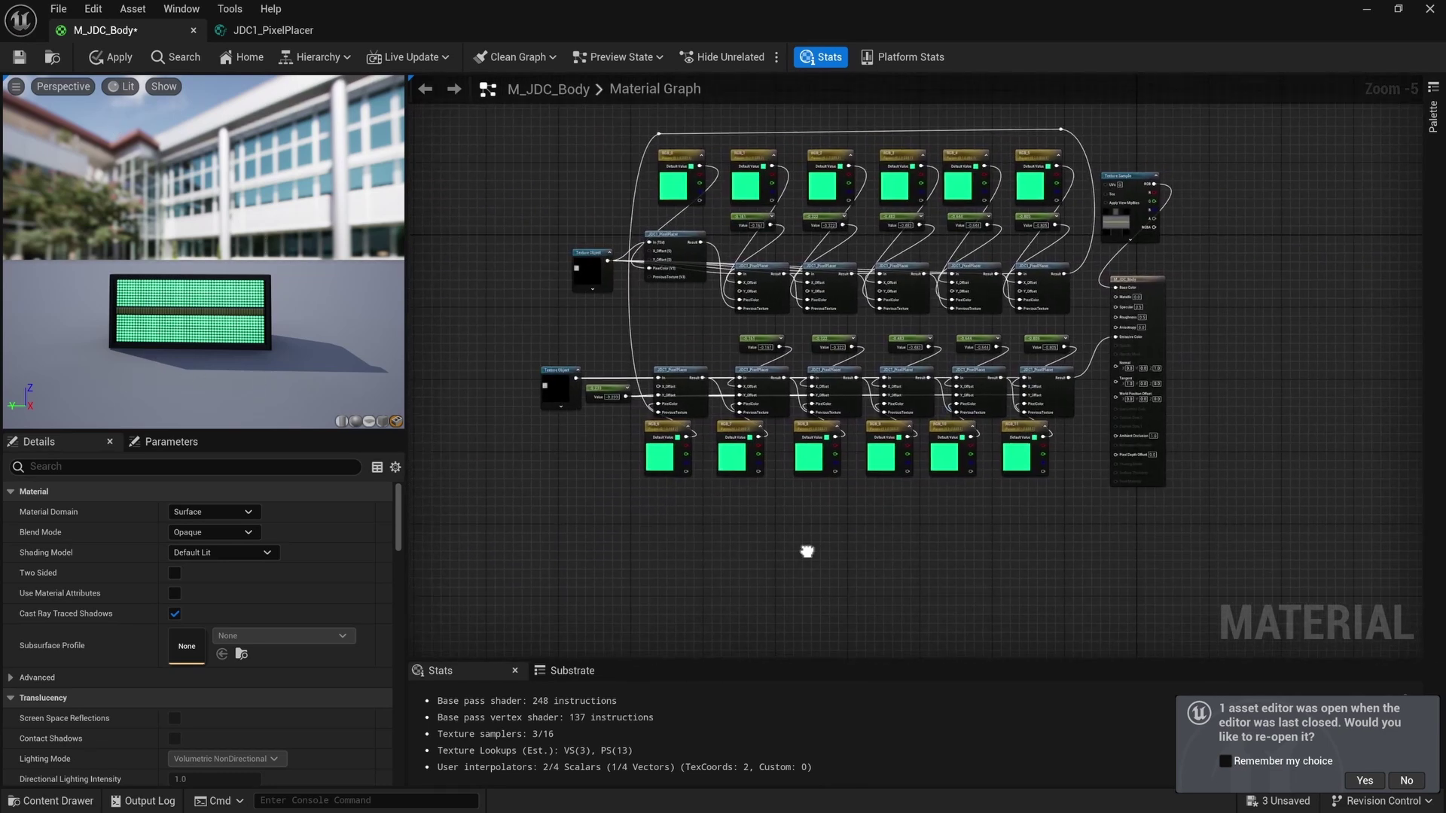
{"action": "left_click_drag", "start_coordinate": [570, 401], "coordinate": [565, 401]}
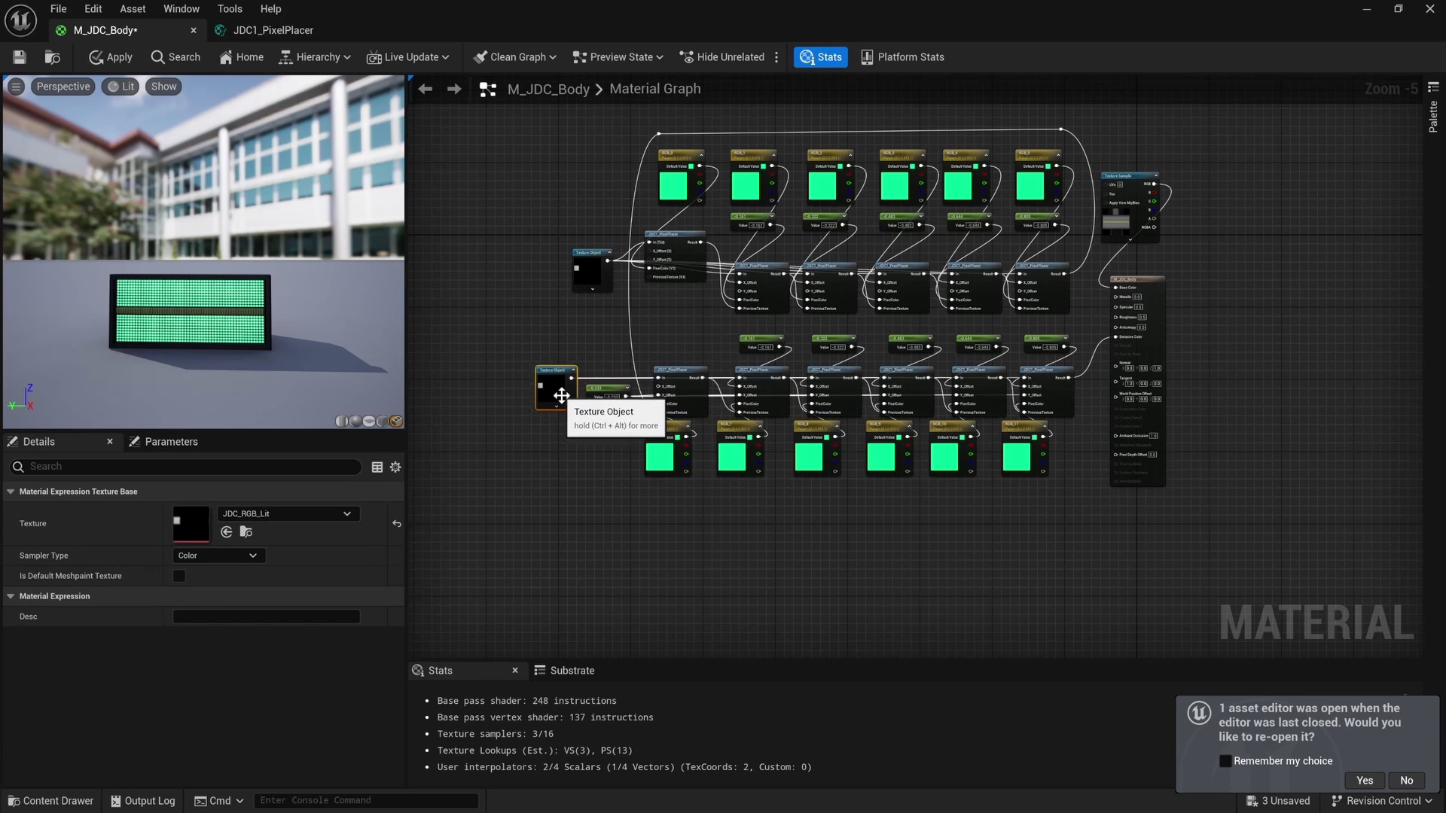
{"action": "right_click_drag", "start_coordinate": [1001, 569], "coordinate": [985, 531]}
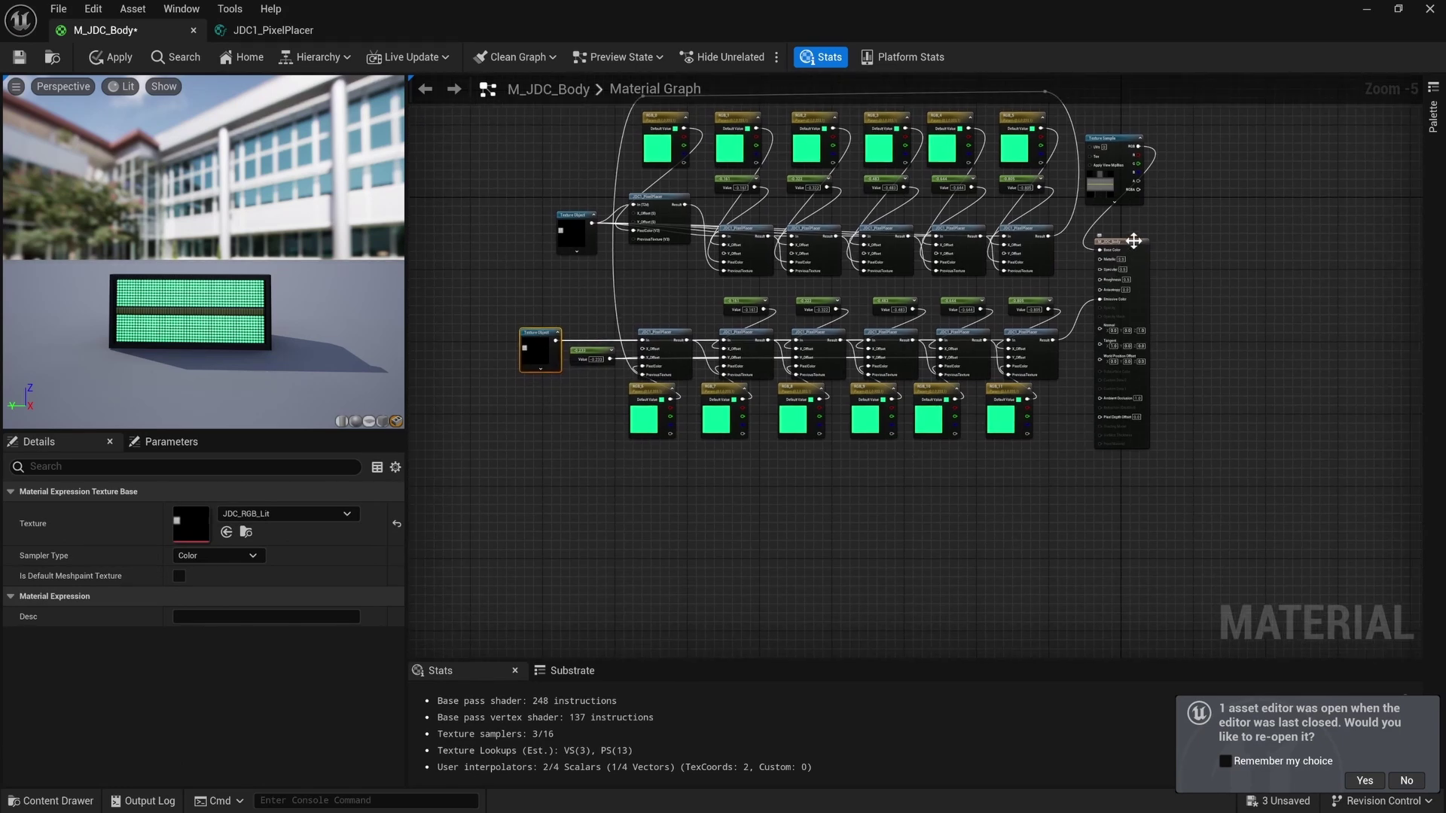
Move the M_JDC_Body output node farther away from the two PixelPlacer rows.
{"action": "left_click_drag", "start_coordinate": [1134, 241], "coordinate": [1252, 253]}
{"action": "right_click_drag", "start_coordinate": [1193, 332], "coordinate": [1305, 262]}
{"action": "left_click", "coordinate": [735, 544]}
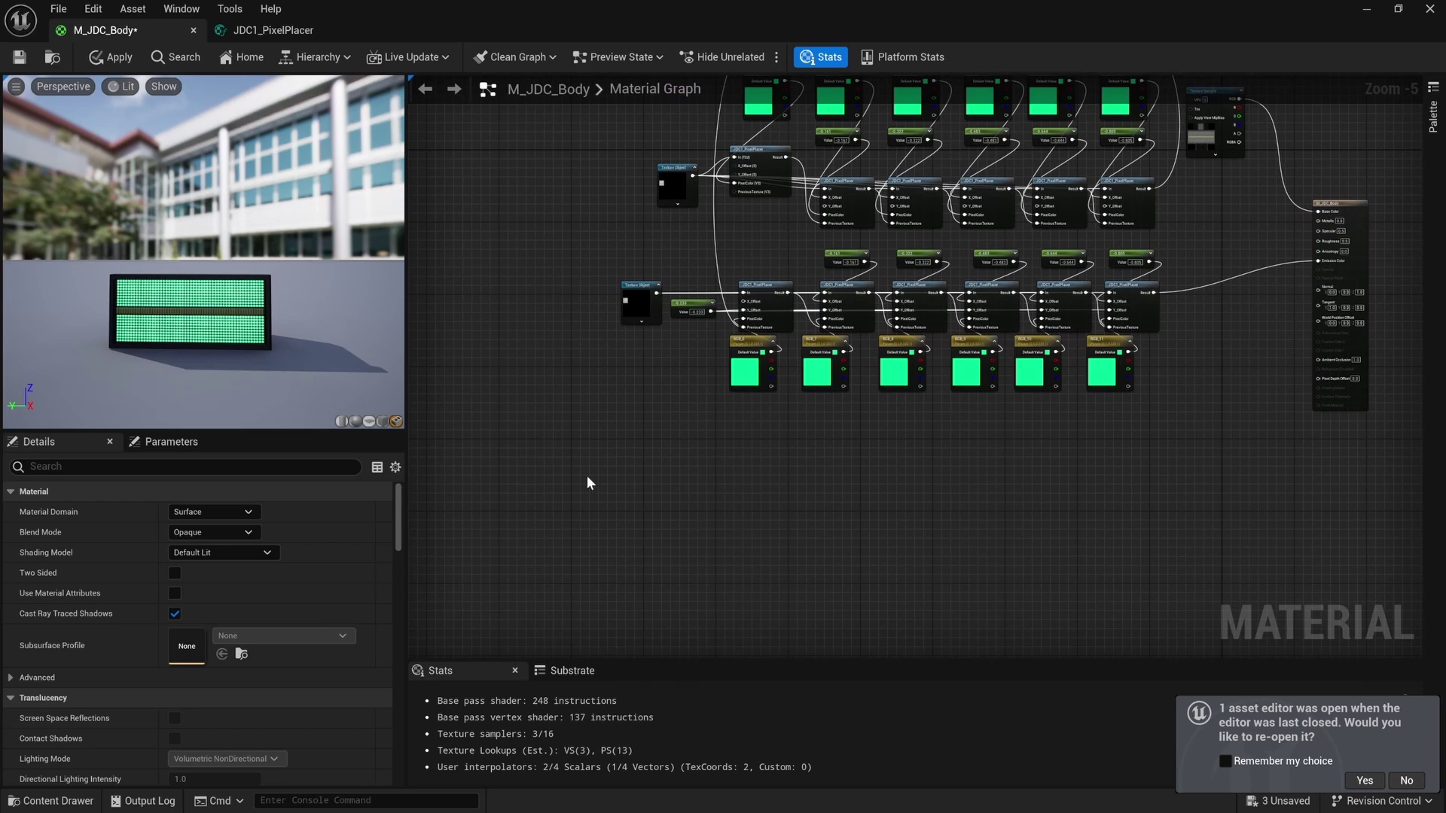
Place copies of a JDC1_PixelPlacer node and the JDC_RGB_Lit Texture Object in the empty area below the lower row.
{"action": "left_click", "coordinate": [762, 285]}
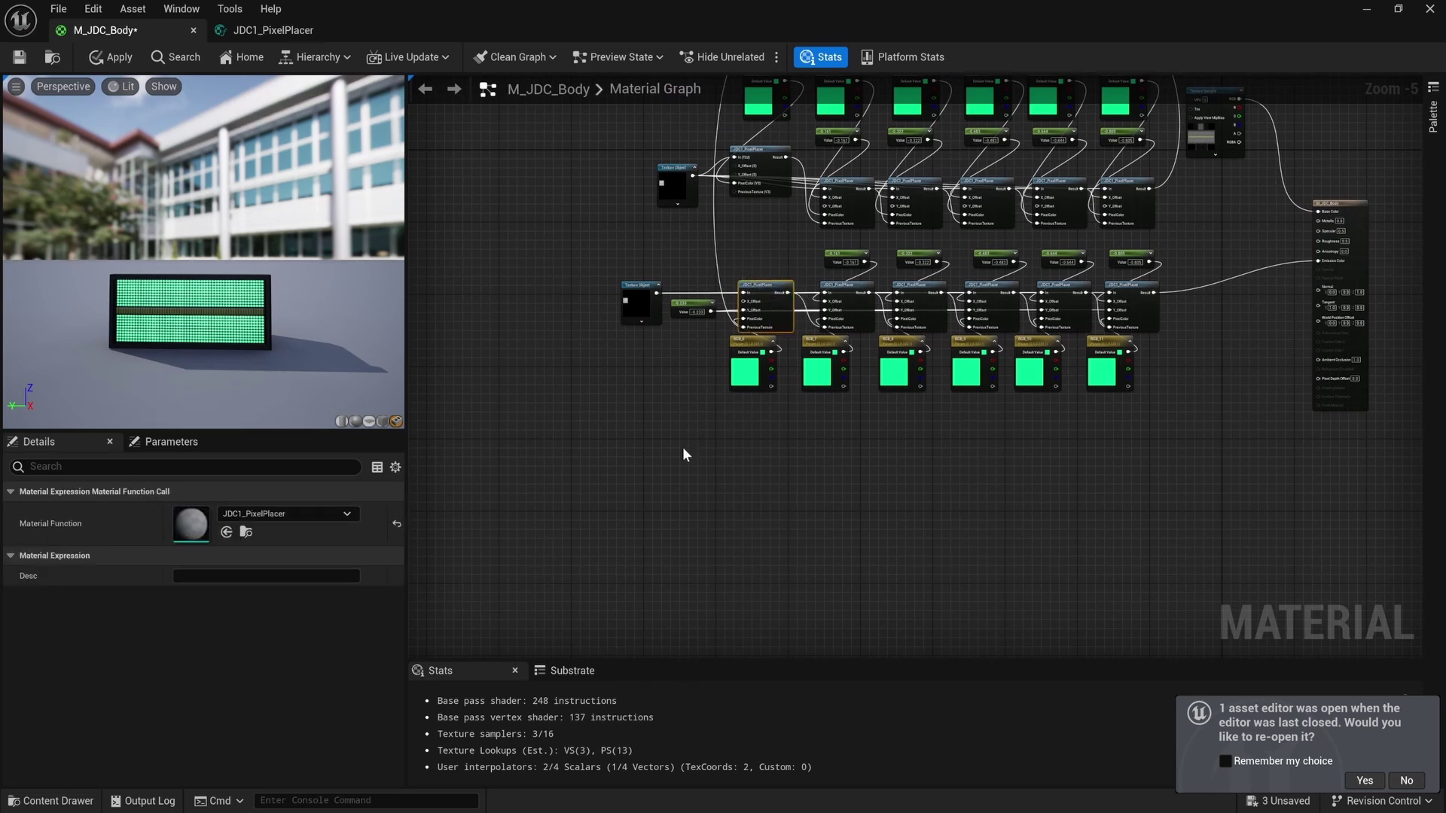
{"action": "key", "text": "ctrl+v"}
{"action": "left_click_drag", "start_coordinate": [683, 490], "coordinate": [681, 432]}
{"action": "left_click", "coordinate": [595, 550]}
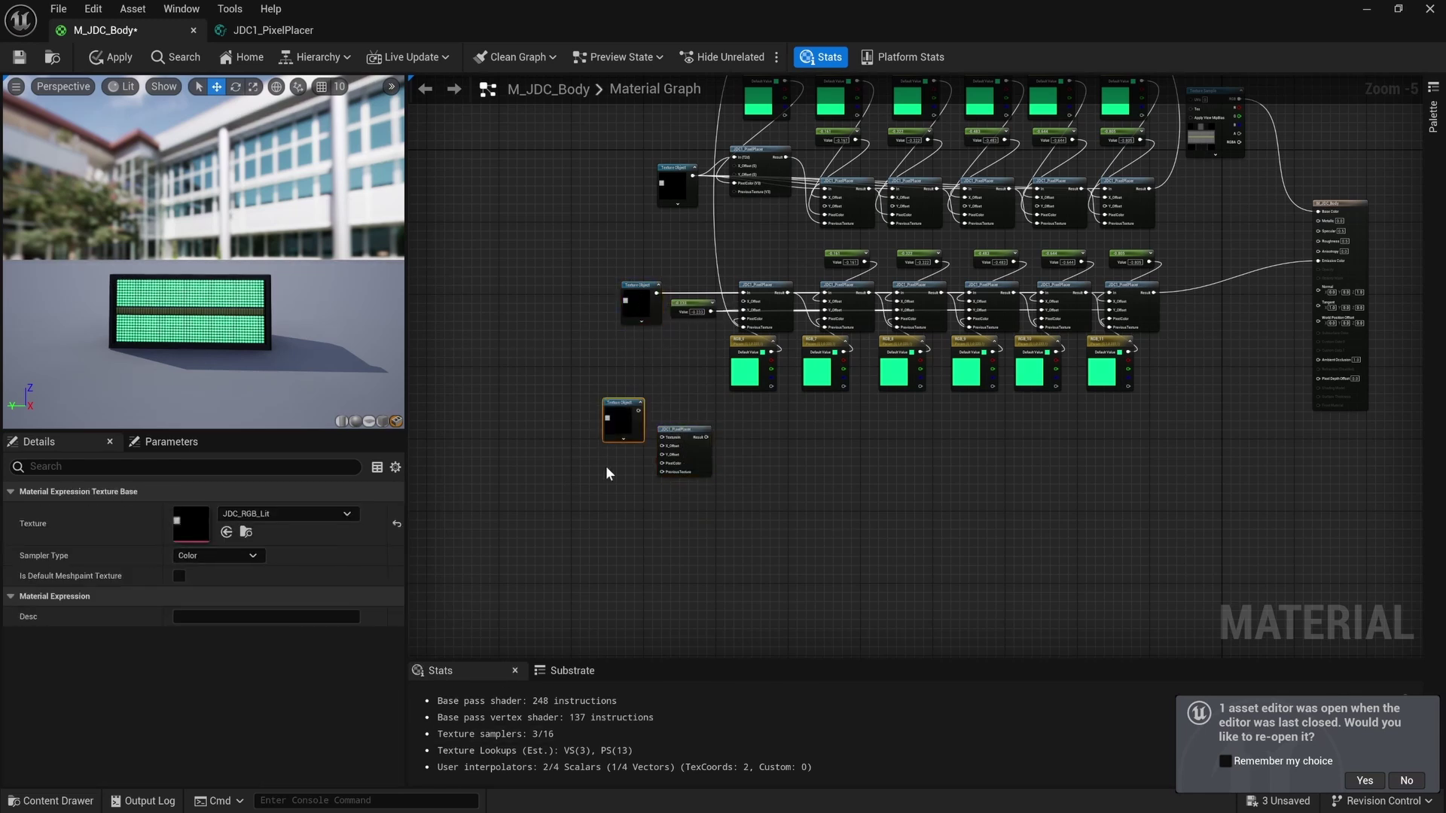
{"action": "left_click_drag", "start_coordinate": [624, 427], "coordinate": [608, 451]}
Set the copied Texture Object's texture to JDC1_Strobe_Lit and connect it to the copied placer's TextureIn.
{"action": "left_click", "coordinate": [286, 515]}
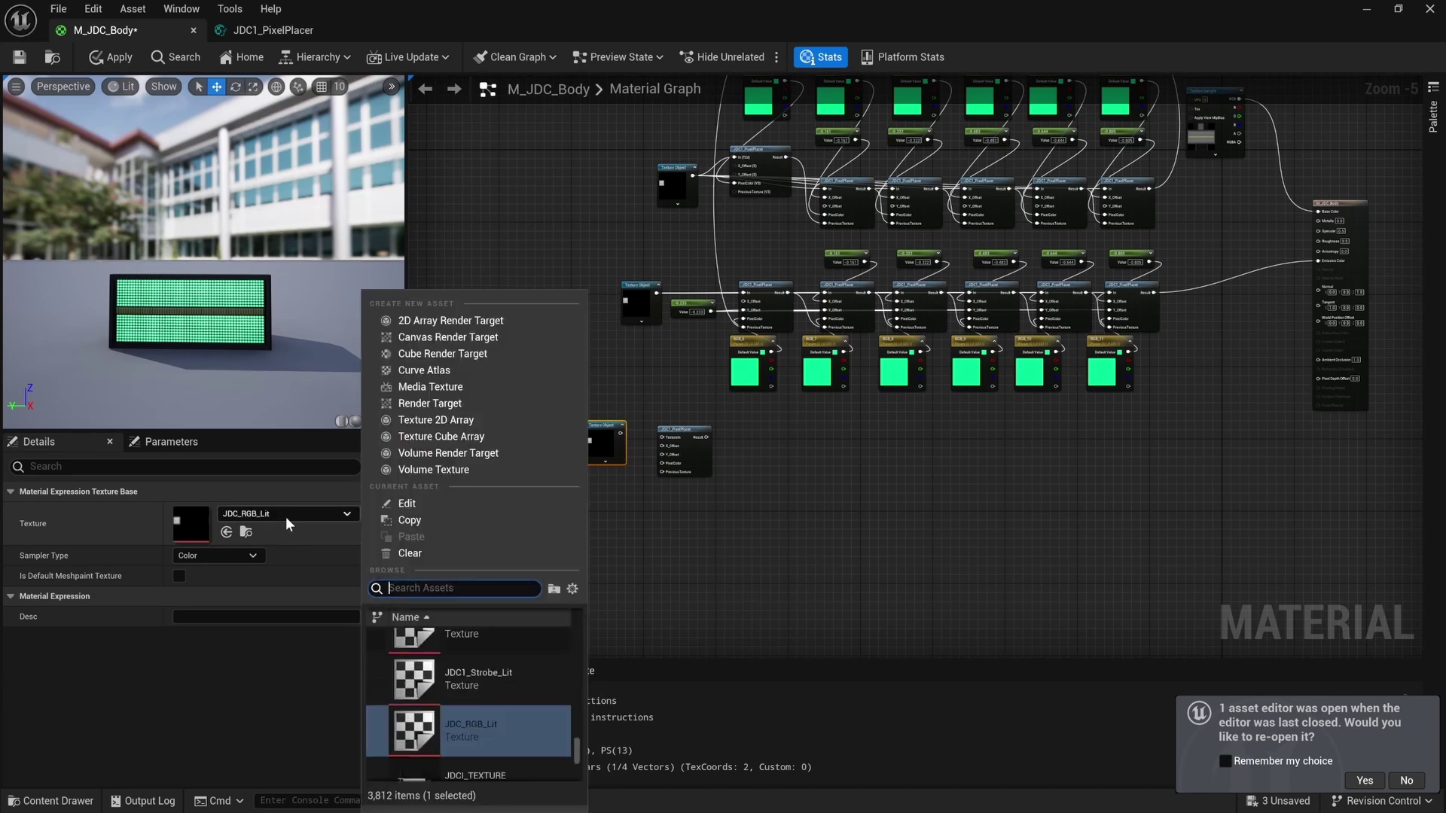
{"action": "left_click", "coordinate": [459, 674]}
{"action": "scroll", "coordinate": [595, 433], "scroll_direction": "up", "scroll_amount": 5}
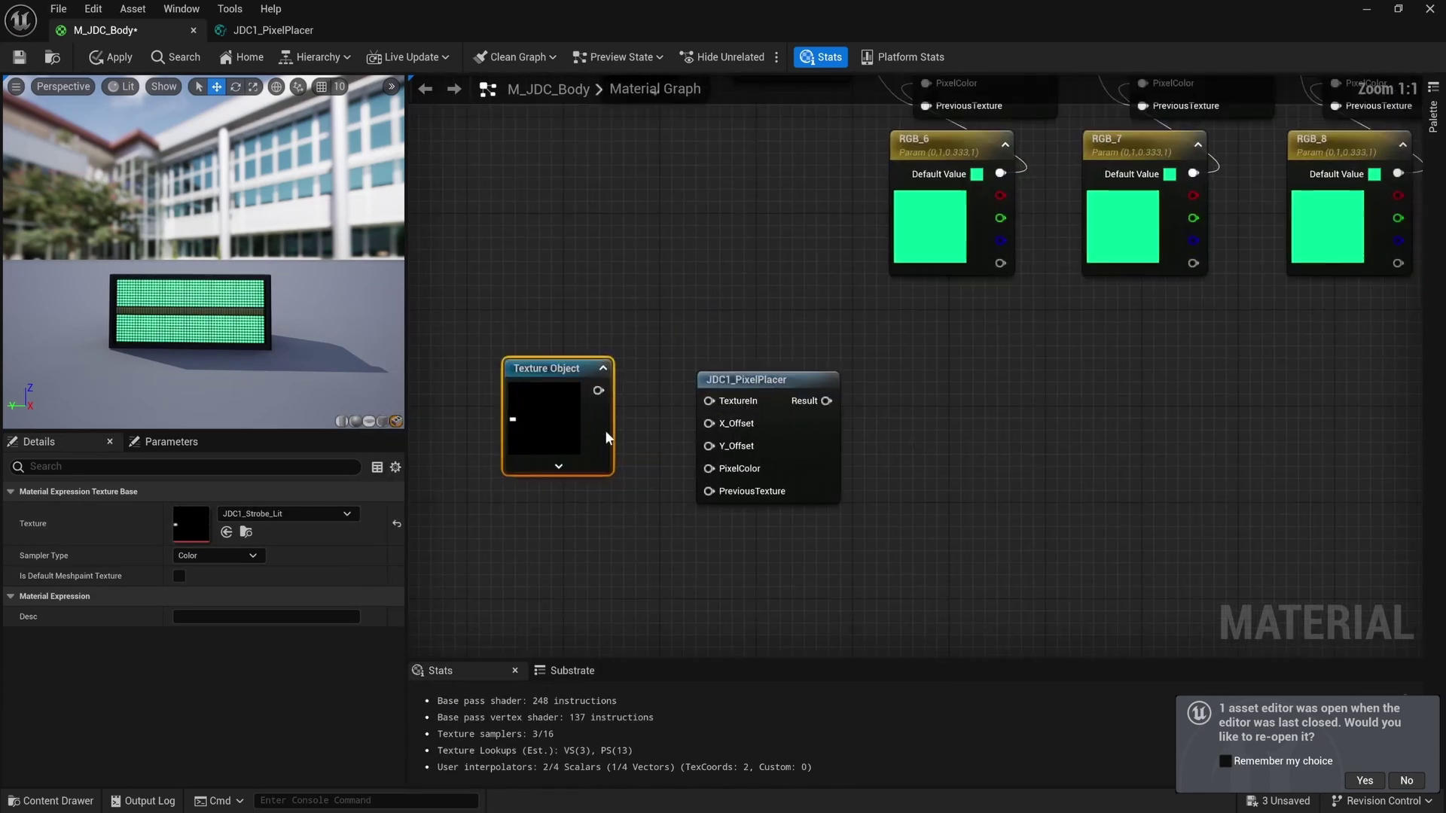
{"action": "left_click_drag", "start_coordinate": [594, 389], "coordinate": [709, 401]}
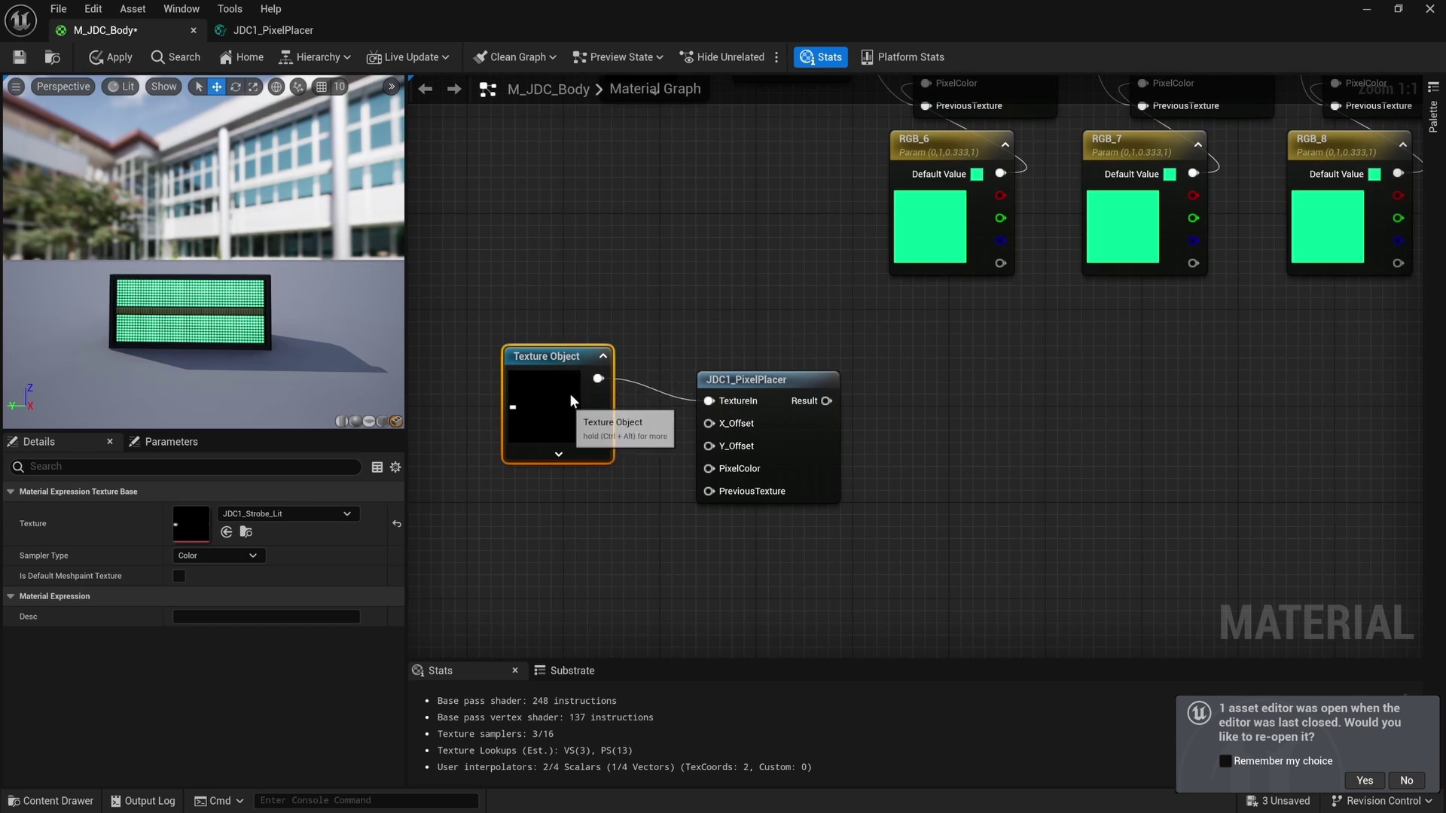
Move the strobe Texture Object and its placer near the output node and feed the placer's Result into Emissive Color.
{"action": "left_click_drag", "start_coordinate": [575, 421], "coordinate": [575, 300]}
{"action": "scroll", "coordinate": [660, 324], "scroll_direction": "down", "scroll_amount": 3}
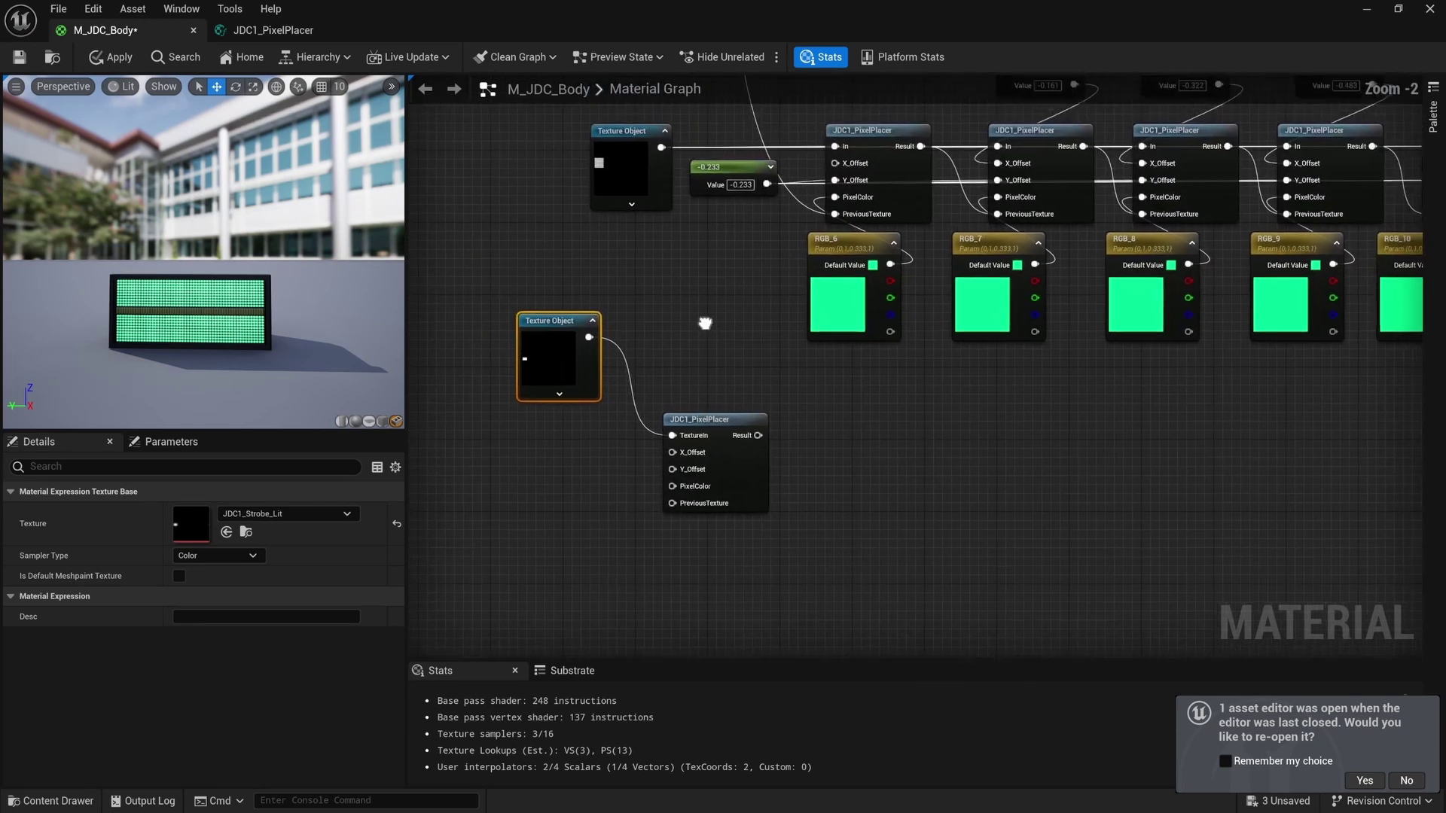
{"action": "right_click_drag", "start_coordinate": [610, 468], "coordinate": [751, 458]}
{"action": "scroll", "coordinate": [708, 478], "scroll_direction": "down", "scroll_amount": 1}
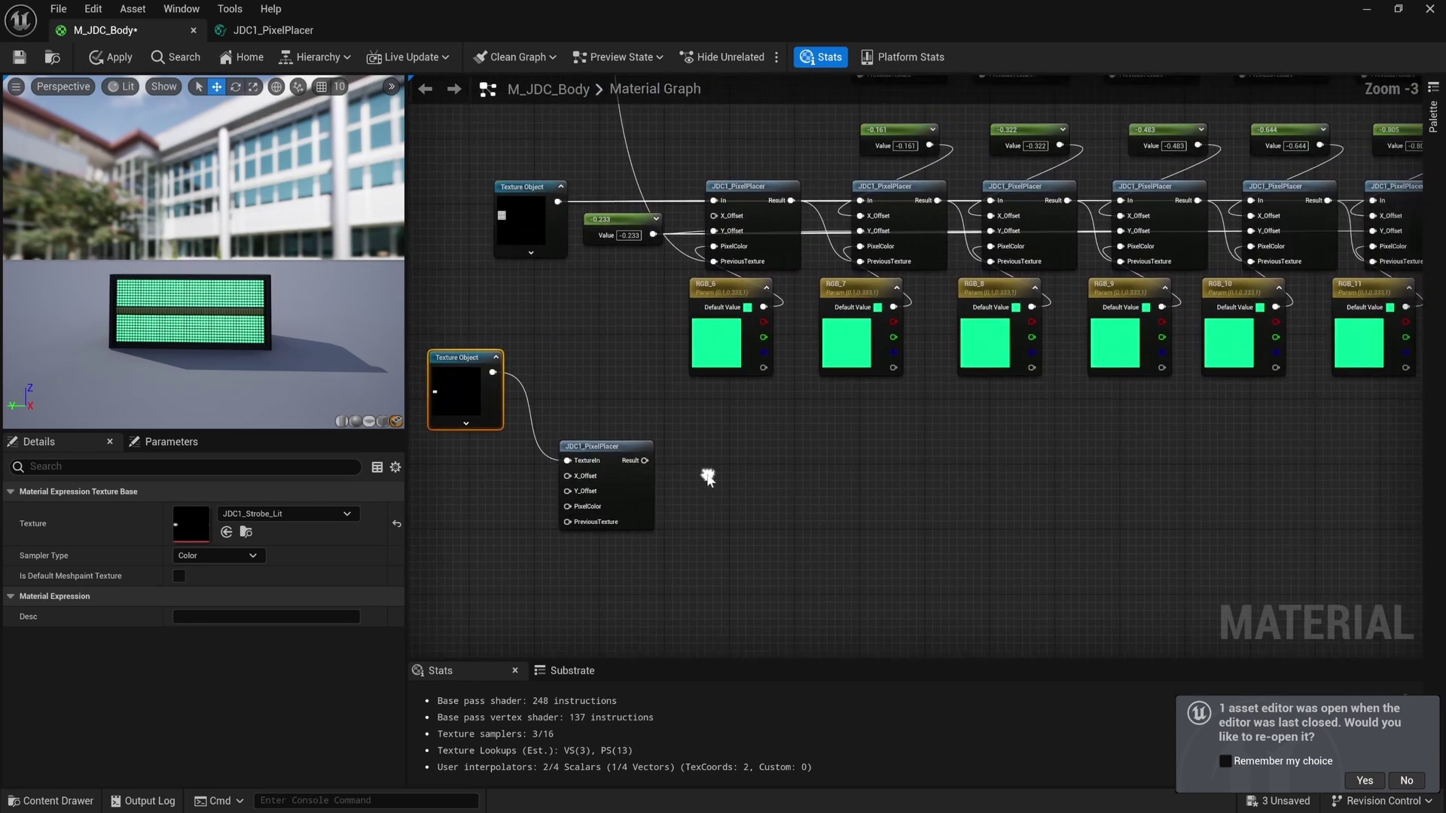
{"action": "left_click_drag", "start_coordinate": [494, 397], "coordinate": [971, 128]}
{"action": "left_click", "coordinate": [603, 447]}
{"action": "right_click_drag", "start_coordinate": [1032, 162], "coordinate": [797, 426]}
{"action": "left_click_drag", "start_coordinate": [797, 426], "coordinate": [1124, 429]}
{"action": "right_click_drag", "start_coordinate": [915, 568], "coordinate": [1033, 509]}
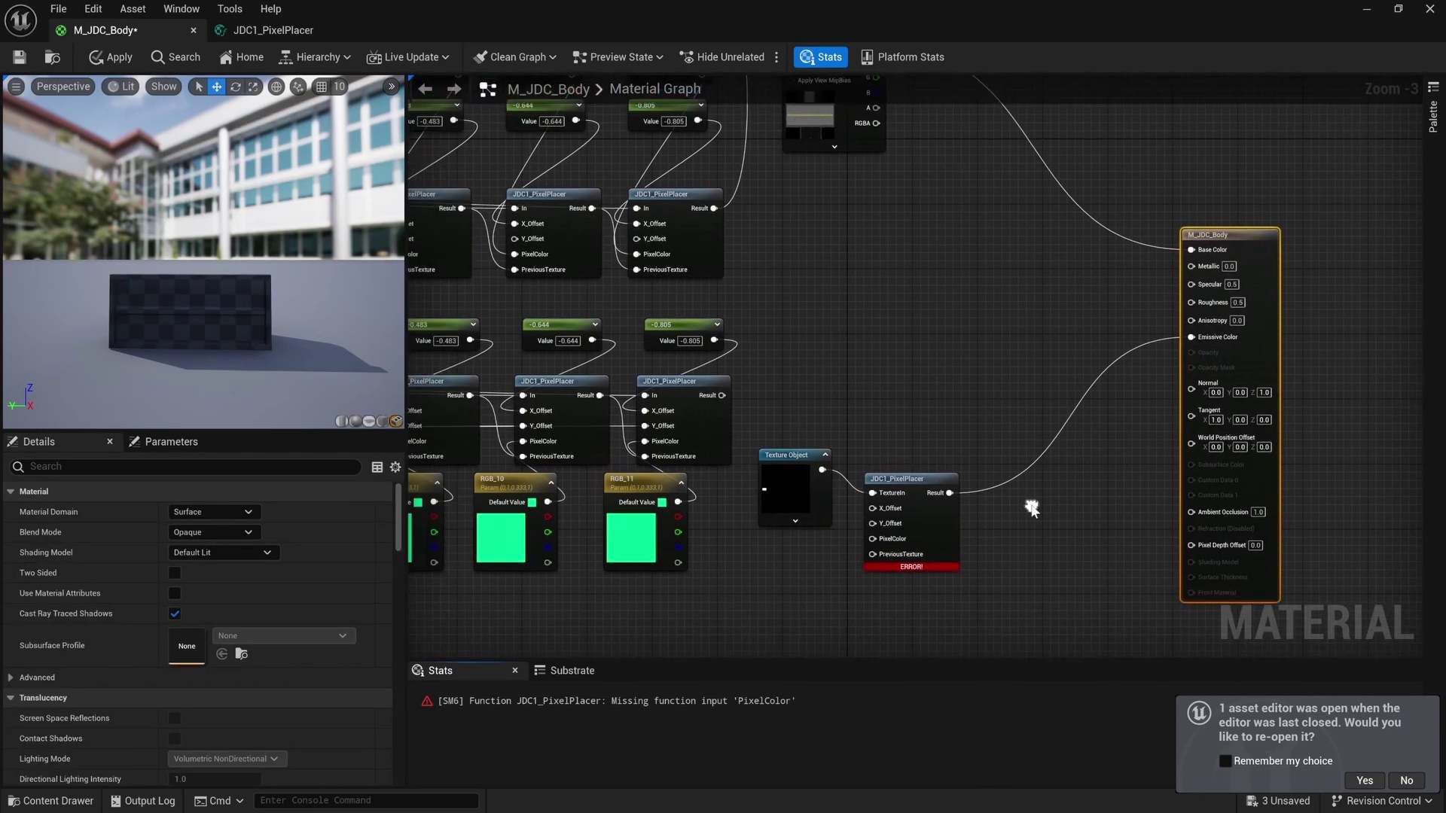
{"action": "left_click_drag", "start_coordinate": [802, 497], "coordinate": [809, 464]}
{"action": "right_click_drag", "start_coordinate": [827, 599], "coordinate": [857, 575]}
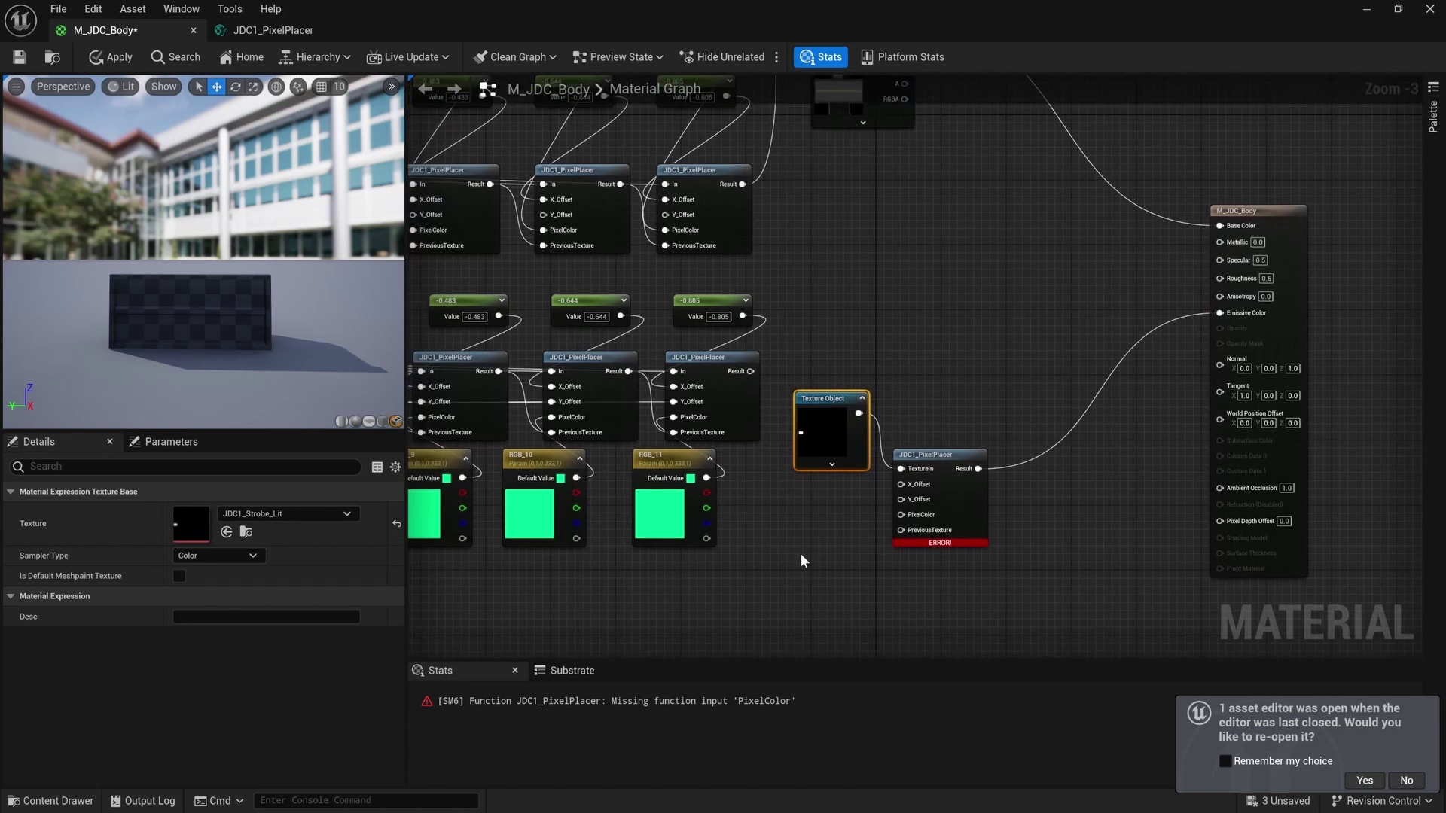
Add a Constant3Vector coloured blue (0, 0.035739, 1) and connect it to the strobe placer's PixelColor.
{"action": "left_click", "coordinate": [800, 558]}
{"action": "left_click_drag", "start_coordinate": [854, 610], "coordinate": [807, 582]}
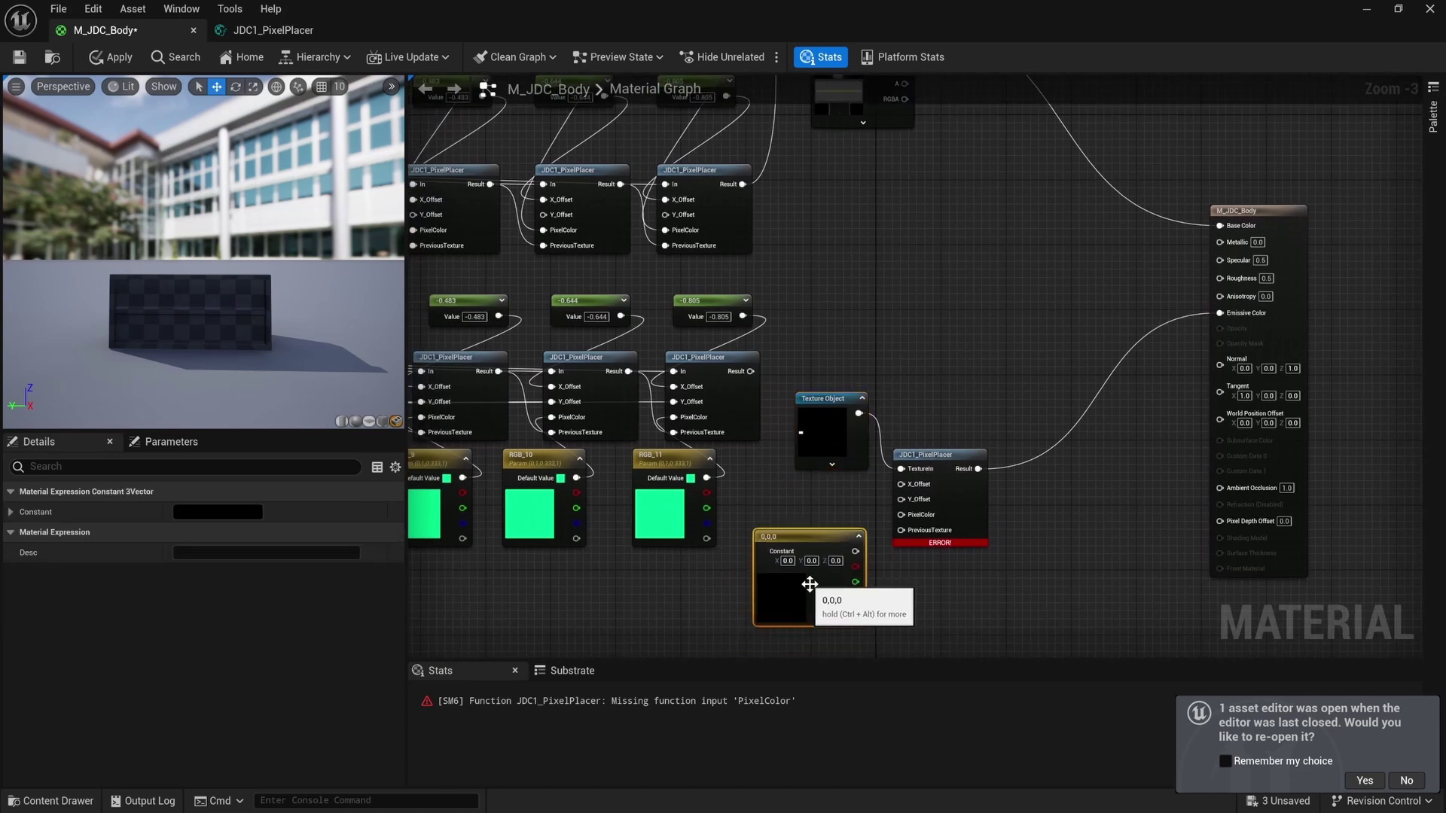
{"action": "left_click", "coordinate": [238, 517]}
{"action": "left_click_drag", "start_coordinate": [313, 574], "coordinate": [252, 464]}
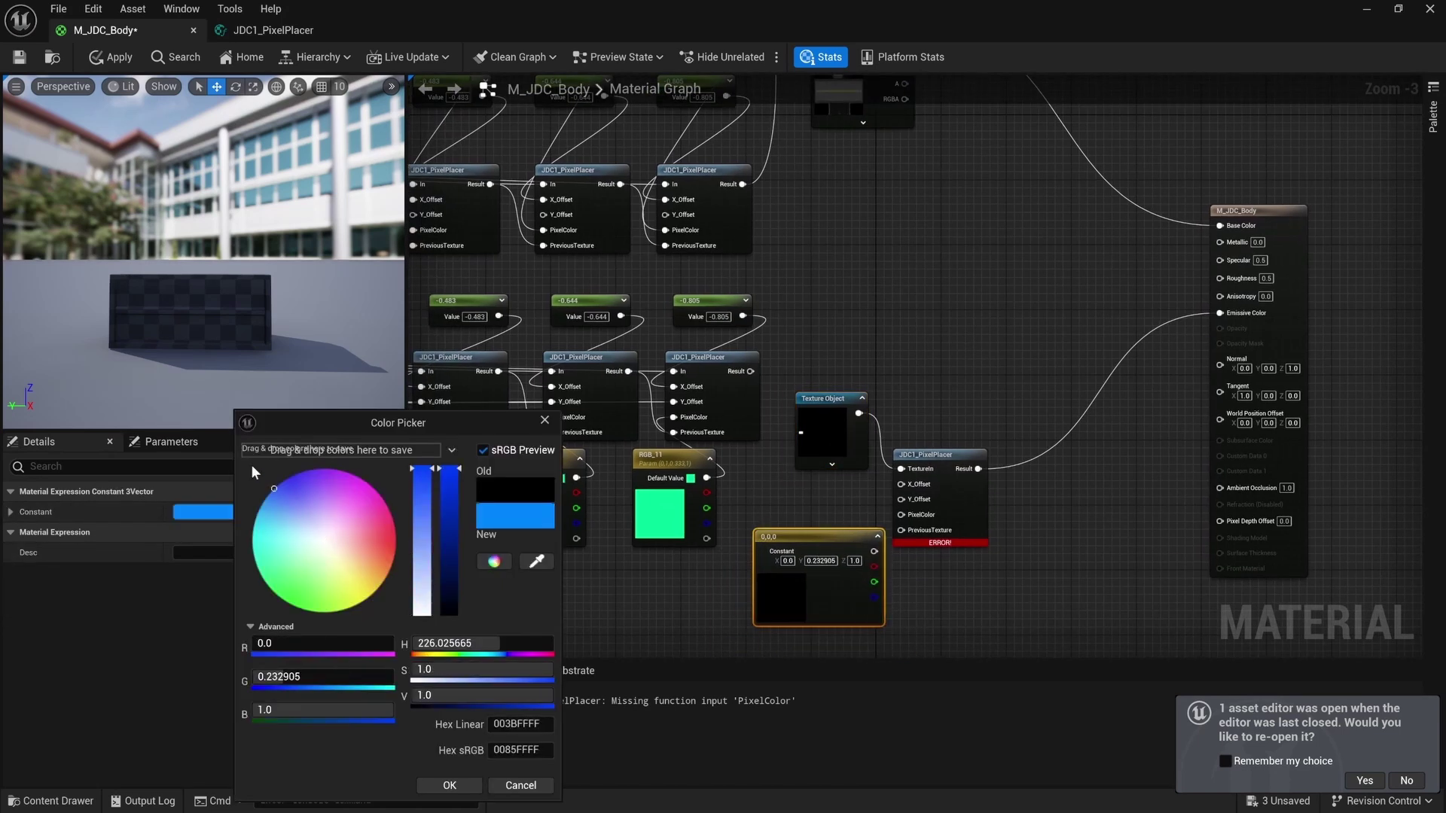
{"action": "left_click", "coordinate": [301, 507]}
{"action": "left_click_drag", "start_coordinate": [343, 537], "coordinate": [253, 427]}
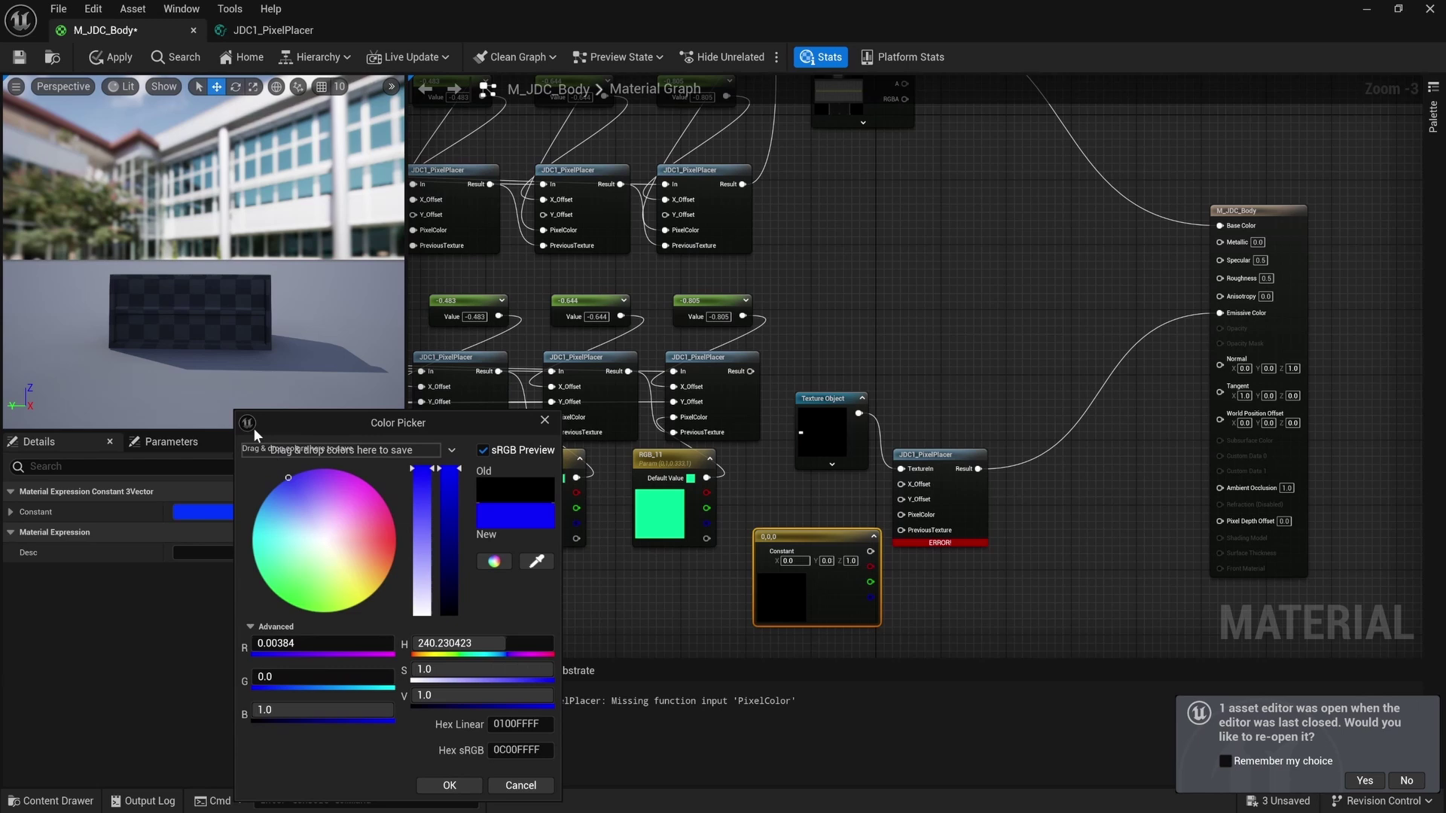
{"action": "left_click", "coordinate": [450, 785]}
{"action": "left_click_drag", "start_coordinate": [873, 560], "coordinate": [901, 515]}
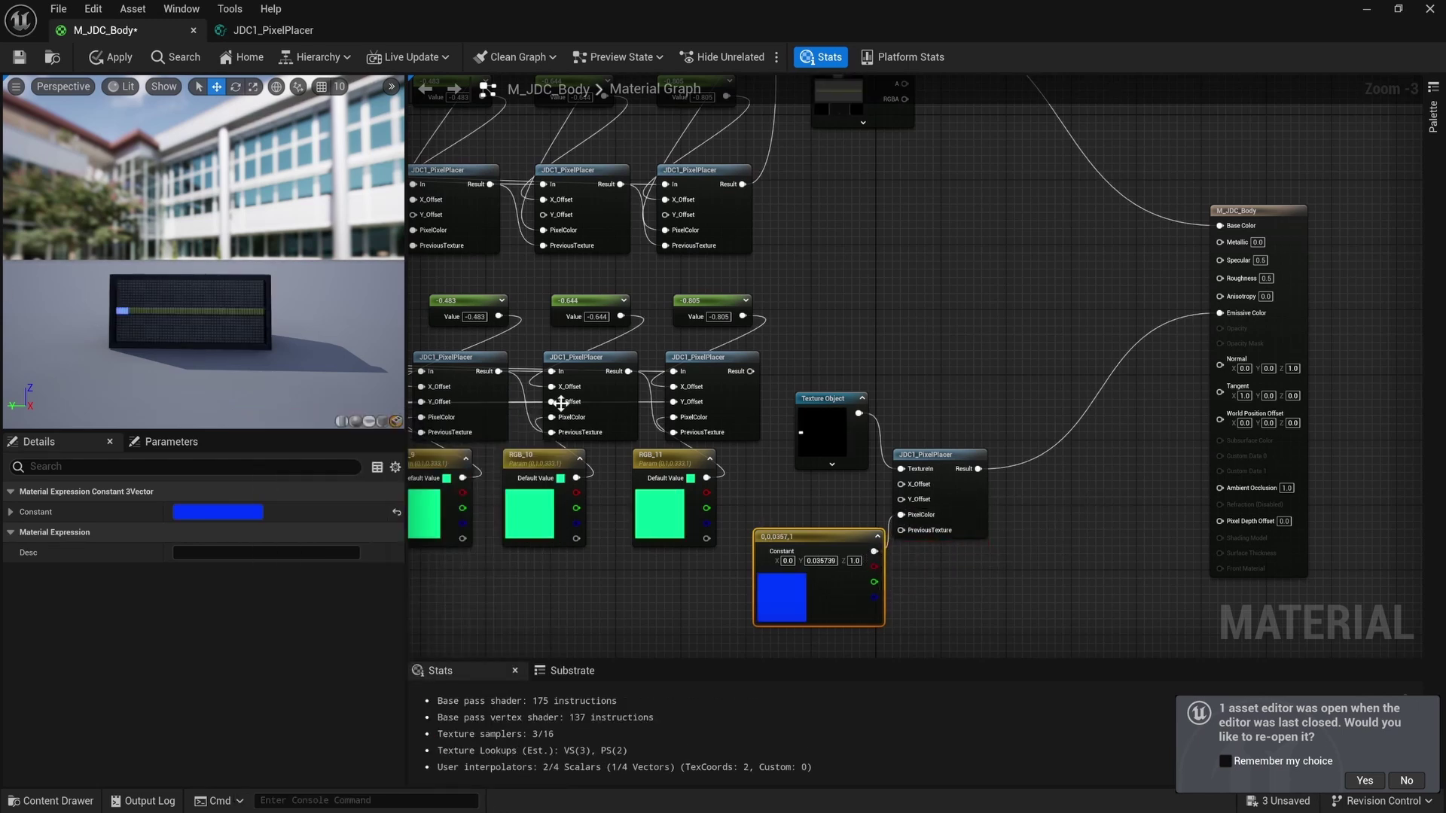
Duplicate the strobe placer, link the first one's Result to the copy's PreviousTexture, and feed the copy's Result into Emissive Color.
{"action": "left_click", "coordinate": [966, 487]}
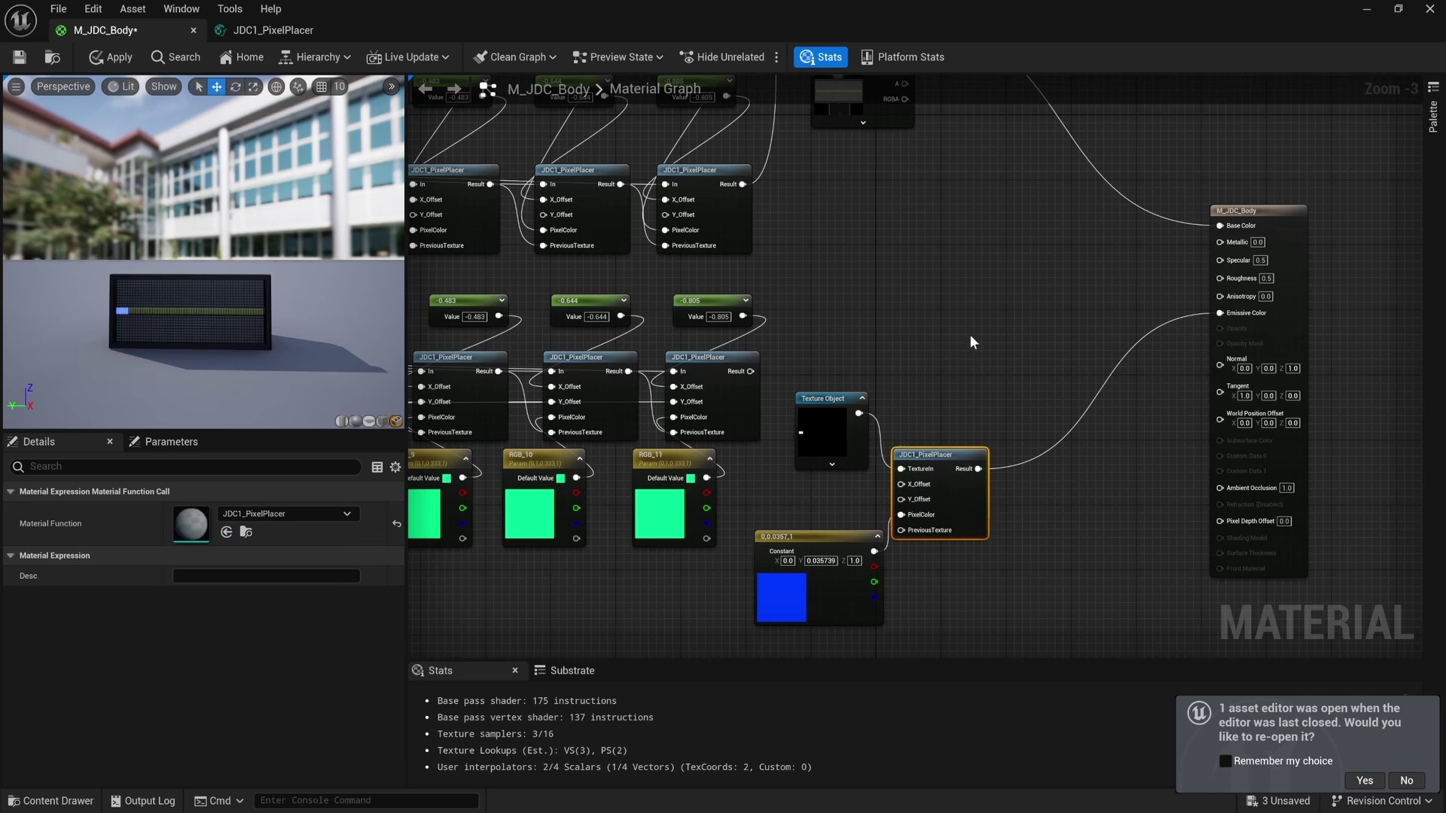
{"action": "key", "text": "ctrl+d"}
{"action": "left_click_drag", "start_coordinate": [977, 469], "coordinate": [934, 367]}
{"action": "left_click_drag", "start_coordinate": [1011, 306], "coordinate": [1219, 313]}
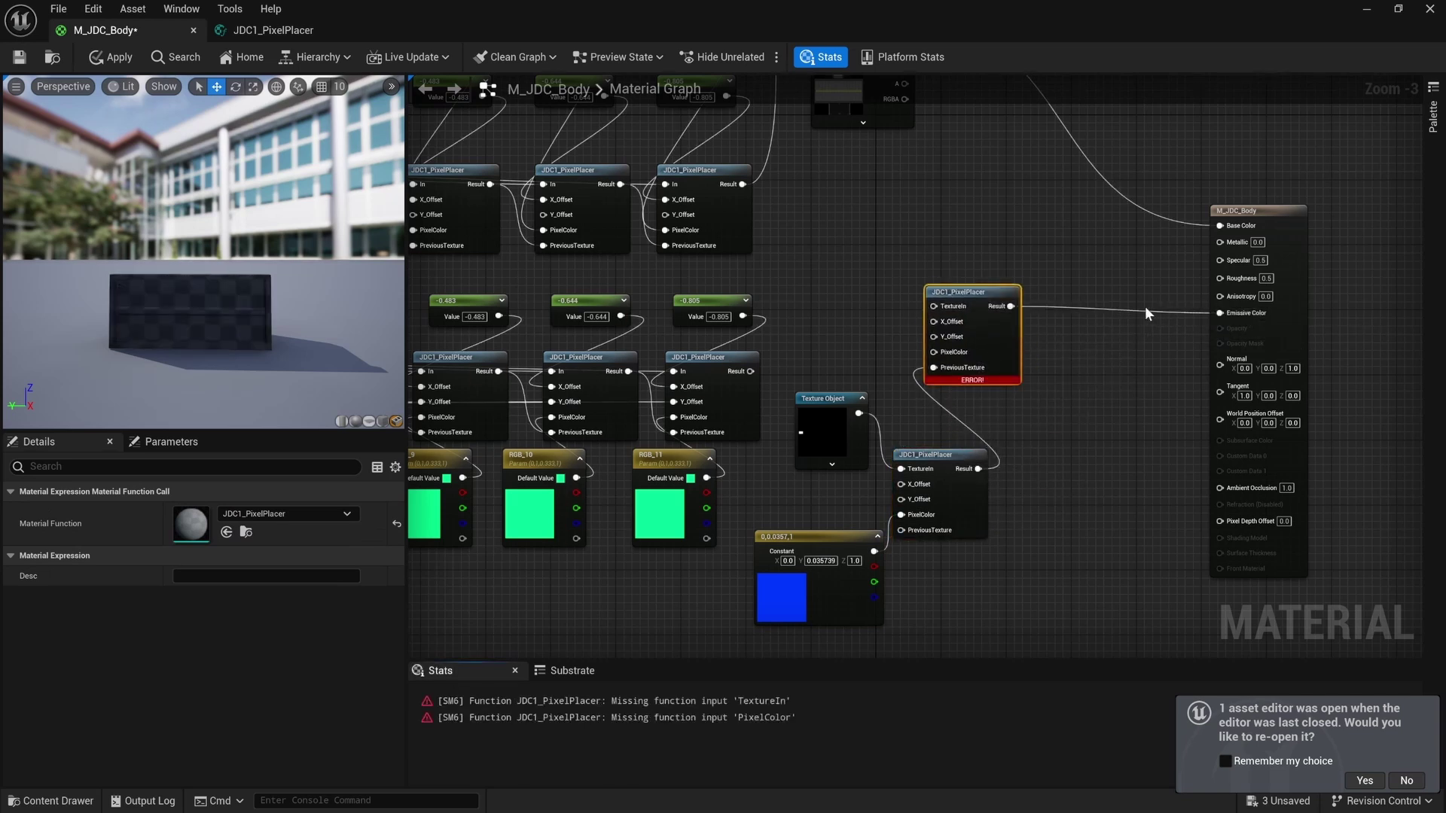
Copy the blue constant beside the second strobe placer and recolour it near-white (0.978041, 0.976708, 1).
{"action": "left_click", "coordinate": [866, 306]}
{"action": "left_click", "coordinate": [816, 600]}
{"action": "key", "text": "ctrl+c"}
{"action": "key", "text": "ctrl+v"}
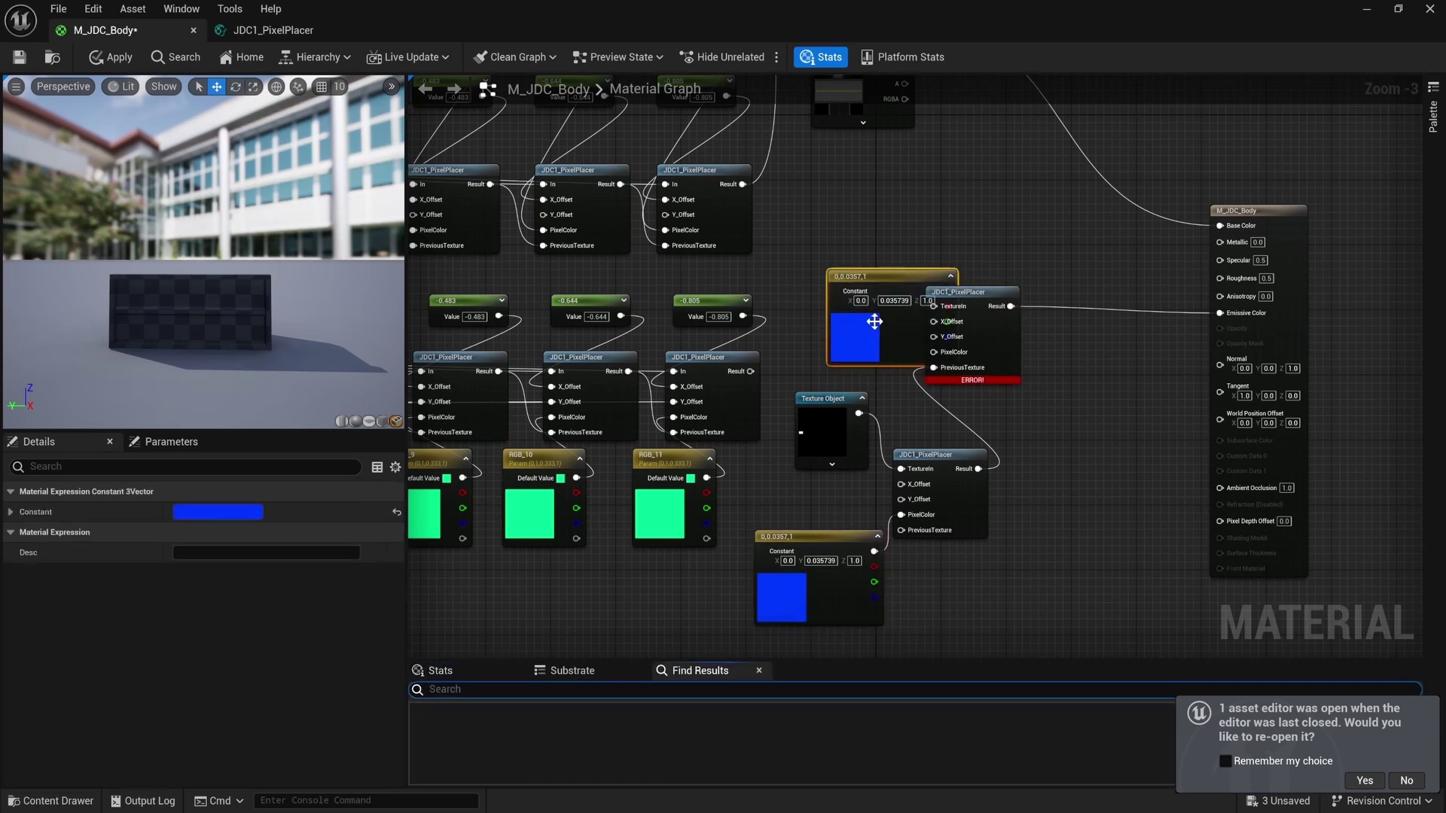
{"action": "left_click_drag", "start_coordinate": [885, 336], "coordinate": [837, 354]}
{"action": "double_click", "coordinate": [836, 352]}
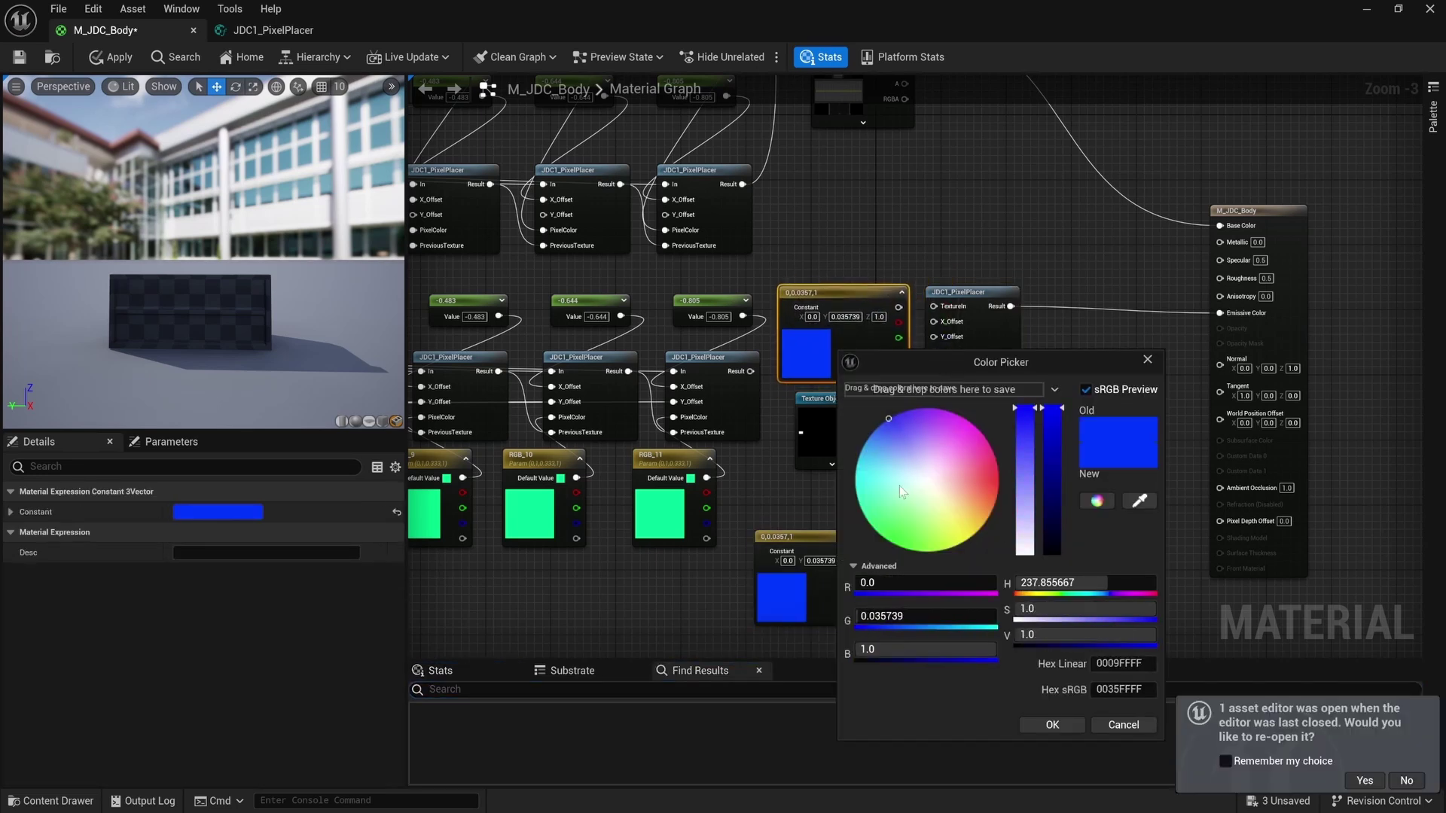
{"action": "left_click", "coordinate": [931, 484]}
{"action": "left_click", "coordinate": [1052, 725]}
Move the second strobe placer clear of the near-white constant.
{"action": "scroll", "coordinate": [979, 317], "scroll_direction": "up", "scroll_amount": 3}
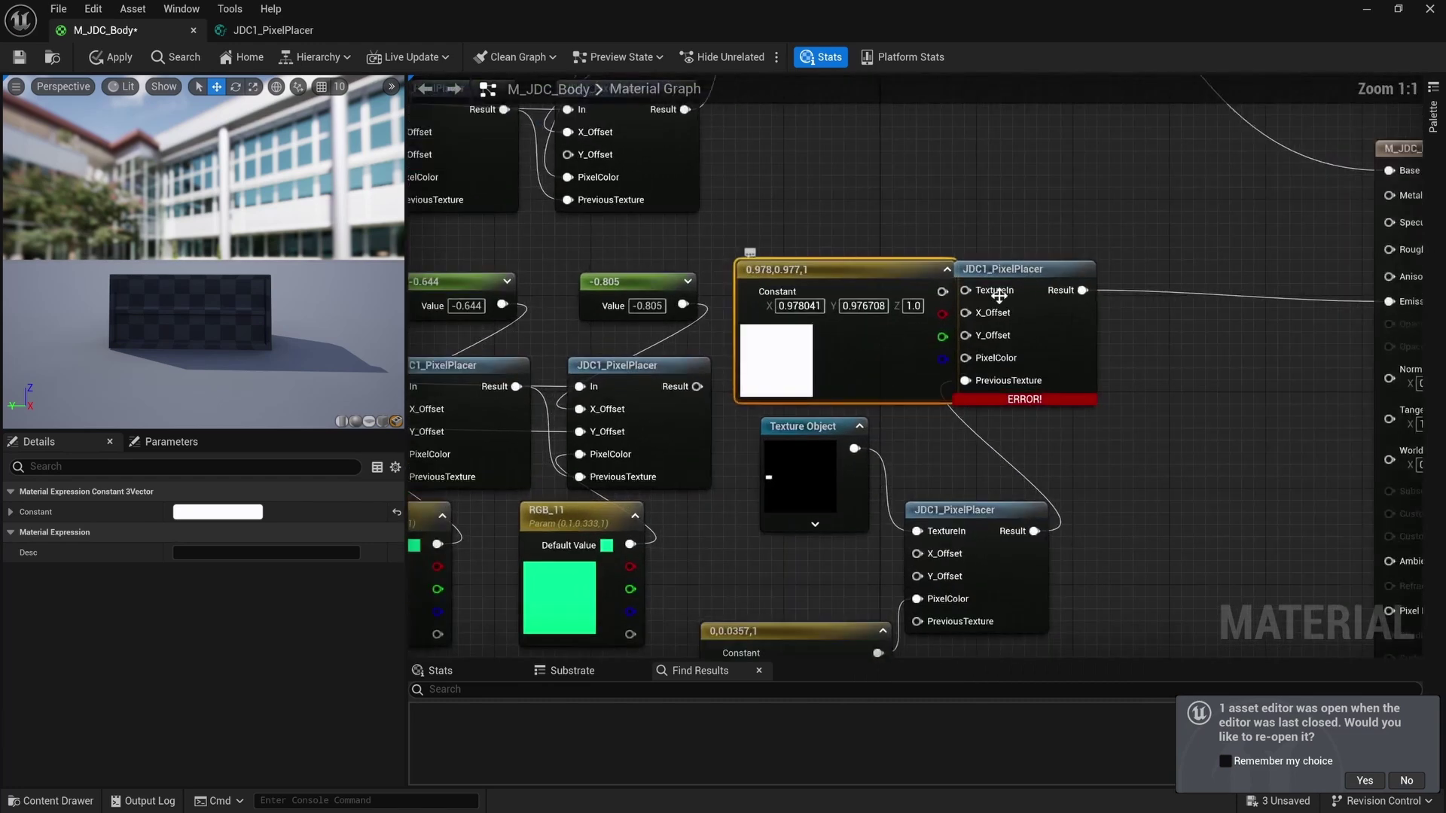
{"action": "left_click_drag", "start_coordinate": [1036, 269], "coordinate": [1172, 281]}
{"action": "left_click", "coordinate": [1069, 286]}
Add a scalar constant, convert it to a parameter, and connect it to the second strobe placer's X_Offset.
{"action": "right_click_drag", "start_coordinate": [868, 174], "coordinate": [895, 247]}
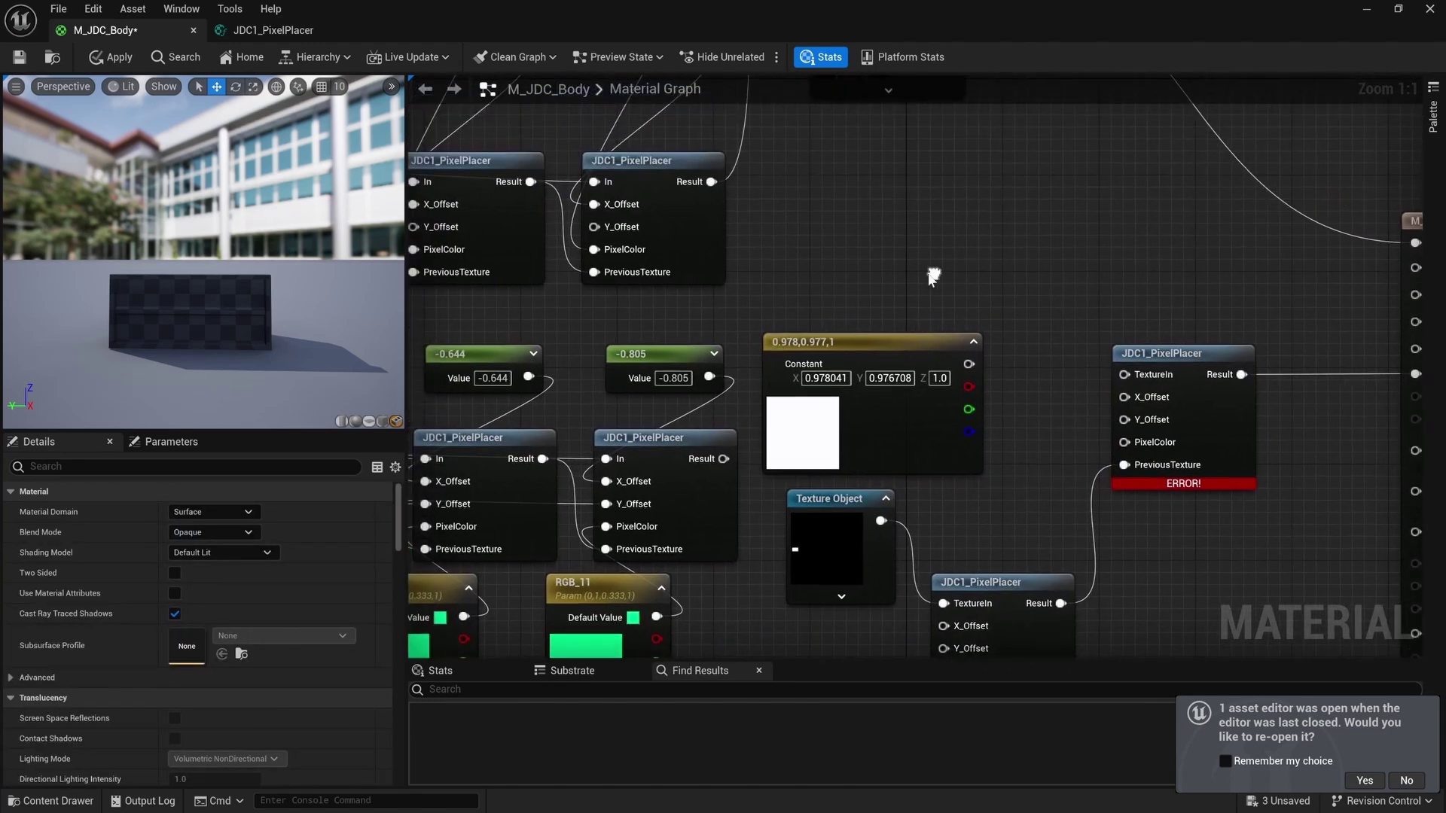
{"action": "left_click", "coordinate": [894, 247]}
{"action": "right_click", "coordinate": [951, 257]}
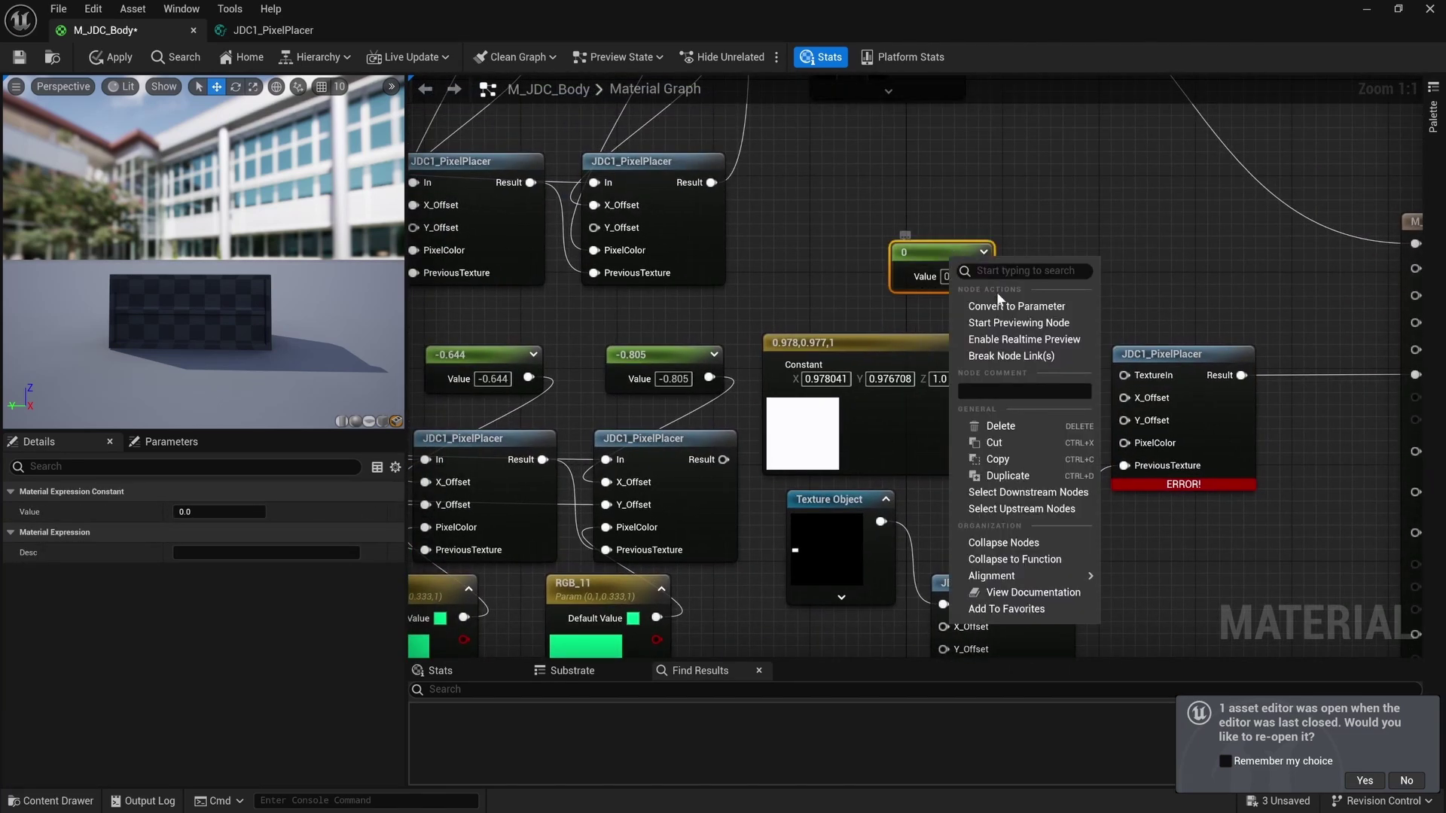
{"action": "left_click", "coordinate": [1018, 296]}
{"action": "left_click_drag", "start_coordinate": [1012, 287], "coordinate": [1125, 398]}
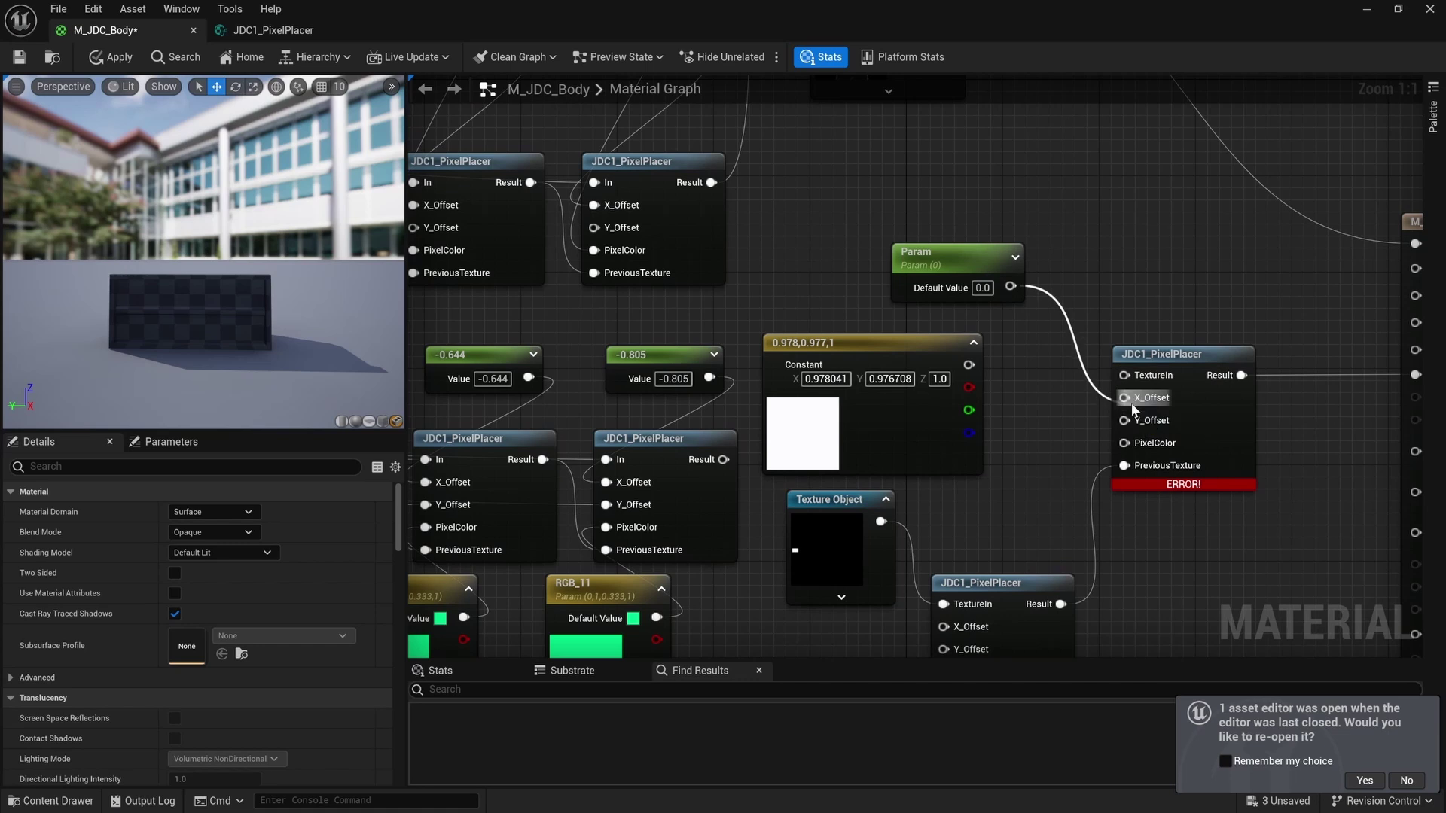
Try a default value of 0.352 for the Param scalar parameter.
{"action": "left_click", "coordinate": [973, 292]}
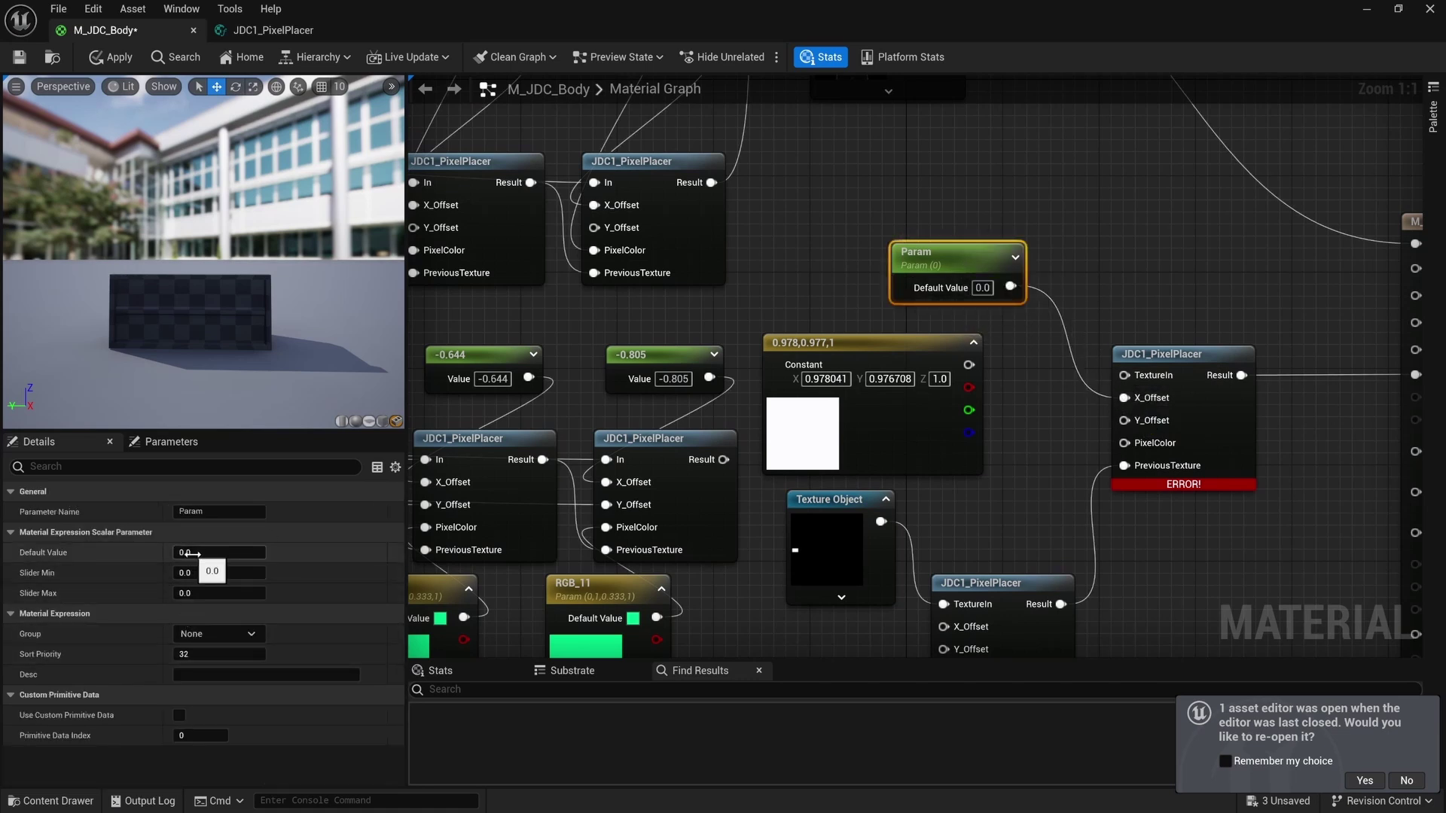
{"action": "left_click_drag", "start_coordinate": [192, 554], "coordinate": [203, 553]}
{"action": "right_click_drag", "start_coordinate": [1000, 405], "coordinate": [965, 416]}
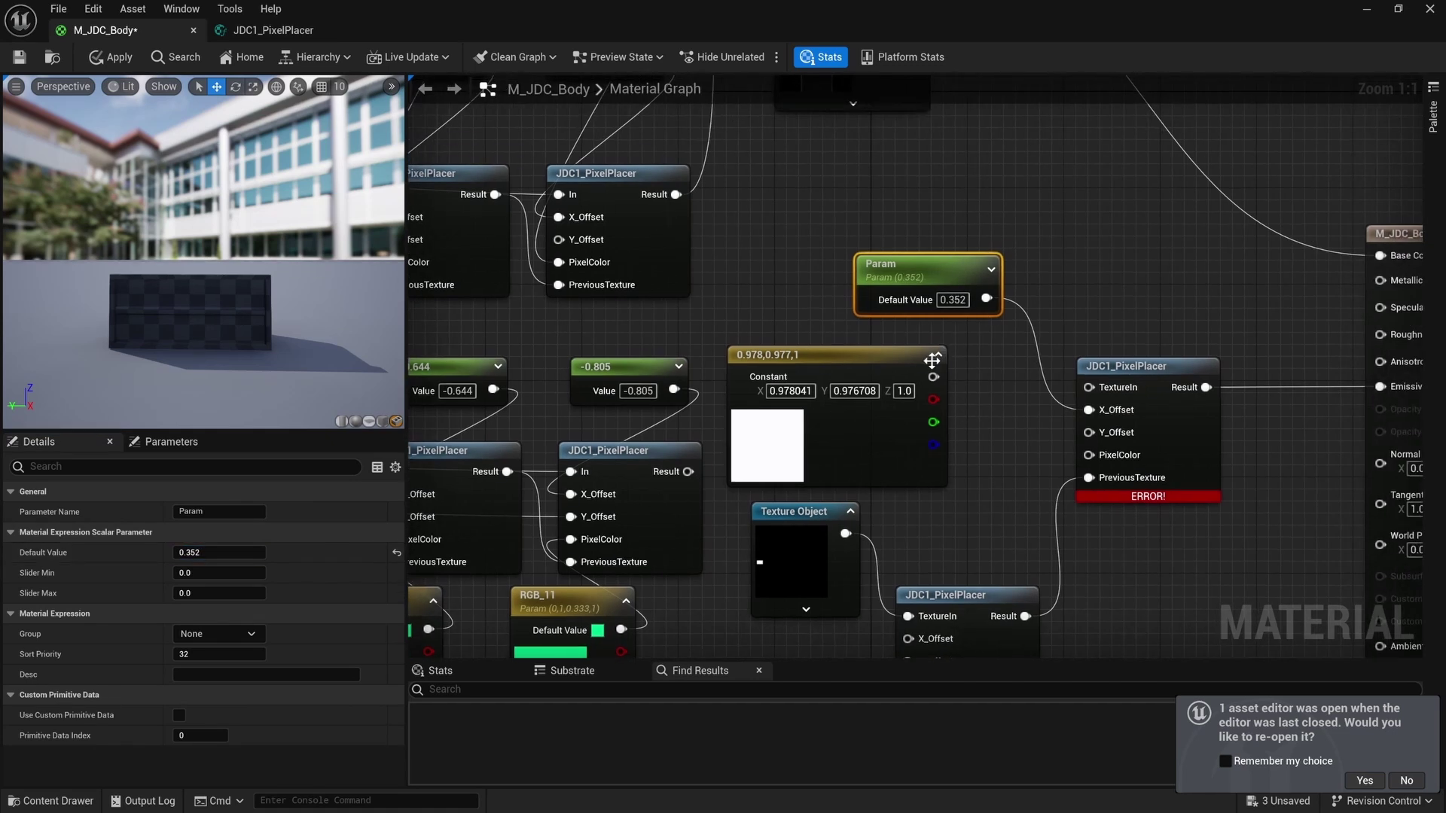
Connect the near-white constant to the second strobe placer's PixelColor and set Param's default value to 0.
{"action": "left_click_drag", "start_coordinate": [934, 376], "coordinate": [1089, 454]}
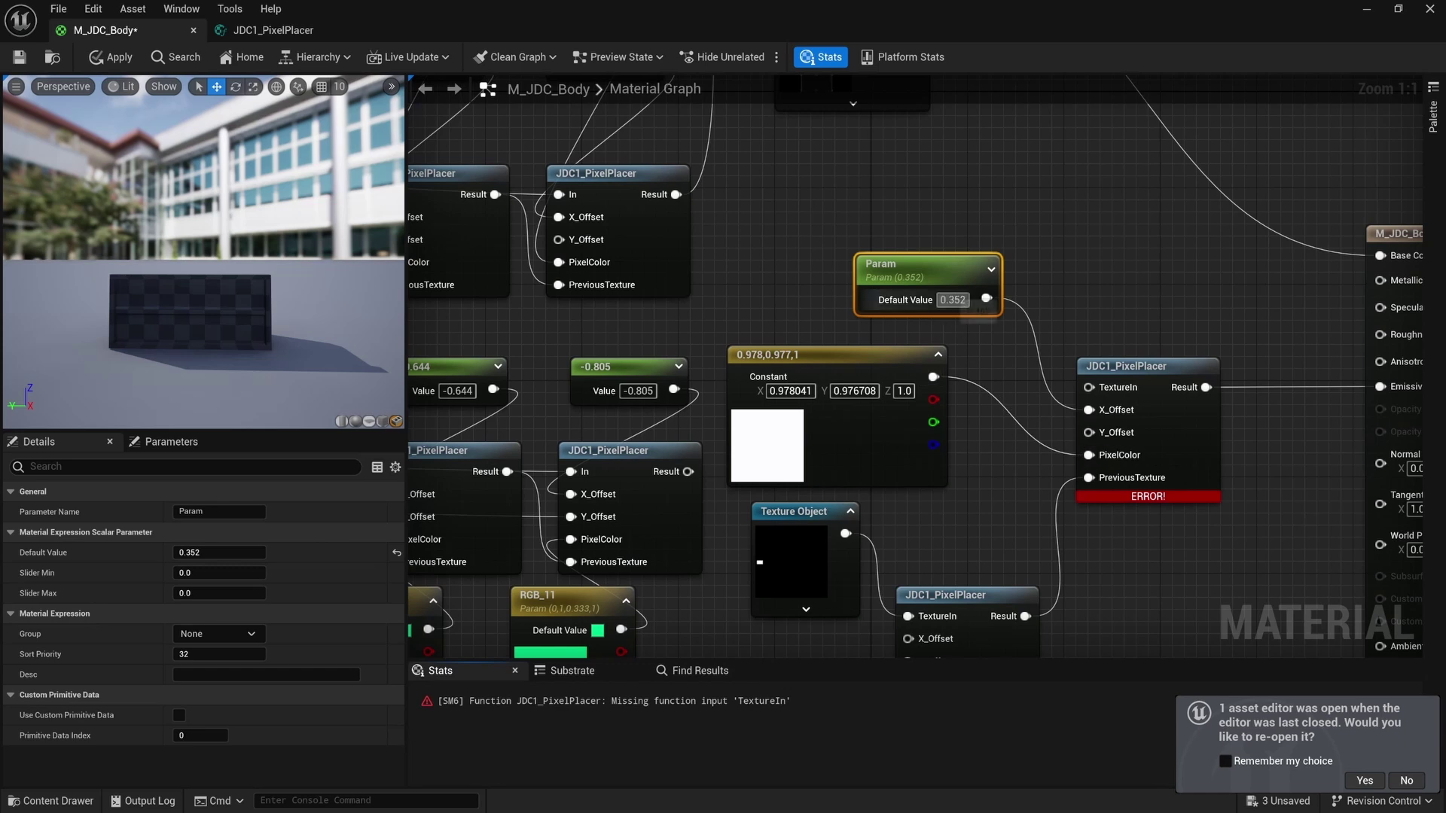
{"action": "type", "text": "0"}
{"action": "key", "text": "Return"}
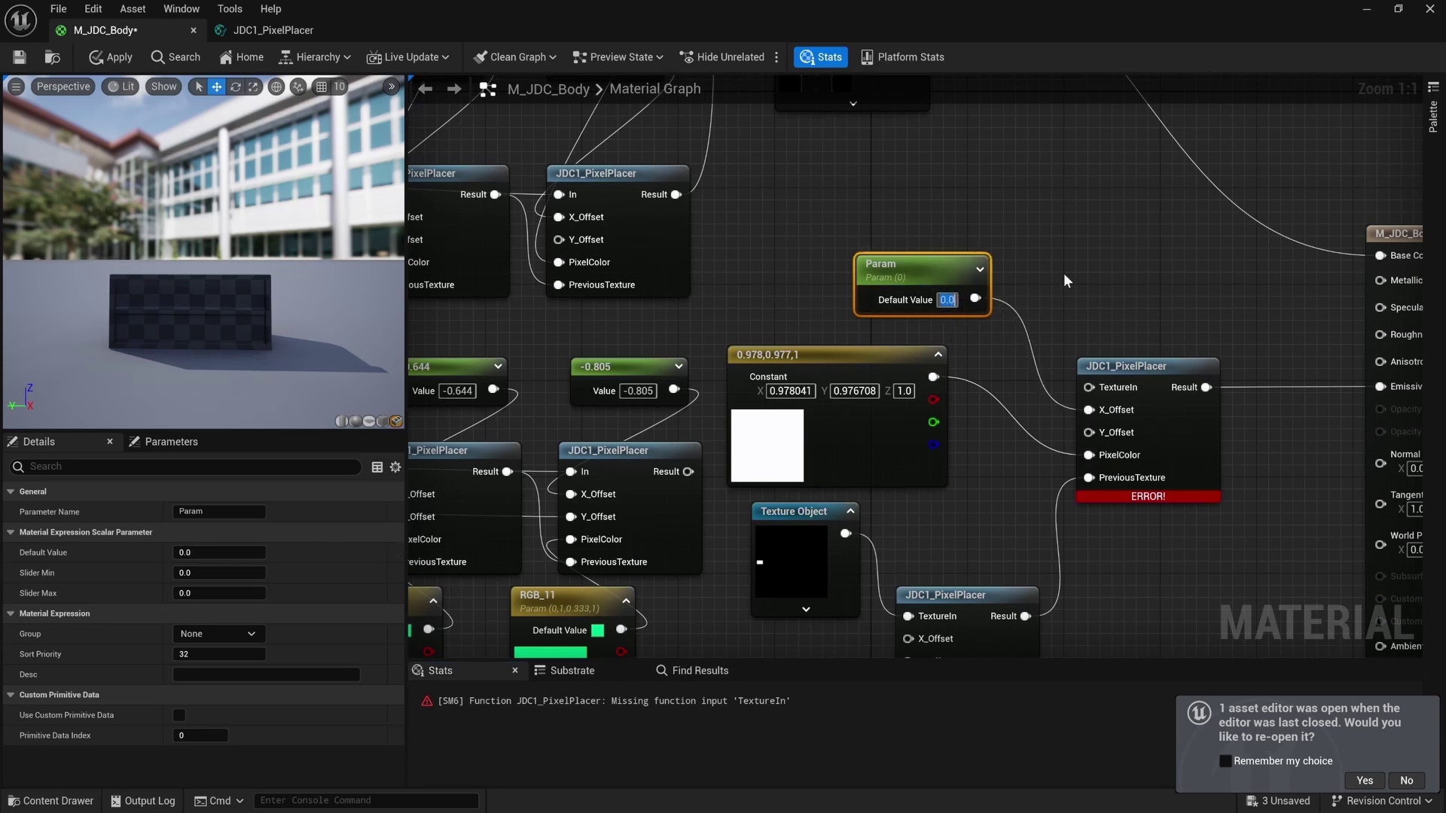
Connect the JDC1_Strobe_Lit Texture Object to the second strobe placer's TextureIn.
{"action": "right_click_drag", "start_coordinate": [1065, 279], "coordinate": [1013, 273]}
{"action": "left_click", "coordinate": [1045, 274]}
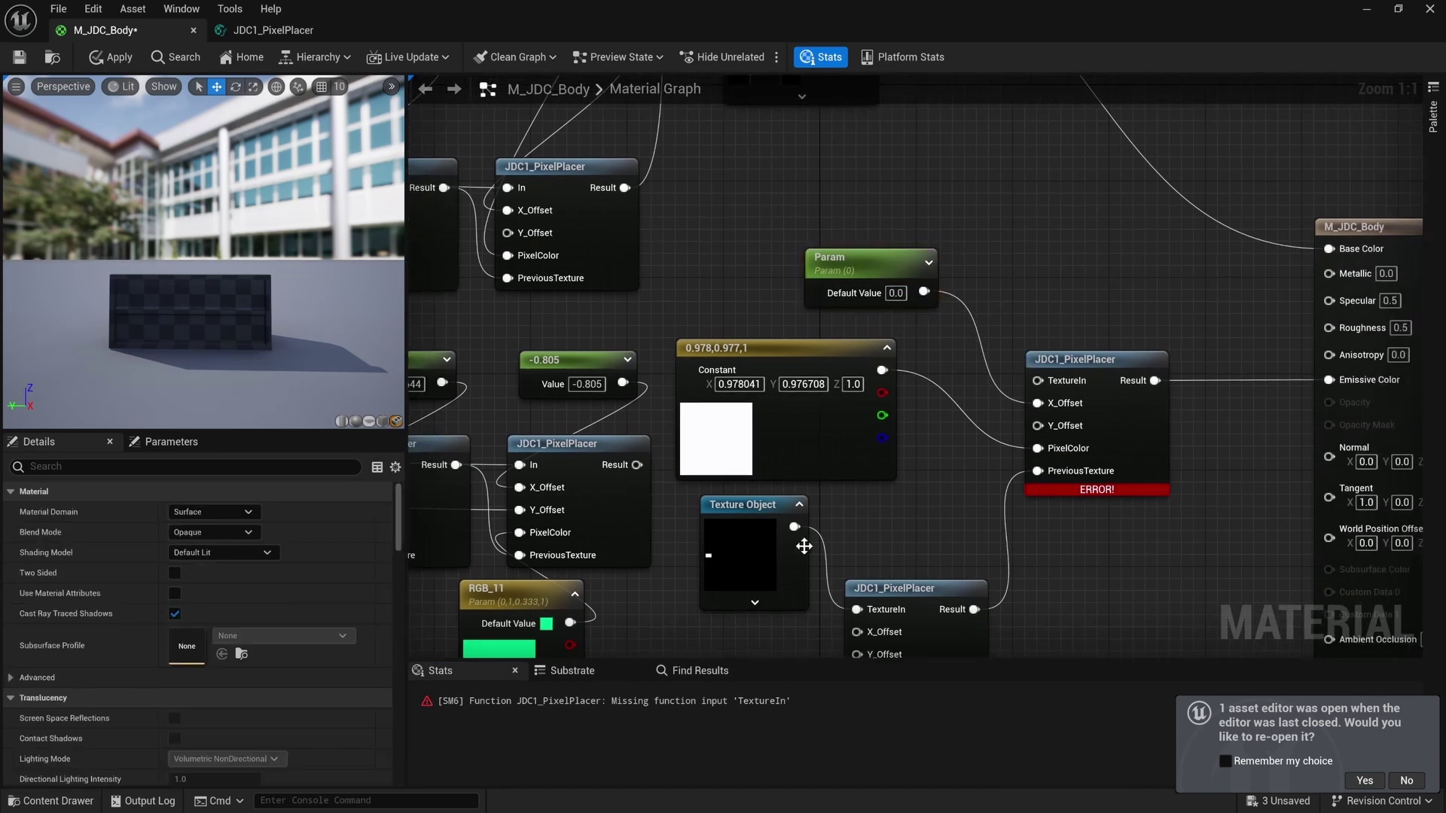
{"action": "left_click_drag", "start_coordinate": [794, 527], "coordinate": [1038, 380]}
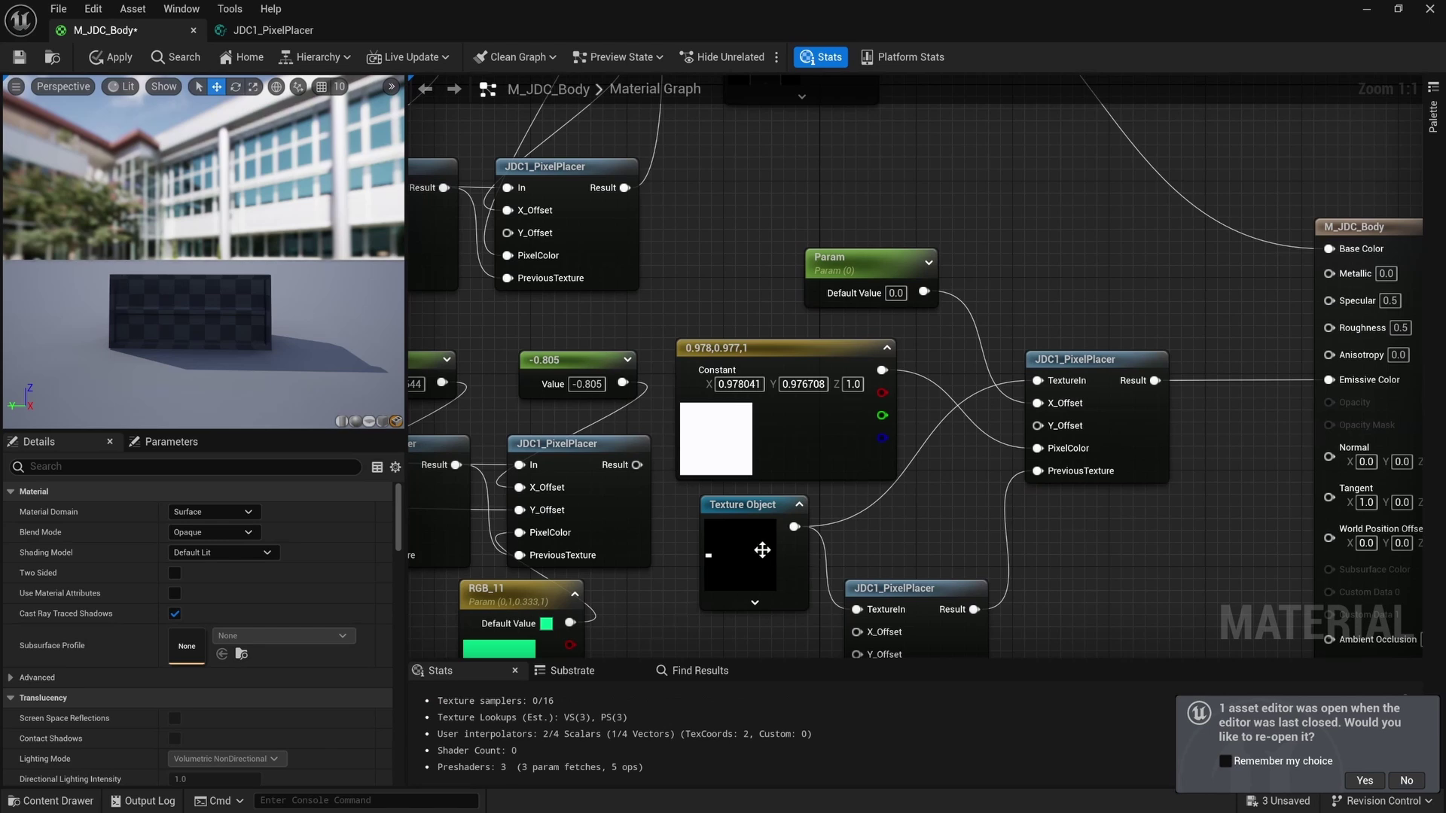
Switch the preview shape to the plane and examine the lit strobe segment up close.
{"action": "right_click_drag", "start_coordinate": [1220, 423], "coordinate": [1160, 432]}
{"action": "scroll", "coordinate": [122, 333], "scroll_direction": "down", "scroll_amount": 5}
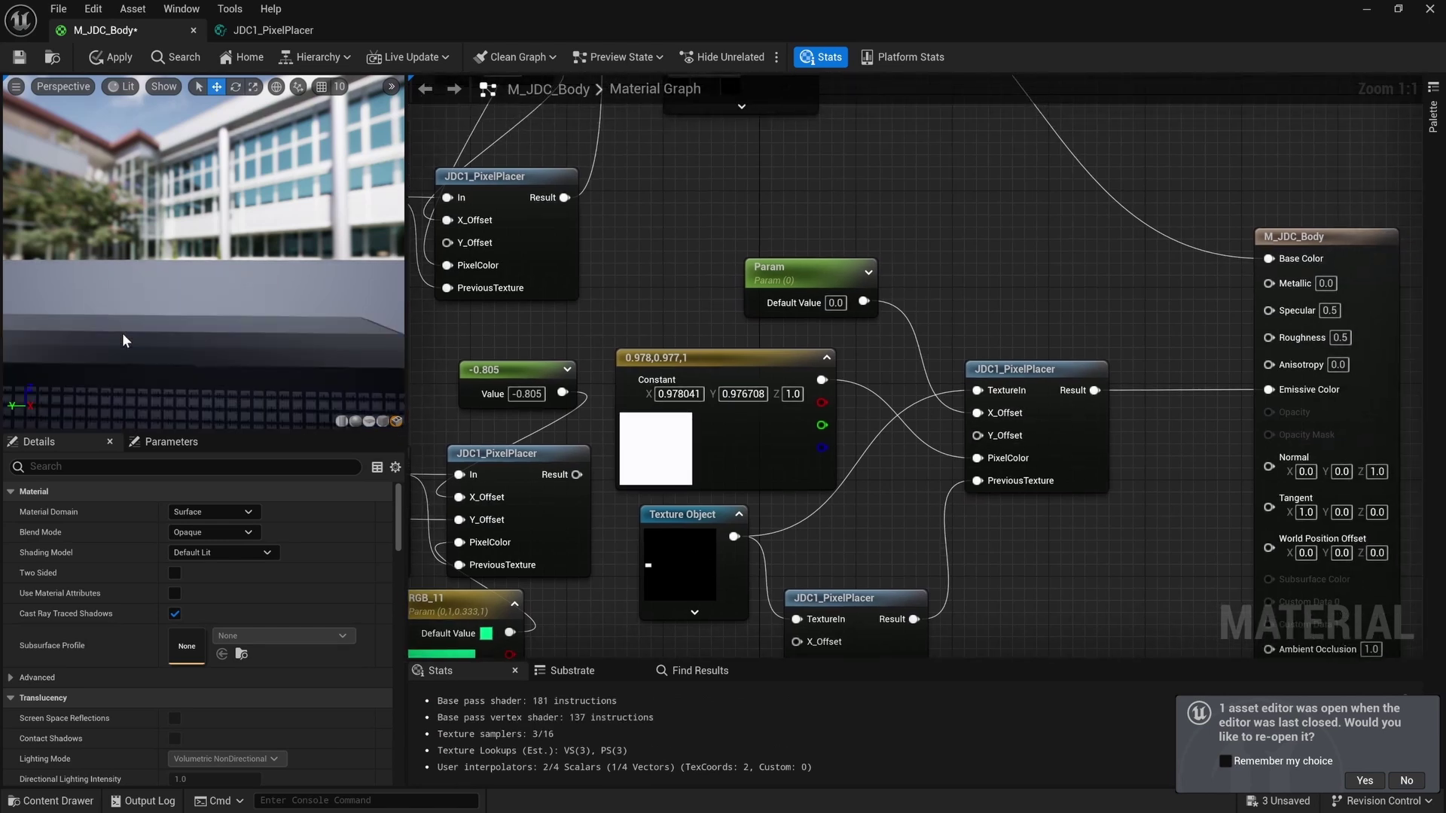
{"action": "left_click", "coordinate": [783, 273]}
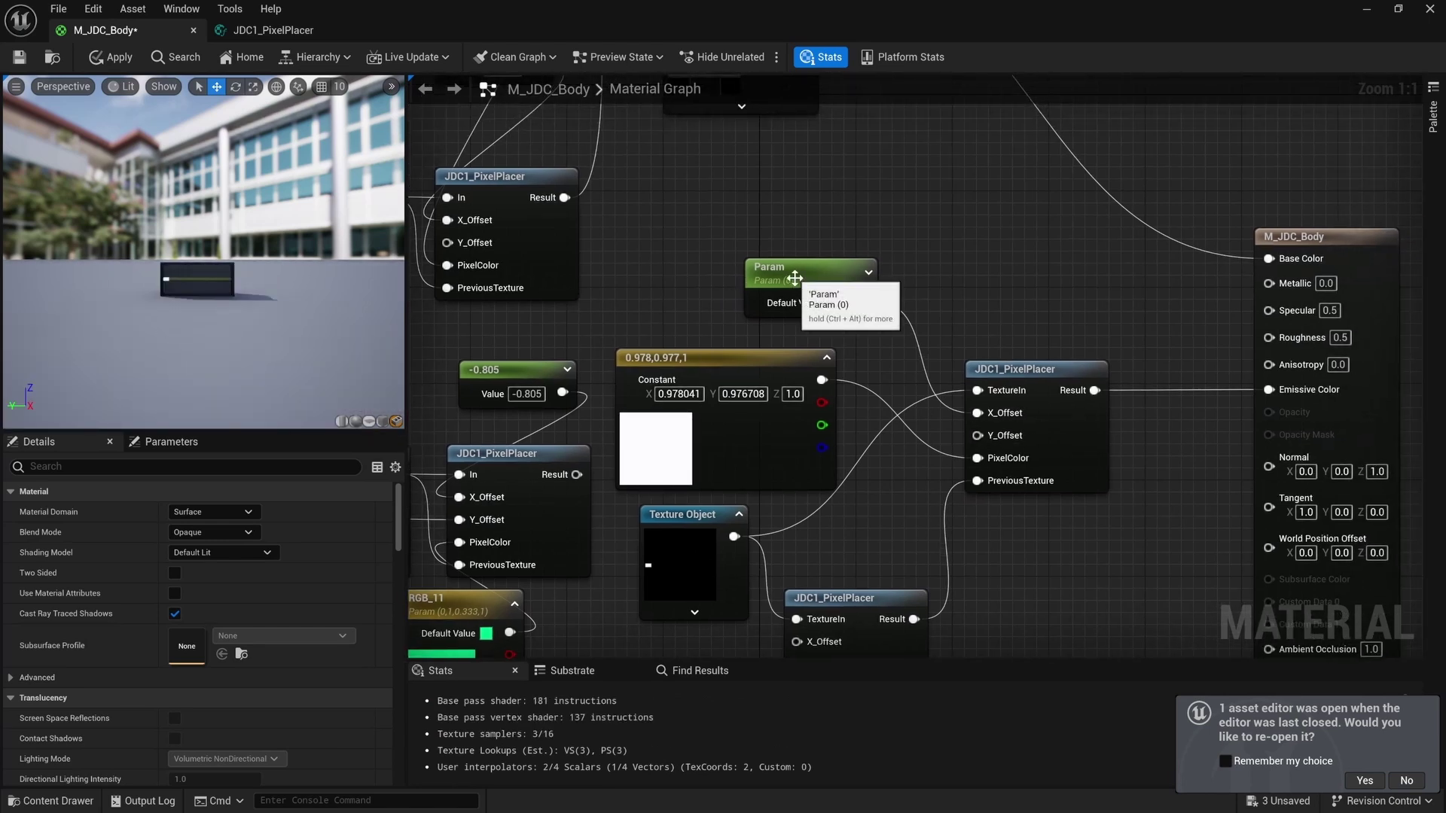
{"action": "scroll", "coordinate": [188, 273], "scroll_direction": "up", "scroll_amount": 5}
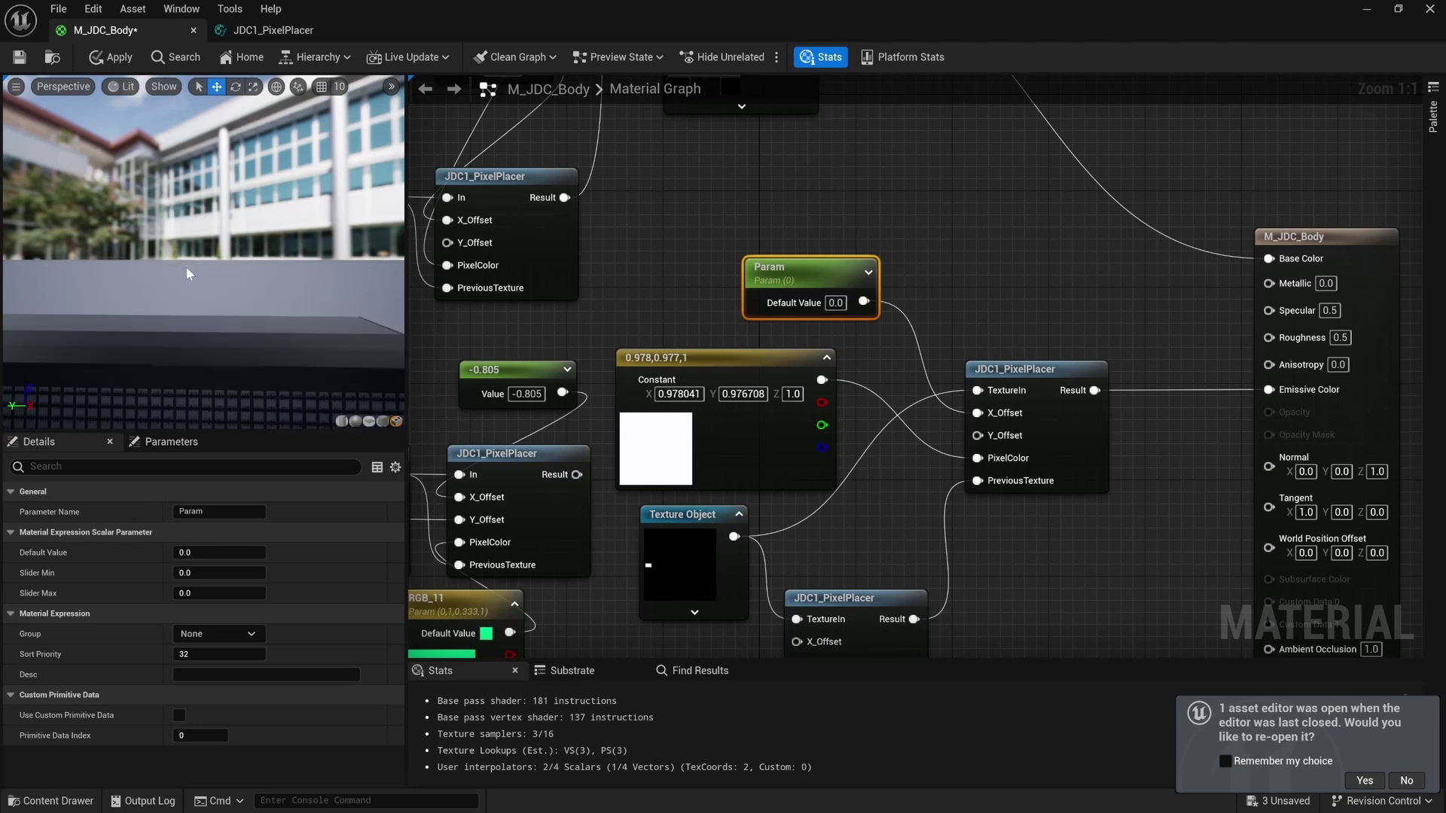
{"action": "left_click_drag", "start_coordinate": [159, 361], "coordinate": [196, 309]}
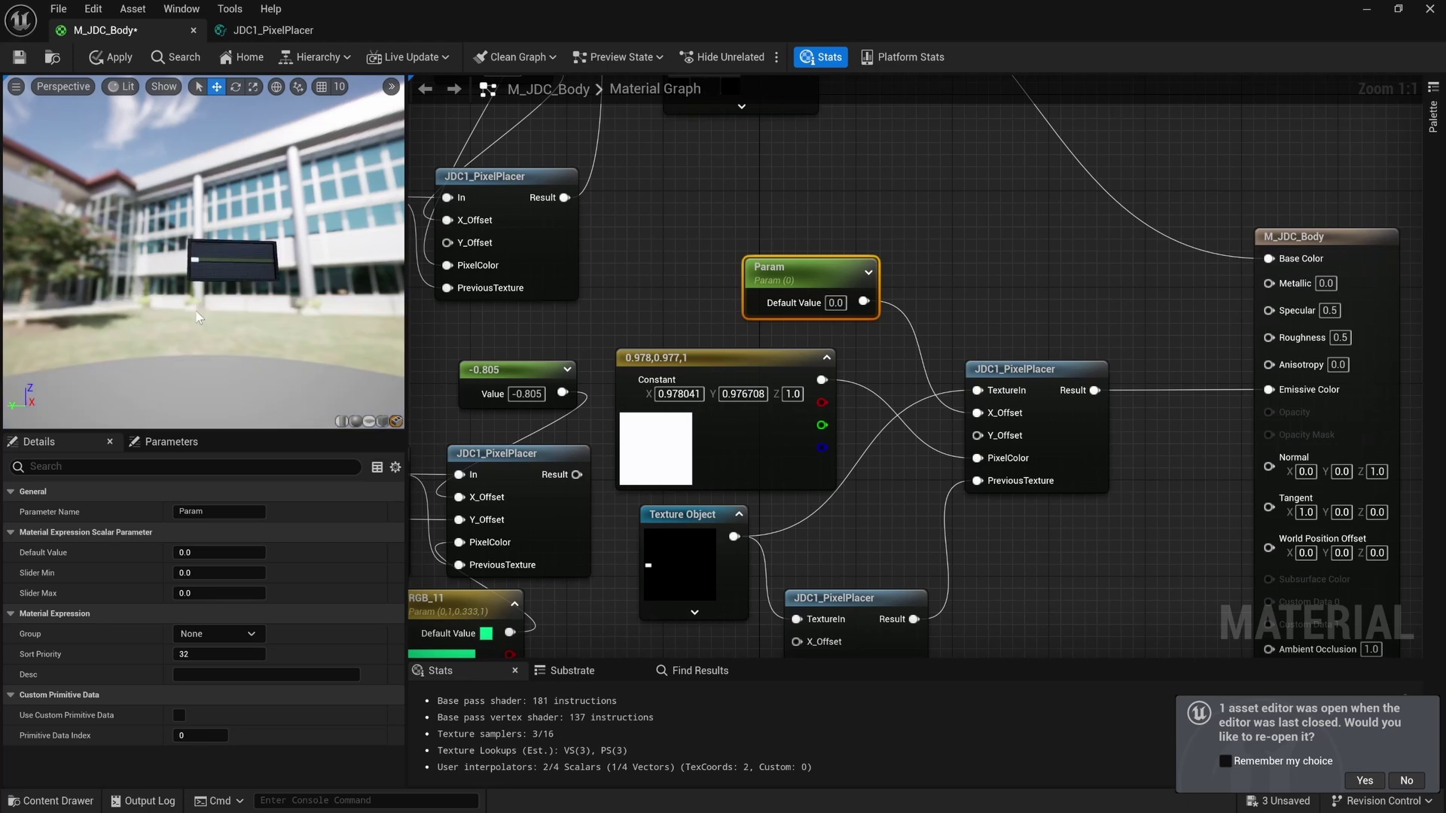
{"action": "left_click", "coordinate": [368, 421]}
{"action": "scroll", "coordinate": [140, 247], "scroll_direction": "up", "scroll_amount": 5}
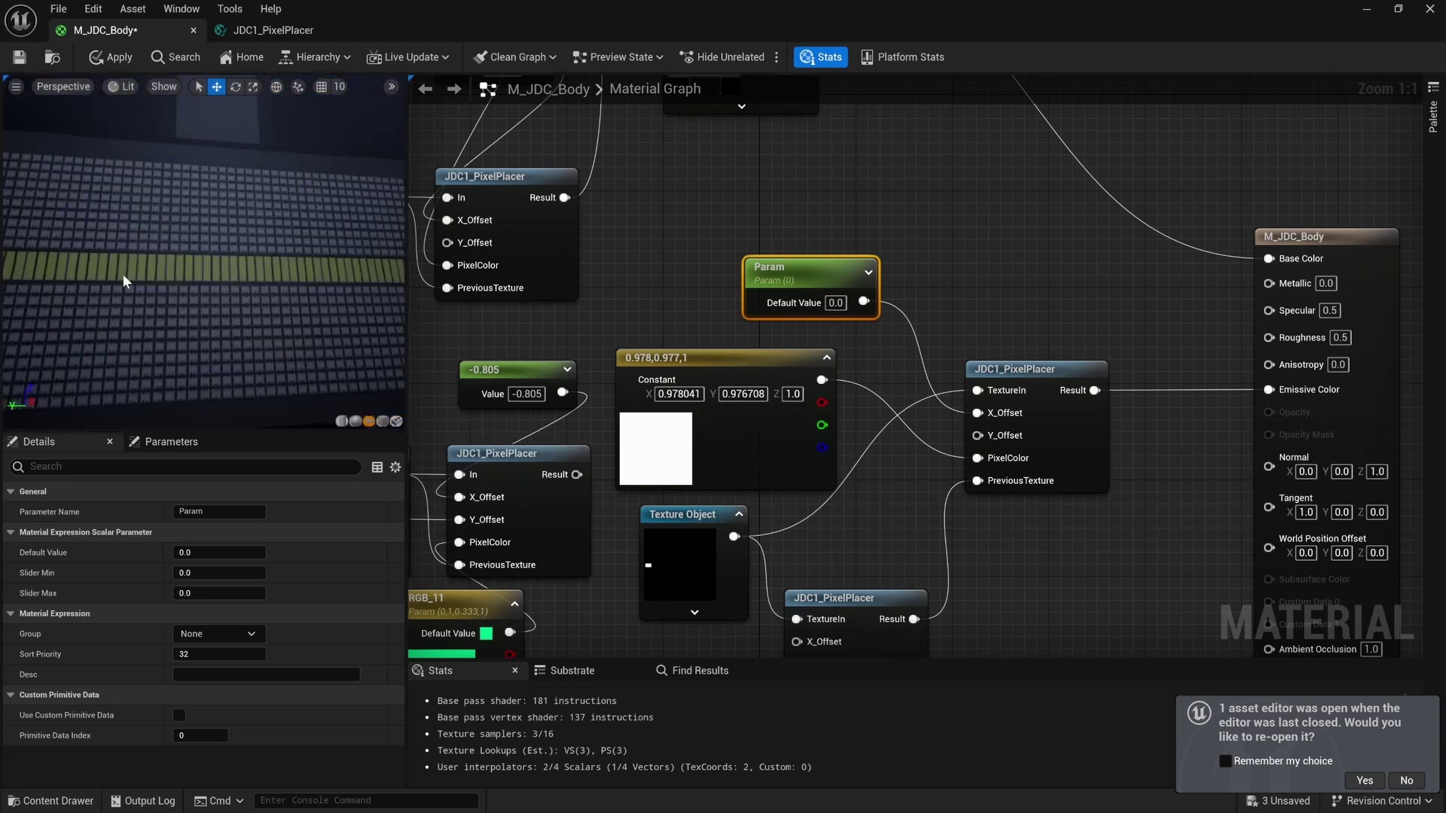
{"action": "left_click_drag", "start_coordinate": [122, 273], "coordinate": [143, 259]}
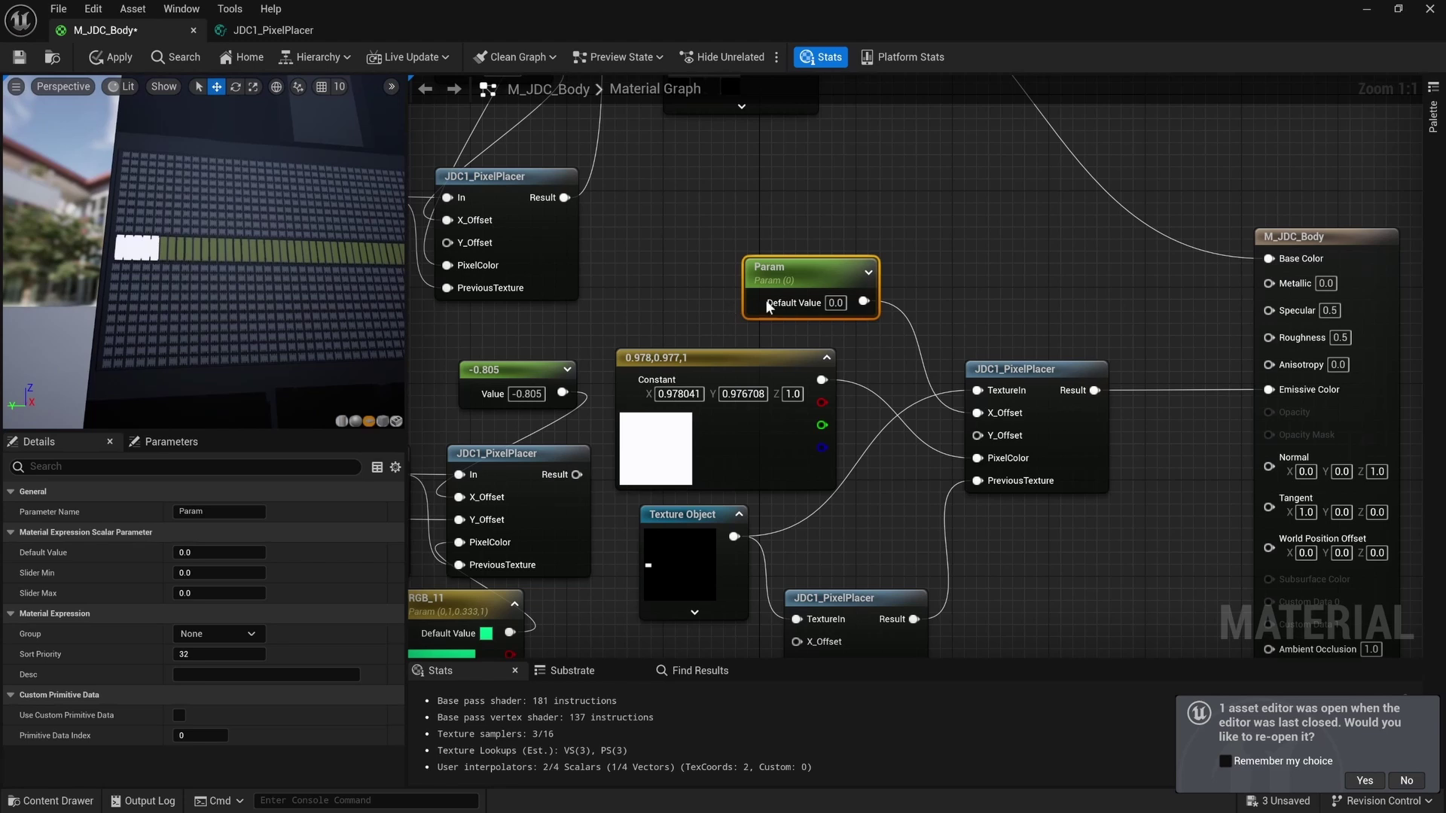
Try a default value of -.161/2 for the Param scalar parameter offsetting the second strobe placer.
{"action": "left_click", "coordinate": [836, 302]}
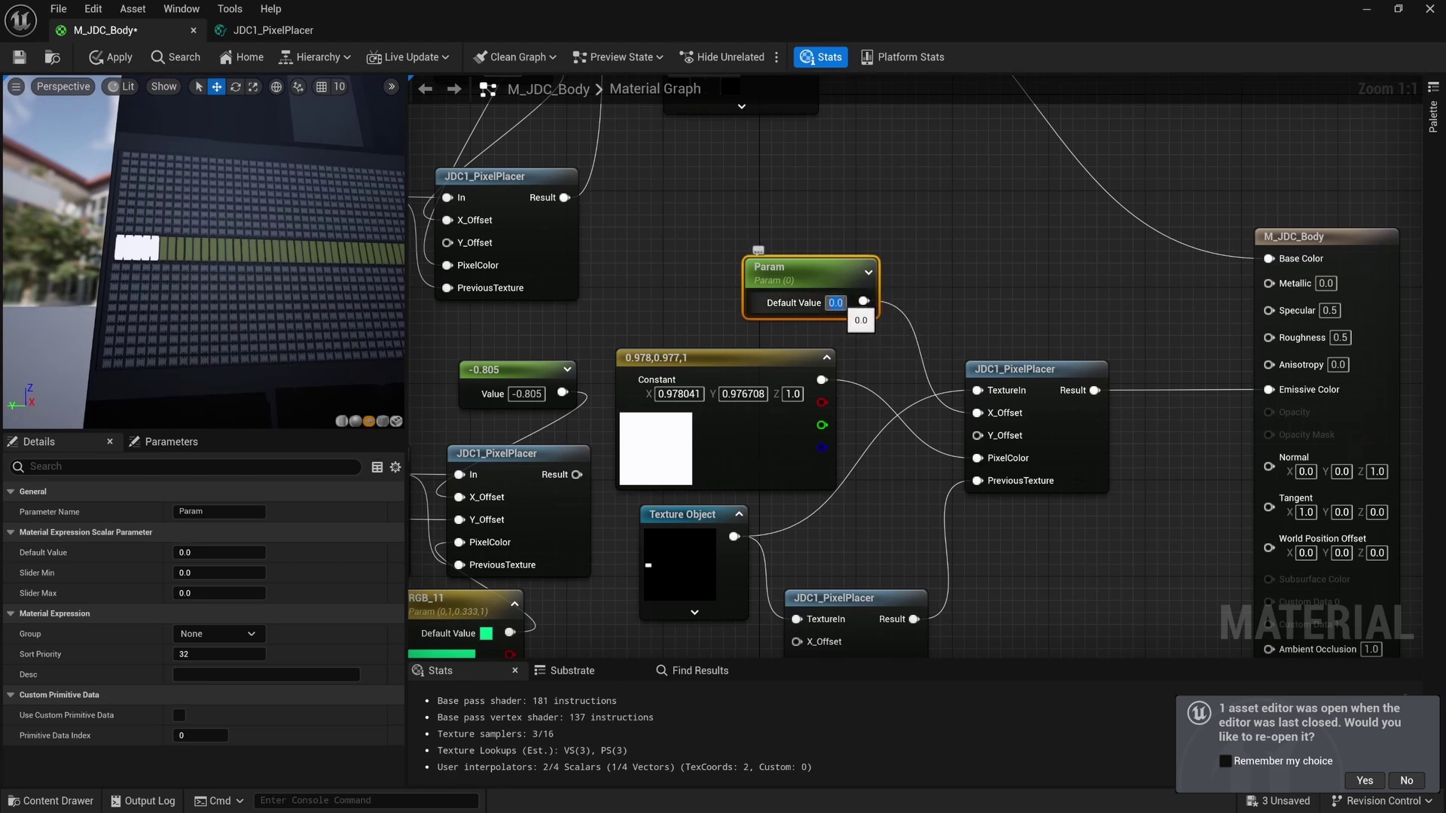
{"action": "type", "text": "-.161/2"}
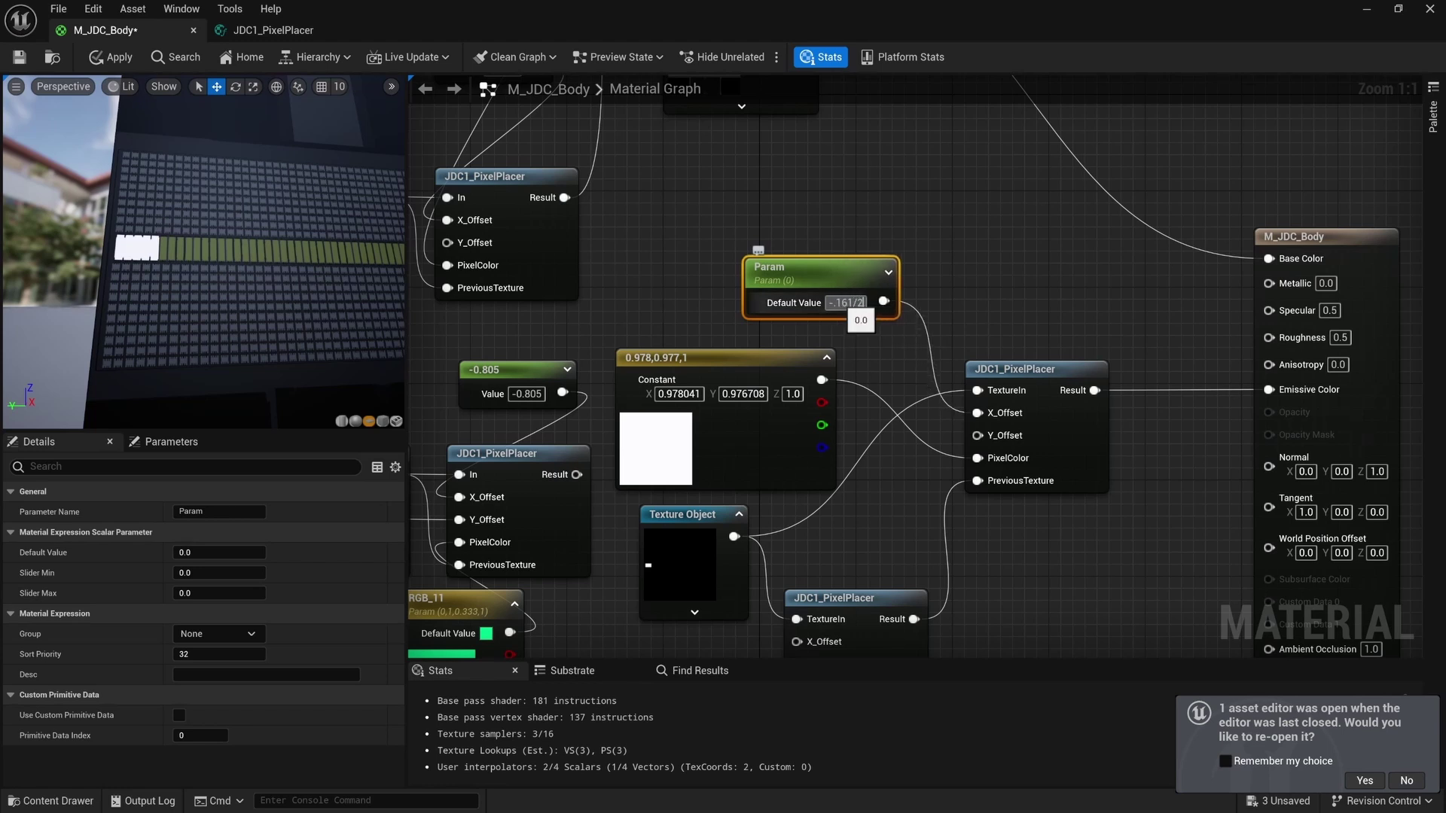
{"action": "key", "text": "Return"}
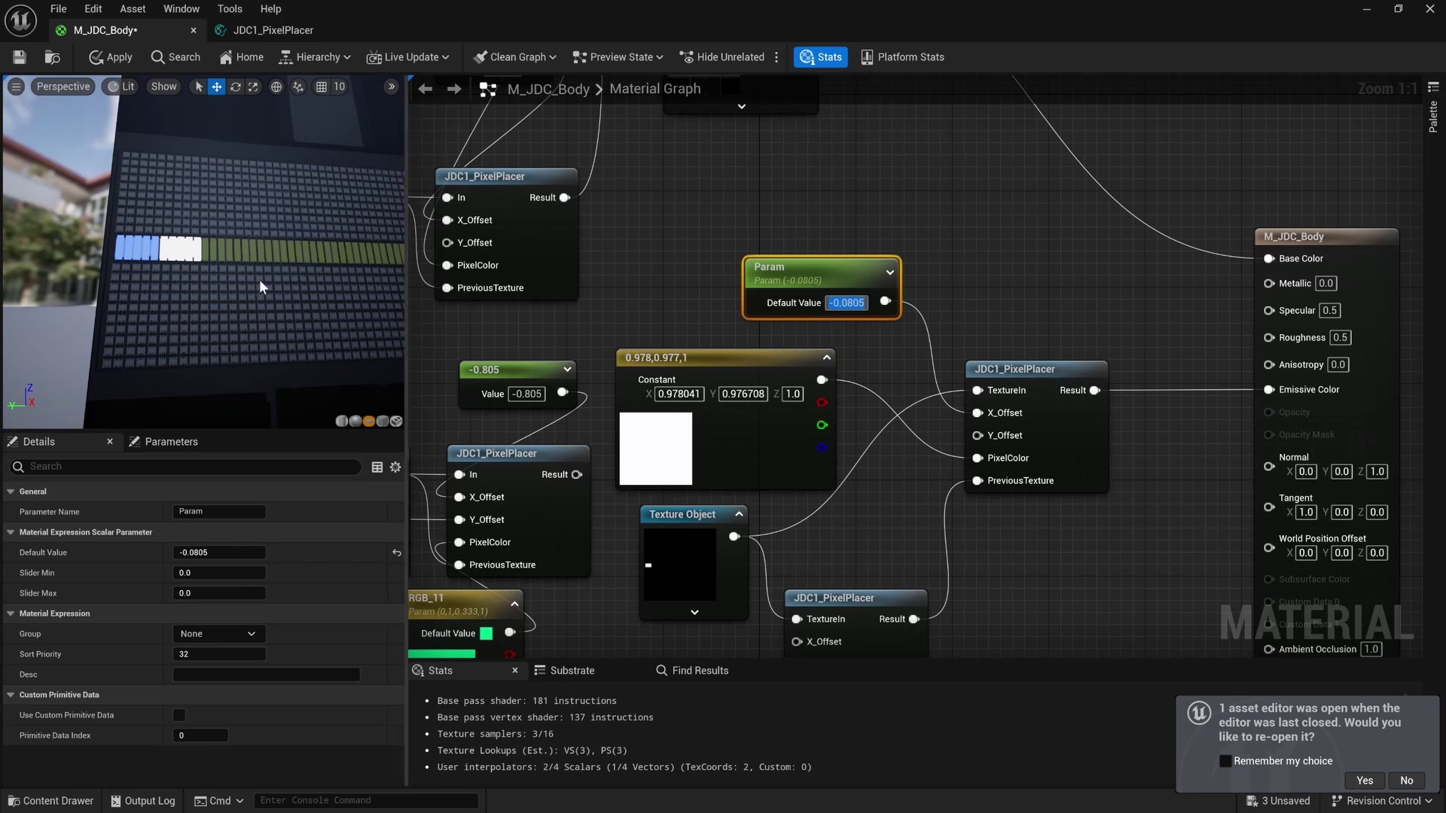
Set Param's default value to -0.079 and convert the parameter to a constant.
{"action": "left_click", "coordinate": [874, 306]}
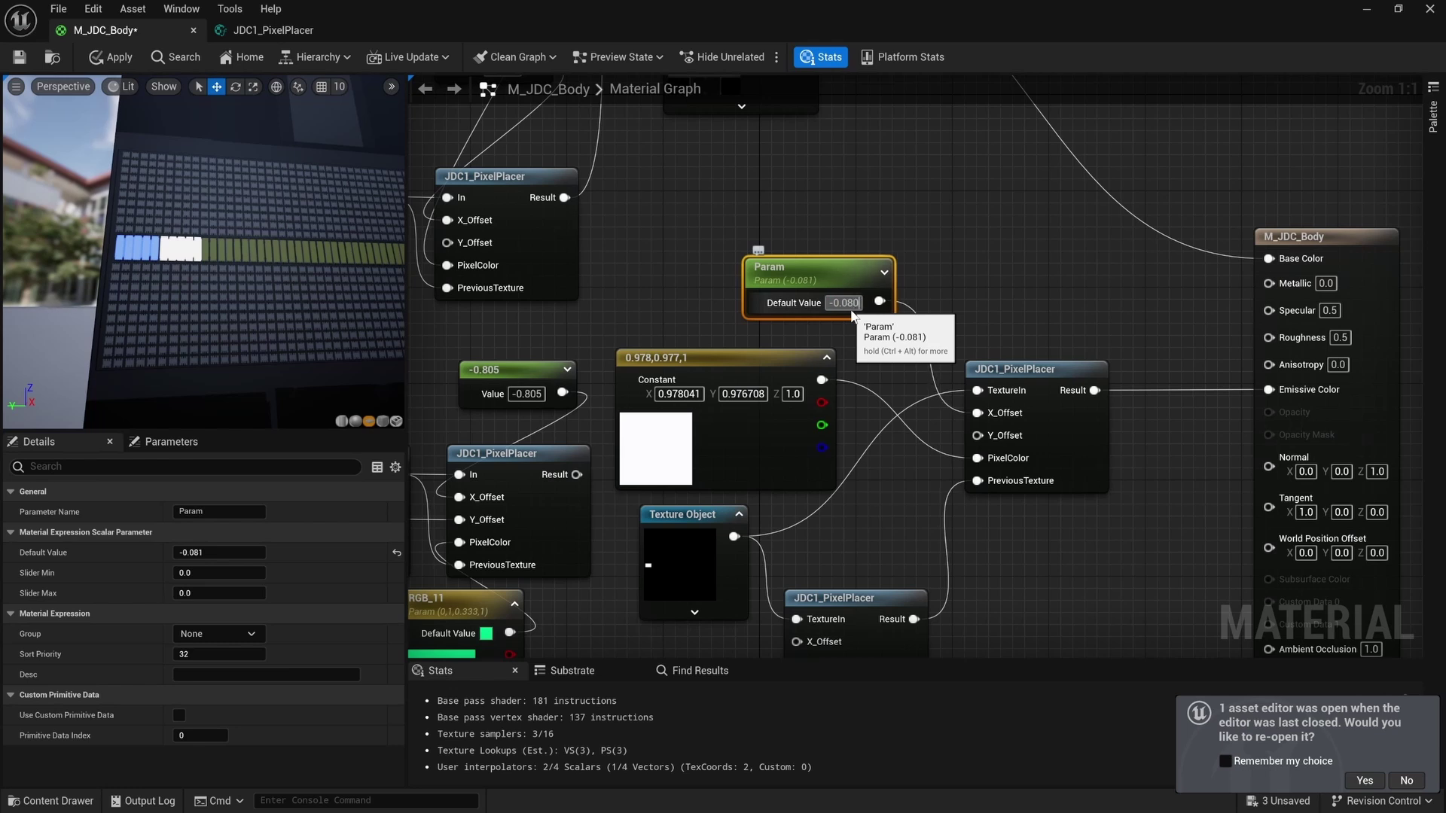
{"action": "key", "text": "Return"}
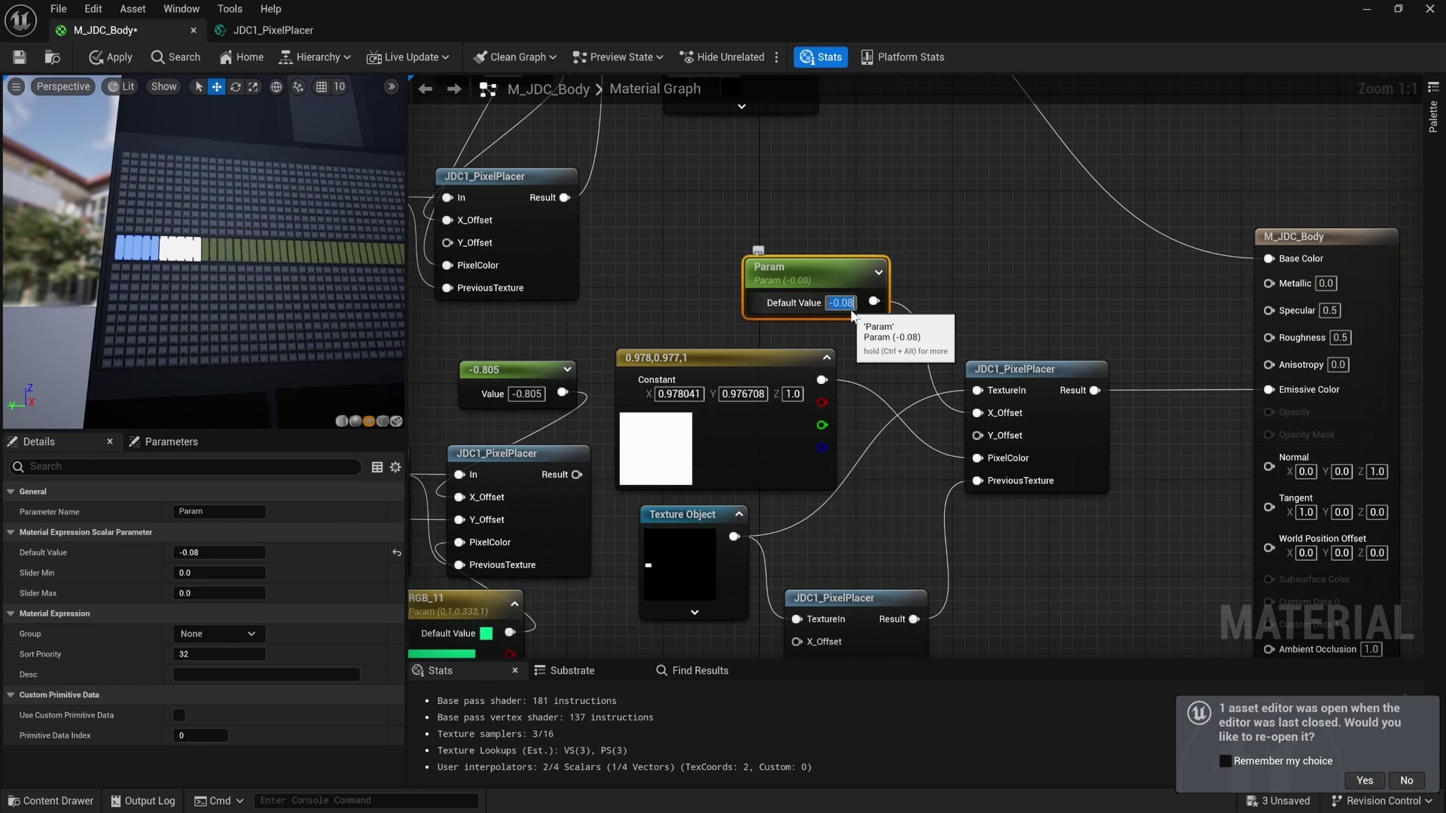
{"action": "type", "text": "-0.079"}
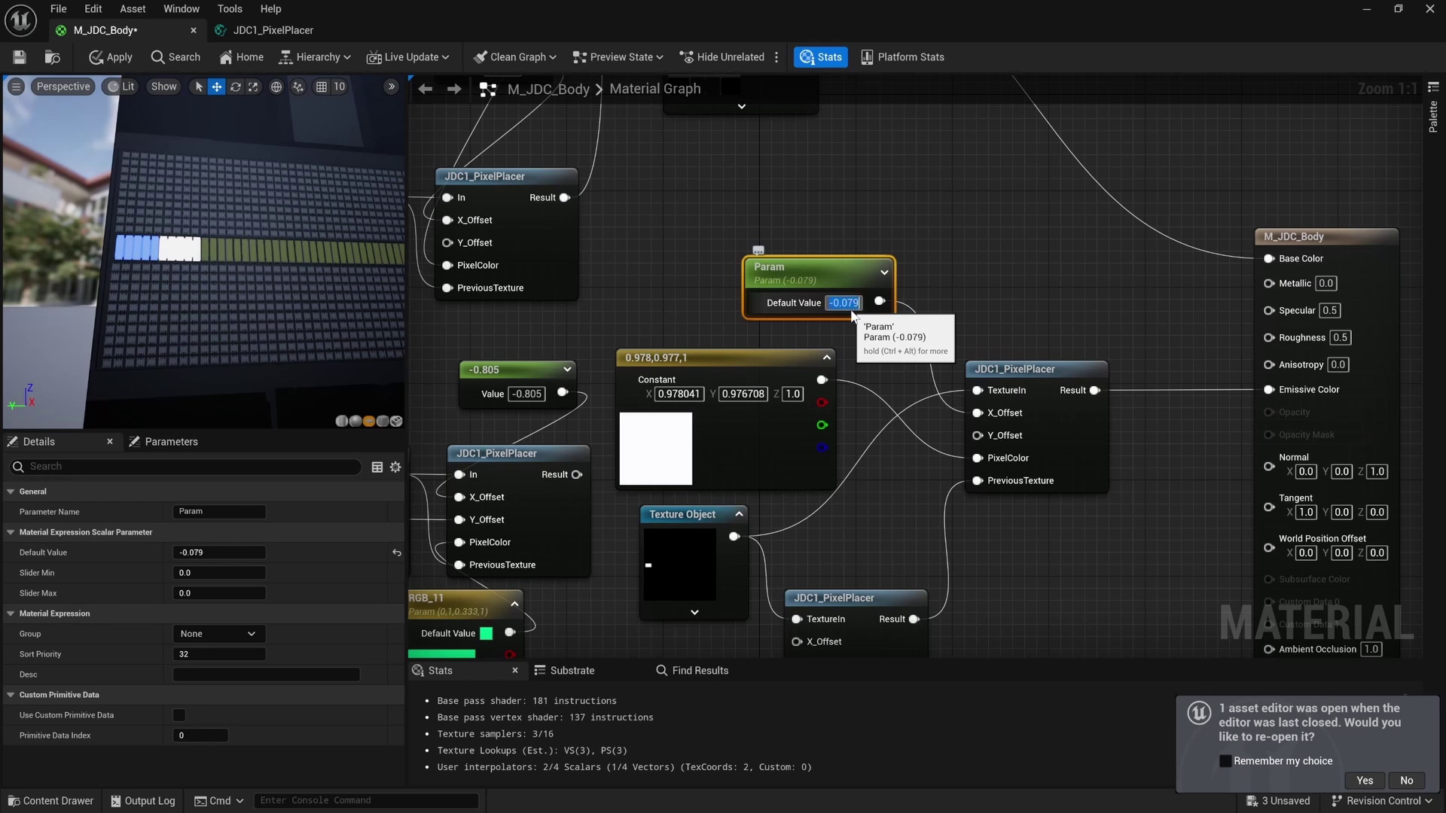
{"action": "key", "text": "Return"}
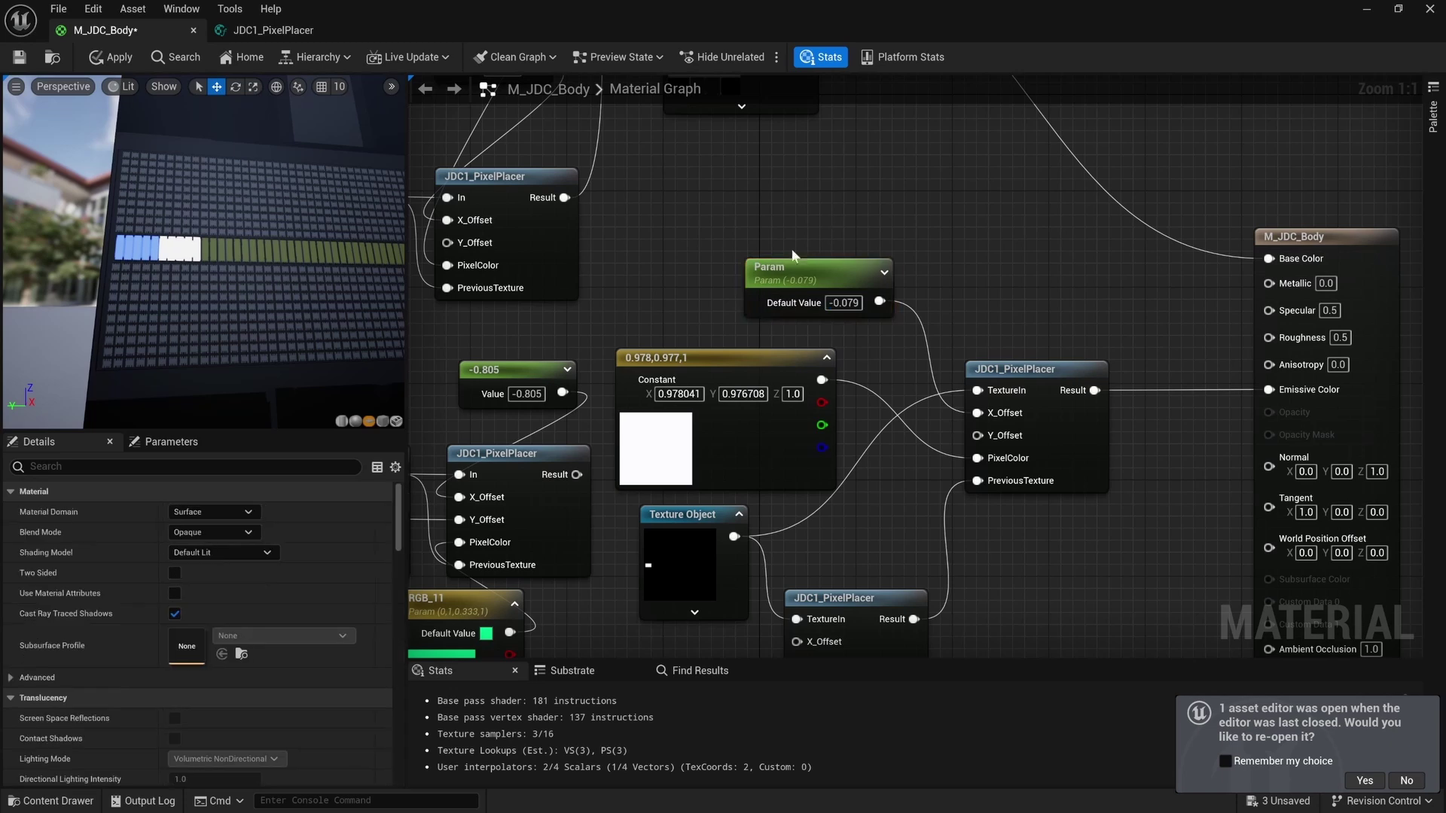
{"action": "right_click", "coordinate": [819, 280]}
{"action": "left_click", "coordinate": [881, 326]}
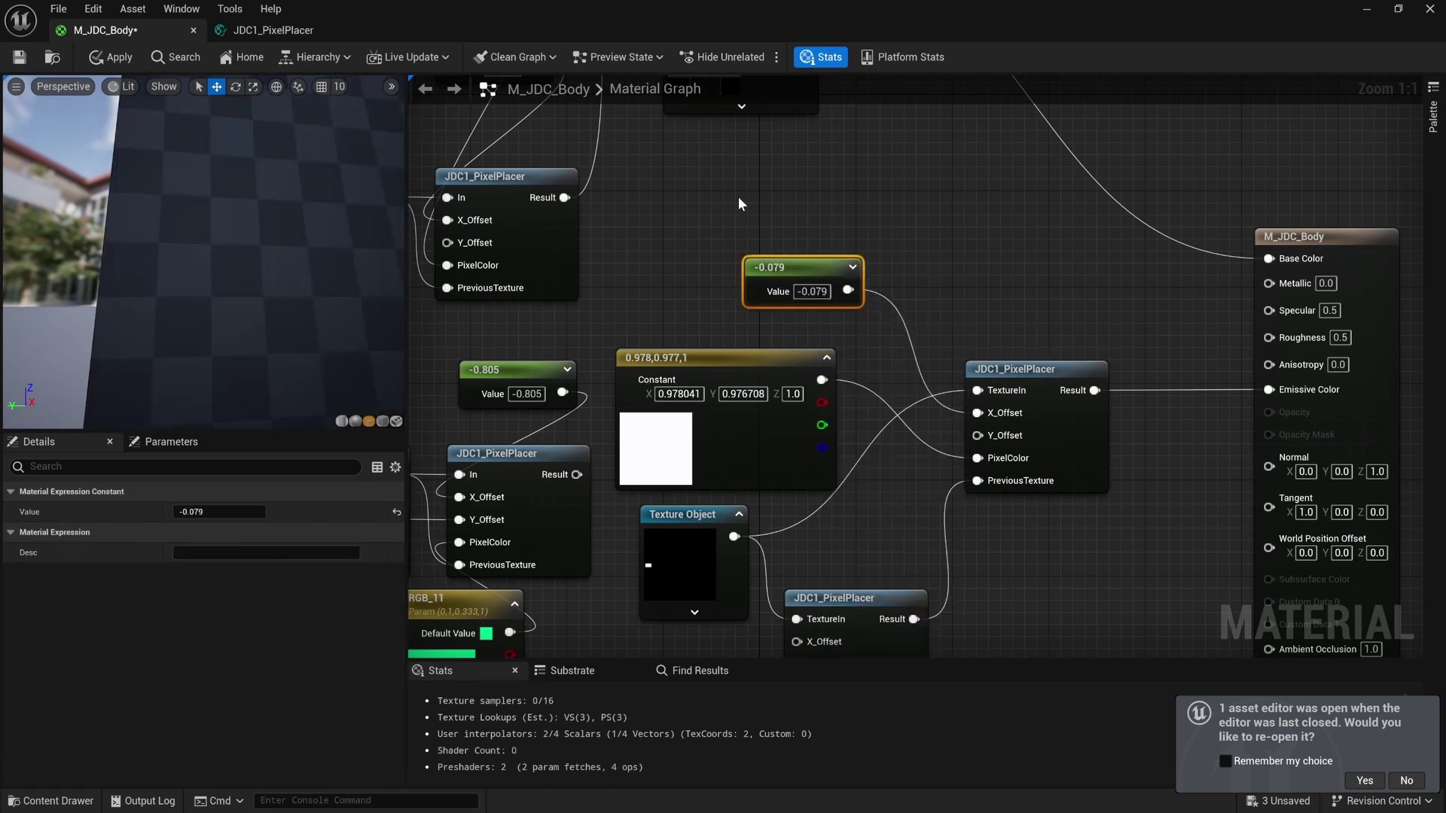
Delete the blue and near-white color constants and line up the strobe Texture Object with its two JDC1_PixelPlacer nodes.
{"action": "scroll", "coordinate": [740, 201], "scroll_direction": "down", "scroll_amount": 5}
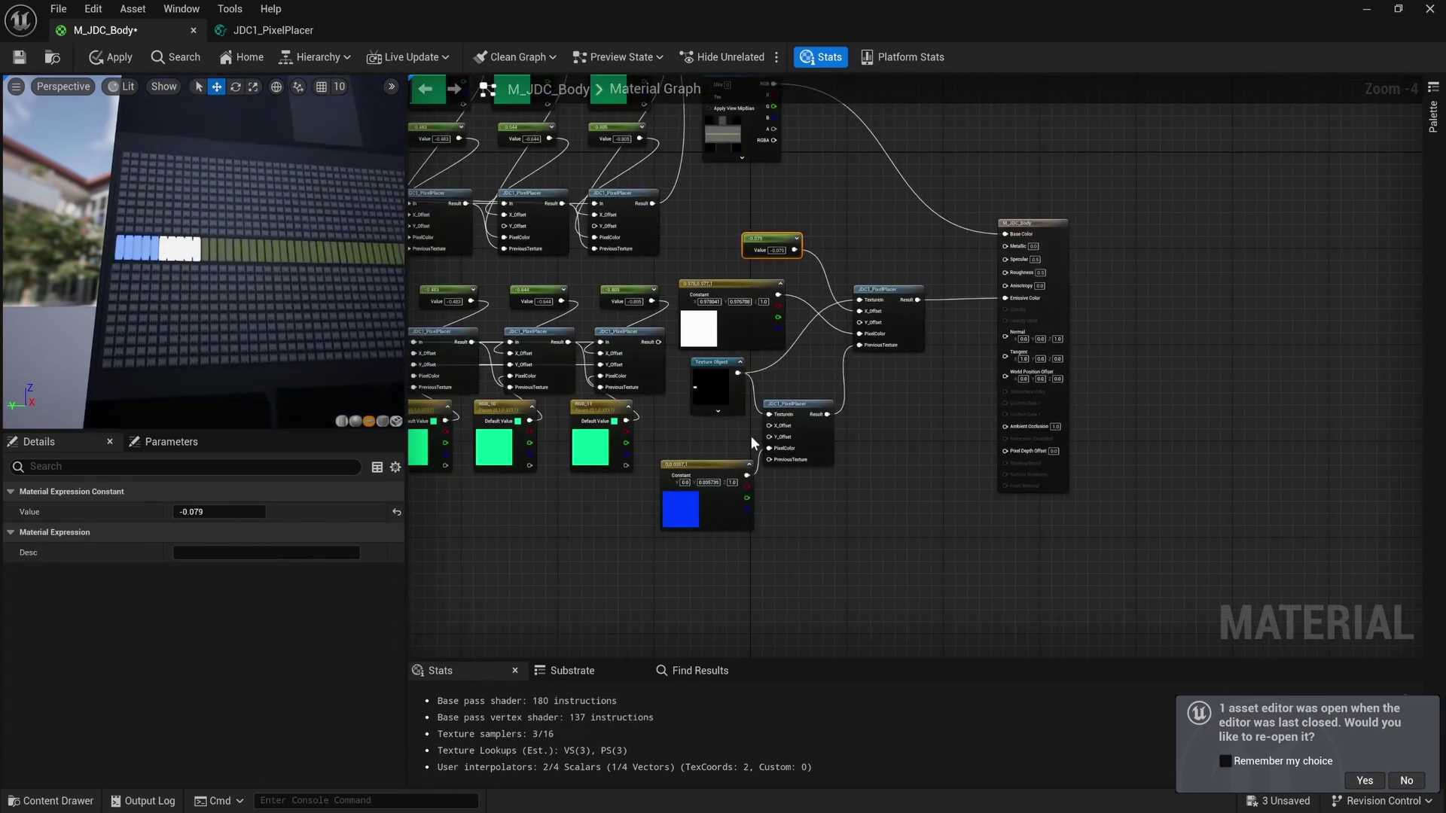
{"action": "right_click_drag", "start_coordinate": [825, 538], "coordinate": [927, 498]}
{"action": "left_click", "coordinate": [808, 478]}
{"action": "key", "text": "Delete"}
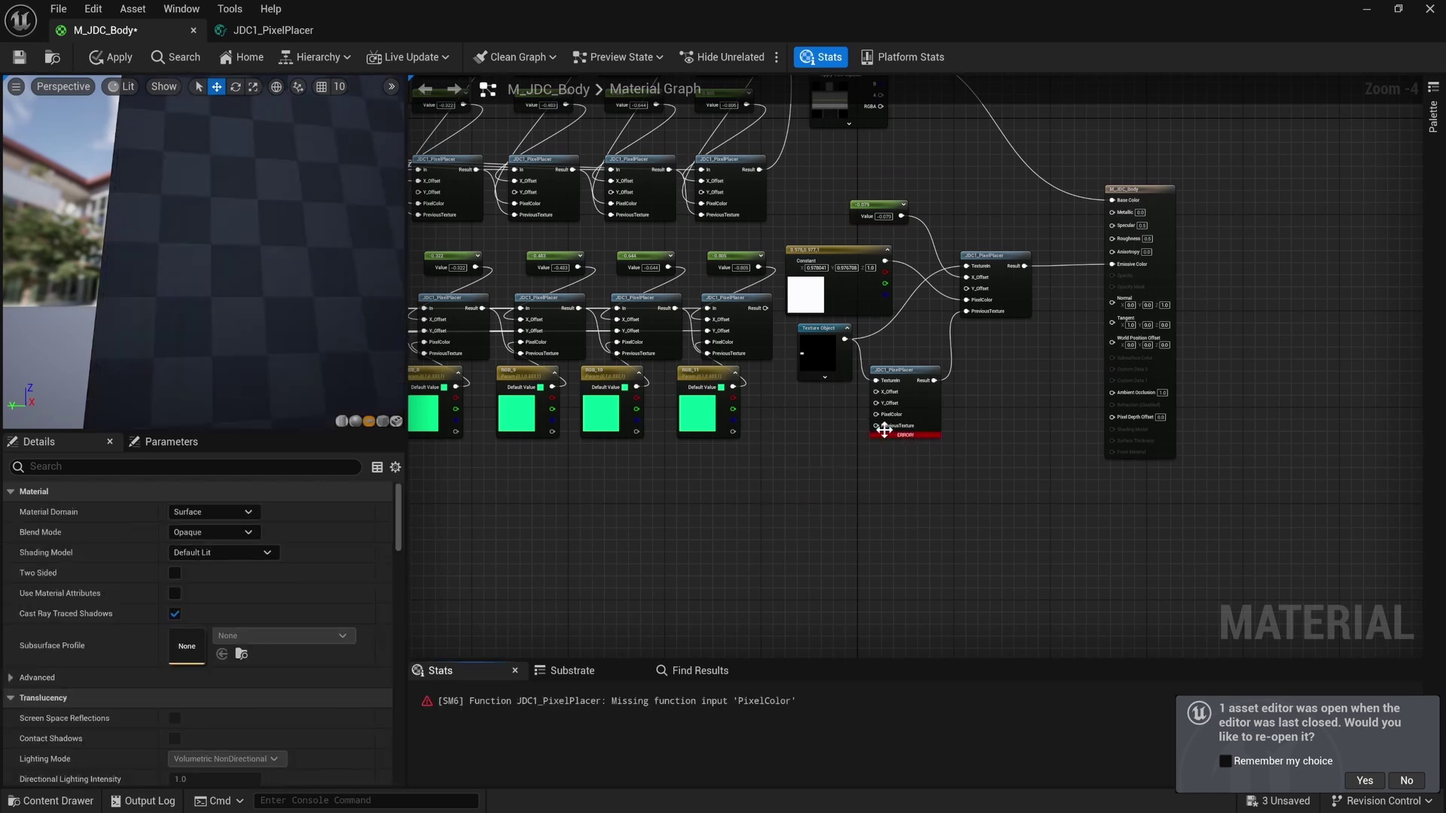
{"action": "left_click_drag", "start_coordinate": [830, 355], "coordinate": [830, 391]}
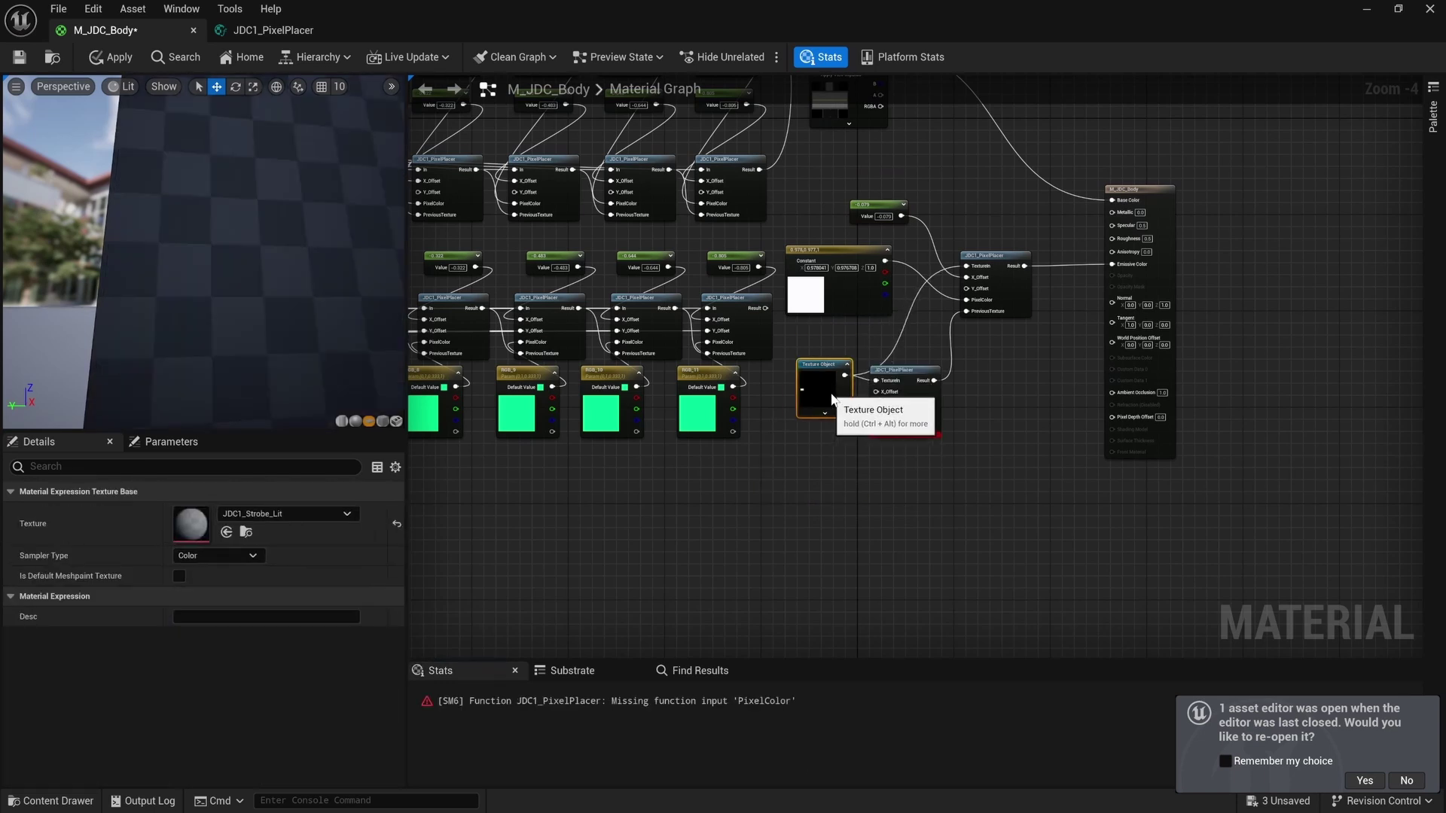
{"action": "left_click_drag", "start_coordinate": [1023, 262], "coordinate": [1039, 377]}
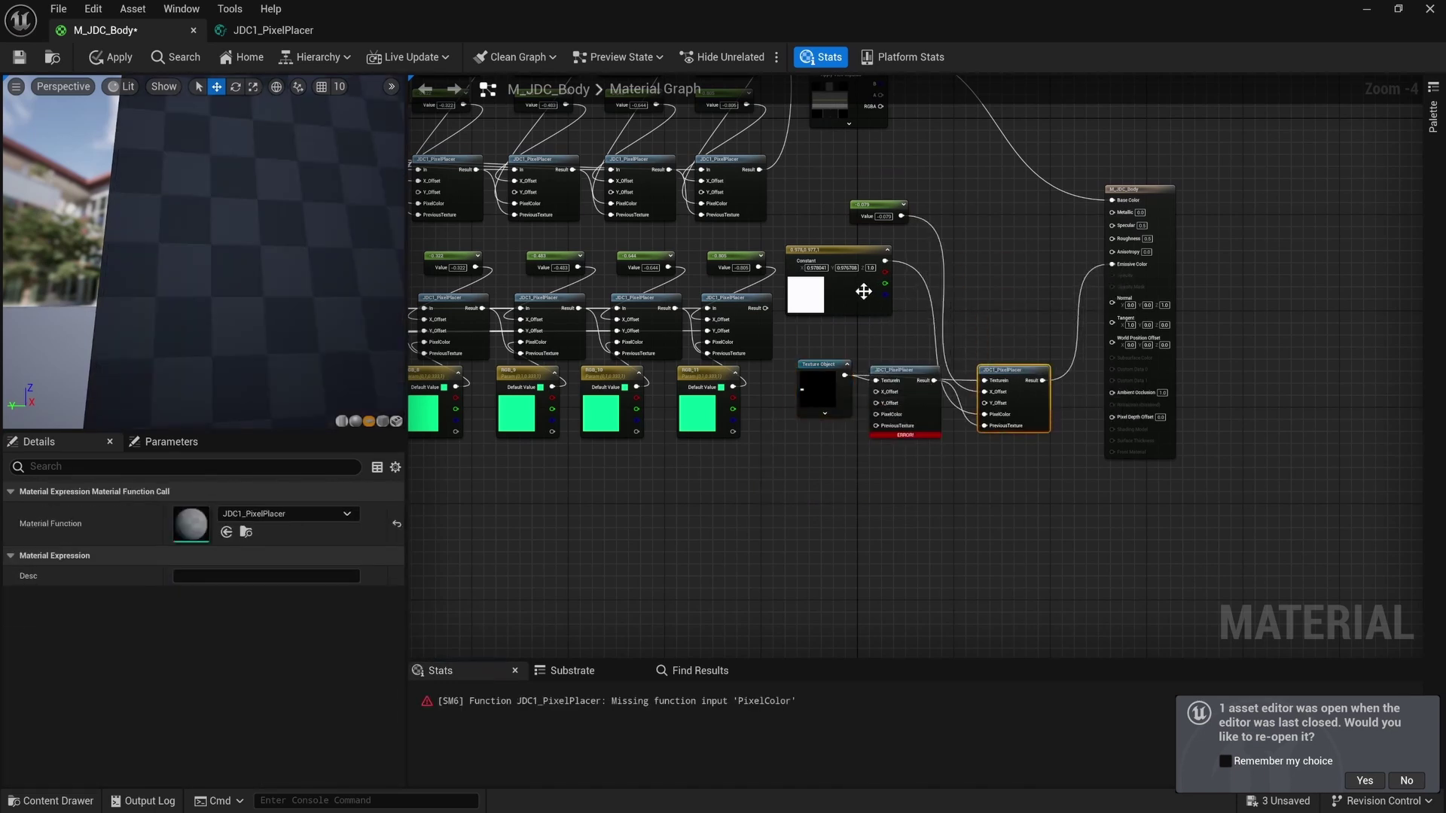
{"action": "left_click_drag", "start_coordinate": [833, 298], "coordinate": [849, 322]}
{"action": "key", "text": "Delete"}
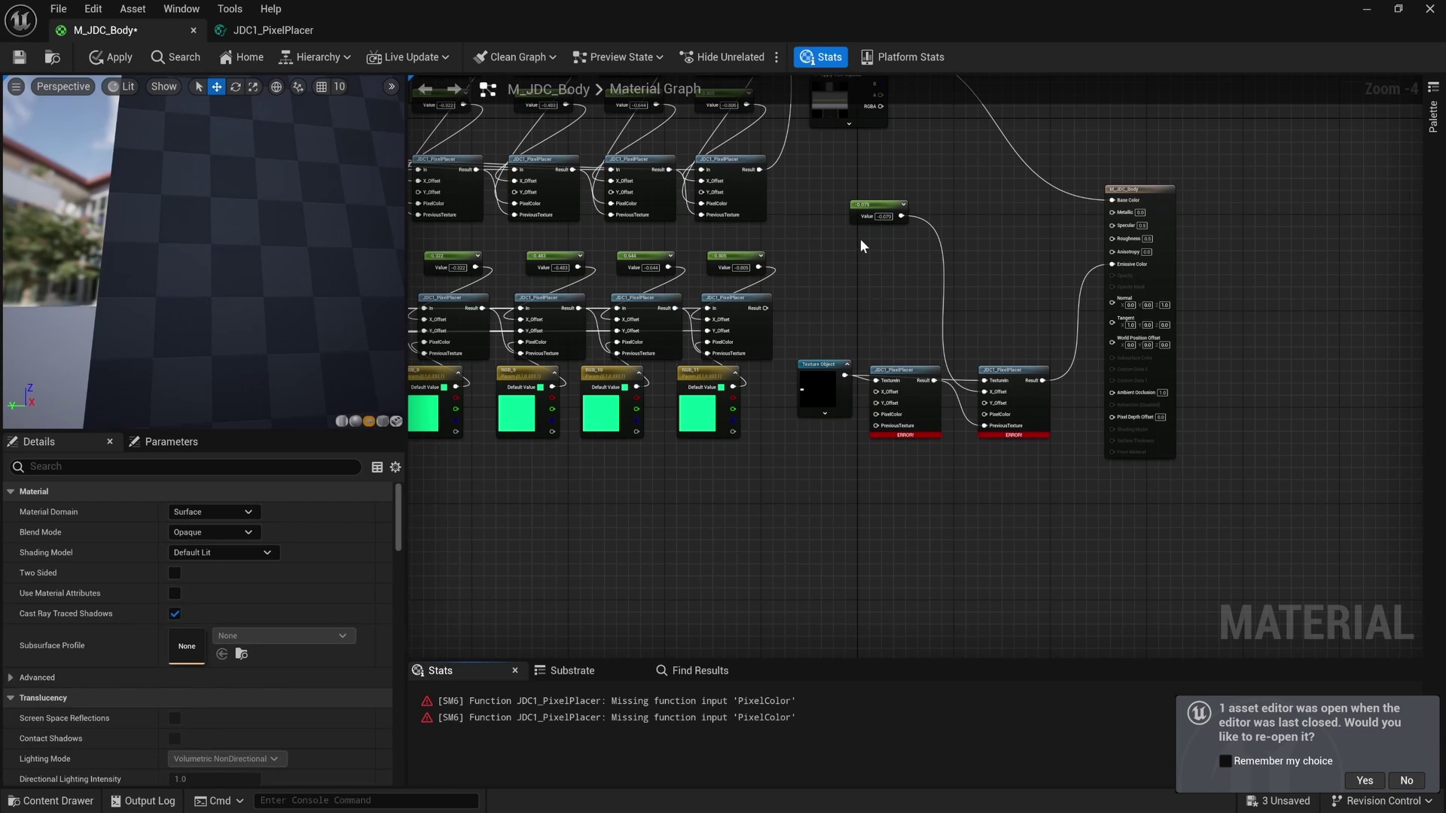
Move the strobe nodes below the RGB pixel rows and disconnect them from the material's Emissive Color input.
{"action": "left_click_drag", "start_coordinate": [864, 205], "coordinate": [597, 419]}
{"action": "scroll", "coordinate": [889, 304], "scroll_direction": "down", "scroll_amount": 2}
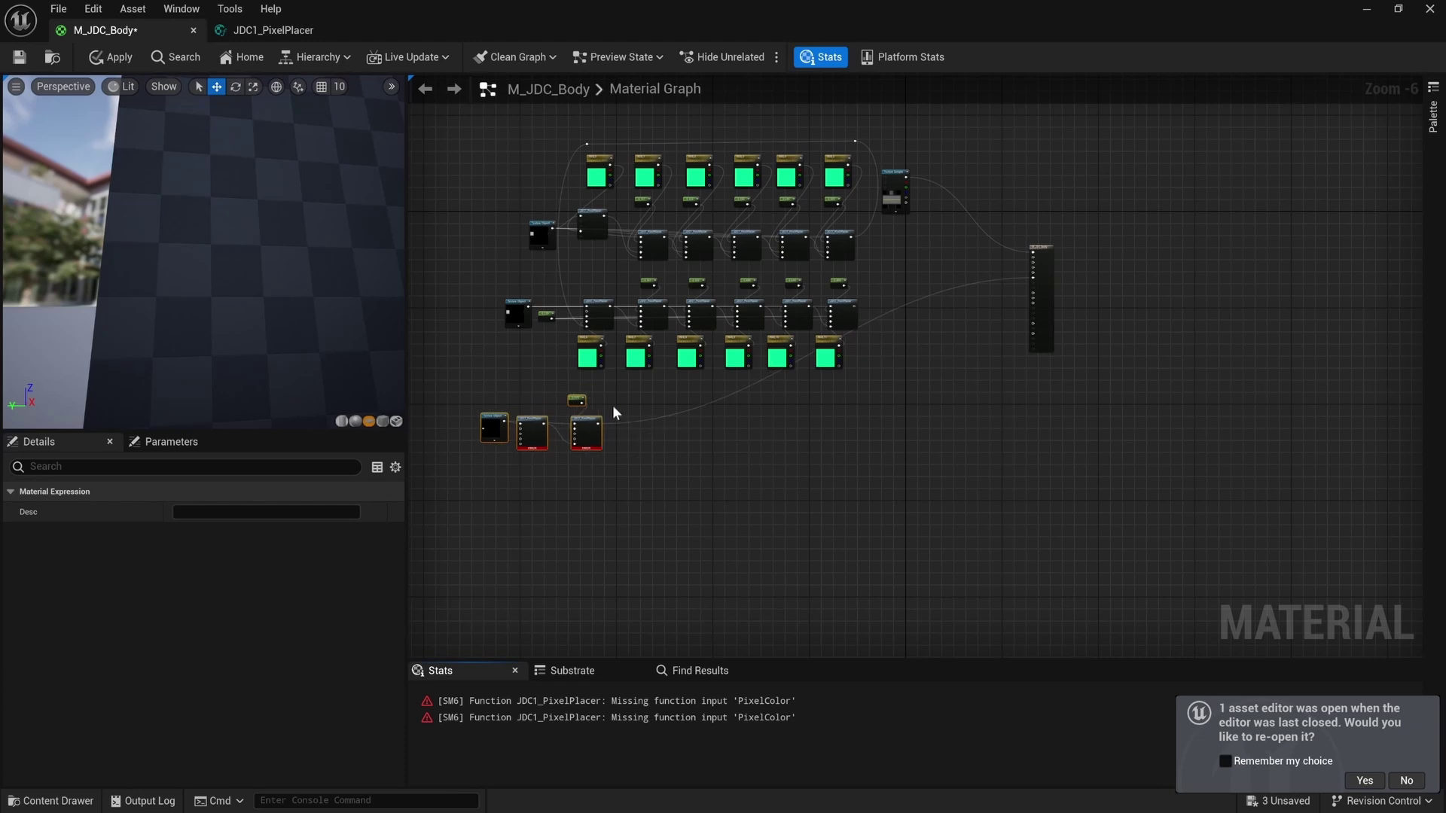
{"action": "left_click", "coordinate": [1040, 300]}
{"action": "scroll", "coordinate": [1038, 301], "scroll_direction": "up", "scroll_amount": 3}
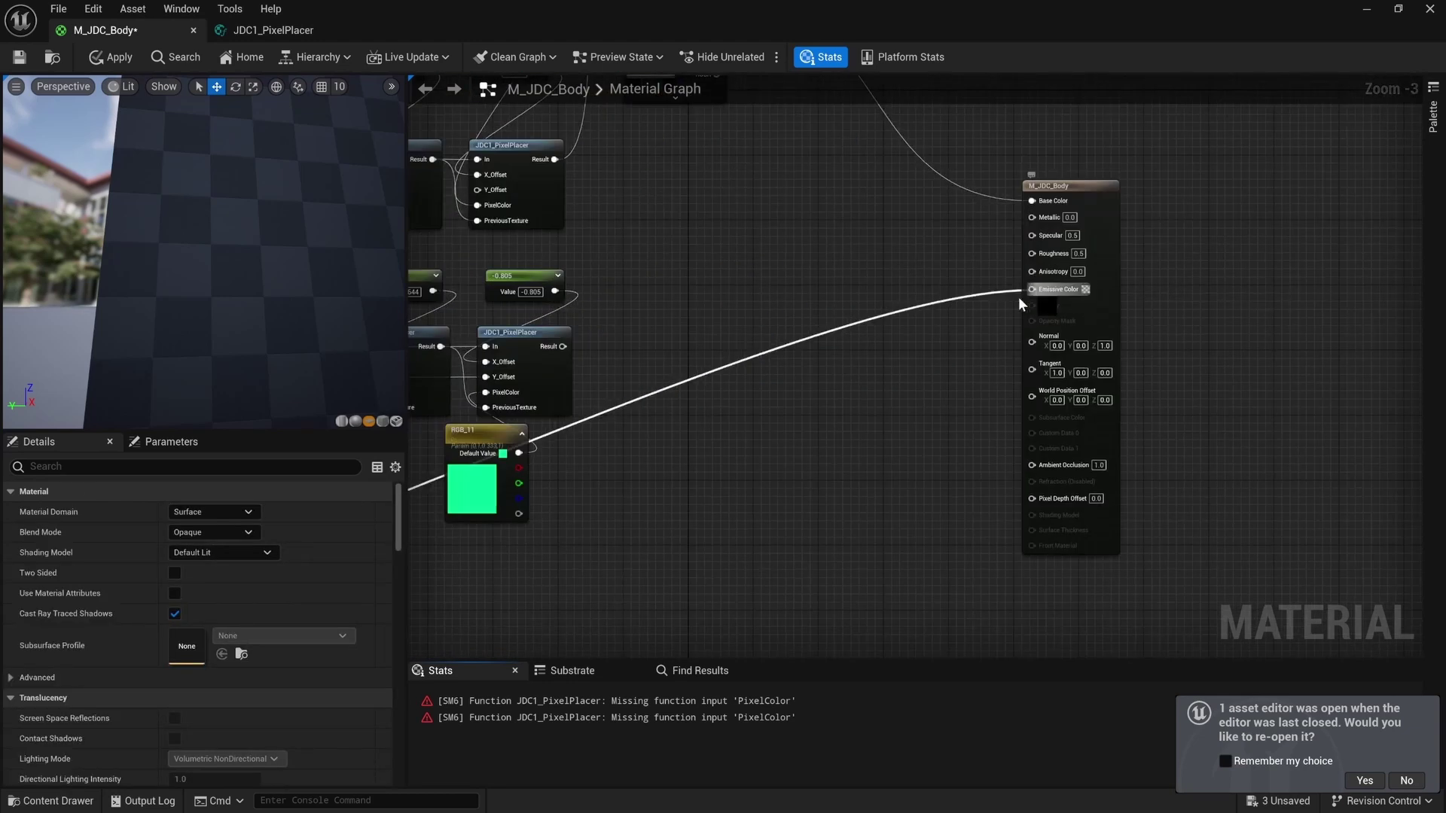
{"action": "scroll", "coordinate": [1000, 313], "scroll_direction": "down", "scroll_amount": 2}
{"action": "scroll", "coordinate": [838, 420], "scroll_direction": "down", "scroll_amount": 2}
{"action": "scroll", "coordinate": [837, 419], "scroll_direction": "up", "scroll_amount": 3}
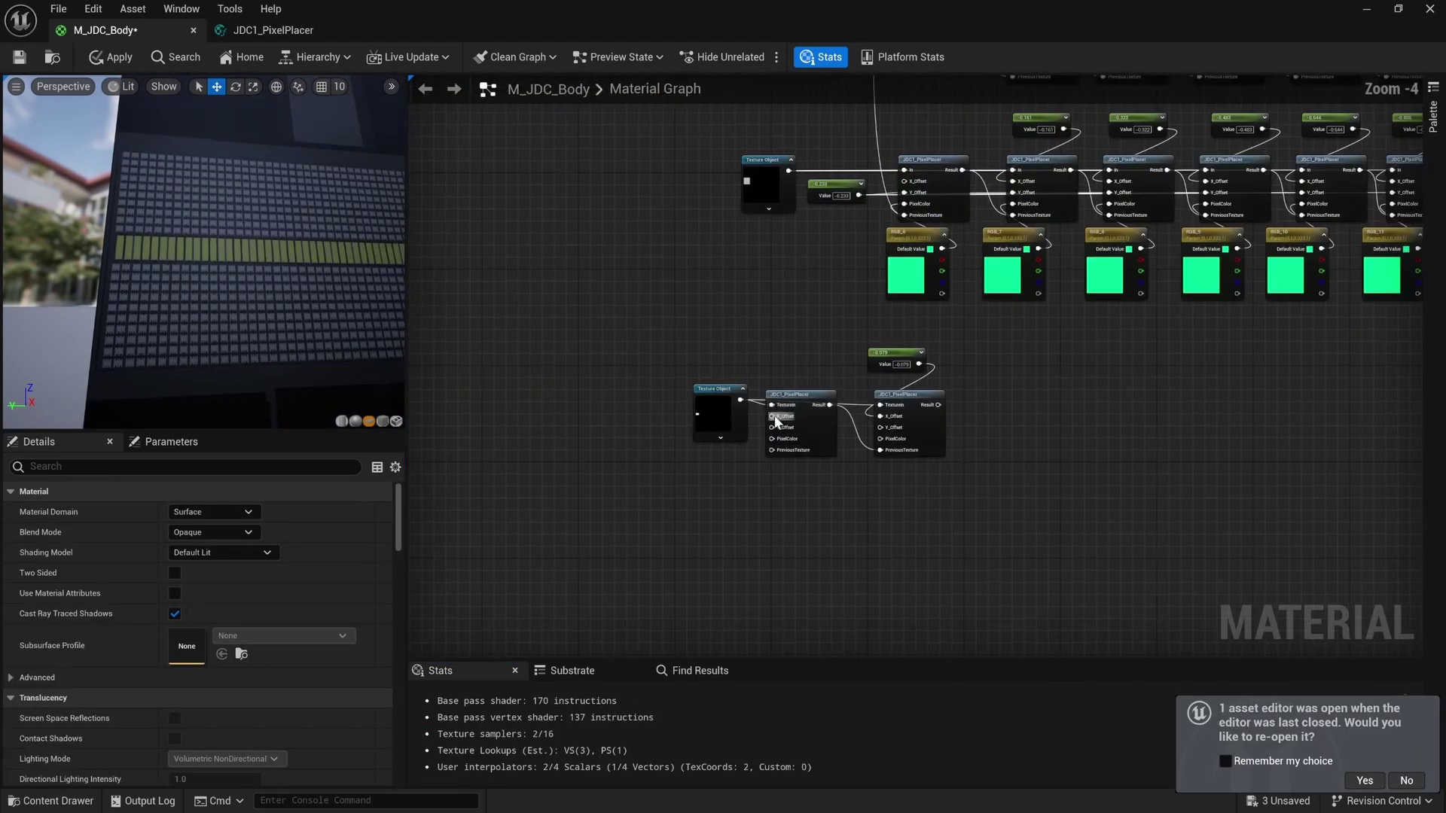
Space the strobe Texture Object, the two placers and the -0.079 constant closer together in one compact row.
{"action": "left_click_drag", "start_coordinate": [783, 450], "coordinate": [784, 451]}
{"action": "left_click_drag", "start_coordinate": [800, 398], "coordinate": [699, 397]}
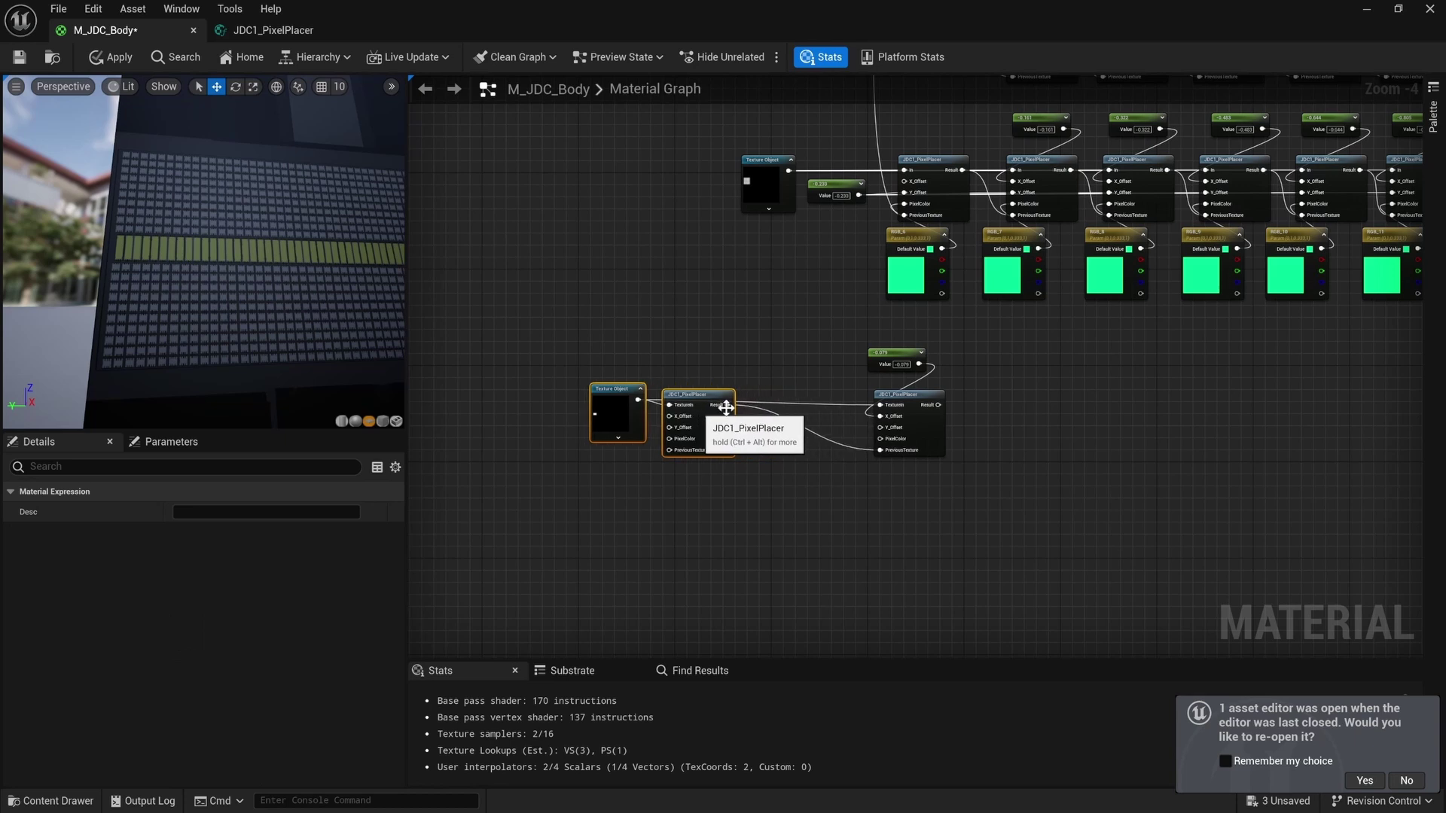
{"action": "left_click_drag", "start_coordinate": [865, 338], "coordinate": [784, 403]}
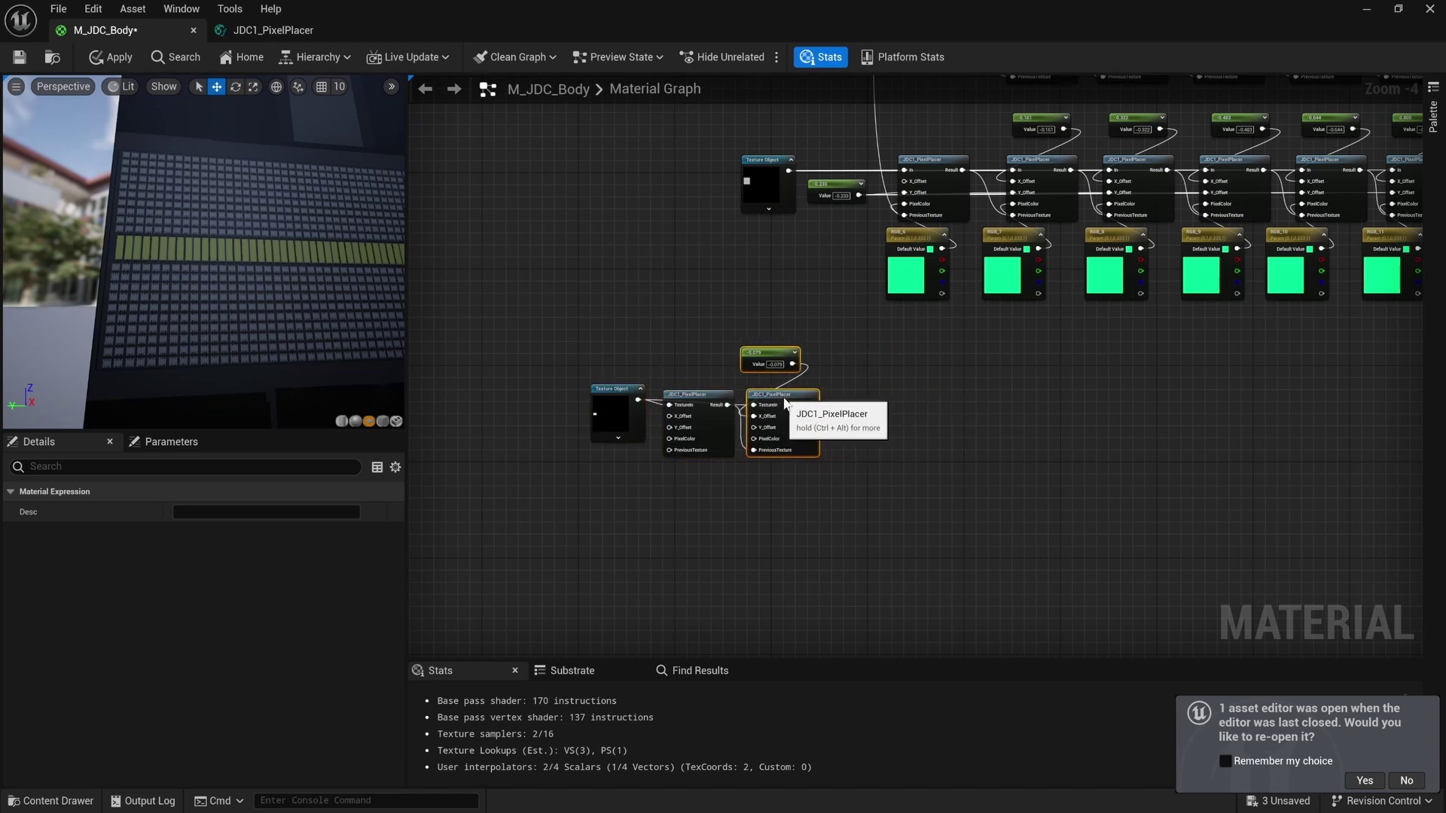
Duplicate the second strobe placer with its -0.079 offset constant repeatedly and arrange the copies in one continuous row.
{"action": "left_click", "coordinate": [783, 403]}
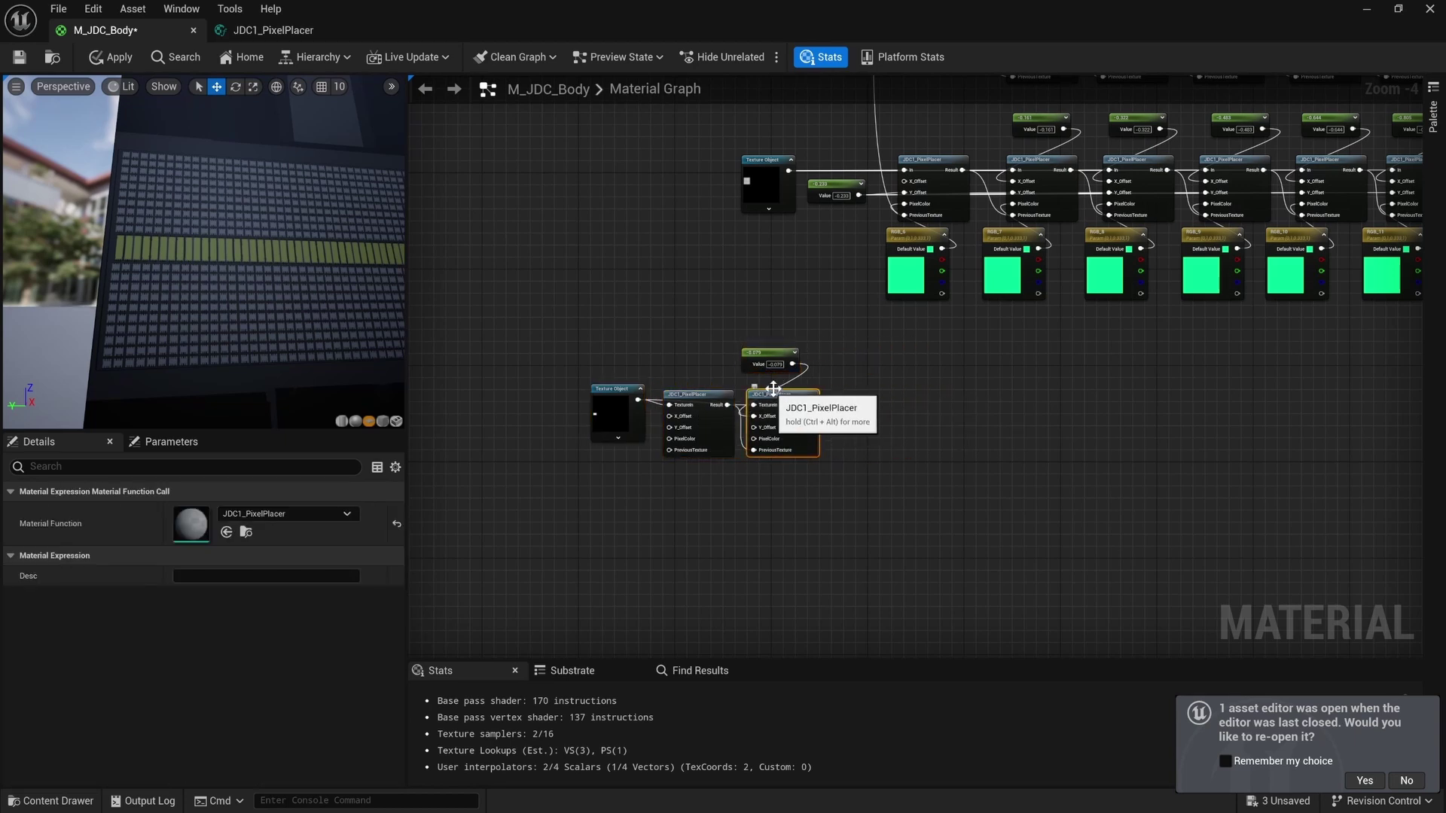
{"action": "key", "text": "ctrl+d"}
{"action": "left_click_drag", "start_coordinate": [776, 410], "coordinate": [851, 407]}
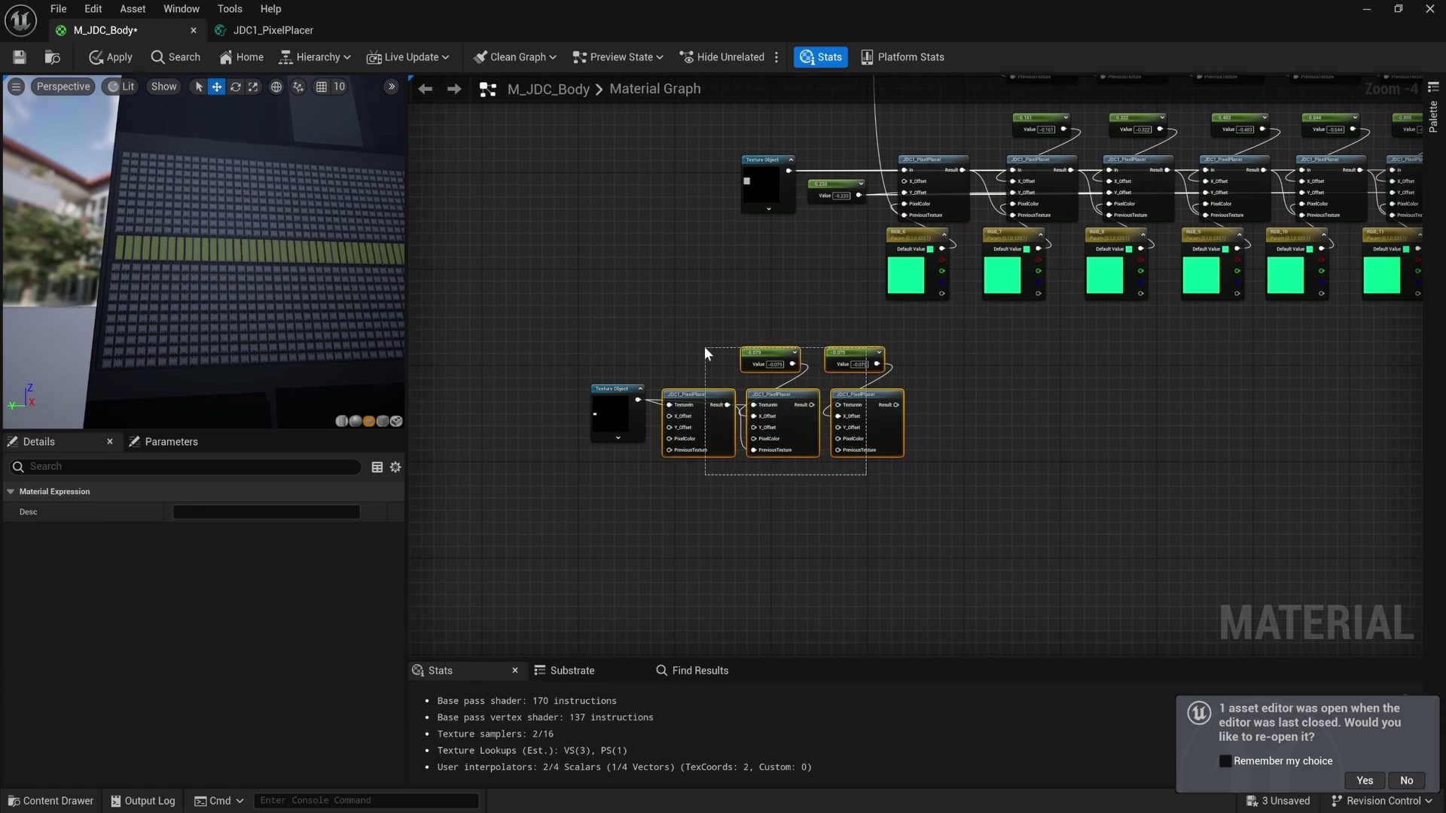
{"action": "key", "text": "ctrl+d"}
{"action": "left_click_drag", "start_coordinate": [770, 346], "coordinate": [1022, 412]}
{"action": "key", "text": "ctrl+d"}
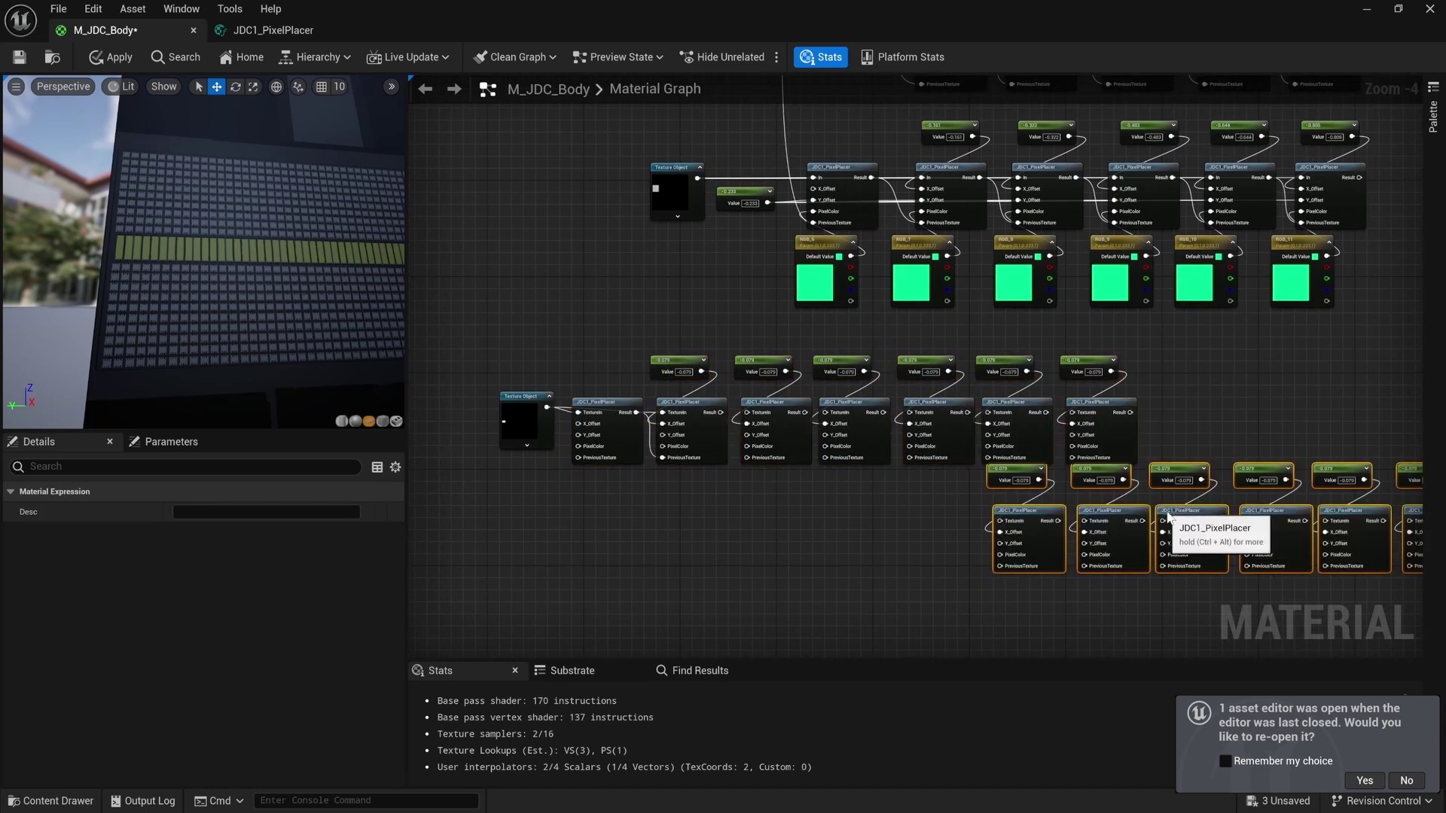
{"action": "left_click_drag", "start_coordinate": [1159, 520], "coordinate": [1155, 507]}
{"action": "right_click_drag", "start_coordinate": [1155, 507], "coordinate": [1071, 371]}
{"action": "right_click_drag", "start_coordinate": [482, 391], "coordinate": [607, 536]}
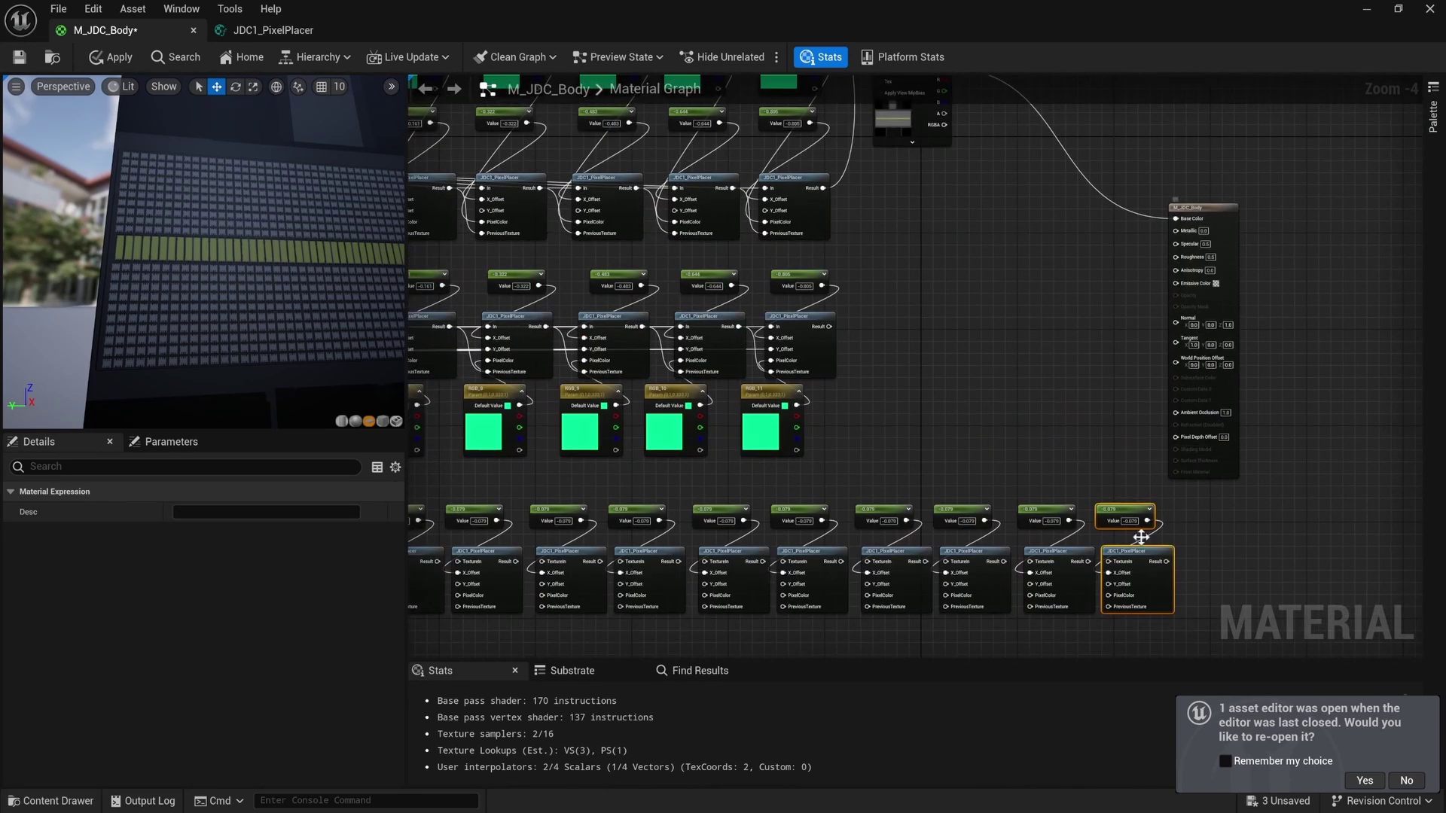
{"action": "scroll", "coordinate": [607, 535], "scroll_direction": "up", "scroll_amount": 2}
{"action": "scroll", "coordinate": [675, 525], "scroll_direction": "up", "scroll_amount": 2}
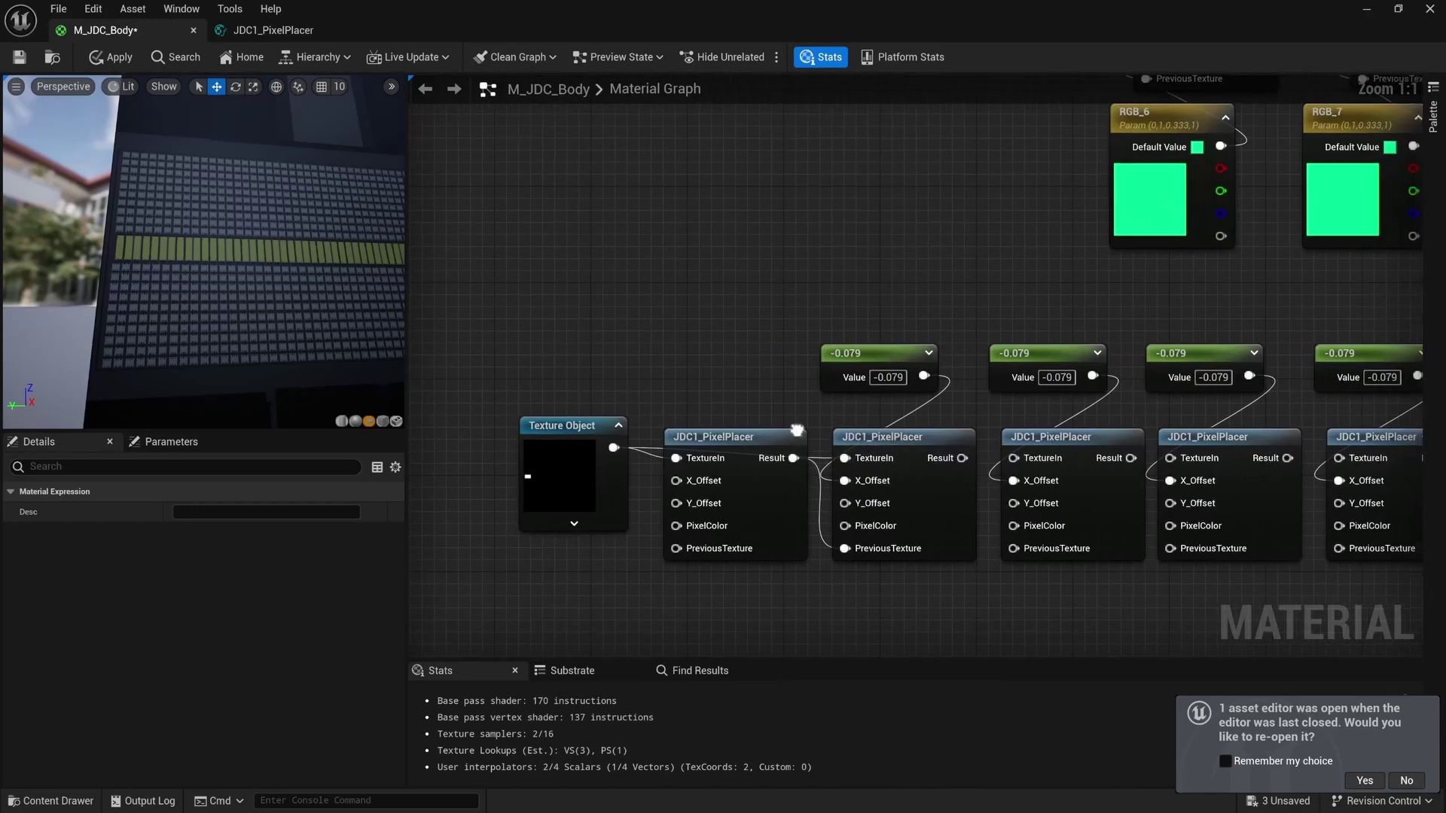
{"action": "right_click_drag", "start_coordinate": [593, 447], "coordinate": [658, 442]}
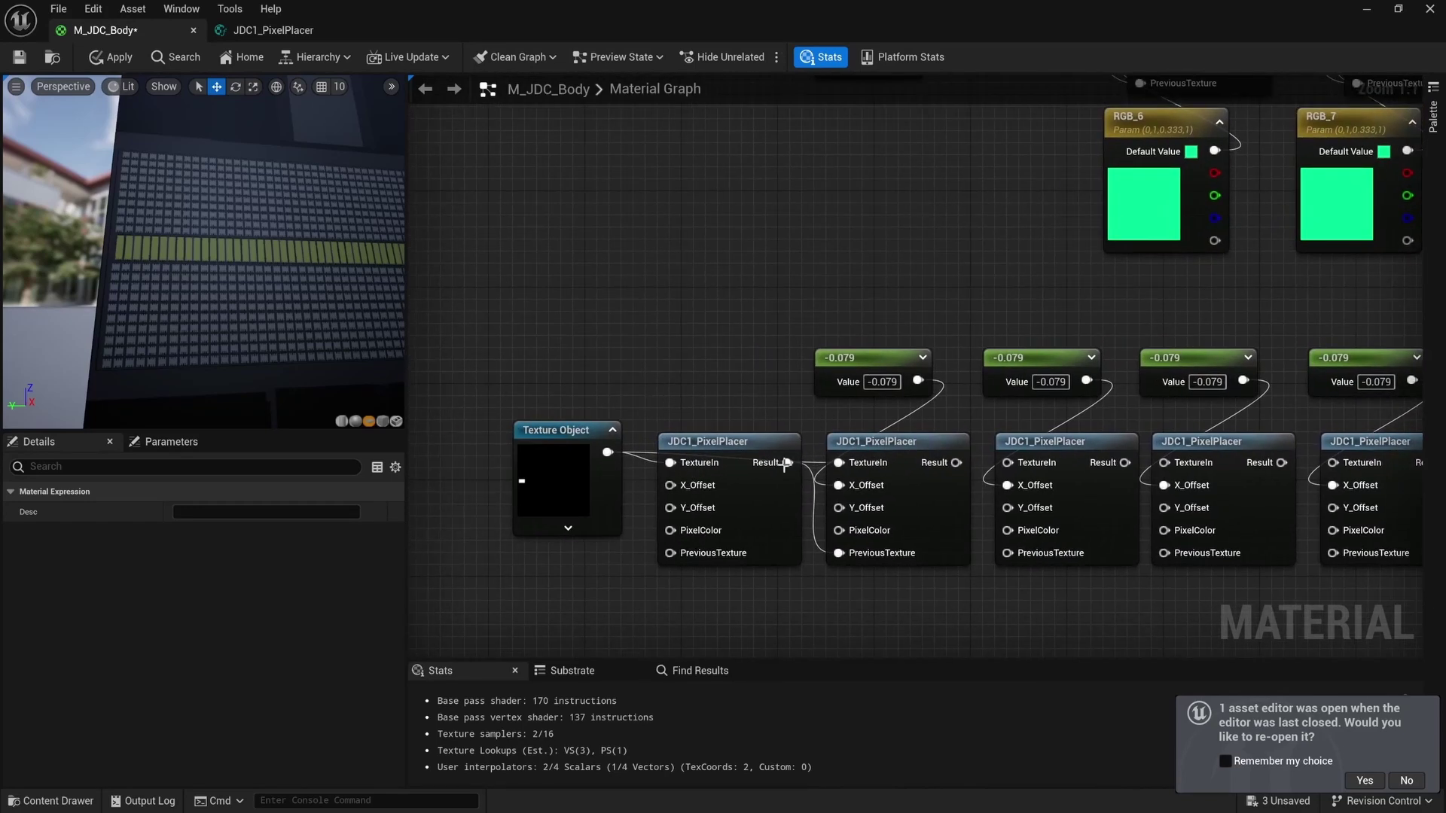
{"action": "right_click_drag", "start_coordinate": [724, 373], "coordinate": [695, 369]}
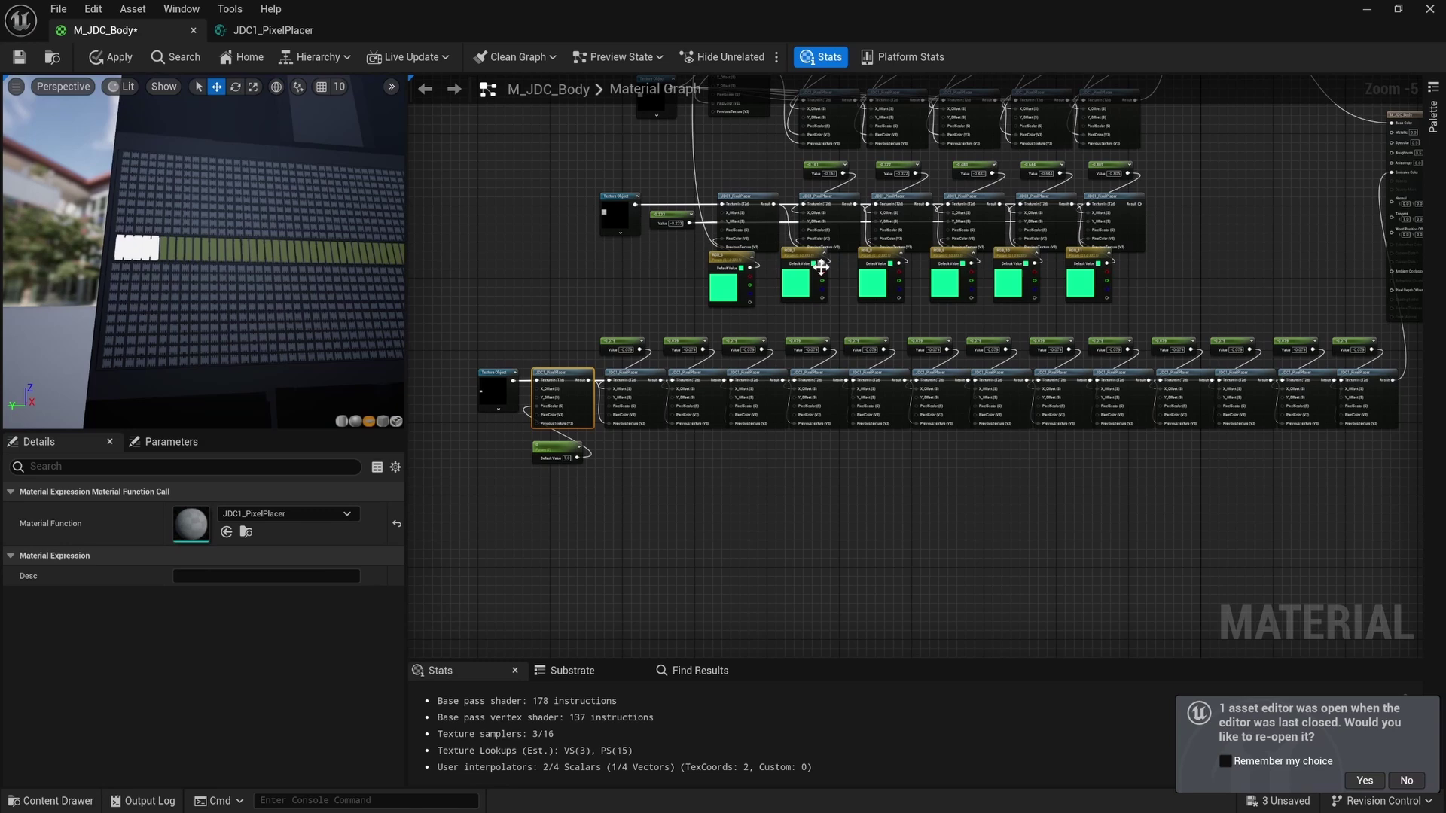
{"action": "right_click_drag", "start_coordinate": [821, 268], "coordinate": [734, 374]}
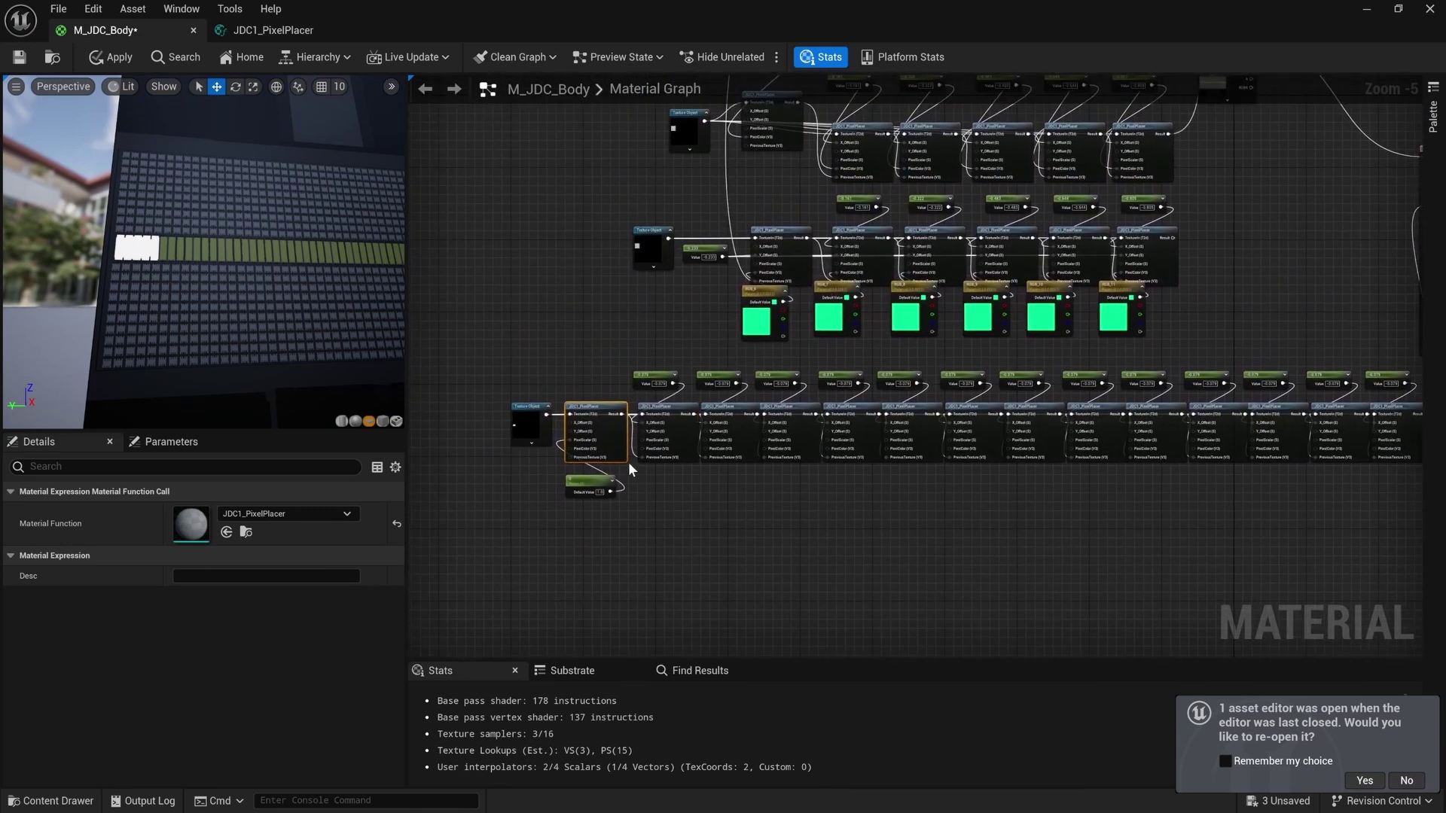
{"action": "scroll", "coordinate": [593, 456], "scroll_direction": "up", "scroll_amount": 4}
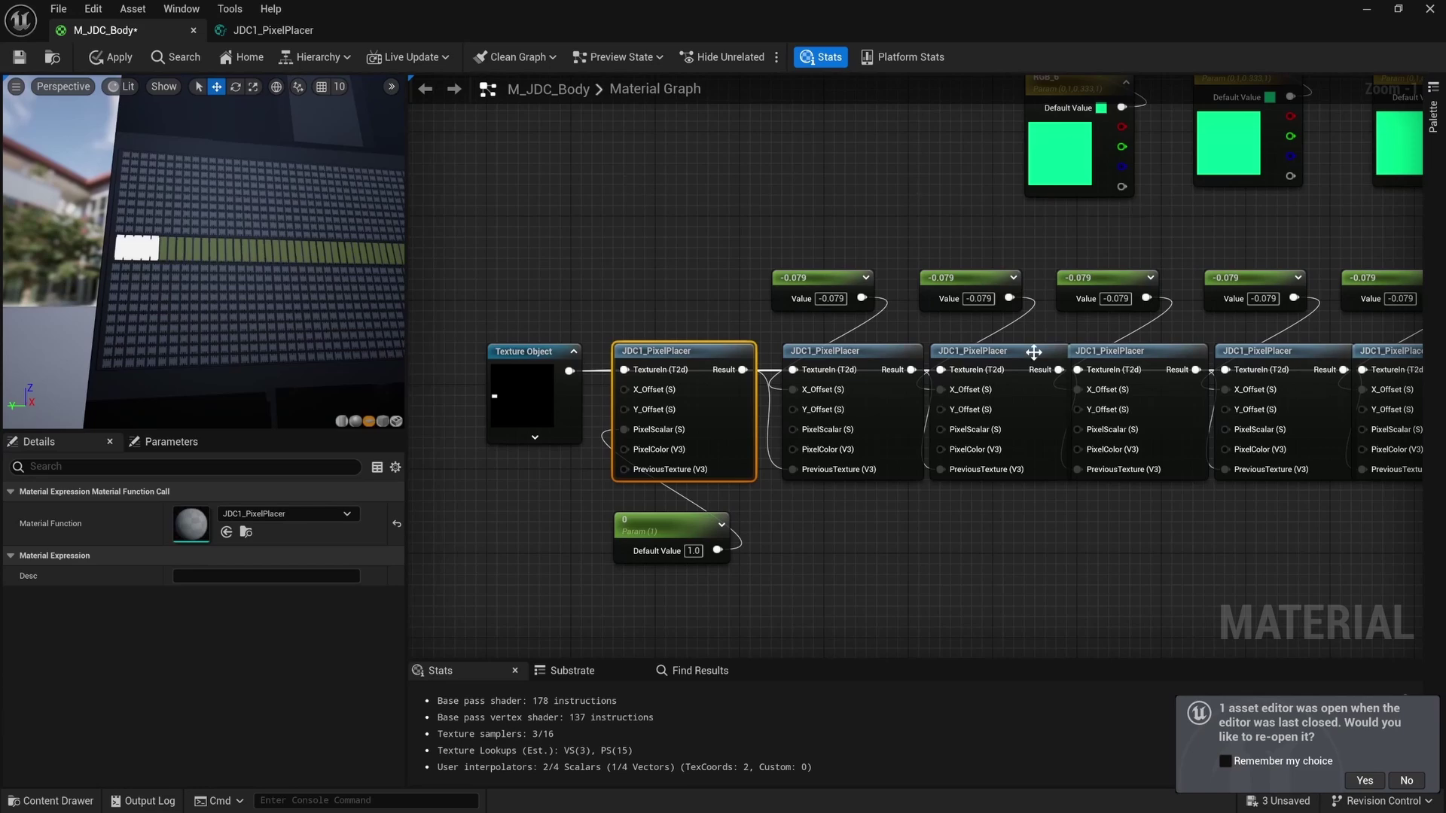
Shrink the material editor window to expose the assets of the JDC1_Extended folder.
{"action": "double_click", "coordinate": [1210, 42]}
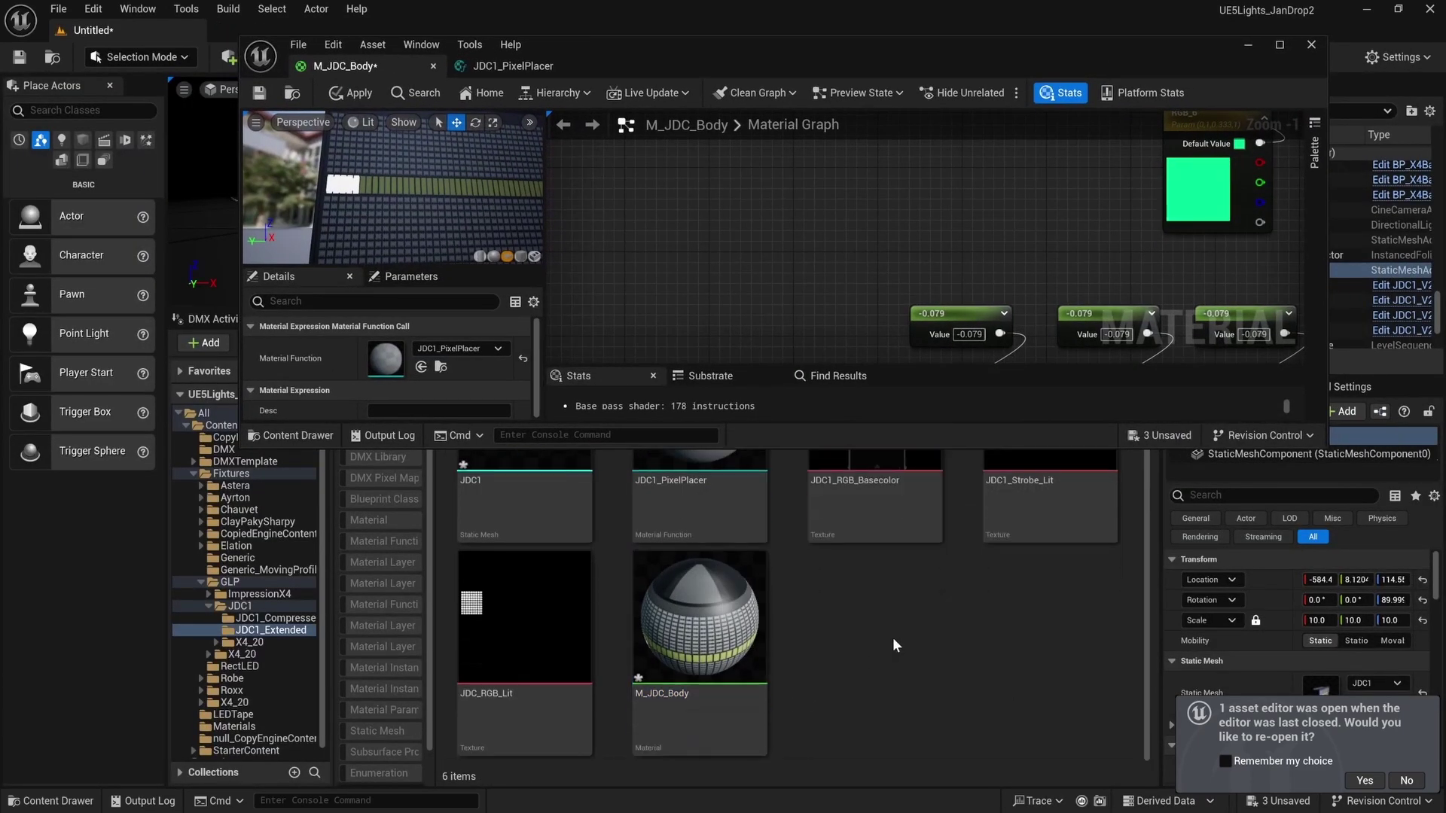
{"action": "right_click_drag", "start_coordinate": [599, 665], "coordinate": [767, 449]}
{"action": "left_click_drag", "start_coordinate": [768, 449], "coordinate": [776, 315]}
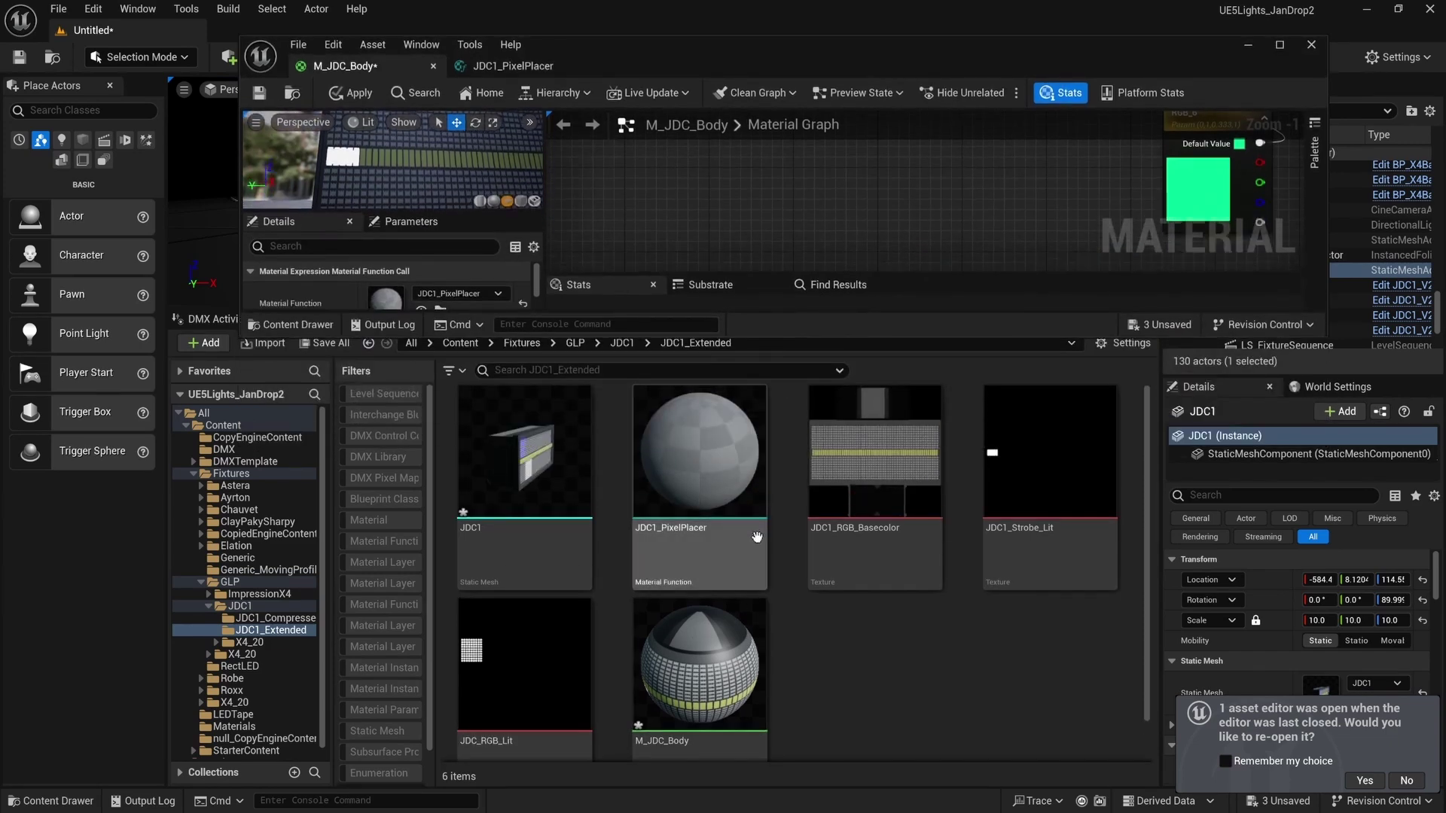
{"action": "scroll", "coordinate": [784, 611], "scroll_direction": "up", "scroll_amount": 1}
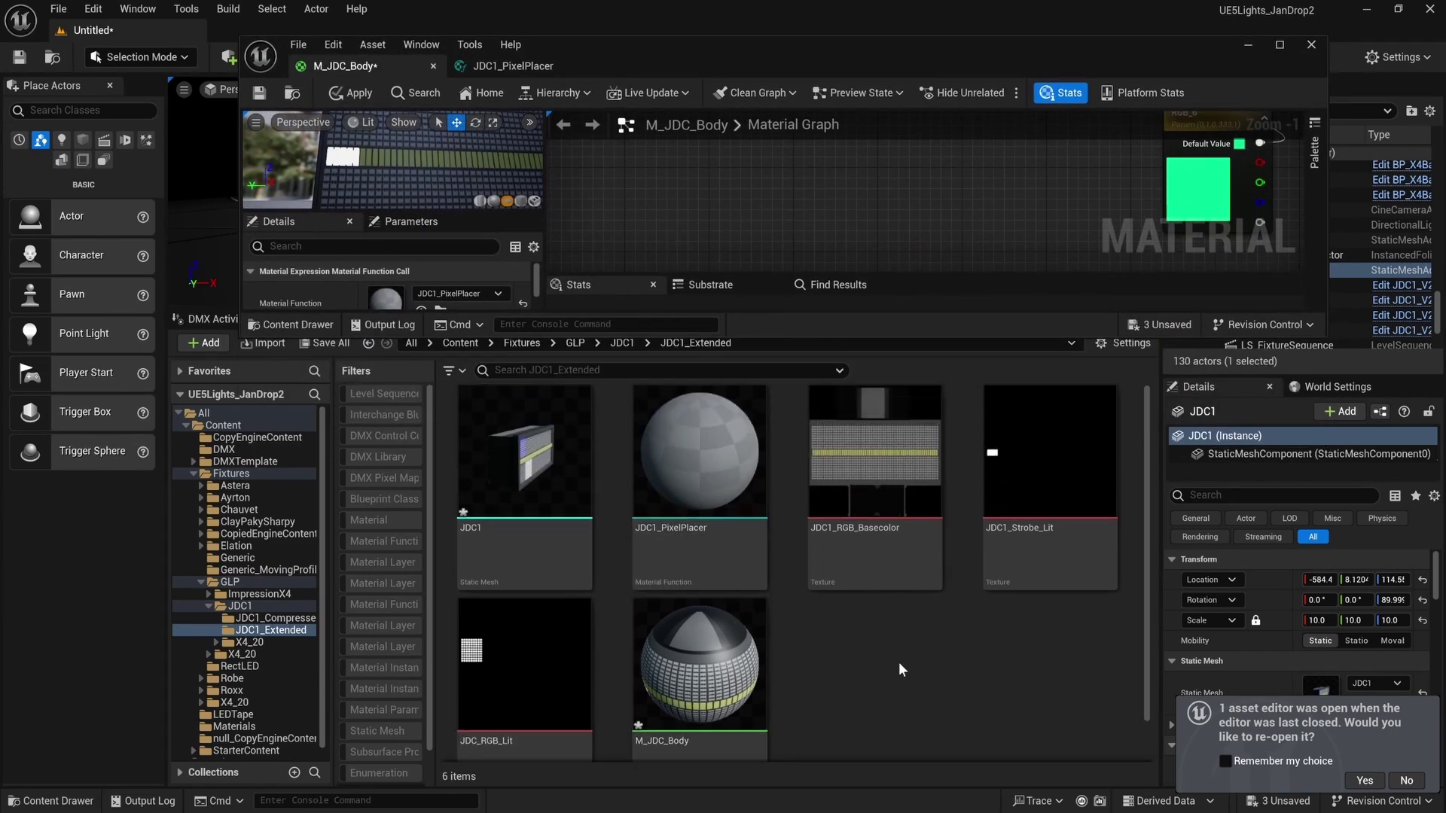
Rename the JDC1_PixelPlacer material function as JDC1_PixelPlacer_Color.
{"action": "left_click", "coordinate": [699, 471]}
{"action": "left_click", "coordinate": [725, 558]}
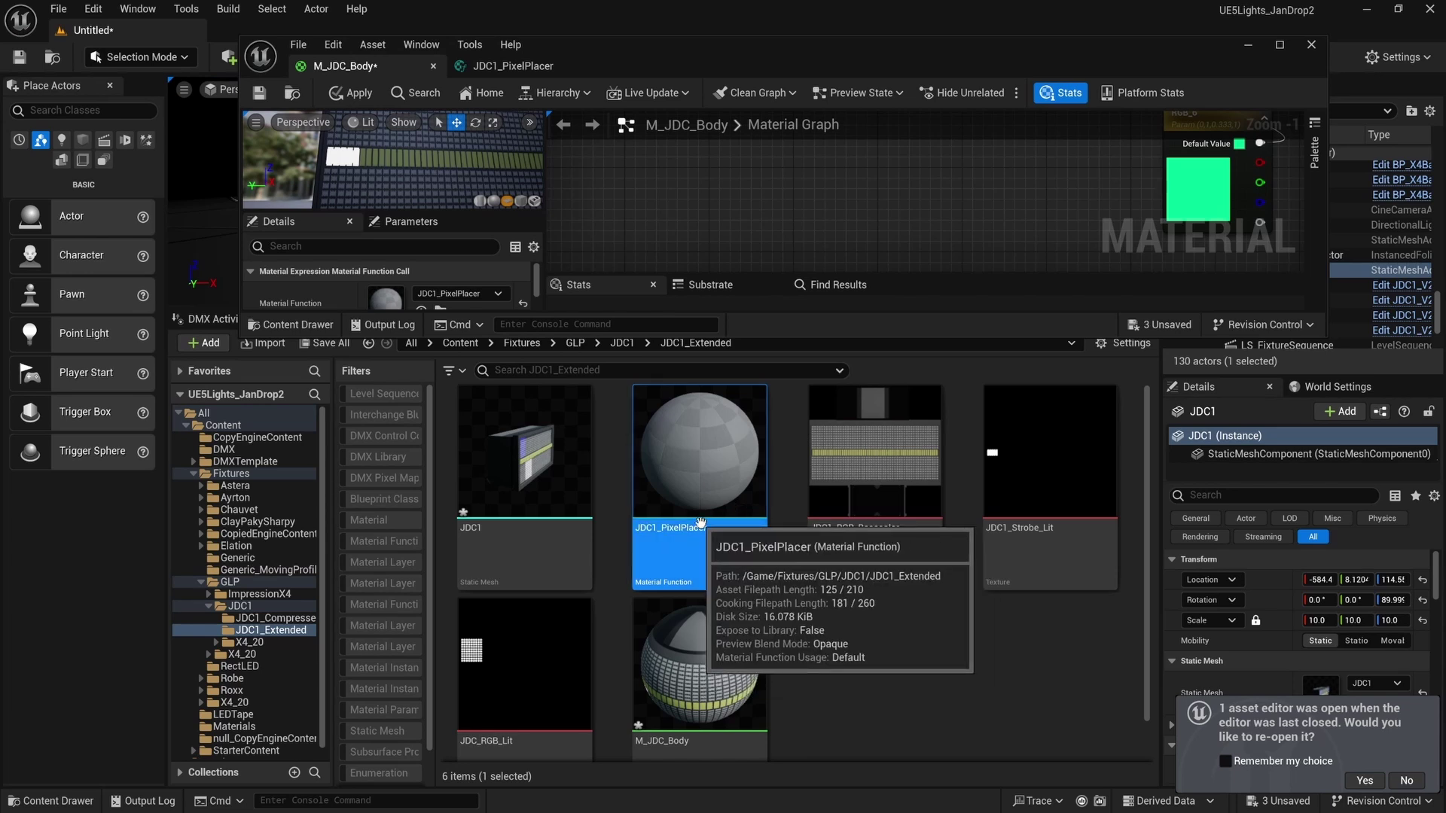
{"action": "key", "text": "End"}
{"action": "type", "text": "_Co"}
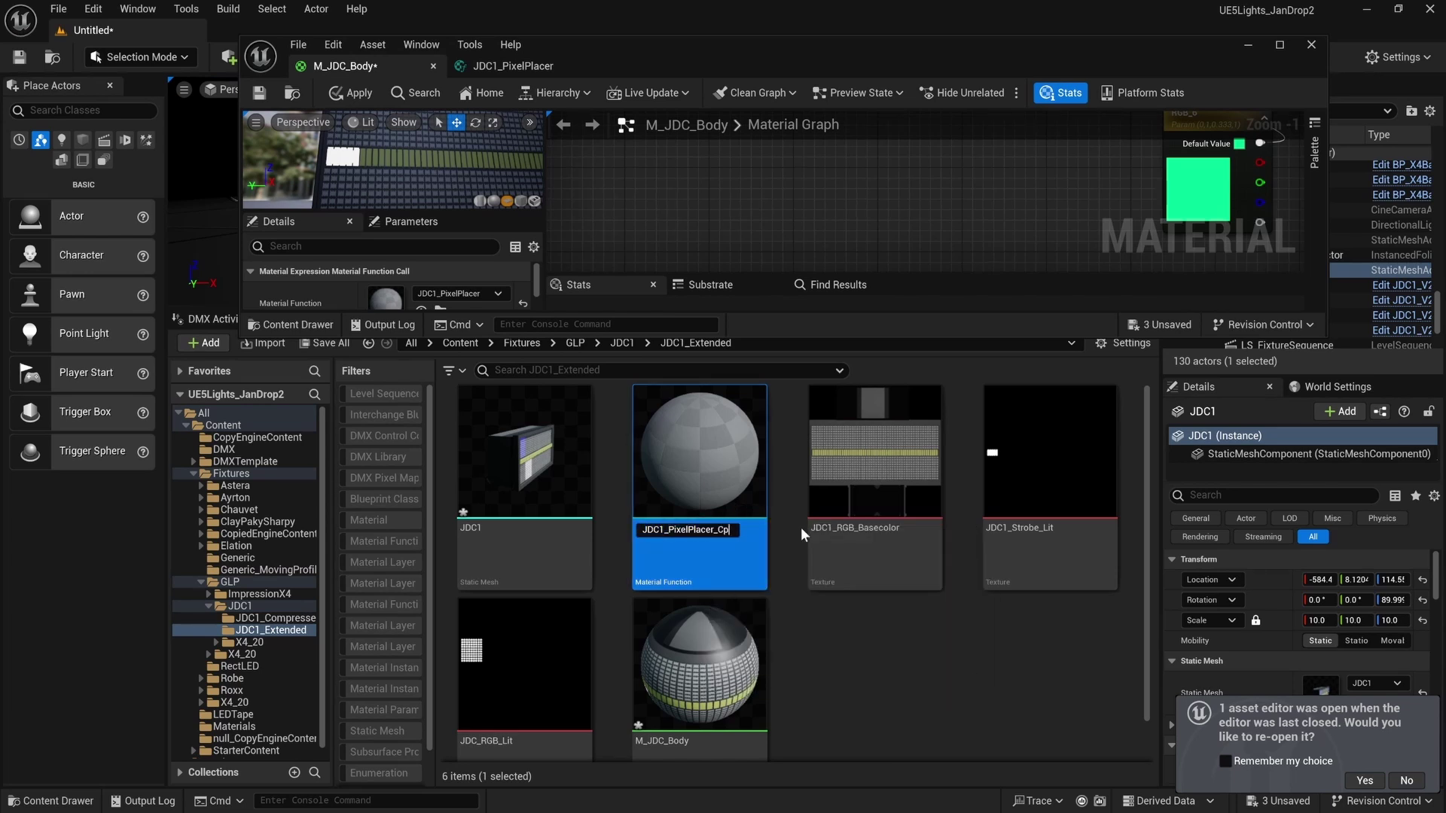
{"action": "type", "text": "lor"}
{"action": "key", "text": "Return"}
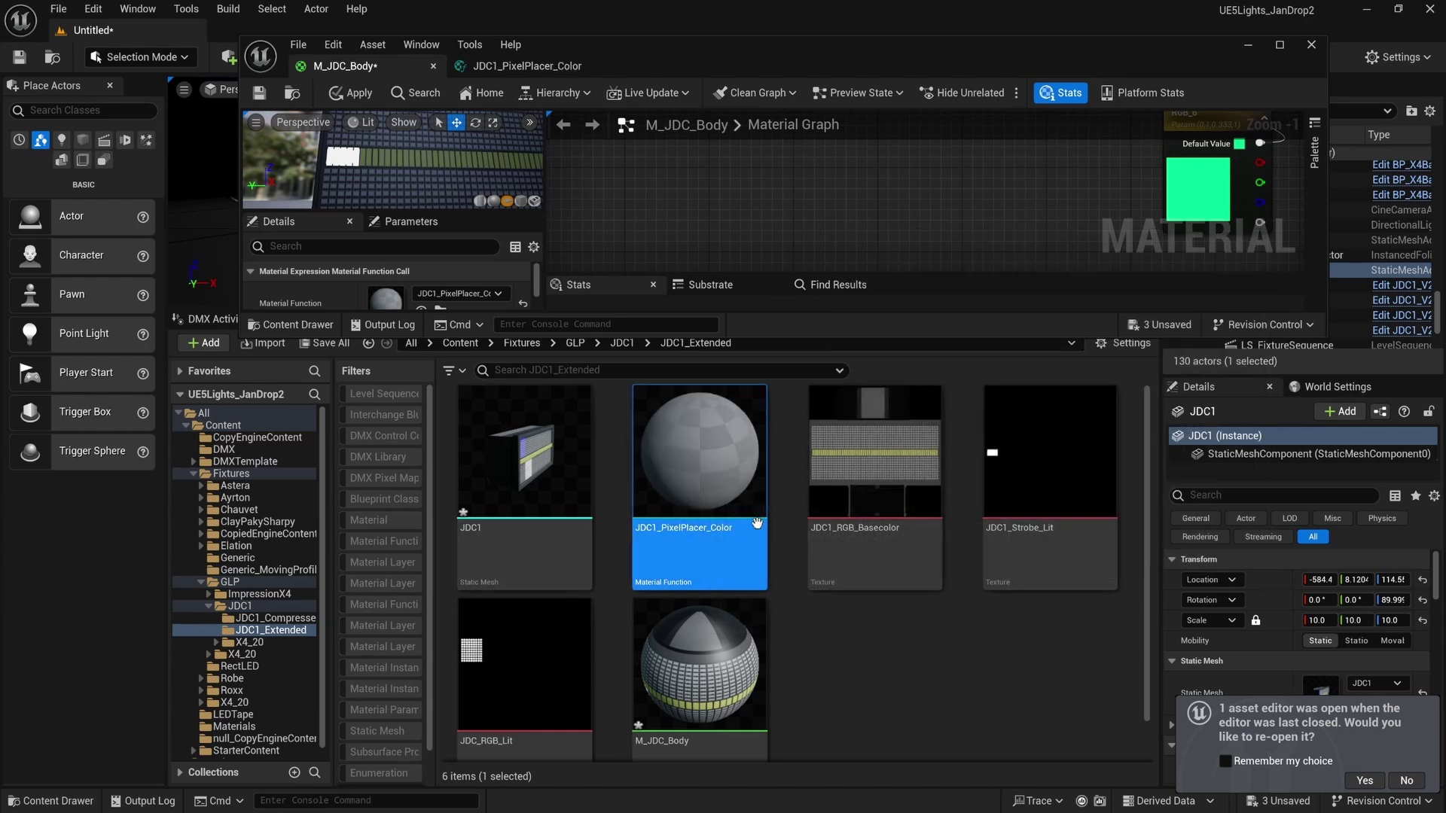
Duplicate the JDC1_PixelPlacer_Color material function and name the copy JDC1_PixelPlacer_Scalar.
{"action": "key", "text": "ctrl+d"}
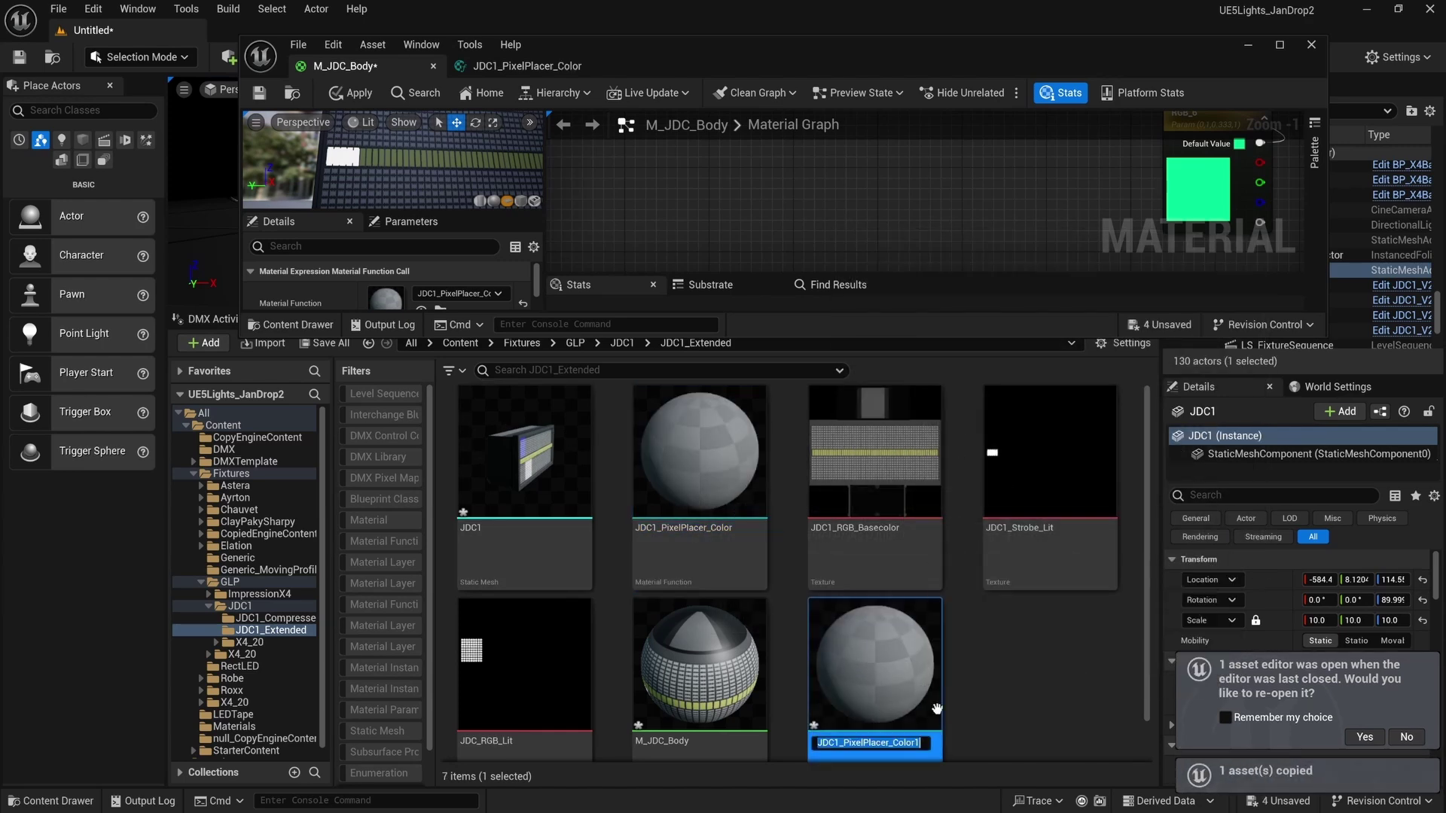
{"action": "key", "text": "End"}
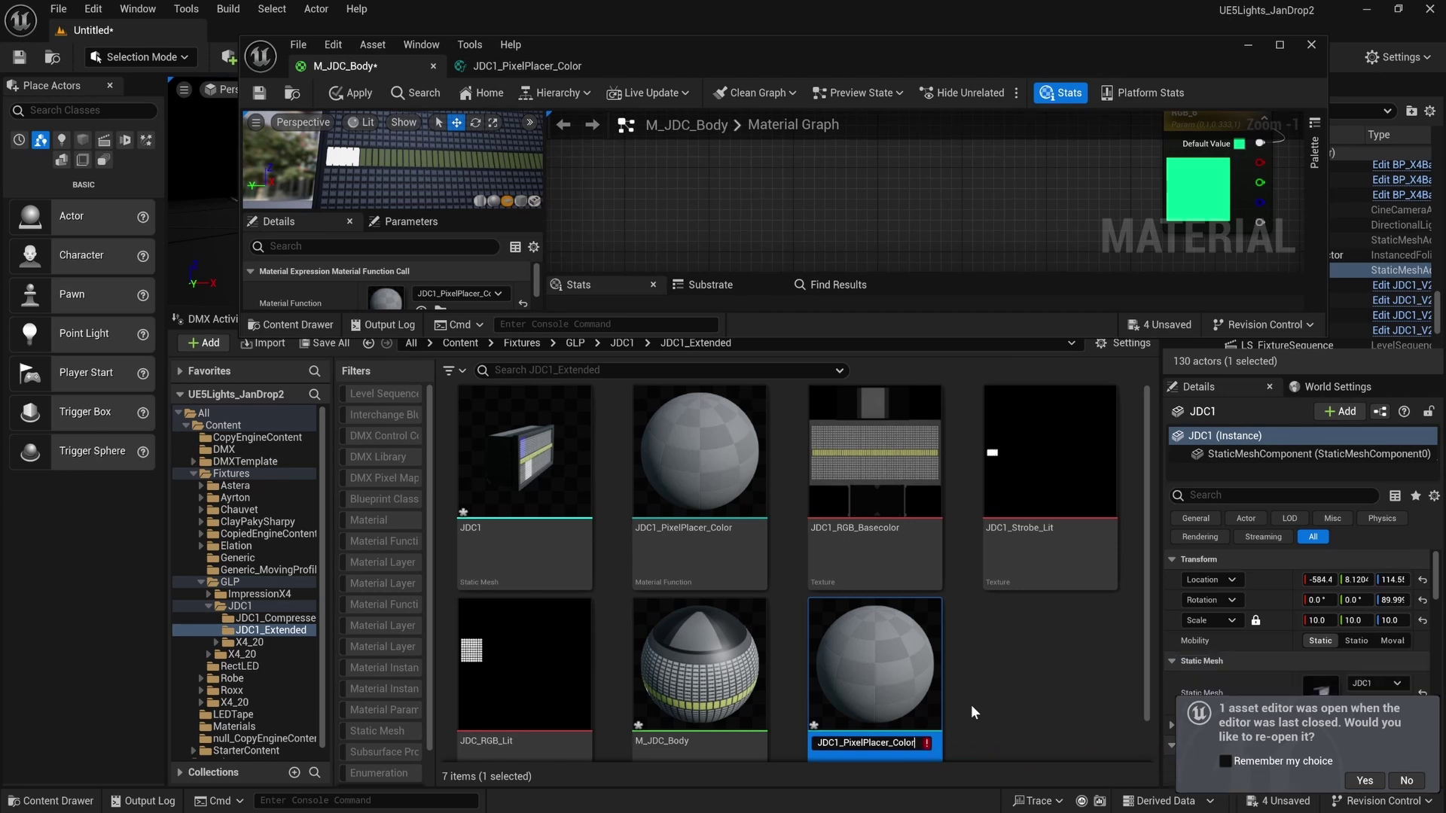
{"action": "key", "text": "BackSpace"}
{"action": "key", "text": "BackSpace"}
{"action": "key", "text": "BackSpace"}
{"action": "key", "text": "BackSpace"}
{"action": "key", "text": "BackSpace"}
{"action": "key", "text": "BackSpace"}
{"action": "type", "text": "Scalar"}
{"action": "key", "text": "Return"}
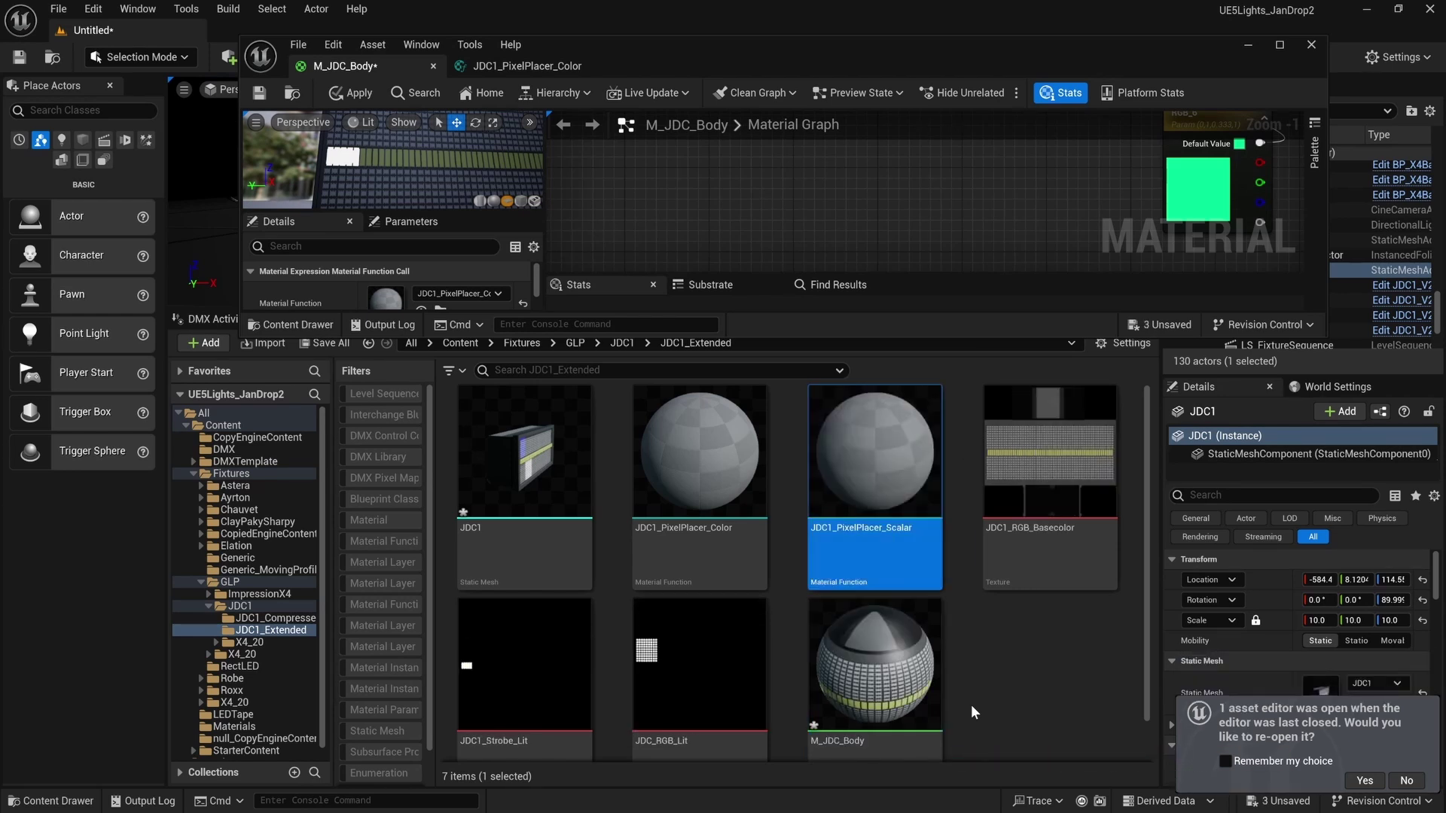
In JDC1_PixelPlacer_Color, delete the PixelScalar input and its Add node, and wire PixelColor directly into the Multiply node's B input.
{"action": "double_click", "coordinate": [705, 475]}
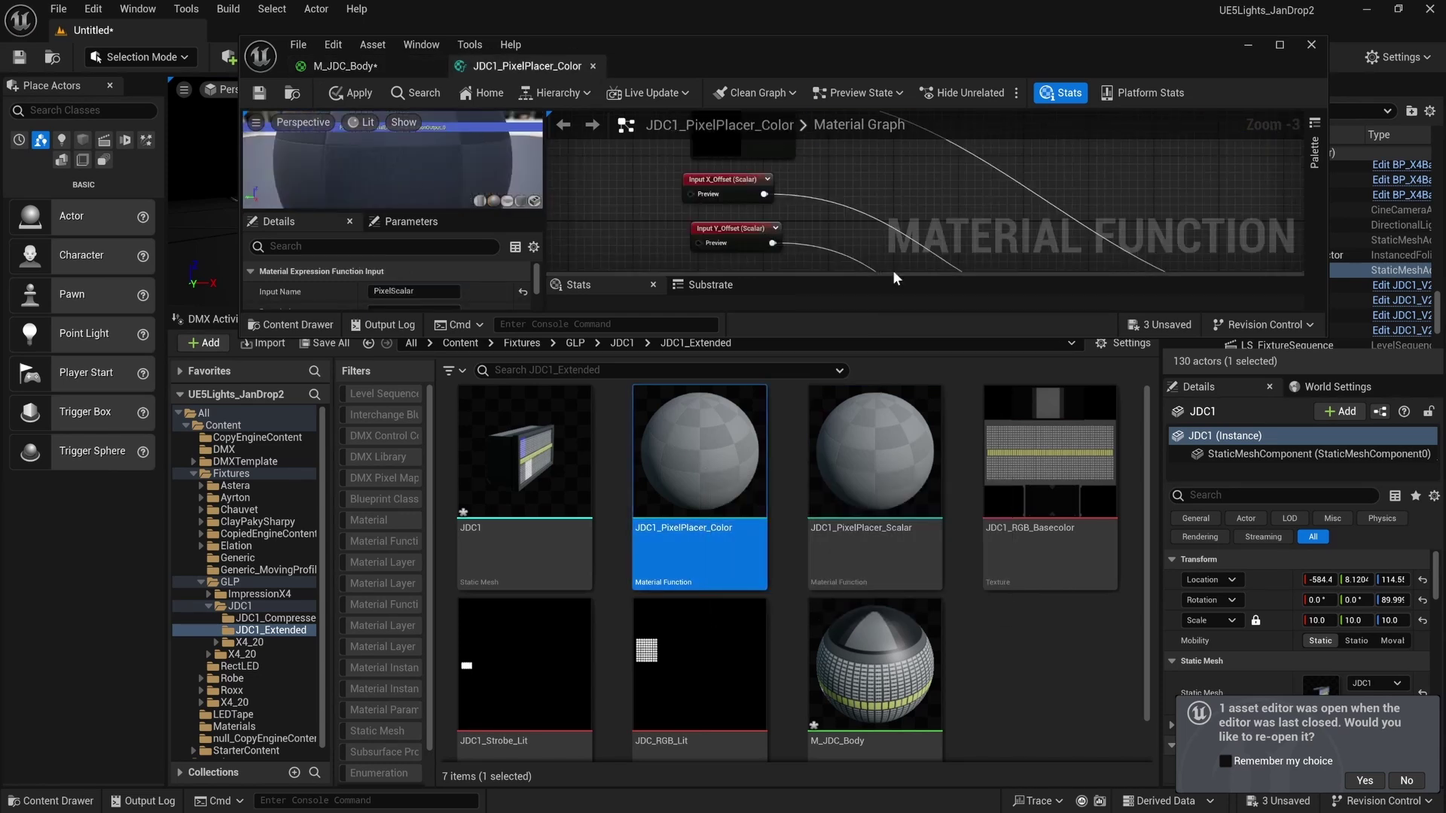
{"action": "left_click", "coordinate": [1278, 45]}
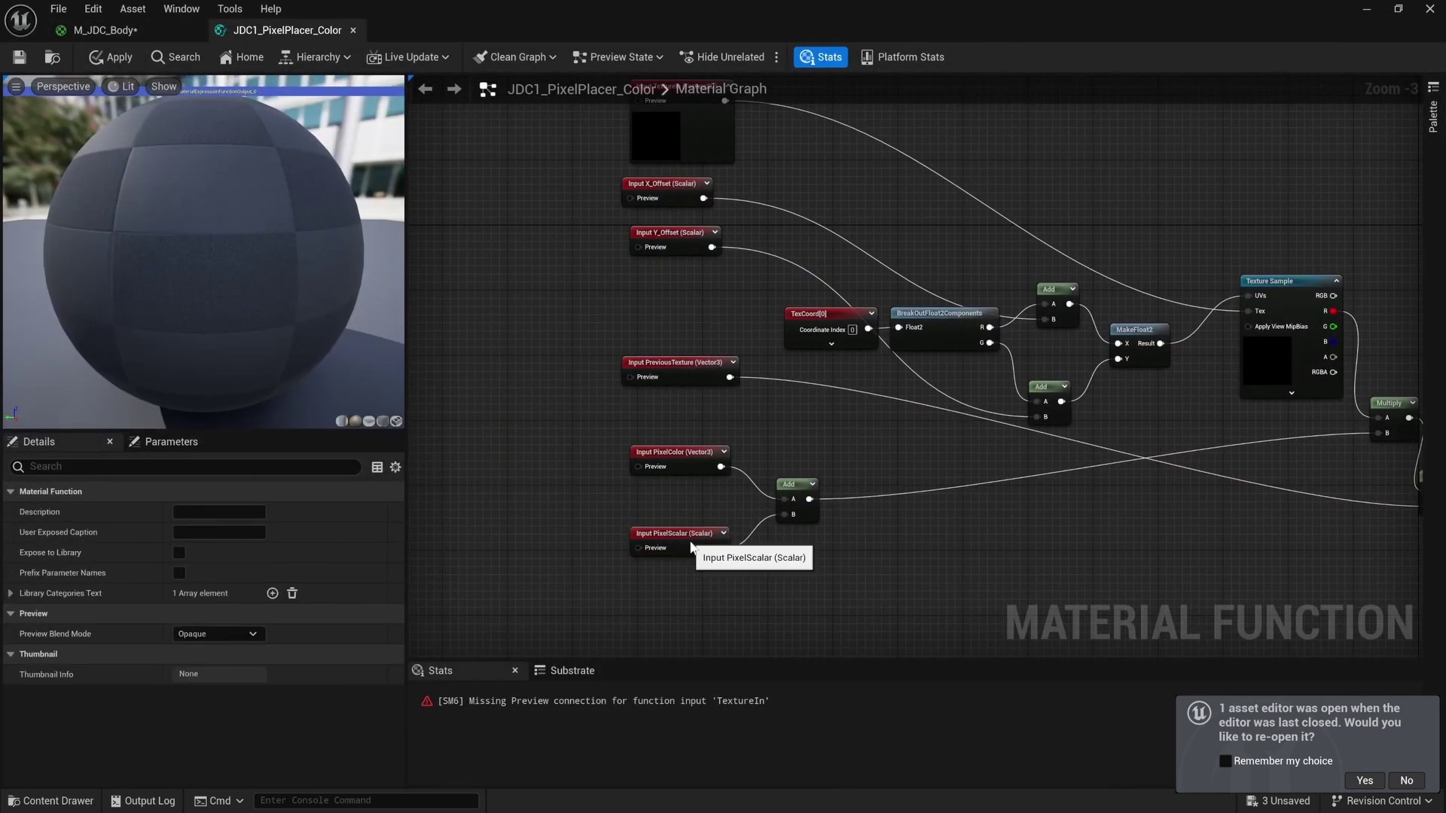
{"action": "key", "text": "Delete"}
{"action": "left_click", "coordinate": [837, 449]}
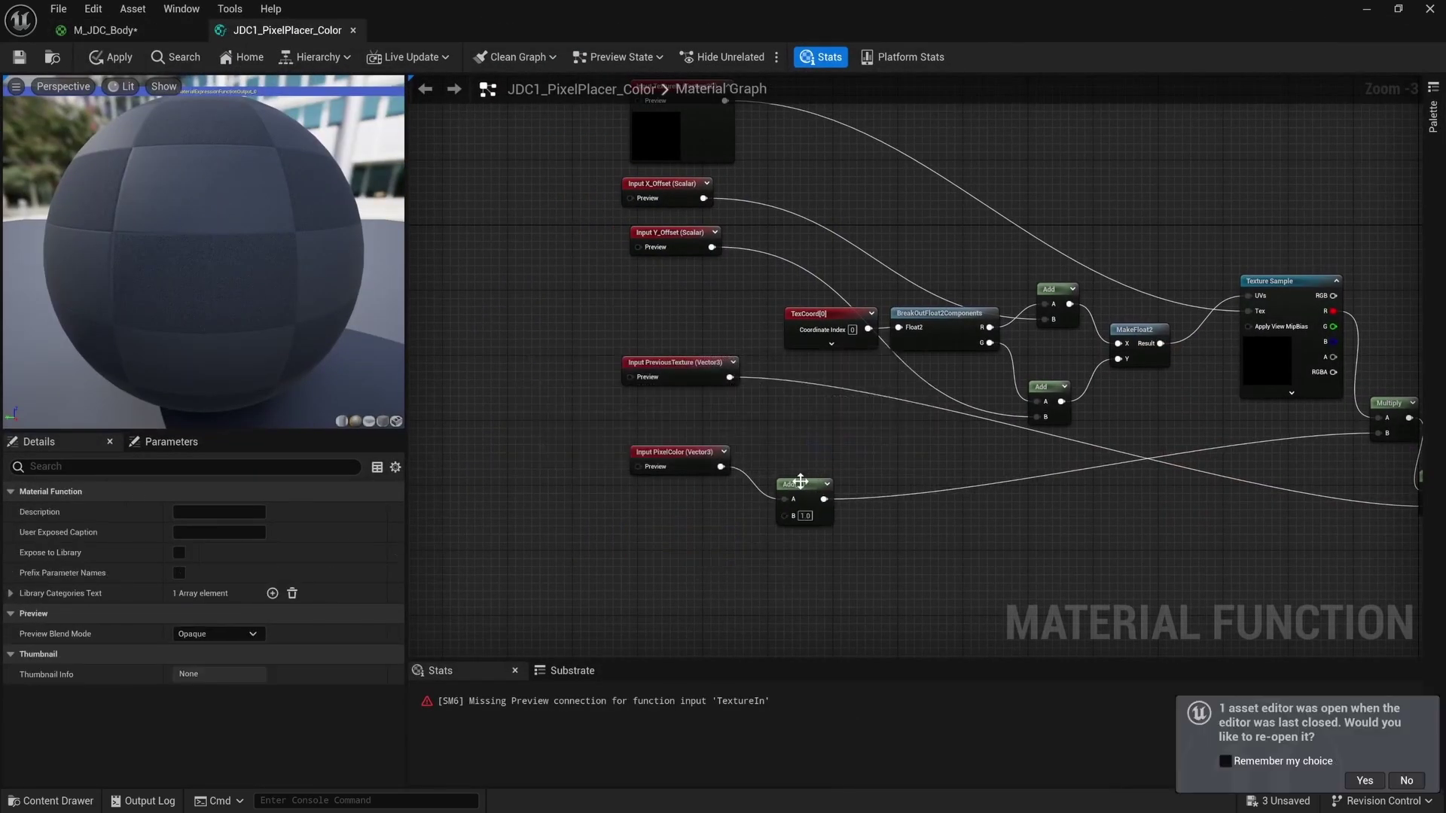
{"action": "left_click", "coordinate": [788, 484]}
{"action": "key", "text": "Delete"}
{"action": "left_click_drag", "start_coordinate": [720, 467], "coordinate": [1143, 433]}
Delete the TextureIn function input from JDC1_PixelPlacer_Color and select its Texture Sample node.
{"action": "right_click_drag", "start_coordinate": [848, 477], "coordinate": [1027, 564]}
{"action": "left_click_drag", "start_coordinate": [527, 220], "coordinate": [926, 285]}
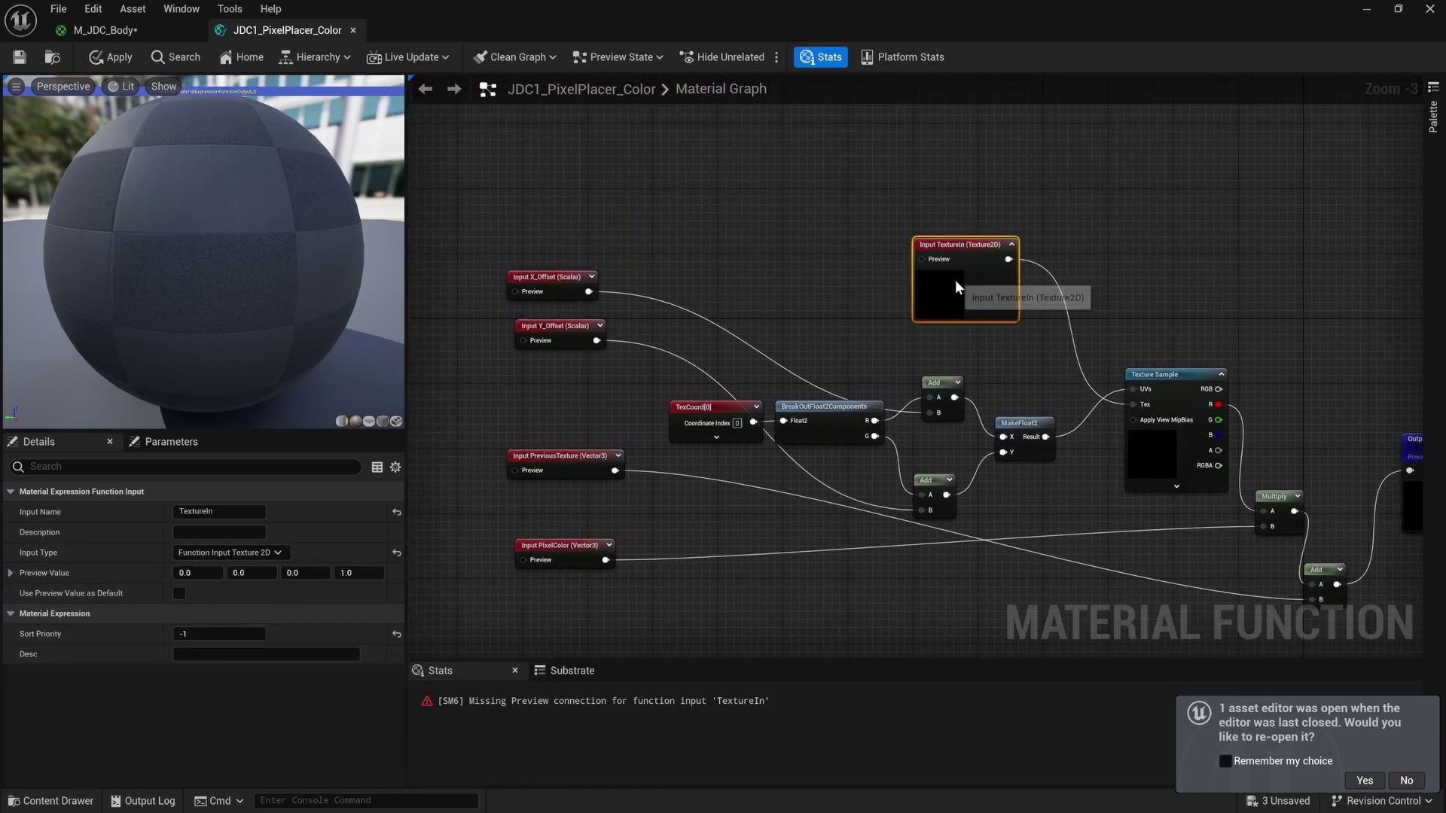
{"action": "key", "text": "Delete"}
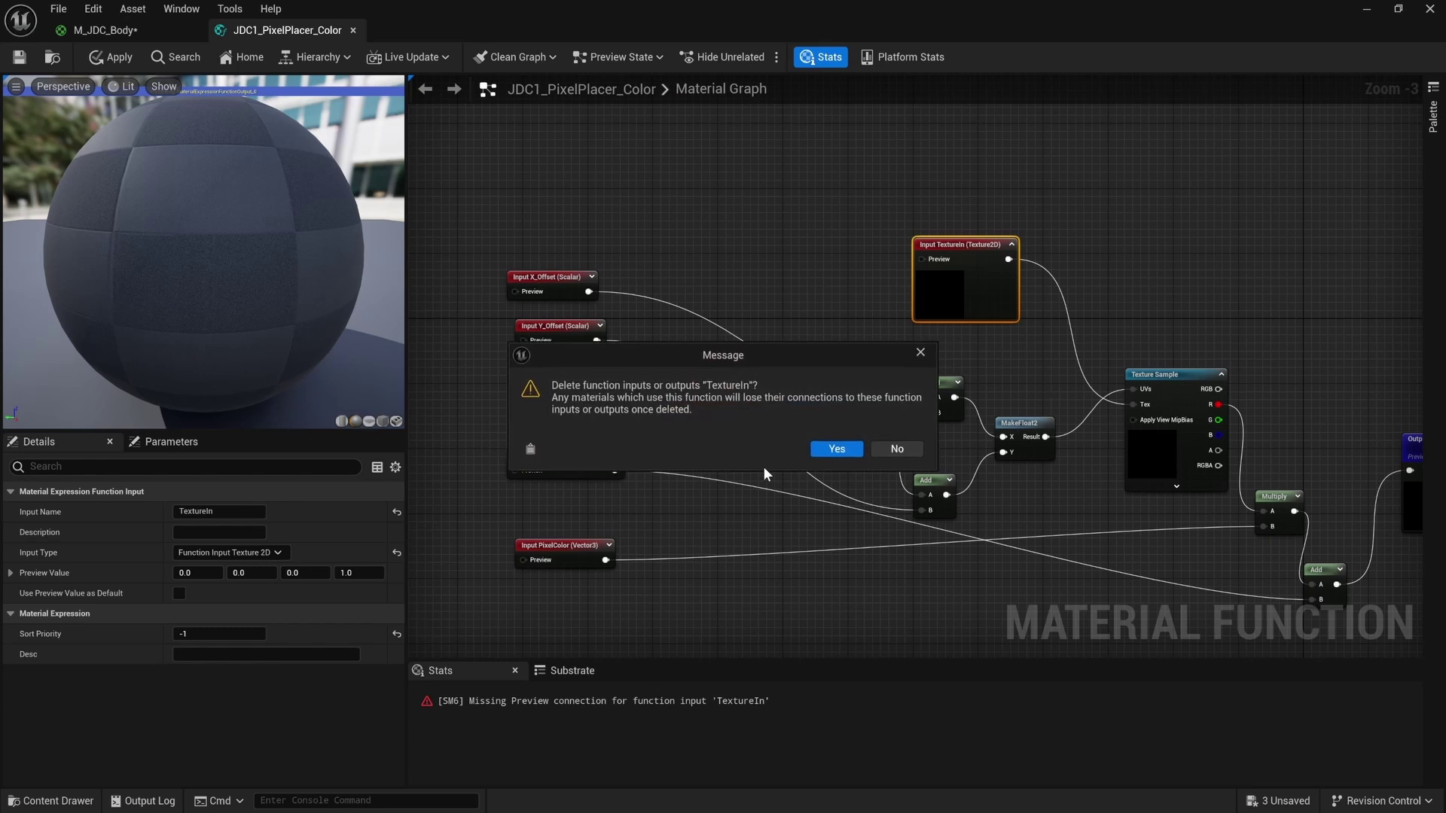
{"action": "left_click", "coordinate": [833, 450]}
{"action": "left_click", "coordinate": [1163, 466]}
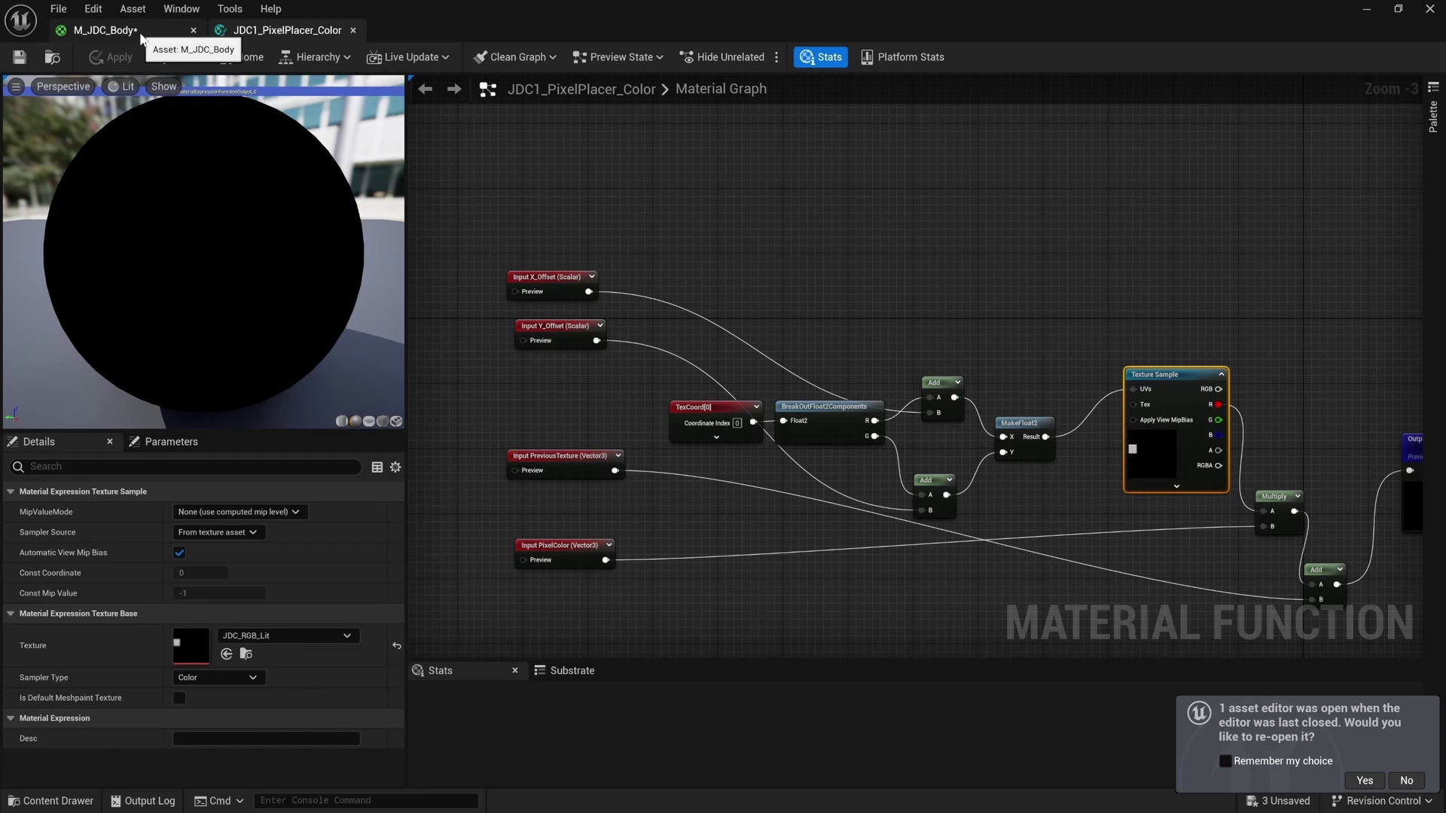
Open JDC1_PixelPlacer_Scalar and delete its TextureIn function input.
{"action": "left_click", "coordinate": [1365, 9]}
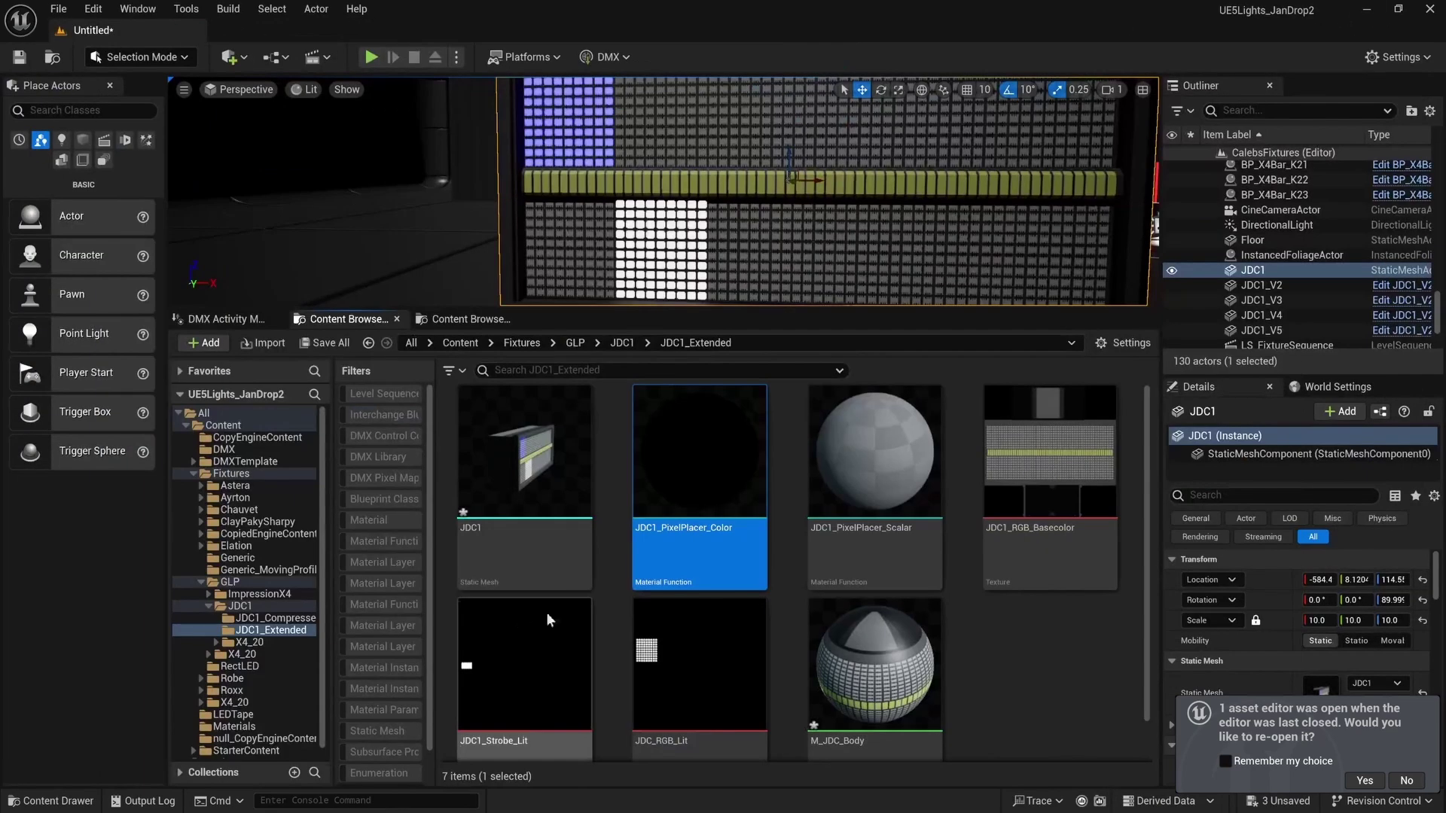
{"action": "double_click", "coordinate": [915, 486]}
{"action": "scroll", "coordinate": [947, 394], "scroll_direction": "down", "scroll_amount": 5}
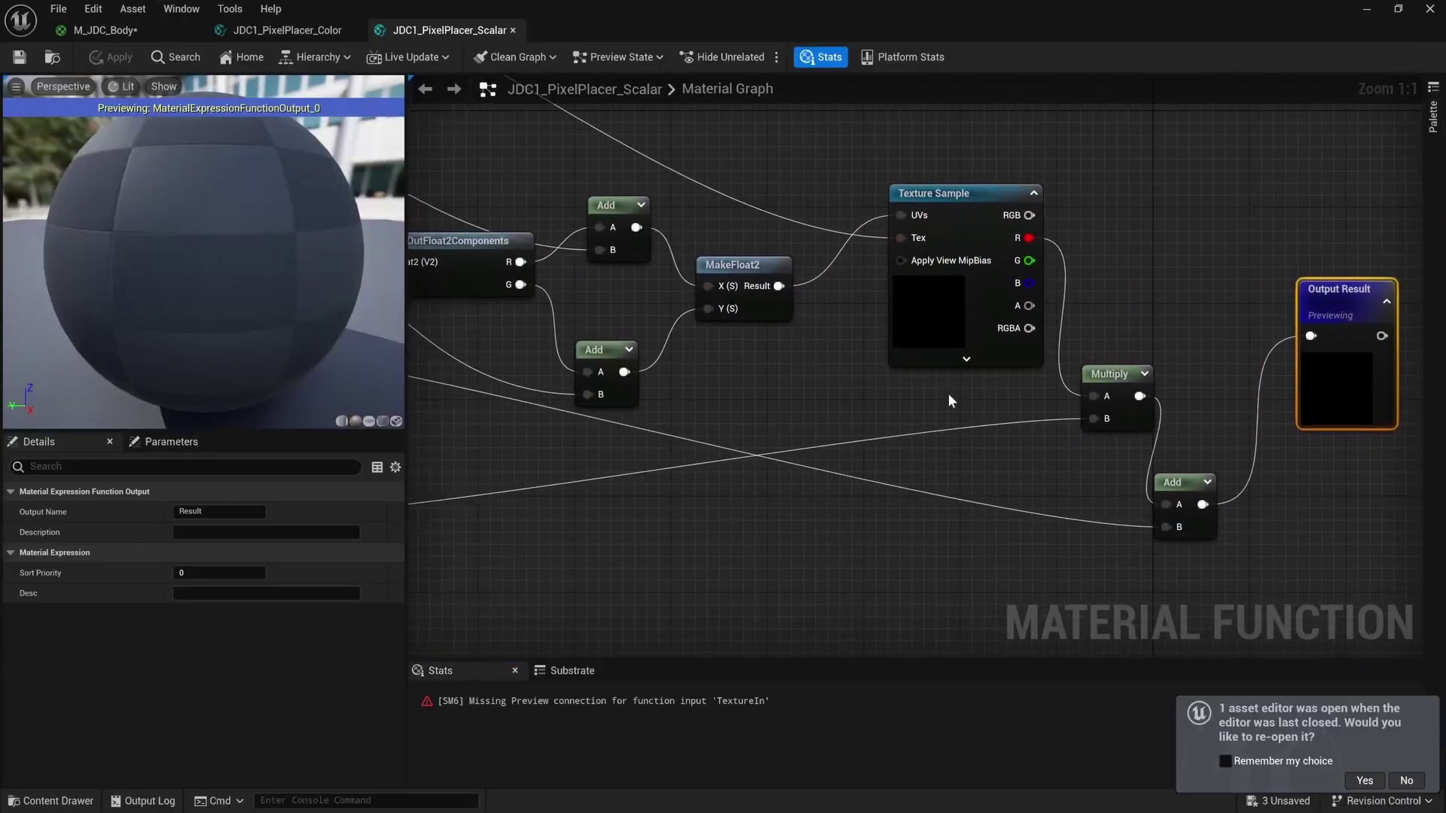
{"action": "left_click", "coordinate": [977, 416]}
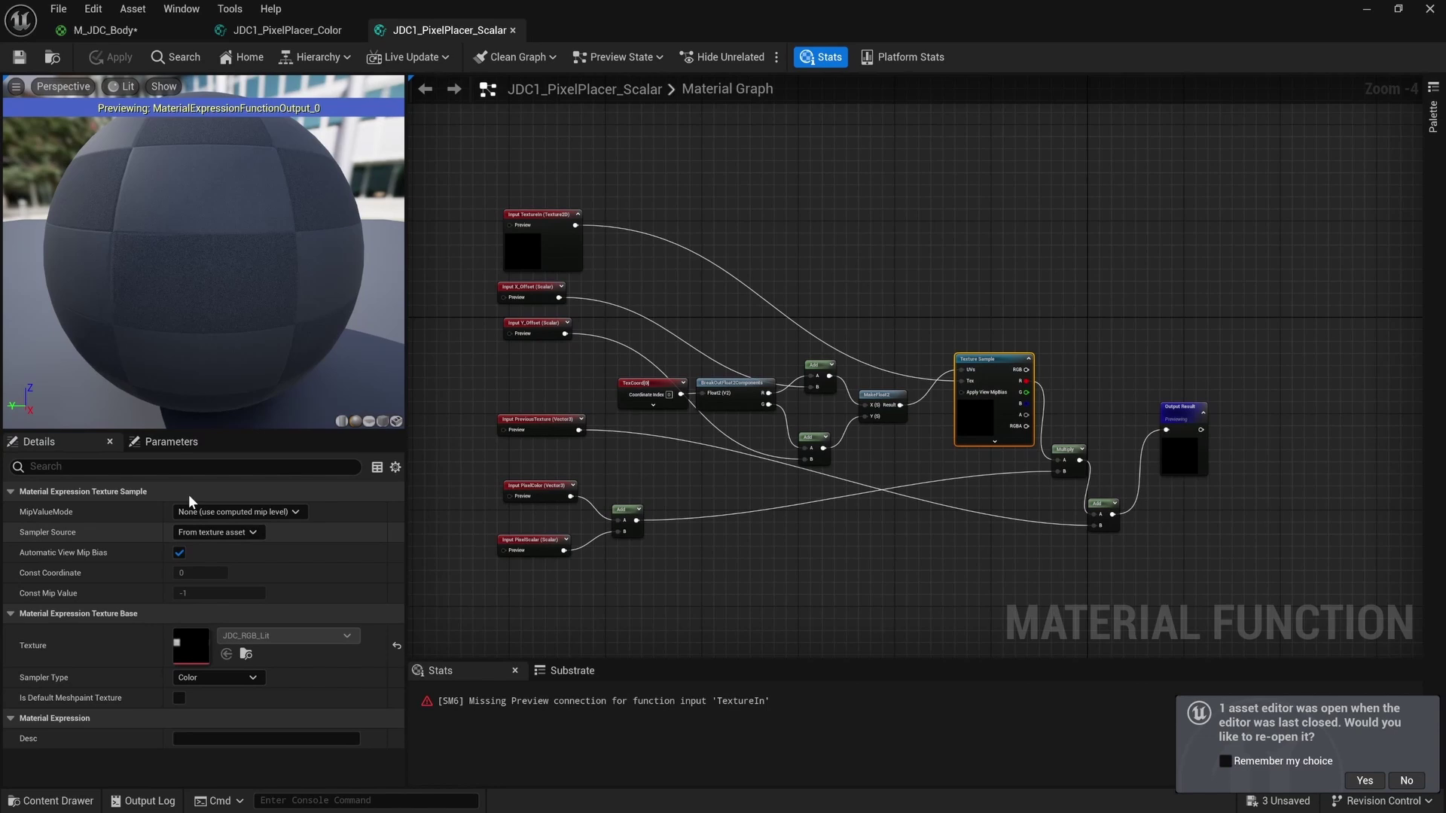
{"action": "left_click", "coordinate": [533, 241]}
{"action": "key", "text": "Delete"}
{"action": "left_click", "coordinate": [835, 450]}
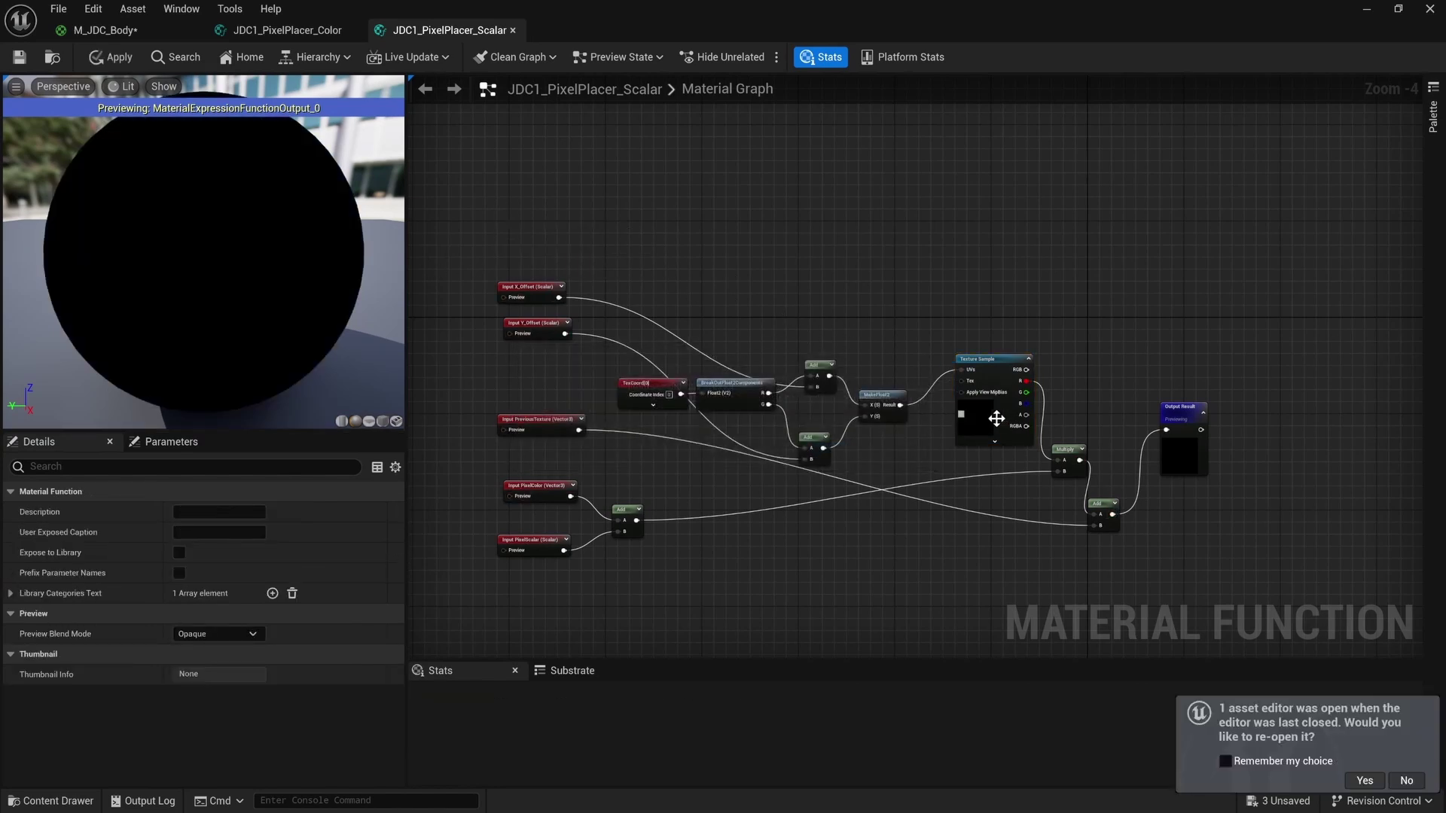
Set the Texture Sample's texture in JDC1_PixelPlacer_Scalar to JDC1_Strobe_Lit.
{"action": "left_click", "coordinate": [992, 416]}
{"action": "left_click", "coordinate": [237, 632]}
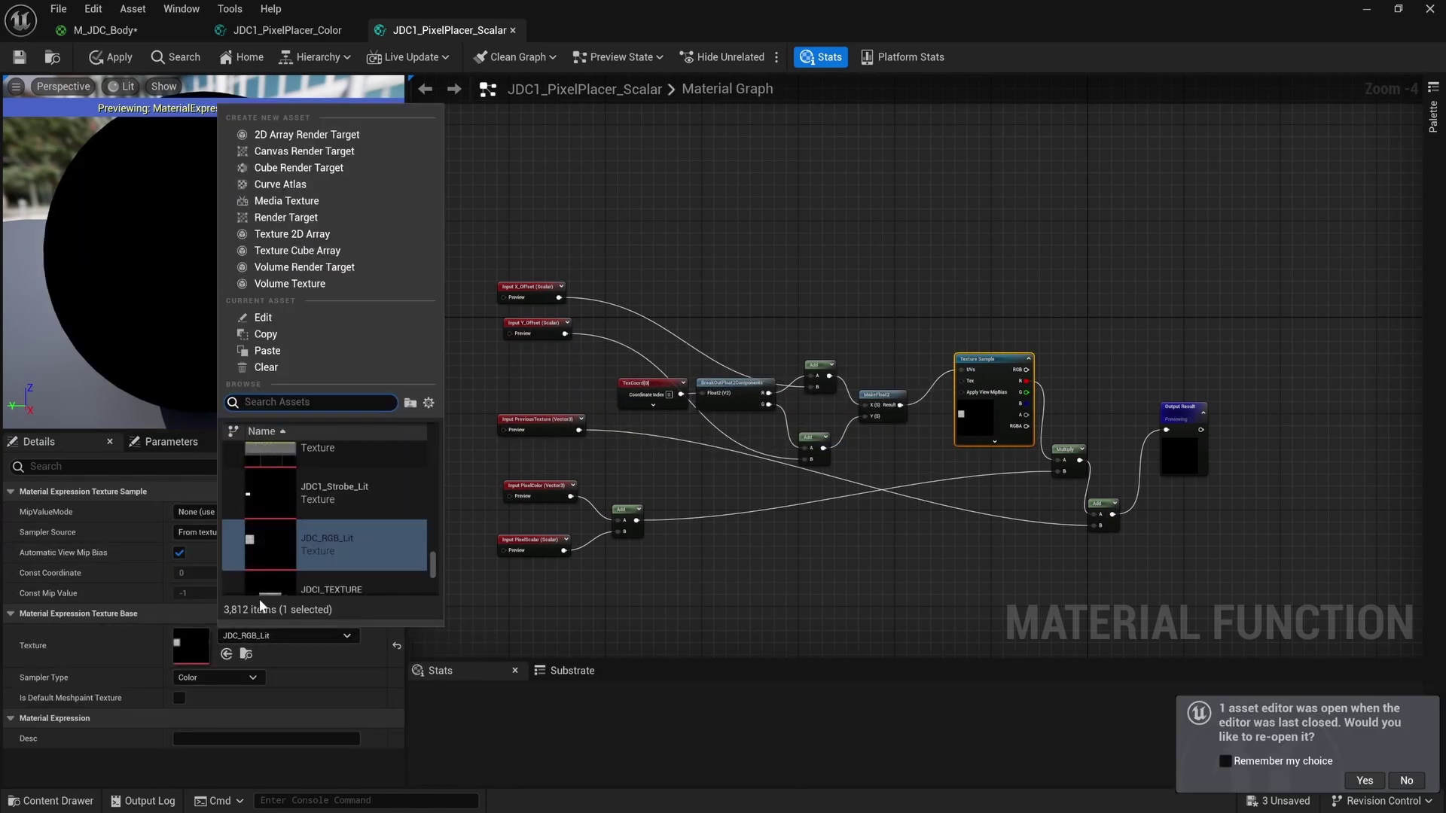
{"action": "left_click", "coordinate": [283, 494]}
{"action": "left_click", "coordinate": [871, 309]}
{"action": "right_click_drag", "start_coordinate": [619, 500], "coordinate": [749, 456]}
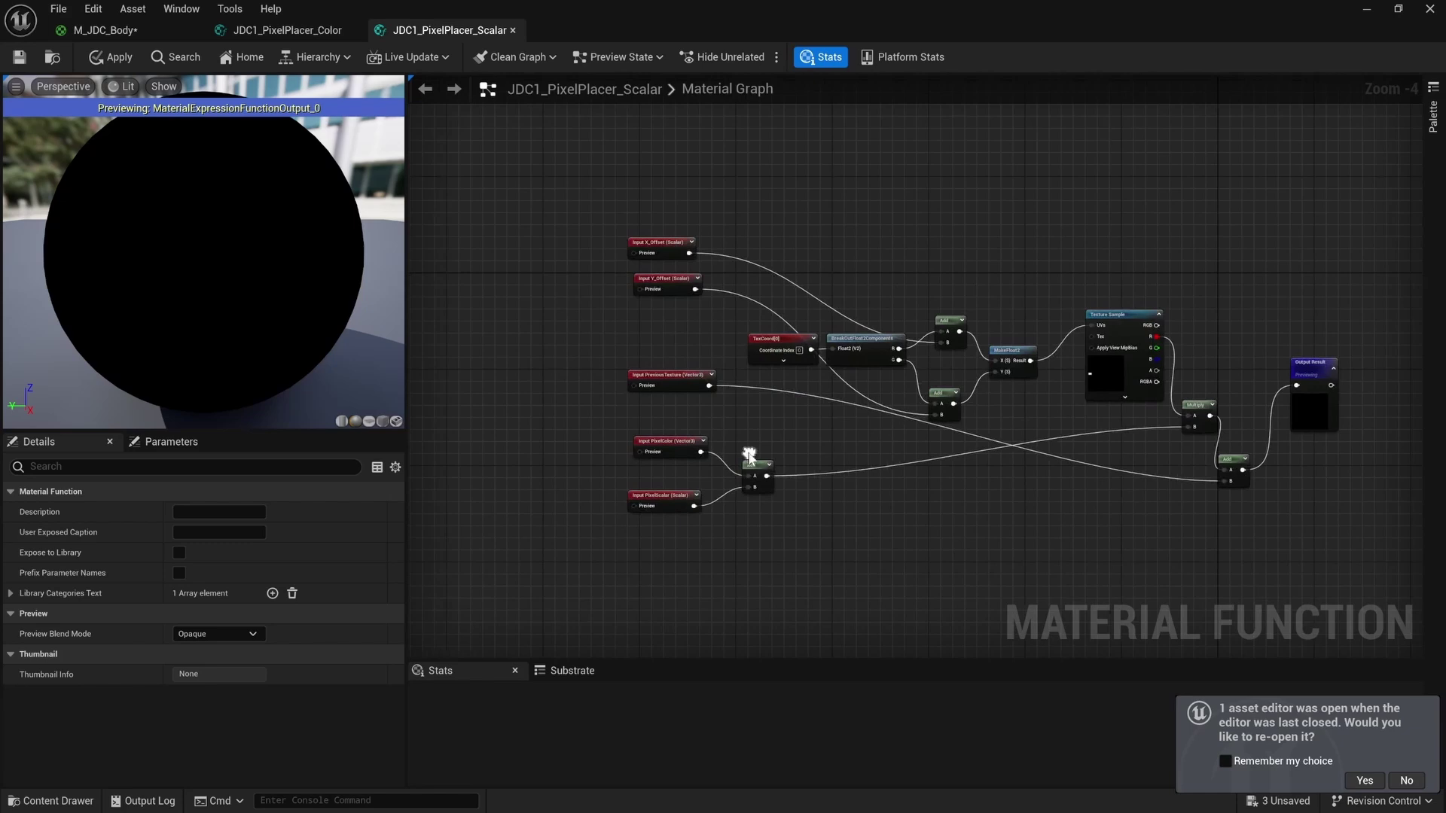
Replace the PixelColor input and its Add node in JDC1_PixelPlacer_Scalar with a direct PixelScalar connection to the Multiply node's B input.
{"action": "left_click", "coordinate": [658, 457]}
{"action": "scroll", "coordinate": [659, 457], "scroll_direction": "up", "scroll_amount": 2}
{"action": "key", "text": "Delete"}
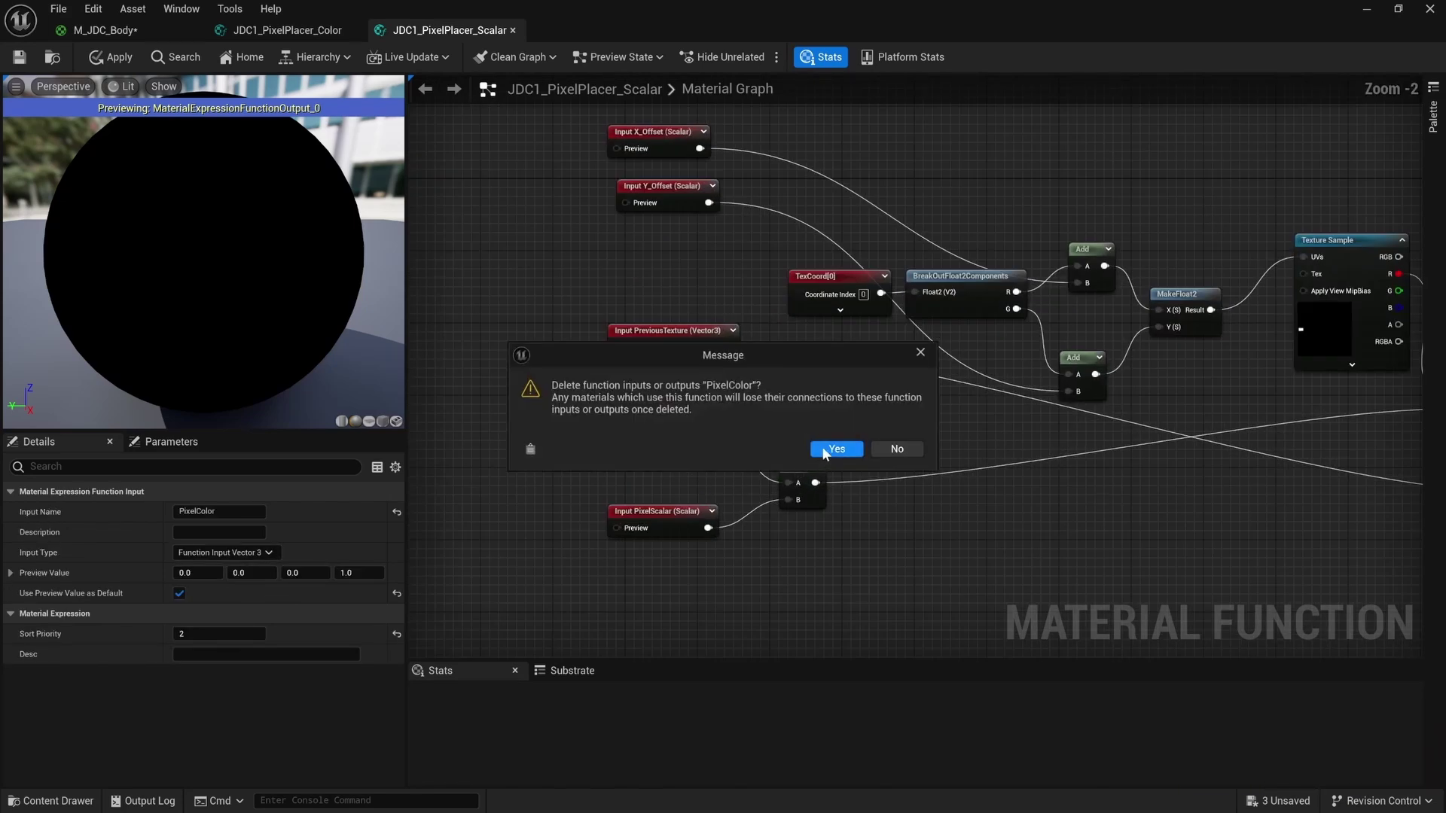
{"action": "left_click", "coordinate": [835, 449]}
{"action": "left_click_drag", "start_coordinate": [707, 527], "coordinate": [1145, 409]}
{"action": "key", "text": "Home"}
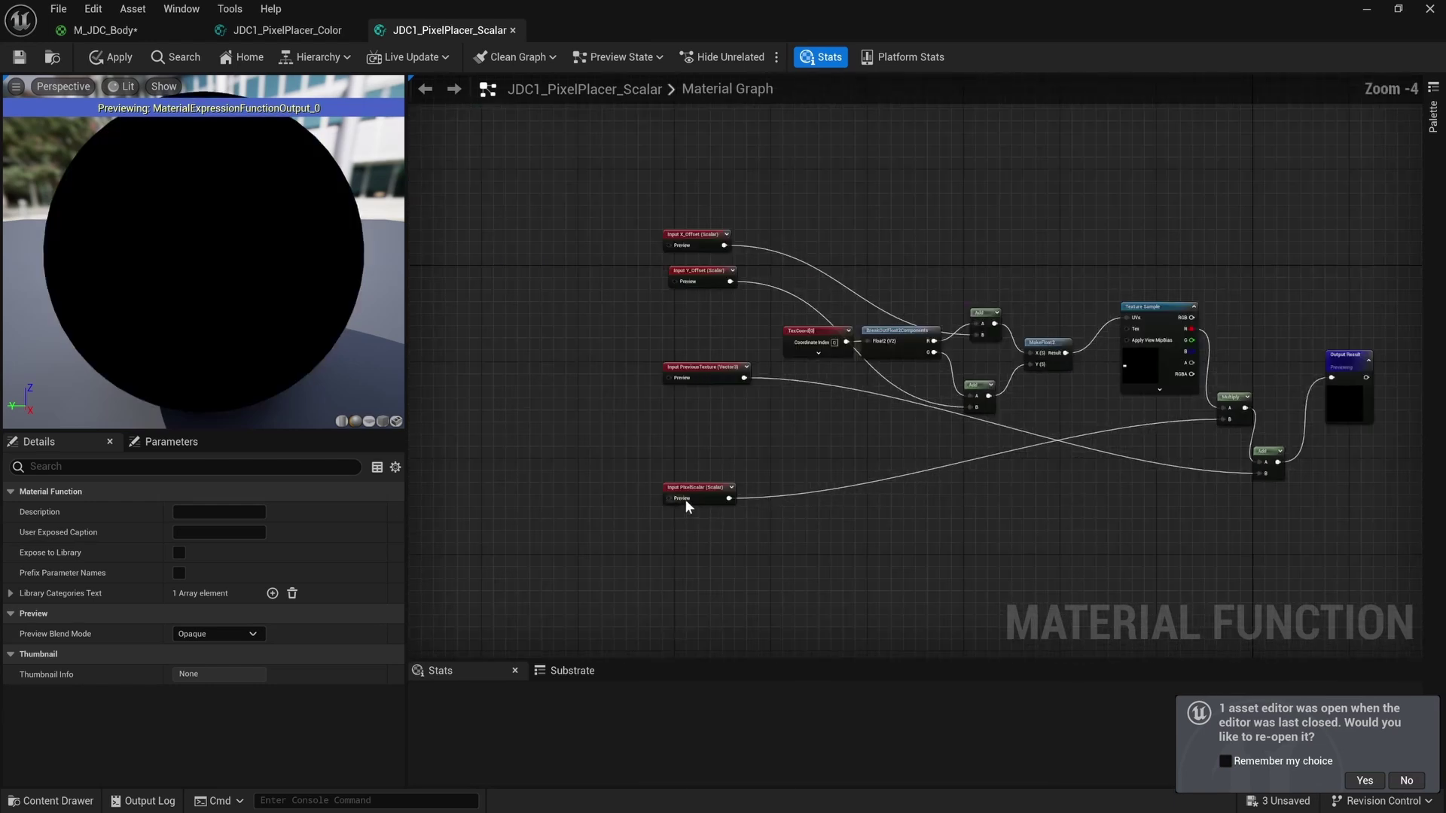
{"action": "left_click_drag", "start_coordinate": [698, 493], "coordinate": [704, 475]}
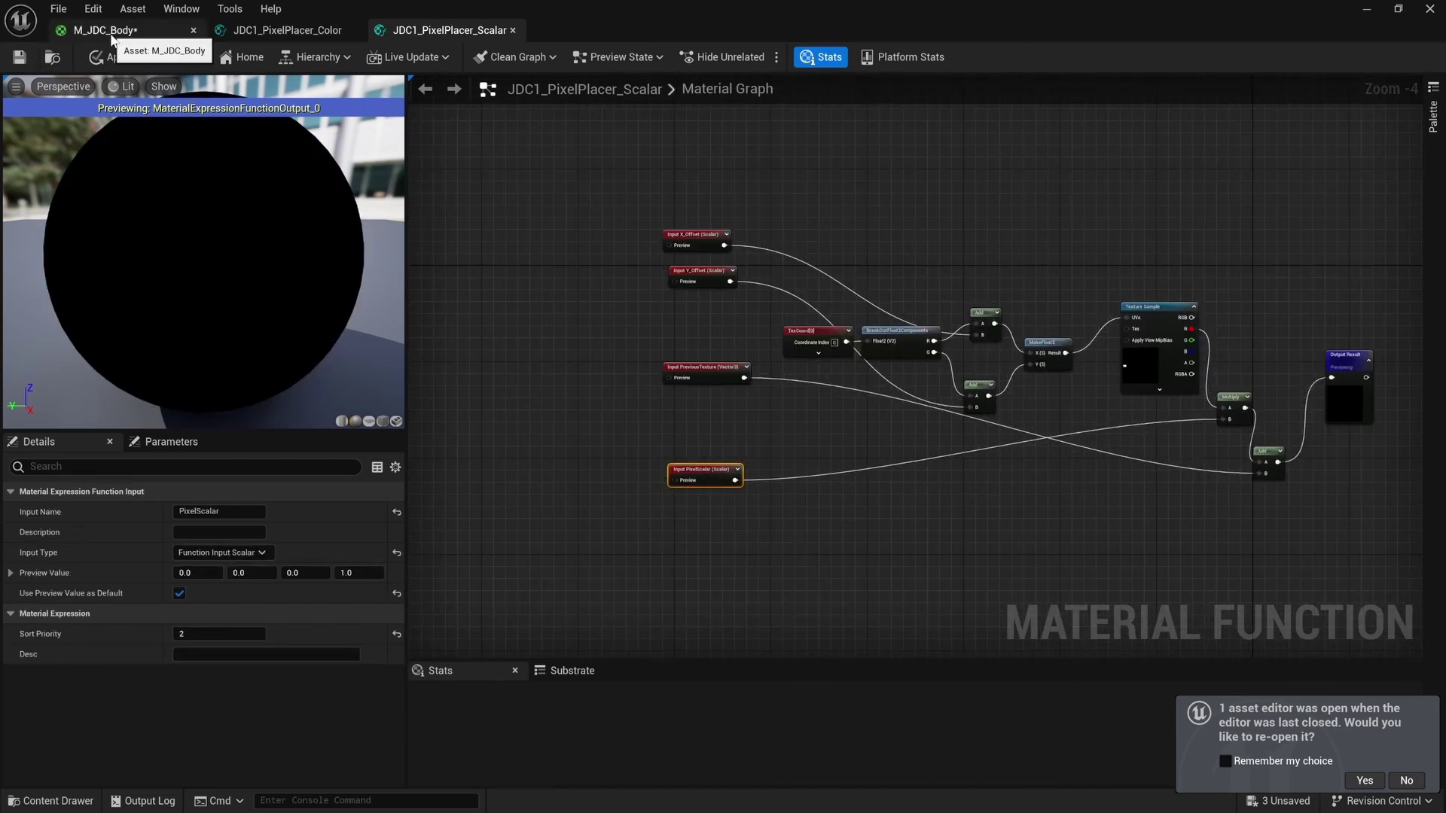
In M_JDC_Body, delete the two unused Texture Object nodes beside the RGB pixel rows.
{"action": "left_click", "coordinate": [293, 27]}
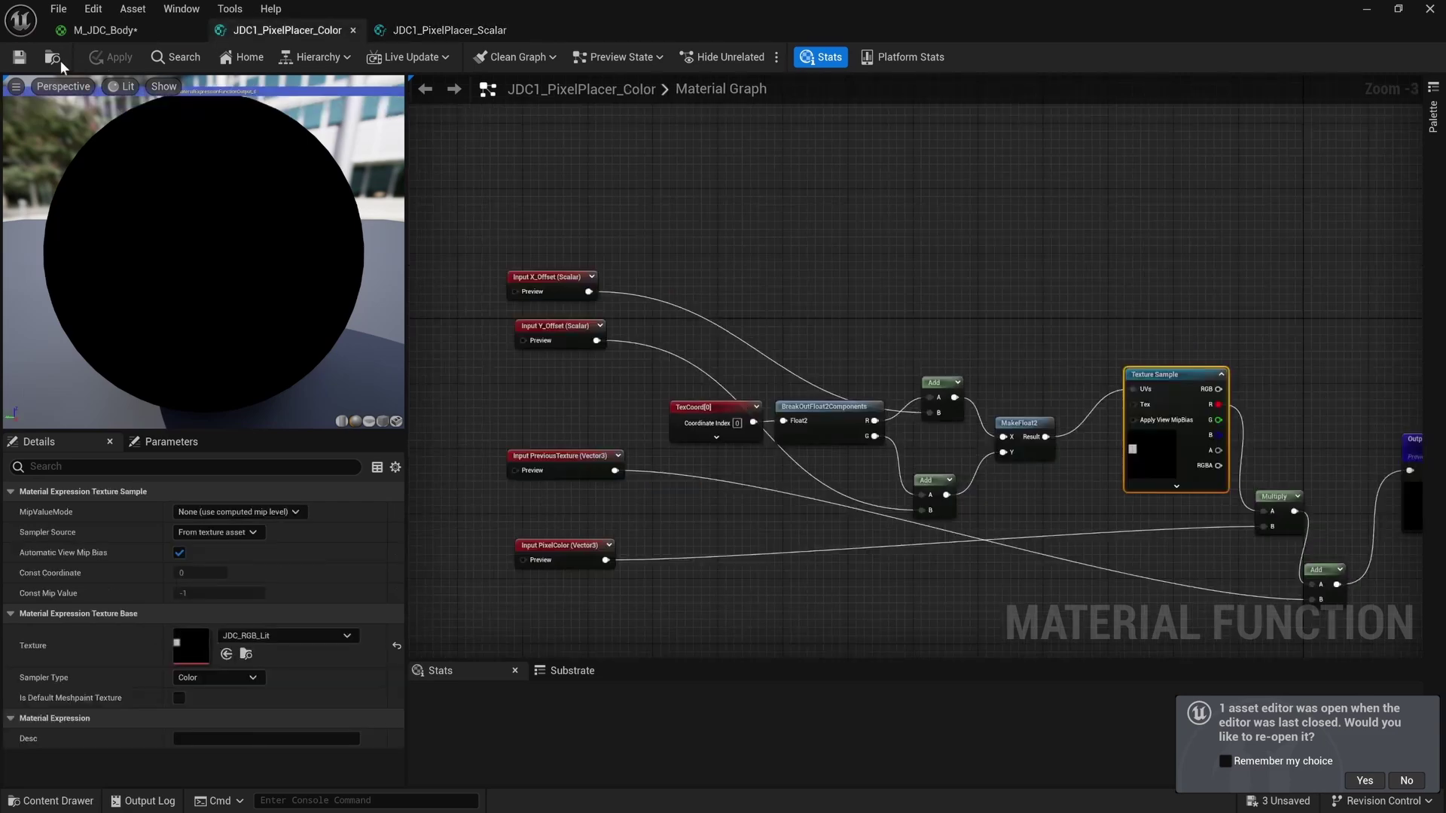
{"action": "left_click", "coordinate": [75, 30]}
{"action": "scroll", "coordinate": [702, 327], "scroll_direction": "down", "scroll_amount": 5}
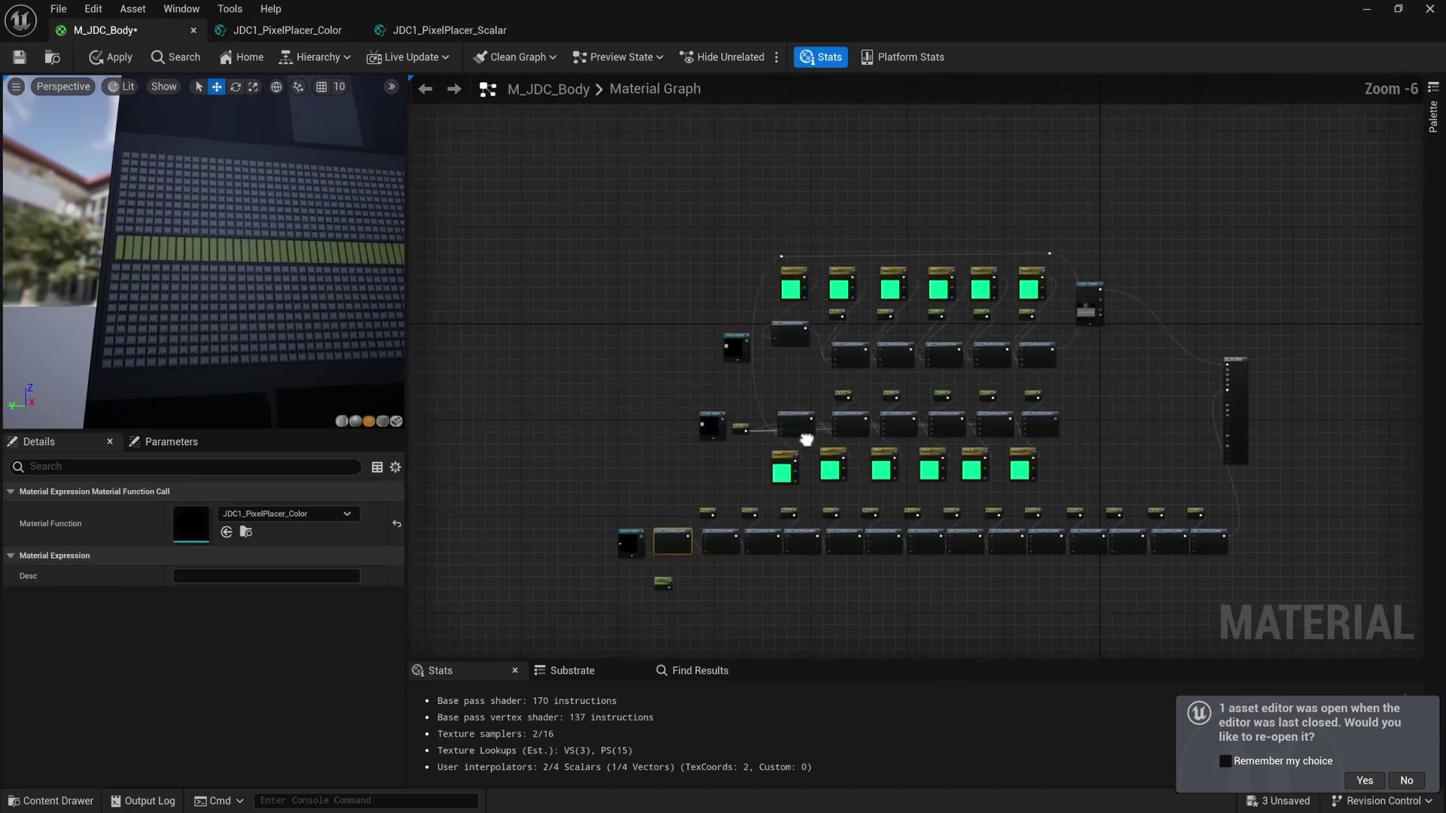
{"action": "scroll", "coordinate": [723, 328], "scroll_direction": "up", "scroll_amount": 4}
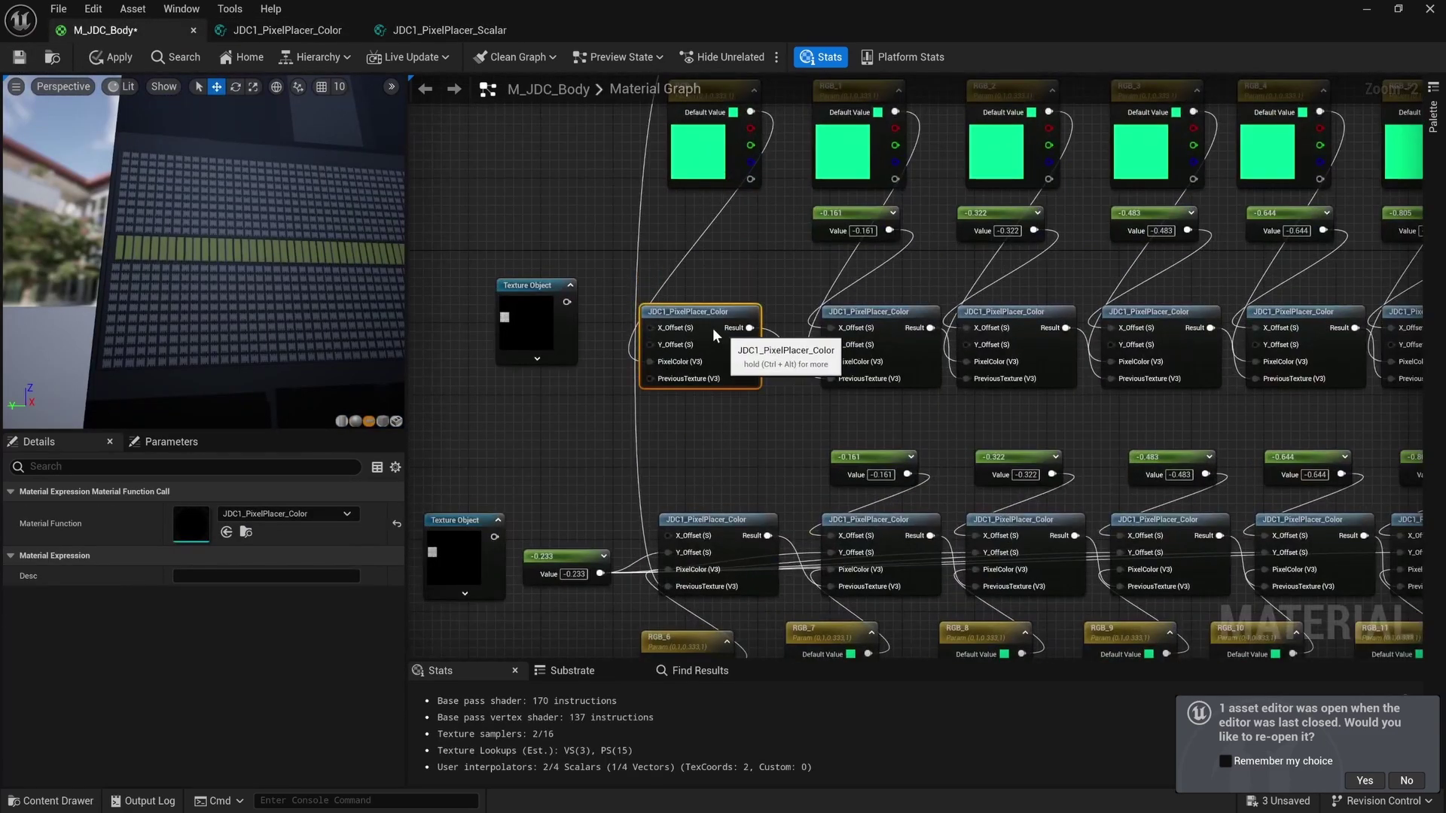
{"action": "right_click_drag", "start_coordinate": [581, 243], "coordinate": [548, 217]}
{"action": "left_click", "coordinate": [516, 311]}
{"action": "scroll", "coordinate": [628, 291], "scroll_direction": "down", "scroll_amount": 2}
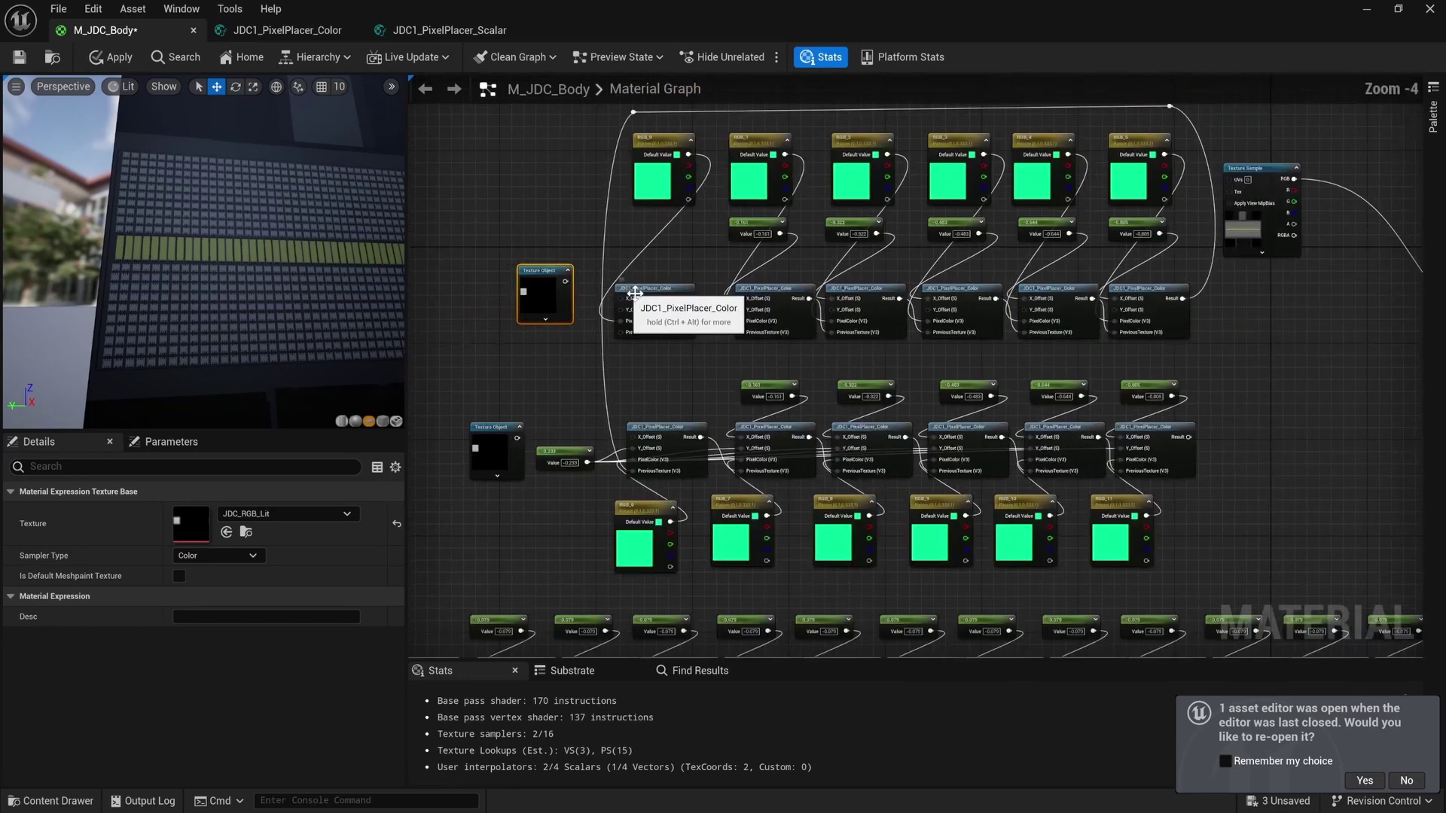
{"action": "key", "text": "Delete"}
{"action": "right_click_drag", "start_coordinate": [651, 433], "coordinate": [779, 380]}
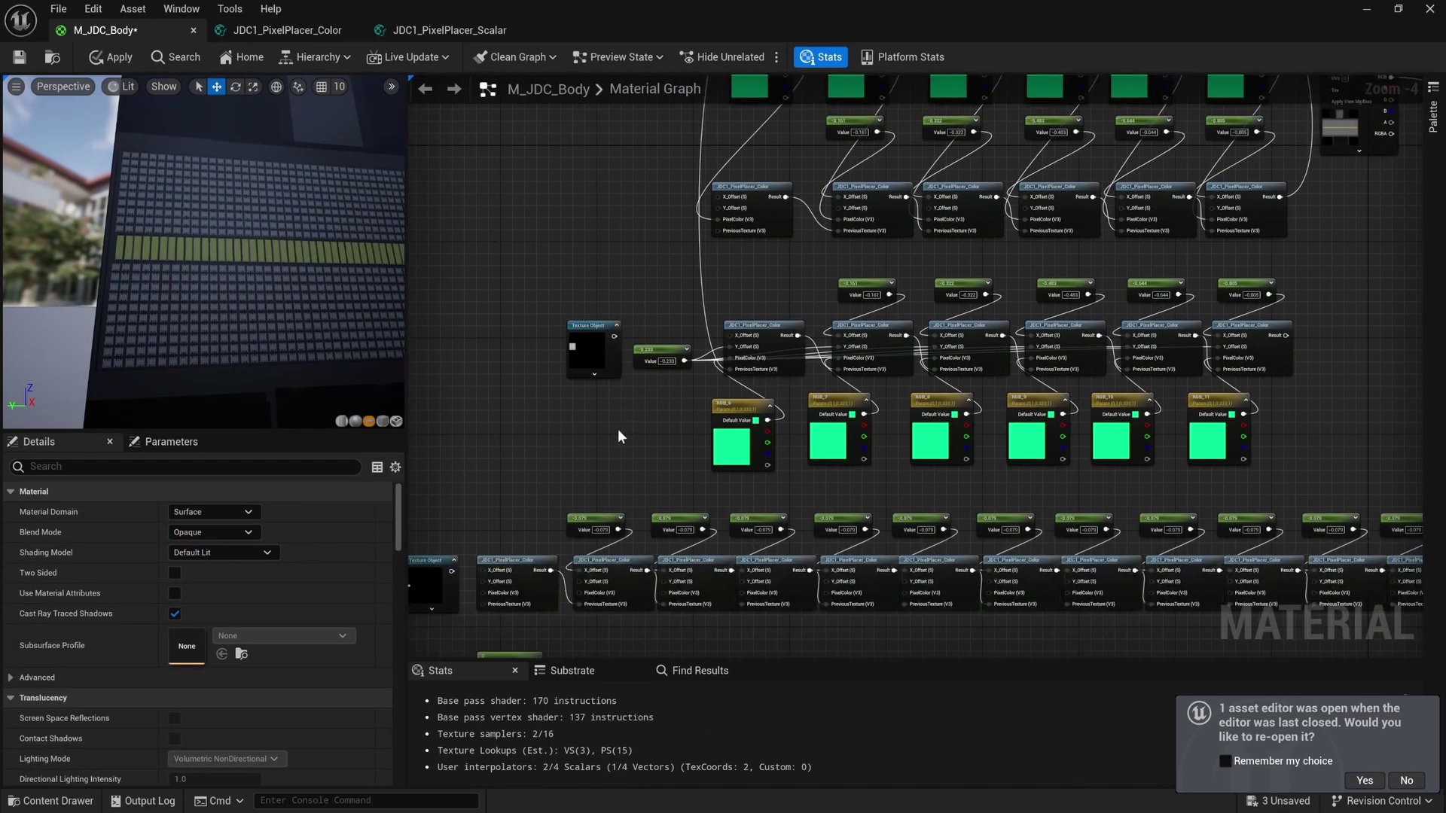
{"action": "right_click_drag", "start_coordinate": [617, 435], "coordinate": [704, 391]}
{"action": "left_click", "coordinate": [687, 314]}
{"action": "key", "text": "Delete"}
Delete the strobe row's Texture Object and align the scalar parameter 0 beneath the first strobe placer.
{"action": "right_click_drag", "start_coordinate": [540, 525], "coordinate": [637, 406]}
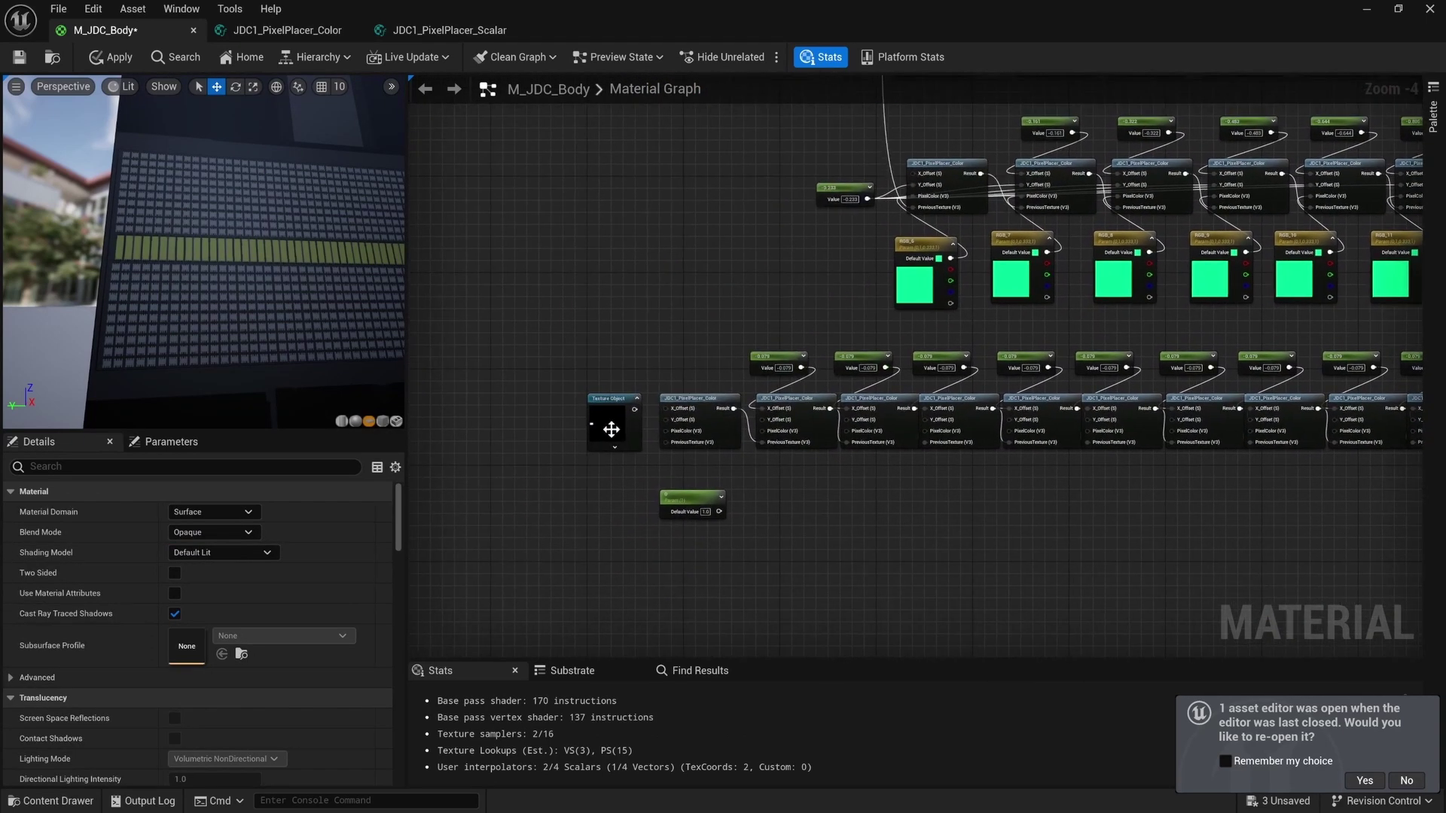
{"action": "left_click", "coordinate": [612, 428]}
{"action": "key", "text": "Delete"}
{"action": "left_click_drag", "start_coordinate": [666, 491], "coordinate": [689, 479]}
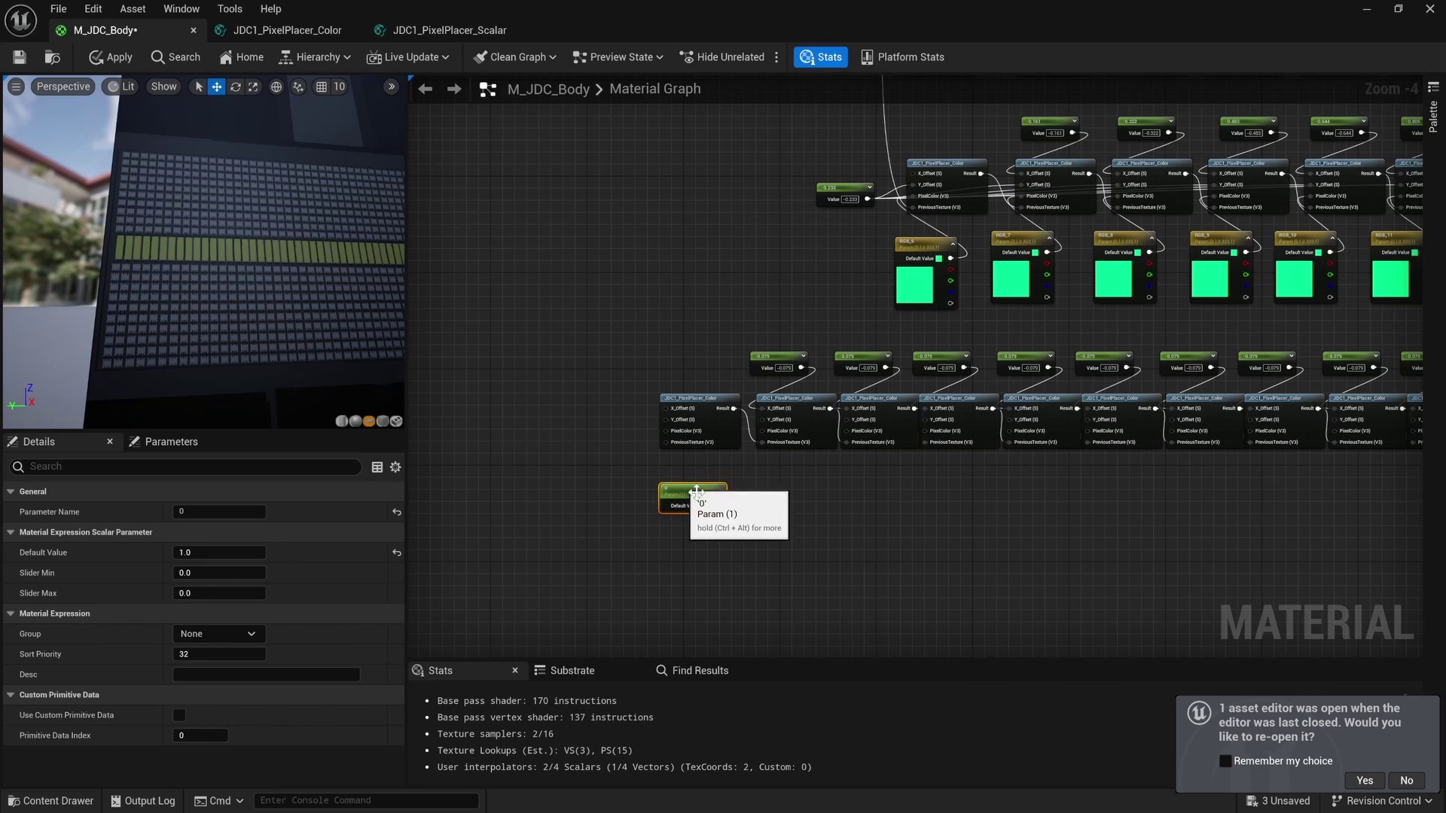
{"action": "scroll", "coordinate": [751, 509], "scroll_direction": "down", "scroll_amount": 1}
{"action": "right_click_drag", "start_coordinate": [897, 499], "coordinate": [1138, 461]}
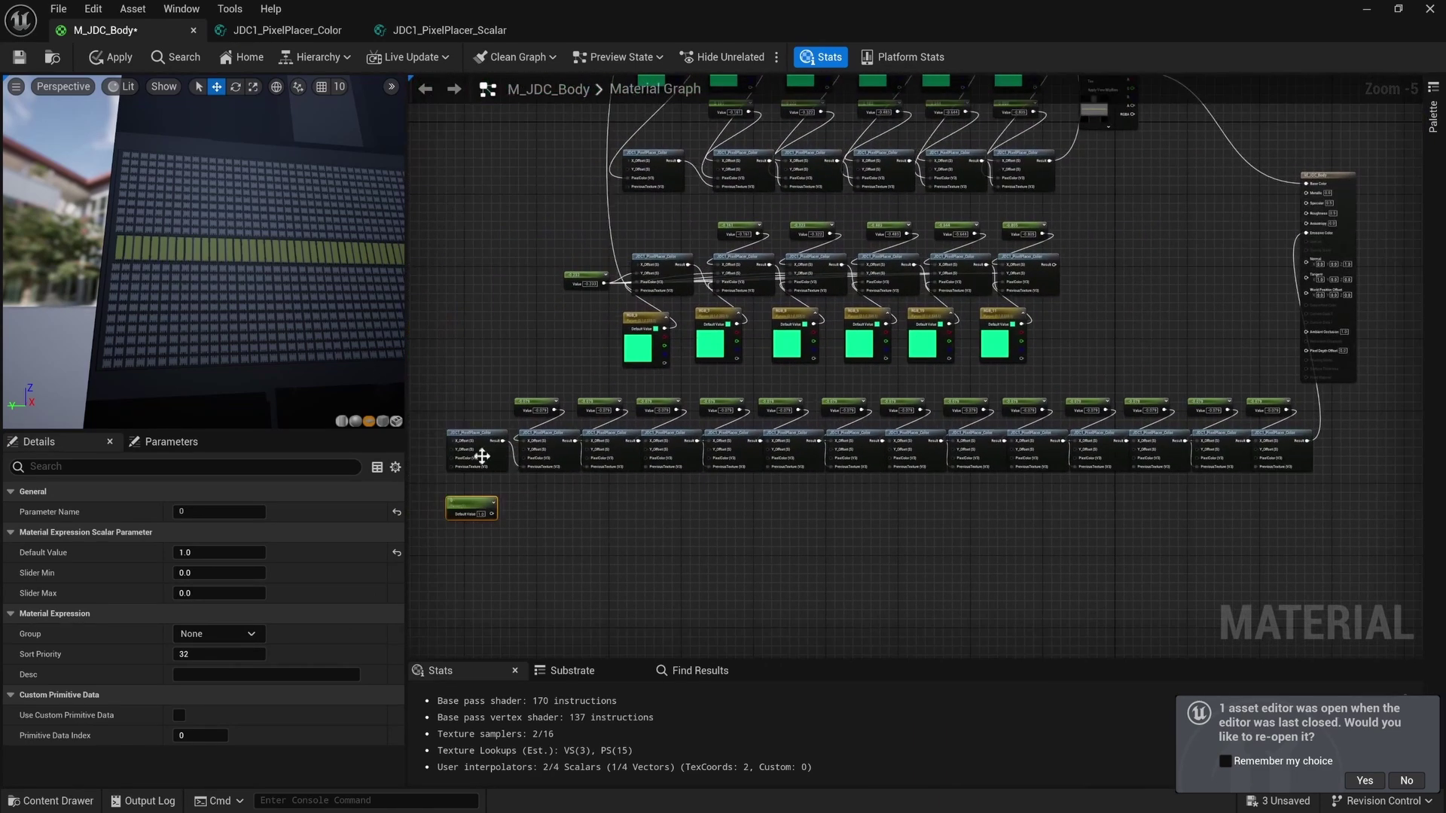
{"action": "scroll", "coordinate": [482, 456], "scroll_direction": "up", "scroll_amount": 2}
{"action": "right_click_drag", "start_coordinate": [479, 540], "coordinate": [575, 525]}
{"action": "left_click_drag", "start_coordinate": [585, 519], "coordinate": [516, 443]}
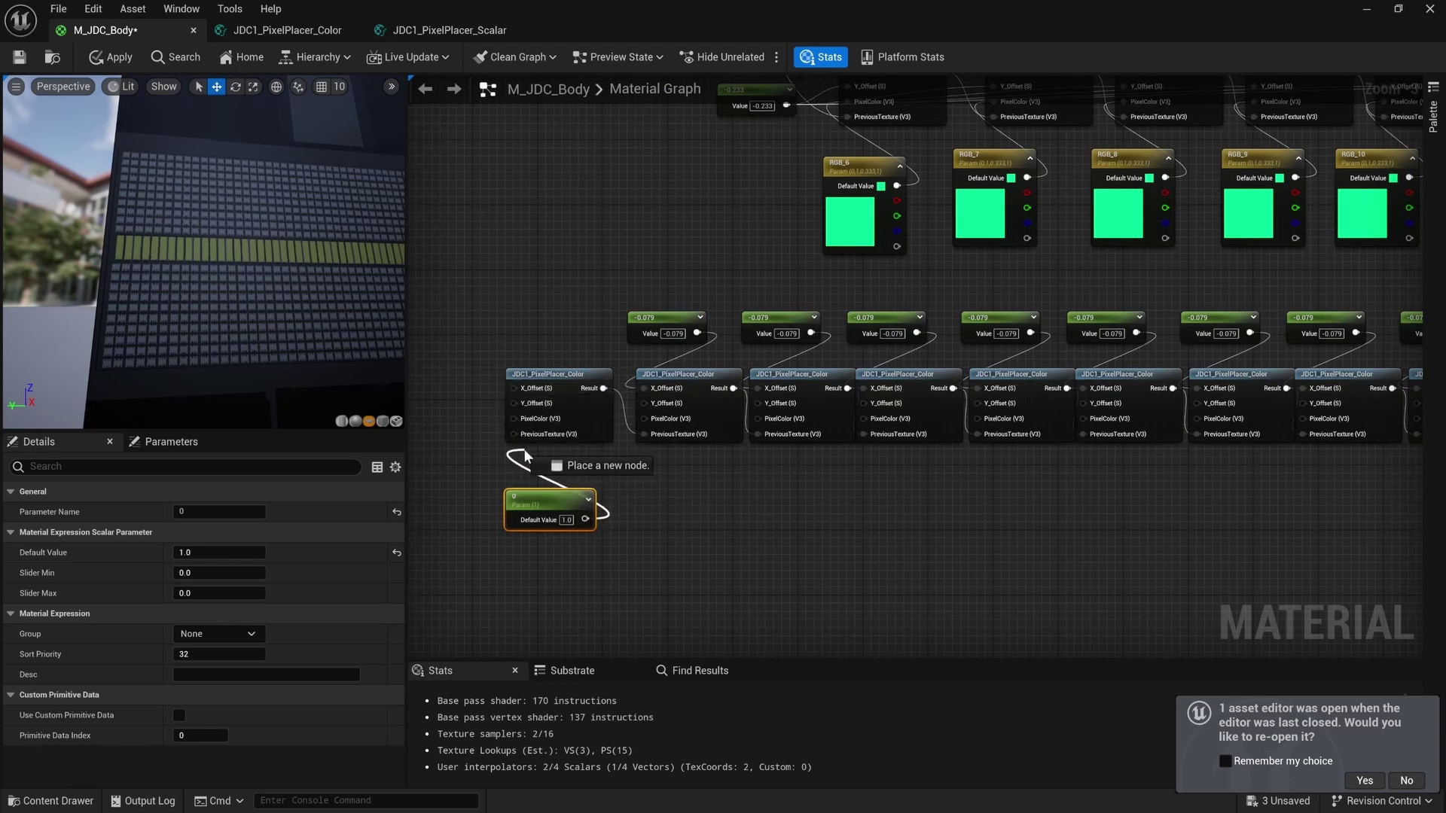
{"action": "left_click_drag", "start_coordinate": [536, 467], "coordinate": [584, 503]}
{"action": "key", "text": "Escape"}
Switch the material function of all placers in the strobe row to JDC1_PixelPlacer_Scalar.
{"action": "scroll", "coordinate": [554, 482], "scroll_direction": "down", "scroll_amount": 2}
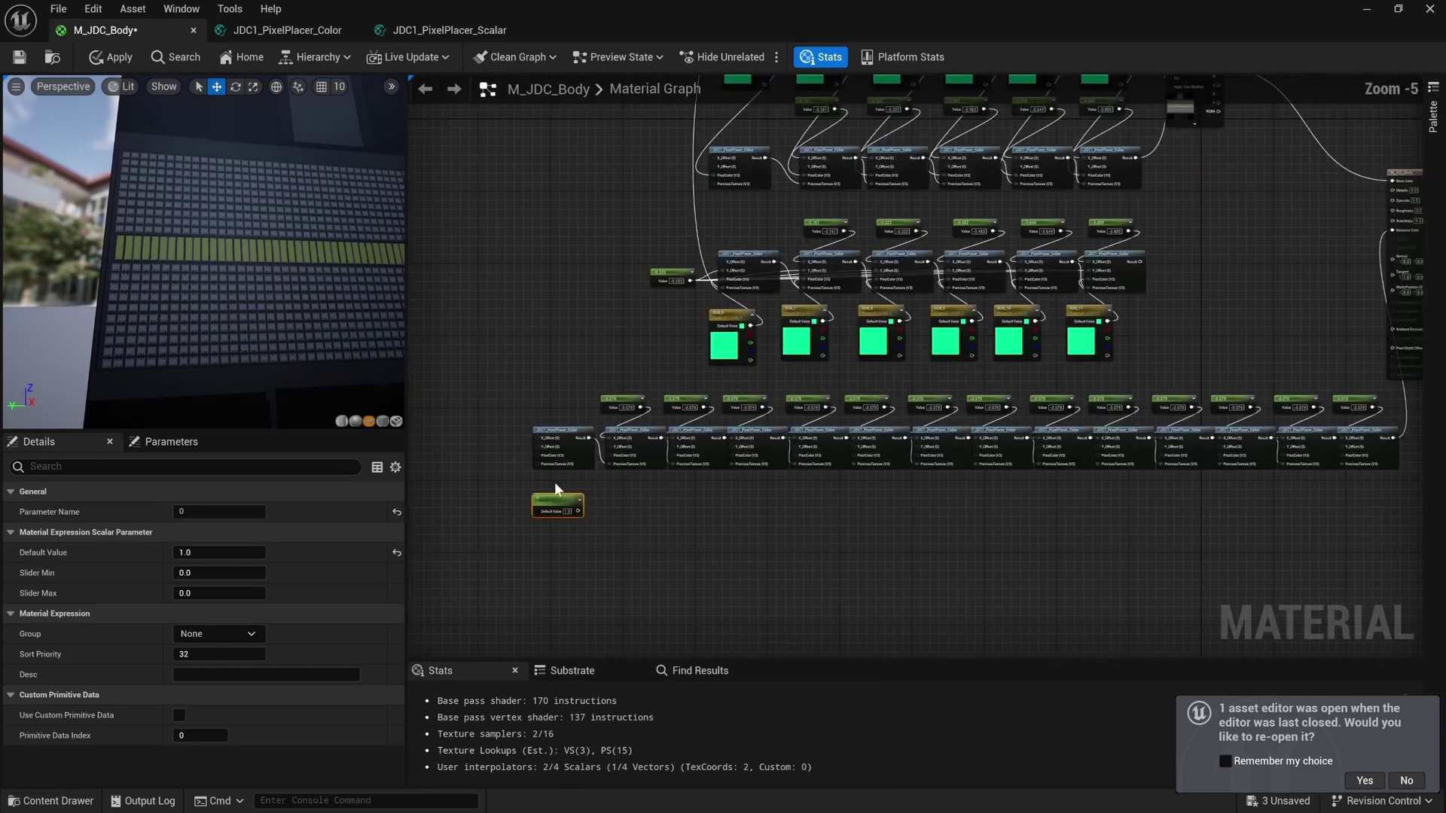
{"action": "left_click_drag", "start_coordinate": [1256, 457], "coordinate": [1338, 441]}
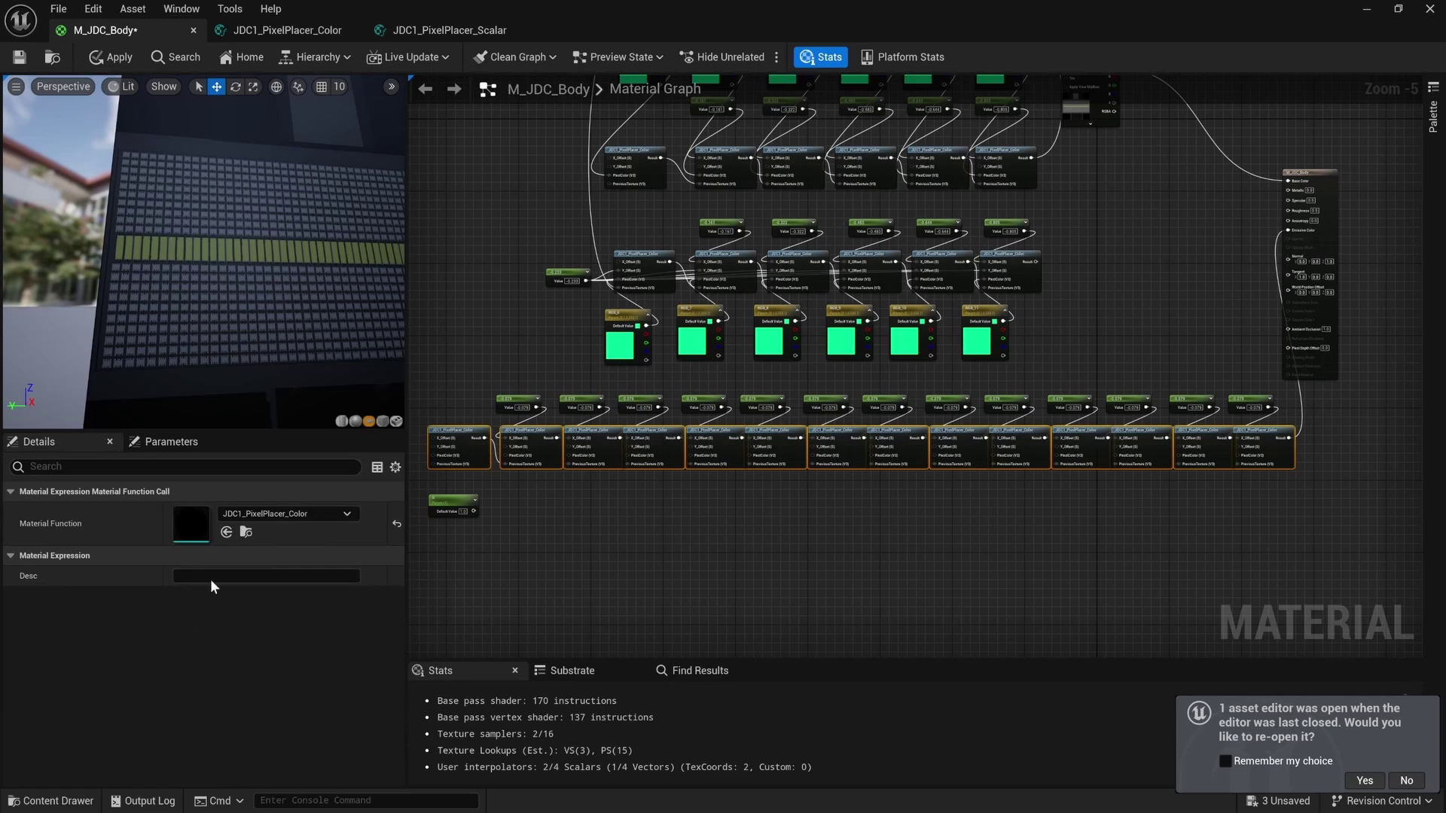
{"action": "left_click", "coordinate": [270, 513]}
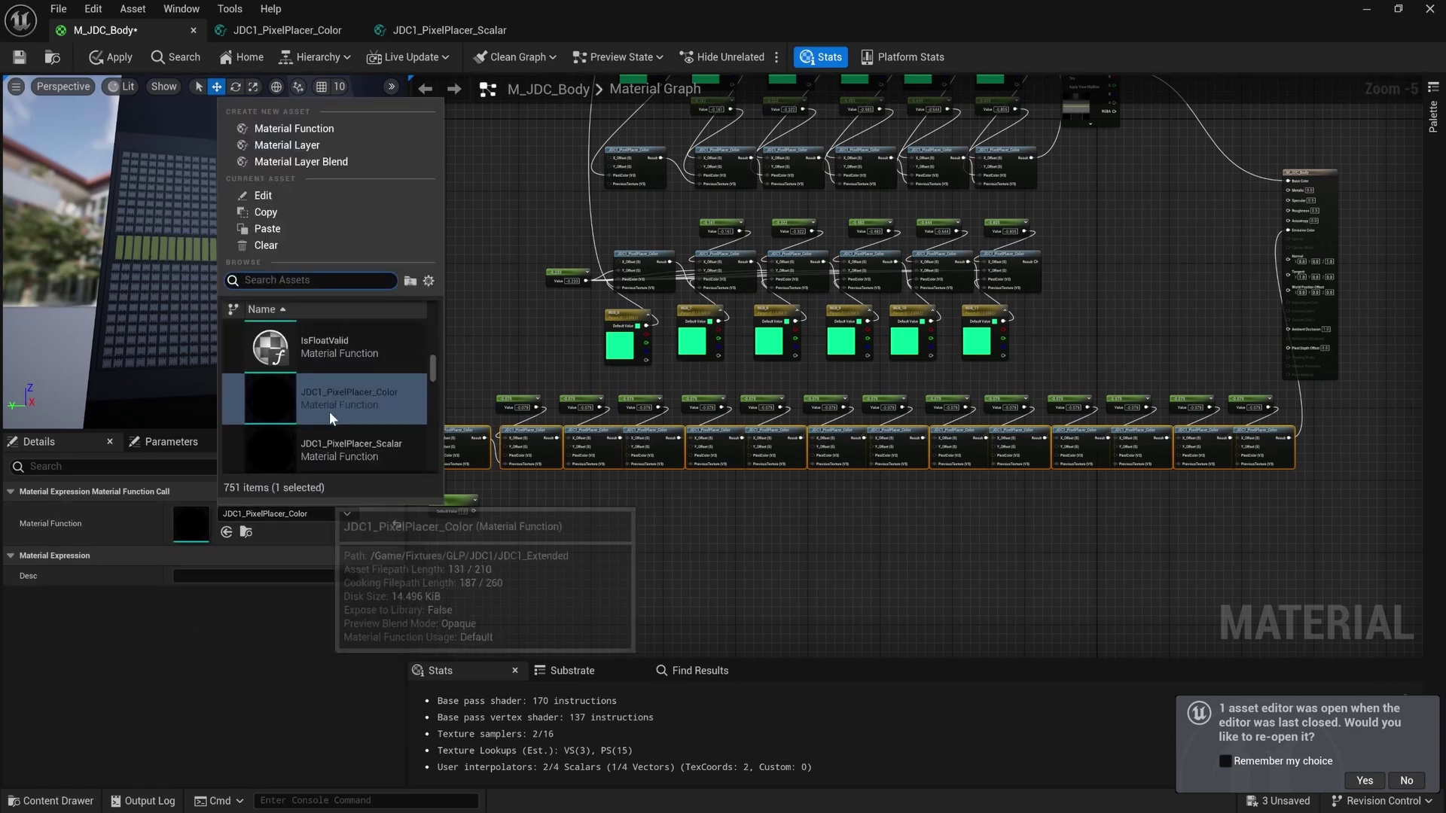
{"action": "left_click", "coordinate": [326, 445]}
Connect the scalar parameter 0 to the PixelScalar input of the first strobe placer.
{"action": "scroll", "coordinate": [429, 414], "scroll_direction": "up", "scroll_amount": 2}
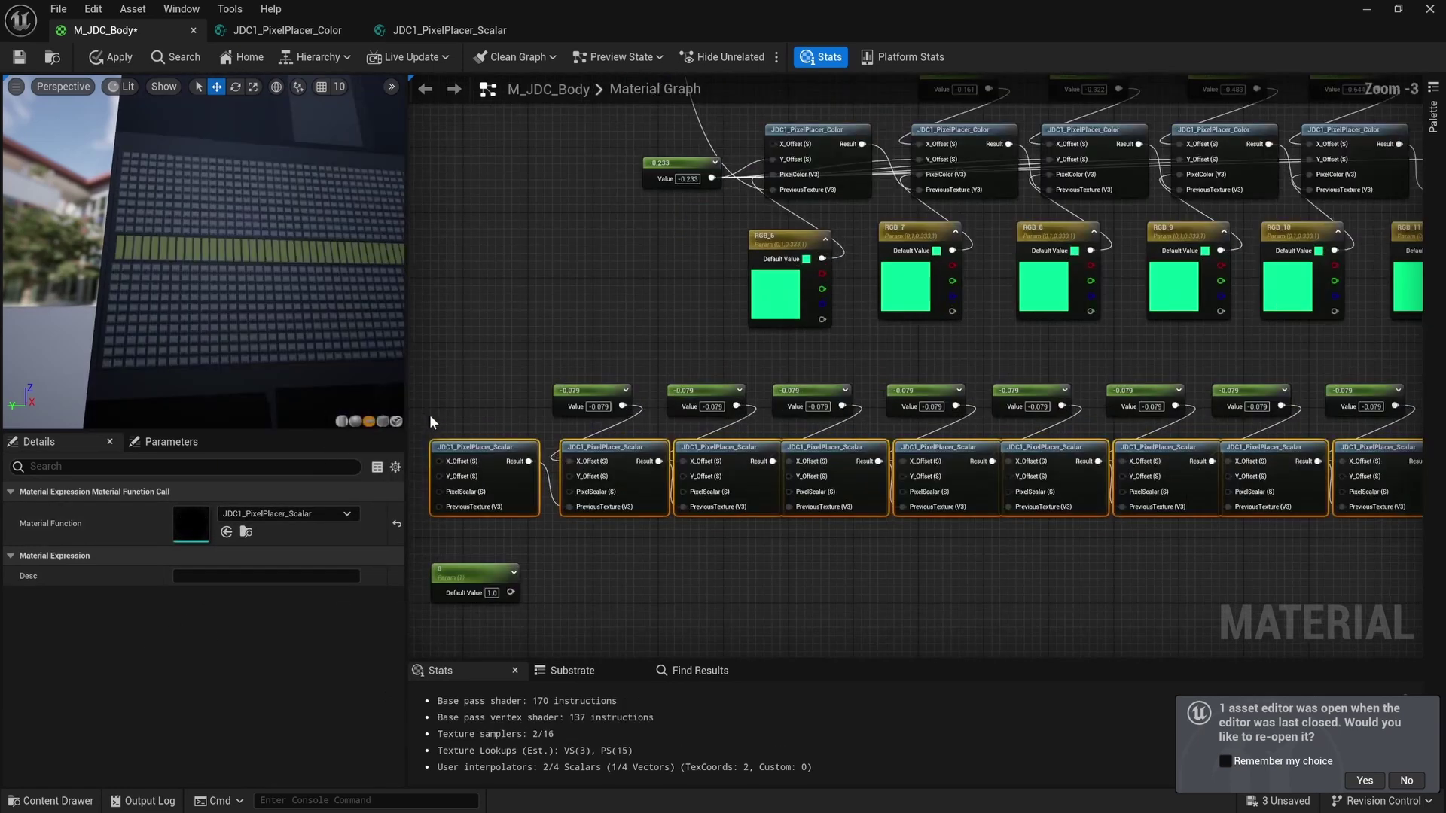
{"action": "scroll", "coordinate": [429, 414], "scroll_direction": "up", "scroll_amount": 3}
{"action": "left_click", "coordinate": [508, 389]}
{"action": "right_click_drag", "start_coordinate": [563, 577], "coordinate": [633, 515]}
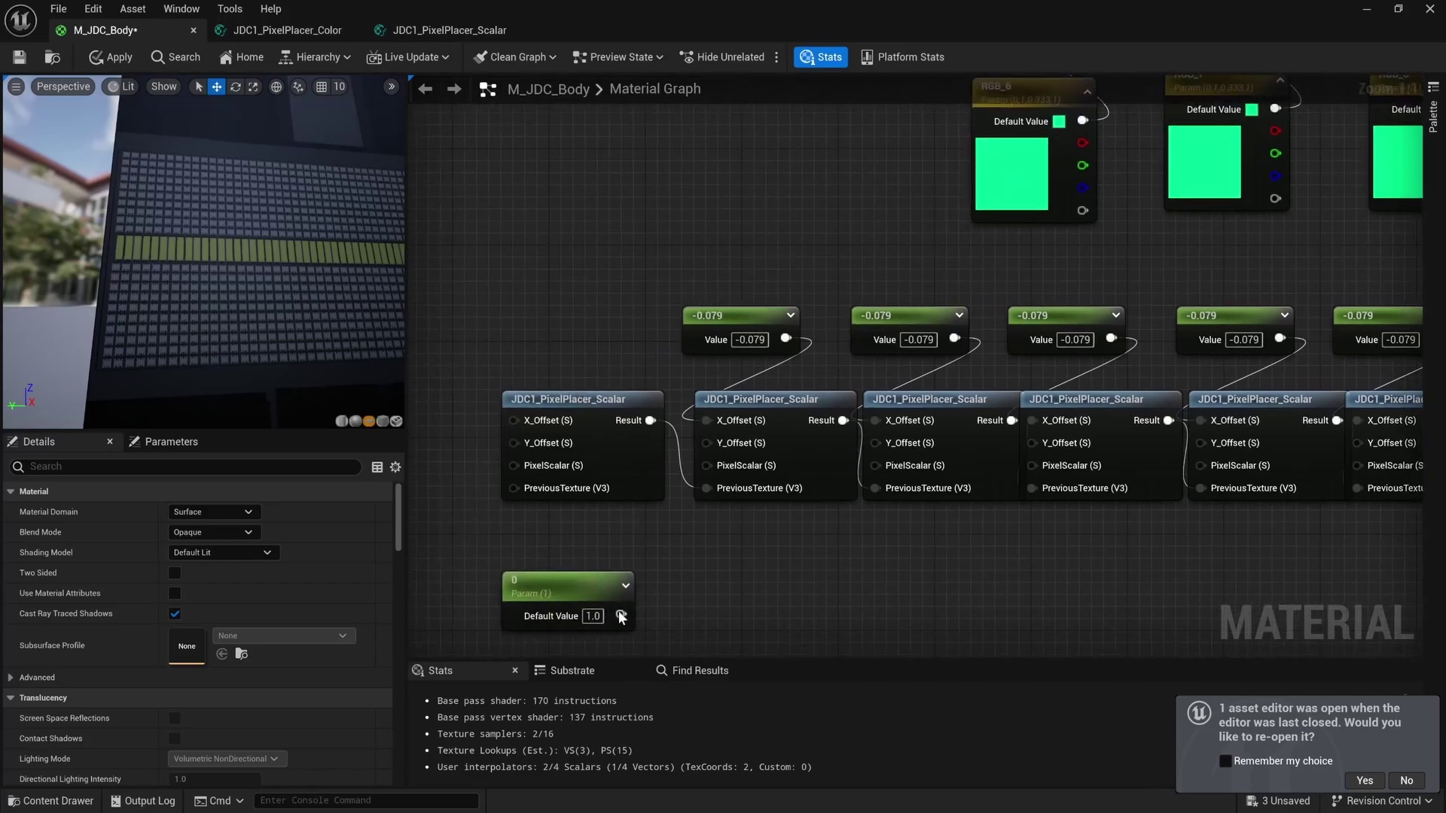
{"action": "left_click_drag", "start_coordinate": [621, 614], "coordinate": [515, 466]}
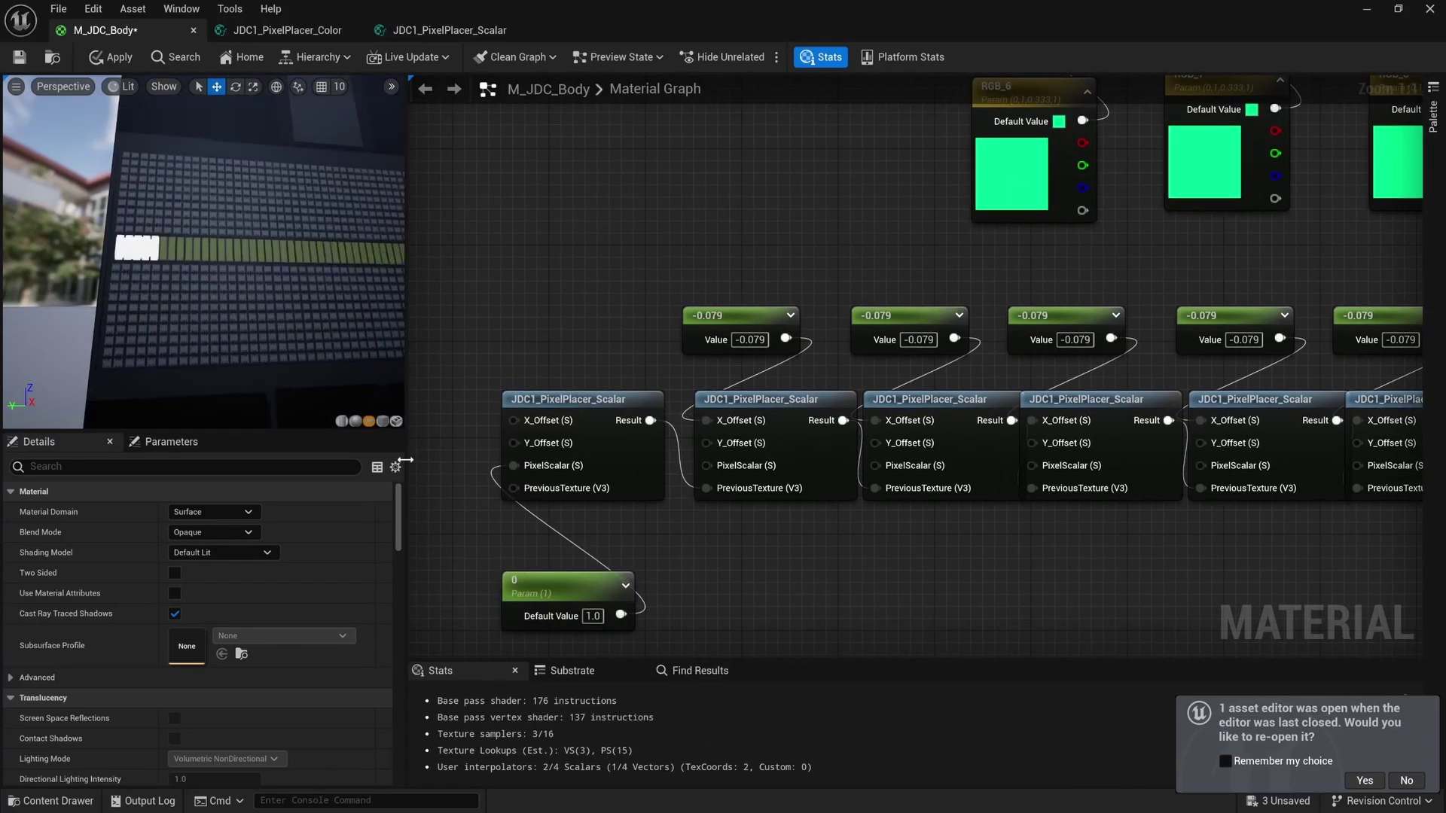
Duplicate the scalar parameter 0 and place the copy beneath the second strobe placer.
{"action": "right_click_drag", "start_coordinate": [698, 586], "coordinate": [639, 573]}
{"action": "scroll", "coordinate": [638, 572], "scroll_direction": "down", "scroll_amount": 2}
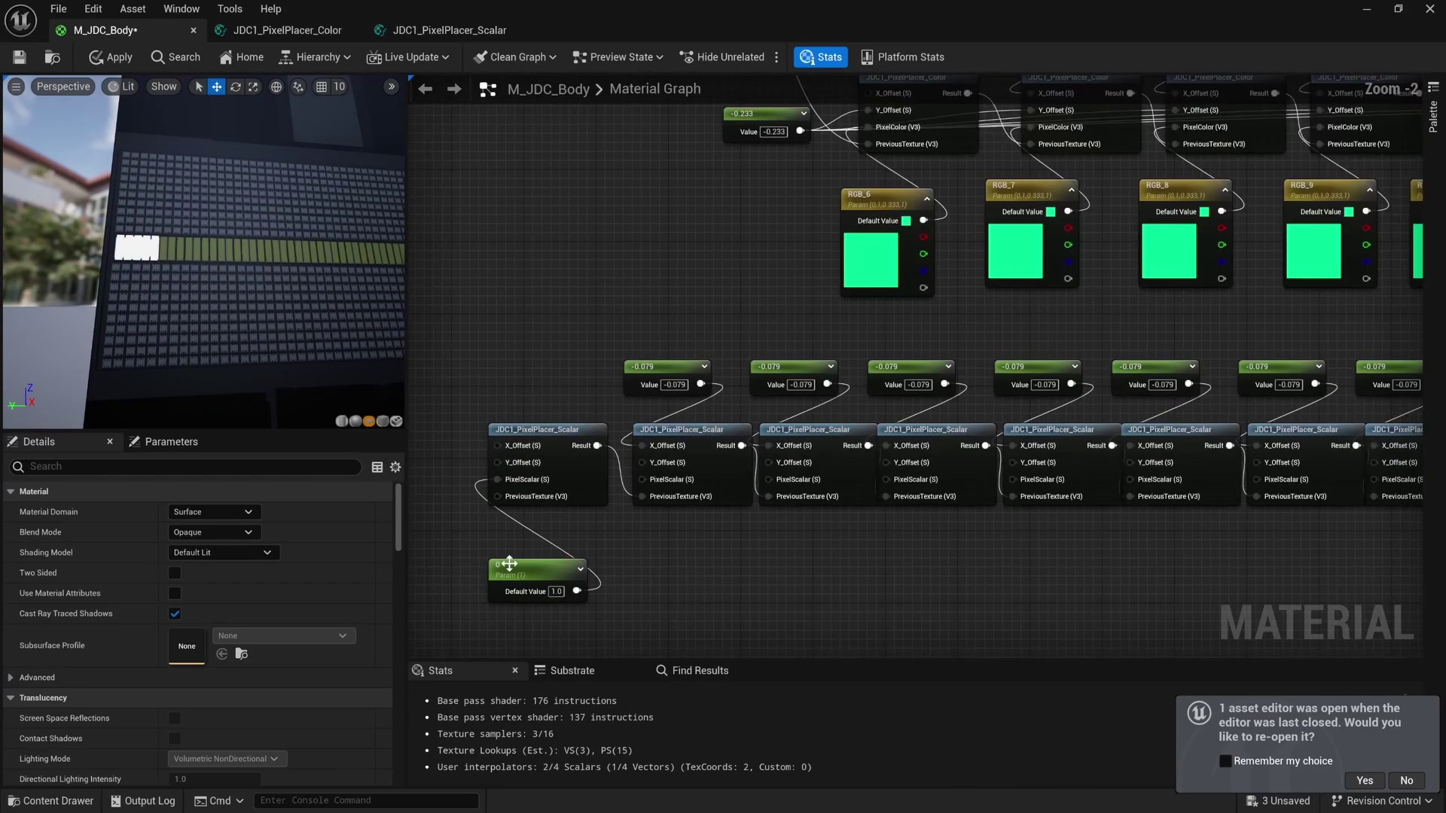
{"action": "left_click", "coordinate": [542, 572]}
{"action": "left_click_drag", "start_coordinate": [705, 587], "coordinate": [653, 561]}
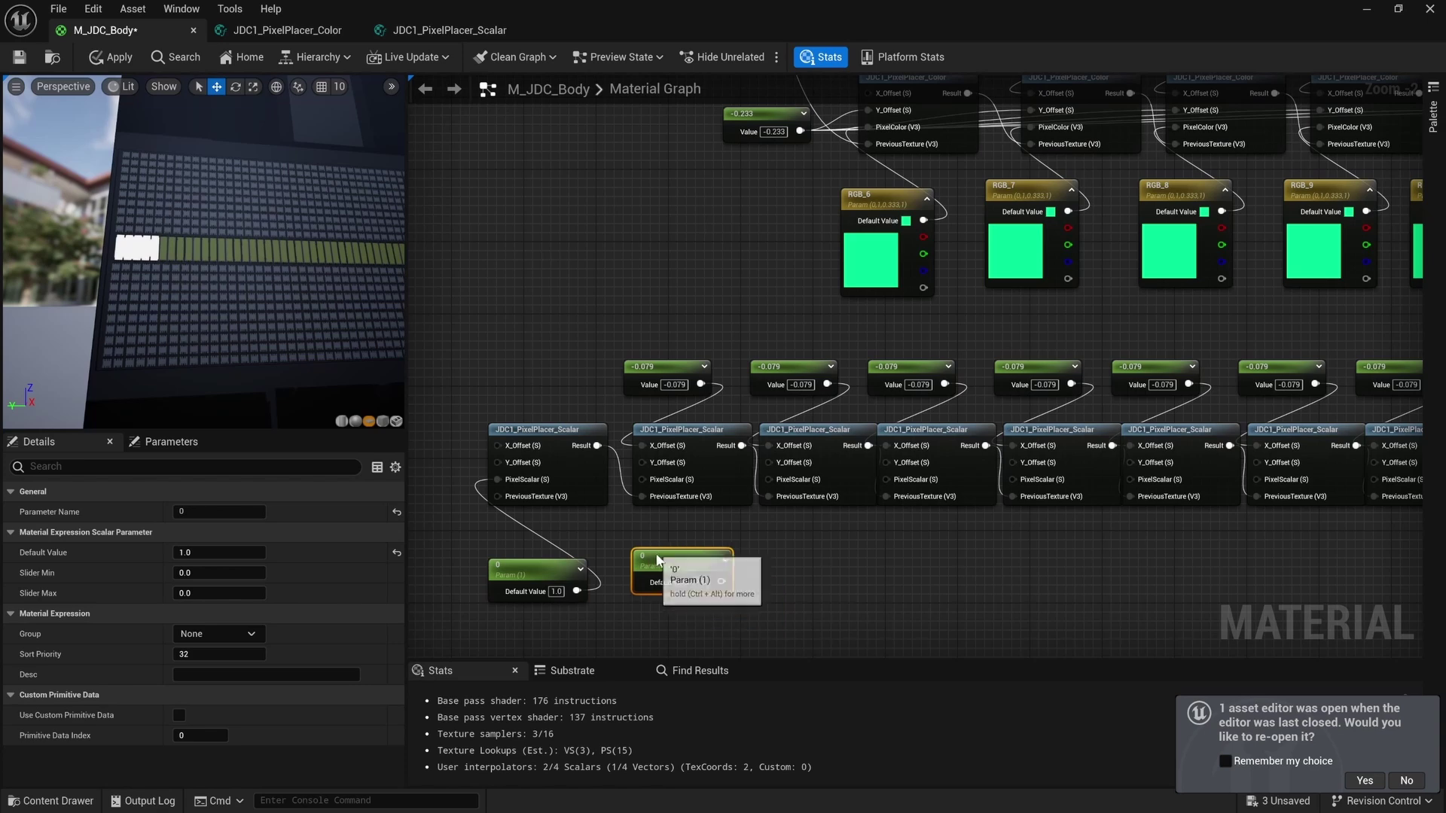
Duplicate scalar parameter 0 beneath the third strobe placer, and copy the resulting three parameters beneath the next three placers.
{"action": "key", "text": "ctrl+v"}
{"action": "left_click_drag", "start_coordinate": [804, 577], "coordinate": [795, 577]}
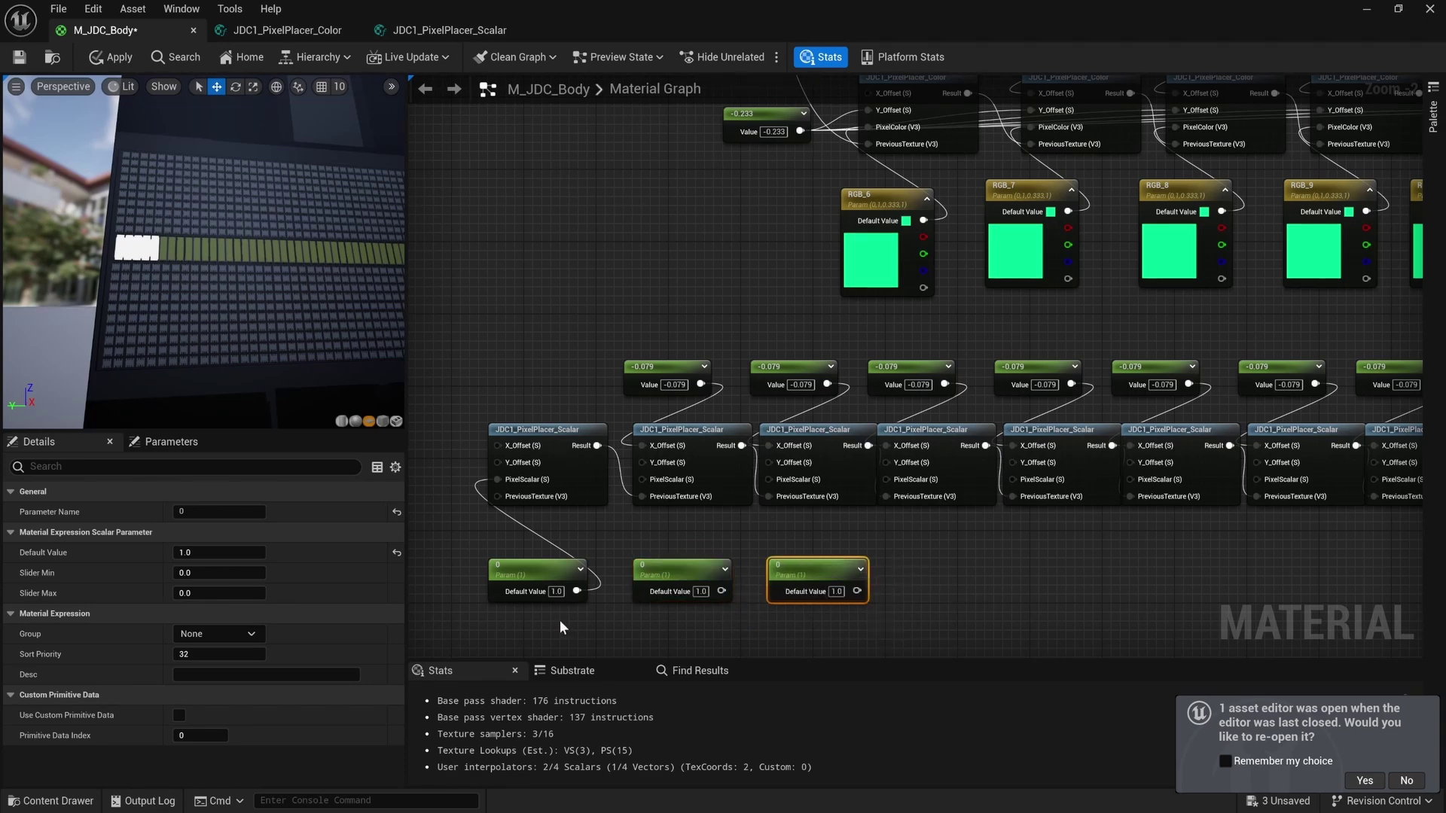
{"action": "left_click_drag", "start_coordinate": [538, 619], "coordinate": [839, 565]}
{"action": "right_click_drag", "start_coordinate": [839, 565], "coordinate": [665, 552]}
{"action": "key", "text": "ctrl+c"}
{"action": "key", "text": "ctrl+v"}
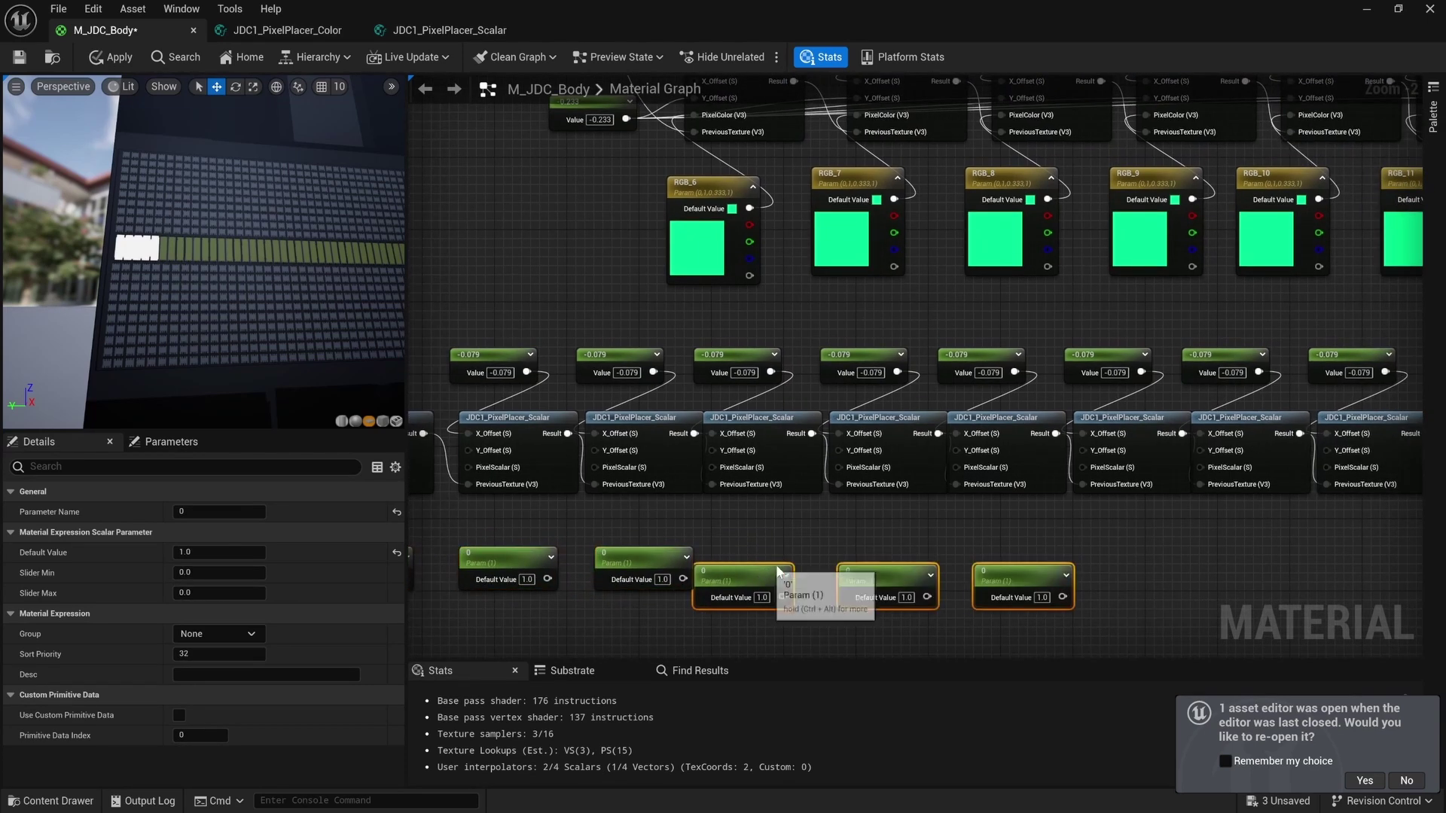
{"action": "scroll", "coordinate": [843, 566], "scroll_direction": "down", "scroll_amount": 6}
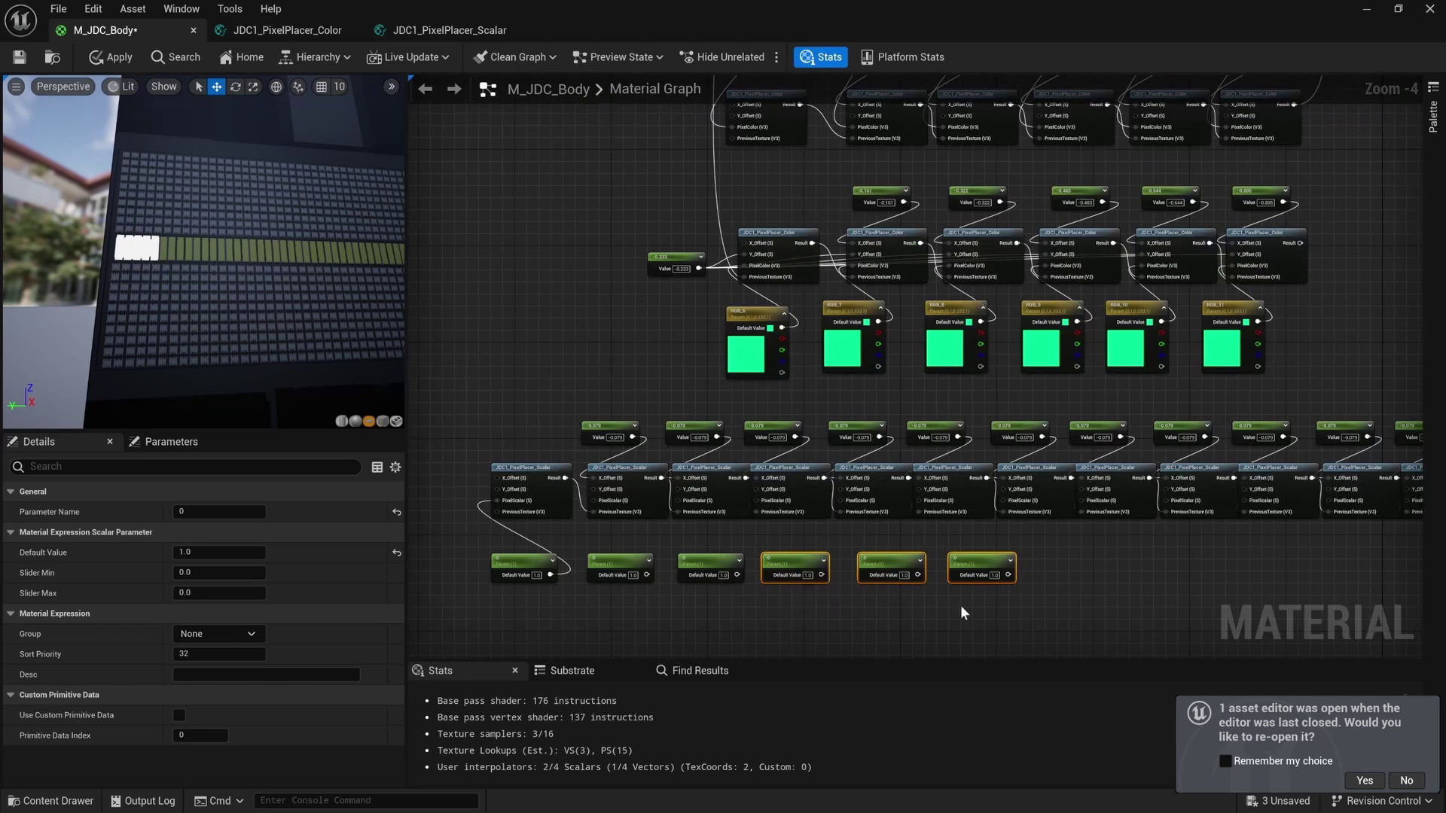
Duplicate the row of six scalar parameters and place the copies after it to make twelve.
{"action": "left_click_drag", "start_coordinate": [993, 606], "coordinate": [549, 577]}
{"action": "key", "text": "ctrl+c"}
{"action": "key", "text": "ctrl+v"}
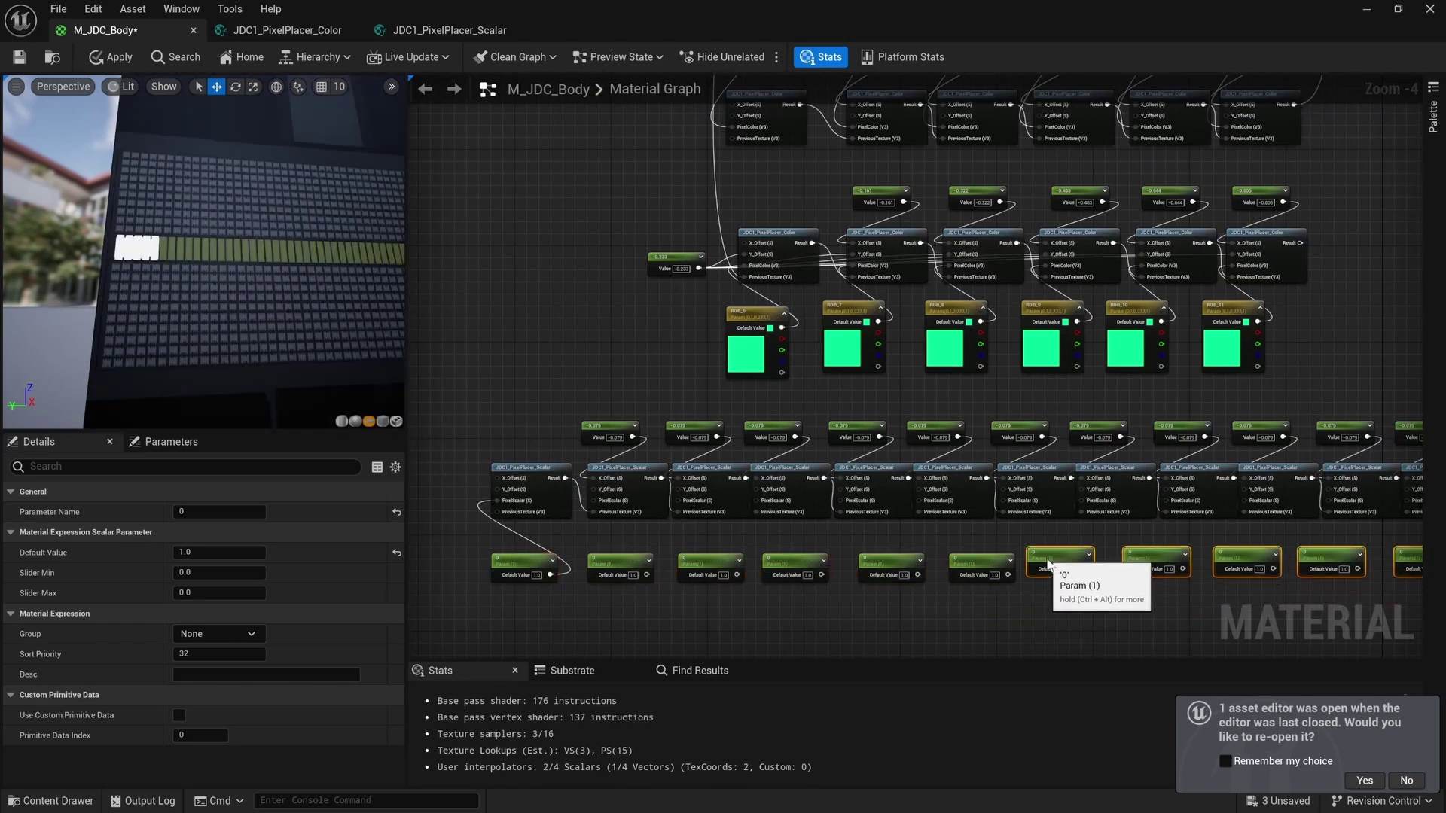
Rename the copied scalar parameters 1 through 11 in order and connect each to its strobe placer's PixelScalar input.
{"action": "right_click_drag", "start_coordinate": [956, 563], "coordinate": [1201, 534]}
{"action": "scroll", "coordinate": [595, 578], "scroll_direction": "up", "scroll_amount": 3}
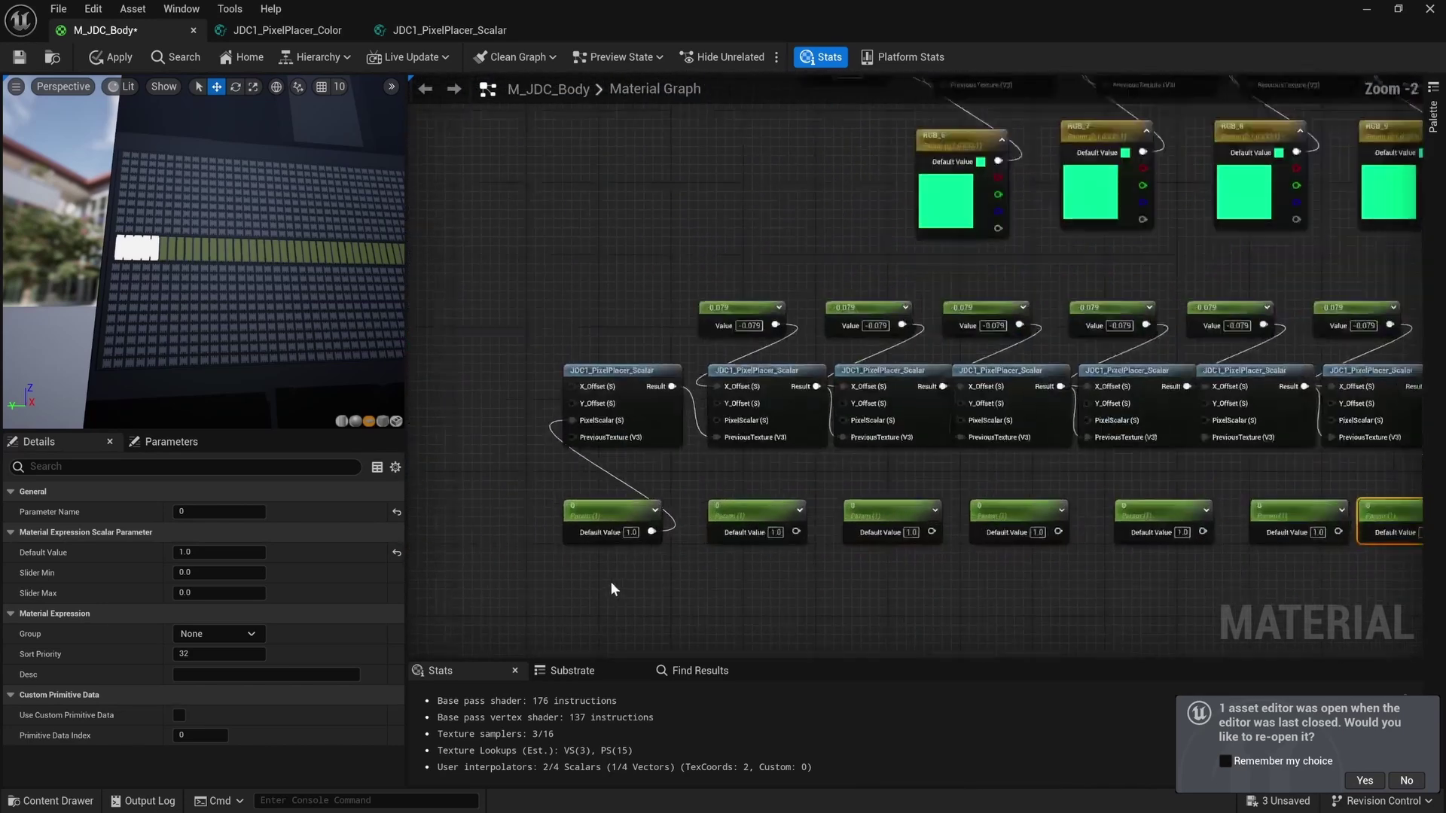
{"action": "left_click", "coordinate": [772, 496]}
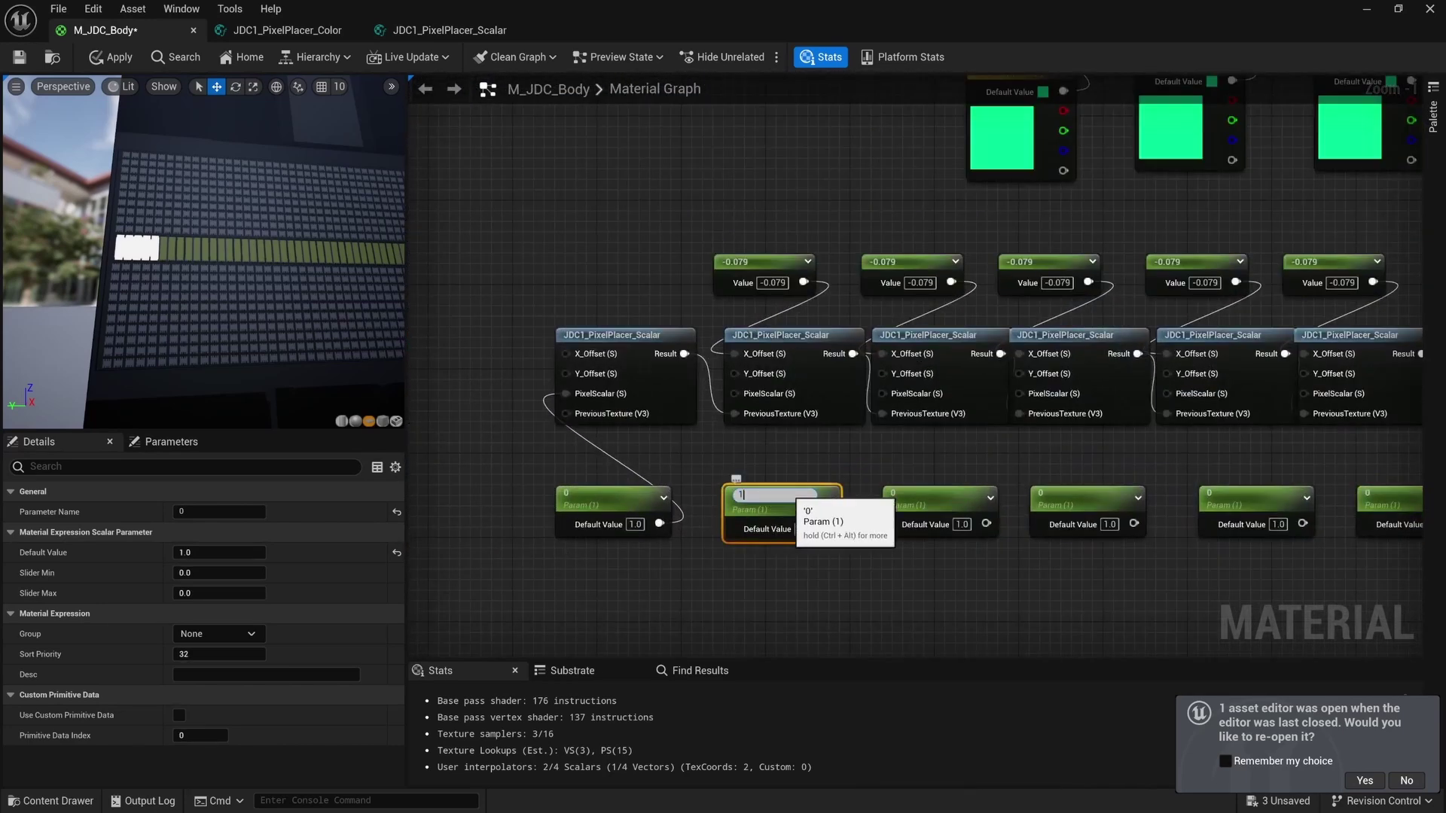
{"action": "left_click", "coordinate": [908, 498]}
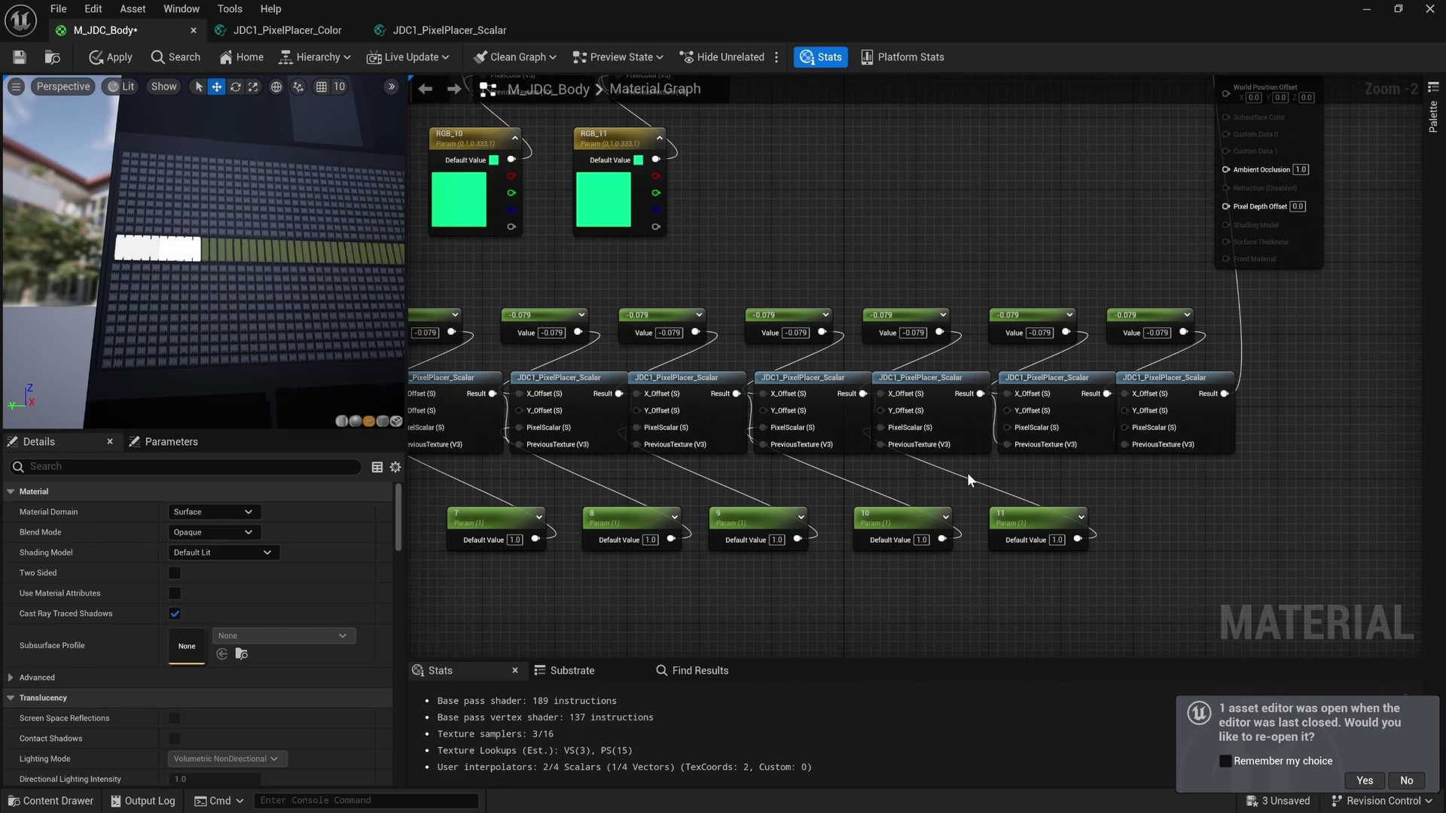
Delete the two surplus placers and their constants at the strobe row's end, and connect the last remaining placer's Result to the material output node.
{"action": "right_click_drag", "start_coordinate": [911, 478], "coordinate": [1097, 491]}
{"action": "right_click_drag", "start_coordinate": [855, 504], "coordinate": [697, 490]}
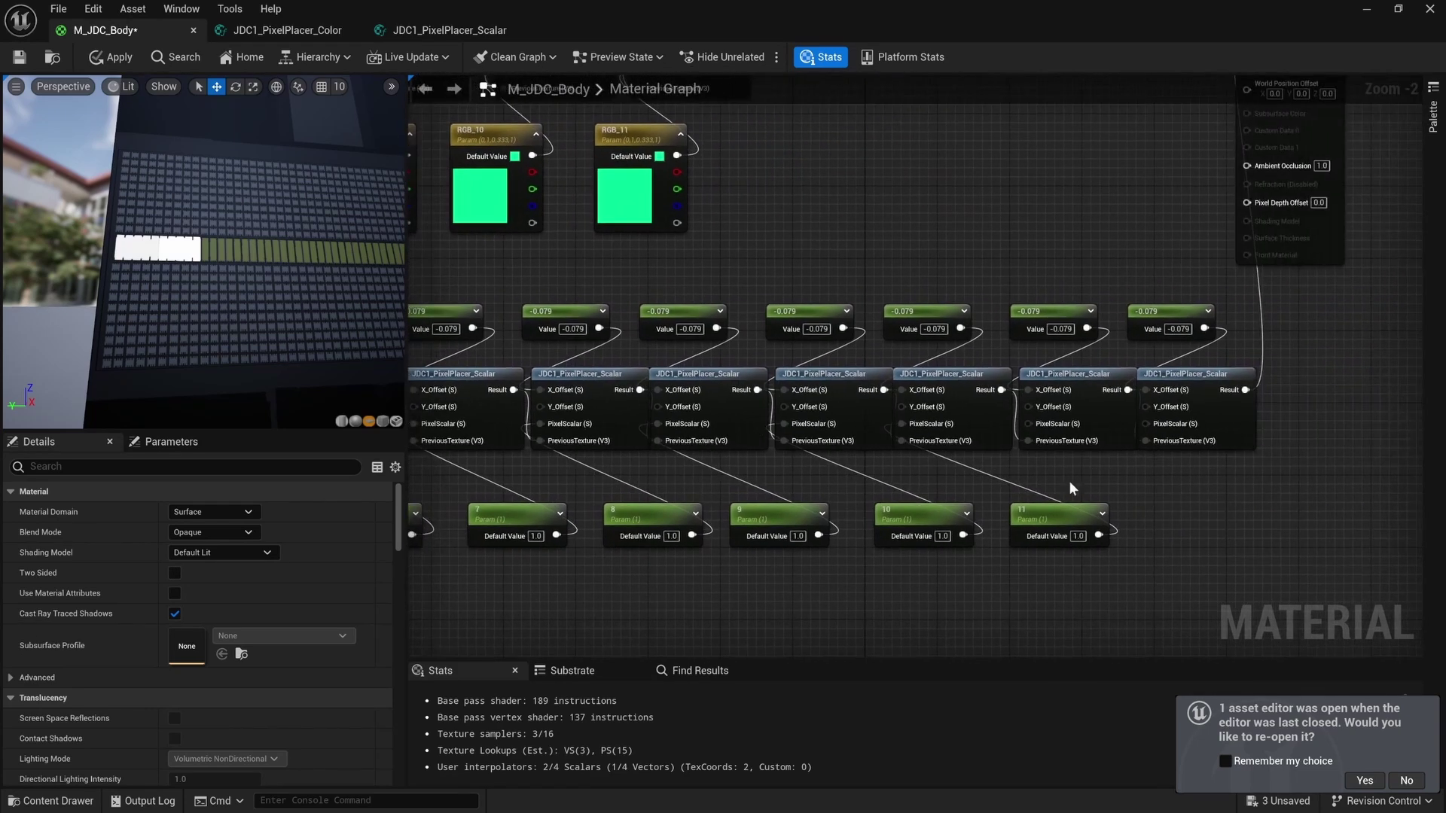
{"action": "right_click_drag", "start_coordinate": [1071, 483], "coordinate": [910, 463]}
{"action": "left_click_drag", "start_coordinate": [866, 476], "coordinate": [935, 323]}
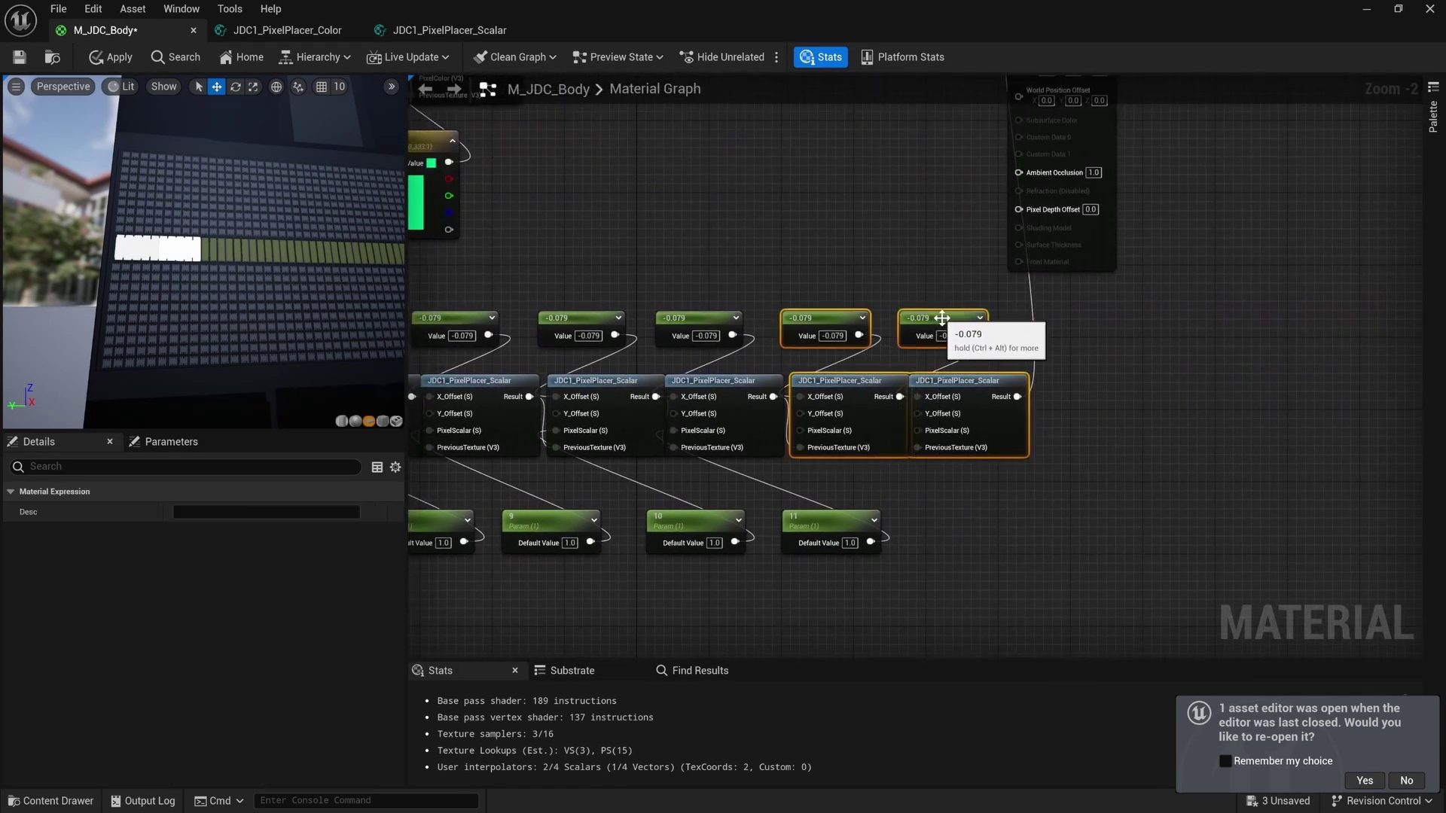
{"action": "key", "text": "Delete"}
{"action": "left_click_drag", "start_coordinate": [773, 397], "coordinate": [1019, 269]}
Select the X_Offset constant of the third strobe placer.
{"action": "scroll", "coordinate": [613, 523], "scroll_direction": "down", "scroll_amount": 4}
{"action": "scroll", "coordinate": [613, 523], "scroll_direction": "up", "scroll_amount": 6}
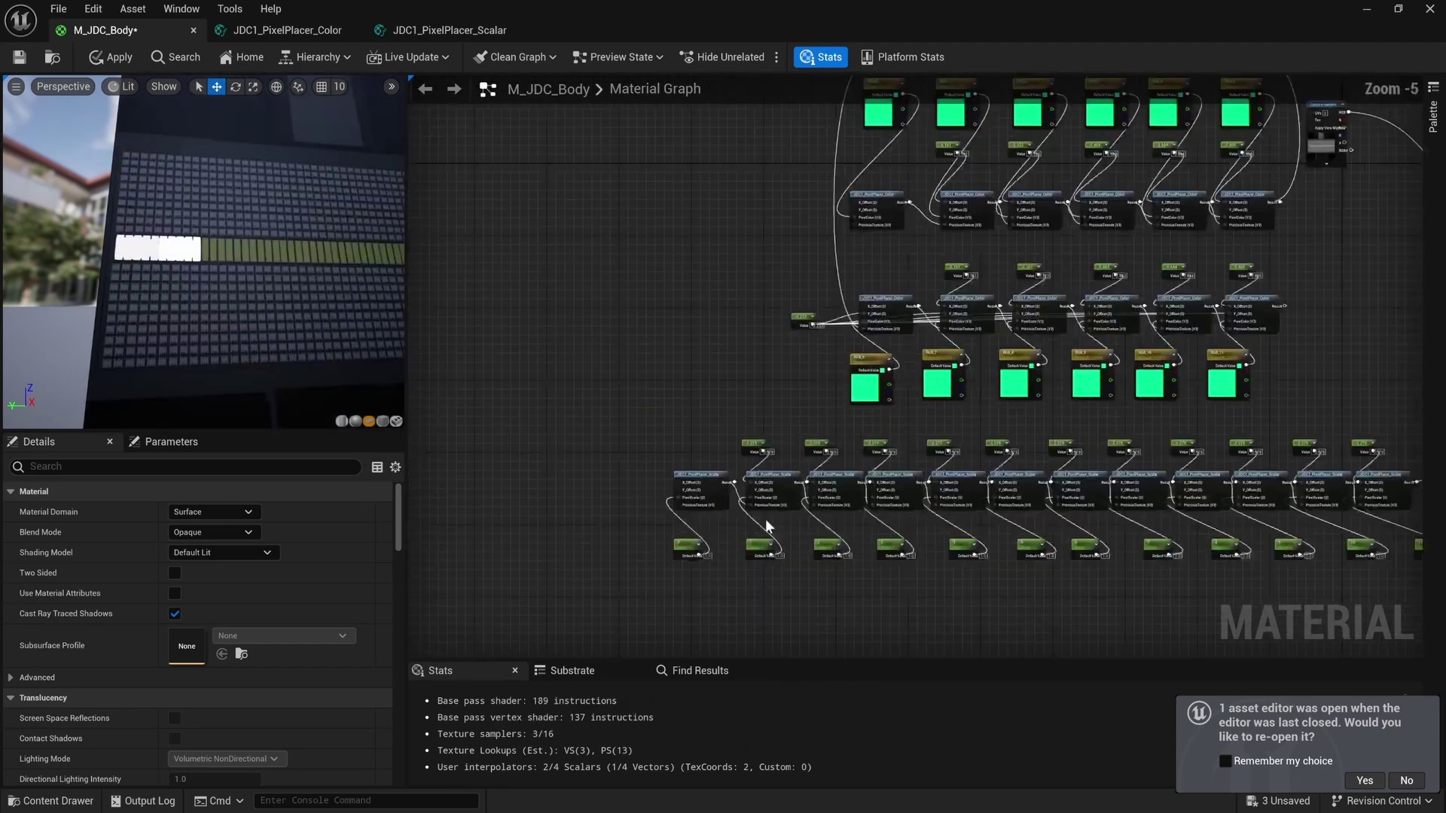
{"action": "left_click", "coordinate": [914, 378]}
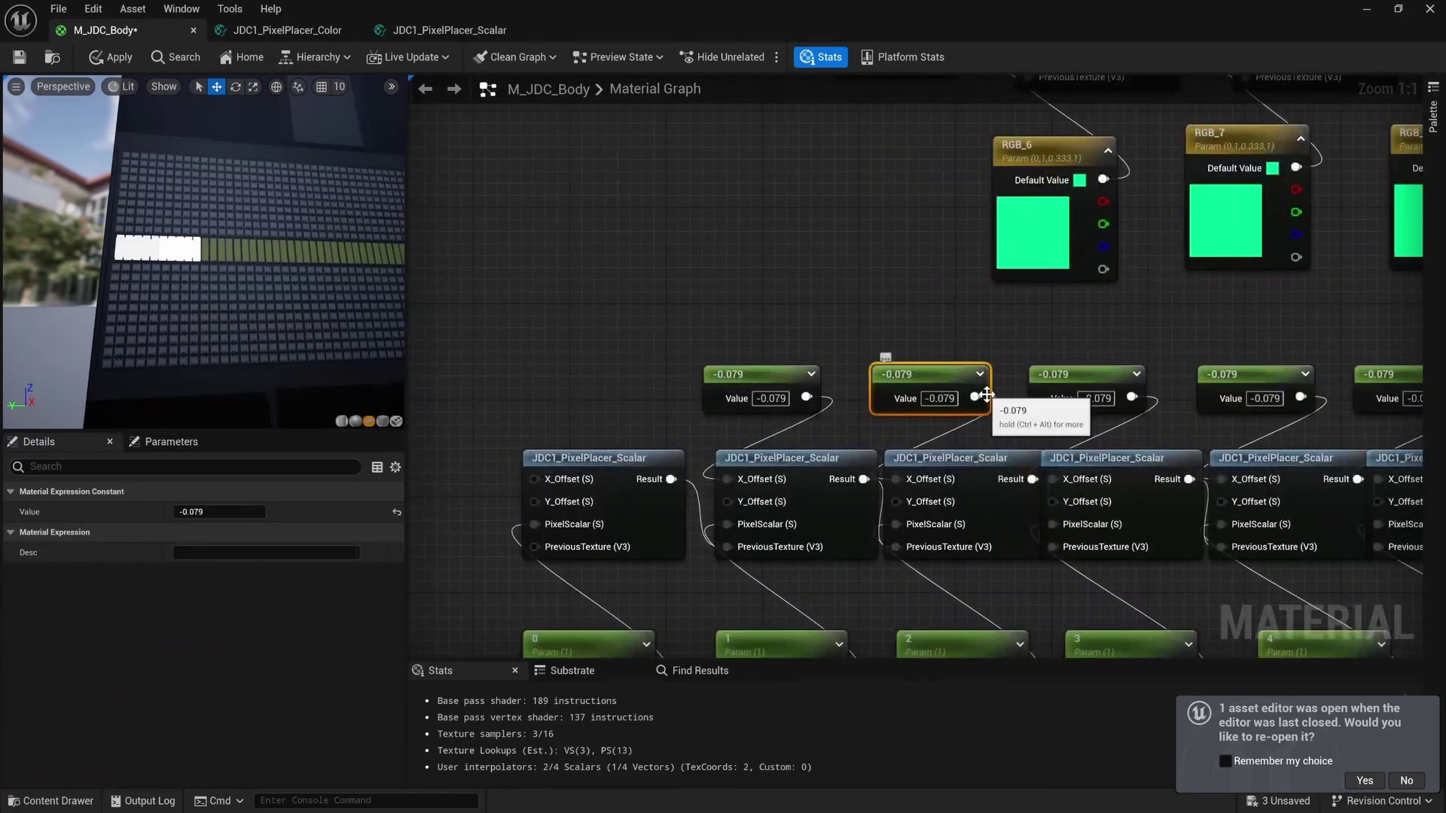
Multiply the X-offset constant of the third scalar pixel placer by 2, giving -0.158.
{"action": "left_click", "coordinate": [225, 512]}
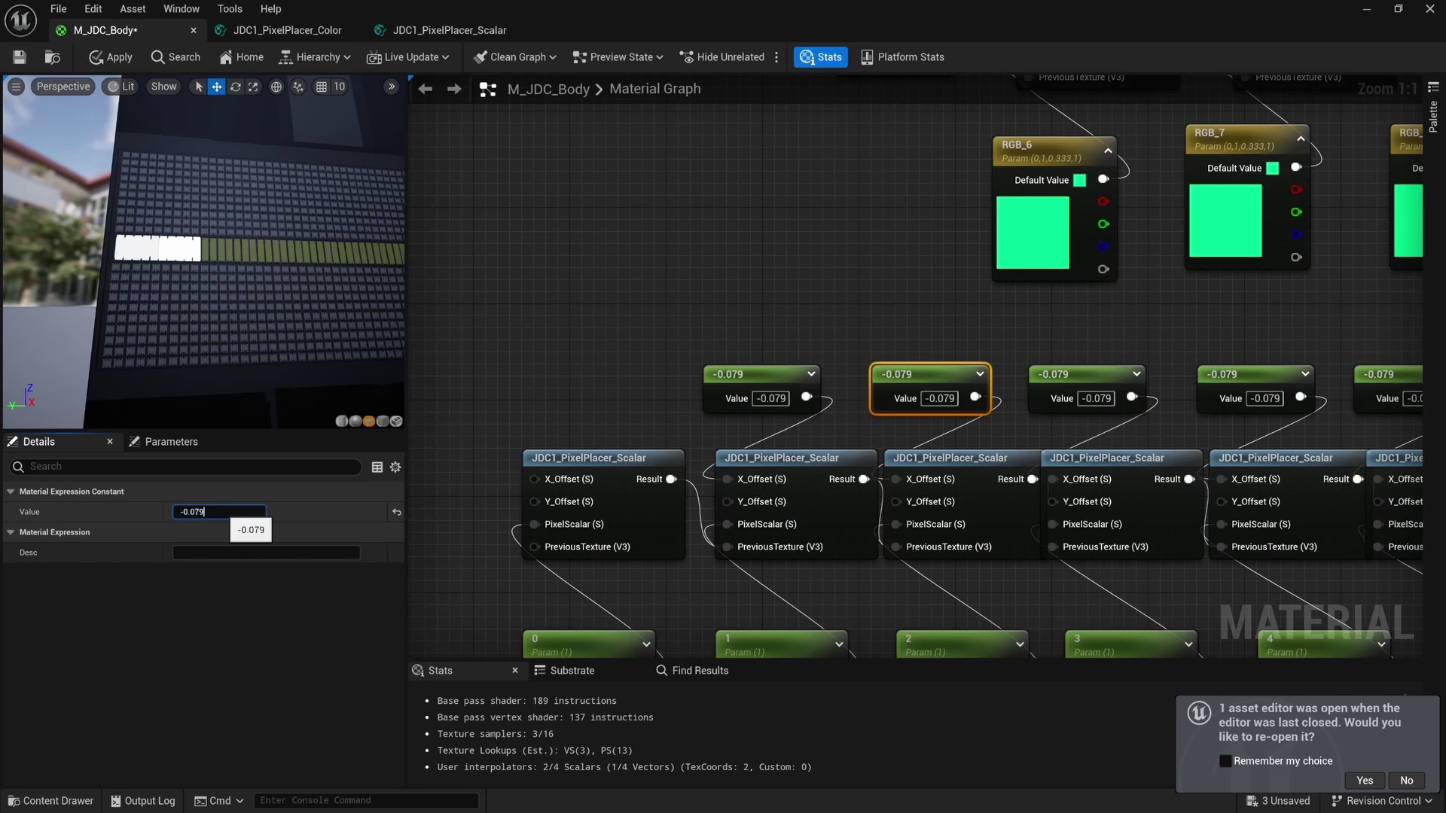
{"action": "type", "text": "*2"}
{"action": "key", "text": "Return"}
Multiply the next X-offset constant, feeding the fourth scalar pixel placer, by 3 to give -0.237.
{"action": "right_click_drag", "start_coordinate": [1004, 330], "coordinate": [664, 326]}
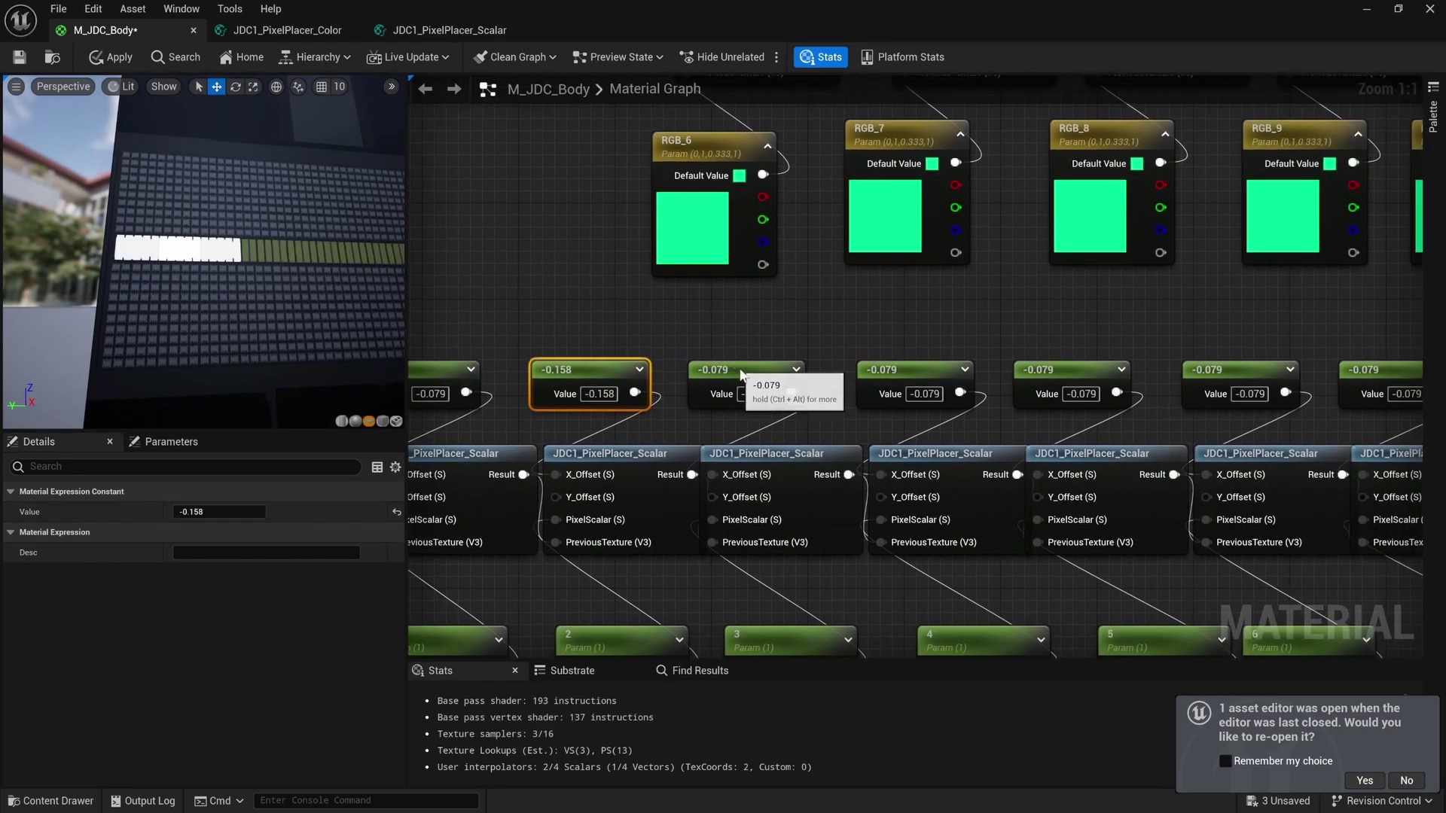
{"action": "left_click", "coordinate": [745, 370]}
{"action": "left_click", "coordinate": [224, 512]}
{"action": "type", "text": "*"}
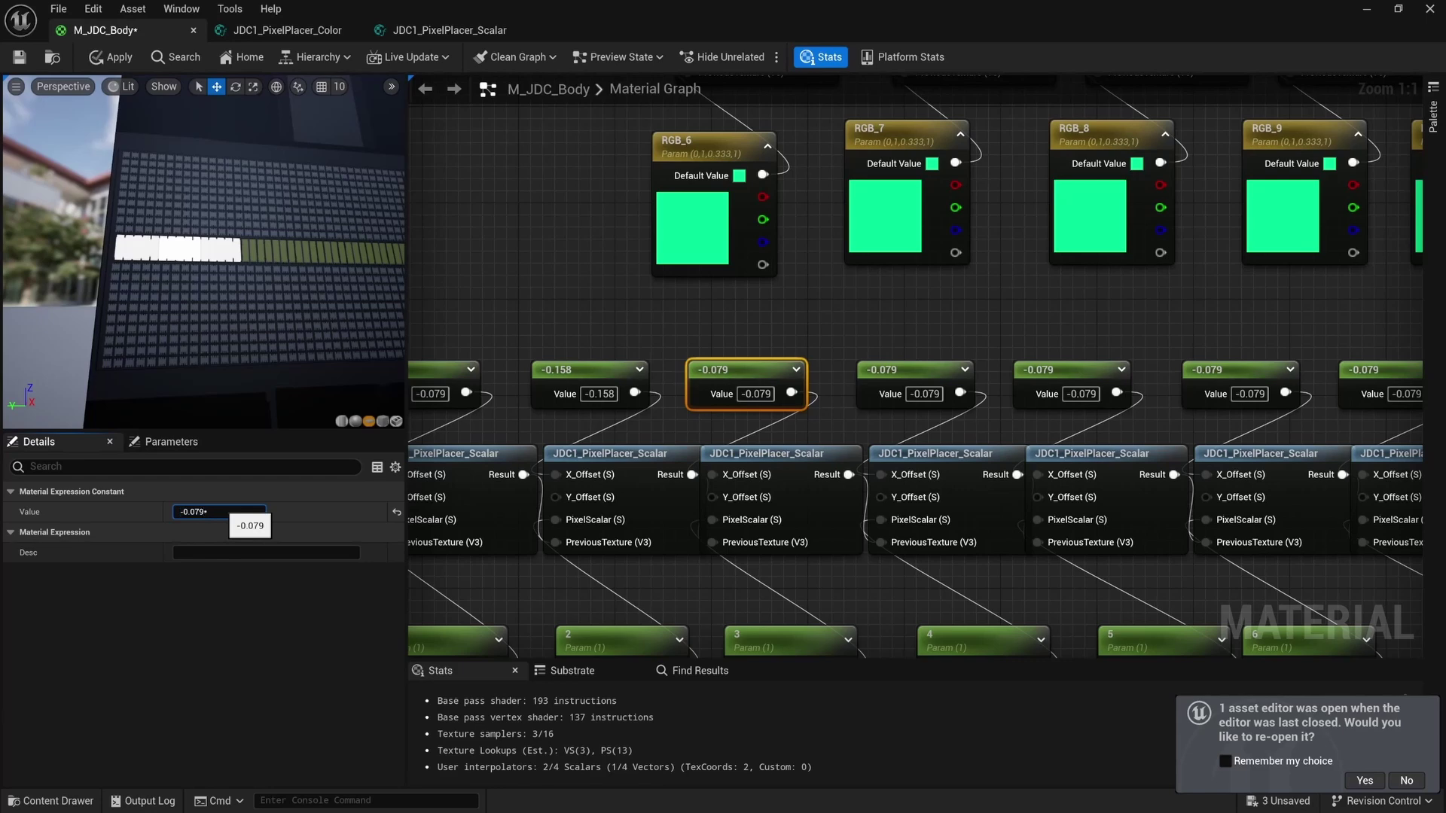
{"action": "type", "text": "3"}
{"action": "key", "text": "Return"}
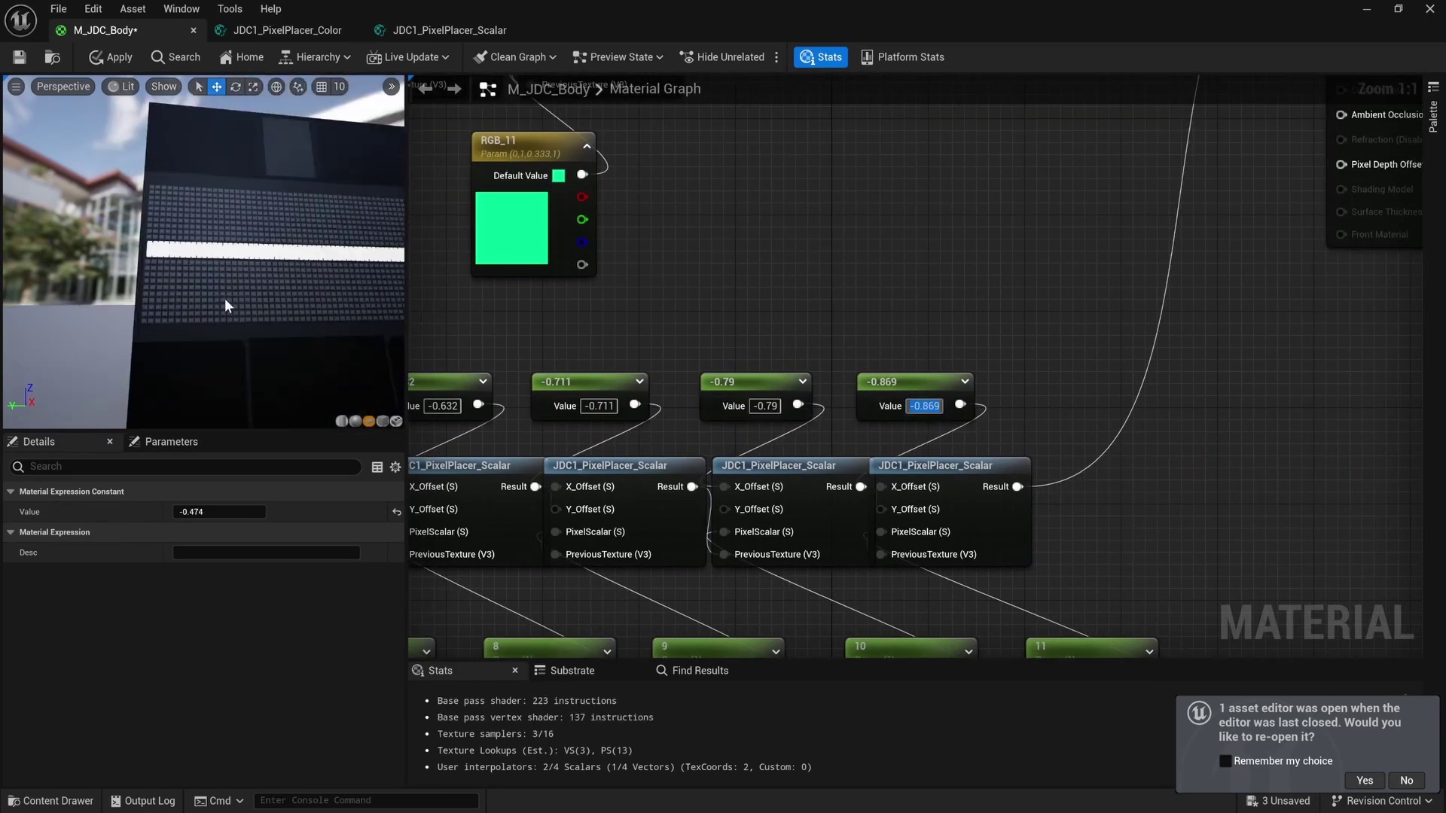
Connect the Result of the last JDC1_PixelPlacer_Color node in the second row to PreviousTexture of the first JDC1_PixelPlacer_Scalar node.
{"action": "scroll", "coordinate": [224, 298], "scroll_direction": "down", "scroll_amount": 3}
{"action": "left_click_drag", "start_coordinate": [274, 256], "coordinate": [274, 257]}
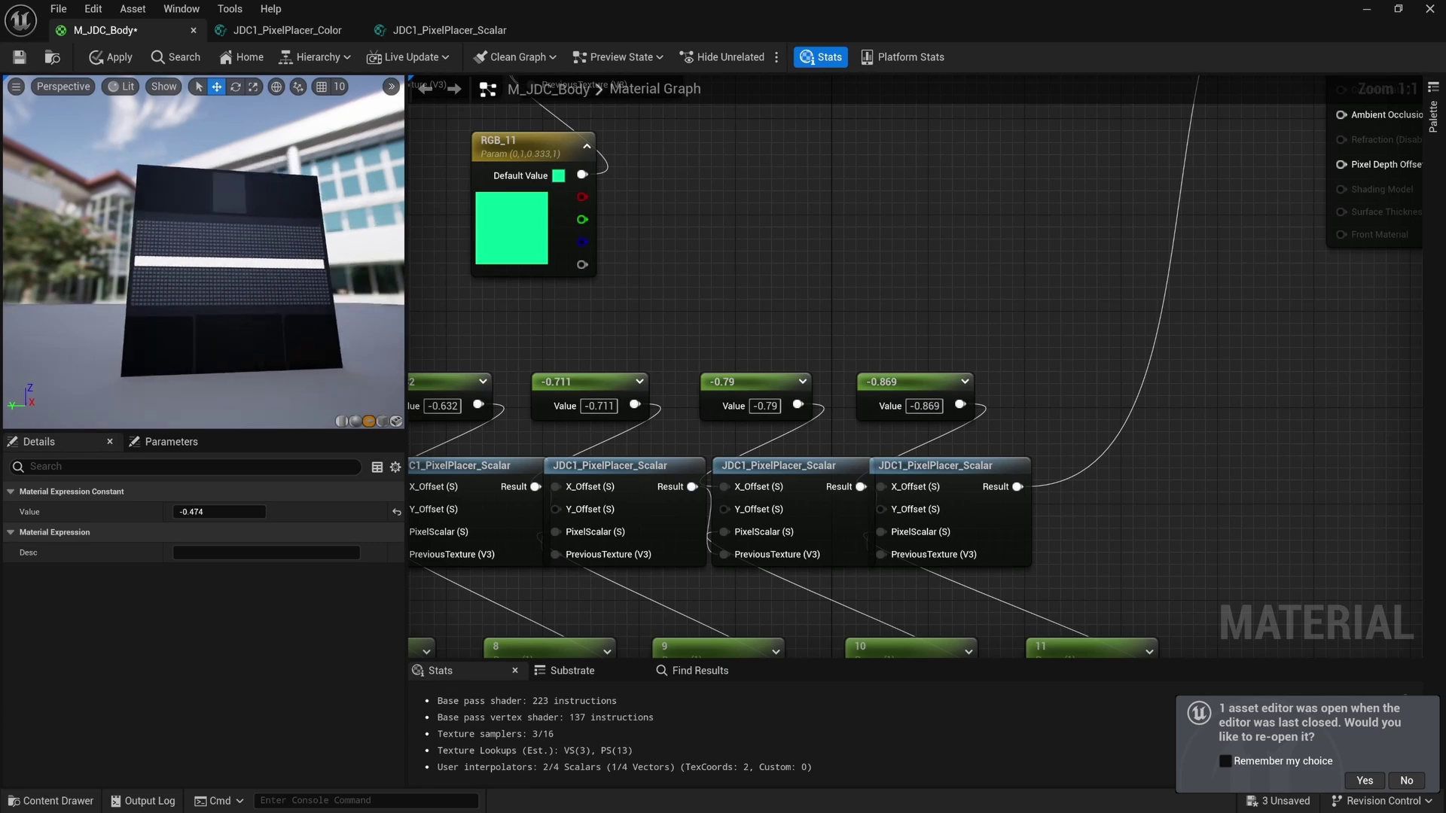
{"action": "scroll", "coordinate": [848, 324], "scroll_direction": "down", "scroll_amount": 5}
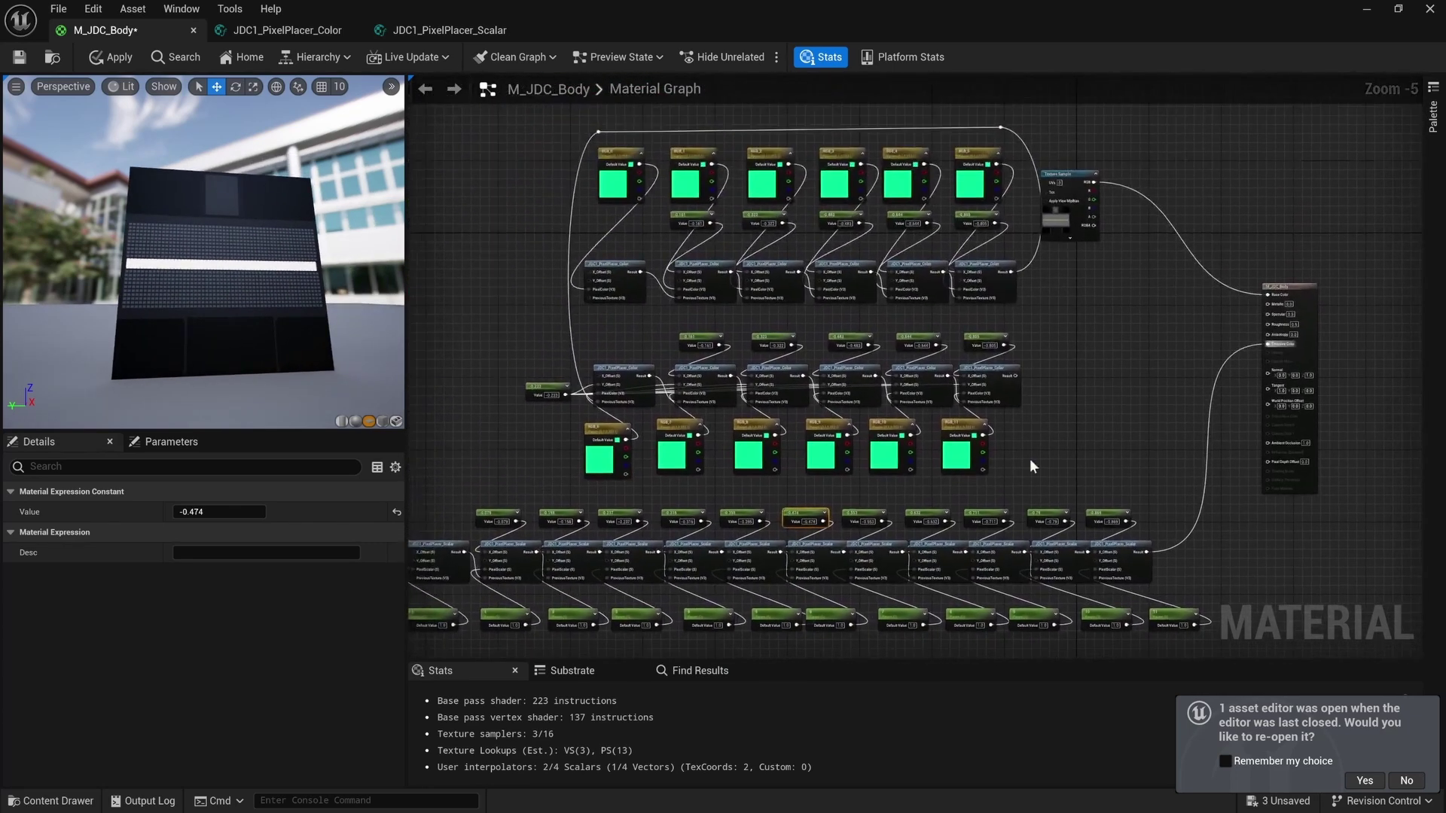
{"action": "scroll", "coordinate": [1034, 416], "scroll_direction": "up", "scroll_amount": 2}
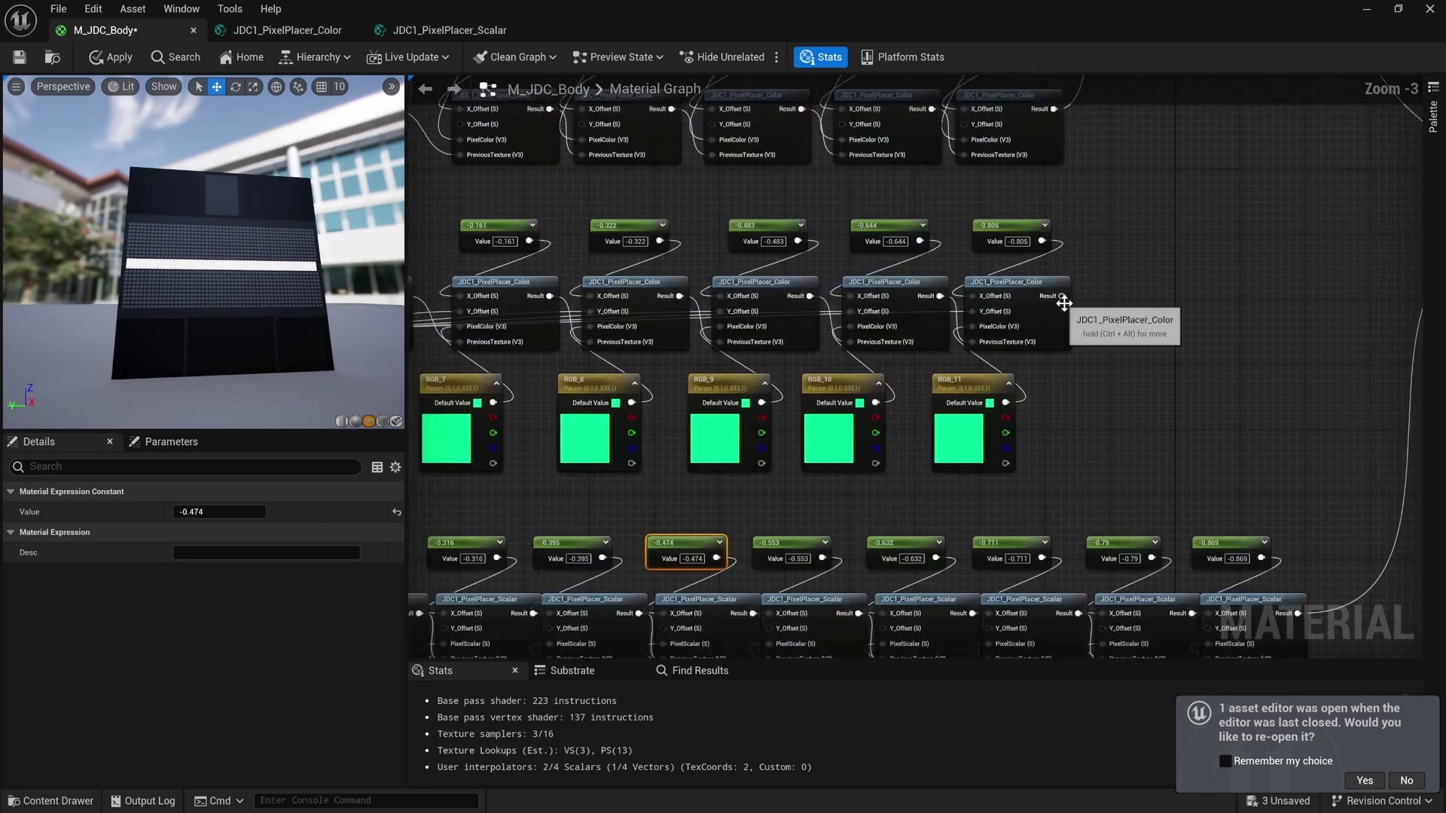
{"action": "left_click_drag", "start_coordinate": [1063, 299], "coordinate": [503, 565]}
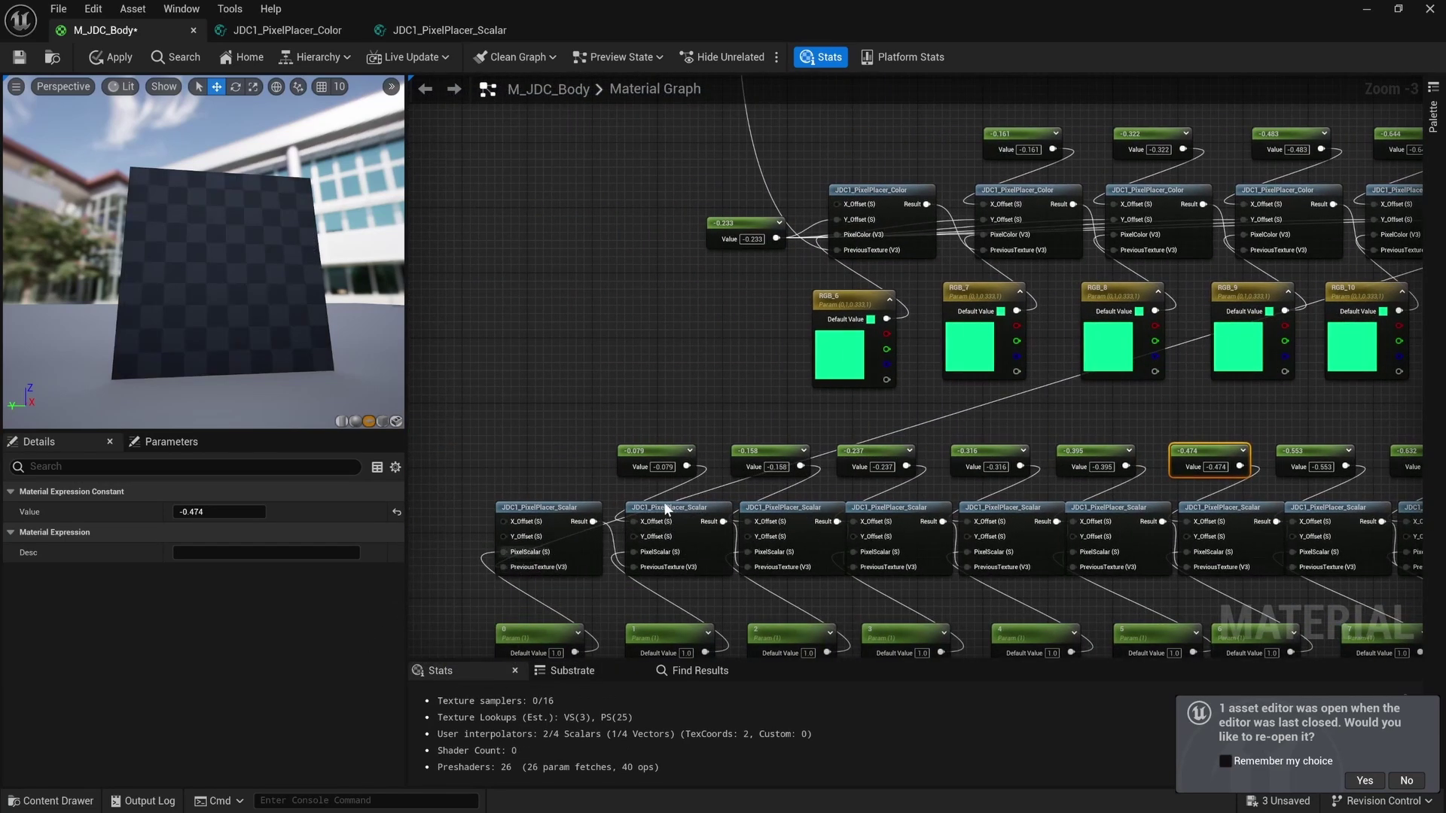
Add a reroute node on the new connection and place it just below the RGB_11 parameter.
{"action": "right_click_drag", "start_coordinate": [664, 506], "coordinate": [1041, 347]}
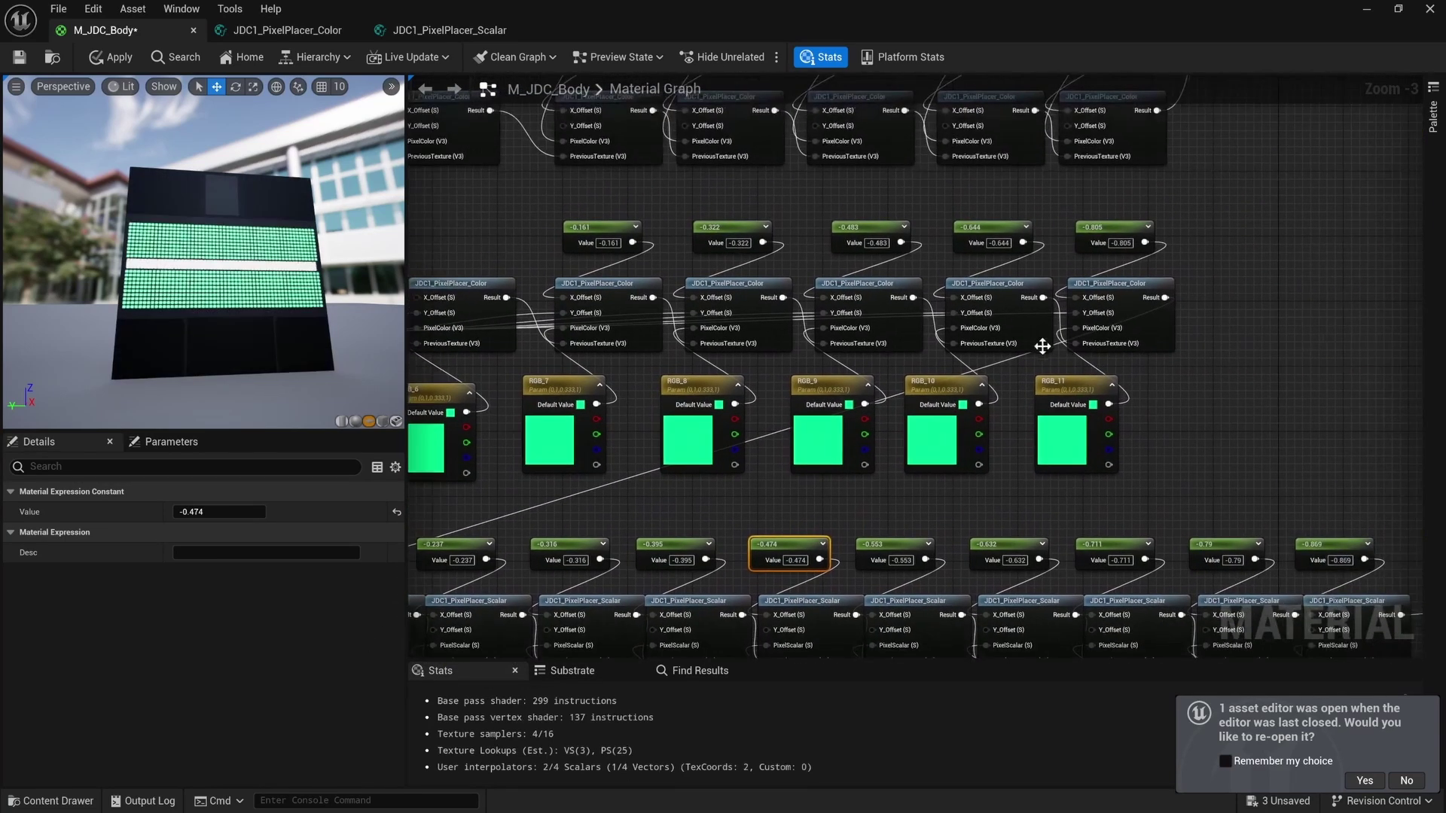
{"action": "double_click", "coordinate": [1004, 360]}
{"action": "left_click_drag", "start_coordinate": [1006, 363], "coordinate": [1118, 502]}
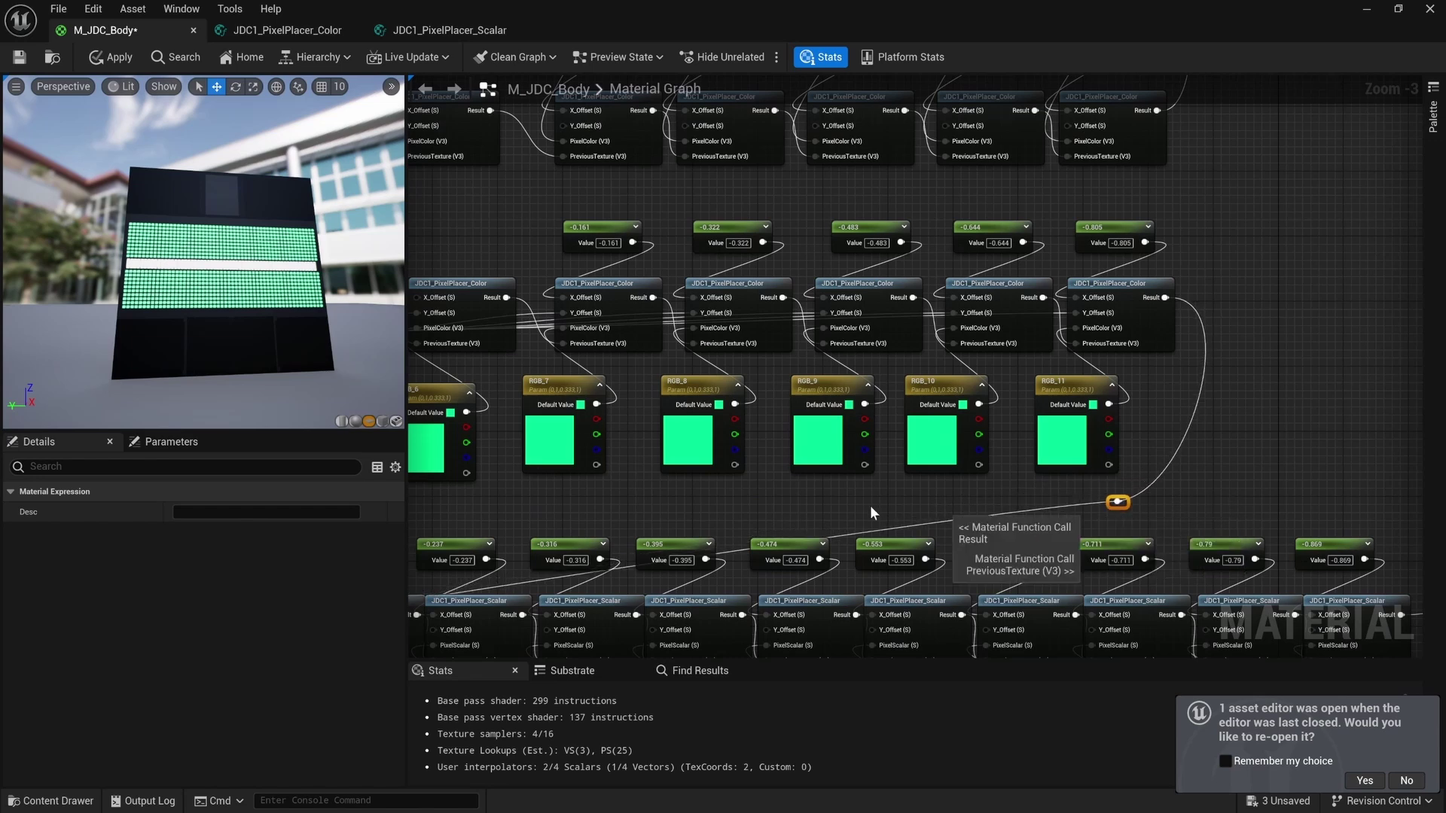
Add a second reroute node on the connection and place it above the first scalar pixel placer so the wire clears the nodes.
{"action": "right_click_drag", "start_coordinate": [869, 504], "coordinate": [1344, 372]}
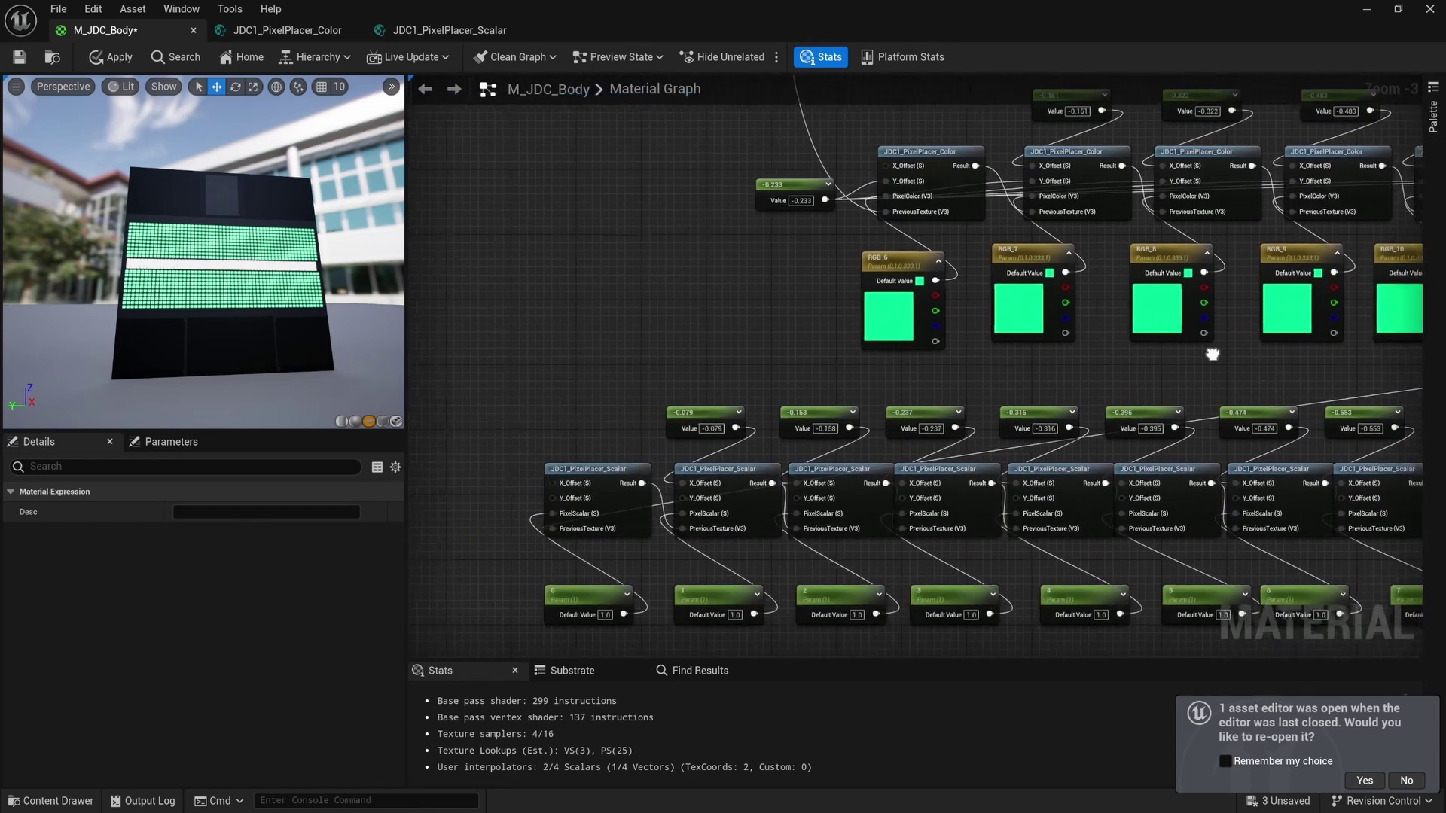
{"action": "left_click", "coordinate": [664, 509]}
{"action": "double_click", "coordinate": [660, 508]}
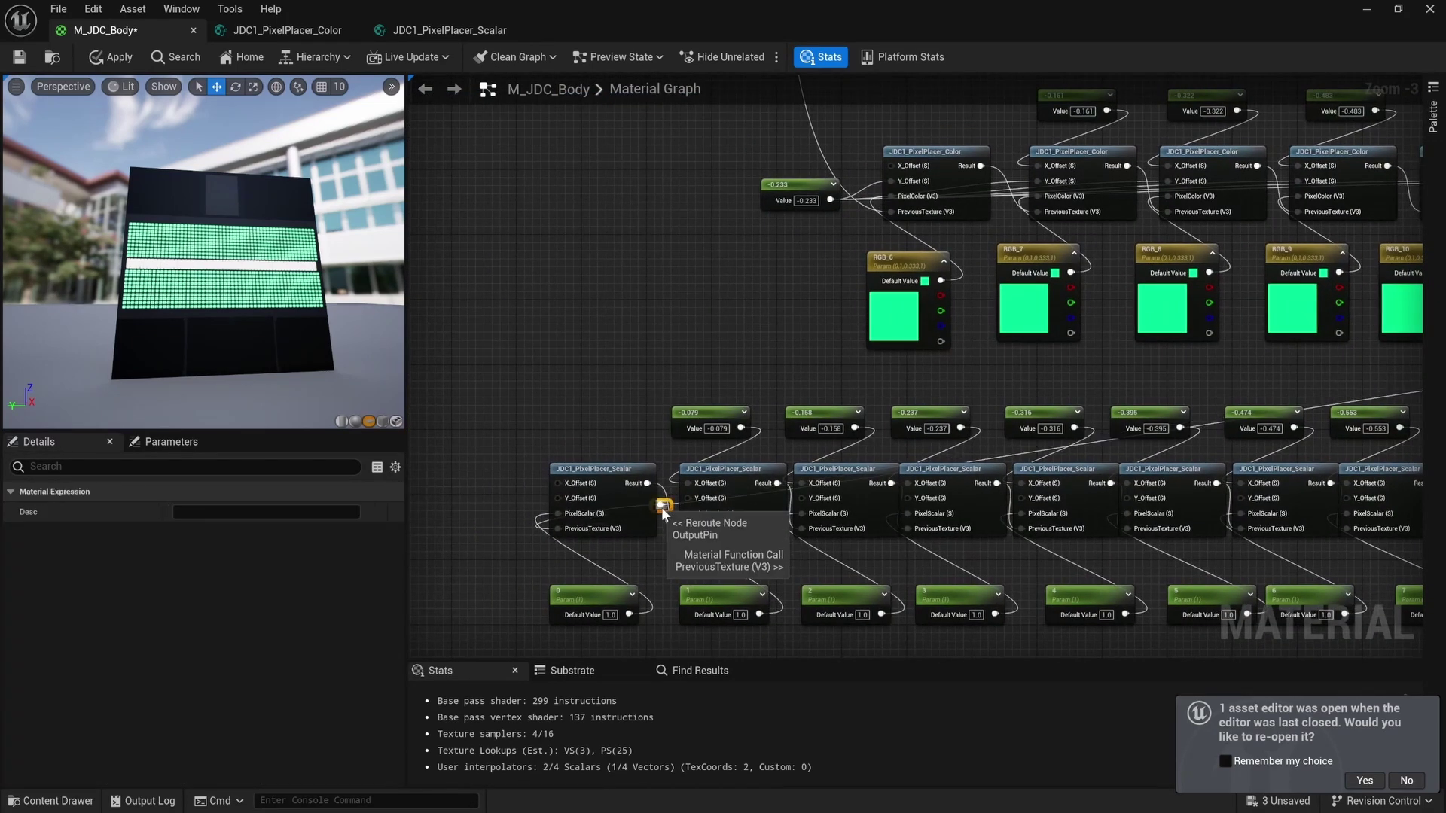
{"action": "left_click_drag", "start_coordinate": [660, 508], "coordinate": [598, 381]}
{"action": "scroll", "coordinate": [588, 392], "scroll_direction": "down", "scroll_amount": 4}
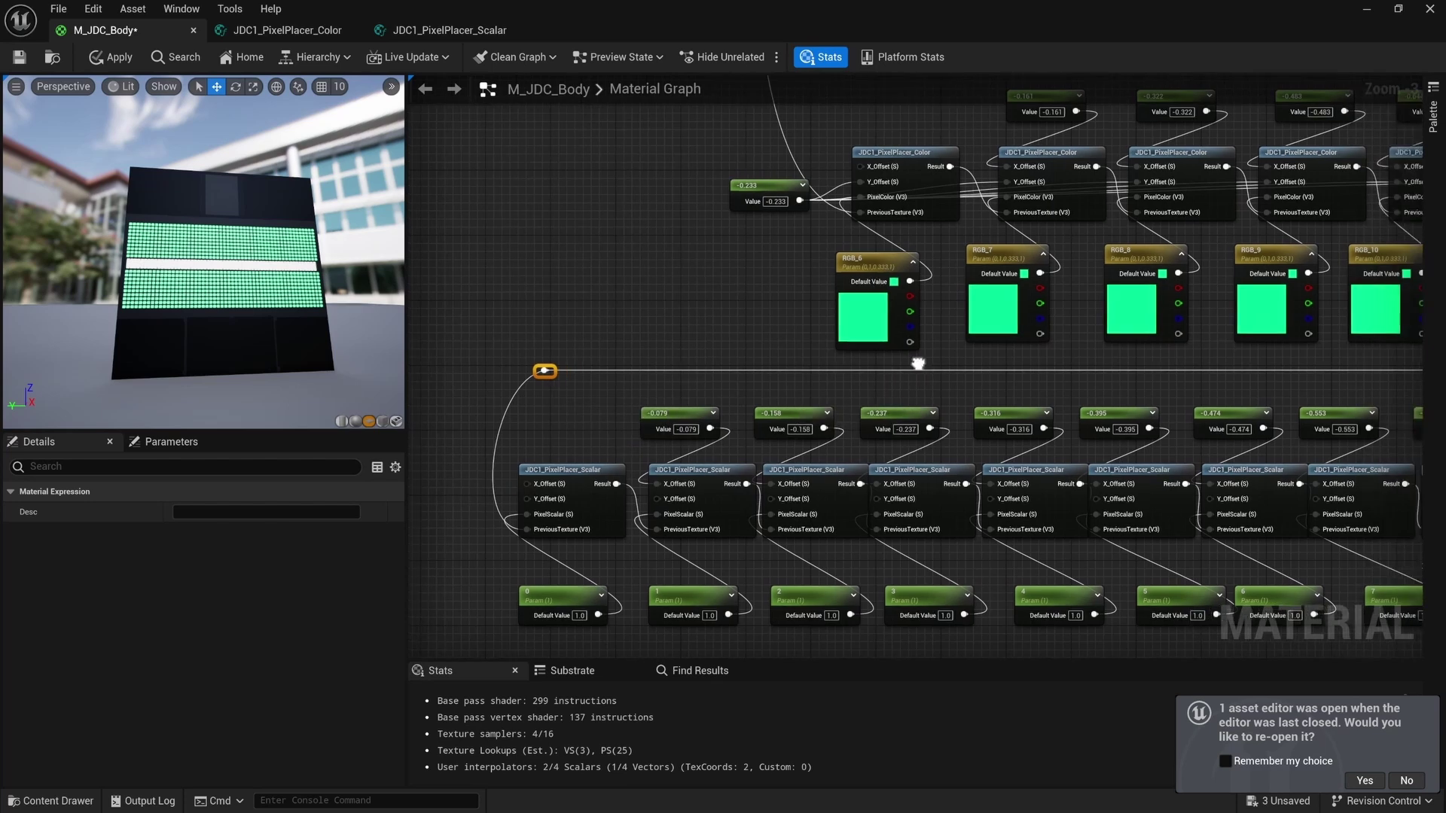
Save the M_JDC_Body material and inspect it on the JDC1 mesh in the level viewport.
{"action": "right_click_drag", "start_coordinate": [827, 343], "coordinate": [832, 362]}
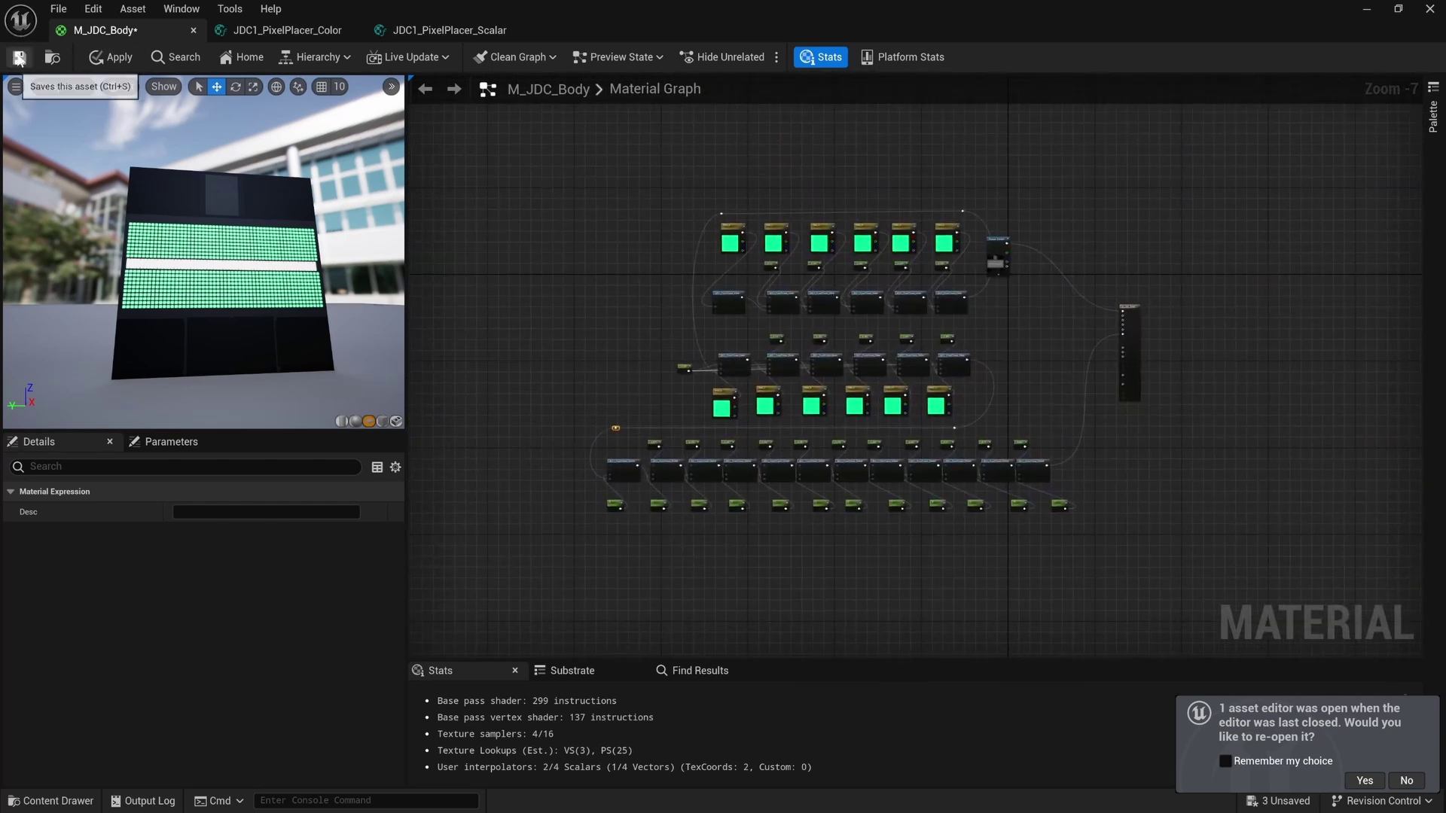
{"action": "left_click", "coordinate": [19, 58]}
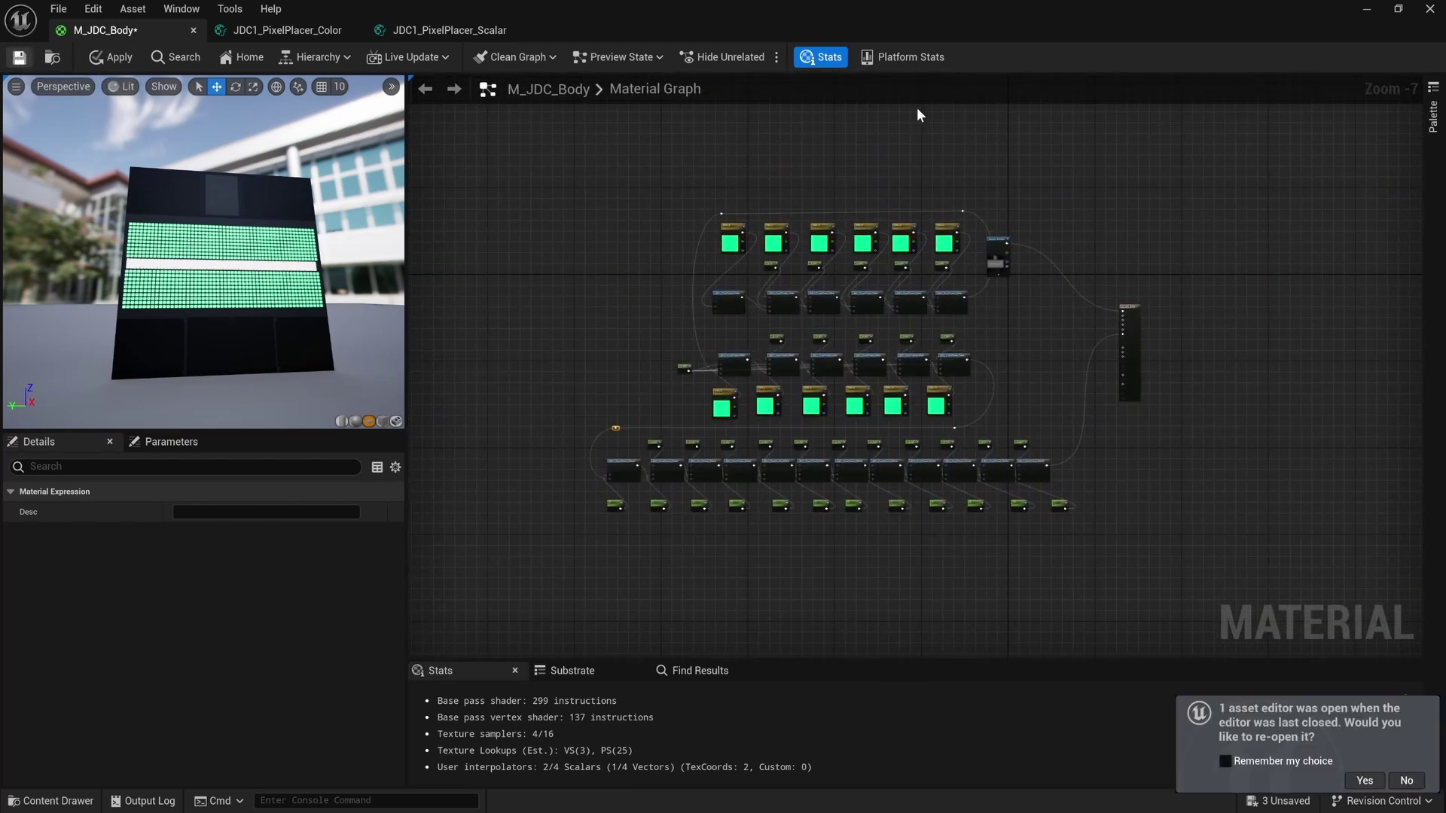
{"action": "left_click_drag", "start_coordinate": [888, 34], "coordinate": [753, 451]}
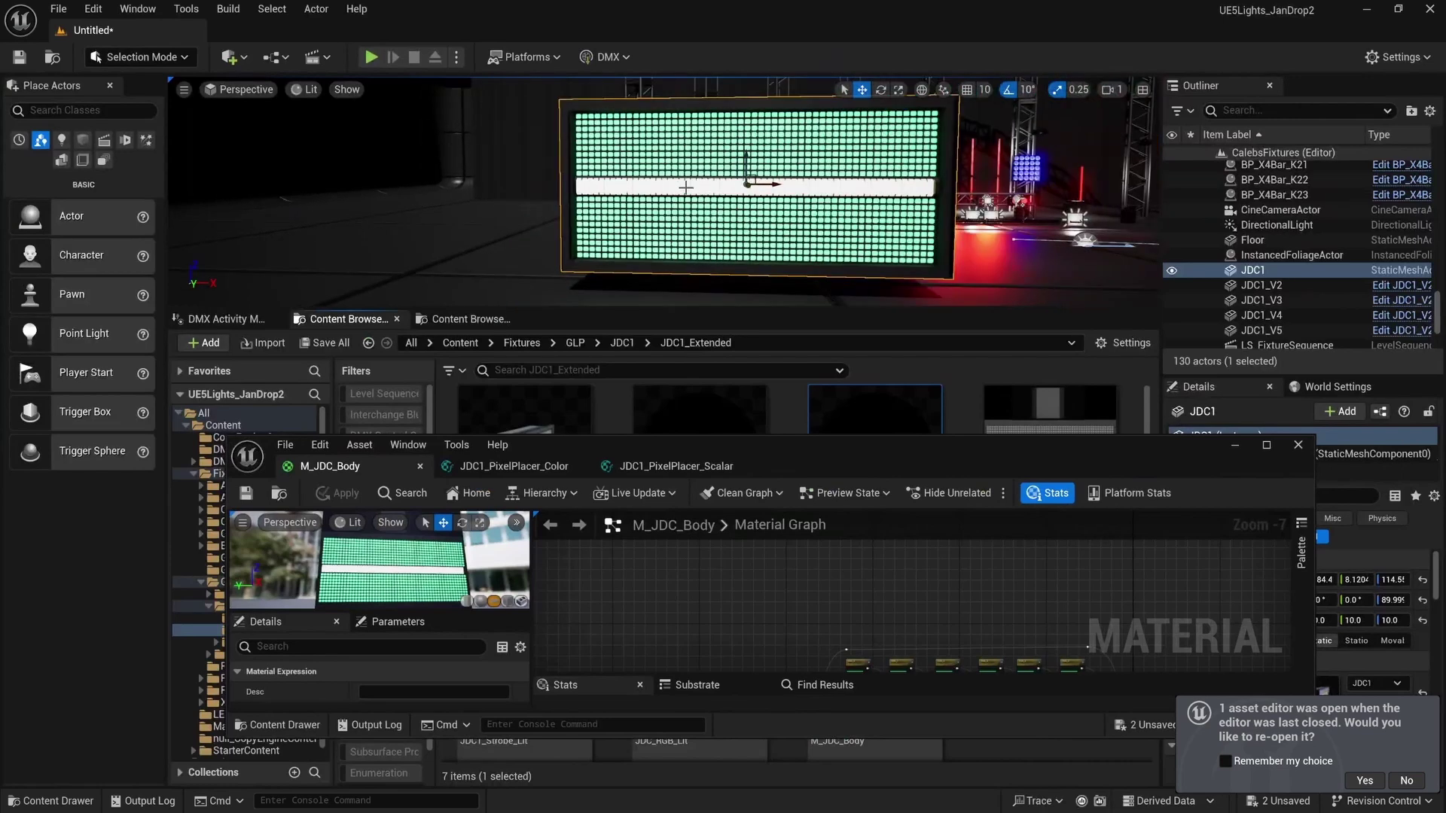
{"action": "left_click_drag", "start_coordinate": [746, 202], "coordinate": [755, 182]}
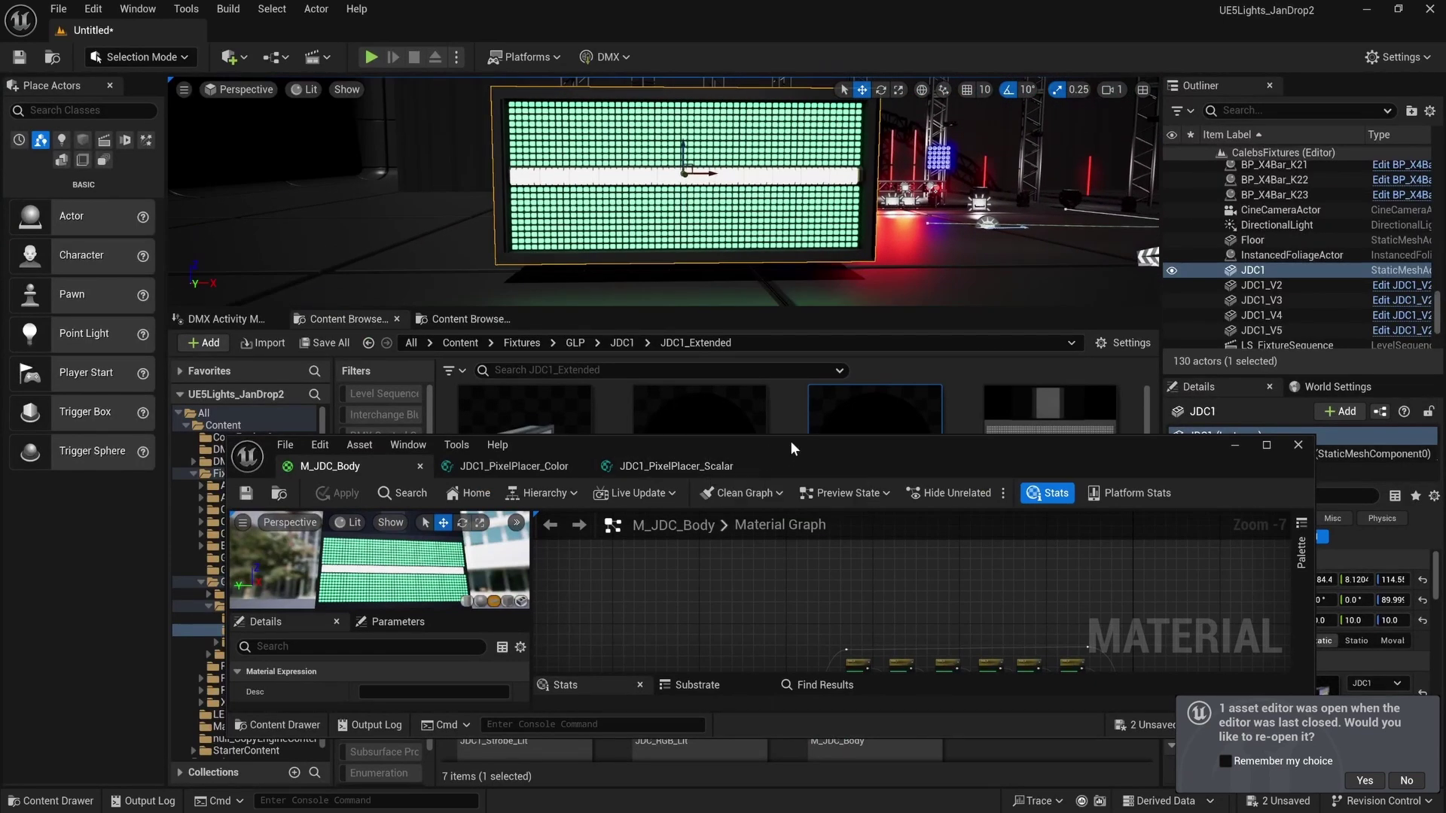
{"action": "left_click_drag", "start_coordinate": [789, 440], "coordinate": [754, 280]}
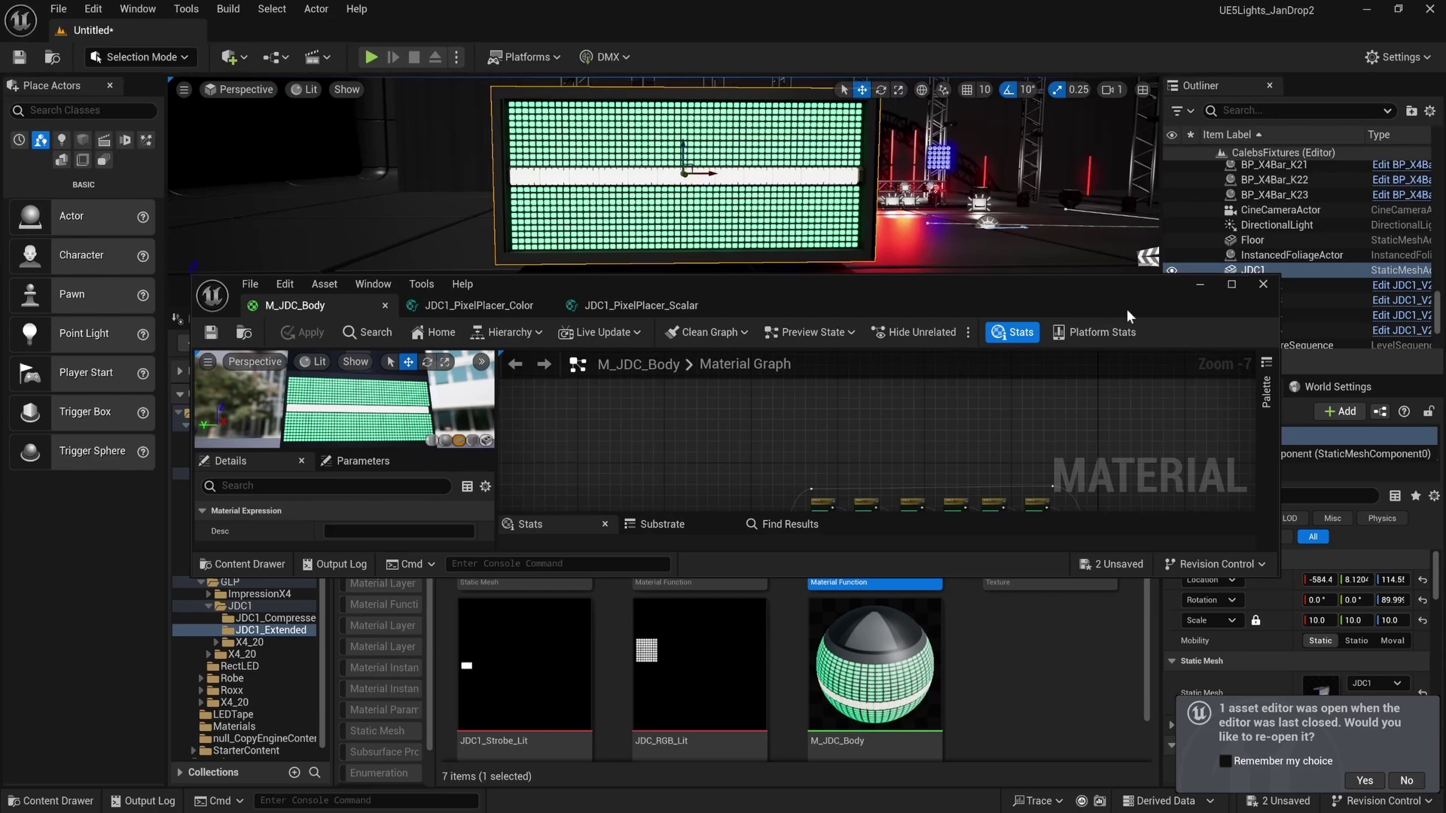
{"action": "left_click_drag", "start_coordinate": [1127, 309], "coordinate": [1089, 462]}
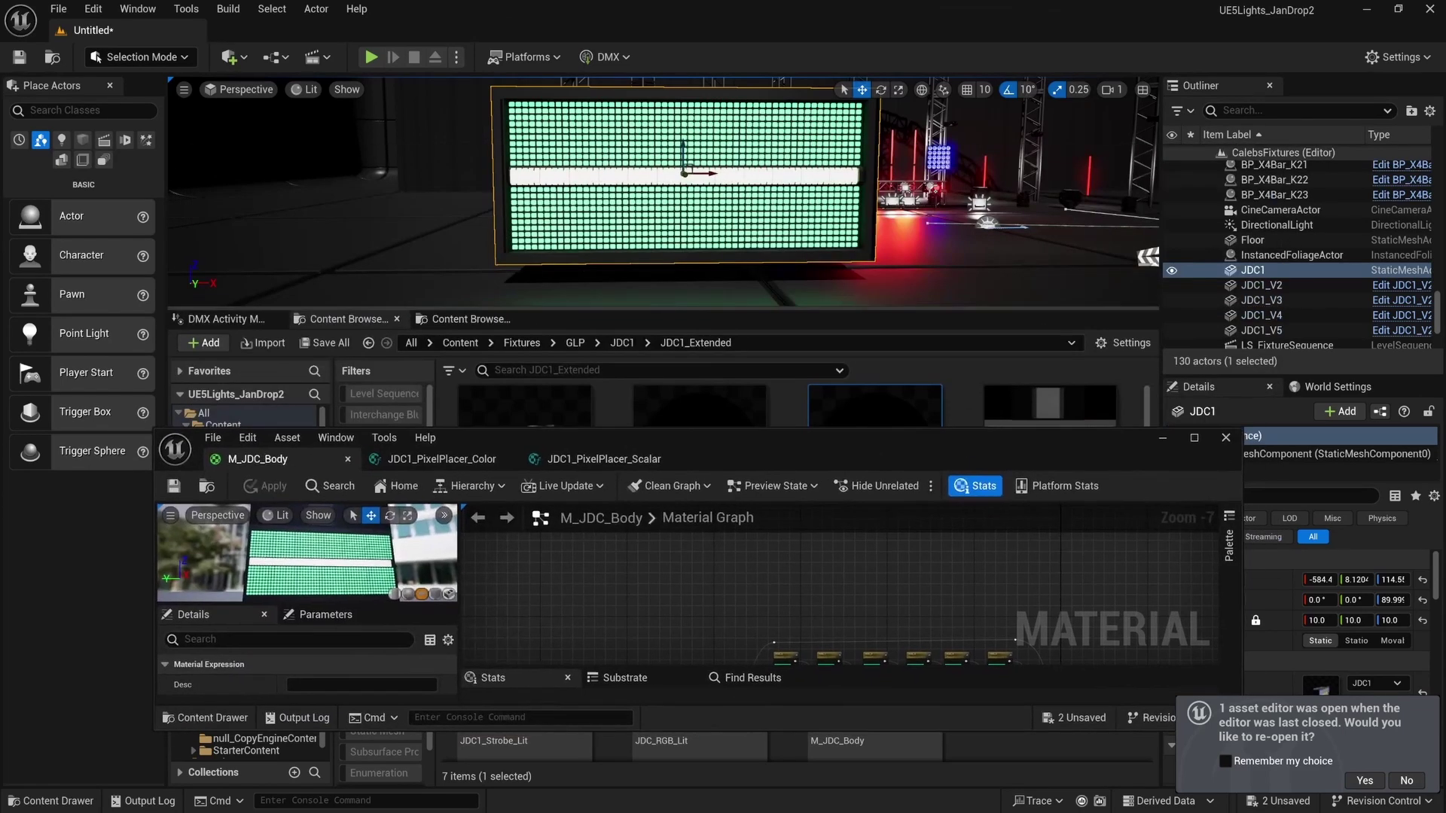
Delete the JDC1 static mesh from the level and minimize the material editor window.
{"action": "key", "text": "Delete"}
{"action": "left_click_drag", "start_coordinate": [705, 443], "coordinate": [691, 162]}
{"action": "left_click", "coordinate": [1135, 172]}
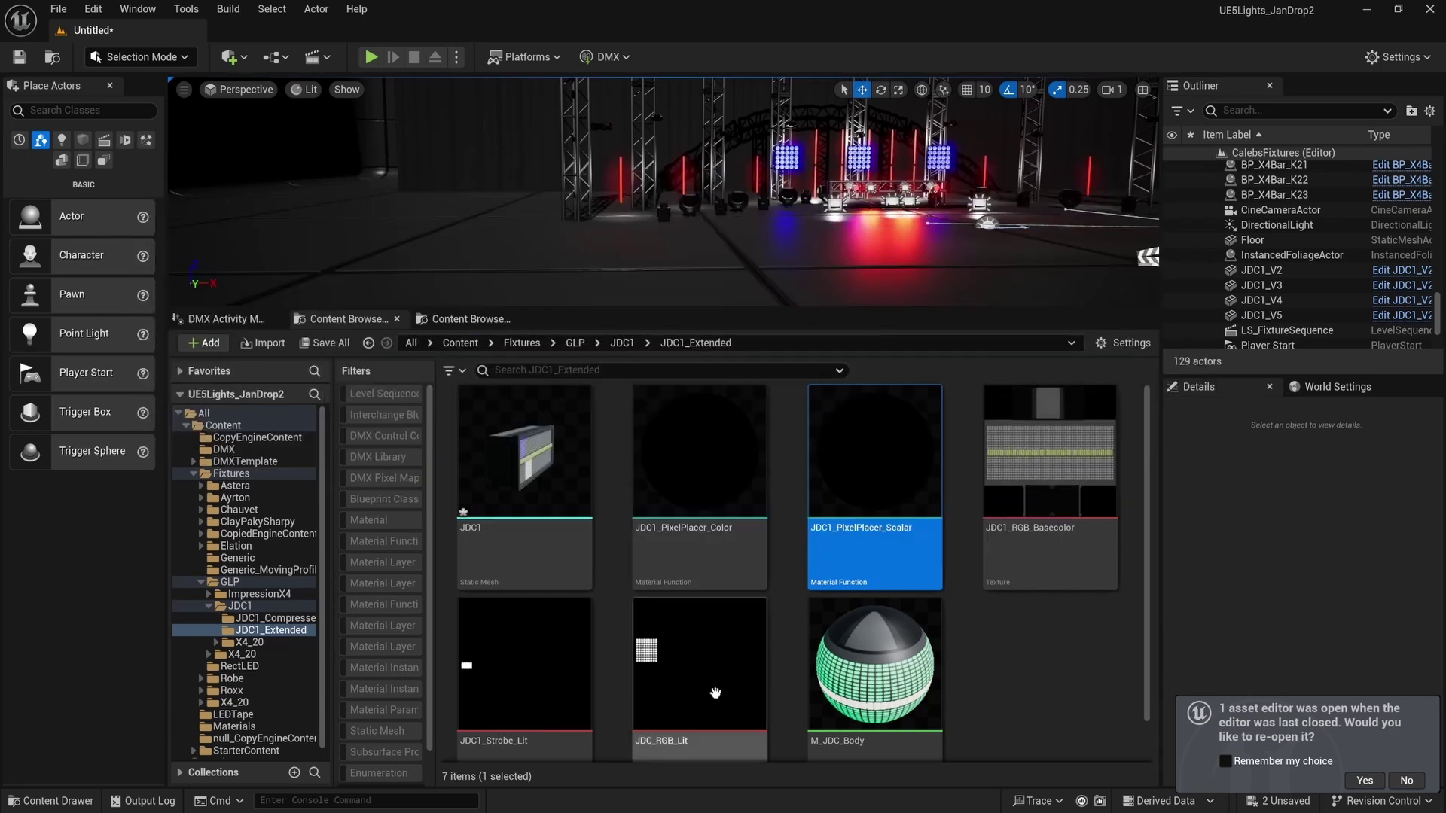
{"action": "left_click", "coordinate": [1018, 676]}
{"action": "right_click", "coordinate": [1006, 654]}
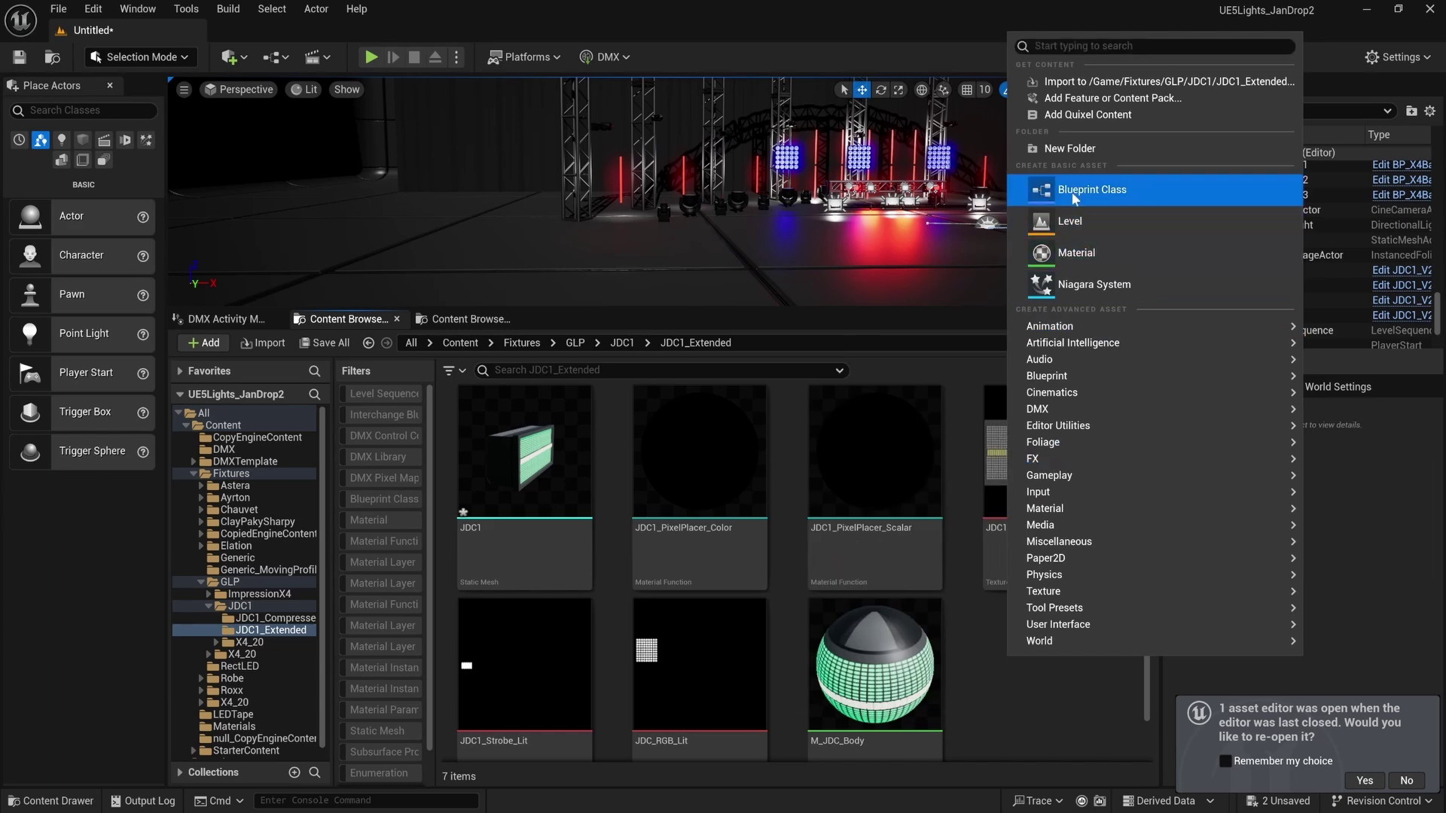
{"action": "left_click", "coordinate": [995, 711]}
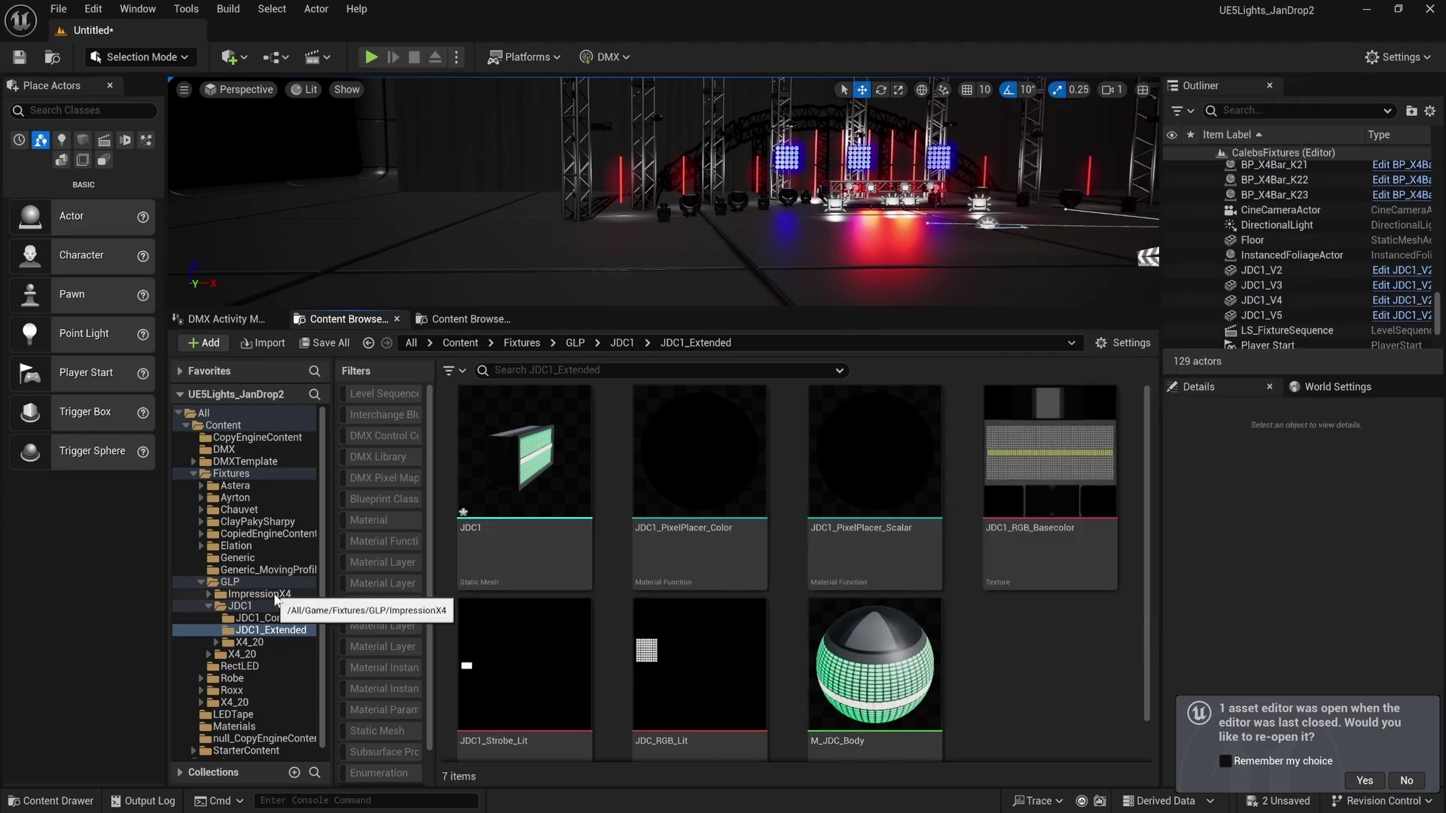
Examine the CopiedEngineContent folder and the LightFixtures folder inside the engine's DMX Fixtures Content.
{"action": "left_click", "coordinate": [257, 534]}
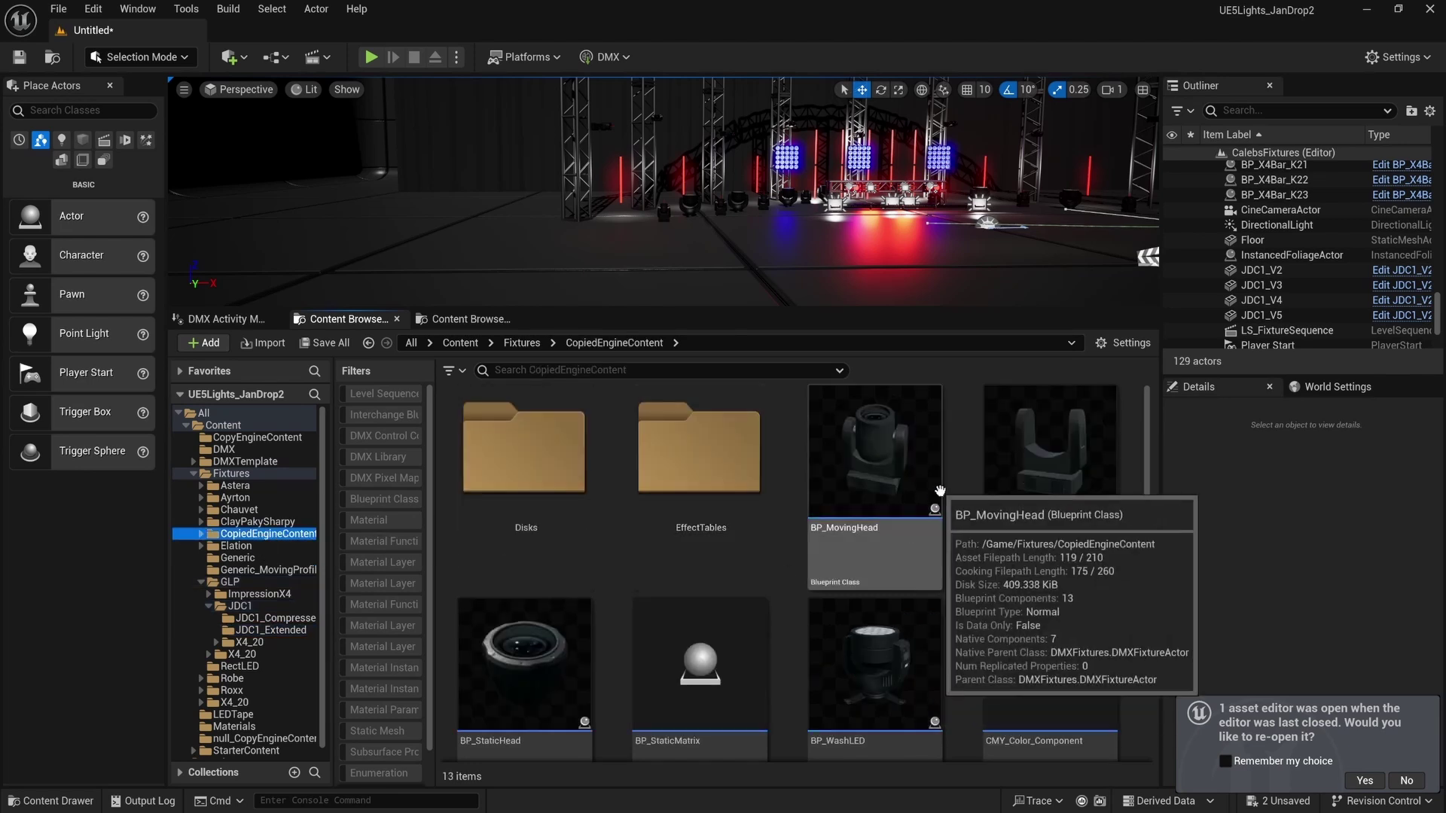
{"action": "scroll", "coordinate": [224, 630], "scroll_direction": "down", "scroll_amount": 1}
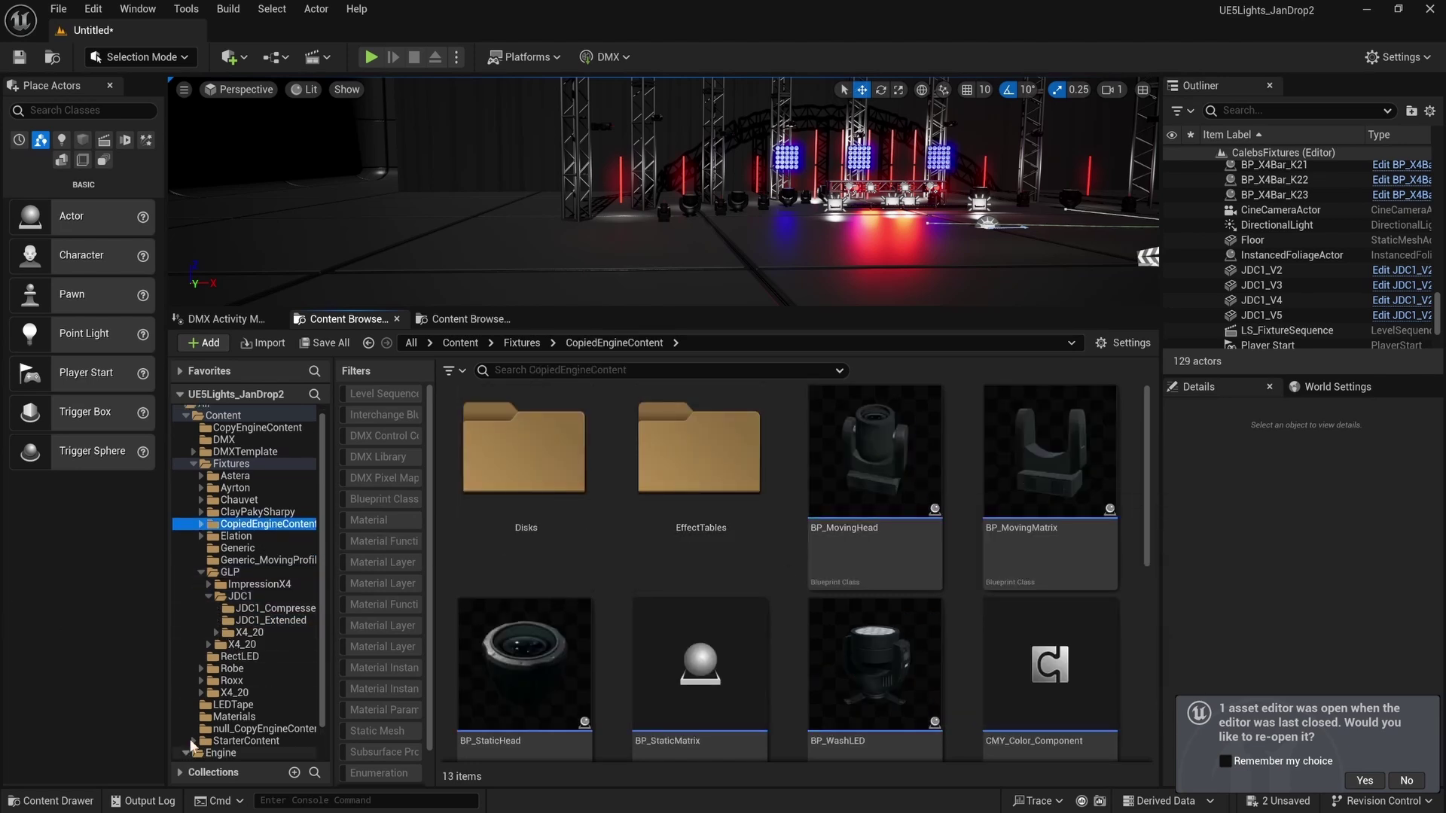
{"action": "scroll", "coordinate": [198, 744], "scroll_direction": "down", "scroll_amount": 1}
{"action": "left_click", "coordinate": [193, 753]}
{"action": "scroll", "coordinate": [218, 742], "scroll_direction": "down", "scroll_amount": 15}
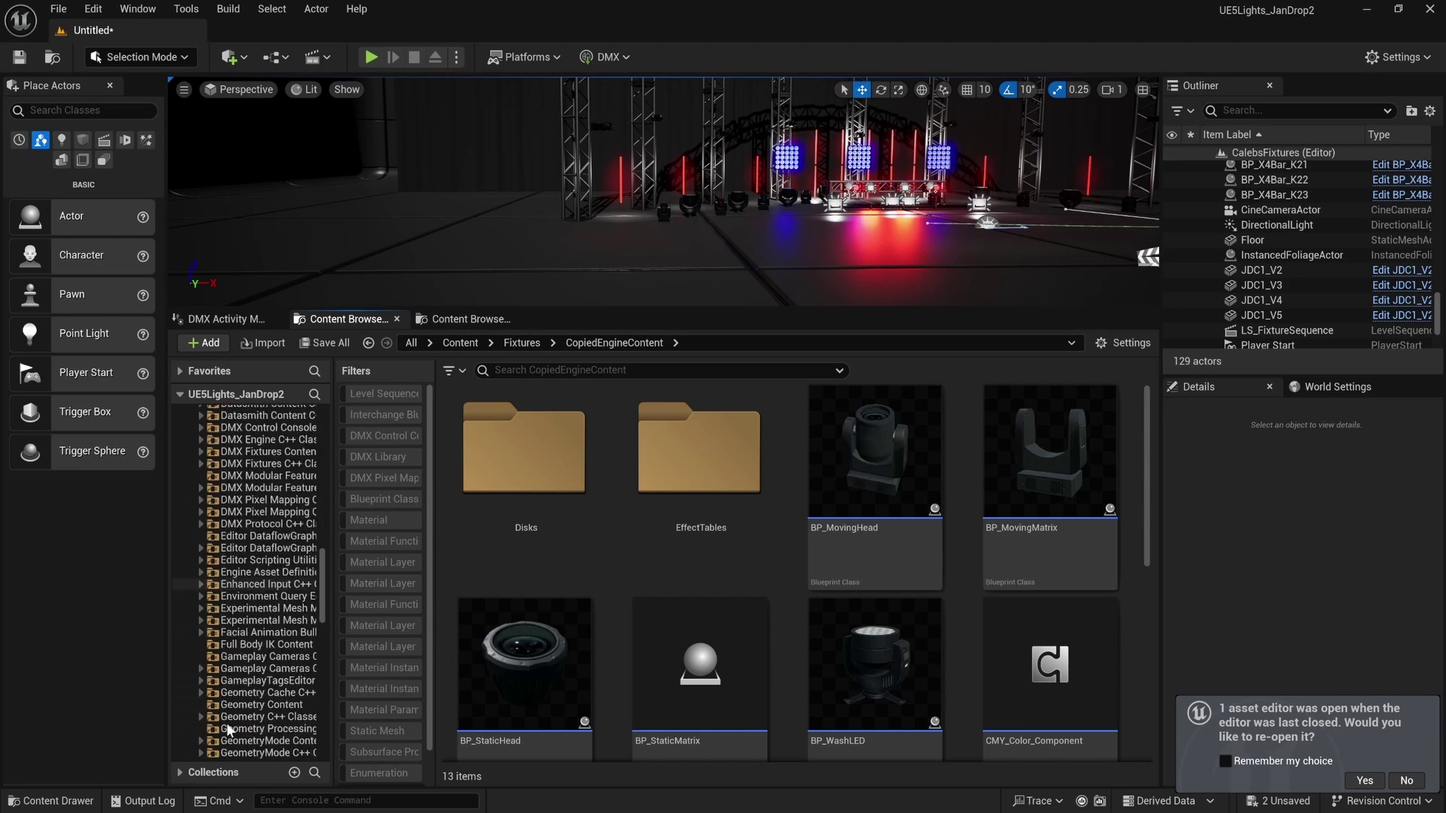
{"action": "scroll", "coordinate": [228, 730], "scroll_direction": "up", "scroll_amount": 10}
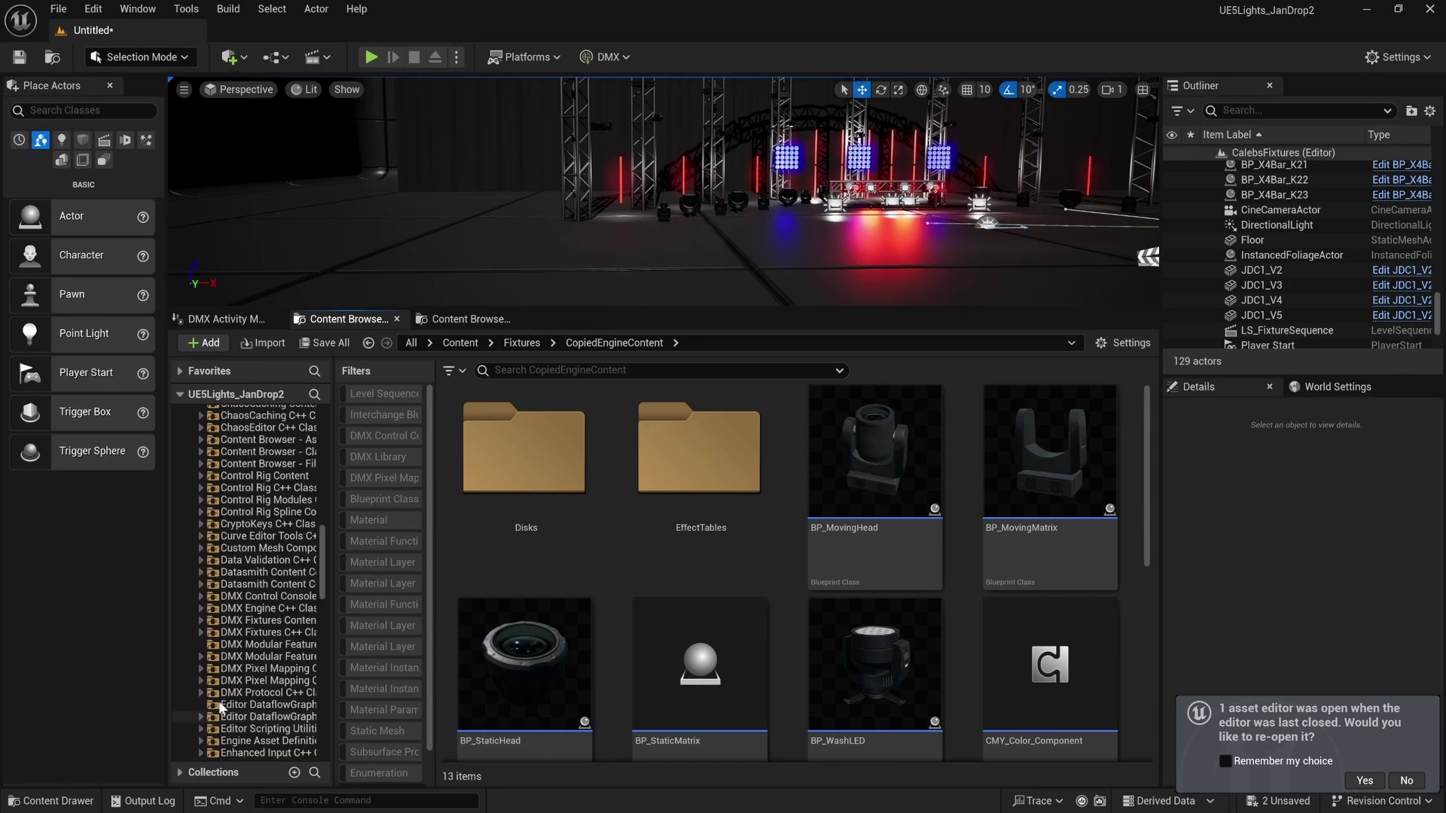
{"action": "left_click", "coordinate": [201, 621]}
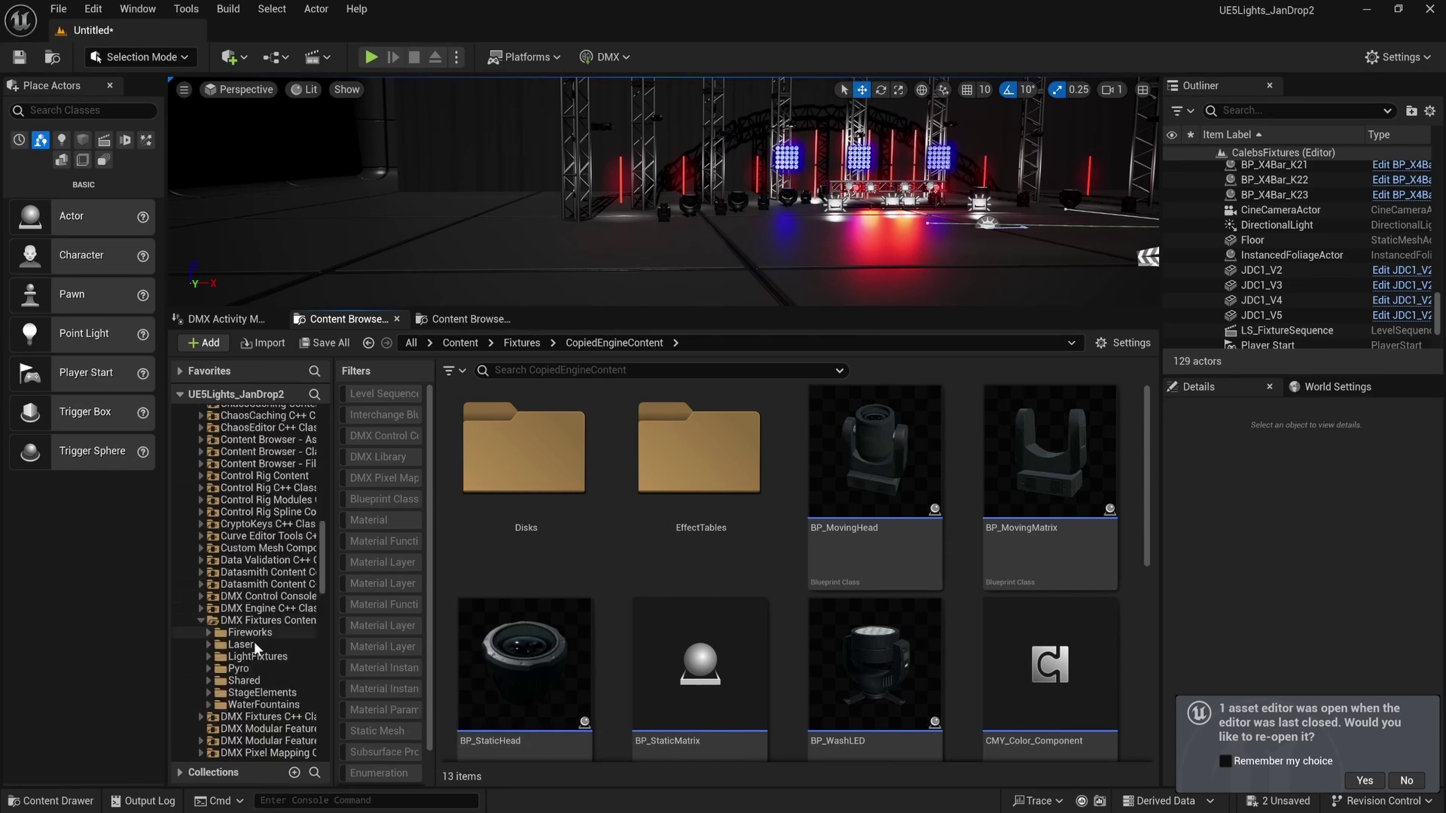
{"action": "scroll", "coordinate": [224, 654], "scroll_direction": "down", "scroll_amount": 1}
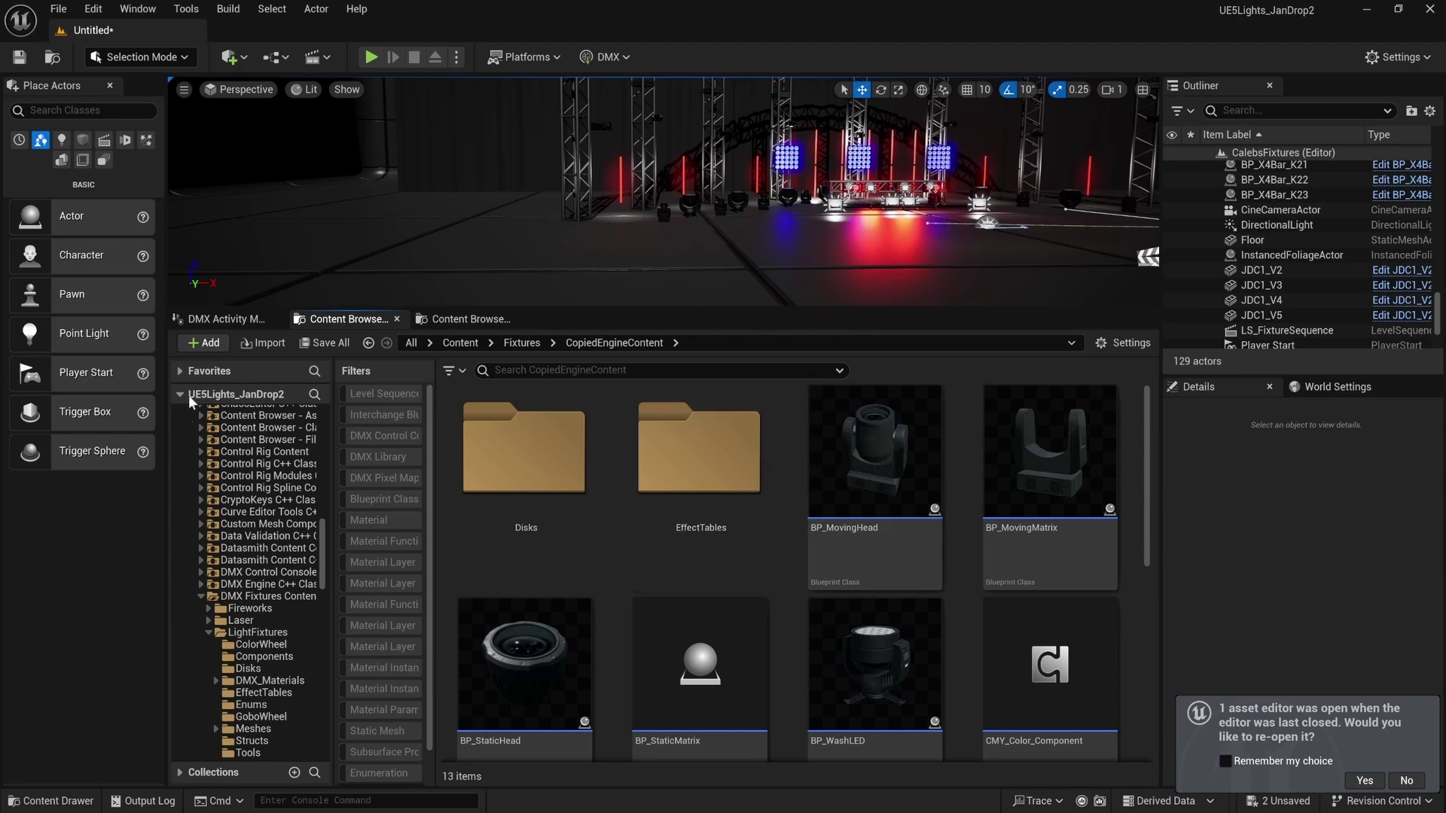
{"action": "scroll", "coordinate": [248, 572], "scroll_direction": "up", "scroll_amount": 20}
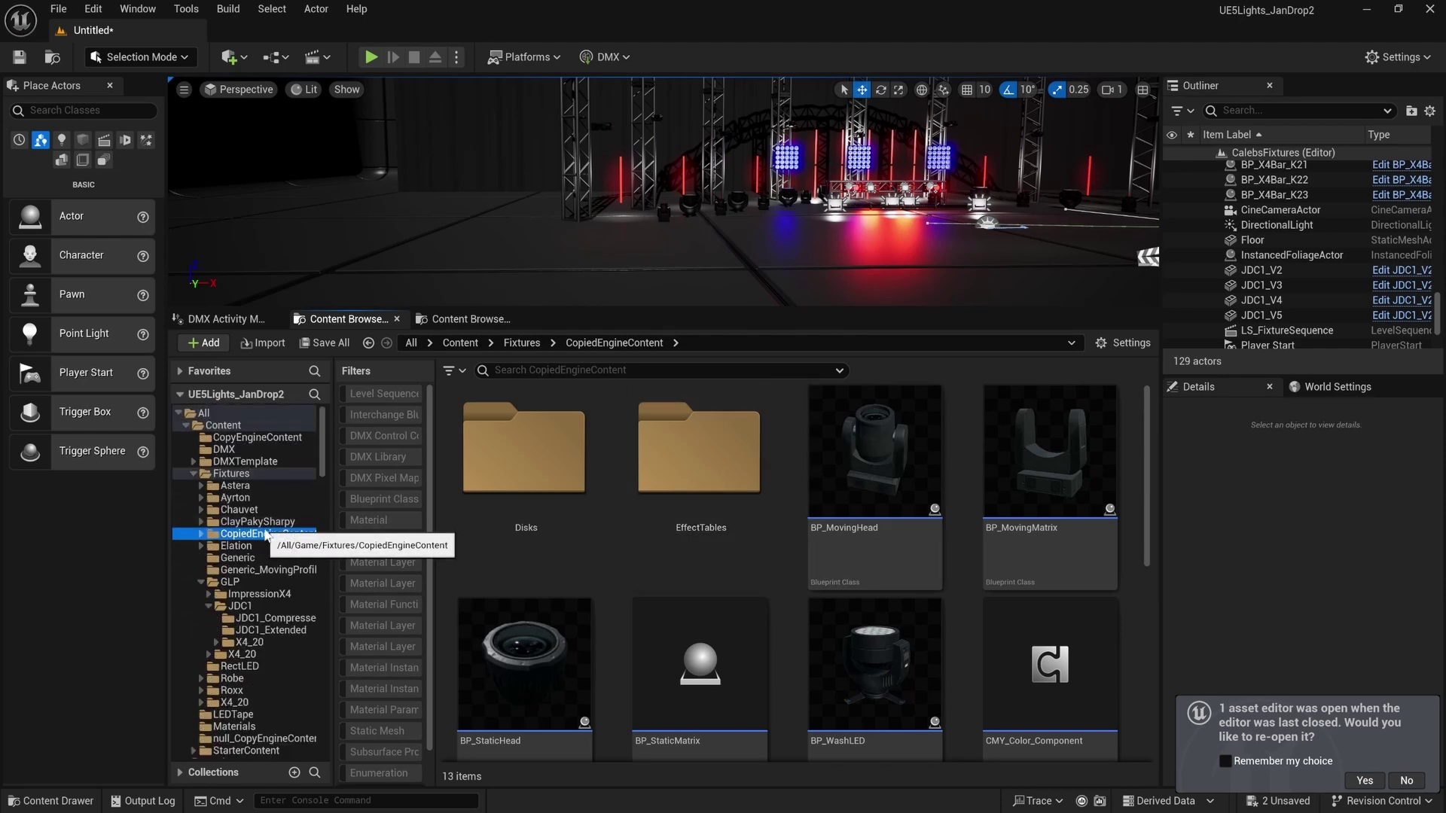
Copy the BP_MovingHead blueprint from CopiedEngineContent into the JDC1_Extended folder and open that folder.
{"action": "left_click", "coordinate": [249, 558]}
{"action": "left_click", "coordinate": [260, 534]}
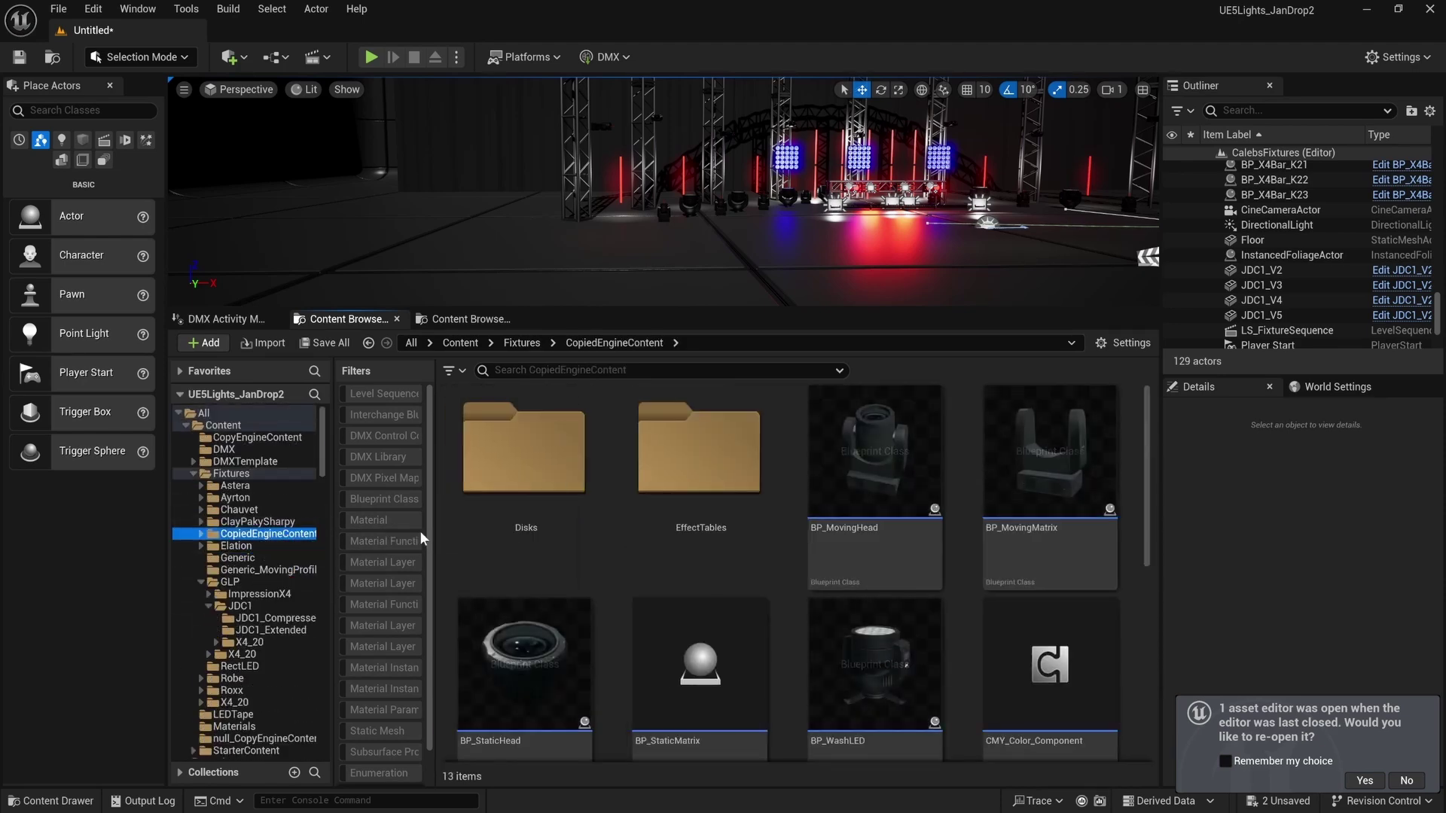
{"action": "scroll", "coordinate": [1012, 512], "scroll_direction": "down", "scroll_amount": 1}
{"action": "scroll", "coordinate": [952, 604], "scroll_direction": "down", "scroll_amount": 3}
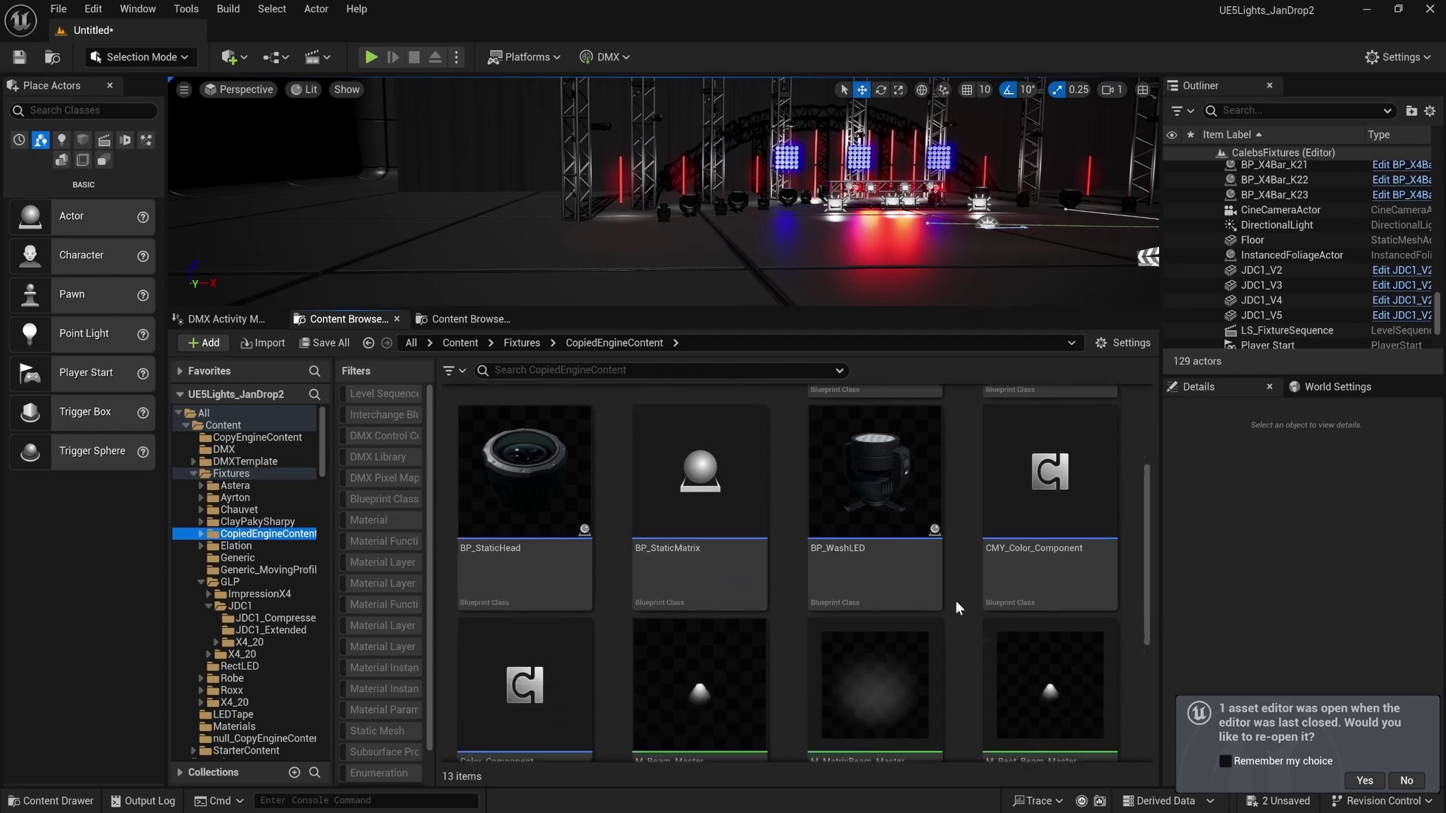
{"action": "scroll", "coordinate": [956, 600], "scroll_direction": "up", "scroll_amount": 4}
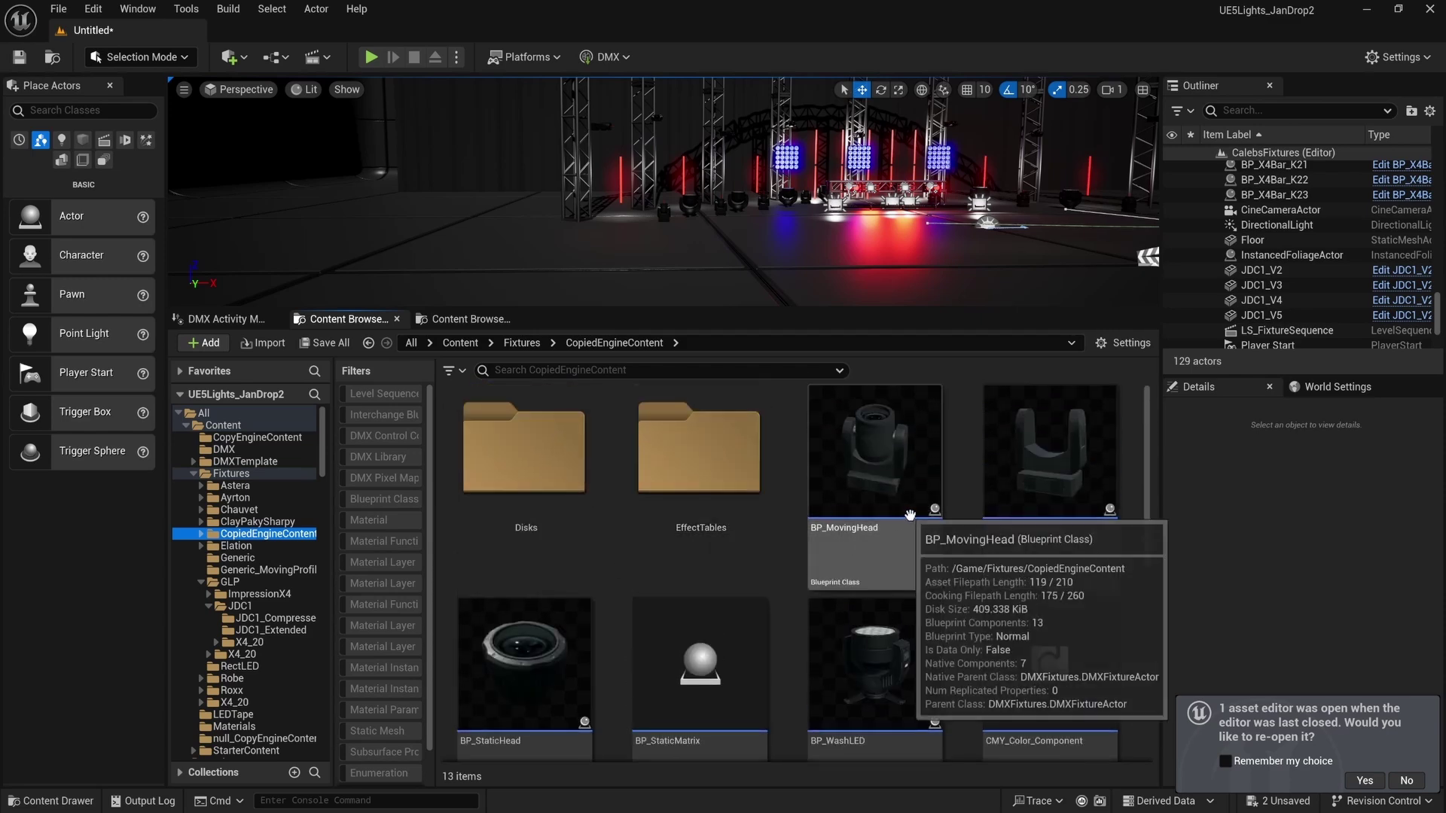
{"action": "scroll", "coordinate": [867, 520], "scroll_direction": "down", "scroll_amount": 5}
{"action": "scroll", "coordinate": [918, 506], "scroll_direction": "up", "scroll_amount": 3}
{"action": "scroll", "coordinate": [918, 506], "scroll_direction": "up", "scroll_amount": 2}
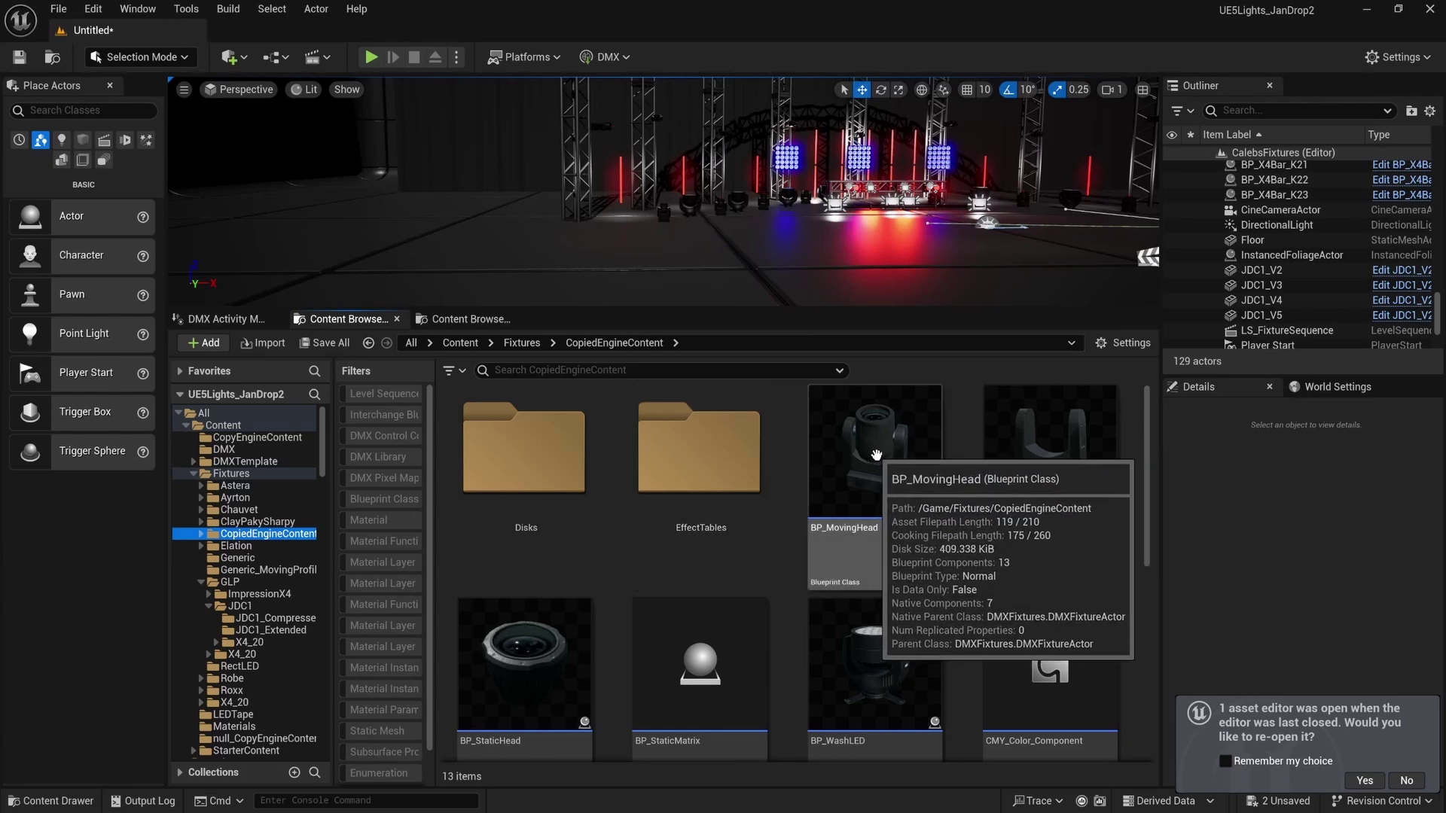
{"action": "left_click_drag", "start_coordinate": [872, 454], "coordinate": [275, 634]}
{"action": "left_click", "coordinate": [310, 679]}
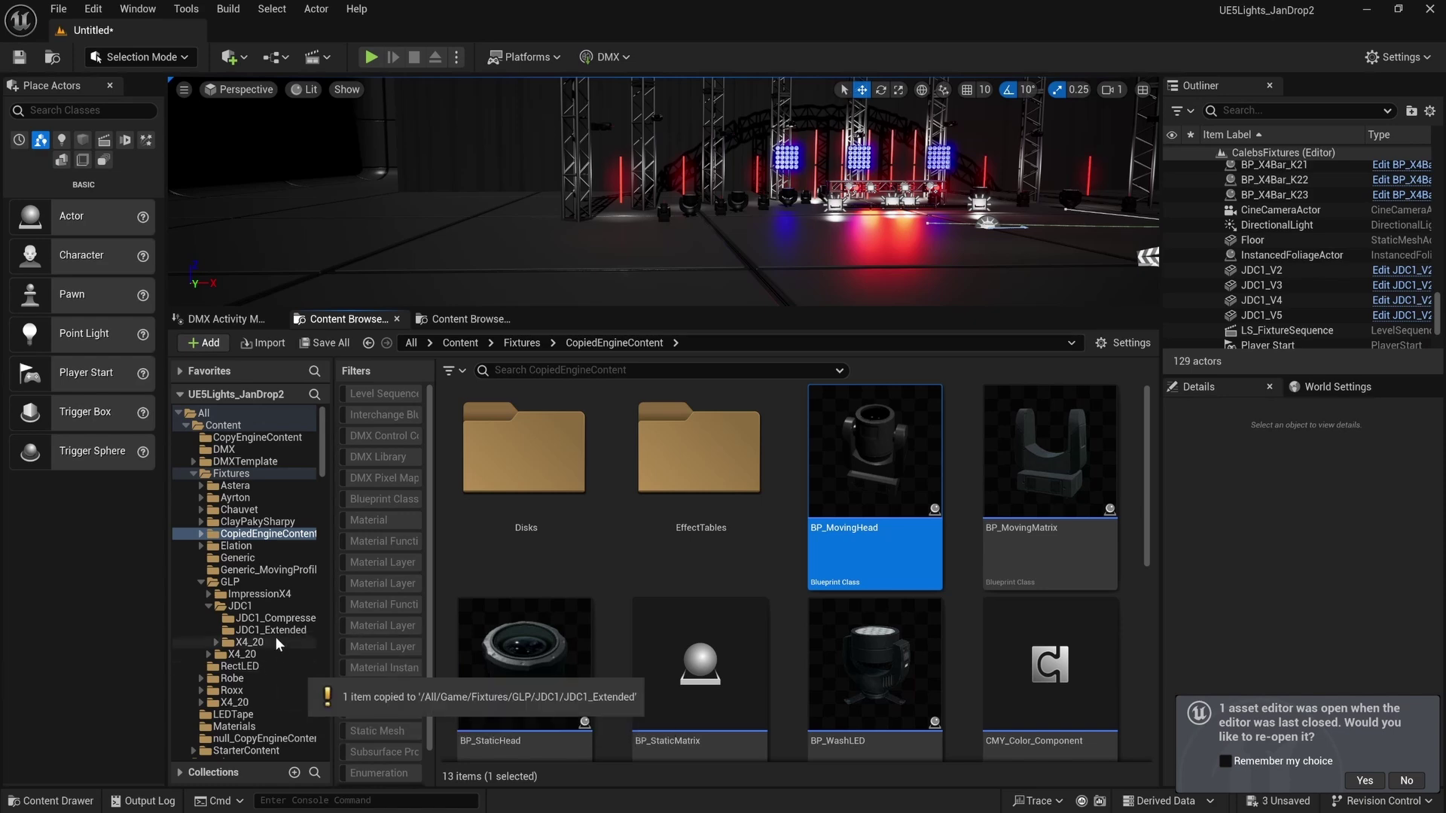
{"action": "left_click", "coordinate": [275, 617]}
{"action": "left_click", "coordinate": [272, 630]}
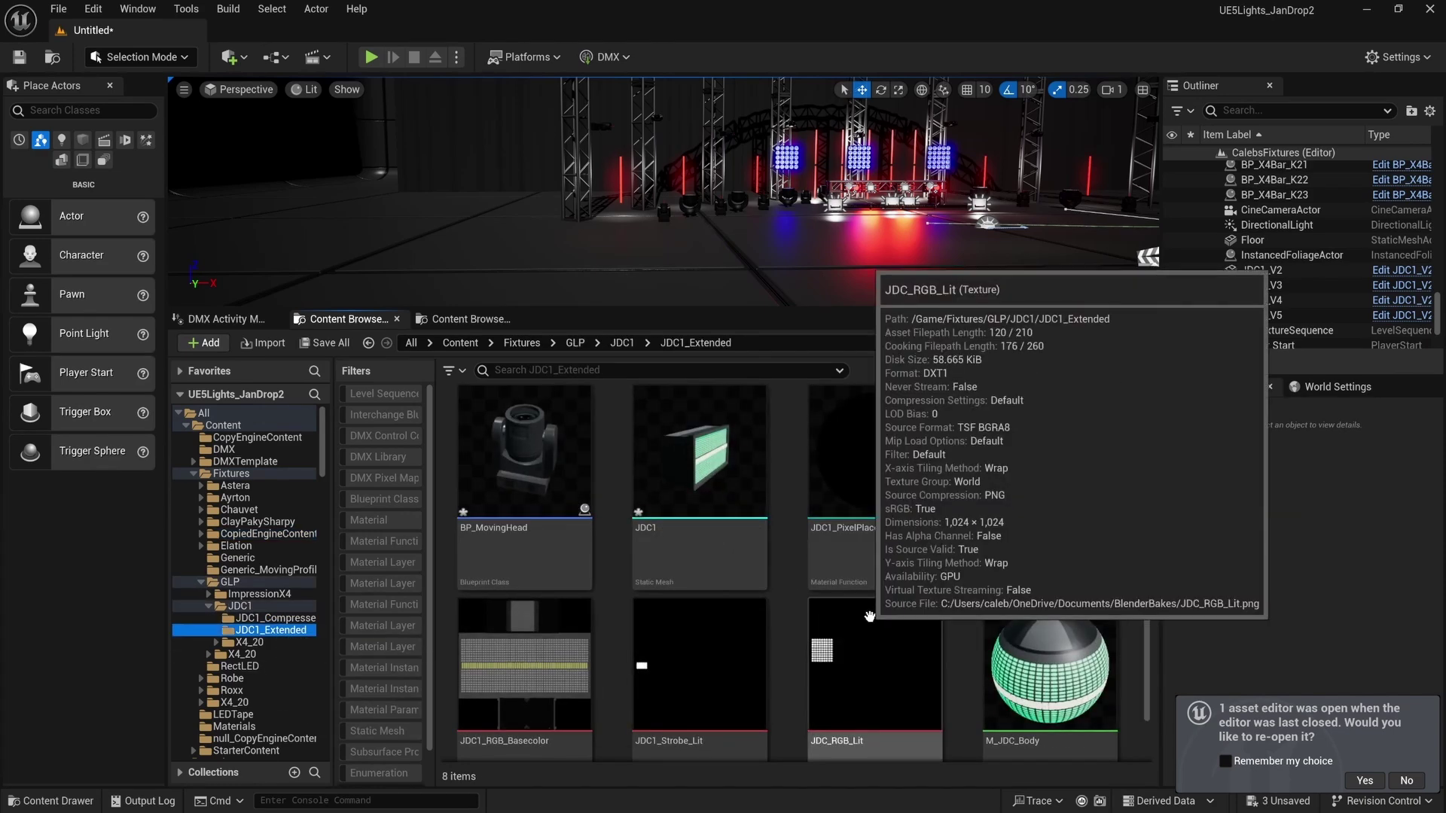
Open the copied BP_MovingHead blueprint from the JDC1_Extended folder and enlarge its editor window.
{"action": "double_click", "coordinate": [515, 467]}
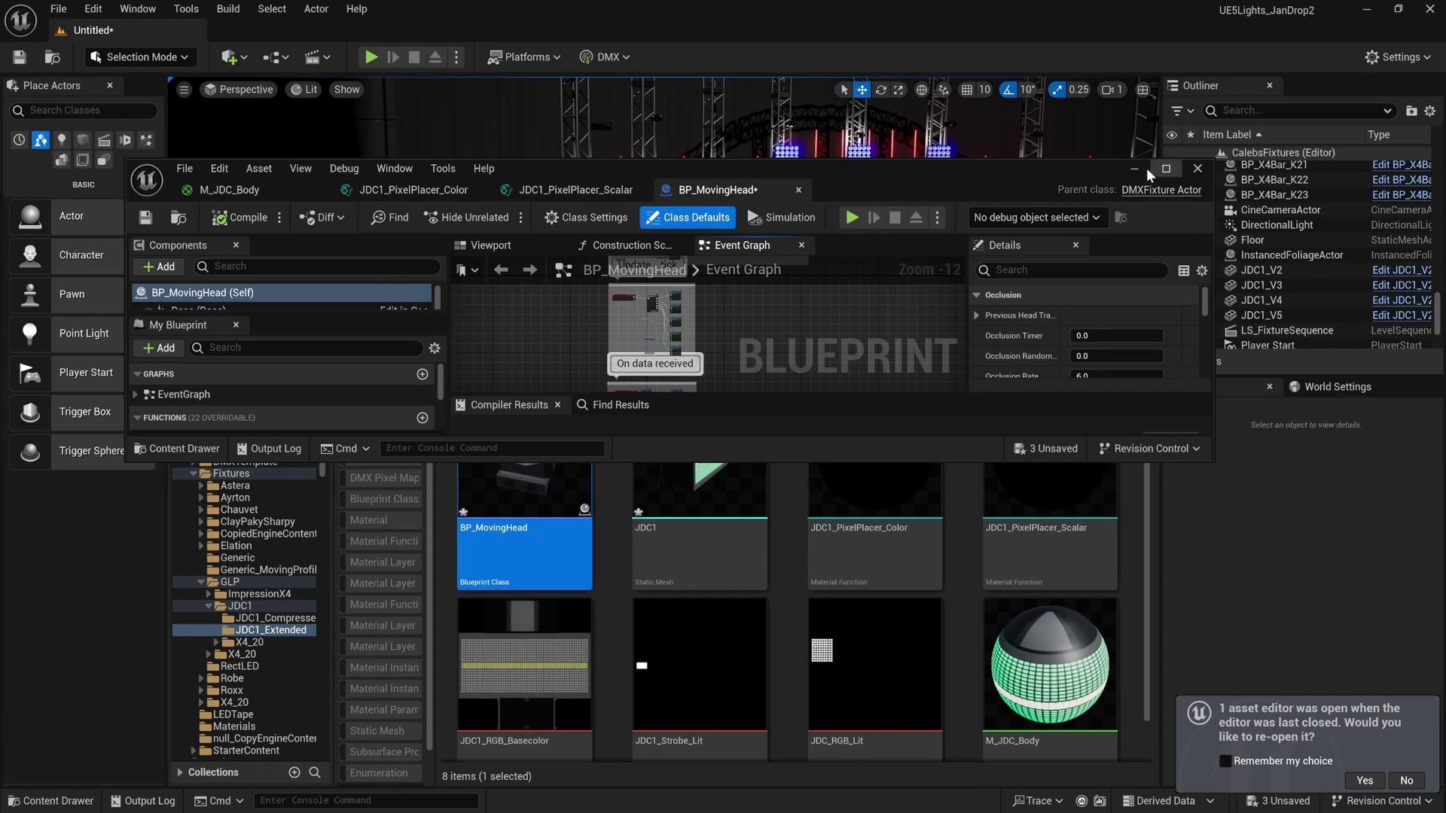
{"action": "left_click_drag", "start_coordinate": [1028, 168], "coordinate": [1125, 80]}
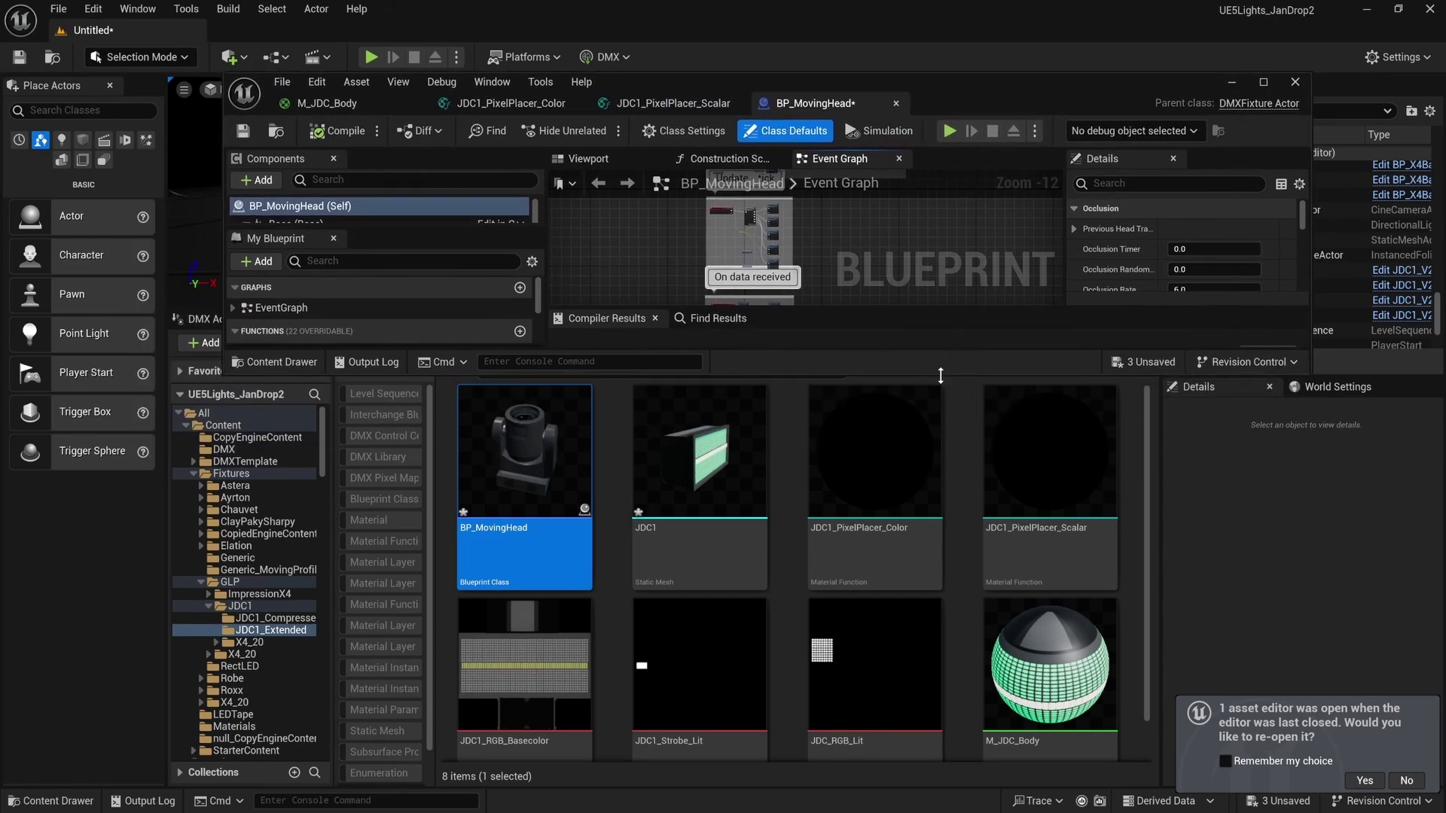
{"action": "left_click_drag", "start_coordinate": [939, 375], "coordinate": [951, 649]}
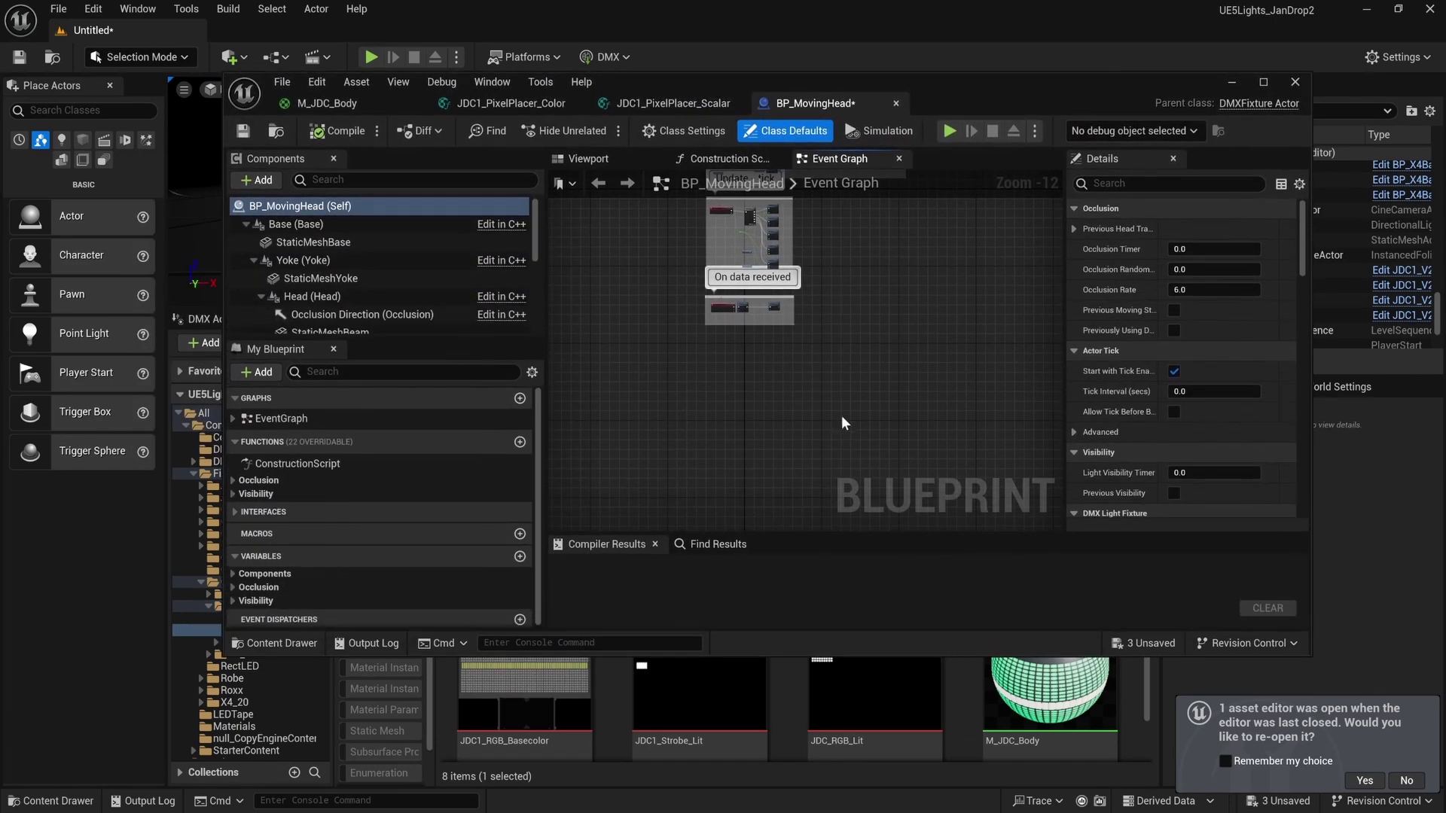
Look over the BP_MovingHead event graph and component list, and compile the blueprint with its 3D viewport showing.
{"action": "scroll", "coordinate": [844, 423], "scroll_direction": "up", "scroll_amount": 3}
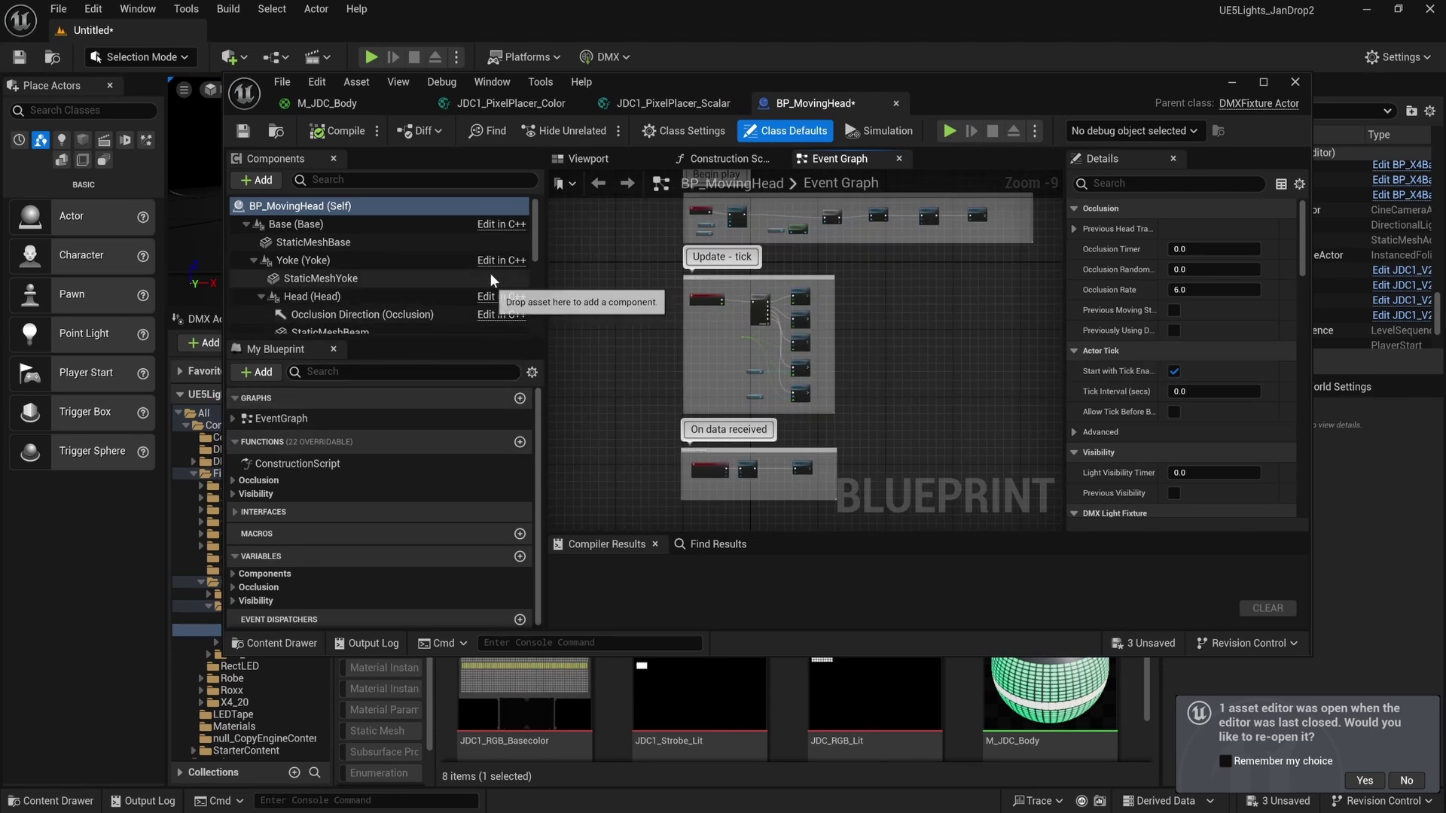
{"action": "scroll", "coordinate": [444, 270], "scroll_direction": "down", "scroll_amount": 2}
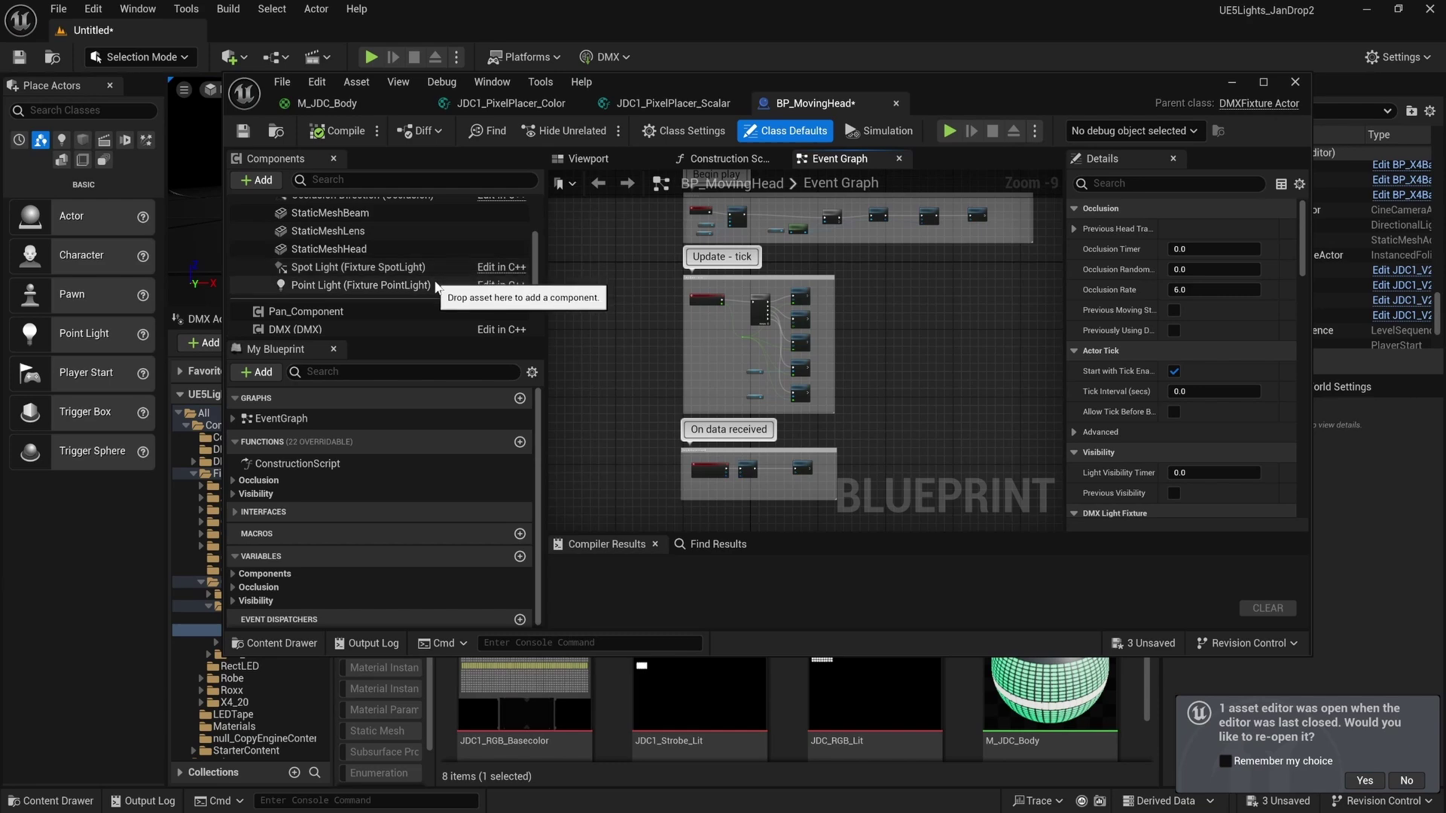
{"action": "left_click", "coordinate": [600, 162]}
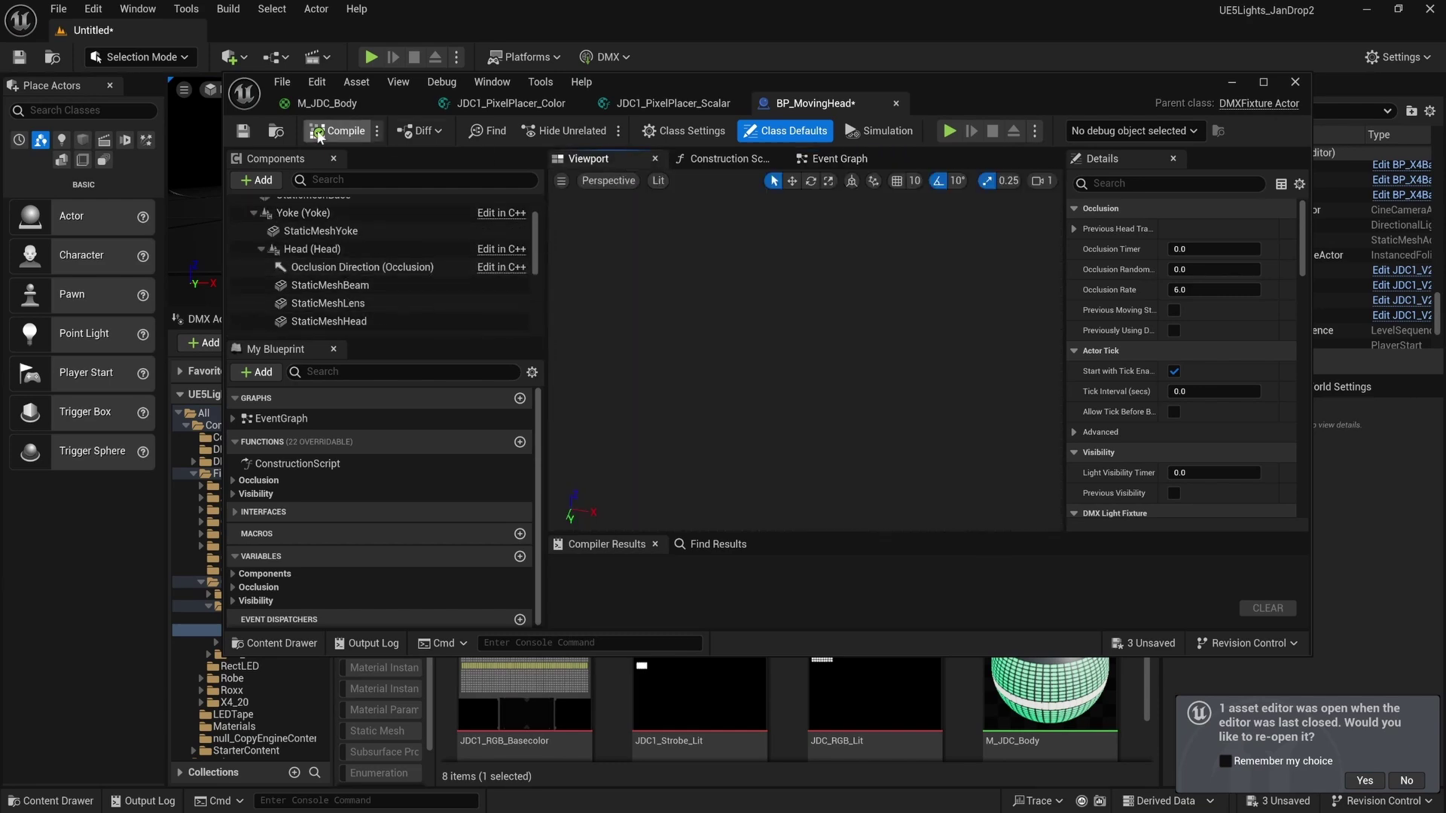
{"action": "left_click", "coordinate": [337, 131]}
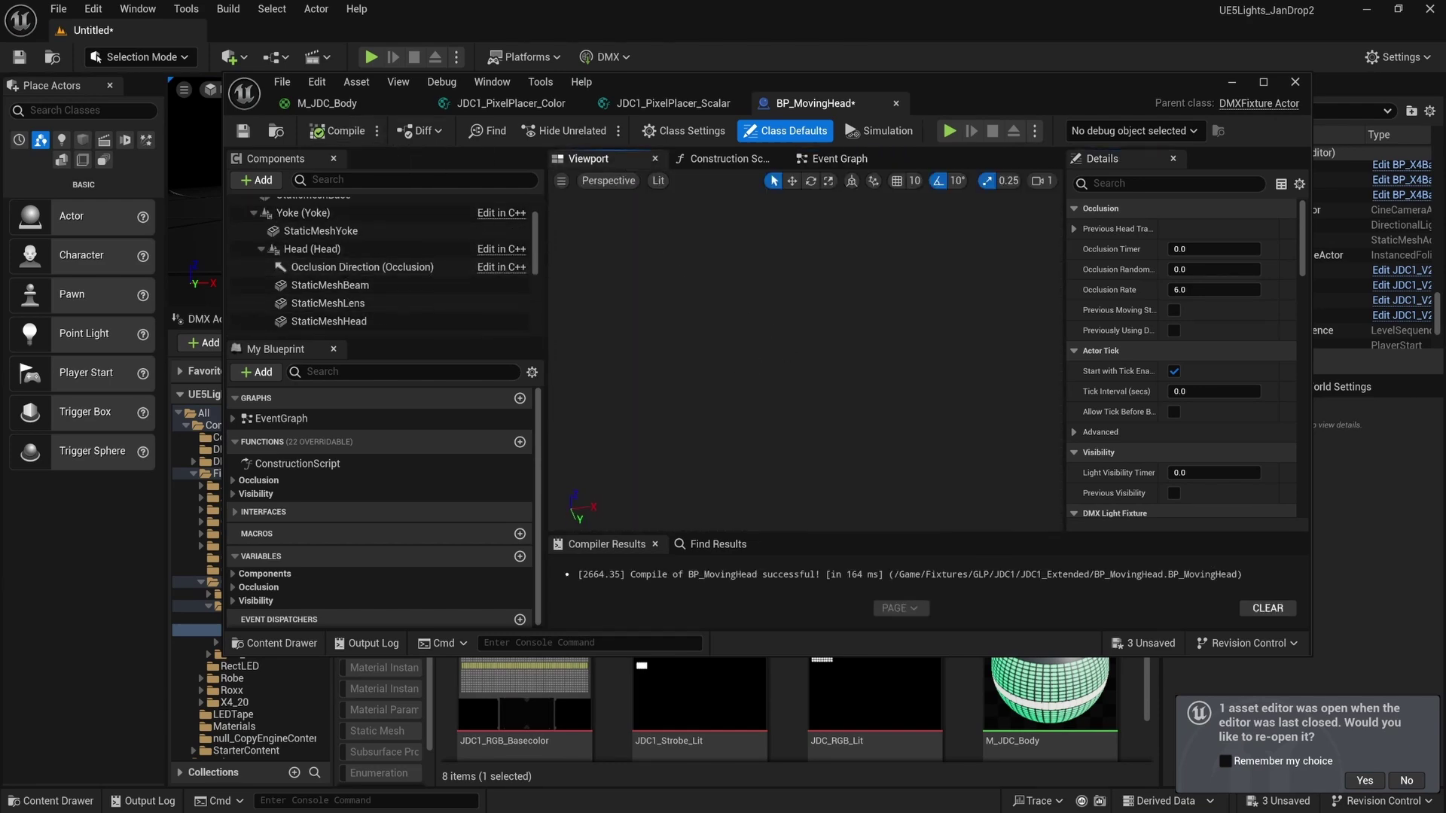
Select the StaticMeshBeam component and inspect the whole moving-head model in the blueprint's 3D view.
{"action": "left_click", "coordinate": [320, 285]}
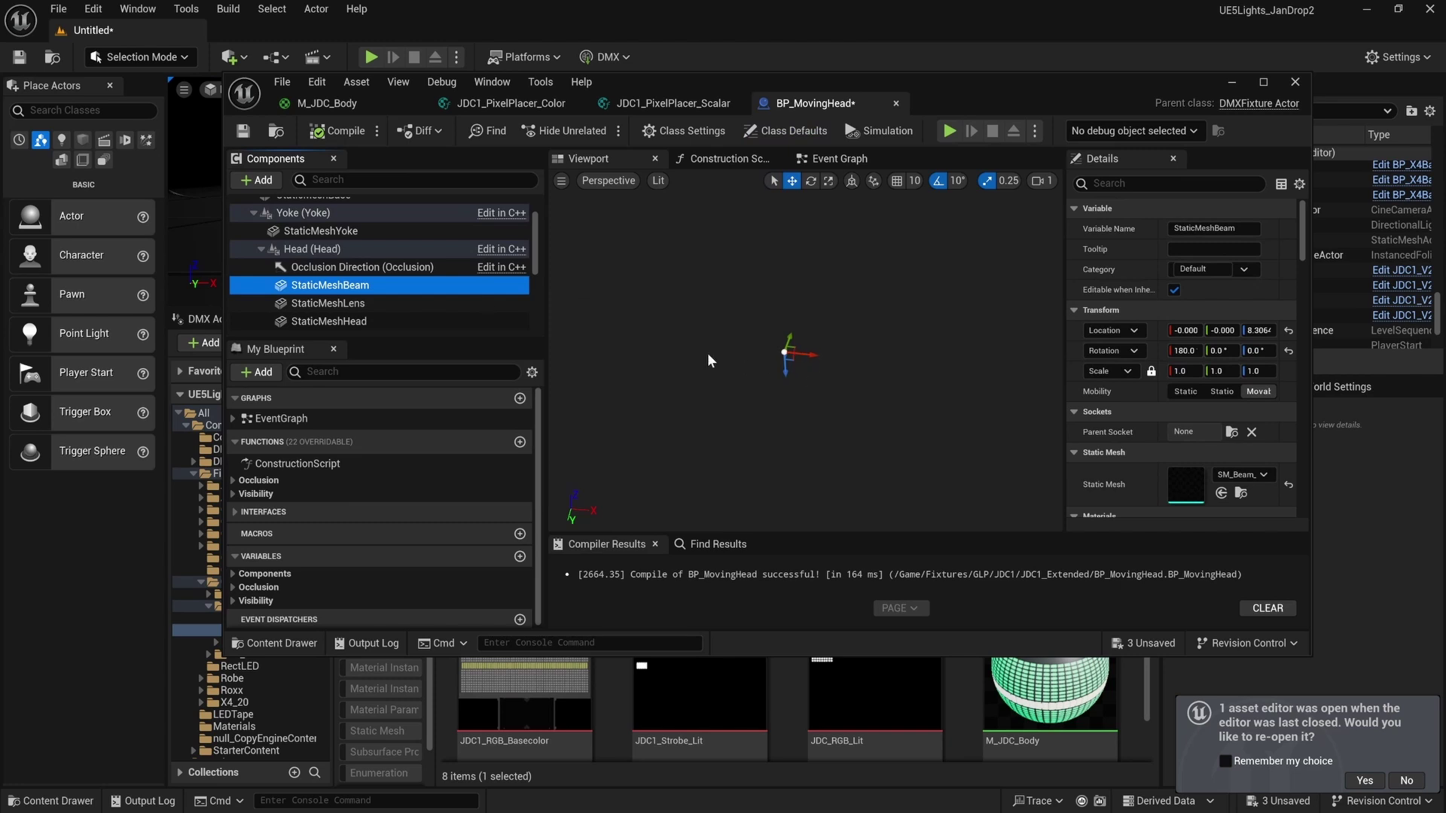
{"action": "middle_click_drag", "start_coordinate": [845, 304], "coordinate": [827, 314]}
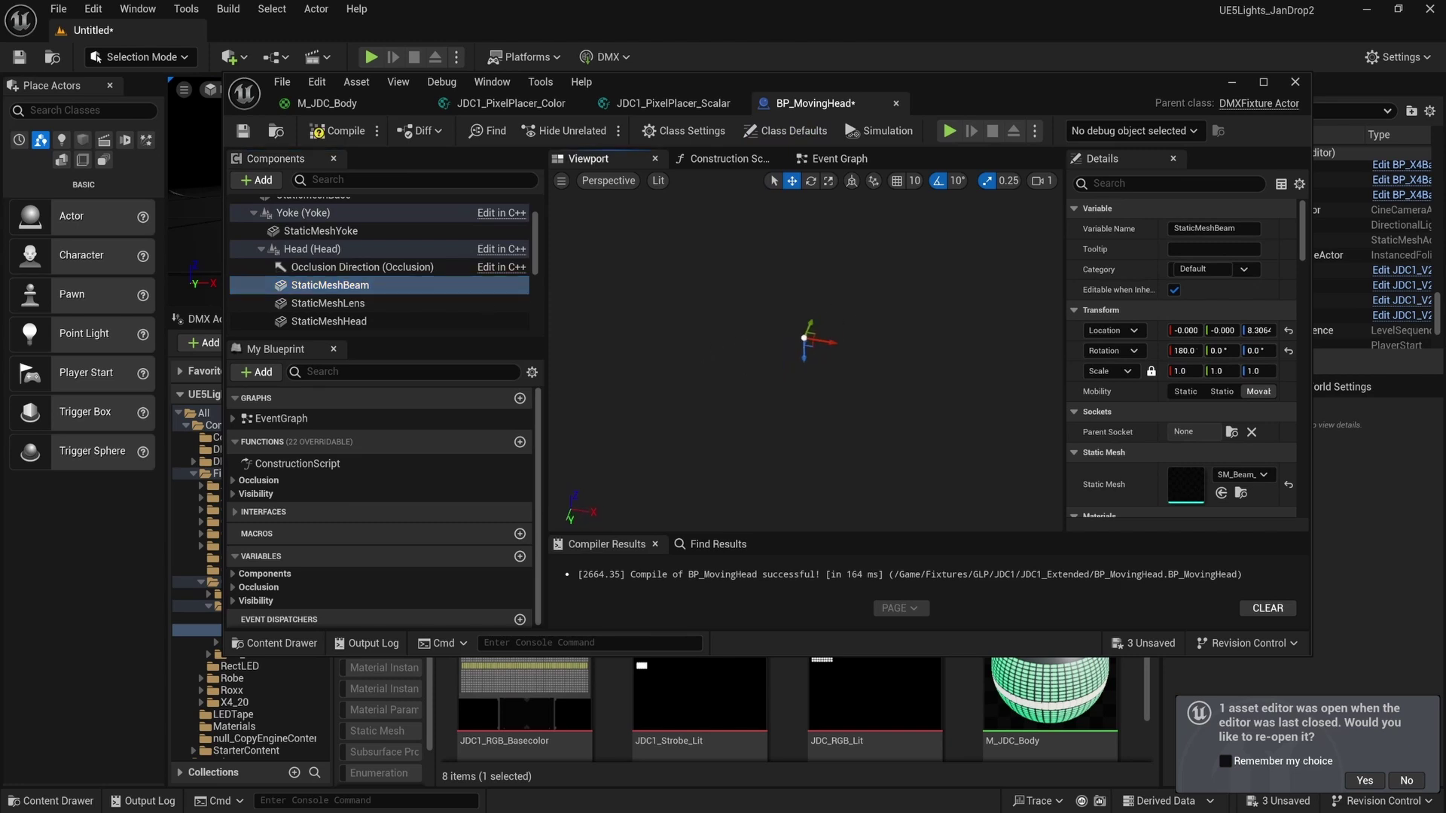
{"action": "scroll", "coordinate": [805, 339], "scroll_direction": "up", "scroll_amount": 5}
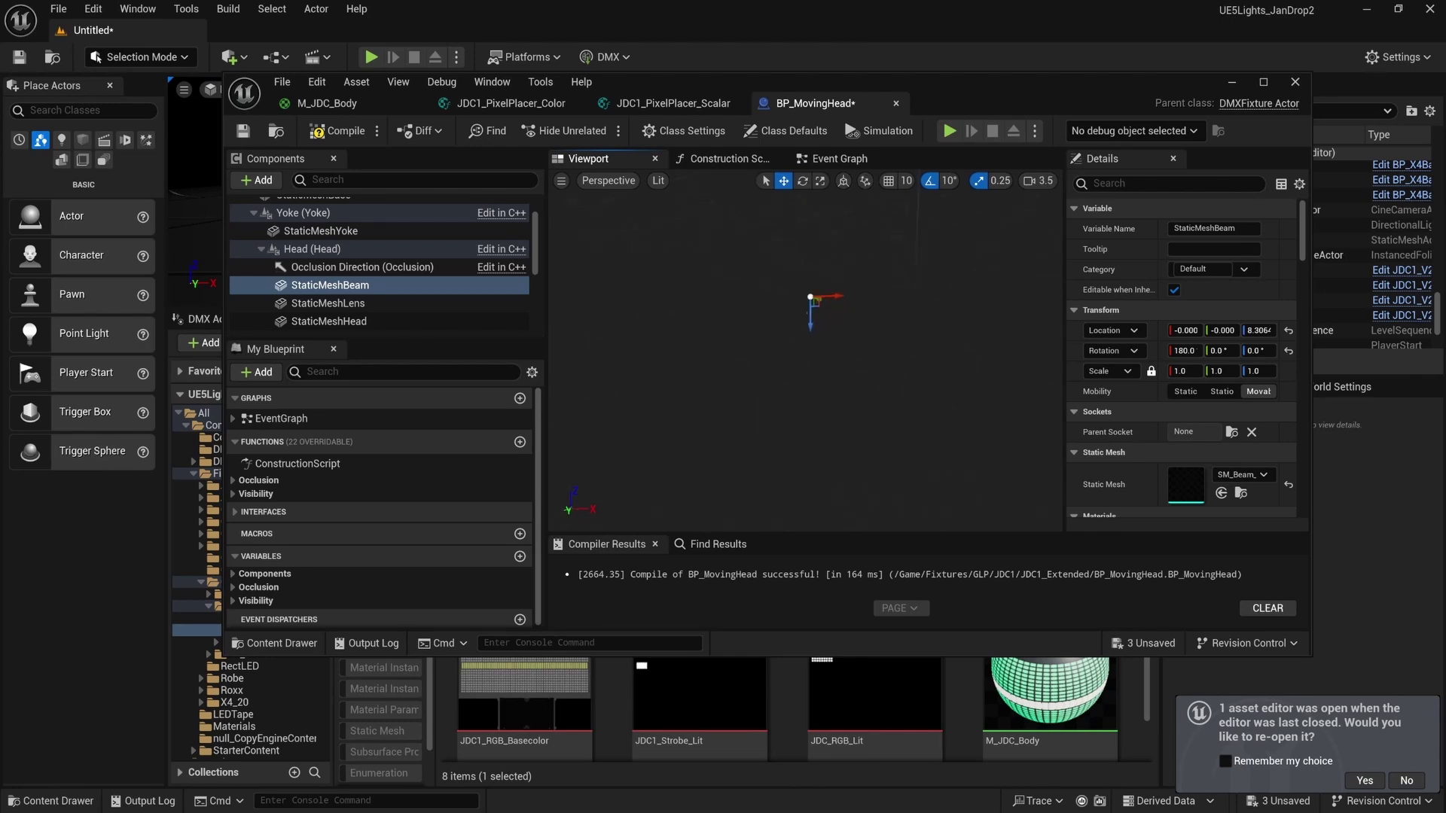
{"action": "scroll", "coordinate": [806, 339], "scroll_direction": "down", "scroll_amount": 2}
{"action": "scroll", "coordinate": [804, 354], "scroll_direction": "up", "scroll_amount": 5}
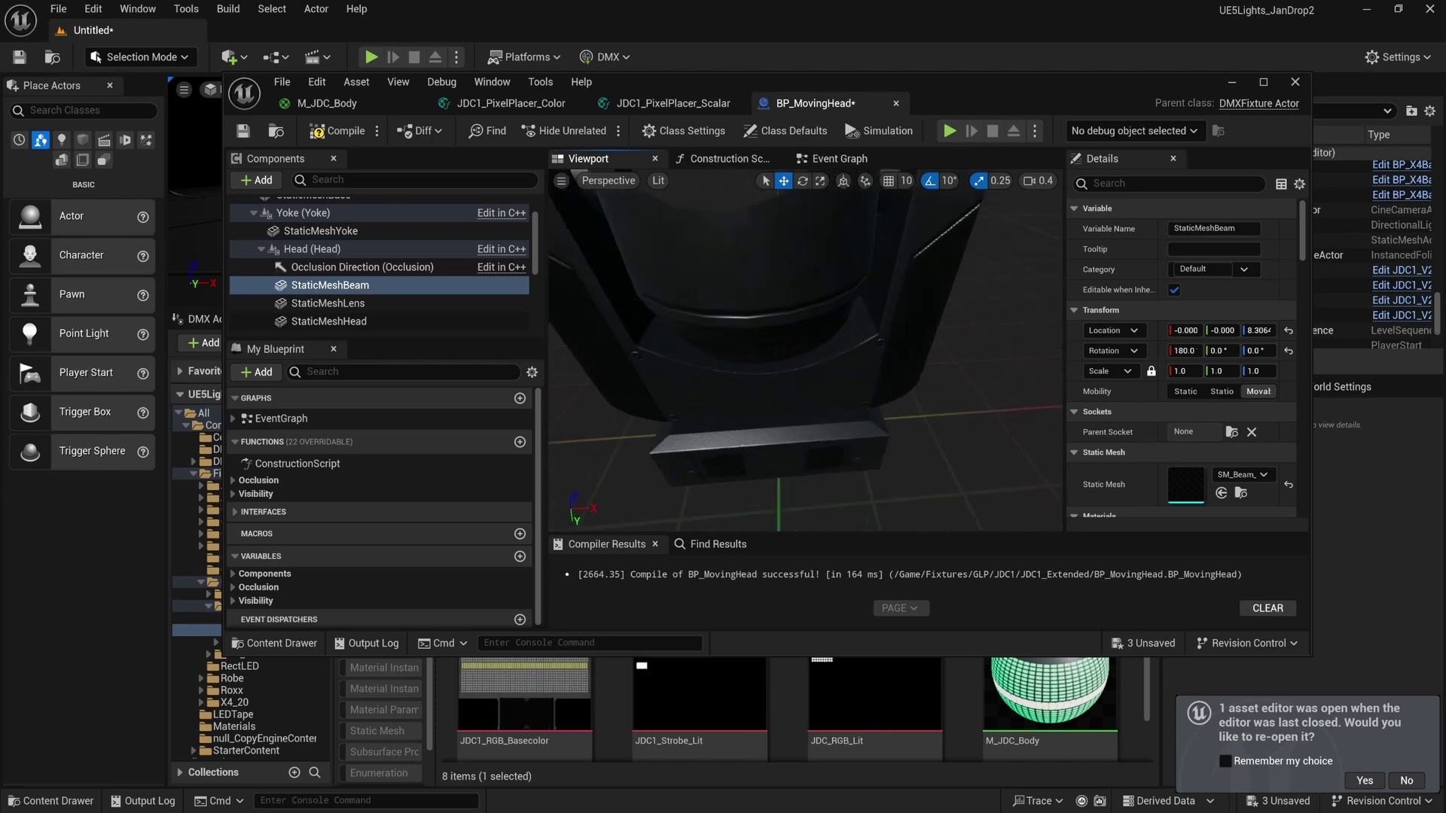
{"action": "scroll", "coordinate": [805, 354], "scroll_direction": "down", "scroll_amount": 4}
{"action": "scroll", "coordinate": [804, 354], "scroll_direction": "up", "scroll_amount": 2}
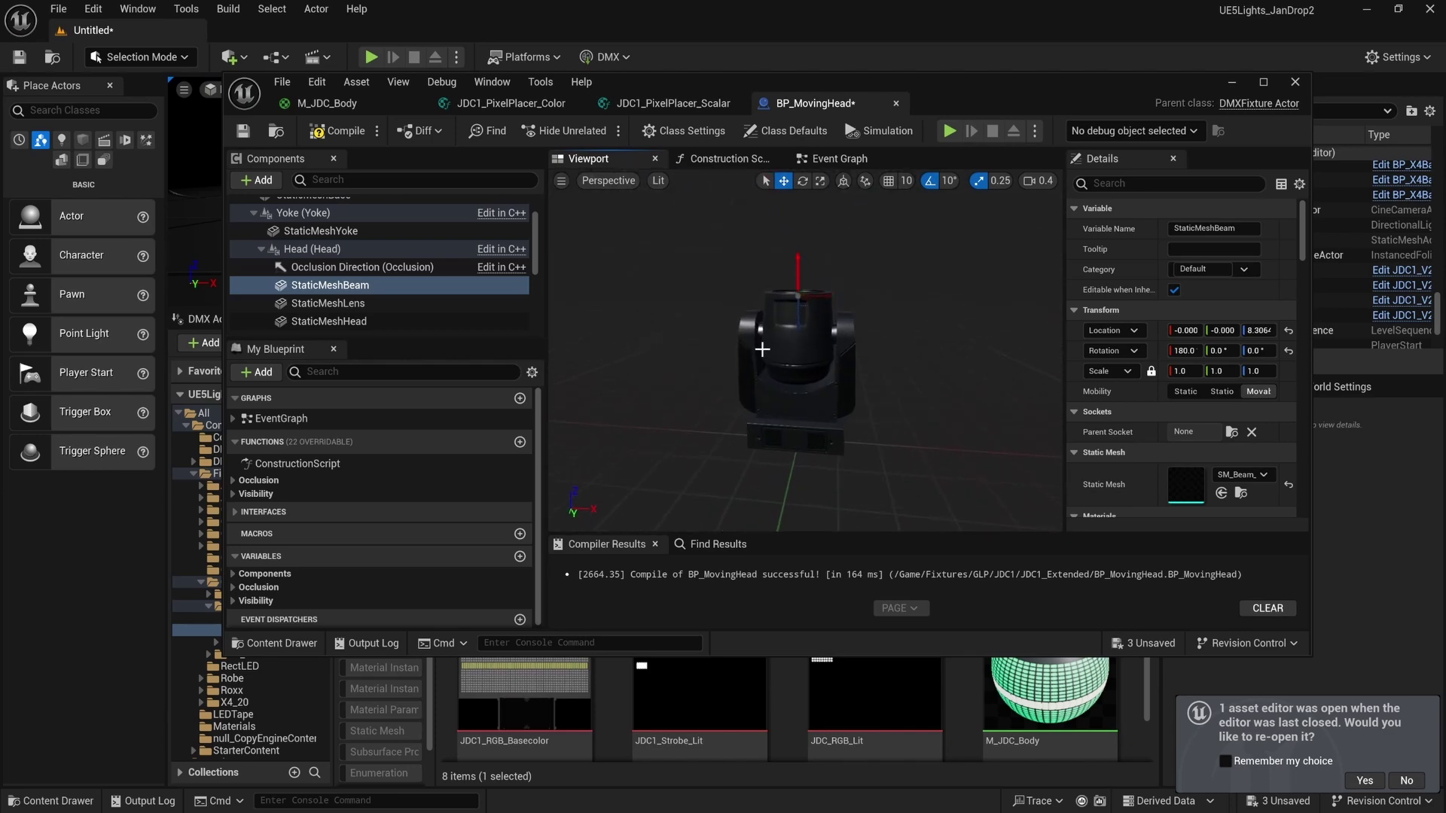
{"action": "scroll", "coordinate": [324, 301], "scroll_direction": "down", "scroll_amount": 2}
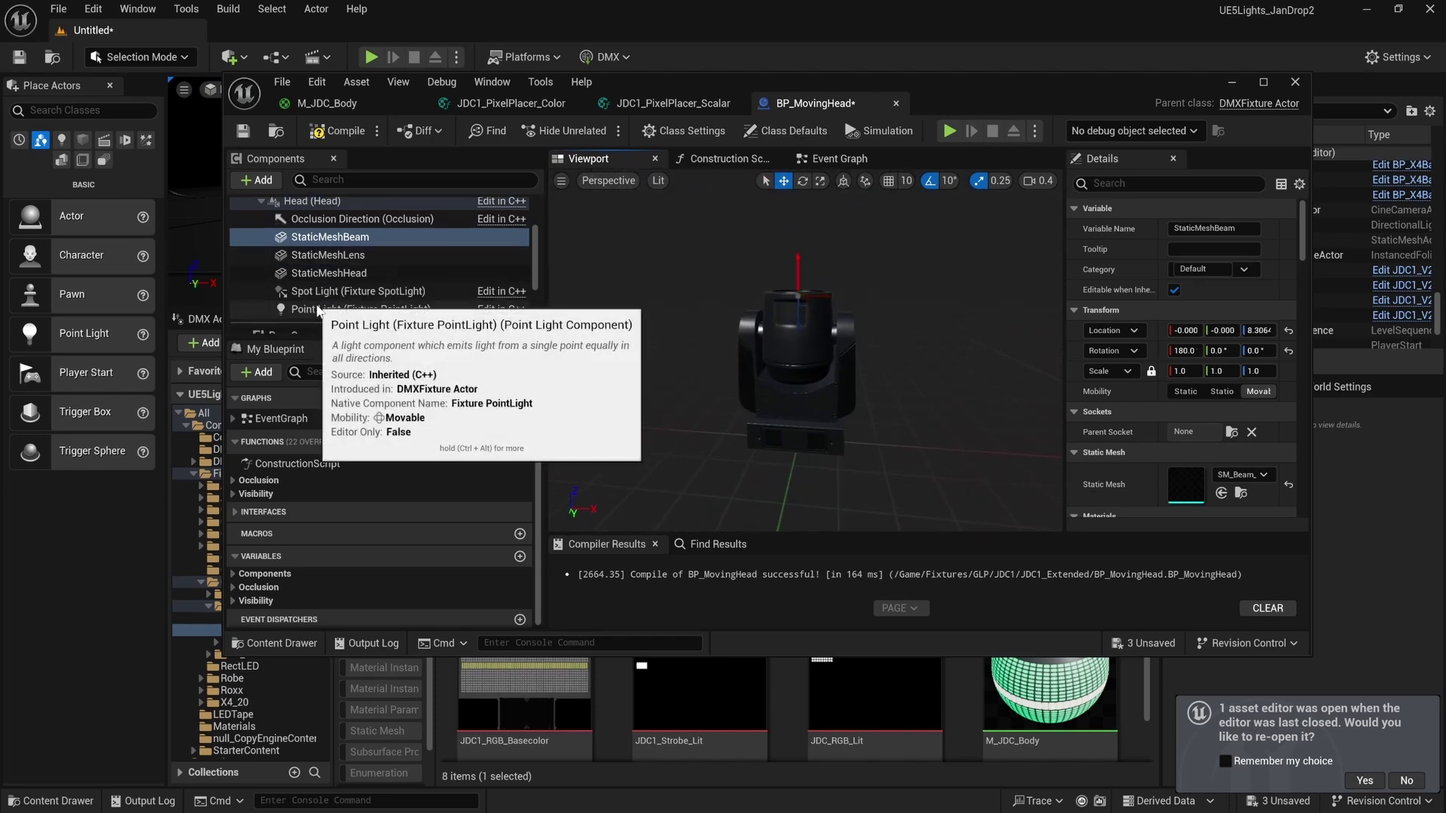
Examine which parts of the model the StaticMeshHead, StaticMeshLens, StaticMeshYoke and StaticMeshBase components represent.
{"action": "left_click", "coordinate": [341, 274]}
{"action": "left_click", "coordinate": [369, 256]}
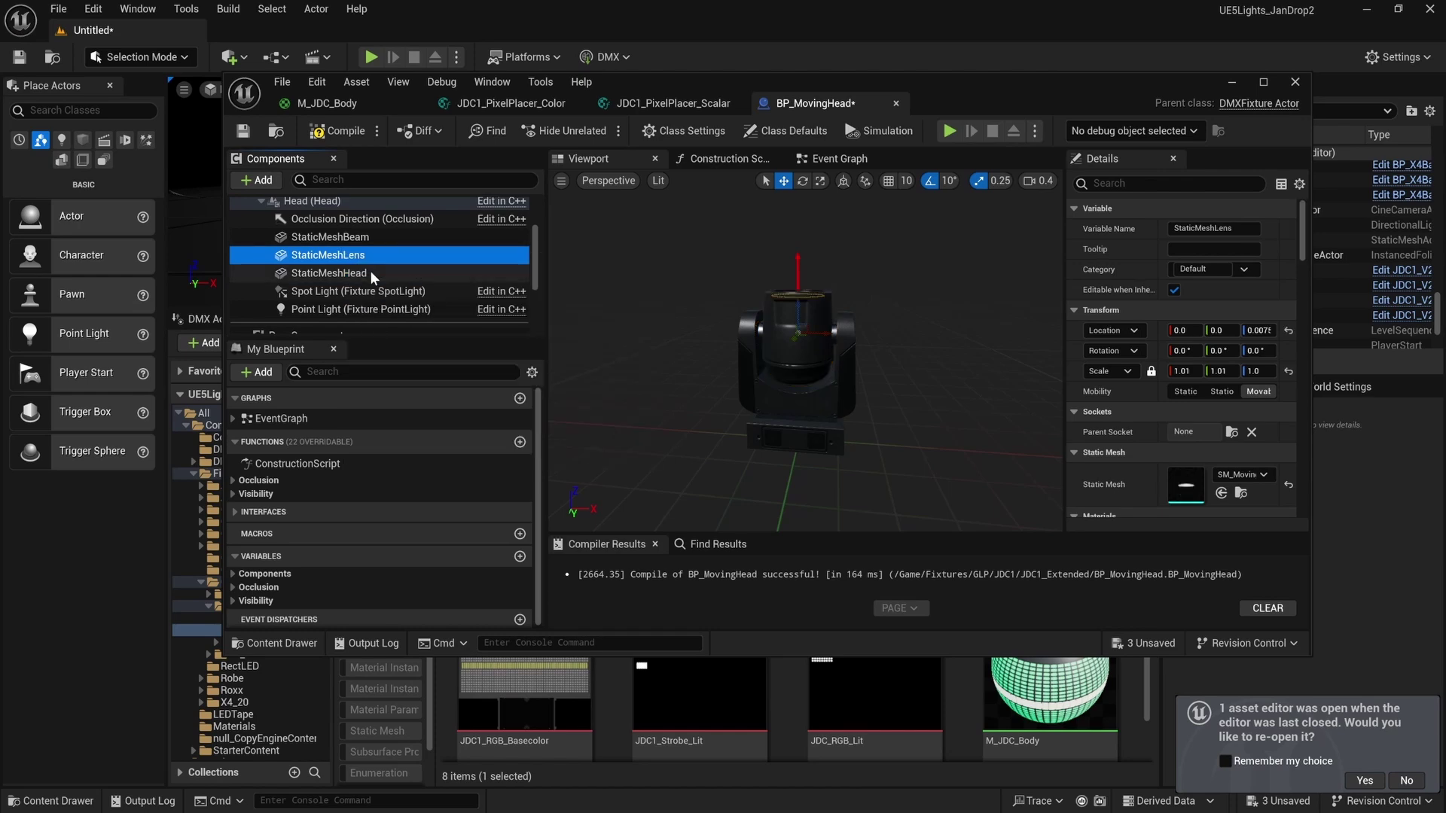
{"action": "scroll", "coordinate": [370, 273], "scroll_direction": "up", "scroll_amount": 2}
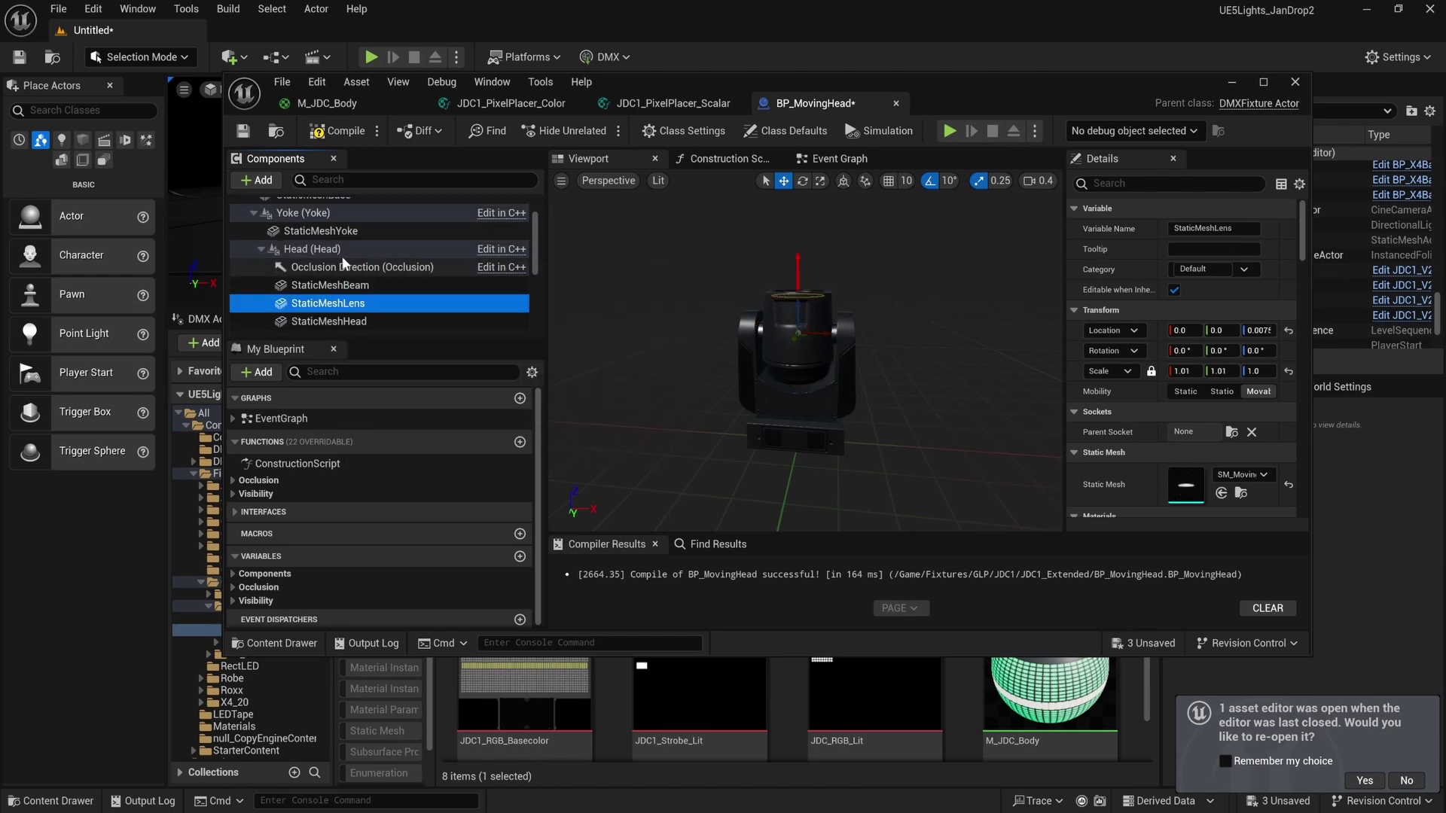
{"action": "left_click", "coordinate": [331, 230]}
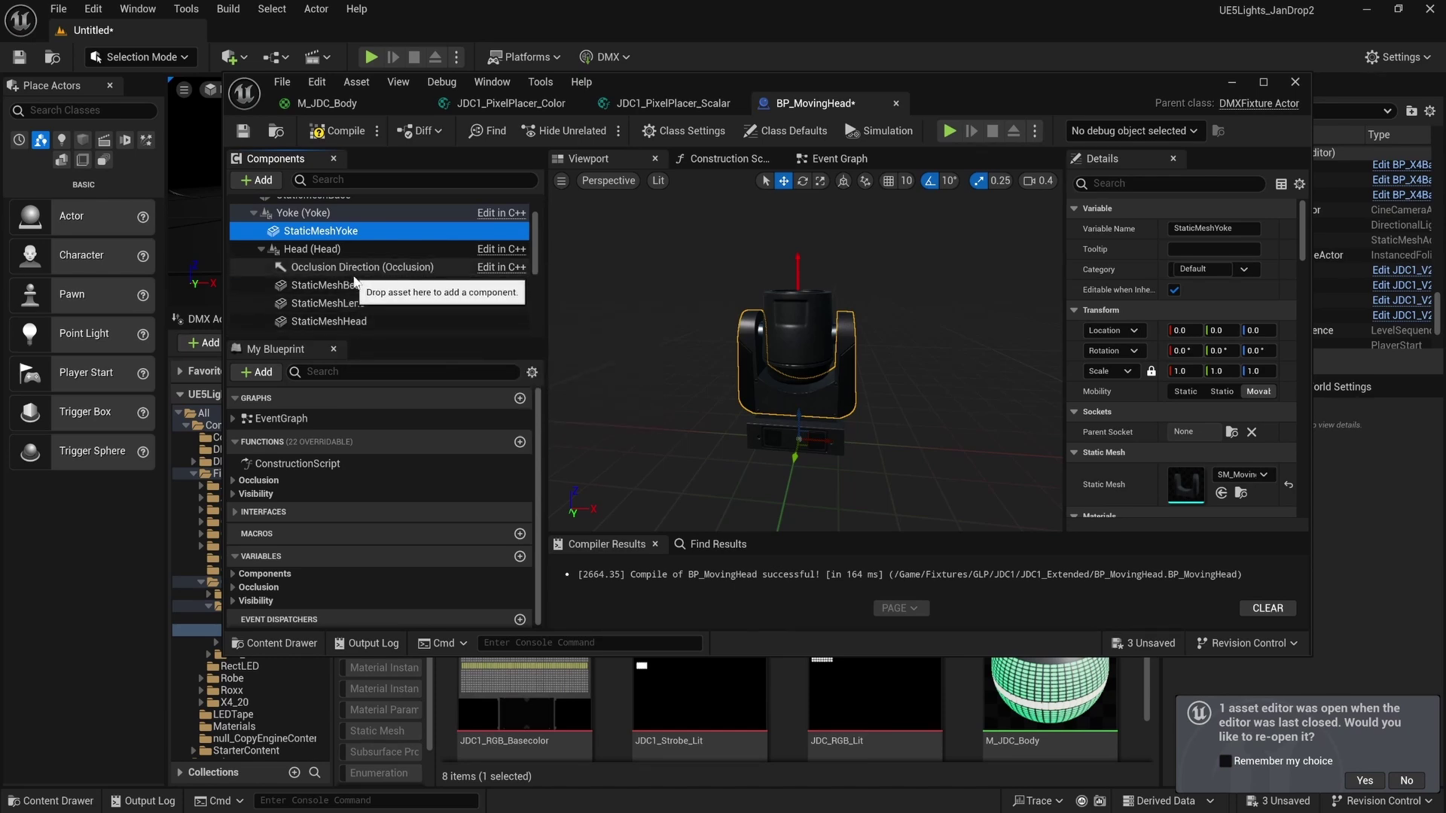
{"action": "scroll", "coordinate": [353, 280], "scroll_direction": "up", "scroll_amount": 2}
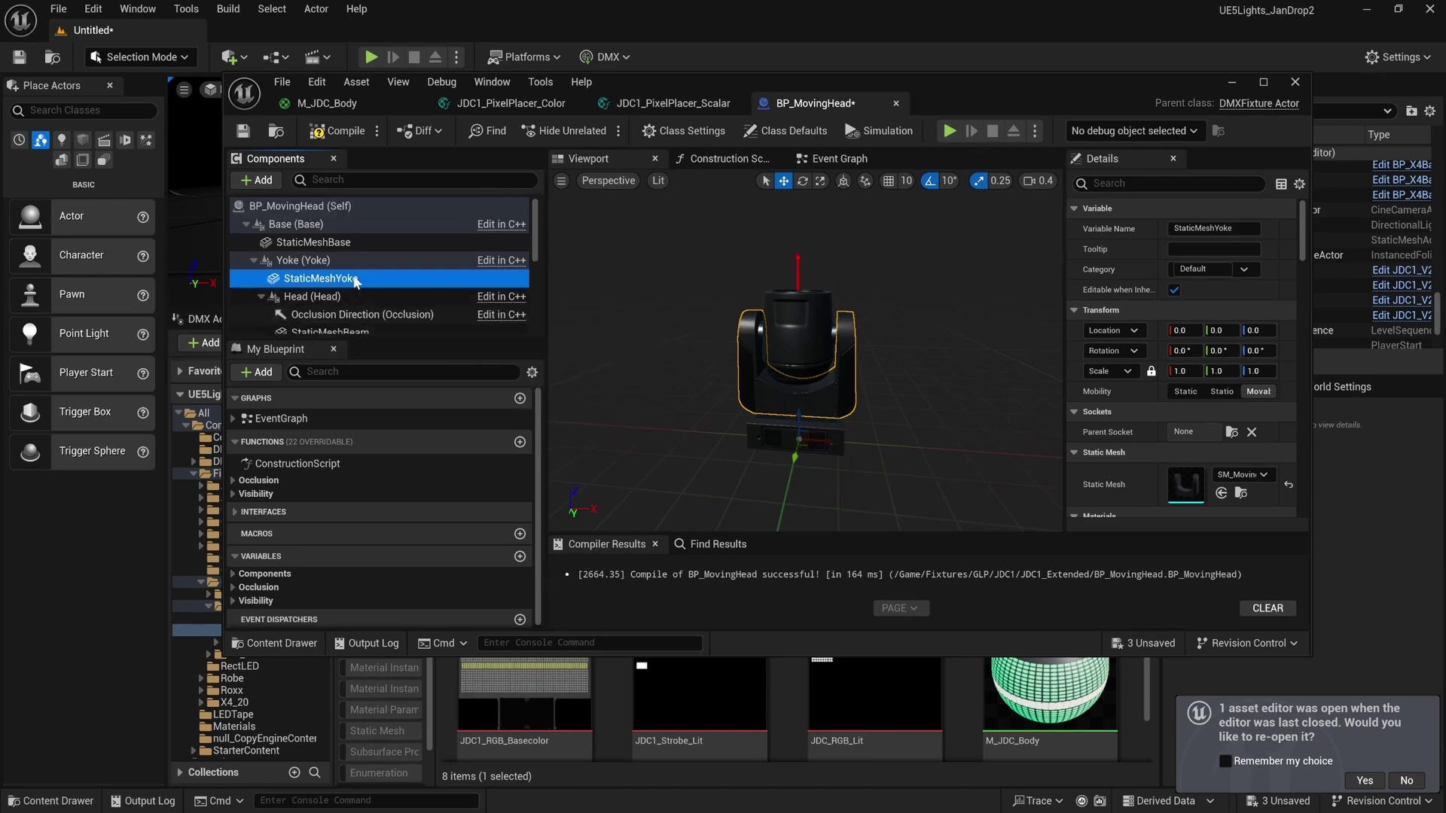
{"action": "left_click", "coordinate": [336, 242]}
Delete the Pan_Component from BP_MovingHead and recompile the blueprint.
{"action": "scroll", "coordinate": [361, 301], "scroll_direction": "down", "scroll_amount": 2}
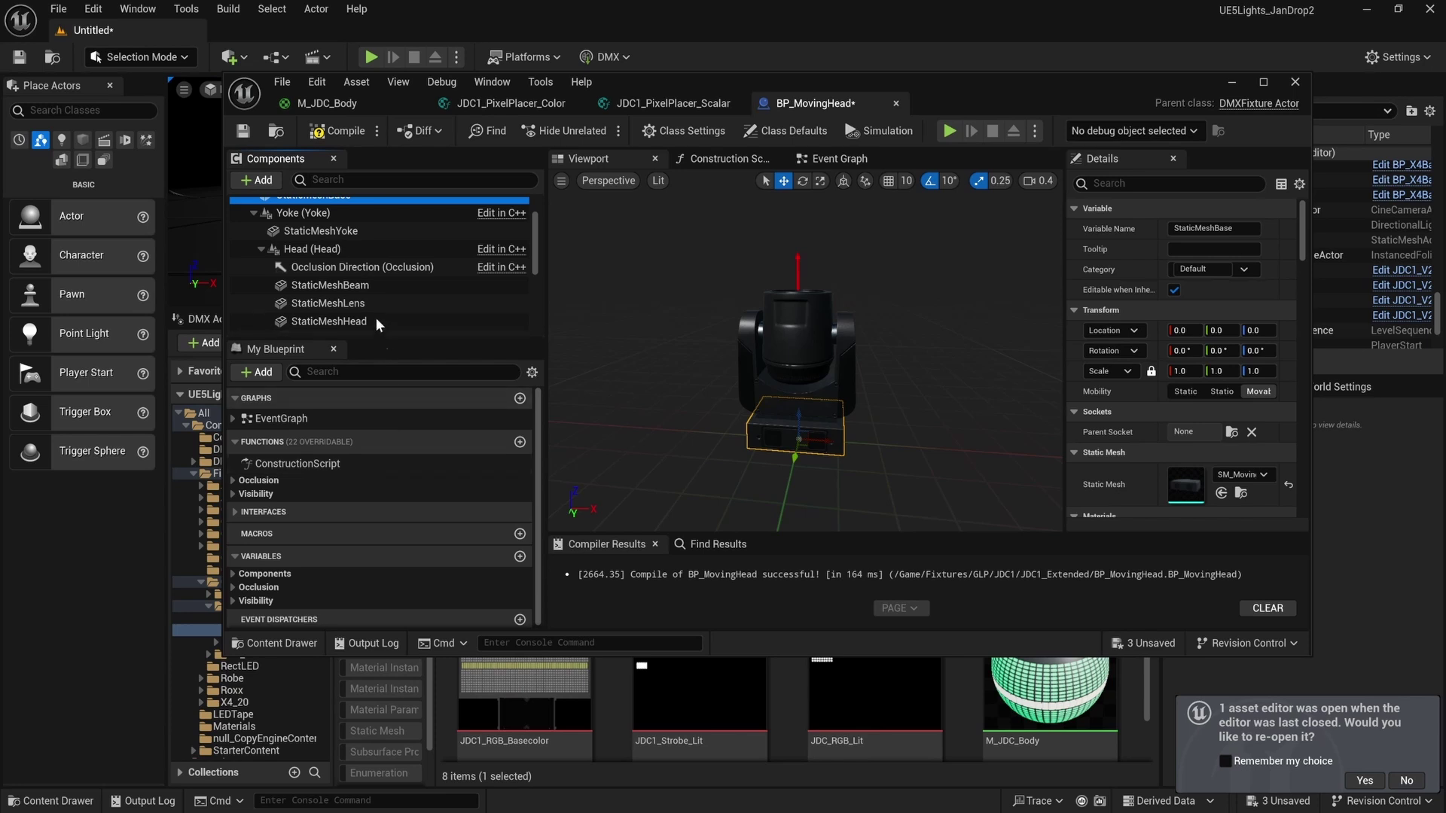
{"action": "scroll", "coordinate": [354, 294], "scroll_direction": "down", "scroll_amount": 4}
{"action": "left_click", "coordinate": [359, 241]}
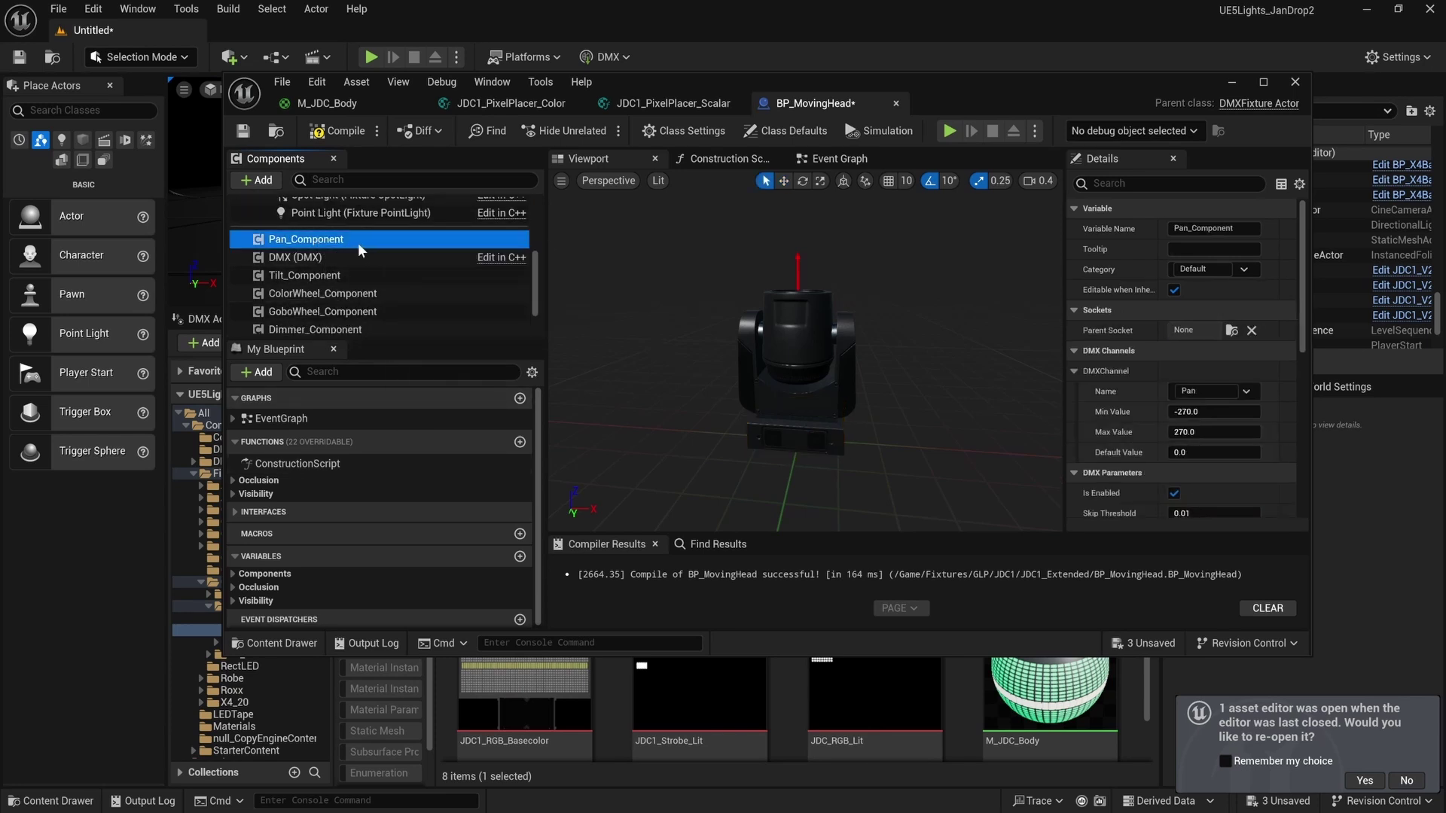
{"action": "key", "text": "Delete"}
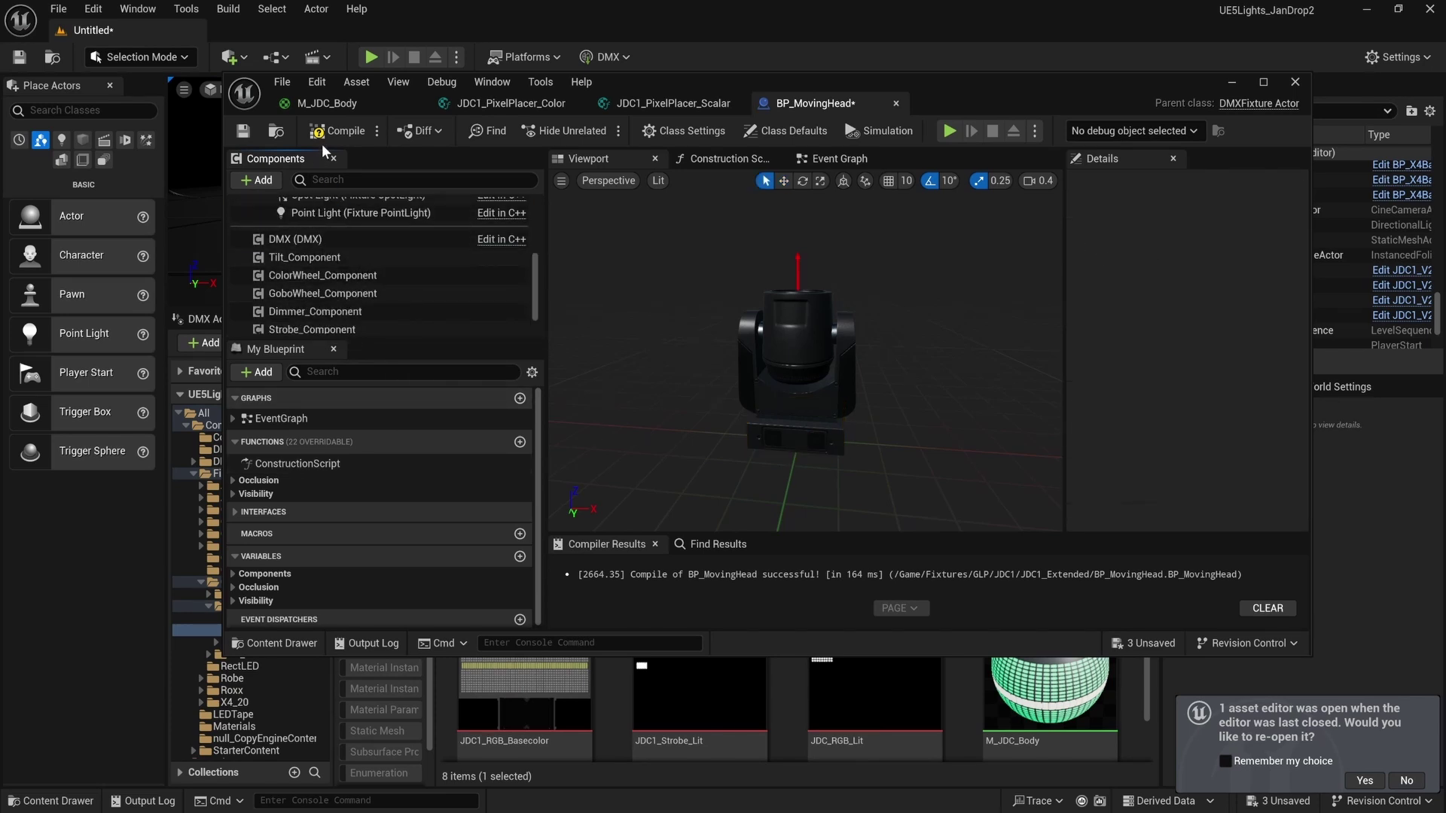
{"action": "left_click", "coordinate": [335, 131]}
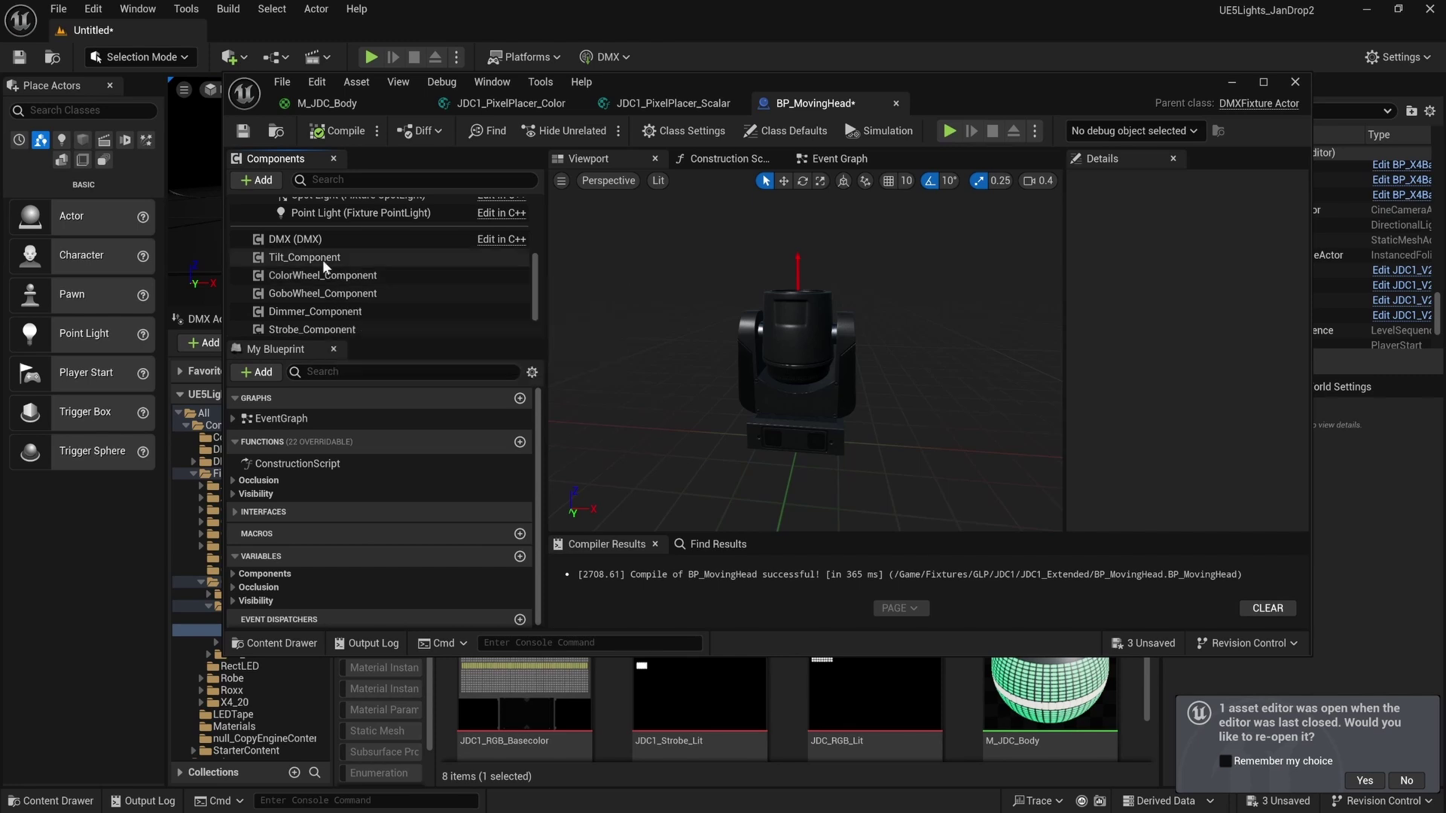
Delete the ColorWheel_Component and GoboWheel_Component from BP_MovingHead.
{"action": "scroll", "coordinate": [340, 272], "scroll_direction": "up", "scroll_amount": 3}
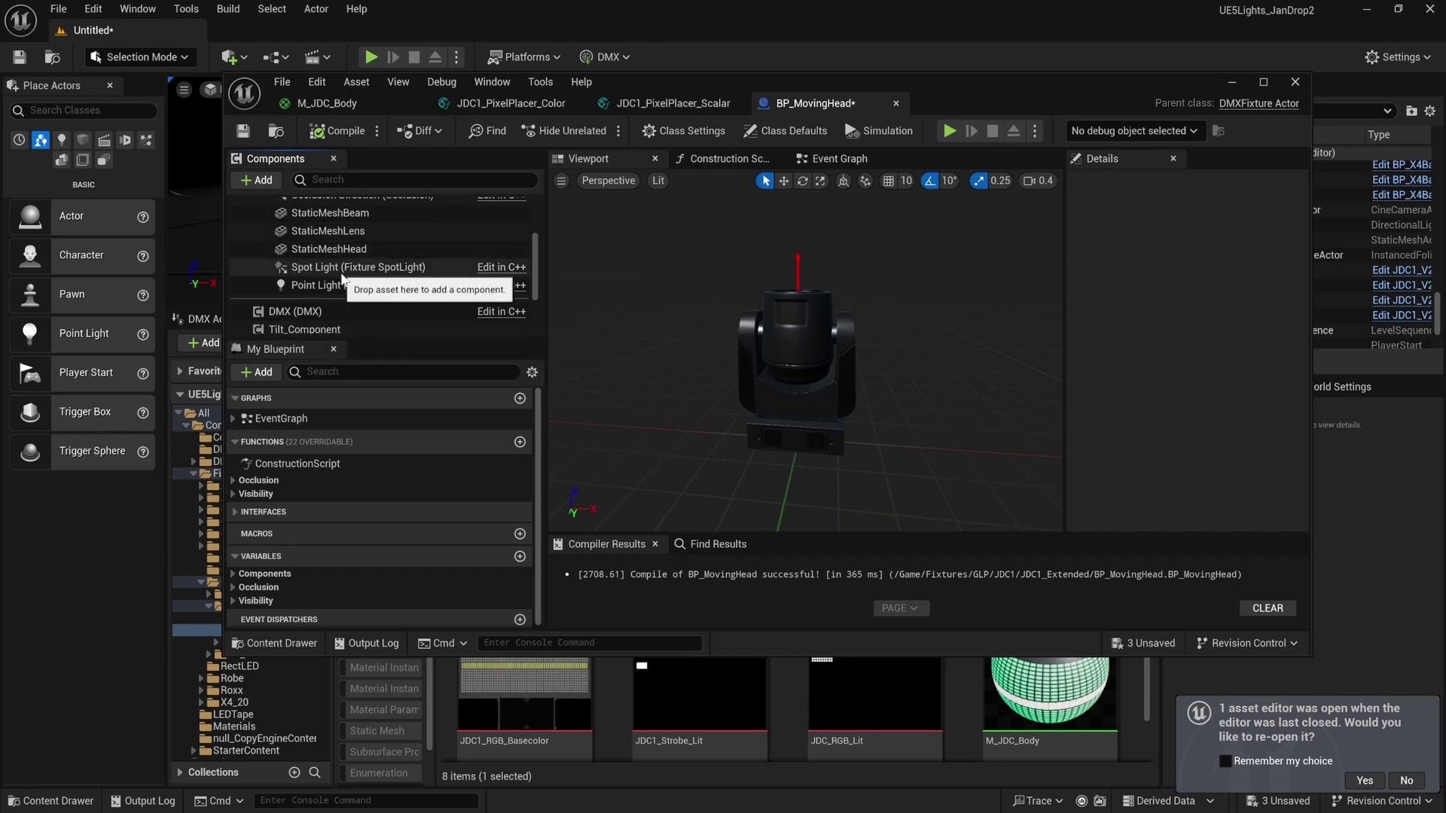
{"action": "left_click", "coordinate": [333, 274]}
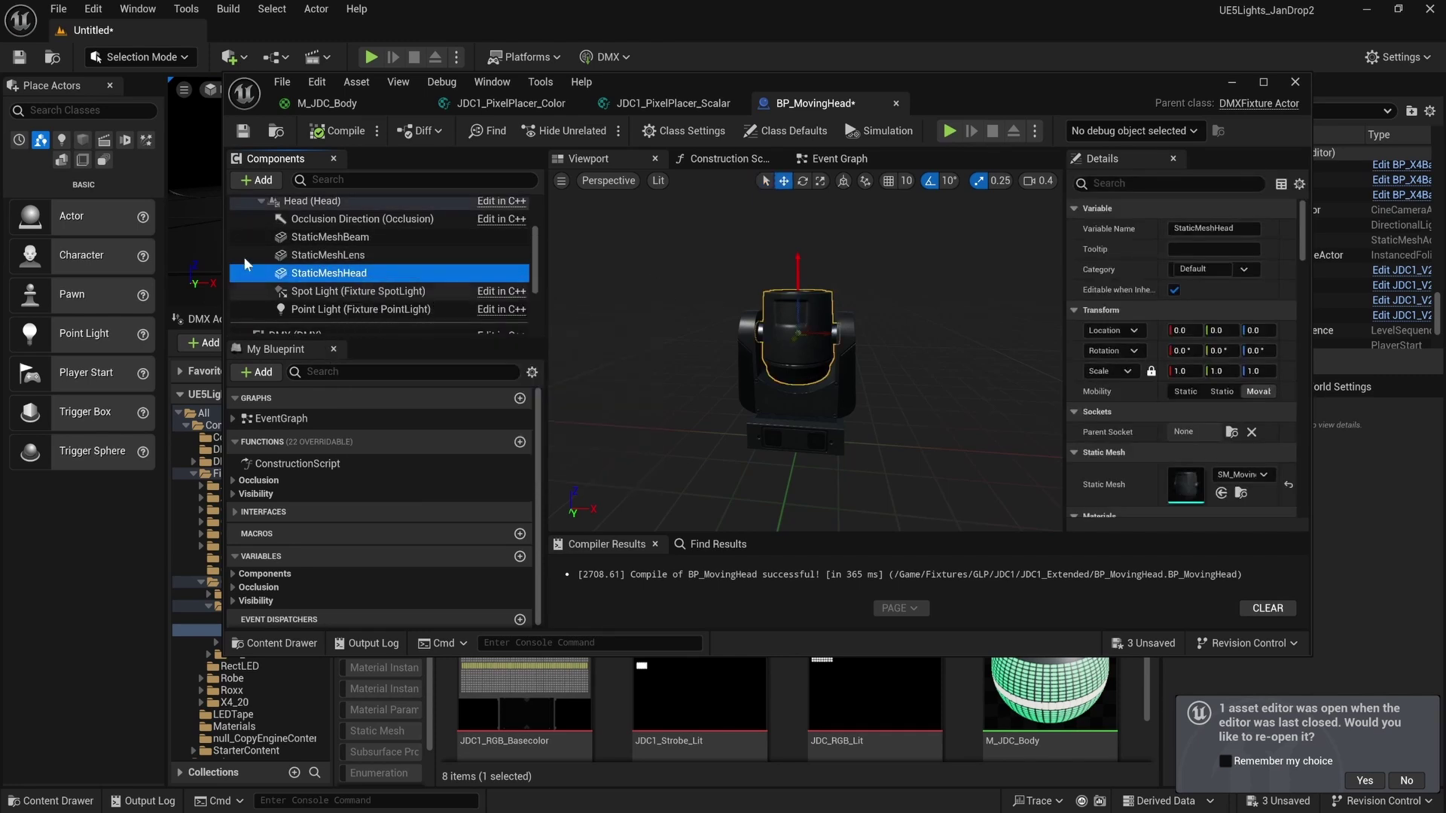
{"action": "scroll", "coordinate": [369, 315], "scroll_direction": "down", "scroll_amount": 1}
{"action": "scroll", "coordinate": [369, 315], "scroll_direction": "down", "scroll_amount": 3}
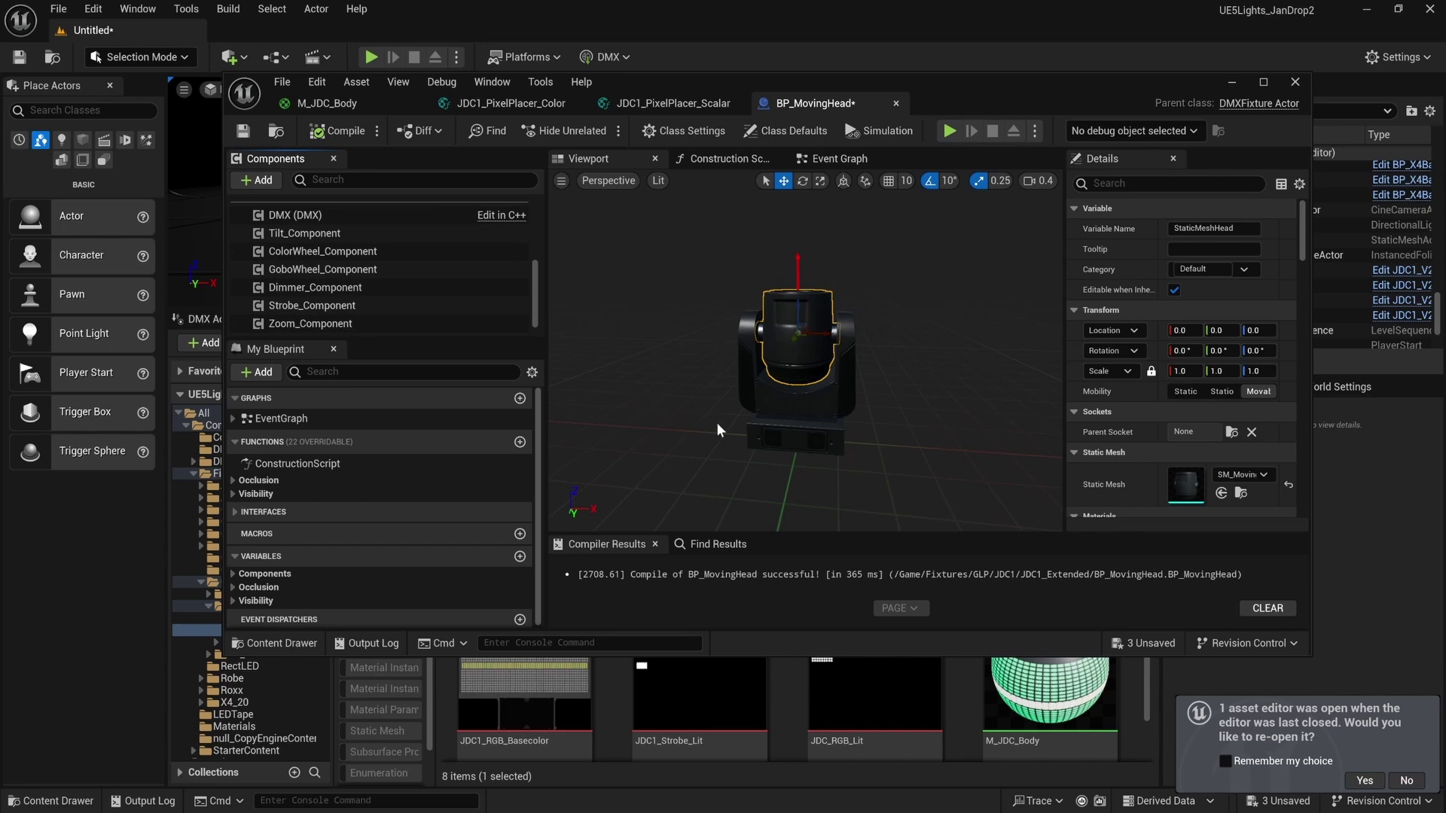
{"action": "scroll", "coordinate": [324, 272], "scroll_direction": "up", "scroll_amount": 3}
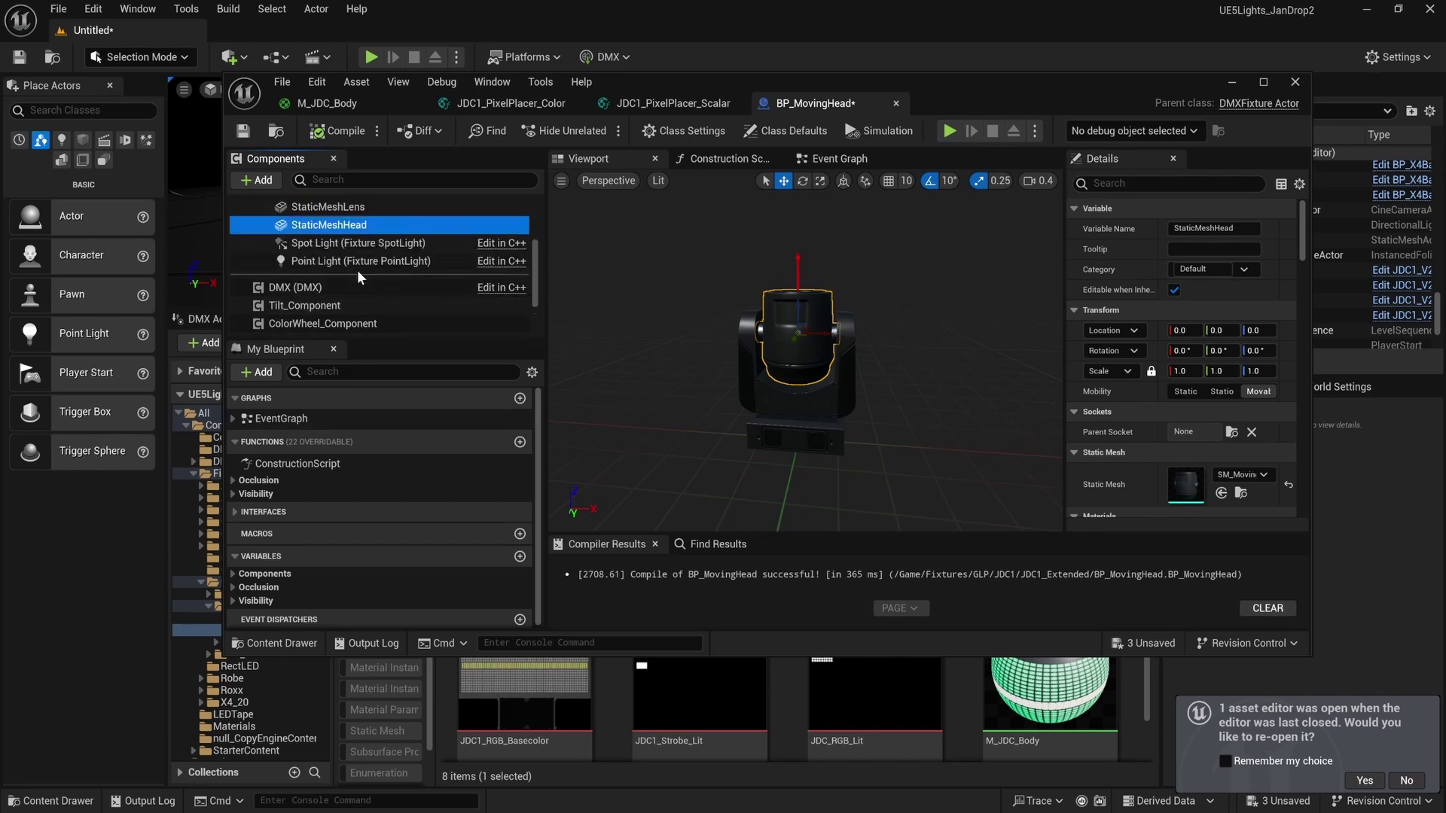
{"action": "scroll", "coordinate": [357, 269], "scroll_direction": "down", "scroll_amount": 2}
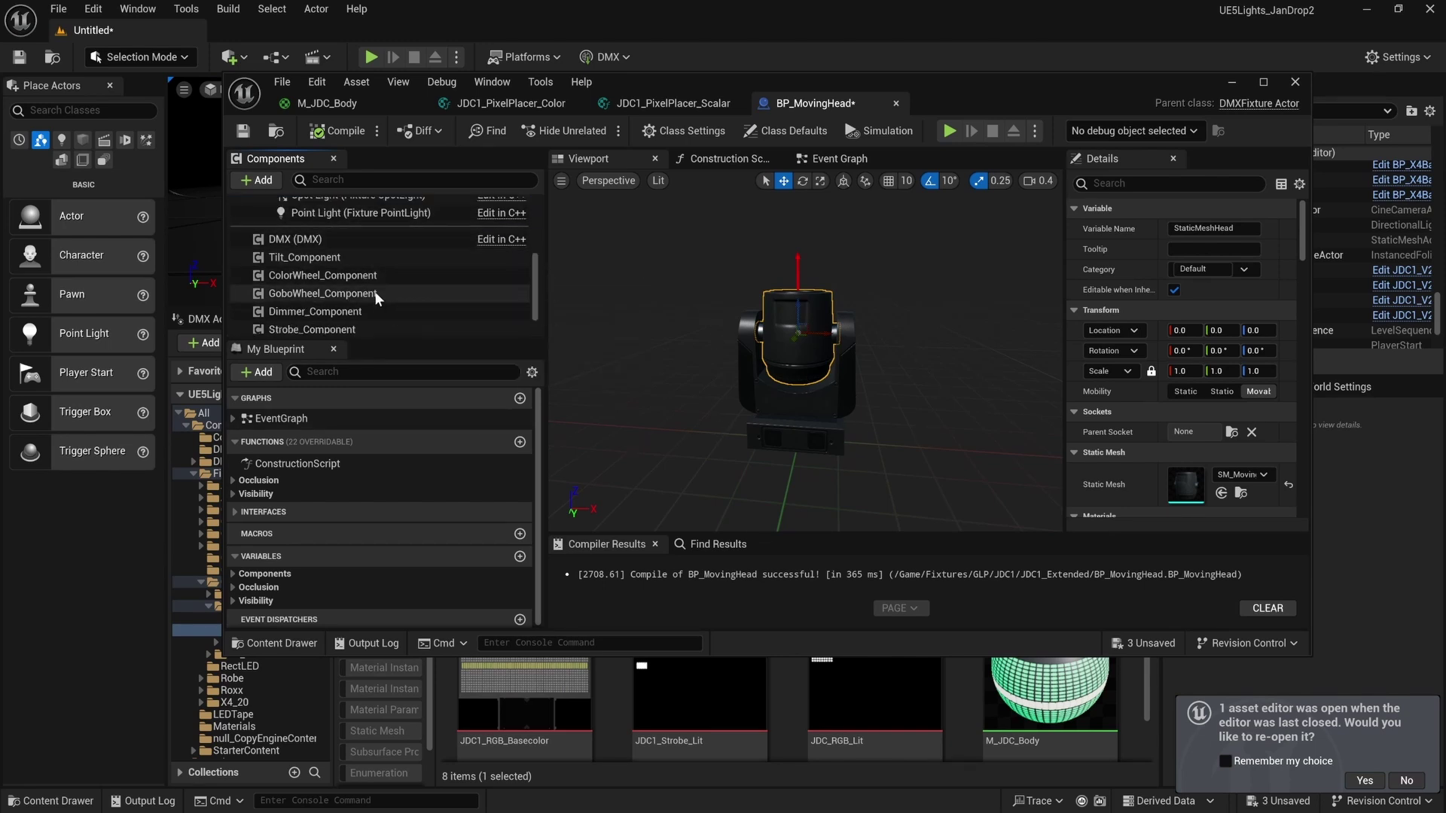
{"action": "left_click", "coordinate": [318, 256]}
{"action": "left_click", "coordinate": [320, 274]}
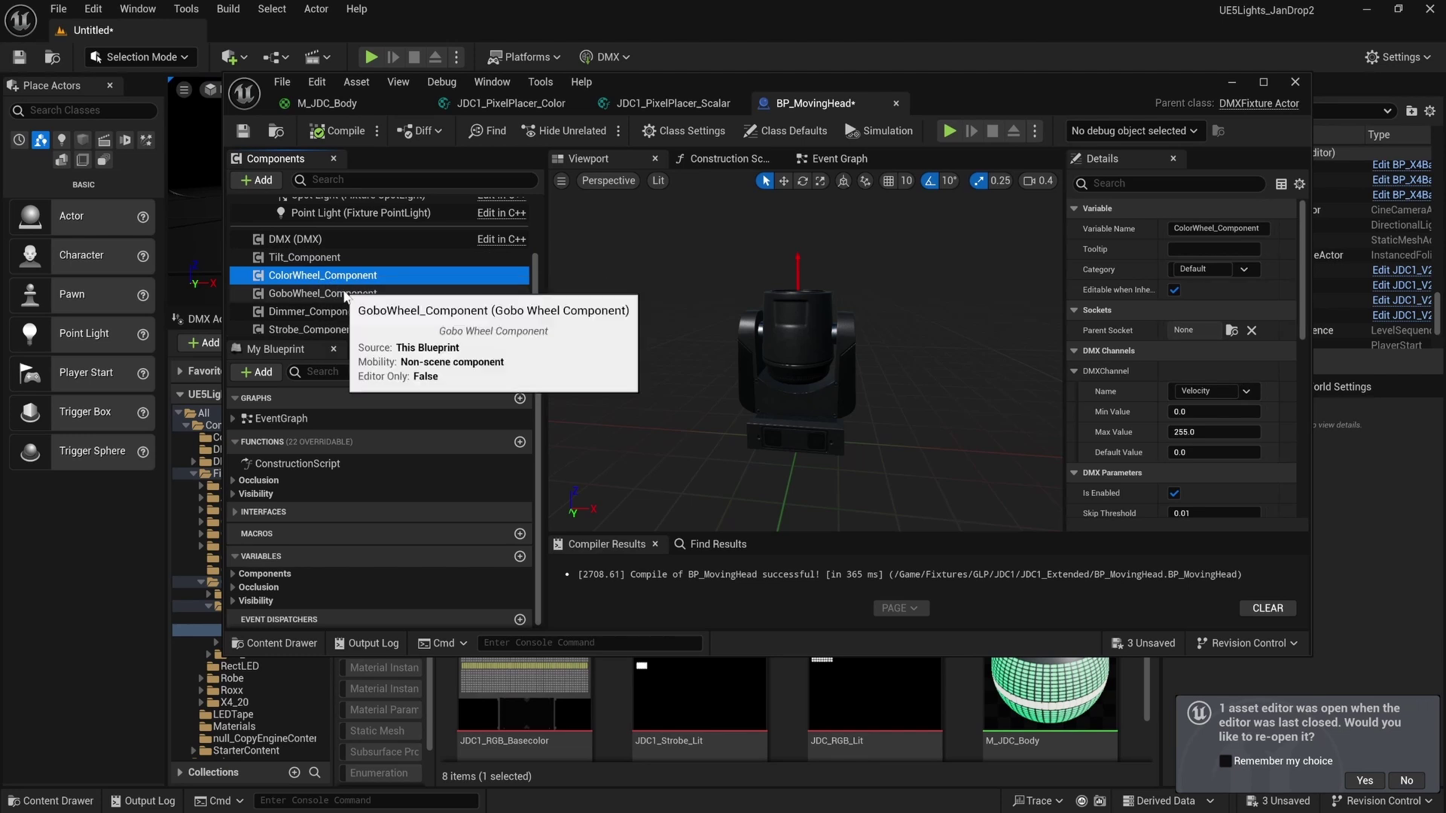
{"action": "key", "text": "Delete"}
{"action": "key", "text": "Delete"}
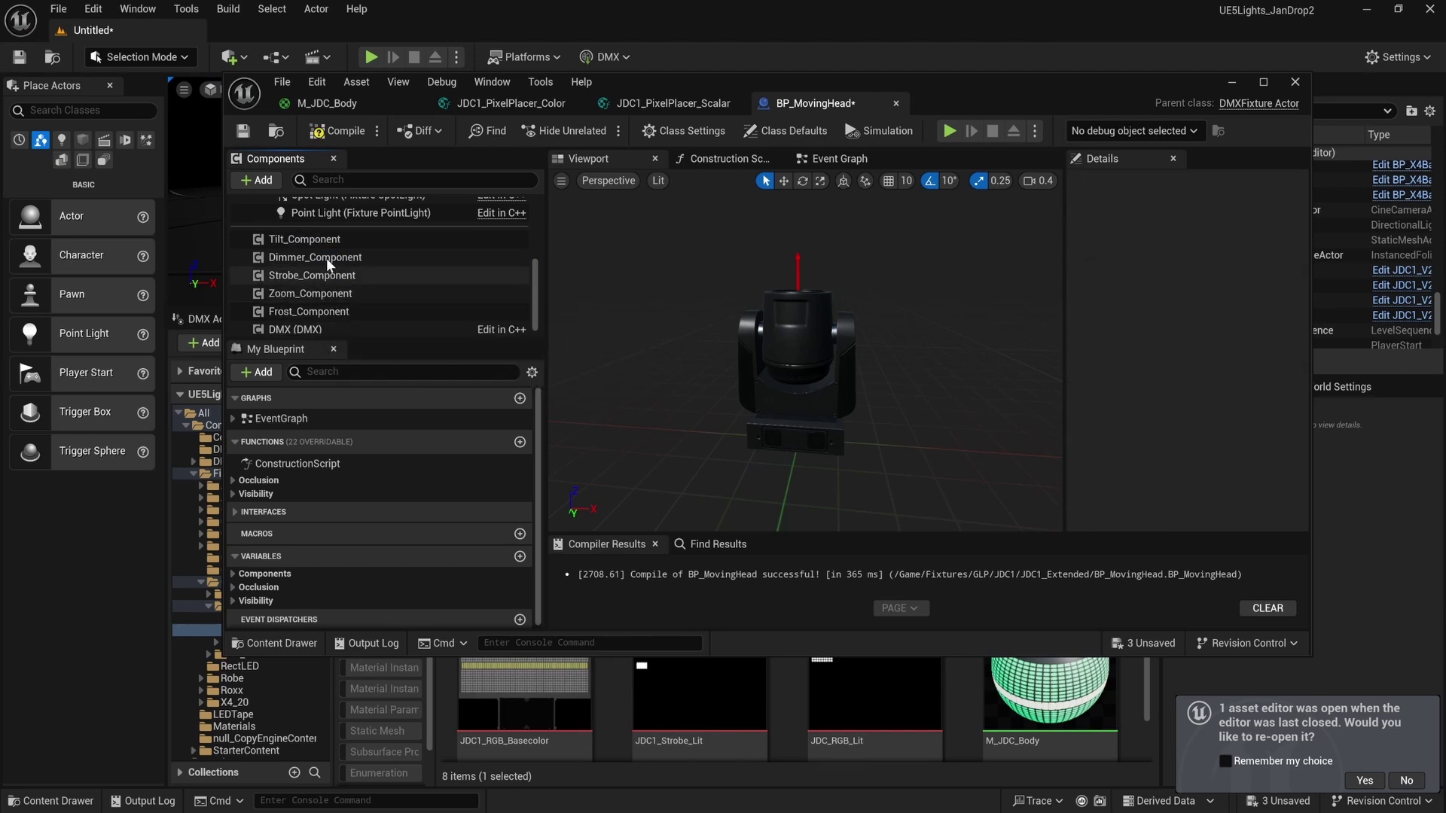
Delete the Zoom_Component and Frost_Component from BP_MovingHead and try to compile the blueprint.
{"action": "left_click", "coordinate": [327, 258]}
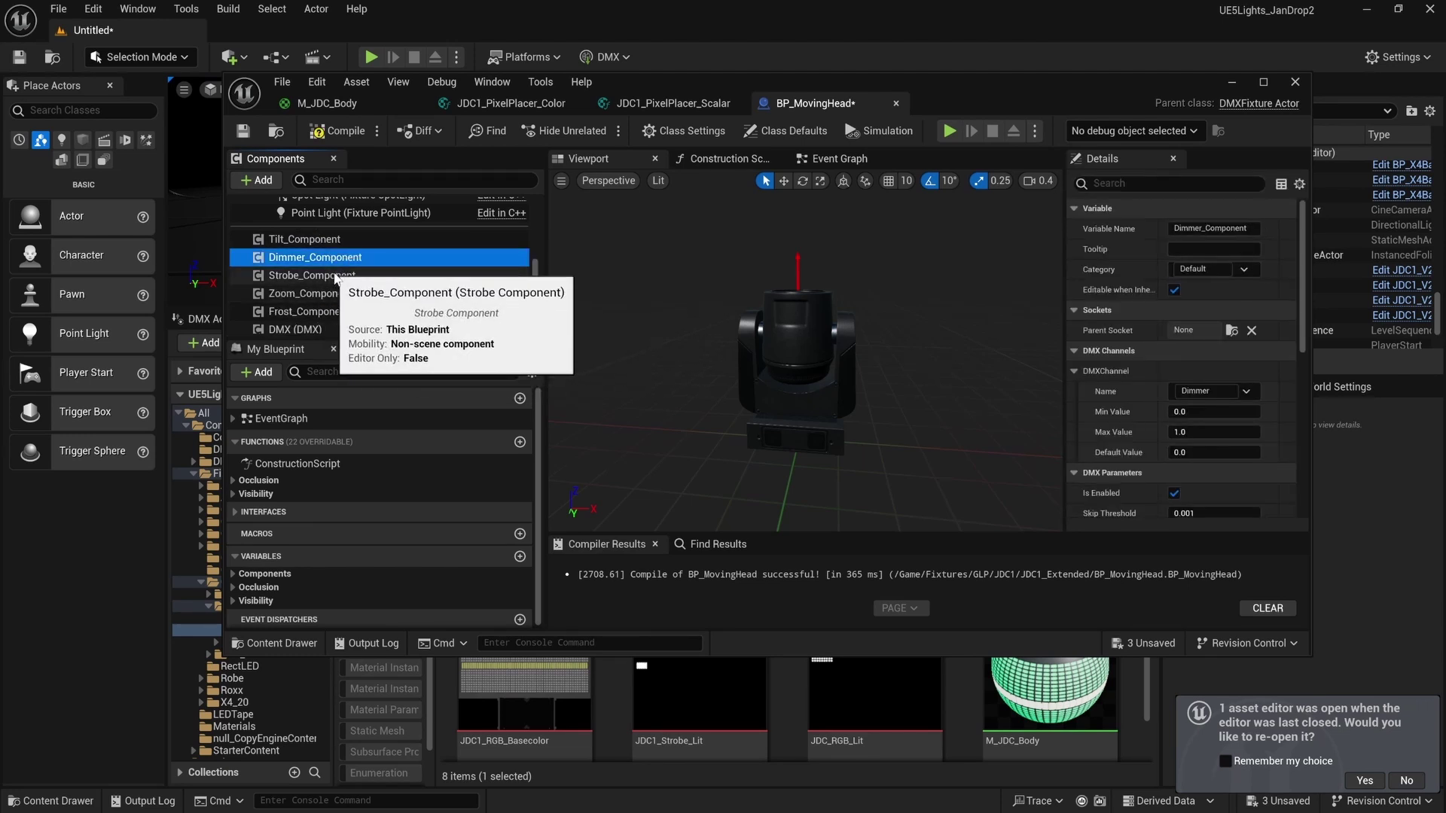
{"action": "left_click", "coordinate": [333, 277]}
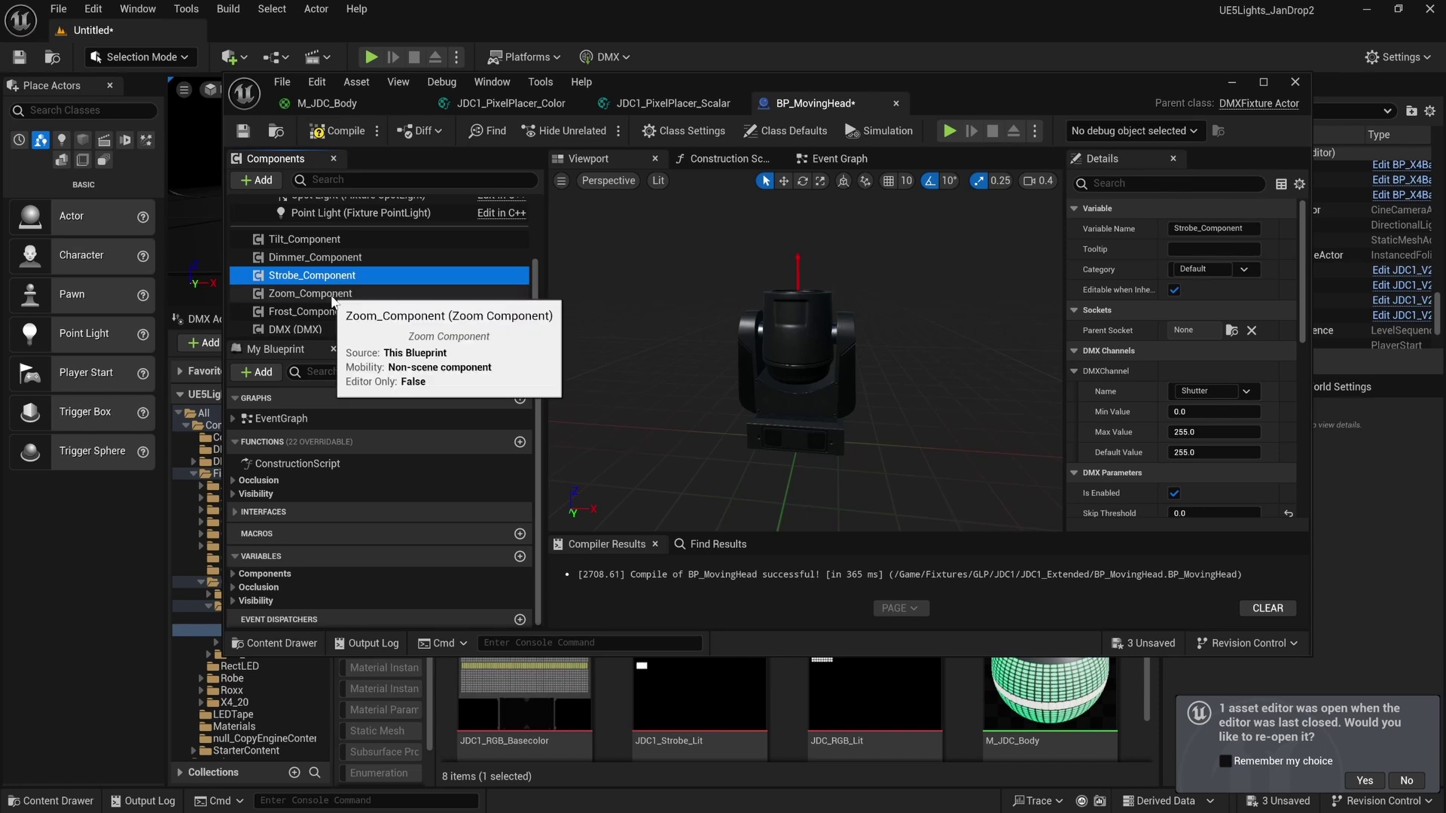
{"action": "left_click", "coordinate": [339, 294]}
{"action": "key", "text": "Delete"}
{"action": "left_click", "coordinate": [339, 305]}
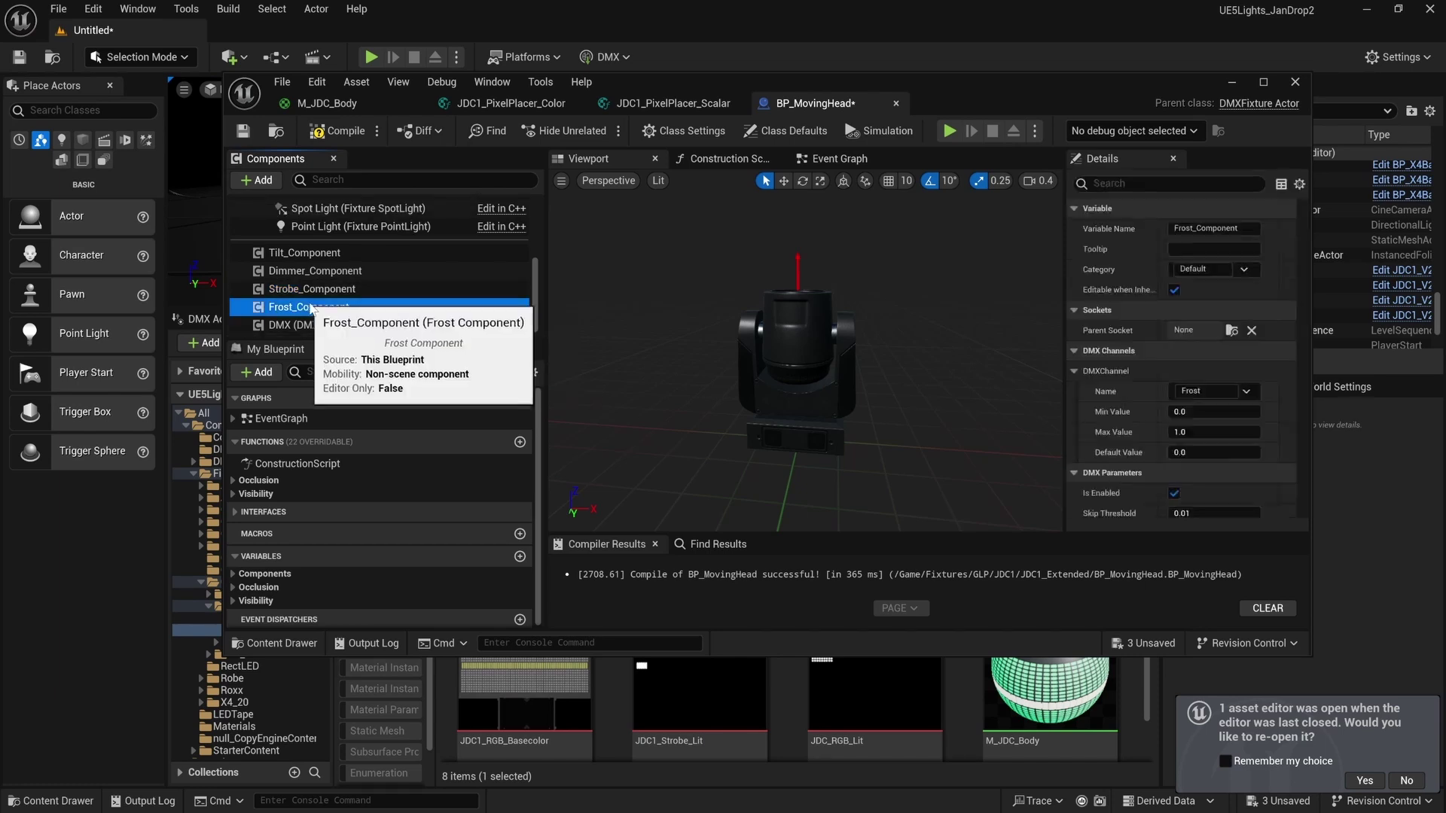
{"action": "key", "text": "Delete"}
{"action": "left_click", "coordinate": [332, 133]}
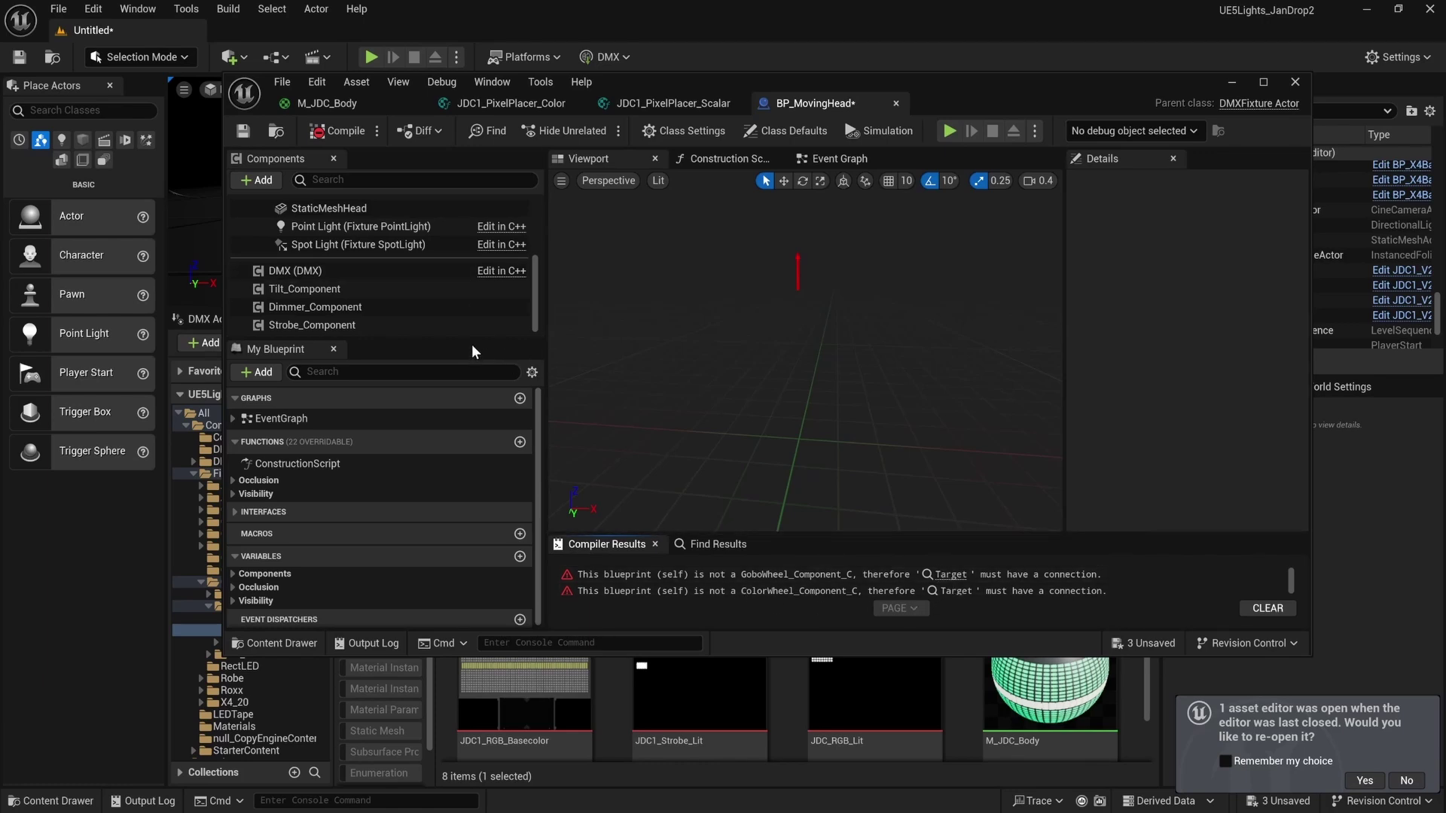
Undo the component deletions back to the ColorWheel and GoboWheel components and recompile BP_MovingHead.
{"action": "key", "text": "ctrl+z"}
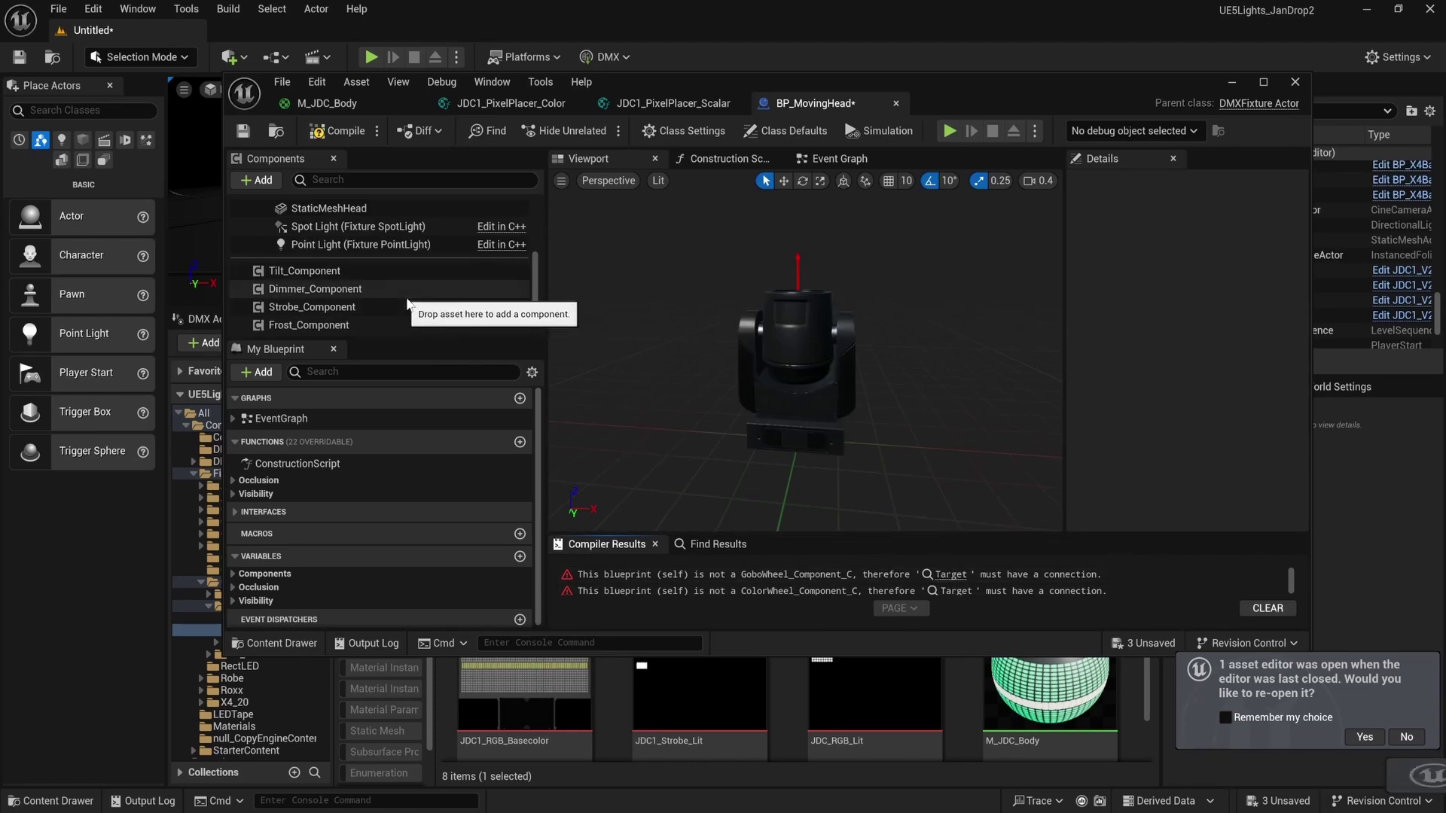
{"action": "left_click", "coordinate": [310, 131]}
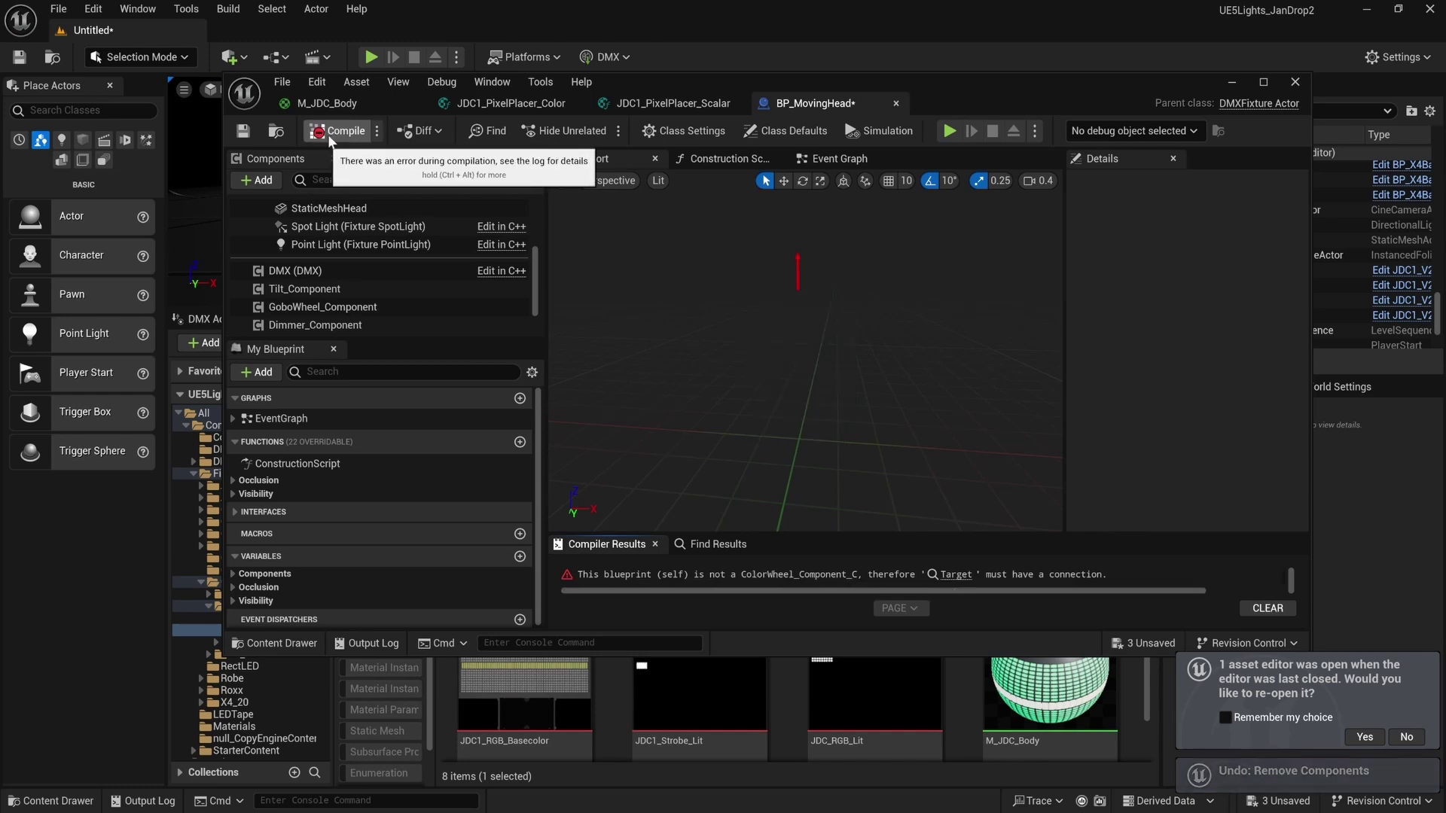
{"action": "key", "text": "ctrl+z"}
{"action": "left_click", "coordinate": [331, 131]}
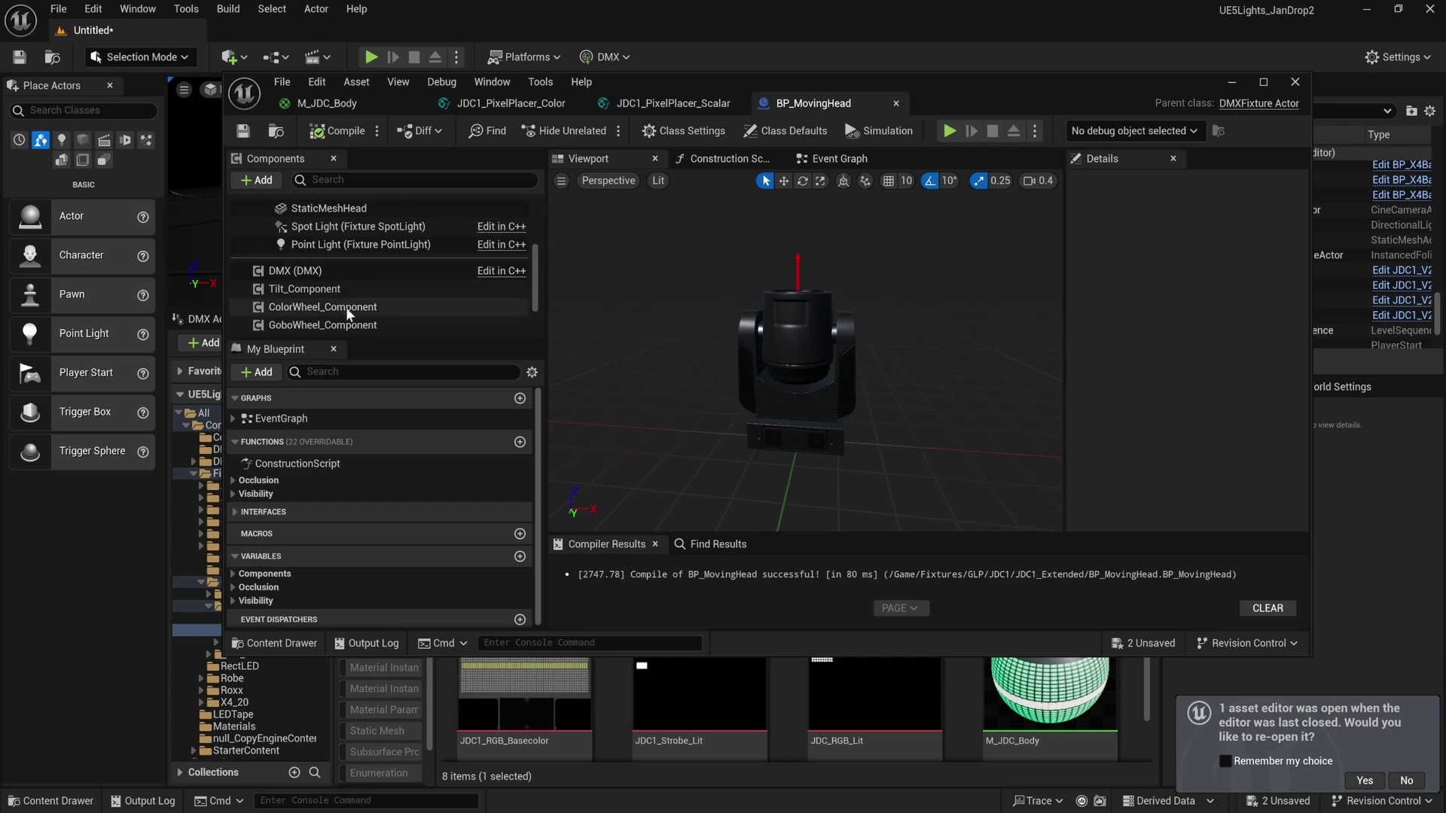
Check the remaining components of BP_MovingHead and recompile the blueprint.
{"action": "scroll", "coordinate": [371, 315], "scroll_direction": "down", "scroll_amount": 1}
{"action": "scroll", "coordinate": [370, 311], "scroll_direction": "down", "scroll_amount": 2}
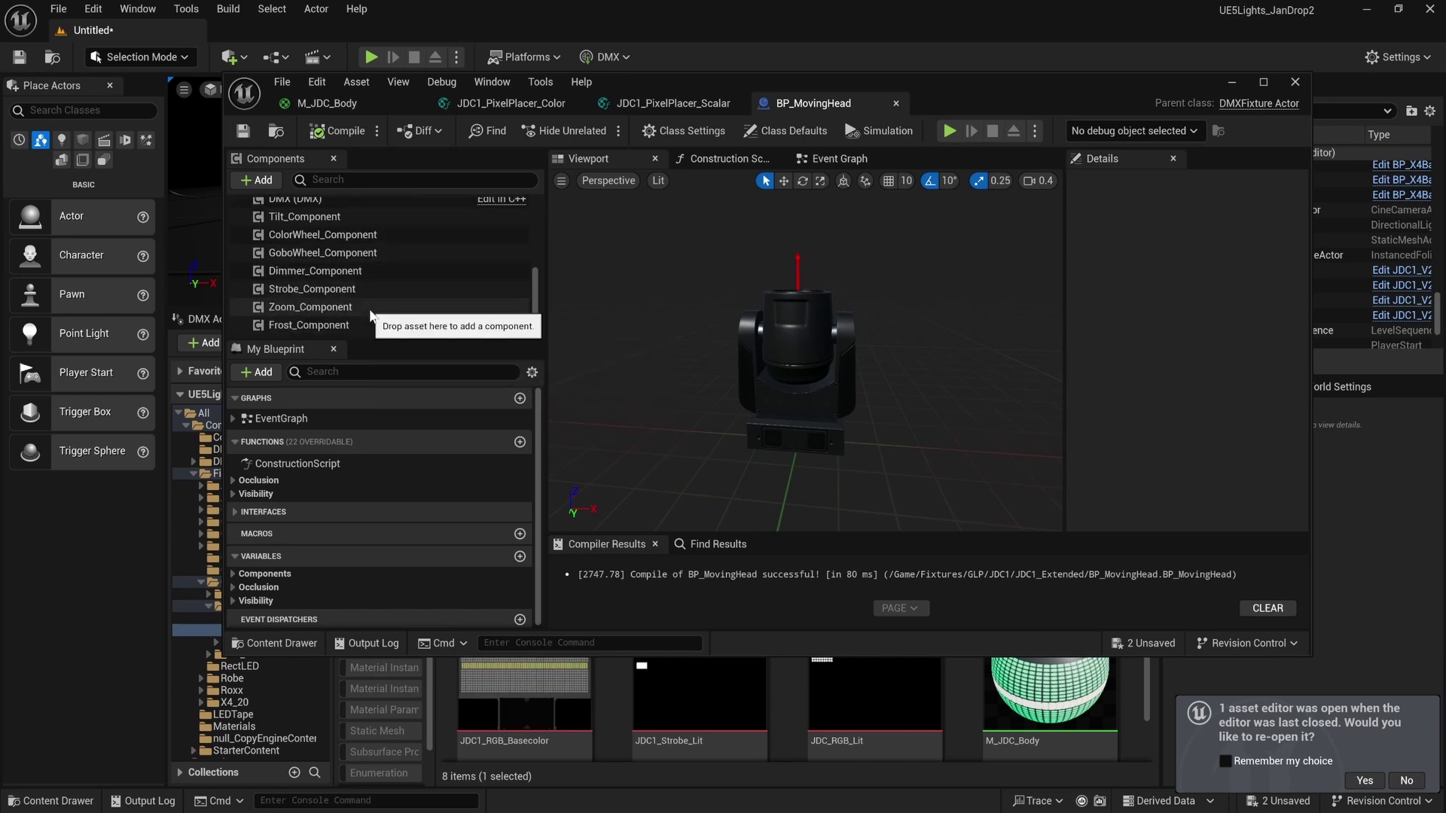
{"action": "scroll", "coordinate": [367, 312], "scroll_direction": "down", "scroll_amount": 1}
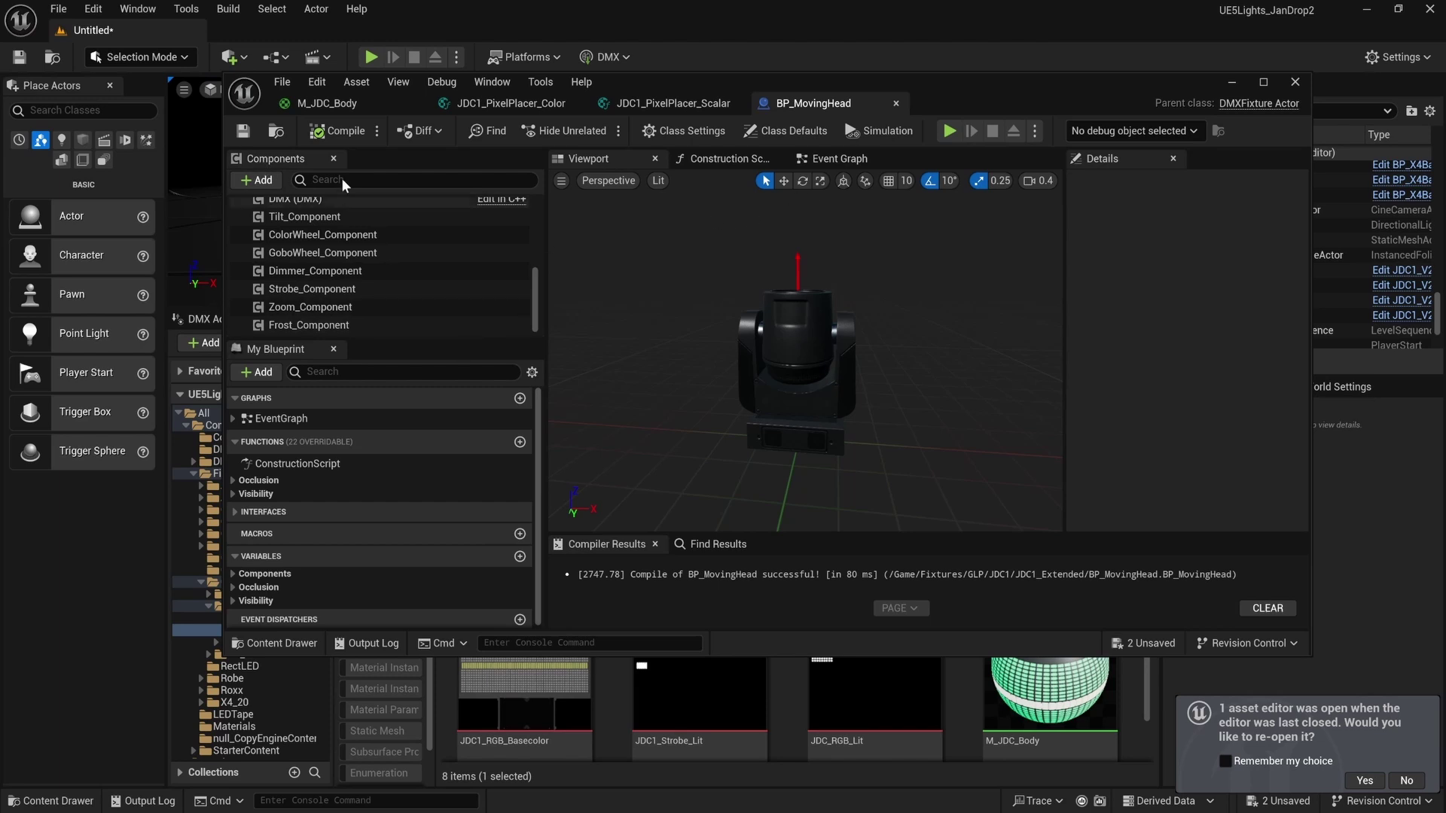
{"action": "left_click", "coordinate": [337, 131]}
{"action": "scroll", "coordinate": [336, 267], "scroll_direction": "up", "scroll_amount": 5}
{"action": "scroll", "coordinate": [337, 267], "scroll_direction": "down", "scroll_amount": 3}
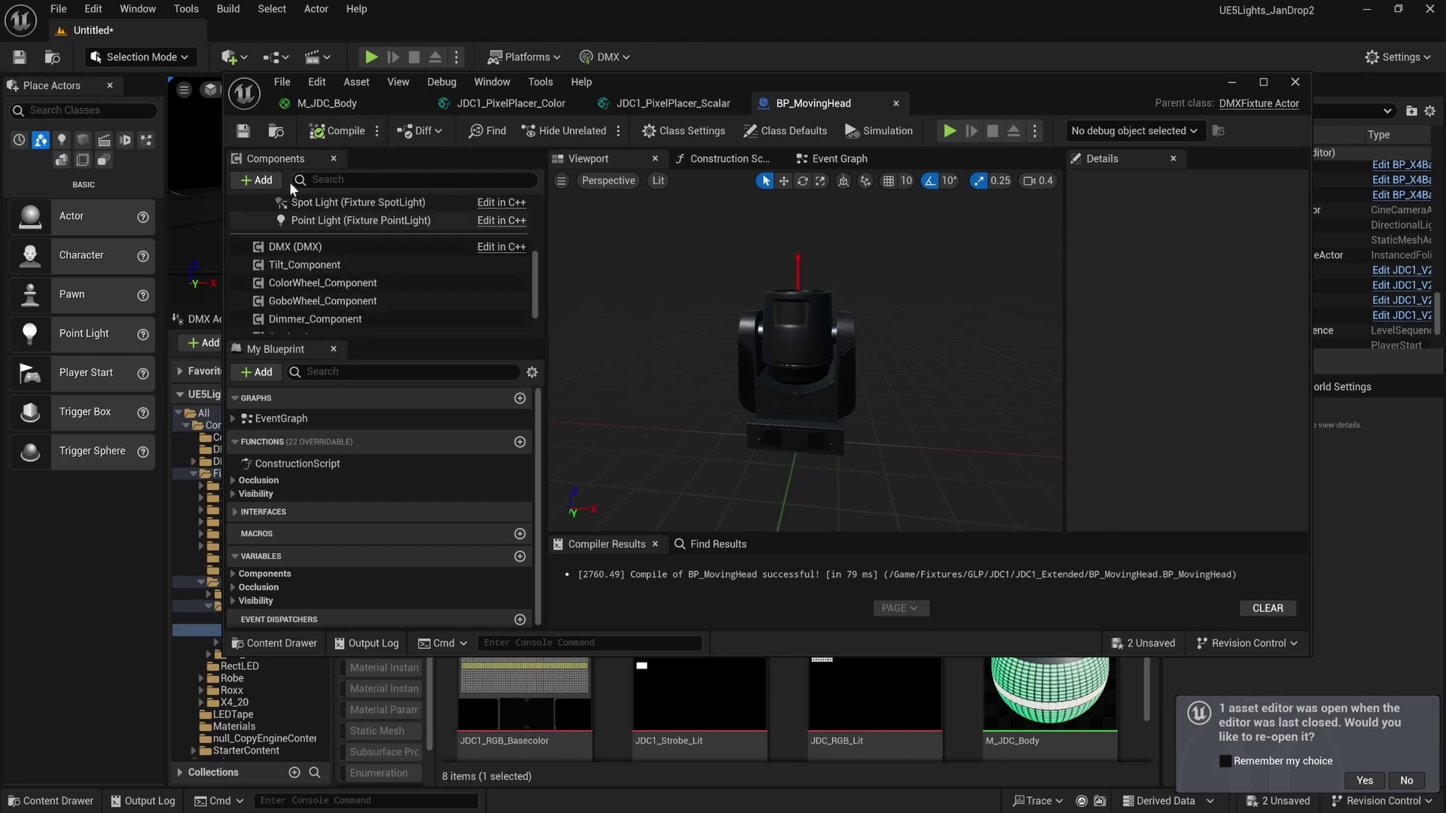
Replace the static mesh of the StaticMeshHead component with the JDC1 mesh from the JDC1_Extended folder.
{"action": "left_click", "coordinate": [798, 332]}
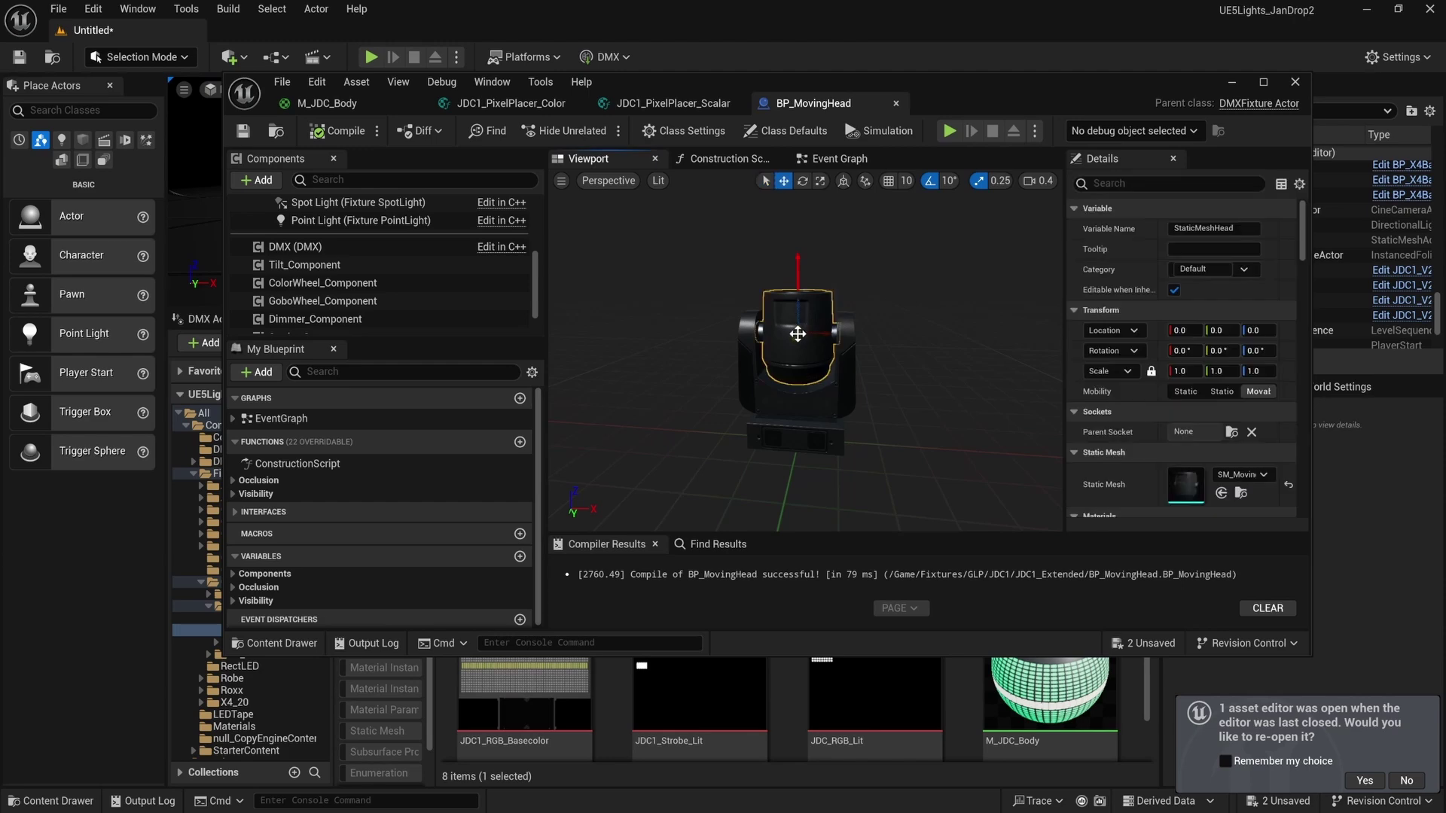
{"action": "scroll", "coordinate": [338, 272], "scroll_direction": "up", "scroll_amount": 5}
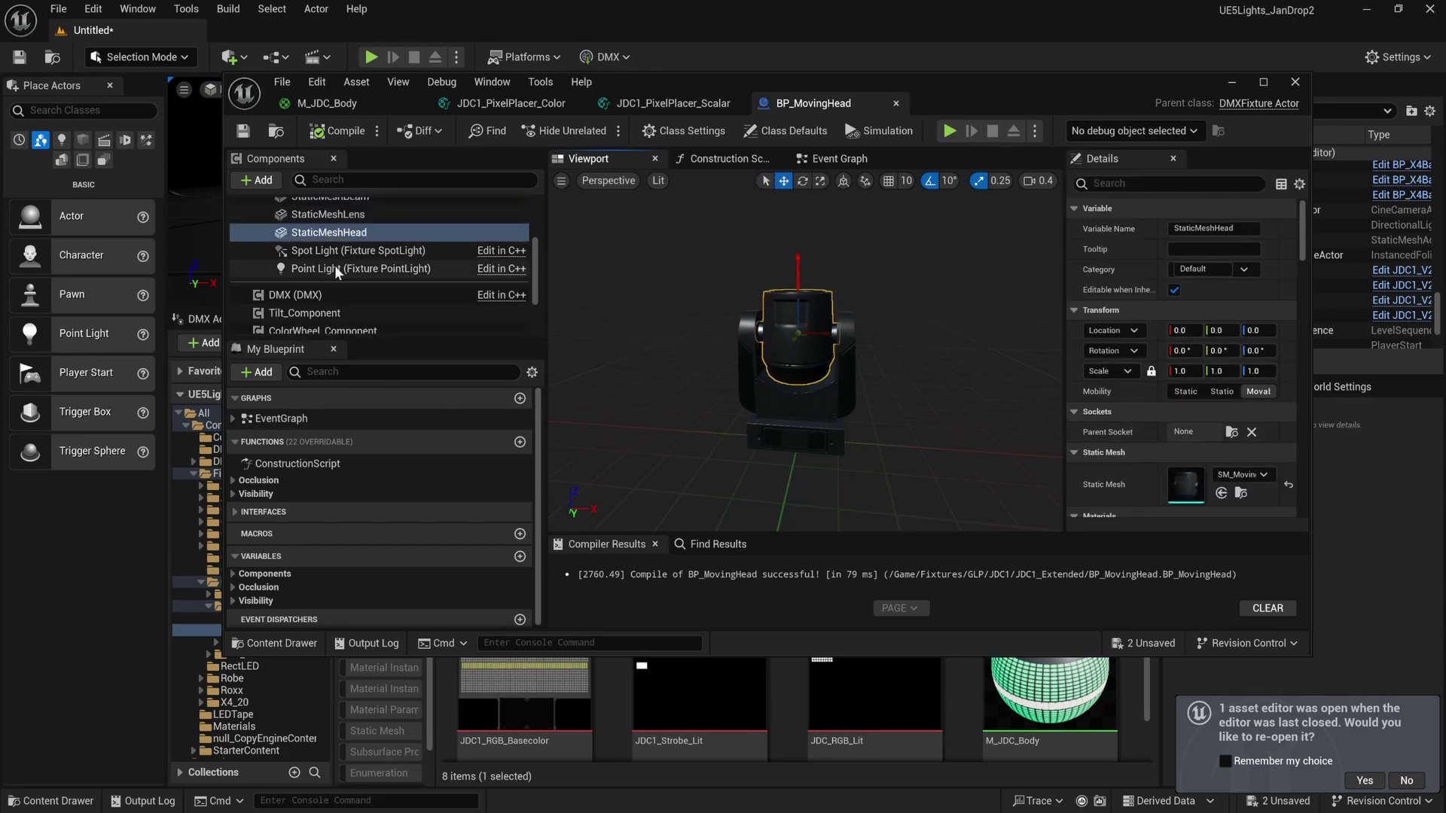
{"action": "scroll", "coordinate": [1244, 497], "scroll_direction": "down", "scroll_amount": 2}
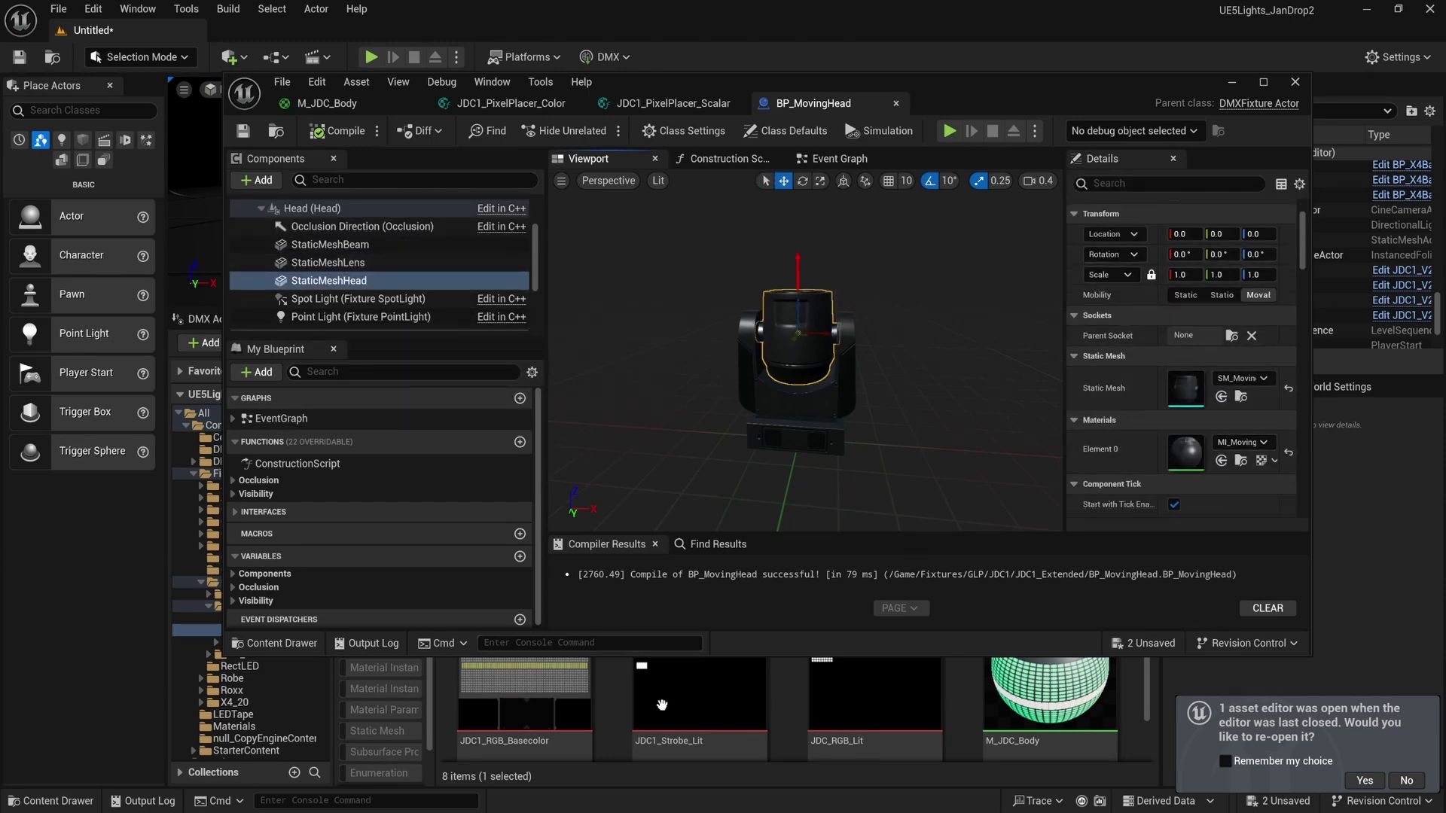
{"action": "left_click_drag", "start_coordinate": [795, 656], "coordinate": [794, 427]}
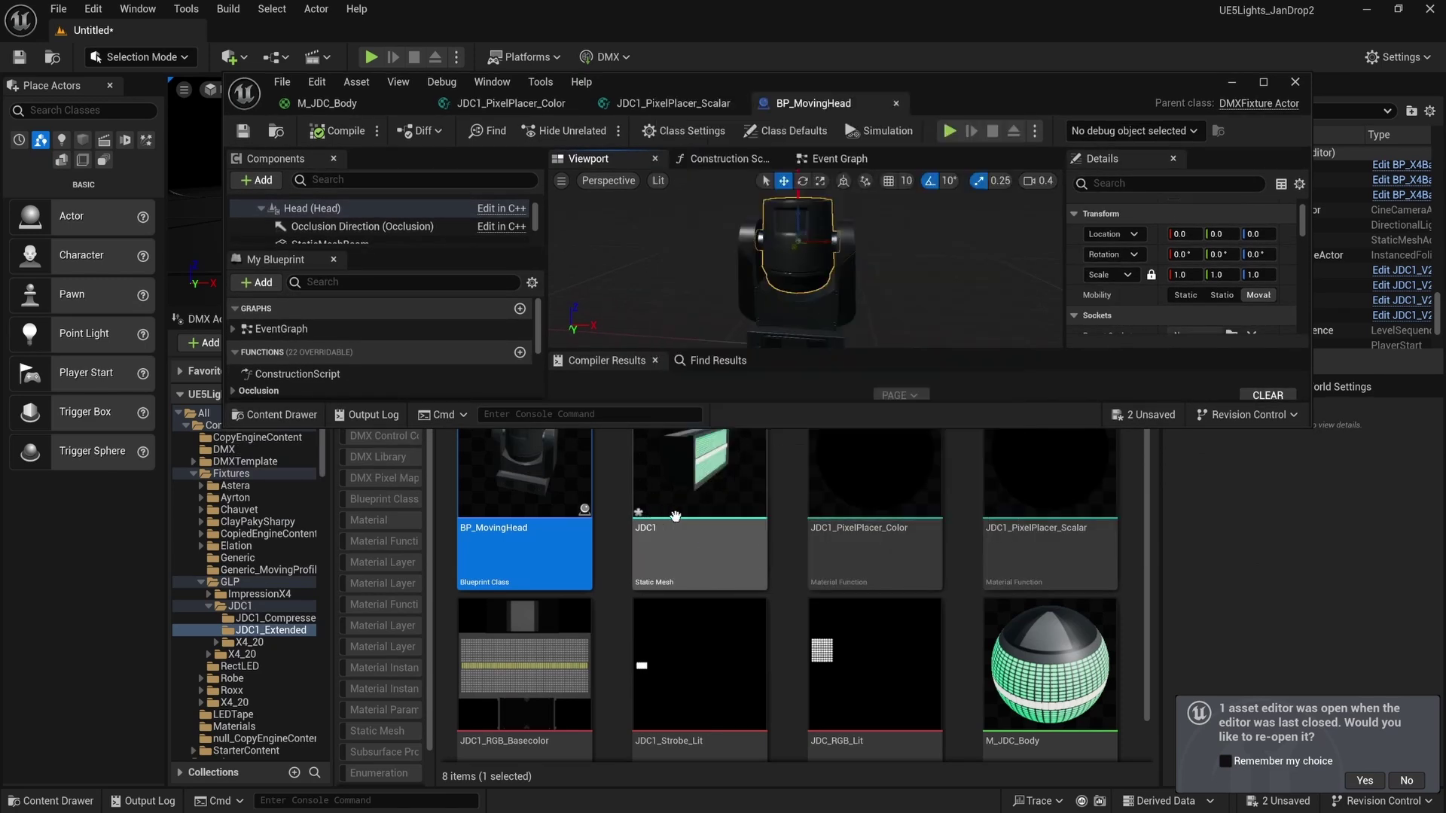
{"action": "scroll", "coordinate": [1179, 298], "scroll_direction": "down", "scroll_amount": 2}
{"action": "scroll", "coordinate": [1180, 299], "scroll_direction": "down", "scroll_amount": 1}
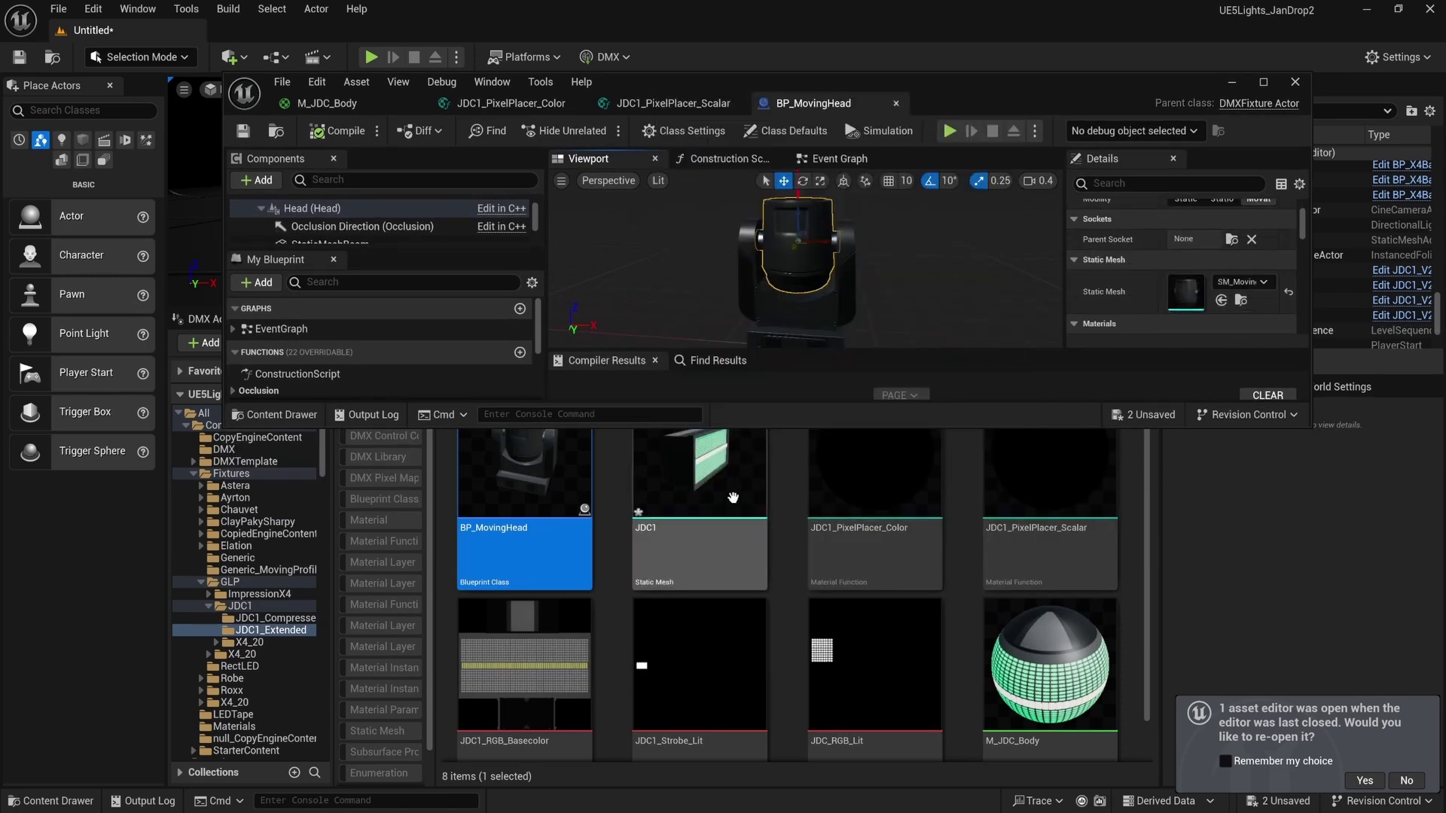
{"action": "left_click_drag", "start_coordinate": [699, 474], "coordinate": [1188, 283]}
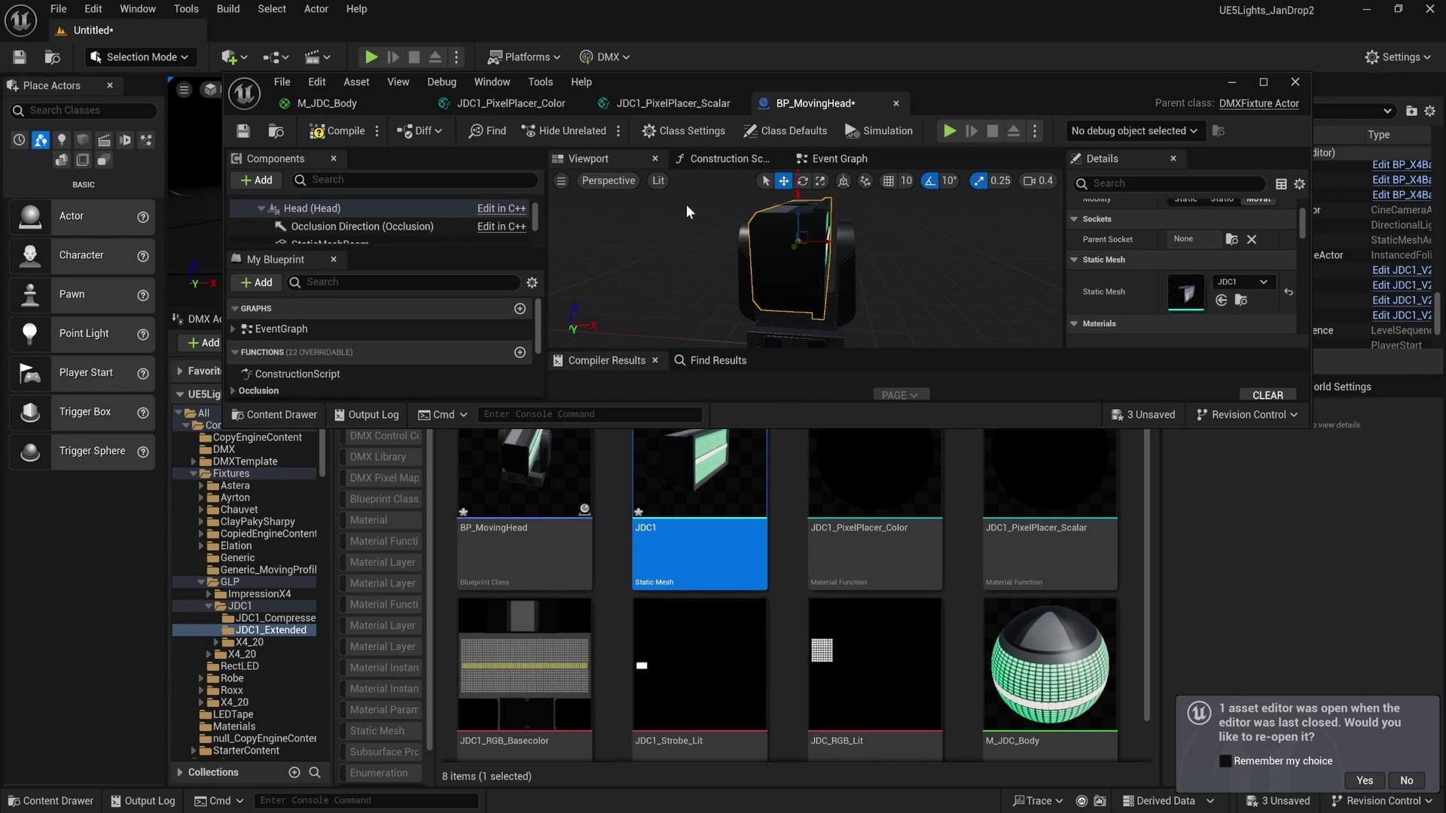
Set the StaticMeshHead component's Z rotation to 90°, keeping its Z location at 0.
{"action": "scroll", "coordinate": [1150, 246], "scroll_direction": "up", "scroll_amount": 3}
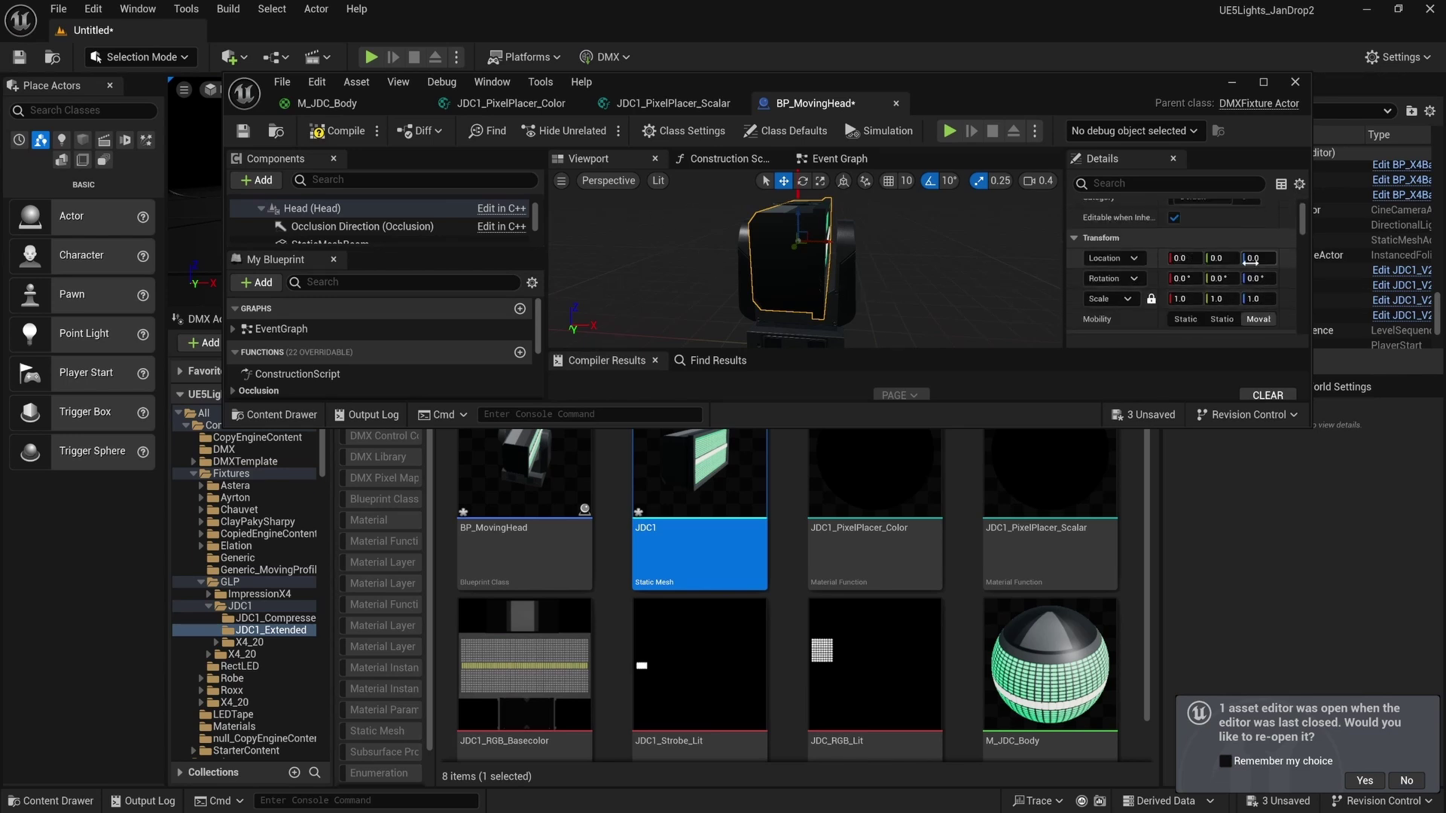
{"action": "key", "text": "Return"}
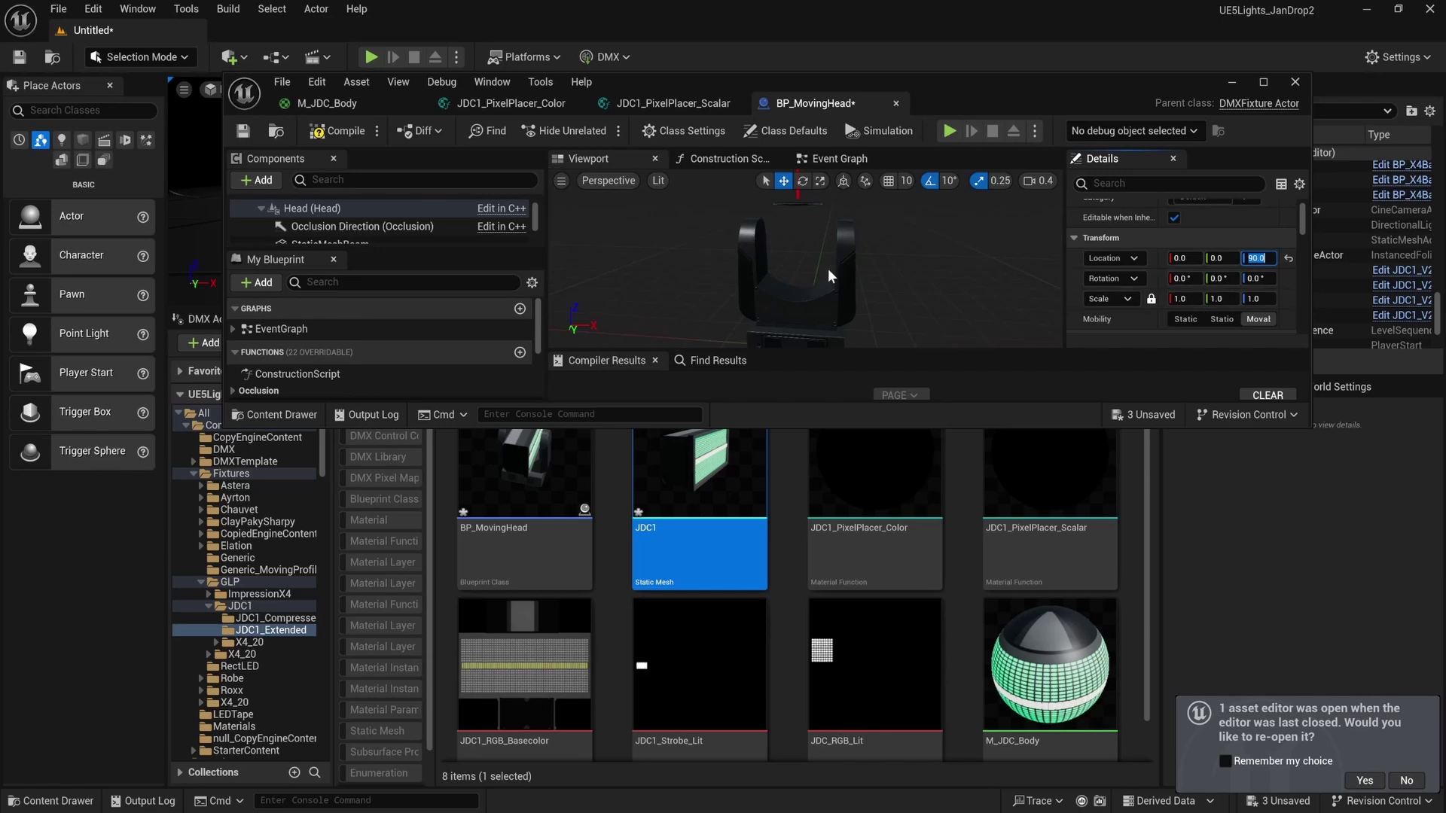
{"action": "scroll", "coordinate": [813, 258], "scroll_direction": "down", "scroll_amount": 5}
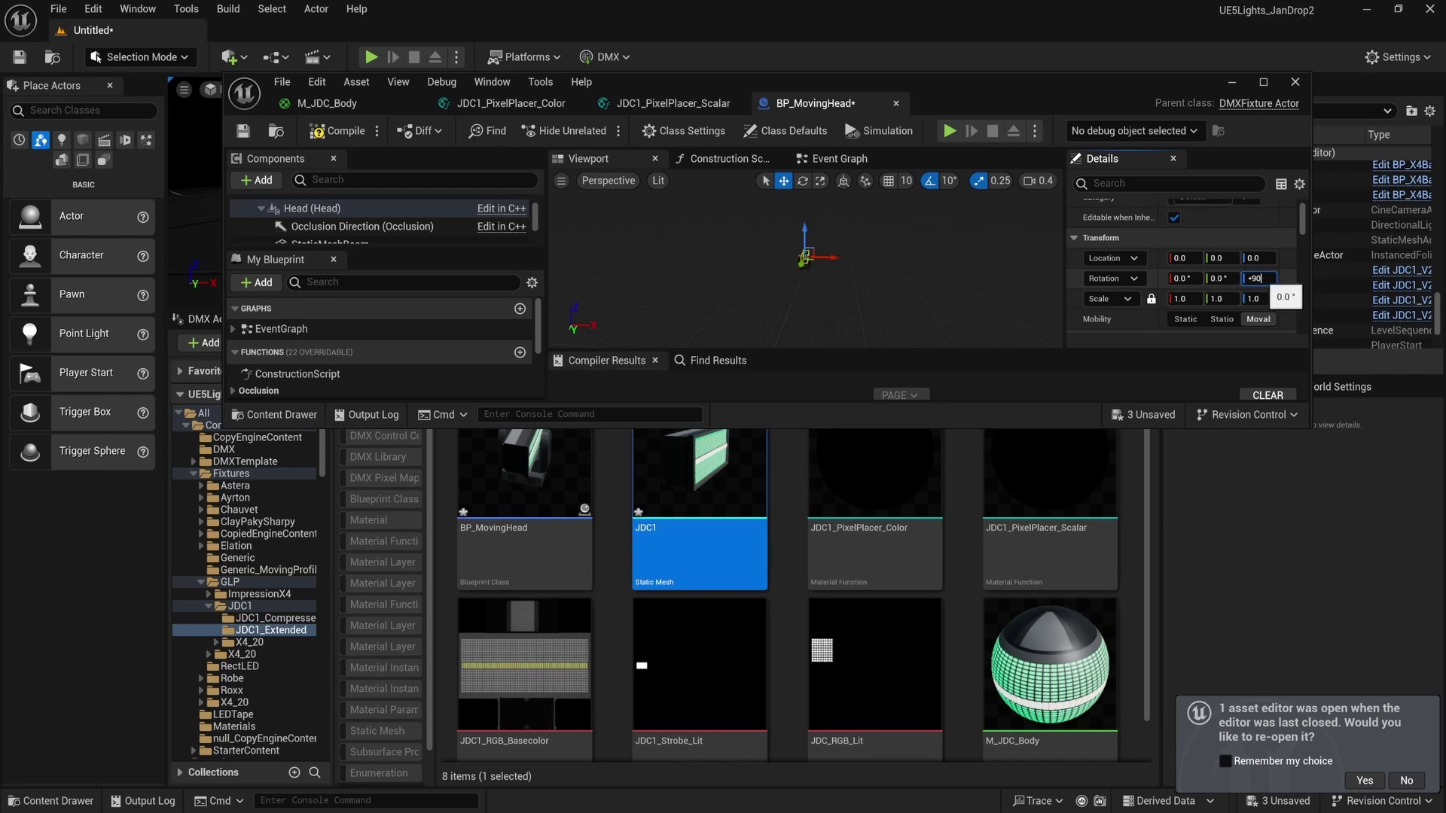
{"action": "scroll", "coordinate": [808, 272], "scroll_direction": "up", "scroll_amount": 5}
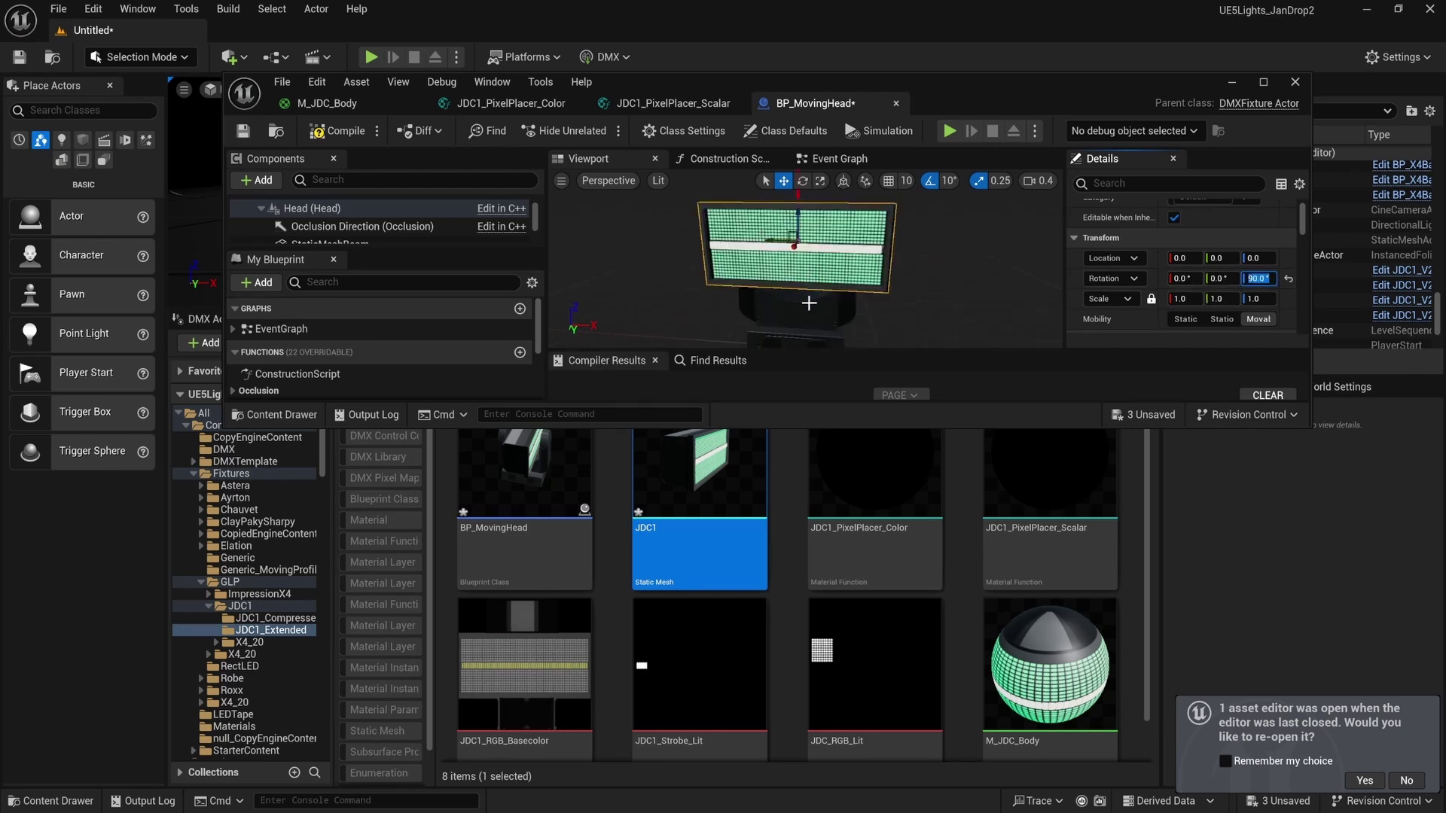
Examine the BP_MovingHead component list and the StaticMeshLens component's settings.
{"action": "scroll", "coordinate": [327, 215], "scroll_direction": "down", "scroll_amount": 1}
{"action": "left_click", "coordinate": [327, 212]}
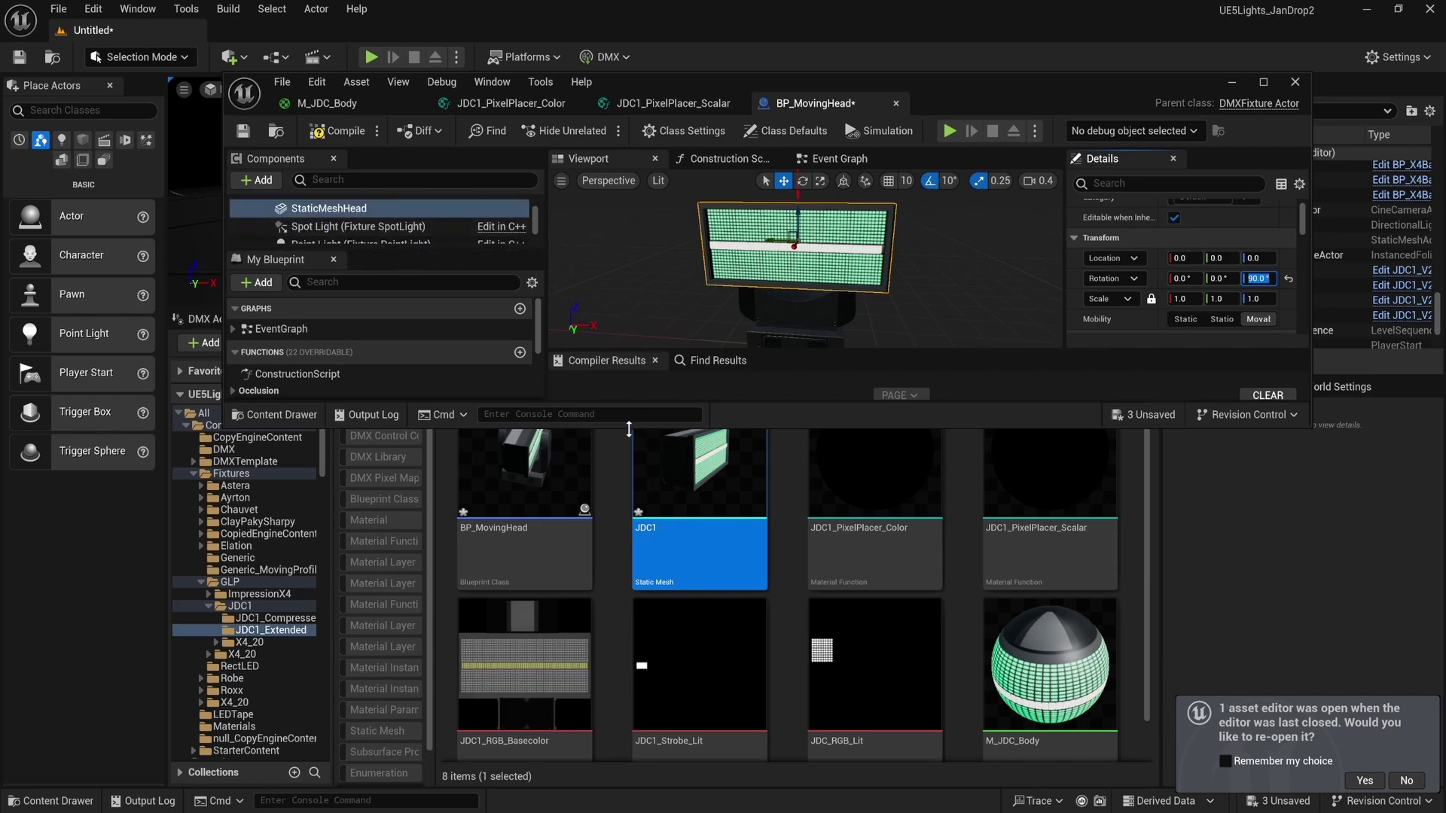
{"action": "left_click_drag", "start_coordinate": [629, 428], "coordinate": [629, 701]}
{"action": "scroll", "coordinate": [360, 296], "scroll_direction": "down", "scroll_amount": 3}
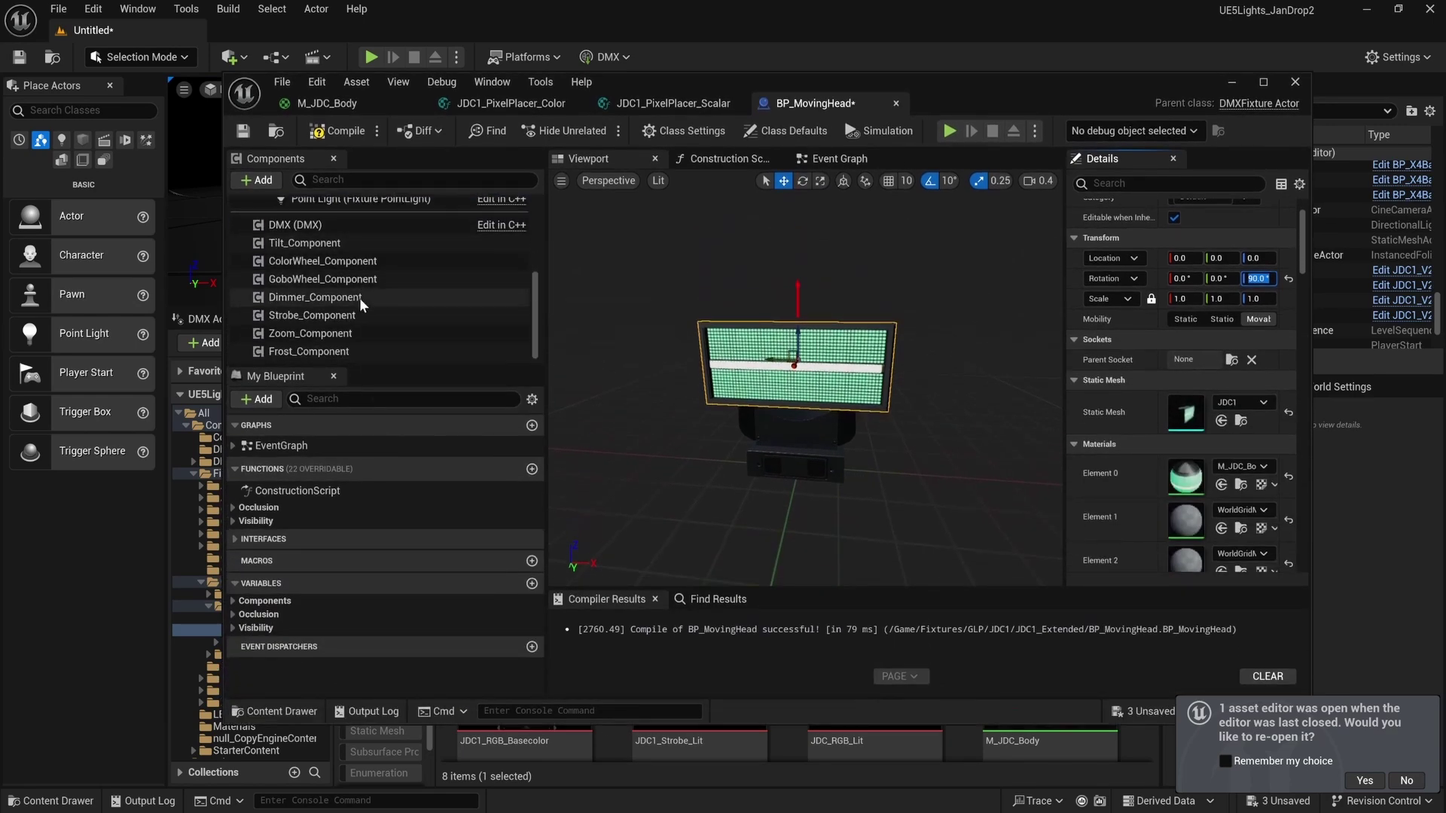
{"action": "scroll", "coordinate": [359, 297], "scroll_direction": "up", "scroll_amount": 8}
{"action": "left_click", "coordinate": [375, 288]}
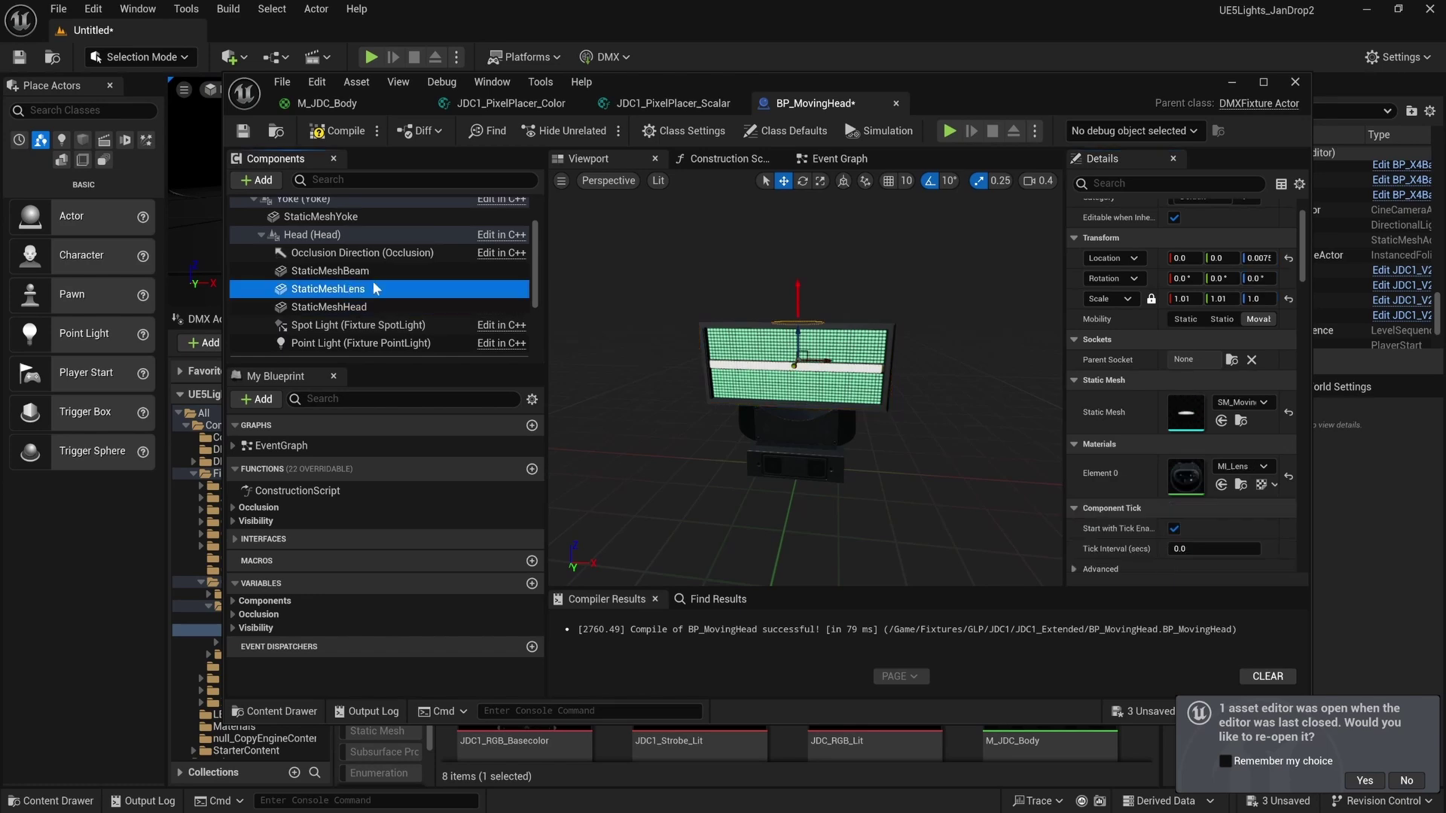
{"action": "scroll", "coordinate": [349, 282], "scroll_direction": "down", "scroll_amount": 3}
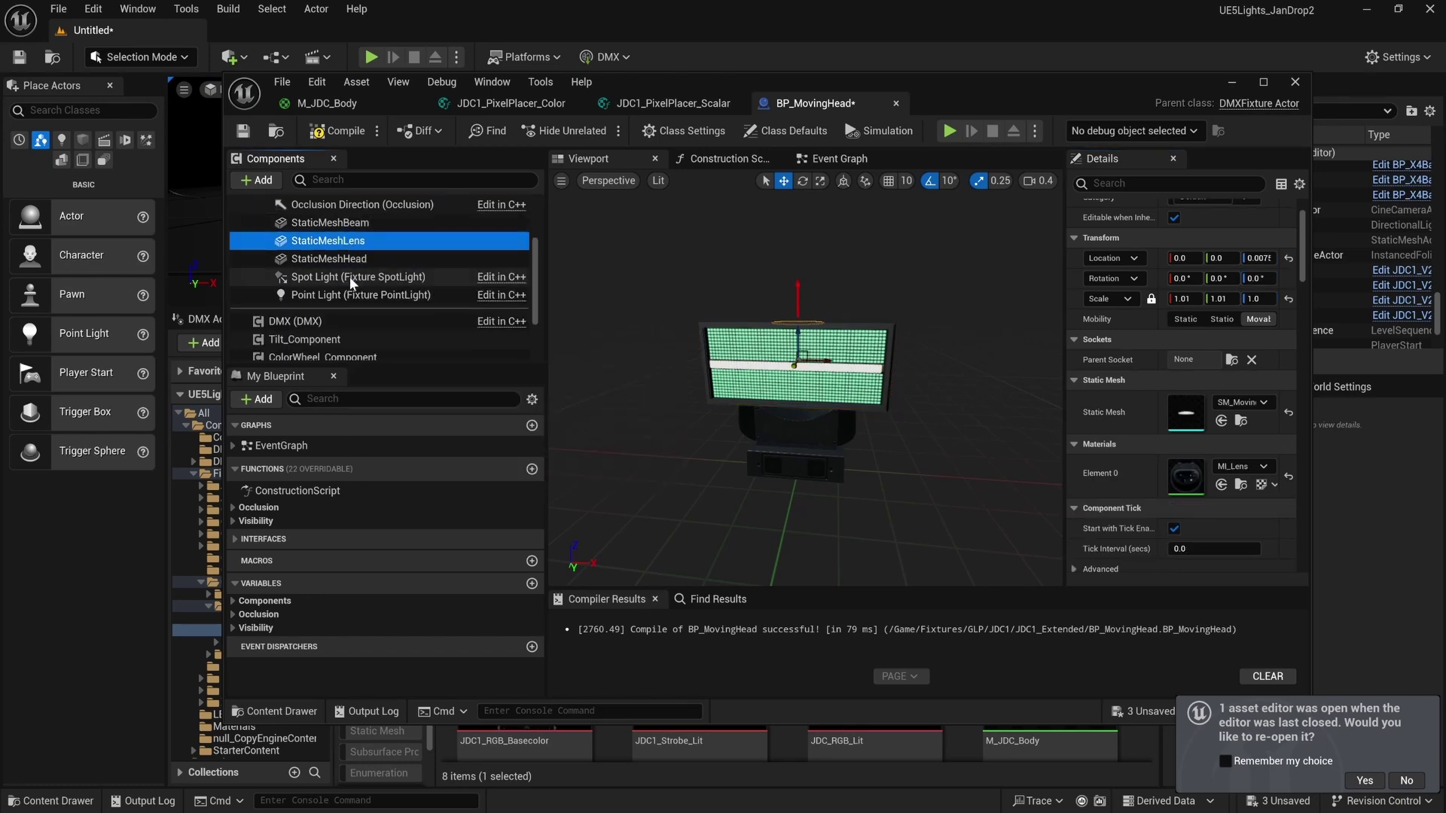
{"action": "scroll", "coordinate": [353, 290], "scroll_direction": "down", "scroll_amount": 3}
{"action": "scroll", "coordinate": [354, 296], "scroll_direction": "up", "scroll_amount": 8}
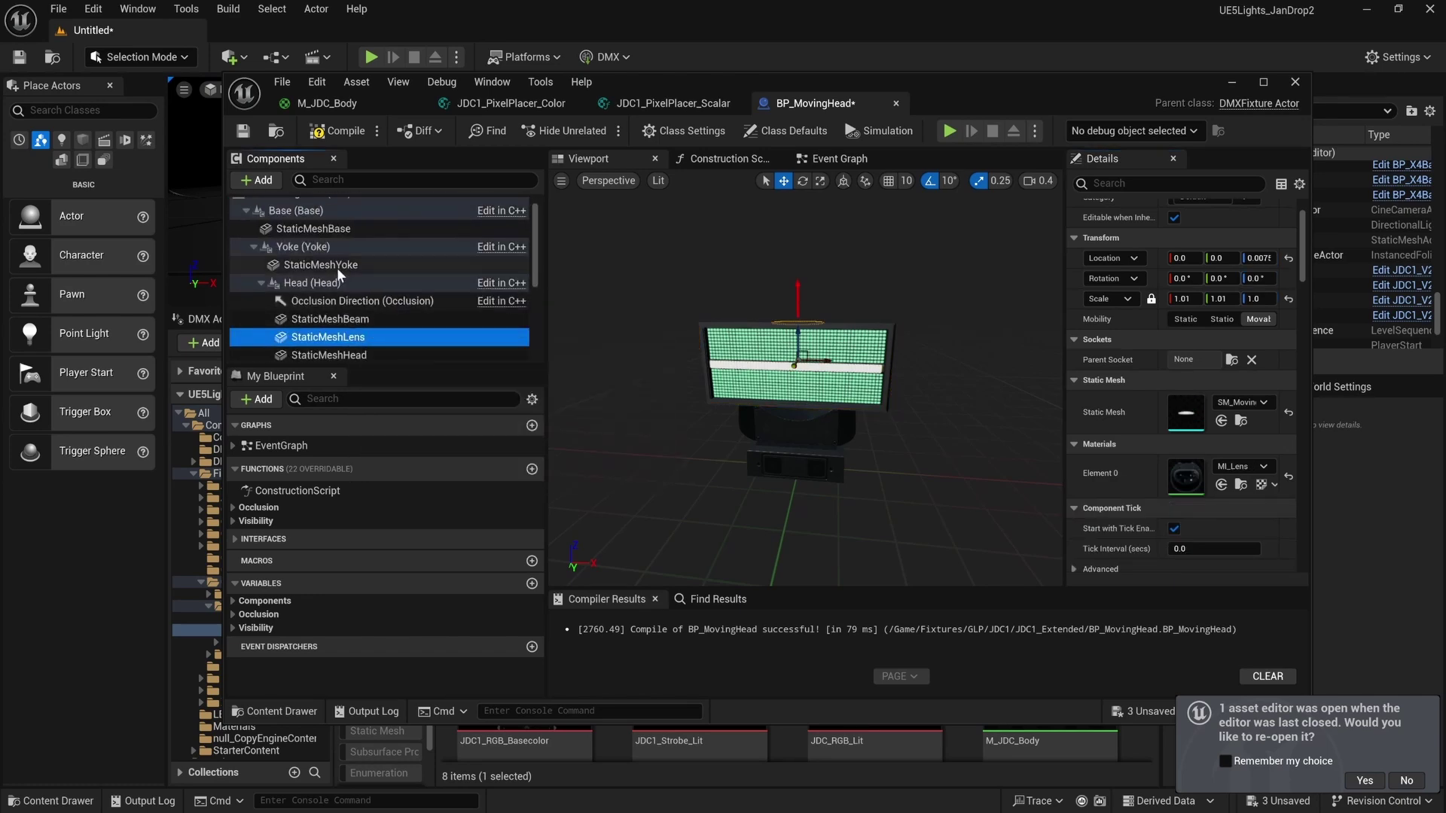
Clear the static meshes of the StaticMeshYoke and StaticMeshBase components, and compile and save BP_MovingHead.
{"action": "left_click", "coordinate": [337, 267]}
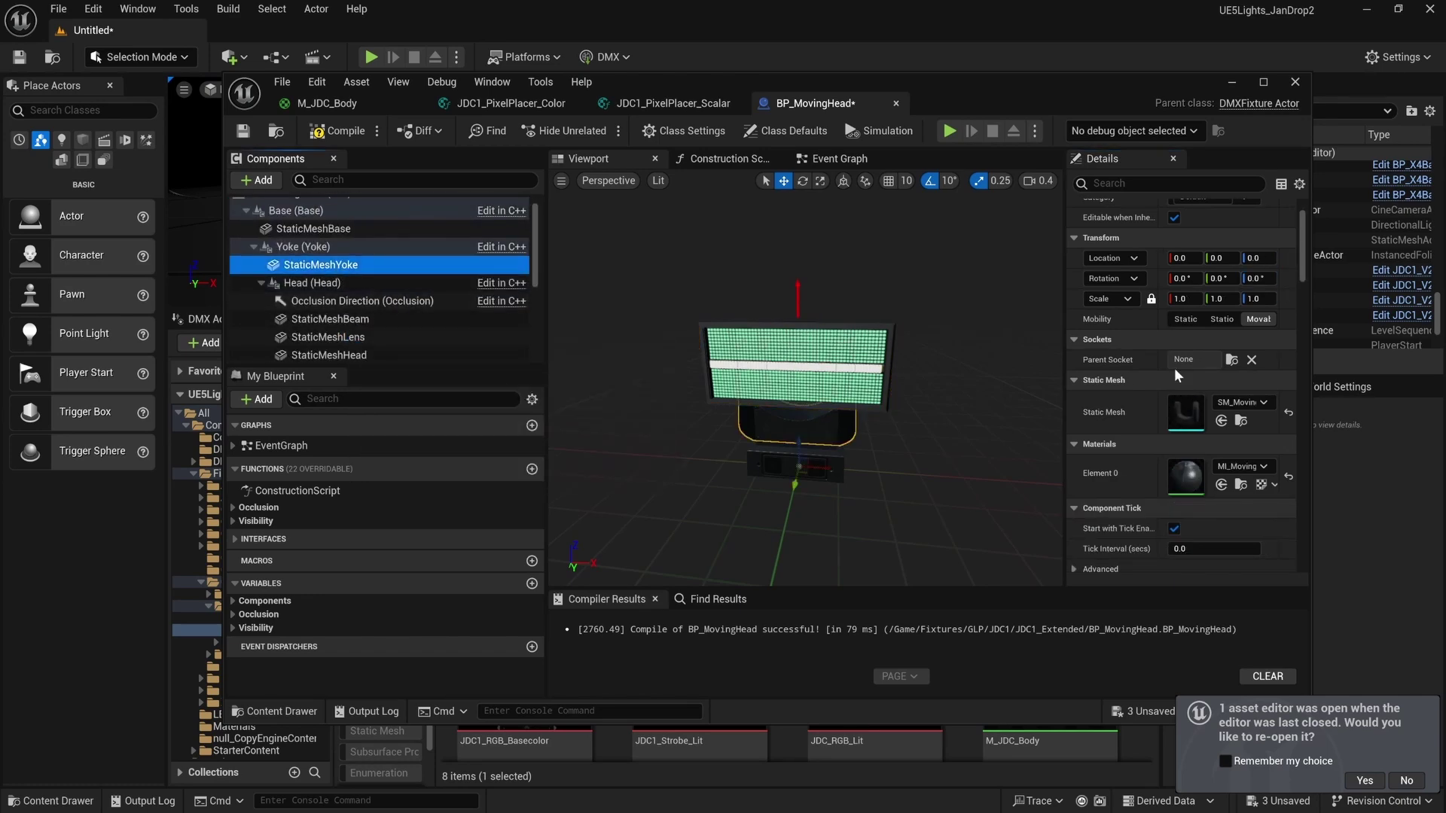
{"action": "left_click", "coordinate": [1290, 412]}
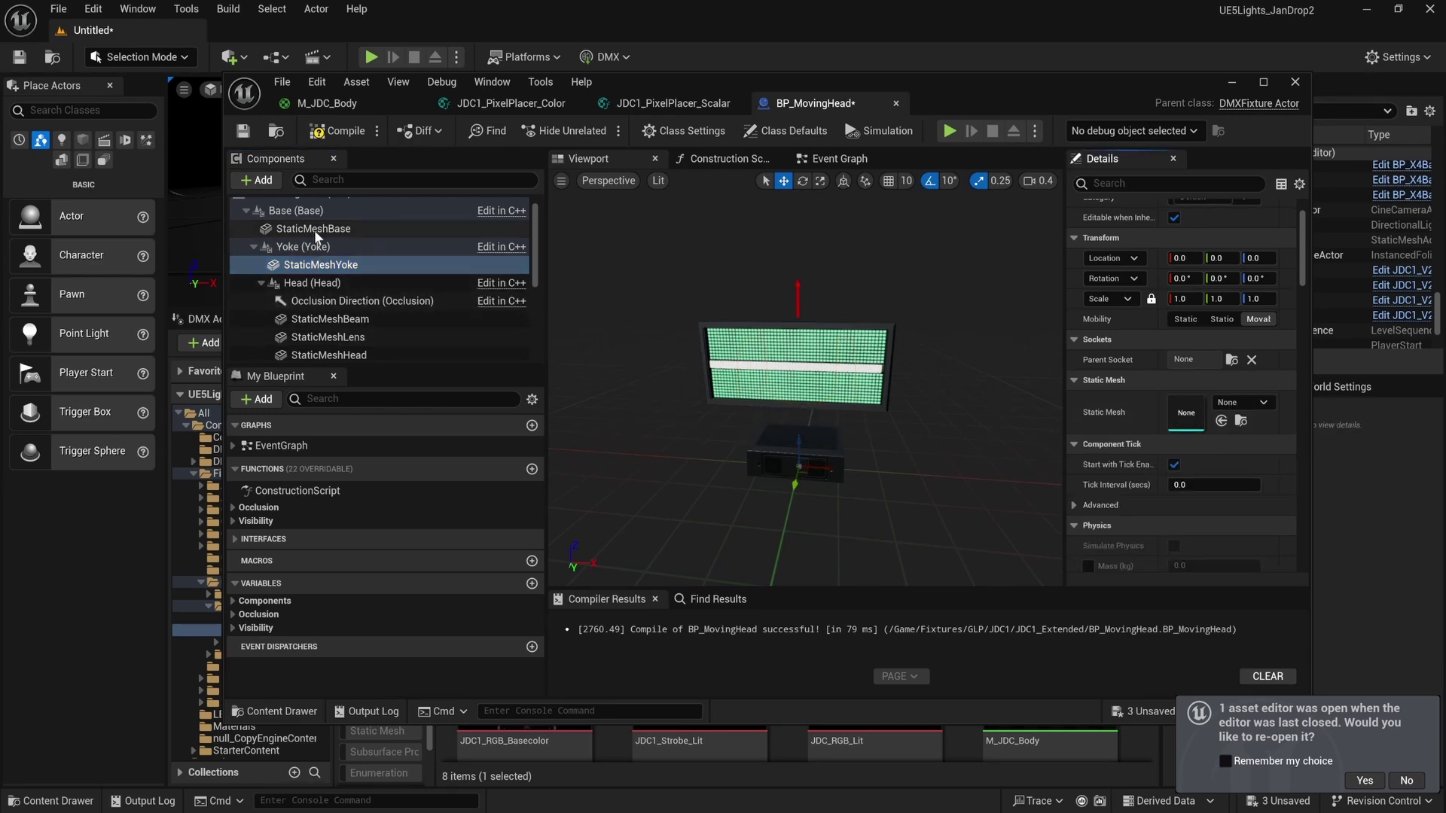
{"action": "left_click", "coordinate": [315, 231]}
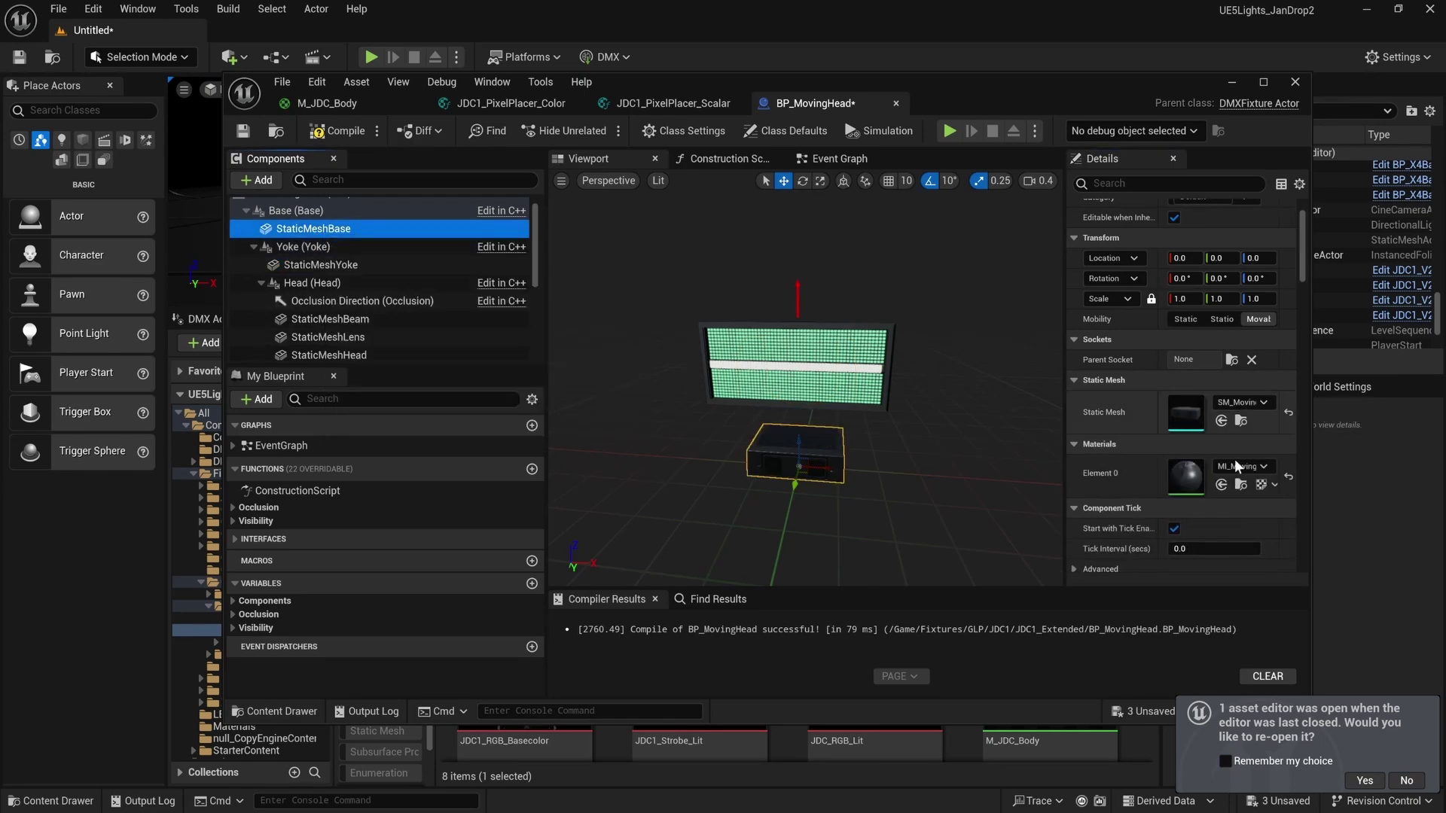
{"action": "left_click", "coordinate": [1272, 473]}
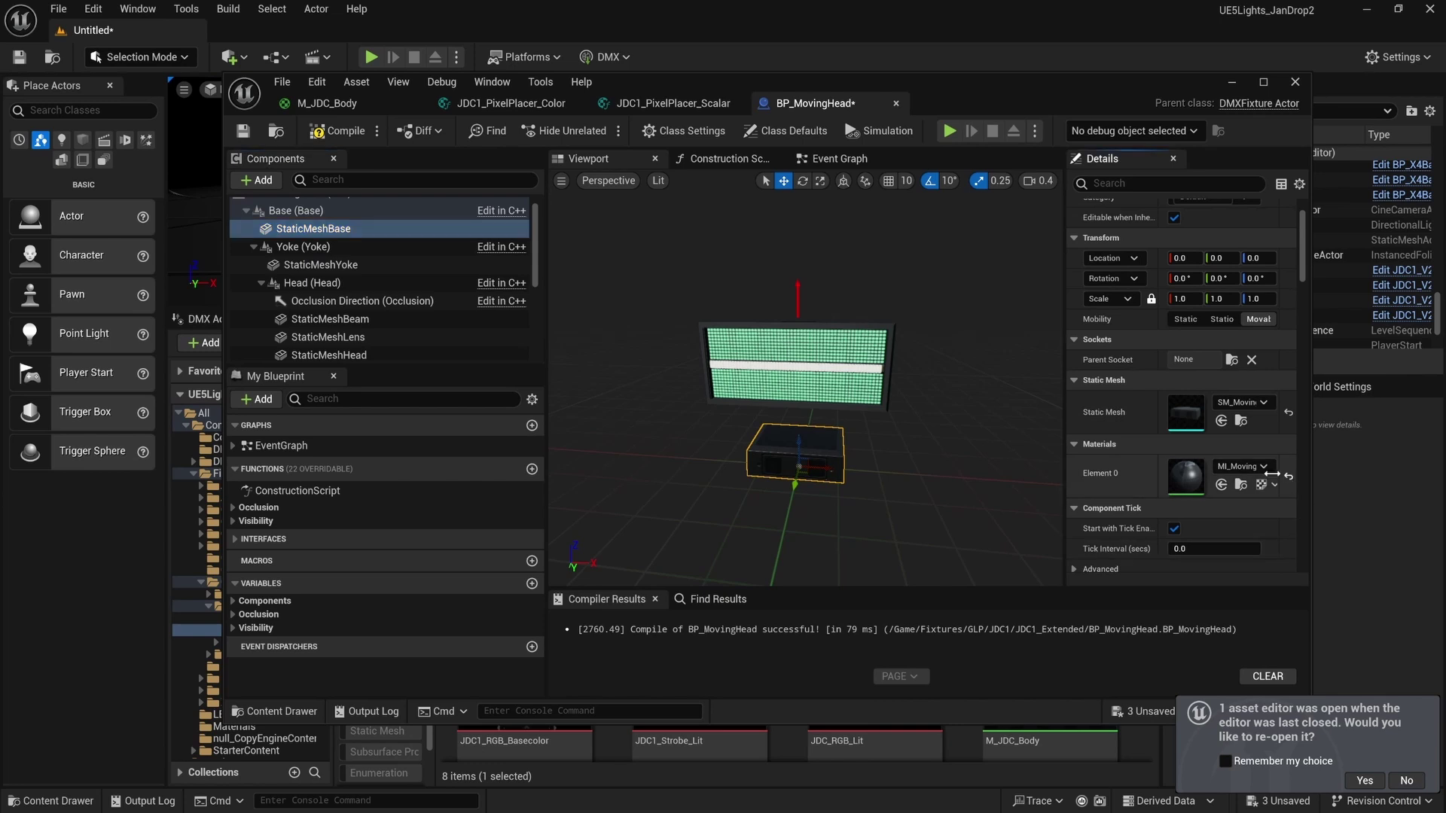
{"action": "left_click", "coordinate": [1287, 410]}
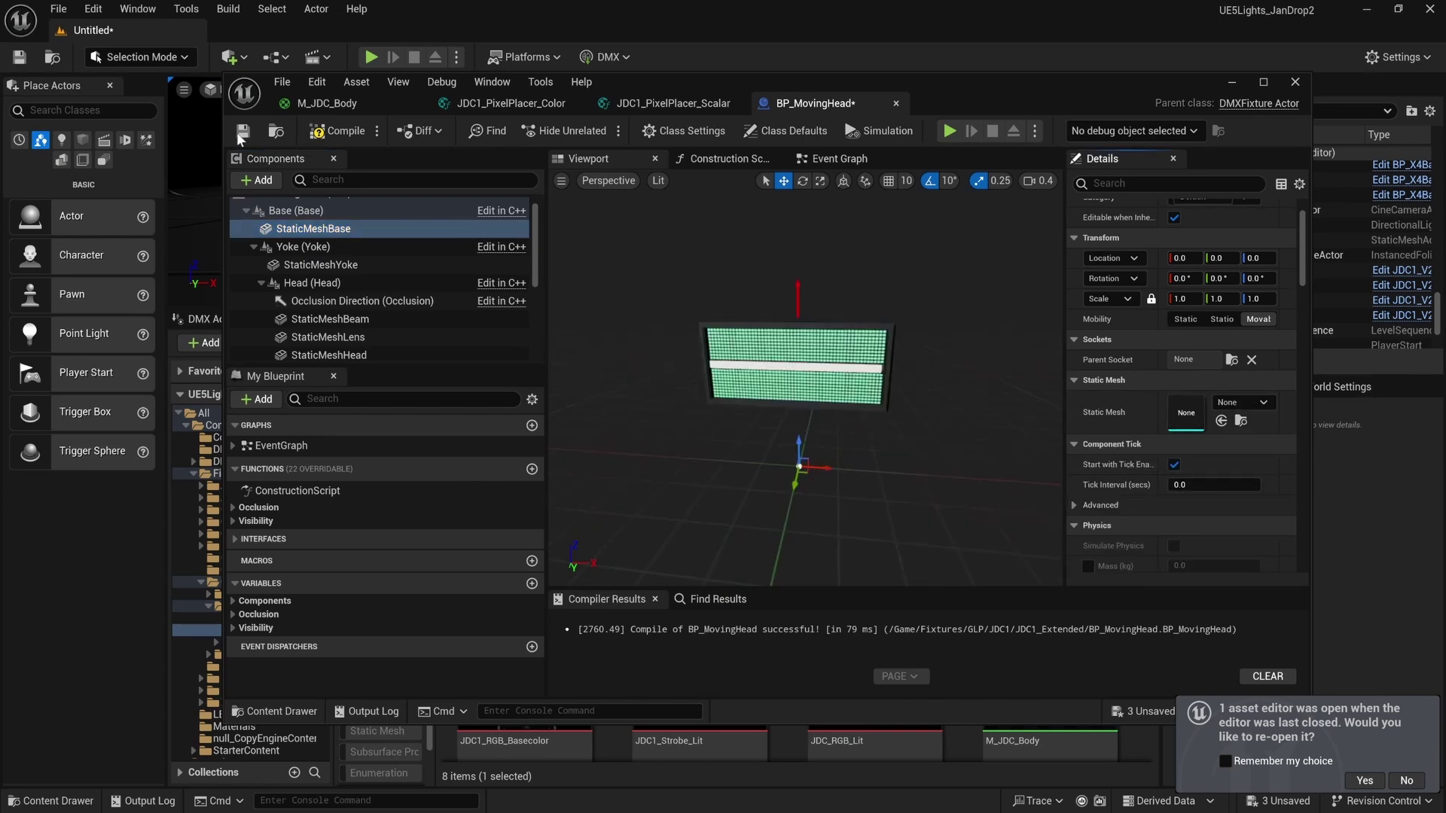
{"action": "left_click", "coordinate": [317, 131]}
Examine the On data received section in the Event Graph of BP_MovingHead.
{"action": "left_click", "coordinate": [840, 158]}
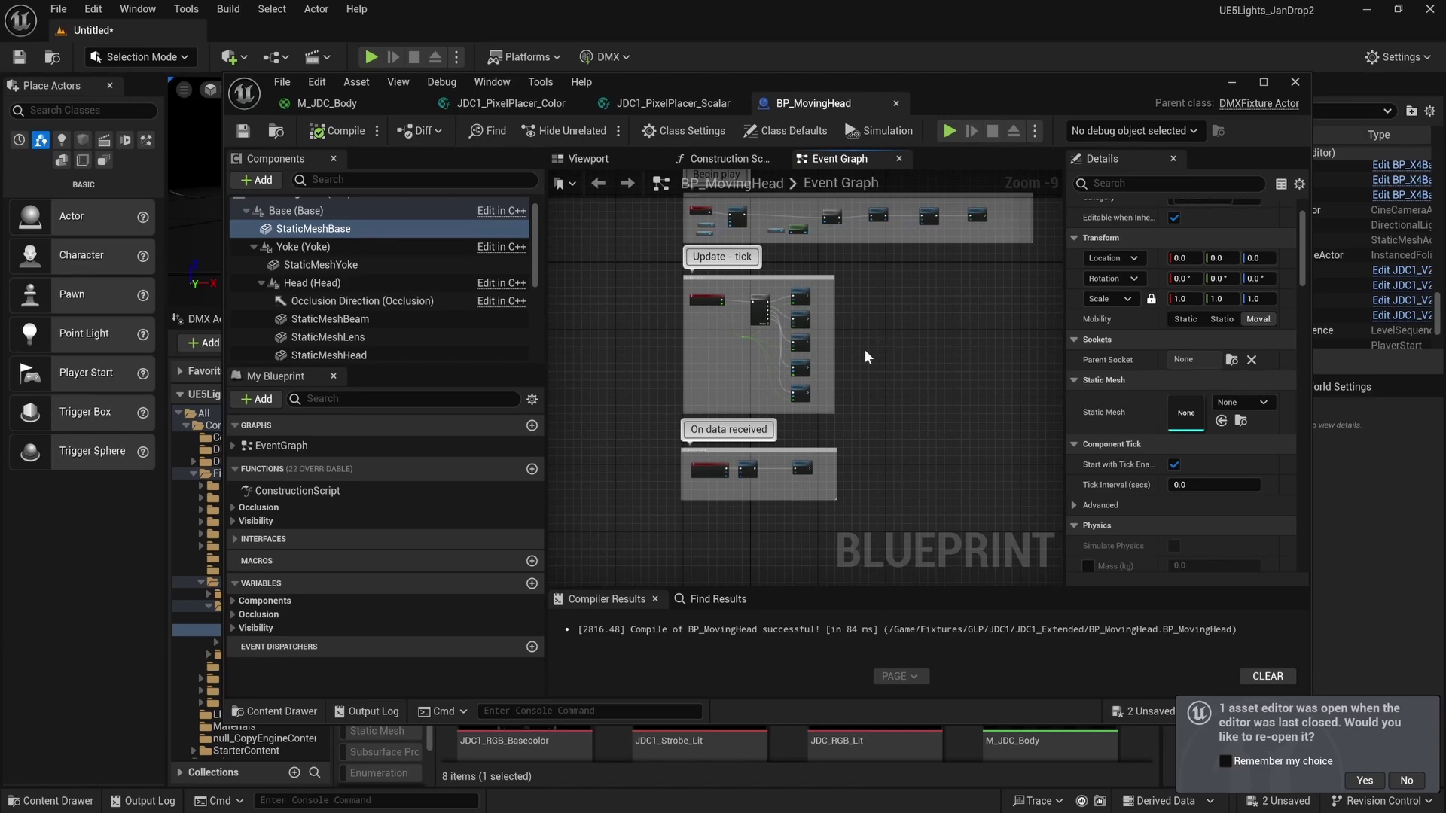
{"action": "scroll", "coordinate": [854, 384], "scroll_direction": "up", "scroll_amount": 1}
{"action": "right_click_drag", "start_coordinate": [845, 422], "coordinate": [918, 310]}
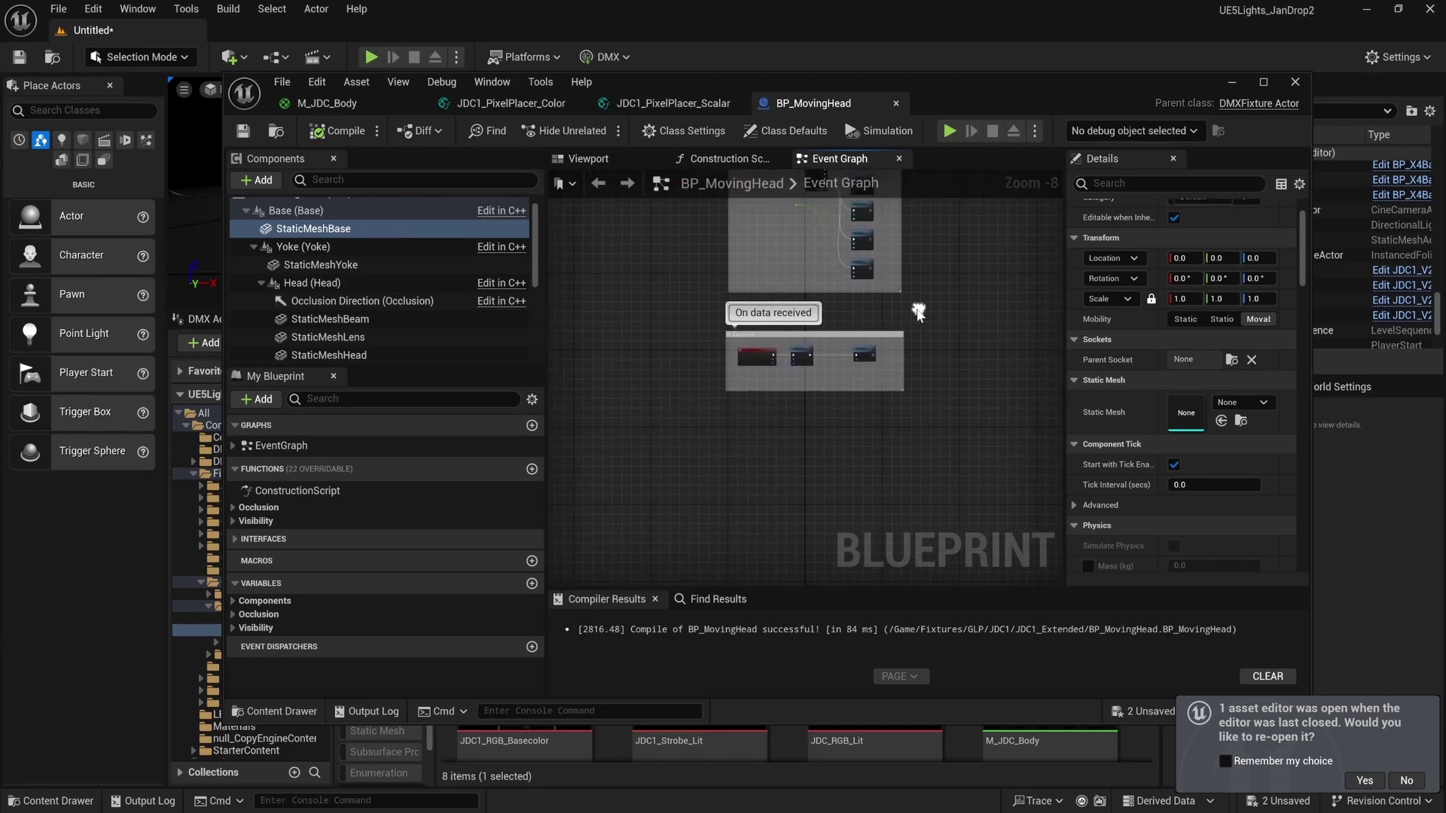
{"action": "scroll", "coordinate": [919, 310], "scroll_direction": "up", "scroll_amount": 5}
{"action": "scroll", "coordinate": [923, 327], "scroll_direction": "down", "scroll_amount": 2}
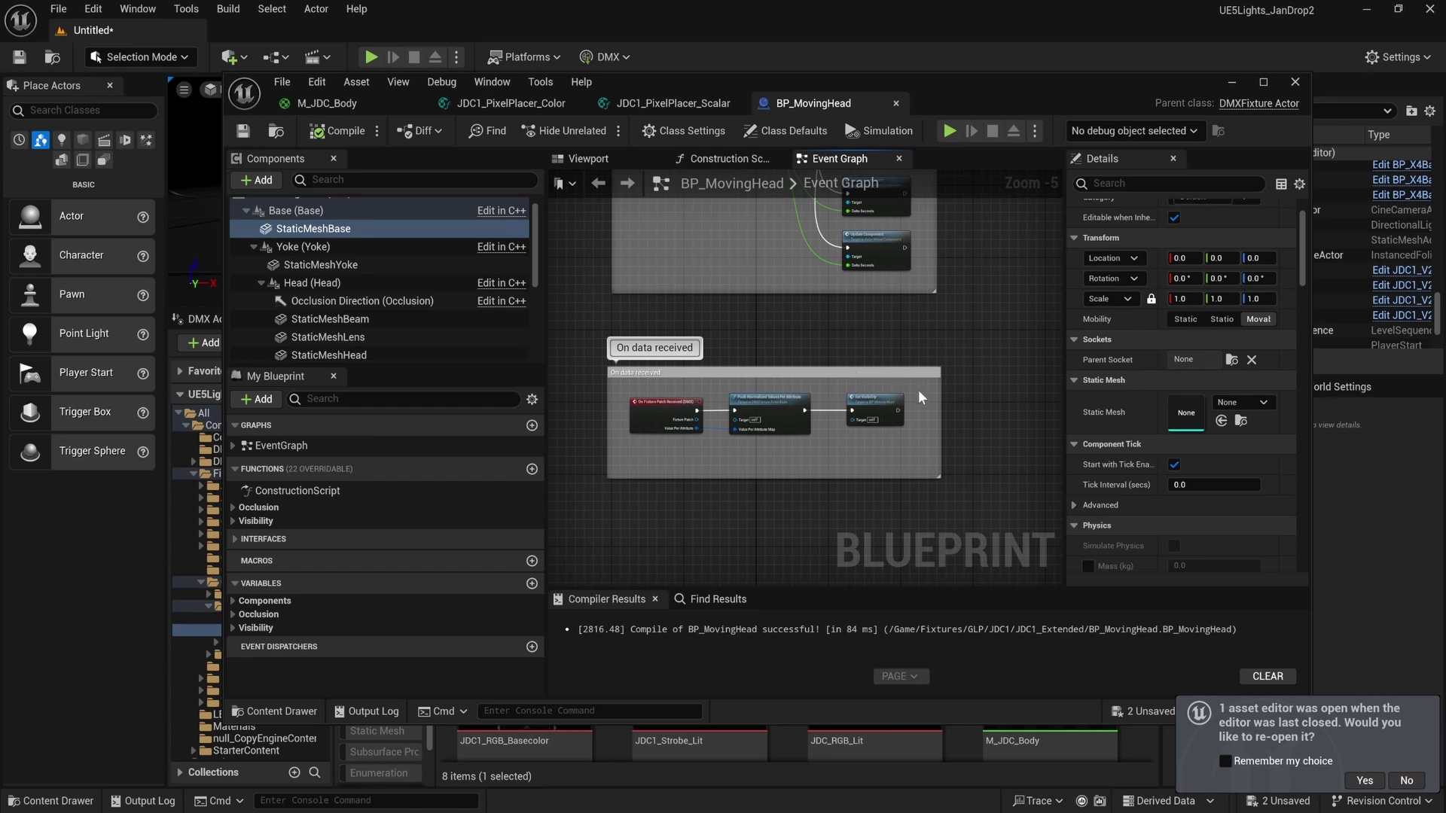
{"action": "right_click_drag", "start_coordinate": [919, 390], "coordinate": [943, 371]}
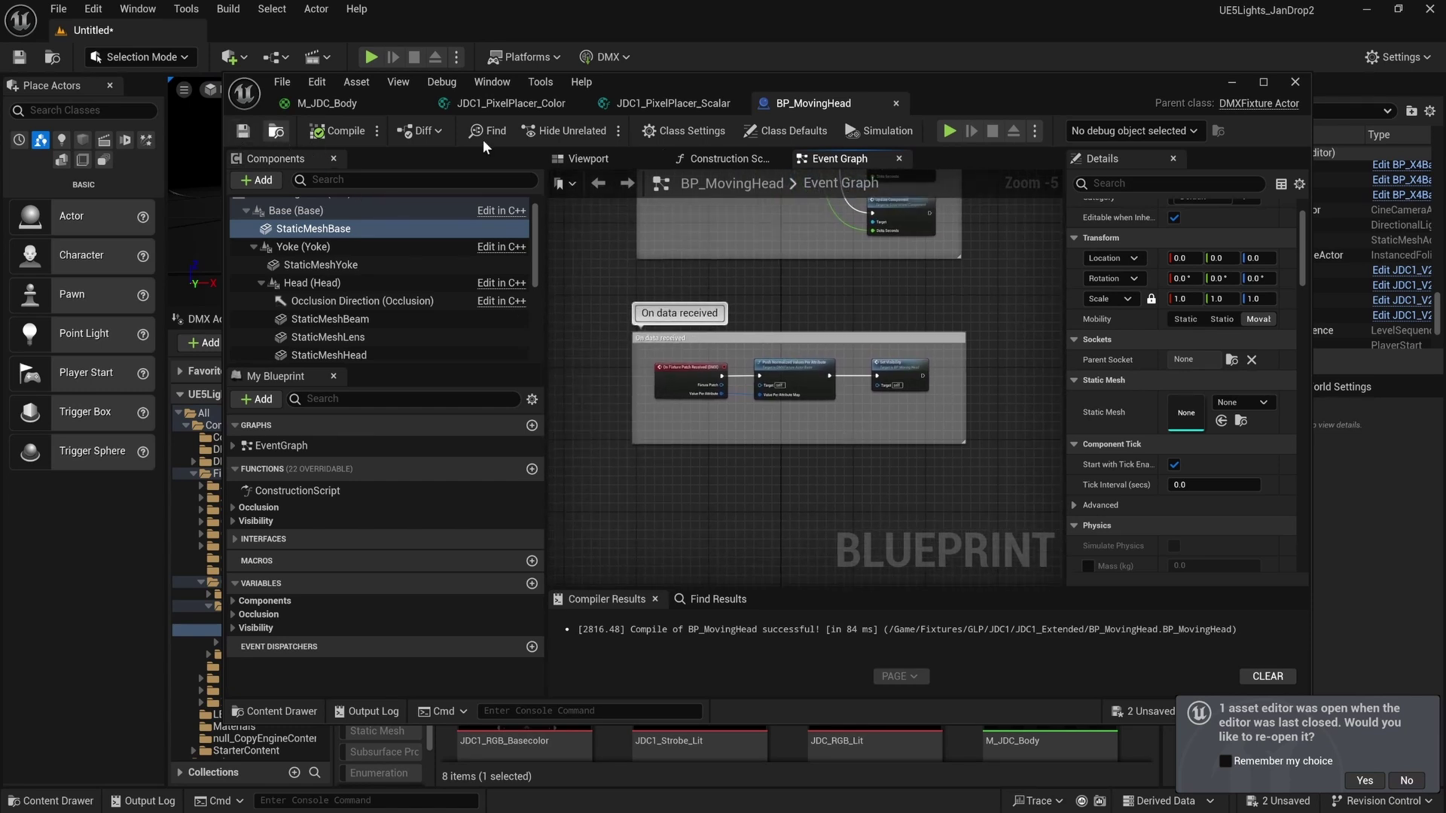
Minimize the blueprint editor and open the MasterLibrary DMX library from the DMX folder.
{"action": "left_click", "coordinate": [1232, 82]}
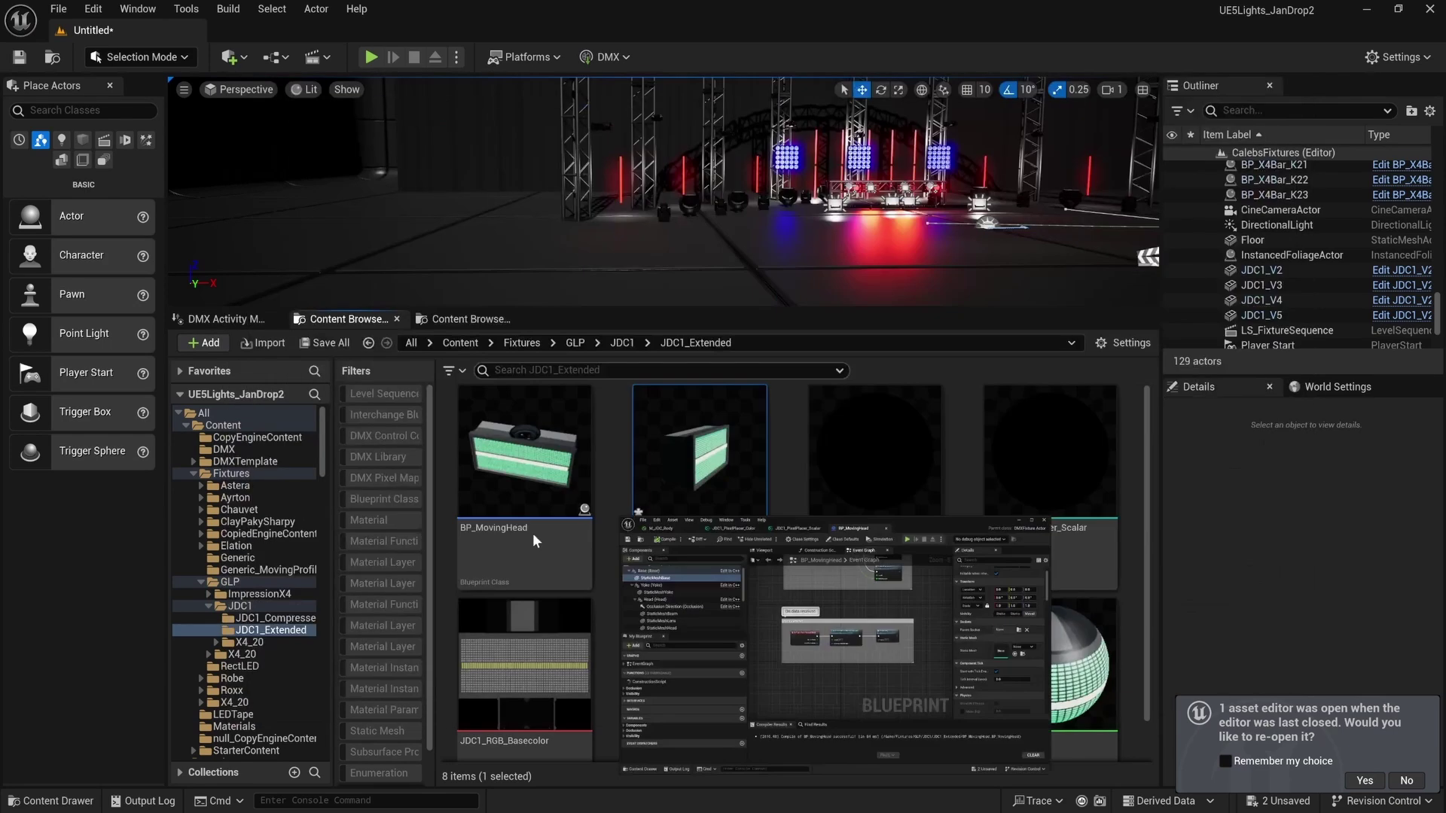
{"action": "left_click", "coordinate": [223, 450]}
{"action": "left_click", "coordinate": [631, 498]}
{"action": "double_click", "coordinate": [631, 498]}
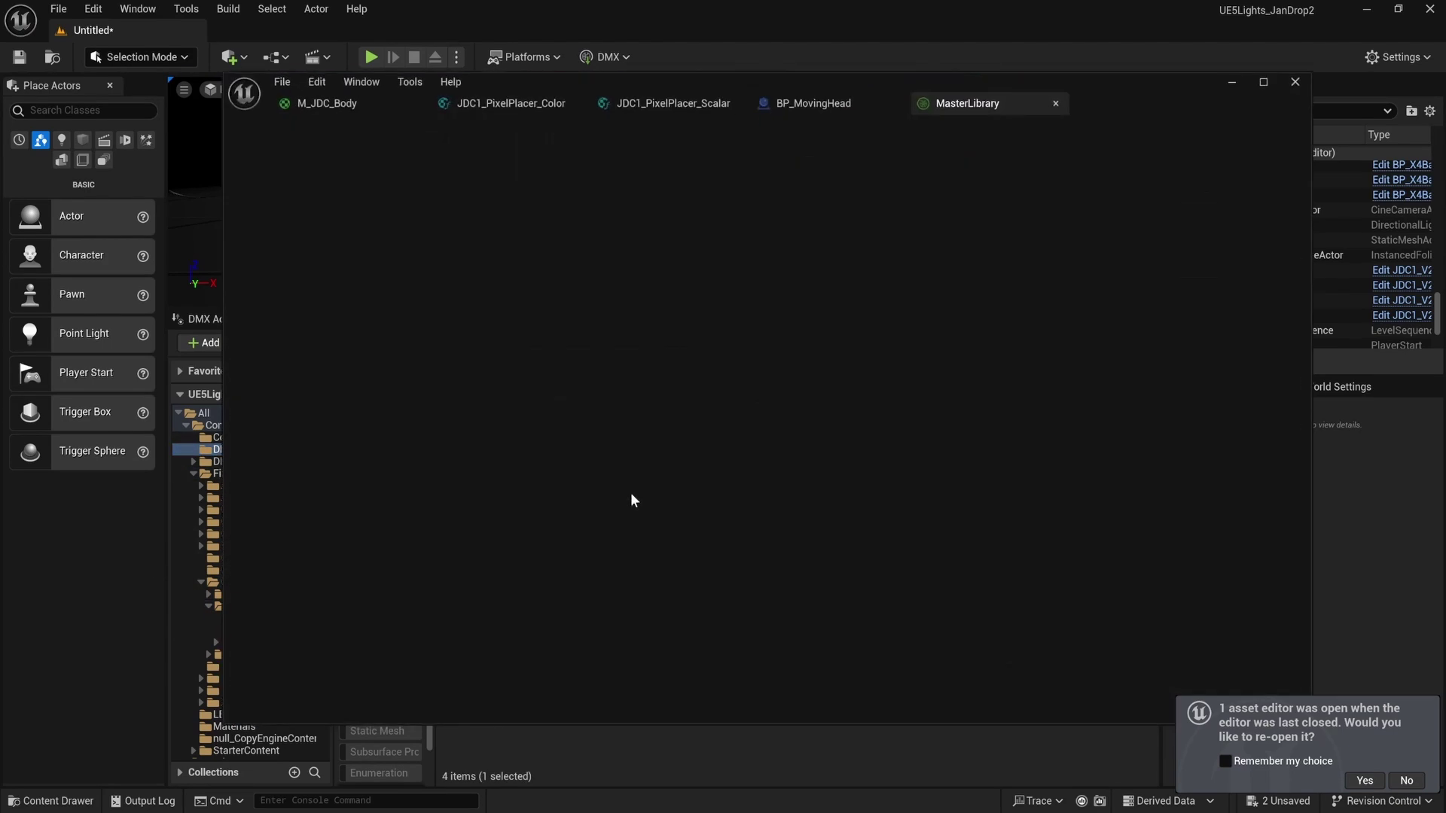
Select the GLPJDC1 fixture type and review the channel functions and attributes of its Standard mode.
{"action": "scroll", "coordinate": [307, 382], "scroll_direction": "down", "scroll_amount": 2}
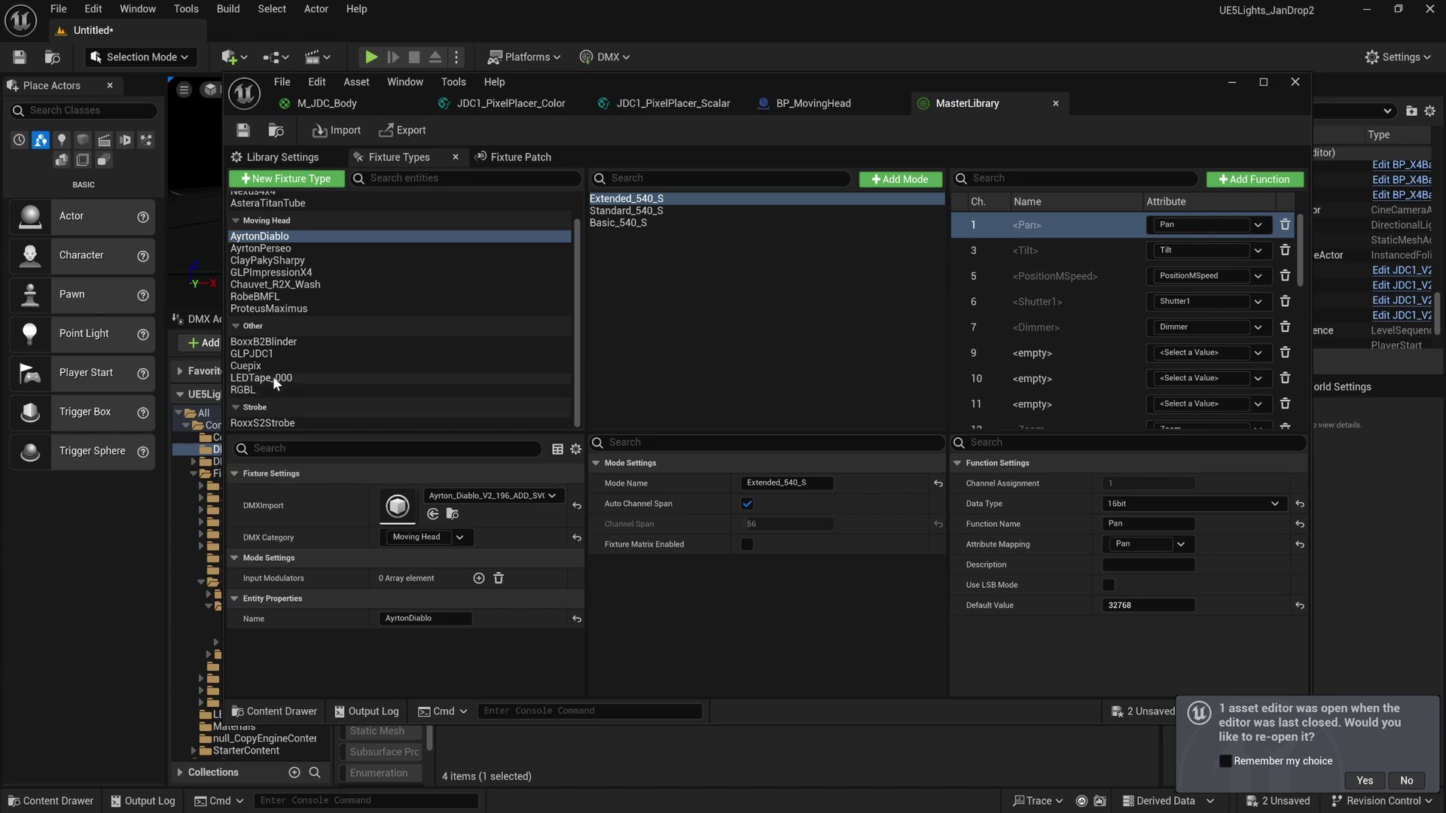
{"action": "left_click", "coordinate": [250, 354]}
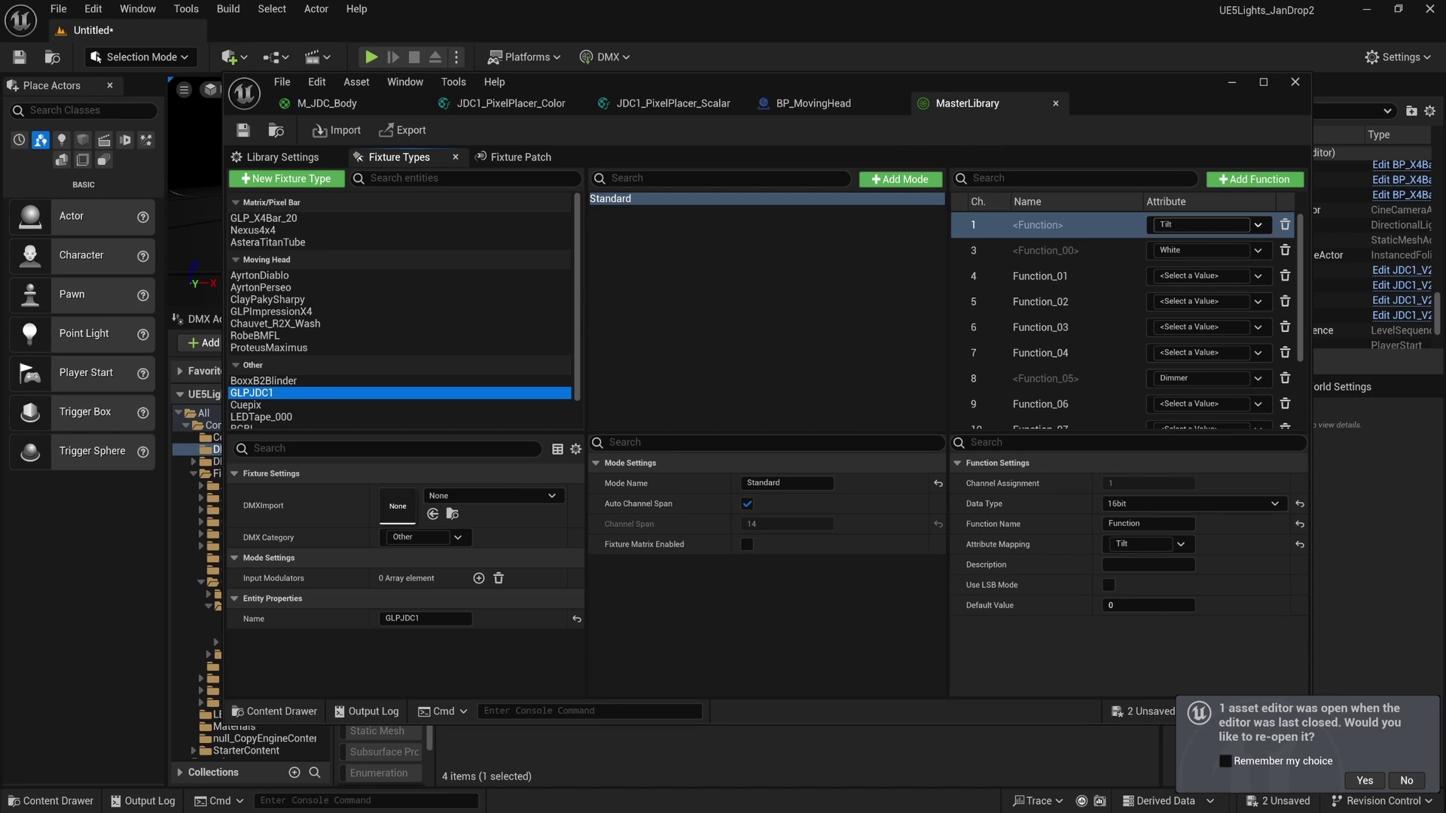
{"action": "scroll", "coordinate": [1198, 384], "scroll_direction": "down", "scroll_amount": 3}
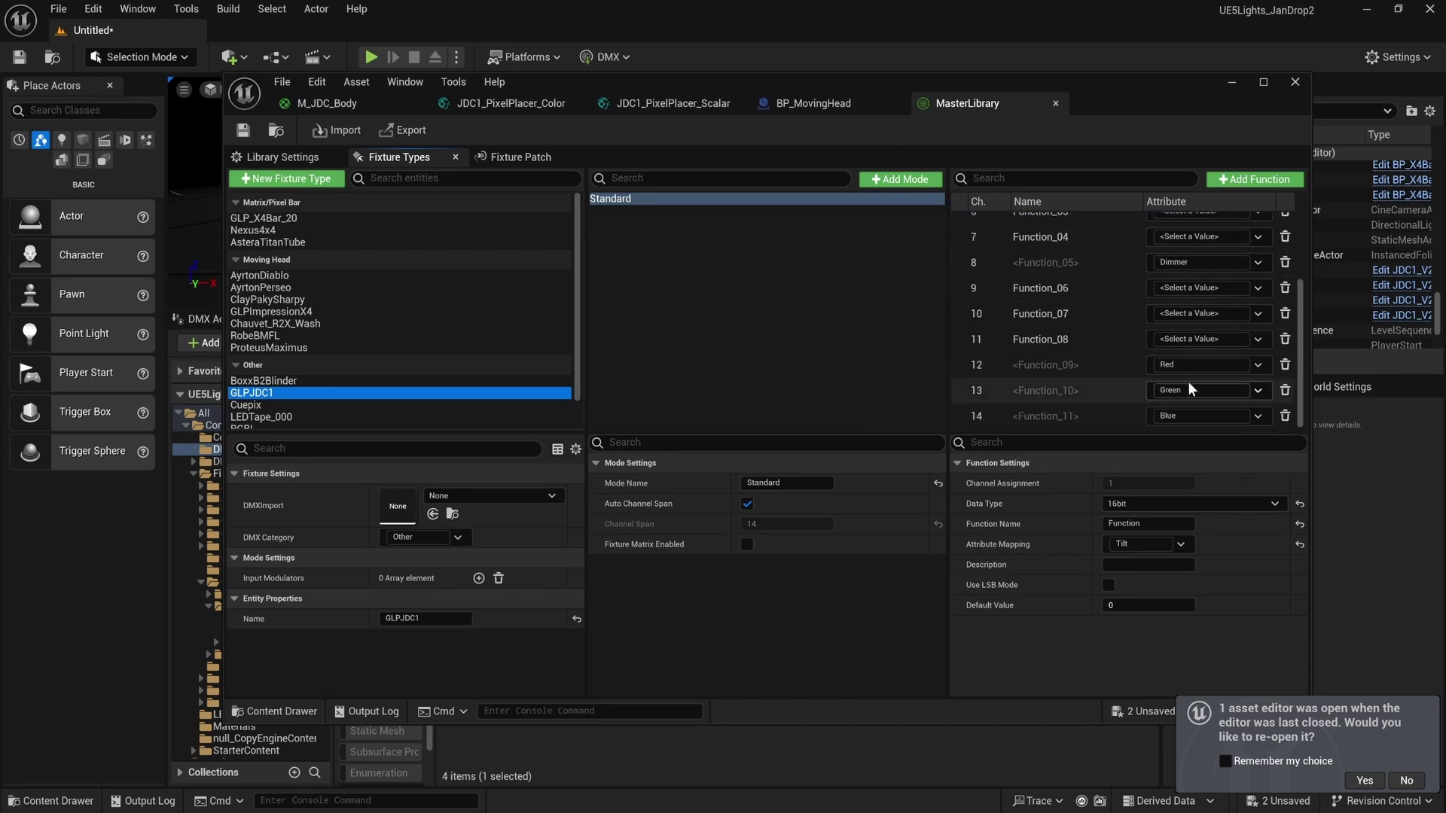
{"action": "scroll", "coordinate": [1188, 422], "scroll_direction": "up", "scroll_amount": 1}
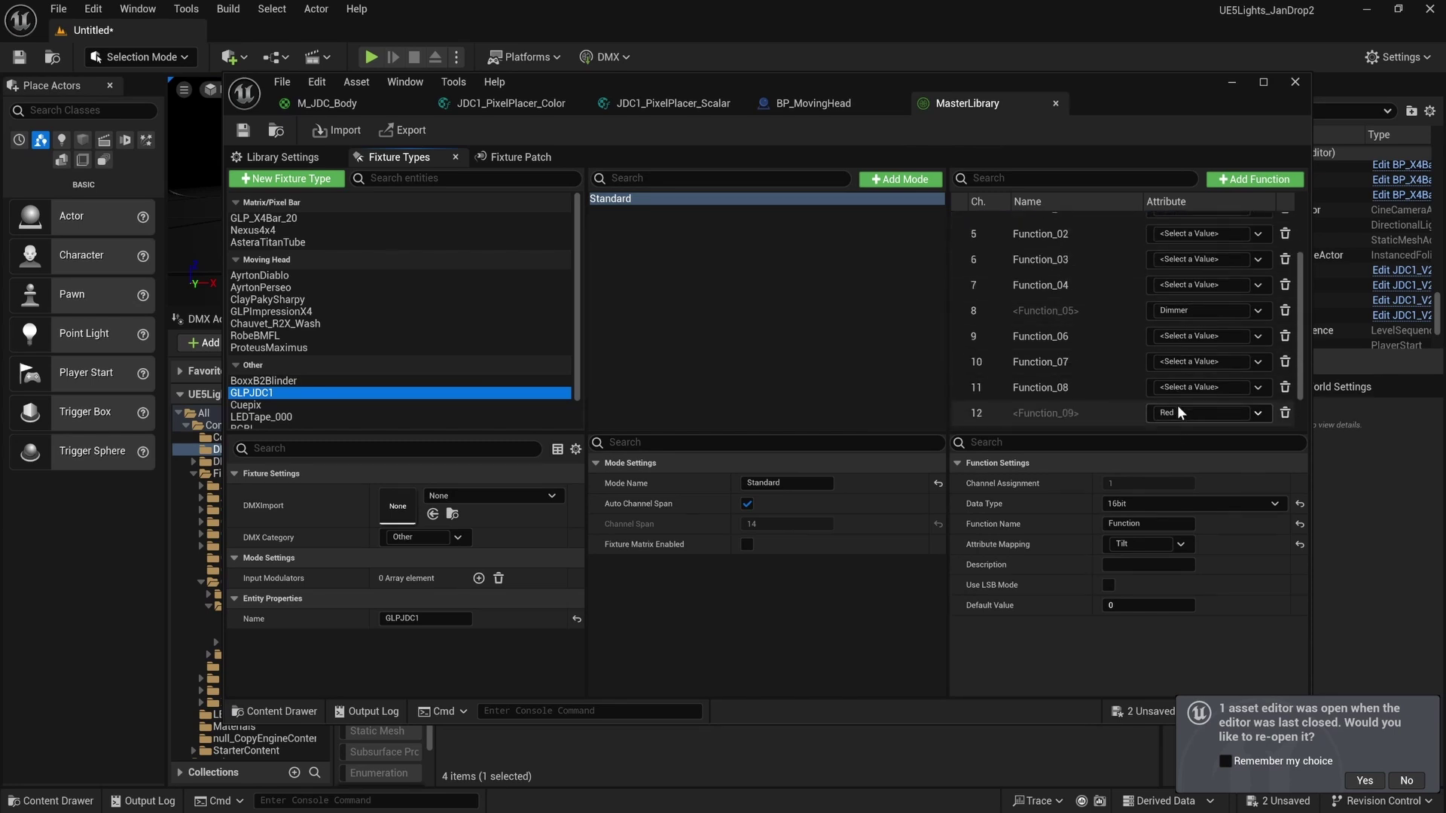
{"action": "scroll", "coordinate": [1197, 332], "scroll_direction": "up", "scroll_amount": 2}
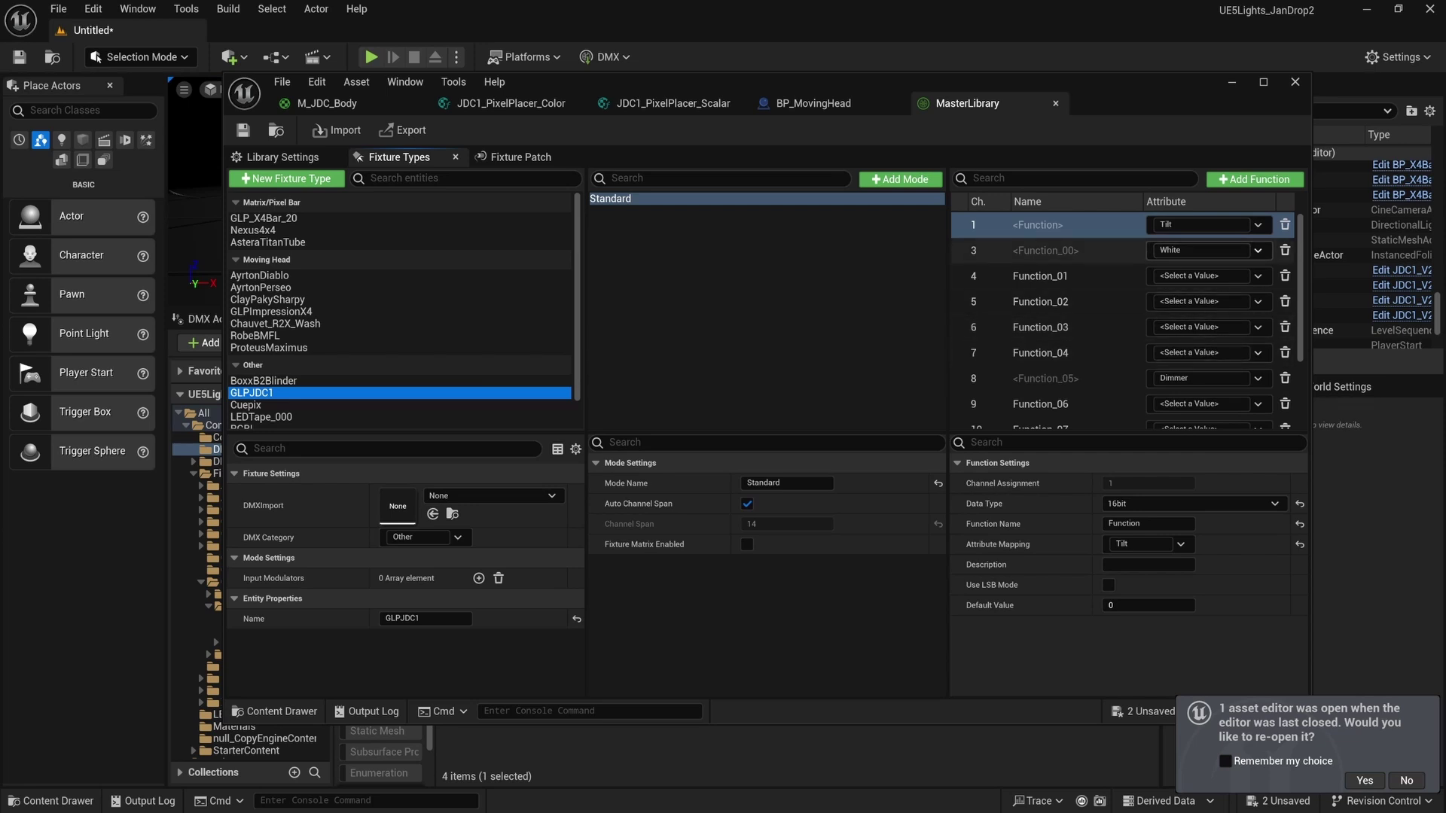
{"action": "scroll", "coordinate": [1209, 372], "scroll_direction": "down", "scroll_amount": 3}
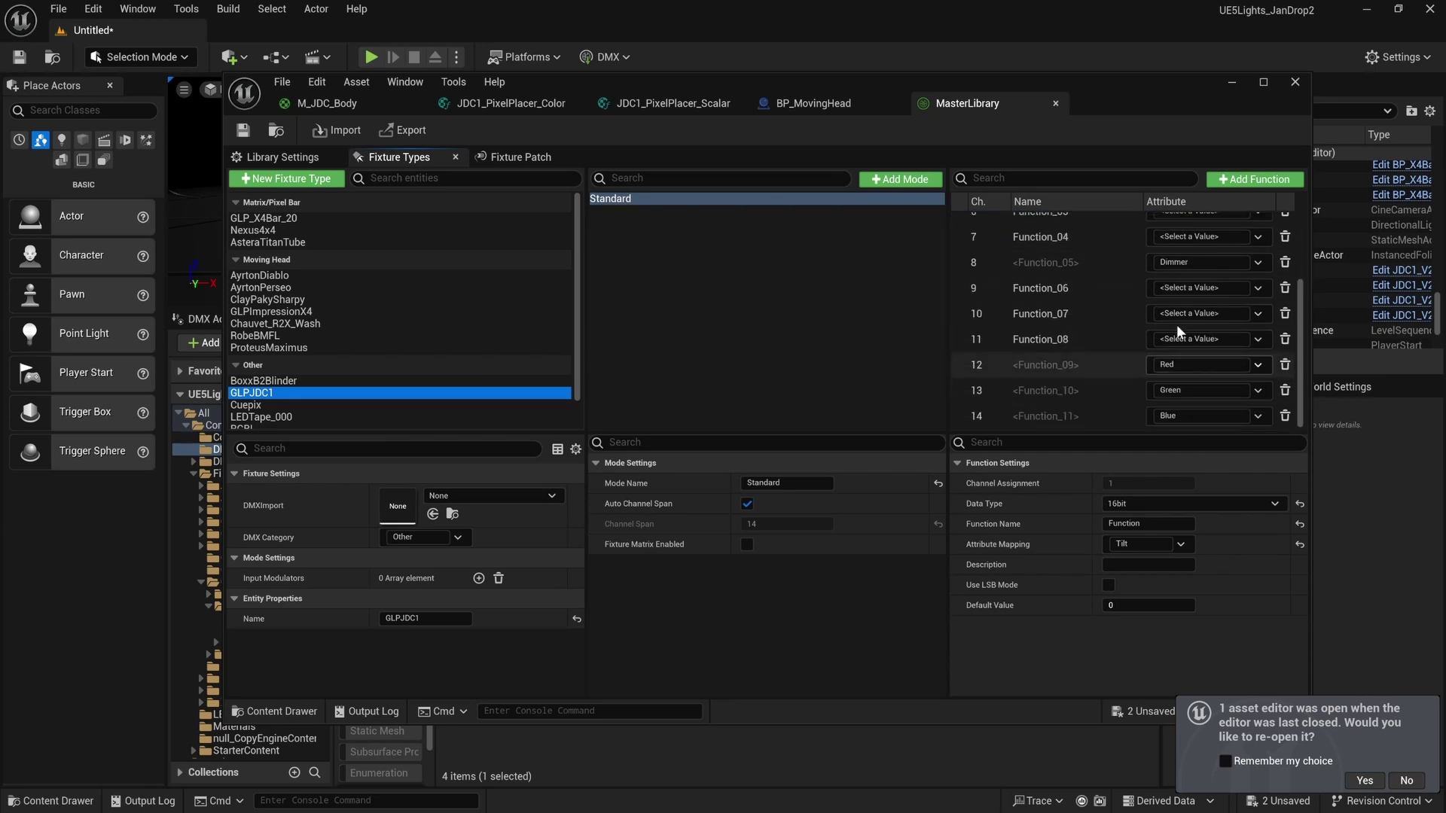
{"action": "scroll", "coordinate": [1185, 295], "scroll_direction": "up", "scroll_amount": 3}
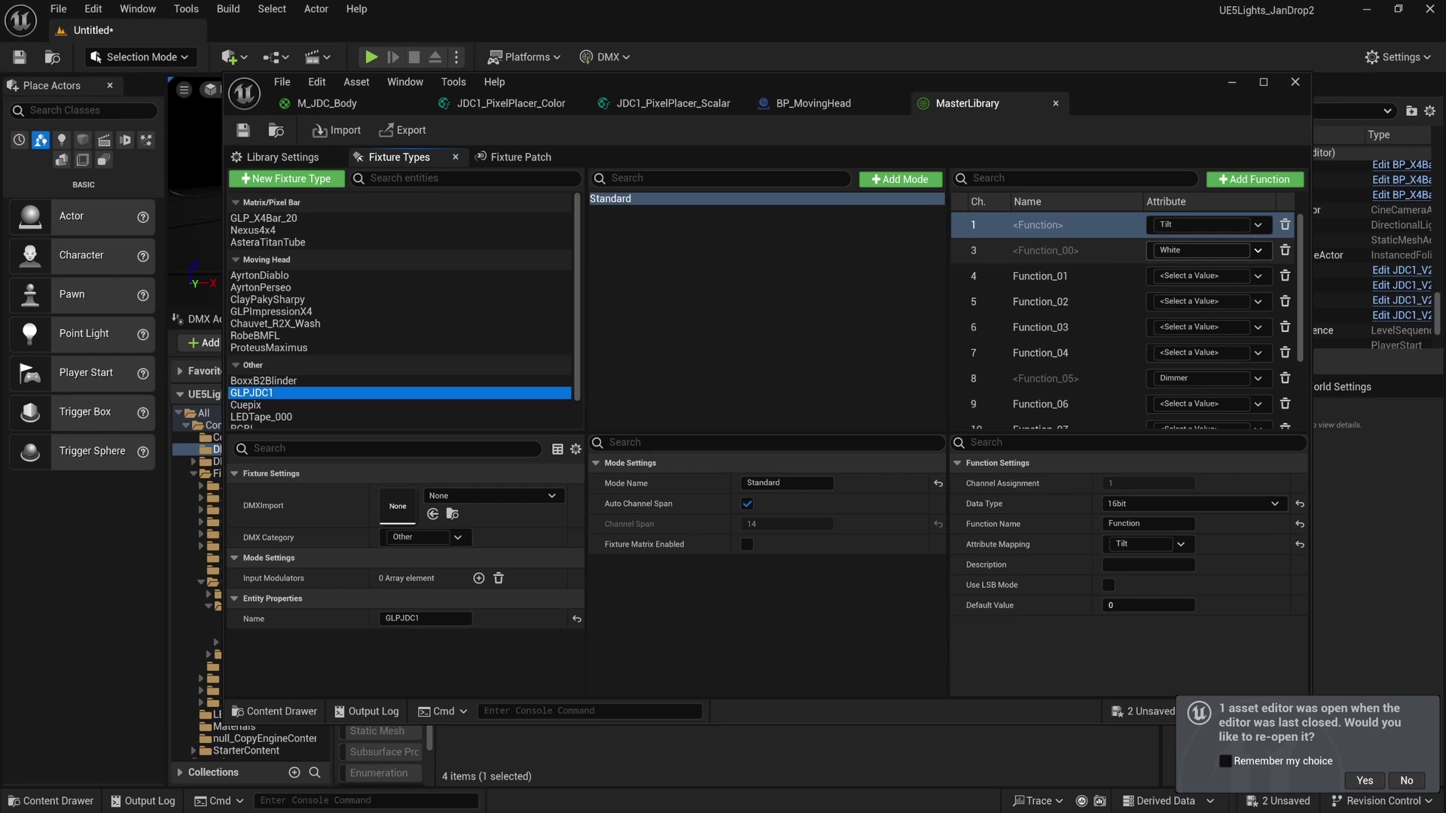
{"action": "scroll", "coordinate": [1194, 340], "scroll_direction": "down", "scroll_amount": 1}
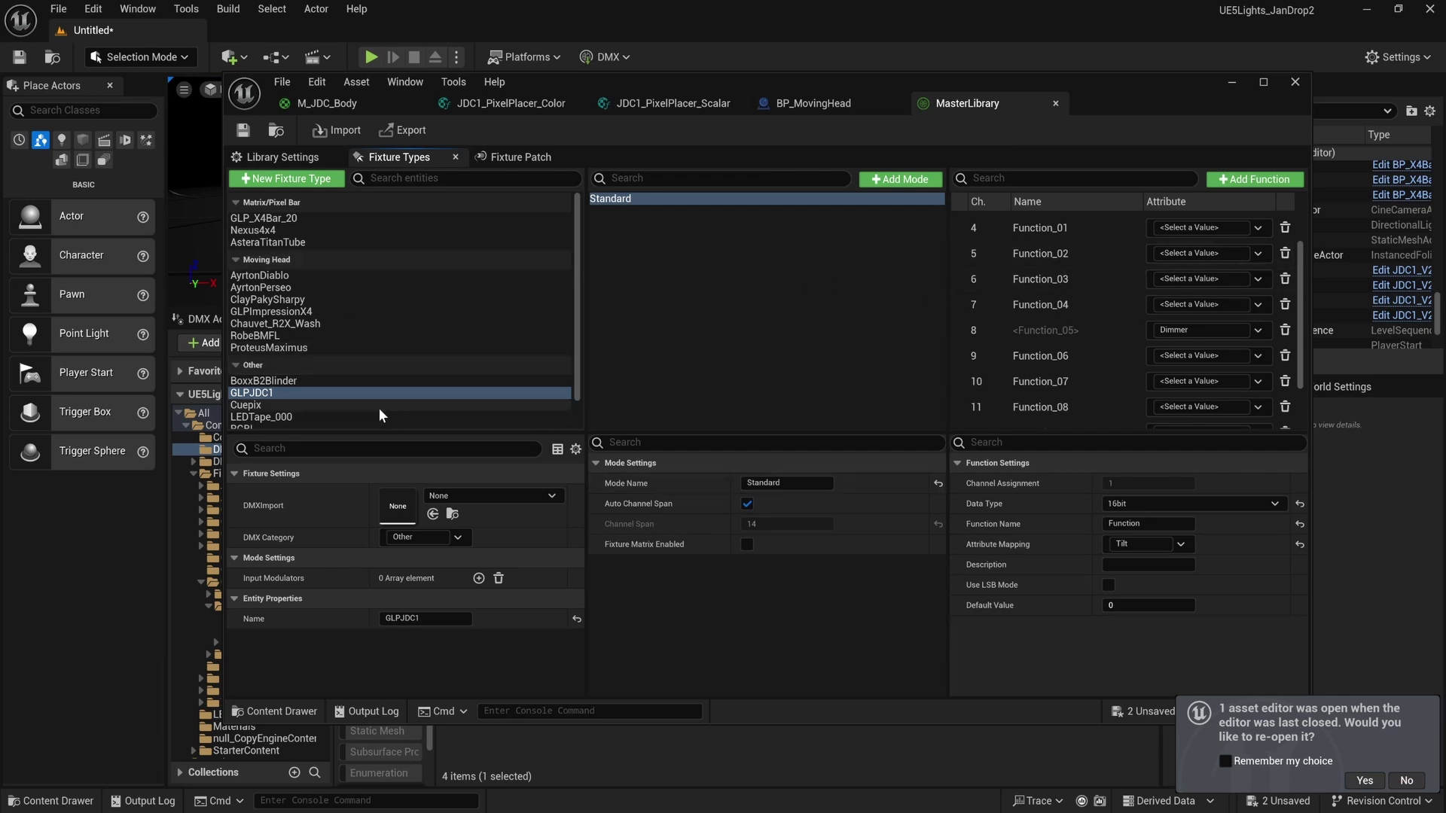
{"action": "left_click", "coordinate": [291, 380]}
{"action": "left_click", "coordinate": [274, 392]}
{"action": "left_click", "coordinate": [286, 179]}
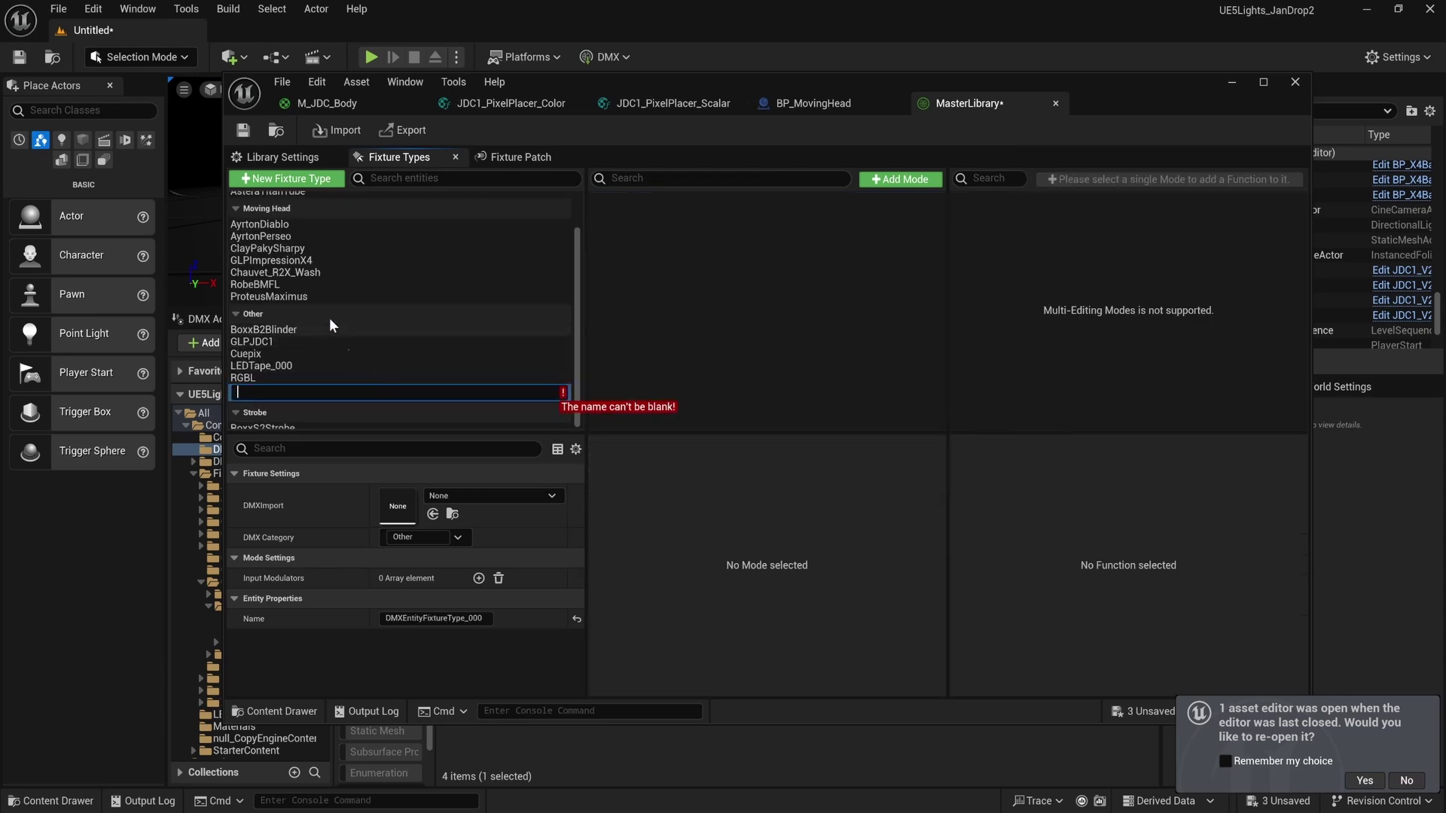
{"action": "key", "text": "Escape"}
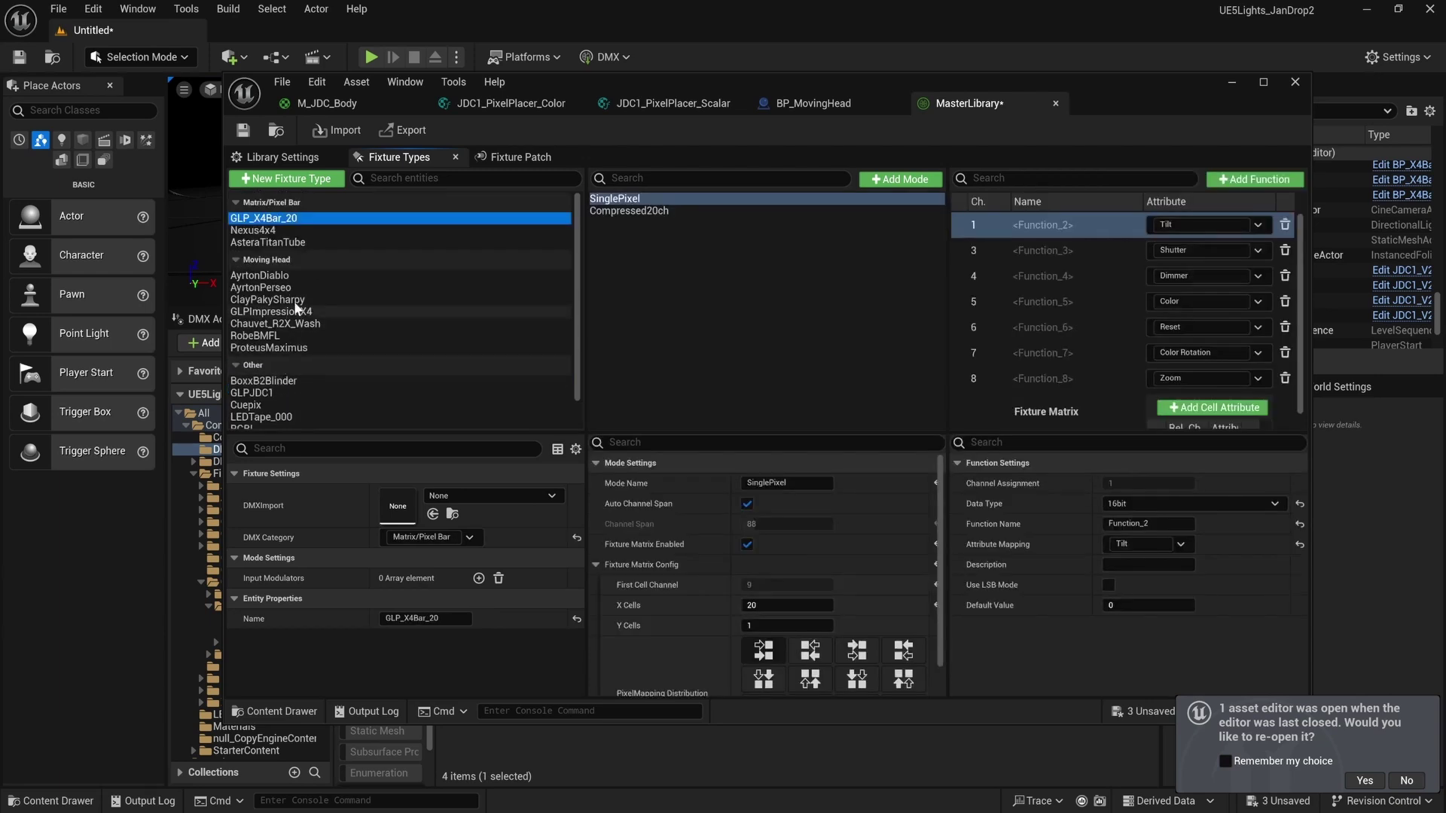
Add a new mode named Extended to the GLPJDC1 fixture type.
{"action": "left_click", "coordinate": [267, 393]}
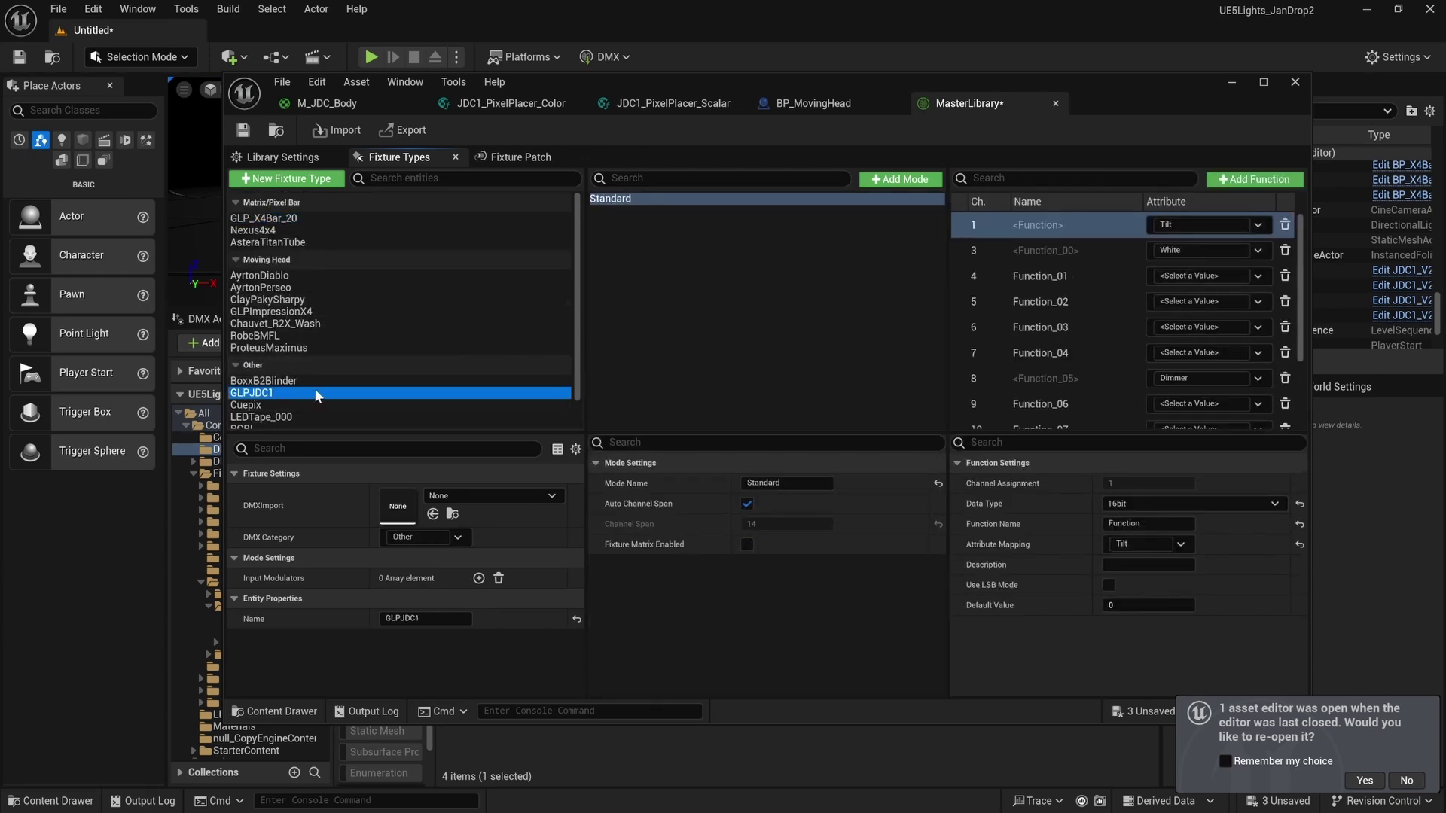
{"action": "left_click", "coordinate": [905, 183]}
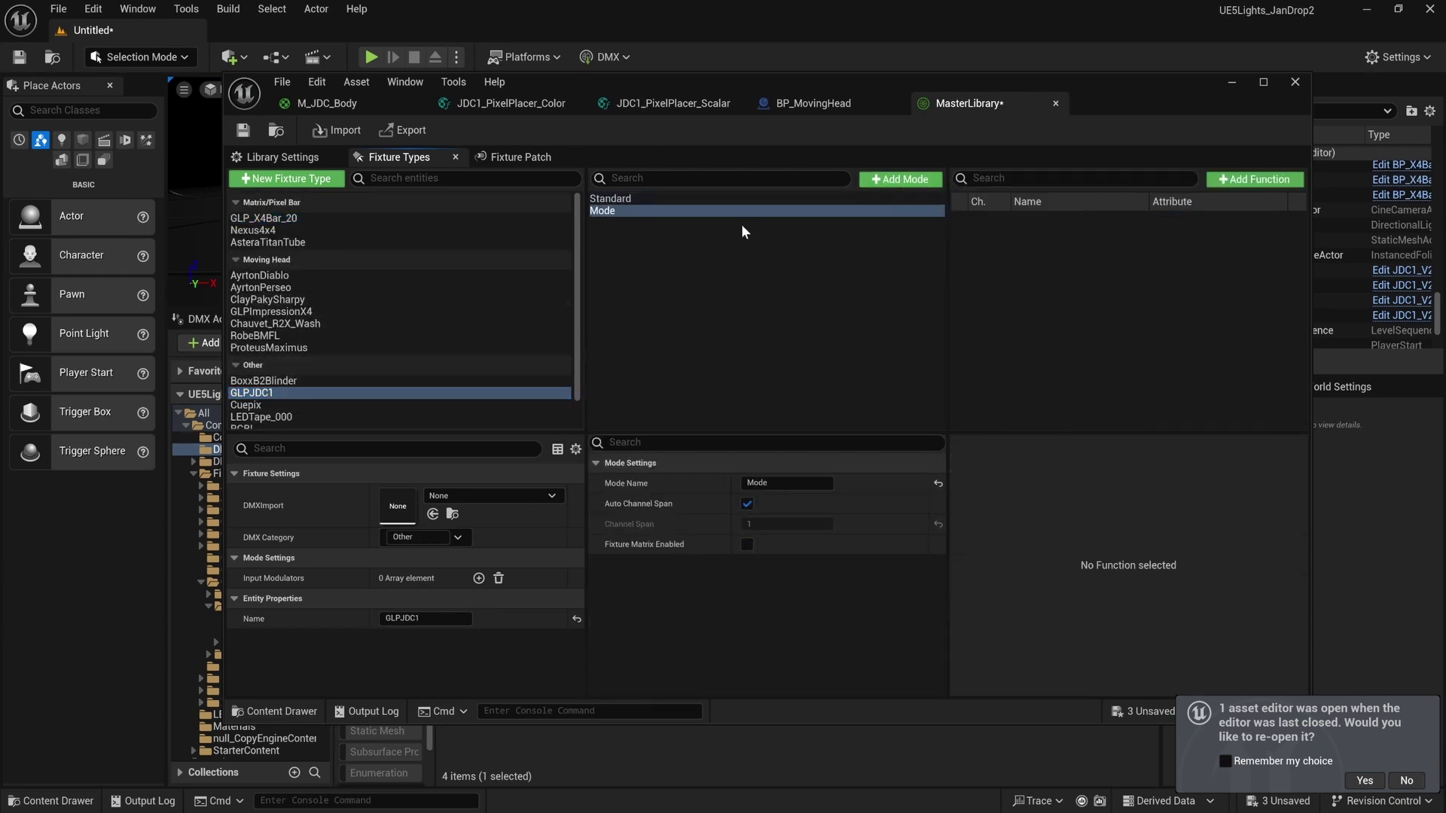
{"action": "left_click", "coordinate": [644, 212]}
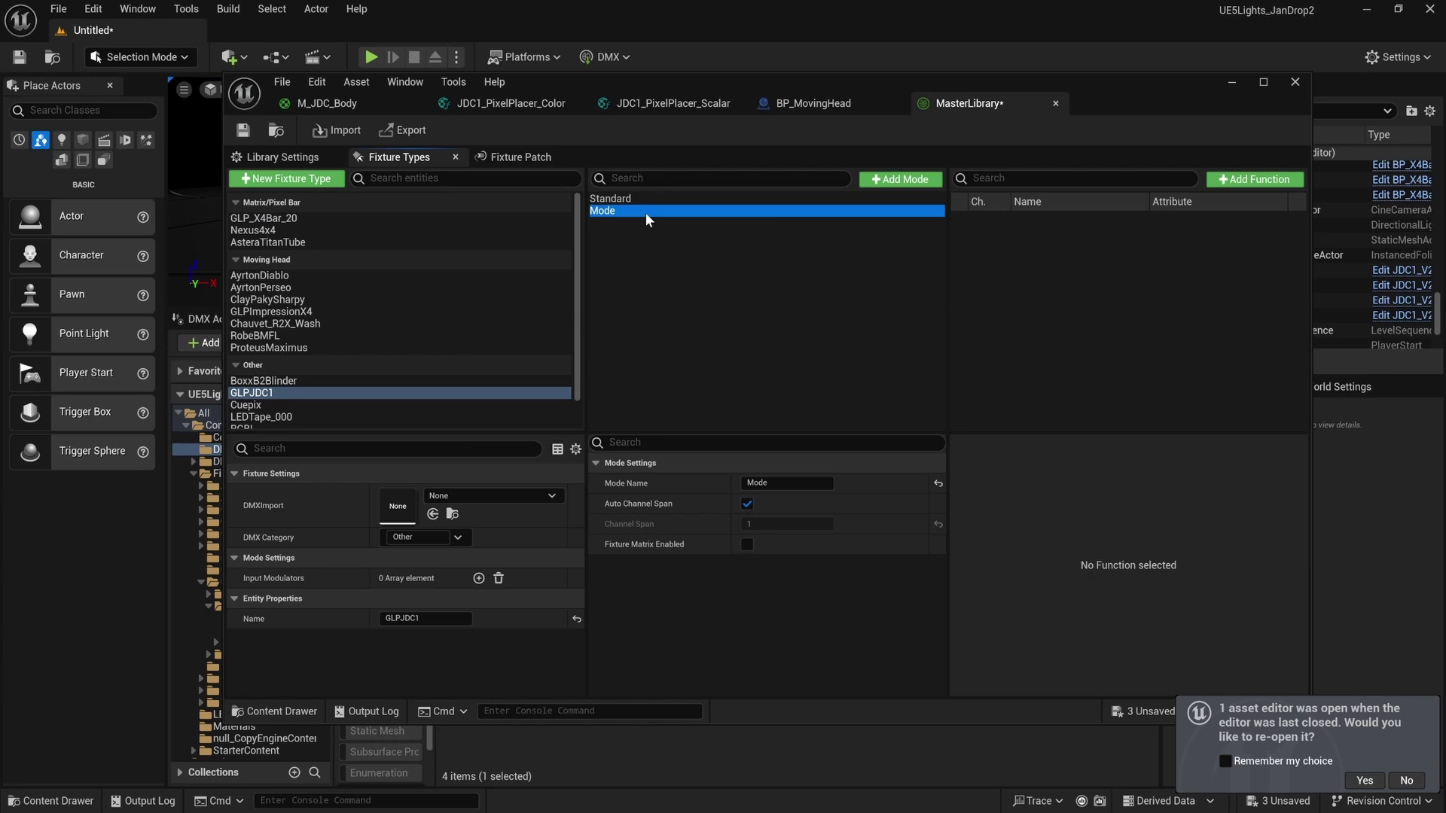
{"action": "left_click", "coordinate": [627, 213]}
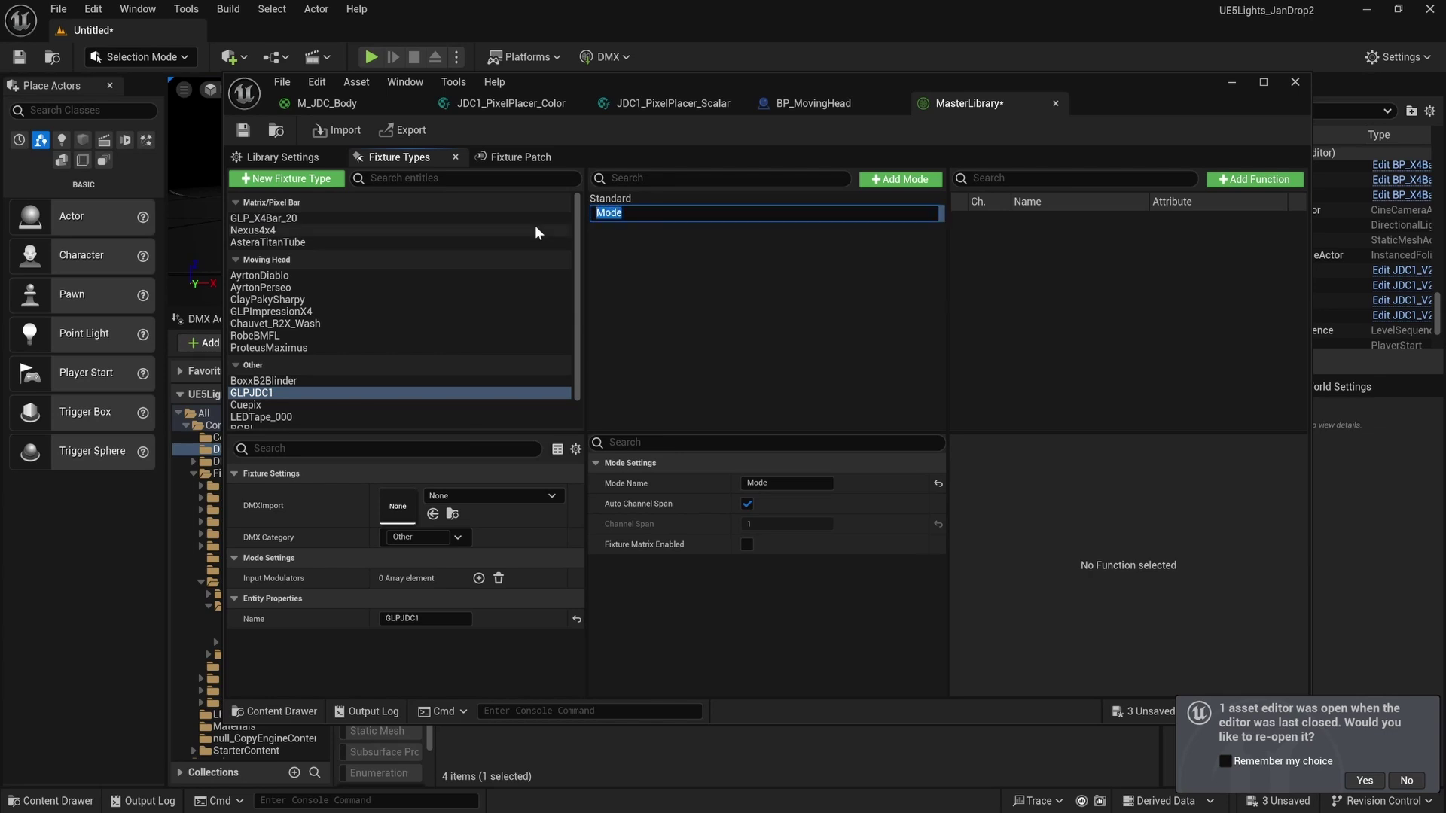
{"action": "type", "text": "Extended"}
{"action": "key", "text": "Return"}
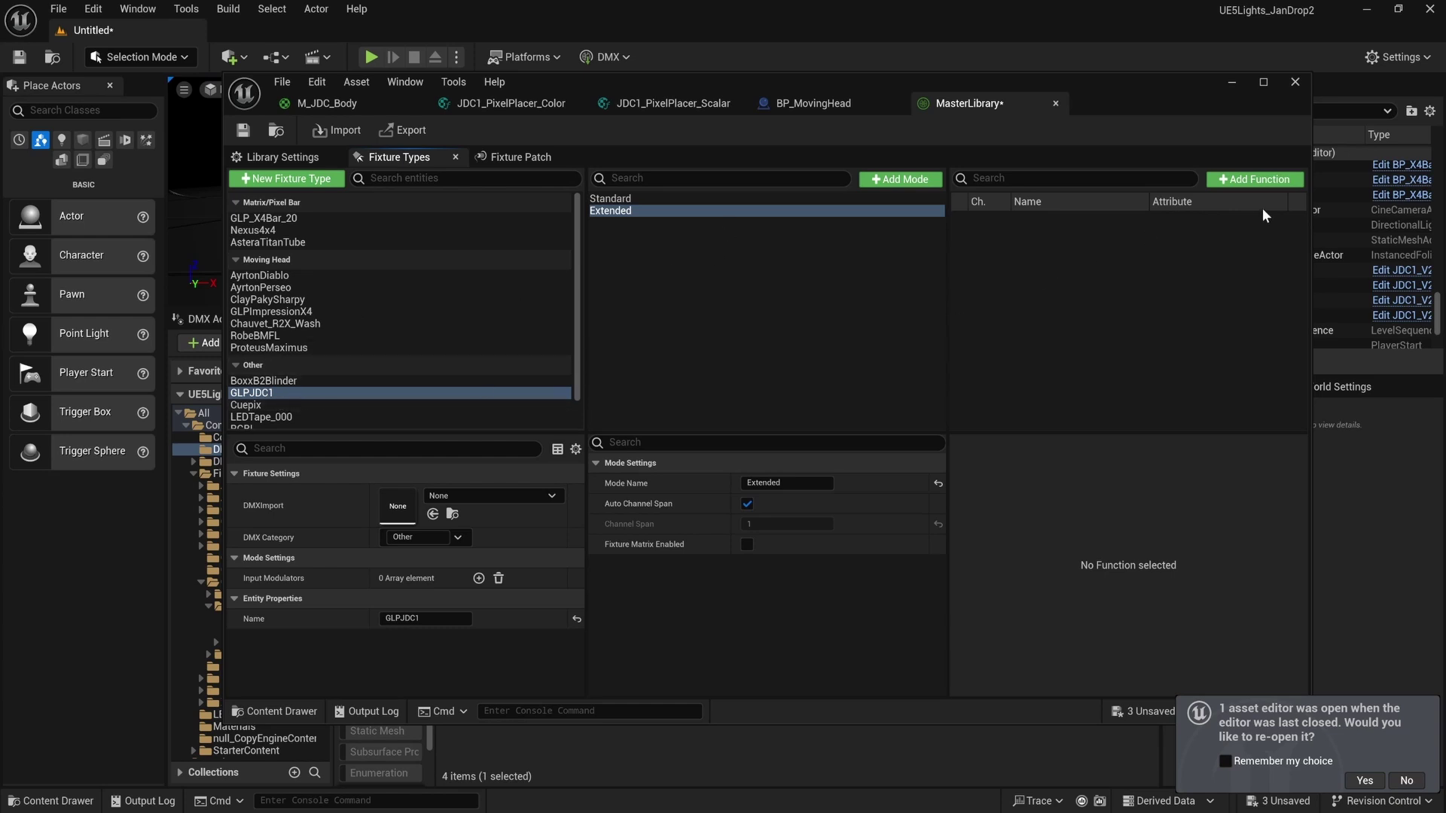
{"action": "left_click", "coordinate": [771, 328]}
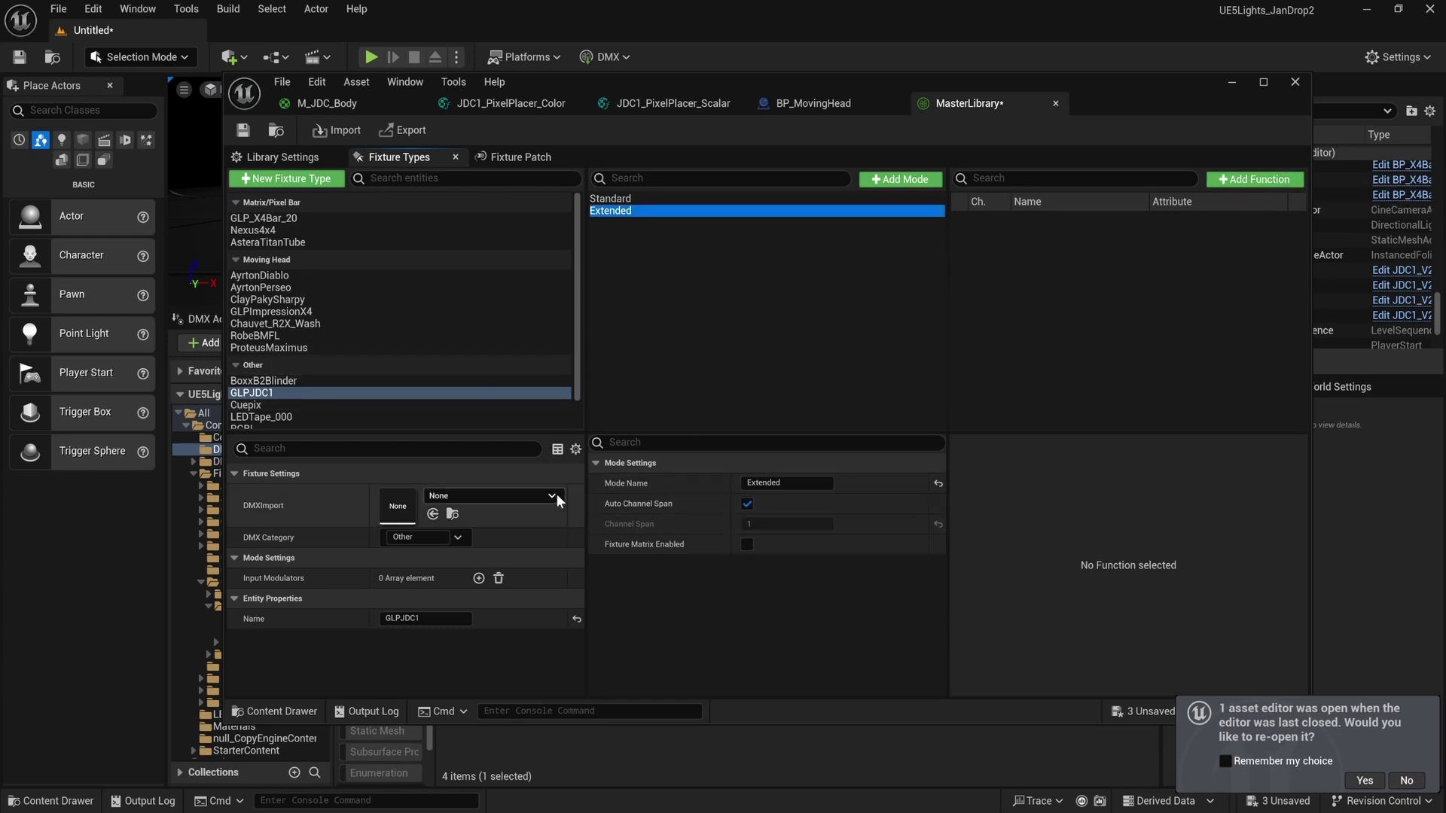
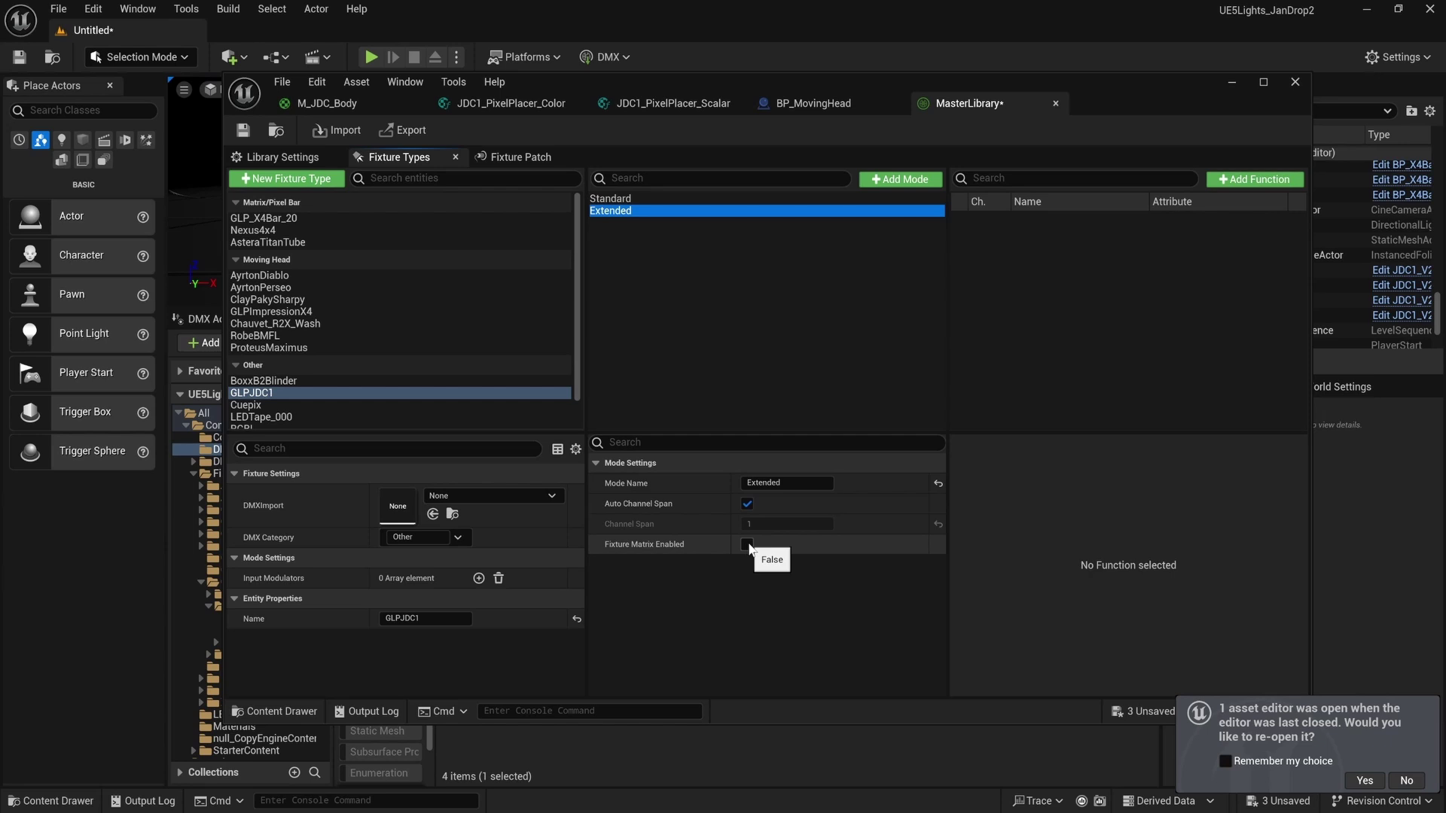
Enable the fixture matrix for the Extended mode and set its X Cells to 12.
{"action": "left_click", "coordinate": [748, 545]}
{"action": "scroll", "coordinate": [827, 591], "scroll_direction": "down", "scroll_amount": 2}
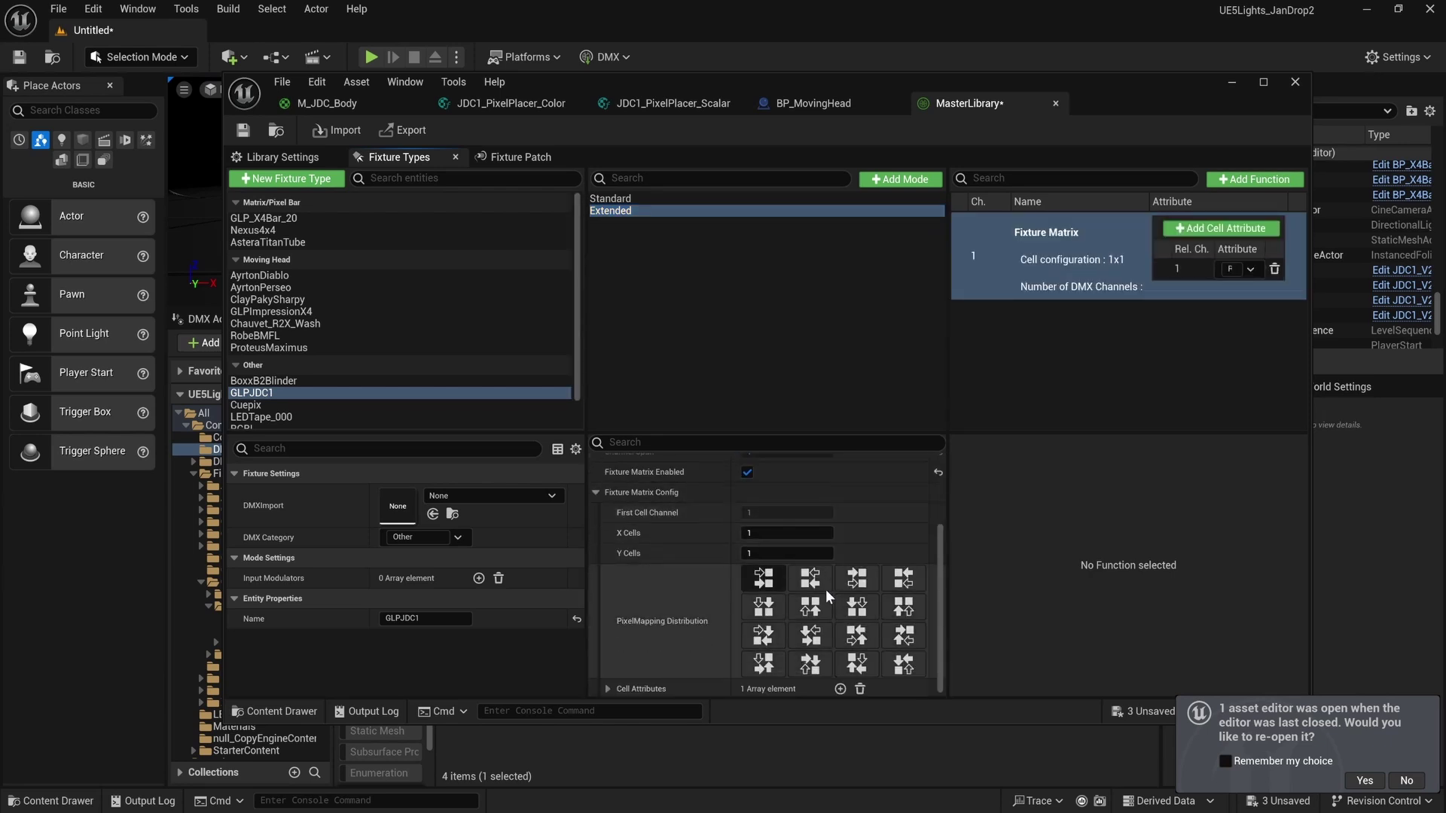
{"action": "left_click", "coordinate": [789, 533]}
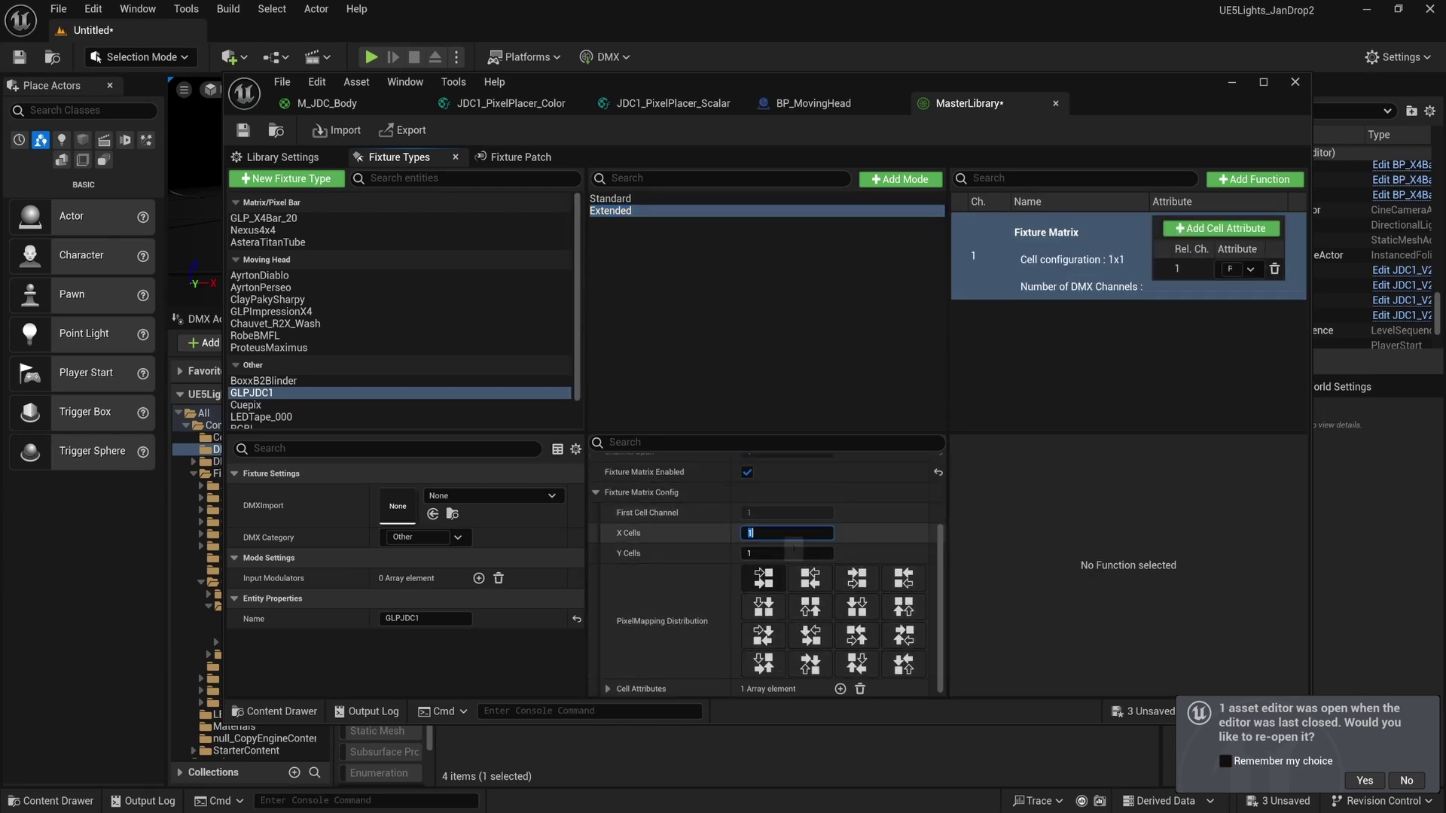
{"action": "type", "text": "12"}
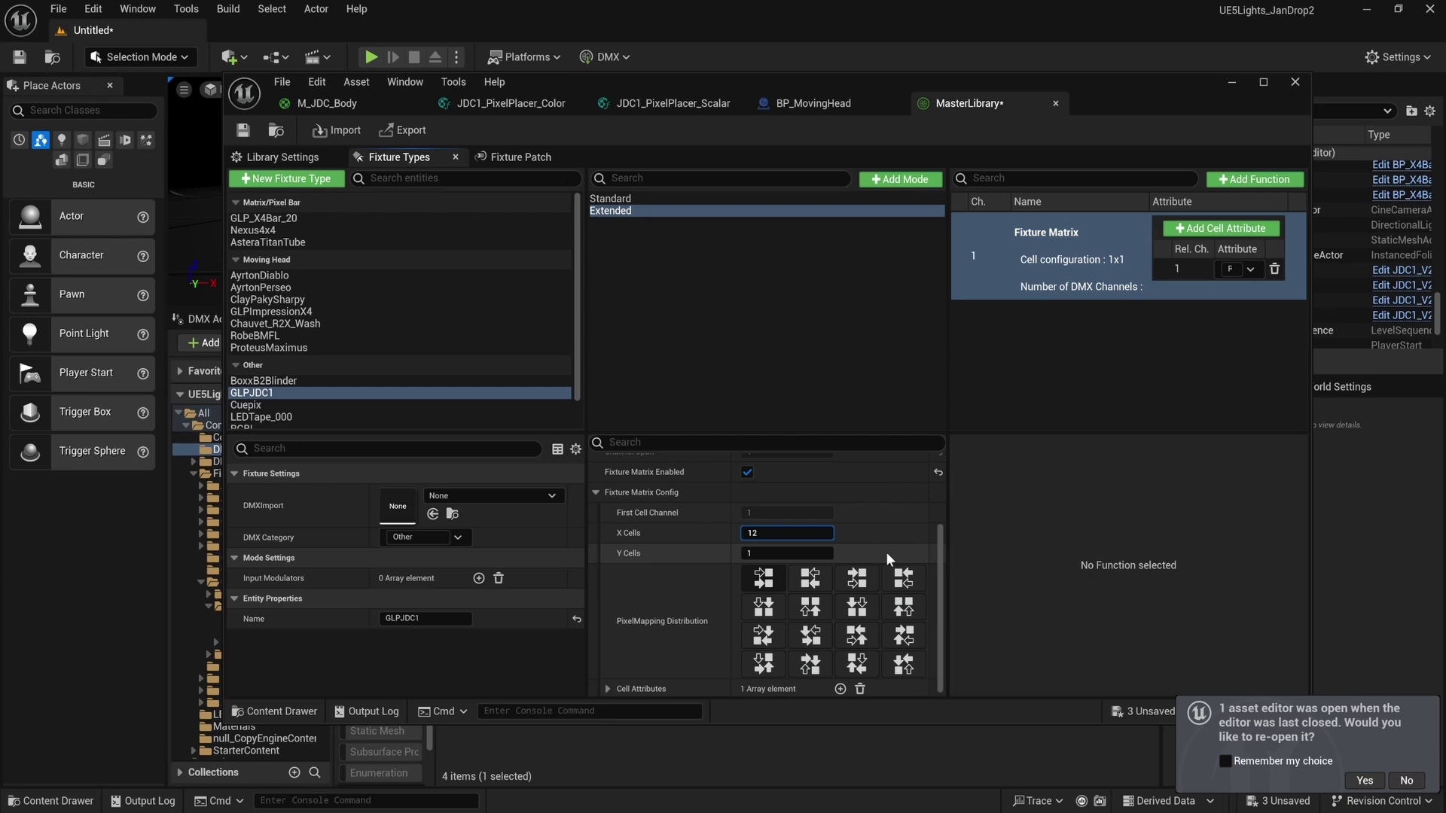
{"action": "key", "text": "Return"}
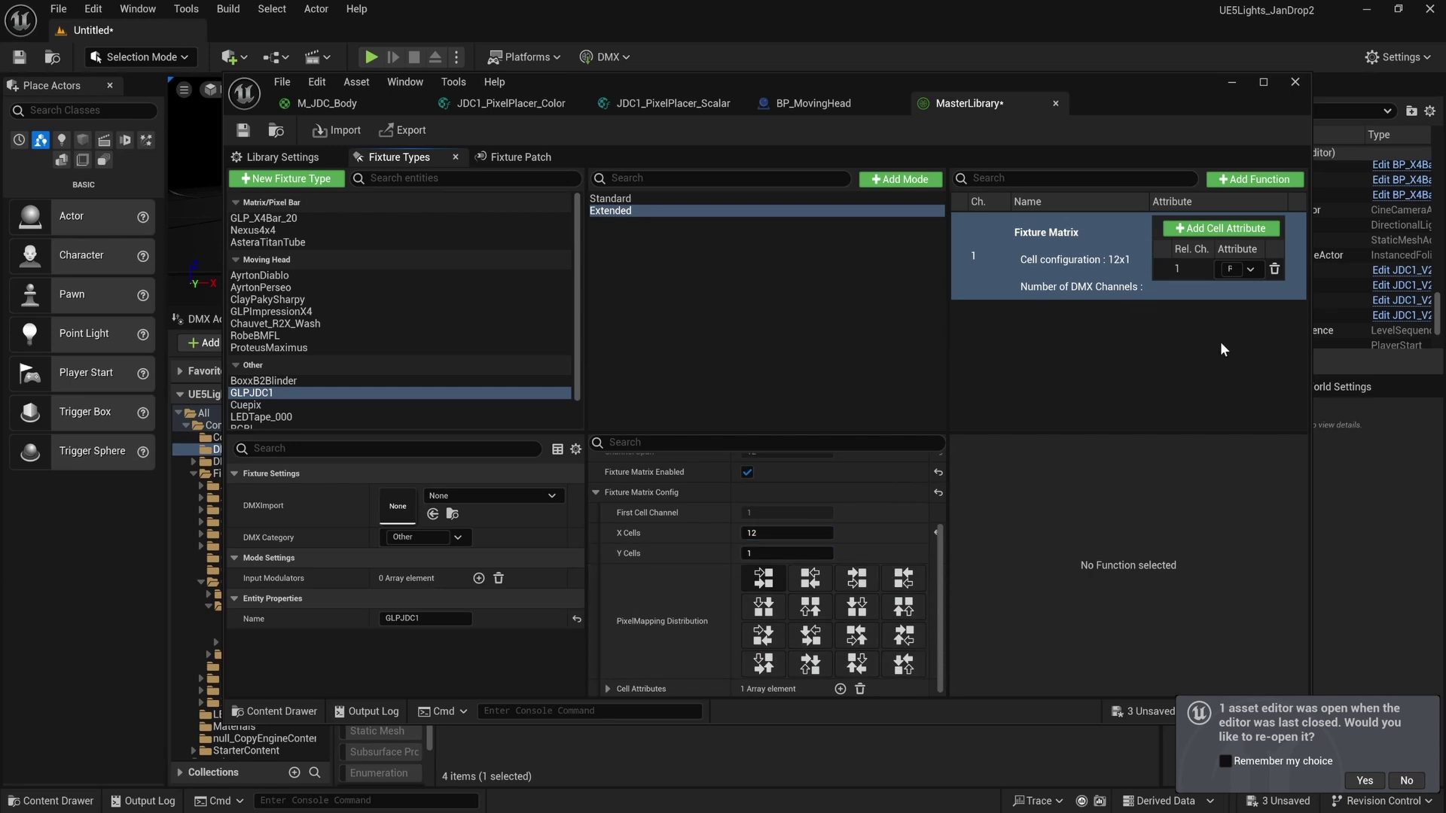
Add two more cell attributes to the Extended mode's fixture matrix and map them to Green and Blue.
{"action": "left_click_drag", "start_coordinate": [1311, 301], "coordinate": [1416, 302]}
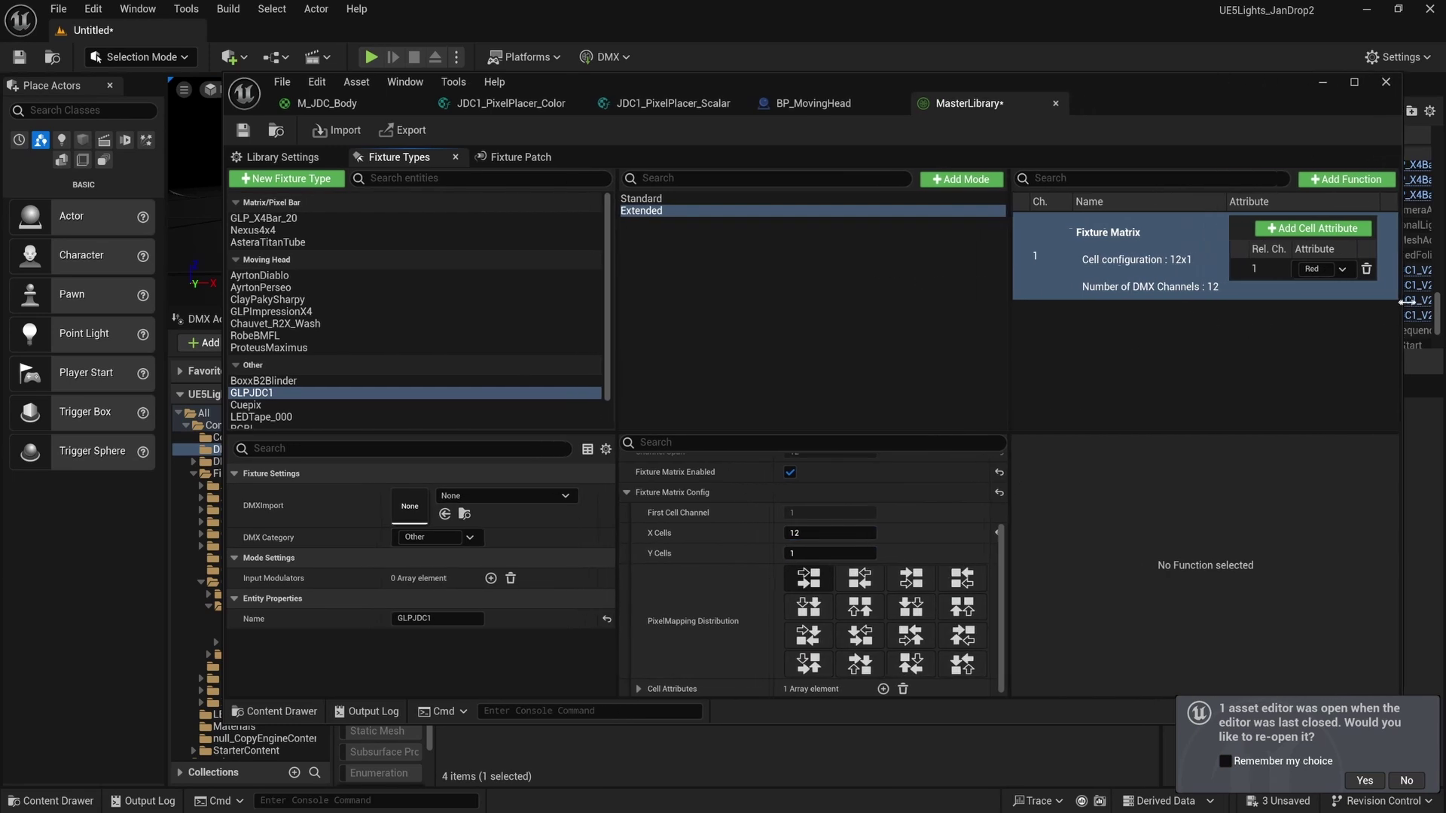
{"action": "left_click", "coordinate": [1330, 229]}
{"action": "left_click", "coordinate": [1330, 229]}
{"action": "left_click", "coordinate": [1356, 288]}
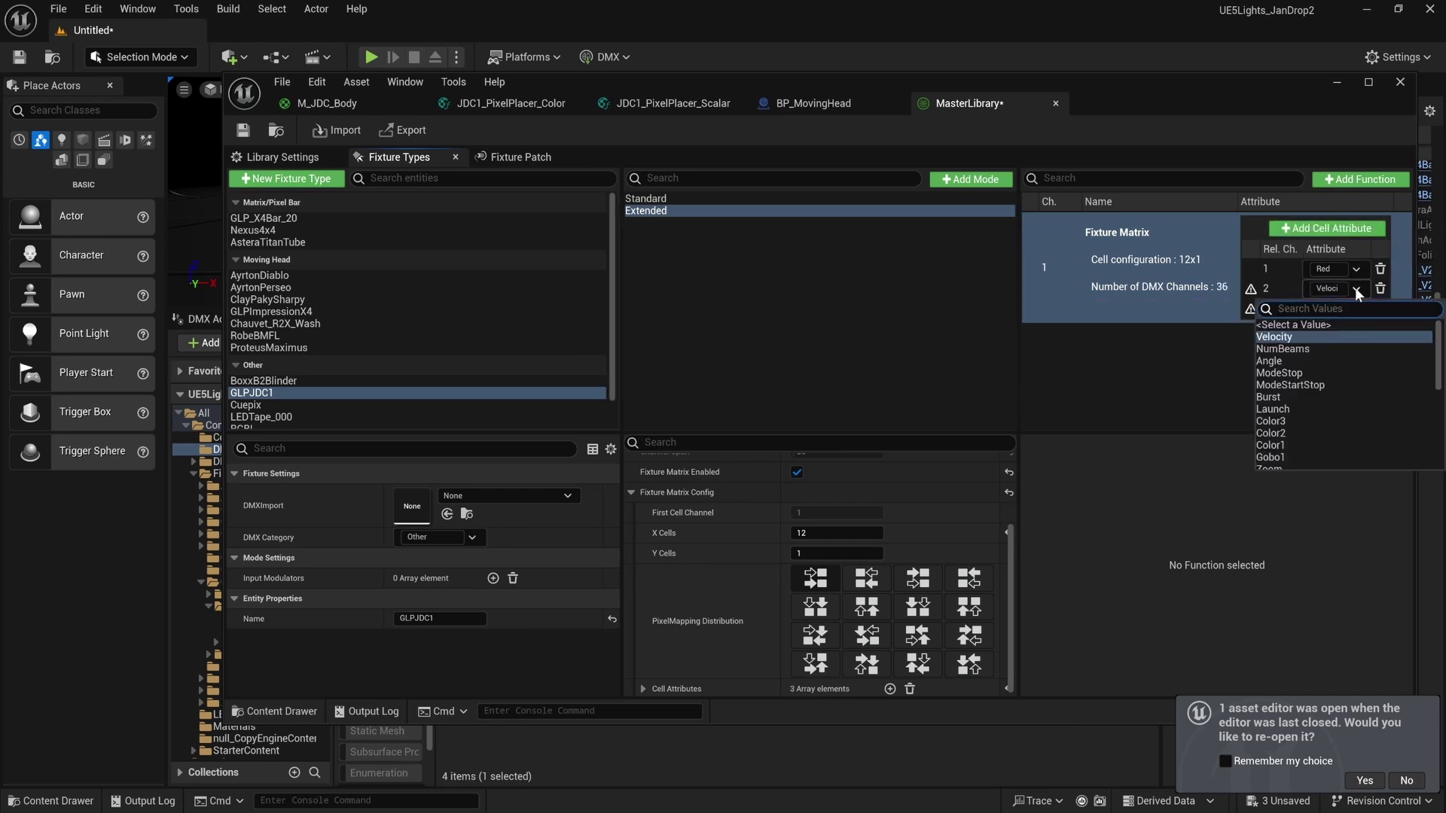
{"action": "scroll", "coordinate": [1295, 422], "scroll_direction": "down", "scroll_amount": 5}
{"action": "left_click", "coordinate": [1269, 439]}
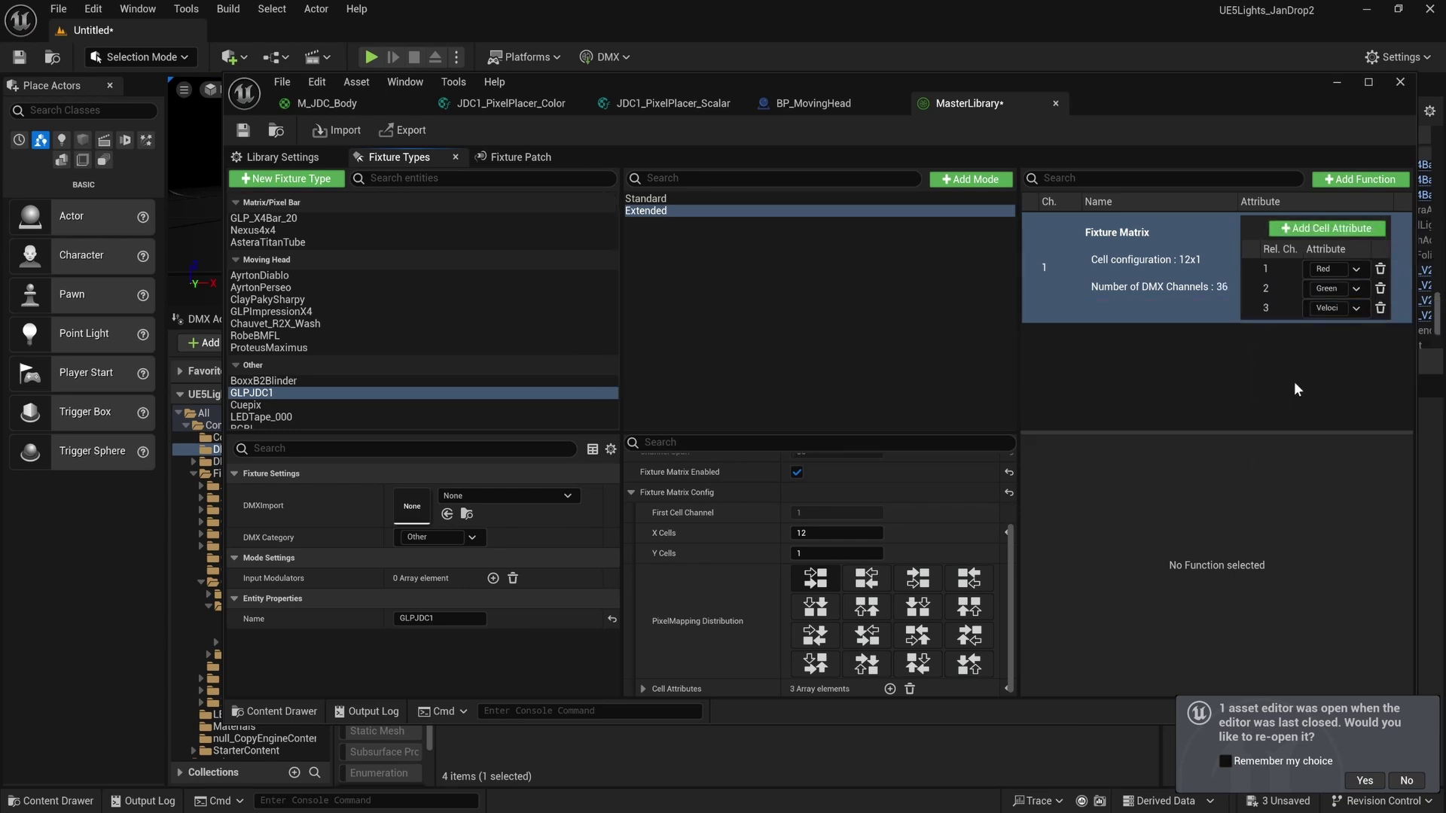
{"action": "left_click", "coordinate": [1354, 308]}
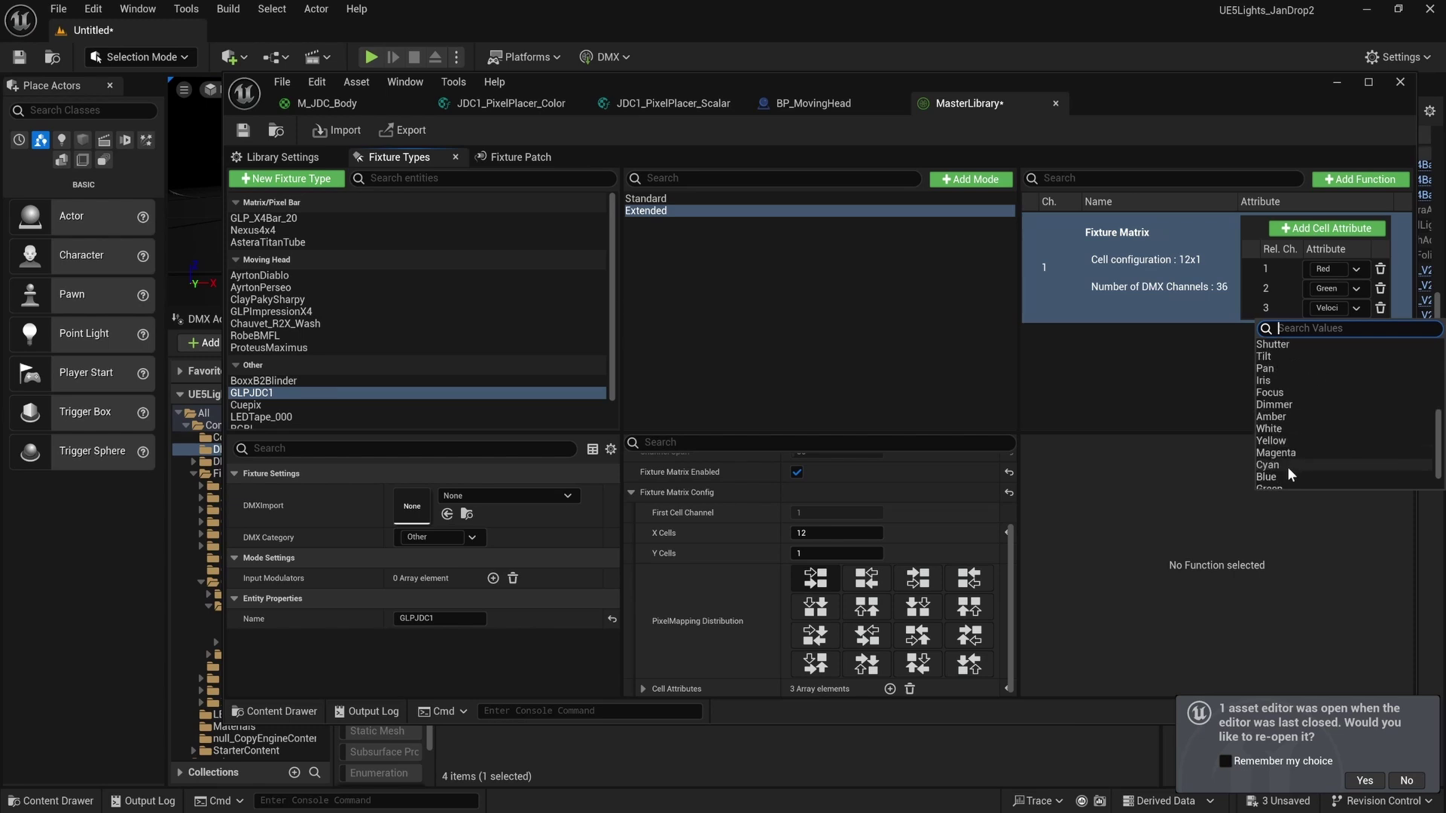
{"action": "scroll", "coordinate": [1289, 468], "scroll_direction": "down", "scroll_amount": 3}
{"action": "left_click", "coordinate": [1274, 450]}
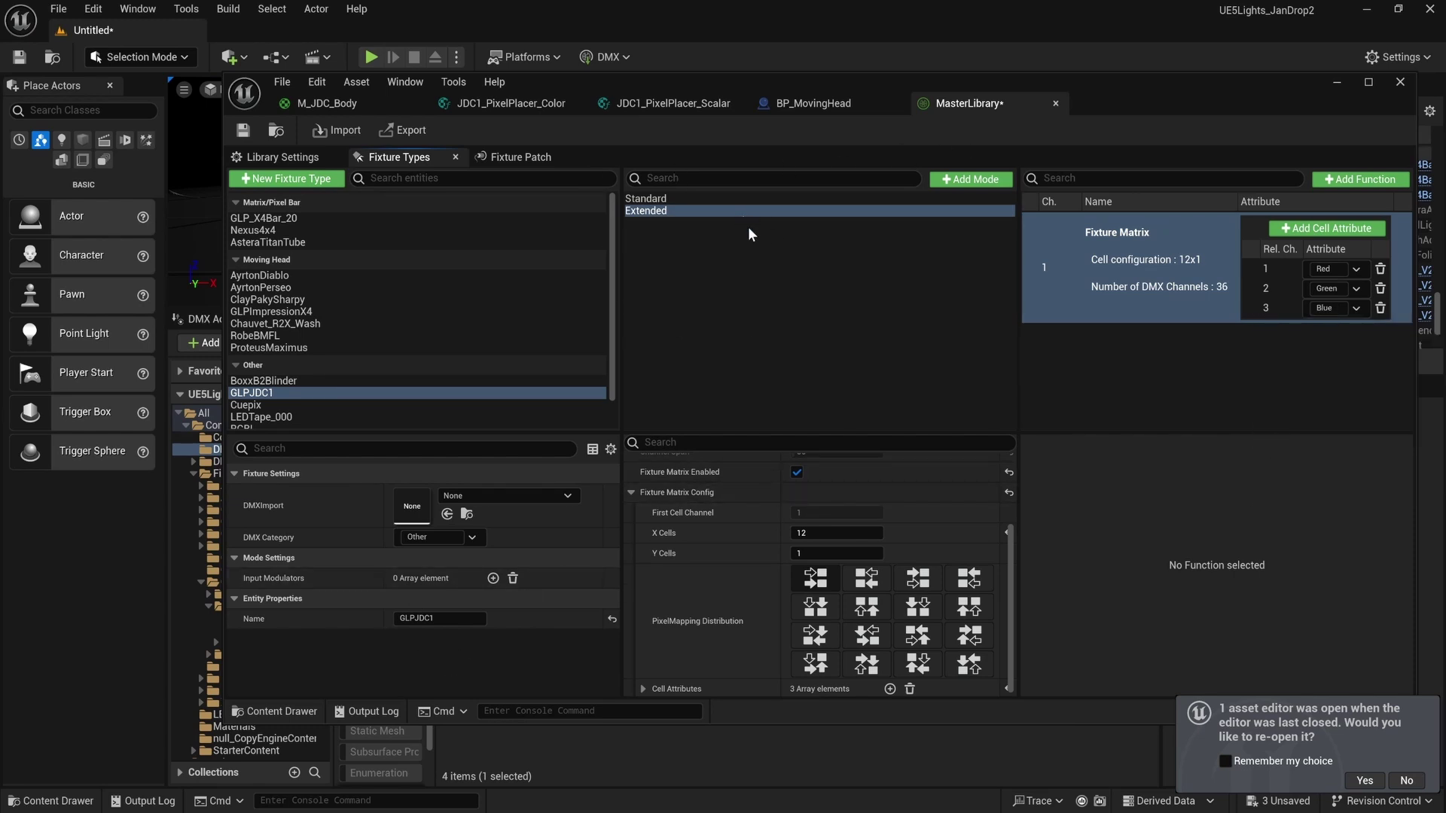
Add a fourth cell attribute to the Extended mode's fixture matrix and map it to Dimmer.
{"action": "left_click", "coordinate": [830, 249]}
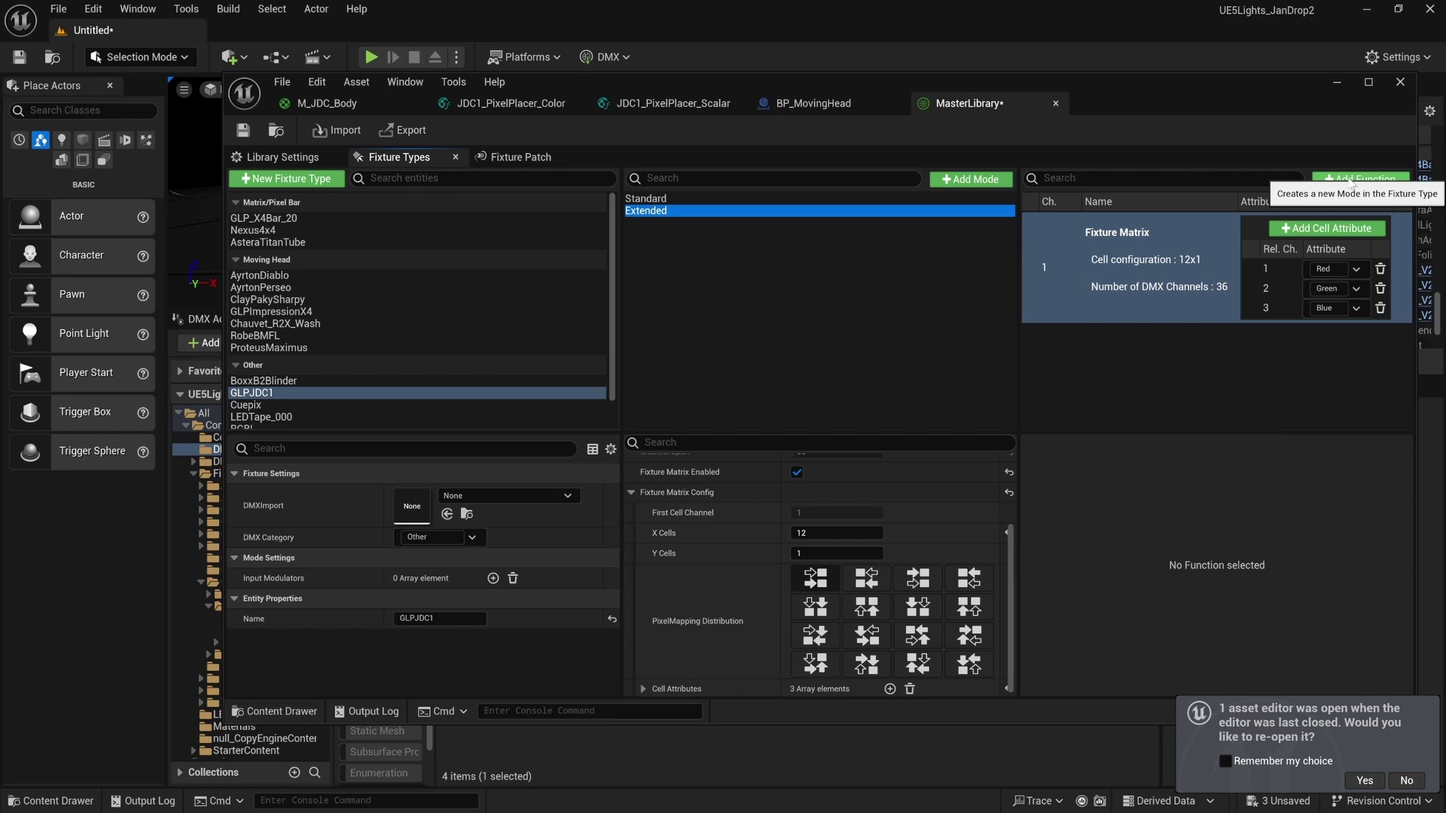
{"action": "scroll", "coordinate": [828, 588], "scroll_direction": "up", "scroll_amount": 2}
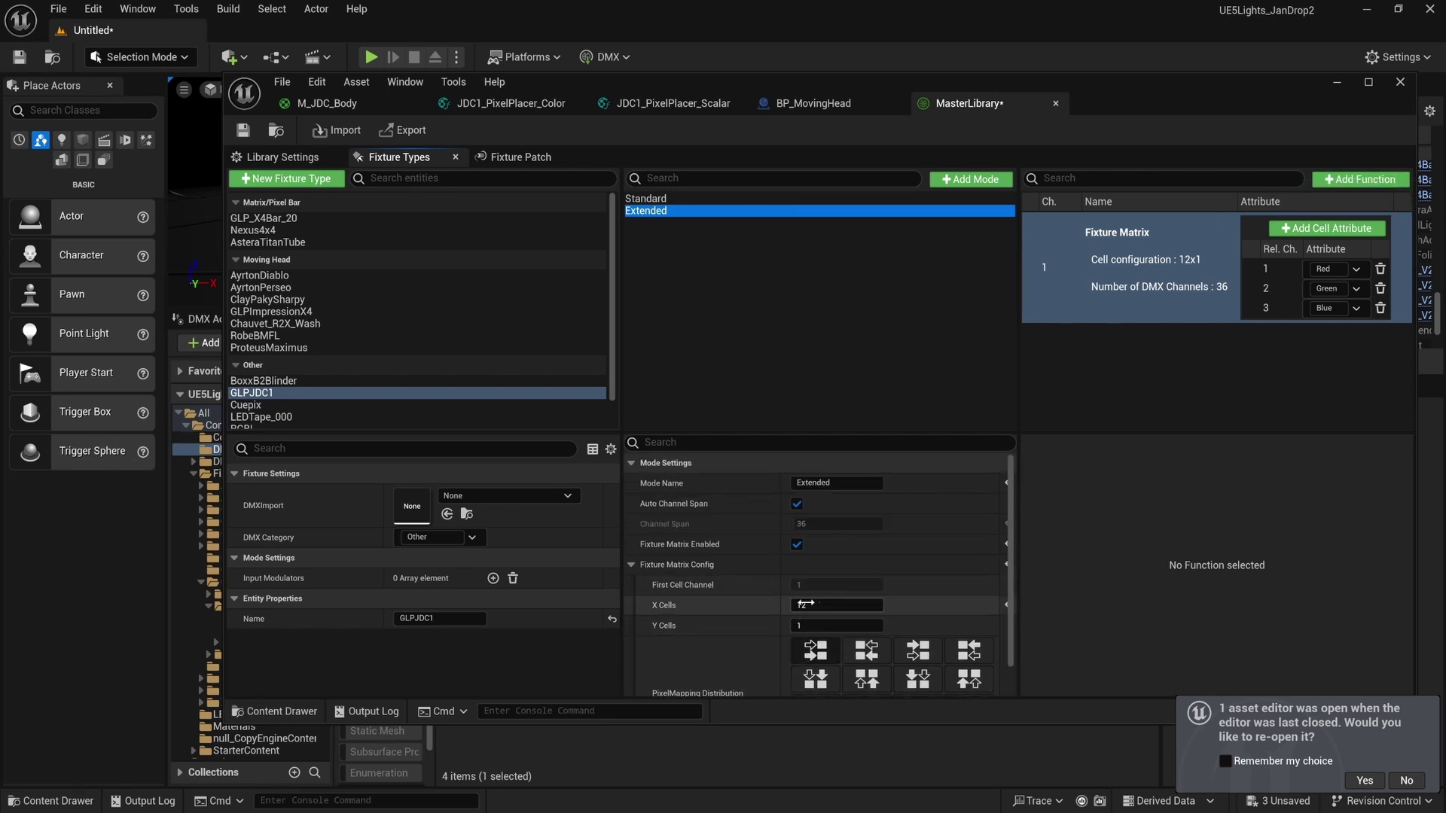
{"action": "scroll", "coordinate": [803, 603], "scroll_direction": "down", "scroll_amount": 2}
{"action": "left_click", "coordinate": [642, 686]}
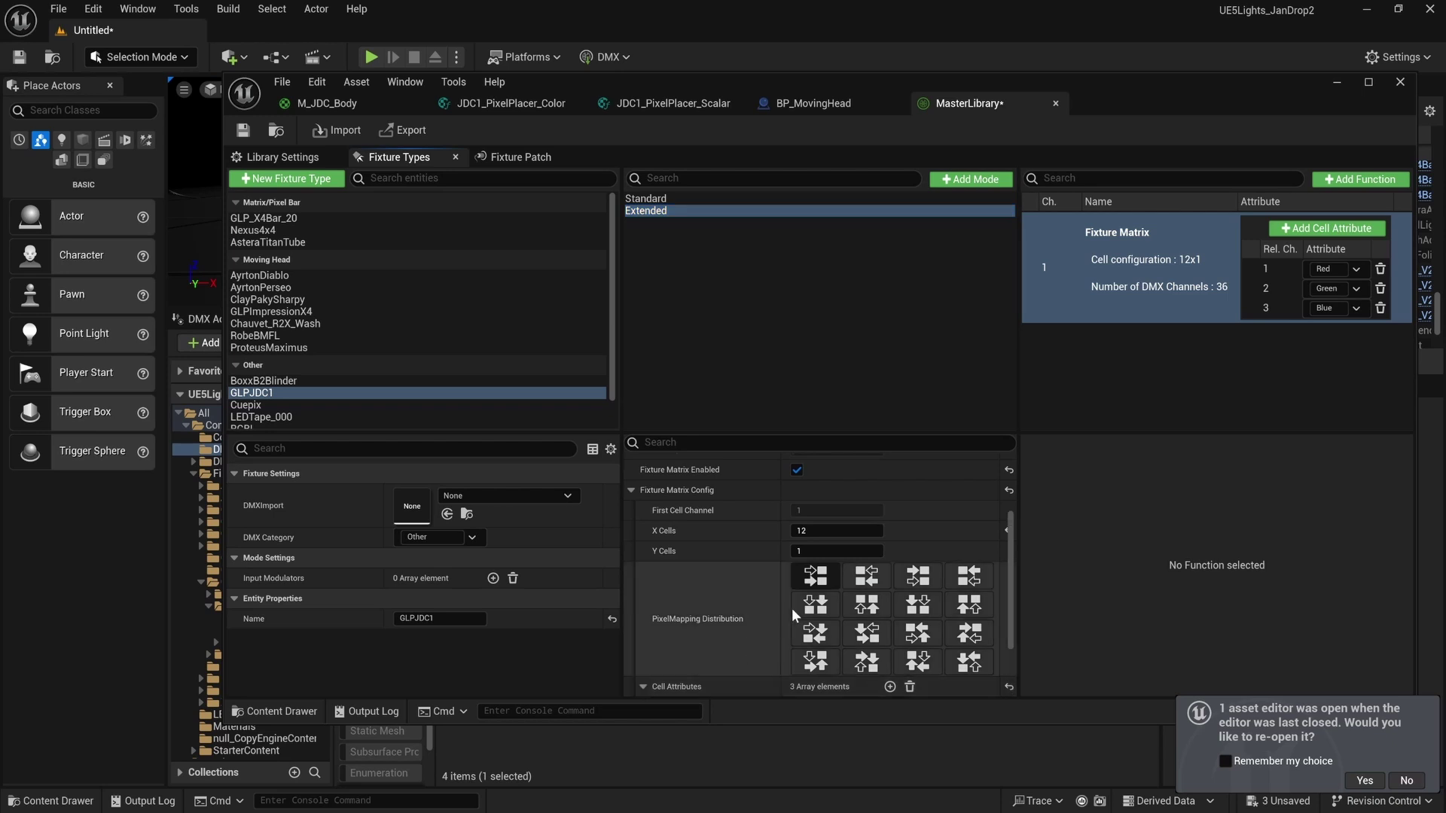
{"action": "scroll", "coordinate": [754, 632], "scroll_direction": "down", "scroll_amount": 1}
{"action": "left_click", "coordinate": [889, 621]}
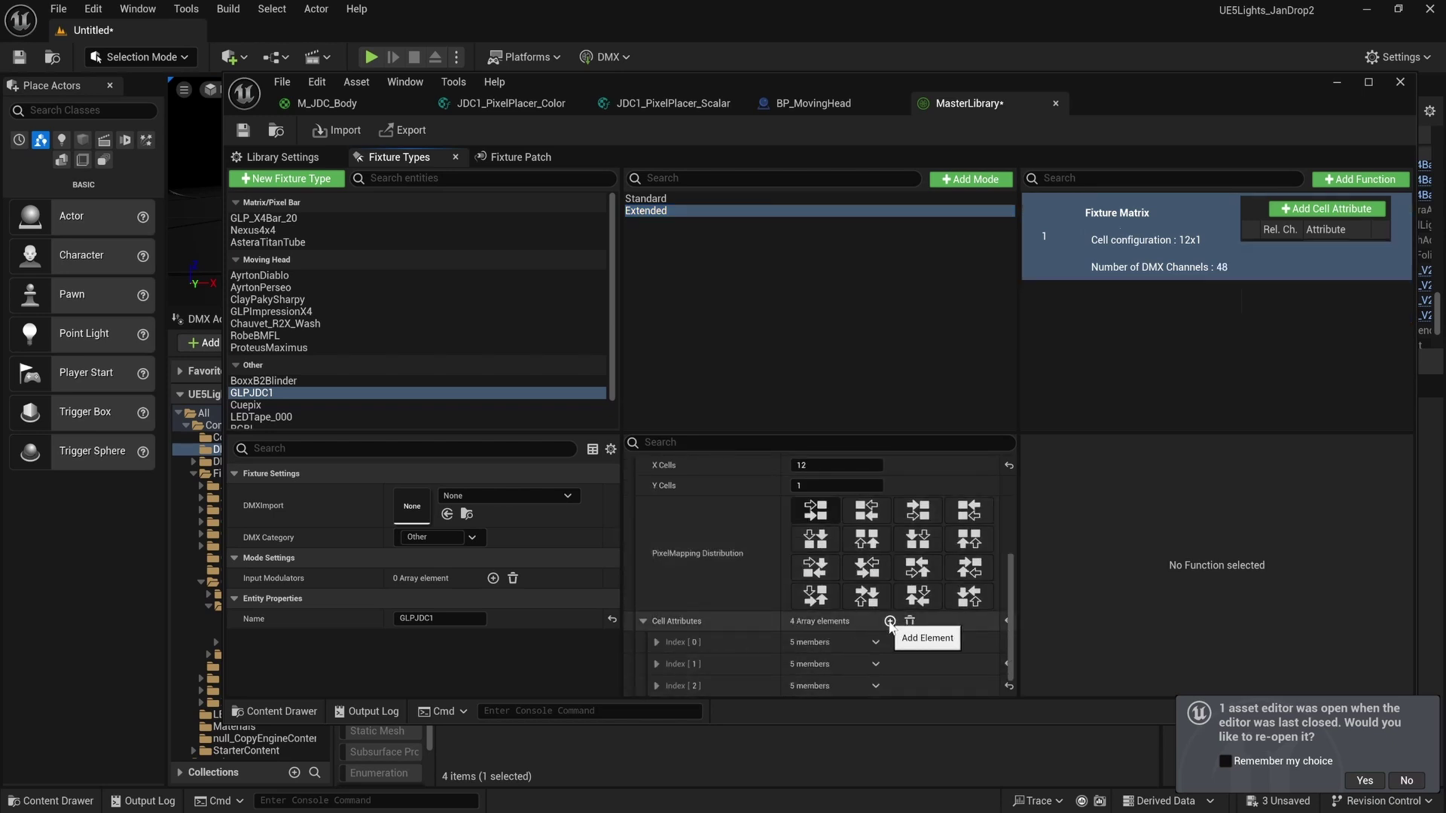
{"action": "left_click", "coordinate": [1352, 326]}
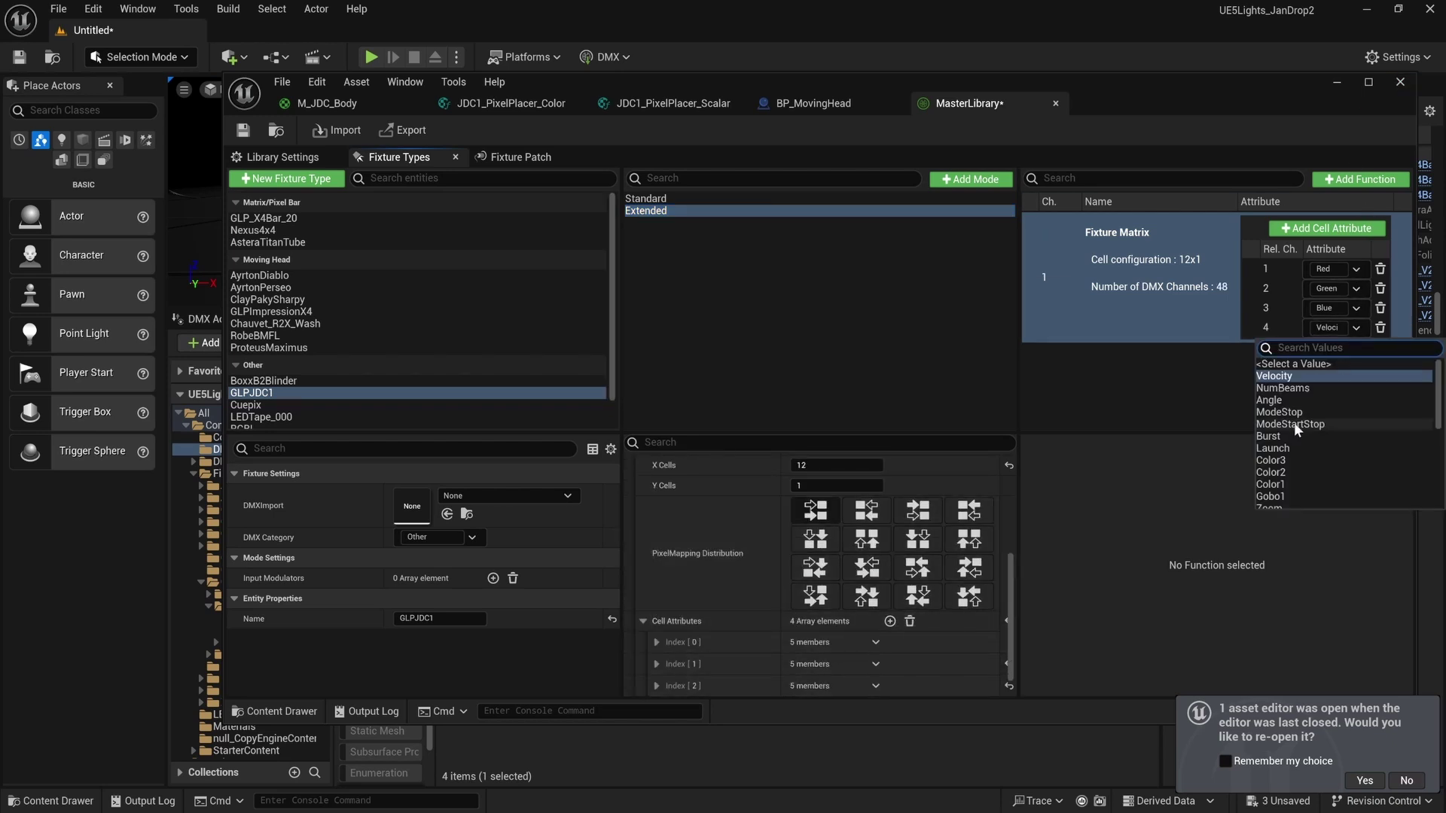
{"action": "scroll", "coordinate": [1295, 480], "scroll_direction": "down", "scroll_amount": 2}
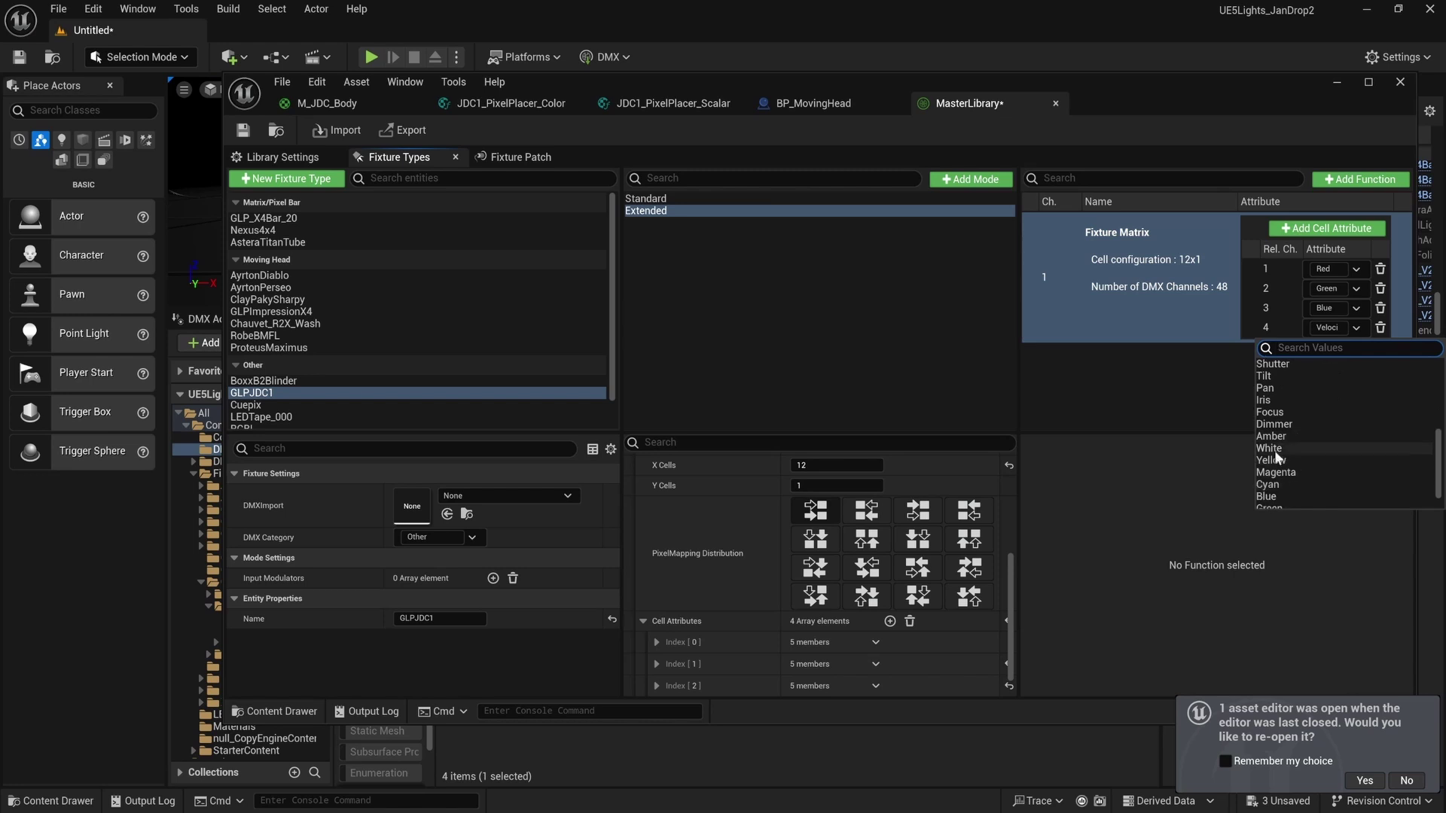
{"action": "left_click", "coordinate": [1275, 450]}
{"action": "left_click", "coordinate": [1273, 327]}
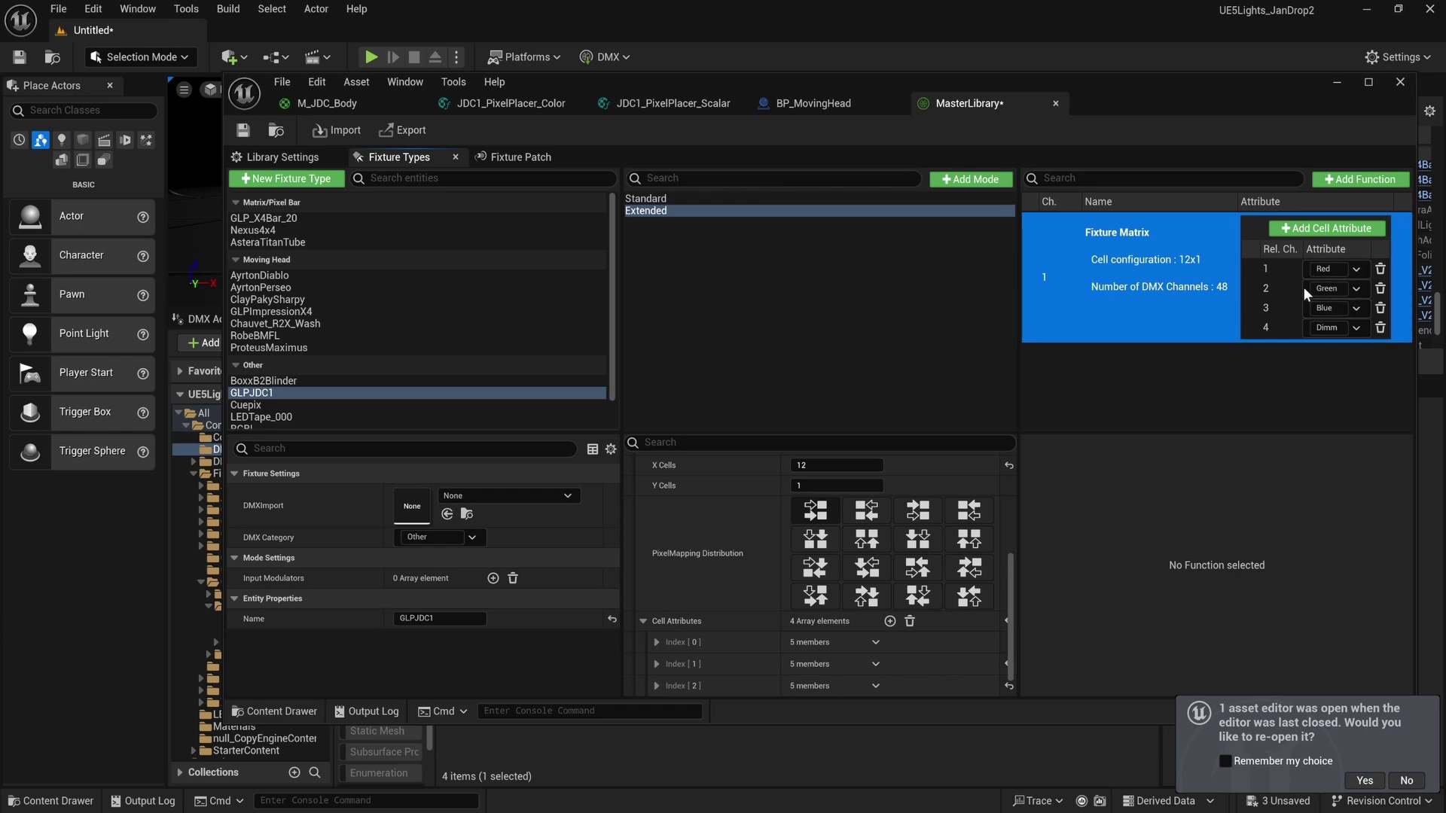
Remove all cell attributes from the Extended mode's fixture matrix and add a single one mapped to Dimmer.
{"action": "left_click", "coordinate": [1381, 327]}
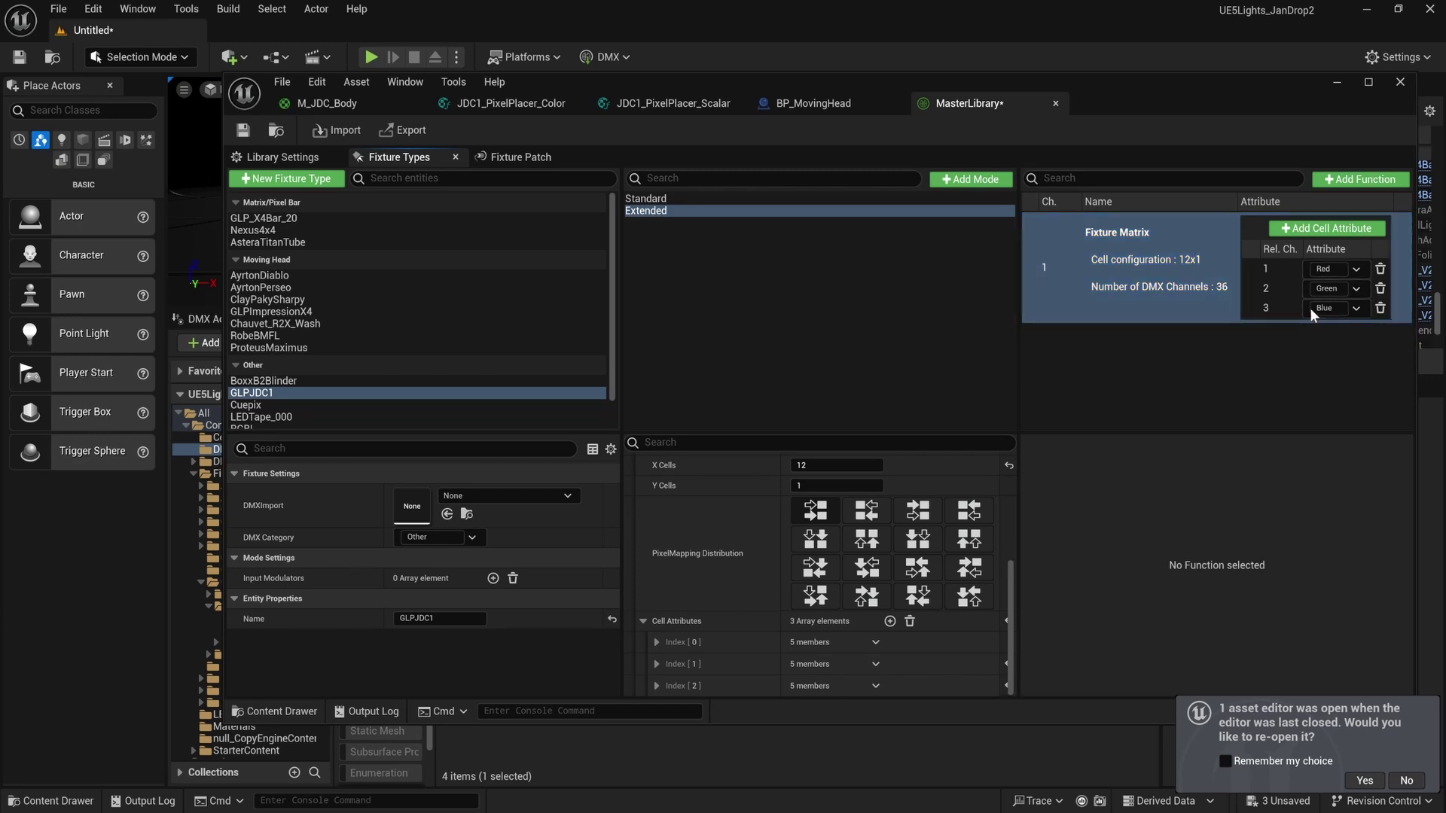
{"action": "left_click", "coordinate": [1381, 289]}
{"action": "left_click", "coordinate": [1381, 288]}
{"action": "left_click", "coordinate": [1381, 269]}
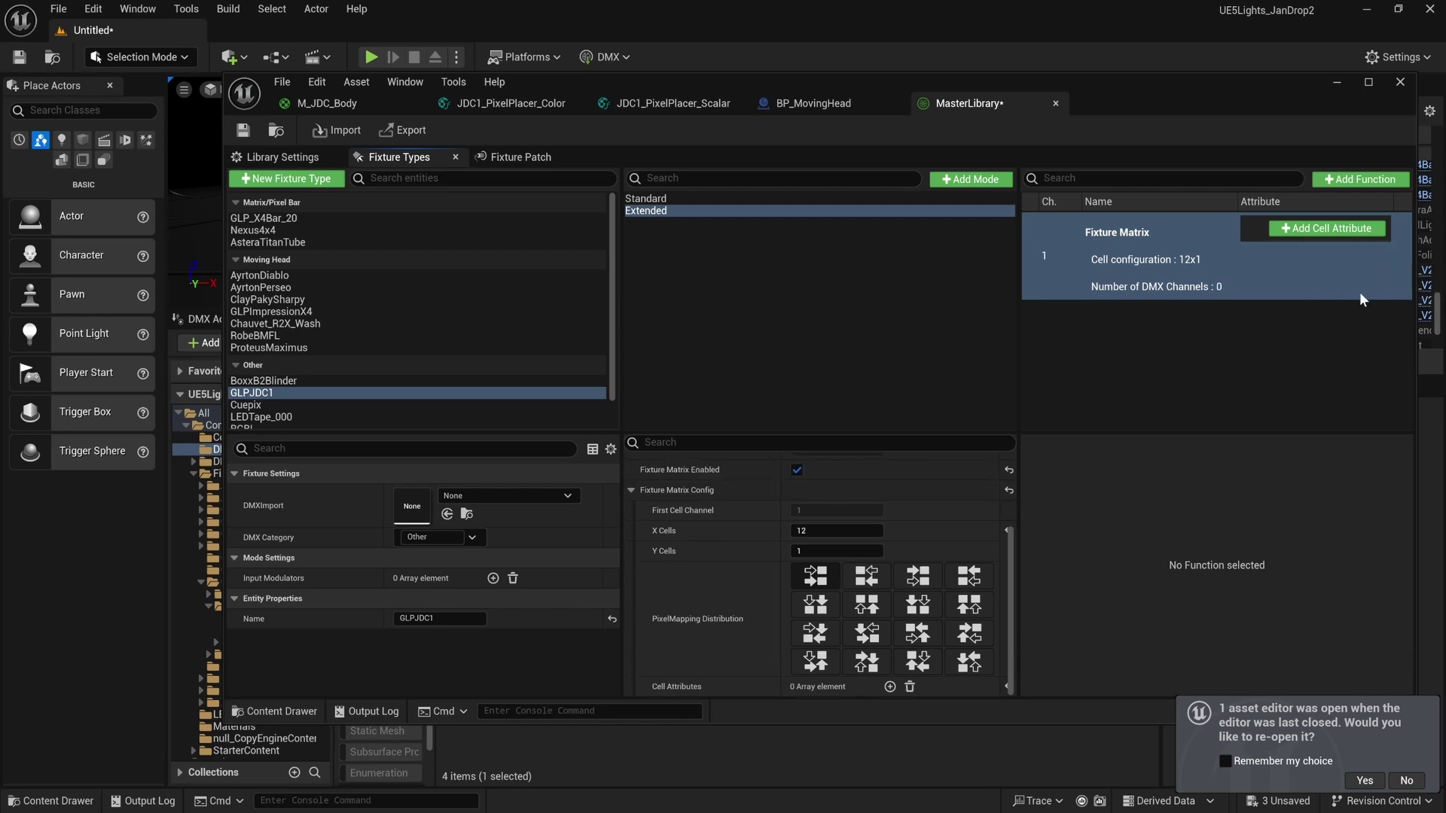
{"action": "left_click", "coordinate": [1292, 229]}
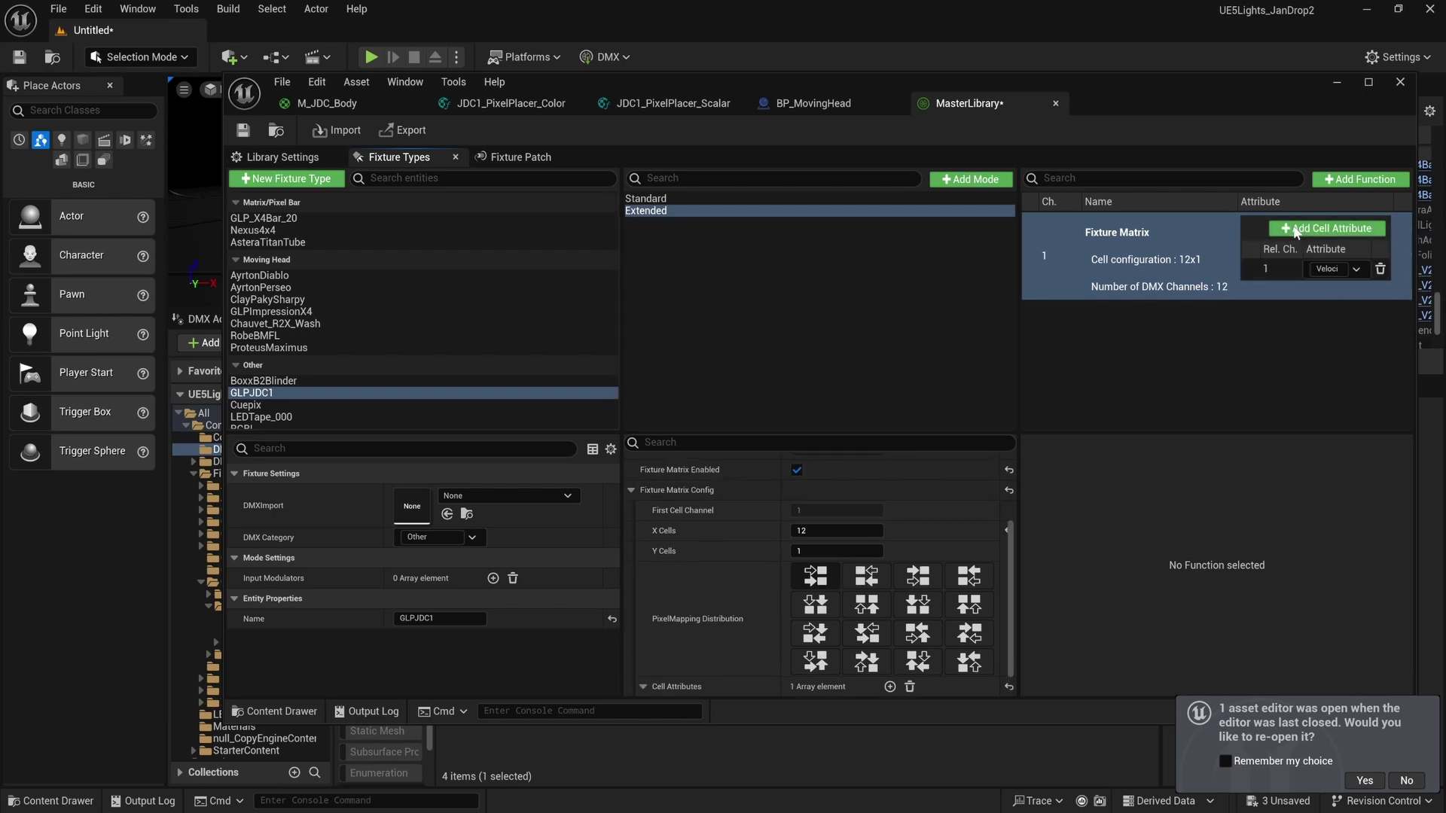
{"action": "left_click", "coordinate": [1354, 269]}
{"action": "scroll", "coordinate": [1331, 375], "scroll_direction": "down", "scroll_amount": 5}
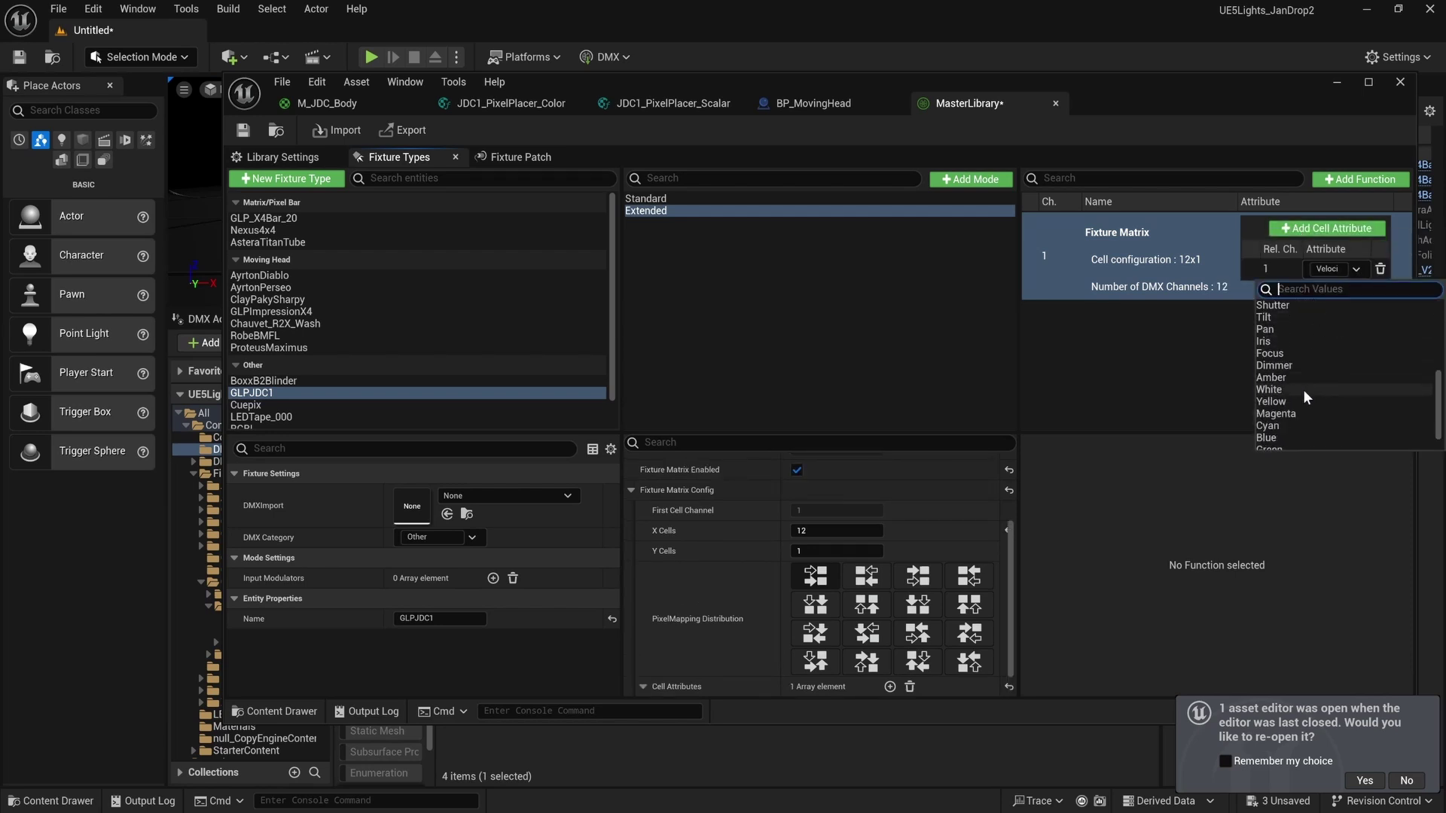
{"action": "left_click", "coordinate": [1285, 366]}
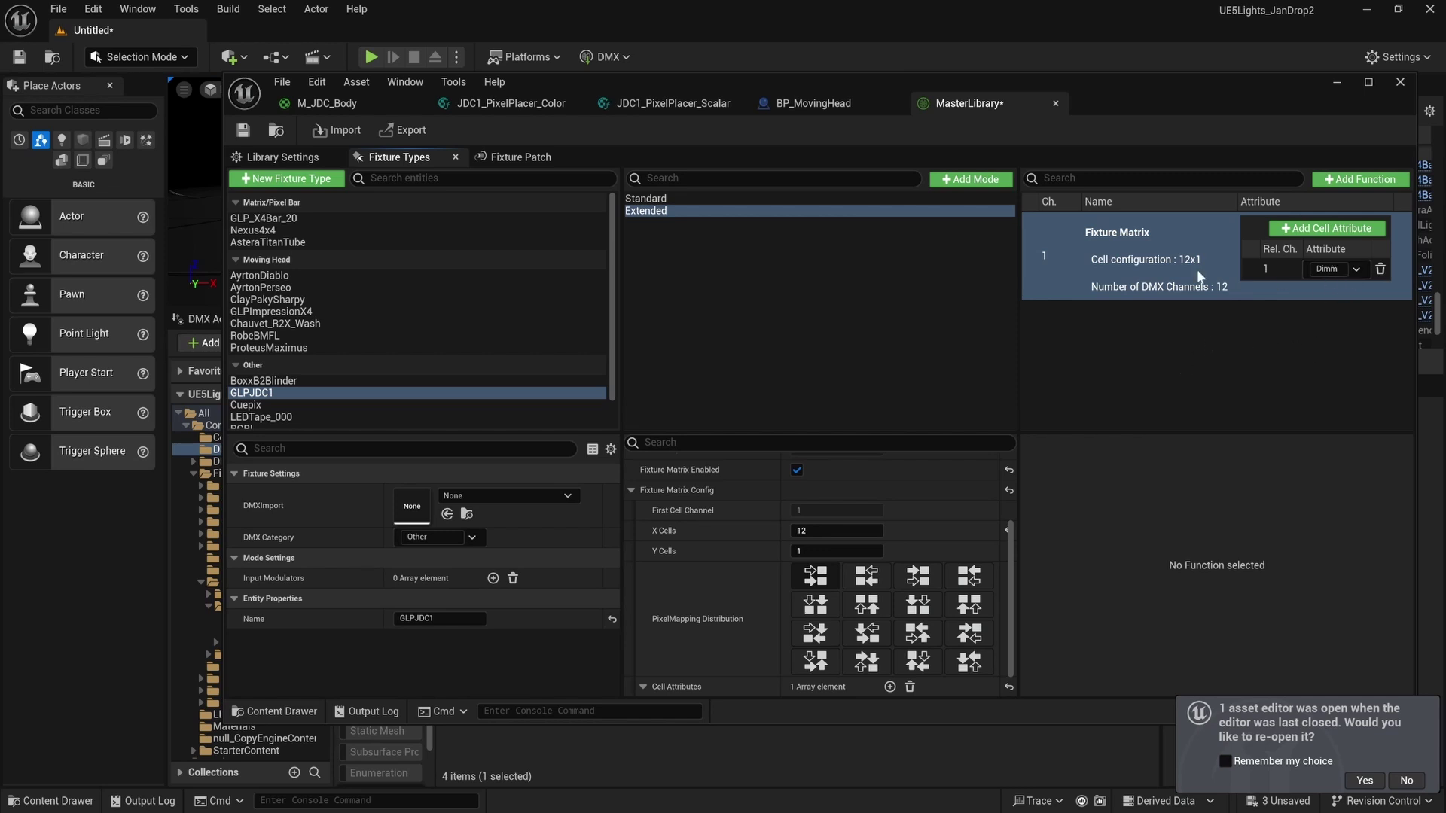
Set the fixture matrix's X Cells to 48 and save the MasterLibrary.
{"action": "left_click", "coordinate": [808, 530]}
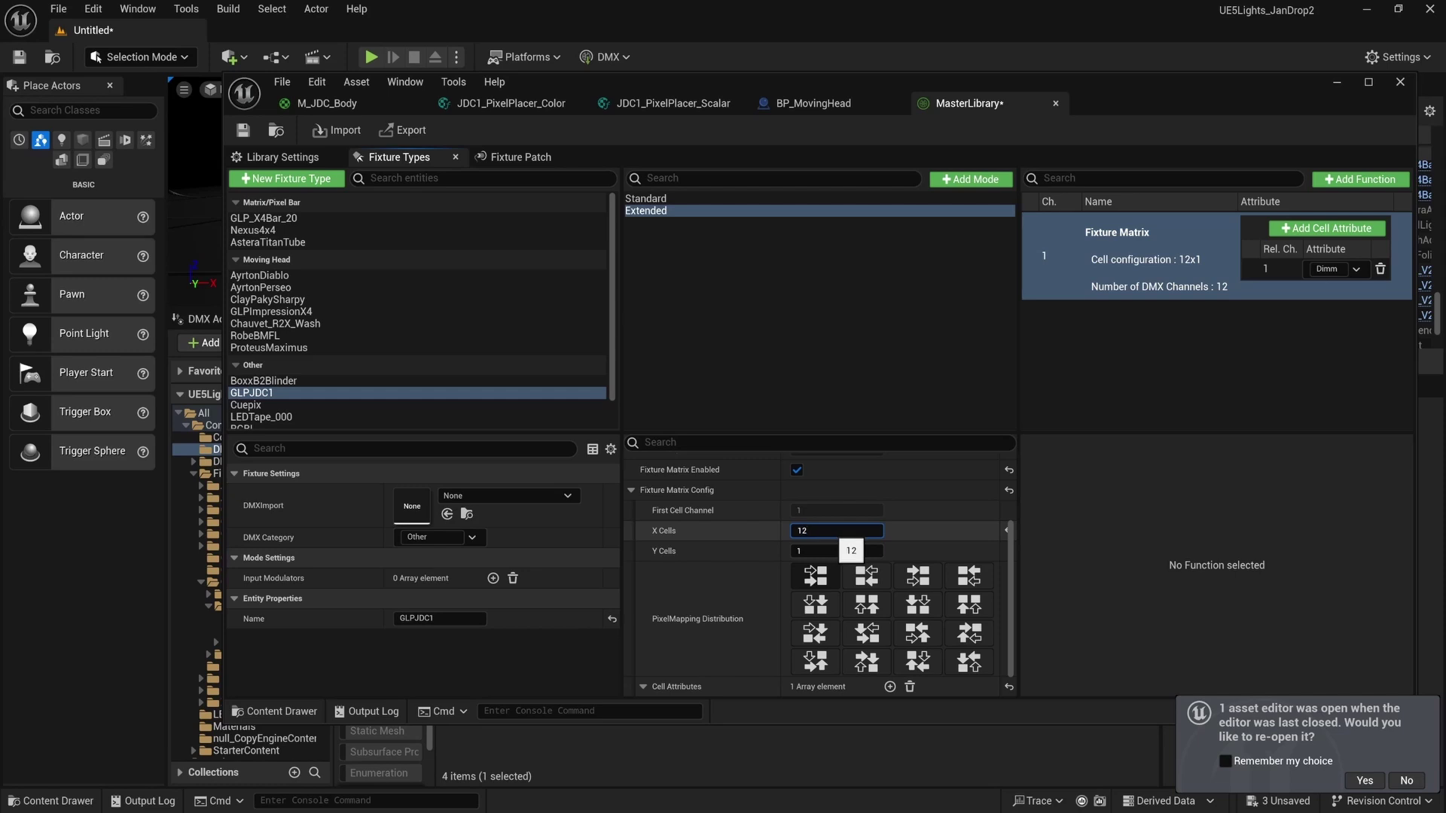
{"action": "key", "text": "Return"}
{"action": "left_click", "coordinate": [832, 534]}
{"action": "type", "text": "+12"}
{"action": "key", "text": "Return"}
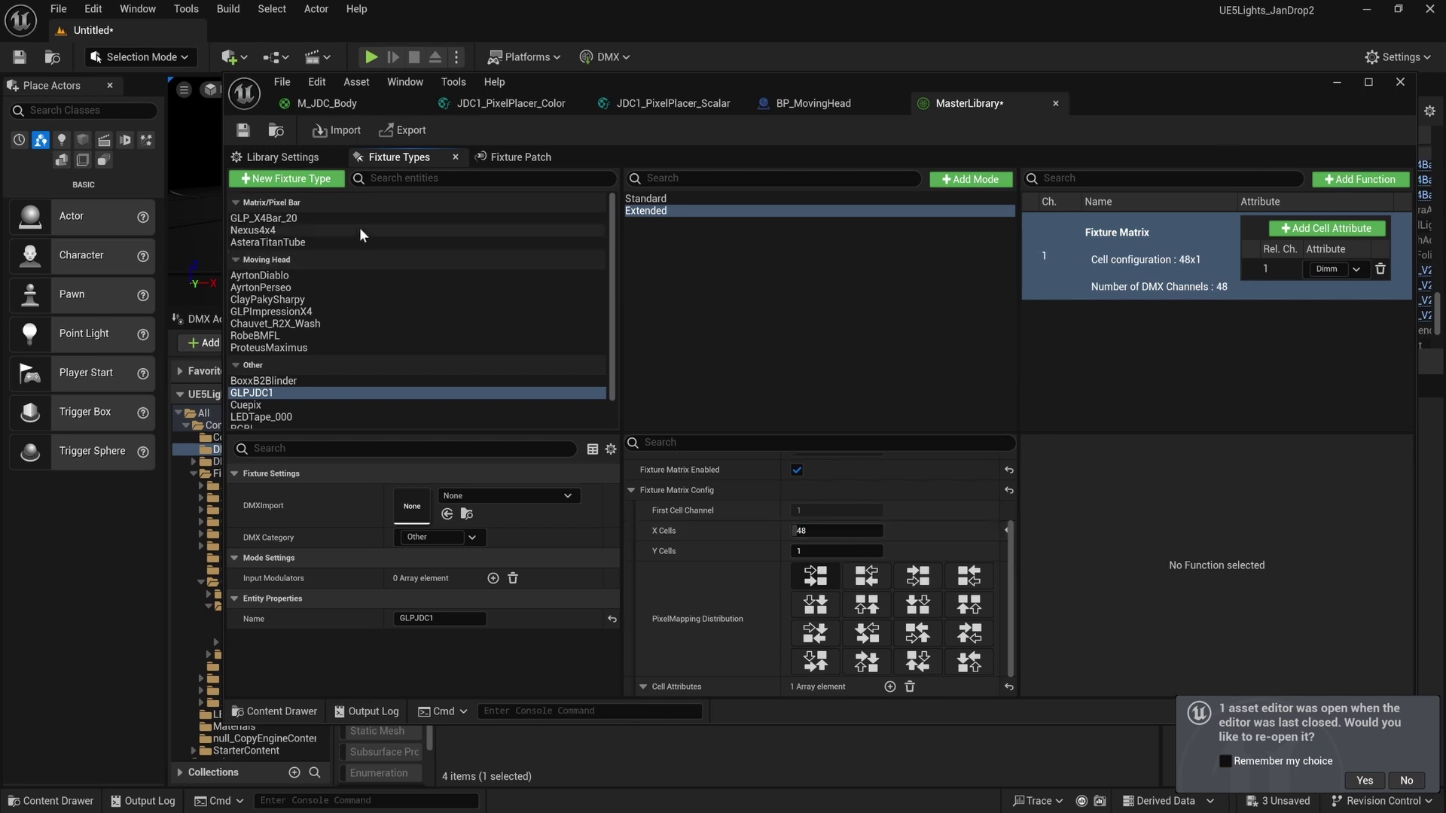
{"action": "left_click", "coordinate": [241, 131]}
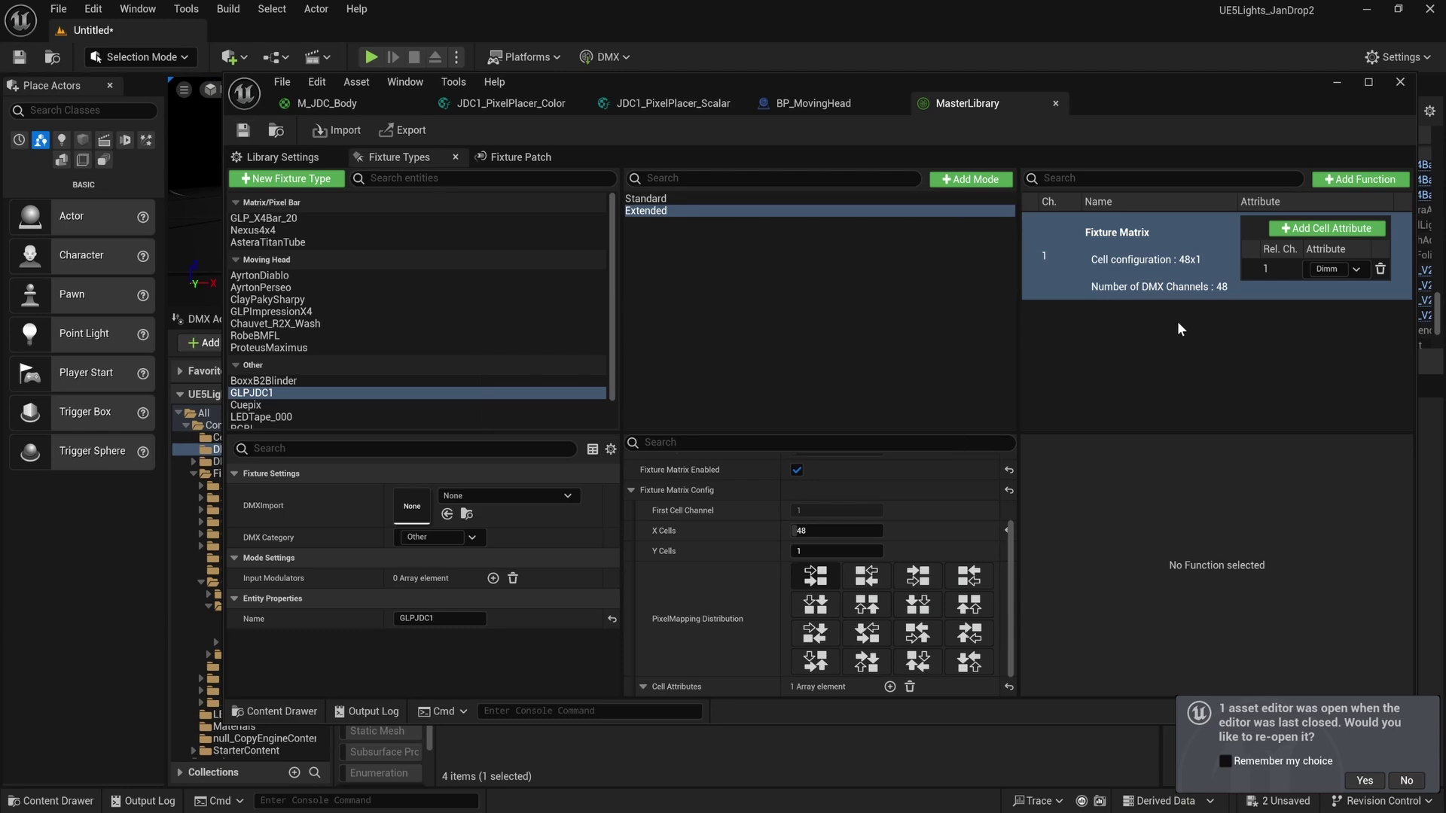
Switch to the browser and read the DMX Mode 3 (SPix) description in the GLP JDC1 DMX channel index.
{"action": "key", "text": "super"}
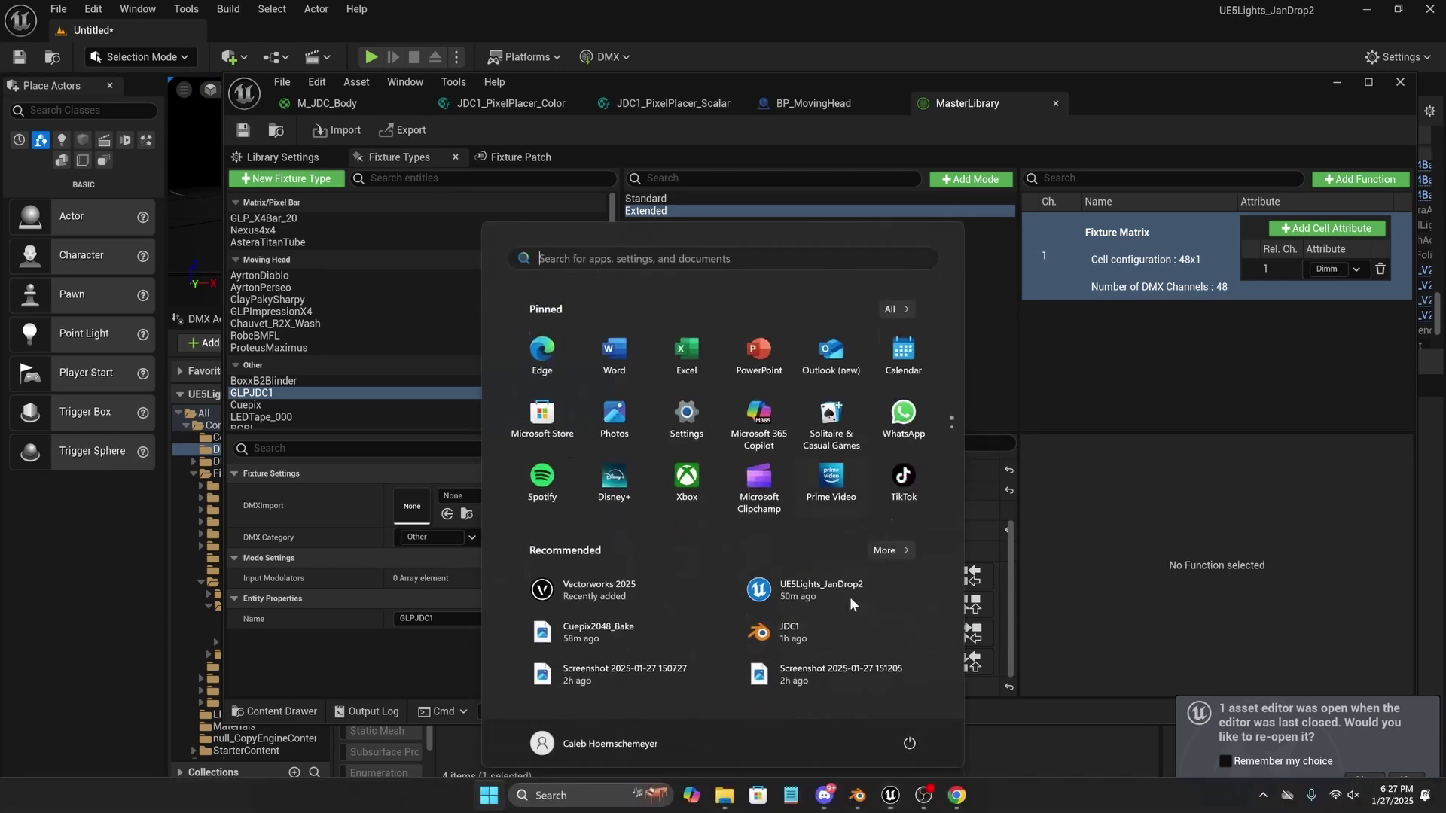
{"action": "left_click", "coordinate": [956, 797]}
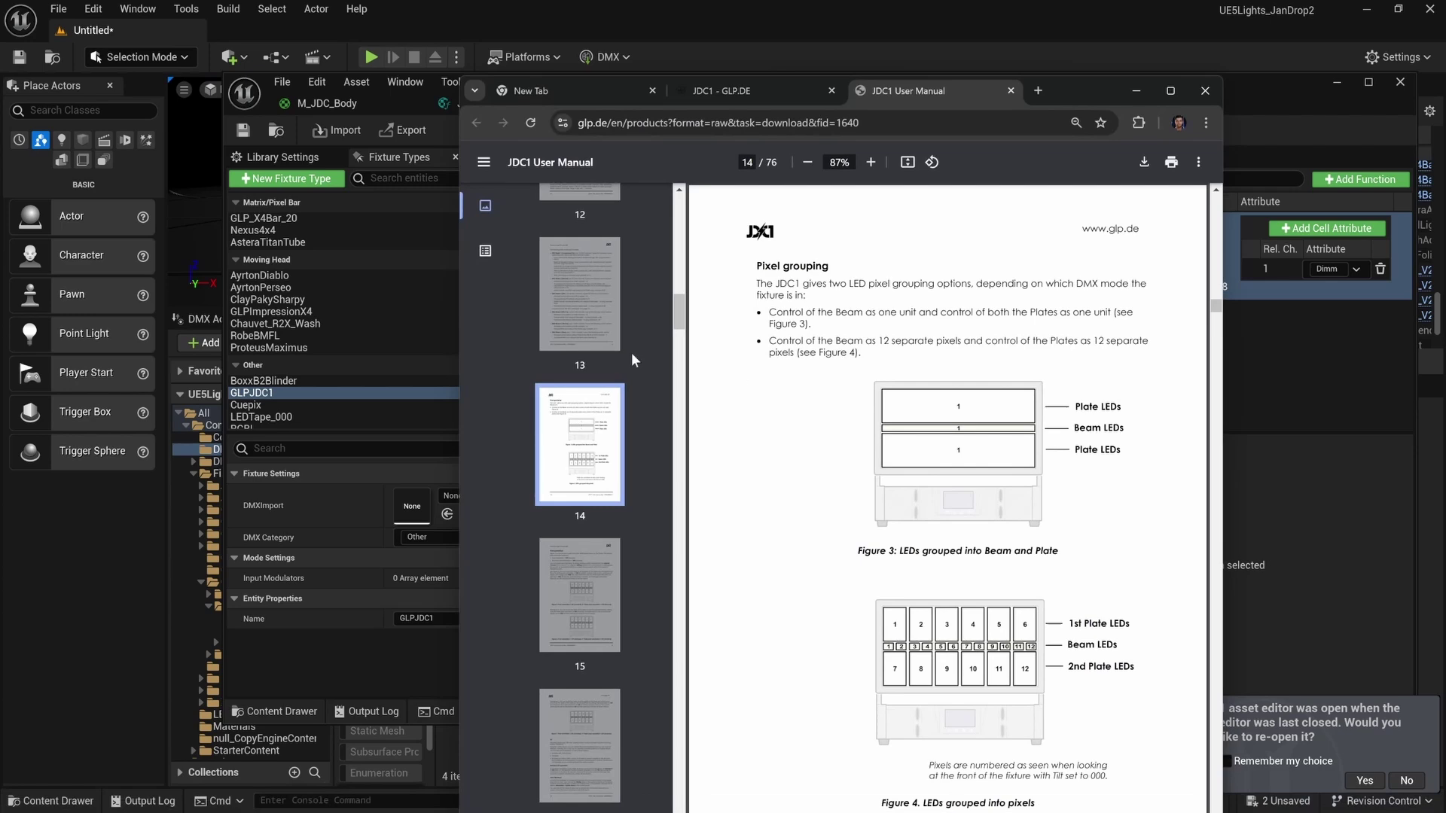
{"action": "scroll", "coordinate": [983, 455], "scroll_direction": "up", "scroll_amount": 10}
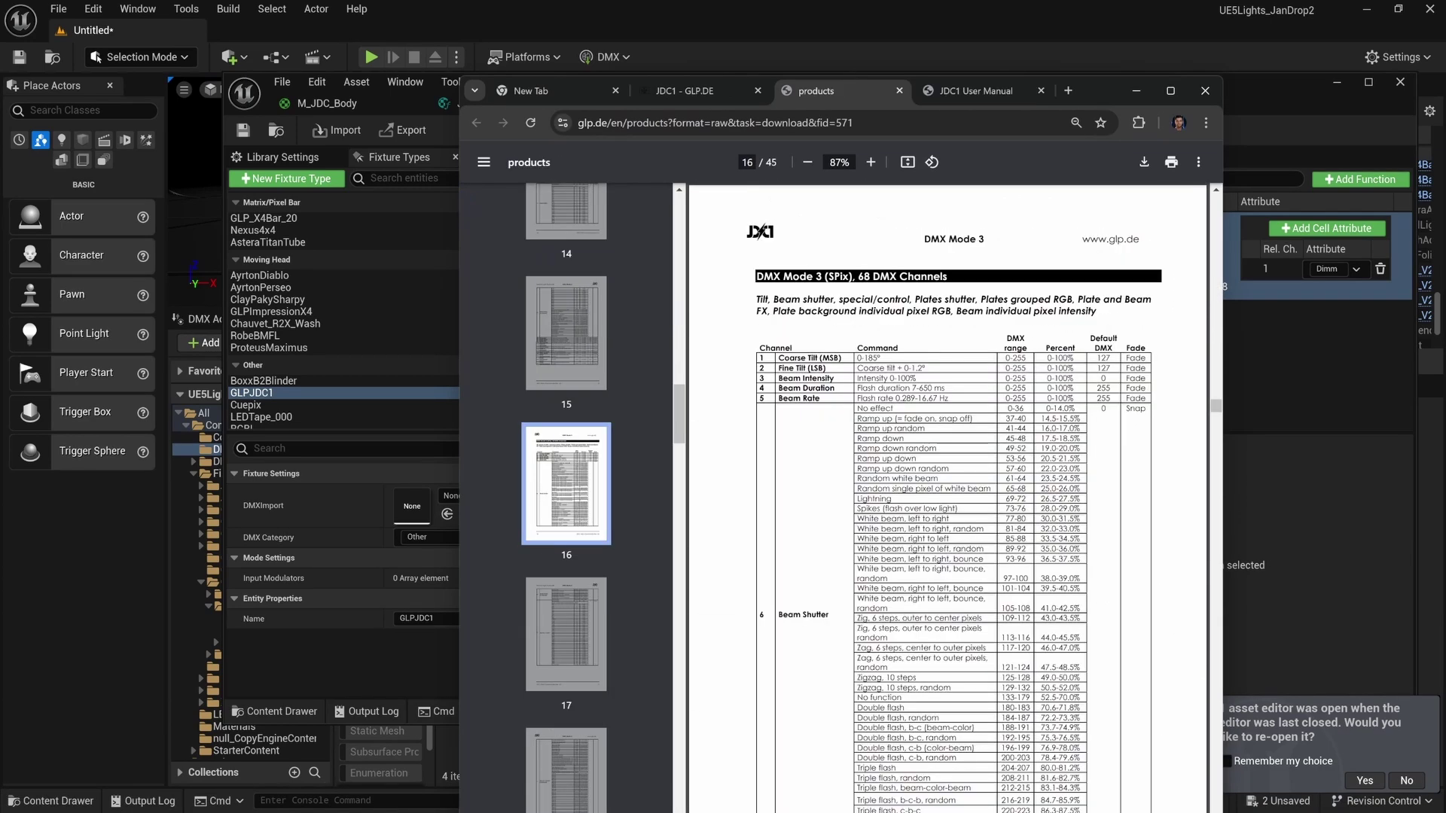
{"action": "left_click_drag", "start_coordinate": [796, 311], "coordinate": [1097, 311]}
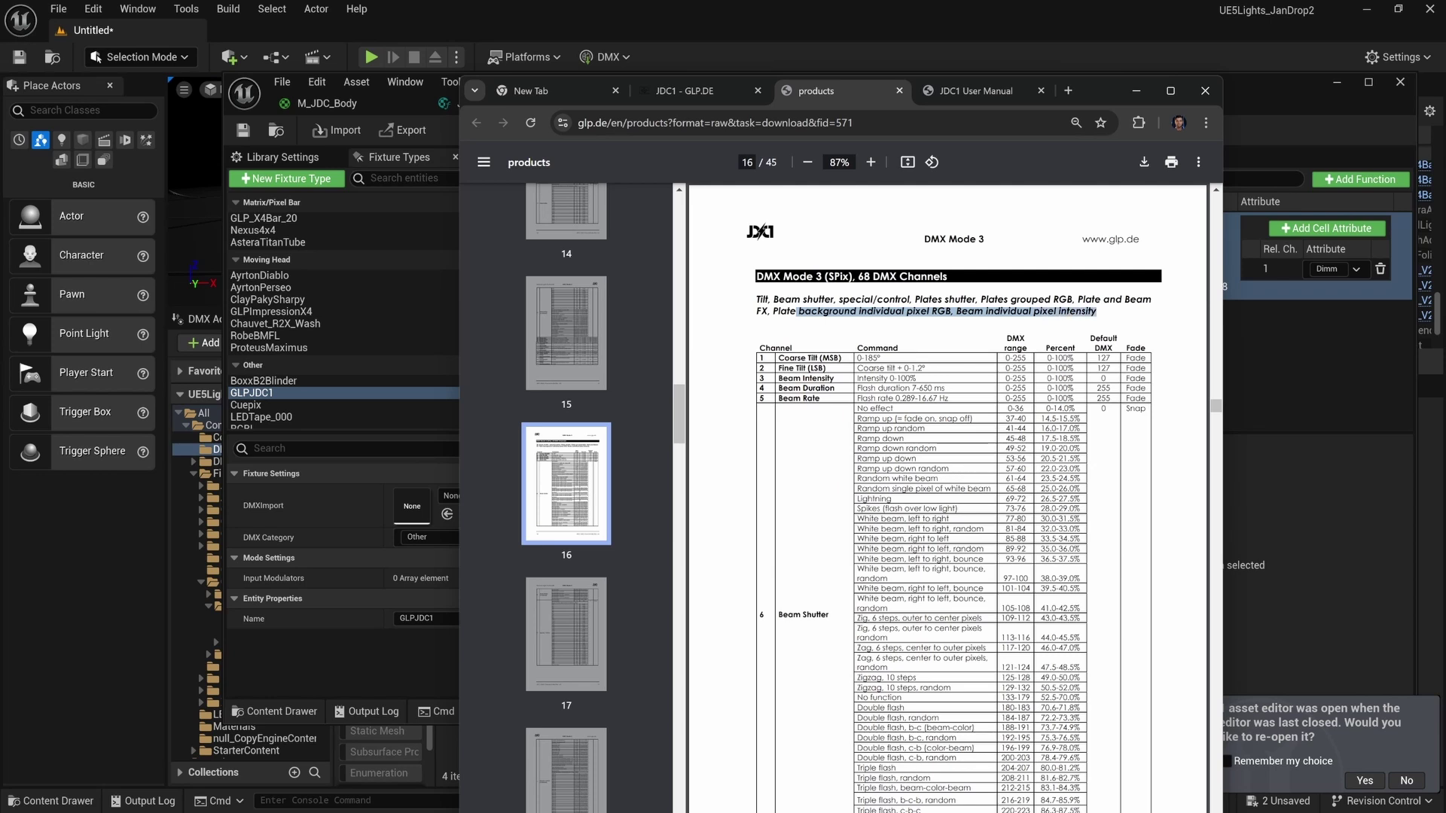
{"action": "left_click", "coordinate": [1108, 301]}
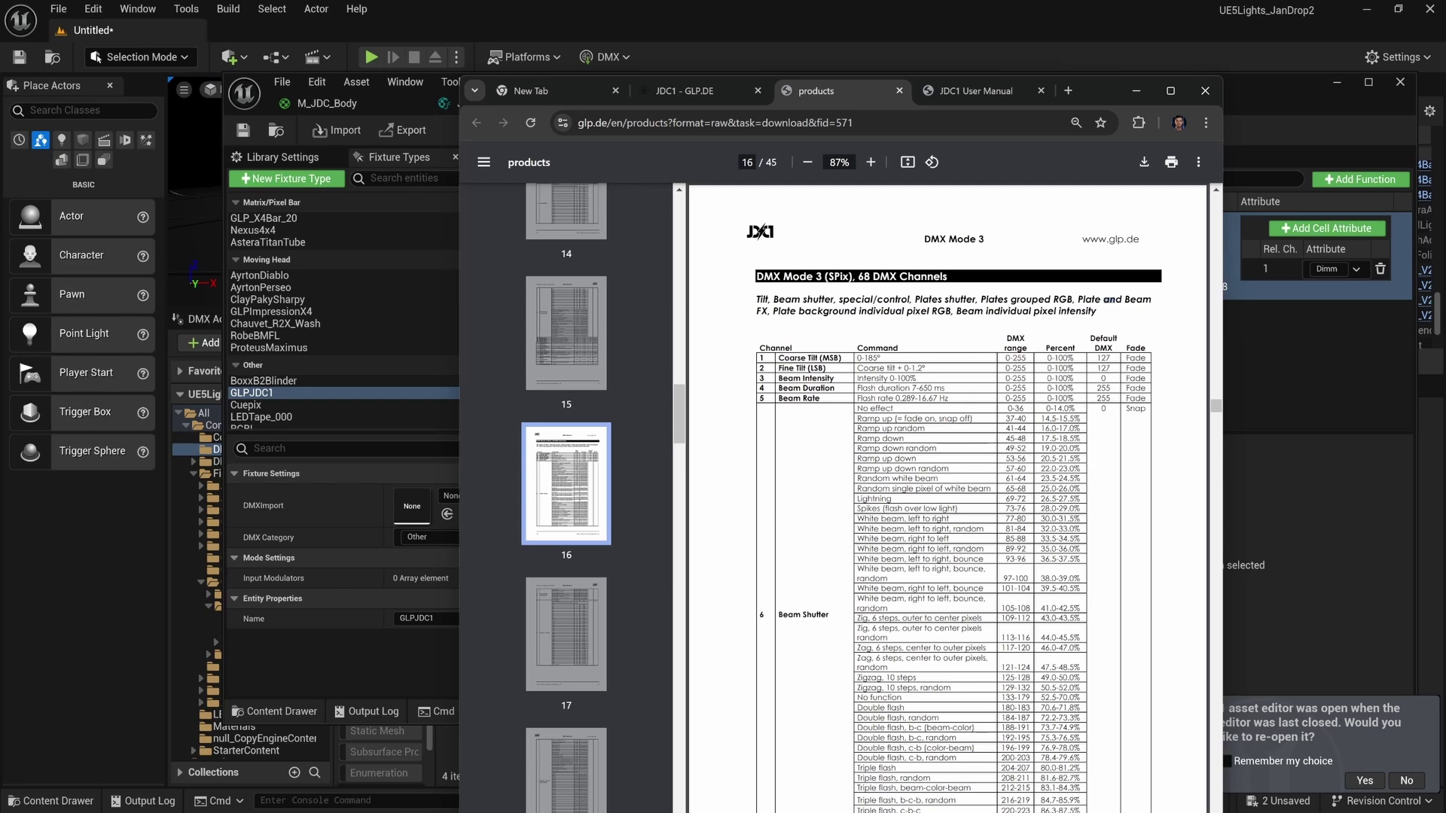
Page through the DMX Mode 3 channel tables, examining the plate and beam pixel channels, up to the first DMX Mode 4 page.
{"action": "scroll", "coordinate": [566, 422], "scroll_direction": "down", "scroll_amount": 3}
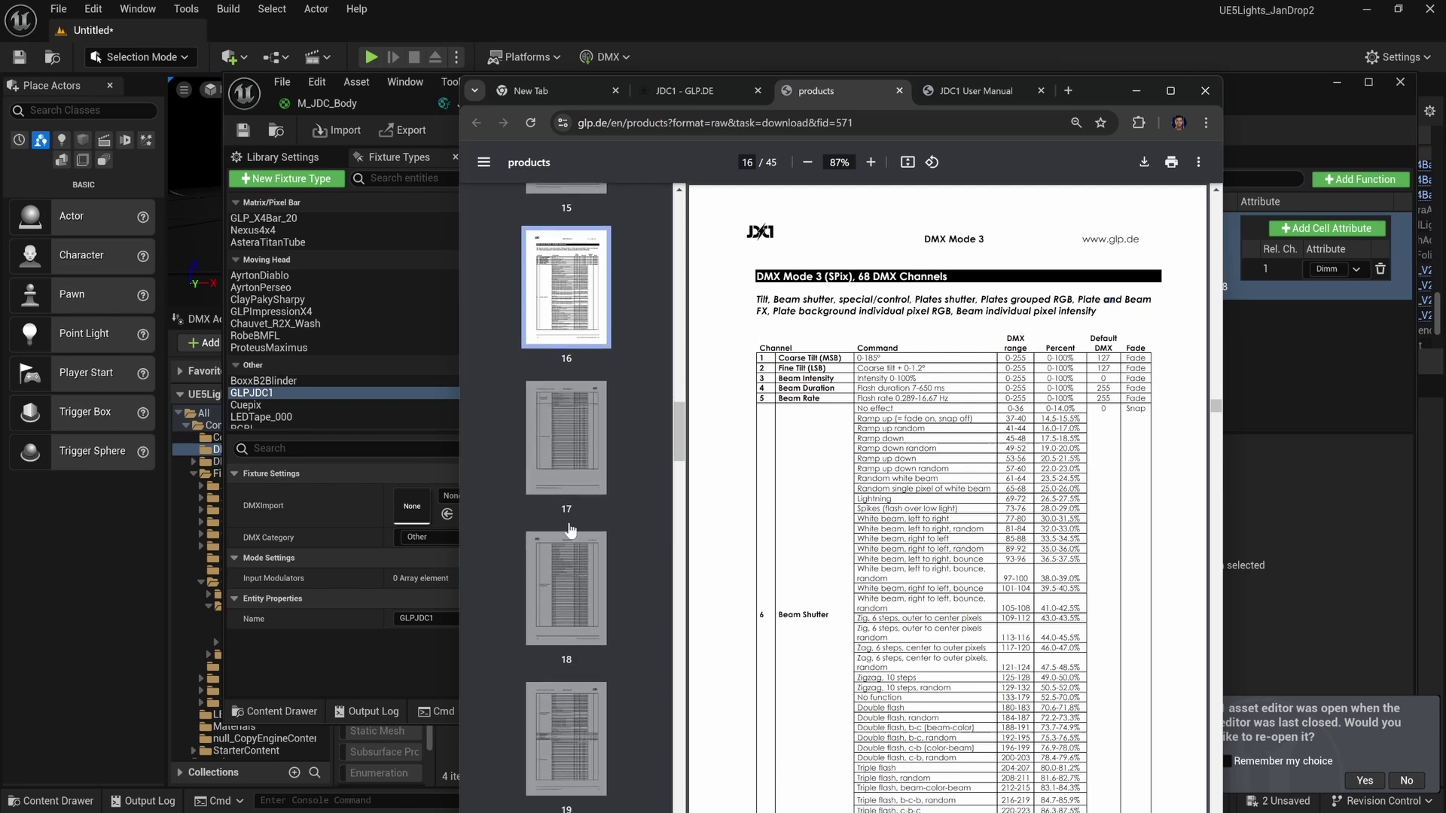
{"action": "left_click", "coordinate": [566, 429]}
{"action": "left_click", "coordinate": [566, 559]}
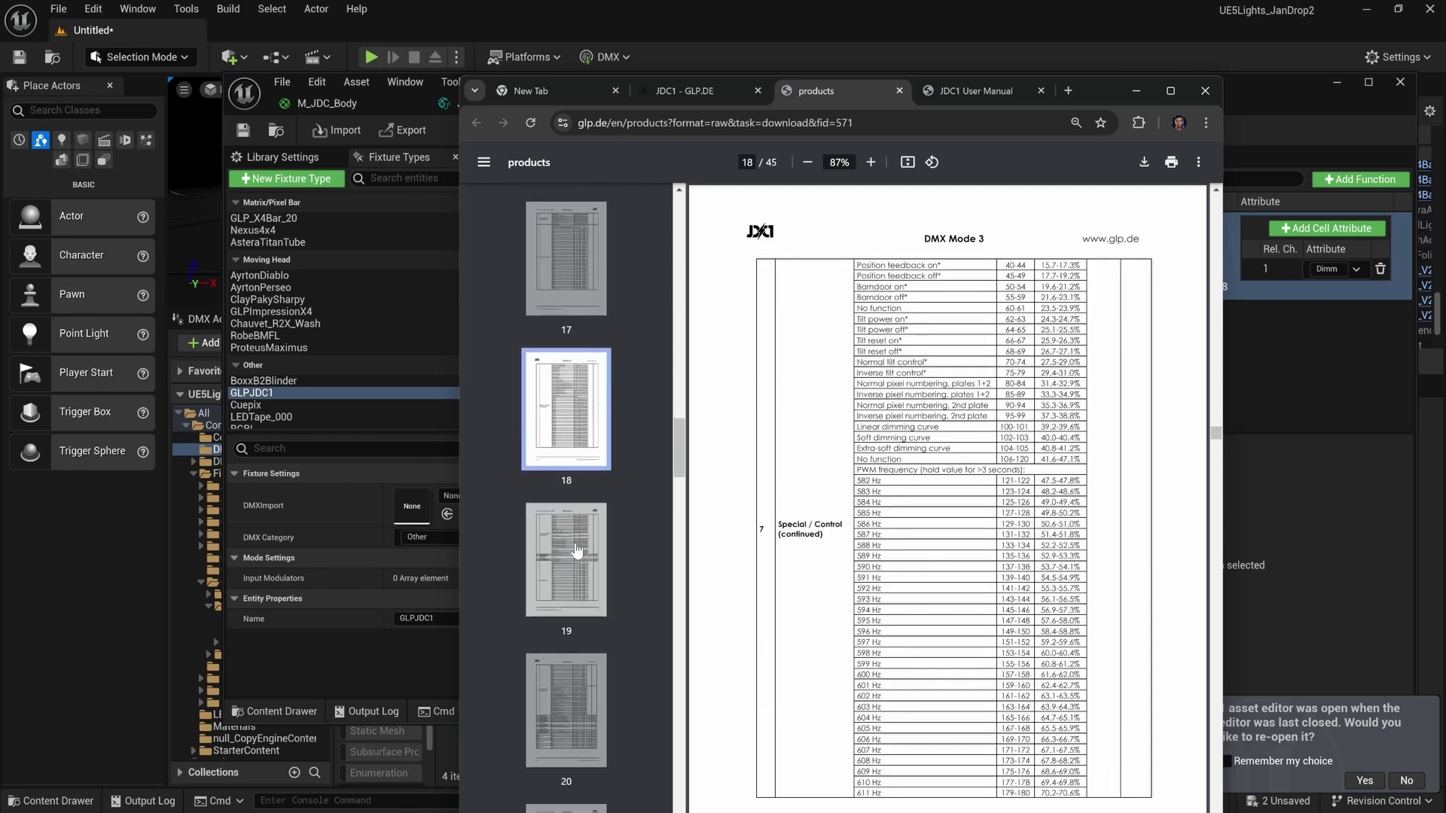
{"action": "left_click", "coordinate": [567, 708]}
{"action": "left_click", "coordinate": [570, 612]}
{"action": "scroll", "coordinate": [570, 611], "scroll_direction": "down", "scroll_amount": 4}
{"action": "left_click", "coordinate": [565, 490]}
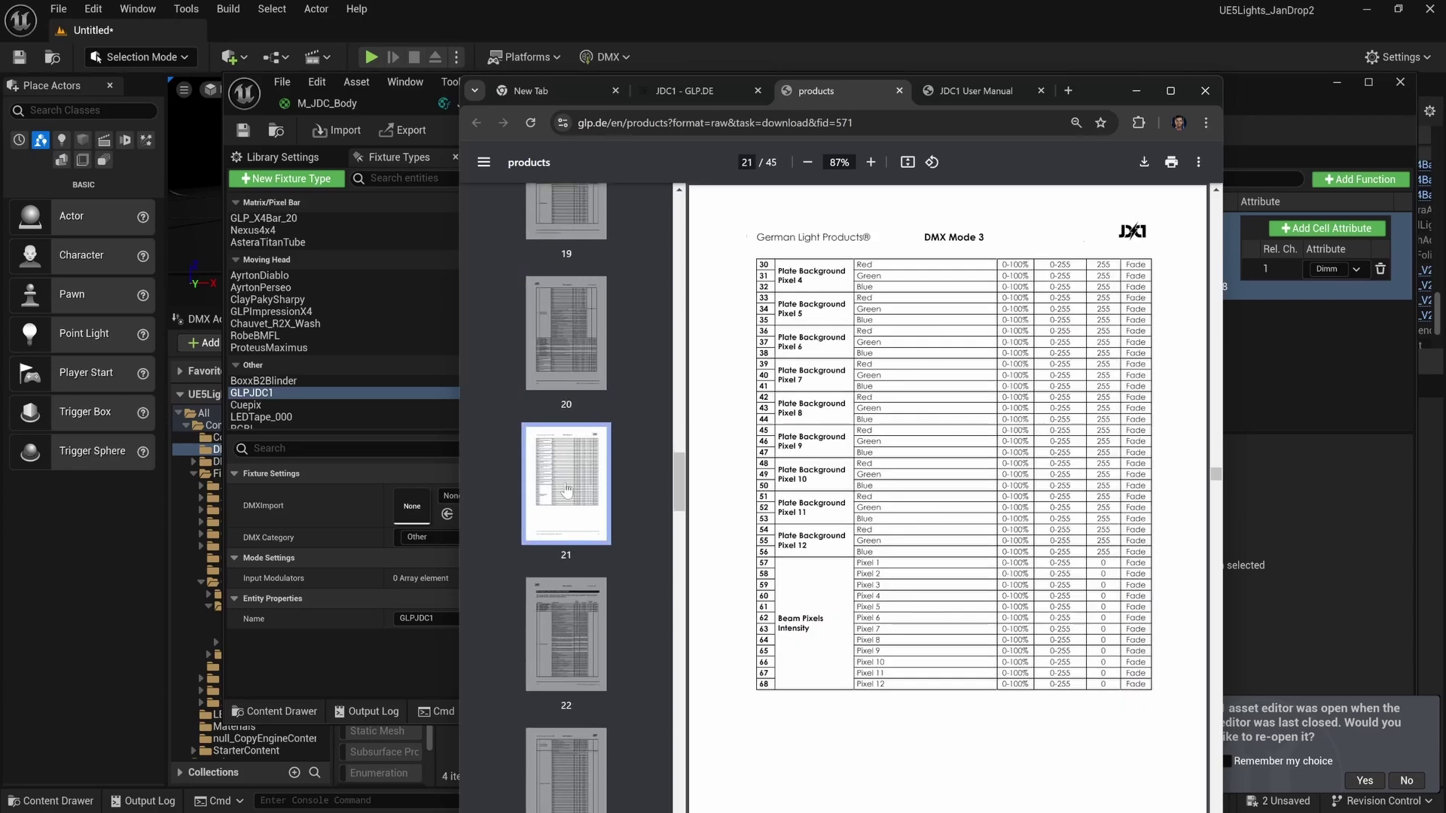
{"action": "left_click", "coordinate": [567, 619]}
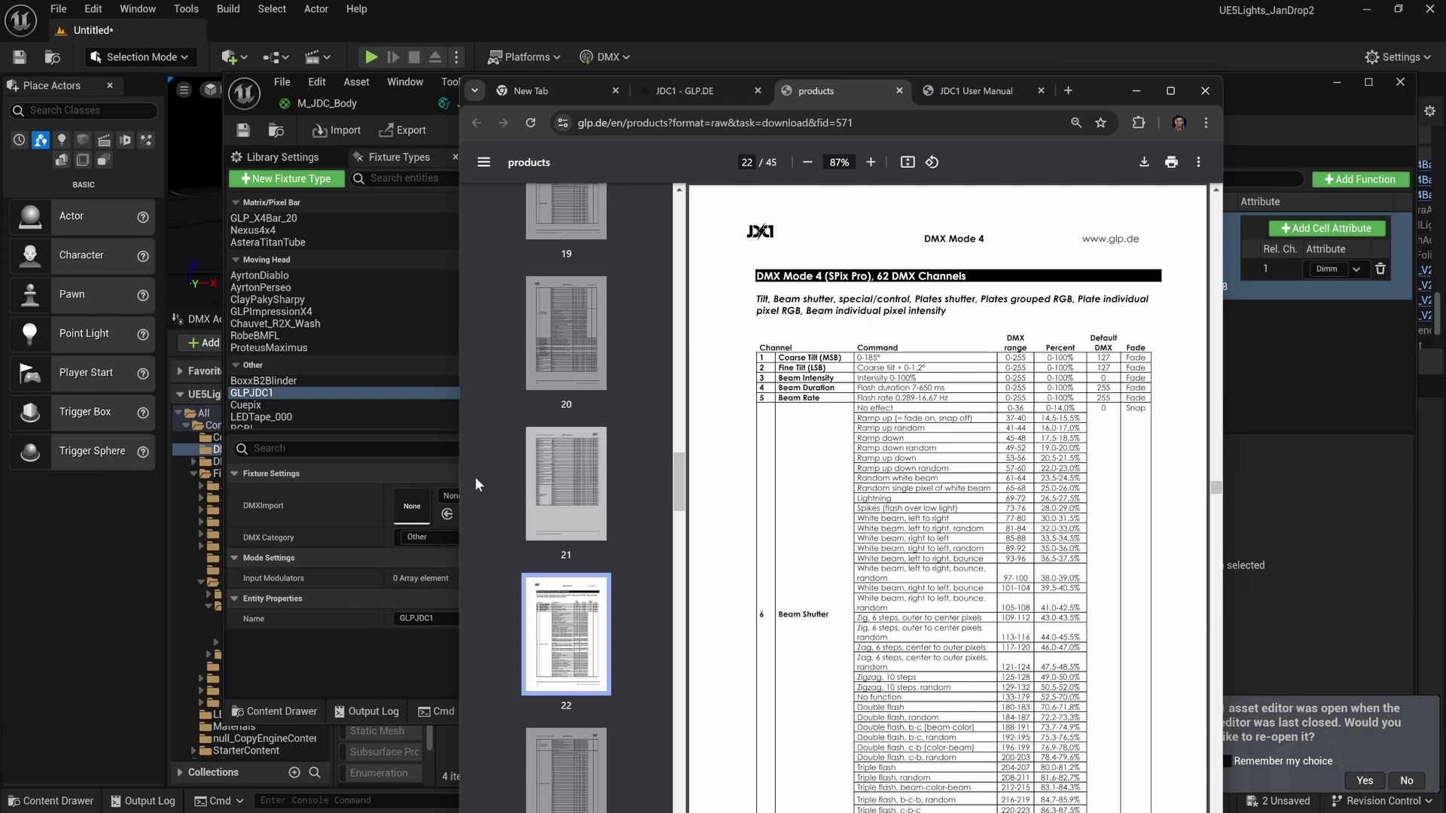
Return to the start of DMX Mode 3 and compare its plate colour, FX and pixel channels with DMX Mode 4.
{"action": "scroll", "coordinate": [590, 482], "scroll_direction": "up", "scroll_amount": 5}
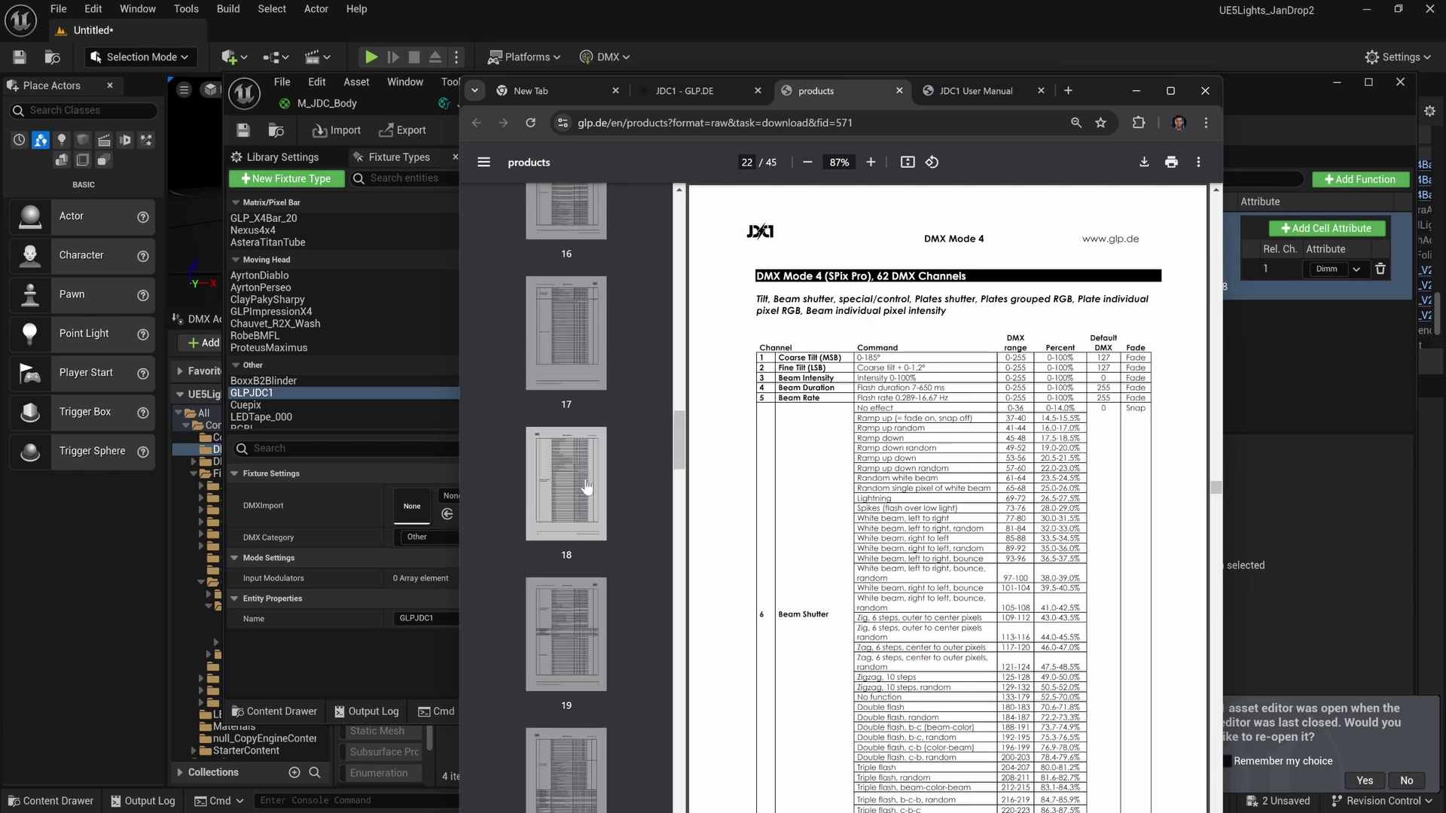
{"action": "scroll", "coordinate": [580, 497], "scroll_direction": "down", "scroll_amount": 2}
{"action": "scroll", "coordinate": [570, 512], "scroll_direction": "up", "scroll_amount": 3}
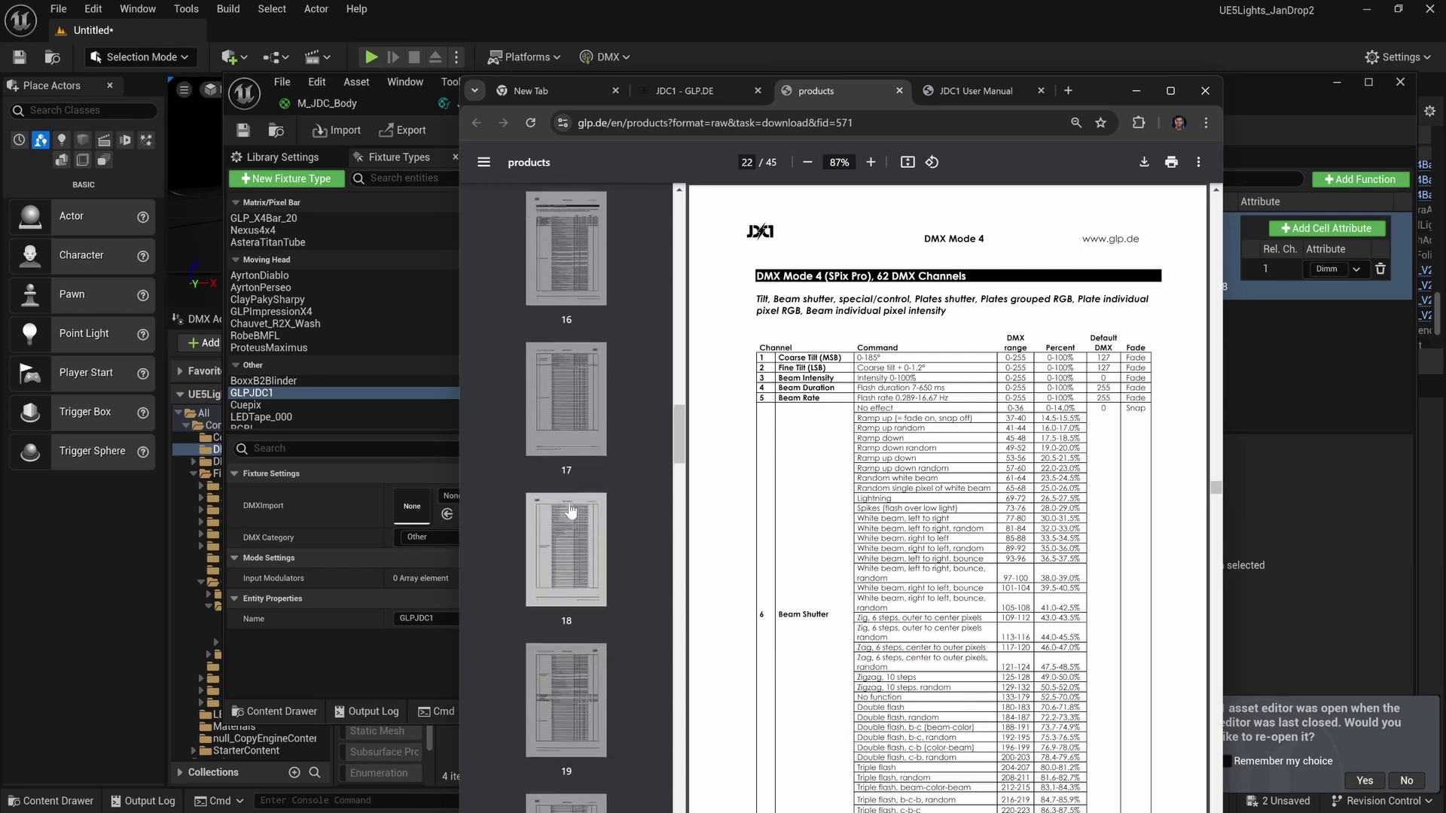
{"action": "left_click", "coordinate": [569, 294]}
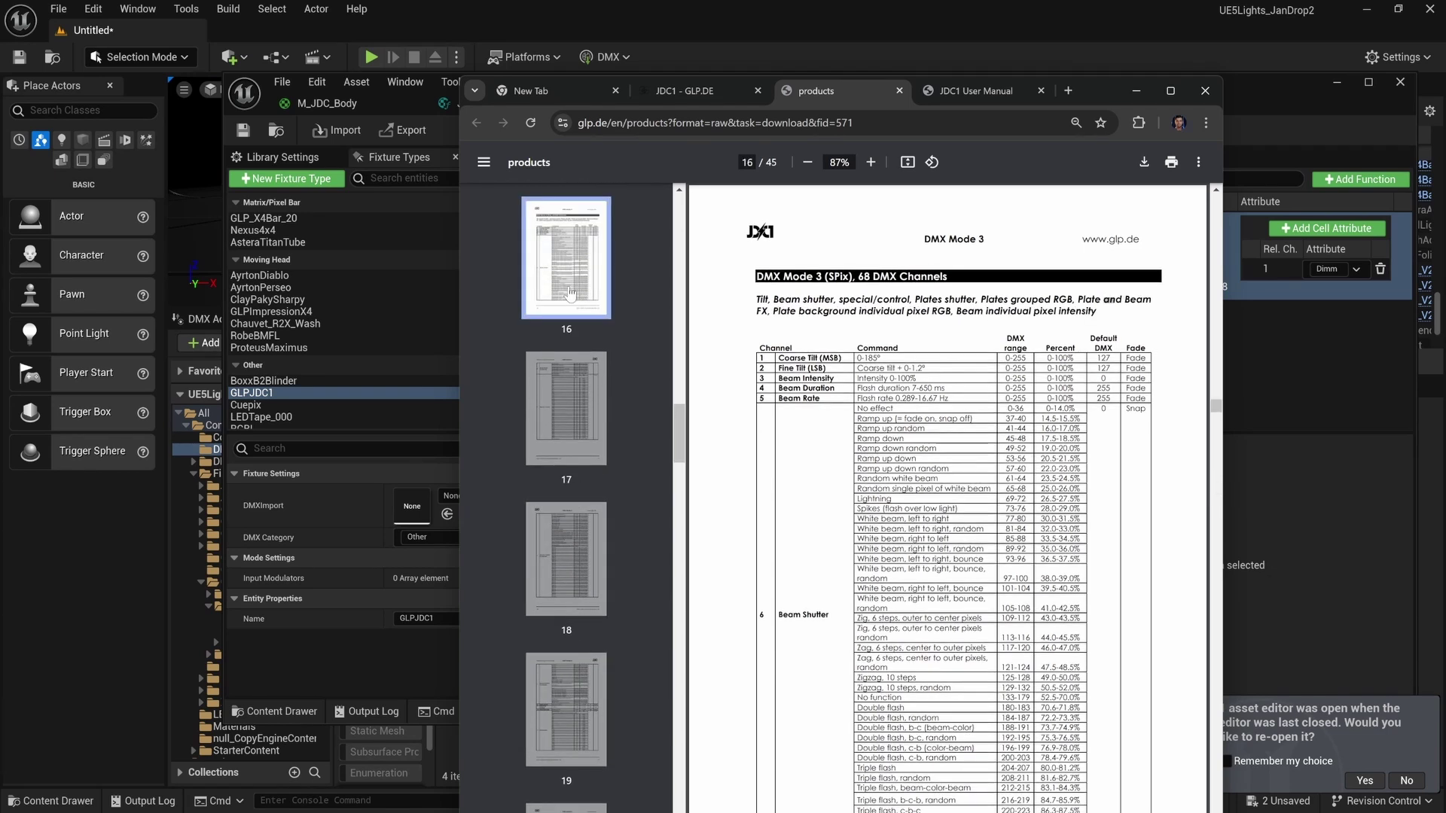
{"action": "scroll", "coordinate": [559, 556], "scroll_direction": "down", "scroll_amount": 4}
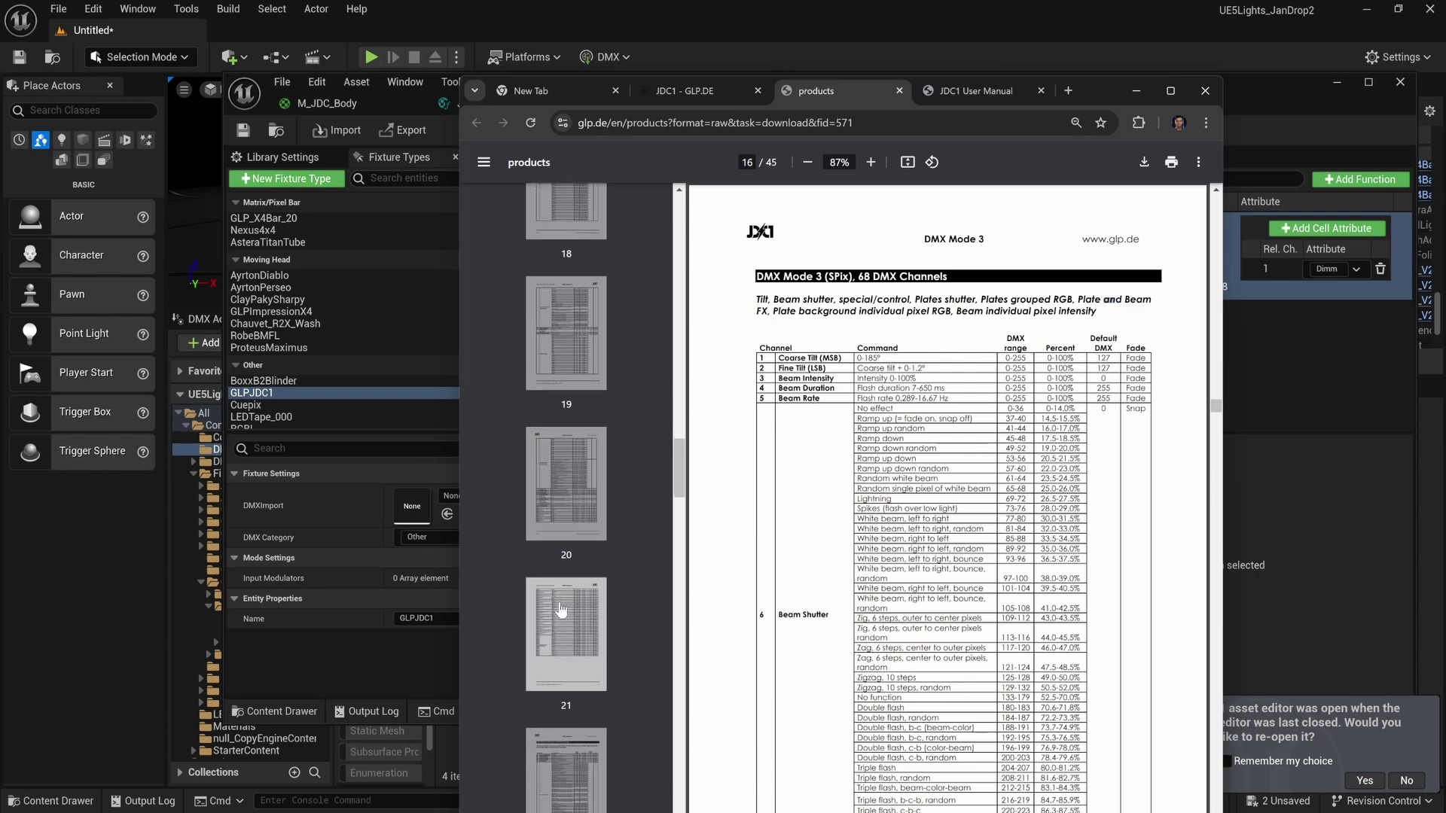
{"action": "left_click", "coordinate": [567, 561]}
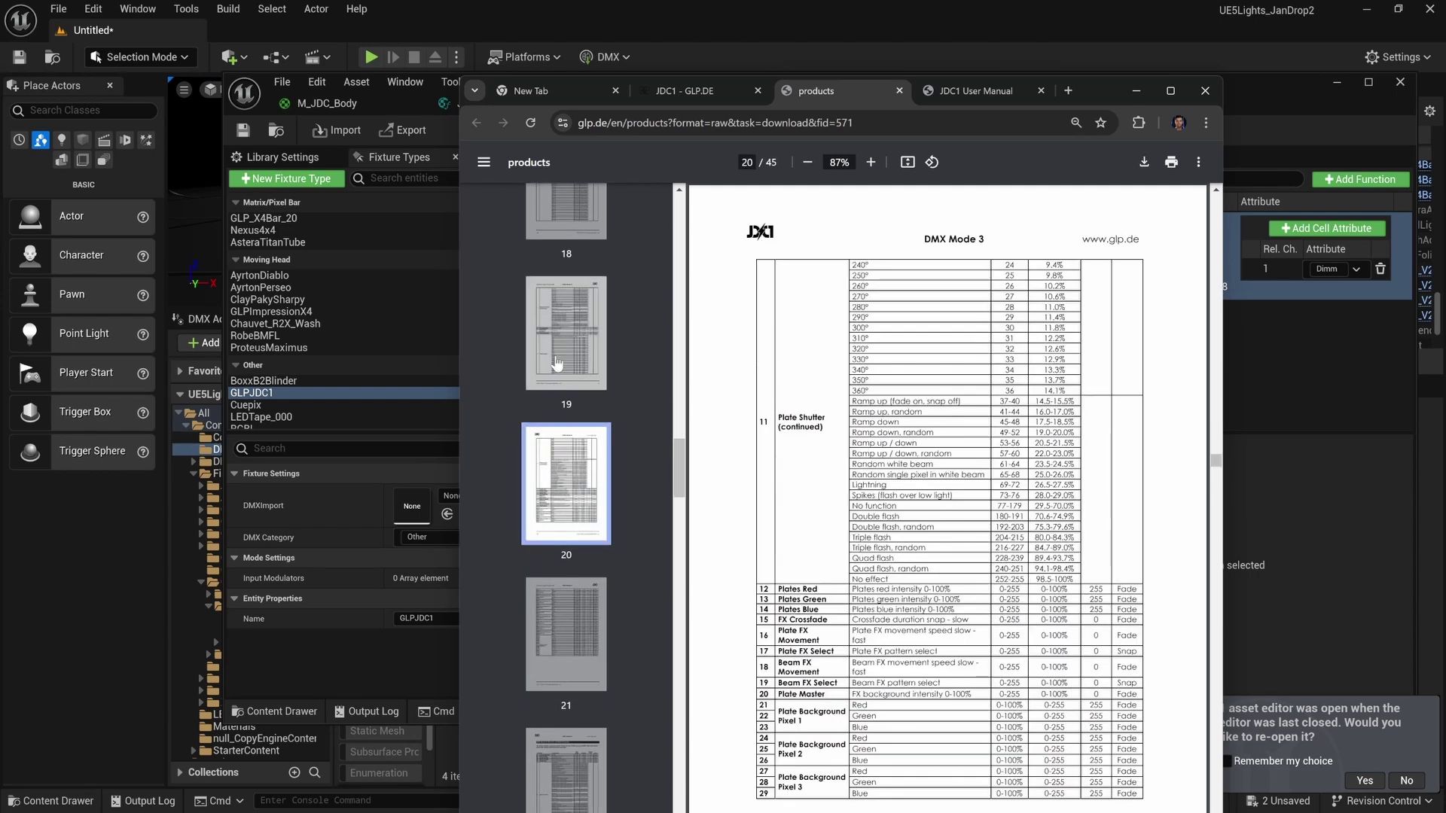
{"action": "key", "text": "Right"}
{"action": "key", "text": "Right"}
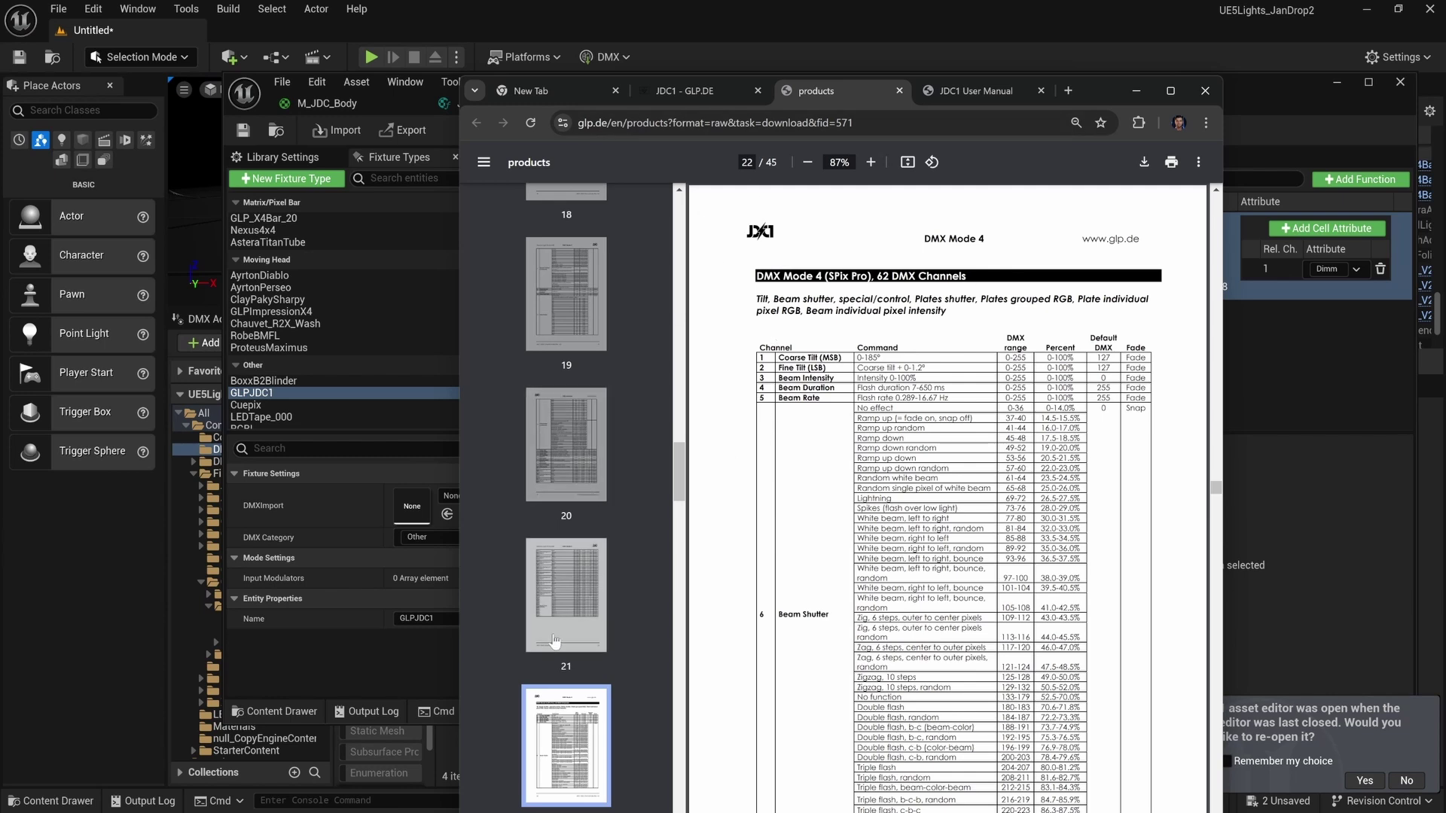
Examine the DMX Mode 5 and Mode 6 descriptions, and return to the DMX Mode 4 (SPix Pro) channel list on page 22.
{"action": "scroll", "coordinate": [593, 495], "scroll_direction": "down", "scroll_amount": 8}
{"action": "scroll", "coordinate": [561, 660], "scroll_direction": "down", "scroll_amount": 6}
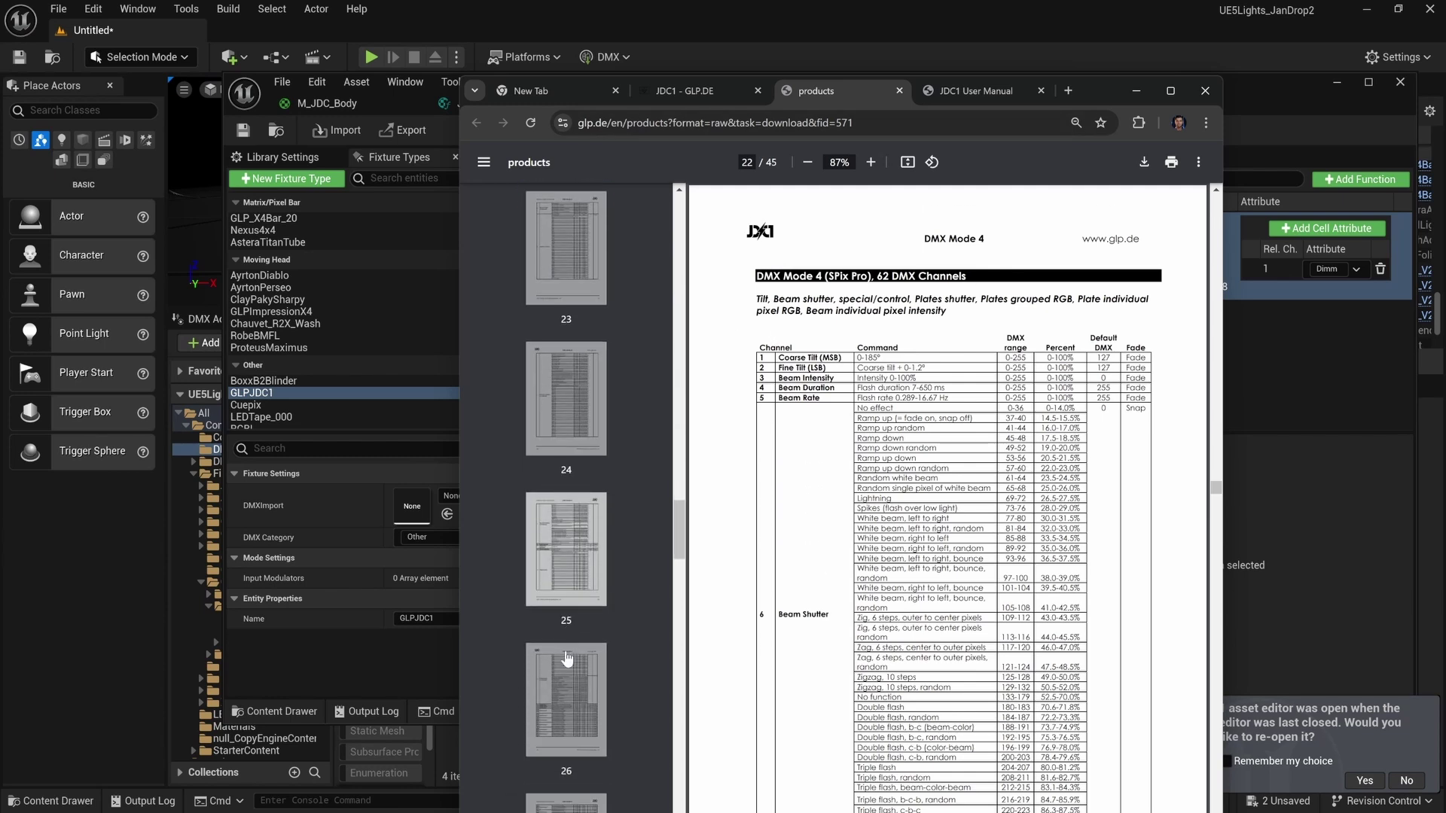
{"action": "left_click", "coordinate": [568, 662]}
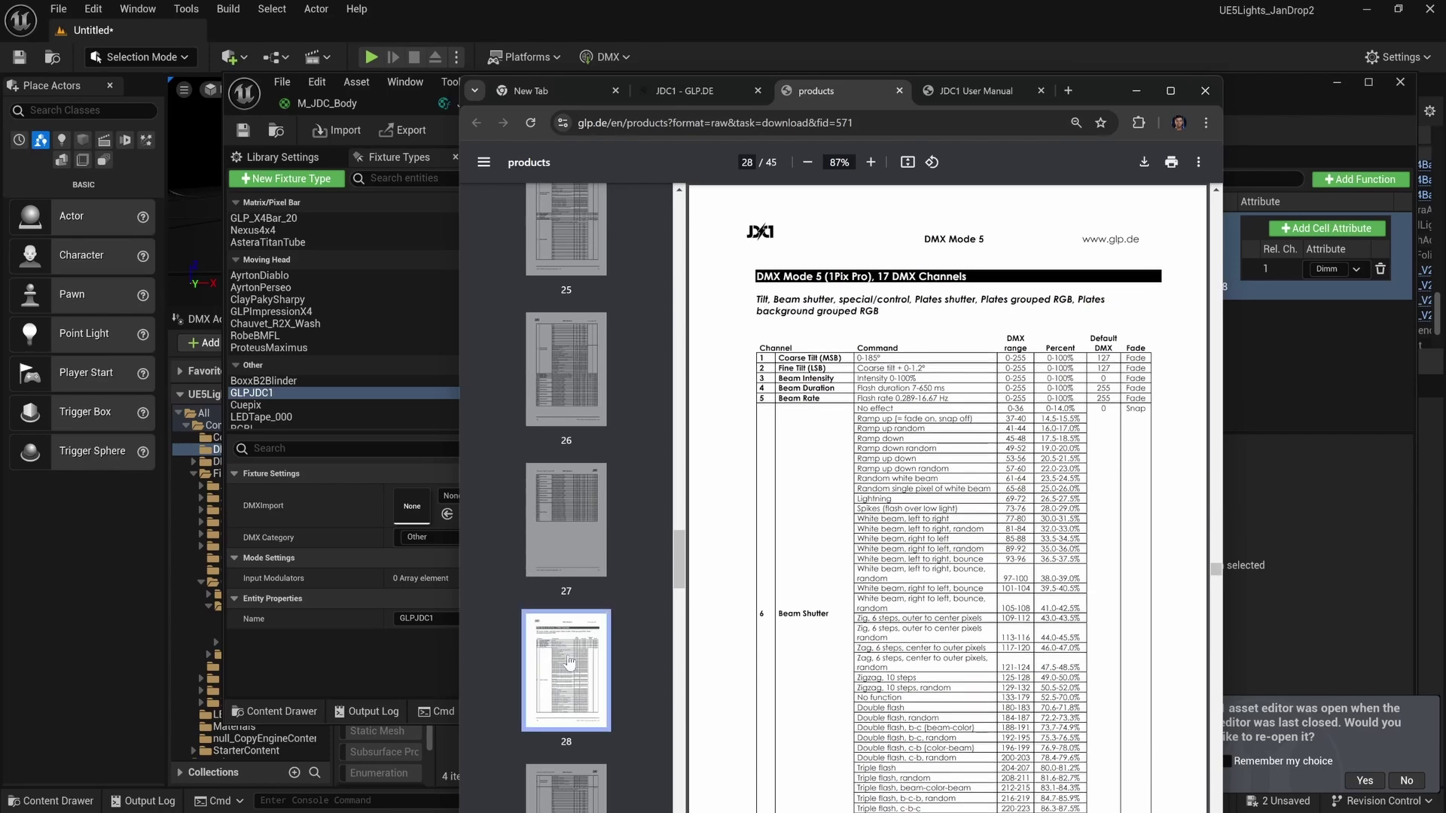
{"action": "scroll", "coordinate": [575, 658], "scroll_direction": "down", "scroll_amount": 5}
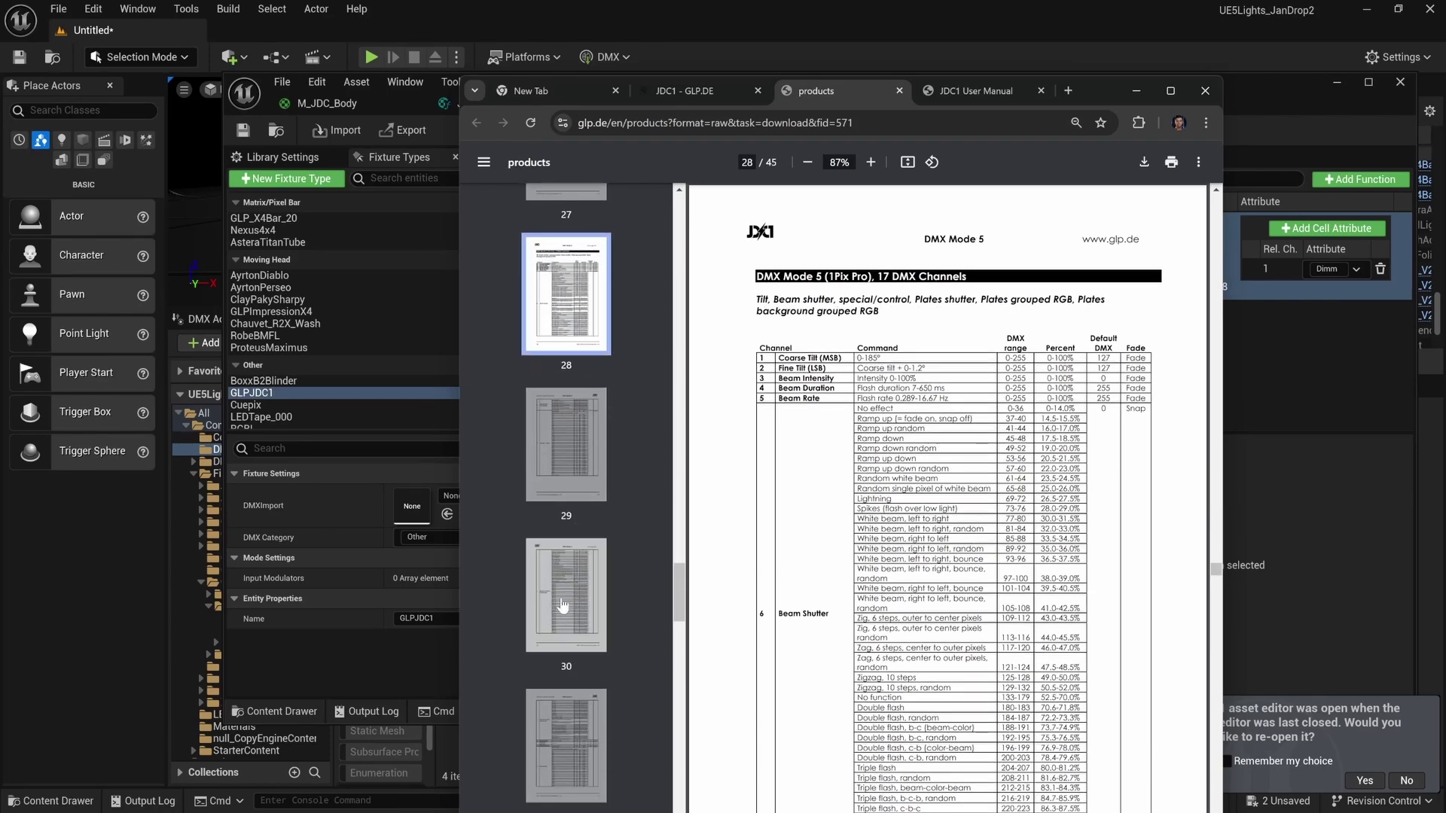
{"action": "scroll", "coordinate": [572, 655], "scroll_direction": "down", "scroll_amount": 5}
{"action": "left_click", "coordinate": [573, 660]}
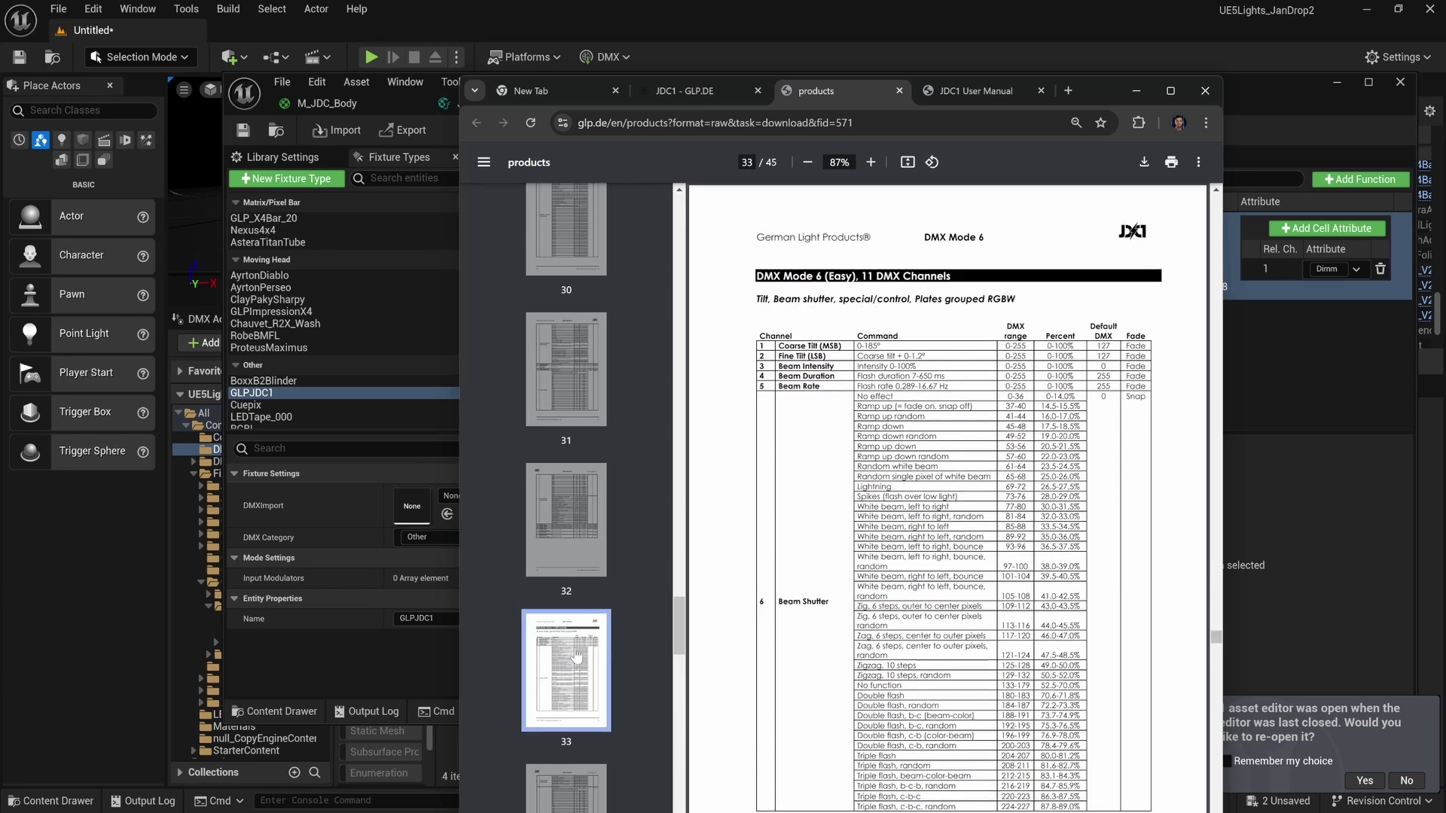
{"action": "scroll", "coordinate": [572, 655], "scroll_direction": "down", "scroll_amount": 5}
{"action": "scroll", "coordinate": [572, 646], "scroll_direction": "up", "scroll_amount": 10}
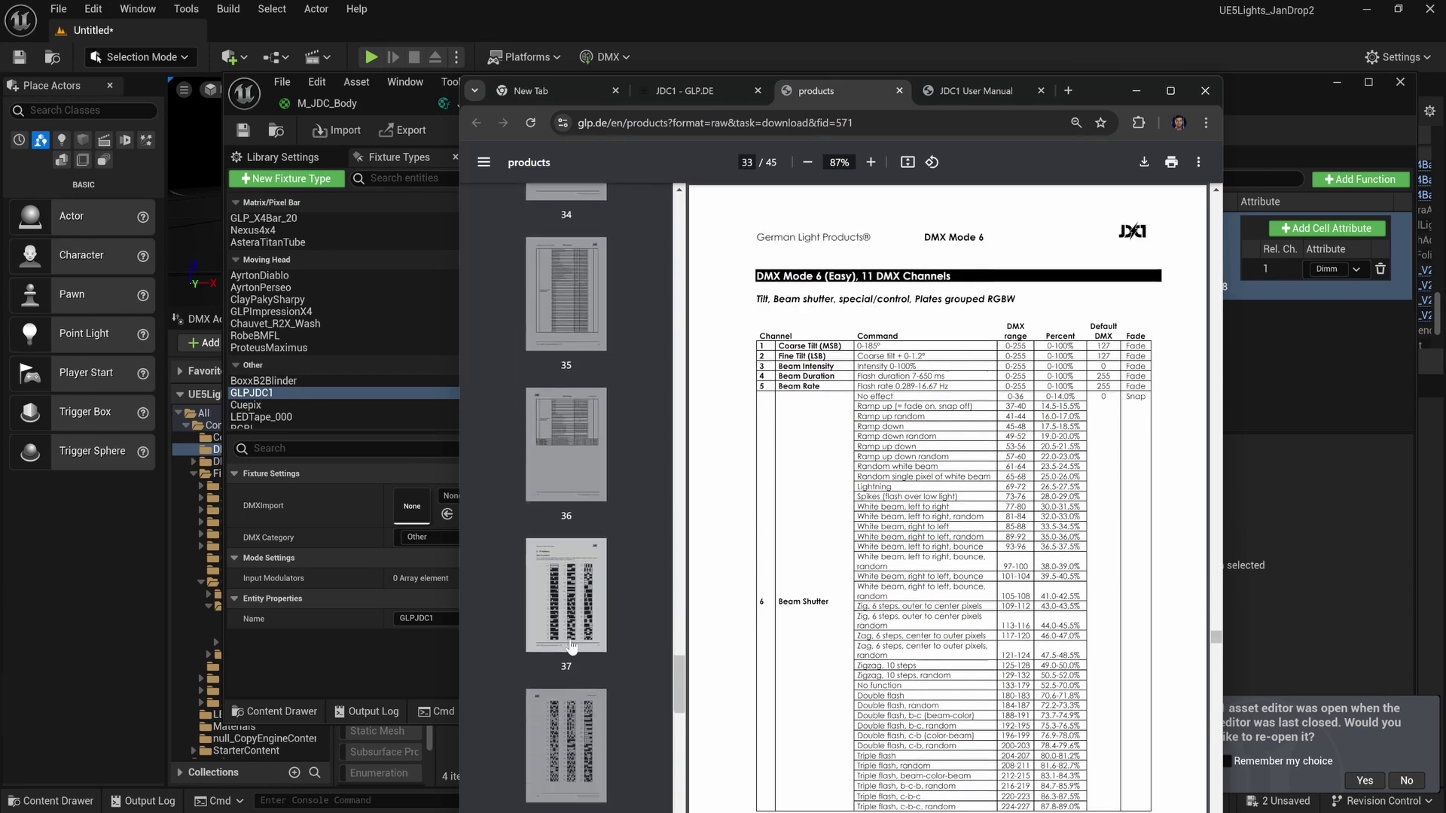
{"action": "scroll", "coordinate": [565, 489], "scroll_direction": "up", "scroll_amount": 3}
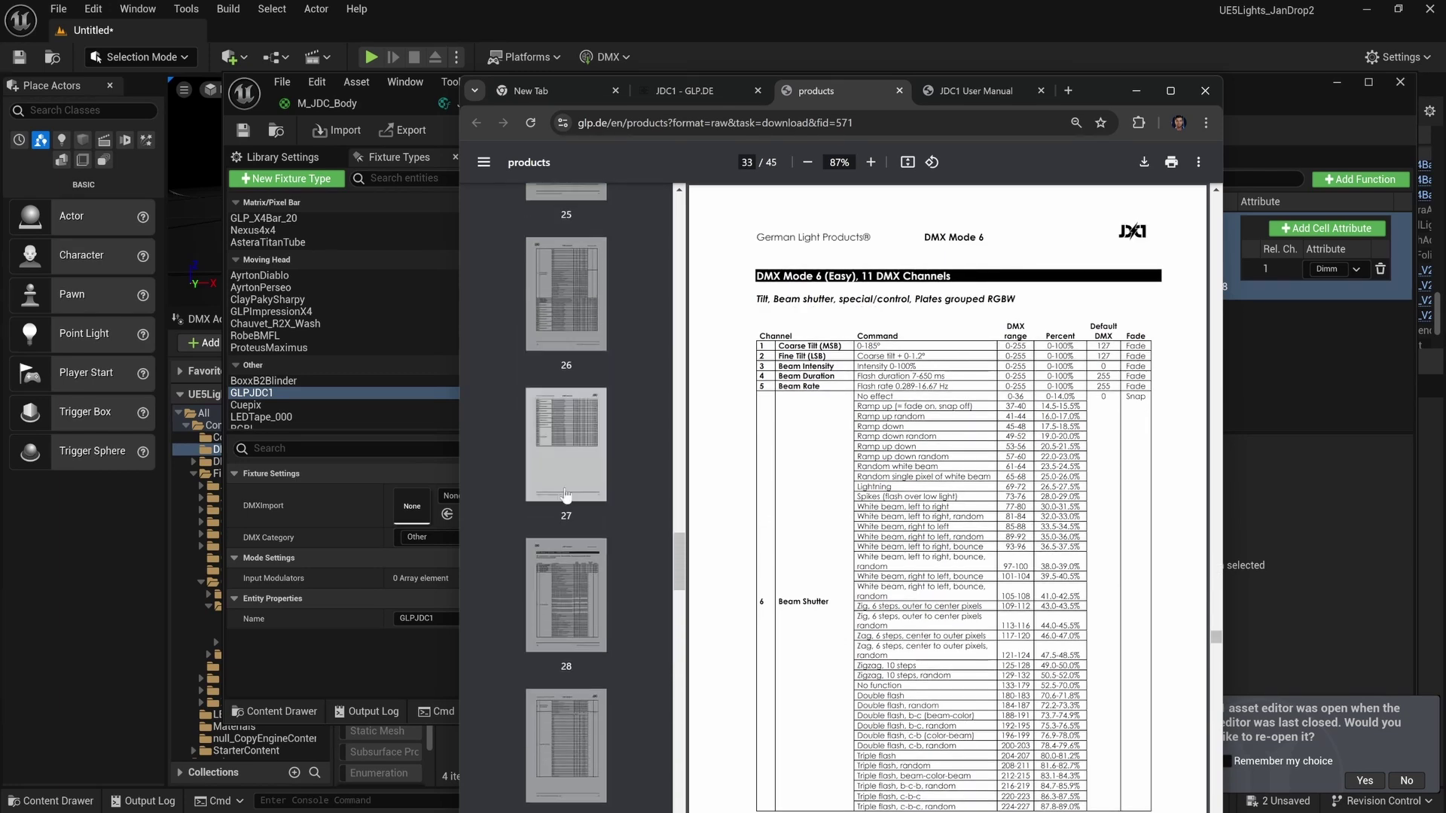
{"action": "left_click", "coordinate": [566, 595]}
{"action": "scroll", "coordinate": [567, 603], "scroll_direction": "up", "scroll_amount": 2}
{"action": "scroll", "coordinate": [662, 429], "scroll_direction": "up", "scroll_amount": 7}
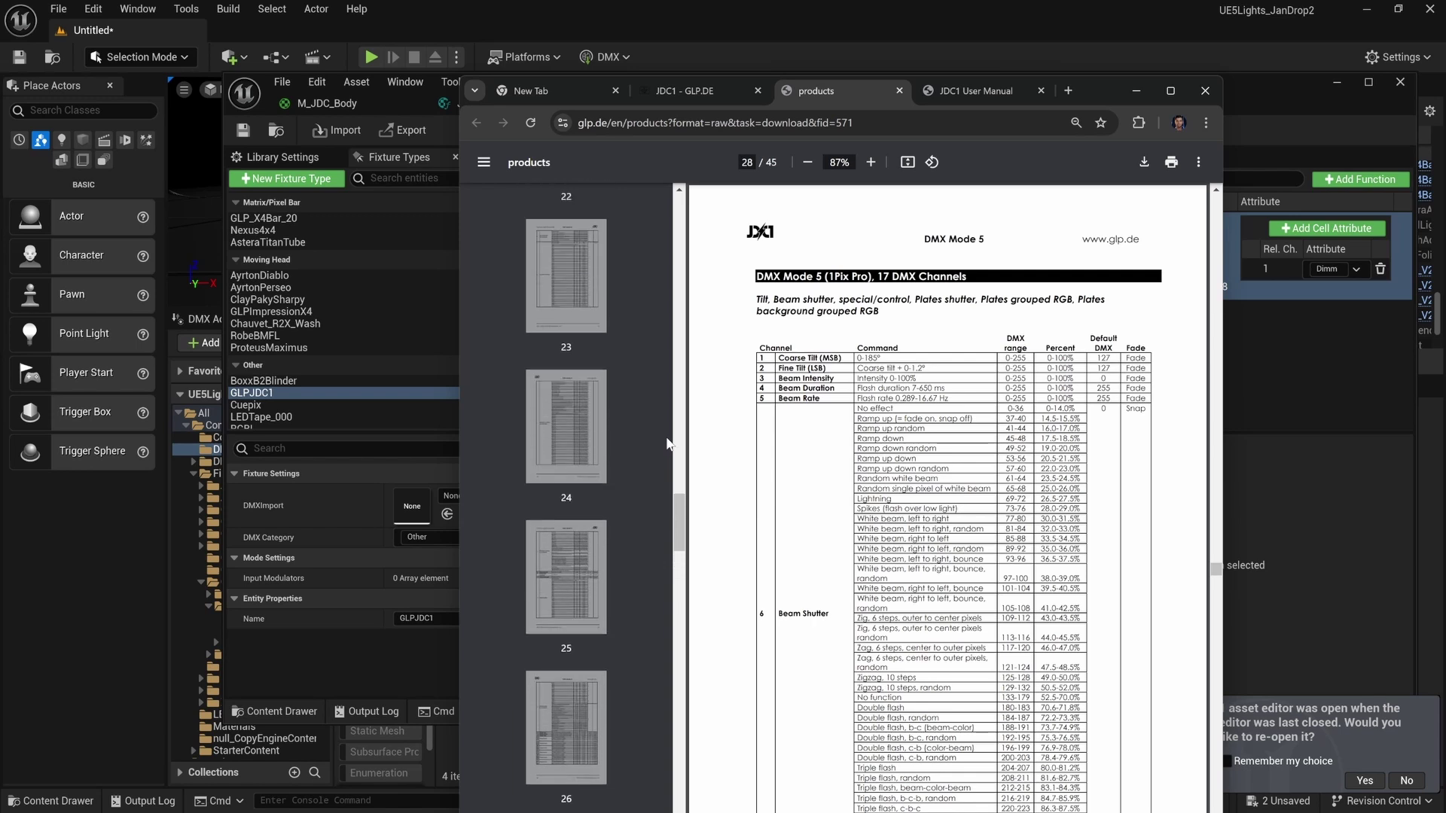
{"action": "left_click", "coordinate": [572, 520]}
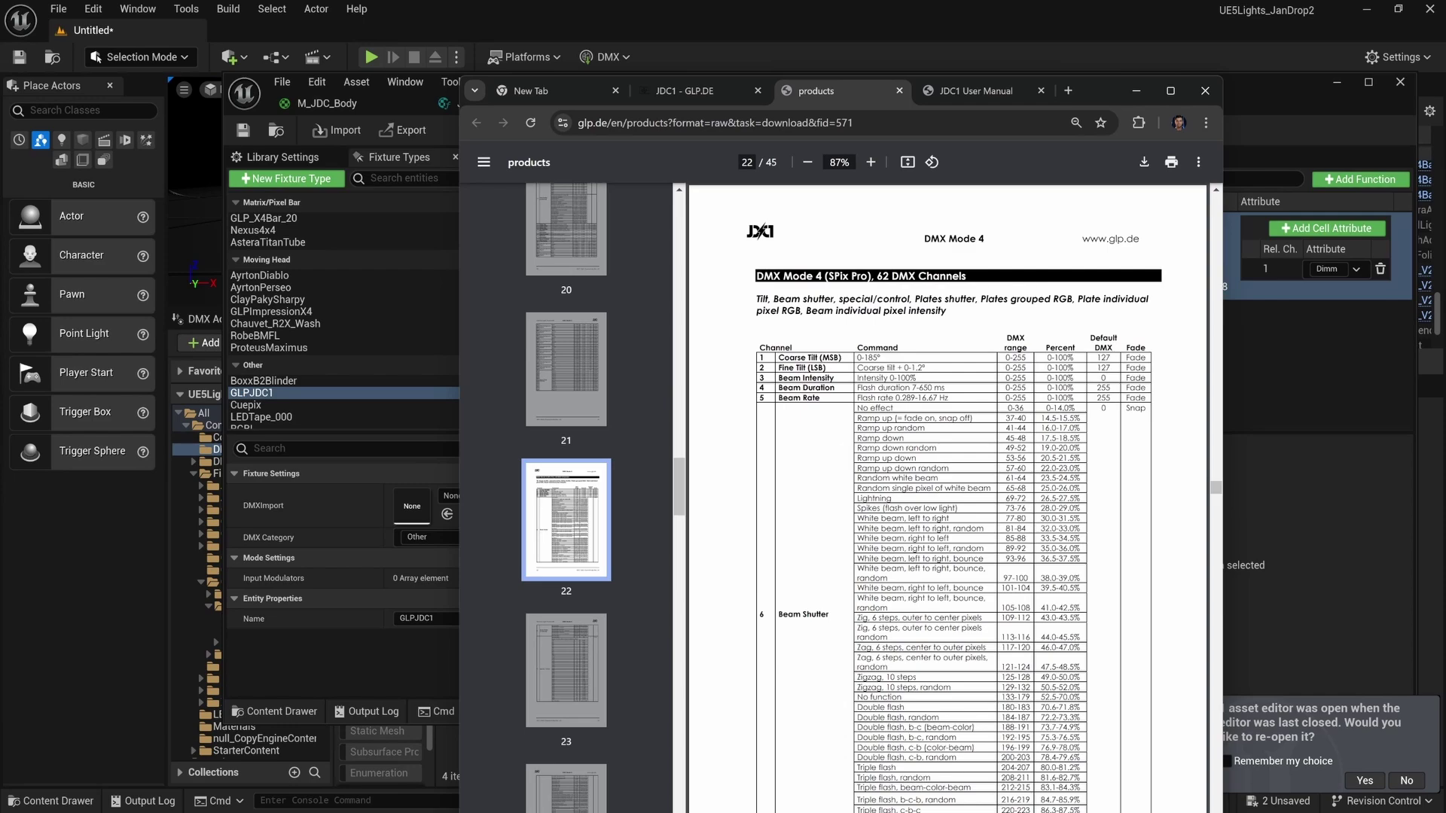
Move the browser window clear of the Extended mode's function list and adjust its width.
{"action": "left_click_drag", "start_coordinate": [1101, 92], "coordinate": [678, 187]}
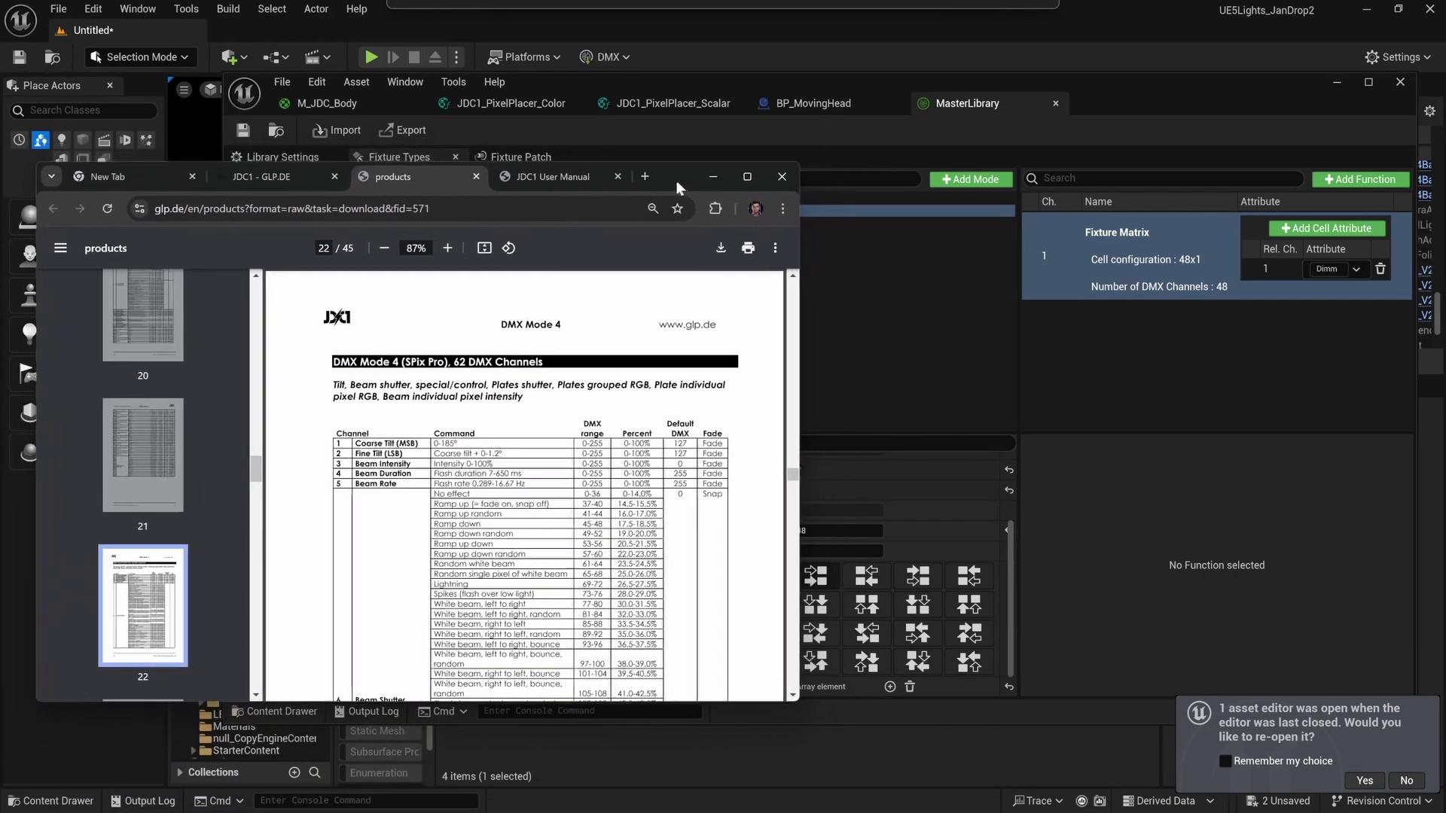
{"action": "left_click_drag", "start_coordinate": [799, 204], "coordinate": [614, 202]}
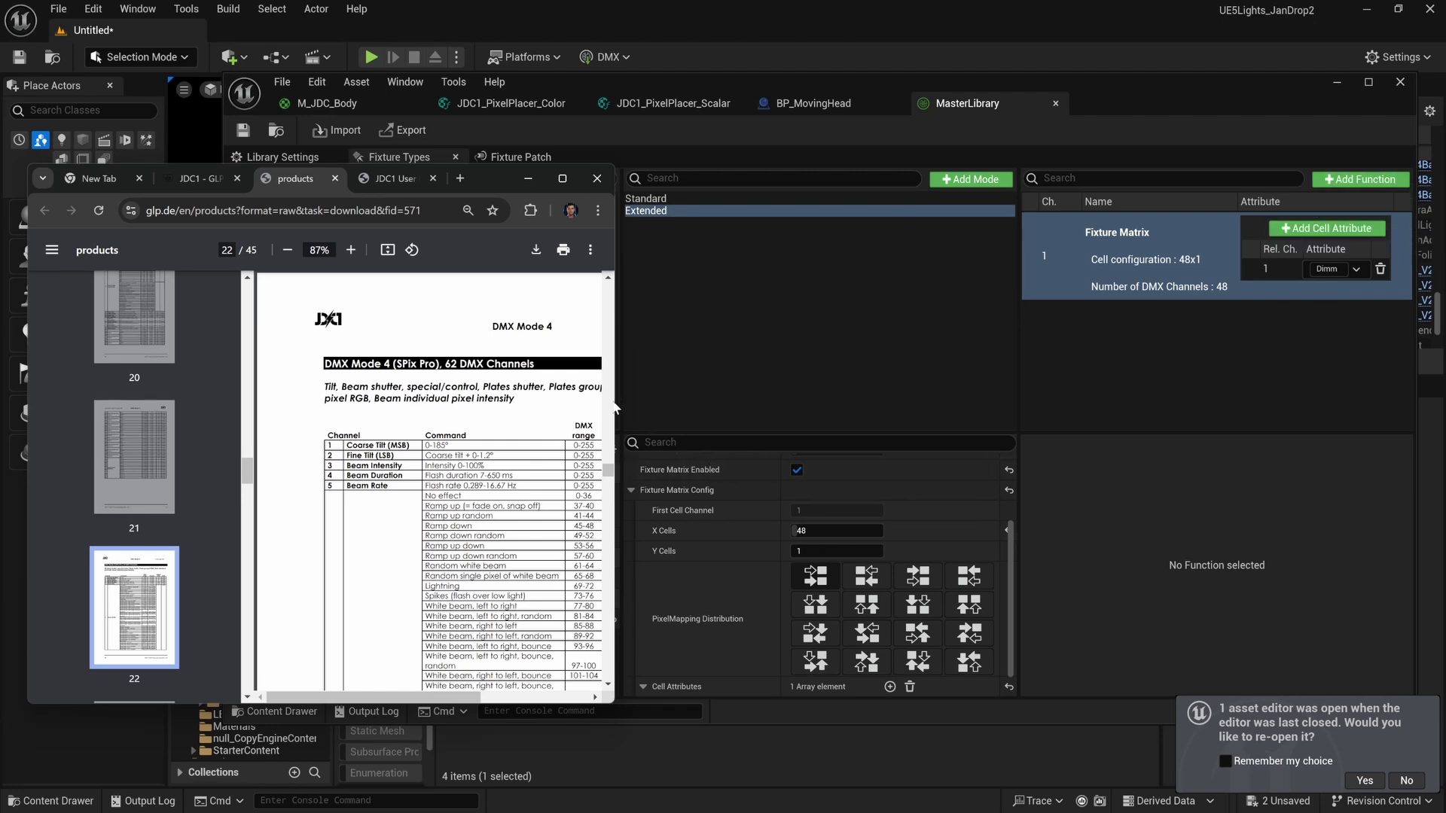
{"action": "left_click_drag", "start_coordinate": [616, 398], "coordinate": [727, 402]}
Add a function to the Extended mode, move it ahead of the fixture matrix to channel 1, and map it to Tilt.
{"action": "left_click", "coordinate": [1360, 180]}
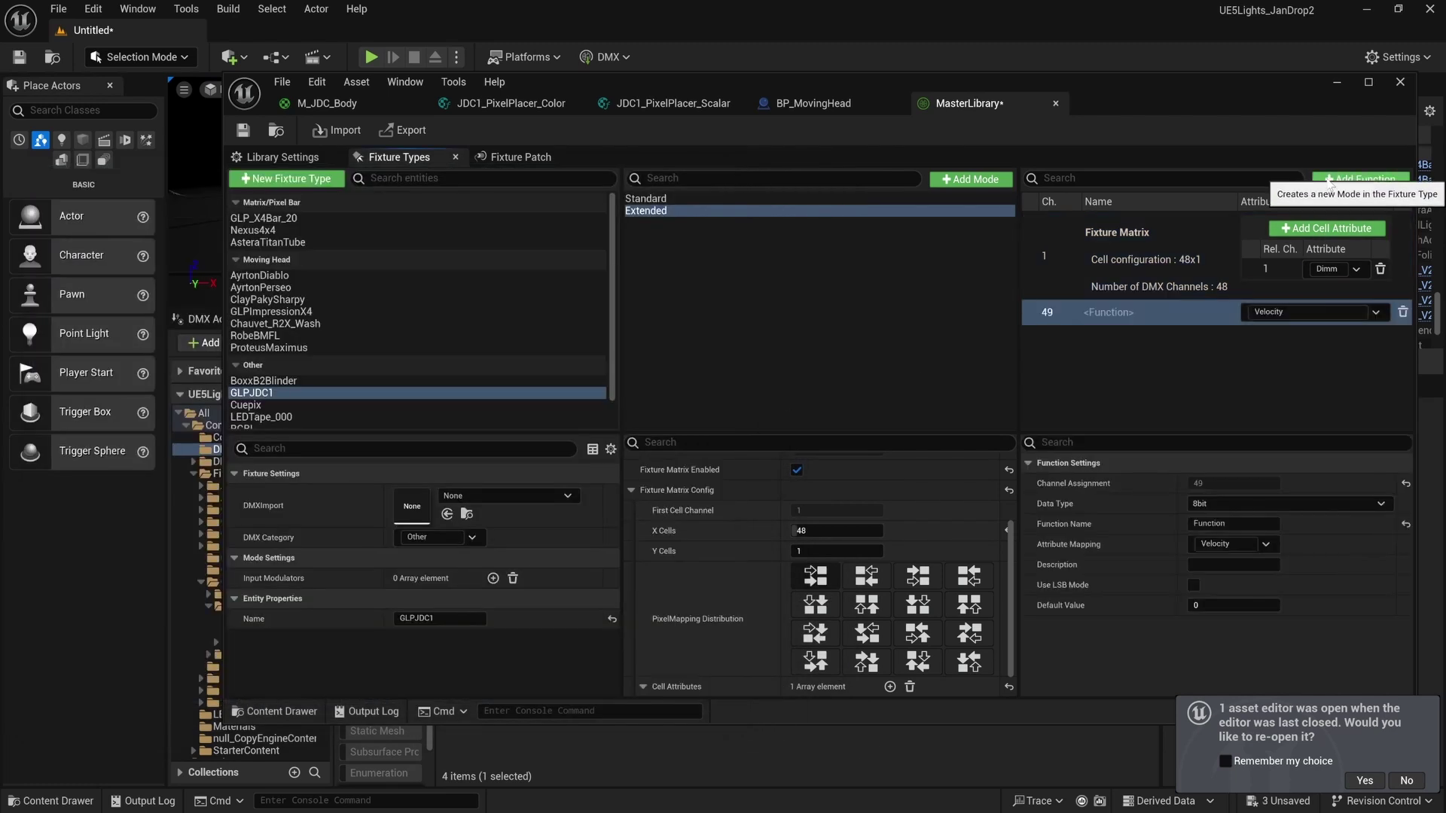
{"action": "mouse_move", "coordinate": [1090, 312]}
{"action": "left_mouse_down"}
{"action": "mouse_move", "coordinate": [1174, 312]}
{"action": "mouse_move", "coordinate": [1187, 228]}
{"action": "mouse_move", "coordinate": [1072, 304]}
{"action": "left_mouse_up"}
{"action": "left_click", "coordinate": [1371, 229]}
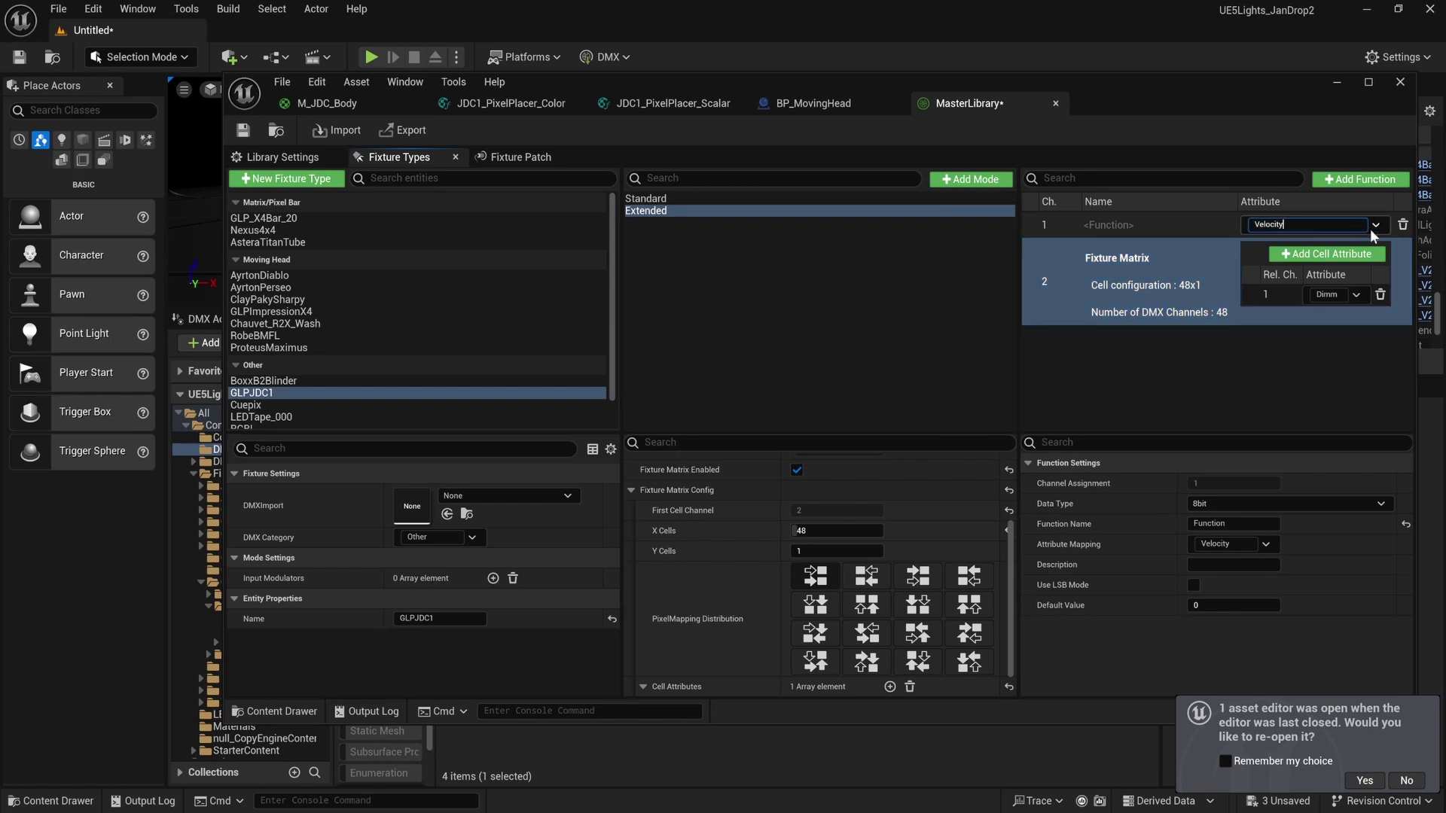
{"action": "left_click", "coordinate": [1375, 226]}
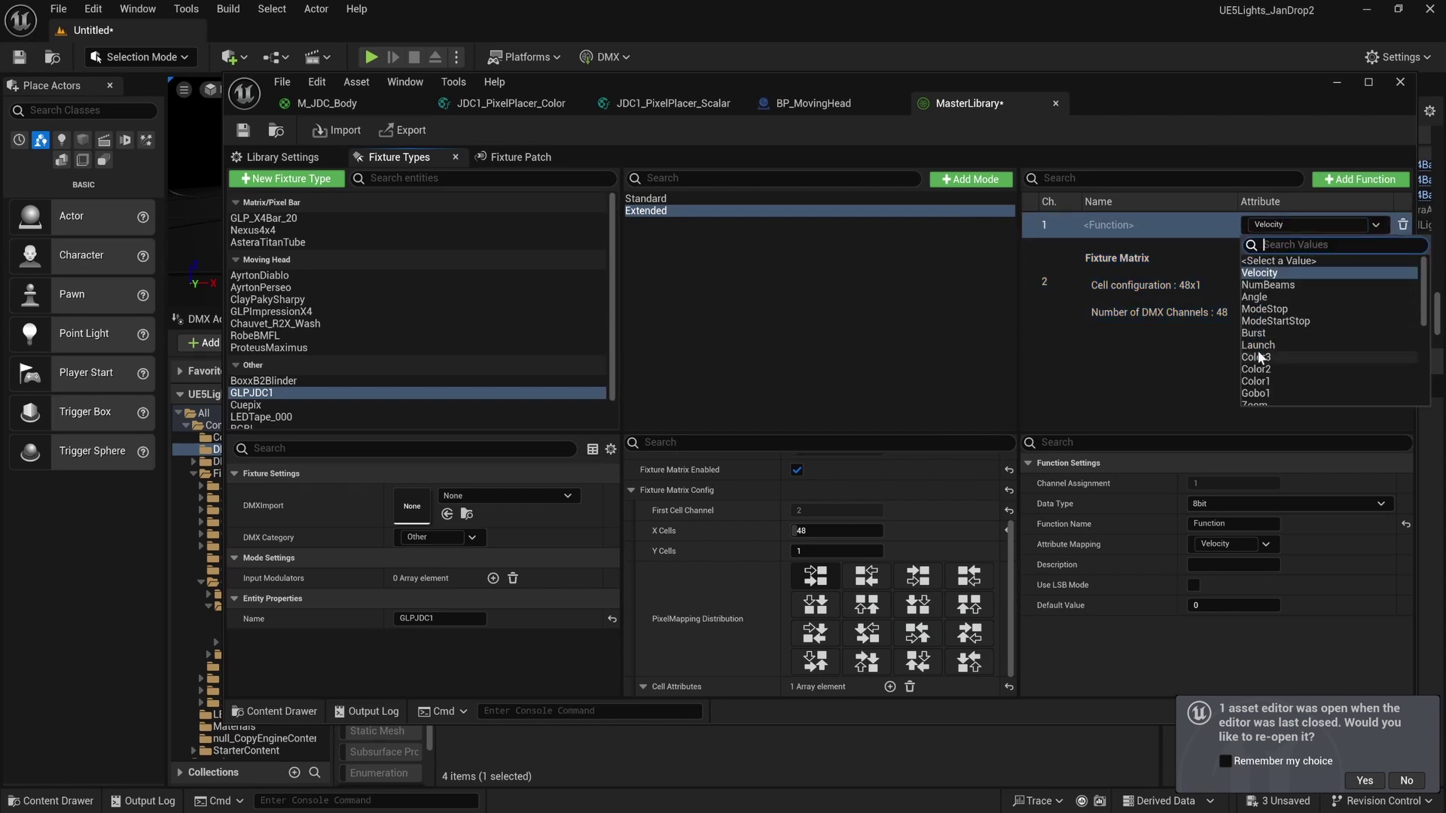
{"action": "type", "text": "tilt"}
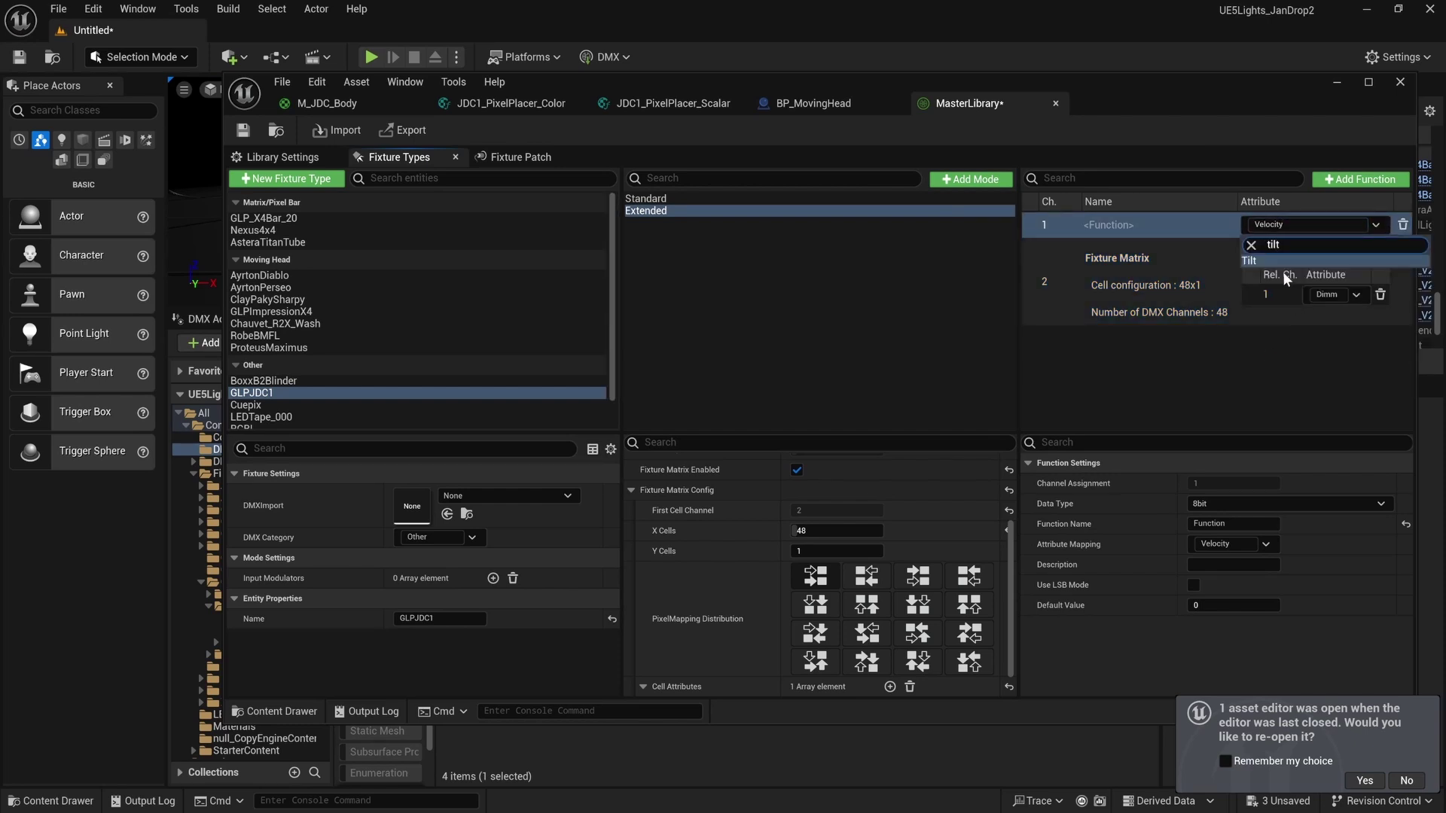
{"action": "left_click", "coordinate": [1255, 261]}
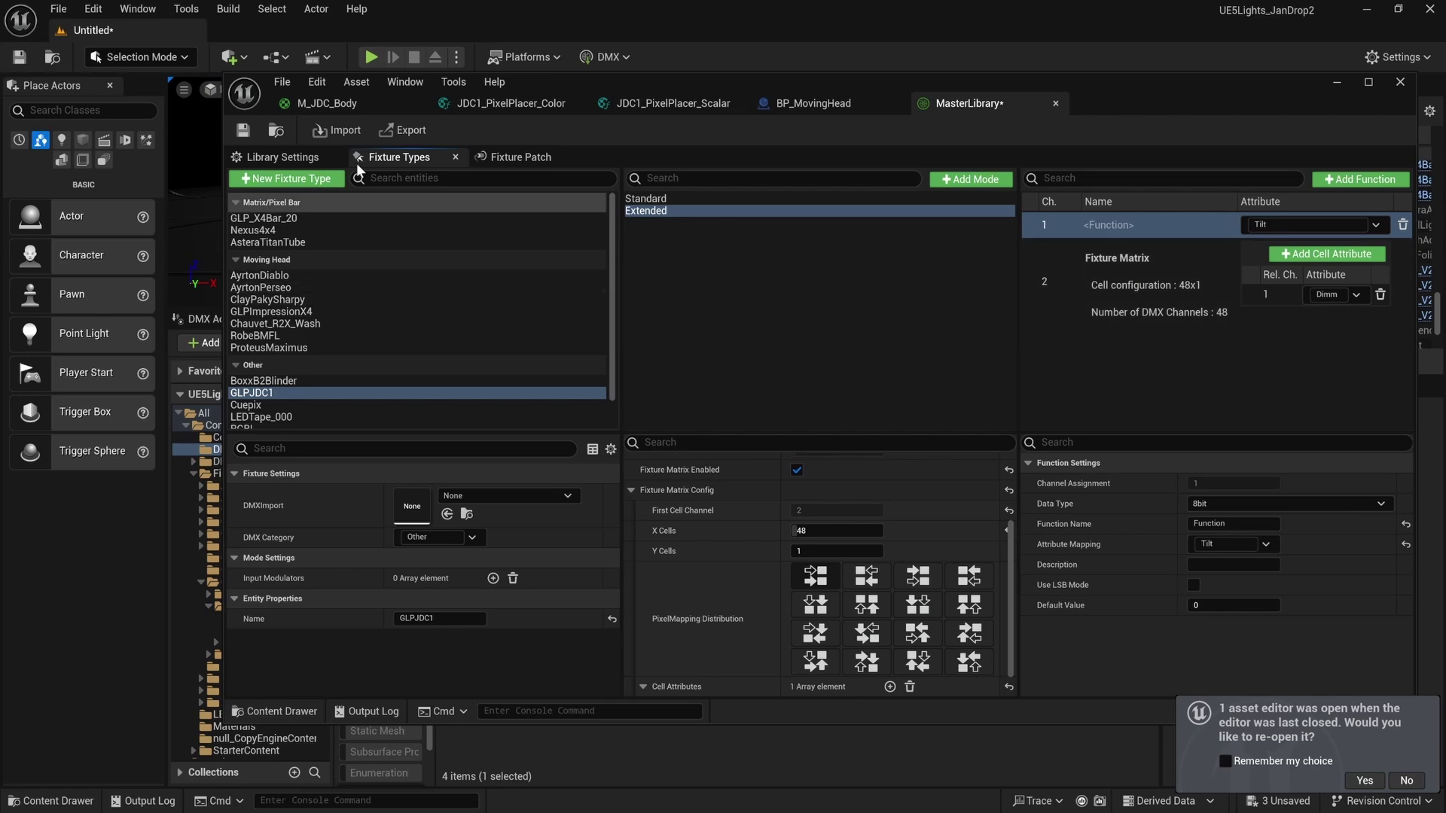
Arrange the MasterLibrary editor and the browser with the DMX Mode 4 channel list side by side.
{"action": "left_click_drag", "start_coordinate": [815, 79], "coordinate": [447, 45]}
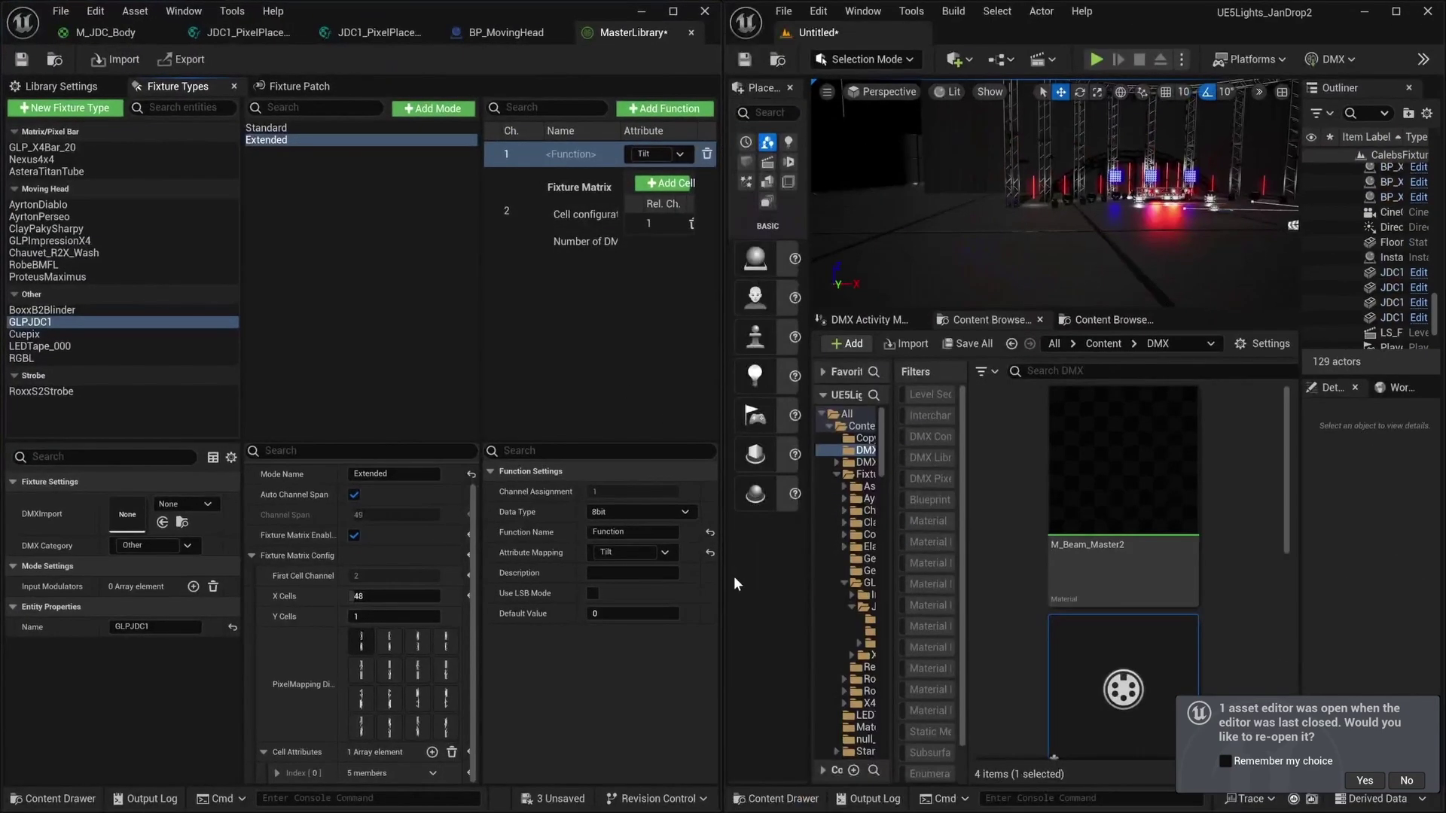
{"action": "key", "text": "super"}
{"action": "left_click", "coordinate": [955, 798]}
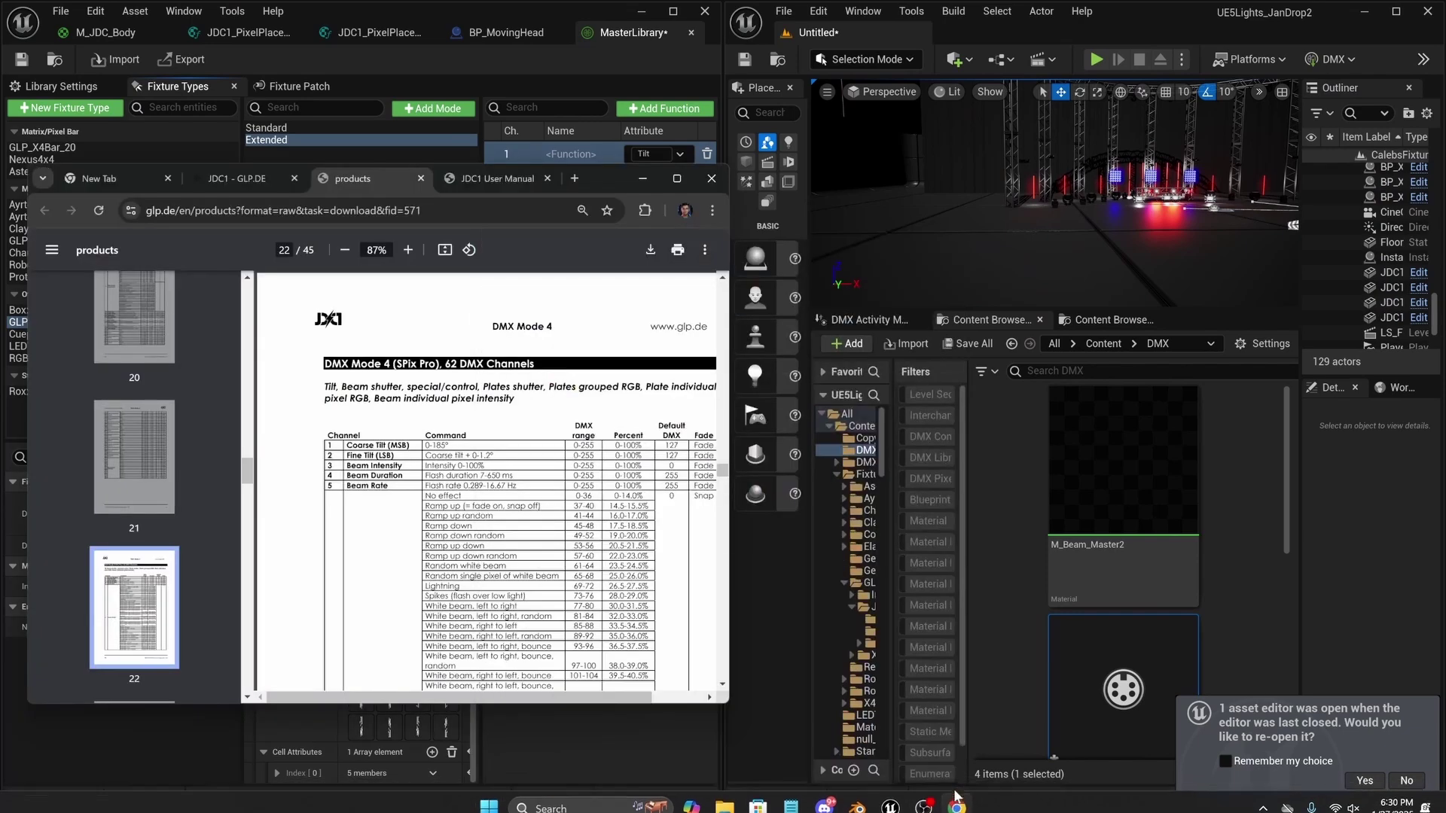
{"action": "left_click_drag", "start_coordinate": [606, 184], "coordinate": [1299, 33]}
{"action": "left_click_drag", "start_coordinate": [1036, 557], "coordinate": [1037, 810]}
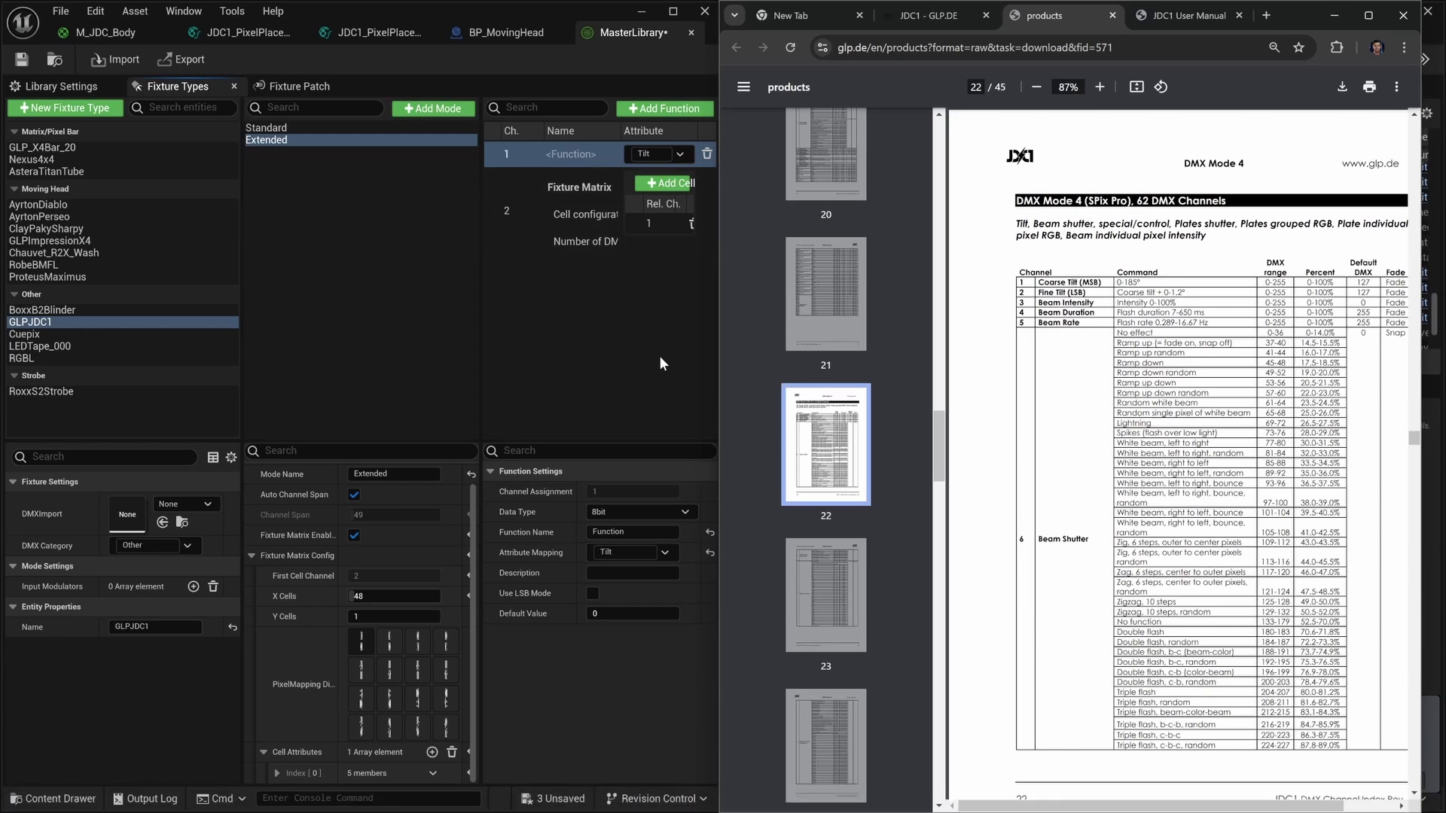
Set the data type of the Extended mode's Tilt function to 16bit.
{"action": "left_click", "coordinate": [617, 328]}
{"action": "left_click", "coordinate": [568, 152]}
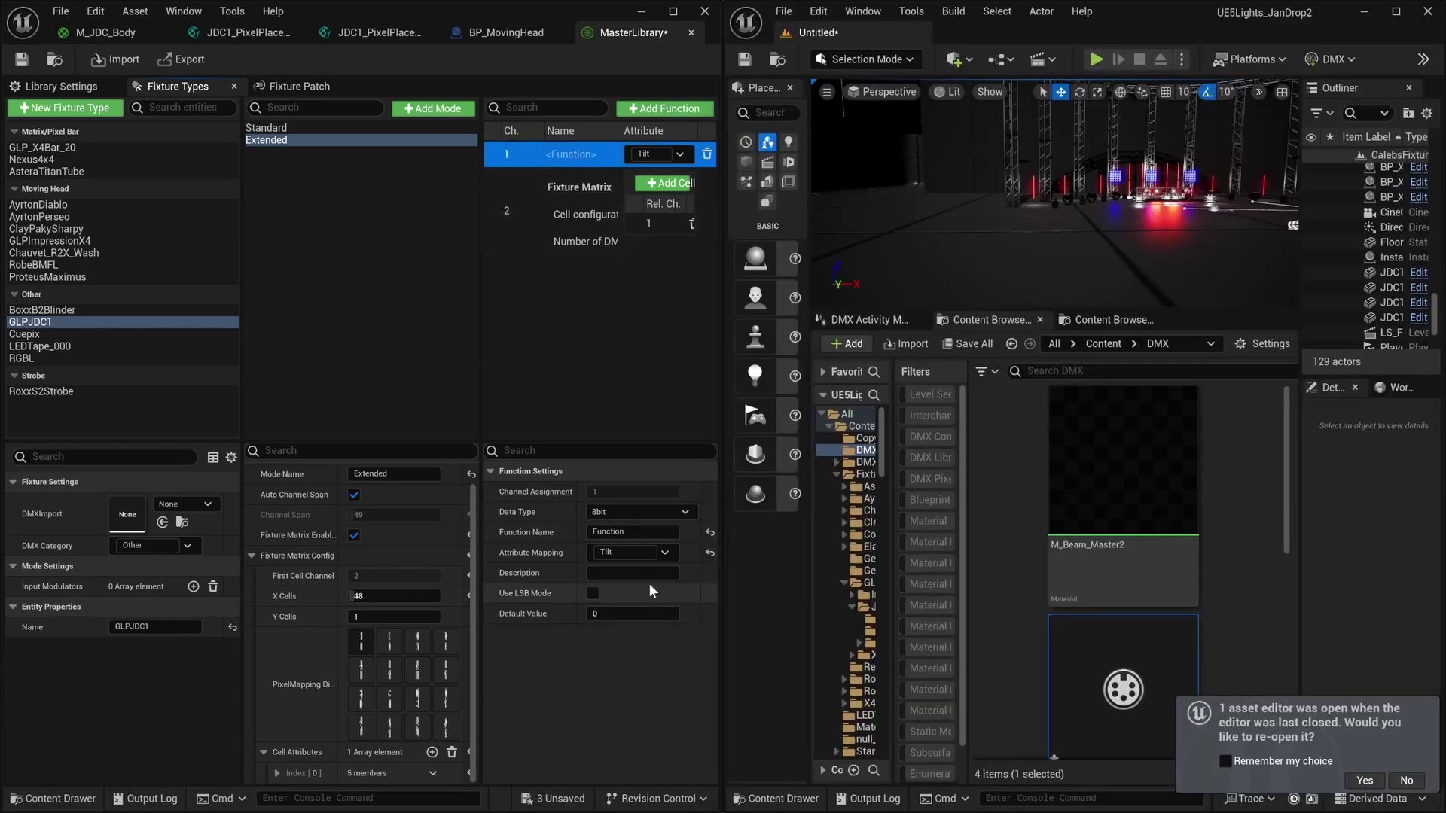
{"action": "left_click", "coordinate": [684, 513]}
{"action": "left_click", "coordinate": [631, 541]}
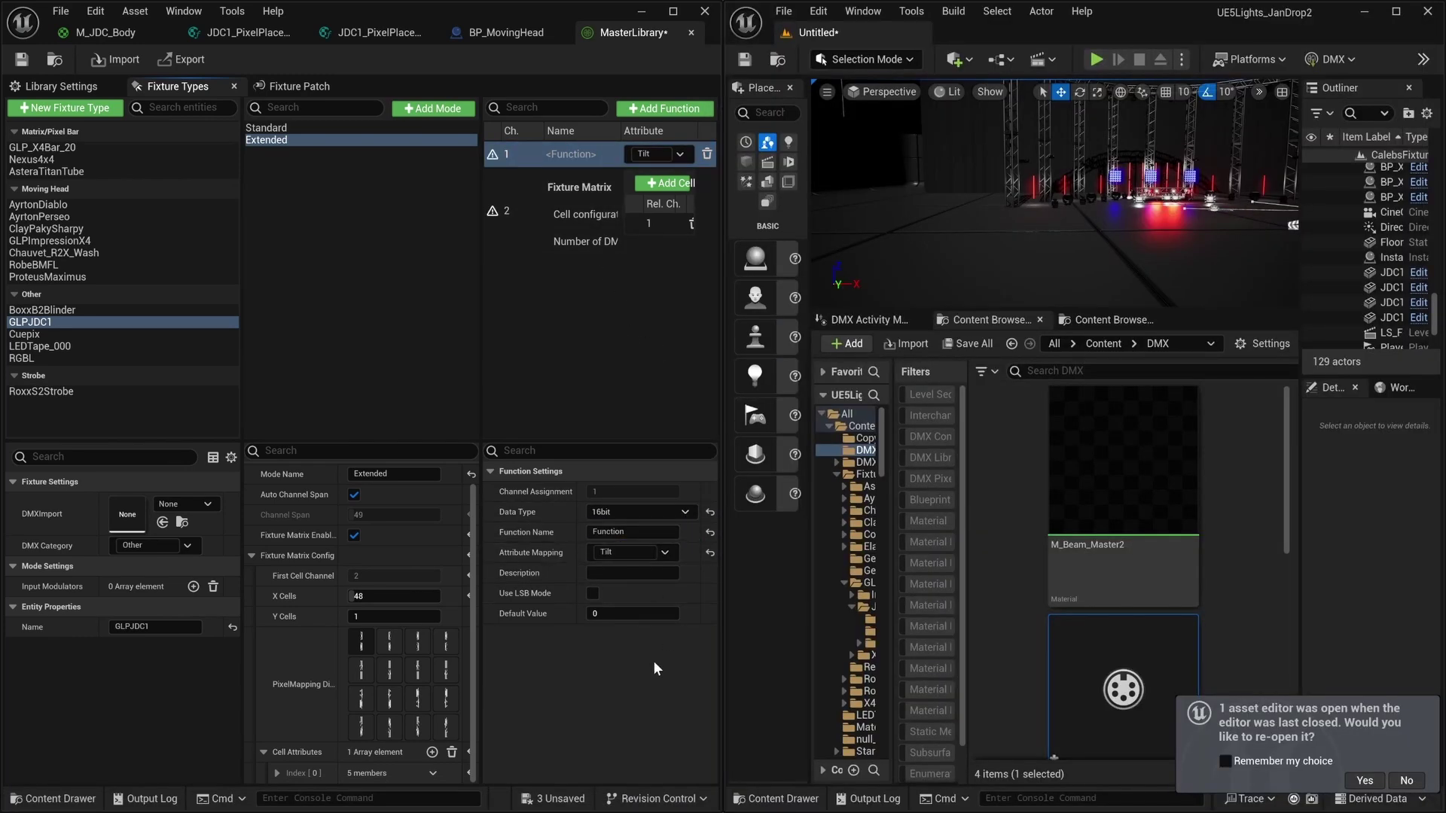
Delete the fixture matrix from the GLPJDC1 Extended mode's function list.
{"action": "key", "text": "super"}
{"action": "left_click", "coordinate": [509, 177]}
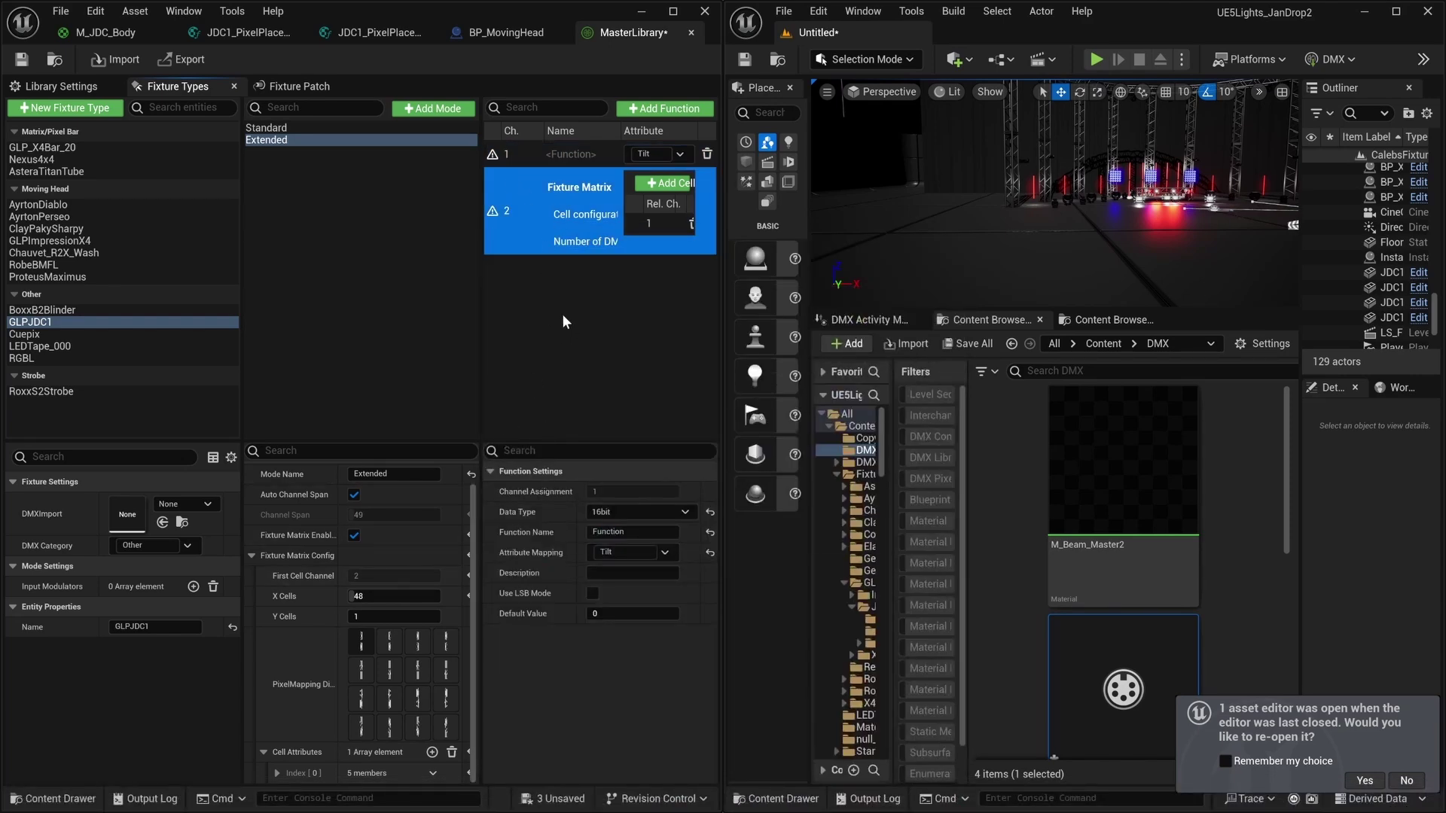
{"action": "left_click", "coordinate": [531, 232]}
{"action": "key", "text": "Delete"}
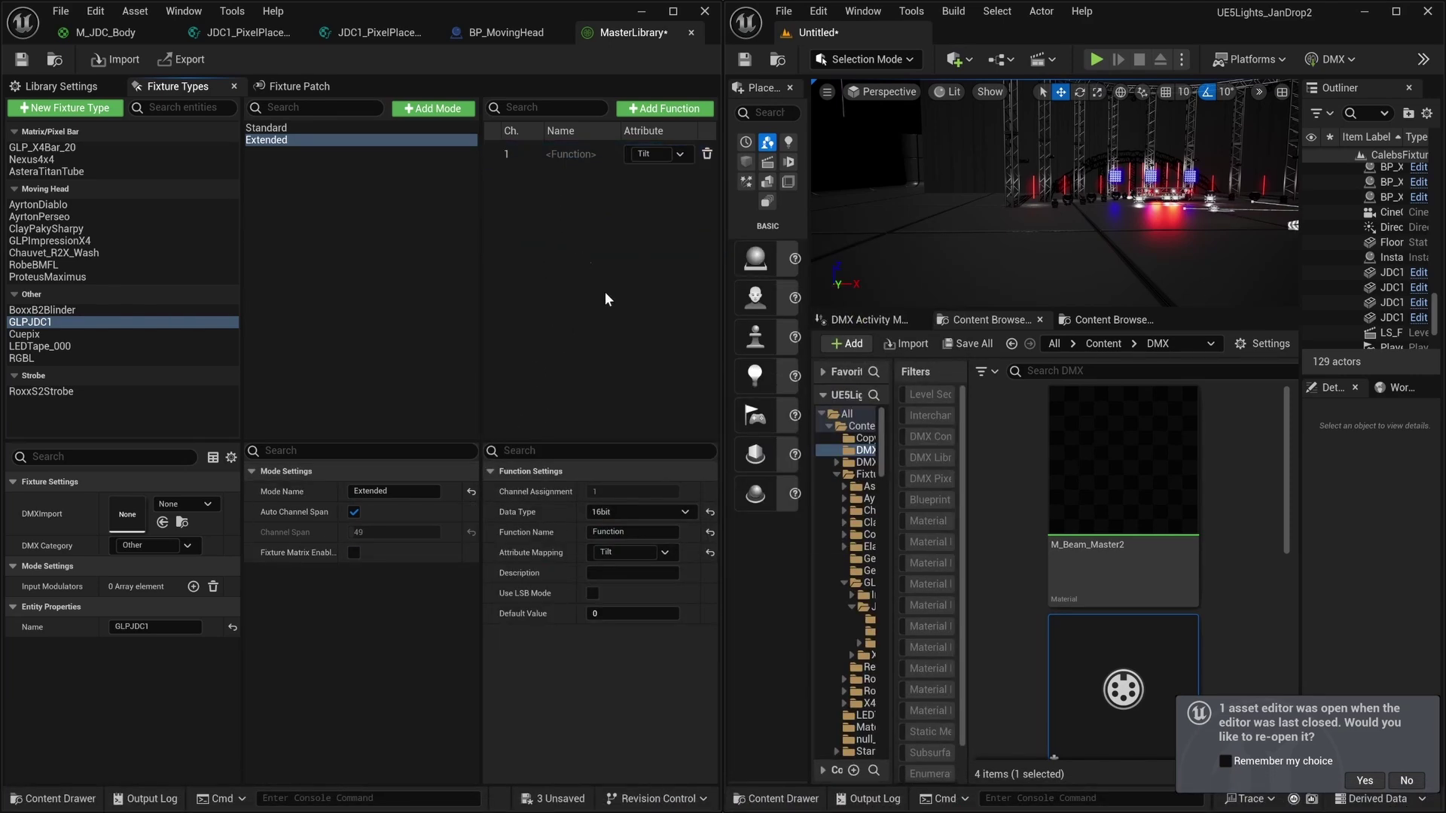
Check the DMX Mode 4 channel list in the browser and add a channel 3 function mapped to White in the Extended mode.
{"action": "key", "text": "super"}
{"action": "left_click", "coordinate": [957, 795]}
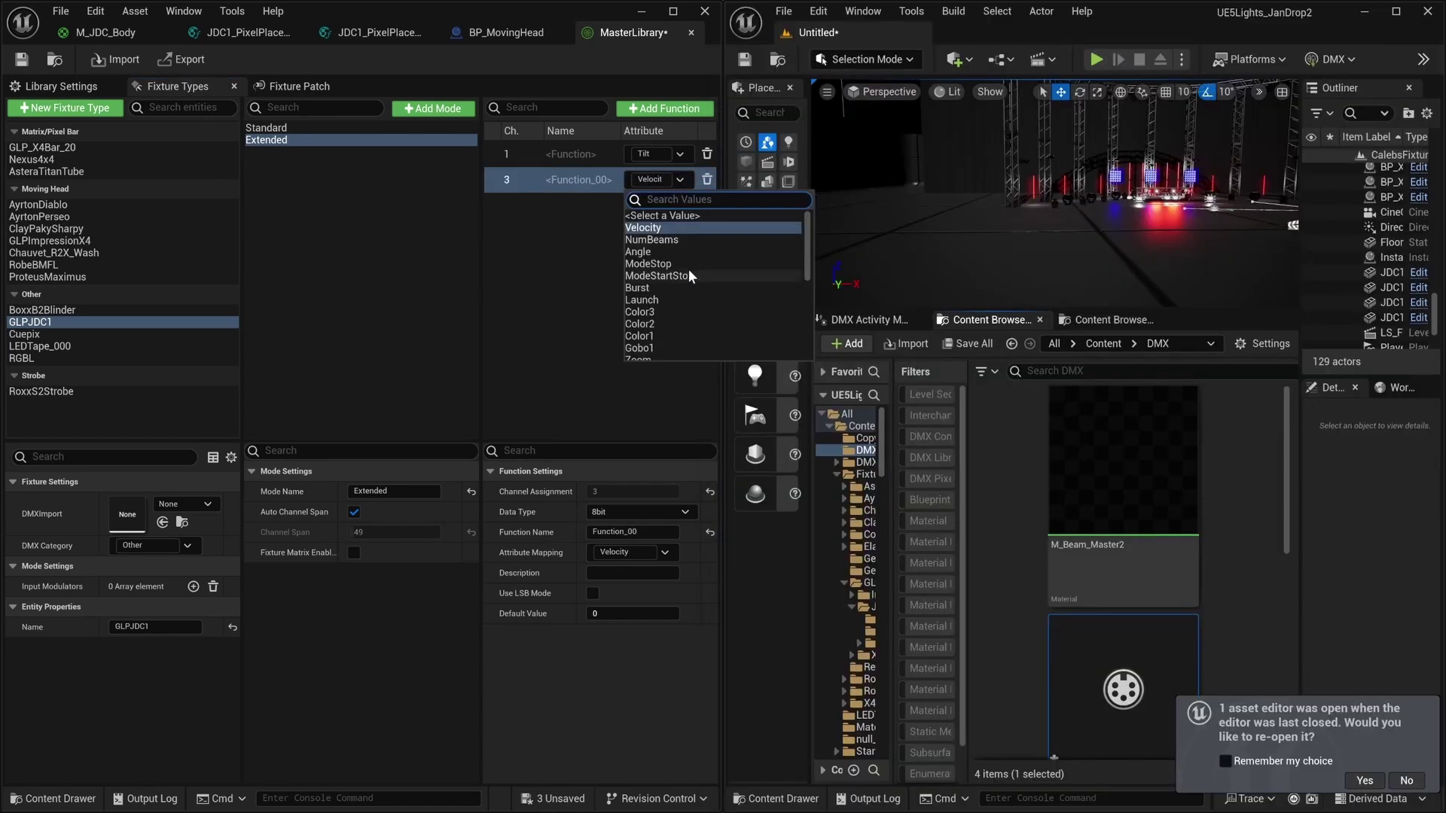
{"action": "scroll", "coordinate": [684, 325], "scroll_direction": "down", "scroll_amount": 5}
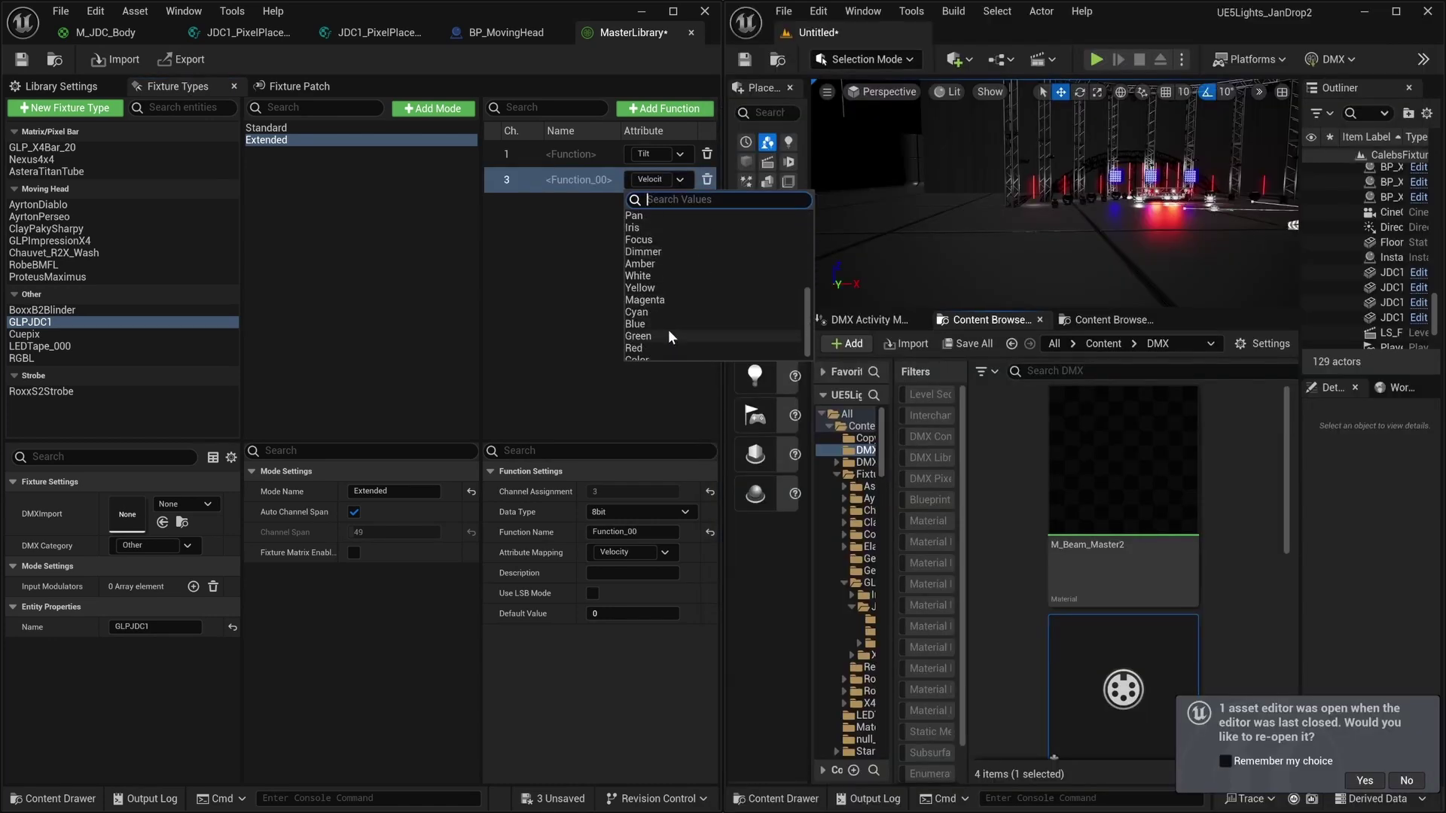
{"action": "left_click", "coordinate": [634, 276]}
Check the beam channels in the DMX Mode 4 list and add three functions on channels 4, 5 and 6 of the Extended mode.
{"action": "key", "text": "super"}
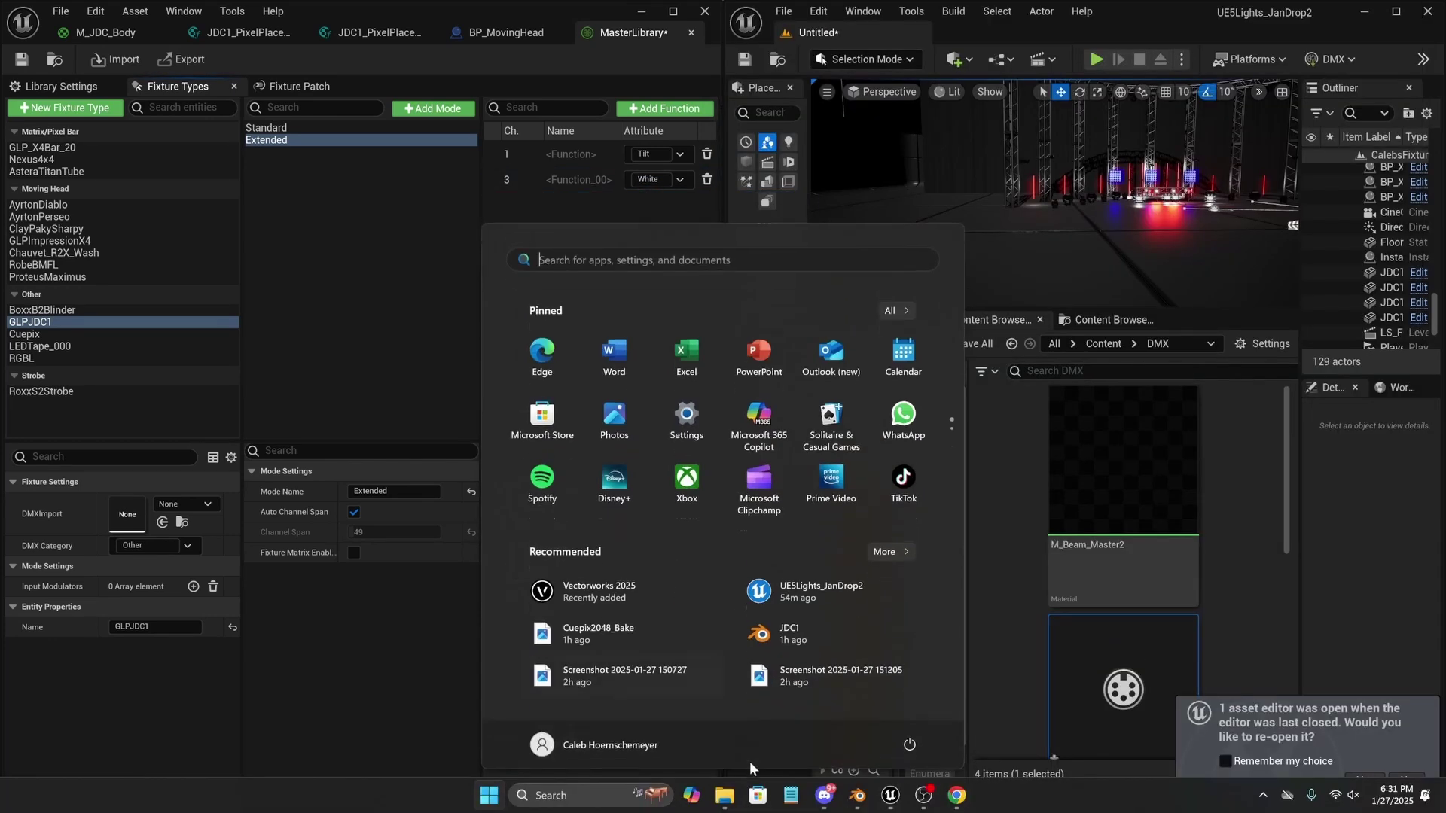
{"action": "left_click", "coordinate": [956, 796]}
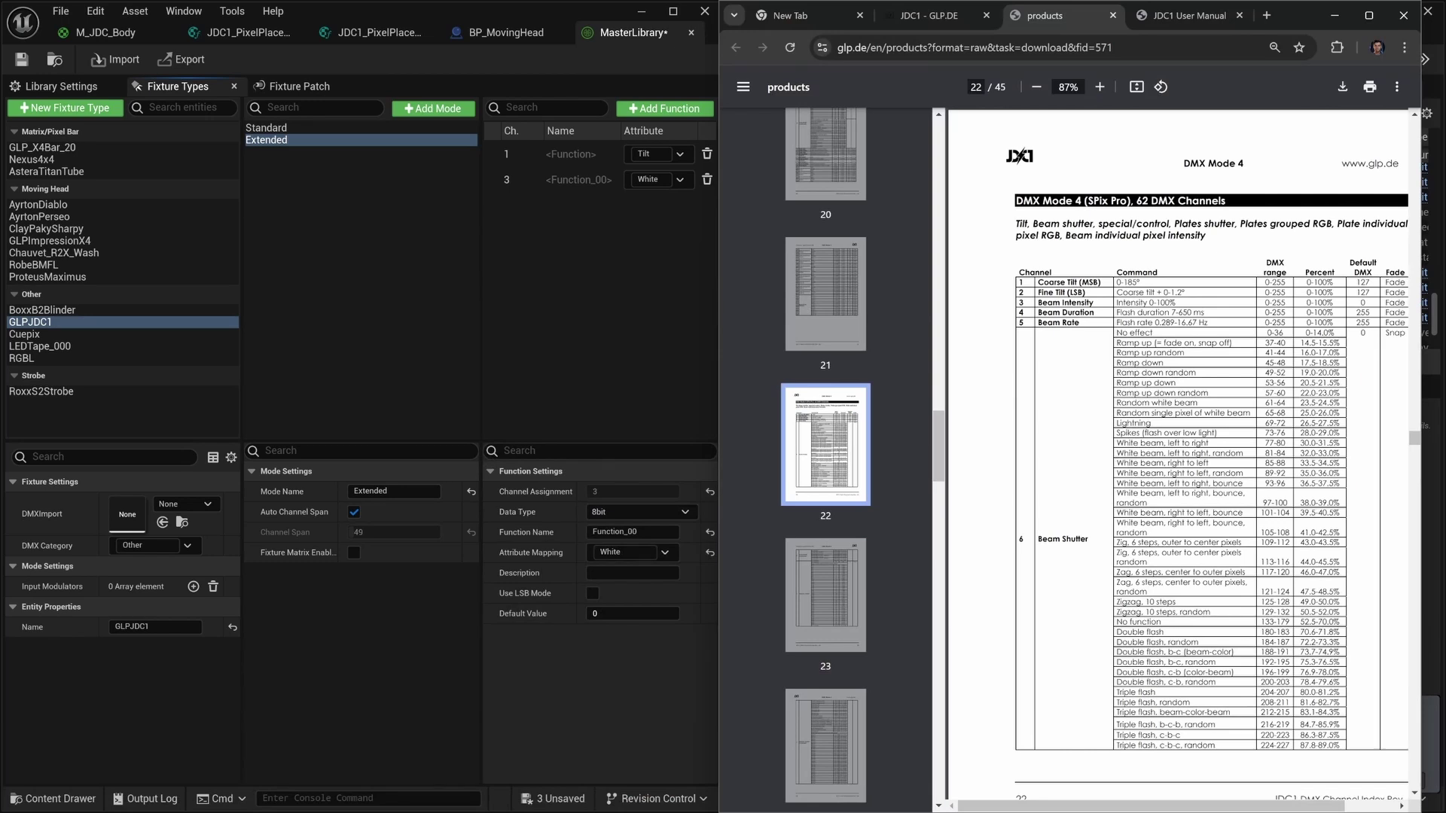
{"action": "left_click_drag", "start_coordinate": [1039, 302], "coordinate": [1092, 322]}
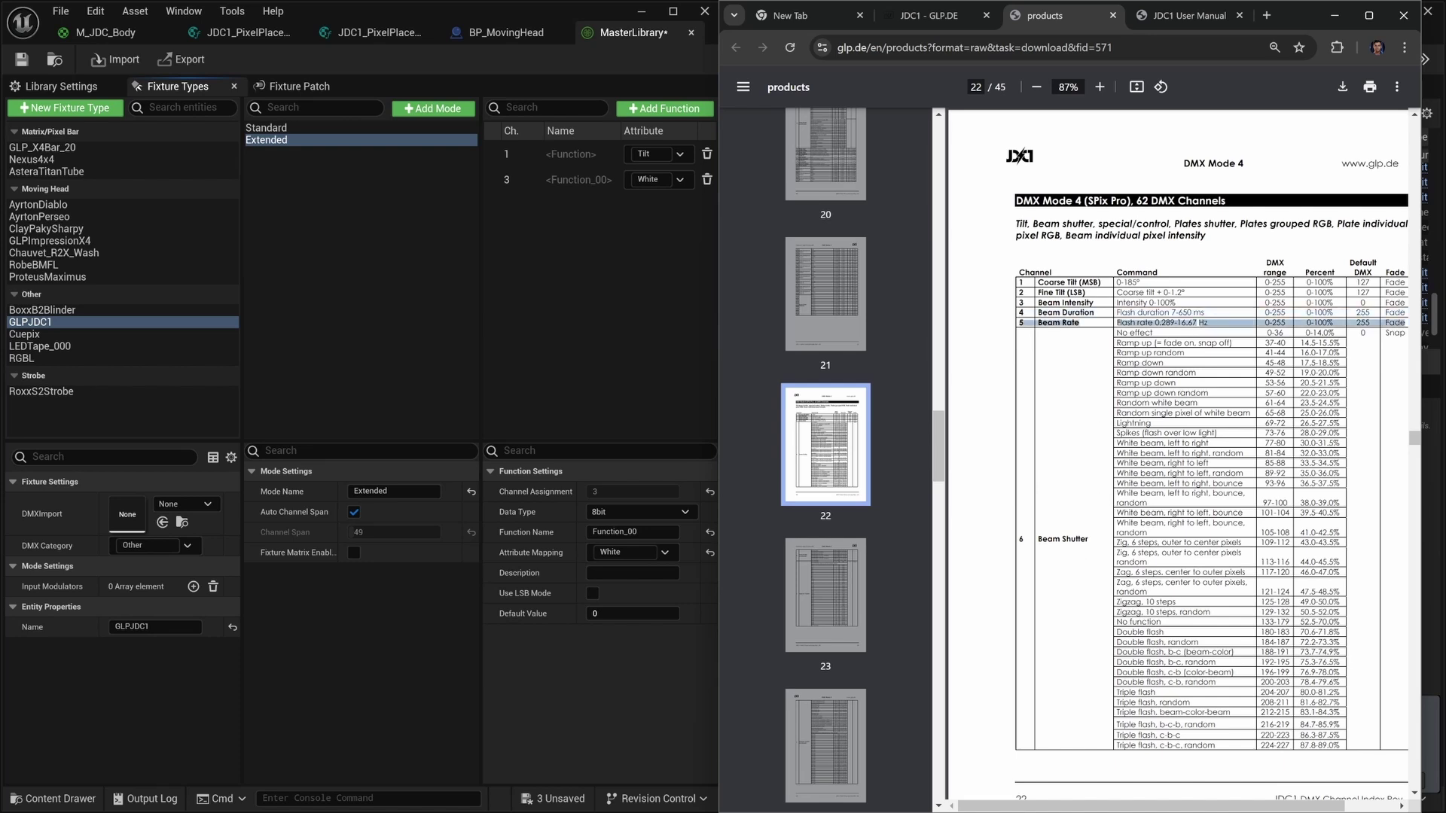
{"action": "left_click_drag", "start_coordinate": [1092, 323], "coordinate": [1021, 540]}
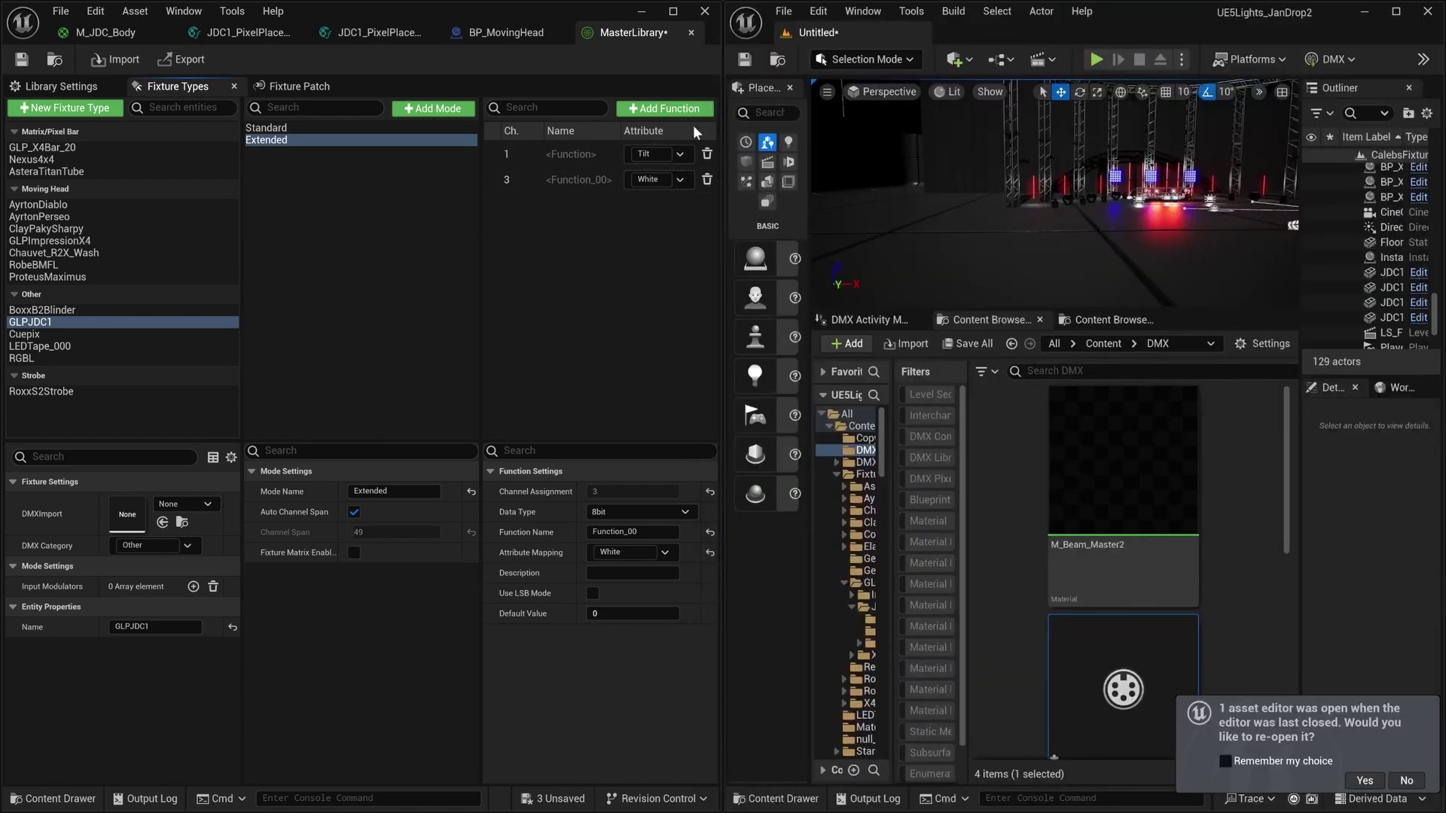
{"action": "left_click", "coordinate": [684, 110]}
{"action": "left_click", "coordinate": [684, 110]}
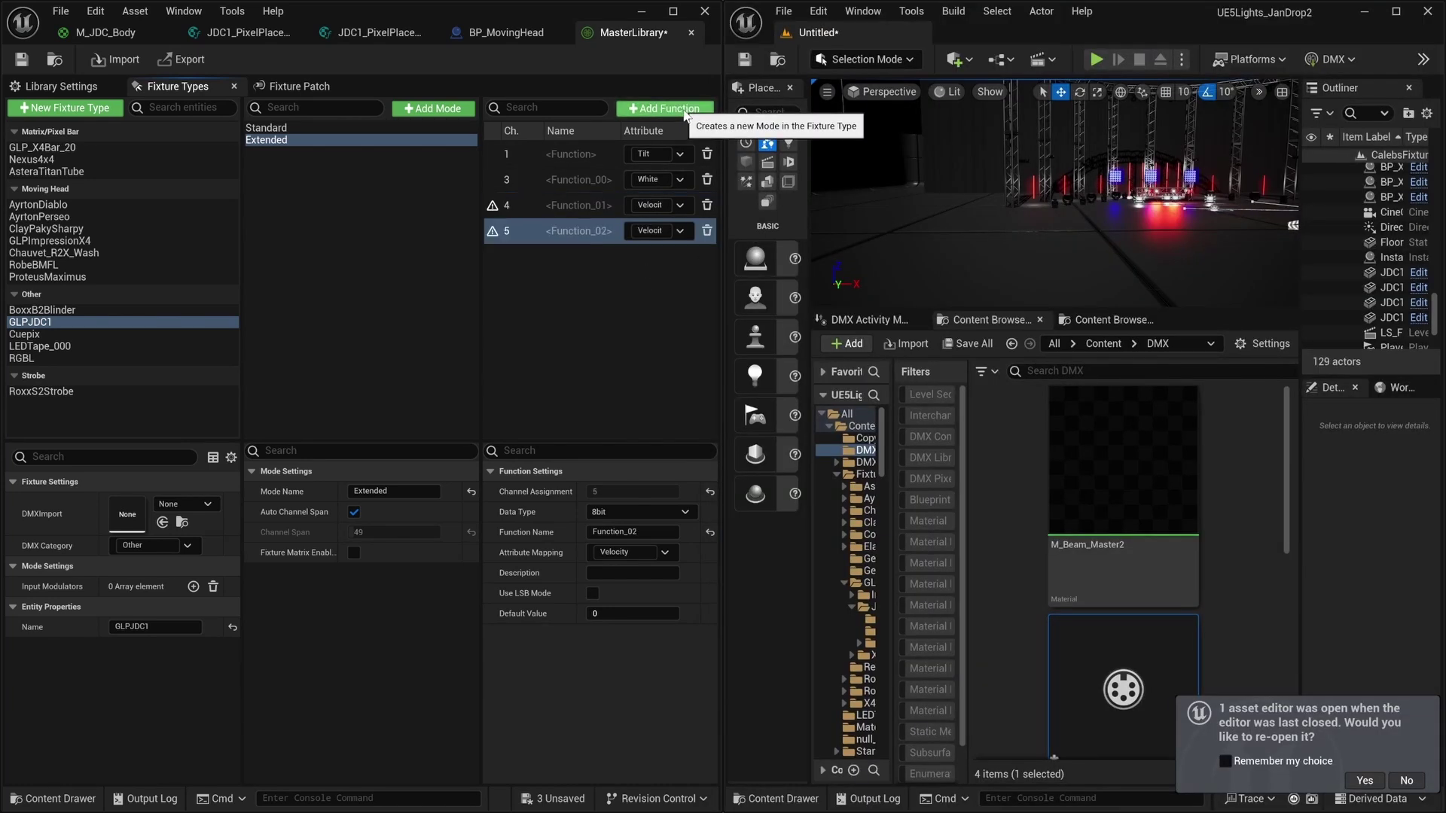
{"action": "left_click", "coordinate": [684, 110]}
Clear the attribute mapping of the functions on channels 4, 5 and 6 to <Select a Value>.
{"action": "left_click", "coordinate": [680, 205]}
{"action": "left_click", "coordinate": [657, 241]}
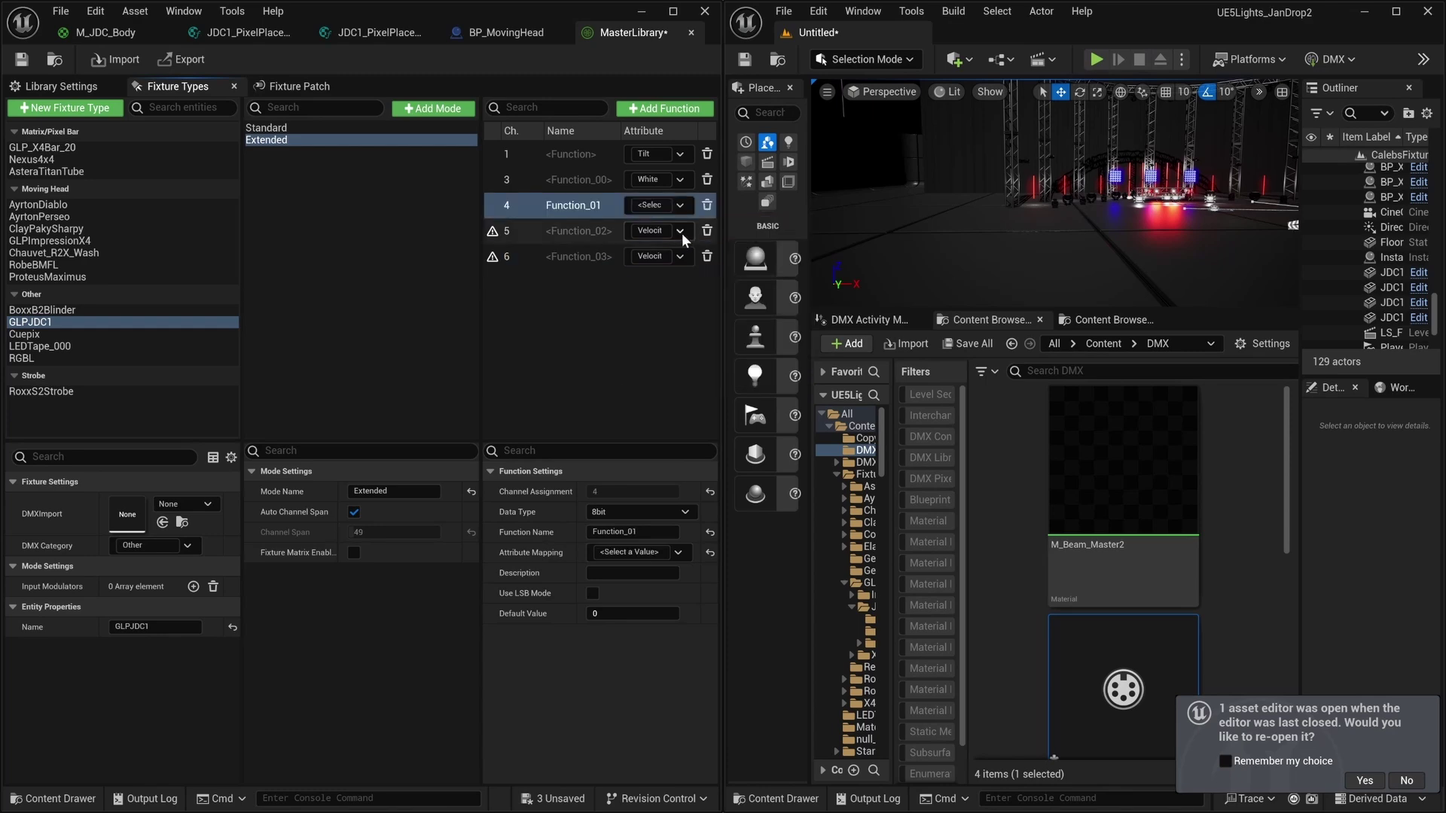
{"action": "left_click", "coordinate": [681, 231]}
{"action": "left_click", "coordinate": [660, 268]}
{"action": "left_click", "coordinate": [680, 257]}
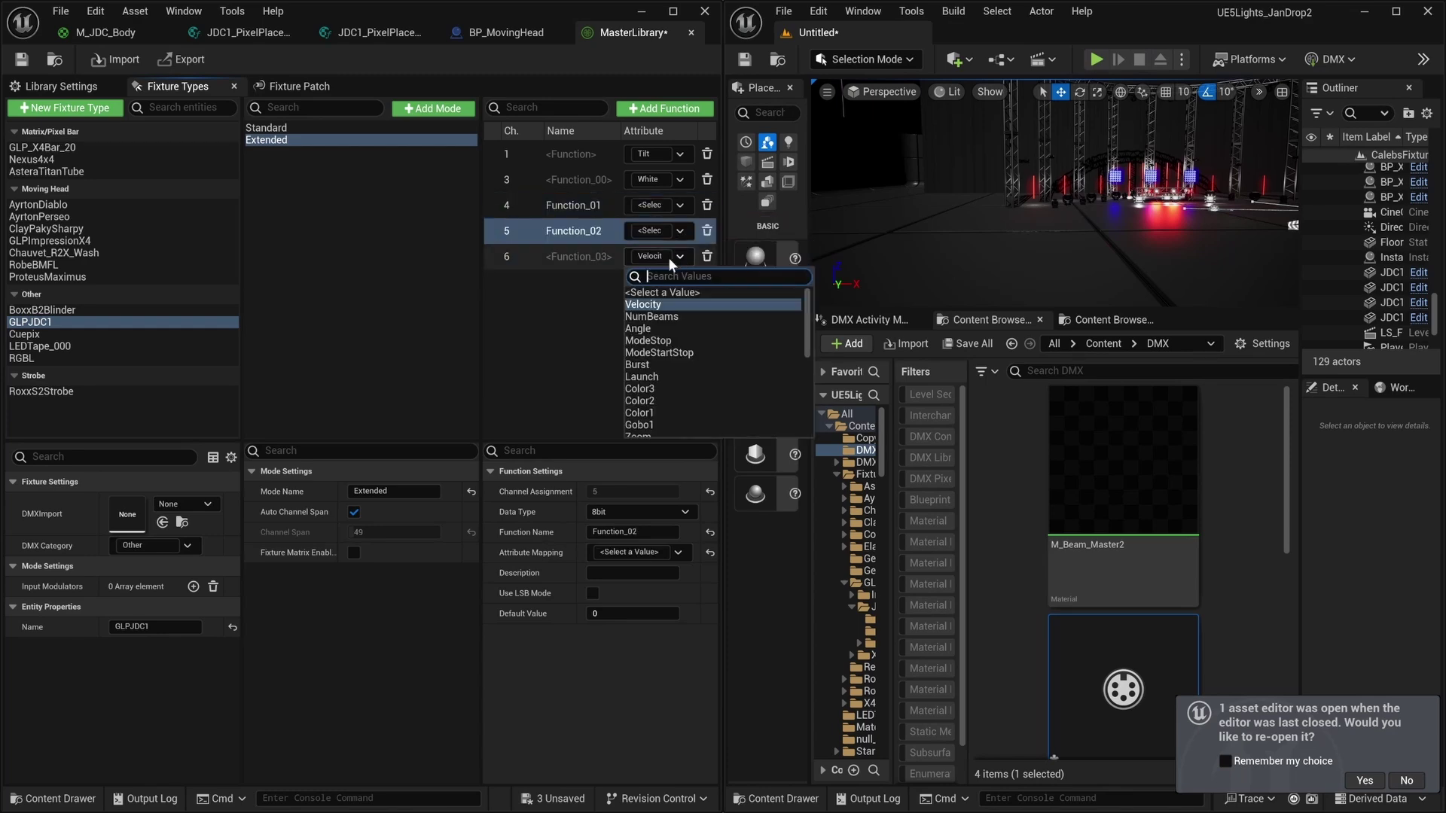
{"action": "left_click", "coordinate": [640, 293]}
Look up the Special / Control channel in the DMX Mode 4 list and add a channel 7 function with its attribute set to <Select a Value>.
{"action": "key", "text": "super"}
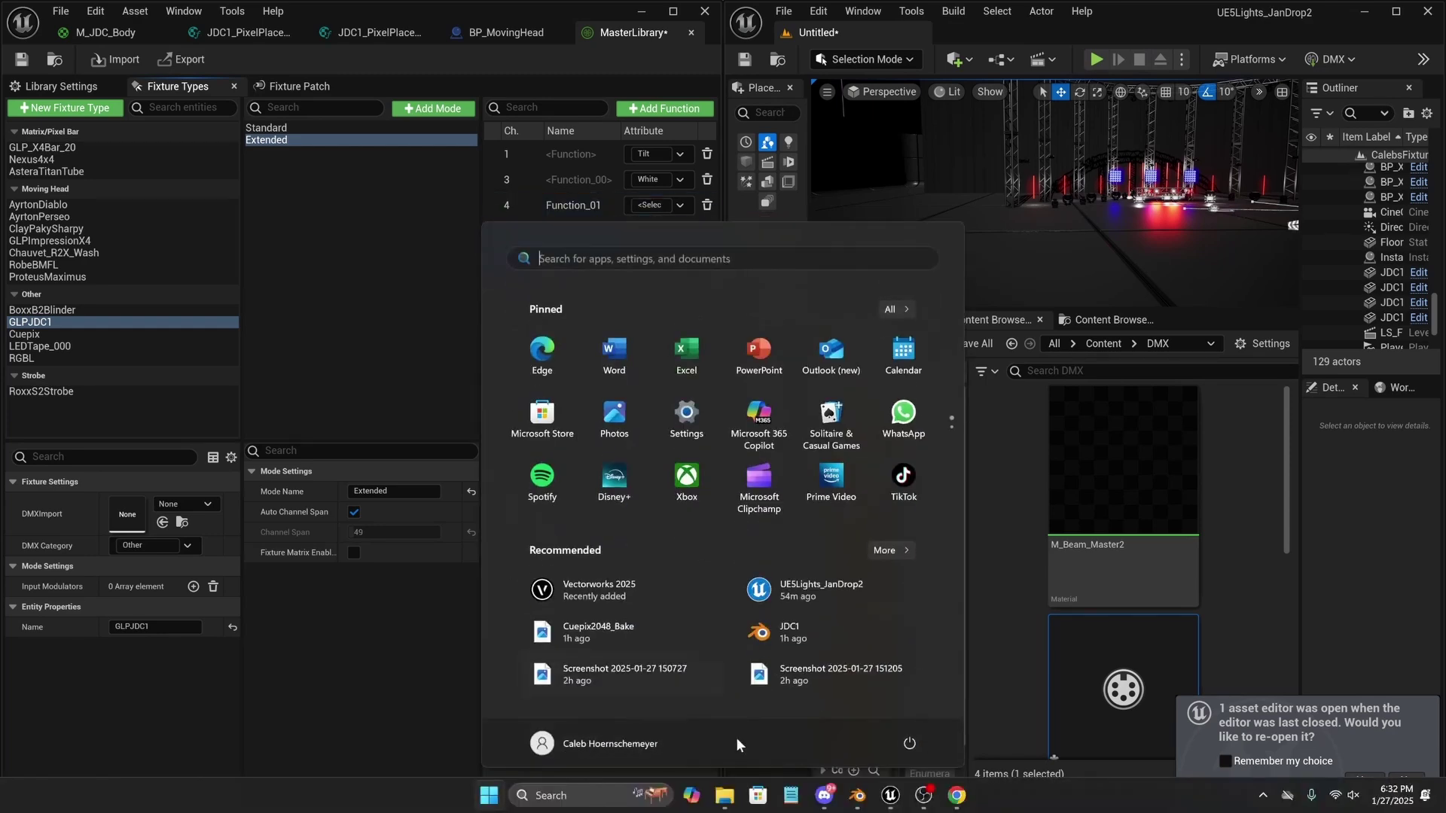
{"action": "left_click", "coordinate": [957, 795]}
{"action": "scroll", "coordinate": [1102, 489], "scroll_direction": "down", "scroll_amount": 6}
{"action": "scroll", "coordinate": [1102, 489], "scroll_direction": "down", "scroll_amount": 6}
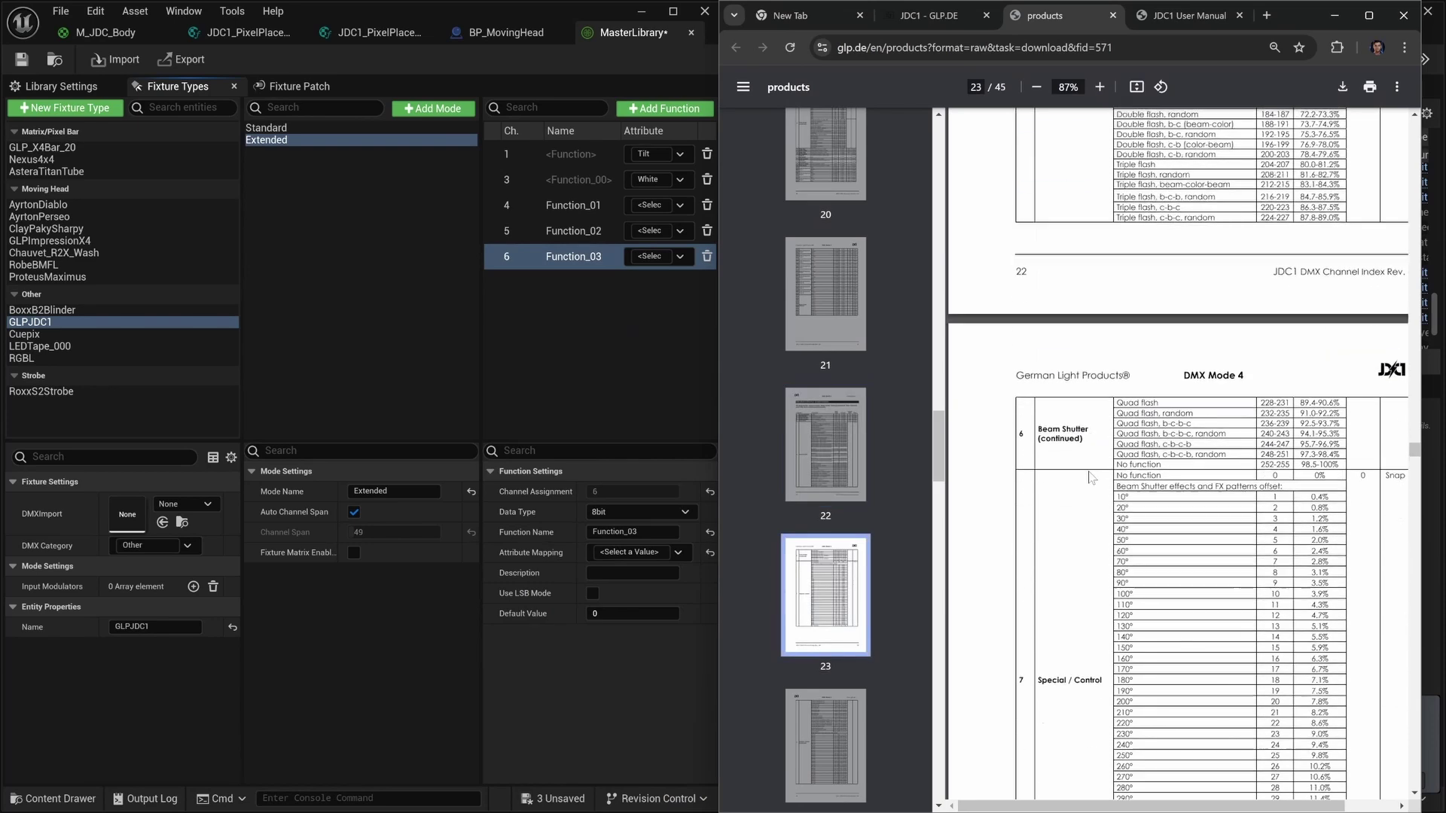
{"action": "scroll", "coordinate": [1085, 398], "scroll_direction": "down", "scroll_amount": 2}
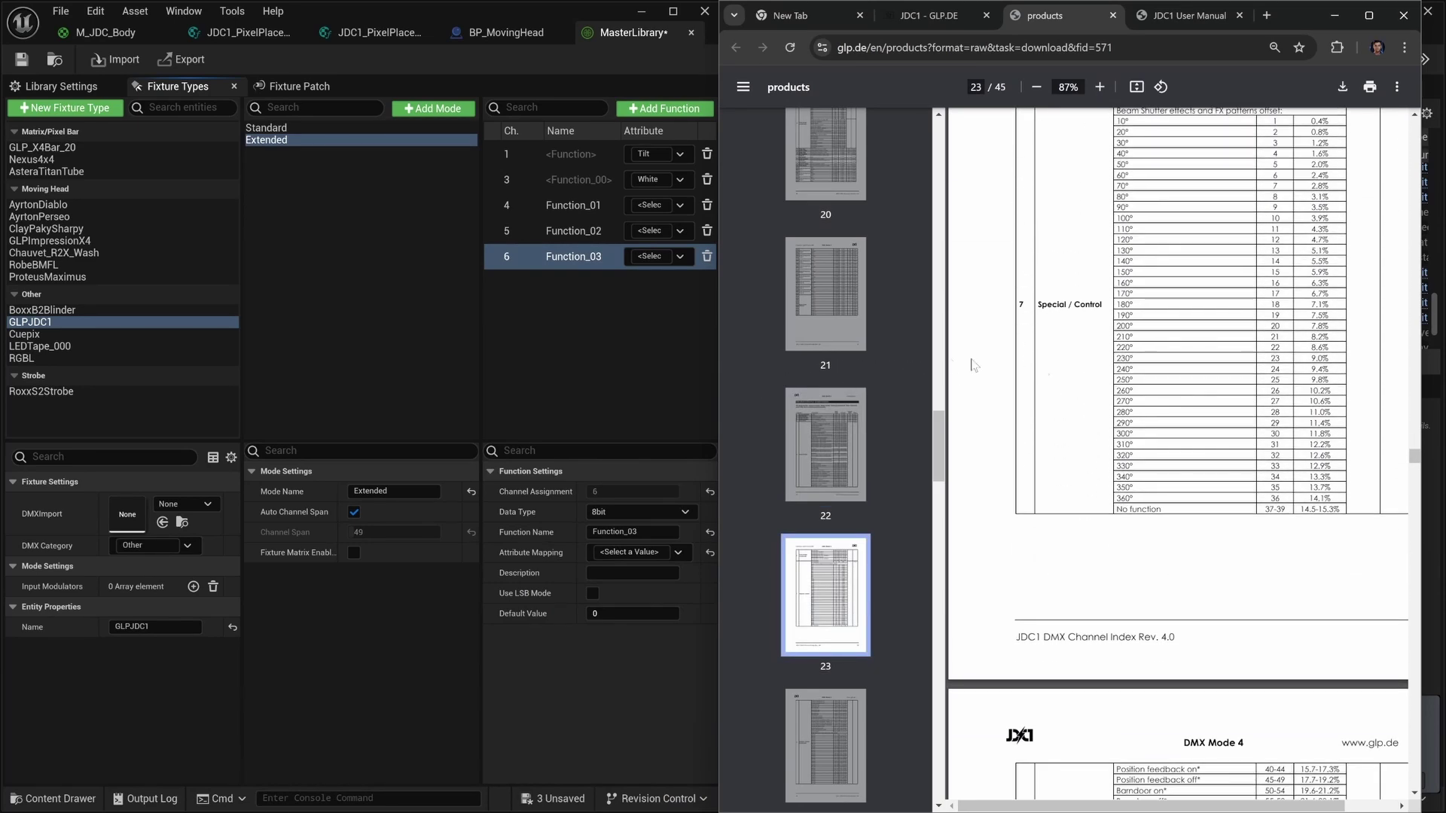
{"action": "left_click", "coordinate": [665, 108]}
{"action": "left_click", "coordinate": [682, 285]}
{"action": "left_click", "coordinate": [673, 318]}
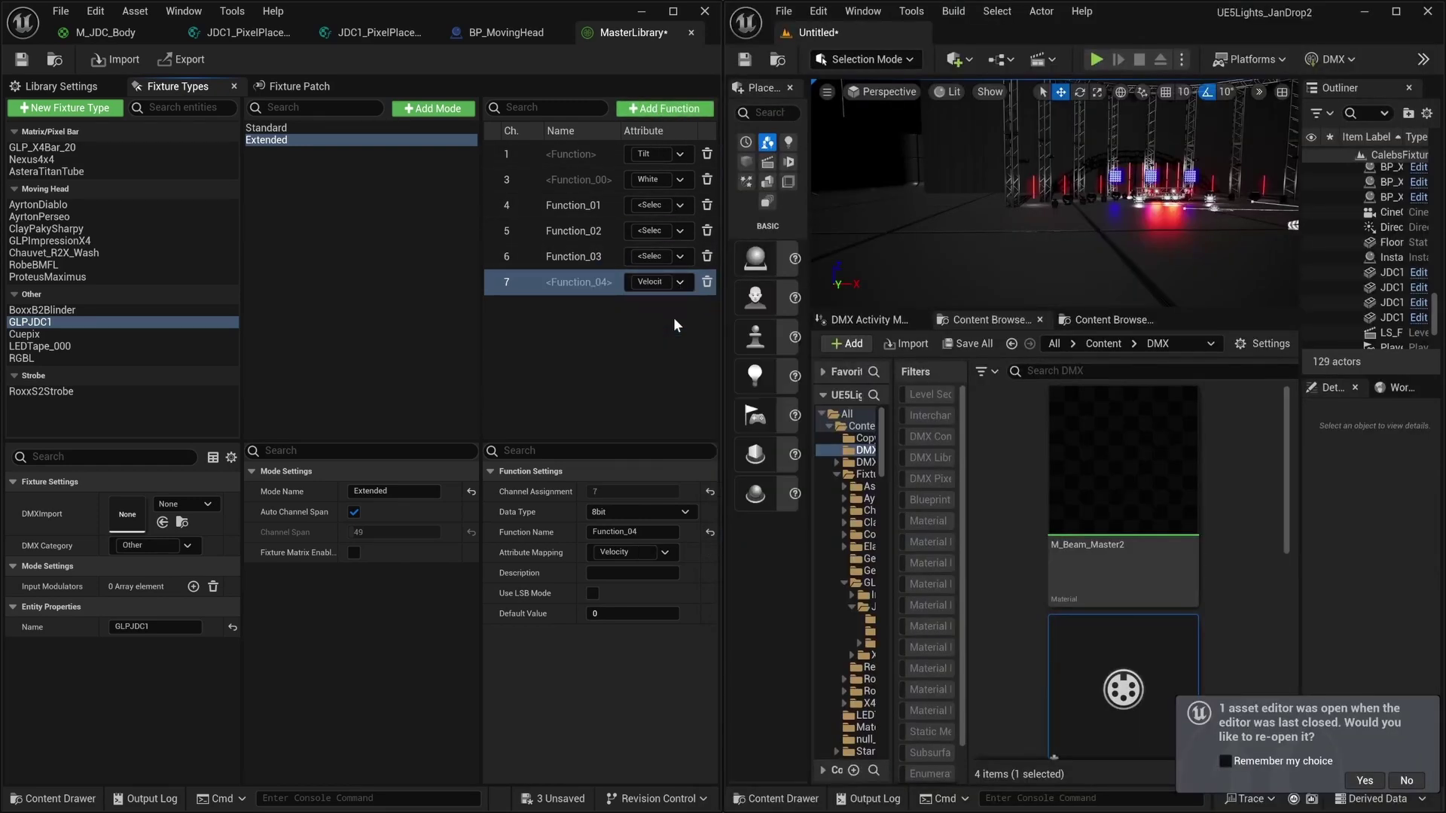
Find the Plate Intensity channel in the browser's DMX Mode 4 list and add a channel 8 function mapped to Dimmer.
{"action": "key", "text": "super"}
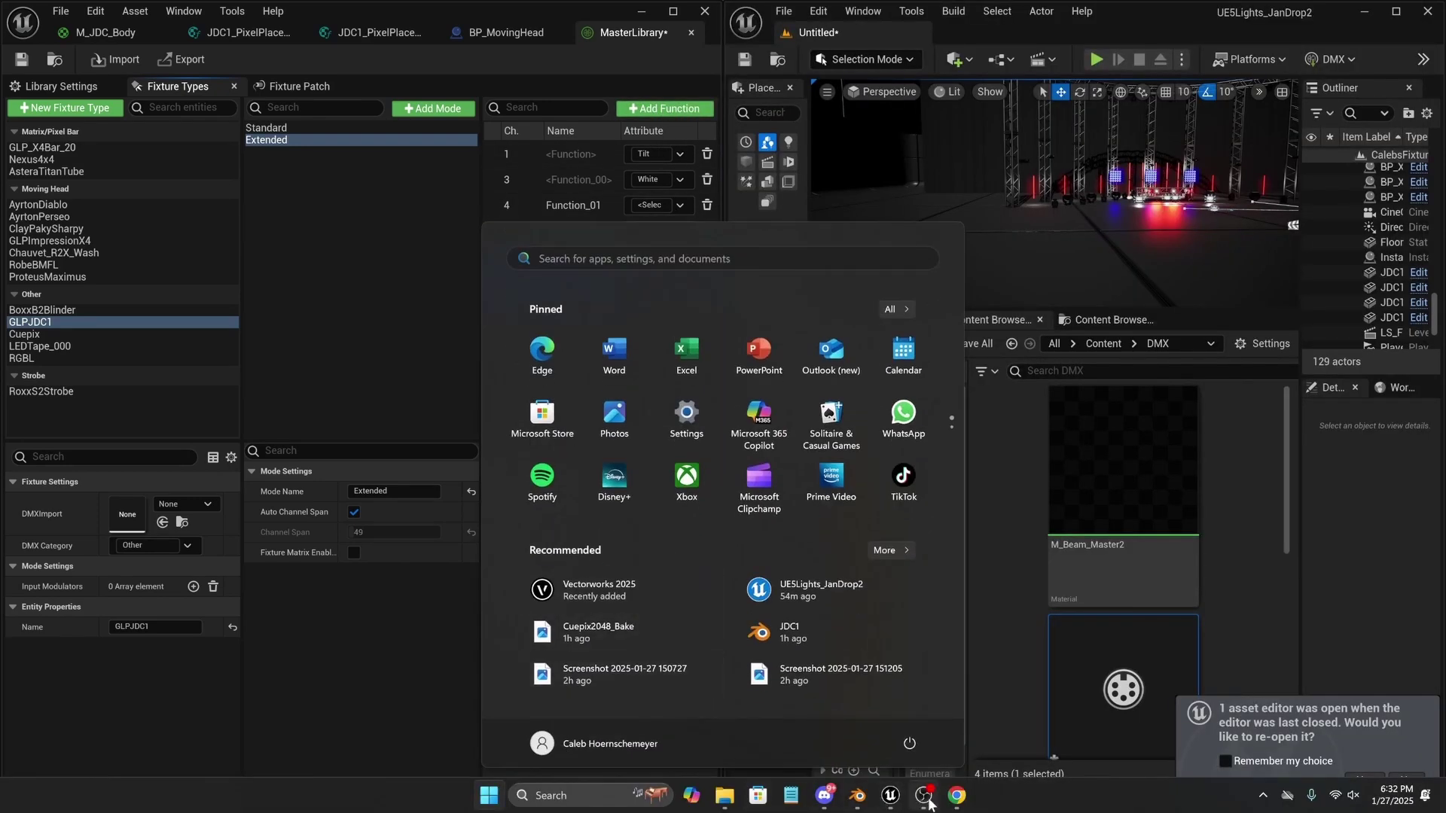
{"action": "left_click", "coordinate": [956, 795]}
{"action": "scroll", "coordinate": [1078, 385], "scroll_direction": "down", "scroll_amount": 15}
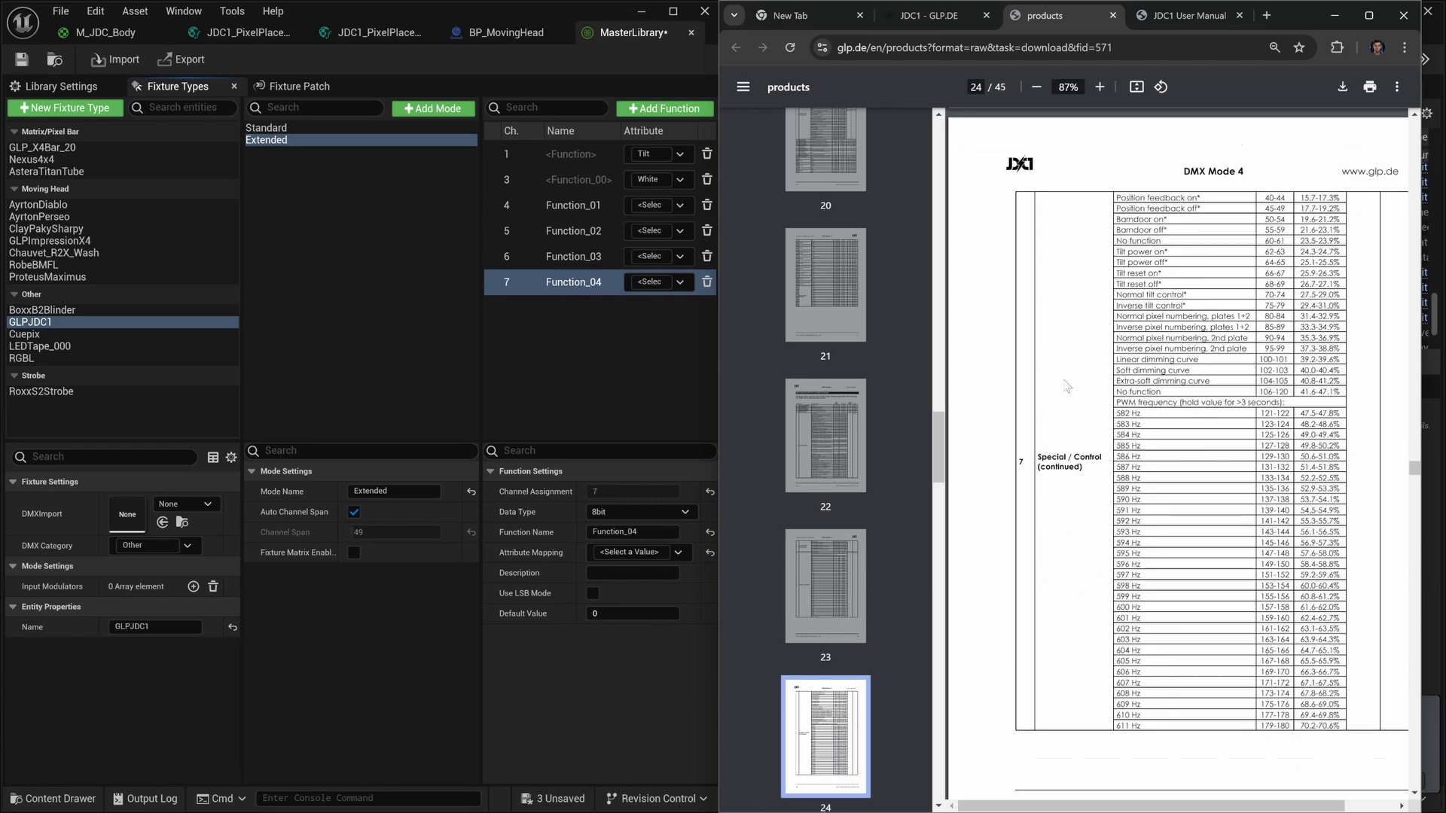
{"action": "scroll", "coordinate": [1068, 385], "scroll_direction": "down", "scroll_amount": 1}
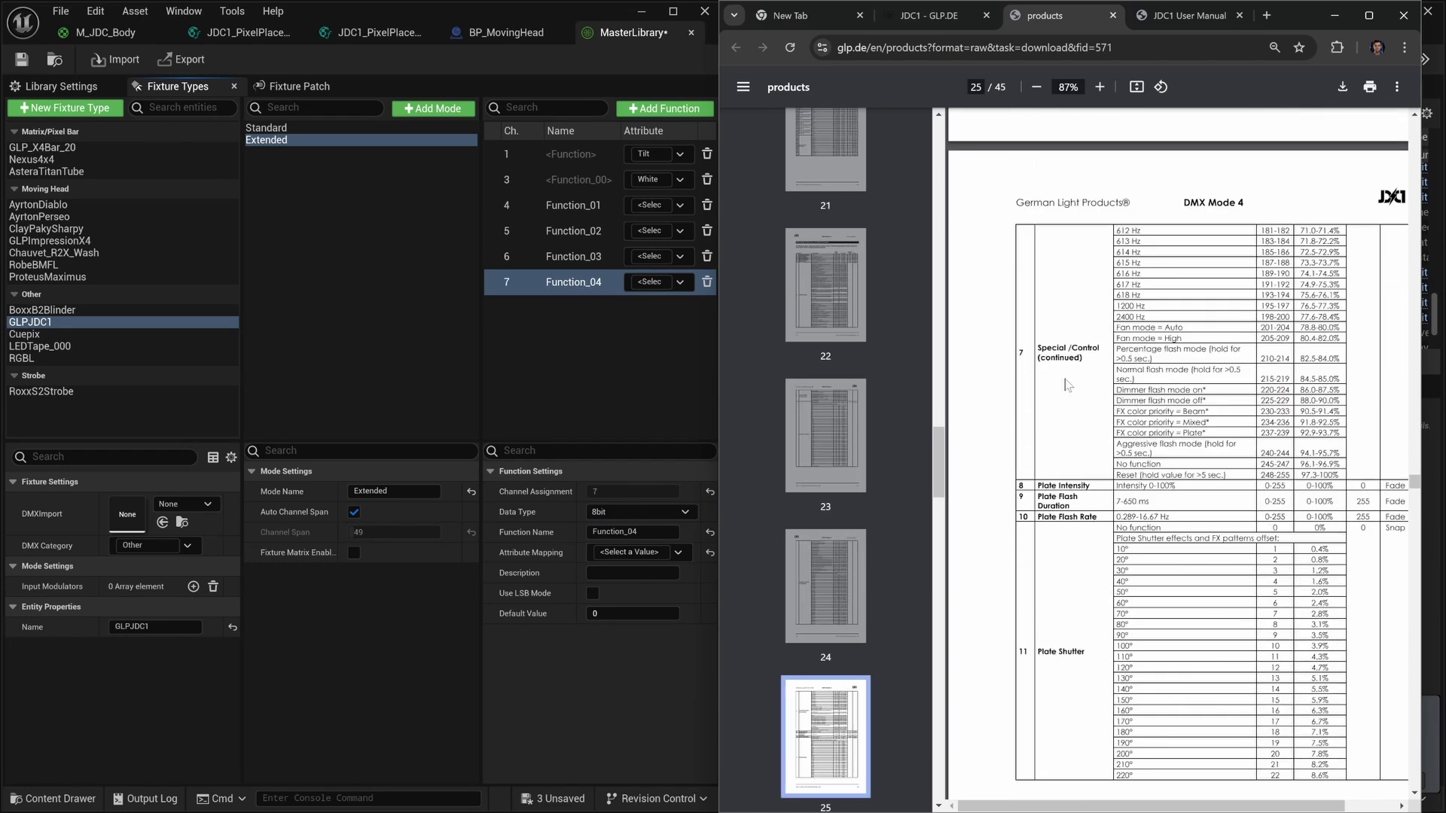
{"action": "scroll", "coordinate": [1066, 386], "scroll_direction": "down", "scroll_amount": 3}
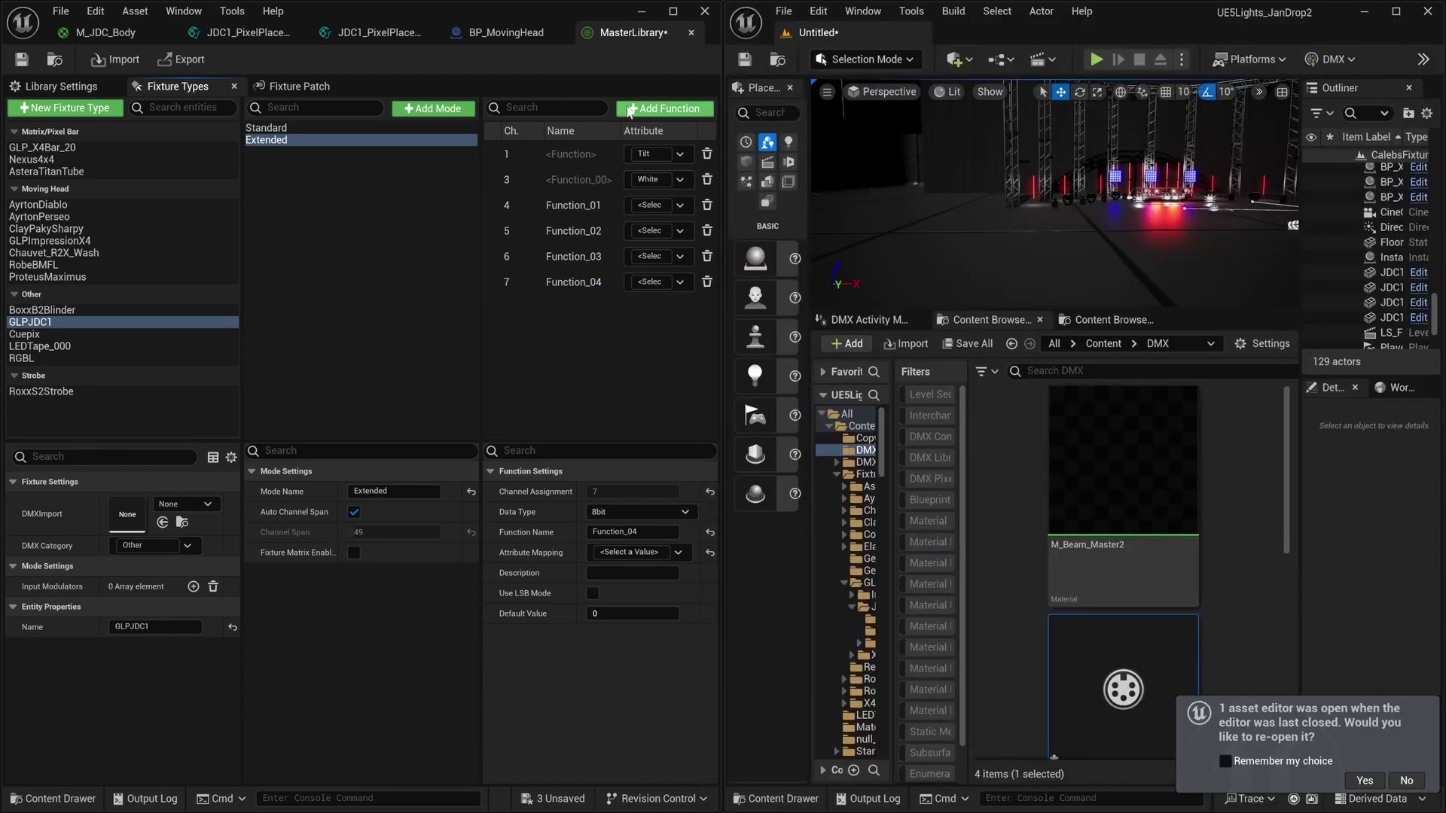
{"action": "left_click", "coordinate": [631, 111]}
{"action": "left_click", "coordinate": [680, 308]}
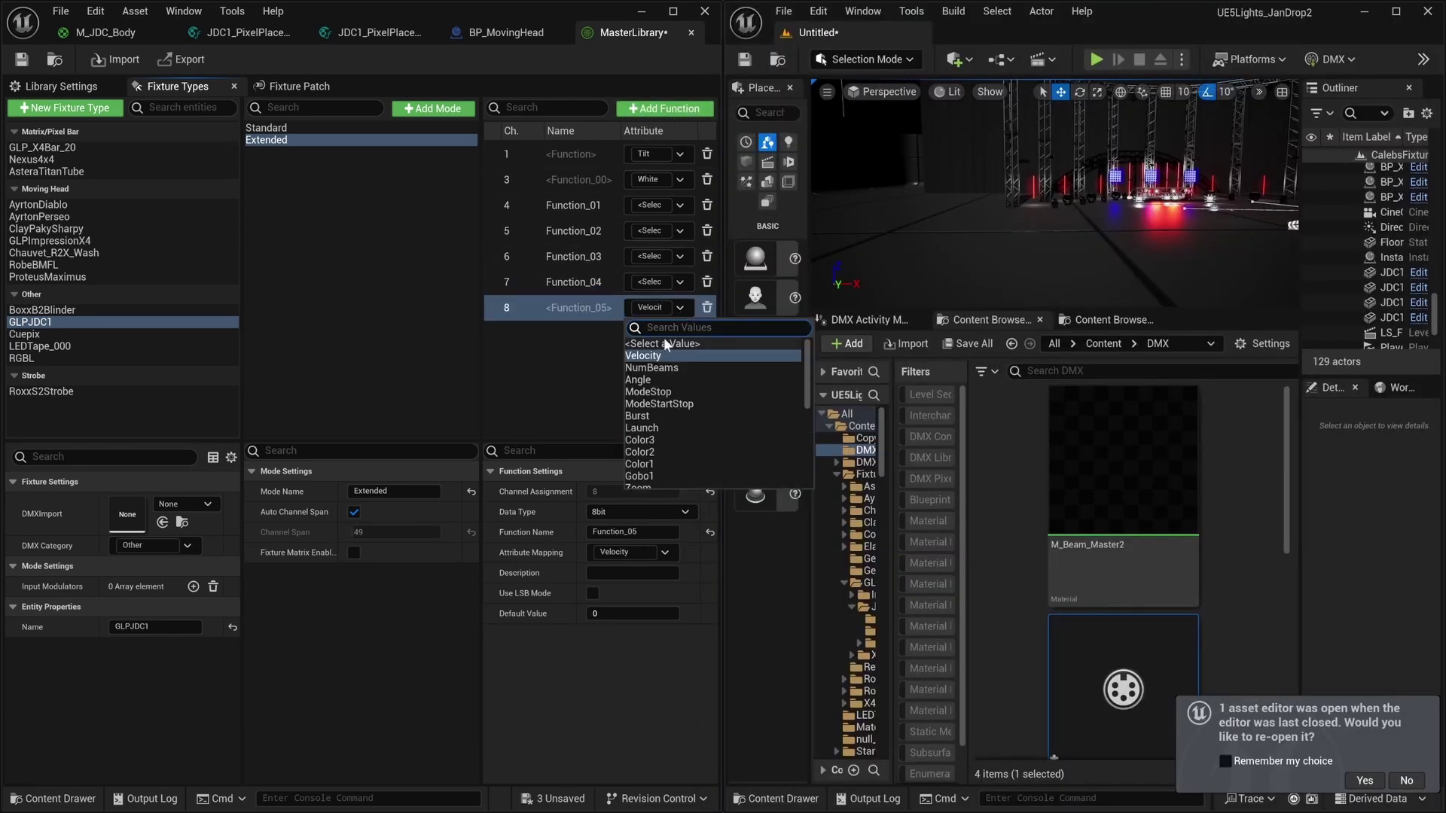
{"action": "scroll", "coordinate": [662, 435], "scroll_direction": "down", "scroll_amount": 3}
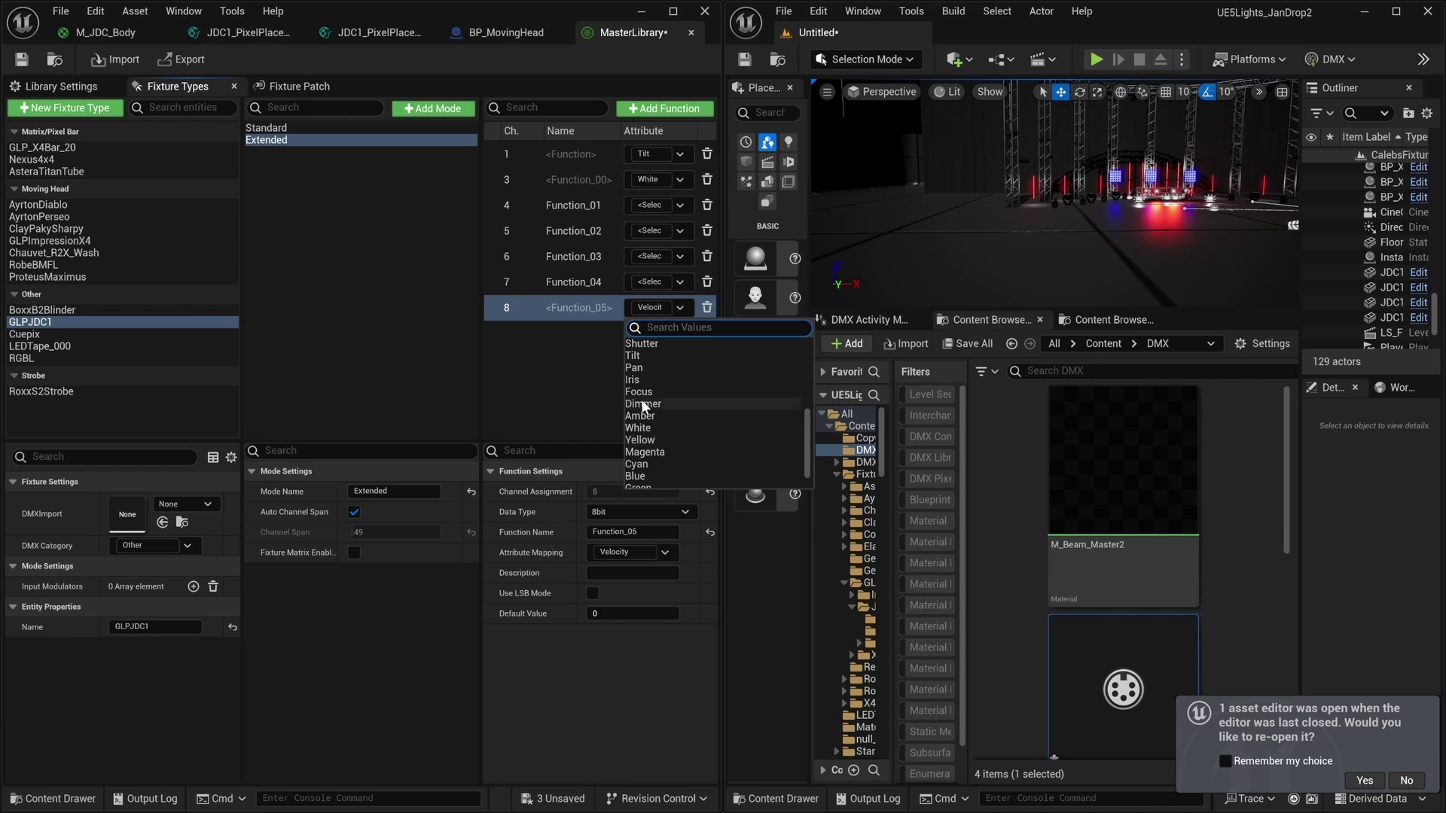
{"action": "left_click", "coordinate": [640, 399]}
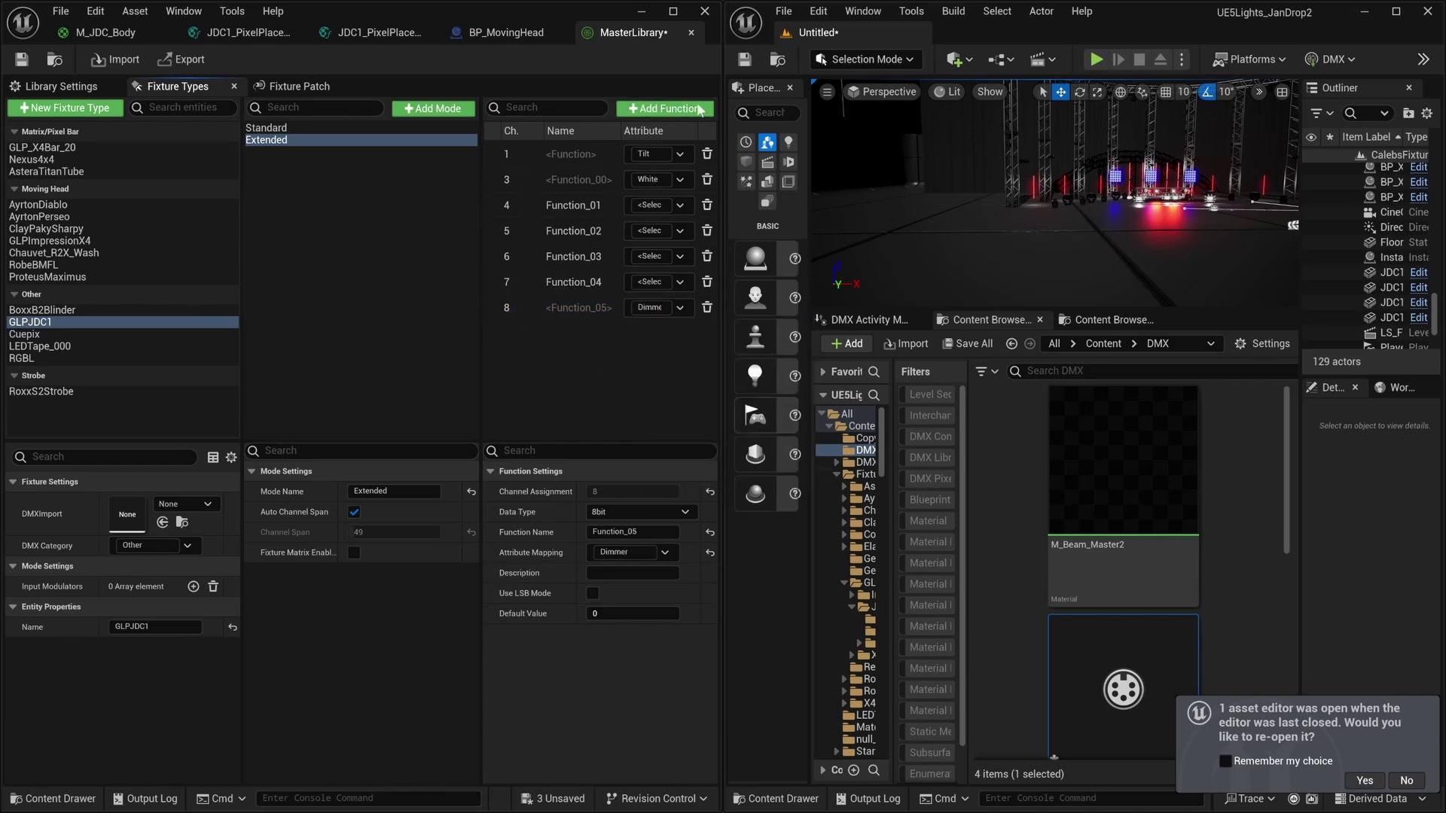
Add a function on channel 9 of the Extended mode and check the Plate Shutter and Plates Red, Green and Blue rows in the channel list.
{"action": "left_click", "coordinate": [665, 109]}
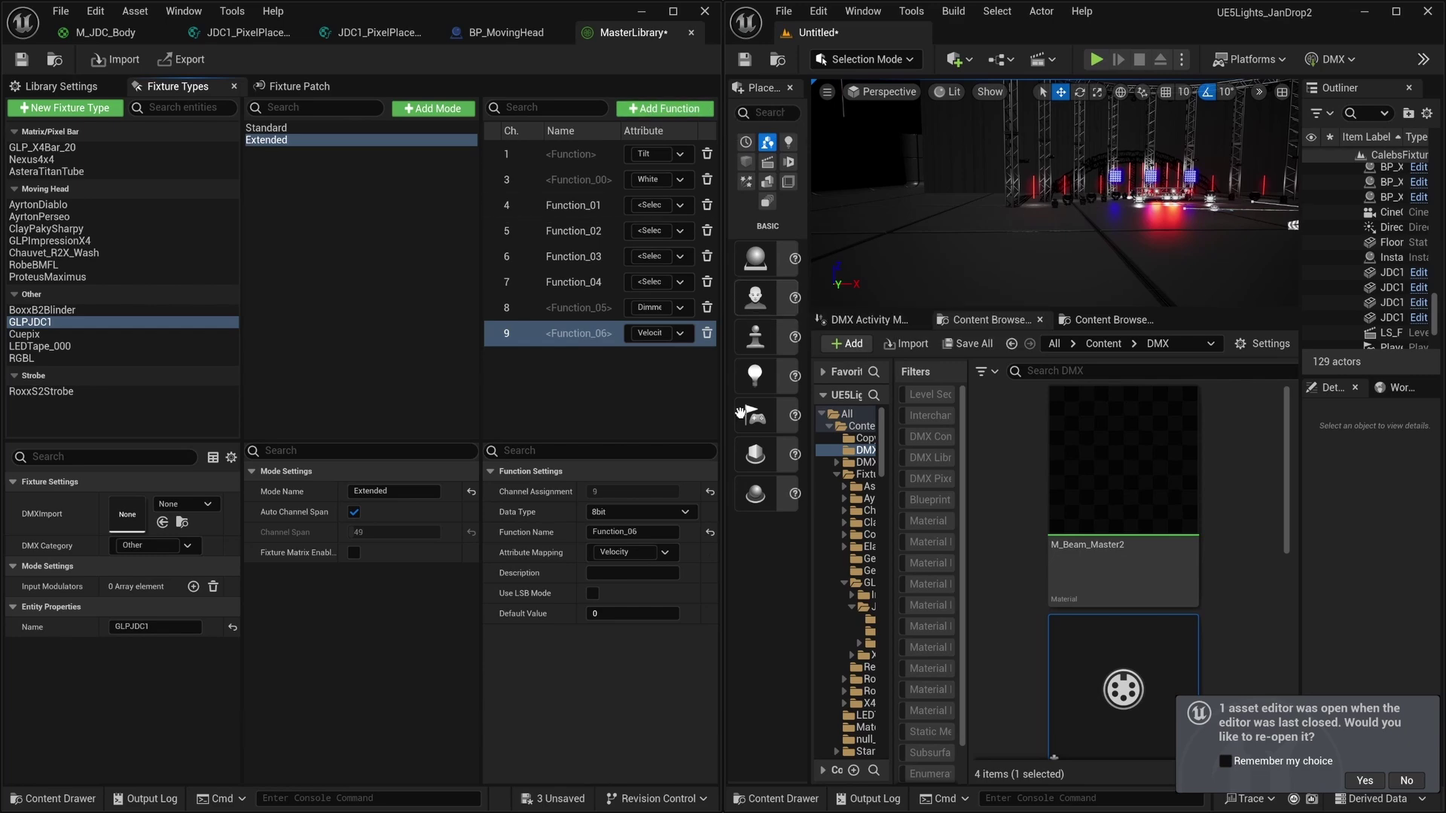
{"action": "key", "text": "super"}
{"action": "left_click", "coordinate": [945, 795]}
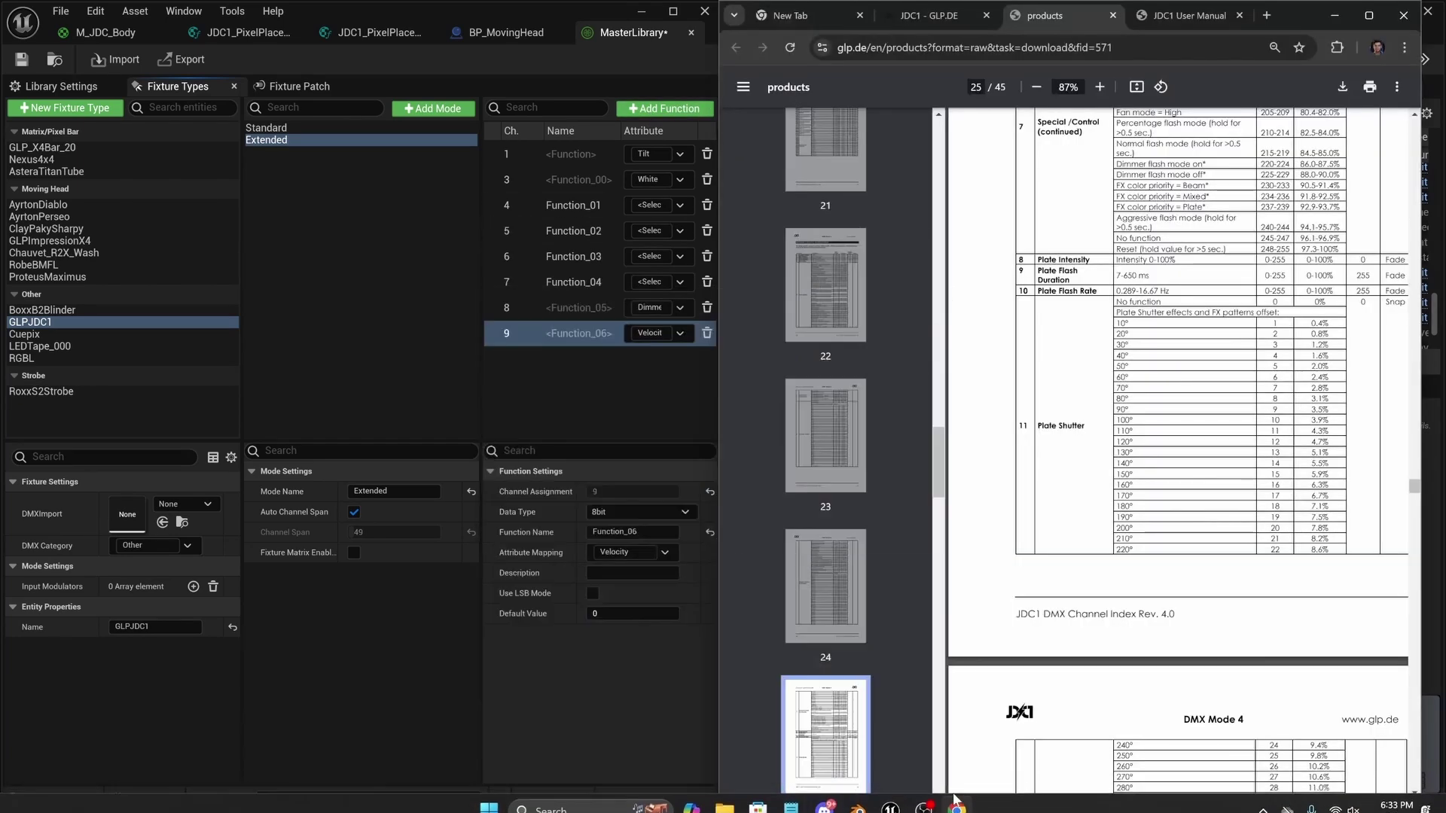
{"action": "scroll", "coordinate": [1097, 545], "scroll_direction": "down", "scroll_amount": 5}
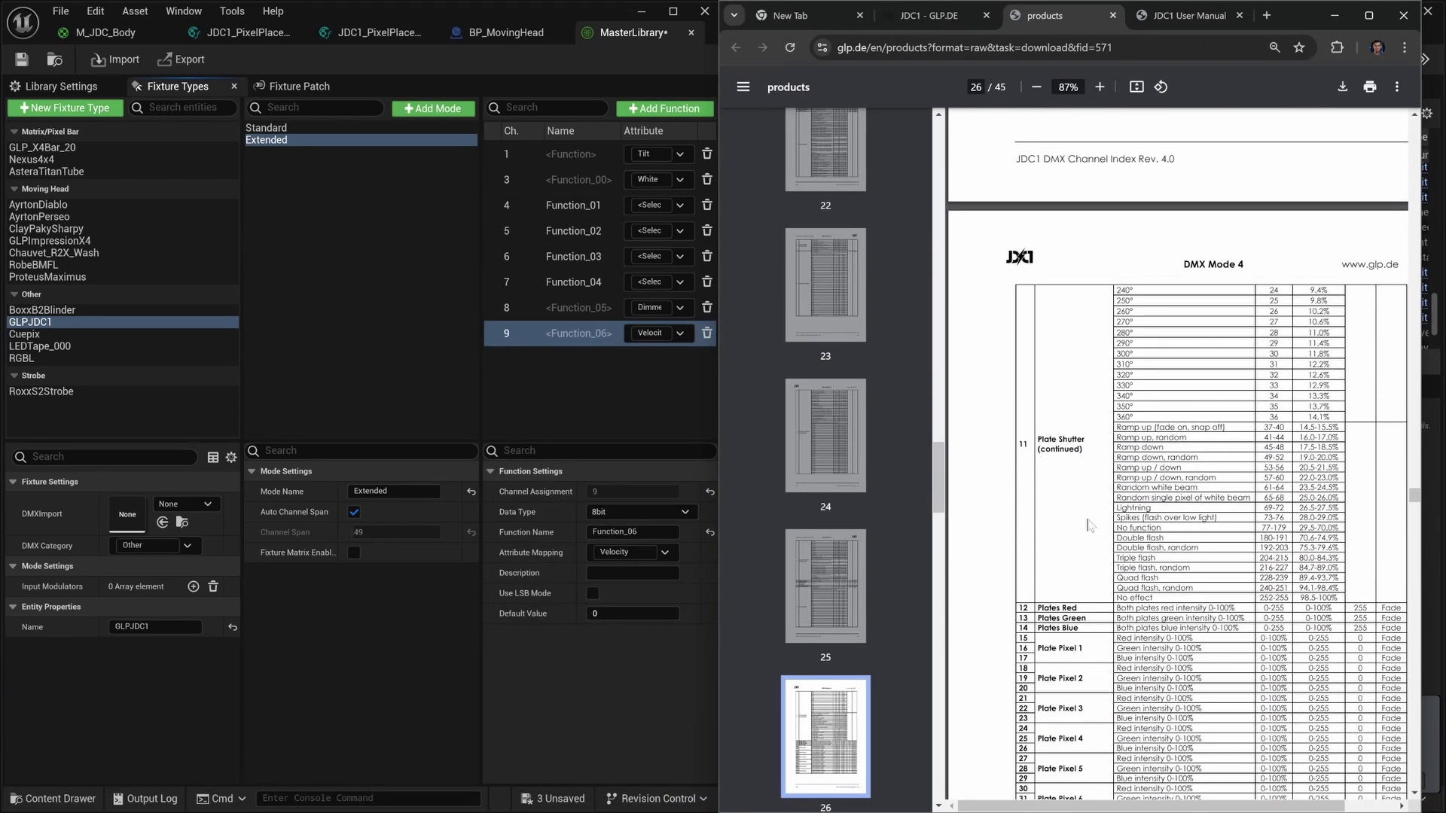
{"action": "scroll", "coordinate": [1090, 525], "scroll_direction": "down", "scroll_amount": 3}
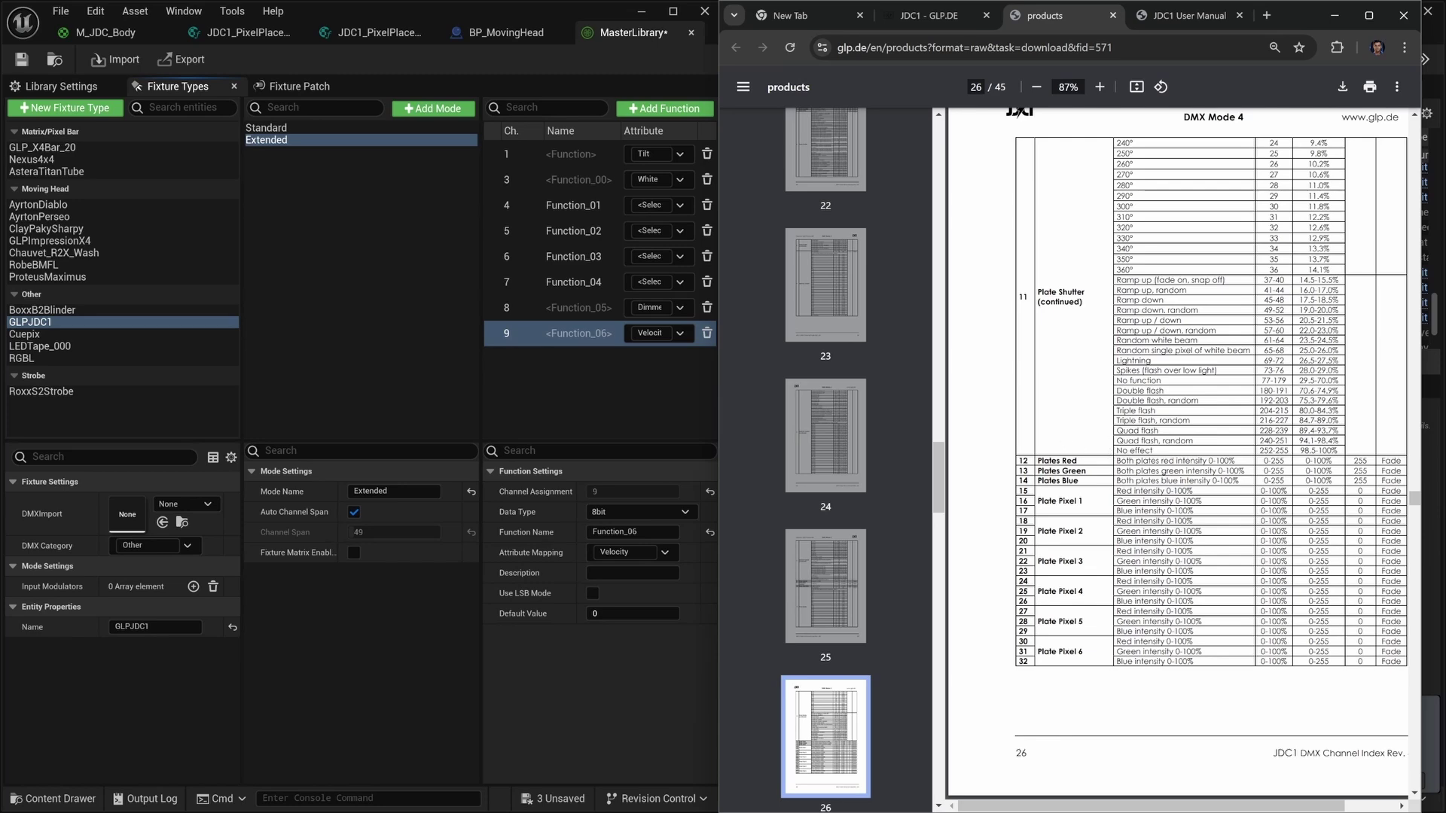
{"action": "left_click", "coordinate": [638, 378]}
Add a function on channel 10 of the Extended mode and map it to Red.
{"action": "left_click", "coordinate": [664, 108]}
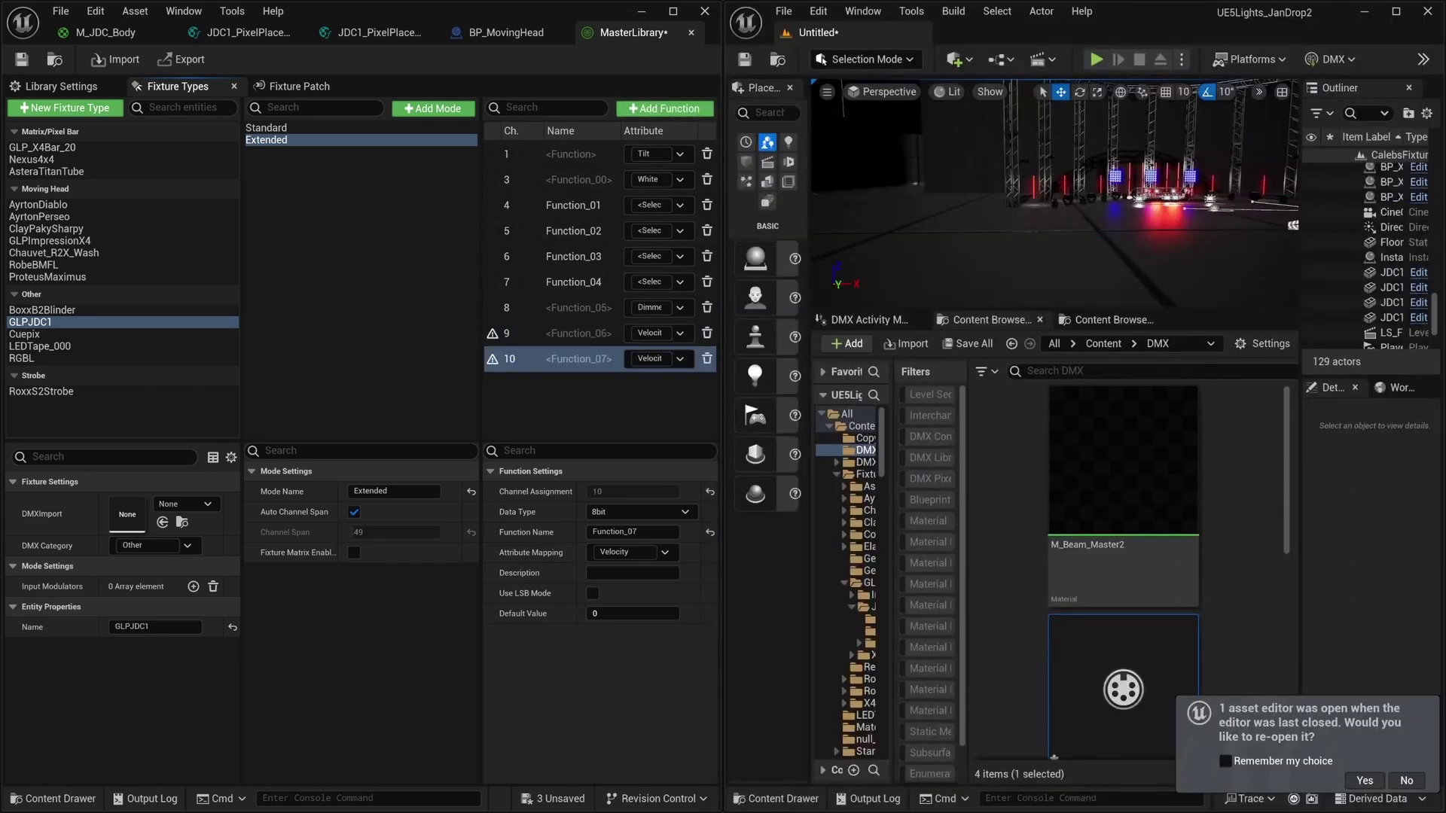
{"action": "left_click", "coordinate": [684, 359]}
{"action": "scroll", "coordinate": [655, 496], "scroll_direction": "down", "scroll_amount": 5}
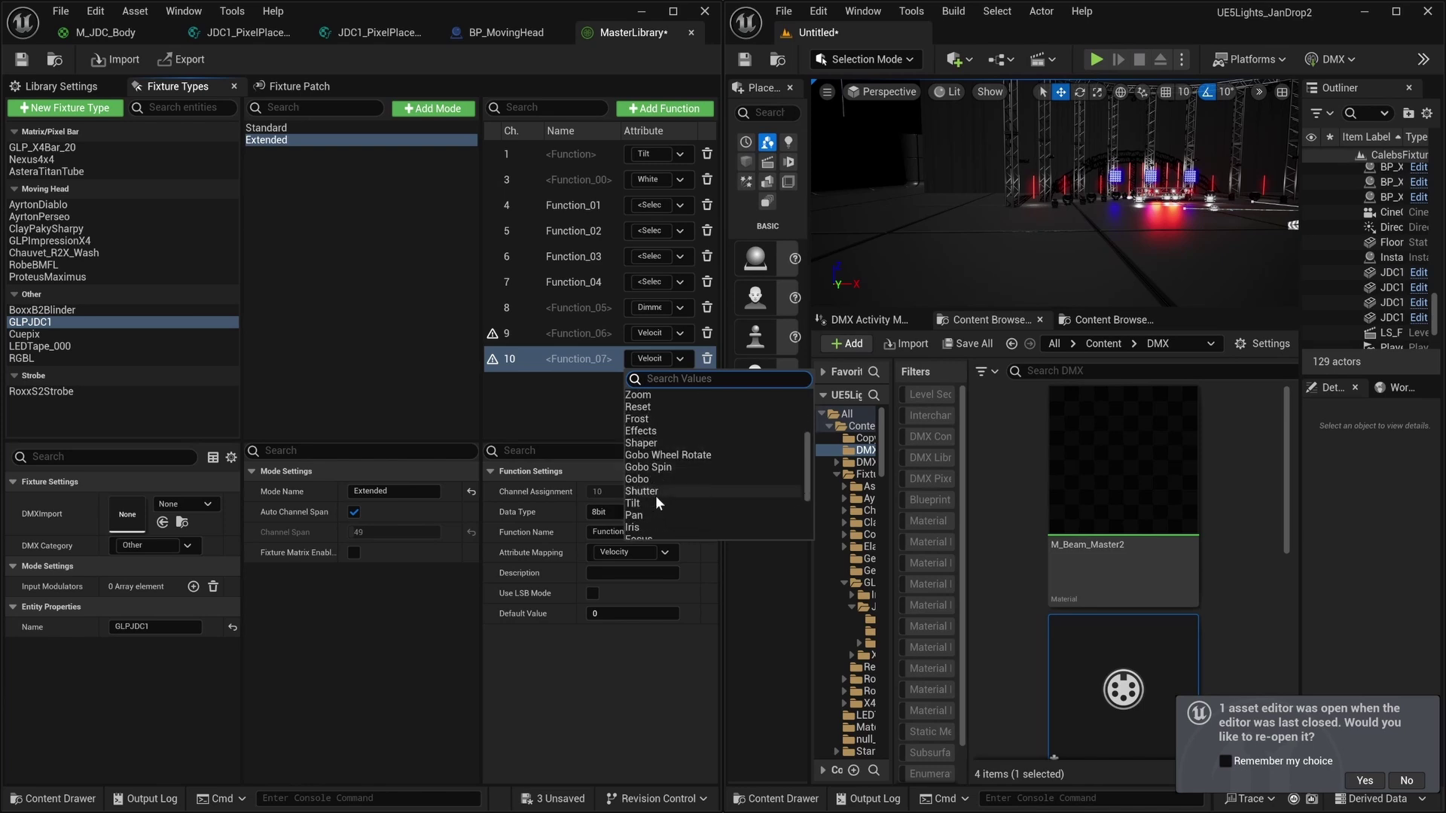
{"action": "left_click", "coordinate": [640, 521]}
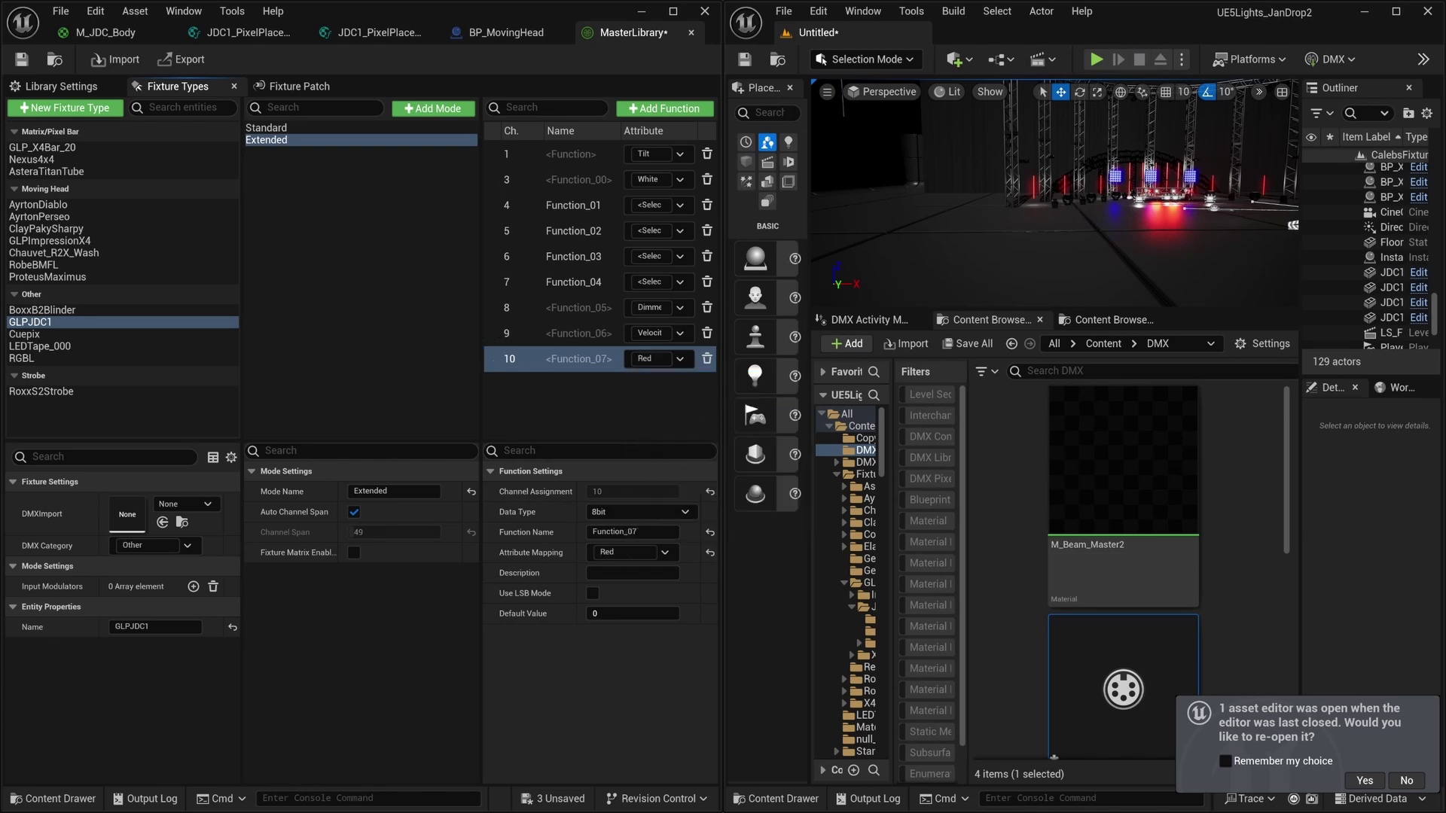
Add functions on channels 11 and 12 of the Extended mode, mapped to Green and Blue respectively.
{"action": "left_click", "coordinate": [662, 109]}
{"action": "left_click", "coordinate": [682, 385]}
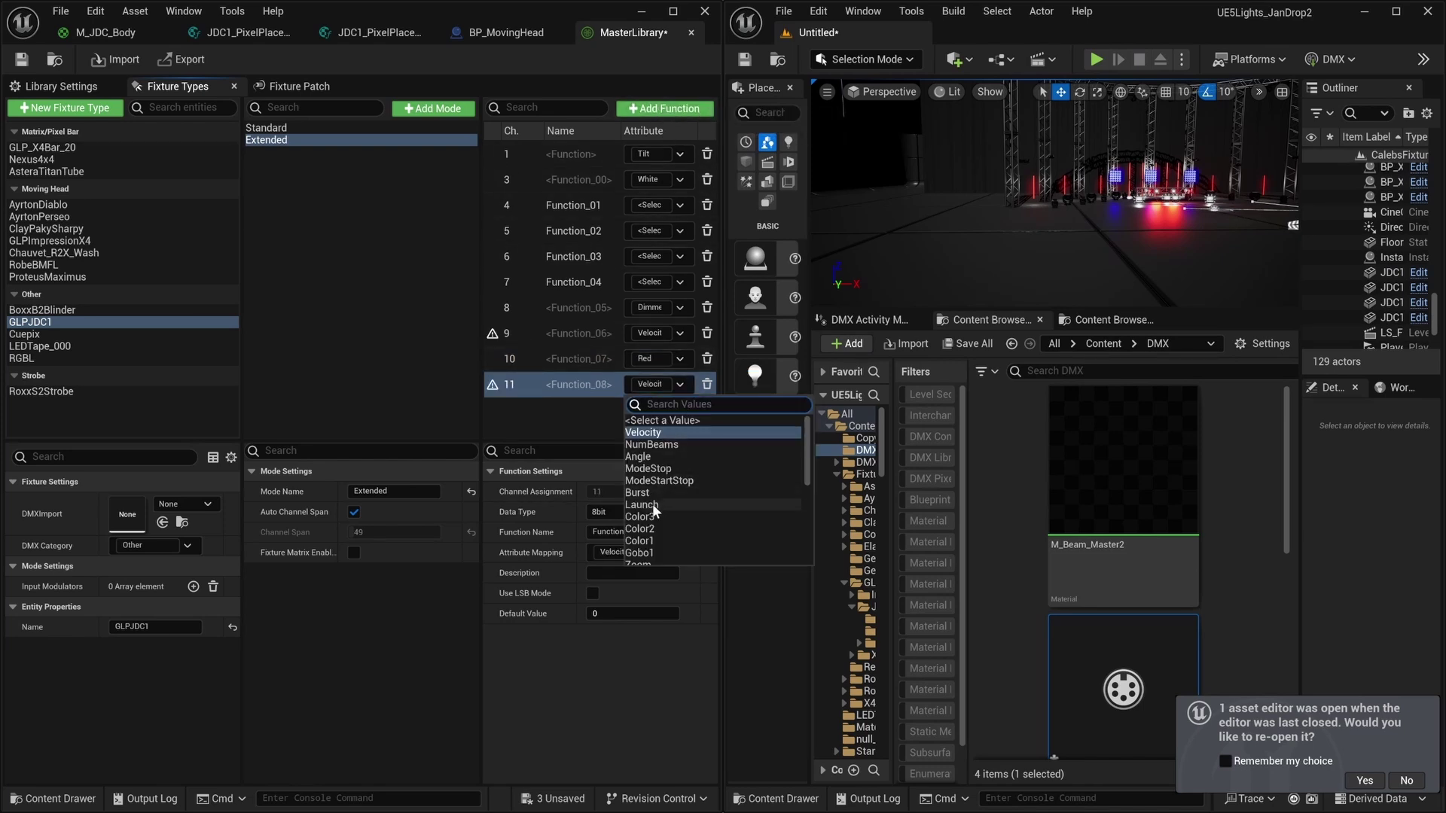
{"action": "scroll", "coordinate": [650, 513], "scroll_direction": "down", "scroll_amount": 3}
{"action": "left_click", "coordinate": [650, 540]}
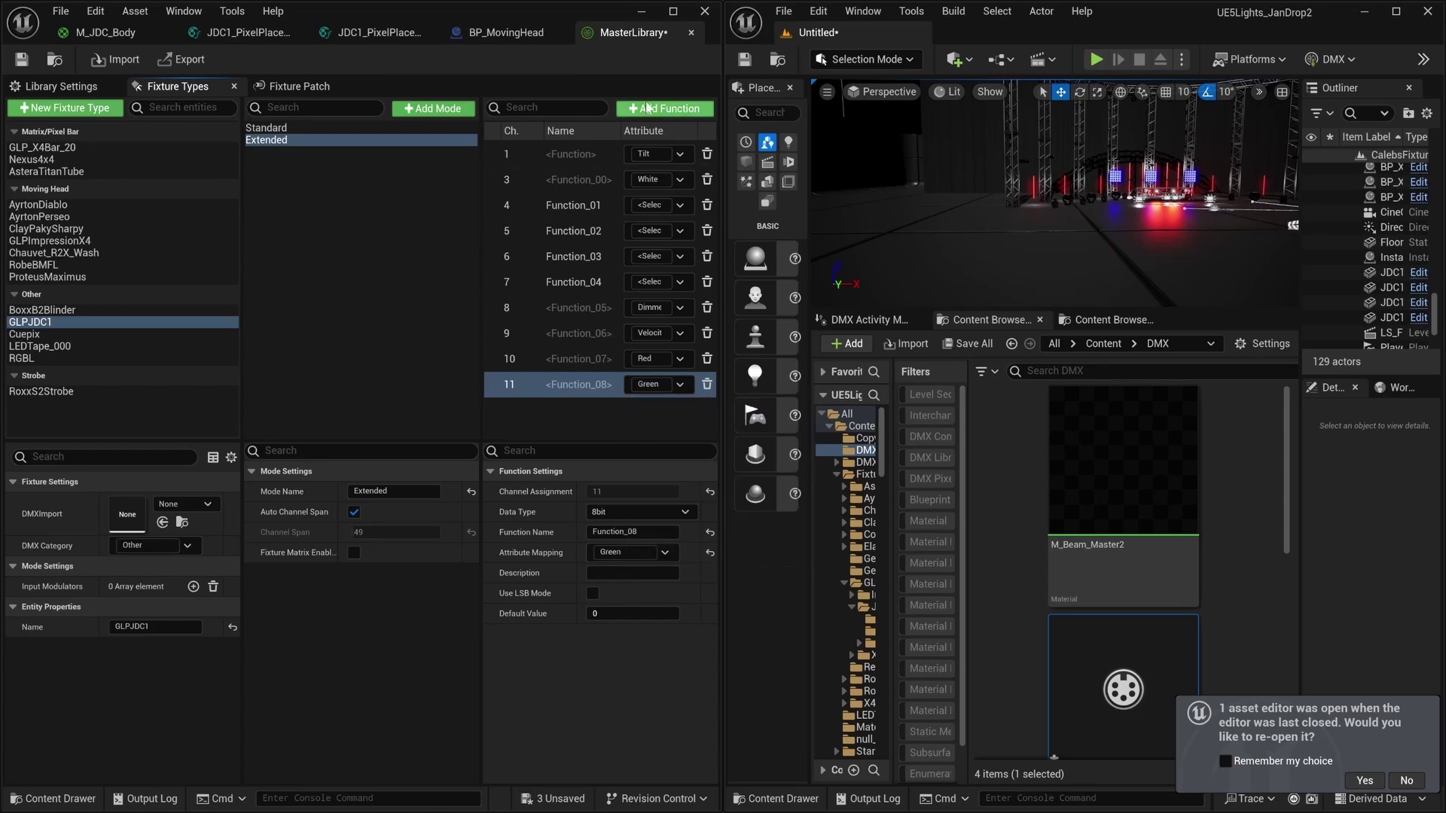
{"action": "left_click", "coordinate": [661, 109]}
{"action": "left_click", "coordinate": [682, 410]}
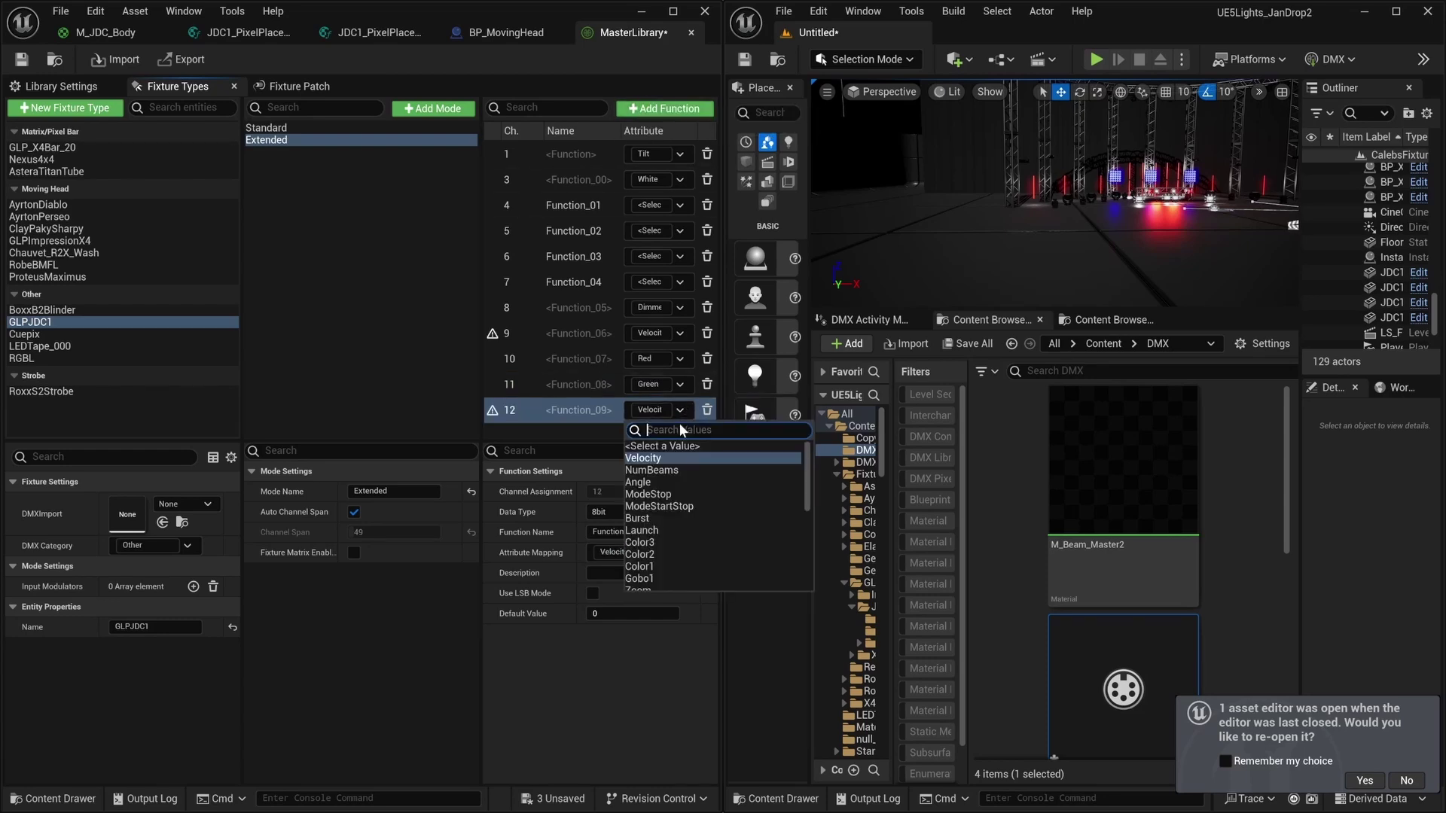
{"action": "scroll", "coordinate": [675, 568], "scroll_direction": "down", "scroll_amount": 3}
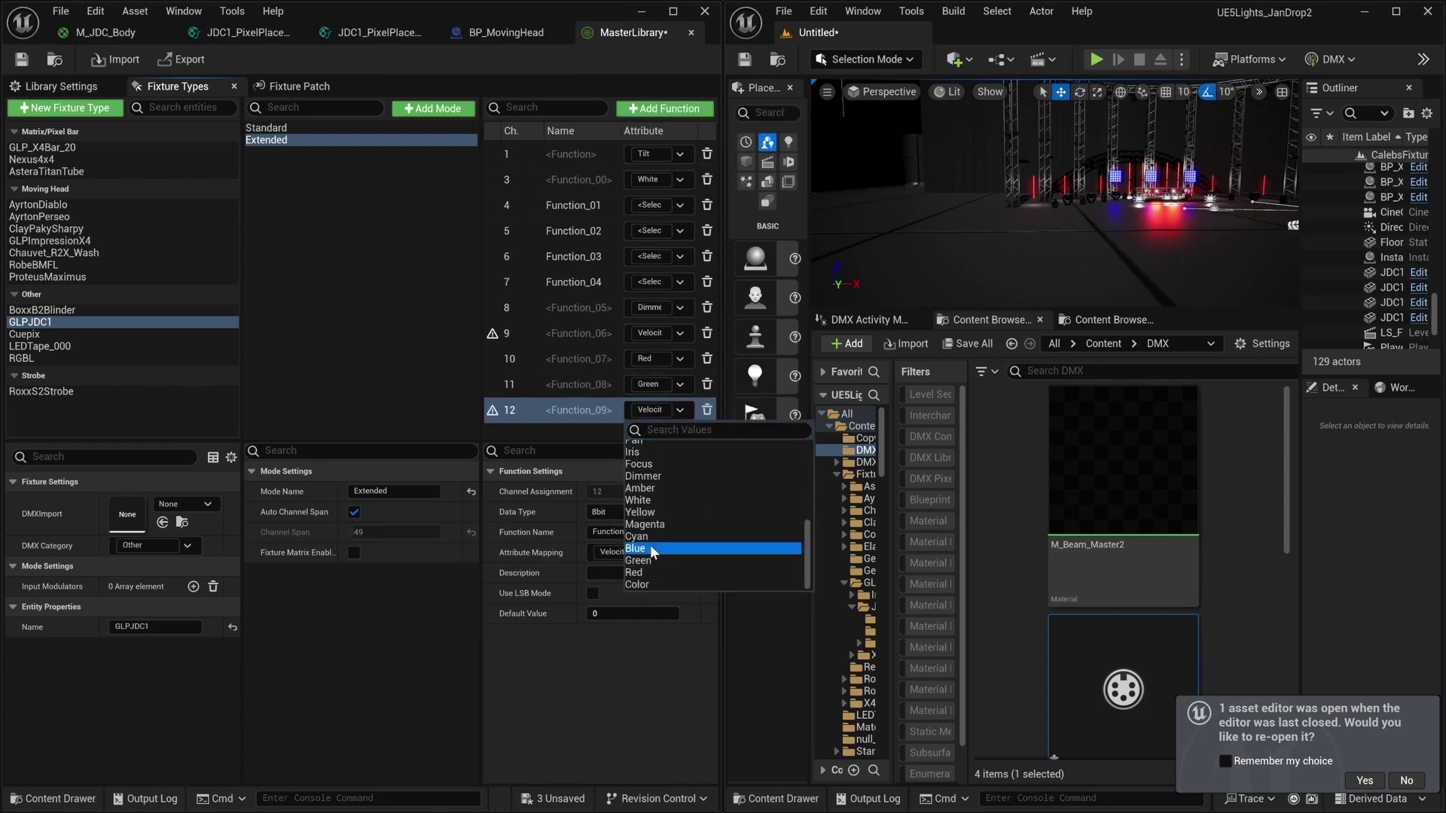
{"action": "left_click", "coordinate": [649, 545]}
Review the individual Plate Pixel and Beam Pixel channels in the browser's DMX Mode 4 channel list.
{"action": "left_click", "coordinate": [488, 796]}
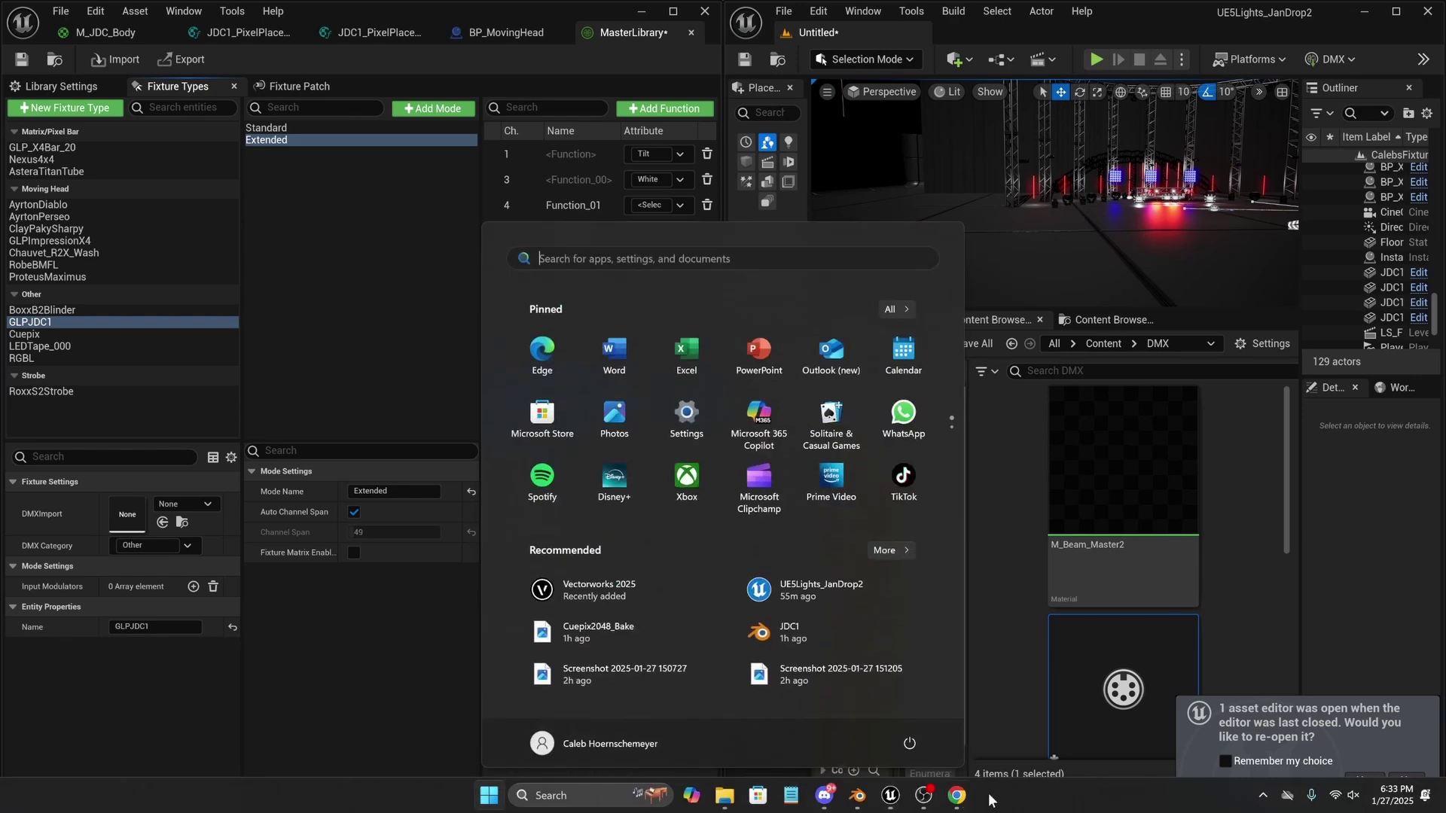
{"action": "left_click", "coordinate": [957, 796]}
{"action": "scroll", "coordinate": [1205, 377], "scroll_direction": "down", "scroll_amount": 3}
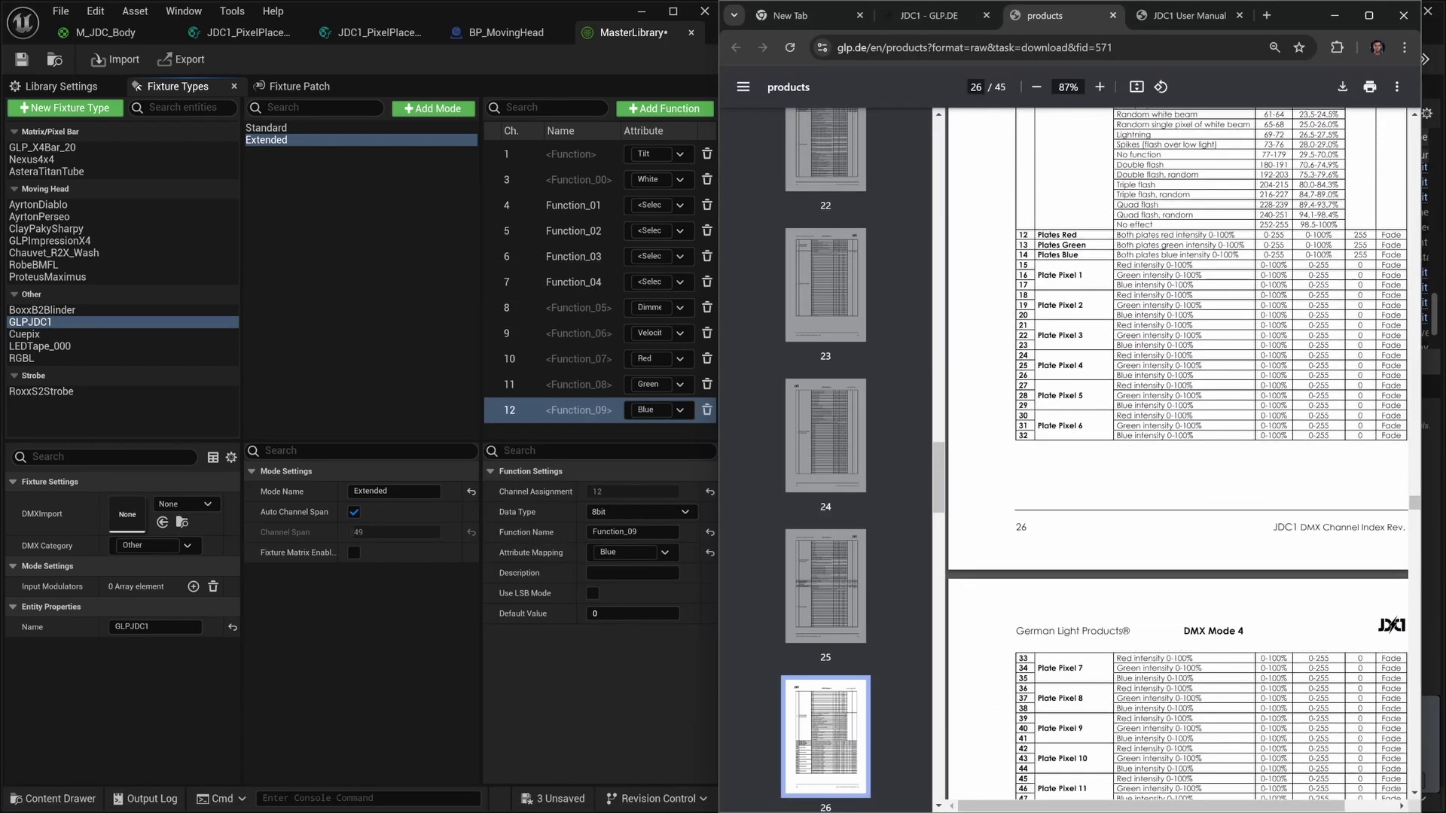
{"action": "scroll", "coordinate": [1205, 452], "scroll_direction": "down", "scroll_amount": 5}
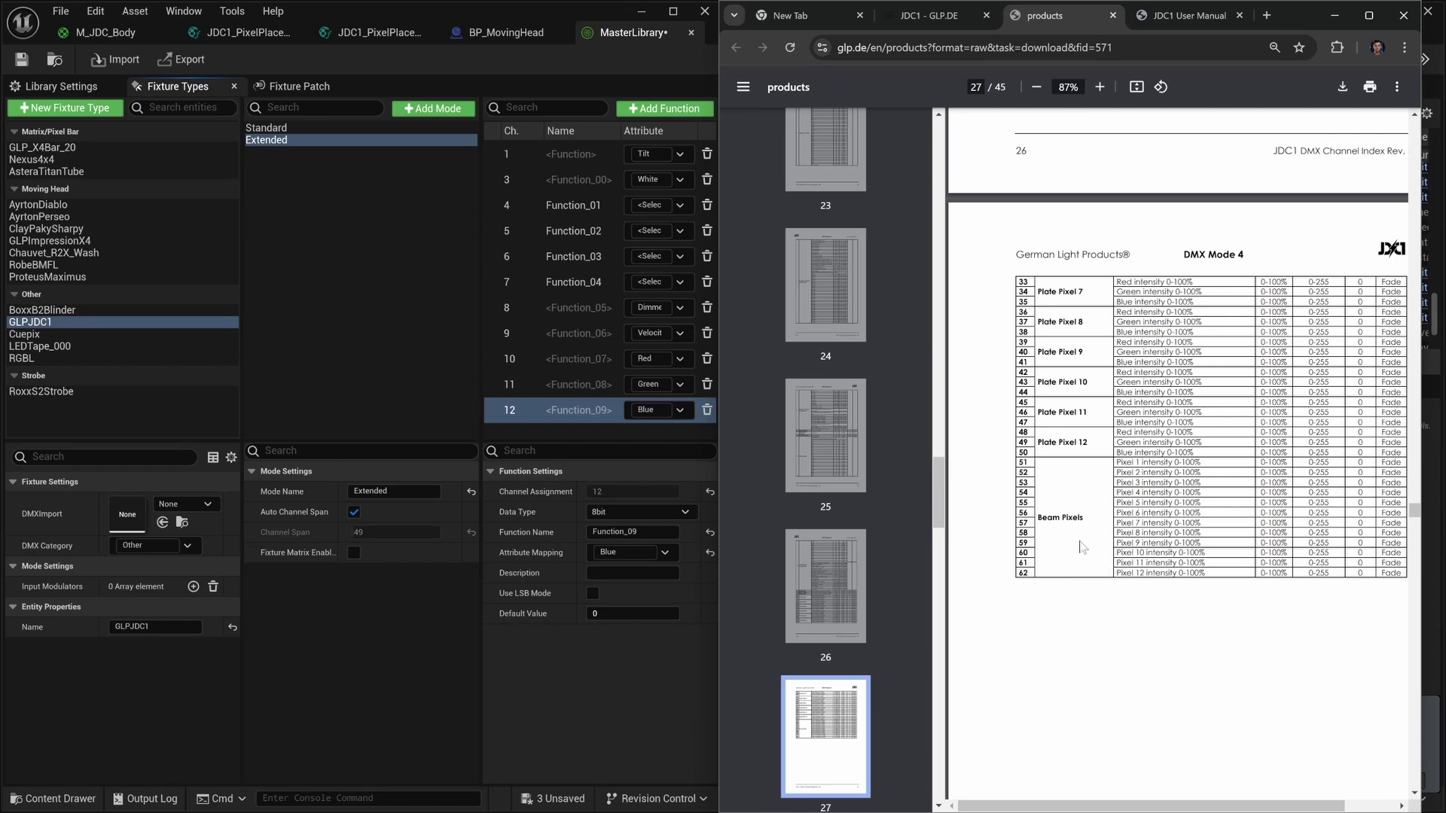
{"action": "scroll", "coordinate": [1082, 547], "scroll_direction": "down", "scroll_amount": 8}
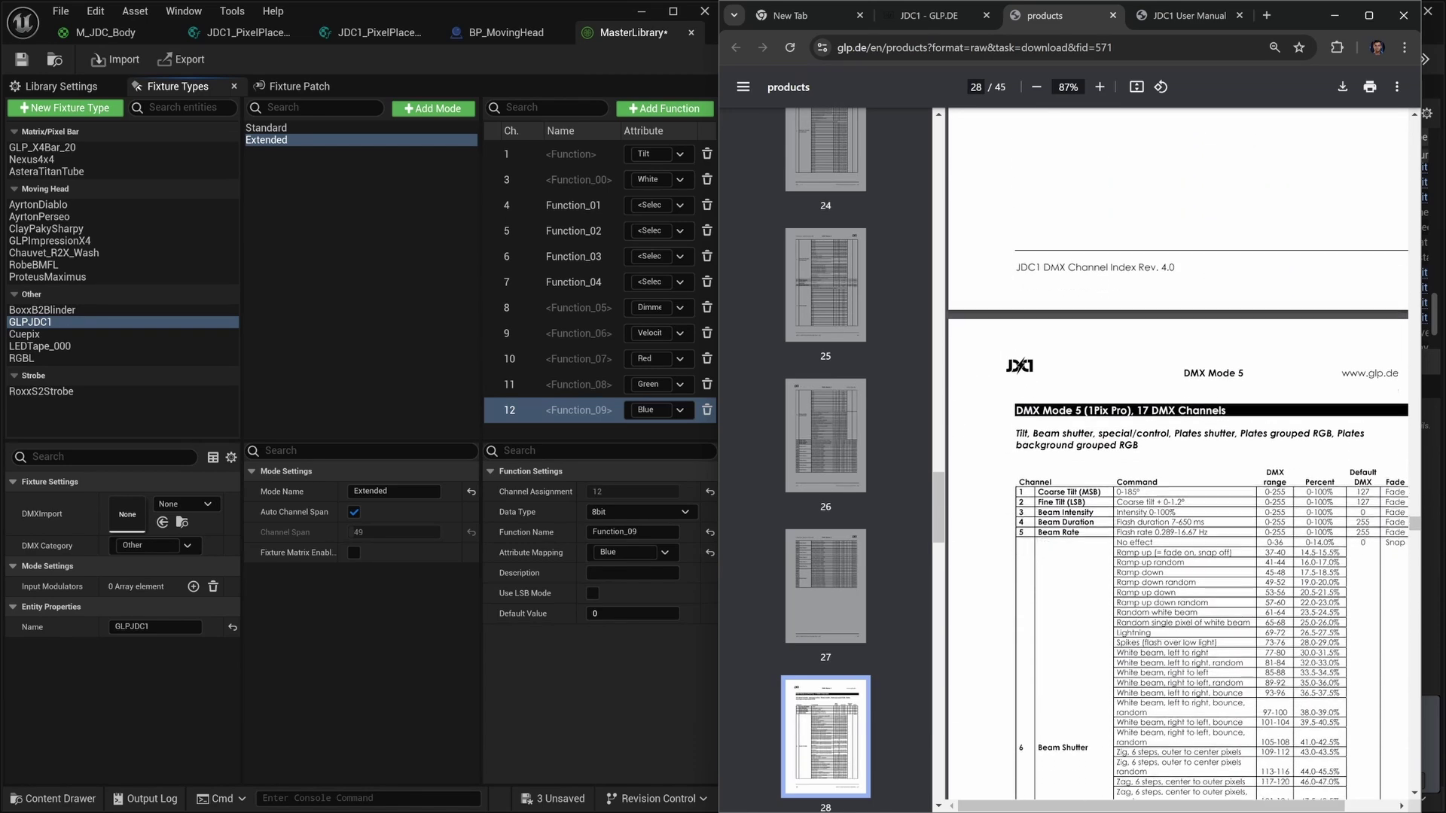
{"action": "scroll", "coordinate": [1064, 390], "scroll_direction": "up", "scroll_amount": 8}
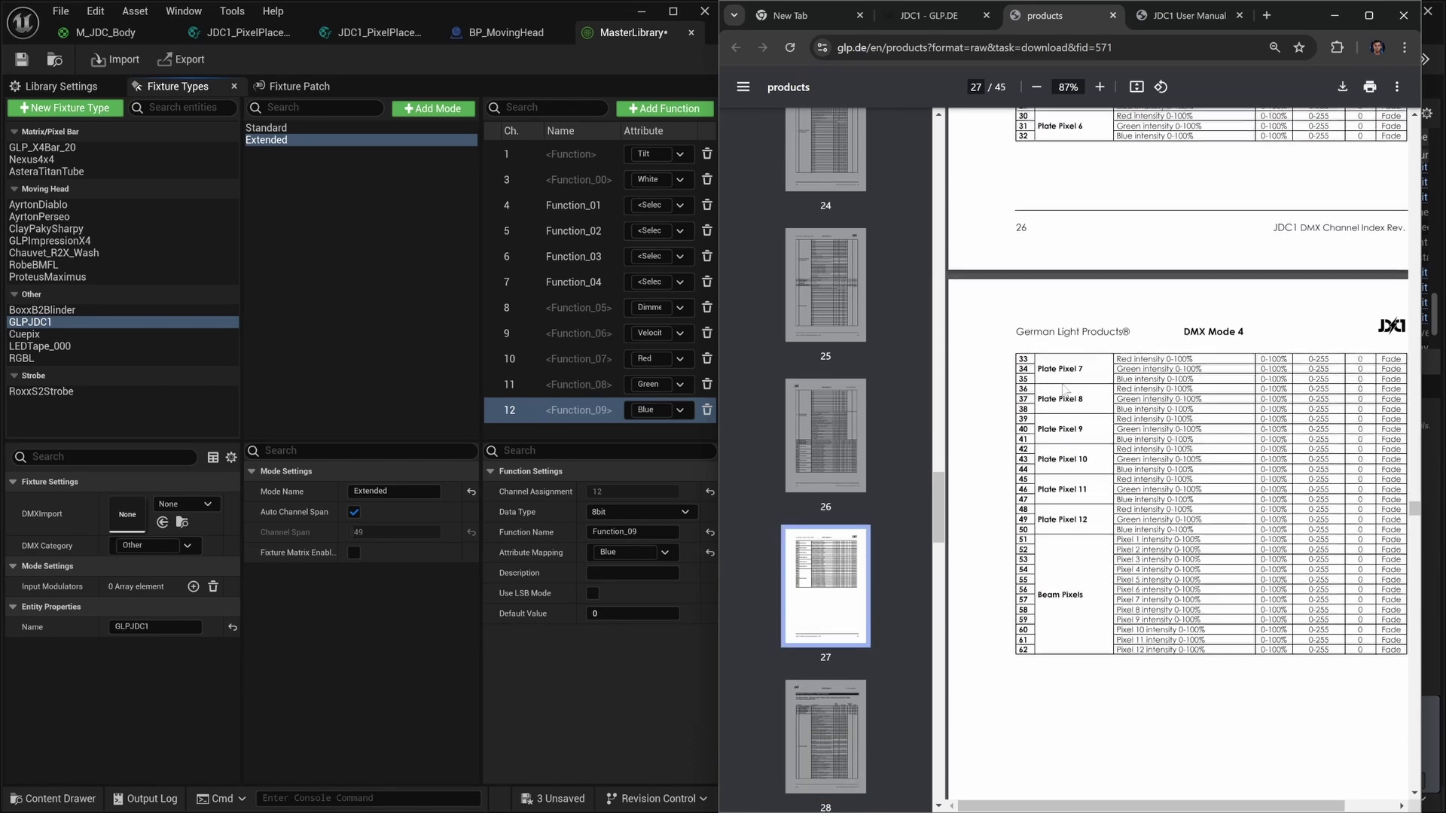
{"action": "scroll", "coordinate": [1064, 389], "scroll_direction": "up", "scroll_amount": 5}
{"action": "scroll", "coordinate": [1055, 544], "scroll_direction": "down", "scroll_amount": 6}
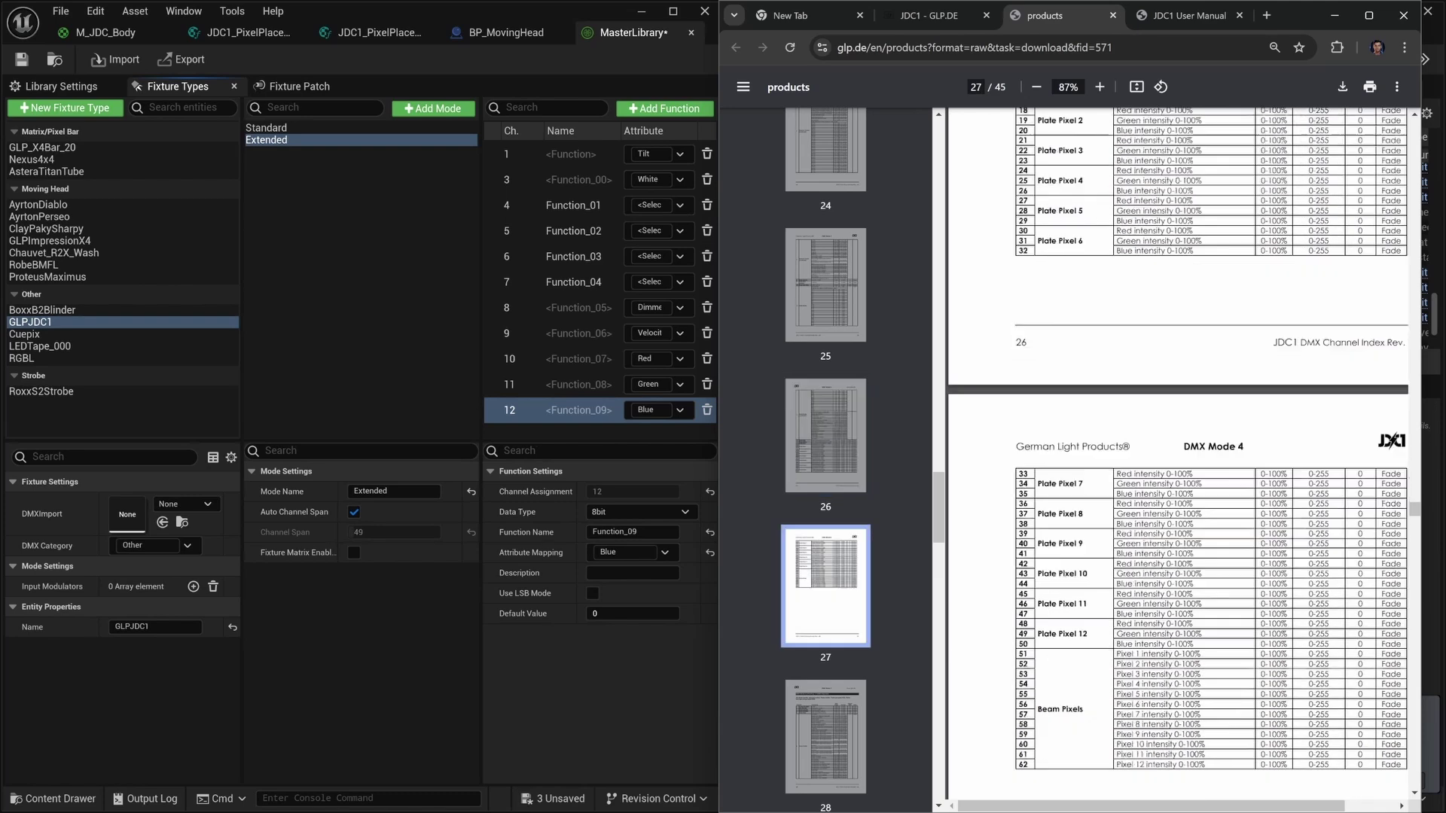
{"action": "scroll", "coordinate": [1130, 209], "scroll_direction": "up", "scroll_amount": 6}
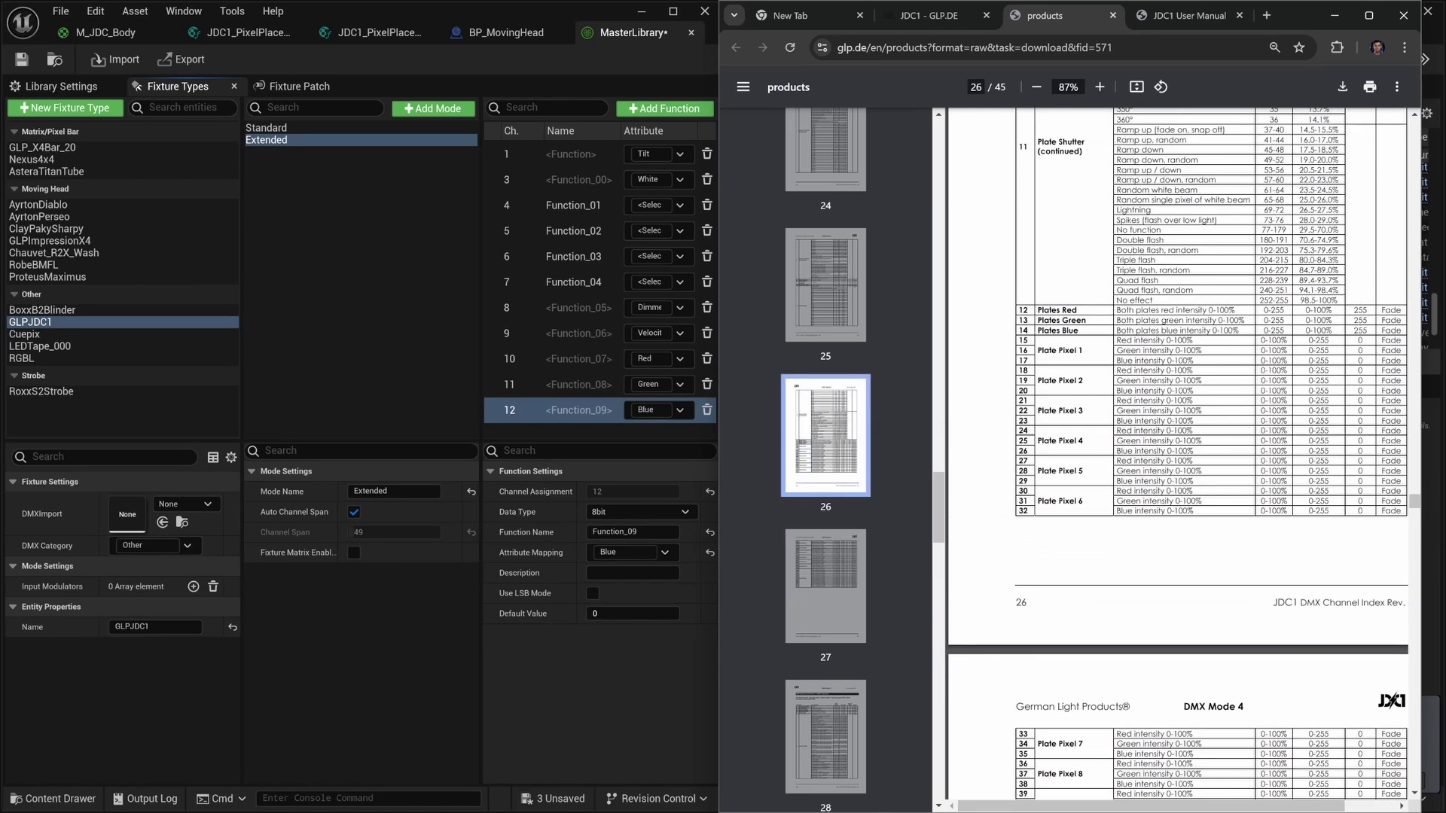
Open Calculator, subtract 15 from 62 to work out the pixel channel range, and minimize it.
{"action": "key", "text": "super"}
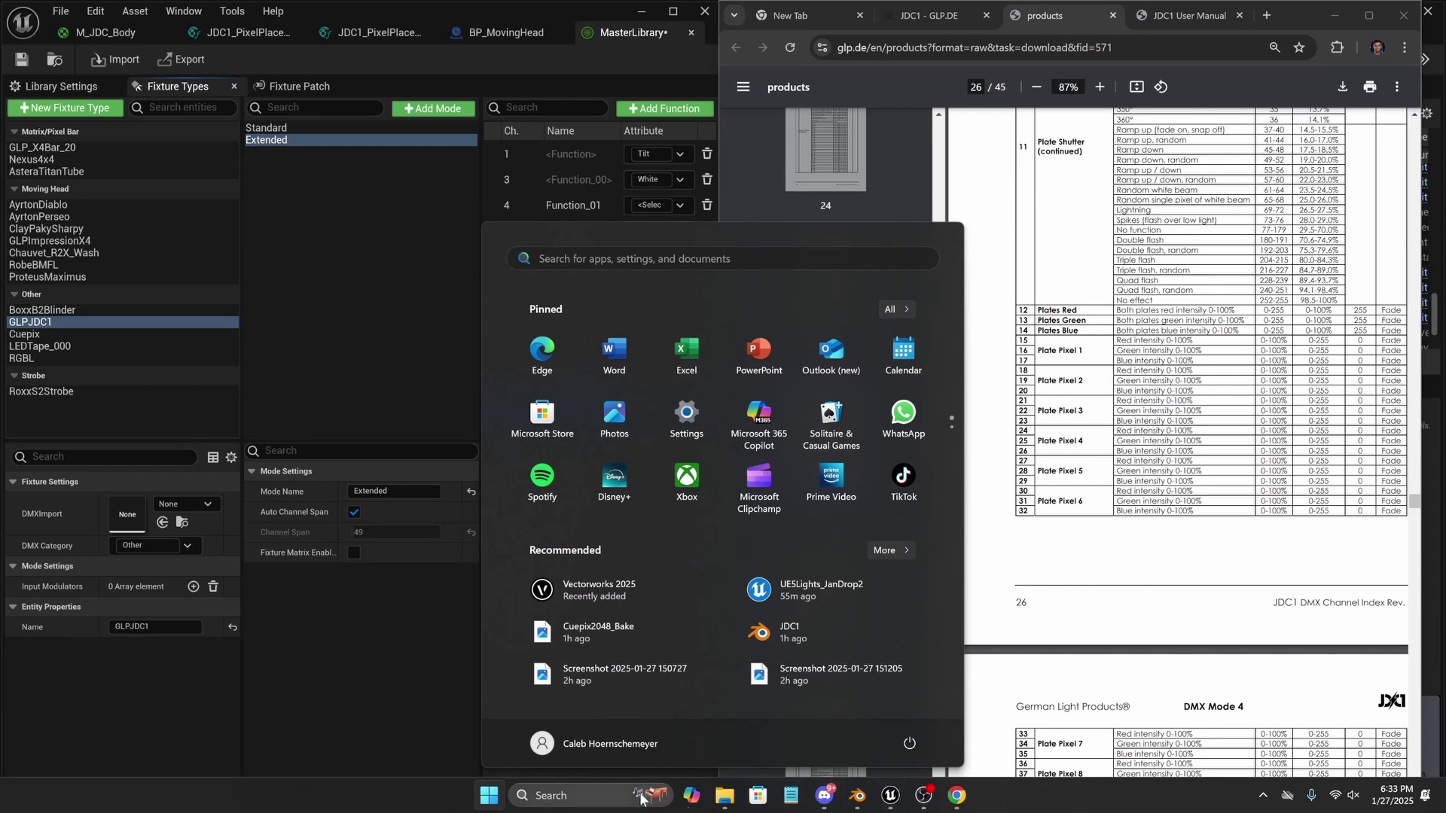
{"action": "type", "text": "c"}
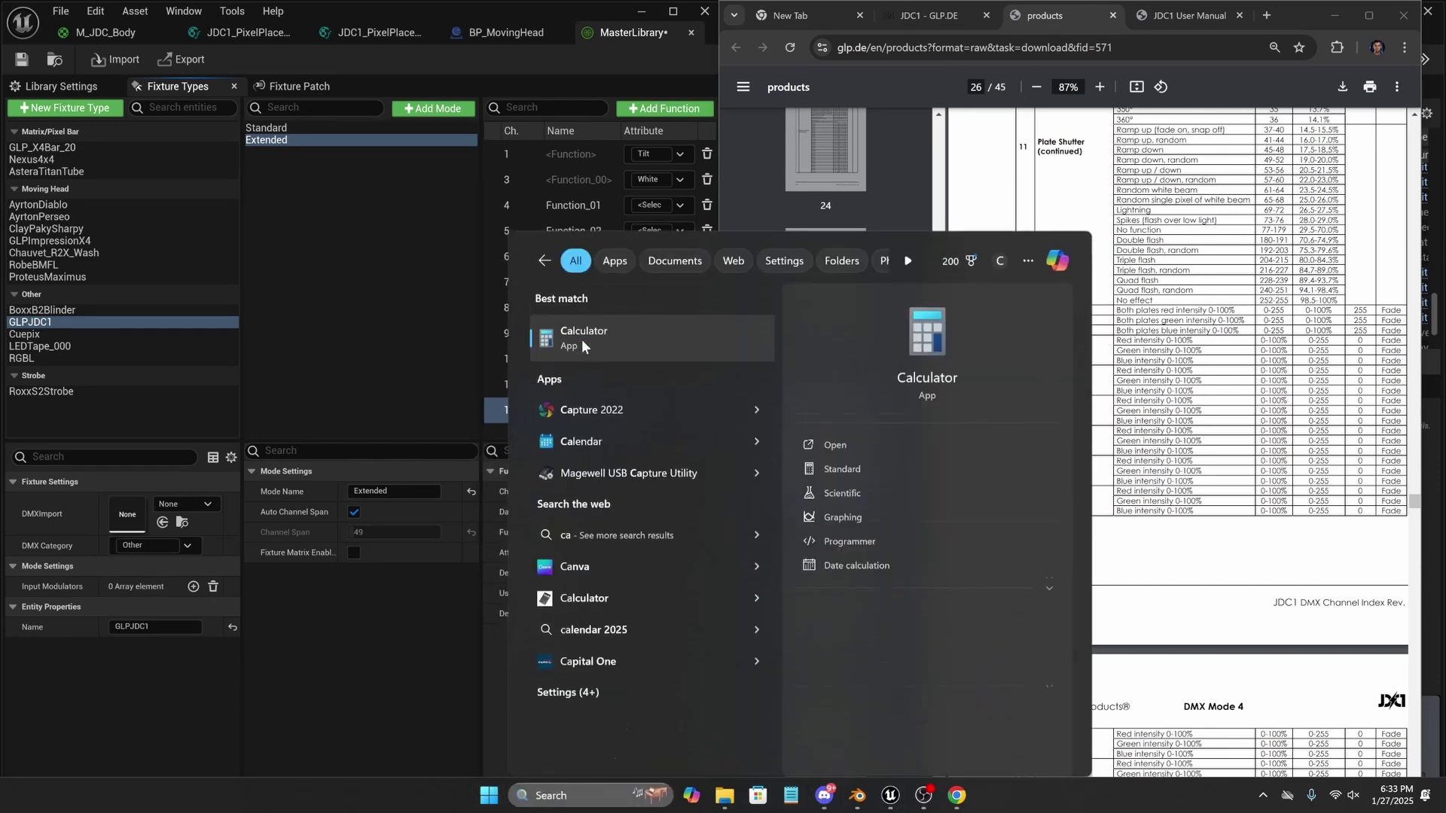
{"action": "left_click", "coordinate": [582, 339]}
{"action": "left_click", "coordinate": [166, 582]}
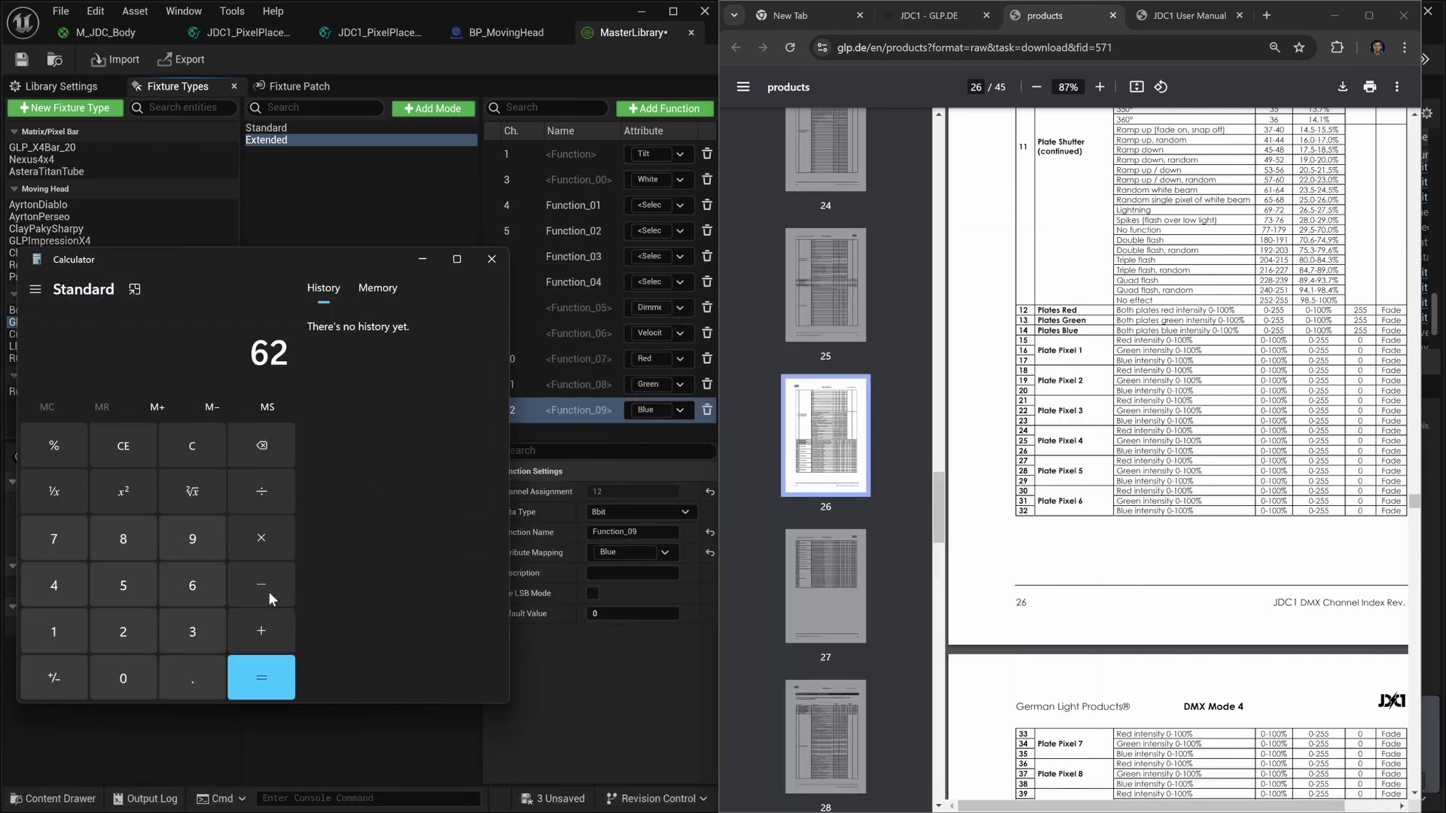
{"action": "left_click", "coordinate": [265, 662]}
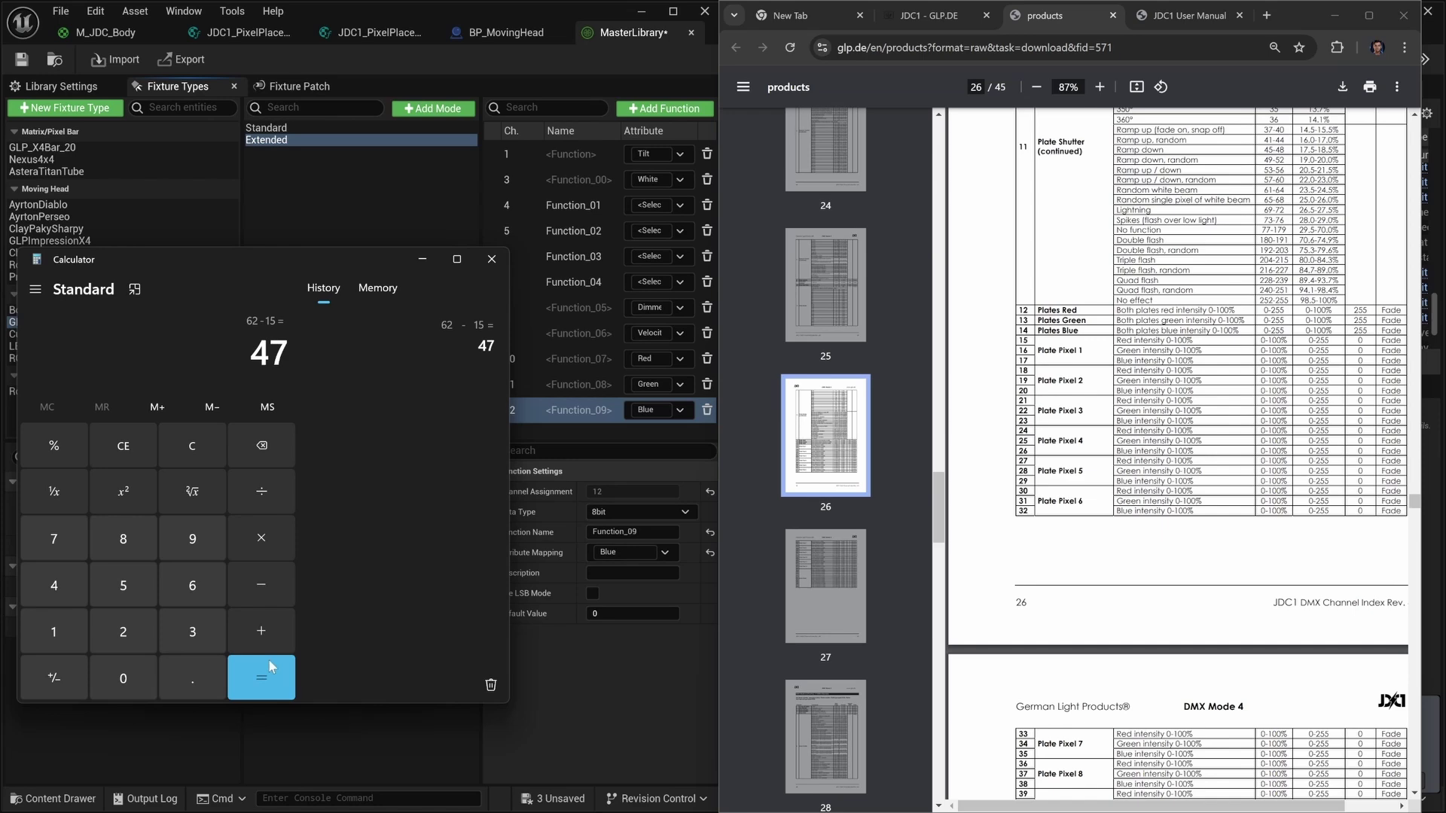
{"action": "left_click", "coordinate": [423, 260]}
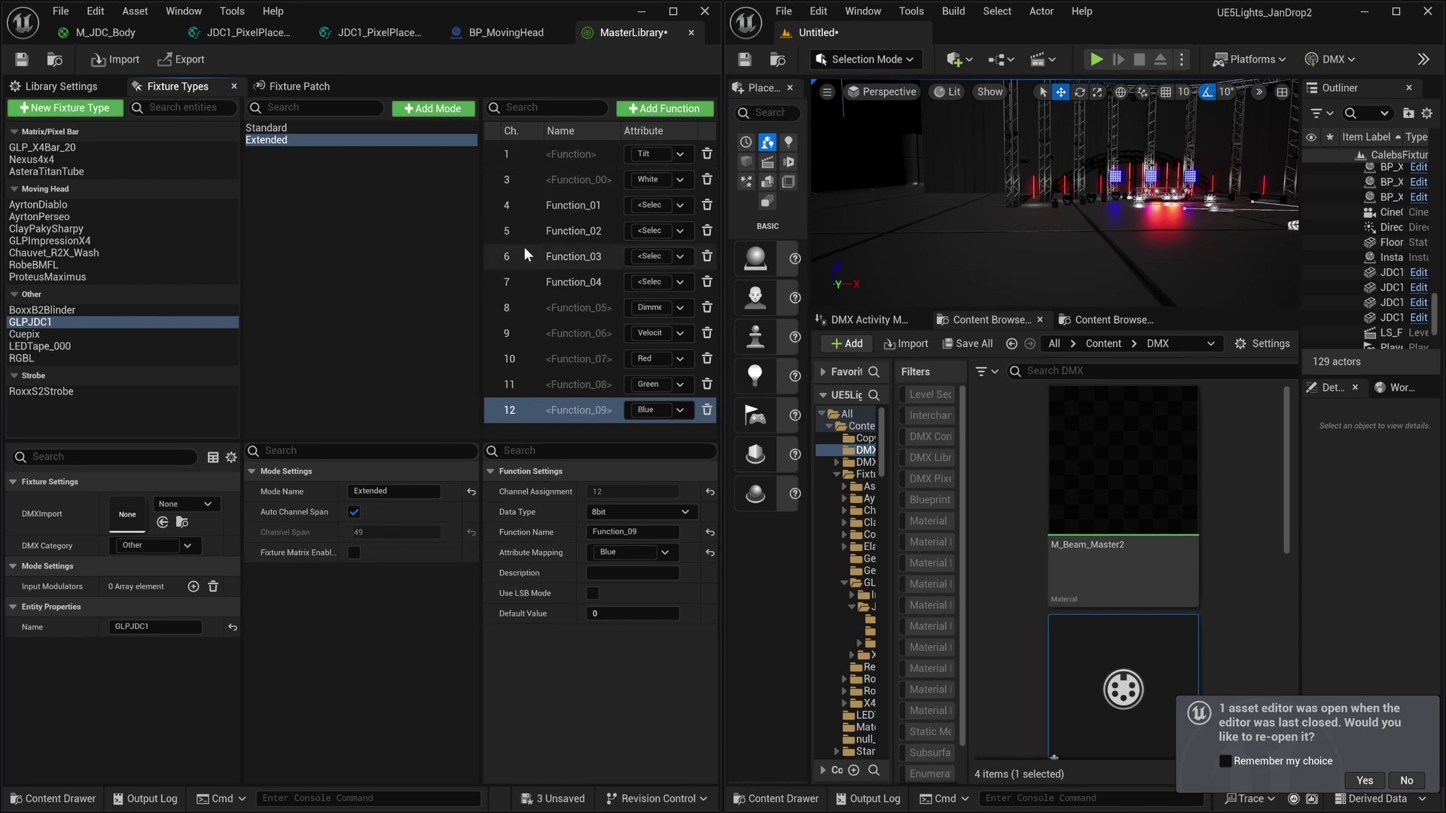
Enable the fixture matrix on the Extended mode and move it below the channel 12 Blue function.
{"action": "left_click", "coordinate": [352, 552]}
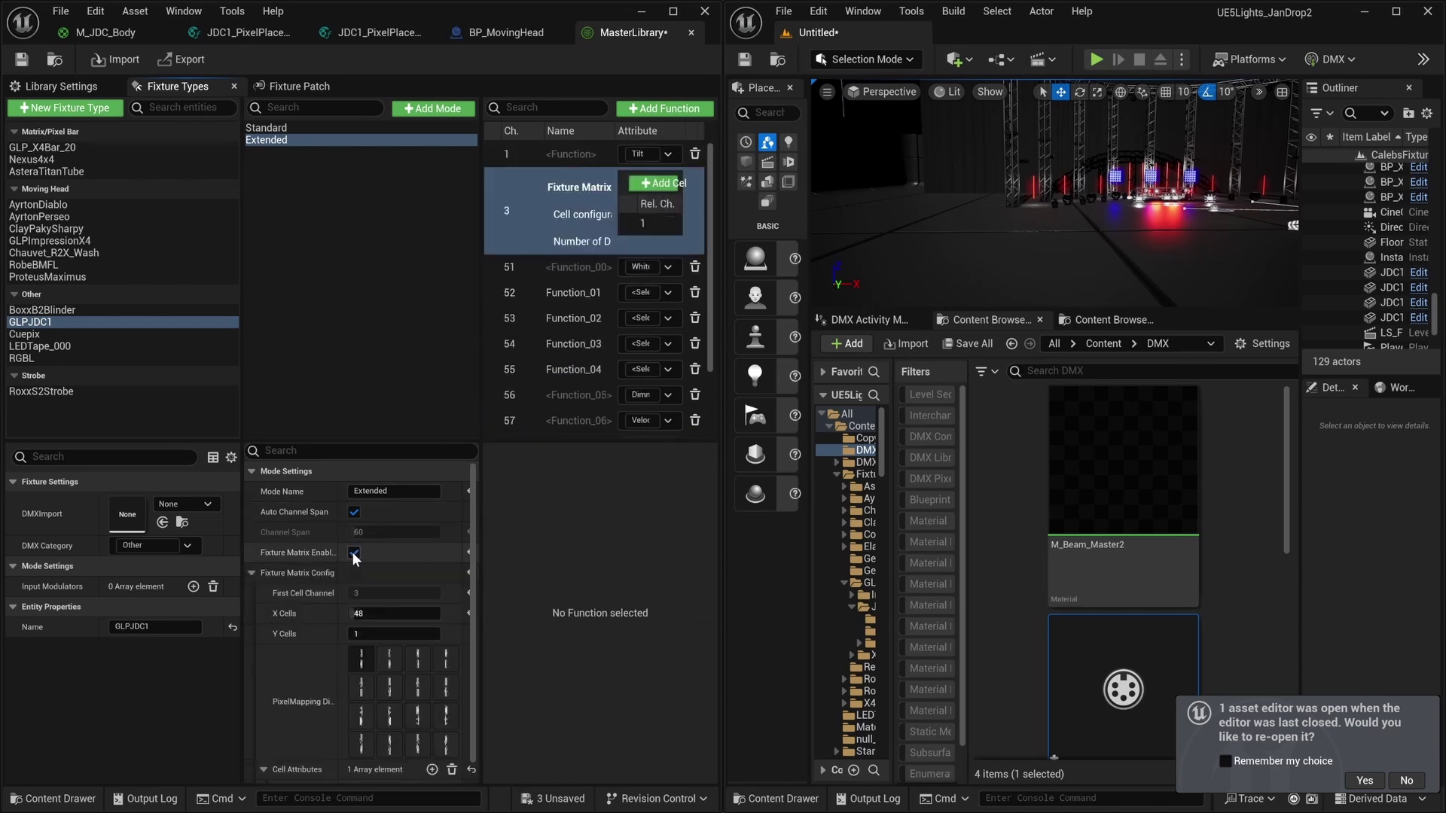
{"action": "left_click", "coordinate": [516, 208]}
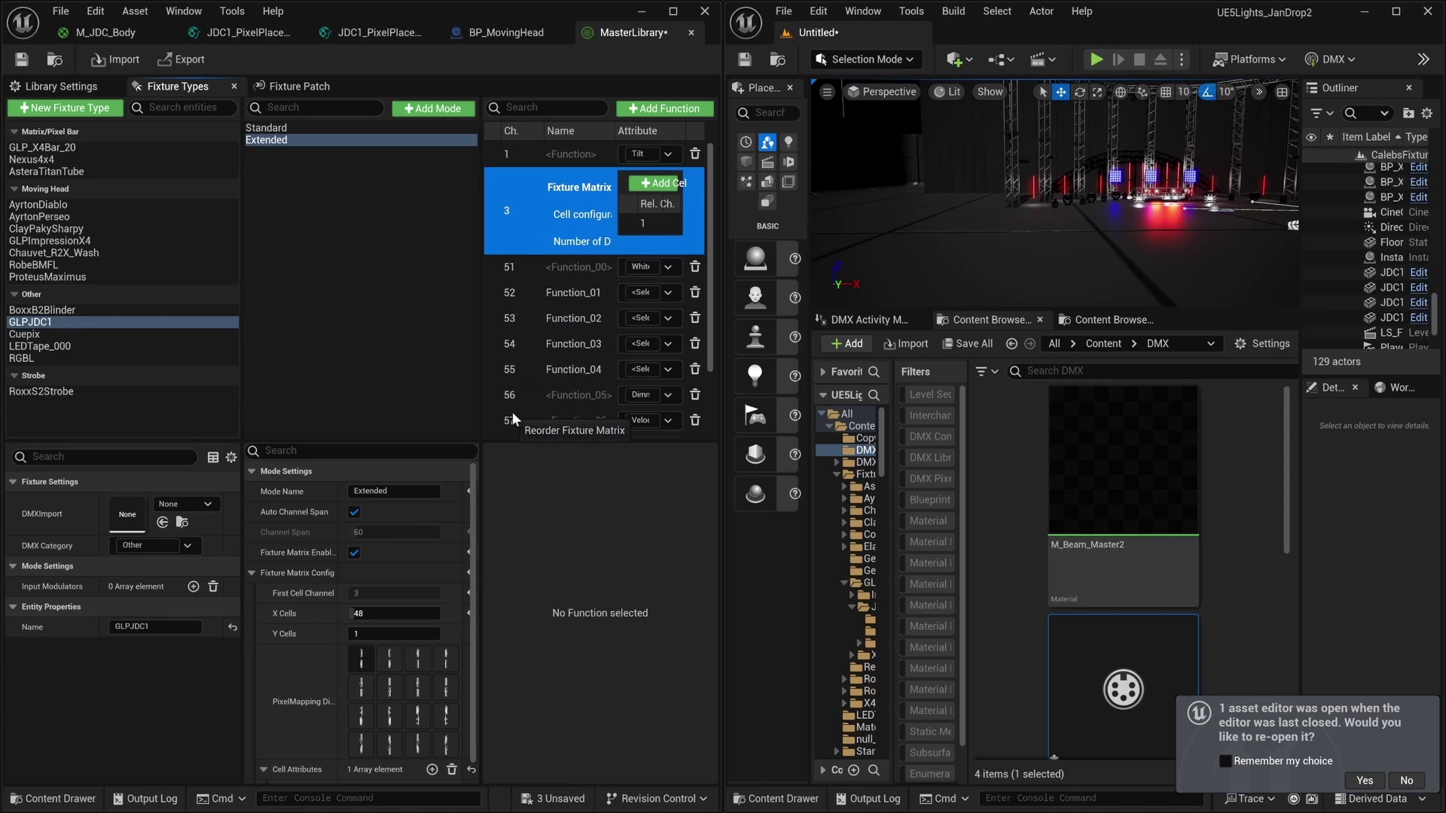
{"action": "scroll", "coordinate": [504, 413], "scroll_direction": "down", "scroll_amount": 2}
{"action": "left_click_drag", "start_coordinate": [510, 418], "coordinate": [510, 431]}
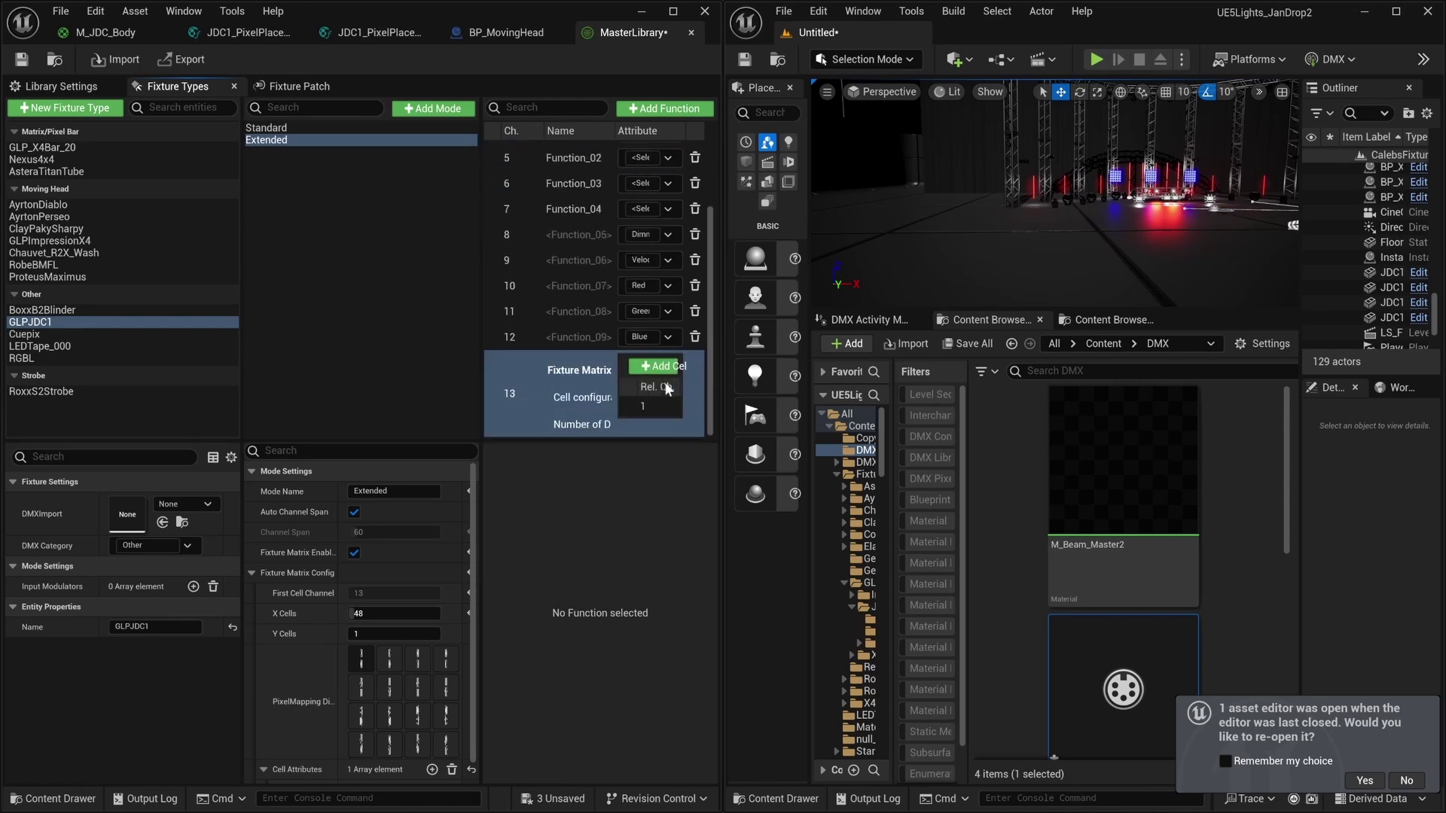
Try a second cell attribute on the fixture matrix in a widened, maximized library editor and remove it, leaving only Dimmer.
{"action": "left_click_drag", "start_coordinate": [479, 365], "coordinate": [381, 365]}
{"action": "left_click", "coordinate": [623, 366]}
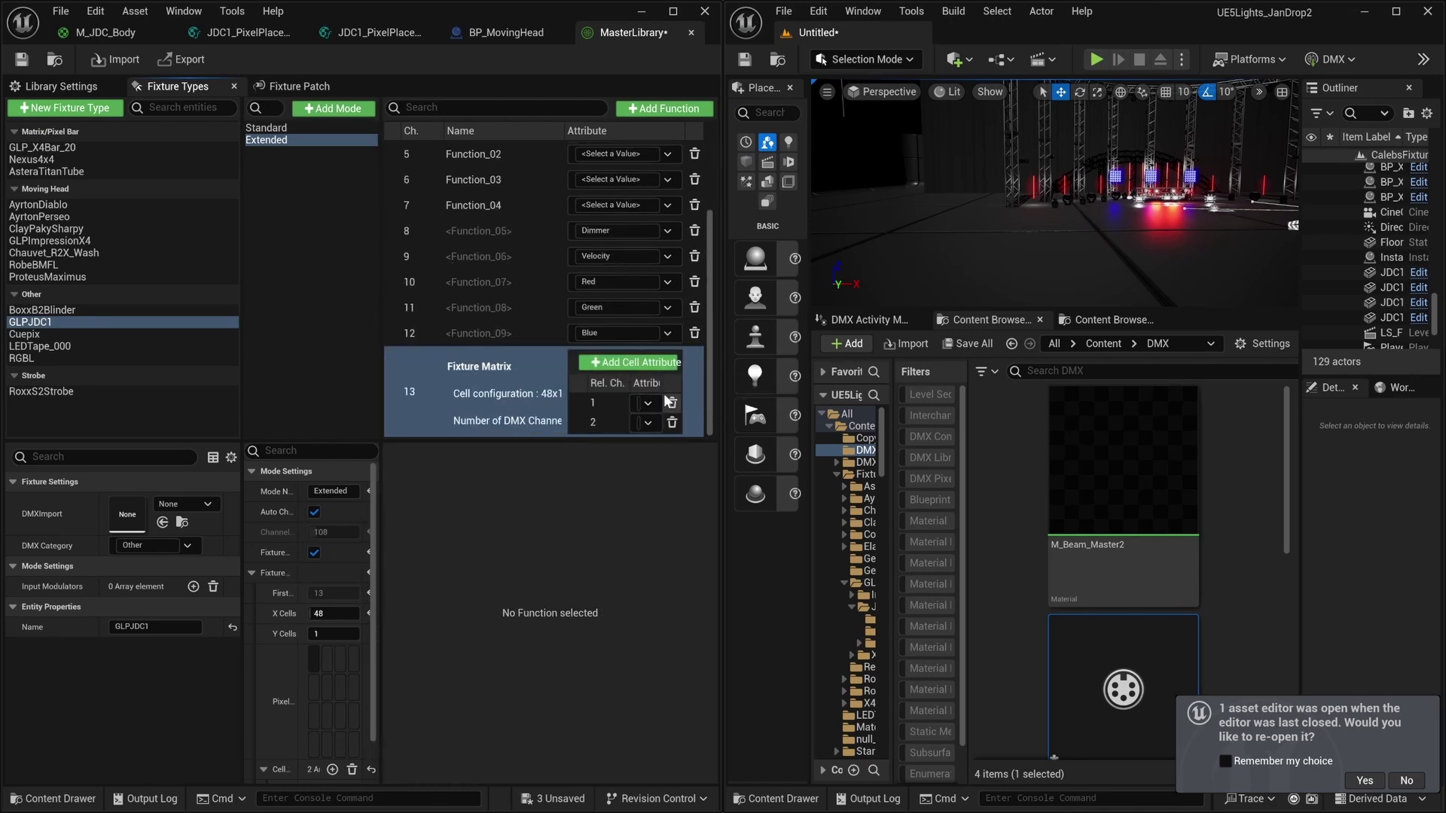
{"action": "left_click", "coordinate": [672, 14]}
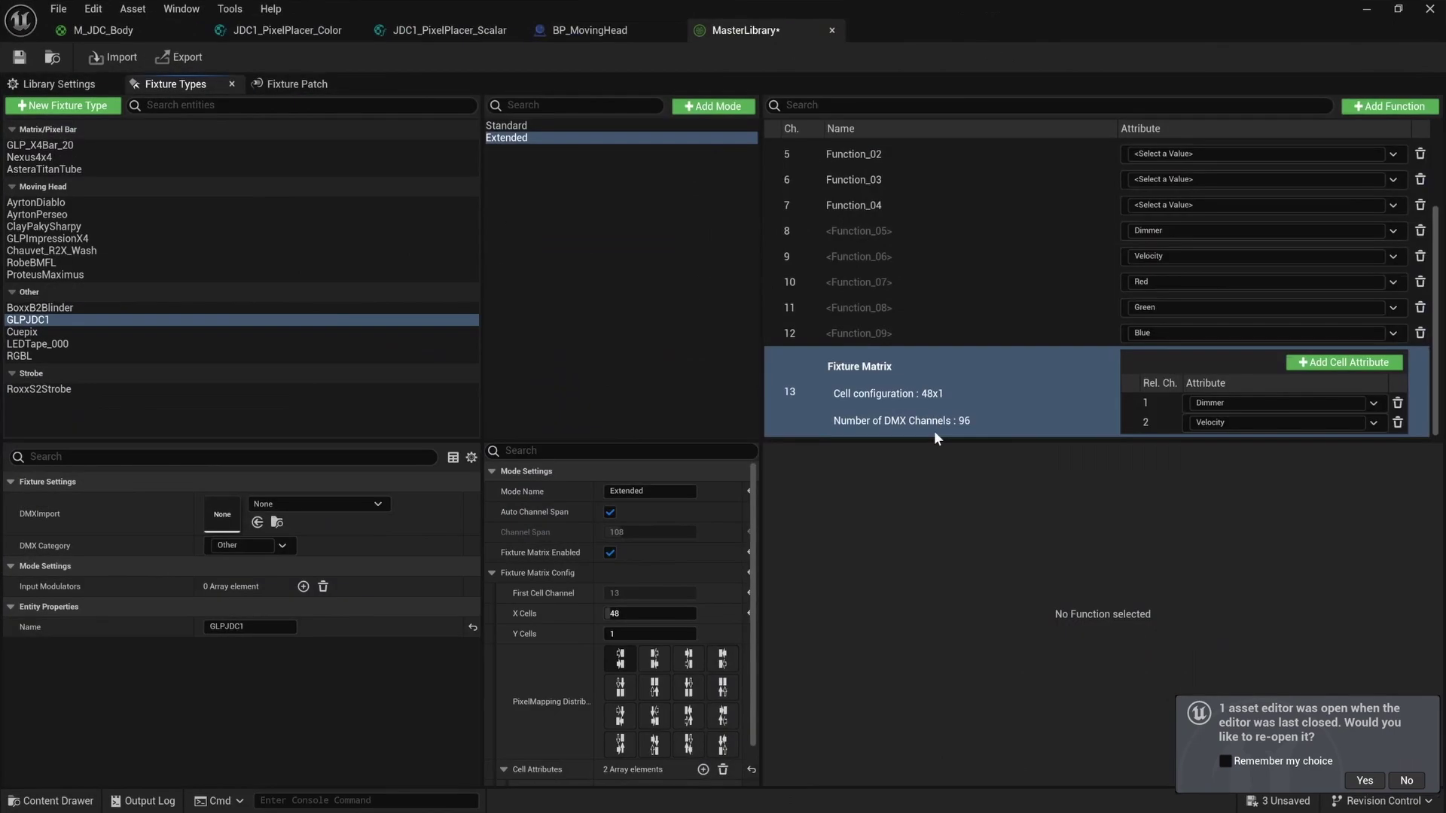
{"action": "left_click", "coordinate": [1397, 422]}
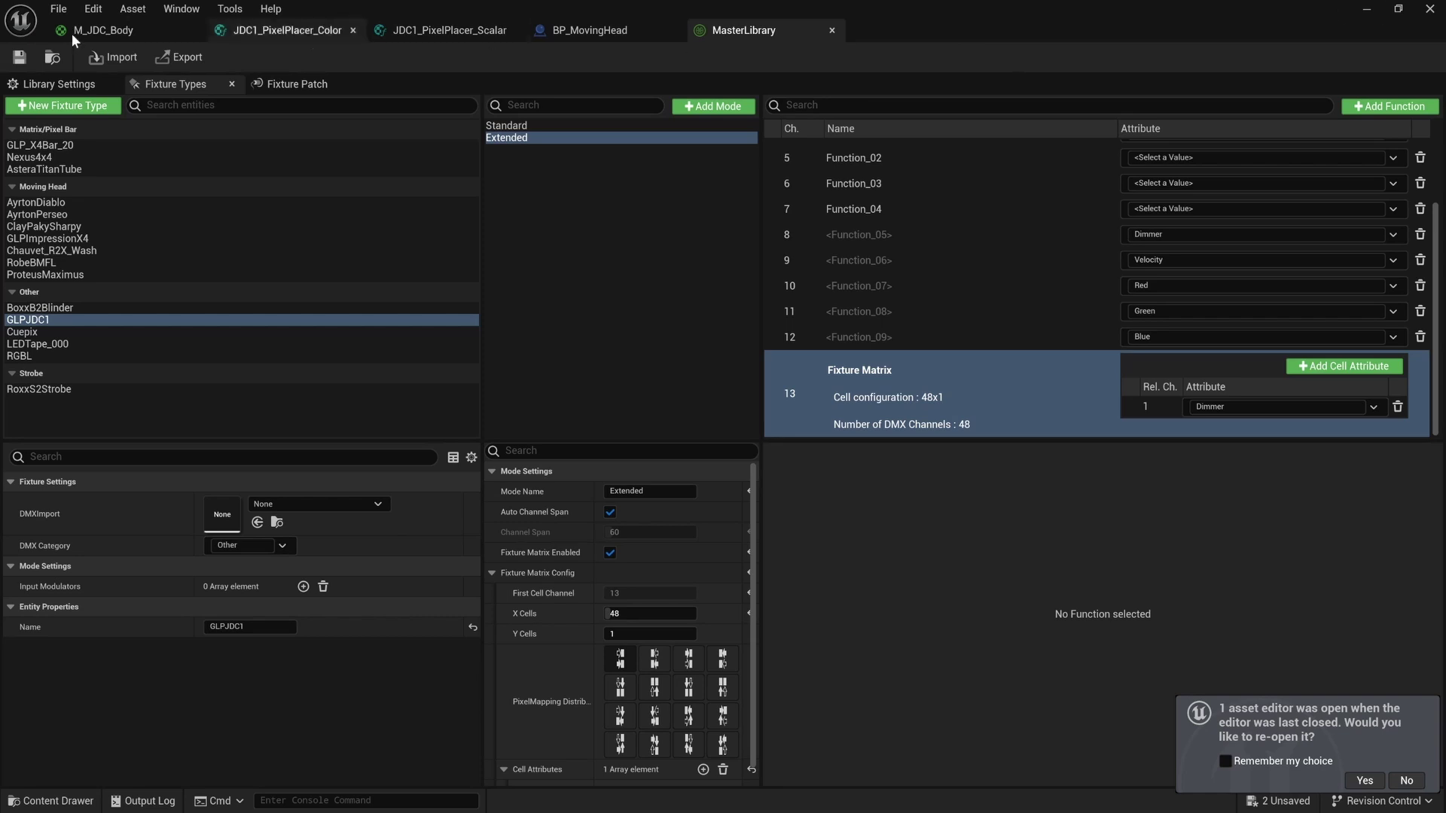
In BP_MovingHead's On data received group, break the execution link from On Fixture Patch Received to Push Normalized Values Per Attribute.
{"action": "left_click", "coordinate": [587, 30]}
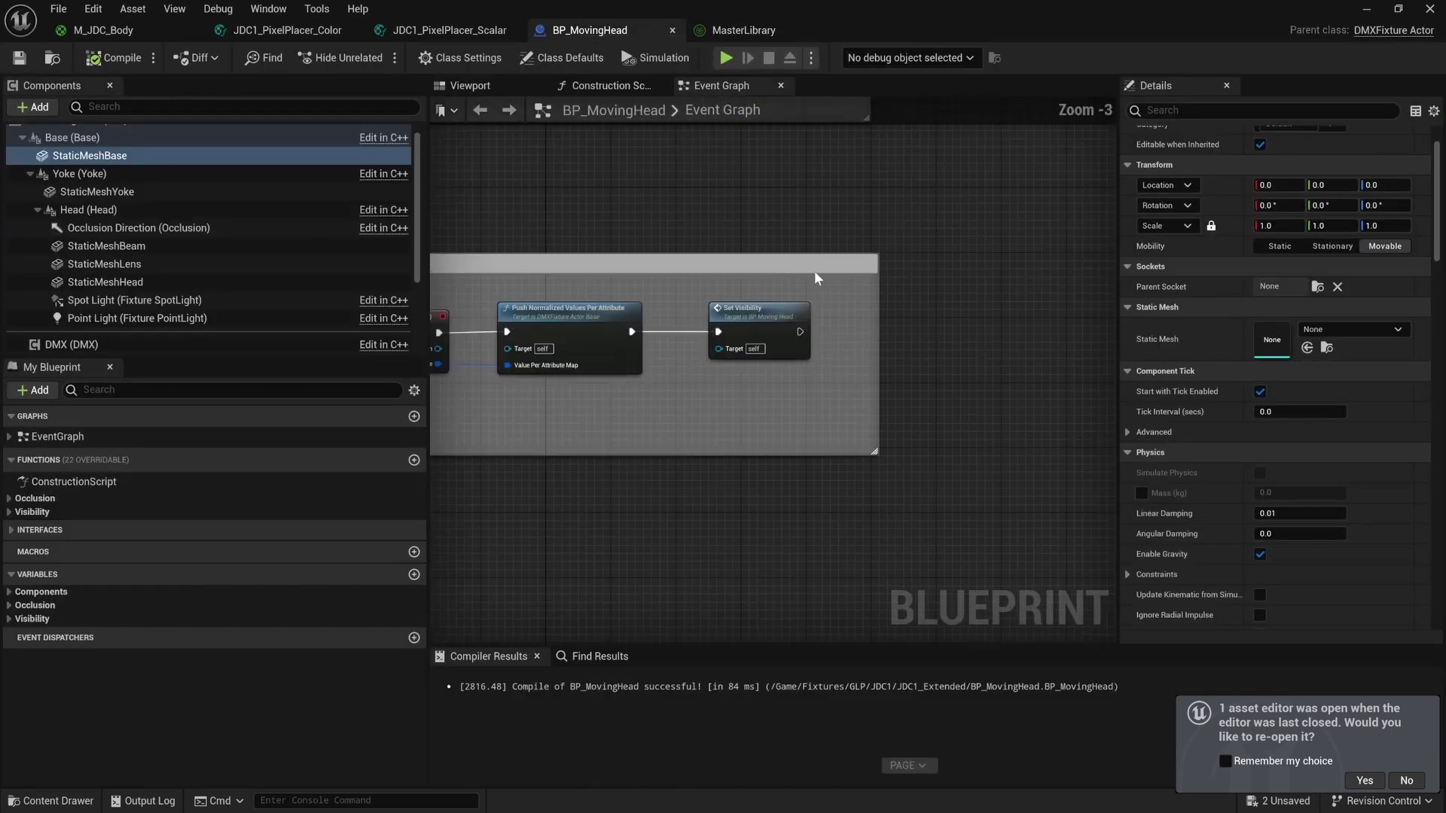
{"action": "right_click_drag", "start_coordinate": [952, 284], "coordinate": [902, 308]}
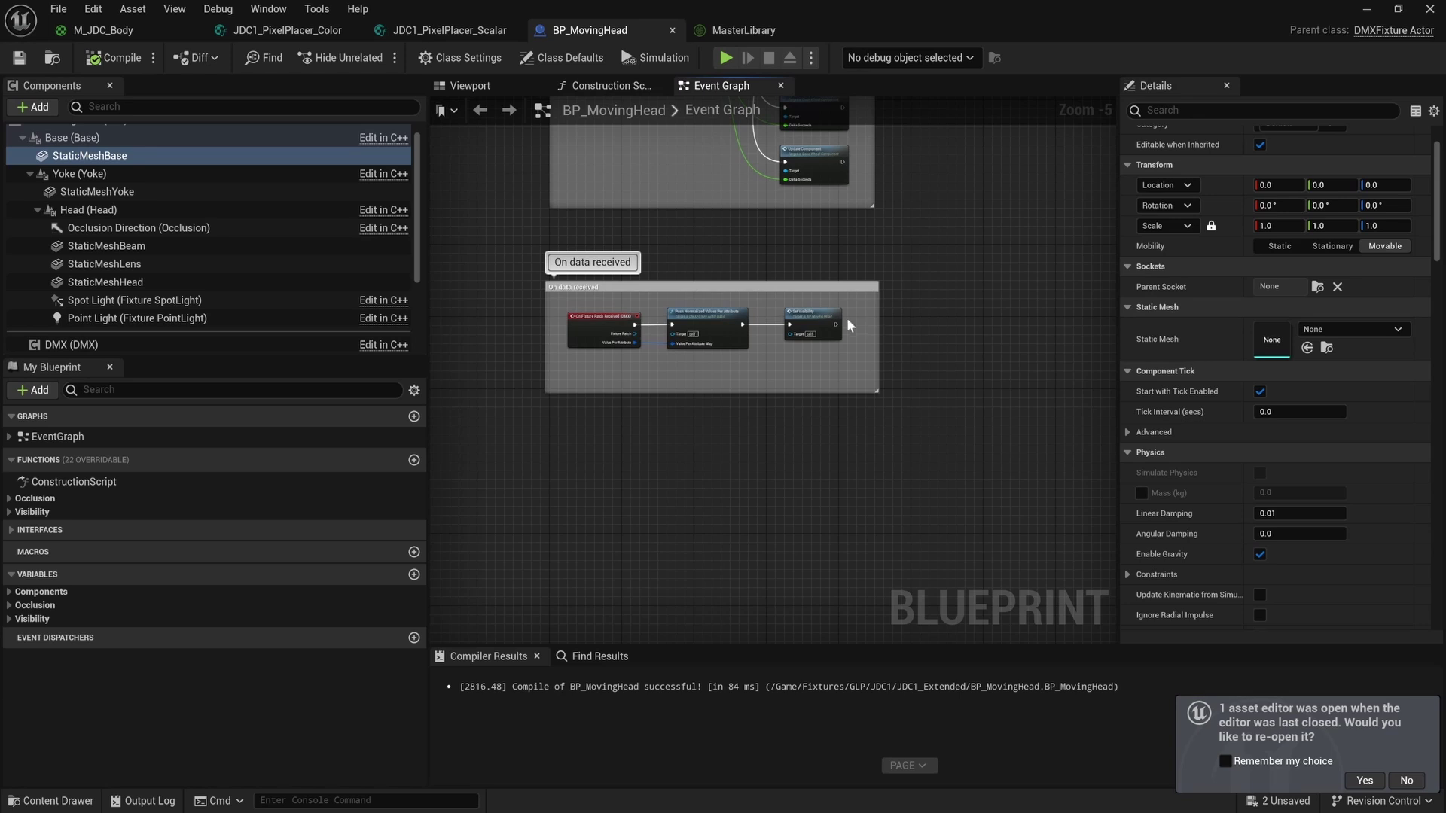
{"action": "scroll", "coordinate": [742, 319], "scroll_direction": "up", "scroll_amount": 2}
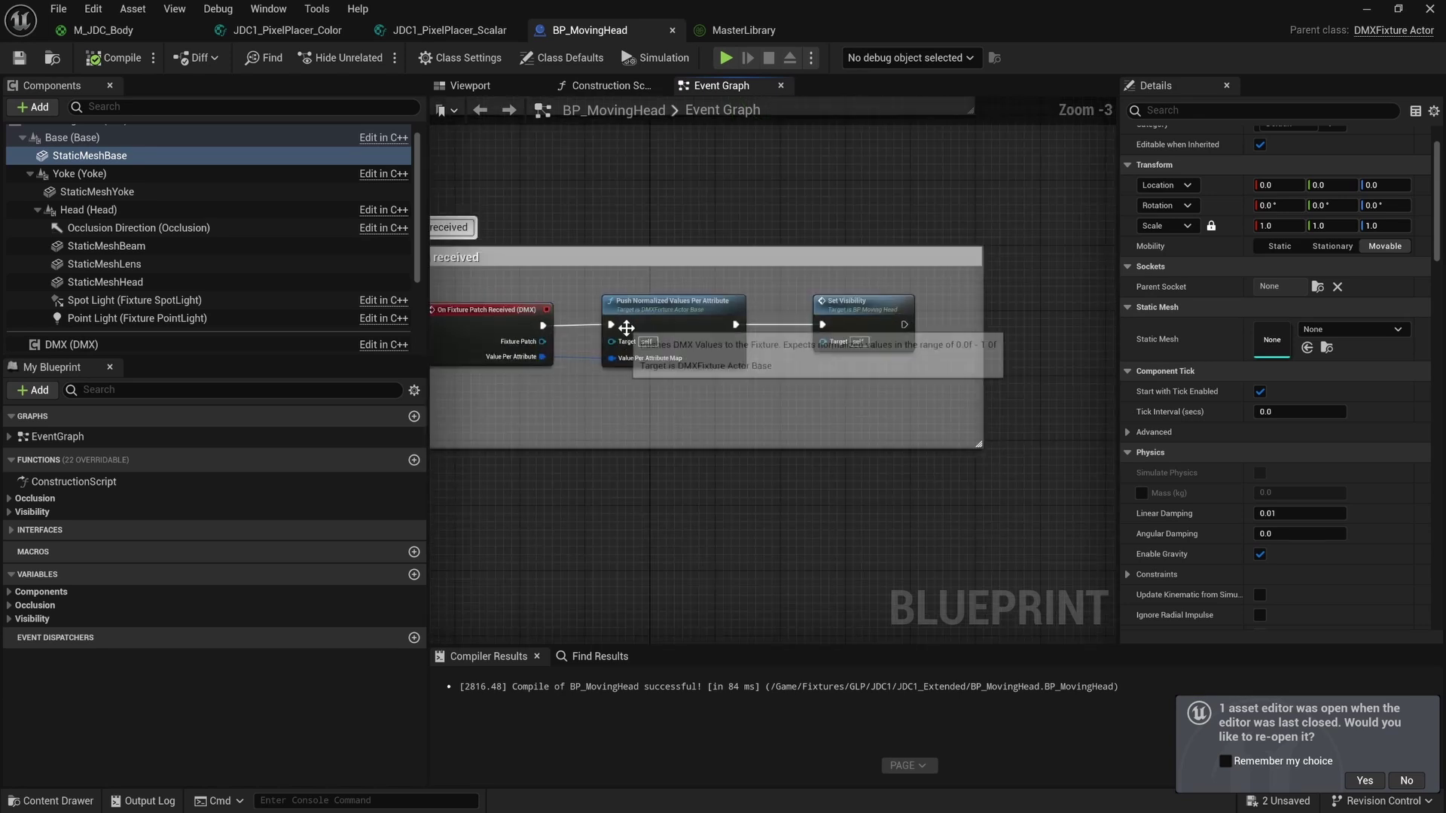
{"action": "left_click_drag", "start_coordinate": [610, 325], "coordinate": [579, 325], "text": "ctrl"}
{"action": "left_click", "coordinate": [618, 236]}
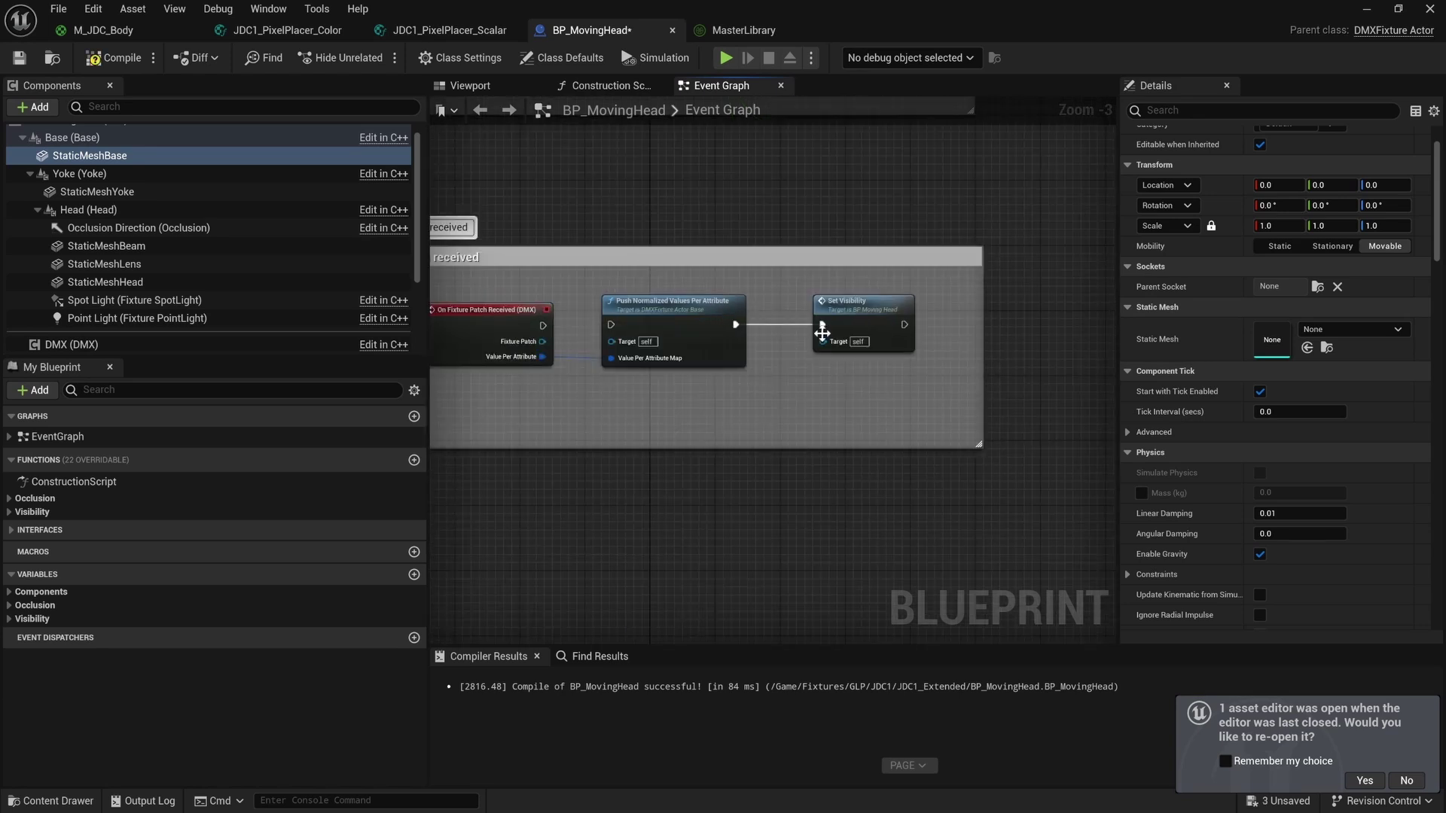
Move Push Normalized Values Per Attribute and Set Visibility below the comment box and break the Value Per Attribute link.
{"action": "left_click", "coordinate": [667, 301]}
{"action": "left_click", "coordinate": [828, 335], "text": "ctrl"}
{"action": "left_click_drag", "start_coordinate": [829, 335], "coordinate": [650, 529]}
{"action": "left_click_drag", "start_coordinate": [543, 356], "coordinate": [595, 374], "text": "ctrl"}
{"action": "left_click", "coordinate": [649, 290]}
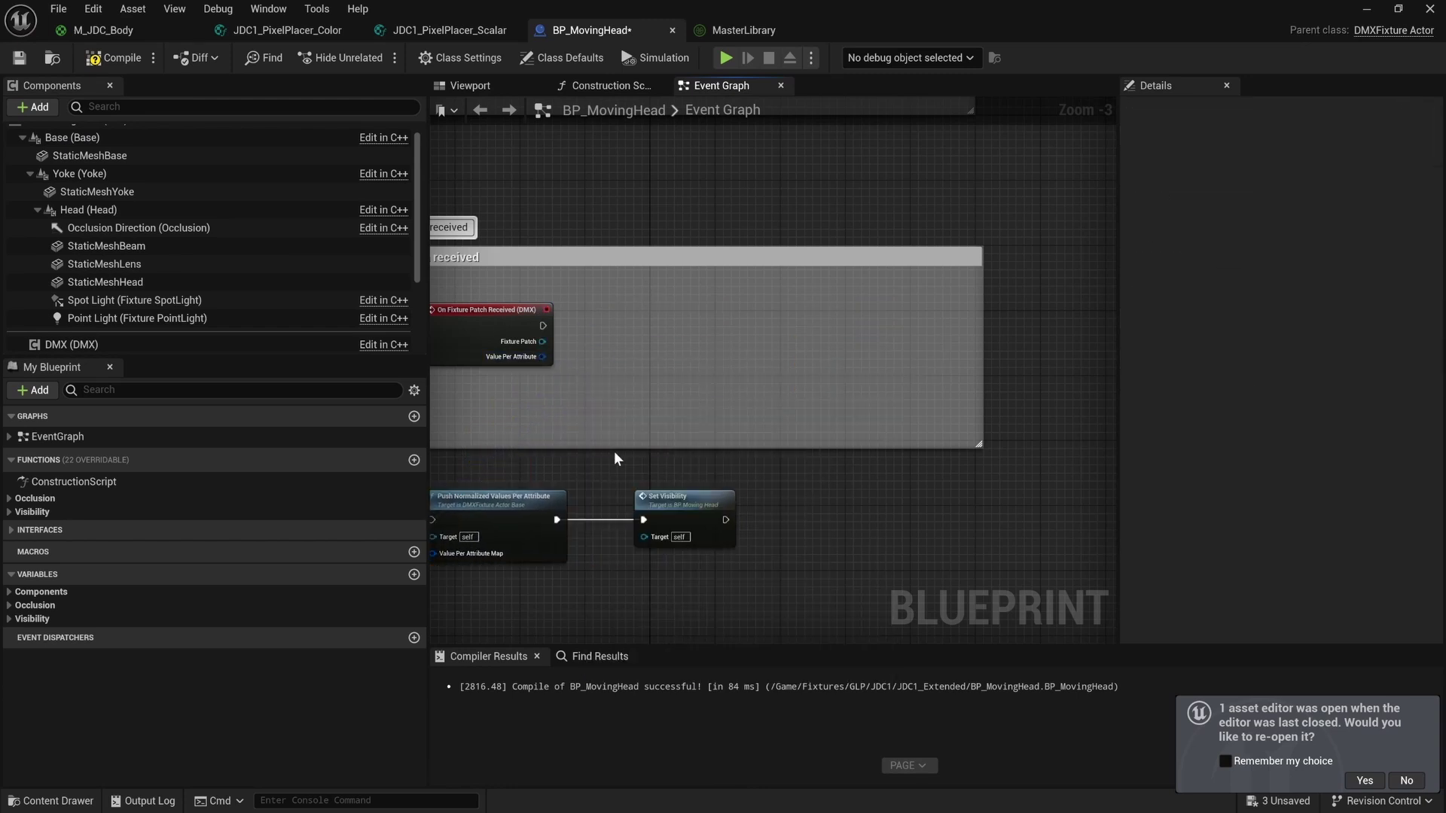
{"action": "right_click_drag", "start_coordinate": [537, 496], "coordinate": [668, 475]}
{"action": "mouse_move", "coordinate": [742, 364]}
{"action": "right_mouse_down"}
{"action": "mouse_move", "coordinate": [635, 368]}
{"action": "mouse_move", "coordinate": [743, 377]}
{"action": "right_mouse_up"}
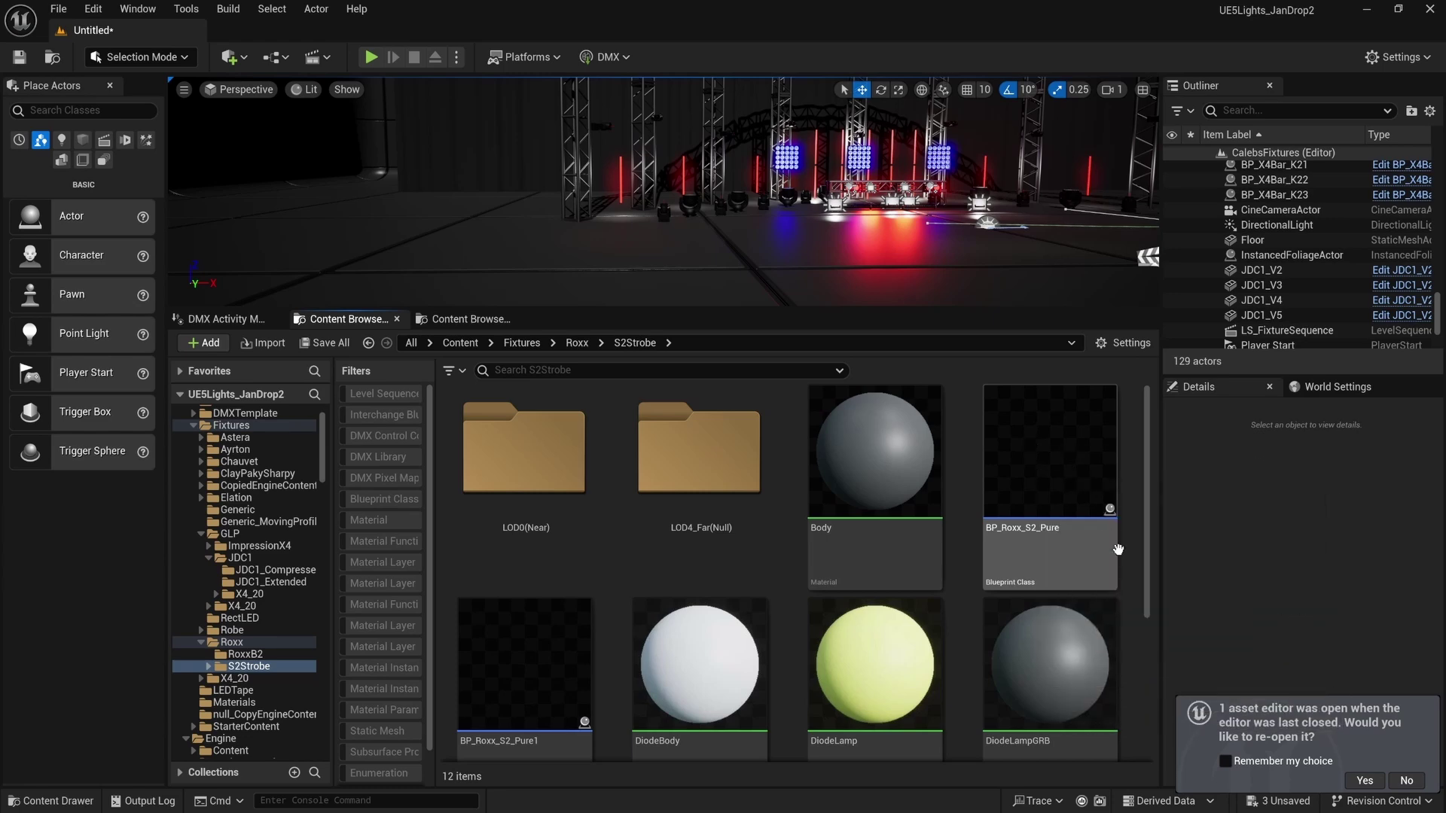
In the main editor's S2Strobe folder, rename the BP_Roxx_S2_Pure blueprint to null_BP_Roxx_S2_Pure.
{"action": "scroll", "coordinate": [1016, 475], "scroll_direction": "down", "scroll_amount": 1}
{"action": "scroll", "coordinate": [1016, 474], "scroll_direction": "up", "scroll_amount": 1}
{"action": "scroll", "coordinate": [1016, 474], "scroll_direction": "down", "scroll_amount": 1}
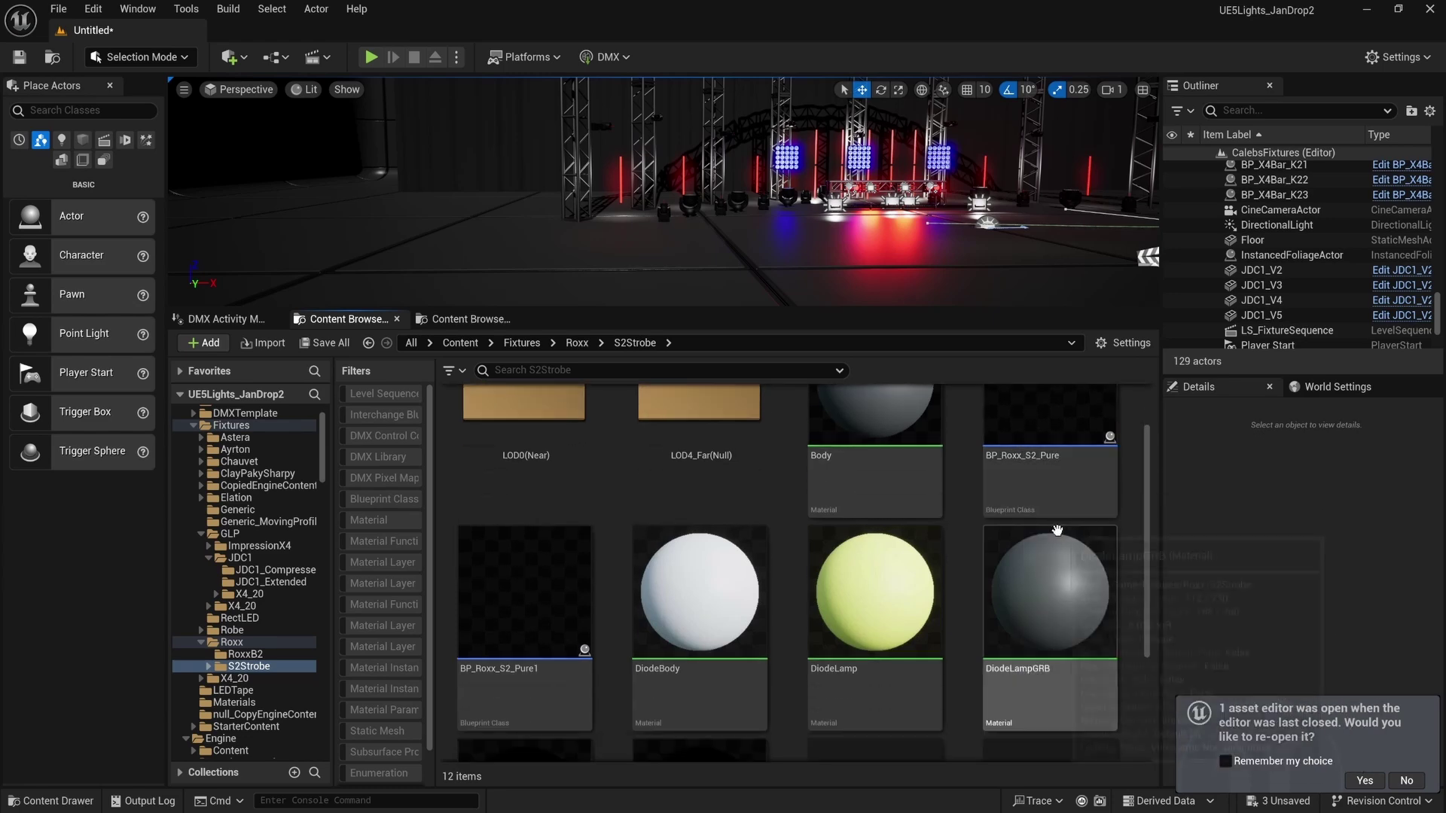
{"action": "scroll", "coordinate": [1294, 229], "scroll_direction": "up", "scroll_amount": 5}
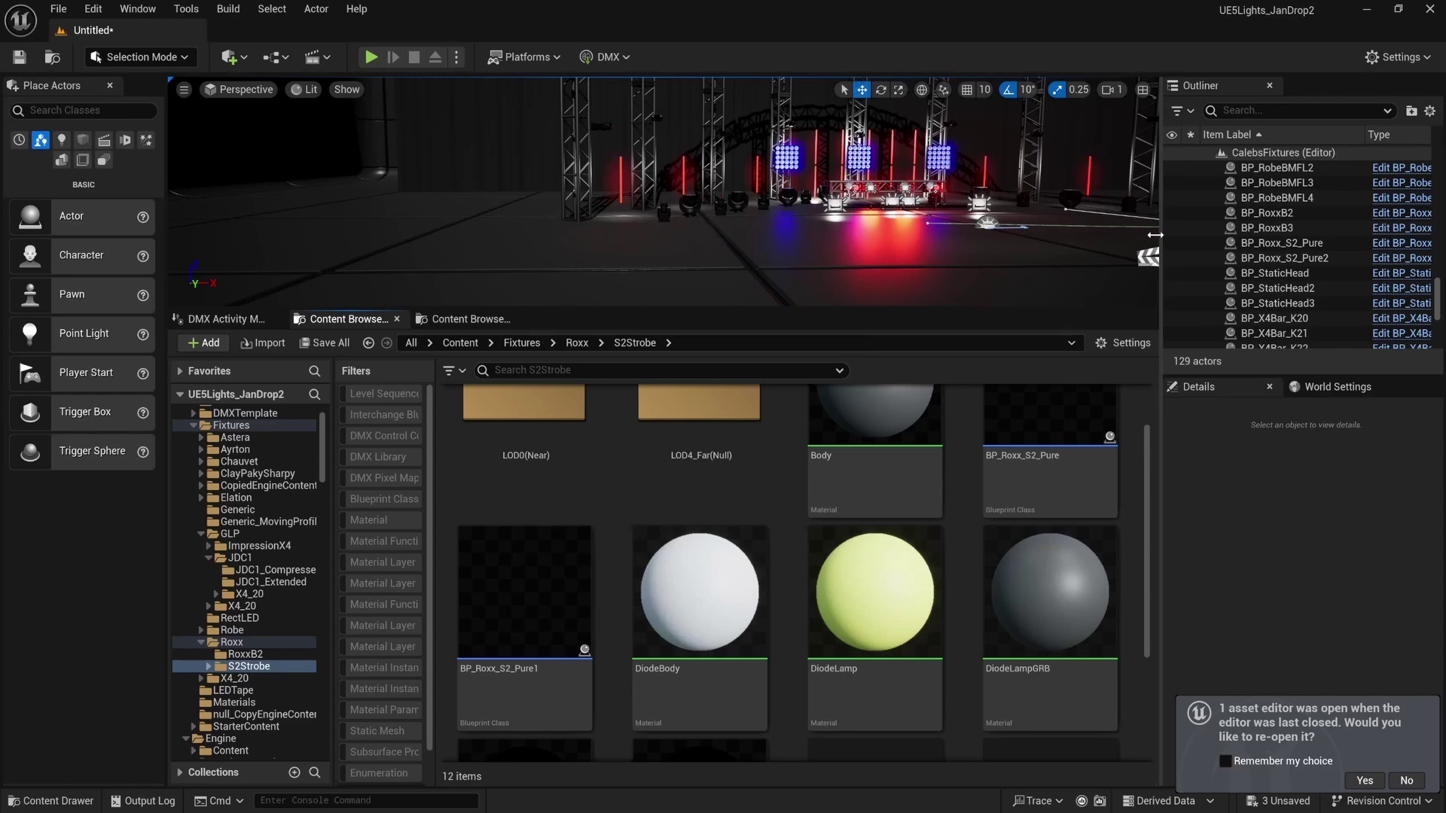
{"action": "mouse_move", "coordinate": [1160, 241]}
{"action": "left_mouse_down"}
{"action": "mouse_move", "coordinate": [894, 243]}
{"action": "mouse_move", "coordinate": [1142, 242]}
{"action": "left_mouse_up"}
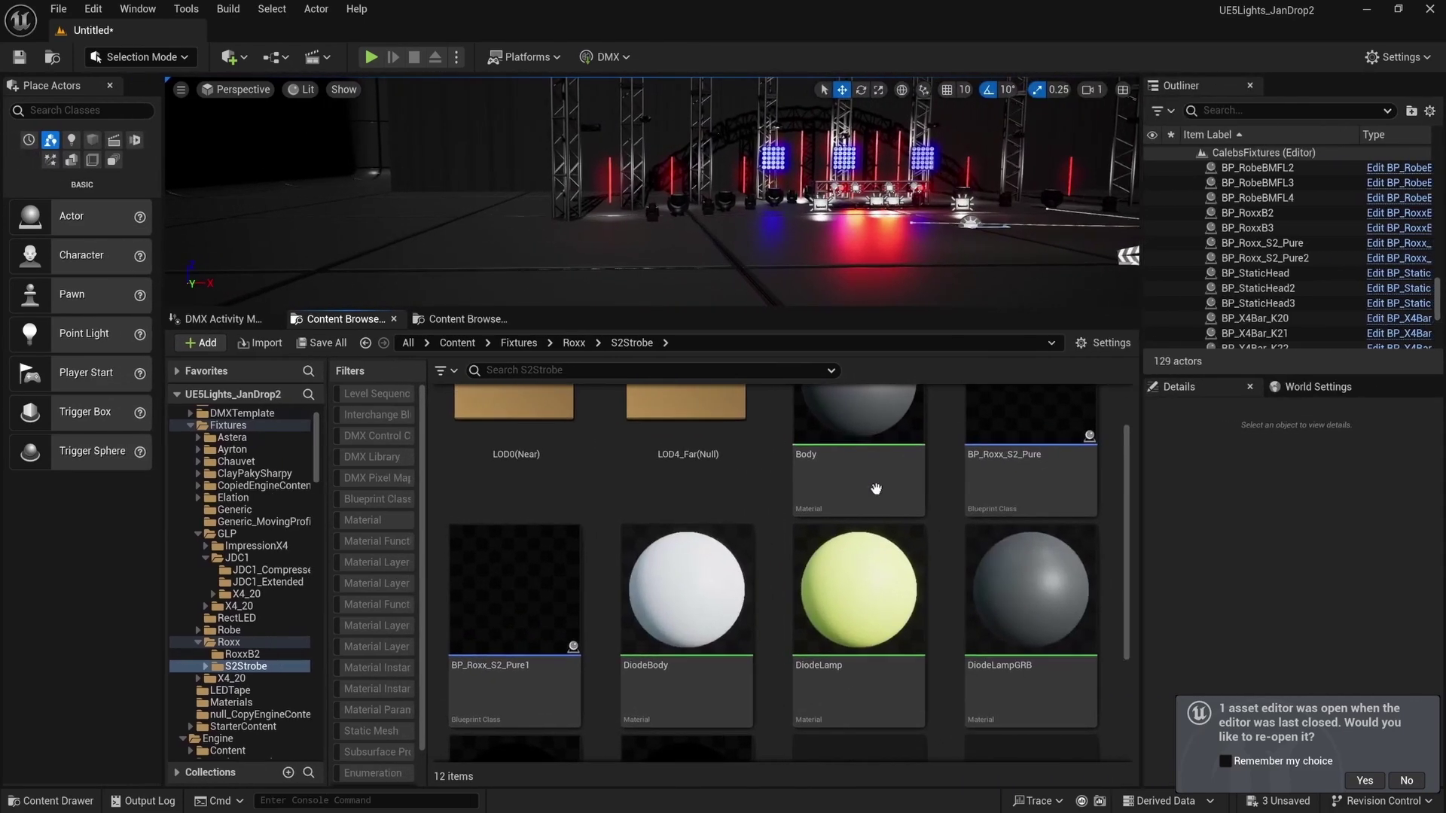
{"action": "left_click", "coordinate": [1057, 482]}
{"action": "left_click", "coordinate": [1059, 468]}
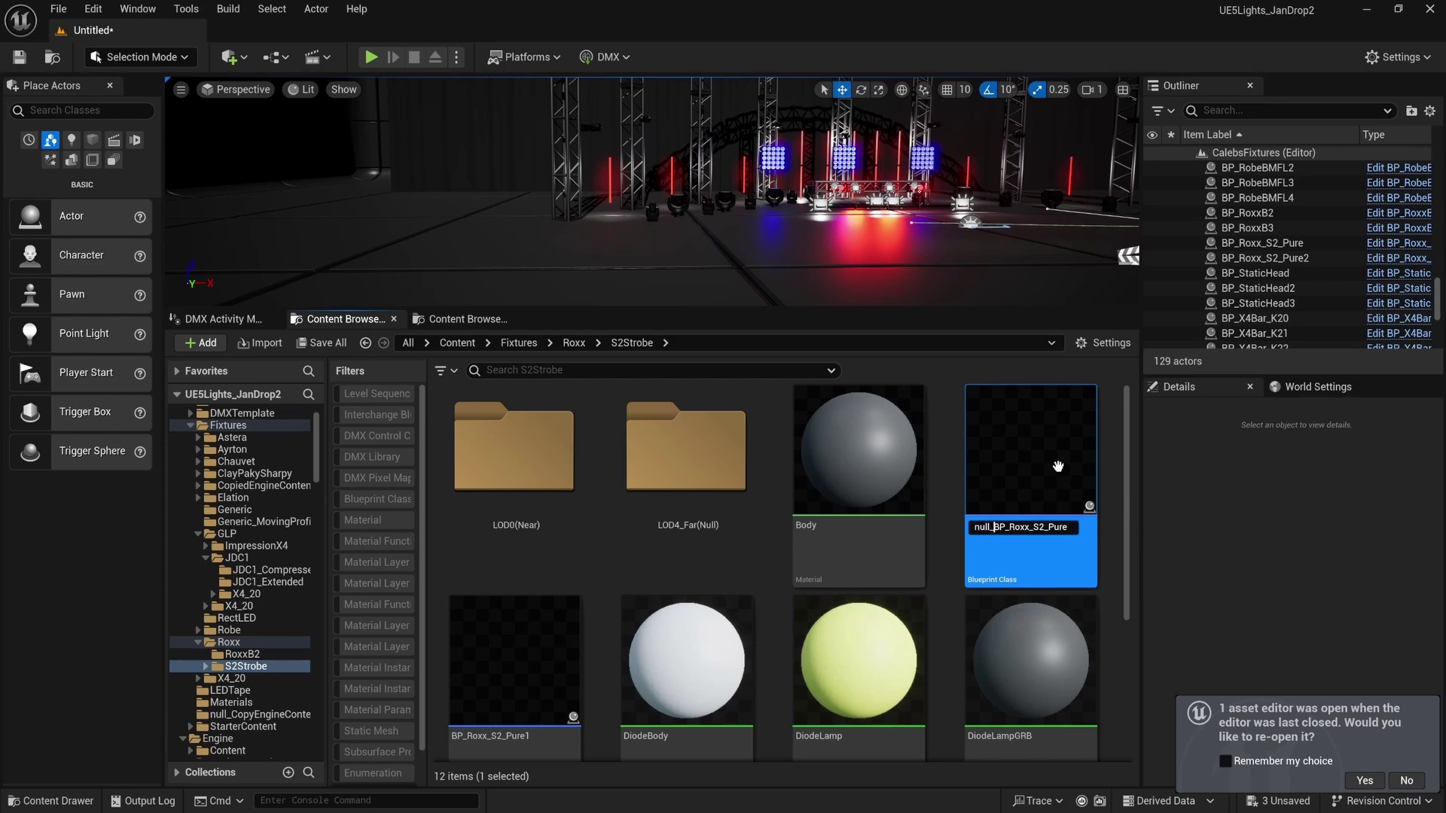
{"action": "key", "text": "Return"}
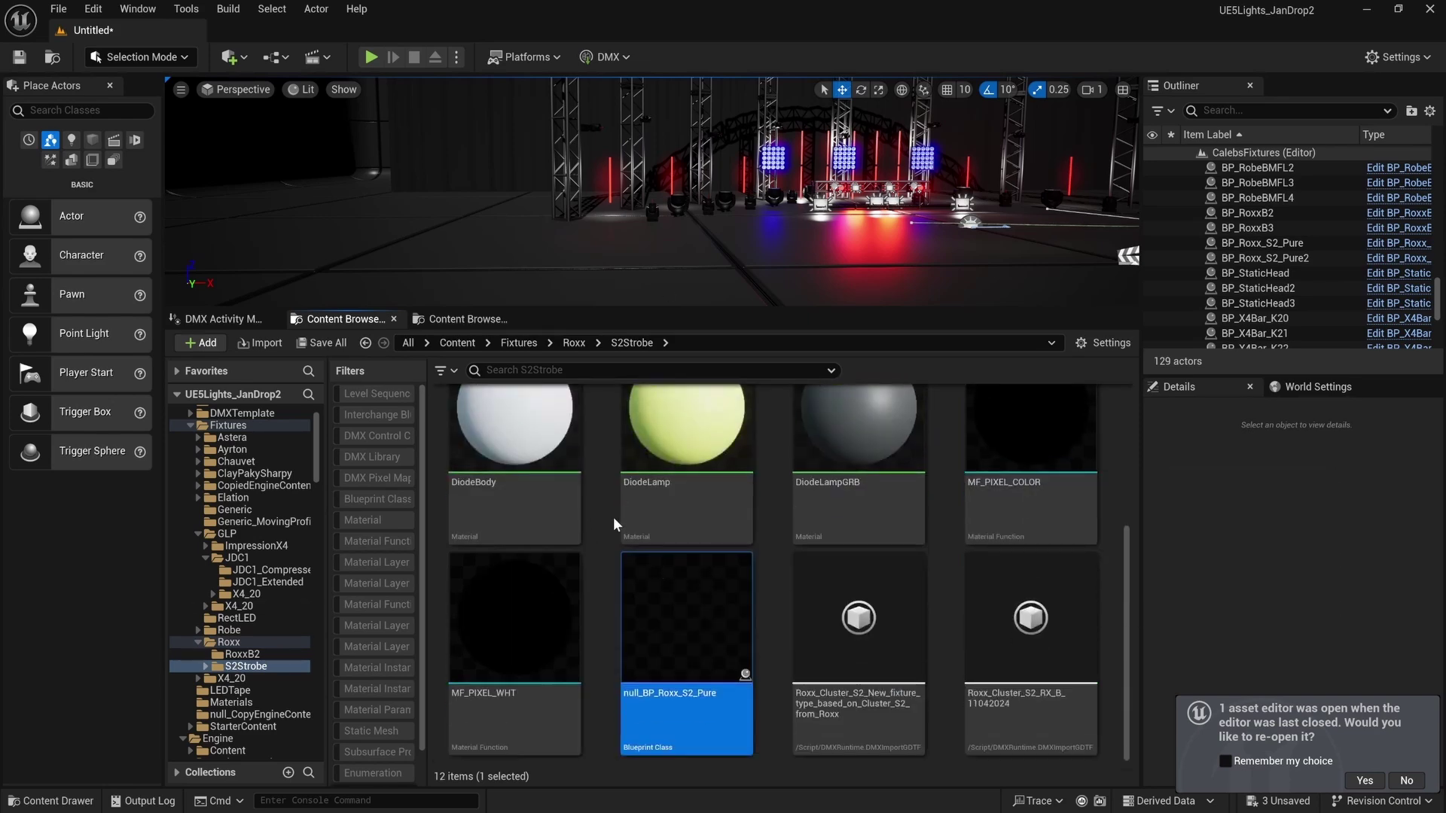
Open BP_Roxx_S2_Pure1 and examine how its event graph loops through the matrix cells and gathers the master dimmer value.
{"action": "scroll", "coordinate": [829, 542], "scroll_direction": "up", "scroll_amount": 3}
{"action": "double_click", "coordinate": [1011, 476]}
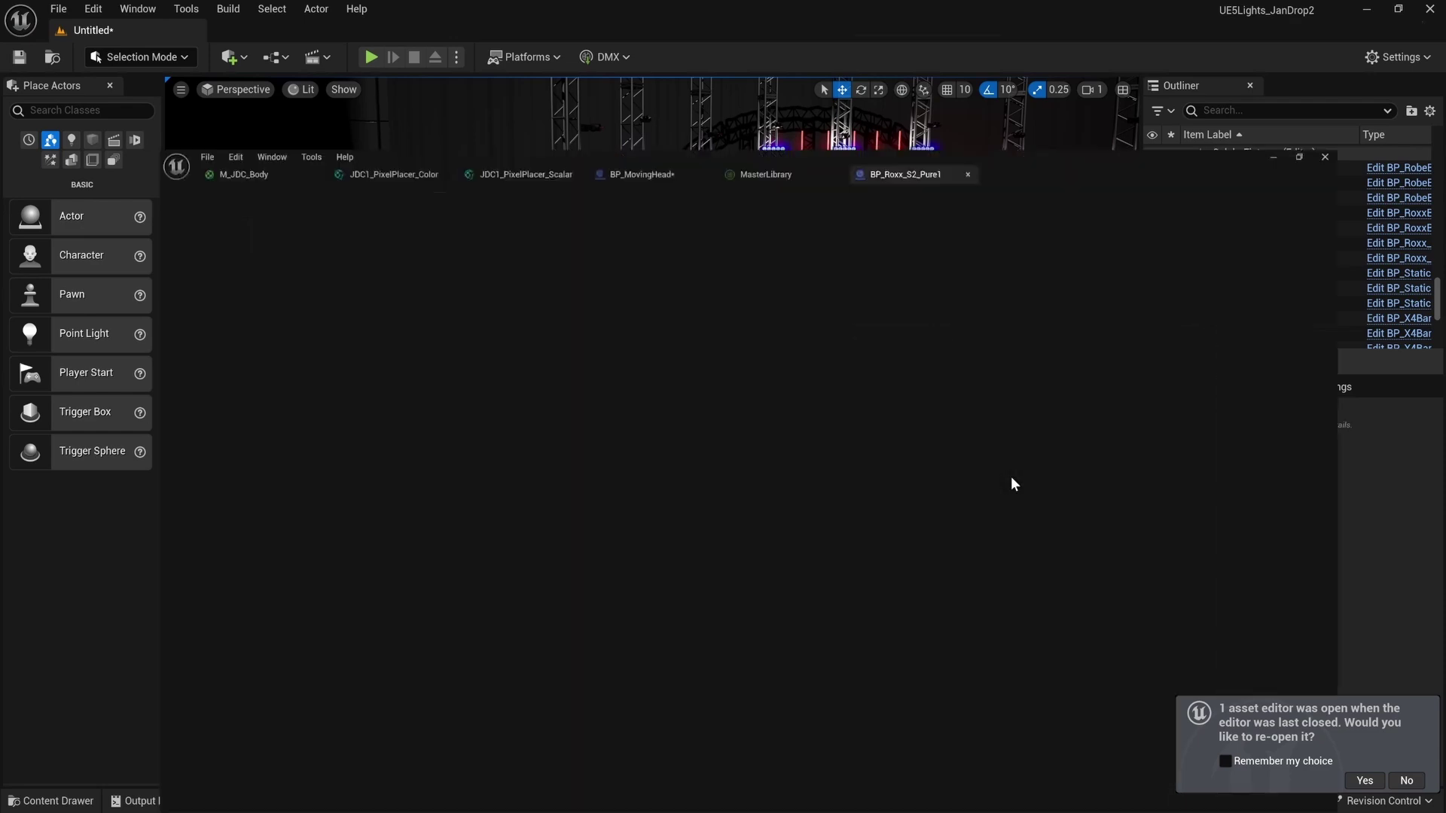
{"action": "scroll", "coordinate": [763, 405], "scroll_direction": "down", "scroll_amount": 3}
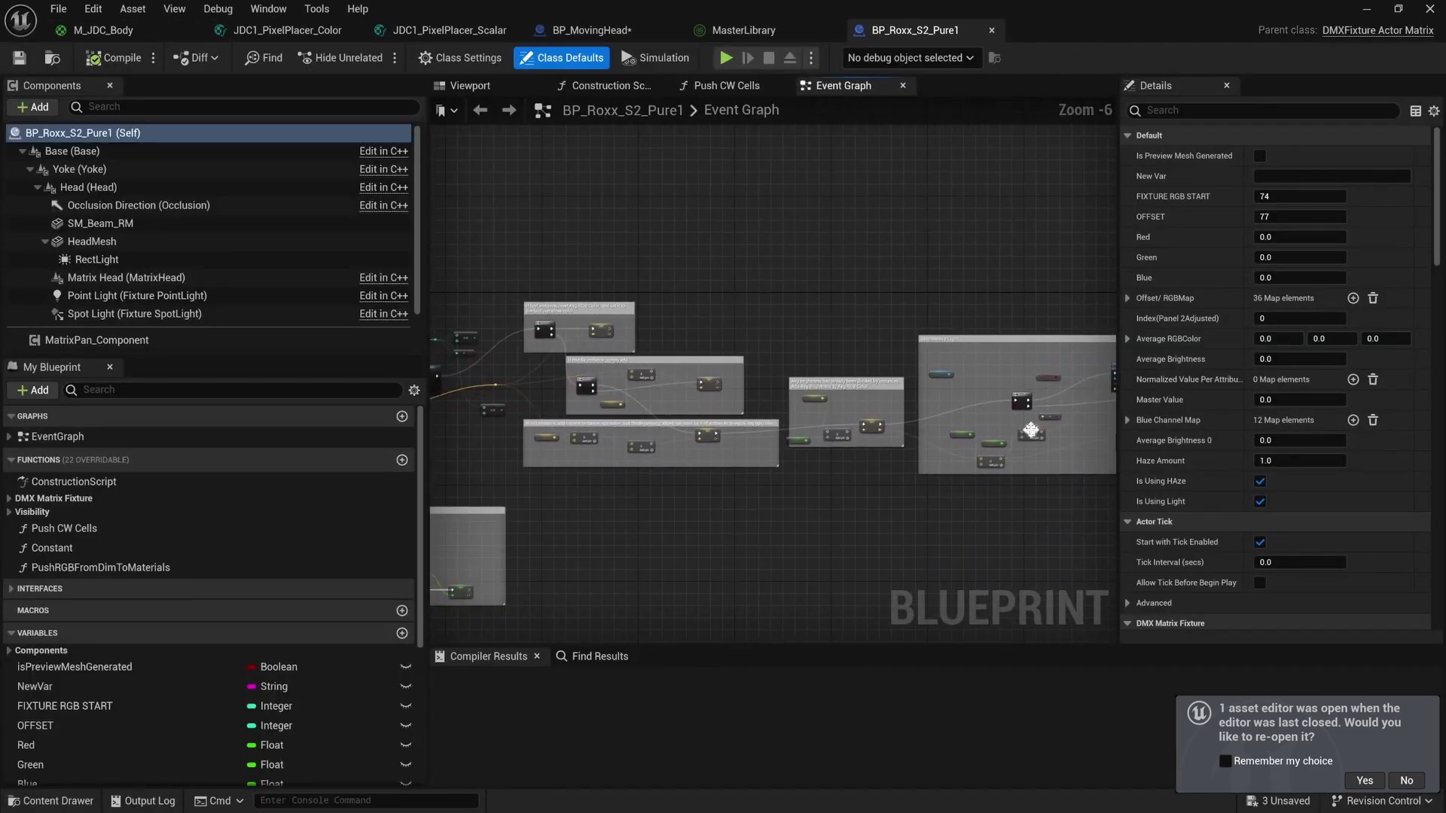
{"action": "right_click_drag", "start_coordinate": [1027, 422], "coordinate": [923, 461]}
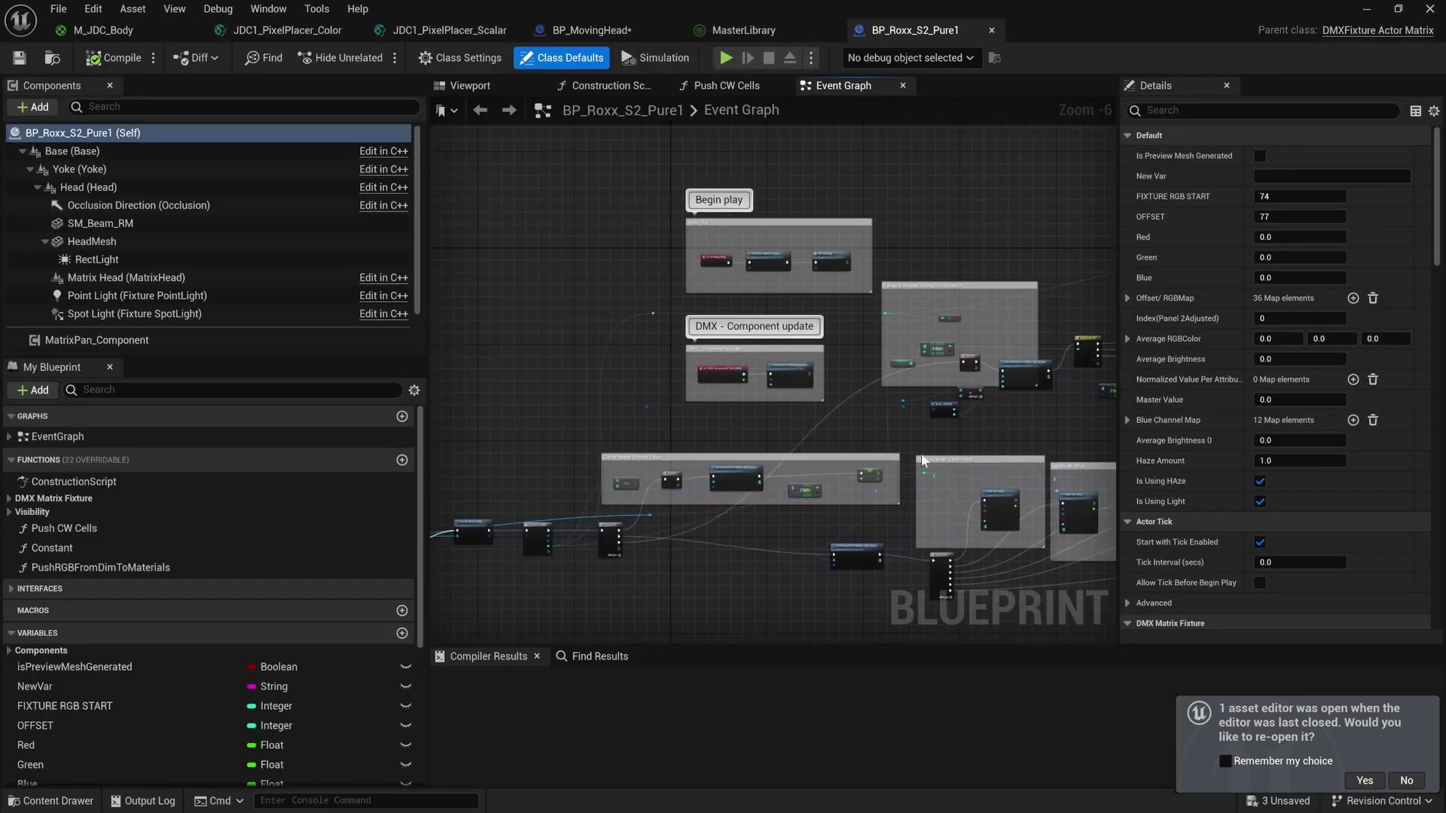
{"action": "scroll", "coordinate": [819, 486], "scroll_direction": "up", "scroll_amount": 3}
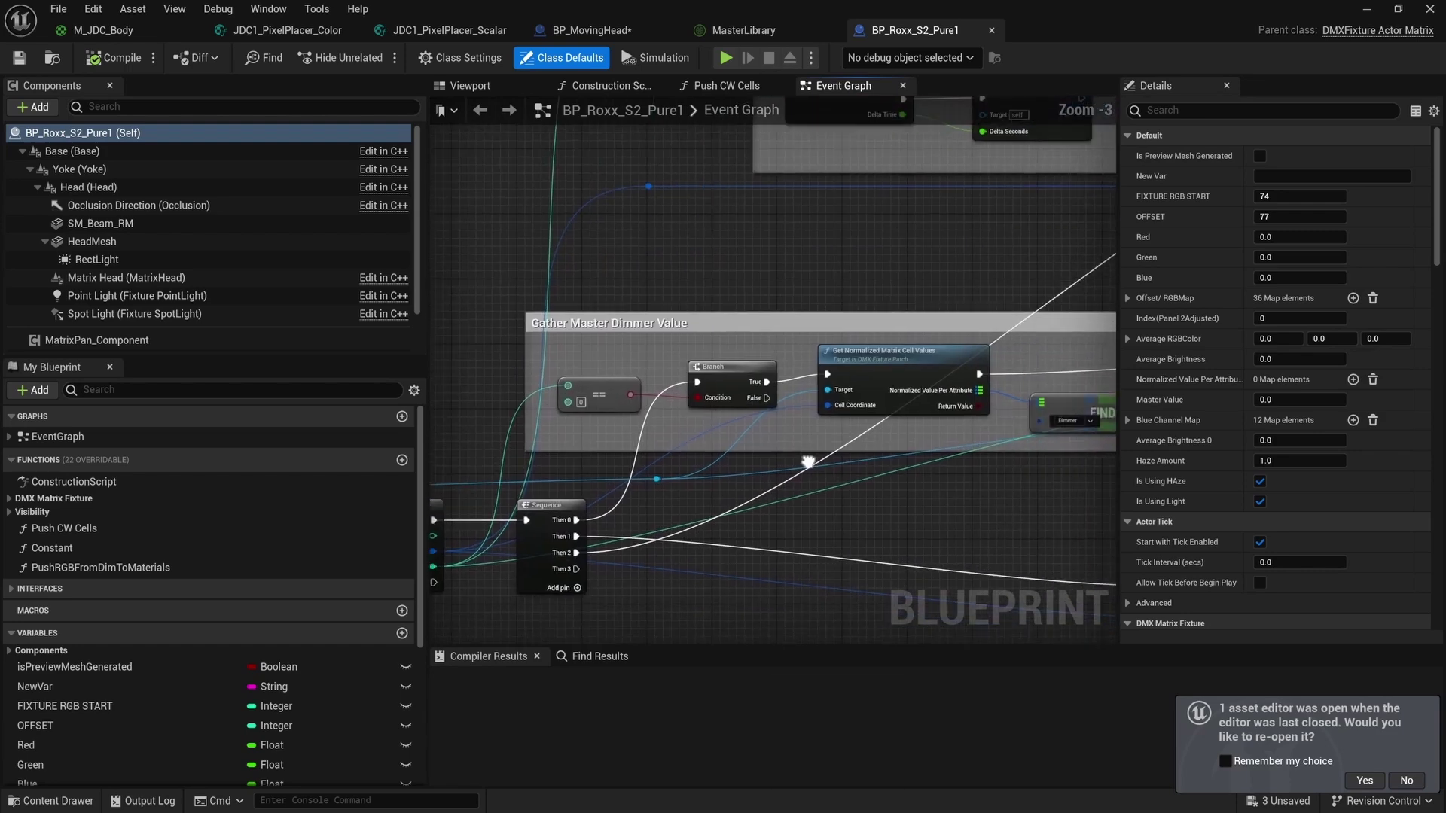
{"action": "right_click_drag", "start_coordinate": [843, 458], "coordinate": [864, 414]}
{"action": "scroll", "coordinate": [823, 431], "scroll_direction": "down", "scroll_amount": 2}
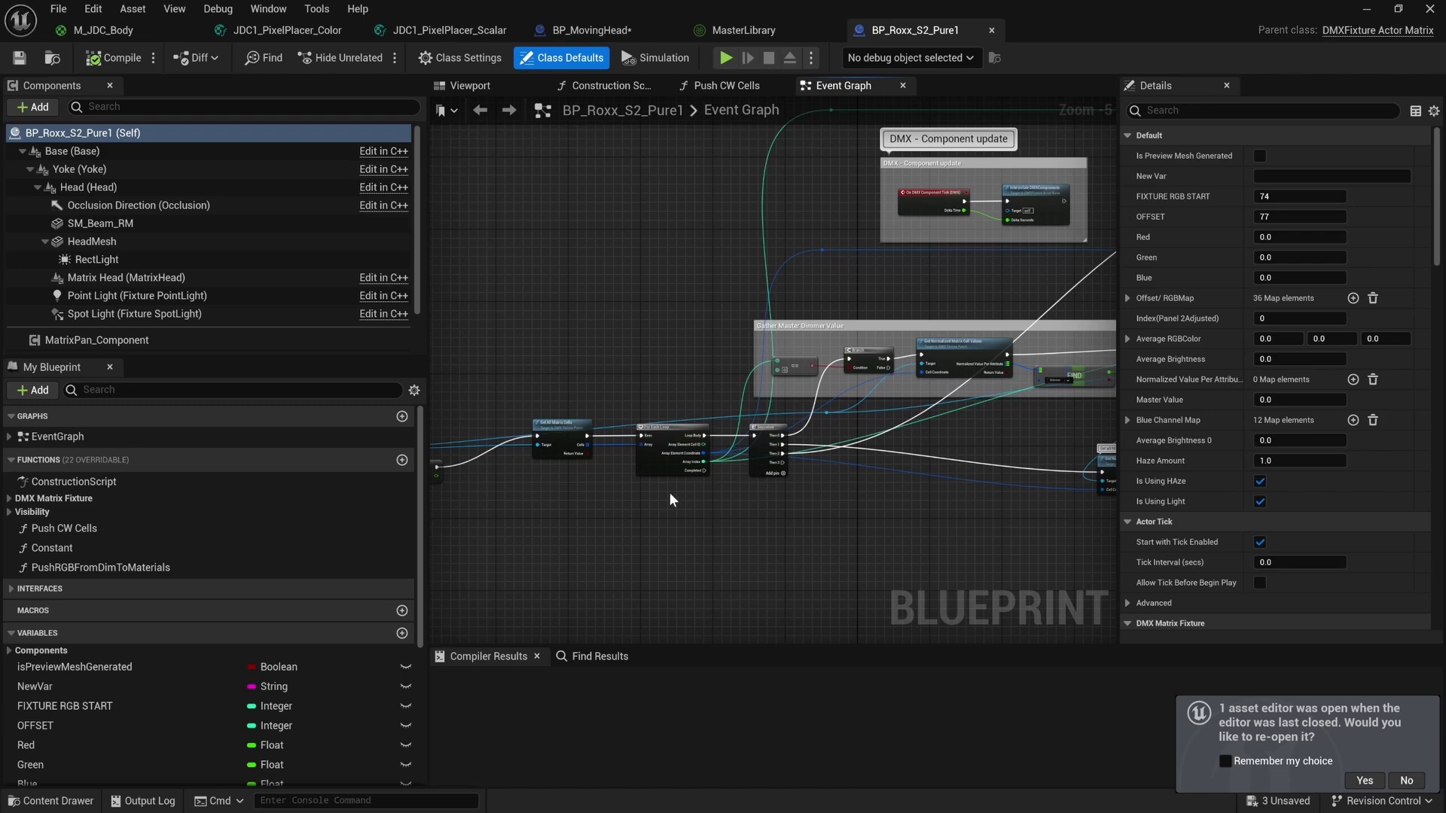
{"action": "scroll", "coordinate": [584, 449], "scroll_direction": "up", "scroll_amount": 4}
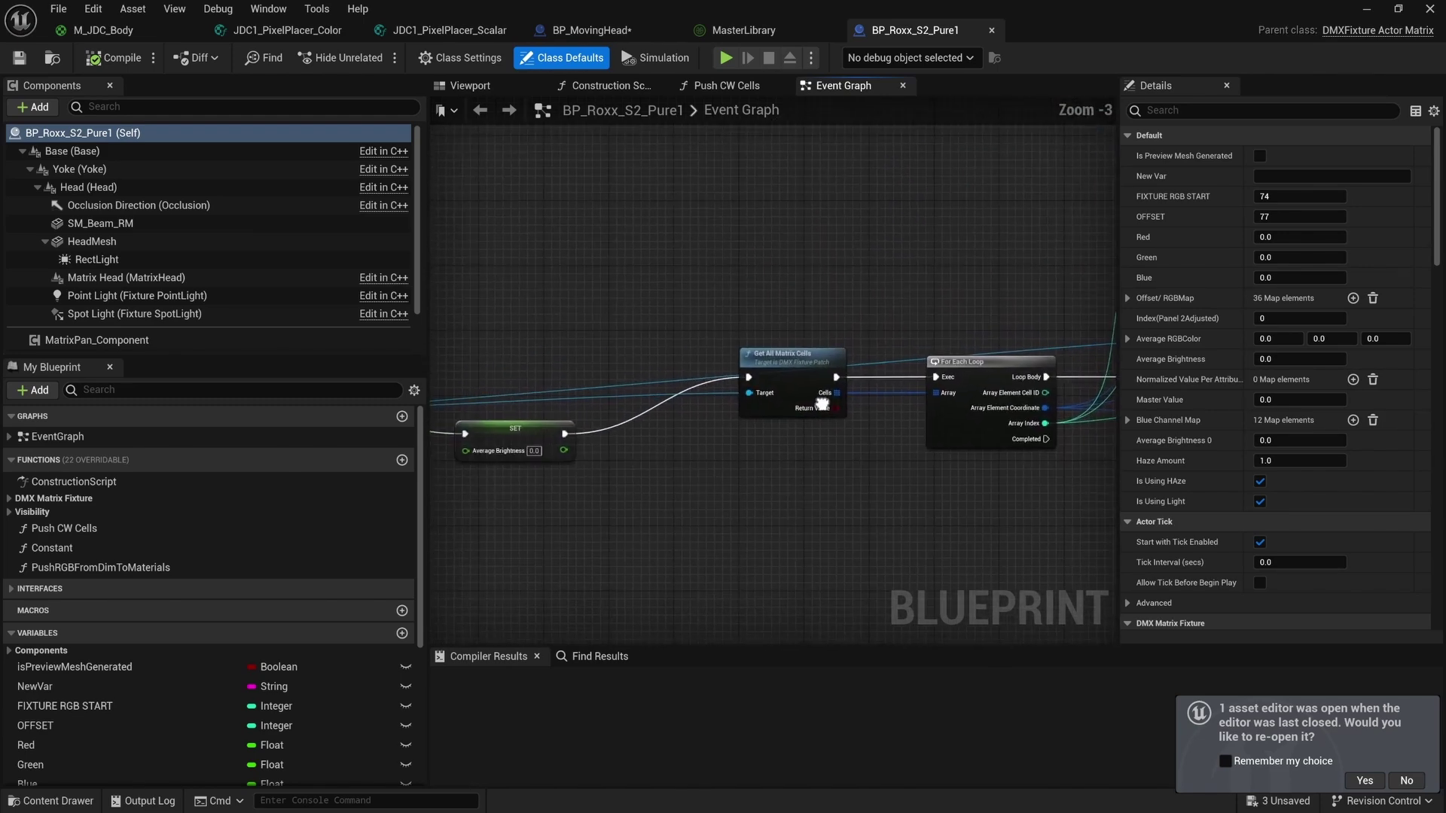
Examine how On Fixture Patch Received resets Average Brightness, calls Get All Matrix Cells and feeds the For Each Loop.
{"action": "right_click_drag", "start_coordinate": [584, 449], "coordinate": [688, 414]}
{"action": "scroll", "coordinate": [918, 422], "scroll_direction": "down", "scroll_amount": 3}
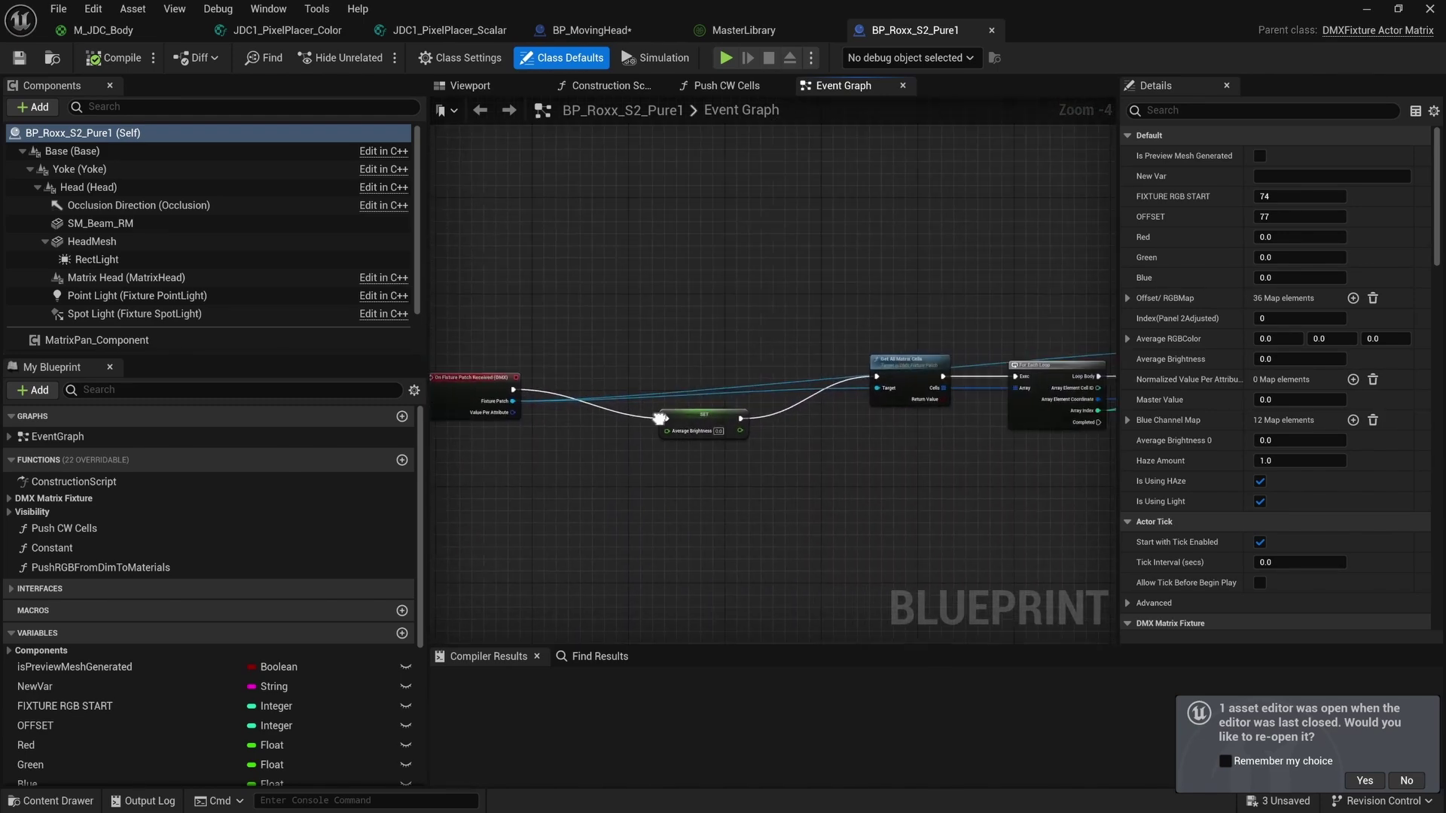
{"action": "left_click", "coordinate": [578, 422]}
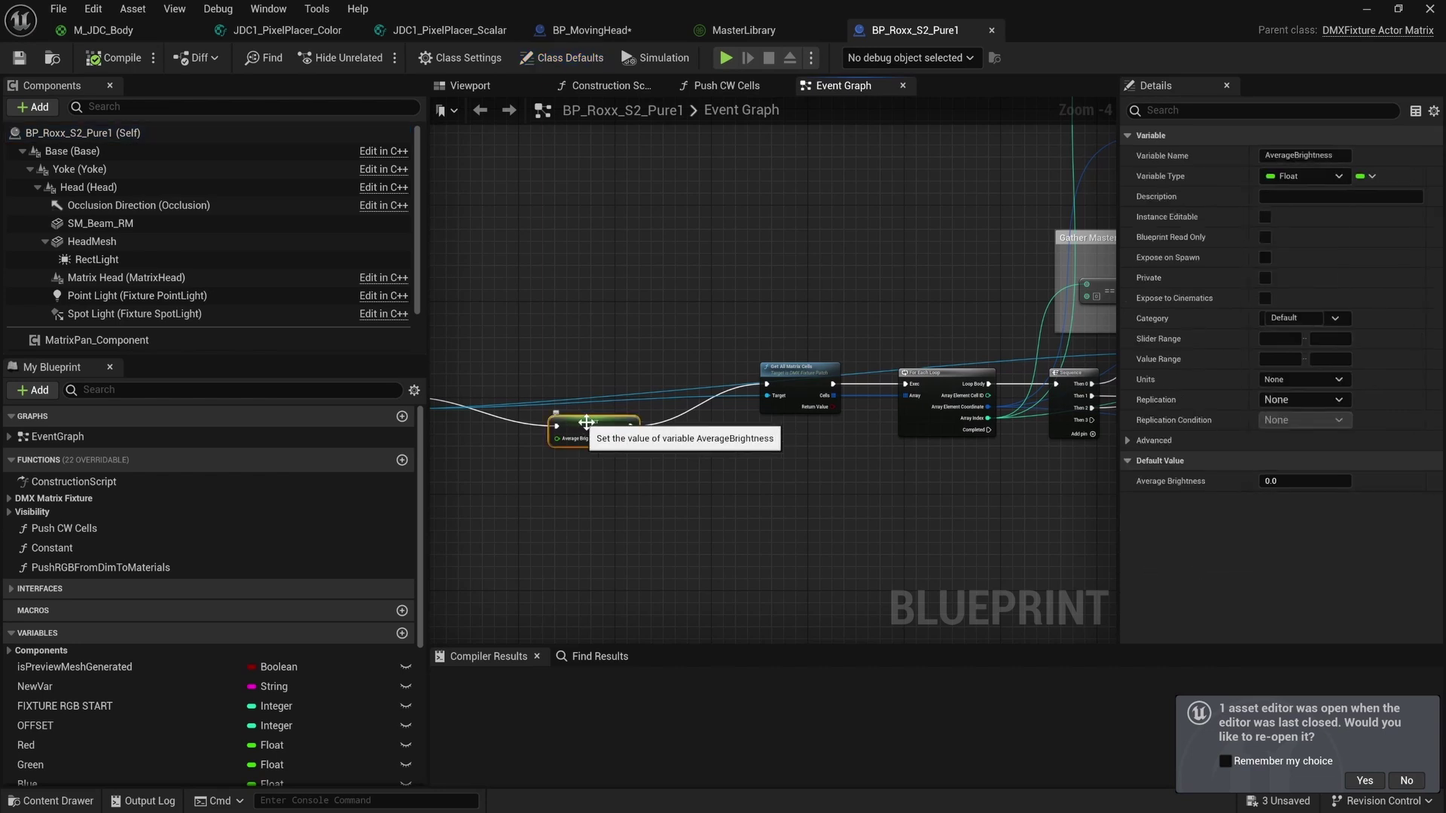
{"action": "scroll", "coordinate": [809, 407], "scroll_direction": "up", "scroll_amount": 1}
{"action": "scroll", "coordinate": [809, 409], "scroll_direction": "up", "scroll_amount": 3}
{"action": "scroll", "coordinate": [809, 409], "scroll_direction": "down", "scroll_amount": 2}
{"action": "left_click", "coordinate": [655, 388]}
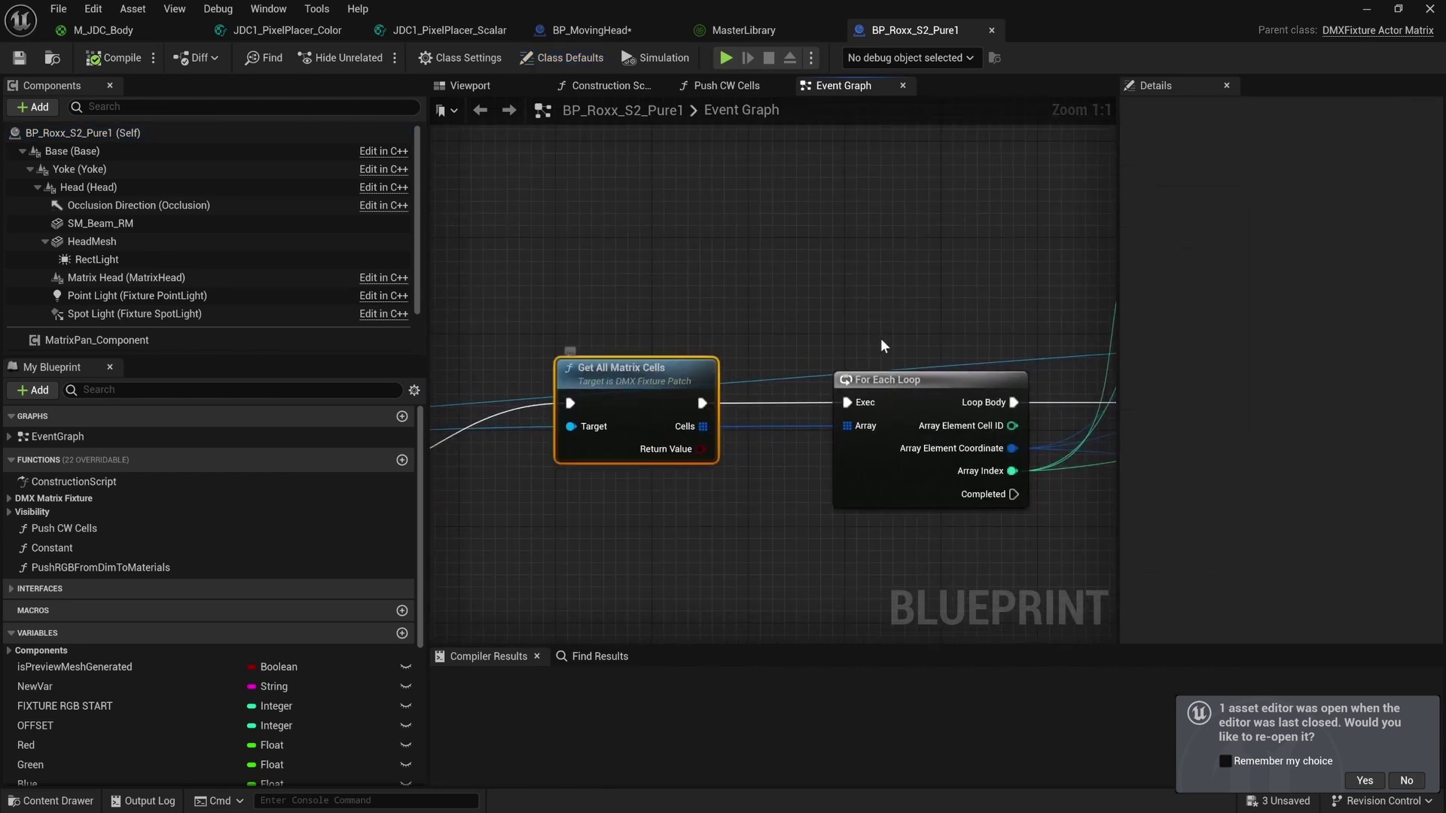
{"action": "right_click_drag", "start_coordinate": [880, 337], "coordinate": [697, 408]}
{"action": "scroll", "coordinate": [797, 336], "scroll_direction": "down", "scroll_amount": 4}
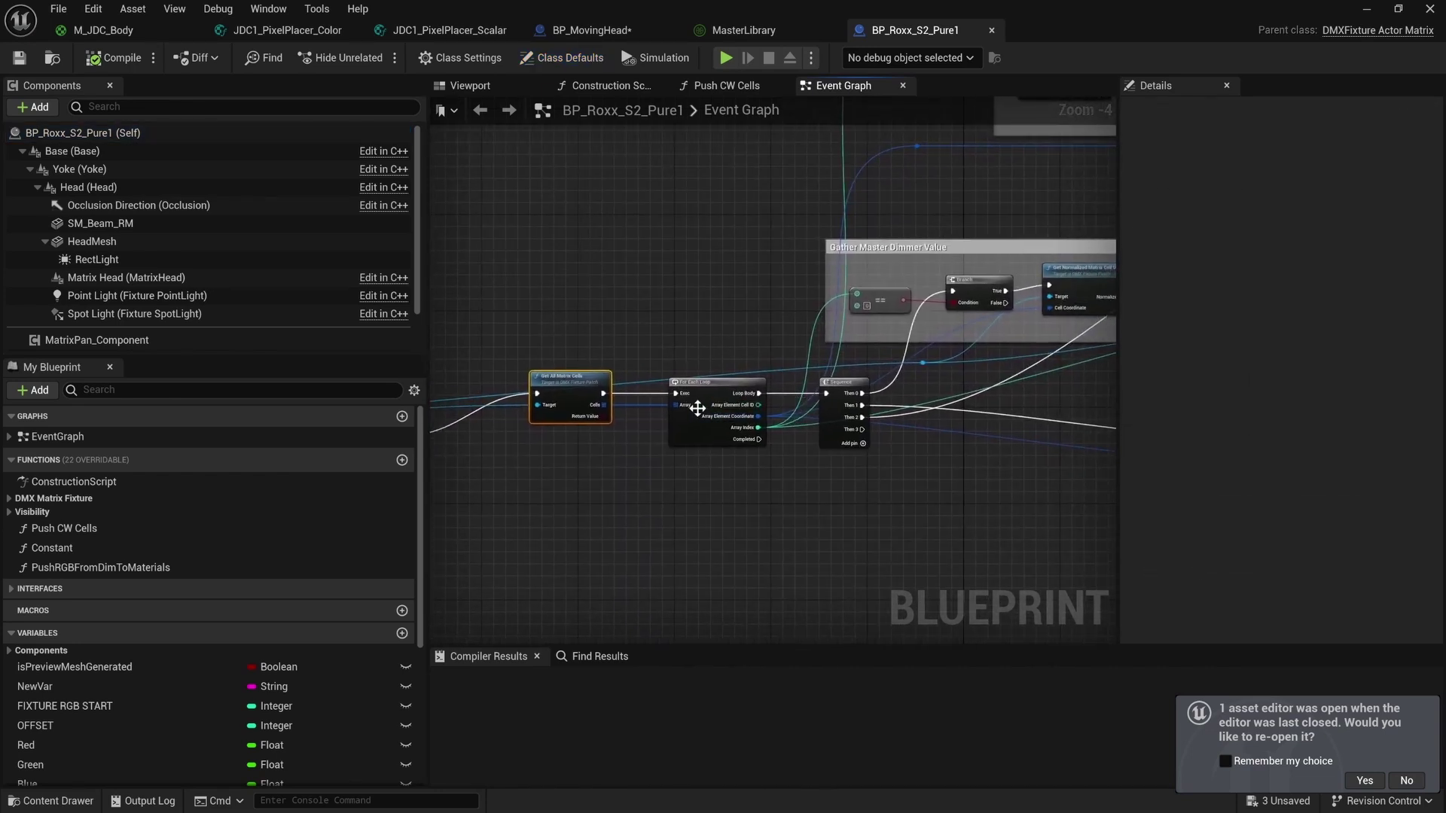
{"action": "left_click", "coordinate": [711, 395]}
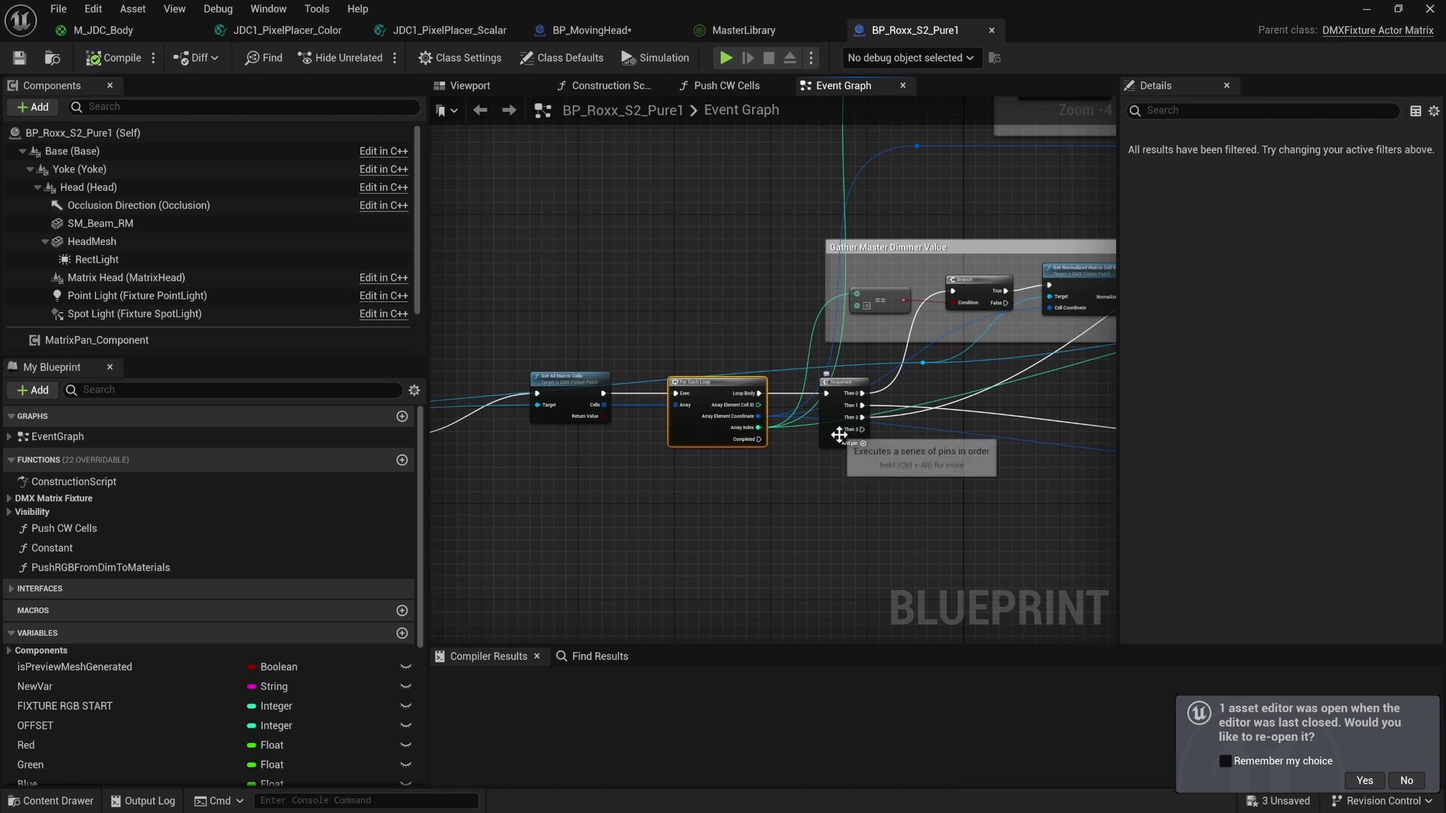
Trace the Sequence node's outputs past Gather Master Dimmer Value to the Offset/RGBMap lookup in the Values to be used throughout blueprint group.
{"action": "right_click_drag", "start_coordinate": [890, 444], "coordinate": [564, 501]}
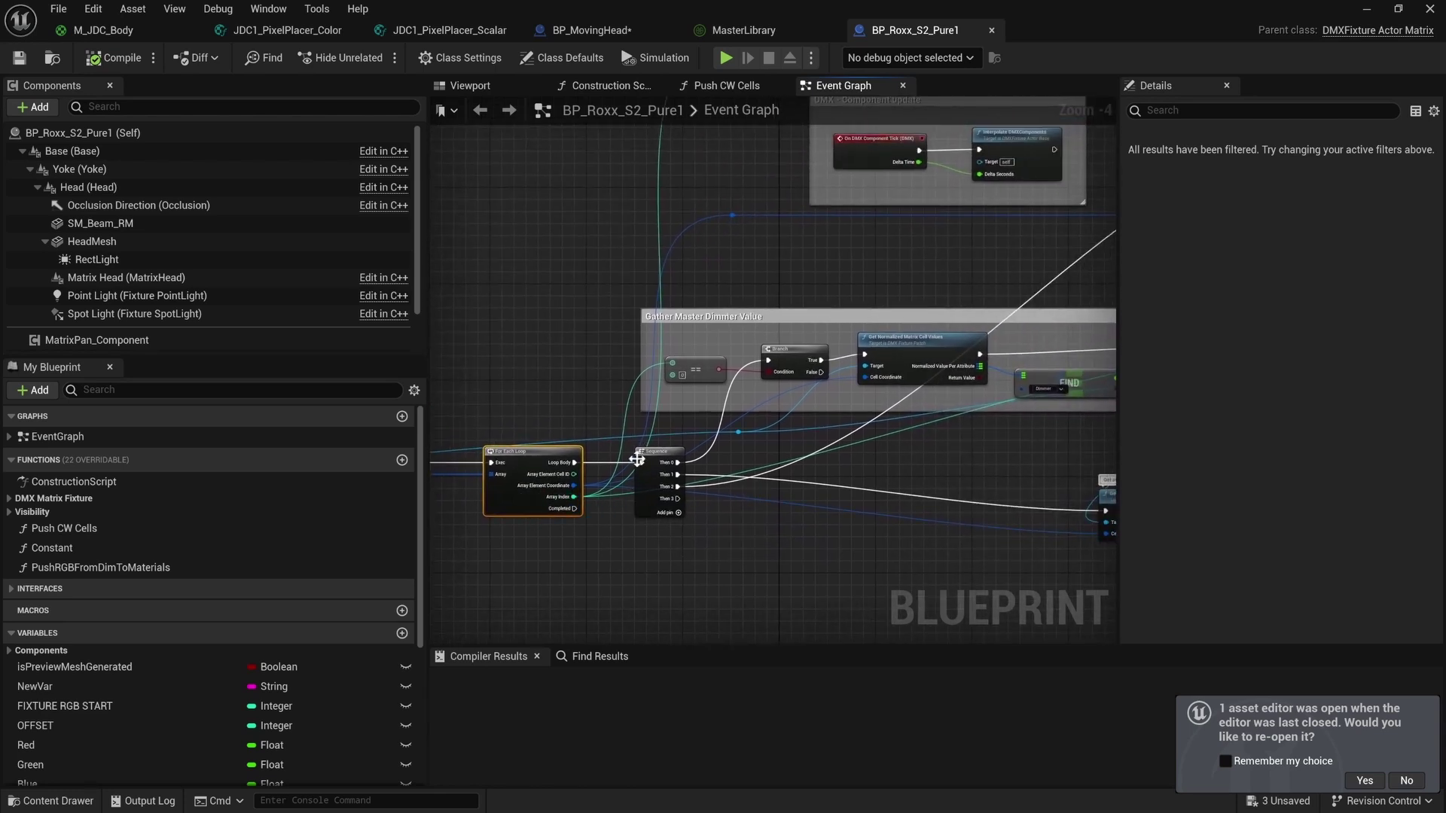
{"action": "right_click_drag", "start_coordinate": [695, 260], "coordinate": [728, 297]}
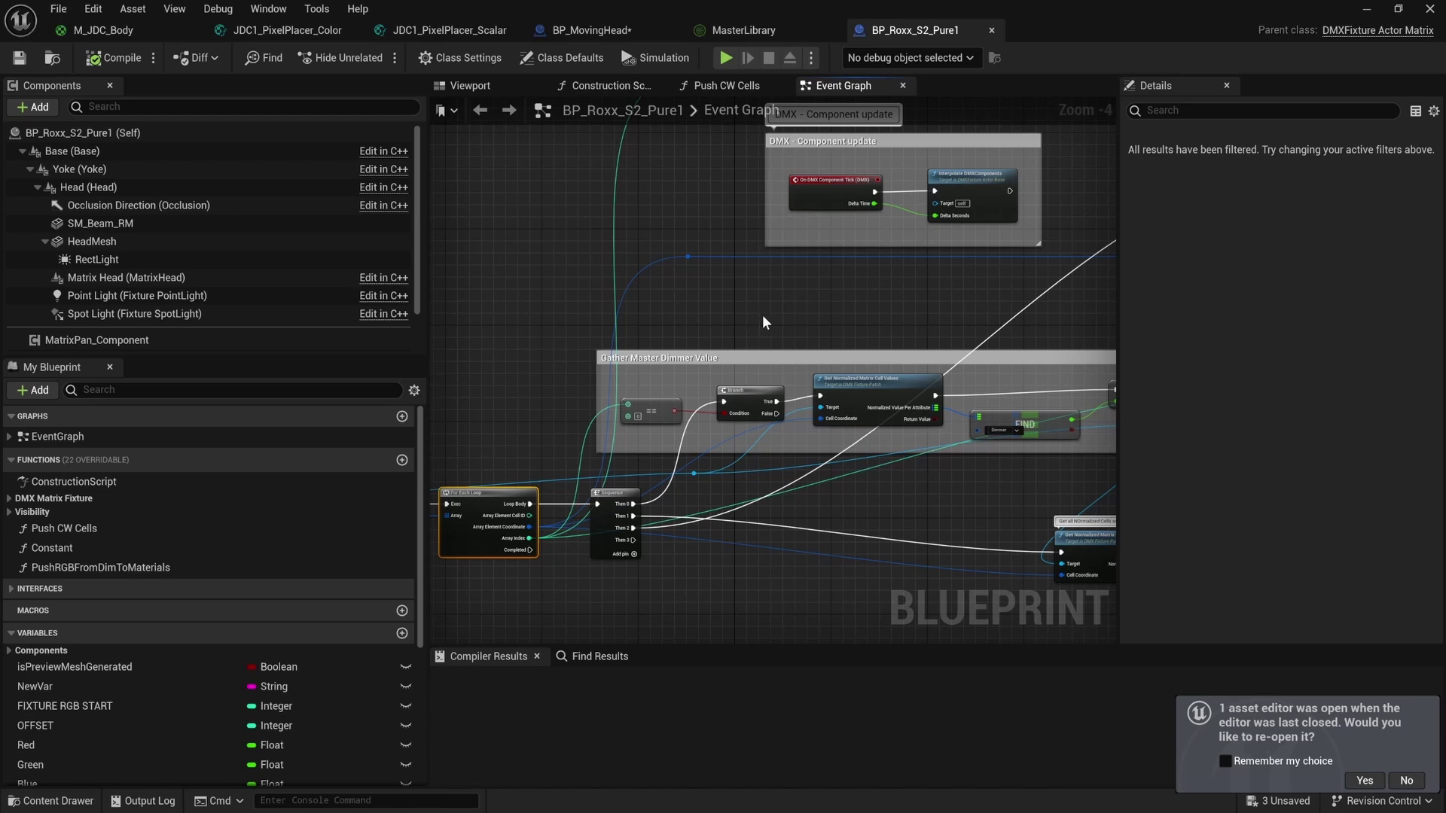
{"action": "right_click_drag", "start_coordinate": [779, 301], "coordinate": [490, 416]}
{"action": "right_click_drag", "start_coordinate": [1009, 336], "coordinate": [841, 329]}
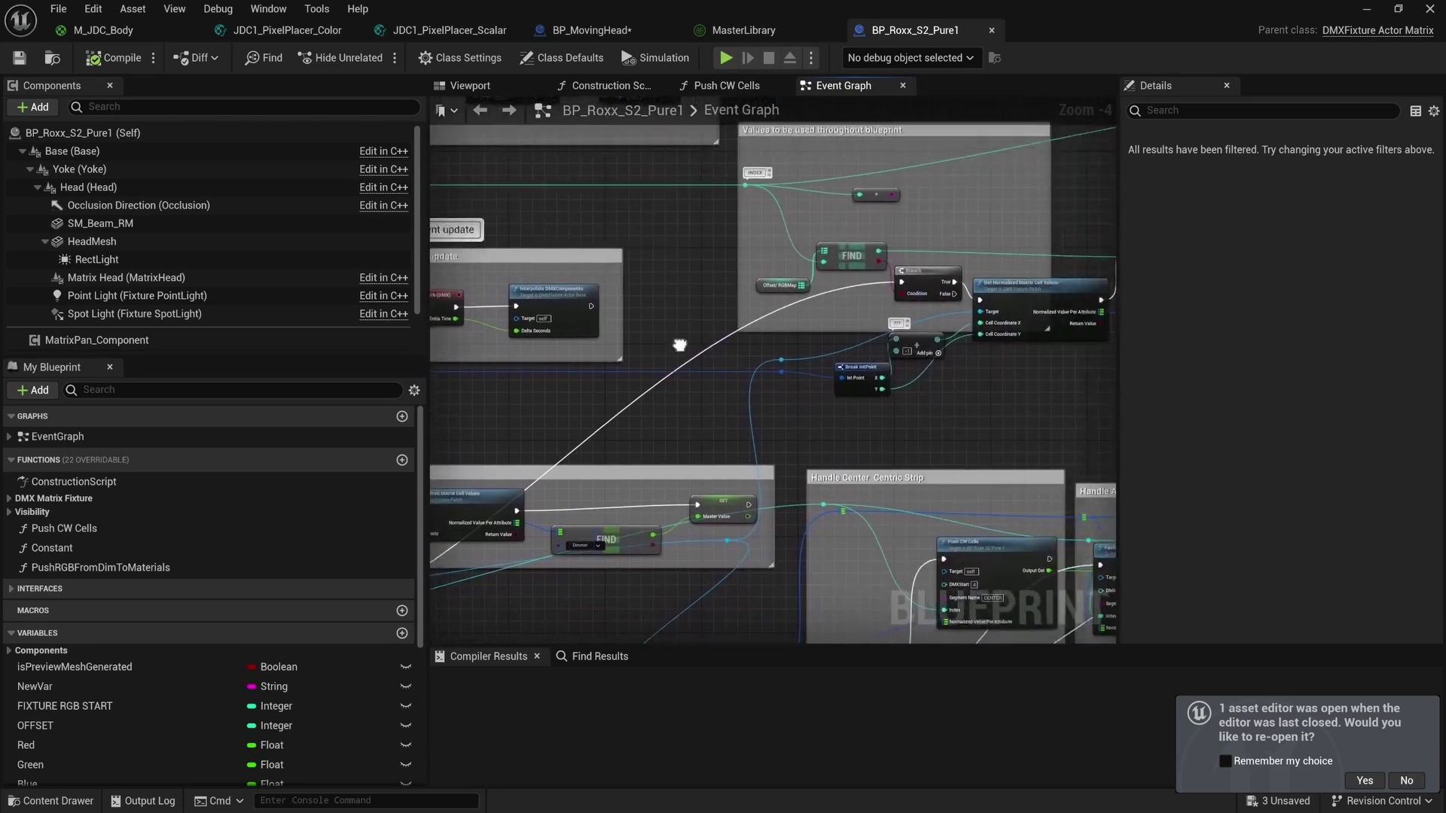
{"action": "left_click", "coordinate": [765, 286]}
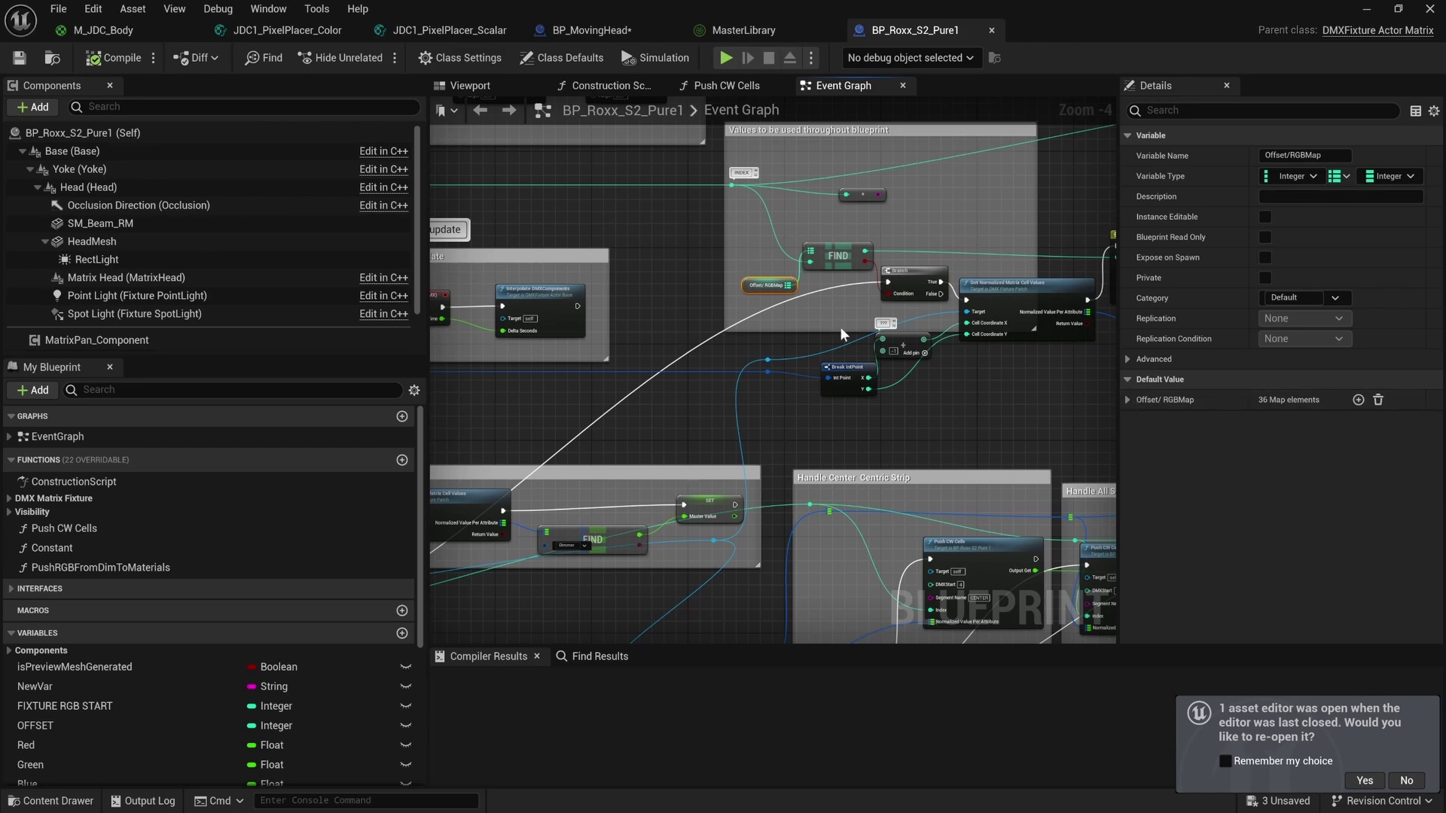
{"action": "right_click_drag", "start_coordinate": [716, 373], "coordinate": [880, 393]}
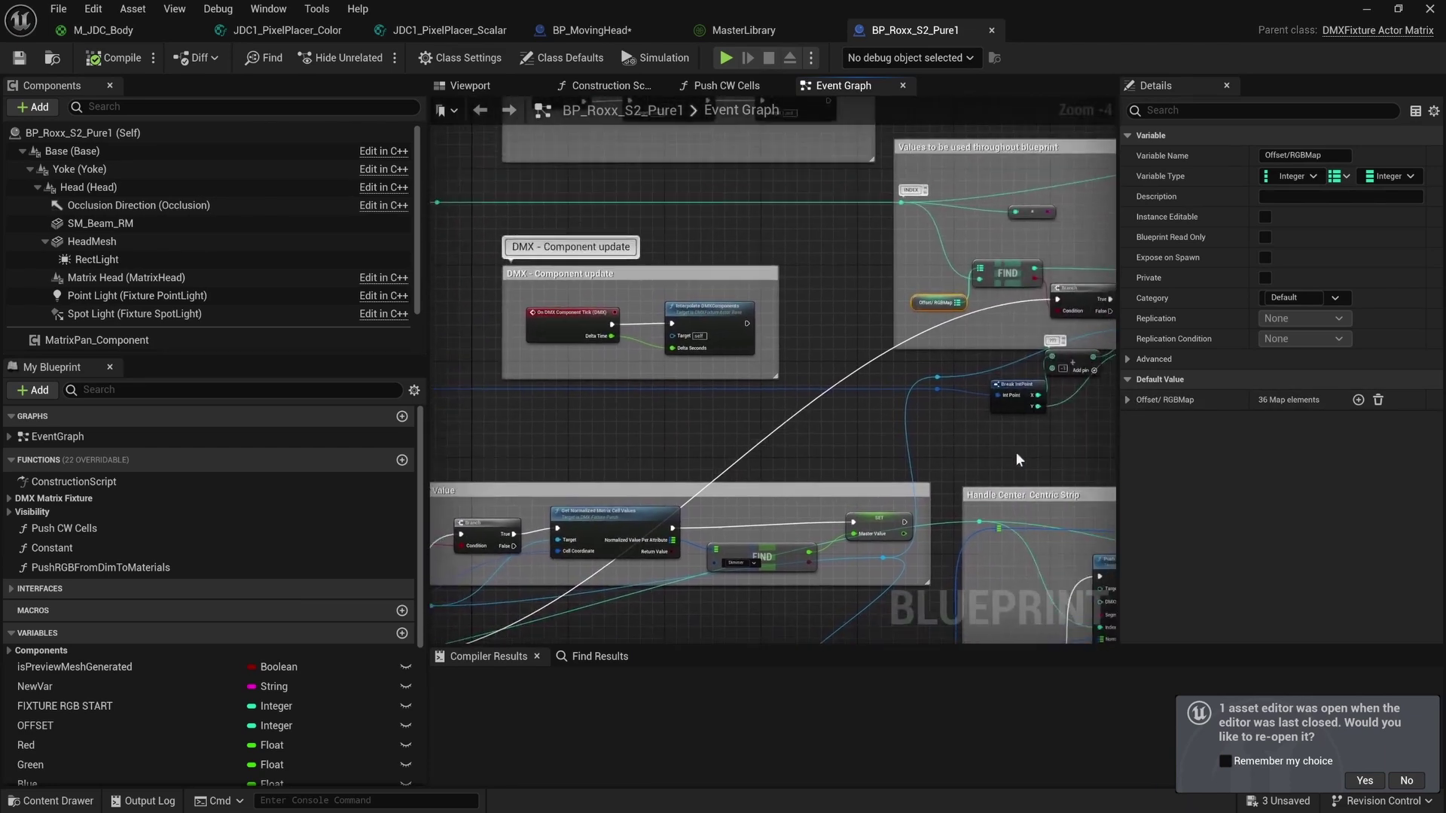
{"action": "right_click_drag", "start_coordinate": [653, 452], "coordinate": [991, 320]}
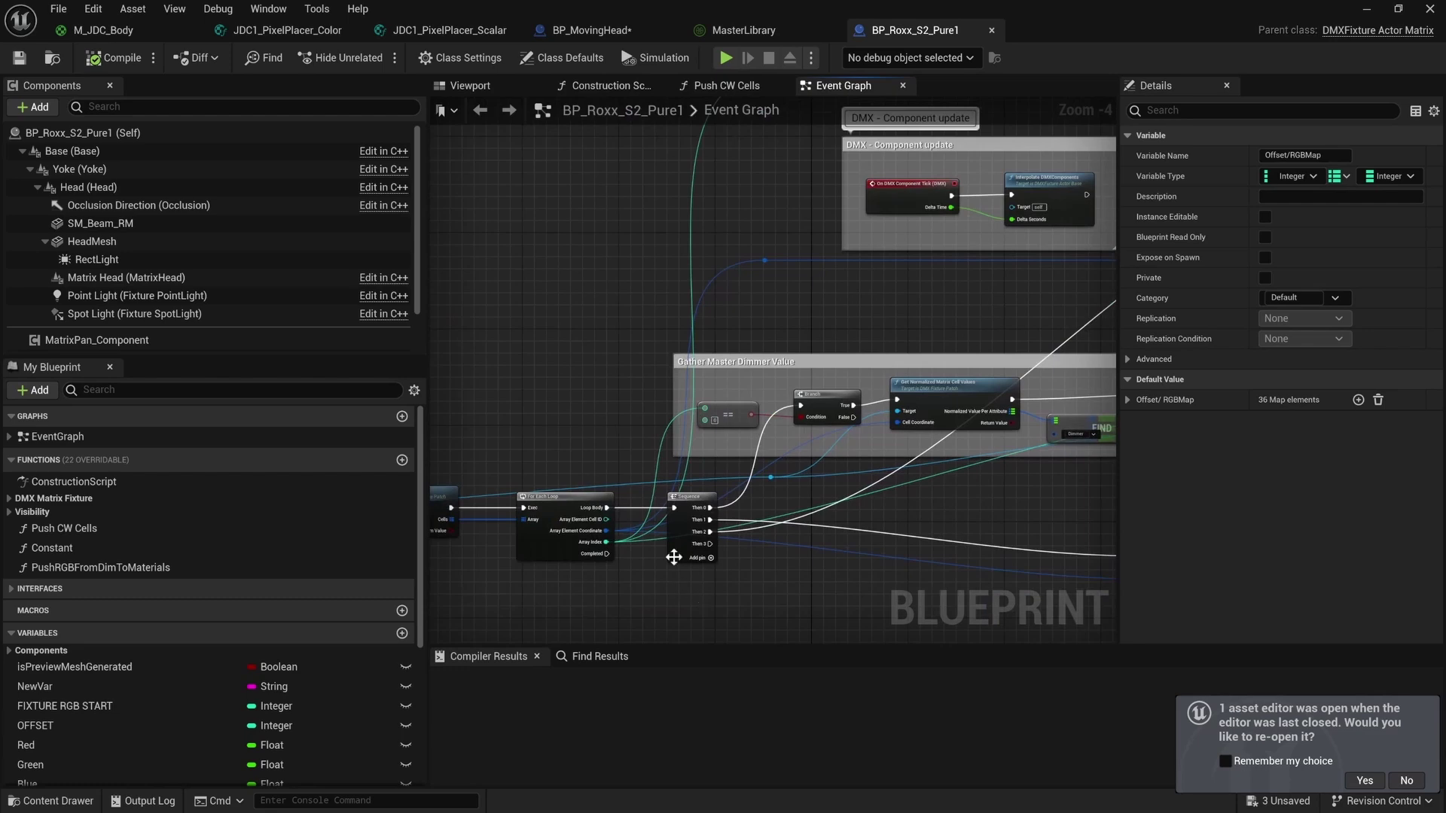
{"action": "mouse_move", "coordinate": [648, 525]}
{"action": "right_mouse_down"}
{"action": "mouse_move", "coordinate": [506, 597]}
{"action": "mouse_move", "coordinate": [659, 542]}
{"action": "right_mouse_up"}
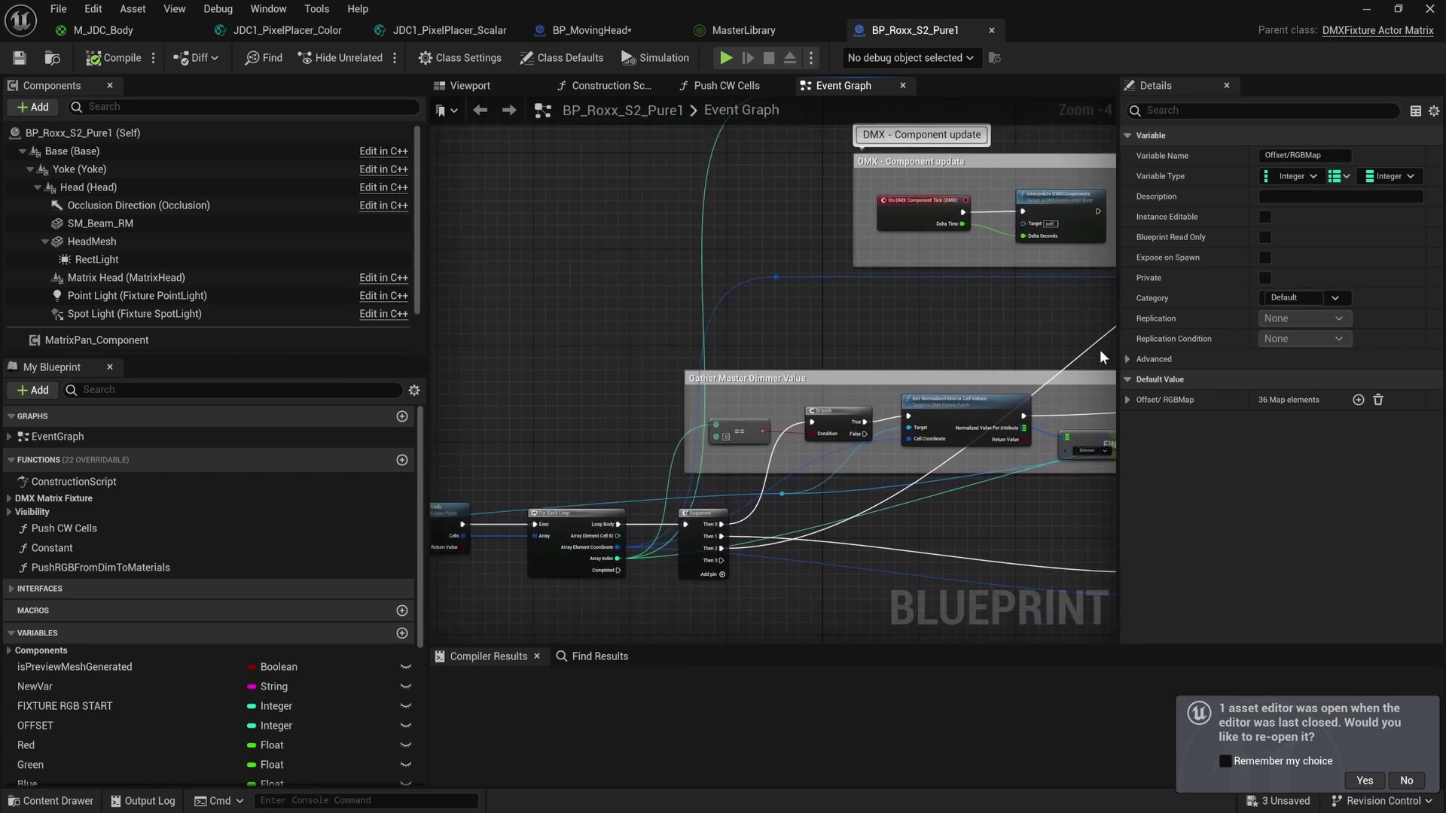
{"action": "right_click_drag", "start_coordinate": [1102, 357], "coordinate": [650, 525]}
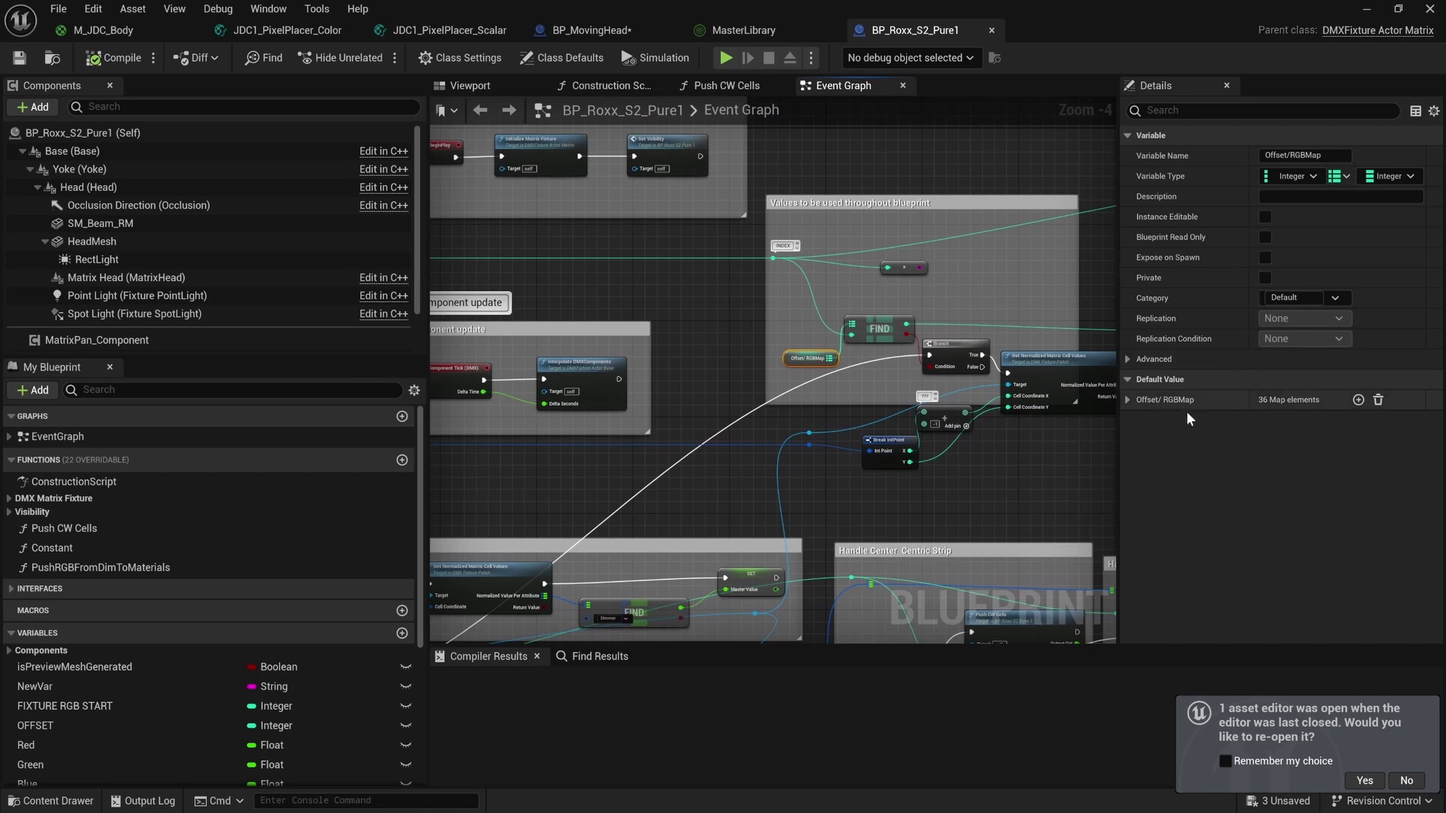
Expand the Offset/RGBMap variable's default value and examine the sequence of its integer keys, especially from 89 to 94.
{"action": "left_click", "coordinate": [1128, 399]}
{"action": "scroll", "coordinate": [1266, 416], "scroll_direction": "down", "scroll_amount": 2}
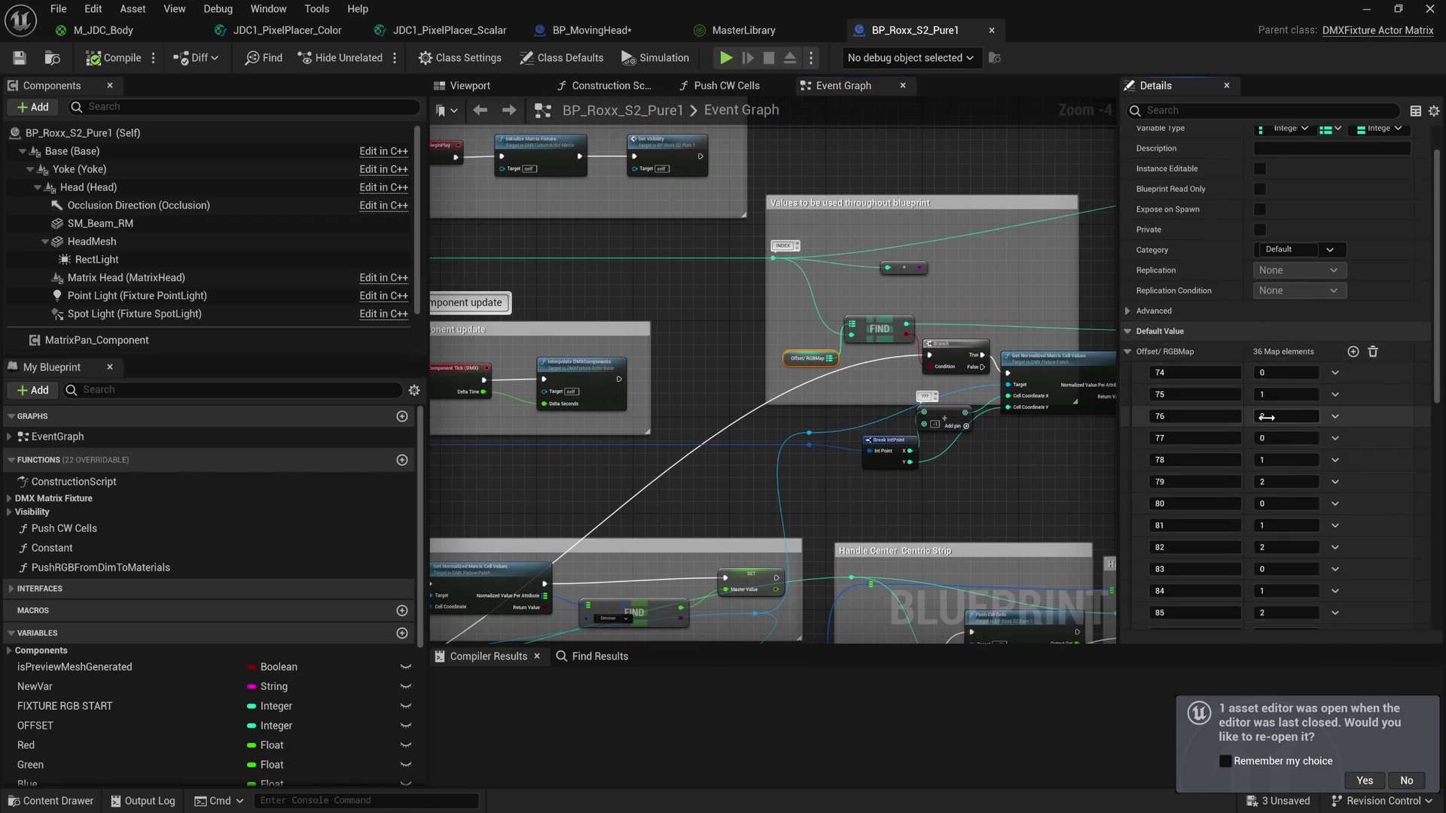
{"action": "scroll", "coordinate": [1208, 406], "scroll_direction": "down", "scroll_amount": 6}
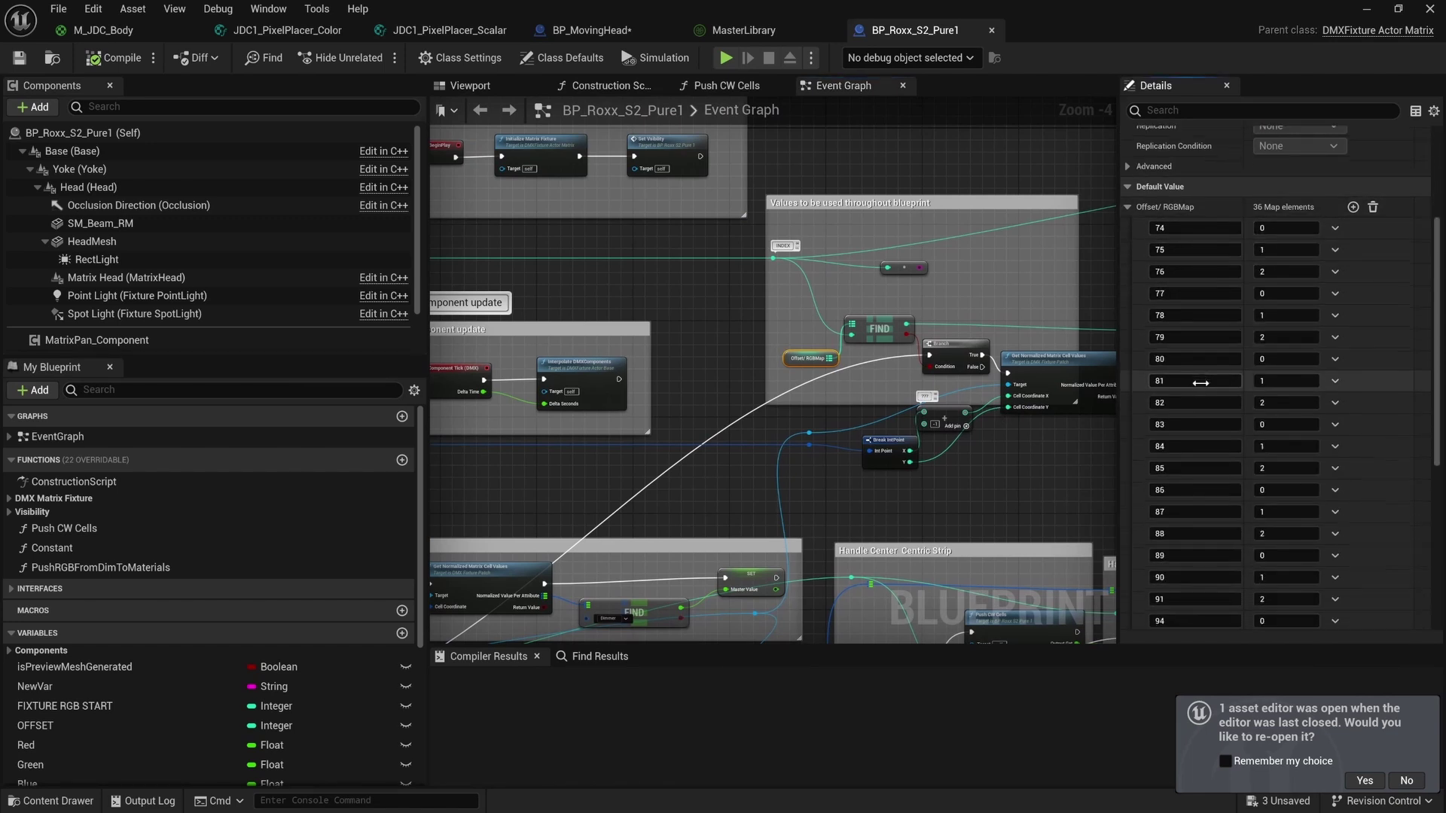
{"action": "scroll", "coordinate": [1202, 390], "scroll_direction": "down", "scroll_amount": 3}
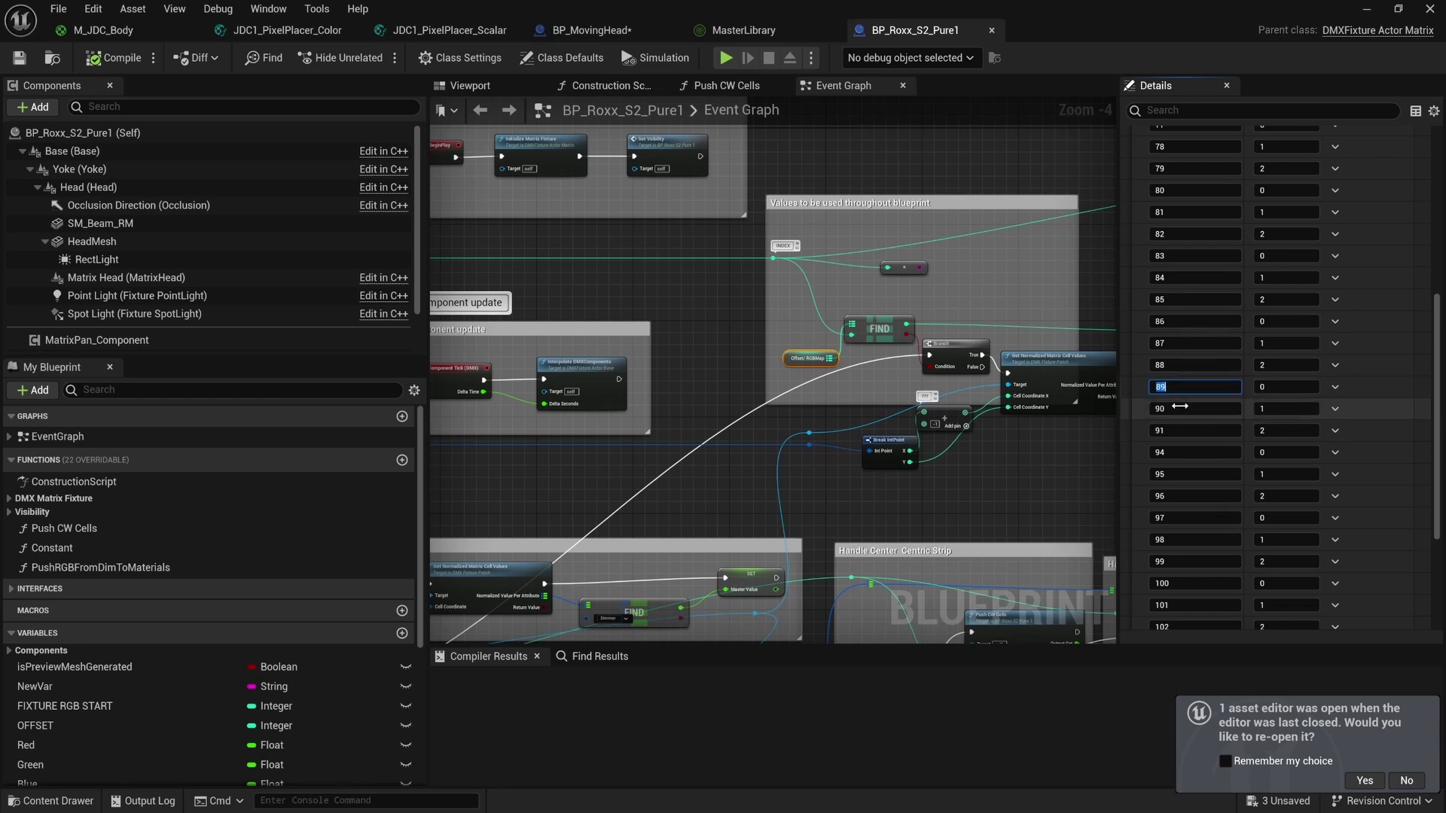
{"action": "left_click", "coordinate": [1181, 408]}
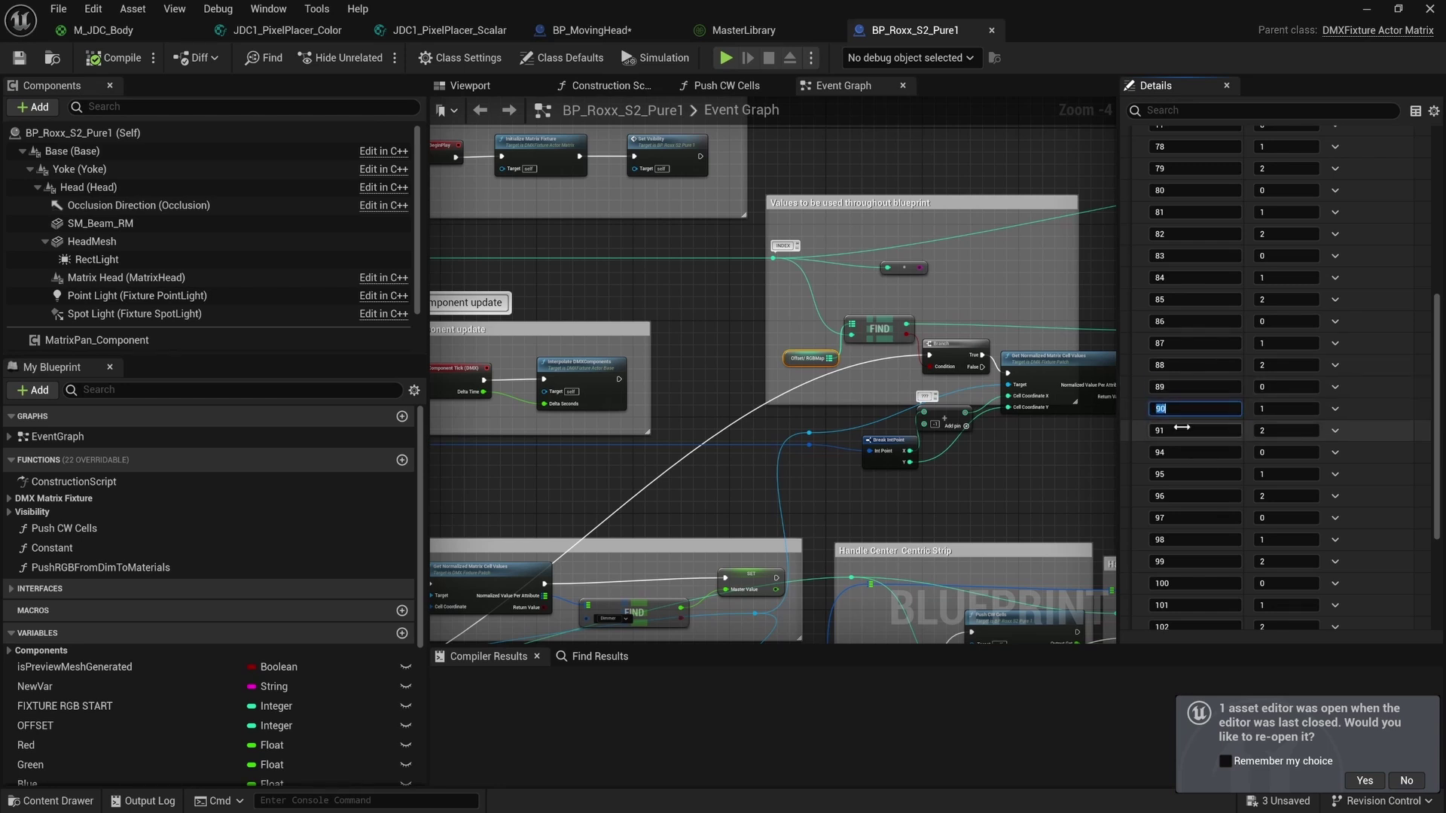
{"action": "left_click", "coordinate": [1183, 386]}
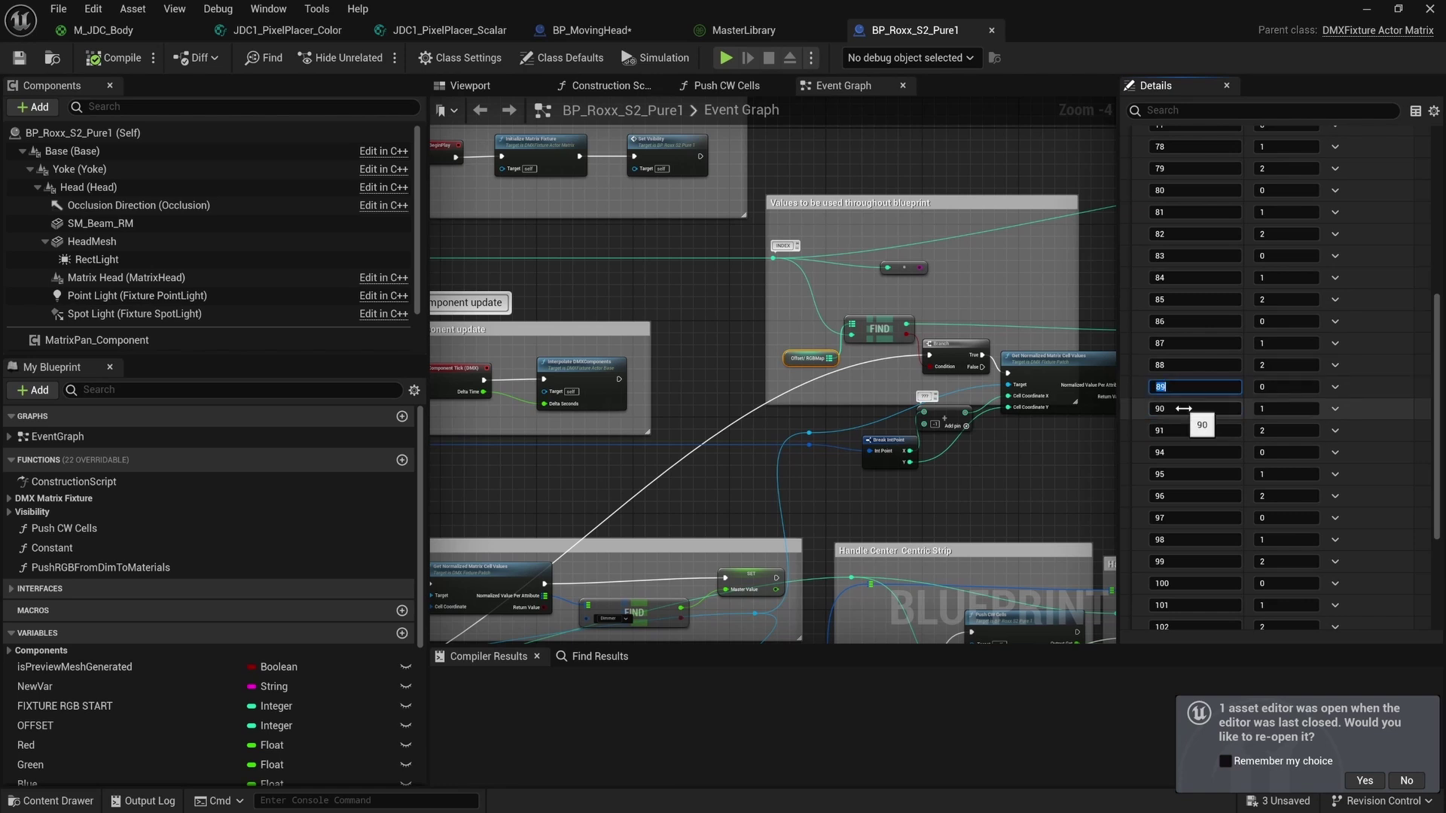
{"action": "left_click", "coordinate": [1183, 408]}
{"action": "left_click", "coordinate": [1179, 452]}
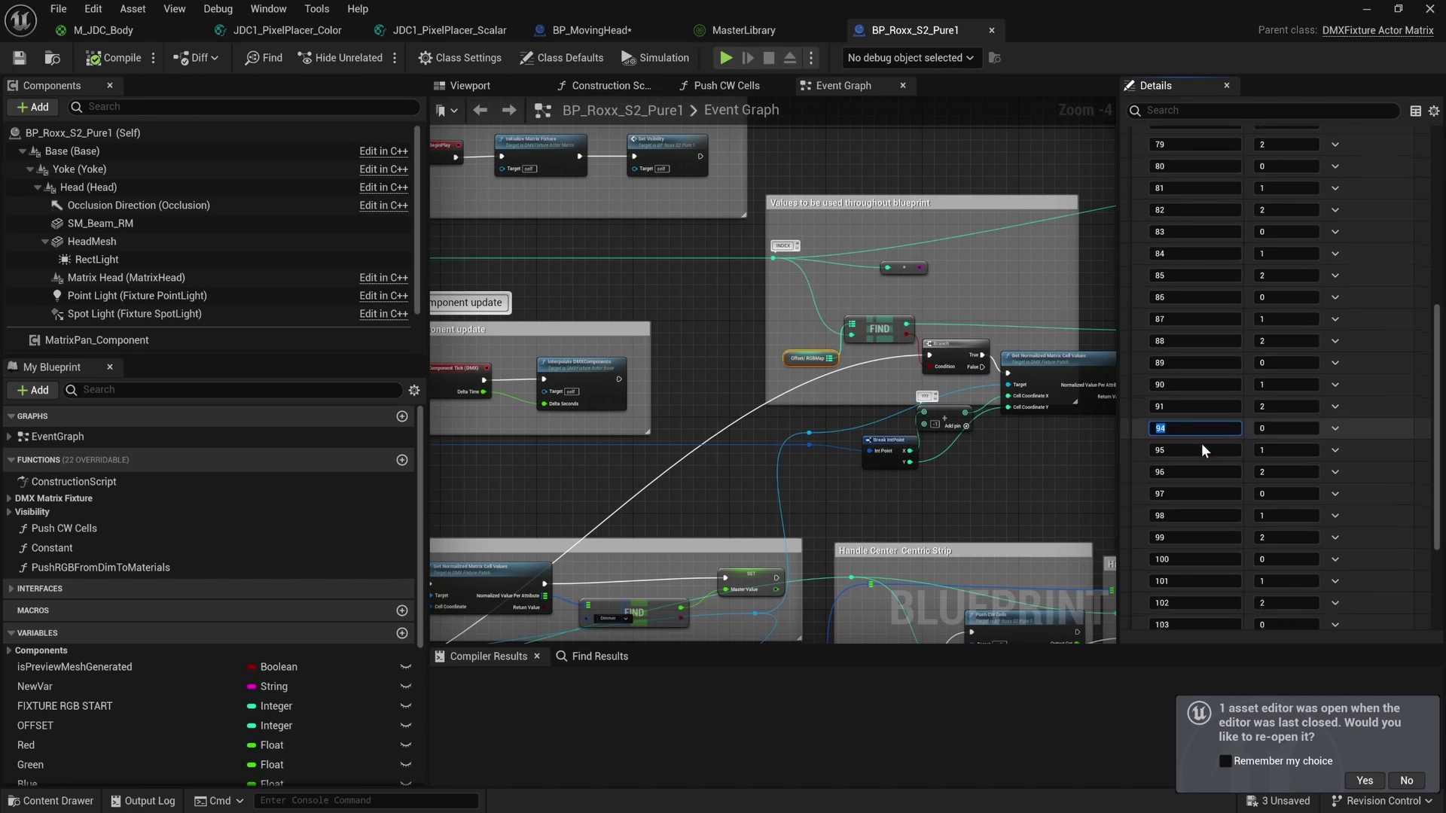
{"action": "scroll", "coordinate": [1200, 444], "scroll_direction": "down", "scroll_amount": 3}
{"action": "scroll", "coordinate": [1212, 459], "scroll_direction": "up", "scroll_amount": 8}
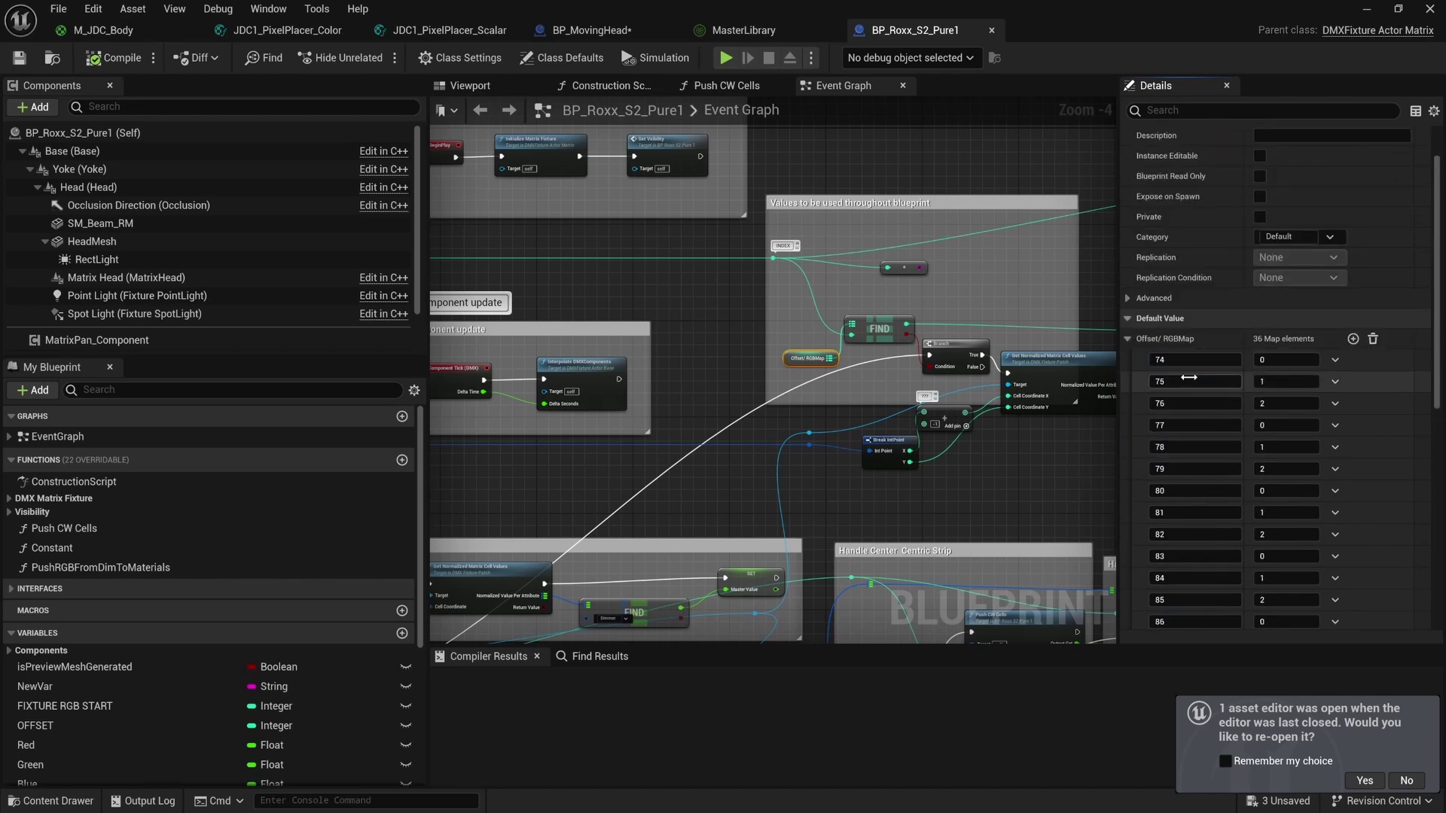
Compare the Offset/RGBMap keys with their assigned 0, 1 and 2 values down to the last entry.
{"action": "left_click", "coordinate": [1188, 447]}
{"action": "left_click", "coordinate": [1190, 469]}
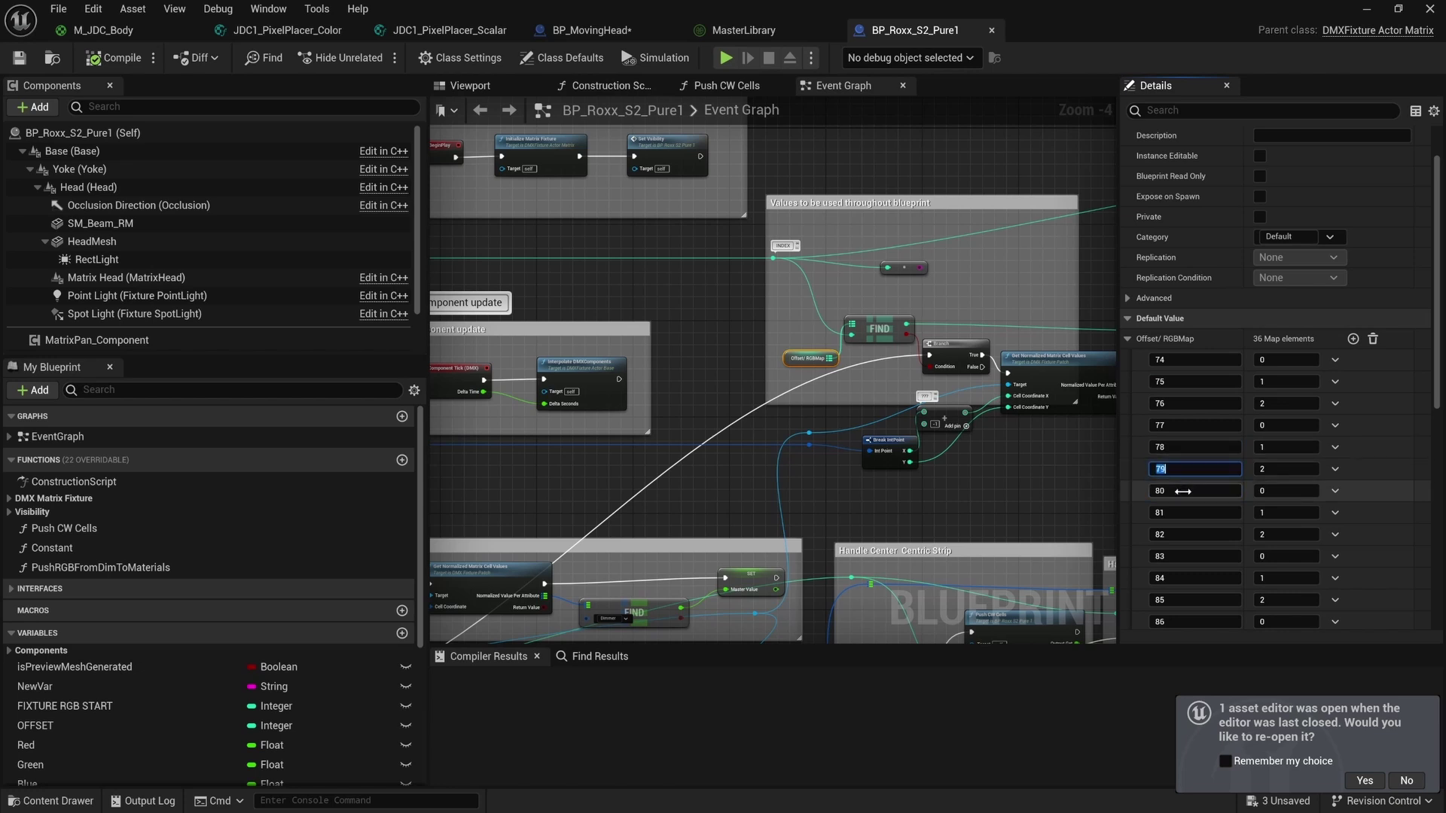
{"action": "left_click", "coordinate": [1190, 491]}
{"action": "left_click", "coordinate": [1190, 513]}
{"action": "left_click", "coordinate": [1190, 535]}
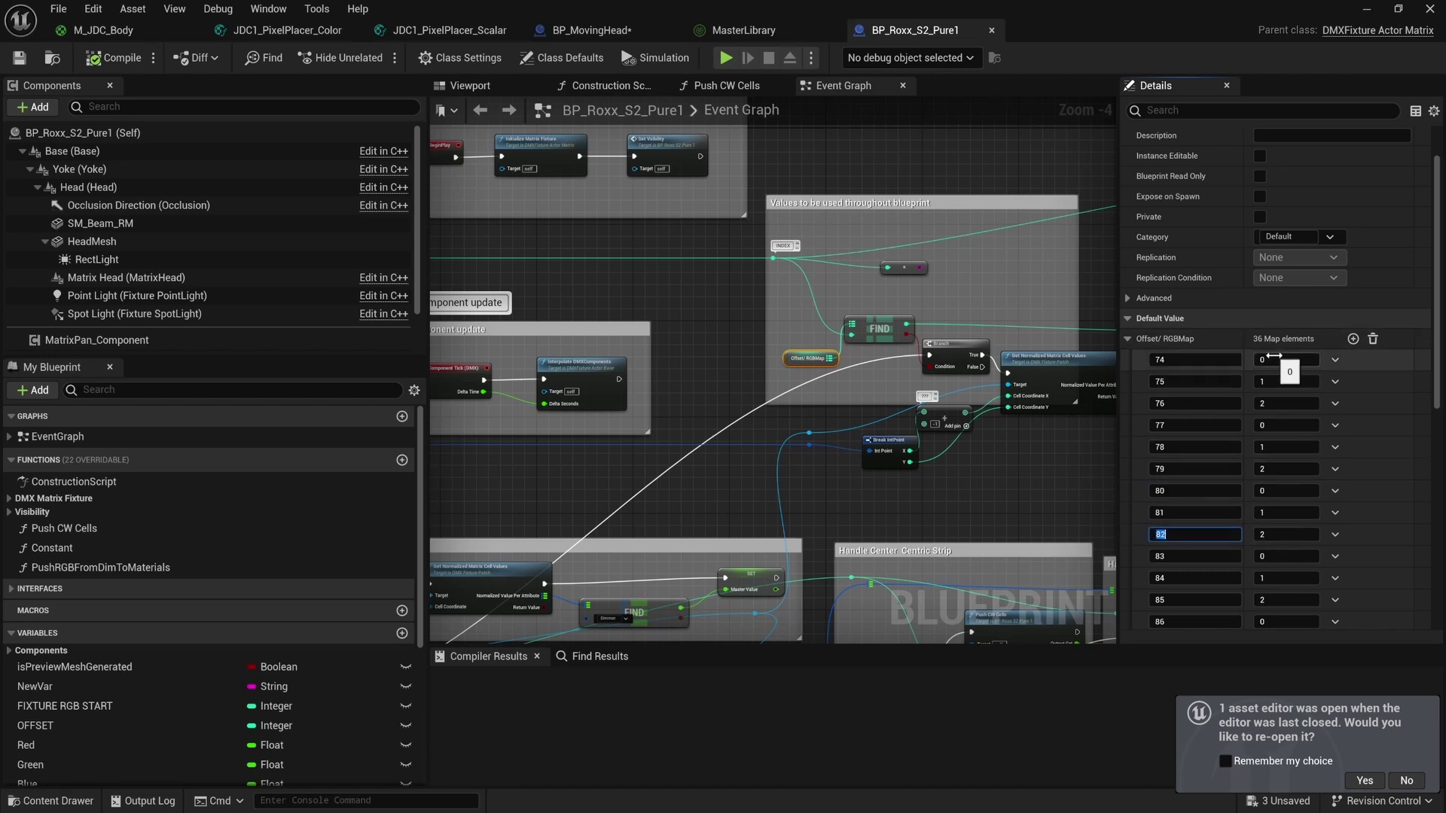
{"action": "left_click", "coordinate": [1280, 382]}
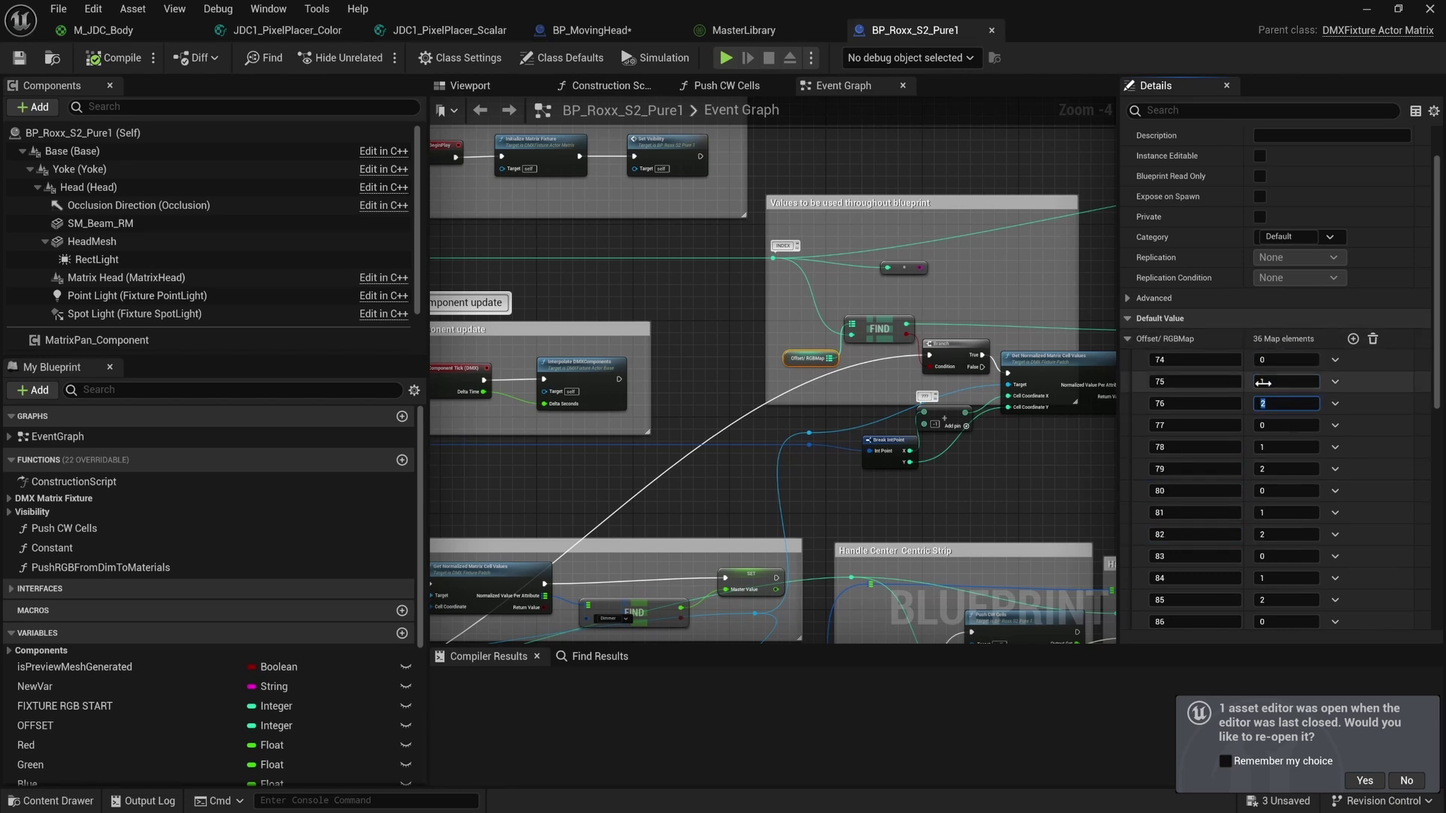
{"action": "left_click", "coordinate": [1287, 360]}
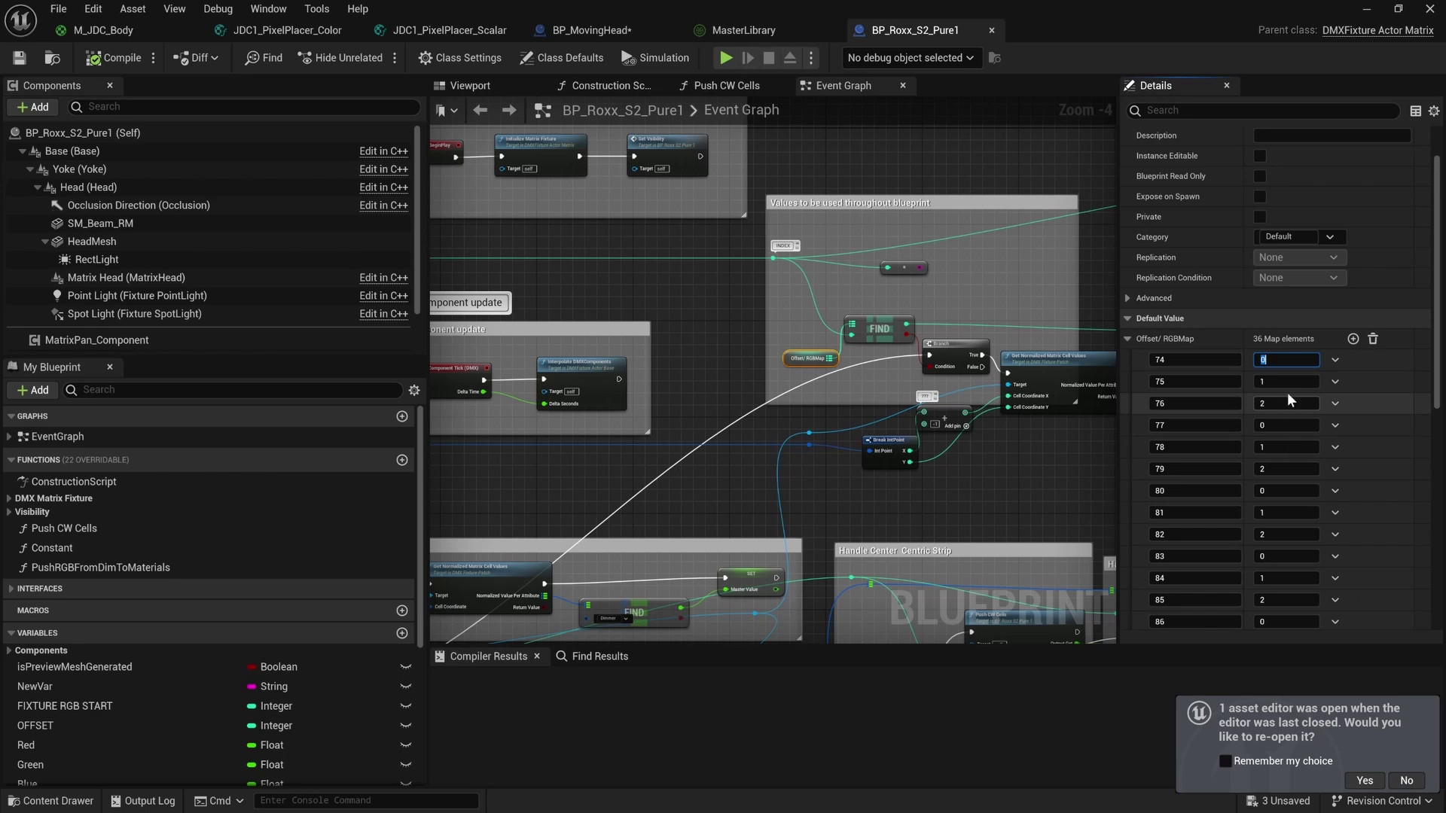
{"action": "left_click", "coordinate": [1284, 381]}
{"action": "scroll", "coordinate": [1273, 444], "scroll_direction": "down", "scroll_amount": 6}
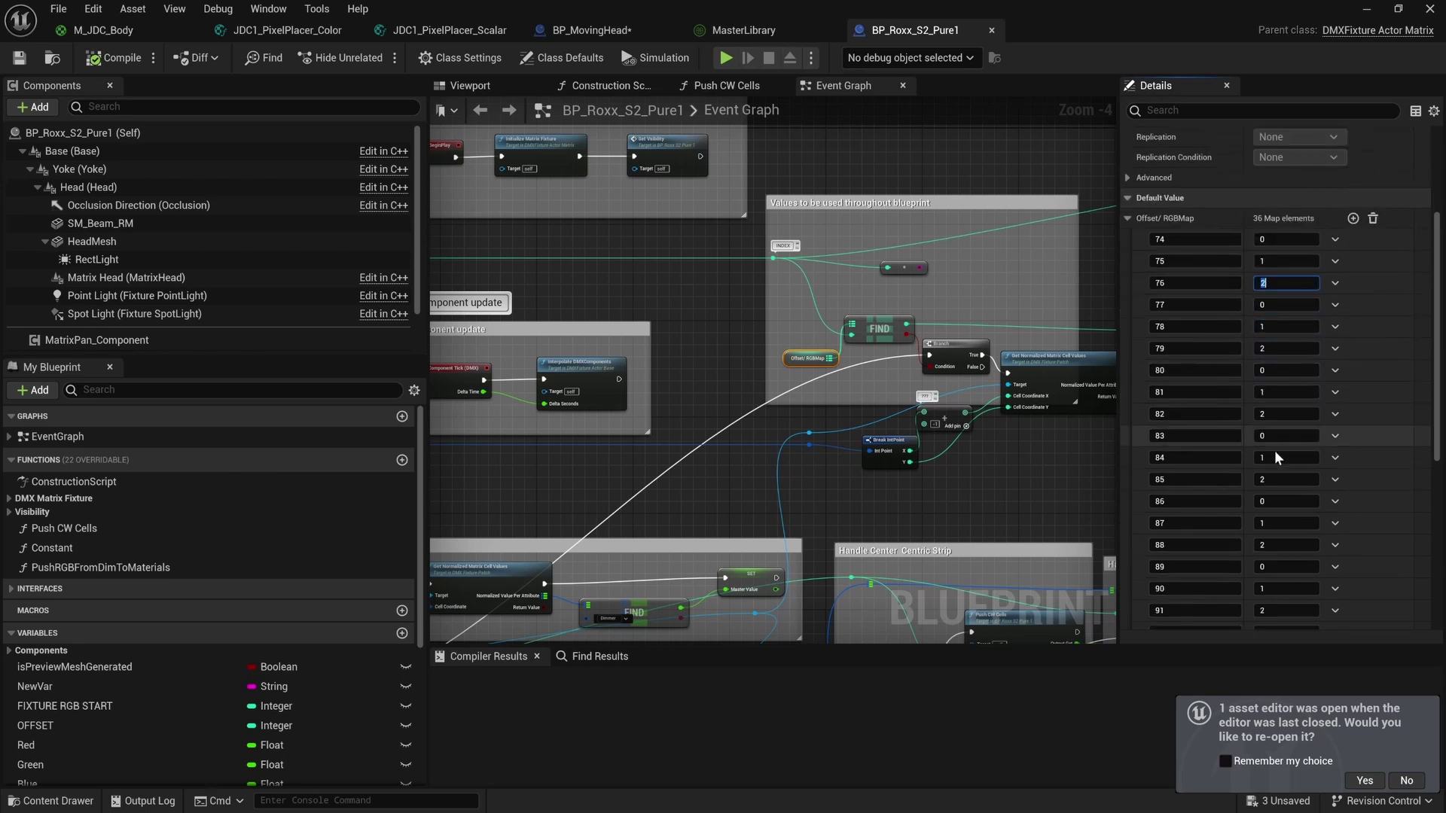
{"action": "scroll", "coordinate": [1263, 456], "scroll_direction": "down", "scroll_amount": 4}
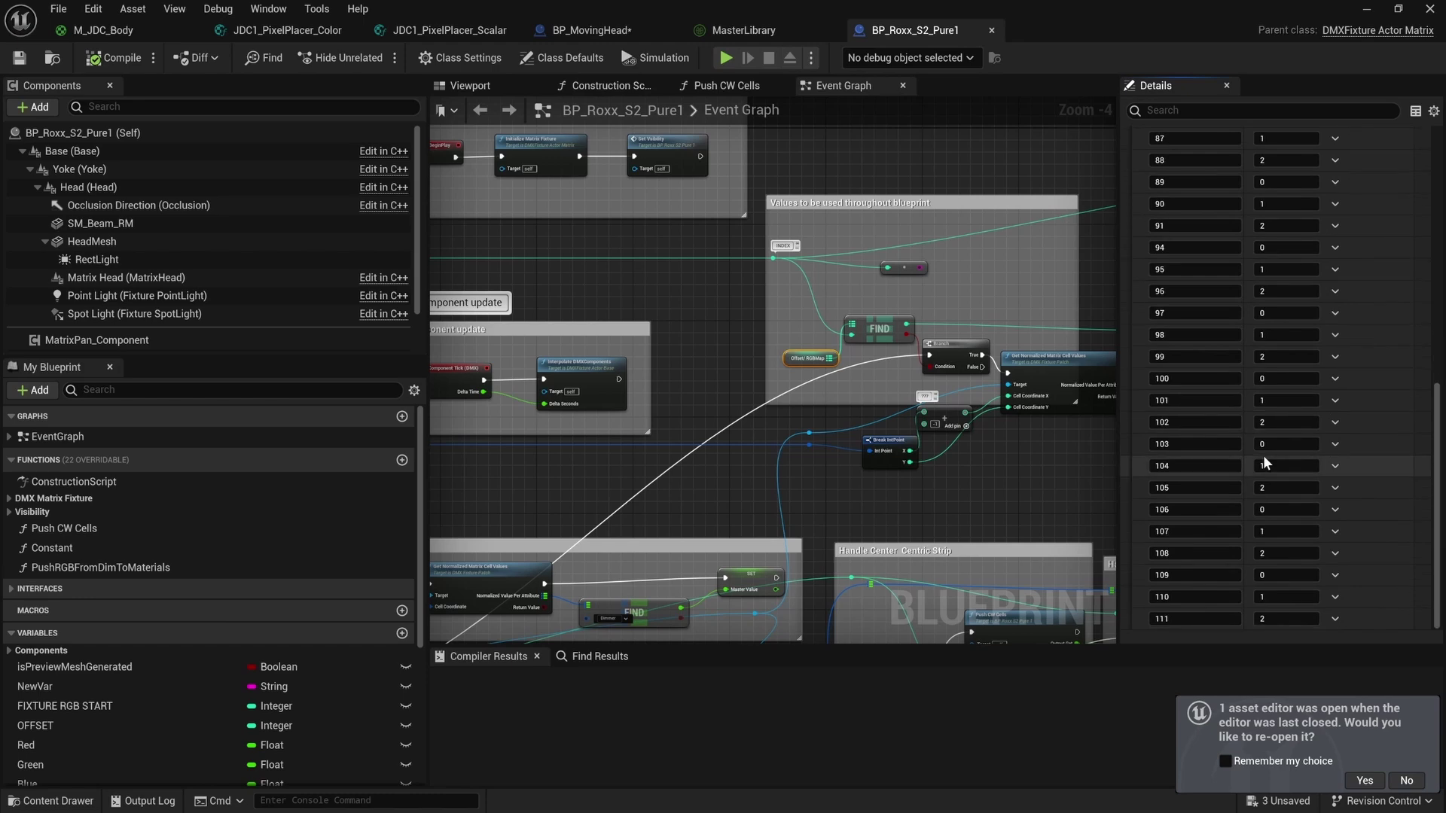
Shift the Sequence node slightly away from the For Each Loop and trace its Then 2 output to the Branch beside the map lookup.
{"action": "right_click_drag", "start_coordinate": [889, 409], "coordinate": [811, 419]}
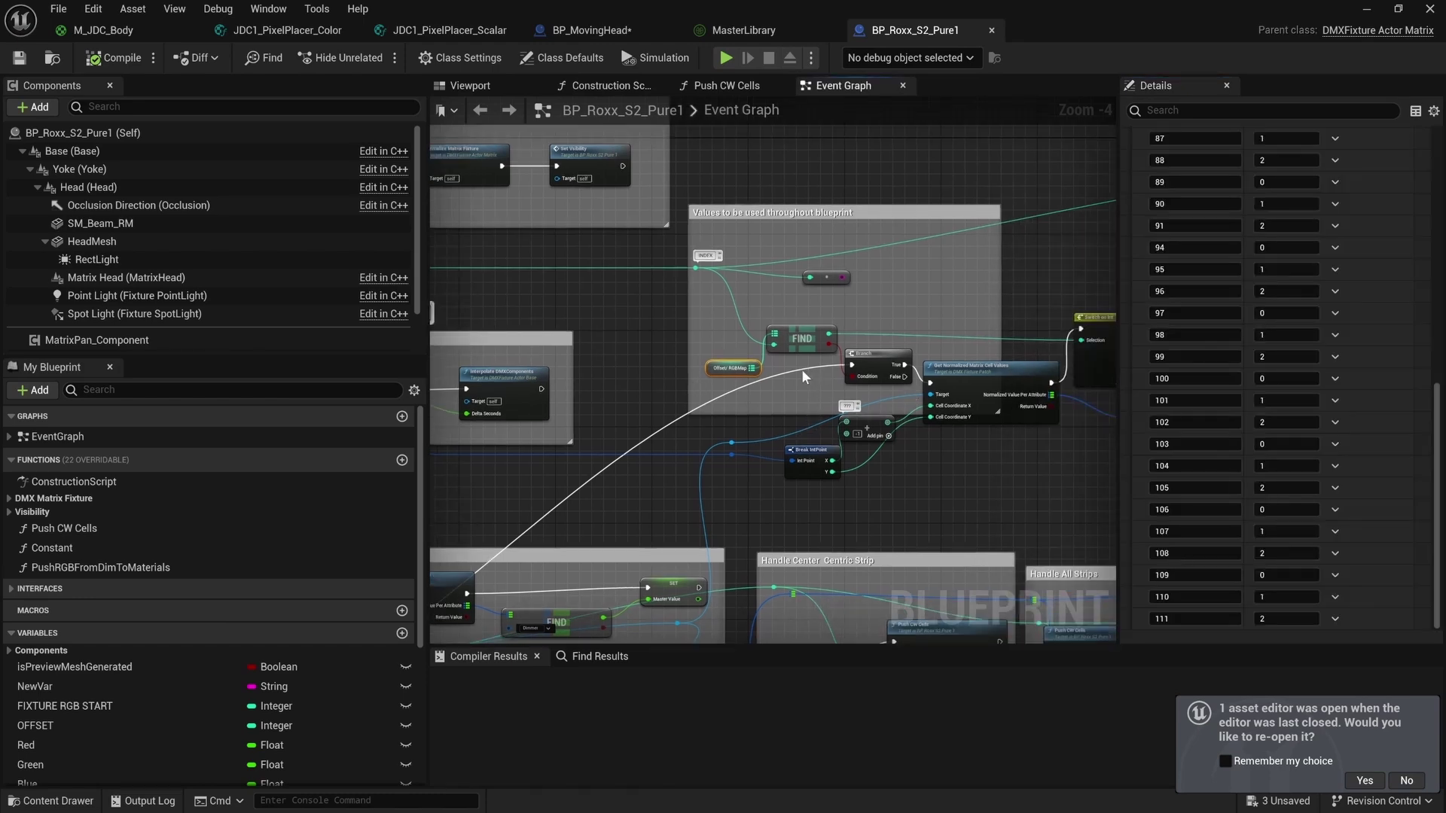
{"action": "right_click_drag", "start_coordinate": [802, 369], "coordinate": [720, 427]}
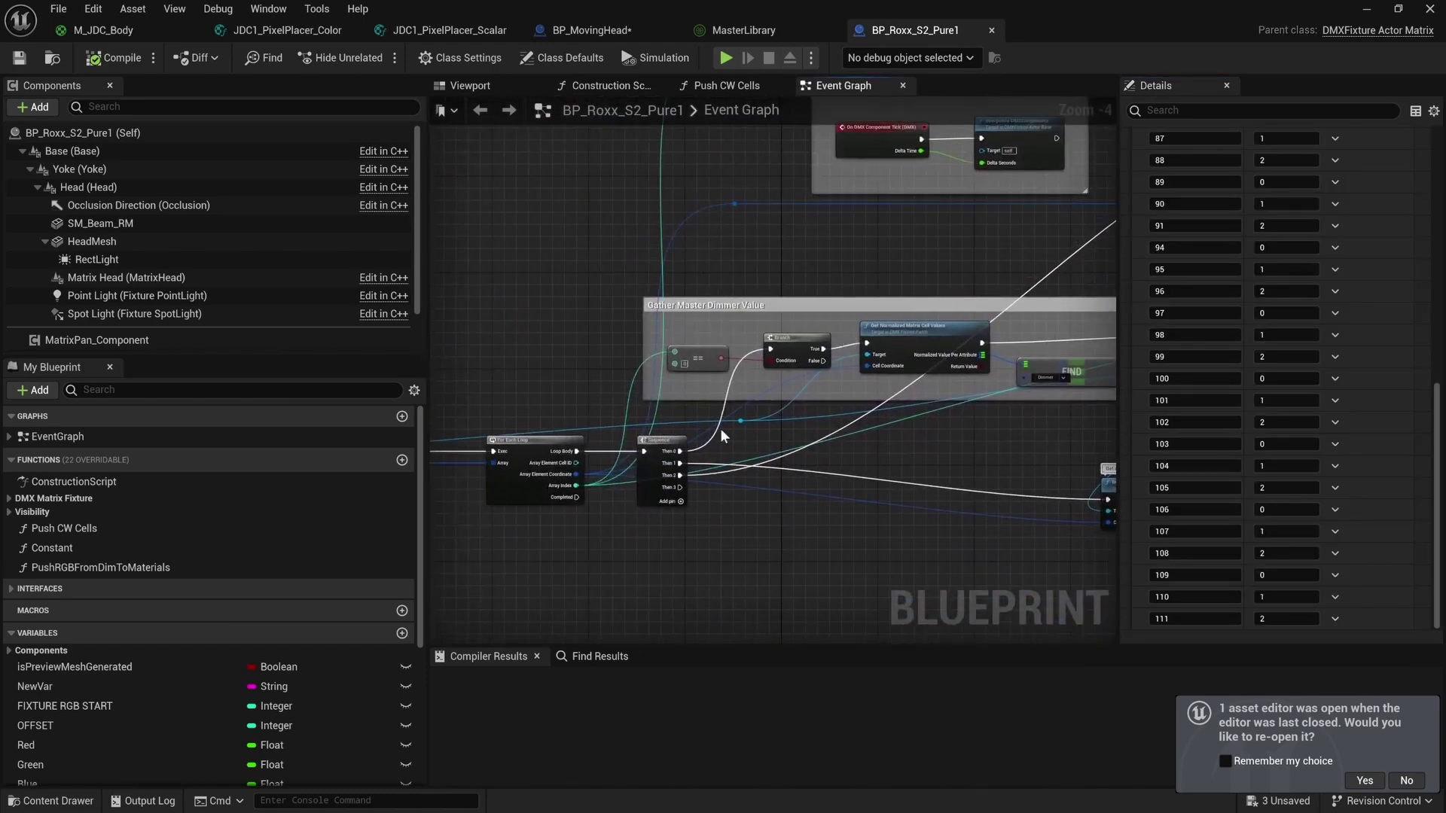
{"action": "right_click_drag", "start_coordinate": [635, 510], "coordinate": [703, 494]}
{"action": "left_click_drag", "start_coordinate": [726, 435], "coordinate": [743, 435]}
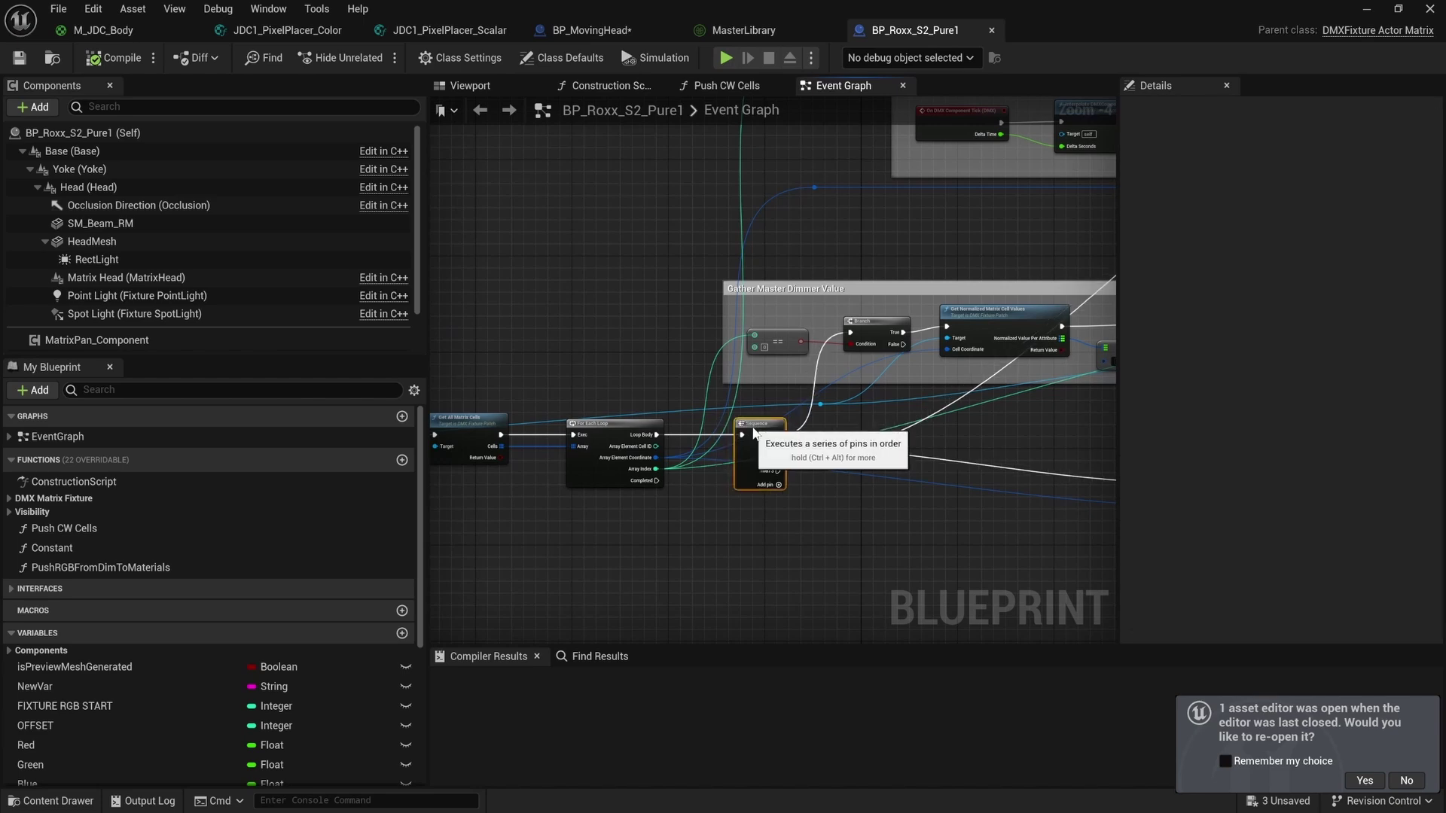
{"action": "right_click_drag", "start_coordinate": [751, 427], "coordinate": [625, 521]}
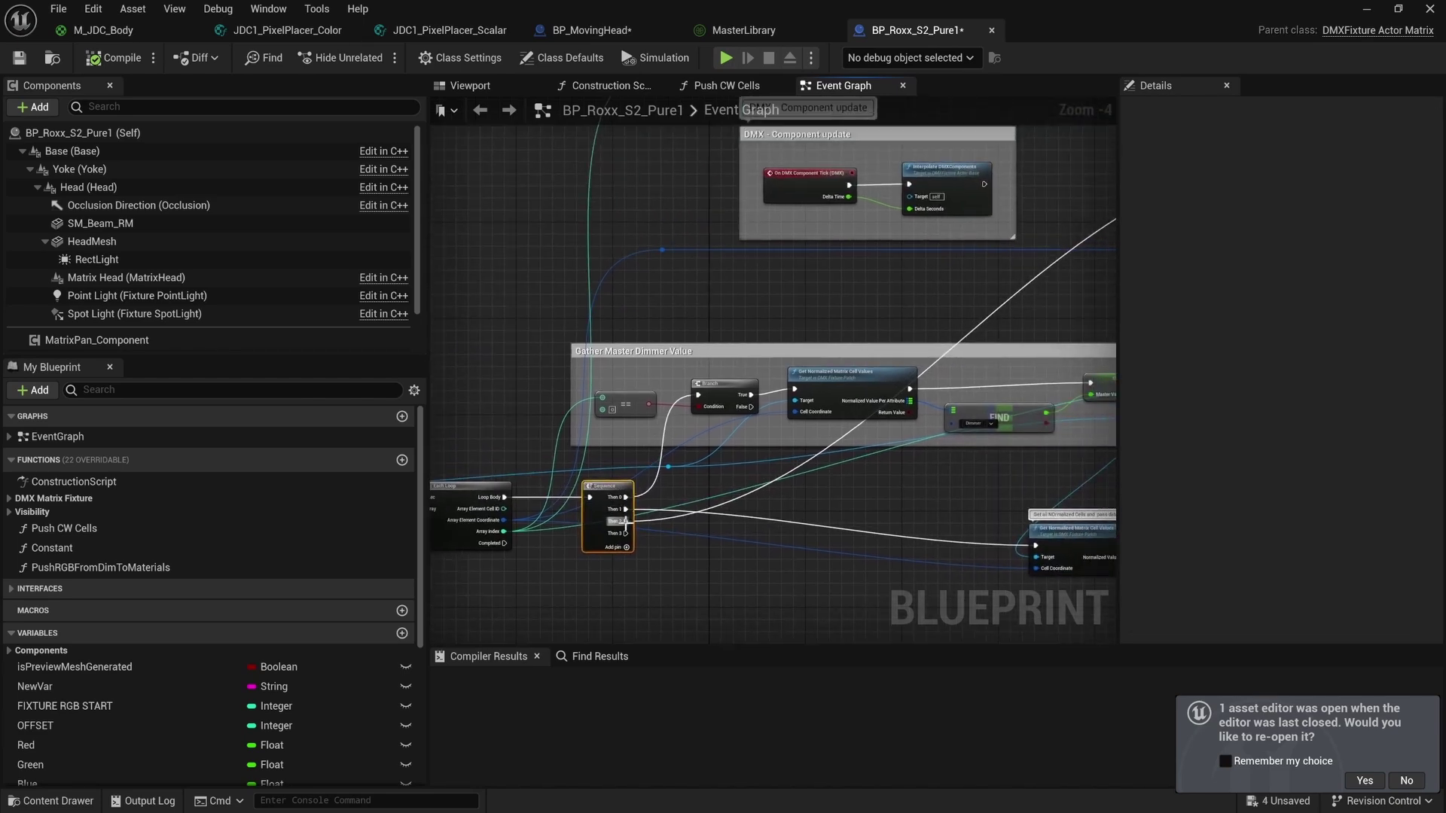
{"action": "right_click_drag", "start_coordinate": [958, 331], "coordinate": [479, 587]}
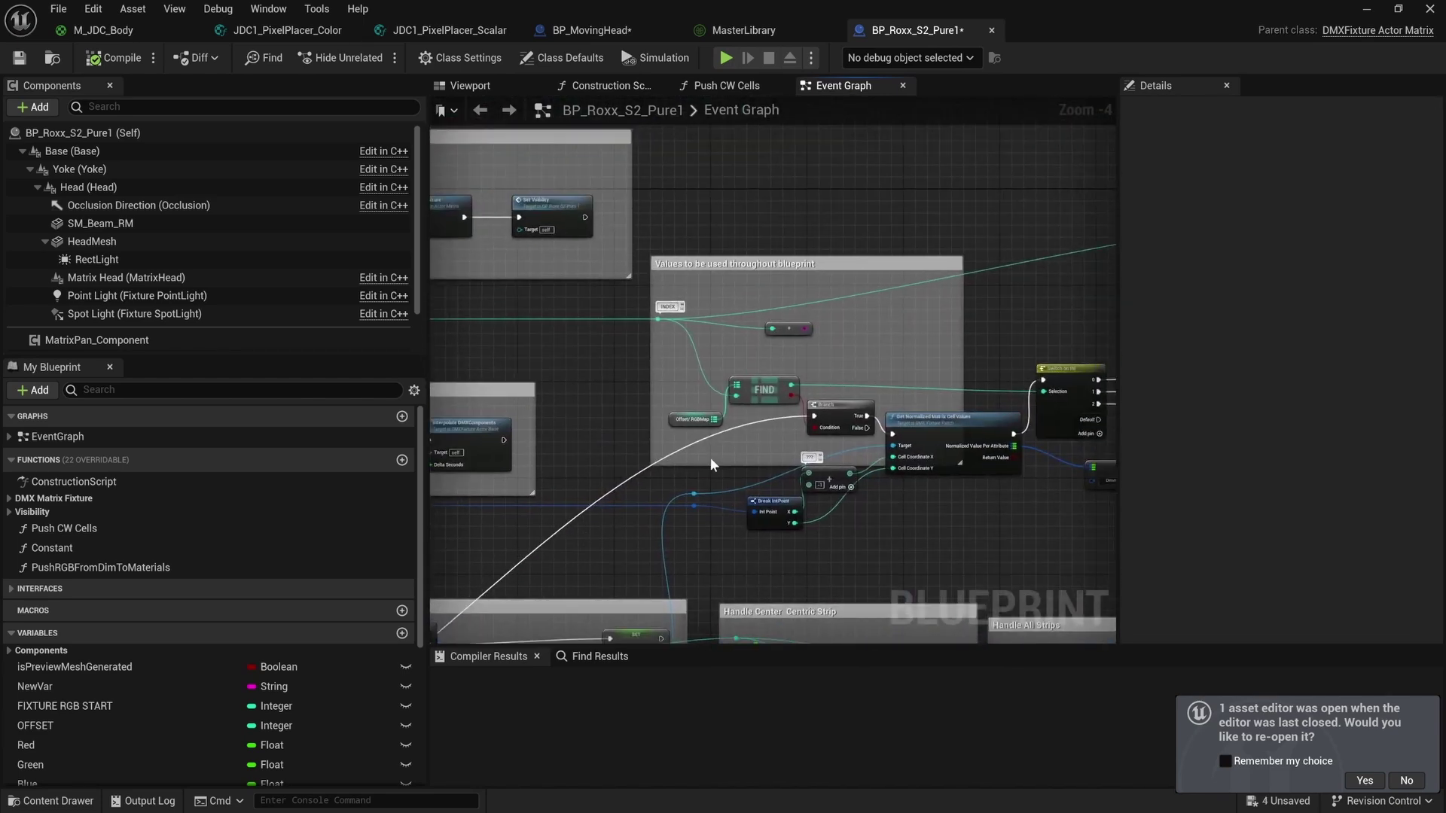
Reposition the Branch node below the FIND node and inspect its connection to Get Normalized Matrix Cell Values.
{"action": "right_click_drag", "start_coordinate": [795, 461], "coordinate": [768, 397]}
{"action": "scroll", "coordinate": [800, 337], "scroll_direction": "up", "scroll_amount": 1}
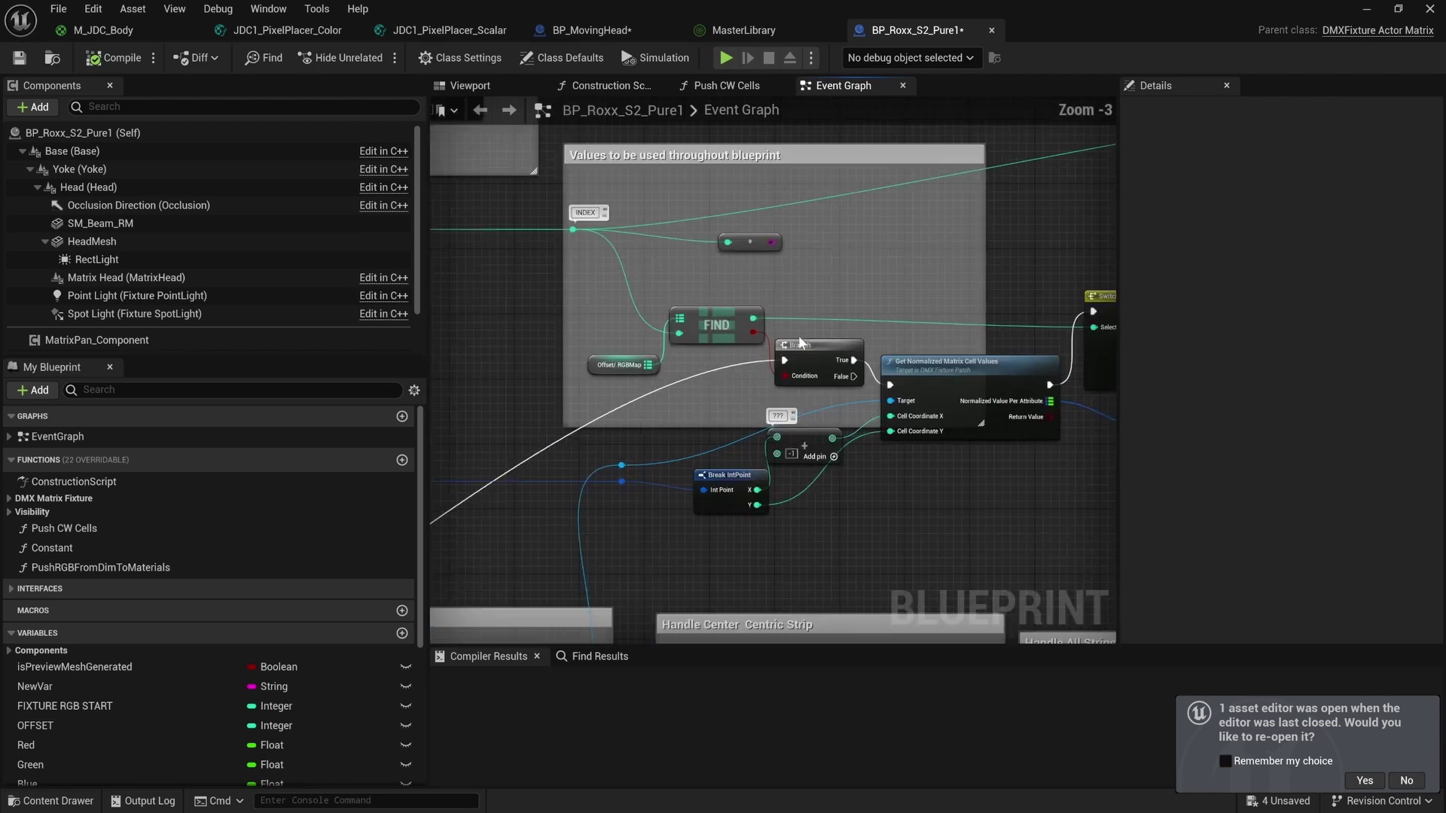
{"action": "left_click", "coordinate": [809, 369]}
{"action": "left_click", "coordinate": [879, 308]}
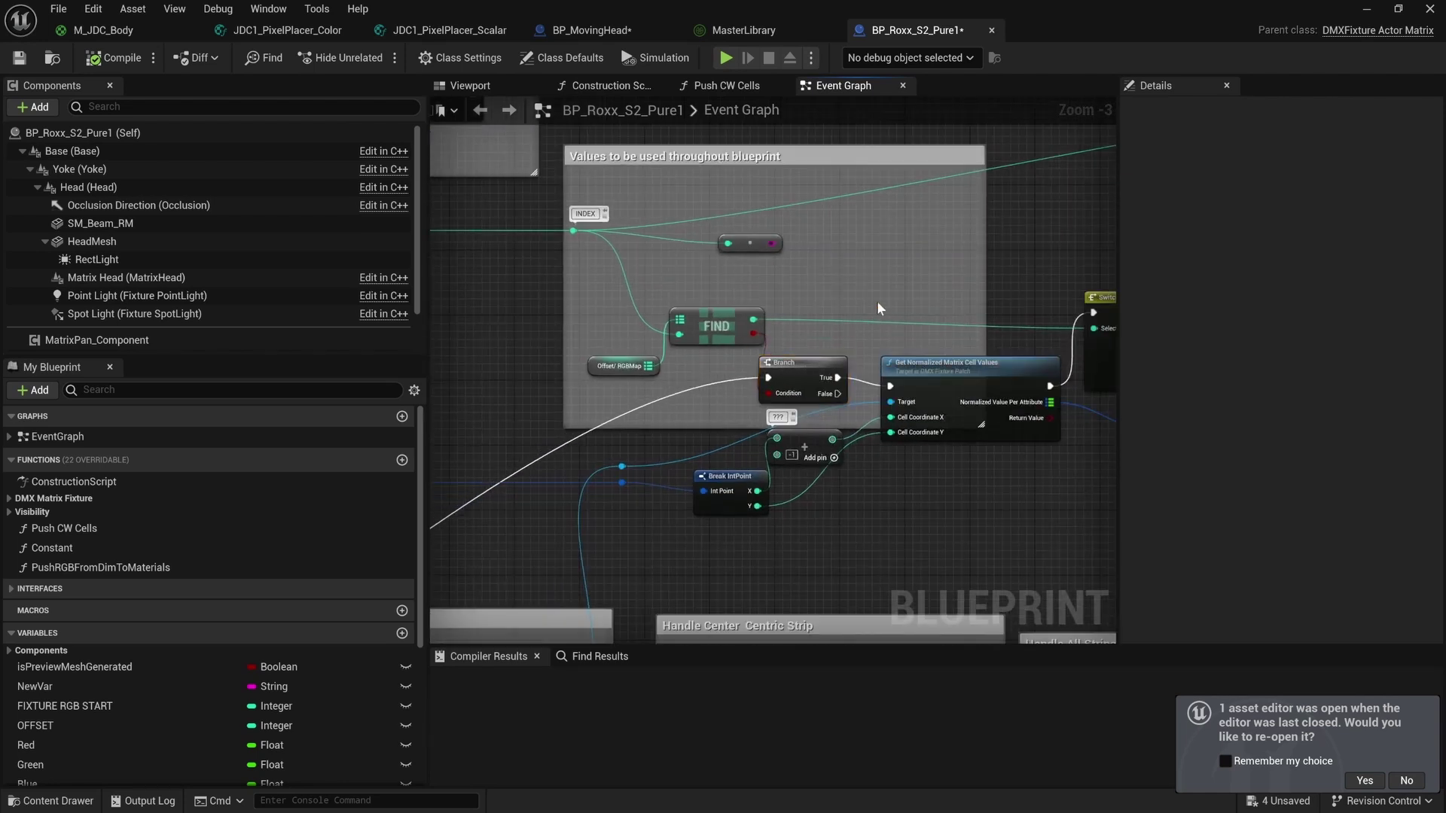
{"action": "left_click", "coordinate": [803, 382]}
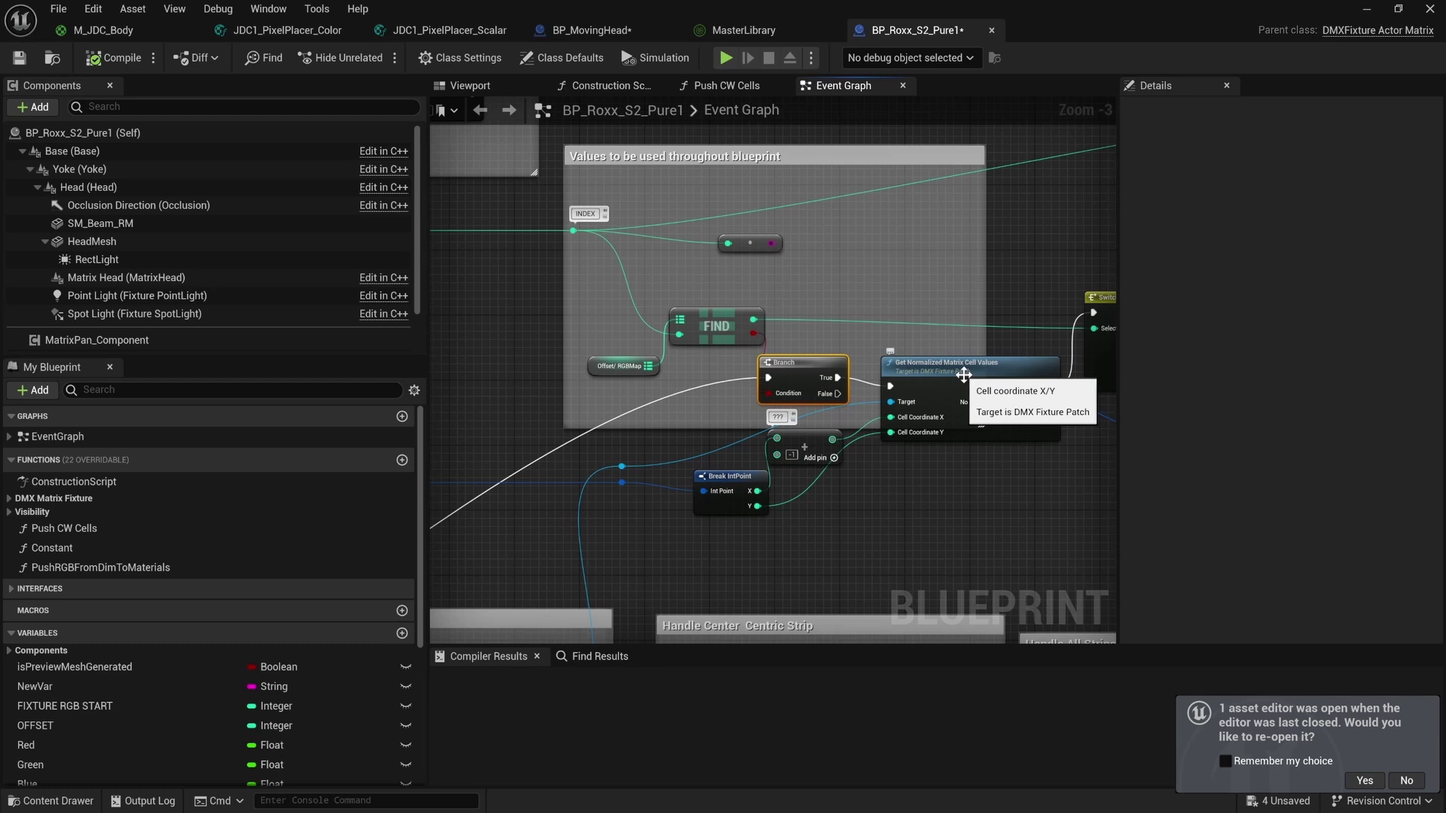
{"action": "right_click_drag", "start_coordinate": [938, 385], "coordinate": [915, 385]}
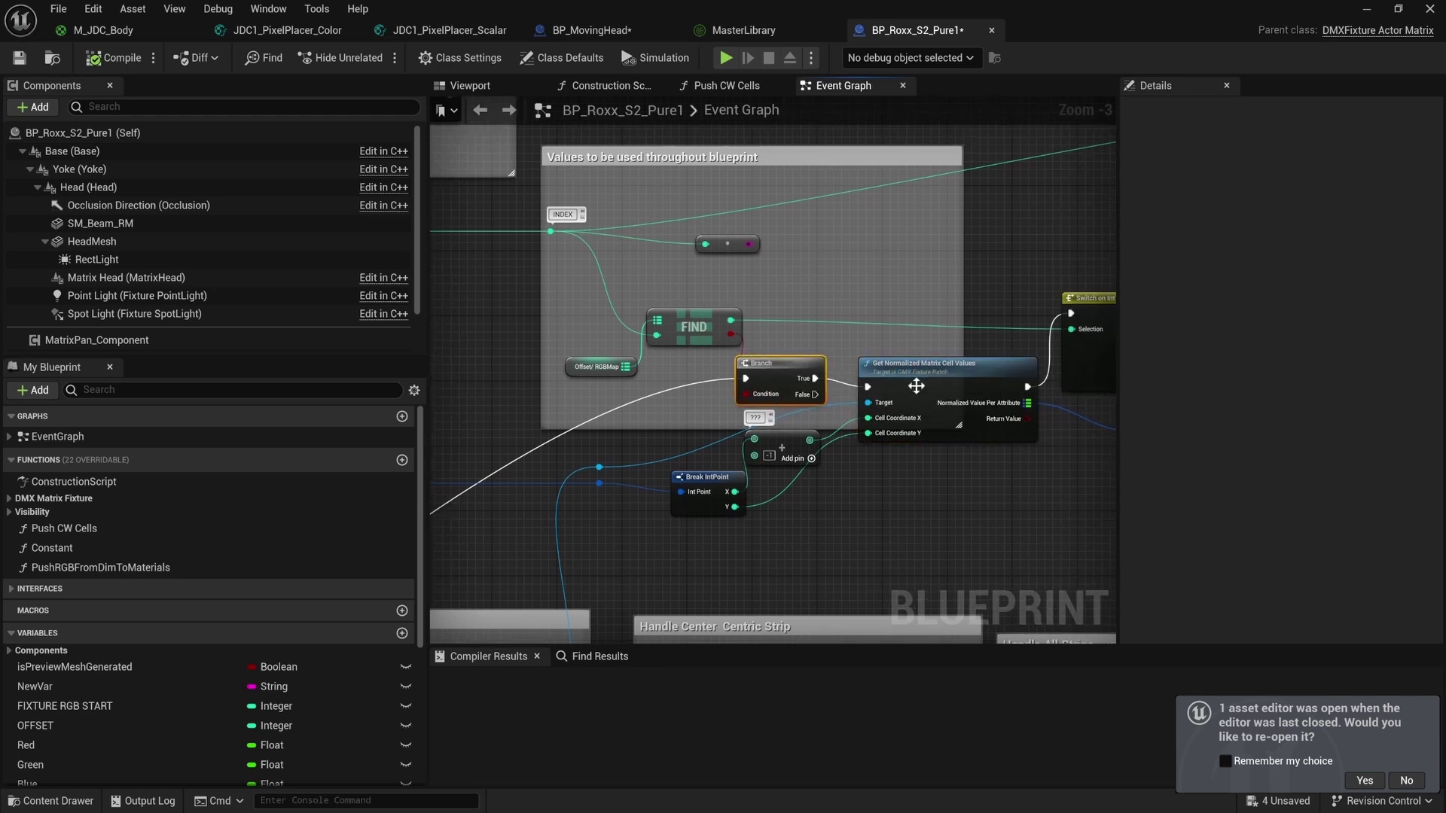
Examine the Addition and Break IntPoint nodes feeding the cell coordinates, and follow the INDEX wire into the FIND map lookup.
{"action": "right_click_drag", "start_coordinate": [825, 480], "coordinate": [784, 502]}
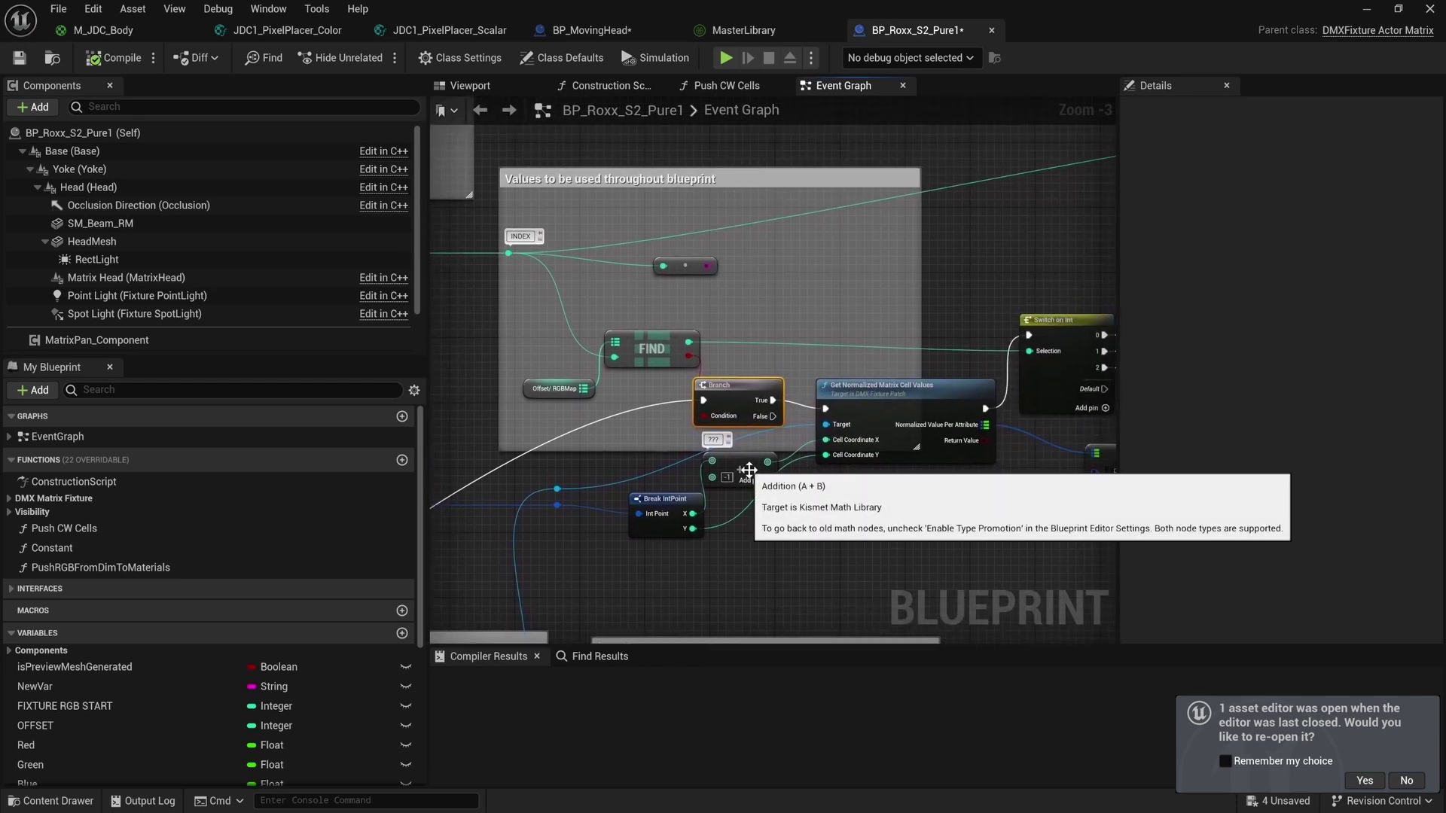
{"action": "left_click", "coordinate": [753, 473]}
{"action": "scroll", "coordinate": [979, 493], "scroll_direction": "down", "scroll_amount": 1}
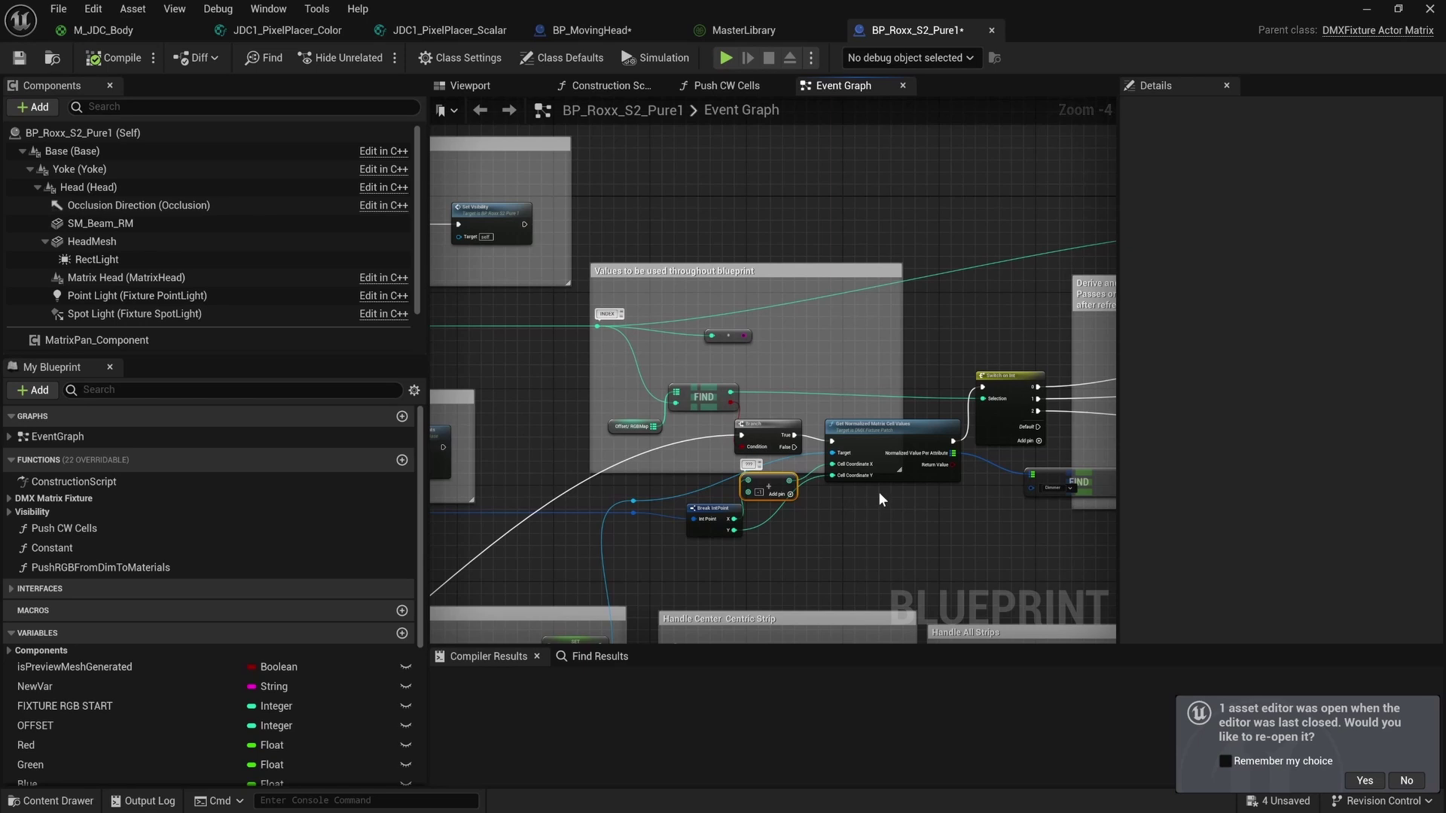
{"action": "scroll", "coordinate": [878, 491], "scroll_direction": "up", "scroll_amount": 1}
{"action": "right_click_drag", "start_coordinate": [785, 473], "coordinate": [923, 476]}
{"action": "scroll", "coordinate": [852, 485], "scroll_direction": "down", "scroll_amount": 1}
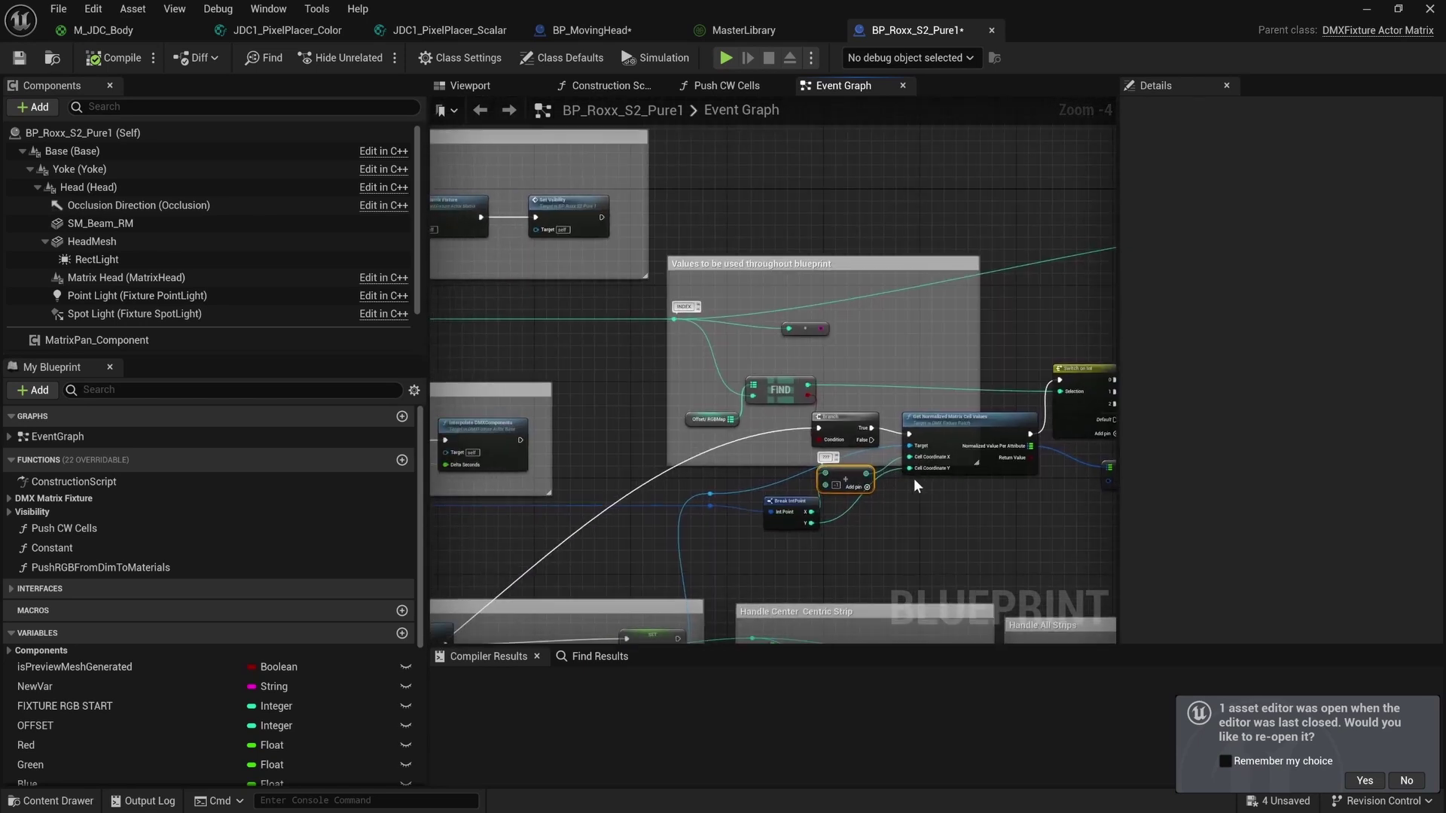
{"action": "right_click_drag", "start_coordinate": [769, 458], "coordinate": [979, 440]}
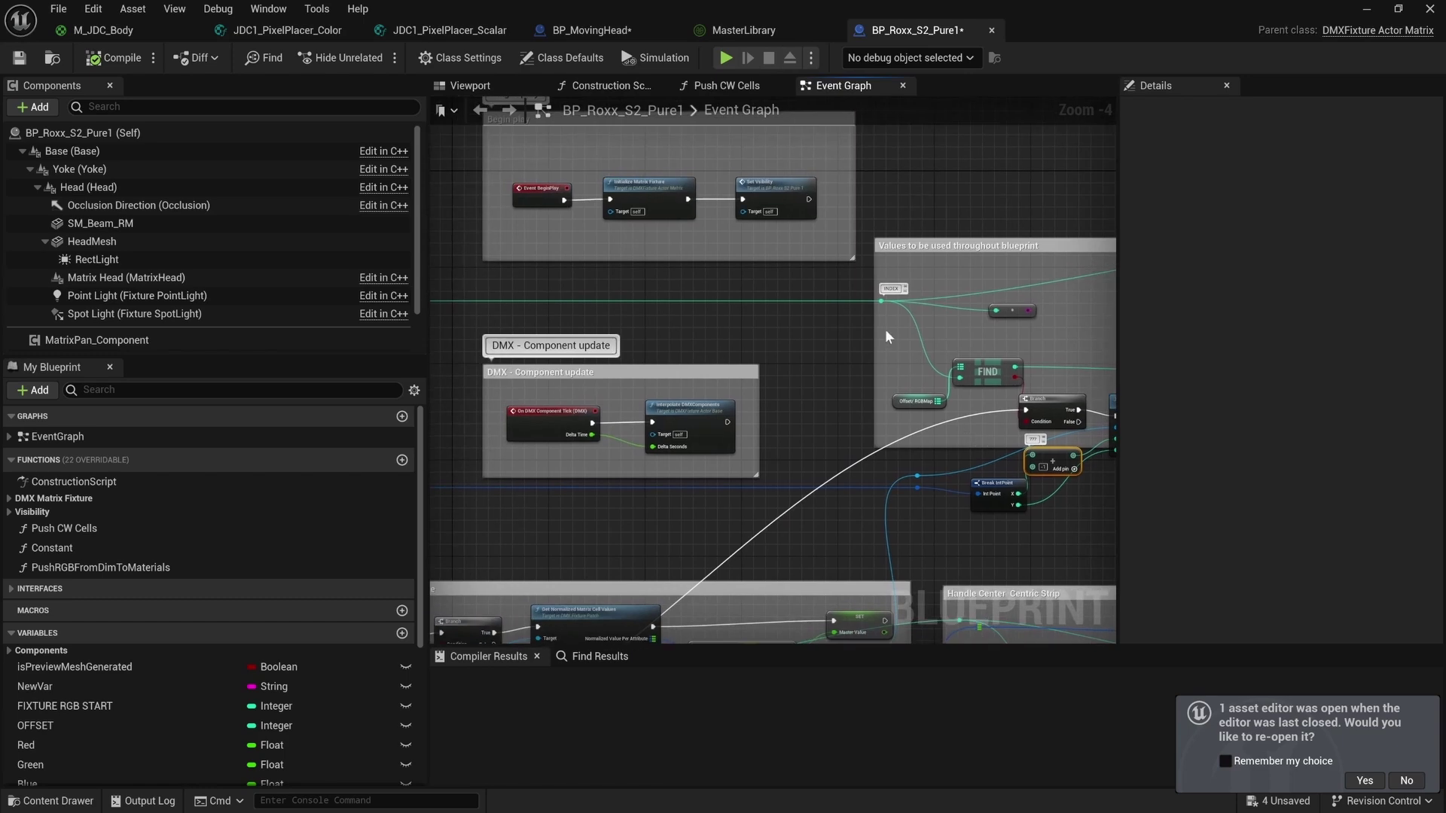
{"action": "right_click_drag", "start_coordinate": [732, 435], "coordinate": [516, 560]}
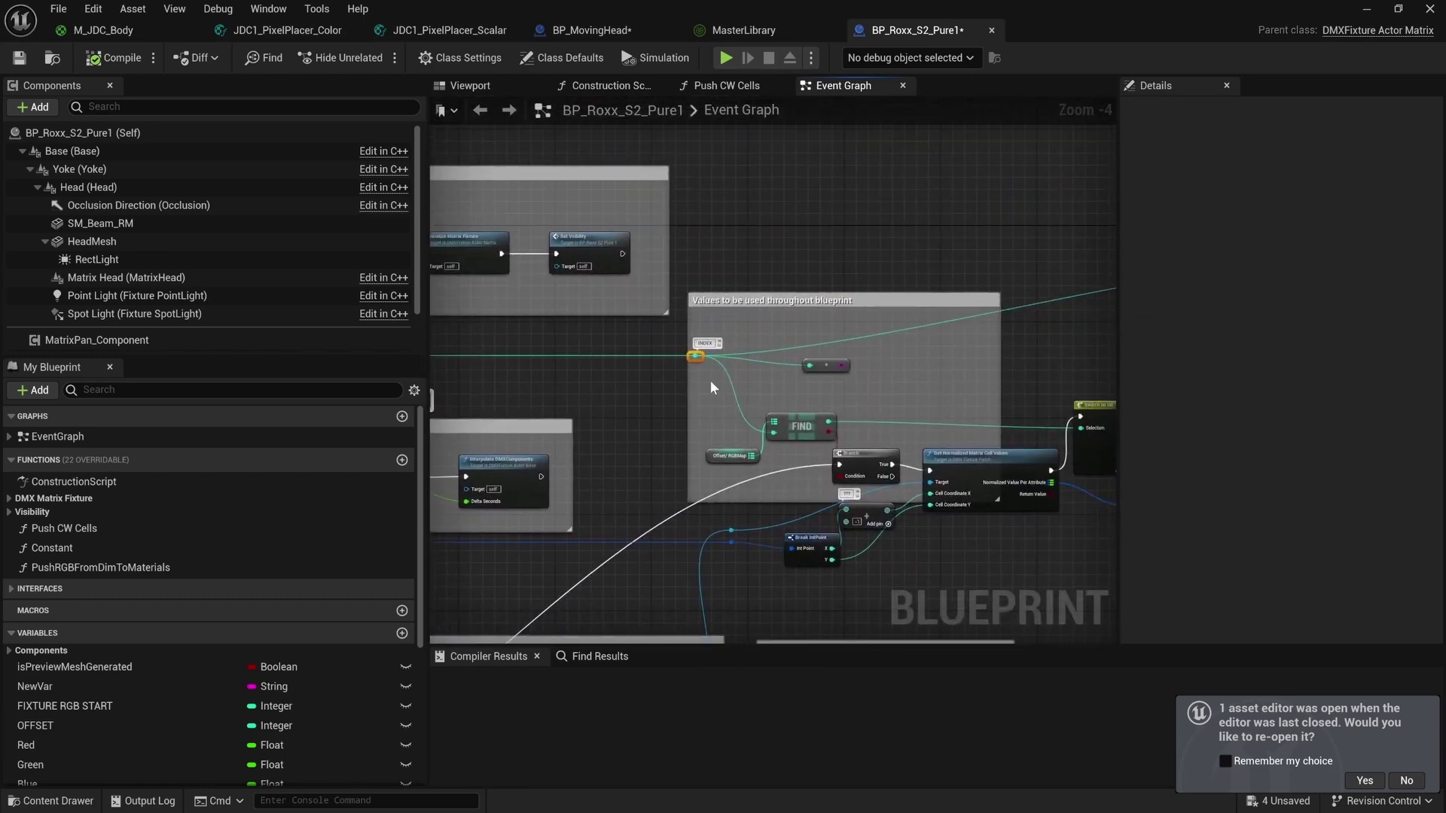
{"action": "right_click_drag", "start_coordinate": [719, 418], "coordinate": [835, 411]}
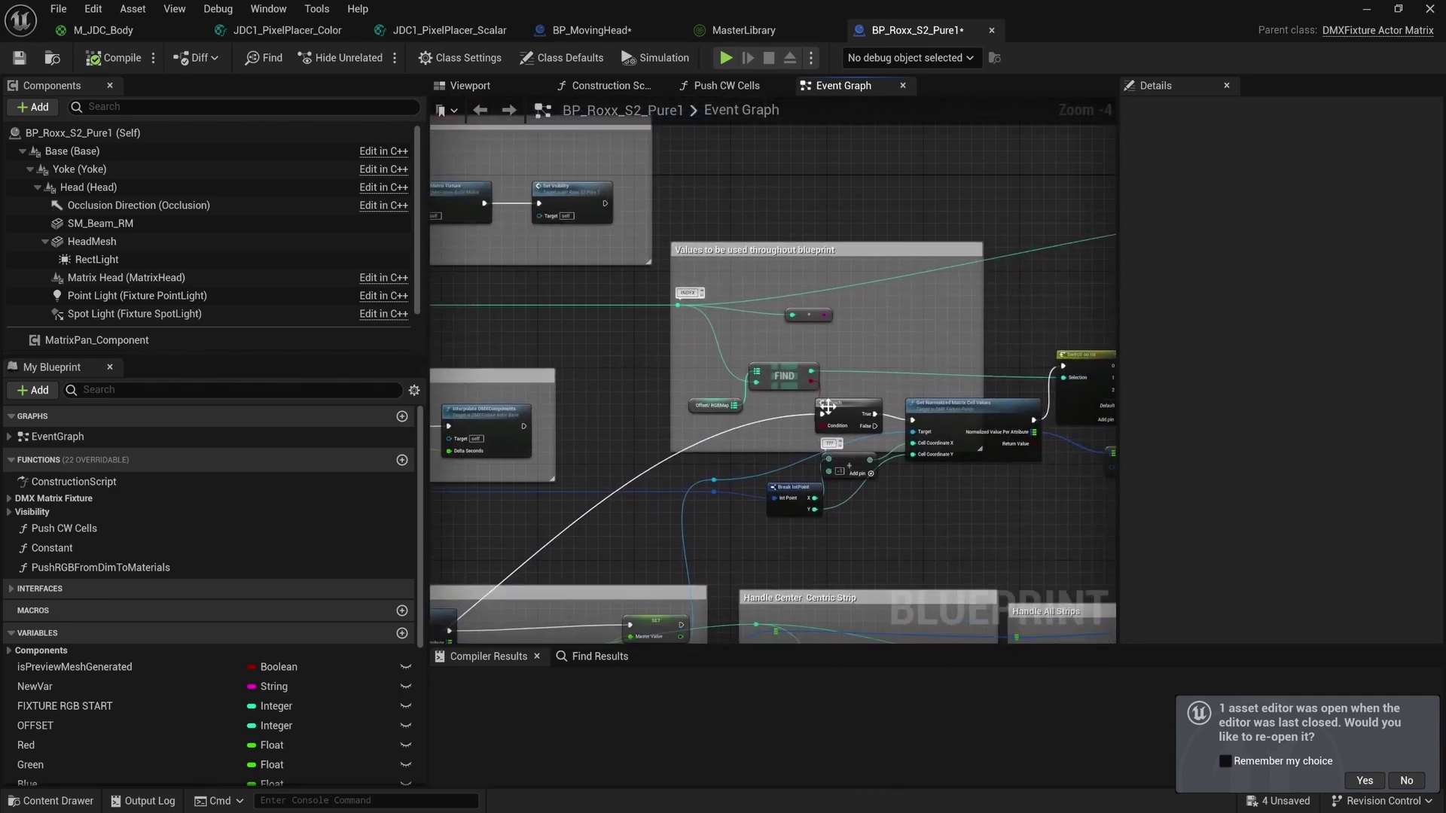
Shift the FIND node and its Offset/RGBMap variable node slightly away from the Branch node.
{"action": "left_click", "coordinate": [853, 427]}
{"action": "scroll", "coordinate": [853, 403], "scroll_direction": "up", "scroll_amount": 2}
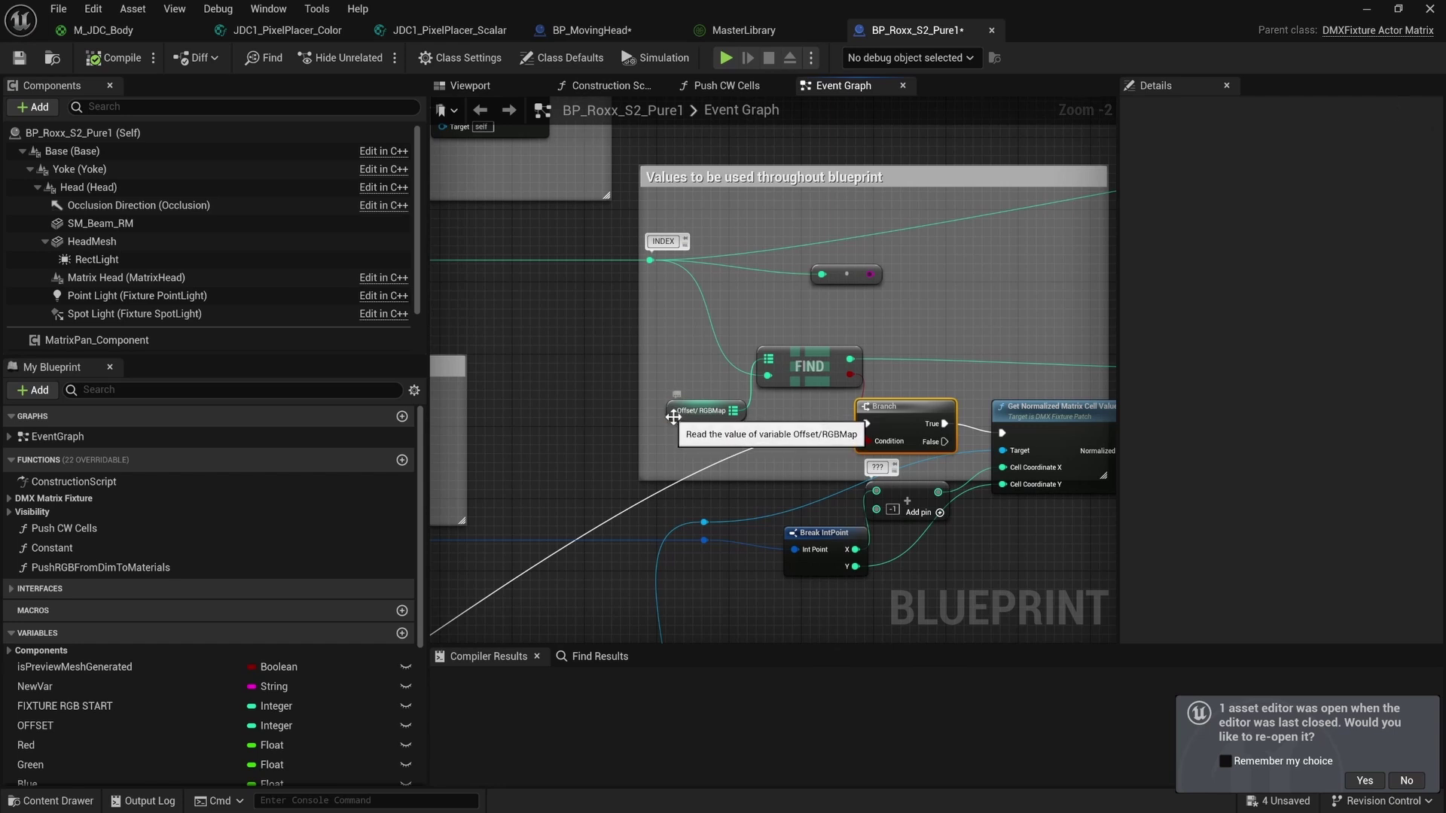
{"action": "left_click", "coordinate": [704, 405]}
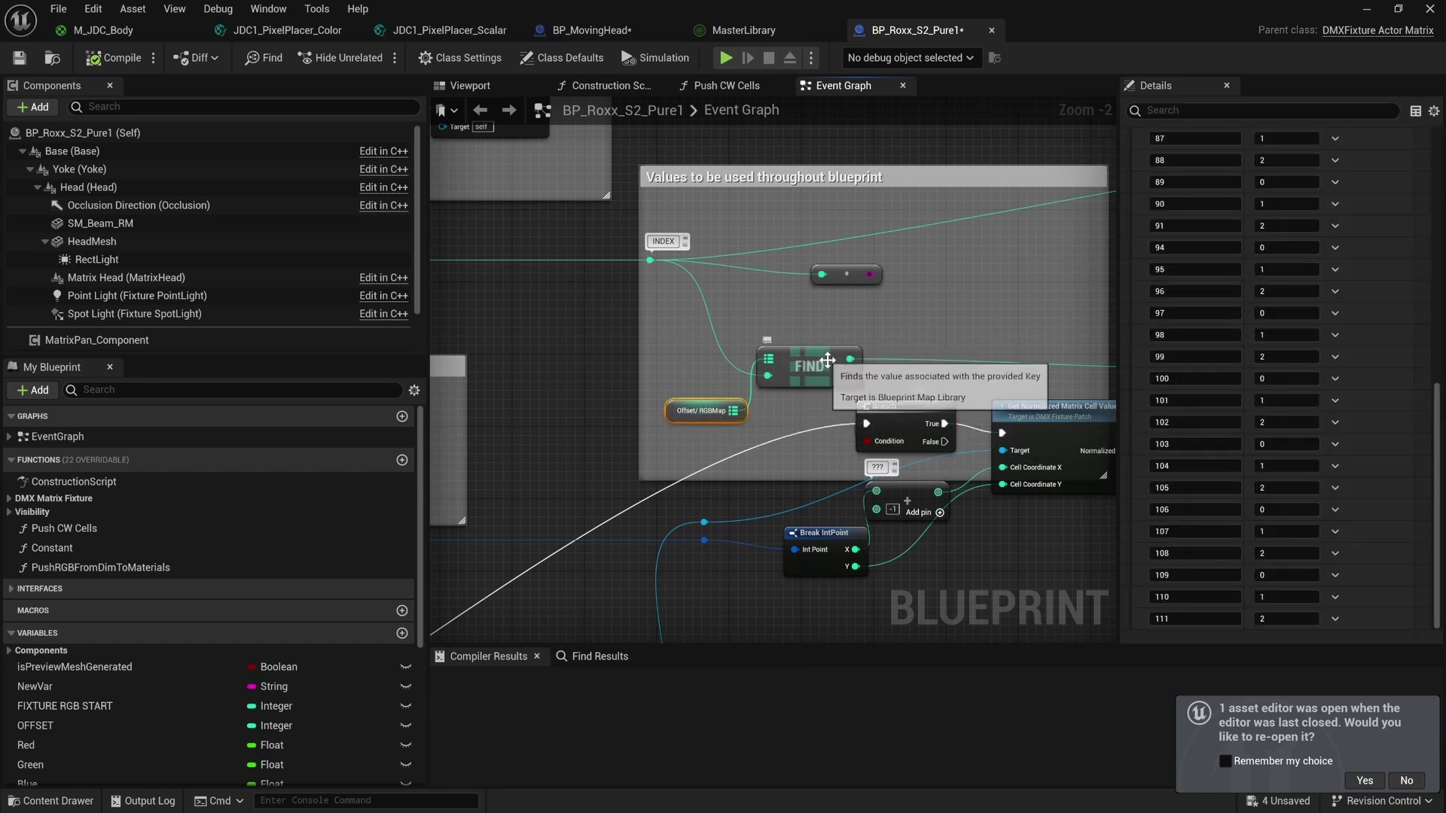
{"action": "left_click_drag", "start_coordinate": [828, 360], "coordinate": [817, 378]}
{"action": "left_click_drag", "start_coordinate": [676, 421], "coordinate": [641, 406]}
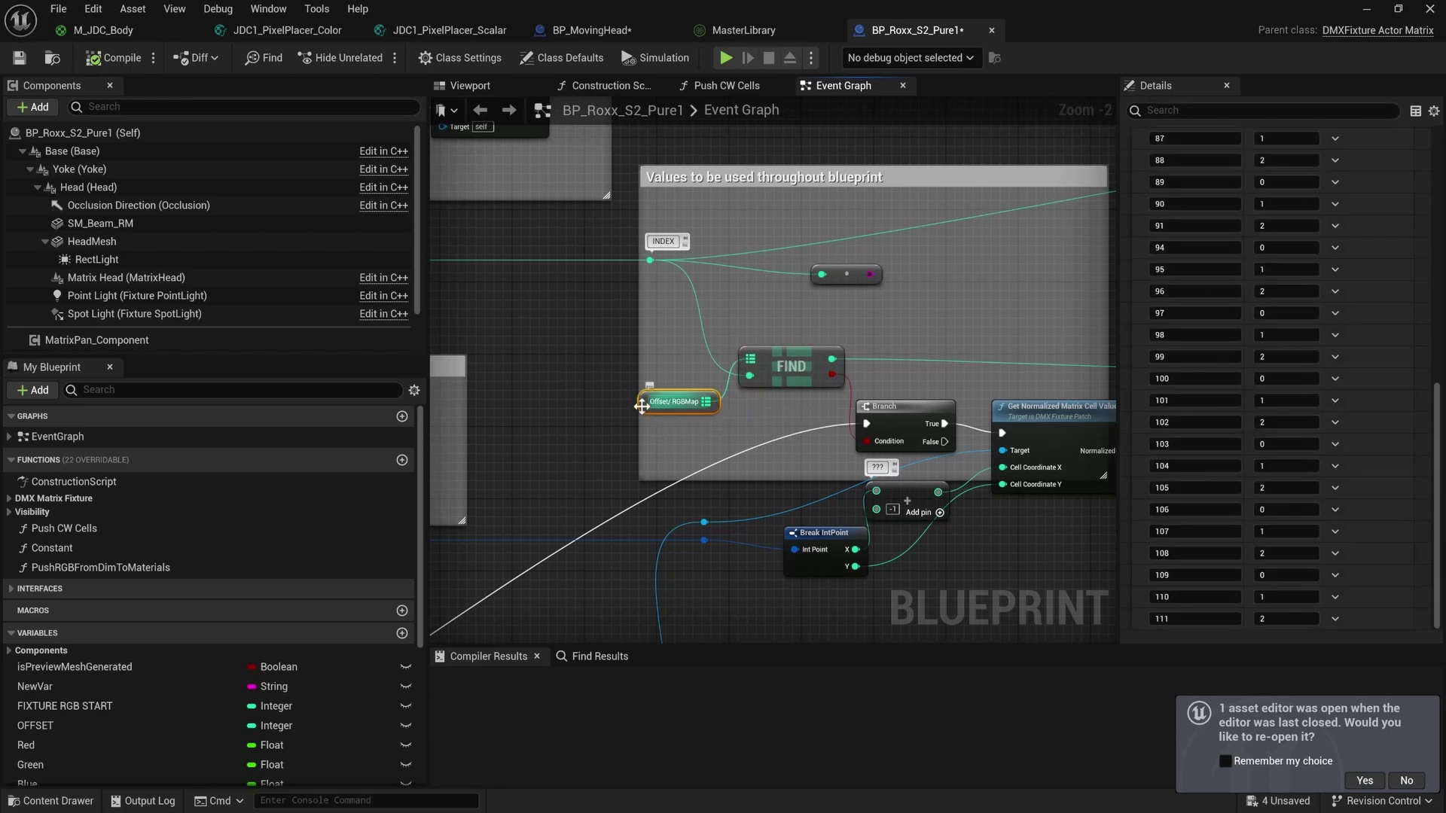
Nudge the Offset/RGBMap node slightly further from FIND and trace FIND's Return Value into the Branch condition.
{"action": "right_click_drag", "start_coordinate": [714, 418], "coordinate": [602, 412]}
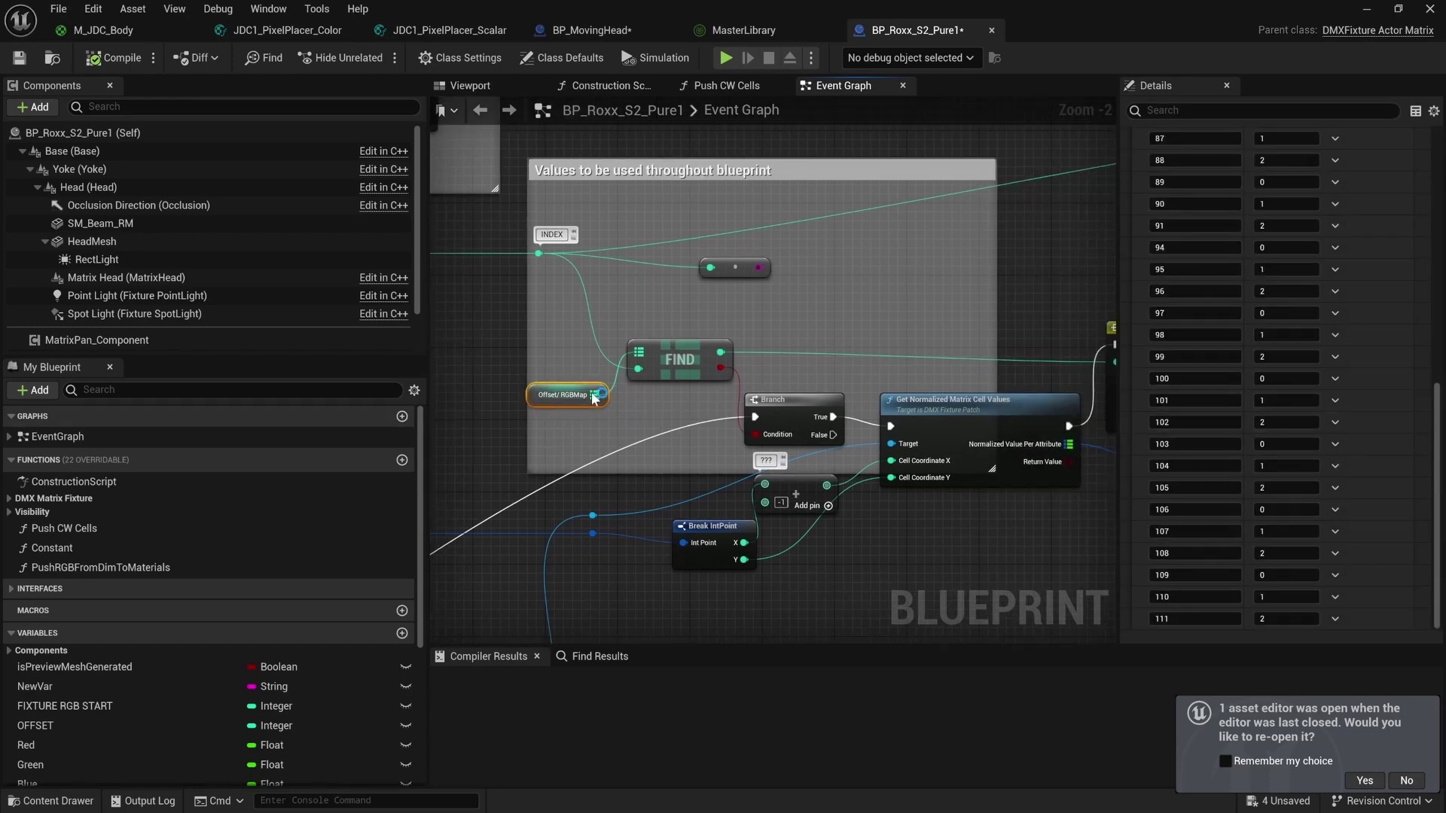
{"action": "right_click_drag", "start_coordinate": [723, 424], "coordinate": [815, 429]}
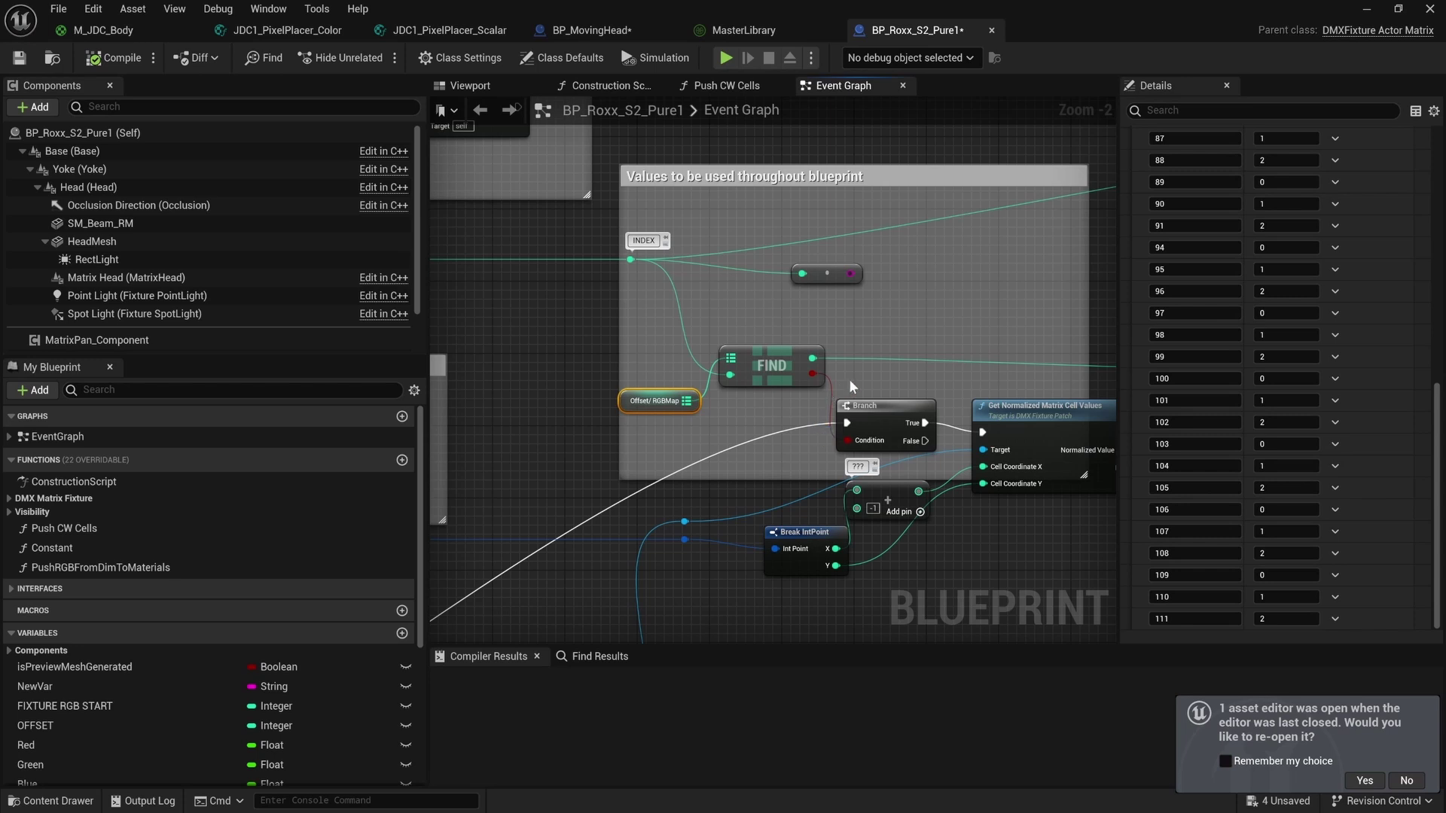
{"action": "right_click_drag", "start_coordinate": [821, 352], "coordinate": [727, 336]}
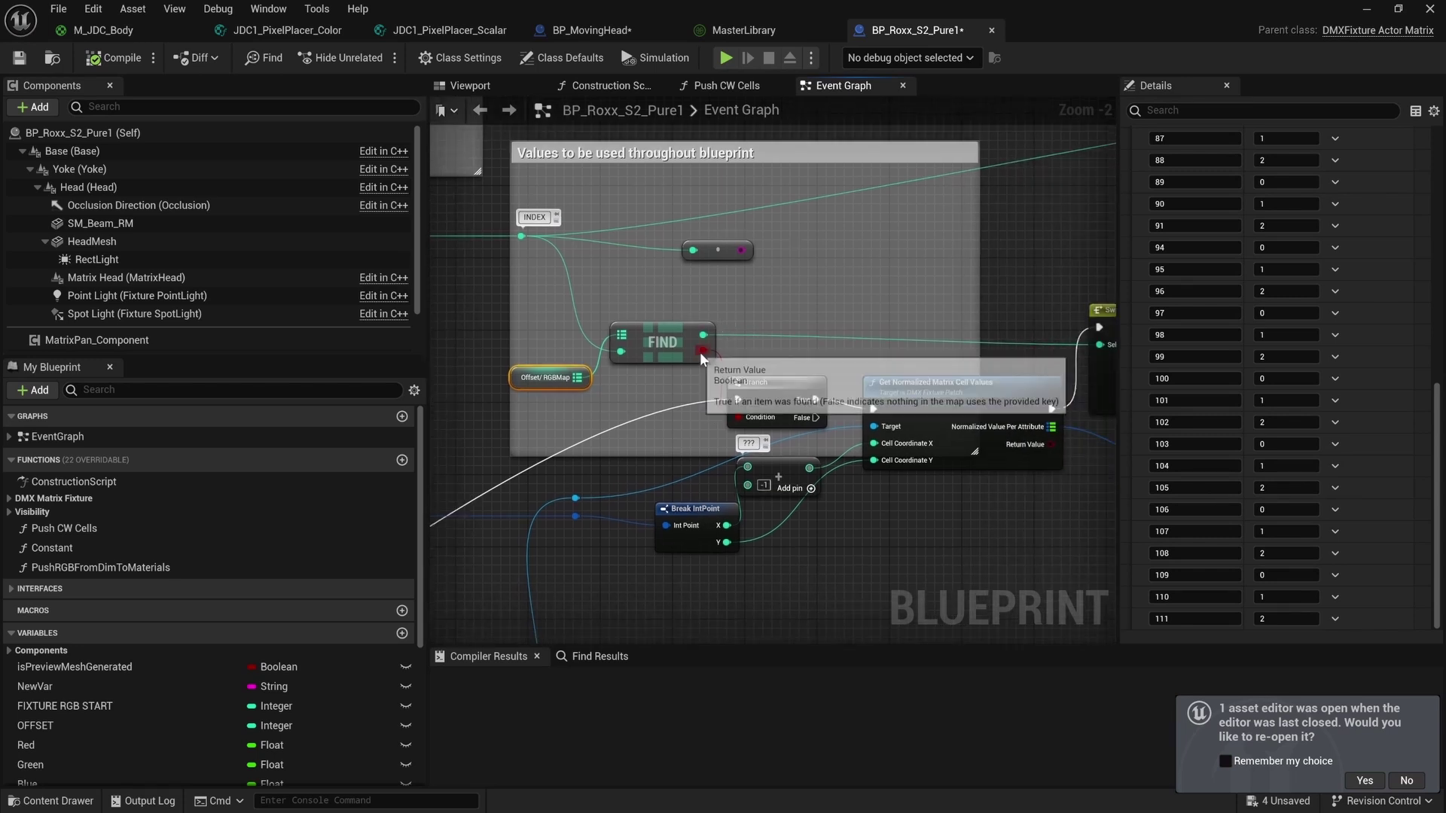
{"action": "left_click", "coordinate": [662, 341]}
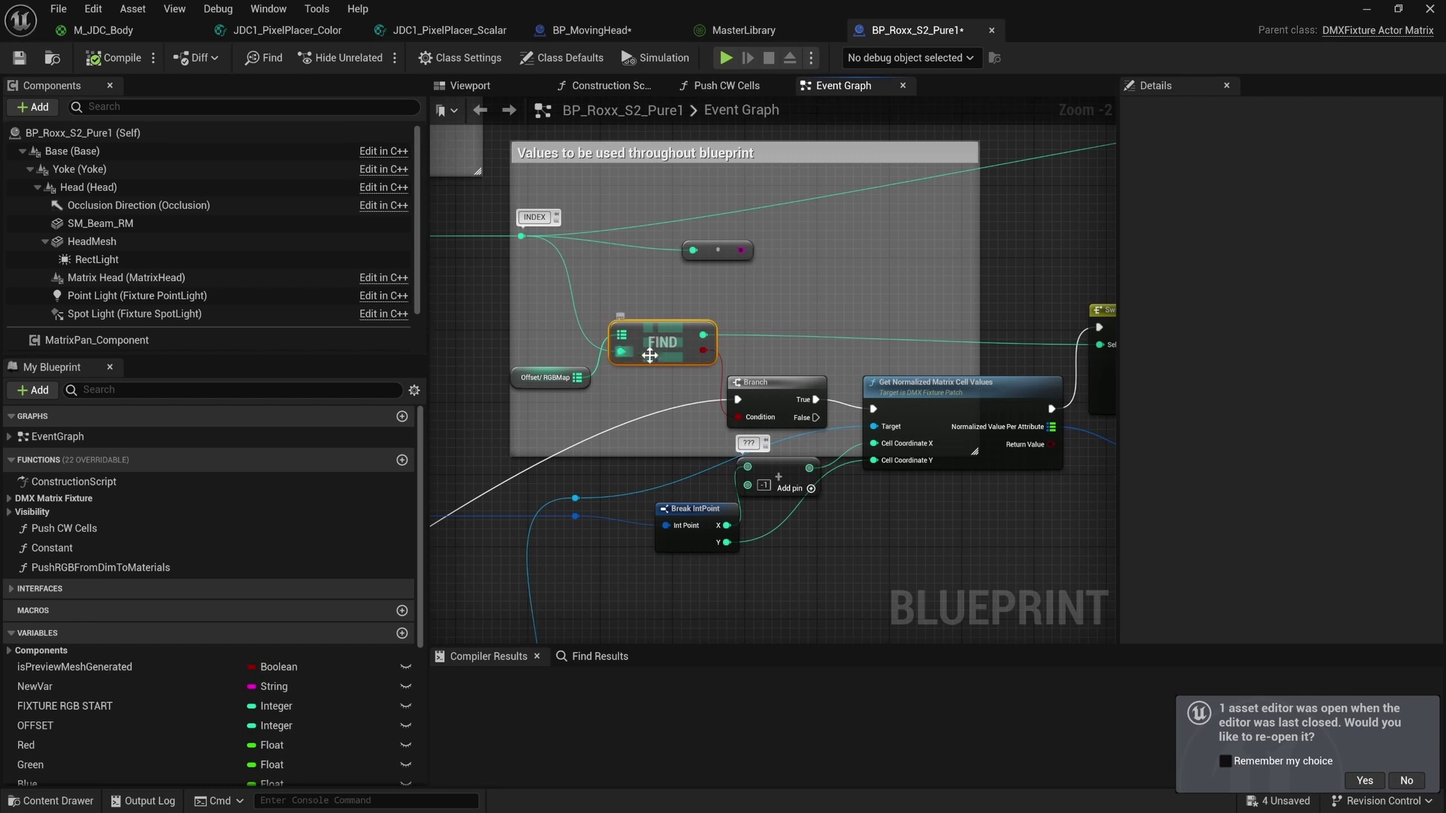
{"action": "left_click_drag", "start_coordinate": [525, 382], "coordinate": [508, 377]}
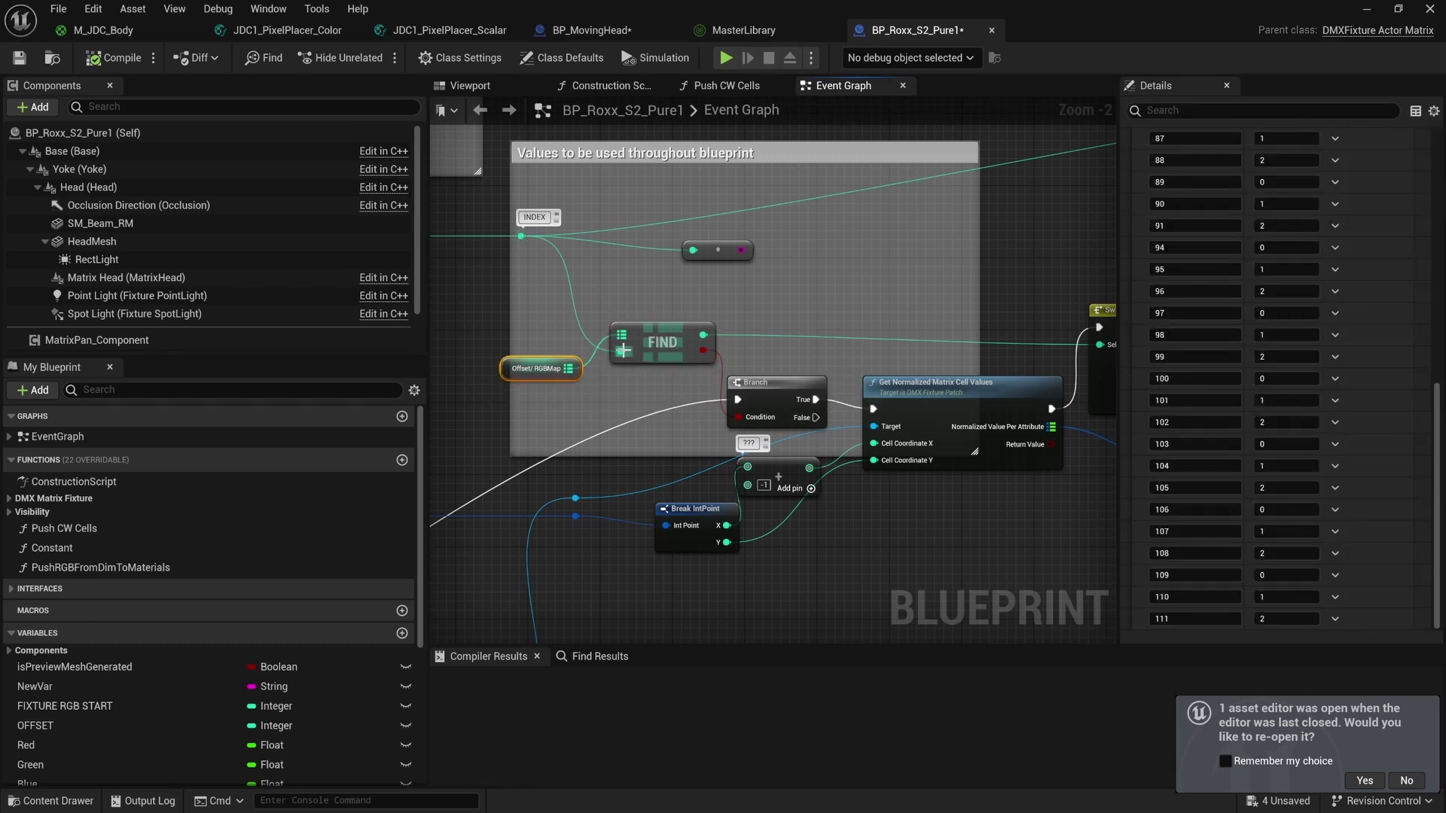
{"action": "right_click_drag", "start_coordinate": [766, 425], "coordinate": [649, 422]}
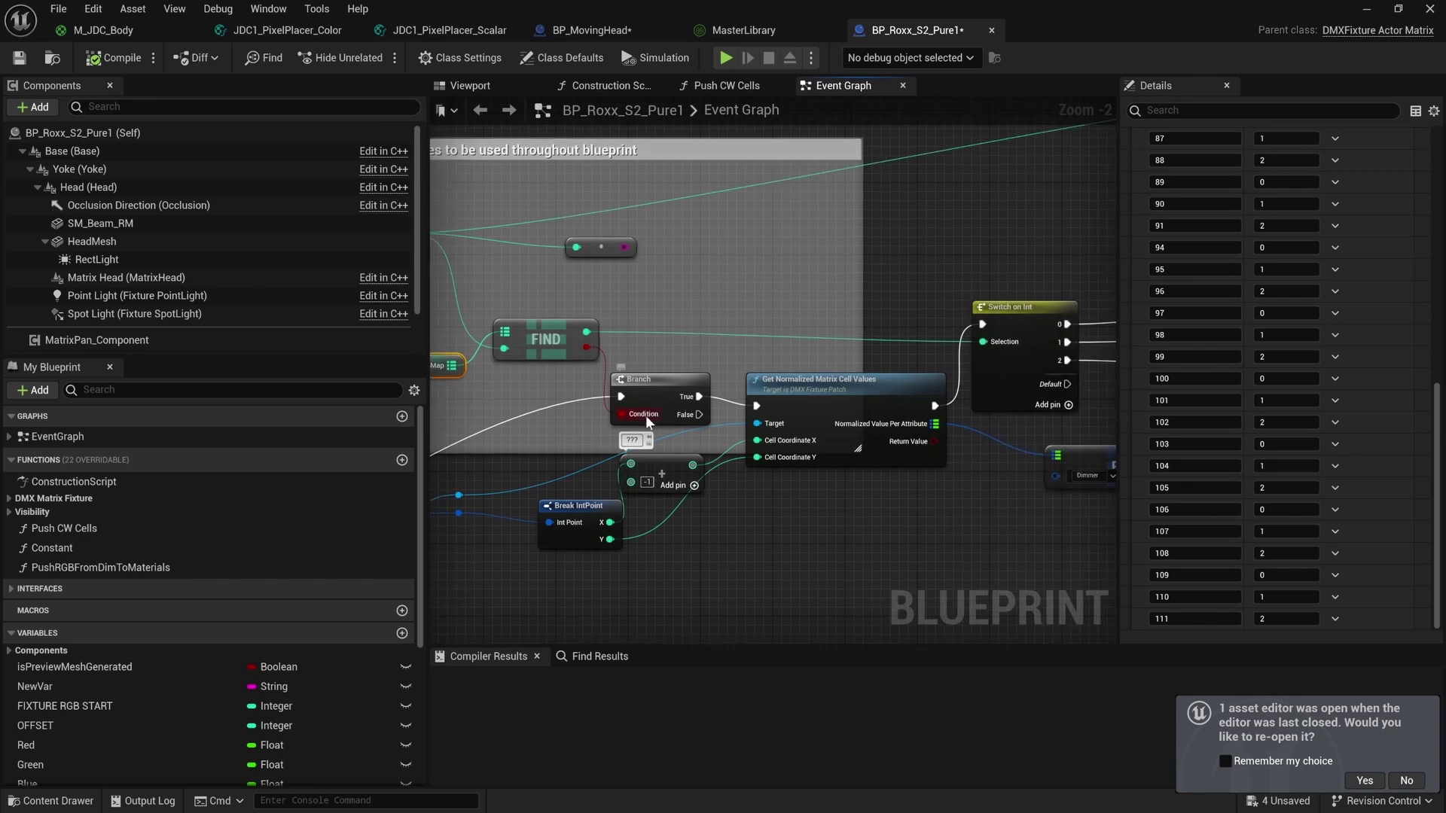
{"action": "right_click_drag", "start_coordinate": [763, 406], "coordinate": [720, 406]}
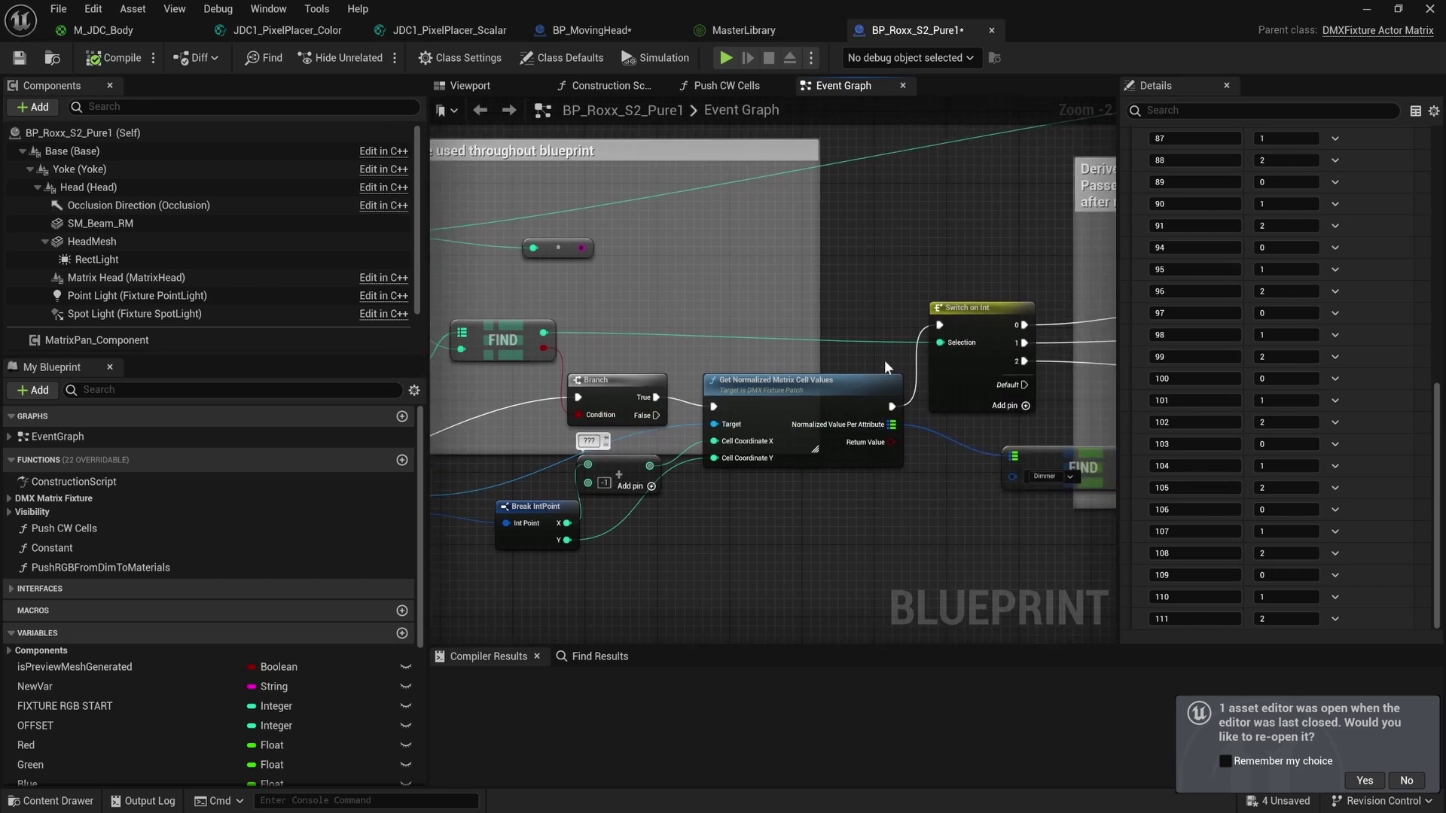
Inspect the Switch on Int node and trace its Selection input back to the Offset/RGBMap lookup.
{"action": "right_click_drag", "start_coordinate": [779, 346], "coordinate": [842, 343]}
{"action": "left_click", "coordinate": [845, 338]}
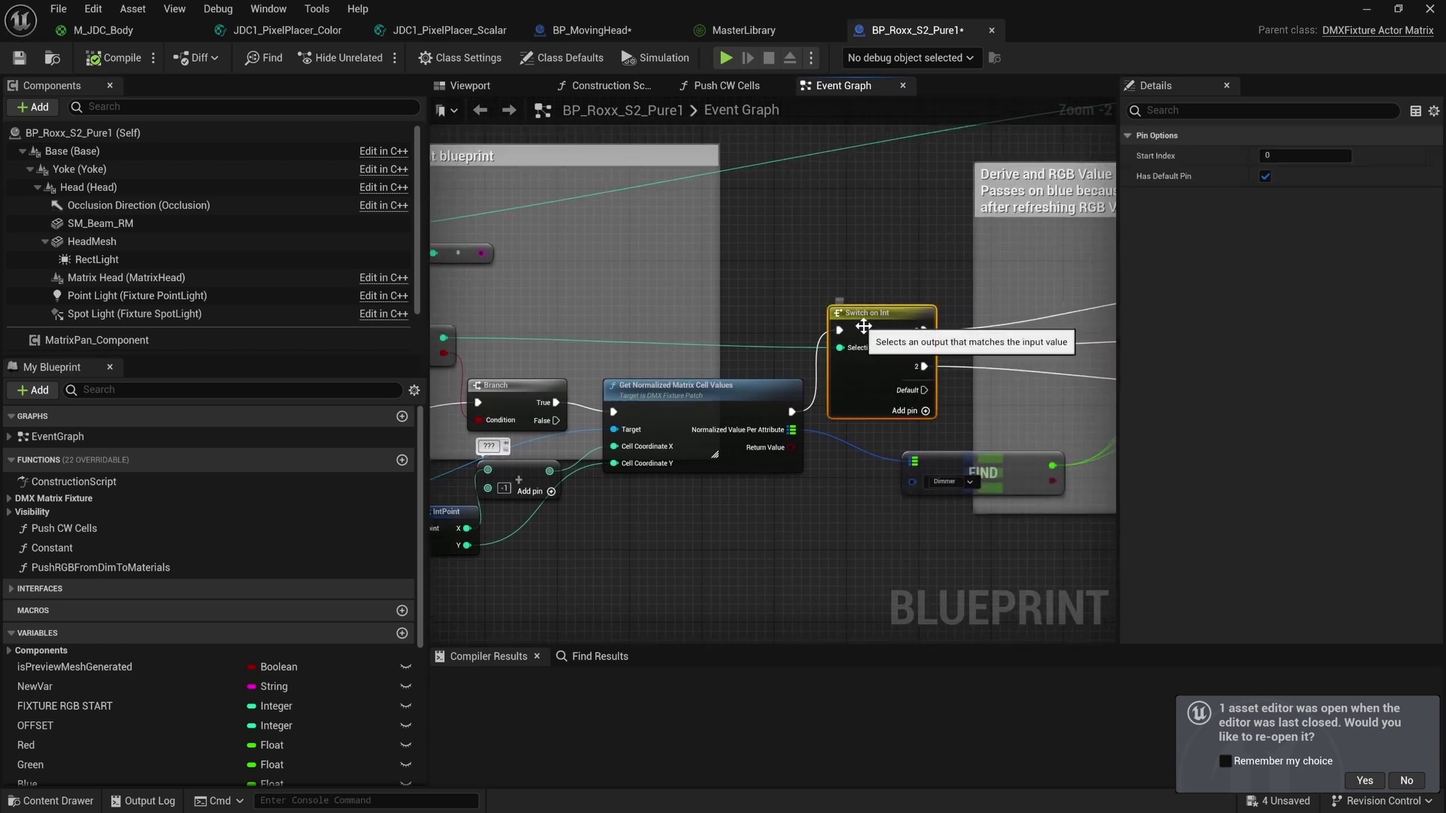
{"action": "right_click_drag", "start_coordinate": [878, 283], "coordinate": [704, 338]}
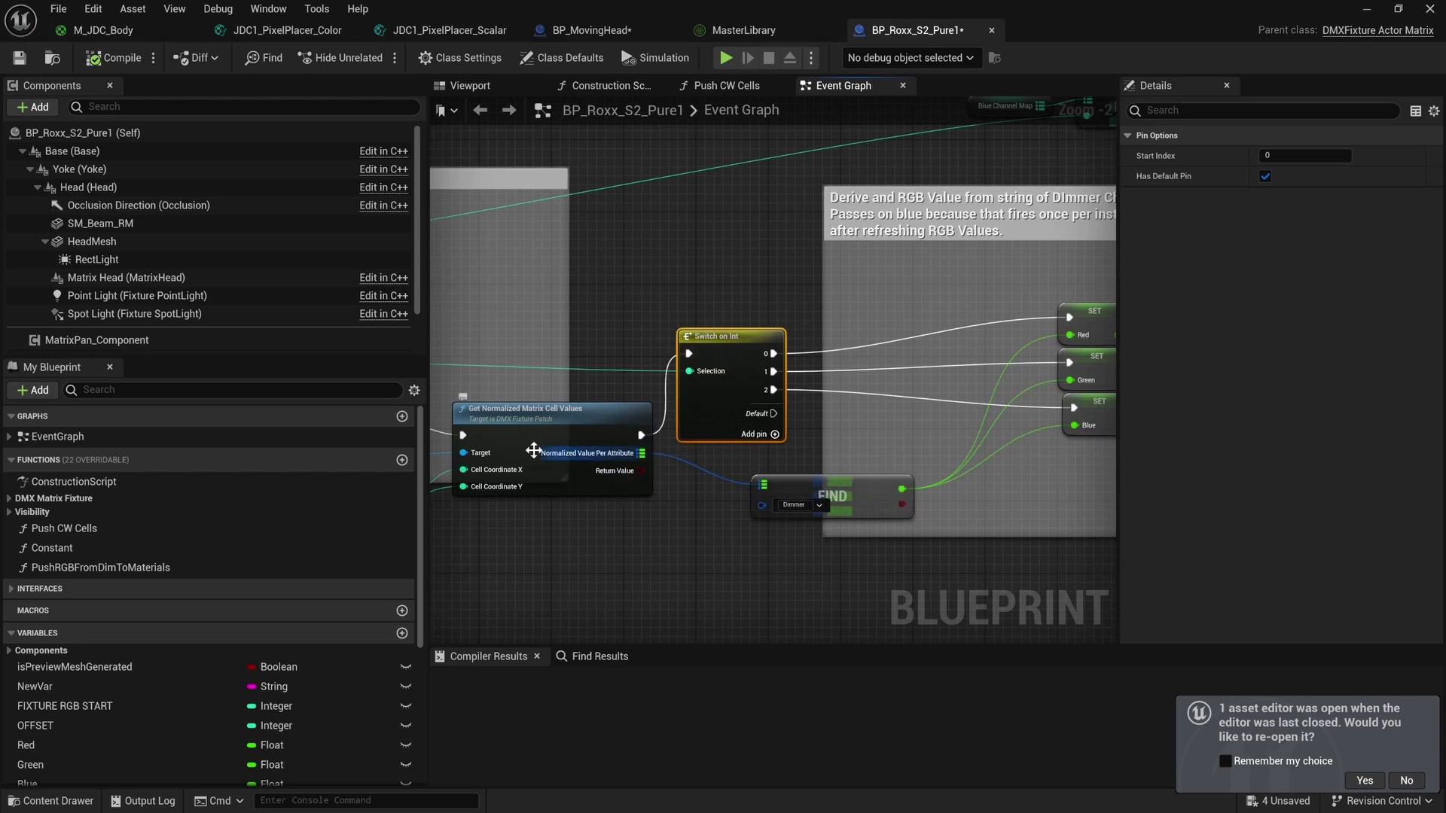
{"action": "right_click_drag", "start_coordinate": [667, 413], "coordinate": [1066, 441]}
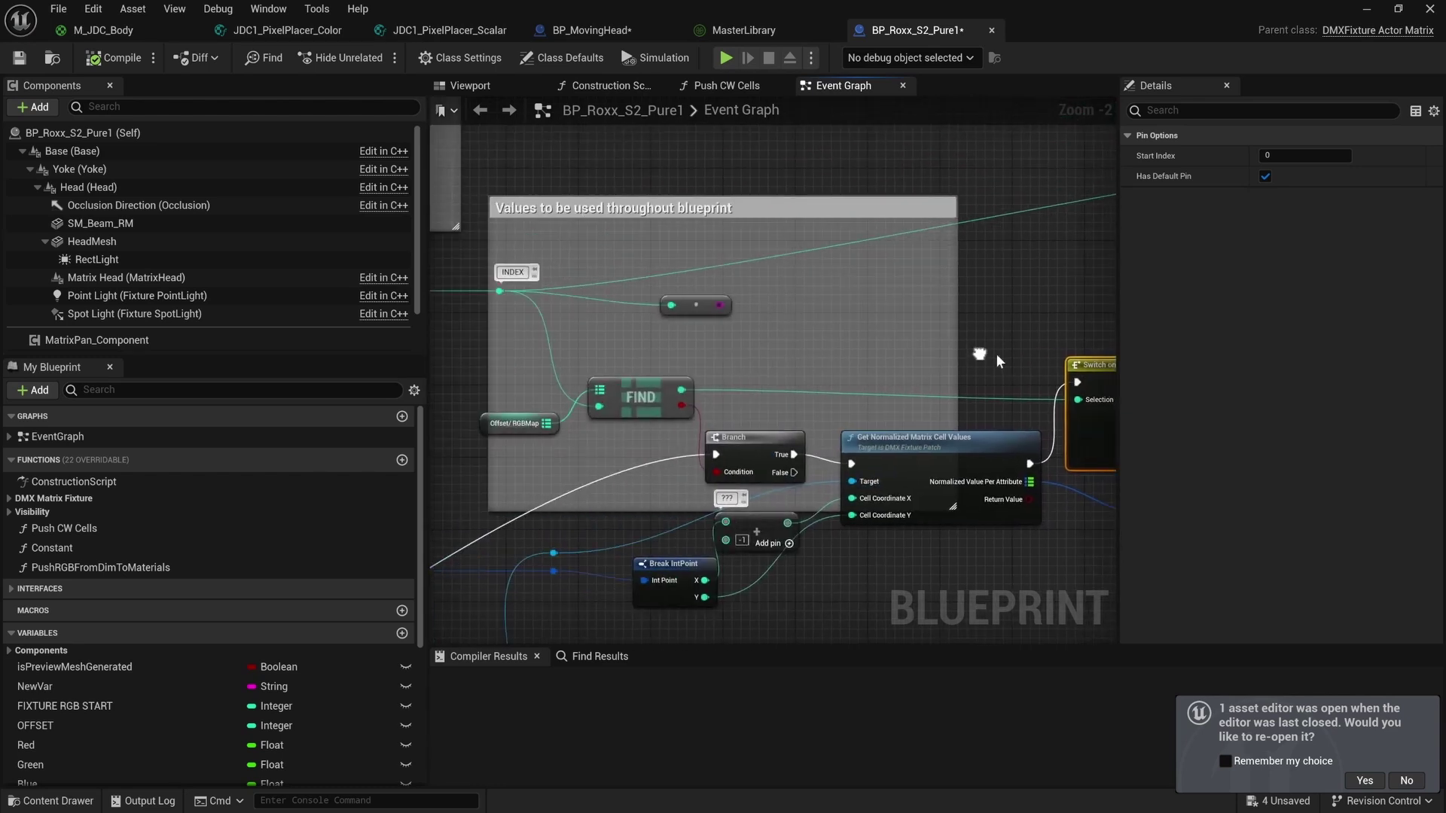
{"action": "left_click", "coordinate": [527, 423]}
{"action": "right_click_drag", "start_coordinate": [918, 371], "coordinate": [612, 344]}
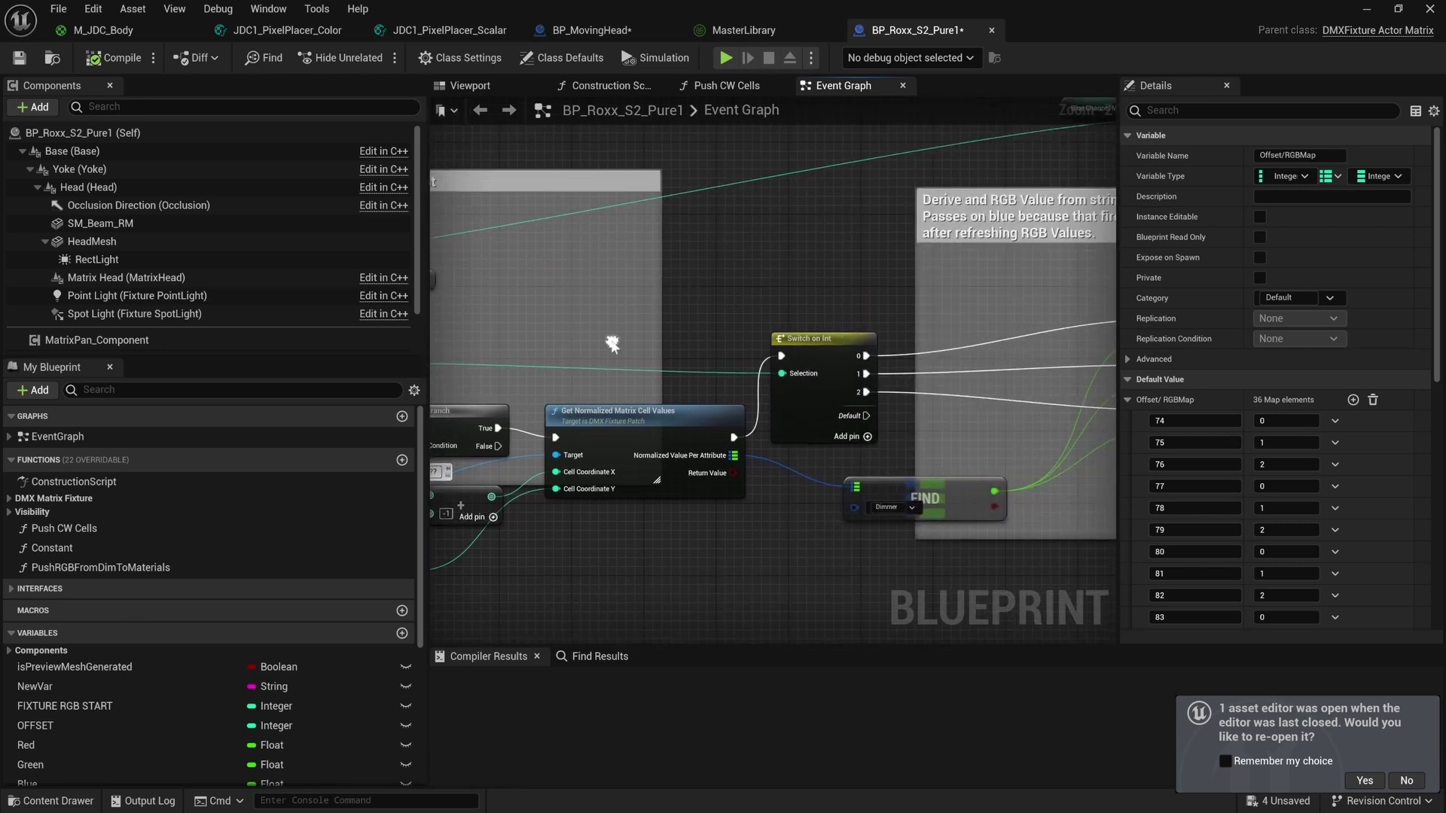
{"action": "left_click", "coordinate": [619, 320]}
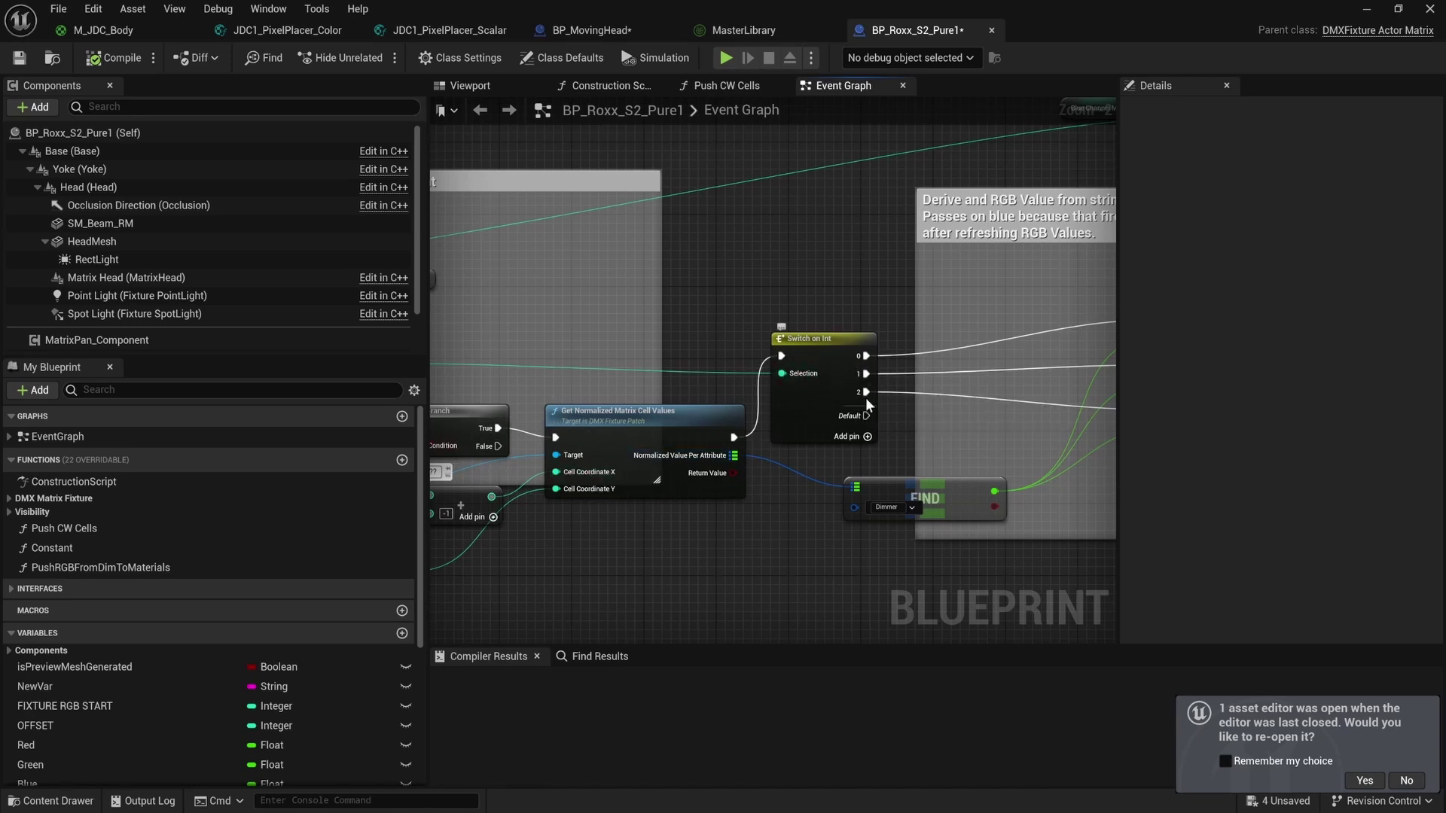
Compare the 0, 1 and 2 values in the Offset/RGBMap default entries with the Switch on Int outputs.
{"action": "right_click_drag", "start_coordinate": [848, 372], "coordinate": [866, 424]}
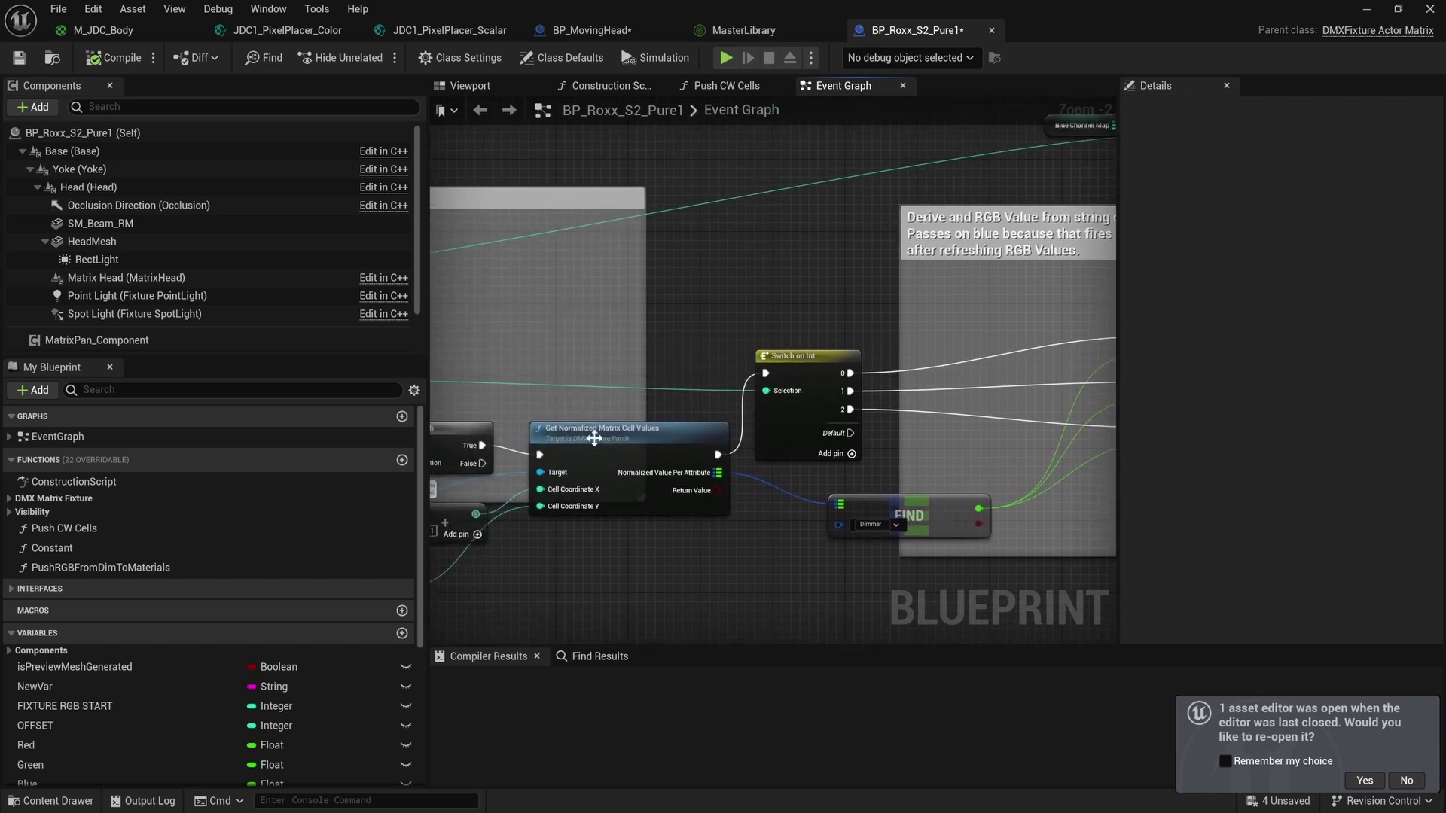
{"action": "right_click_drag", "start_coordinate": [607, 411], "coordinate": [699, 430]}
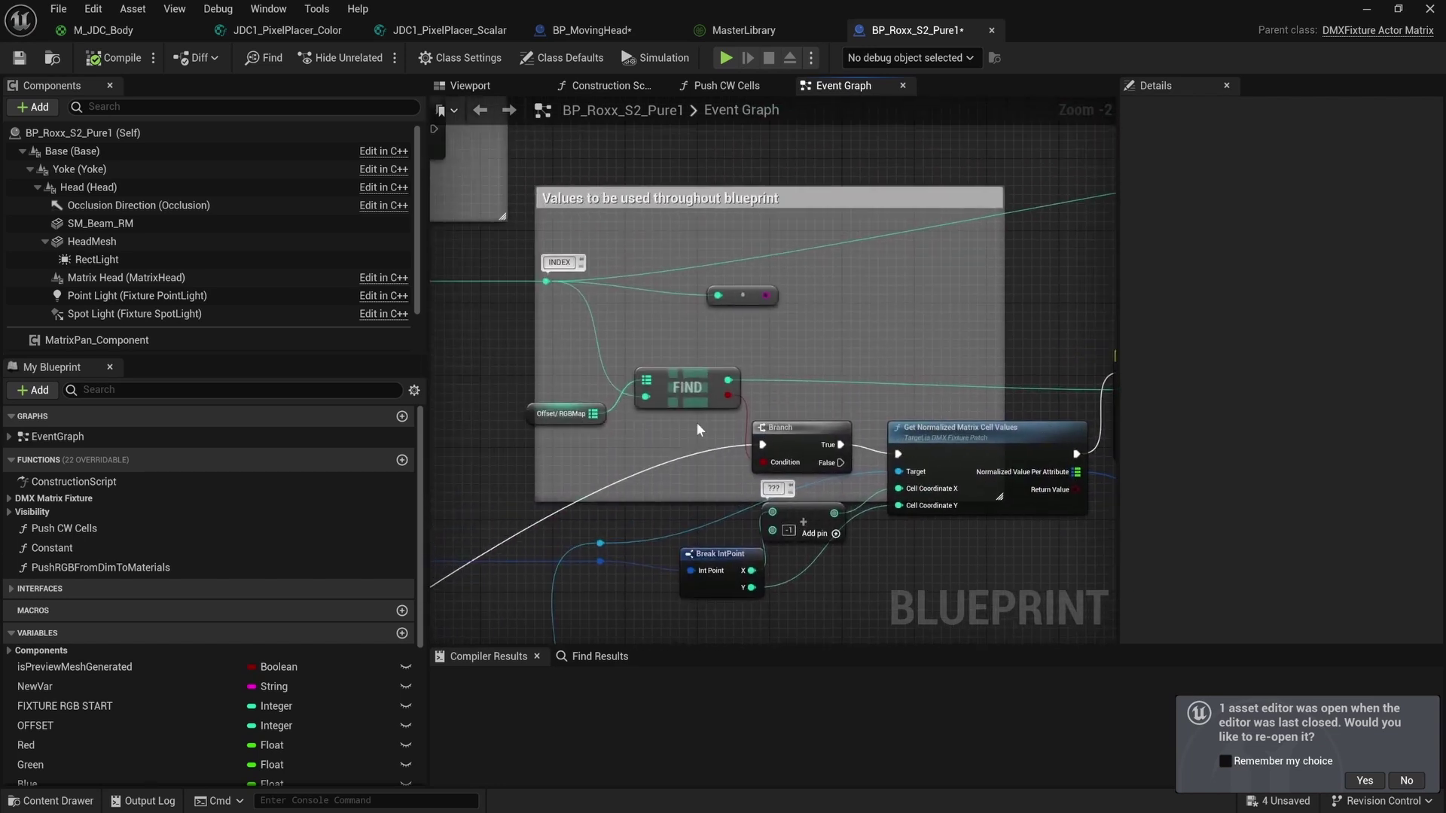
{"action": "left_click", "coordinate": [561, 413]}
{"action": "left_click", "coordinate": [1284, 485]}
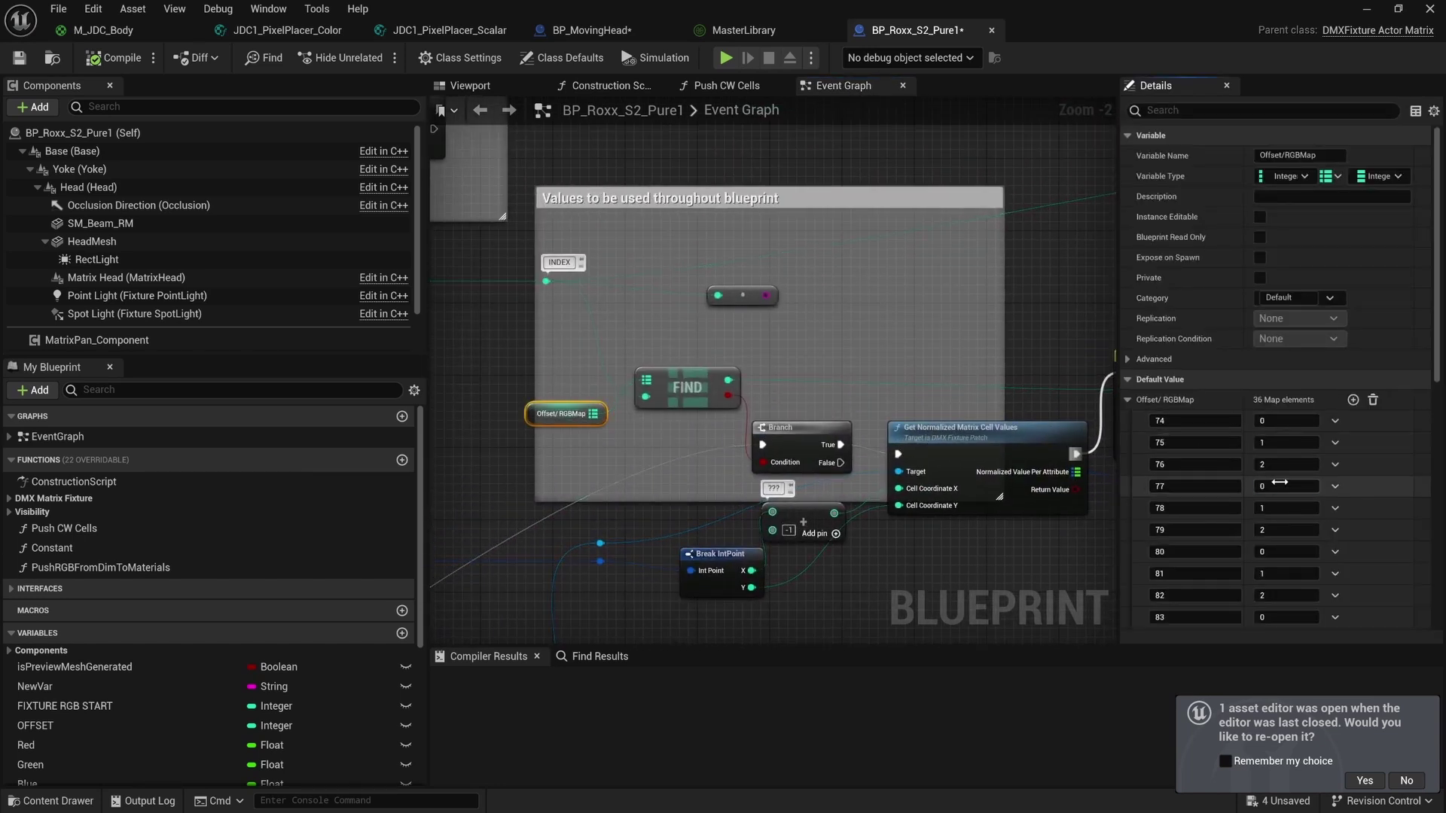
{"action": "right_click_drag", "start_coordinate": [1043, 300], "coordinate": [630, 357]}
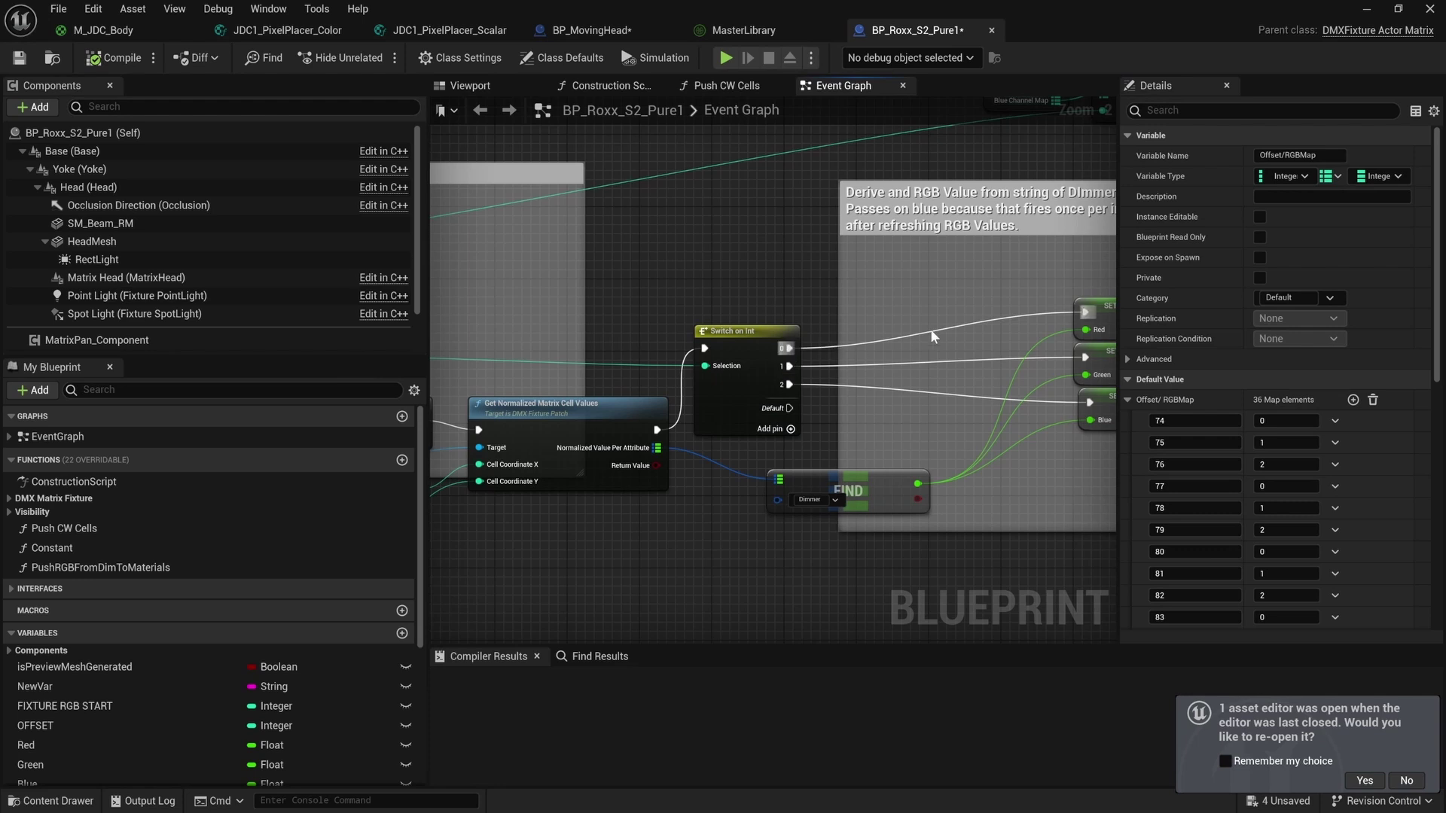
Examine the Red, Green and Blue SET nodes driven by the Switch on Int outputs.
{"action": "right_click_drag", "start_coordinate": [933, 336], "coordinate": [806, 335]}
{"action": "left_click", "coordinate": [983, 363]}
{"action": "right_click_drag", "start_coordinate": [944, 398], "coordinate": [997, 359]}
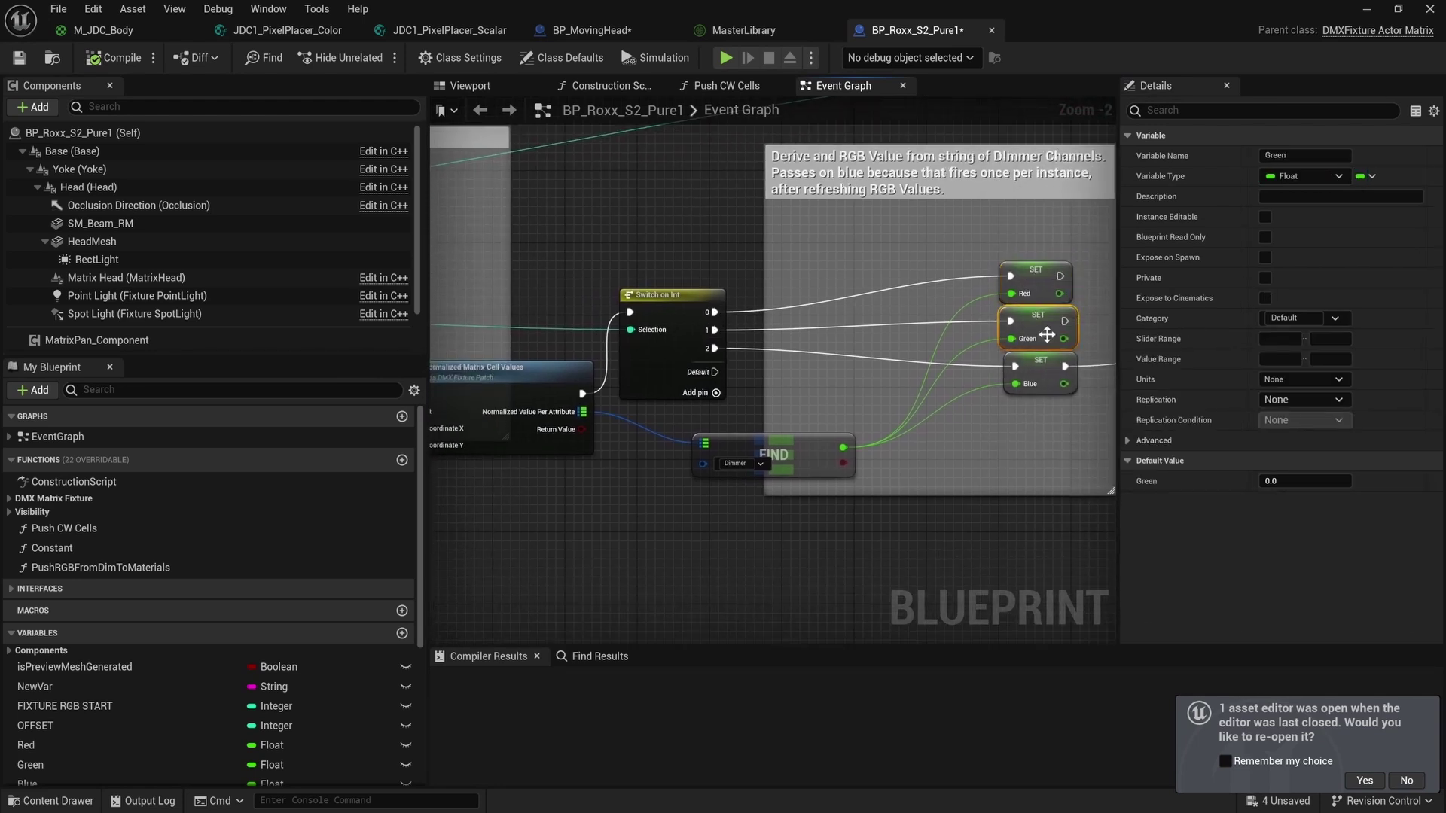
{"action": "left_click", "coordinate": [1039, 369]}
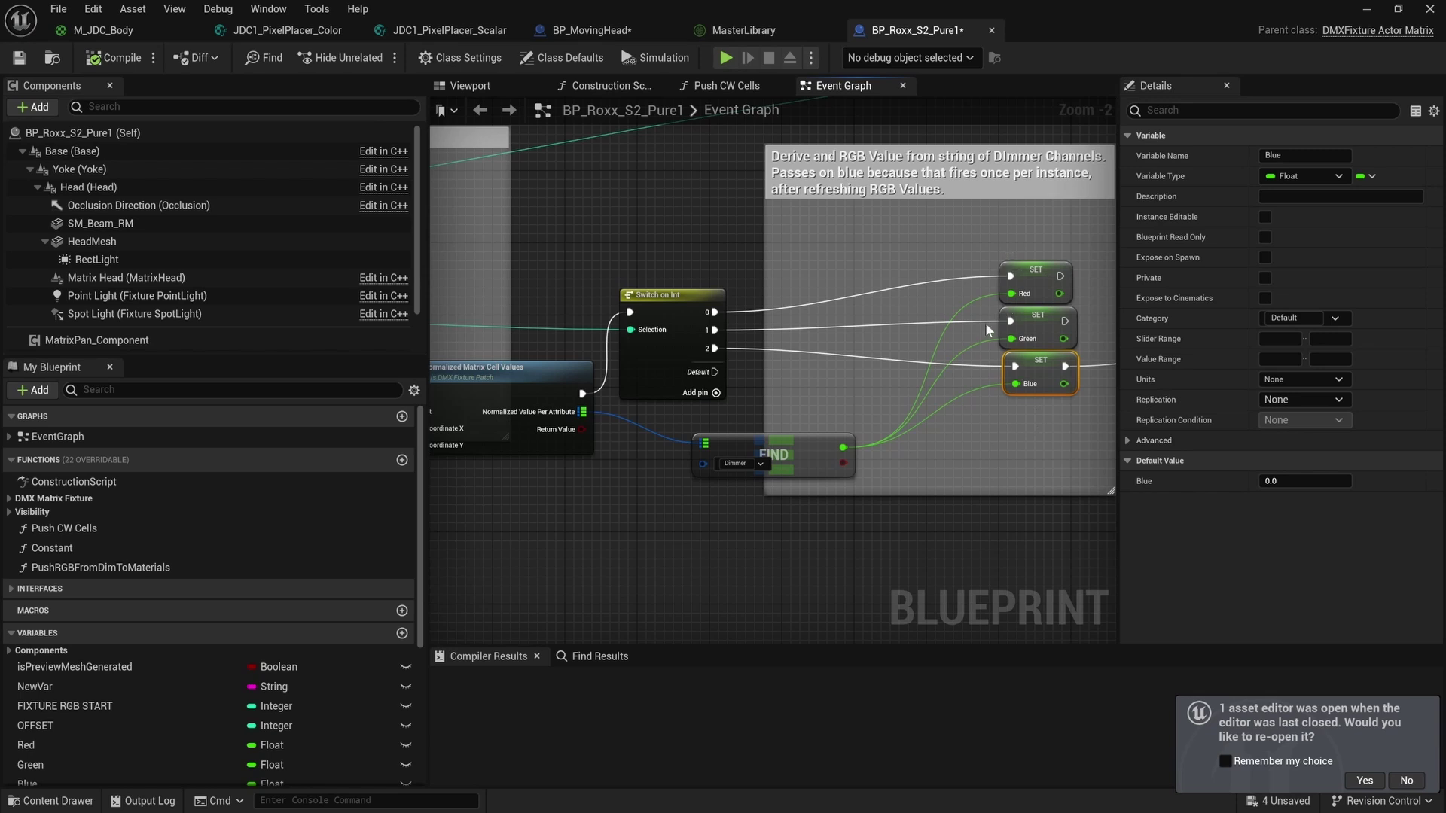
{"action": "left_click", "coordinate": [979, 220]}
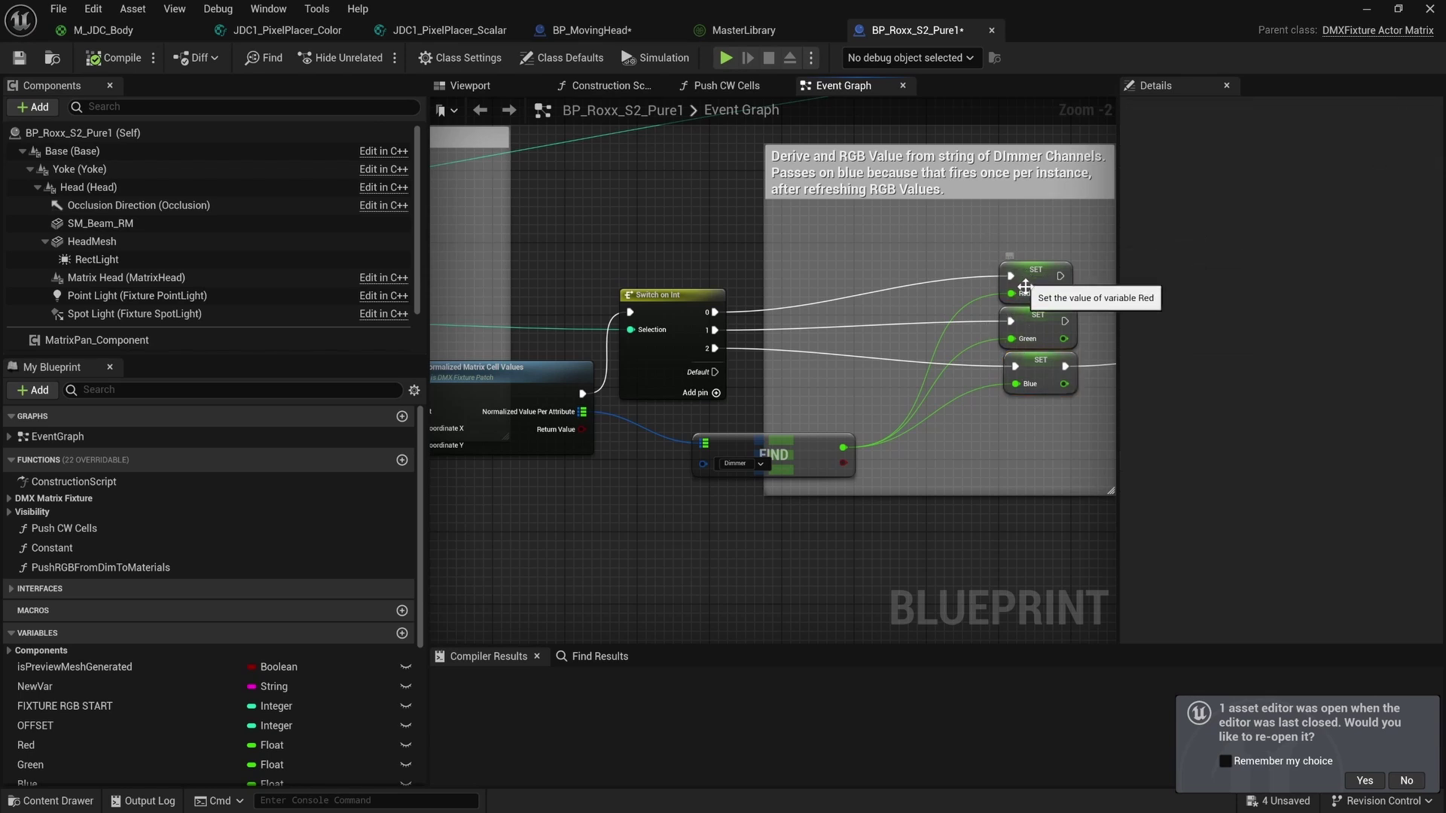
{"action": "left_click", "coordinate": [1032, 325]}
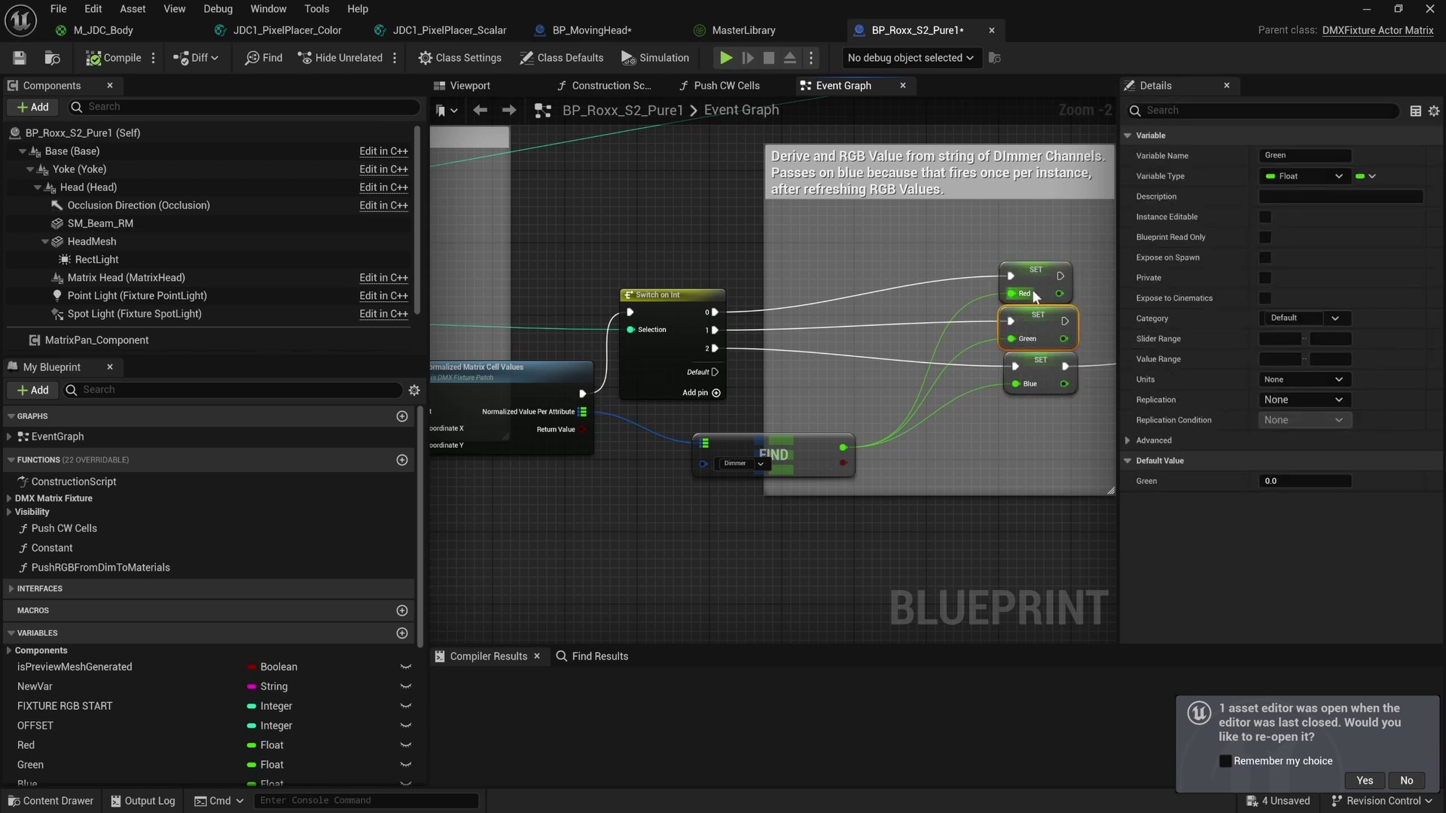
{"action": "left_click", "coordinate": [853, 387]}
Trace the Dimmer FIND value through the Red, Green and Blue SET nodes onward to Make Vector and Set Vector Parameter Value.
{"action": "right_click_drag", "start_coordinate": [853, 388], "coordinate": [851, 416]}
{"action": "scroll", "coordinate": [864, 409], "scroll_direction": "down", "scroll_amount": 2}
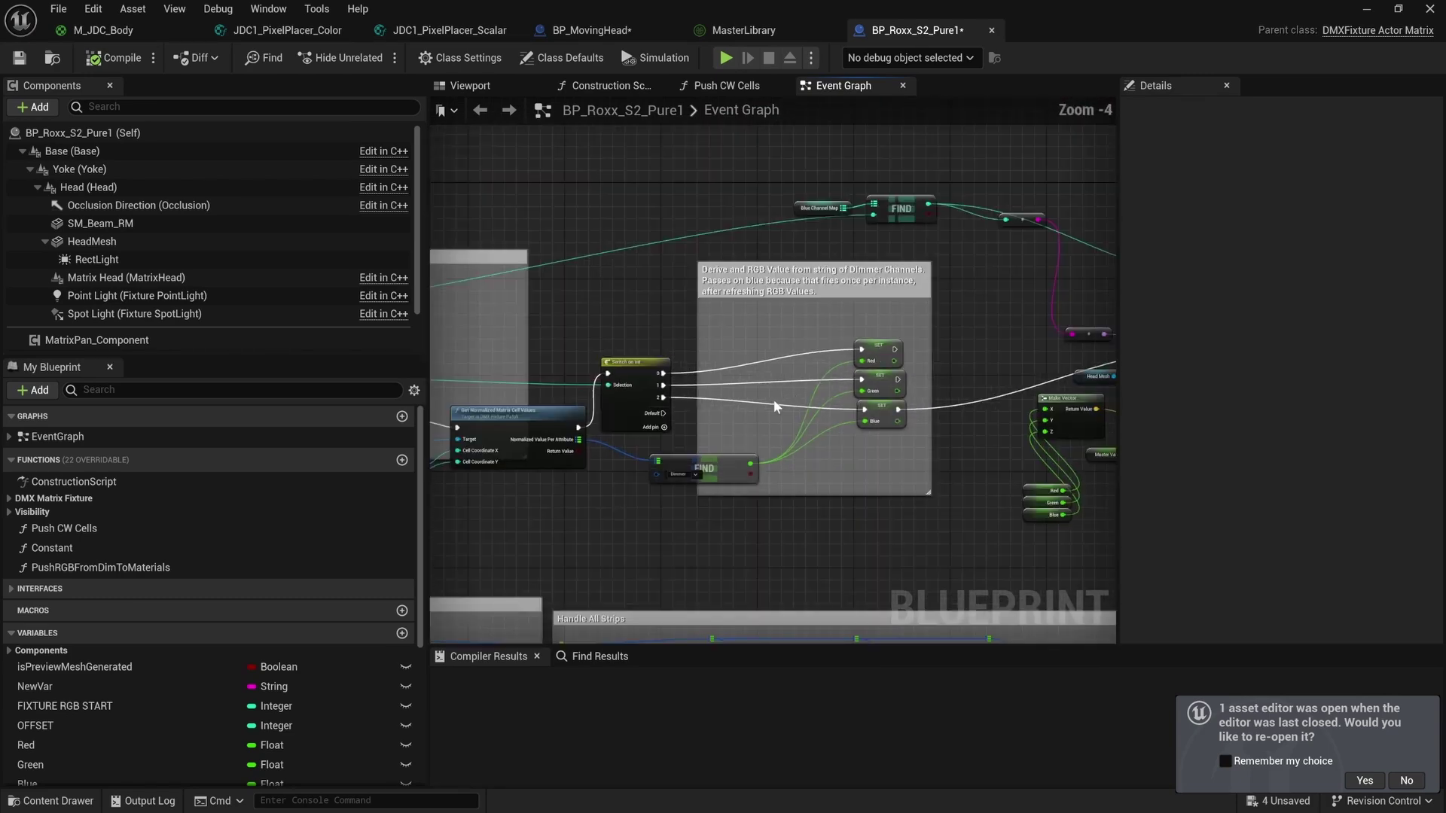
{"action": "right_click", "coordinate": [776, 407]}
{"action": "left_click", "coordinate": [749, 406]}
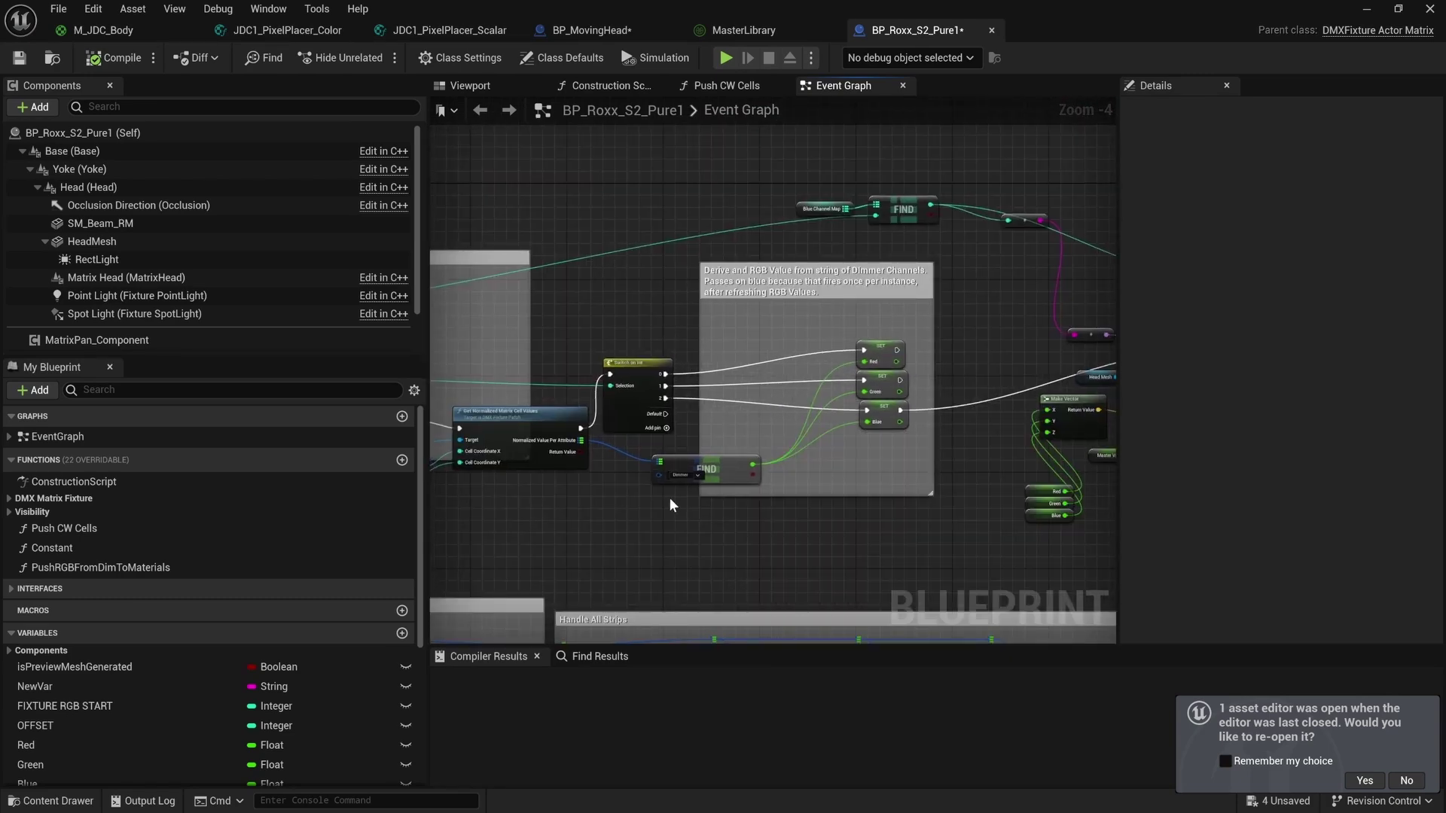
{"action": "scroll", "coordinate": [668, 497], "scroll_direction": "up", "scroll_amount": 2}
{"action": "scroll", "coordinate": [789, 411], "scroll_direction": "down", "scroll_amount": 2}
{"action": "right_click_drag", "start_coordinate": [843, 401], "coordinate": [609, 401]}
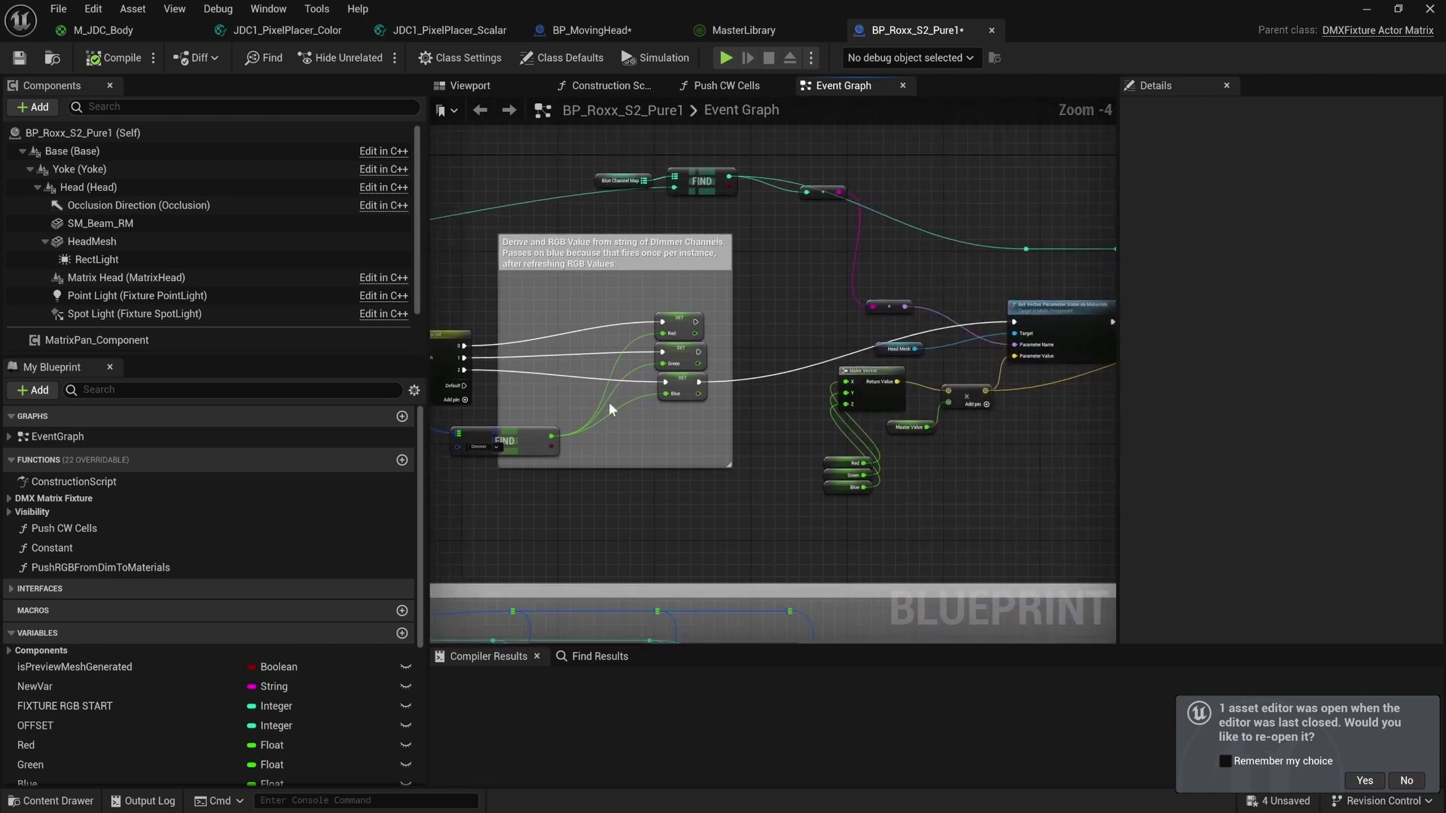
{"action": "left_click_drag", "start_coordinate": [653, 418], "coordinate": [708, 312]}
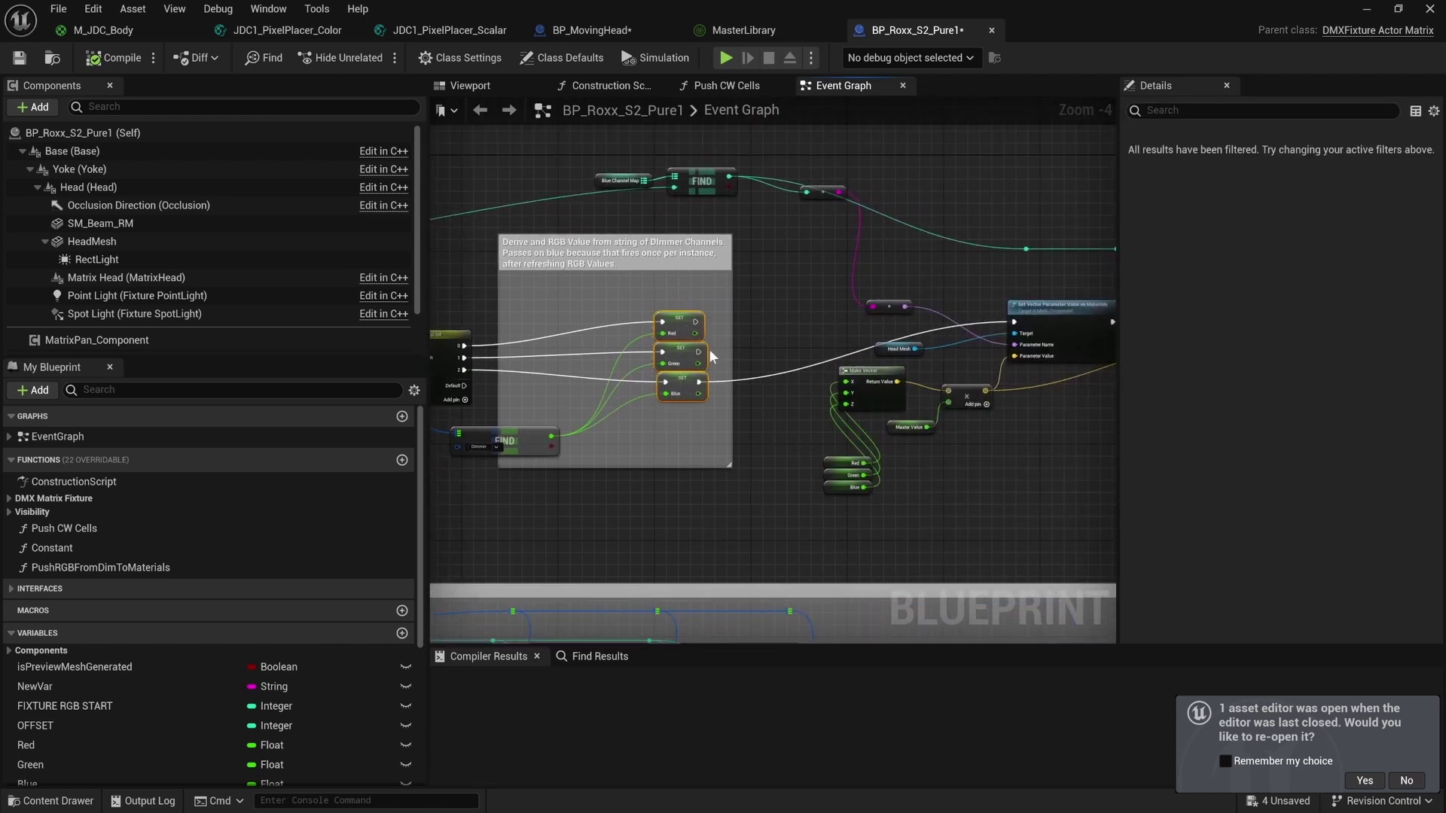
{"action": "right_click_drag", "start_coordinate": [717, 396], "coordinate": [647, 391]}
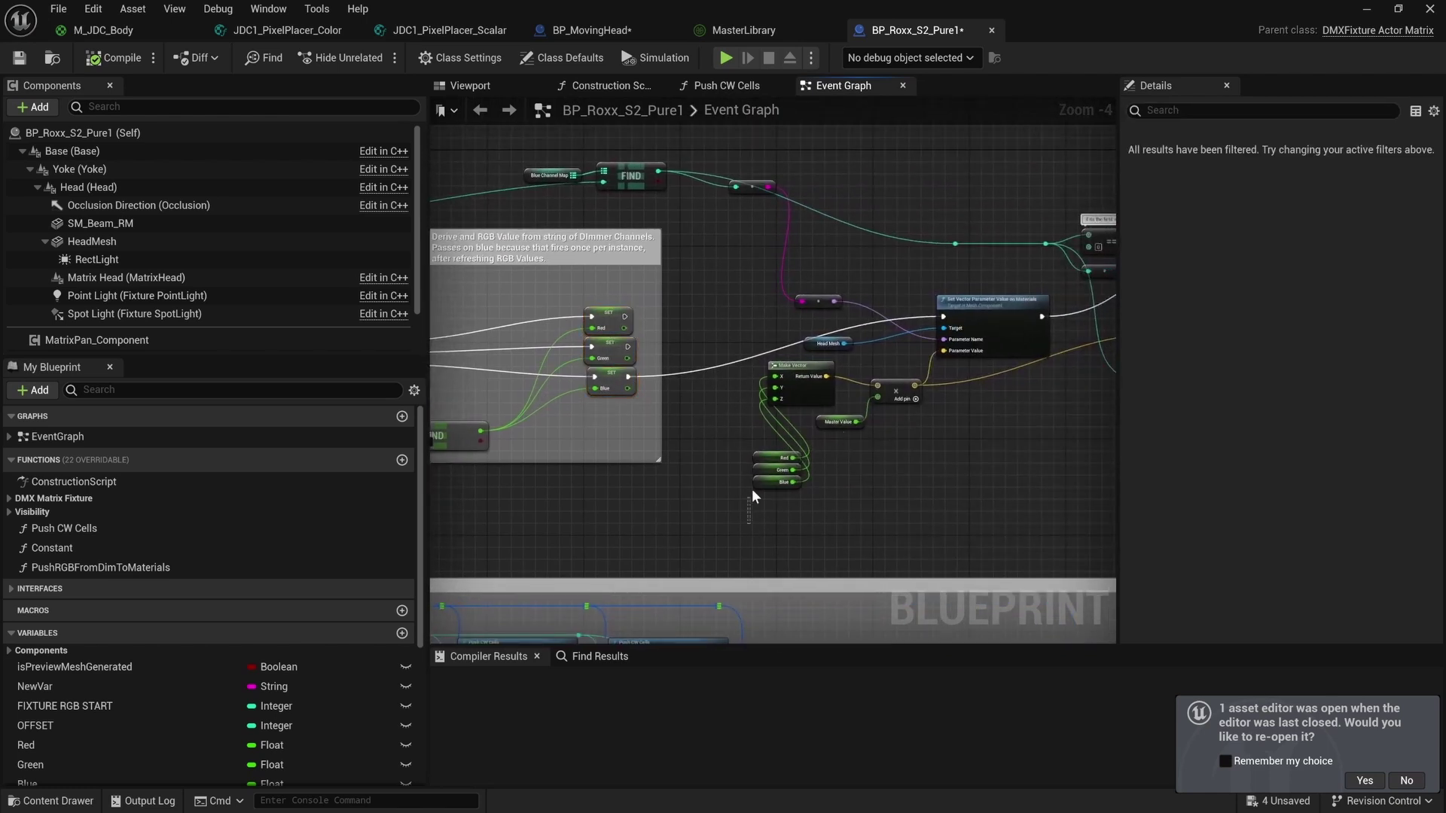
{"action": "scroll", "coordinate": [754, 383], "scroll_direction": "up", "scroll_amount": 1}
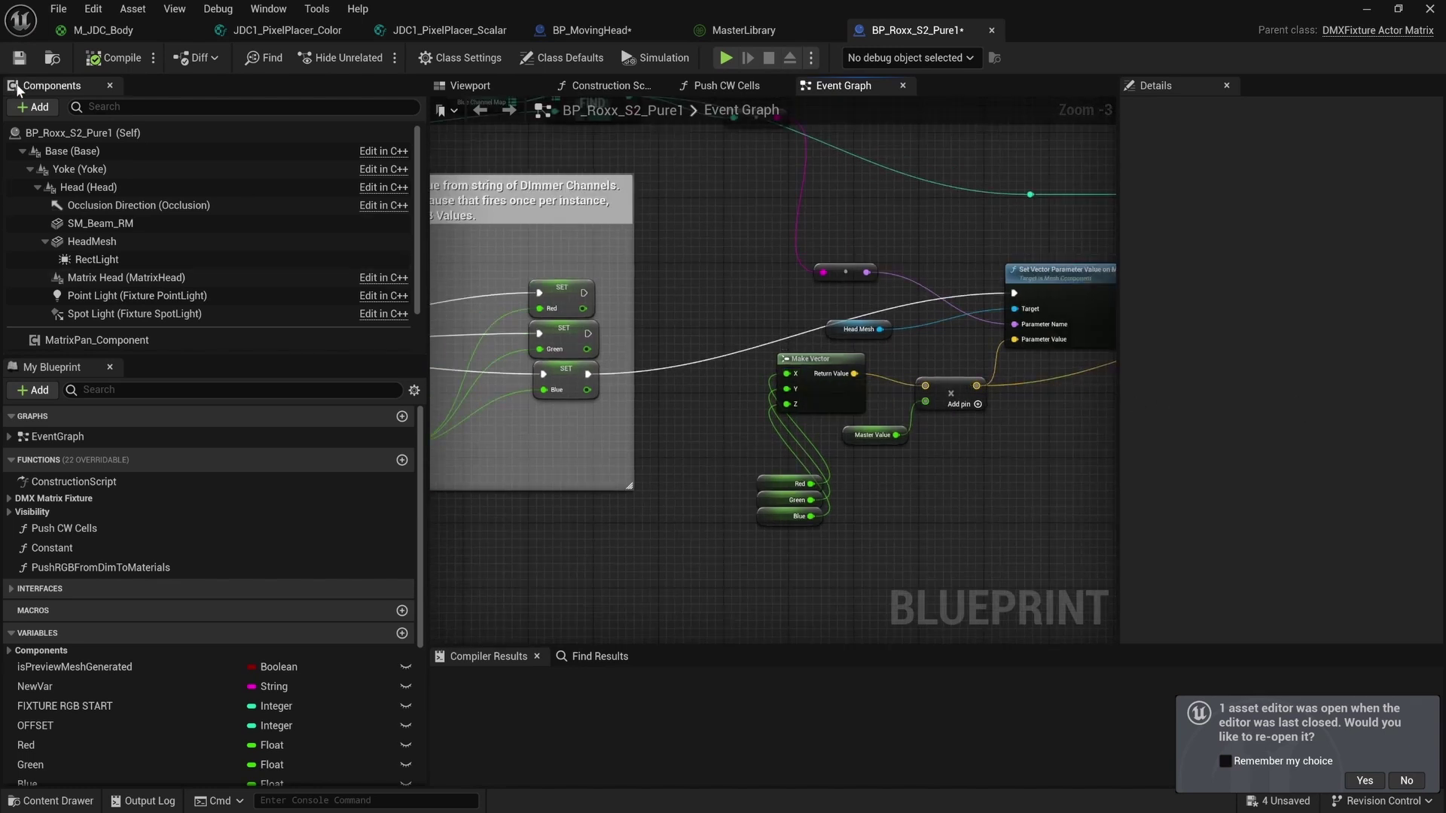
Save BP_Roxx_S2_Pure1 and trace its event chain from On Fixture Patch Received through Get All Matrix Cells and For Each Loop to Sequence.
{"action": "left_click", "coordinate": [19, 58]}
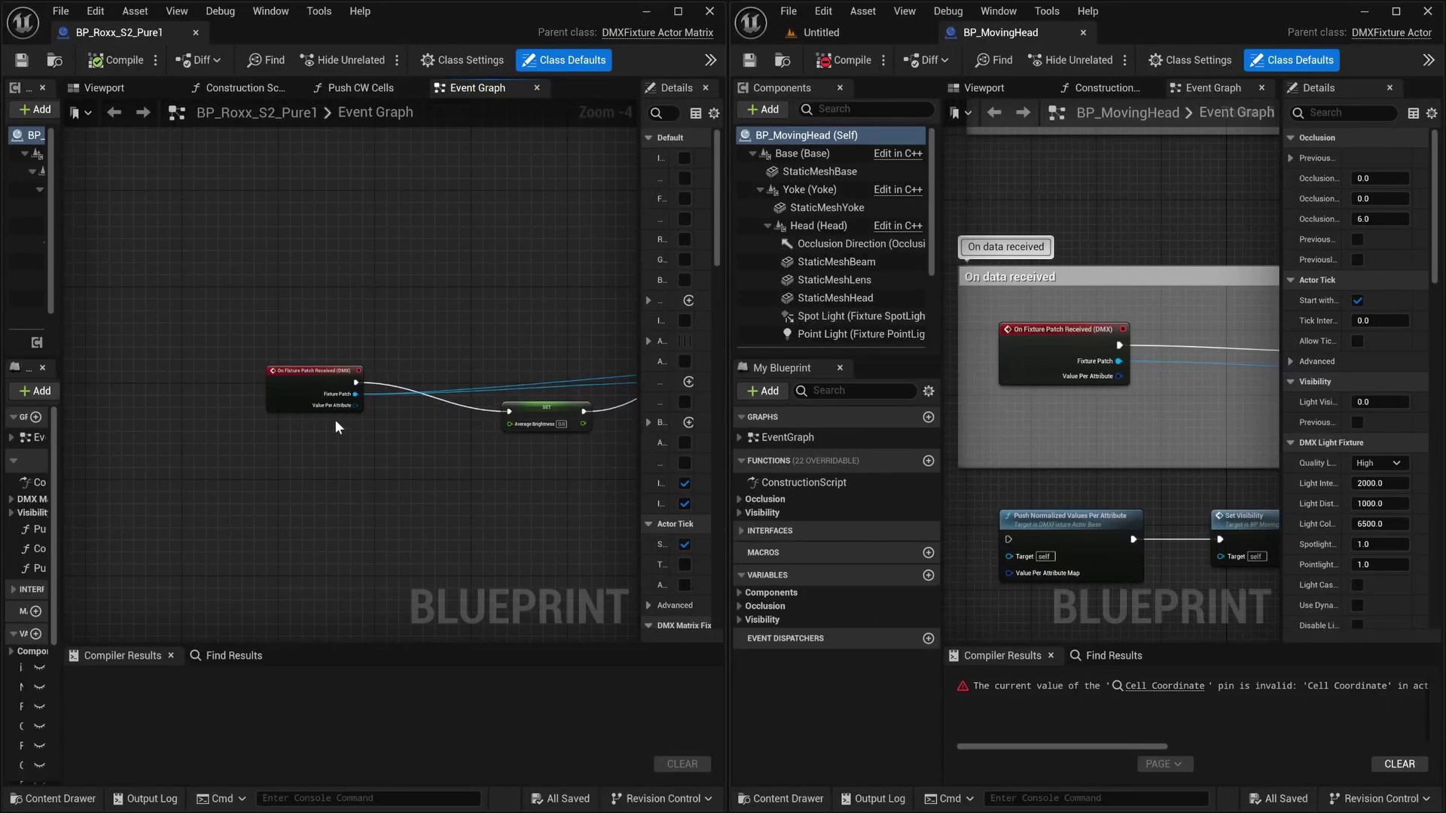
{"action": "scroll", "coordinate": [243, 406], "scroll_direction": "down", "scroll_amount": 3}
{"action": "right_click_drag", "start_coordinate": [374, 392], "coordinate": [194, 417]}
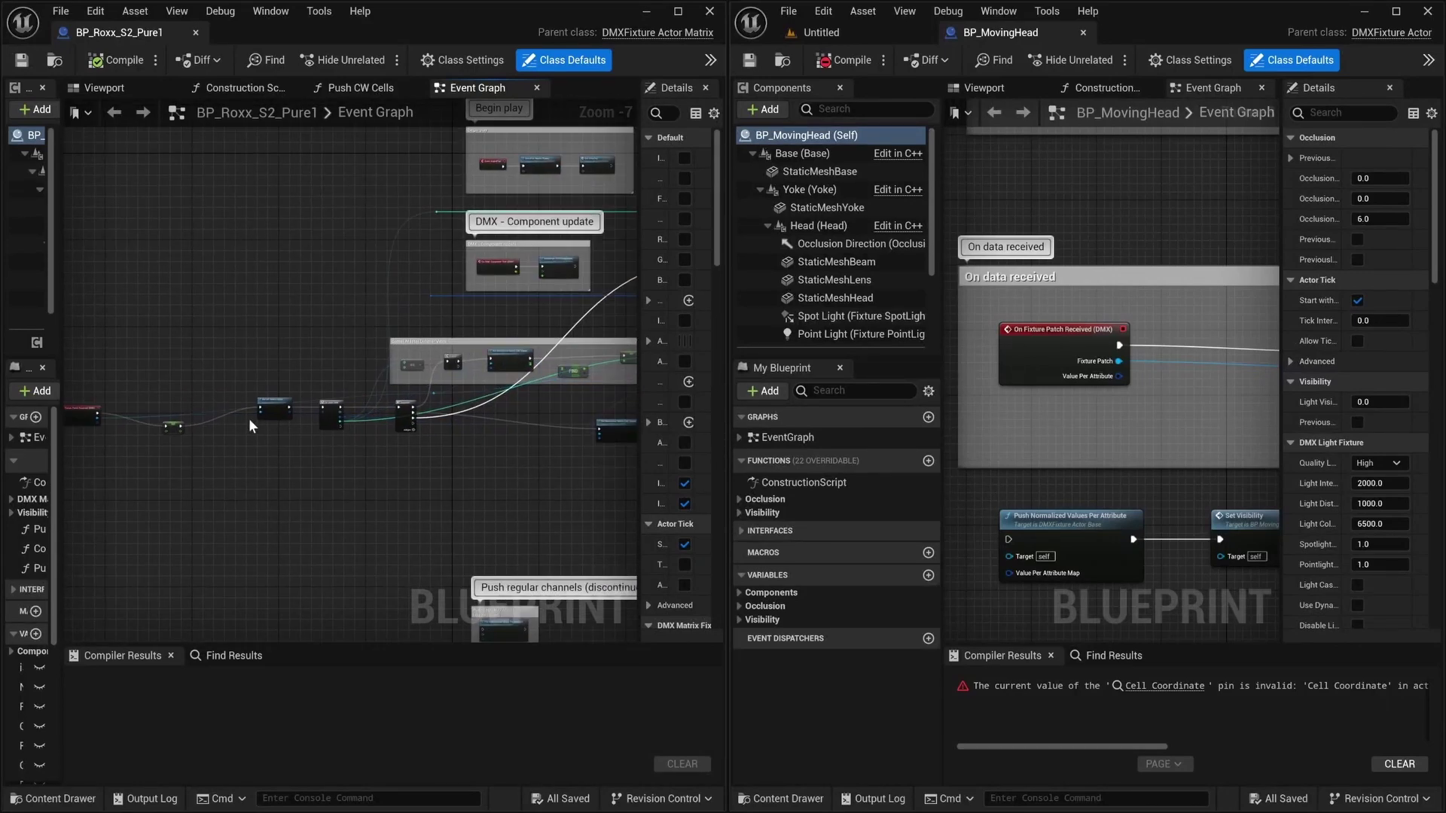
{"action": "scroll", "coordinate": [248, 426], "scroll_direction": "up", "scroll_amount": 4}
{"action": "right_click_drag", "start_coordinate": [576, 348], "coordinate": [351, 452]}
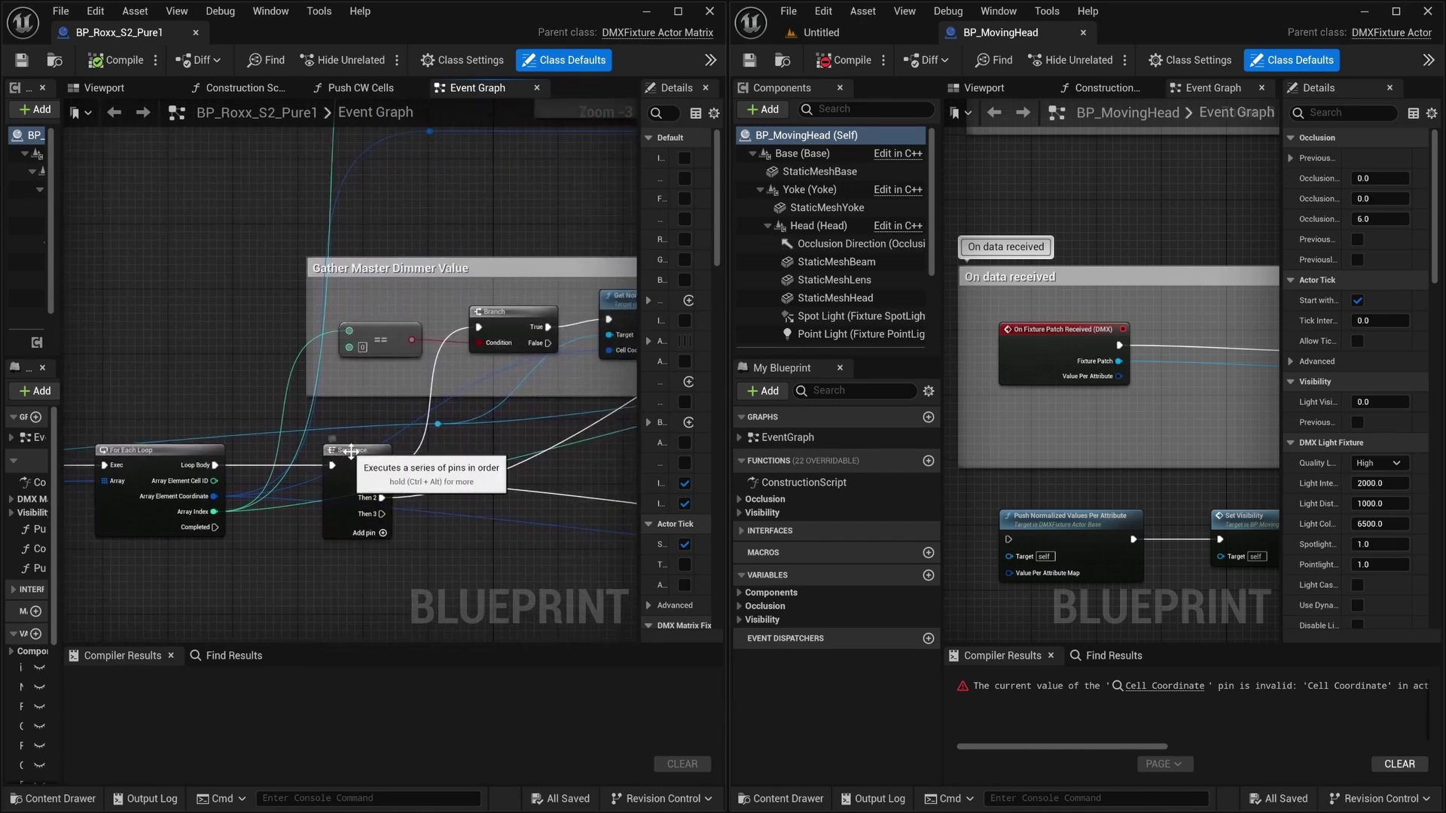
{"action": "right_click_drag", "start_coordinate": [528, 463], "coordinate": [376, 414]}
Add a Get All Matrix Cells node in BP_MovingHead, driven by the On Fixture Patch Received execution output.
{"action": "right_click_drag", "start_coordinate": [1093, 425], "coordinate": [1238, 410]}
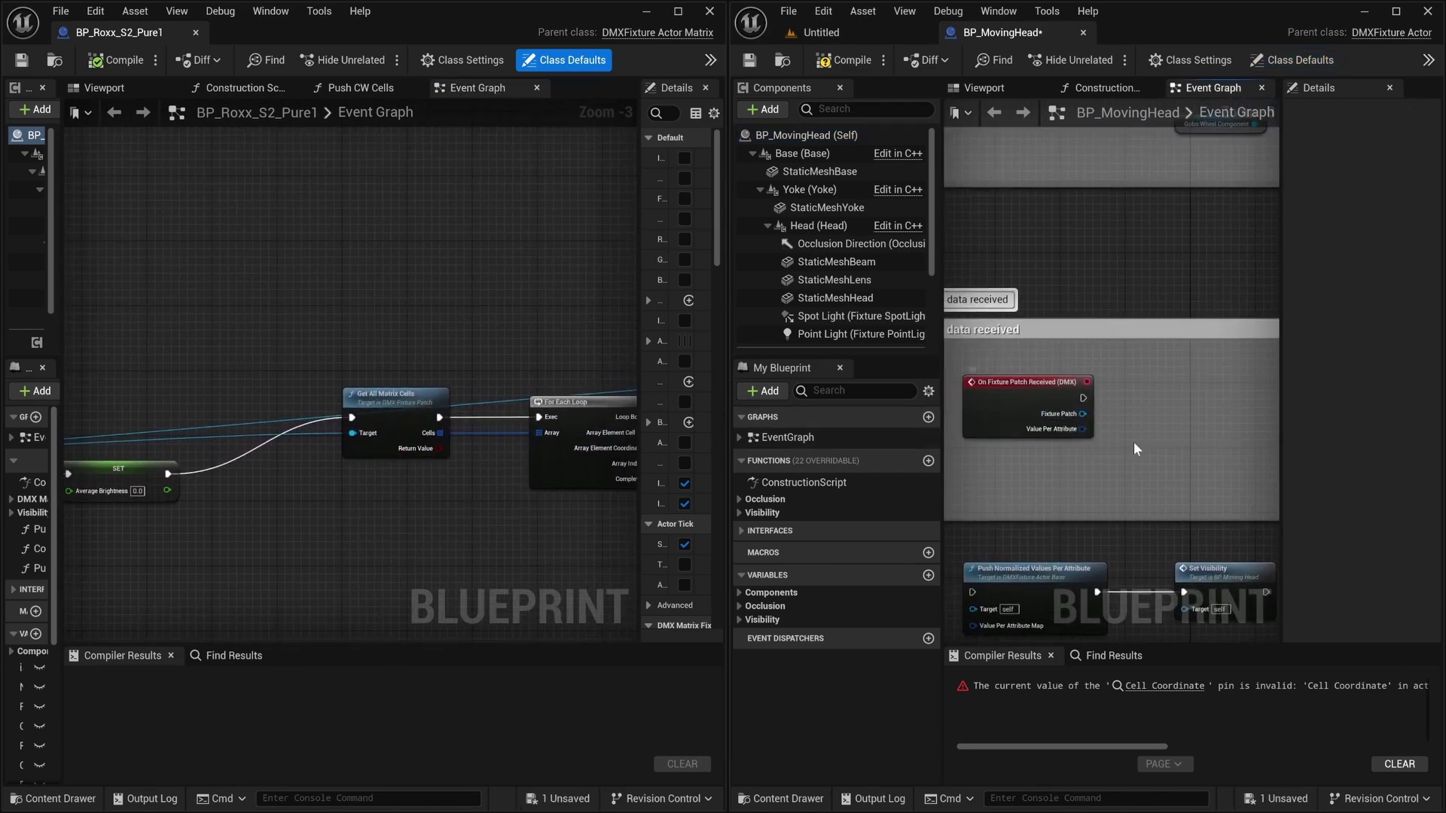
{"action": "right_click_drag", "start_coordinate": [503, 414], "coordinate": [325, 417]}
{"action": "left_click_drag", "start_coordinate": [1083, 398], "coordinate": [1131, 397]}
{"action": "type", "text": "get all m"}
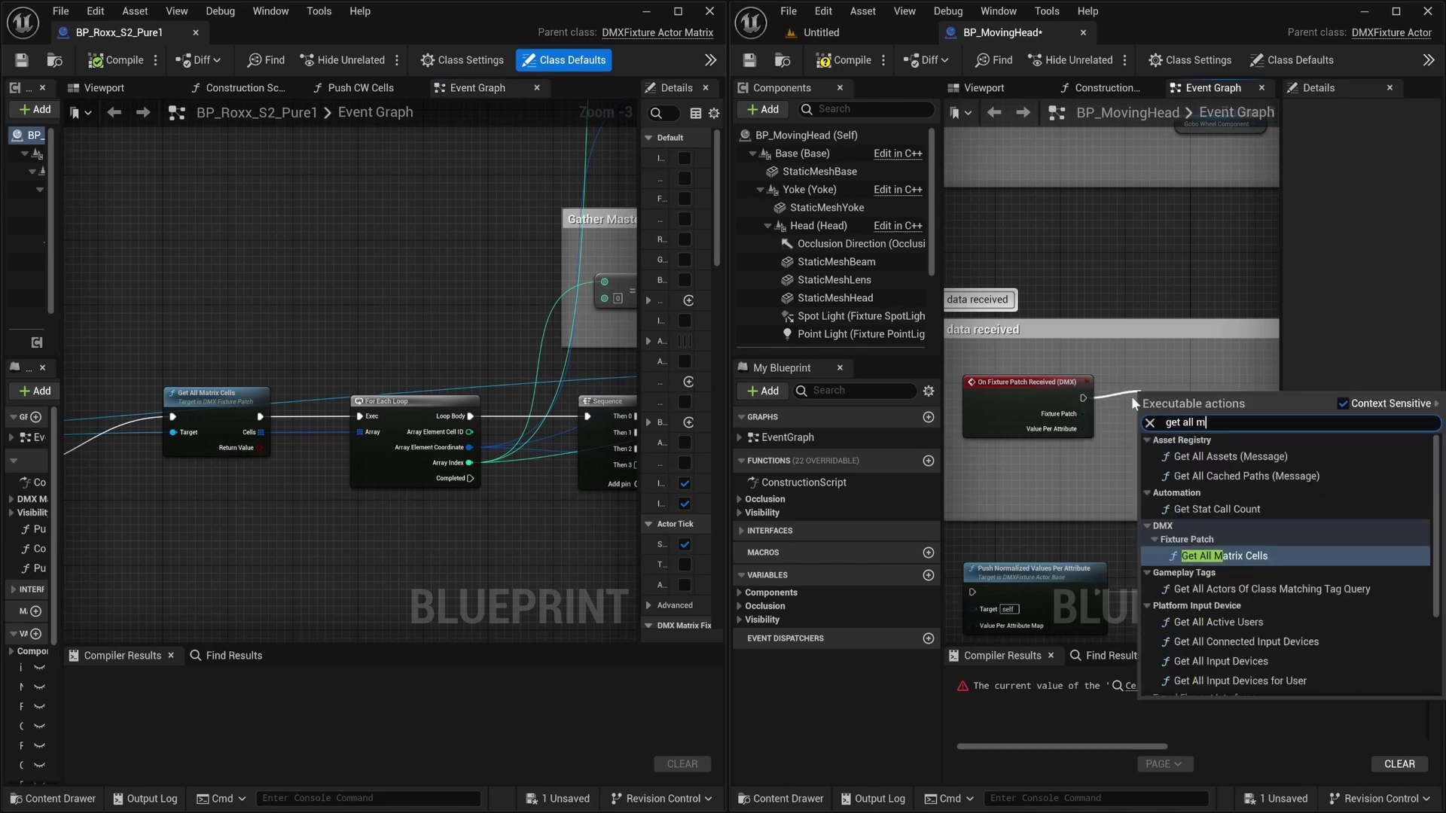
{"action": "type", "text": "atricx cell"}
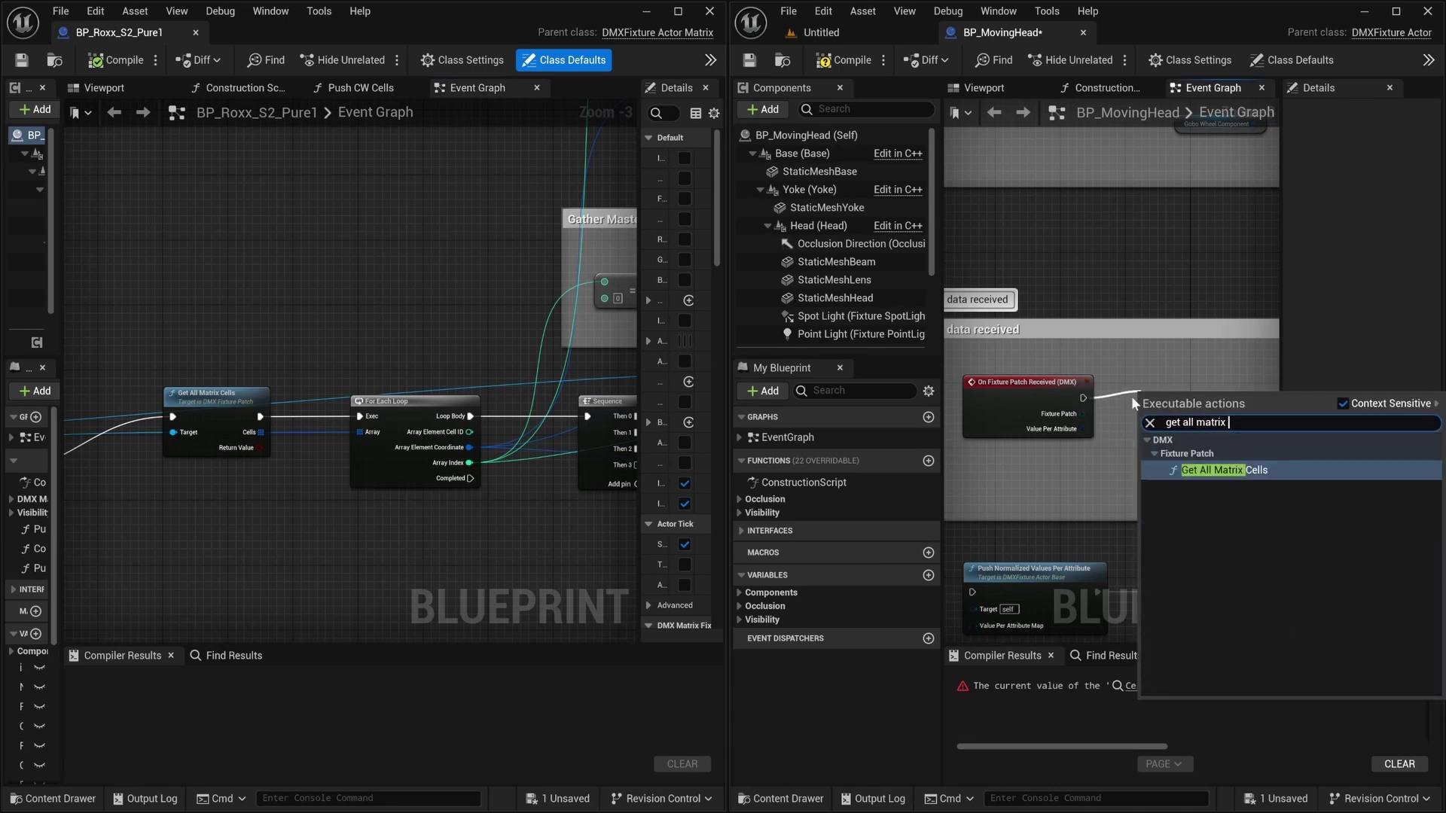
{"action": "key", "text": "Return"}
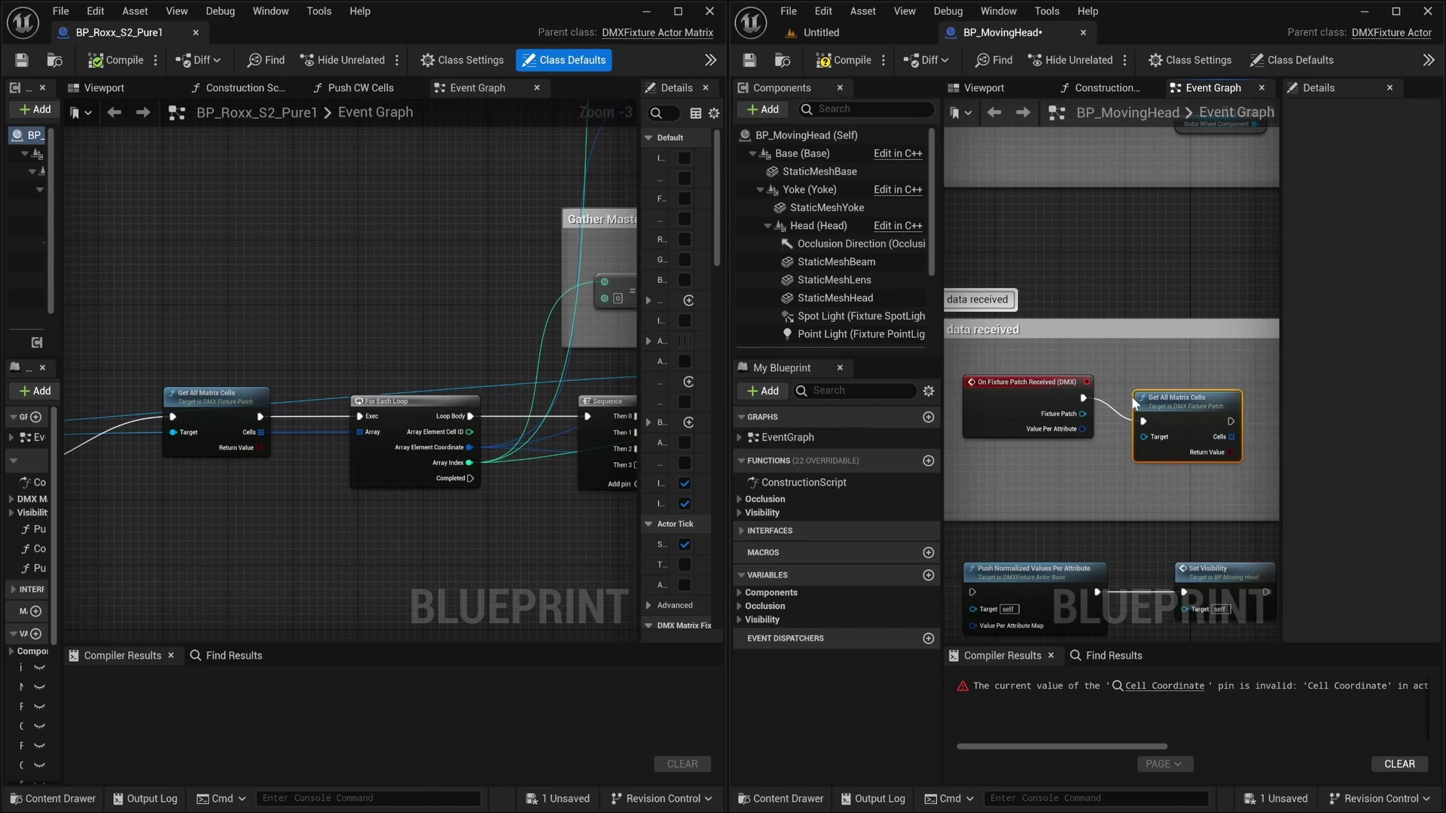
{"action": "scroll", "coordinate": [215, 433], "scroll_direction": "up", "scroll_amount": 3}
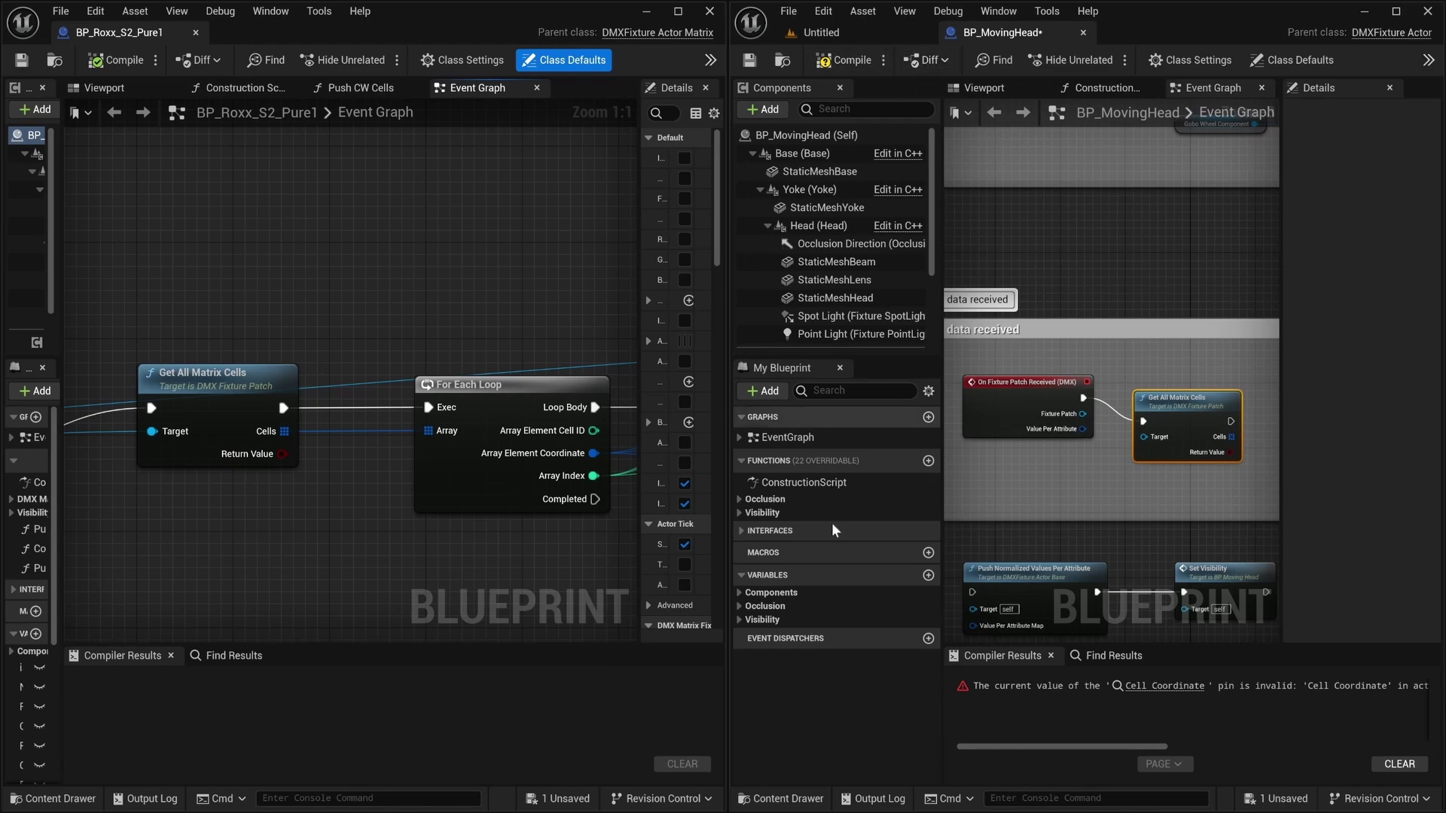
Check the Standard and Extended modes of the GLPJDC1 fixture type in MasterLibrary, including the Extended matrix settings, and return to BP_MovingHead.
{"action": "key", "text": "super"}
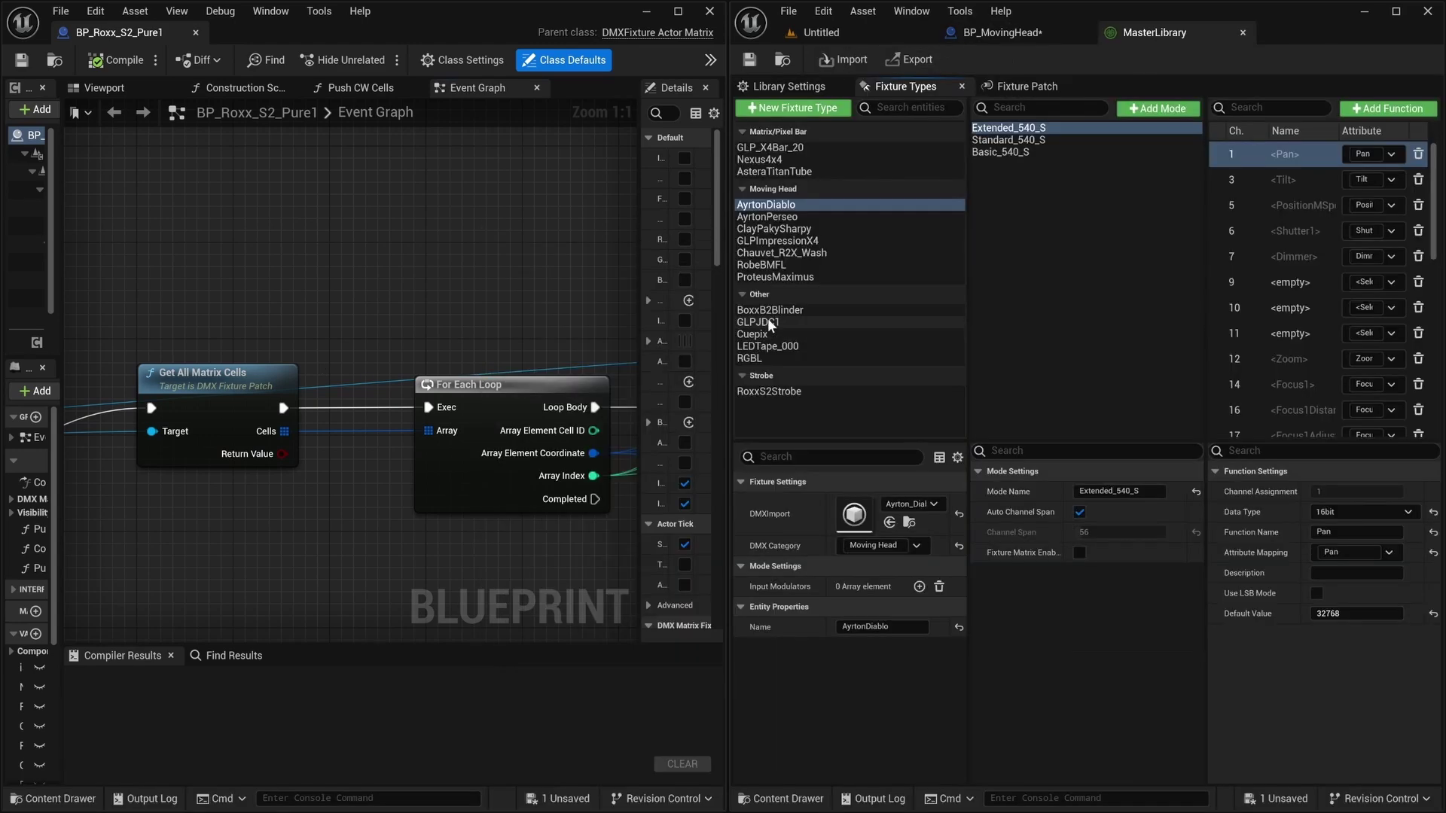
{"action": "left_click", "coordinate": [766, 320]}
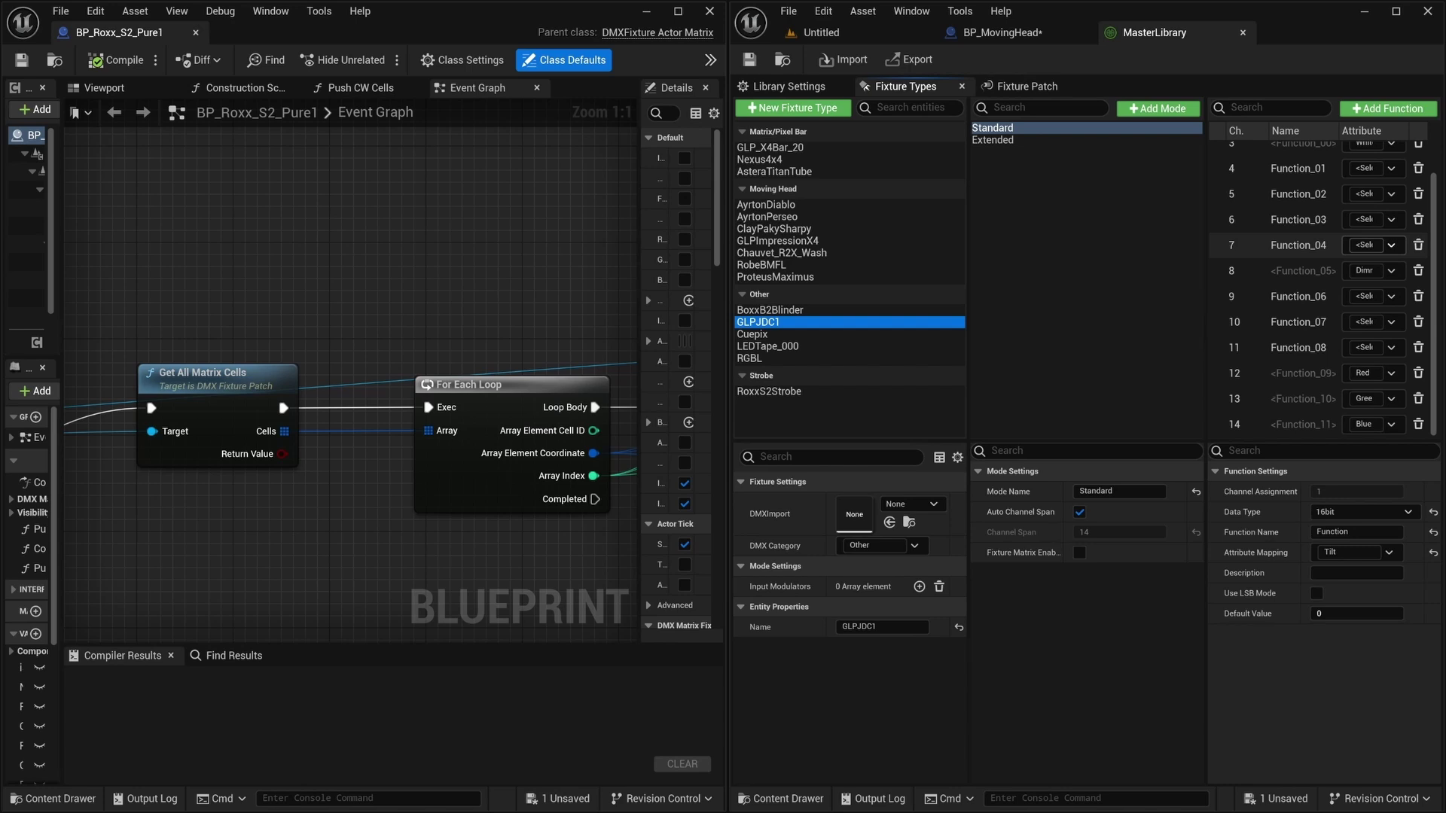
{"action": "left_click", "coordinate": [984, 131]}
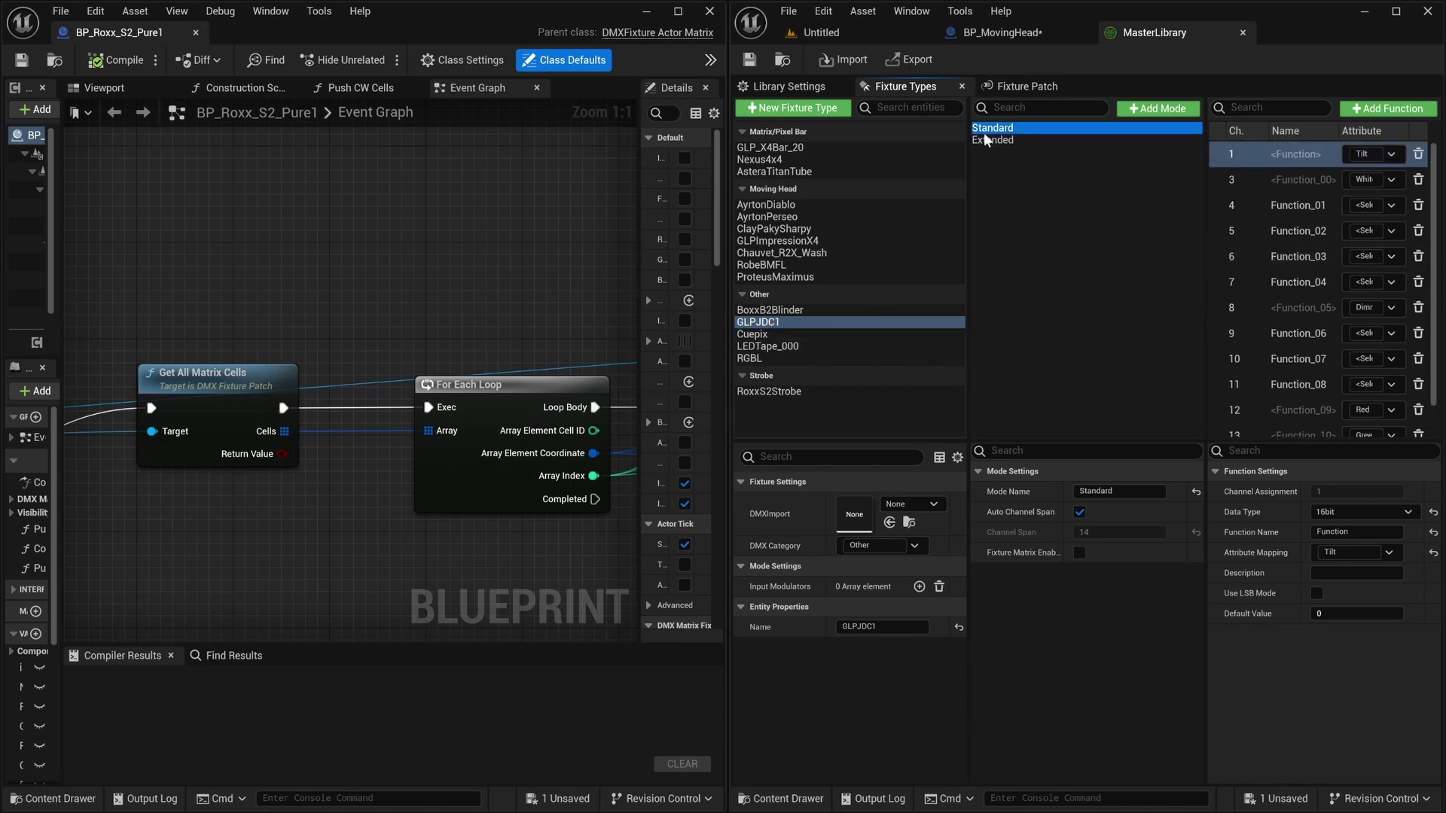
{"action": "left_click", "coordinate": [985, 141]}
{"action": "scroll", "coordinate": [1290, 319], "scroll_direction": "down", "scroll_amount": 3}
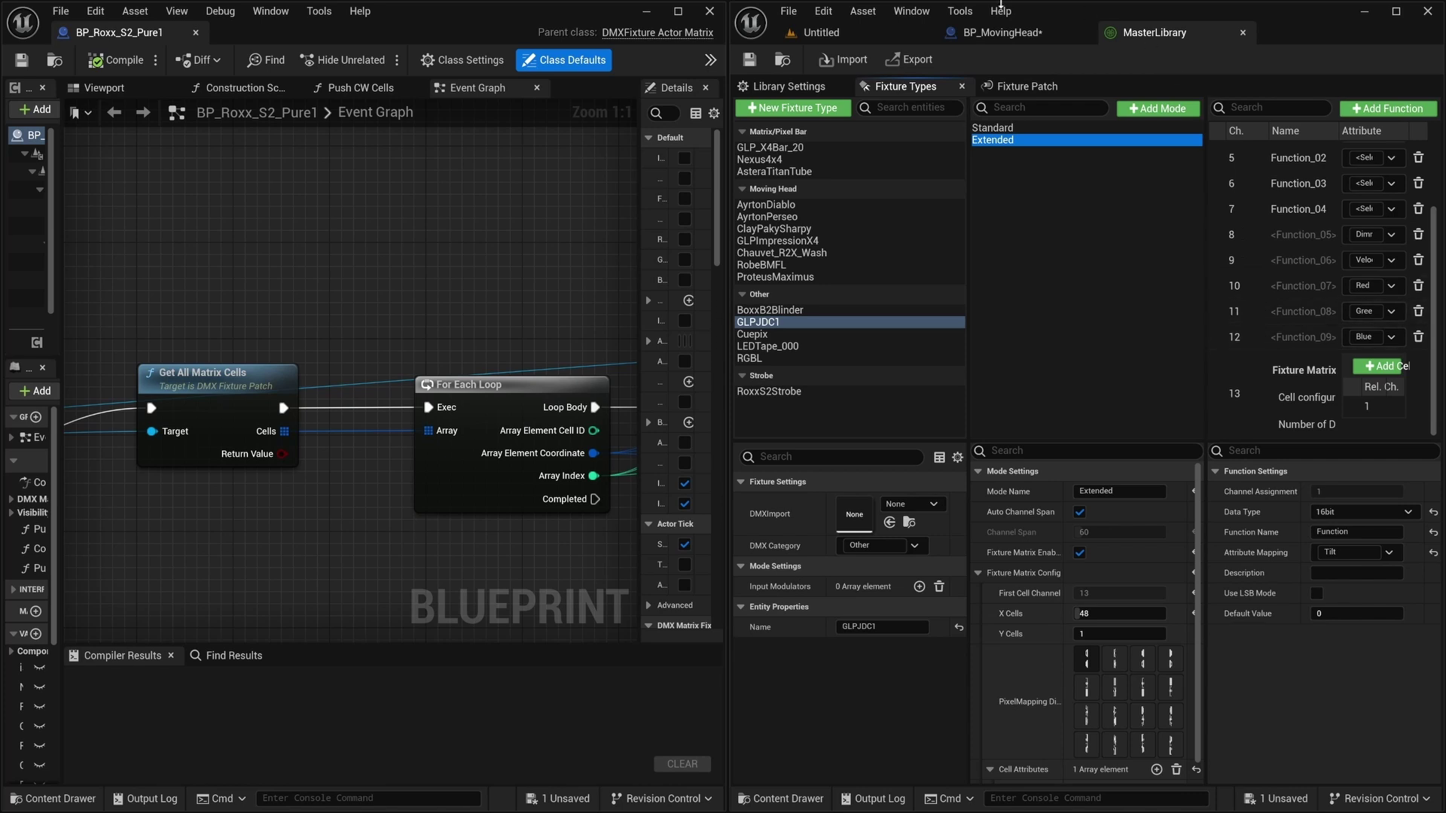
{"action": "left_click", "coordinate": [968, 38]}
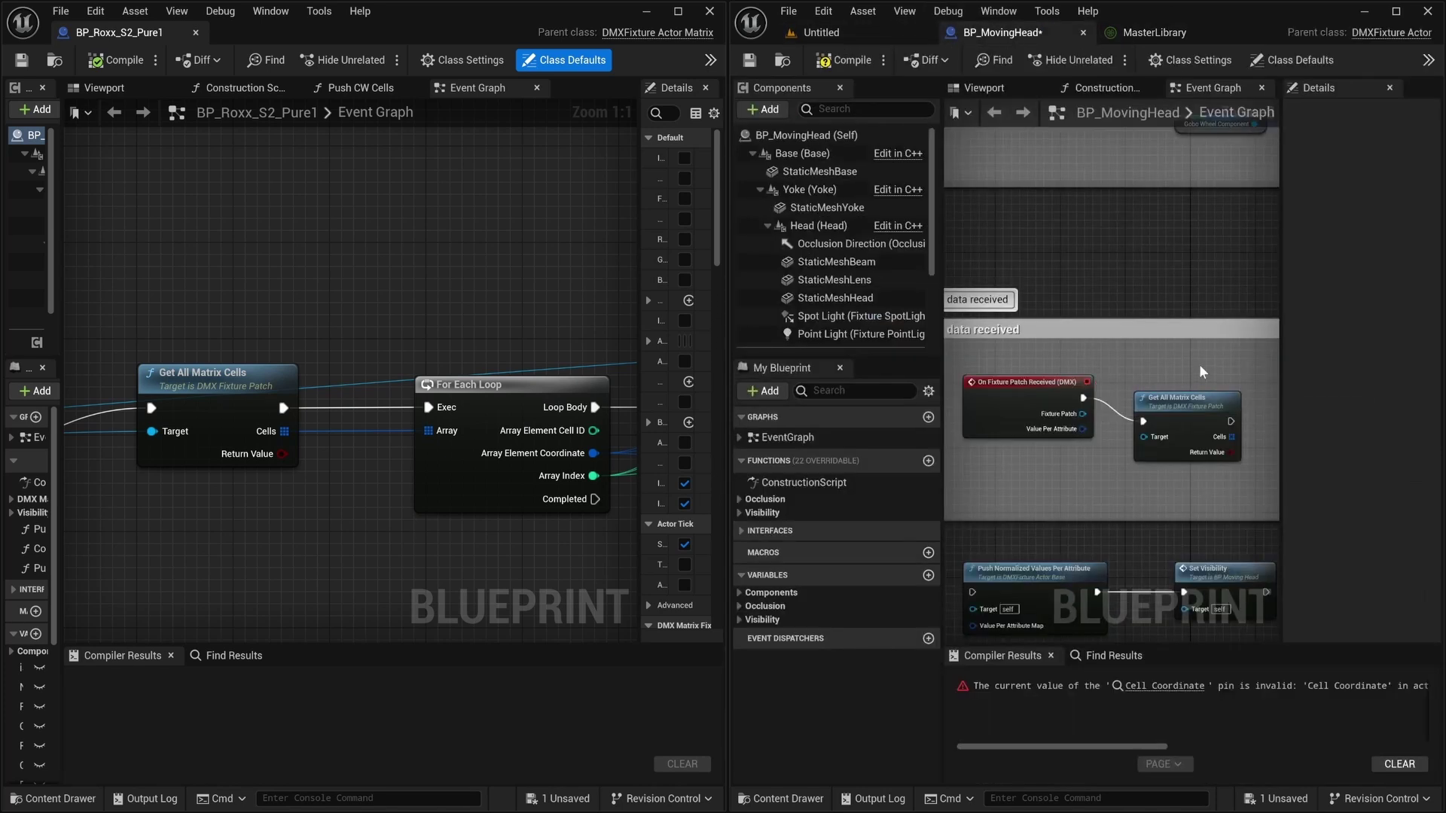
Reposition the Get All Matrix Cells node in line with the On Fixture Patch Received event in BP_MovingHead.
{"action": "right_click_drag", "start_coordinate": [1199, 364], "coordinate": [1101, 329]}
{"action": "left_click", "coordinate": [1088, 369]}
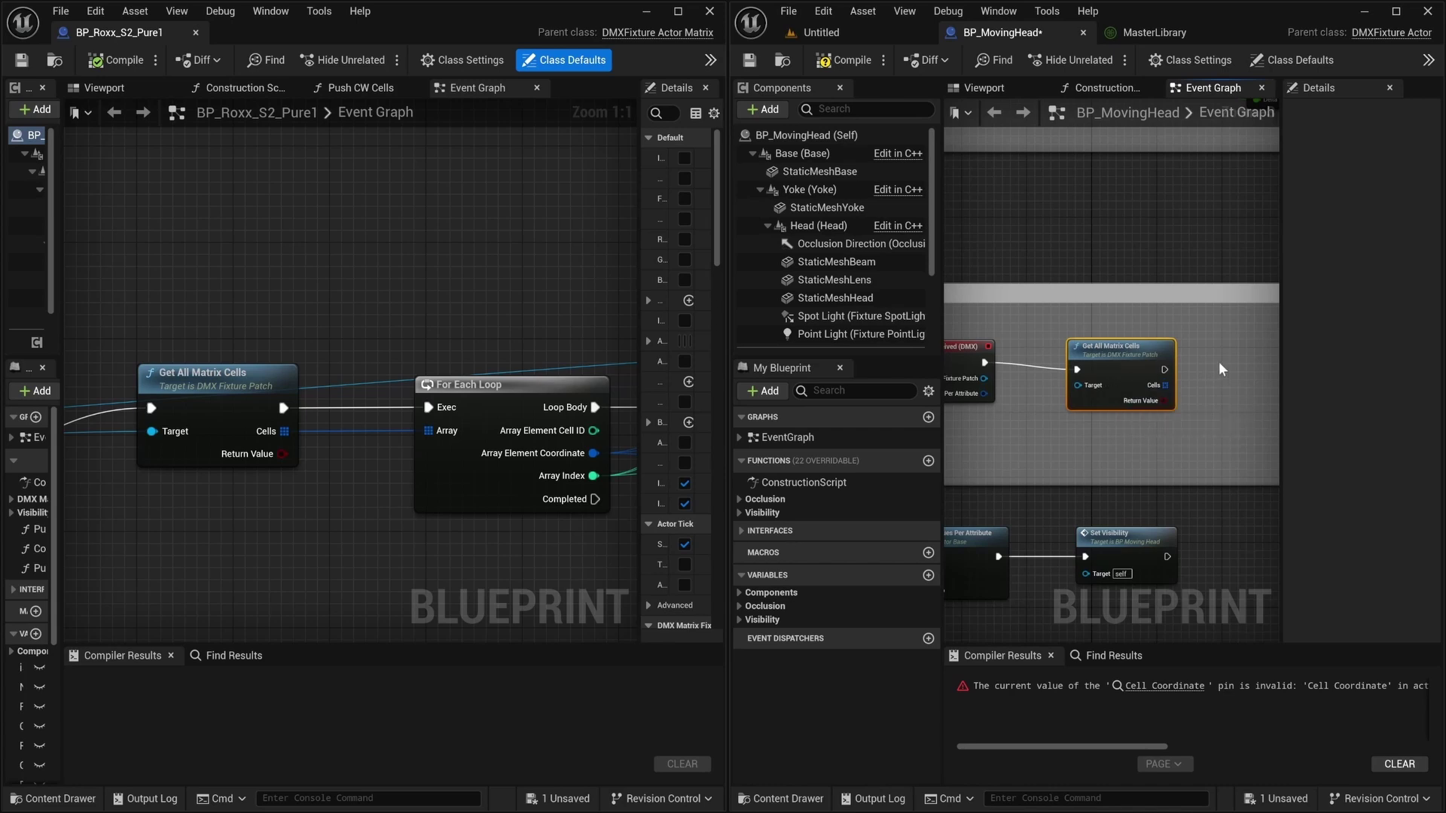
{"action": "right_click_drag", "start_coordinate": [1219, 361], "coordinate": [1173, 377]}
Create a new variable in BP_MovingHead and select the Offset/RGBMap node in the Roxx S2 graph as its reference.
{"action": "right_click_drag", "start_coordinate": [489, 473], "coordinate": [175, 537]}
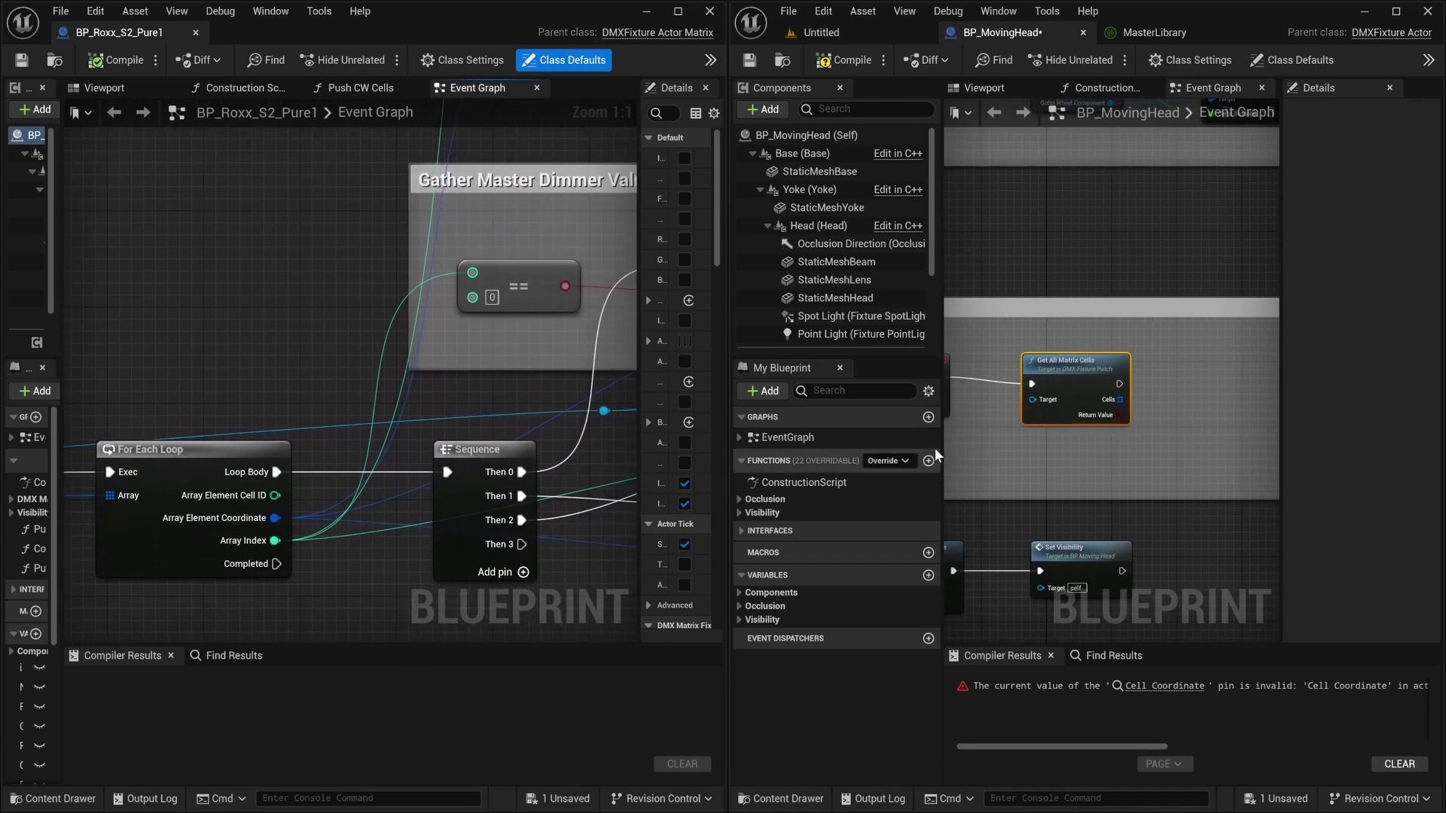
{"action": "left_click_drag", "start_coordinate": [941, 449], "coordinate": [981, 448]}
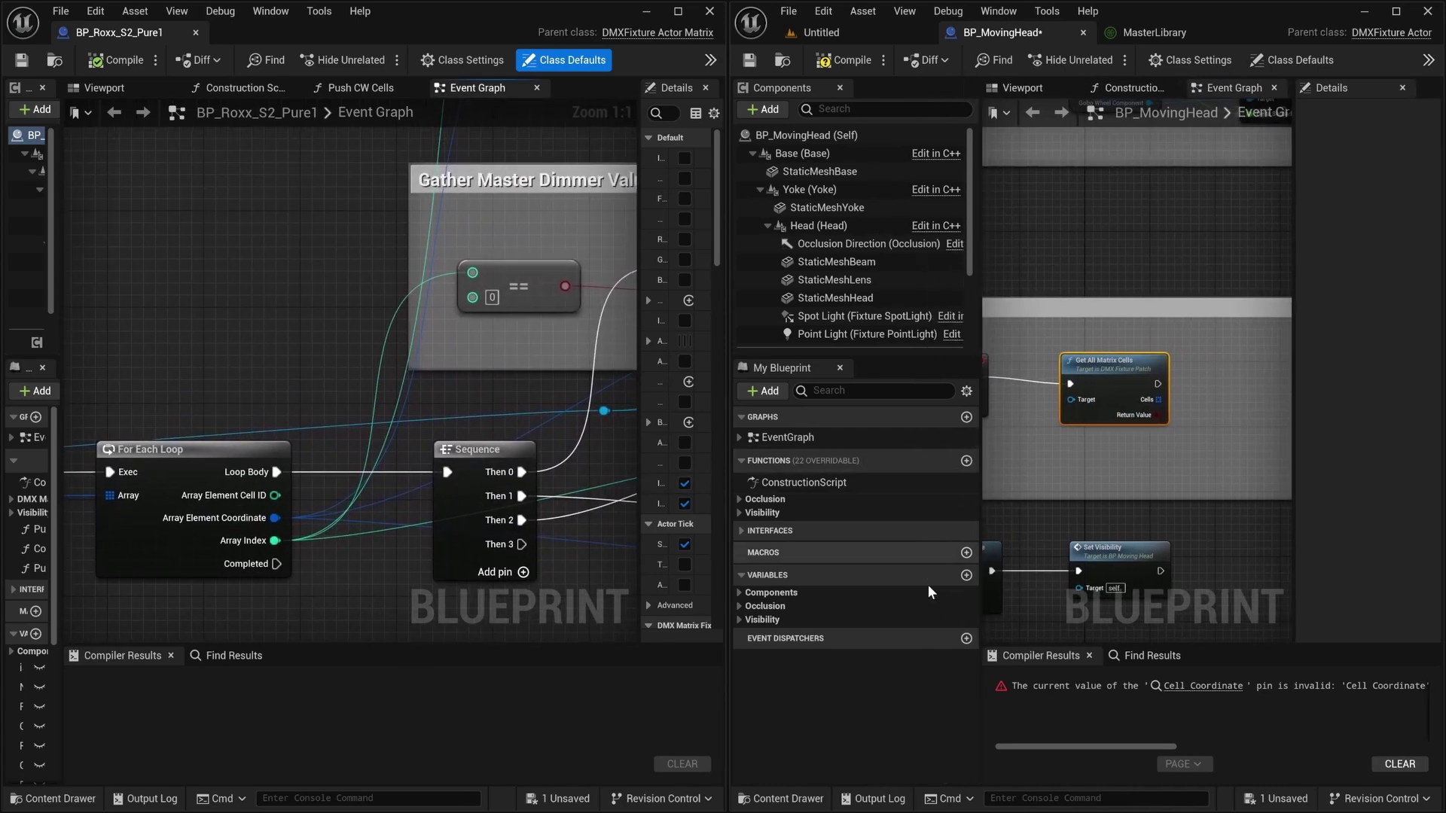
{"action": "left_click", "coordinate": [966, 575]}
{"action": "scroll", "coordinate": [355, 399], "scroll_direction": "down", "scroll_amount": 3}
{"action": "right_click_drag", "start_coordinate": [355, 399], "coordinate": [292, 470]}
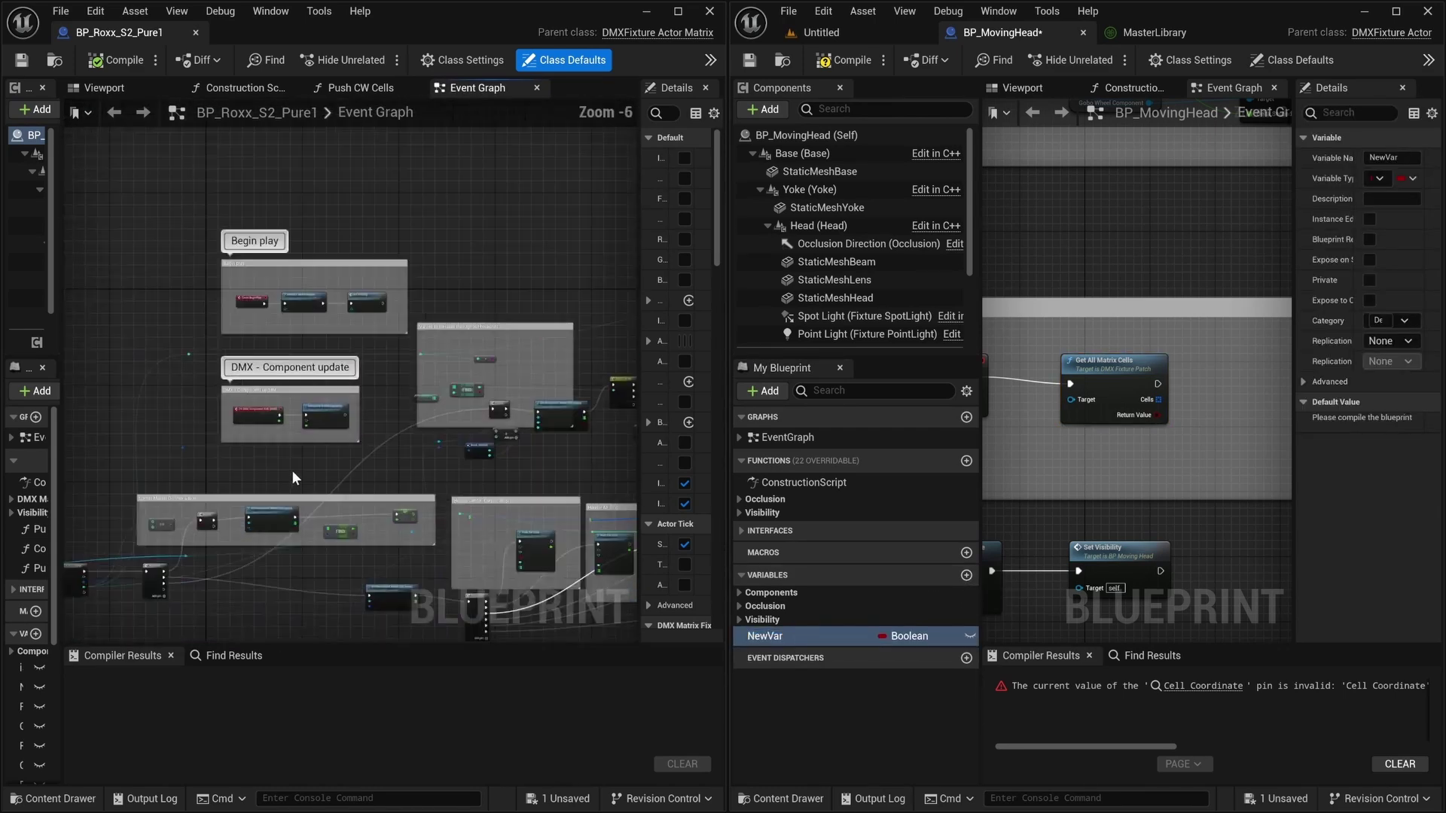
{"action": "scroll", "coordinate": [357, 408], "scroll_direction": "up", "scroll_amount": 3}
{"action": "left_click", "coordinate": [265, 486]}
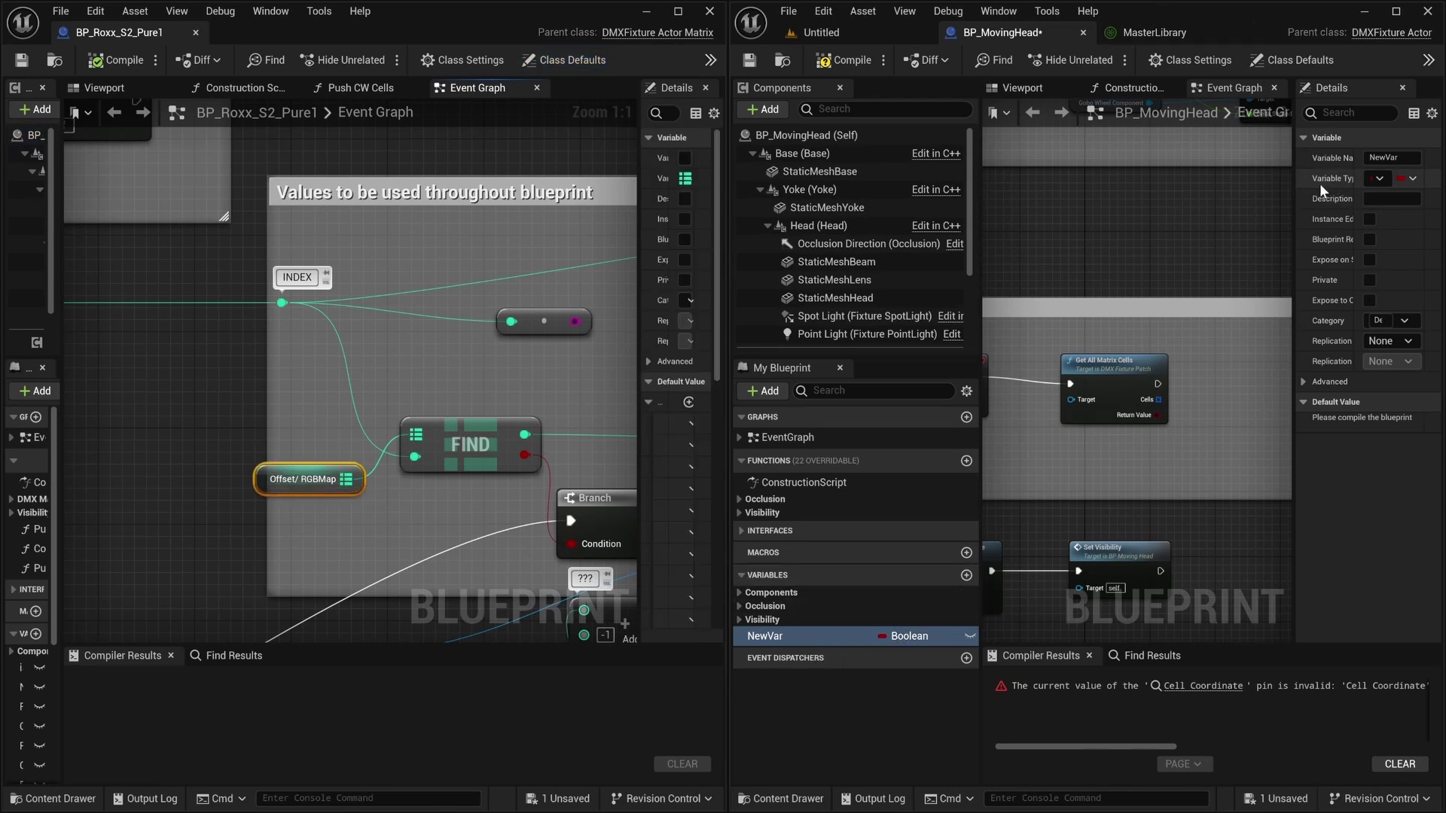
Set the new variable's type to a map of Integer keys to Integer values, and compile and save BP_MovingHead.
{"action": "left_click_drag", "start_coordinate": [1293, 188], "coordinate": [1162, 196]}
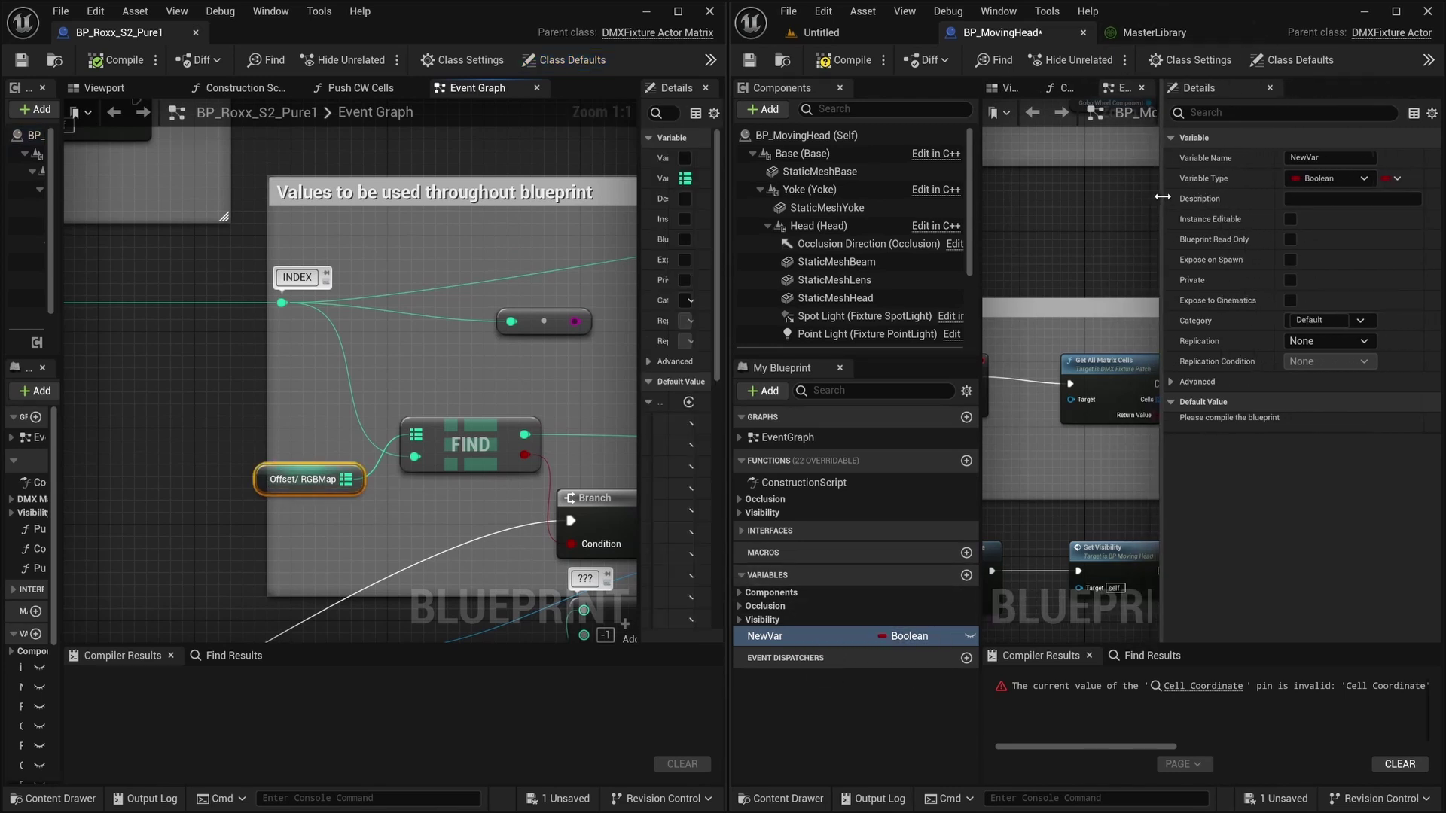
{"action": "left_click", "coordinate": [1354, 178]}
{"action": "left_click", "coordinate": [1255, 251]}
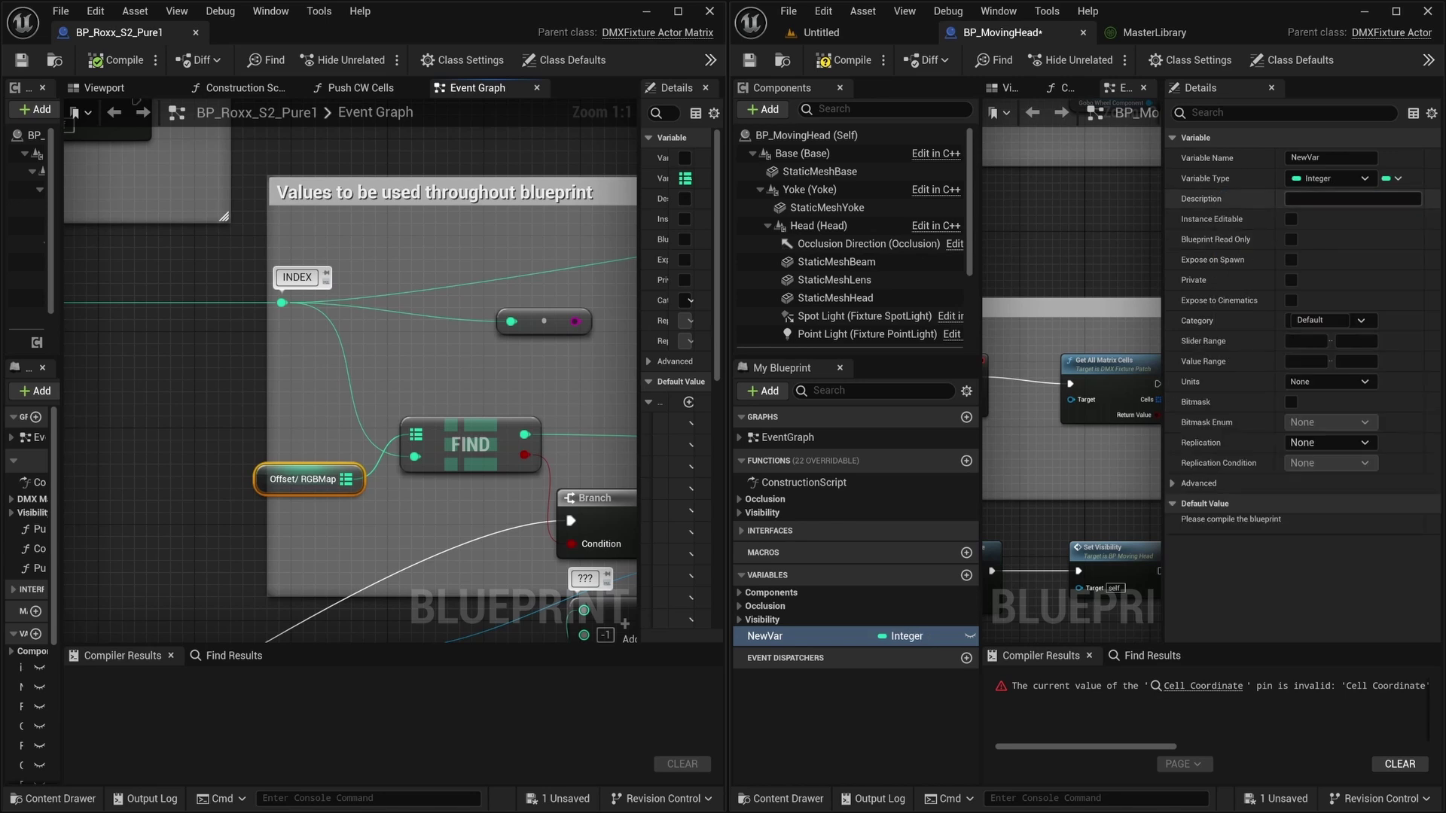
{"action": "left_click", "coordinate": [1395, 179]}
{"action": "left_click", "coordinate": [1369, 264]}
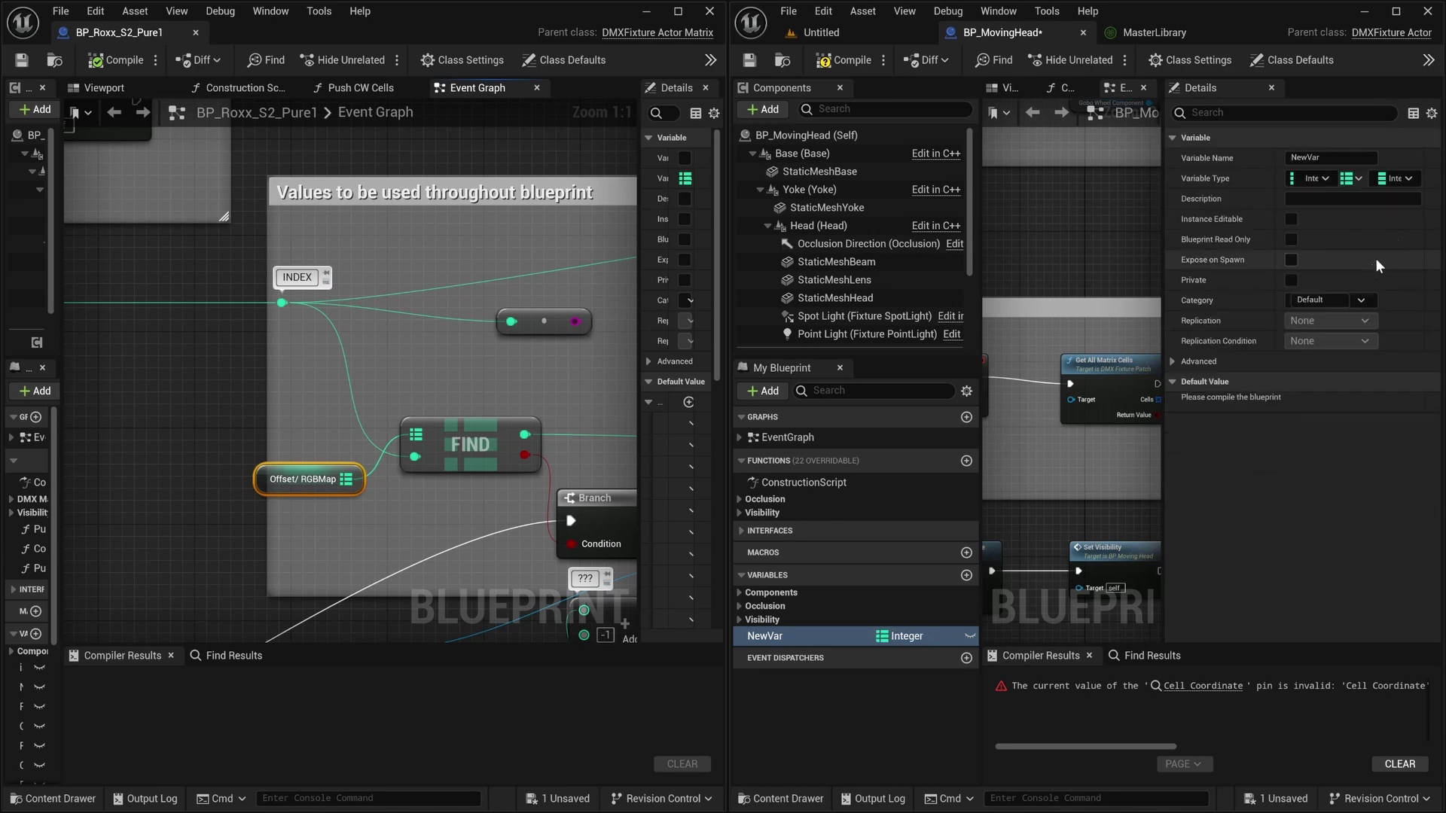
{"action": "left_click", "coordinate": [851, 64]}
{"action": "left_click", "coordinate": [750, 60]}
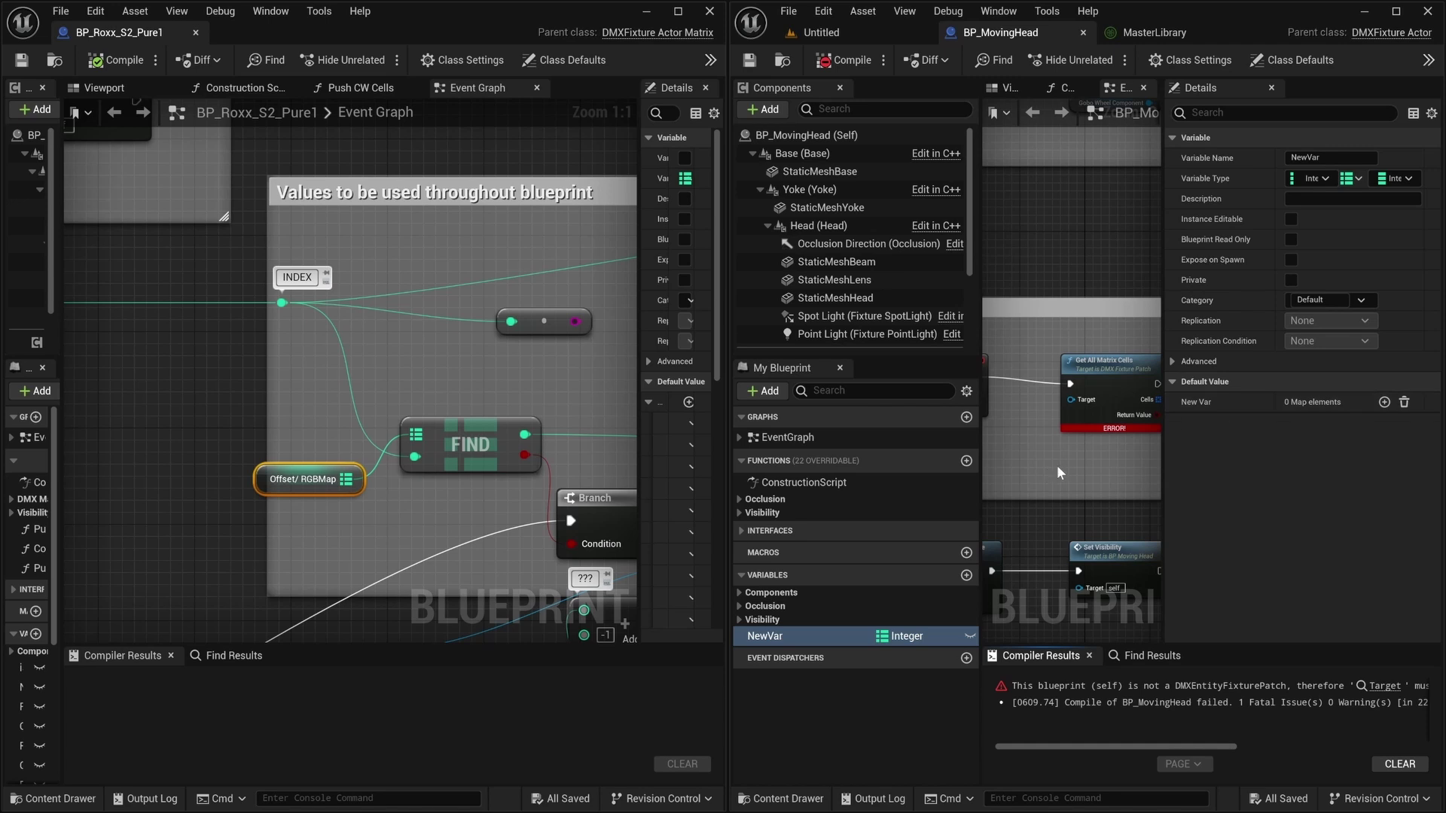
Connect the event's Fixture Patch output to the Target of Get All Matrix Cells, and compile and save the blueprint.
{"action": "right_click_drag", "start_coordinate": [1059, 473], "coordinate": [1119, 409]}
{"action": "scroll", "coordinate": [1078, 384], "scroll_direction": "down", "scroll_amount": 2}
{"action": "scroll", "coordinate": [1037, 392], "scroll_direction": "up", "scroll_amount": 2}
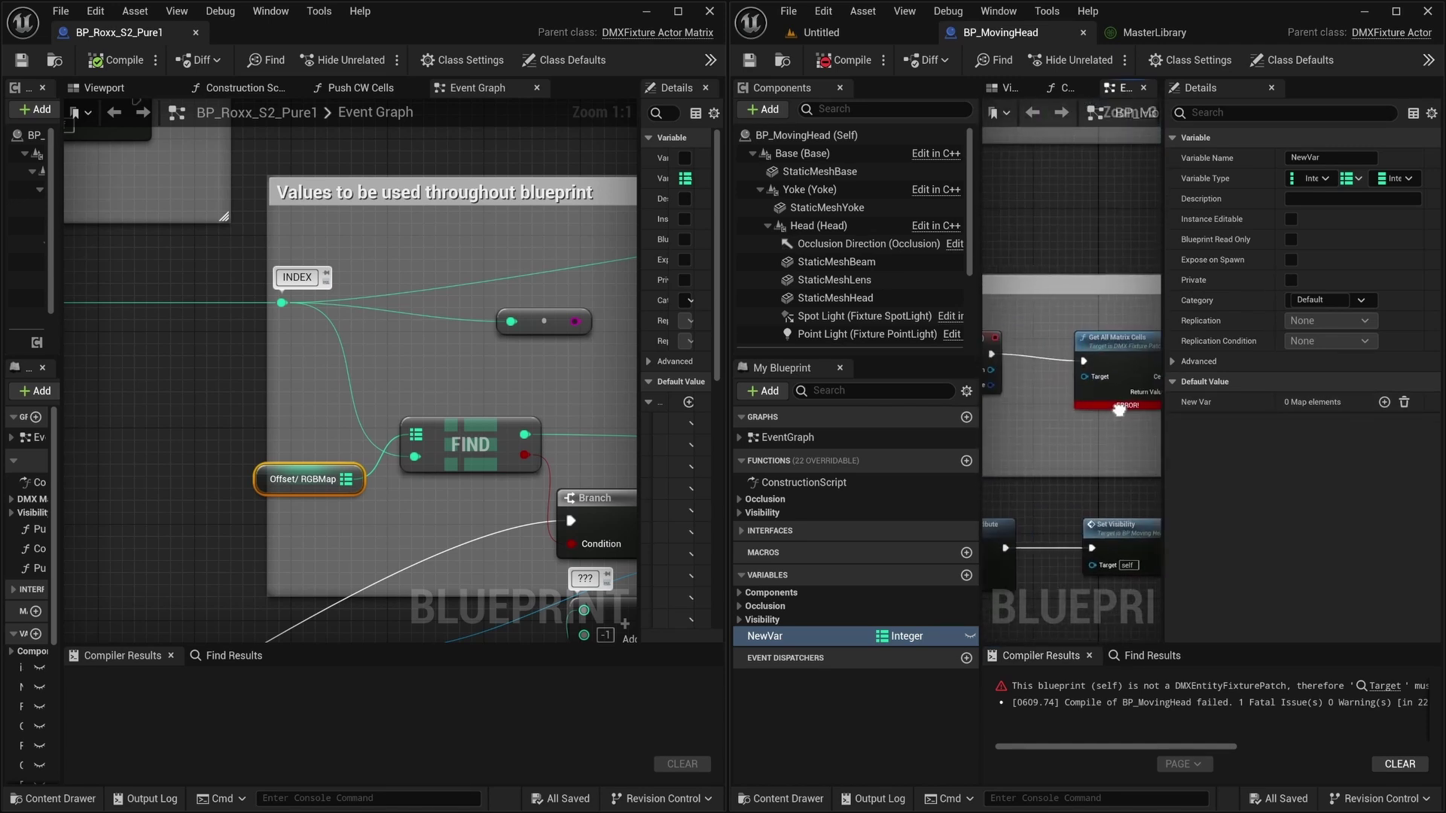
{"action": "left_click", "coordinate": [1099, 361]}
{"action": "right_click_drag", "start_coordinate": [1065, 325], "coordinate": [1099, 287]}
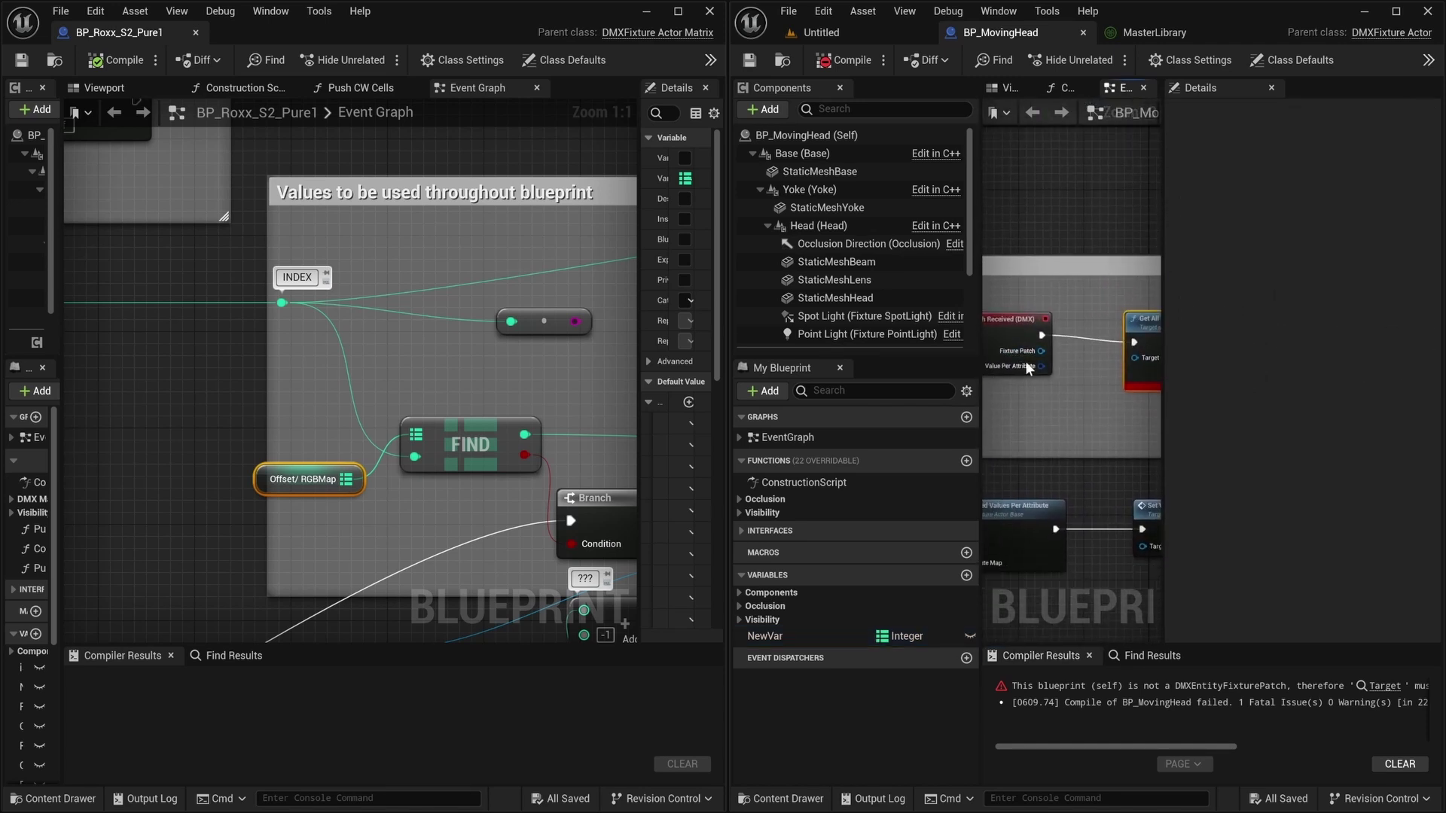
{"action": "left_click_drag", "start_coordinate": [1041, 351], "coordinate": [1110, 355]}
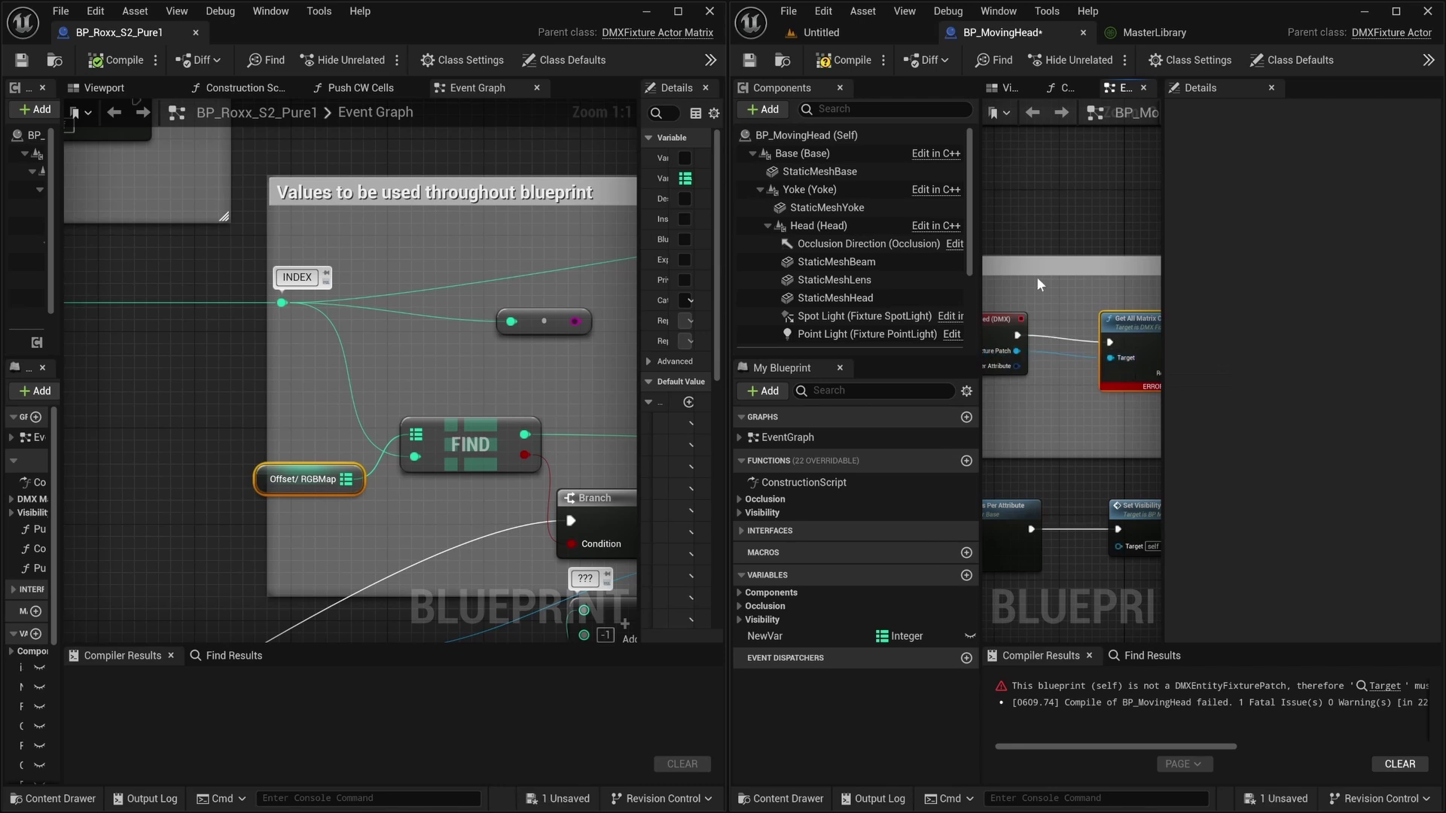
{"action": "left_click", "coordinate": [754, 63]}
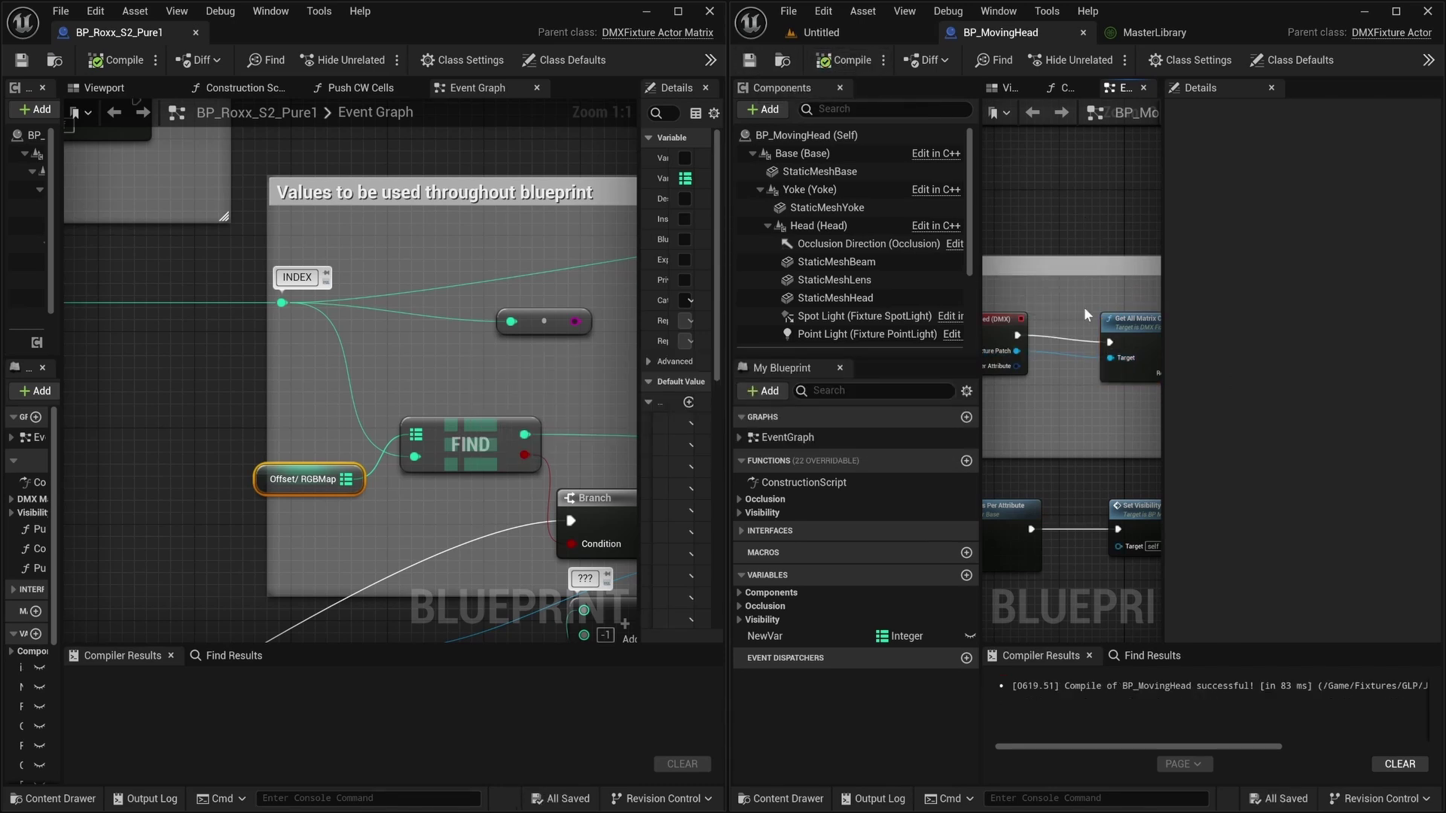
Rename the new integer map variable to Offset/RGBmap and compile BP_MovingHead.
{"action": "left_click", "coordinate": [795, 638]}
{"action": "left_click", "coordinate": [796, 637]}
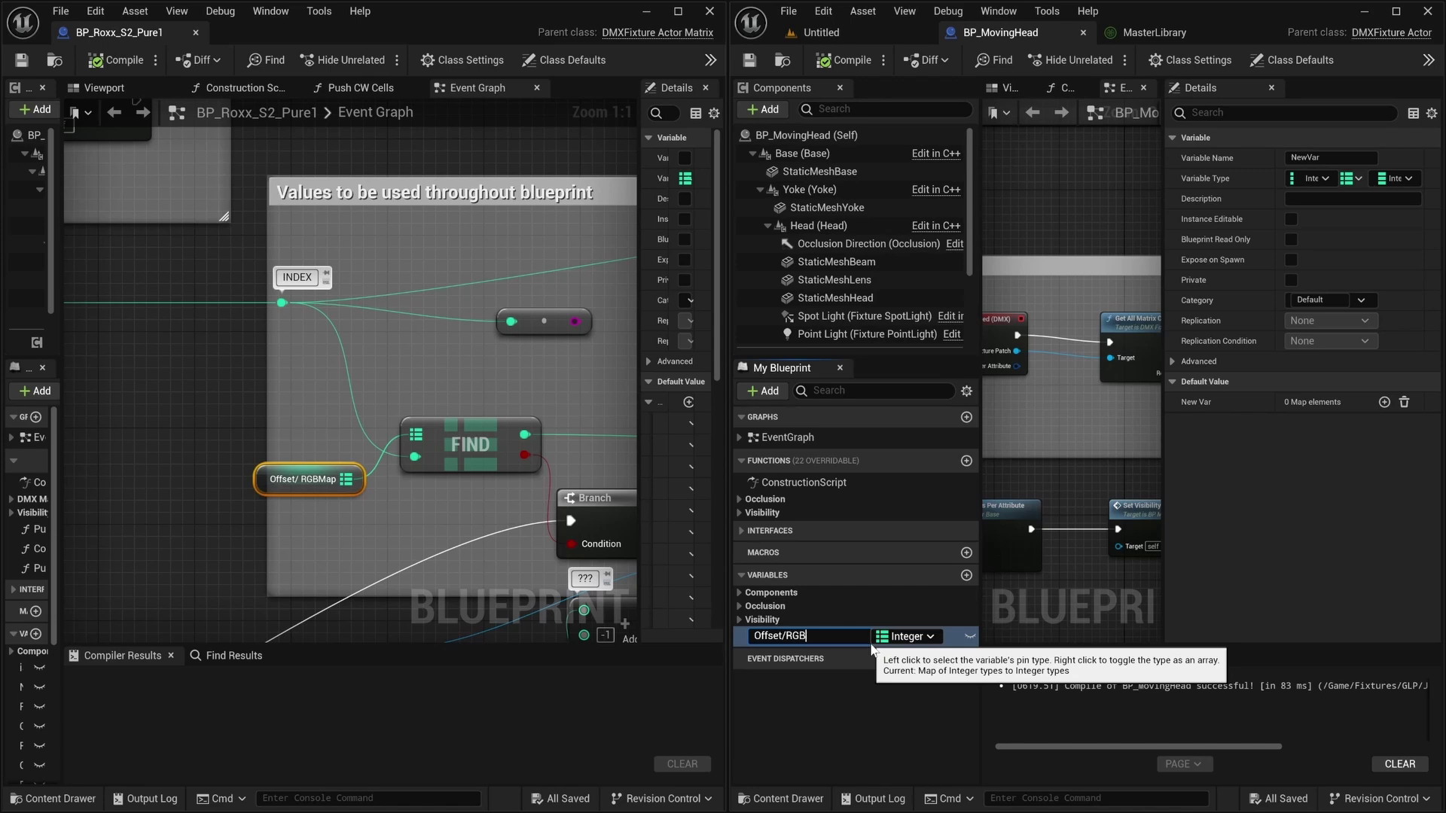
{"action": "key", "text": "BackSpace"}
{"action": "type", "text": "map"}
{"action": "key", "text": "Return"}
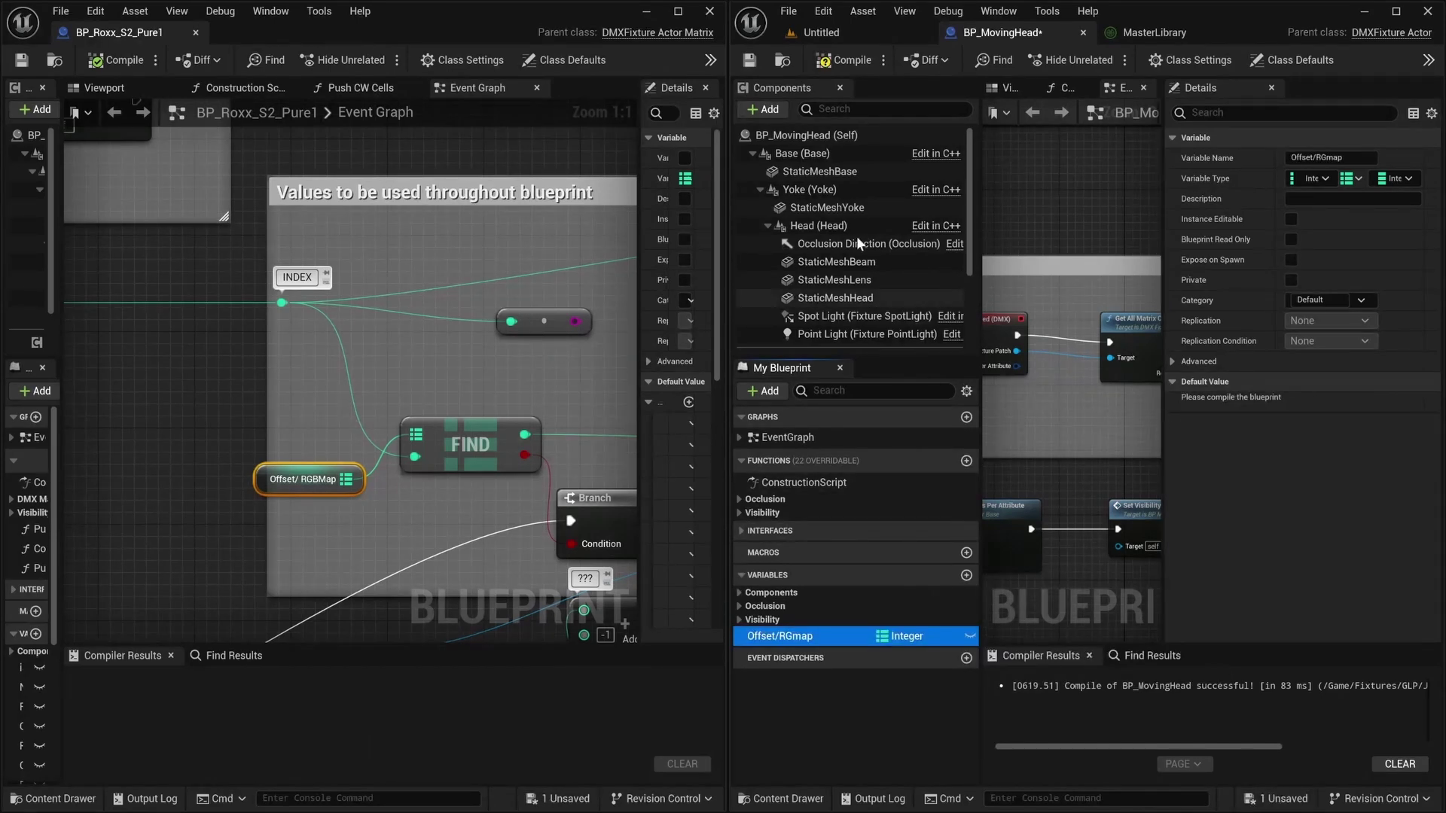
{"action": "left_click", "coordinate": [843, 61]}
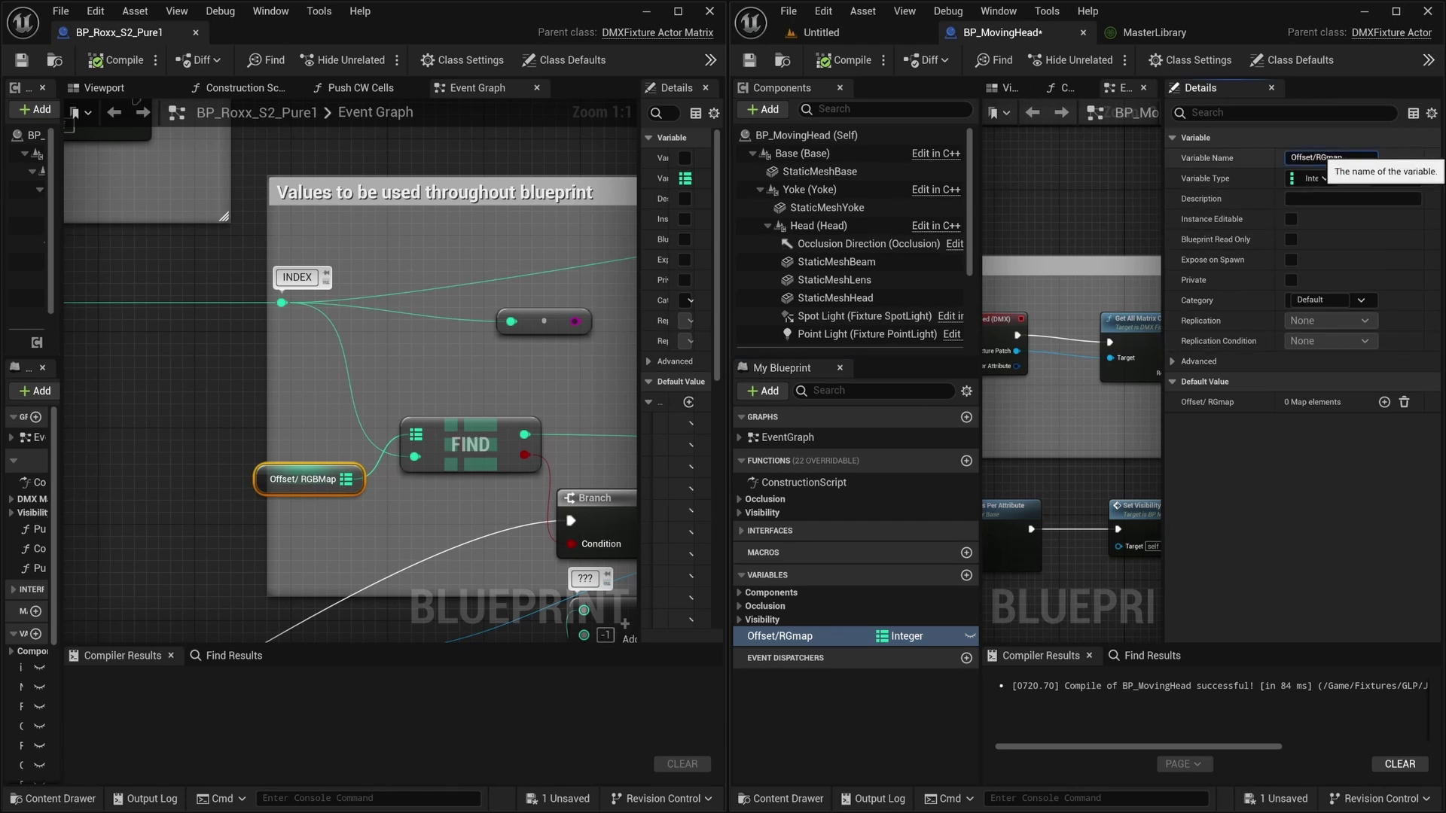
{"action": "left_click", "coordinate": [1330, 158]}
{"action": "type", "text": "B"}
{"action": "key", "text": "Return"}
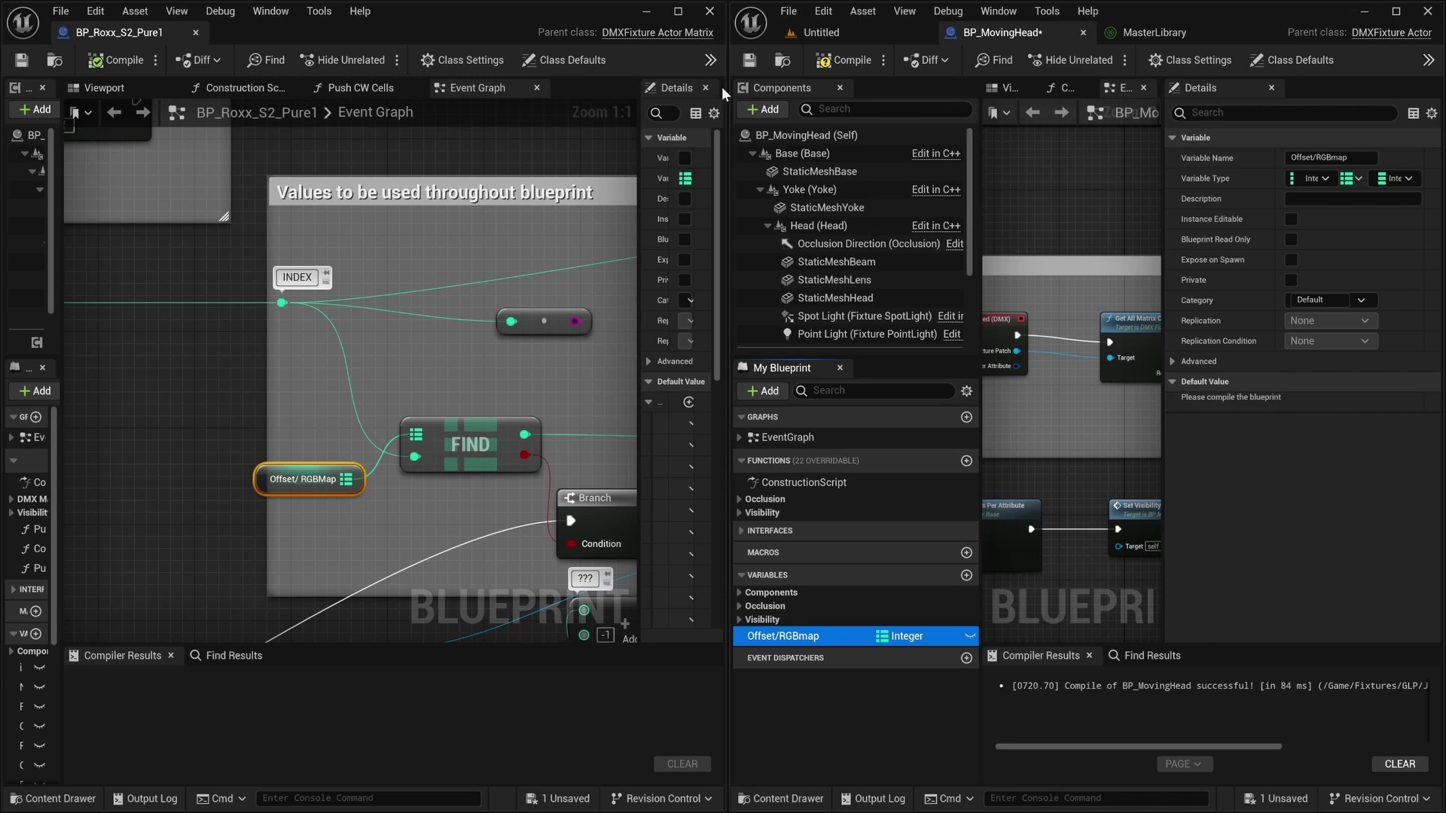
{"action": "left_click", "coordinate": [844, 61]}
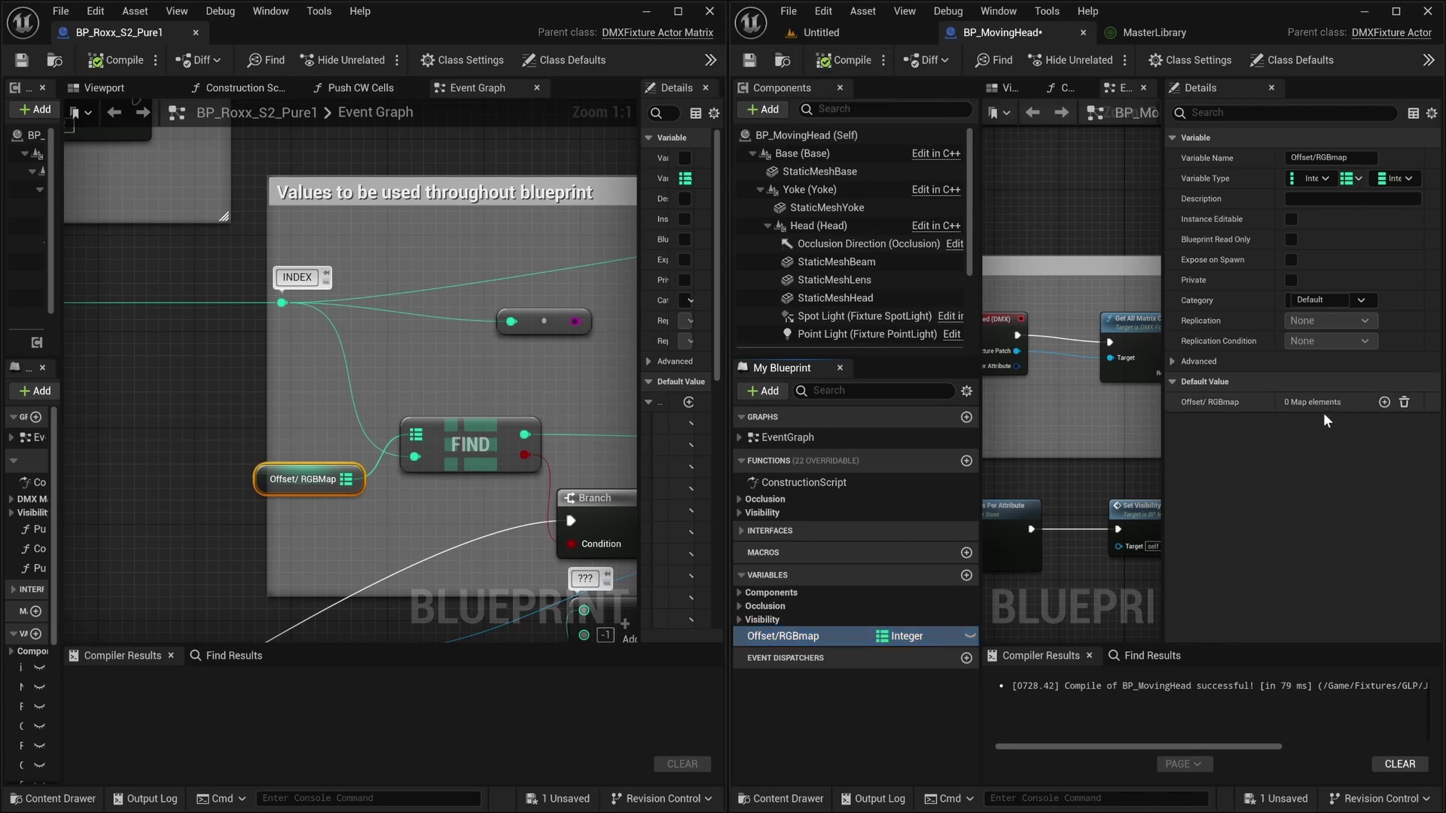
Add one element mapping 0 to 0 in the default value of Offset/RGBmap.
{"action": "left_click", "coordinate": [1385, 402]}
{"action": "left_click", "coordinate": [1385, 402]}
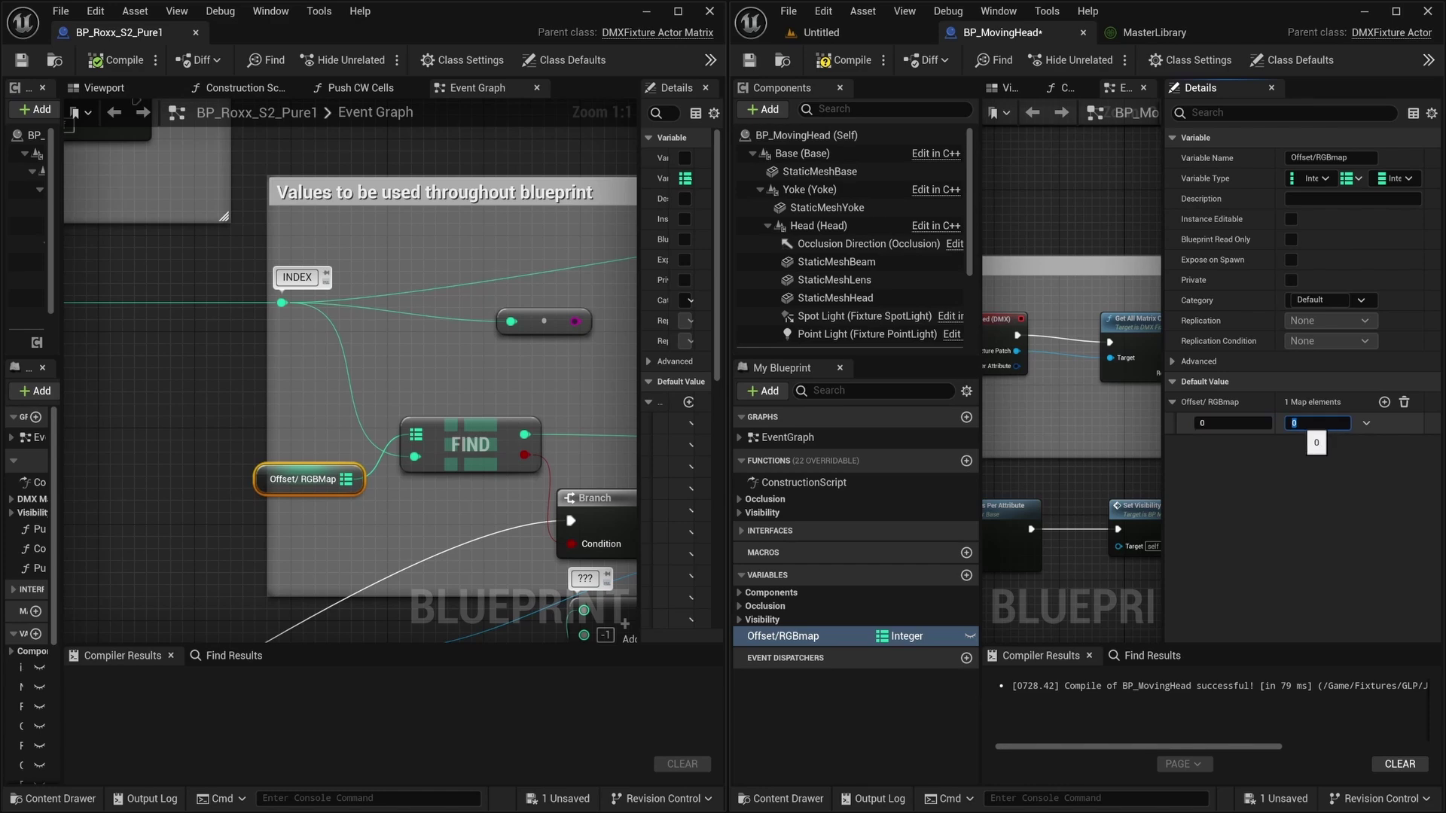
{"action": "left_click", "coordinate": [1264, 450]}
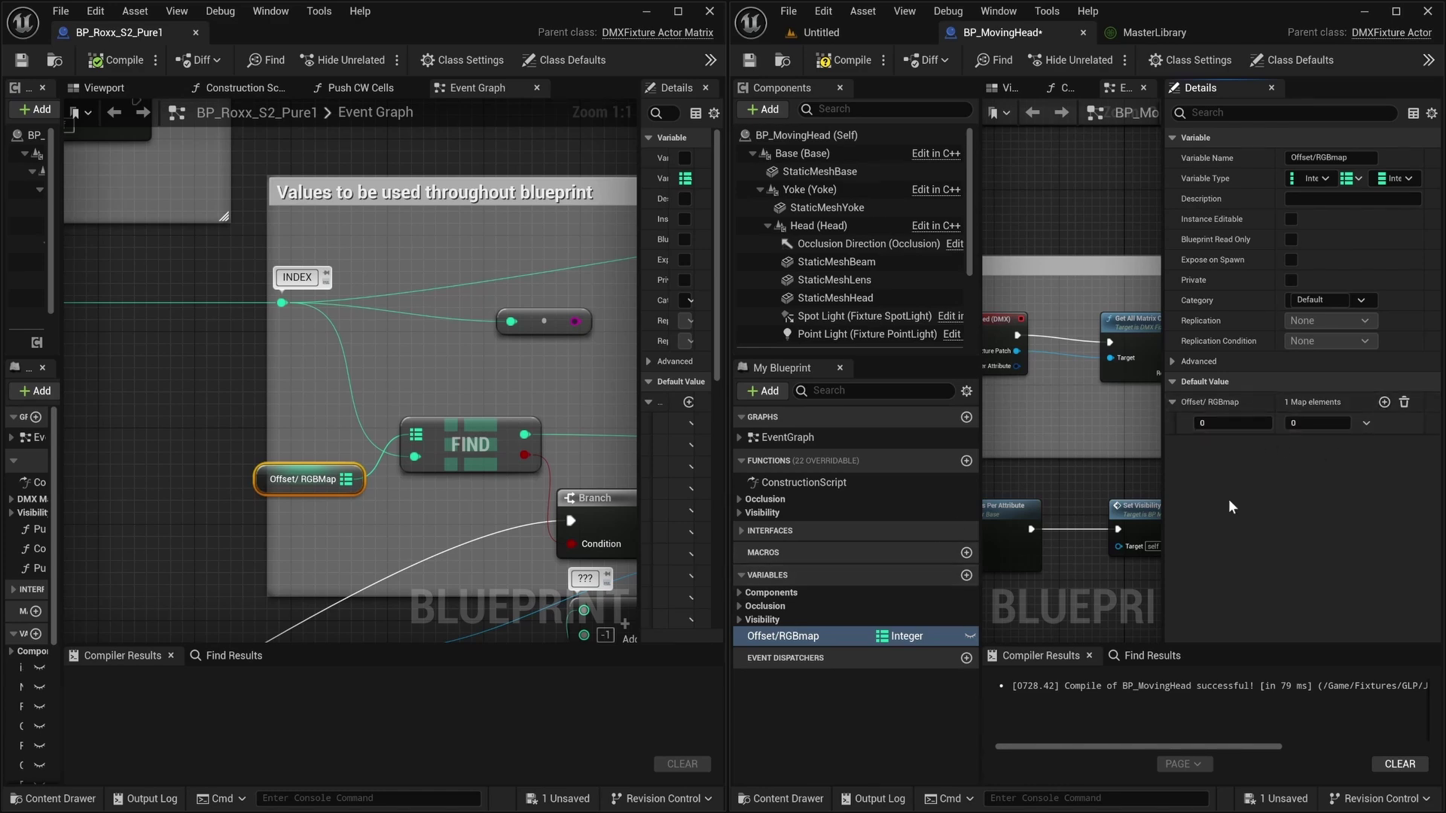
Switch to the browser, open the JDC1 DMX Channel Index PDF and examine the plate and beam pixel channels of DMX Mode 4.
{"action": "key", "text": "super"}
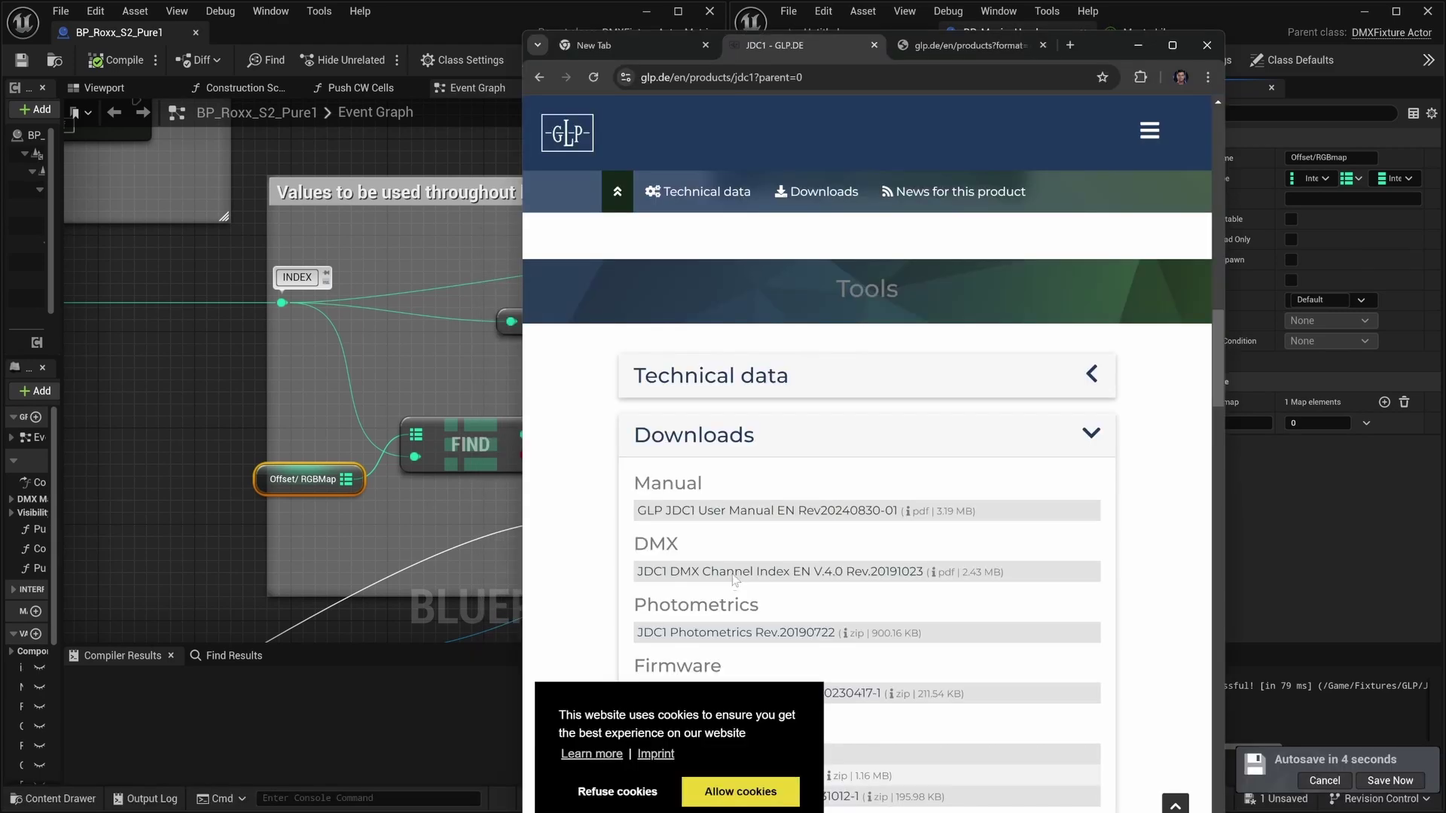
{"action": "left_click", "coordinate": [784, 535]}
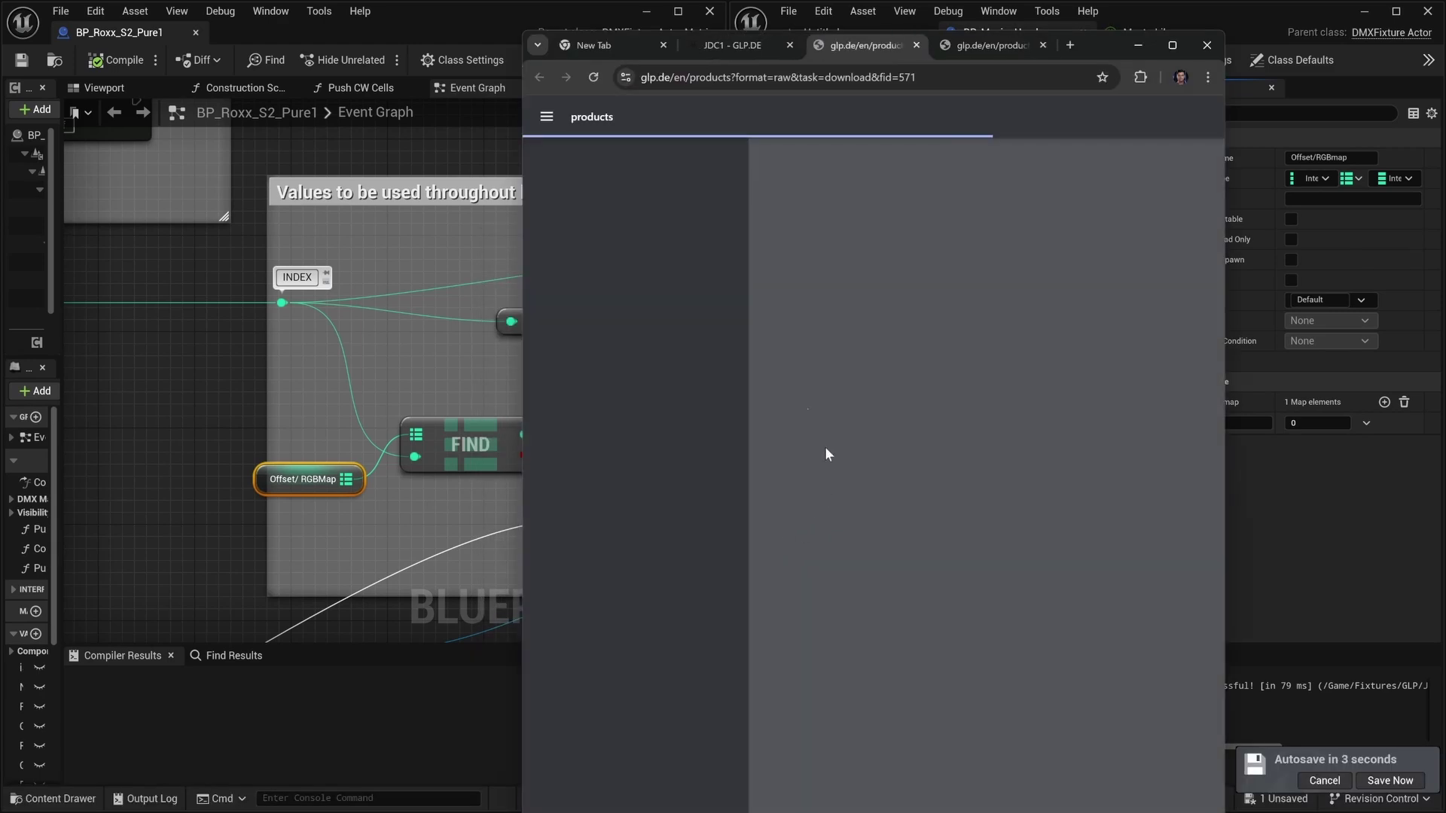
{"action": "scroll", "coordinate": [660, 448], "scroll_direction": "down", "scroll_amount": 20}
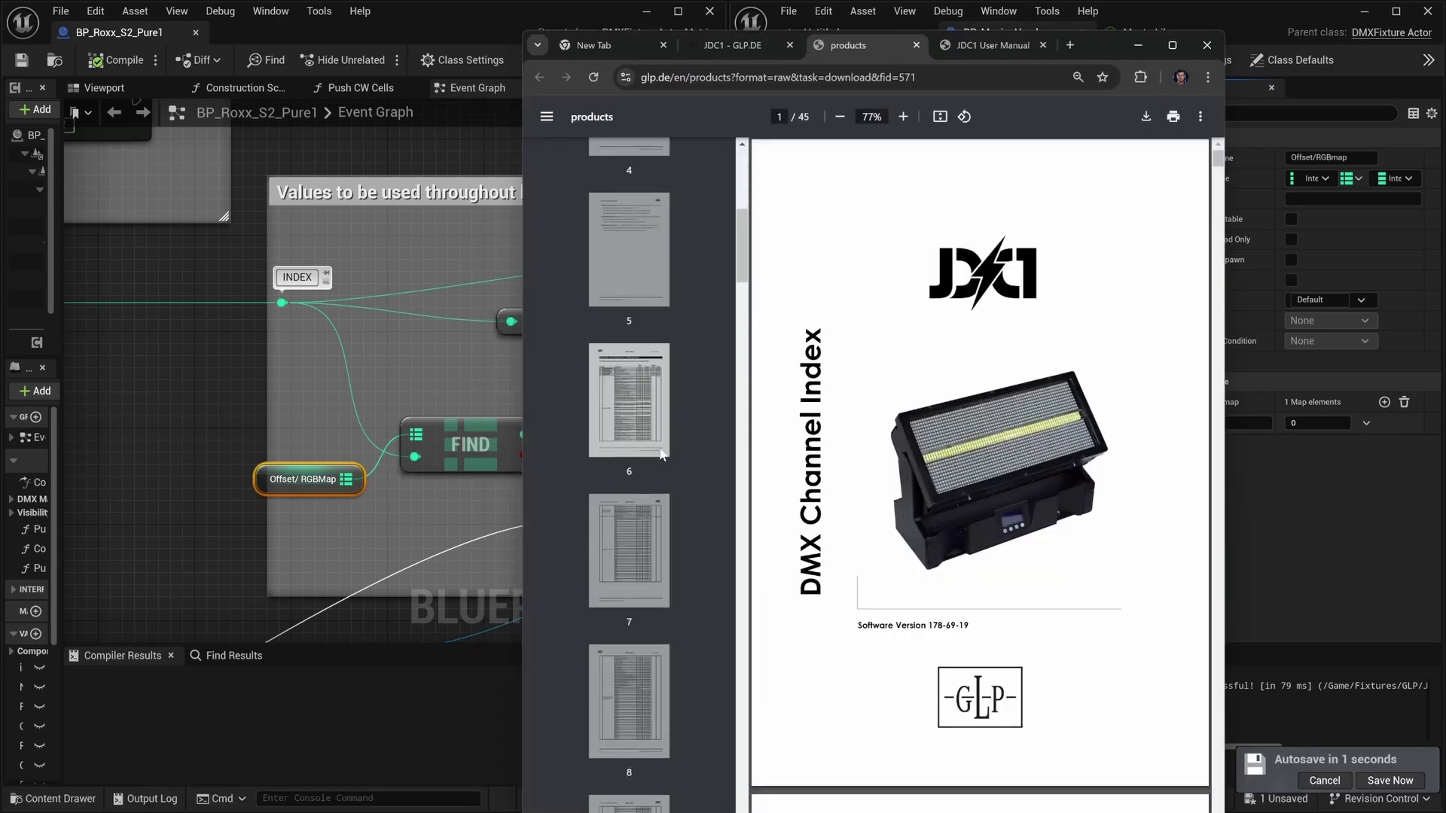
{"action": "scroll", "coordinate": [660, 450], "scroll_direction": "down", "scroll_amount": 10}
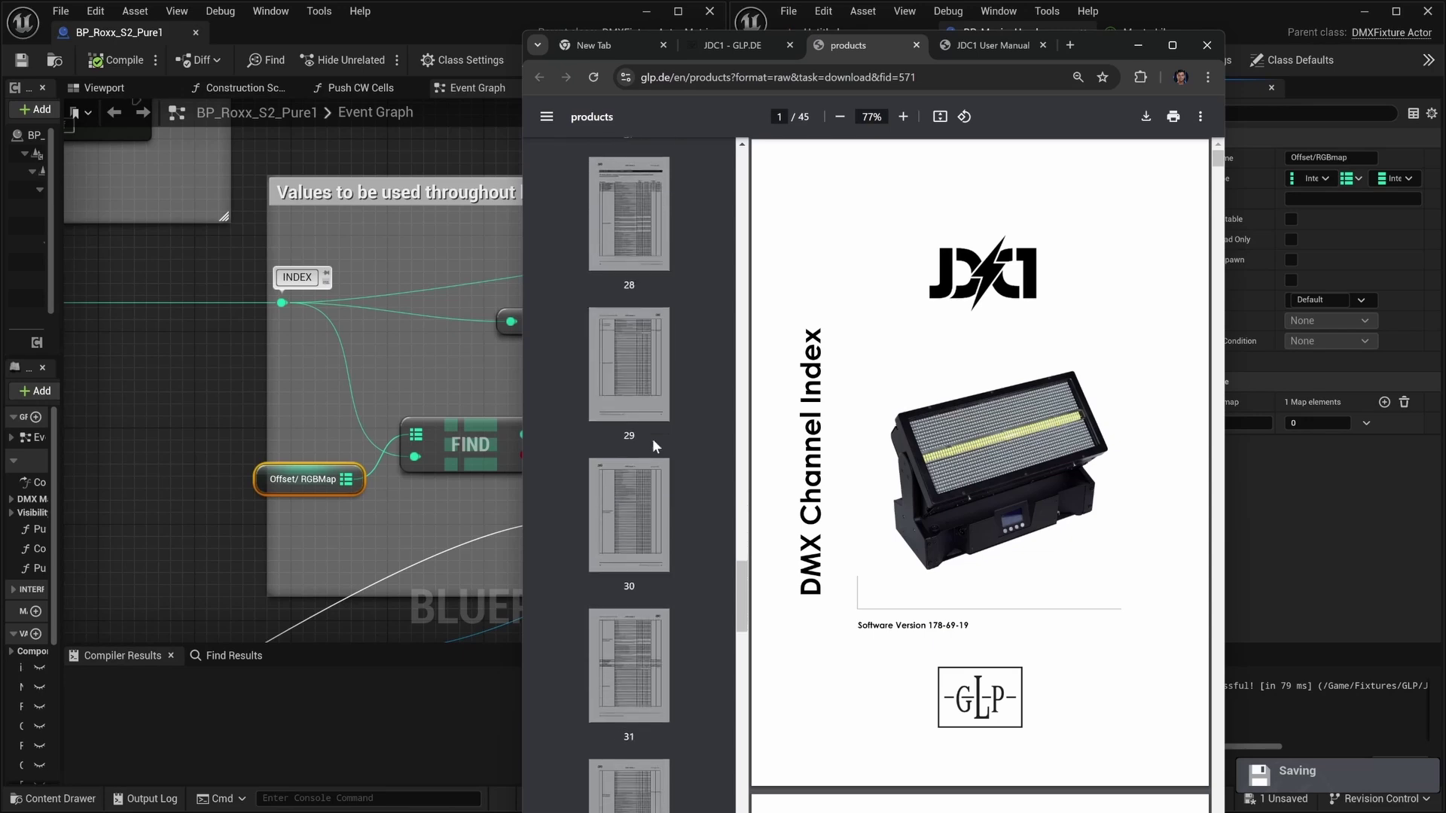
{"action": "left_click", "coordinate": [626, 484]}
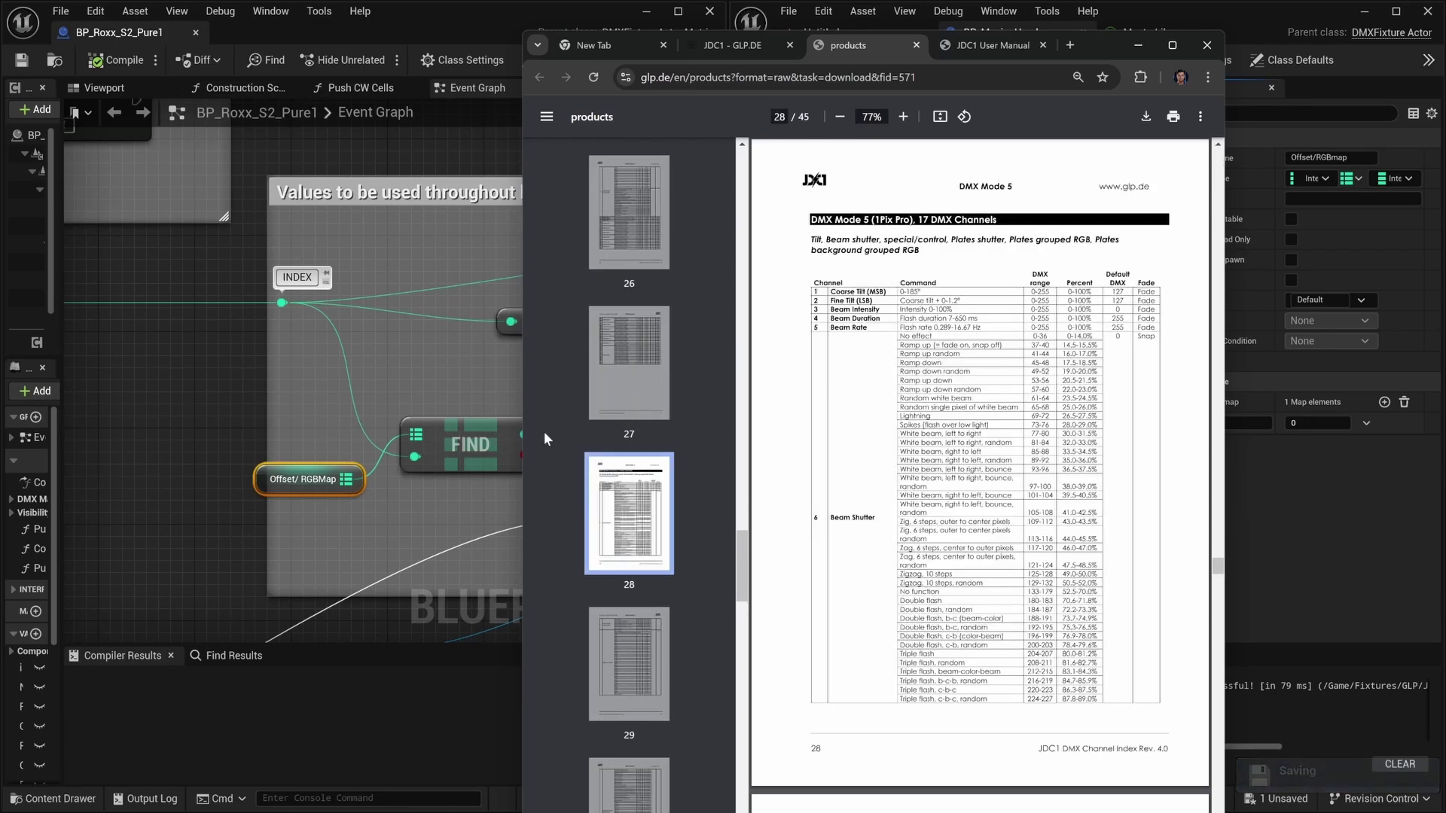
{"action": "scroll", "coordinate": [839, 380], "scroll_direction": "up", "scroll_amount": 15}
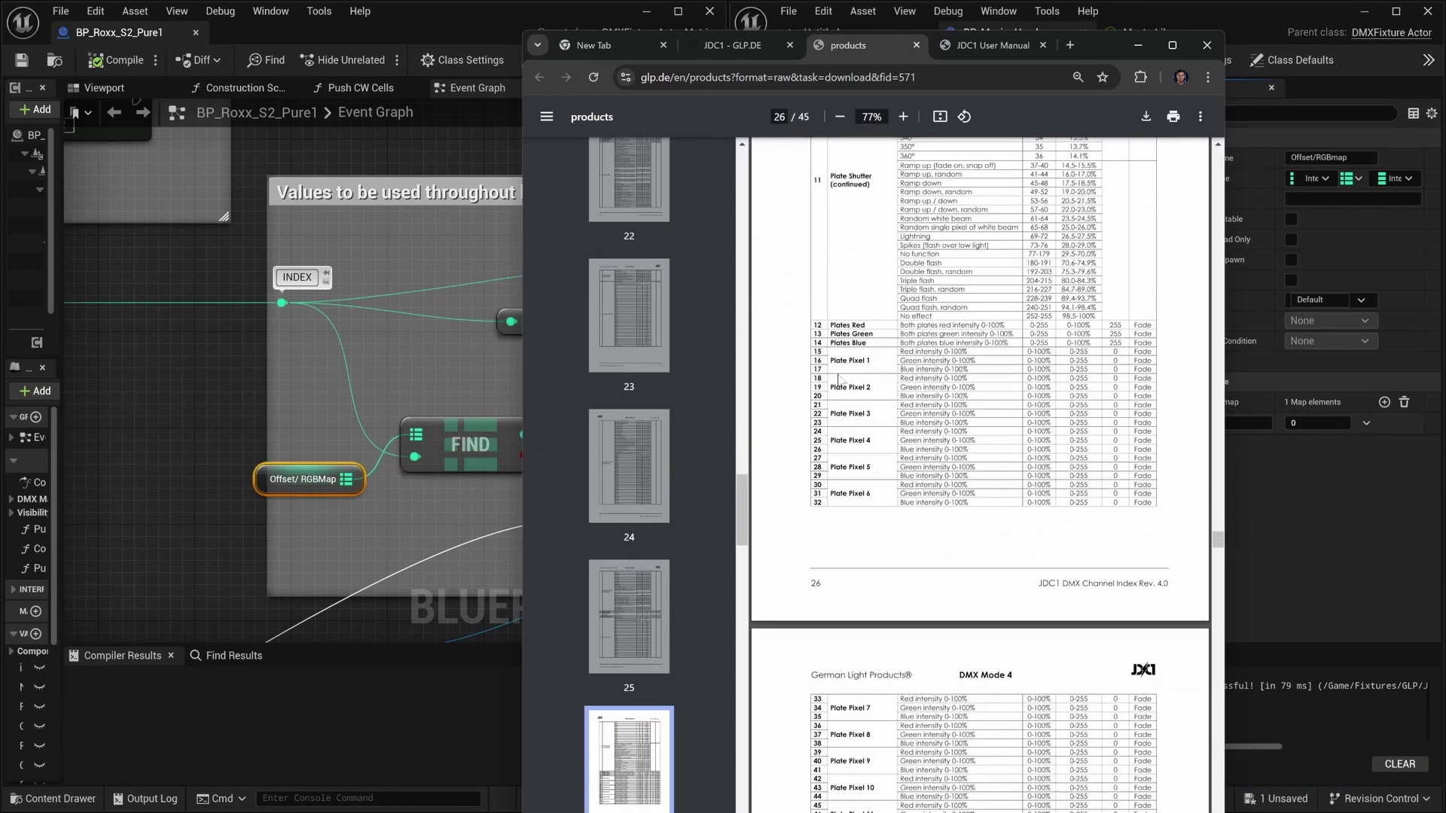
{"action": "scroll", "coordinate": [858, 433], "scroll_direction": "down", "scroll_amount": 5}
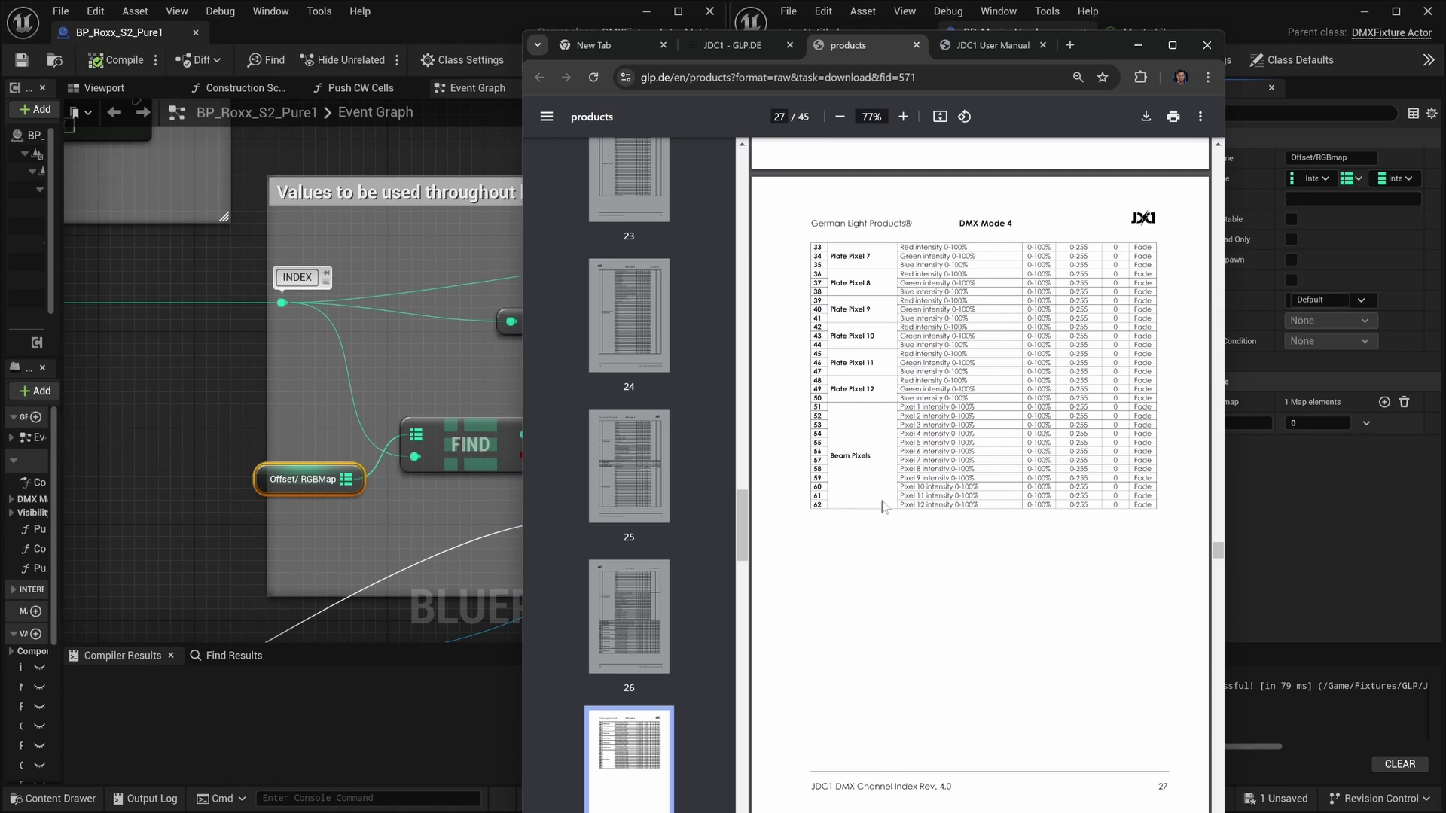
{"action": "left_click", "coordinate": [1138, 47]}
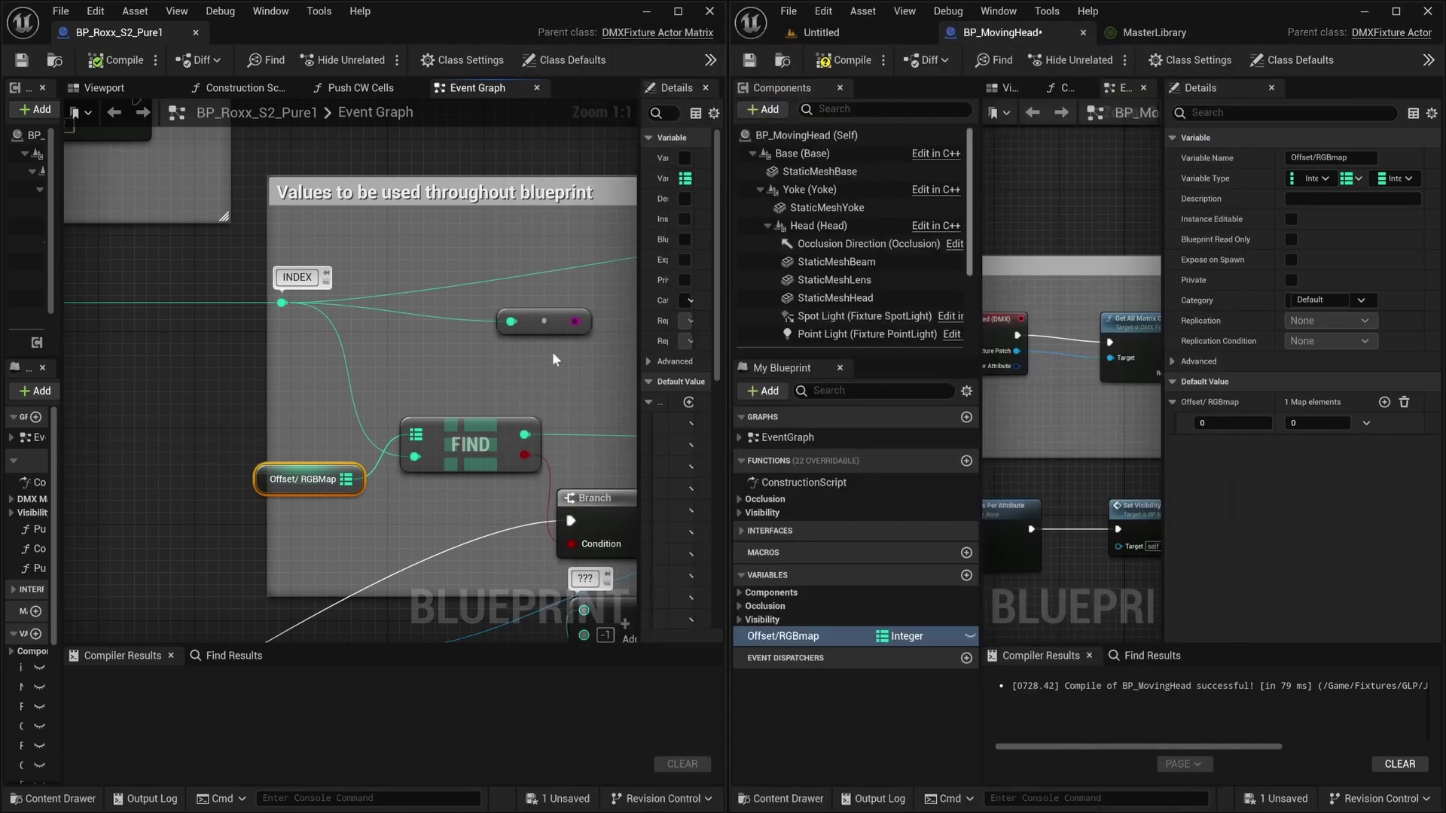
Map key 0 to 69 in the default value of Offset/RGBmap, and compile and save BP_MovingHead.
{"action": "right_click_drag", "start_coordinate": [377, 397], "coordinate": [258, 338]}
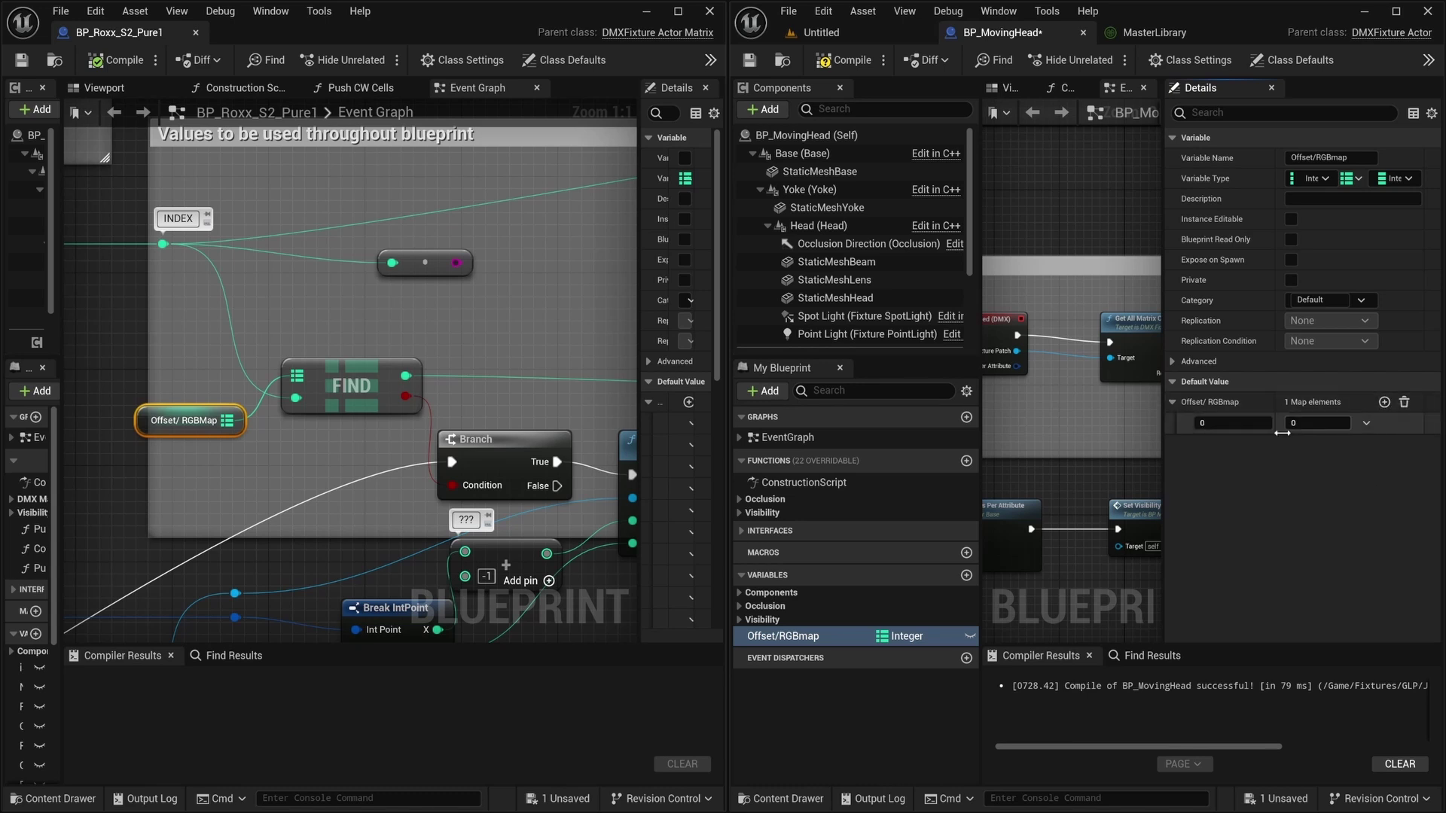
{"action": "left_click", "coordinate": [1384, 402]}
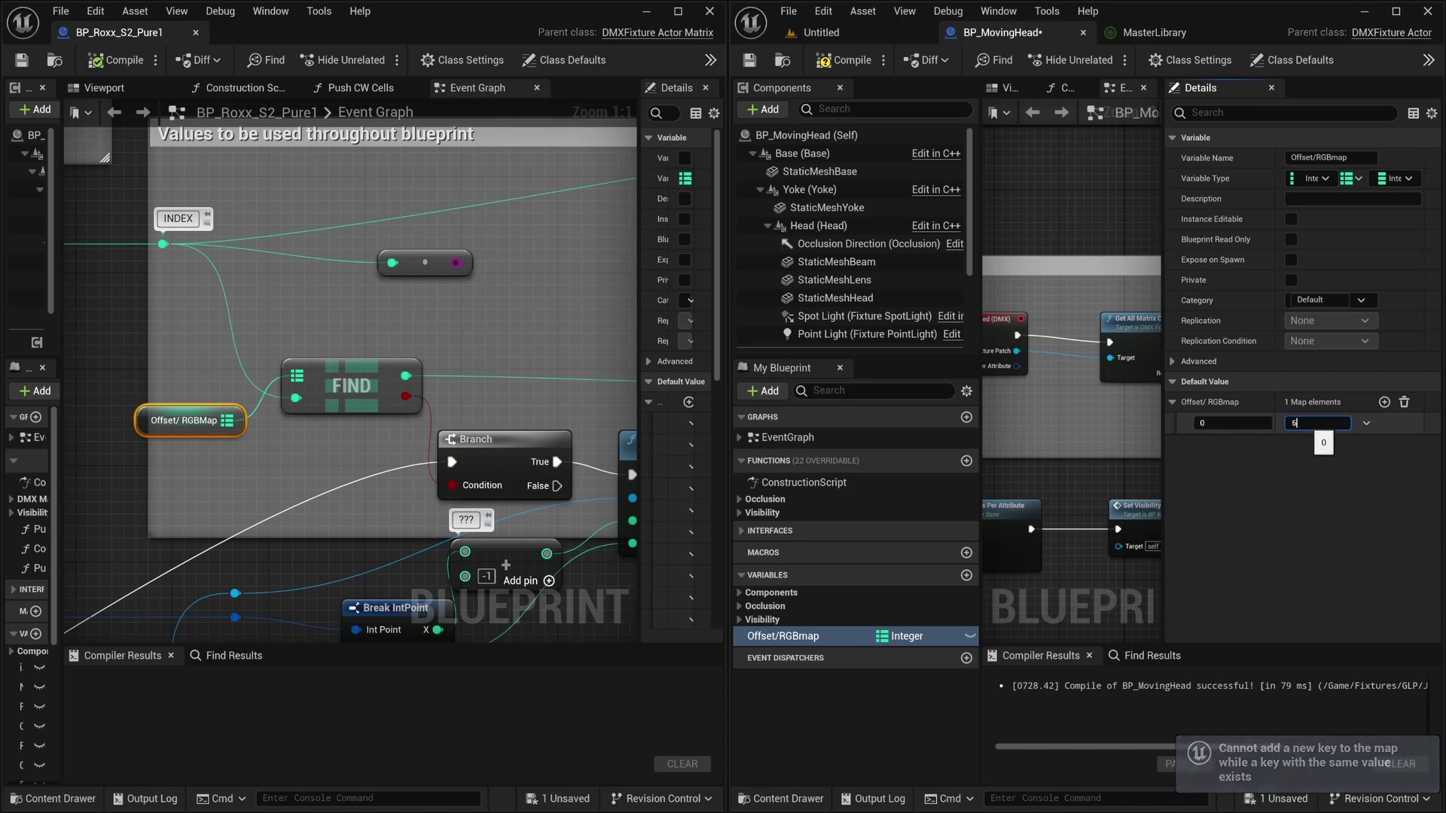
{"action": "type", "text": "69"}
{"action": "key", "text": "Return"}
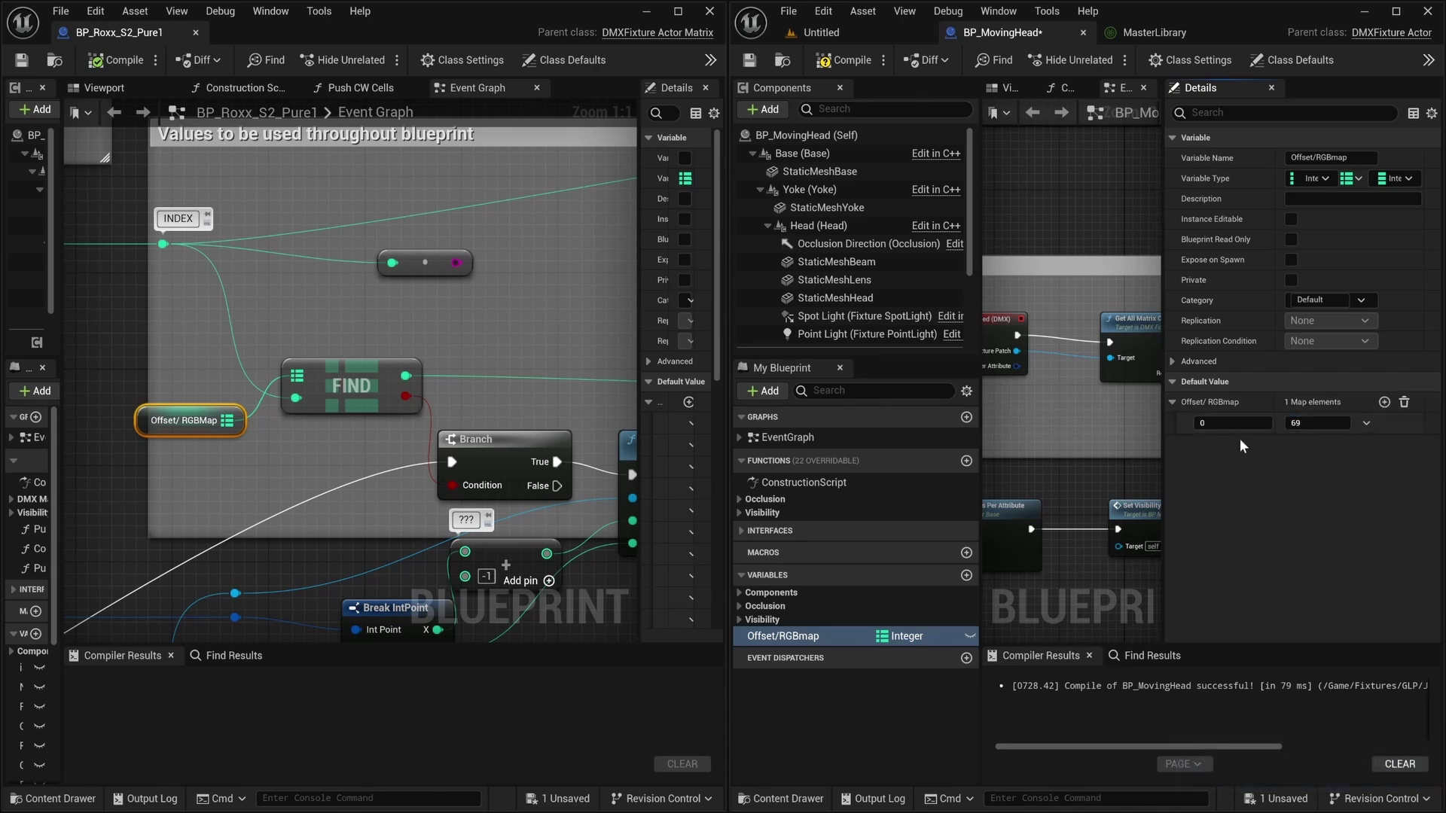
{"action": "left_click", "coordinate": [1384, 402]}
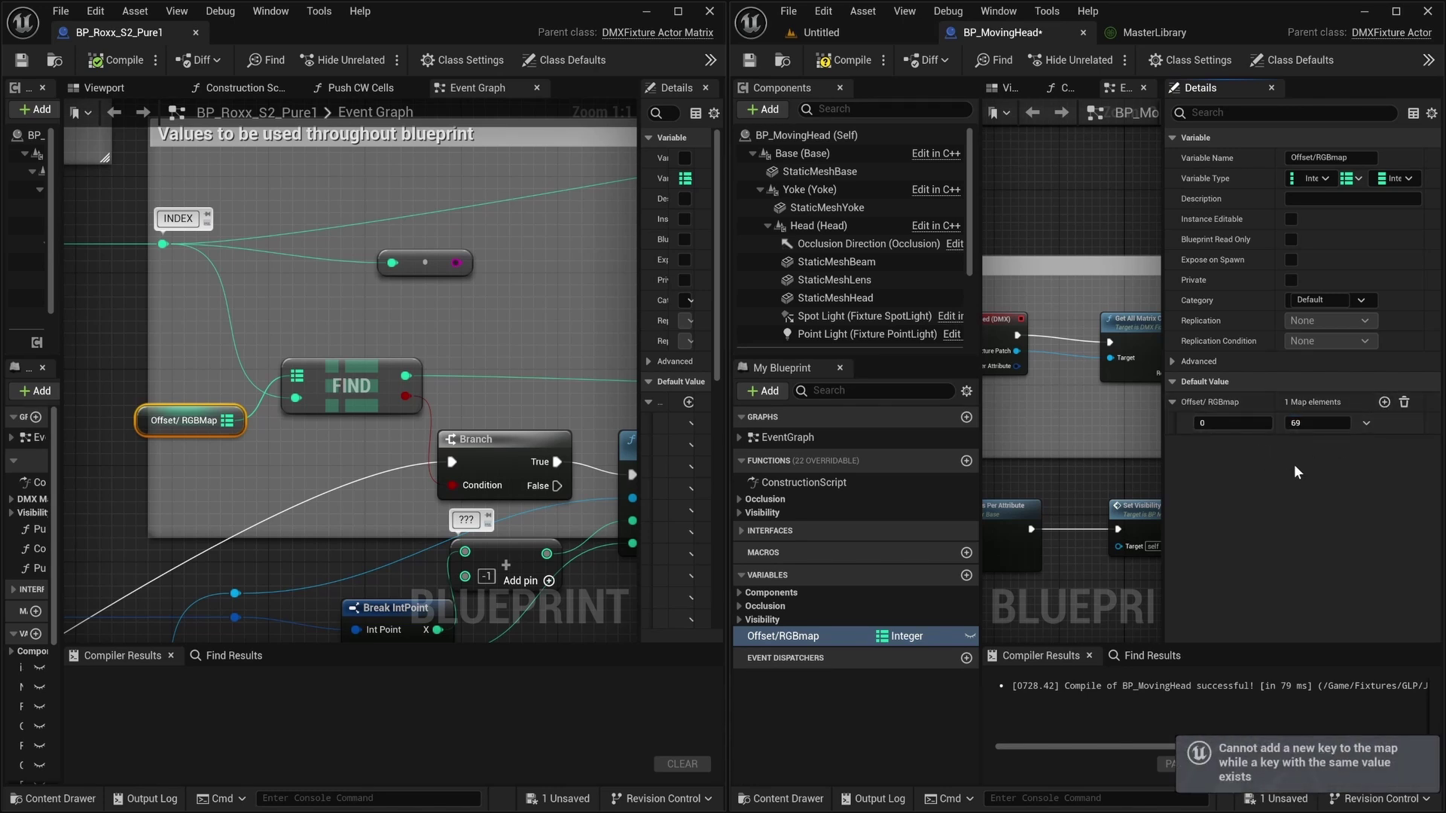
{"action": "left_click", "coordinate": [839, 63]}
{"action": "left_click", "coordinate": [755, 61]}
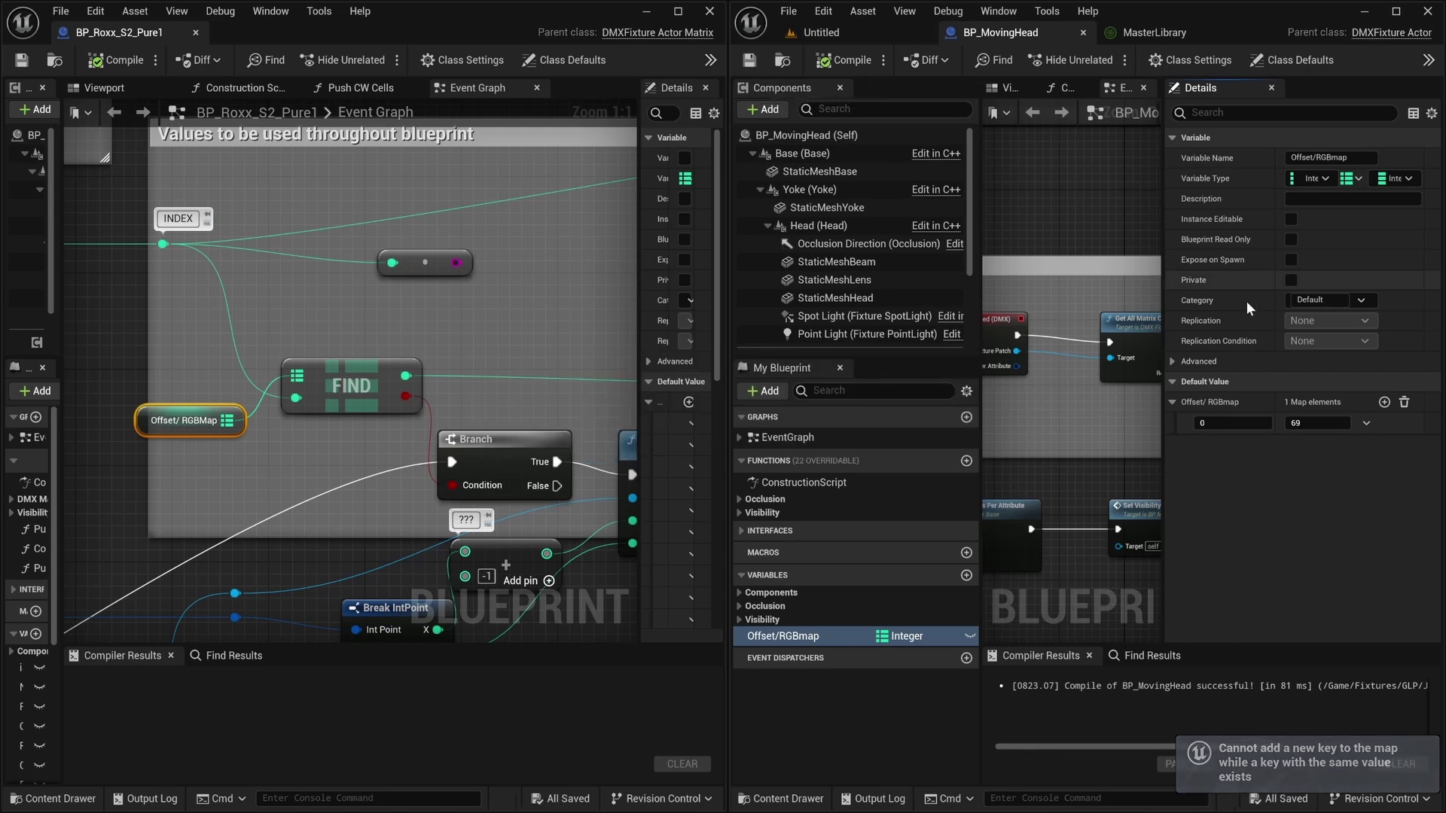
Set the first default element of the Offset/RGBmap variable to a temporary key of 69 with value 0.
{"action": "left_click", "coordinate": [1384, 402]}
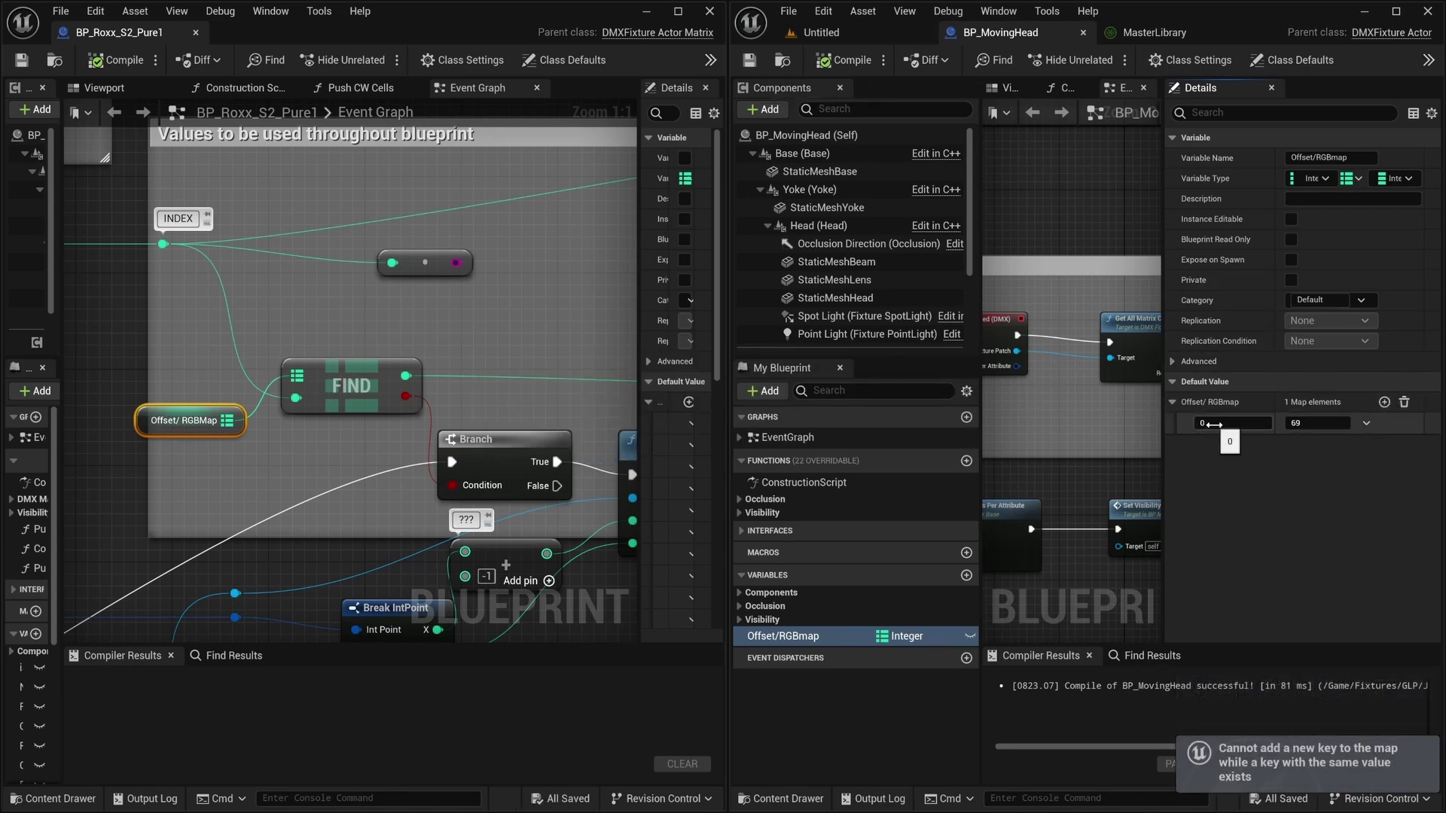
{"action": "left_click", "coordinate": [1329, 423]}
{"action": "type", "text": "0"}
{"action": "left_click", "coordinate": [1235, 423]}
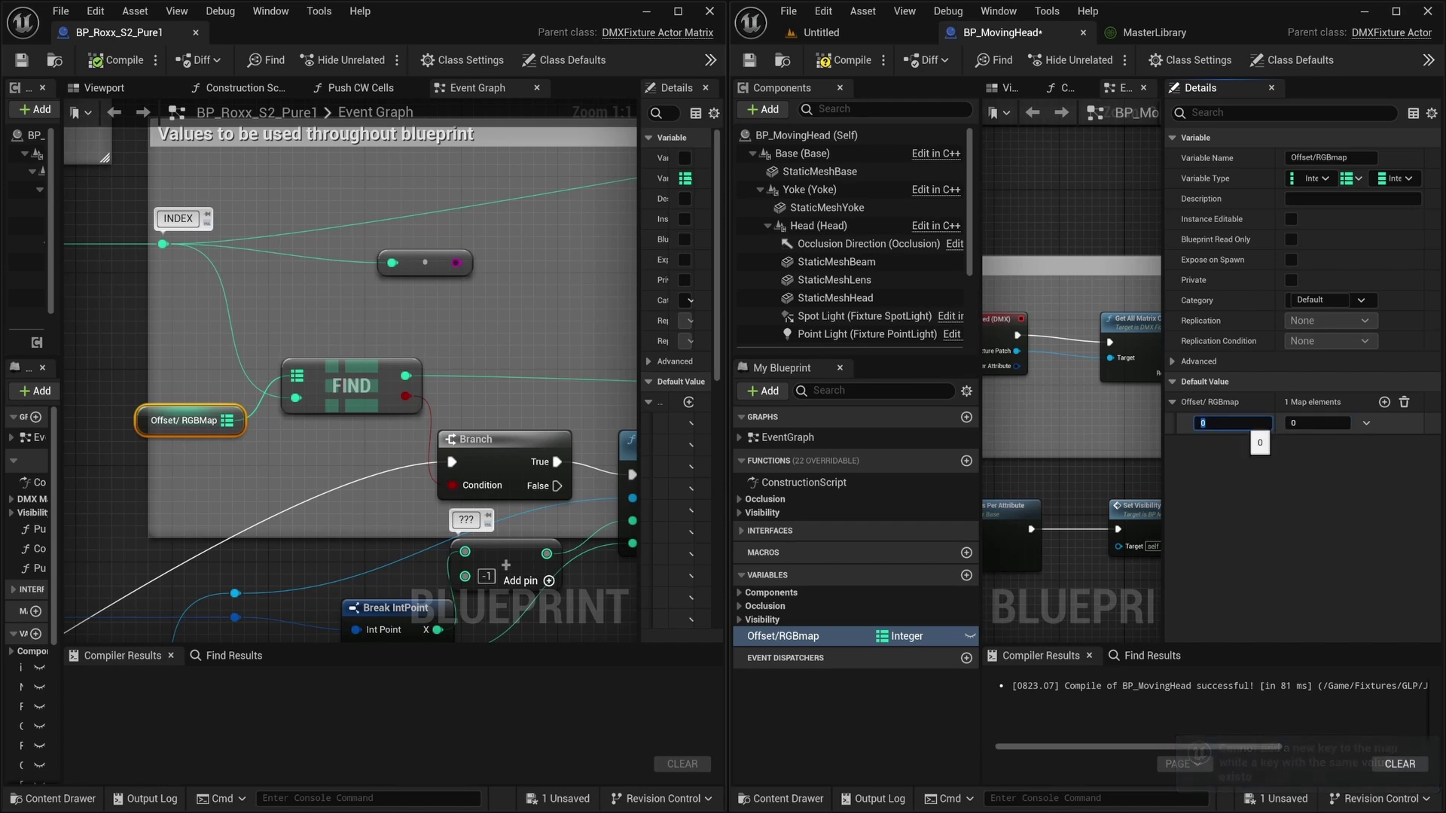
{"action": "type", "text": "69"}
Add three elements to the Offset/RGBmap defaults, mapping key 1 to 1, key 2 to 2 and key 3 to 1.
{"action": "left_click", "coordinate": [1385, 402]}
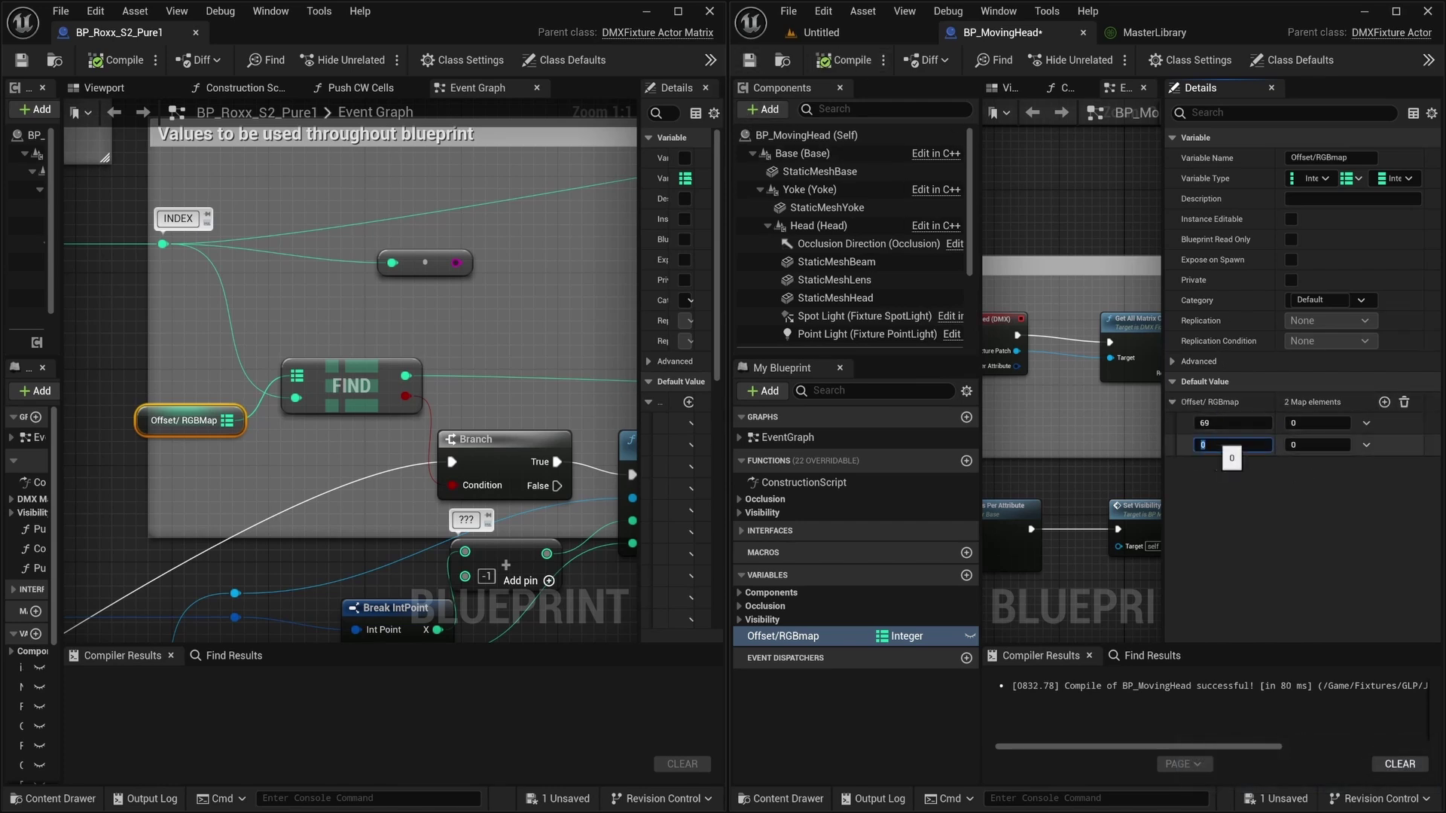
{"action": "left_click", "coordinate": [1385, 403]}
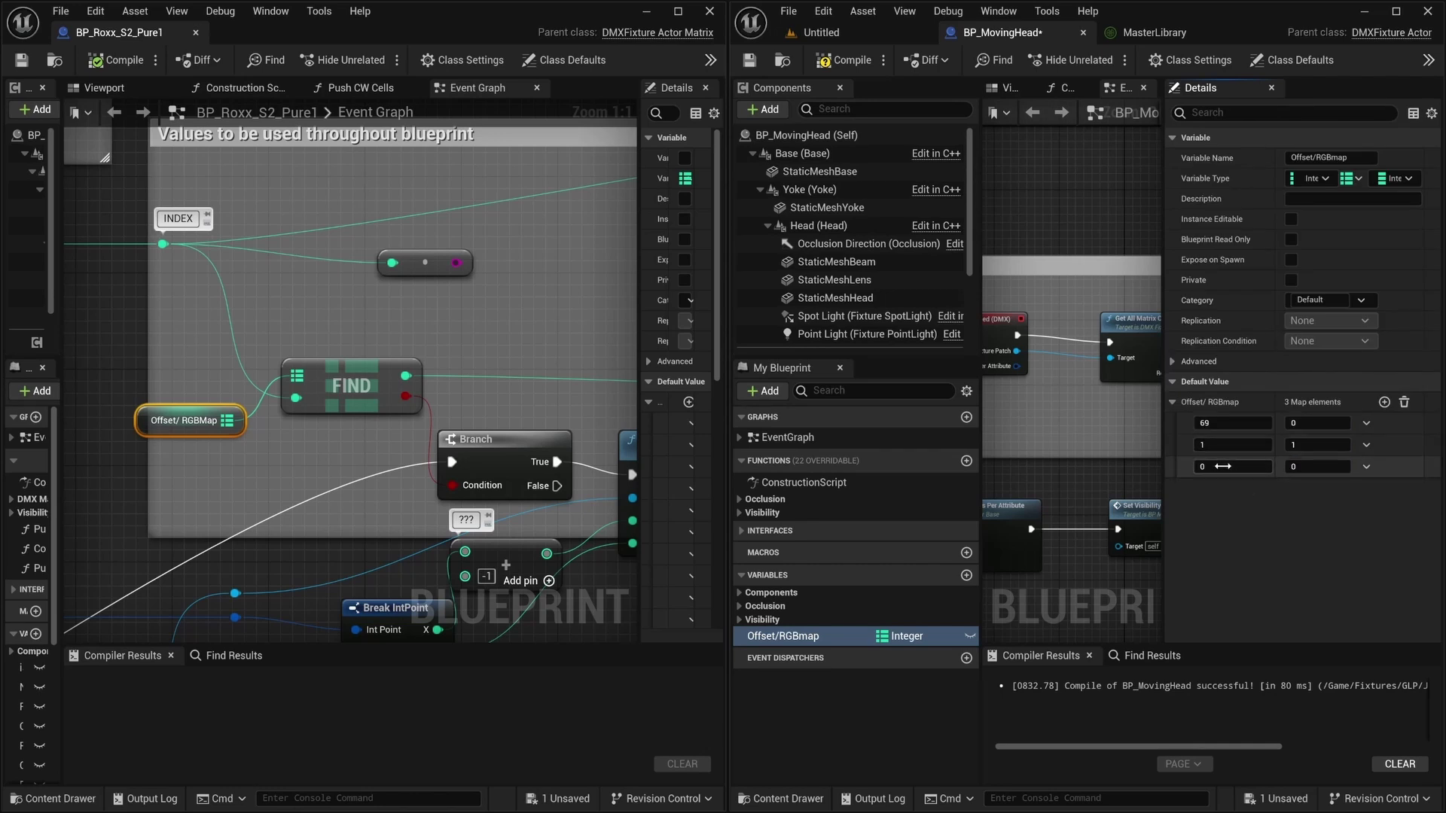
{"action": "left_click", "coordinate": [1309, 466]}
{"action": "type", "text": "2"}
{"action": "left_click", "coordinate": [1384, 402]}
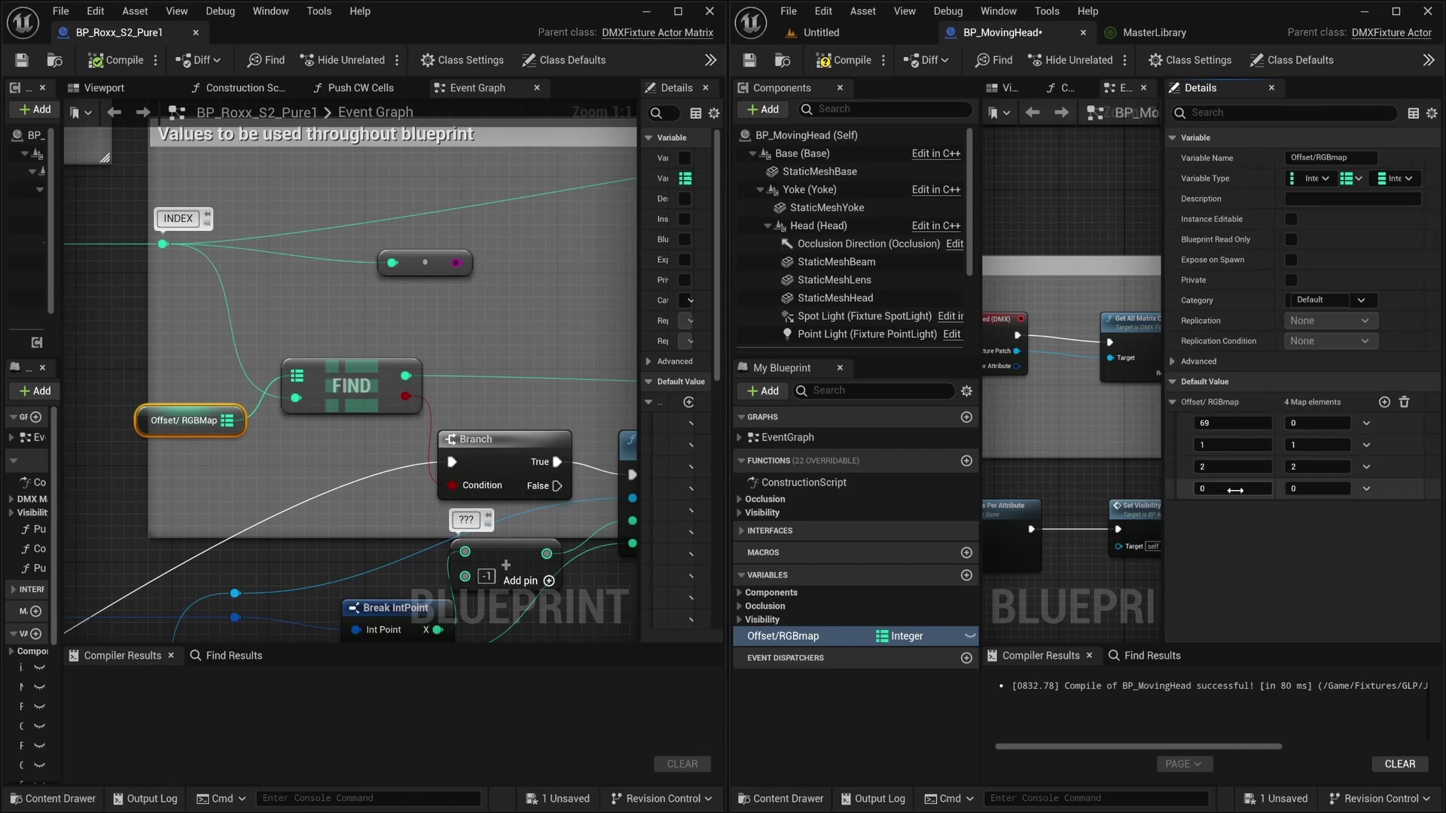
{"action": "left_click", "coordinate": [1295, 488]}
{"action": "type", "text": "1"}
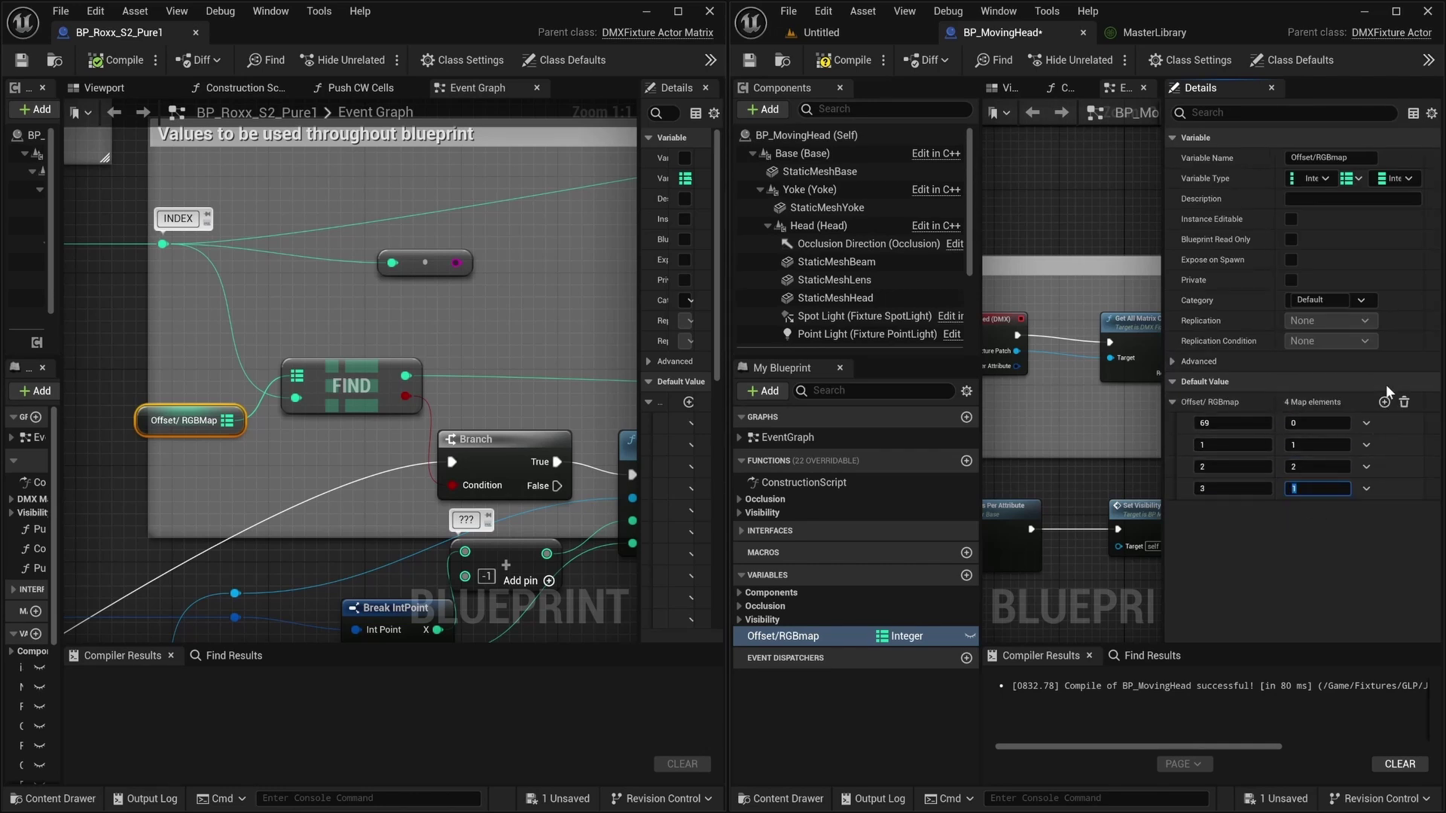
Add map elements for key 4 with value 1 and key 5 with value 2, and correct key 3's value to 0.
{"action": "left_click", "coordinate": [1384, 402]}
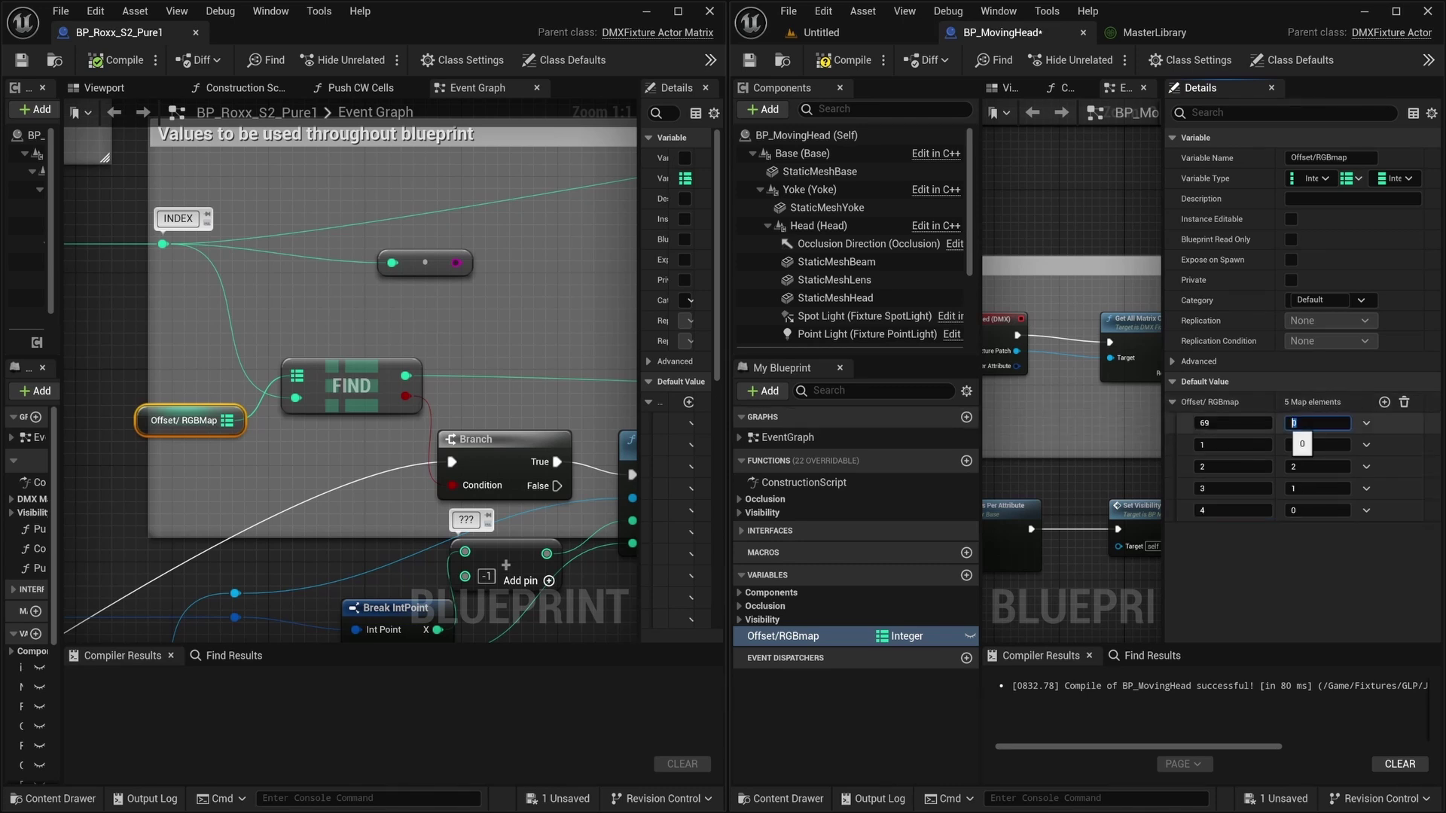
{"action": "key", "text": "Return"}
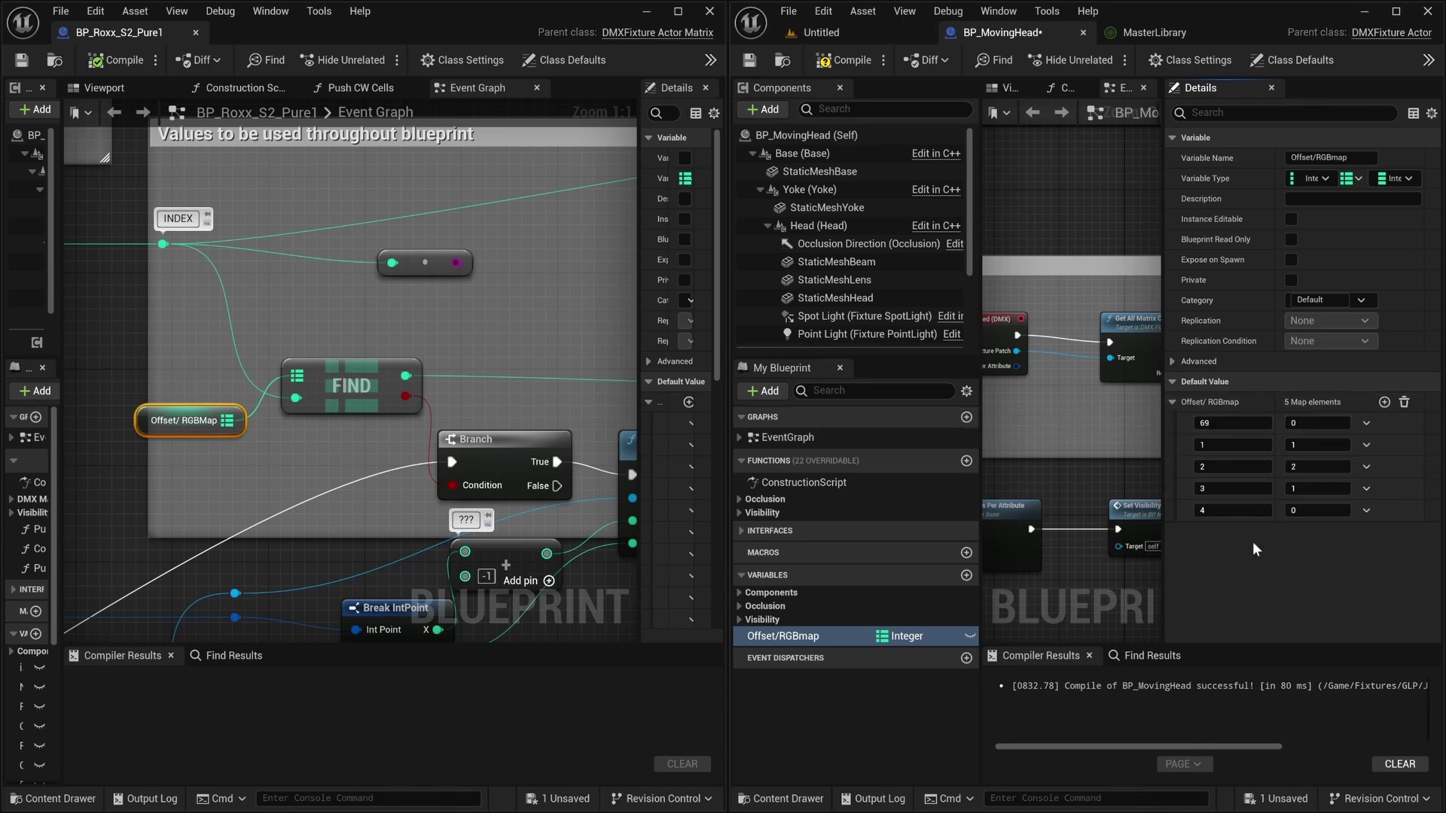
{"action": "left_click", "coordinate": [1385, 403]}
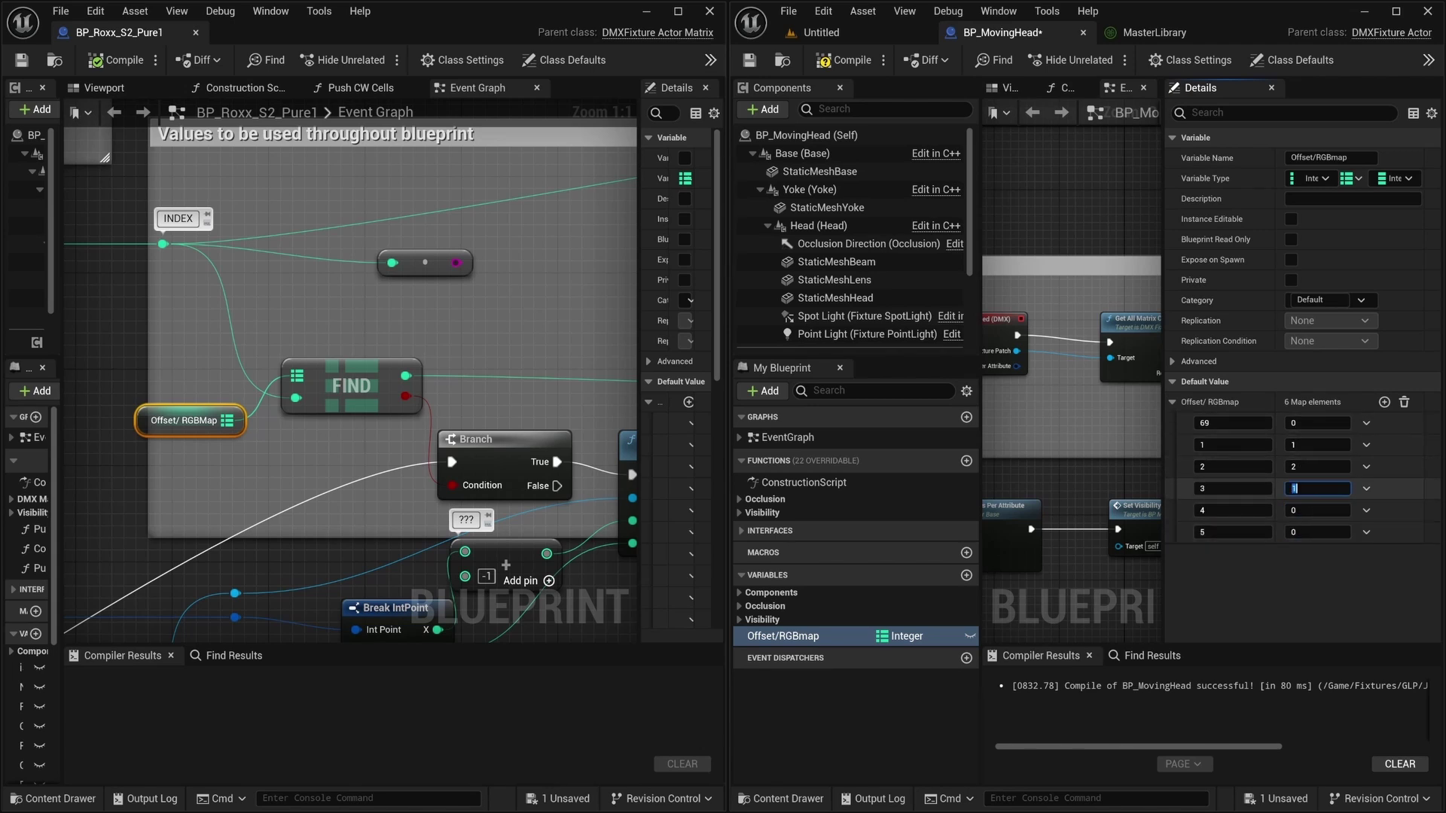
{"action": "left_click", "coordinate": [1314, 532]}
{"action": "type", "text": "2"}
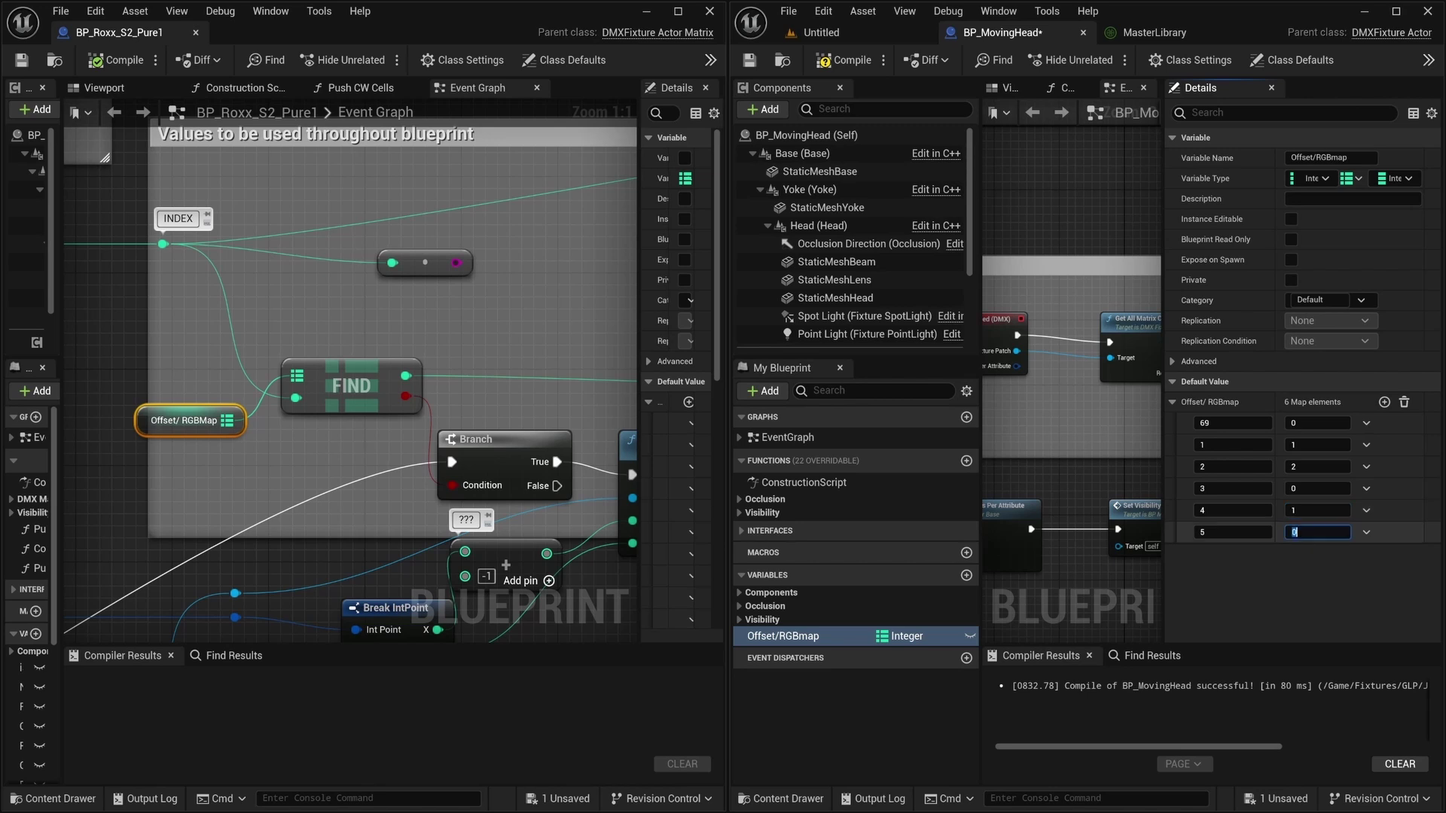
Add three more map elements, mapping key 6 to 0, key 7 to 1 and key 8 to 2.
{"action": "left_click", "coordinate": [1384, 402]}
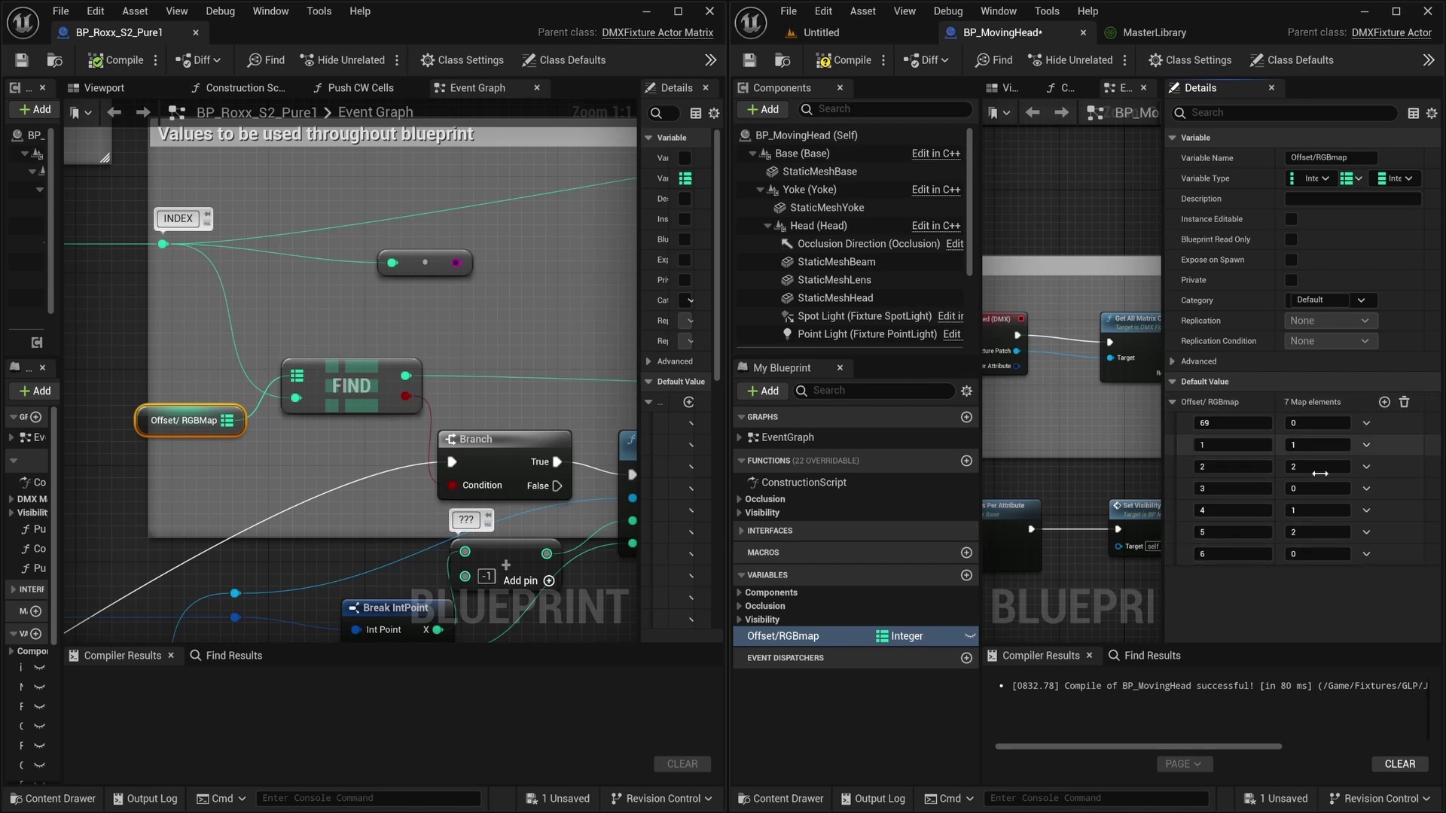
{"action": "left_click", "coordinate": [1384, 402]}
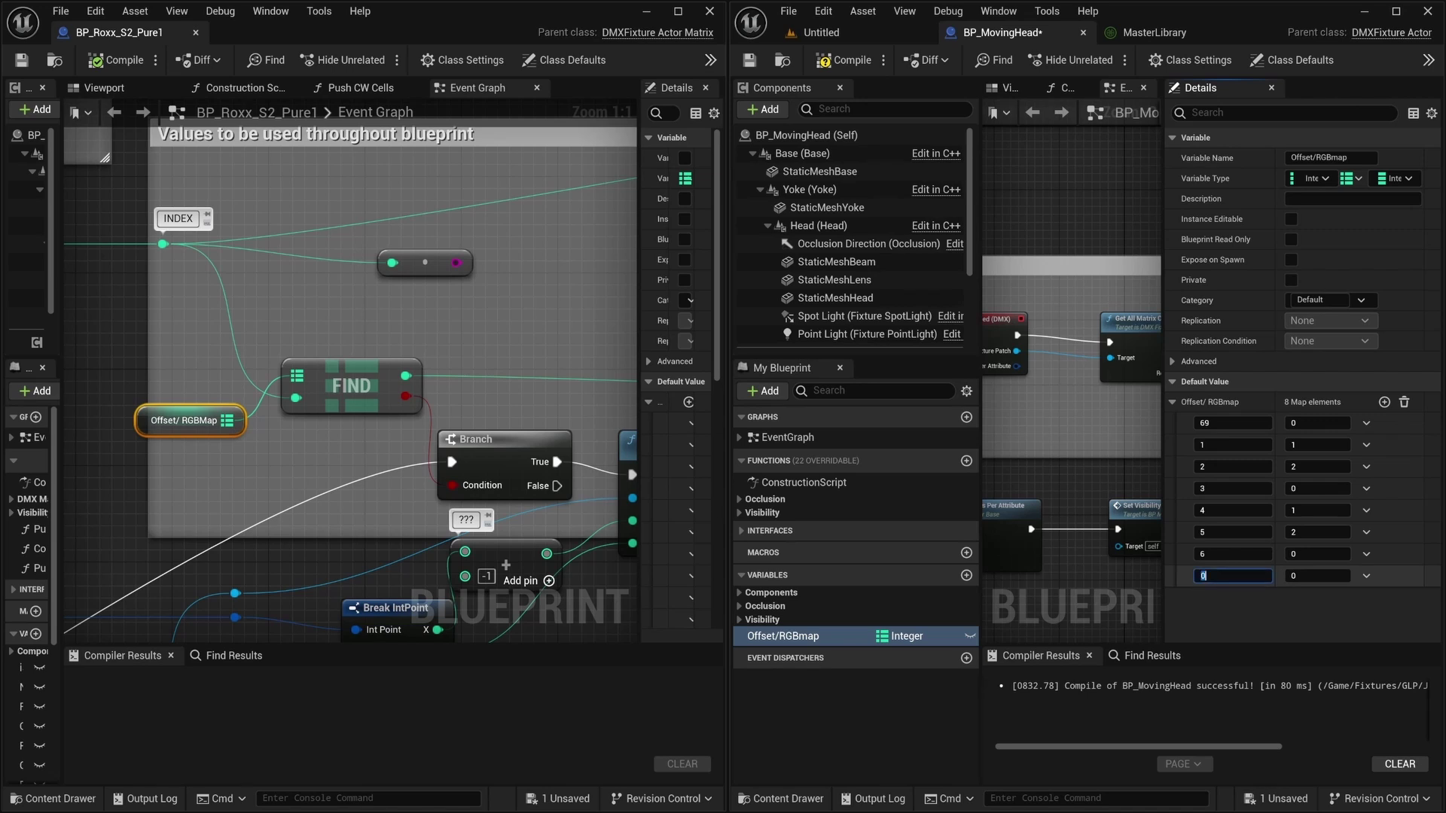
{"action": "type", "text": "1"}
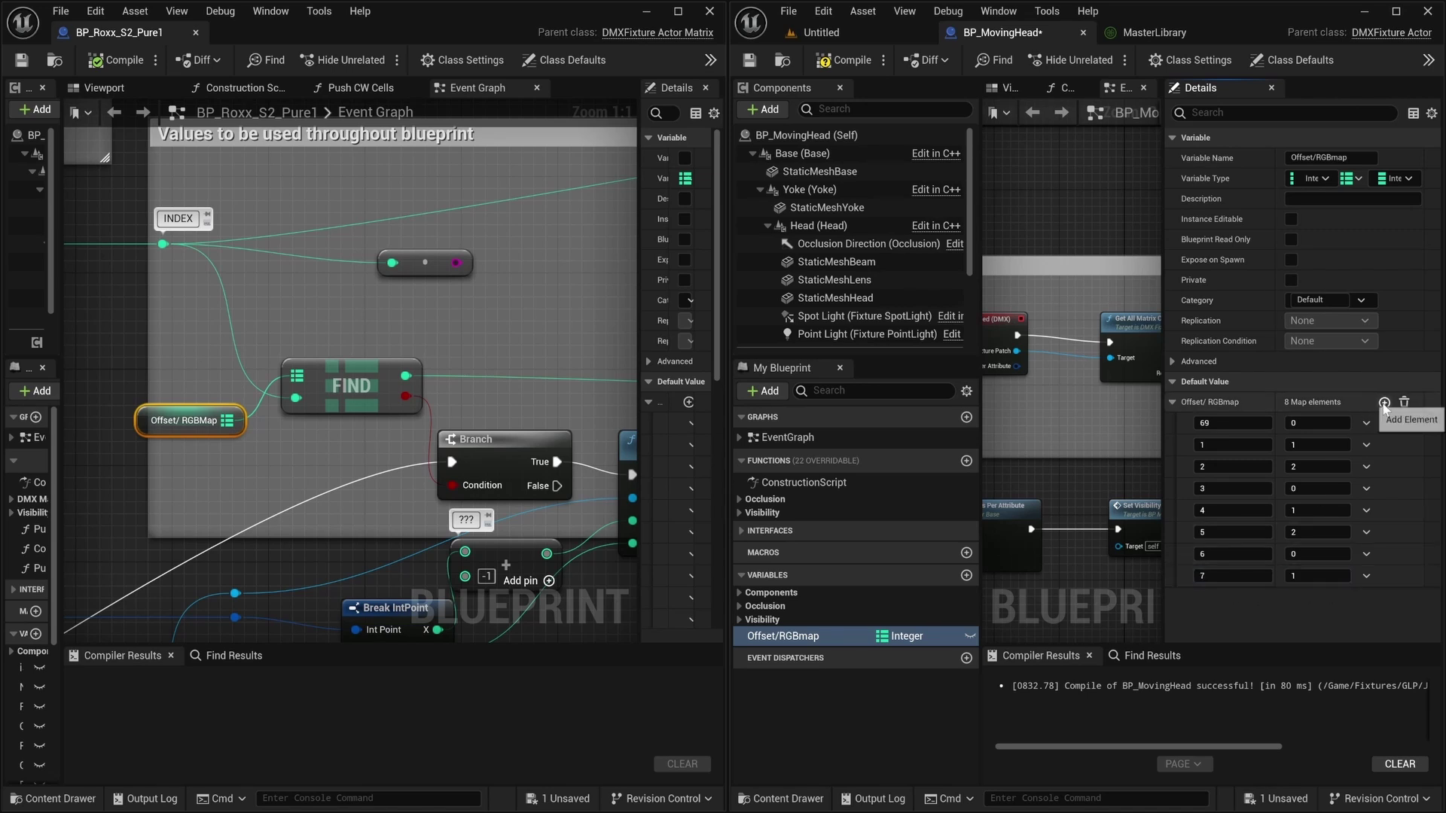
{"action": "left_click", "coordinate": [1384, 402]}
{"action": "type", "text": "8"}
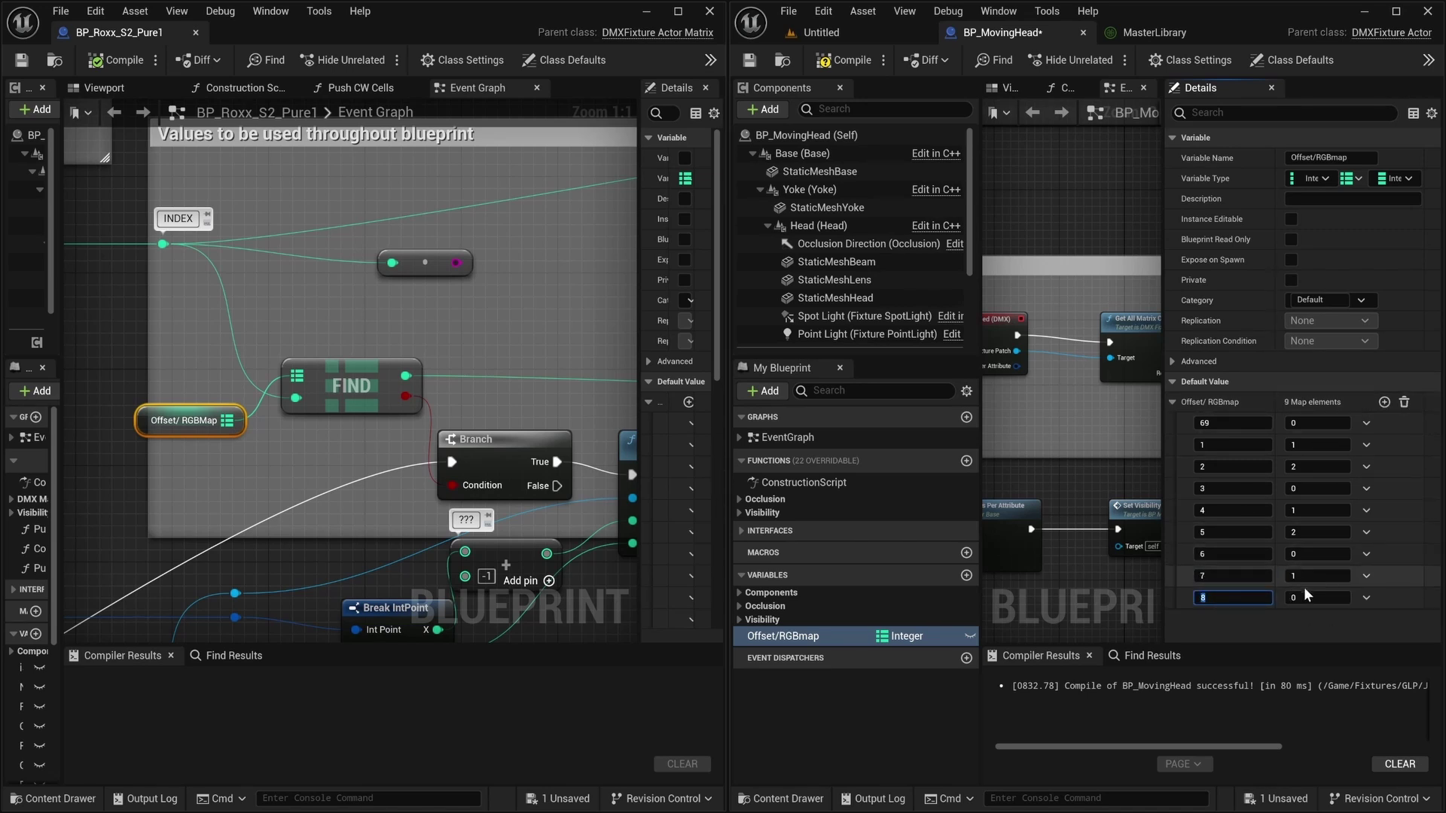
{"action": "key", "text": "Tab"}
{"action": "type", "text": "2"}
Extend the Offset/RGBmap defaults to 32 elements, numbering the new keys consecutively from 9 and leaving their values at 0.
{"action": "left_click", "coordinate": [1384, 402]}
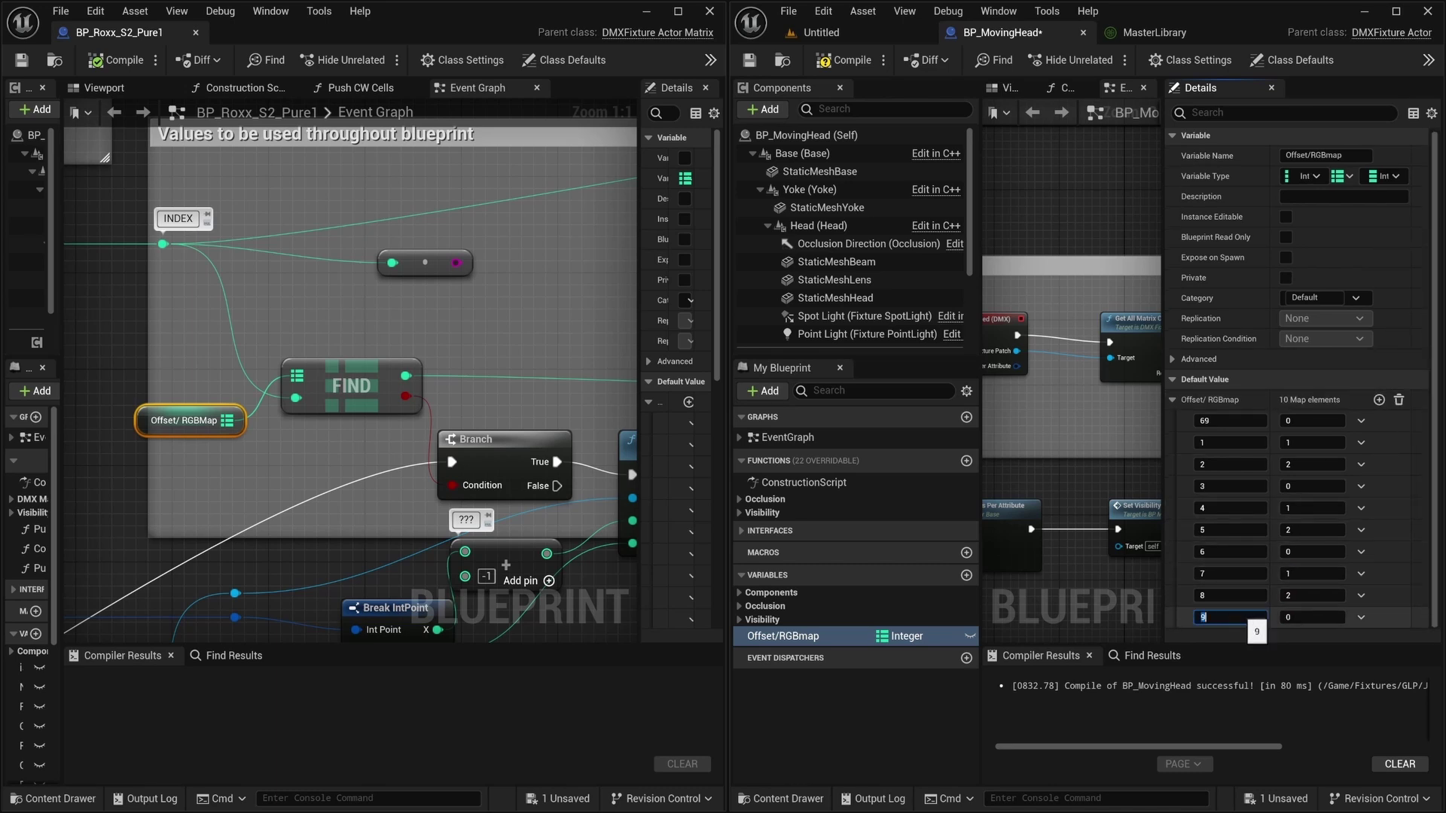
{"action": "left_click", "coordinate": [1384, 403]}
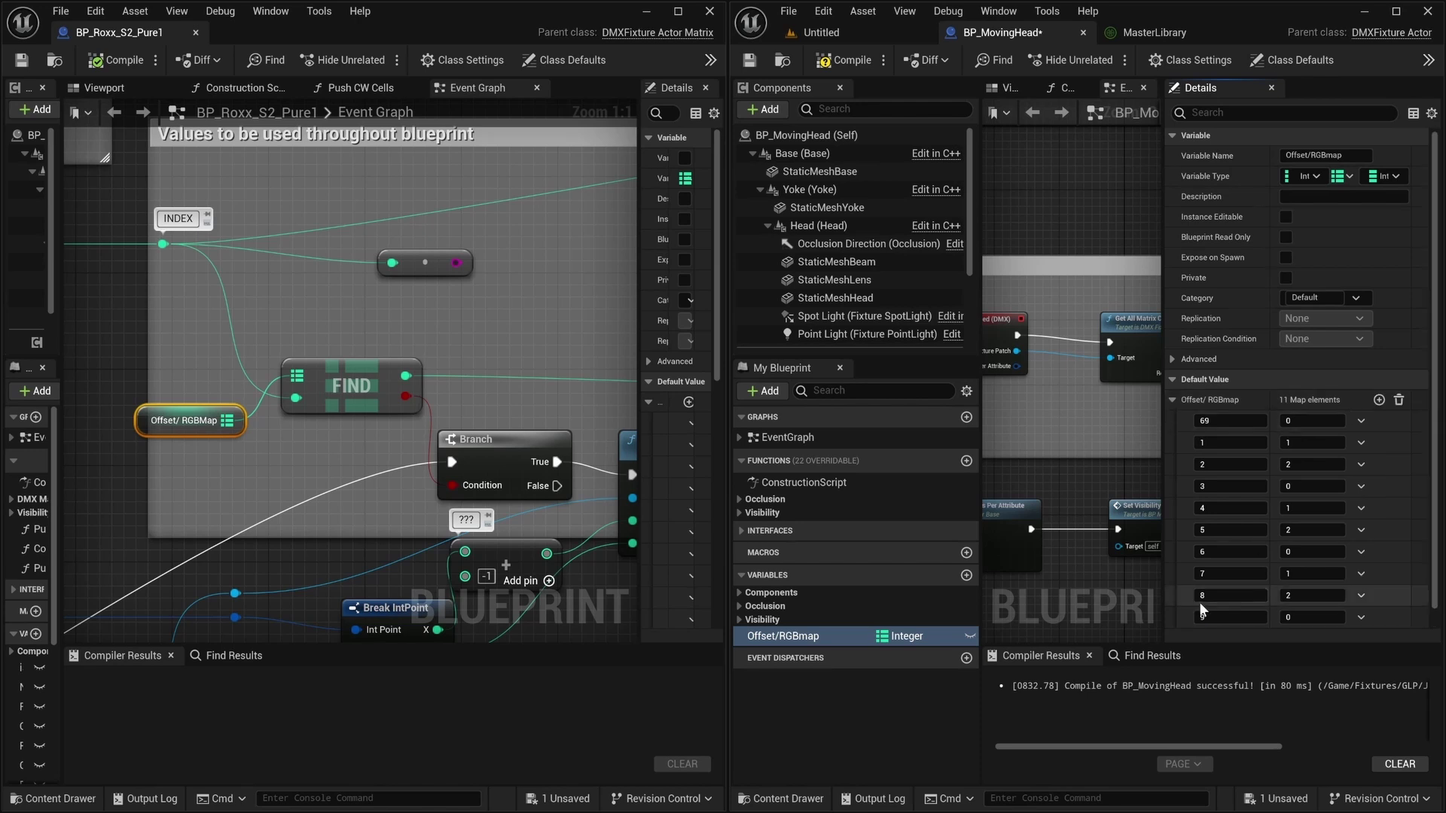
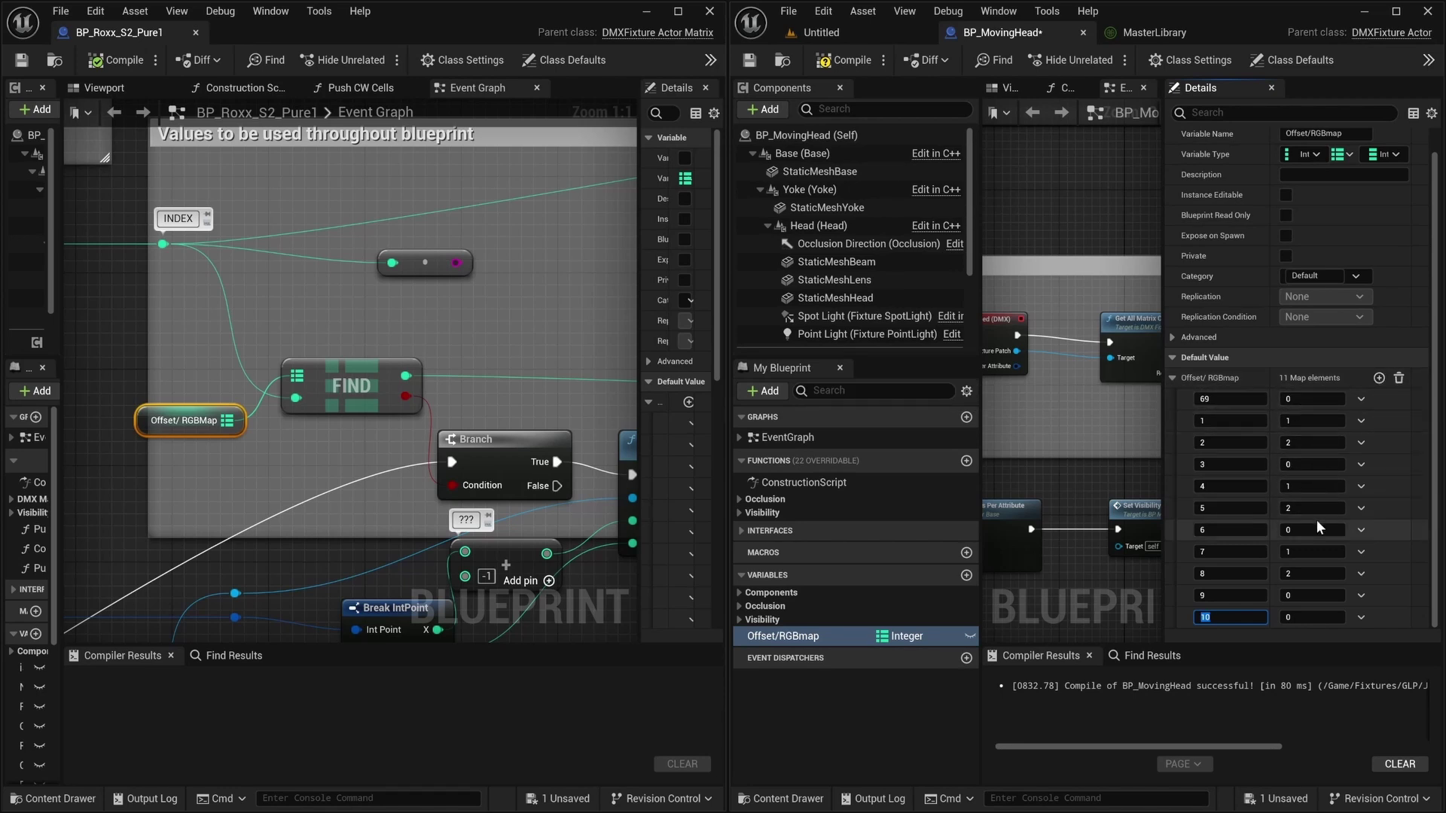
{"action": "left_click", "coordinate": [1379, 377]}
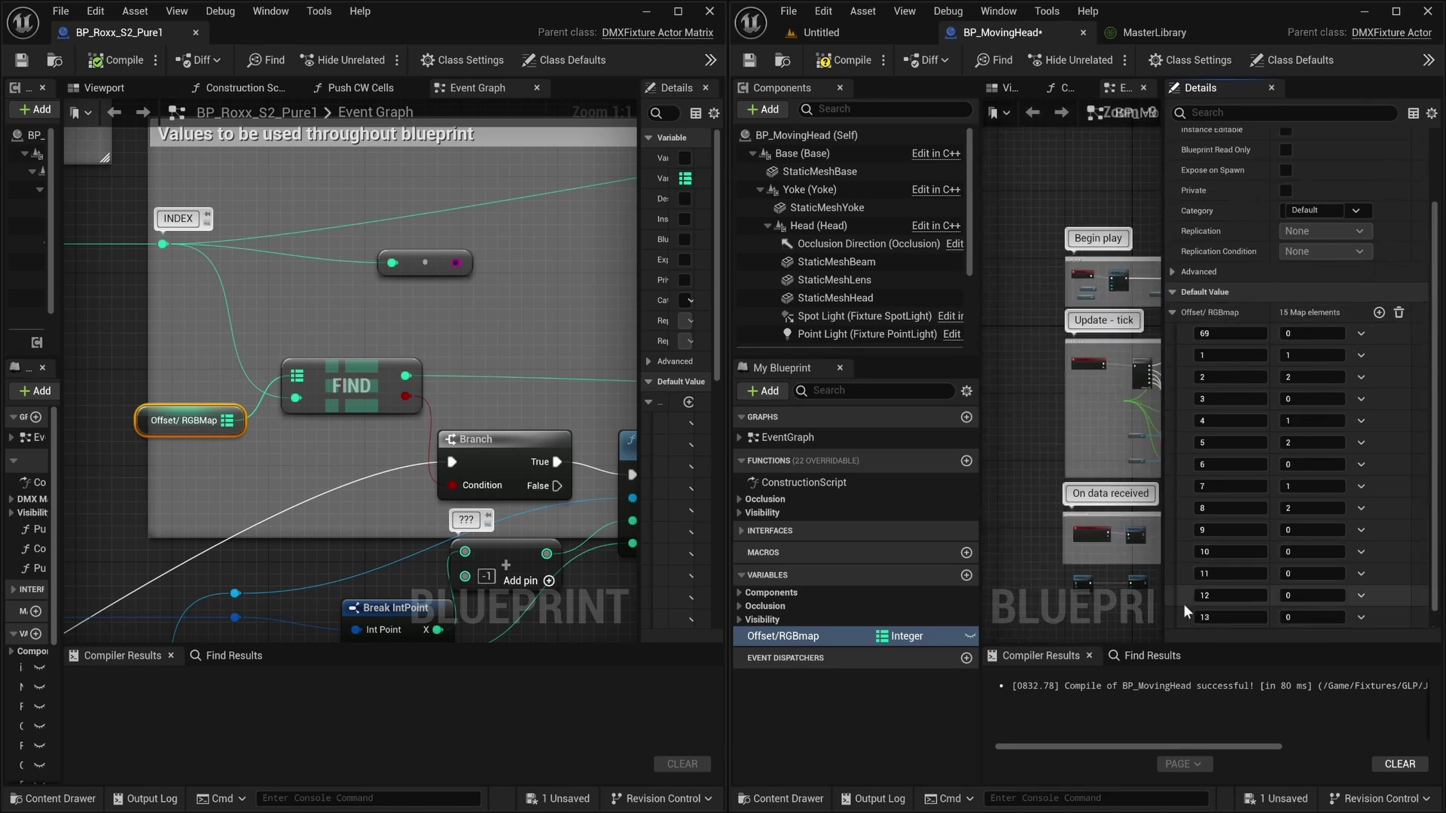
{"action": "scroll", "coordinate": [1376, 265], "scroll_direction": "down", "scroll_amount": 3}
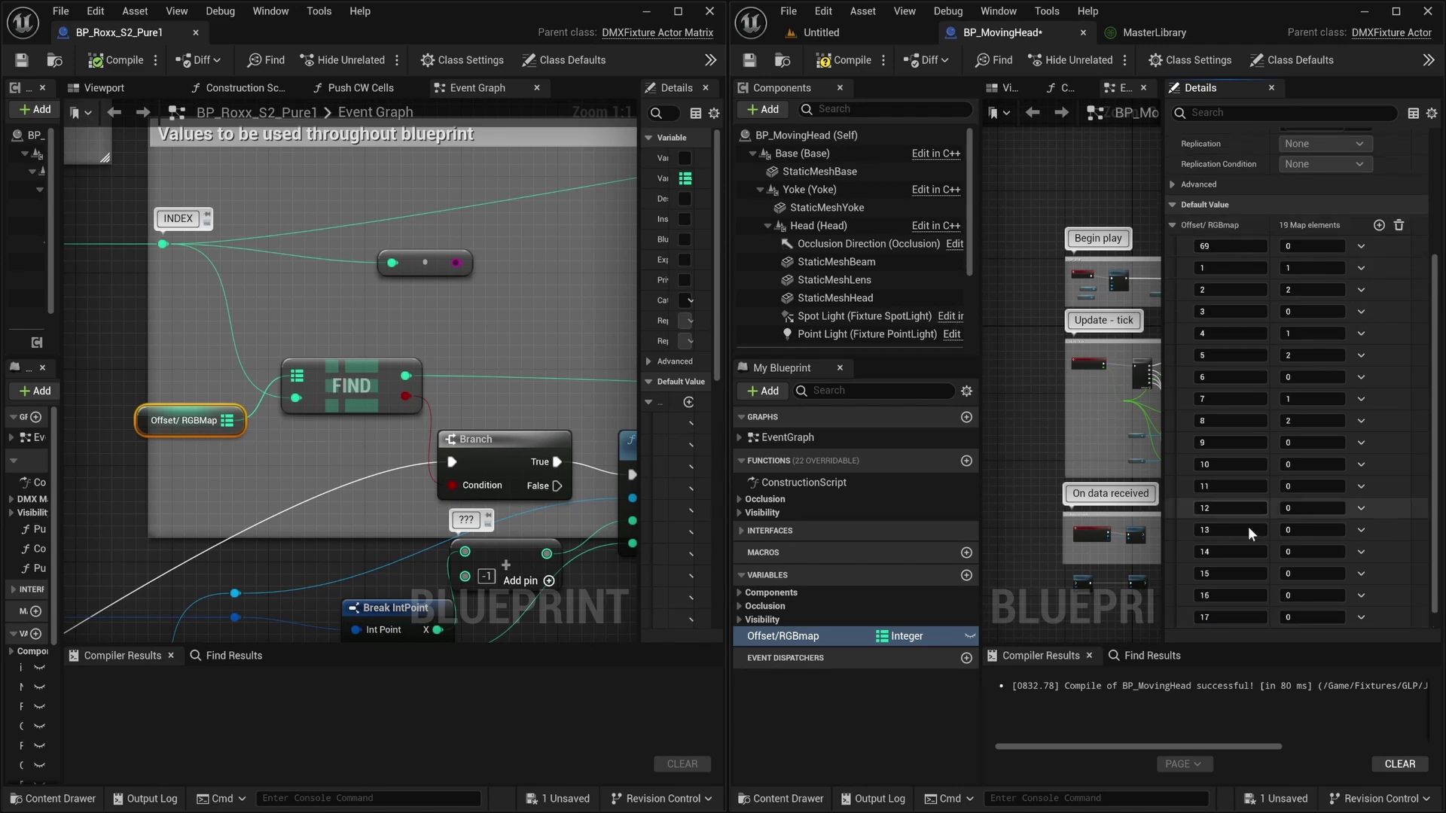
{"action": "scroll", "coordinate": [1280, 377], "scroll_direction": "up", "scroll_amount": 1}
{"action": "left_click", "coordinate": [1379, 265]}
{"action": "left_click", "coordinate": [1379, 265]}
{"action": "left_click", "coordinate": [1379, 265]}
{"action": "left_click", "coordinate": [1379, 265]}
{"action": "left_click", "coordinate": [1379, 265]}
{"action": "left_click", "coordinate": [1379, 265]}
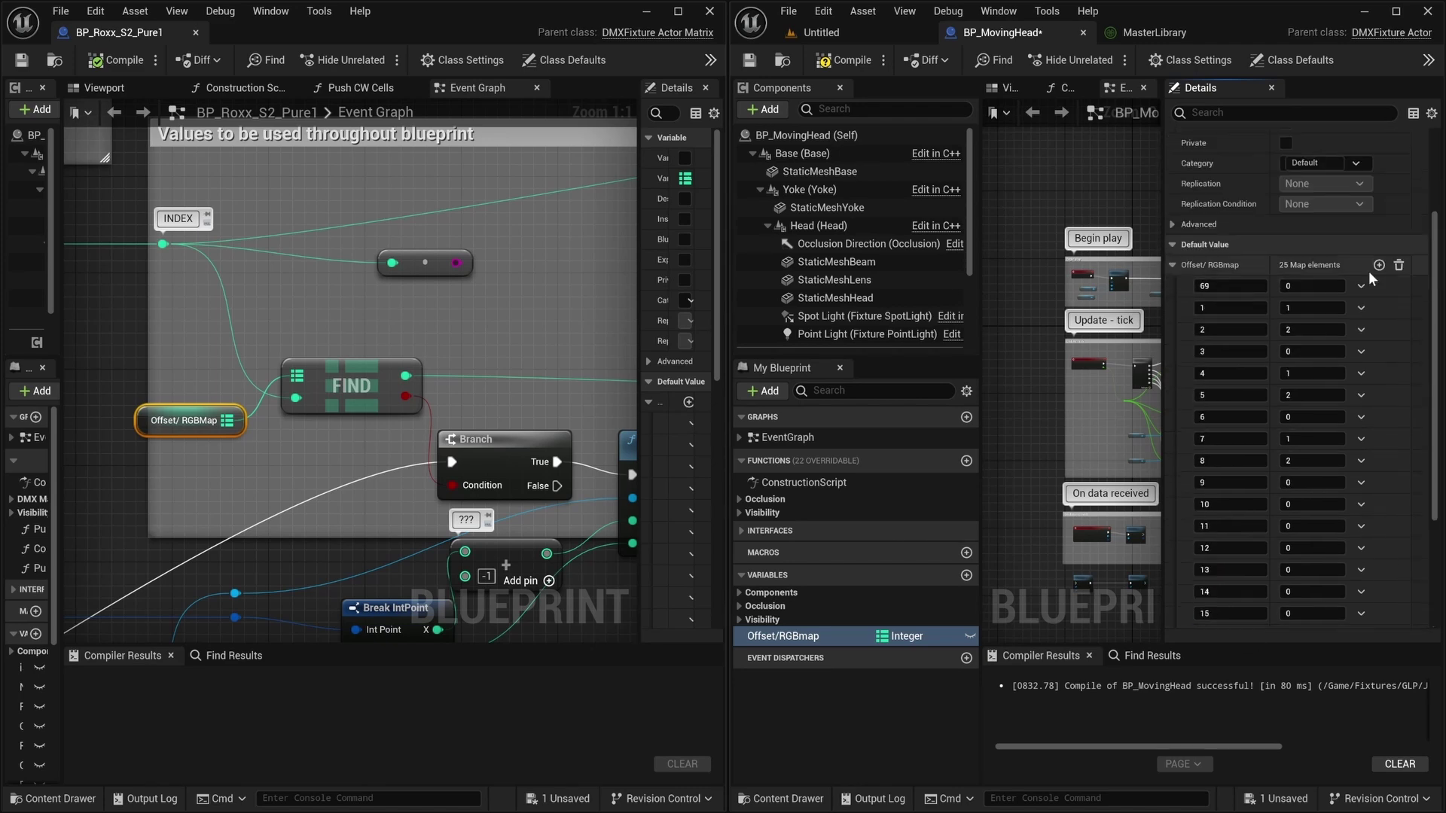
{"action": "left_click", "coordinate": [1379, 265]}
{"action": "left_click", "coordinate": [1379, 265]}
{"action": "left_click", "coordinate": [1379, 265]}
{"action": "left_click", "coordinate": [1379, 265]}
{"action": "left_click", "coordinate": [1379, 265]}
{"action": "scroll", "coordinate": [1341, 316], "scroll_direction": "down", "scroll_amount": 3}
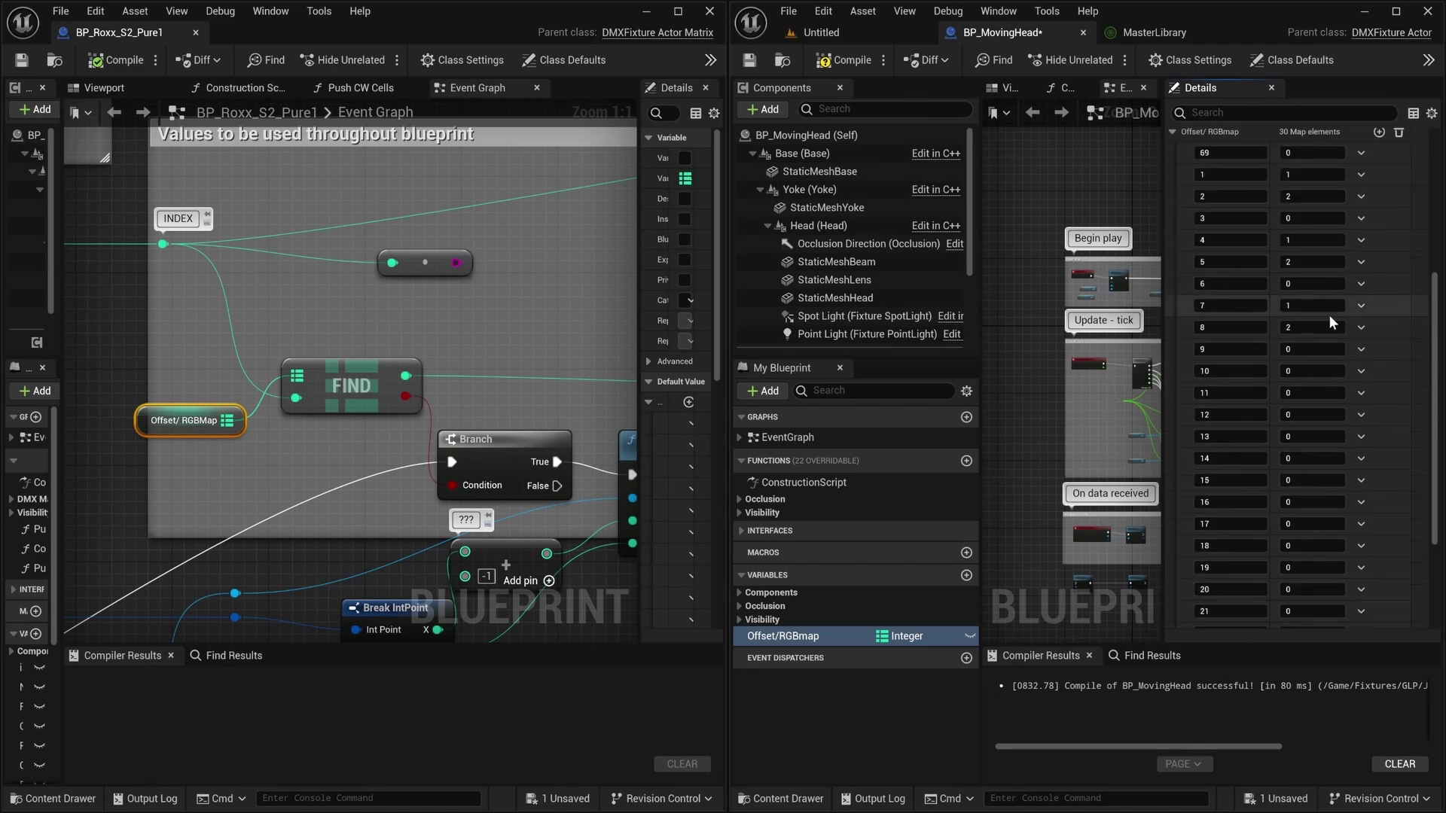
{"action": "scroll", "coordinate": [1333, 323], "scroll_direction": "up", "scroll_amount": 3}
{"action": "left_click", "coordinate": [1379, 281]}
{"action": "left_click", "coordinate": [1379, 281]}
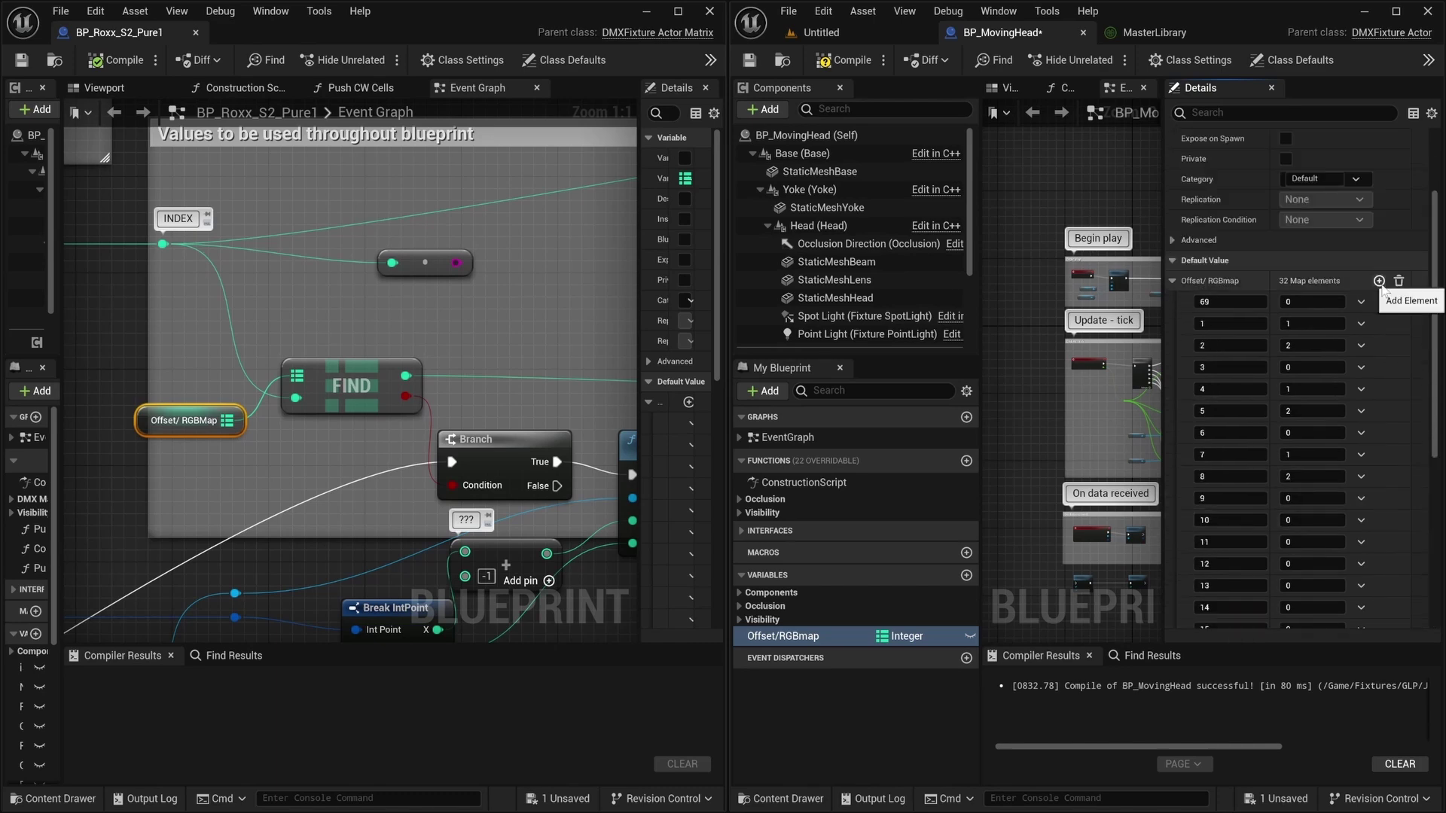
Correct the numbering of the last keys and extend the map to 35 elements, with keys running up to 34.
{"action": "scroll", "coordinate": [1281, 422], "scroll_direction": "down", "scroll_amount": 5}
{"action": "left_click", "coordinate": [1231, 552]}
{"action": "type", "text": "24"}
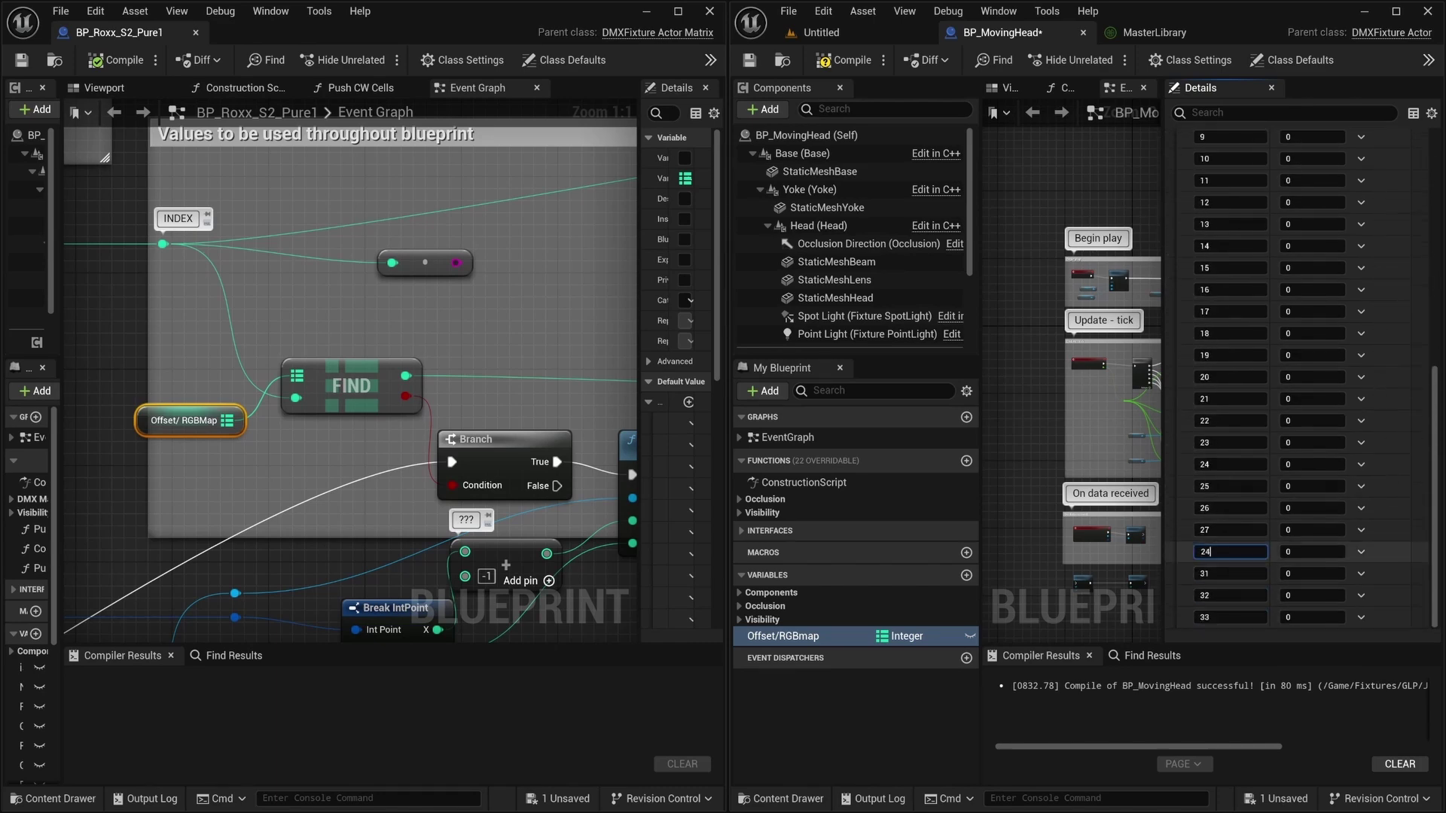
{"action": "key", "text": "Return"}
{"action": "scroll", "coordinate": [1366, 347], "scroll_direction": "up", "scroll_amount": 5}
{"action": "left_click", "coordinate": [1379, 215]}
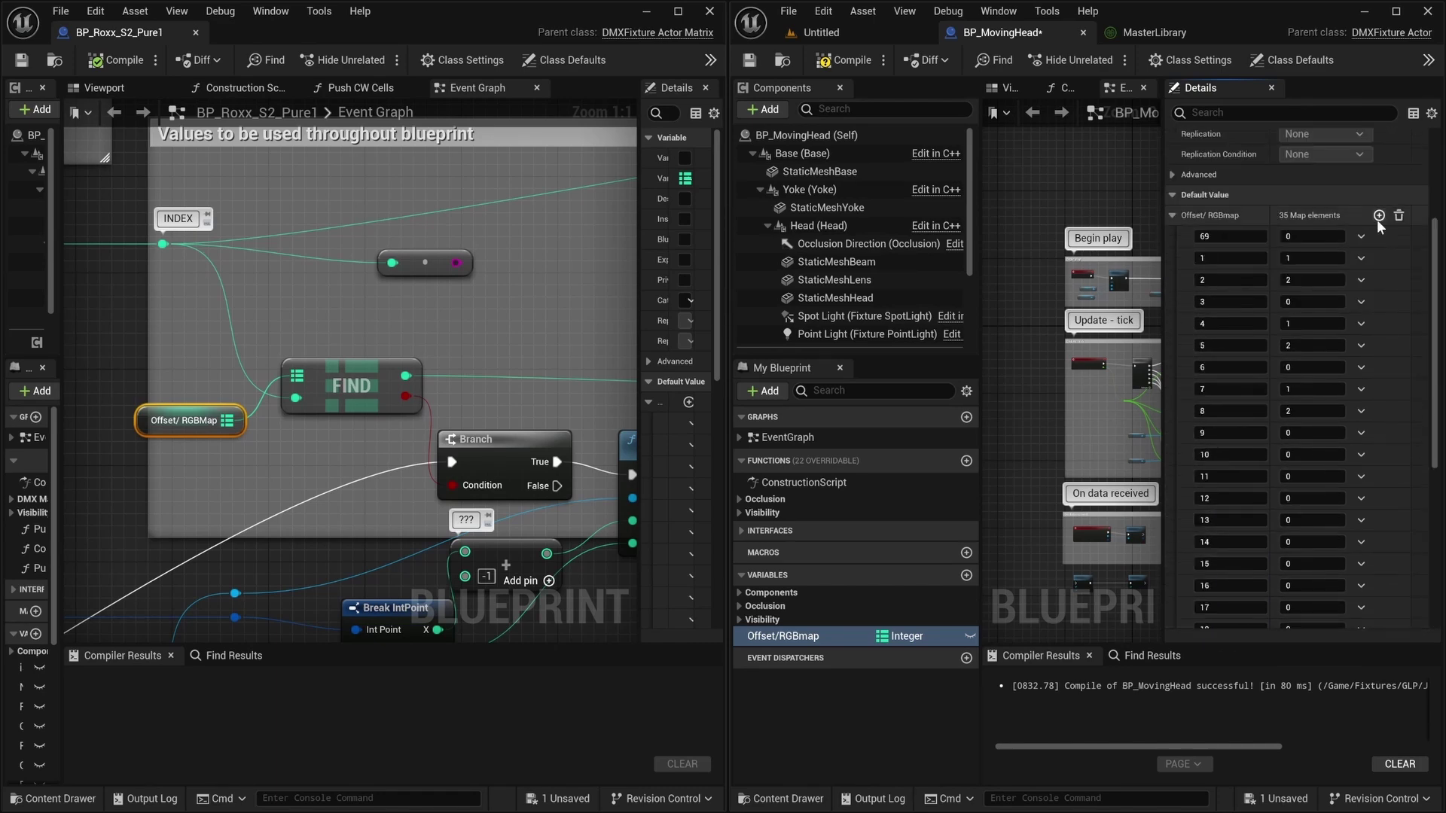
Fill the map values from key 9 through key 35 with the repeating sequence 0, 1, 2.
{"action": "scroll", "coordinate": [1340, 361], "scroll_direction": "down", "scroll_amount": 2}
{"action": "left_click", "coordinate": [1312, 533]}
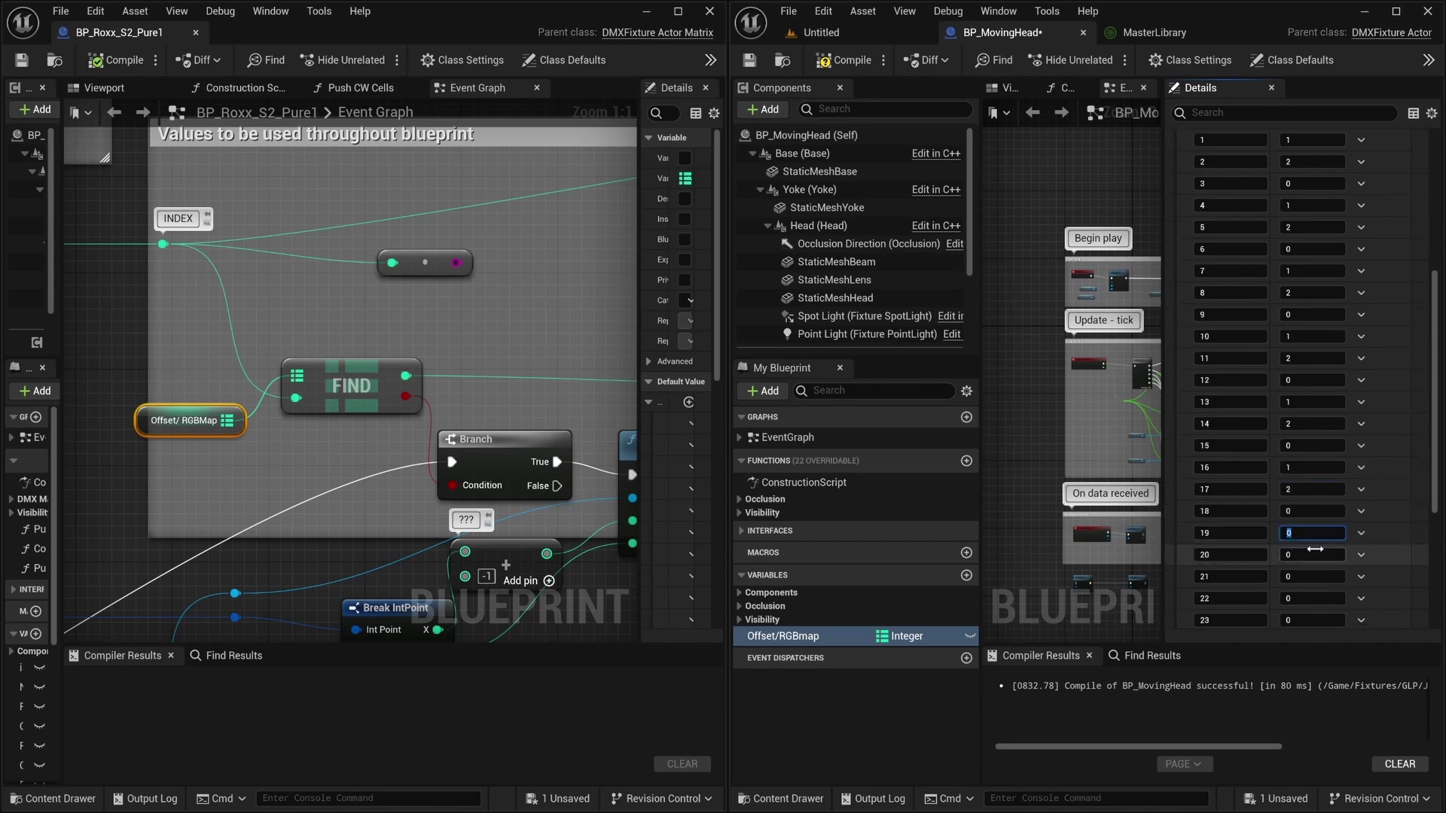
{"action": "type", "text": "1\t2\t0\t1\t2\t0\t1\t2\t0\t1\t2\t0\t1"}
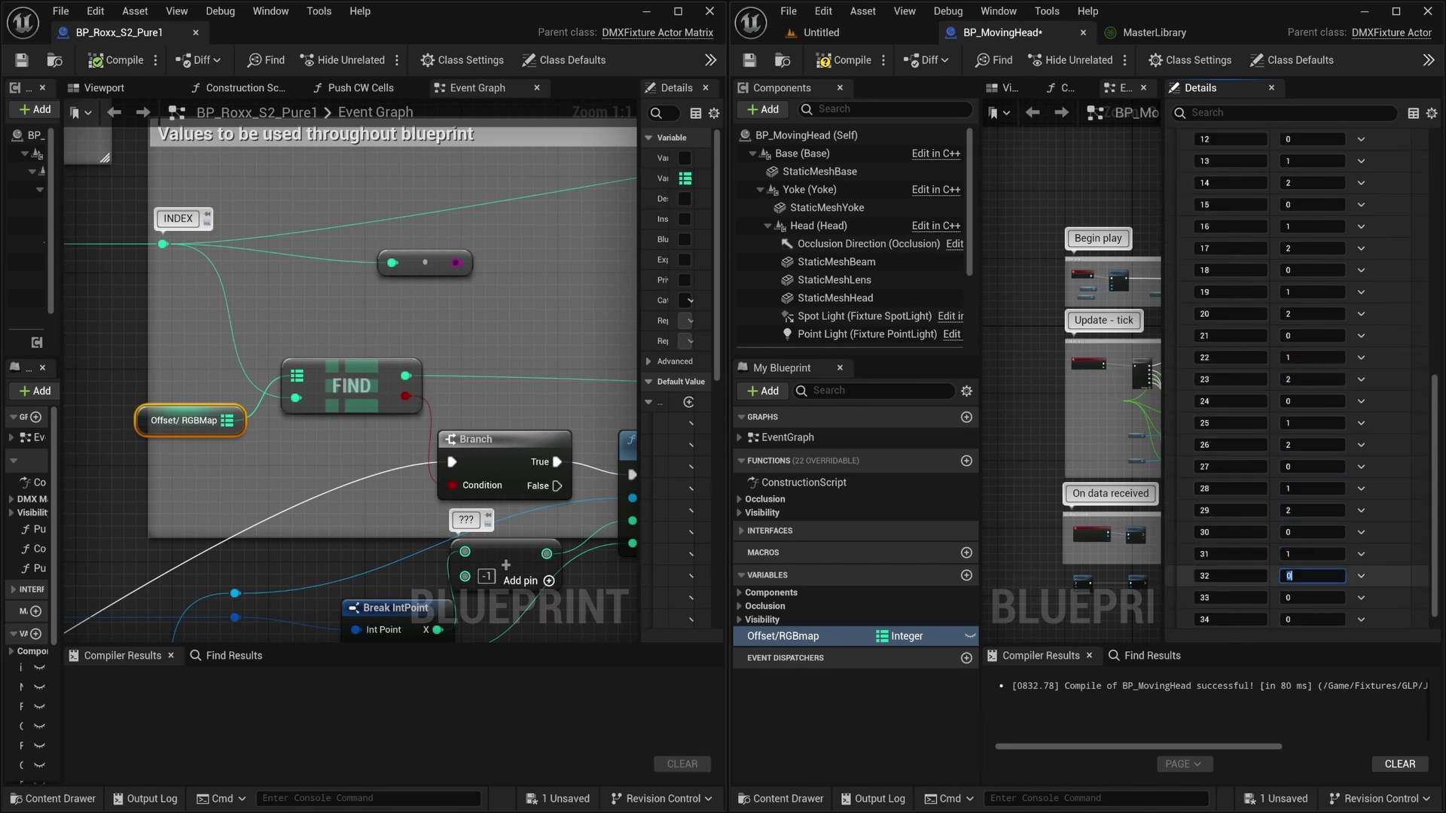
{"action": "type", "text": "\t2\t0\t1"}
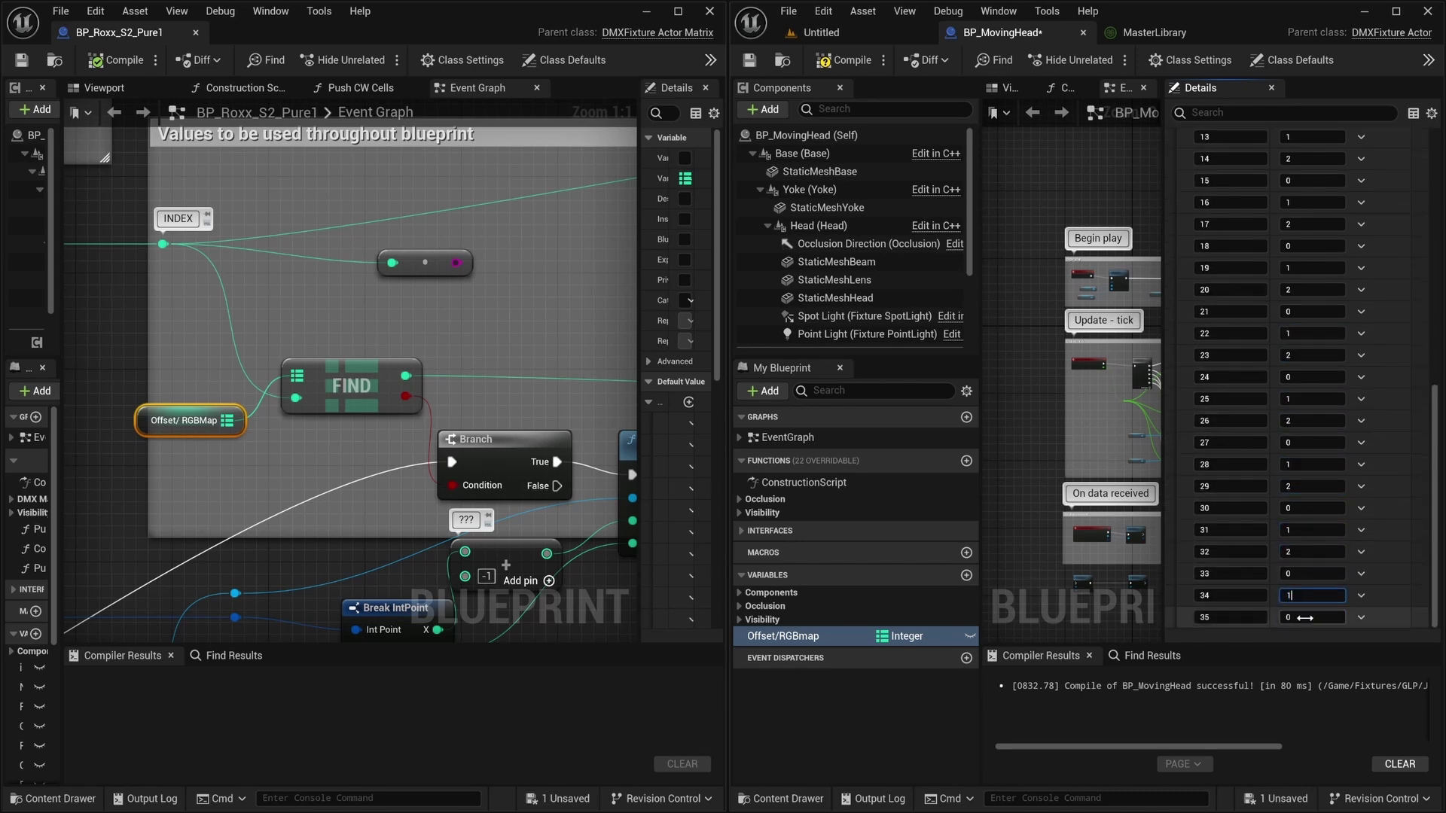
{"action": "left_click", "coordinate": [1386, 616]}
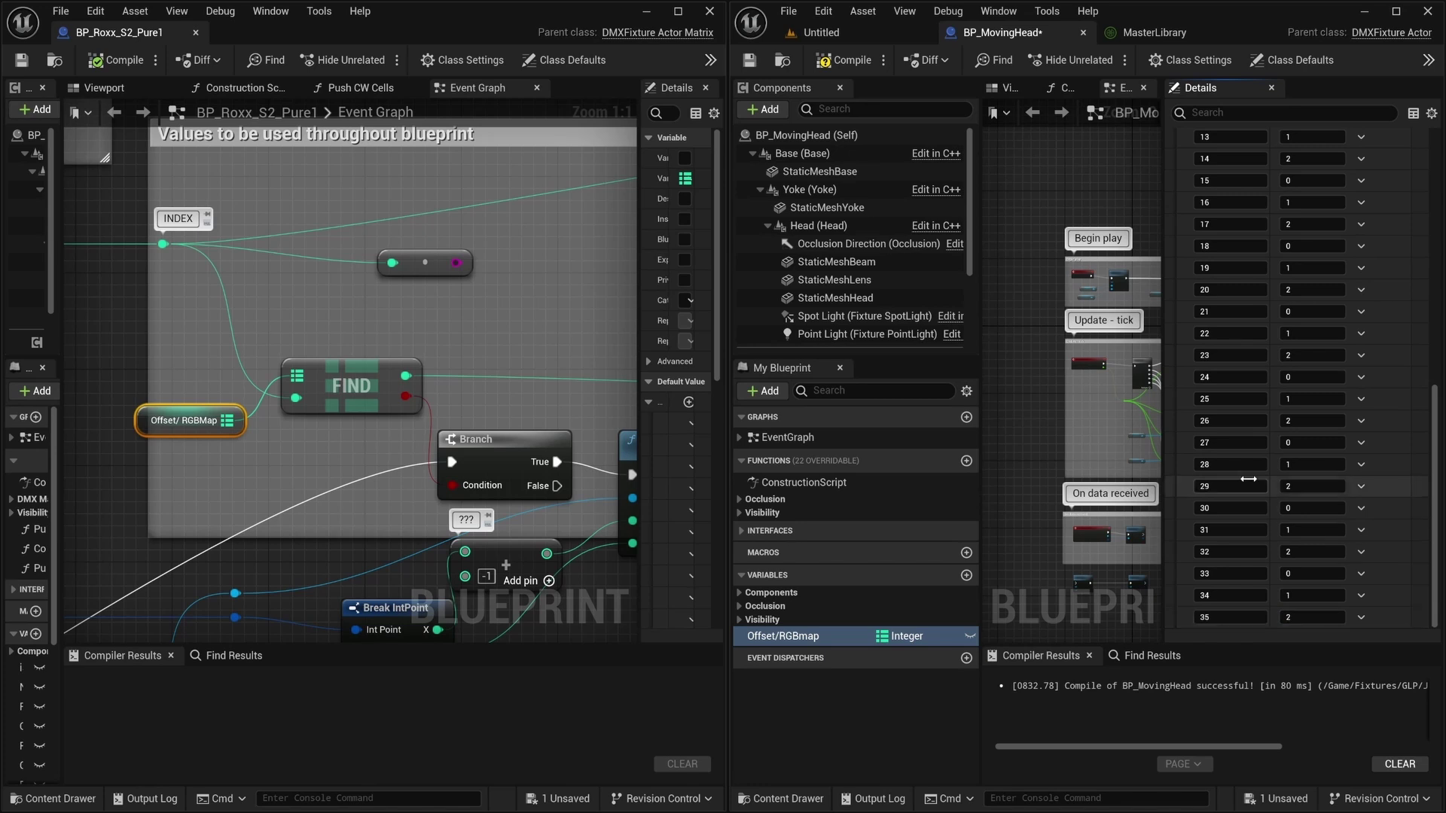
Change the placeholder key 69 of the first map element to 0 and compile the BP_MovingHead blueprint.
{"action": "scroll", "coordinate": [1341, 471], "scroll_direction": "up", "scroll_amount": 3}
{"action": "scroll", "coordinate": [1342, 471], "scroll_direction": "up", "scroll_amount": 6}
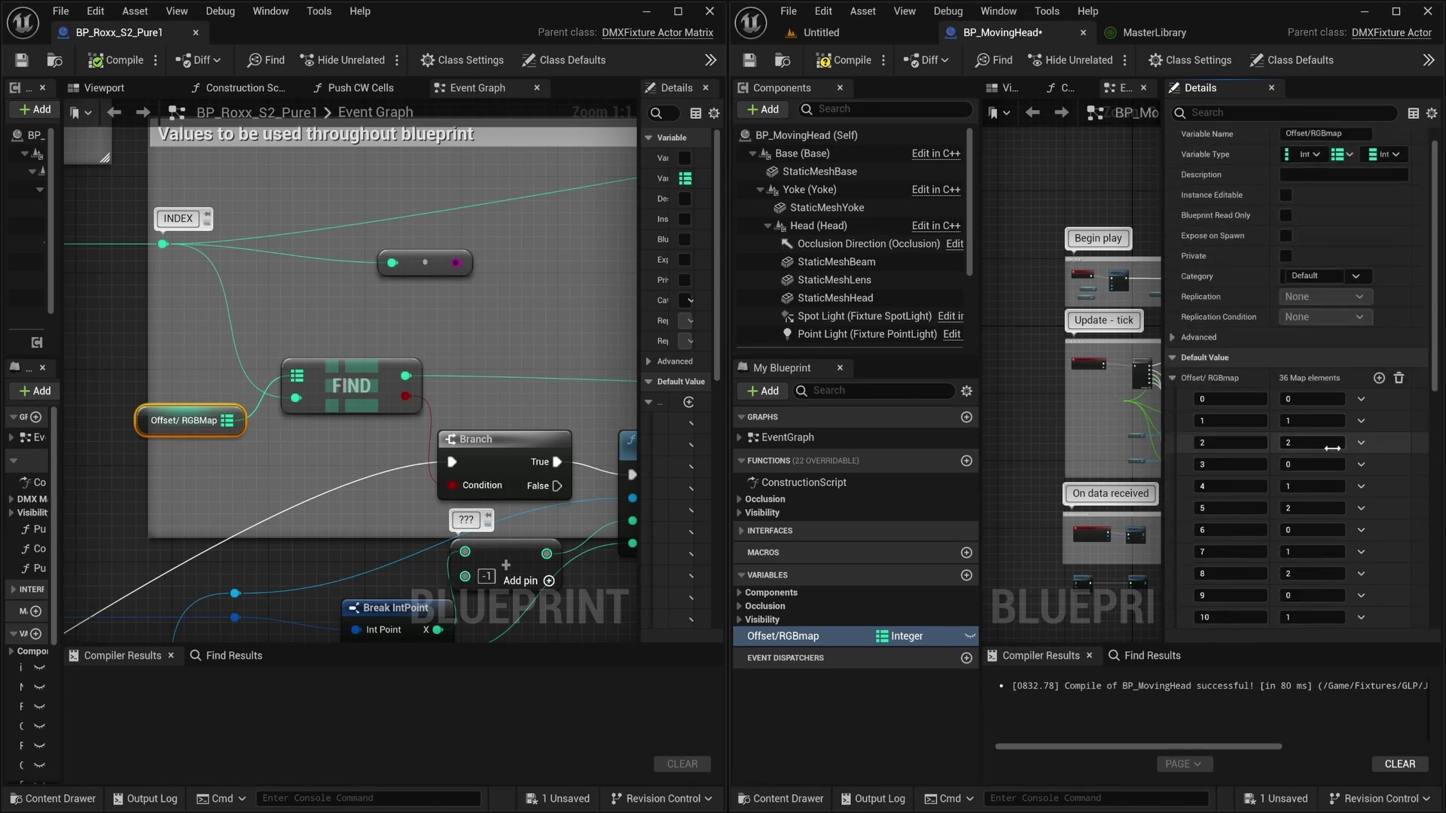
{"action": "scroll", "coordinate": [1284, 394], "scroll_direction": "down", "scroll_amount": 1}
{"action": "right_click_drag", "start_coordinate": [1042, 372], "coordinate": [1006, 351]}
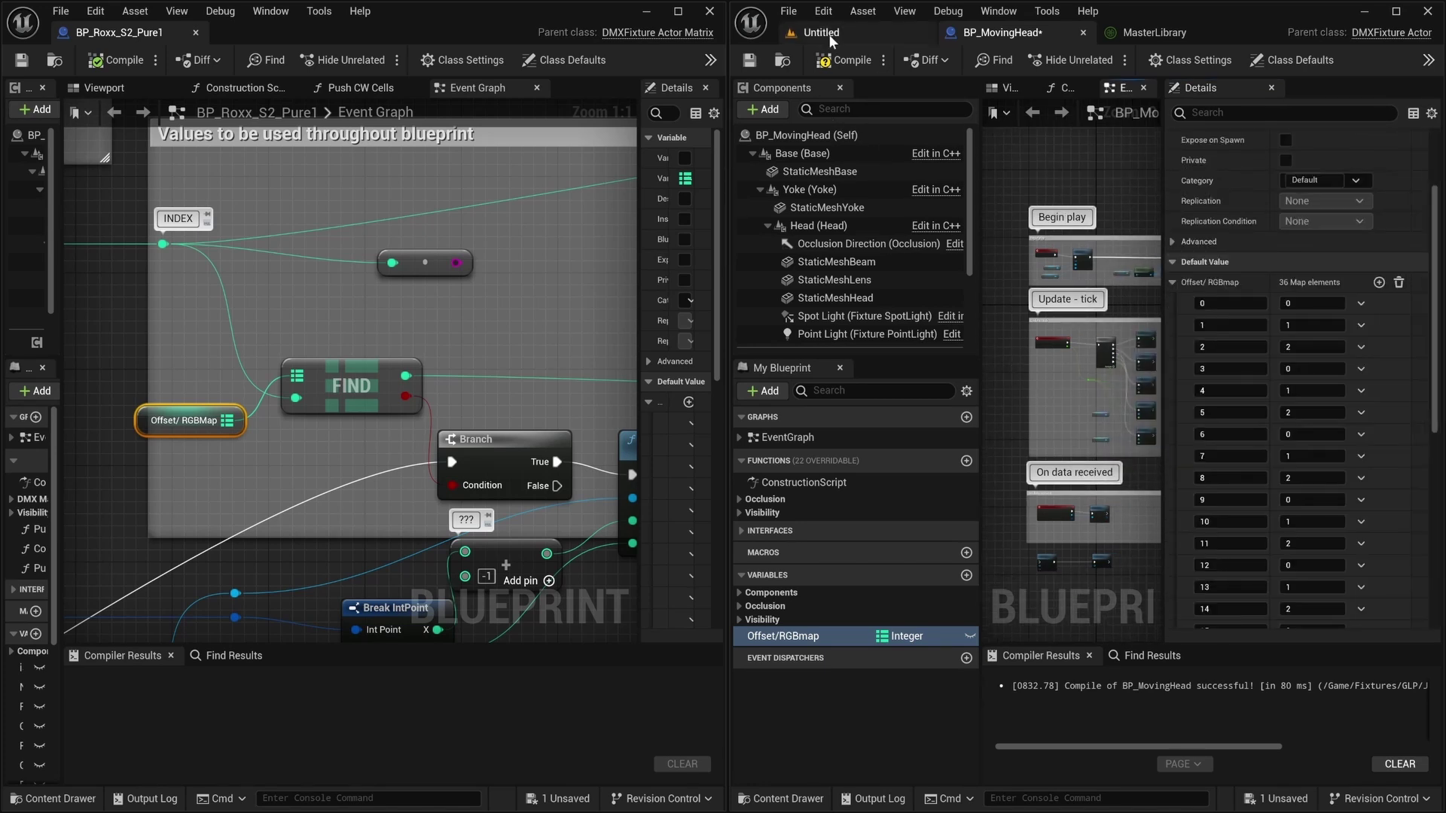
{"action": "left_click", "coordinate": [823, 60]}
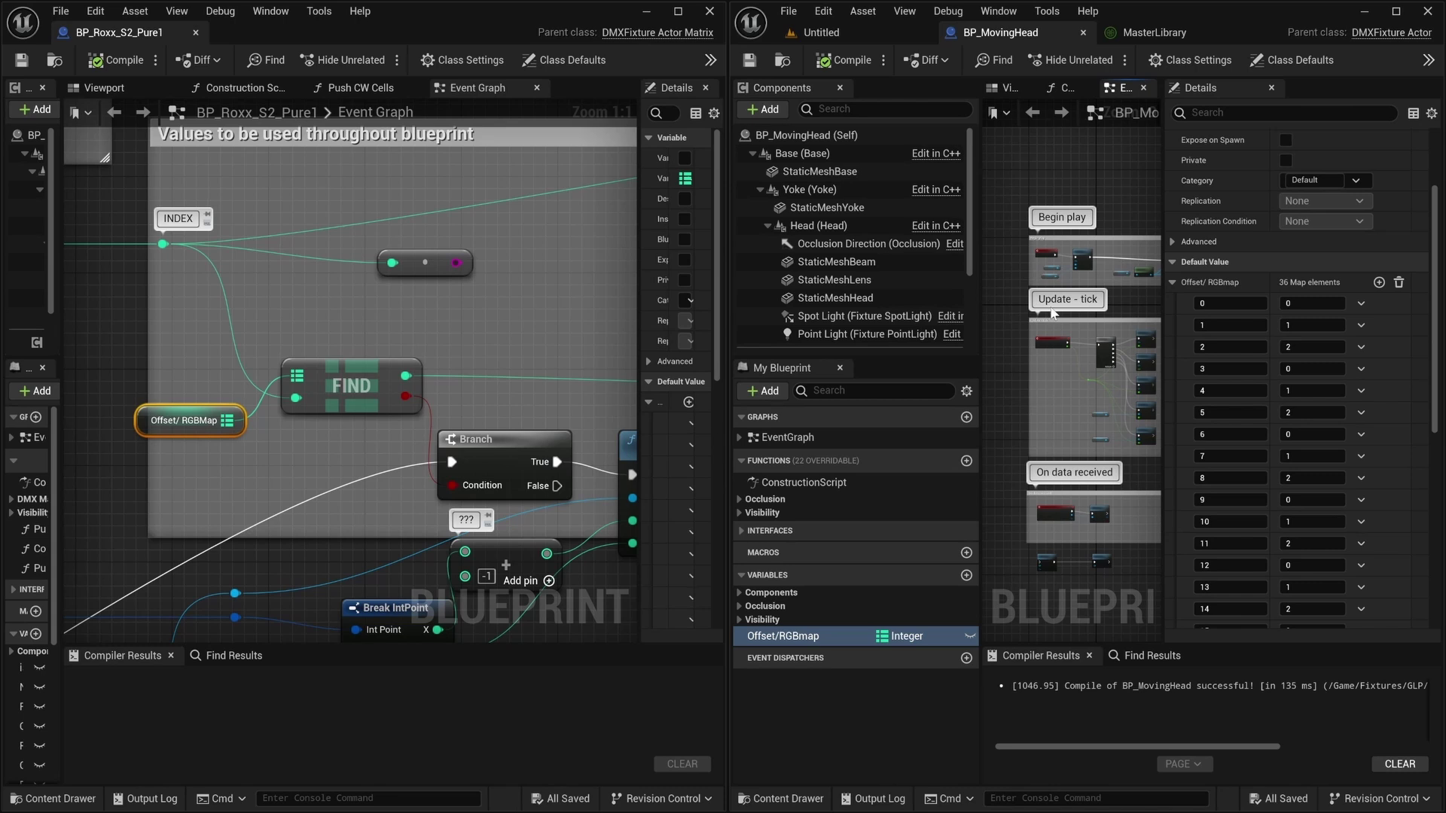
Widen the BP_MovingHead graph area and examine its Get All Matrix Cells node against the loop logic in the BP_Roxx_S2_Pure1 event graph.
{"action": "left_click_drag", "start_coordinate": [1163, 199], "coordinate": [1238, 218]}
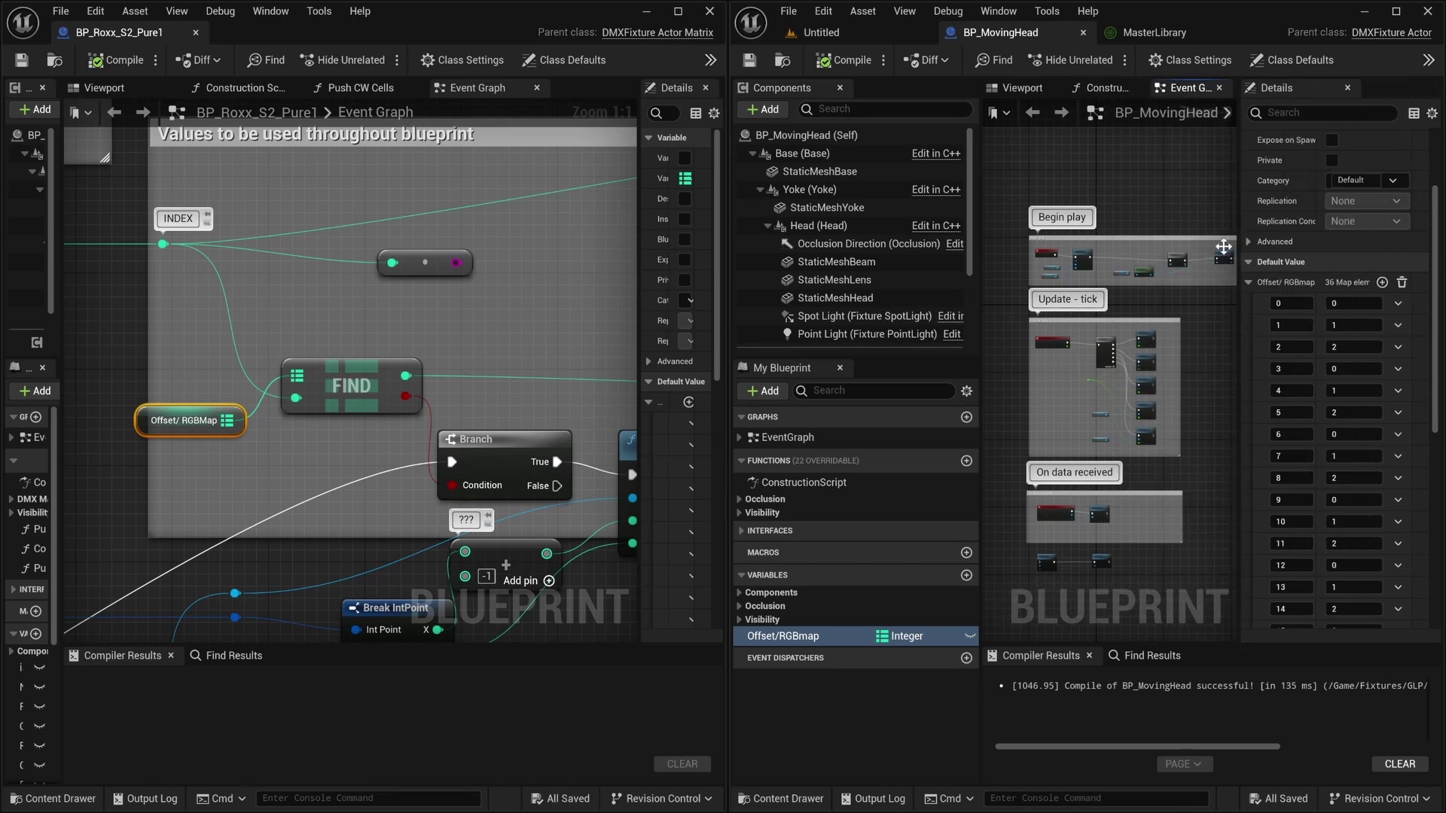
{"action": "scroll", "coordinate": [1128, 494], "scroll_direction": "up", "scroll_amount": 5}
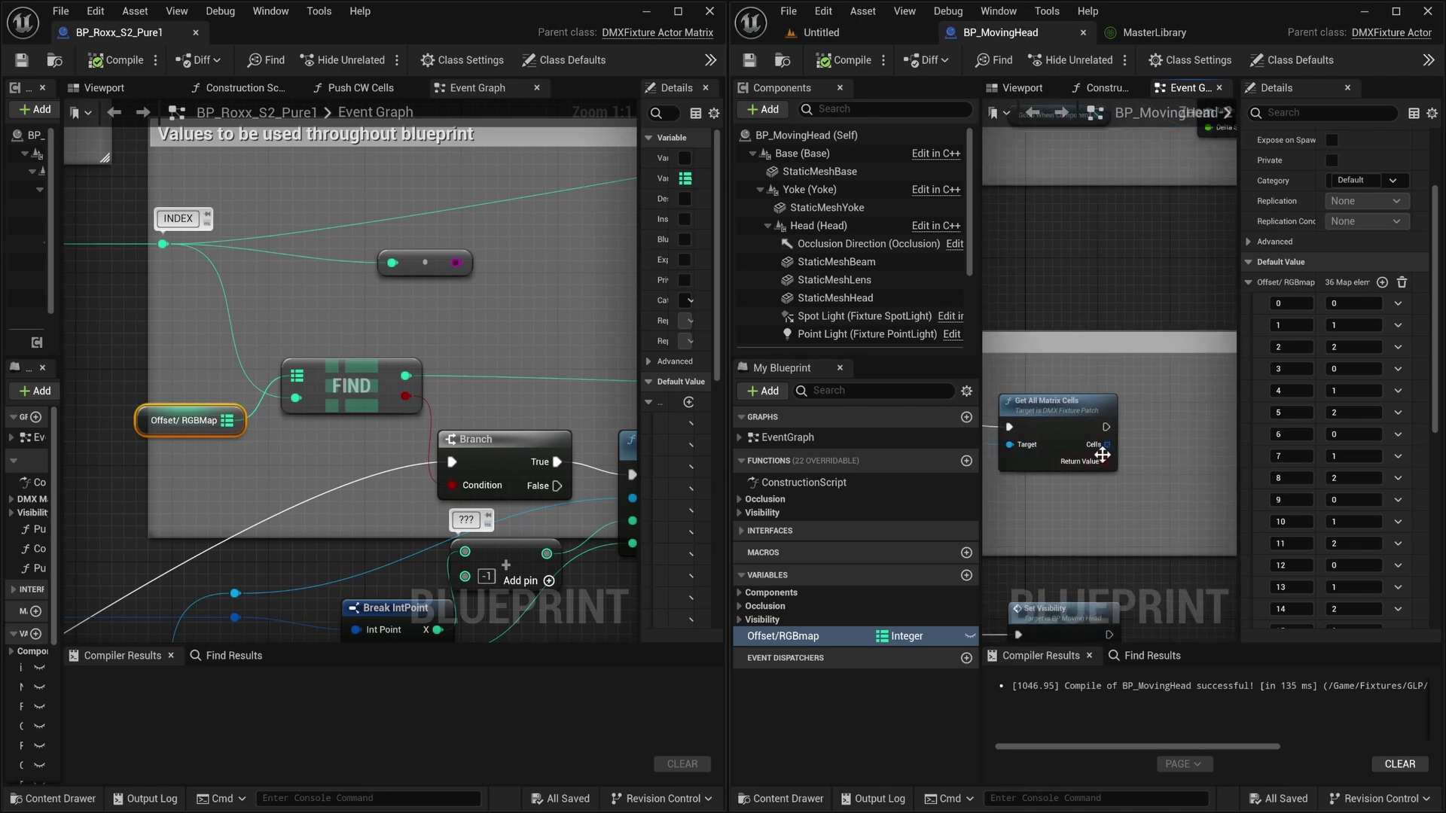
{"action": "scroll", "coordinate": [423, 413], "scroll_direction": "down", "scroll_amount": 5}
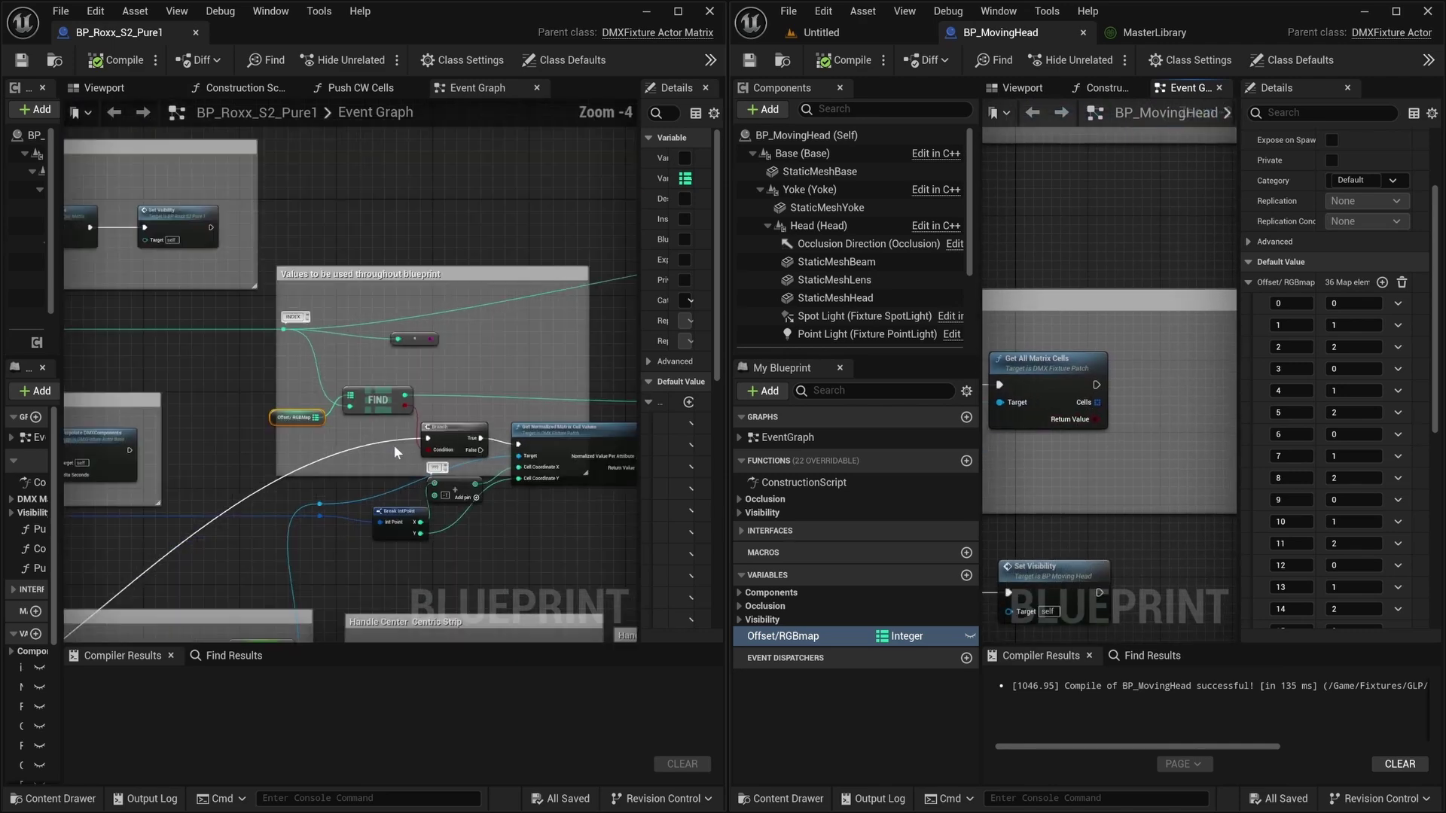
{"action": "right_click_drag", "start_coordinate": [321, 533], "coordinate": [345, 506]}
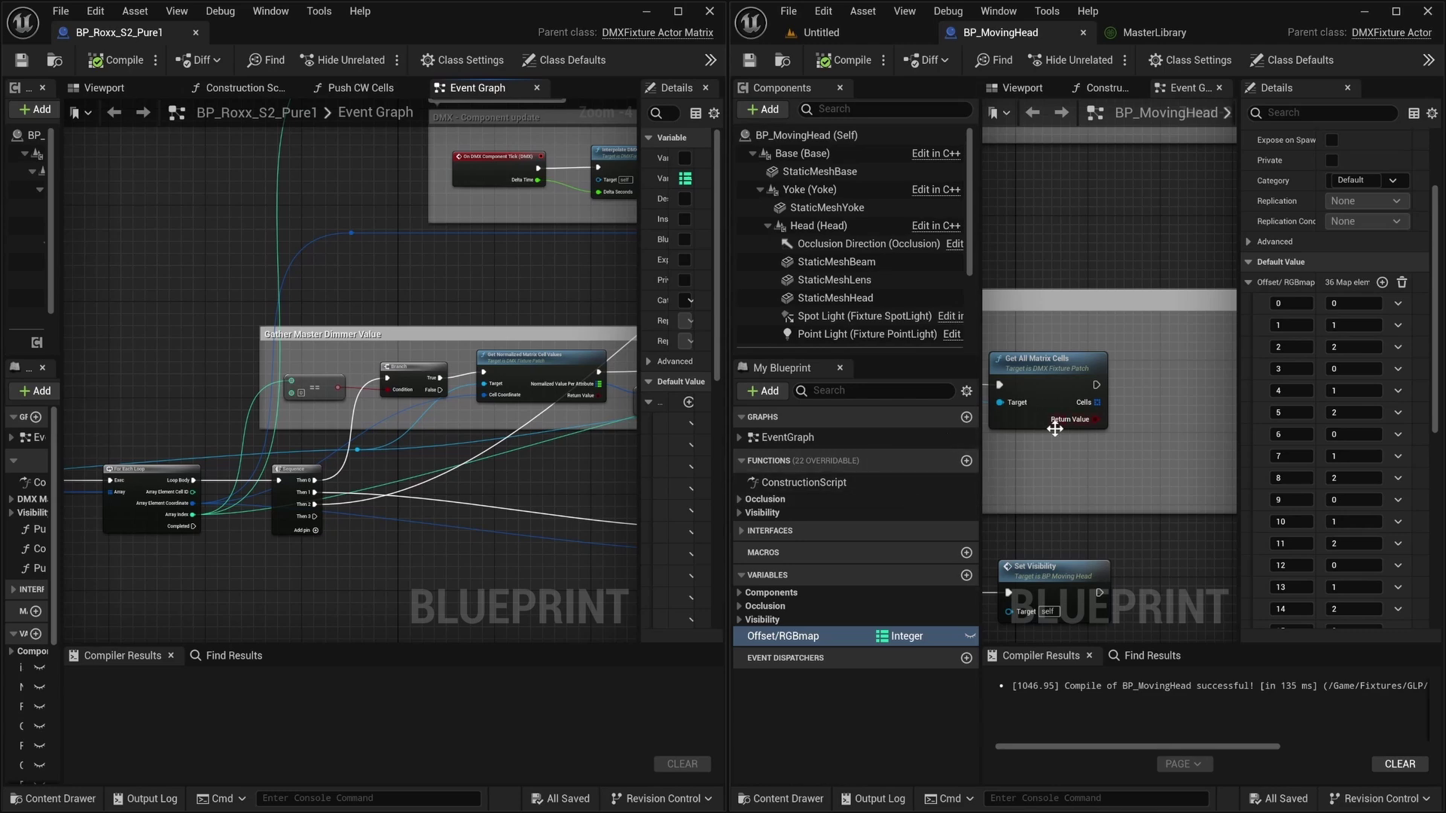
Maximize the BP_MovingHead blueprint editor in place of BP_Roxx_S2_Pure1 and focus on the Get All Matrix Cells node.
{"action": "right_click_drag", "start_coordinate": [1054, 429], "coordinate": [1088, 410]}
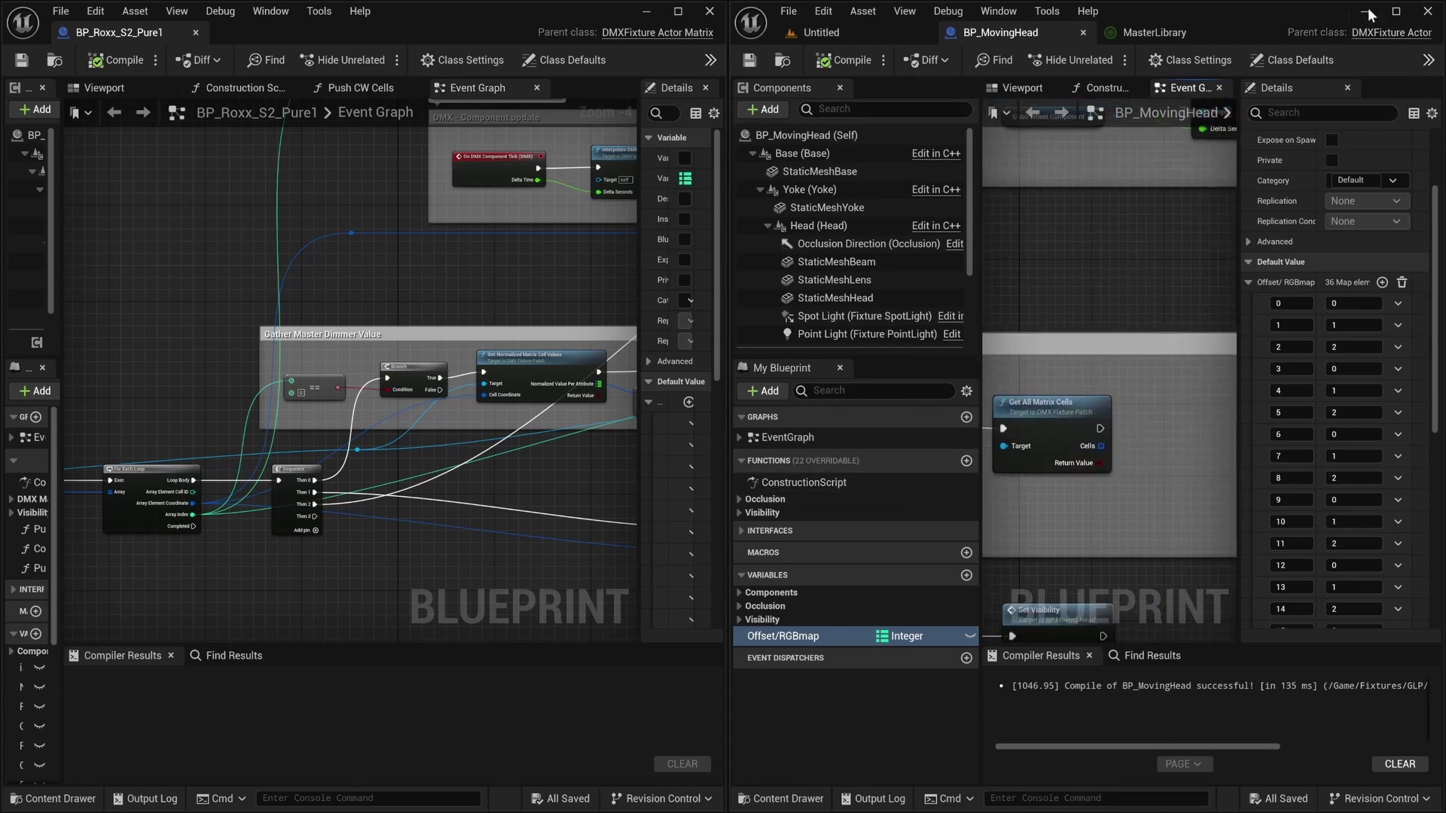
{"action": "left_click", "coordinate": [1394, 12]}
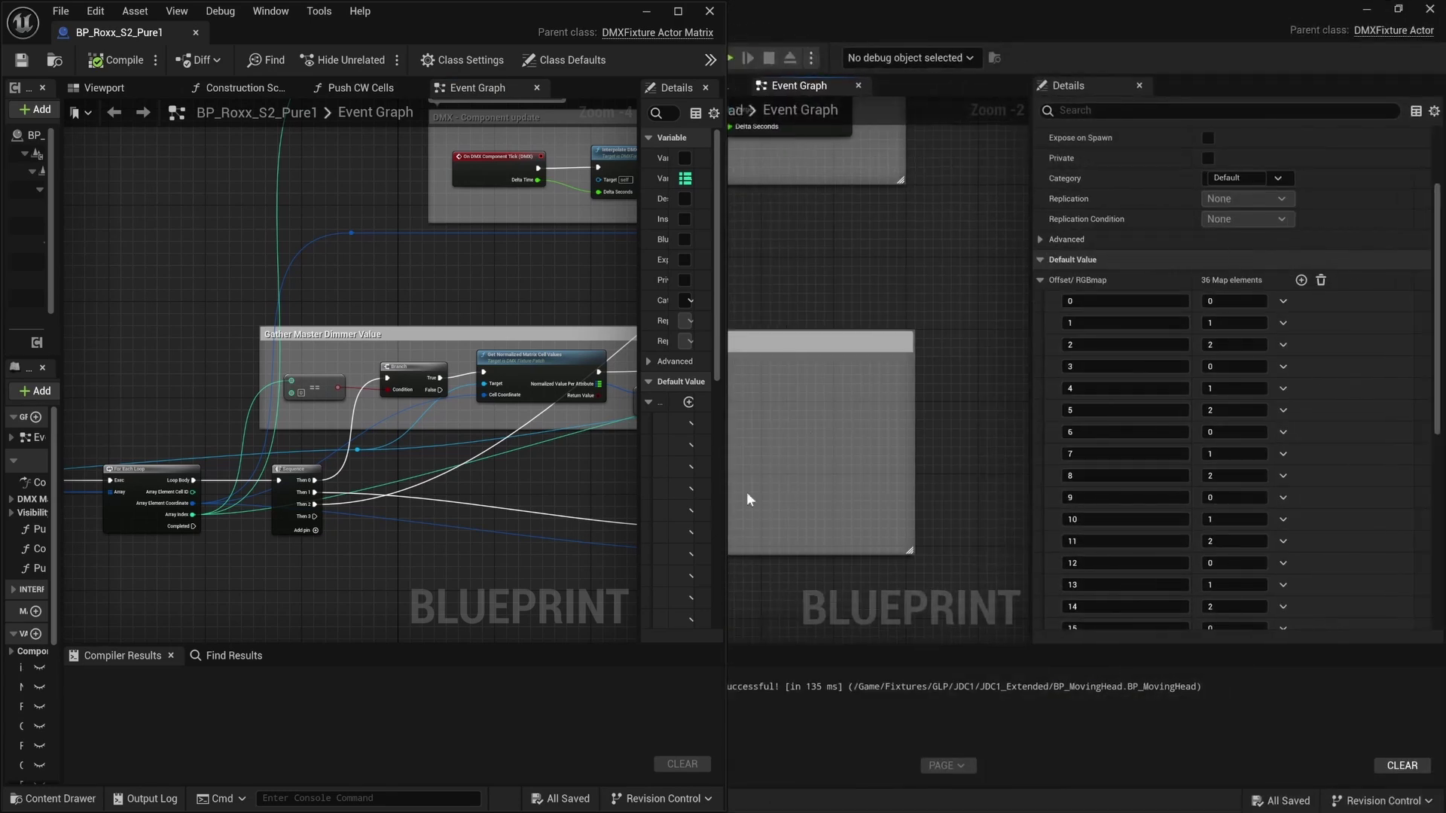
{"action": "left_click", "coordinate": [639, 10]}
{"action": "right_click_drag", "start_coordinate": [589, 421], "coordinate": [801, 416]}
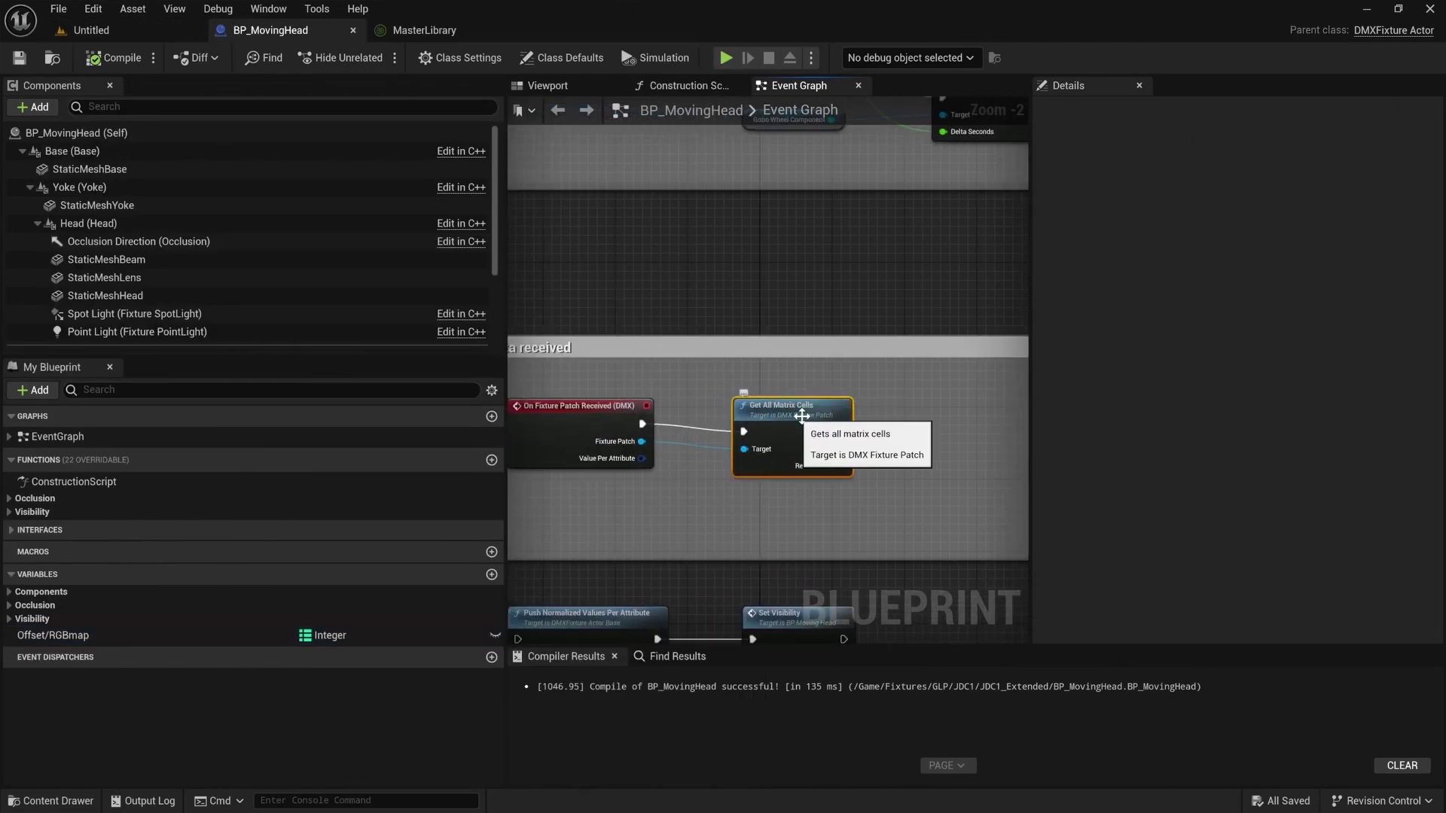
{"action": "scroll", "coordinate": [806, 422], "scroll_direction": "up", "scroll_amount": 2}
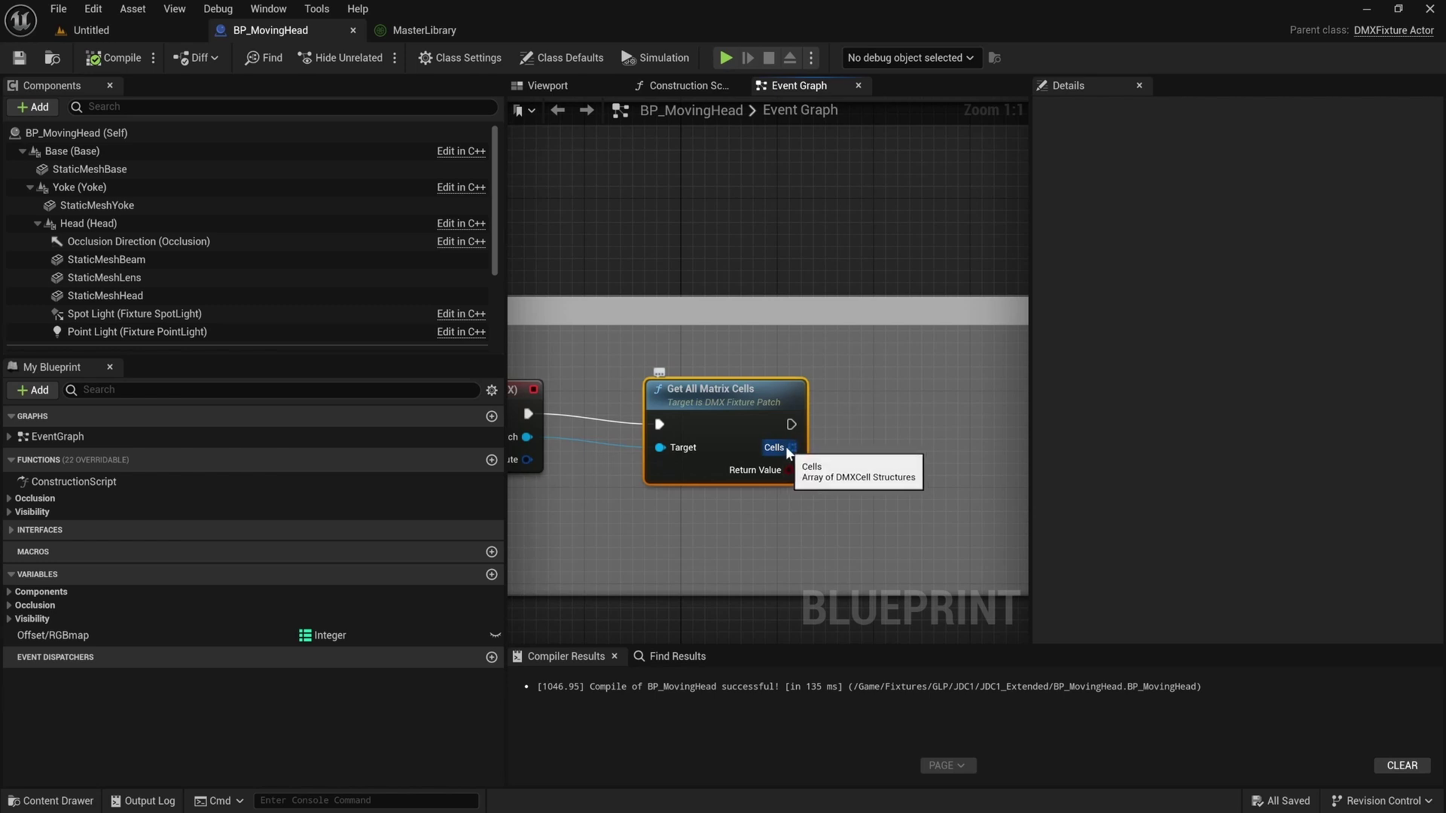
Add a For Each Loop fed by the Cells output of Get All Matrix Cells and align it beside that node.
{"action": "left_click_drag", "start_coordinate": [789, 450], "coordinate": [825, 451]}
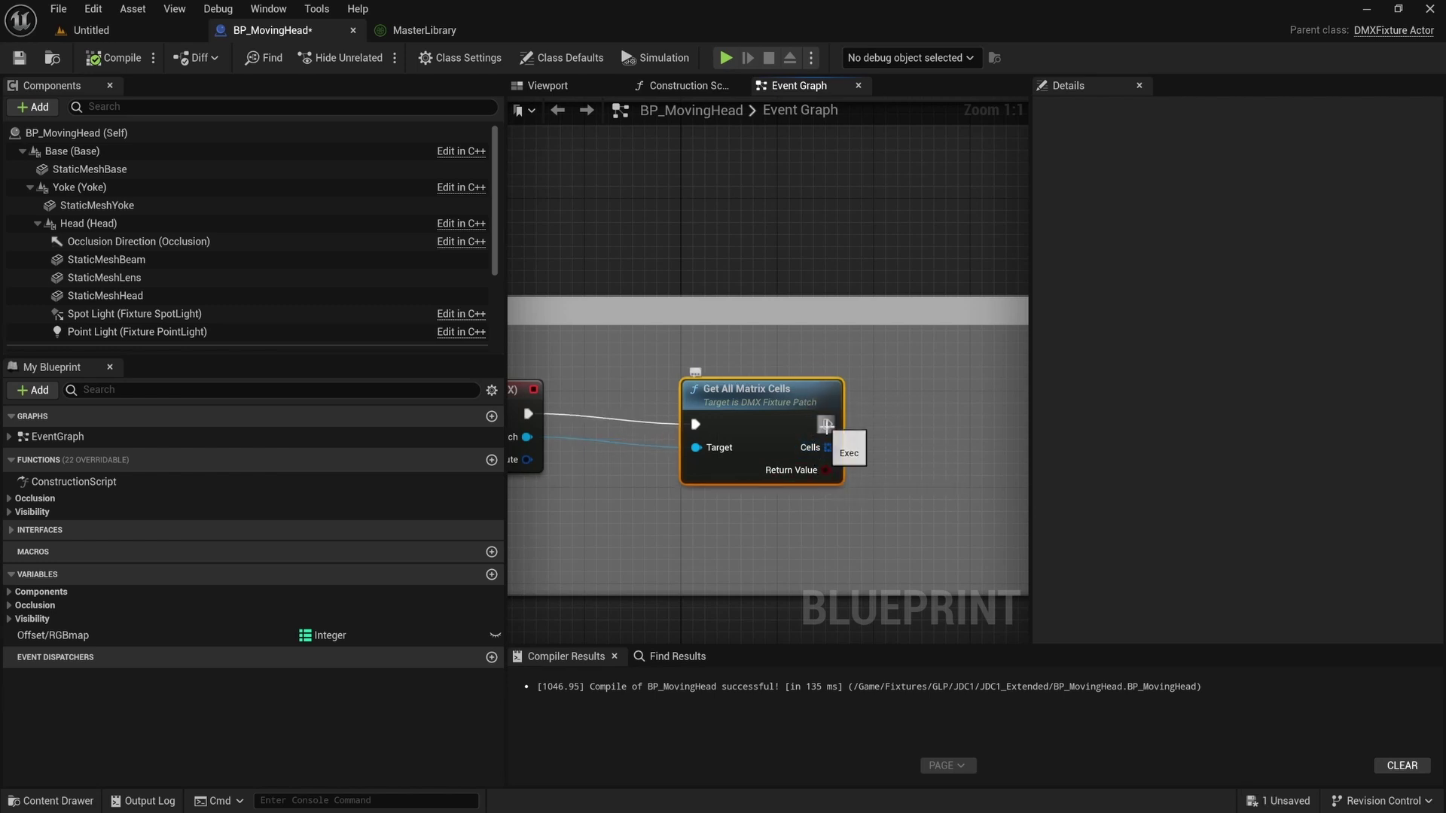
{"action": "left_click_drag", "start_coordinate": [828, 447], "coordinate": [919, 450]}
{"action": "type", "text": "for each"}
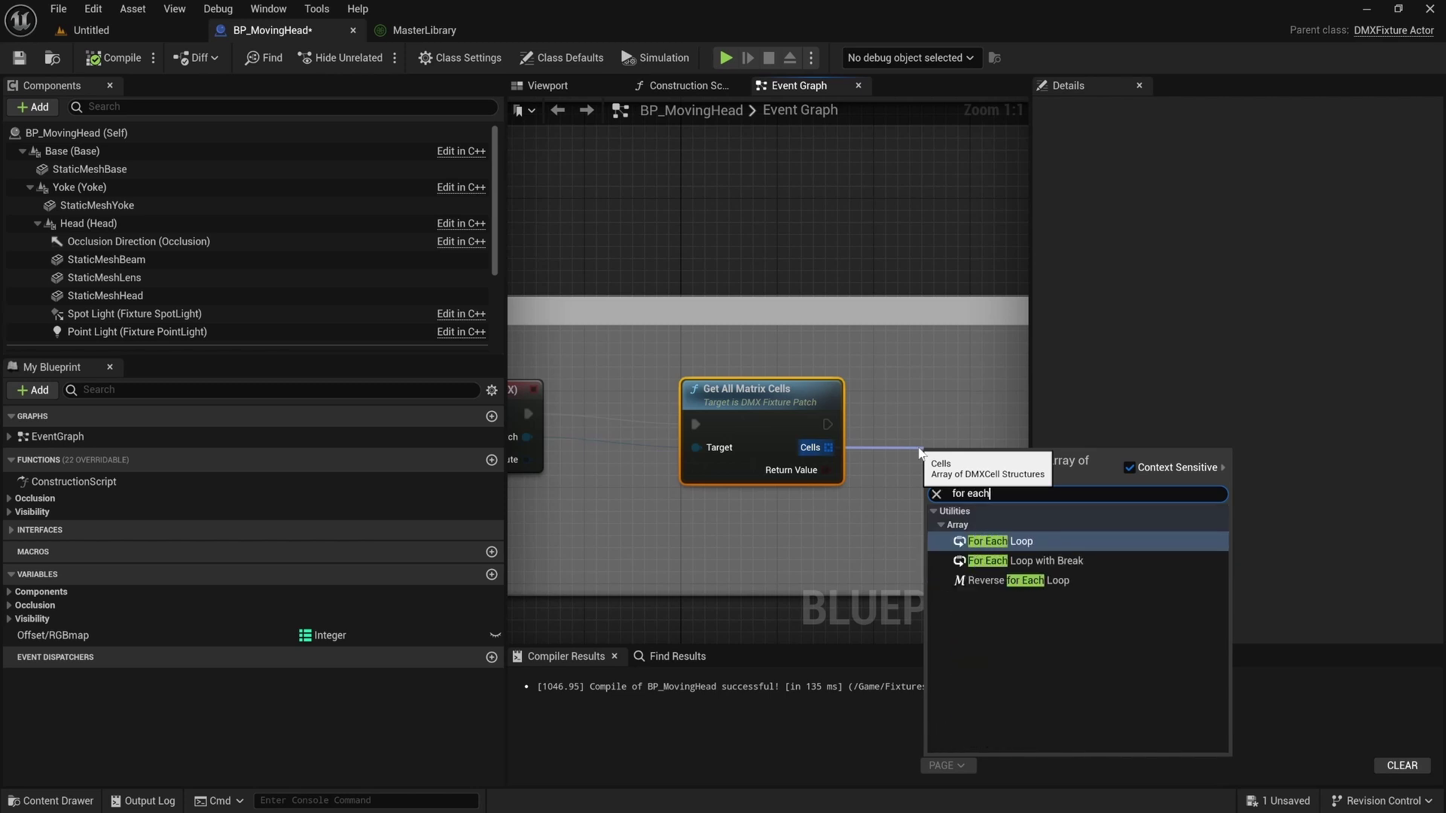
{"action": "key", "text": "Return"}
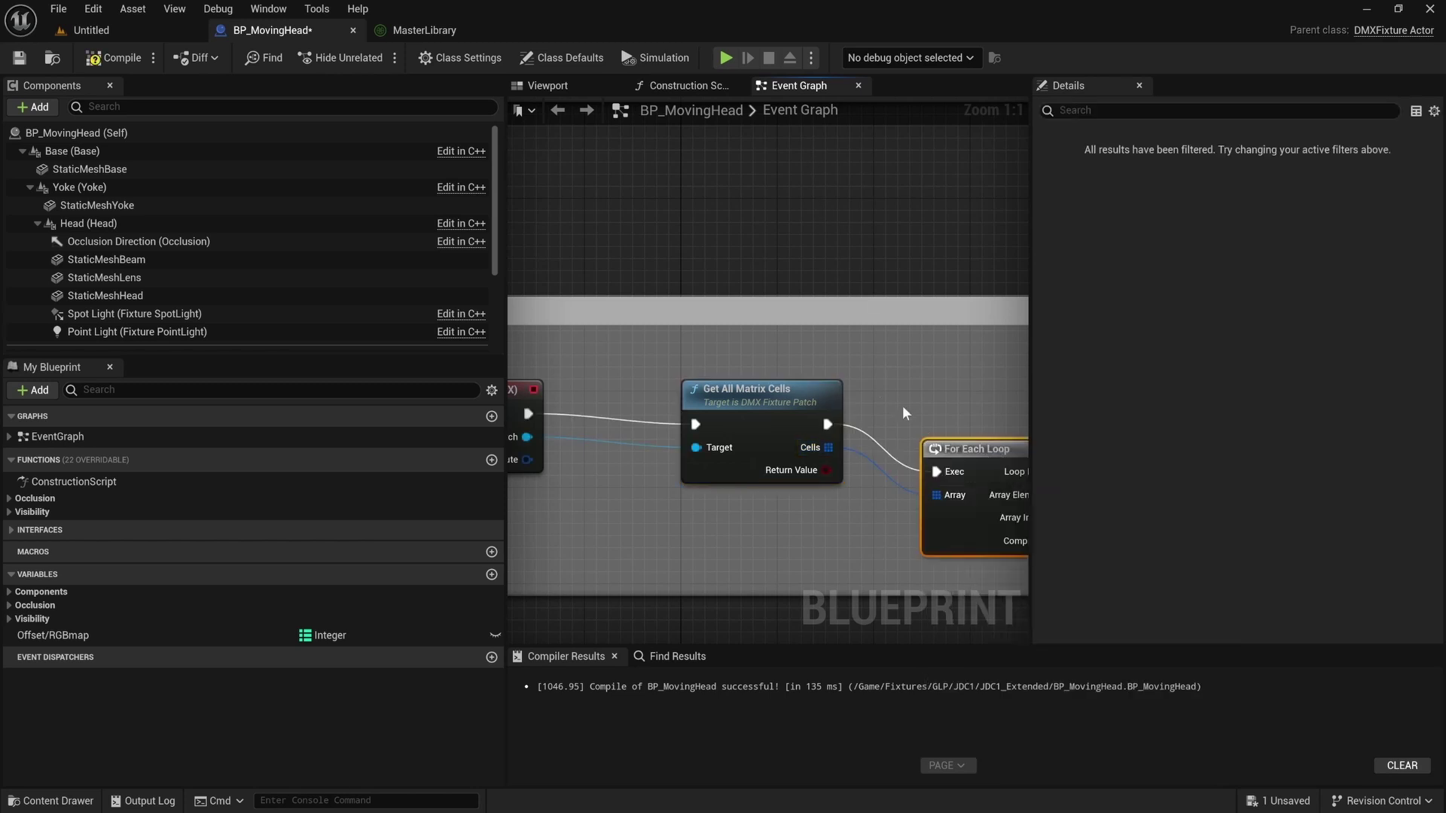
{"action": "right_click_drag", "start_coordinate": [907, 414], "coordinate": [687, 422]}
{"action": "left_click_drag", "start_coordinate": [752, 462], "coordinate": [742, 407]}
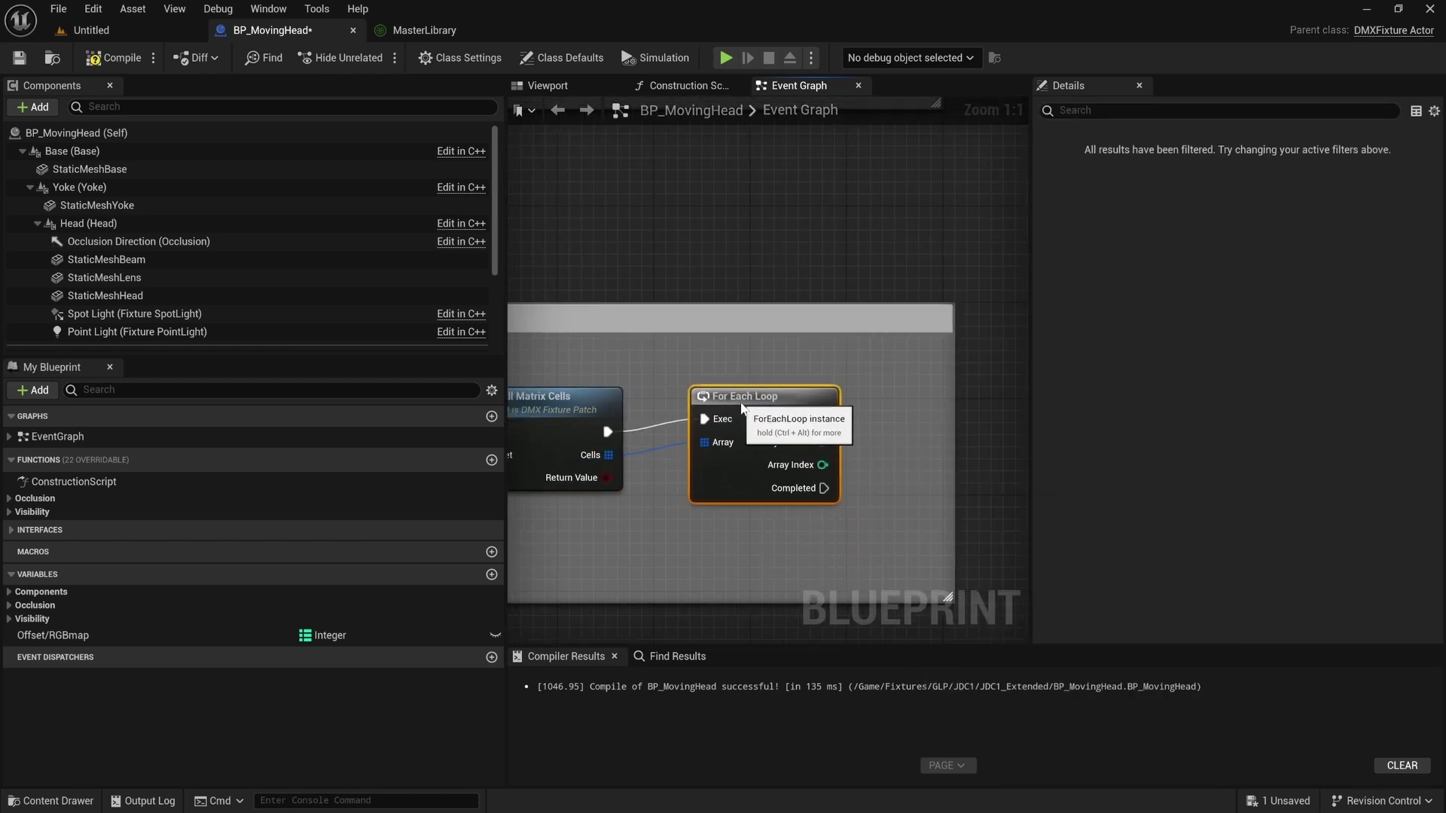
{"action": "right_click", "coordinate": [787, 364]}
{"action": "key", "text": "Escape"}
{"action": "right_click_drag", "start_coordinate": [828, 464], "coordinate": [725, 535]}
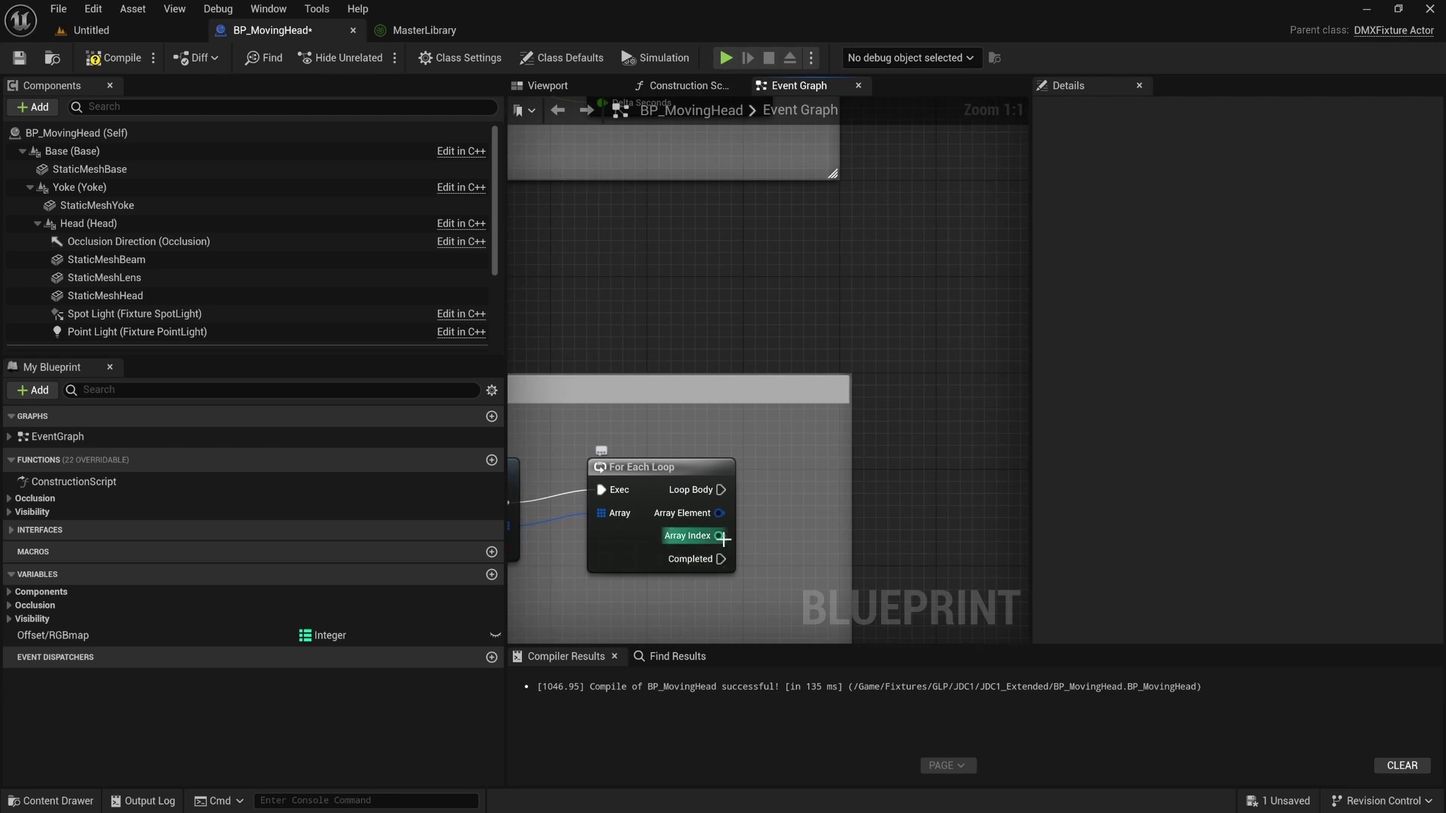
{"action": "left_click_drag", "start_coordinate": [717, 537], "coordinate": [780, 504]}
{"action": "key", "text": "Escape"}
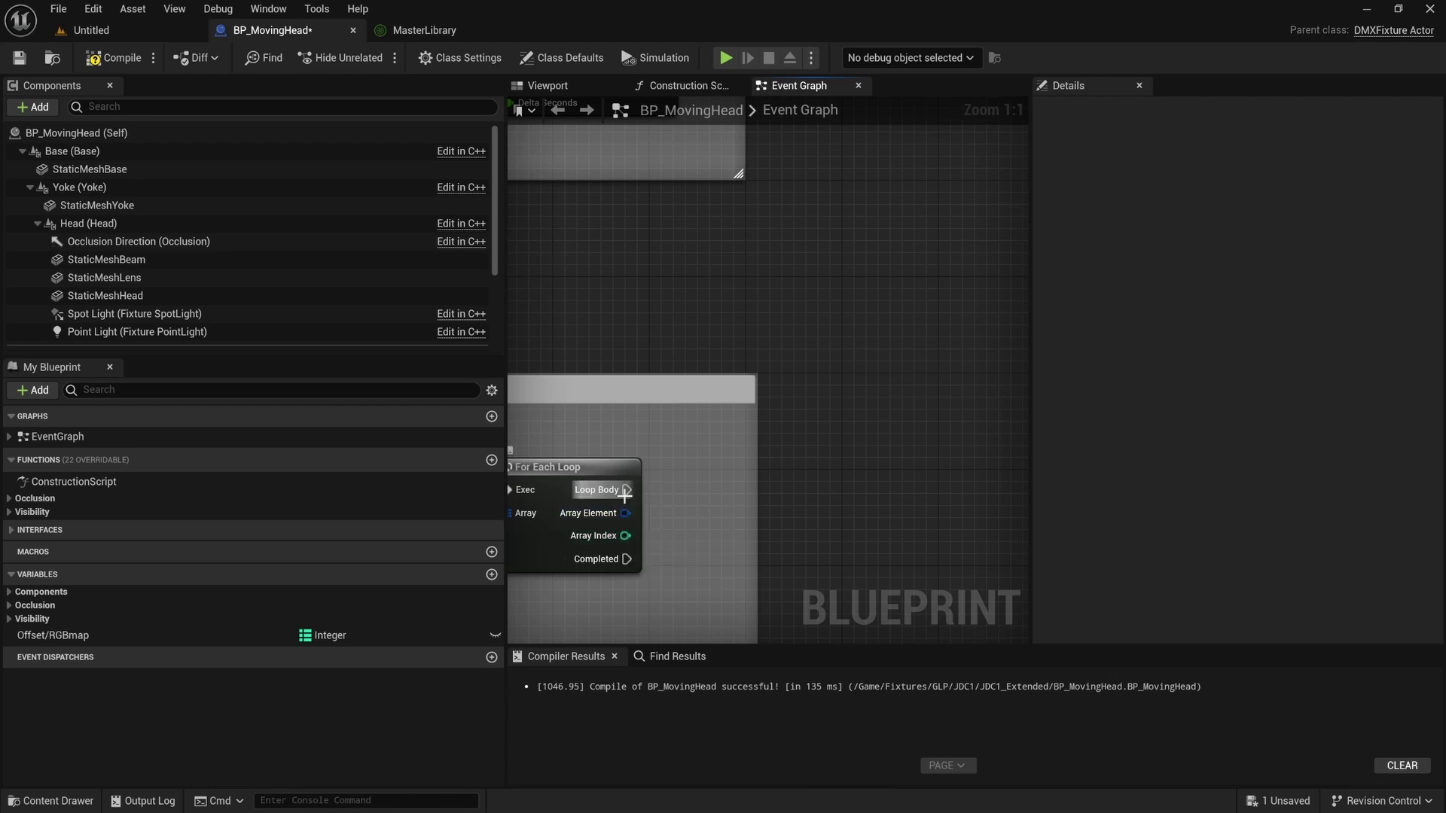
Add a Branch node driven by the For Each Loop's Loop Body output.
{"action": "left_click_drag", "start_coordinate": [626, 490], "coordinate": [865, 489]}
{"action": "type", "text": "if"}
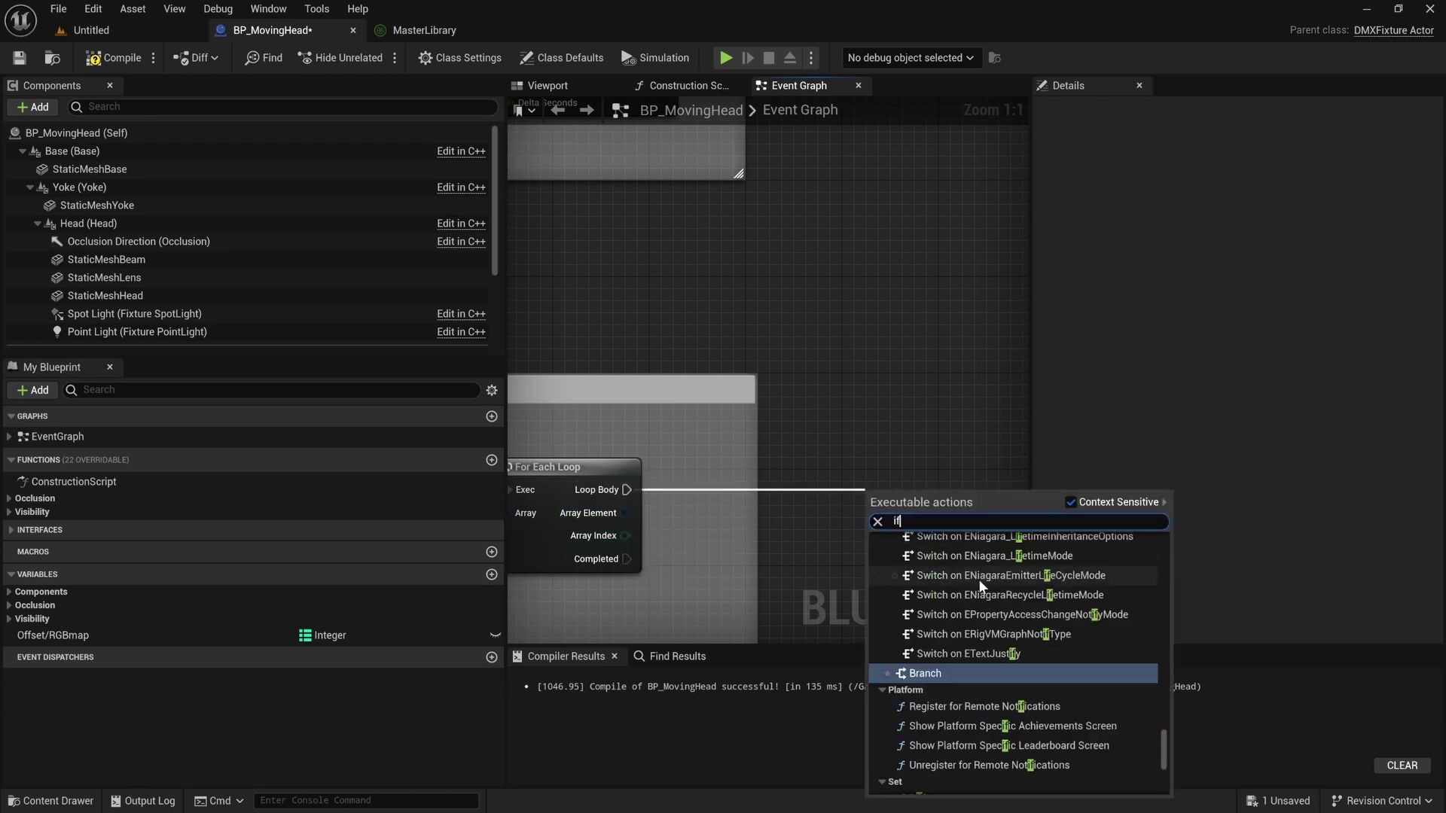
{"action": "key", "text": "Return"}
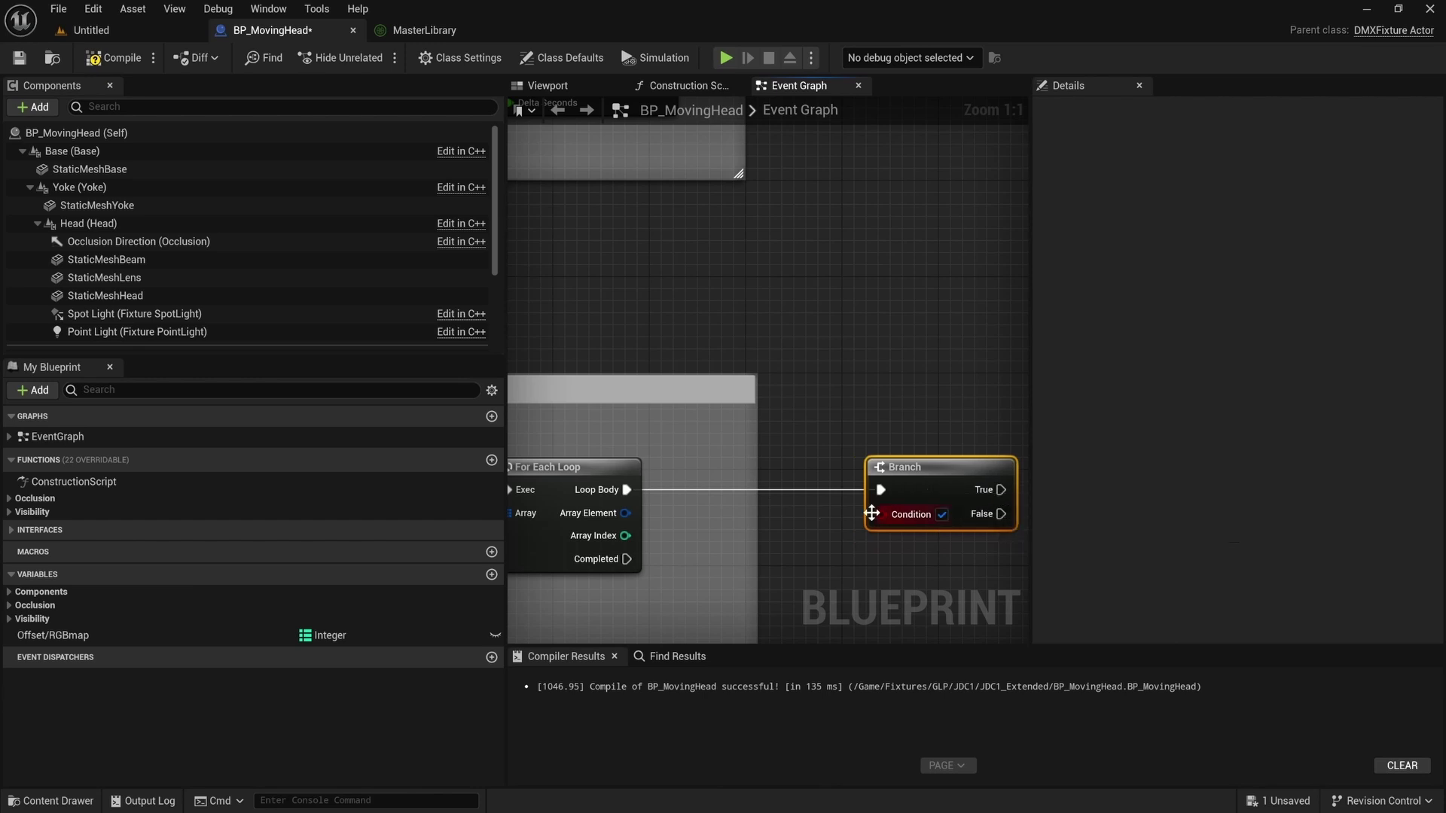
{"action": "left_click_drag", "start_coordinate": [624, 538], "coordinate": [766, 561]}
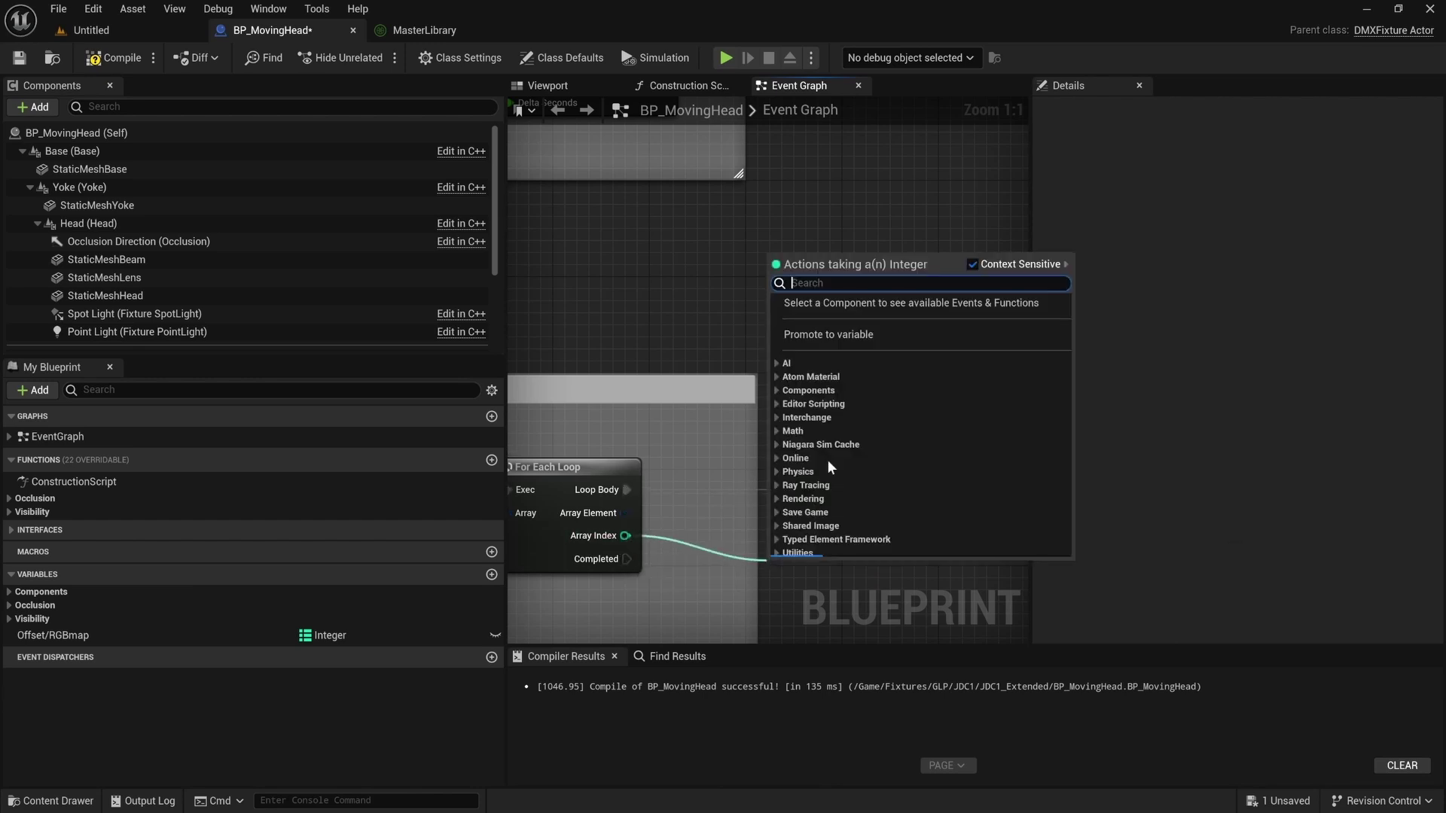
{"action": "left_click", "coordinate": [817, 332]}
{"action": "left_click", "coordinate": [806, 581]}
{"action": "key", "text": "Delete"}
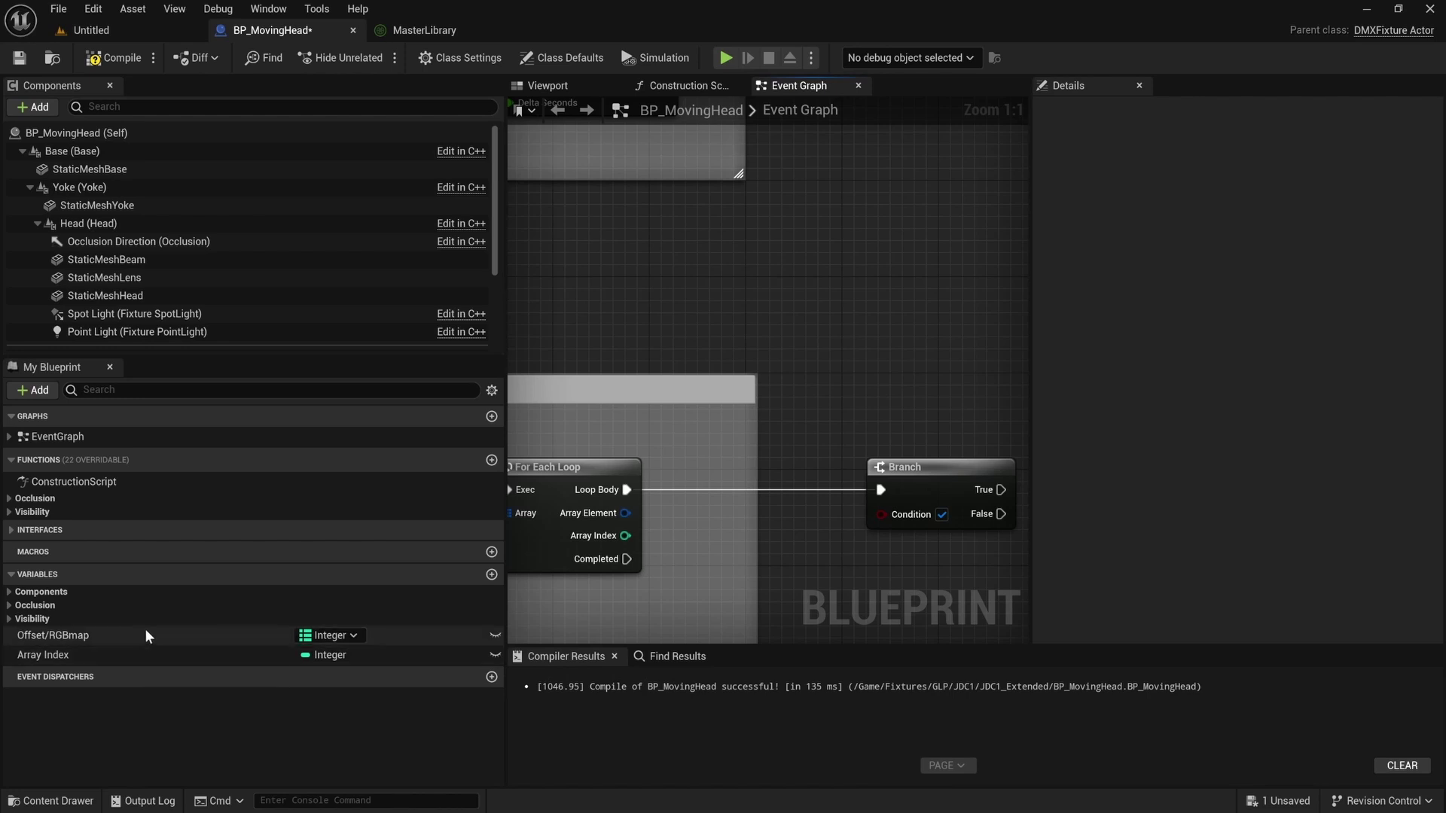
{"action": "left_click_drag", "start_coordinate": [146, 635], "coordinate": [674, 586]}
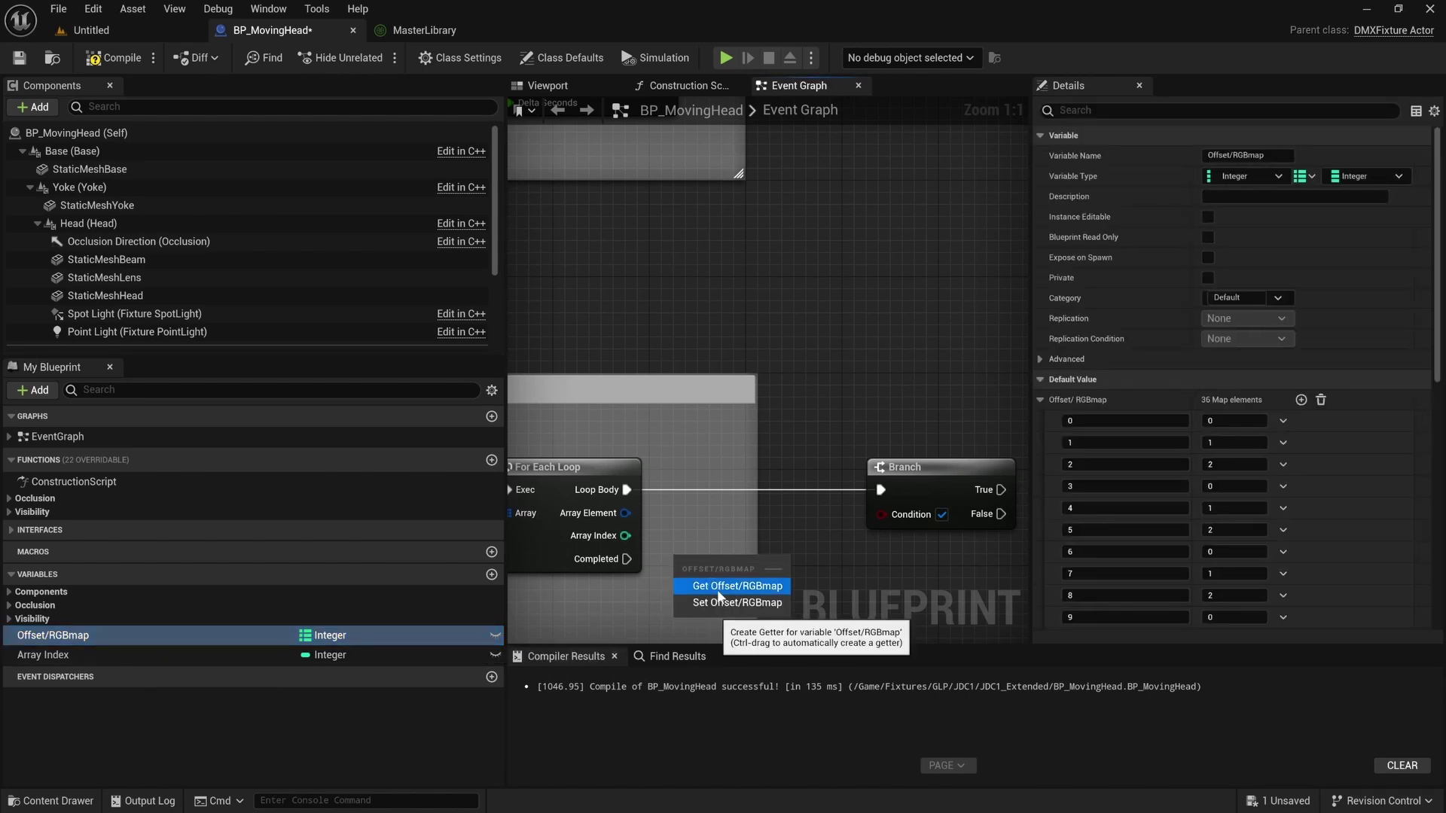
{"action": "left_click", "coordinate": [197, 655]}
{"action": "key", "text": "Delete"}
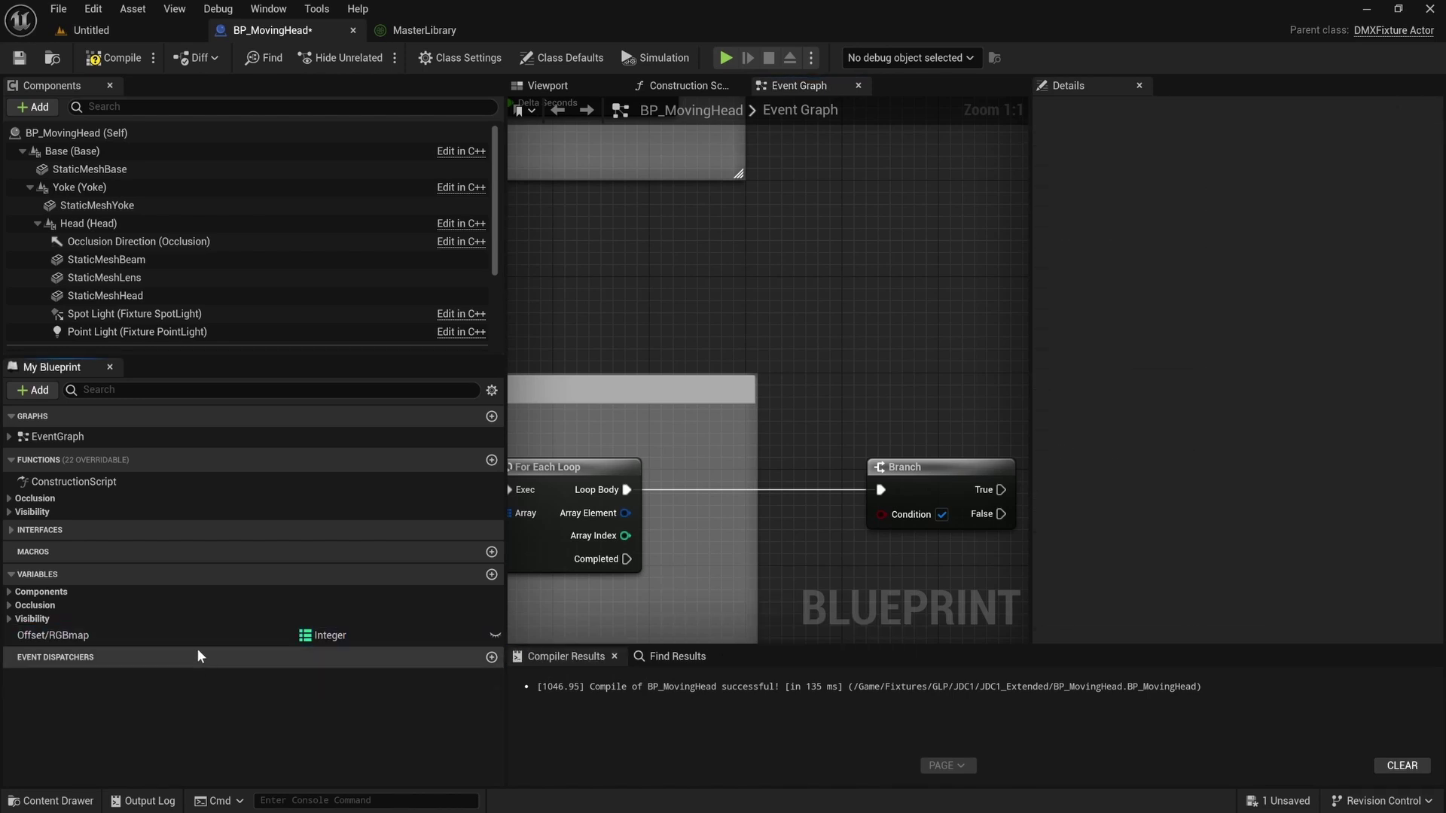
Place a getter for the Offset/RGBmap variable in the event graph and attach a Find node to it.
{"action": "left_click_drag", "start_coordinate": [195, 636], "coordinate": [828, 454]}
{"action": "left_click", "coordinate": [729, 571]}
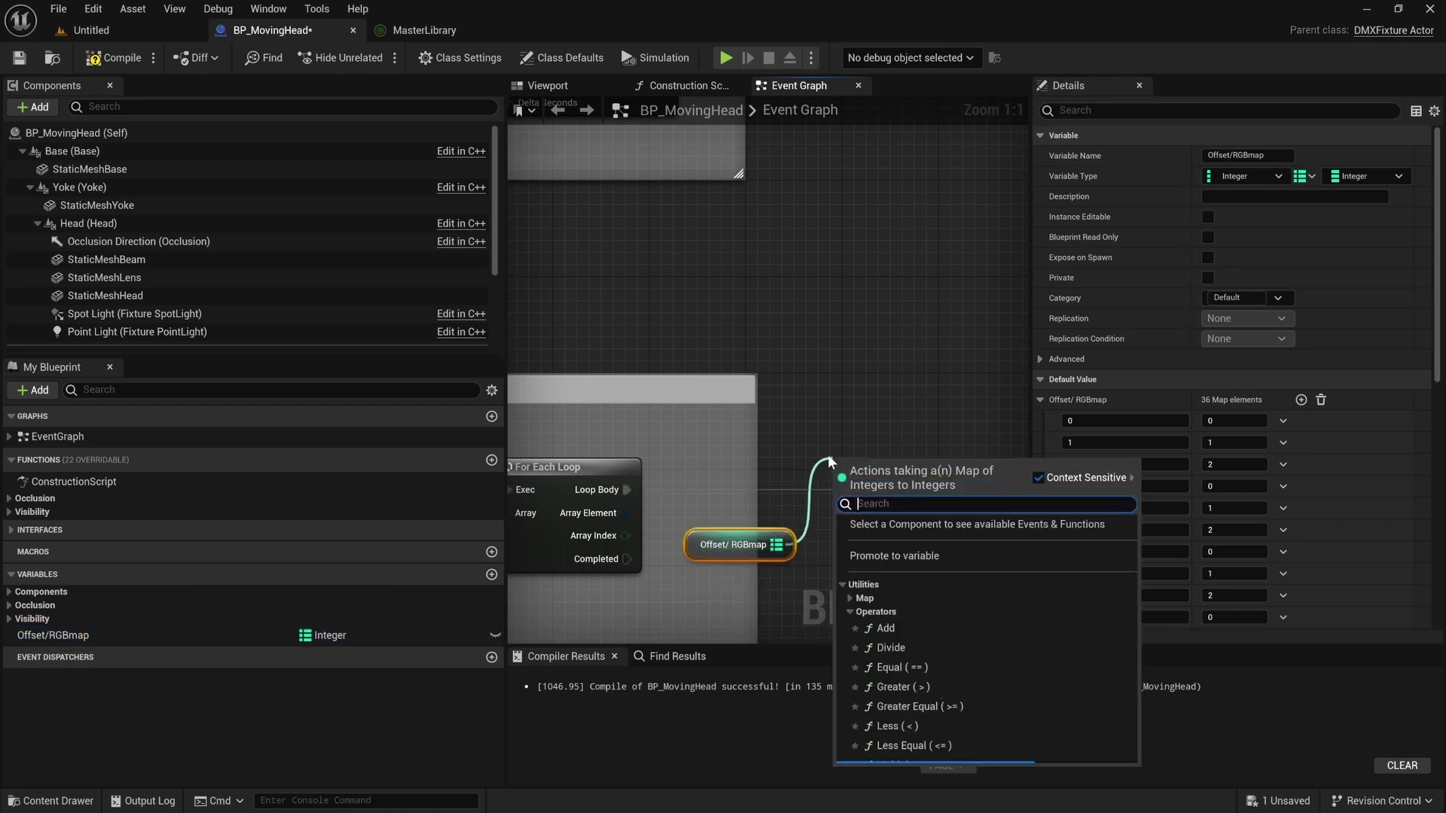
{"action": "type", "text": "find"}
{"action": "left_click", "coordinate": [880, 558]}
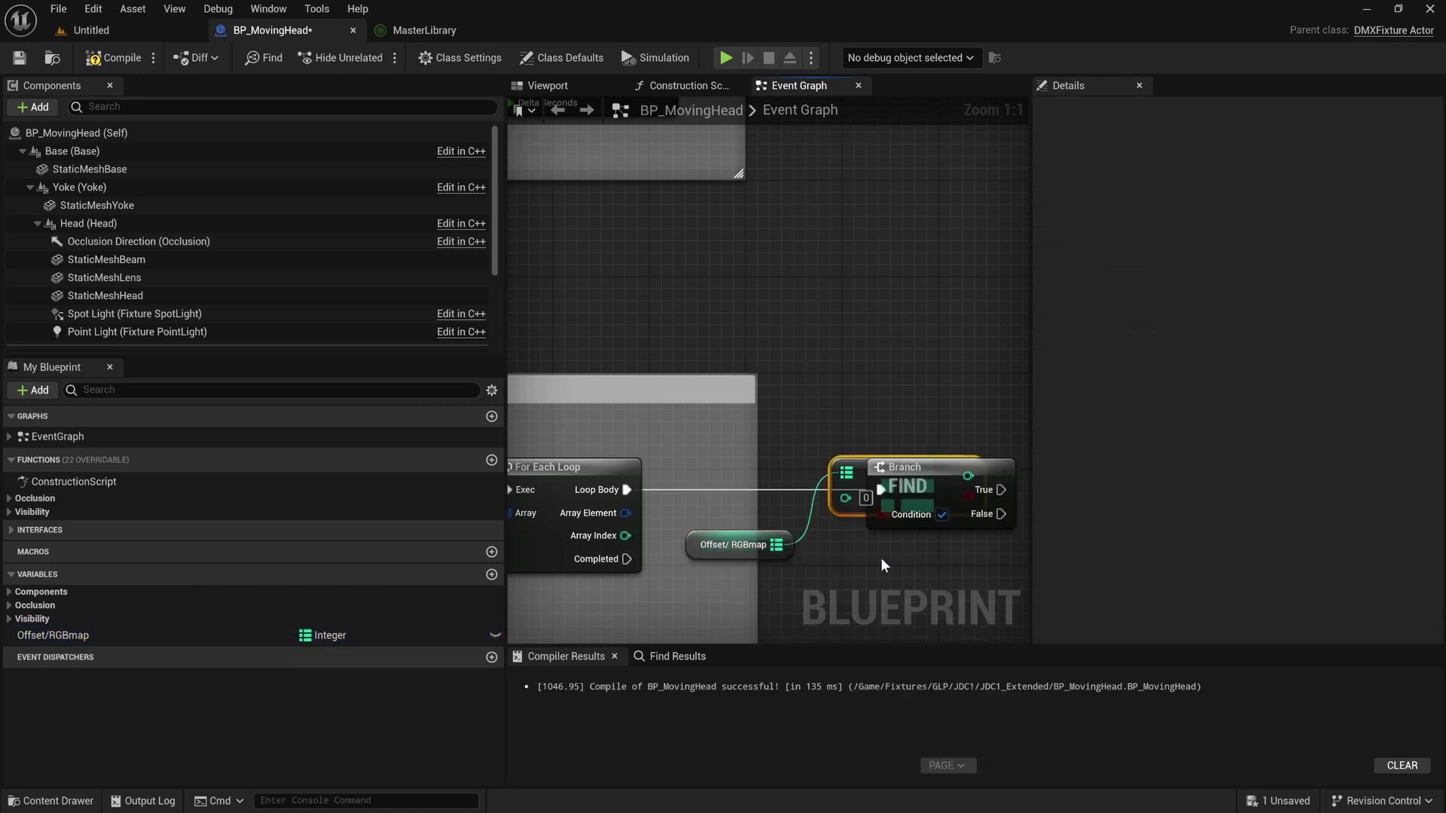
Arrange the Branch, Find and Offset/RGBmap nodes so they no longer overlap, with Find between the loop and the Branch.
{"action": "right_click_drag", "start_coordinate": [926, 419], "coordinate": [753, 400]}
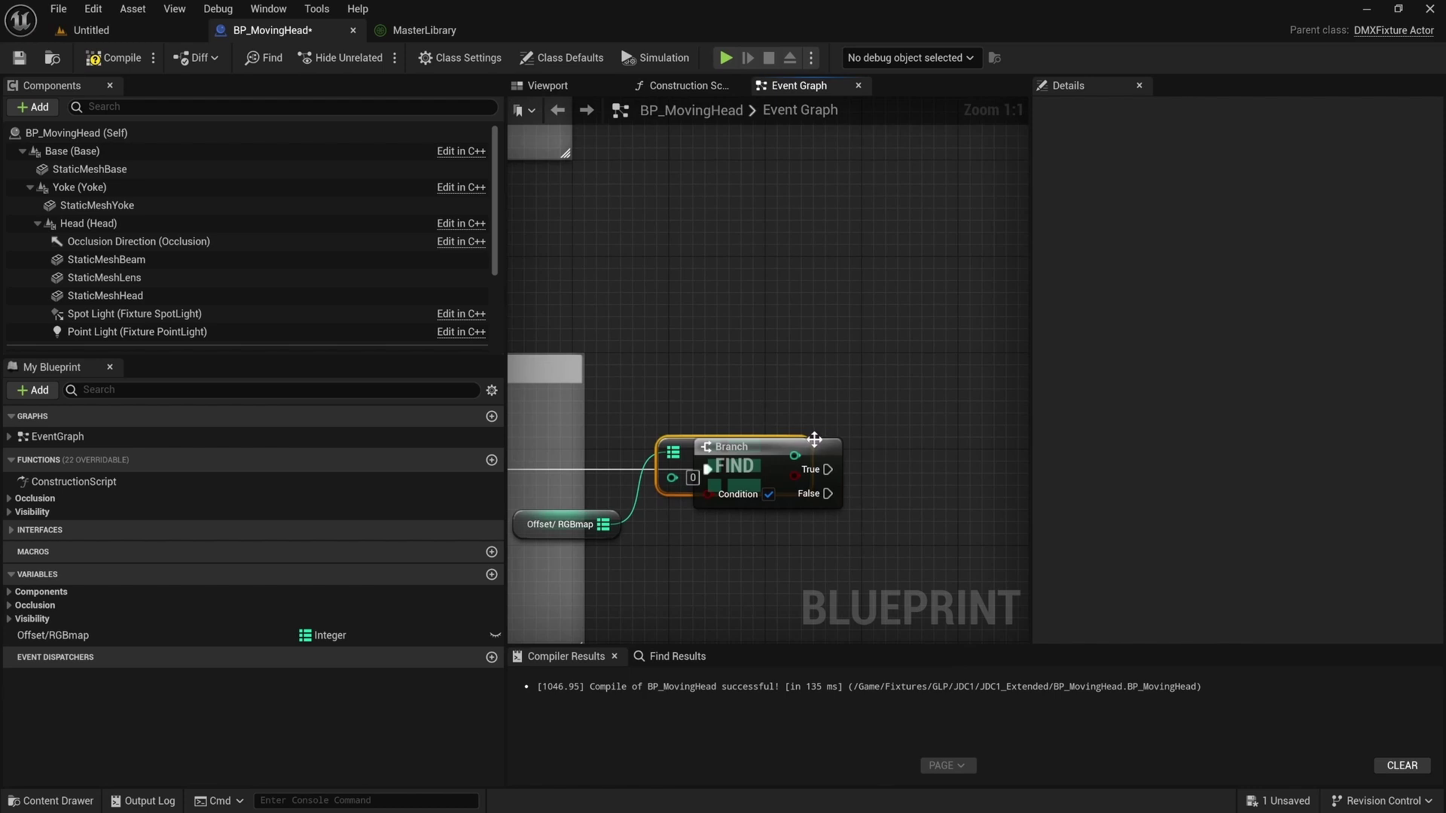
{"action": "left_click_drag", "start_coordinate": [814, 439], "coordinate": [992, 446]}
{"action": "left_click_drag", "start_coordinate": [789, 450], "coordinate": [717, 519]}
{"action": "right_click_drag", "start_coordinate": [612, 402], "coordinate": [838, 380]}
{"action": "left_click_drag", "start_coordinate": [680, 487], "coordinate": [668, 535]}
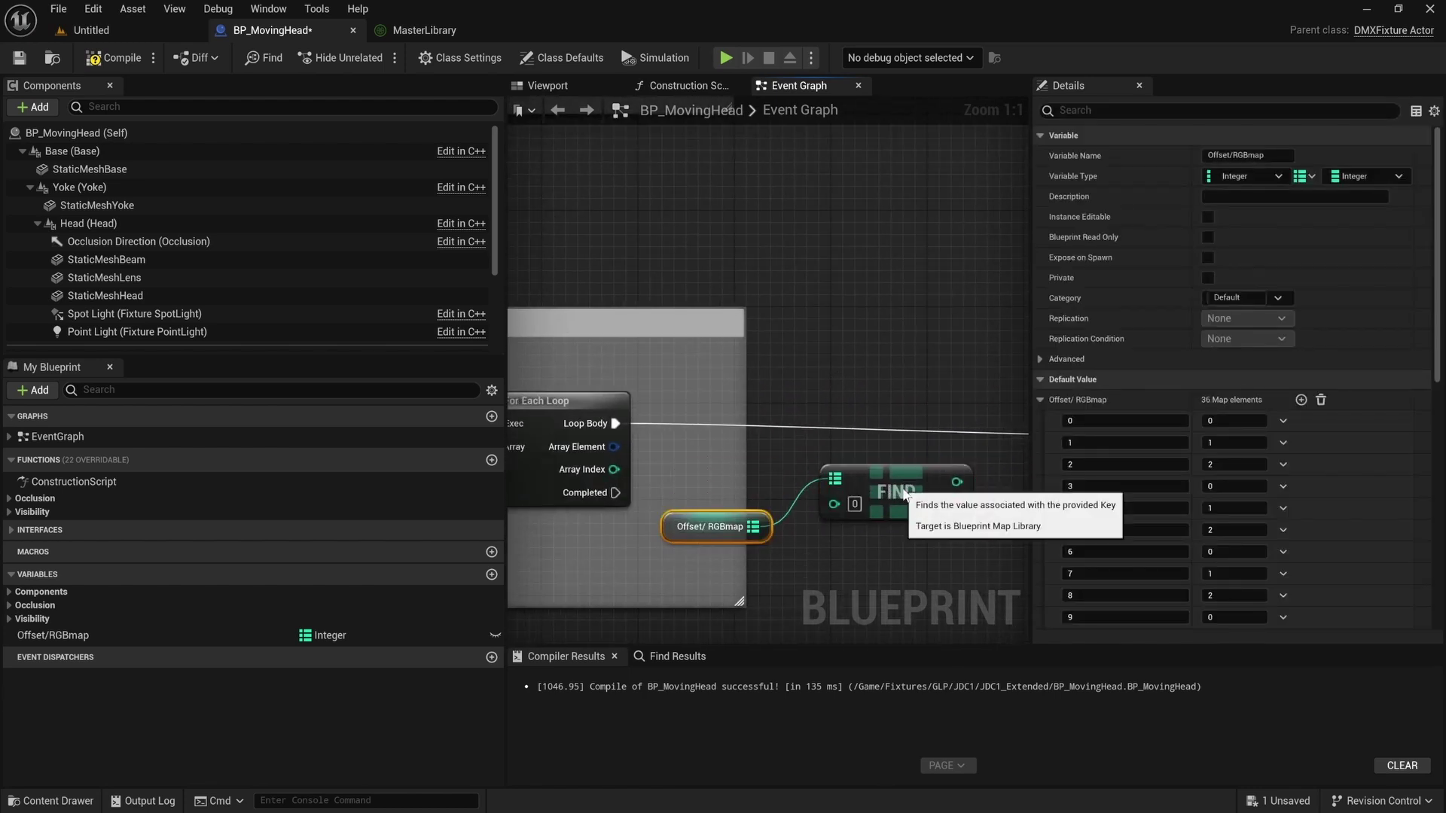
{"action": "left_click_drag", "start_coordinate": [904, 493], "coordinate": [880, 505]}
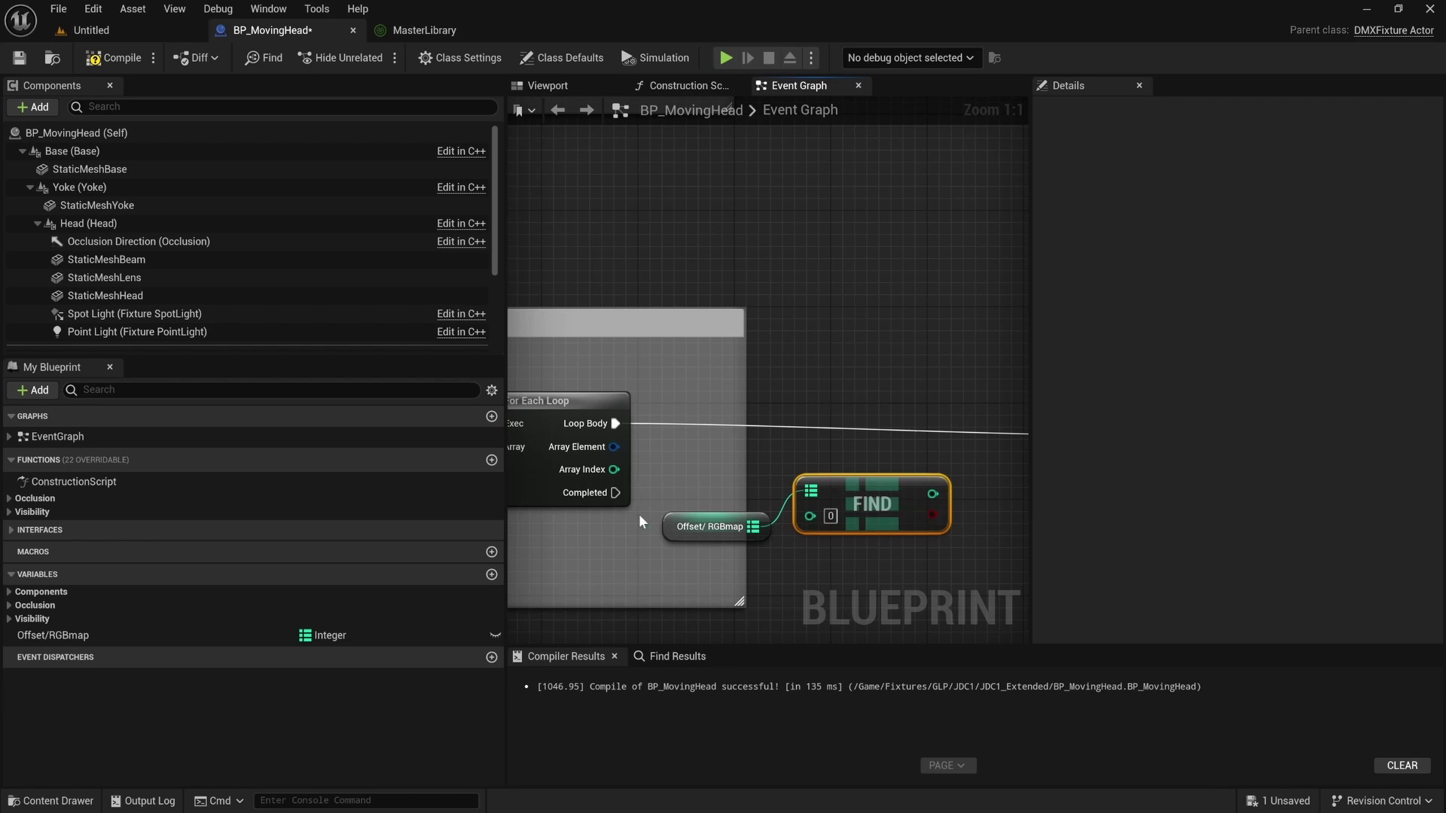
Connect the For Each Loop's Array Index to the Find node's key input and move Find slightly up.
{"action": "left_click", "coordinate": [701, 527]}
{"action": "scroll", "coordinate": [1200, 478], "scroll_direction": "down", "scroll_amount": 5}
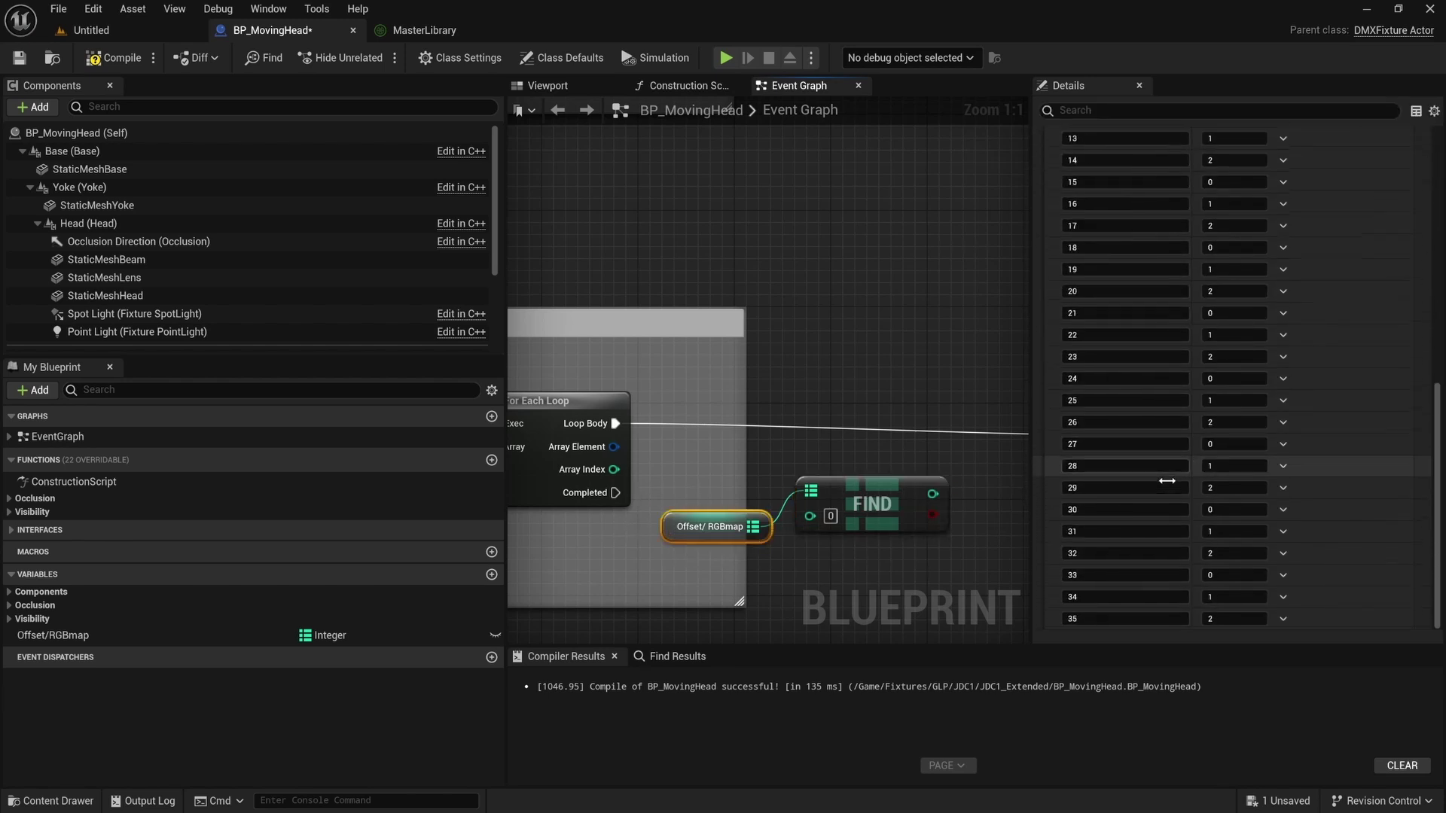
{"action": "left_click", "coordinate": [827, 387]}
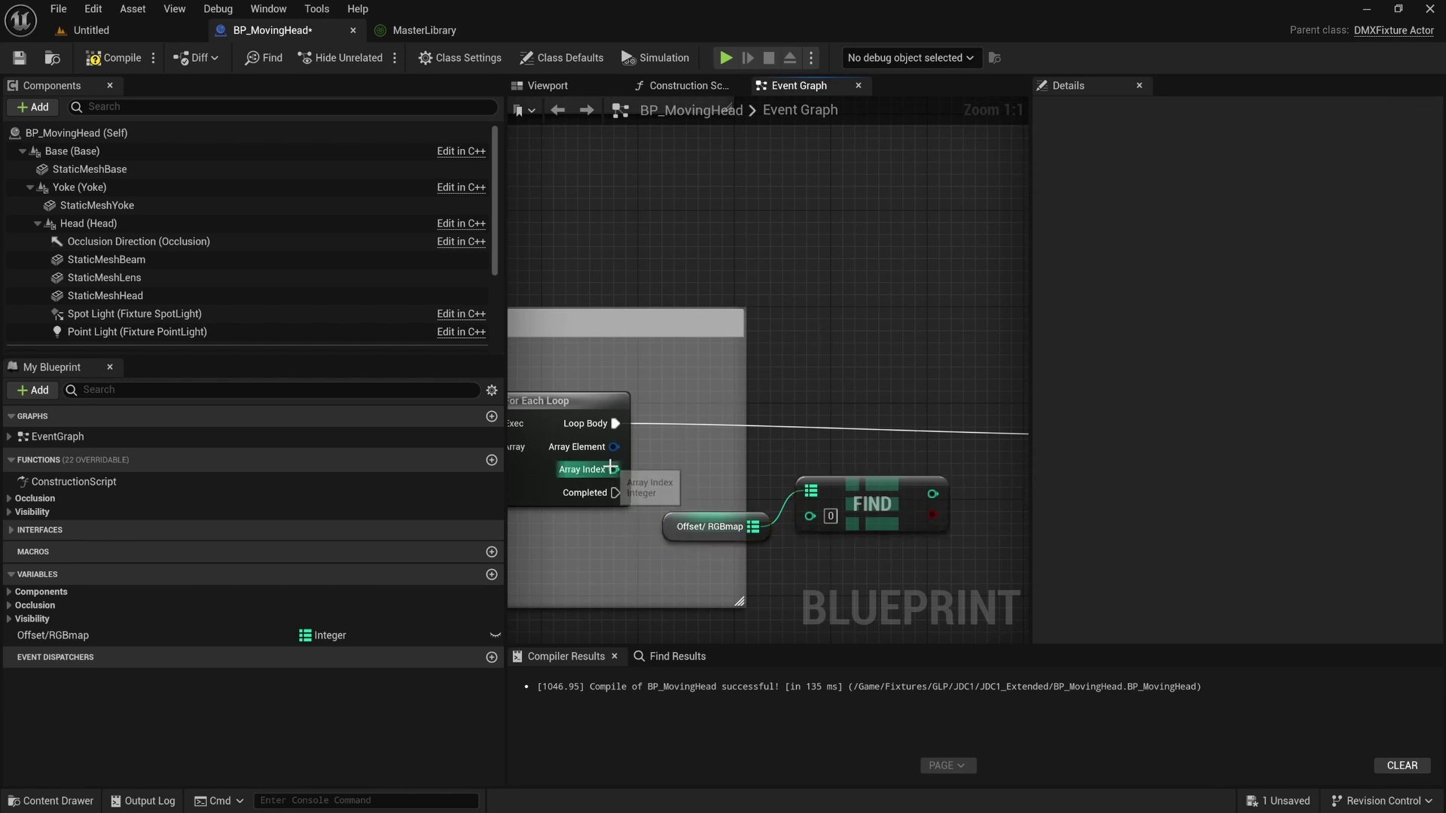
{"action": "left_click_drag", "start_coordinate": [610, 469], "coordinate": [812, 518]}
{"action": "right_click_drag", "start_coordinate": [815, 517], "coordinate": [787, 504]}
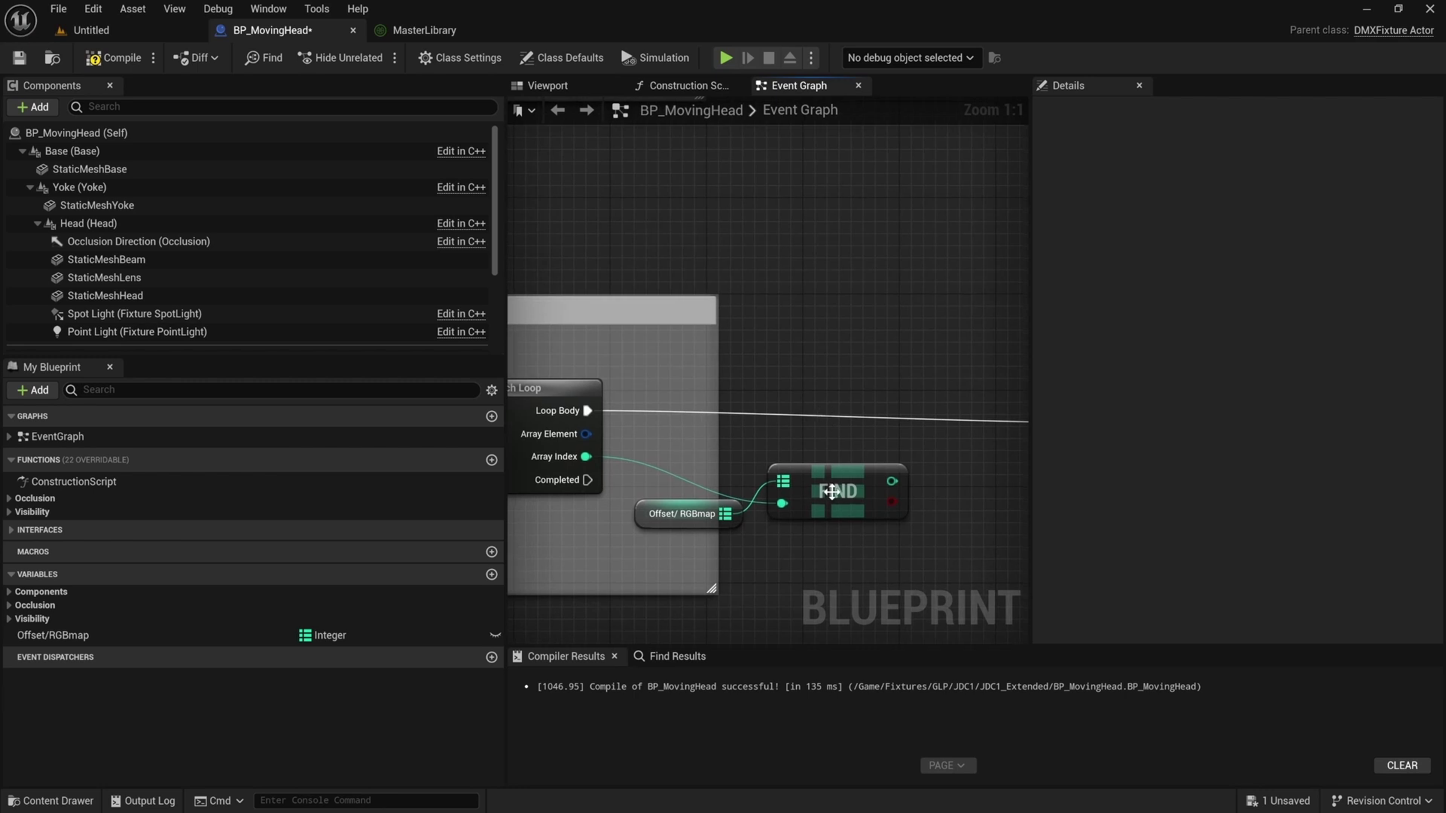
{"action": "left_click_drag", "start_coordinate": [831, 491], "coordinate": [832, 467]}
Connect the Find node's boolean output to the Branch's Condition input.
{"action": "right_click_drag", "start_coordinate": [862, 346], "coordinate": [915, 340]}
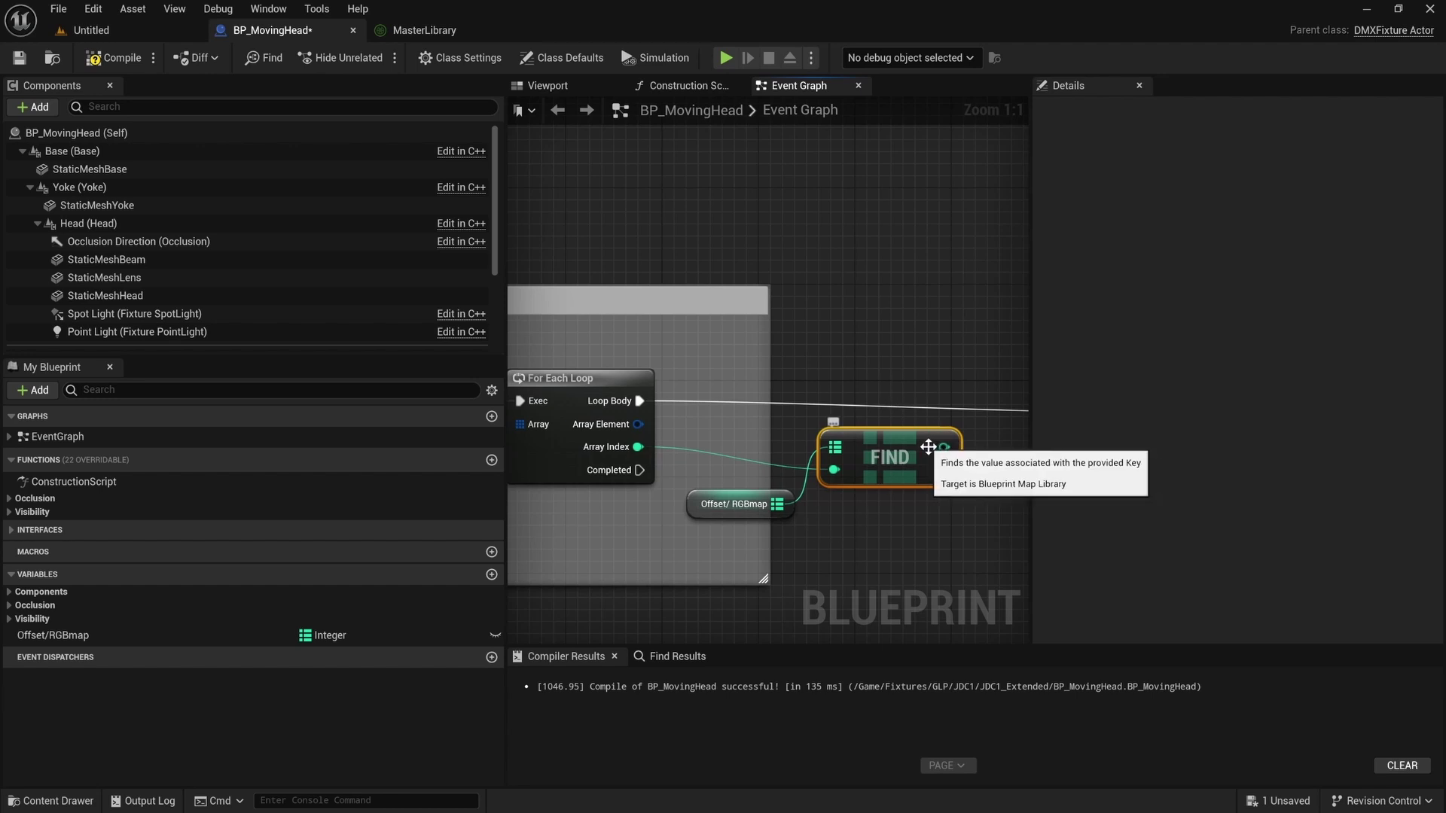
{"action": "right_click_drag", "start_coordinate": [921, 387], "coordinate": [862, 346]}
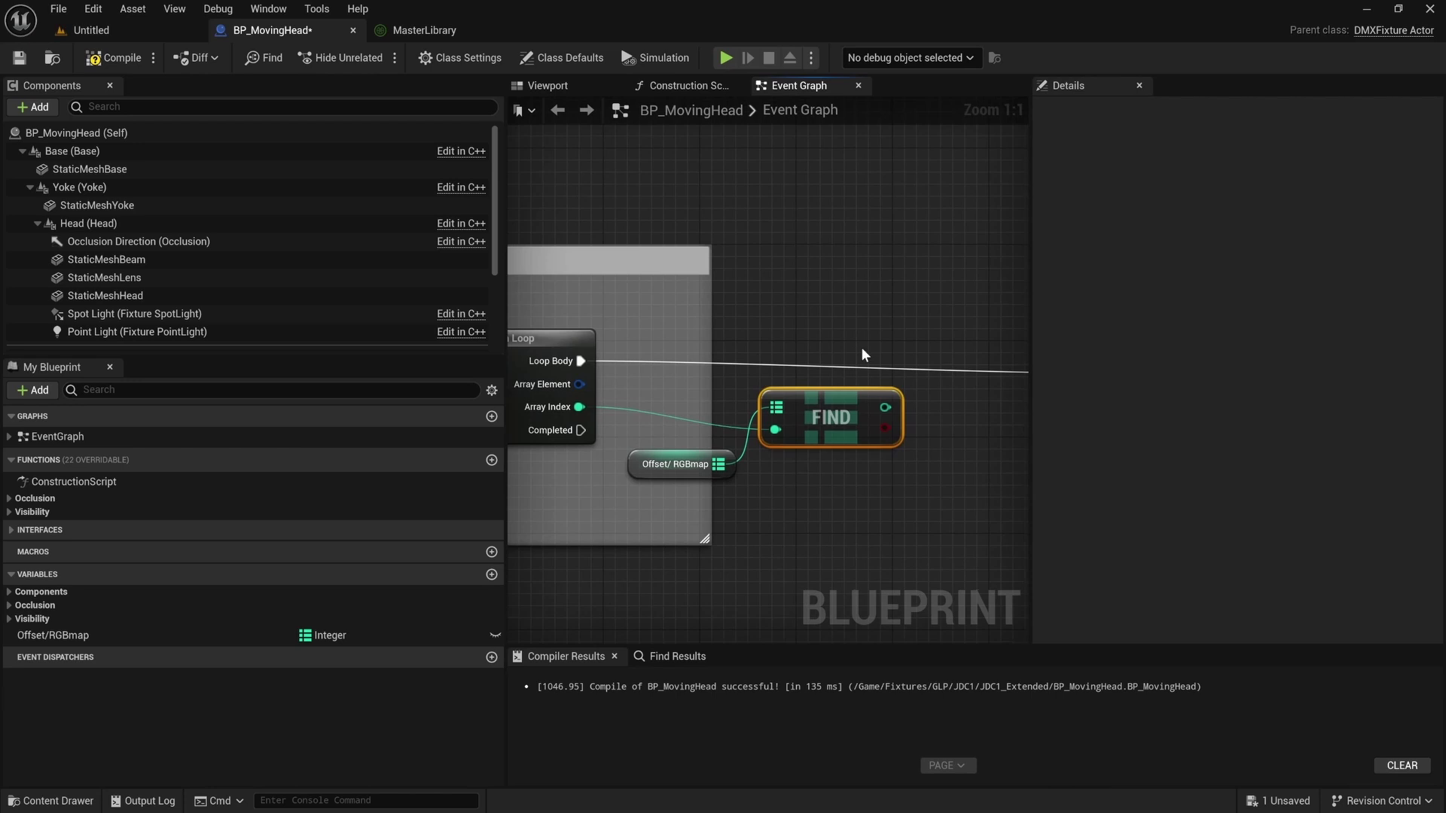
{"action": "left_click", "coordinate": [649, 467]}
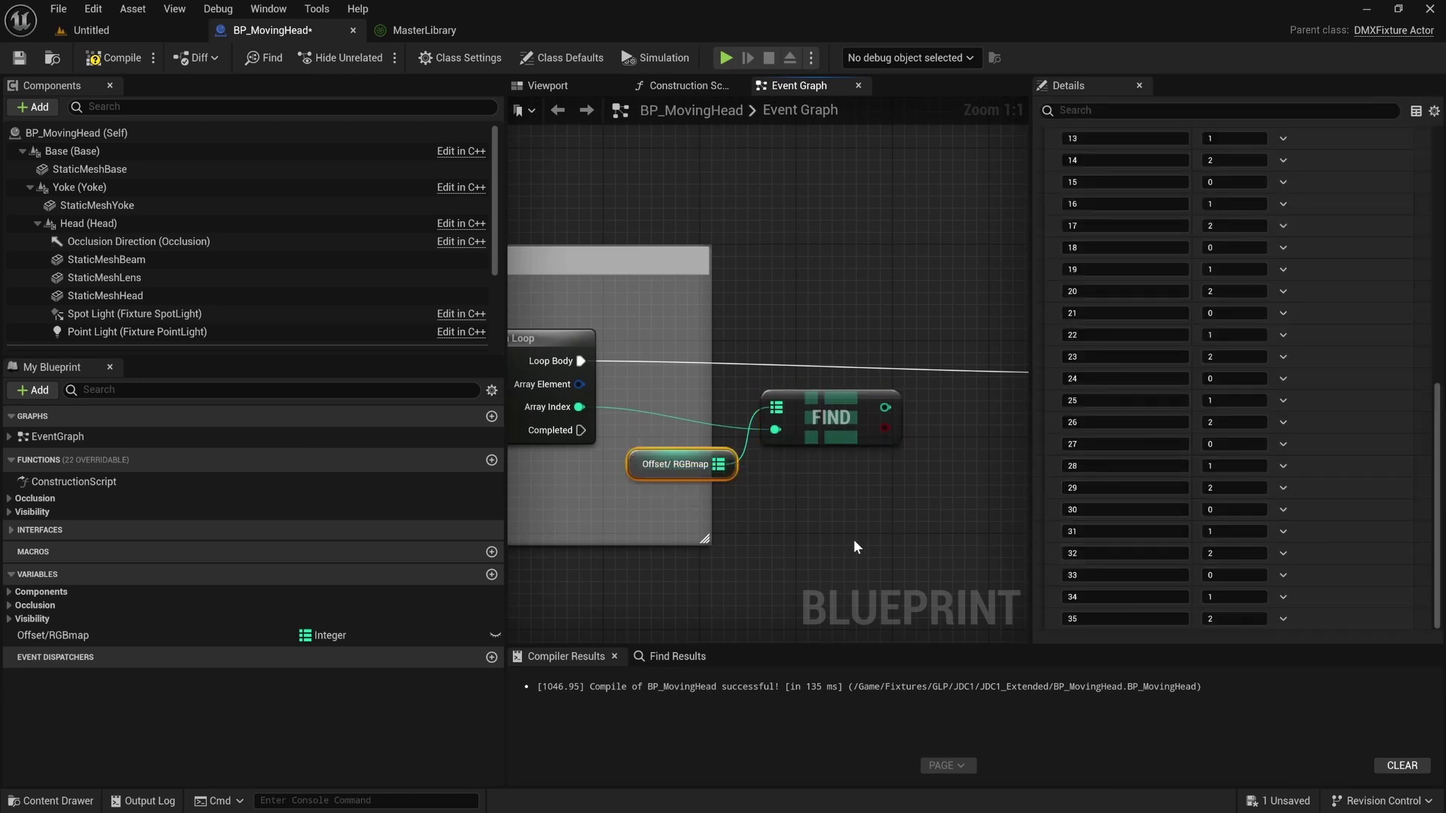
{"action": "right_click_drag", "start_coordinate": [852, 539], "coordinate": [716, 491]}
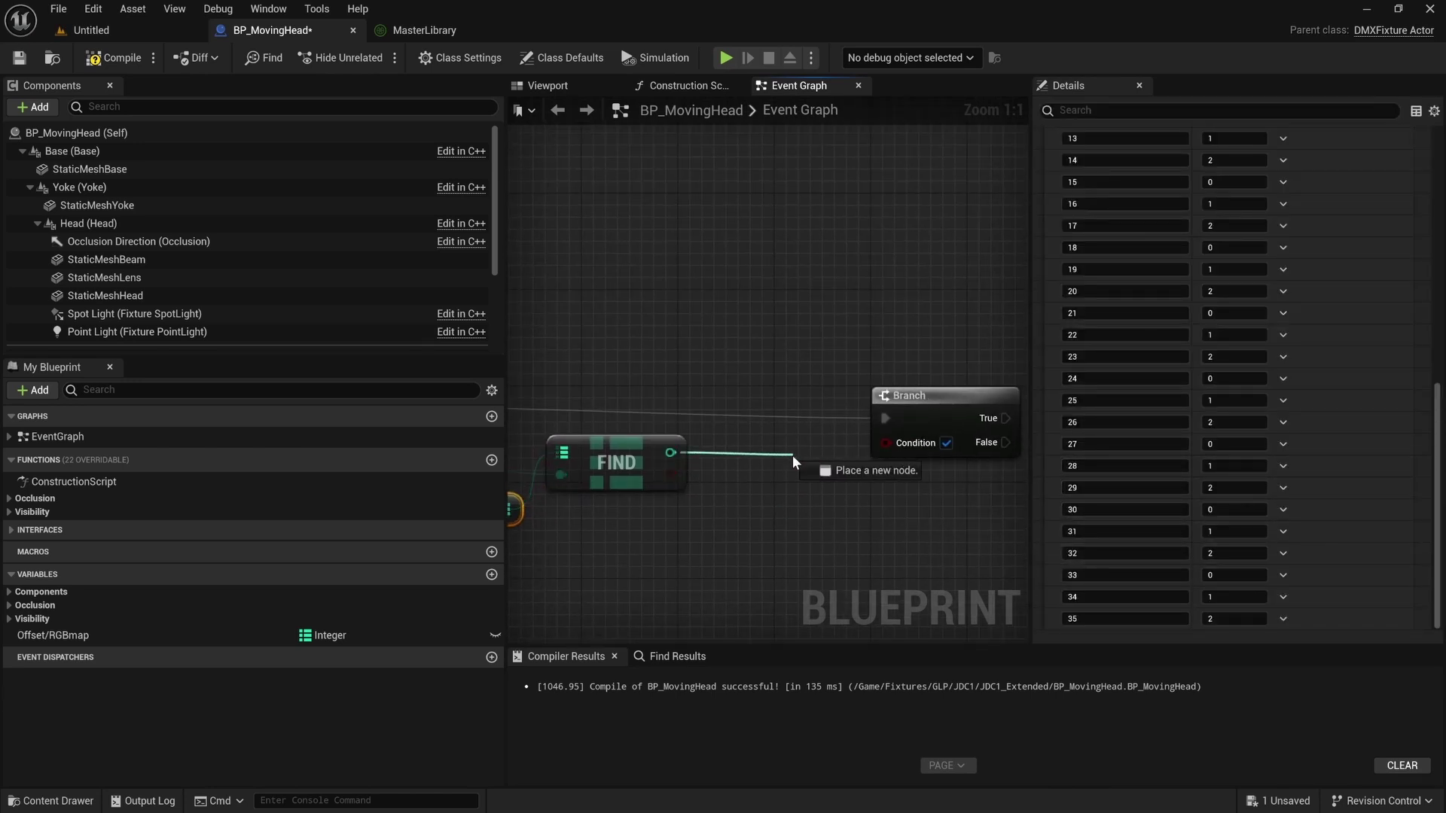
{"action": "left_click_drag", "start_coordinate": [792, 455], "coordinate": [748, 307]}
{"action": "left_click_drag", "start_coordinate": [670, 473], "coordinate": [885, 442]}
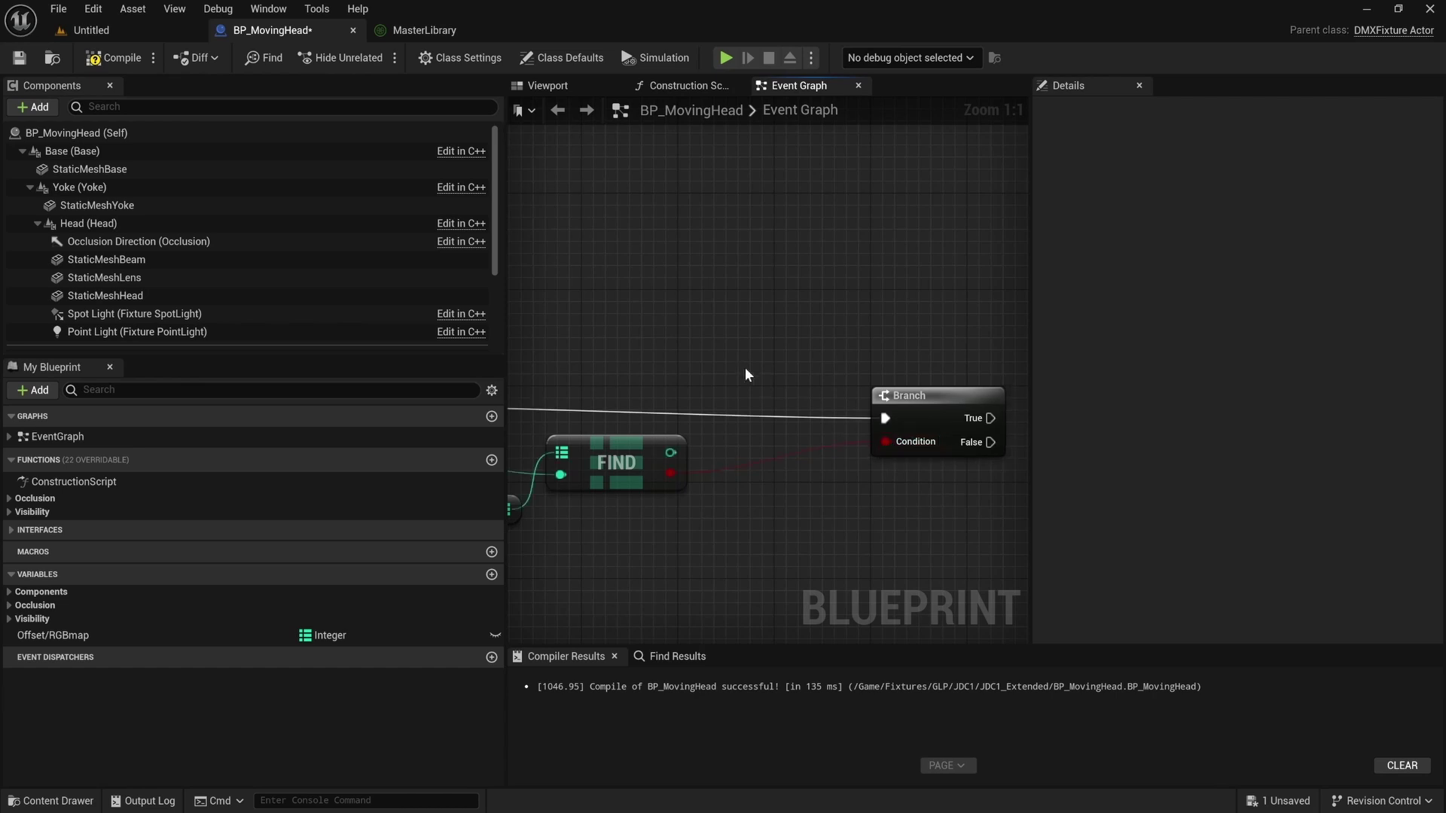
Adjust the positions of the Offset/RGBmap getter and the Find node to leave more space between them.
{"action": "right_click_drag", "start_coordinate": [745, 374], "coordinate": [909, 397]}
{"action": "left_click_drag", "start_coordinate": [640, 518], "coordinate": [652, 518]}
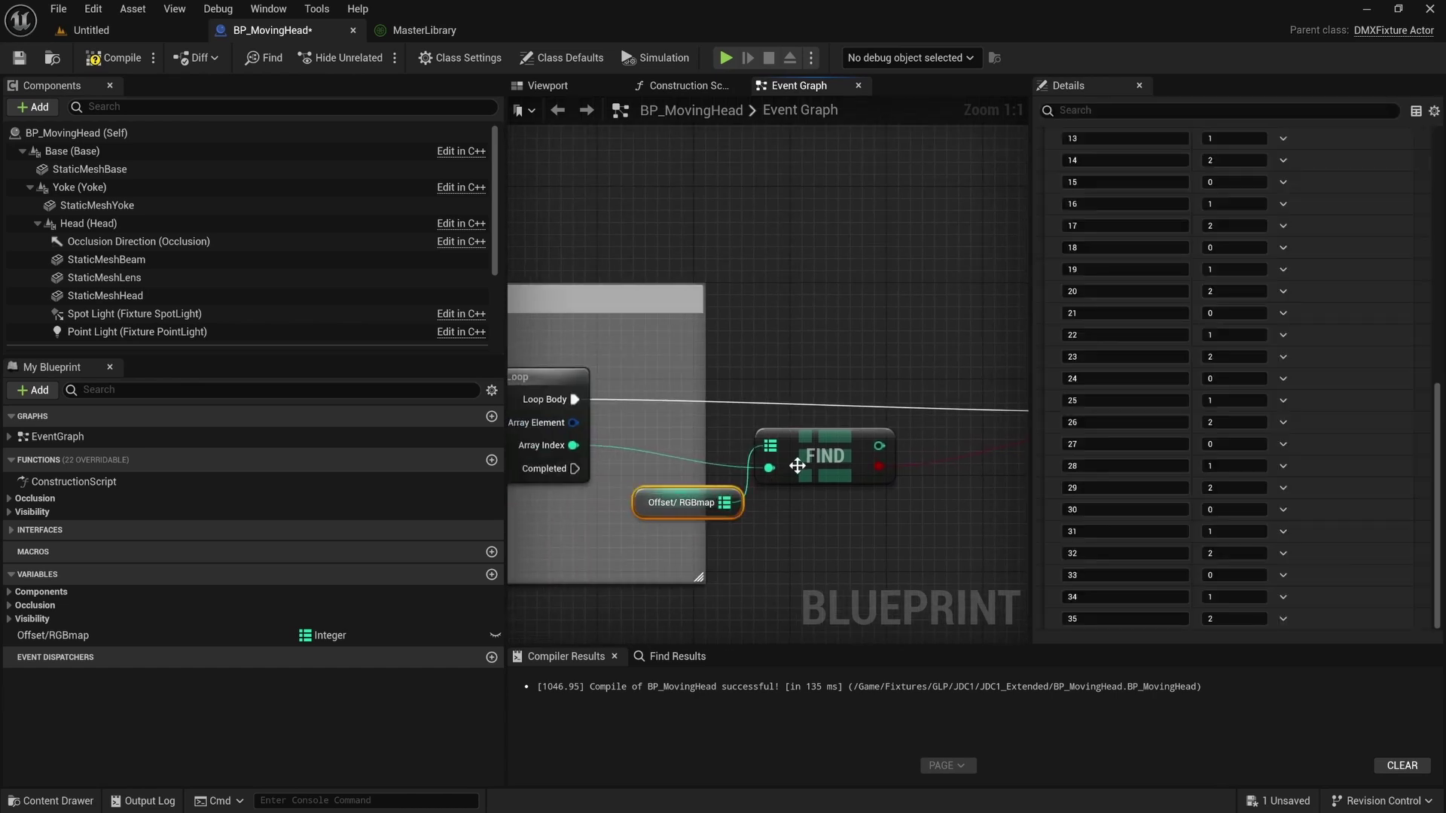
{"action": "left_click_drag", "start_coordinate": [823, 450], "coordinate": [844, 450]}
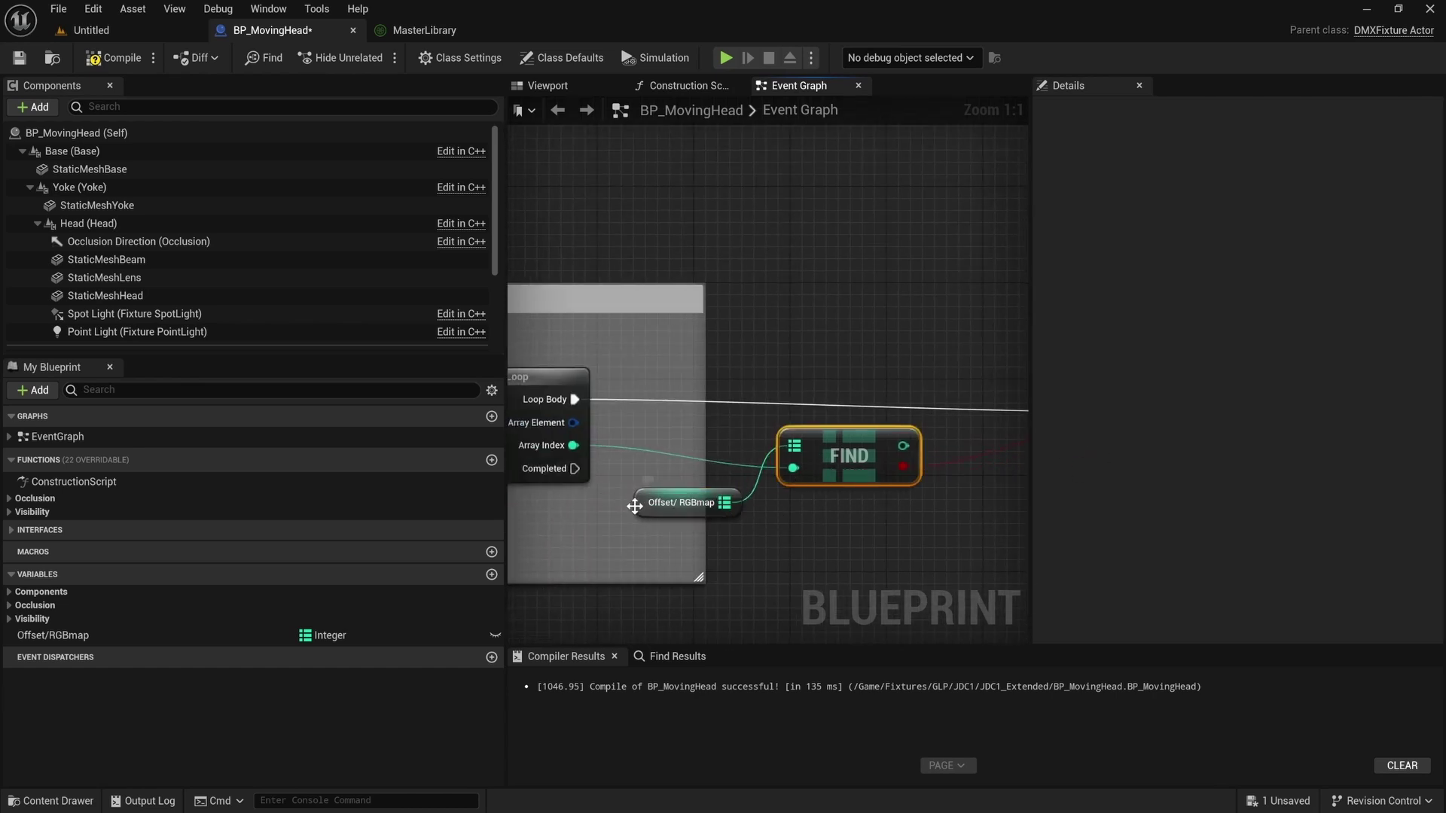
{"action": "left_click", "coordinate": [637, 503]}
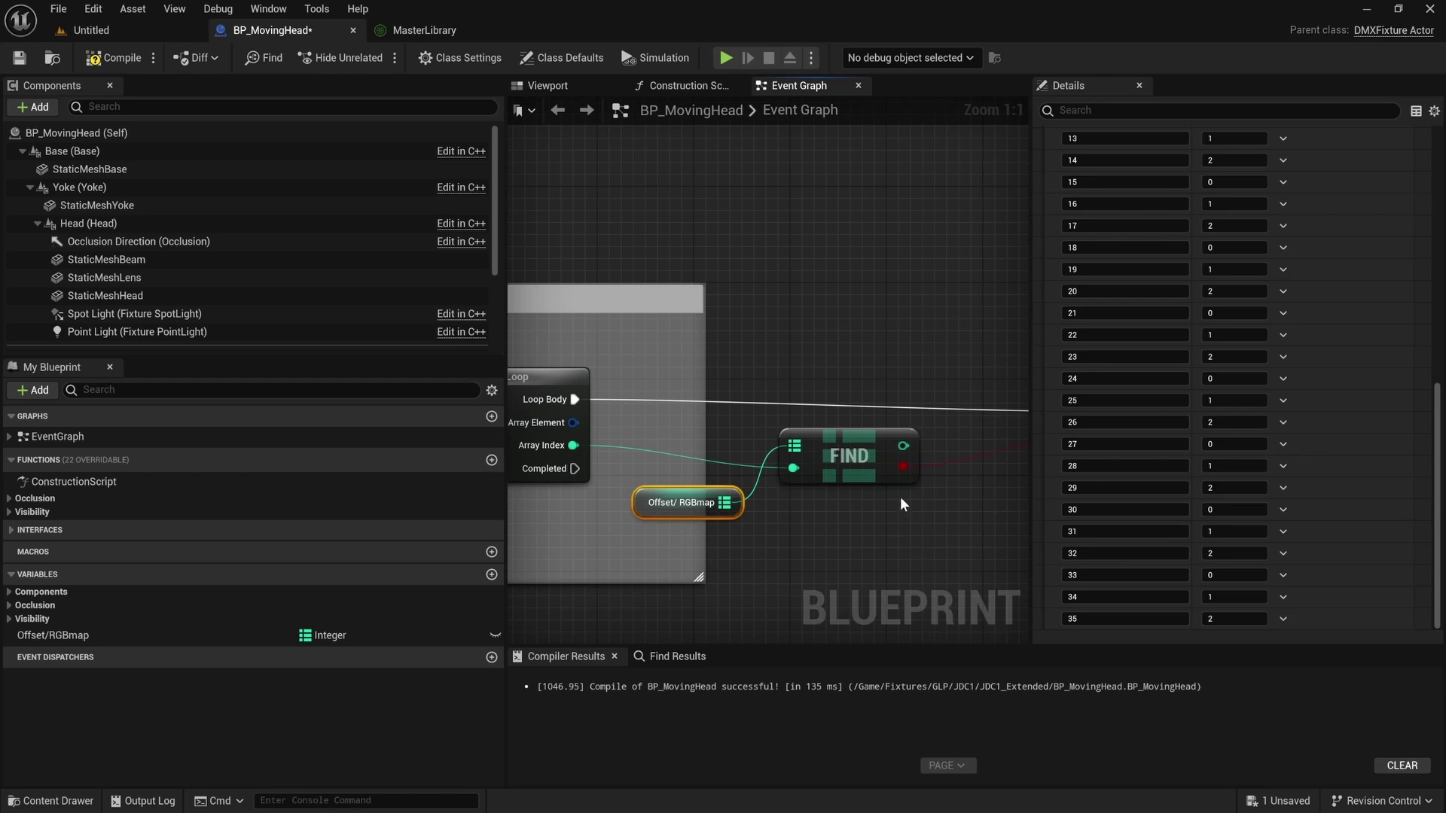
{"action": "right_click_drag", "start_coordinate": [903, 357], "coordinate": [779, 364]}
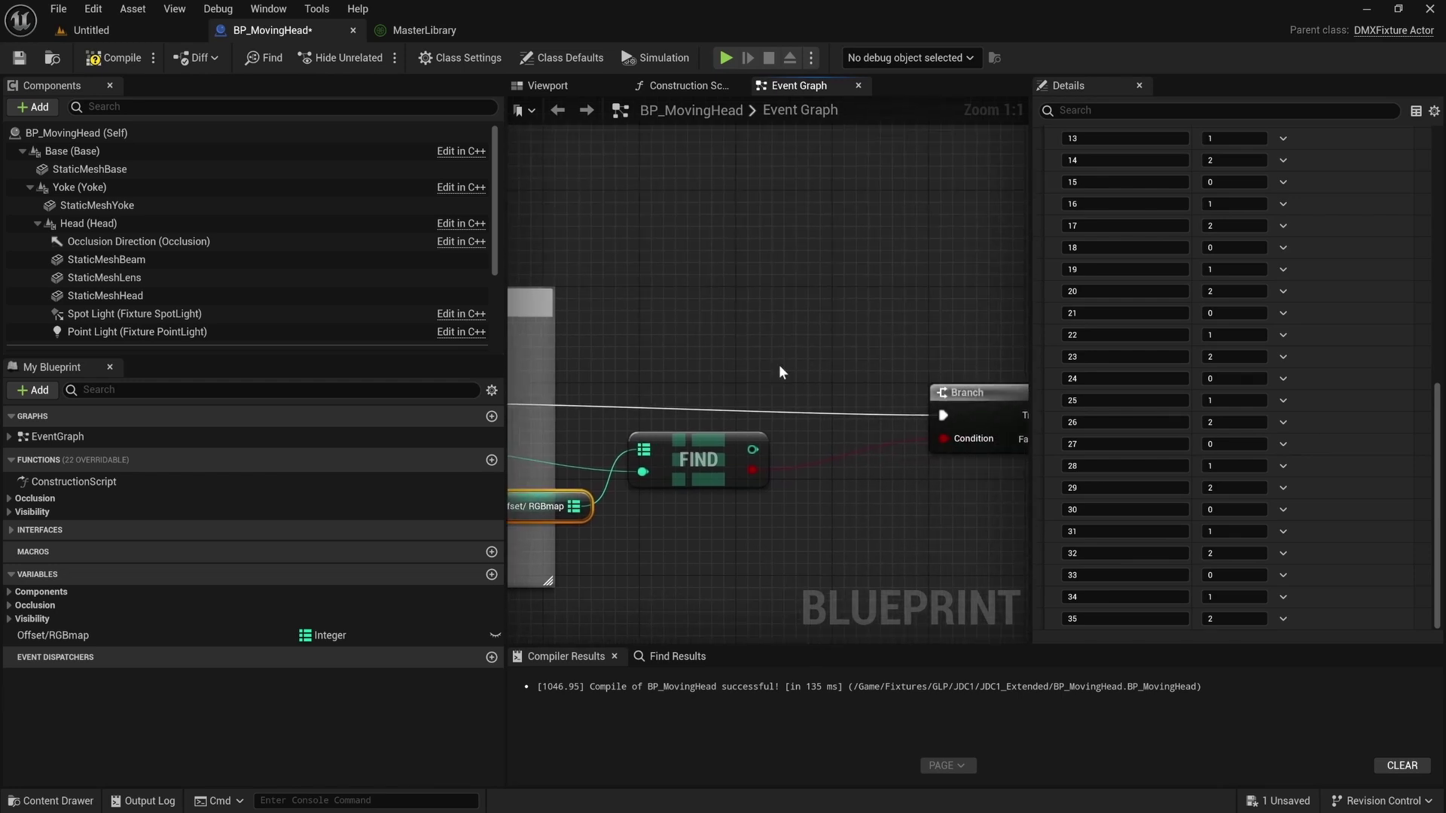
Compile and save the BP_MovingHead blueprint.
{"action": "left_click", "coordinate": [113, 58]}
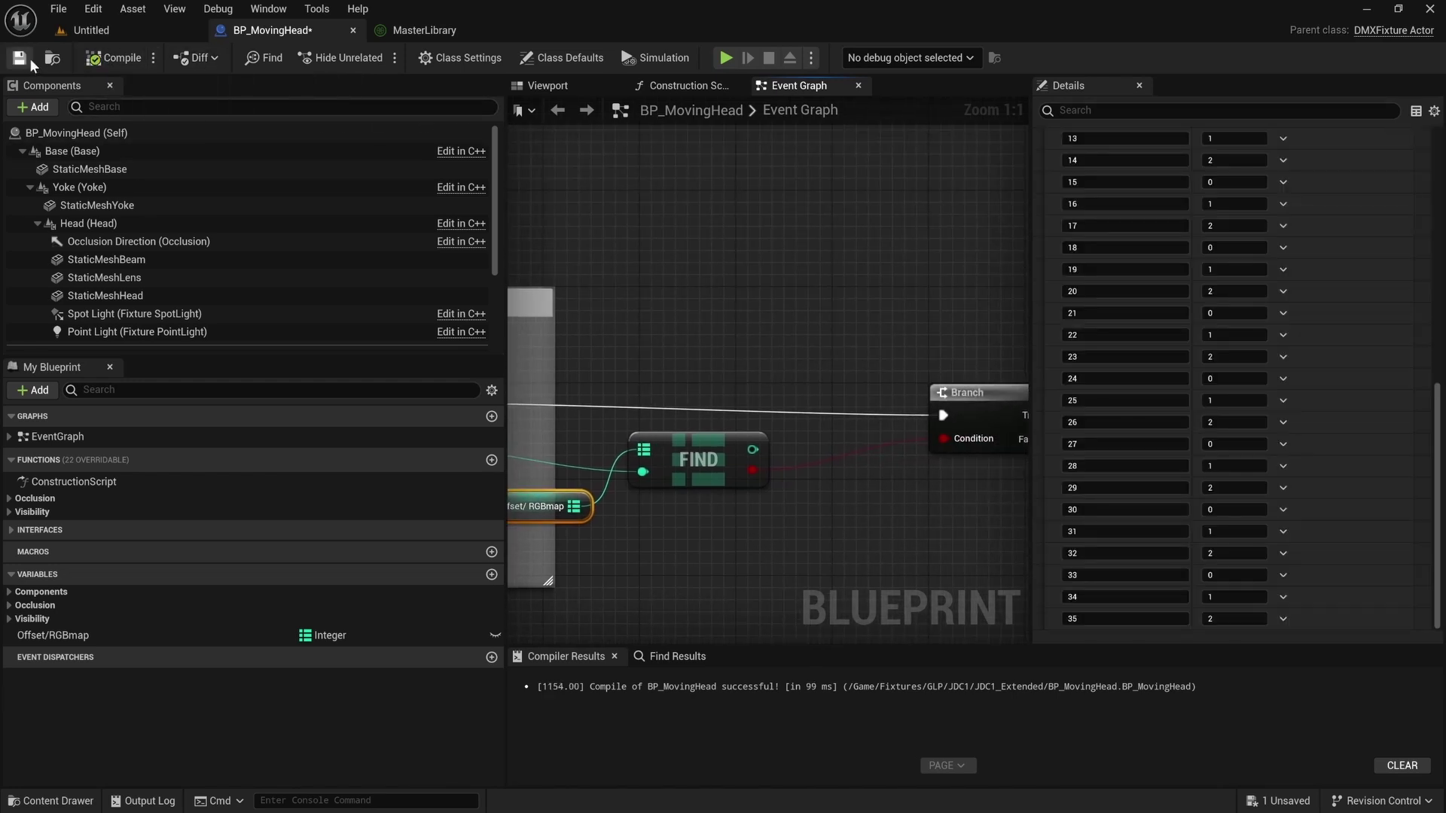
{"action": "left_click", "coordinate": [20, 58]}
{"action": "right_click_drag", "start_coordinate": [675, 323], "coordinate": [786, 308]}
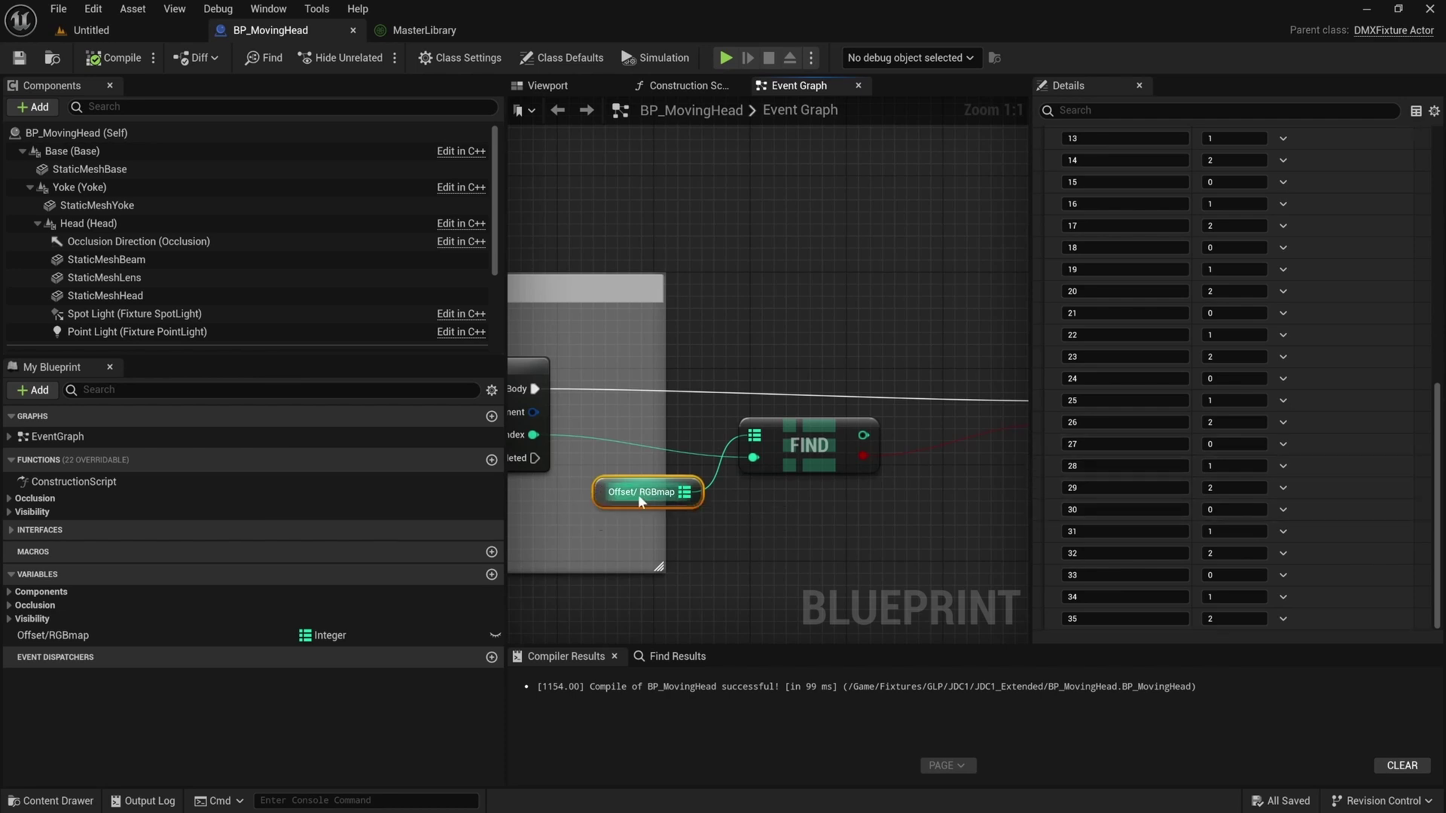
Reposition the Branch node next to the Find node, in line with the For Each Loop's Loop Body wire.
{"action": "left_click", "coordinate": [810, 452]}
{"action": "right_click_drag", "start_coordinate": [721, 518], "coordinate": [1009, 495]}
{"action": "right_click_drag", "start_coordinate": [685, 387], "coordinate": [934, 397]}
{"action": "left_click", "coordinate": [660, 388]}
{"action": "left_click_drag", "start_coordinate": [1005, 381], "coordinate": [969, 368]}
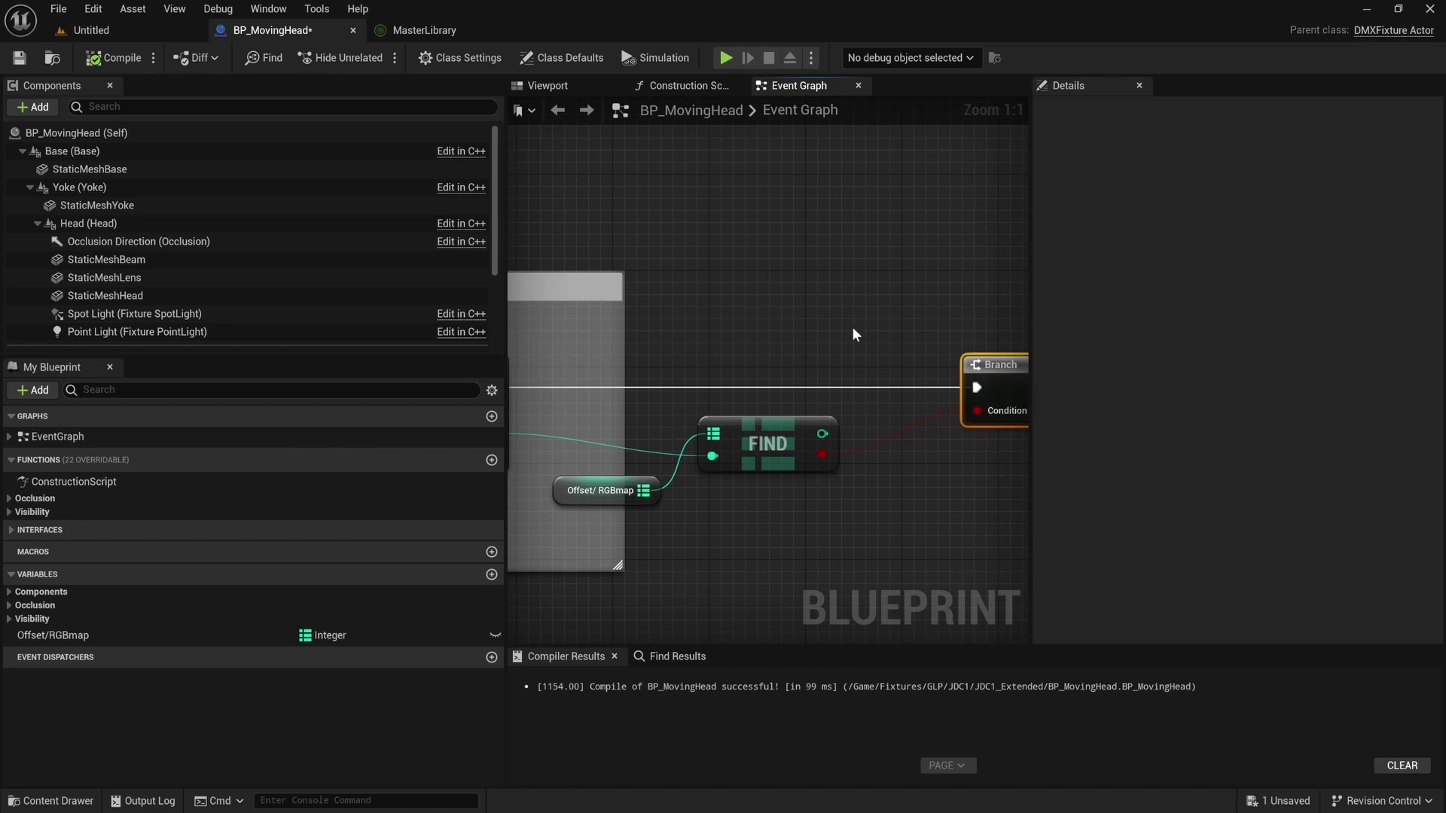
{"action": "right_click_drag", "start_coordinate": [844, 350], "coordinate": [1013, 366]}
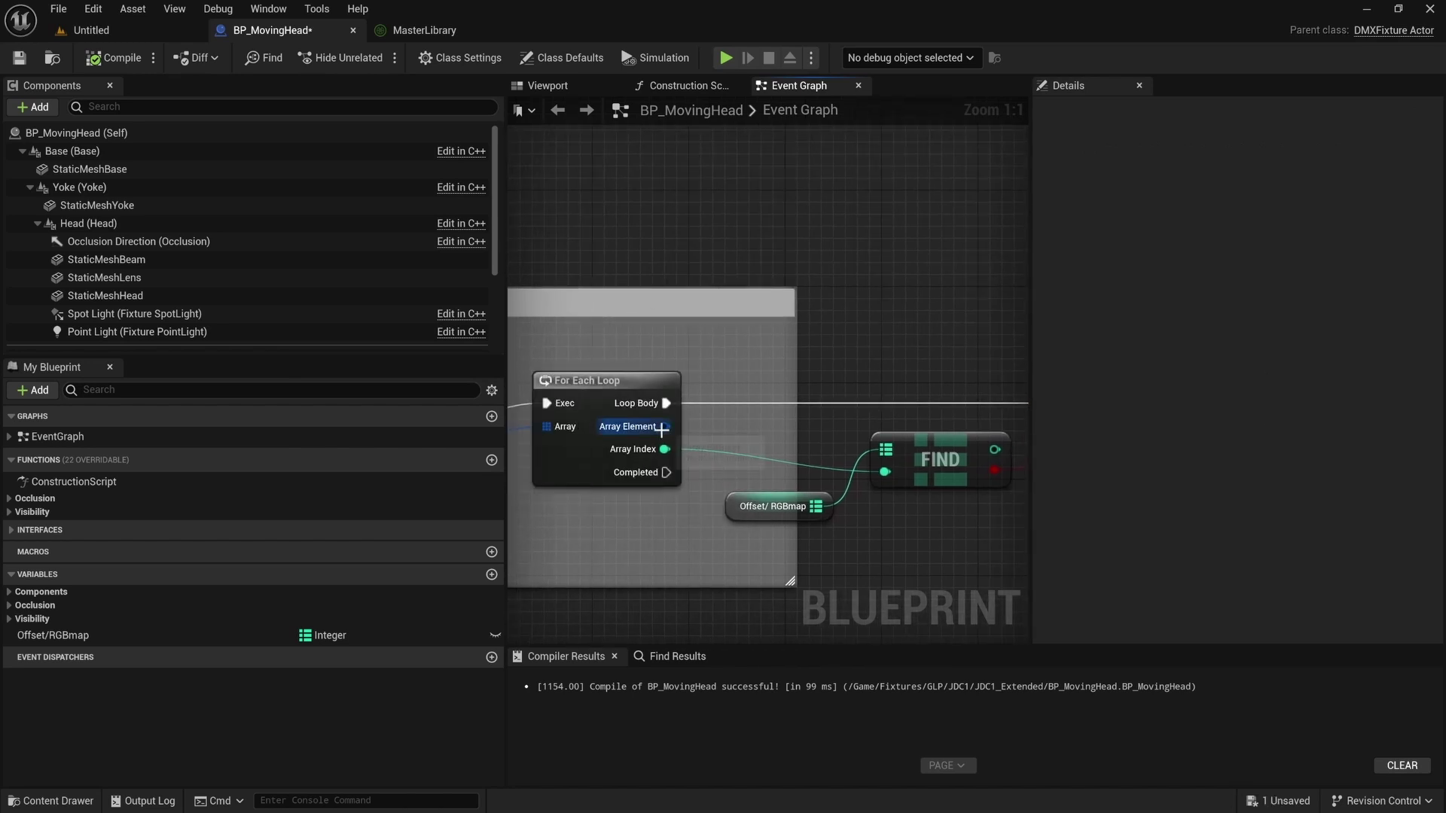
{"action": "right_click_drag", "start_coordinate": [911, 306], "coordinate": [657, 433]}
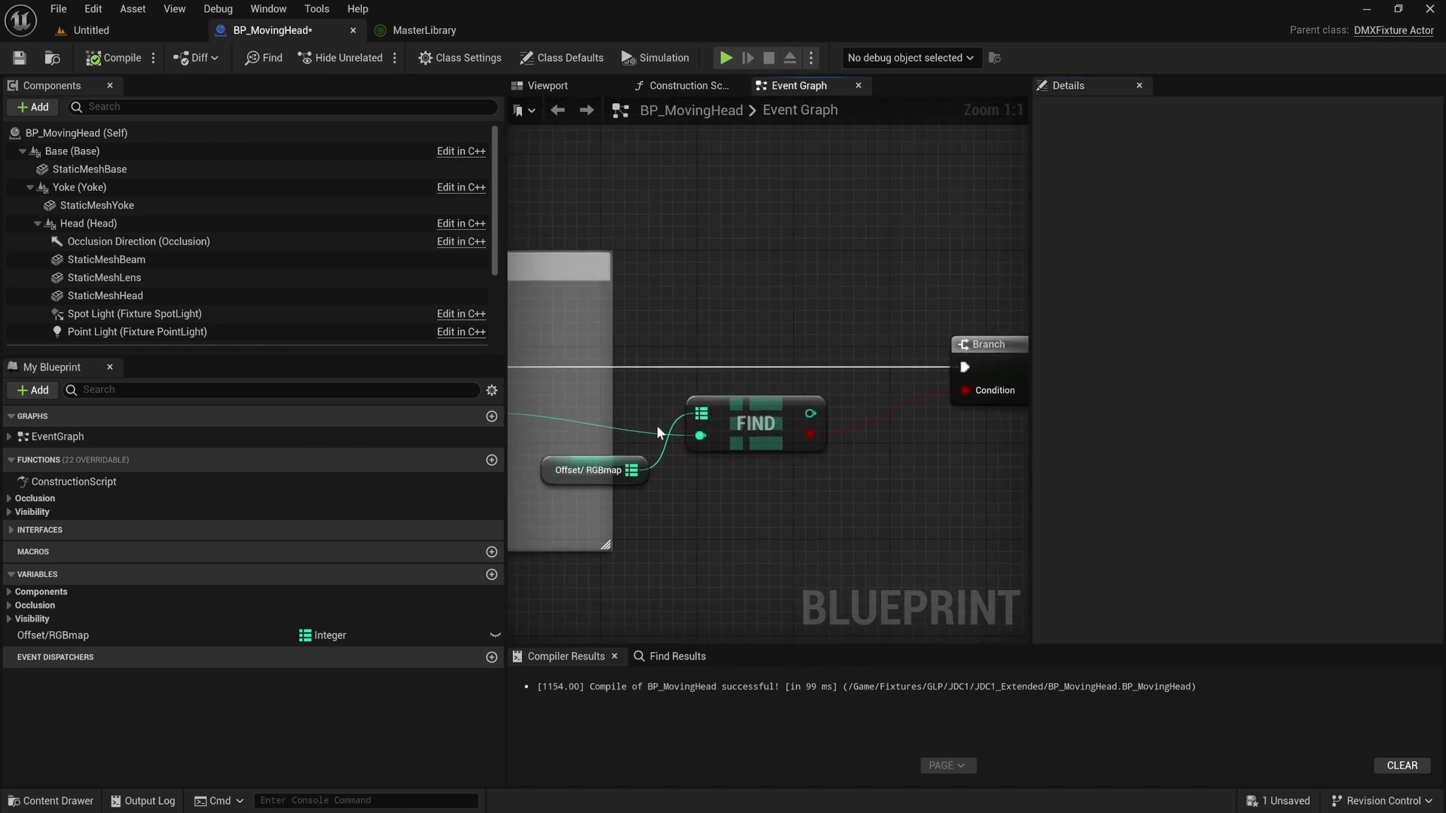
Add a Switch on Int node driven by the Find node's integer output.
{"action": "right_click_drag", "start_coordinate": [725, 490], "coordinate": [615, 535]}
{"action": "left_click_drag", "start_coordinate": [709, 467], "coordinate": [806, 472]}
{"action": "left_click", "coordinate": [806, 413]}
{"action": "right_click_drag", "start_coordinate": [648, 481], "coordinate": [833, 481]}
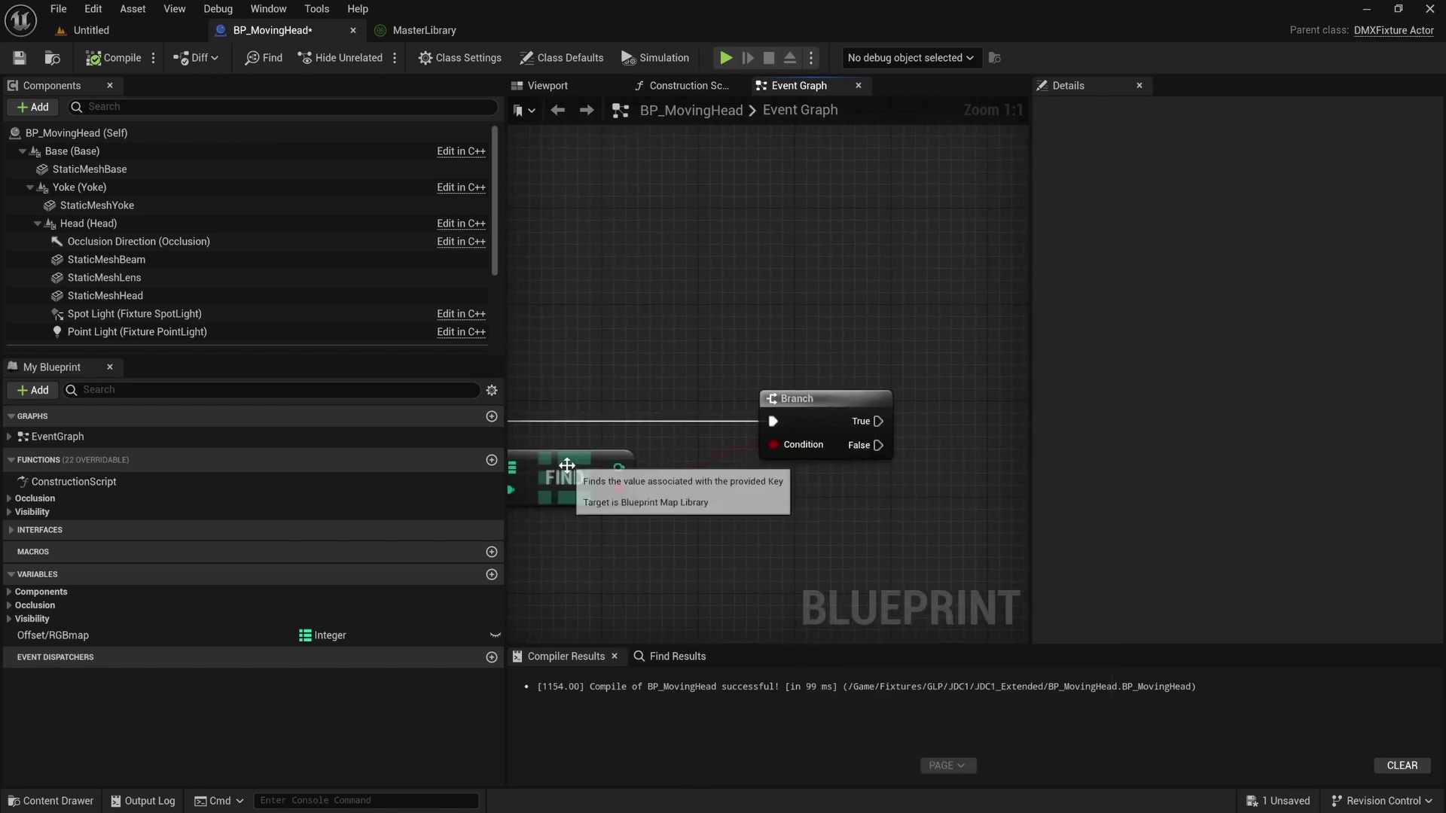
{"action": "left_click_drag", "start_coordinate": [988, 470], "coordinate": [987, 469]}
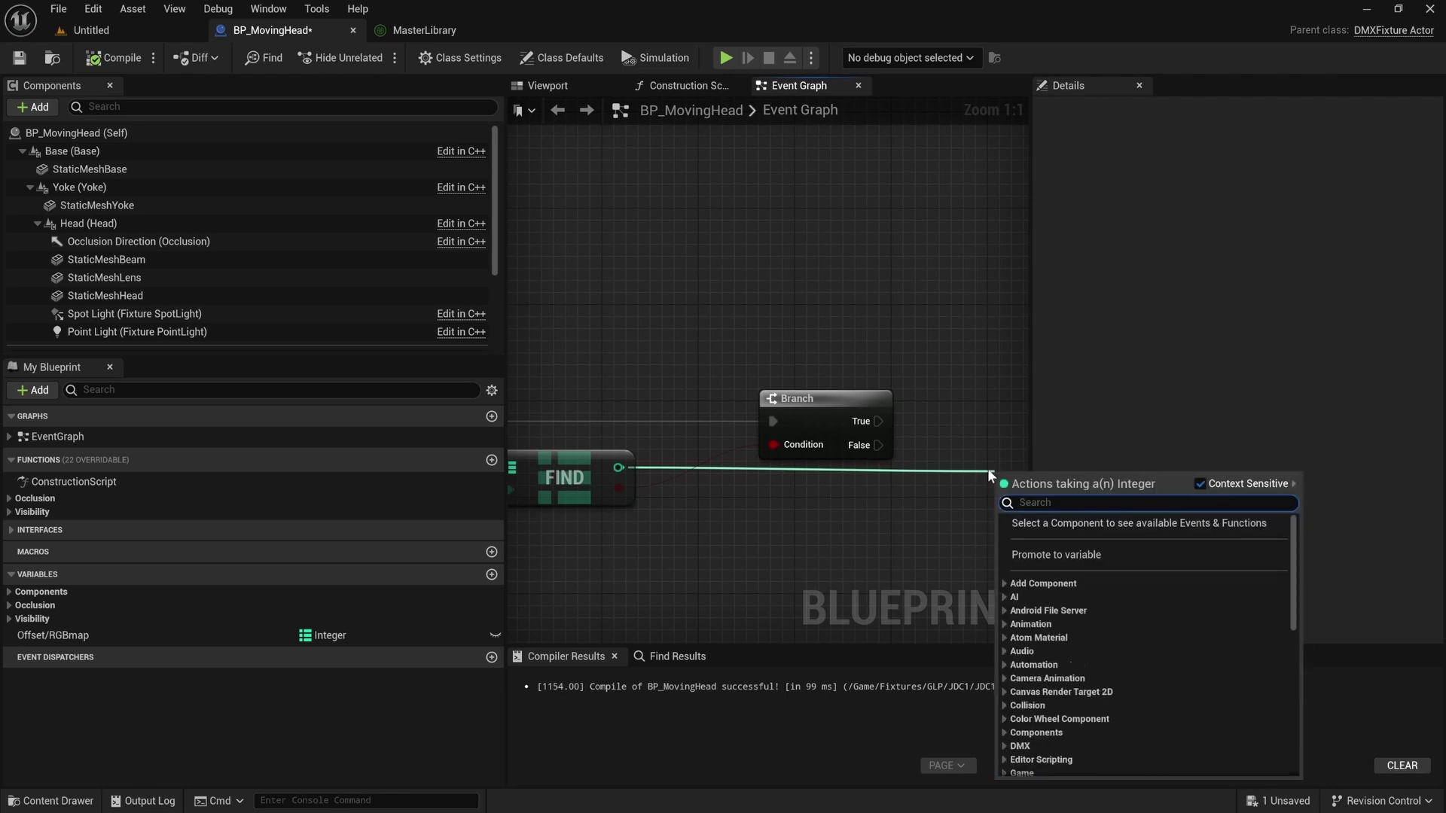
{"action": "type", "text": "switch on"}
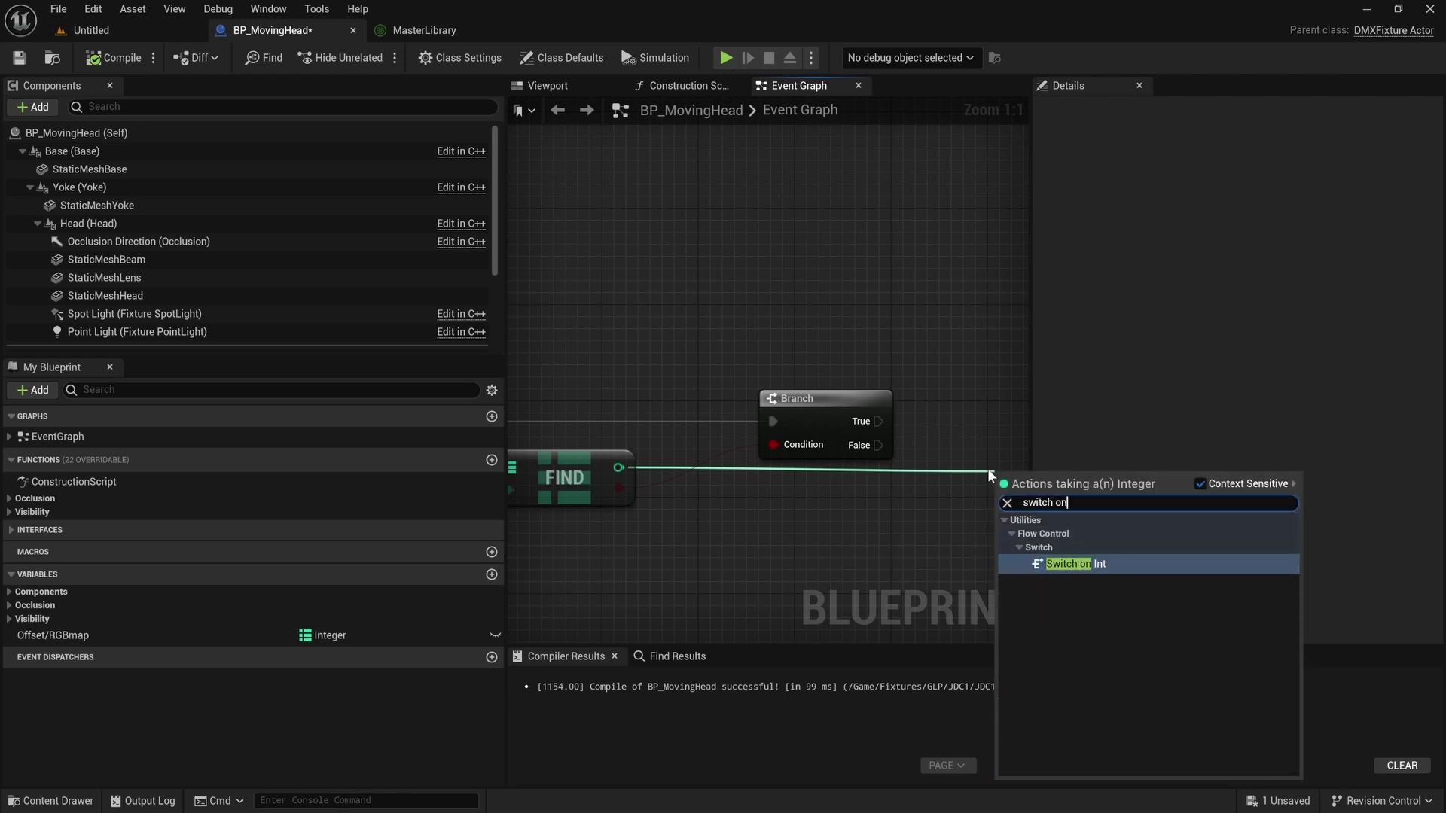
{"action": "key", "text": "Return"}
Move the Switch on Int node up beside the Branch and connect the Branch's True output to its execution input.
{"action": "right_click_drag", "start_coordinate": [893, 471], "coordinate": [769, 509]}
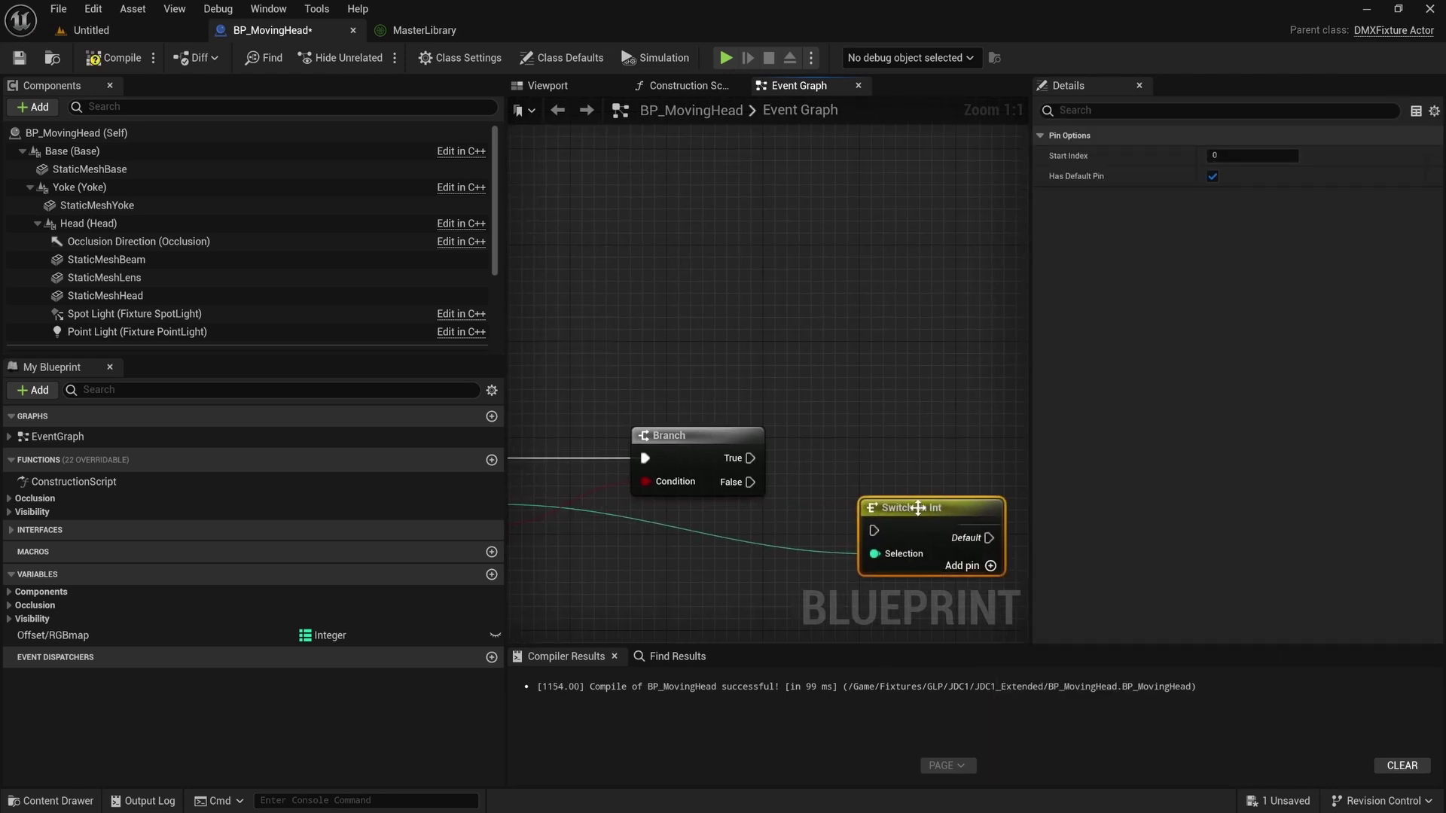
{"action": "left_click_drag", "start_coordinate": [926, 503], "coordinate": [933, 461]}
{"action": "left_click", "coordinate": [811, 448]}
{"action": "right_click_drag", "start_coordinate": [756, 426], "coordinate": [820, 353]}
{"action": "scroll", "coordinate": [824, 414], "scroll_direction": "down", "scroll_amount": 3}
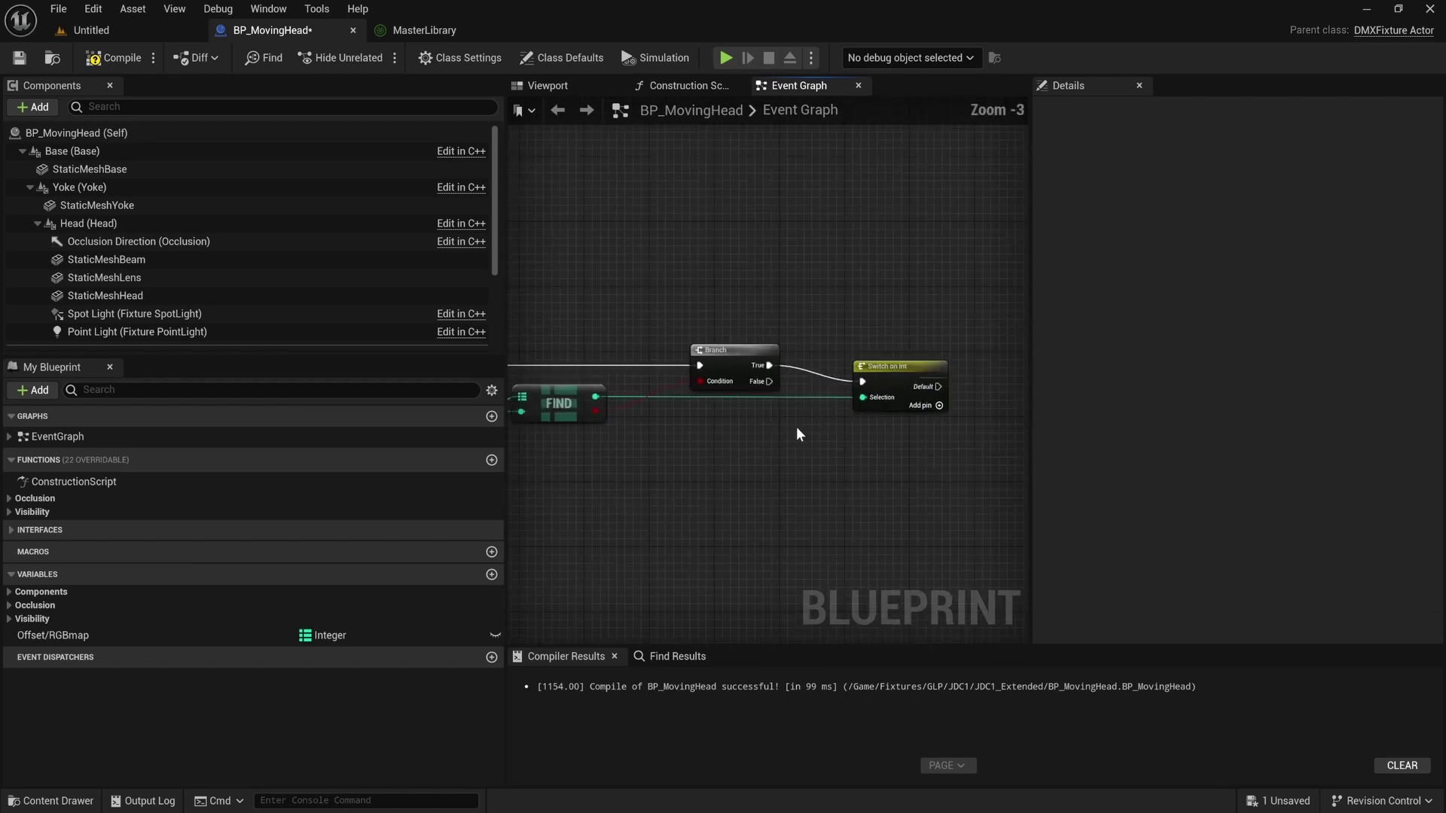
{"action": "right_click_drag", "start_coordinate": [799, 434], "coordinate": [785, 381]}
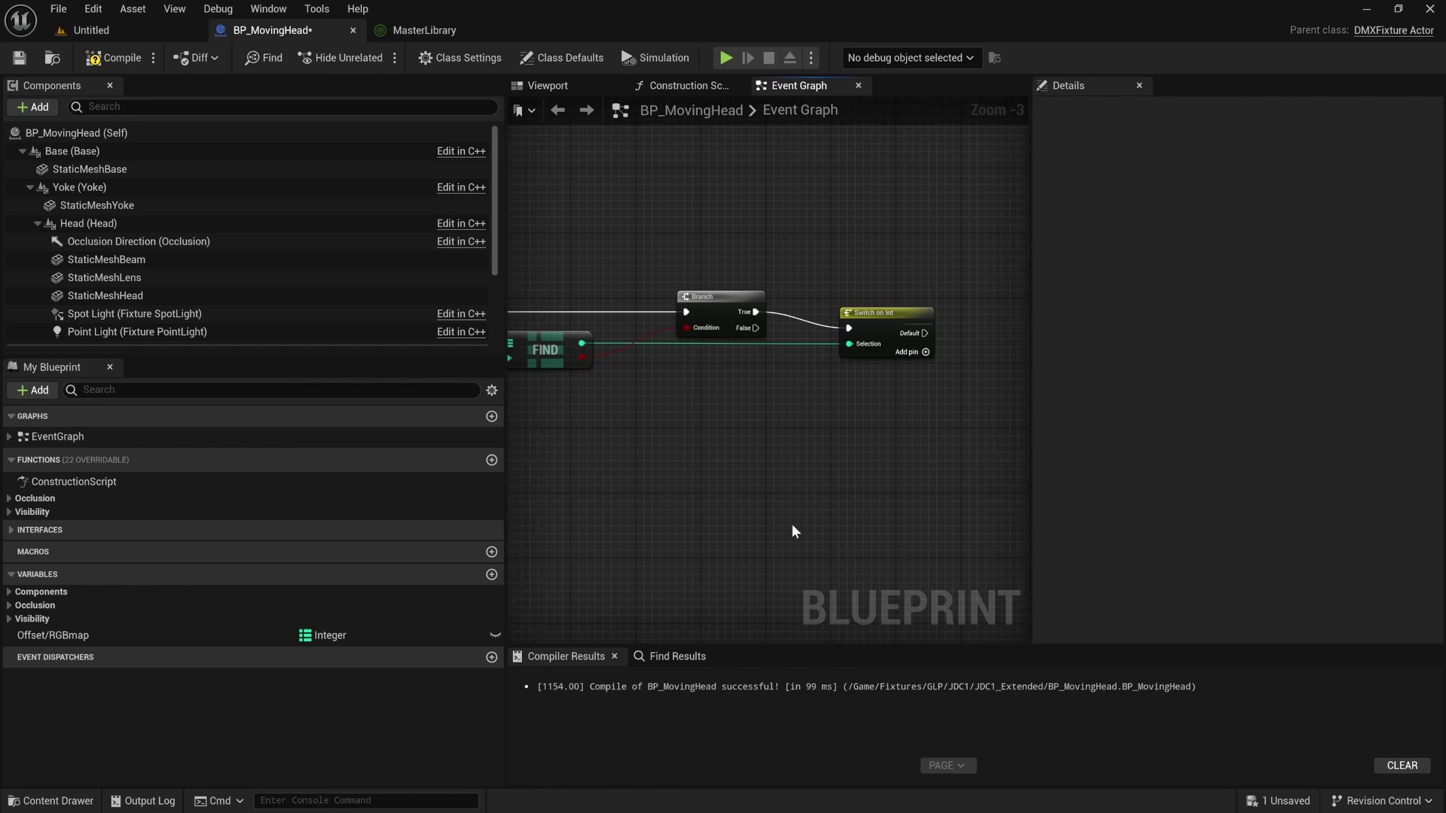
{"action": "mouse_move", "coordinate": [841, 432]}
{"action": "right_mouse_down"}
{"action": "mouse_move", "coordinate": [1010, 479]}
{"action": "mouse_move", "coordinate": [835, 407]}
{"action": "right_mouse_up"}
{"action": "scroll", "coordinate": [835, 407], "scroll_direction": "up", "scroll_amount": 3}
{"action": "right_click", "coordinate": [836, 411]}
{"action": "left_click", "coordinate": [642, 501]}
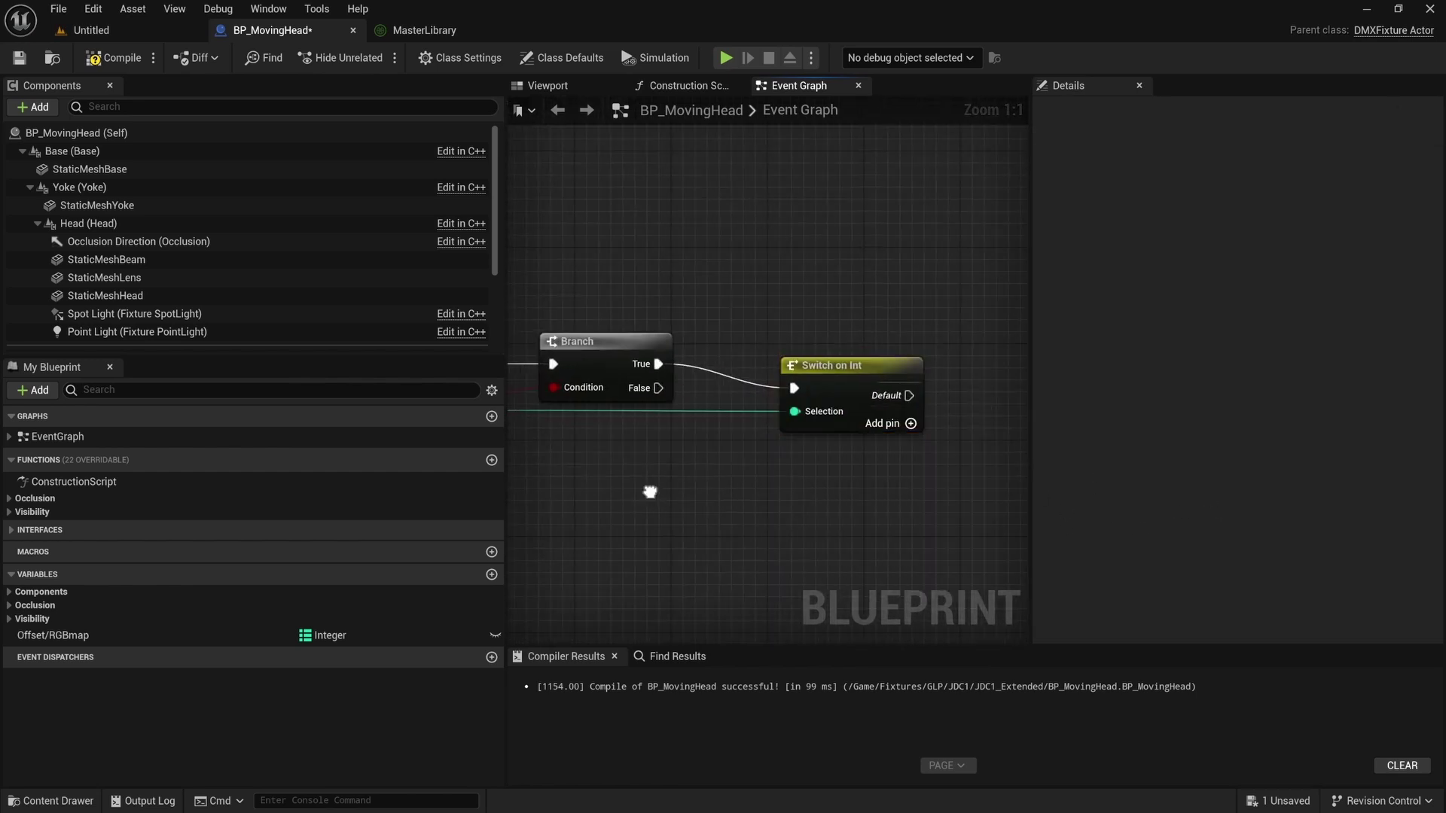
{"action": "right_click_drag", "start_coordinate": [649, 491], "coordinate": [776, 482]}
{"action": "scroll", "coordinate": [831, 380], "scroll_direction": "down", "scroll_amount": 2}
{"action": "right_click_drag", "start_coordinate": [831, 380], "coordinate": [745, 376]}
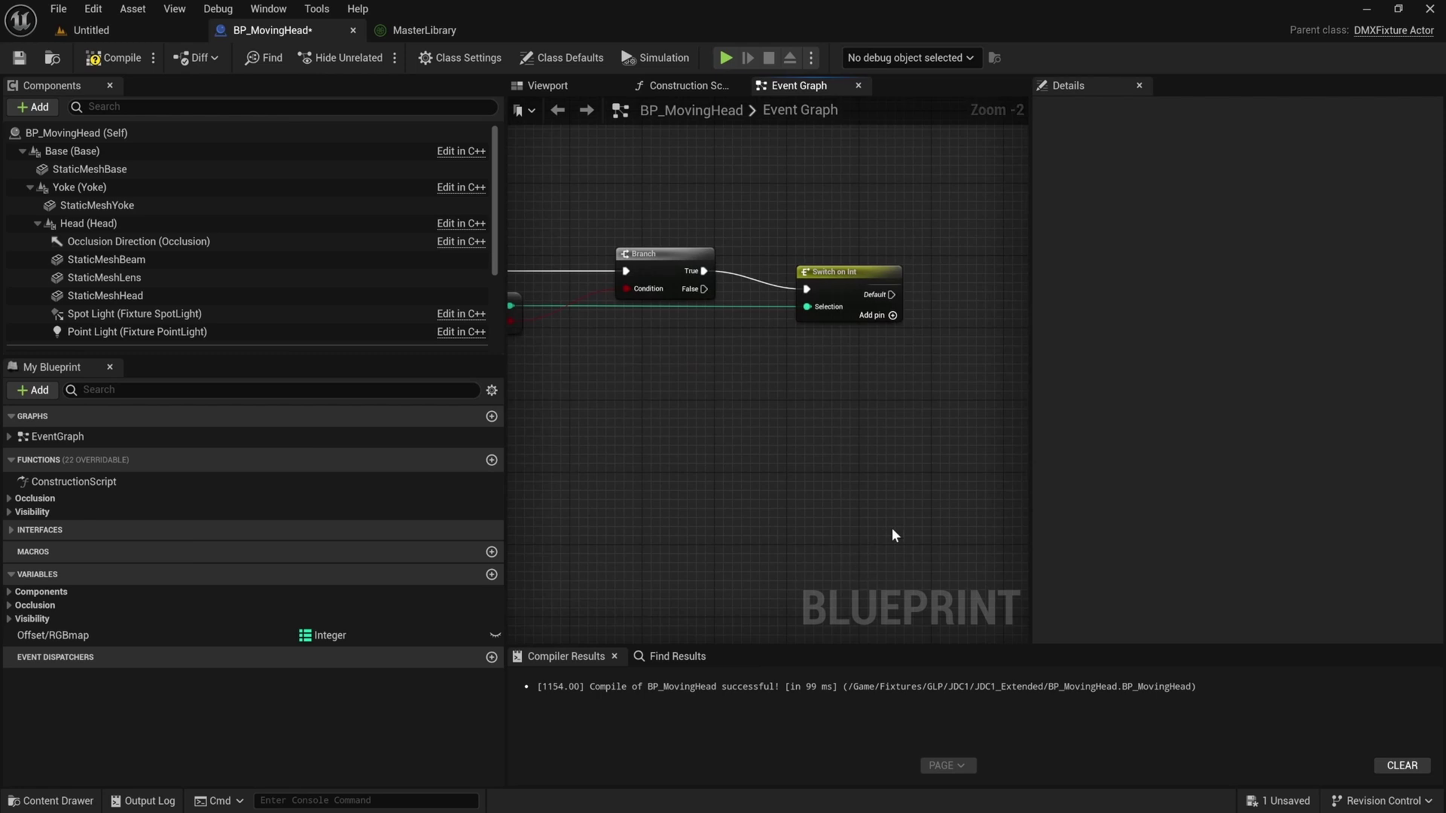
{"action": "right_click_drag", "start_coordinate": [693, 272], "coordinate": [647, 384]}
{"action": "right_click_drag", "start_coordinate": [844, 490], "coordinate": [923, 500]}
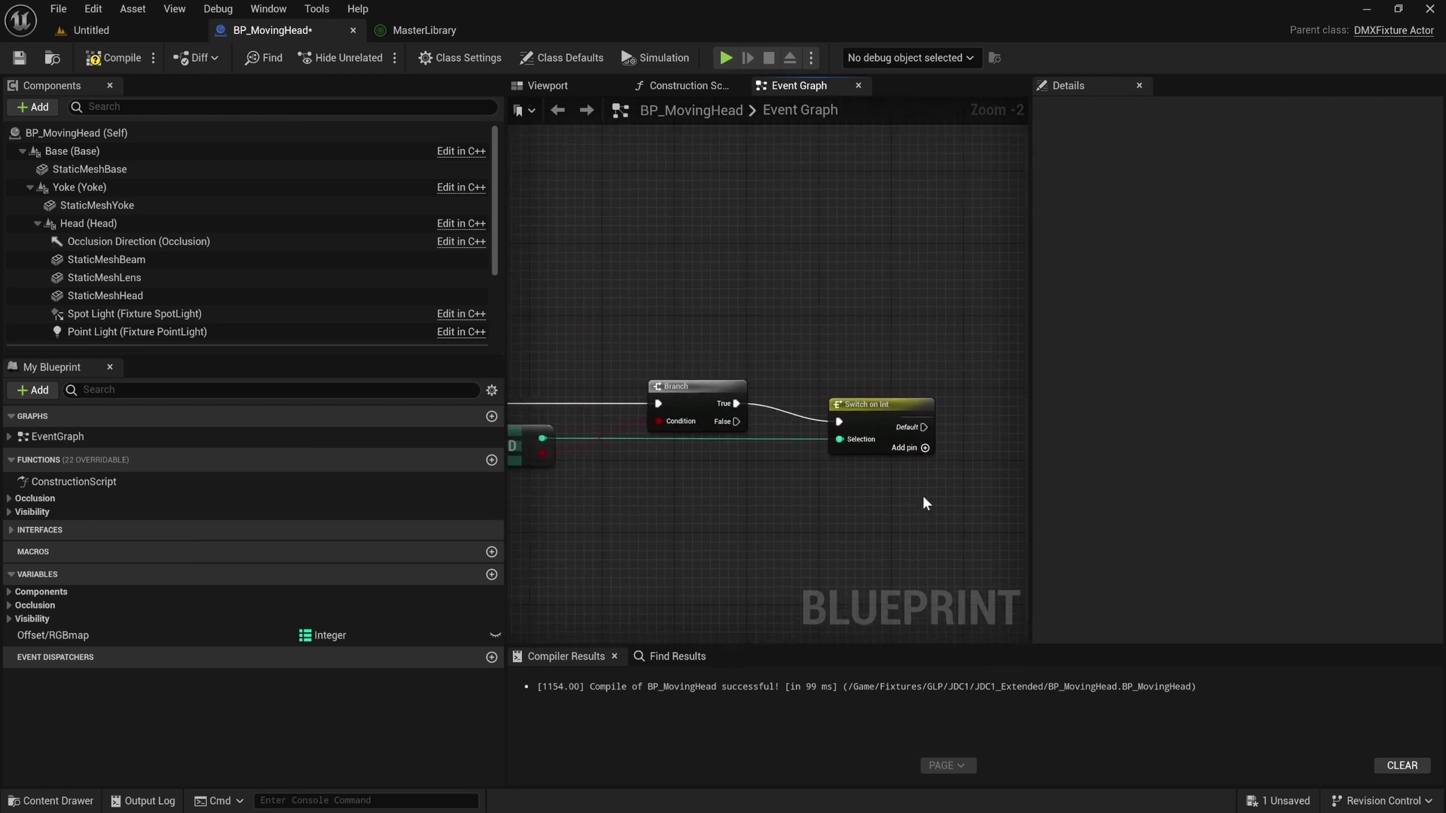
Add output pins 0, 1 and 2 to the Switch on Int node and move the node slightly down.
{"action": "left_click", "coordinate": [925, 466]}
{"action": "left_click", "coordinate": [925, 466]}
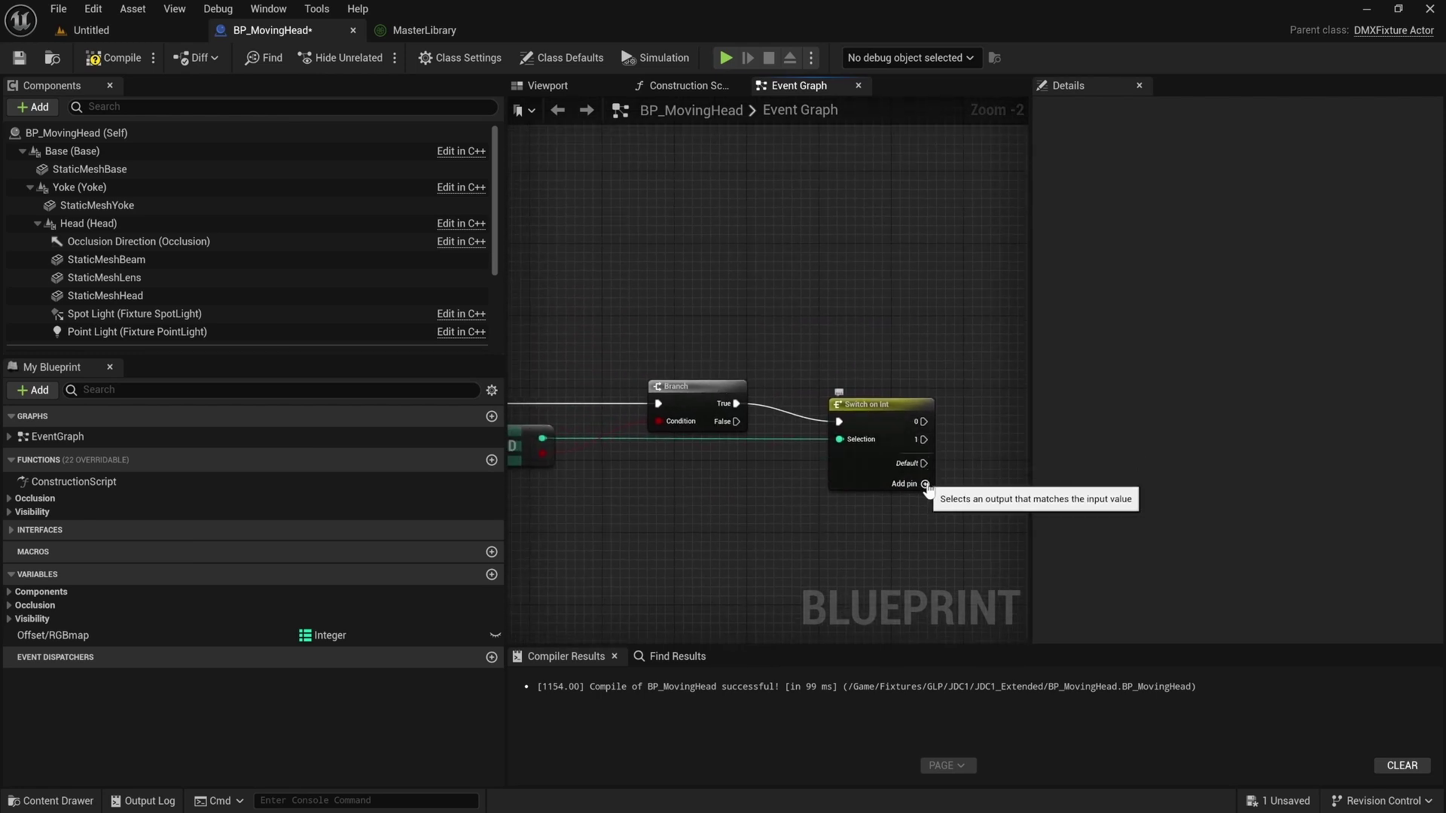
{"action": "left_click", "coordinate": [926, 484]}
{"action": "right_click_drag", "start_coordinate": [928, 486], "coordinate": [875, 491]}
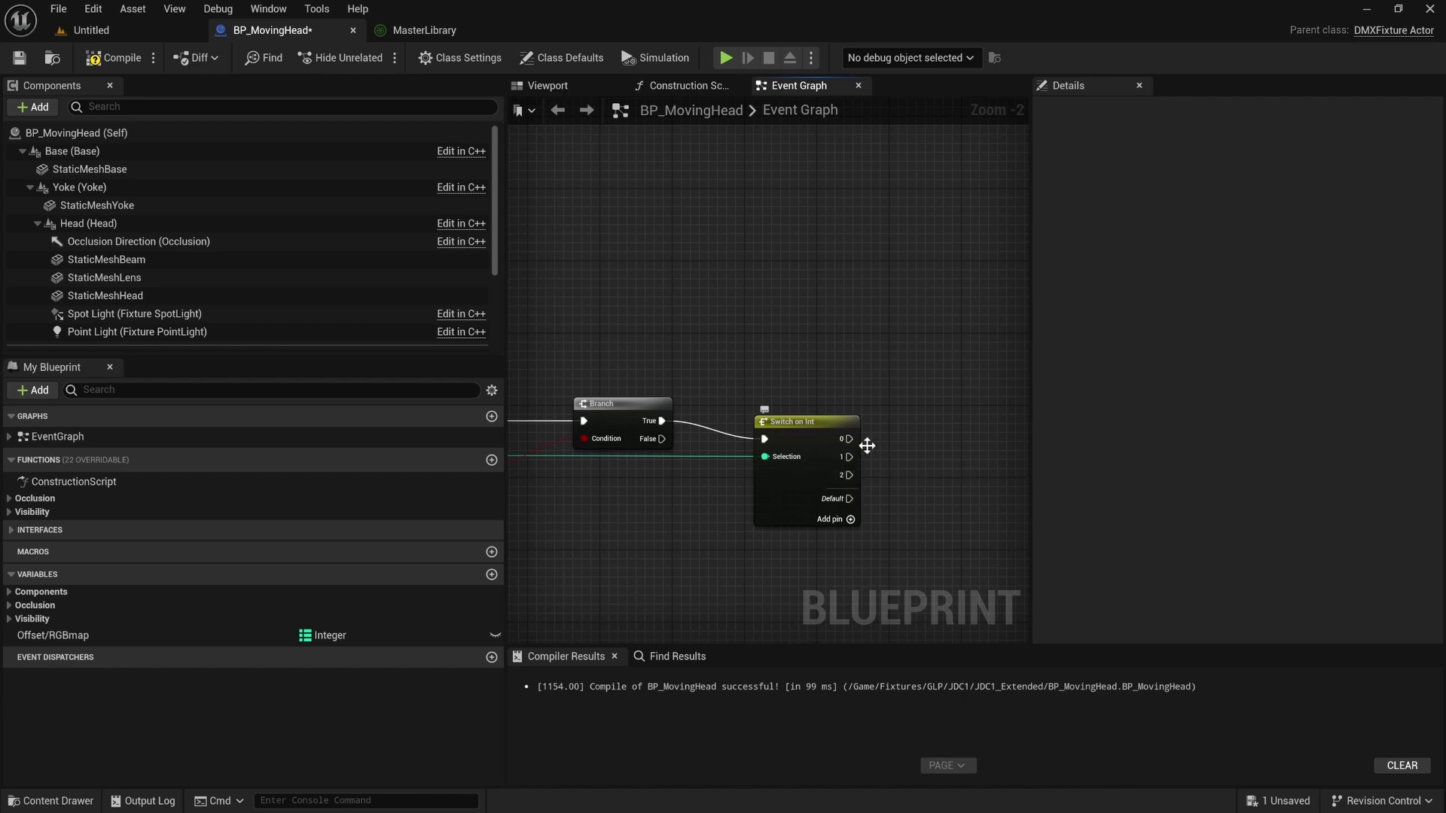
{"action": "left_click_drag", "start_coordinate": [799, 443], "coordinate": [797, 452]}
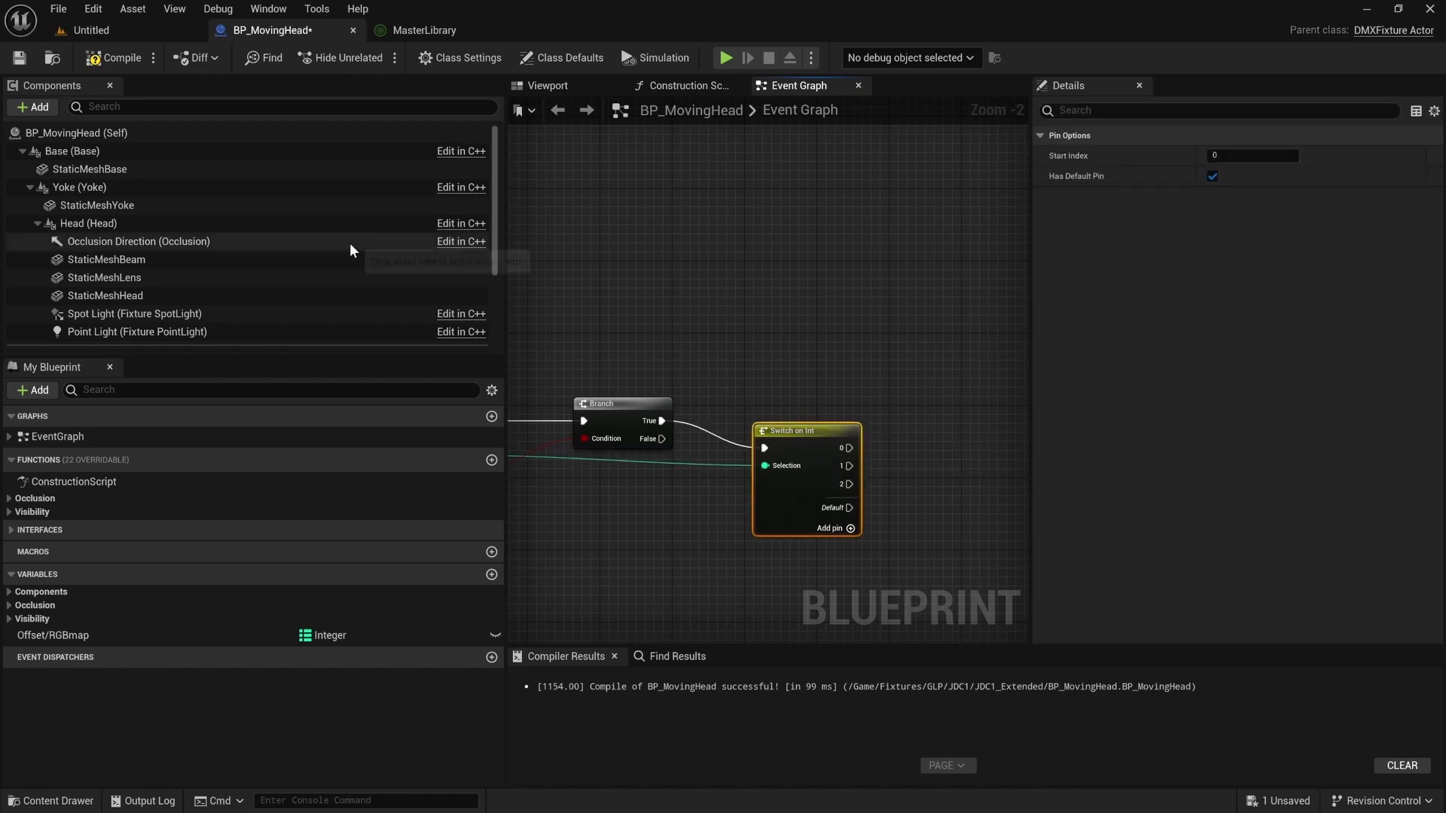
Dock the BP_Roxx_S2_Pure1 blueprint alongside BP_MovingHead in the main editor window and maximize that window.
{"action": "left_click", "coordinate": [1368, 10]}
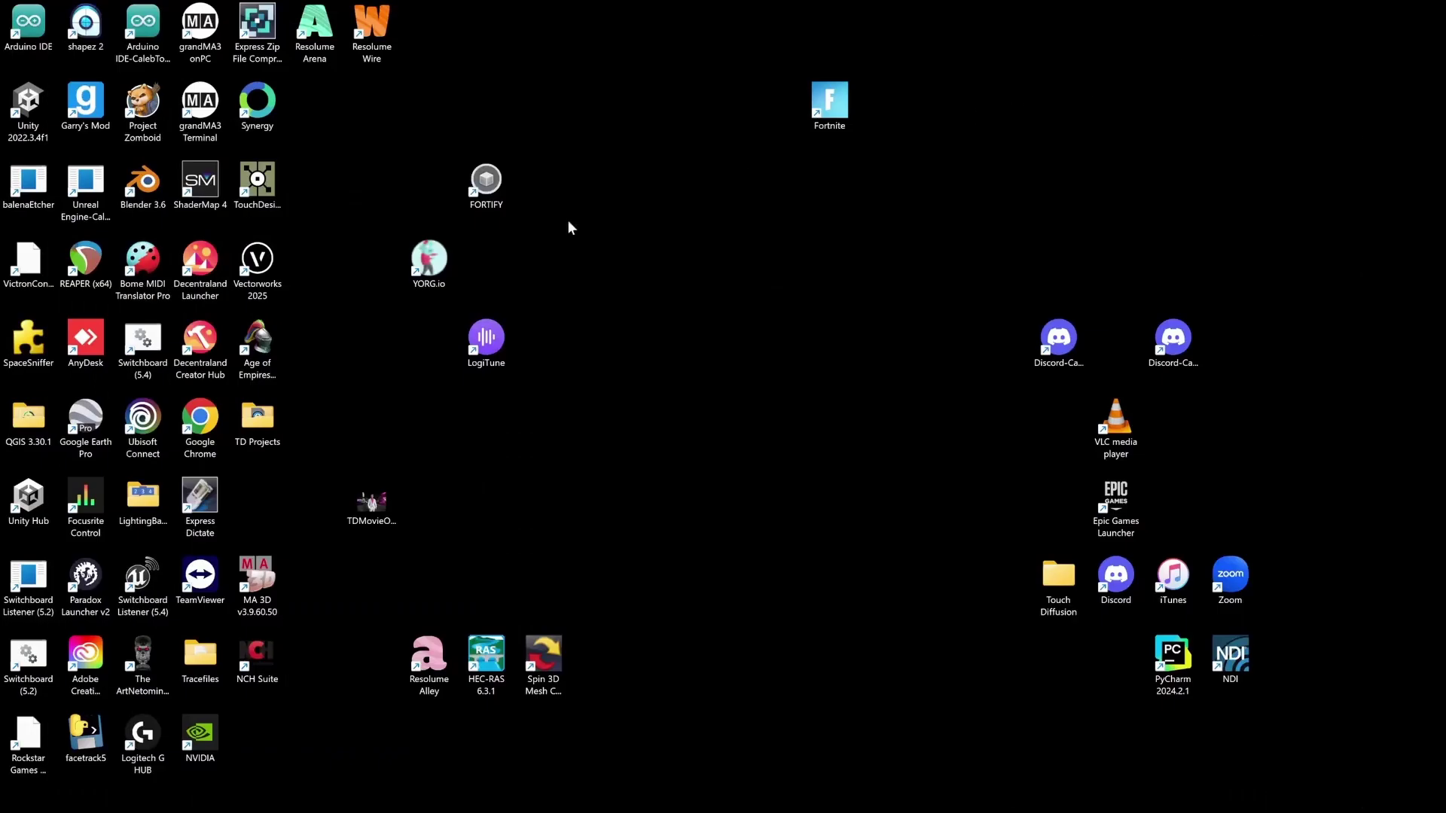
{"action": "left_click", "coordinate": [890, 795]}
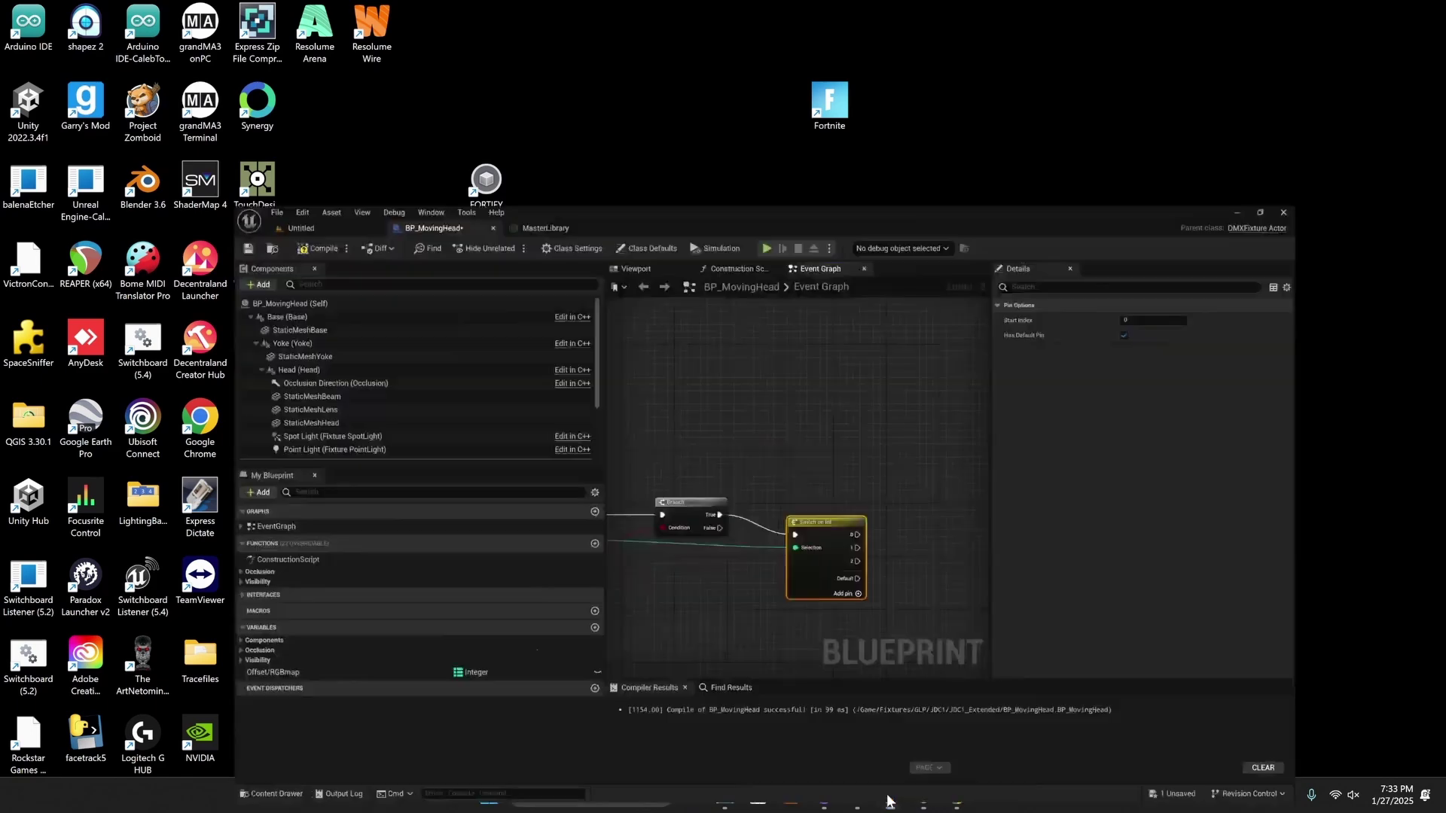
{"action": "left_click_drag", "start_coordinate": [520, 31], "coordinate": [625, 163]}
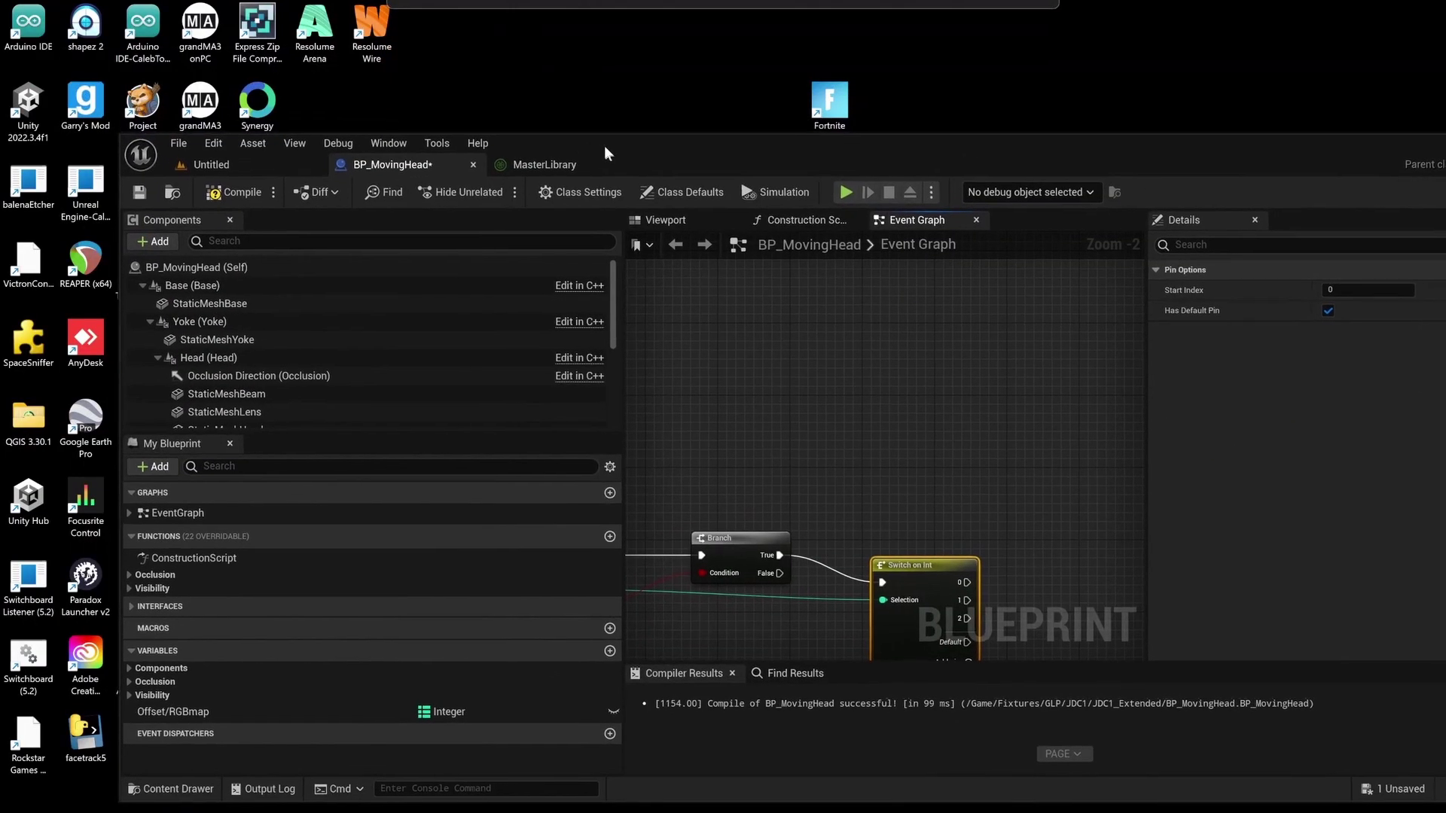
{"action": "mouse_move", "coordinate": [897, 800]}
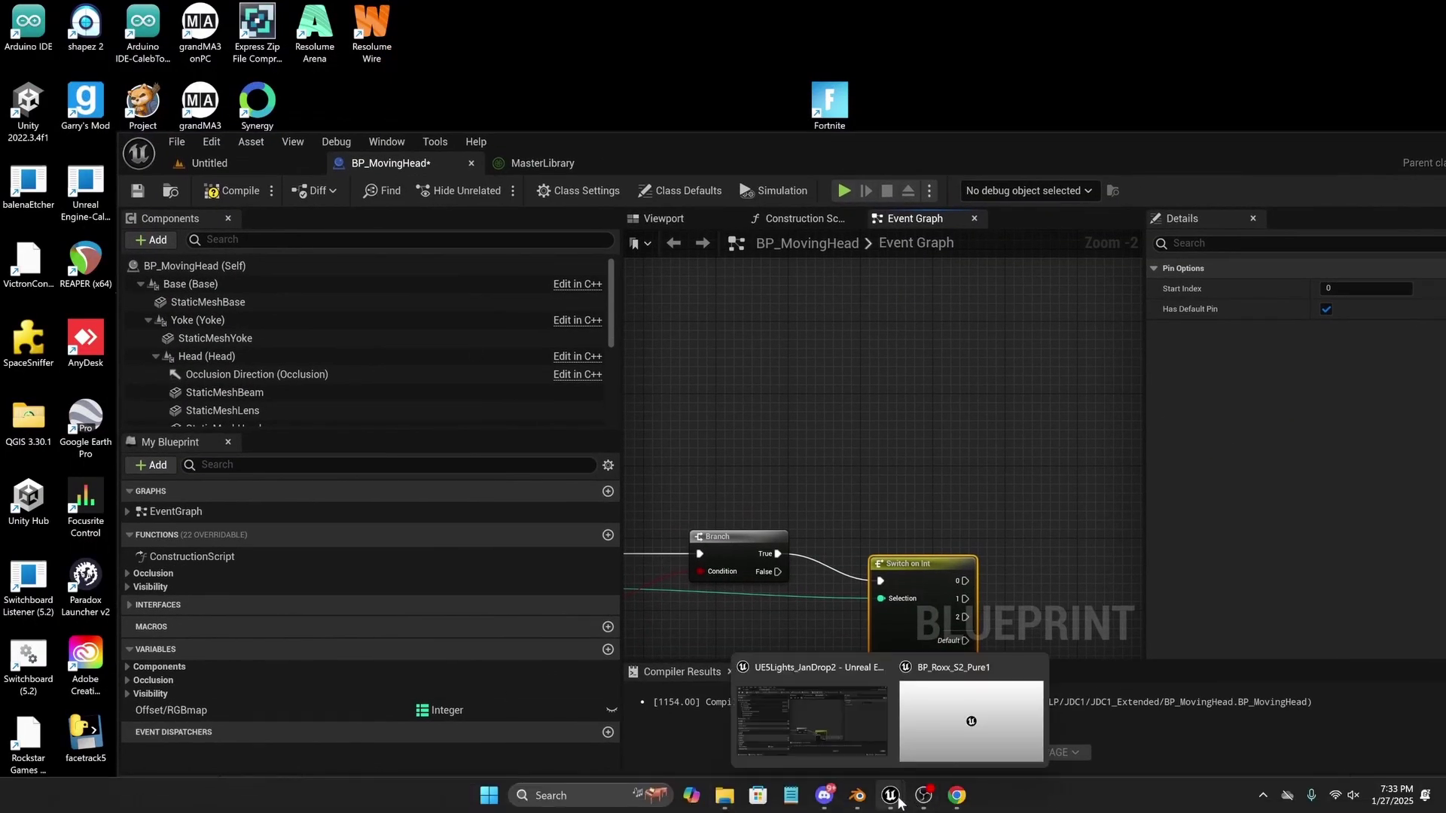
{"action": "left_click", "coordinate": [806, 727]}
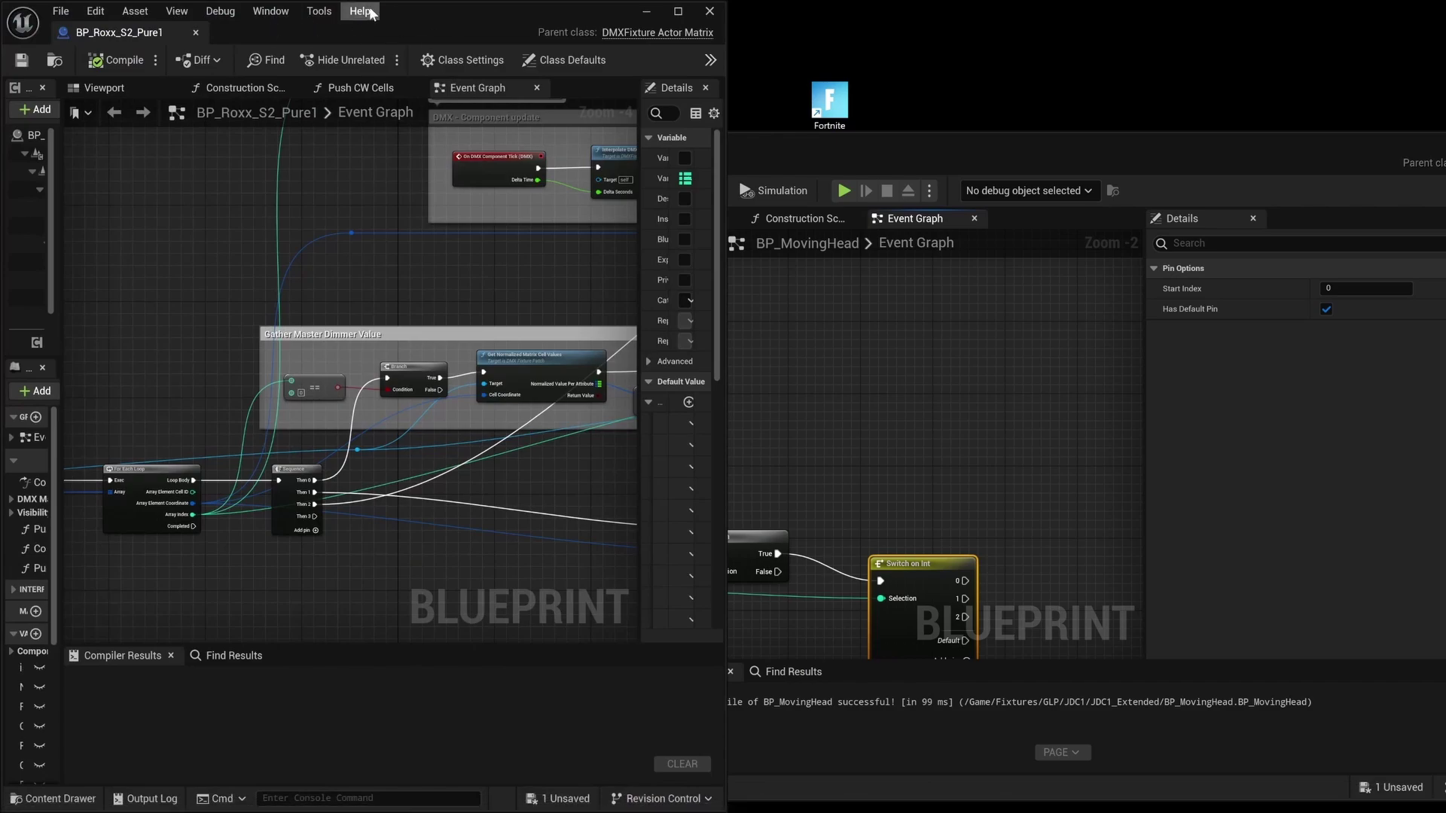
{"action": "left_click", "coordinate": [360, 11]}
{"action": "left_click_drag", "start_coordinate": [515, 36], "coordinate": [775, 247]}
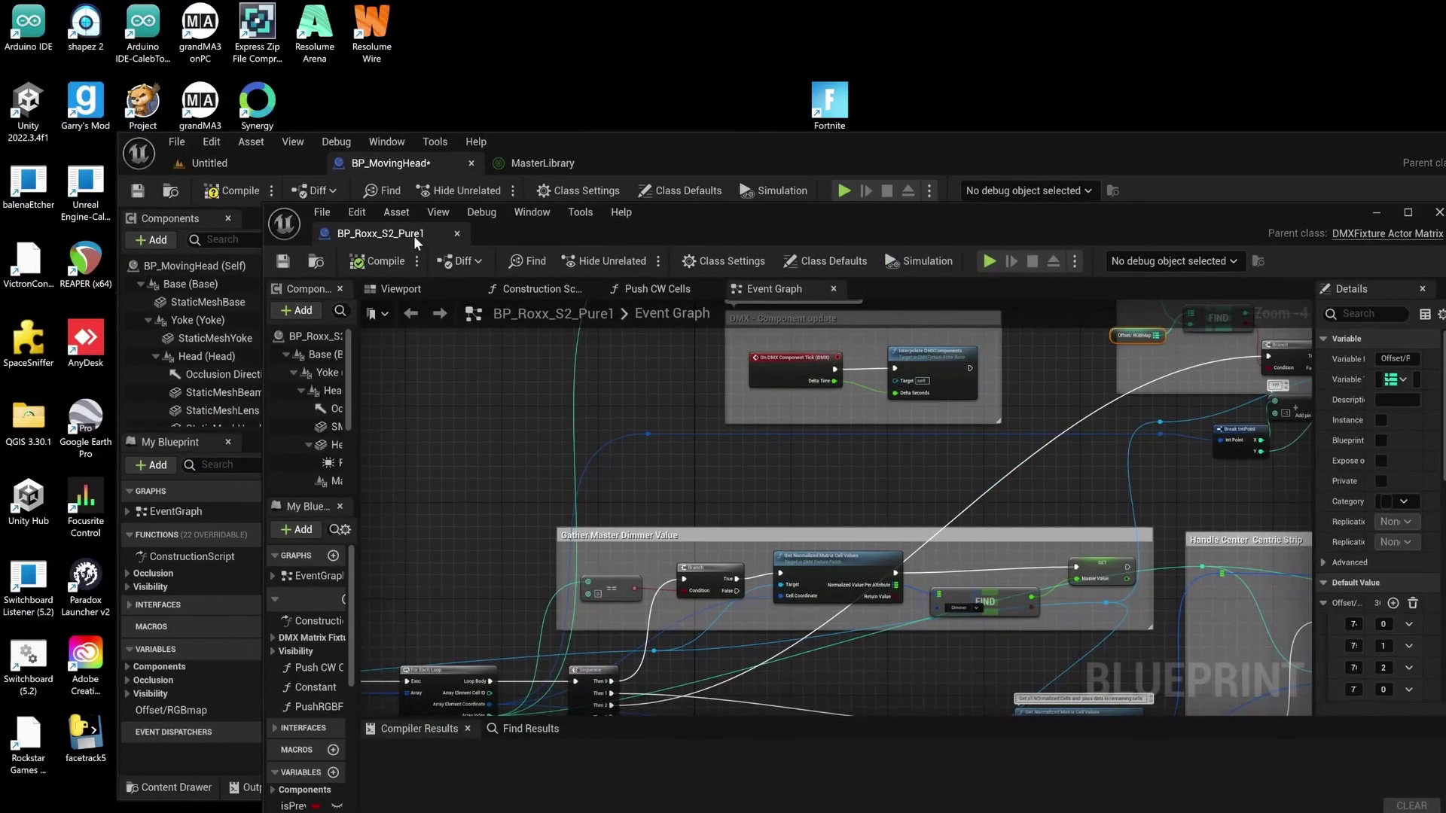
{"action": "left_click_drag", "start_coordinate": [416, 241], "coordinate": [708, 170]}
{"action": "left_click_drag", "start_coordinate": [1317, 164], "coordinate": [1156, 140]}
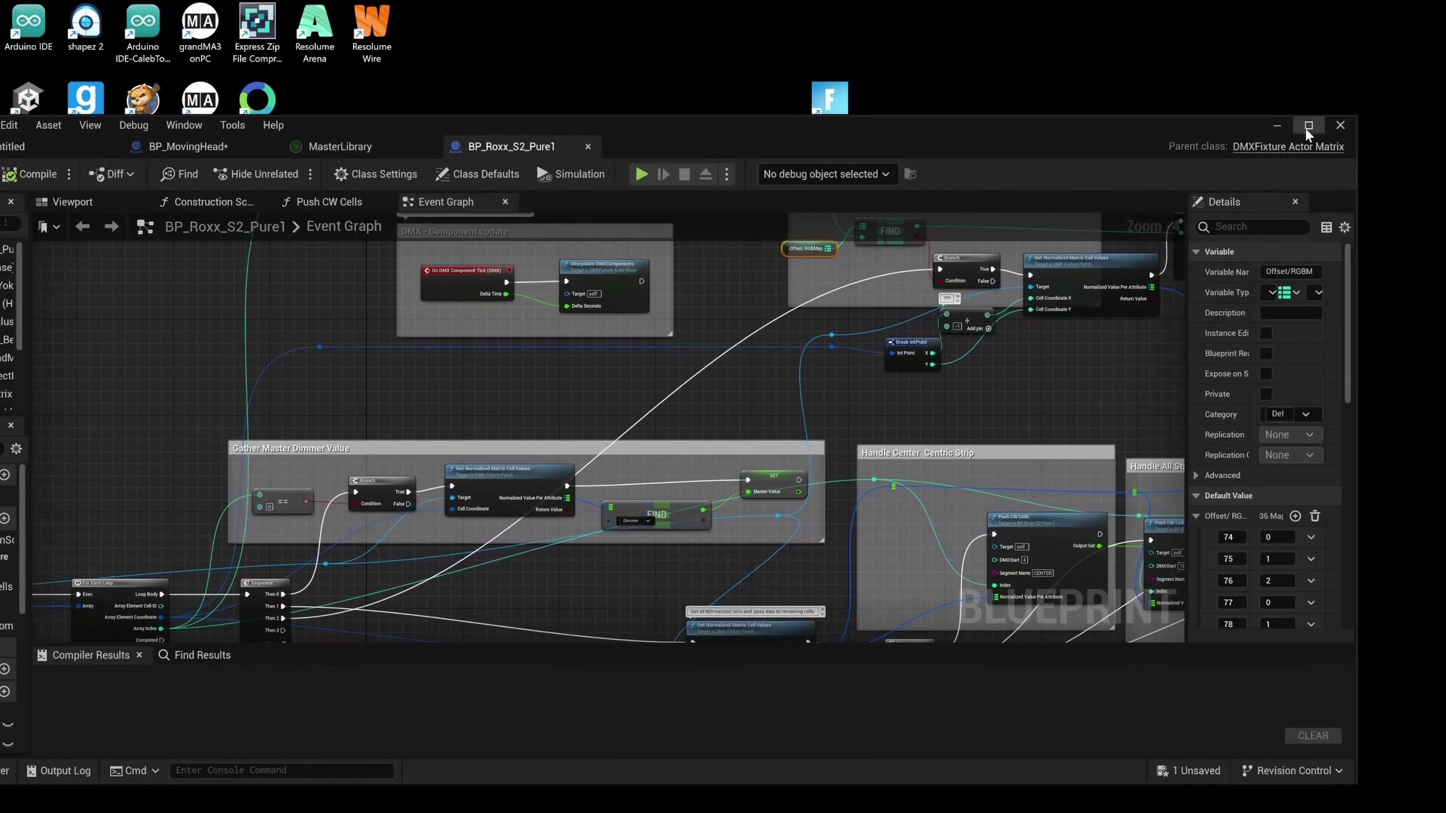
{"action": "left_click", "coordinate": [1301, 123]}
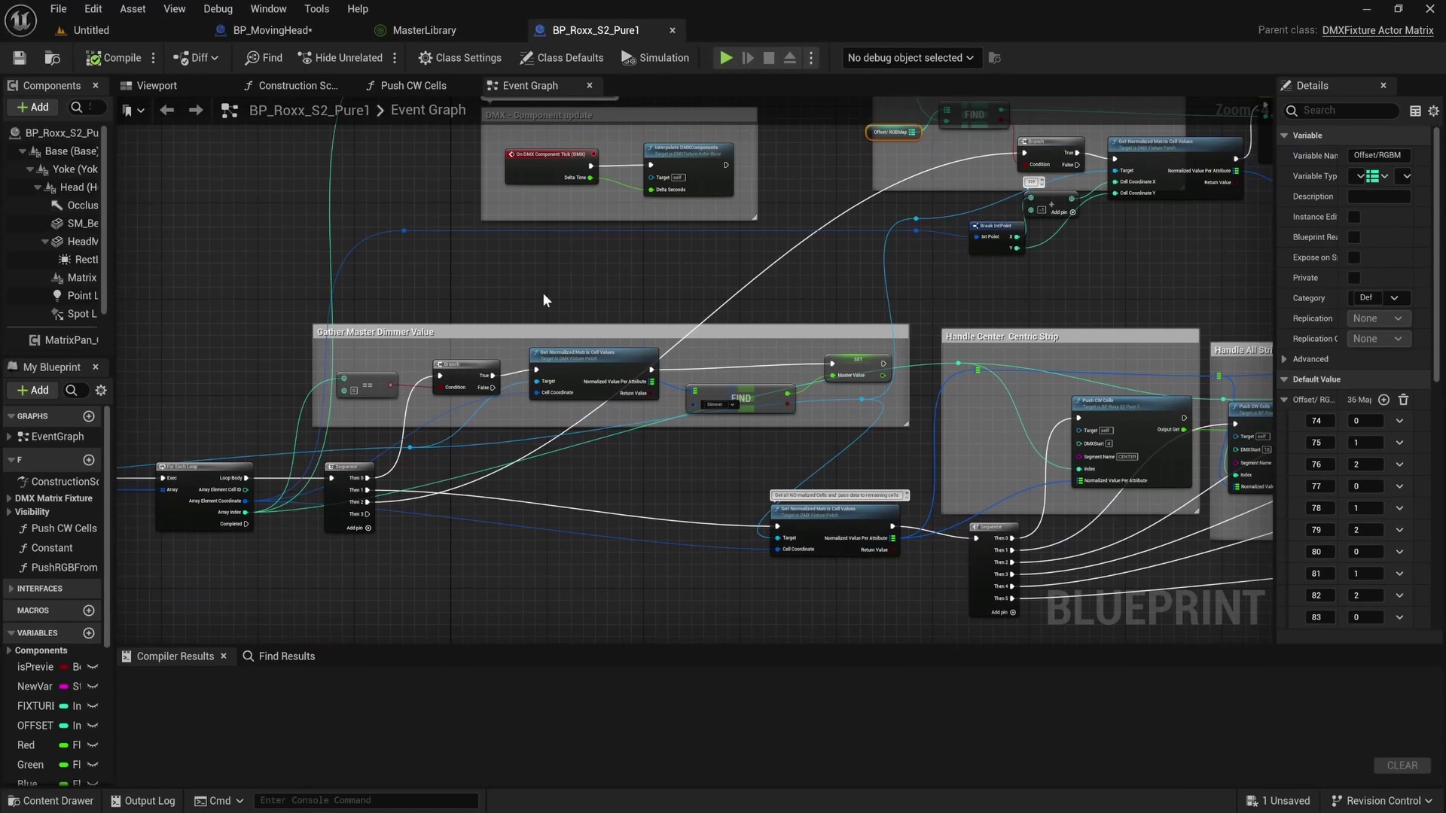
Examine how BP_Roxx_S2_Pure1 wires Branch, Get Normalized Matrix Cell Values, the -1 add and Break IntPoint before Switch on Int.
{"action": "right_click_drag", "start_coordinate": [545, 300], "coordinate": [180, 563]}
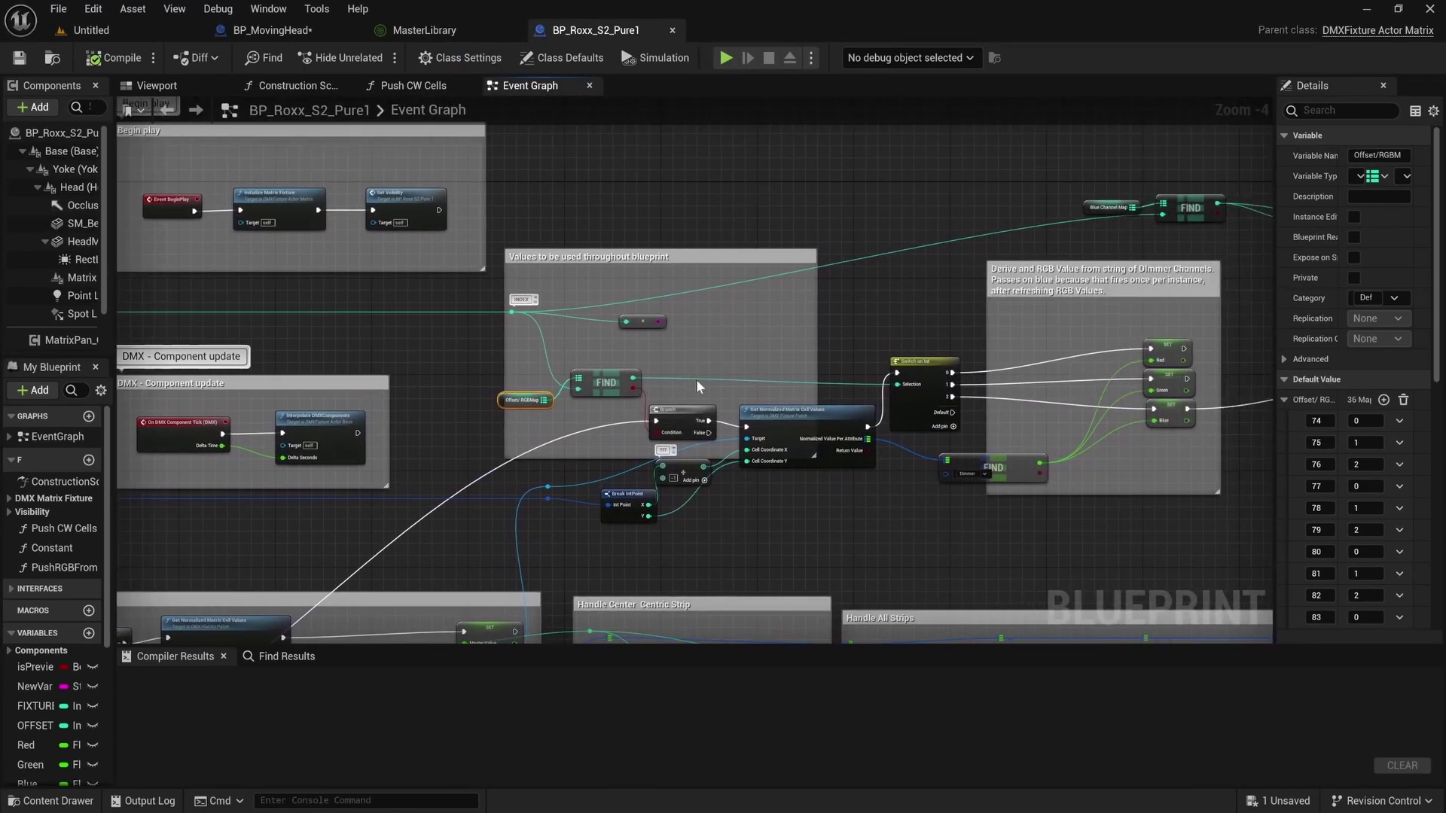
{"action": "scroll", "coordinate": [696, 382], "scroll_direction": "up", "scroll_amount": 2}
{"action": "left_click", "coordinate": [646, 402]}
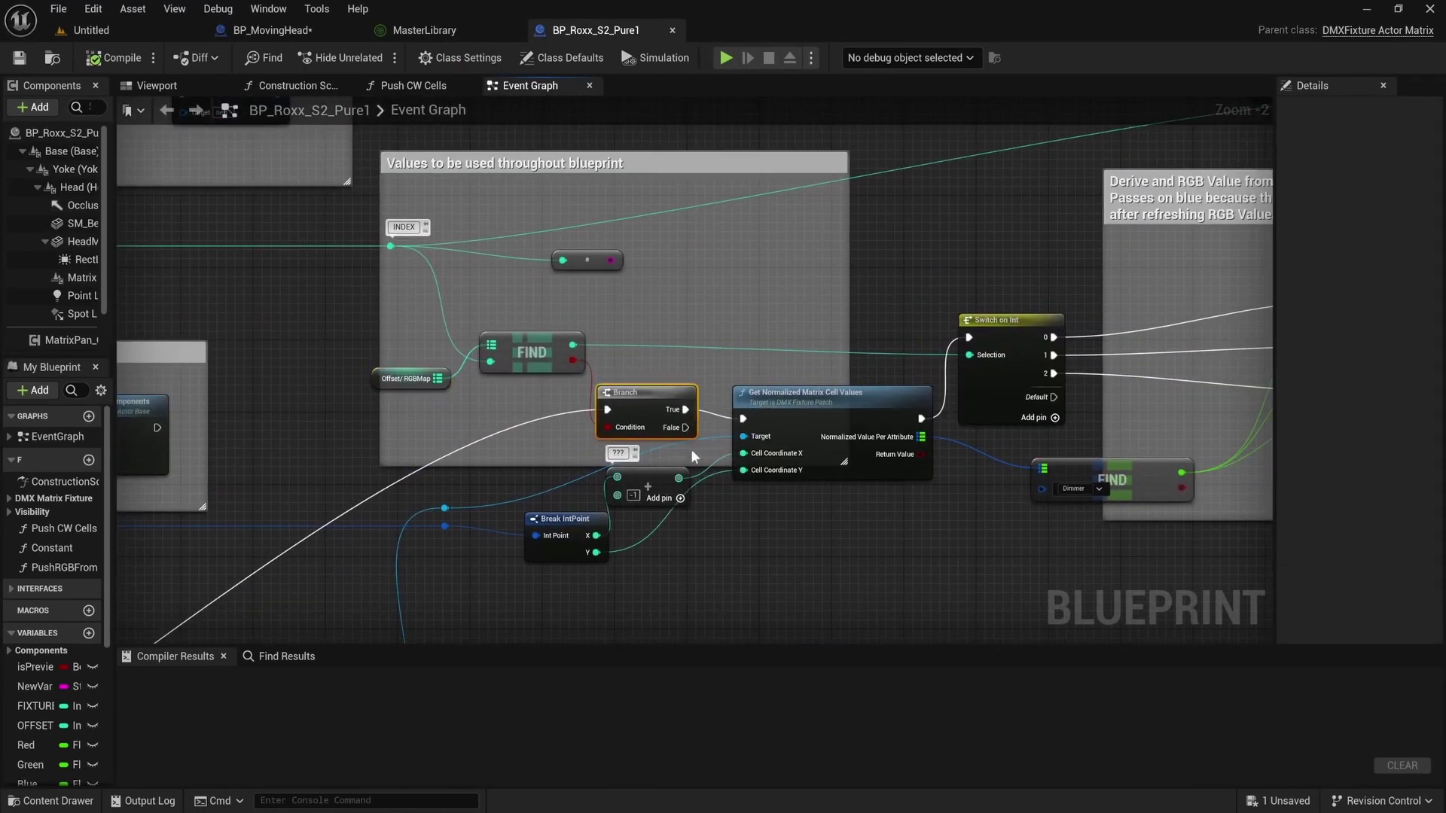
{"action": "scroll", "coordinate": [690, 449], "scroll_direction": "up", "scroll_amount": 2}
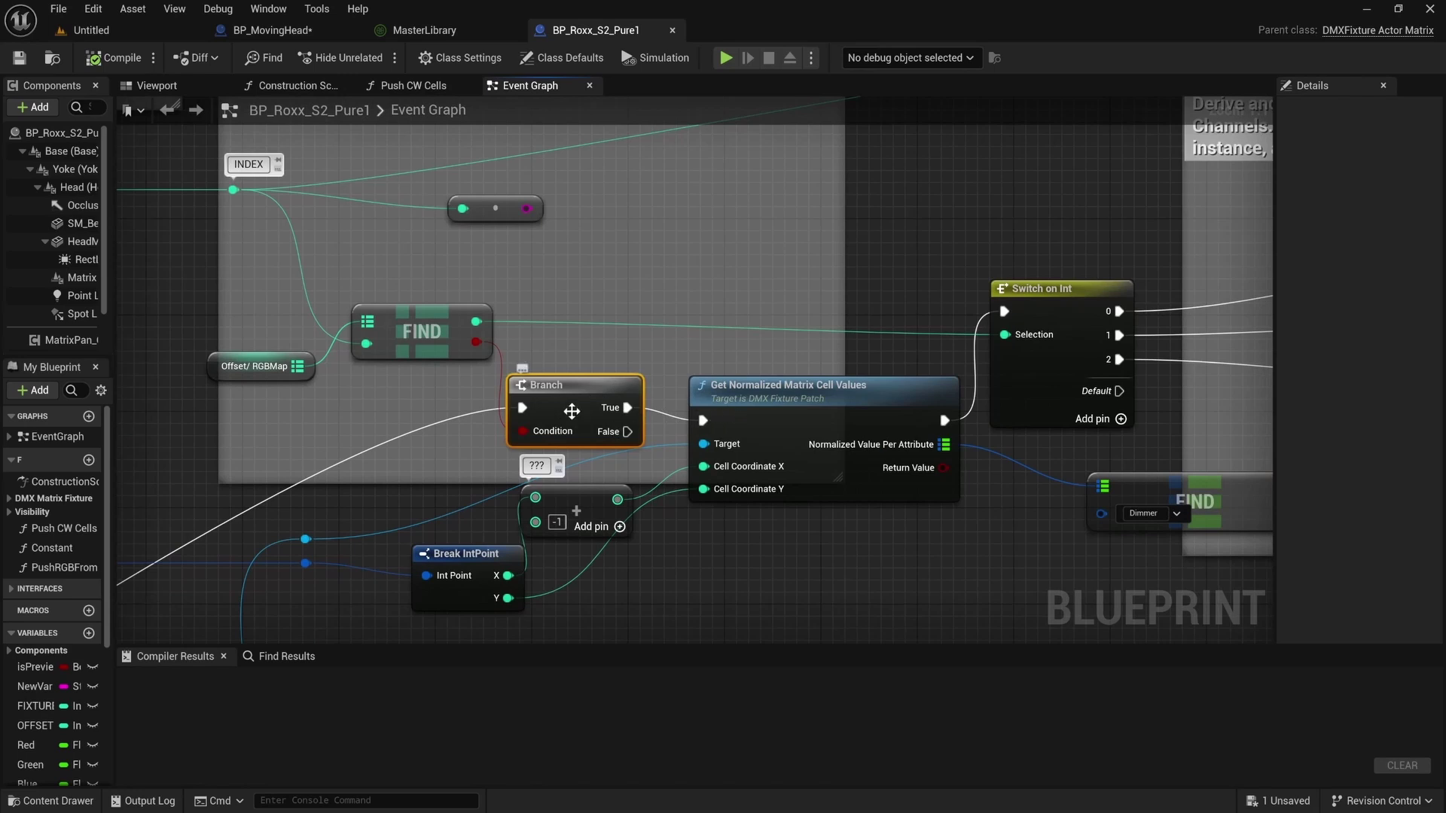
{"action": "left_click", "coordinate": [766, 423]}
{"action": "right_click_drag", "start_coordinate": [767, 423], "coordinate": [555, 476]}
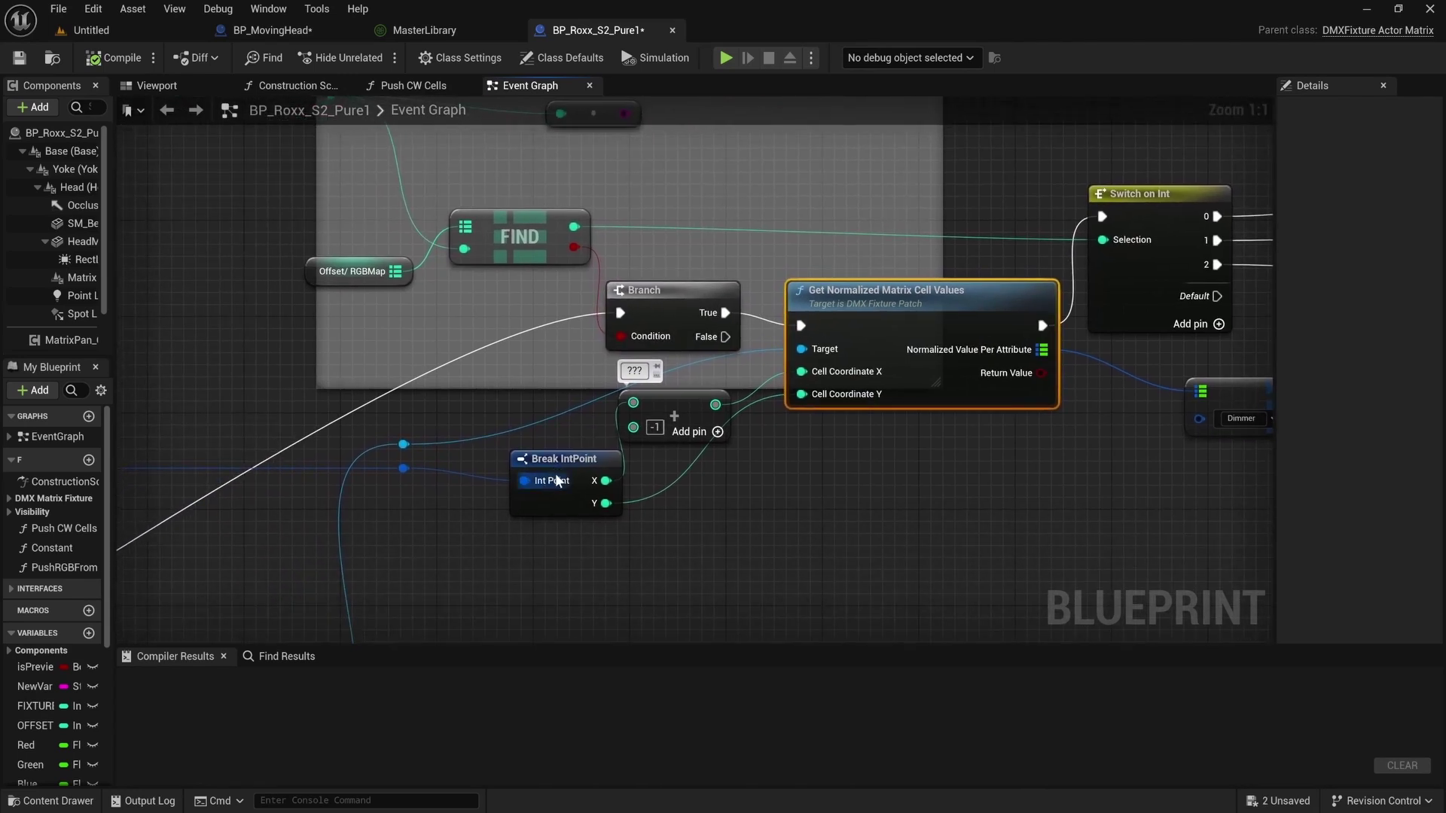
{"action": "left_click", "coordinate": [674, 420]}
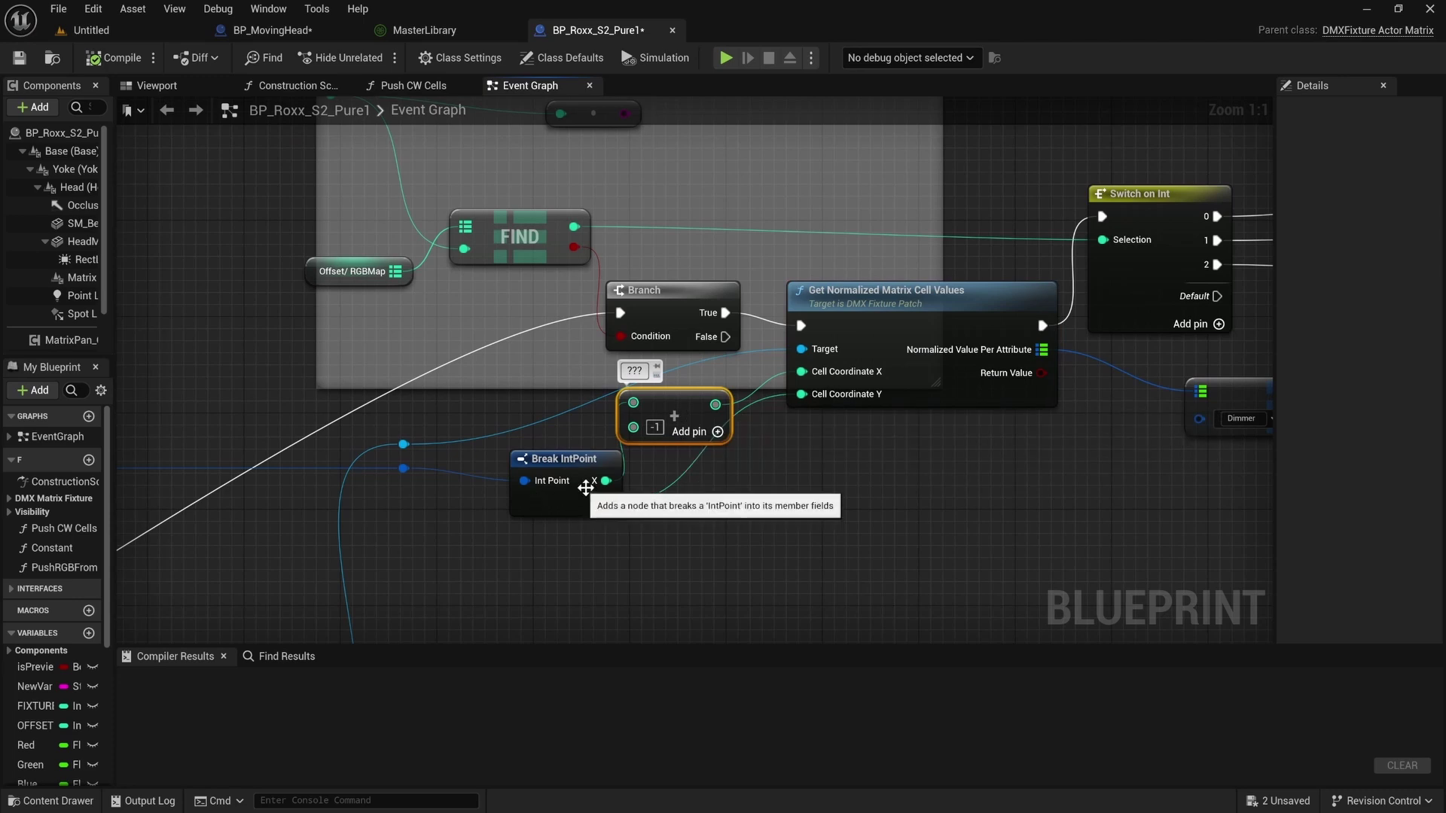
{"action": "right_click_drag", "start_coordinate": [628, 508], "coordinate": [788, 461]}
{"action": "scroll", "coordinate": [832, 479], "scroll_direction": "down", "scroll_amount": 3}
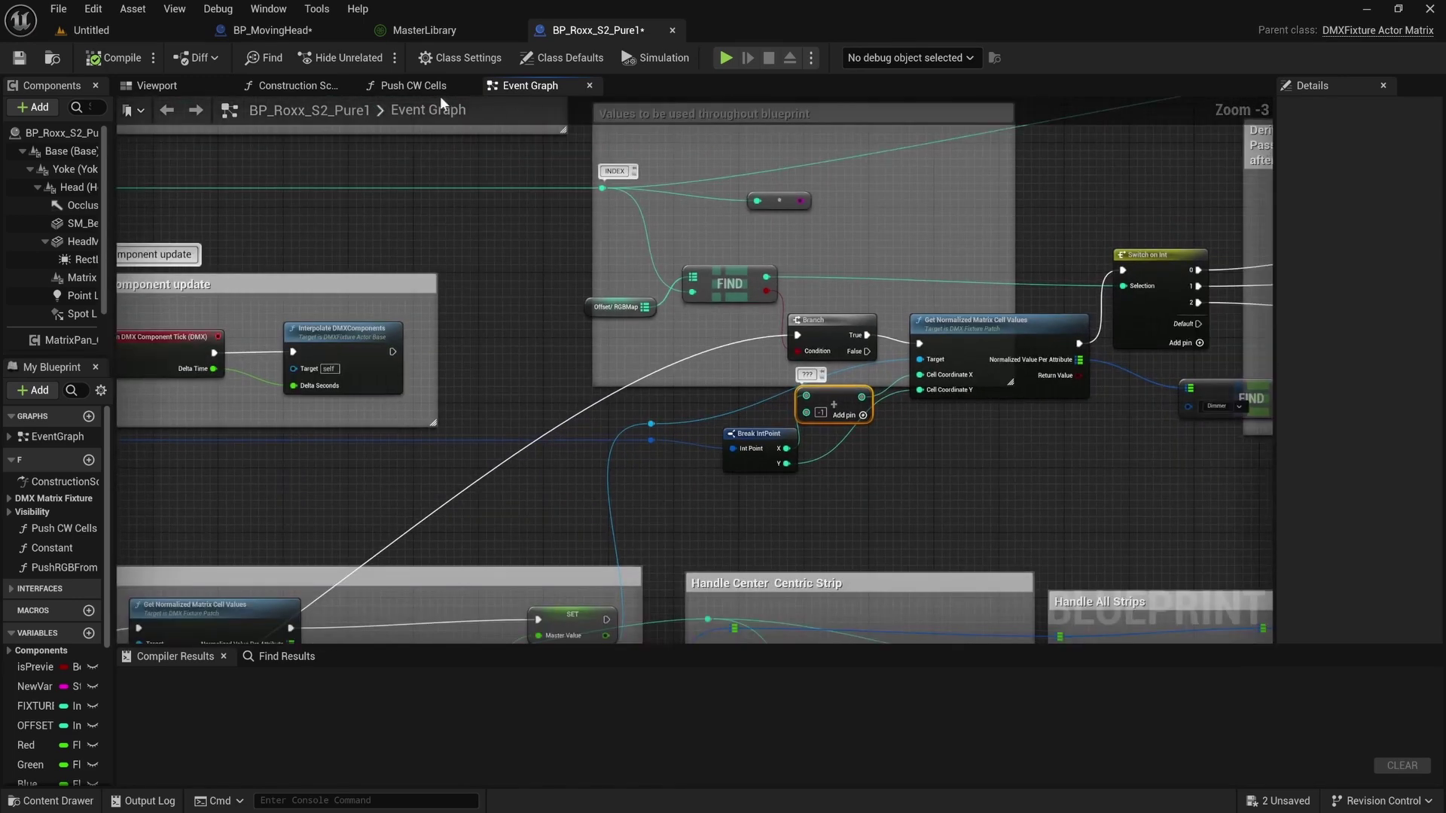
Compare BP_MovingHead's cell loop with BP_Roxx_S2_Pure1, tracing the inputs of Get Normalized Matrix Cell Values back to their sources.
{"action": "left_click", "coordinate": [270, 32]}
{"action": "right_click_drag", "start_coordinate": [675, 450], "coordinate": [801, 401]}
{"action": "scroll", "coordinate": [800, 403], "scroll_direction": "down", "scroll_amount": 2}
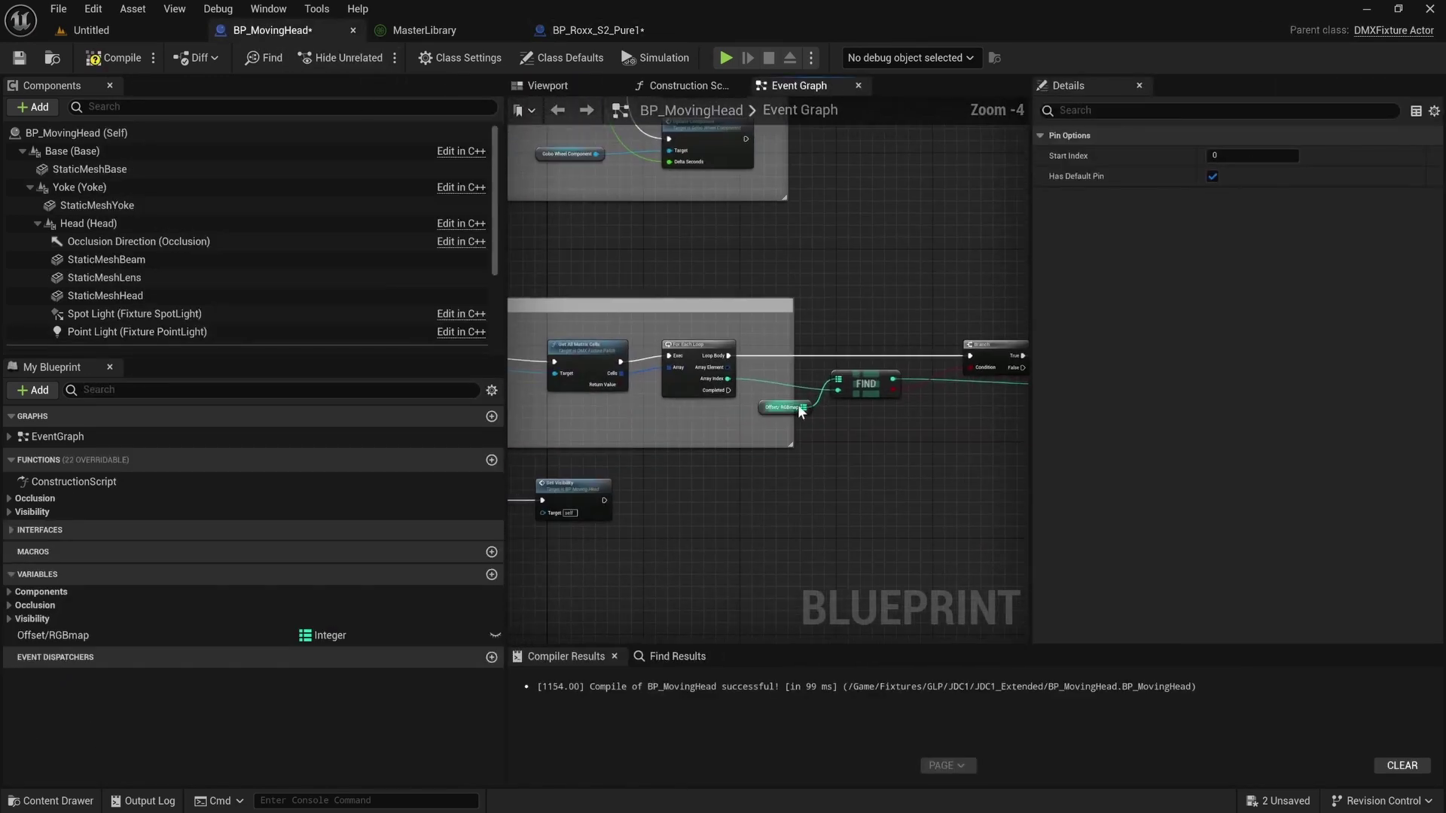
{"action": "left_click", "coordinate": [563, 30]}
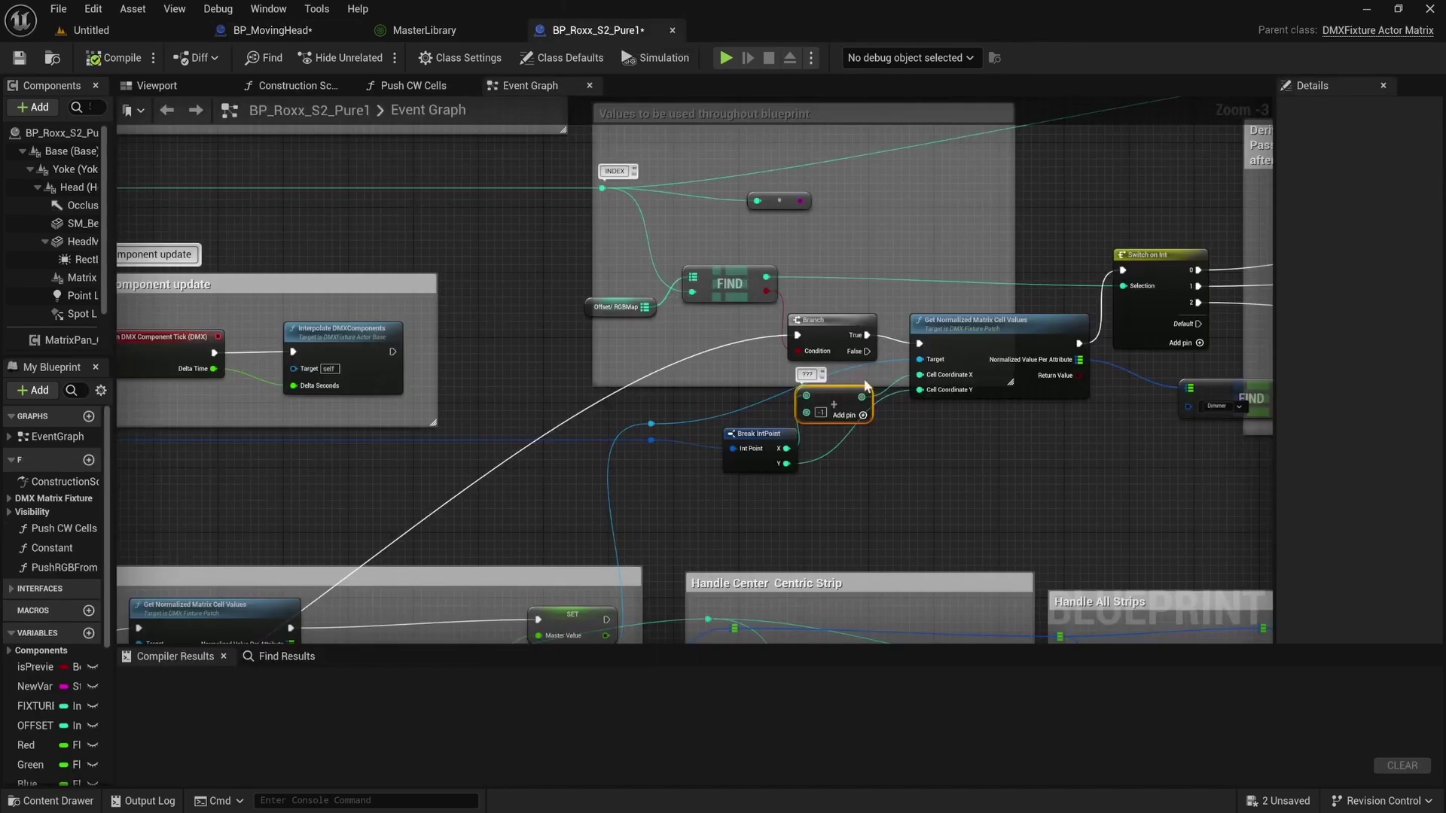
{"action": "scroll", "coordinate": [661, 414], "scroll_direction": "up", "scroll_amount": 2}
{"action": "right_click_drag", "start_coordinate": [455, 423], "coordinate": [690, 412]}
{"action": "scroll", "coordinate": [814, 309], "scroll_direction": "down", "scroll_amount": 1}
{"action": "scroll", "coordinate": [942, 287], "scroll_direction": "up", "scroll_amount": 1}
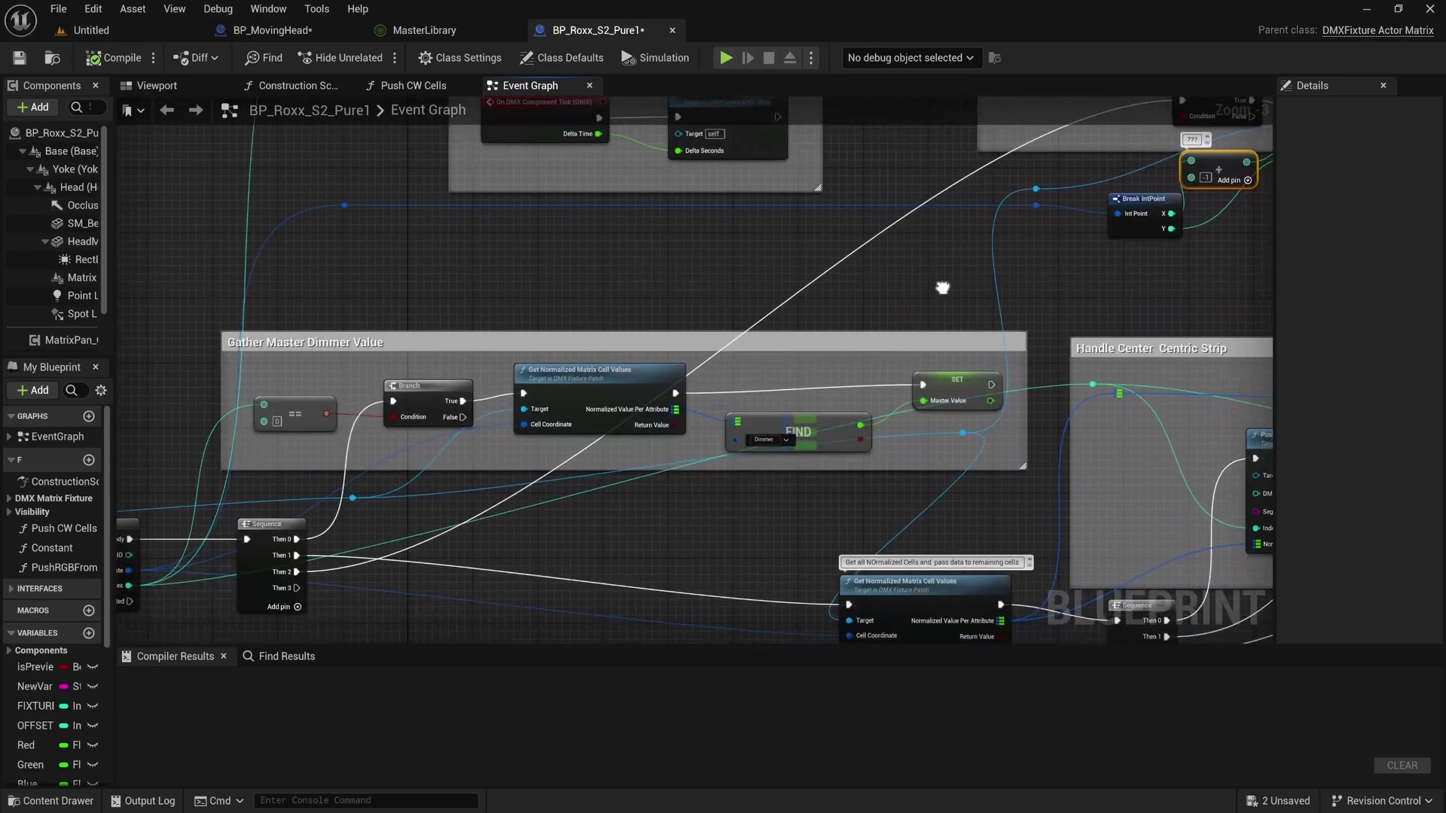
{"action": "right_click_drag", "start_coordinate": [943, 288], "coordinate": [594, 448]}
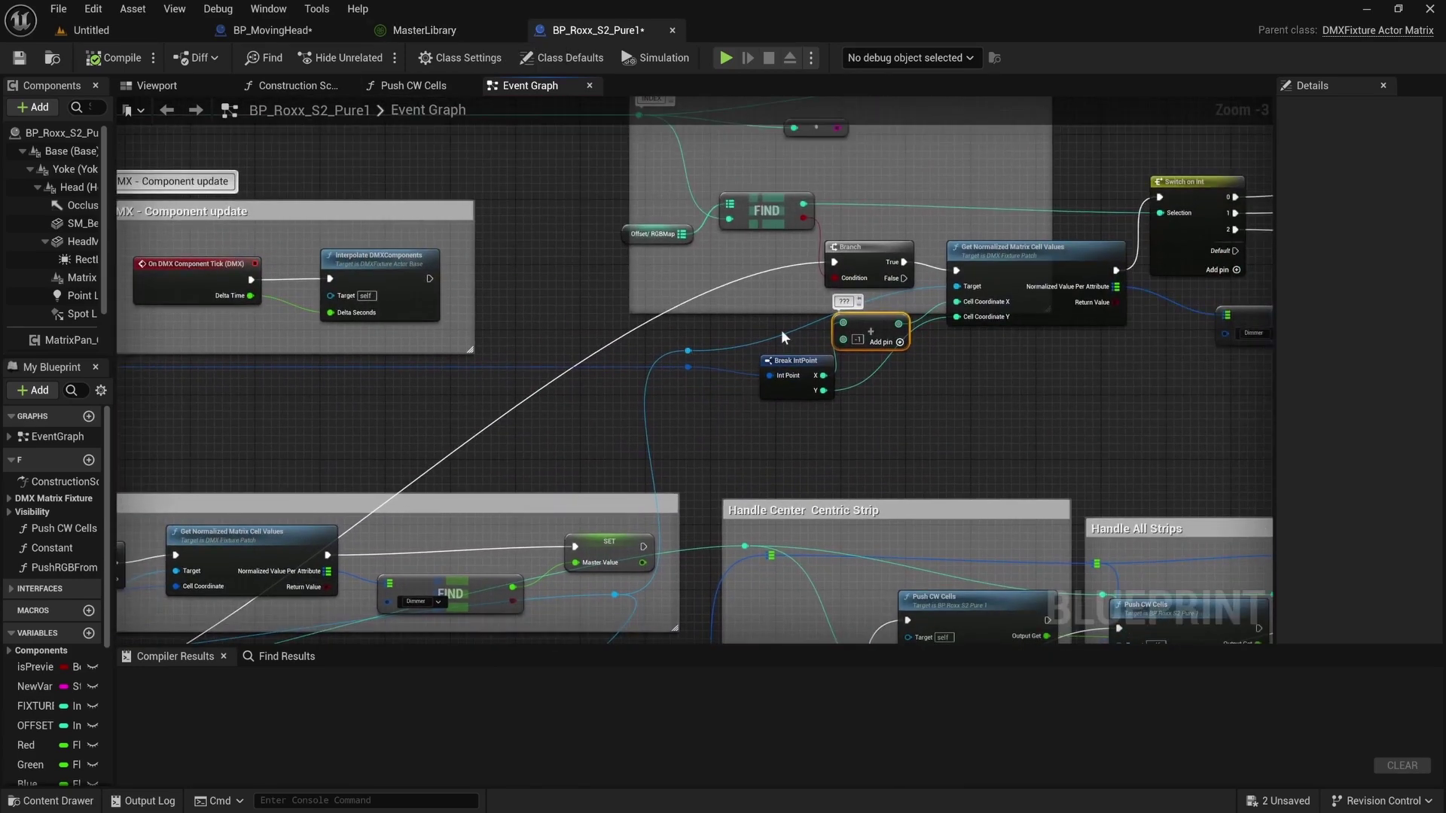
{"action": "right_click_drag", "start_coordinate": [863, 428], "coordinate": [679, 501]}
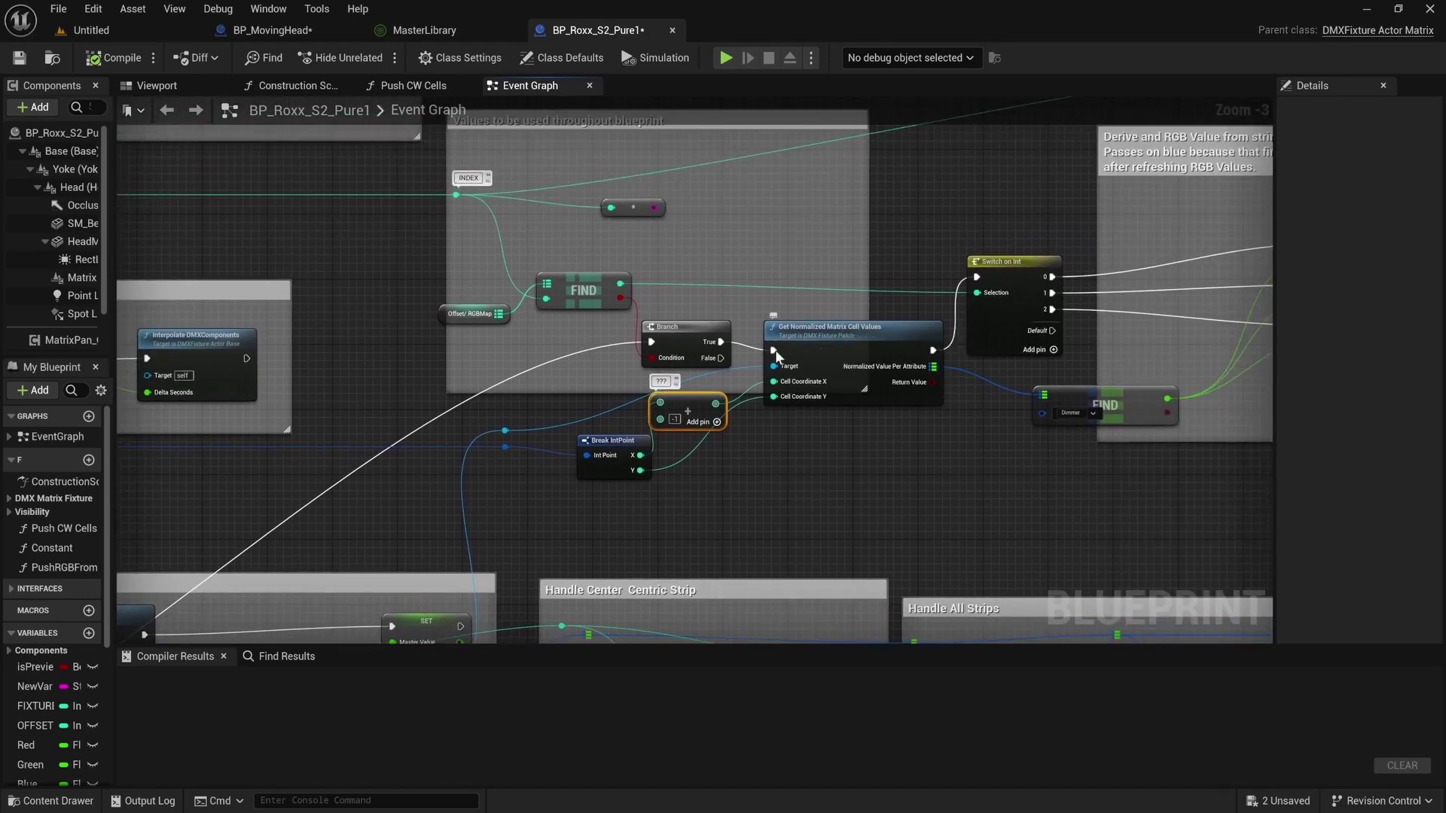
In BP_MovingHead, split the For Each Loop's Array Element pin into Cell ID and Coordinate, and shift the node slightly within its comment box.
{"action": "left_click", "coordinate": [294, 30]}
{"action": "right_click_drag", "start_coordinate": [657, 393], "coordinate": [662, 443]}
{"action": "right_click_drag", "start_coordinate": [511, 456], "coordinate": [872, 450]}
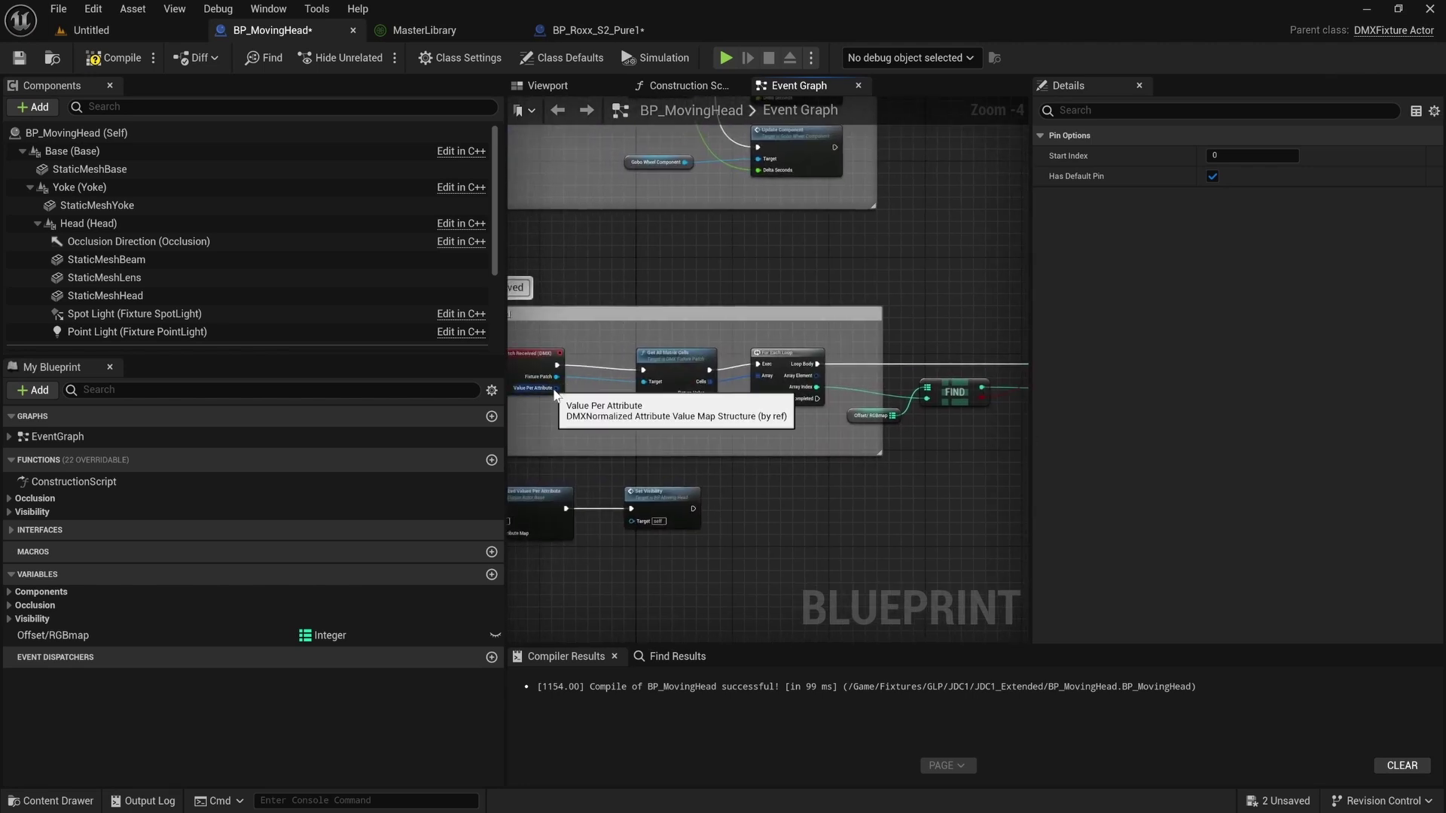
{"action": "left_click_drag", "start_coordinate": [816, 377], "coordinate": [765, 411]}
{"action": "left_click", "coordinate": [850, 262]}
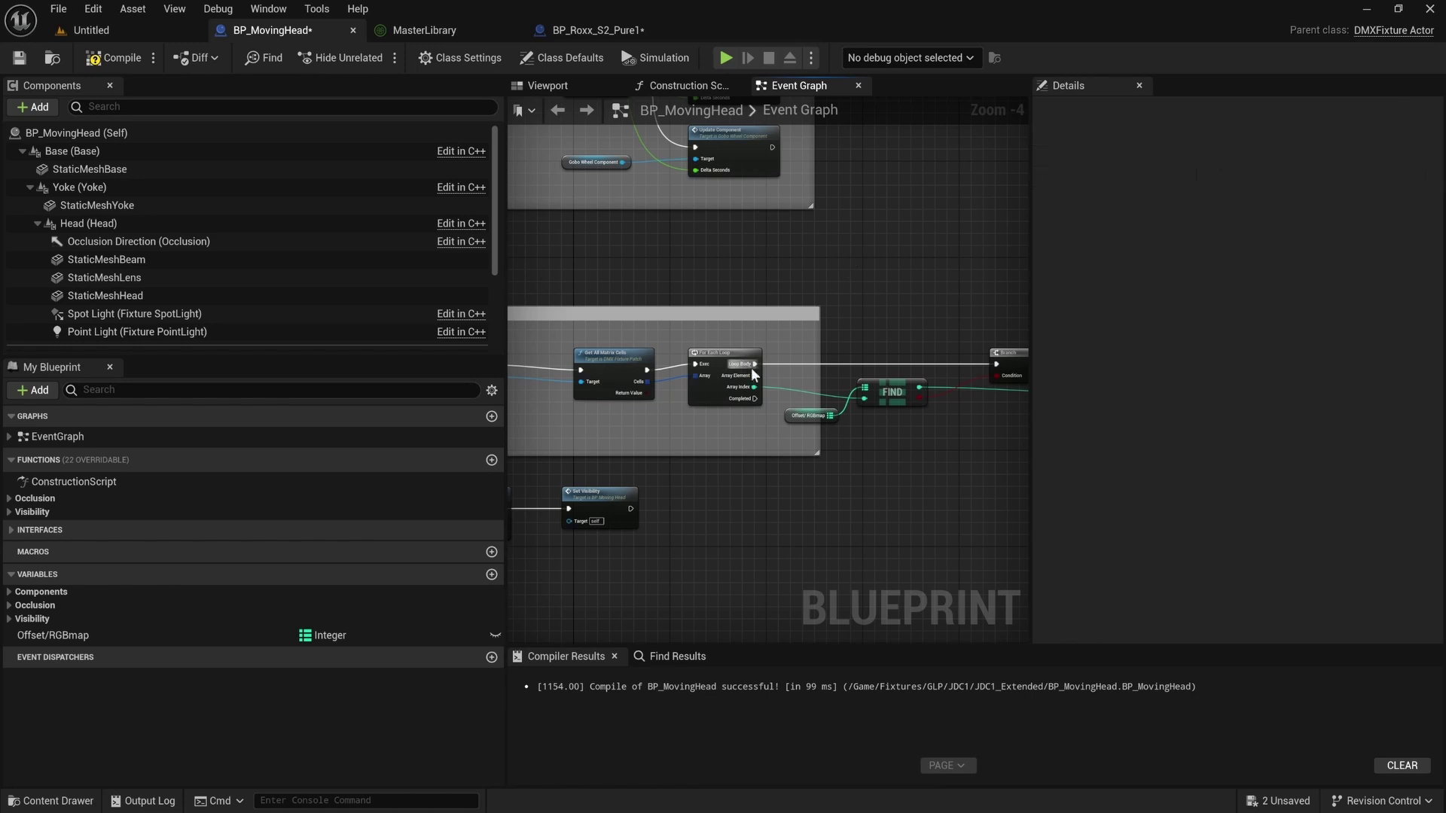
{"action": "right_click", "coordinate": [756, 384]}
{"action": "left_click", "coordinate": [778, 429]}
{"action": "scroll", "coordinate": [805, 378], "scroll_direction": "up", "scroll_amount": 2}
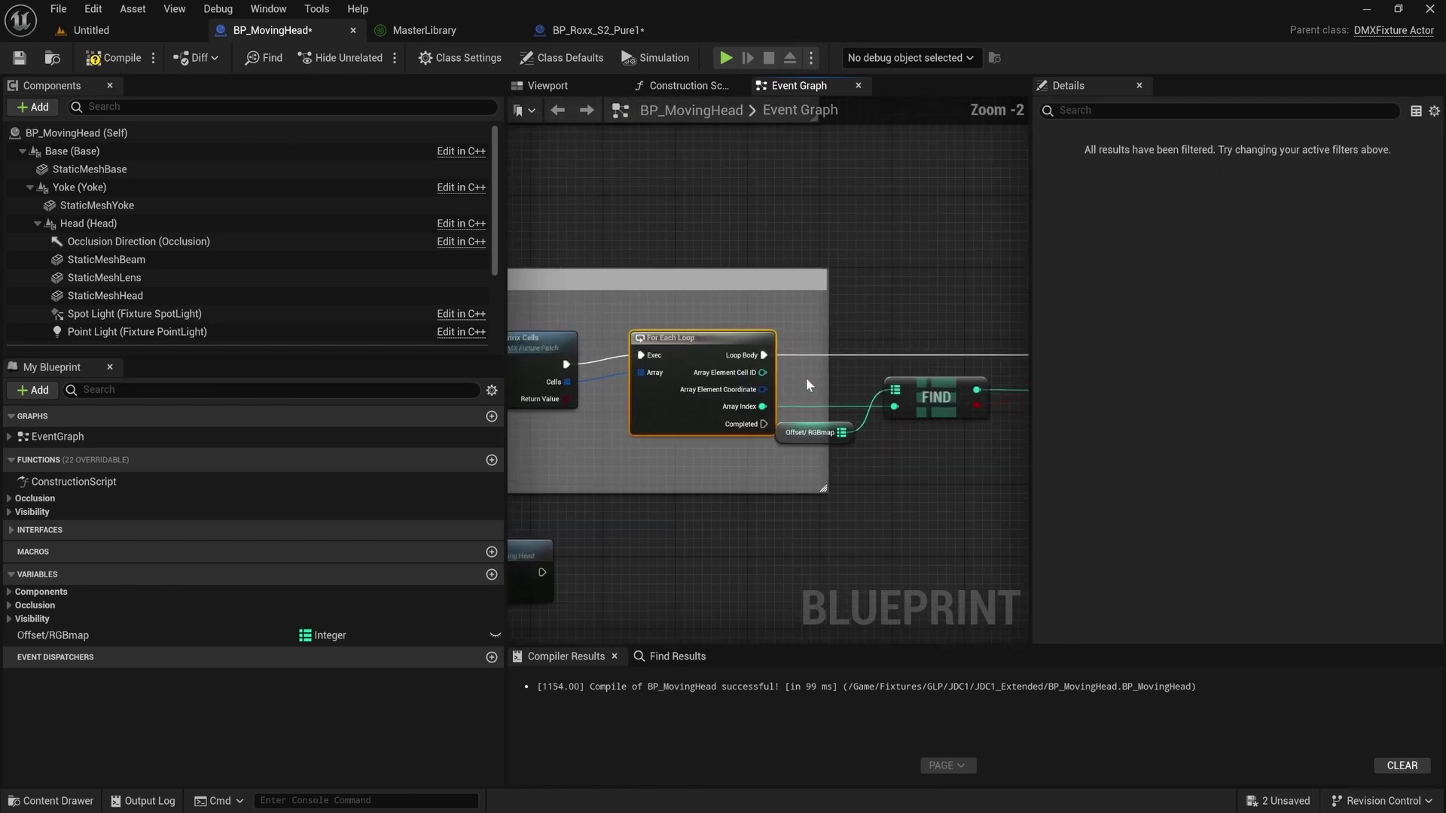
{"action": "left_click_drag", "start_coordinate": [718, 359], "coordinate": [689, 350]}
Create a Break IntPoint node from the For Each Loop's Array Element Coordinate, placing it above the Switch on Int node.
{"action": "right_click_drag", "start_coordinate": [771, 386], "coordinate": [666, 414]}
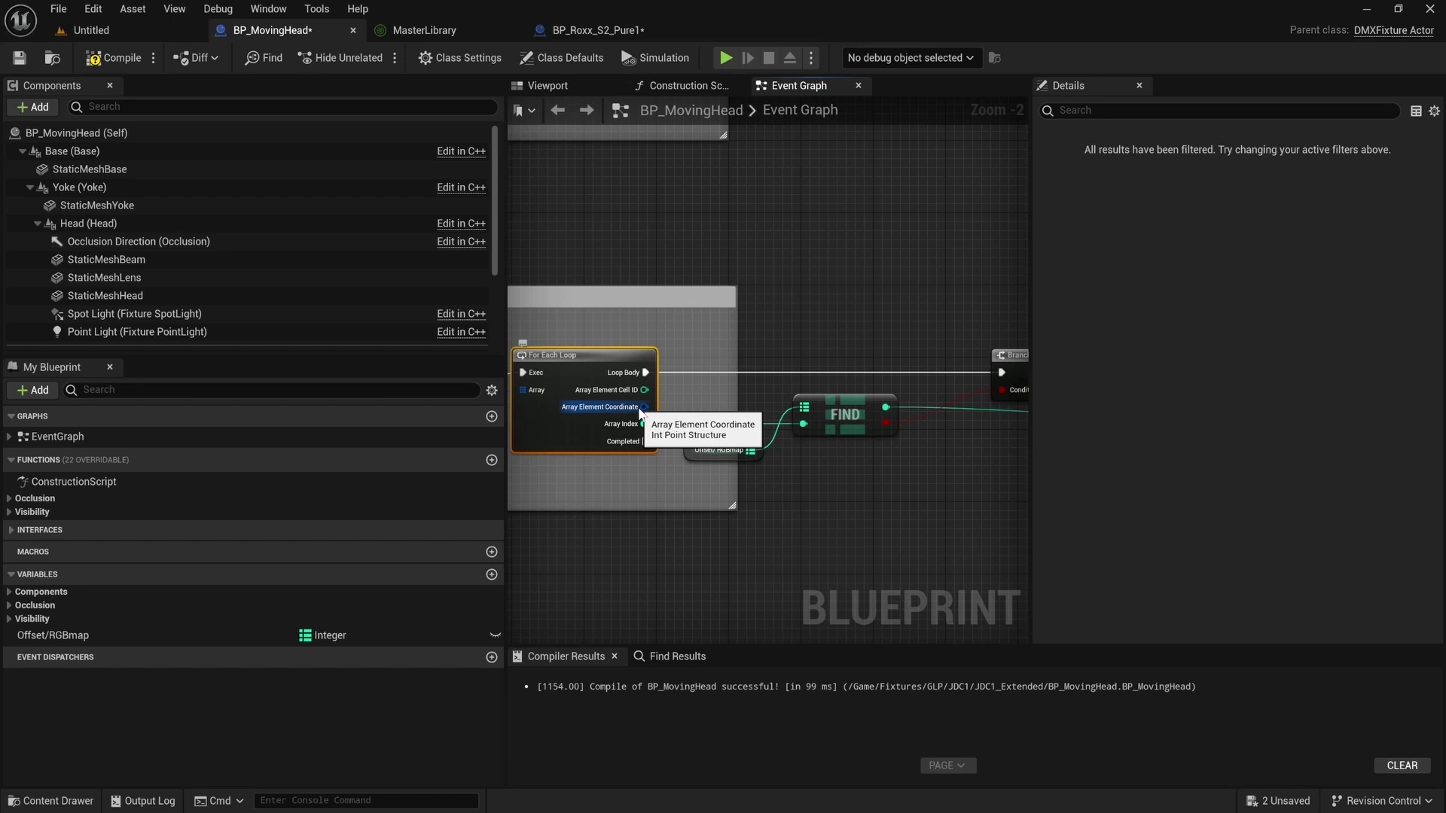
{"action": "left_click_drag", "start_coordinate": [639, 411], "coordinate": [642, 414]}
{"action": "left_click_drag", "start_coordinate": [853, 298], "coordinate": [757, 295]}
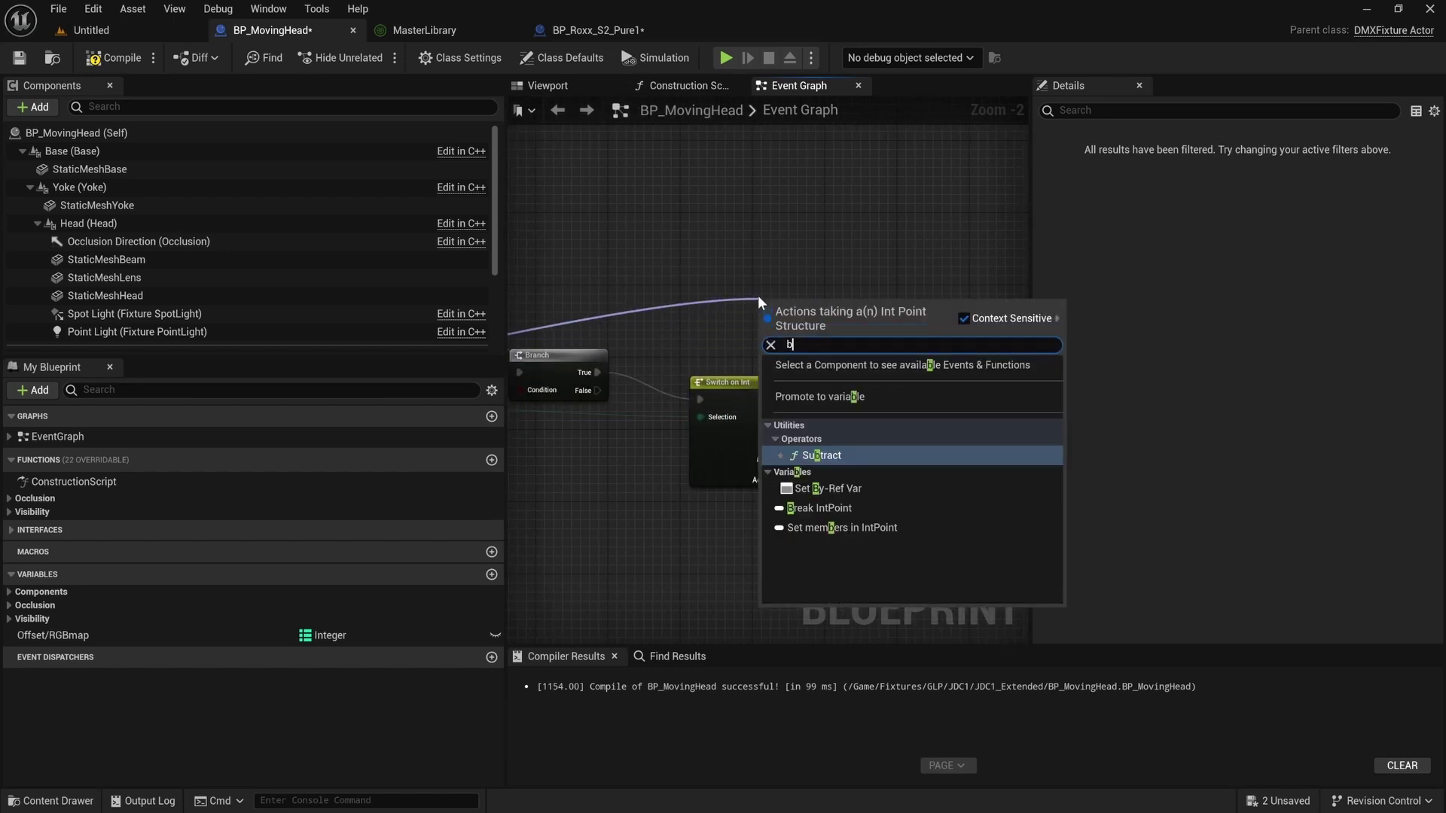
{"action": "type", "text": "break"}
{"action": "left_click", "coordinate": [792, 361]}
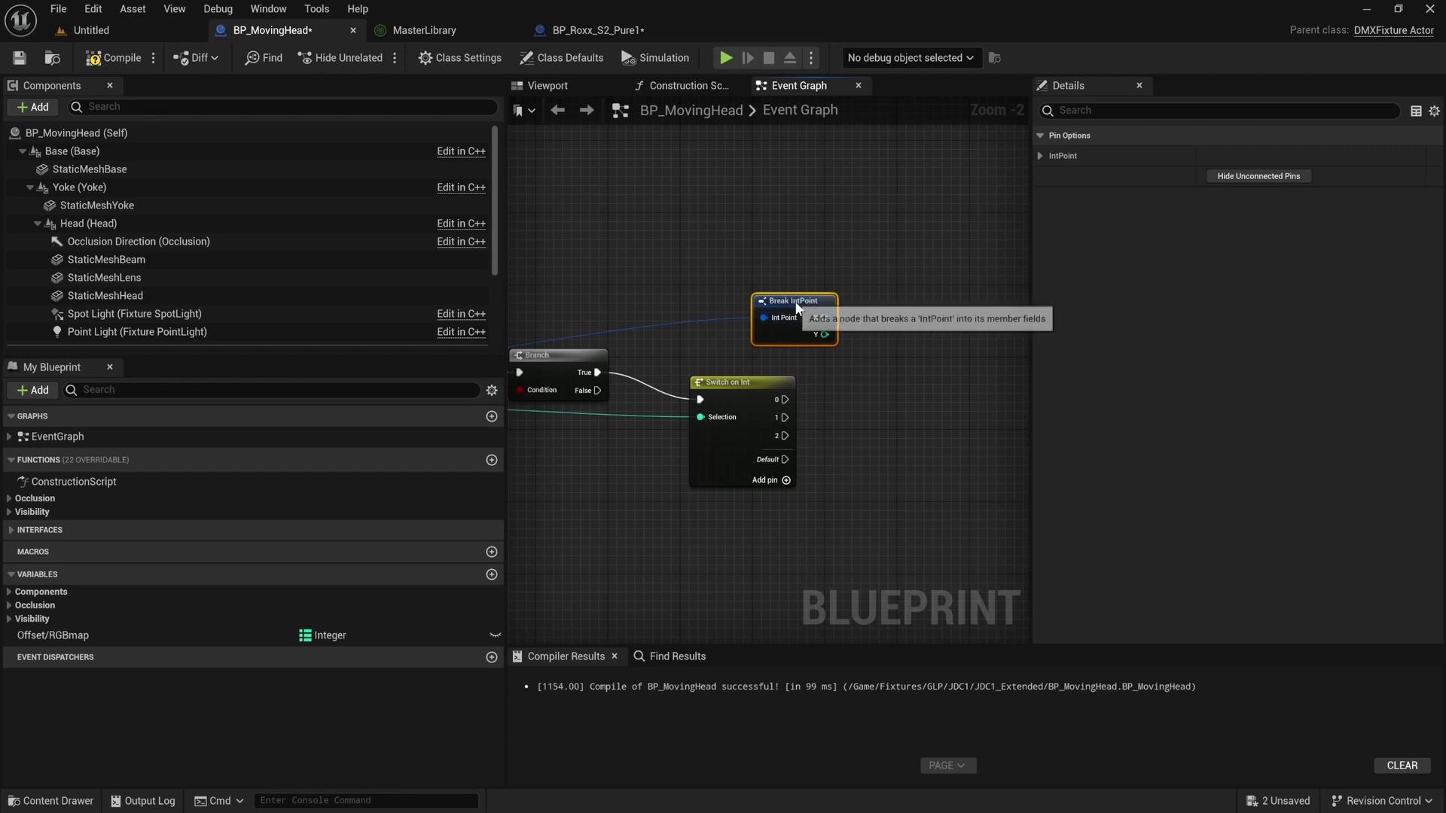
Add a Subtract node fed by Break IntPoint's X output, with 1 as the value to subtract.
{"action": "left_click", "coordinate": [570, 31]}
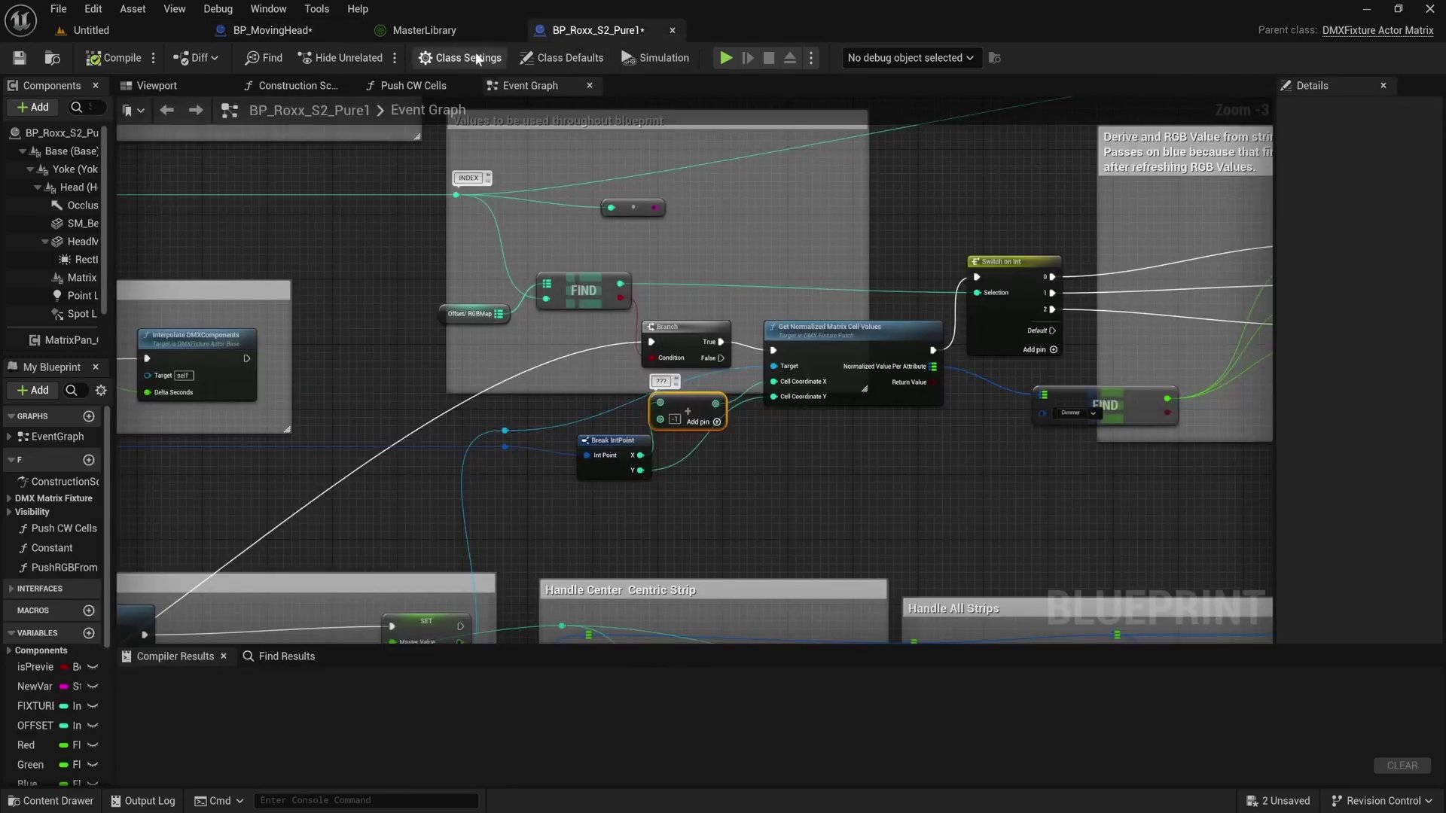
{"action": "left_click", "coordinate": [309, 32]}
{"action": "left_click_drag", "start_coordinate": [783, 309], "coordinate": [916, 289]}
{"action": "type", "text": "-"}
{"action": "key", "text": "Return"}
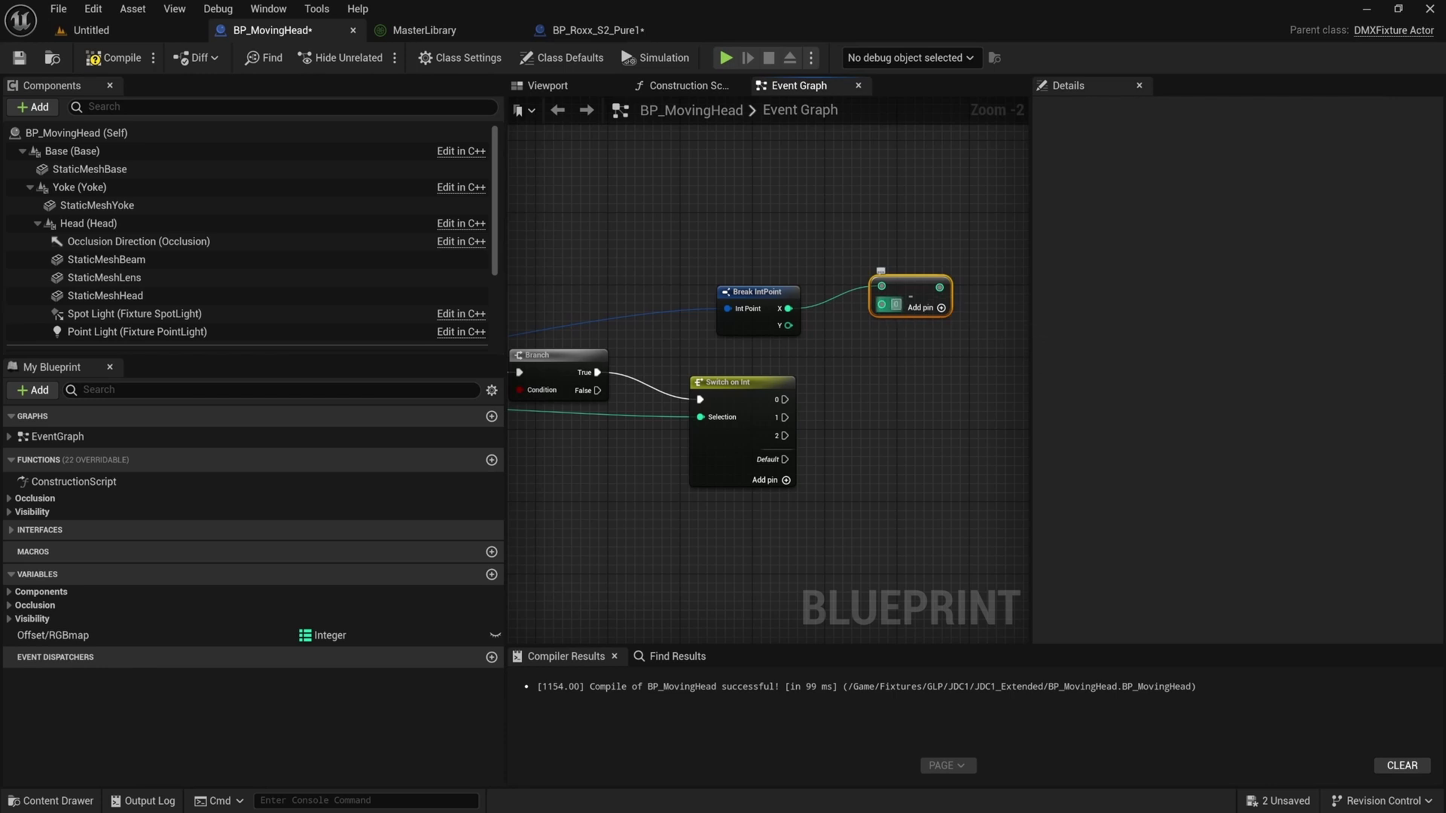
{"action": "type", "text": "1"}
{"action": "right_click_drag", "start_coordinate": [939, 390], "coordinate": [879, 397]}
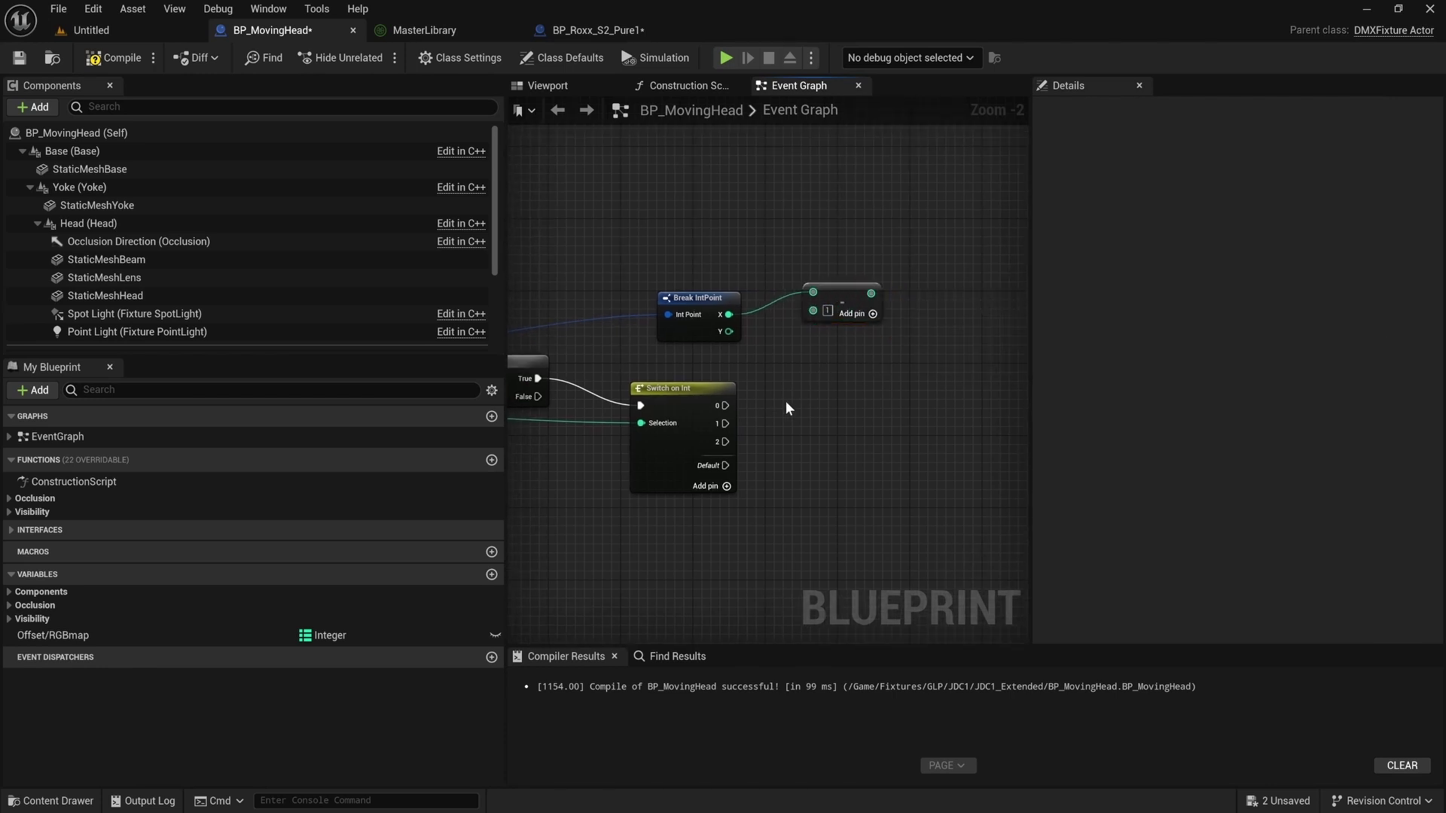
Disconnect Switch on Int from the Branch's True output and move it farther away to make room between the two nodes.
{"action": "left_click", "coordinate": [578, 30]}
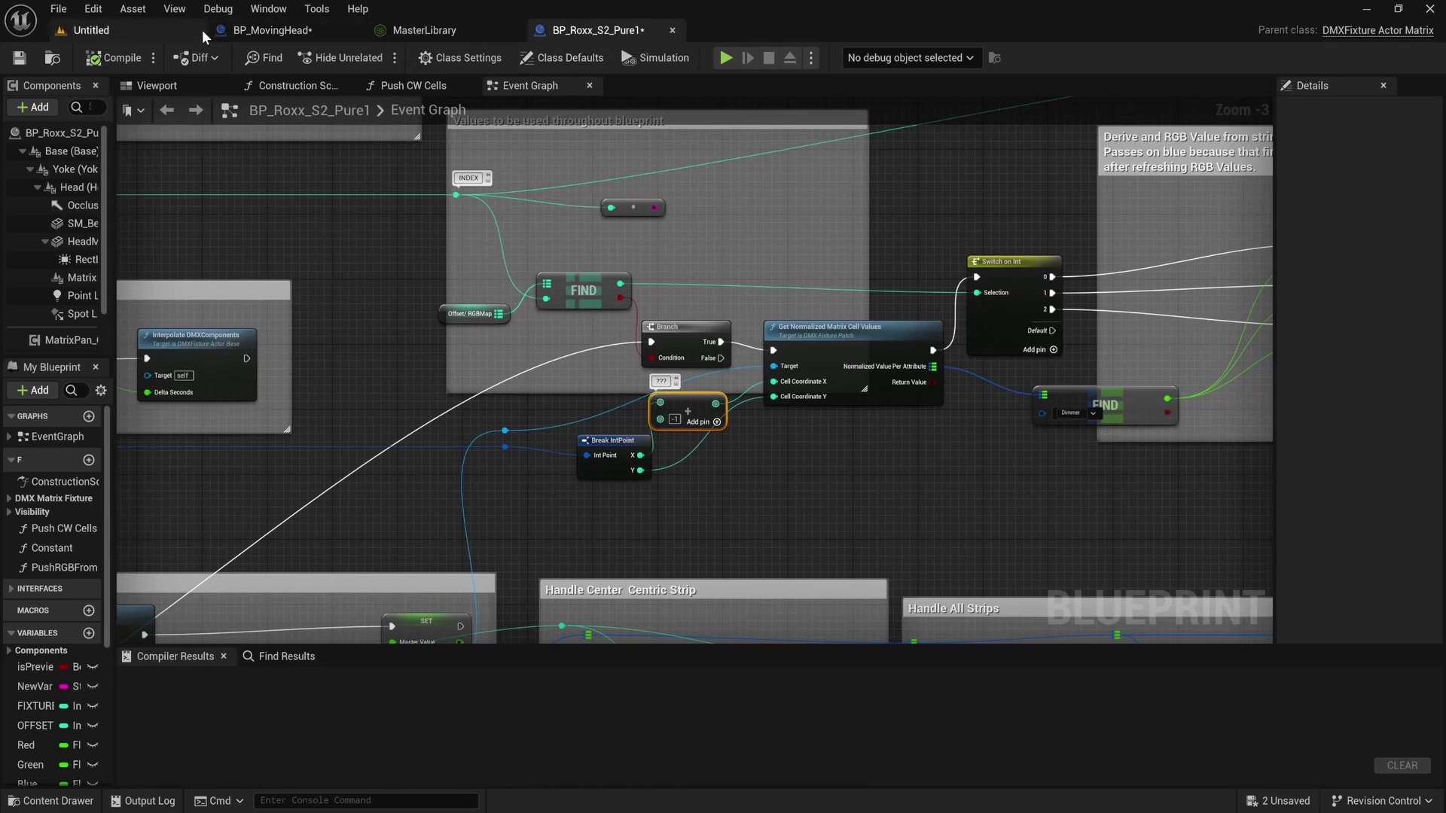
{"action": "right_click_drag", "start_coordinate": [797, 407], "coordinate": [897, 379]}
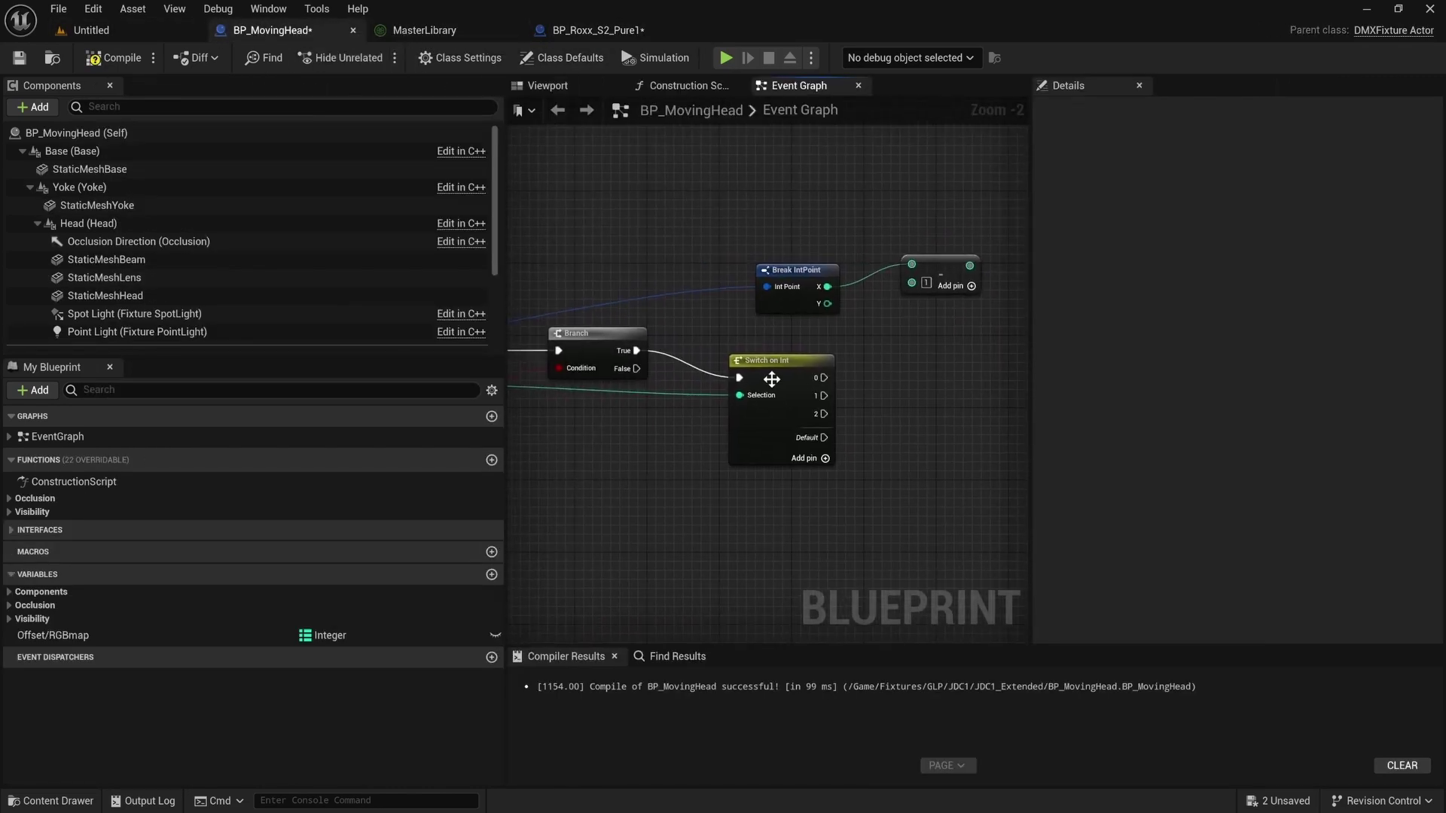
{"action": "mouse_move", "coordinate": [776, 377]}
{"action": "left_mouse_down"}
{"action": "mouse_move", "coordinate": [927, 376]}
{"action": "mouse_move", "coordinate": [791, 382]}
{"action": "left_mouse_up"}
{"action": "left_click", "coordinate": [631, 439]}
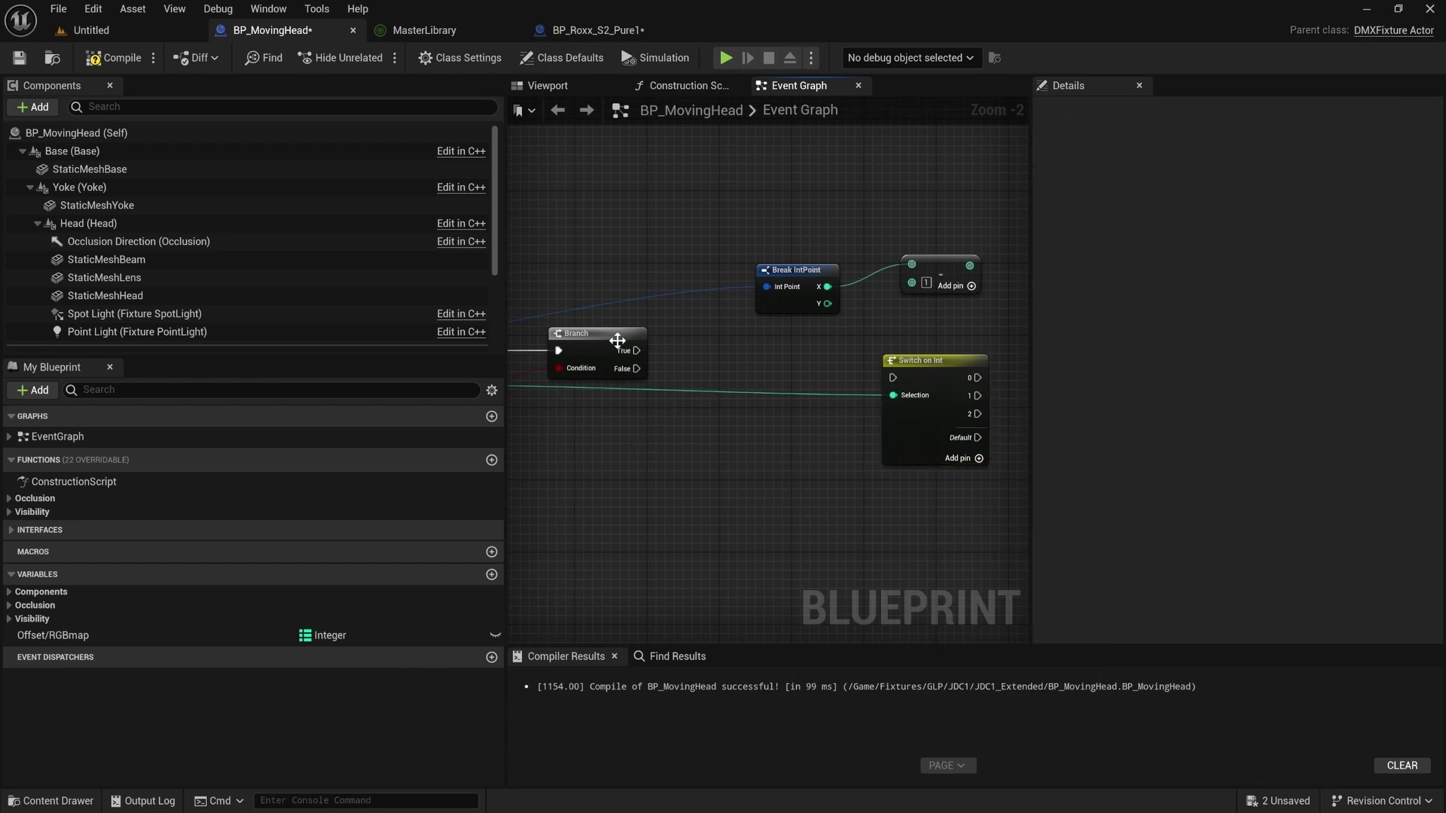
Add a Get Normalized Matrix Cell Values node from the Branch's True output, searching with Context Sensitive turned off.
{"action": "left_click_drag", "start_coordinate": [634, 351], "coordinate": [719, 387]}
{"action": "type", "text": "get n"}
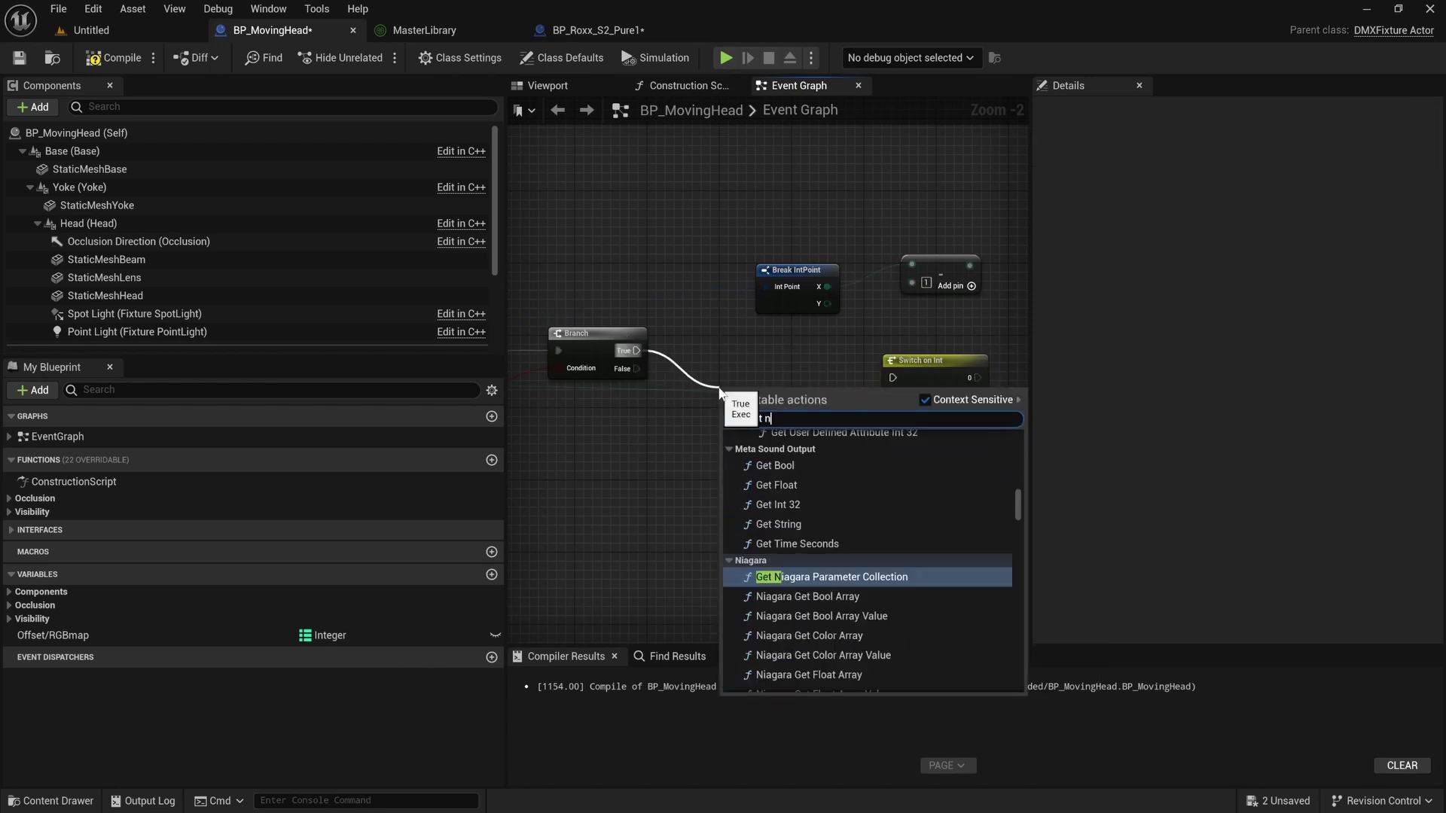
{"action": "type", "text": "orm"}
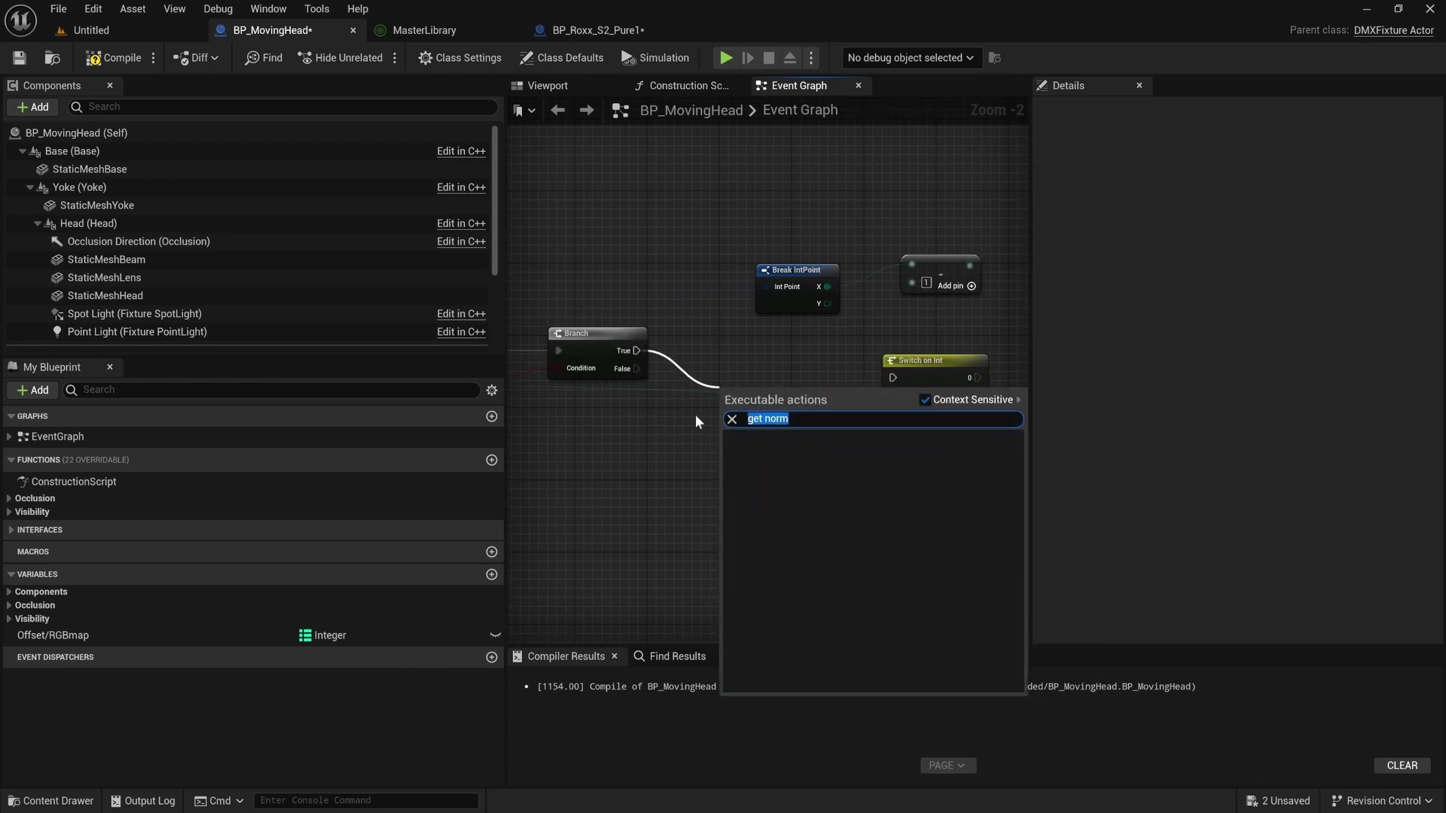
{"action": "left_click", "coordinate": [925, 401]}
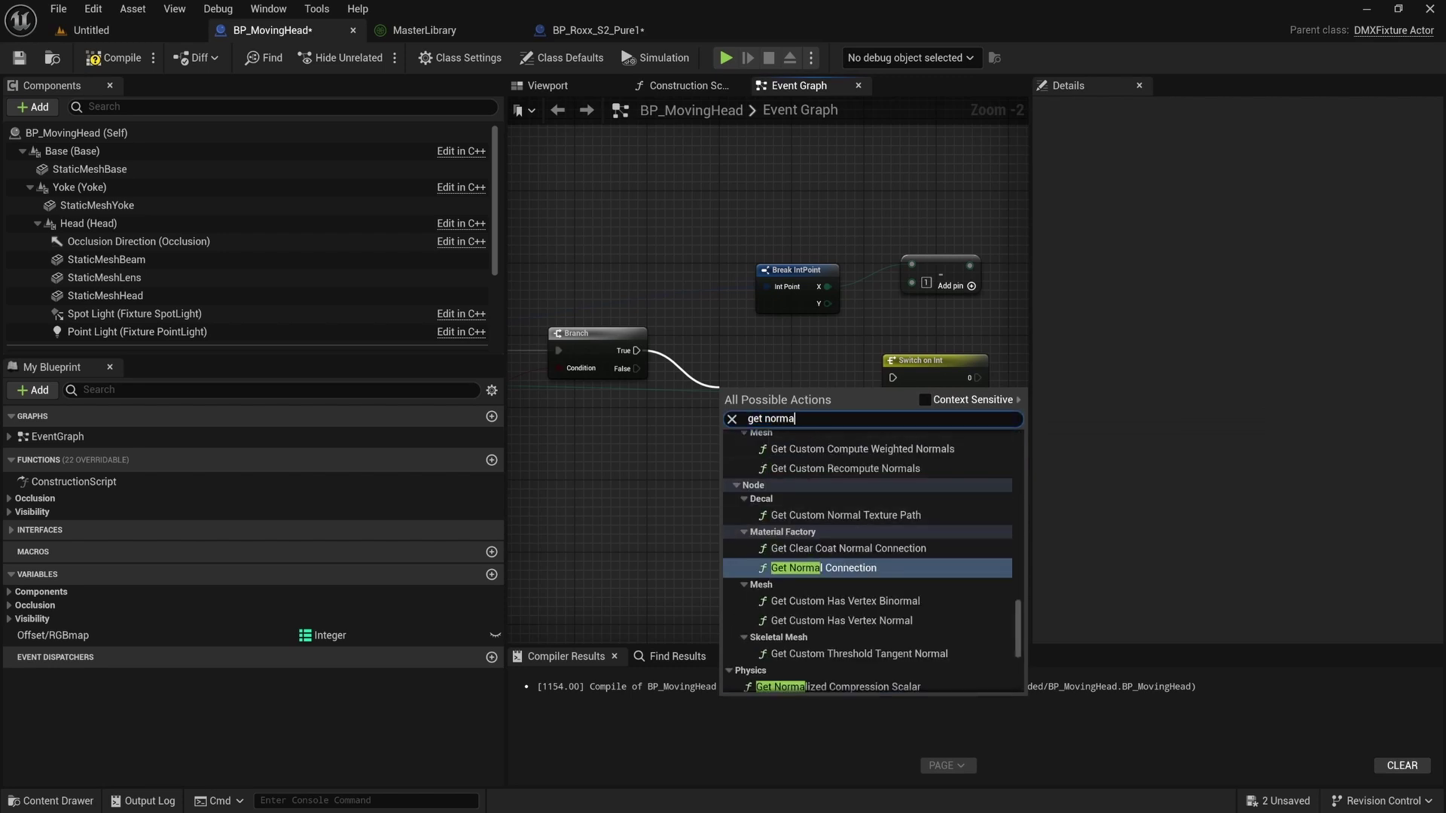
{"action": "type", "text": "alized"}
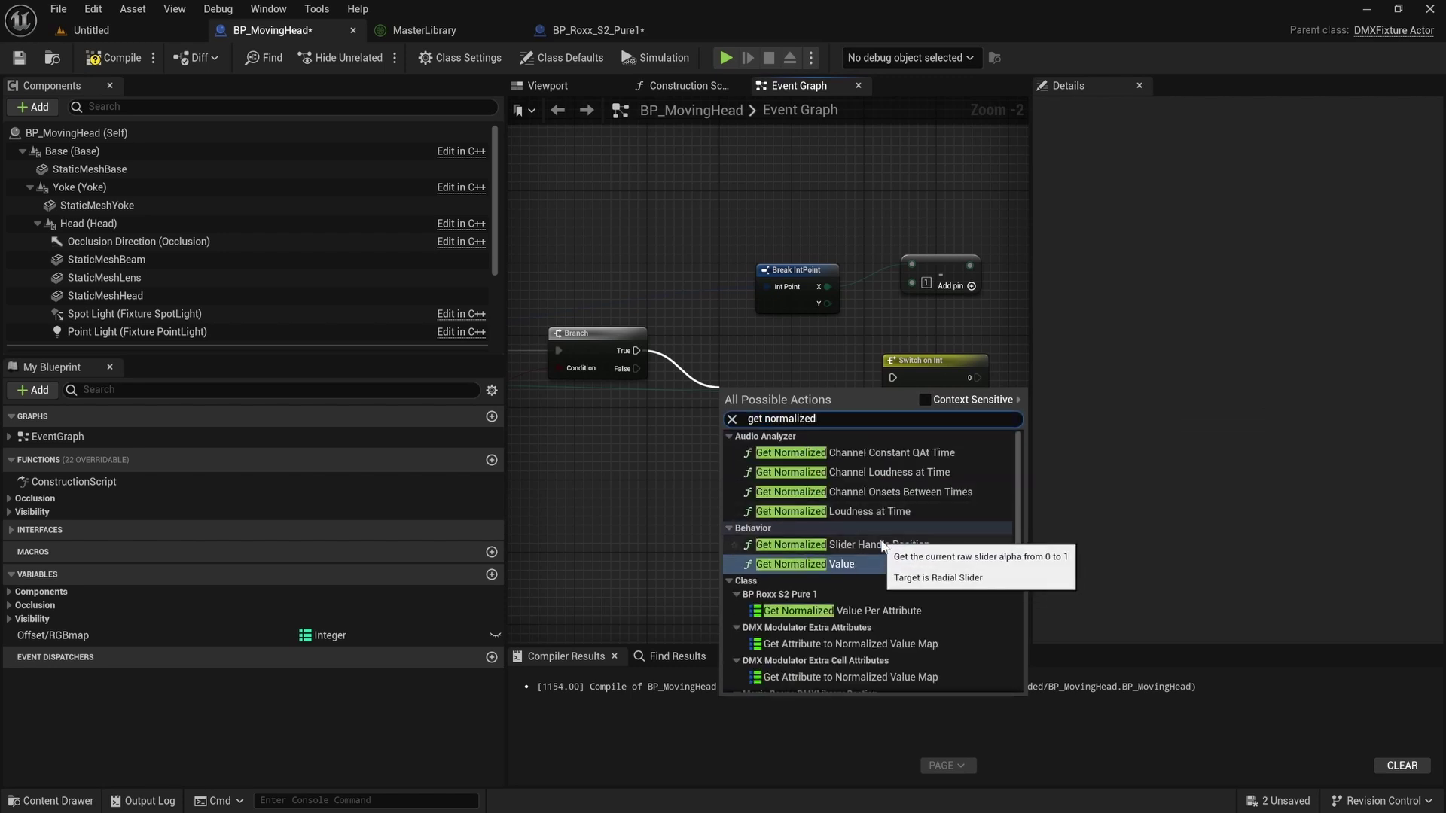
{"action": "type", "text": " matr"}
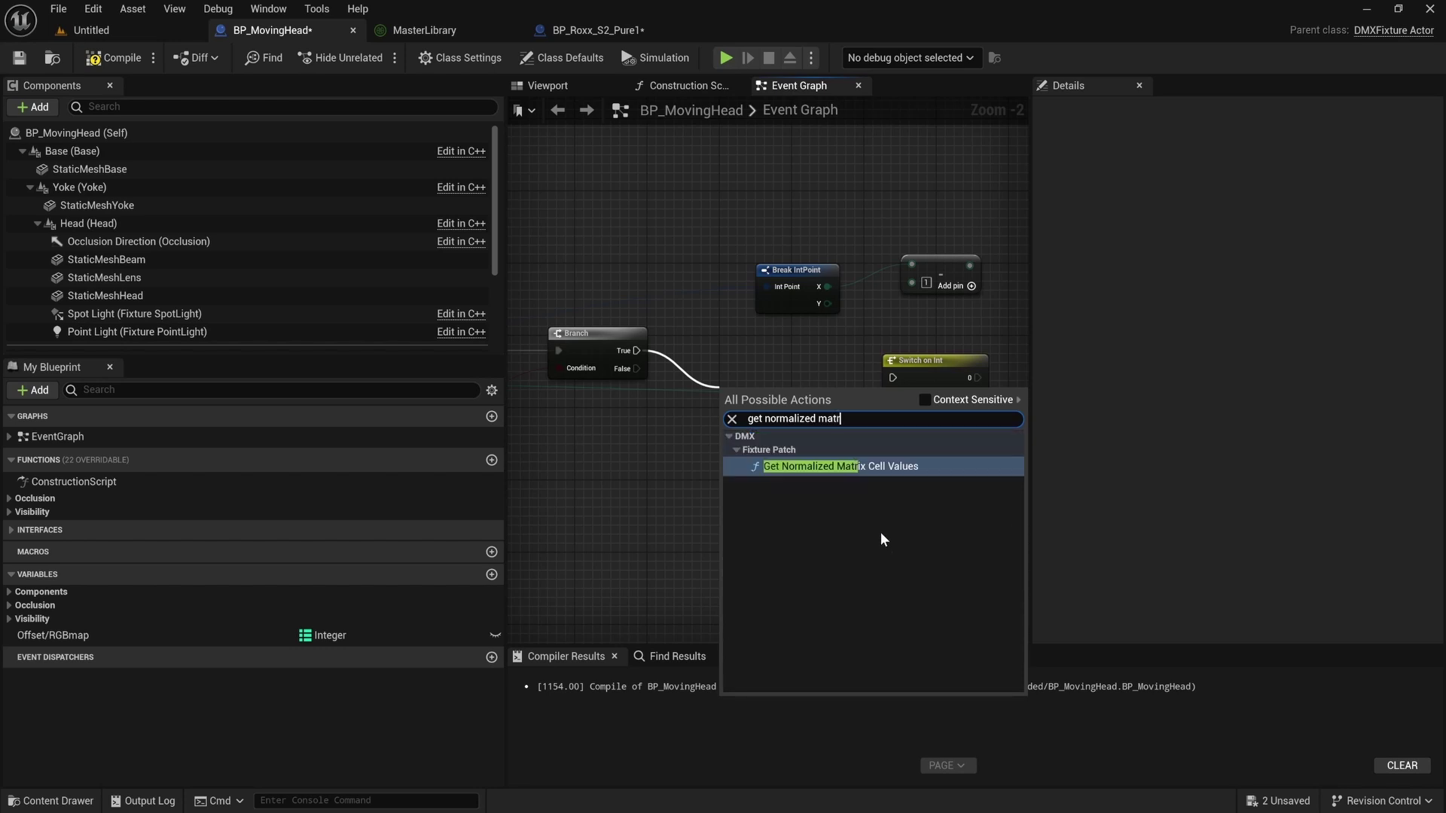
{"action": "left_click", "coordinate": [842, 467]}
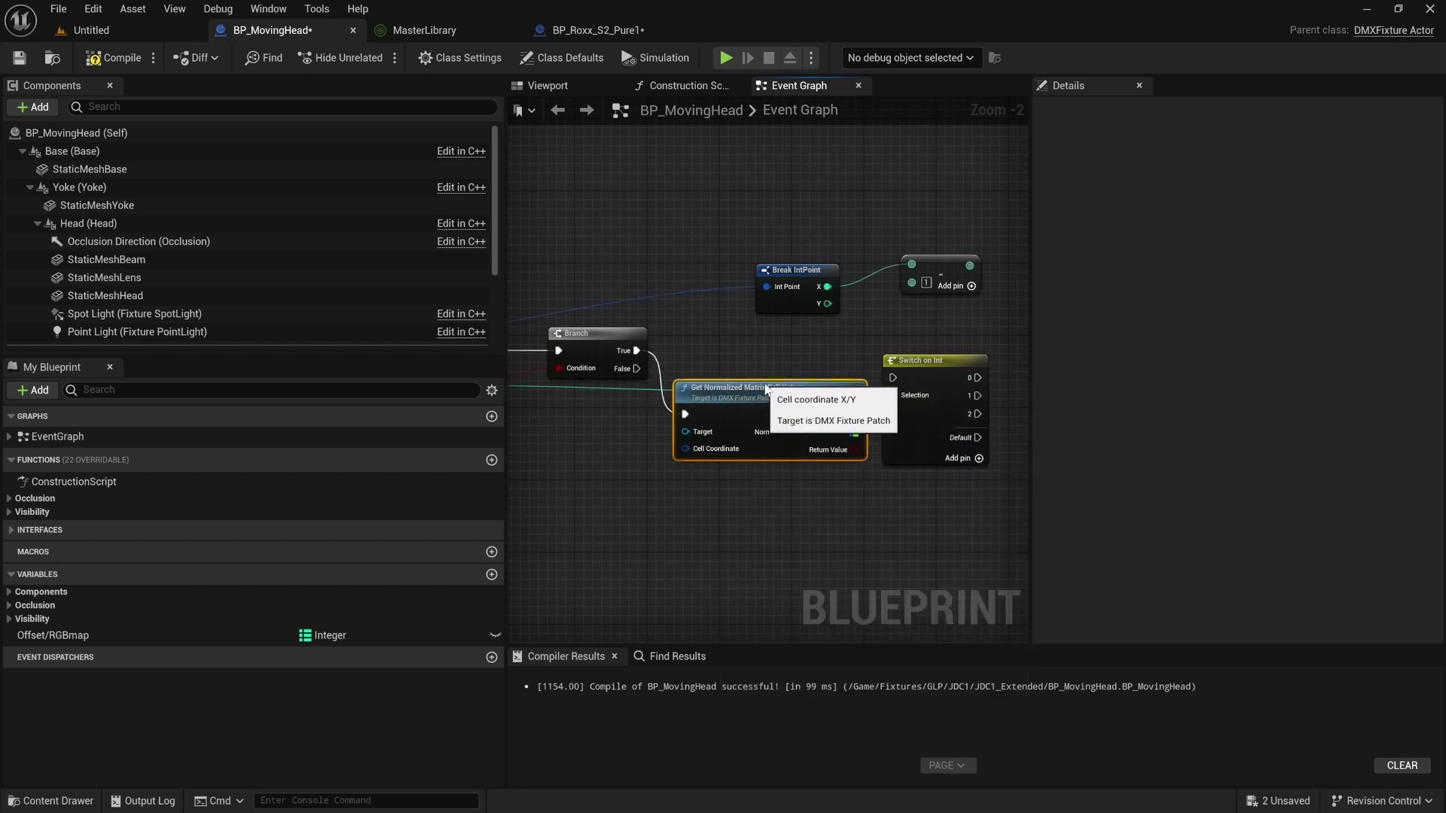
Place Get Normalized Matrix Cell Values between Branch and Switch on Int, and connect its execution output to Switch on Int.
{"action": "right_click_drag", "start_coordinate": [804, 337], "coordinate": [768, 339]}
{"action": "left_click_drag", "start_coordinate": [883, 372], "coordinate": [937, 372]}
{"action": "left_click_drag", "start_coordinate": [732, 384], "coordinate": [768, 366]}
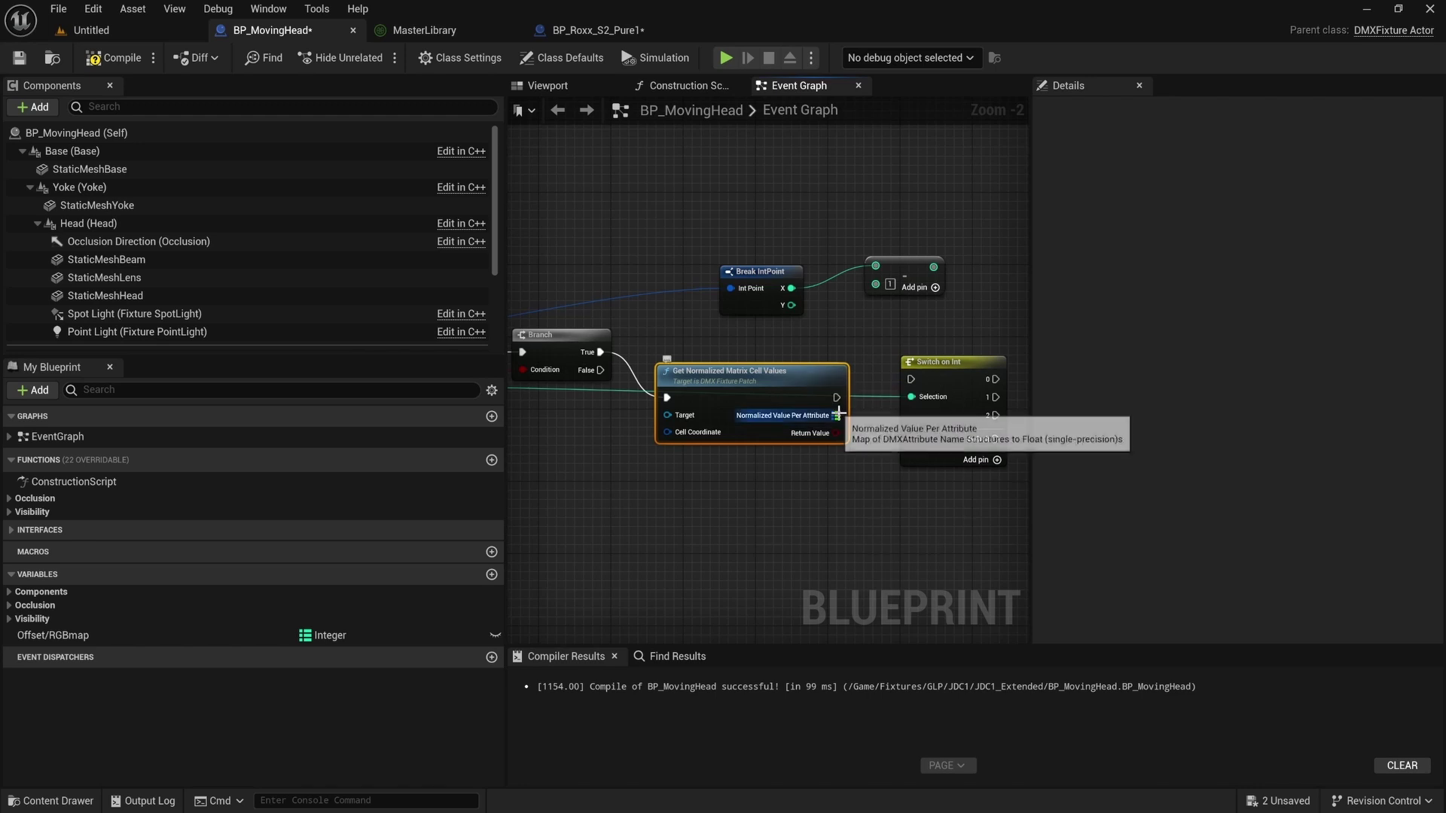
{"action": "right_click_drag", "start_coordinate": [854, 348], "coordinate": [704, 351]}
{"action": "right_click_drag", "start_coordinate": [742, 416], "coordinate": [850, 415]}
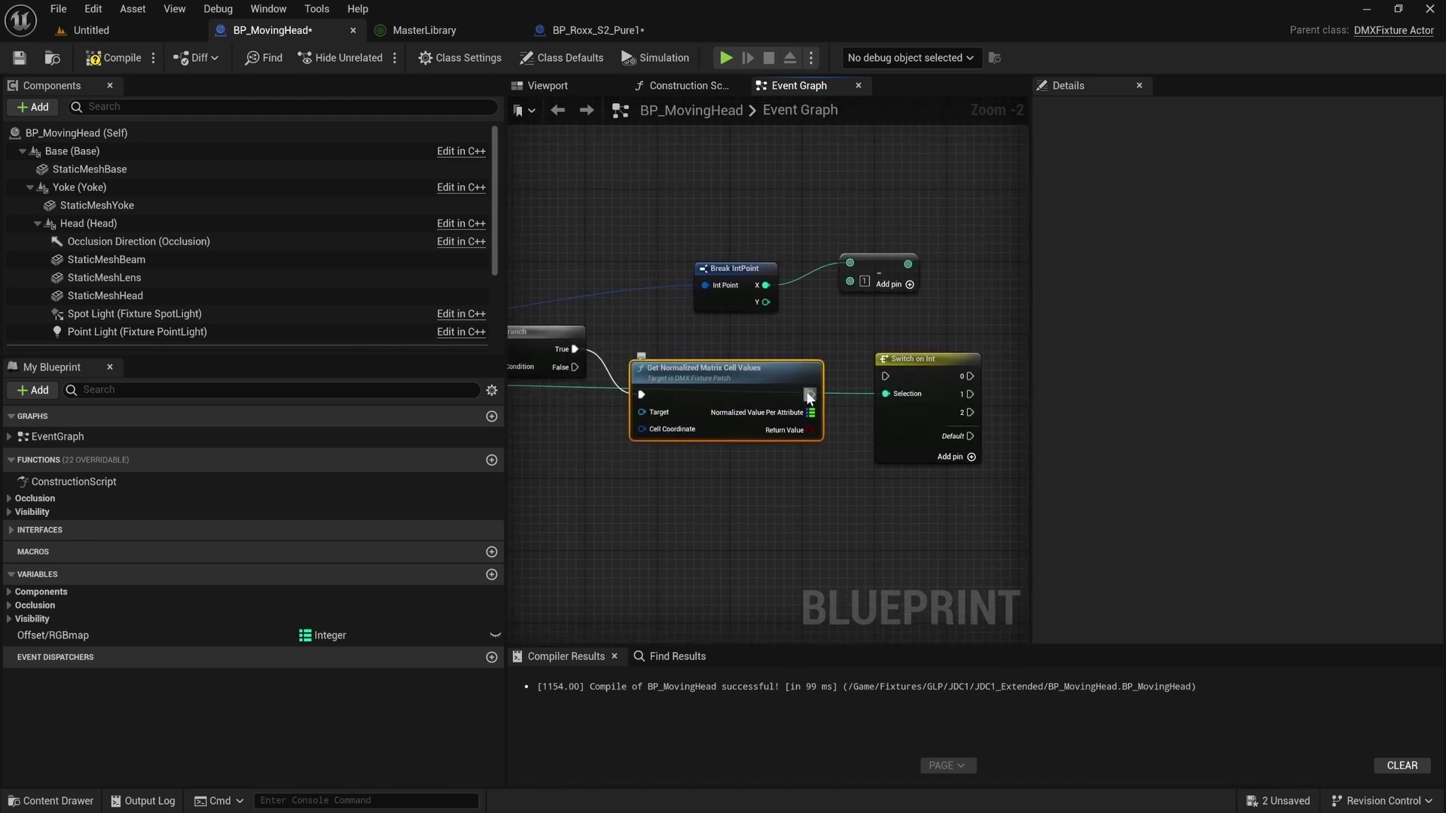
{"action": "left_click_drag", "start_coordinate": [811, 394], "coordinate": [886, 377]}
{"action": "right_click_drag", "start_coordinate": [756, 388], "coordinate": [705, 410]}
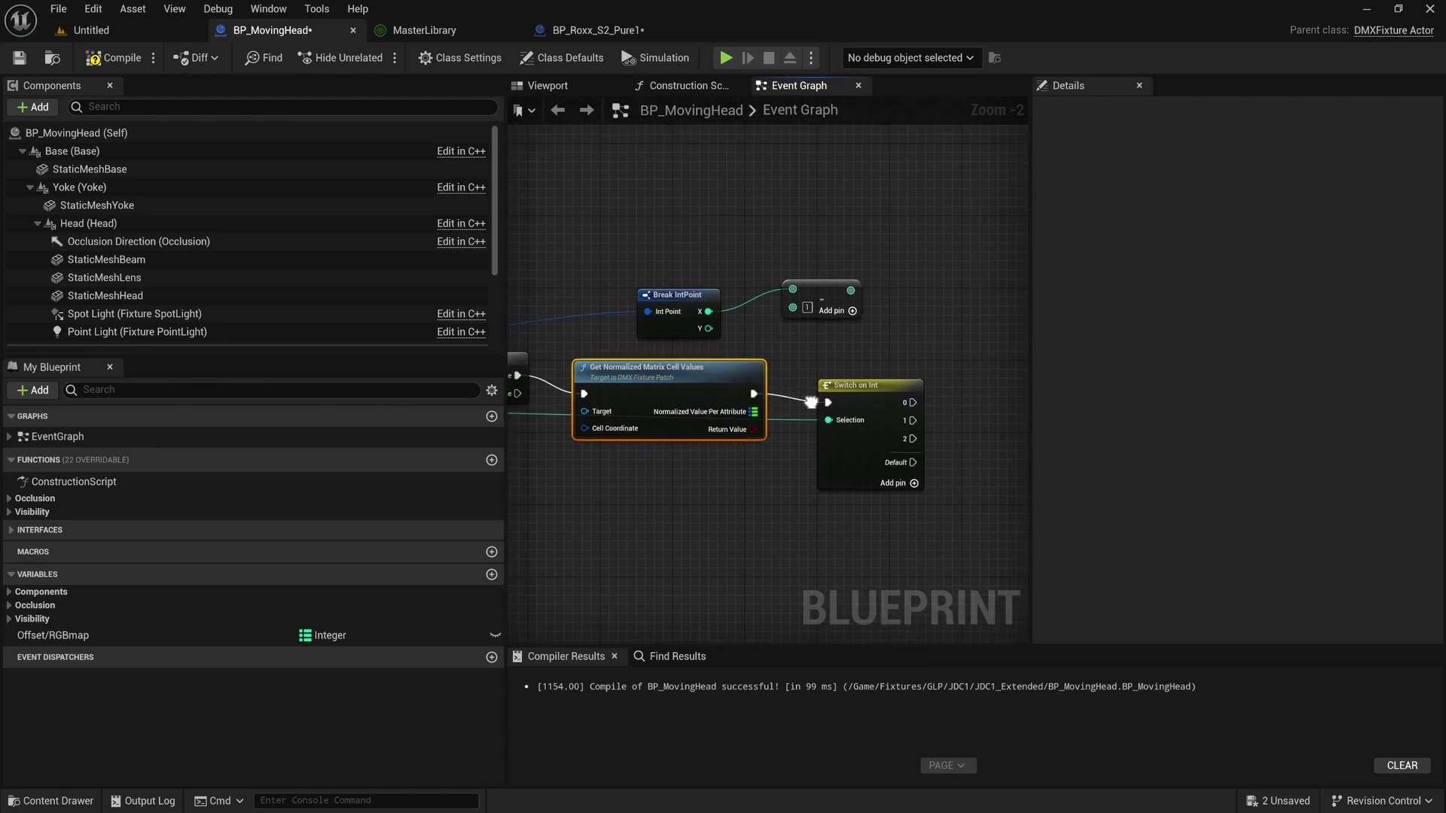
Move the Break IntPoint and Subtract nodes together to just below the Branch node.
{"action": "right_click_drag", "start_coordinate": [612, 455], "coordinate": [801, 407]}
{"action": "left_click", "coordinate": [896, 254]}
{"action": "left_click", "coordinate": [1003, 249], "text": "ctrl"}
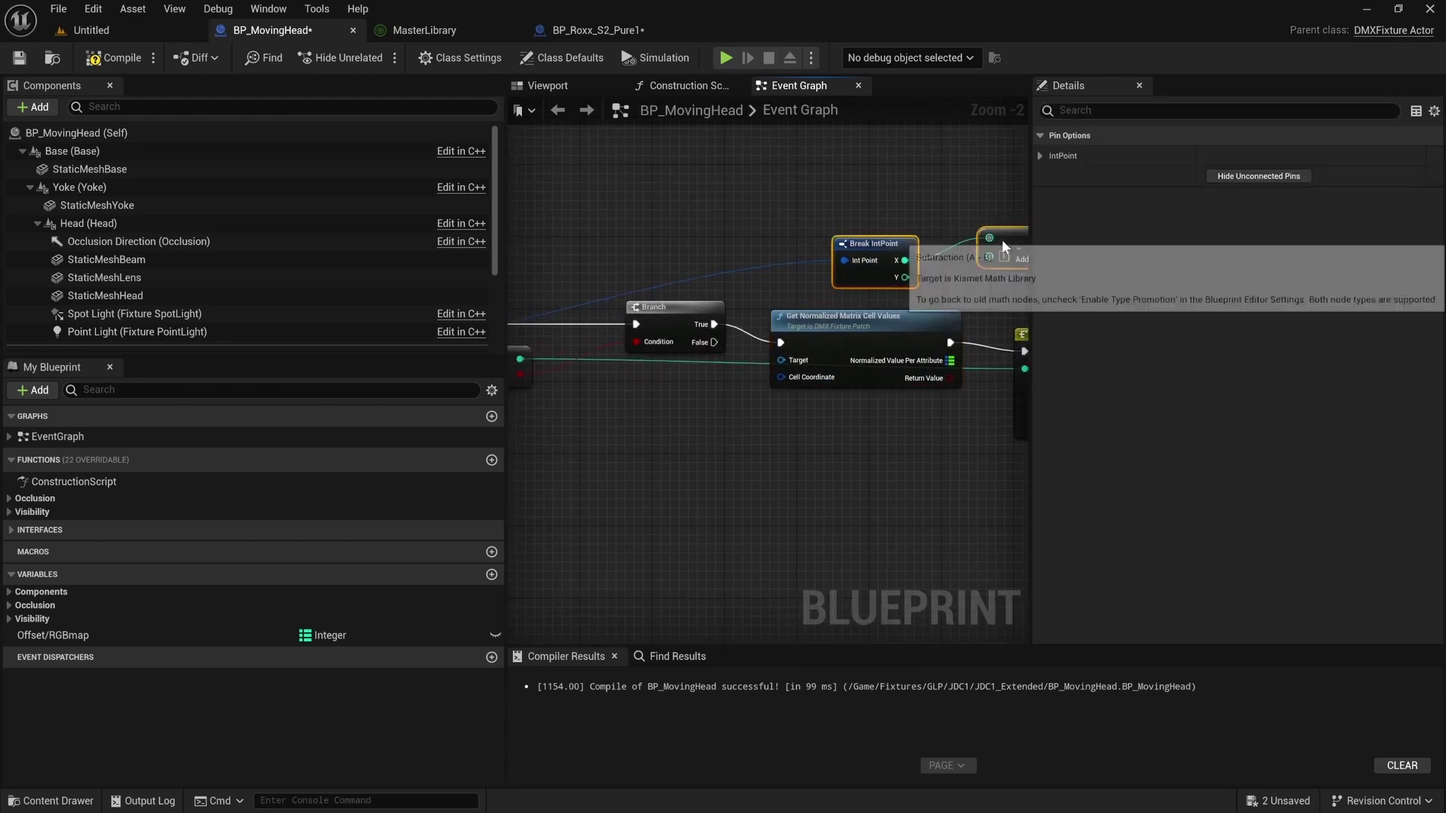
{"action": "left_click_drag", "start_coordinate": [1002, 242], "coordinate": [693, 431]}
{"action": "right_click_drag", "start_coordinate": [693, 431], "coordinate": [770, 405]}
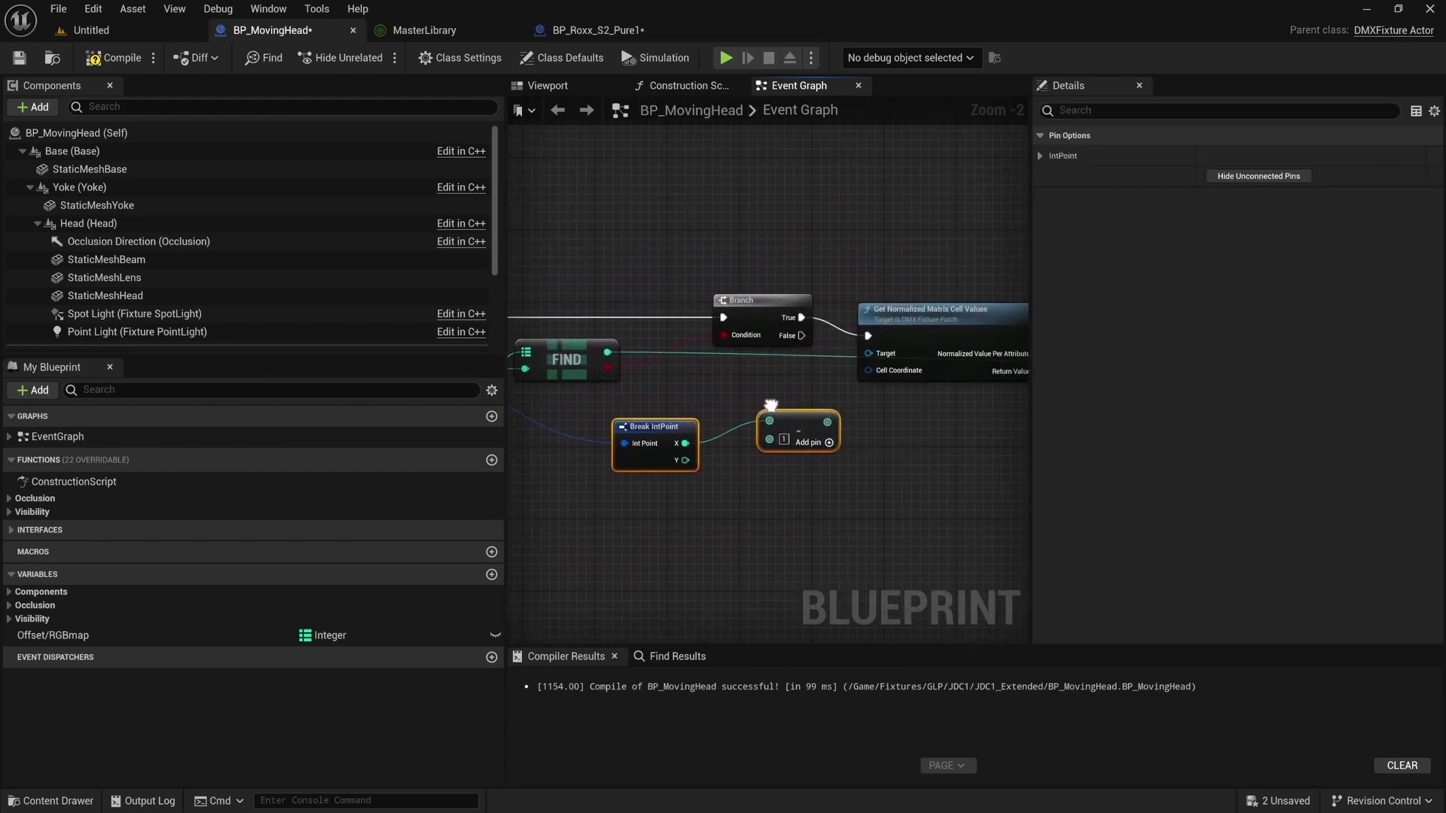
Split the Cell Coordinate pin of Get Normalized Matrix Cell Values and connect the Subtract result to Cell Coordinate X.
{"action": "right_click", "coordinate": [869, 373]}
{"action": "left_click", "coordinate": [926, 440]}
{"action": "left_click_drag", "start_coordinate": [826, 421], "coordinate": [866, 372]}
{"action": "right_click_drag", "start_coordinate": [911, 433], "coordinate": [713, 500]}
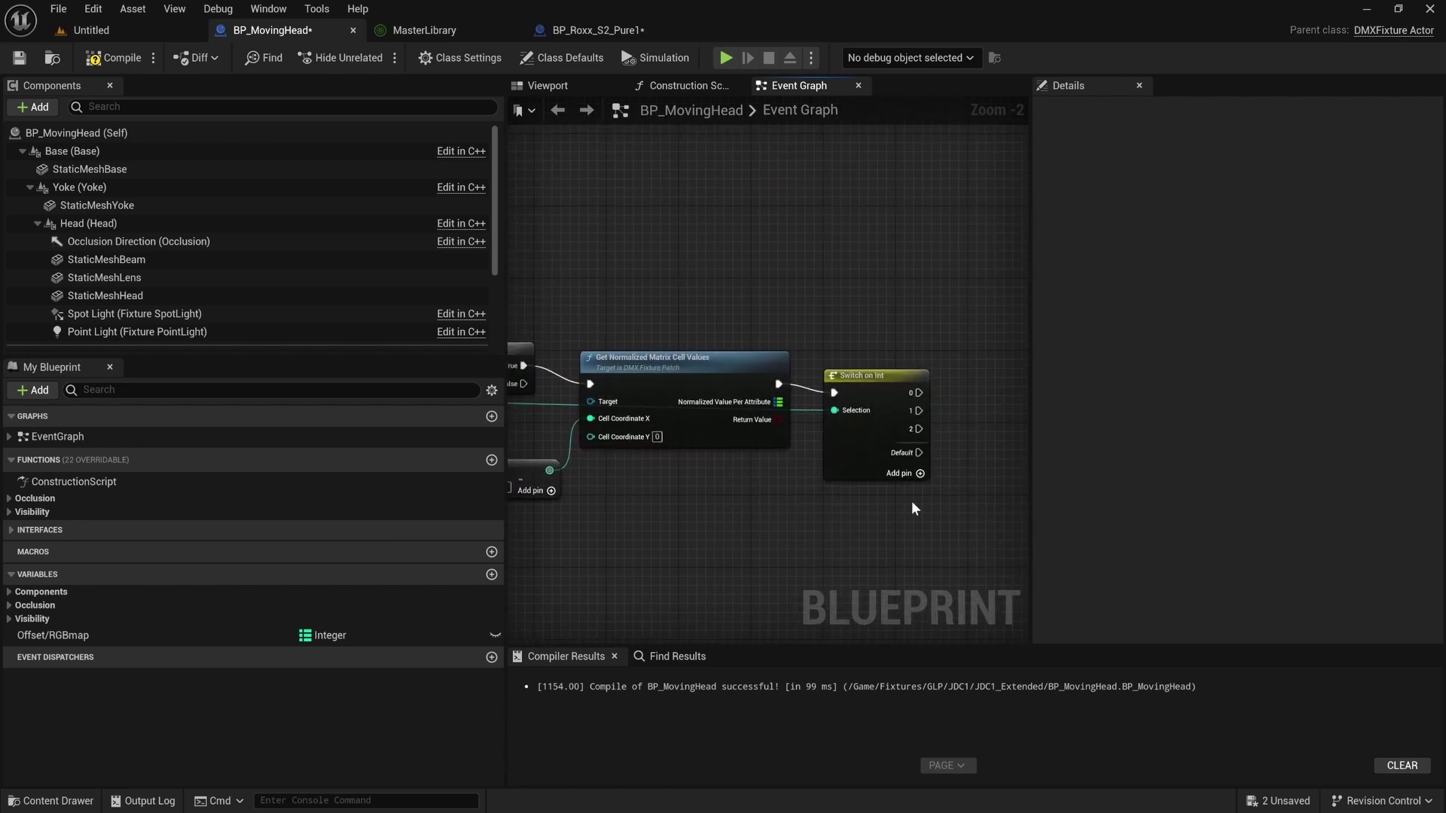
Align the Switch on Int node with Get Normalized Matrix Cell Values so the execution wire between them runs straight.
{"action": "right_click_drag", "start_coordinate": [913, 508], "coordinate": [863, 506]}
{"action": "scroll", "coordinate": [841, 477], "scroll_direction": "down", "scroll_amount": 1}
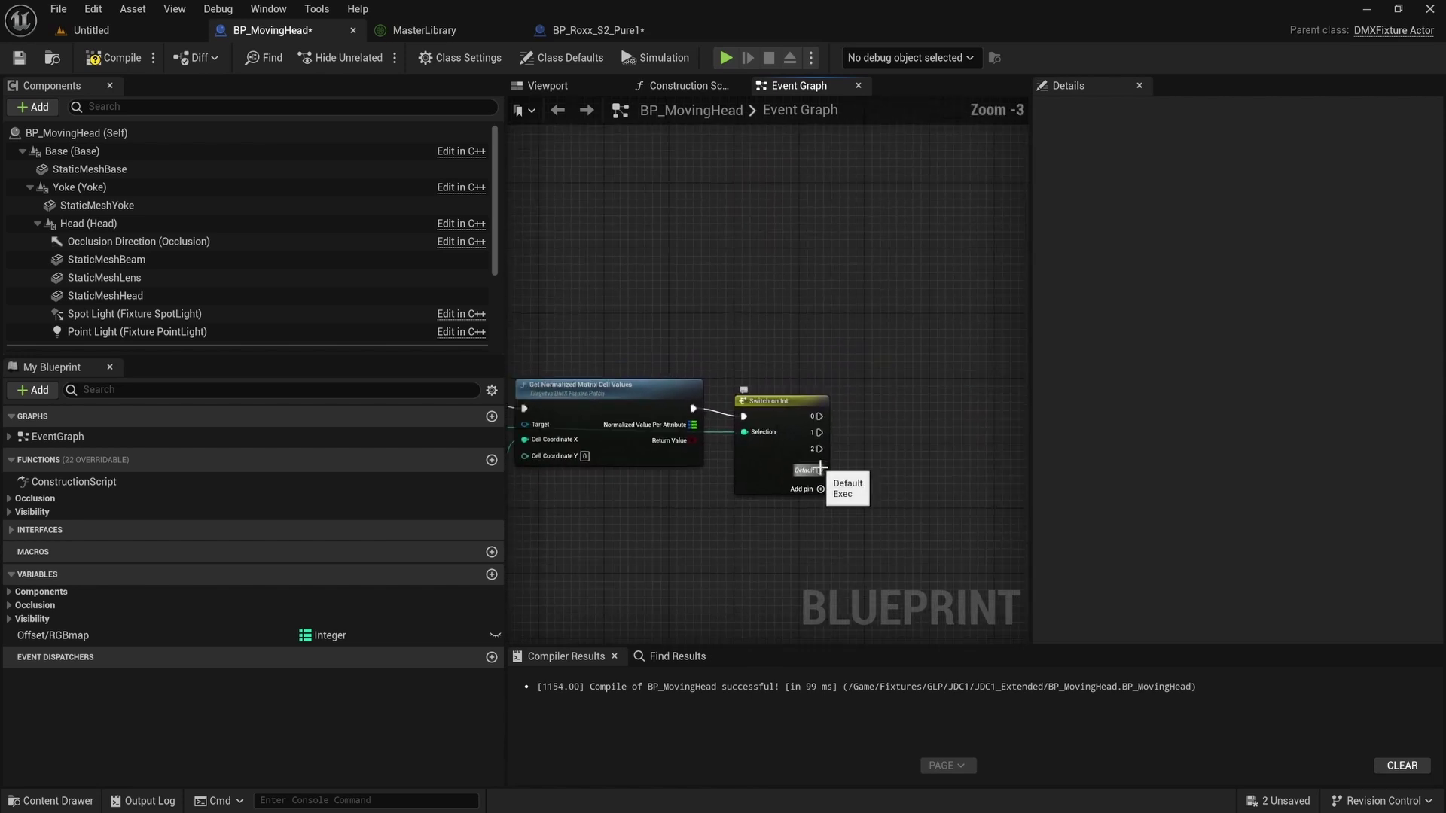
{"action": "left_click_drag", "start_coordinate": [814, 440], "coordinate": [896, 349]}
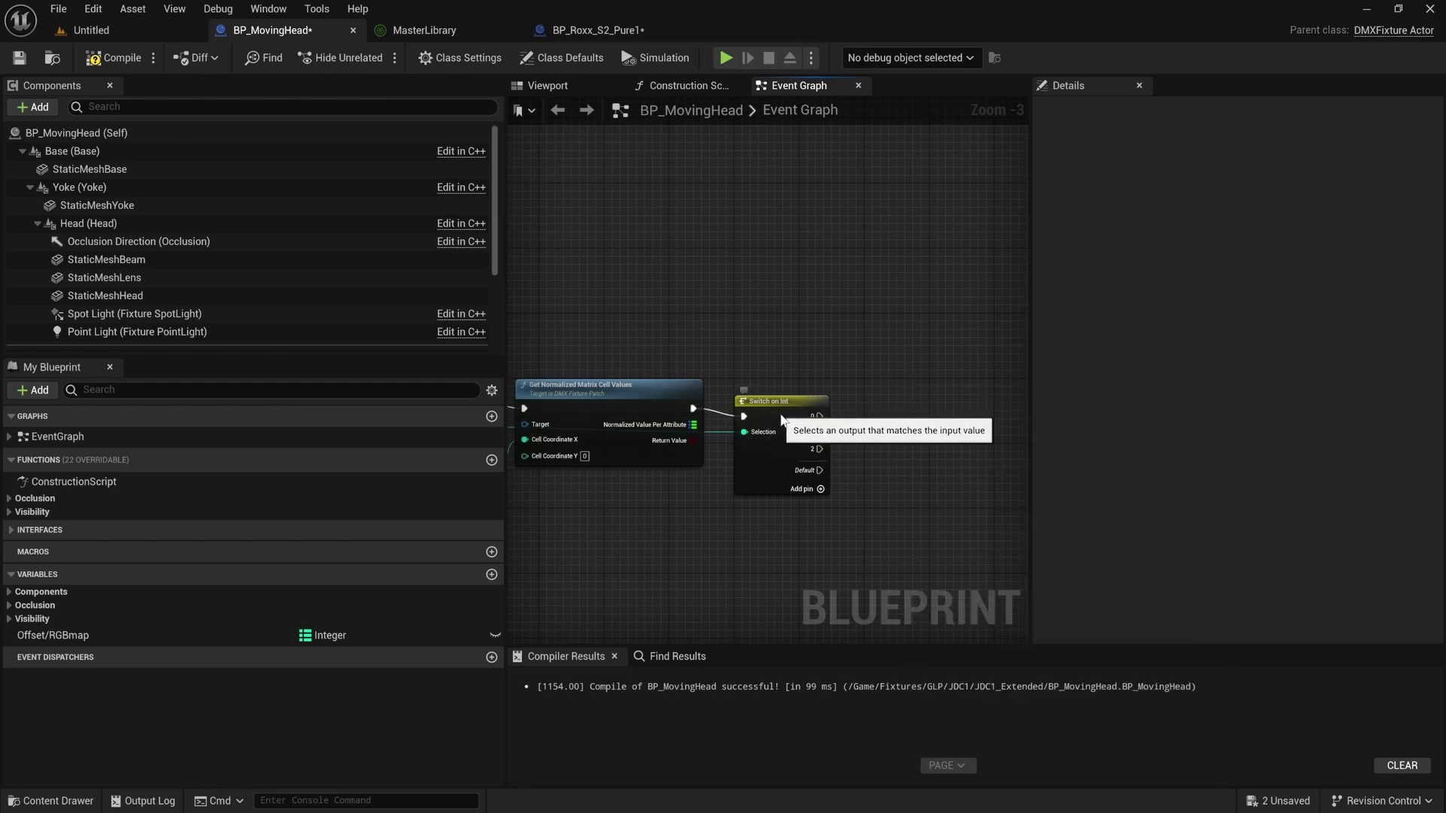
{"action": "left_click_drag", "start_coordinate": [768, 406], "coordinate": [776, 398]}
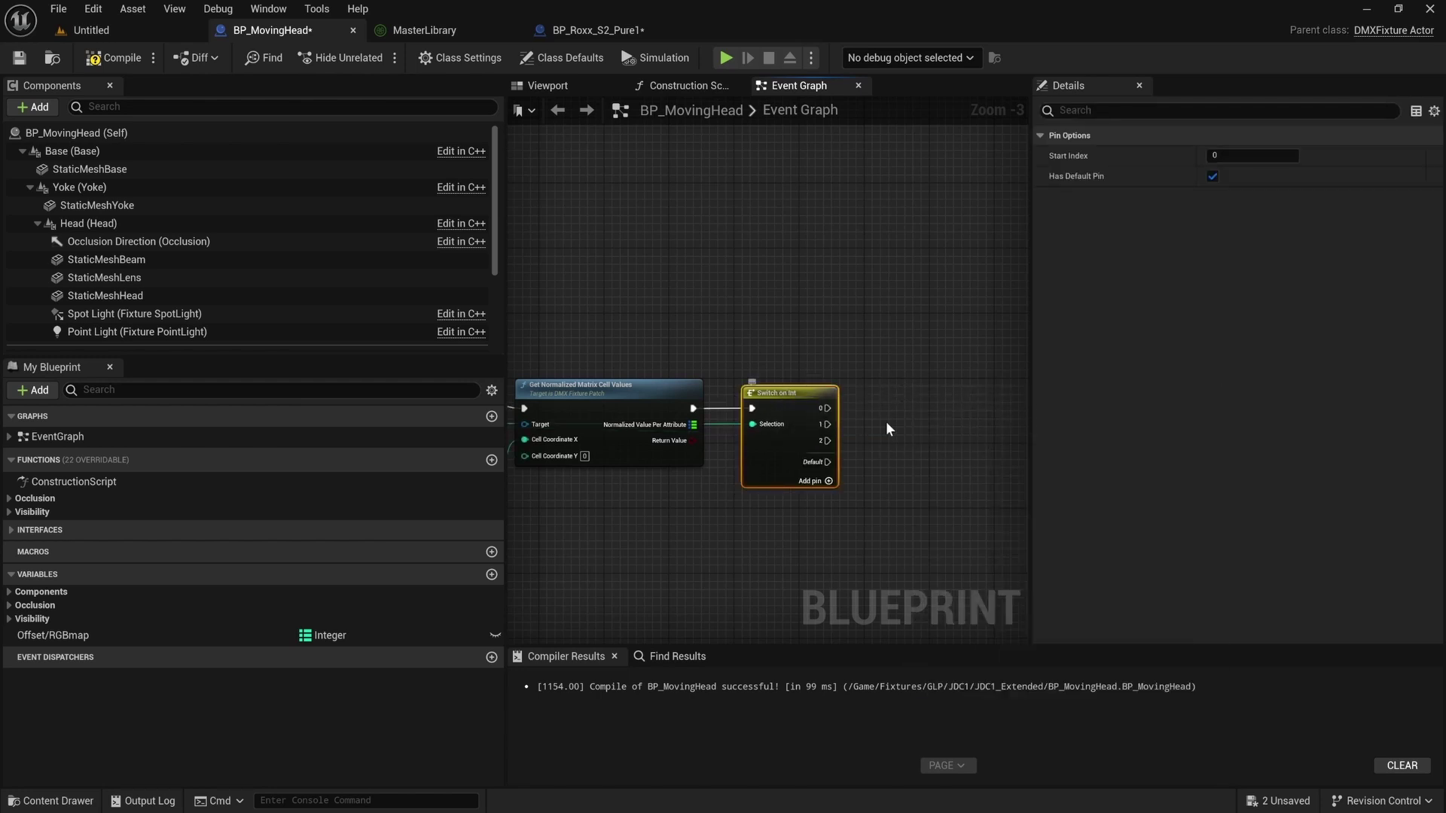
{"action": "left_click", "coordinate": [851, 430]}
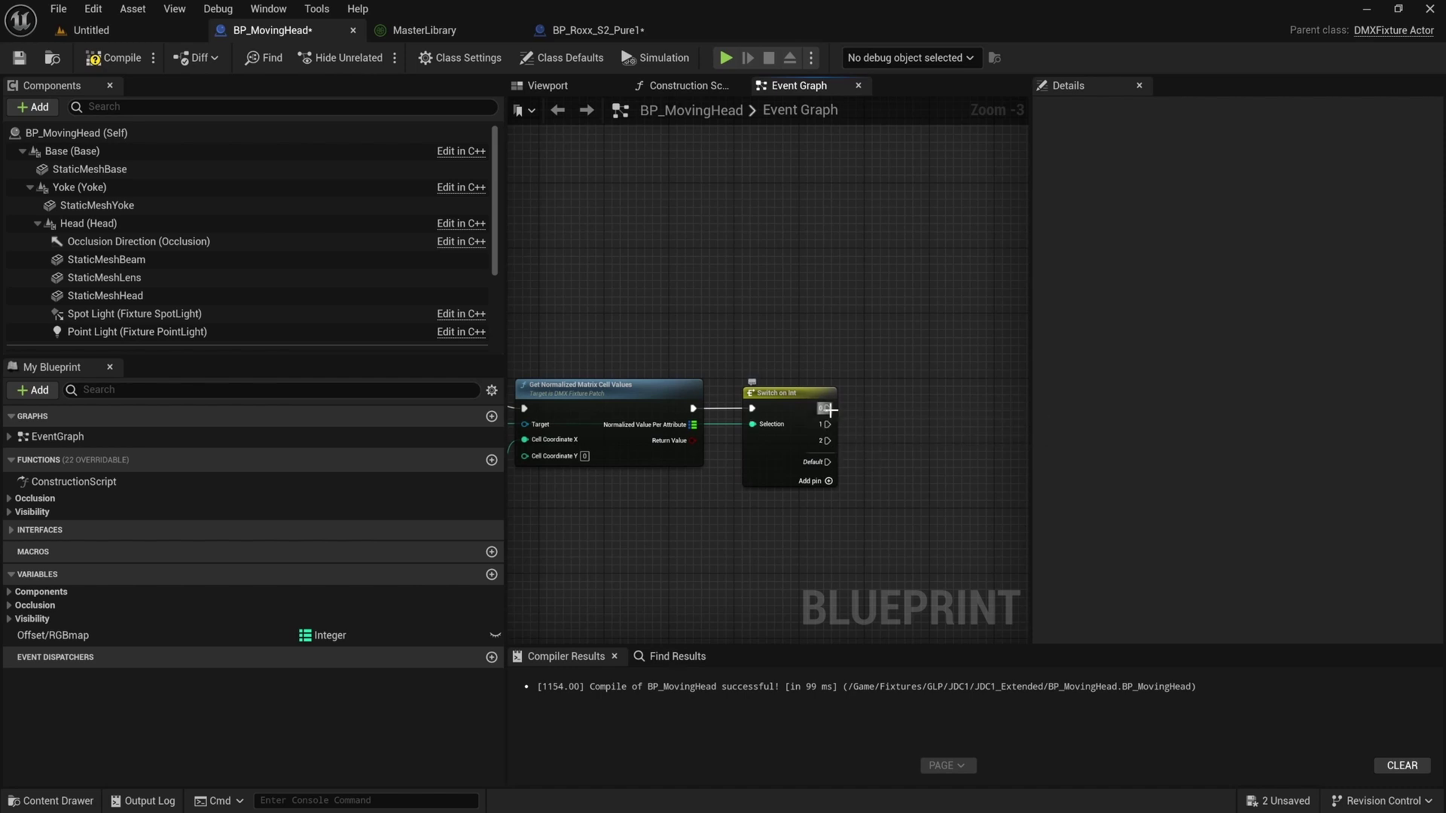
{"action": "left_click", "coordinate": [825, 411]}
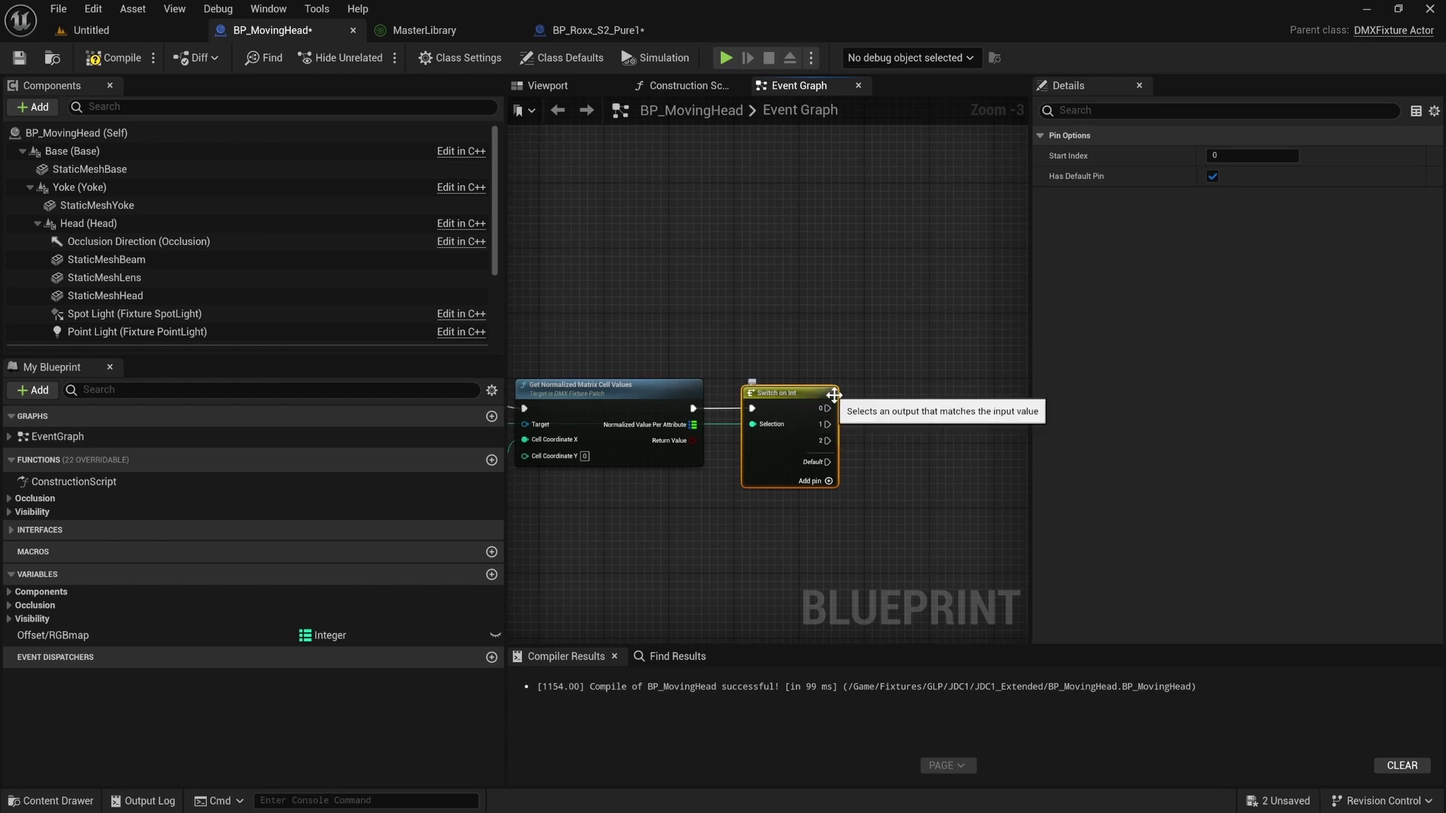
{"action": "left_click", "coordinate": [856, 392]}
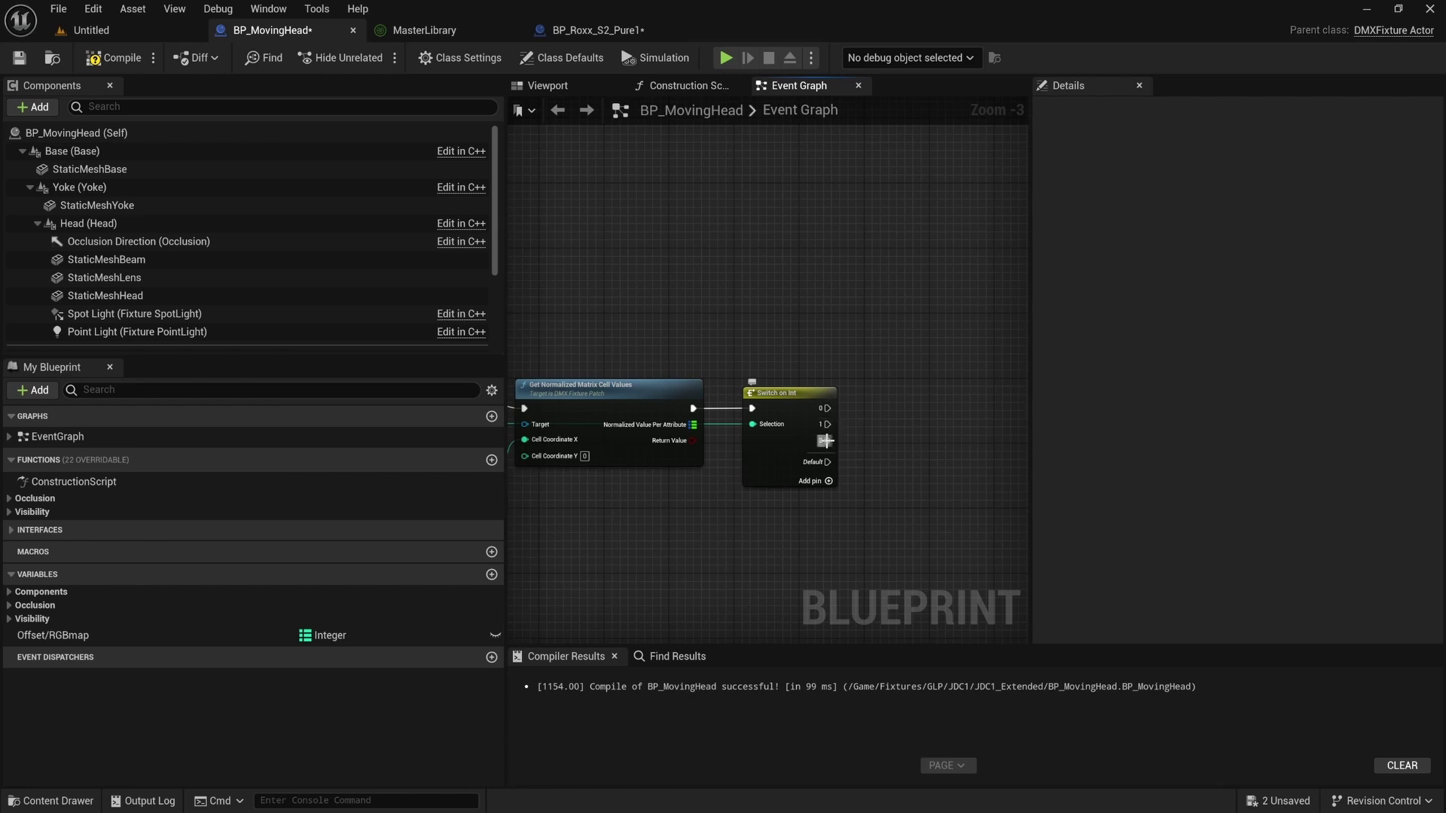
{"action": "mouse_move", "coordinate": [828, 410]}
{"action": "right_mouse_down"}
{"action": "mouse_move", "coordinate": [921, 424]}
{"action": "mouse_move", "coordinate": [828, 409]}
{"action": "right_mouse_up"}
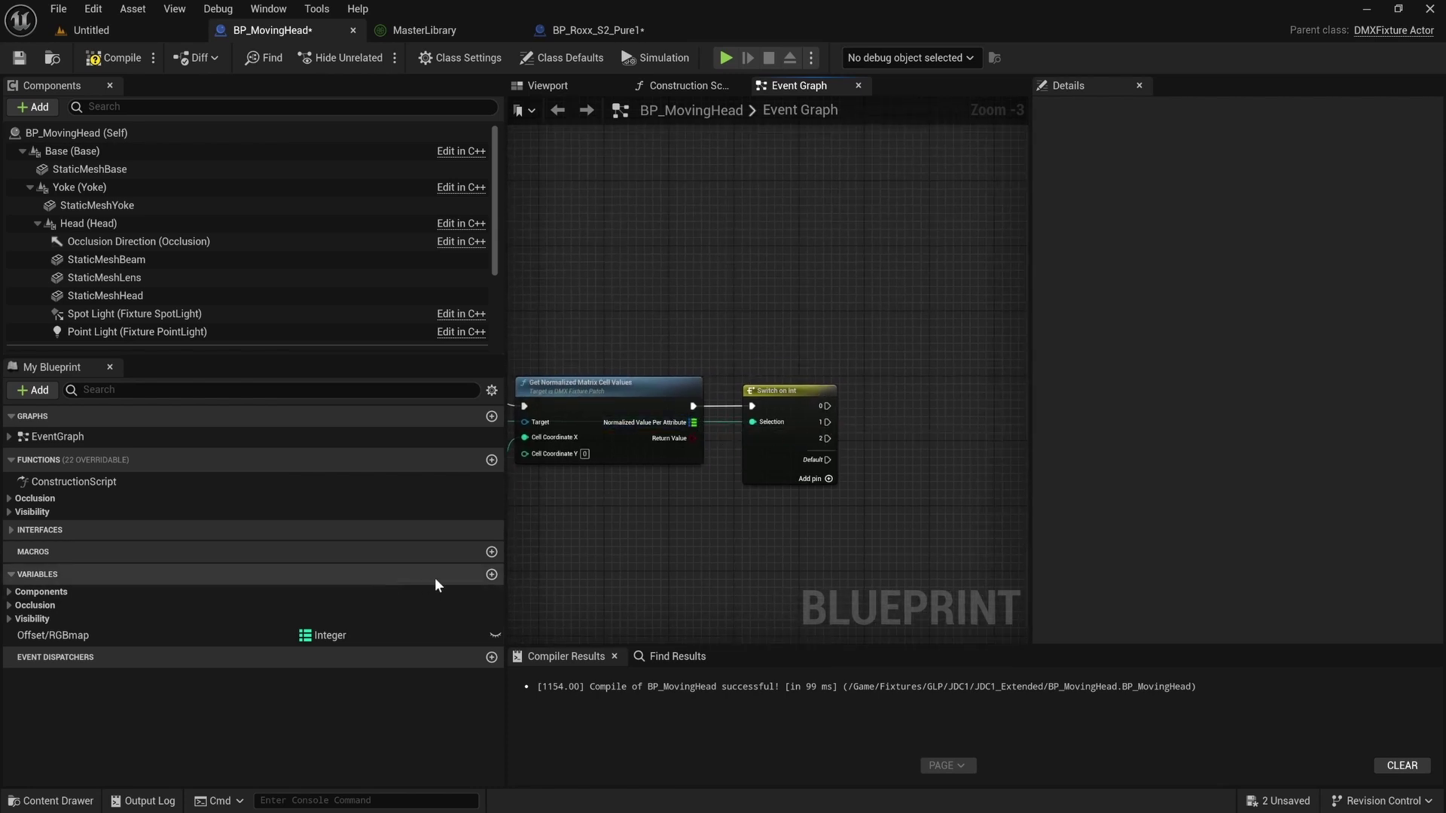
Add a new variable to BP_MovingHead and examine the Red, Green and Blue Set nodes after Switch on Int in BP_Roxx_S2_Pure1.
{"action": "left_click", "coordinate": [491, 575]}
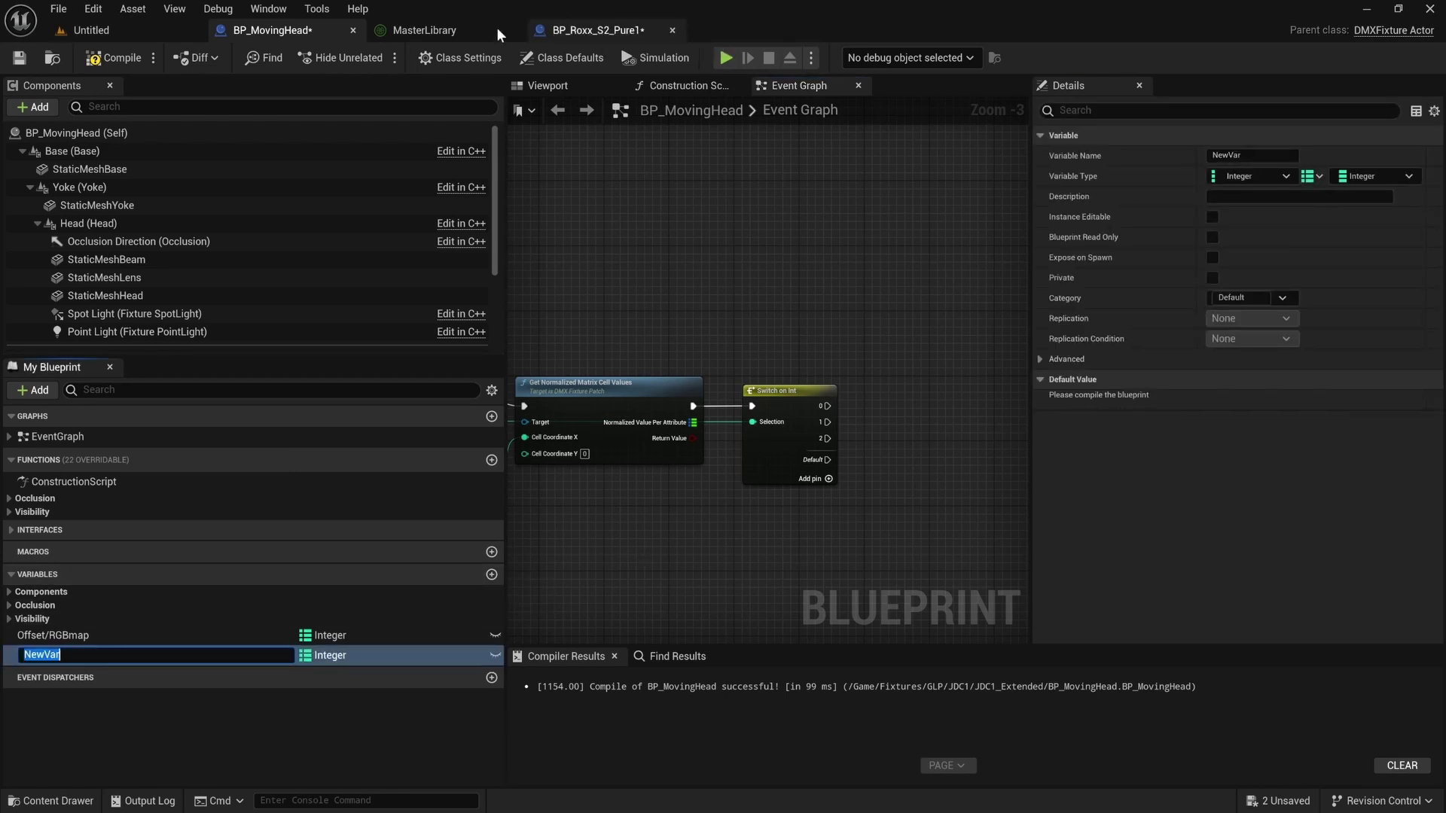
{"action": "left_click", "coordinate": [600, 30]}
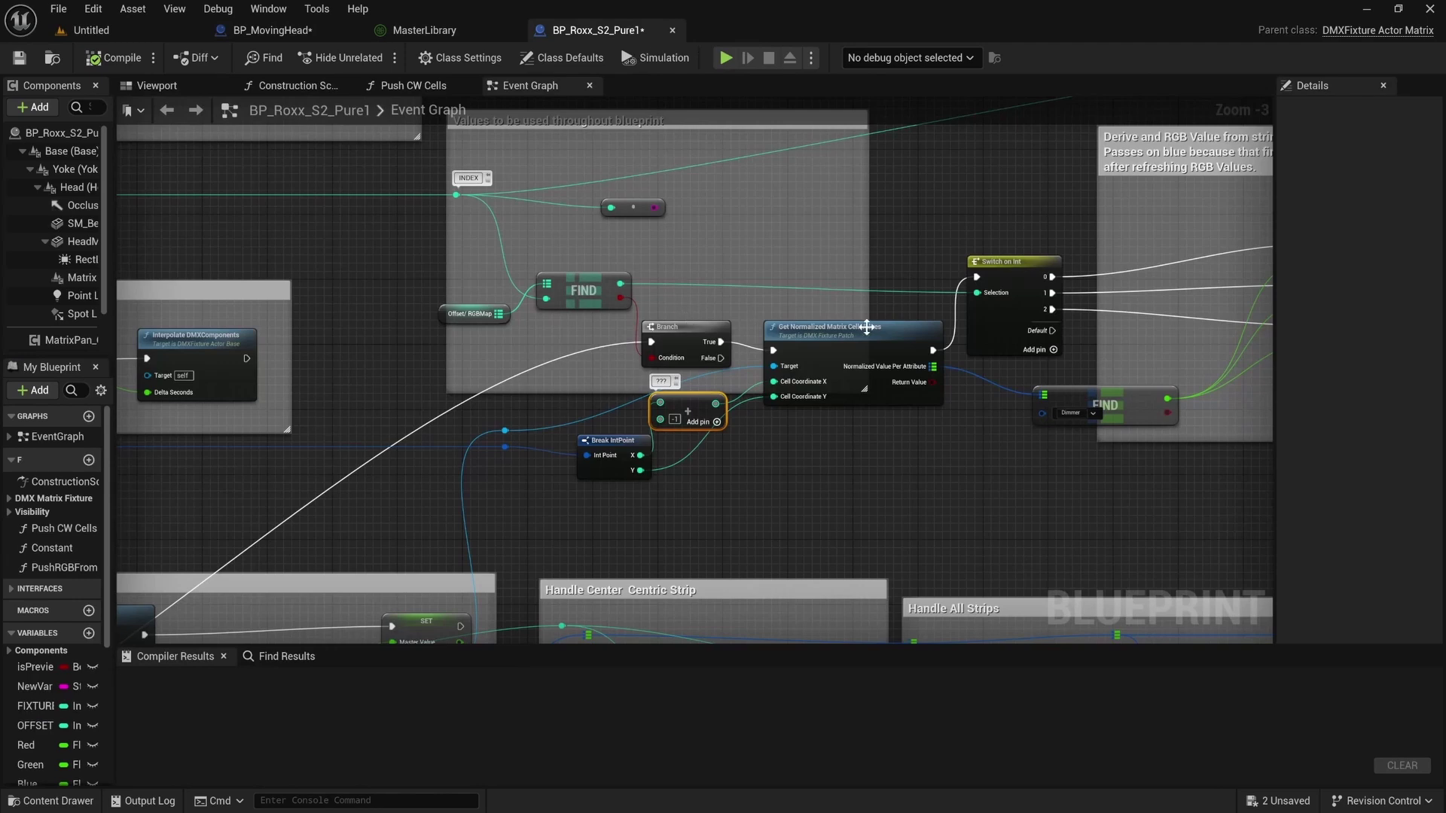
{"action": "right_click_drag", "start_coordinate": [867, 327], "coordinate": [569, 355]}
{"action": "right_click_drag", "start_coordinate": [819, 329], "coordinate": [748, 326]}
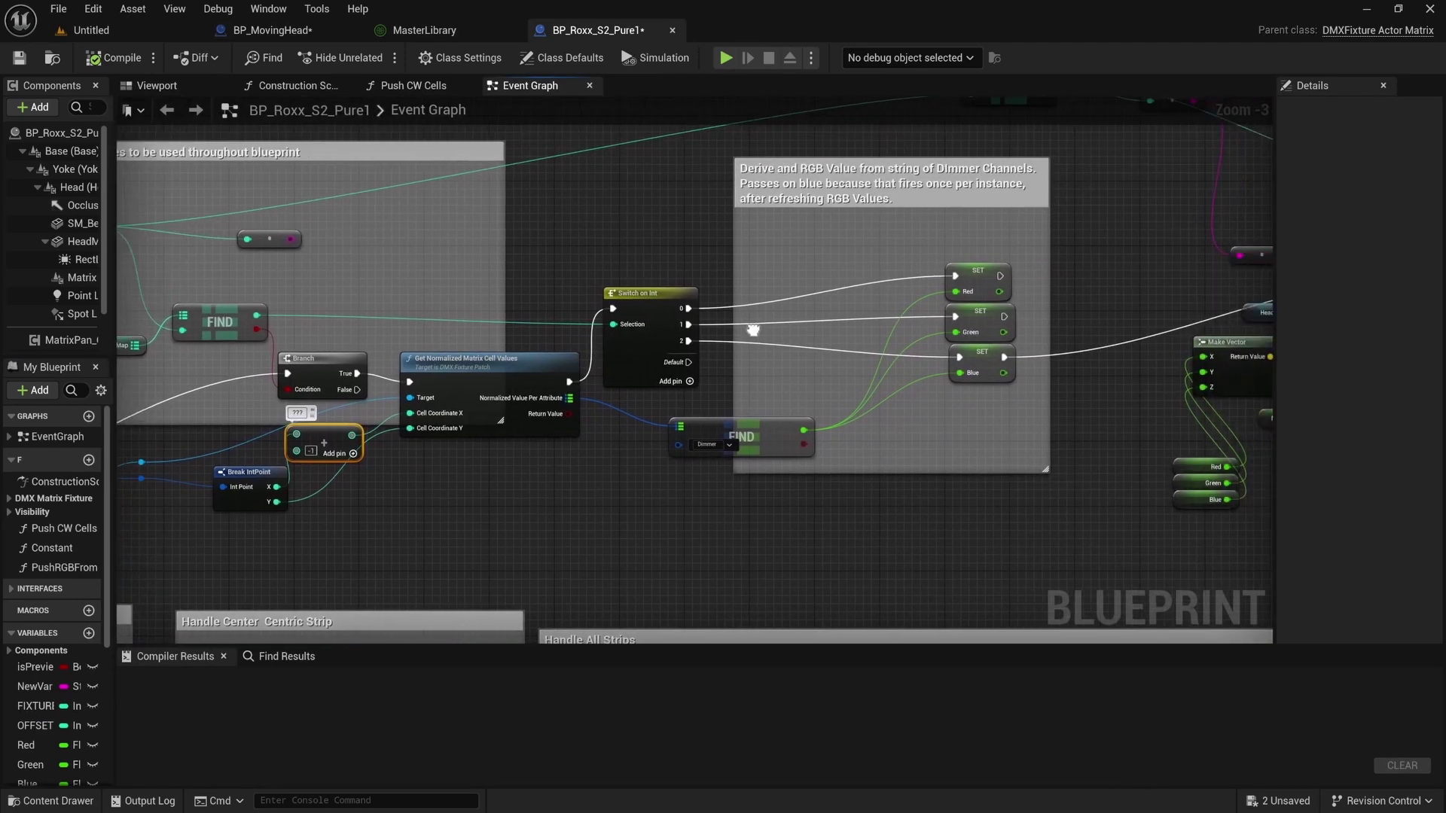
{"action": "right_click_drag", "start_coordinate": [945, 311], "coordinate": [848, 313]}
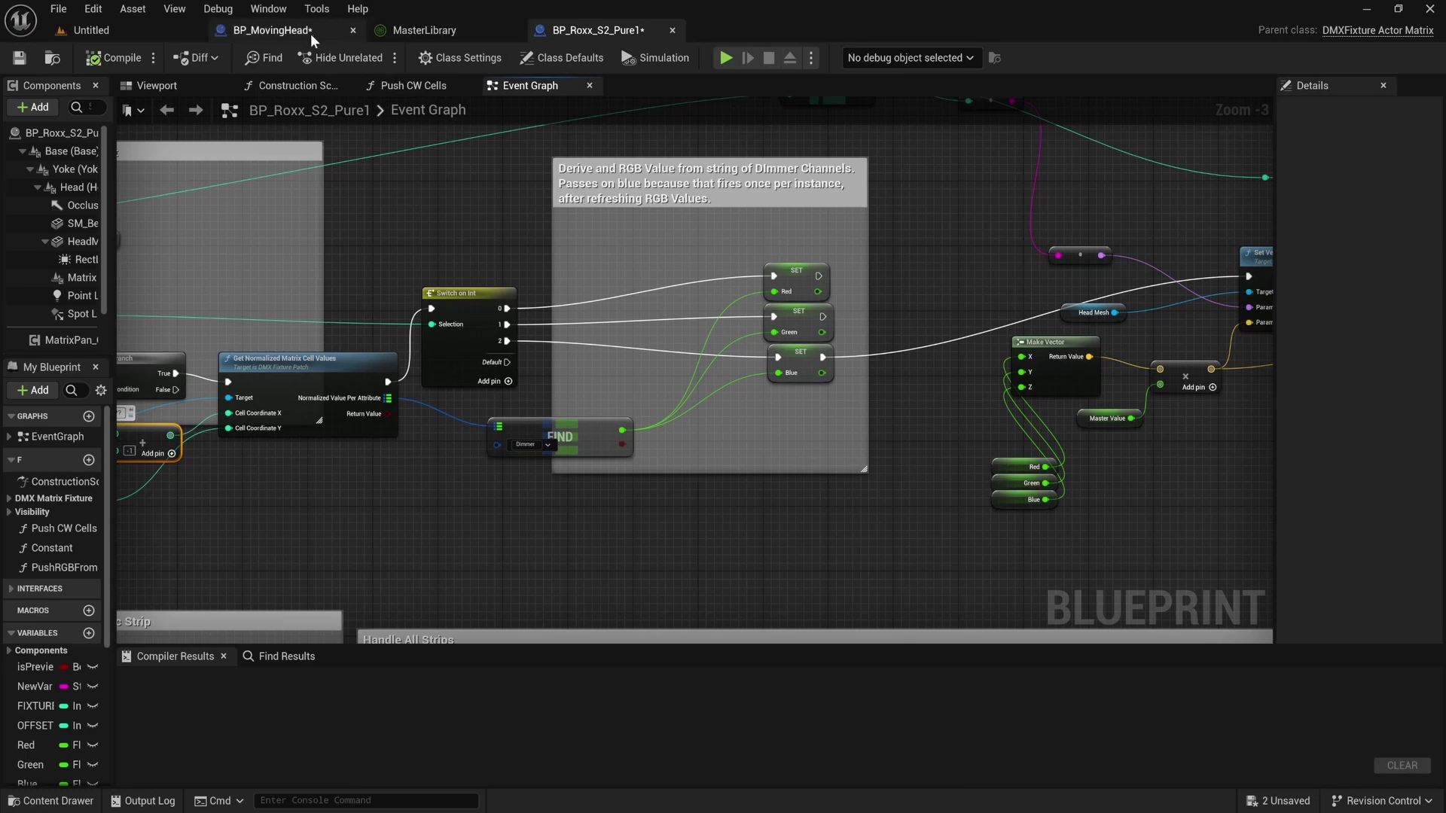
In BP_MovingHead, change the new variable to a single Float and name it Red.
{"action": "left_click", "coordinate": [271, 30]}
{"action": "right_click_drag", "start_coordinate": [799, 372], "coordinate": [721, 336]}
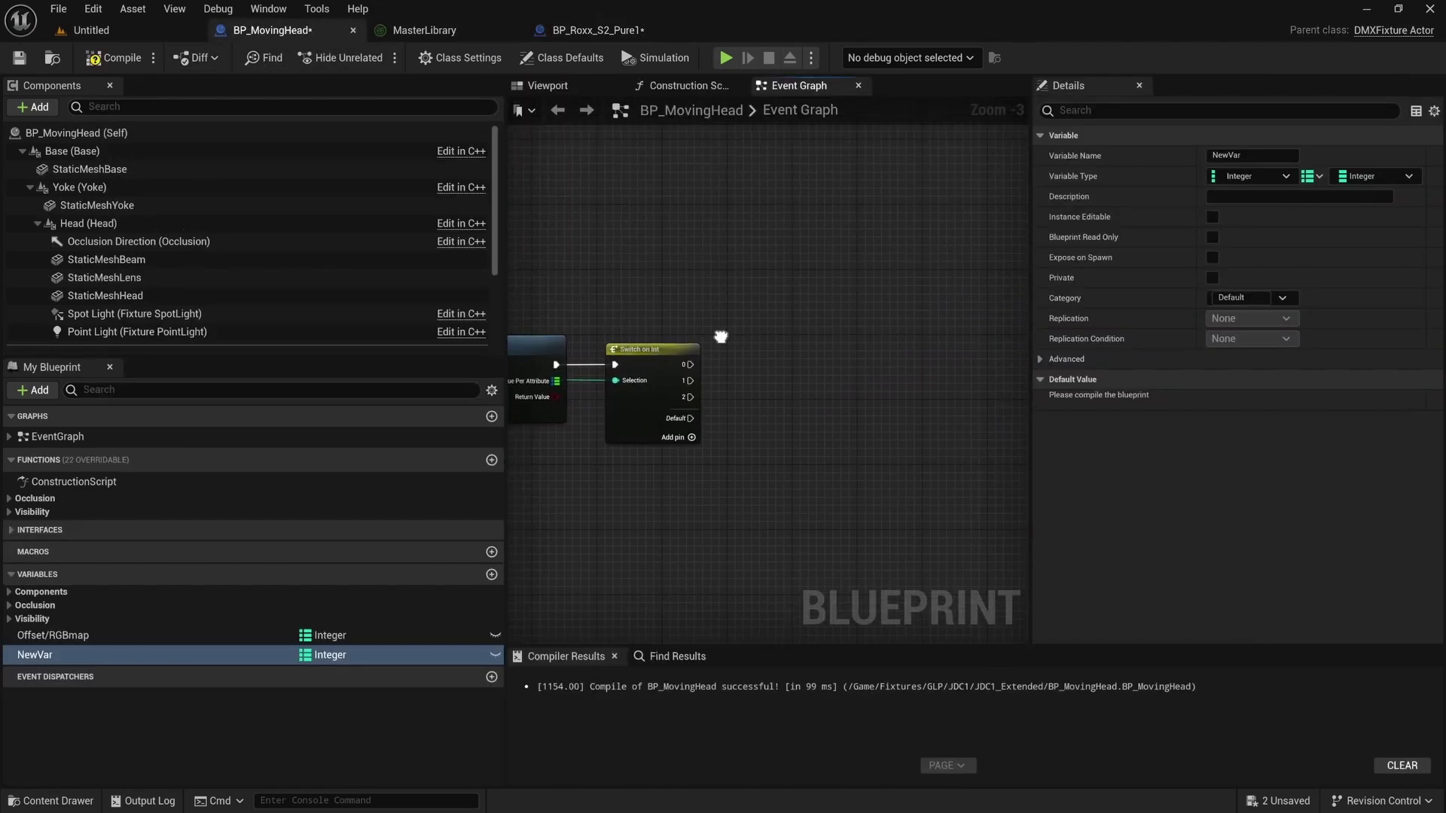
{"action": "left_click", "coordinate": [331, 654]}
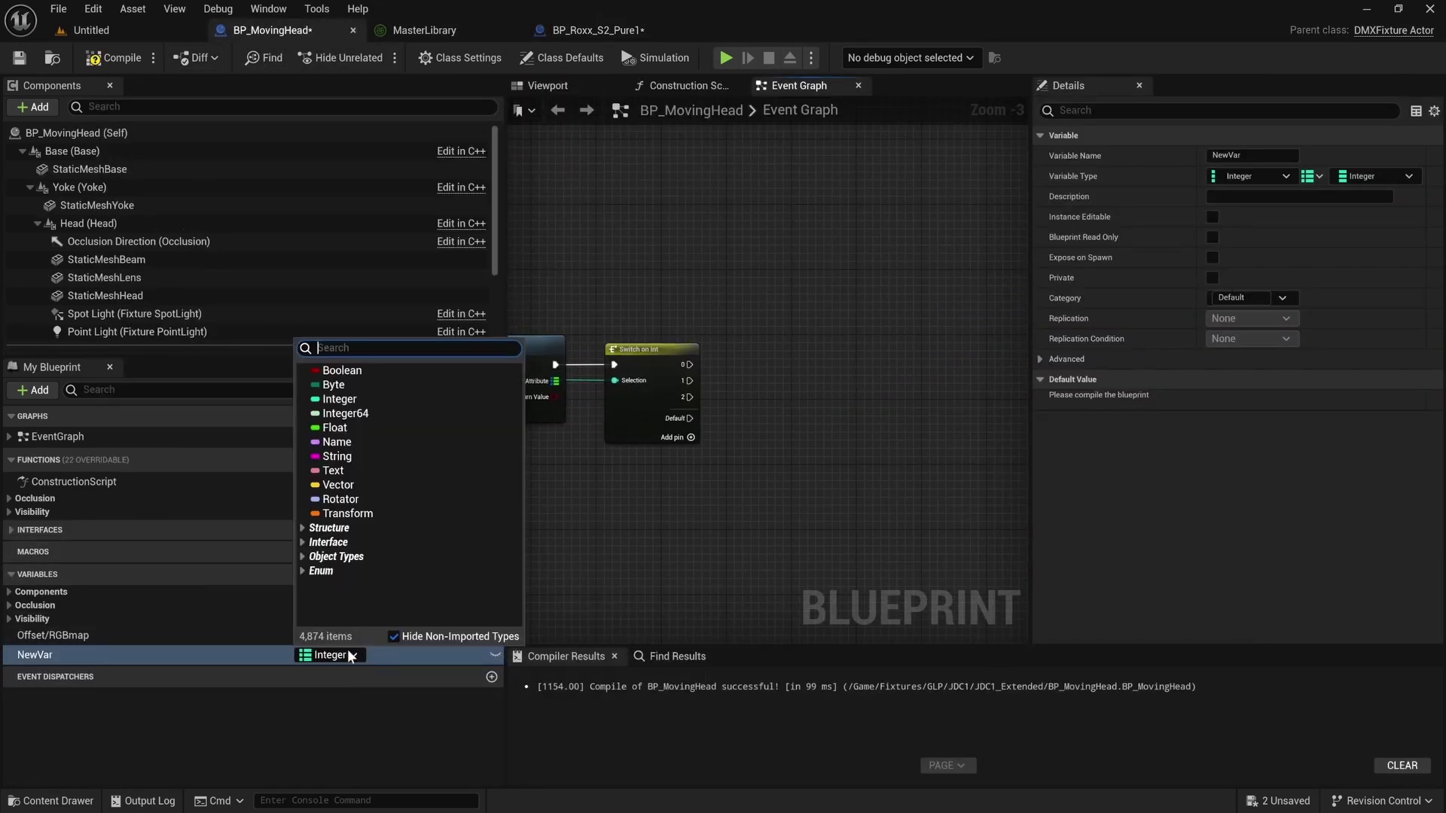
{"action": "left_click", "coordinate": [346, 427]}
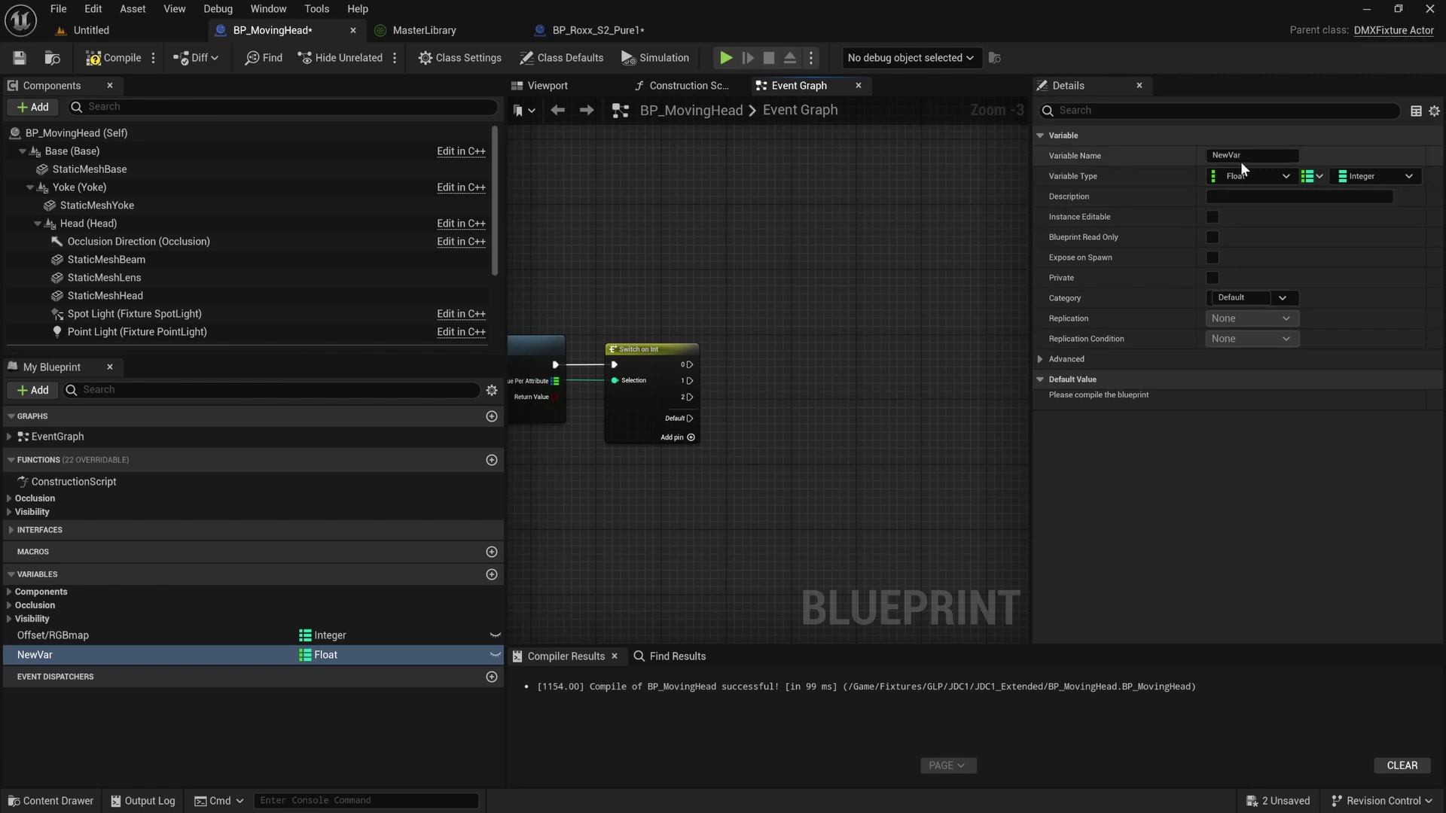
{"action": "left_click", "coordinate": [1318, 177]}
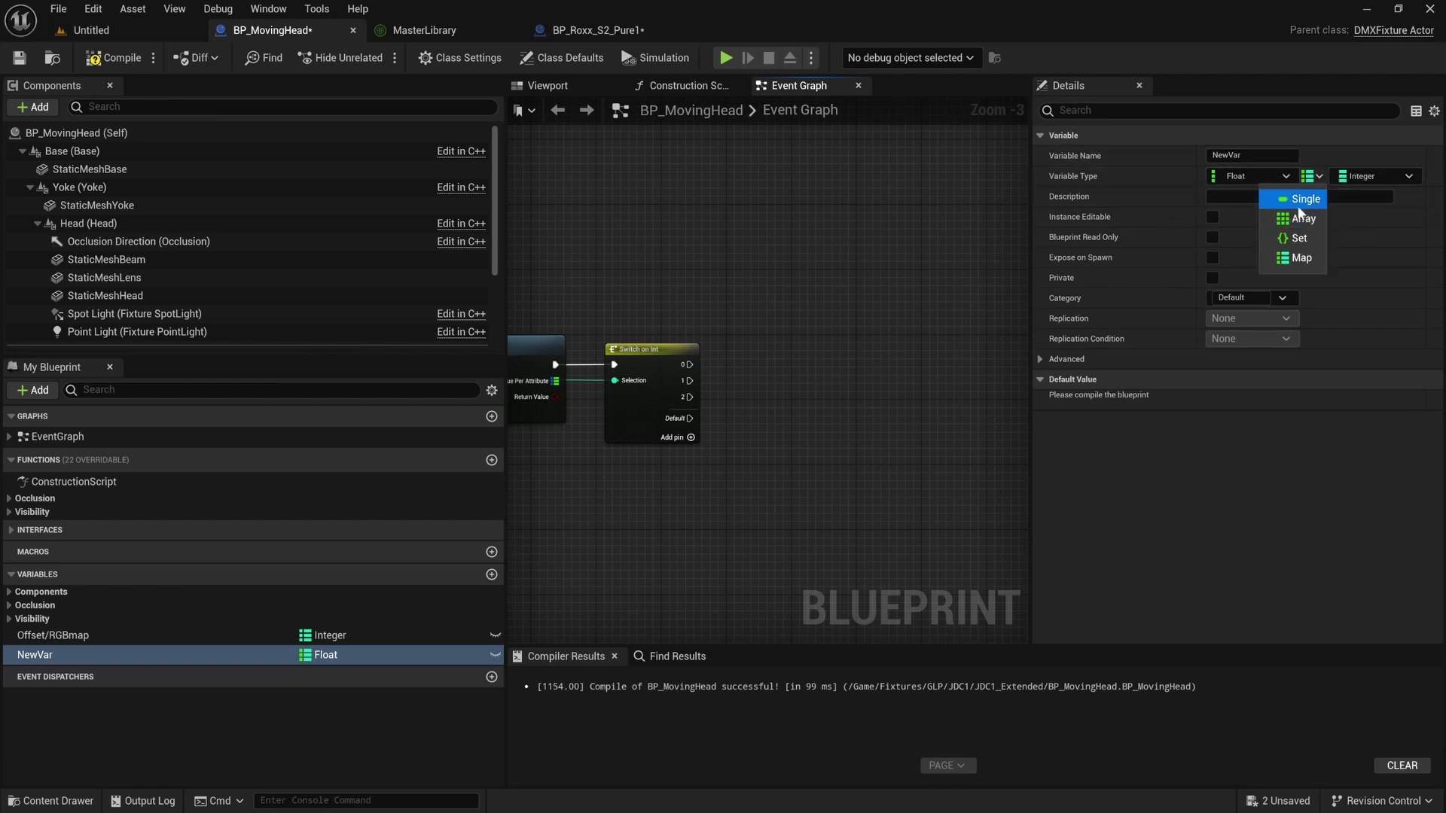
{"action": "left_click", "coordinate": [1294, 200]}
{"action": "type", "text": "Red"}
{"action": "key", "text": "Return"}
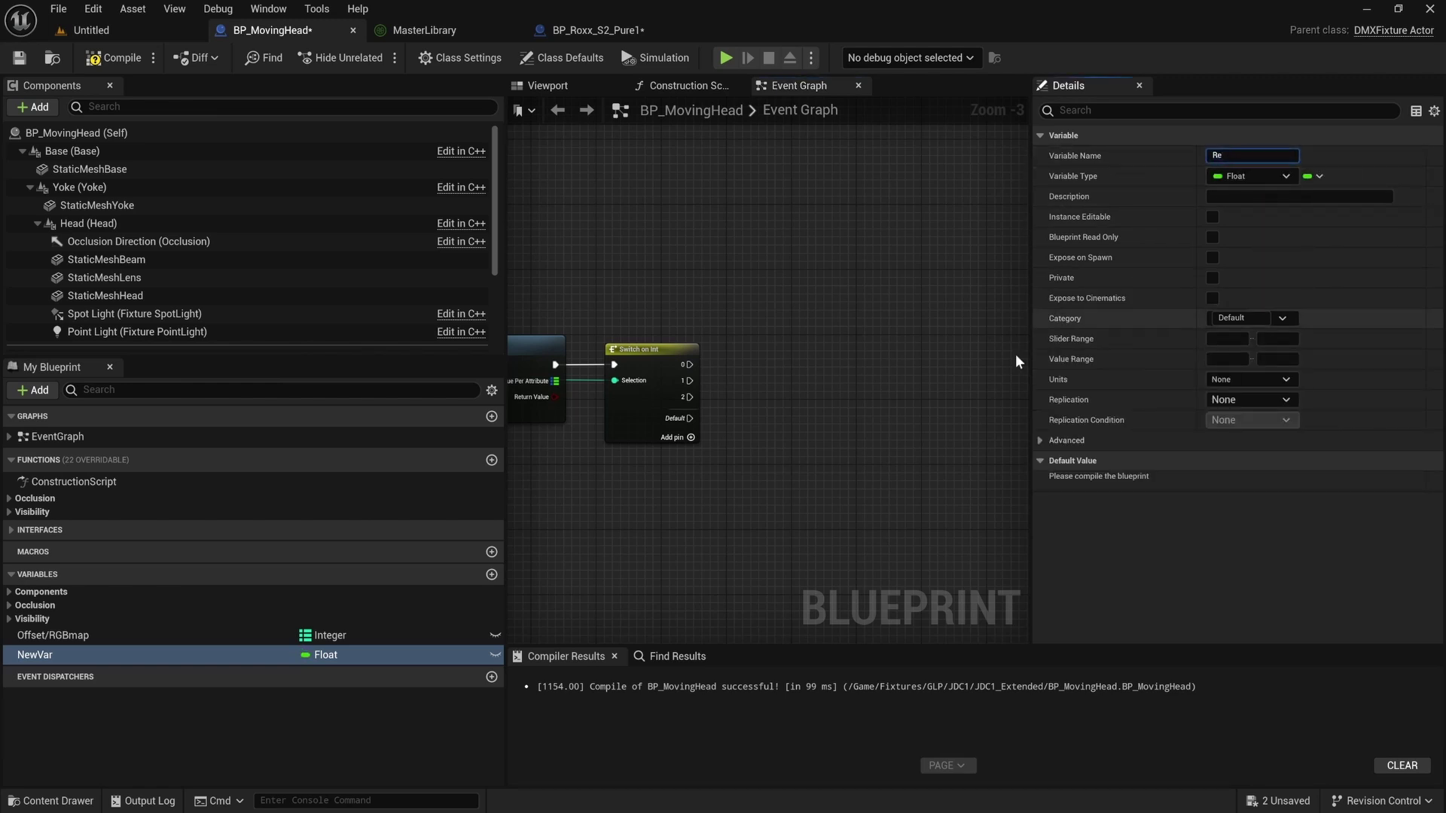
Duplicate the Red variable twice and rename the first copy Green.
{"action": "left_click", "coordinate": [193, 655]}
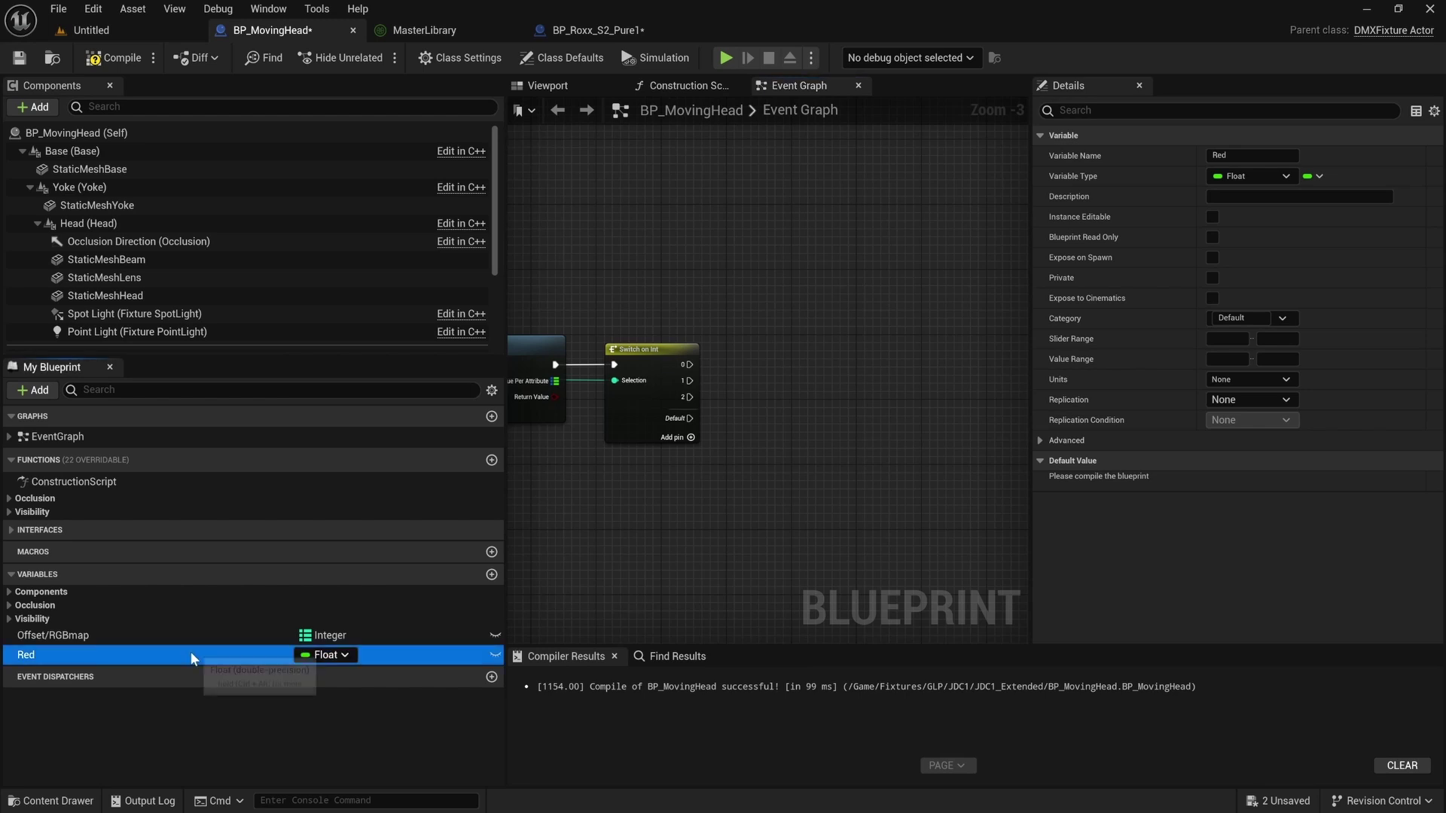
{"action": "key", "text": "Up"}
{"action": "left_click", "coordinate": [183, 659]}
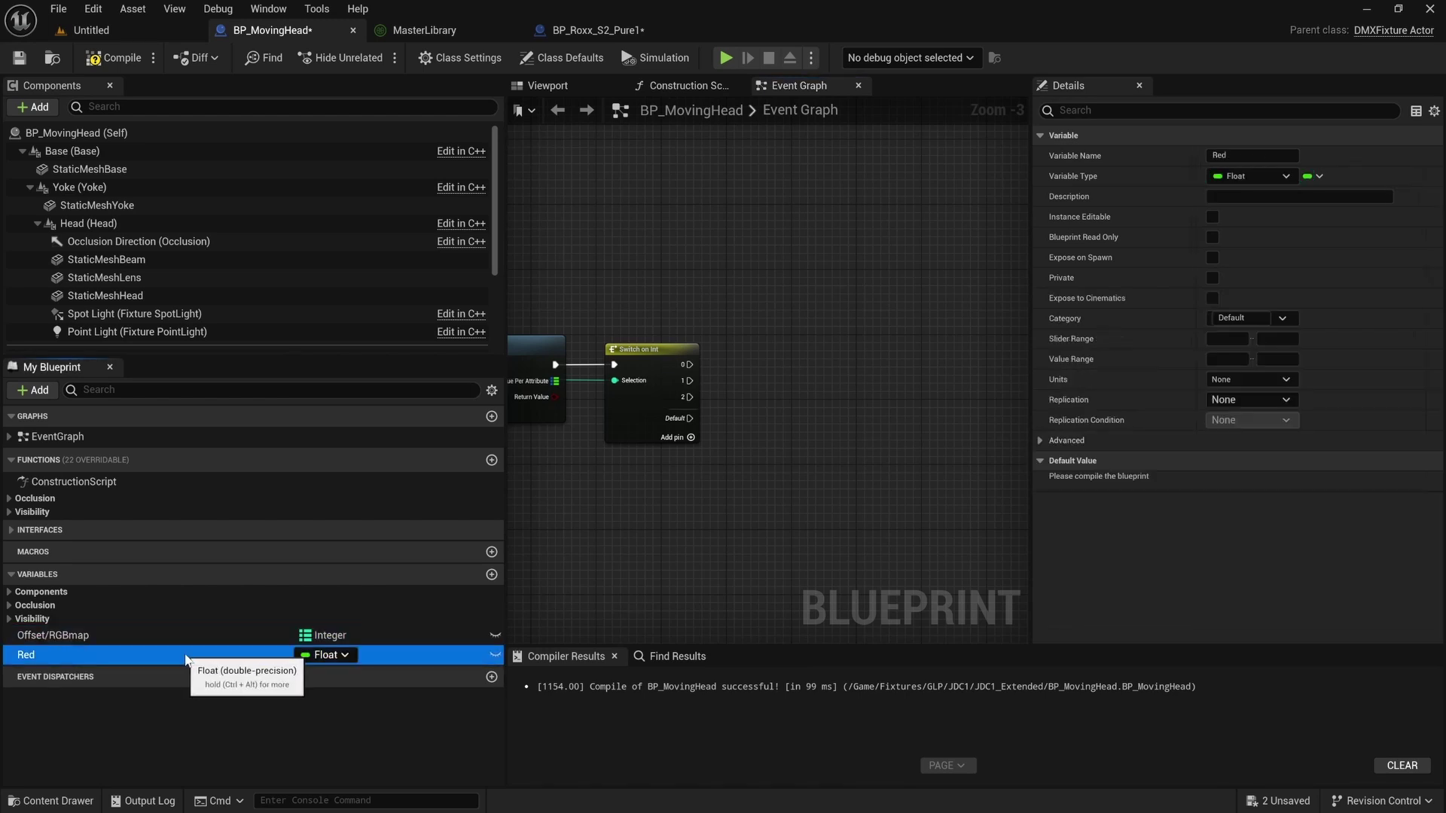
{"action": "key", "text": "ctrl+d"}
{"action": "key", "text": "ctrl+d"}
{"action": "left_click", "coordinate": [165, 673]}
{"action": "key", "text": "F2"}
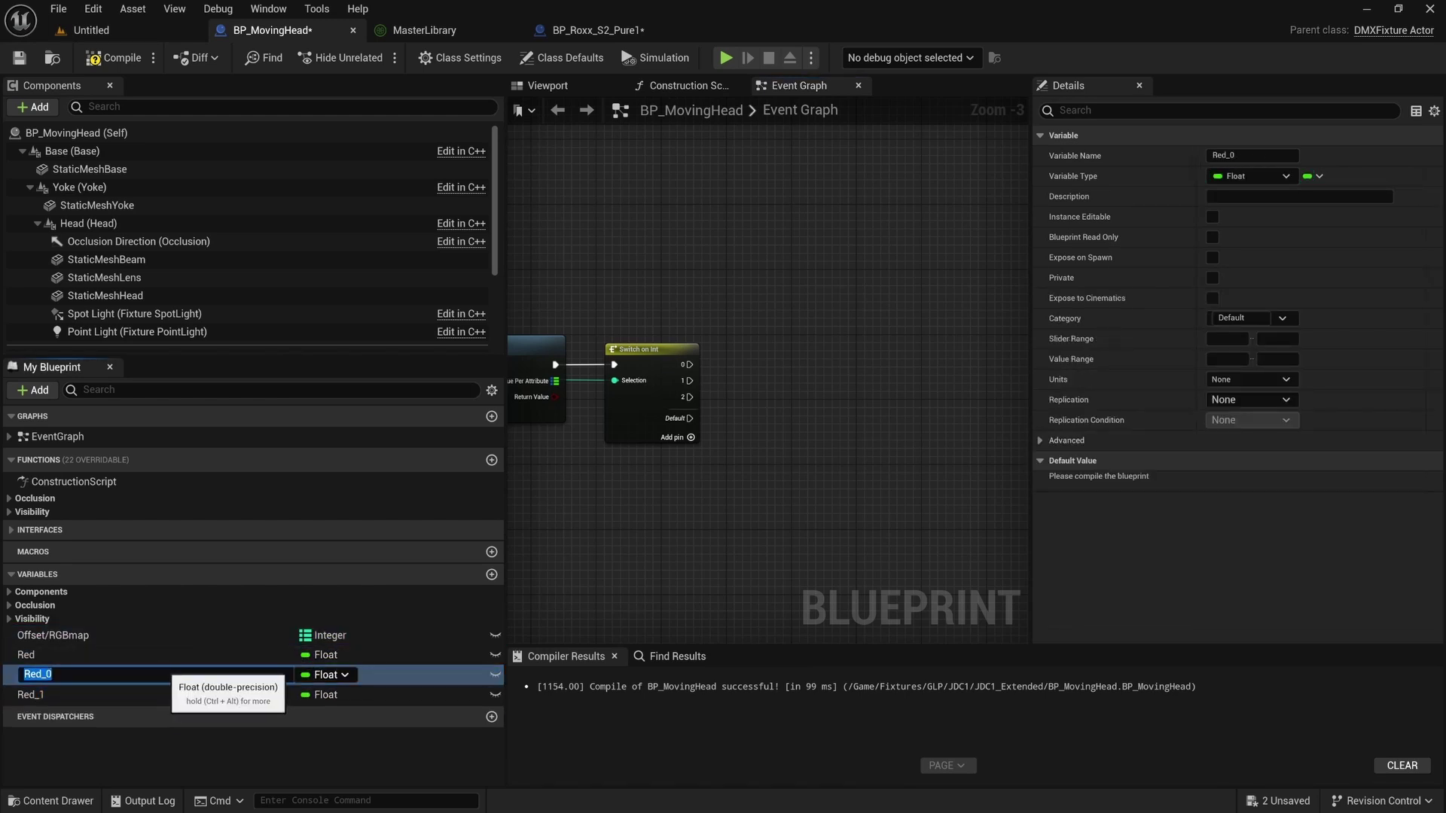
{"action": "type", "text": "Green"}
{"action": "key", "text": "Return"}
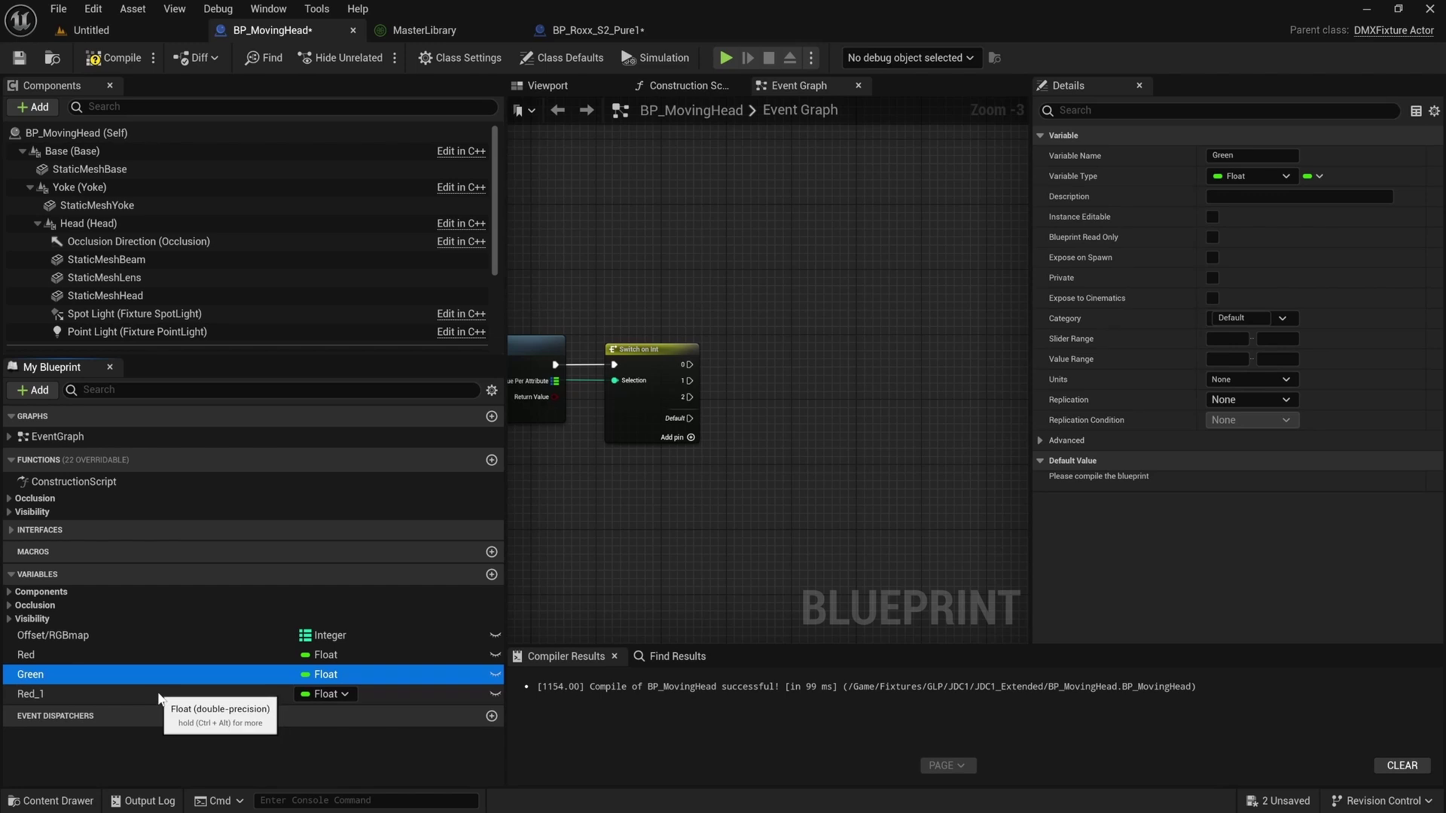
{"action": "key", "text": "F2"}
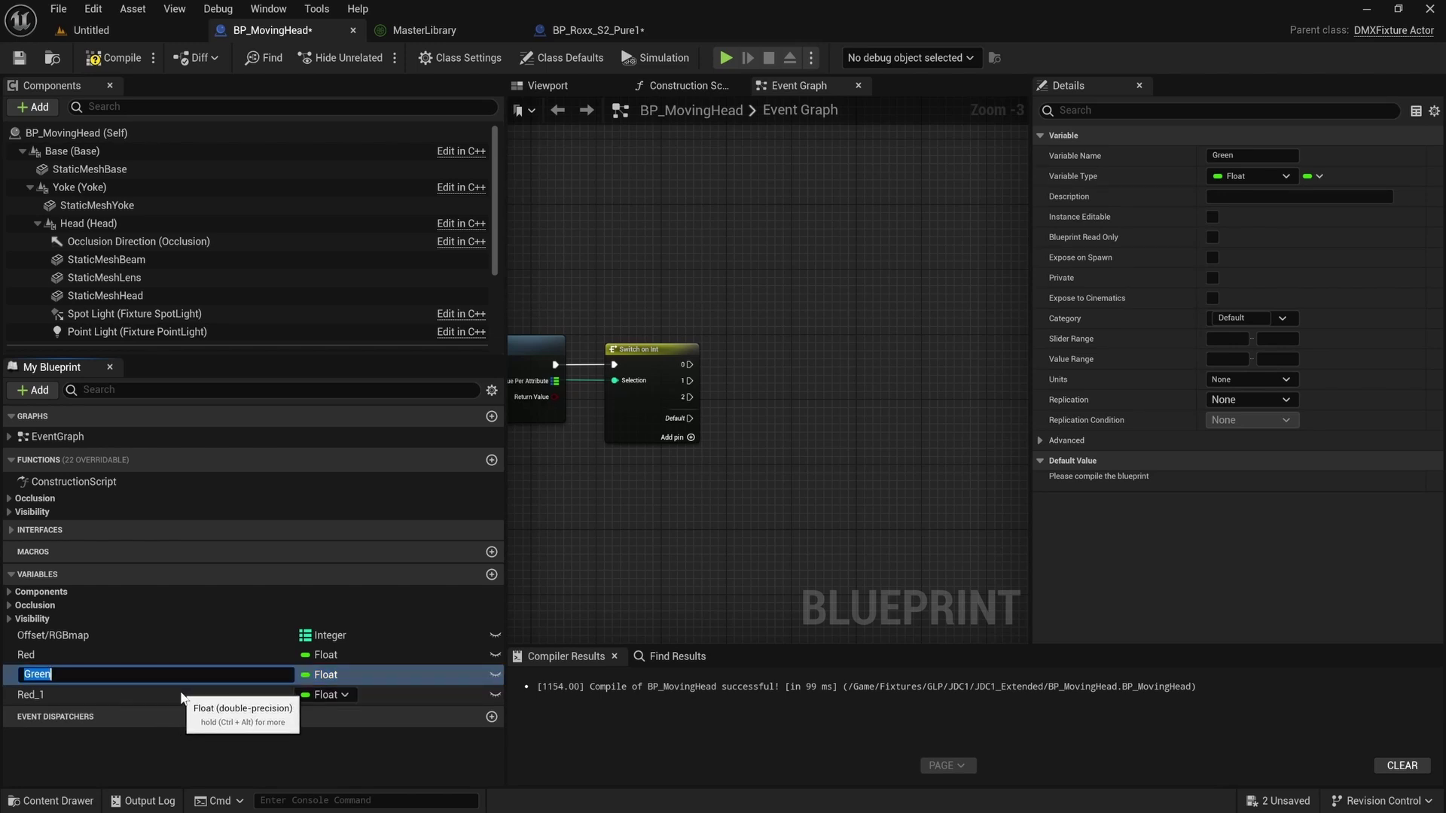
{"action": "type", "text": "Blue"}
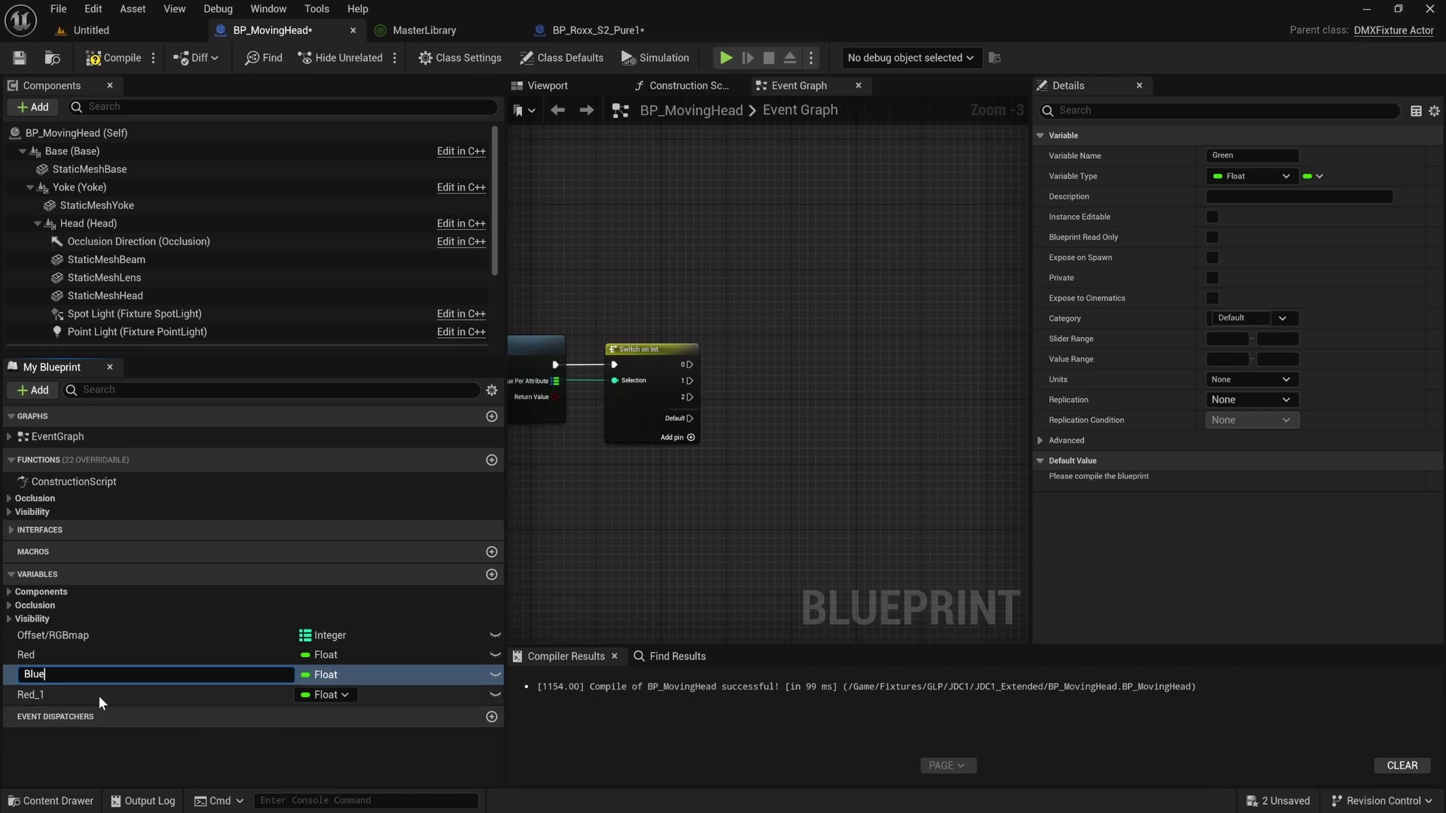
{"action": "key", "text": "Return"}
{"action": "key", "text": "F2"}
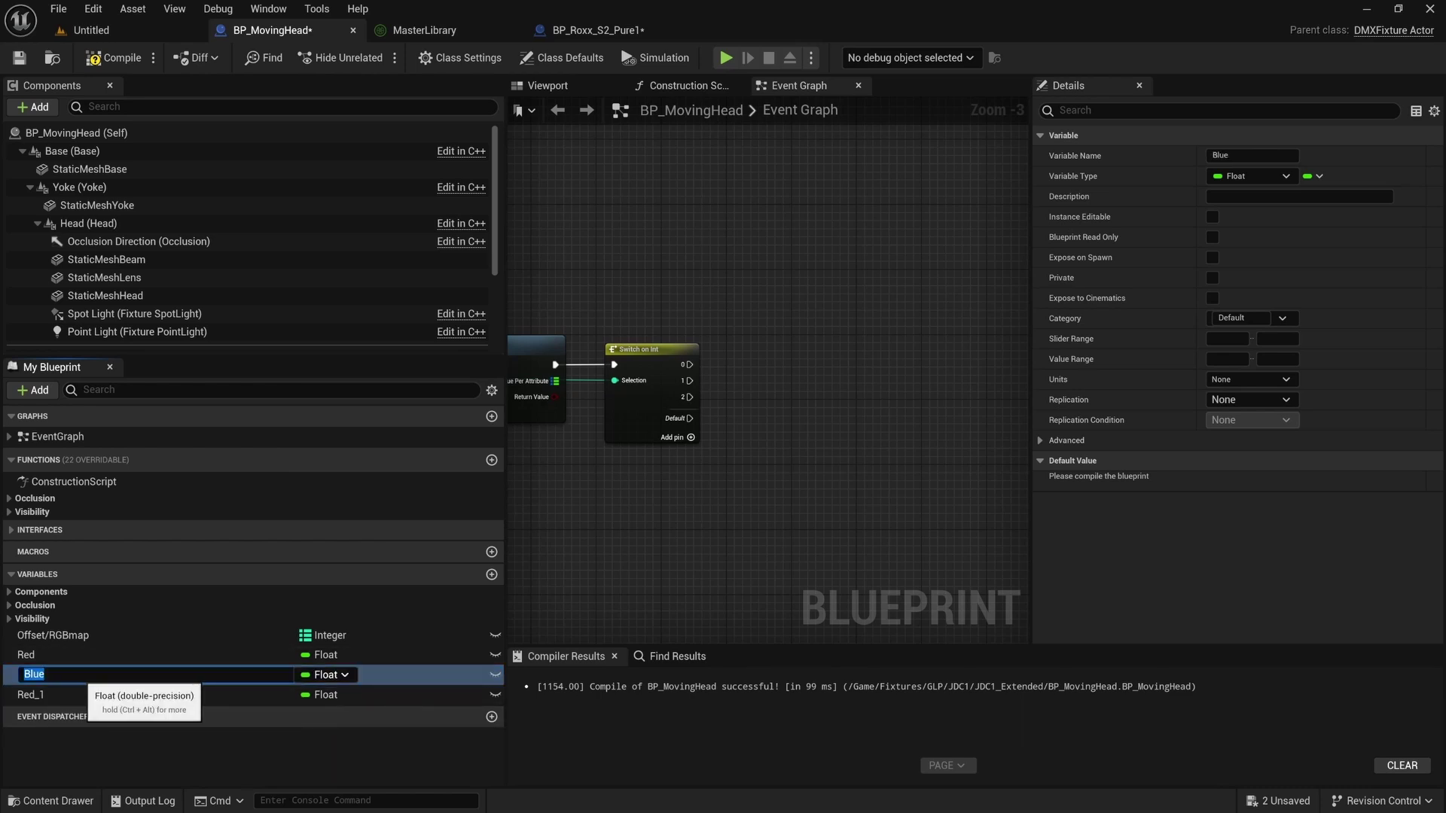
{"action": "type", "text": "Green"}
Rename the remaining copy of the Red variable to Blue.
{"action": "left_click", "coordinate": [70, 691]}
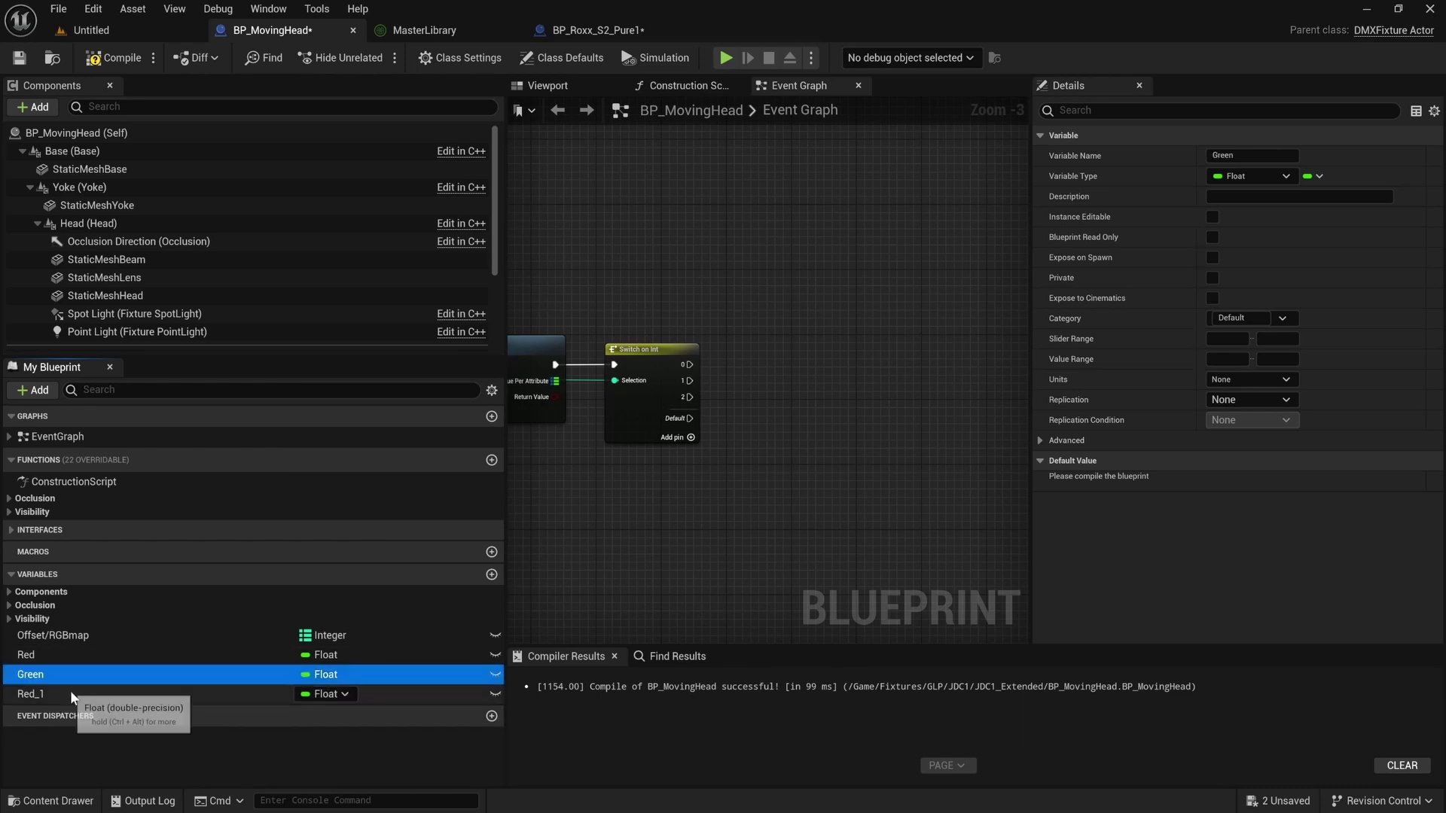
{"action": "key", "text": "F2"}
{"action": "type", "text": "Bl"}
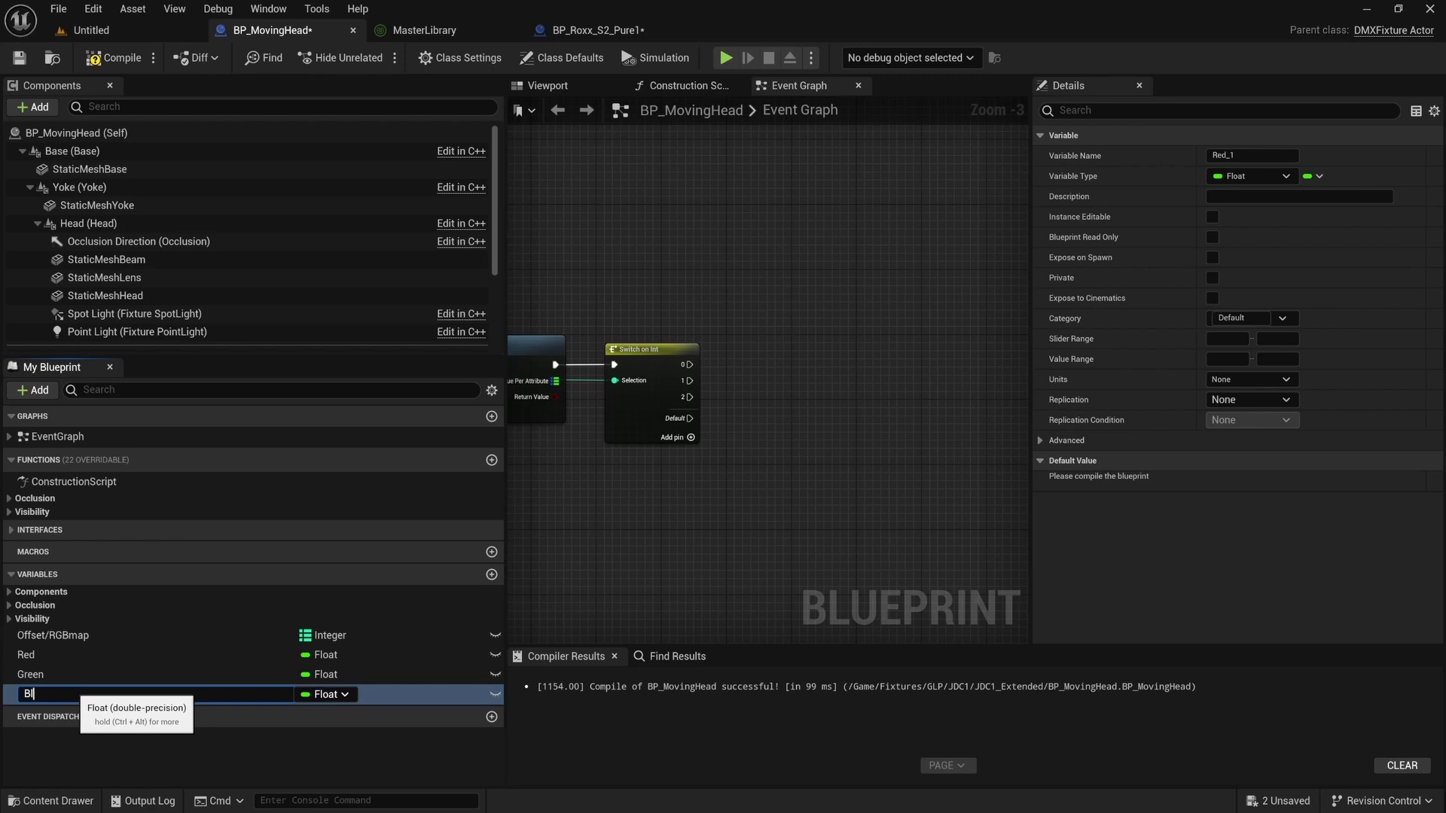
{"action": "type", "text": "ue"}
{"action": "key", "text": "Return"}
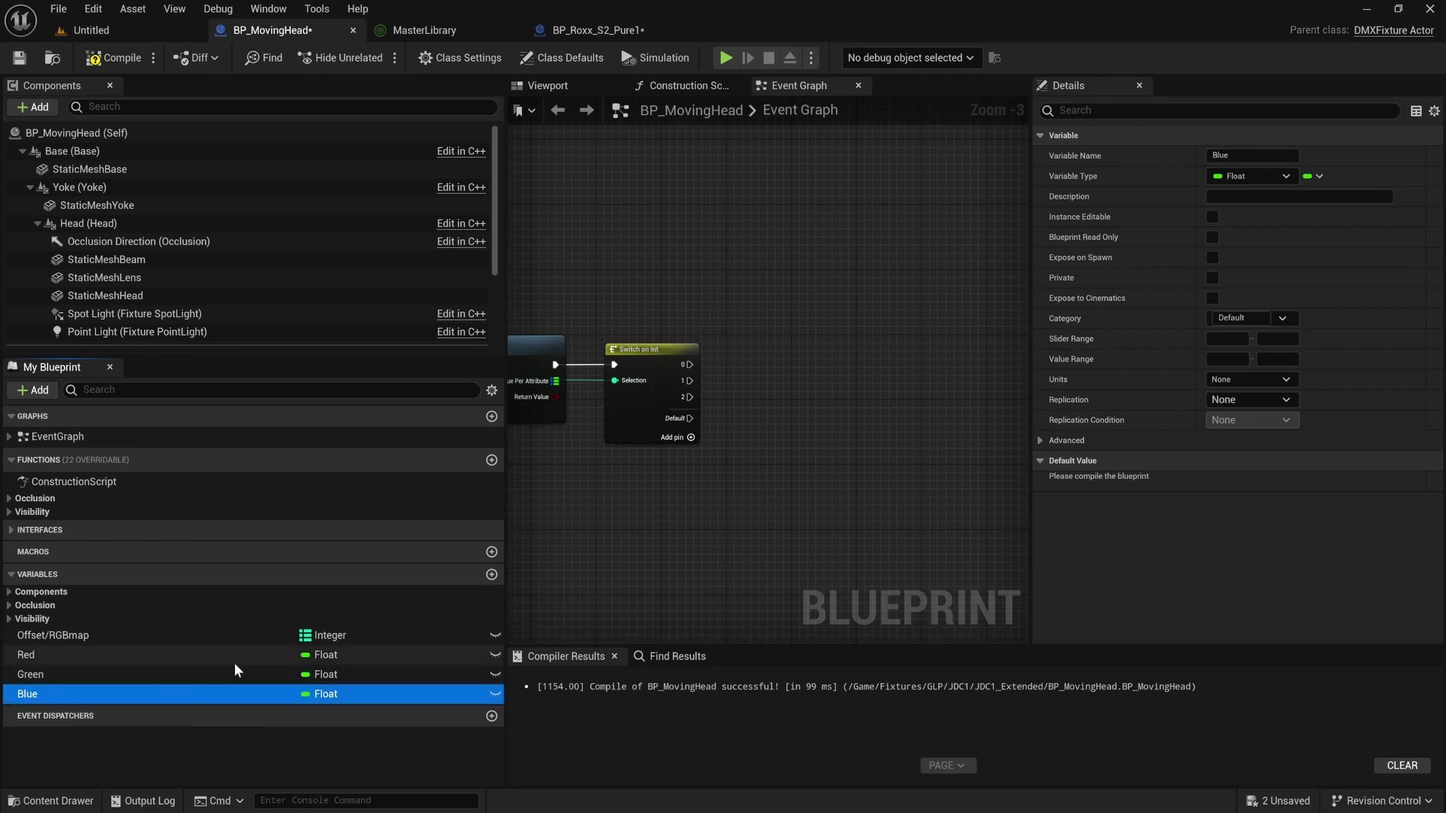
Place Set nodes for Red, Green and Blue beside Switch on Int and connect outputs 0, 1 and 2 to them respectively.
{"action": "left_click_drag", "start_coordinate": [121, 655], "coordinate": [787, 318]}
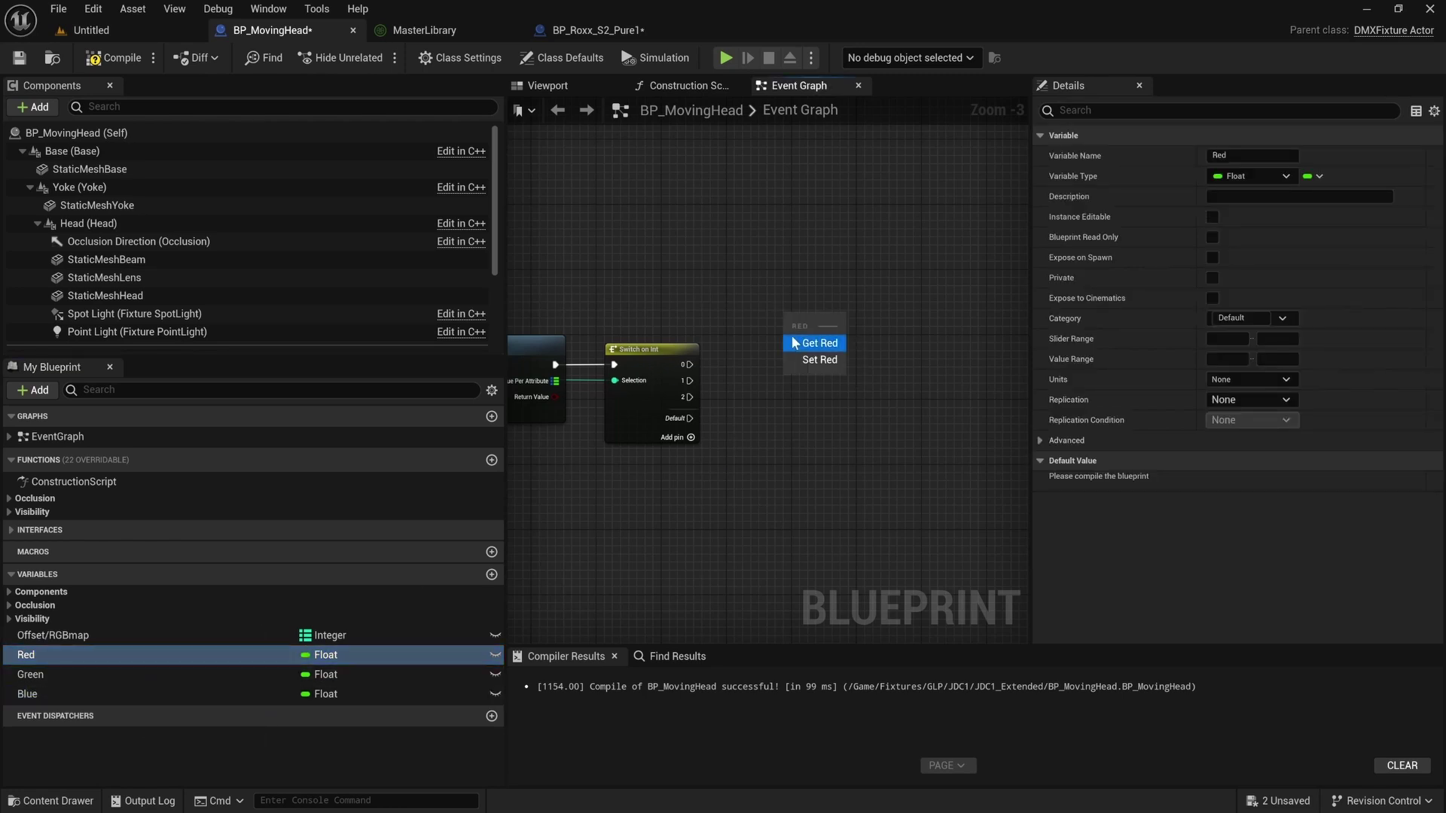
{"action": "left_click", "coordinate": [819, 360]}
{"action": "left_click_drag", "start_coordinate": [34, 674], "coordinate": [784, 380]}
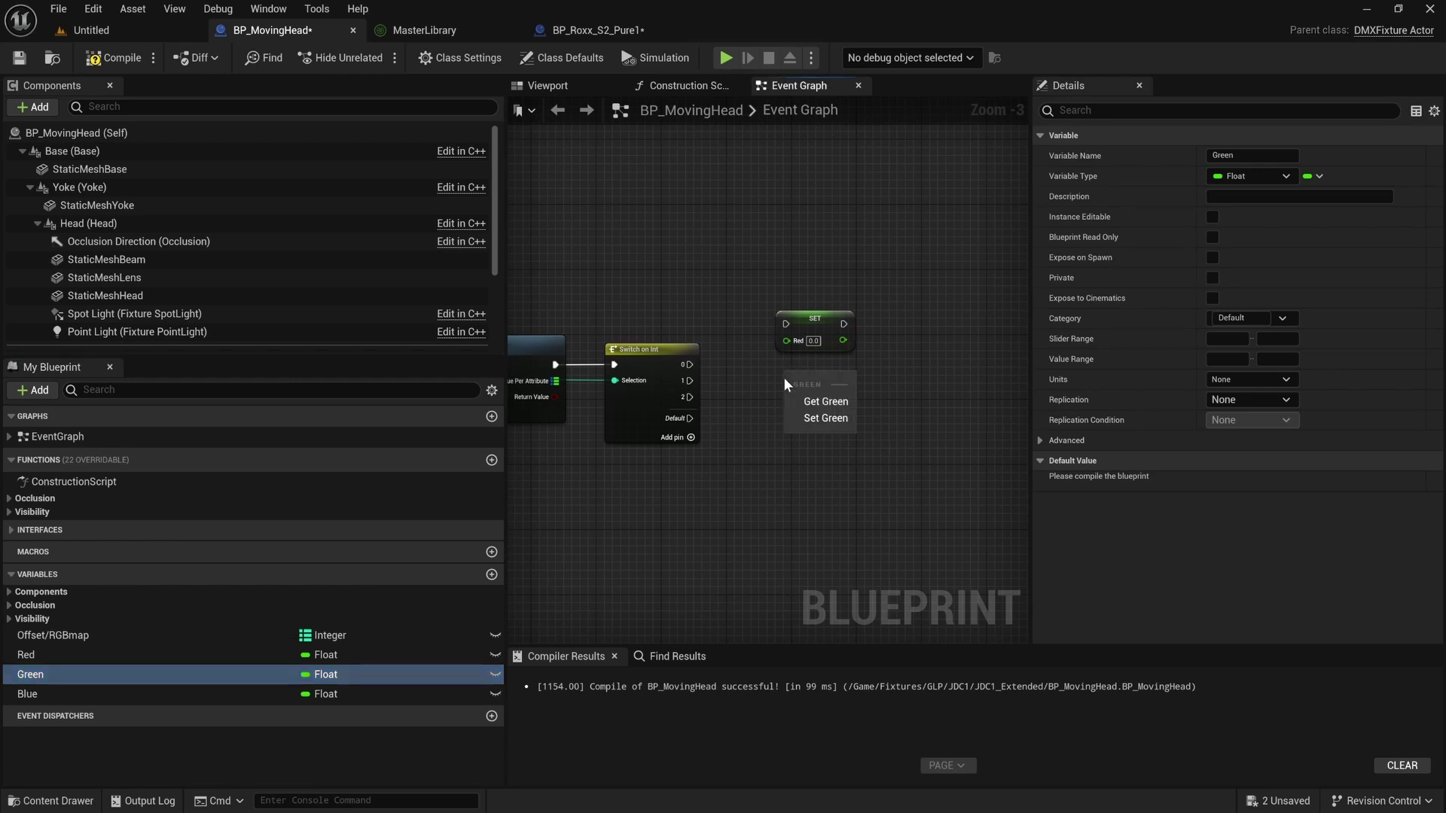
{"action": "left_click", "coordinate": [826, 418]}
{"action": "left_click_drag", "start_coordinate": [128, 694], "coordinate": [802, 415]}
{"action": "left_click", "coordinate": [792, 467]}
{"action": "left_click", "coordinate": [809, 380]}
{"action": "left_click", "coordinate": [900, 388]}
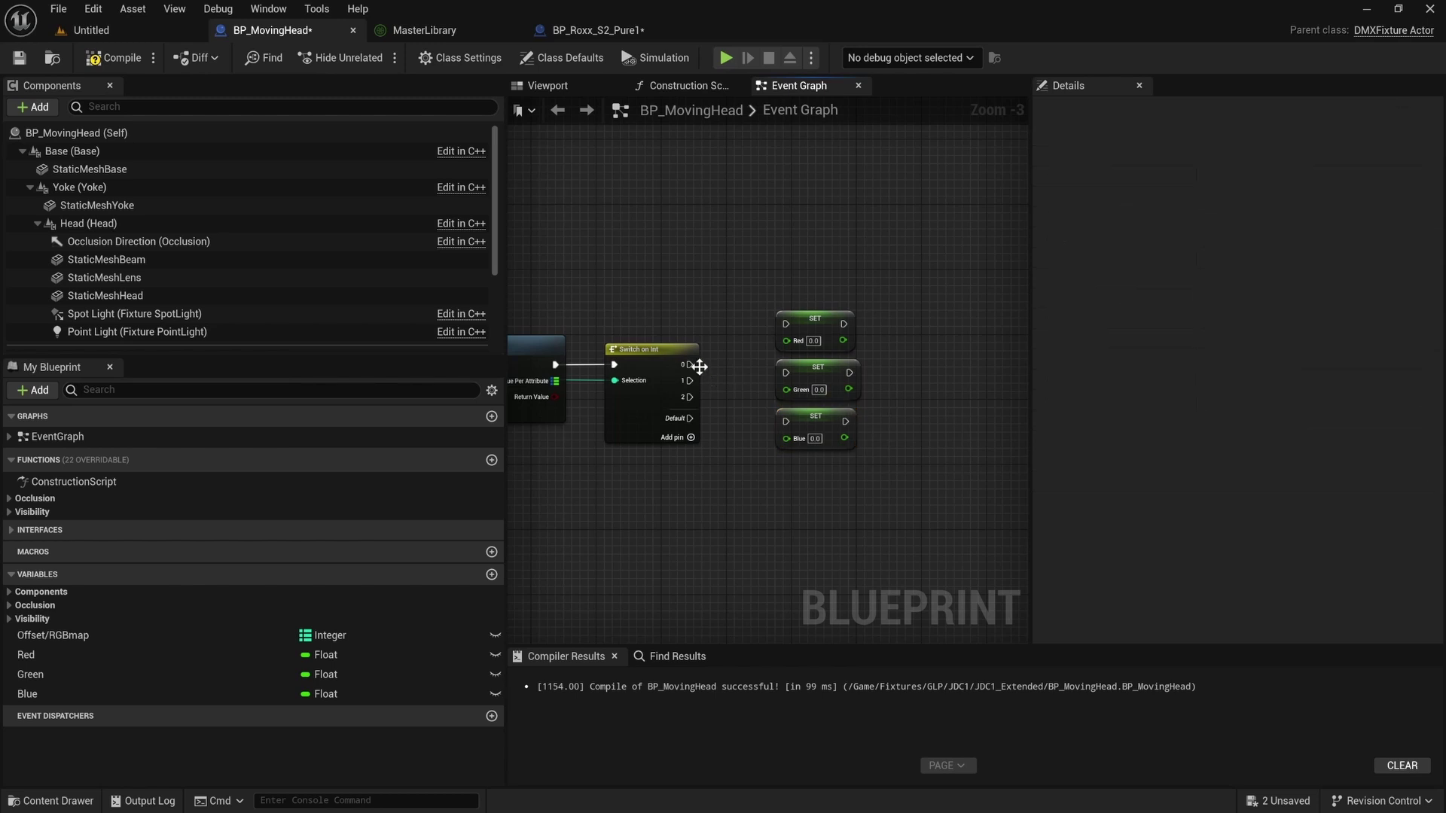
{"action": "mouse_move", "coordinate": [689, 364]}
{"action": "left_mouse_down"}
{"action": "mouse_move", "coordinate": [785, 324]}
{"action": "mouse_move", "coordinate": [724, 376]}
{"action": "mouse_move", "coordinate": [687, 380]}
{"action": "left_mouse_up"}
{"action": "left_click_drag", "start_coordinate": [689, 397], "coordinate": [788, 423]}
Add a map Find node from Normalized Value Per Attribute, place it below Switch on Int, and set its key to Dimmer.
{"action": "right_click_drag", "start_coordinate": [649, 461], "coordinate": [764, 488]}
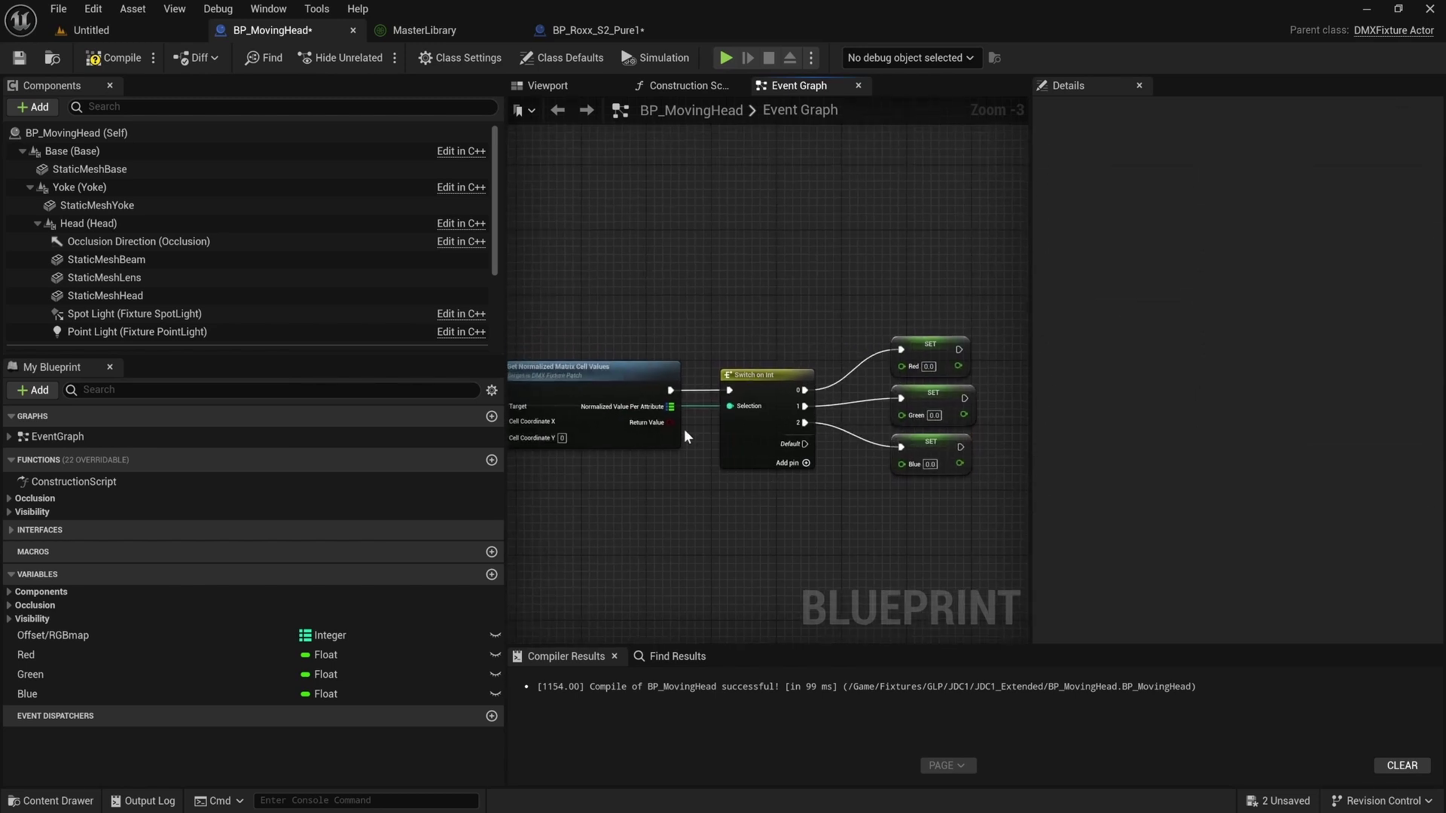
{"action": "left_click_drag", "start_coordinate": [671, 406], "coordinate": [741, 540]}
{"action": "type", "text": "find"}
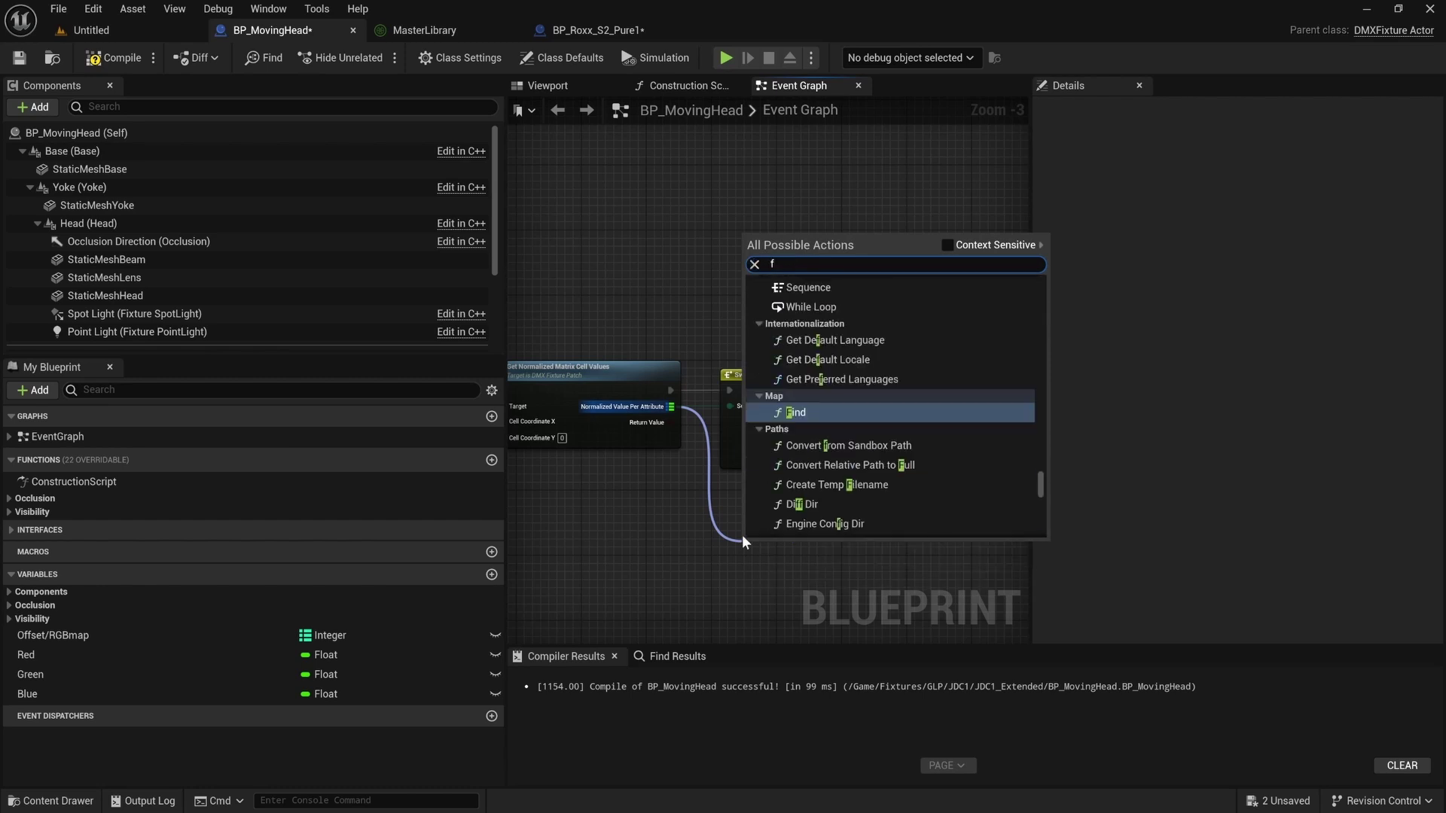
{"action": "left_click", "coordinate": [796, 410]}
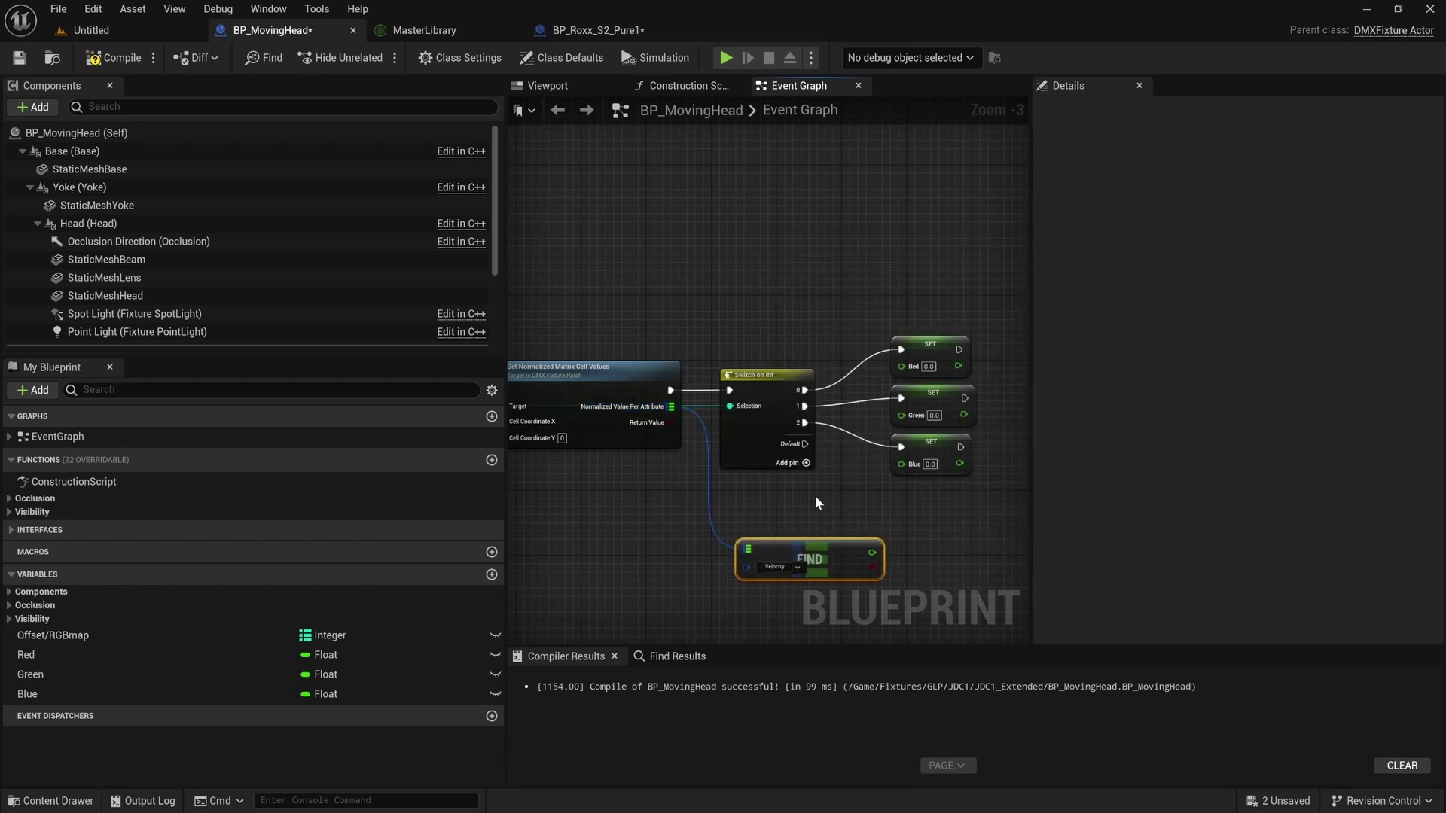
{"action": "right_click_drag", "start_coordinate": [815, 495], "coordinate": [779, 488]}
{"action": "left_click_drag", "start_coordinate": [770, 531], "coordinate": [736, 510]}
{"action": "left_click", "coordinate": [702, 520]}
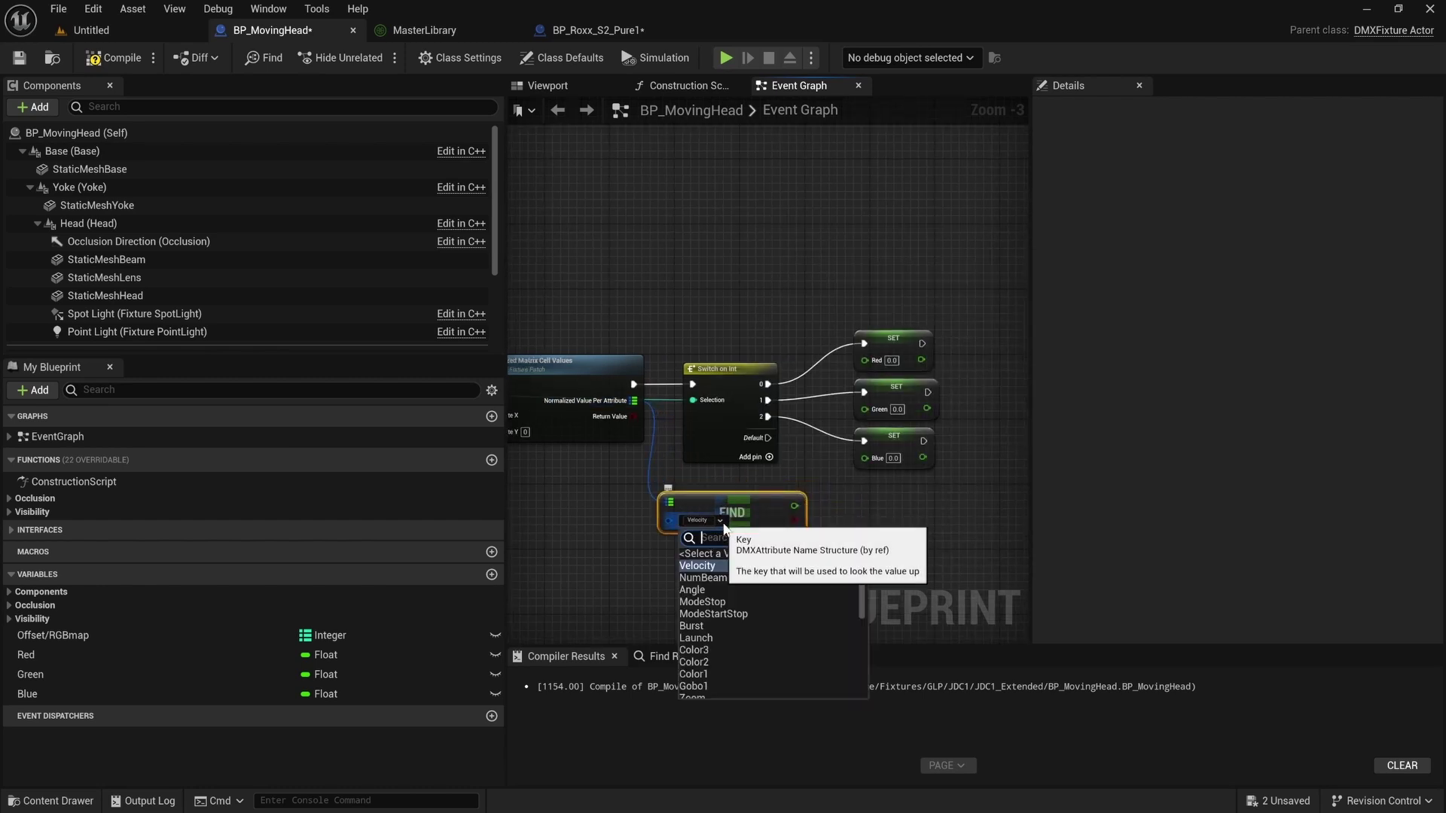
{"action": "scroll", "coordinate": [730, 653], "scroll_direction": "down", "scroll_amount": 5}
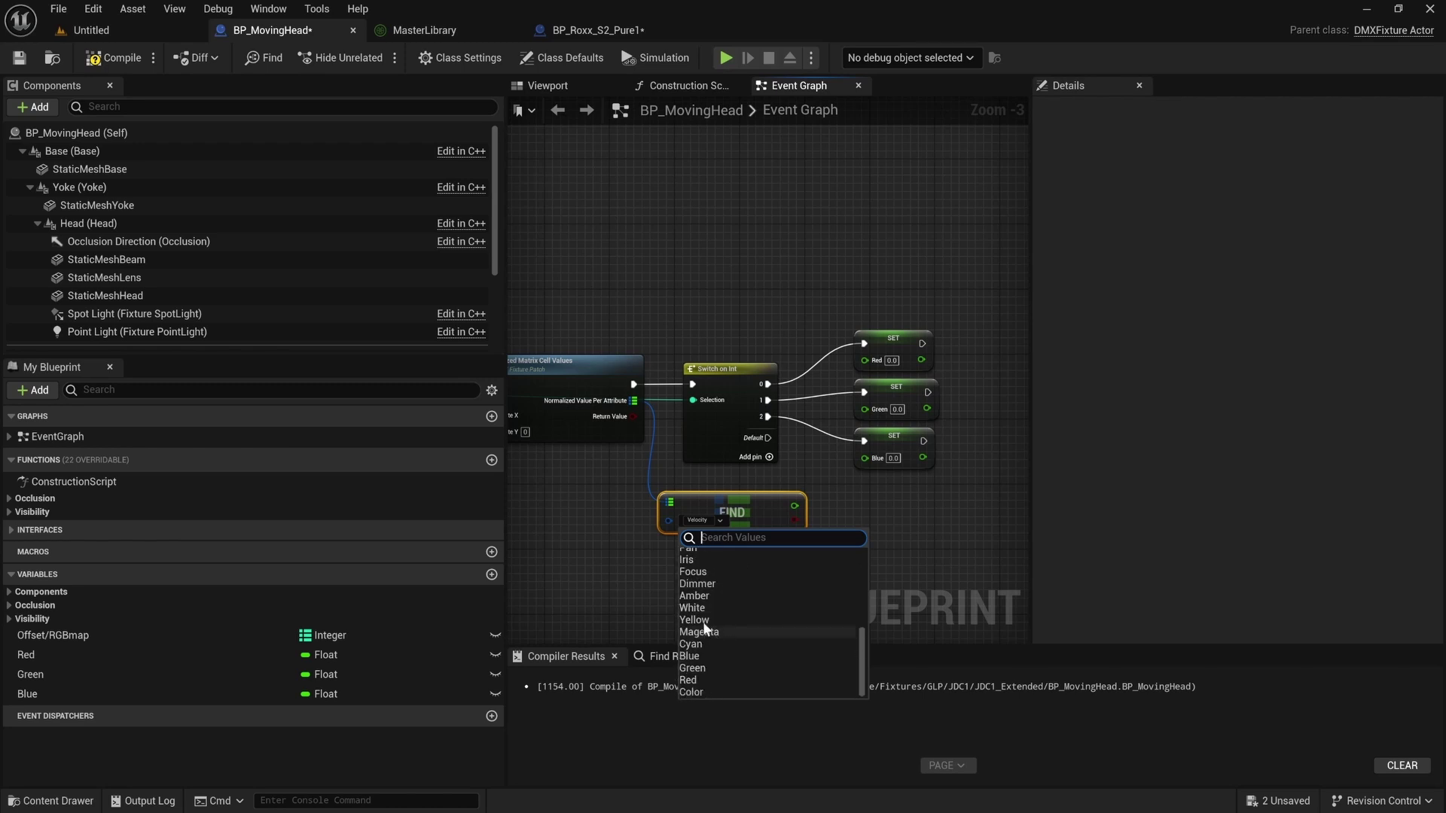
{"action": "left_click", "coordinate": [701, 585]}
Connect the Find node's value output to the Red, Green and Blue inputs of the Set nodes, and compile the blueprint.
{"action": "right_click_drag", "start_coordinate": [827, 531], "coordinate": [717, 551]}
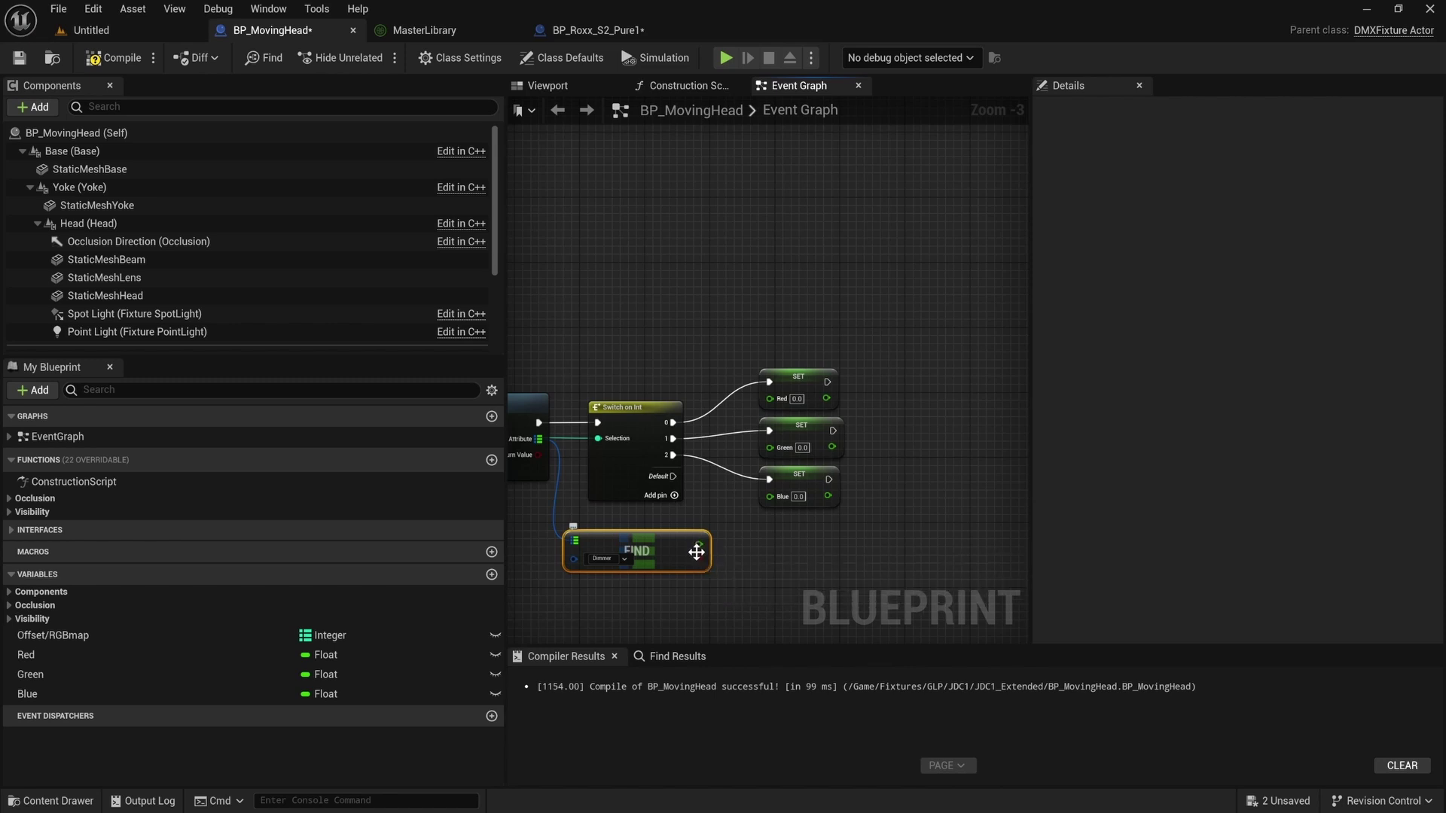
{"action": "left_click_drag", "start_coordinate": [699, 544], "coordinate": [770, 399]}
{"action": "left_click_drag", "start_coordinate": [699, 544], "coordinate": [770, 448]}
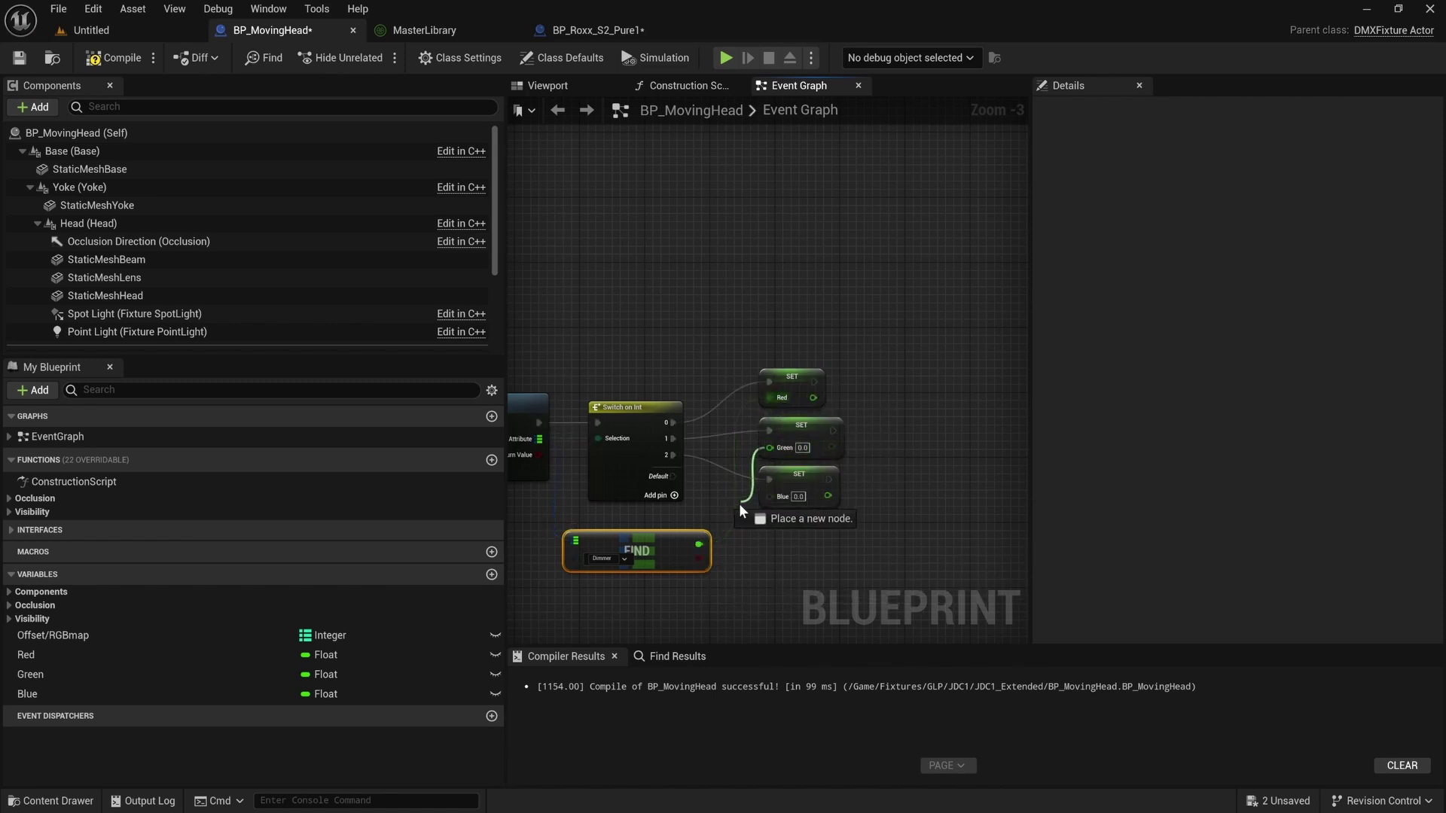
{"action": "left_click_drag", "start_coordinate": [699, 543], "coordinate": [769, 497]}
{"action": "right_click_drag", "start_coordinate": [828, 540], "coordinate": [758, 555]}
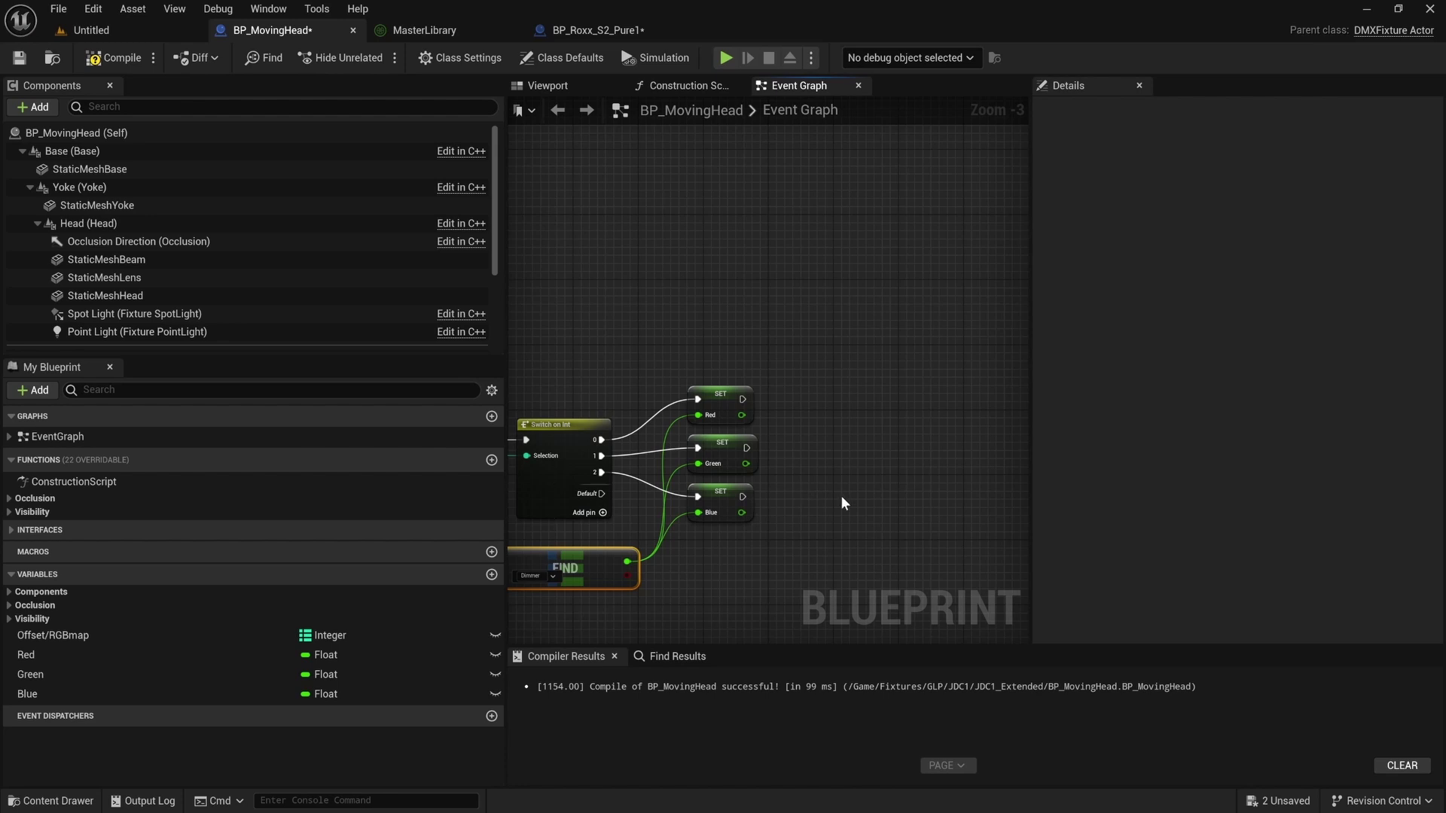
{"action": "scroll", "coordinate": [862, 508], "scroll_direction": "down", "scroll_amount": 3}
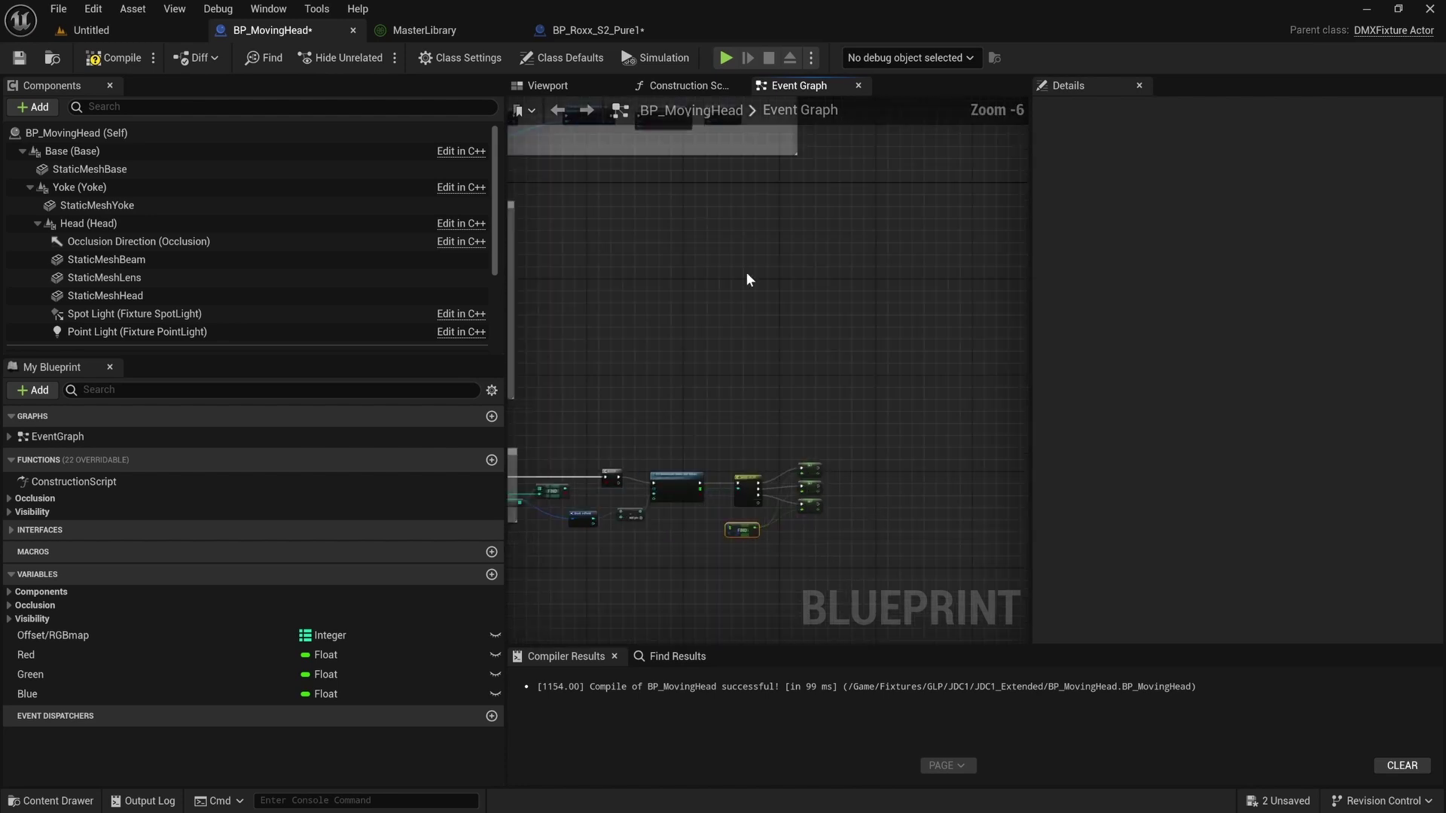
{"action": "left_click", "coordinate": [110, 59]}
Connect Fixture Patch of On Fixture Patch Received to the Target of Get Normalized Matrix Cell Values and add a reroute point on that wire.
{"action": "scroll", "coordinate": [591, 530], "scroll_direction": "up", "scroll_amount": 2}
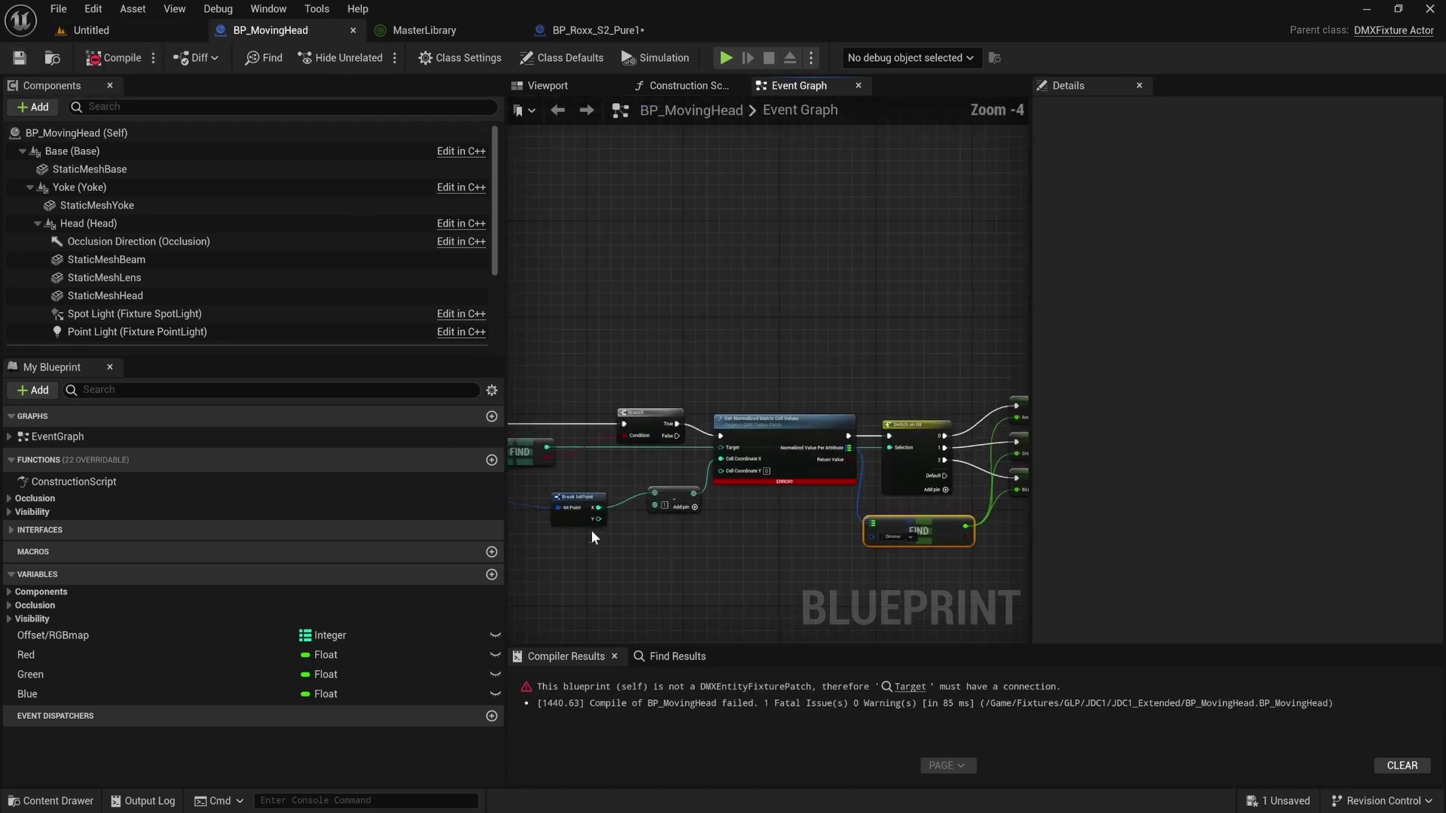
{"action": "right_click_drag", "start_coordinate": [590, 530], "coordinate": [908, 504]}
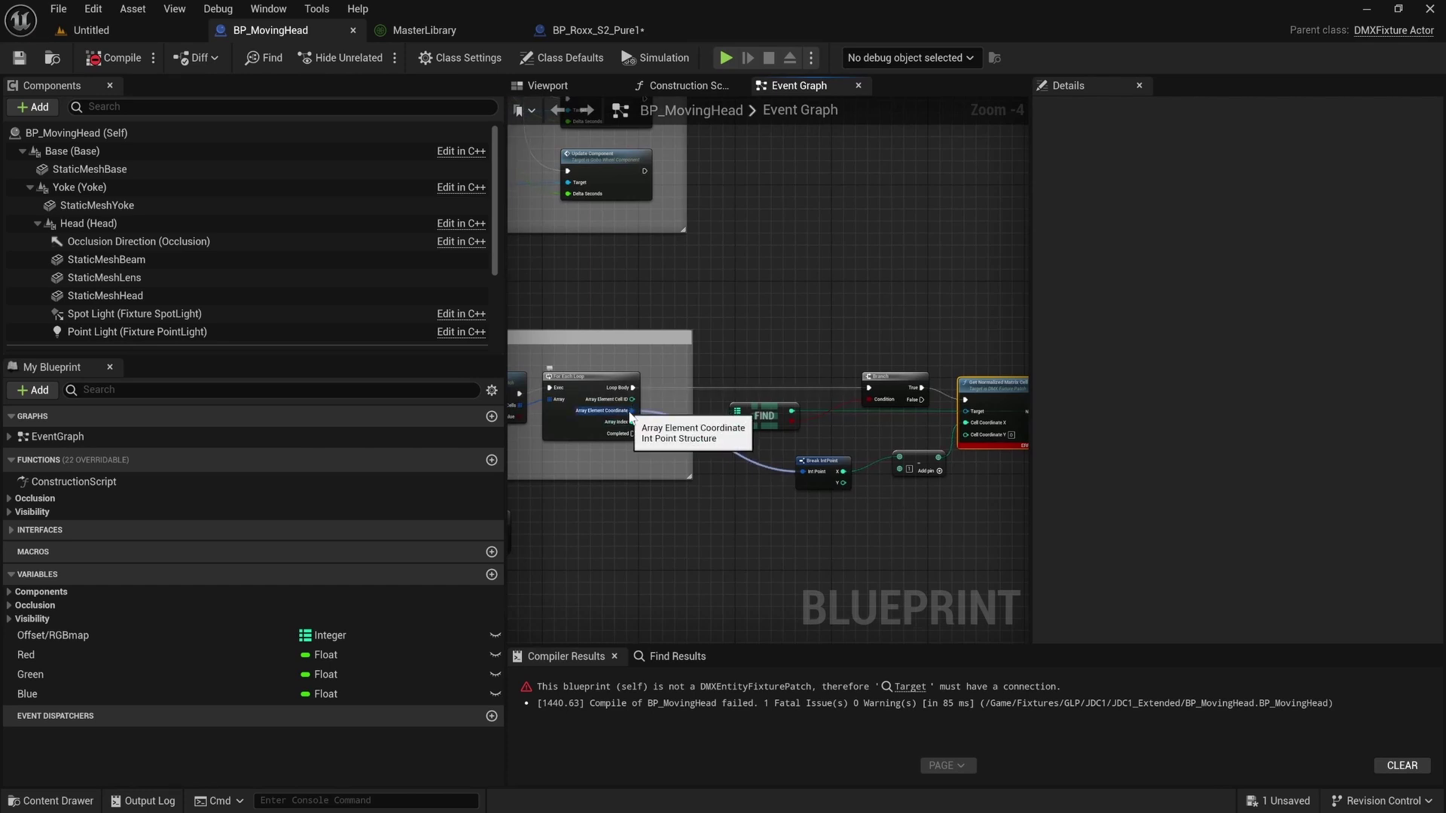
{"action": "left_click_drag", "start_coordinate": [630, 414], "coordinate": [631, 414]}
{"action": "right_click_drag", "start_coordinate": [680, 422], "coordinate": [895, 416]}
{"action": "left_click_drag", "start_coordinate": [580, 393], "coordinate": [928, 409]}
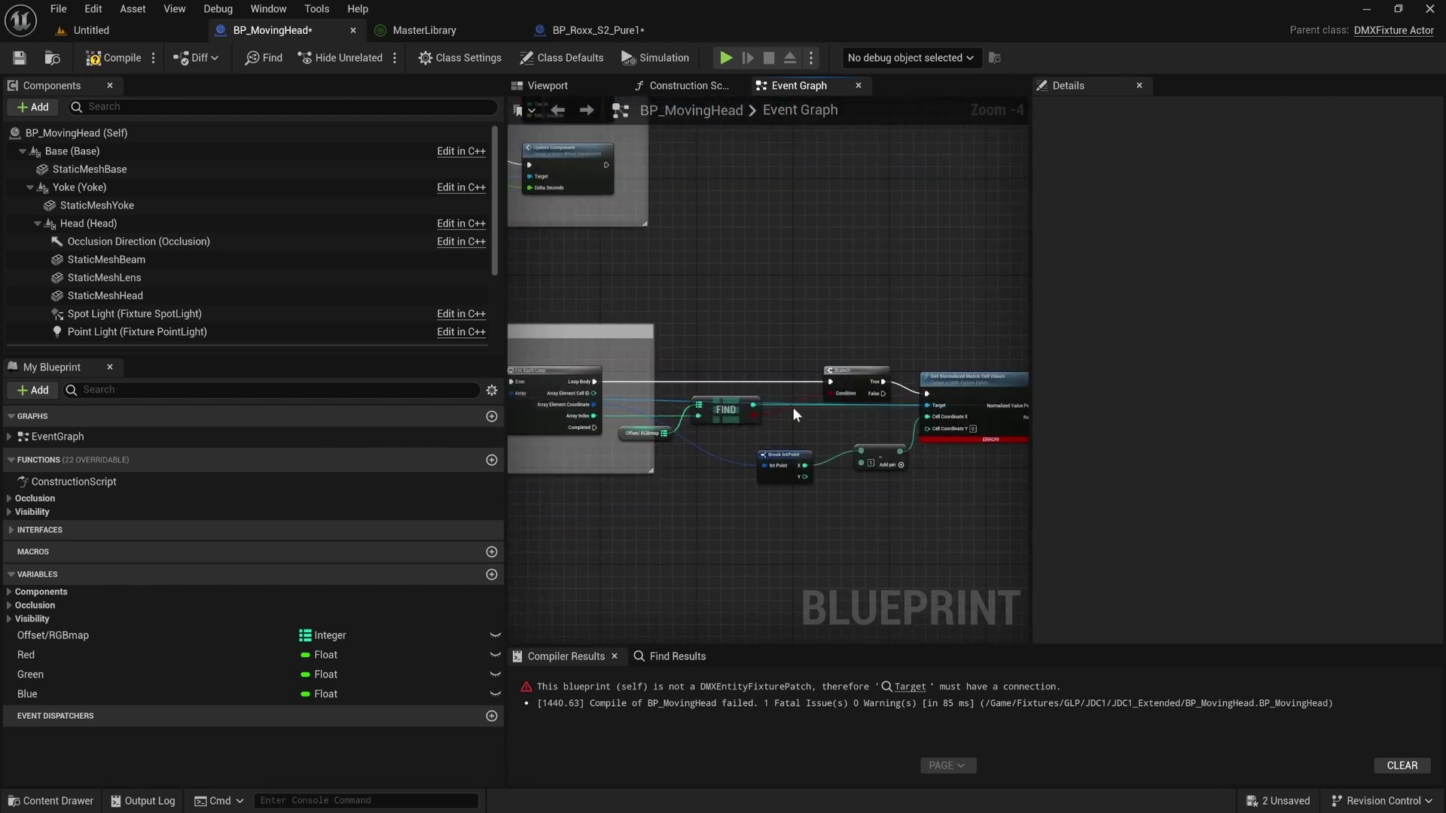
{"action": "double_click", "coordinate": [656, 399]}
{"action": "right_click_drag", "start_coordinate": [579, 369], "coordinate": [914, 349]}
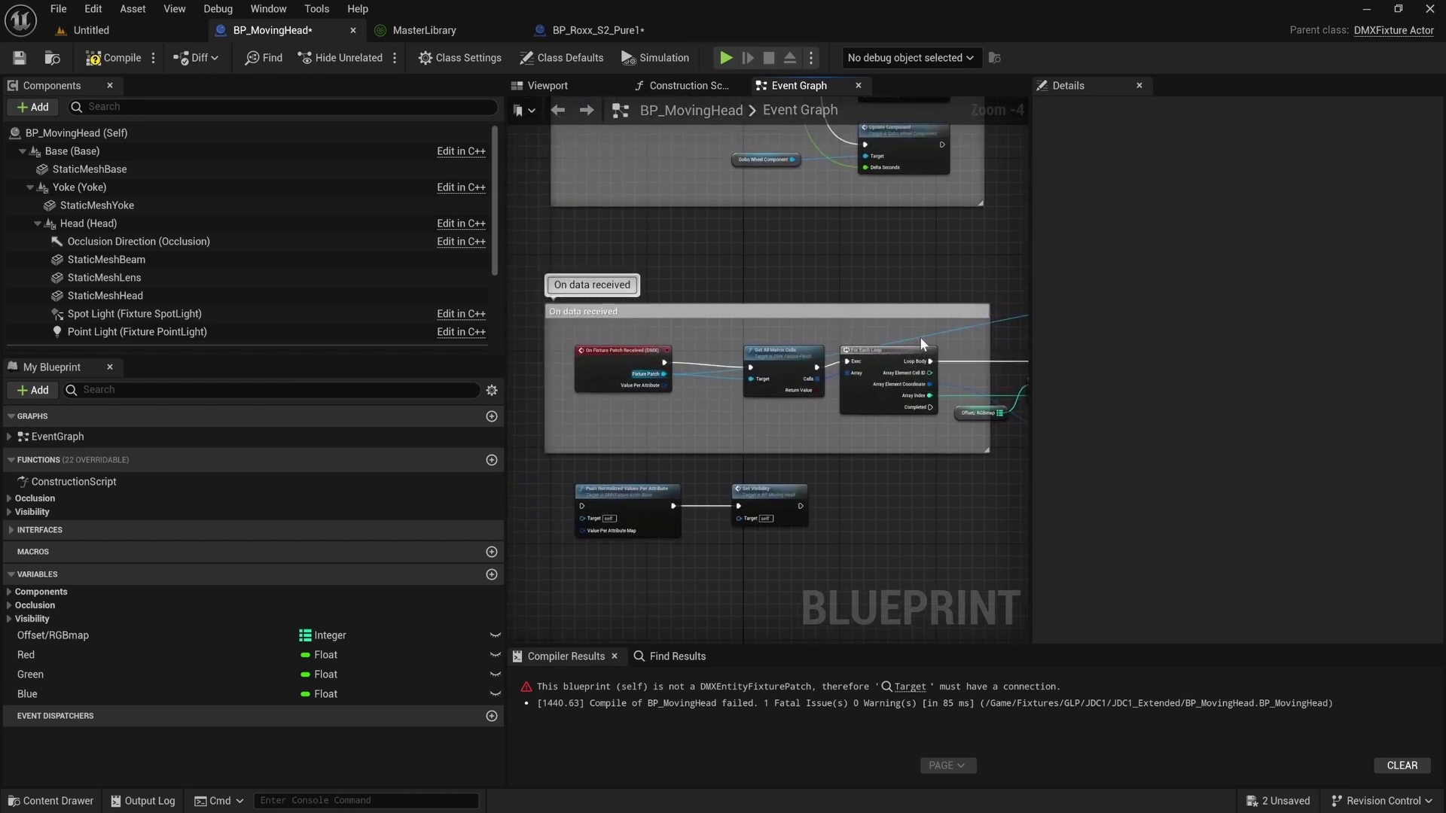
Adjust the reroute point on the Fixture Patch wire, and compile and save BP_MovingHead.
{"action": "left_click_drag", "start_coordinate": [918, 336], "coordinate": [870, 325]}
{"action": "right_click_drag", "start_coordinate": [750, 298], "coordinate": [333, 306]}
{"action": "left_click", "coordinate": [113, 58]}
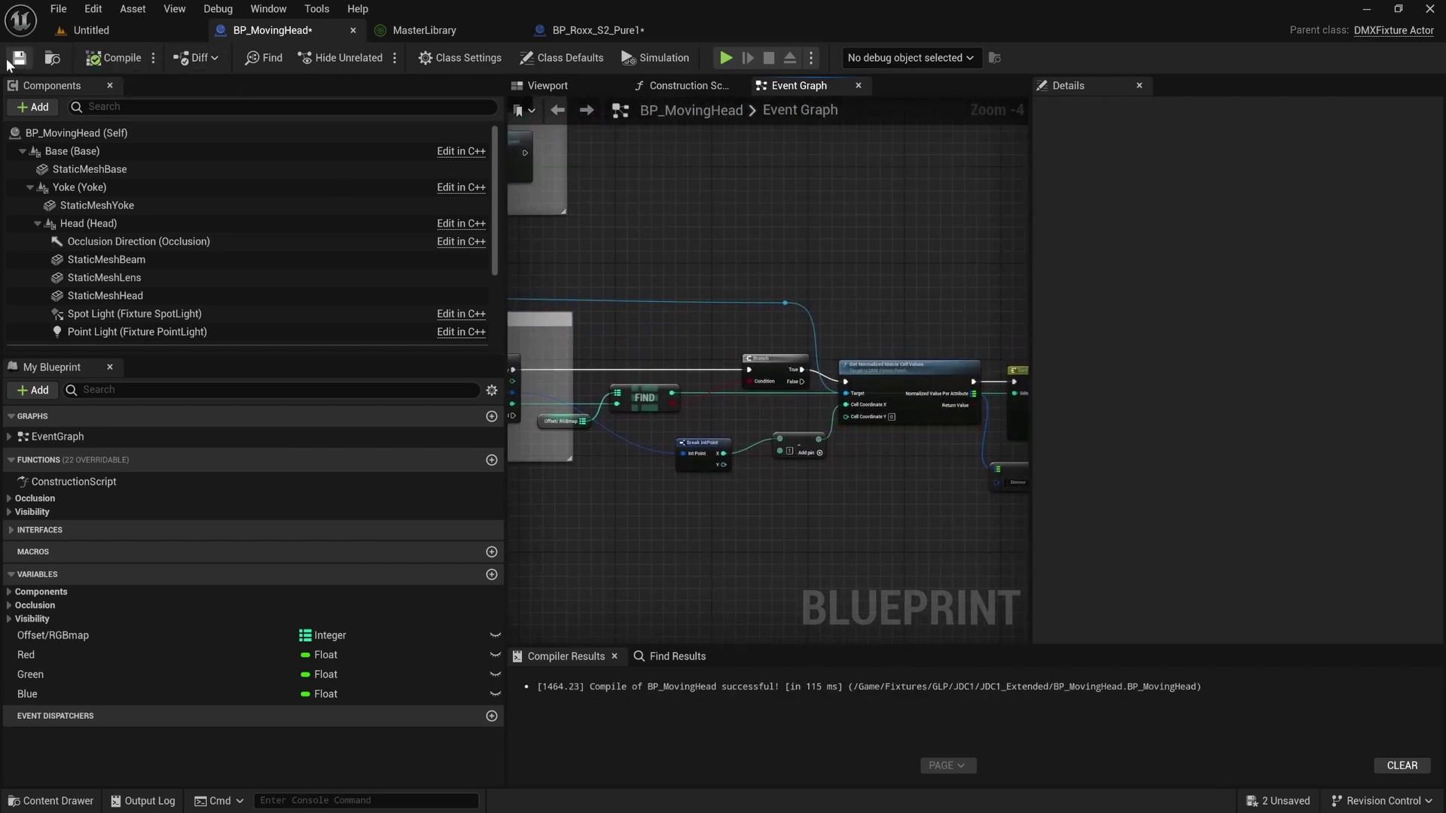
{"action": "left_click", "coordinate": [17, 58]}
Widen the Event Graph area on both sides to make room beyond the Red, Green and Blue Set nodes.
{"action": "right_click_drag", "start_coordinate": [820, 330], "coordinate": [646, 249]}
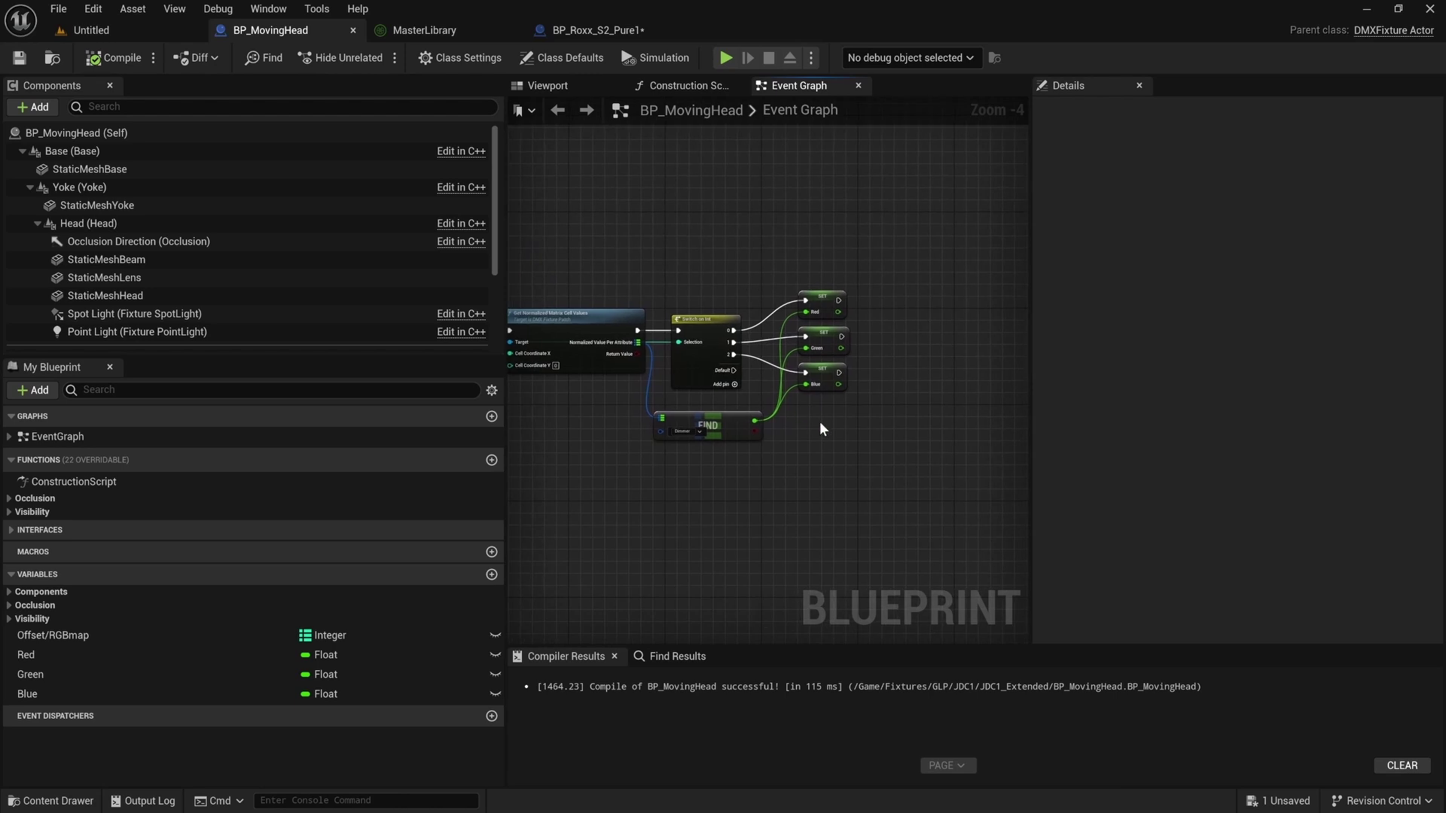
{"action": "left_click_drag", "start_coordinate": [1033, 314], "coordinate": [1315, 311]}
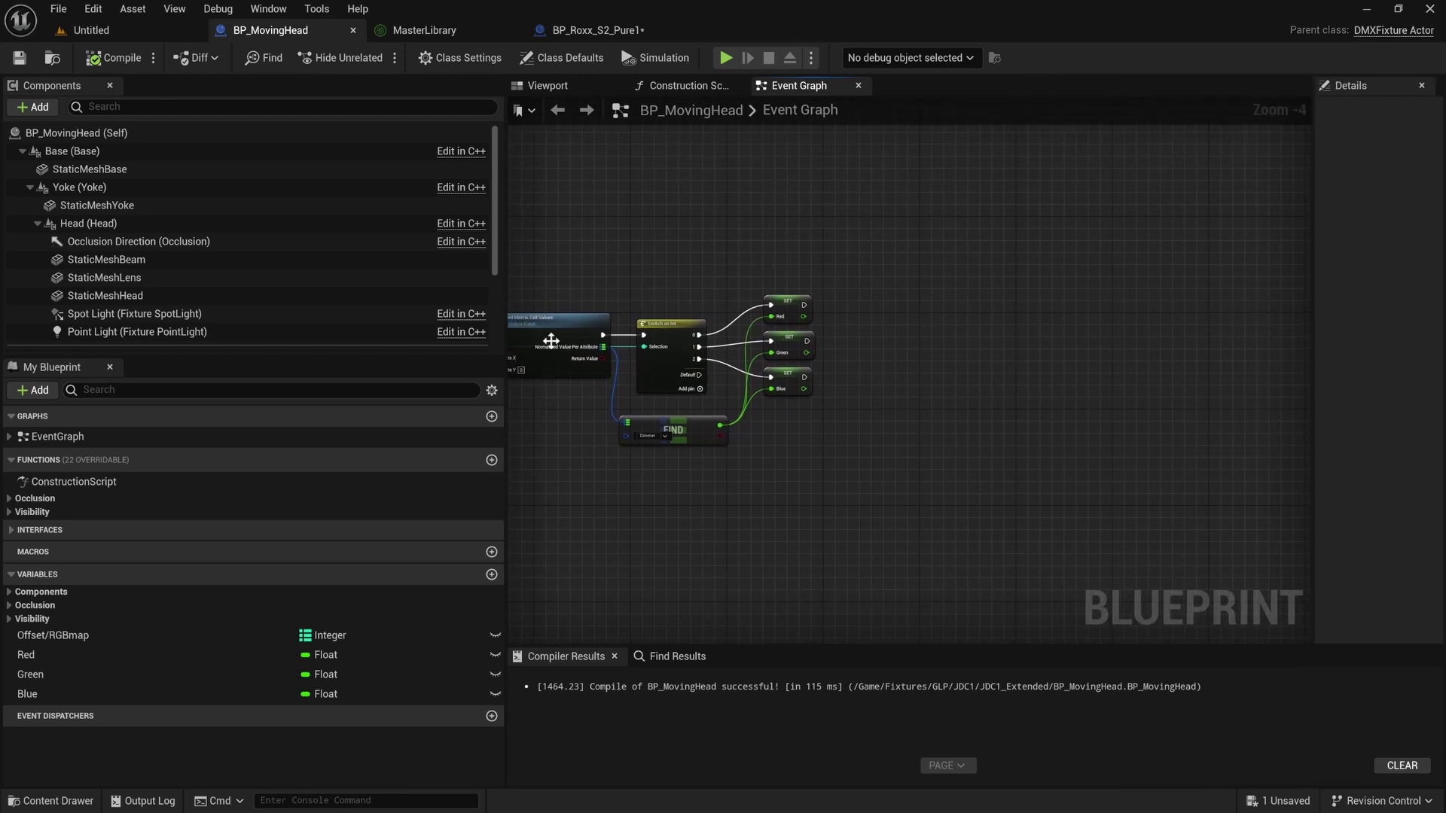
{"action": "left_click_drag", "start_coordinate": [501, 289], "coordinate": [345, 291]}
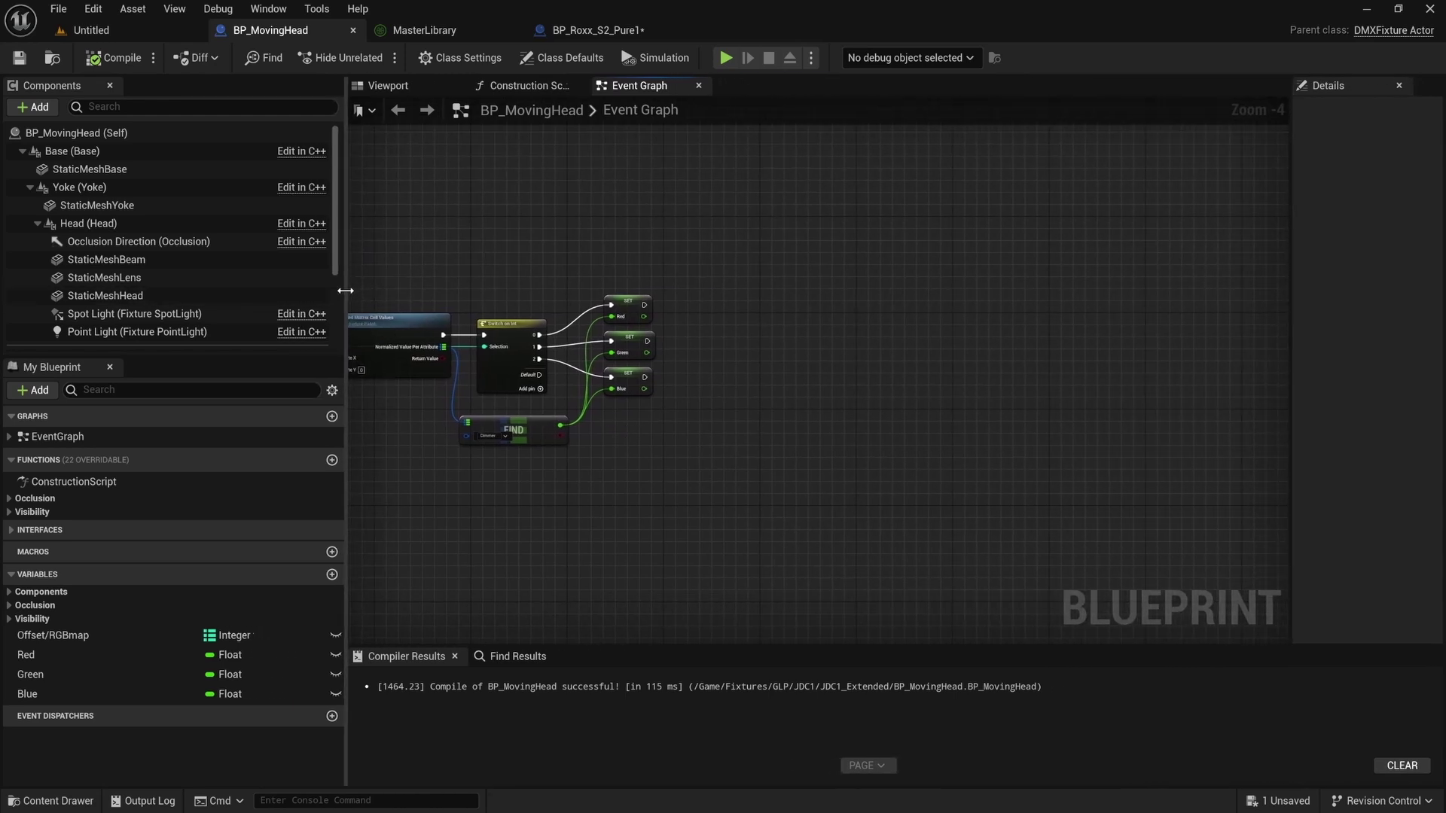
Examine in BP_Roxx_S2_Pure1 how the RGB Set nodes and Blue Channel Map feed Set Vector Parameter Value on Materials.
{"action": "left_click", "coordinate": [598, 30]}
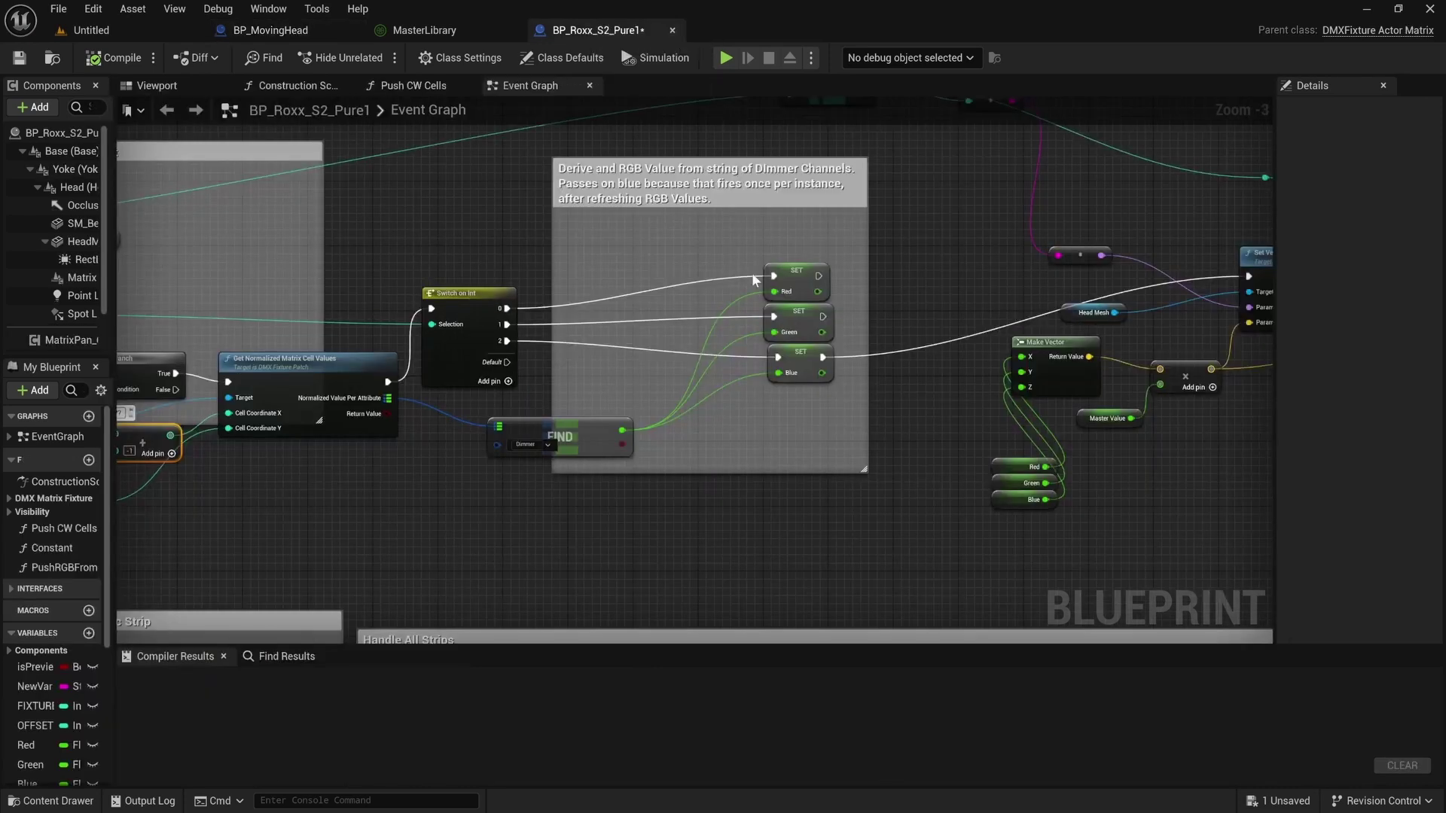
{"action": "right_click_drag", "start_coordinate": [849, 363], "coordinate": [522, 385]}
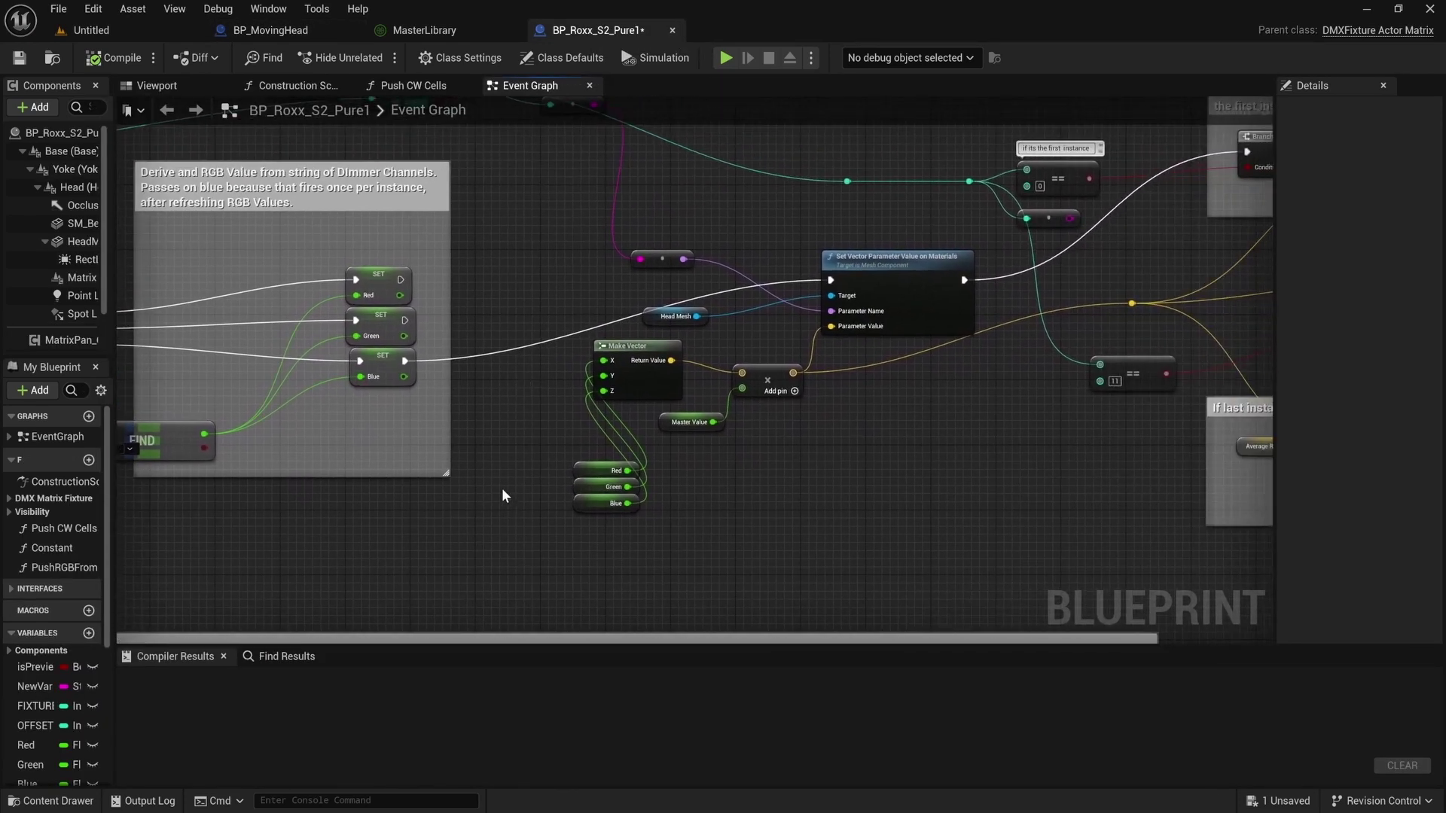
{"action": "right_click_drag", "start_coordinate": [503, 491], "coordinate": [699, 490]}
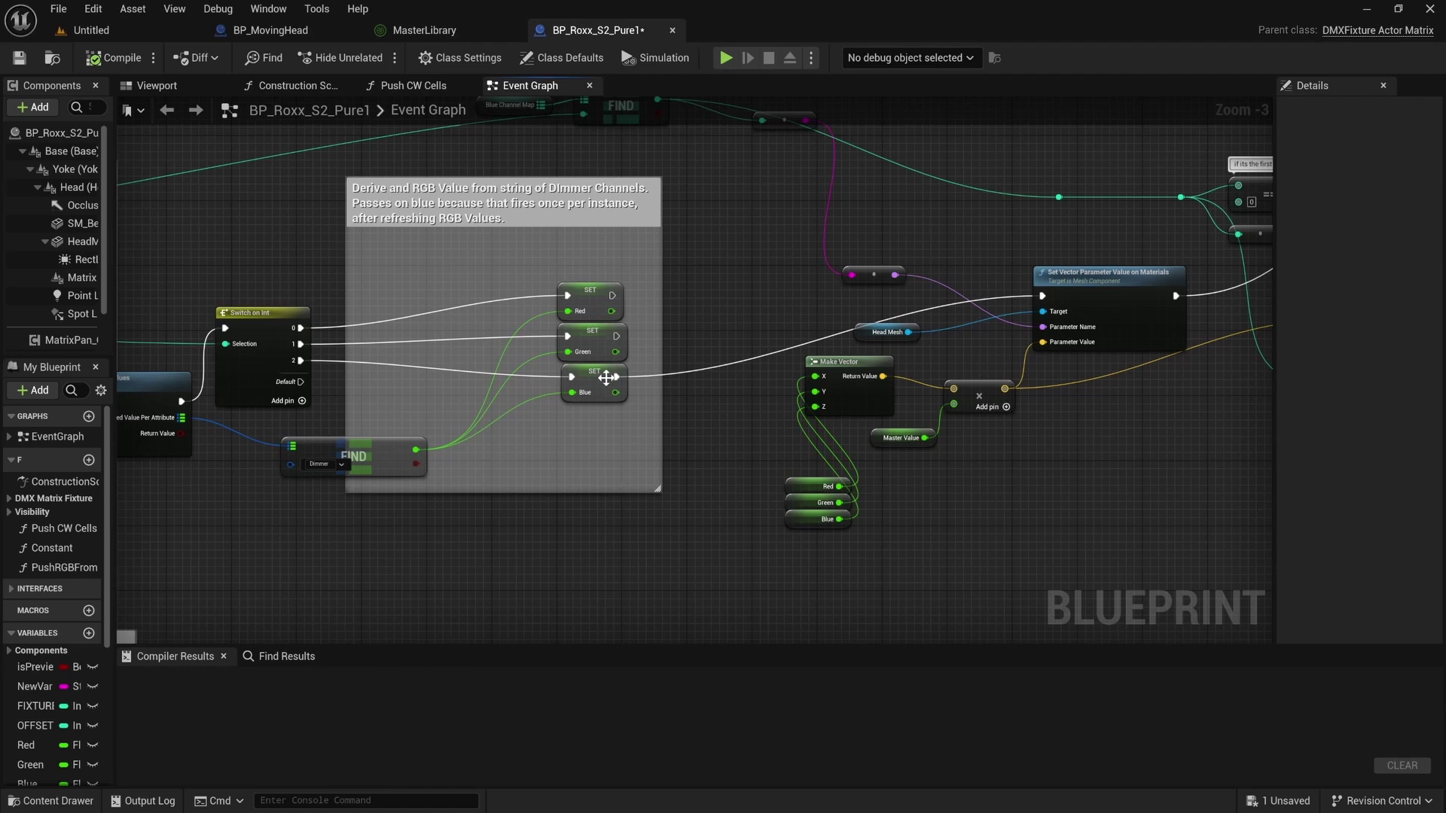
{"action": "right_click_drag", "start_coordinate": [606, 378], "coordinate": [1003, 529]}
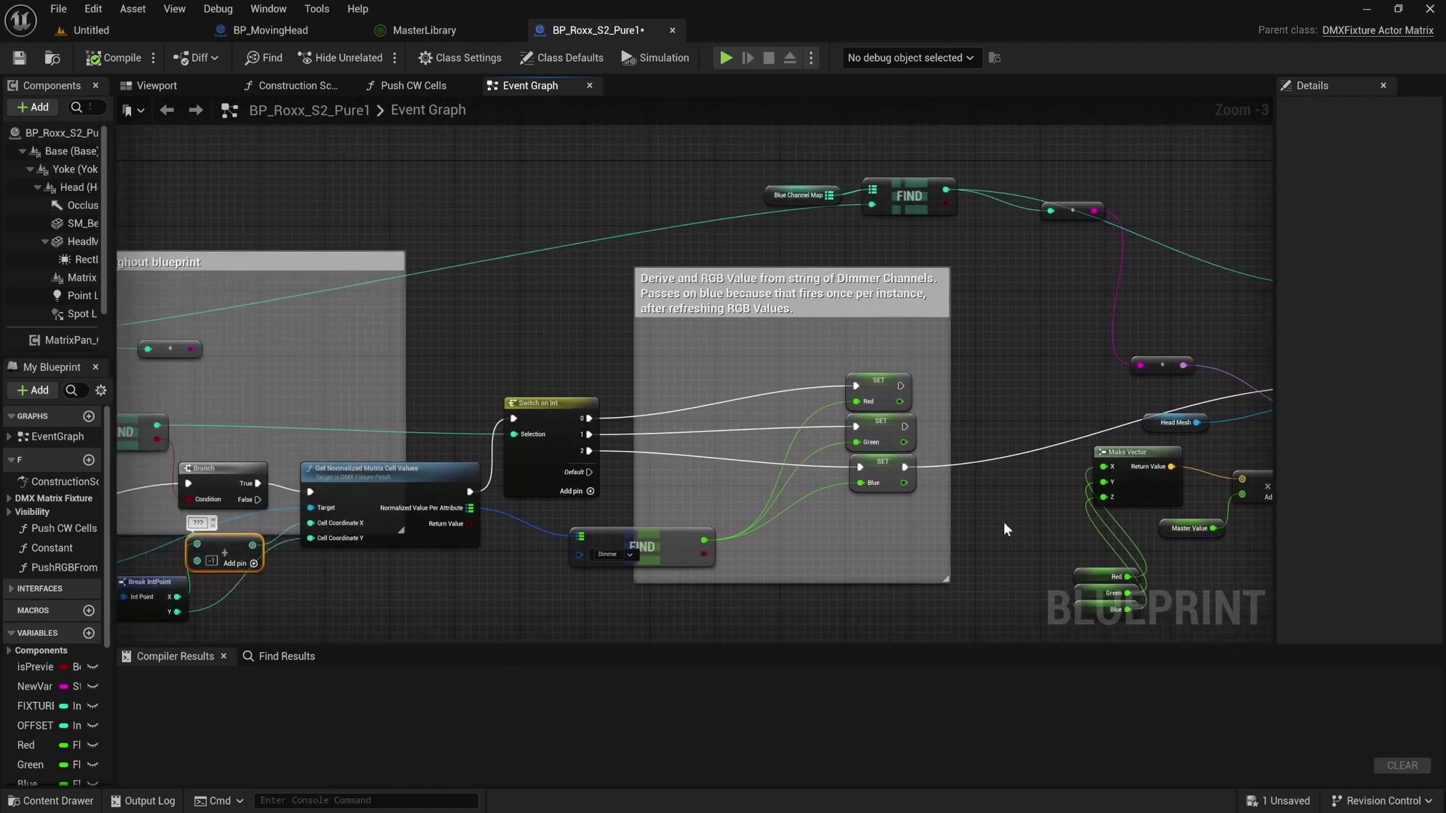
{"action": "right_click_drag", "start_coordinate": [635, 451], "coordinate": [823, 503]}
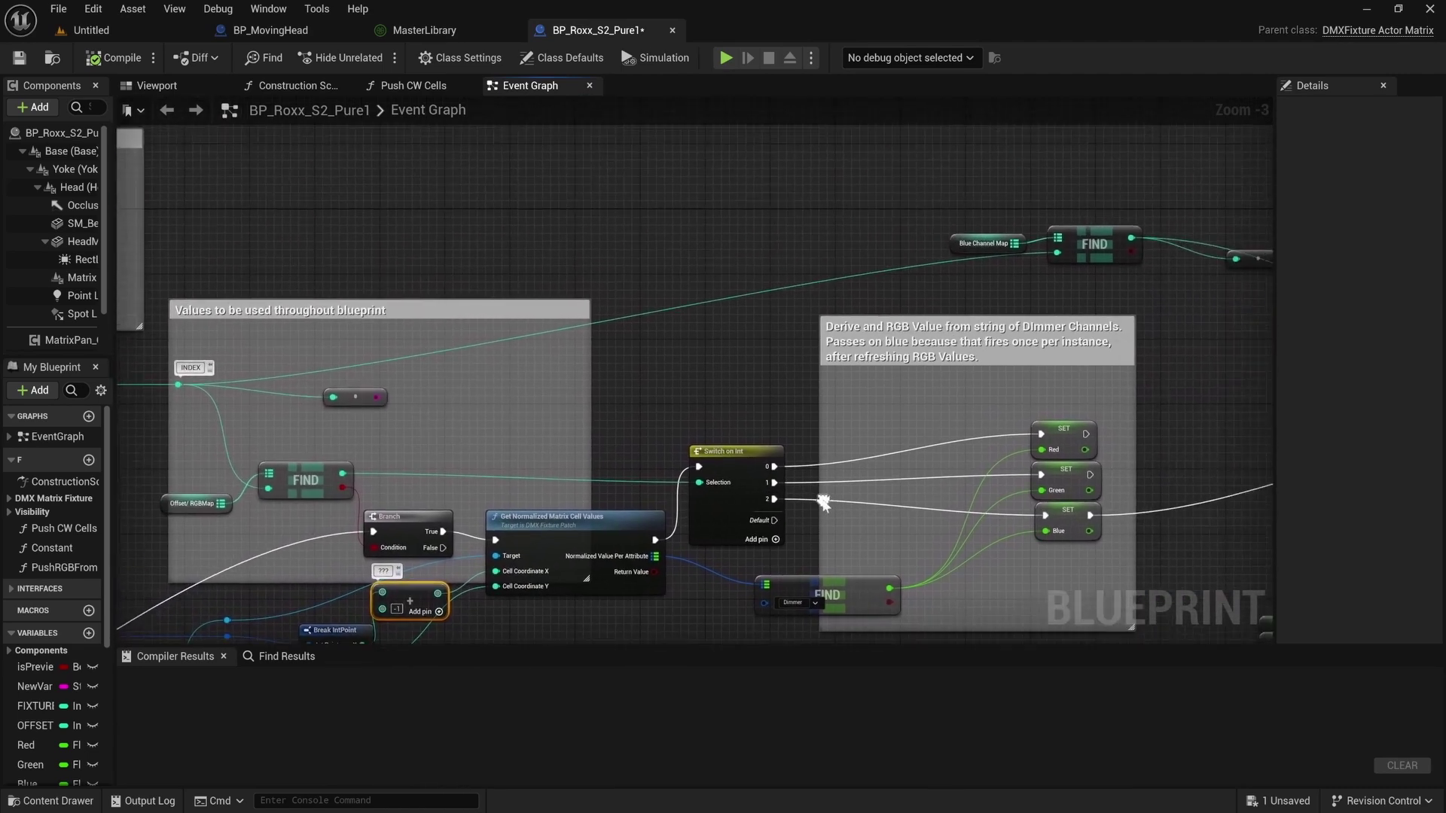
{"action": "left_click", "coordinate": [963, 248]}
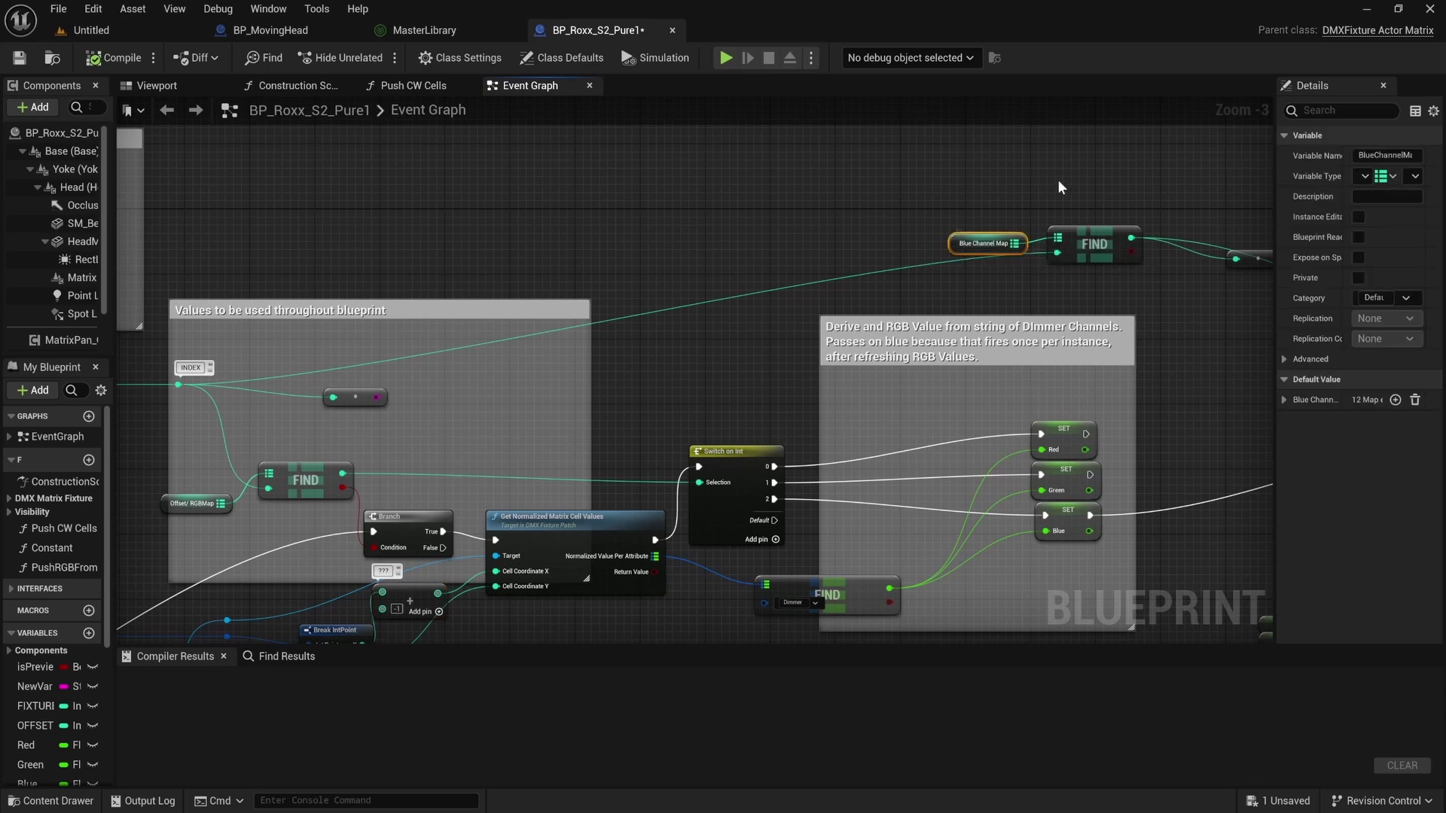
{"action": "right_click_drag", "start_coordinate": [1117, 230], "coordinate": [816, 228]}
{"action": "right_click_drag", "start_coordinate": [957, 241], "coordinate": [648, 198]}
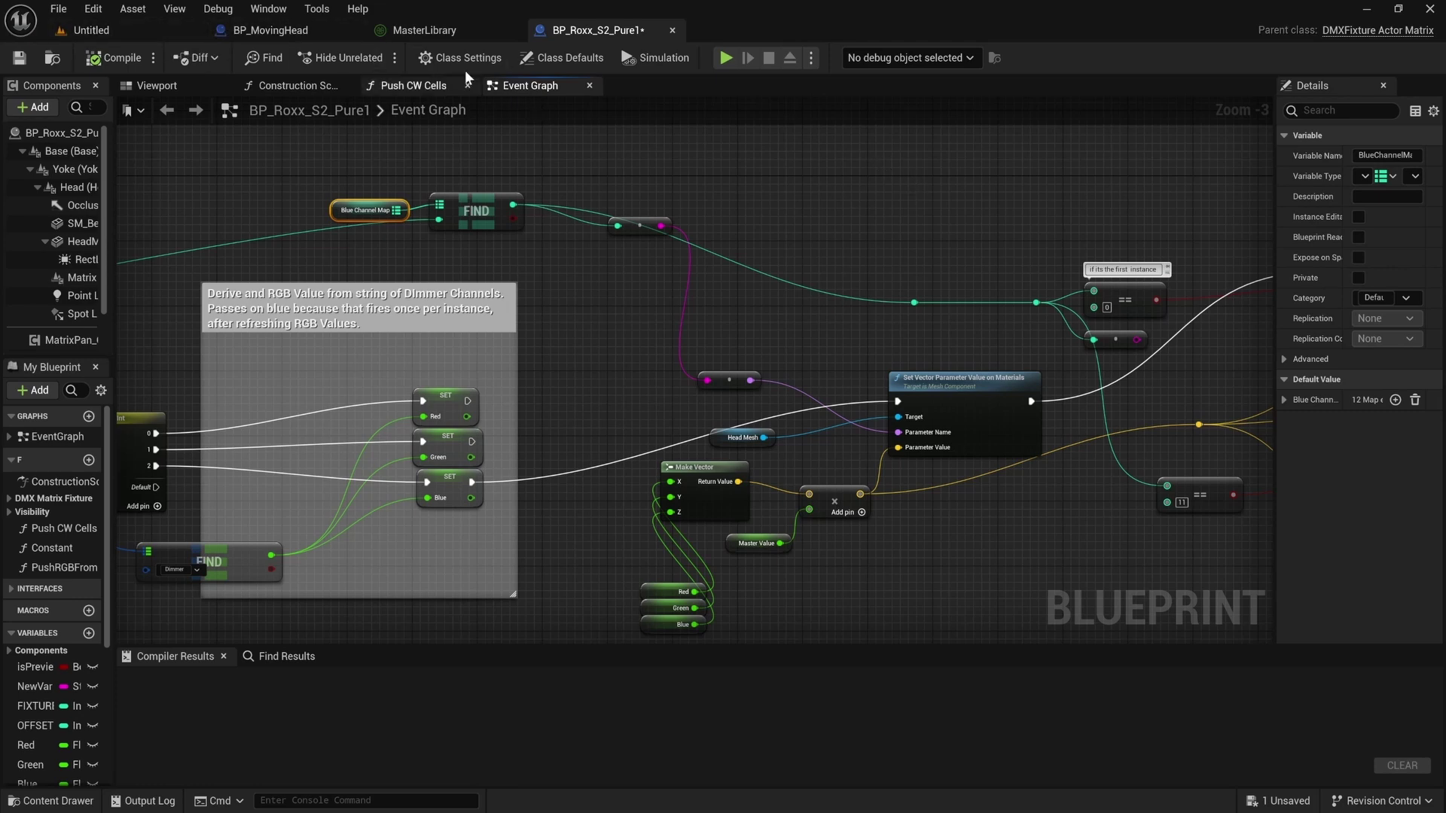
Return to BP_MovingHead and review the Red, Green and Blue Set nodes fed by Switch on Int.
{"action": "left_click", "coordinate": [305, 30]}
{"action": "right_click_drag", "start_coordinate": [761, 337], "coordinate": [721, 350]}
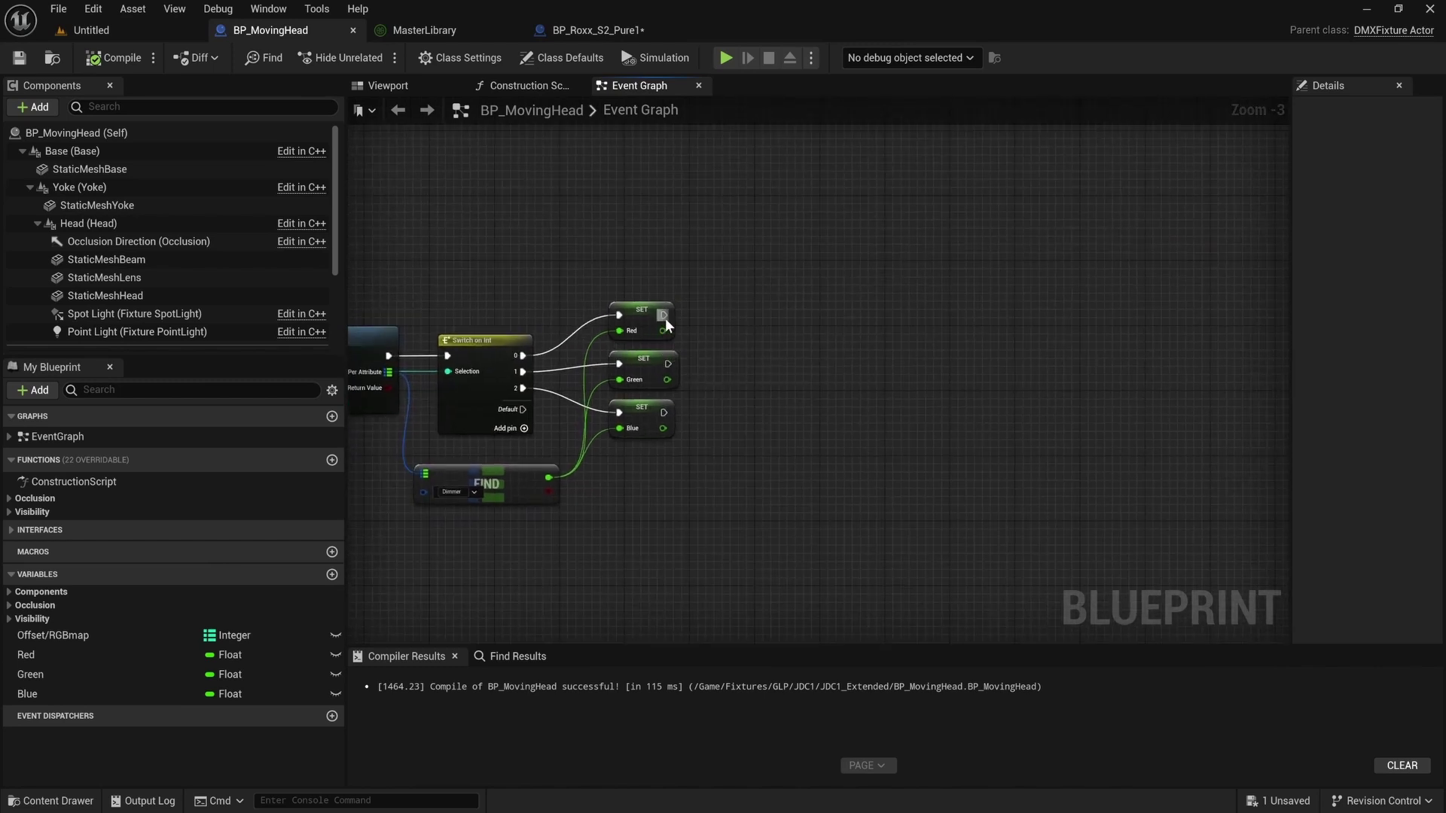
{"action": "right_click_drag", "start_coordinate": [714, 434], "coordinate": [978, 437]}
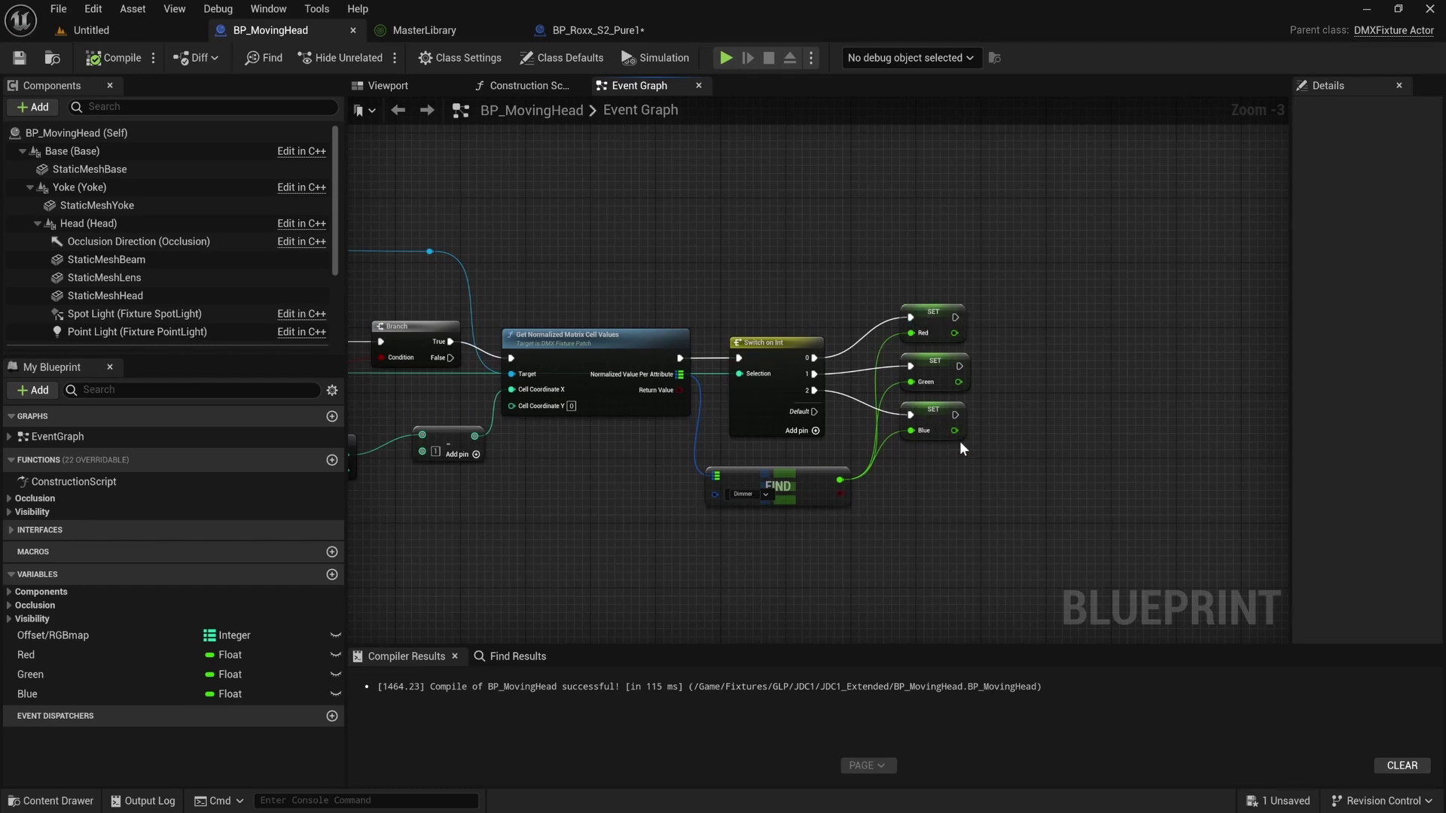
{"action": "right_click_drag", "start_coordinate": [960, 441], "coordinate": [754, 477]}
{"action": "left_click", "coordinate": [727, 355]}
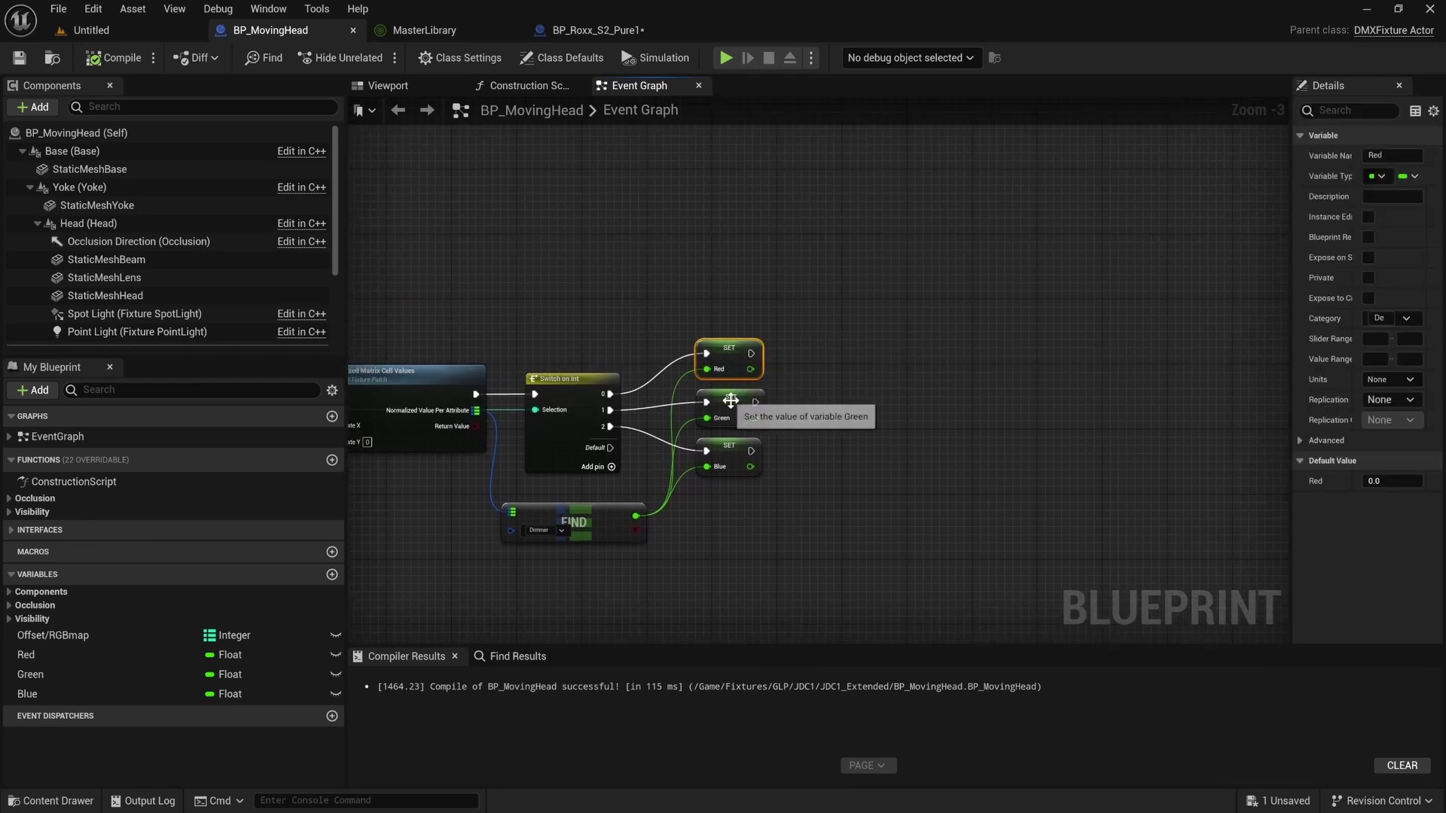
{"action": "left_click", "coordinate": [729, 450]}
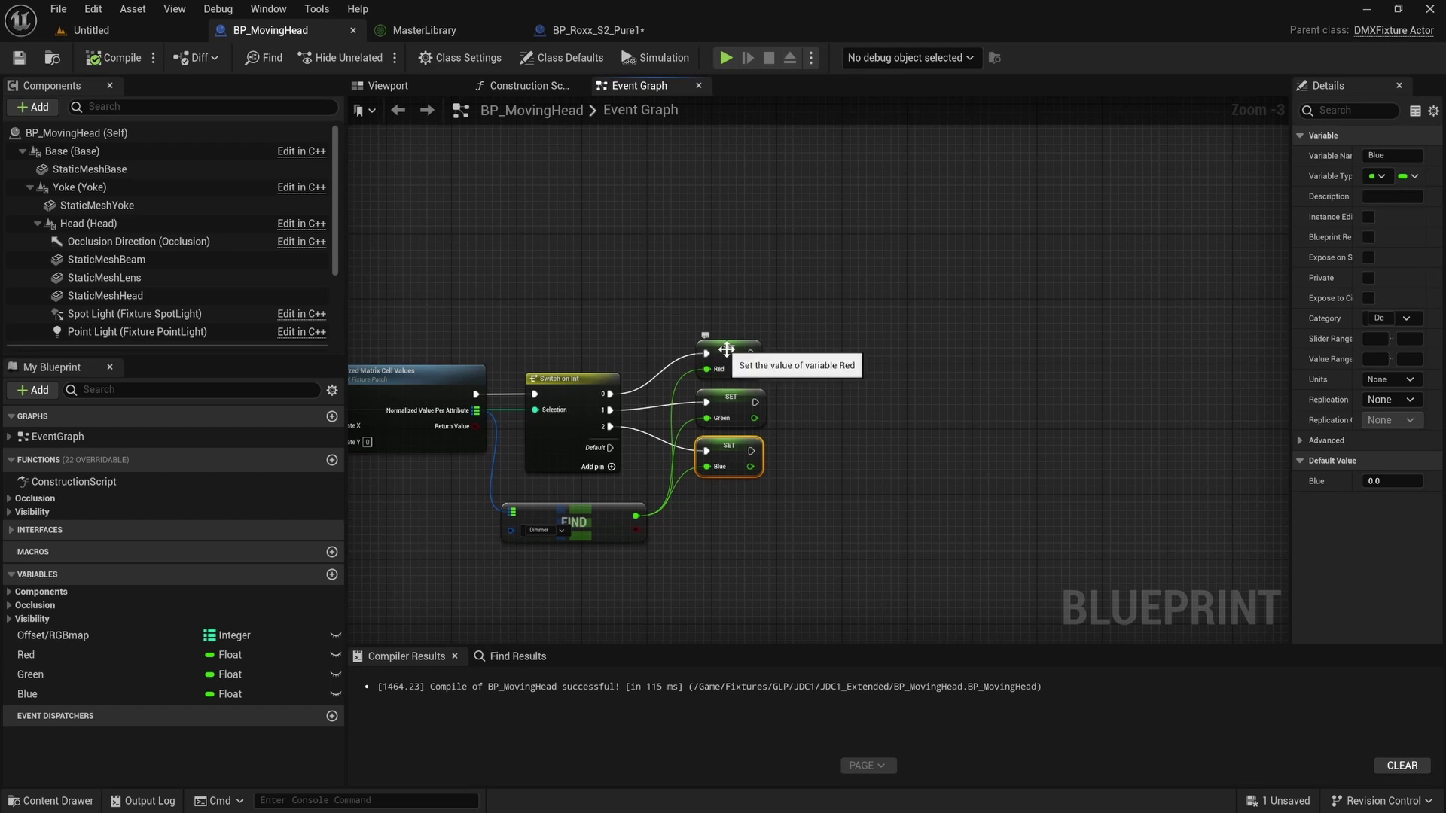
Add a Set Vector Parameter Value on Materials node executed from the Blue Set node, and place it beside the Set nodes.
{"action": "right_click_drag", "start_coordinate": [843, 457], "coordinate": [692, 518]}
{"action": "left_click_drag", "start_coordinate": [619, 512], "coordinate": [937, 411]}
{"action": "type", "text": "set"}
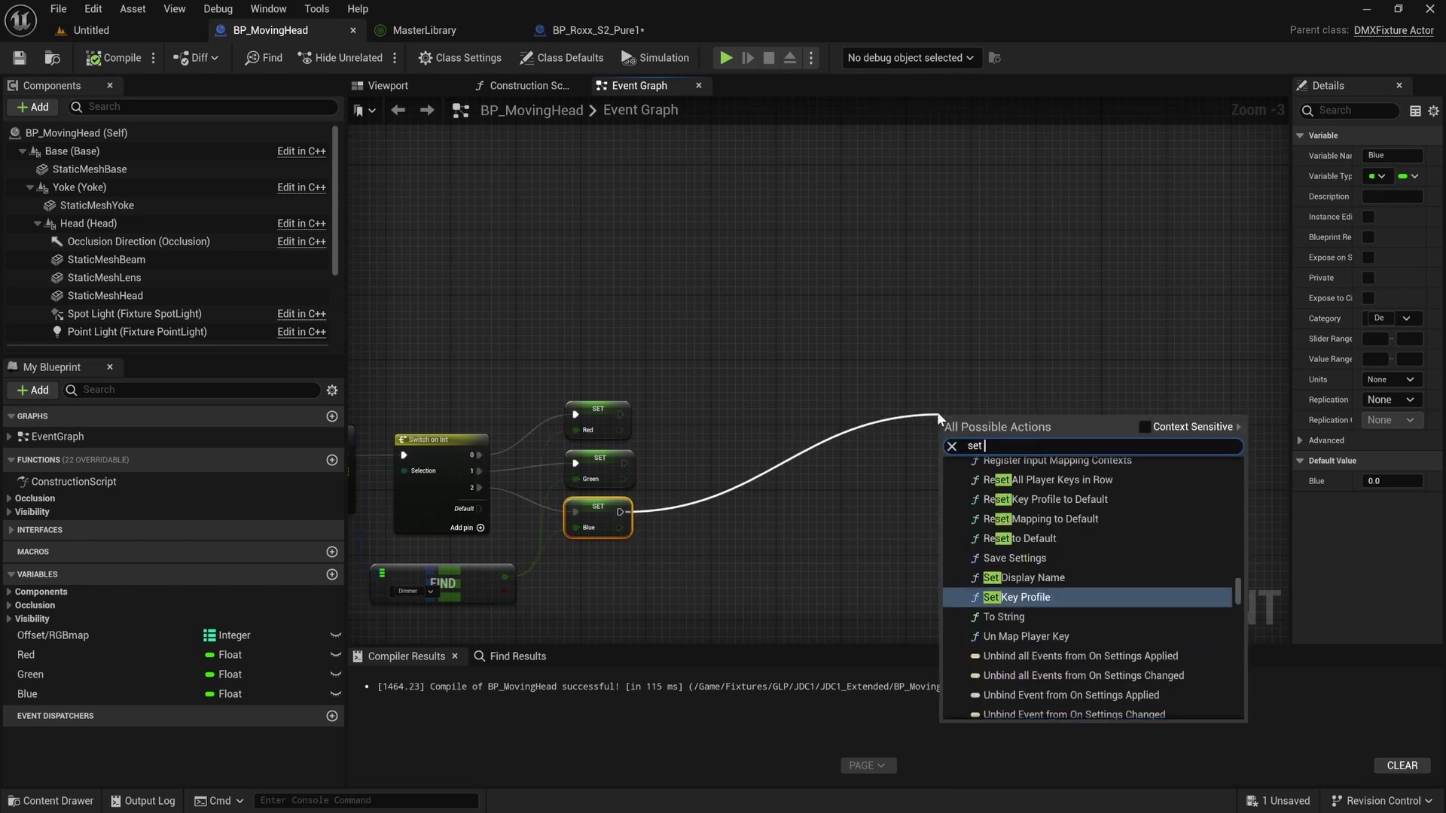
{"action": "type", "text": " cev"}
{"action": "key", "text": "BackSpace"}
{"action": "key", "text": "BackSpace"}
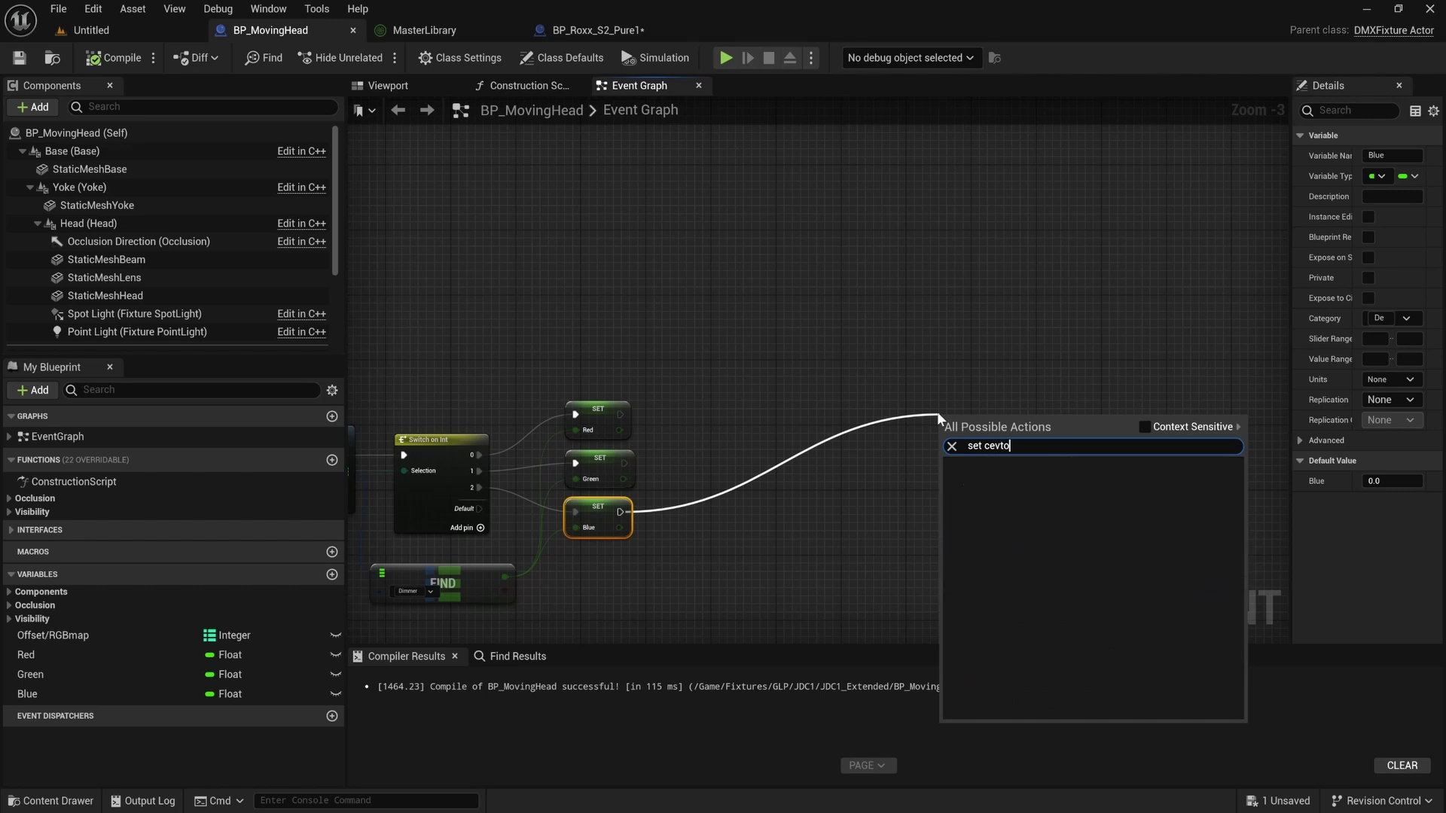
{"action": "key", "text": "BackSpace"}
{"action": "type", "text": "vector"}
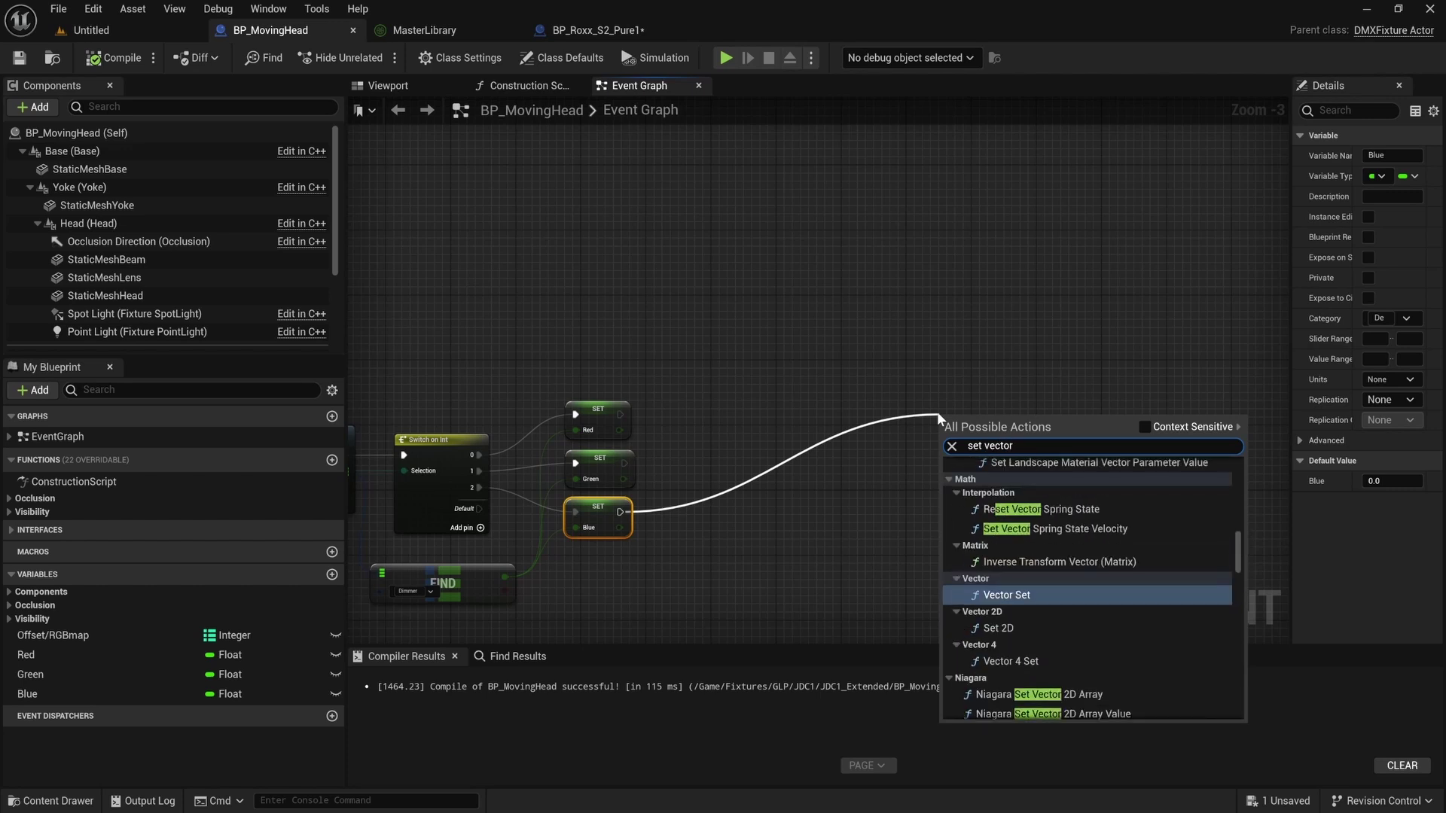
{"action": "type", "text": " para"}
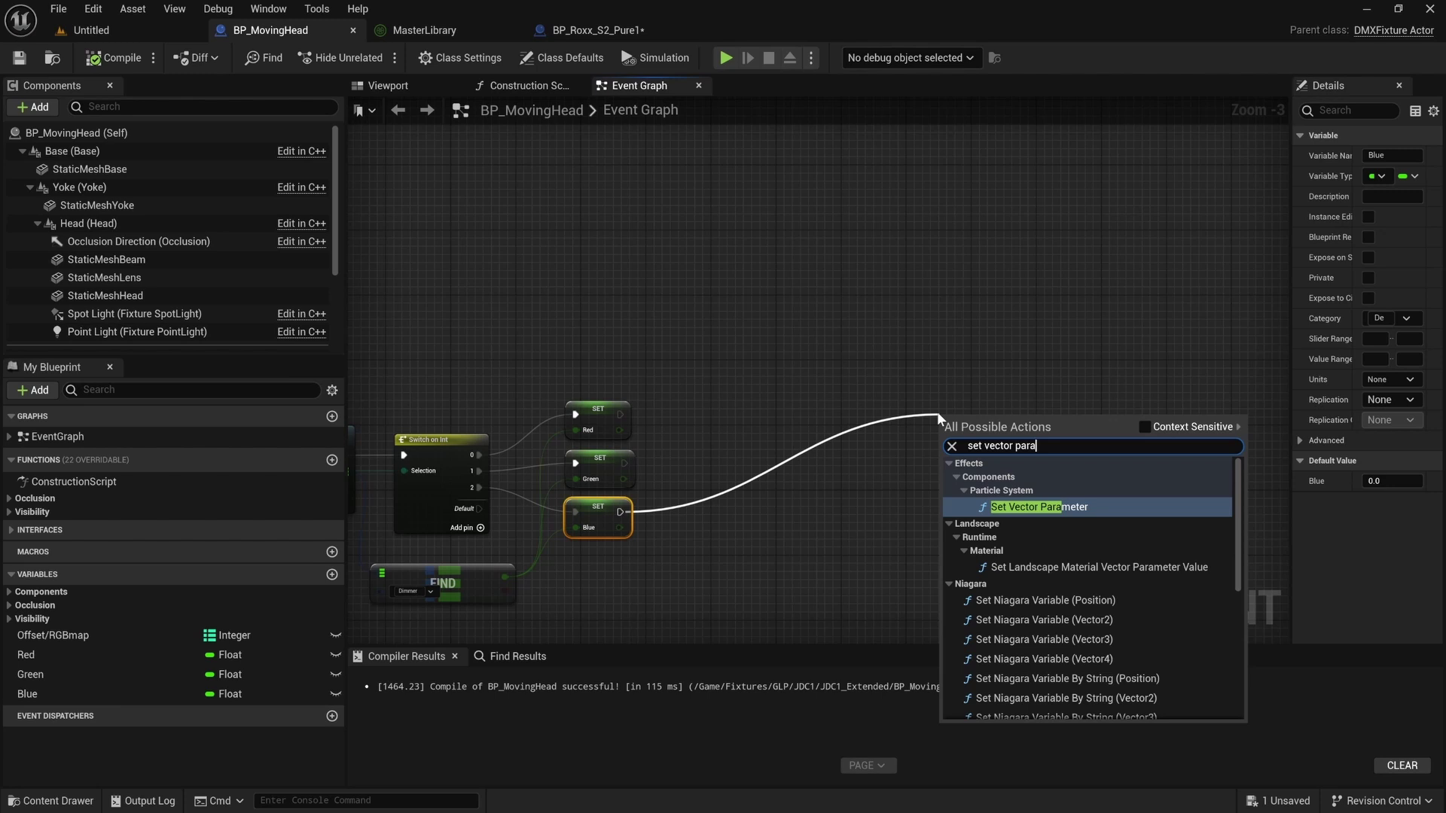
{"action": "type", "text": "meter value"}
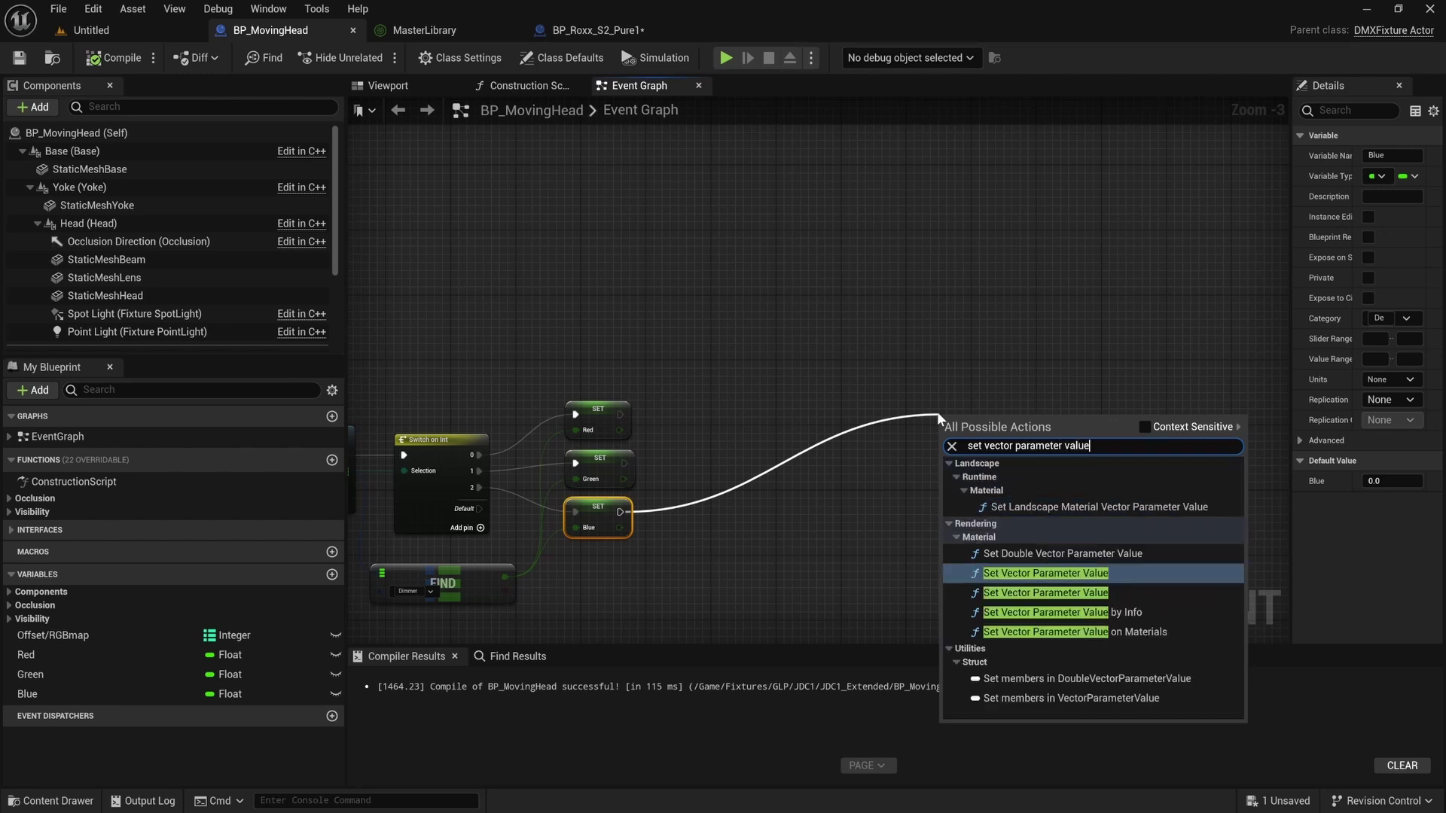
{"action": "left_click", "coordinate": [1054, 632]}
{"action": "left_click_drag", "start_coordinate": [967, 432], "coordinate": [796, 432]}
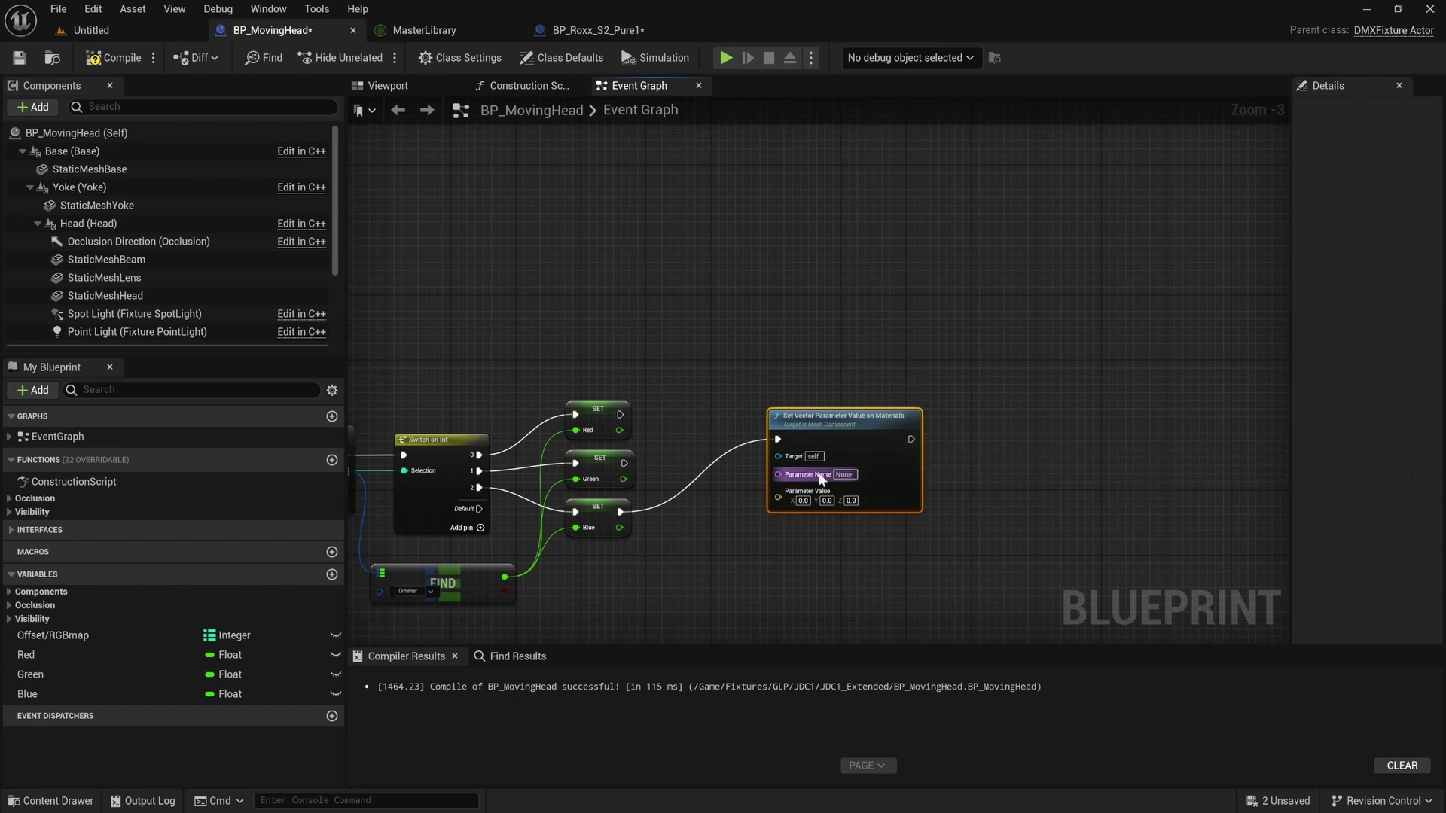
Split the node's Parameter Value pin, connect Red, Green and Blue outputs to X, Y and Z, and shift the node slightly away.
{"action": "right_click", "coordinate": [778, 499]}
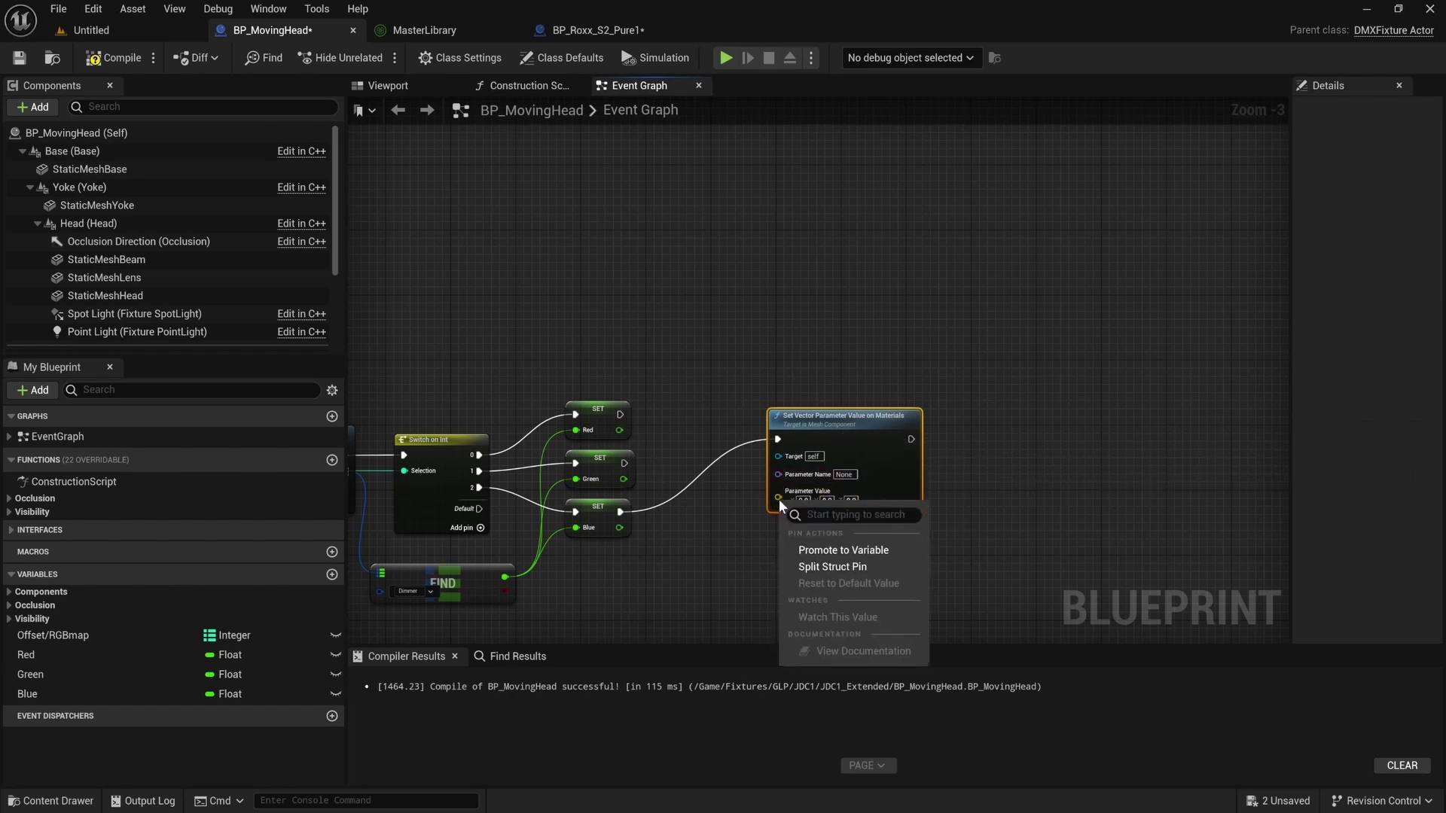
{"action": "left_click", "coordinate": [816, 567]}
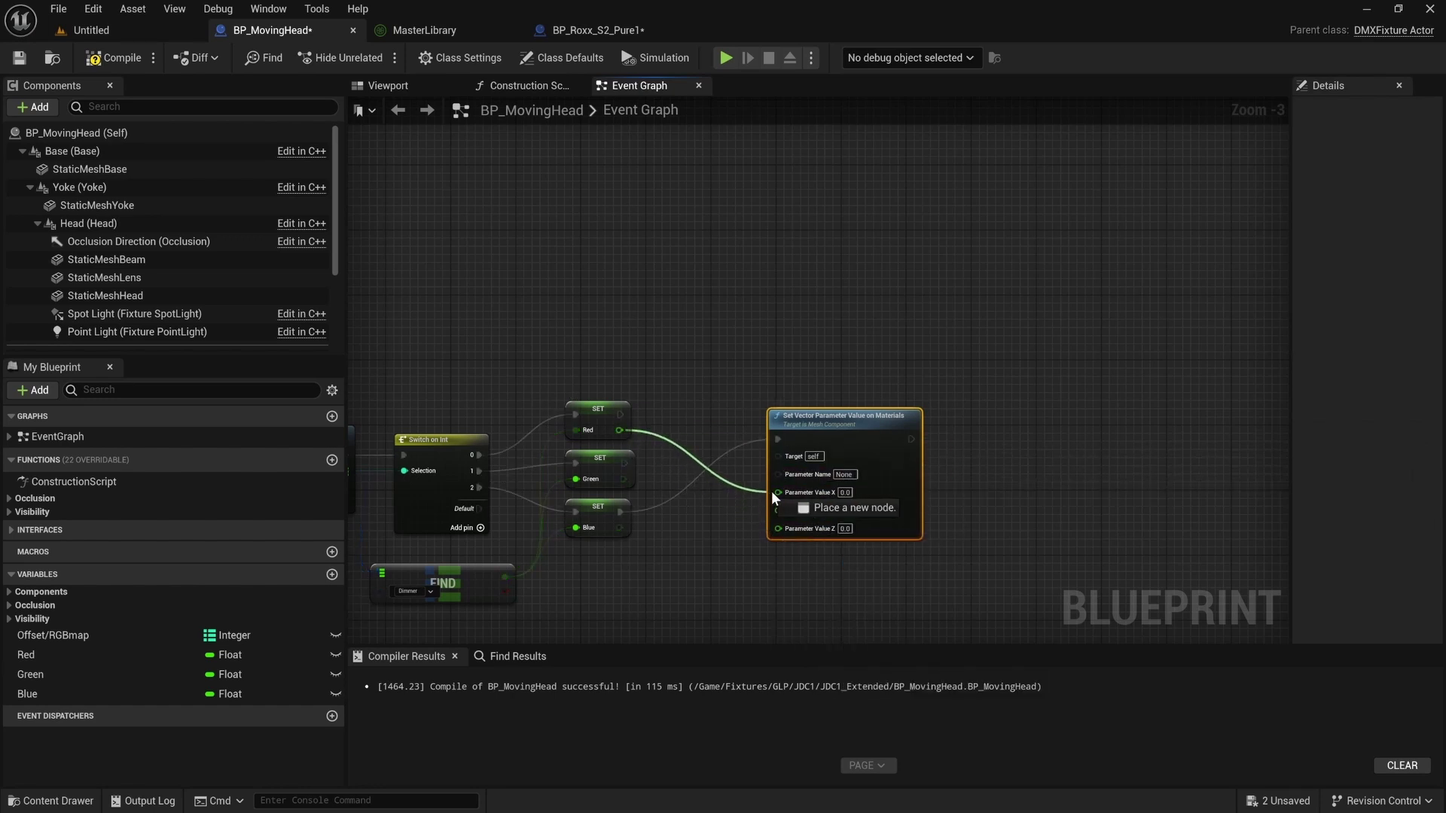
{"action": "left_click_drag", "start_coordinate": [777, 492], "coordinate": [622, 479]}
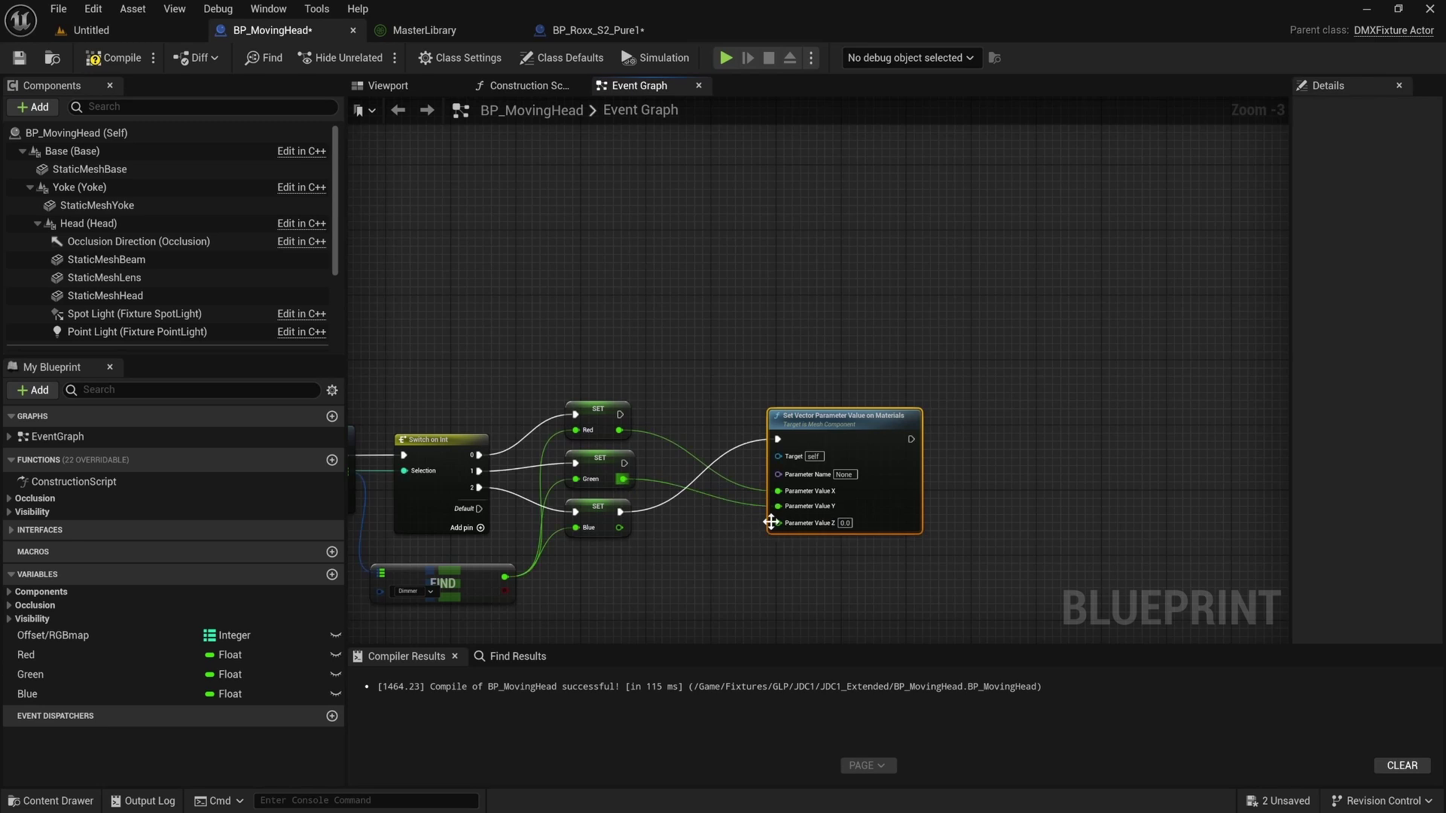
{"action": "left_click_drag", "start_coordinate": [778, 523], "coordinate": [622, 528]}
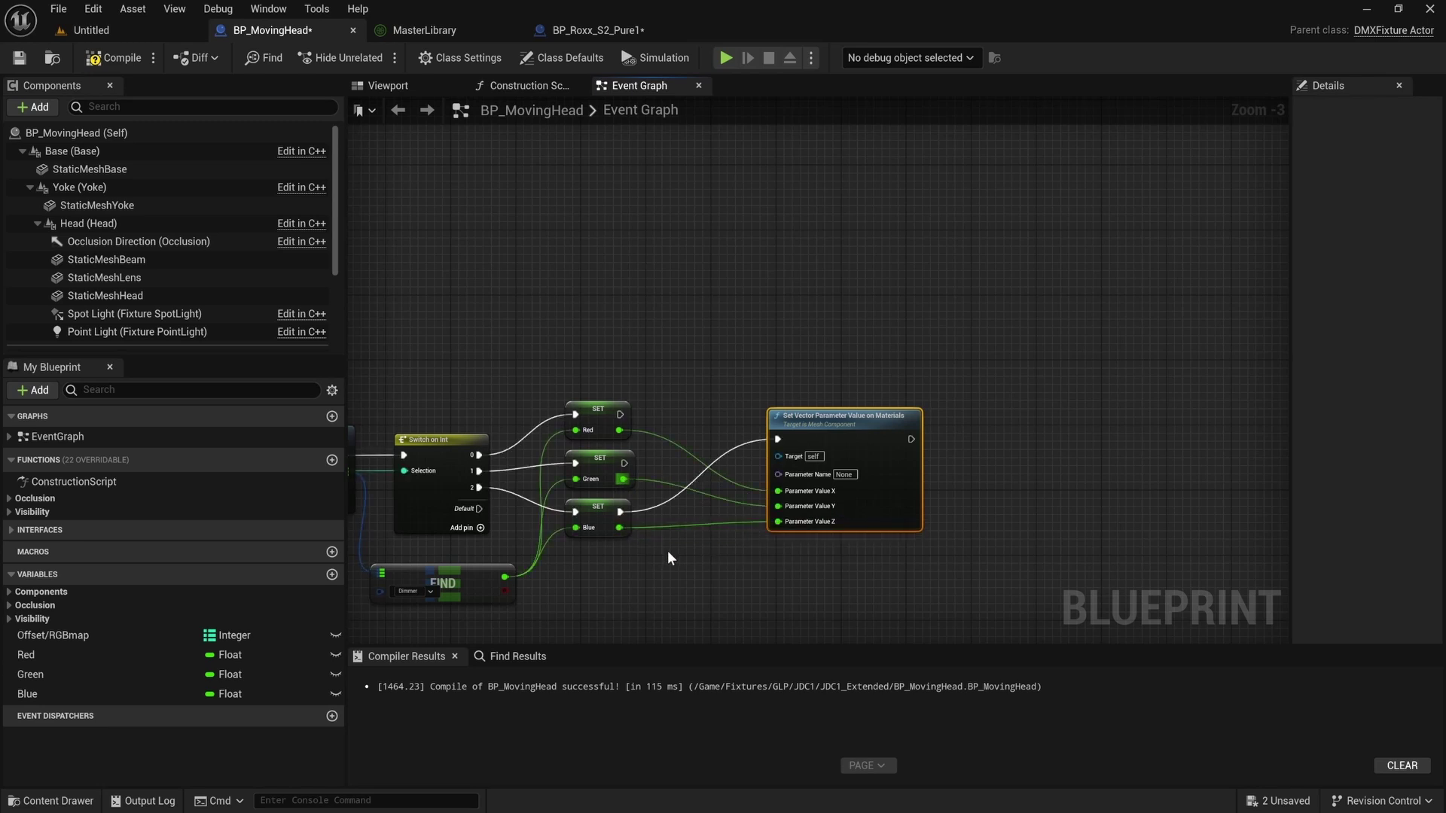
{"action": "left_click", "coordinate": [844, 475]}
{"action": "left_click_drag", "start_coordinate": [829, 417], "coordinate": [871, 408]}
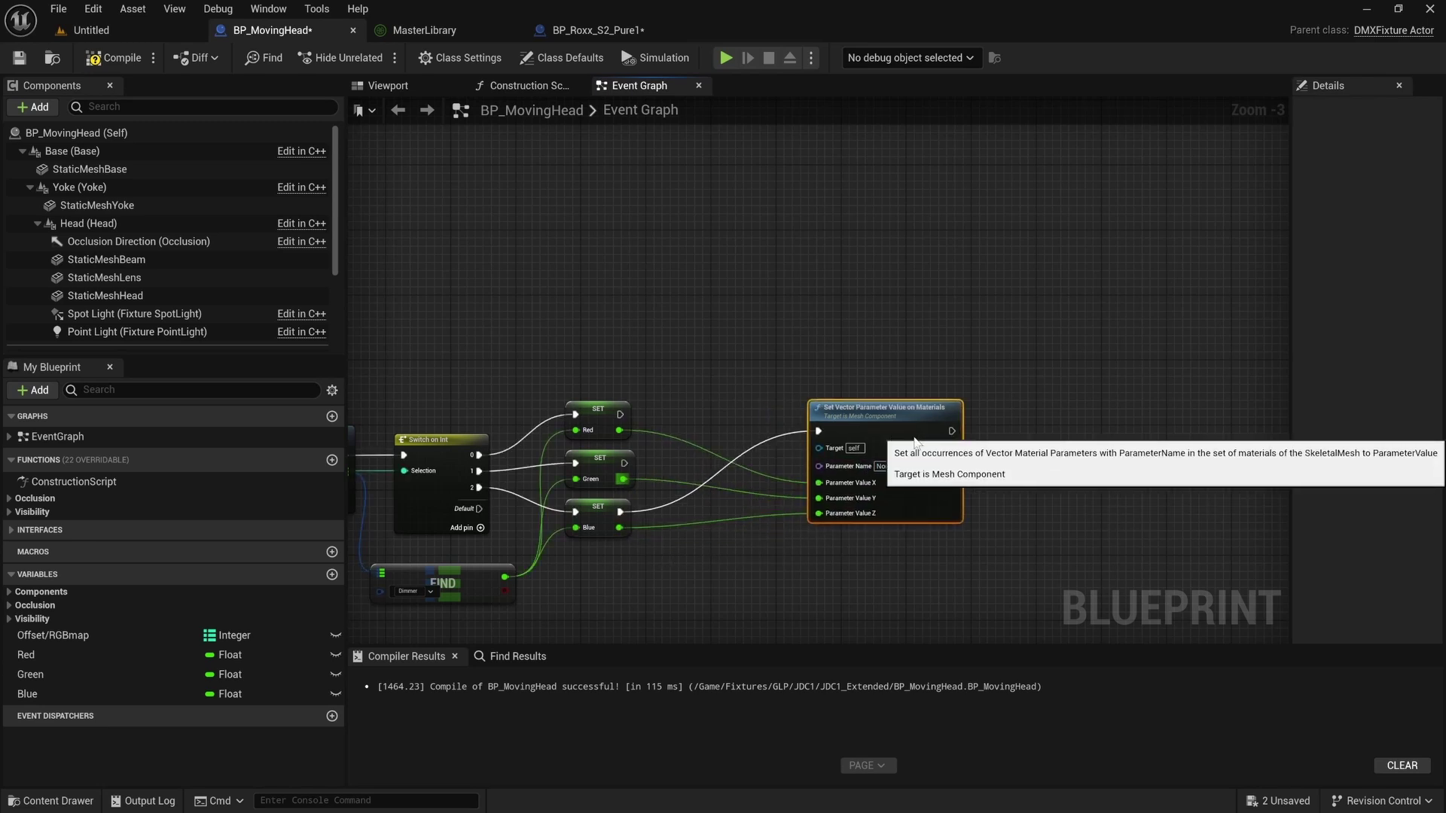
Switch to BP_Roxx_S2_Pure1 and examine the default key-value pairs of the Blue Channel Map variable.
{"action": "right_click_drag", "start_coordinate": [693, 408], "coordinate": [854, 417]}
{"action": "scroll", "coordinate": [854, 410], "scroll_direction": "down", "scroll_amount": 1}
{"action": "right_click_drag", "start_coordinate": [756, 424], "coordinate": [920, 459]}
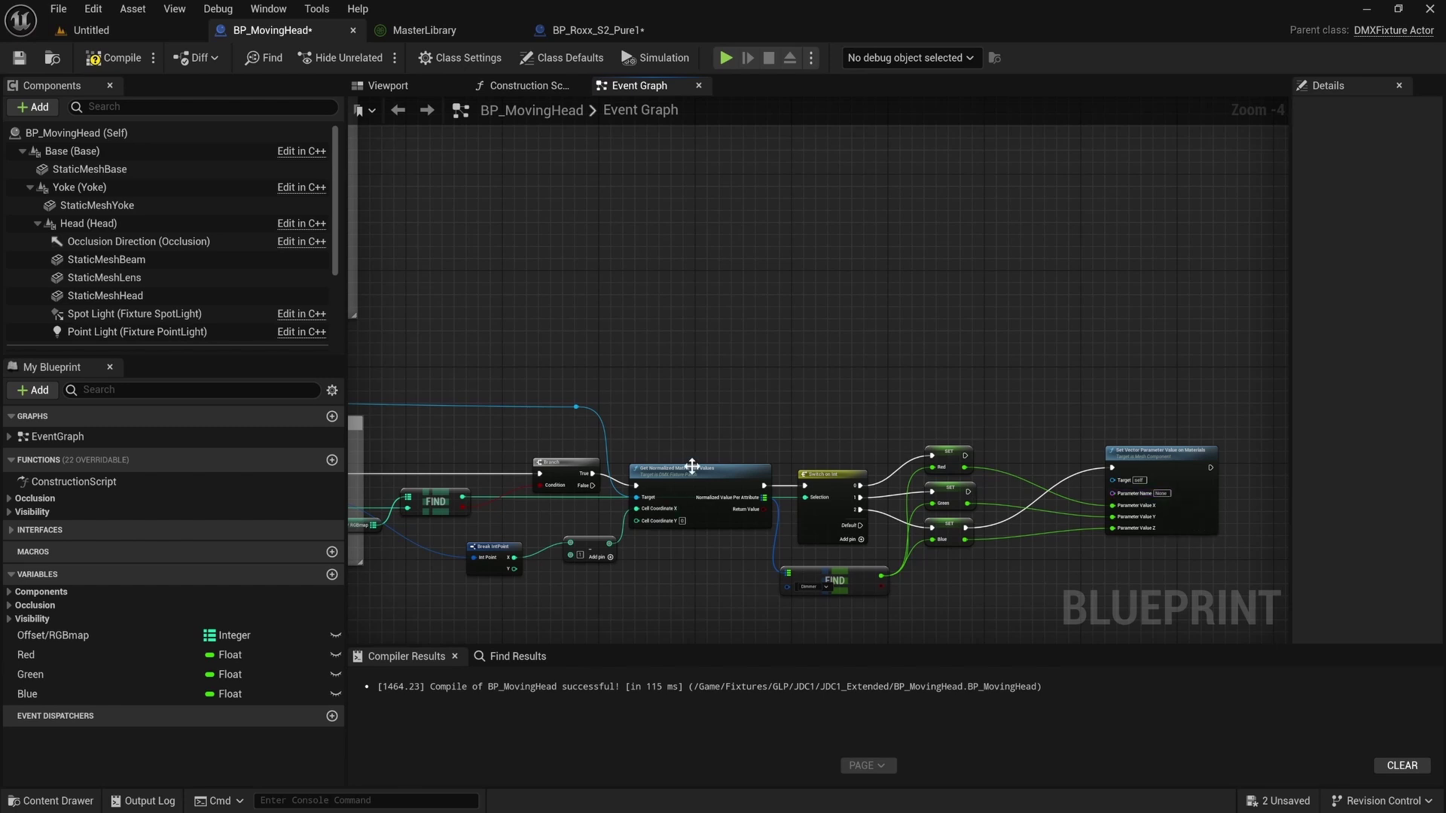
{"action": "left_click", "coordinate": [595, 30]}
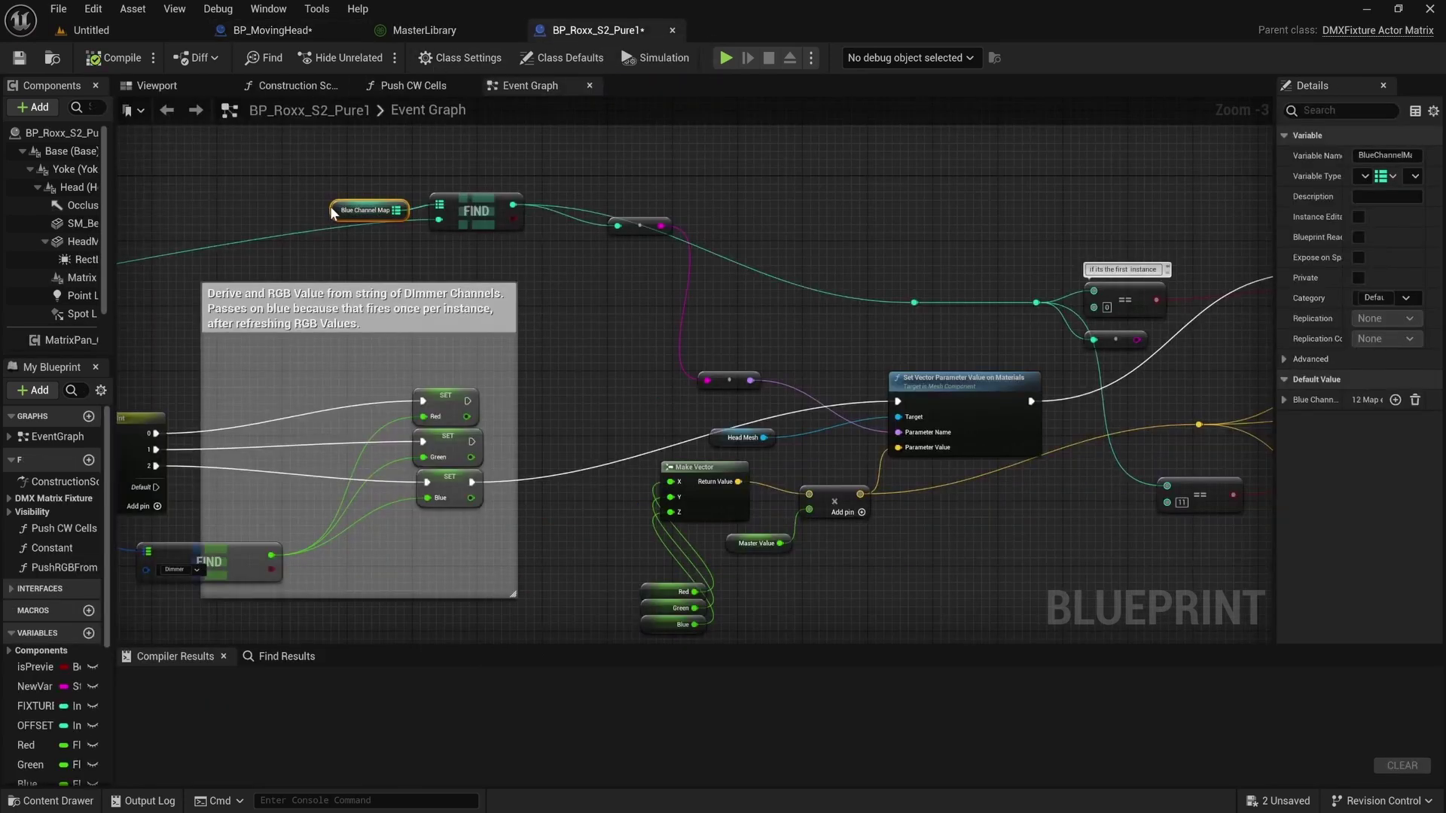
{"action": "left_click", "coordinate": [1285, 400]}
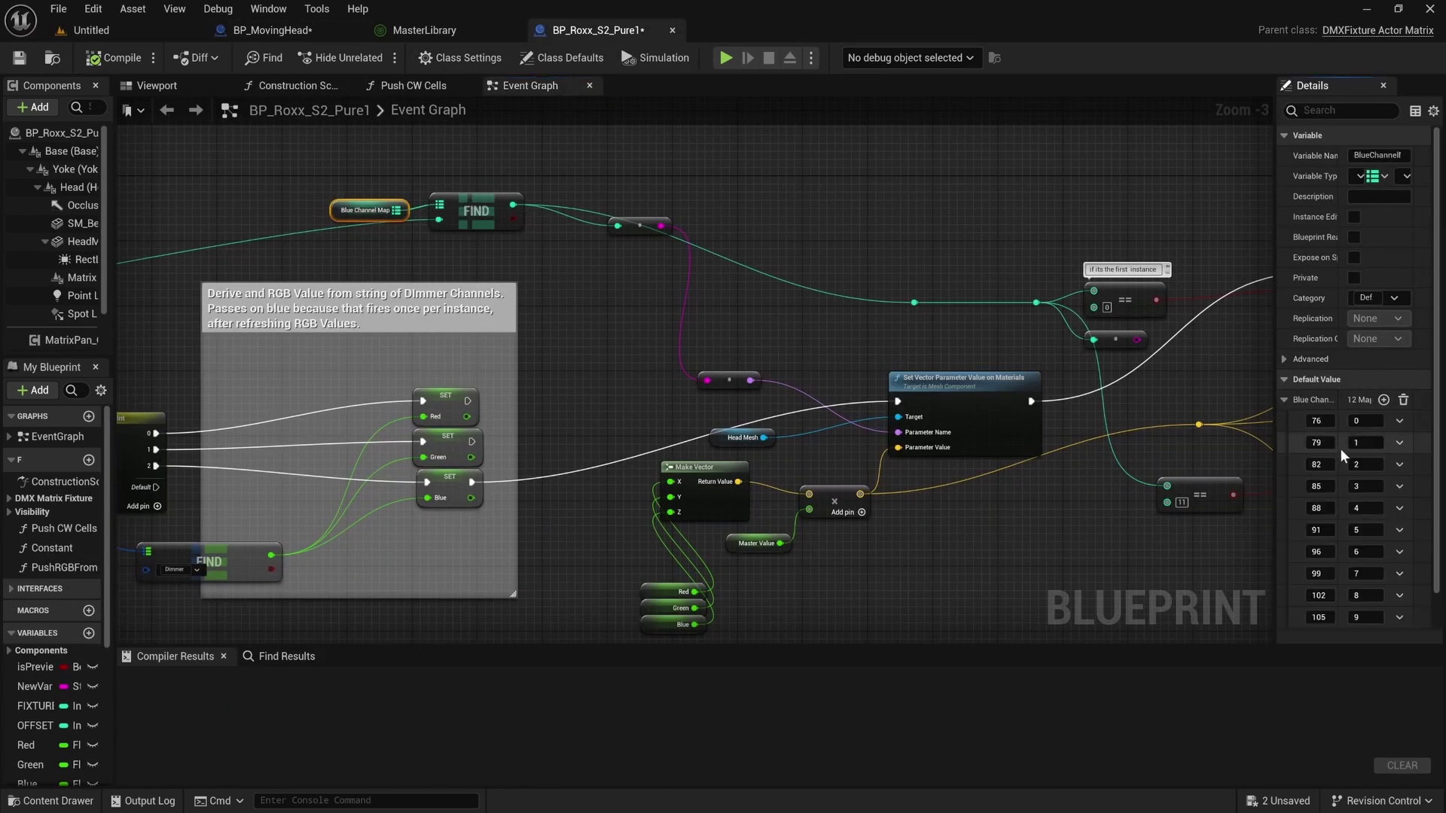
{"action": "scroll", "coordinate": [1360, 446], "scroll_direction": "down", "scroll_amount": 1}
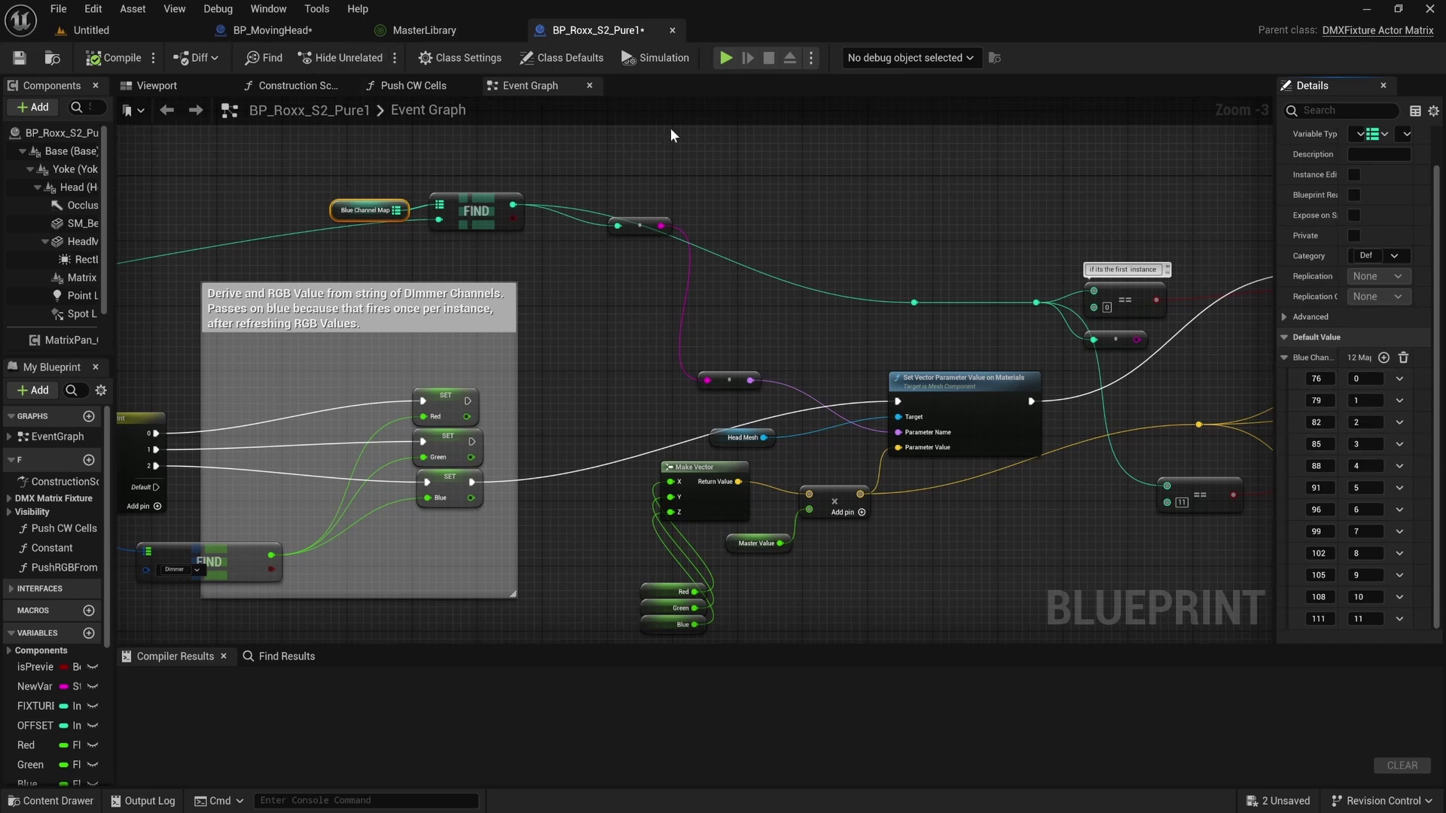
Return to BP_MovingHead and duplicate the Offset/RGBmap variable.
{"action": "left_click", "coordinate": [271, 31]}
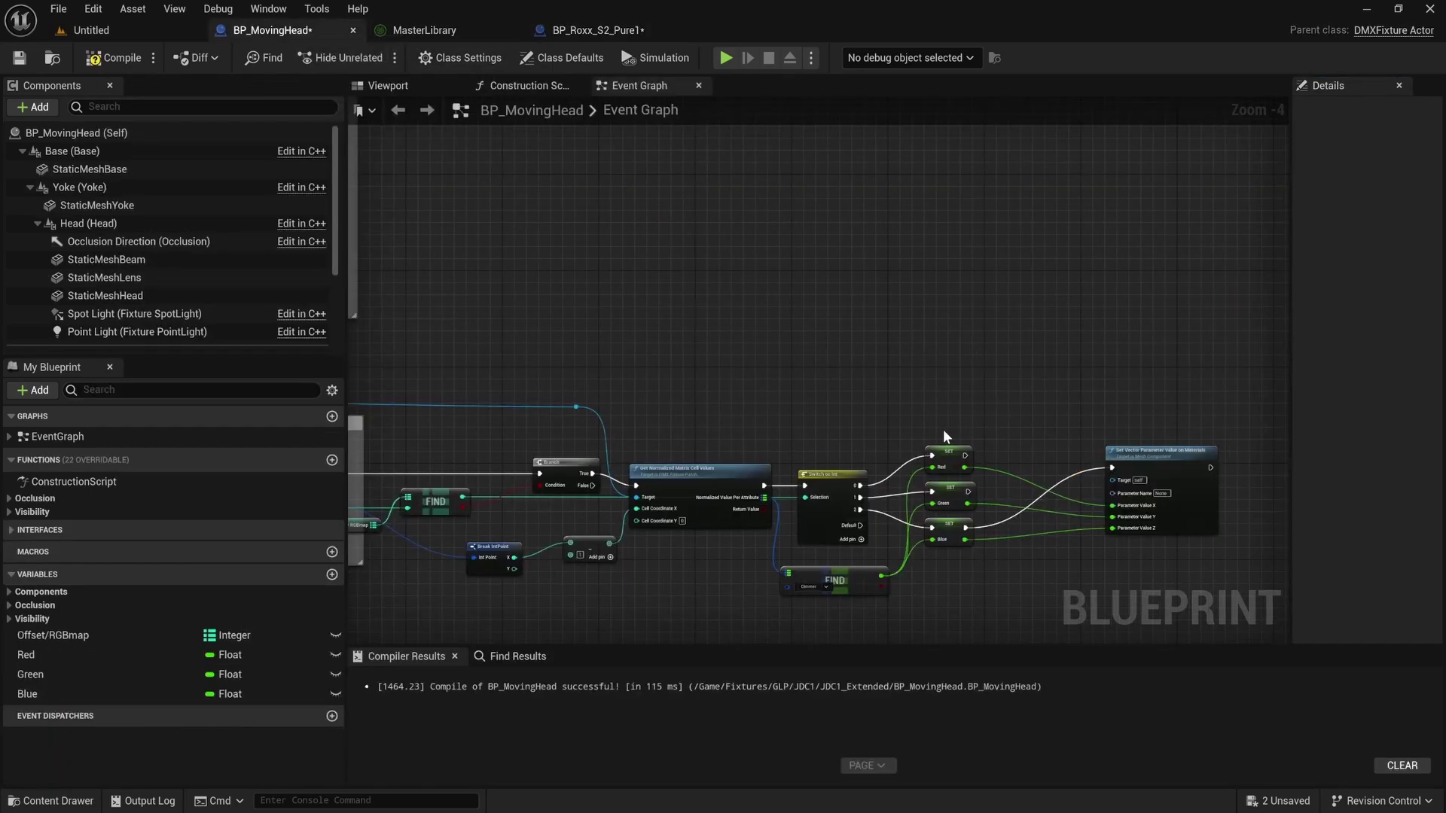
{"action": "right_click_drag", "start_coordinate": [1040, 497], "coordinate": [971, 467]}
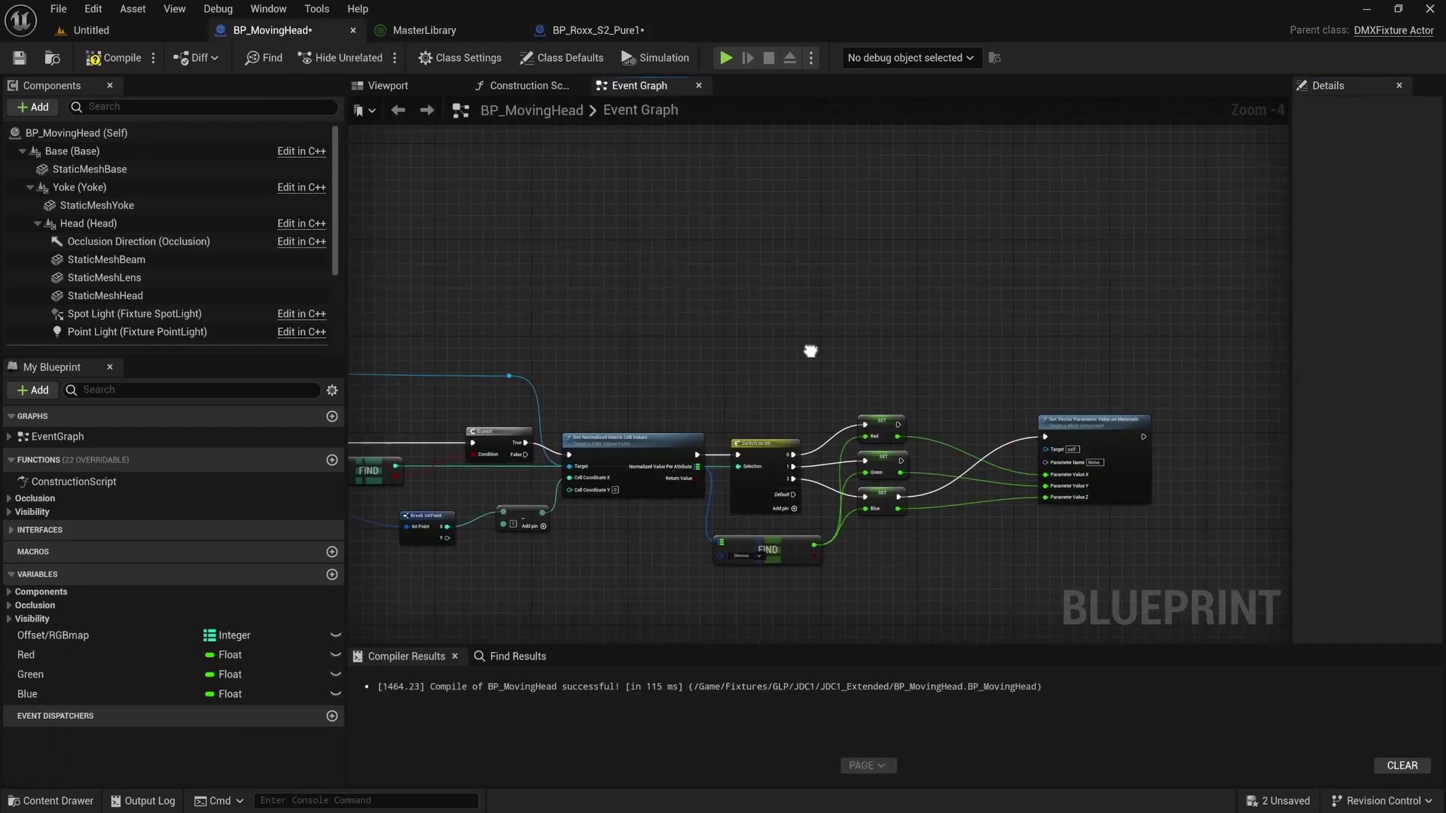
{"action": "left_click", "coordinate": [67, 636]}
{"action": "key", "text": "ctrl+w"}
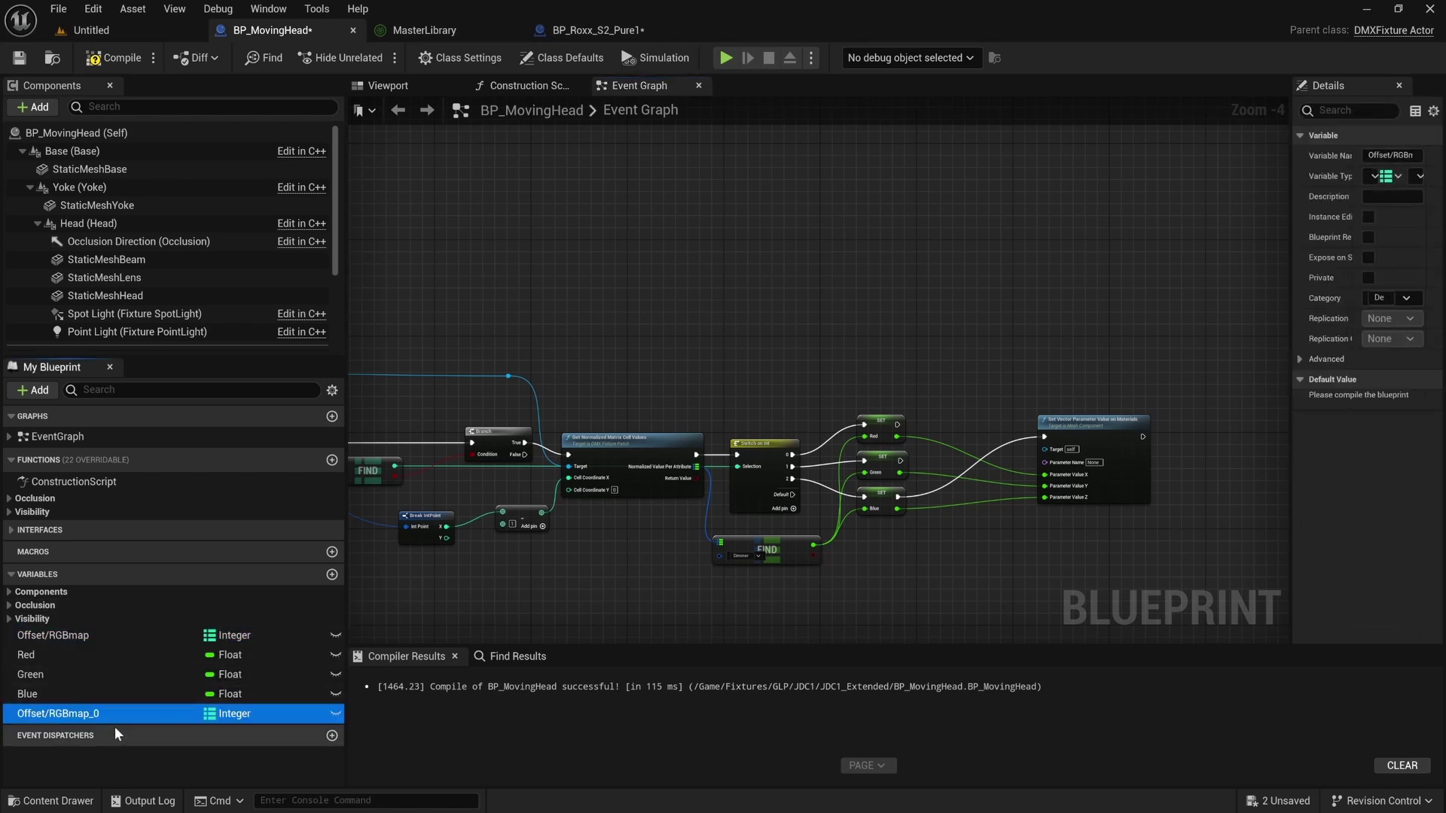
Rename the duplicated map variable as BlueChannel/InstanceNumber Map.
{"action": "double_click", "coordinate": [112, 714]}
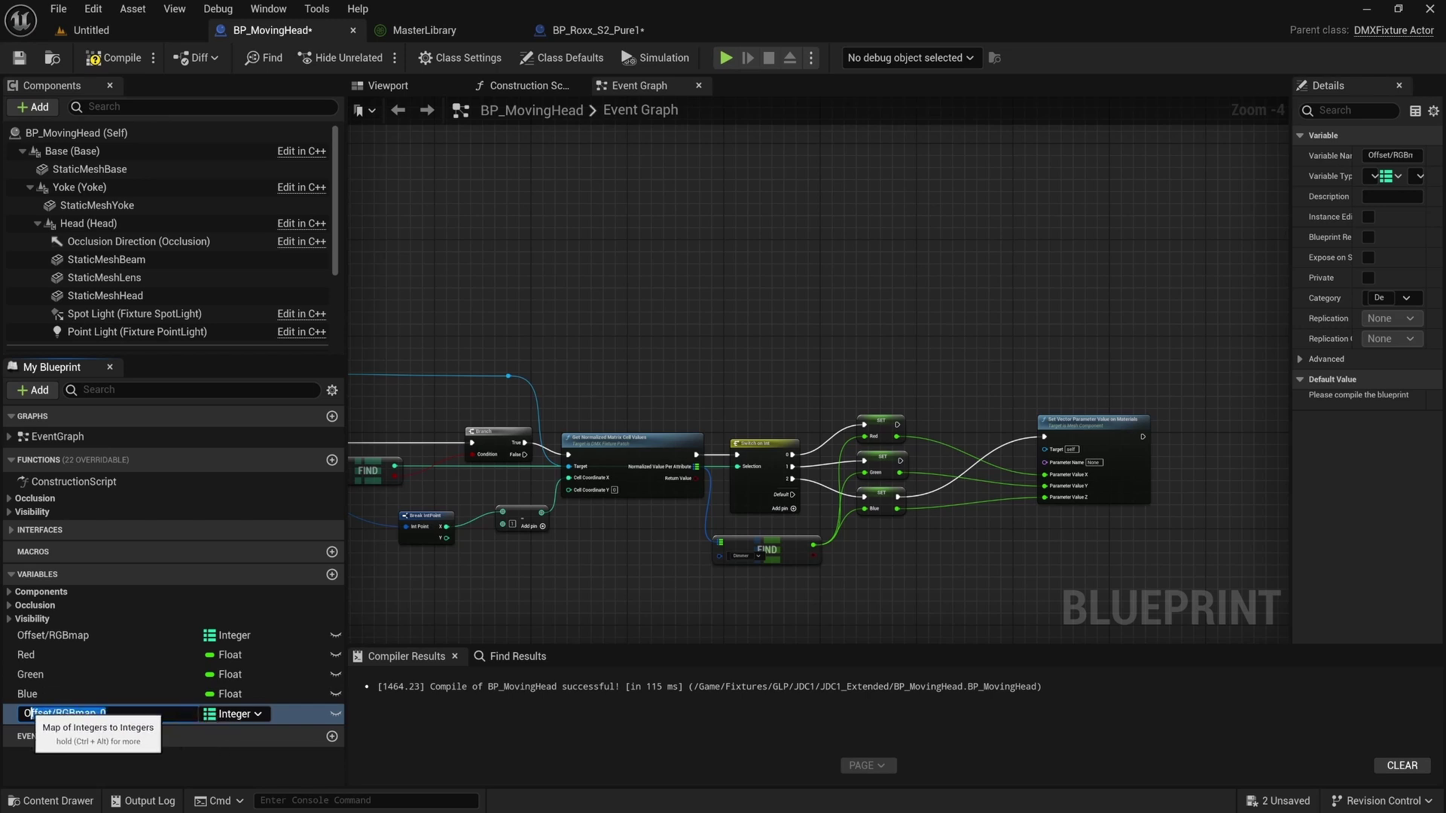
{"action": "key", "text": "ctrl+a"}
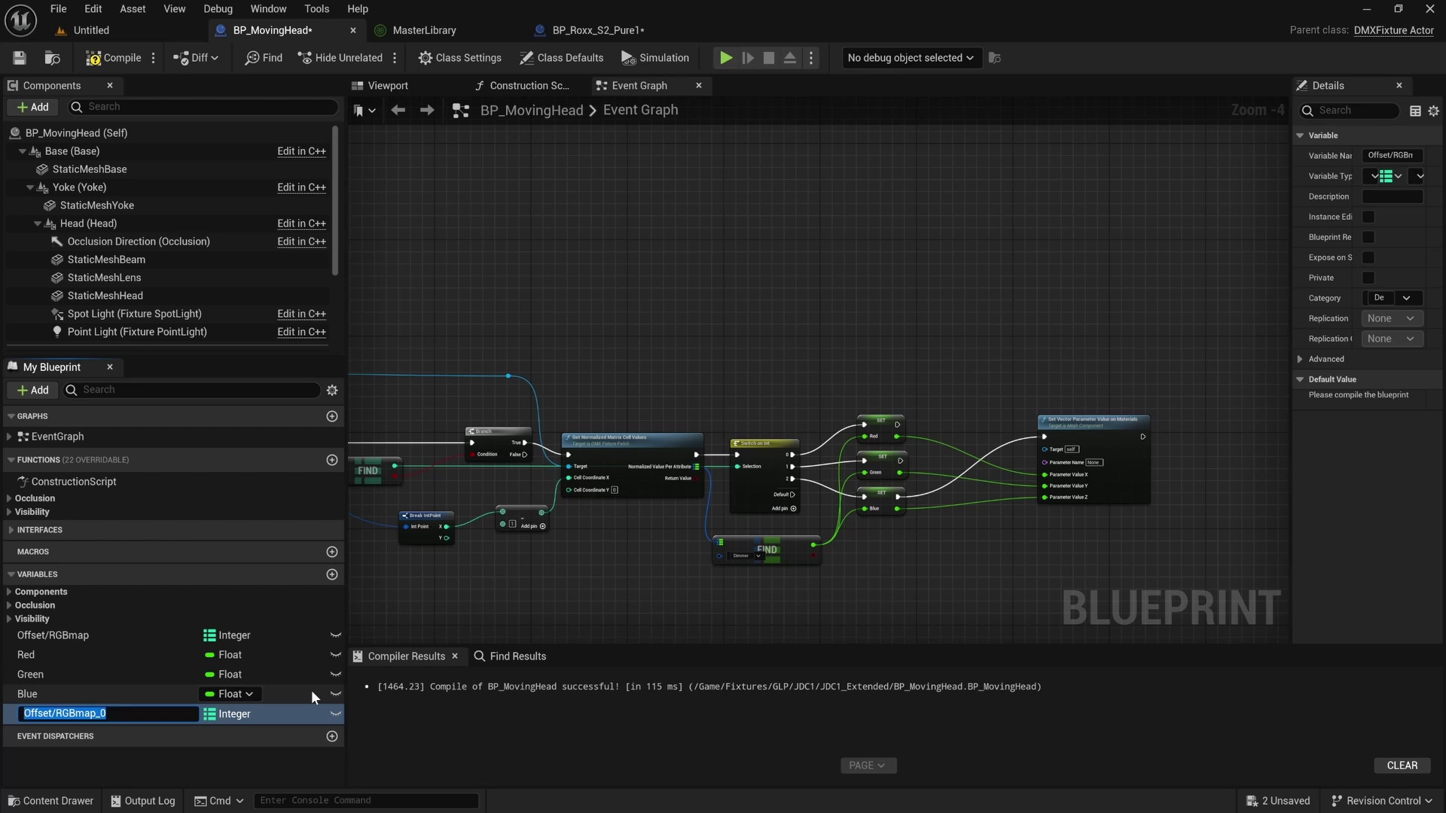
{"action": "type", "text": "Instanc"}
{"action": "key", "text": "BackSpace"}
{"action": "key", "text": "BackSpace"}
{"action": "key", "text": "BackSpace"}
{"action": "key", "text": "BackSpace"}
{"action": "key", "text": "BackSpace"}
{"action": "key", "text": "BackSpace"}
{"action": "key", "text": "BackSpace"}
{"action": "type", "text": "Blue"}
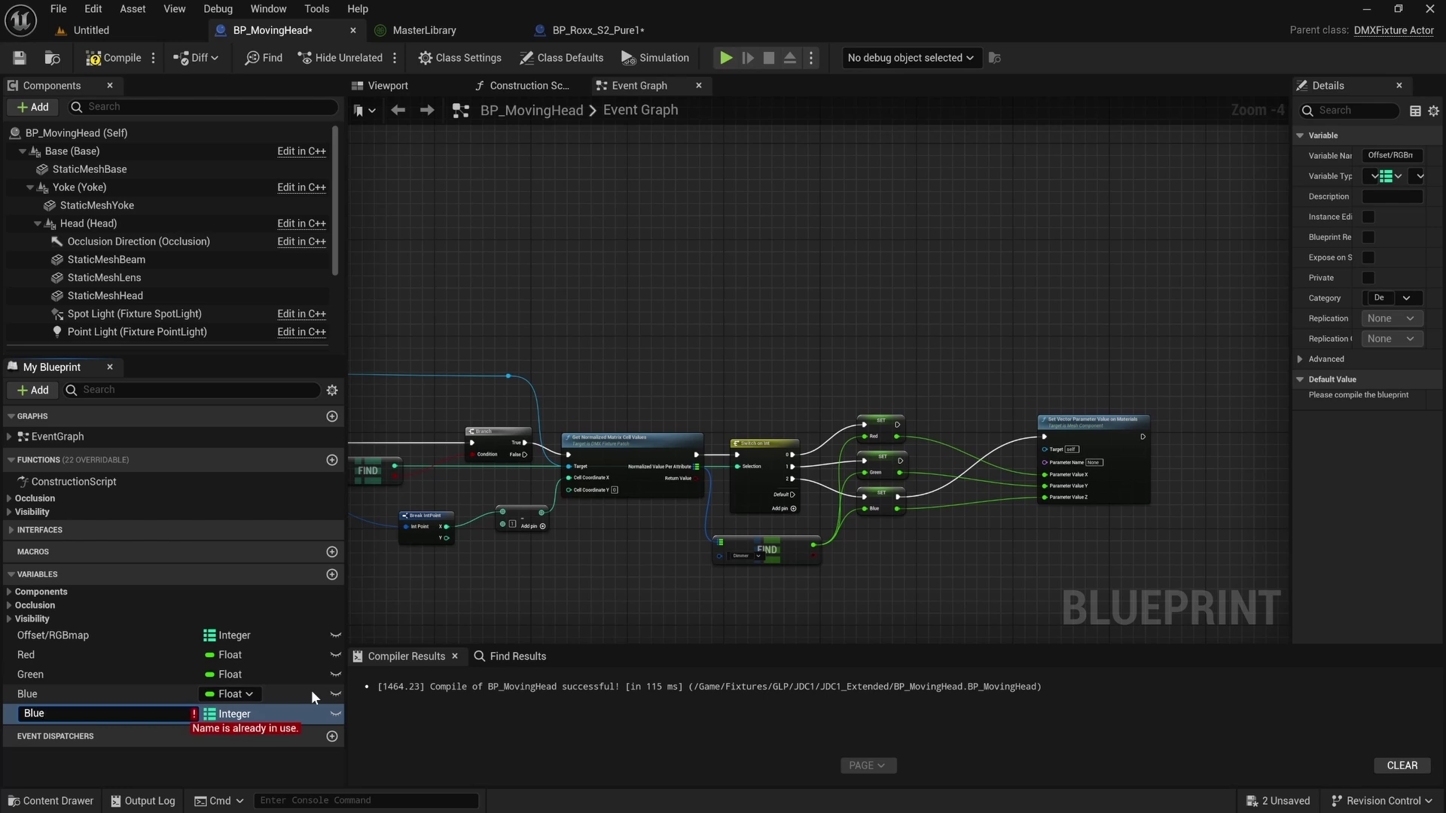
{"action": "type", "text": "Channel"}
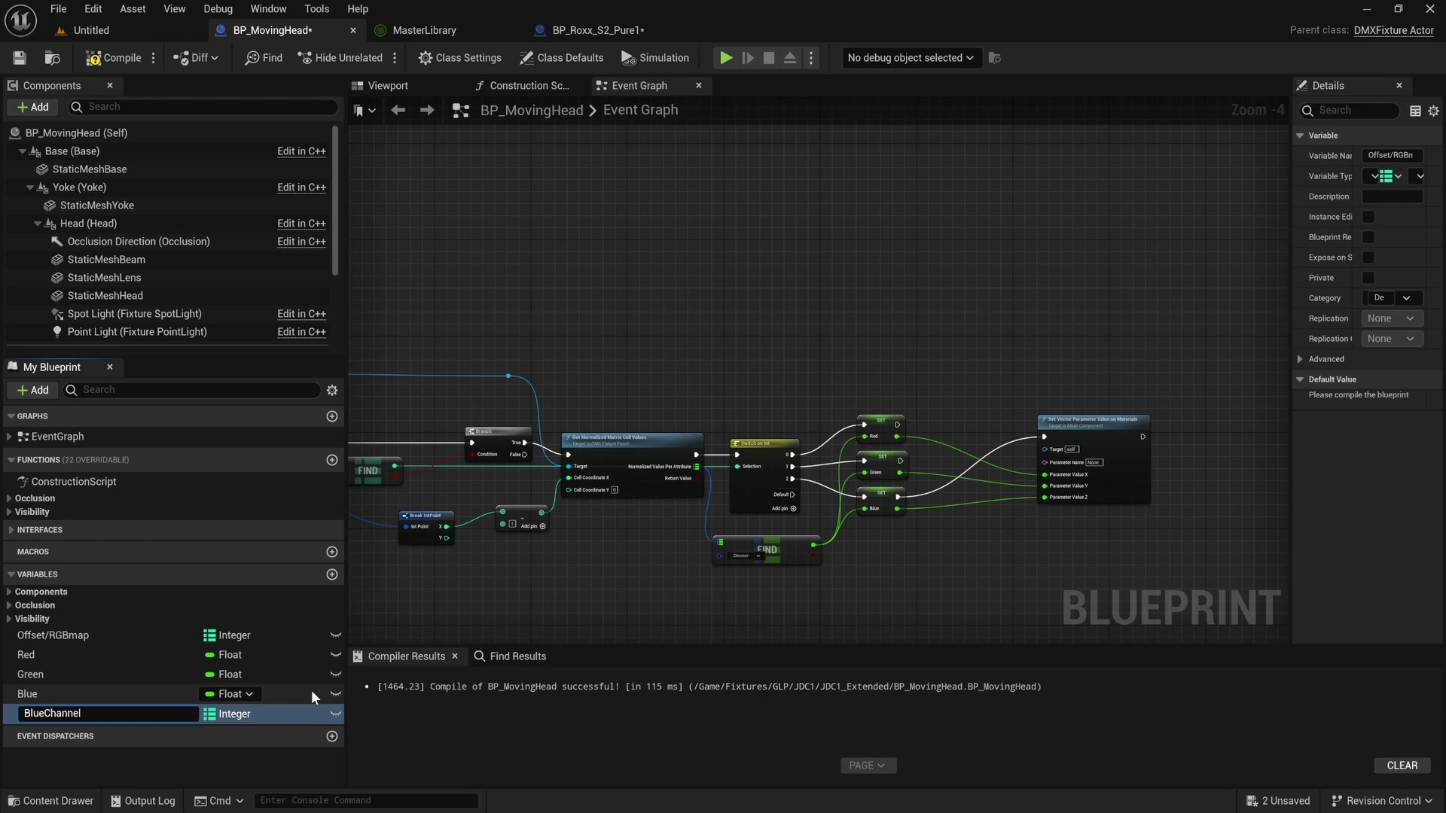
{"action": "type", "text": "/InstanceNumber Map"}
{"action": "key", "text": "Return"}
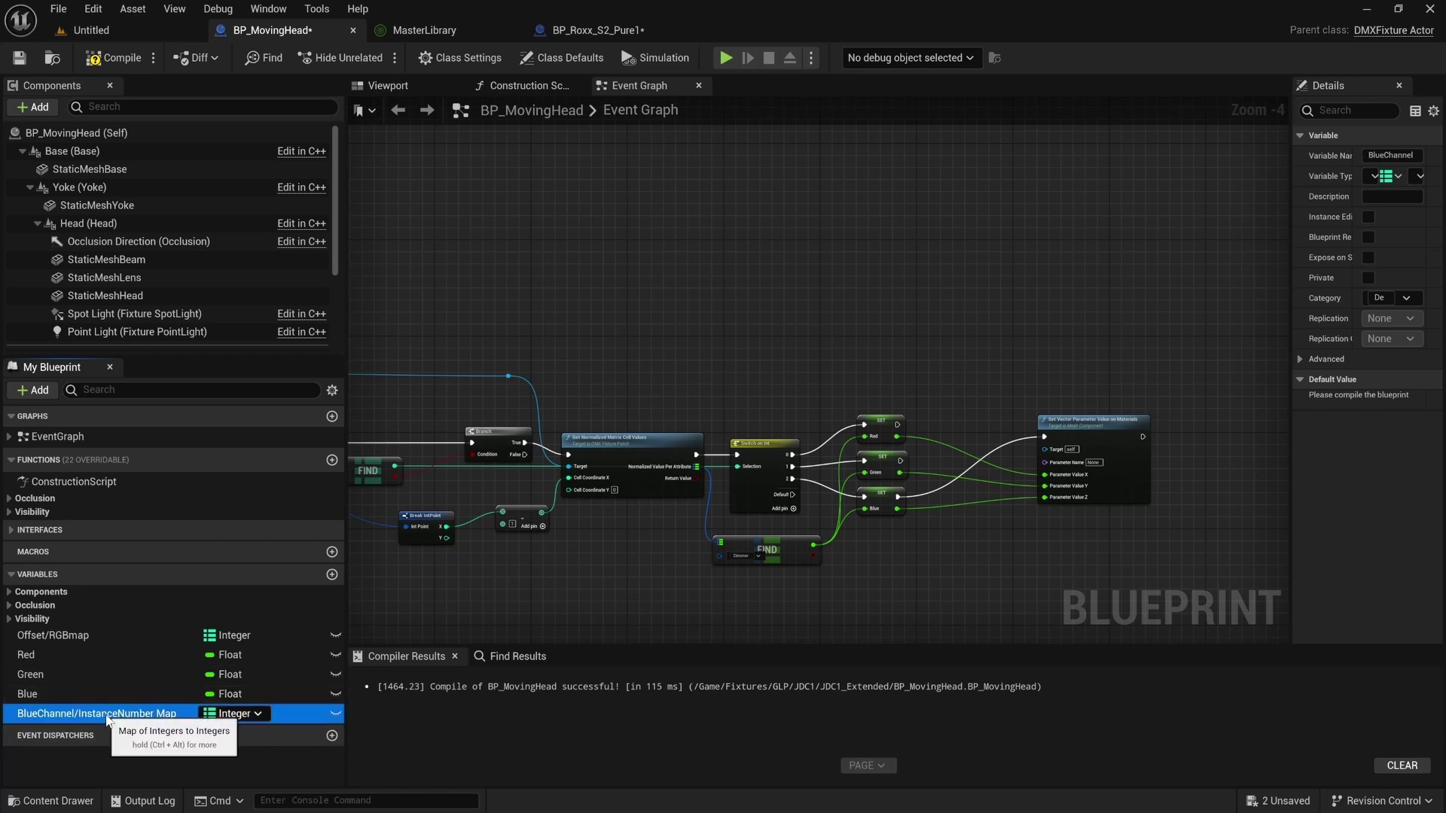
Add a Get node for BlueChannel/InstanceNumber Map in the empty area above the Switch on Int nodes.
{"action": "left_click_drag", "start_coordinate": [107, 716], "coordinate": [662, 302]}
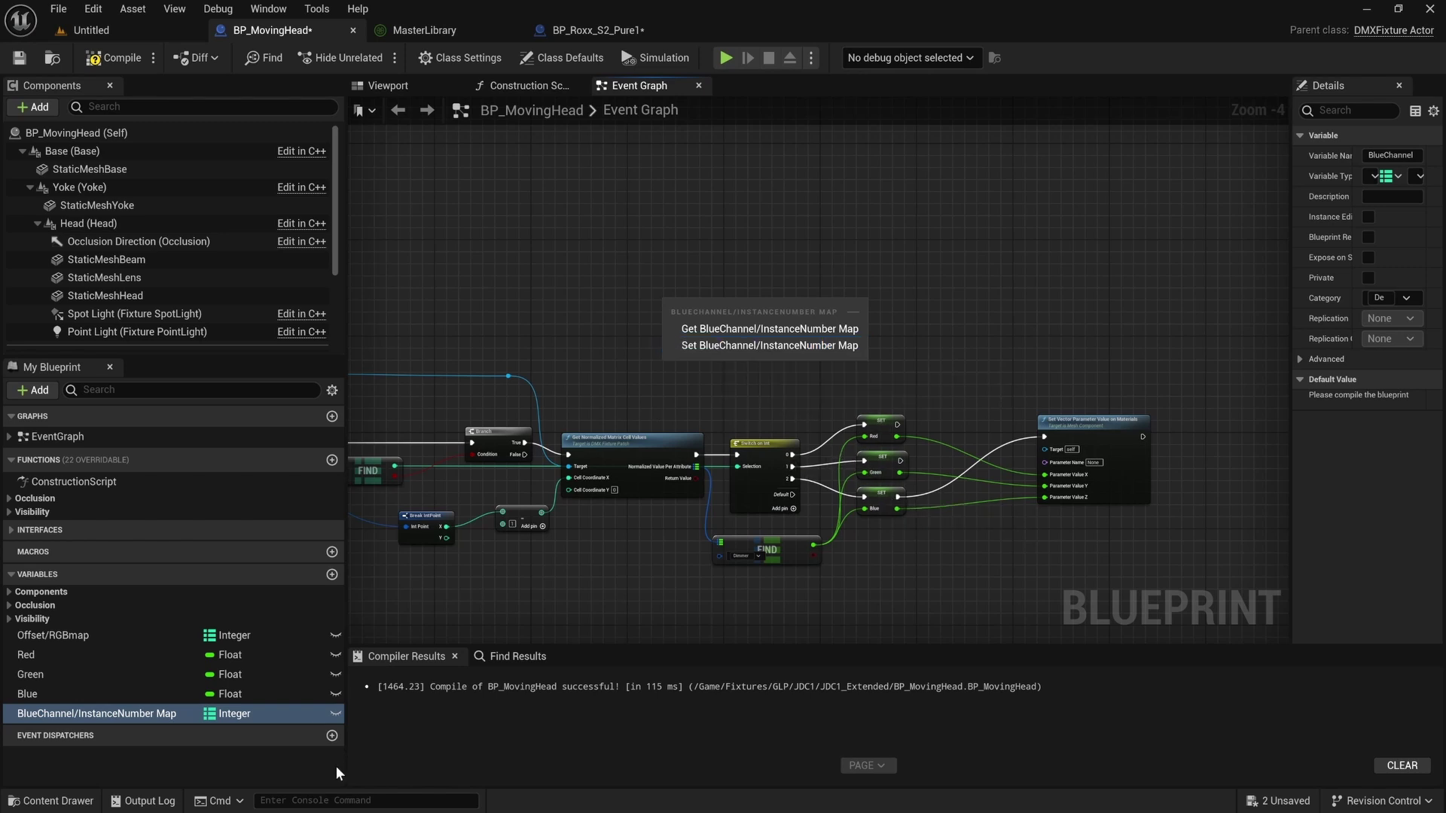
{"action": "left_click", "coordinate": [768, 328]}
{"action": "right_click_drag", "start_coordinate": [356, 511], "coordinate": [574, 500]}
{"action": "left_click", "coordinate": [487, 481]}
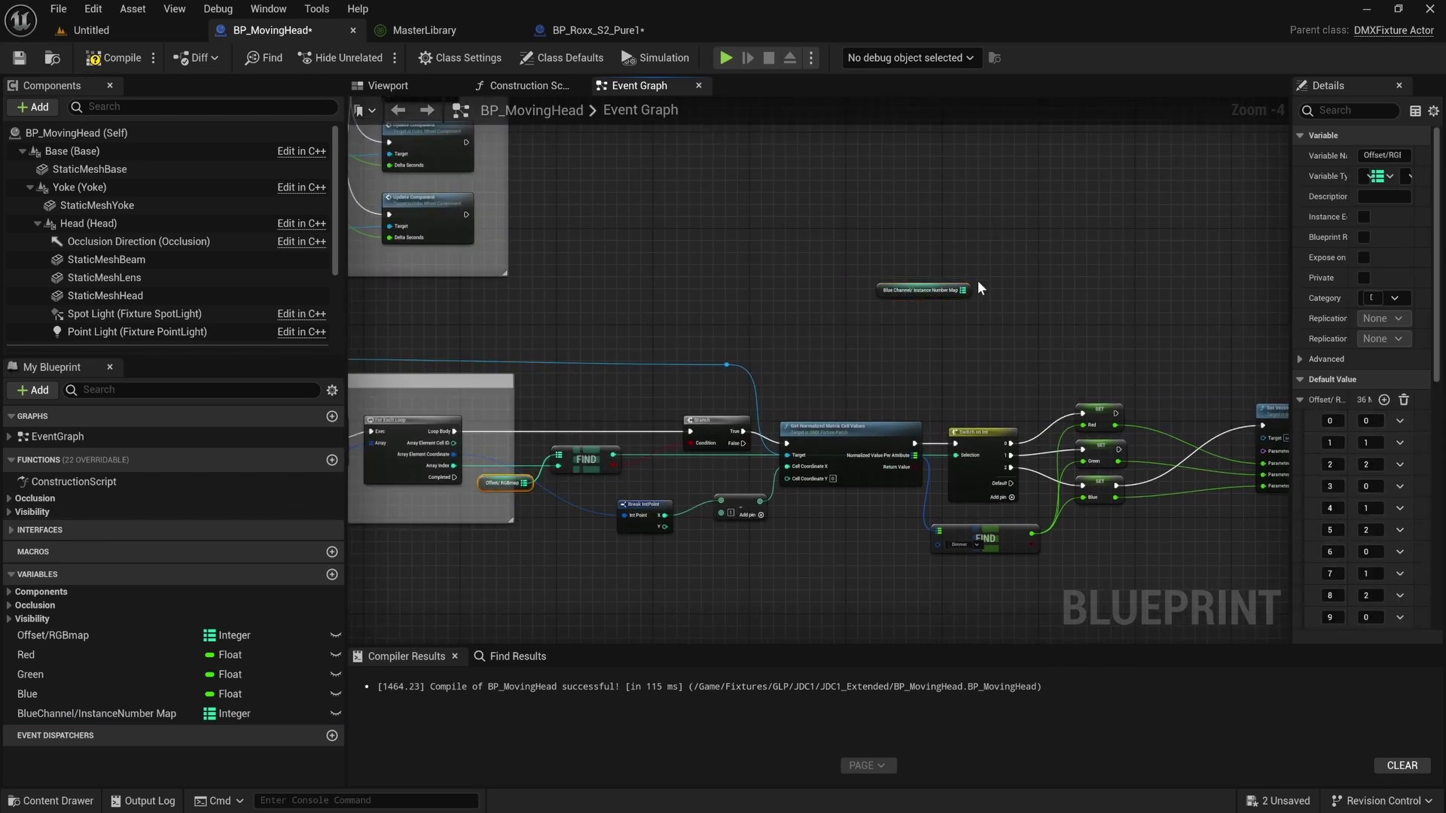
Compile and save BP_MovingHead, and expand the default entries of BlueChannel/InstanceNumber Map.
{"action": "left_click", "coordinate": [897, 291]}
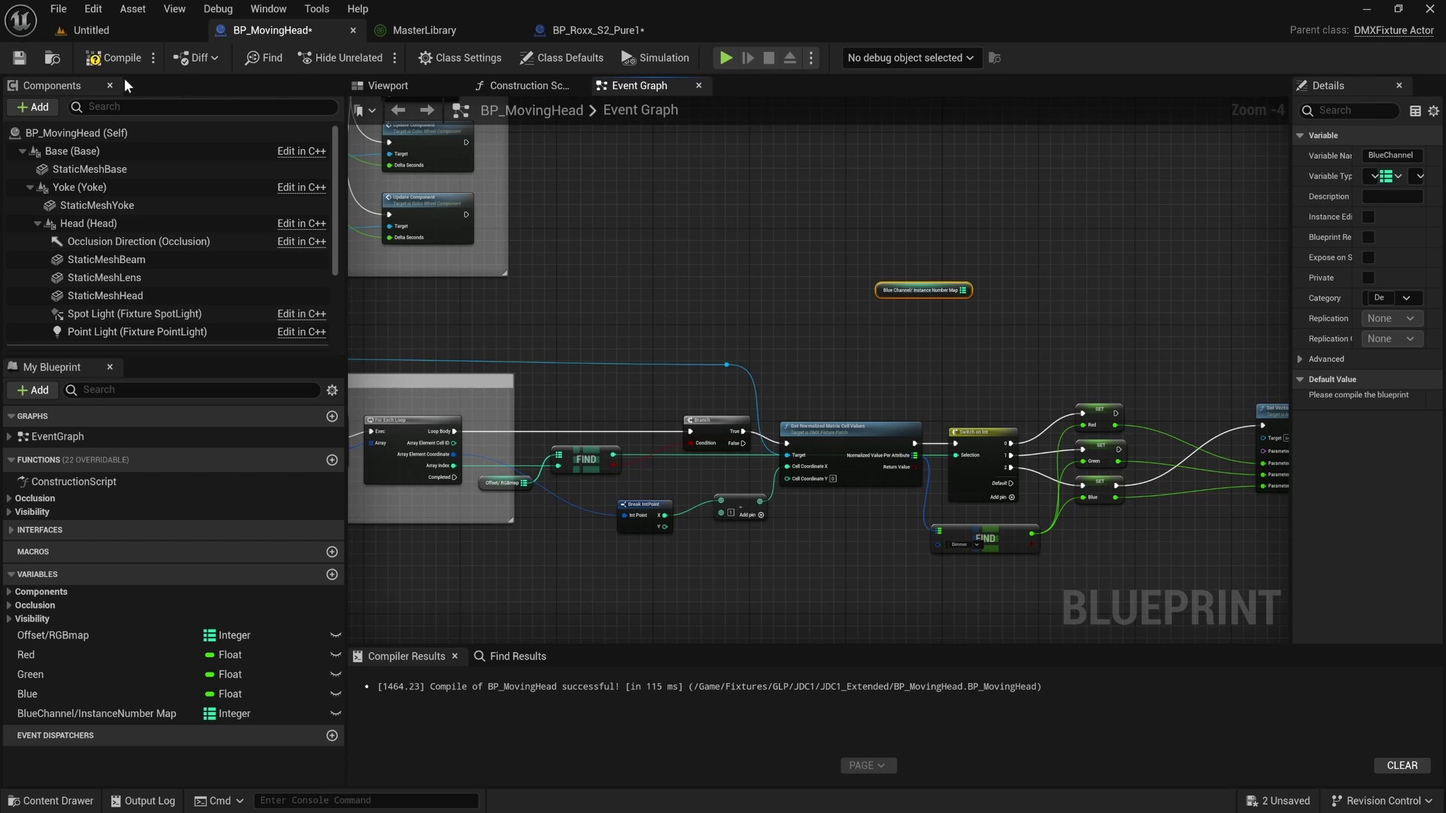
{"action": "left_click", "coordinate": [113, 57]}
{"action": "left_click", "coordinate": [19, 57]}
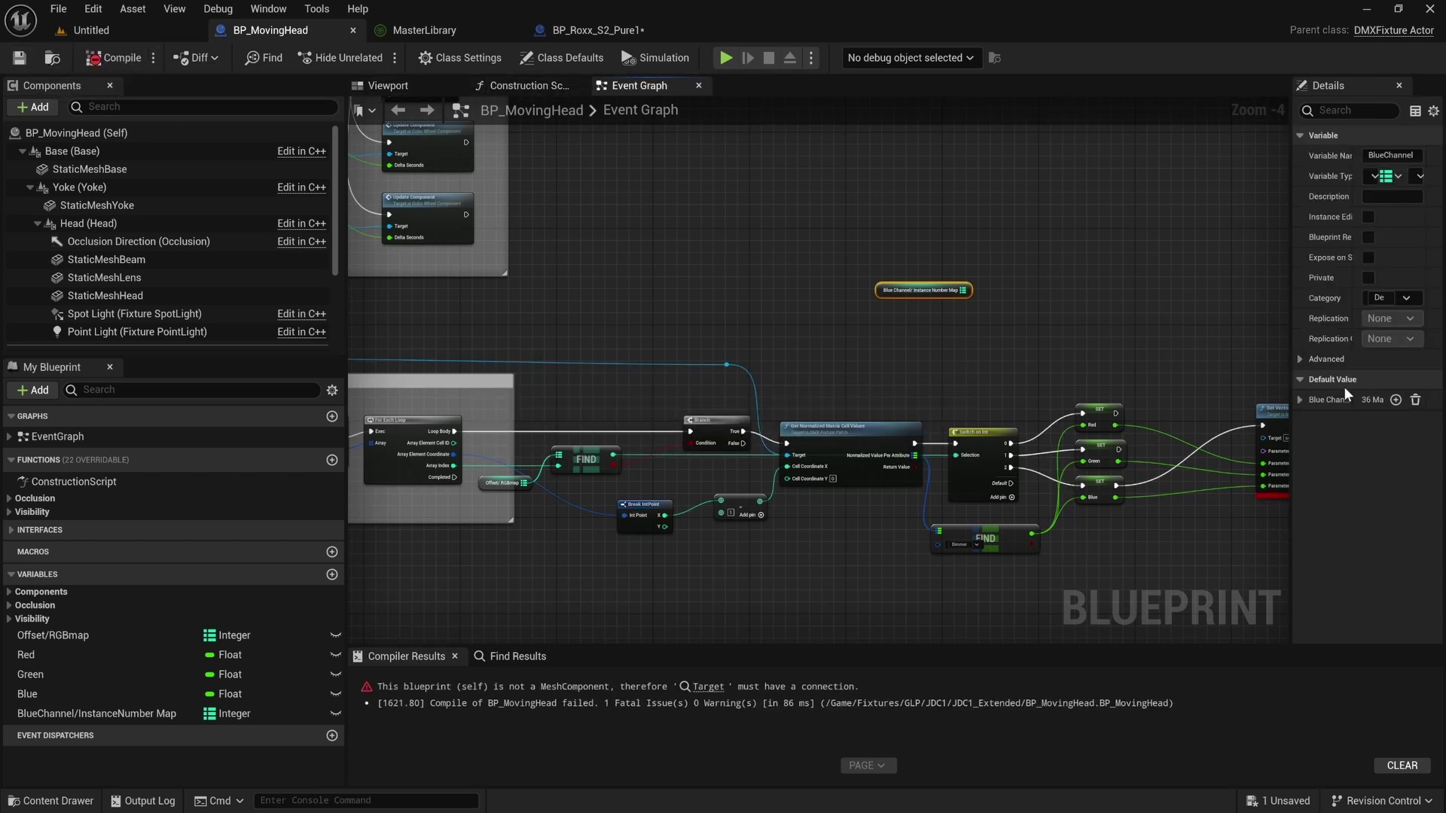
{"action": "left_click", "coordinate": [1302, 399]}
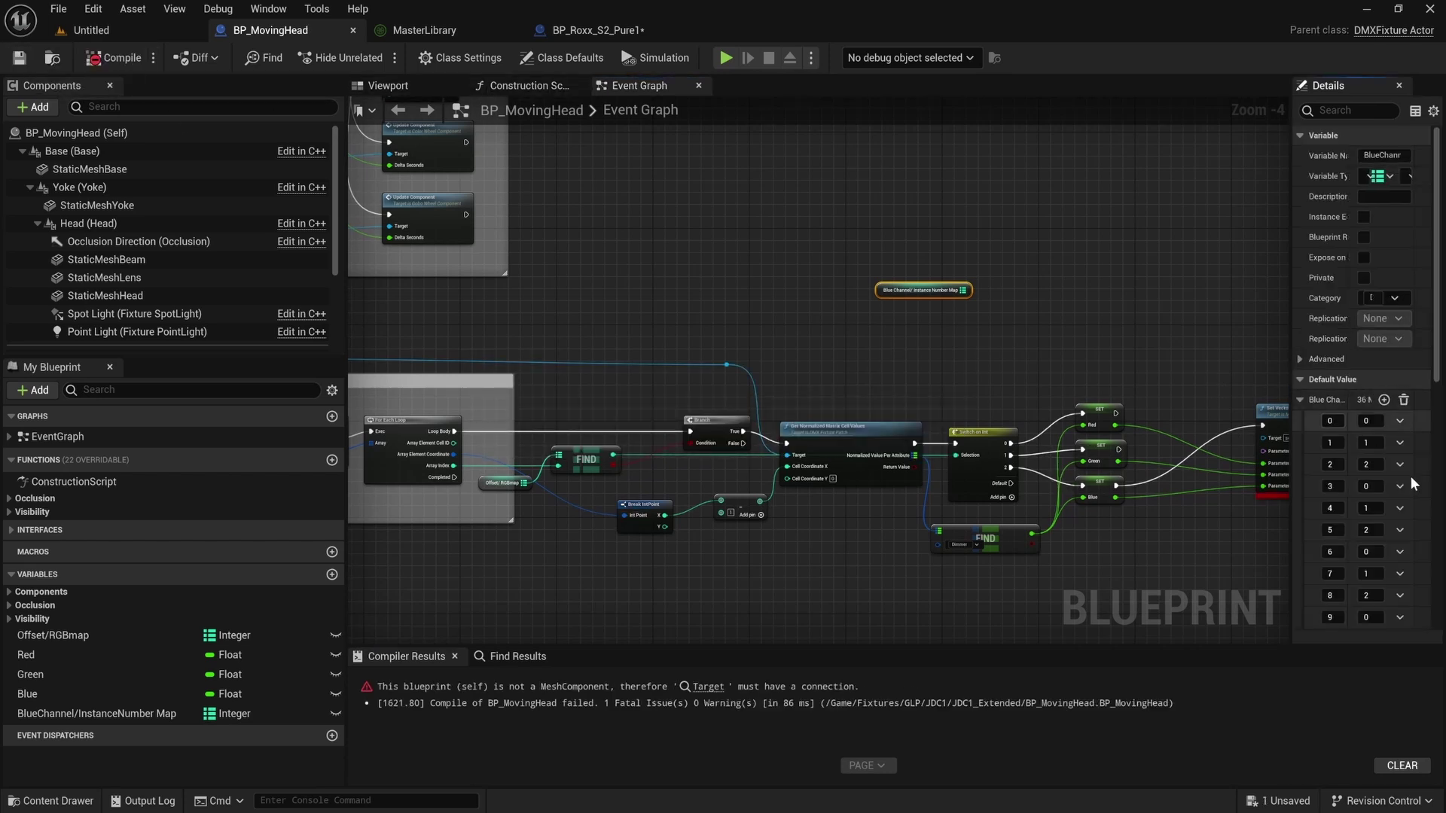
Delete the default map entries with keys 12 through 35 from BlueChannel/InstanceNumber Map, keeping keys 0 to 11.
{"action": "scroll", "coordinate": [1393, 469], "scroll_direction": "down", "scroll_amount": 2}
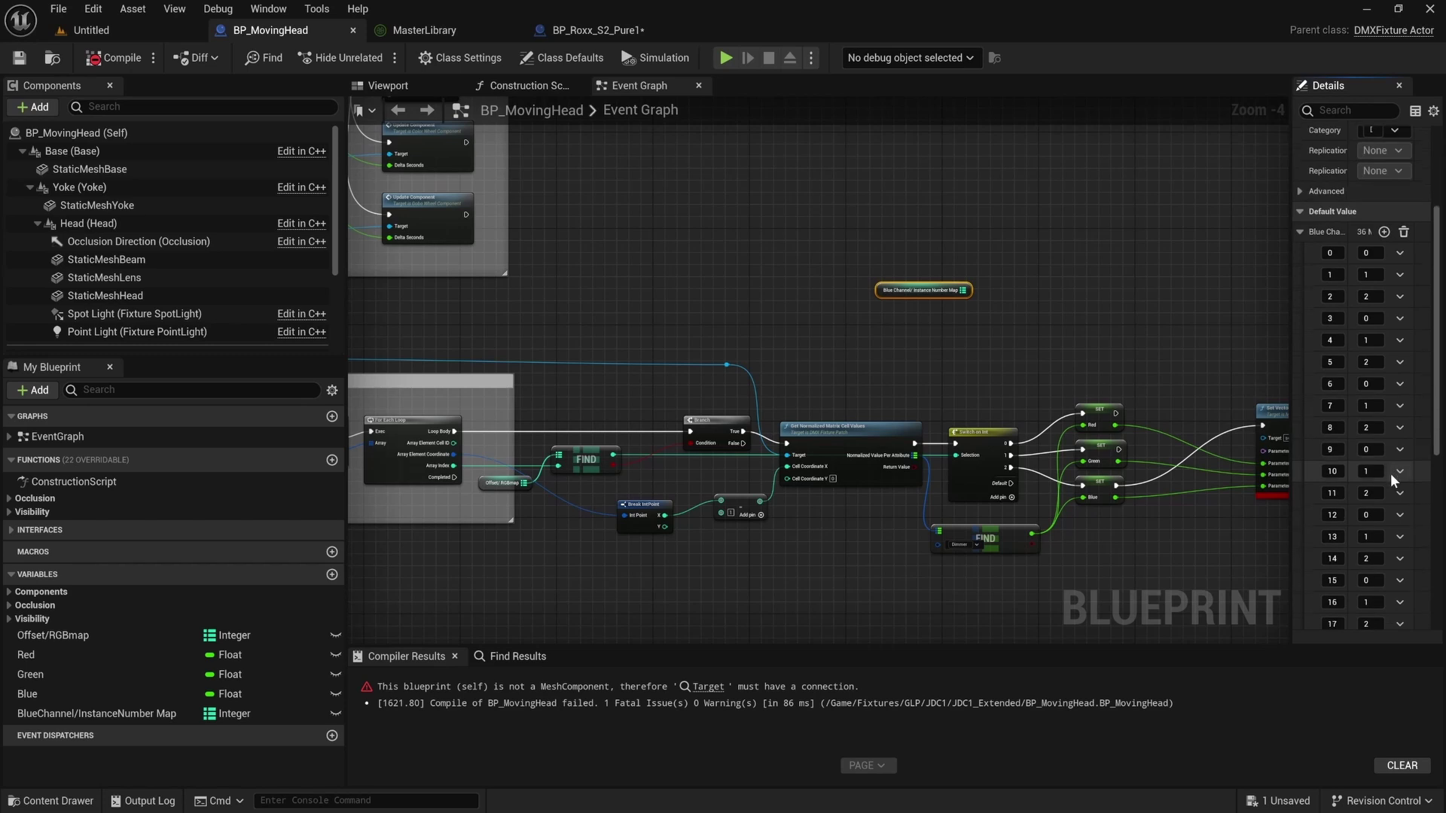
{"action": "left_click", "coordinate": [1399, 515]}
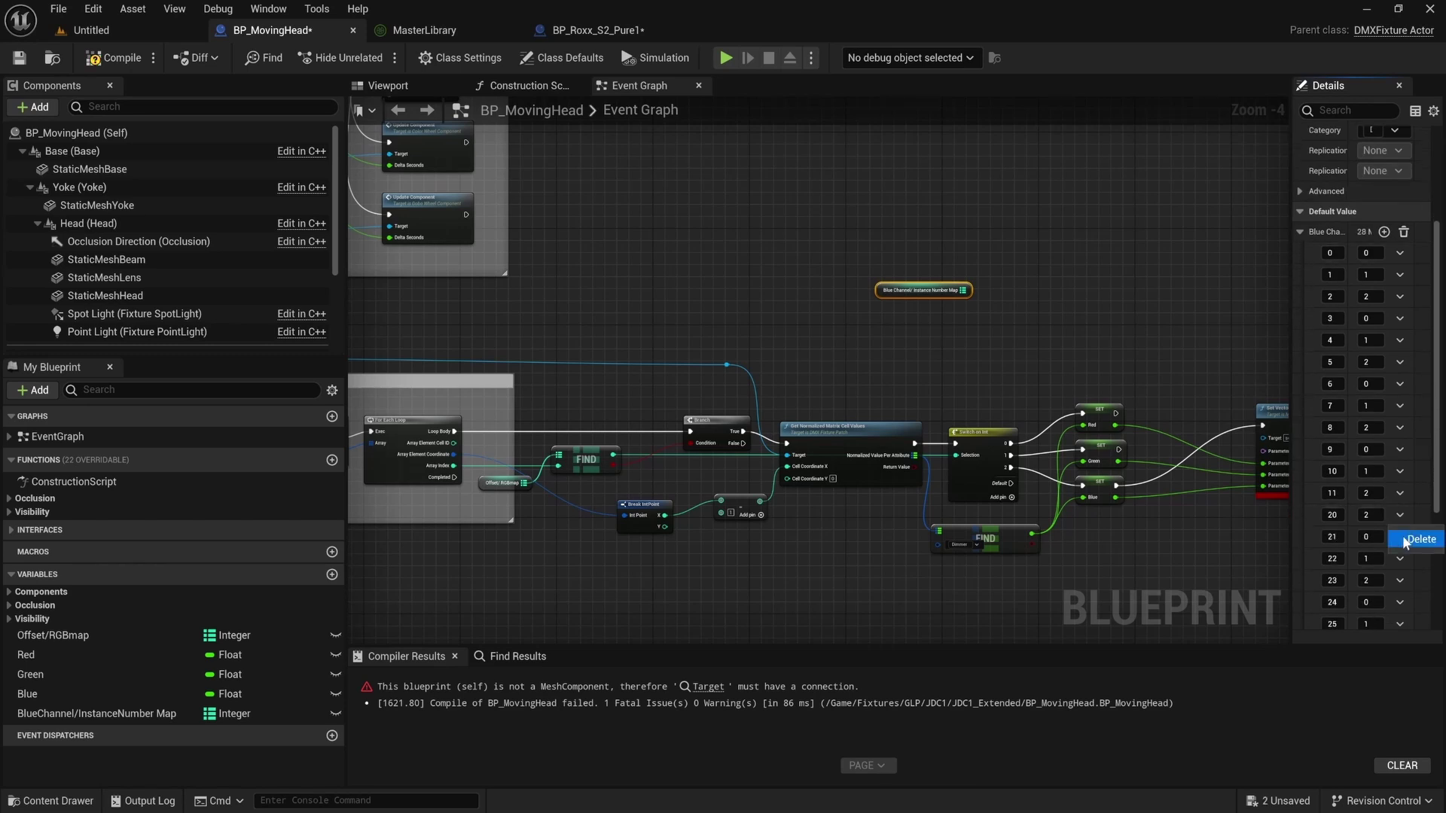
{"action": "left_click", "coordinate": [1402, 532]}
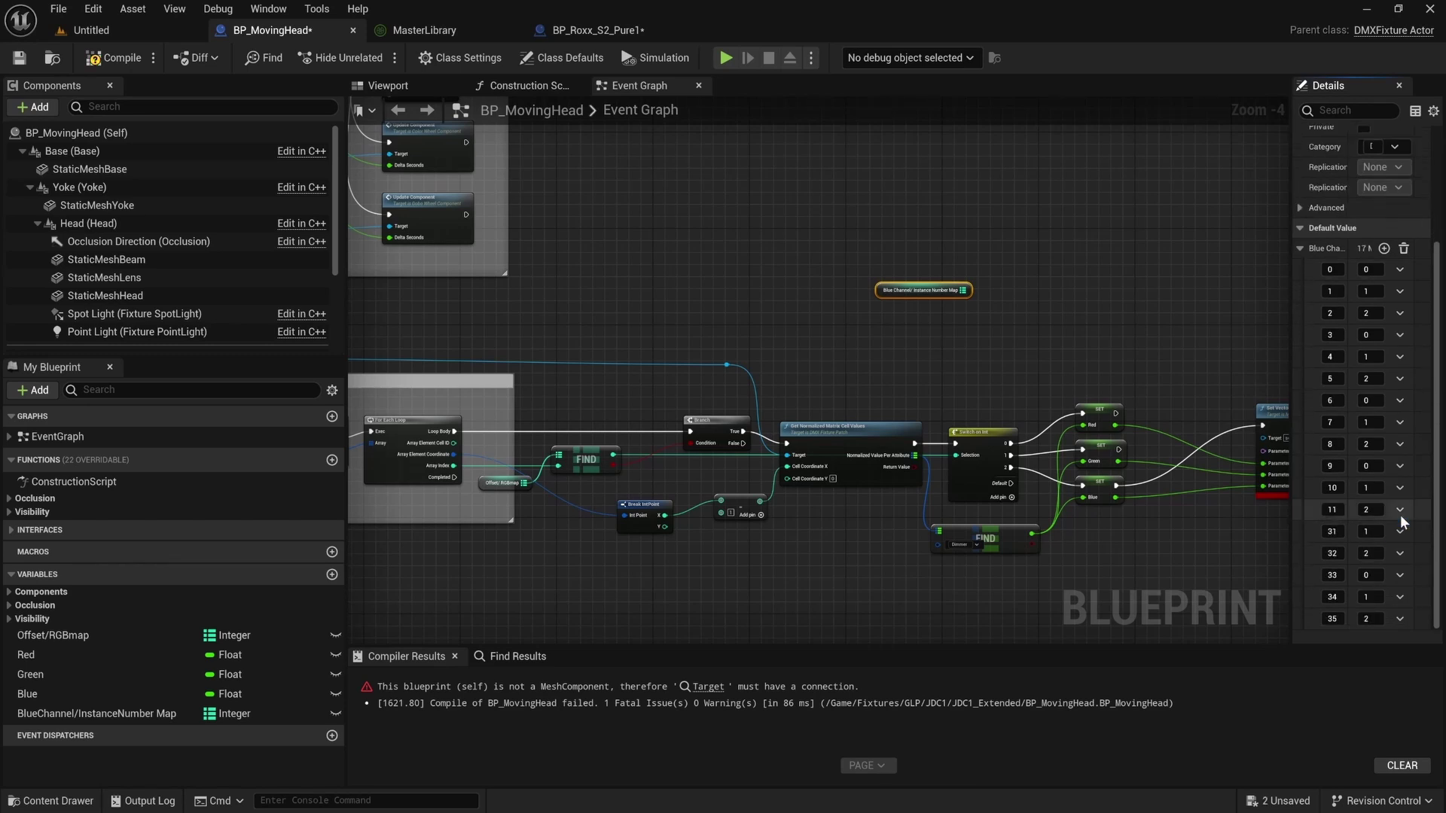
{"action": "left_click", "coordinate": [1400, 531]}
{"action": "left_click", "coordinate": [1399, 547]}
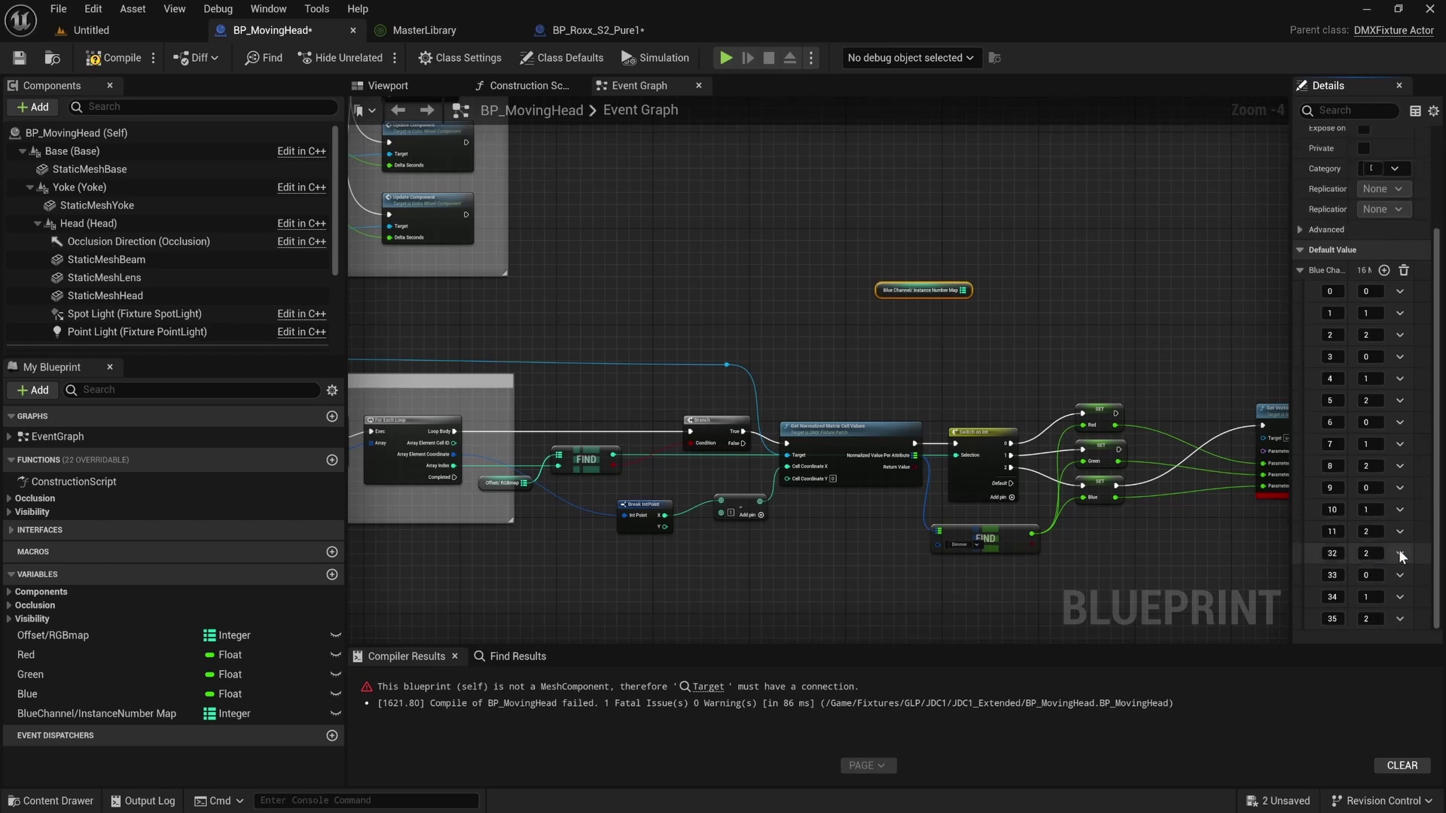
{"action": "left_click", "coordinate": [1399, 553]}
{"action": "left_click", "coordinate": [1402, 571]}
{"action": "left_click", "coordinate": [1399, 619]}
{"action": "left_click", "coordinate": [1402, 625]}
{"action": "left_click", "coordinate": [1401, 621]}
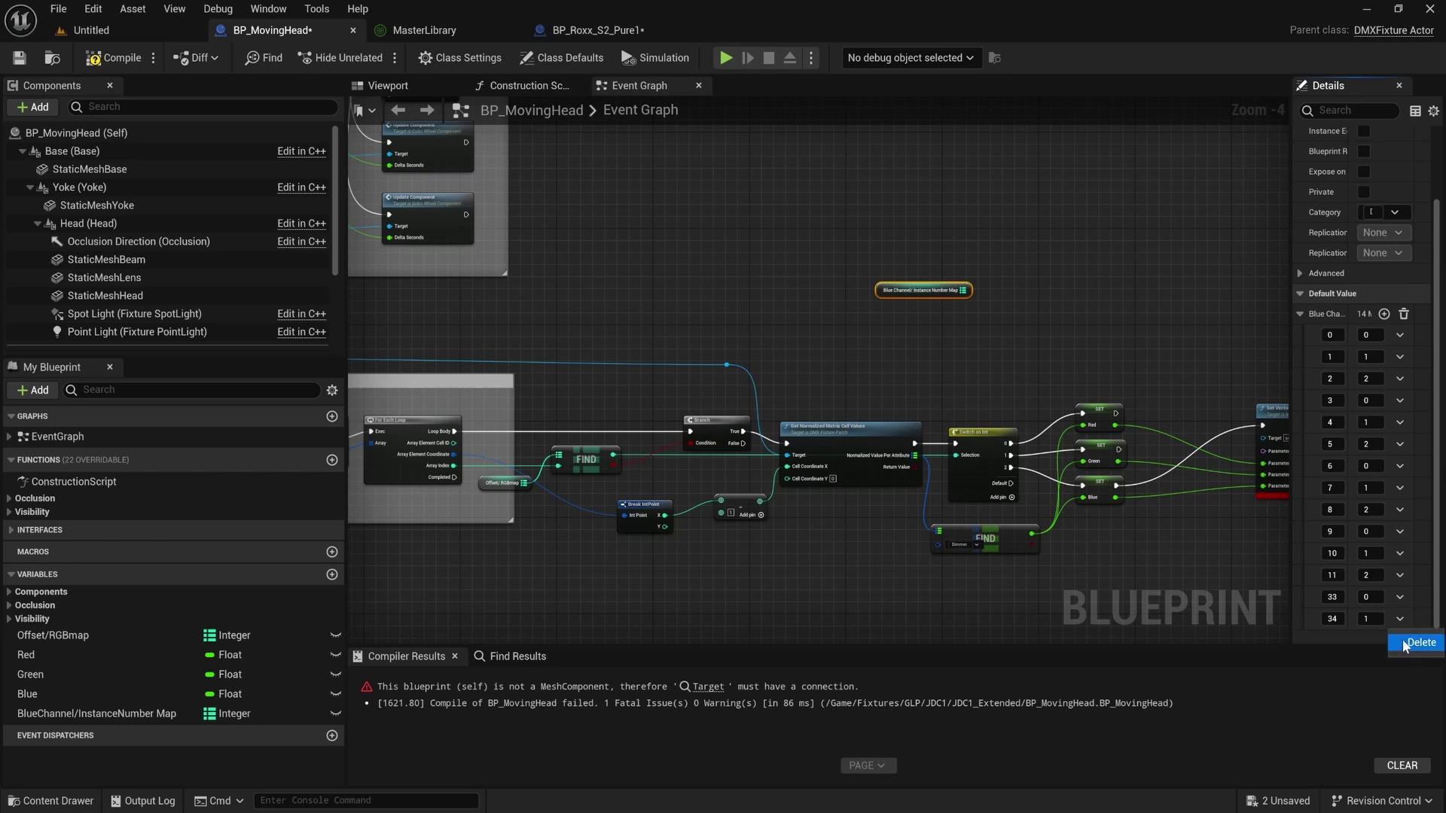
{"action": "left_click", "coordinate": [1399, 638]}
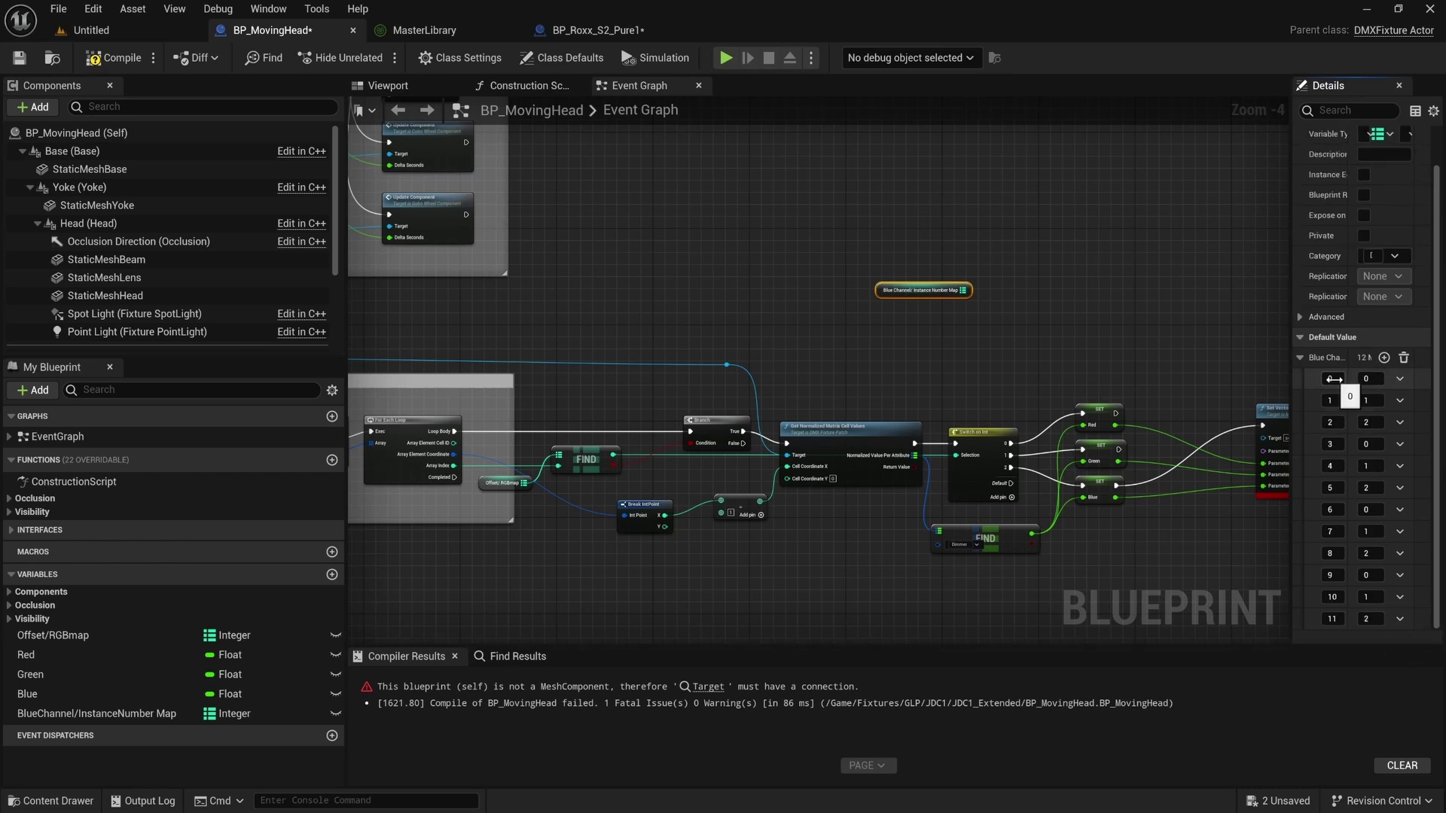
Replace the twelve map keys with unique placeholders: 101, 102, 103, 1074, 456, 123, 363, 37665, 265, 683, 5723 and 1234.
{"action": "left_click", "coordinate": [1333, 379]}
{"action": "type", "text": "1"}
{"action": "key", "text": "Return"}
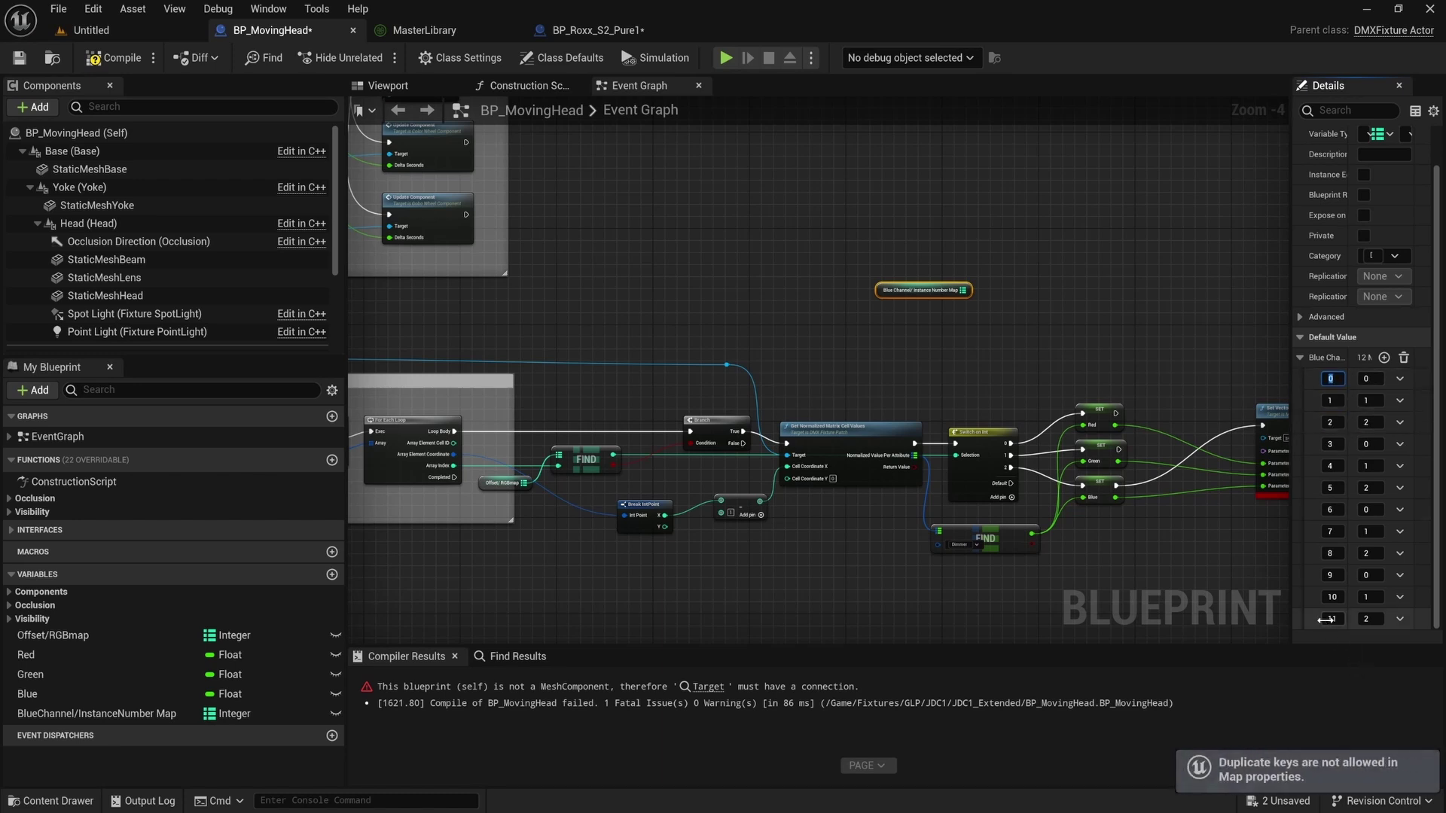
{"action": "left_click", "coordinate": [1331, 532]}
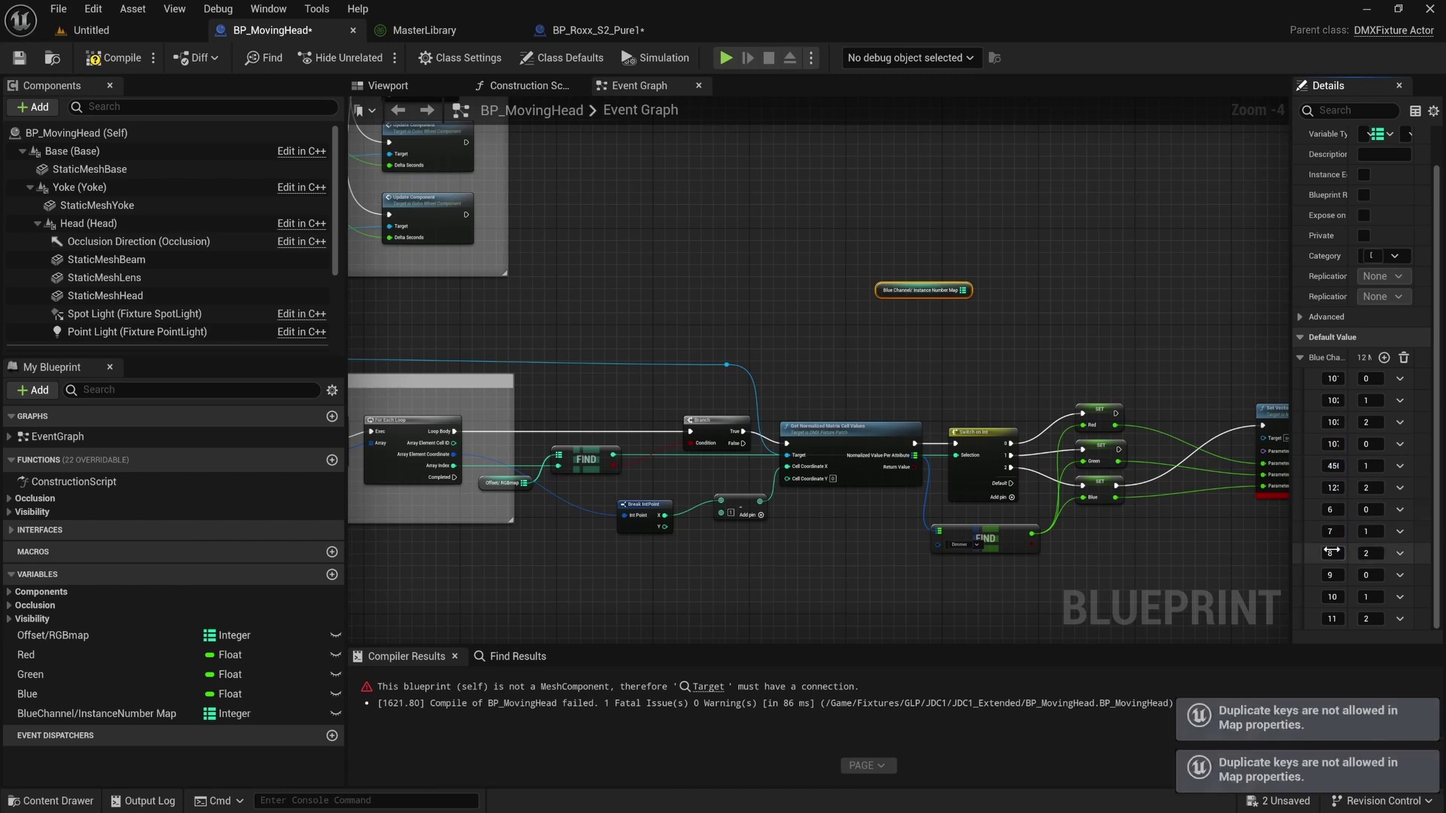
{"action": "type", "text": "376"}
{"action": "key", "text": "Tab"}
{"action": "key", "text": "Tab"}
{"action": "type", "text": "260"}
{"action": "key", "text": "Tab"}
{"action": "key", "text": "Tab"}
{"action": "type", "text": "683"}
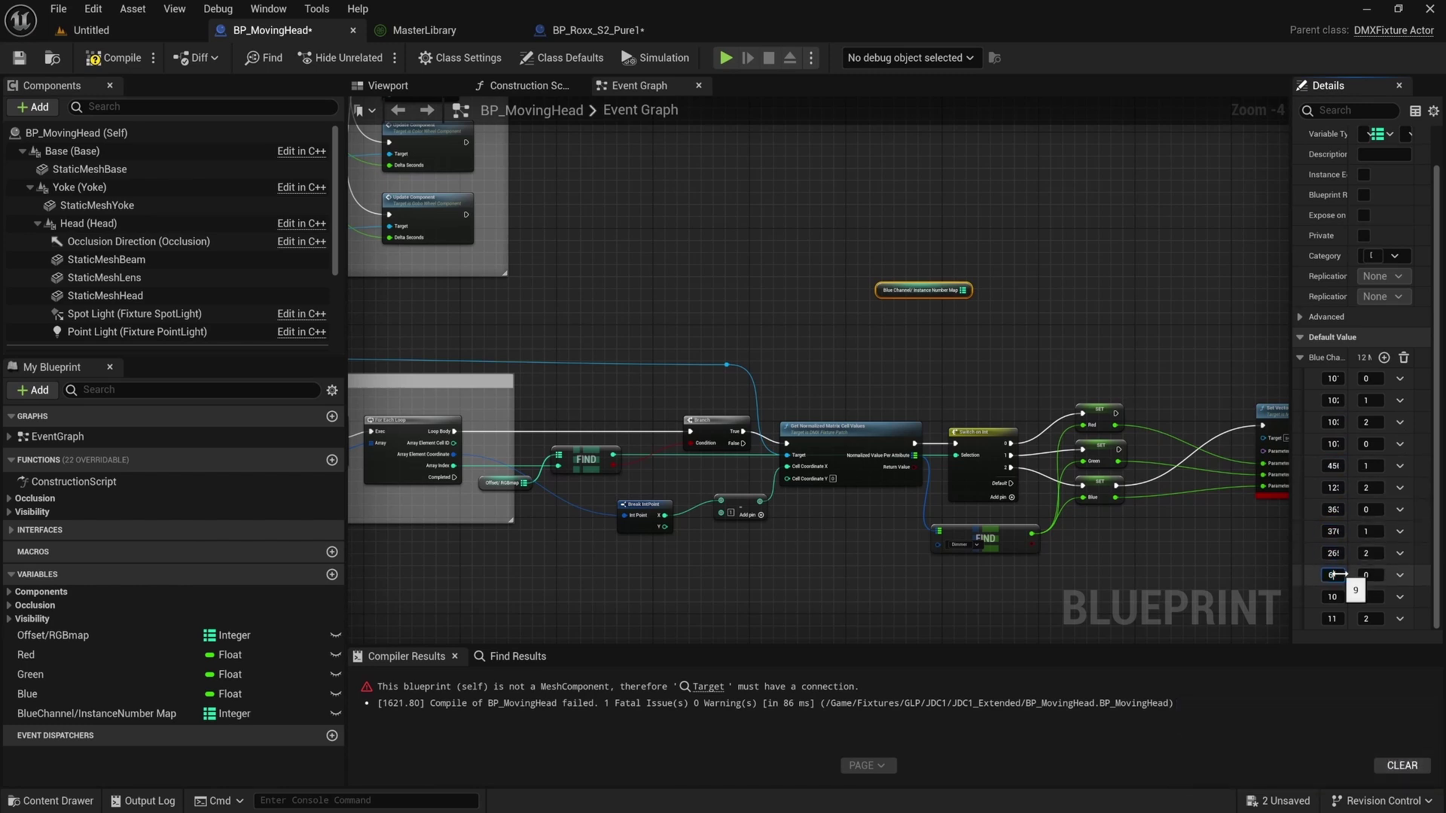
{"action": "key", "text": "Tab"}
{"action": "key", "text": "Tab"}
{"action": "type", "text": "572"}
{"action": "key", "text": "Tab"}
{"action": "key", "text": "Tab"}
{"action": "type", "text": "1234"}
Widen the variable details and set the first six map keys to 2, 5, 8, 11, 14 and 17.
{"action": "left_click_drag", "start_coordinate": [1292, 379], "coordinate": [1212, 378]}
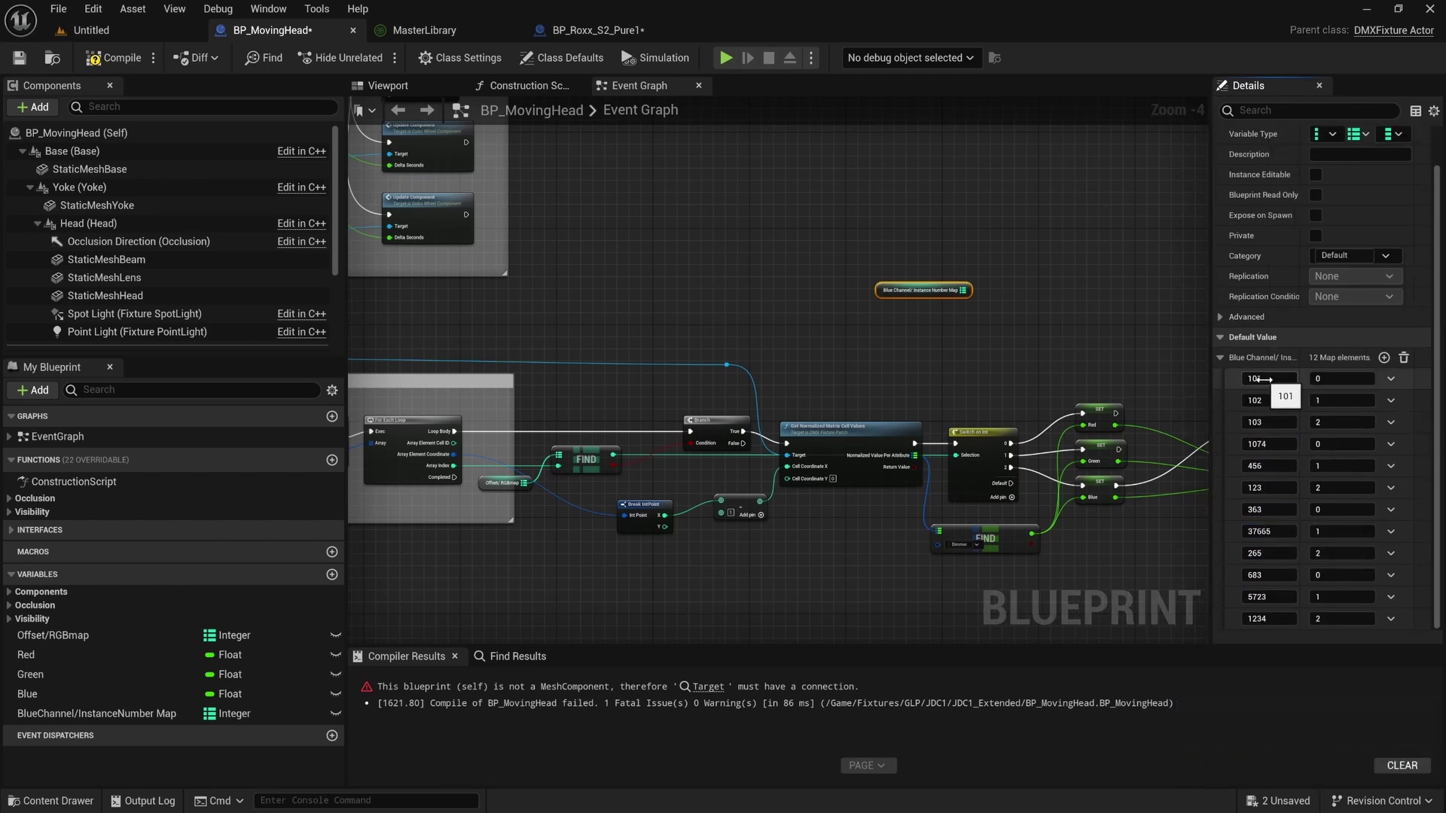
{"action": "left_click", "coordinate": [1276, 381]}
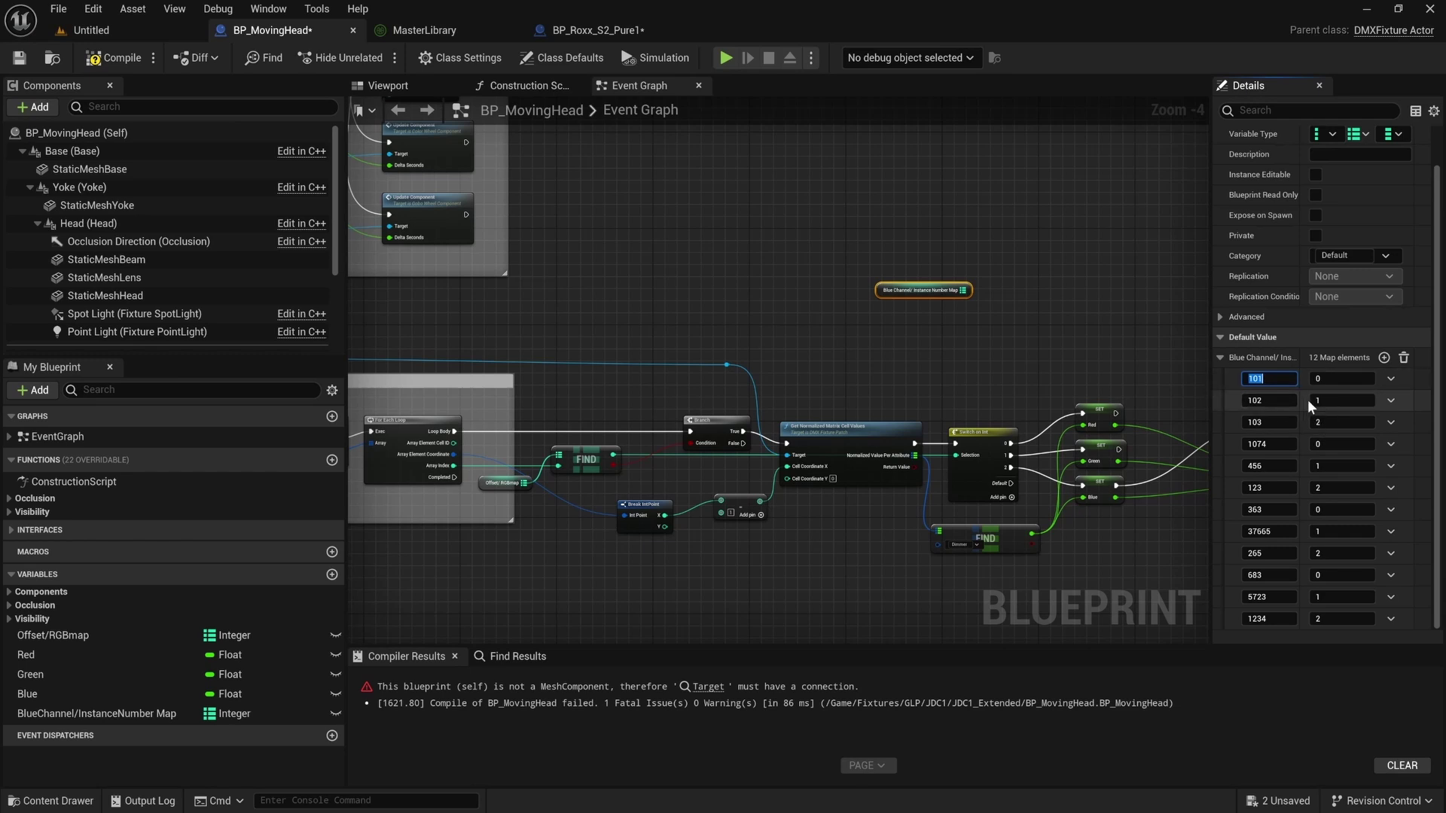
{"action": "left_click", "coordinate": [1255, 401]}
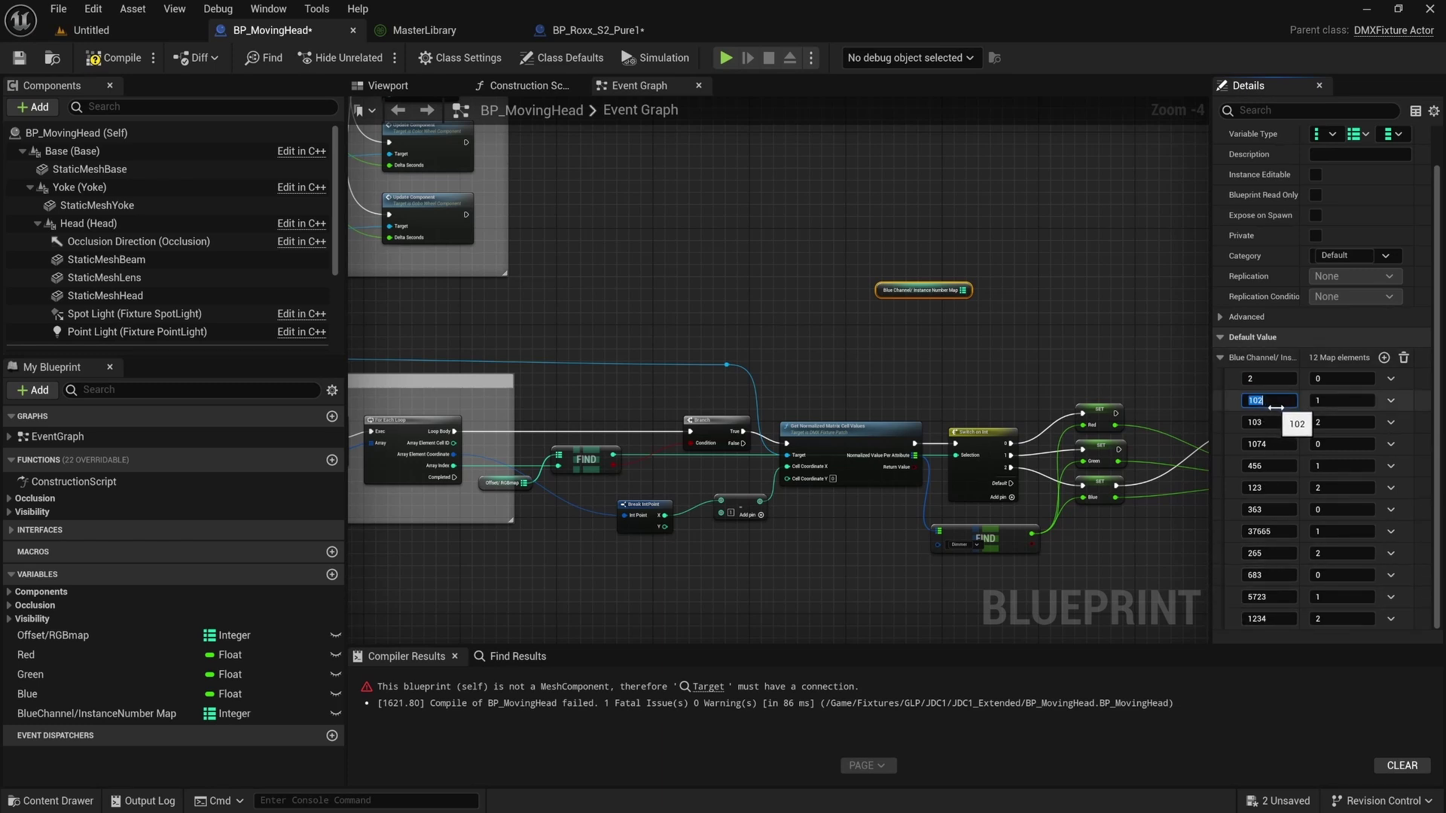
{"action": "type", "text": "5"}
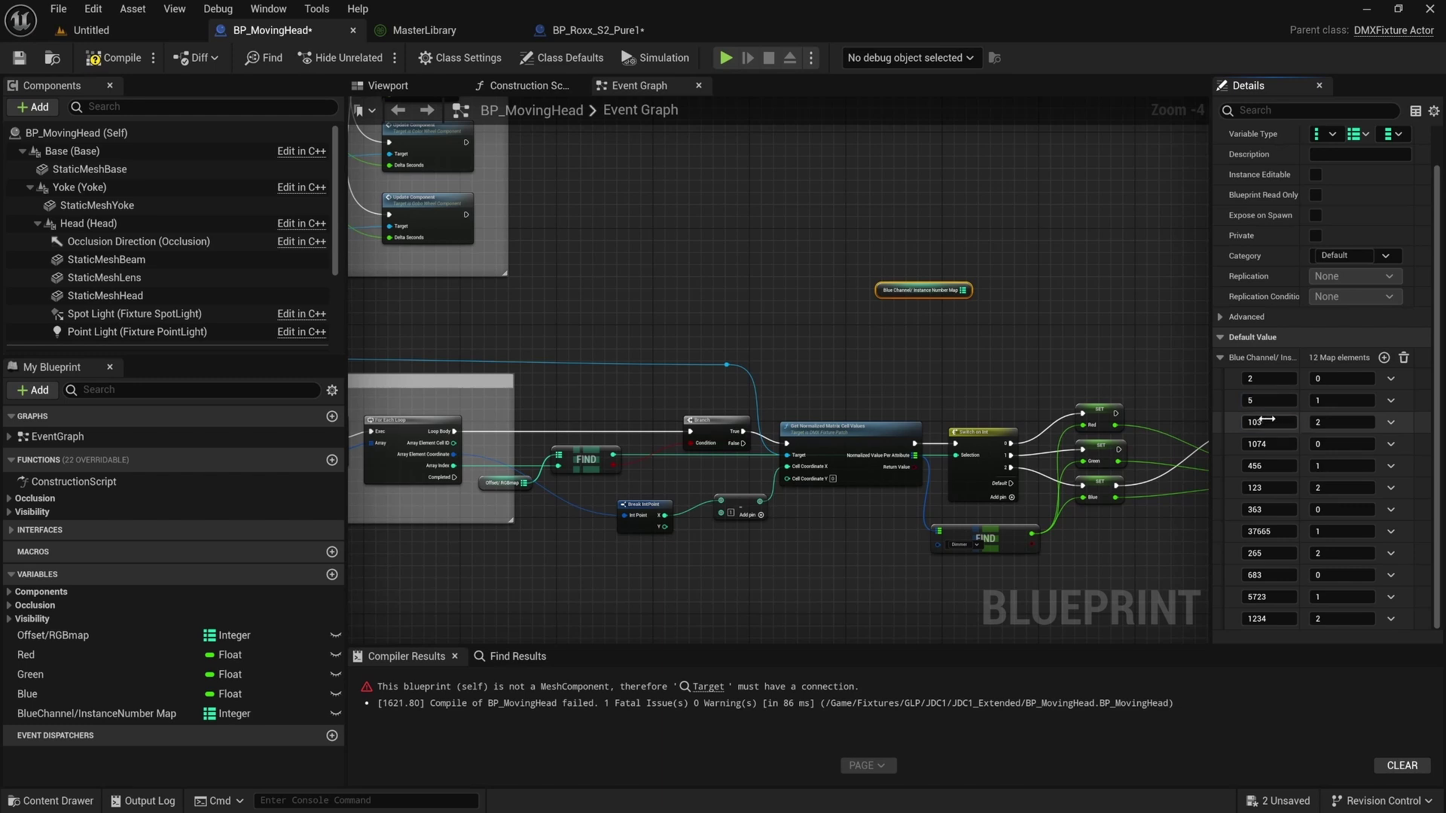
{"action": "left_click", "coordinate": [1268, 419]}
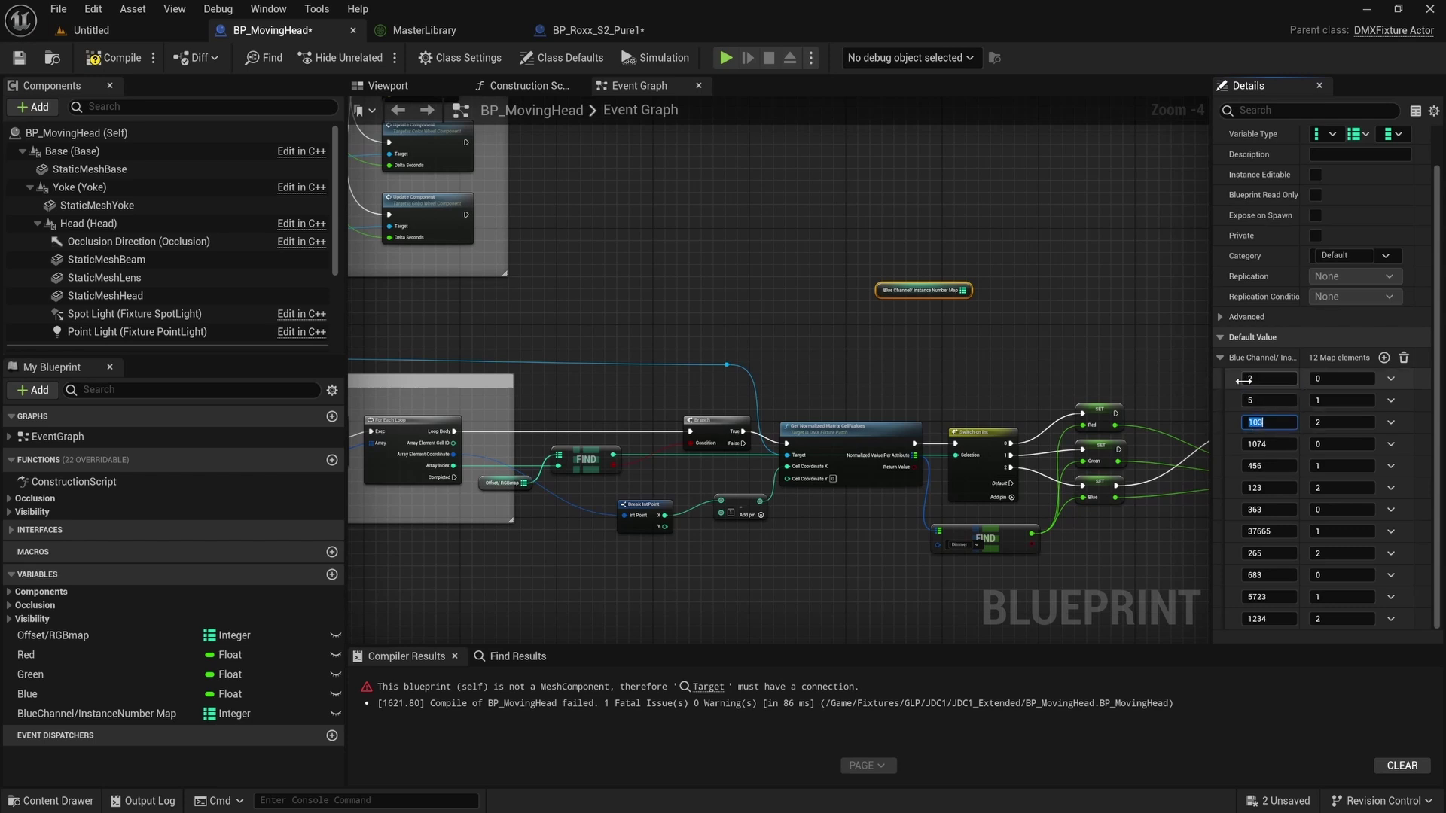
{"action": "type", "text": "8"}
{"action": "left_click", "coordinate": [1269, 444]}
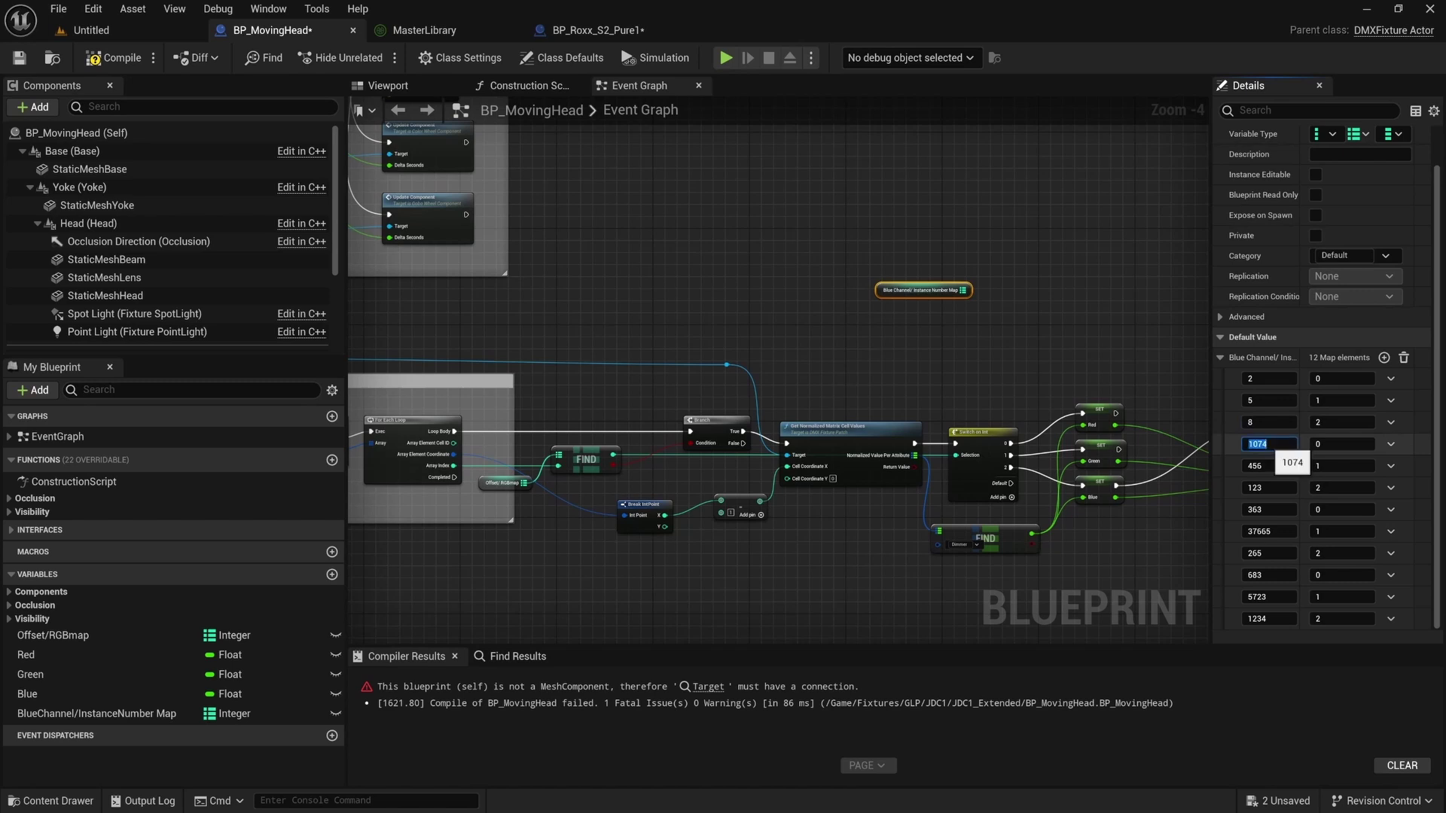
{"action": "type", "text": "11"}
{"action": "left_click", "coordinate": [1273, 465]}
{"action": "type", "text": "14"}
{"action": "left_click", "coordinate": [1269, 488]}
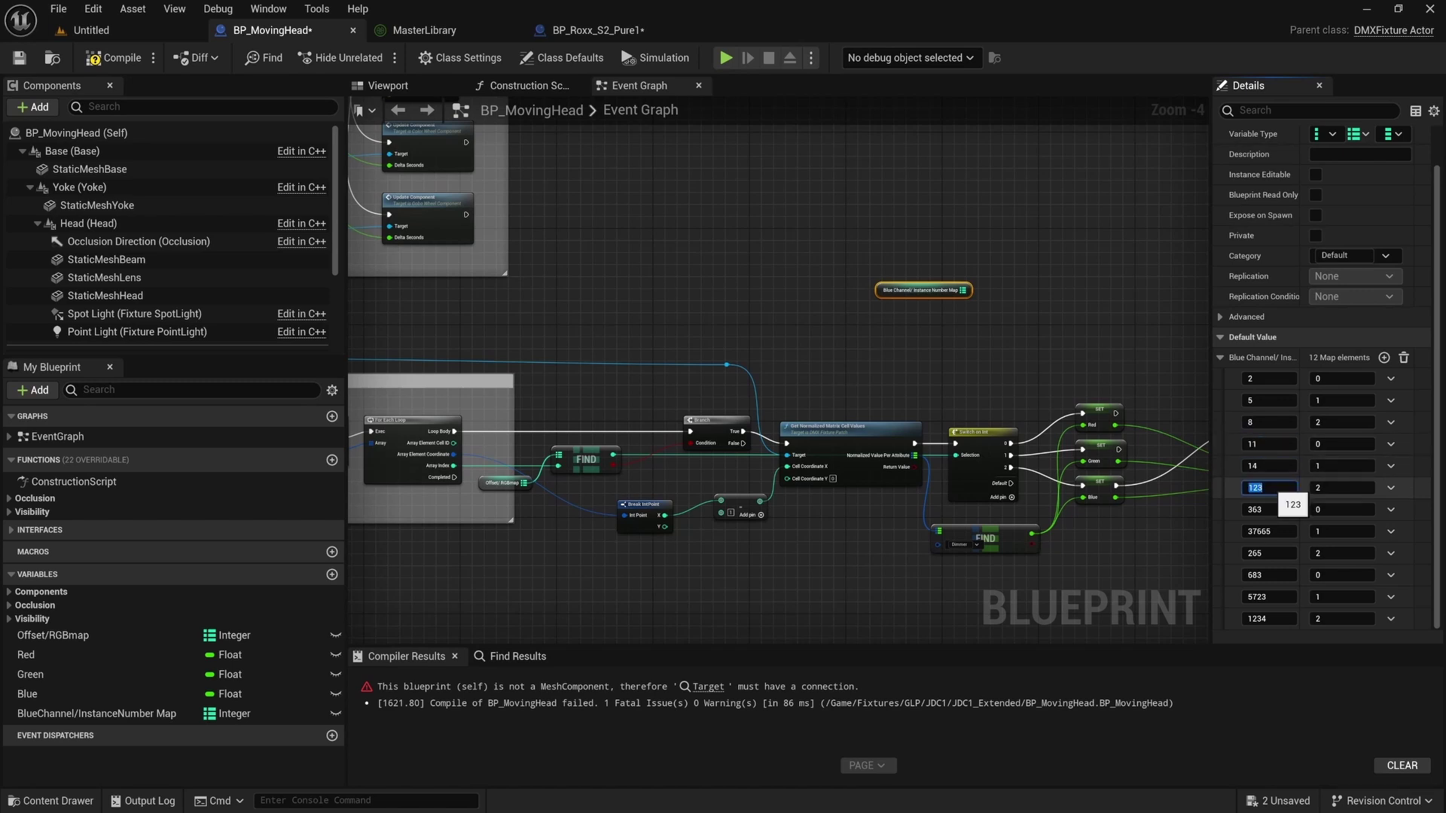
{"action": "type", "text": "17"}
Set the last six map keys to 20, 23, 26, 29, 32 and 35.
{"action": "left_click", "coordinate": [1267, 509]}
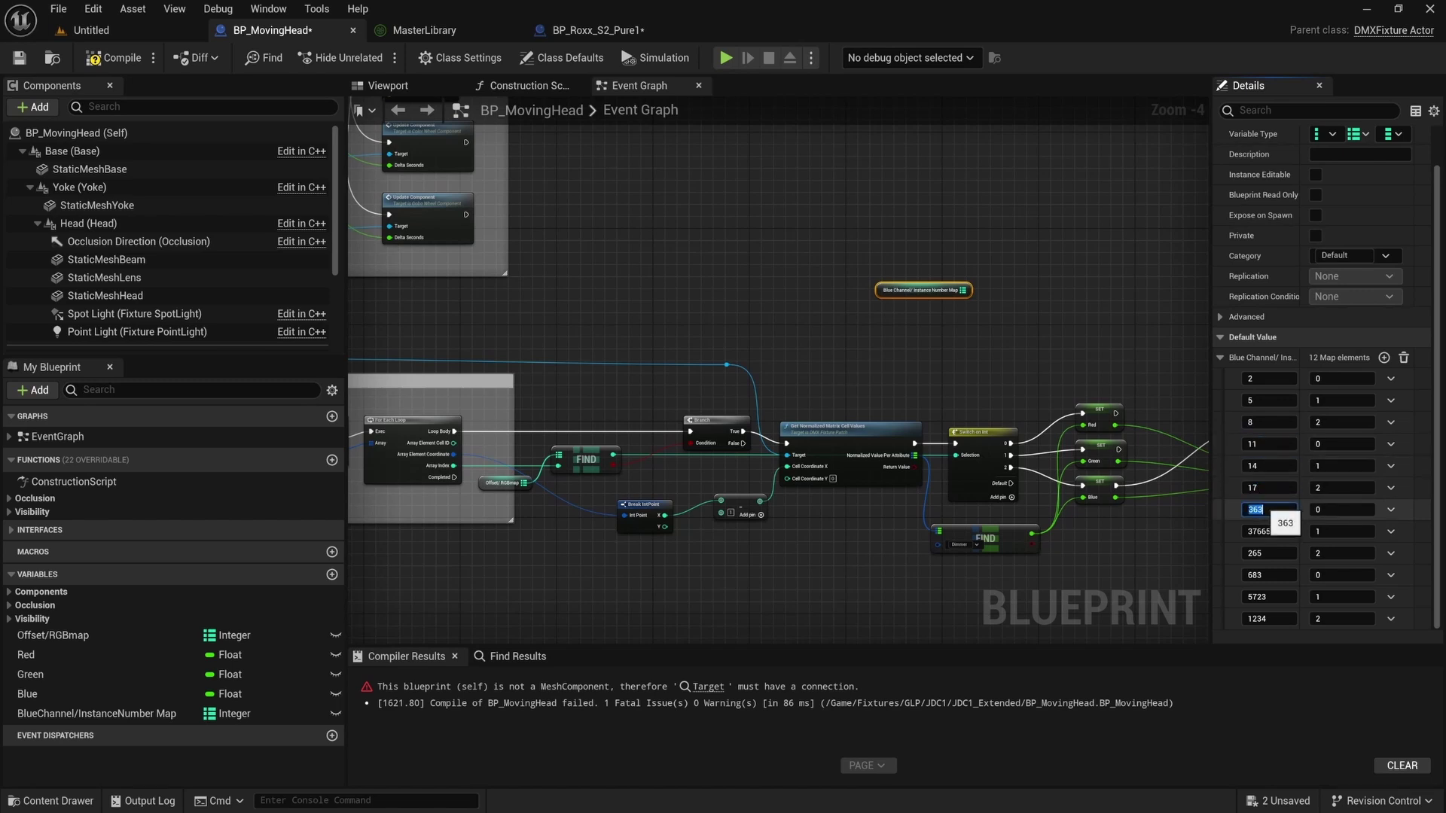
{"action": "type", "text": "20"}
{"action": "left_click", "coordinate": [1269, 532]}
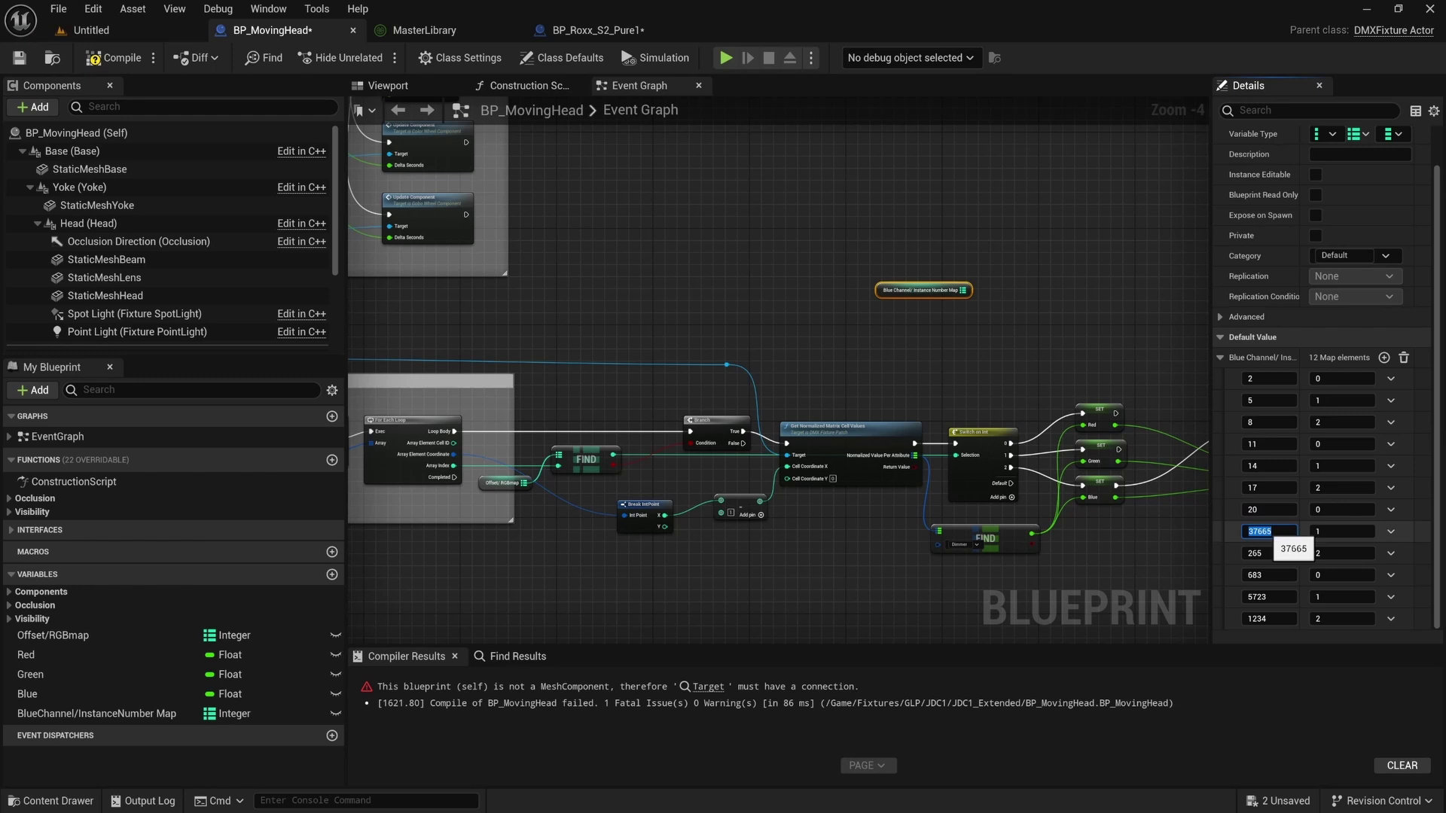
{"action": "type", "text": "23"}
{"action": "left_click", "coordinate": [1281, 554]}
{"action": "type", "text": "2"}
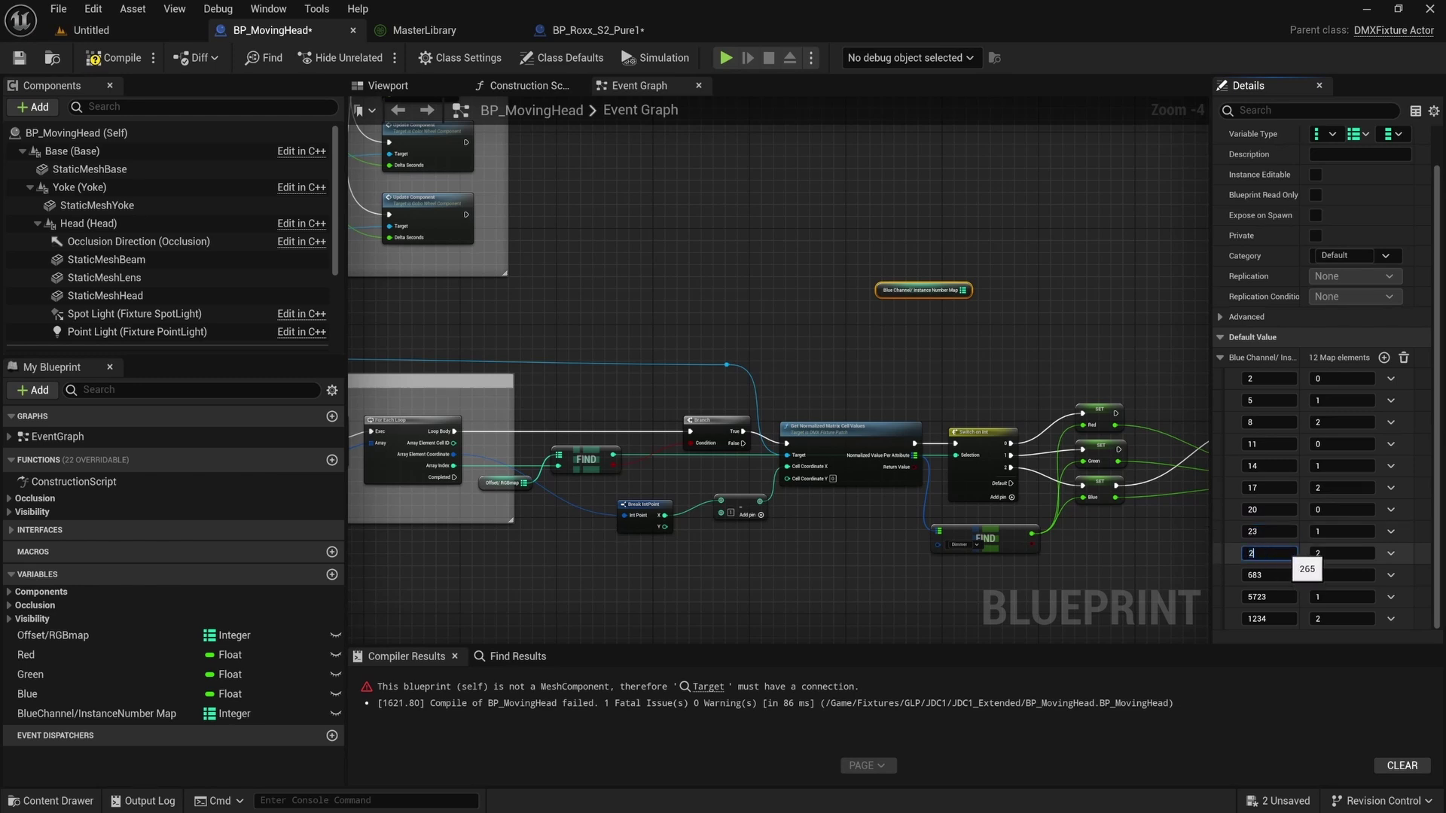
{"action": "type", "text": "6"}
{"action": "left_click", "coordinate": [1271, 576]}
{"action": "type", "text": "29"}
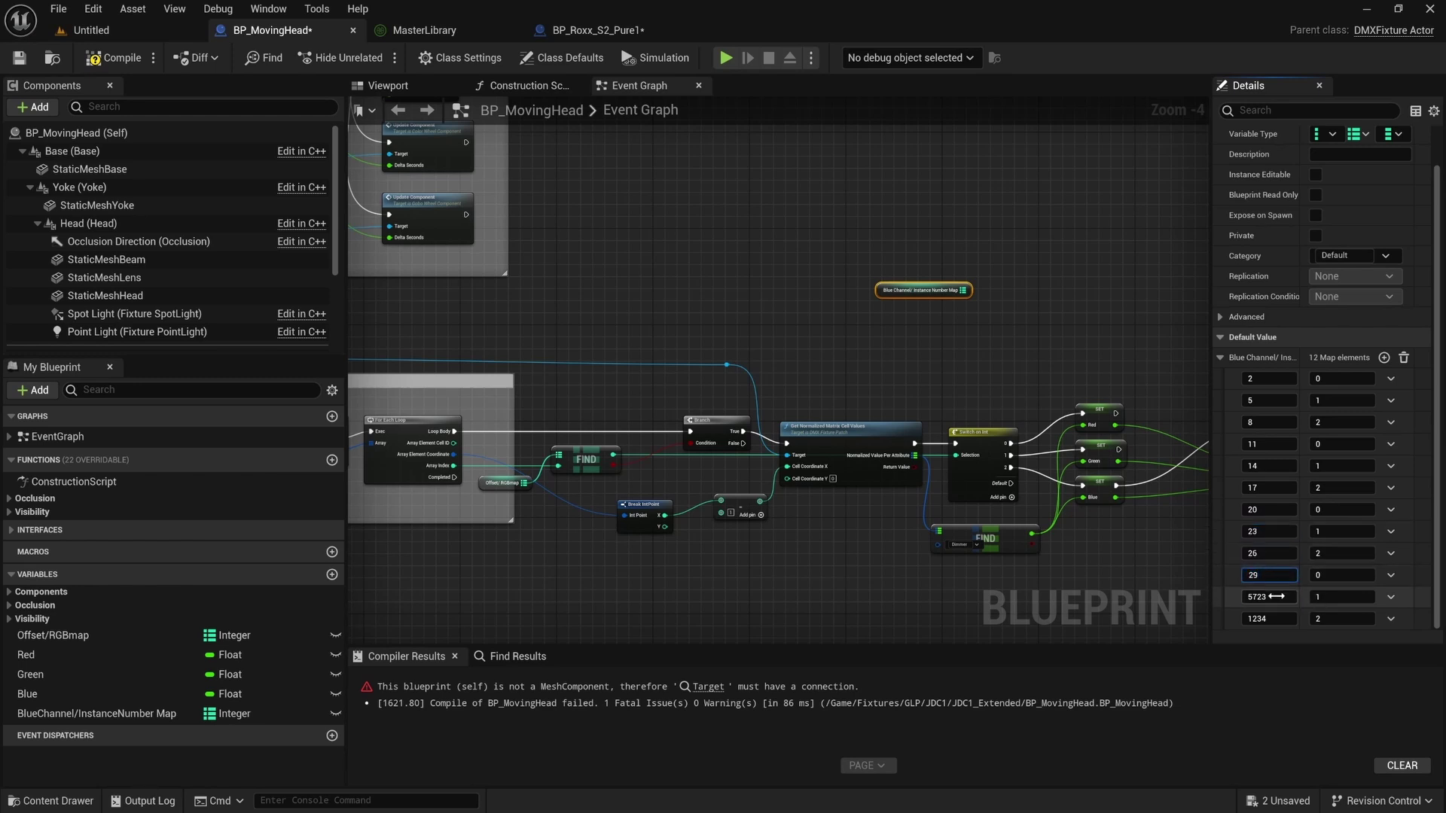
{"action": "left_click", "coordinate": [1280, 598]}
{"action": "type", "text": "32"}
{"action": "left_click", "coordinate": [1283, 614]}
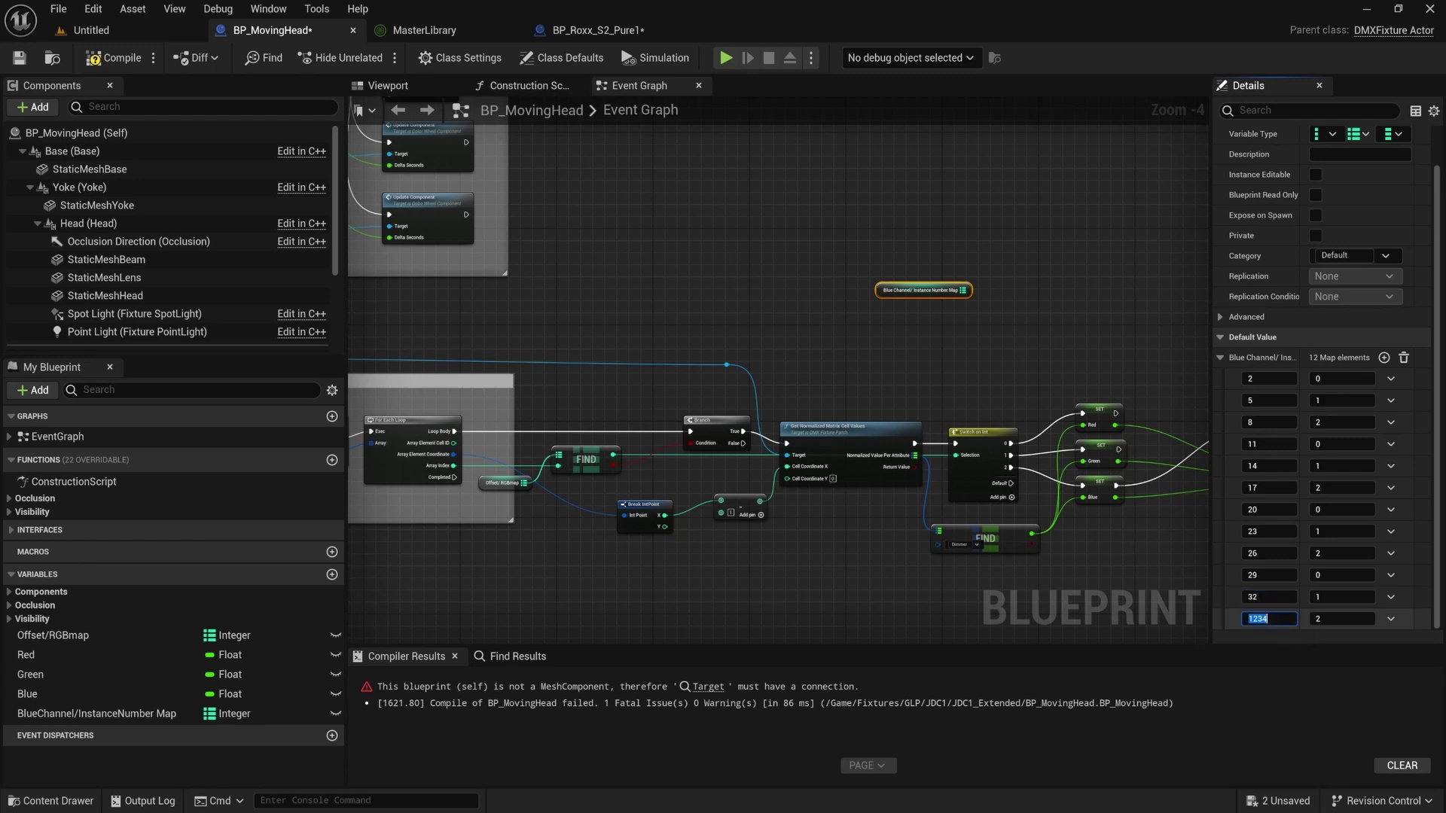
{"action": "type", "text": "35"}
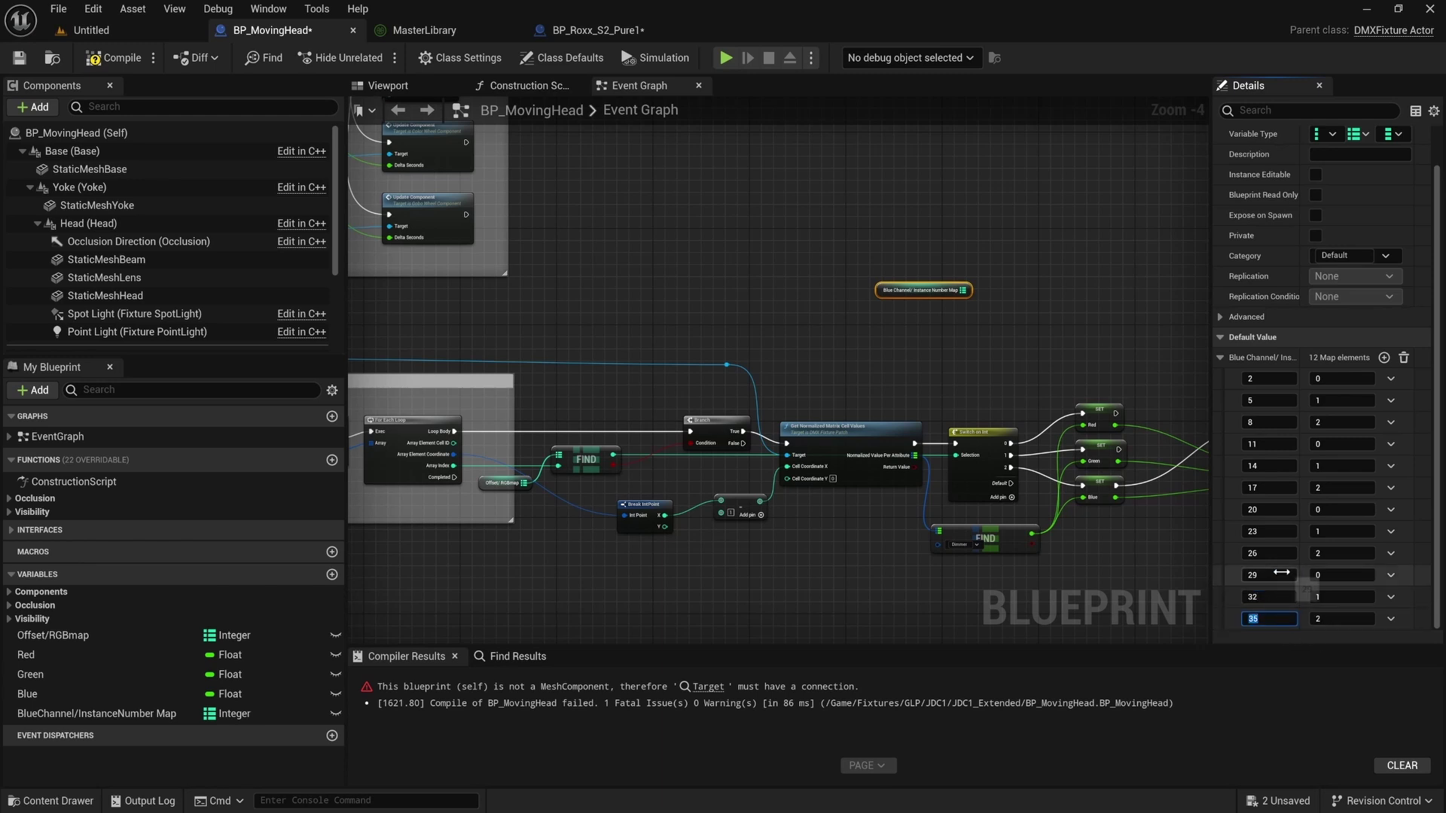
Compile and save the BP_MovingHead blueprint.
{"action": "left_click", "coordinate": [805, 335]}
{"action": "left_click", "coordinate": [113, 58]}
{"action": "left_click", "coordinate": [19, 58]}
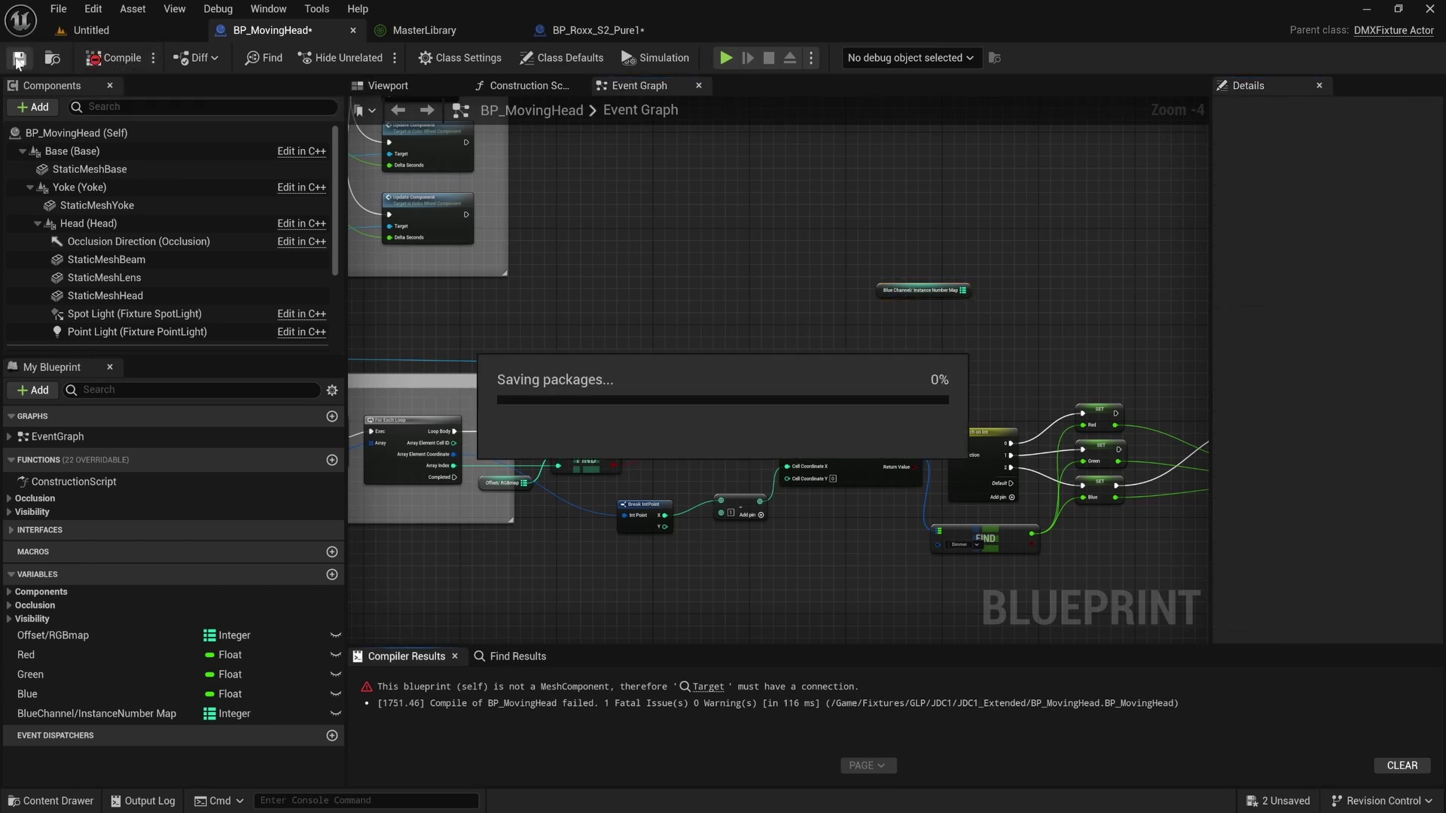
Return to the level, enlarge the DMX Activity Monitor and examine the channel values of universe 2.
{"action": "left_click", "coordinate": [1366, 9]}
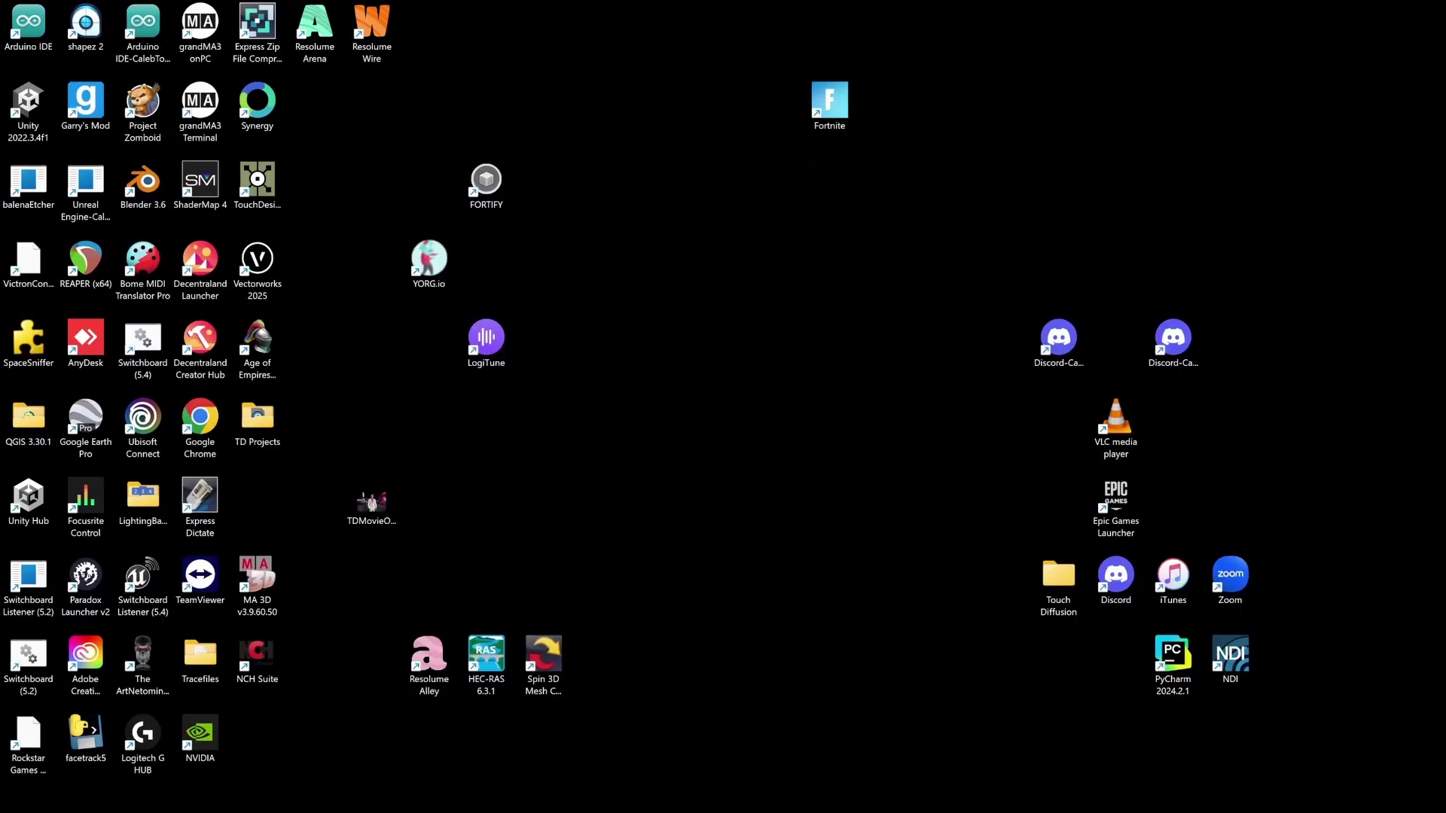
{"action": "left_click", "coordinate": [890, 797]}
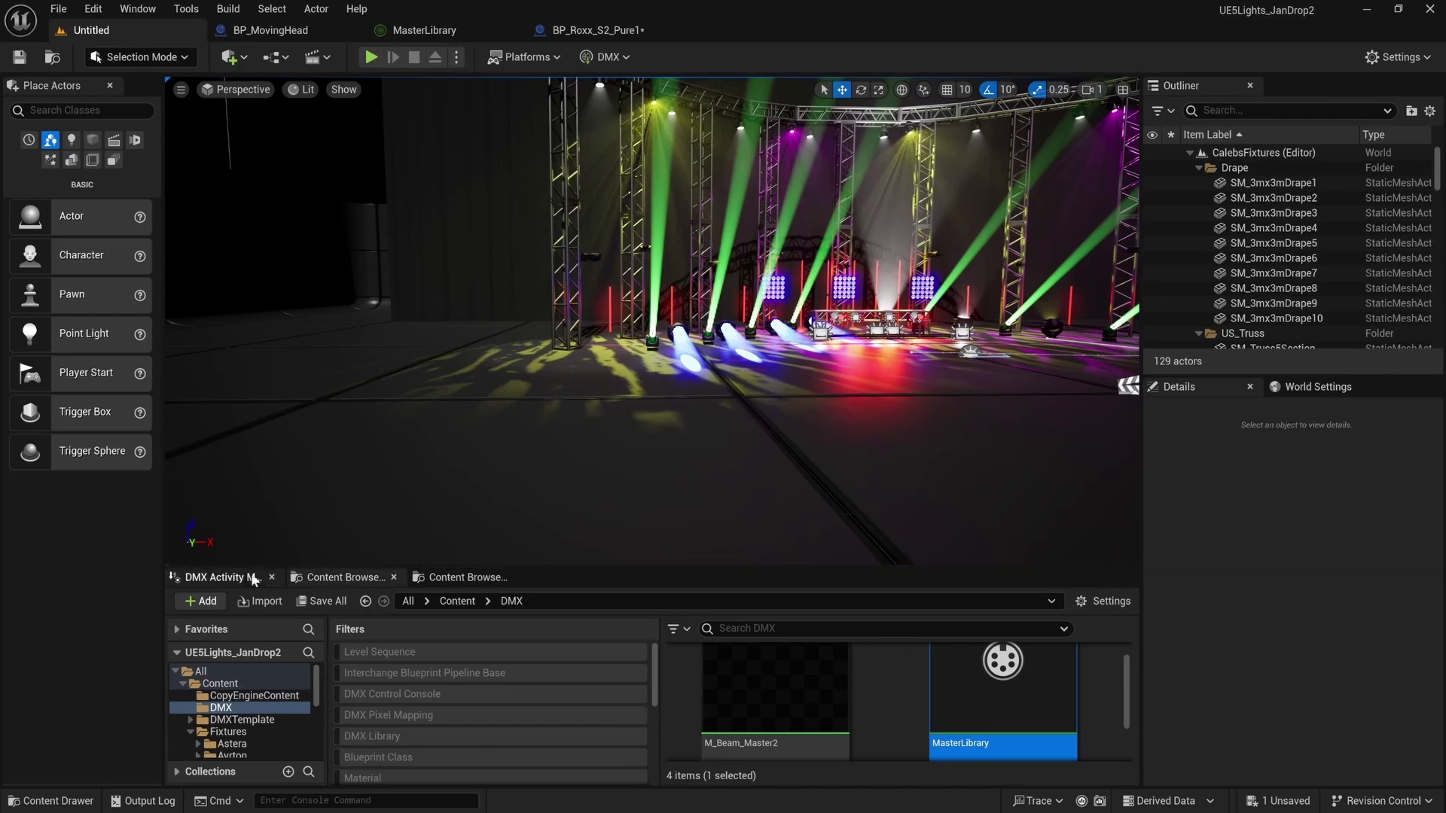
{"action": "left_click", "coordinate": [223, 577]}
{"action": "left_click_drag", "start_coordinate": [595, 566], "coordinate": [605, 444]}
{"action": "left_click", "coordinate": [172, 551]}
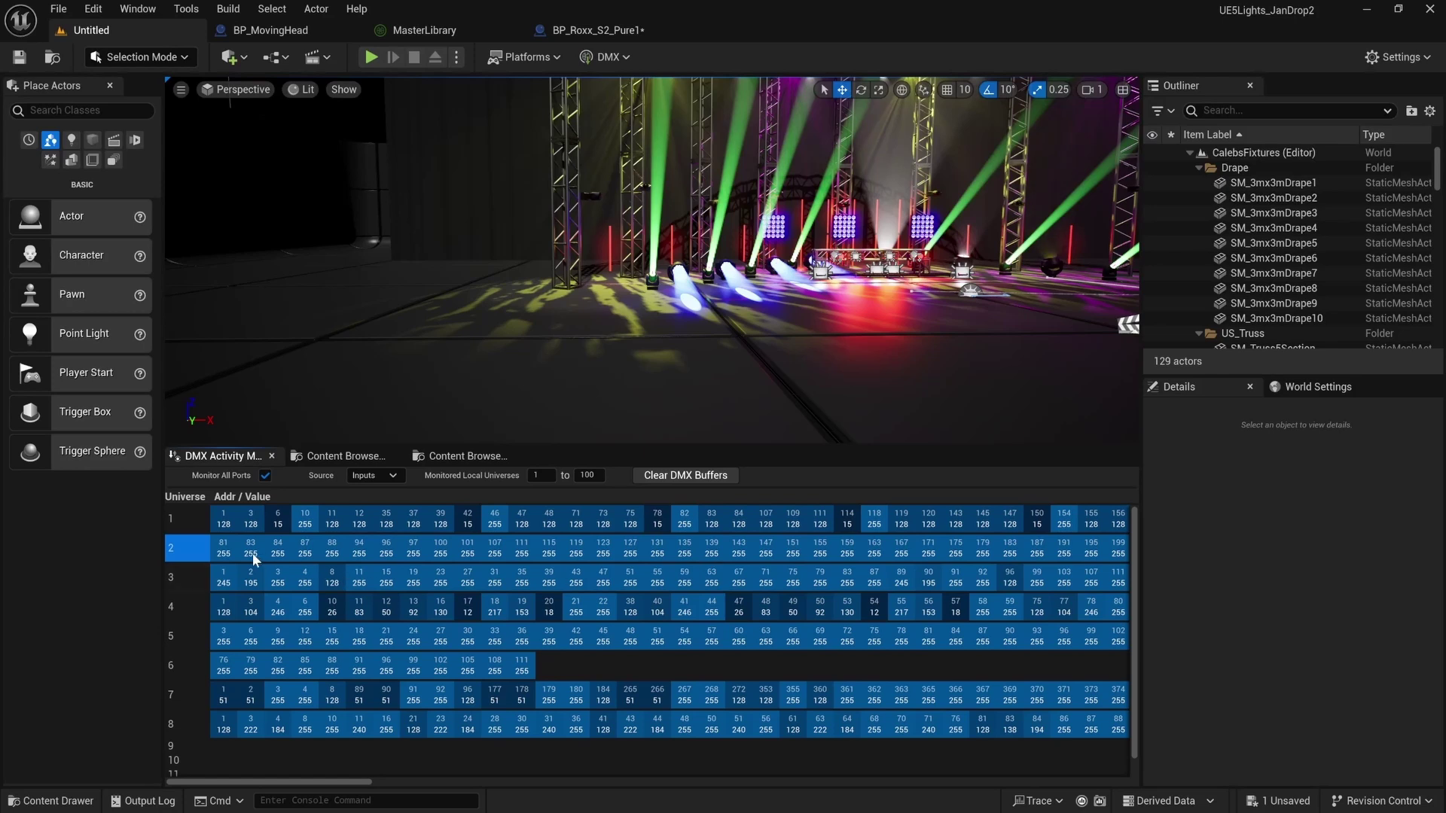
{"action": "left_click", "coordinate": [351, 781]}
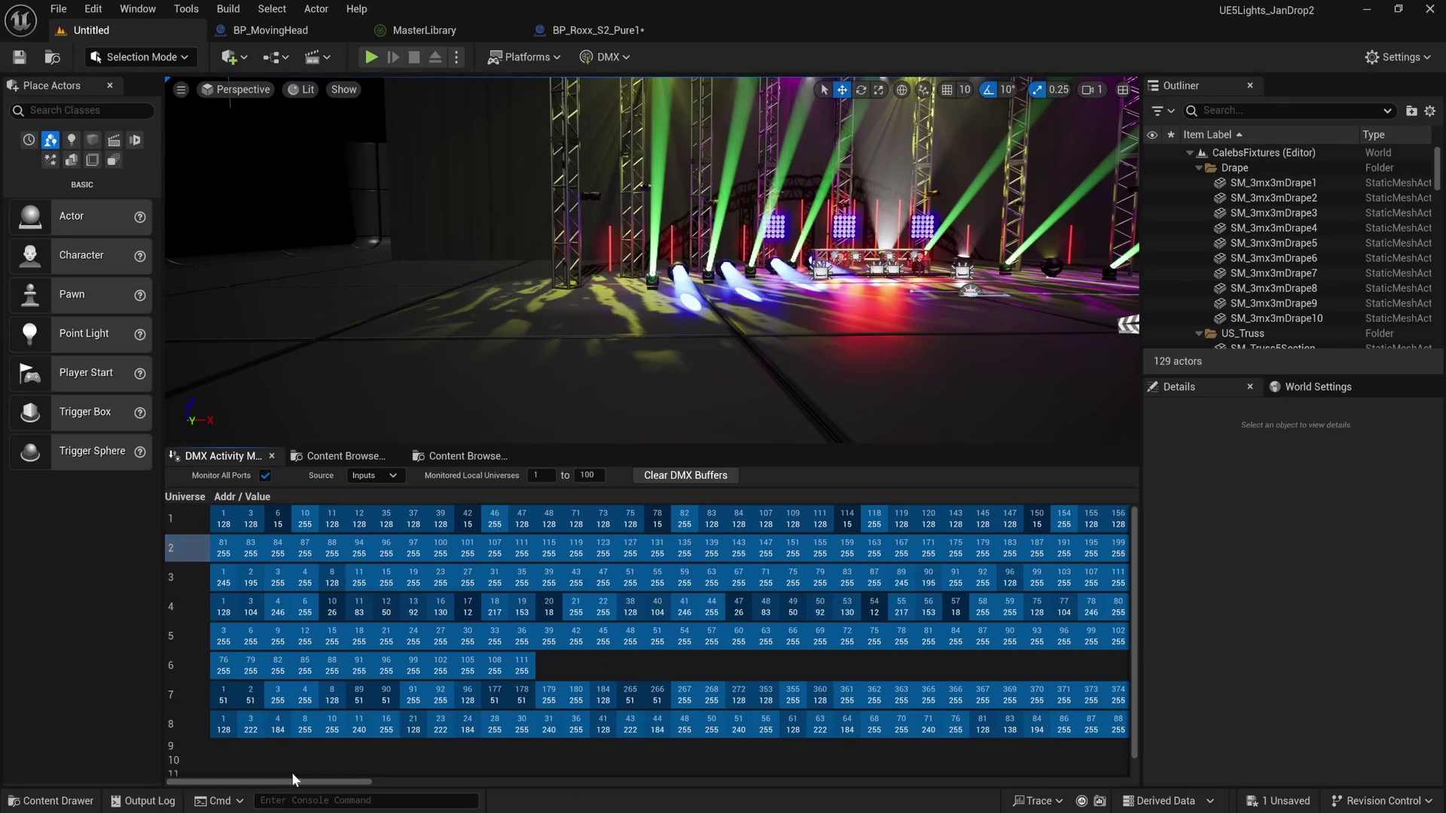
{"action": "left_click", "coordinate": [173, 548]}
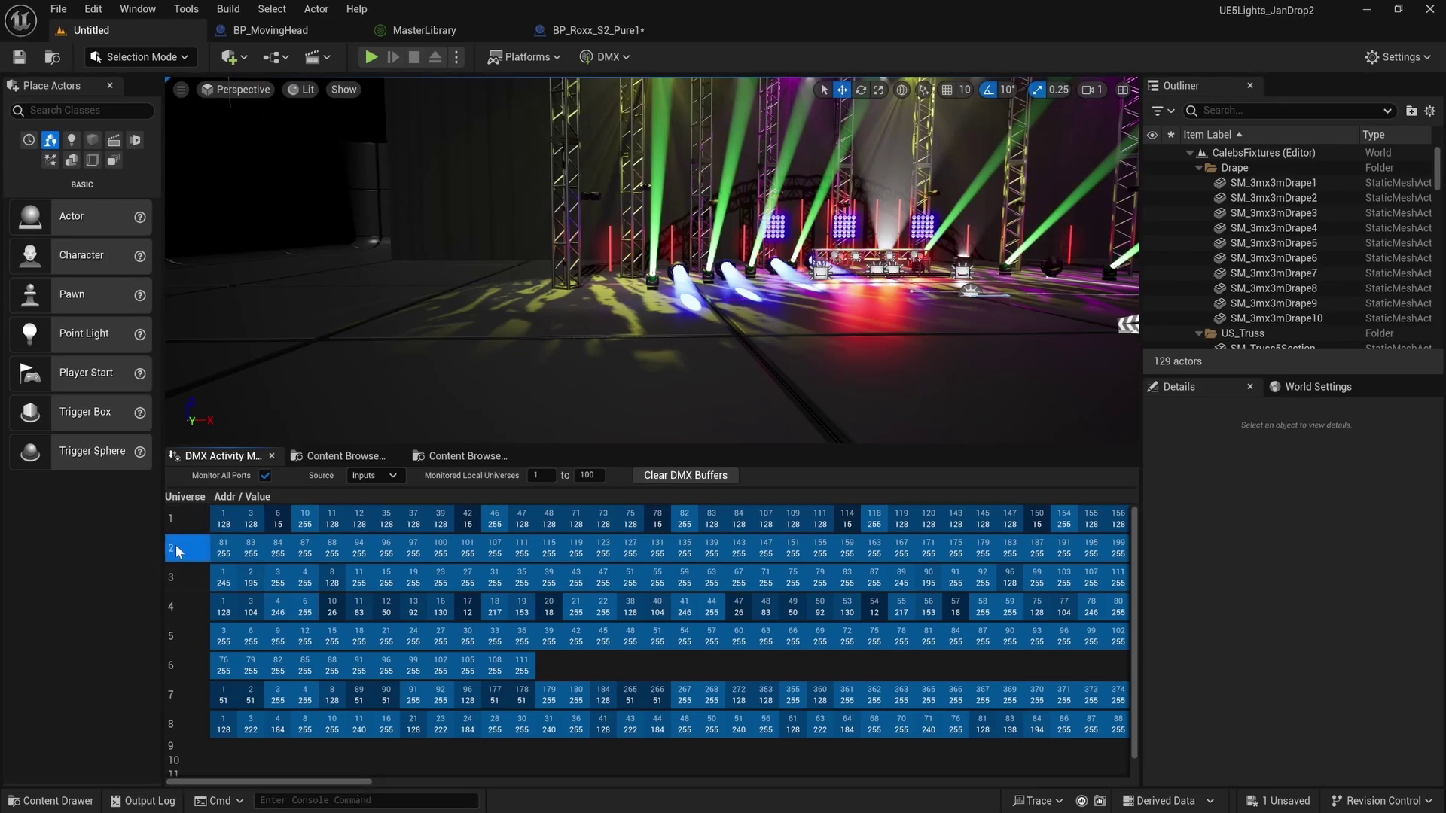
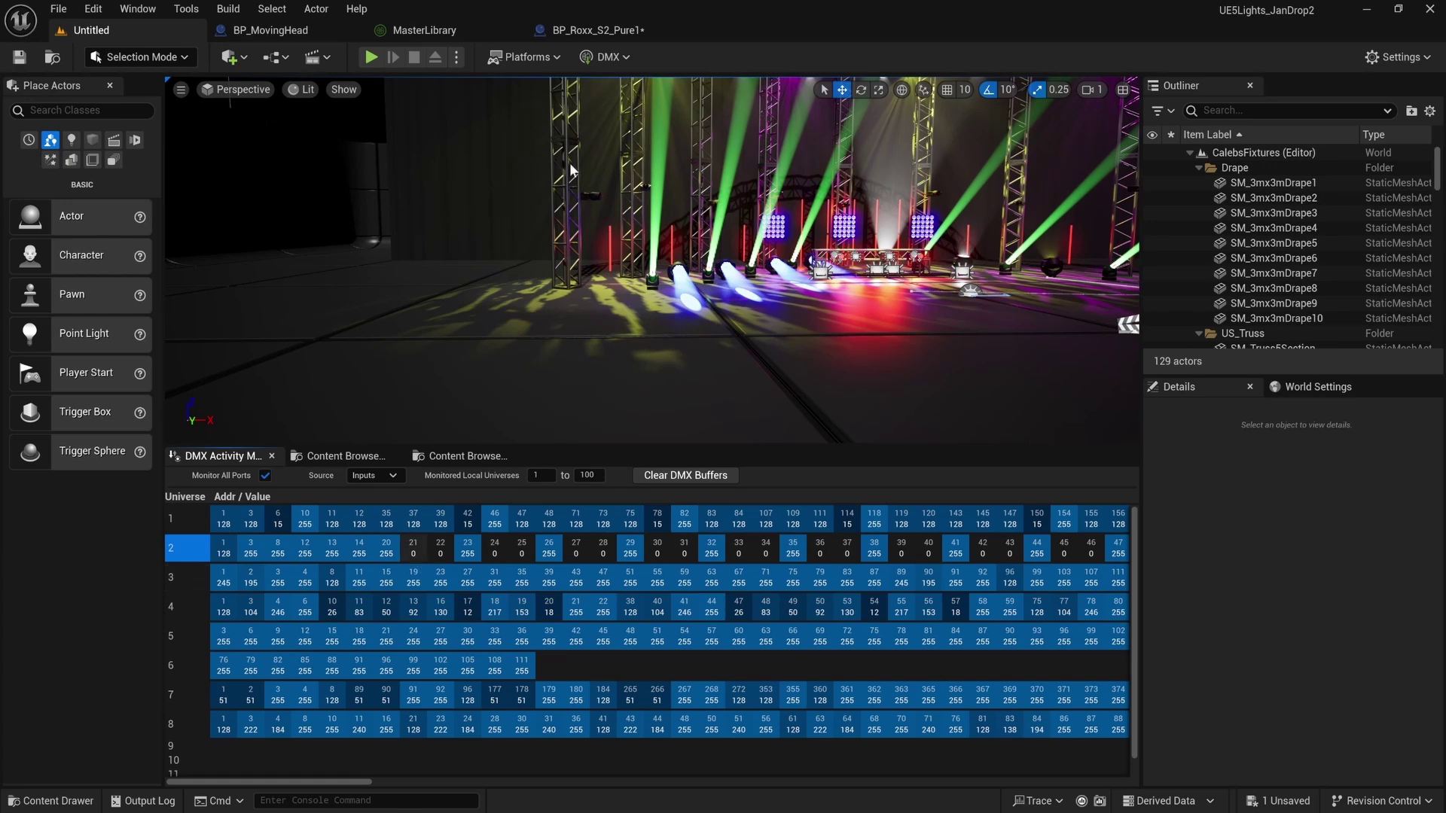
Compare the GLPJDC1 Extended mode in MasterLibrary with the BP_Roxx_S2_Pure1 map, the BP_MovingHead graph and the incoming DMX values.
{"action": "left_click", "coordinate": [422, 30]}
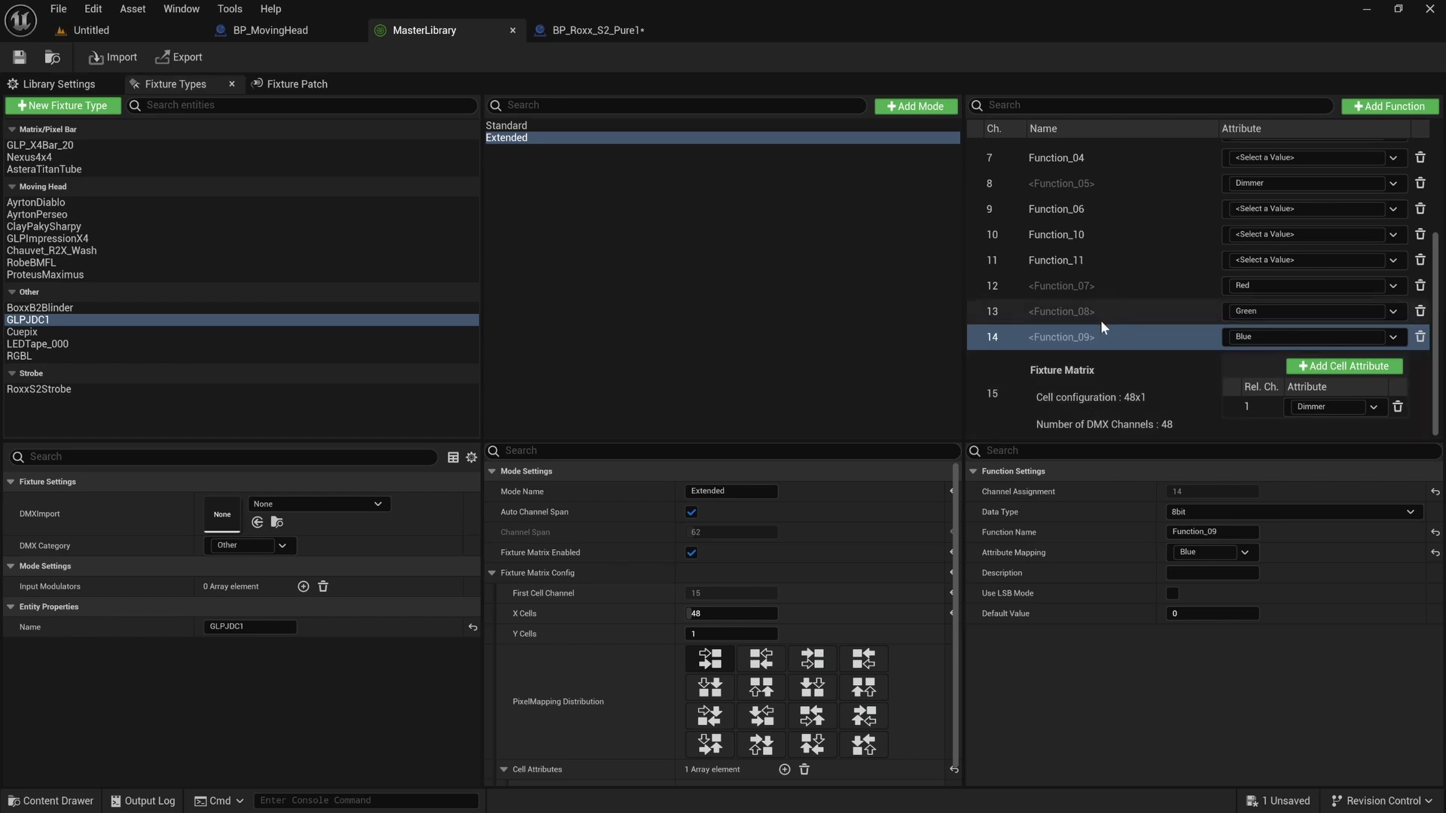
{"action": "left_click", "coordinate": [602, 32]}
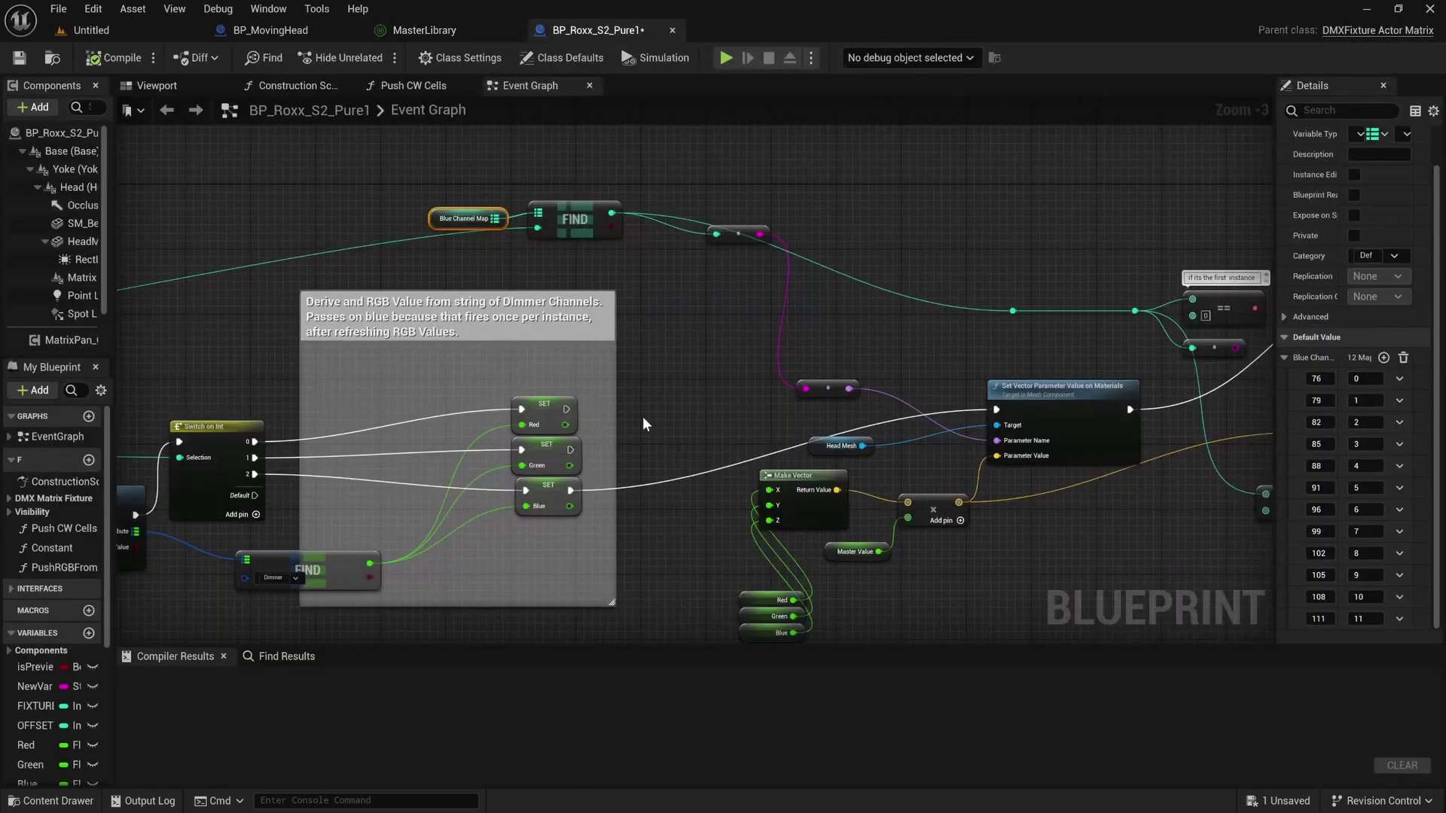
{"action": "left_click", "coordinate": [271, 30]}
{"action": "left_click", "coordinate": [422, 30]}
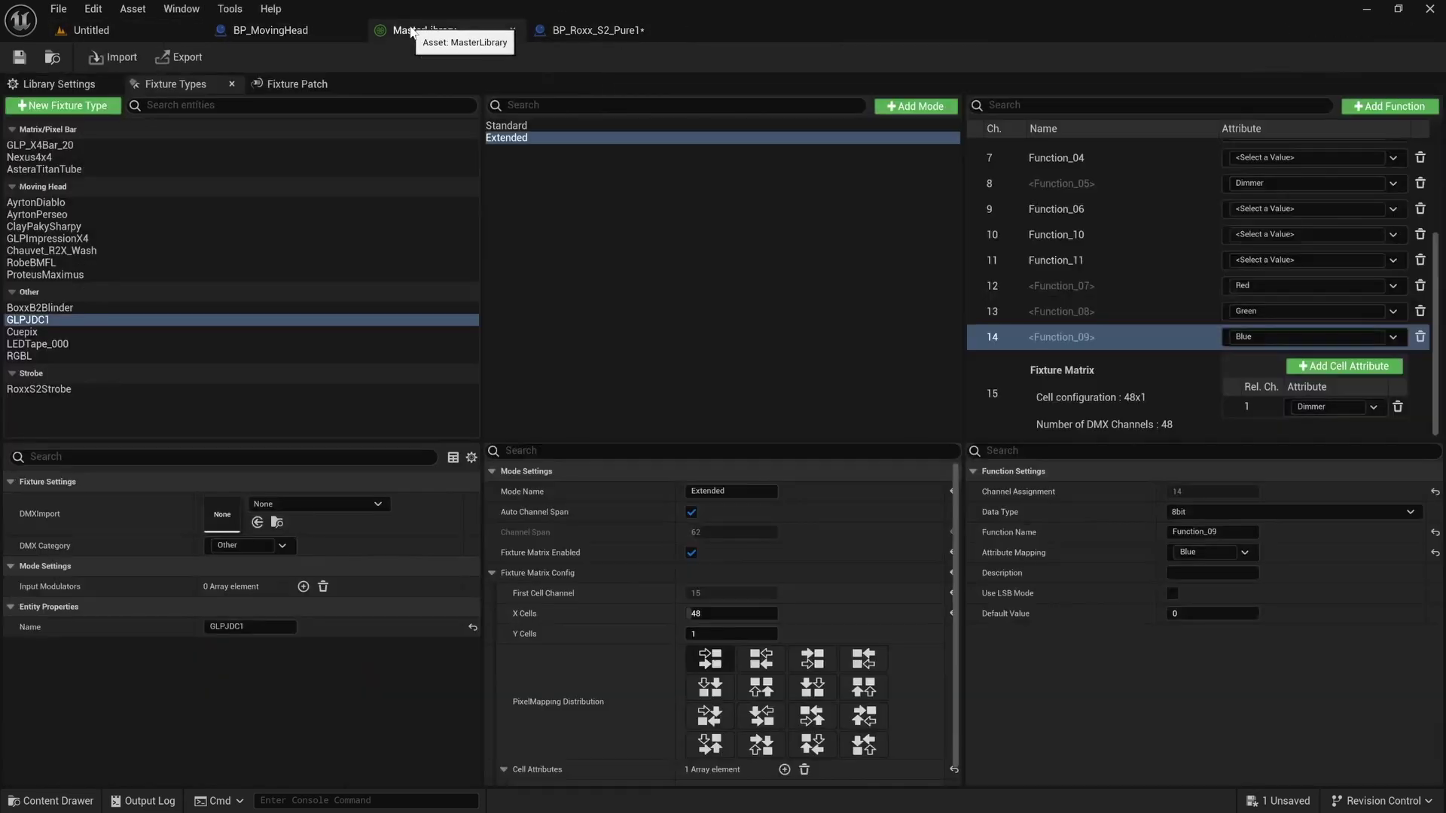
{"action": "left_click", "coordinate": [91, 30]}
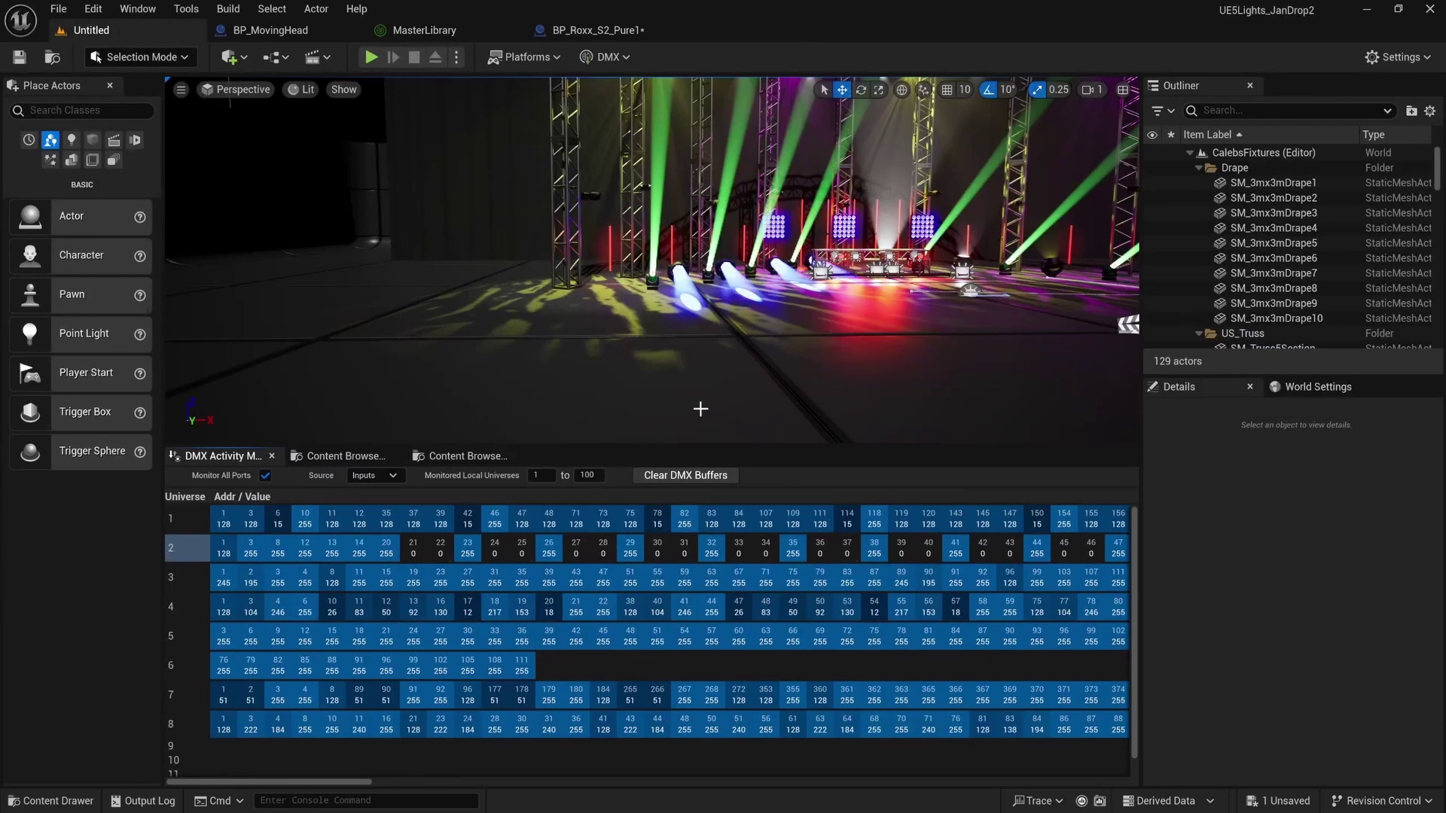
{"action": "left_click", "coordinate": [271, 30]}
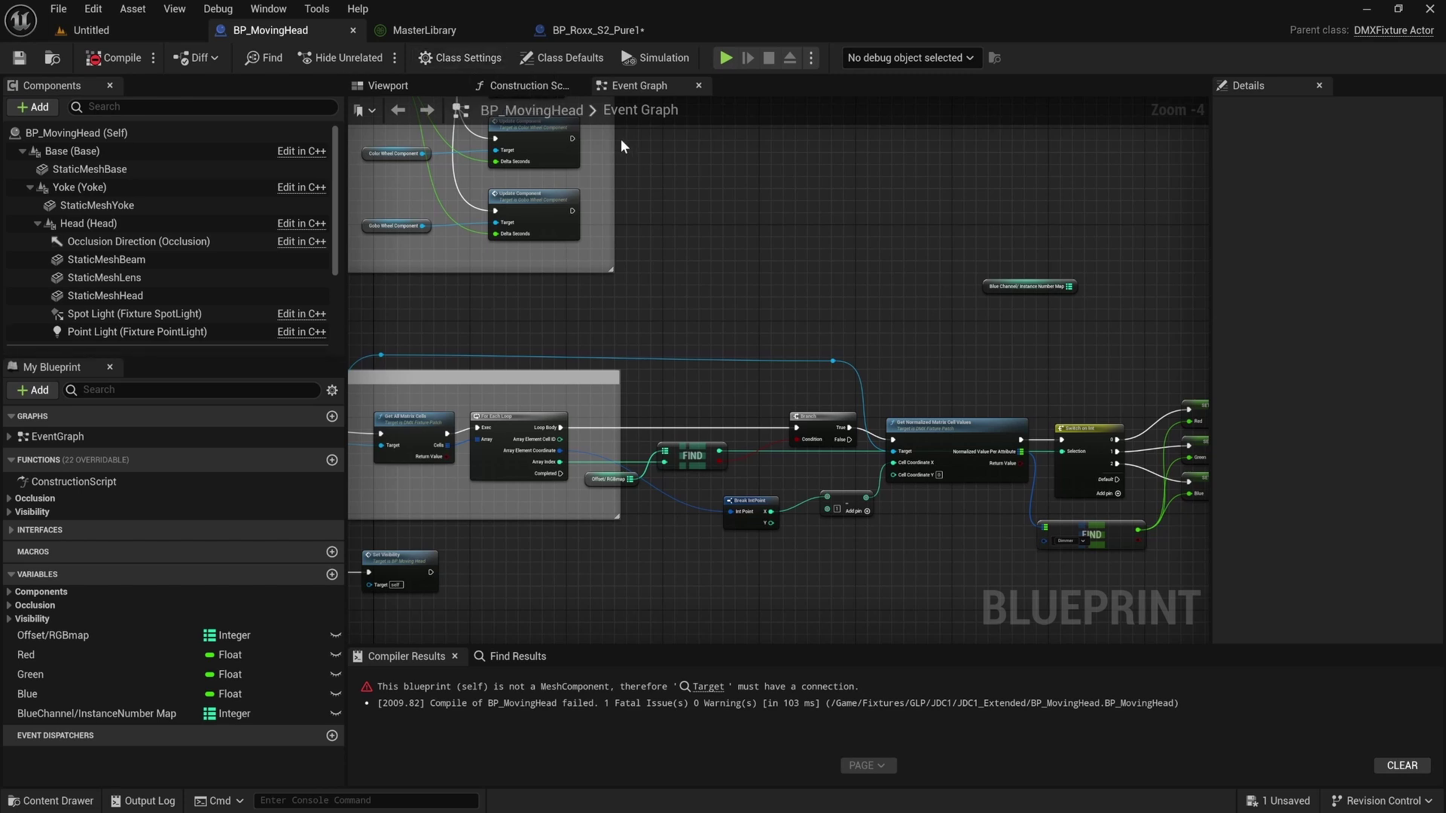
{"action": "left_click", "coordinate": [413, 27]}
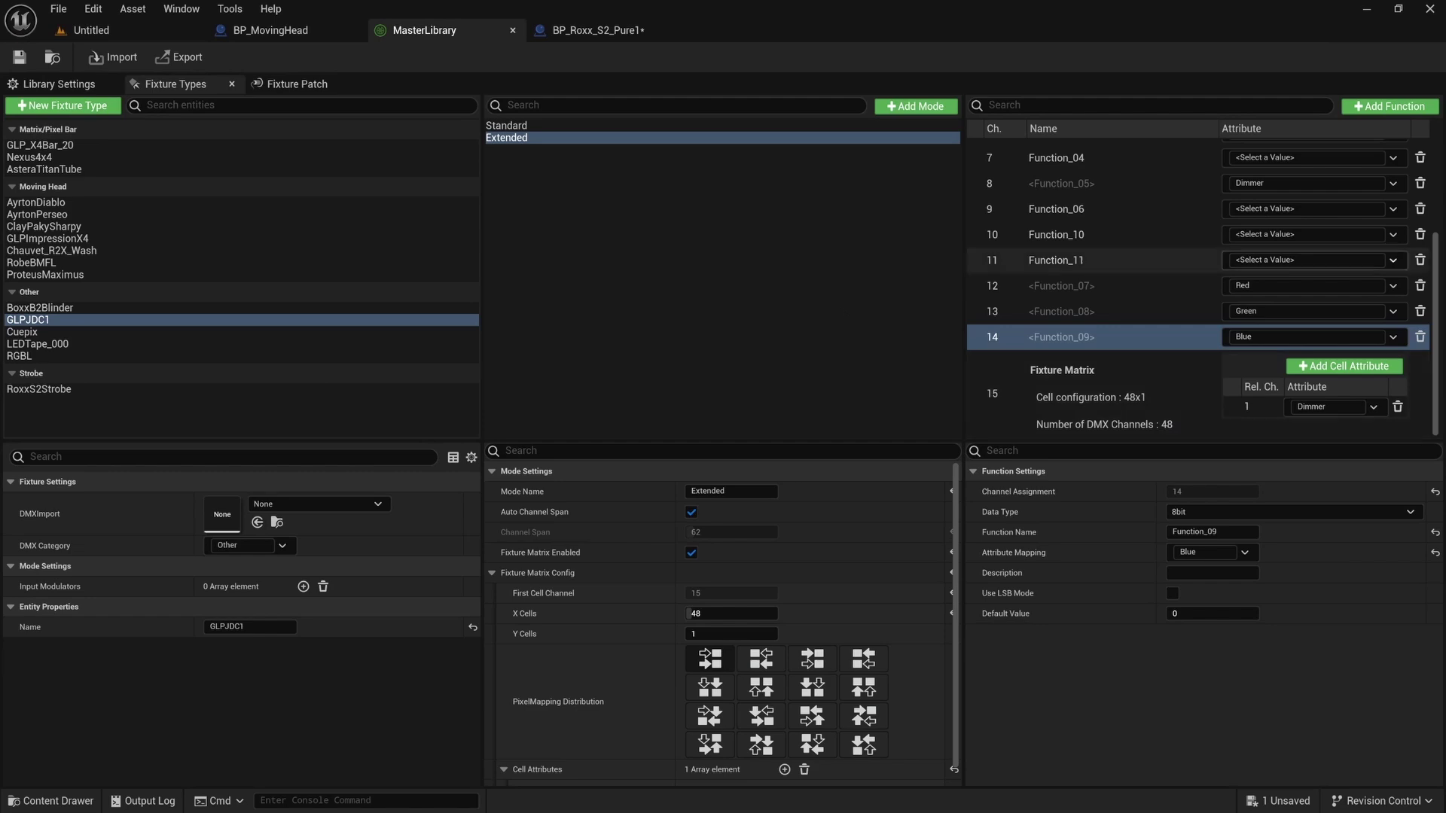
Switch to Chrome and find the DMX Mode 3 (SPix), 68 DMX Channels table in the JDC1 channel index.
{"action": "key", "text": "super"}
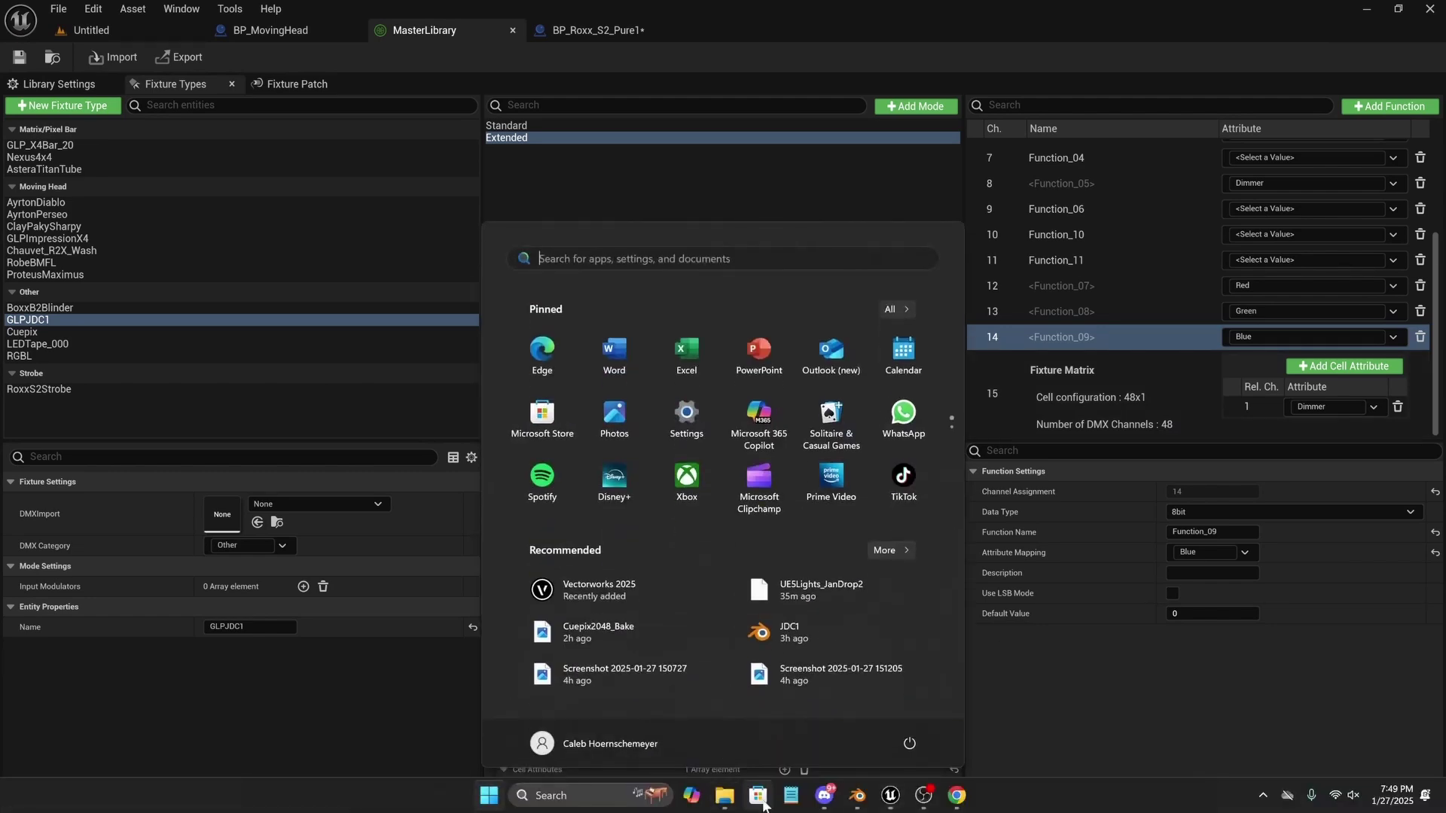
{"action": "left_click", "coordinate": [956, 794]}
{"action": "scroll", "coordinate": [647, 478], "scroll_direction": "up", "scroll_amount": 20}
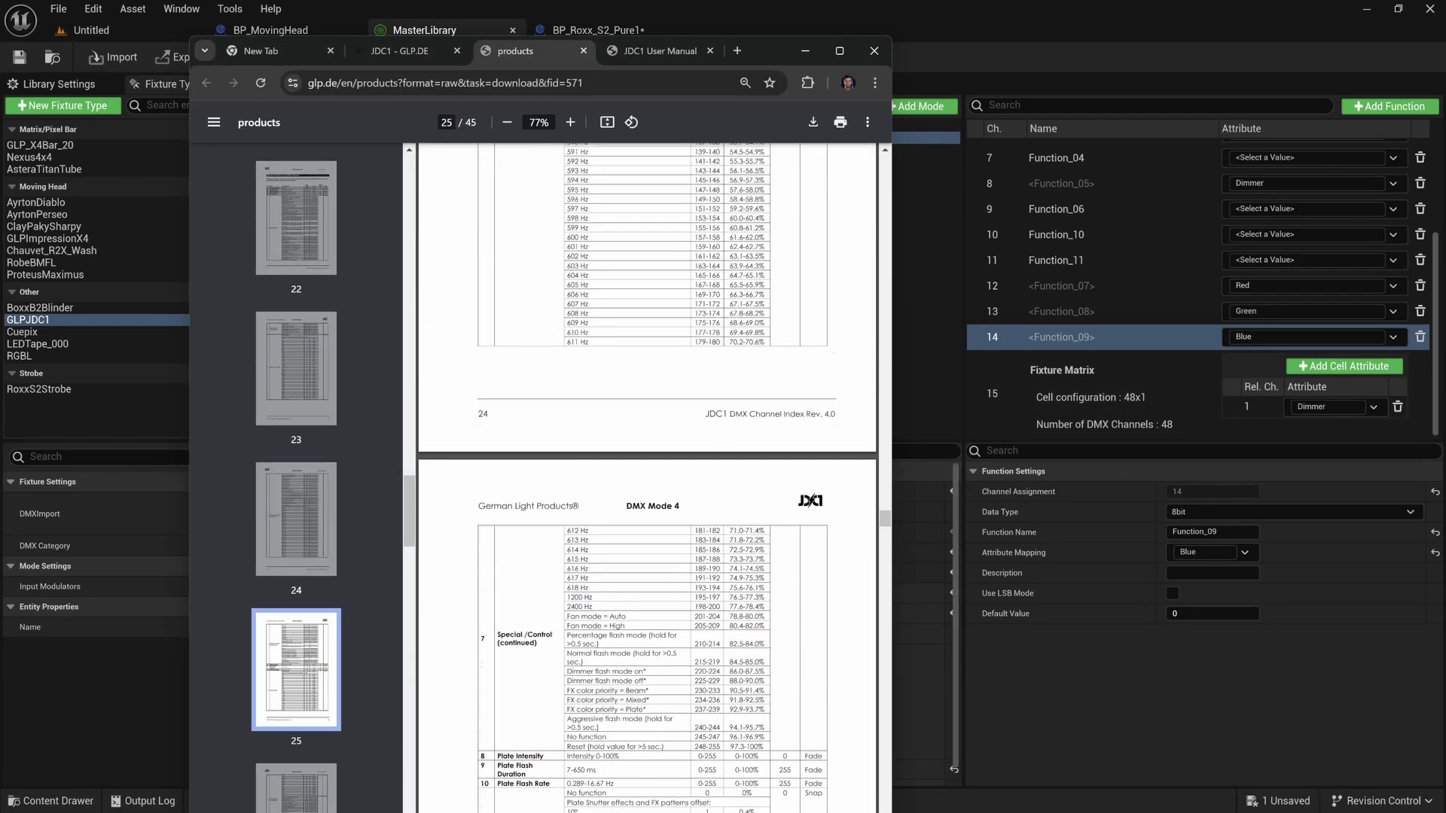
{"action": "scroll", "coordinate": [648, 478], "scroll_direction": "up", "scroll_amount": 20}
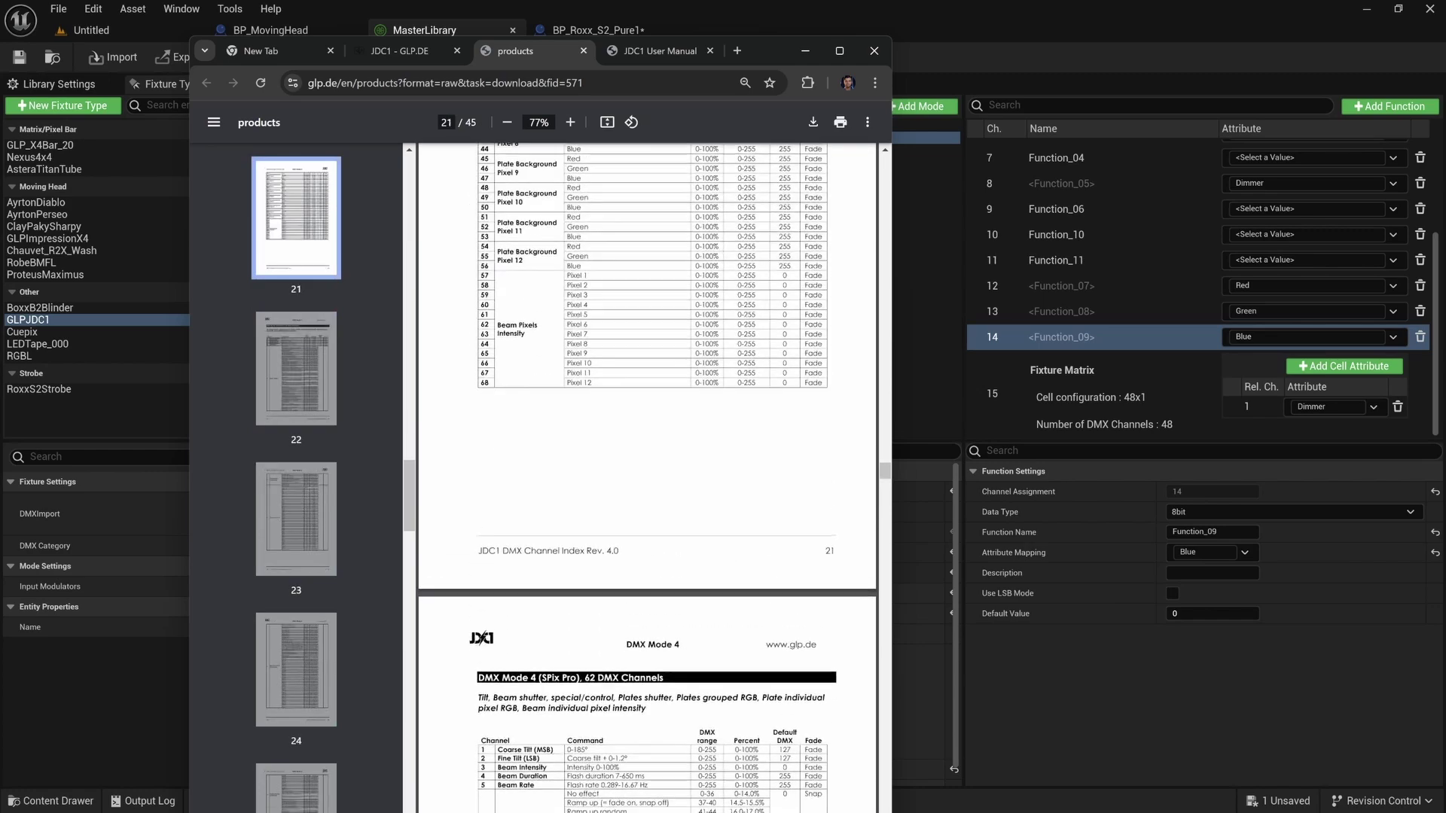
{"action": "scroll", "coordinate": [647, 478], "scroll_direction": "up", "scroll_amount": 20}
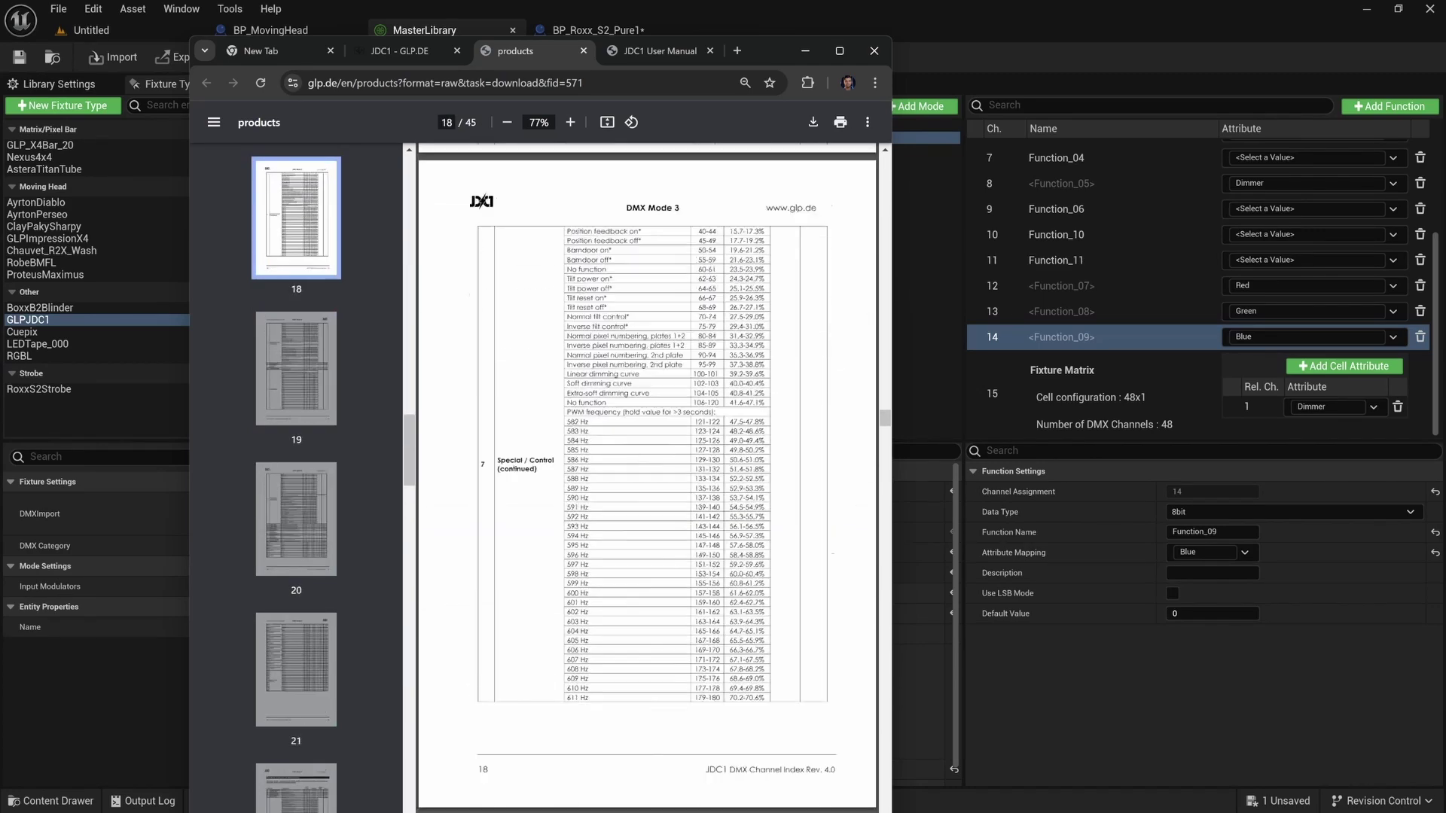
{"action": "scroll", "coordinate": [648, 478], "scroll_direction": "up", "scroll_amount": 10}
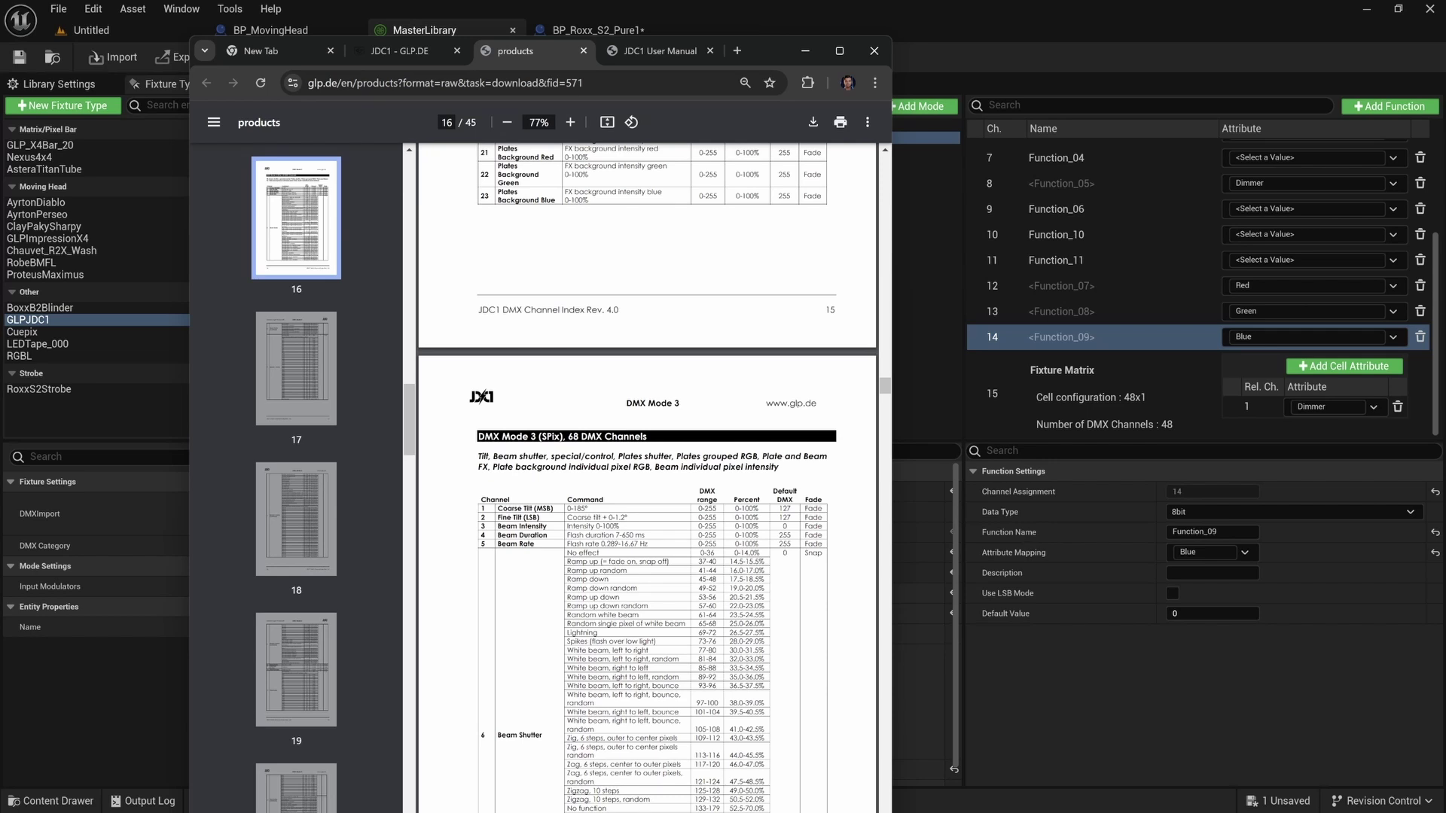
{"action": "left_click_drag", "start_coordinate": [478, 437], "coordinate": [653, 439]}
{"action": "left_click", "coordinate": [660, 439]}
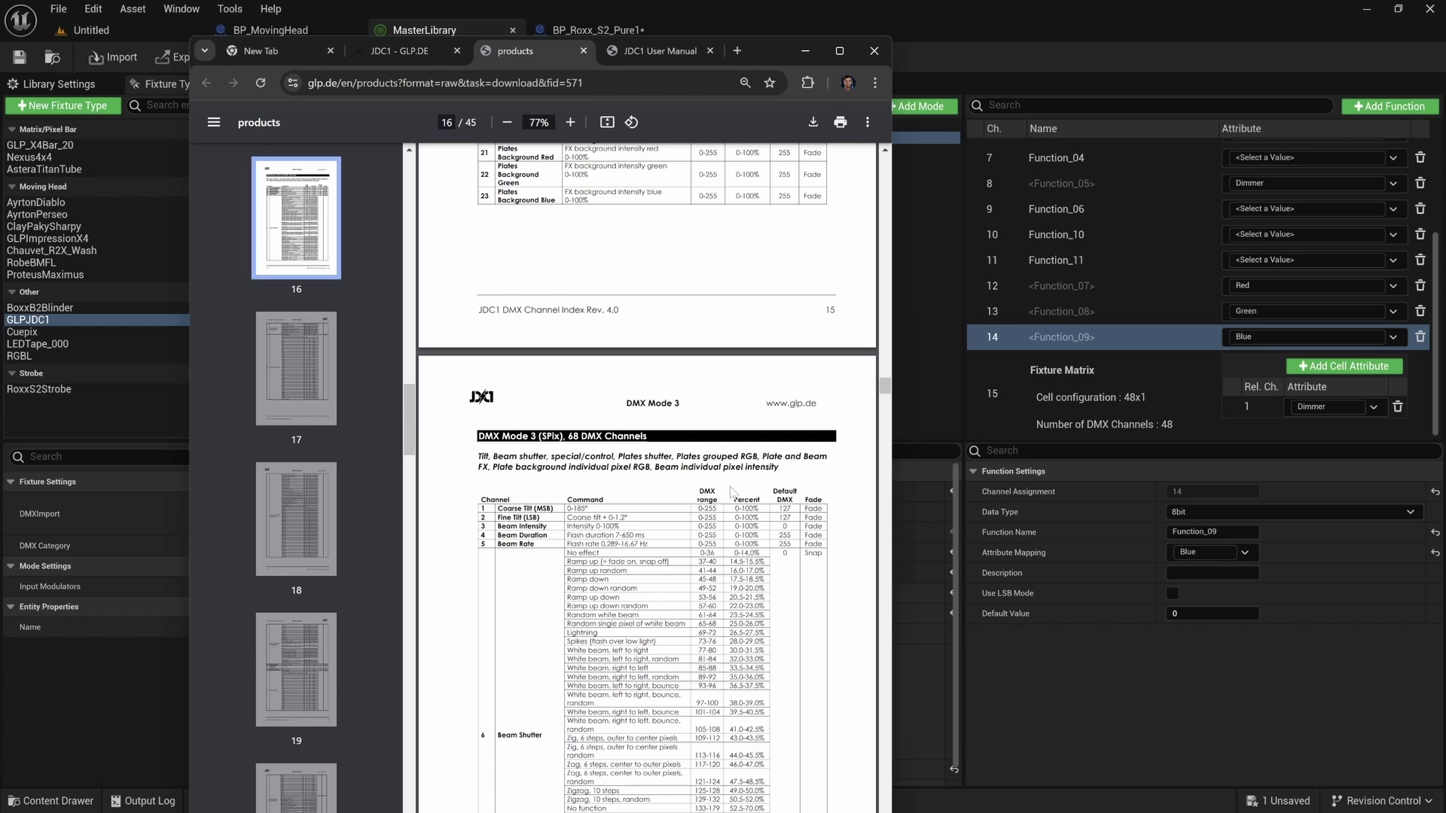
{"action": "scroll", "coordinate": [731, 491], "scroll_direction": "down", "scroll_amount": 1}
{"action": "scroll", "coordinate": [1185, 296], "scroll_direction": "up", "scroll_amount": 3}
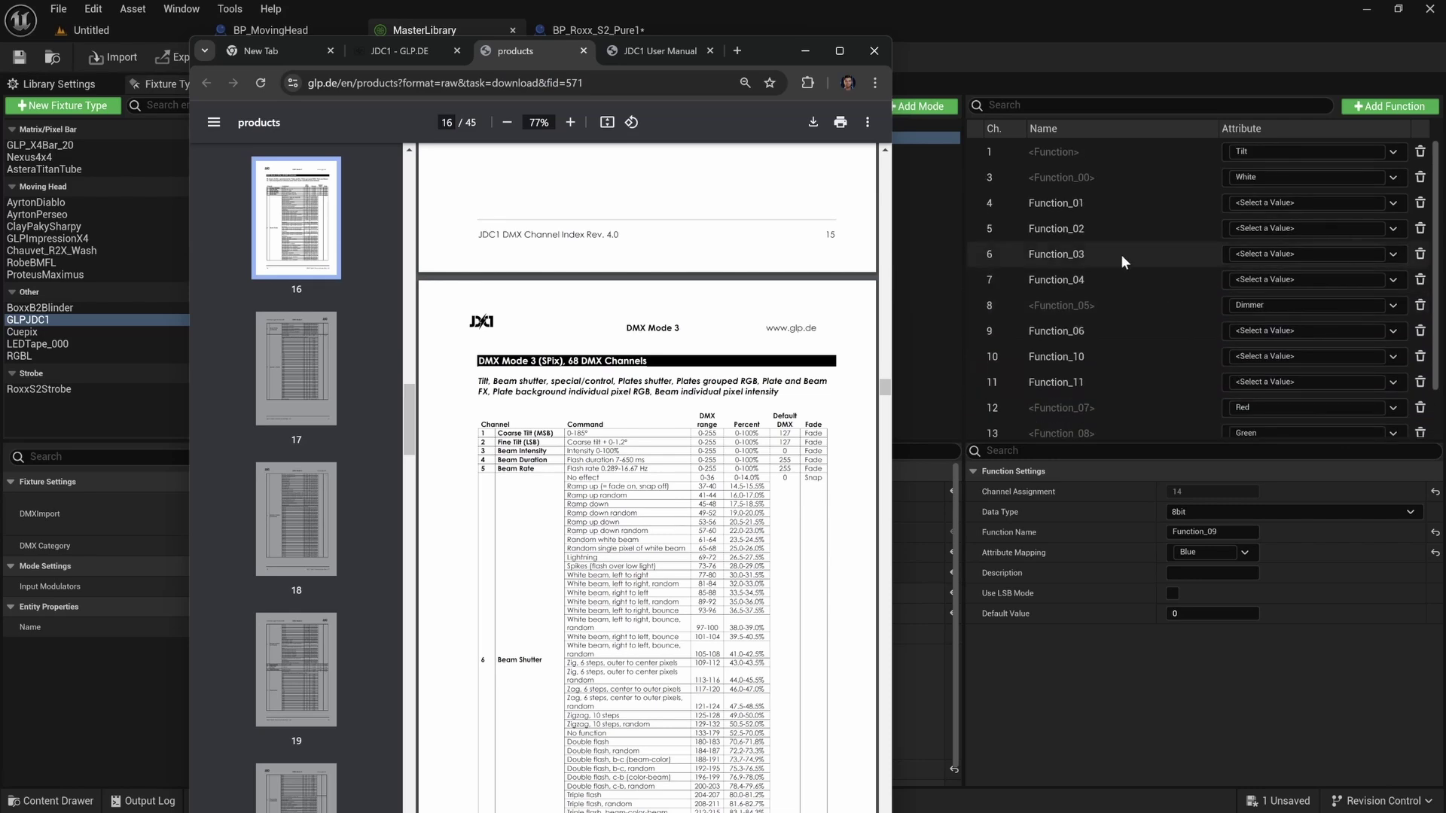
Check the Extended mode's functions for channels 1 to 11 against the DMX Mode 3 table in the JDC1 channel index.
{"action": "left_click", "coordinate": [1127, 151]}
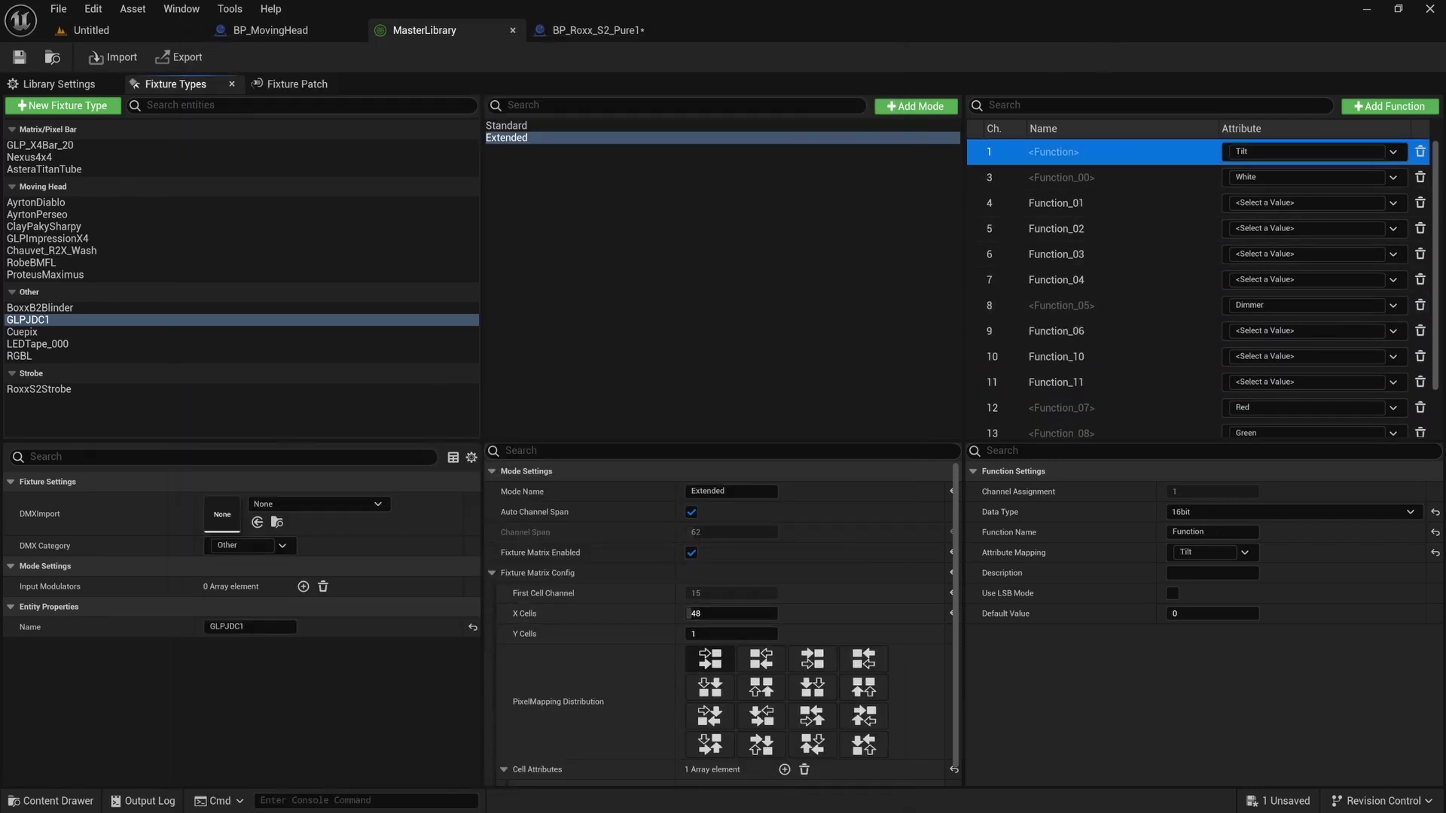
{"action": "key", "text": "super"}
{"action": "left_click", "coordinate": [942, 796]}
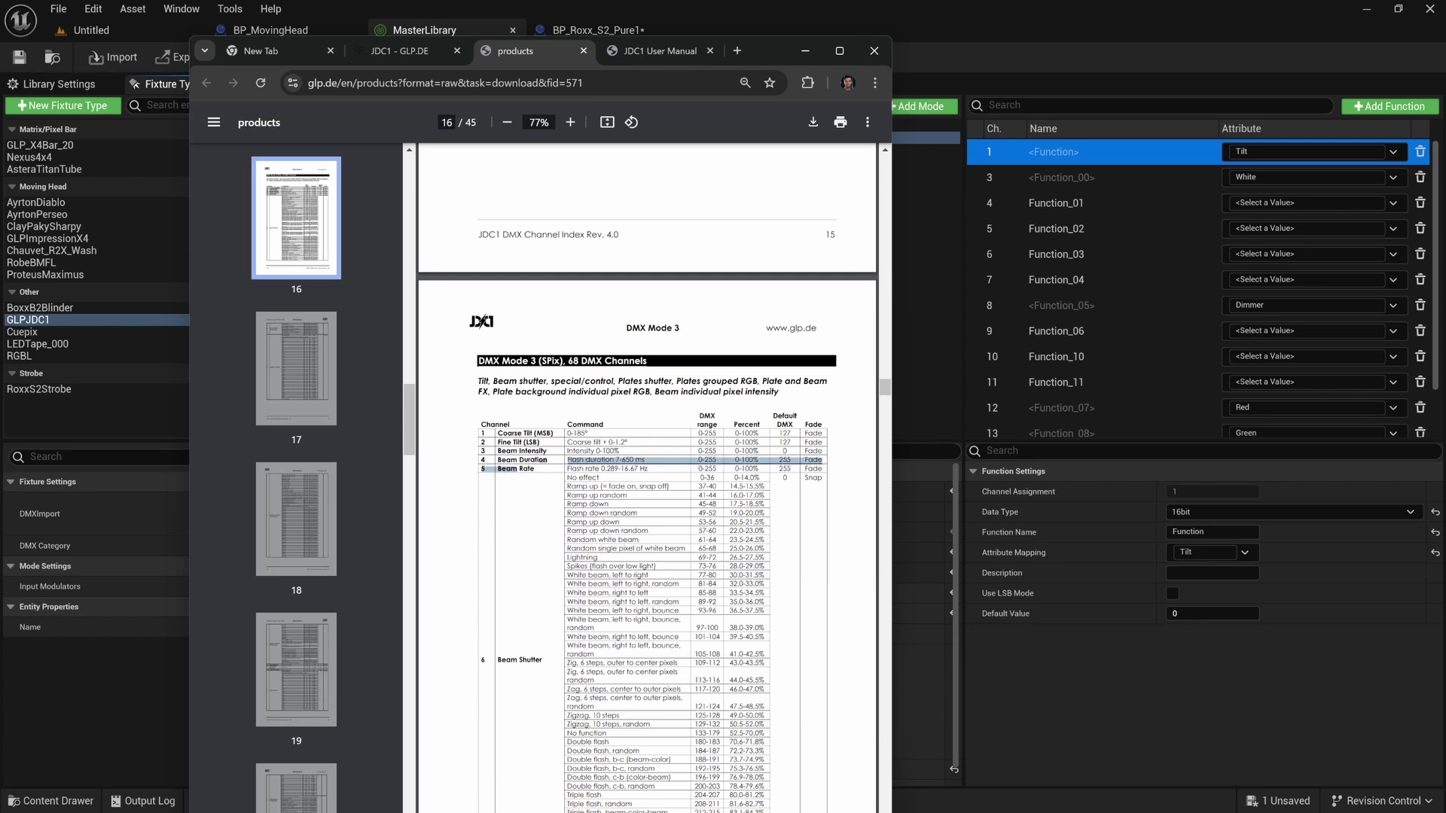
{"action": "scroll", "coordinate": [546, 520], "scroll_direction": "down", "scroll_amount": 4}
{"action": "scroll", "coordinate": [546, 489], "scroll_direction": "down", "scroll_amount": 5}
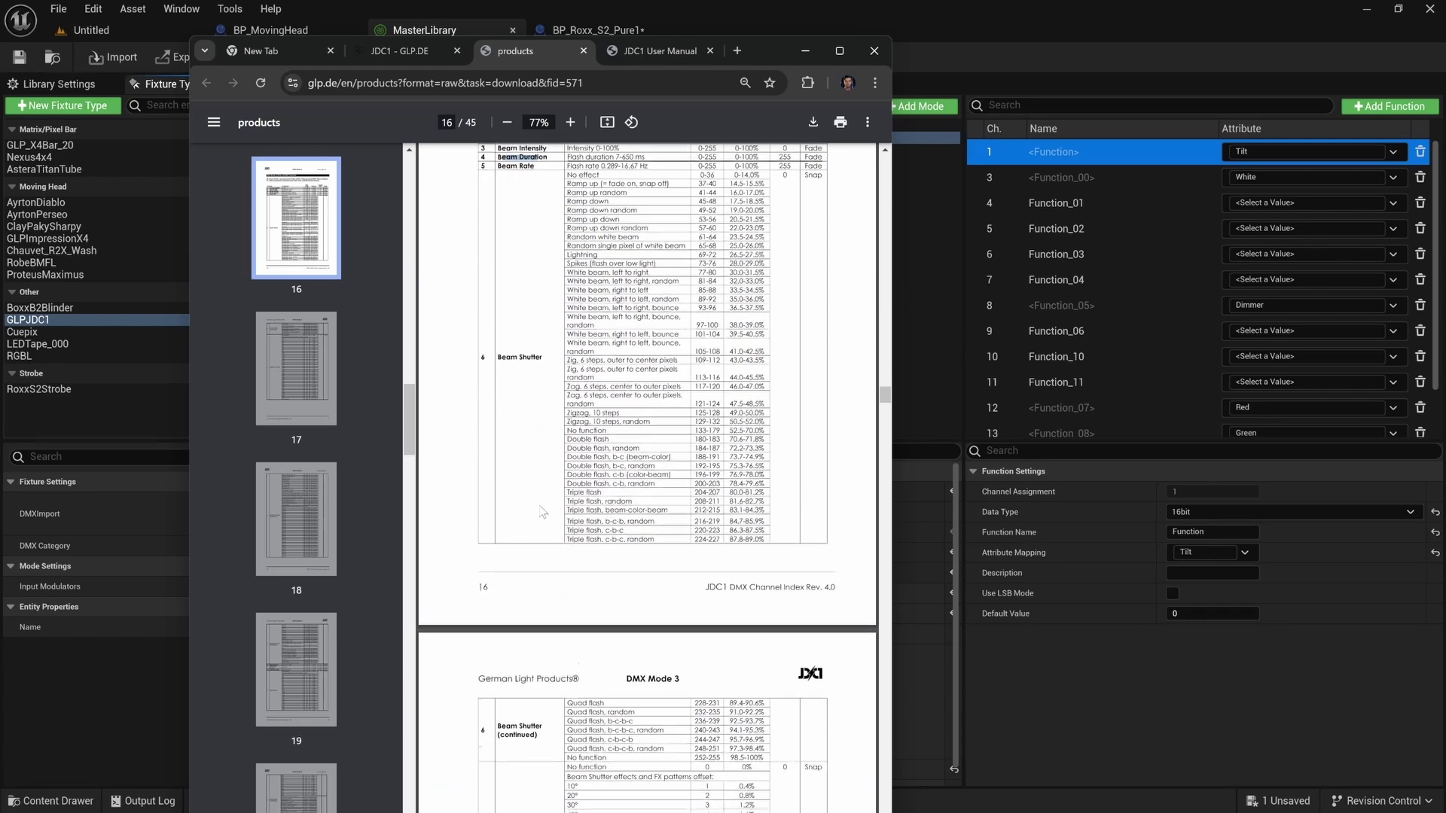
{"action": "scroll", "coordinate": [531, 546], "scroll_direction": "down", "scroll_amount": 8}
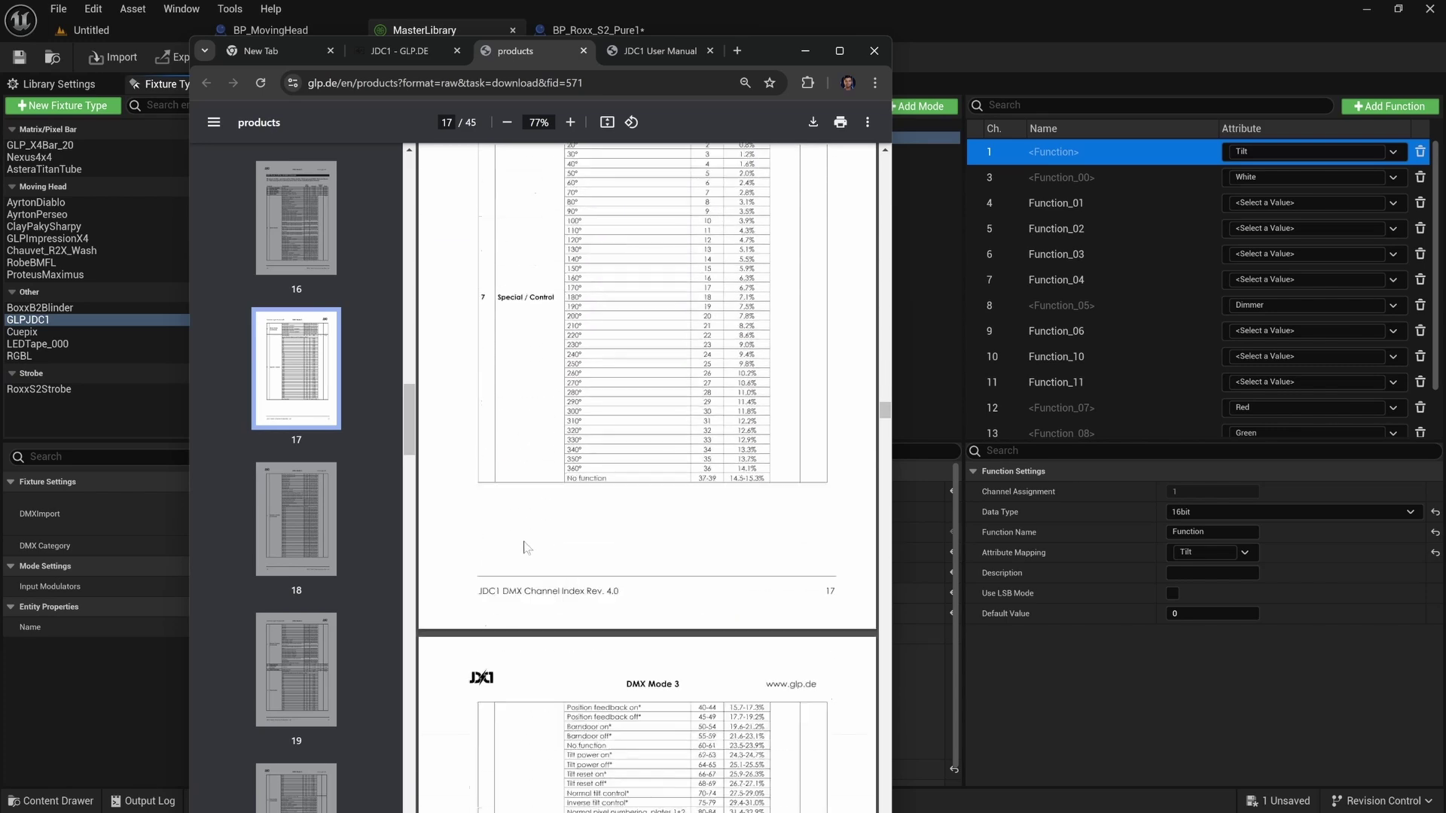
{"action": "scroll", "coordinate": [648, 475], "scroll_direction": "down", "scroll_amount": 11}
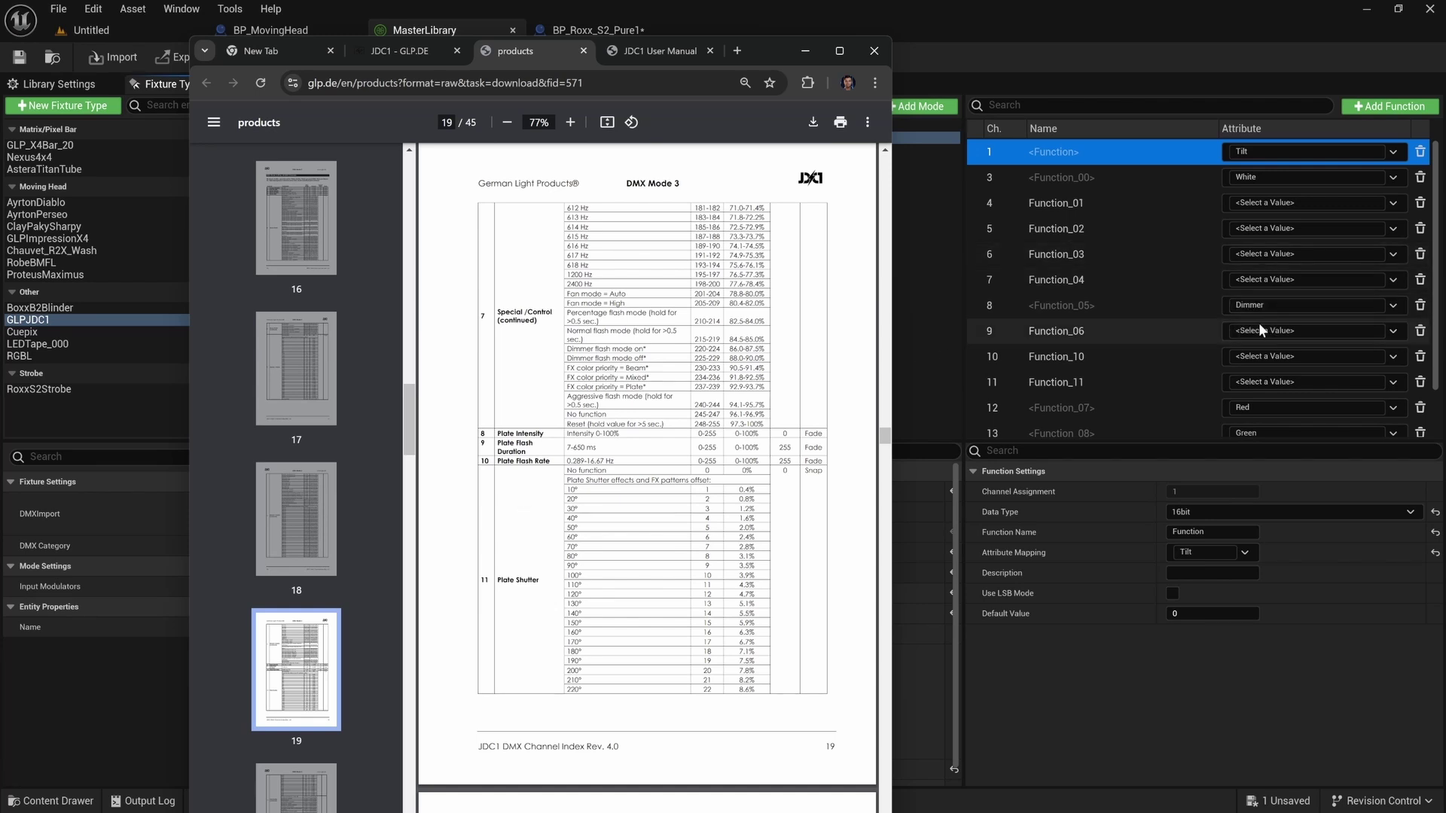
Check the Extended mode's Red, Green and Blue functions and fixture matrix start against channels 12 to 21 of the DMX Mode 3 table.
{"action": "scroll", "coordinate": [561, 503], "scroll_direction": "down", "scroll_amount": 6}
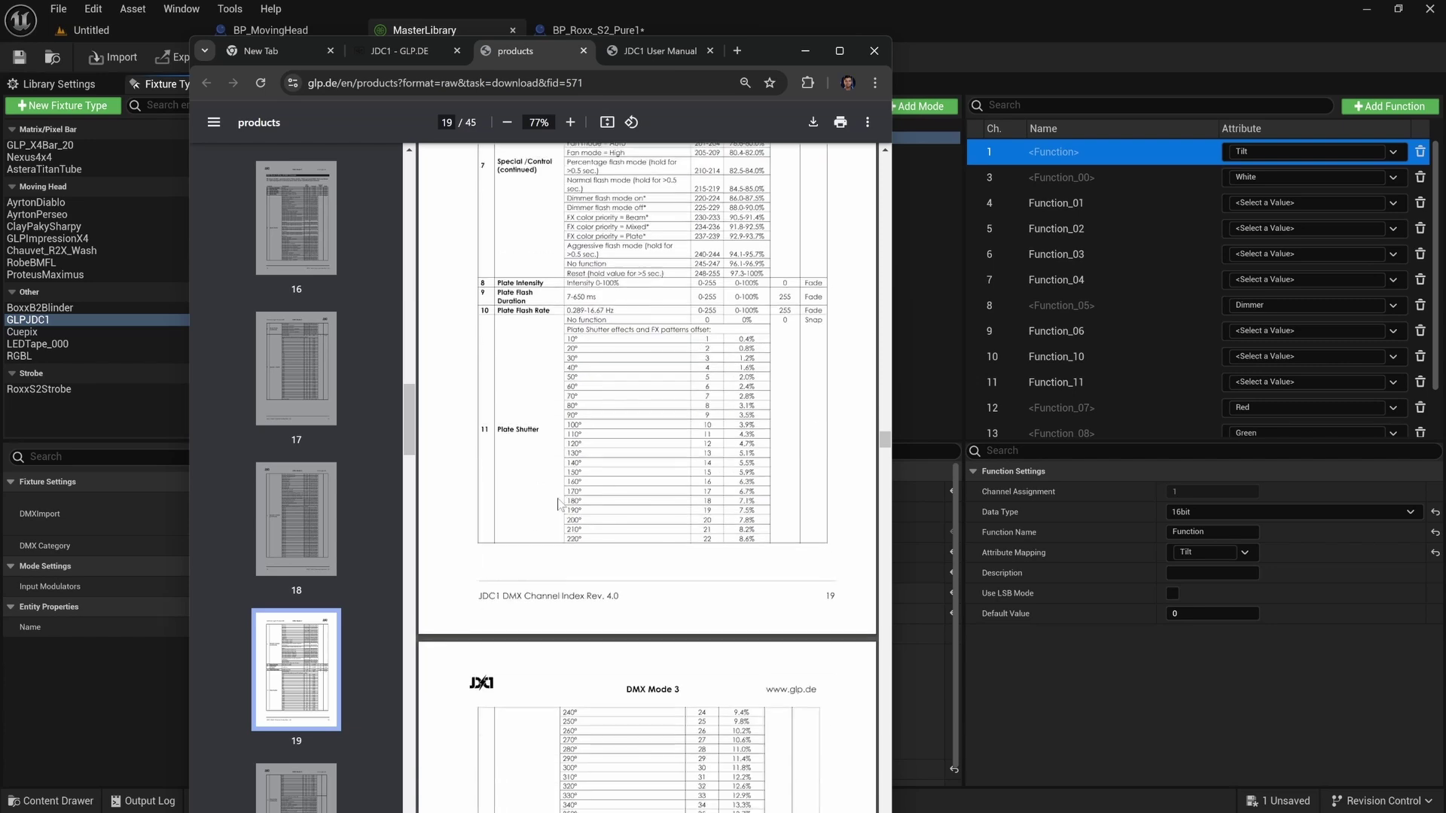
{"action": "scroll", "coordinate": [647, 474], "scroll_direction": "down", "scroll_amount": 3}
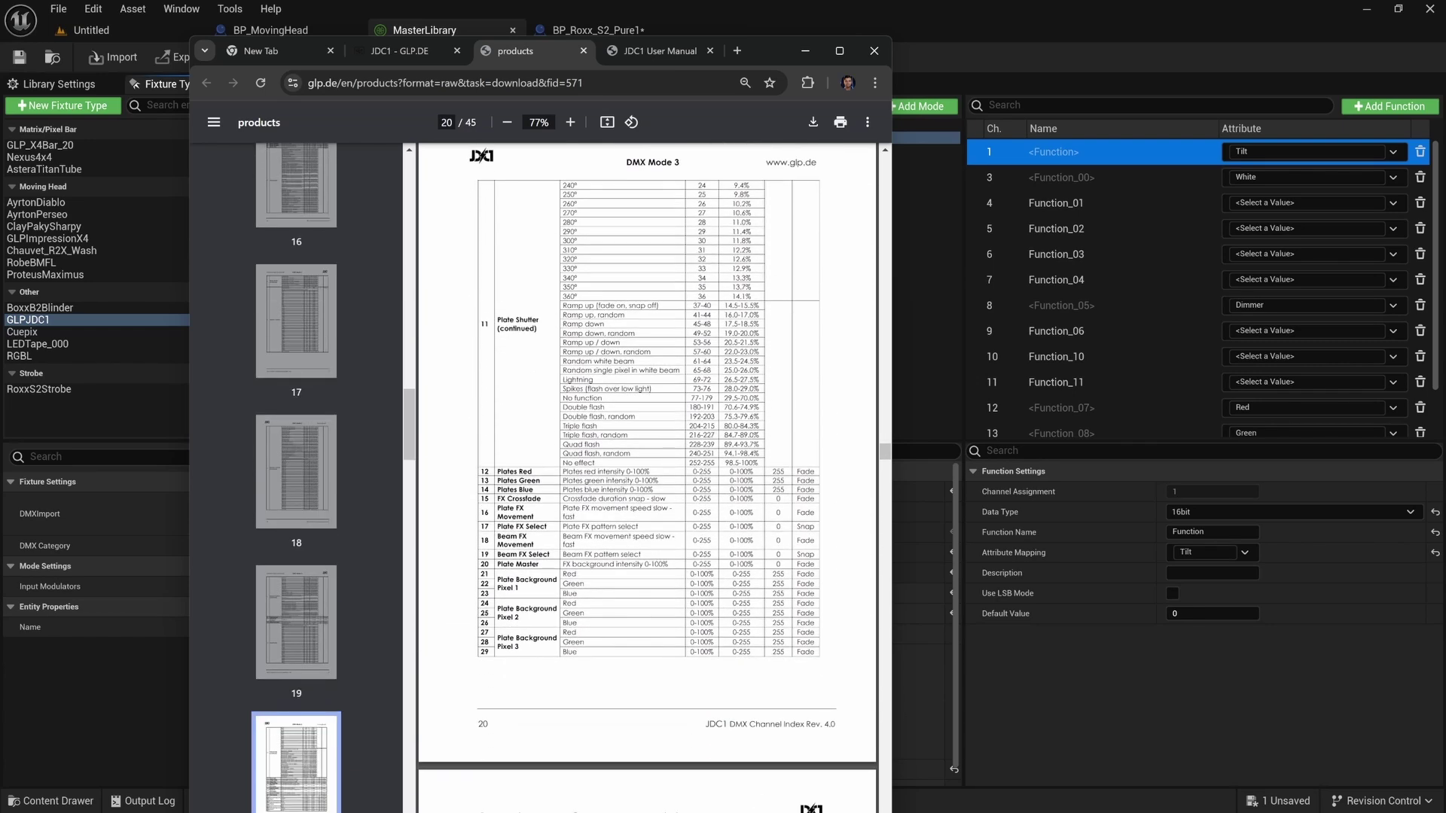
{"action": "scroll", "coordinate": [1077, 362], "scroll_direction": "down", "scroll_amount": 3}
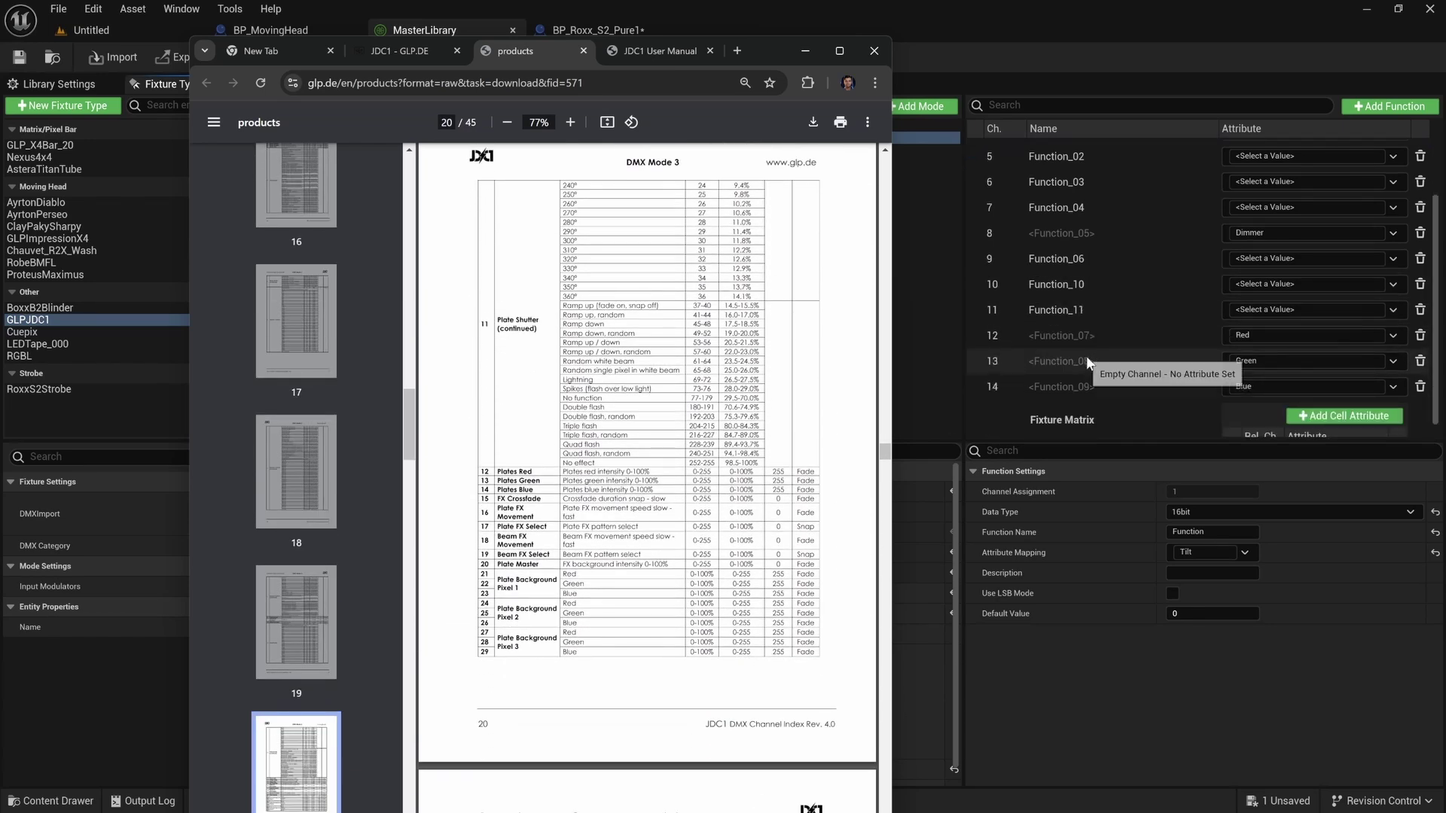
{"action": "left_click", "coordinate": [1065, 341]}
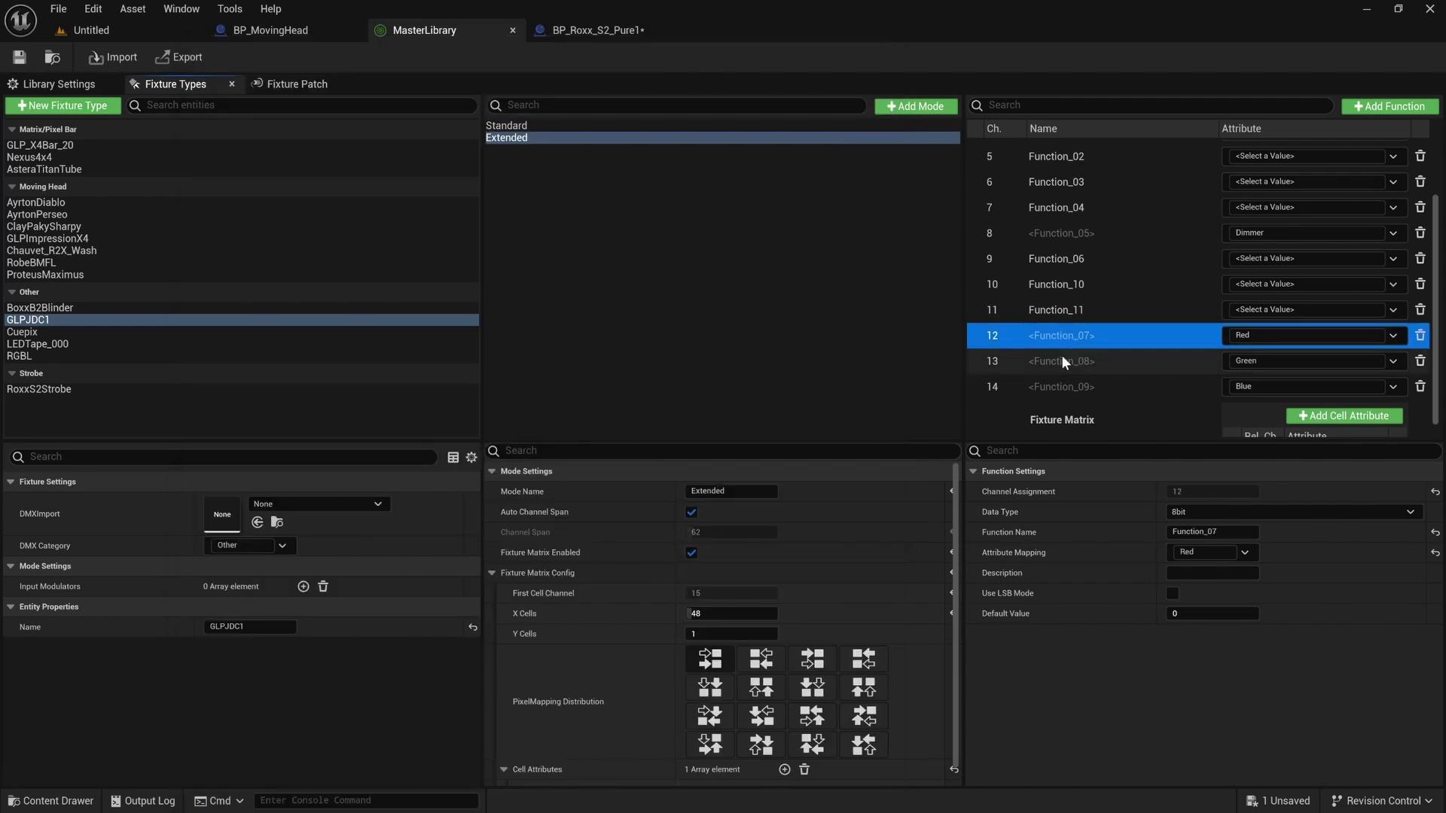
{"action": "key", "text": "super"}
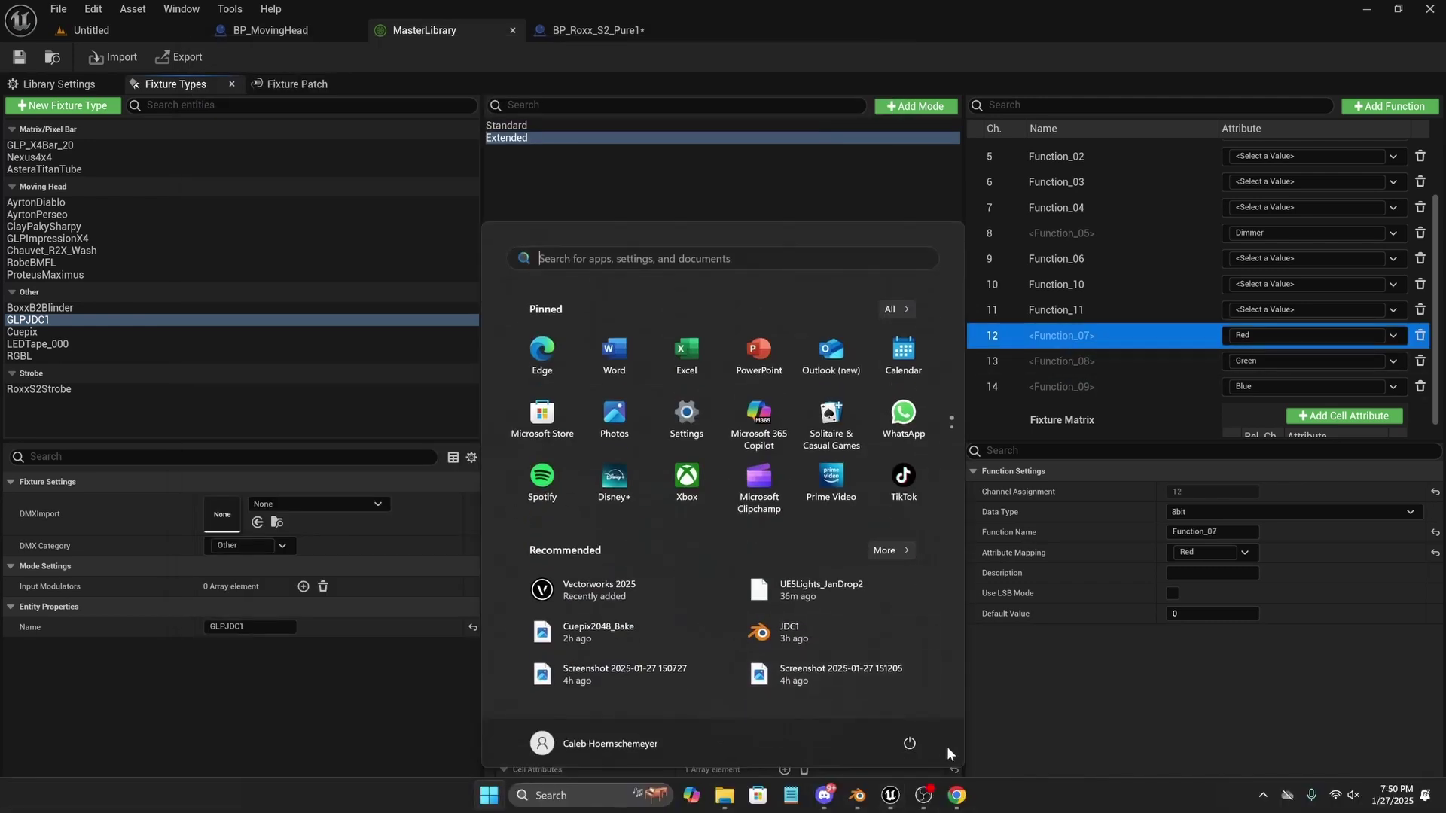
{"action": "left_click", "coordinate": [957, 795]}
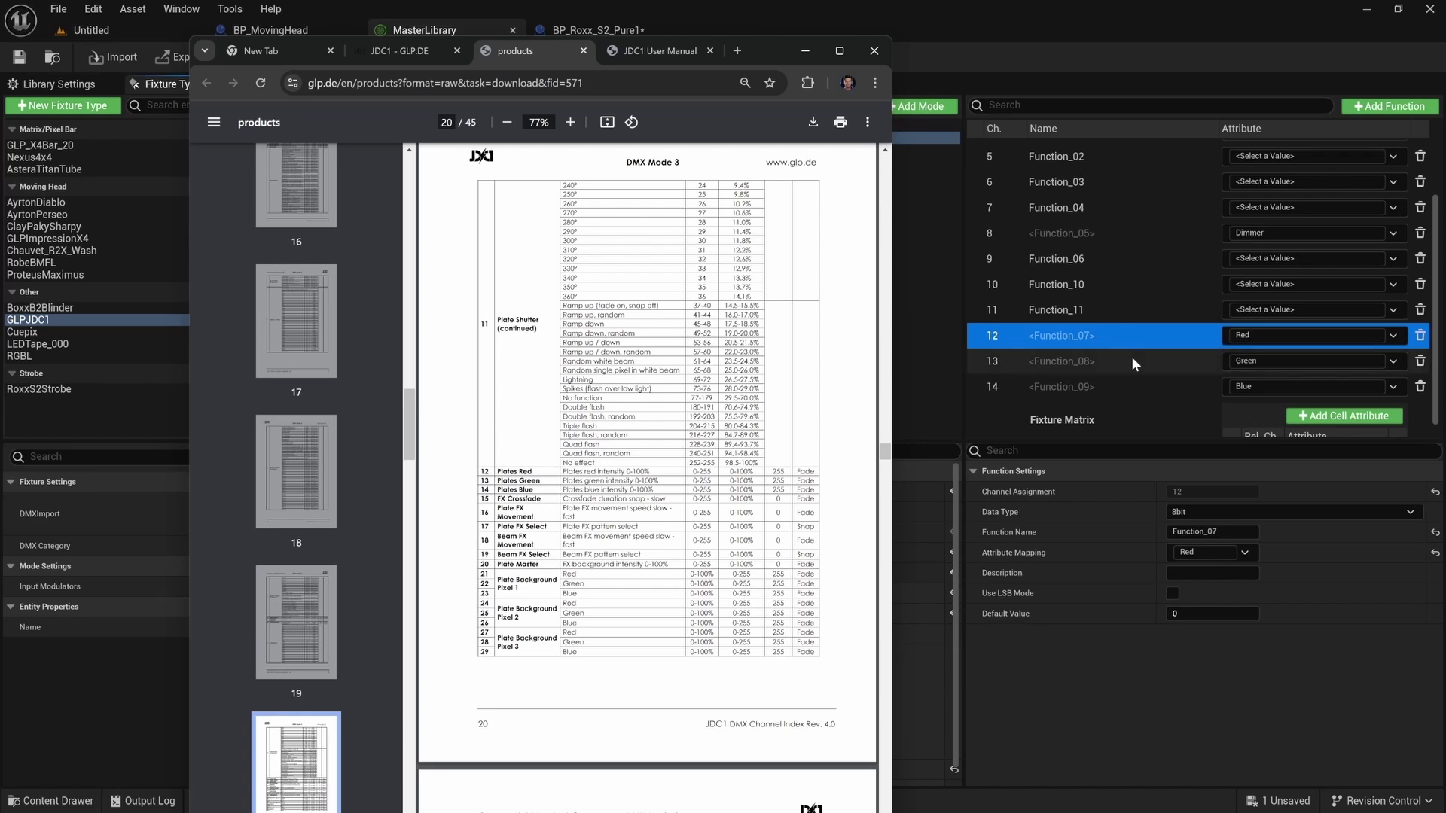
{"action": "scroll", "coordinate": [1110, 372], "scroll_direction": "down", "scroll_amount": 1}
{"action": "left_click", "coordinate": [1106, 373]}
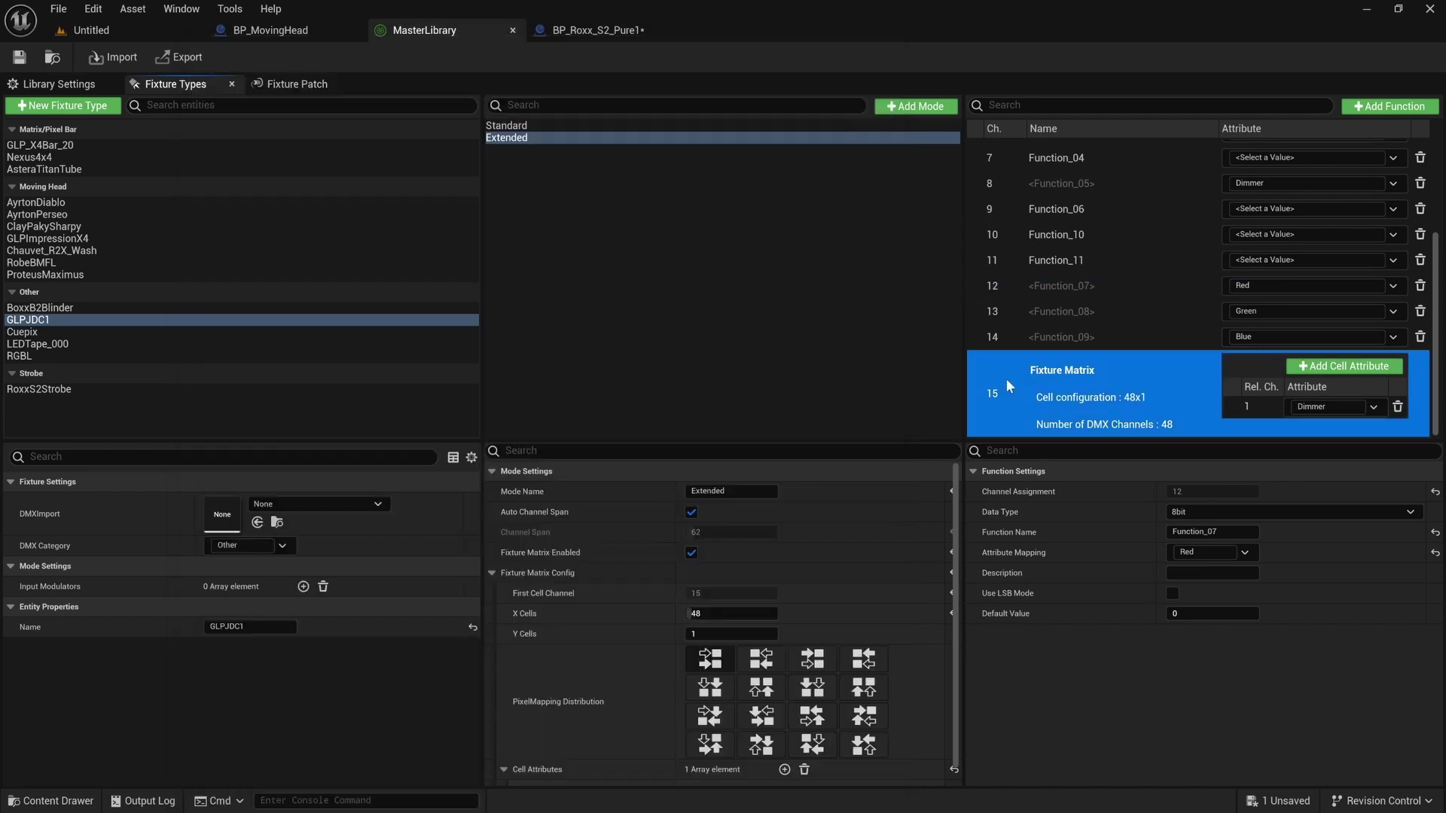
Add two functions to the GLPJDC1 Extended mode and move them to channels 15 and 16, ahead of the fixture matrix.
{"action": "left_click", "coordinate": [1351, 110]}
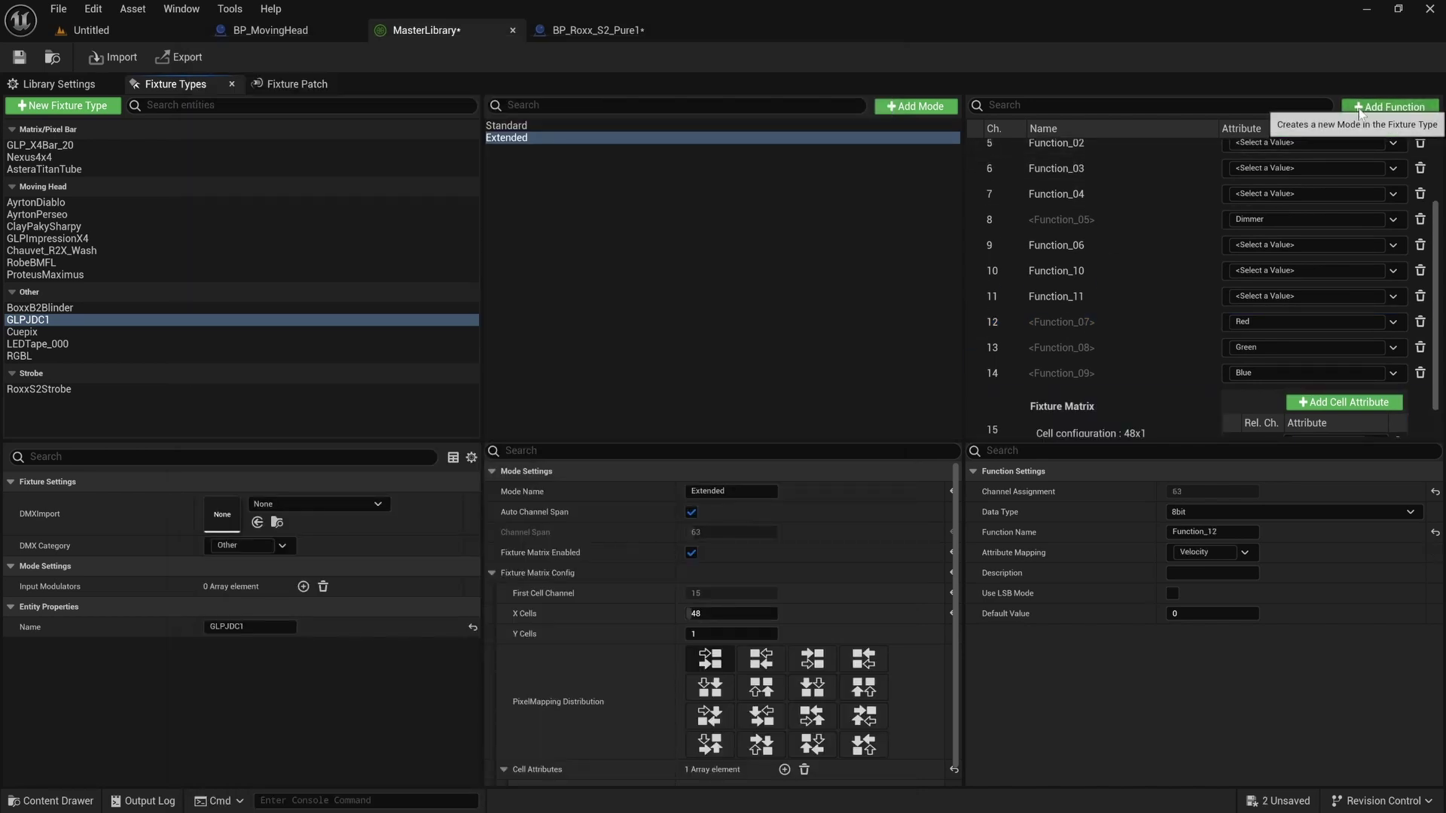
{"action": "left_click", "coordinate": [1378, 106]}
{"action": "mouse_move", "coordinate": [994, 306]}
{"action": "left_mouse_down"}
{"action": "mouse_move", "coordinate": [1003, 339]}
{"action": "mouse_move", "coordinate": [995, 291]}
{"action": "mouse_move", "coordinate": [996, 316]}
{"action": "left_mouse_up"}
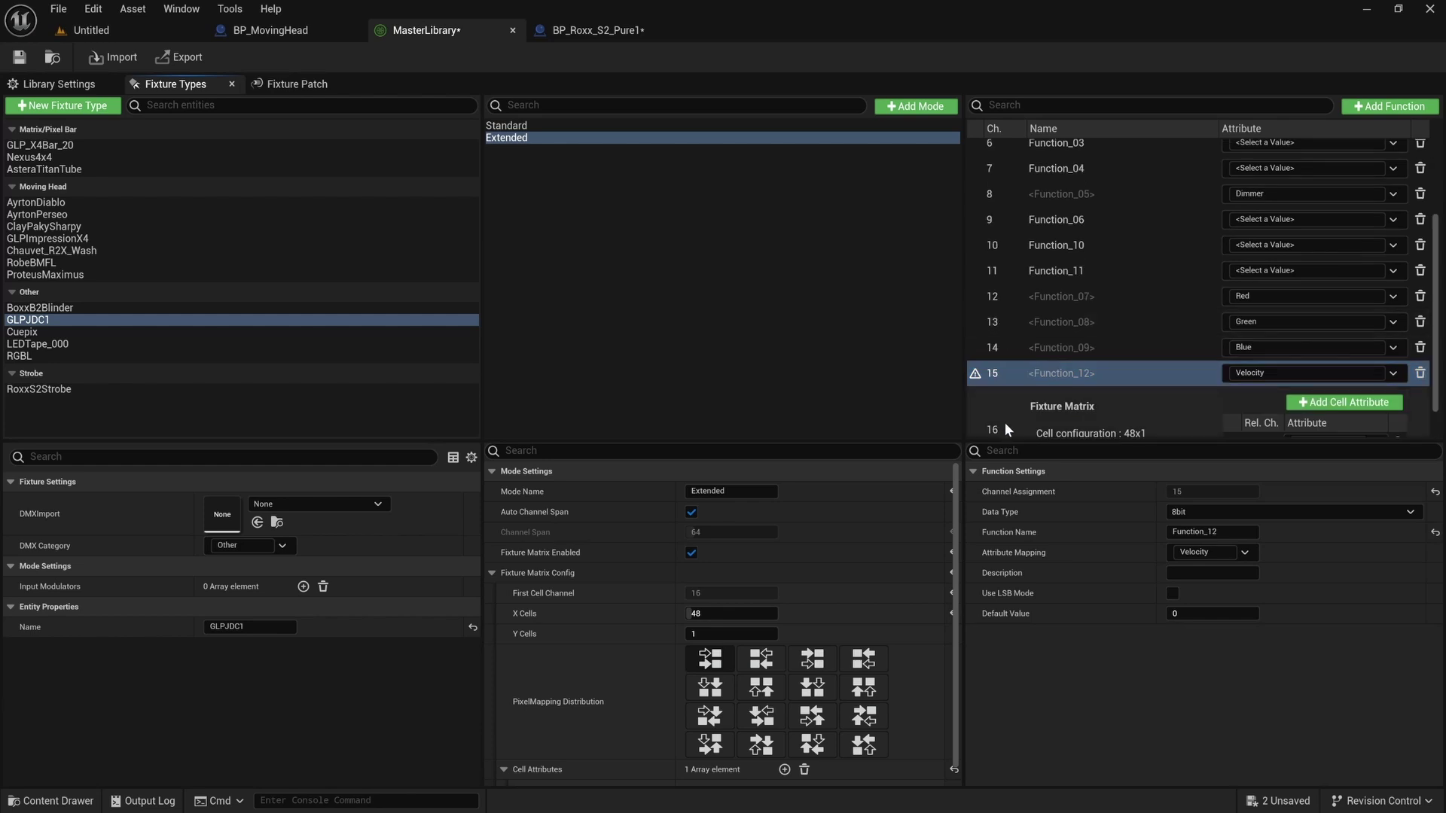
{"action": "left_click_drag", "start_coordinate": [995, 414], "coordinate": [1349, 328]}
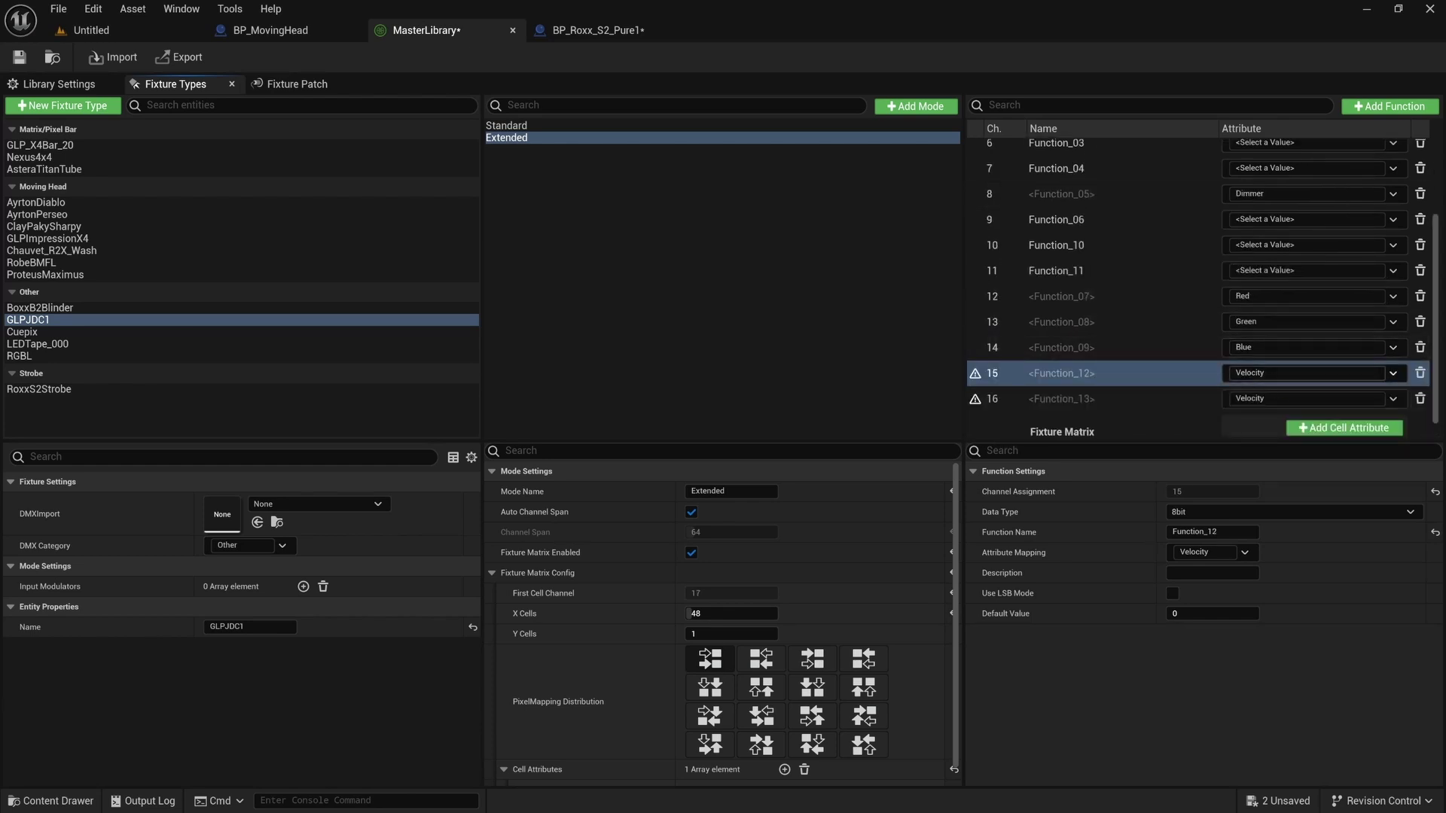
Clear the attribute mapping of the Extended mode's functions on channels 15 and 16 by setting both to <Select a Value>.
{"action": "left_click", "coordinate": [1314, 373]}
{"action": "left_click", "coordinate": [1303, 408]}
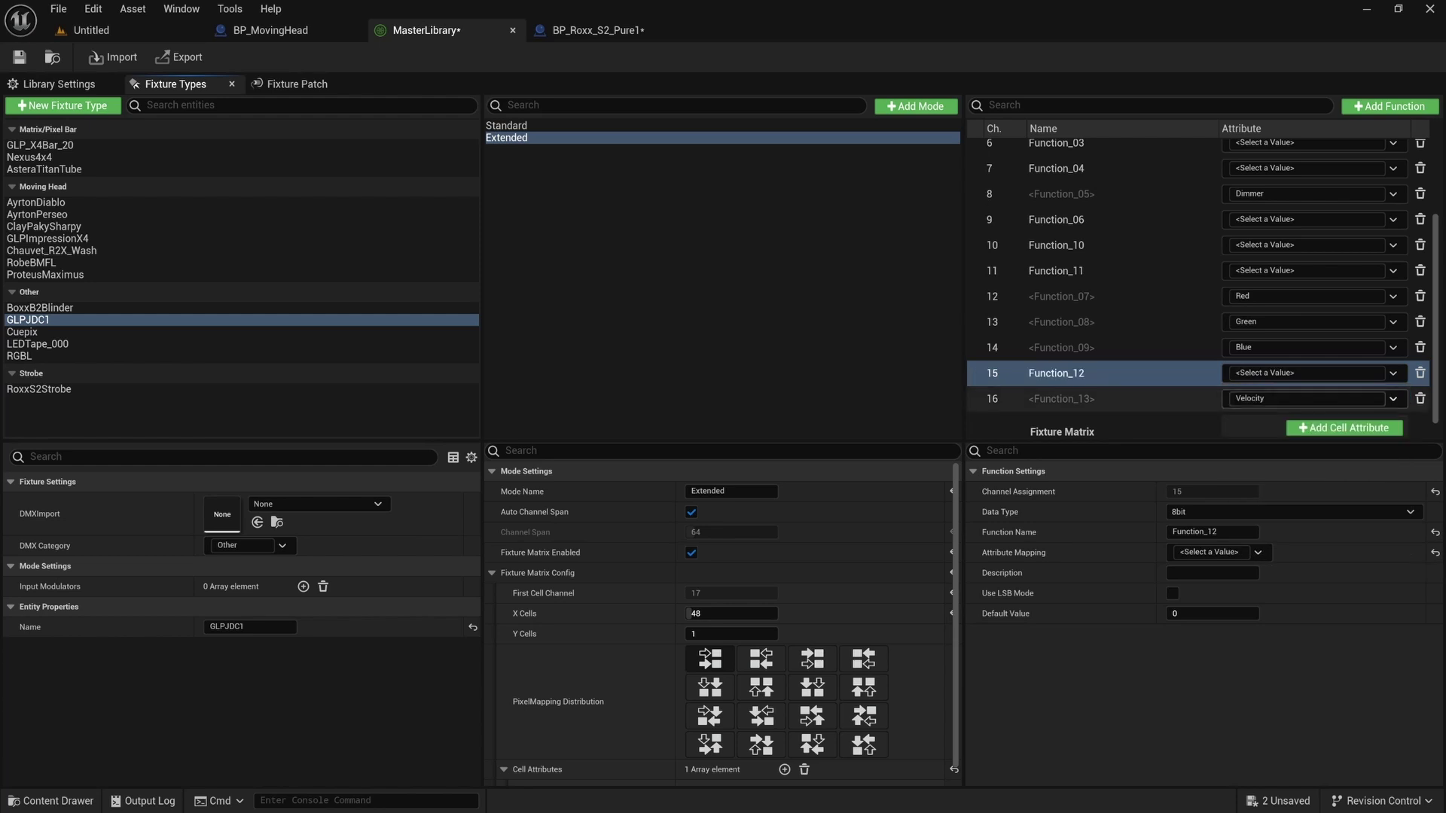
{"action": "left_click", "coordinate": [1389, 397]}
{"action": "left_click", "coordinate": [1258, 435]}
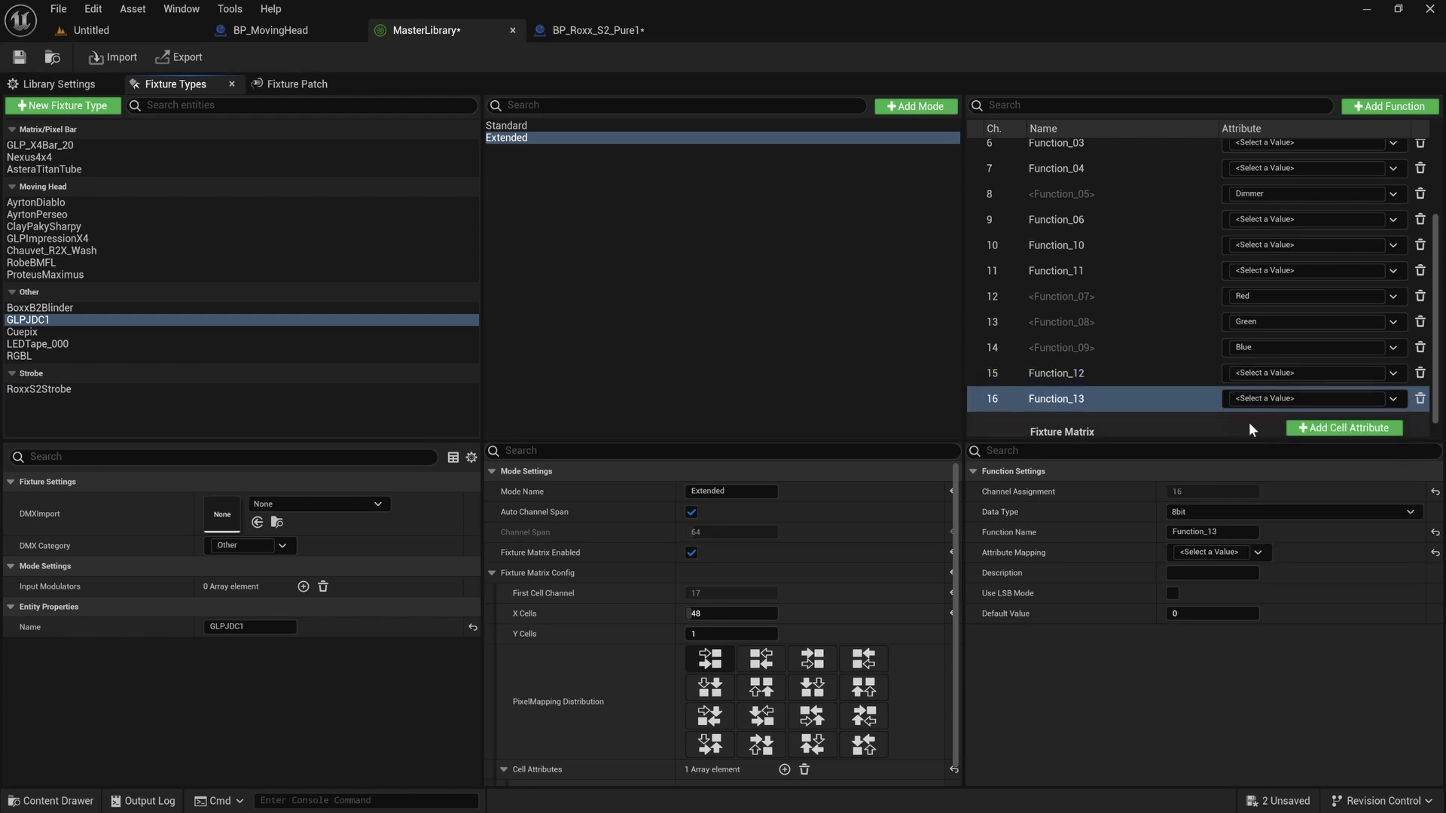
Following the DMX Mode 3 table in Chrome, add two more functions to the Extended mode and move them to channels 17 and 18.
{"action": "key", "text": "super"}
{"action": "scroll", "coordinate": [1016, 383], "scroll_direction": "down", "scroll_amount": 2}
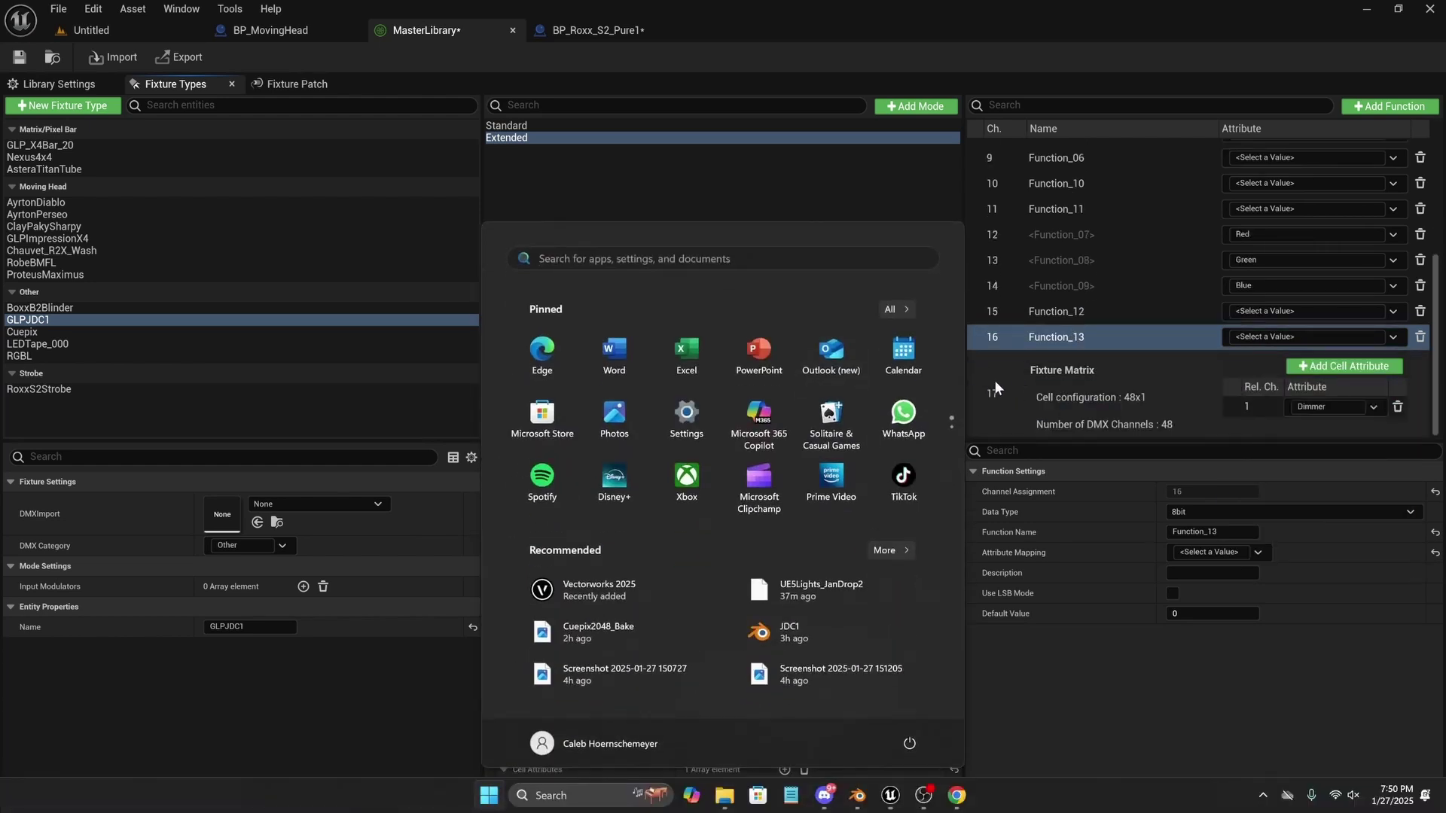
{"action": "left_click", "coordinate": [956, 796]}
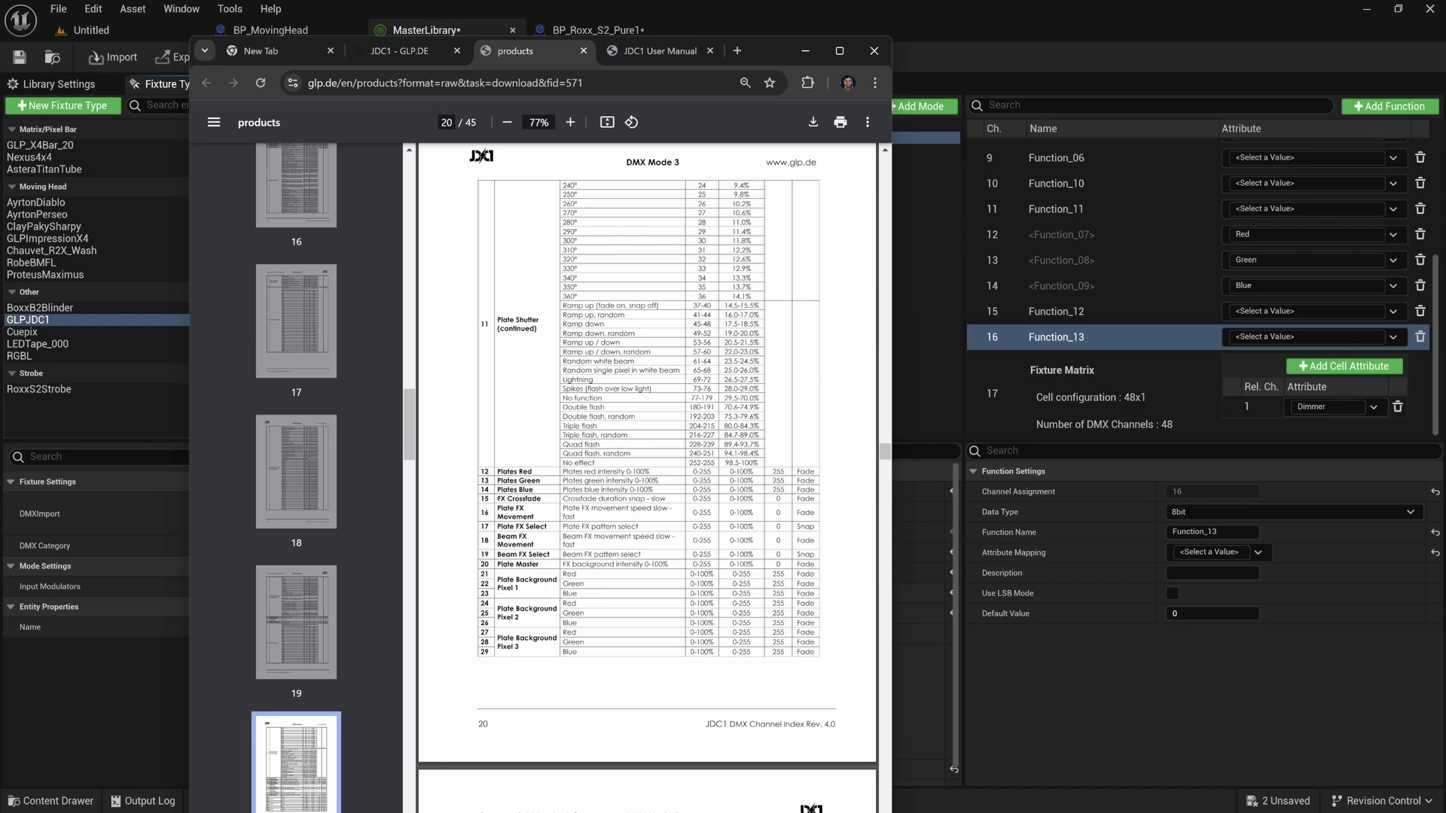
{"action": "scroll", "coordinate": [648, 474], "scroll_direction": "up", "scroll_amount": 7}
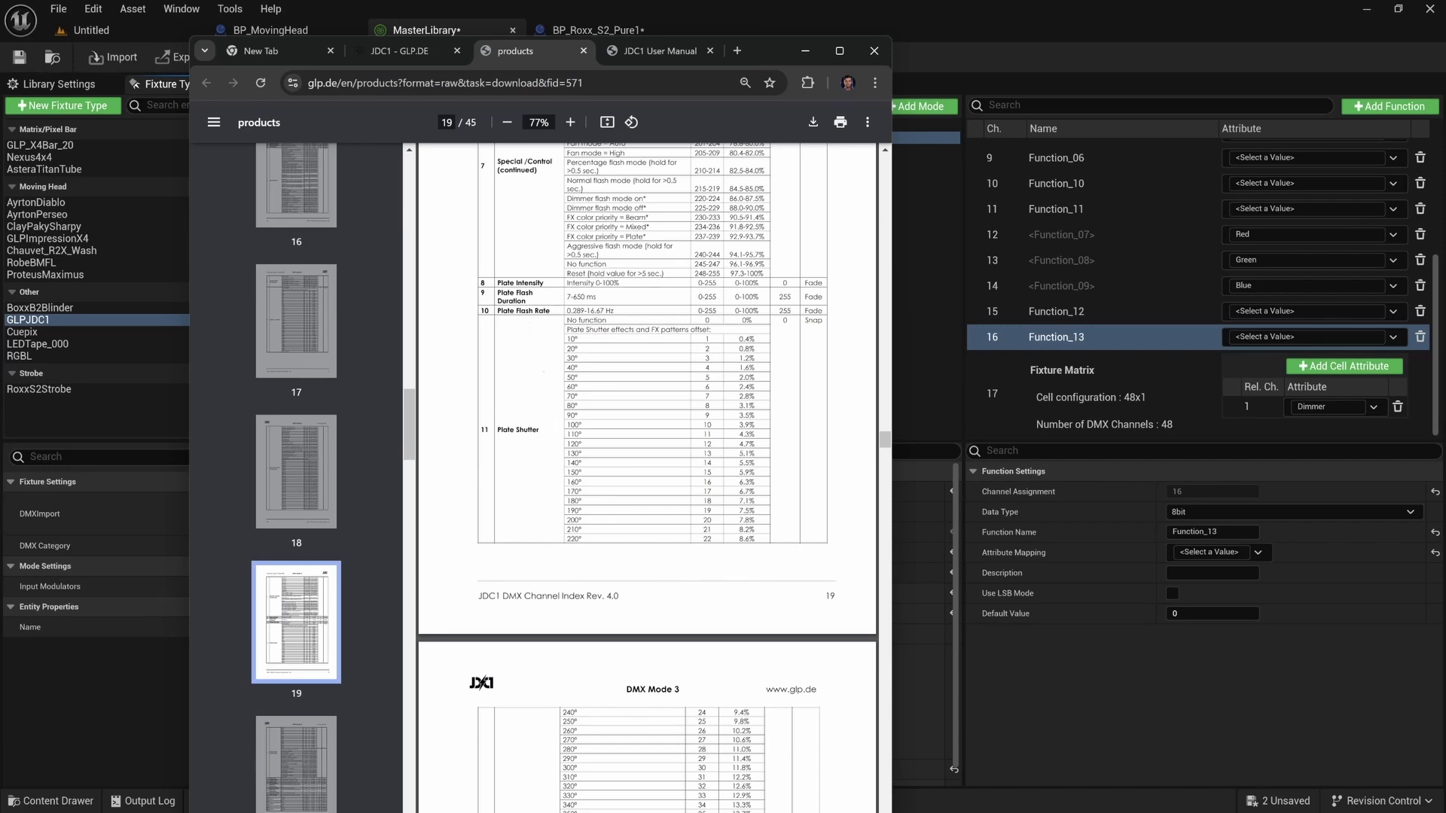
{"action": "scroll", "coordinate": [569, 558], "scroll_direction": "down", "scroll_amount": 6}
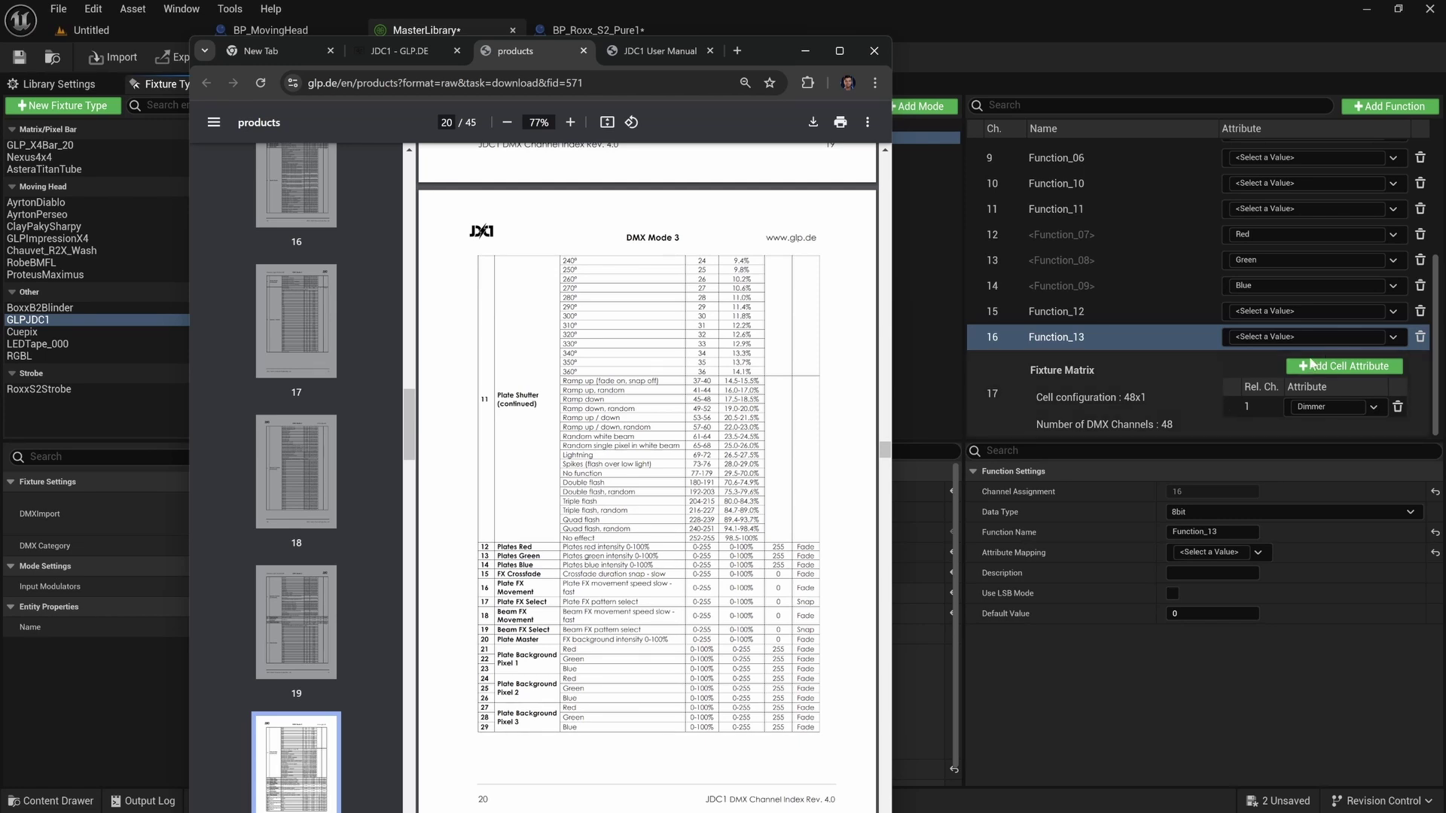
{"action": "left_click", "coordinate": [1384, 113]}
{"action": "left_click", "coordinate": [1384, 109]}
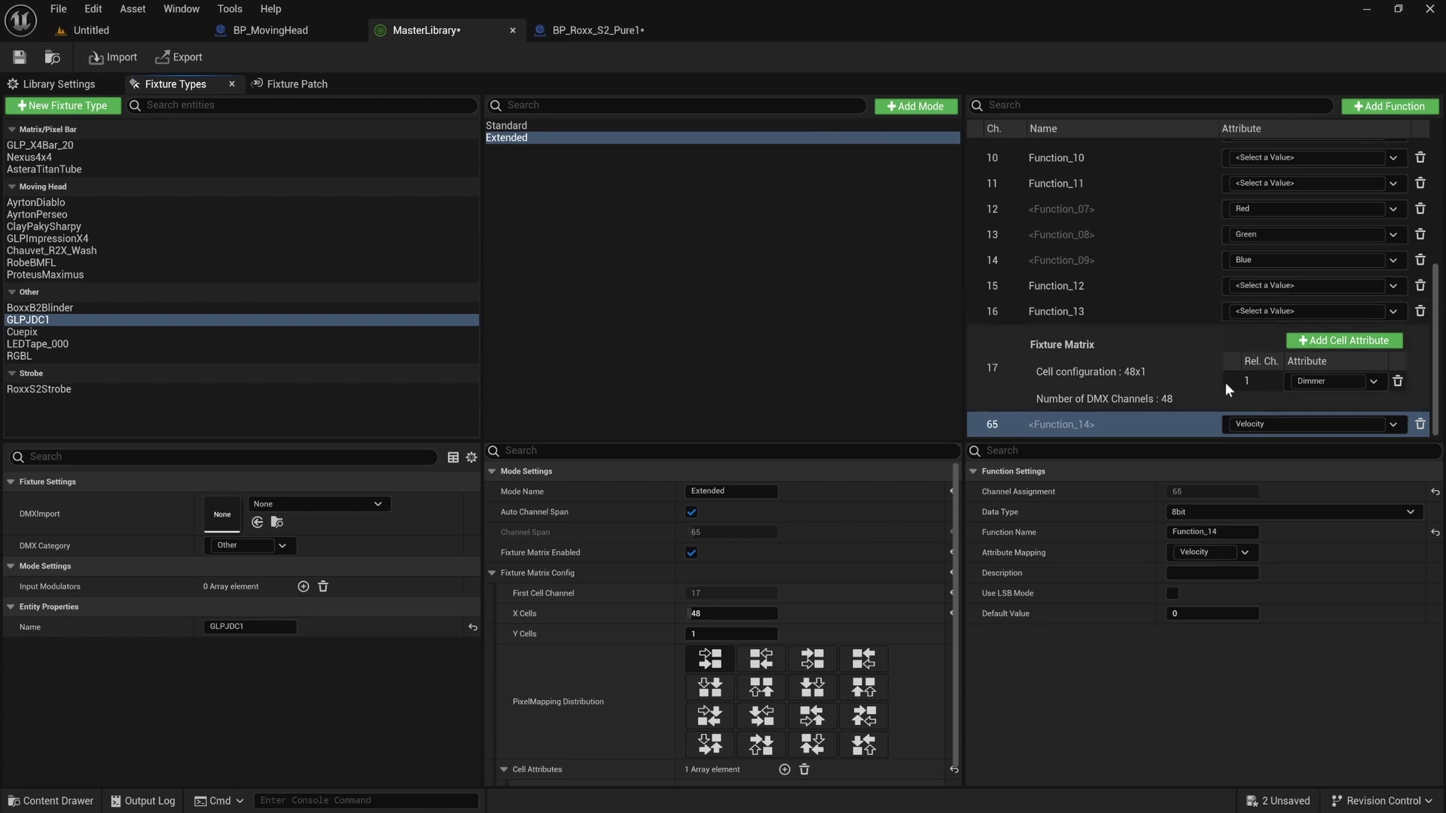
{"action": "left_click_drag", "start_coordinate": [994, 423], "coordinate": [994, 353]}
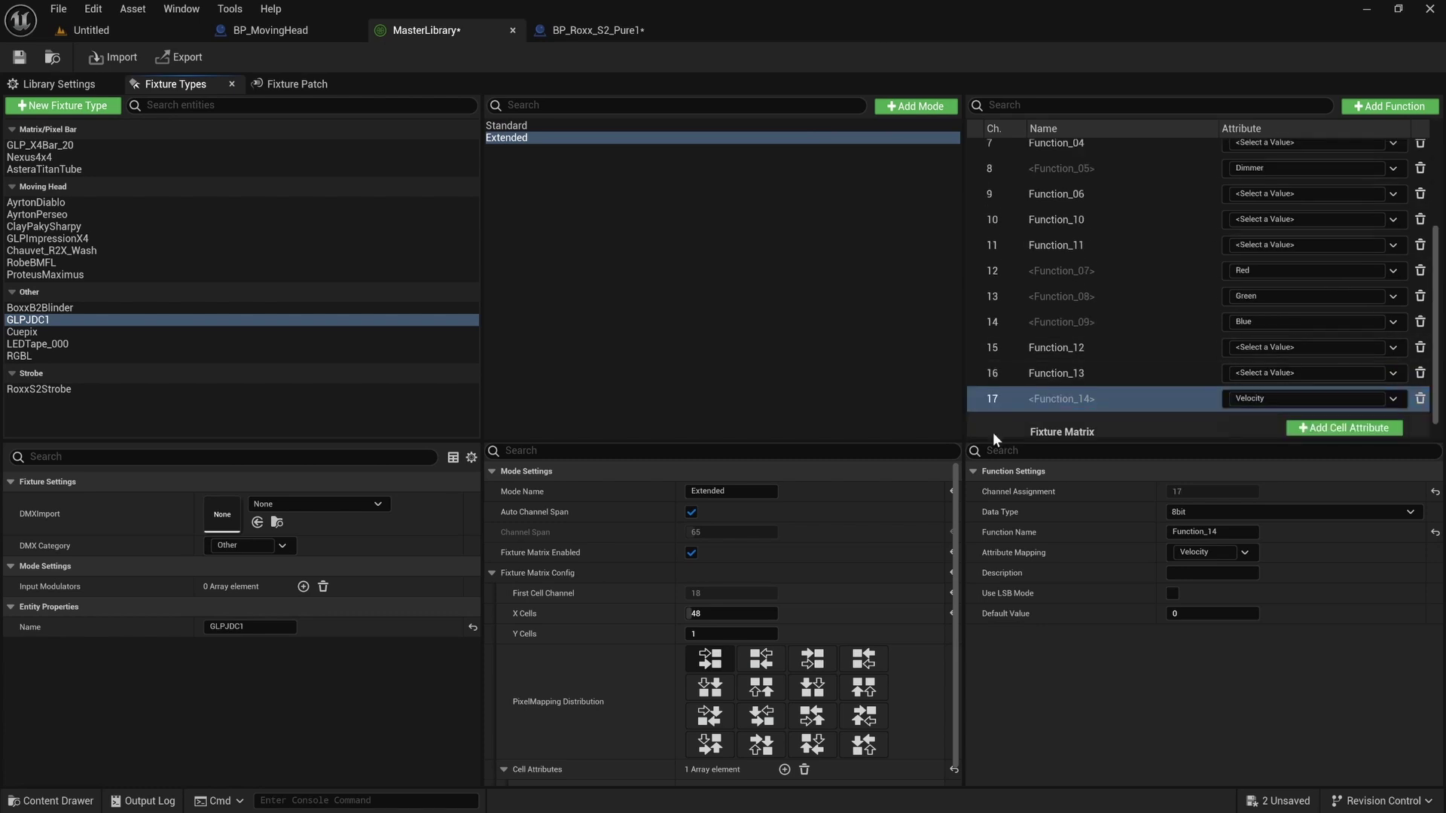
{"action": "left_click", "coordinate": [1365, 108]}
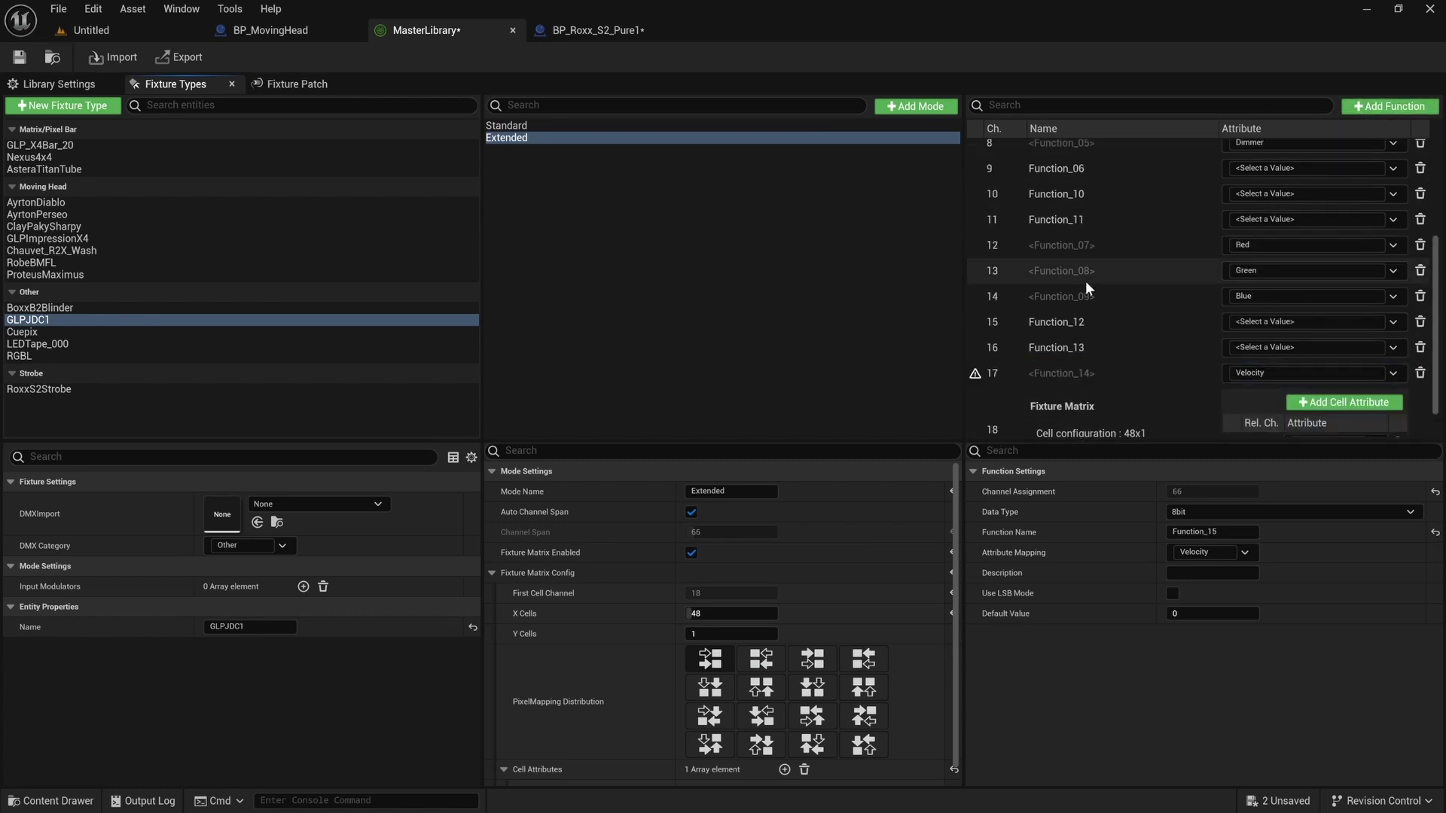
{"action": "left_click_drag", "start_coordinate": [992, 407], "coordinate": [1010, 360]}
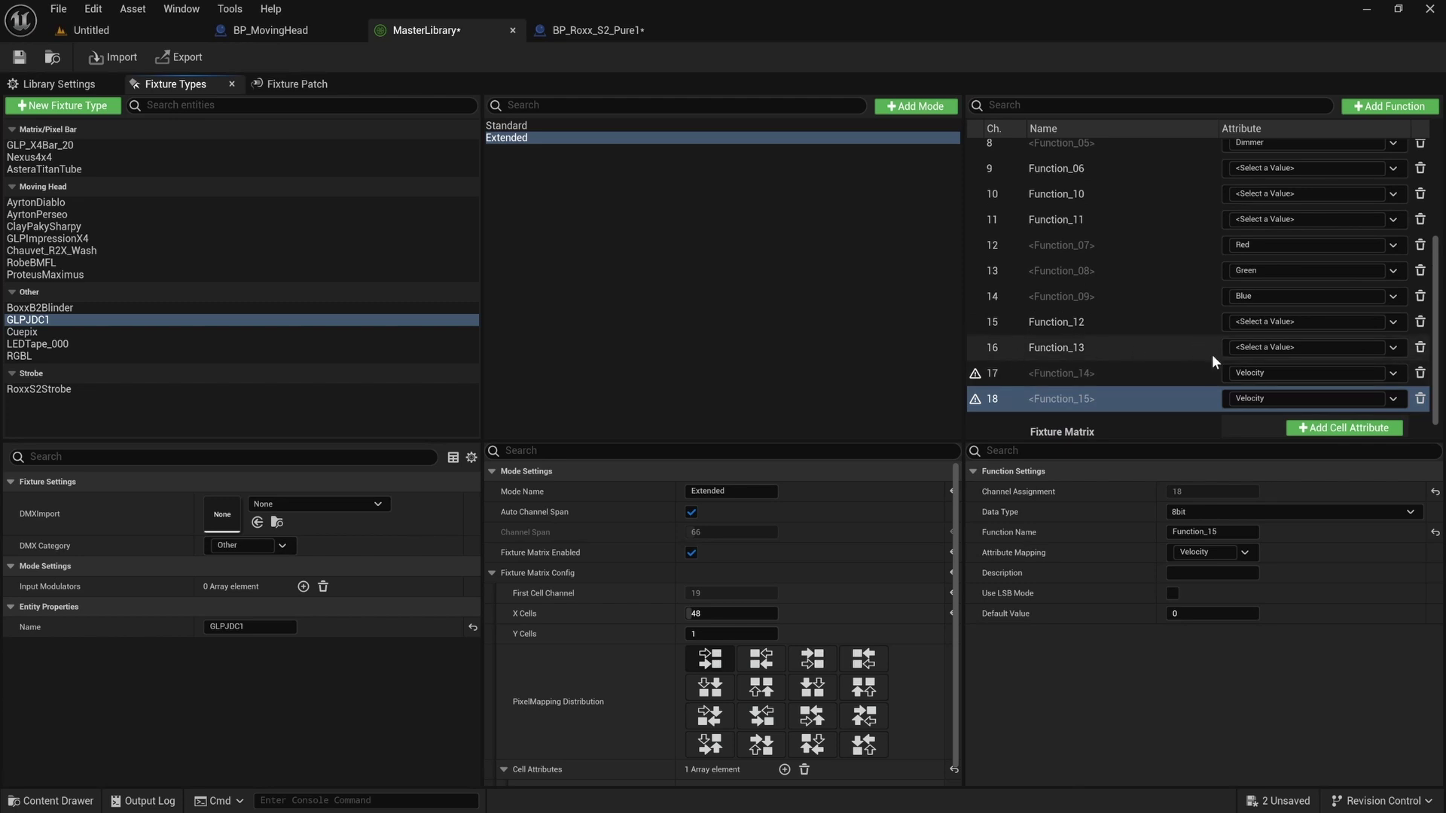
Set the attribute of the functions on channels 17 and 18 to <Select a Value>.
{"action": "left_click", "coordinate": [1381, 372]}
{"action": "left_click", "coordinate": [1259, 409]}
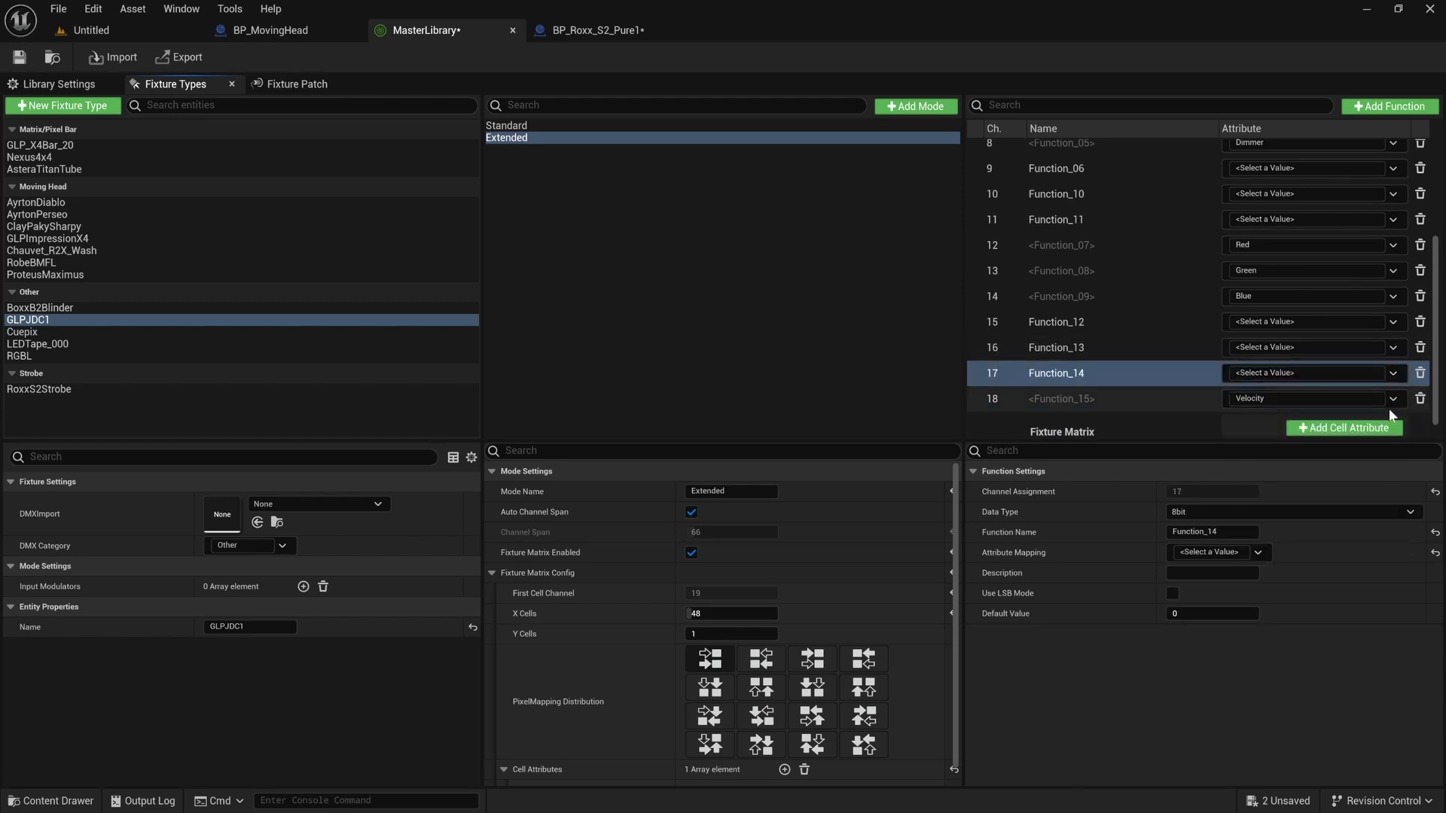
{"action": "left_click", "coordinate": [1392, 399]}
{"action": "scroll", "coordinate": [1220, 301], "scroll_direction": "down", "scroll_amount": 2}
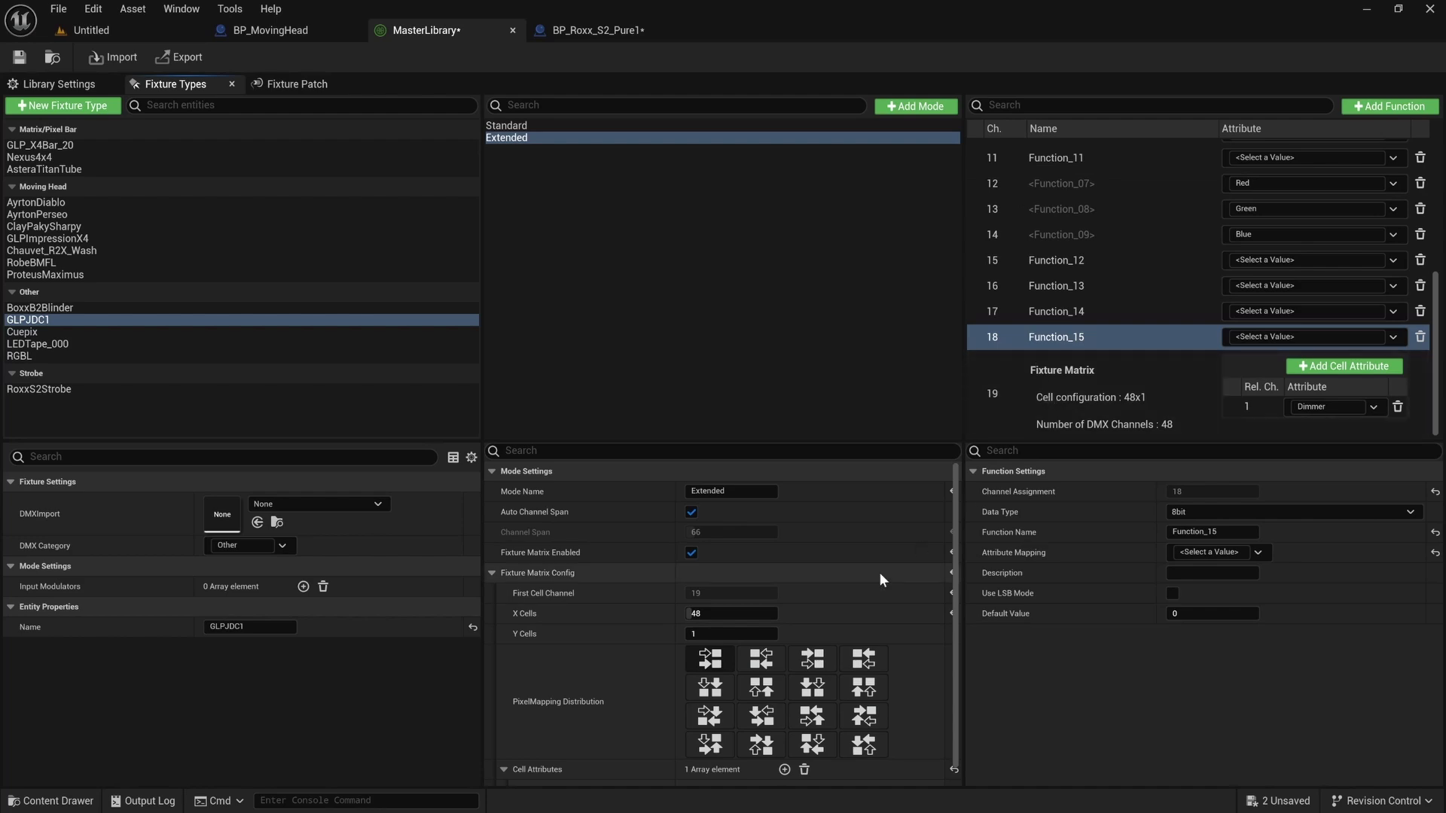
Check the DMX Mode 3 table again, and add two functions on channels 19 and 20, ahead of the fixture matrix.
{"action": "key", "text": "super"}
{"action": "left_click", "coordinate": [957, 796]}
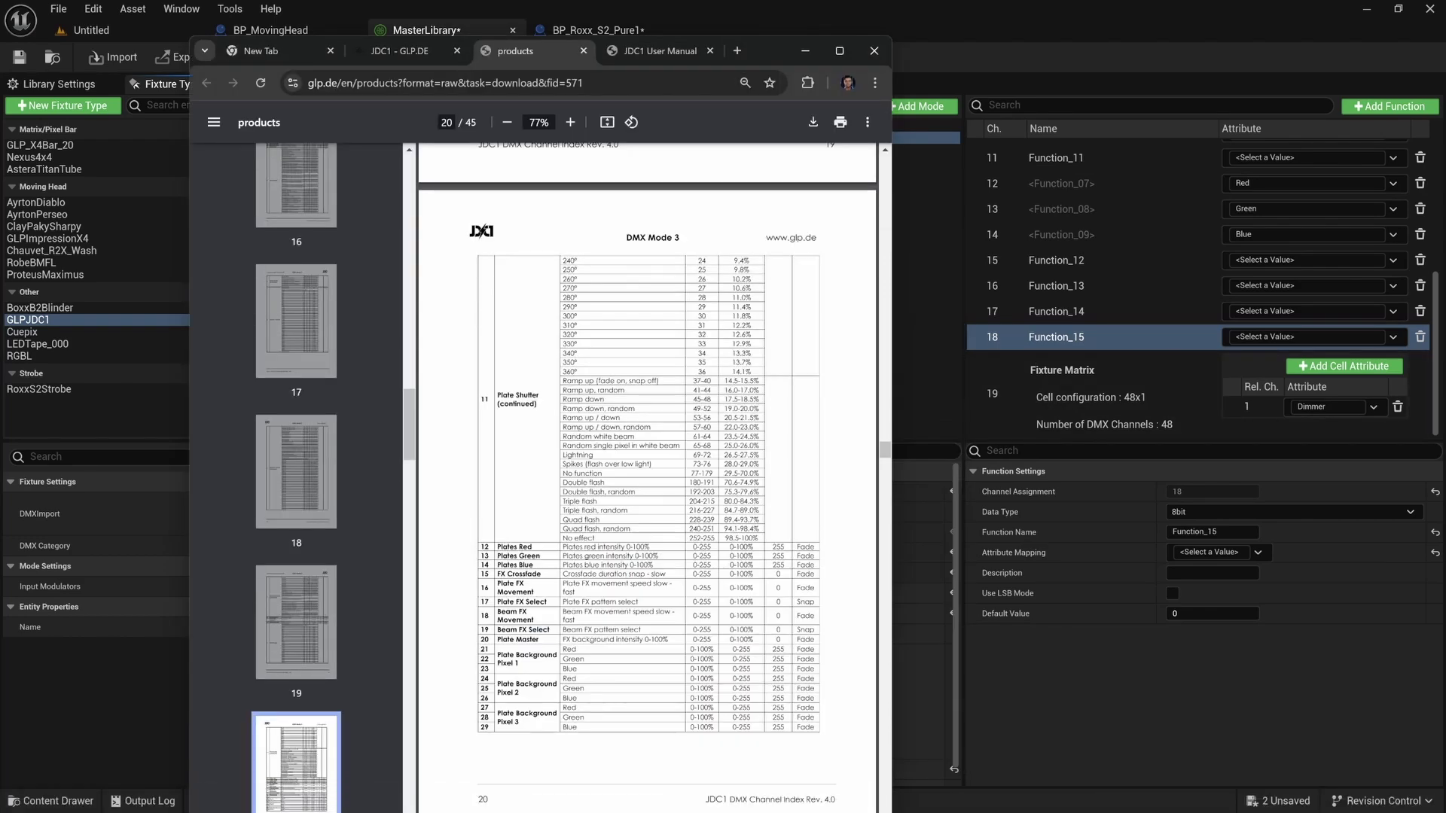
{"action": "scroll", "coordinate": [506, 472], "scroll_direction": "down", "scroll_amount": 4}
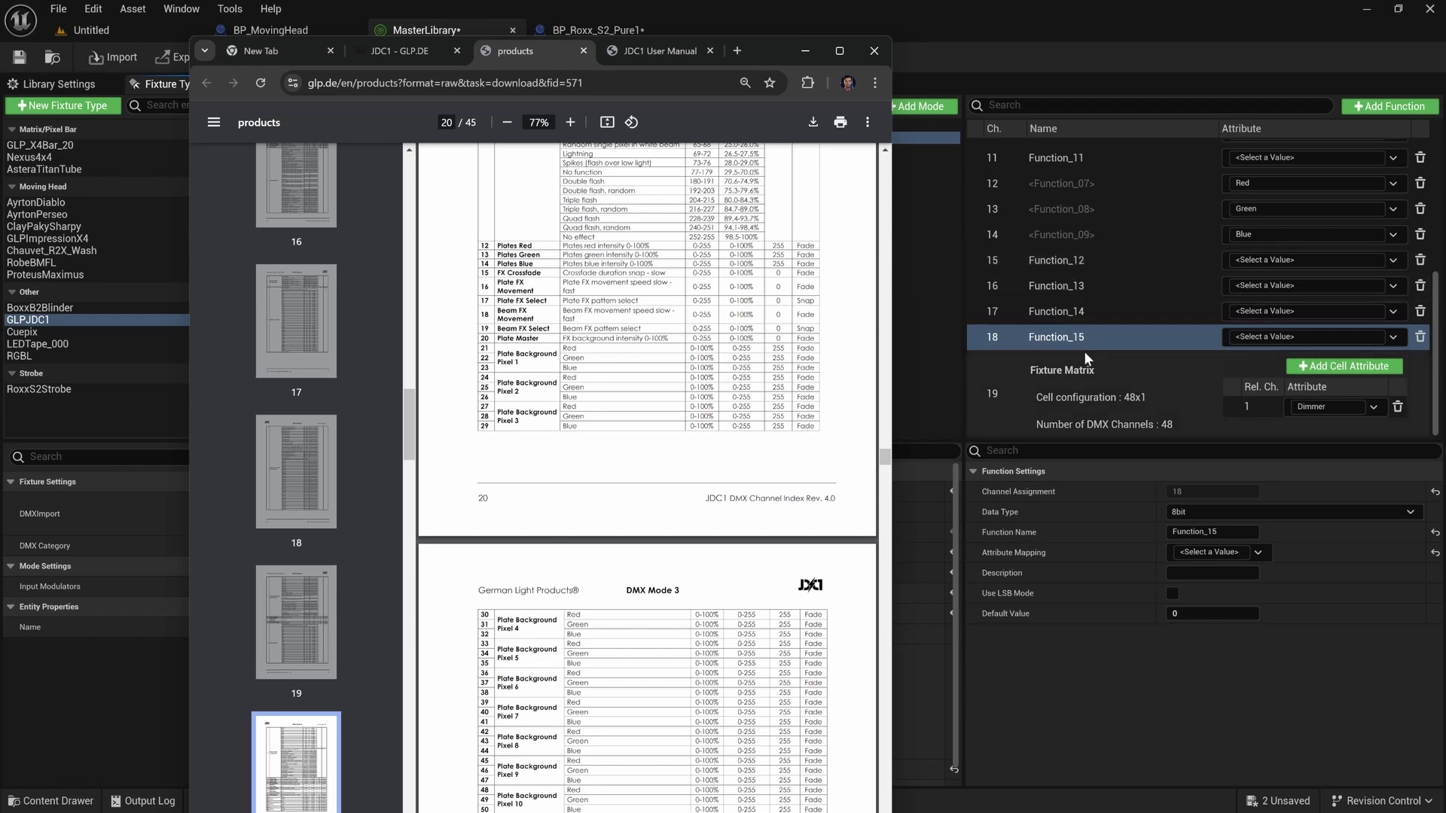
{"action": "left_click", "coordinate": [1389, 106]}
{"action": "left_click", "coordinate": [1390, 106]}
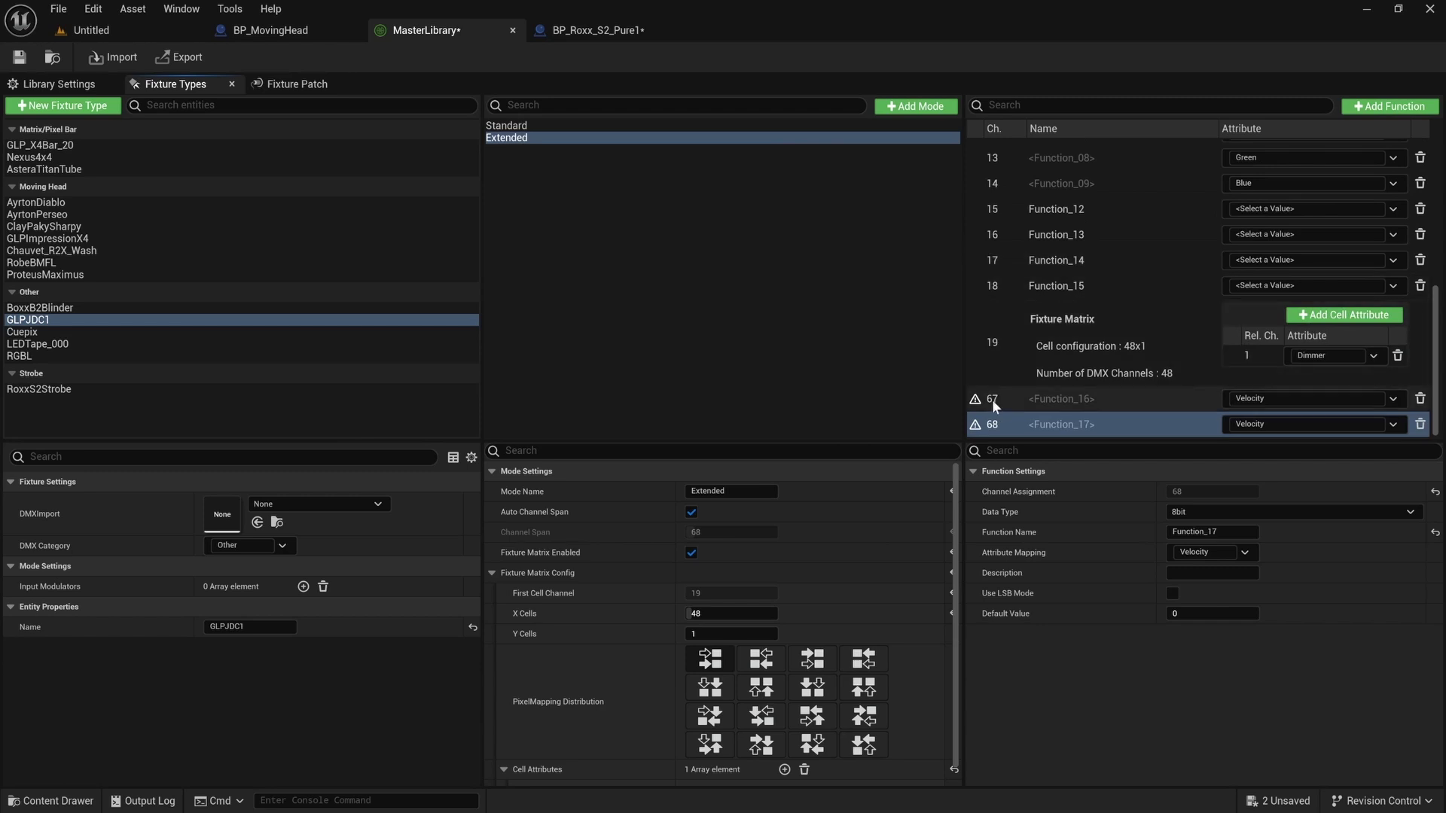
{"action": "left_click_drag", "start_coordinate": [992, 399], "coordinate": [998, 347]}
{"action": "left_click_drag", "start_coordinate": [985, 426], "coordinate": [1118, 341]}
Set the attribute of the functions on channels 19 and 20 to <Select a Value>.
{"action": "left_click", "coordinate": [1390, 374]}
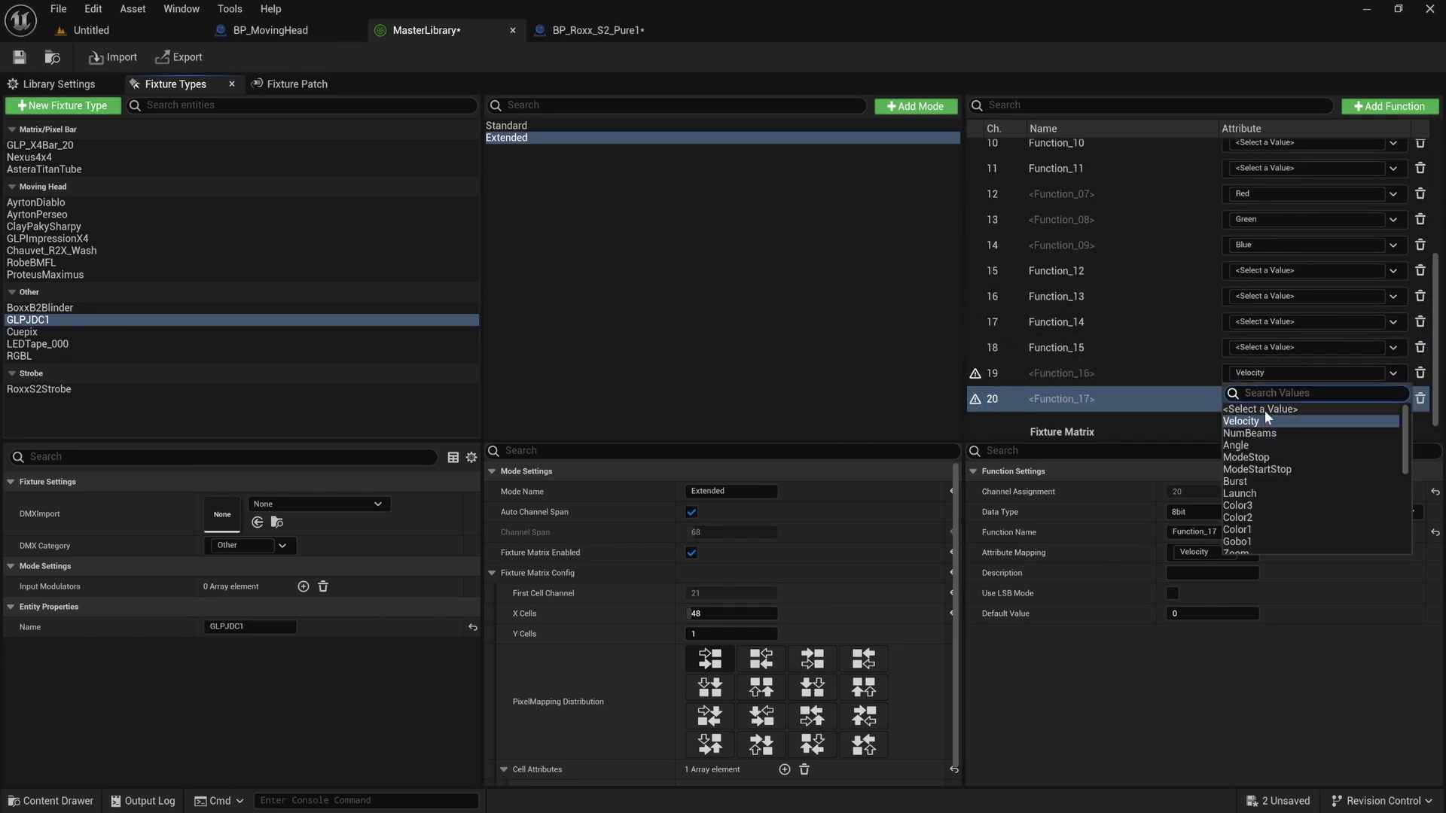
{"action": "left_click", "coordinate": [1263, 409]}
{"action": "left_click", "coordinate": [1387, 399]}
{"action": "left_click", "coordinate": [1276, 435]}
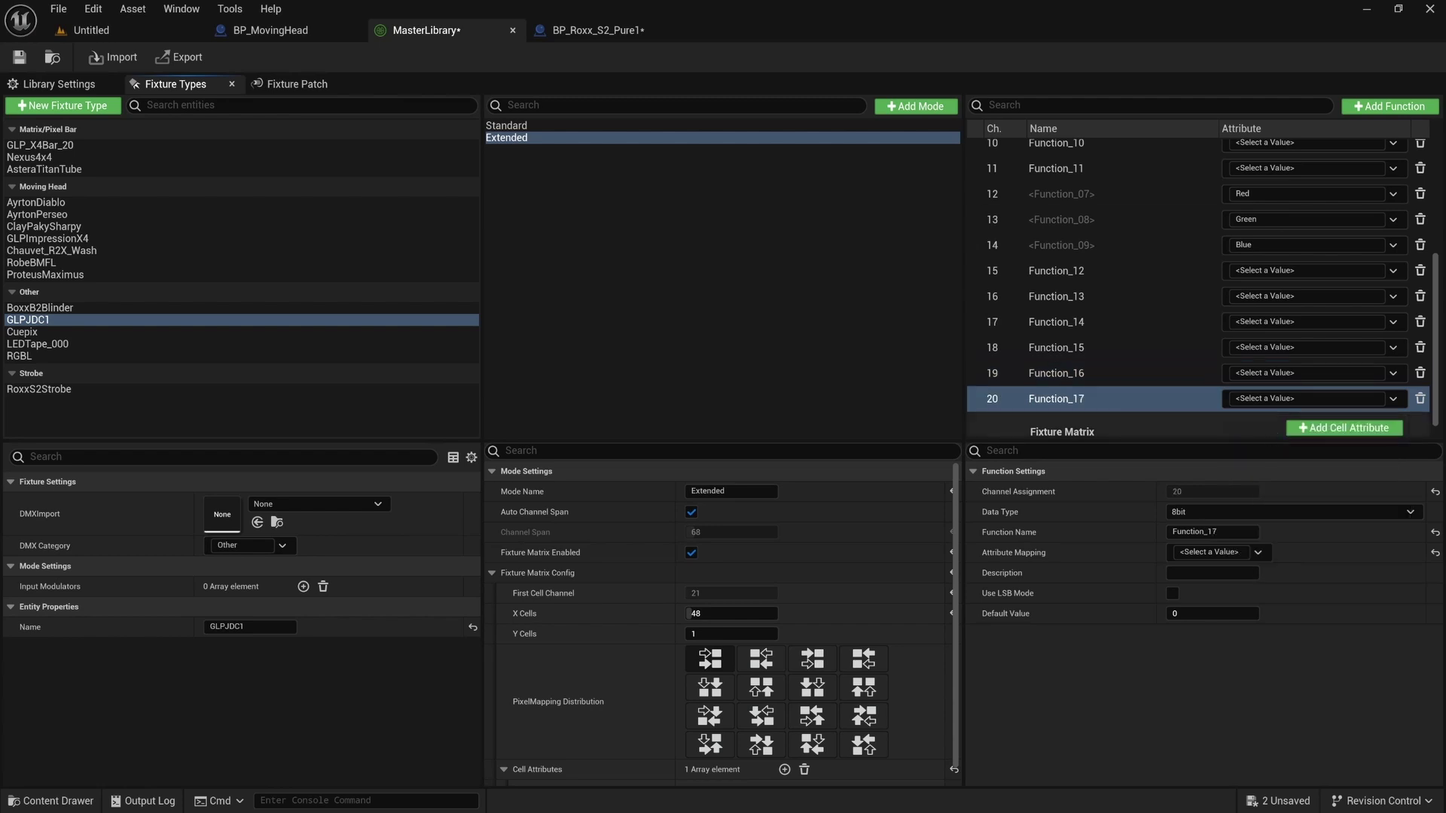
{"action": "scroll", "coordinate": [1086, 310], "scroll_direction": "down", "scroll_amount": 1}
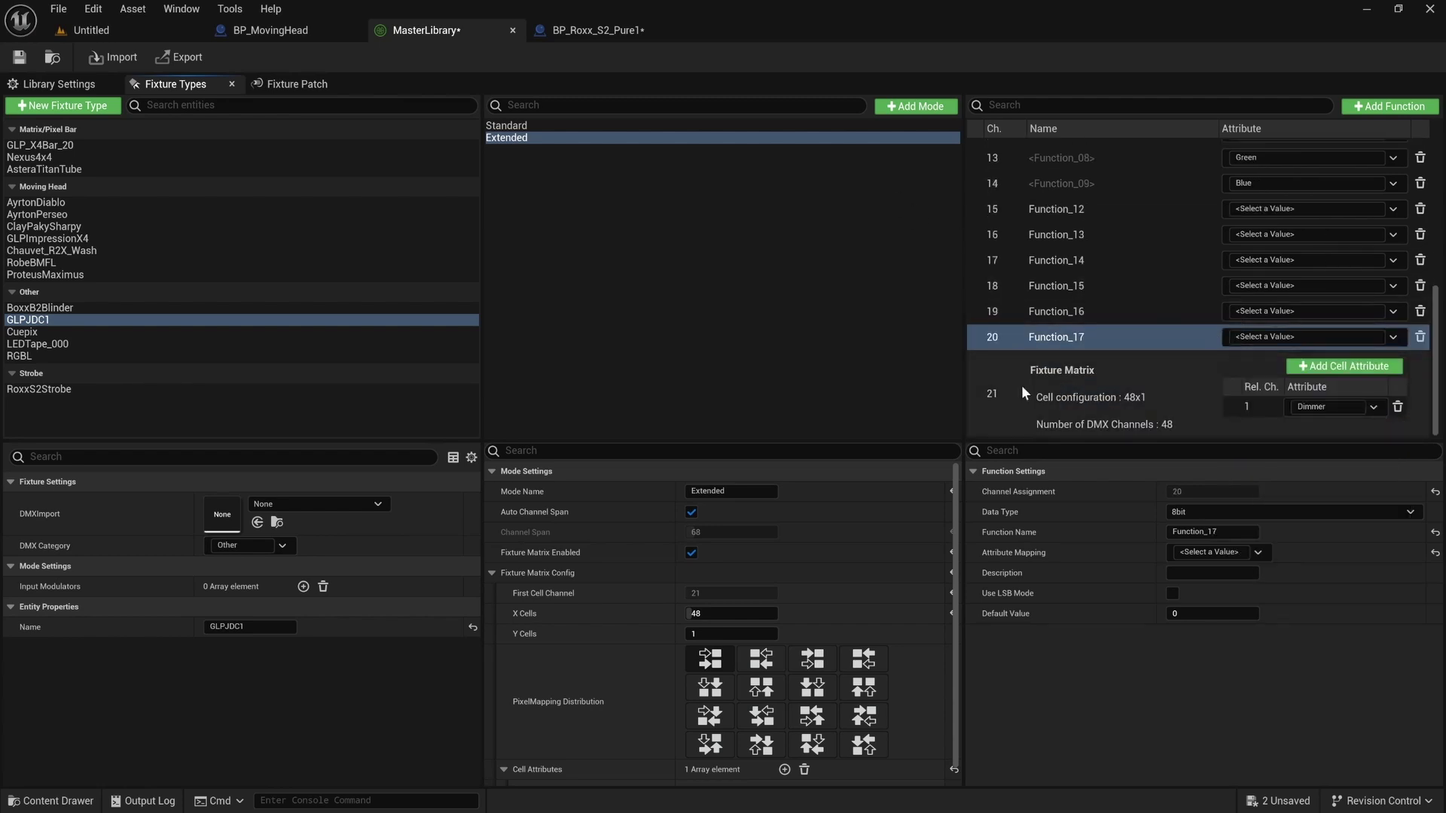
Compare the fixture matrix start at channel 21 with the Plate Background Pixel channels in the DMX Mode 3 table.
{"action": "key", "text": "super"}
{"action": "left_click", "coordinate": [955, 796]}
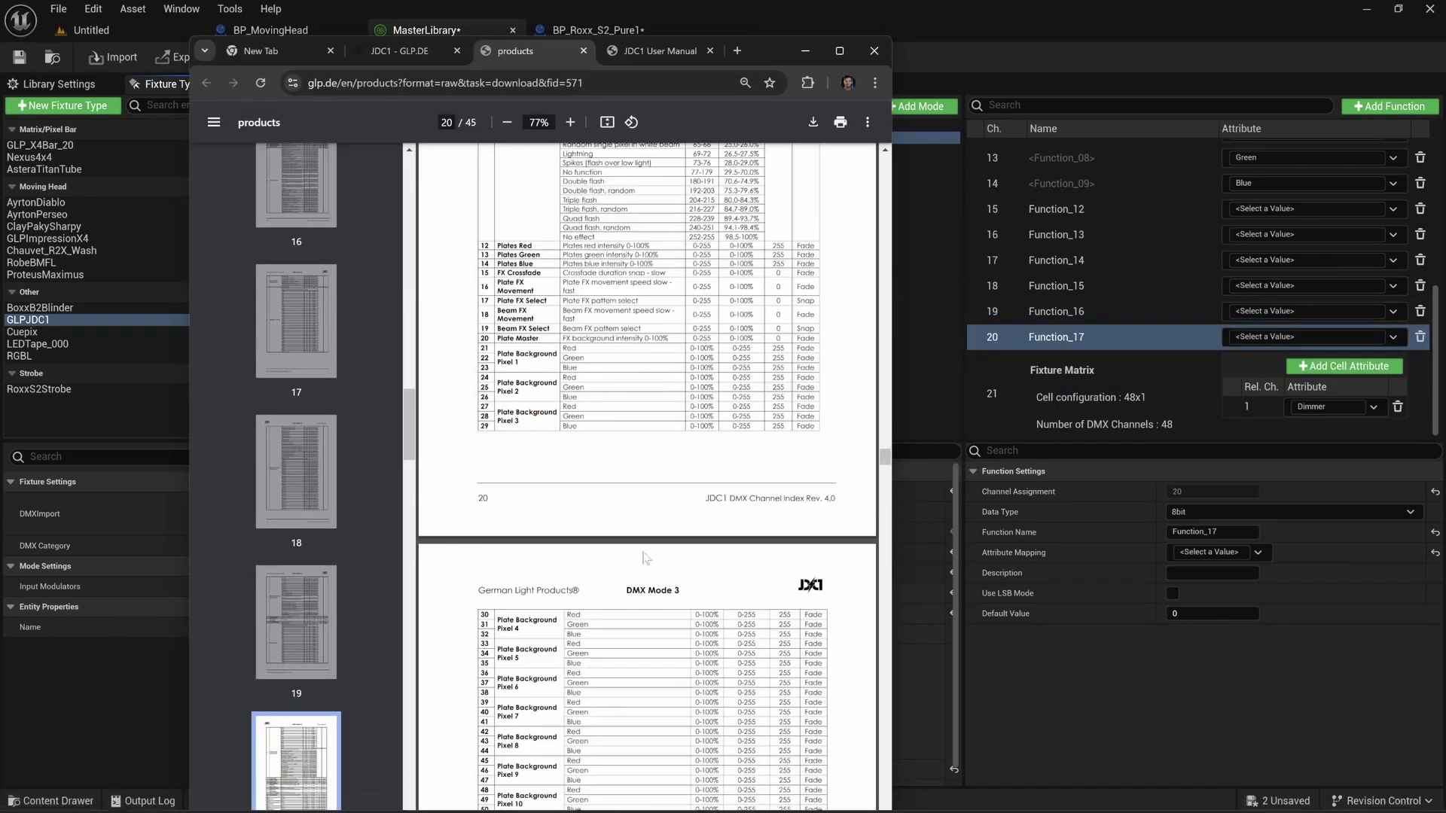
{"action": "scroll", "coordinate": [578, 573], "scroll_direction": "down", "scroll_amount": 6}
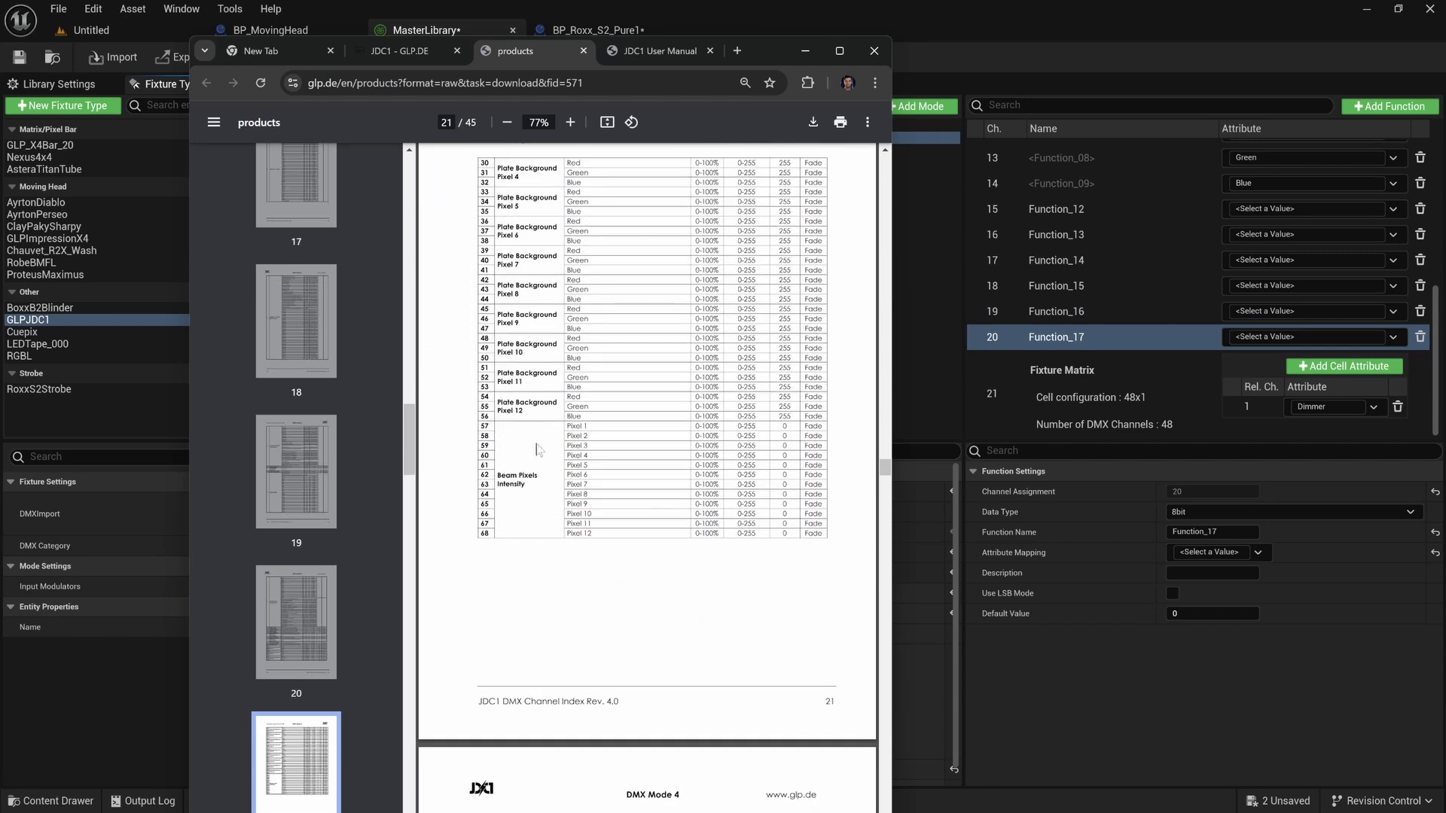
{"action": "scroll", "coordinate": [530, 462], "scroll_direction": "down", "scroll_amount": 4}
{"action": "scroll", "coordinate": [530, 462], "scroll_direction": "up", "scroll_amount": 12}
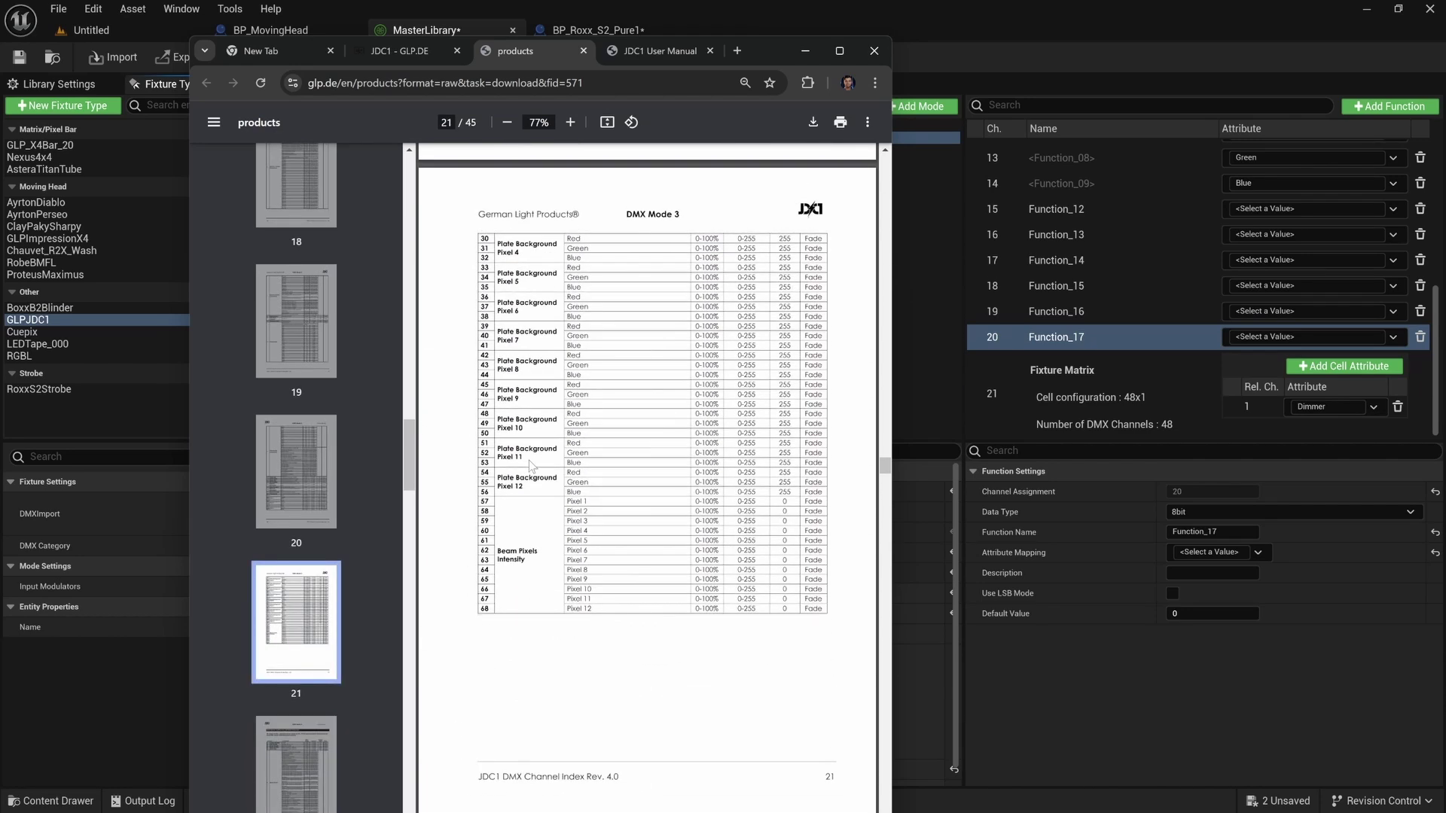
{"action": "scroll", "coordinate": [528, 460], "scroll_direction": "up", "scroll_amount": 1}
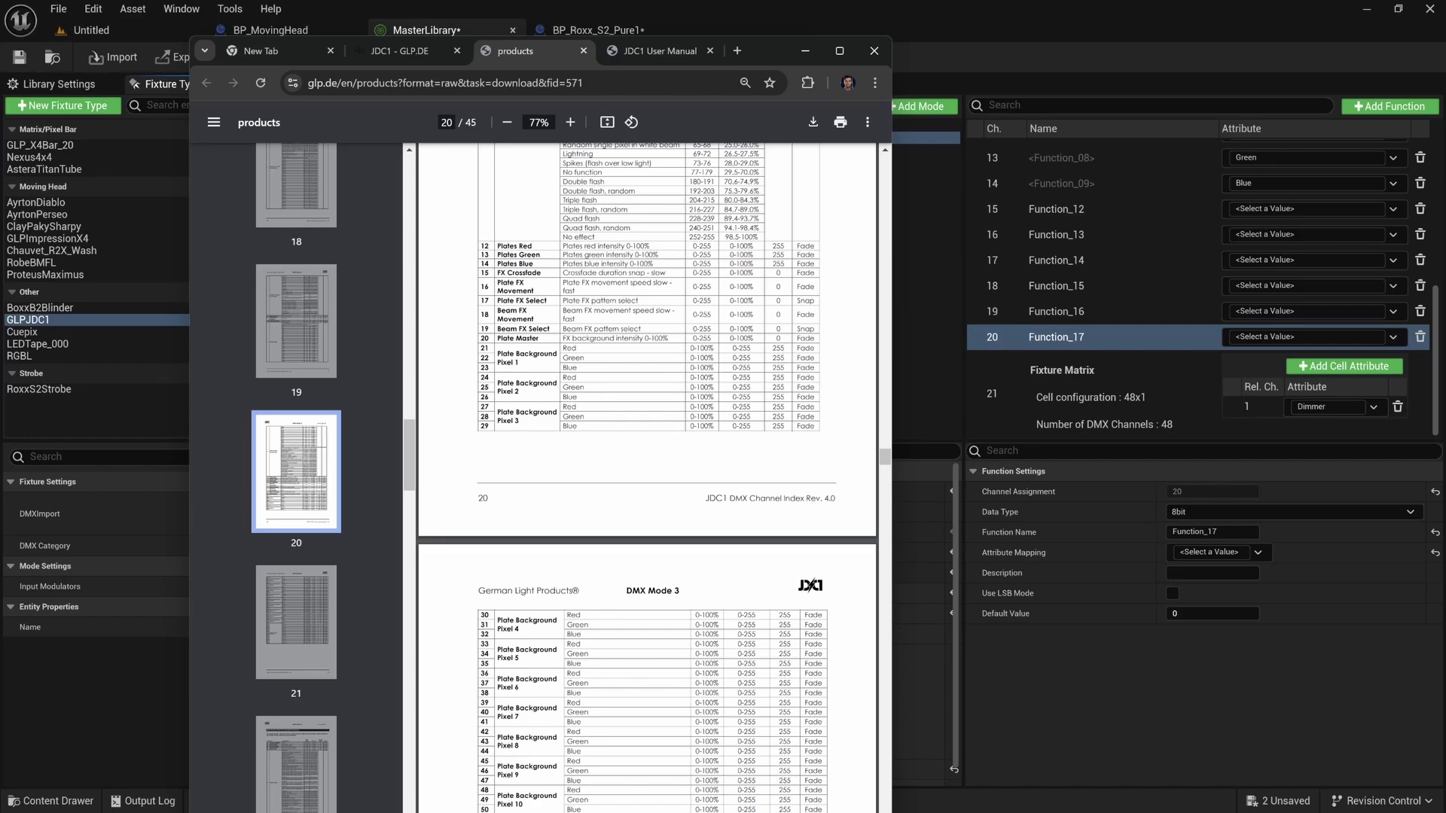
{"action": "left_click_drag", "start_coordinate": [497, 353], "coordinate": [519, 363]}
{"action": "left_click", "coordinate": [795, 51]}
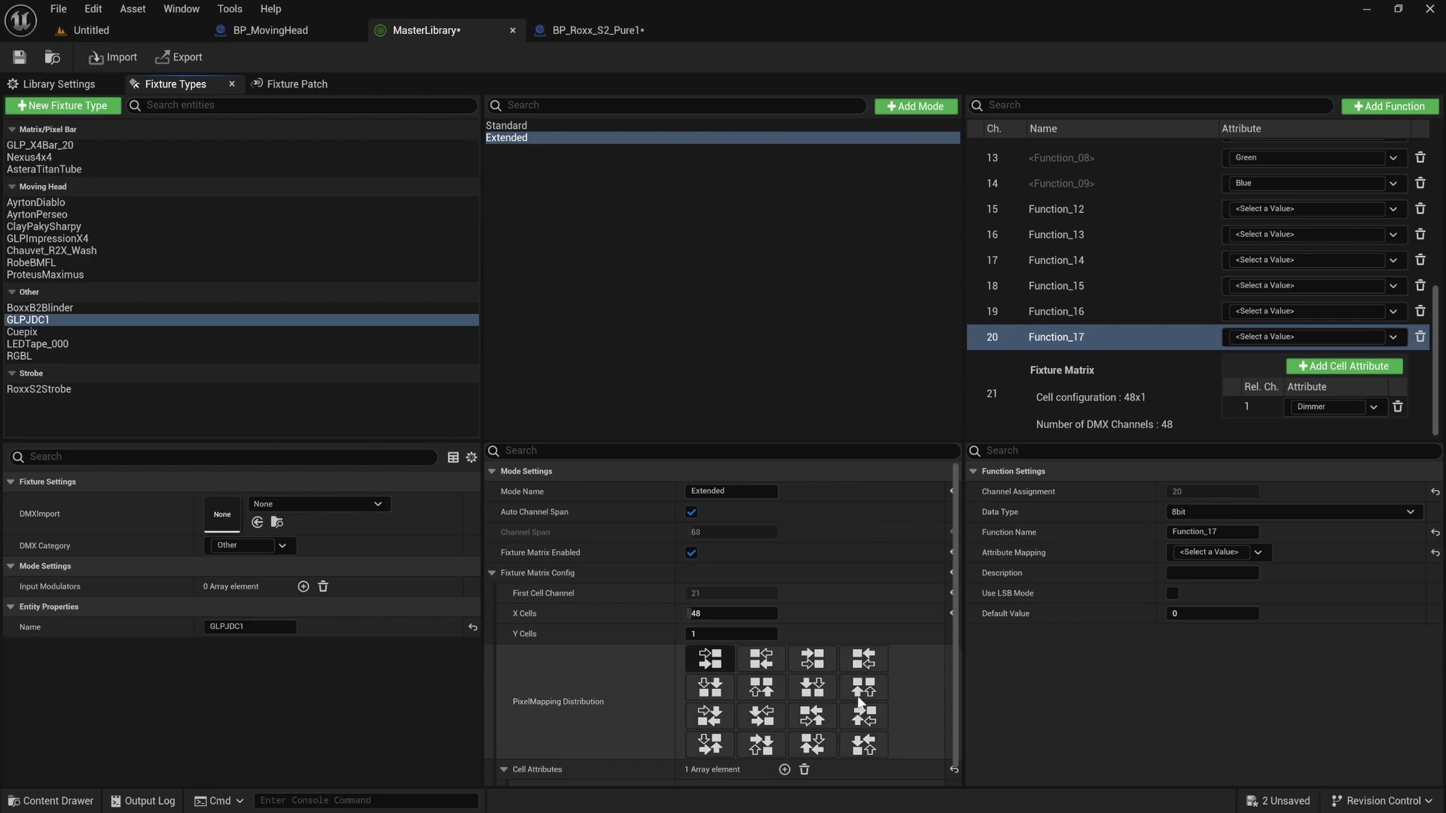
Examine the Beam Pixels Intensity channels 57 to 68 in the JDC1 channel index's DMX Mode 3 table.
{"action": "key", "text": "super"}
{"action": "left_click", "coordinate": [956, 795]}
{"action": "scroll", "coordinate": [648, 474], "scroll_direction": "down", "scroll_amount": 10}
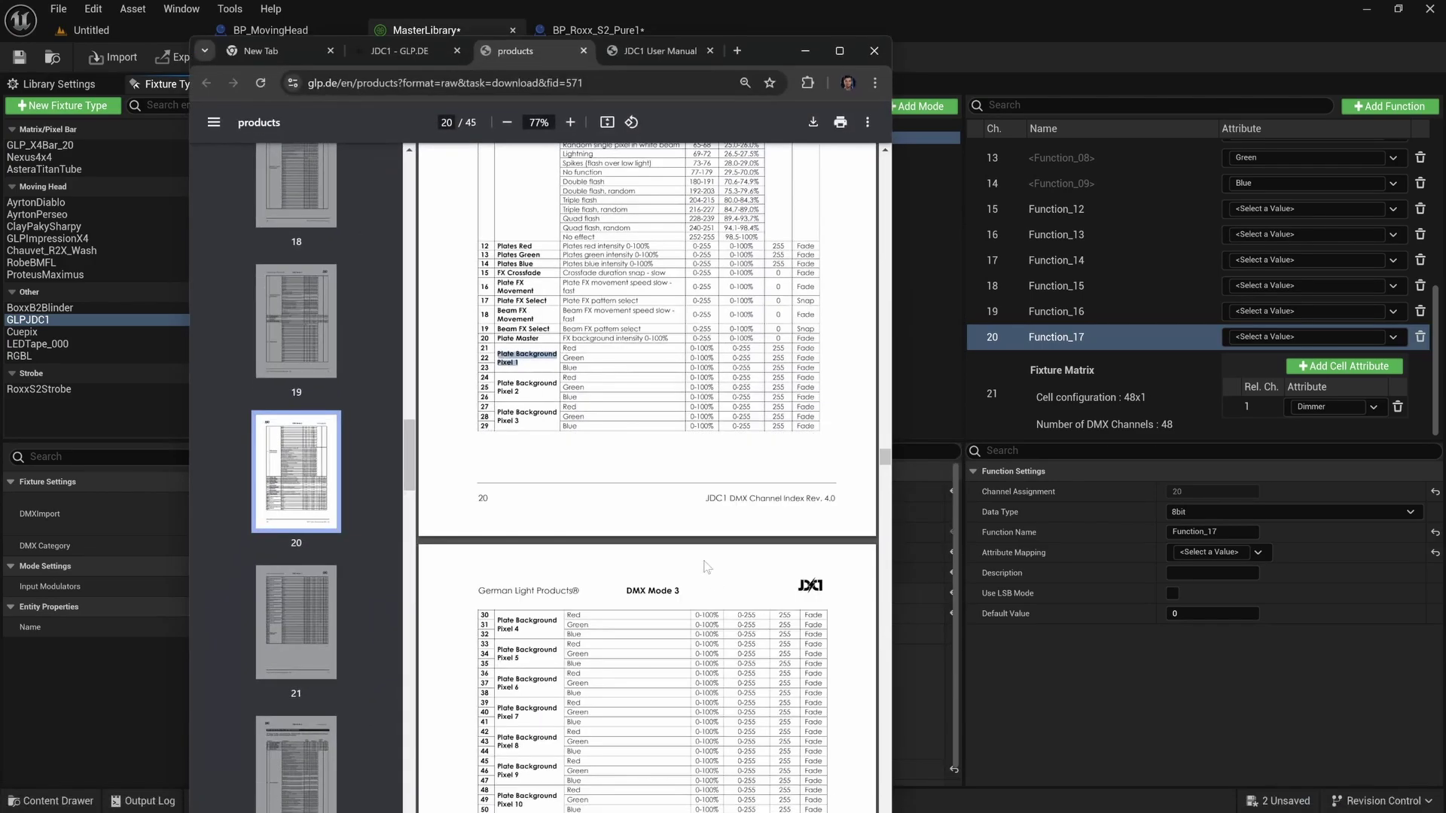
{"action": "scroll", "coordinate": [648, 474], "scroll_direction": "down", "scroll_amount": 3}
{"action": "scroll", "coordinate": [647, 474], "scroll_direction": "up", "scroll_amount": 10}
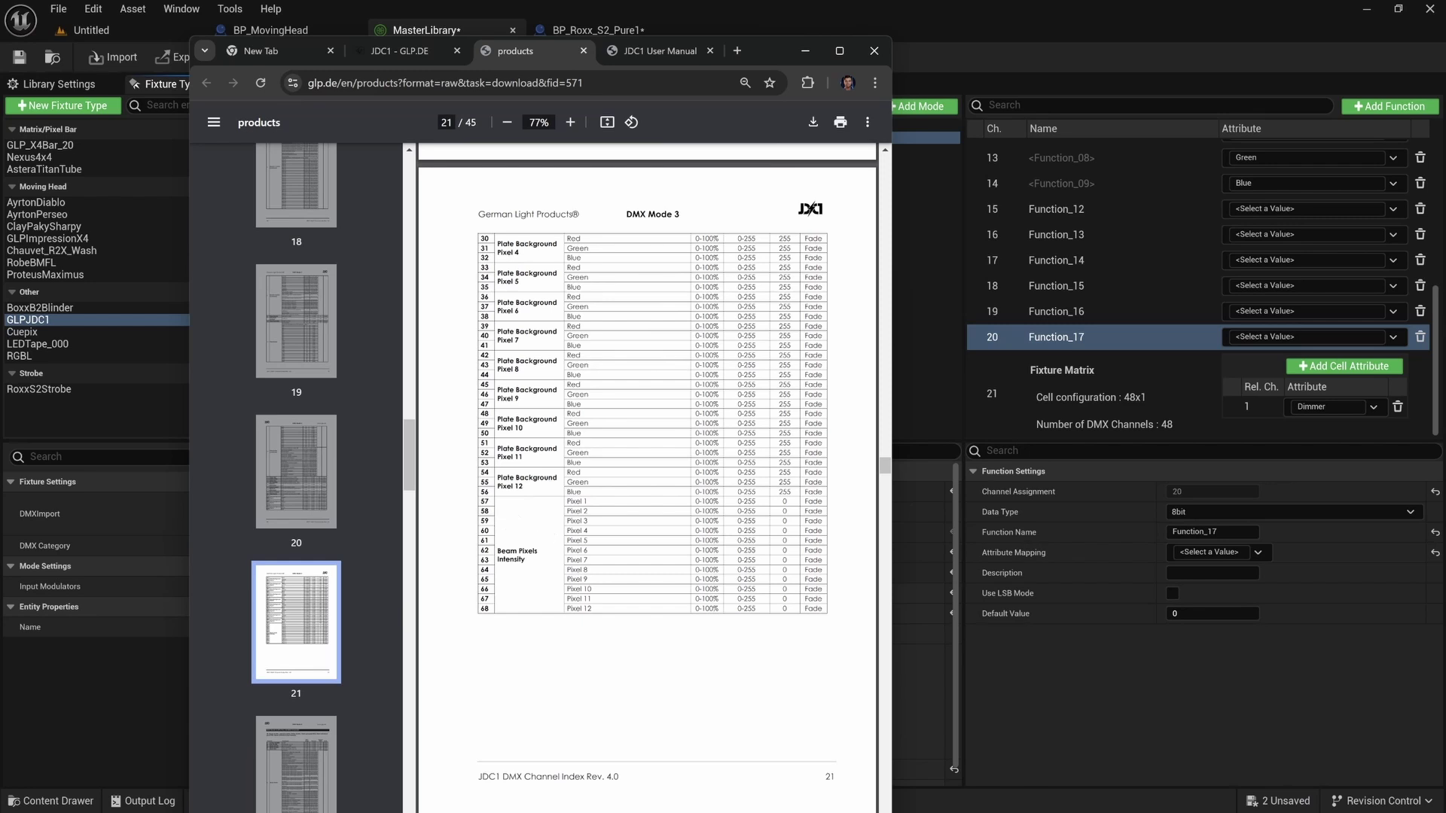
{"action": "left_click_drag", "start_coordinate": [568, 500], "coordinate": [592, 608]}
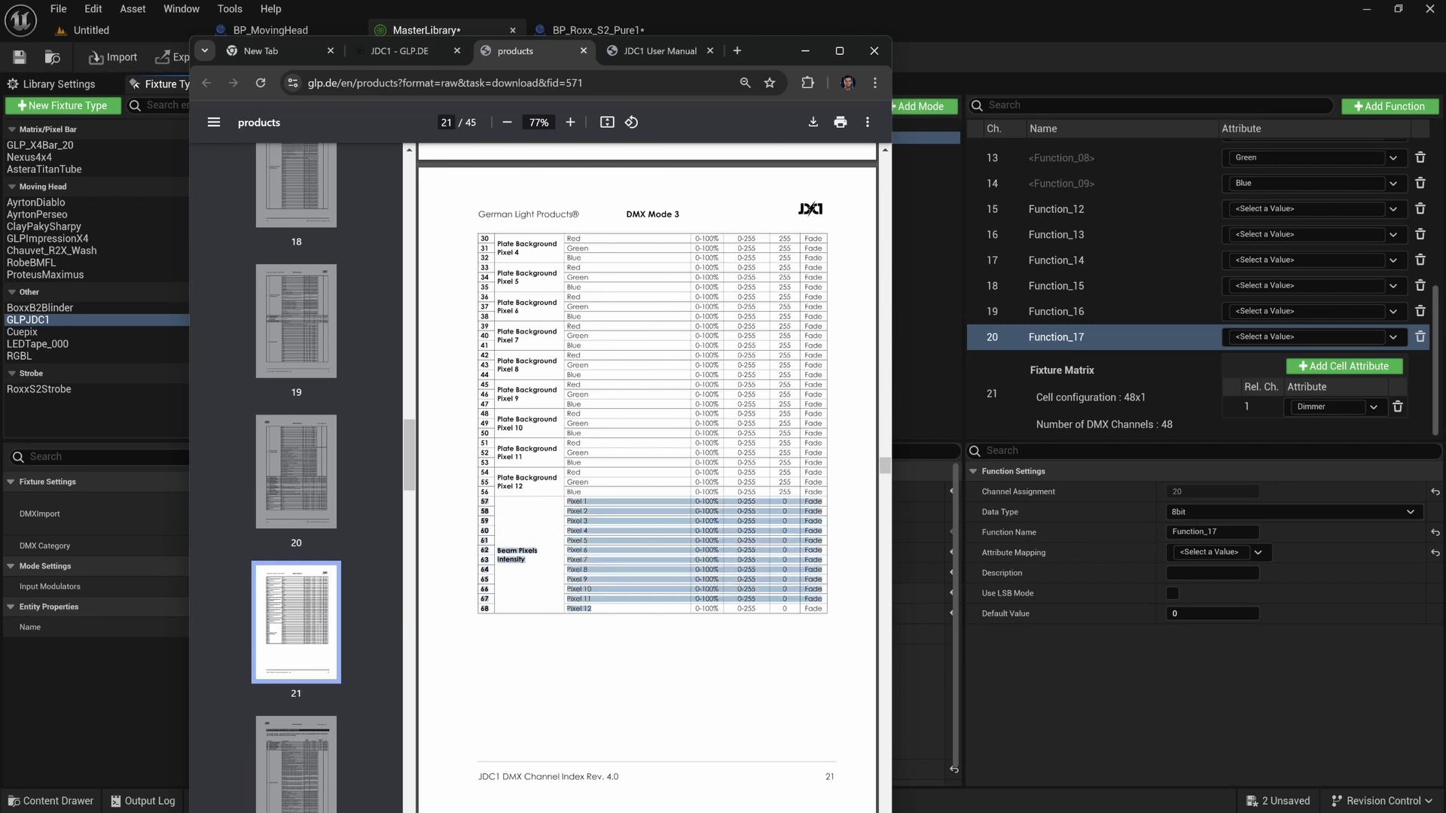
{"action": "left_click", "coordinate": [652, 633]}
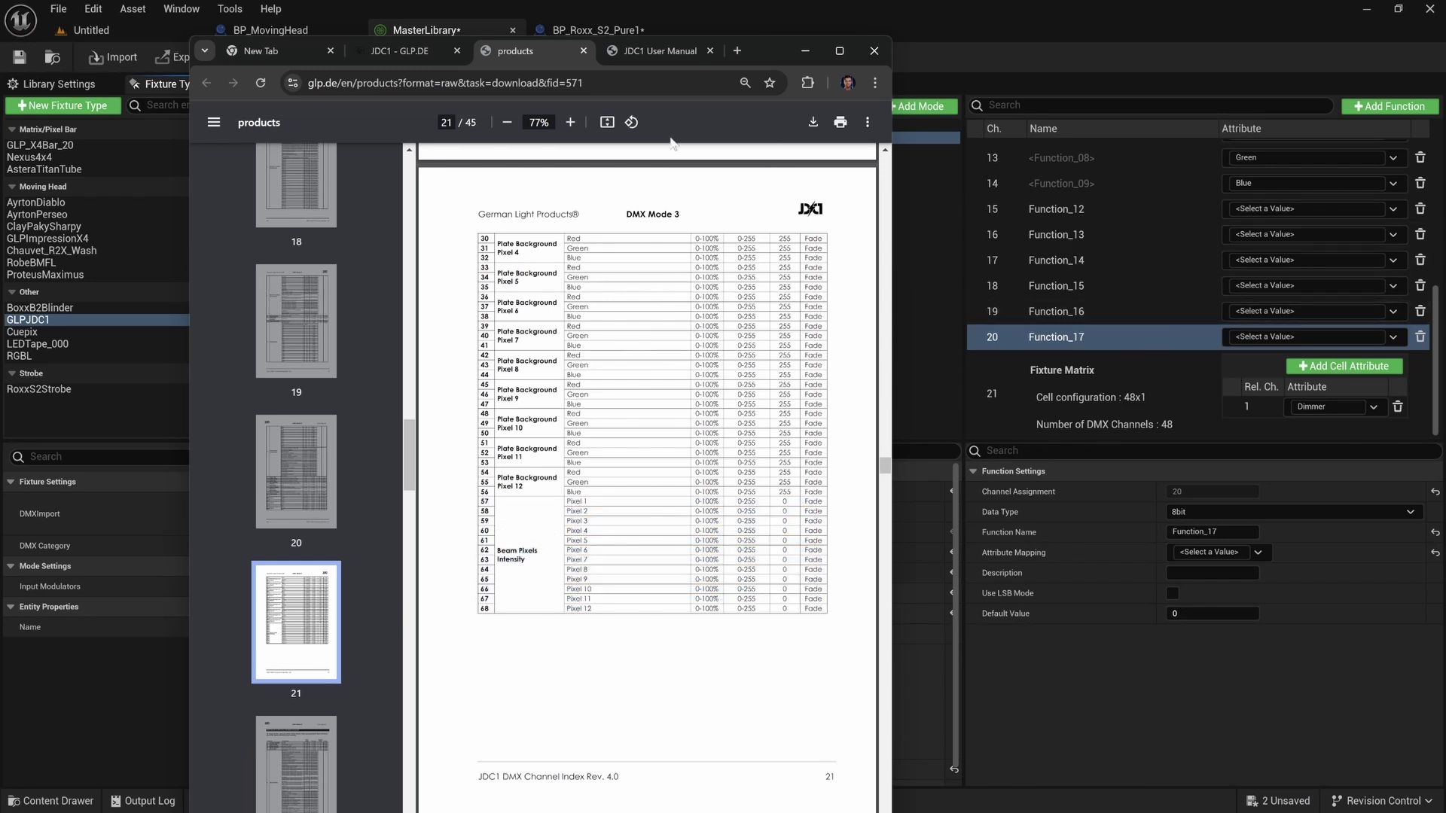
{"action": "left_click", "coordinate": [803, 51]}
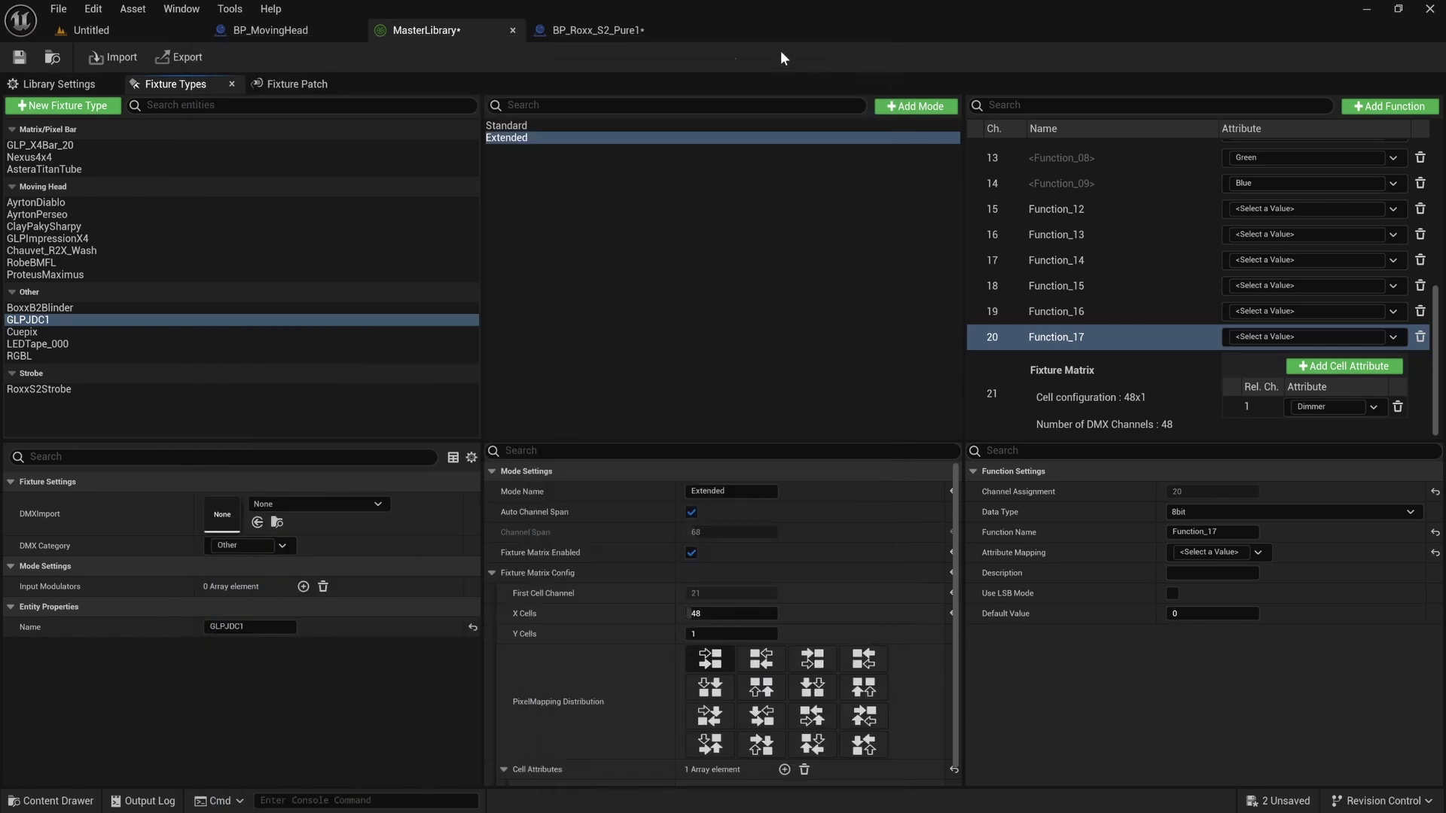
Save MasterLibrary and rename the GLPJDC1 Extended mode to "S-Pix (68ch)".
{"action": "left_click", "coordinate": [19, 57]}
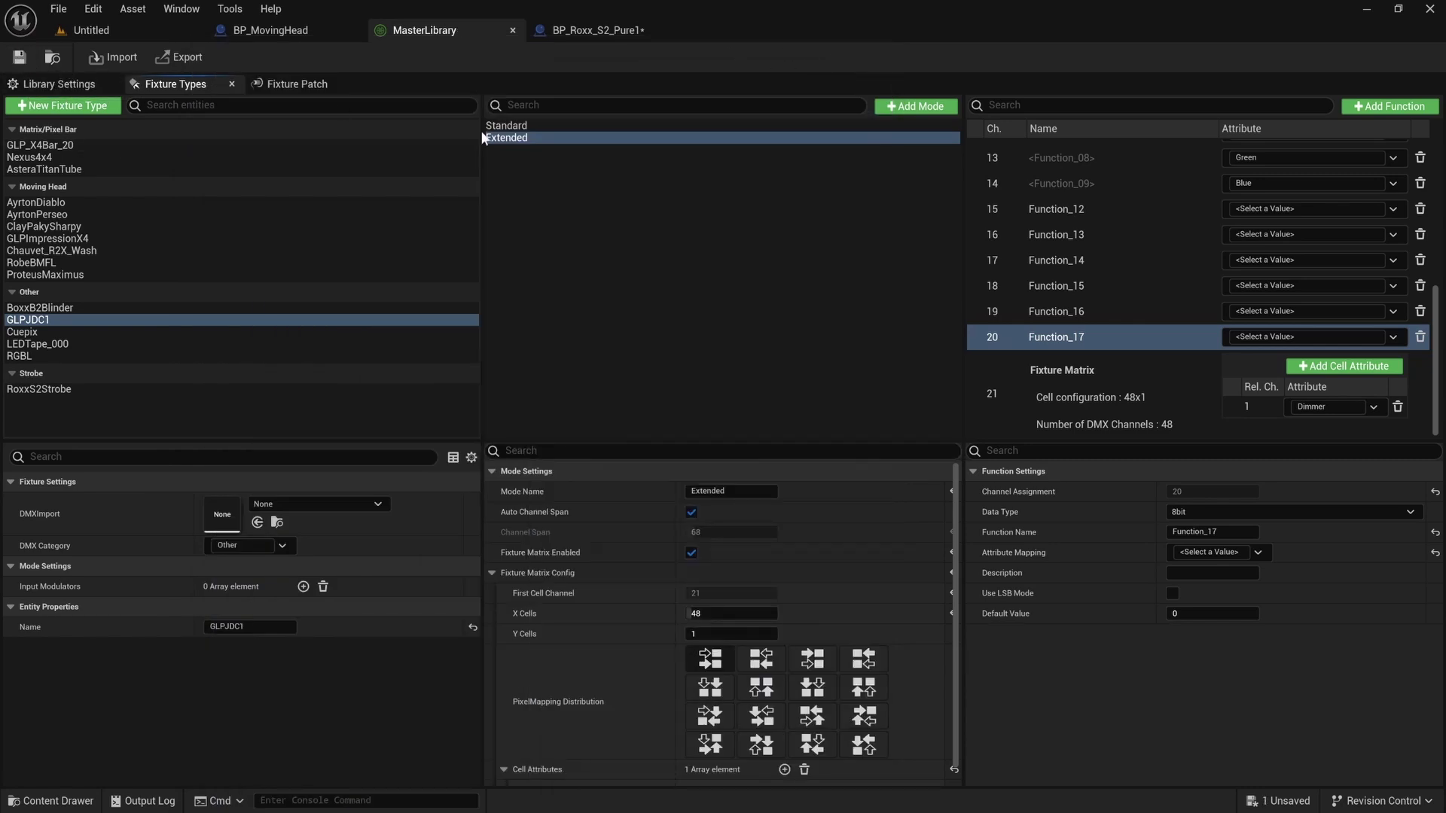
{"action": "left_click", "coordinate": [538, 138]}
{"action": "left_click", "coordinate": [527, 137]}
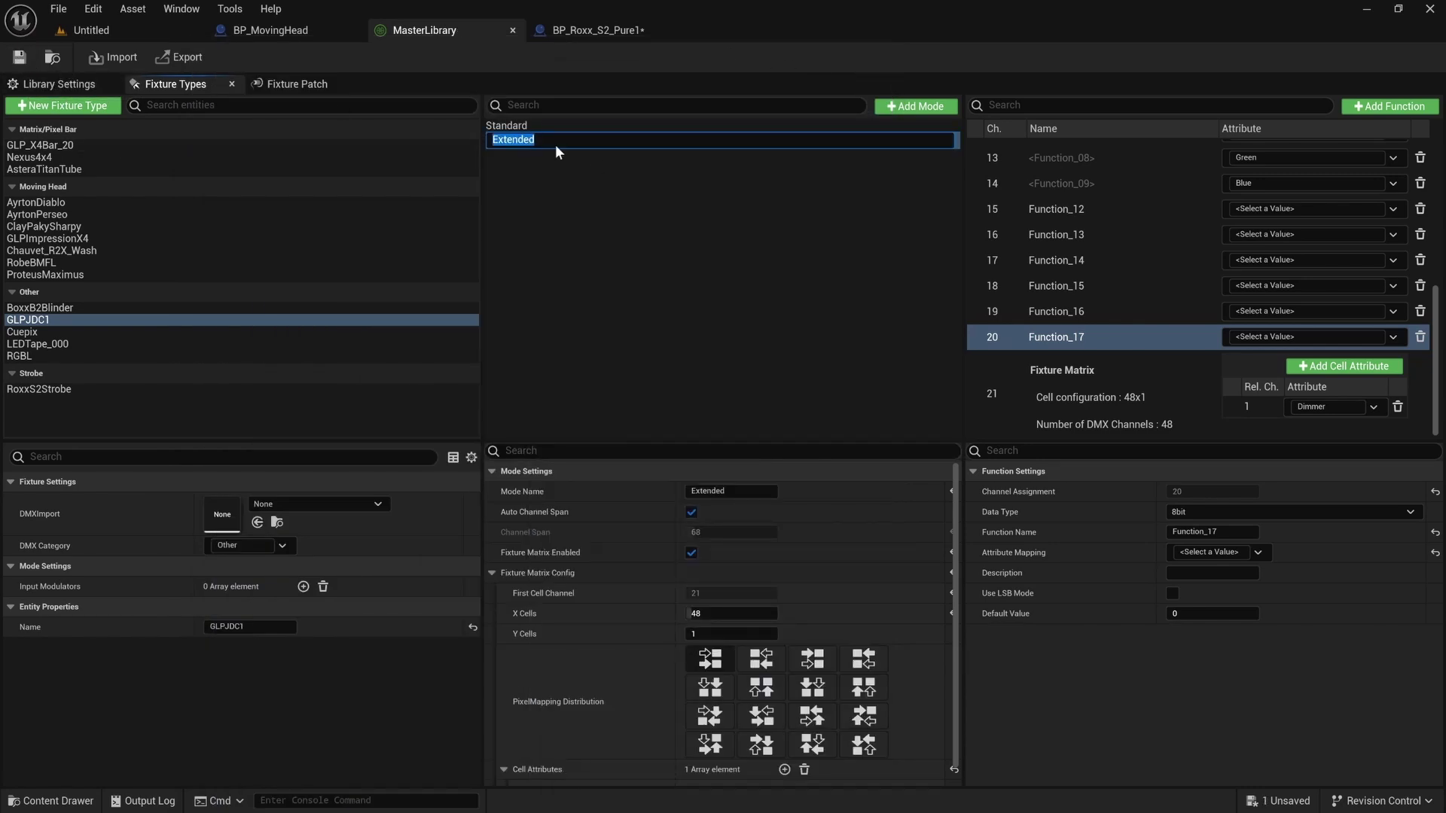
{"action": "type", "text": "S-Pix (68ch)"}
{"action": "key", "text": "Return"}
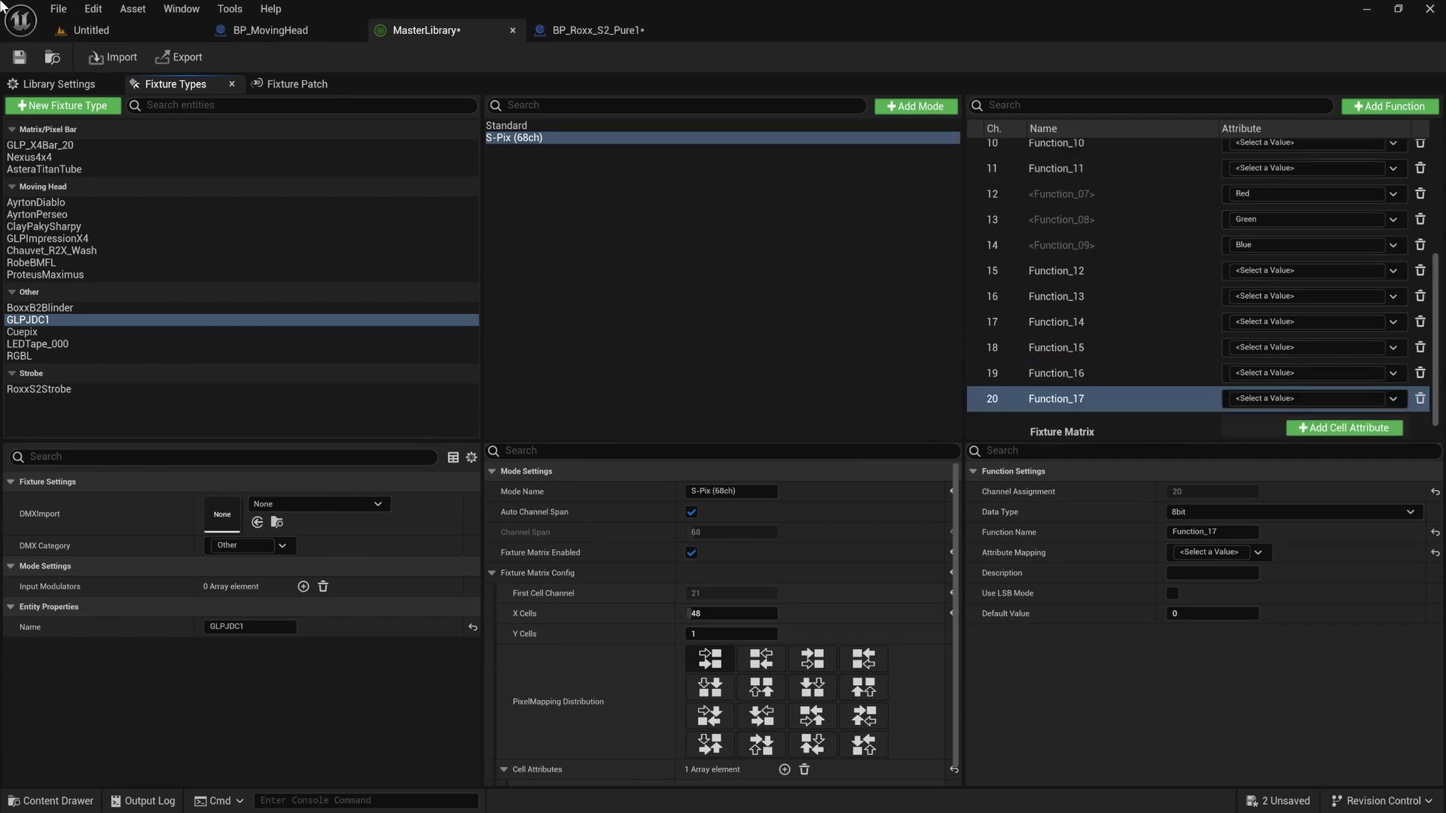
Check the Standard mode's channel list, rename the mode to "Standard (14ch)" and save MasterLibrary.
{"action": "left_click", "coordinate": [595, 125]}
{"action": "scroll", "coordinate": [1074, 358], "scroll_direction": "down", "scroll_amount": 1}
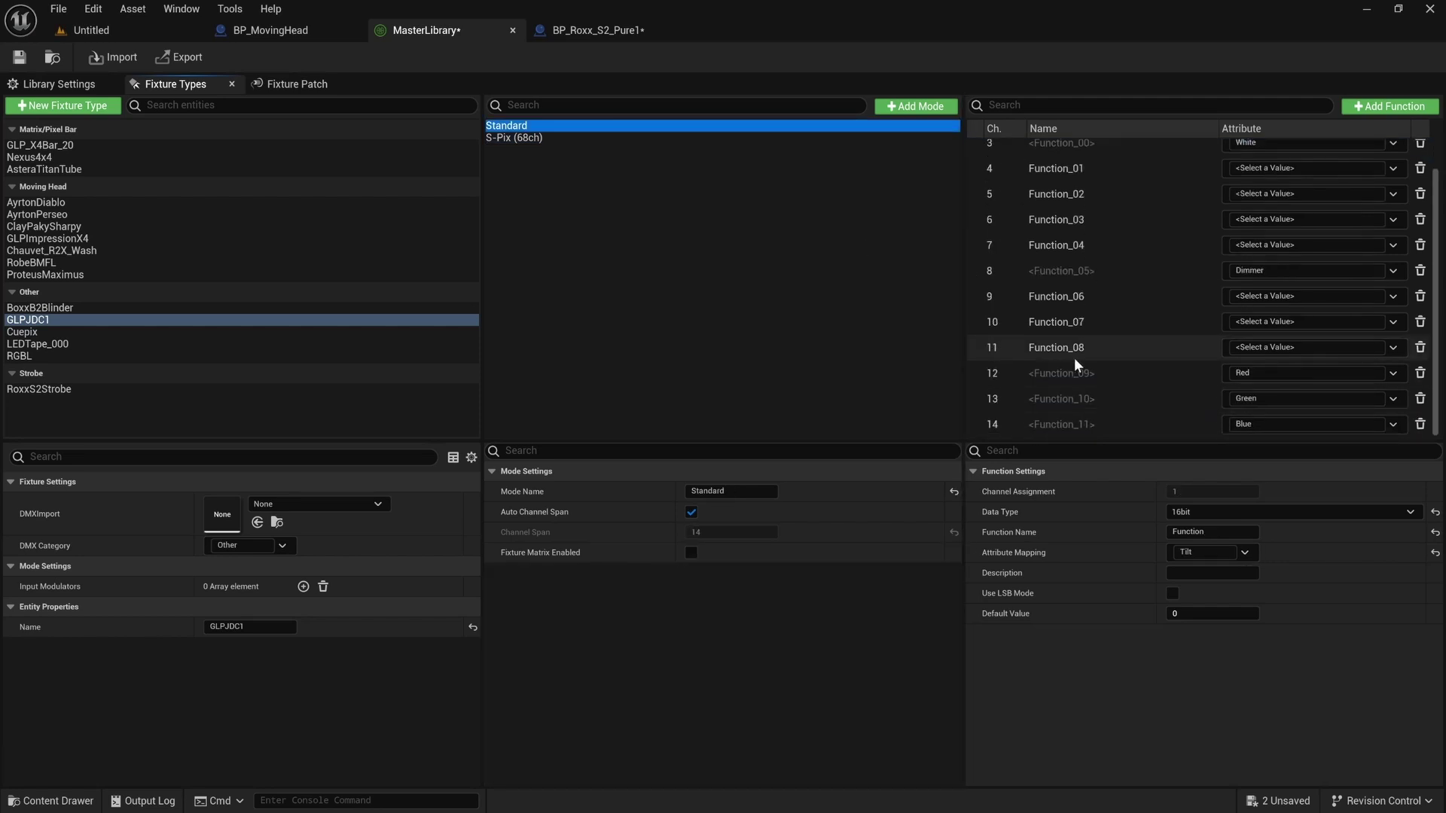
{"action": "left_click", "coordinate": [549, 125]}
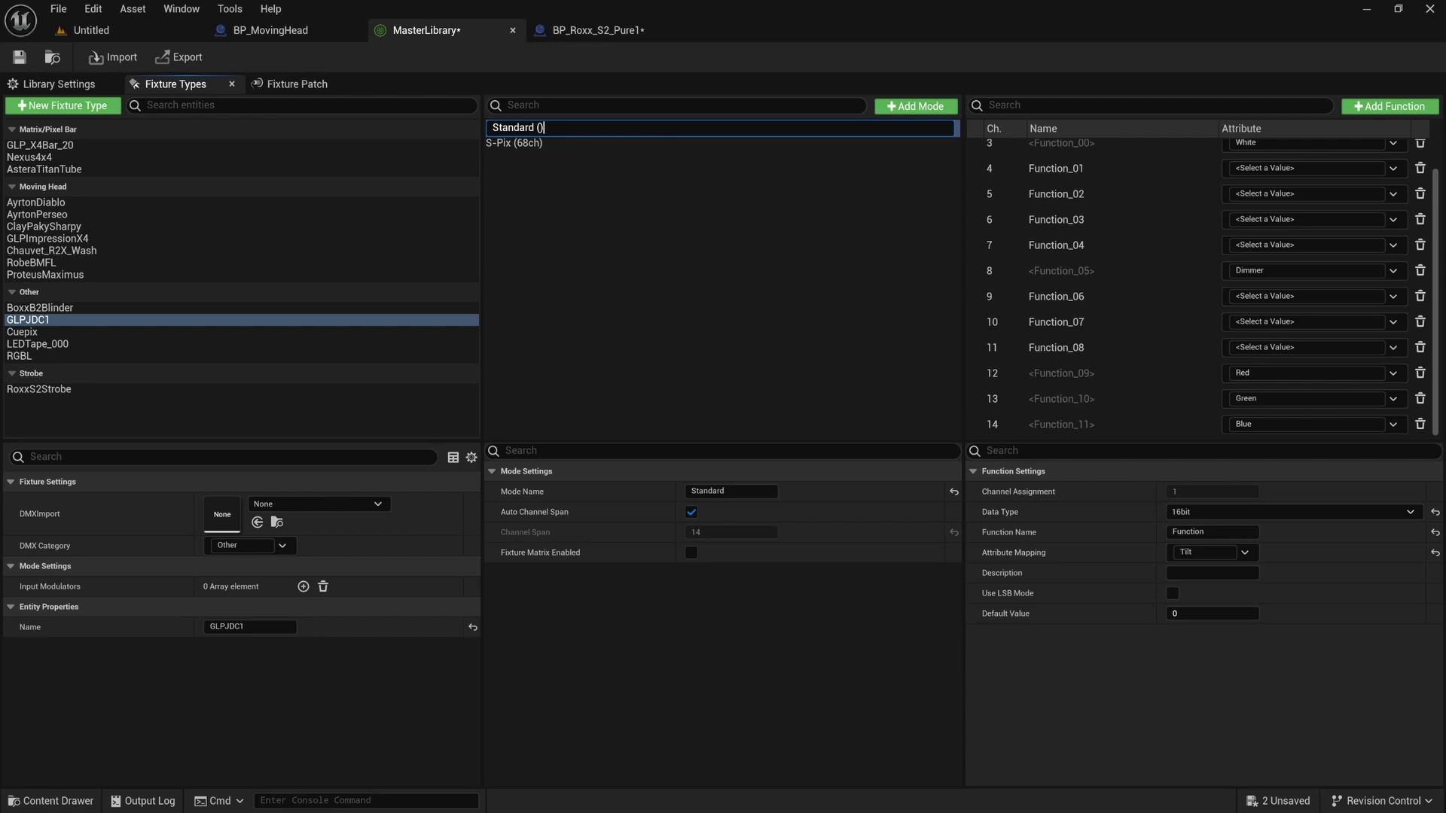
{"action": "key", "text": "Return"}
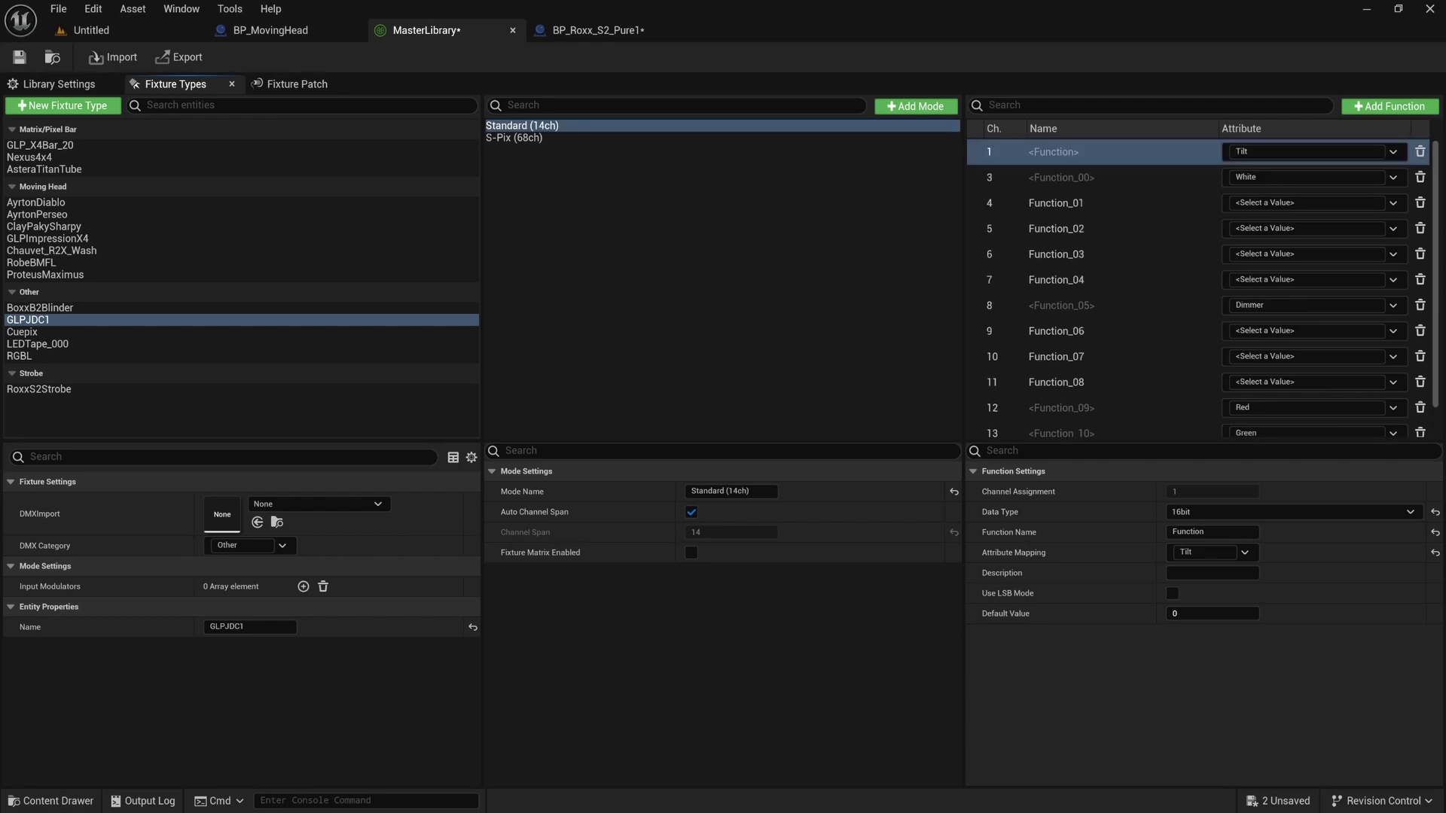
Return to BP_MovingHead's Event Graph and review the switch, Find and Red, Green and Blue Set nodes.
{"action": "left_click", "coordinate": [347, 36]}
{"action": "right_click_drag", "start_coordinate": [830, 328], "coordinate": [806, 376]}
{"action": "right_click_drag", "start_coordinate": [897, 405], "coordinate": [737, 394]}
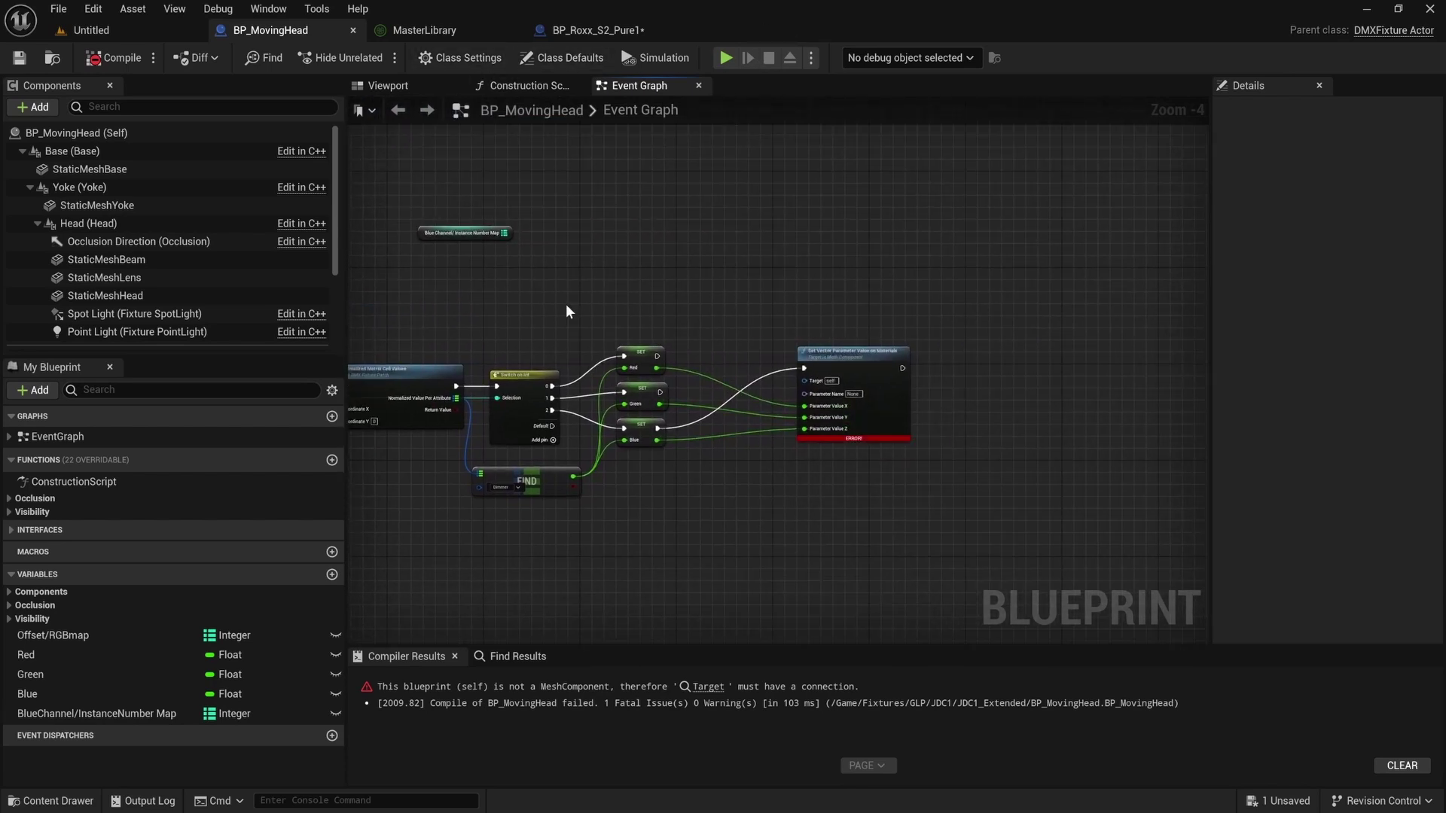
Open the Untitled level and examine the incoming channel values per universe in the DMX Activity Monitor.
{"action": "left_click_drag", "start_coordinate": [871, 6], "coordinate": [875, 56]}
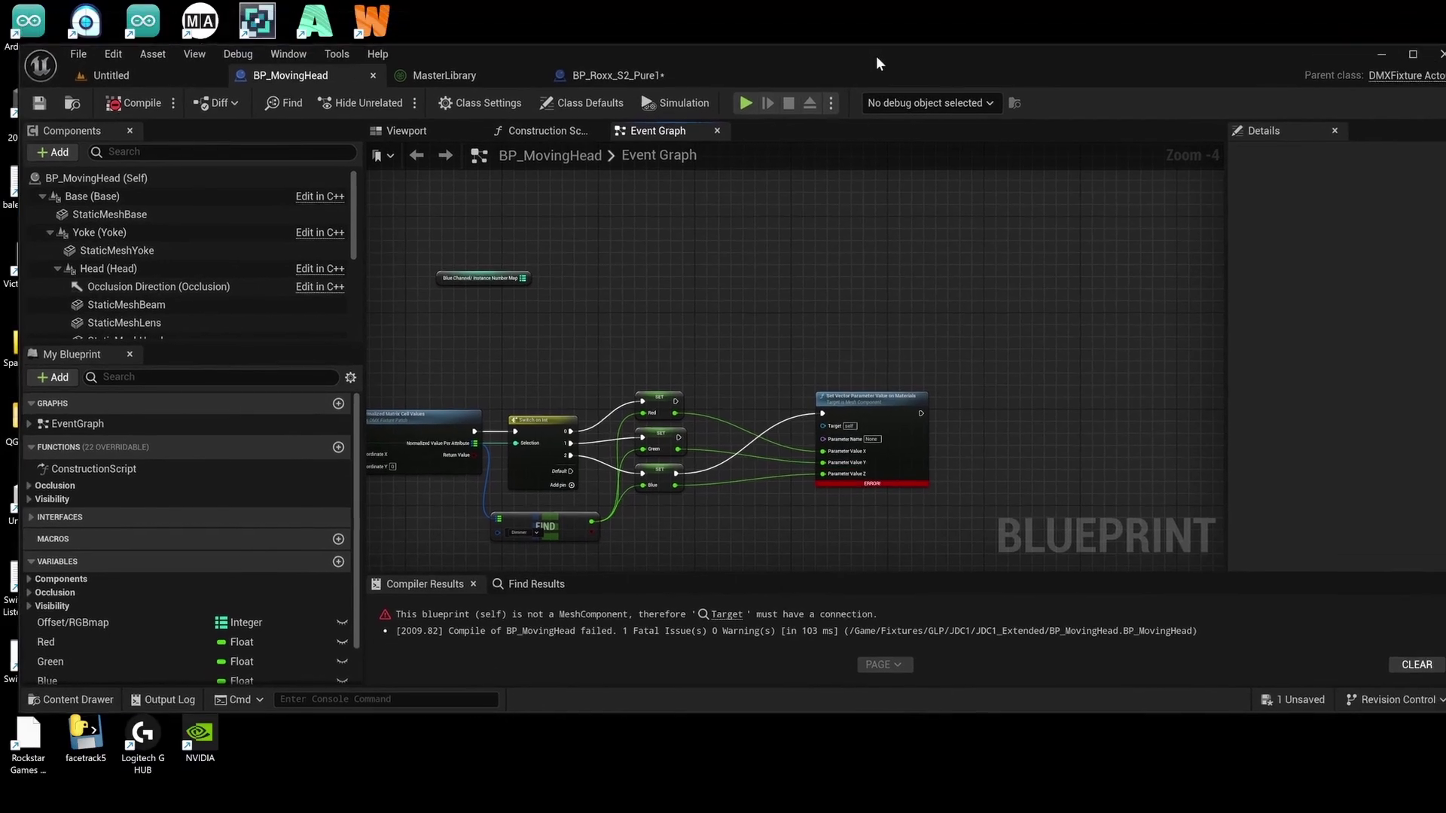
{"action": "left_click", "coordinate": [1414, 54]}
{"action": "left_click", "coordinate": [120, 28]}
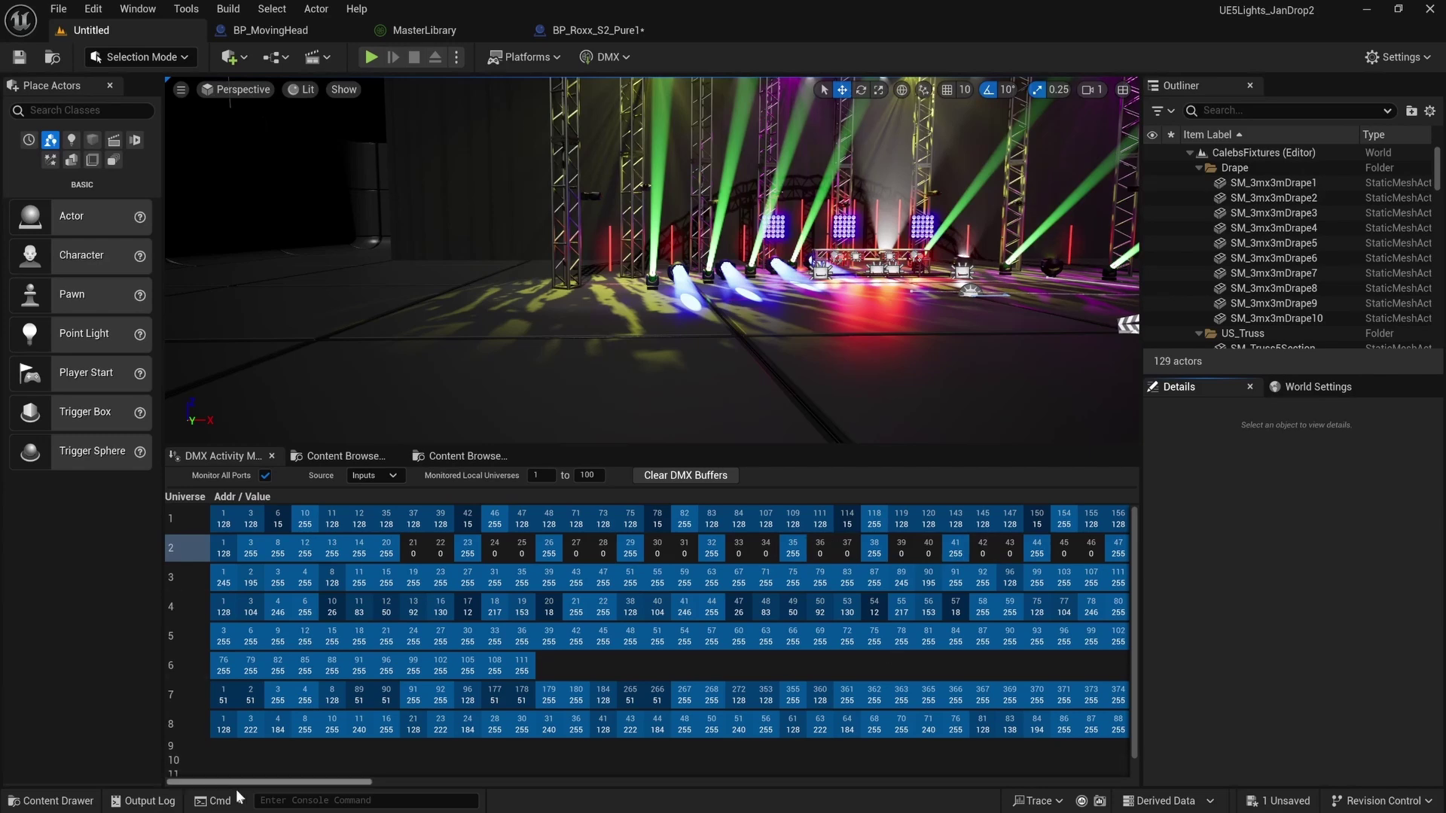
{"action": "left_click_drag", "start_coordinate": [256, 778], "coordinate": [327, 757]}
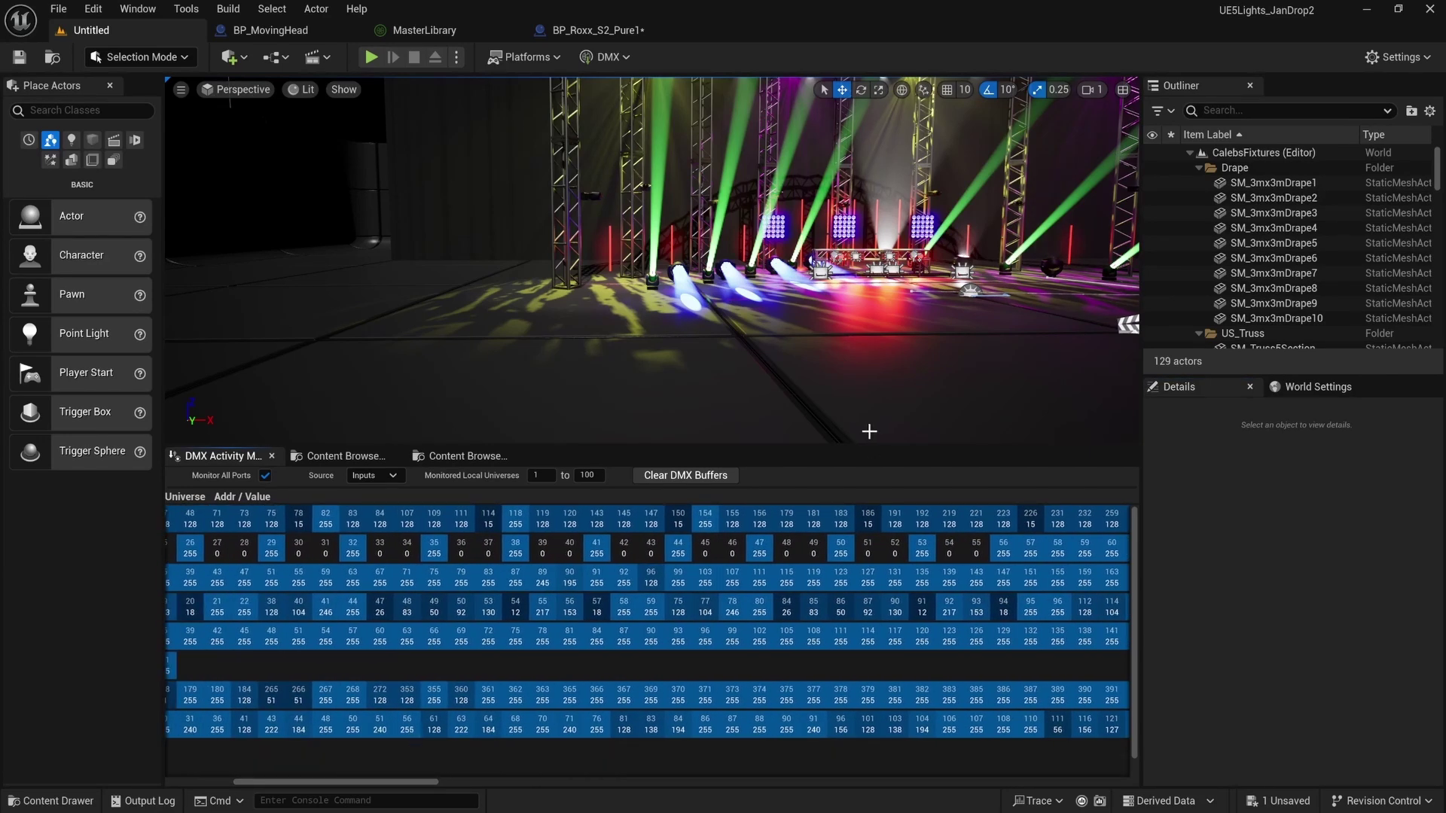
{"action": "key", "text": "super"}
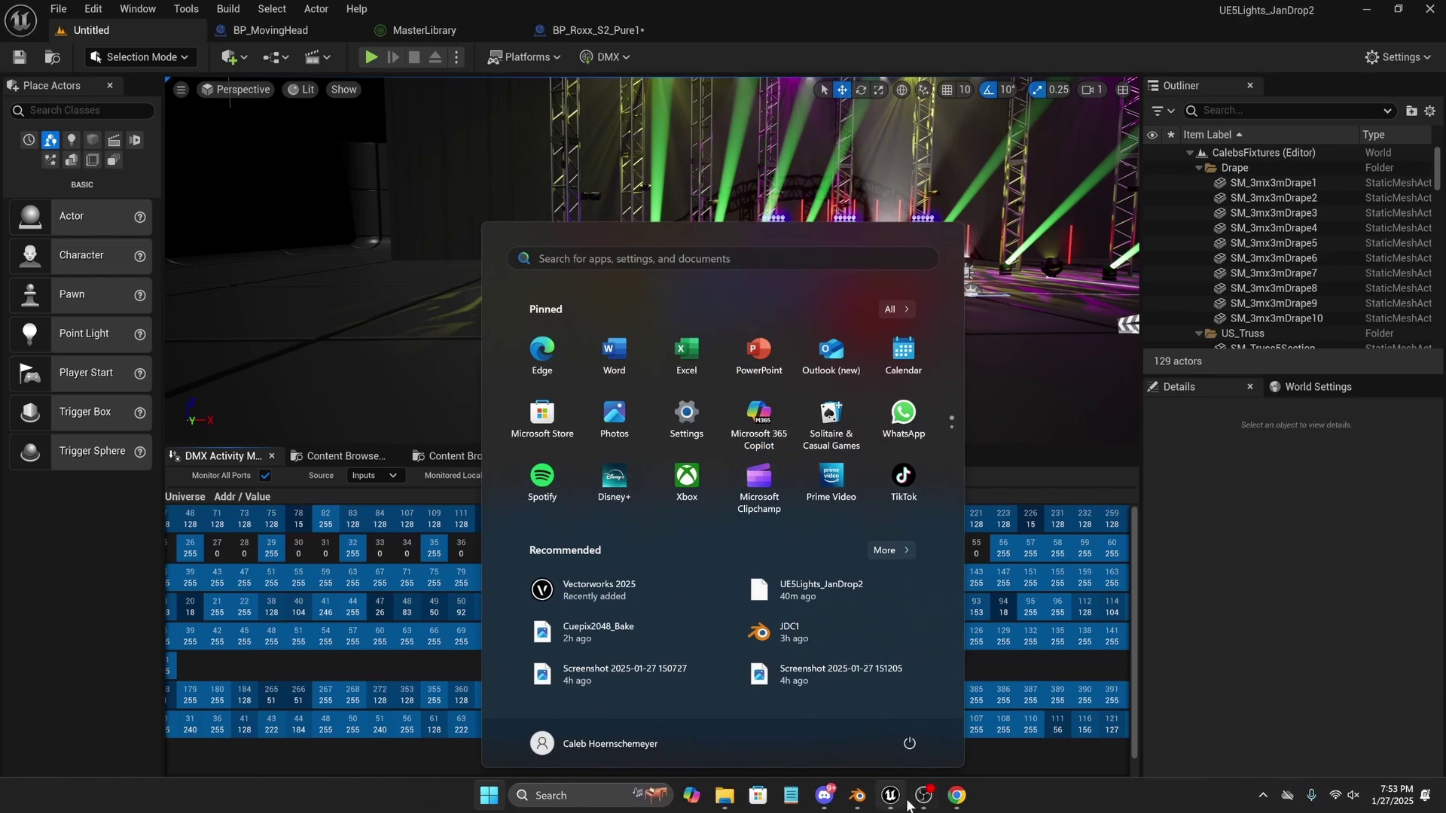
{"action": "mouse_move", "coordinate": [956, 799]}
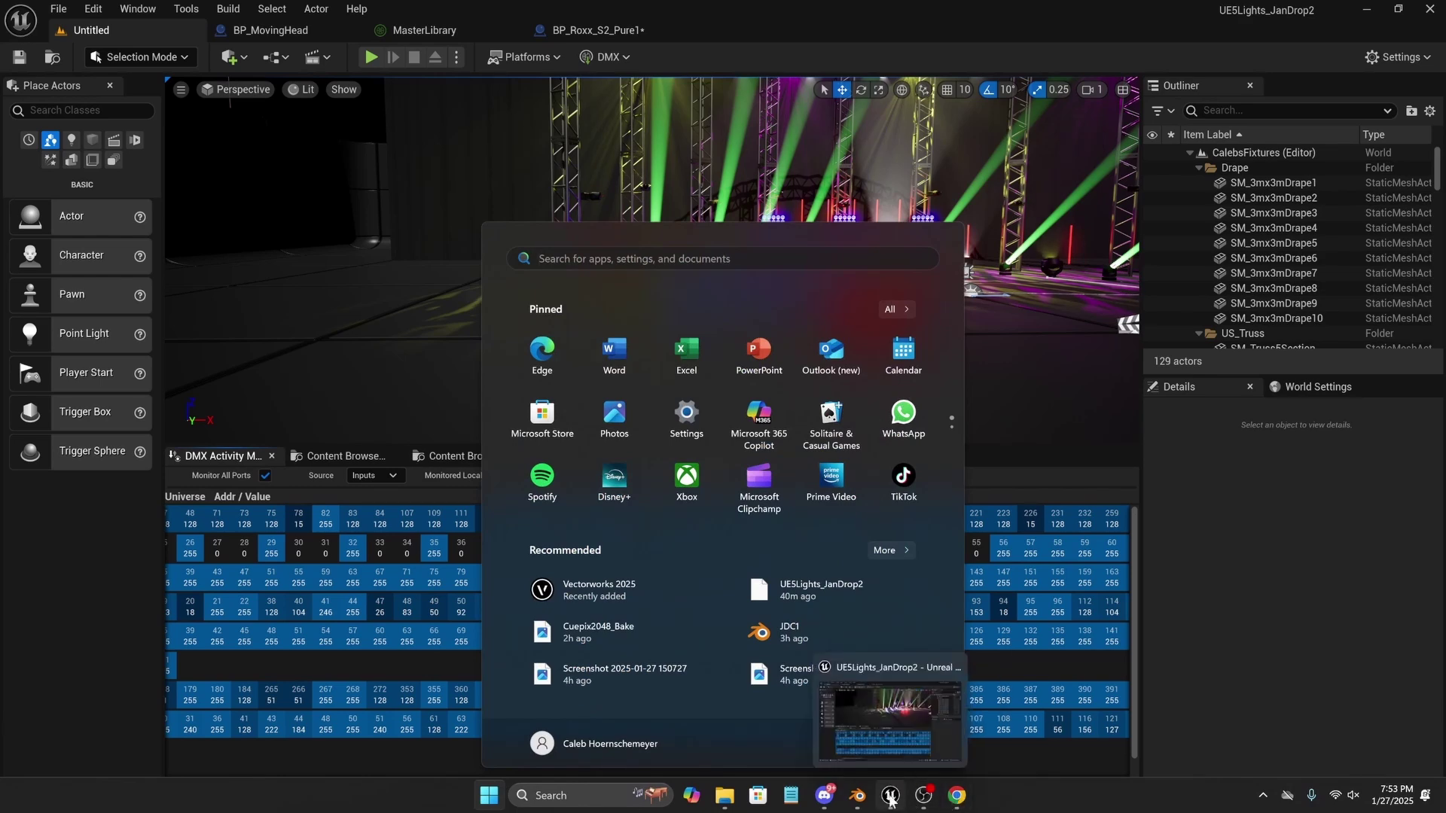
{"action": "left_click", "coordinate": [891, 796]}
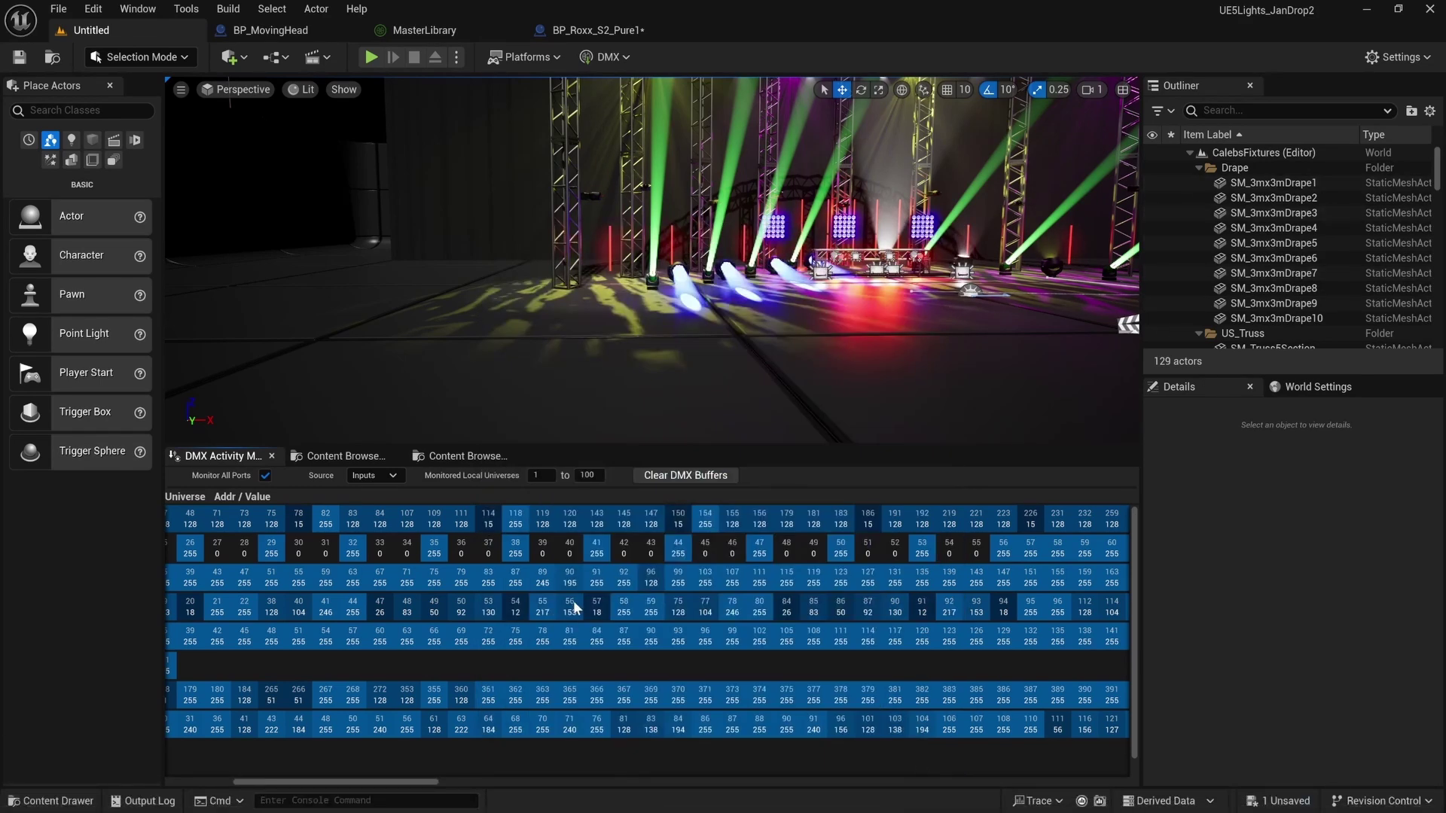
Review how BP_Roxx_S2_Pure1's Event Graph feeds the Set Vector Parameter Value on Materials node.
{"action": "left_click", "coordinate": [593, 29]}
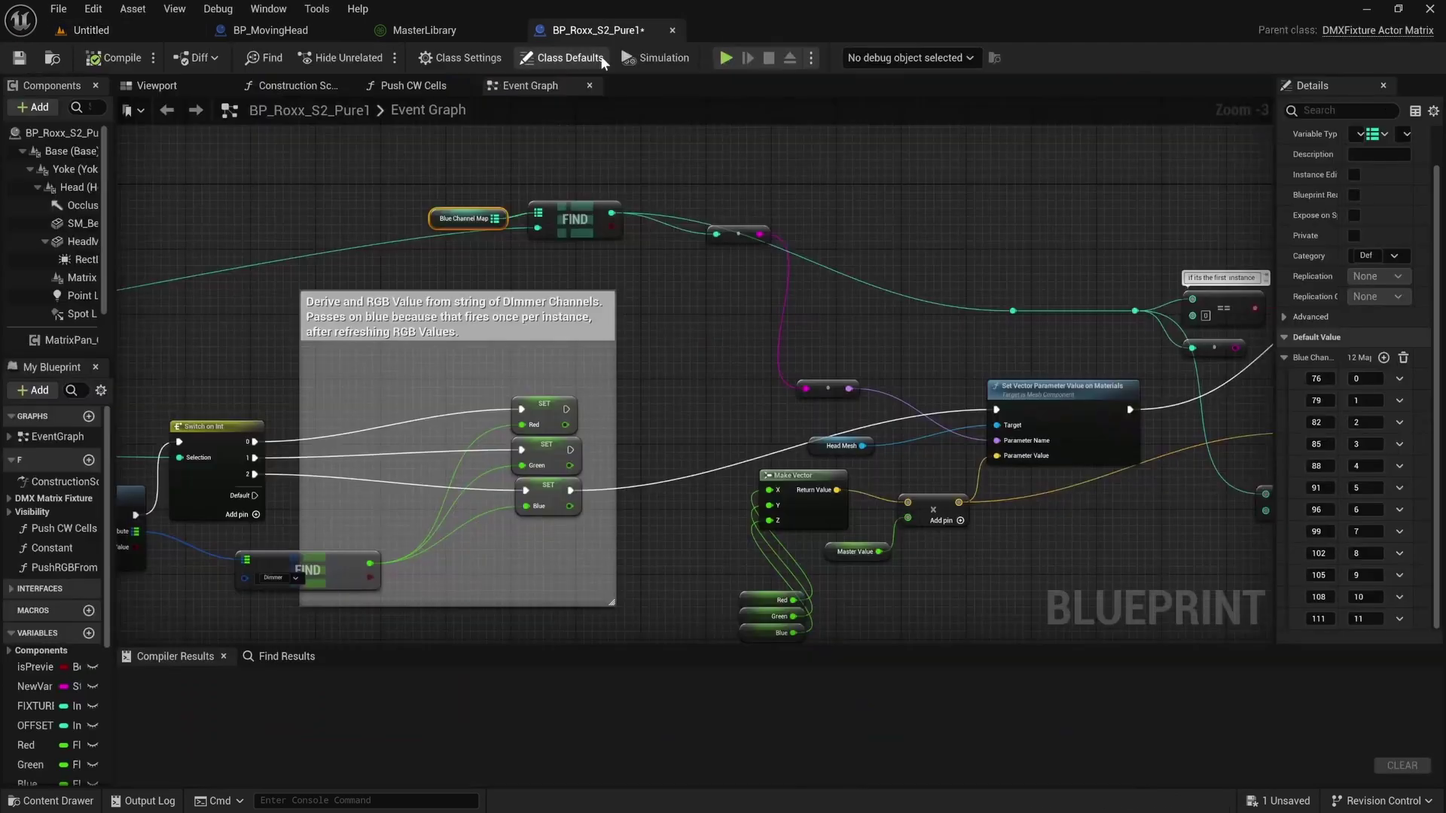
{"action": "scroll", "coordinate": [798, 365], "scroll_direction": "down", "scroll_amount": 3}
{"action": "right_click_drag", "start_coordinate": [798, 365], "coordinate": [691, 345]}
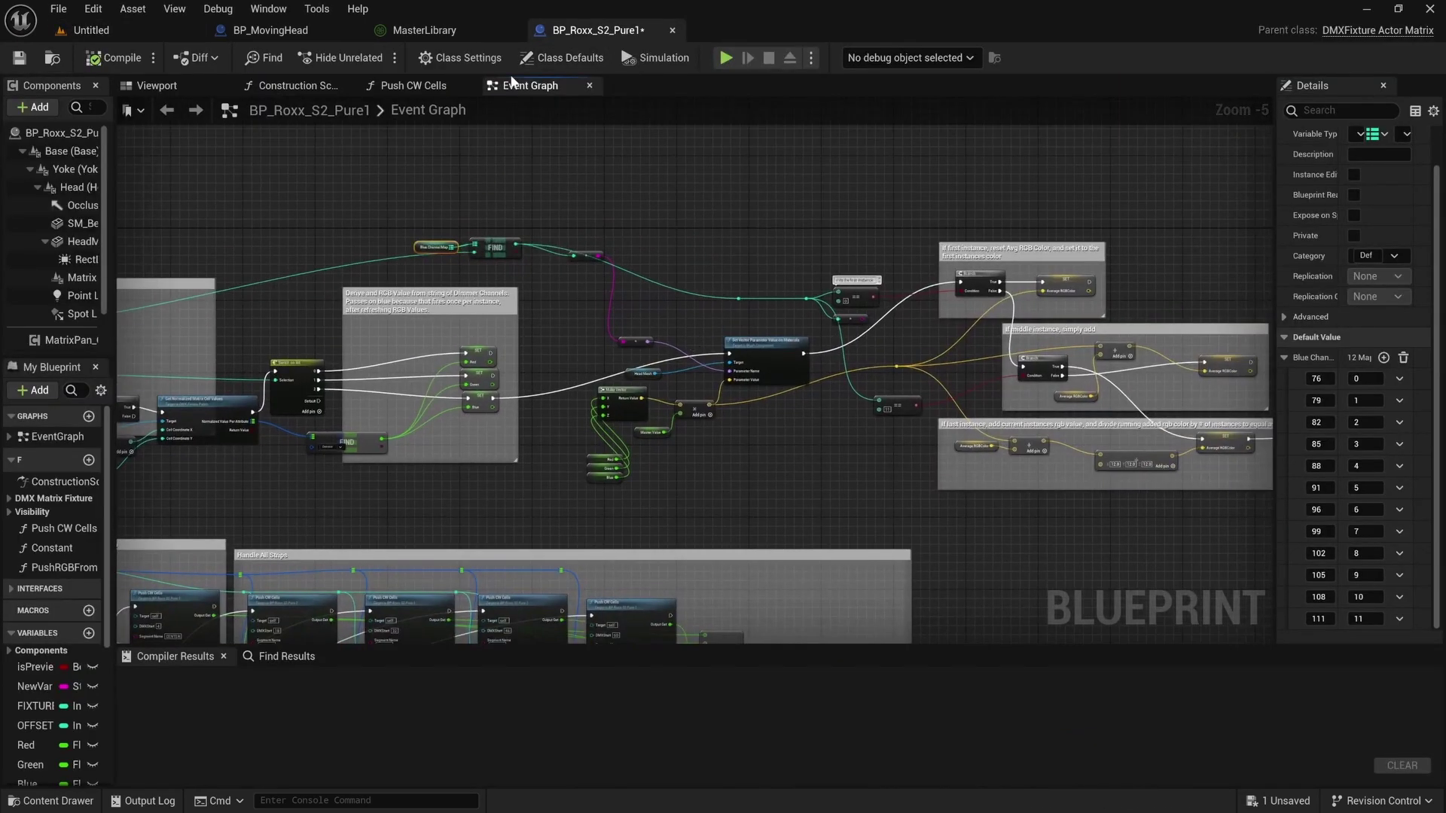
In BP_MovingHead, wire a StaticMeshHead reference into the Target of Set Vector Parameter Value on Materials and place it above the wires.
{"action": "left_click", "coordinate": [270, 30]}
{"action": "right_click_drag", "start_coordinate": [824, 434], "coordinate": [902, 446]}
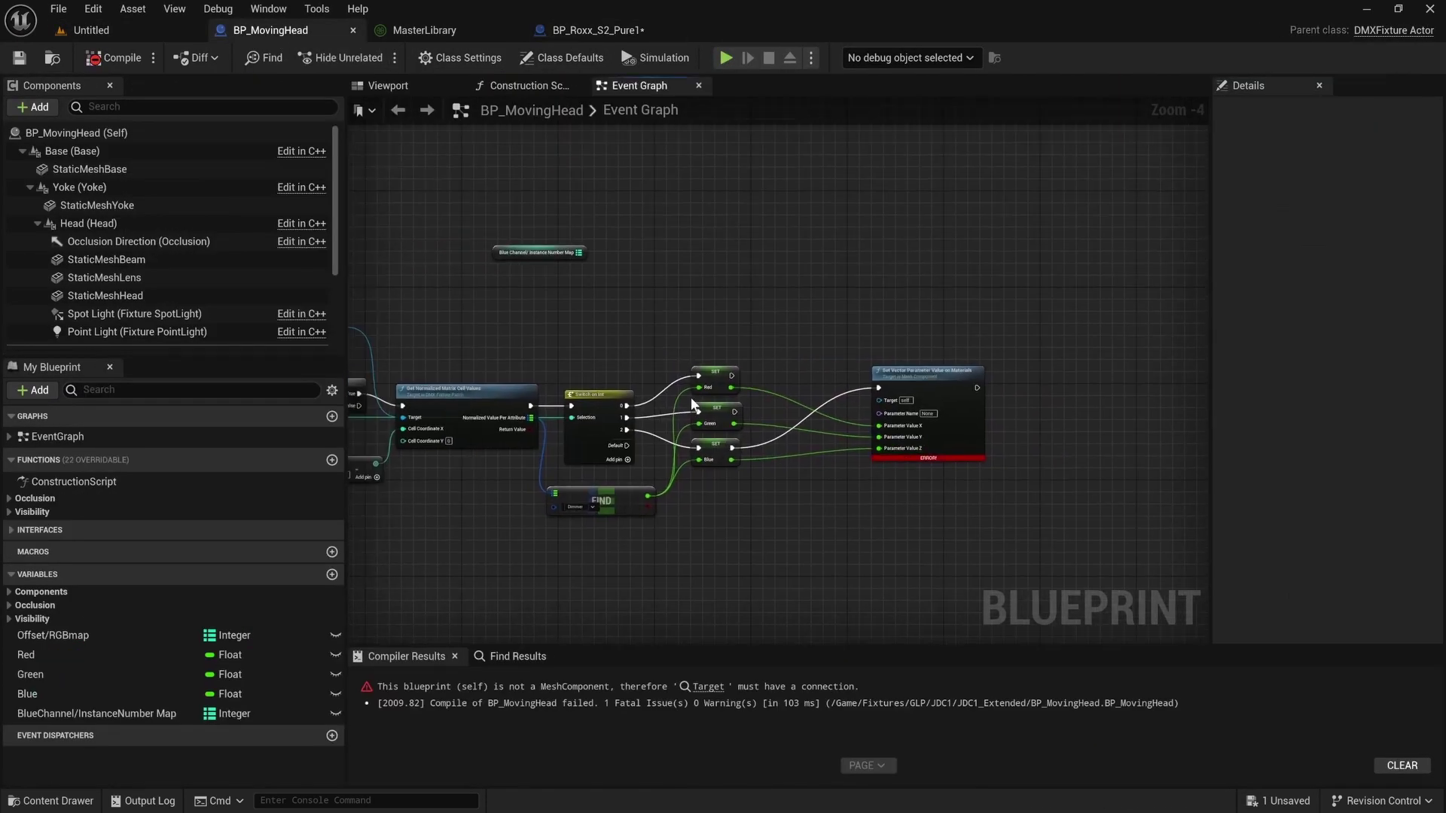
{"action": "right_click_drag", "start_coordinate": [692, 407], "coordinate": [854, 392]}
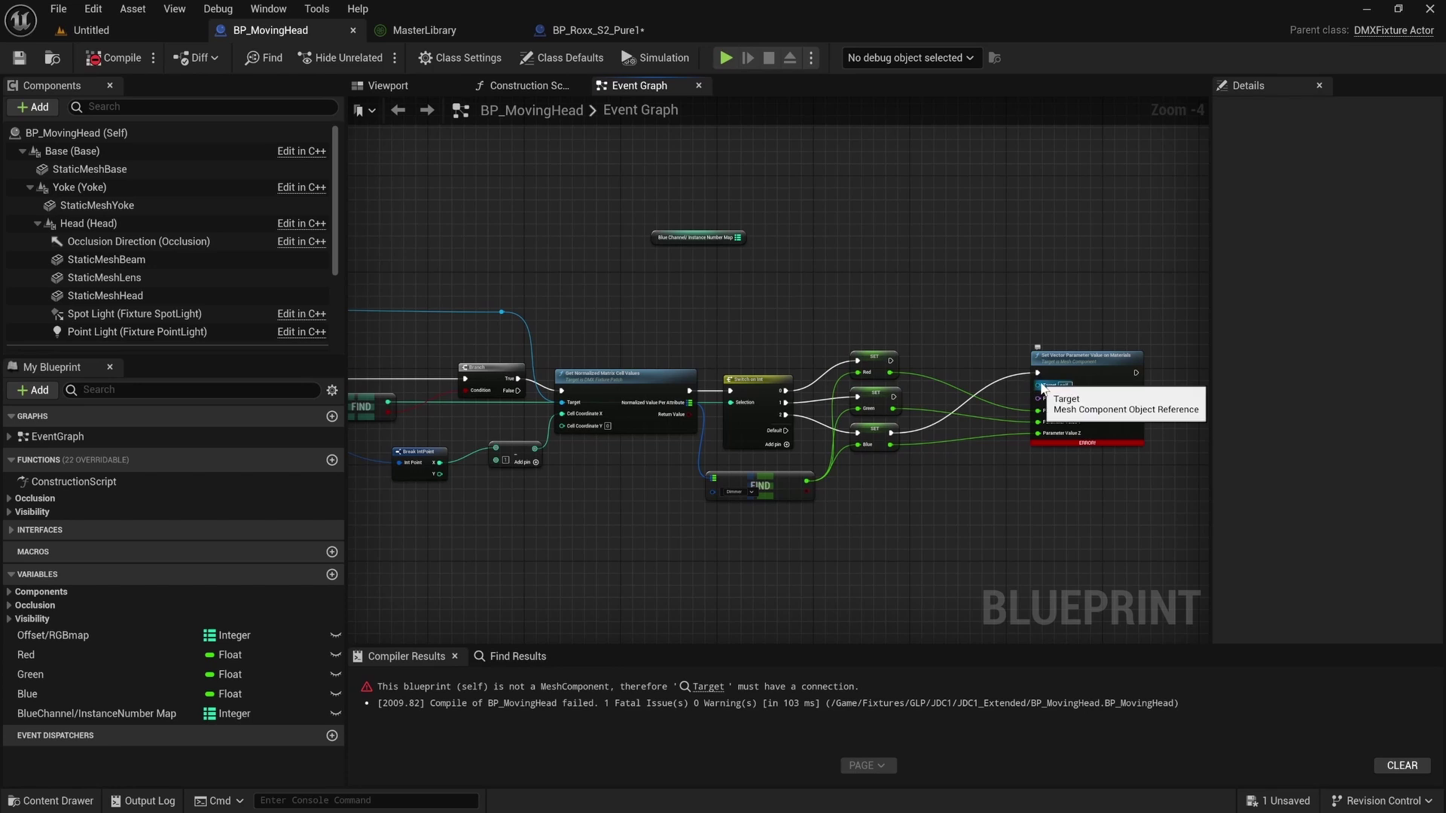
{"action": "scroll", "coordinate": [979, 369], "scroll_direction": "up", "scroll_amount": 1}
{"action": "right_click_drag", "start_coordinate": [570, 390], "coordinate": [761, 400]}
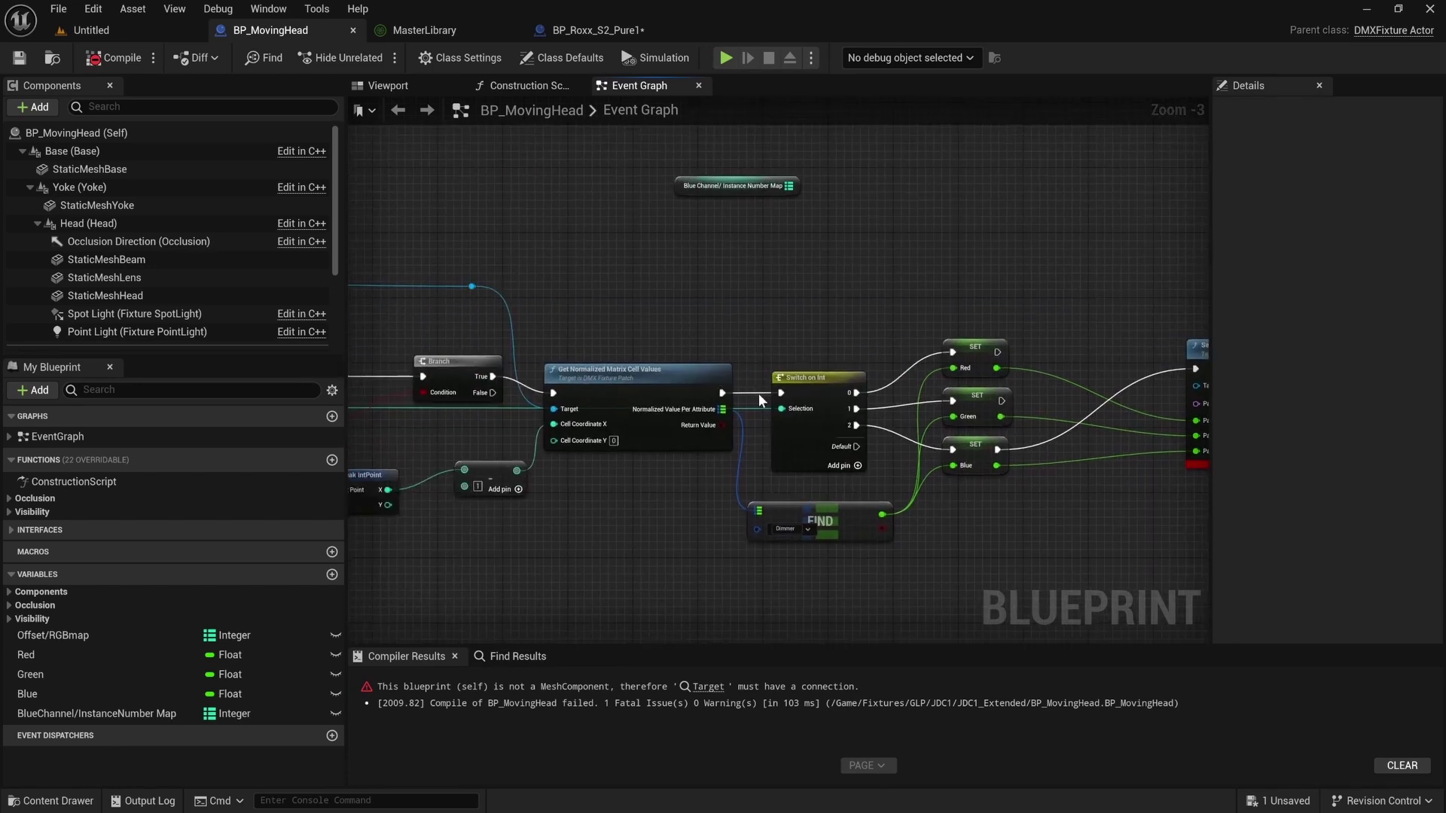
{"action": "right_click_drag", "start_coordinate": [925, 428], "coordinate": [631, 431]}
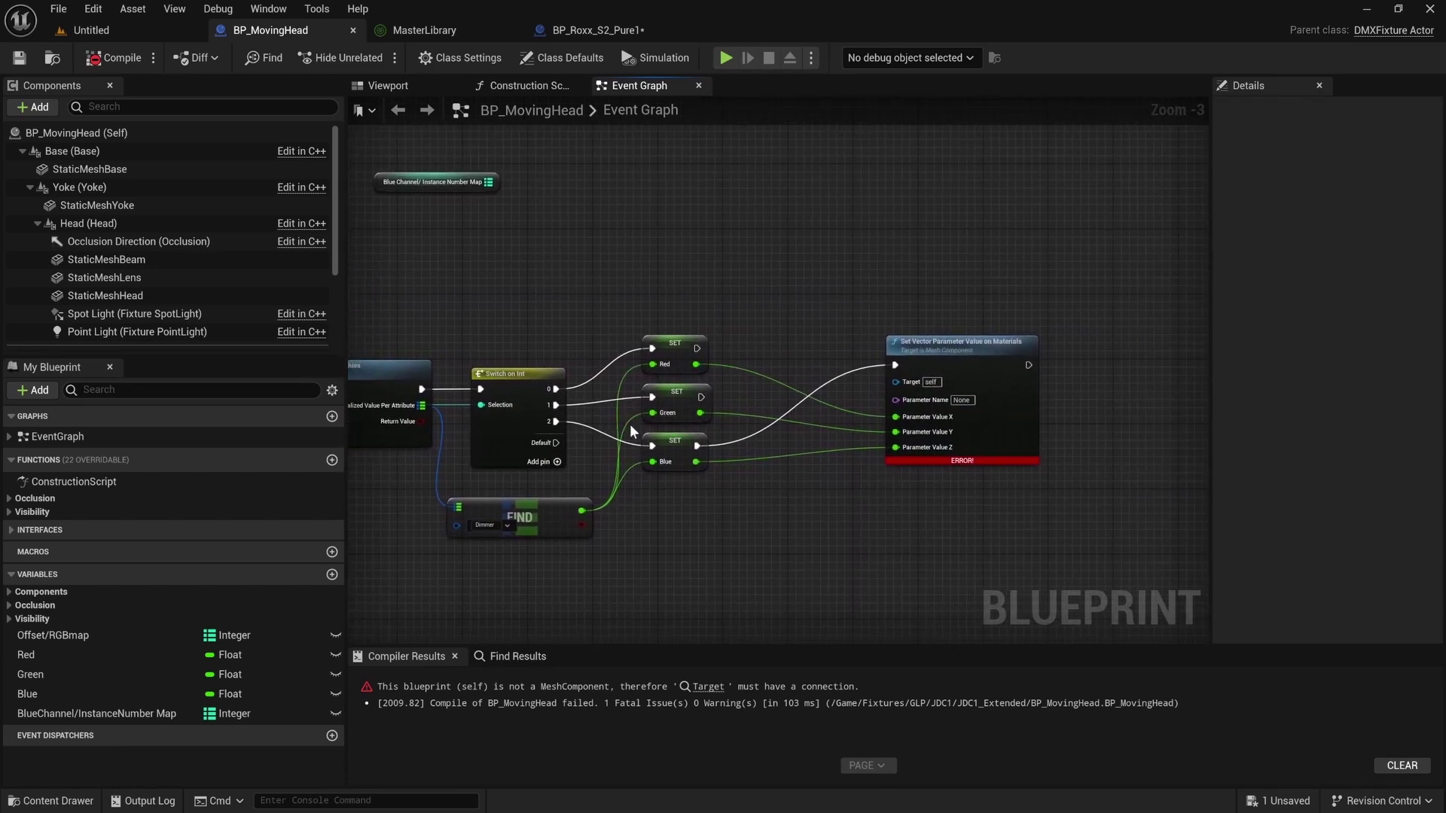
{"action": "left_click", "coordinate": [119, 294]}
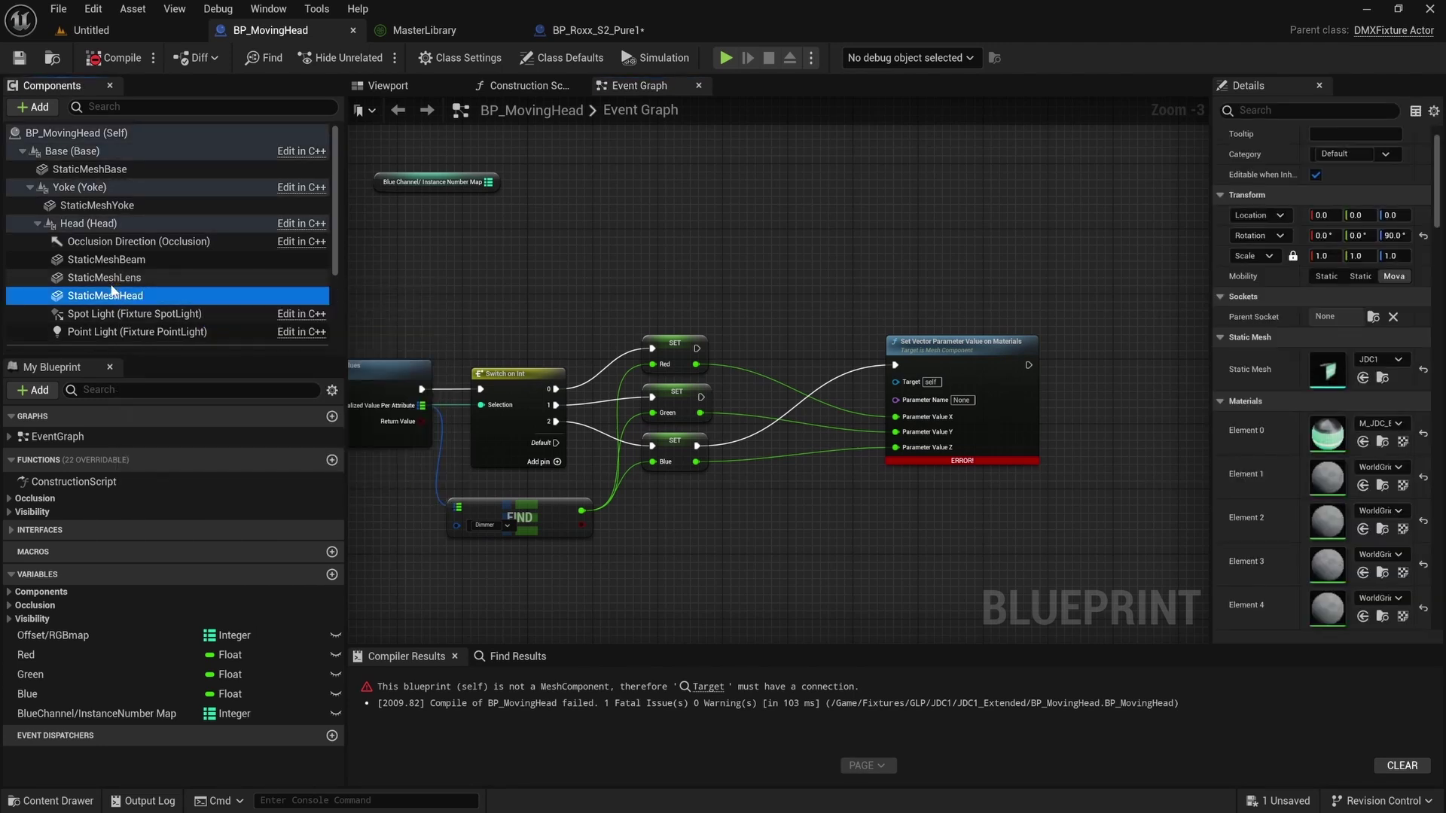
{"action": "left_click_drag", "start_coordinate": [113, 295], "coordinate": [898, 382]}
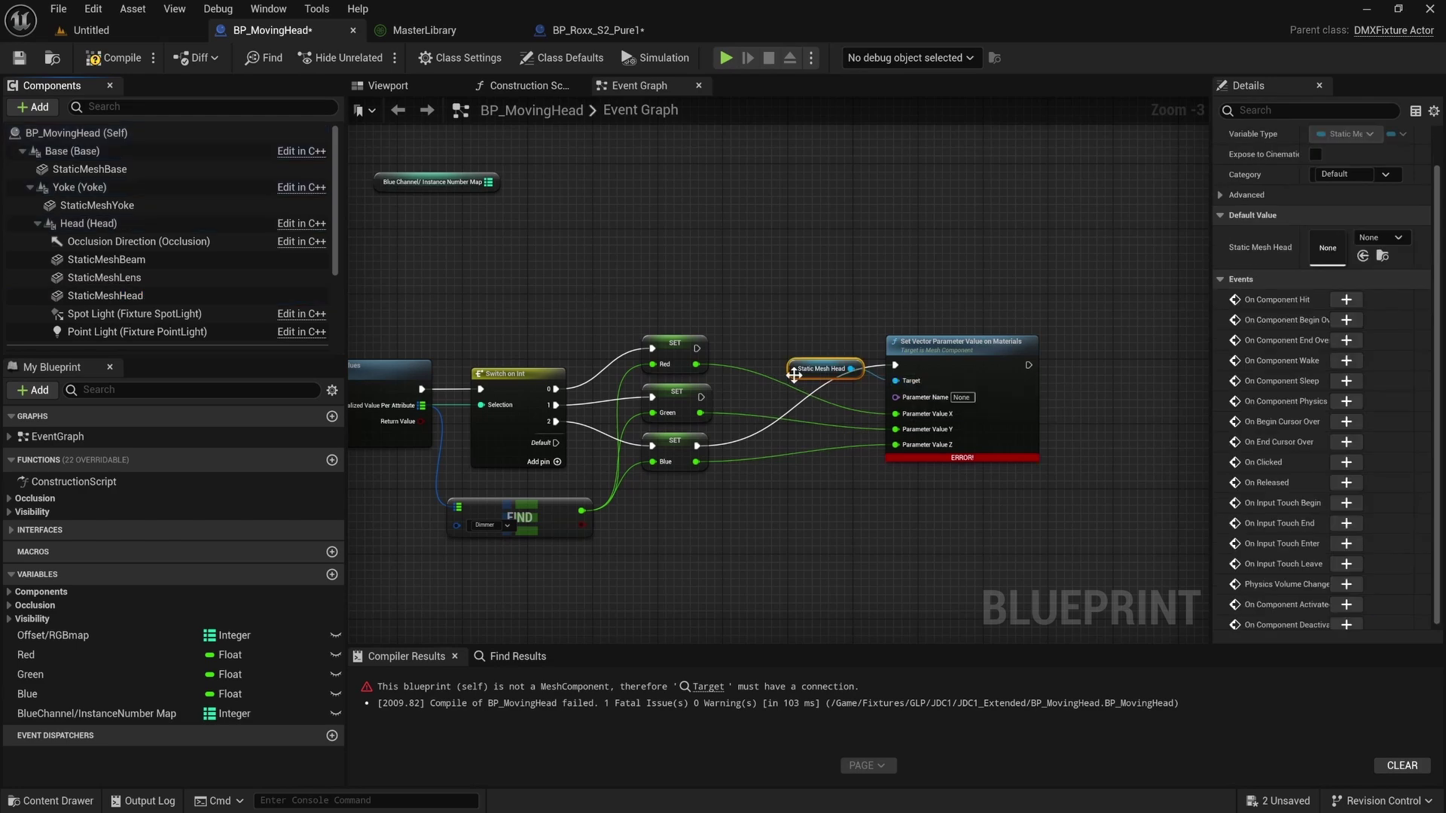
{"action": "left_click_drag", "start_coordinate": [790, 376], "coordinate": [744, 302]}
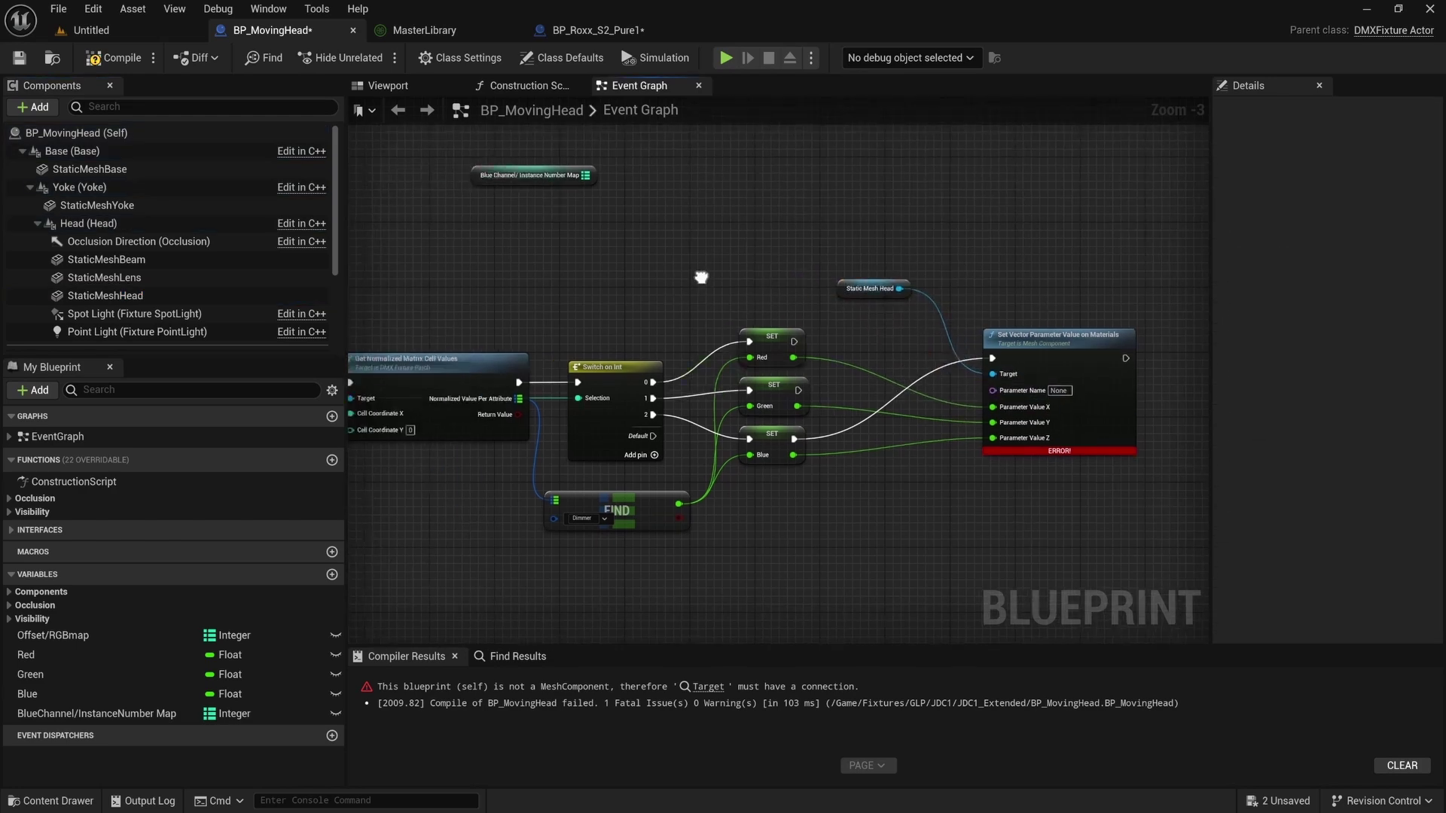
In the BlueChannel/InstanceNumber Map defaults, number the values for keys 11 through 35 consecutively from 3 to 11.
{"action": "right_click_drag", "start_coordinate": [388, 249], "coordinate": [613, 232]}
{"action": "right_click_drag", "start_coordinate": [510, 249], "coordinate": [784, 277]}
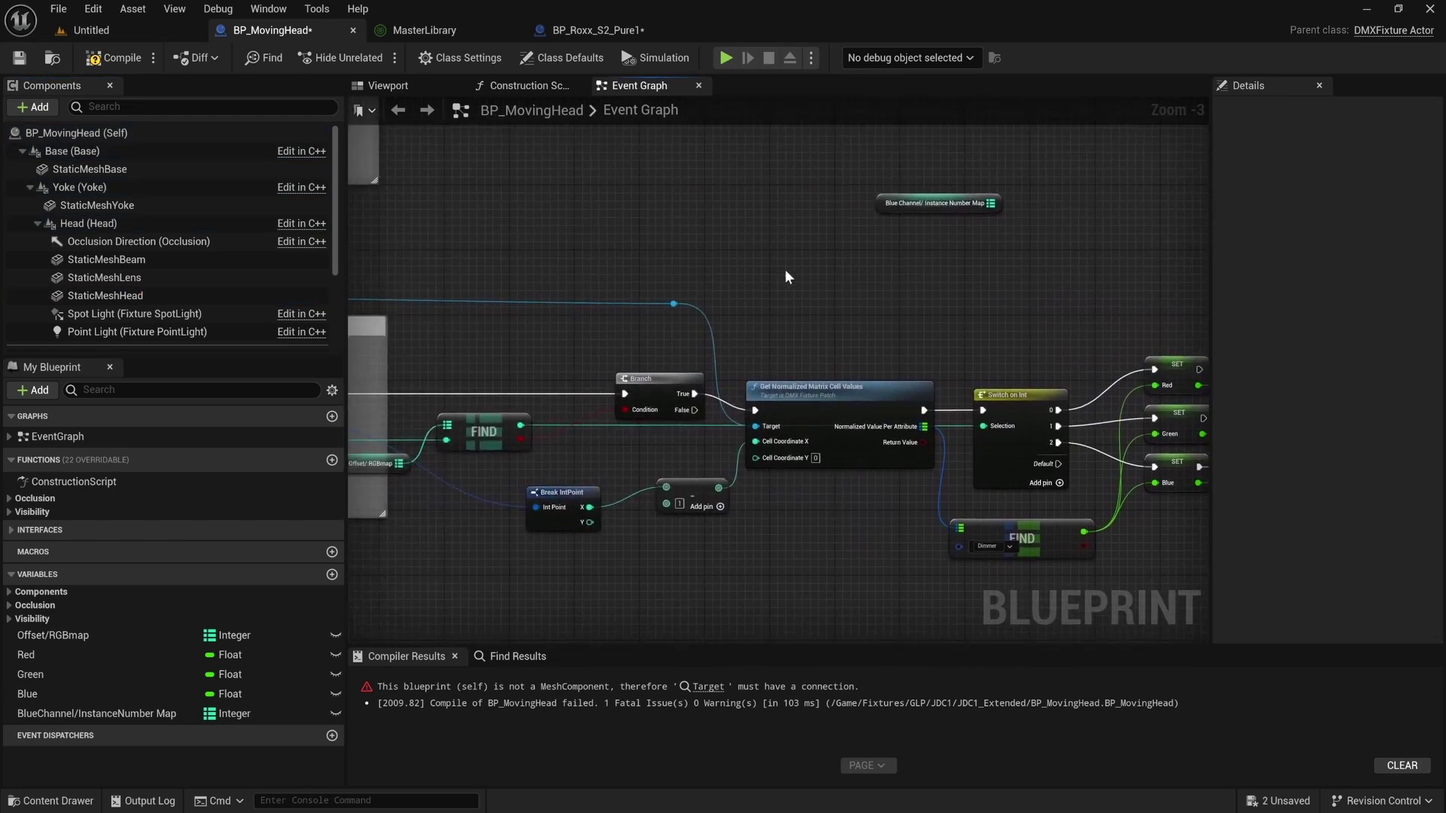
{"action": "left_click", "coordinate": [887, 204]}
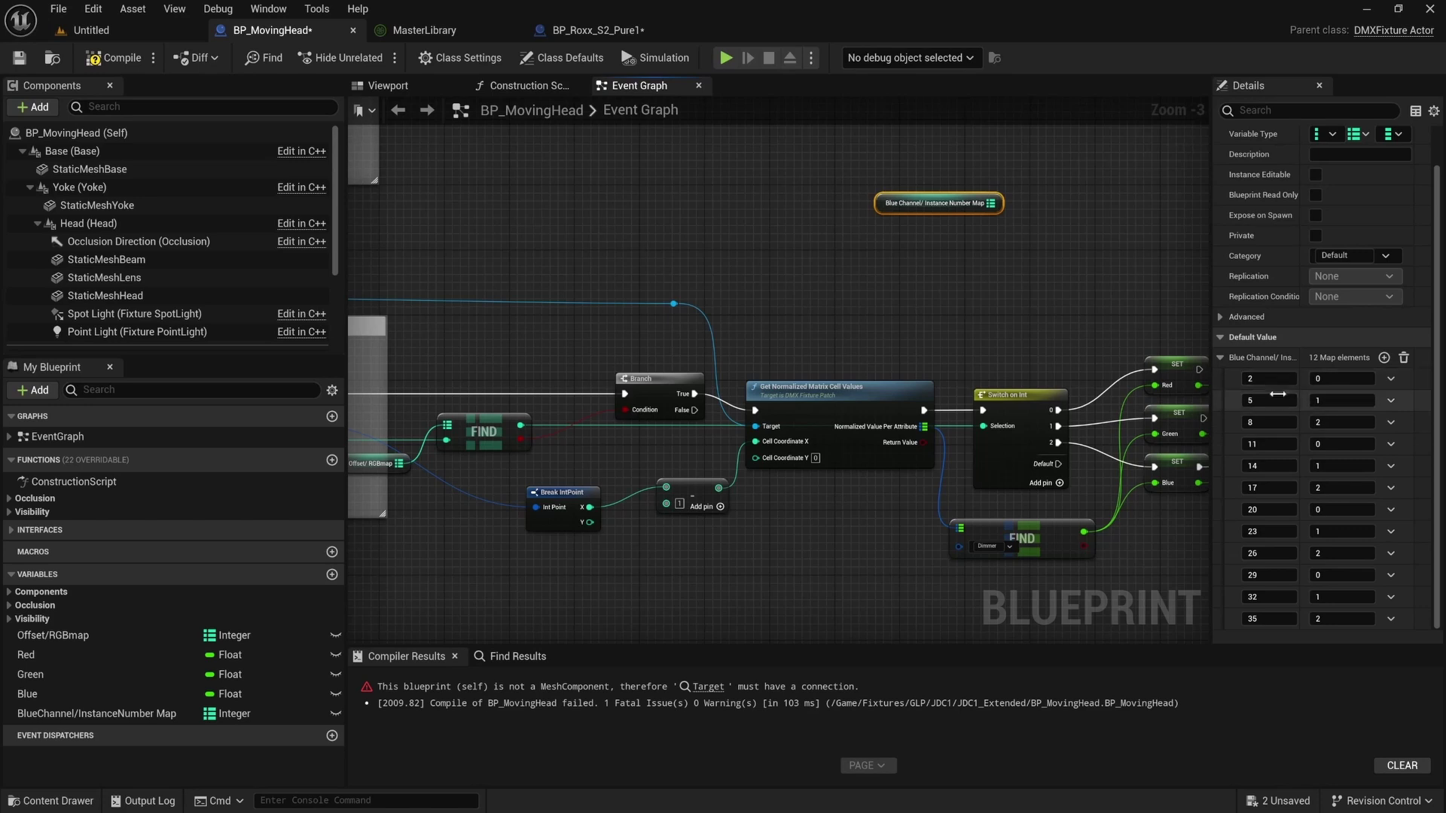
{"action": "left_click", "coordinate": [1342, 379]}
{"action": "left_click", "coordinate": [1337, 444]}
{"action": "type", "text": "3"}
{"action": "left_click", "coordinate": [1333, 465]}
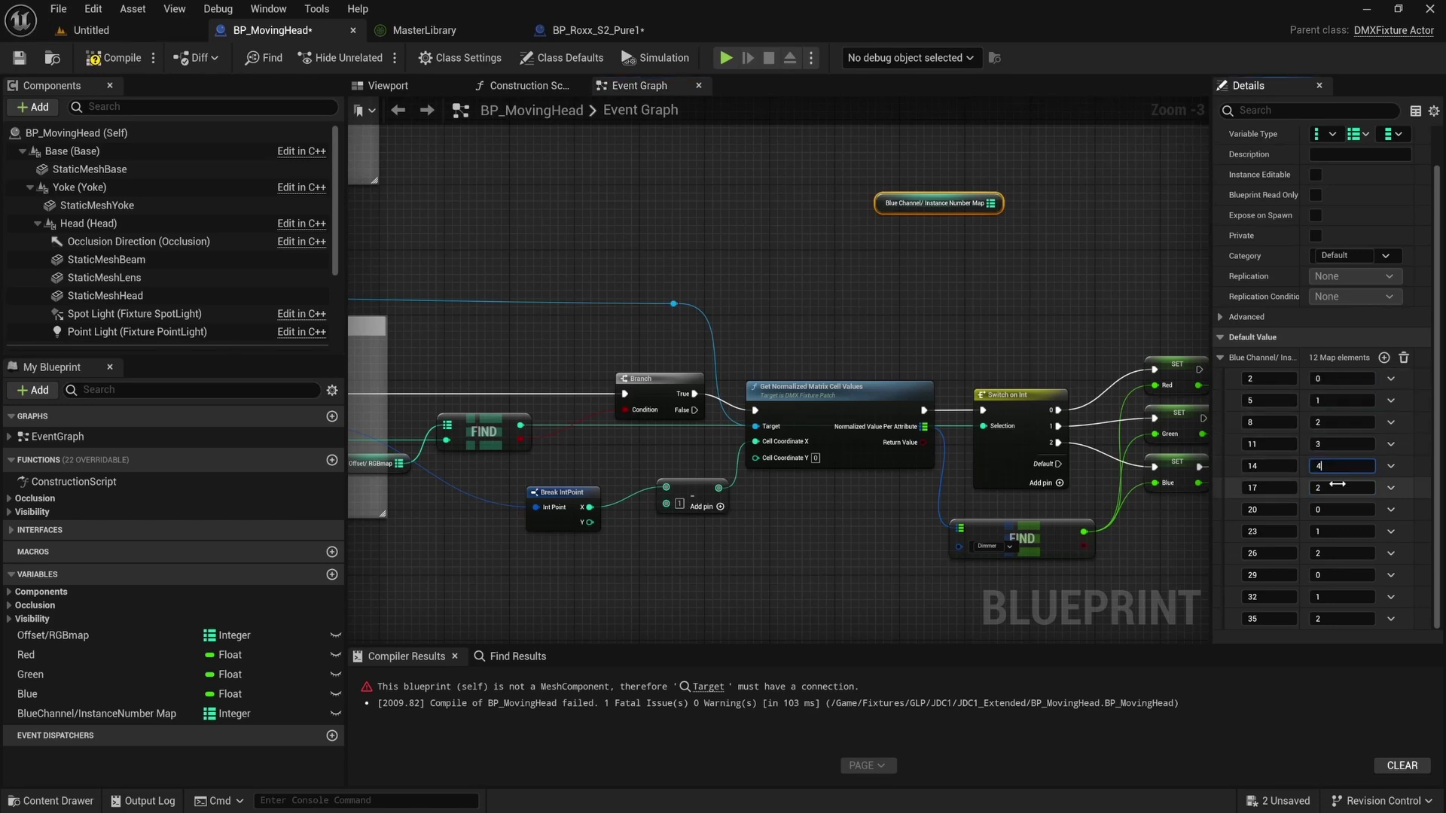
{"action": "type", "text": "4"}
{"action": "left_click", "coordinate": [1338, 487]}
{"action": "type", "text": "5"}
{"action": "left_click", "coordinate": [1343, 510]}
{"action": "type", "text": "6"}
{"action": "left_click", "coordinate": [1342, 532]}
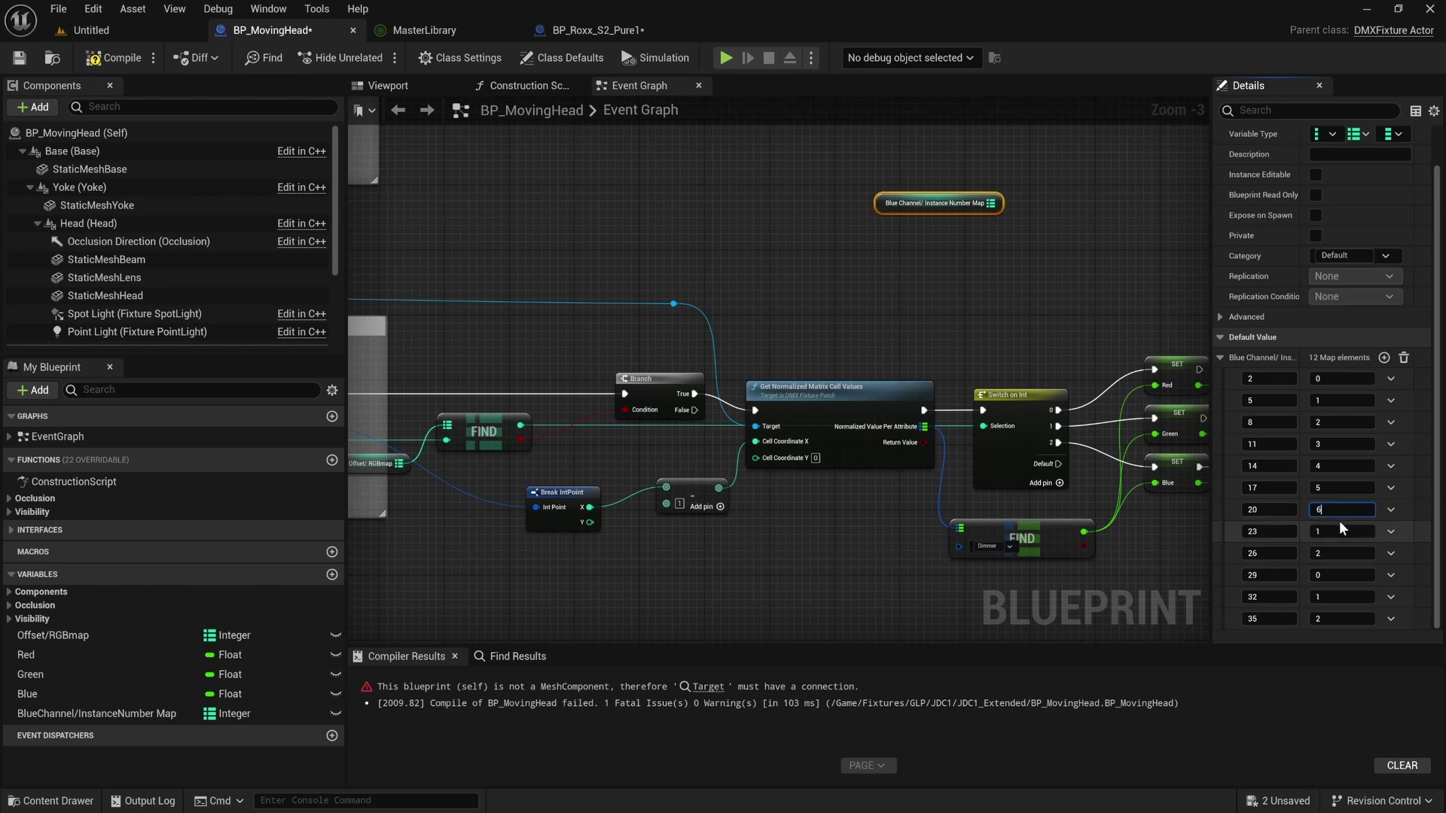
{"action": "type", "text": "7"}
{"action": "left_click", "coordinate": [1331, 555]}
{"action": "type", "text": "8"}
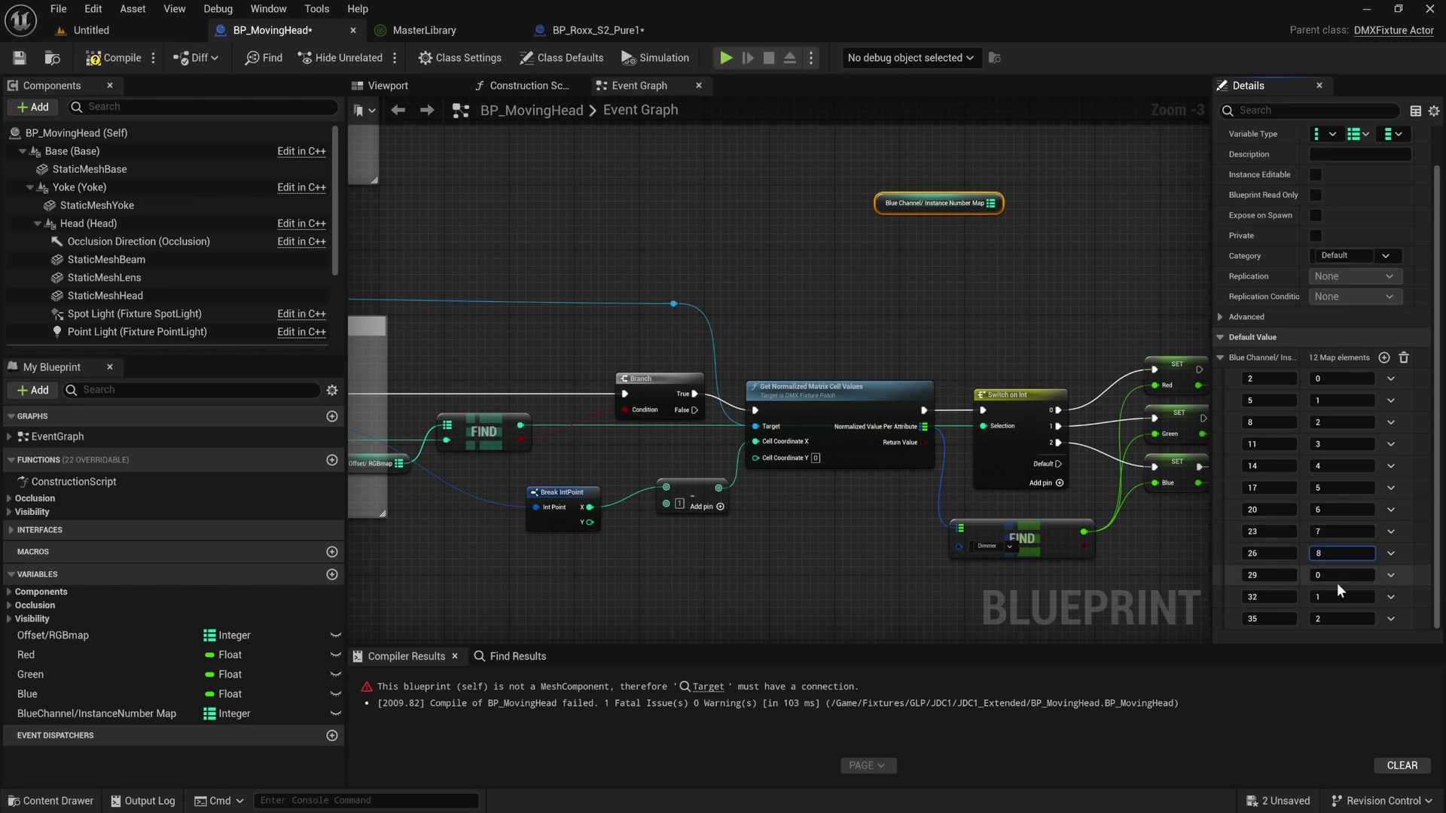
{"action": "left_click", "coordinate": [1331, 576]}
{"action": "left_click", "coordinate": [1328, 597]}
{"action": "type", "text": "10"}
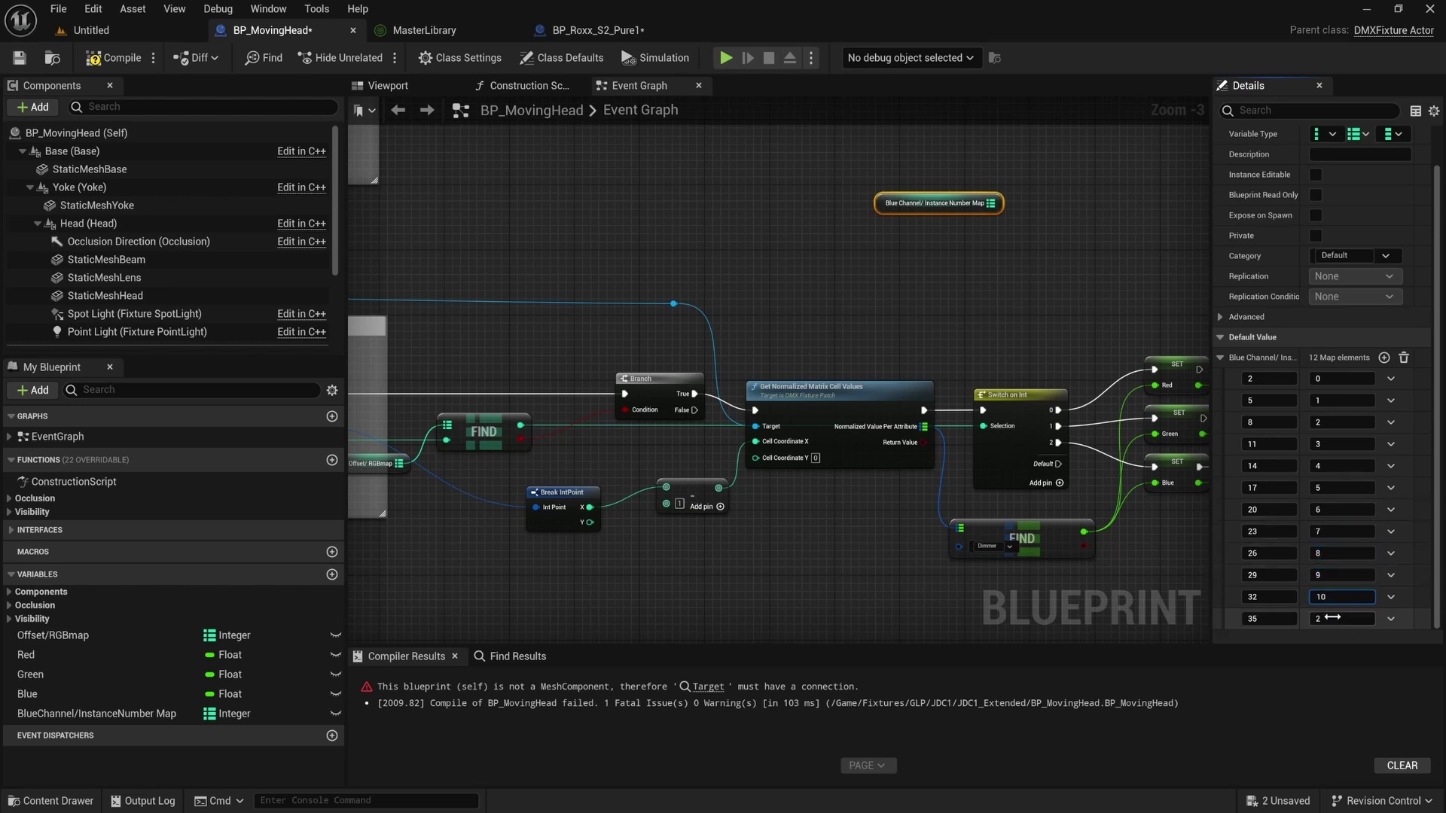
{"action": "left_click", "coordinate": [1337, 620]}
{"action": "type", "text": "11"}
{"action": "left_click", "coordinate": [1074, 298]}
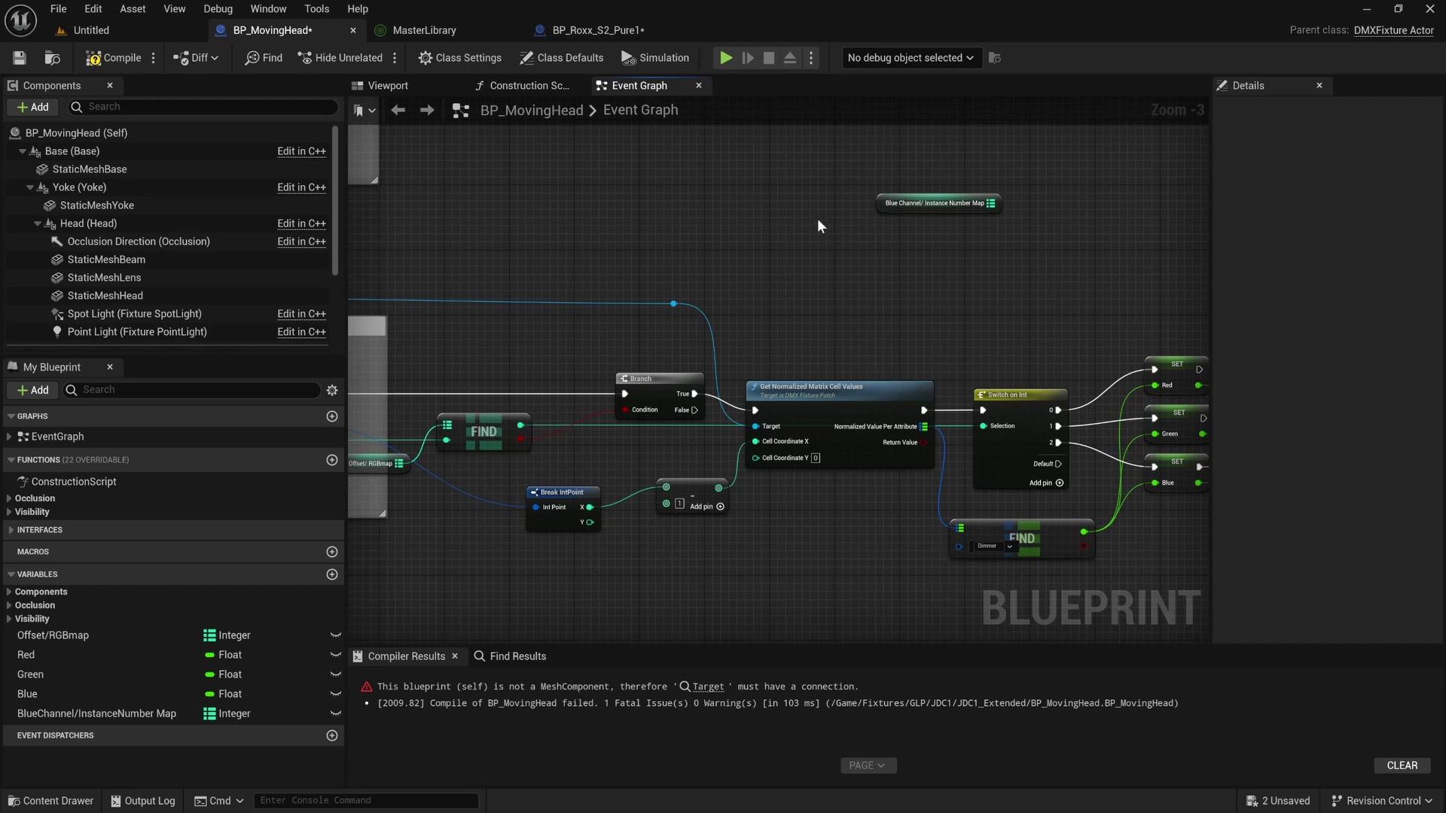
Add a map Find node above the Switch on Int, with its key fed by the loop's Array Index.
{"action": "left_click", "coordinate": [881, 205]}
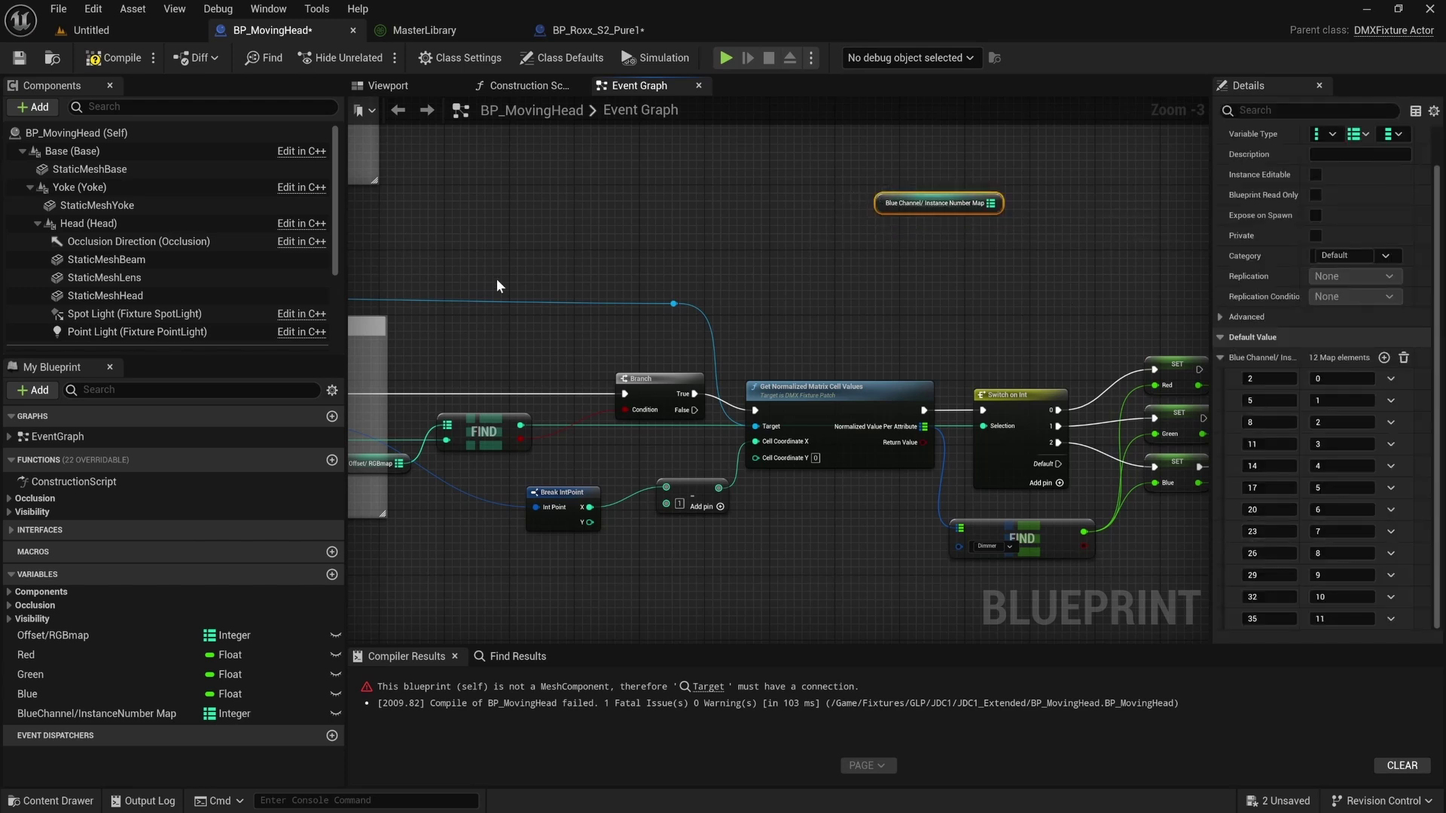
{"action": "right_click_drag", "start_coordinate": [737, 299], "coordinate": [516, 292]}
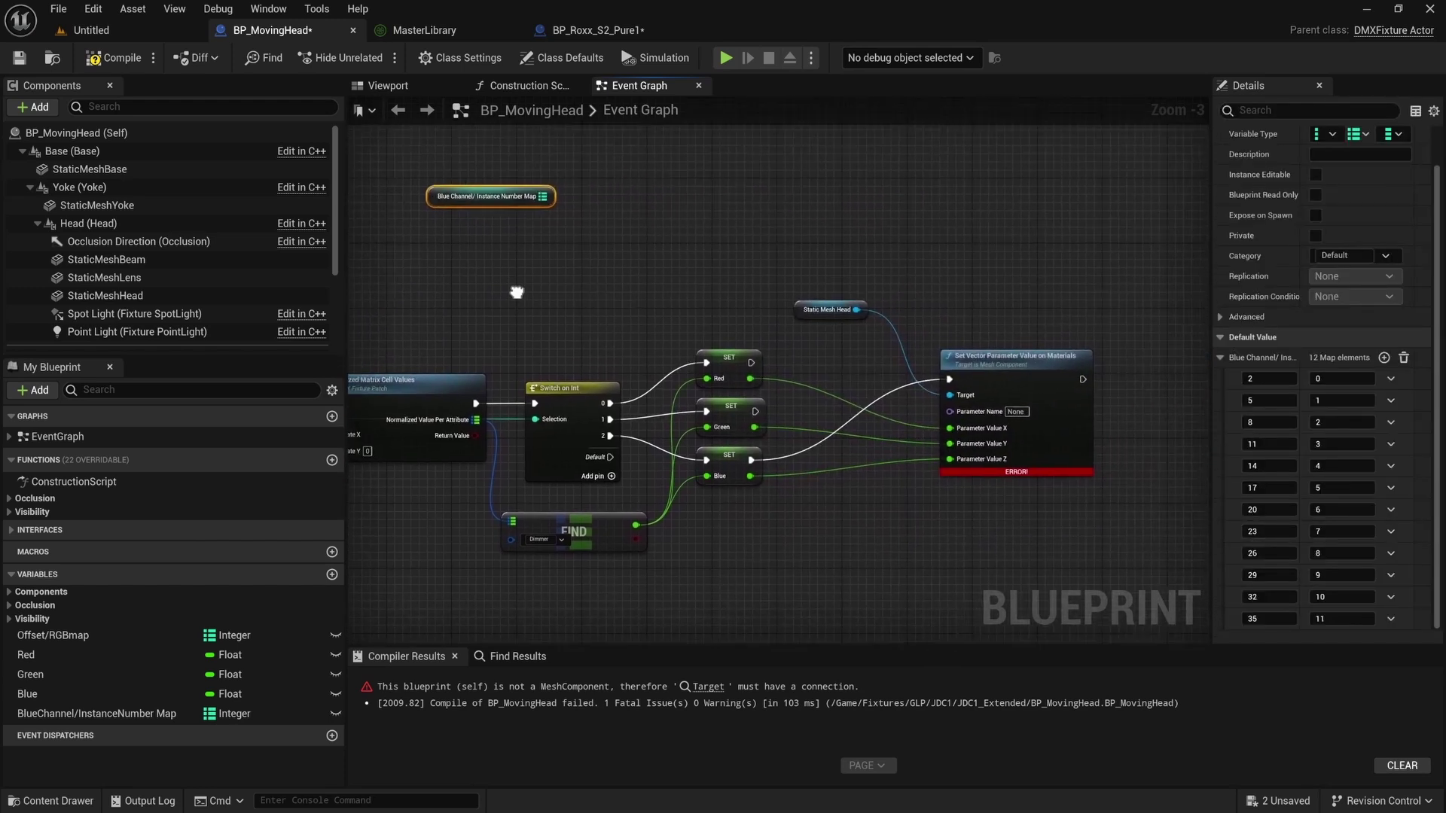
{"action": "right_click", "coordinate": [544, 198]}
{"action": "left_click", "coordinate": [491, 214]}
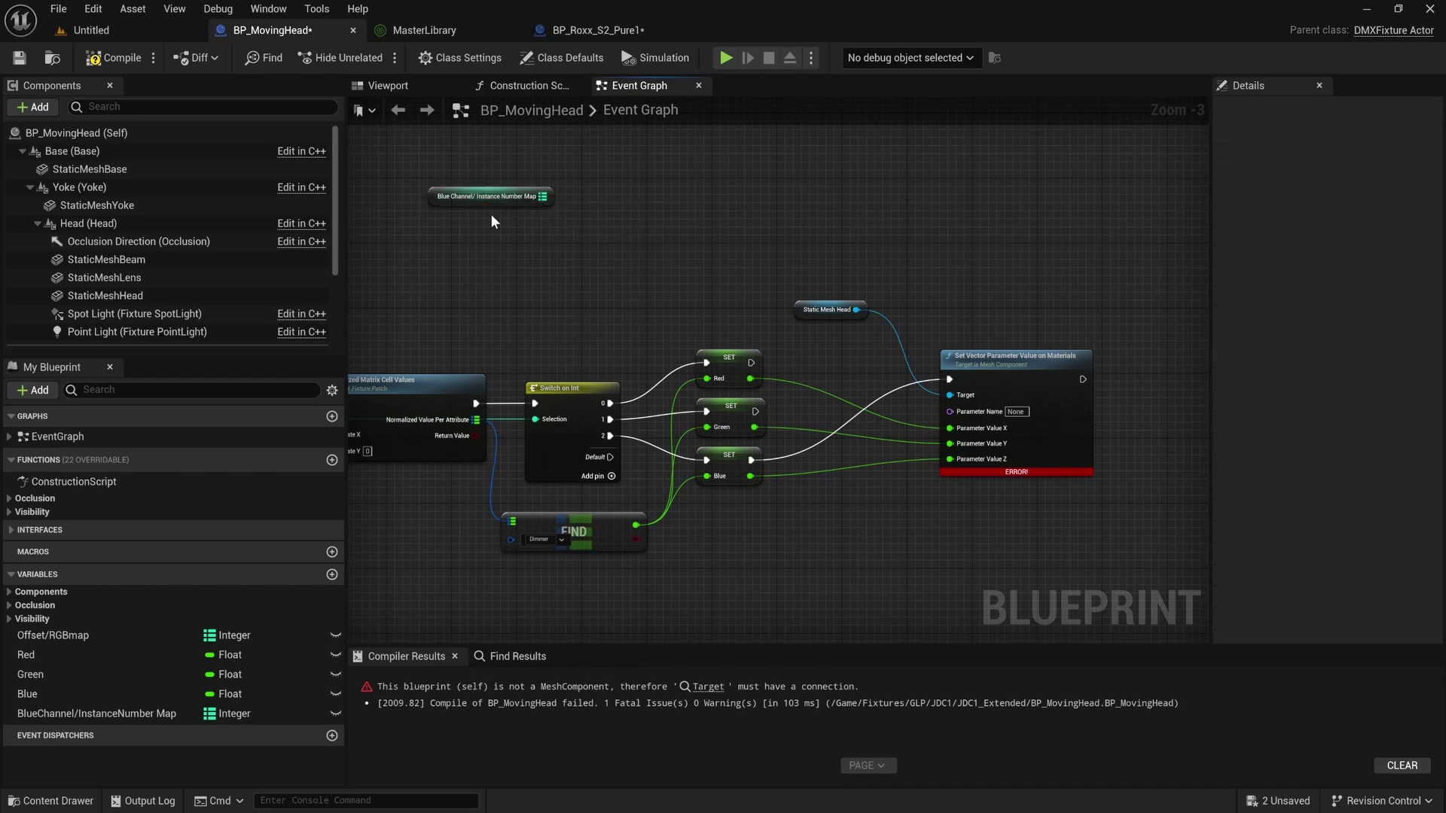
{"action": "right_click_drag", "start_coordinate": [452, 316], "coordinate": [695, 304]}
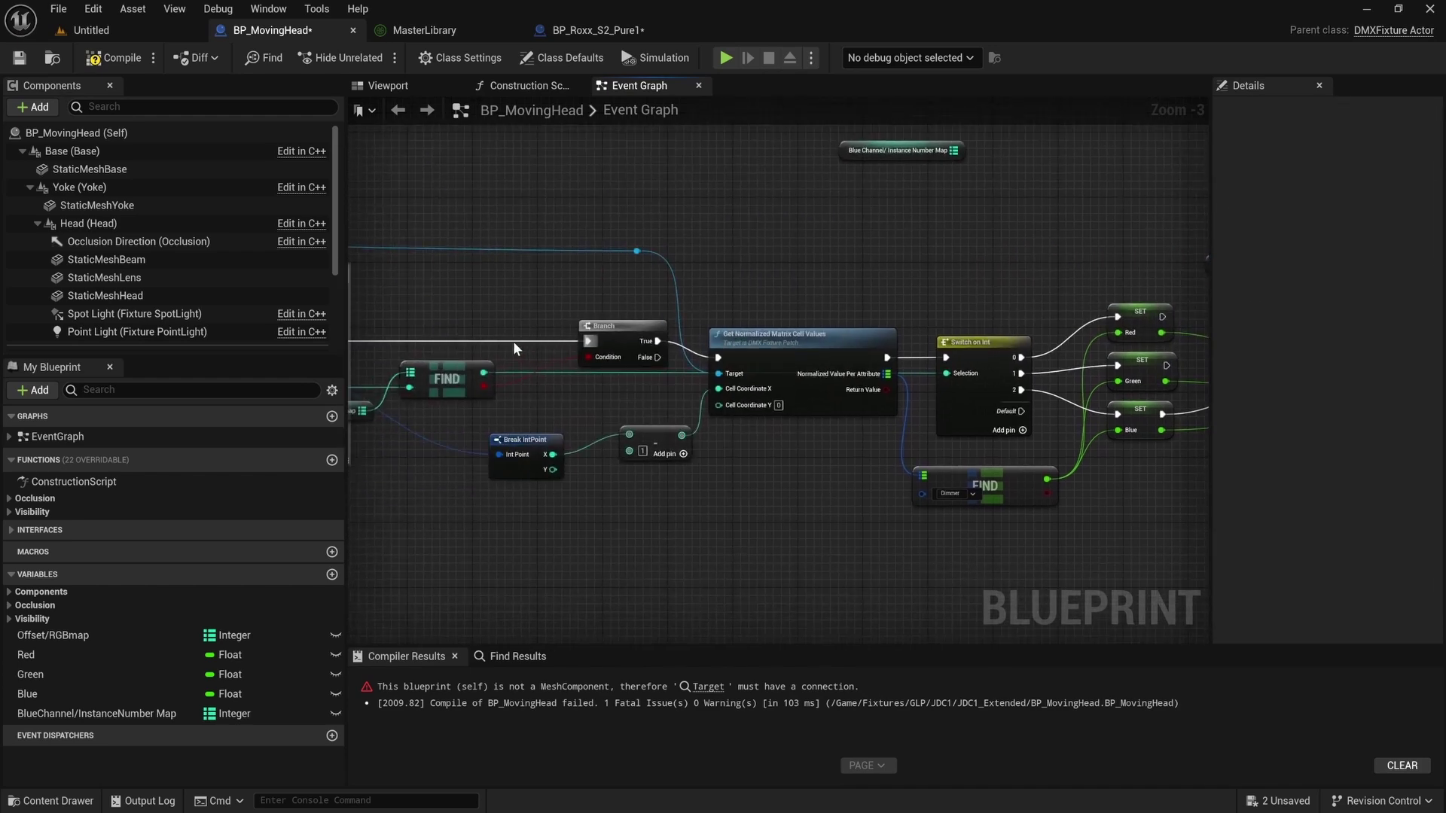
{"action": "right_click_drag", "start_coordinate": [513, 341], "coordinate": [630, 351]}
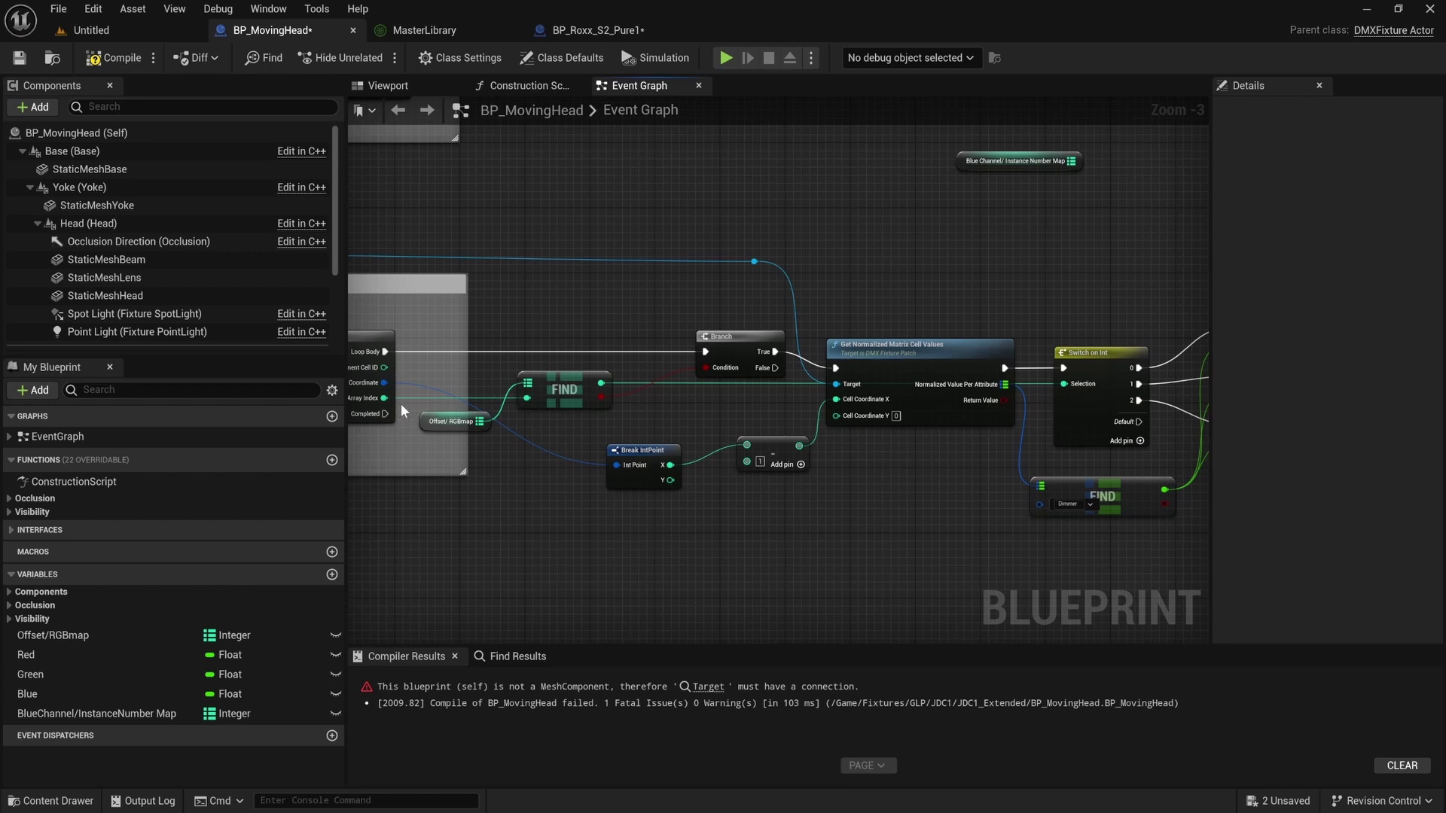
{"action": "left_click_drag", "start_coordinate": [384, 398], "coordinate": [1041, 259]}
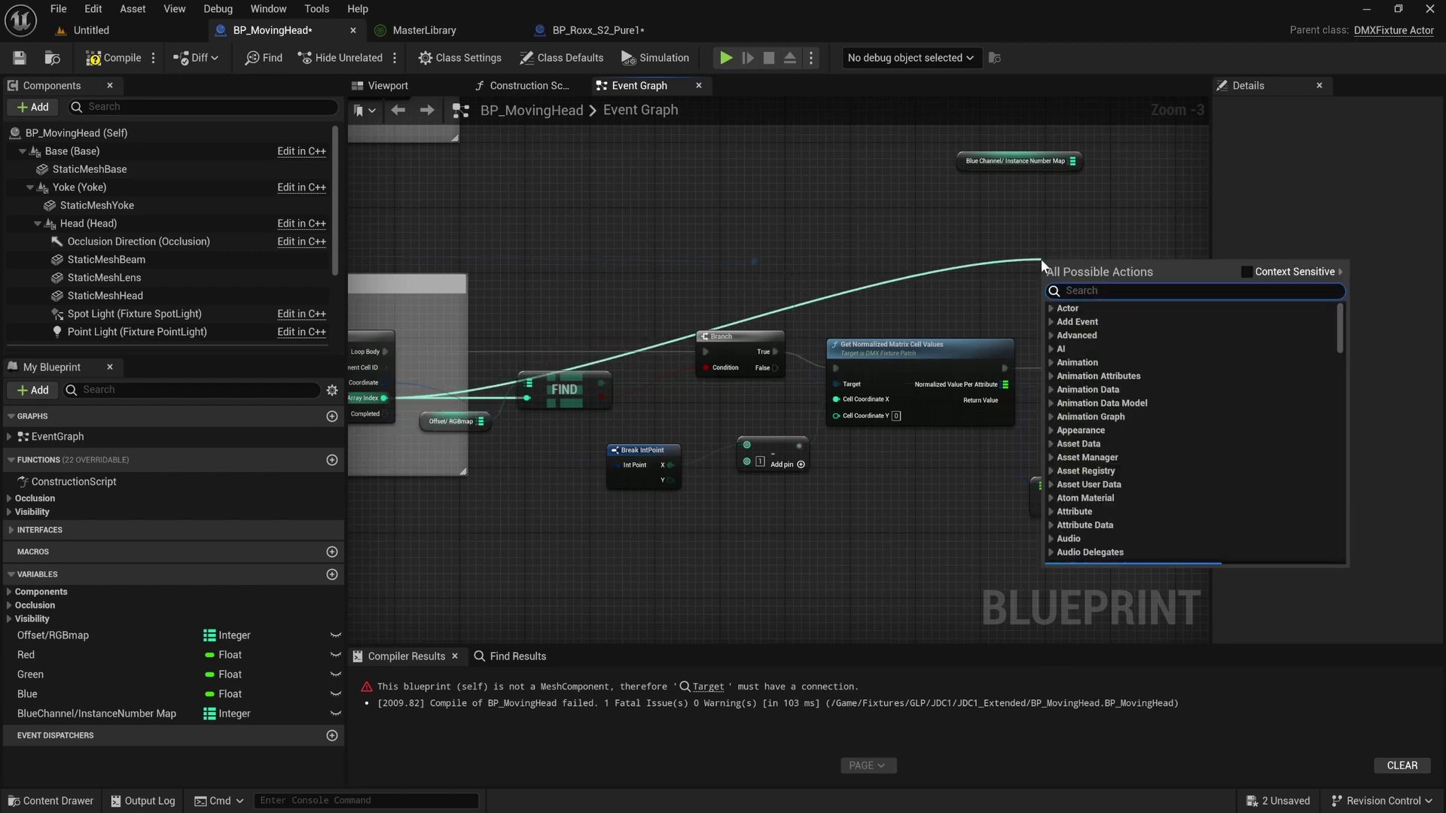
{"action": "type", "text": "find"}
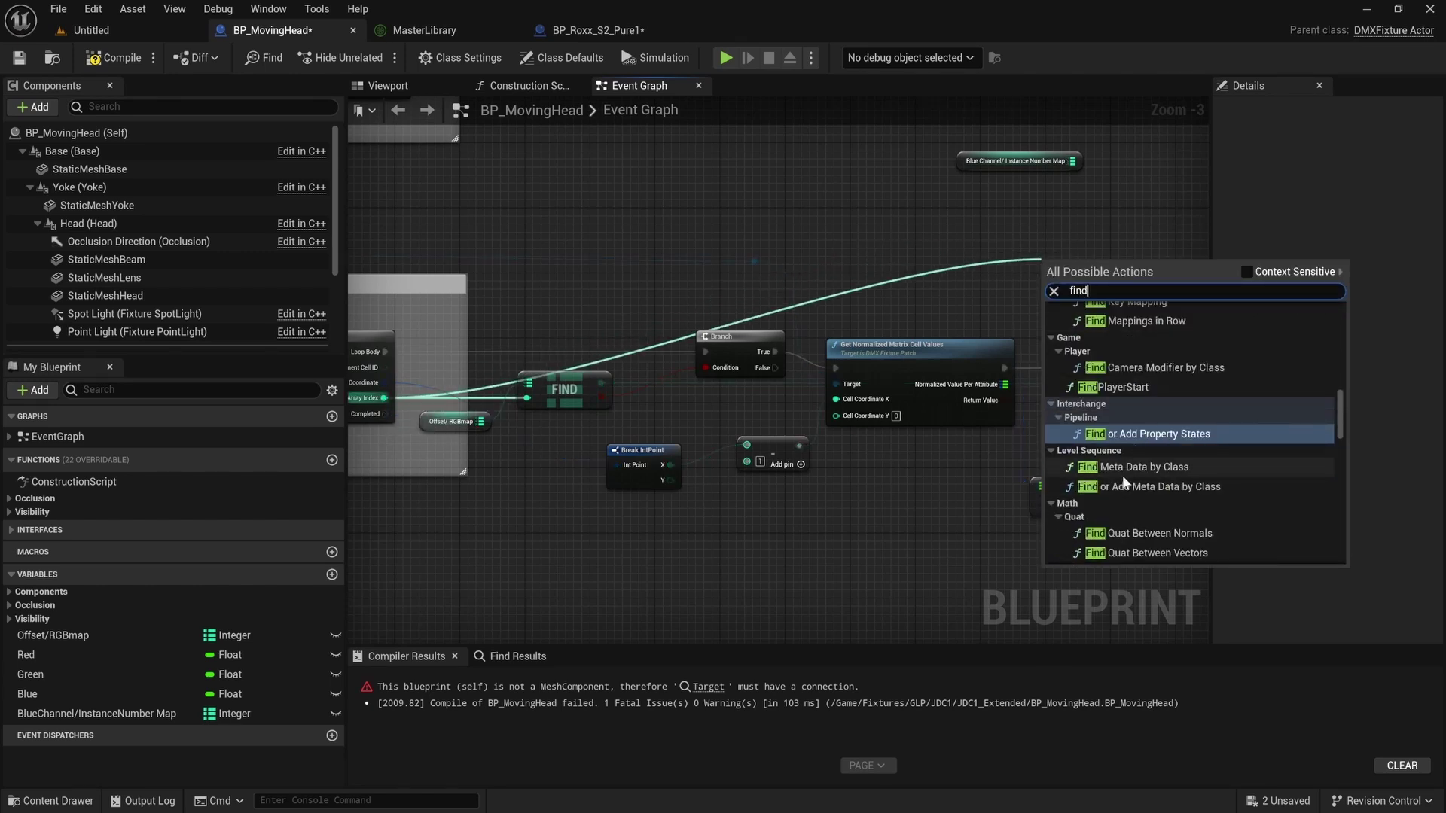
{"action": "left_click", "coordinate": [1246, 272]}
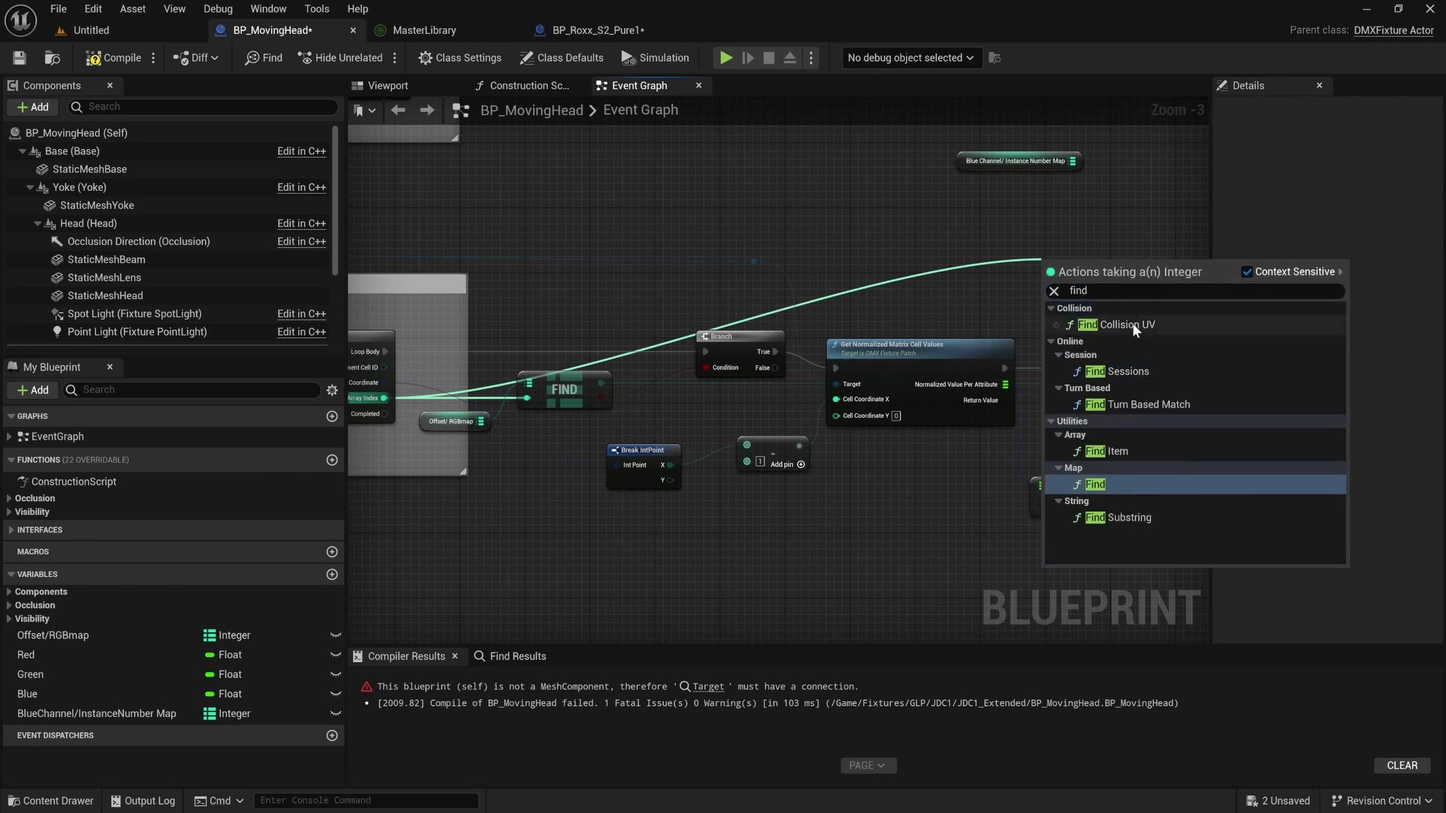
{"action": "left_click", "coordinate": [1111, 485]}
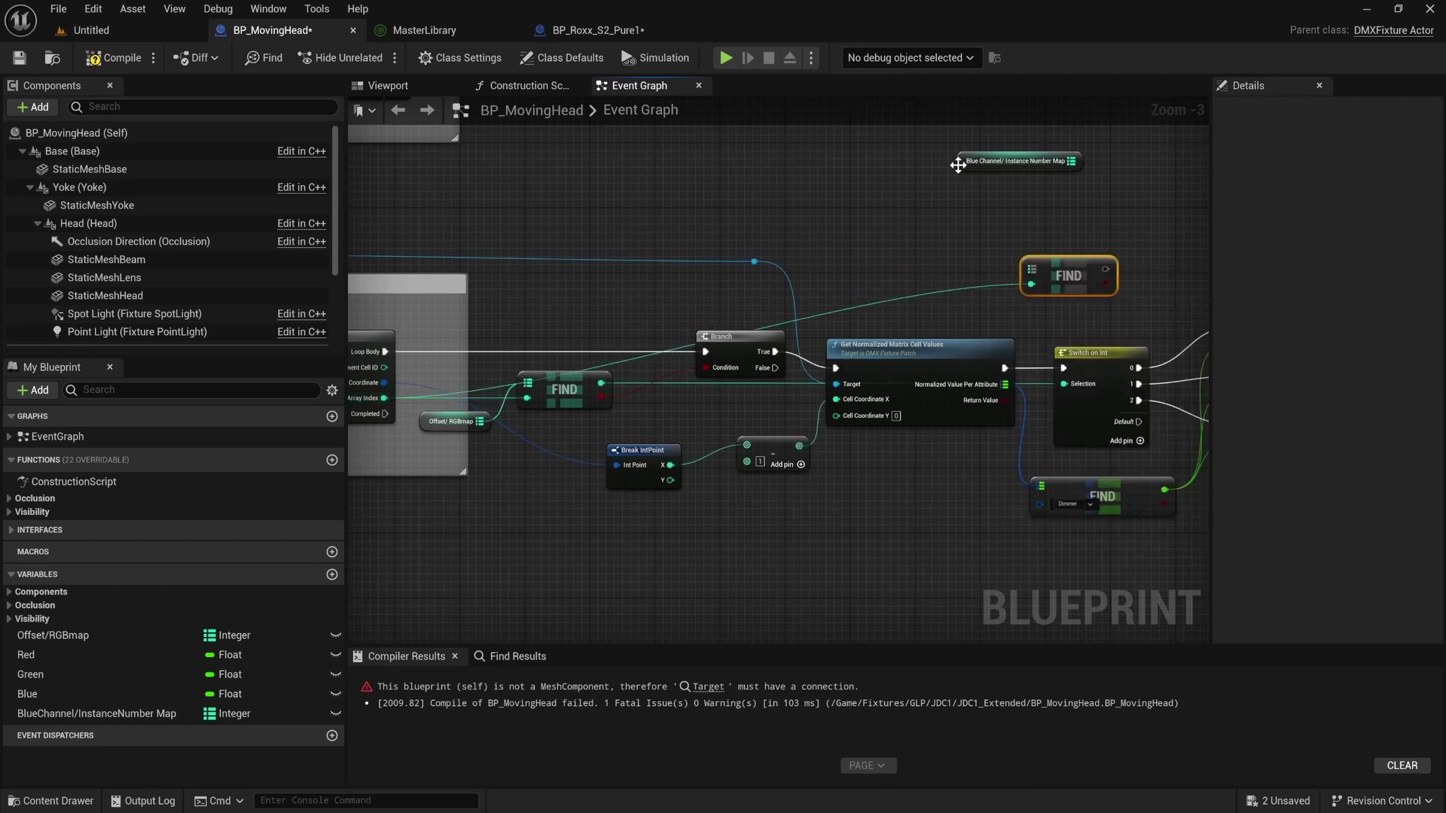
Move the BlueChannel/InstanceNumber Map node beside the new Find node and connect it to the map input.
{"action": "left_click_drag", "start_coordinate": [958, 165], "coordinate": [860, 254]}
{"action": "left_click_drag", "start_coordinate": [975, 250], "coordinate": [1032, 270]}
{"action": "left_click", "coordinate": [1066, 218]}
{"action": "right_click_drag", "start_coordinate": [1065, 218], "coordinate": [759, 239]}
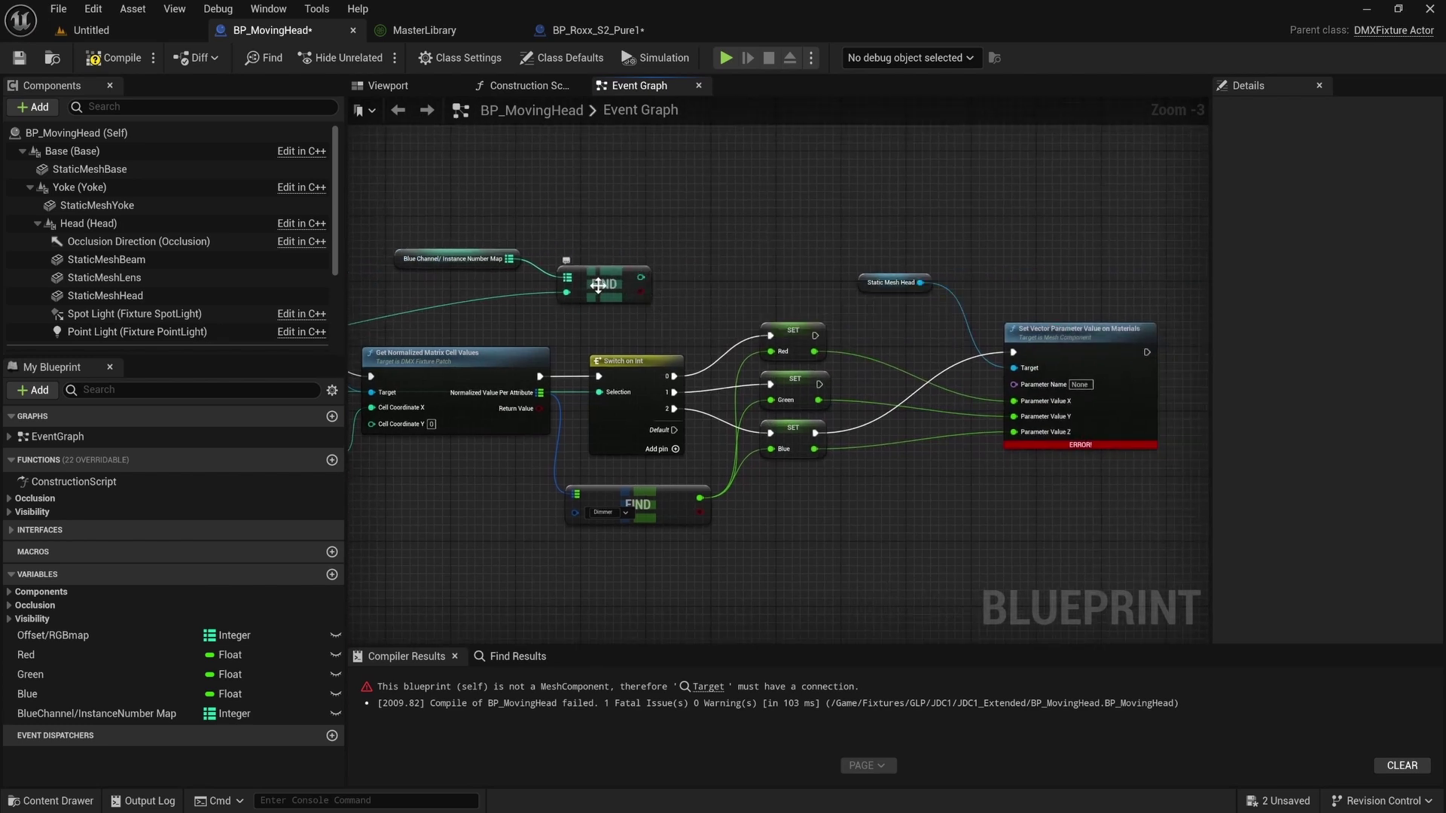
{"action": "left_click", "coordinate": [403, 257]}
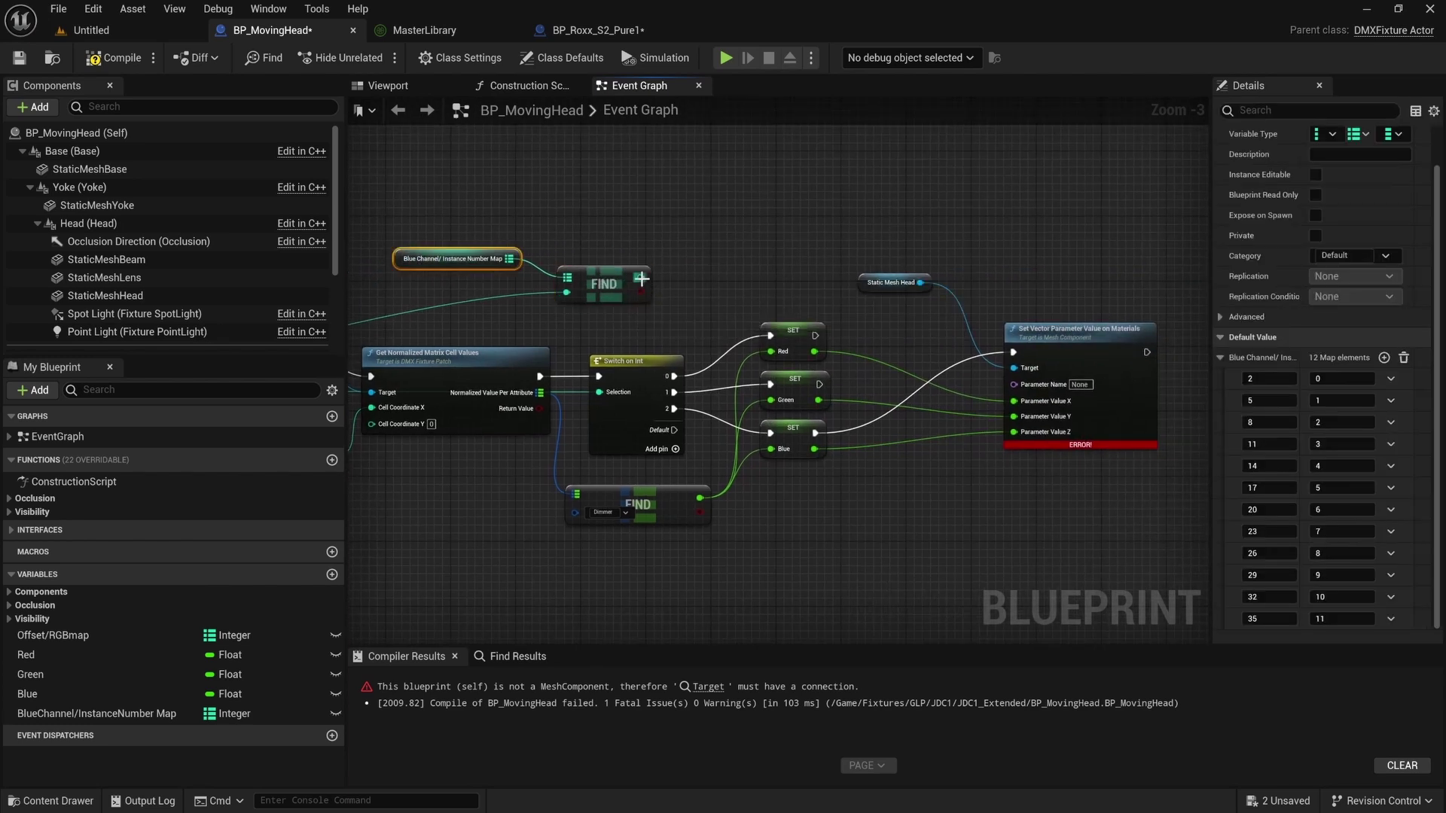
Try to feed the instance-number Find result into Parameter Name through a To Float (Integer) conversion.
{"action": "left_click_drag", "start_coordinate": [641, 279], "coordinate": [1017, 389]}
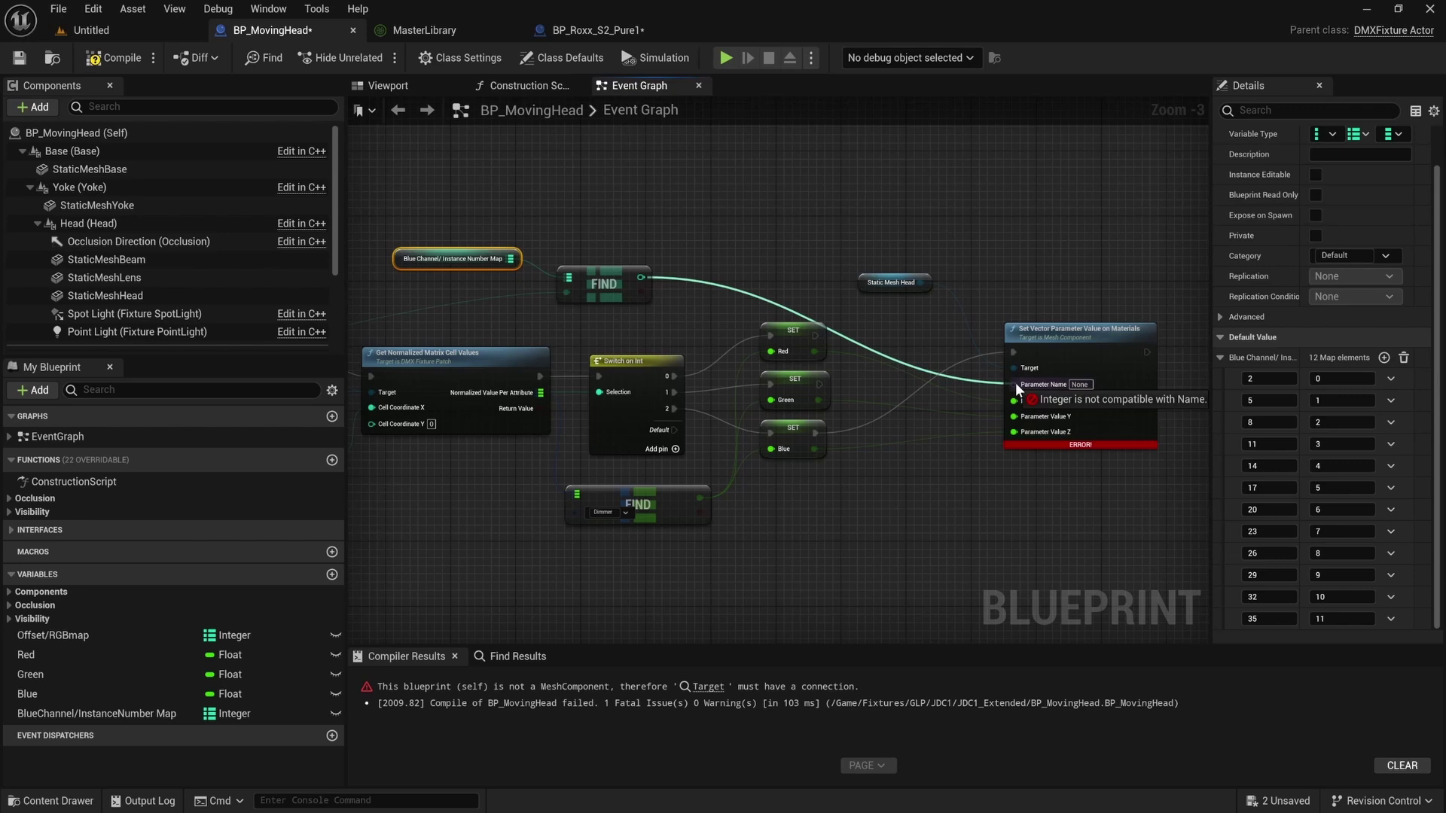
{"action": "left_click_drag", "start_coordinate": [1015, 382], "coordinate": [817, 300]}
{"action": "type", "text": "t"}
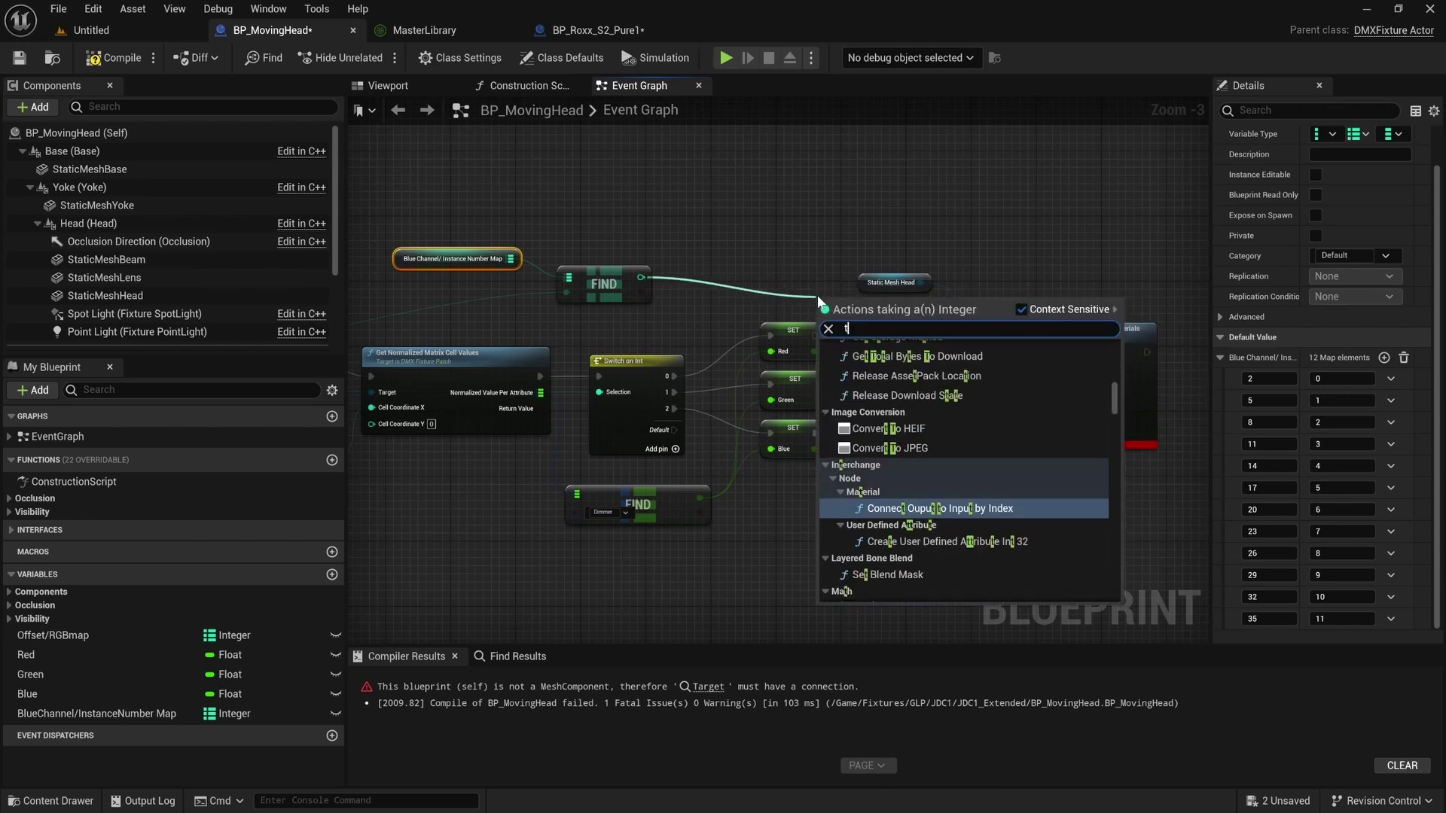
{"action": "type", "text": "o name"}
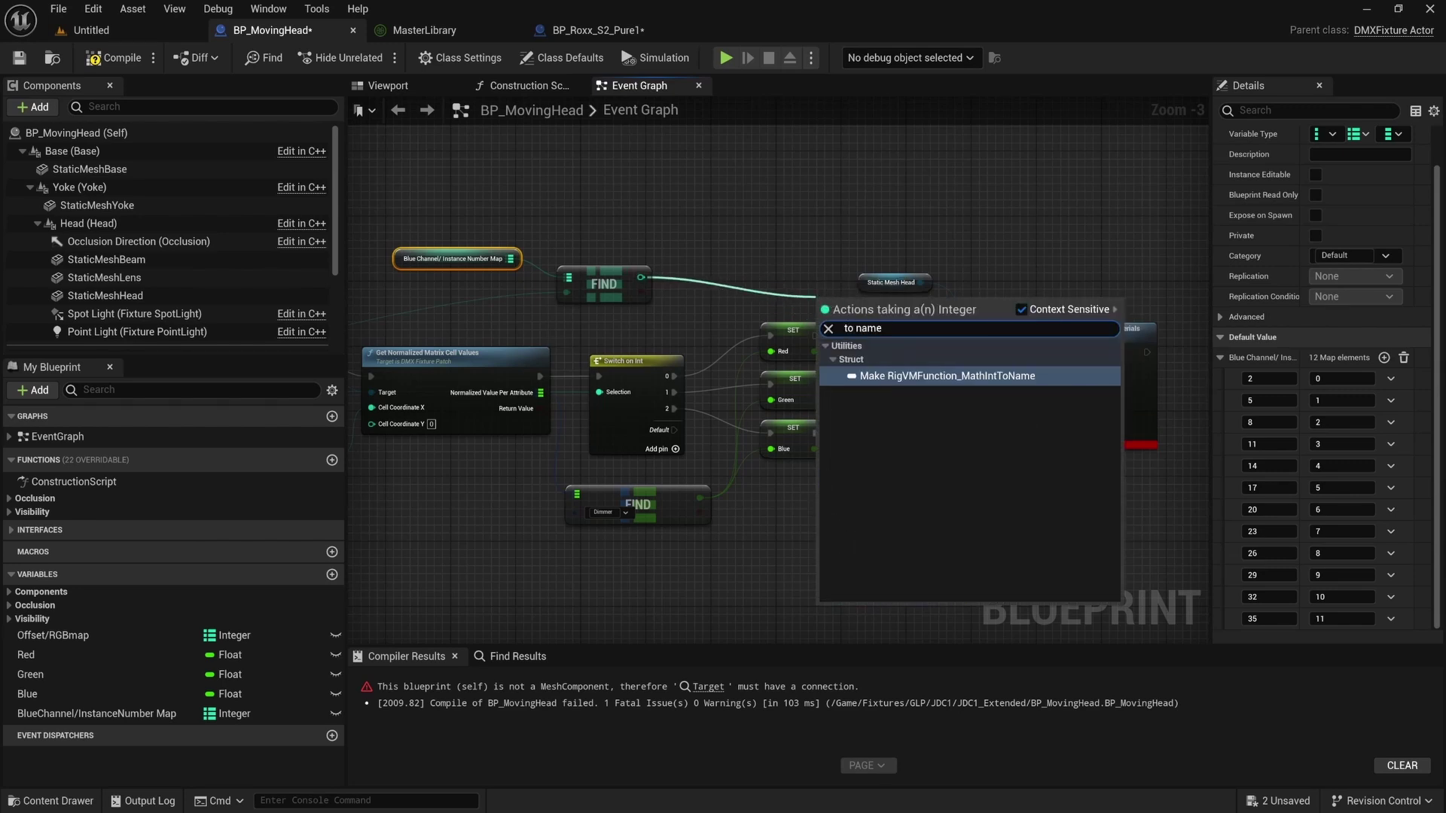
{"action": "key", "text": "BackSpace"}
{"action": "key", "text": "BackSpace"}
{"action": "key", "text": "BackSpace"}
{"action": "key", "text": "BackSpace"}
{"action": "type", "text": "f"}
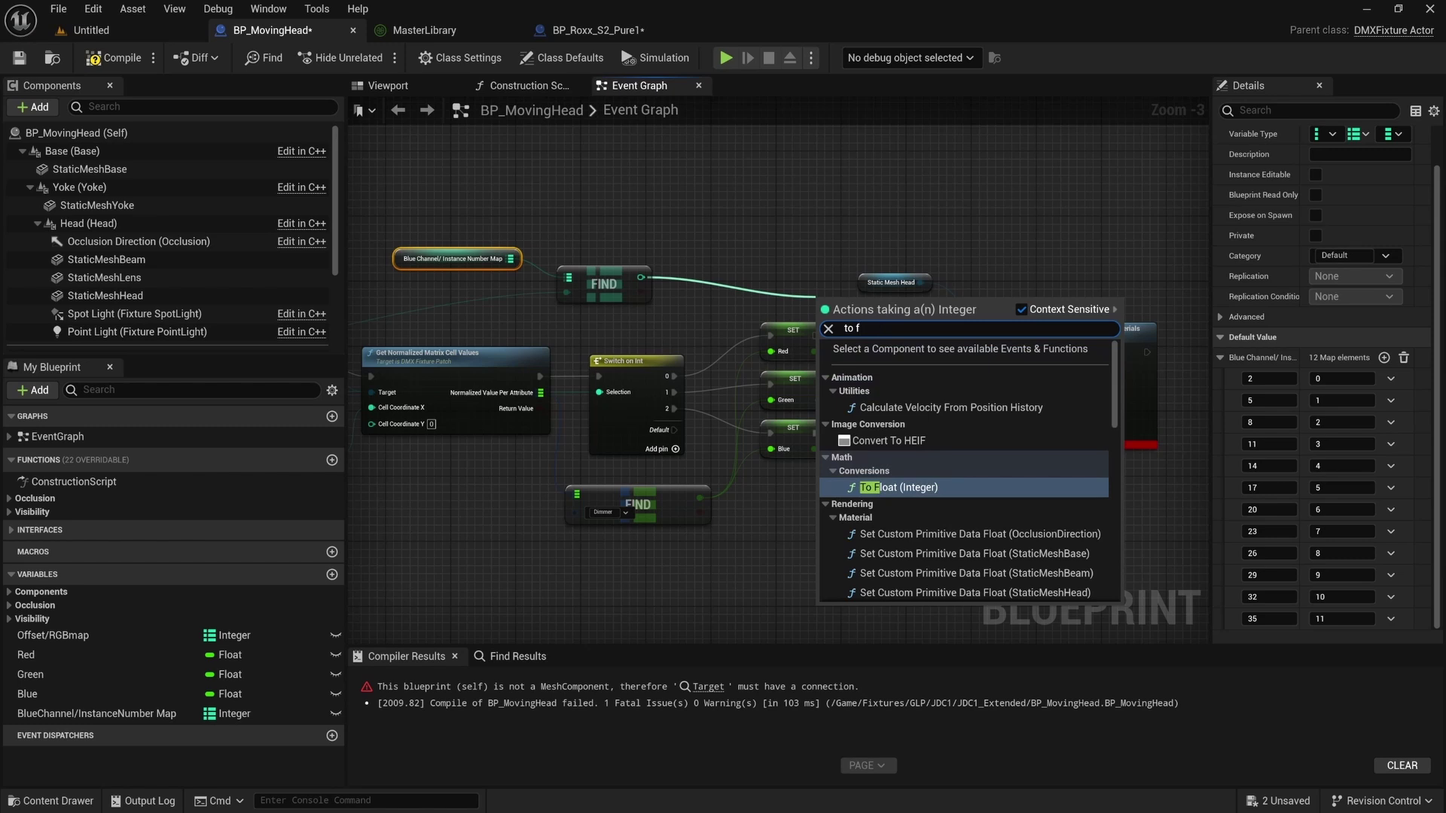
{"action": "type", "text": "loat"}
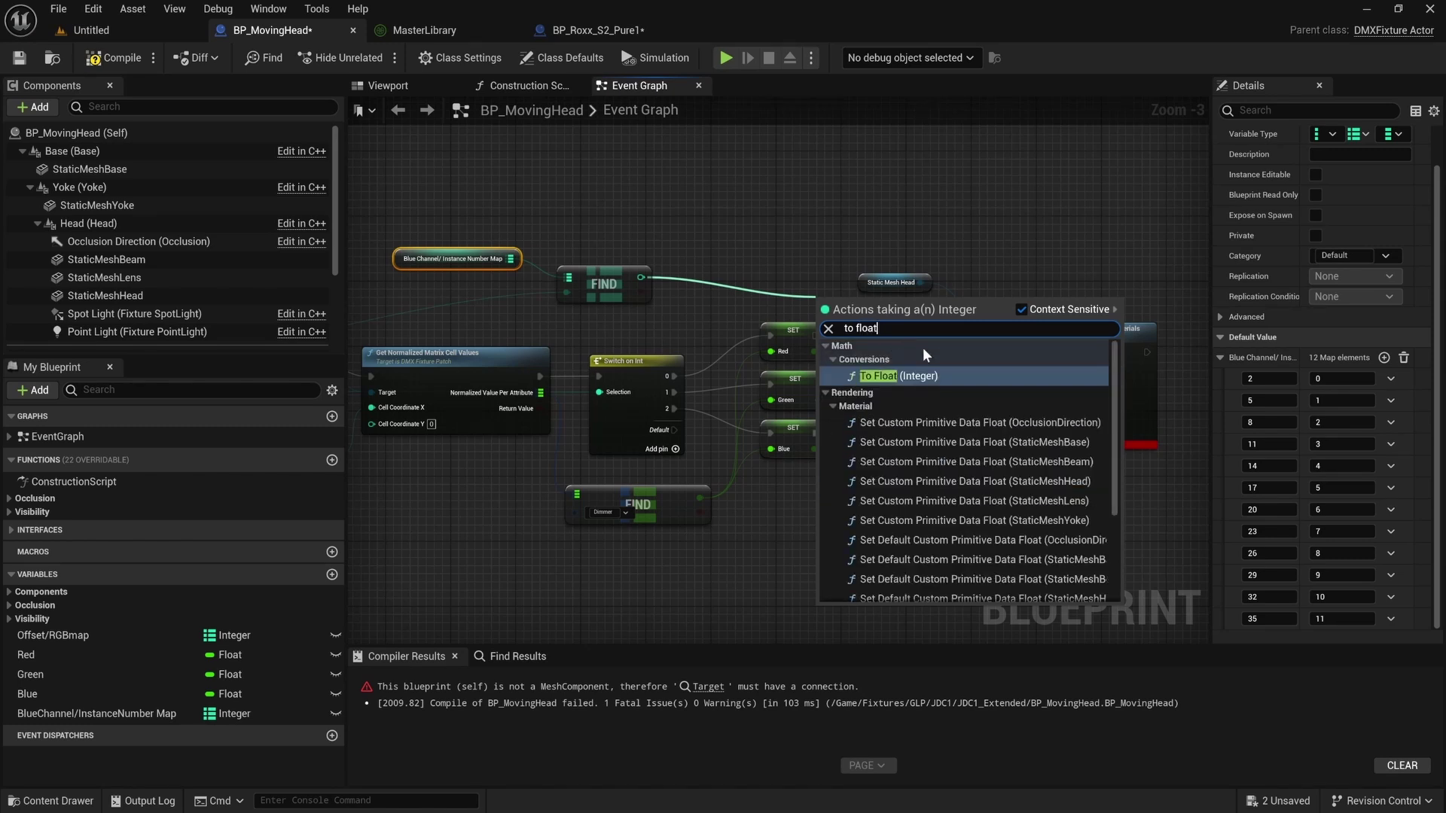
{"action": "left_click", "coordinate": [904, 375]}
{"action": "left_click_drag", "start_coordinate": [837, 313], "coordinate": [1028, 370]}
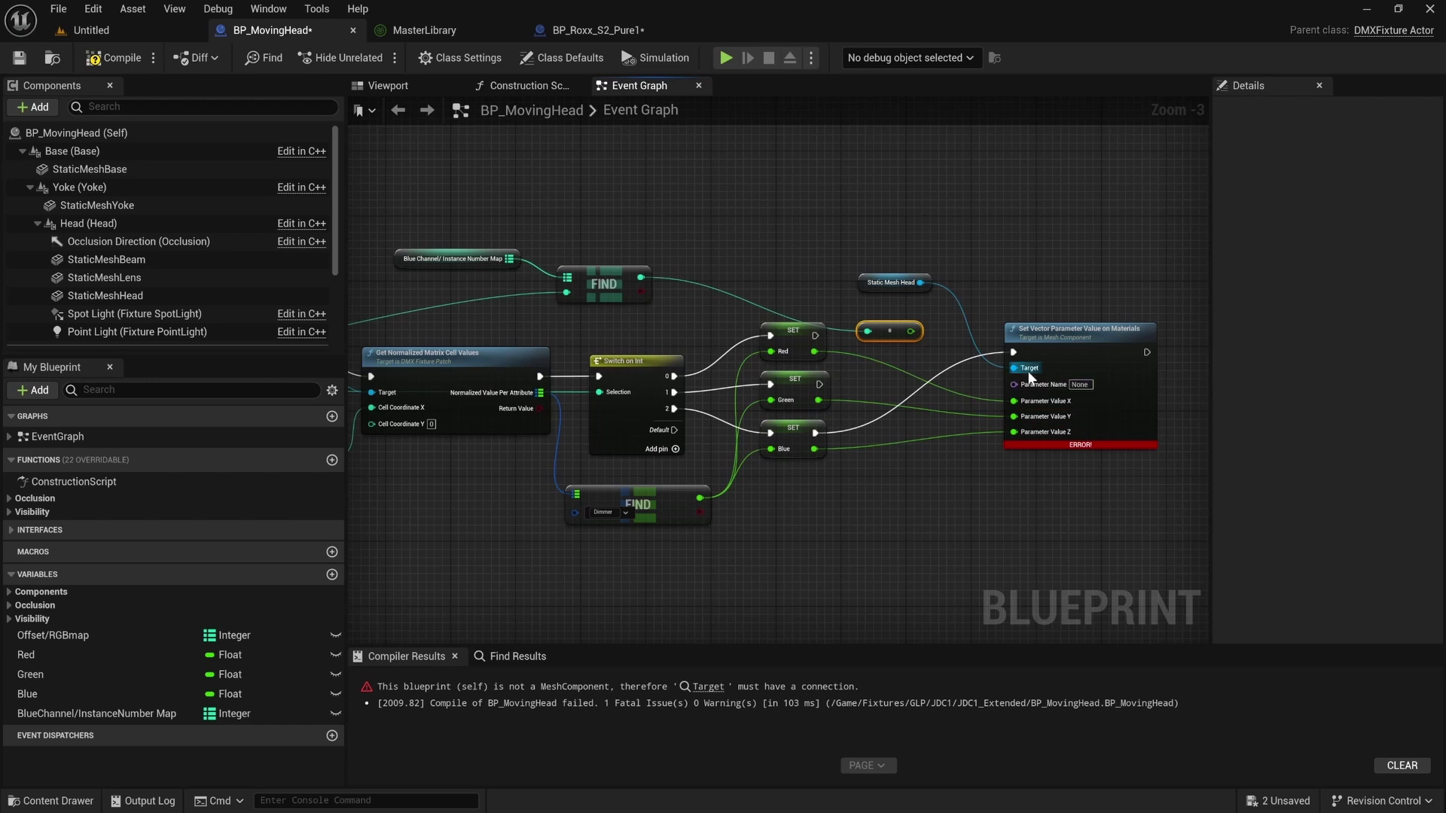
{"action": "left_click_drag", "start_coordinate": [915, 333], "coordinate": [744, 293]}
Replace the To Float node with a To String conversion of the Find result and connect it to Parameter Name on Set Vector Parameter Value.
{"action": "left_click_drag", "start_coordinate": [642, 277], "coordinate": [685, 253]}
{"action": "type", "text": "t"}
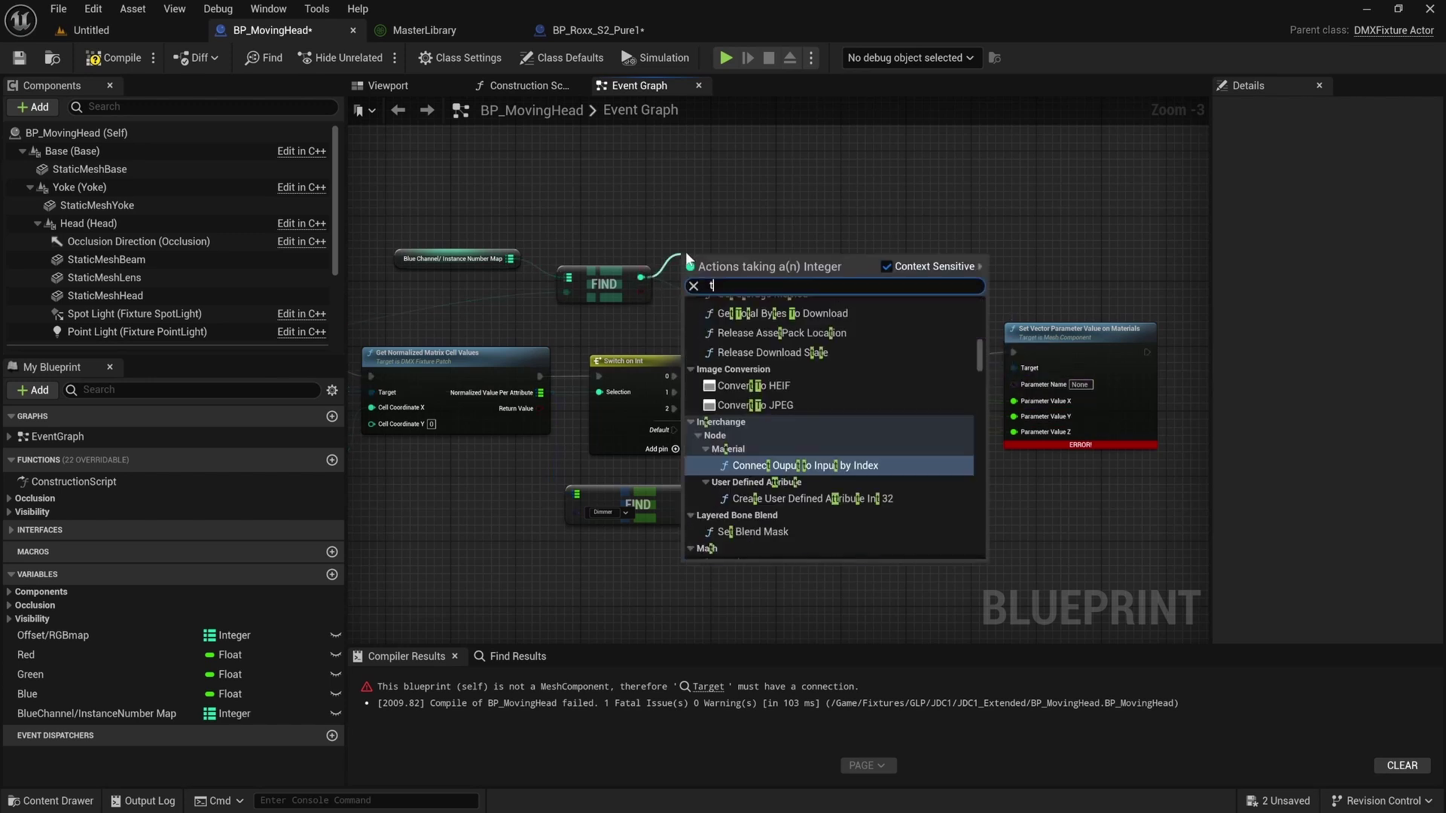
{"action": "type", "text": "o string"}
{"action": "key", "text": "Return"}
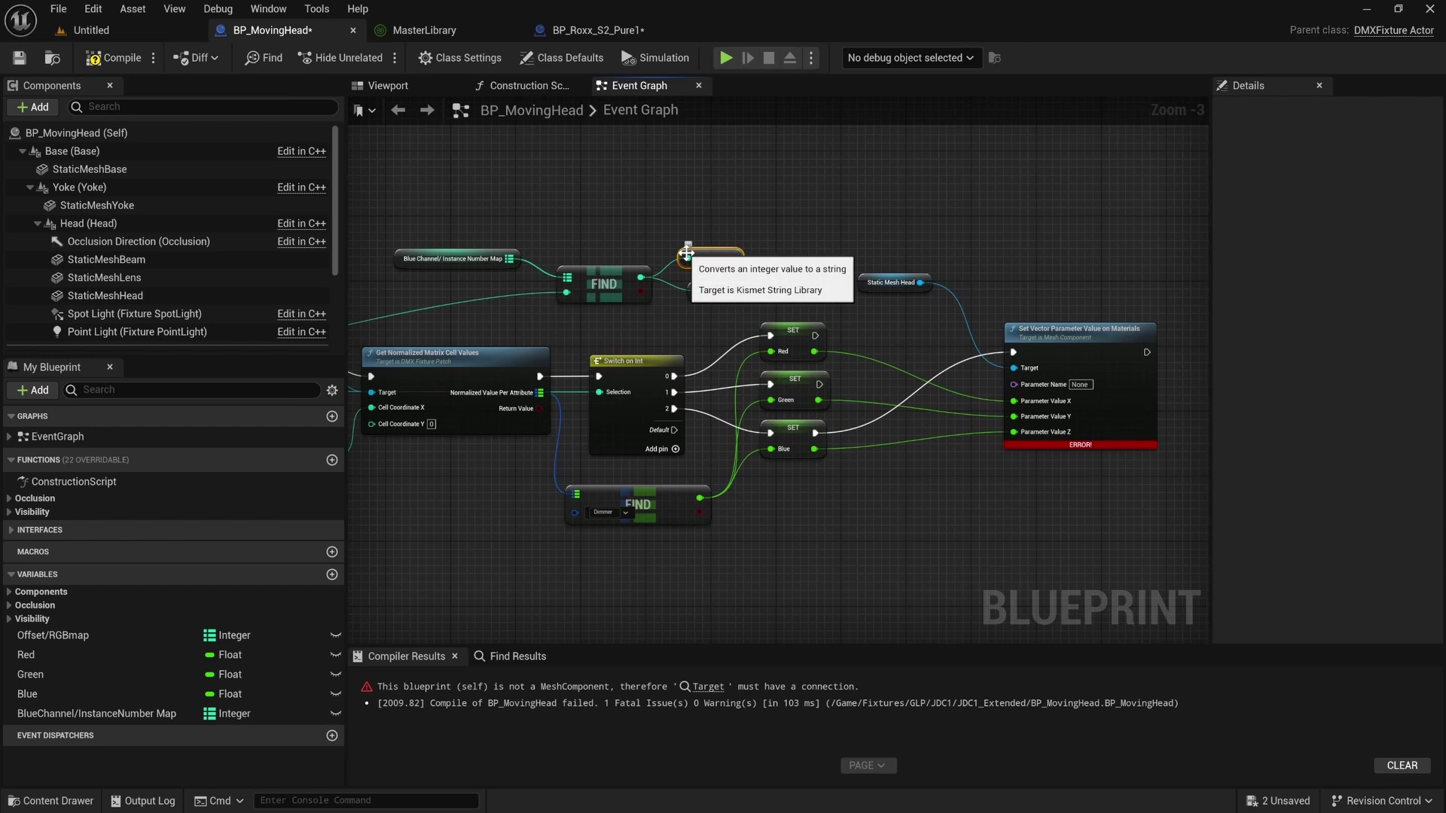
{"action": "left_click", "coordinate": [719, 291]}
{"action": "key", "text": "Delete"}
{"action": "left_click_drag", "start_coordinate": [732, 259], "coordinate": [1015, 384]}
Line up the string and name conversion nodes between Find and Static Mesh Head, above the Set nodes, and compile BP_MovingHead.
{"action": "left_click_drag", "start_coordinate": [689, 275], "coordinate": [717, 310]}
{"action": "left_click_drag", "start_coordinate": [843, 324], "coordinate": [824, 300]}
{"action": "left_click", "coordinate": [843, 270]}
{"action": "right_click_drag", "start_coordinate": [976, 277], "coordinate": [757, 262]}
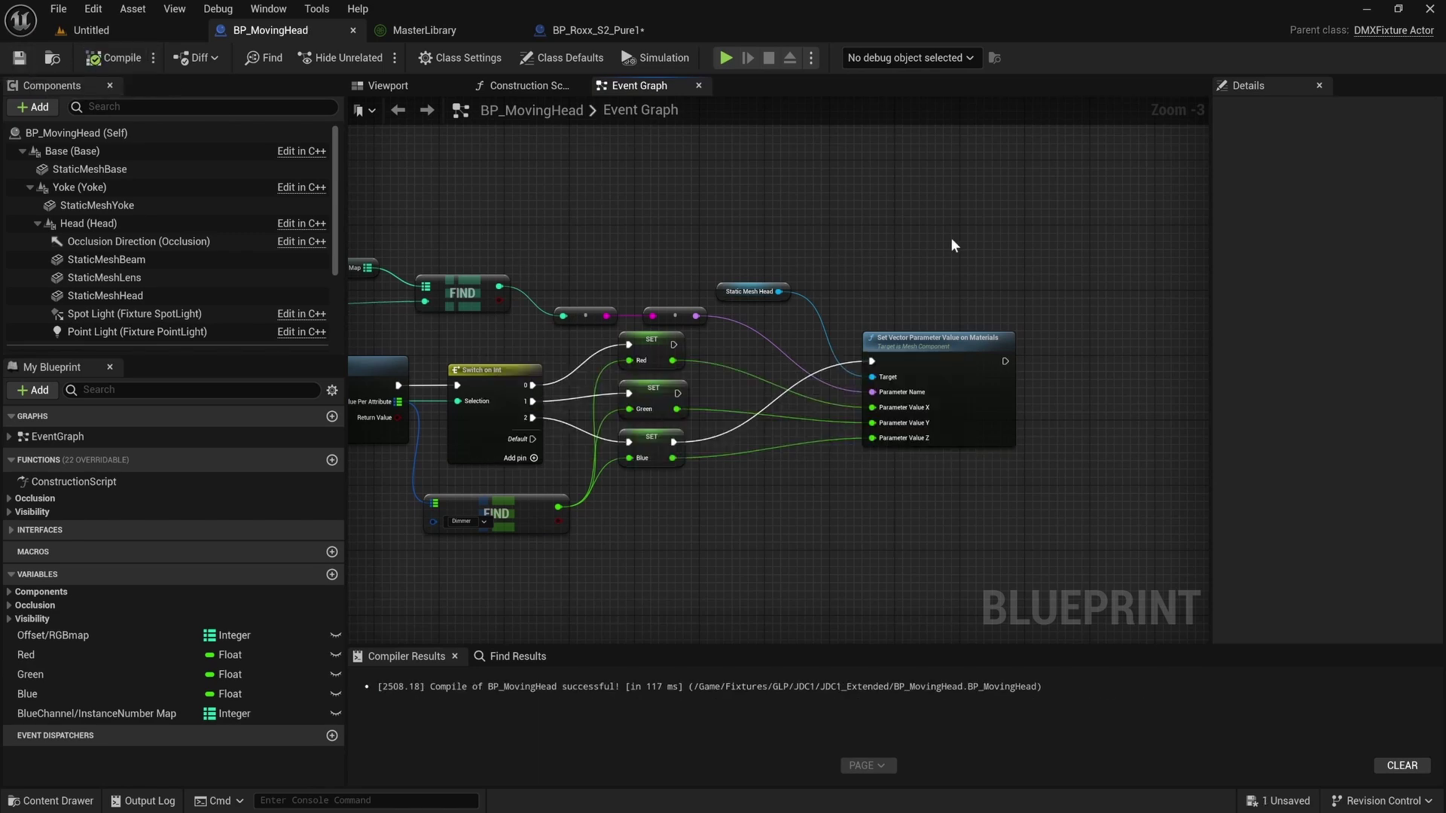
{"action": "scroll", "coordinate": [788, 220], "scroll_direction": "down", "scroll_amount": 2}
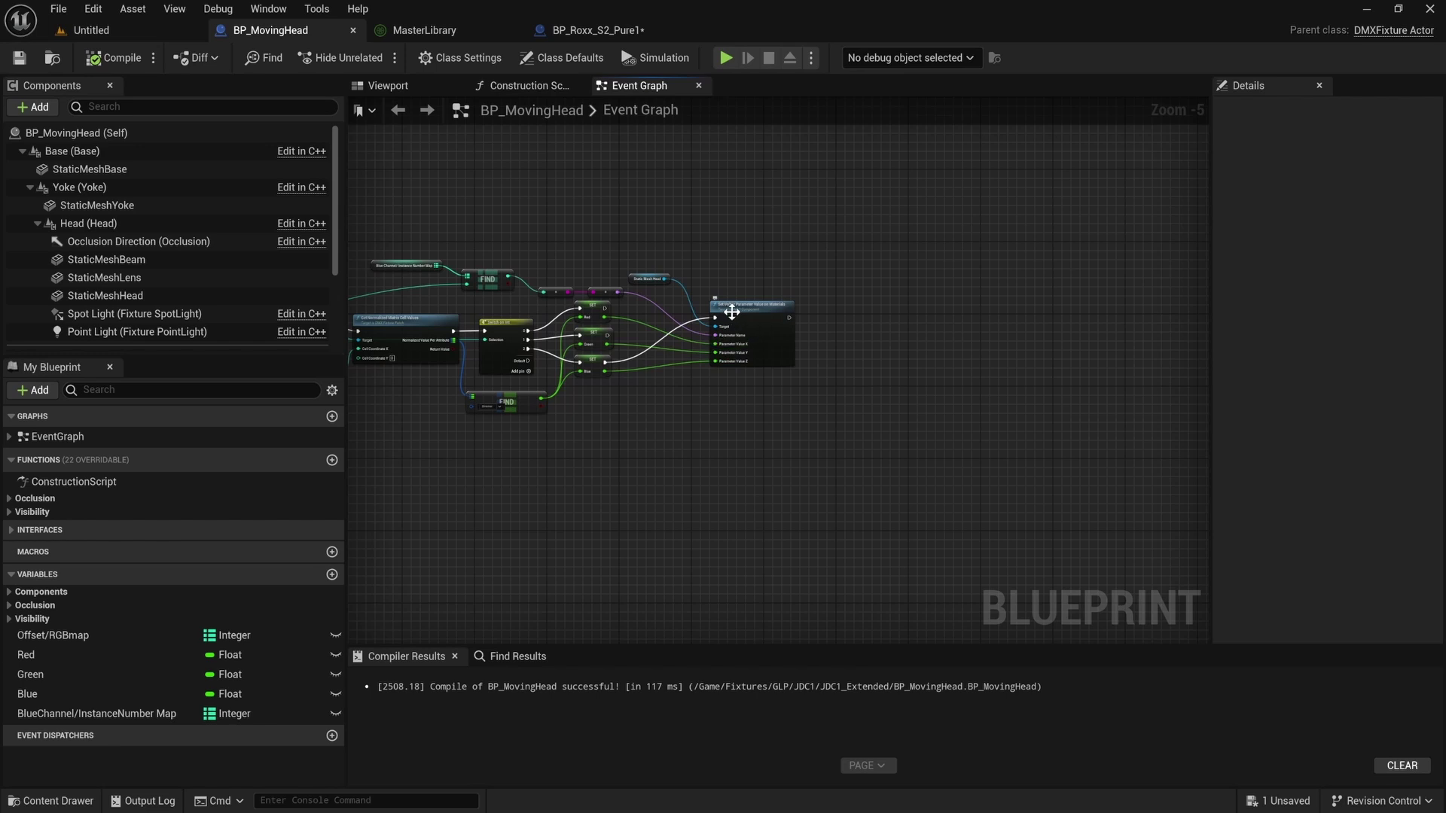
{"action": "right_click_drag", "start_coordinate": [690, 348], "coordinate": [918, 329]}
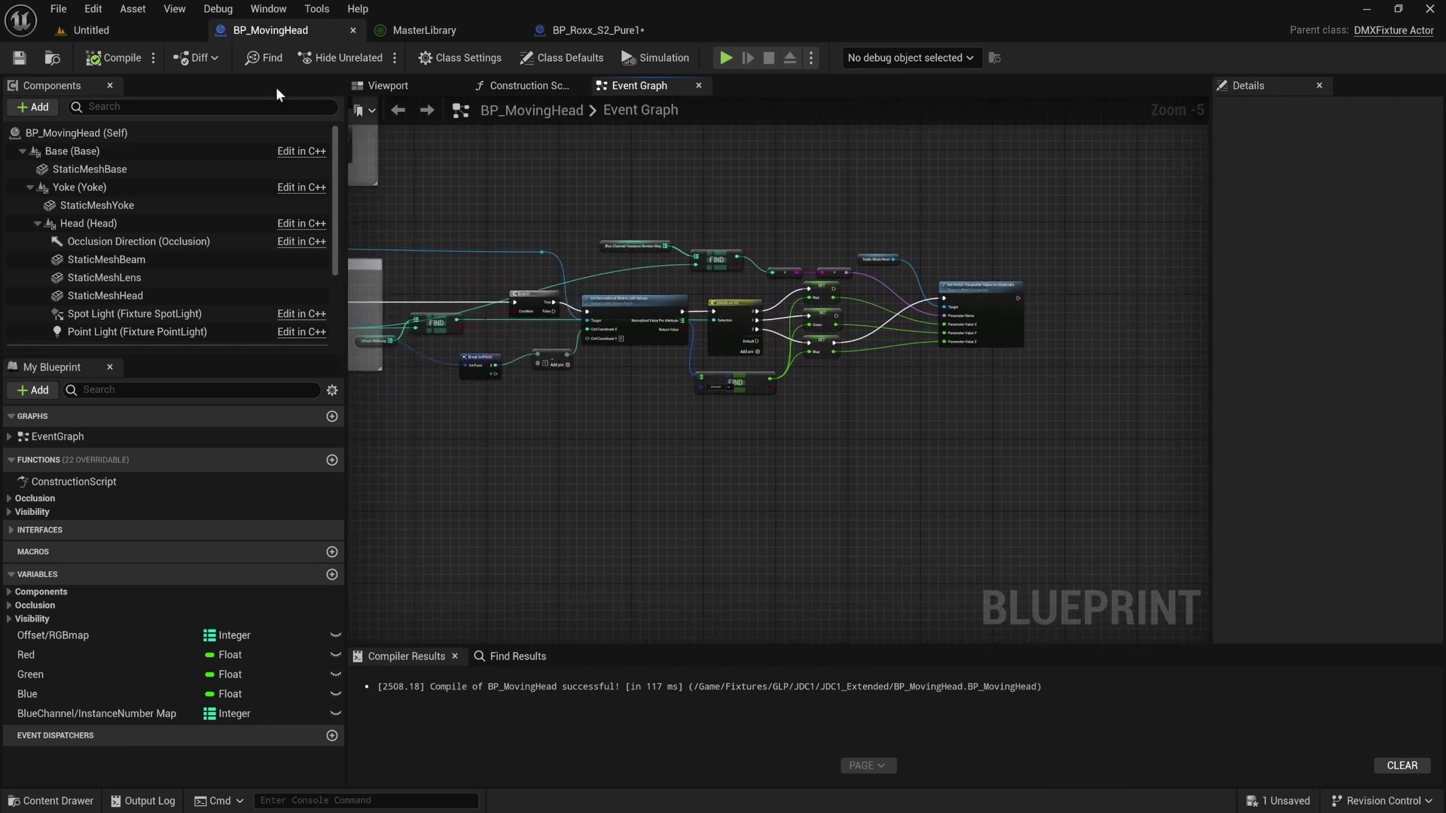
{"action": "left_click", "coordinate": [98, 59]}
Review in BP_Roxx_S2_Pure1 how the nodes around Set Vector Parameter Value on Materials and the average RGB colour are wired.
{"action": "left_click", "coordinate": [567, 30]}
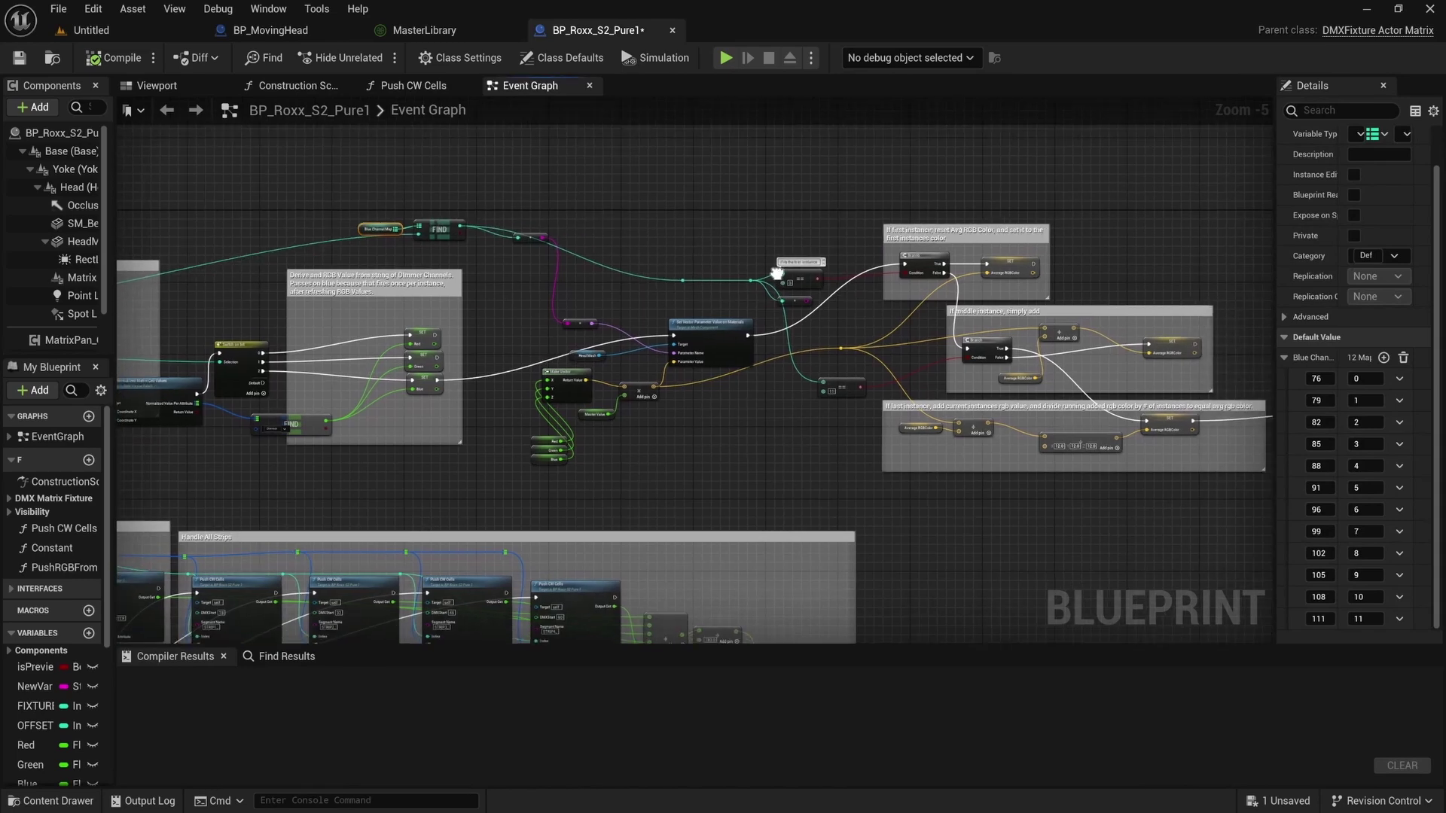
{"action": "scroll", "coordinate": [754, 293], "scroll_direction": "up", "scroll_amount": 1}
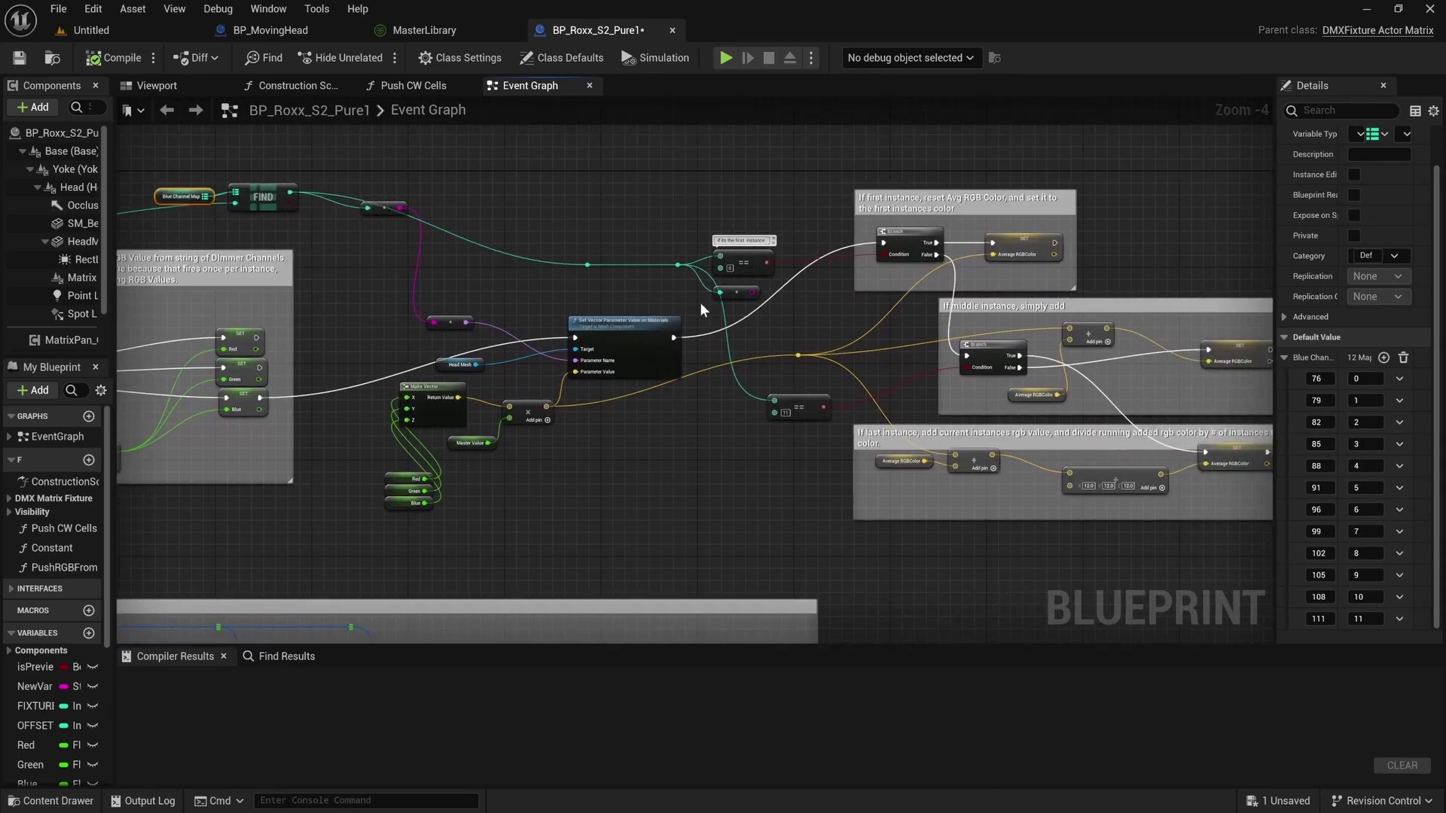
{"action": "right_click_drag", "start_coordinate": [699, 301], "coordinate": [681, 288]}
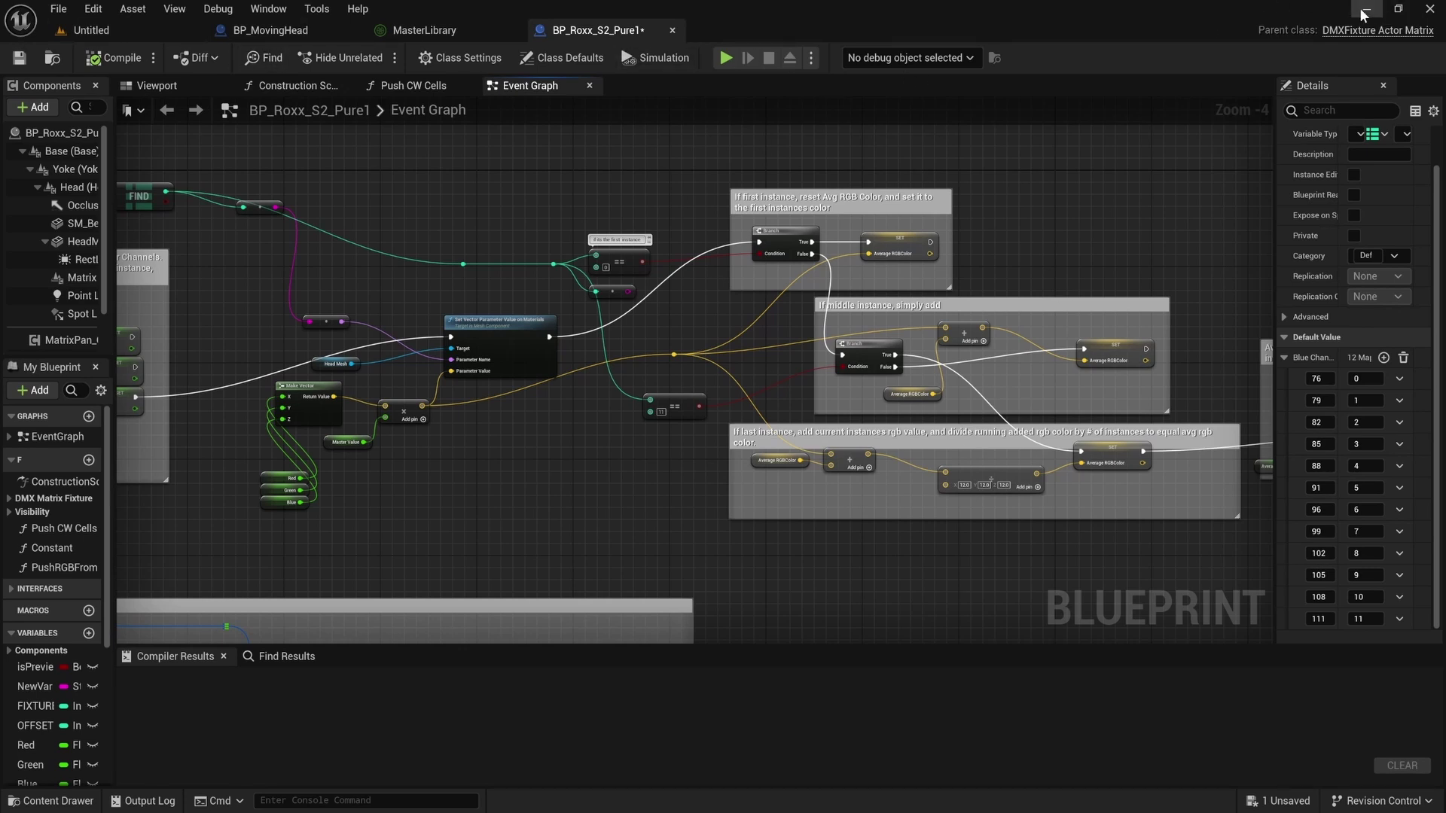
Return to the Untitled level and browse the project content to the Fixtures/GLP/JDC1/JDC1_Extended folder.
{"action": "left_click", "coordinate": [91, 31]}
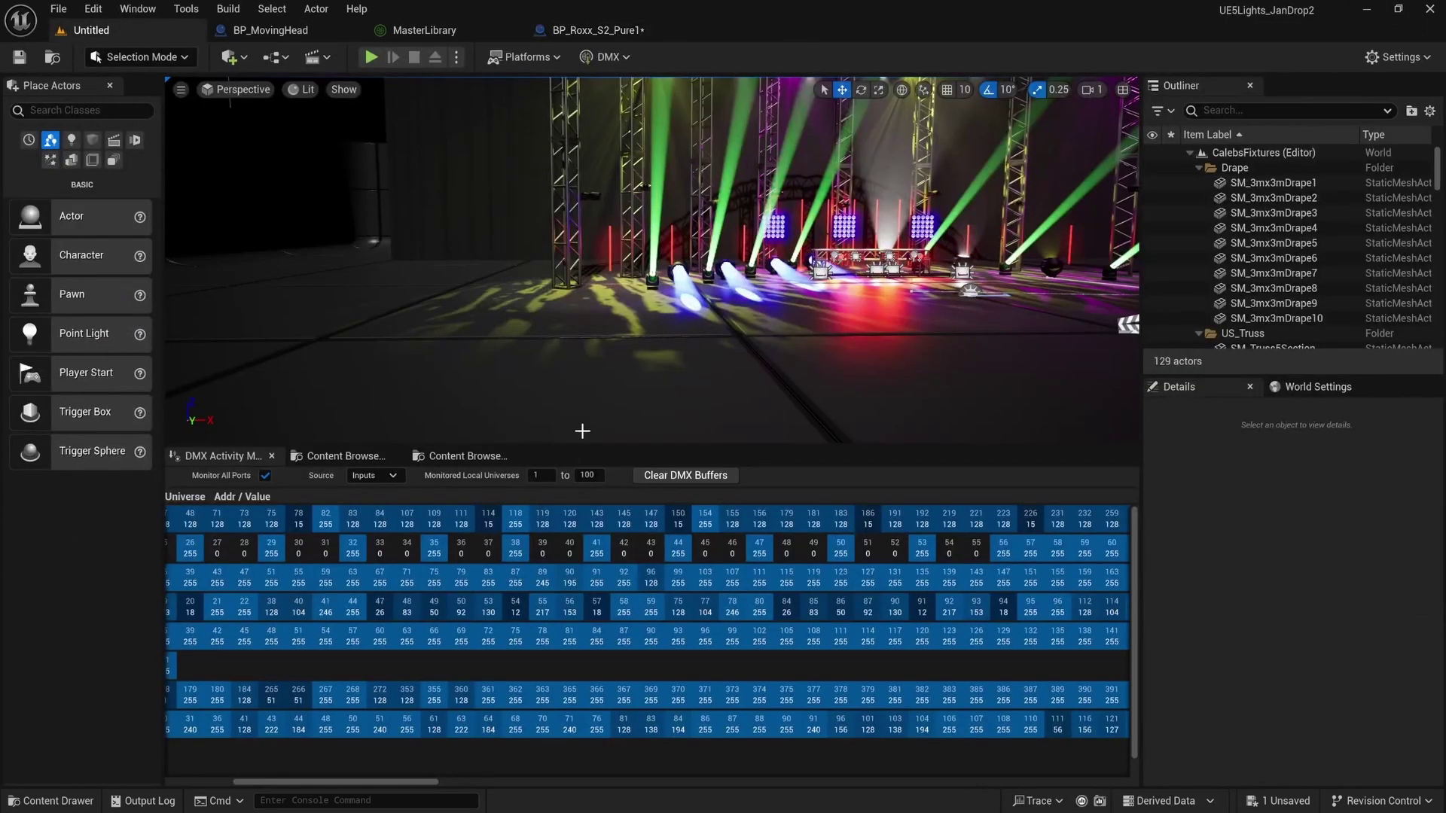
{"action": "left_click", "coordinate": [491, 458]}
{"action": "left_click", "coordinate": [515, 456]}
{"action": "scroll", "coordinate": [753, 616], "scroll_direction": "down", "scroll_amount": 2}
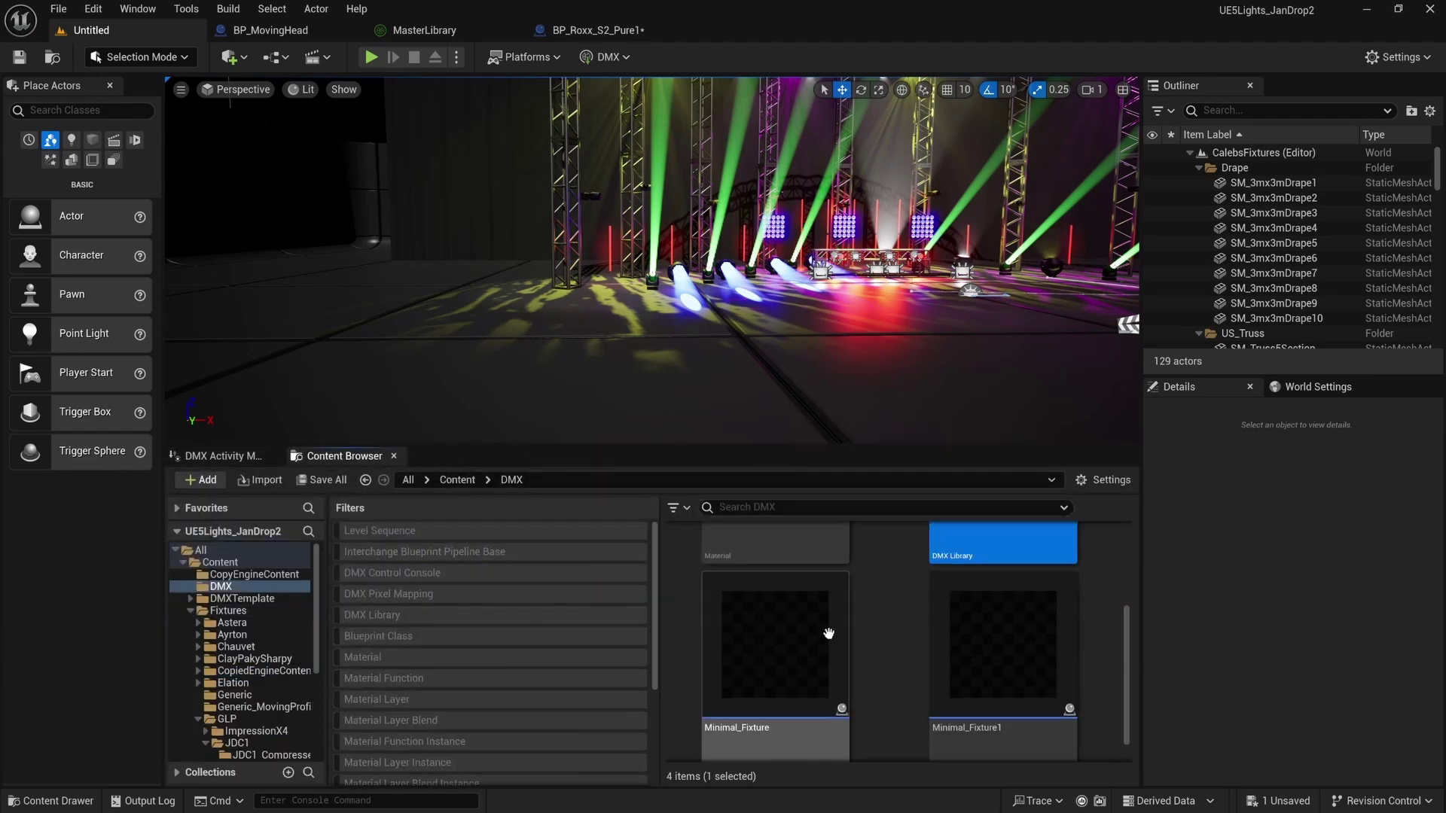
{"action": "scroll", "coordinate": [251, 680], "scroll_direction": "down", "scroll_amount": 2}
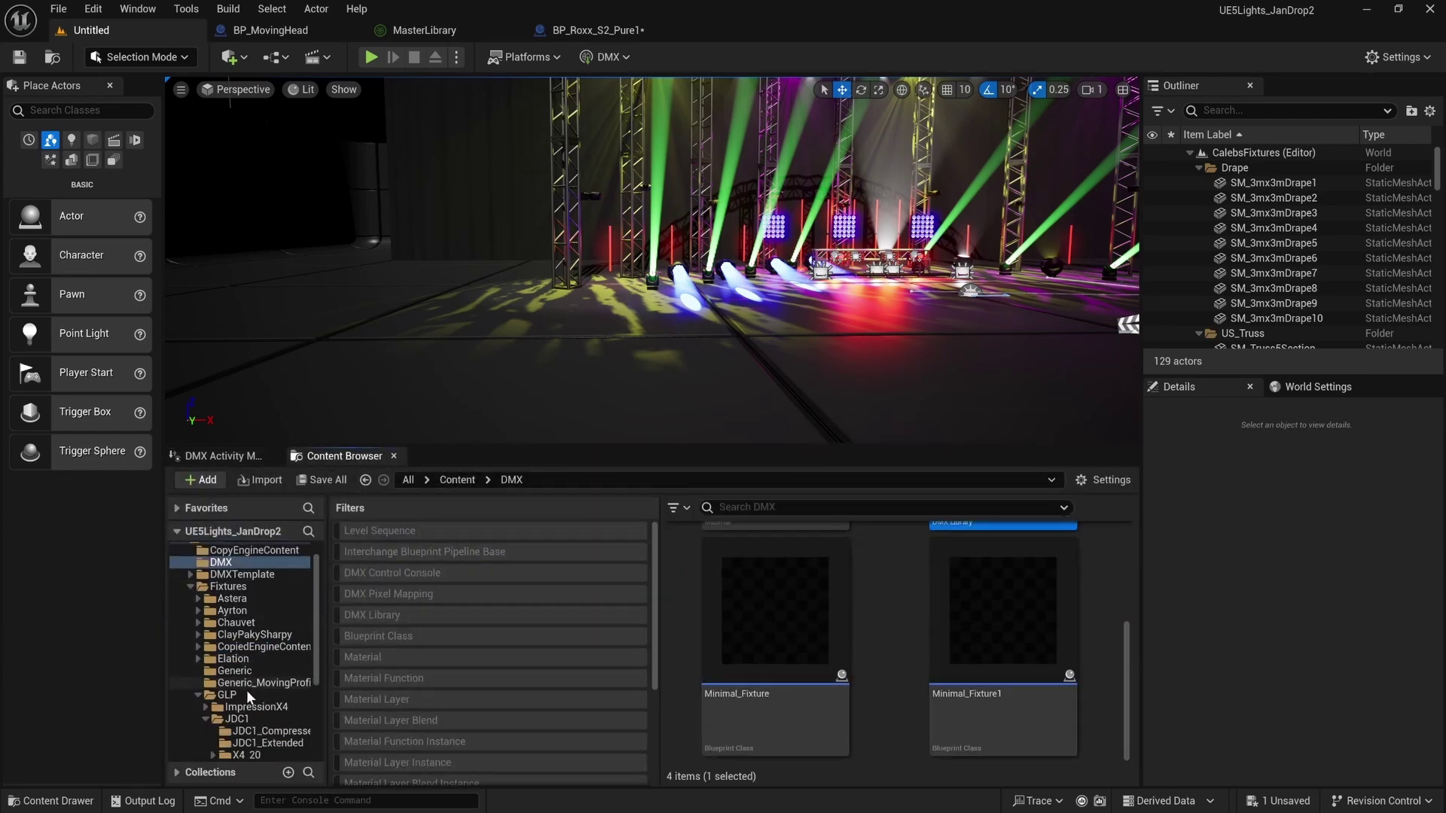
{"action": "left_click", "coordinate": [249, 718]}
{"action": "scroll", "coordinate": [887, 616], "scroll_direction": "up", "scroll_amount": 3}
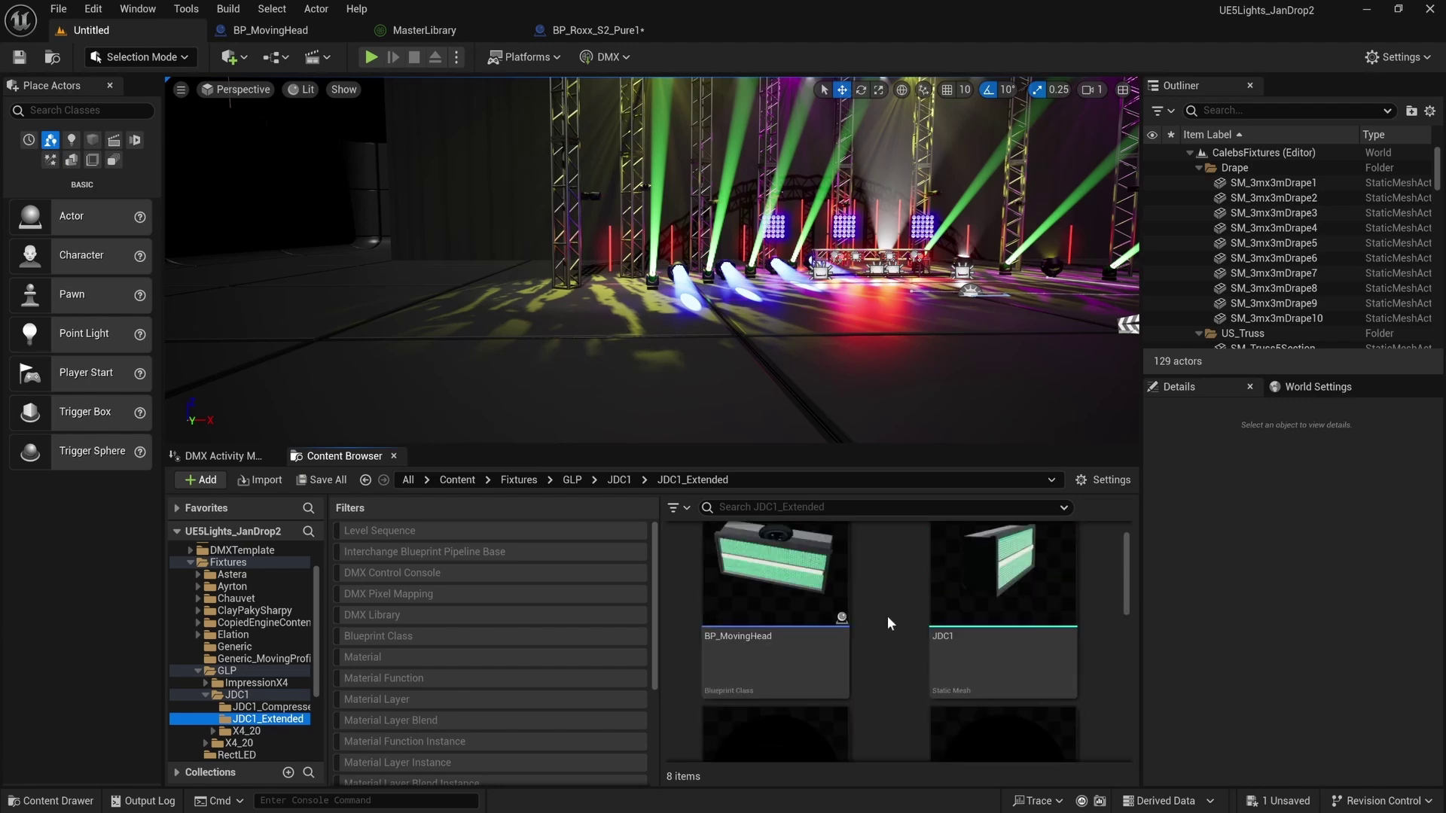
Place a BP_MovingHead fixture on the floor in front of the stage and scale it uniformly to 5.
{"action": "left_click_drag", "start_coordinate": [817, 620], "coordinate": [561, 303]}
{"action": "middle_click_drag", "start_coordinate": [598, 311], "coordinate": [629, 313]}
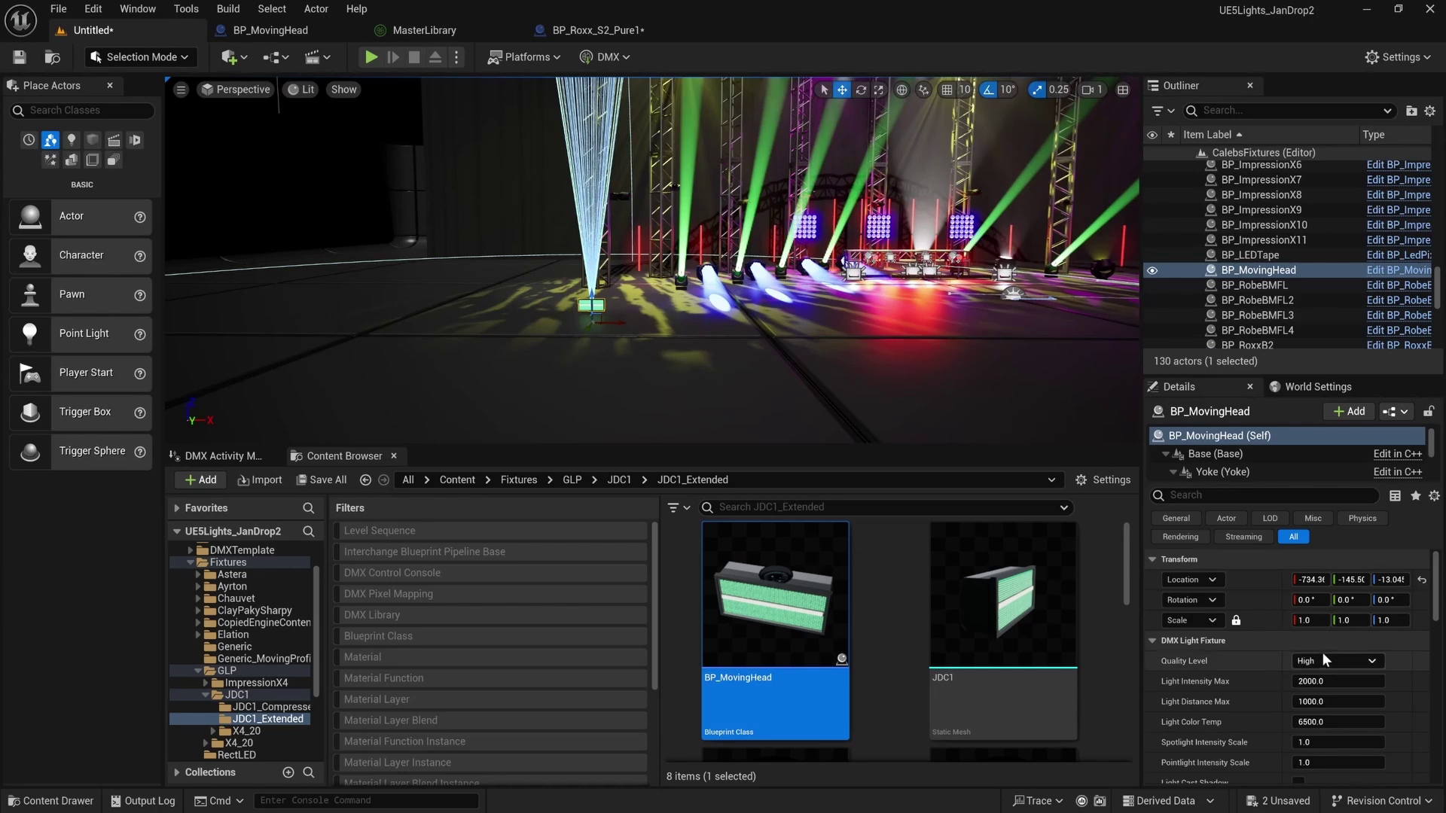
{"action": "left_click", "coordinate": [1303, 620]}
{"action": "type", "text": "5"}
{"action": "key", "text": "Return"}
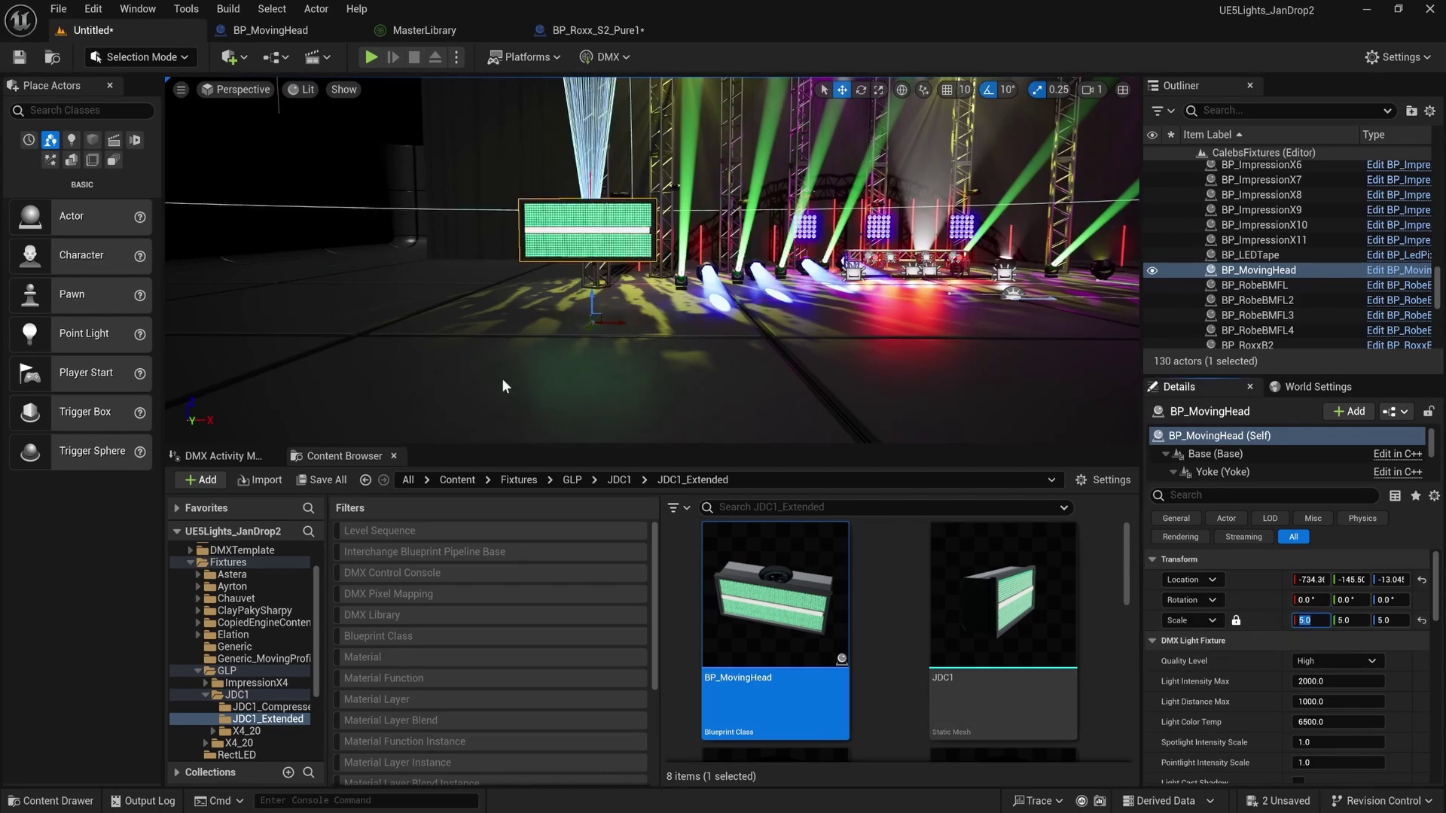
Lower the BP_MovingHead fixture in the level to a Z location of about -68.76.
{"action": "left_click_drag", "start_coordinate": [596, 300], "coordinate": [595, 328]}
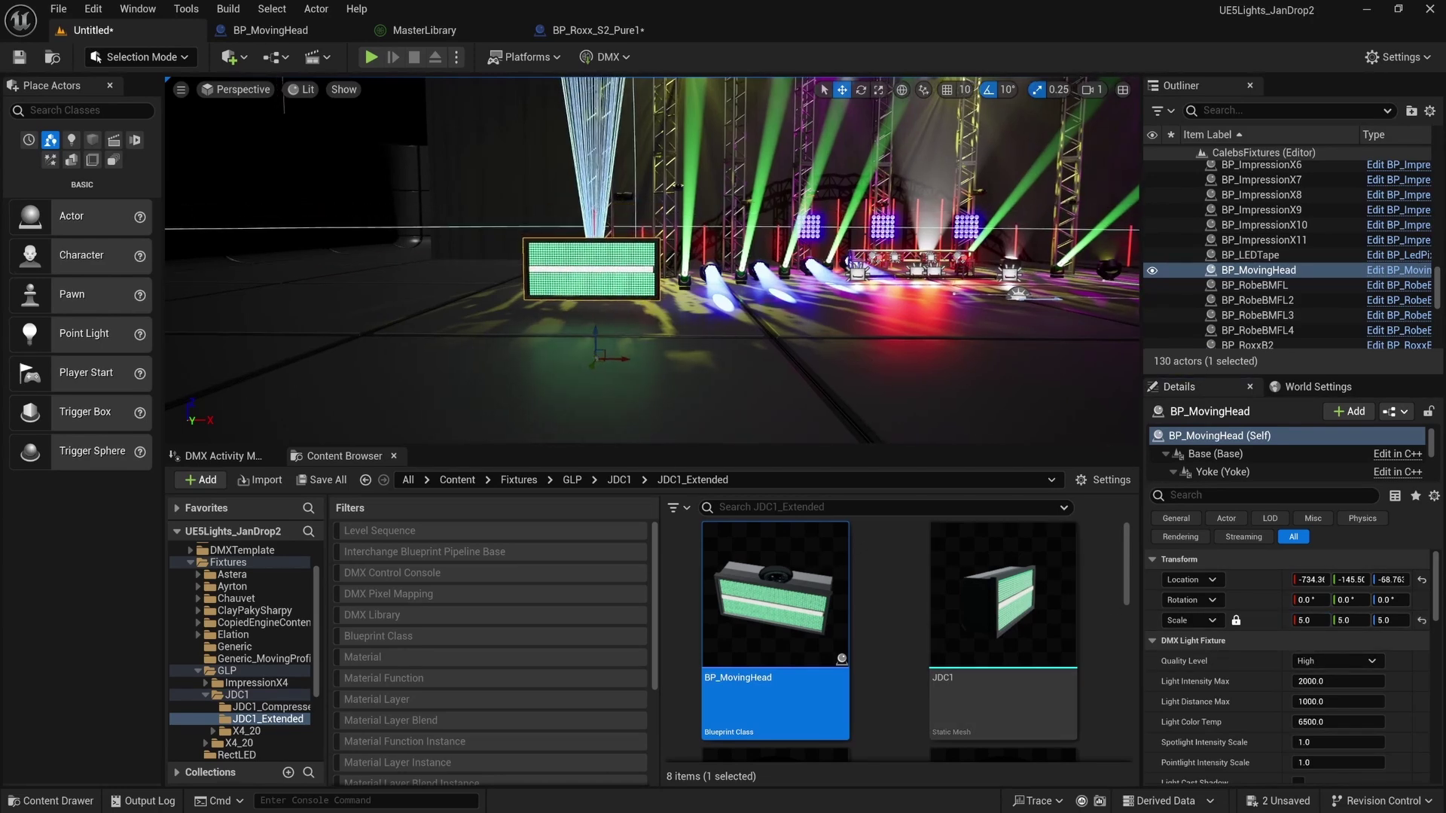
{"action": "right_click_drag", "start_coordinate": [595, 328], "coordinate": [632, 336]}
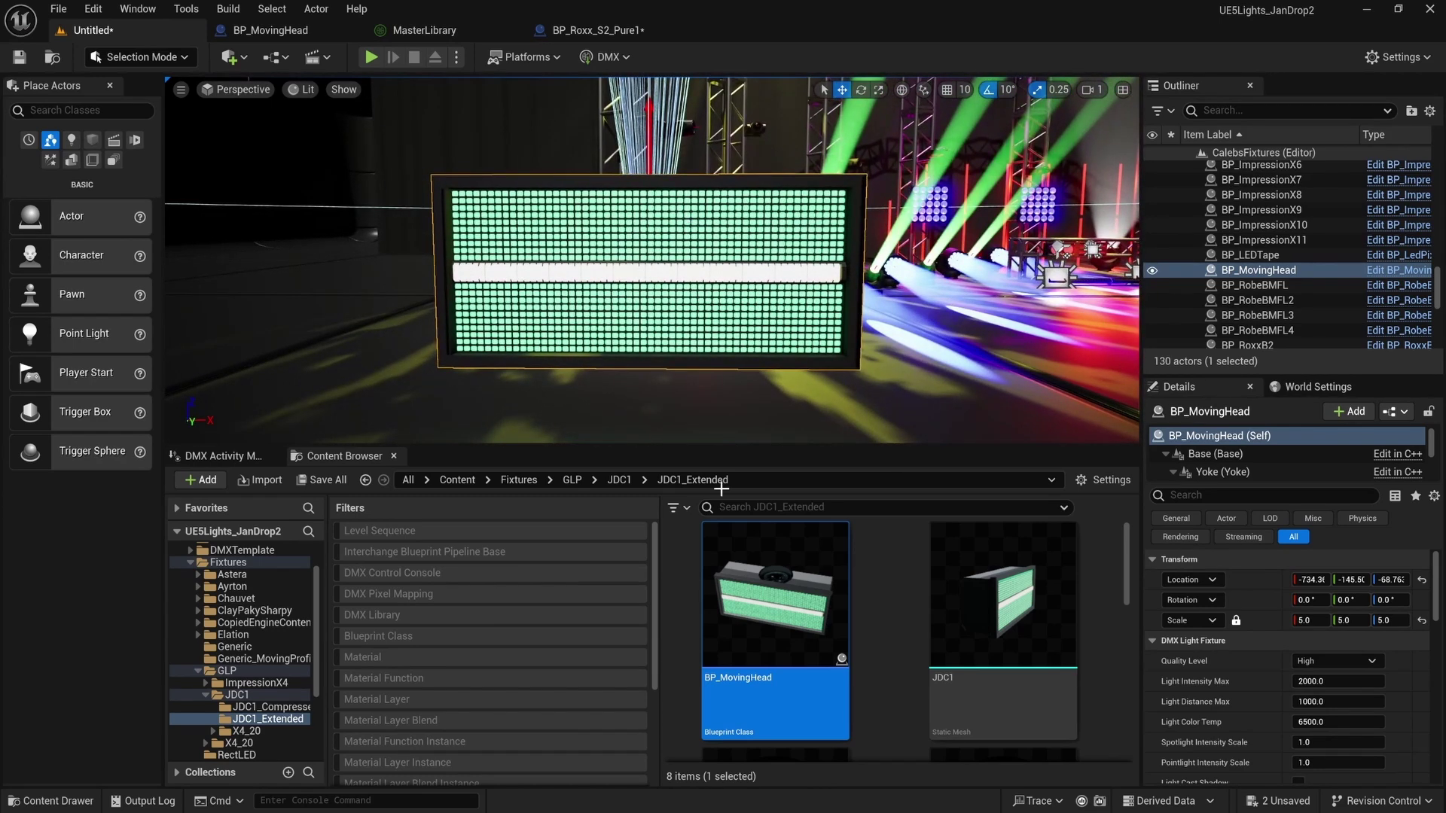
Patch the selected BP_MovingHead fixture to GLPJDC1_004 from MasterLibrary using the DMX Patch Tool.
{"action": "left_click", "coordinate": [588, 57]}
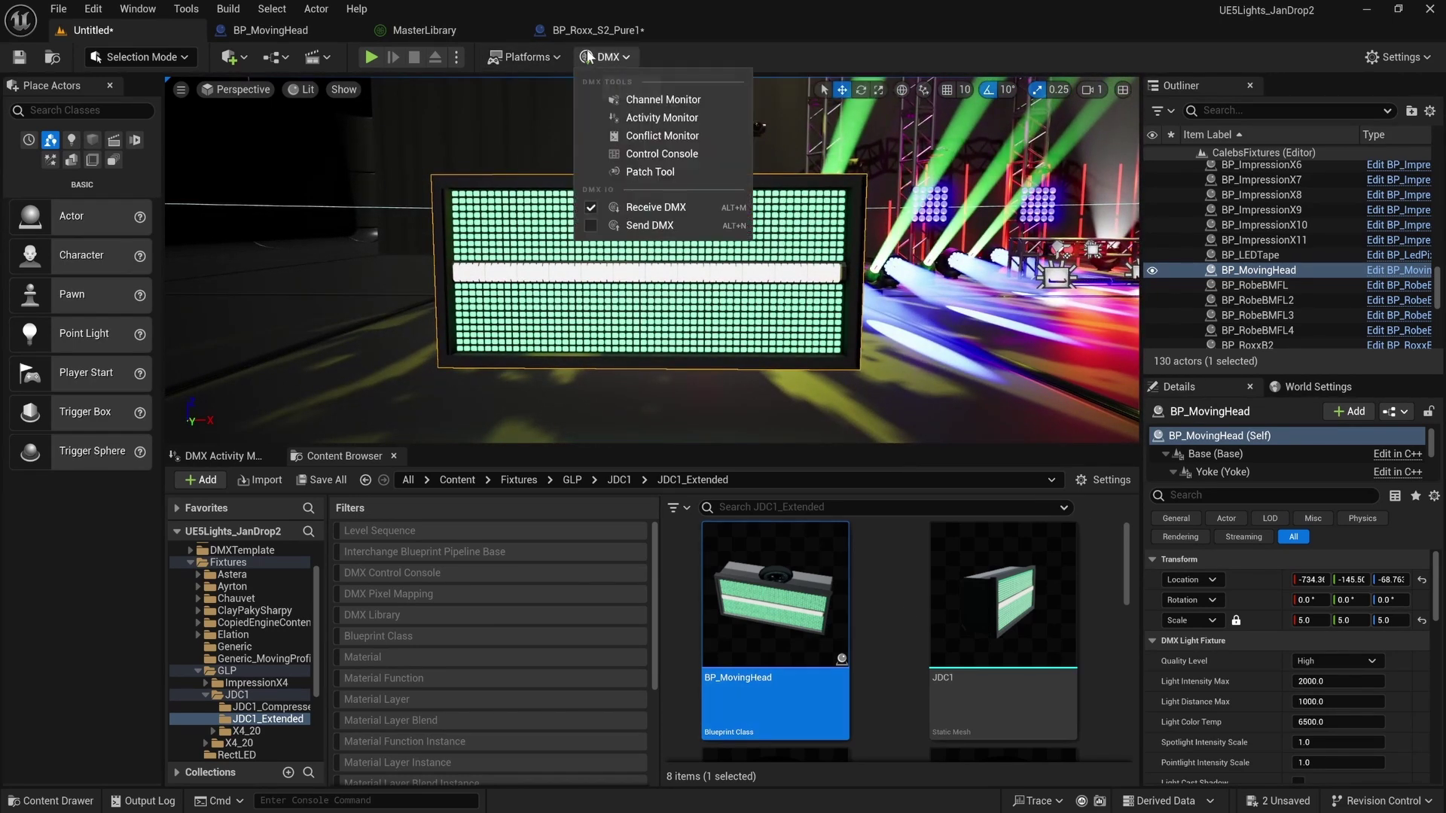
{"action": "left_click", "coordinate": [636, 174]}
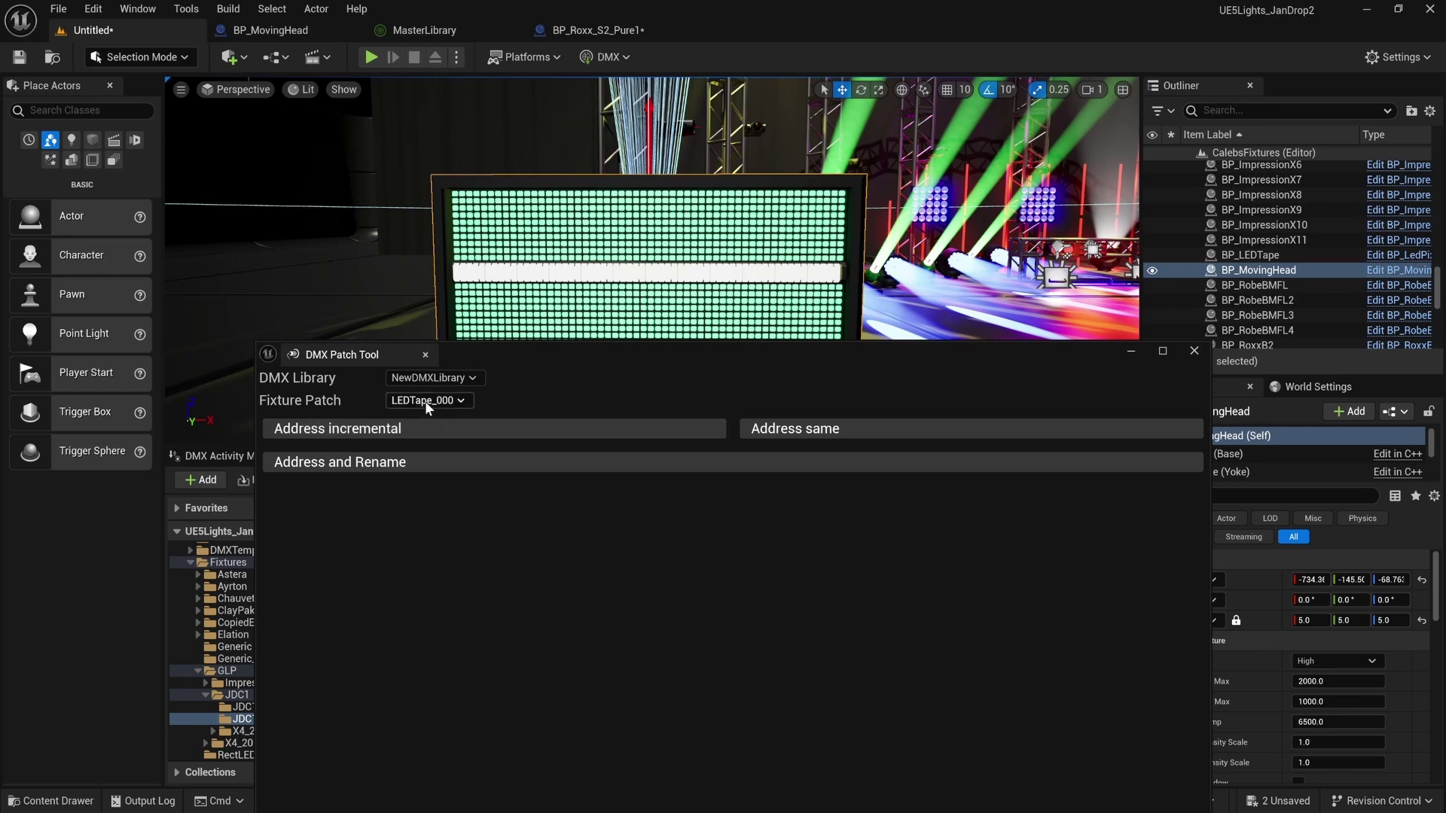
{"action": "left_click", "coordinate": [441, 380]}
{"action": "left_click", "coordinate": [458, 467]}
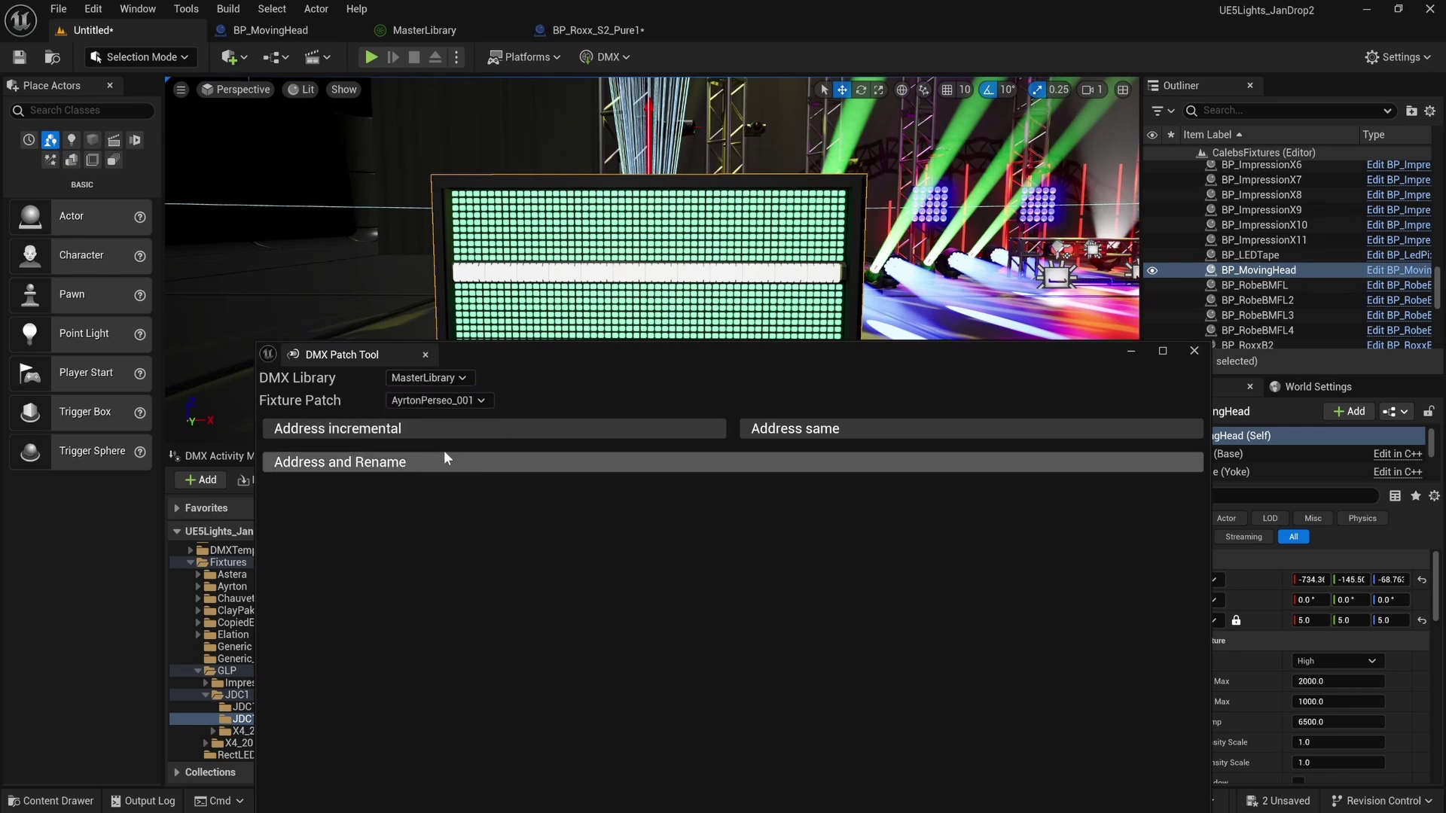
{"action": "left_click", "coordinate": [451, 402]}
{"action": "scroll", "coordinate": [459, 527], "scroll_direction": "down", "scroll_amount": 5}
{"action": "left_click", "coordinate": [437, 739]}
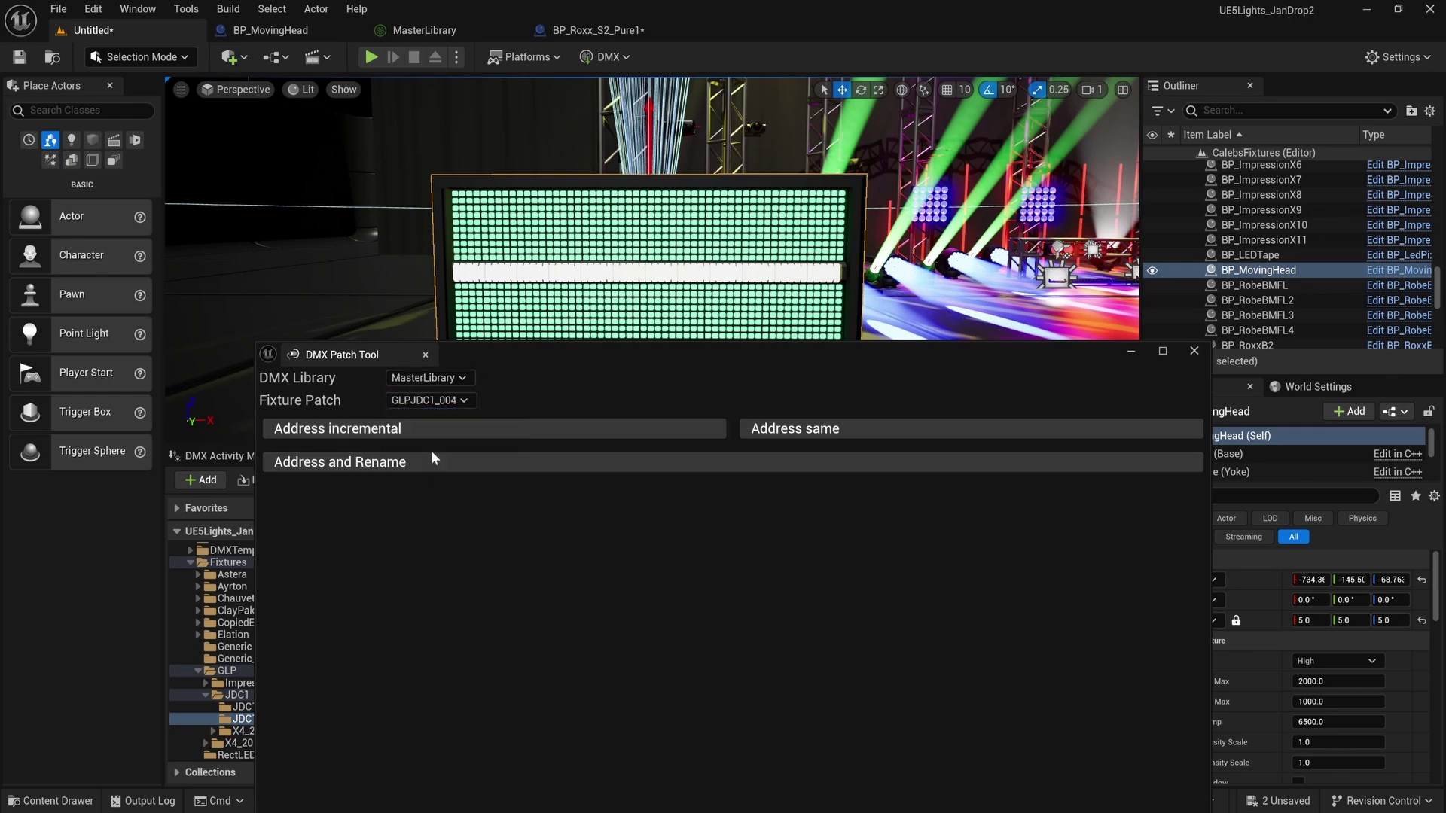
{"action": "left_click", "coordinate": [1129, 352]}
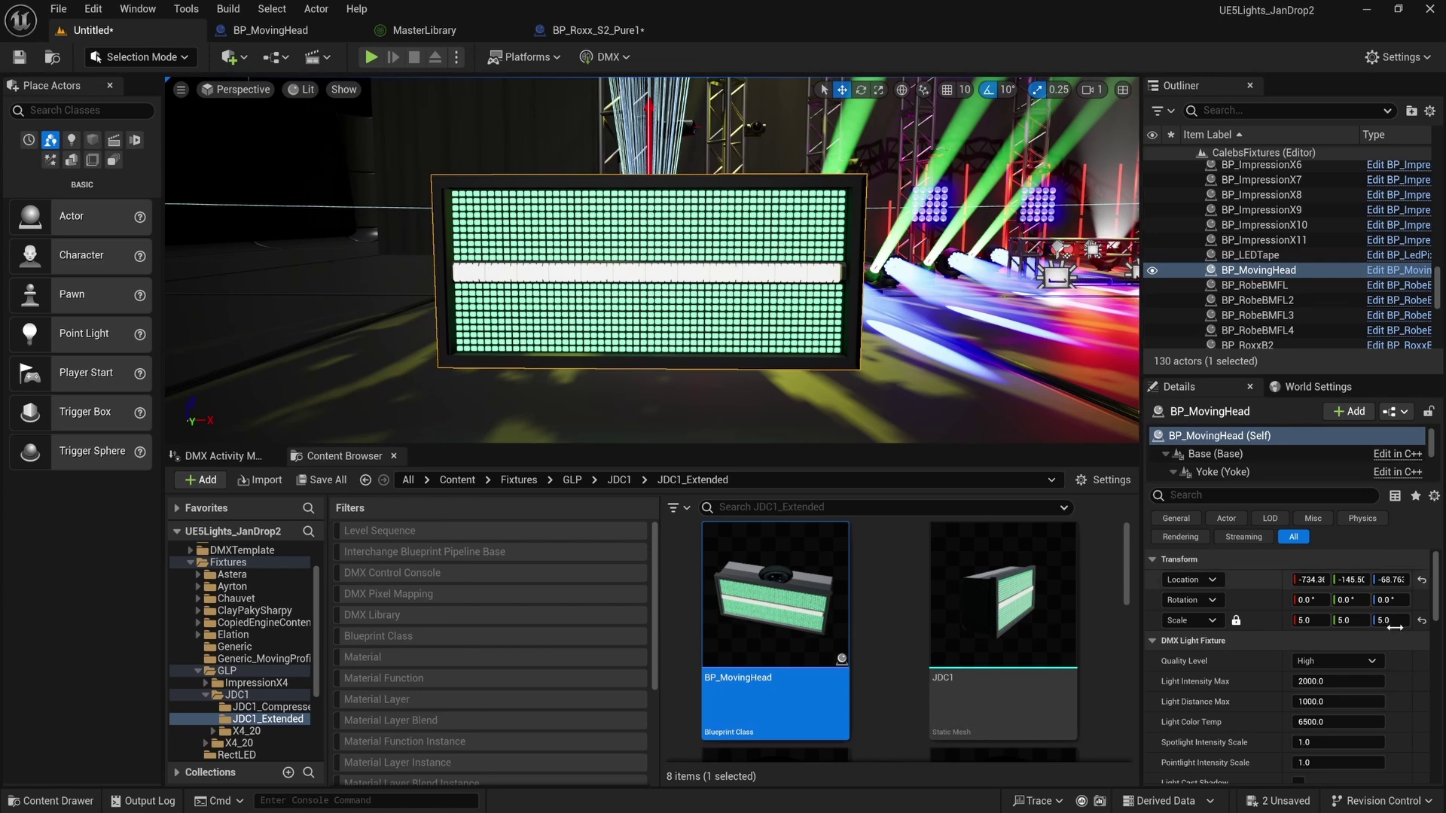
{"action": "scroll", "coordinate": [1383, 665], "scroll_direction": "down", "scroll_amount": 2}
Add a Print String node after On Fixture Patch Received in the BP_MovingHead event graph and check its output in the level.
{"action": "scroll", "coordinate": [1383, 665], "scroll_direction": "down", "scroll_amount": 5}
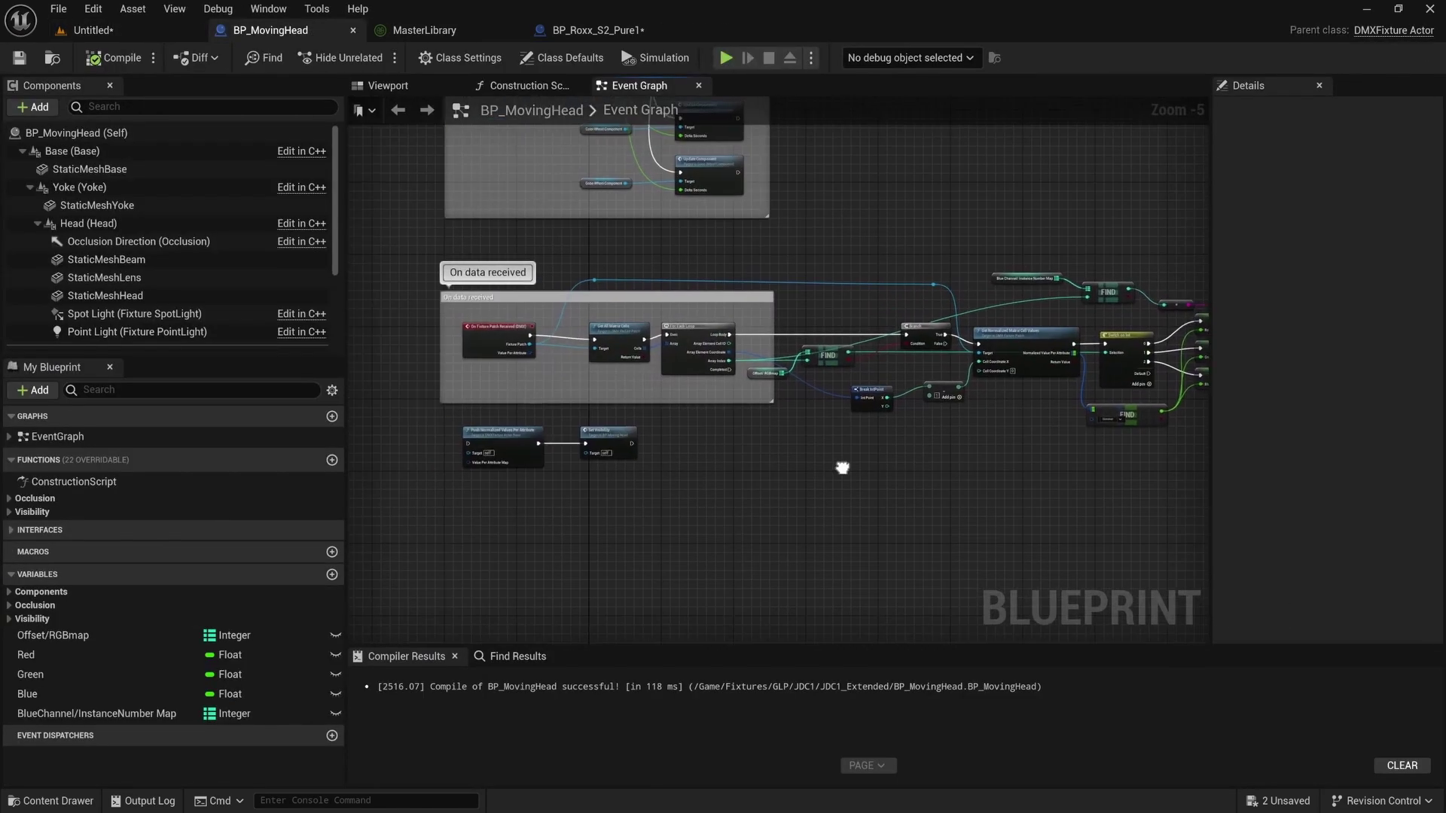
{"action": "scroll", "coordinate": [580, 358], "scroll_direction": "up", "scroll_amount": 3}
{"action": "left_click", "coordinate": [429, 361]}
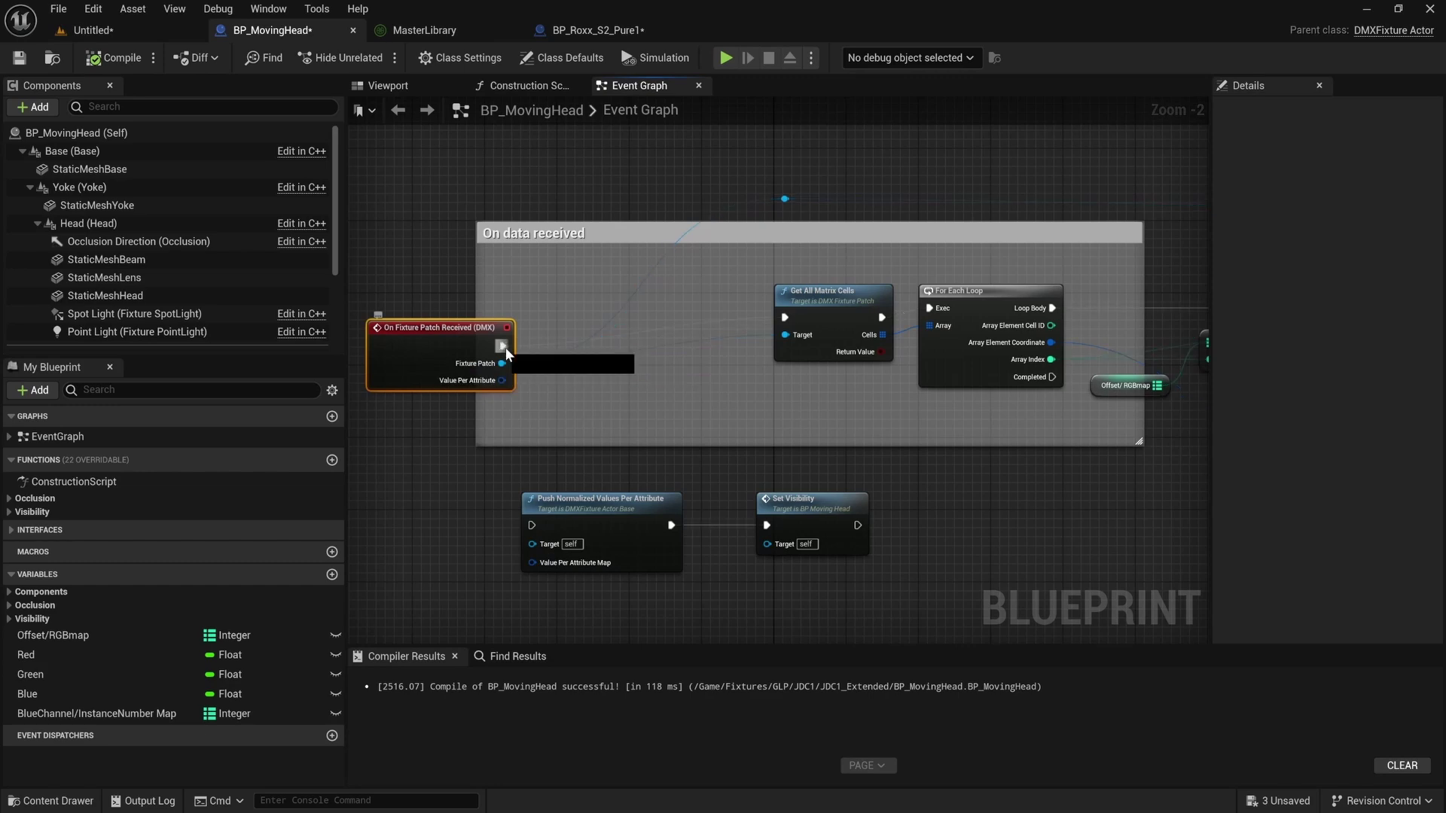
{"action": "left_click_drag", "start_coordinate": [503, 346], "coordinate": [552, 291]}
{"action": "type", "text": "print"}
{"action": "key", "text": "Return"}
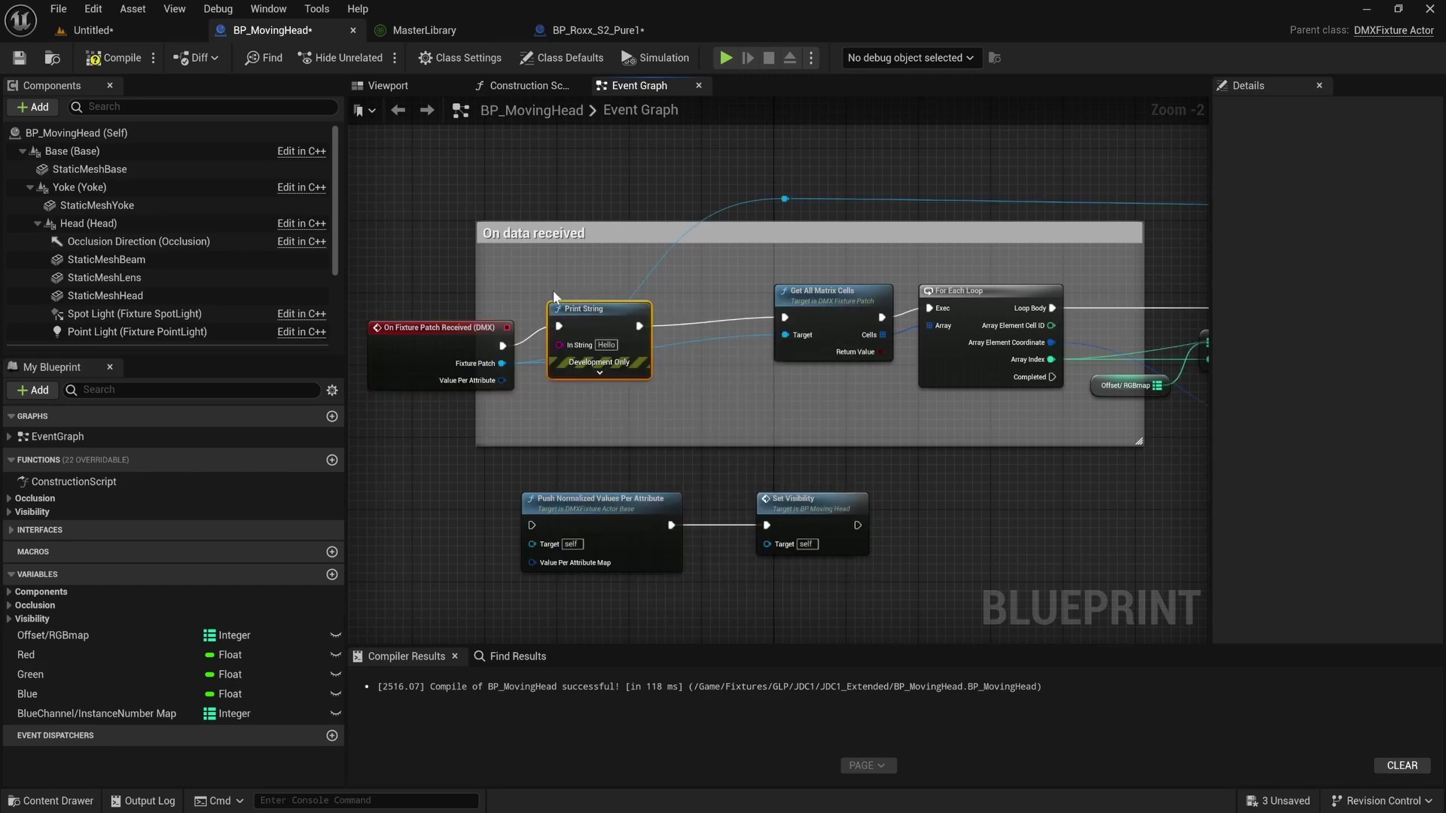
{"action": "left_click", "coordinate": [94, 31]}
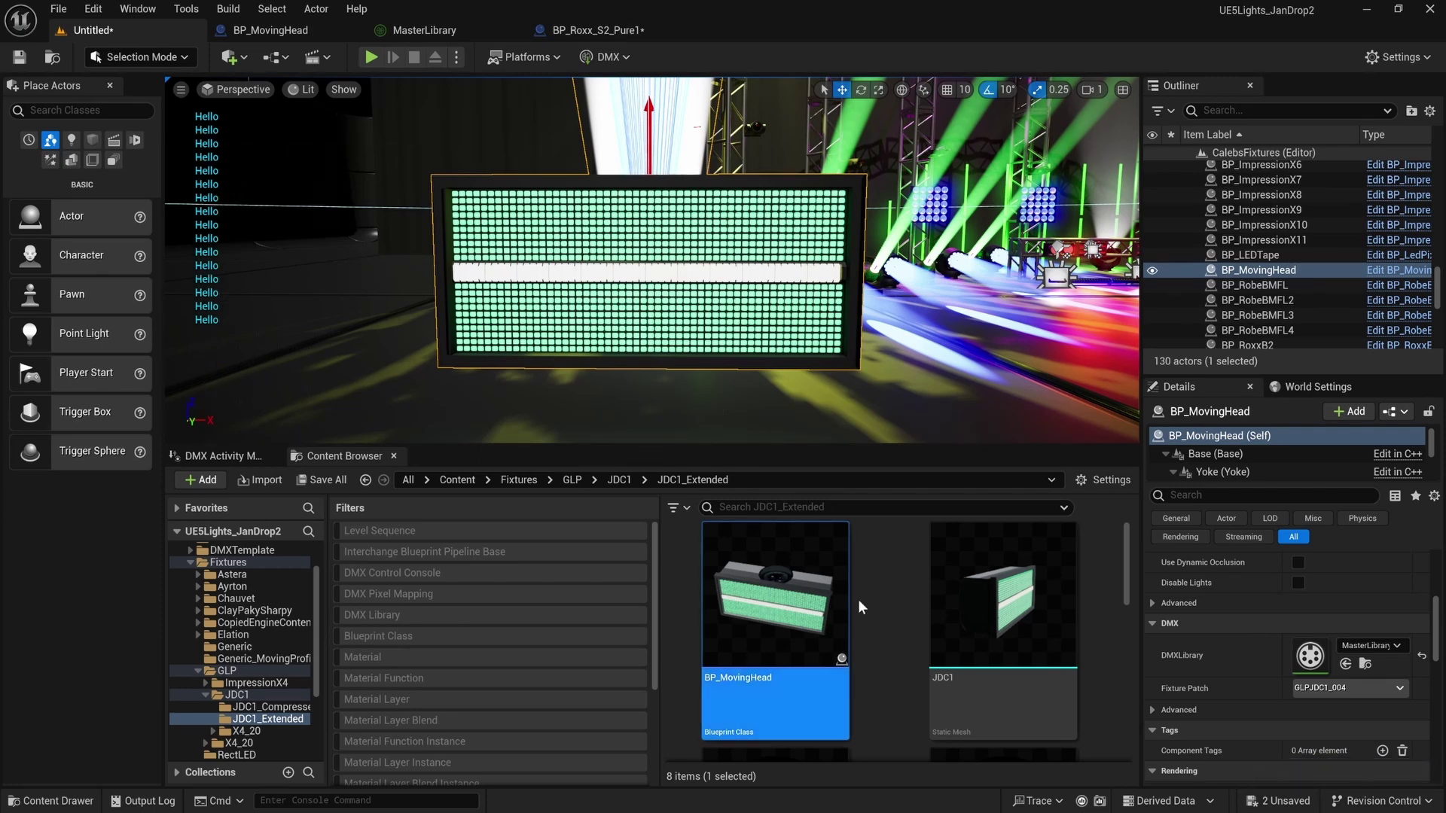
Replace the Print String node with a direct connection from On Fixture Patch Received to Get All Matrix Cells, and move Get All Matrix Cells closer.
{"action": "double_click", "coordinate": [774, 598]}
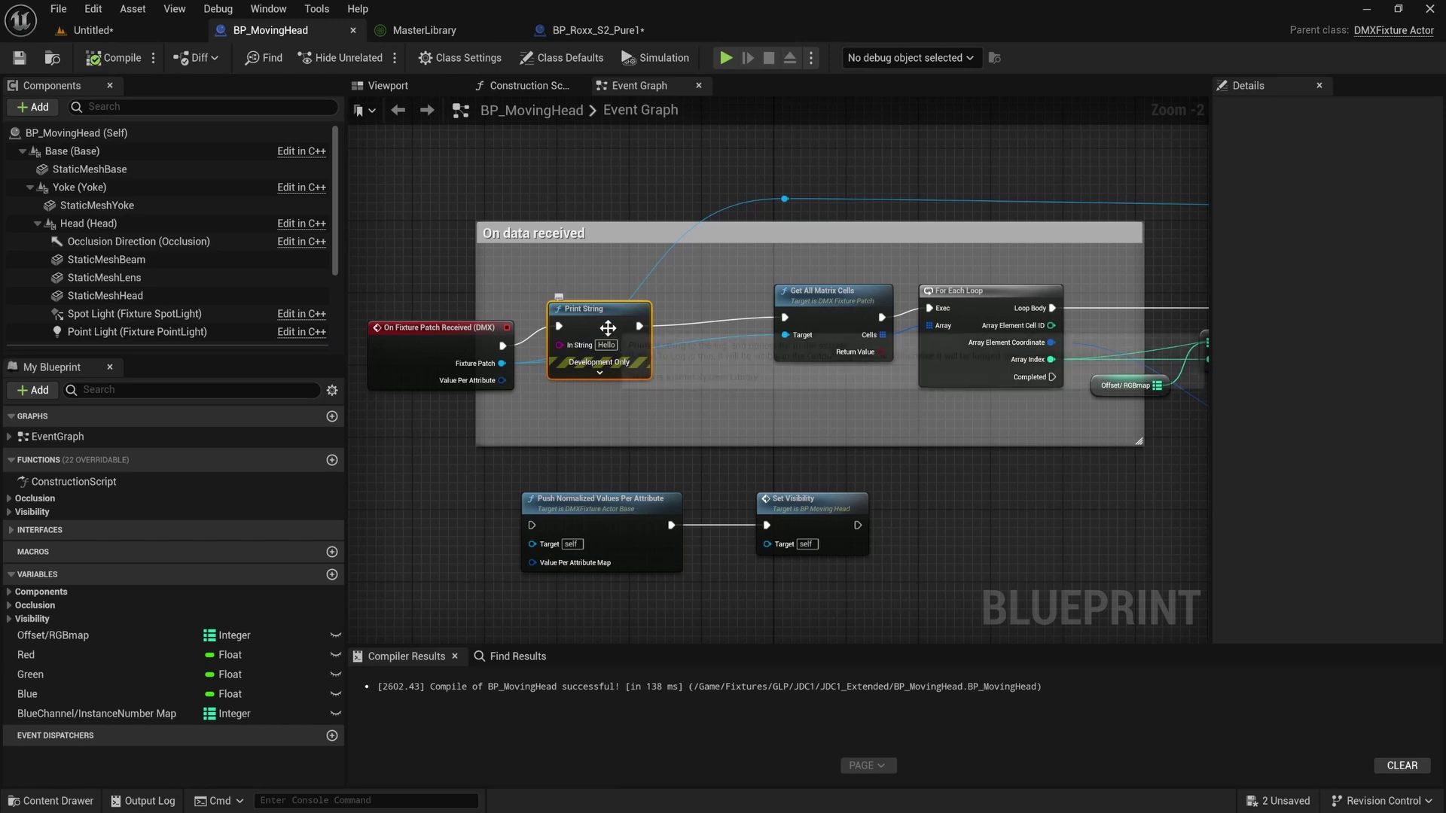
{"action": "key", "text": "Delete"}
{"action": "left_click_drag", "start_coordinate": [502, 346], "coordinate": [785, 317]}
{"action": "right_click_drag", "start_coordinate": [838, 311], "coordinate": [742, 320]}
{"action": "left_click_drag", "start_coordinate": [742, 320], "coordinate": [621, 322]}
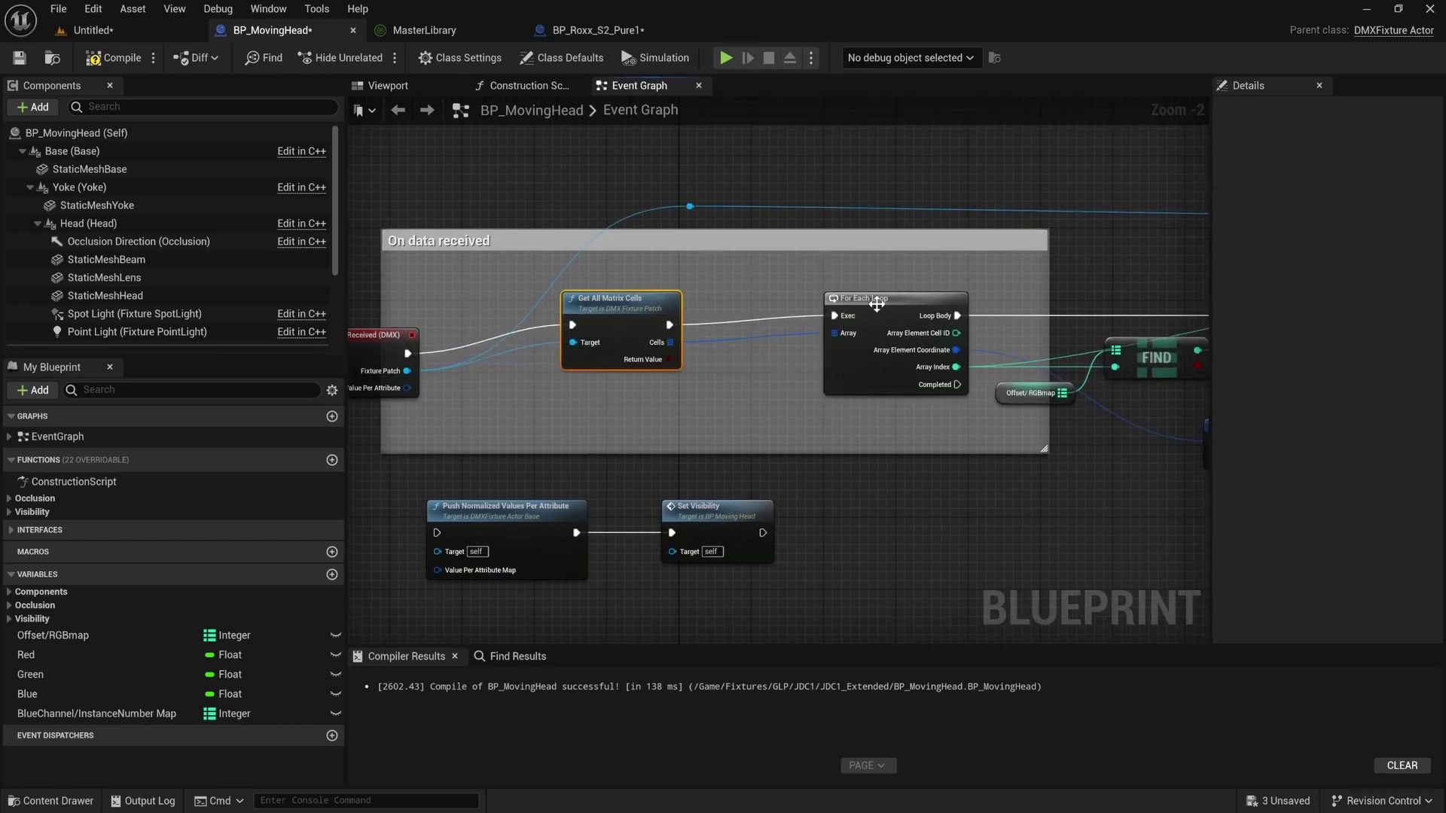
Insert a Print String node between Get All Matrix Cells and the For Each Loop.
{"action": "left_click_drag", "start_coordinate": [836, 298], "coordinate": [862, 307]}
{"action": "left_click_drag", "start_coordinate": [668, 325], "coordinate": [736, 297]}
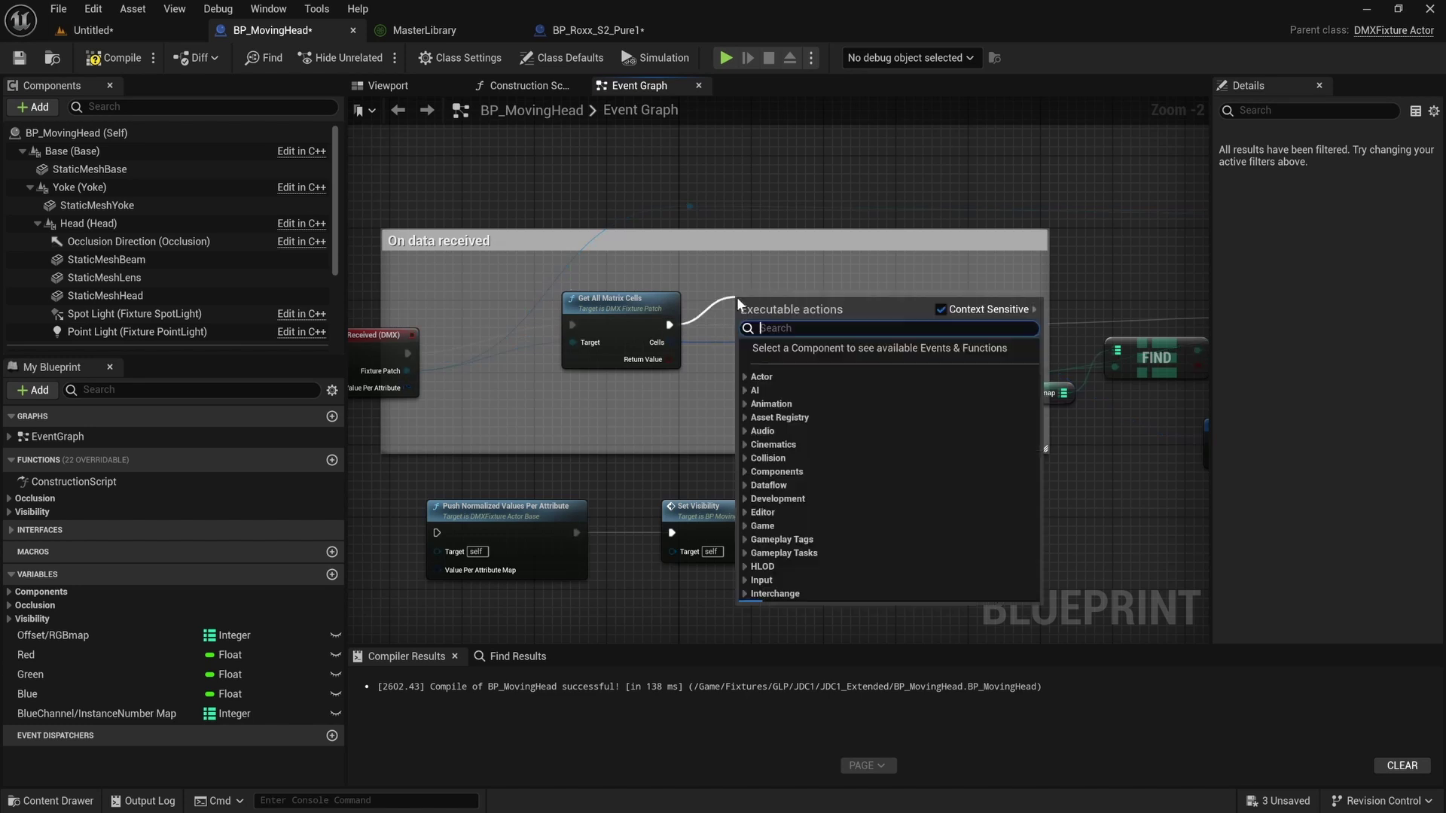
{"action": "type", "text": "print string"}
{"action": "key", "text": "Return"}
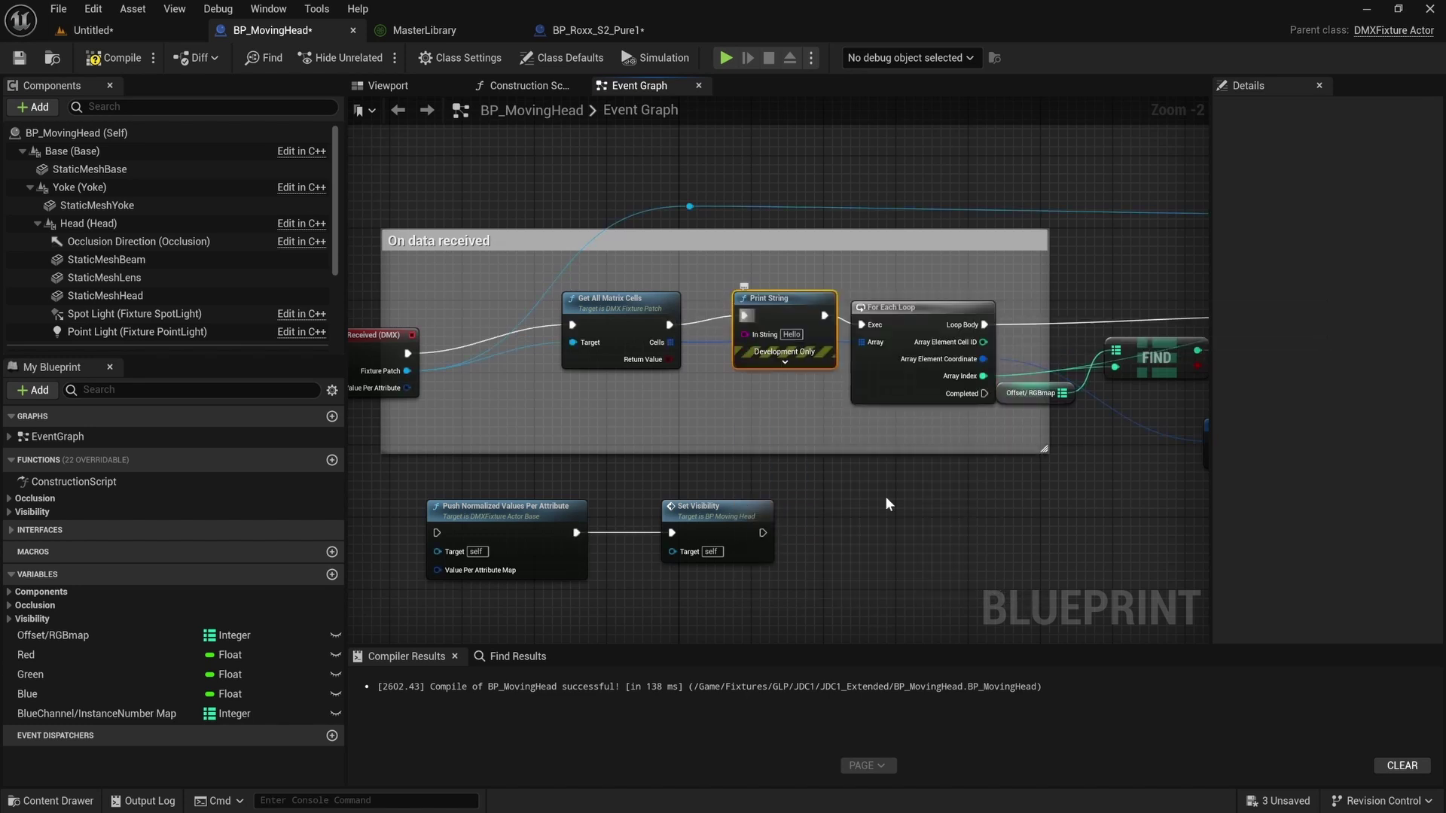
Feed the Length of the Cells array into the Print String node and compile the blueprint.
{"action": "left_click_drag", "start_coordinate": [744, 334], "coordinate": [616, 401]}
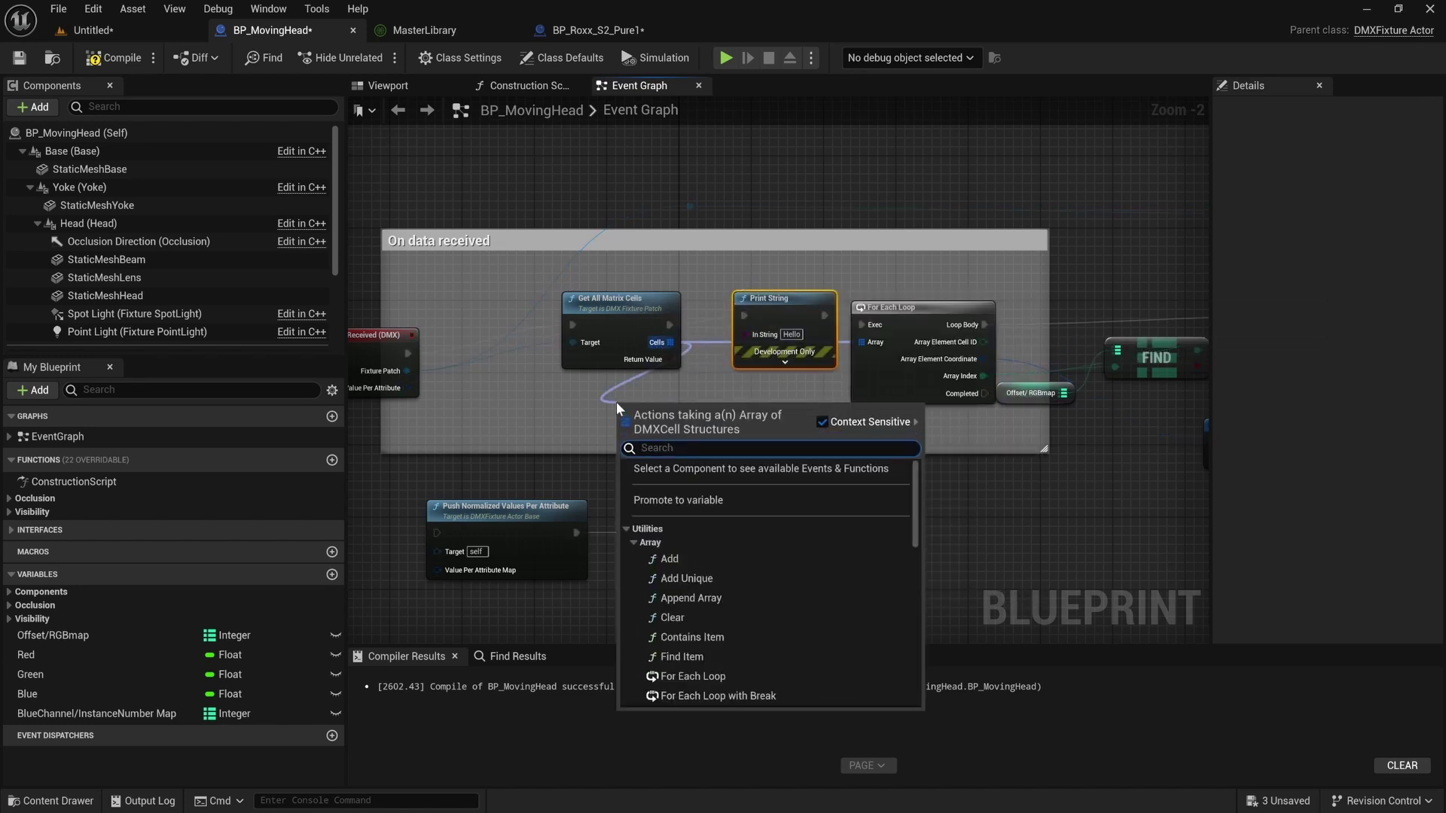
{"action": "type", "text": "leng"}
{"action": "key", "text": "Return"}
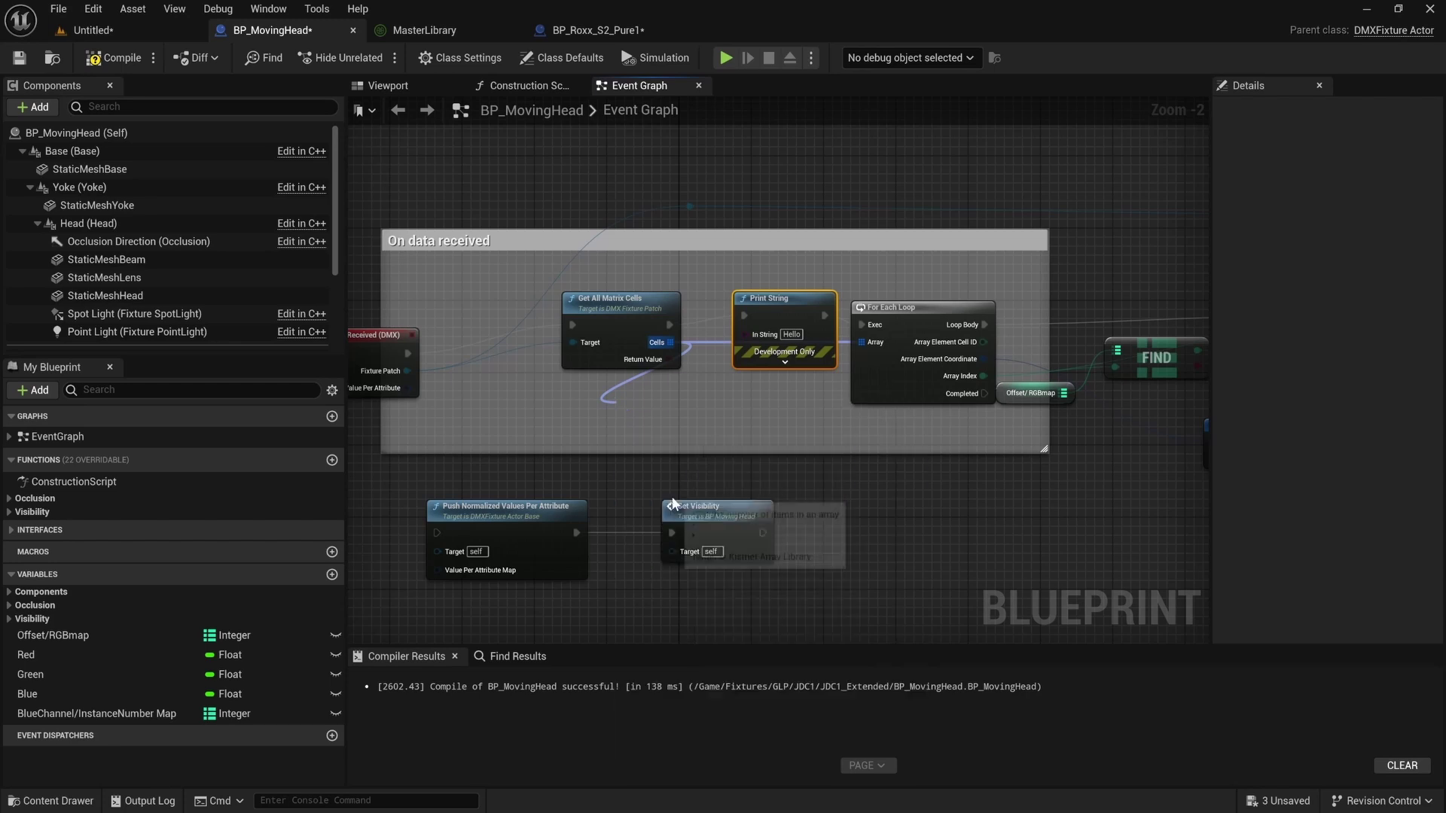
{"action": "left_click_drag", "start_coordinate": [725, 428], "coordinate": [744, 334]}
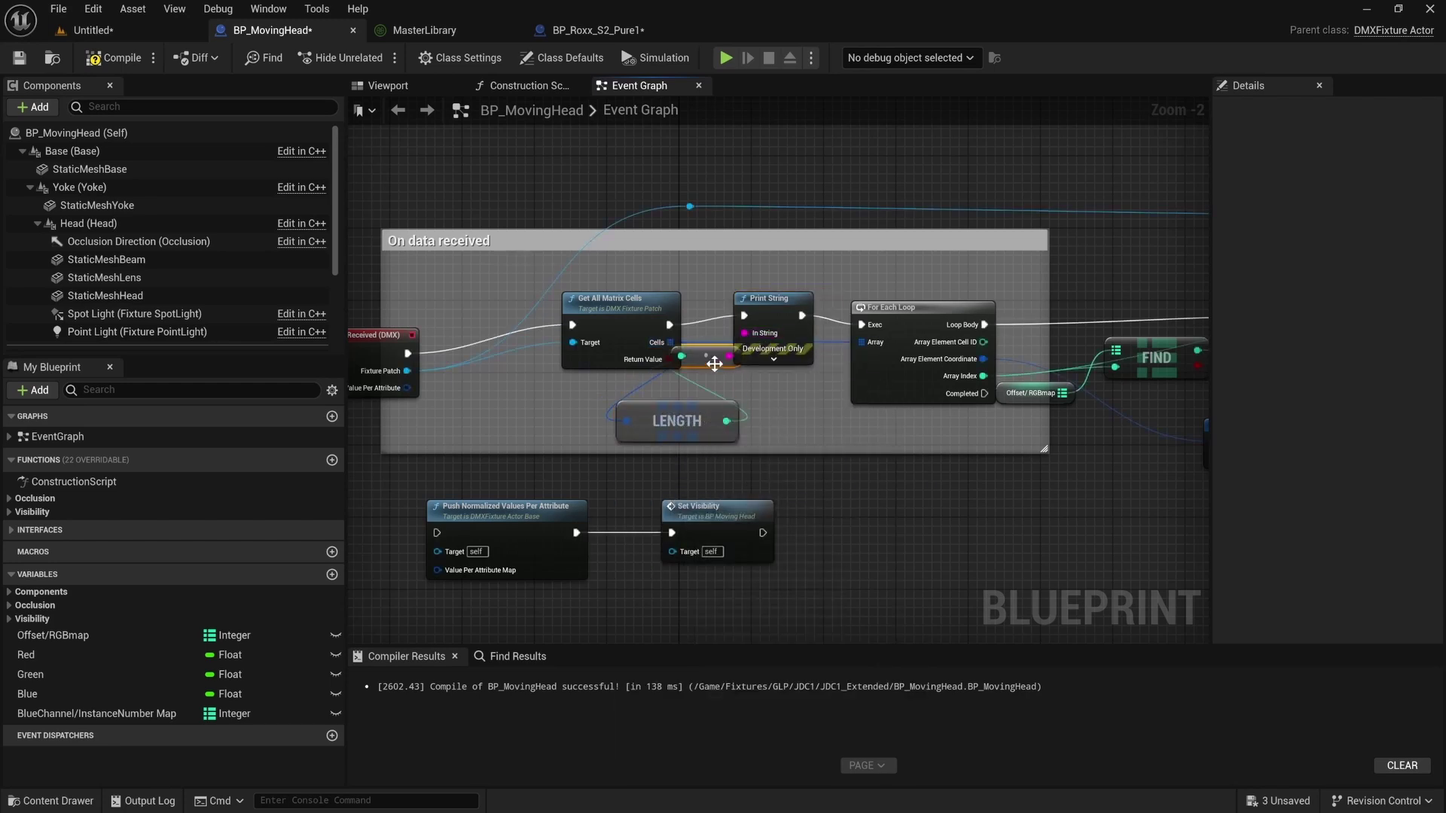
{"action": "left_click", "coordinate": [115, 58]}
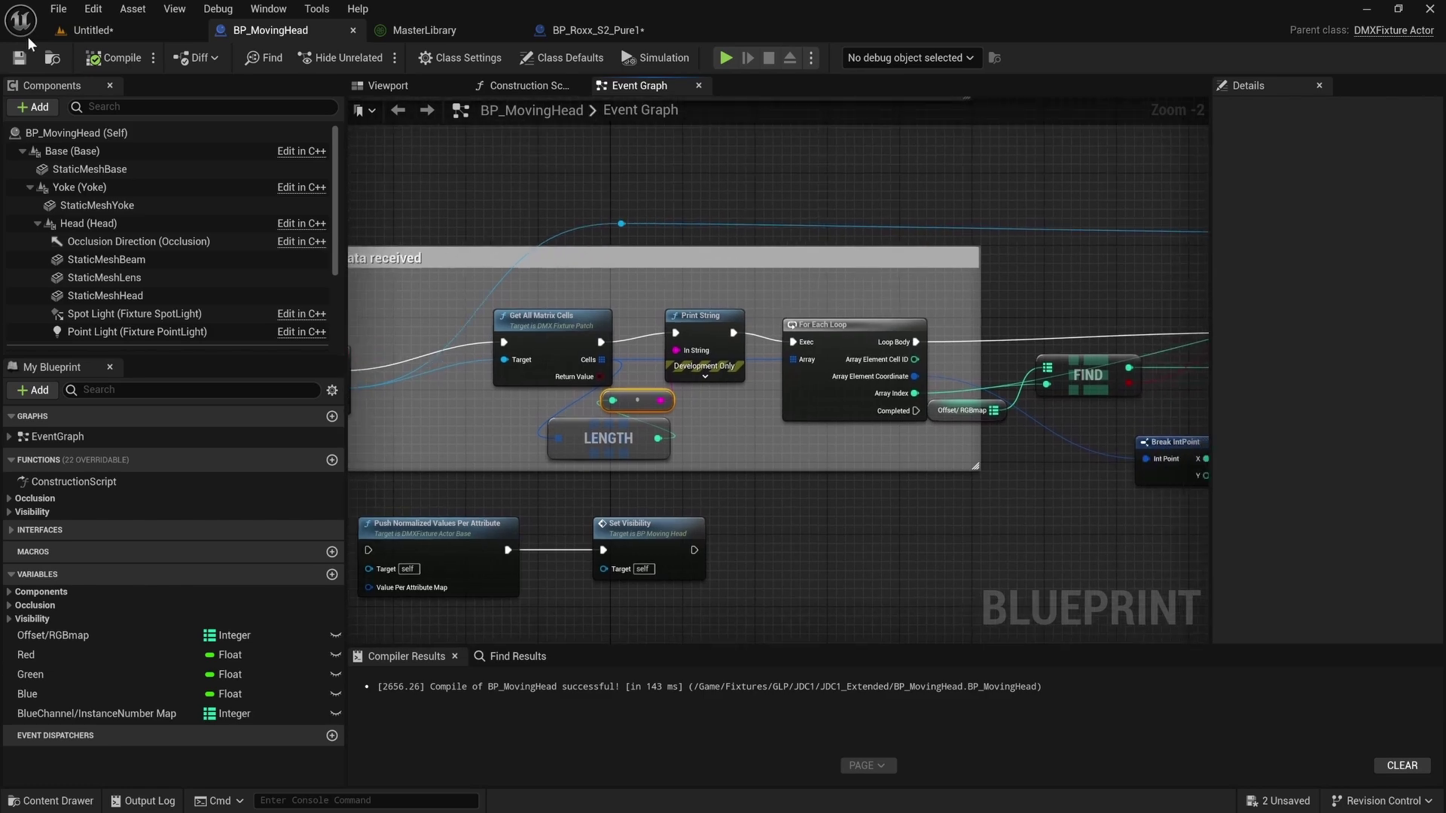
Check the printed cell count in the level viewport and look over the BP_Roxx_S2_Pure1 event graph.
{"action": "left_click", "coordinate": [93, 30]}
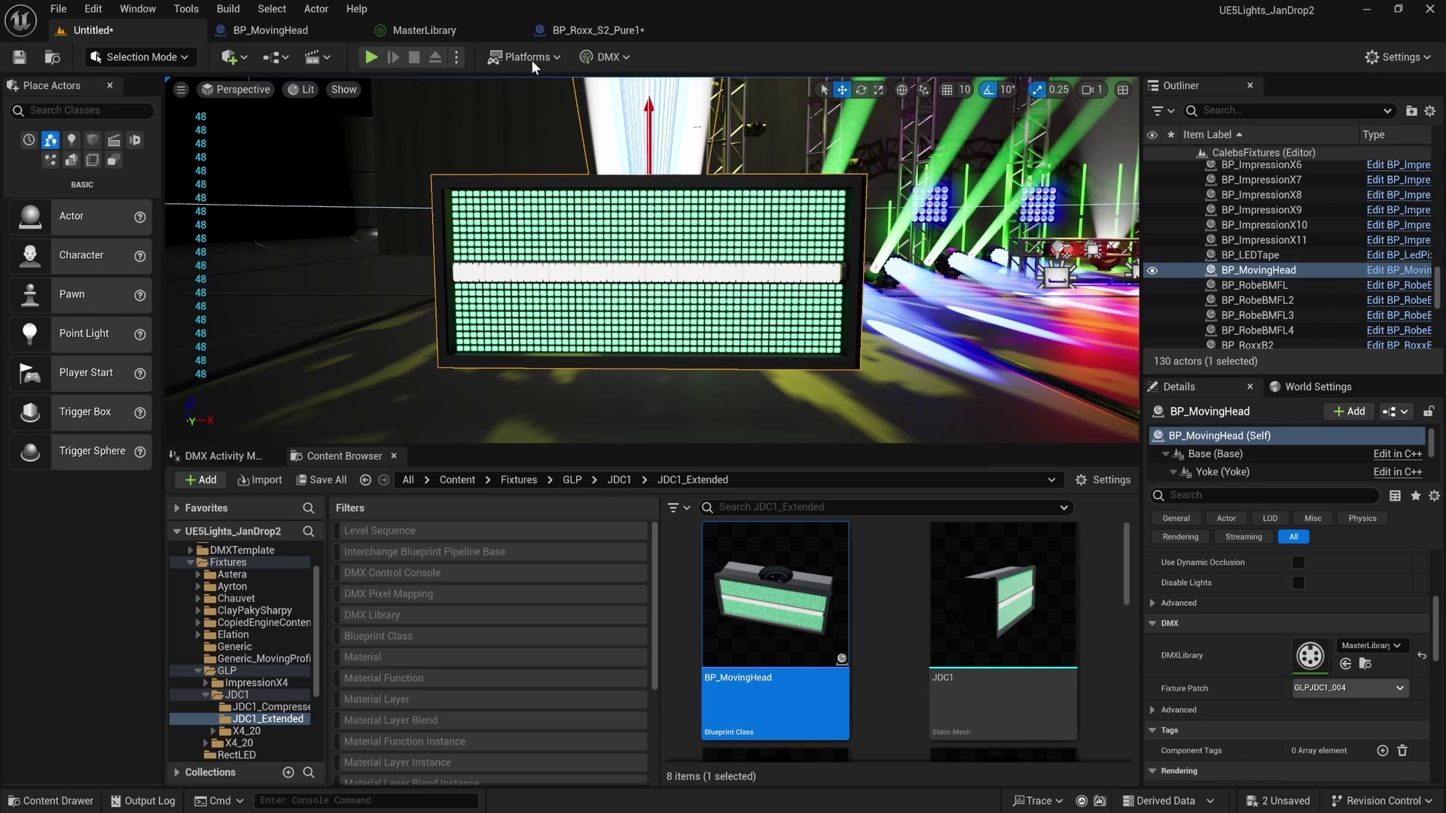
{"action": "left_click", "coordinate": [618, 30]}
{"action": "scroll", "coordinate": [482, 284], "scroll_direction": "up", "scroll_amount": 1}
{"action": "right_click_drag", "start_coordinate": [482, 284], "coordinate": [226, 482]}
Delete the Length and Print String nodes in BP_MovingHead and reconnect Get All Matrix Cells directly to the For Each Loop, moved closer.
{"action": "left_click", "coordinate": [270, 30]}
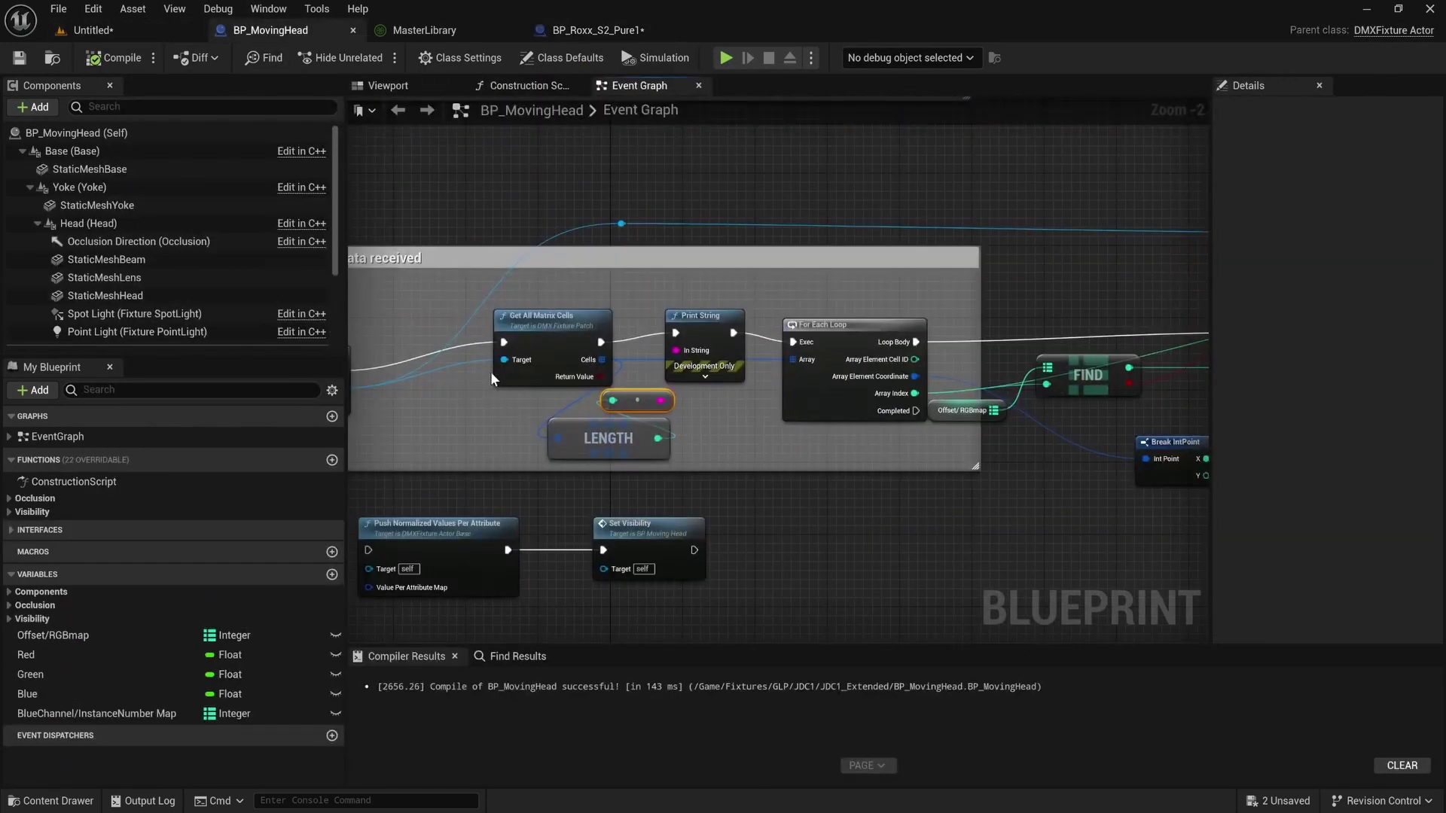
{"action": "right_click_drag", "start_coordinate": [490, 373], "coordinate": [532, 397]}
{"action": "left_click_drag", "start_coordinate": [657, 495], "coordinate": [742, 385]}
{"action": "key", "text": "Delete"}
{"action": "left_click_drag", "start_coordinate": [642, 367], "coordinate": [844, 374]}
{"action": "right_click_drag", "start_coordinate": [843, 374], "coordinate": [635, 363]}
{"action": "left_click_drag", "start_coordinate": [712, 350], "coordinate": [568, 354]}
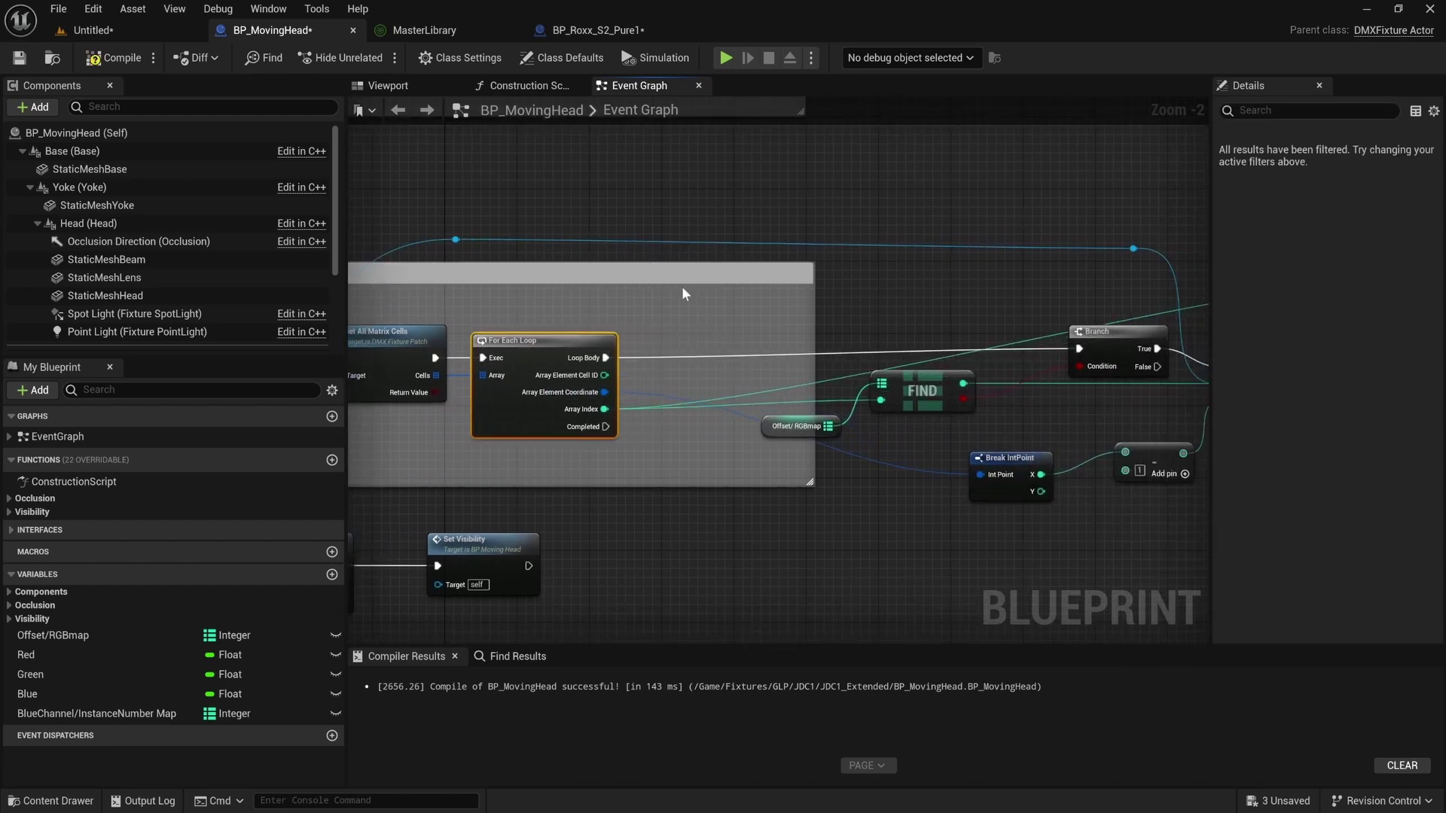
{"action": "left_click", "coordinate": [678, 294]}
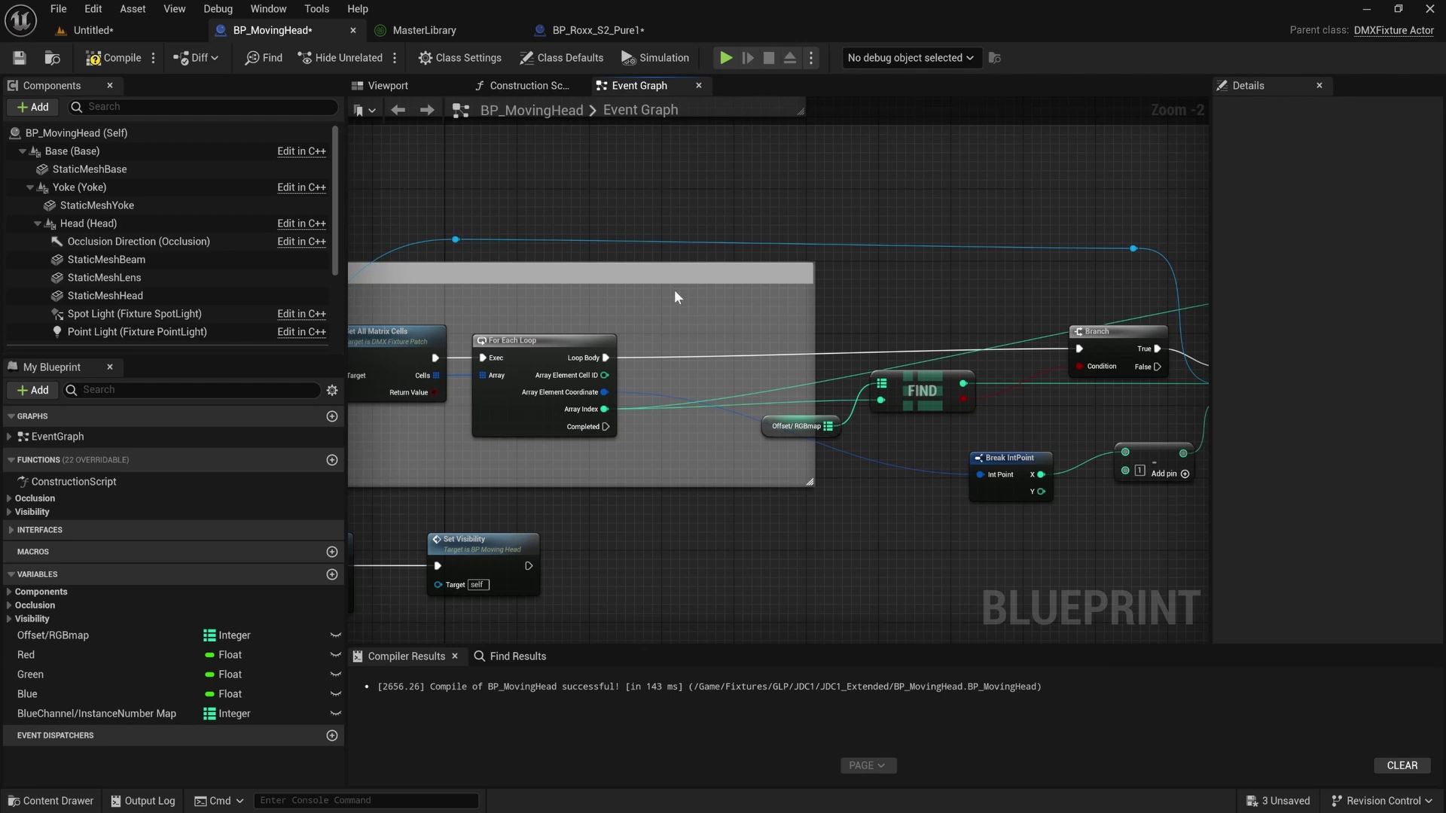
Move the Branch, FIND and Offset/RGBmap nodes closer to the For Each Loop to make room before Get Normalized Matrix Cell Values.
{"action": "right_click_drag", "start_coordinate": [866, 466], "coordinate": [759, 479]}
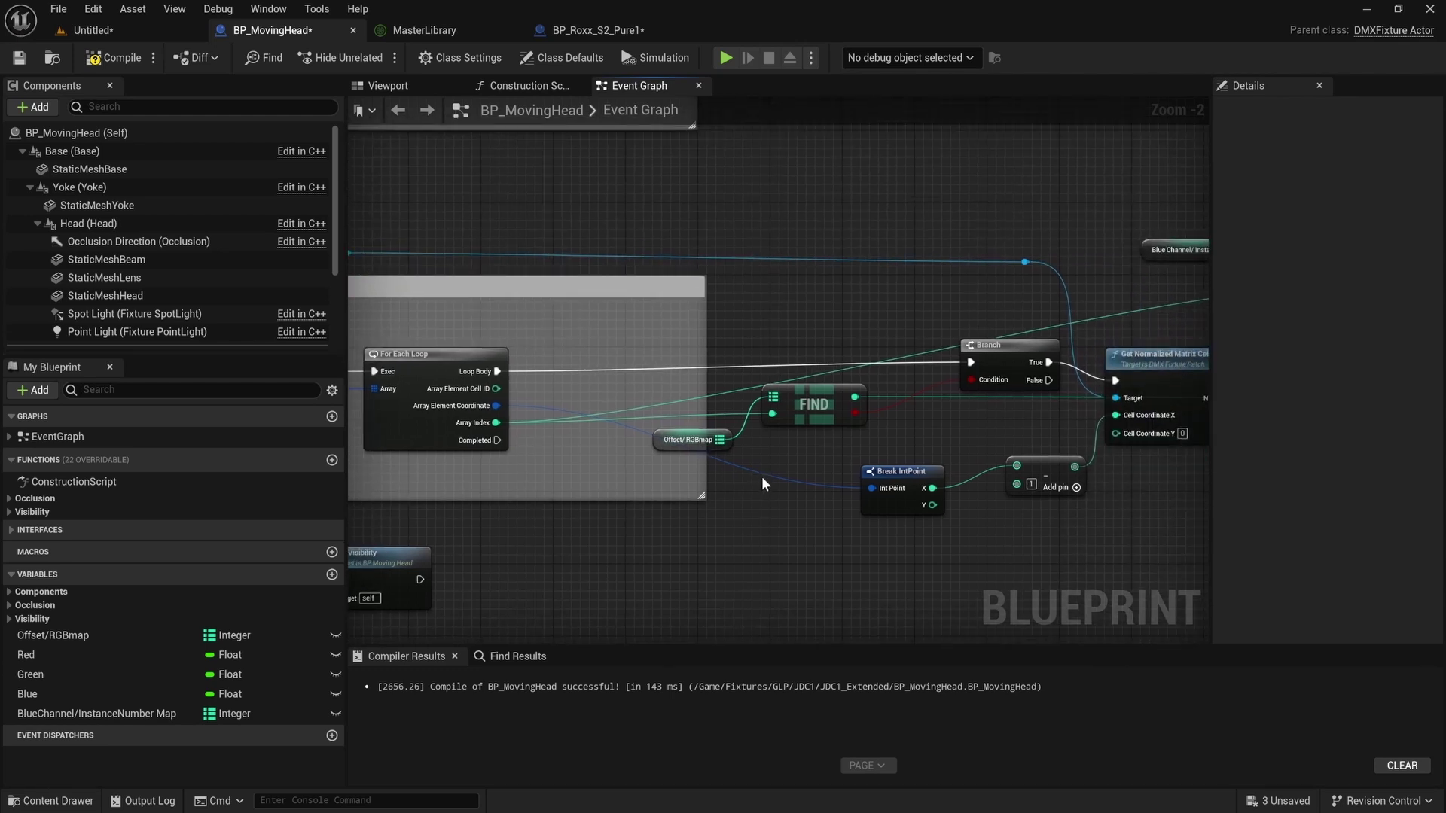
{"action": "right_click_drag", "start_coordinate": [849, 414], "coordinate": [812, 422]}
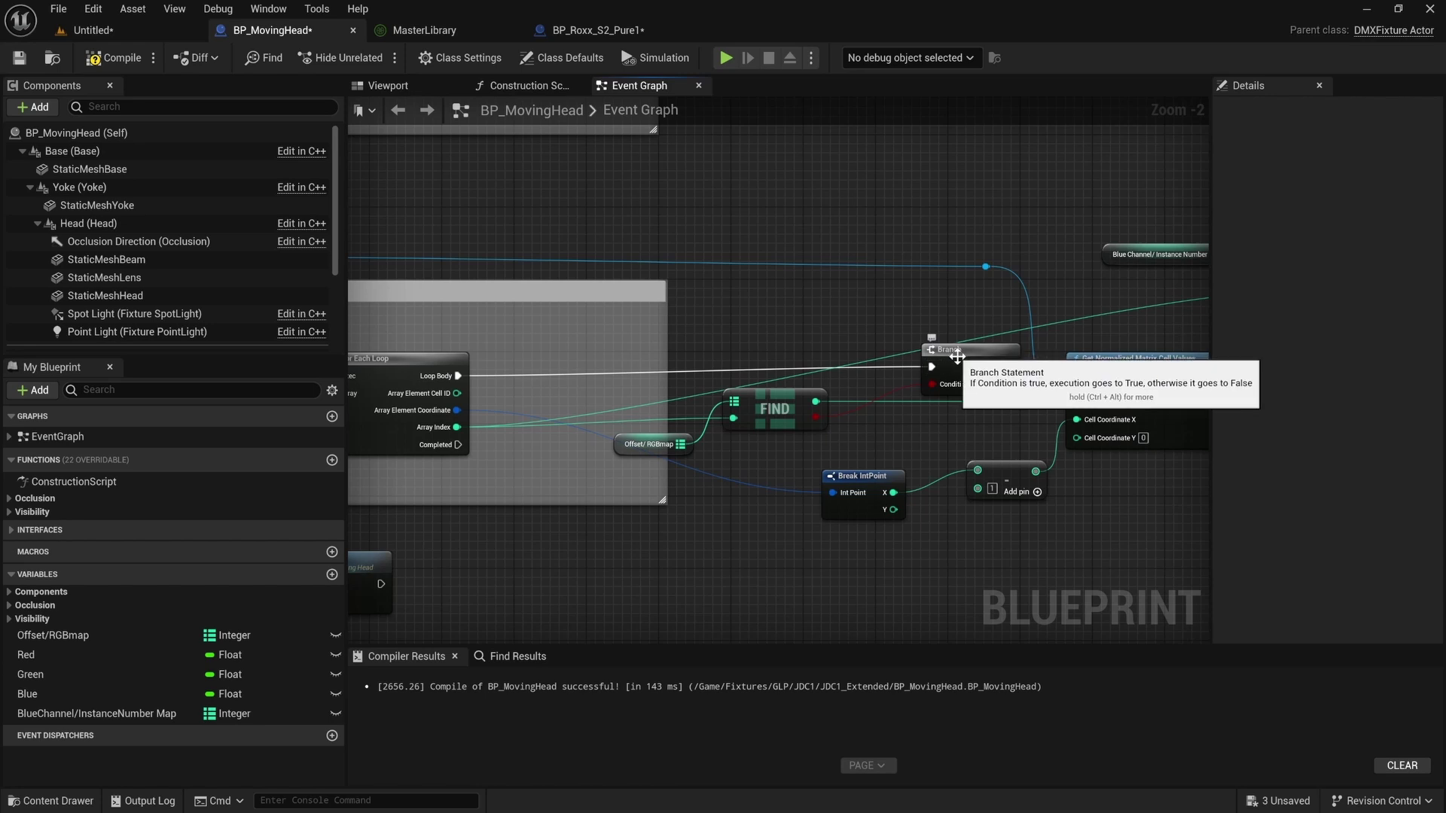
{"action": "left_click_drag", "start_coordinate": [967, 367], "coordinate": [885, 366]}
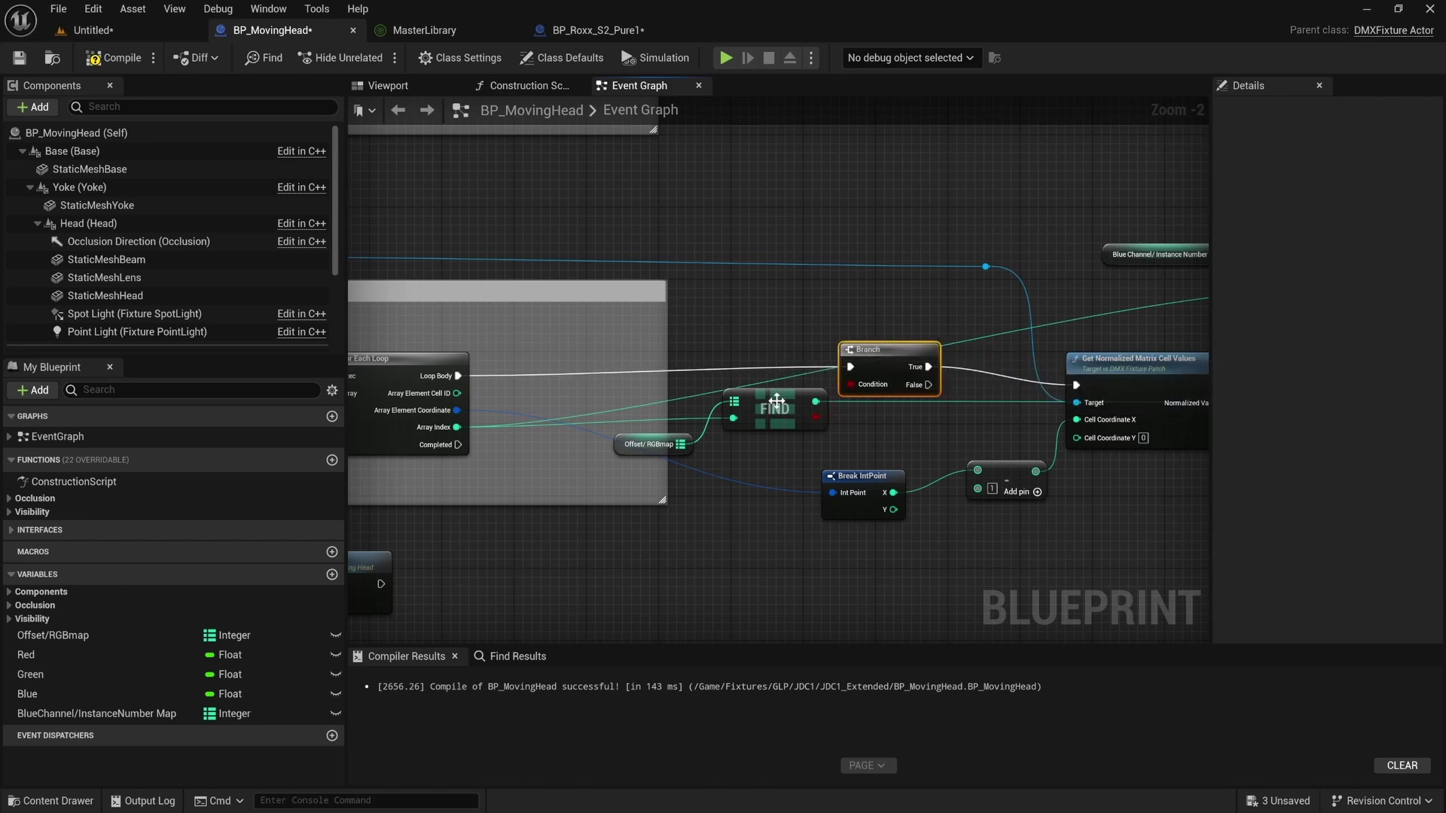
{"action": "left_click_drag", "start_coordinate": [675, 471], "coordinate": [663, 411]}
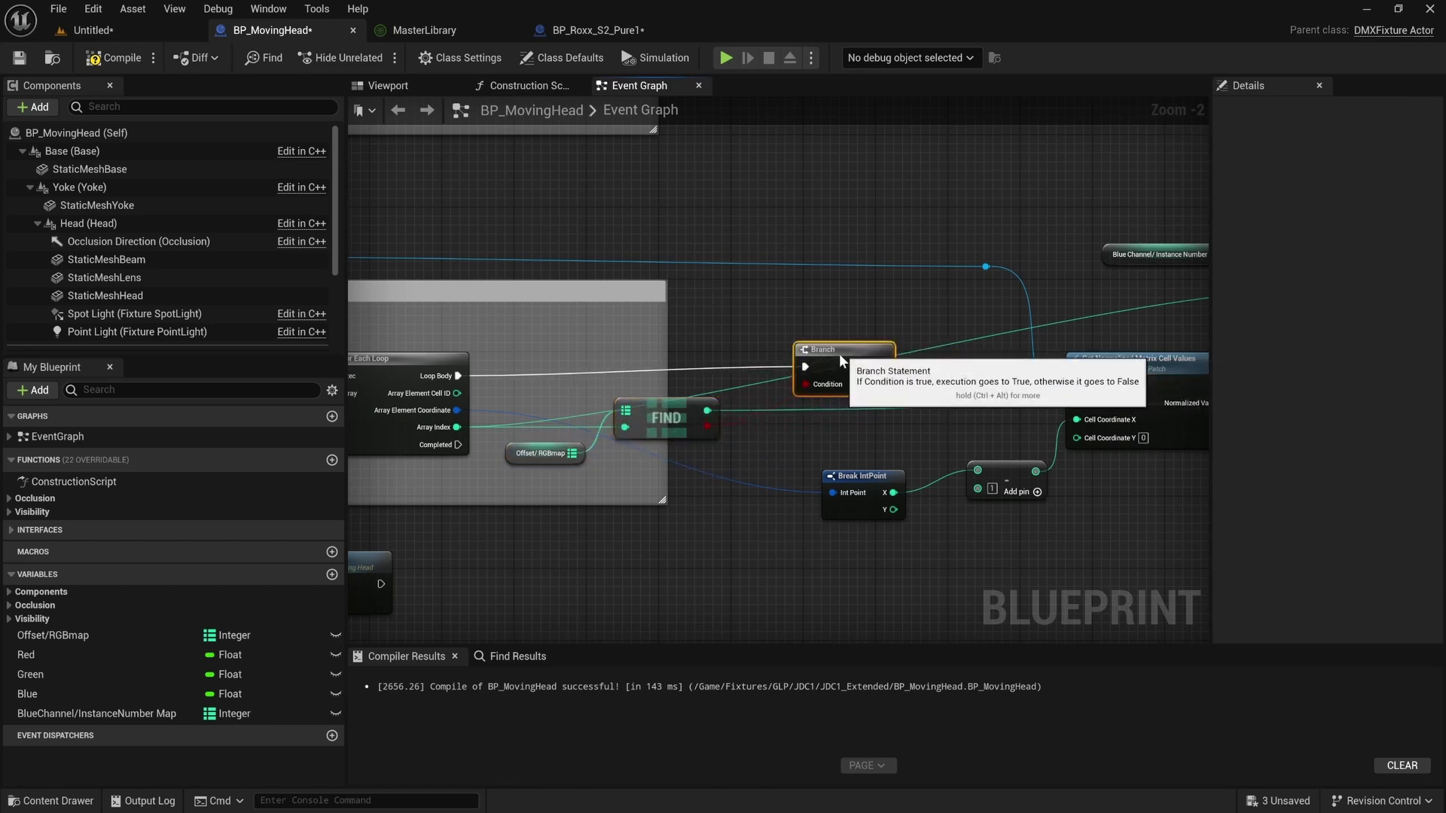
Print the loop's Array Index with a Print String node on the Branch's True output, and compile the blueprint.
{"action": "mouse_move", "coordinate": [926, 364]}
{"action": "left_mouse_down"}
{"action": "mouse_move", "coordinate": [800, 365]}
{"action": "mouse_move", "coordinate": [948, 355]}
{"action": "left_mouse_up"}
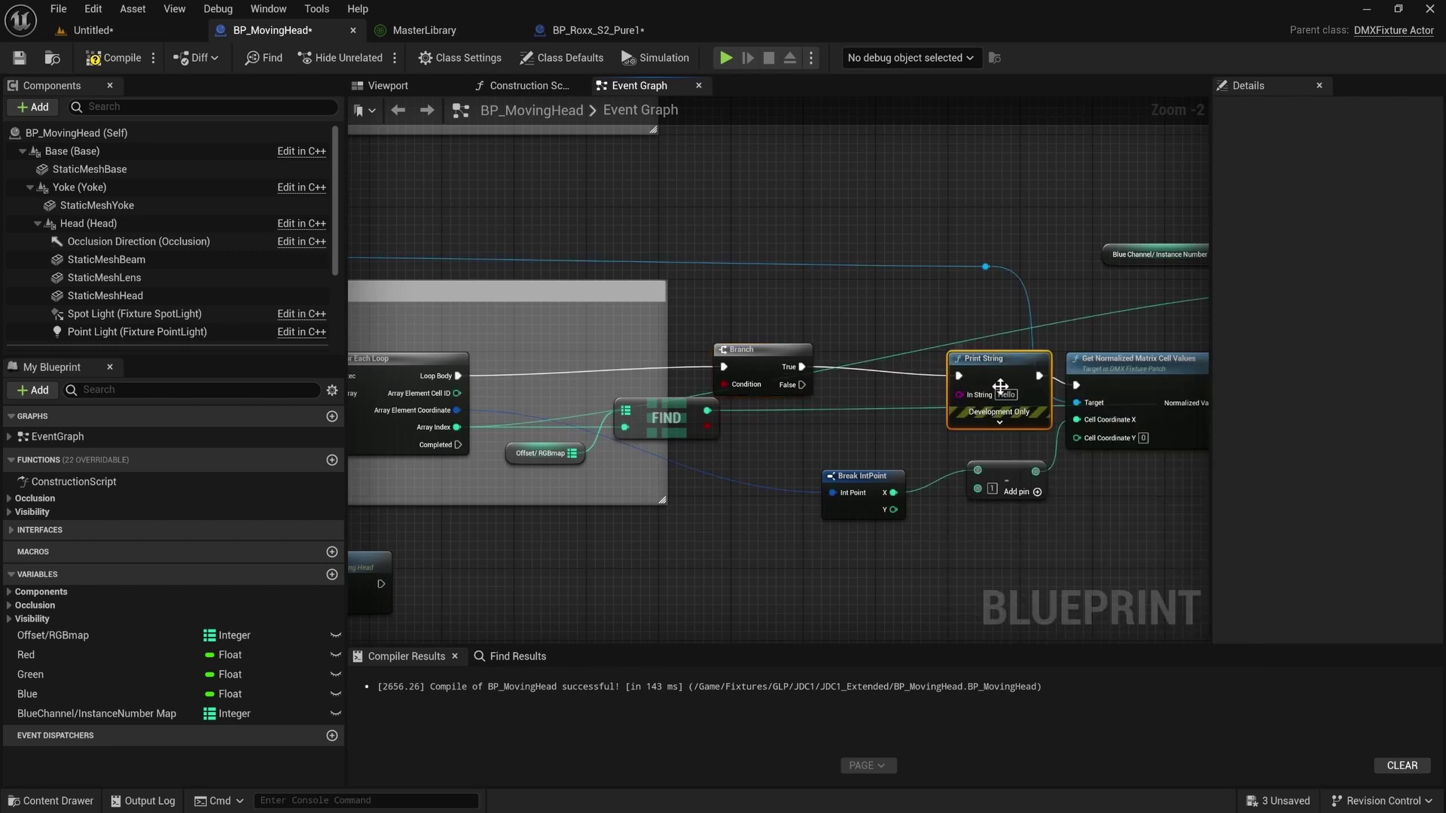
{"action": "left_click_drag", "start_coordinate": [1000, 386], "coordinate": [927, 314]}
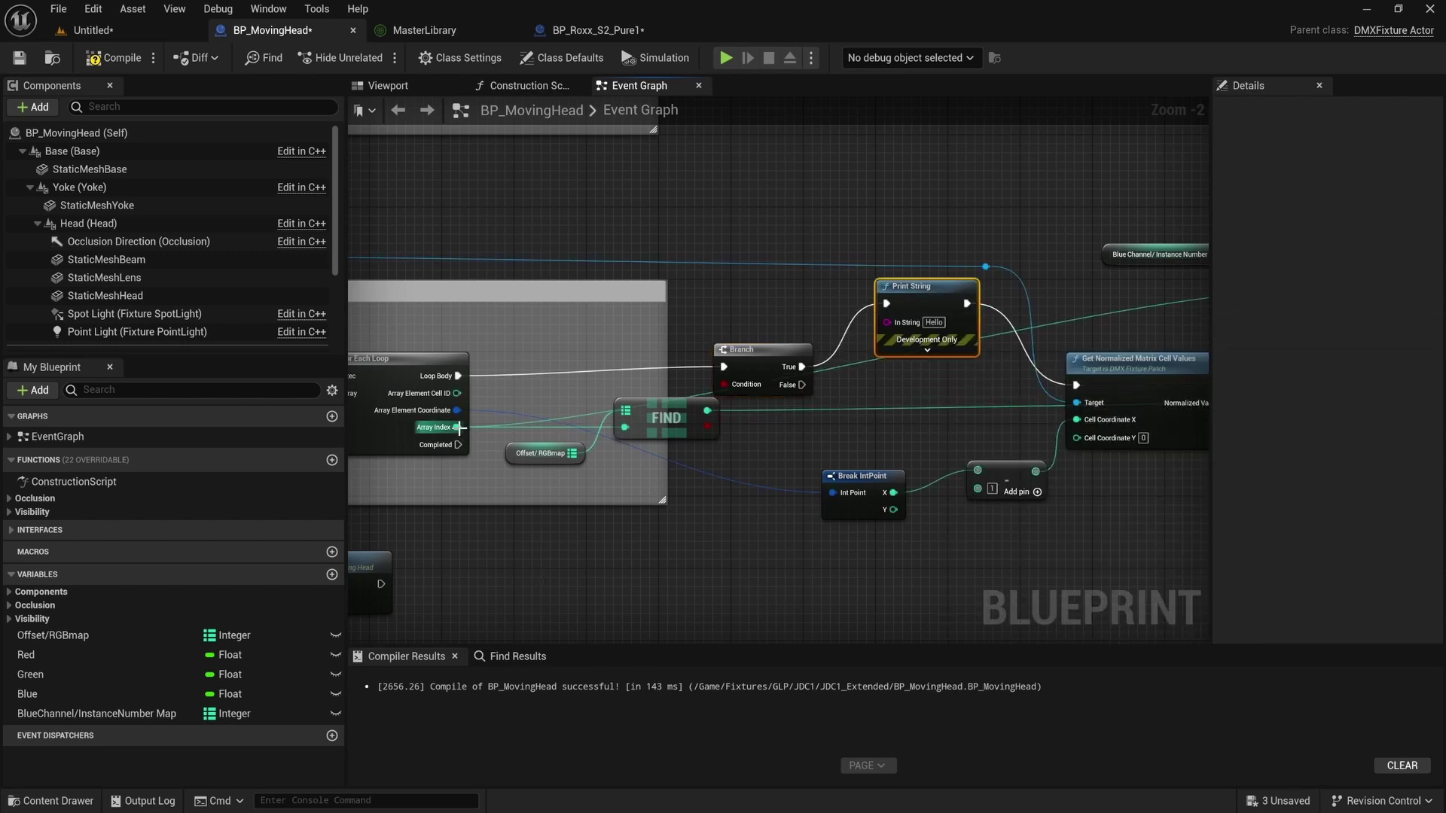
{"action": "left_click_drag", "start_coordinate": [460, 427], "coordinate": [887, 320]}
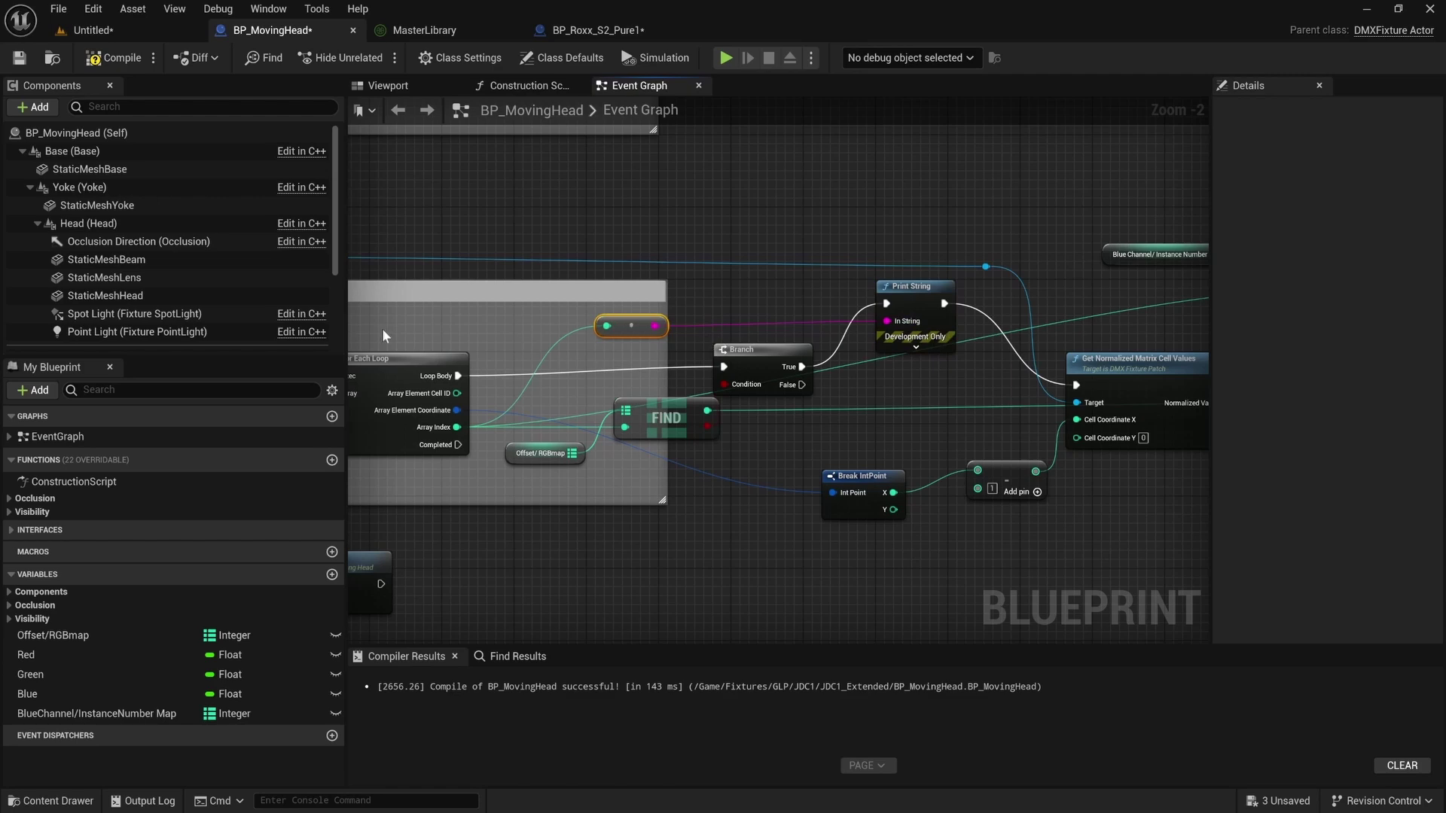
{"action": "left_click", "coordinate": [105, 58]}
{"action": "left_click", "coordinate": [1365, 11]}
{"action": "mouse_move", "coordinate": [1070, 809]}
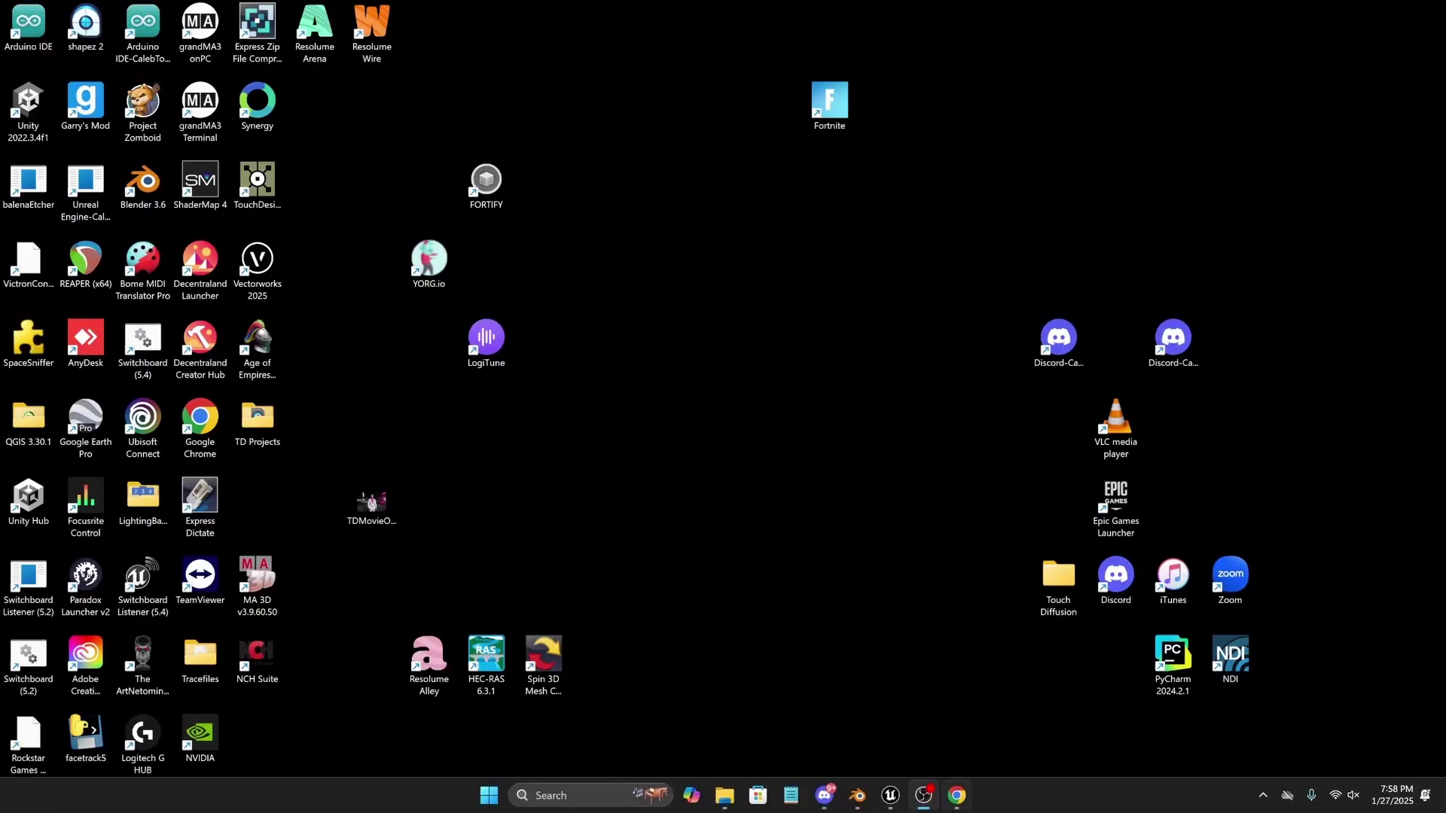
{"action": "left_click", "coordinate": [891, 797]}
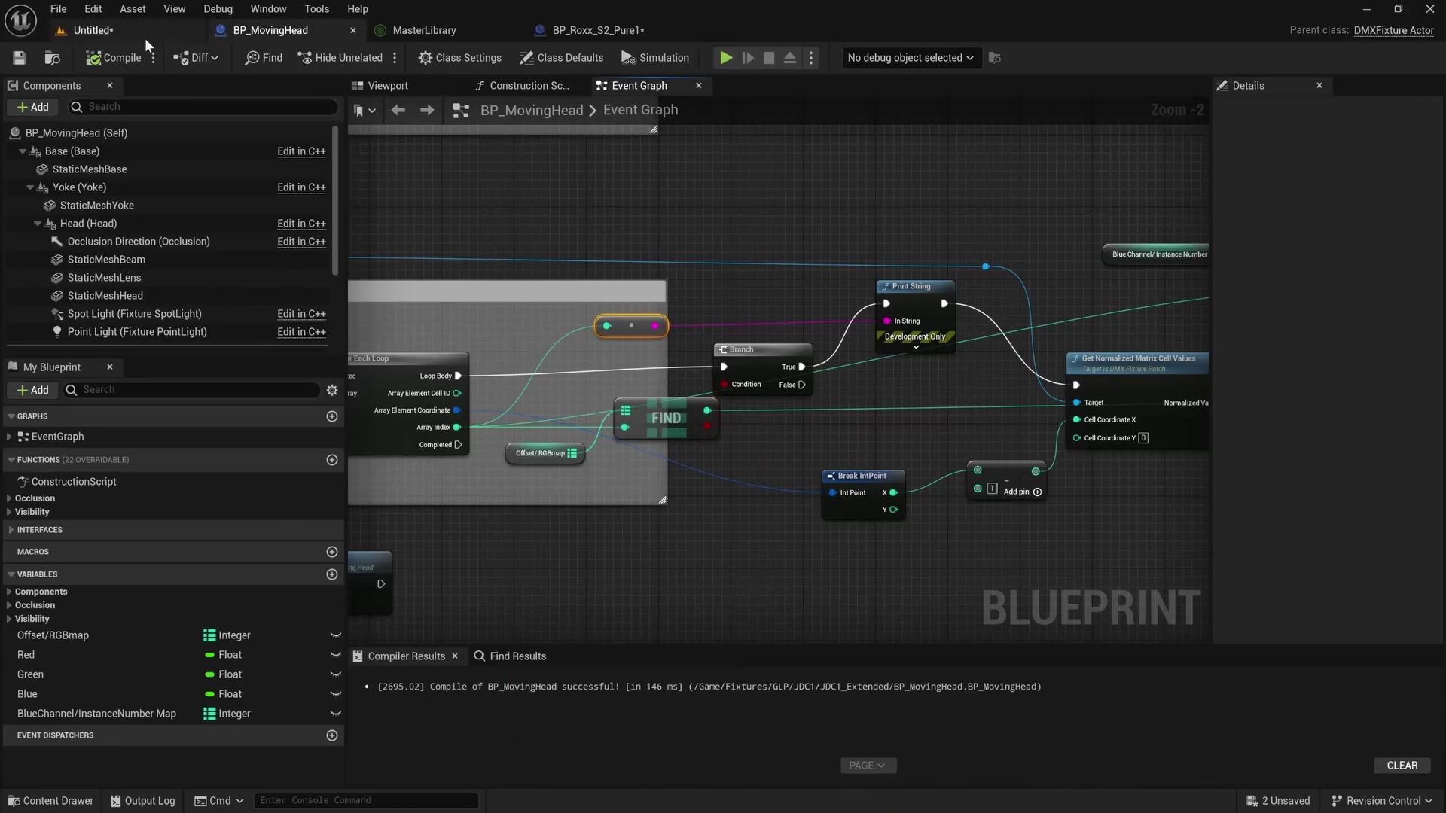
Check the printed array indexes in an enlarged level viewport and switch to the BP_Roxx_S2_Pure1 event graph.
{"action": "left_click", "coordinate": [141, 36]}
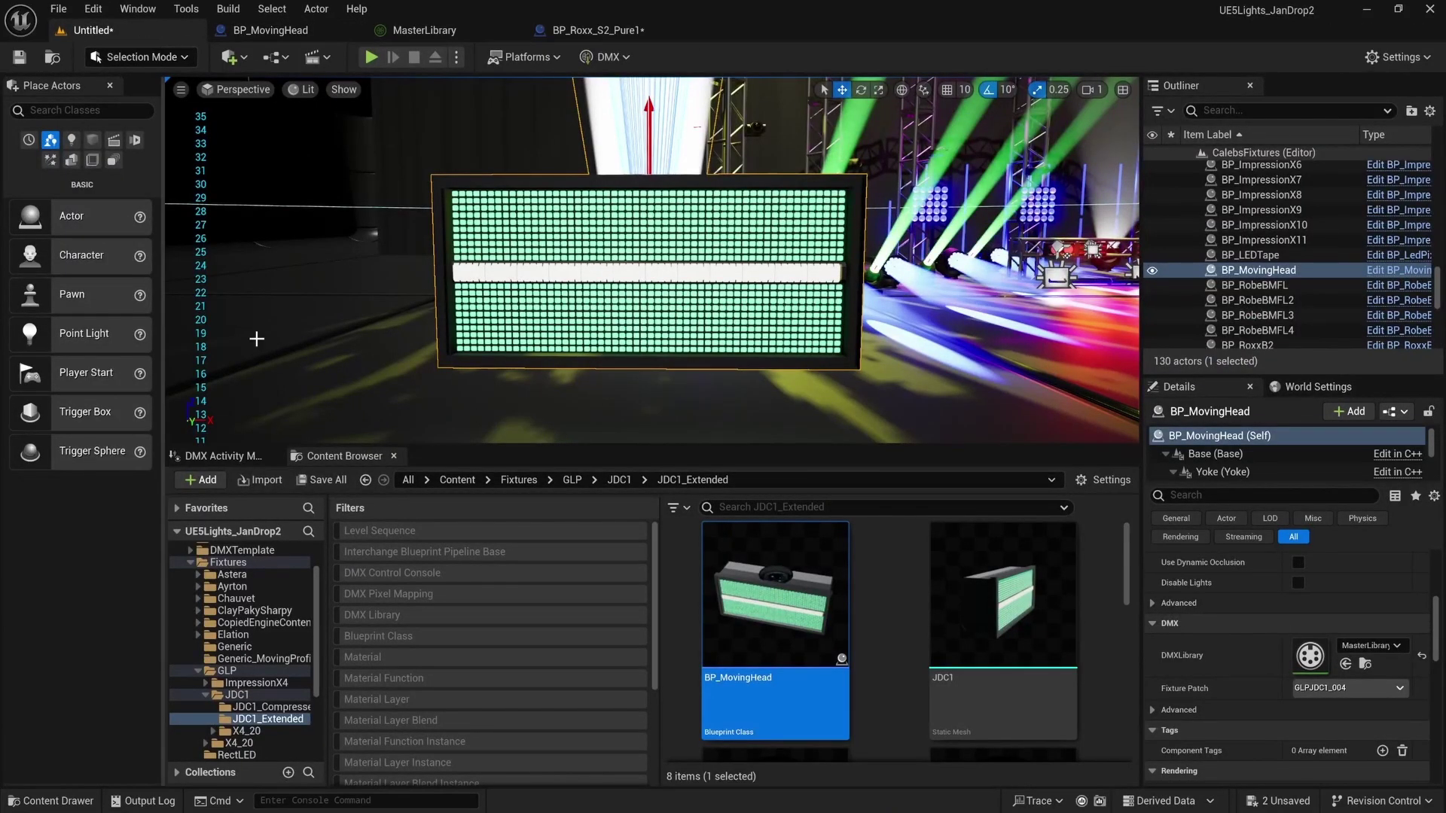
{"action": "left_click_drag", "start_coordinate": [496, 446], "coordinate": [468, 666]}
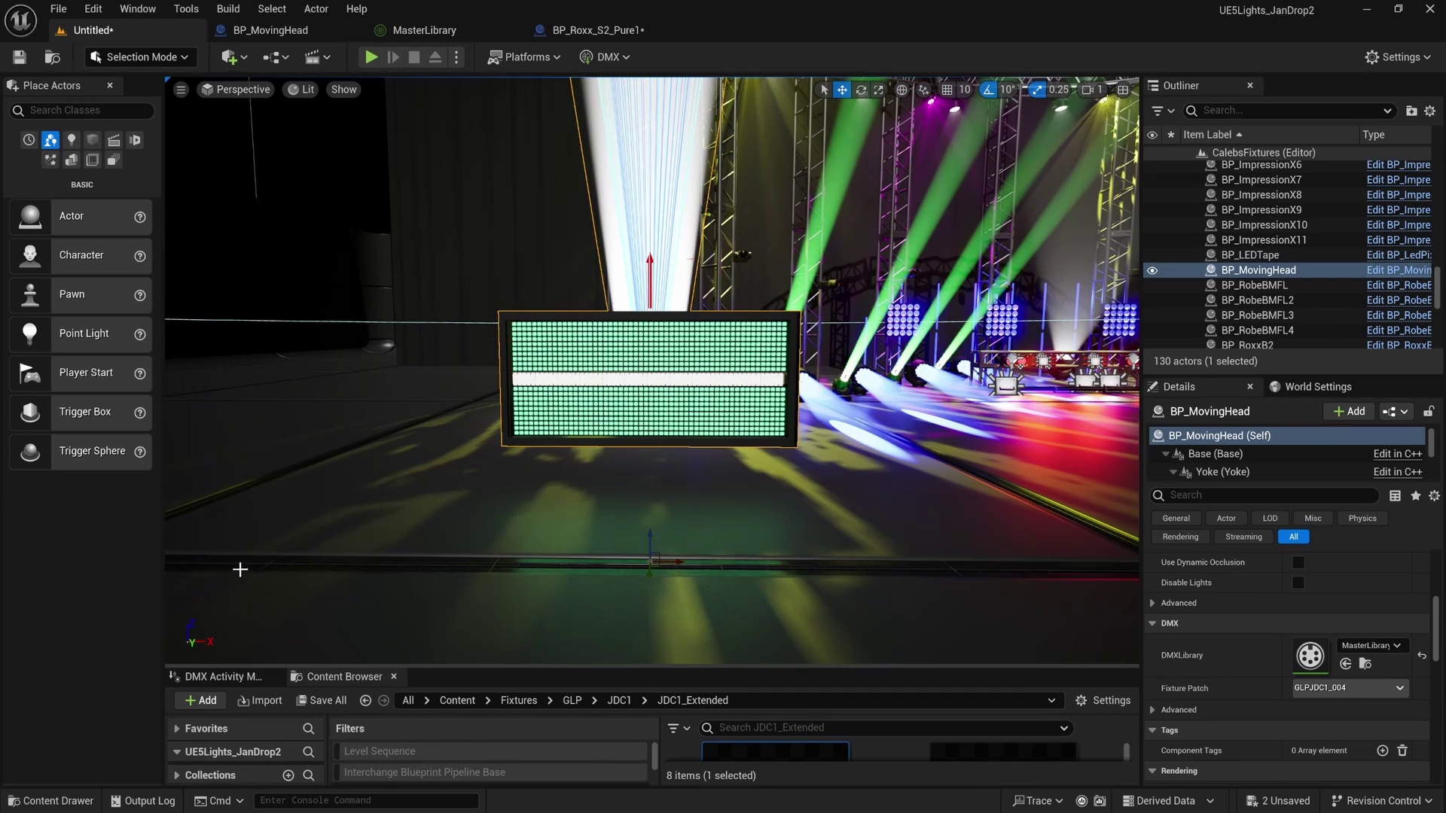
{"action": "left_click", "coordinate": [595, 30]}
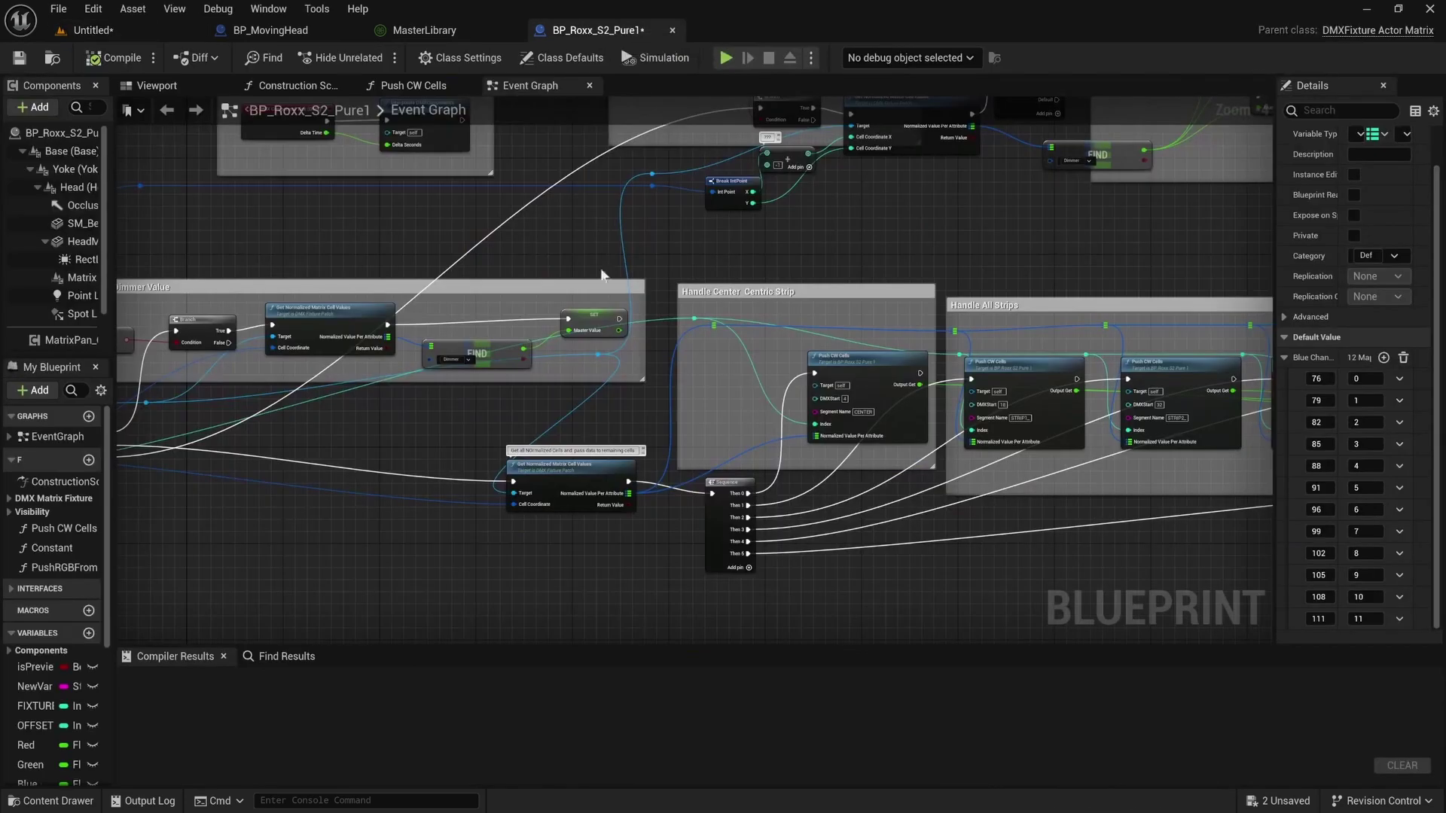
Return to the BP_MovingHead event graph.
{"action": "right_click_drag", "start_coordinate": [735, 259], "coordinate": [880, 258]}
{"action": "left_click", "coordinate": [264, 30]}
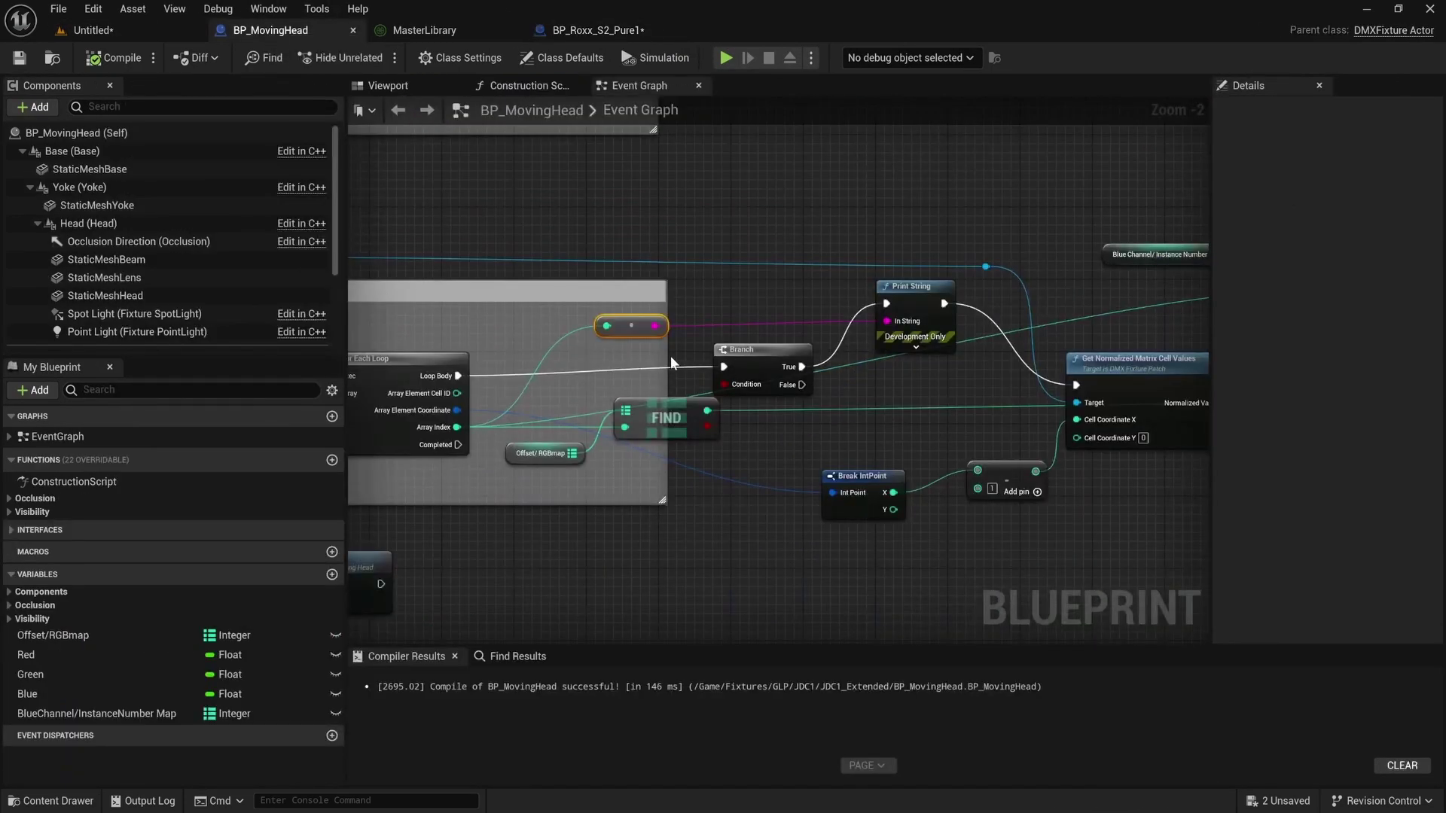
Delete the Print String and its integer-to-string conversion, connect Branch True to Get Normalized Matrix Cell Values, and align that node with the Branch.
{"action": "left_click", "coordinate": [929, 300]}
{"action": "key", "text": "Delete"}
{"action": "left_click", "coordinate": [631, 325]}
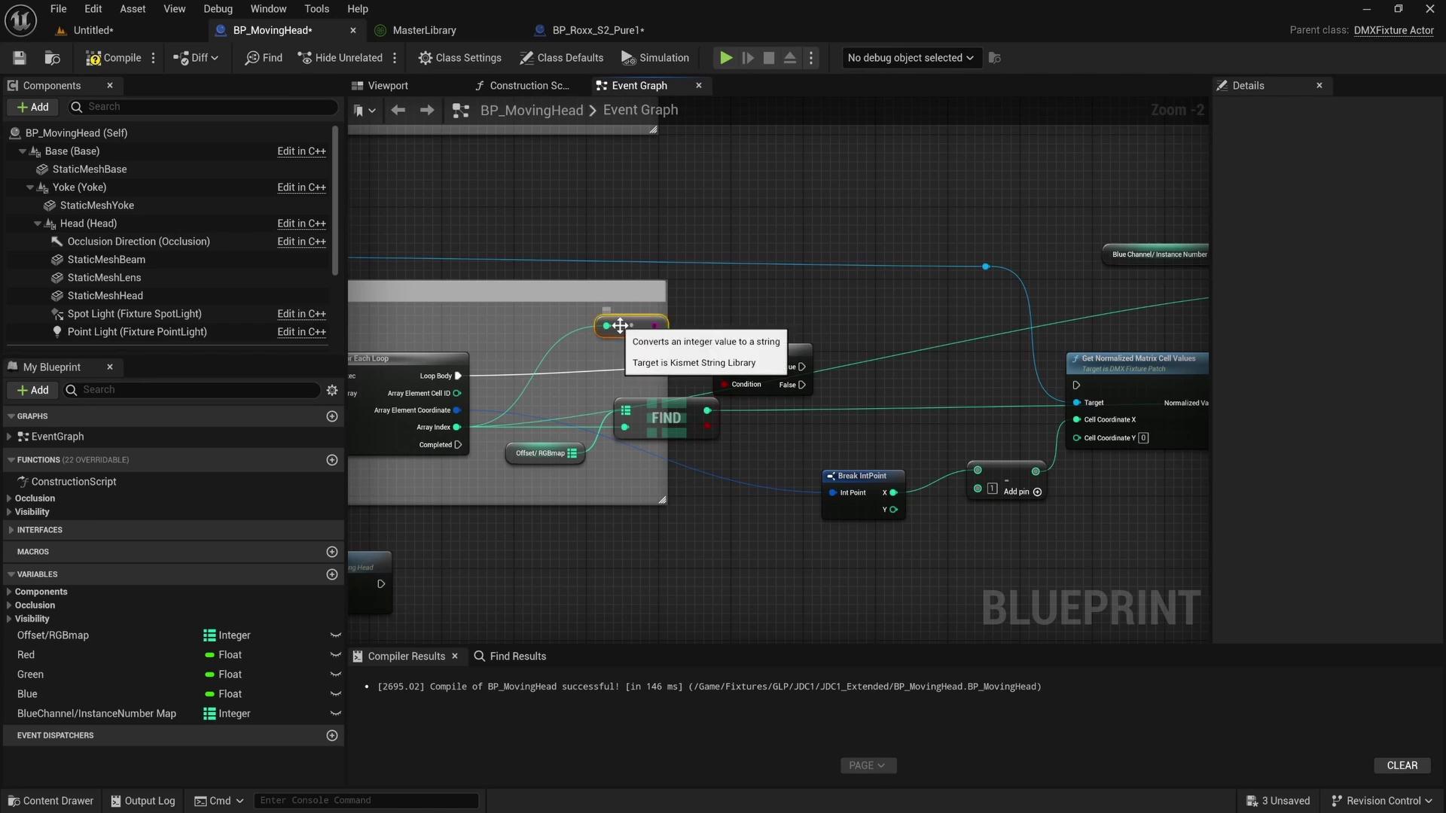
{"action": "key", "text": "Delete"}
{"action": "left_click_drag", "start_coordinate": [802, 366], "coordinate": [1077, 385]}
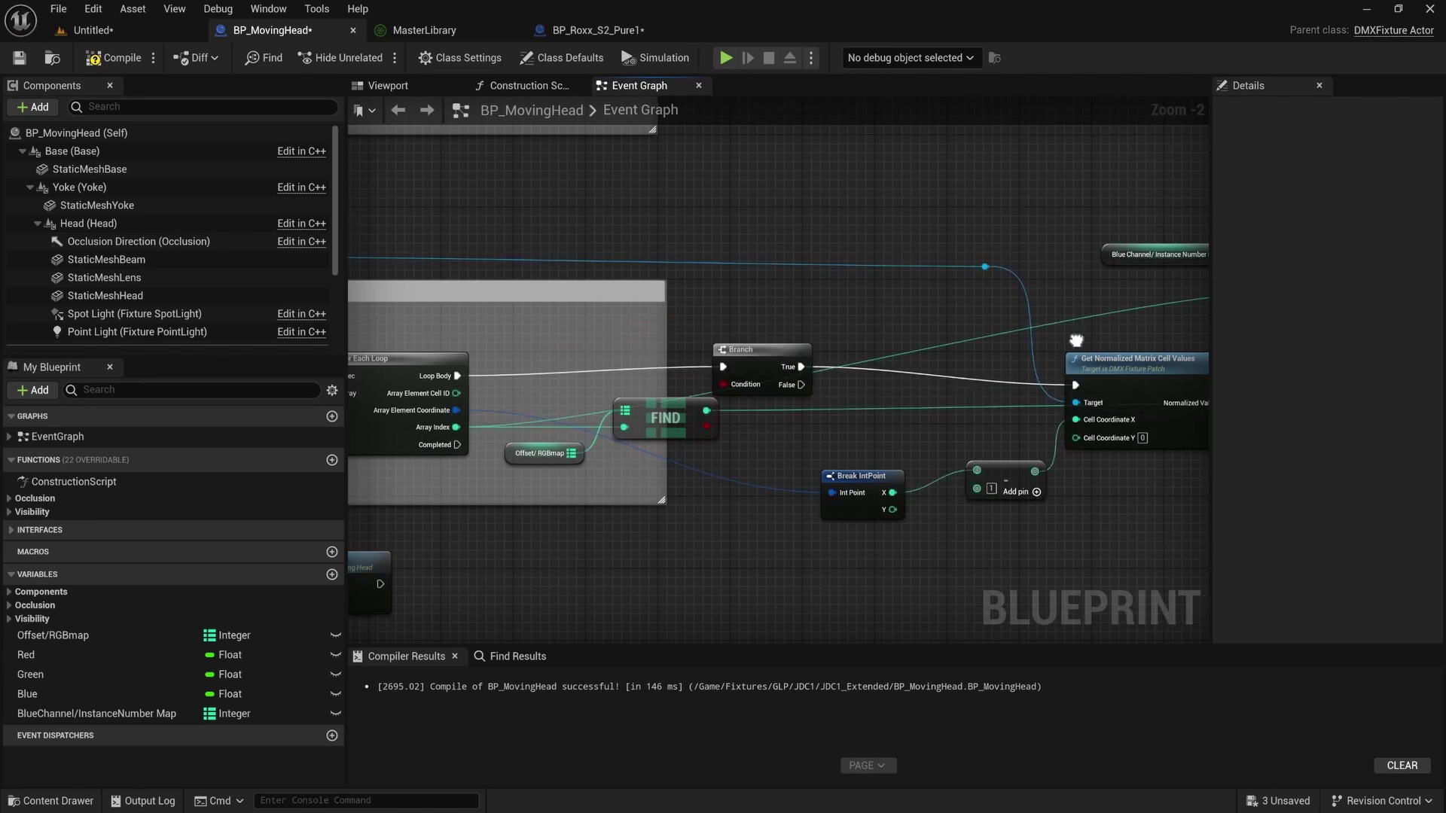
{"action": "right_click_drag", "start_coordinate": [1085, 360], "coordinate": [924, 332]}
{"action": "left_click_drag", "start_coordinate": [925, 333], "coordinate": [924, 315]}
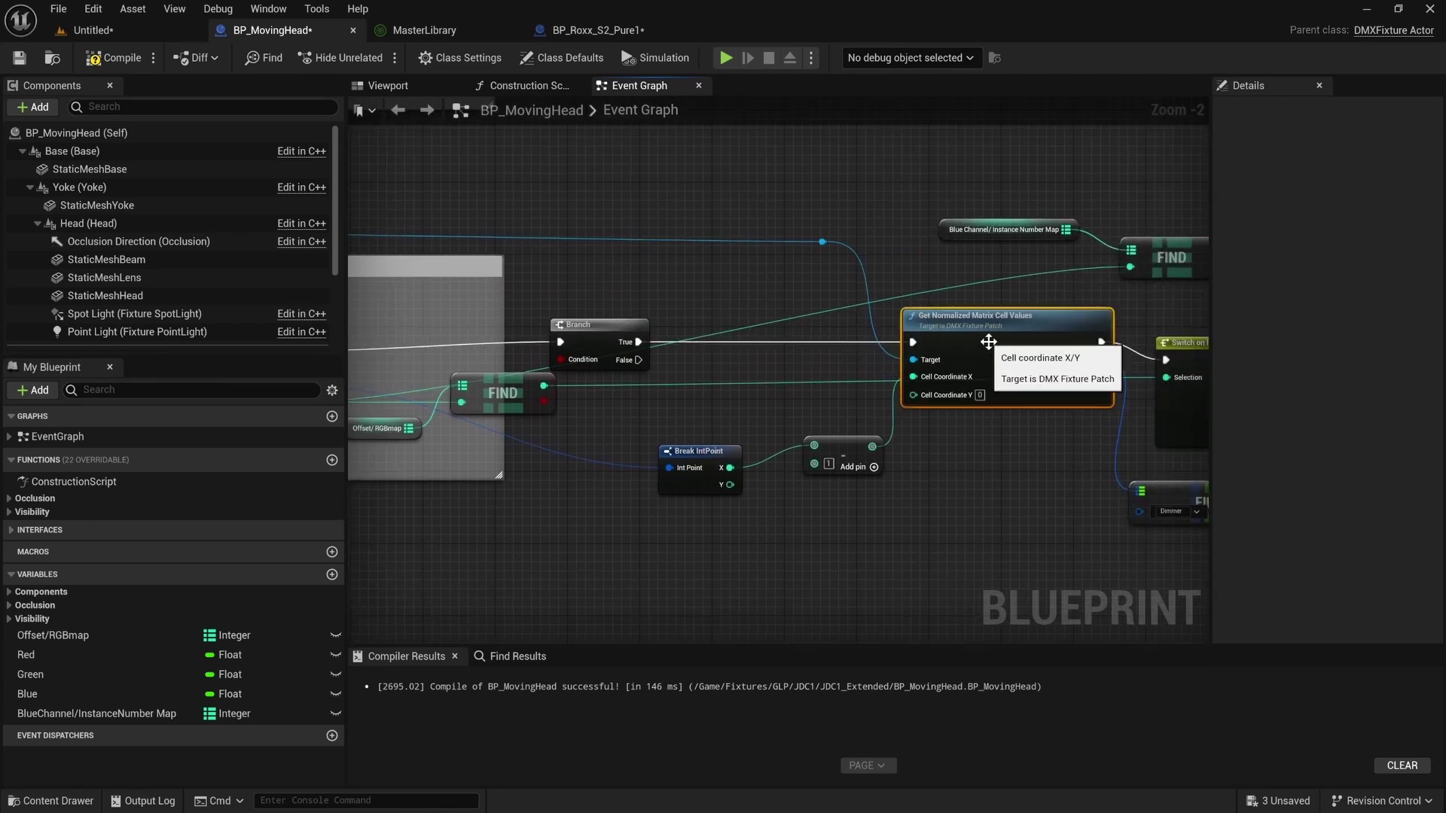
{"action": "right_click_drag", "start_coordinate": [936, 299], "coordinate": [933, 290]}
{"action": "right_click_drag", "start_coordinate": [859, 417], "coordinate": [897, 527]}
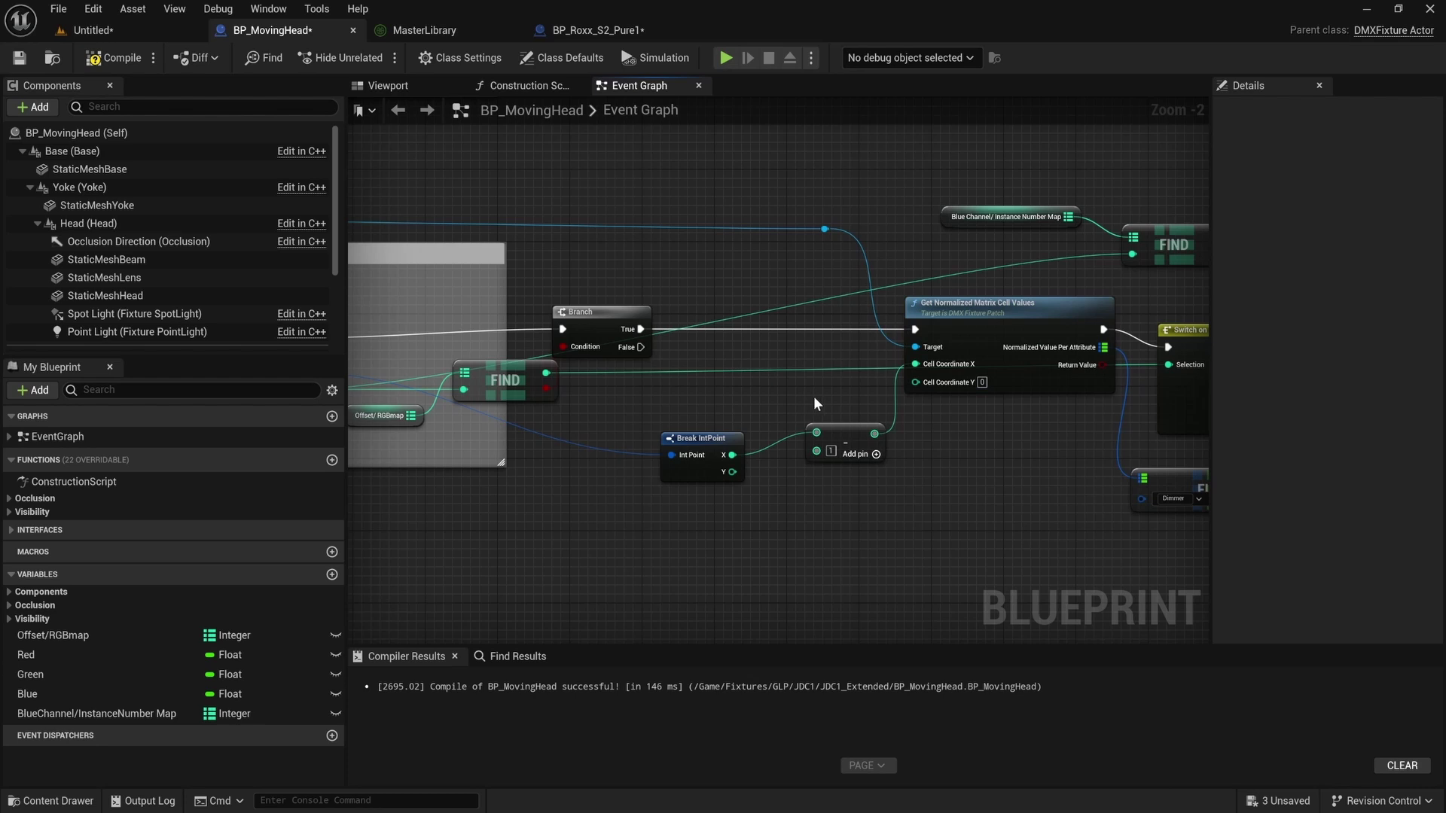
Undo the node move, the rewiring and the deletion of the Print String and its conversion node.
{"action": "key", "text": "ctrl+z"}
{"action": "key", "text": "ctrl+z"}
{"action": "key", "text": "ctrl+z"}
{"action": "key", "text": "ctrl+z"}
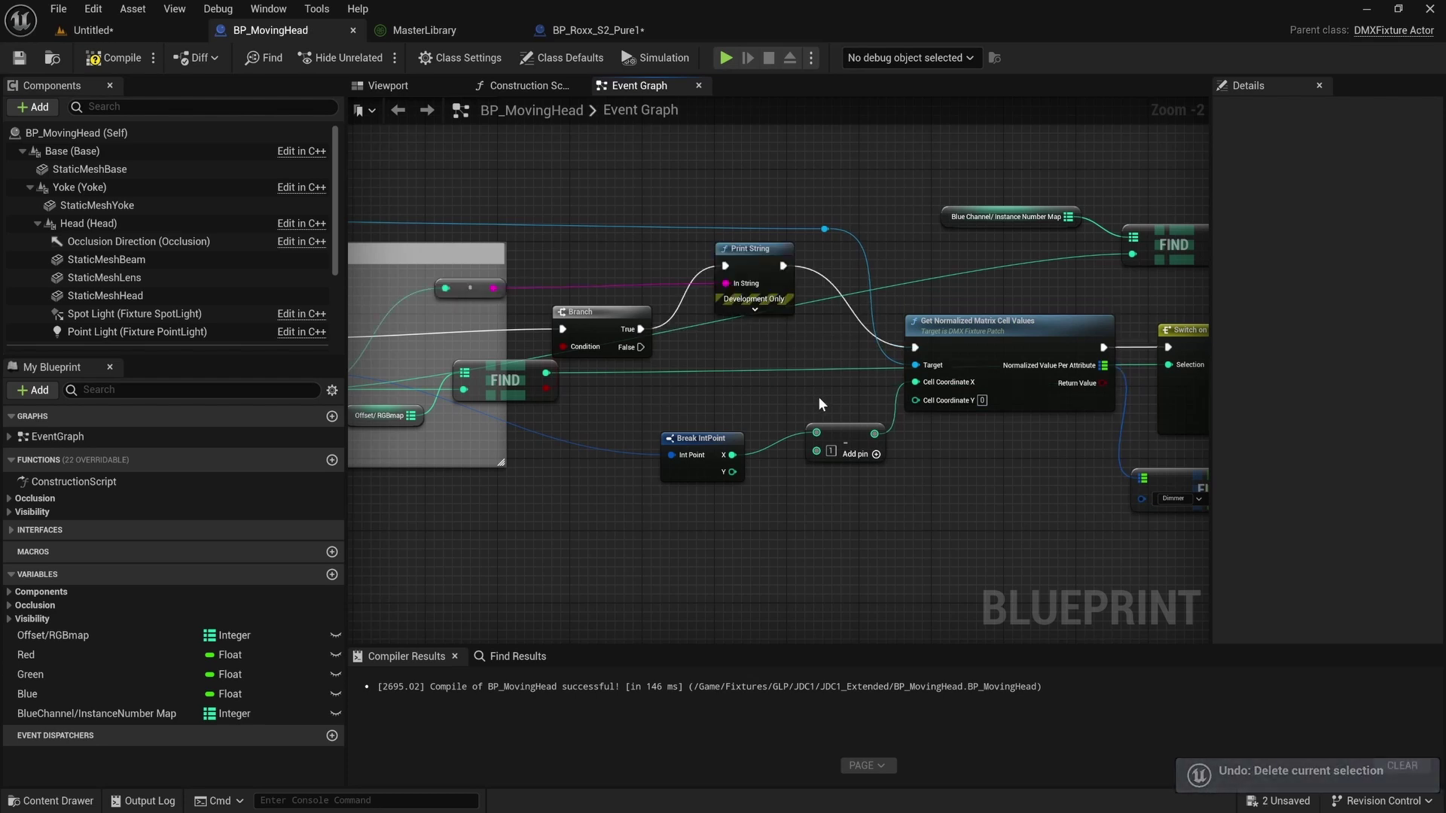
Print the subtraction result instead of Array Index, delete the old conversion node, compile, and check the output in the level.
{"action": "left_click_drag", "start_coordinate": [875, 433], "coordinate": [726, 285]}
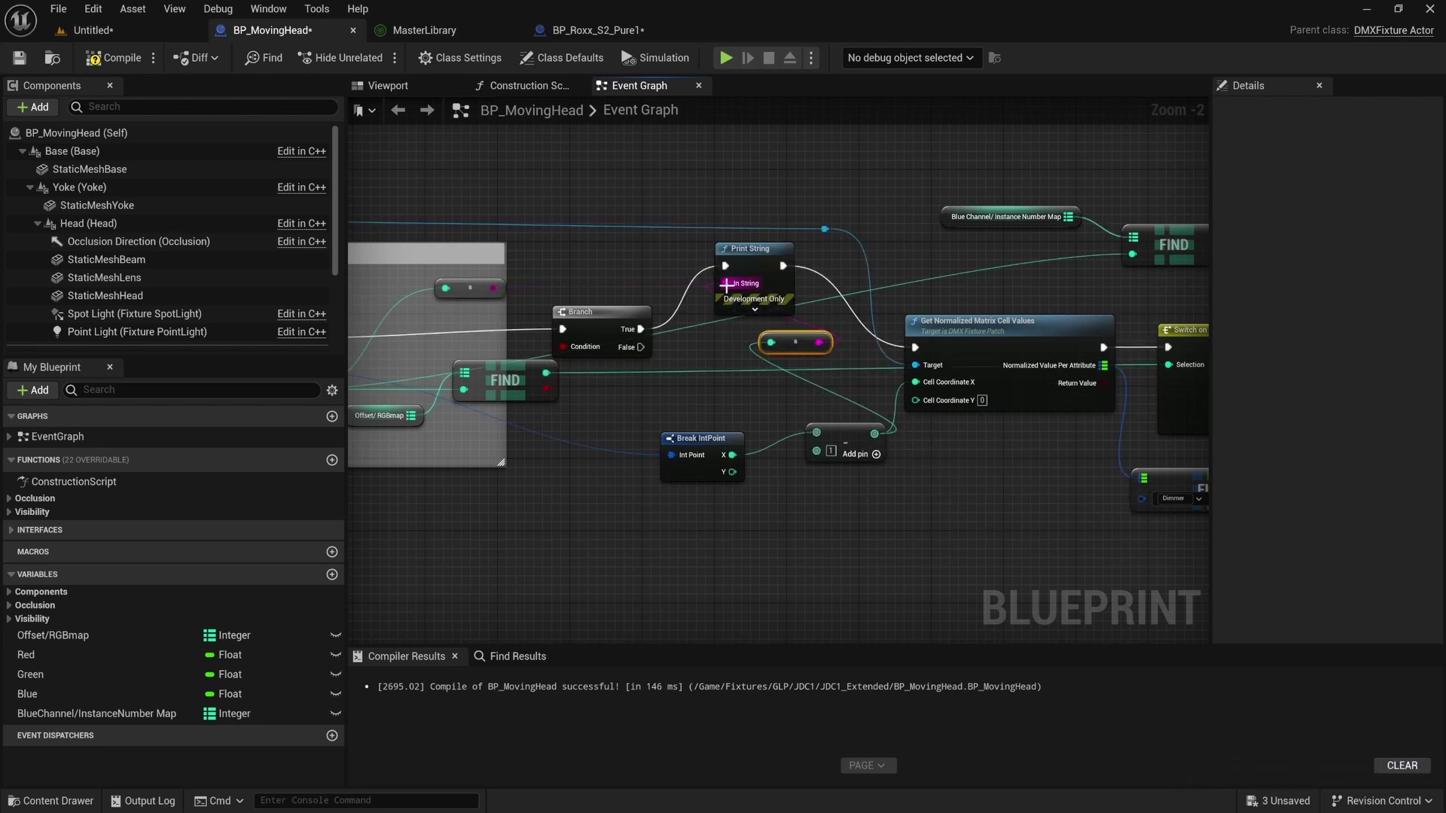
{"action": "right_click_drag", "start_coordinate": [644, 418], "coordinate": [847, 403]}
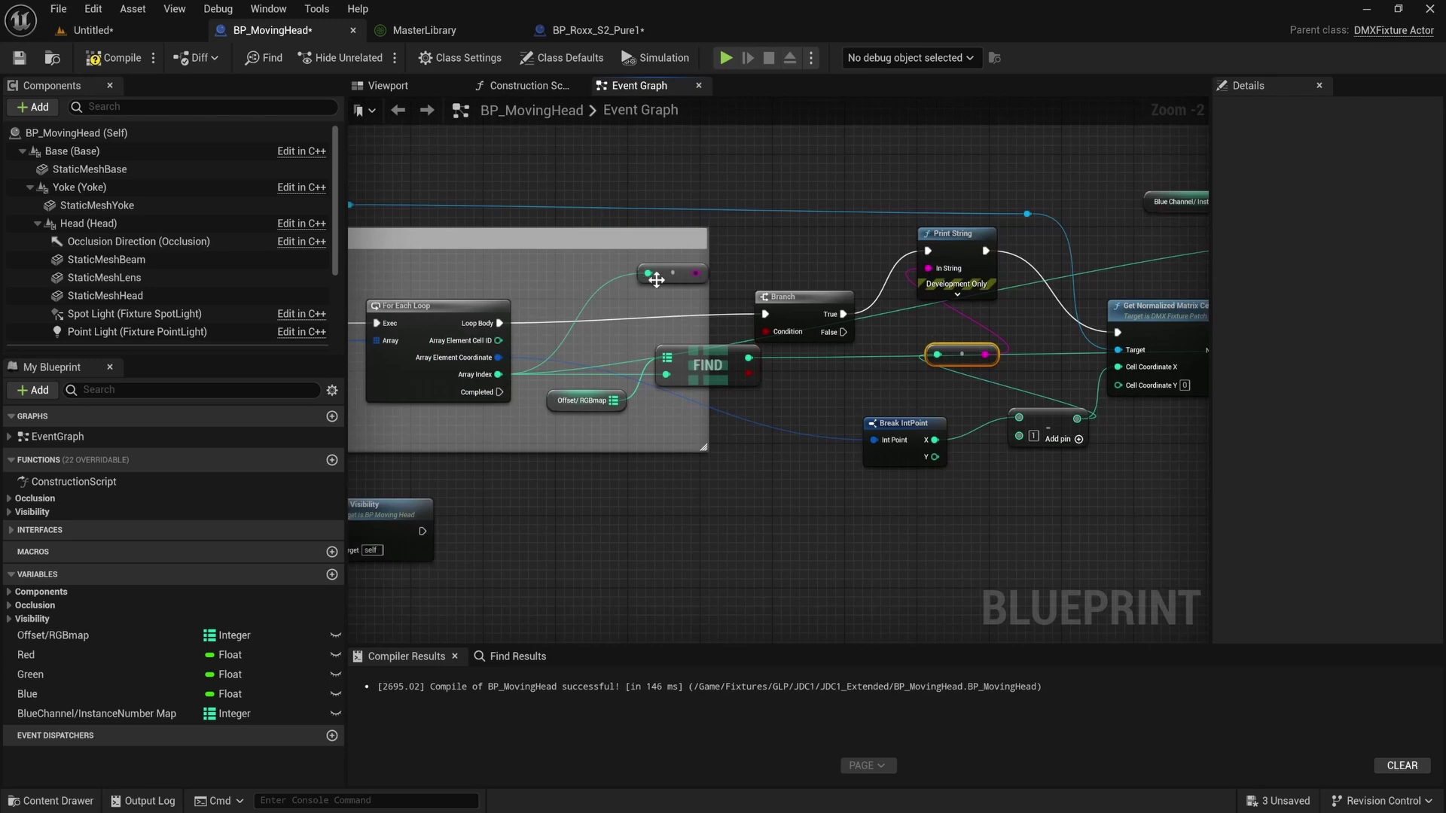
{"action": "left_click", "coordinate": [656, 276]}
{"action": "key", "text": "Delete"}
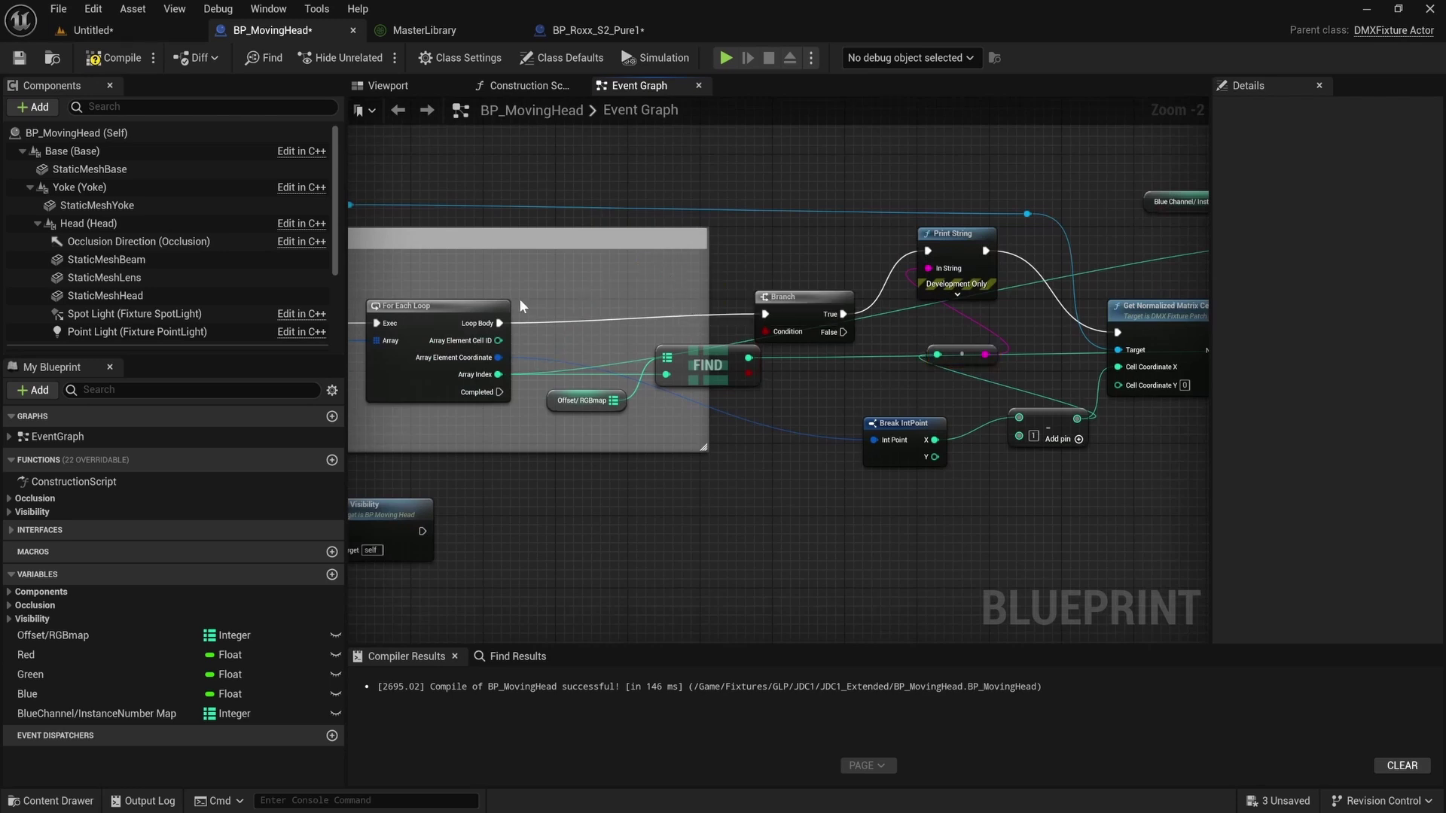
{"action": "left_click", "coordinate": [114, 59]}
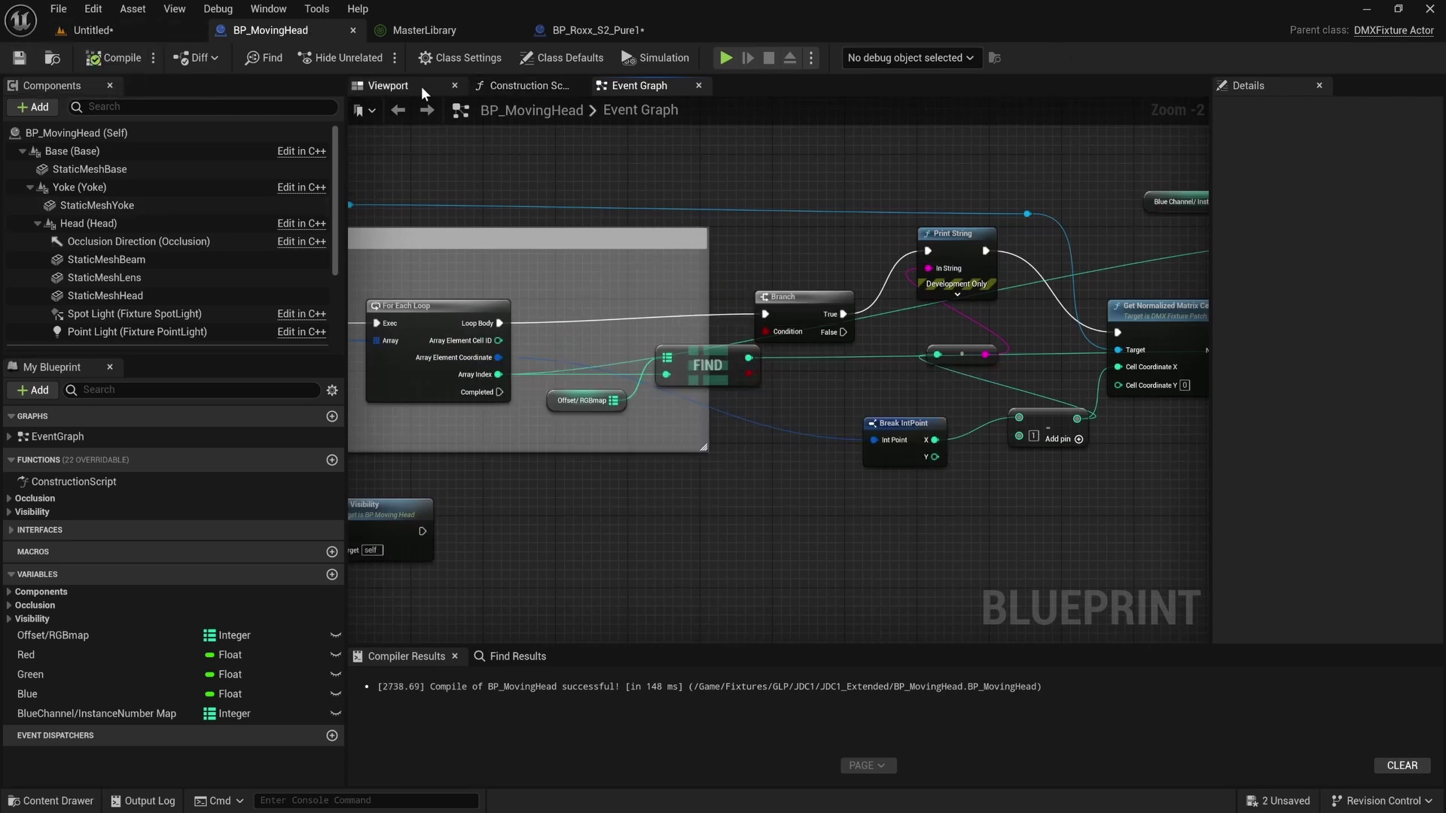
{"action": "left_click", "coordinate": [124, 30]}
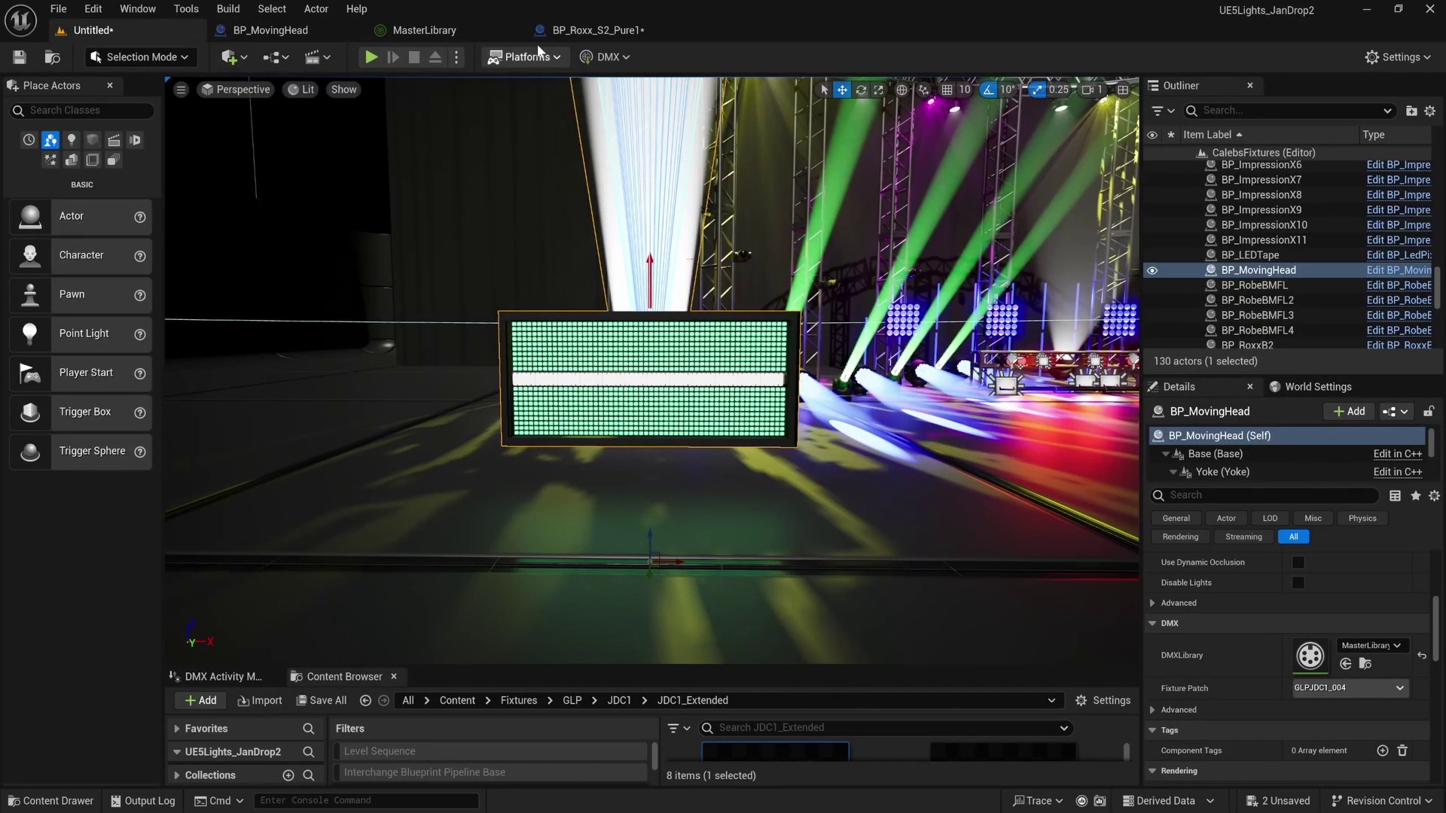
In BP_MovingHead, delete the subtract node and connect Break IntPoint's X directly to Cell Coordinate X.
{"action": "left_click", "coordinate": [271, 30]}
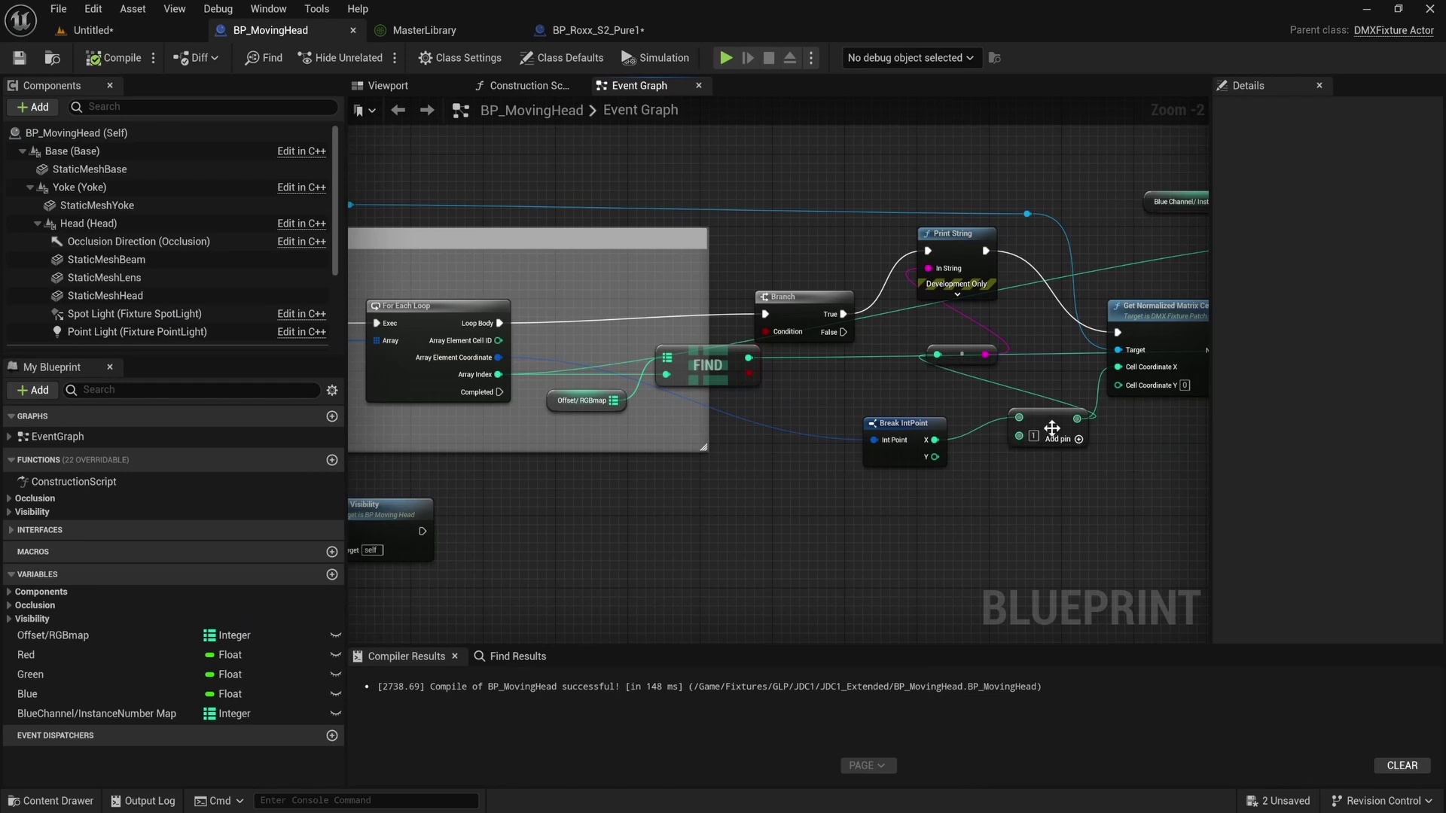
{"action": "left_click", "coordinate": [1052, 427]}
{"action": "key", "text": "Delete"}
{"action": "left_click_drag", "start_coordinate": [934, 440], "coordinate": [1122, 370]}
Remove the Print String and its conversion, connect Branch True to Get Normalized Matrix Cell Values, and move that node closer to the Branch.
{"action": "right_click_drag", "start_coordinate": [931, 399], "coordinate": [806, 406]}
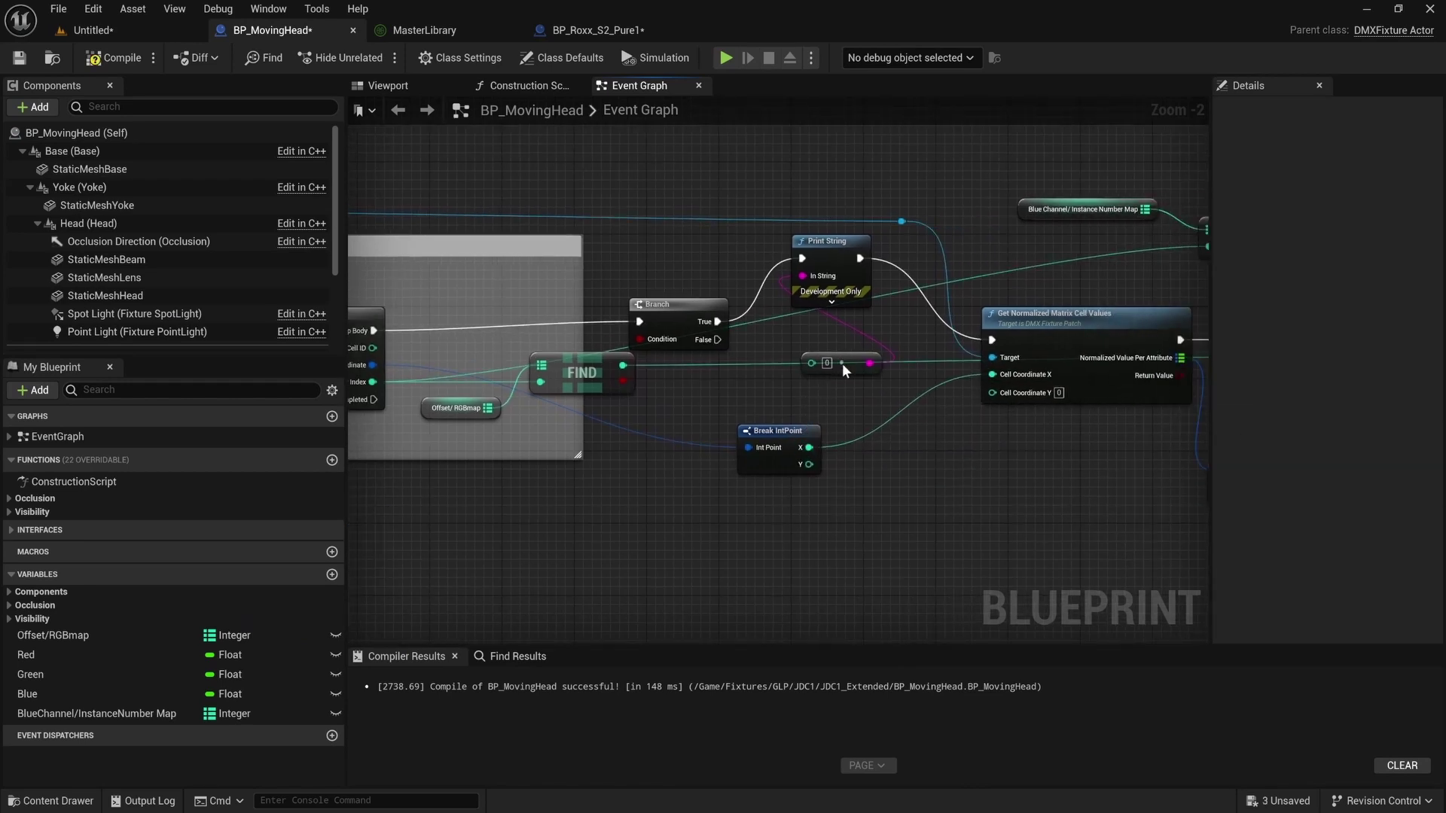
{"action": "left_click", "coordinate": [828, 248]}
{"action": "key", "text": "Delete"}
{"action": "left_click_drag", "start_coordinate": [718, 321], "coordinate": [994, 339]}
{"action": "right_click_drag", "start_coordinate": [994, 339], "coordinate": [599, 319]}
{"action": "left_click", "coordinate": [614, 403]}
{"action": "left_click_drag", "start_coordinate": [738, 319], "coordinate": [601, 317]}
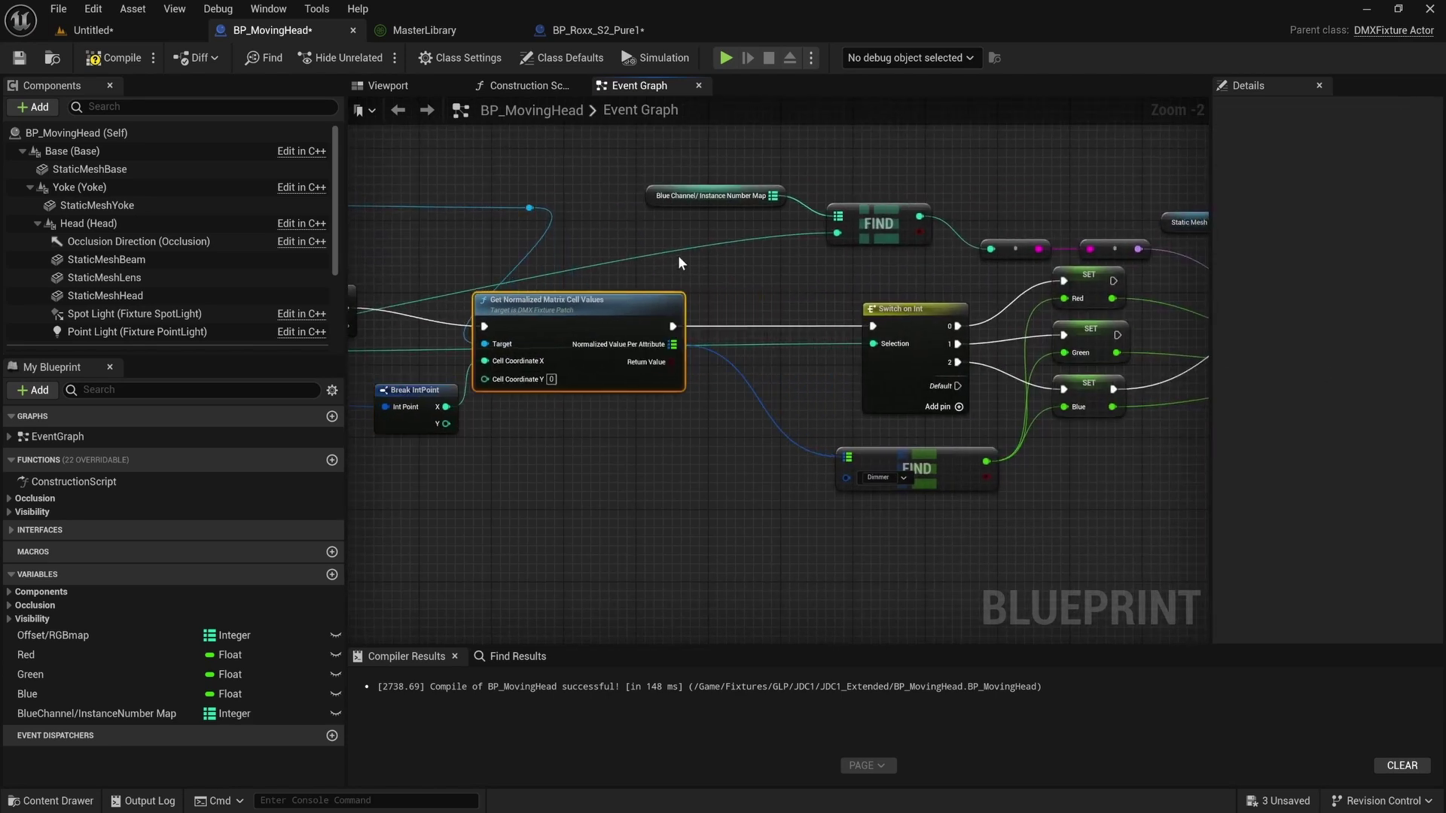
{"action": "left_click", "coordinate": [695, 308]}
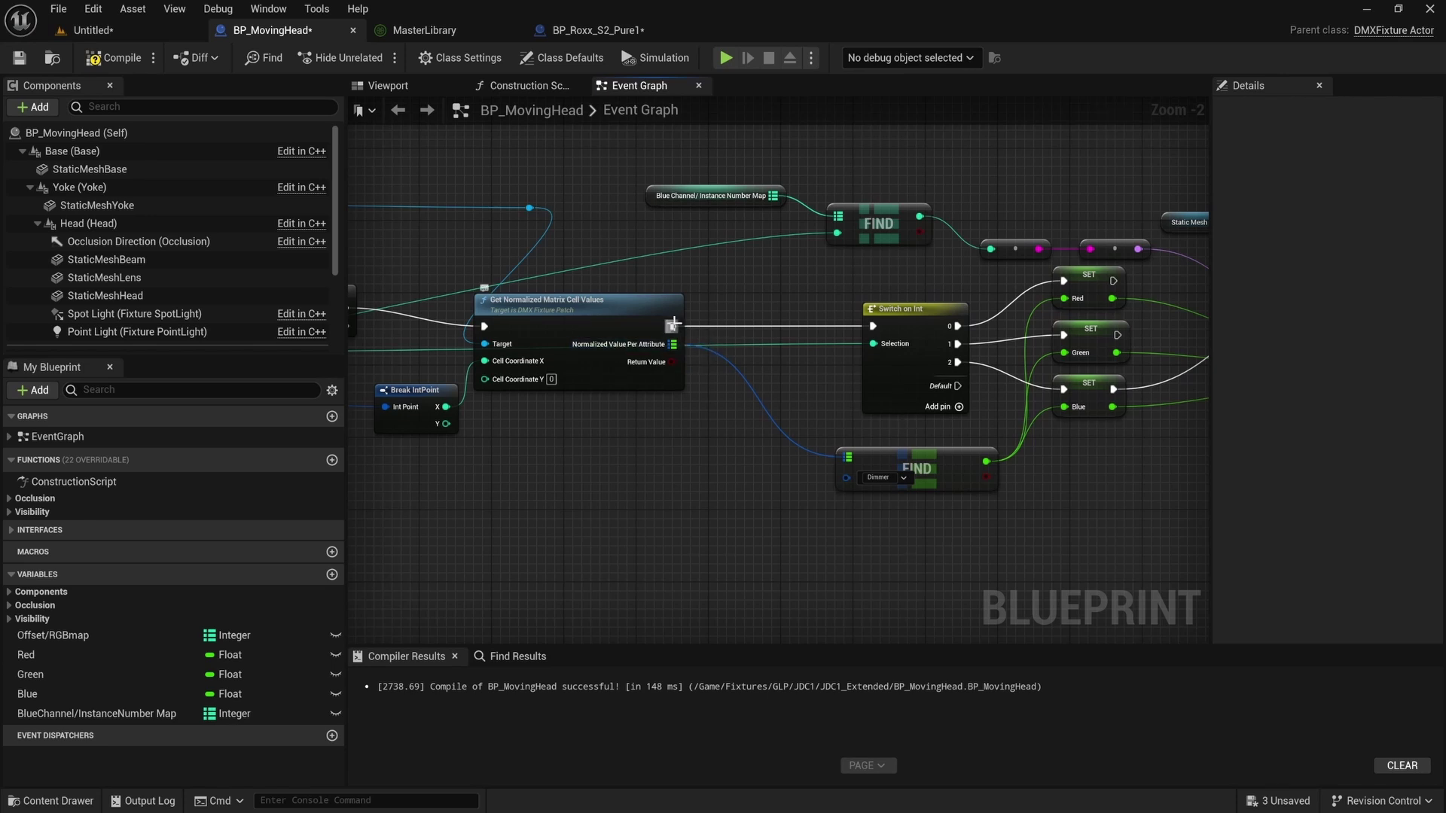
Print the Offset/RGBmap FIND result with a Print String after Get Normalized Matrix Cell Values, and compile the blueprint.
{"action": "left_click_drag", "start_coordinate": [673, 324], "coordinate": [764, 315]}
{"action": "type", "text": "pri"}
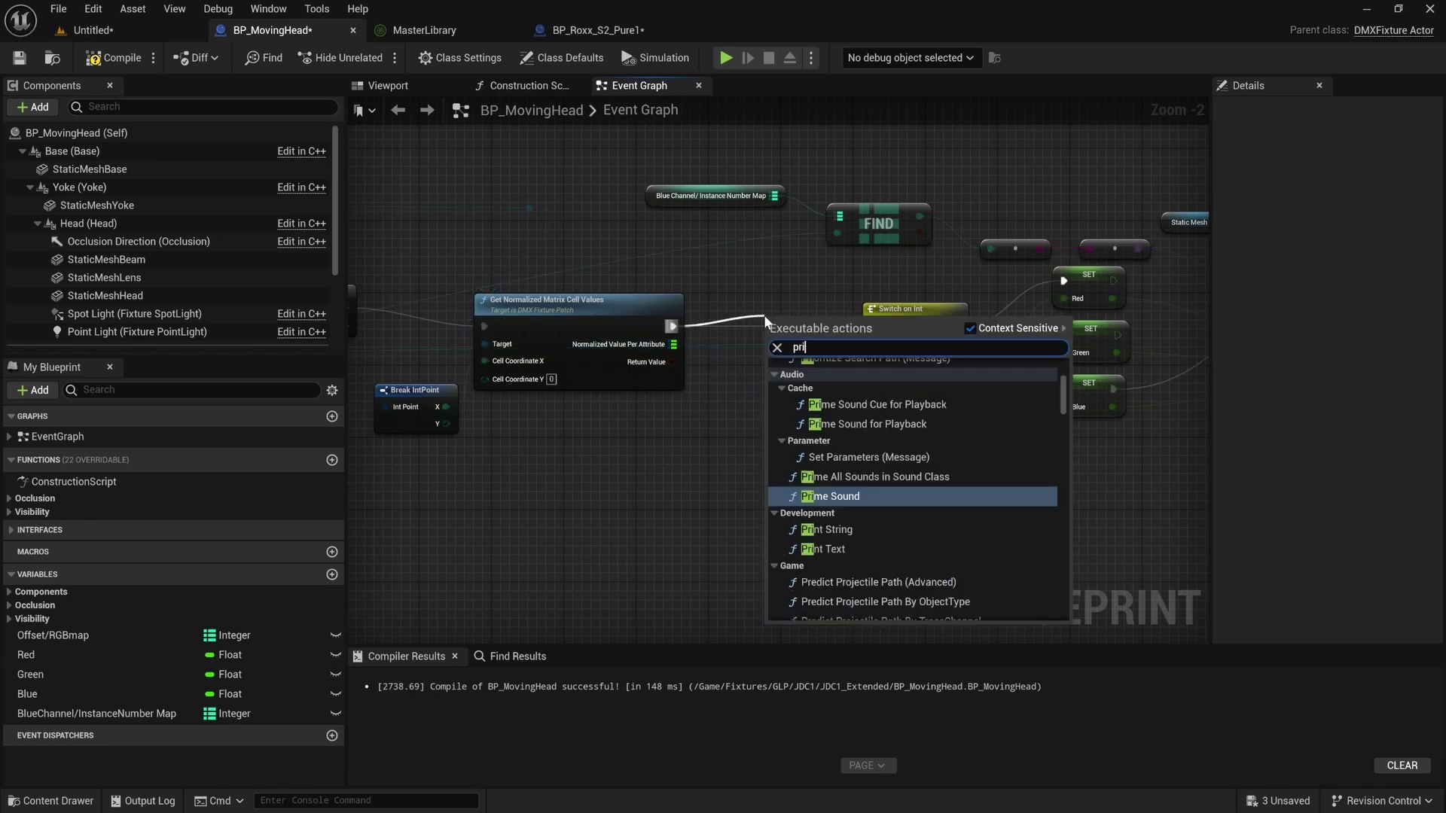
{"action": "type", "text": "nt"}
{"action": "left_click", "coordinate": [824, 423]}
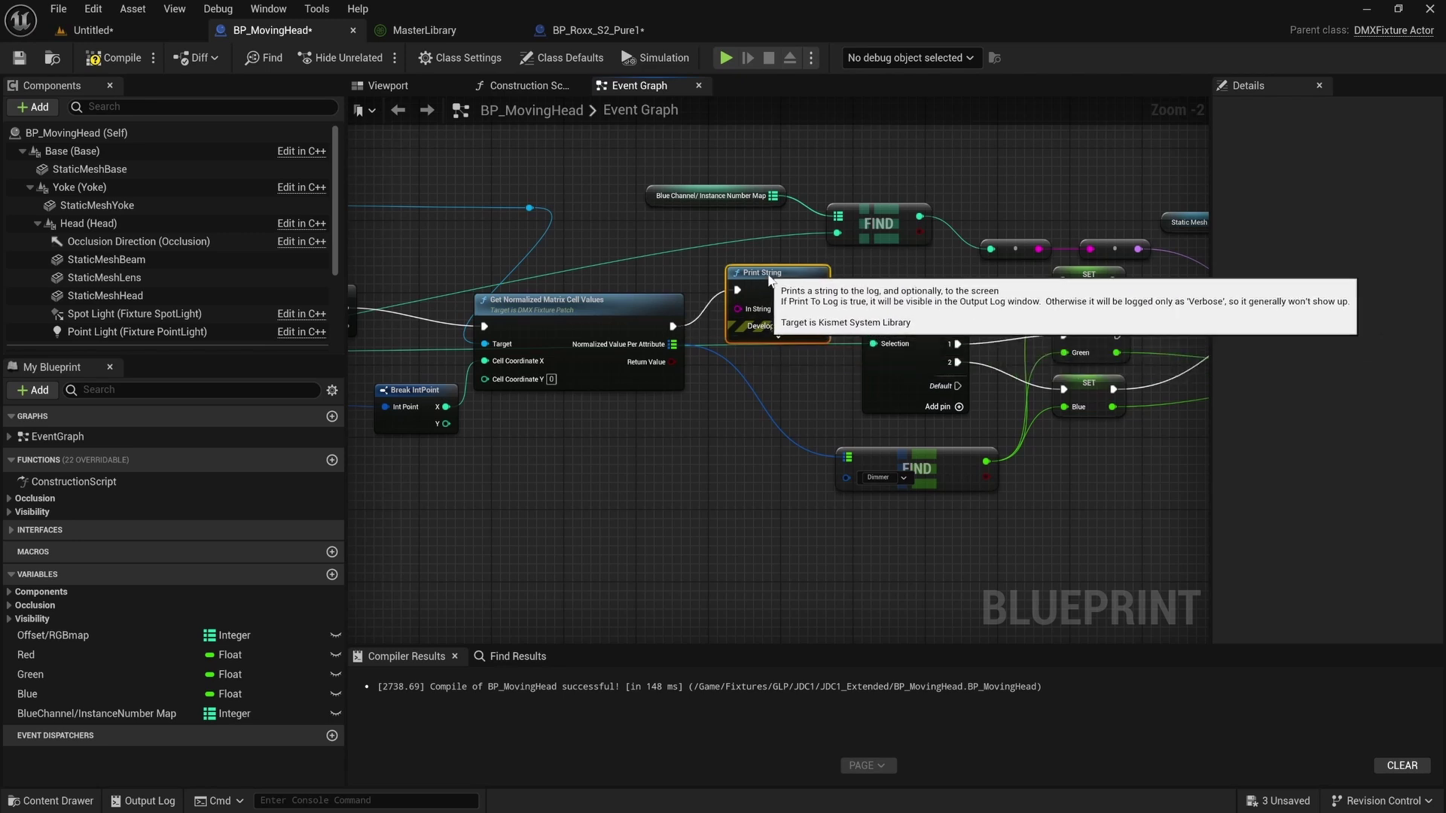
{"action": "right_click_drag", "start_coordinate": [558, 370], "coordinate": [734, 388]}
{"action": "right_click_drag", "start_coordinate": [552, 400], "coordinate": [646, 371]}
{"action": "left_click_drag", "start_coordinate": [580, 351], "coordinate": [994, 305]}
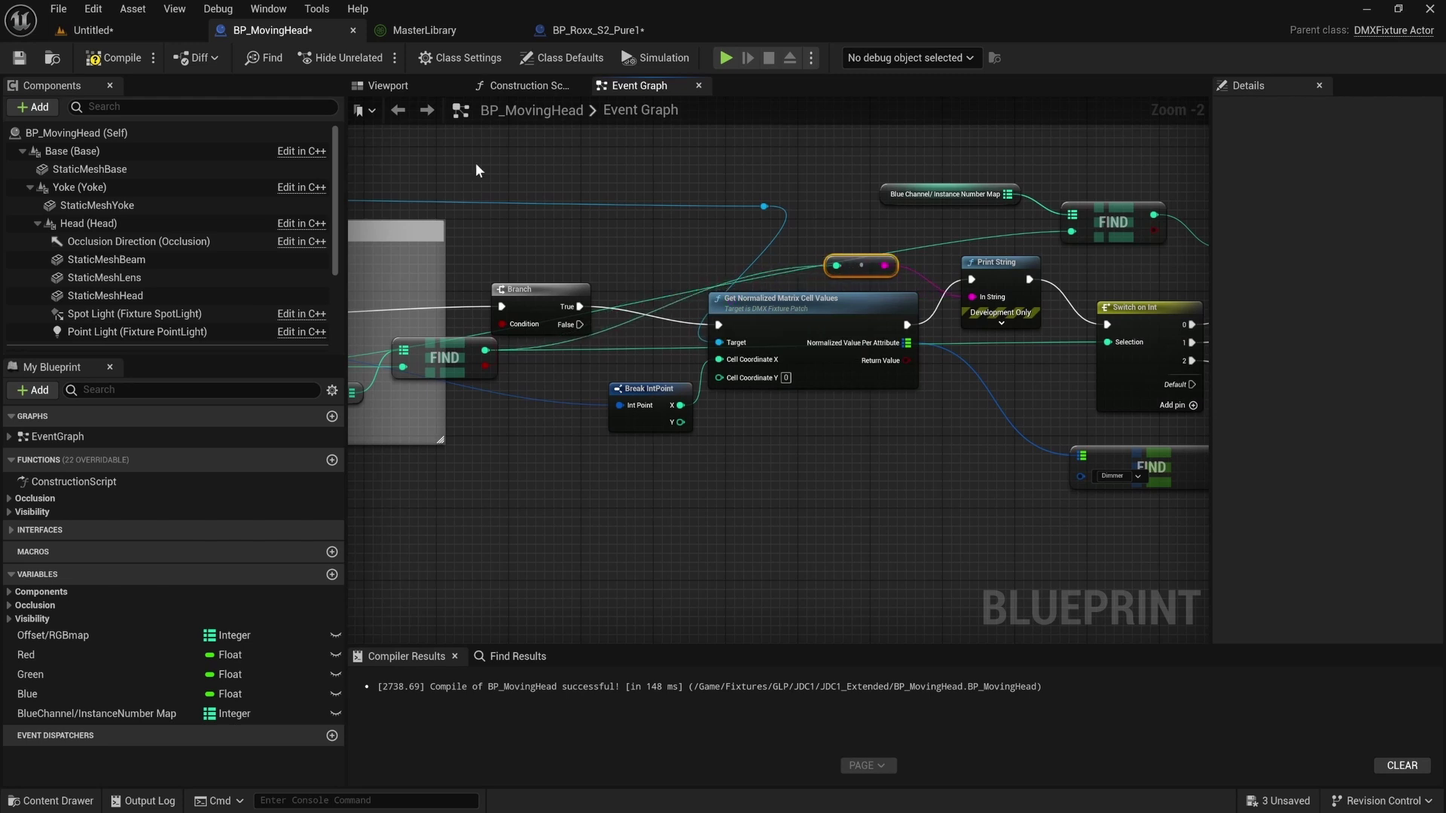
{"action": "left_click", "coordinate": [84, 58]}
Check the printed values in the level and examine the RGB section of the BP_Roxx_S2_Pure1 event graph for comparison.
{"action": "left_click", "coordinate": [126, 30]}
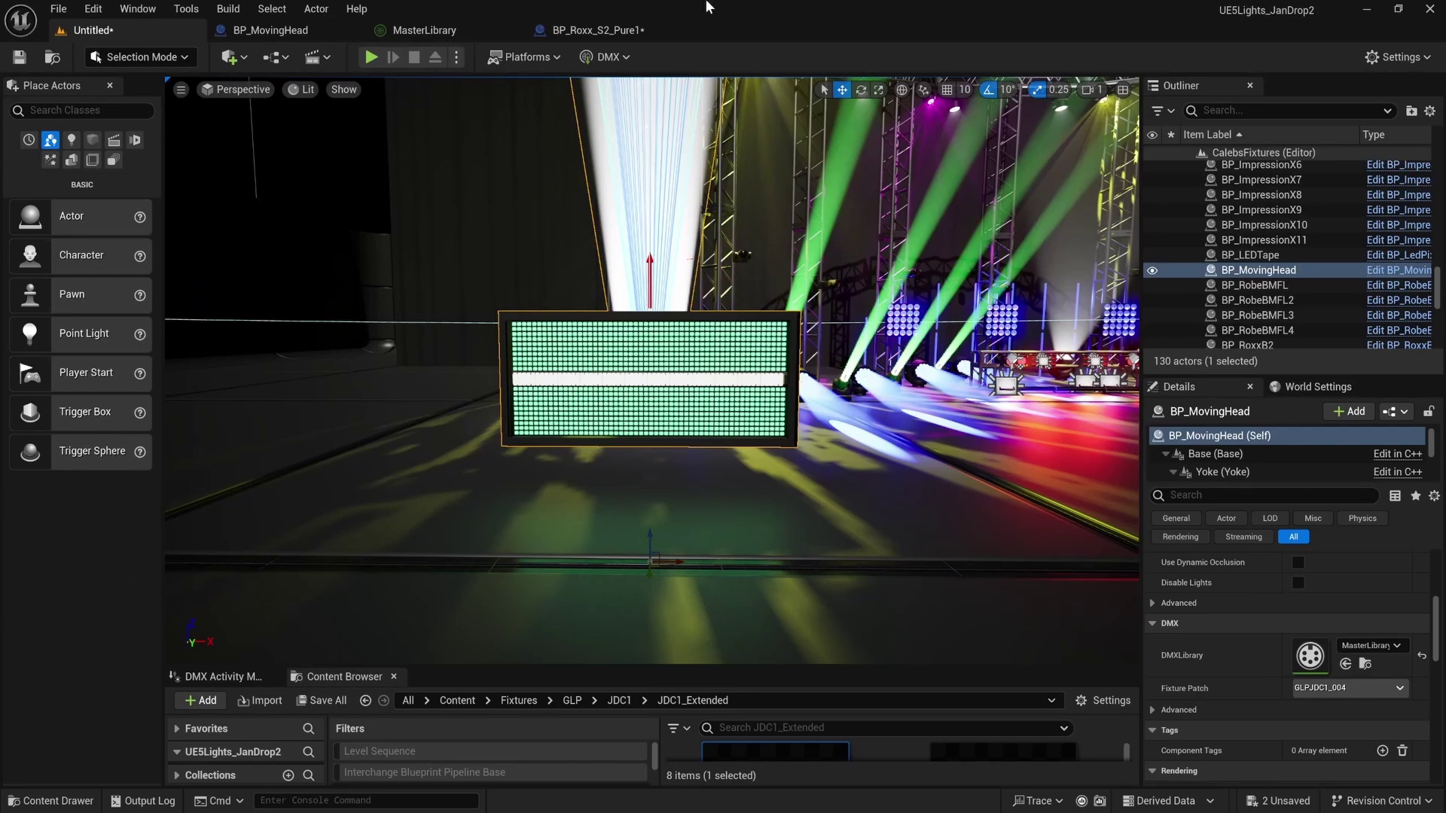
{"action": "left_click", "coordinate": [595, 30]}
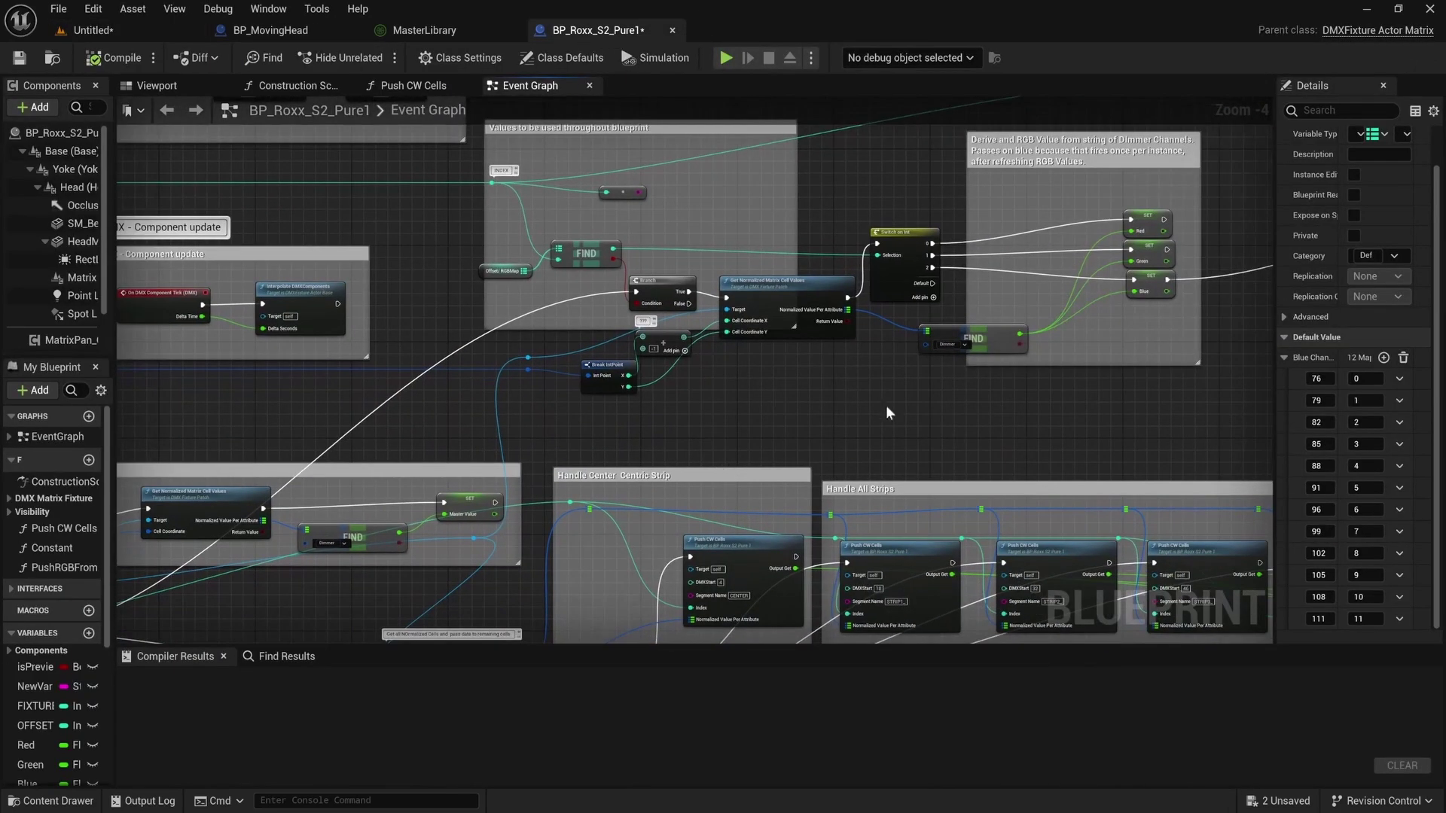
{"action": "right_click_drag", "start_coordinate": [887, 413], "coordinate": [523, 408]}
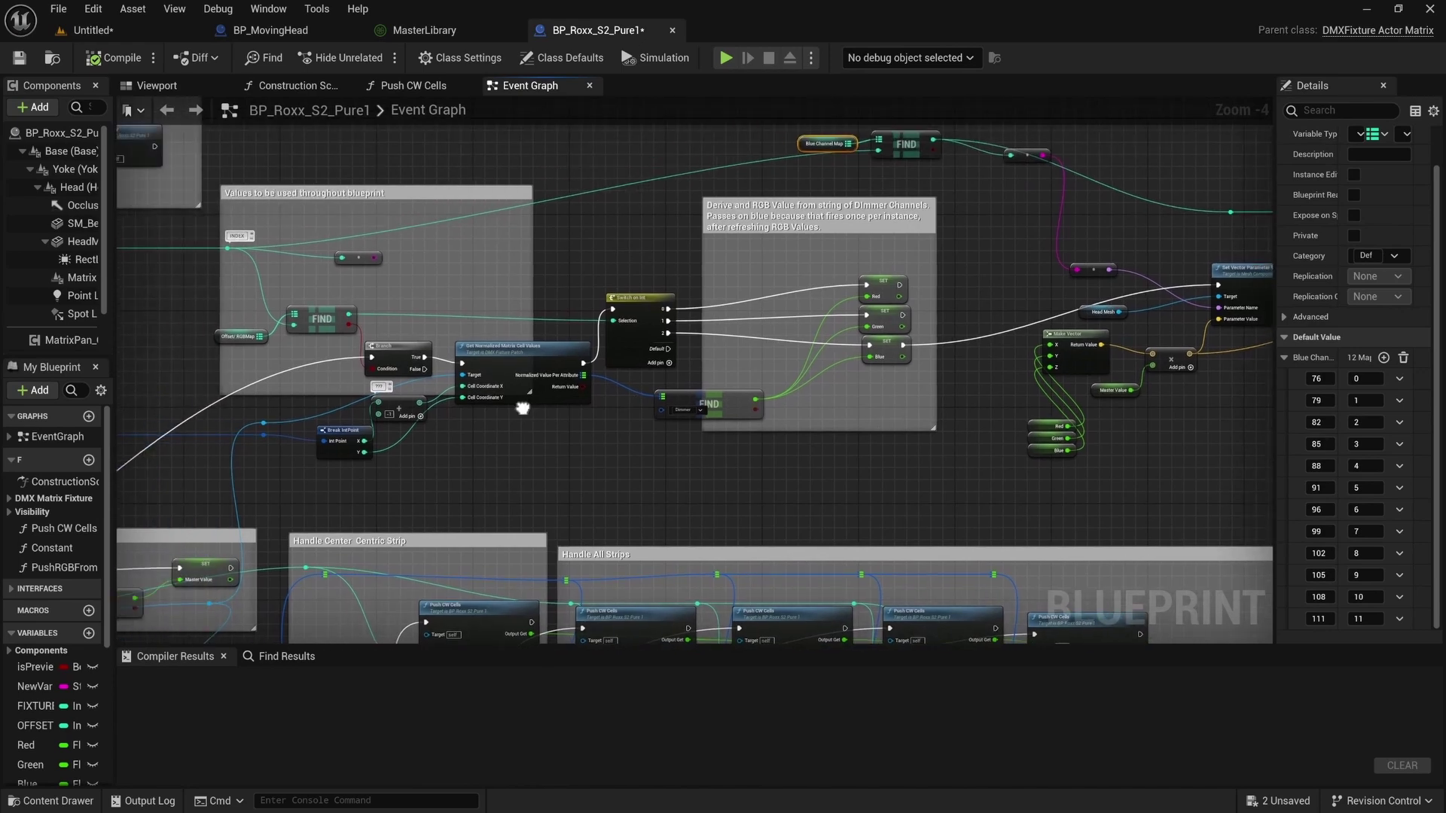
In BP_MovingHead, delete the Print String and its conversion node and reconnect Get Normalized Matrix Cell Values directly to Switch on Int.
{"action": "left_click", "coordinate": [288, 33]}
{"action": "right_click_drag", "start_coordinate": [665, 386], "coordinate": [398, 430]}
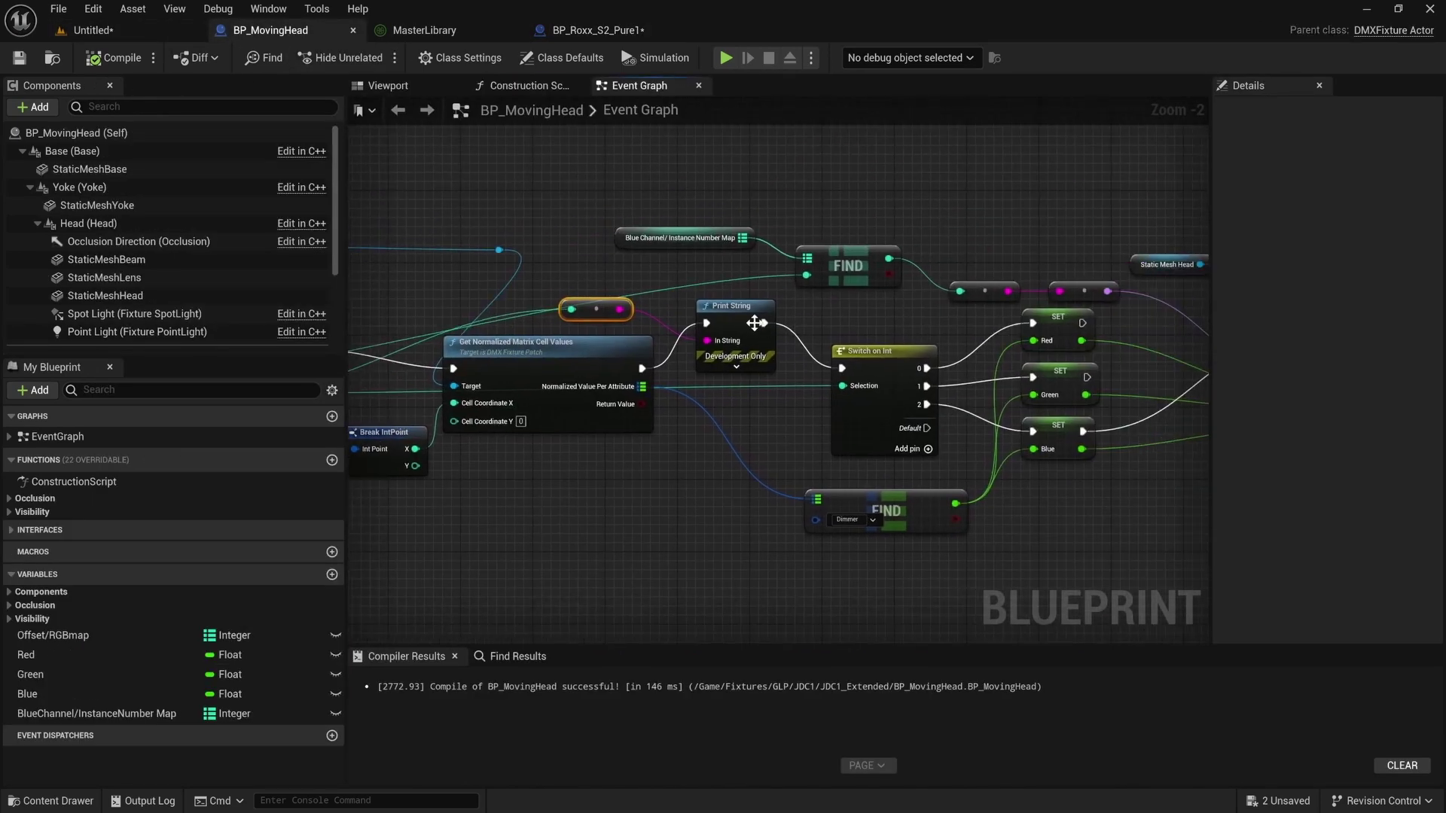
{"action": "left_click", "coordinate": [730, 324]}
{"action": "key", "text": "Delete"}
{"action": "left_click", "coordinate": [593, 315]}
{"action": "key", "text": "Delete"}
{"action": "left_click_drag", "start_coordinate": [642, 368], "coordinate": [844, 369]}
Move the Switch on Int node closer to Get Normalized Matrix Cell Values and select the Set Vector Parameter Value on Materials node.
{"action": "right_click_drag", "start_coordinate": [589, 404], "coordinate": [394, 370]}
{"action": "left_click", "coordinate": [699, 332]}
{"action": "right_click_drag", "start_coordinate": [699, 332], "coordinate": [653, 327]}
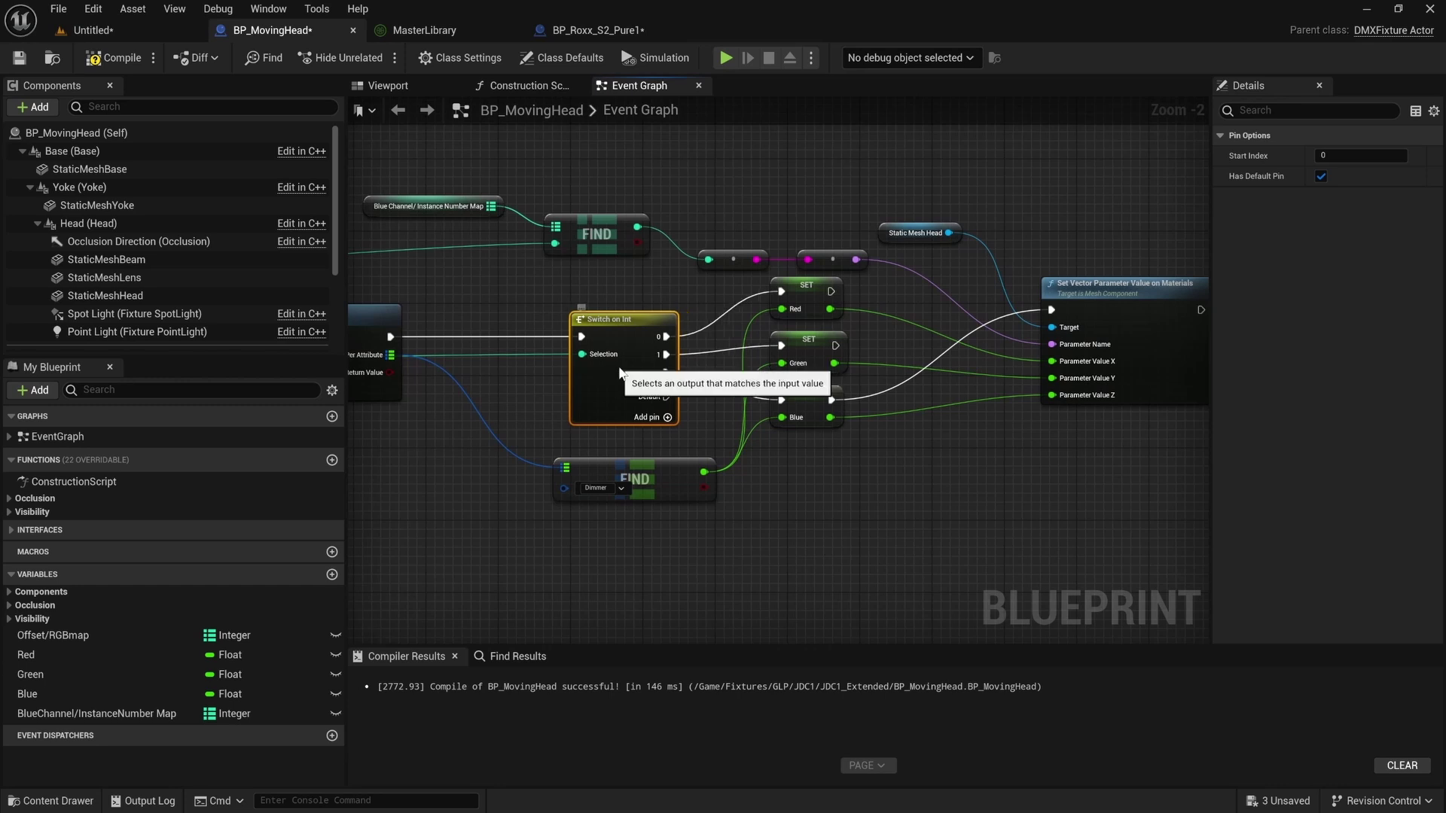
{"action": "left_click_drag", "start_coordinate": [610, 360], "coordinate": [513, 356]}
{"action": "right_click_drag", "start_coordinate": [513, 356], "coordinate": [969, 373]}
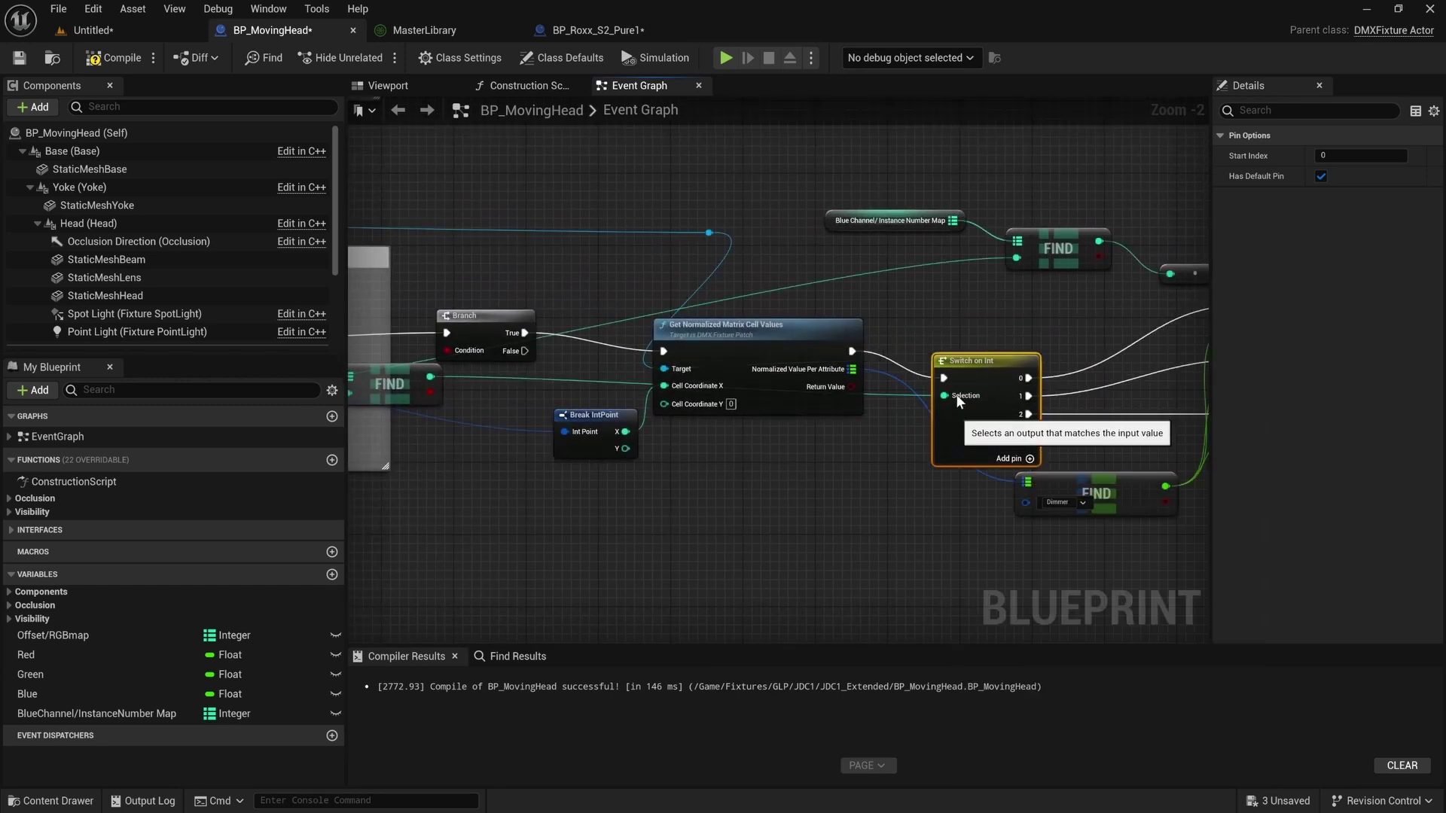
{"action": "left_click_drag", "start_coordinate": [956, 395], "coordinate": [956, 376]}
{"action": "right_click_drag", "start_coordinate": [1033, 360], "coordinate": [822, 349]}
{"action": "right_click_drag", "start_coordinate": [1031, 396], "coordinate": [839, 390]}
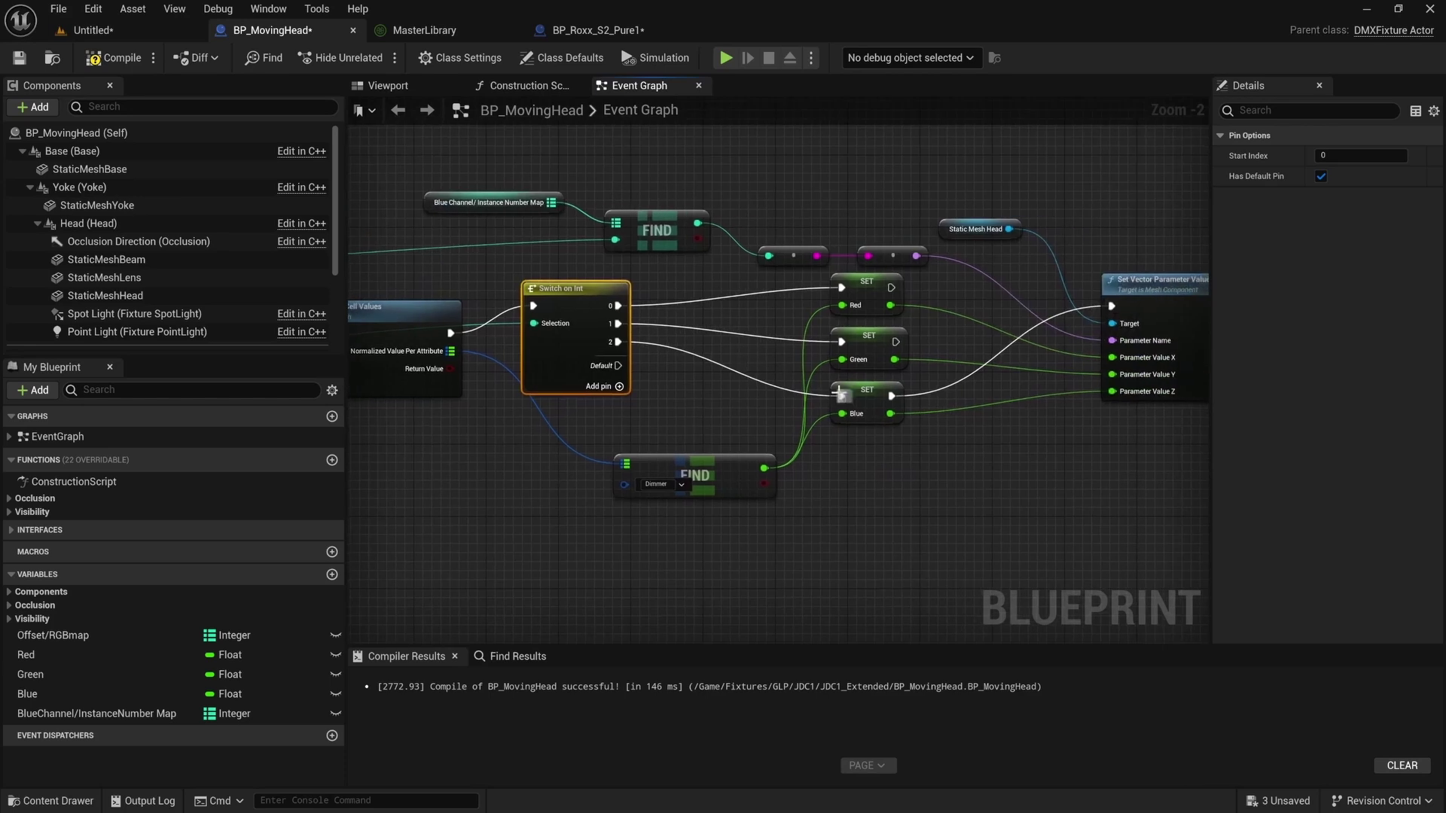
{"action": "right_click_drag", "start_coordinate": [996, 419], "coordinate": [817, 429]}
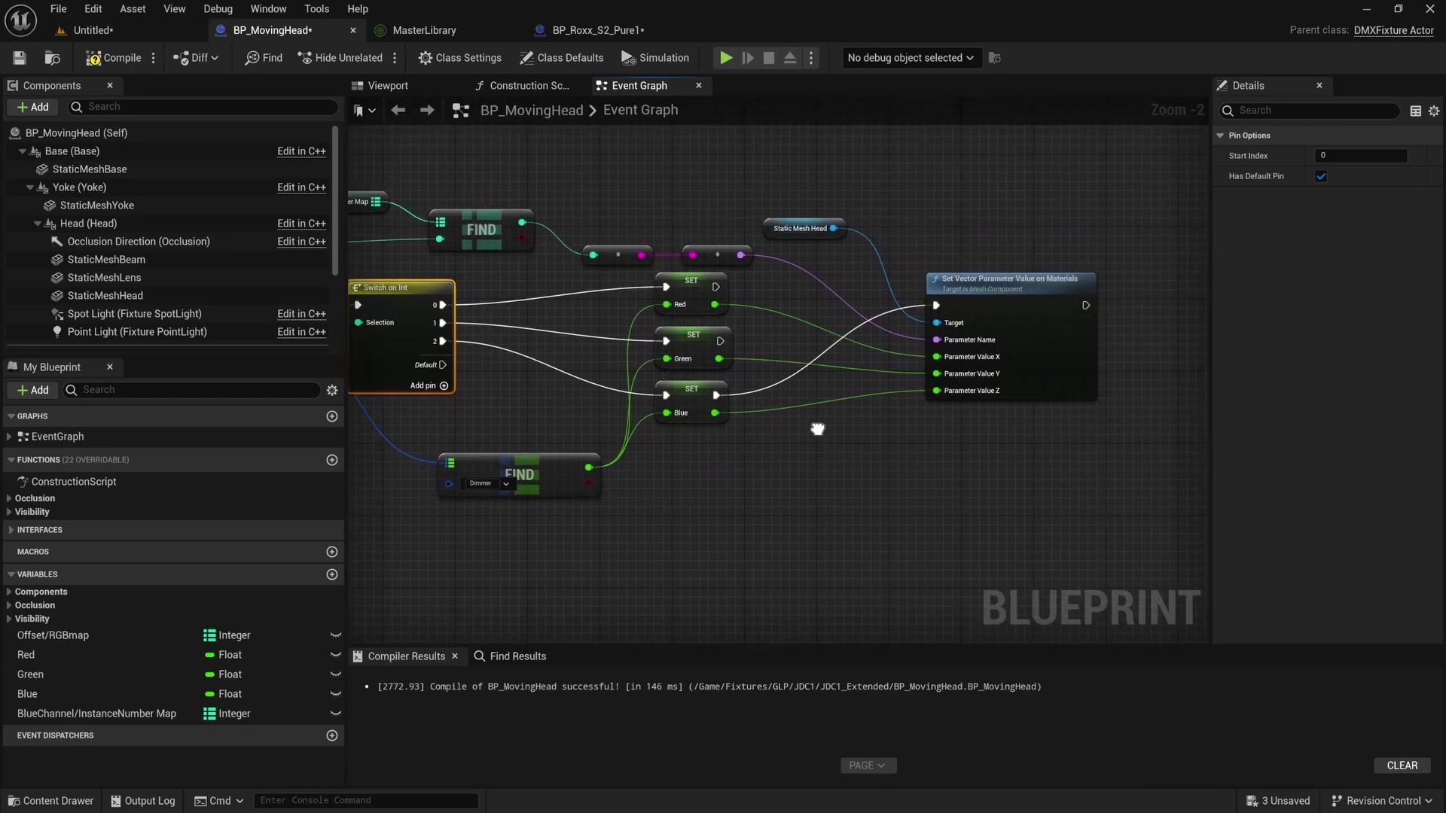
{"action": "left_click", "coordinate": [1001, 297]}
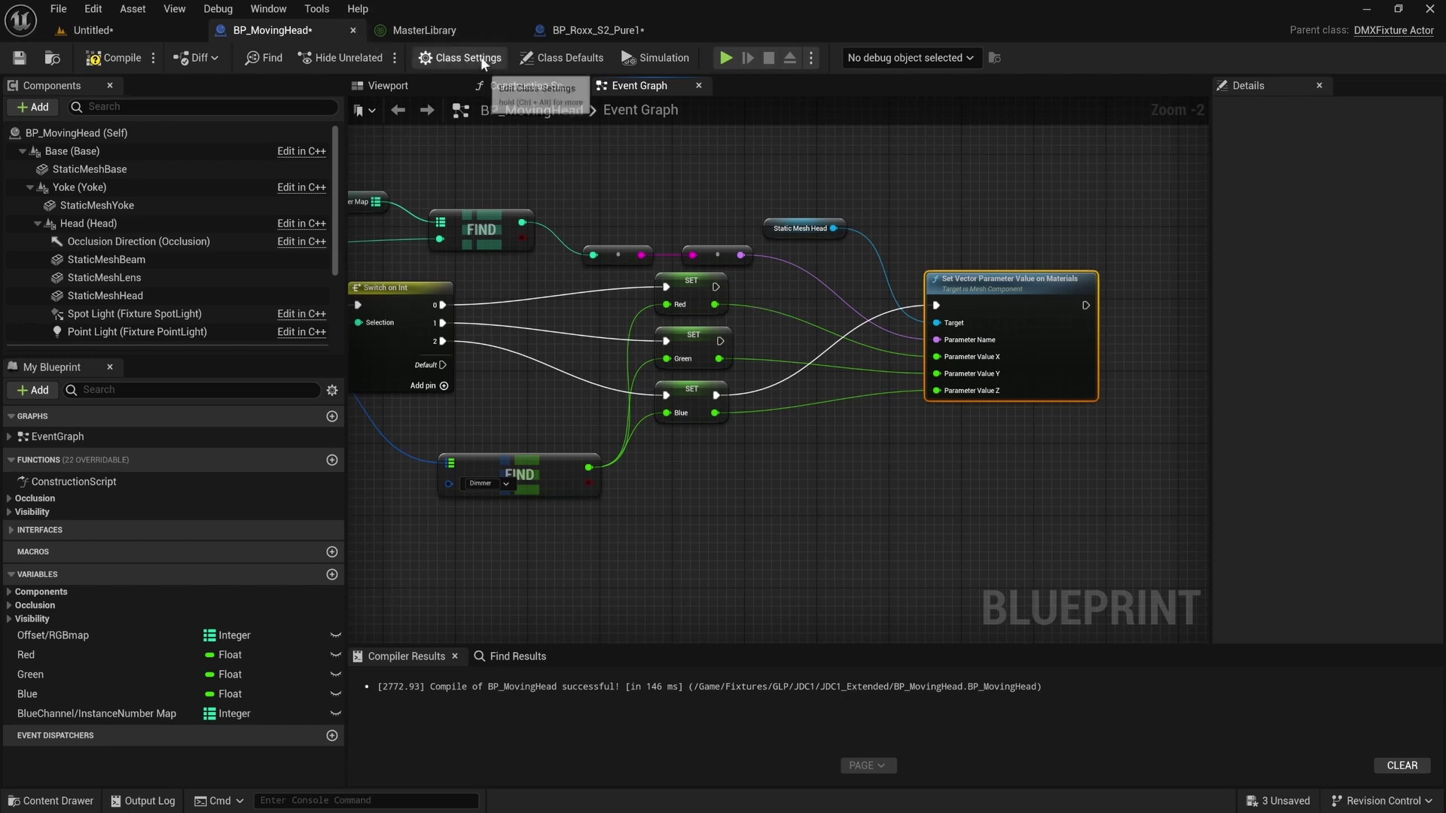
Open the M_JDC_Body material from the JDC1_Extended folder and examine the names of its RGB color parameters.
{"action": "left_click", "coordinate": [92, 31]}
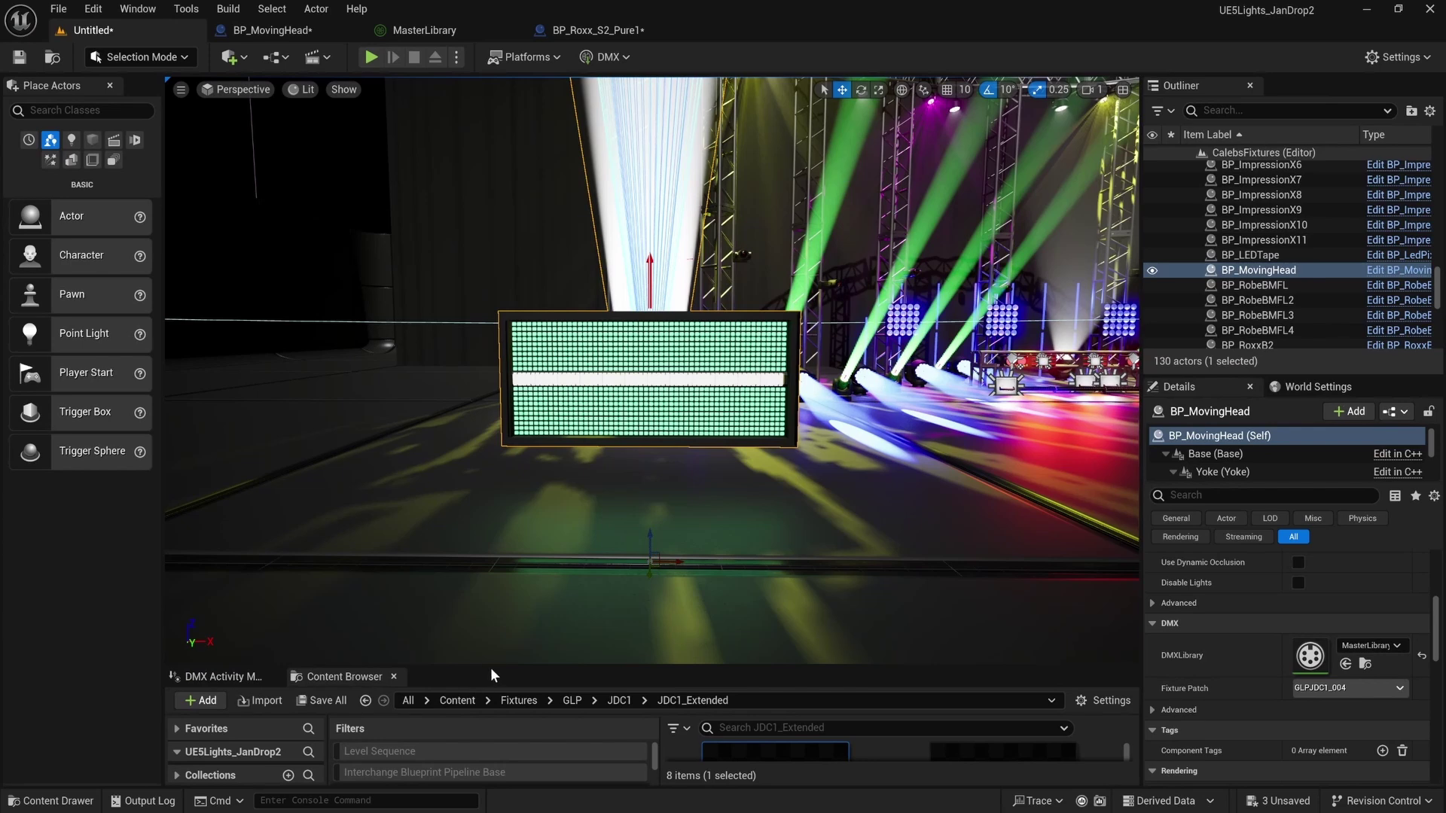
{"action": "left_click_drag", "start_coordinate": [490, 668], "coordinate": [490, 333]}
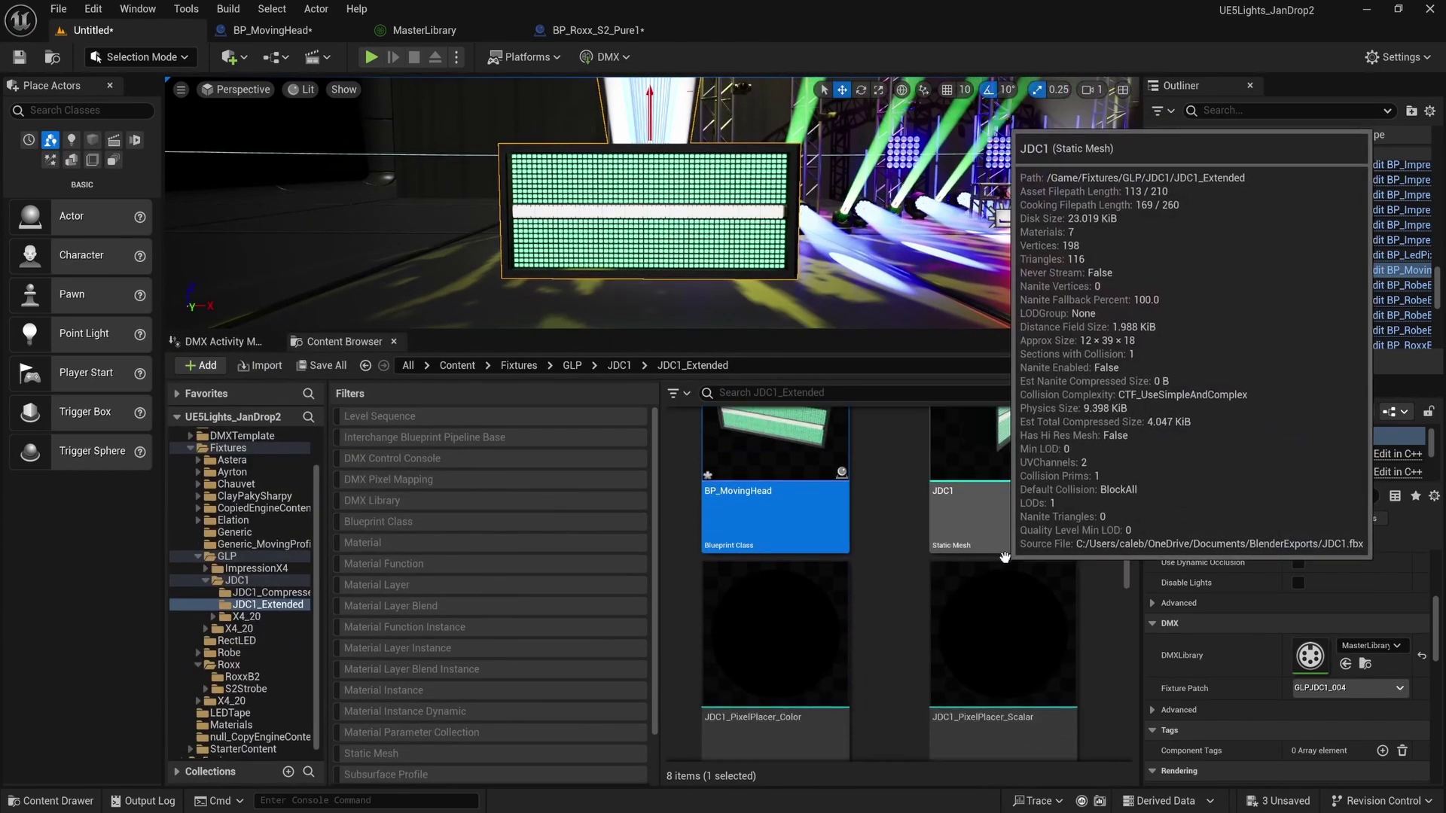
{"action": "scroll", "coordinate": [1024, 584], "scroll_direction": "down", "scroll_amount": 6}
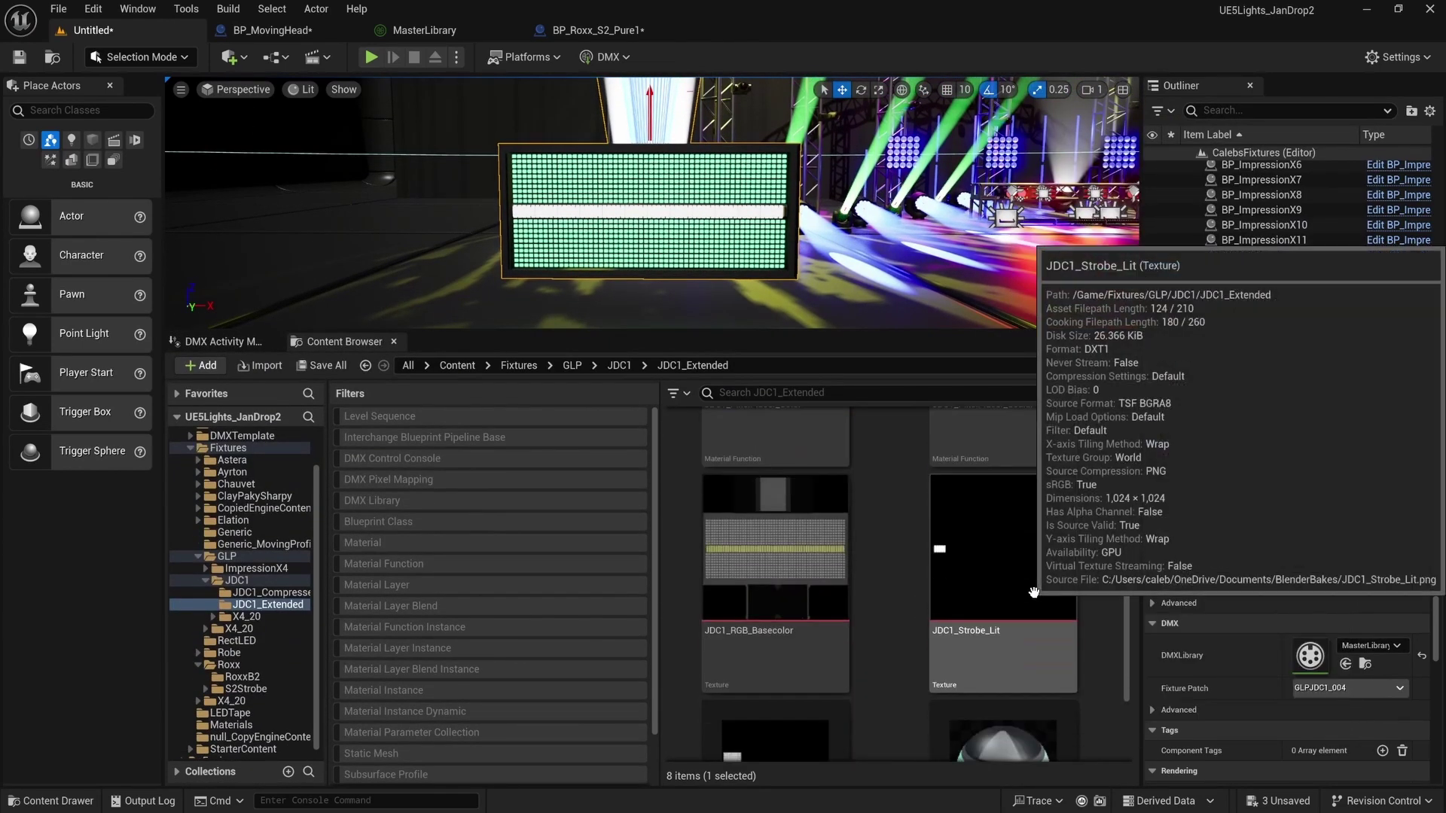
{"action": "scroll", "coordinate": [1033, 592], "scroll_direction": "down", "scroll_amount": 3}
{"action": "double_click", "coordinate": [1012, 595]}
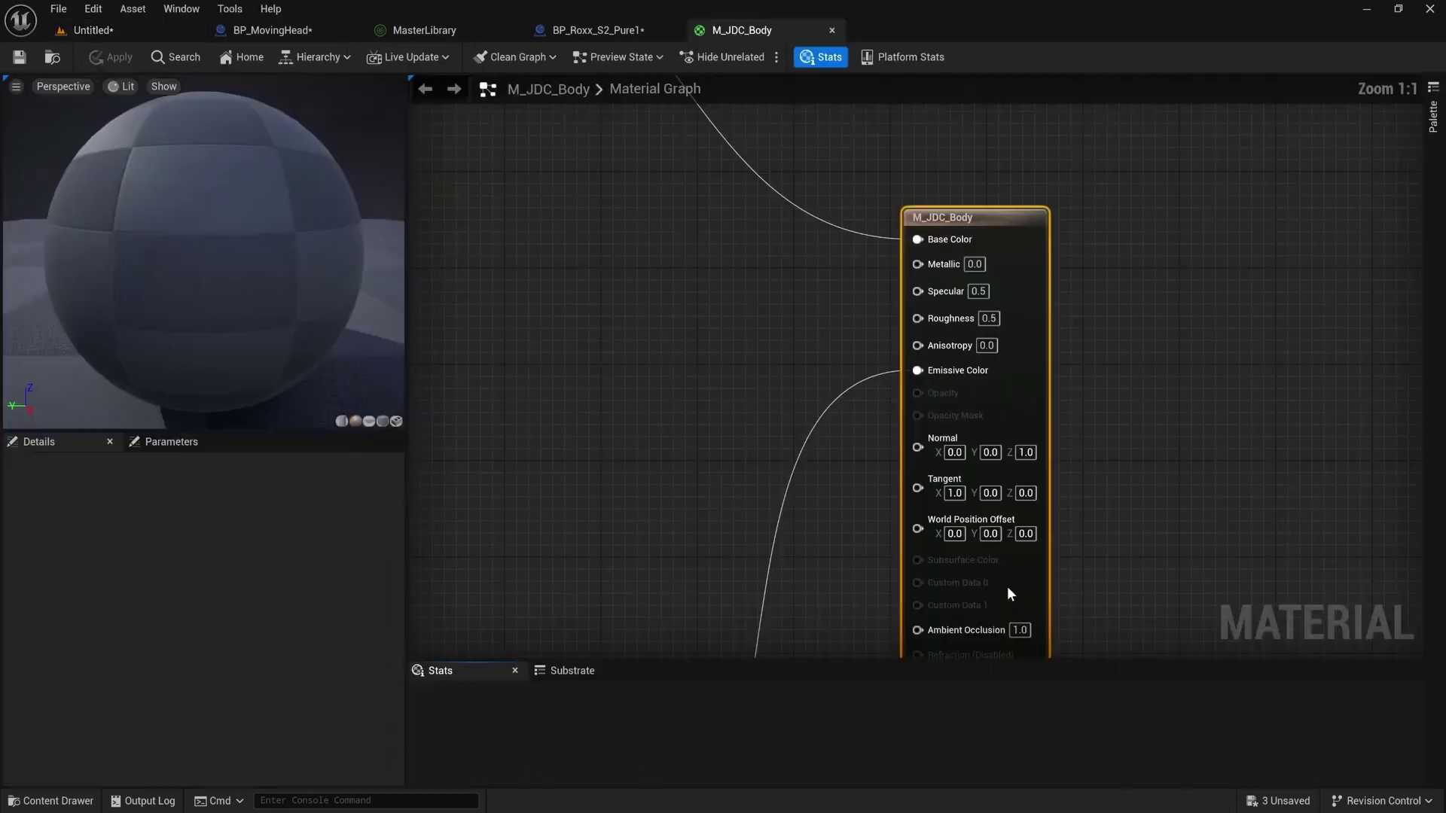
{"action": "scroll", "coordinate": [656, 391], "scroll_direction": "down", "scroll_amount": 6}
{"action": "right_click_drag", "start_coordinate": [656, 391], "coordinate": [850, 413]}
{"action": "scroll", "coordinate": [850, 414], "scroll_direction": "up", "scroll_amount": 5}
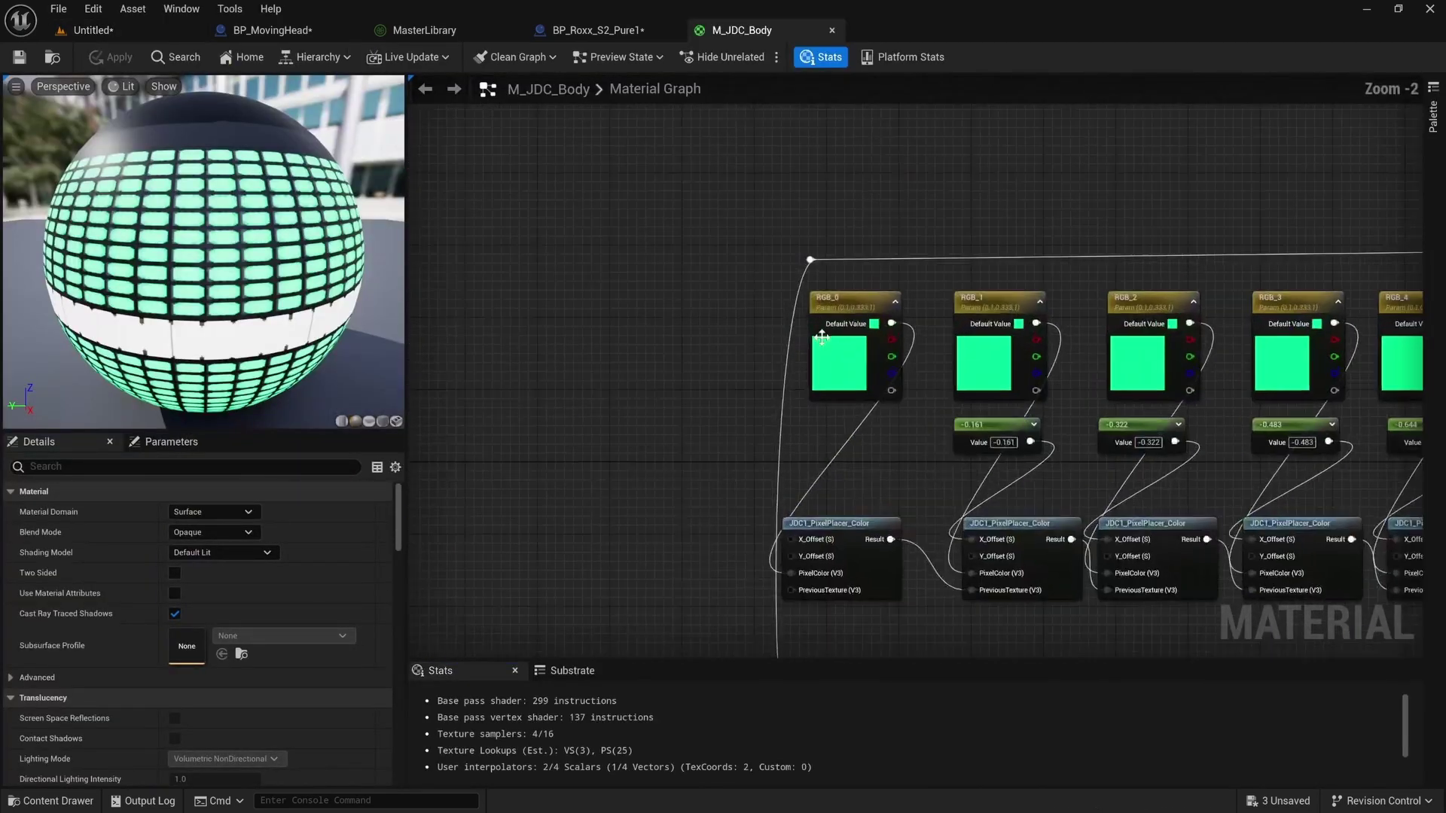
{"action": "scroll", "coordinate": [821, 338], "scroll_direction": "up", "scroll_amount": 2}
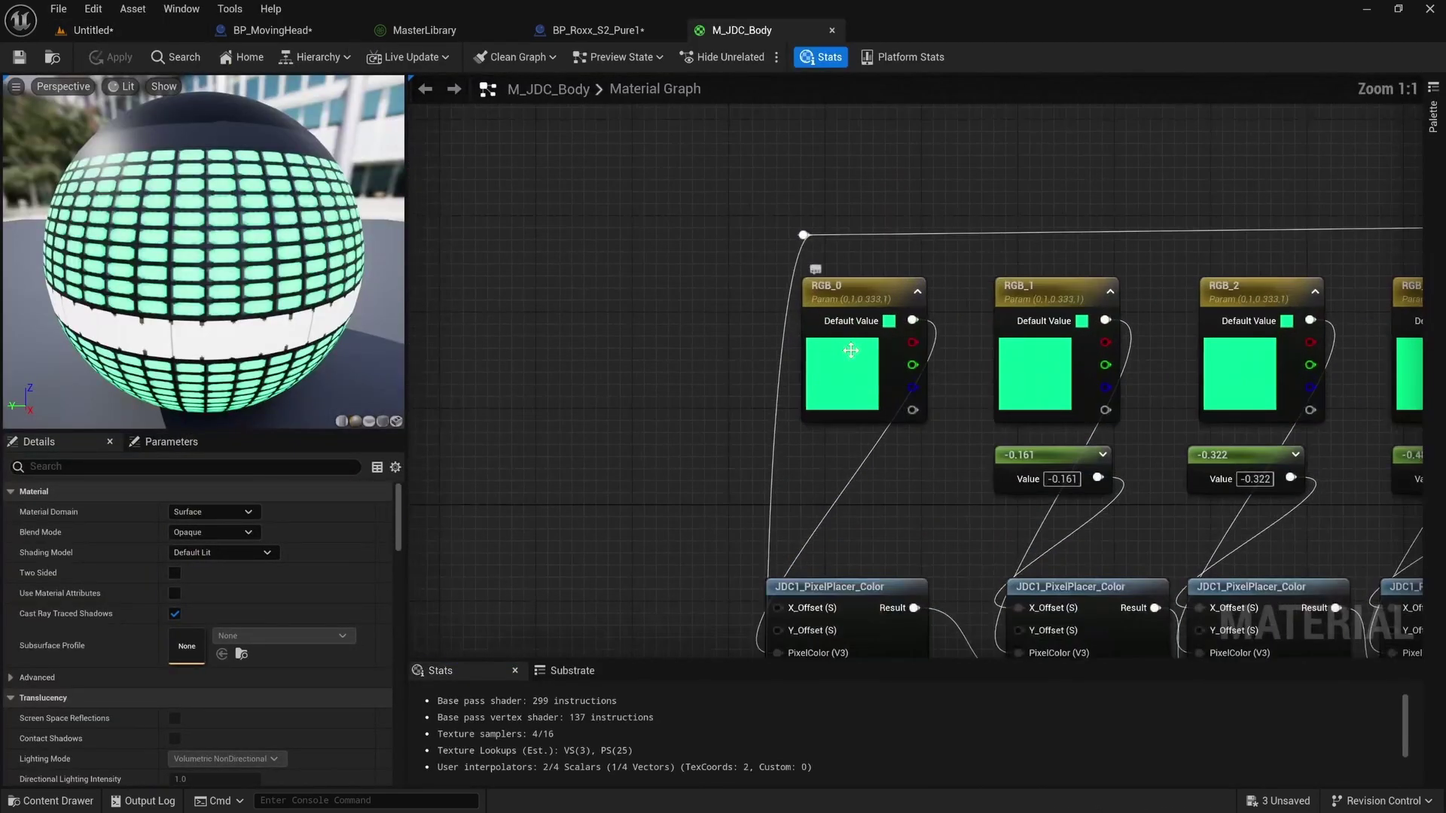
Return to the BP_MovingHead event graph and review the wiring into Set Vector Parameter Value on Materials.
{"action": "left_click", "coordinate": [268, 32]}
{"action": "right_click_drag", "start_coordinate": [744, 346], "coordinate": [938, 384]}
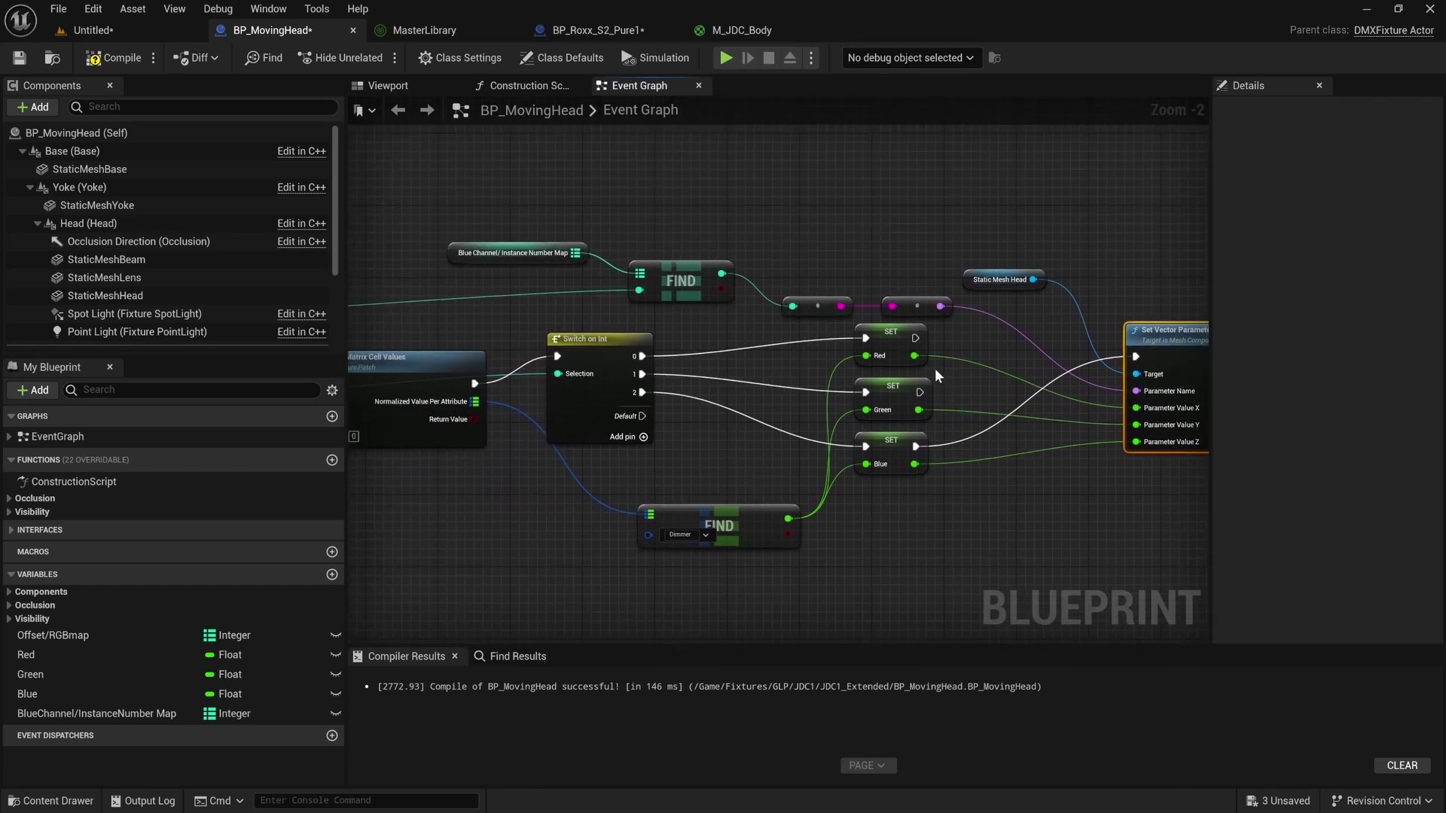
{"action": "right_click_drag", "start_coordinate": [961, 313], "coordinate": [796, 308]}
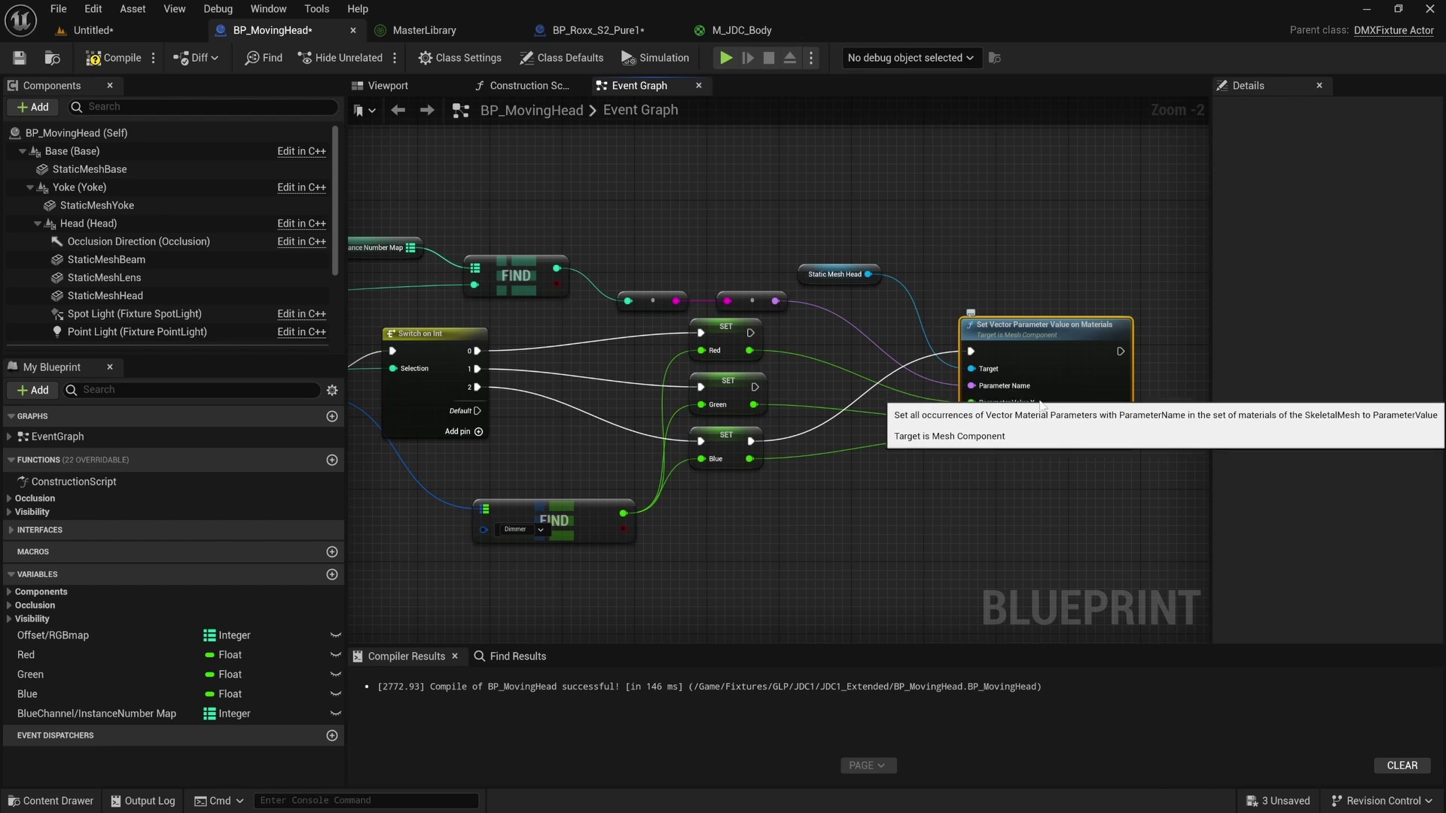
{"action": "right_click_drag", "start_coordinate": [828, 356], "coordinate": [960, 354]}
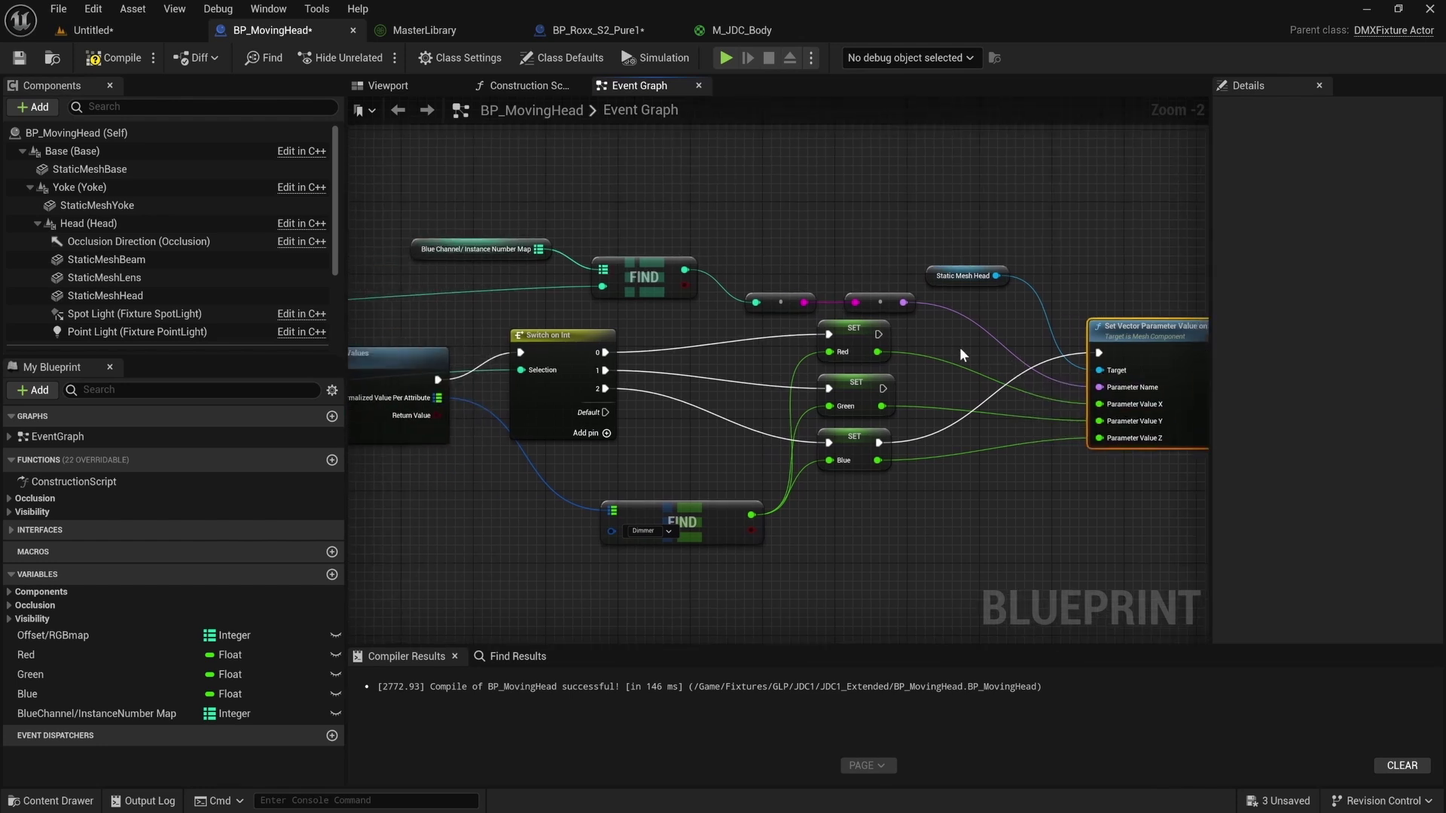
{"action": "right_click", "coordinate": [719, 226]}
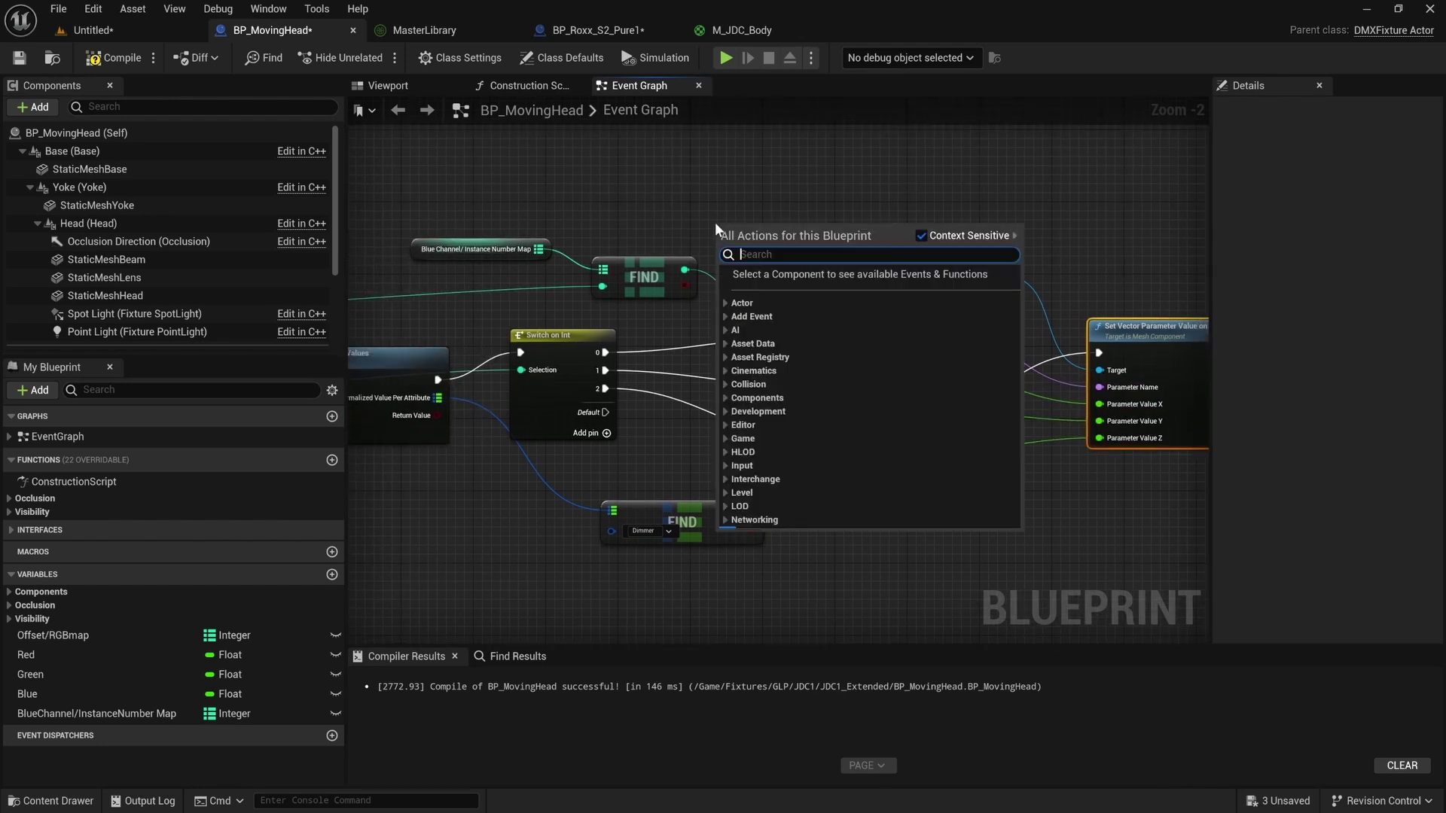
{"action": "type", "text": "vector"}
{"action": "key", "text": "Escape"}
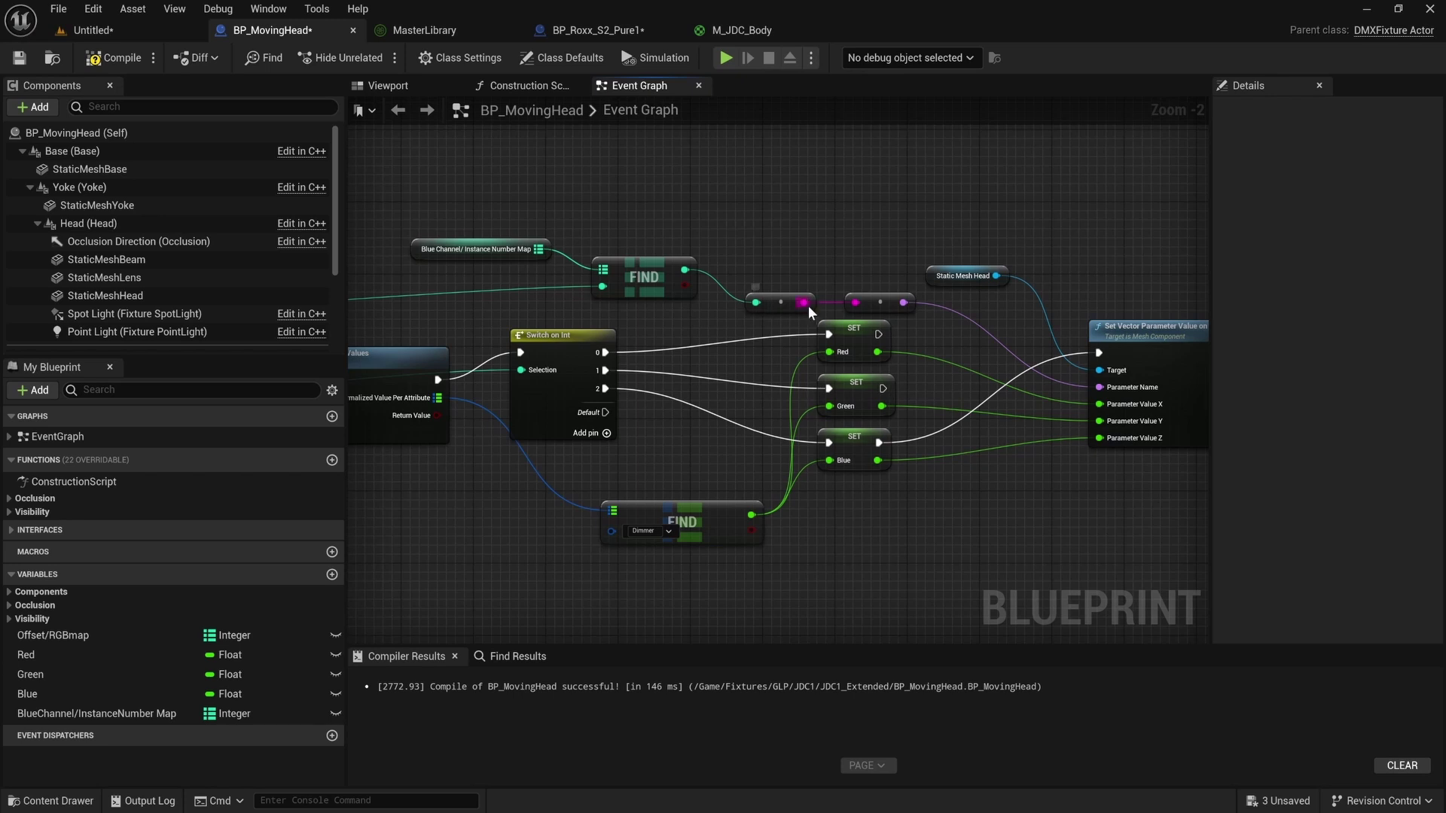
Add an Append node fed by the integer-to-string conversion, move that link to input B, and set input A to "RGB_".
{"action": "left_click_drag", "start_coordinate": [808, 306], "coordinate": [825, 247]}
{"action": "type", "text": "append"}
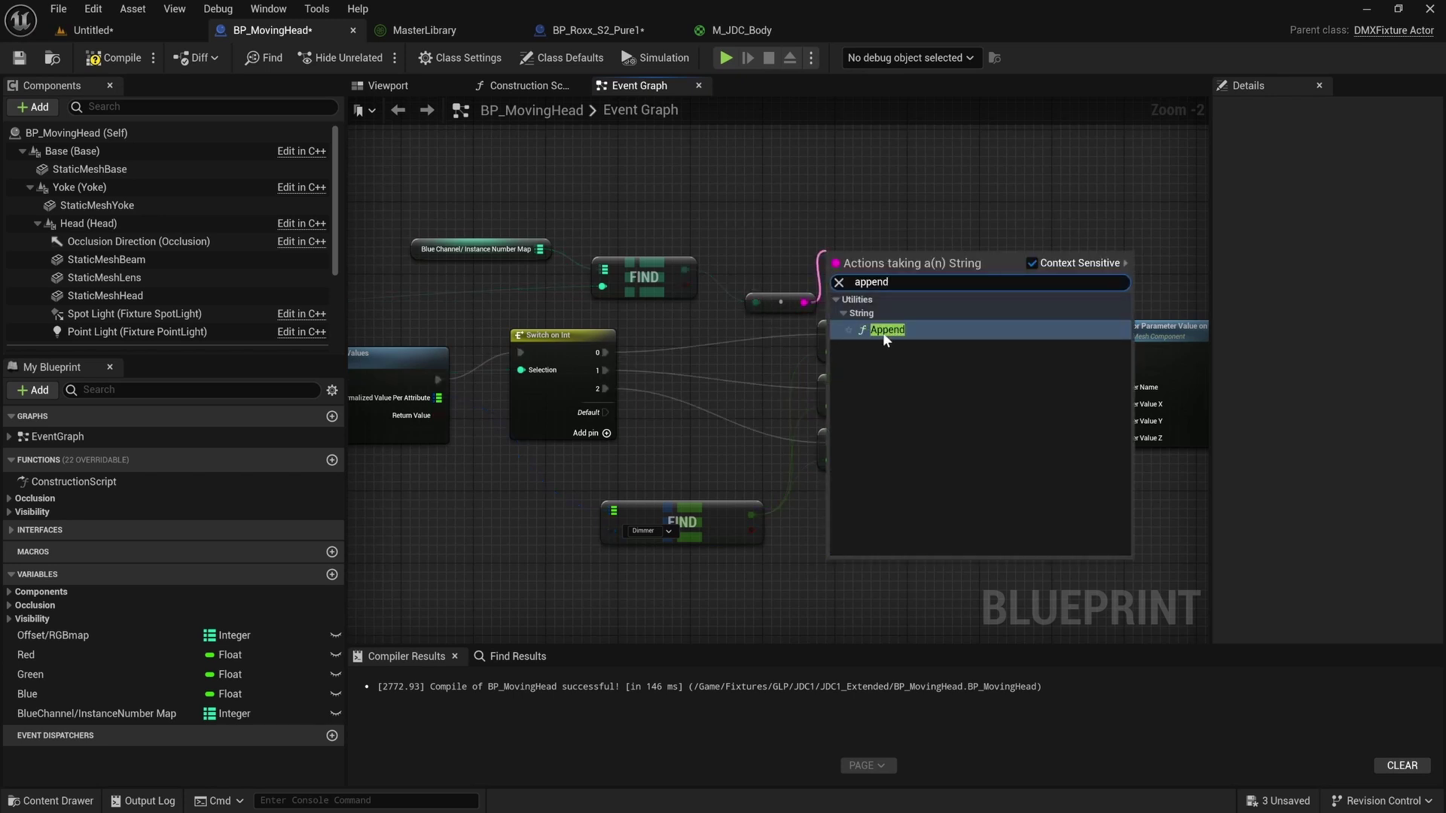
{"action": "left_click", "coordinate": [882, 332]}
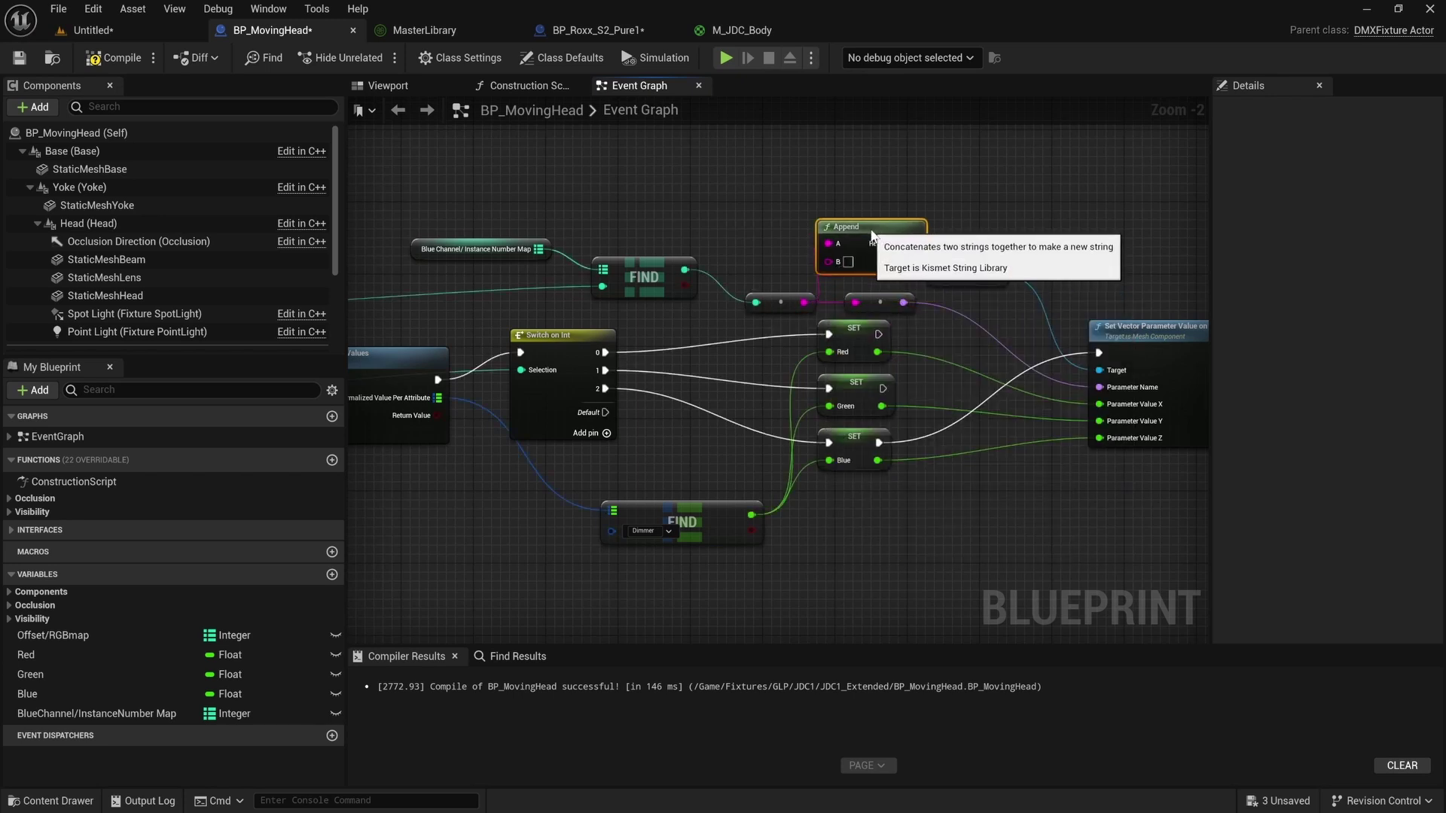
{"action": "mouse_move", "coordinate": [827, 244]}
{"action": "left_mouse_down", "text": "ctrl"}
{"action": "mouse_move", "coordinate": [820, 265]}
{"action": "mouse_move", "coordinate": [841, 263]}
{"action": "left_mouse_up", "text": "ctrl"}
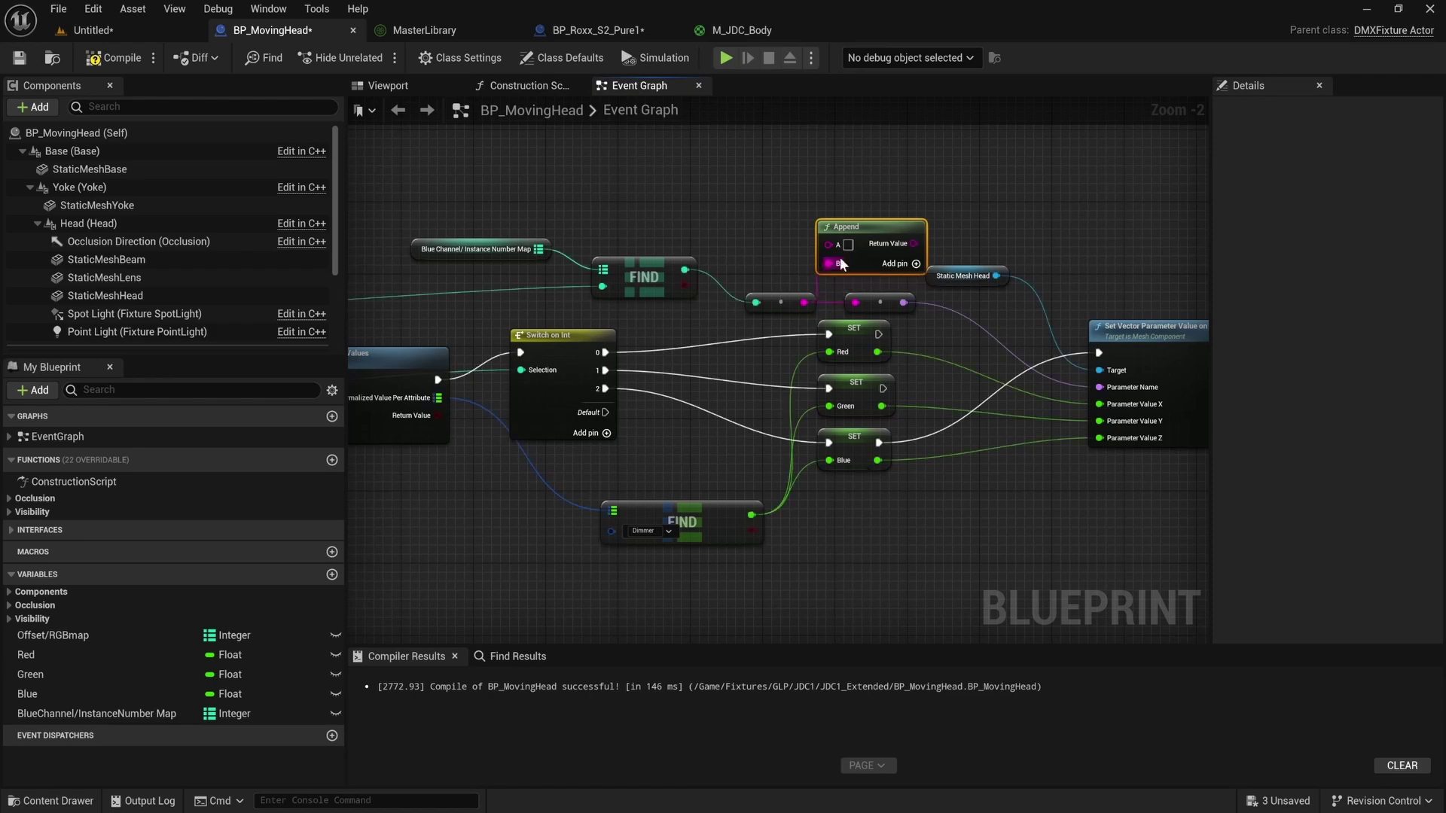
{"action": "left_click", "coordinate": [848, 244]}
{"action": "type", "text": "RGB"}
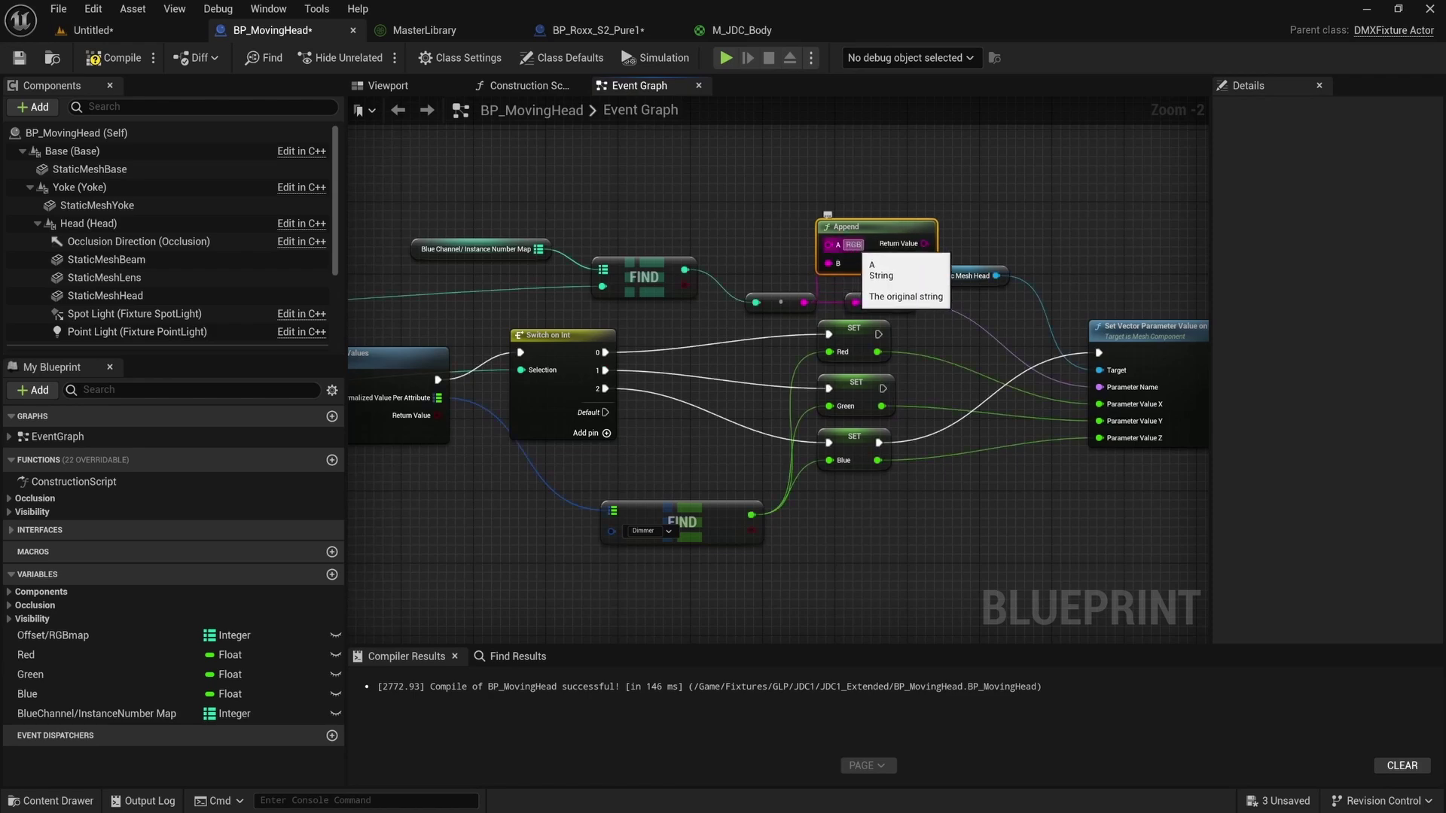
Move Static Mesh Head aside, feed the Append result into the string-to-name conversion, and compile and save BP_MovingHead.
{"action": "left_click_drag", "start_coordinate": [926, 275], "coordinate": [998, 257]}
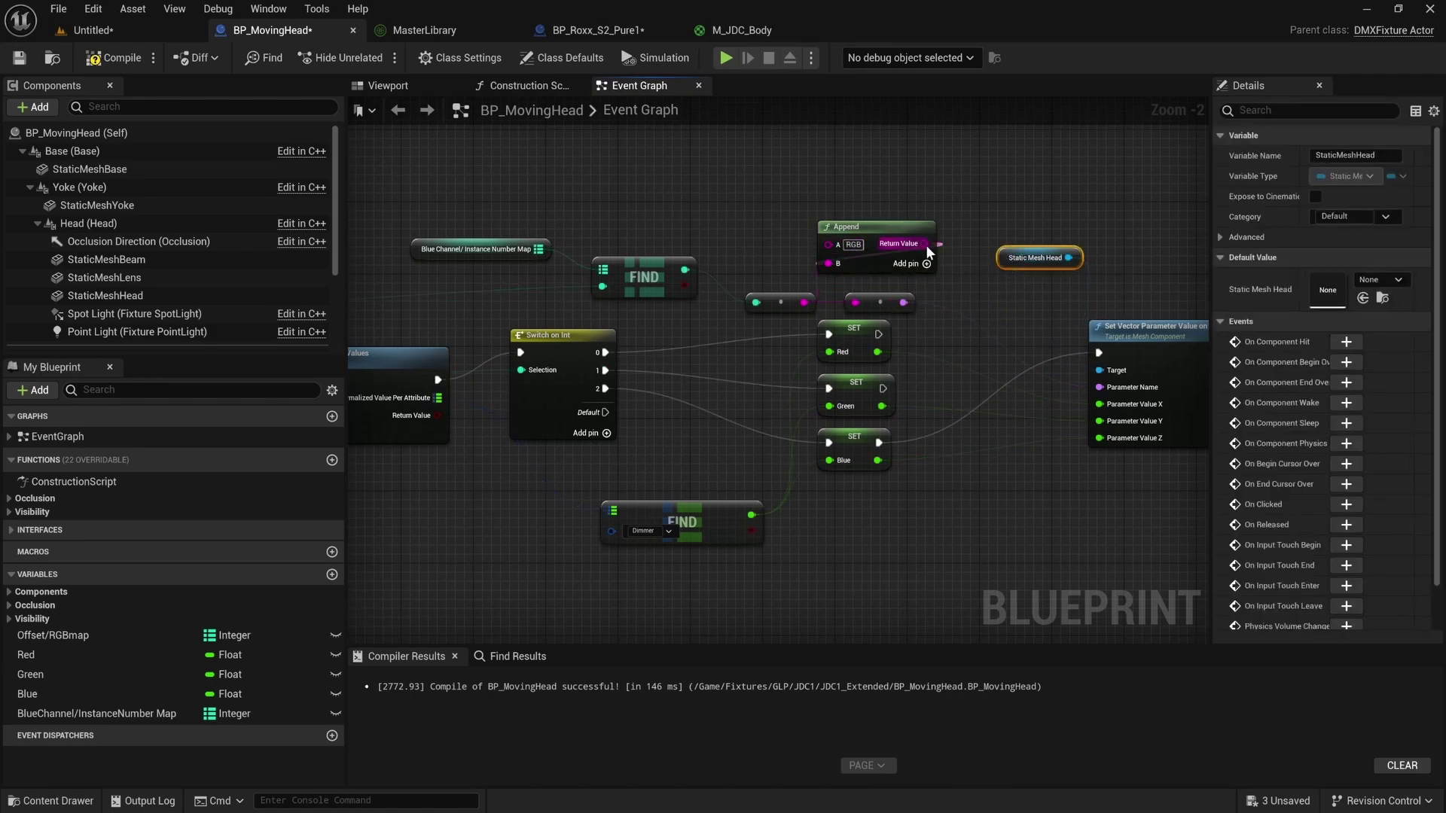
{"action": "left_click", "coordinate": [947, 253]}
{"action": "scroll", "coordinate": [946, 253], "scroll_direction": "up", "scroll_amount": 2}
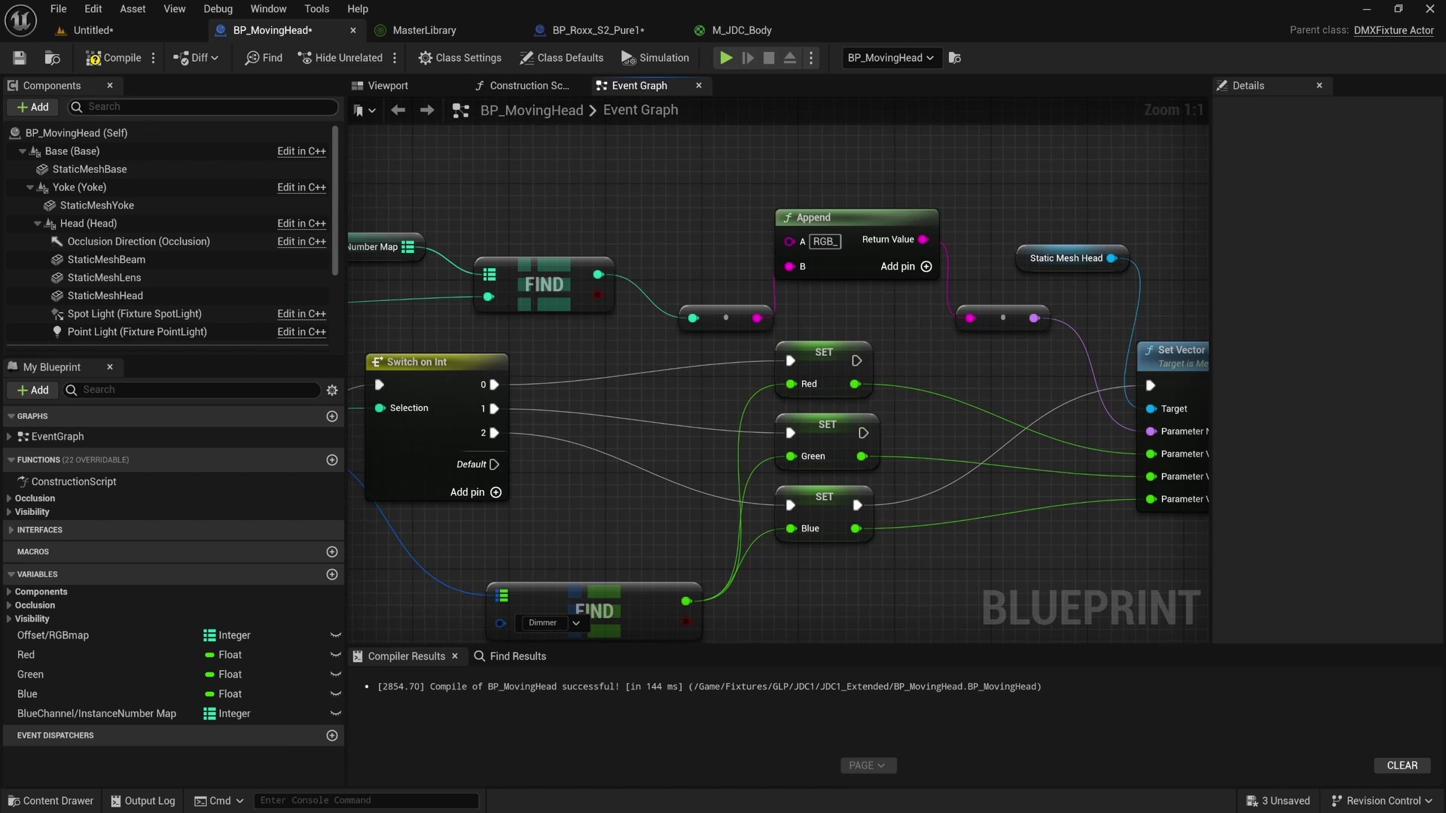
{"action": "left_click", "coordinate": [18, 57]}
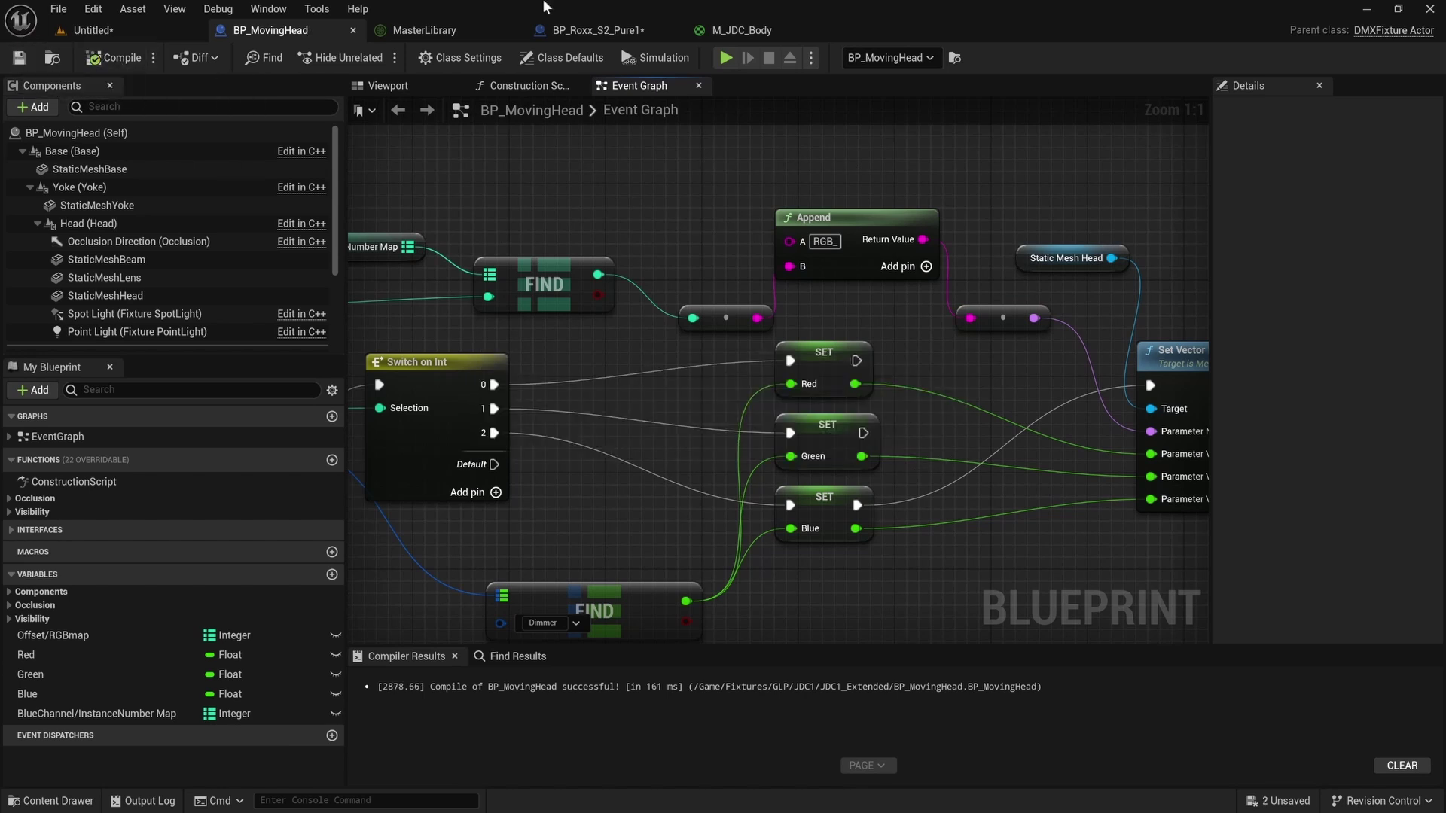
Check the fixture in the level and the RGB parameter names in M_JDC_Body, and return to BP_MovingHead.
{"action": "left_click", "coordinate": [143, 31]}
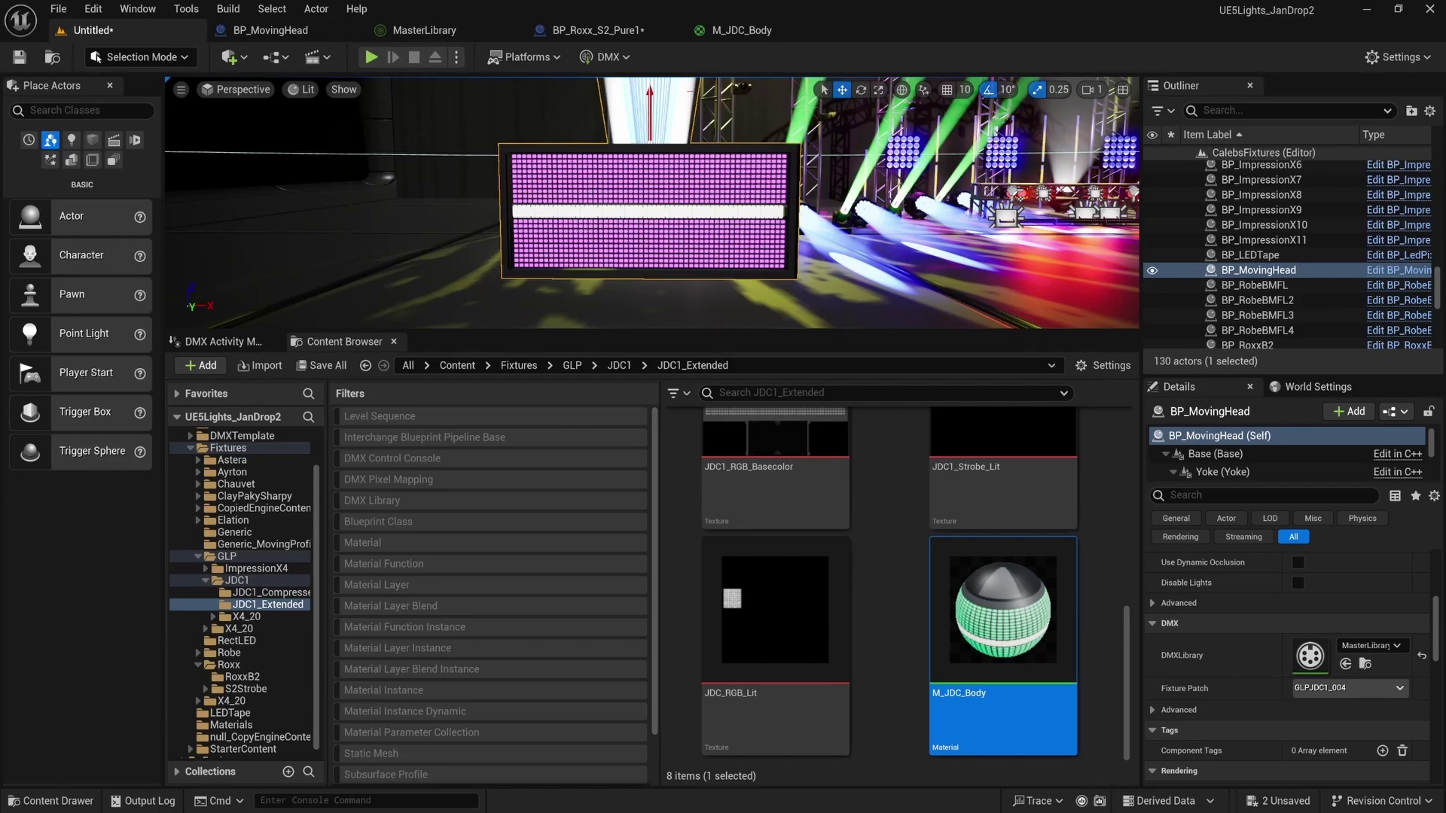
{"action": "double_click", "coordinate": [968, 620]}
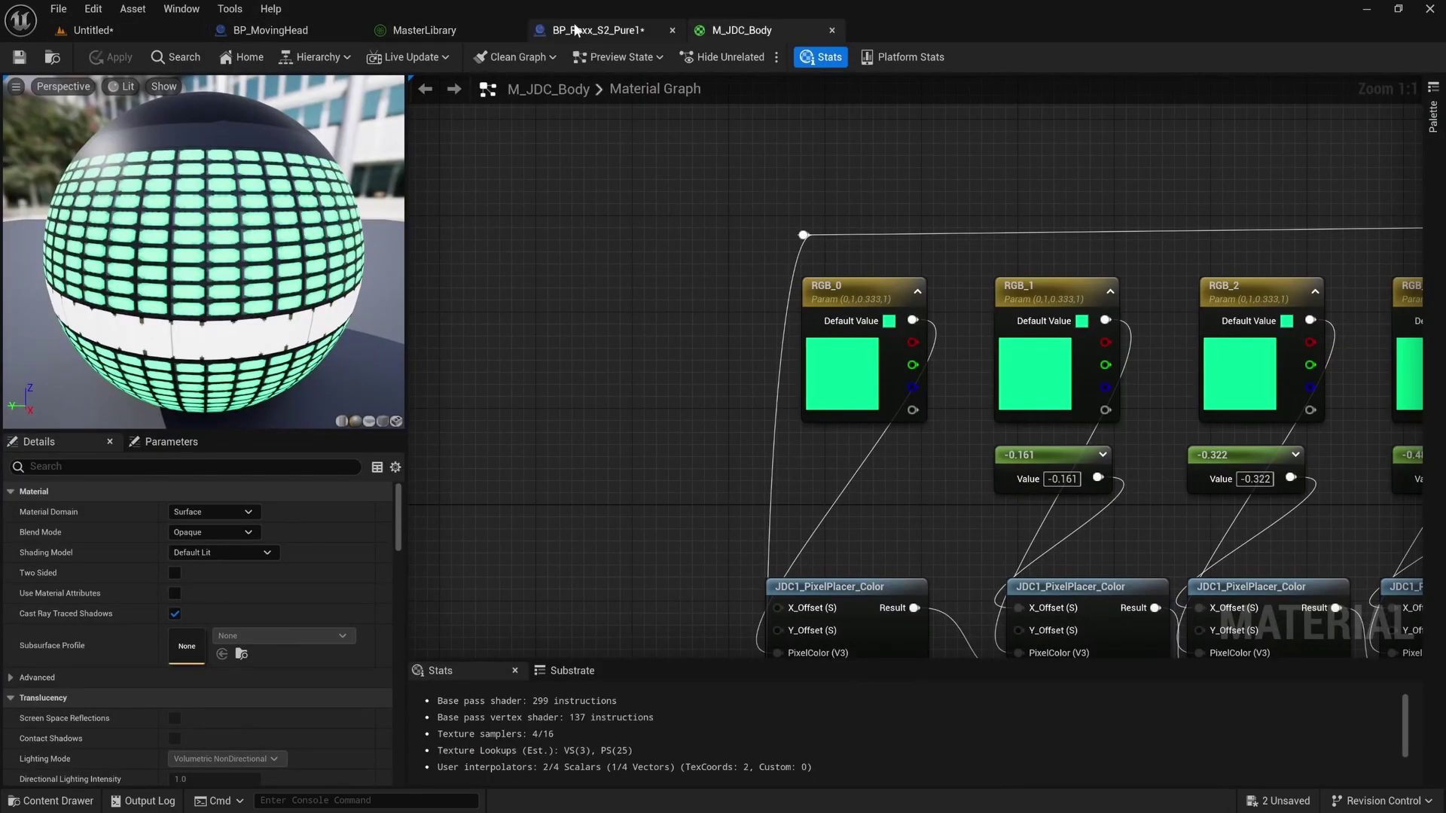
{"action": "left_click", "coordinate": [608, 32]}
{"action": "left_click", "coordinate": [302, 30]}
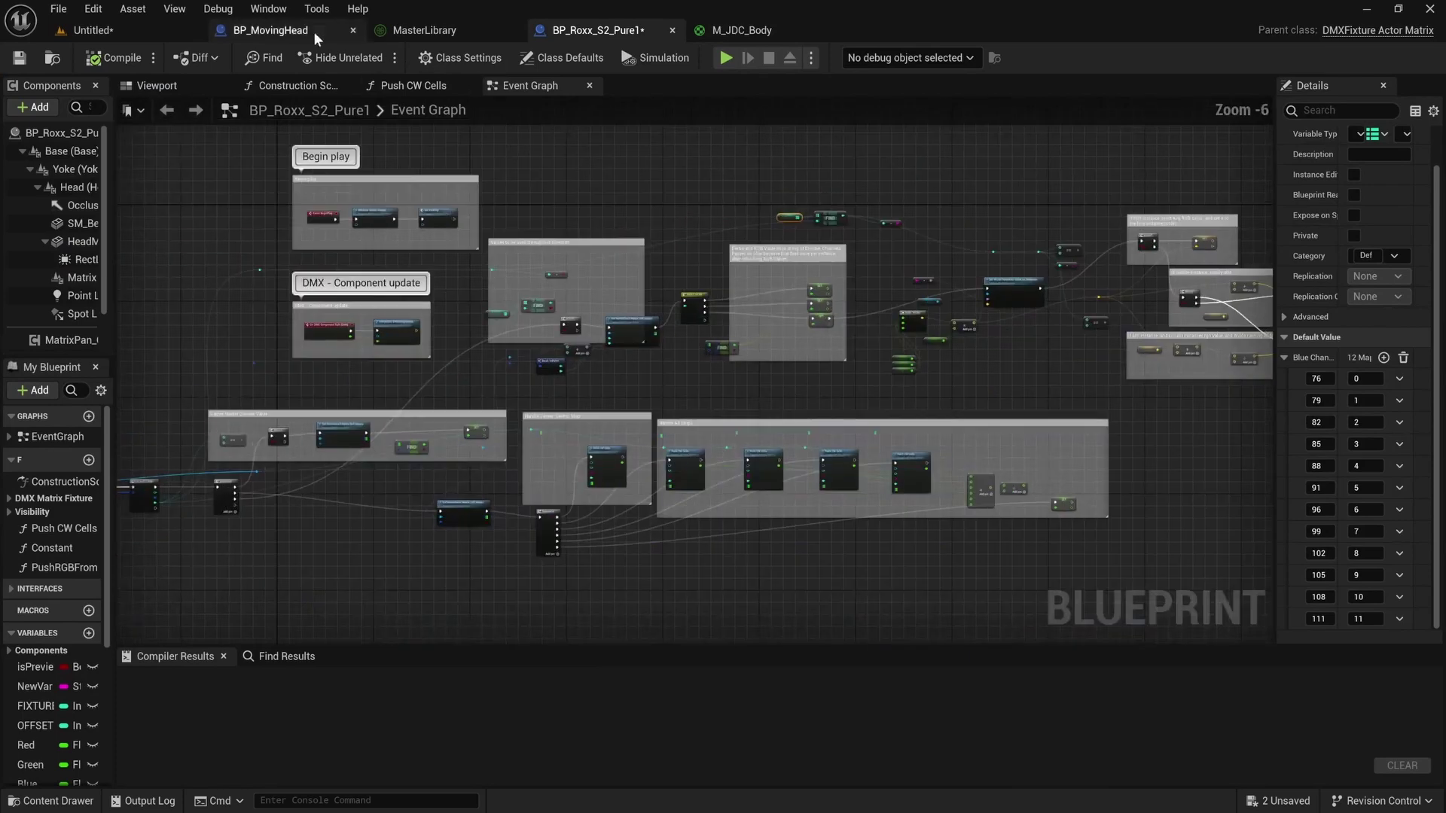
Delete the "On data received" comment box and the two unlinked nodes beneath it in the BP_MovingHead event graph.
{"action": "scroll", "coordinate": [693, 294], "scroll_direction": "down", "scroll_amount": 4}
{"action": "right_click_drag", "start_coordinate": [710, 304], "coordinate": [606, 406]}
{"action": "scroll", "coordinate": [631, 348], "scroll_direction": "up", "scroll_amount": 2}
{"action": "scroll", "coordinate": [713, 355], "scroll_direction": "down", "scroll_amount": 3}
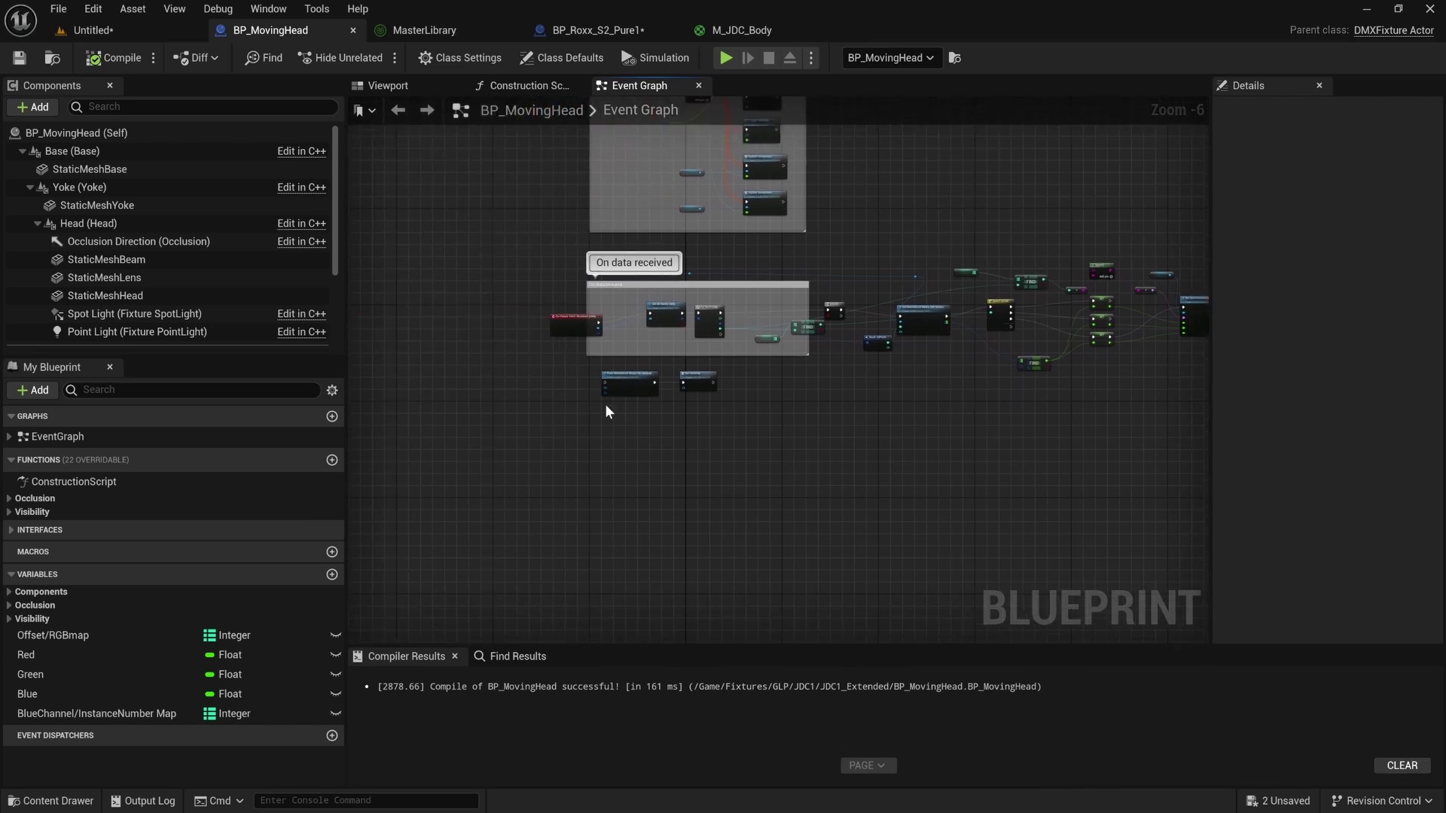
{"action": "left_click_drag", "start_coordinate": [708, 370], "coordinate": [706, 372]}
{"action": "left_click_drag", "start_coordinate": [577, 323], "coordinate": [634, 342]}
{"action": "scroll", "coordinate": [574, 332], "scroll_direction": "up", "scroll_amount": 4}
{"action": "left_click", "coordinate": [715, 214]}
{"action": "key", "text": "Delete"}
Try adding a Sequence after On Fixture Patch Received, and move Get All Matrix Cells and For Each Loop close to that event.
{"action": "type", "text": "SEQ"}
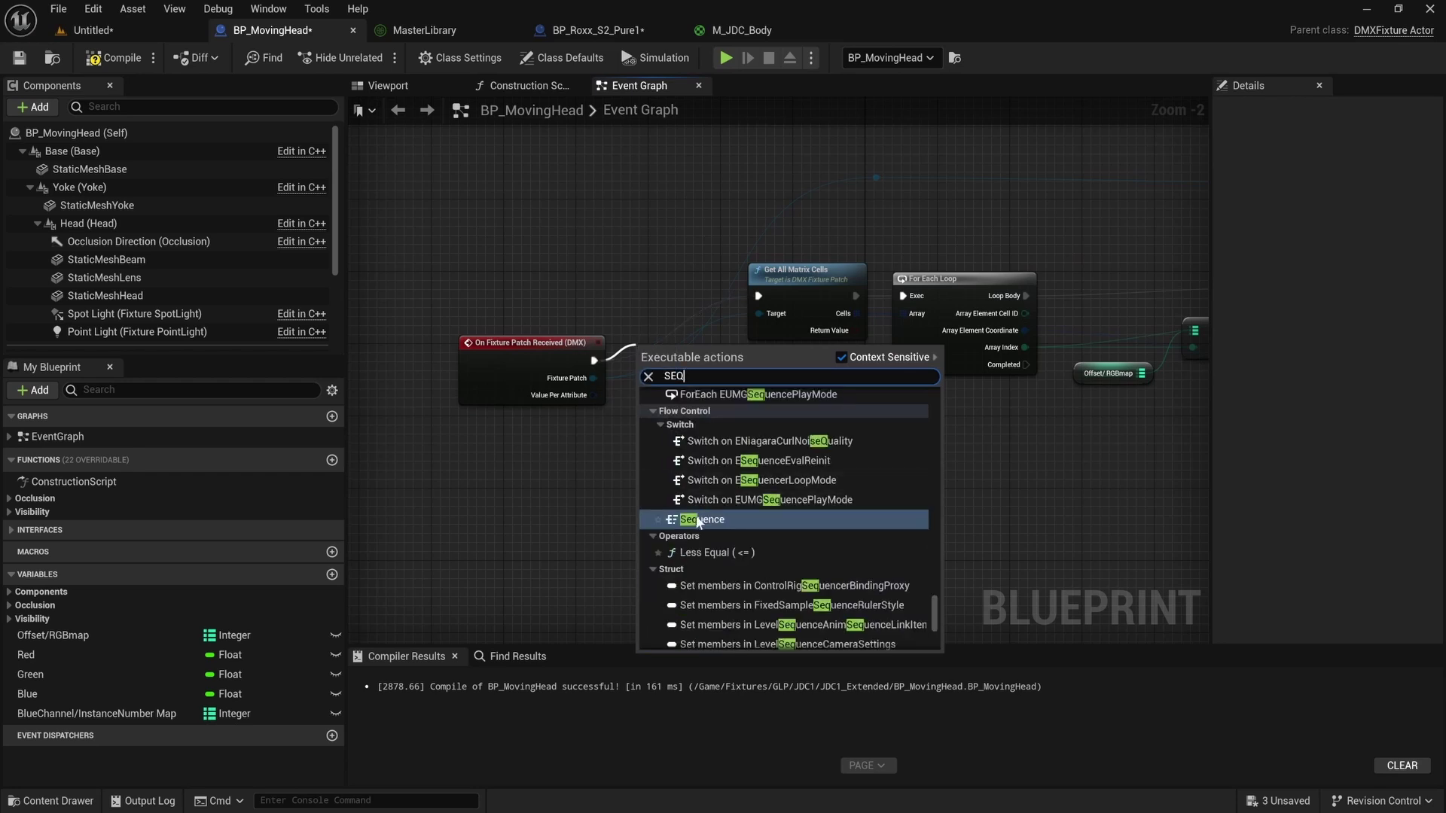
{"action": "left_click", "coordinate": [676, 183]}
{"action": "right_click_drag", "start_coordinate": [811, 294], "coordinate": [704, 307]}
{"action": "left_click_drag", "start_coordinate": [704, 307], "coordinate": [586, 371]}
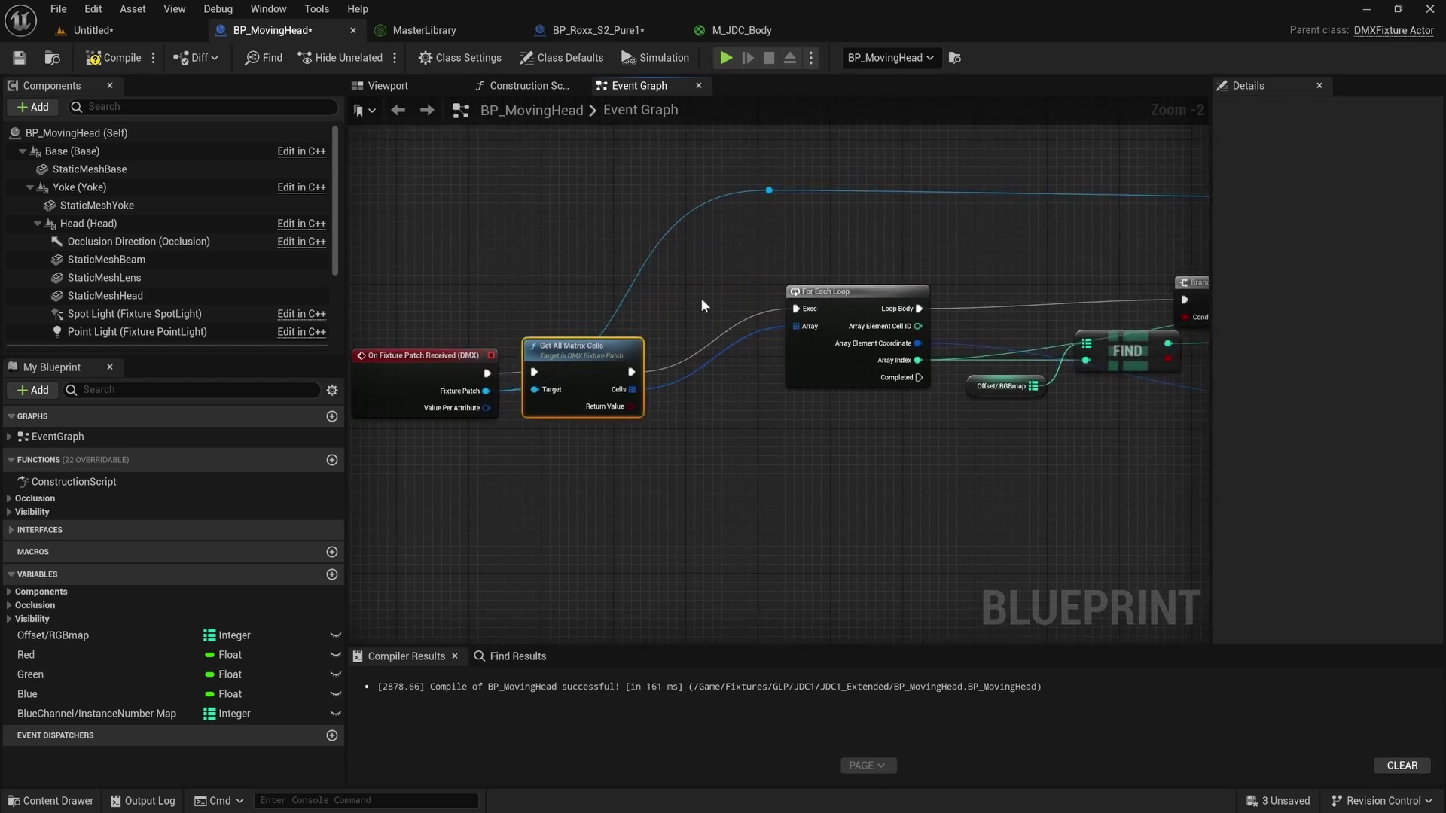
{"action": "left_click_drag", "start_coordinate": [844, 296], "coordinate": [720, 371]}
Examine how BP_Roxx_S2_Pure1 wires its Sequence after the For Each Loop, and return to BP_MovingHead.
{"action": "left_click", "coordinate": [580, 30]}
{"action": "scroll", "coordinate": [401, 428], "scroll_direction": "up", "scroll_amount": 1}
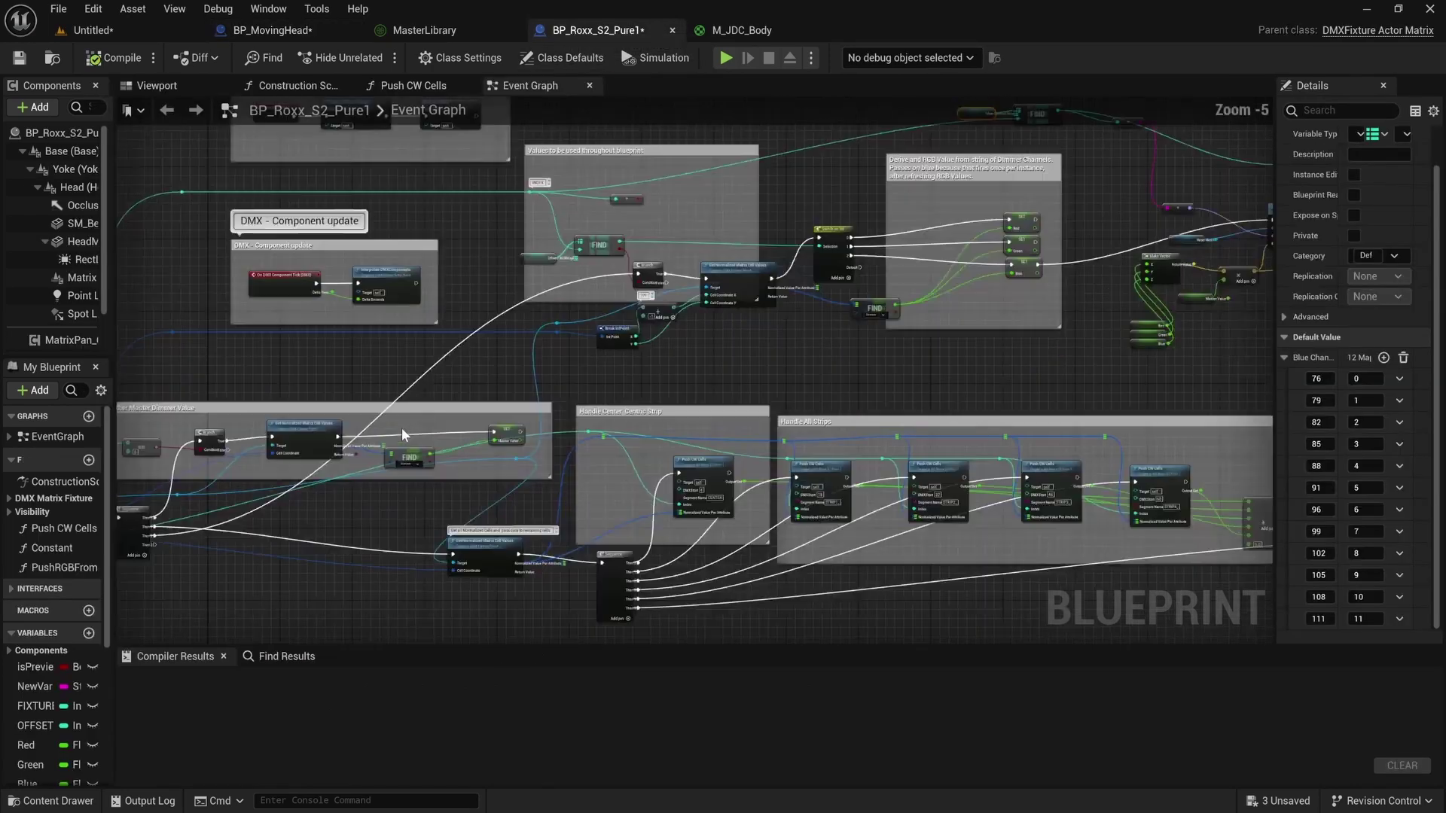
{"action": "scroll", "coordinate": [693, 477], "scroll_direction": "up", "scroll_amount": 2}
{"action": "scroll", "coordinate": [558, 486], "scroll_direction": "up", "scroll_amount": 2}
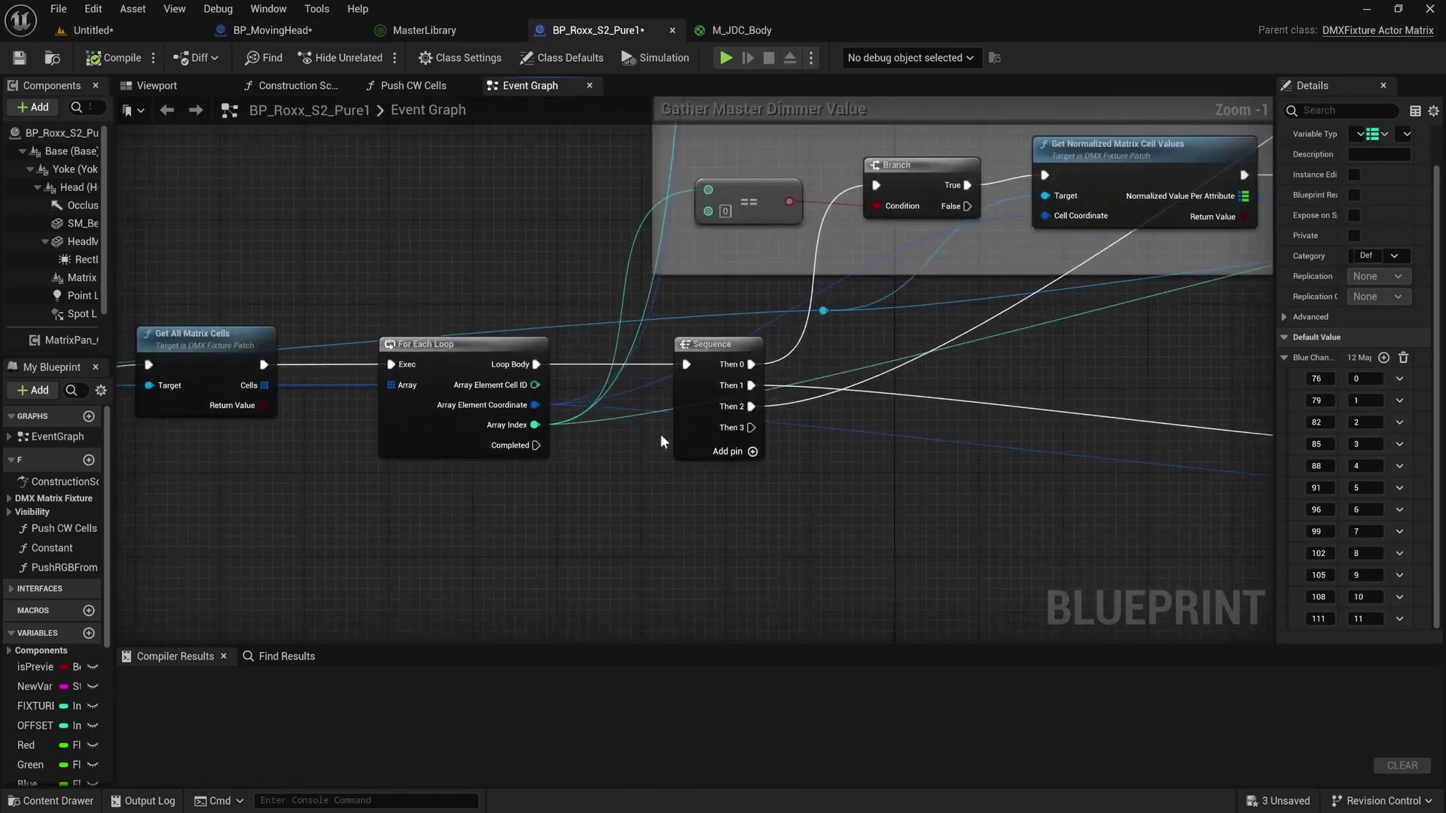
{"action": "right_click_drag", "start_coordinate": [660, 442], "coordinate": [593, 447]}
{"action": "left_click", "coordinate": [256, 30]}
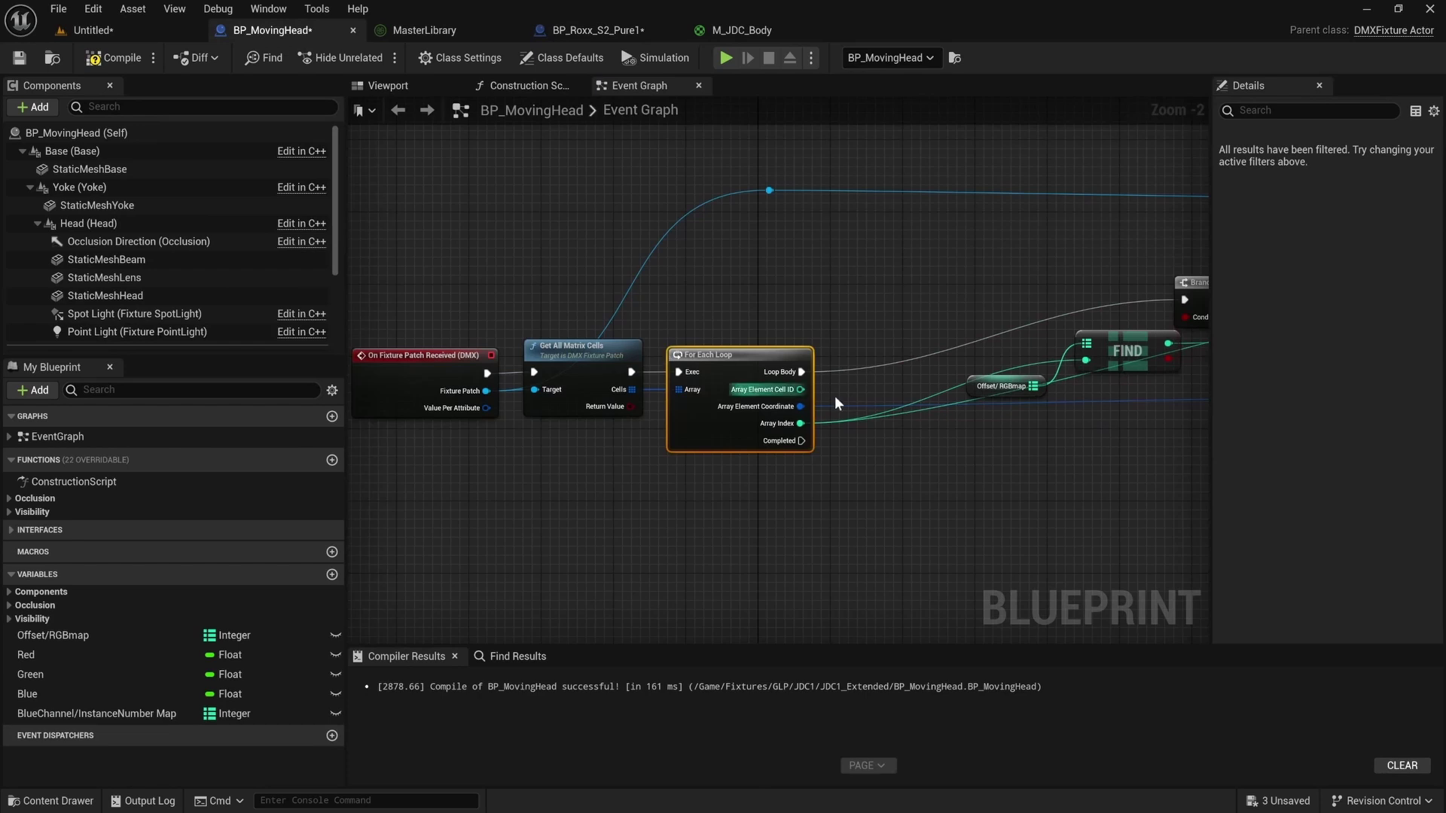
Insert a Sequence node between the For Each Loop's Loop Body and the Branch, and place it below the data wires.
{"action": "right_click_drag", "start_coordinate": [835, 403], "coordinate": [735, 388]}
{"action": "right_click_drag", "start_coordinate": [707, 438], "coordinate": [647, 444]}
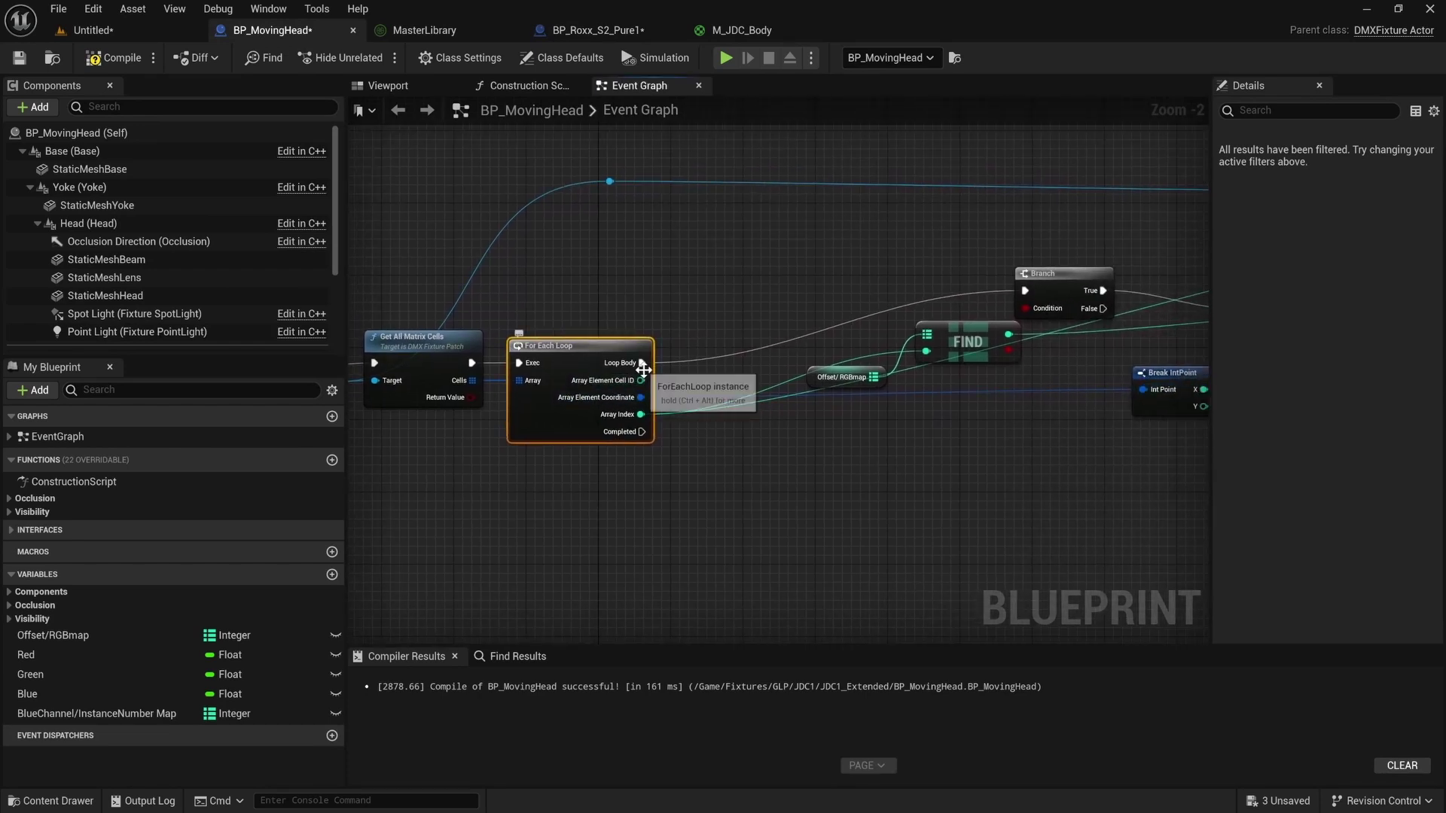
{"action": "left_click_drag", "start_coordinate": [642, 363], "coordinate": [716, 366]}
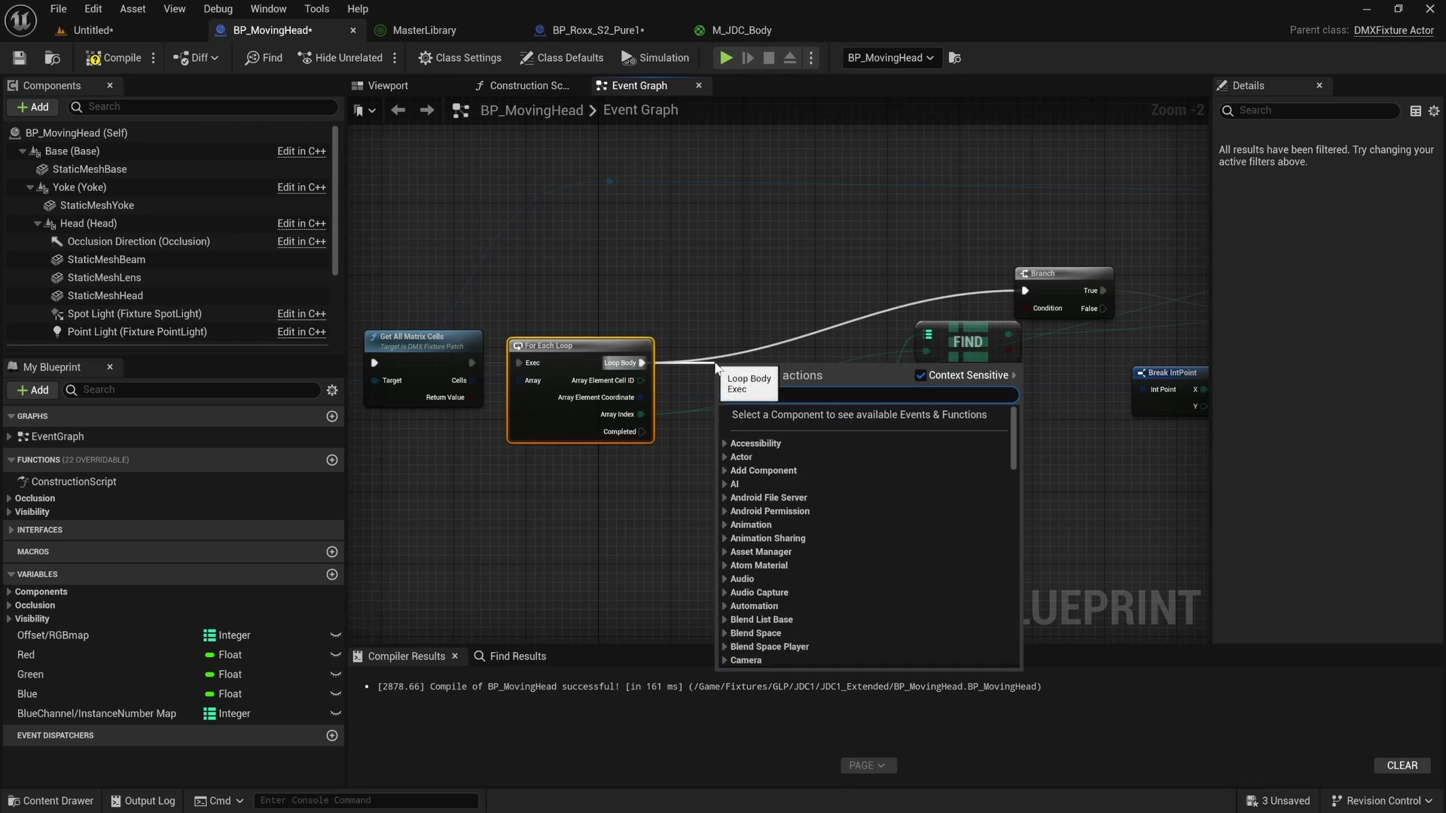
{"action": "type", "text": "sequence"}
{"action": "left_click", "coordinate": [768, 533]}
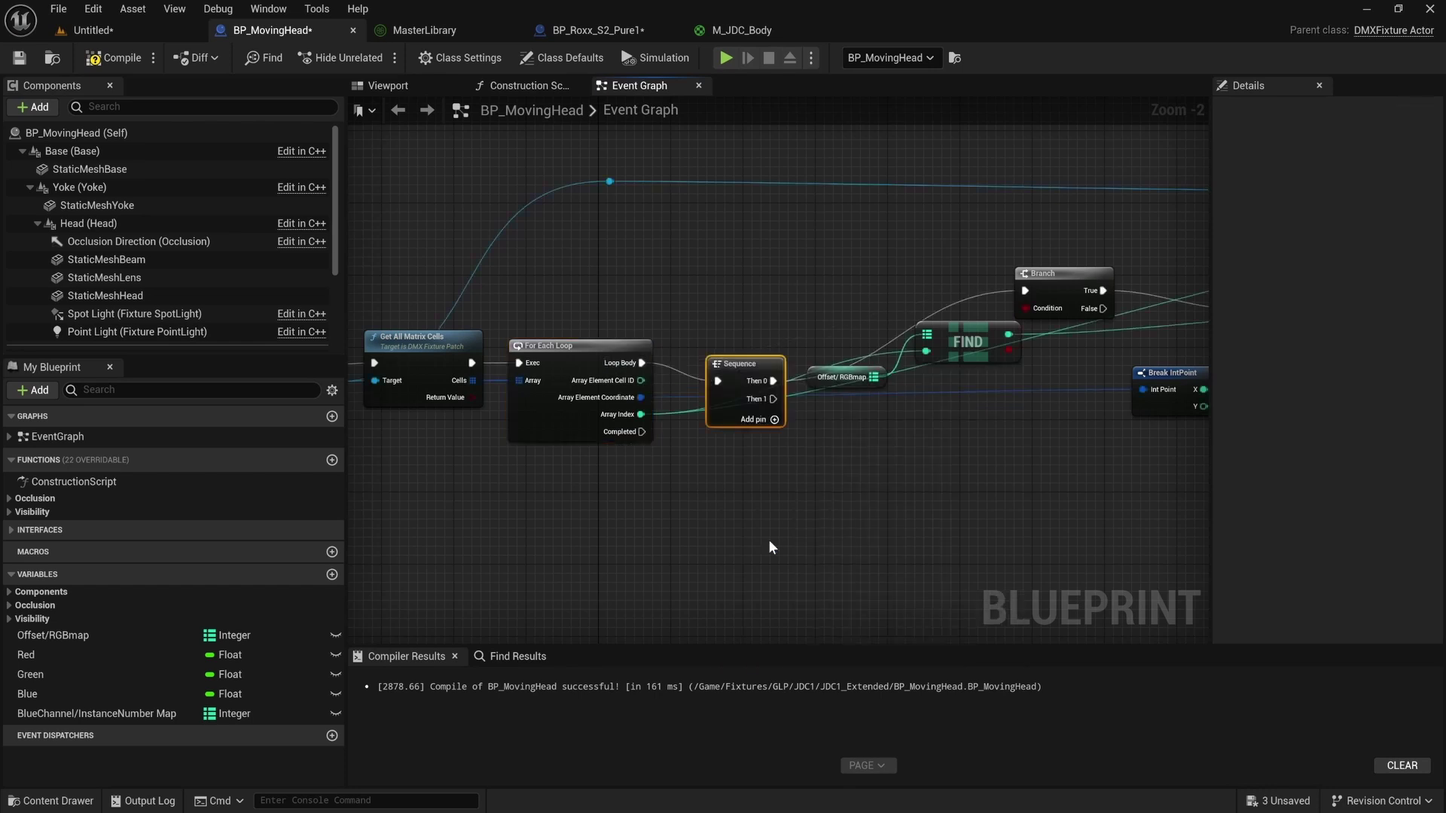
{"action": "left_click_drag", "start_coordinate": [739, 378], "coordinate": [721, 452]}
Add a second Branch node driven by the Sequence's Then 1 output.
{"action": "right_click_drag", "start_coordinate": [760, 474], "coordinate": [645, 405]}
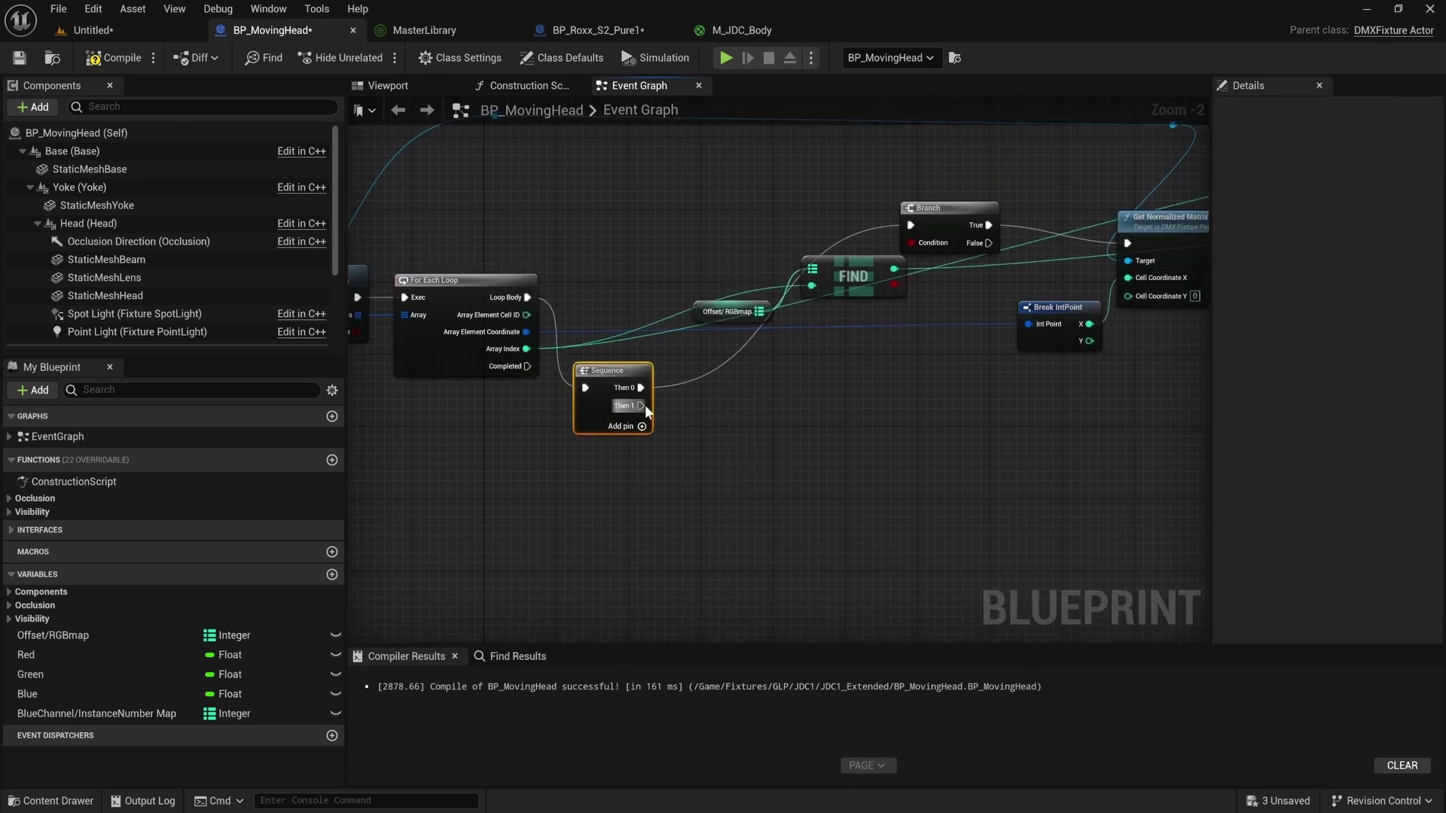
{"action": "left_click_drag", "start_coordinate": [641, 406], "coordinate": [874, 484]}
{"action": "type", "text": "if"}
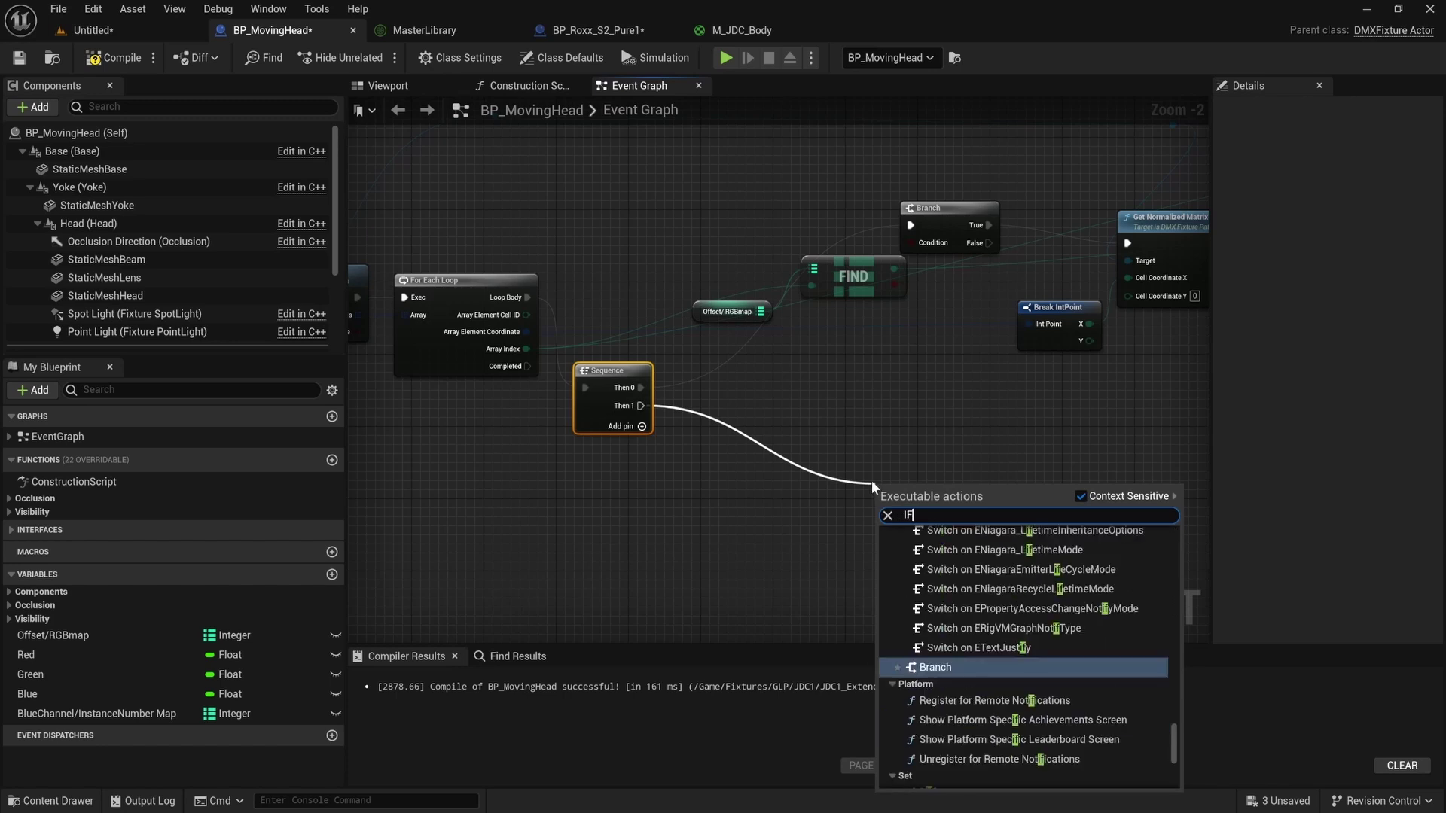
{"action": "key", "text": "Return"}
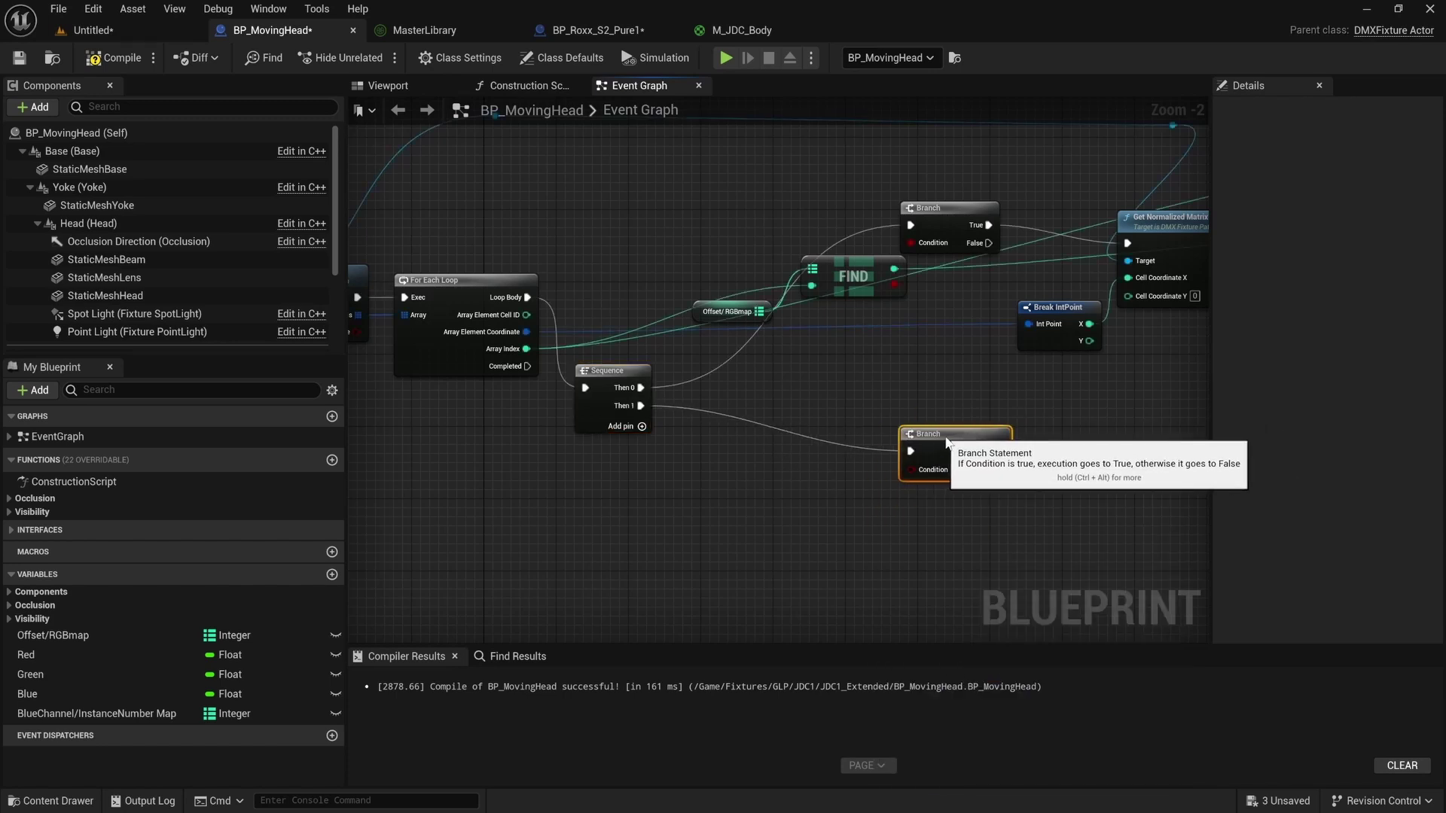
Compare the For Each Loop's Array Index with a Greater node set to 35 and wire the result into the new Branch's Condition.
{"action": "left_click_drag", "start_coordinate": [526, 349], "coordinate": [708, 495]}
{"action": "type", "text": ">"}
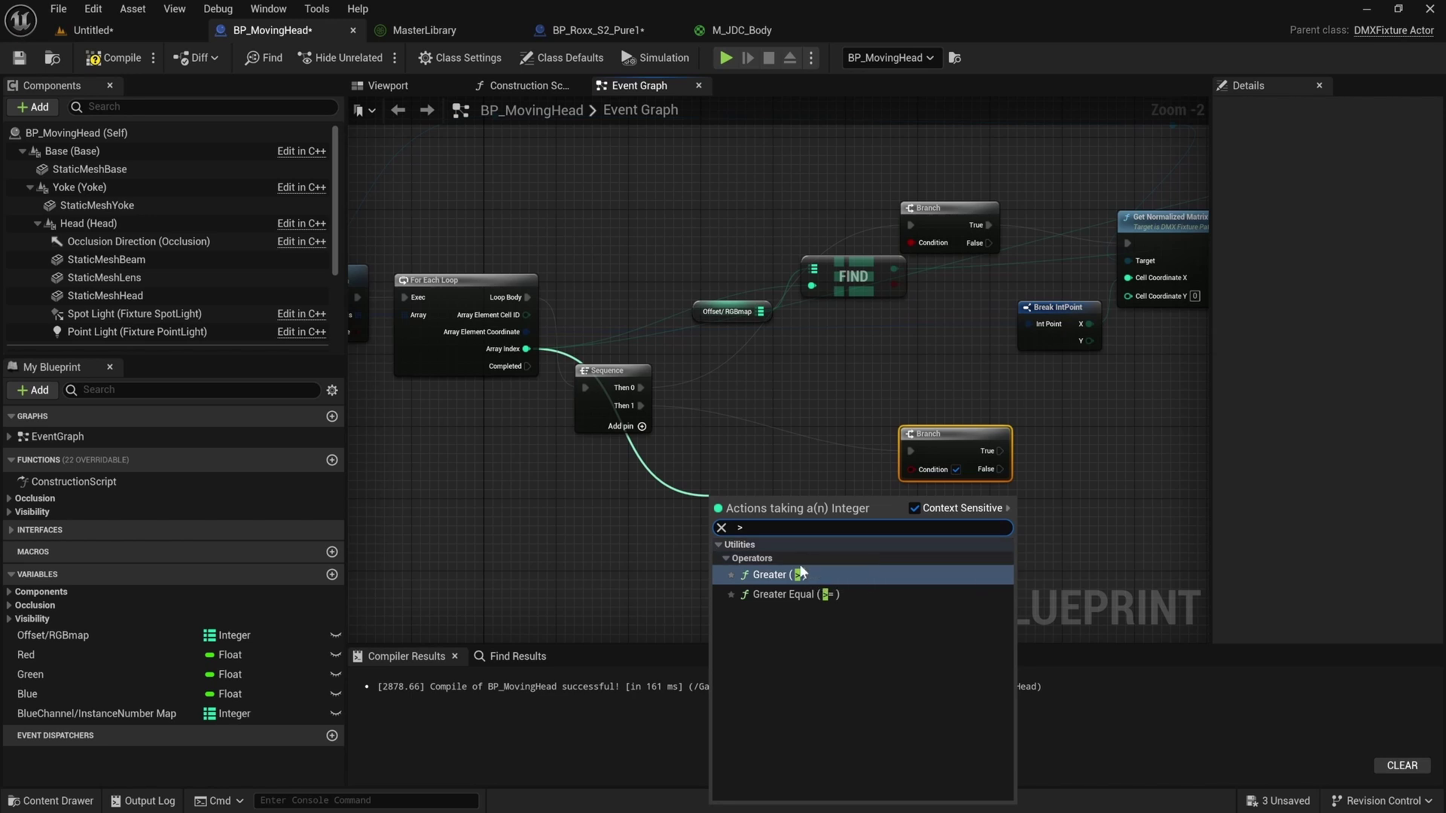
{"action": "left_click", "coordinate": [769, 574]}
{"action": "left_click_drag", "start_coordinate": [730, 517], "coordinate": [785, 507]}
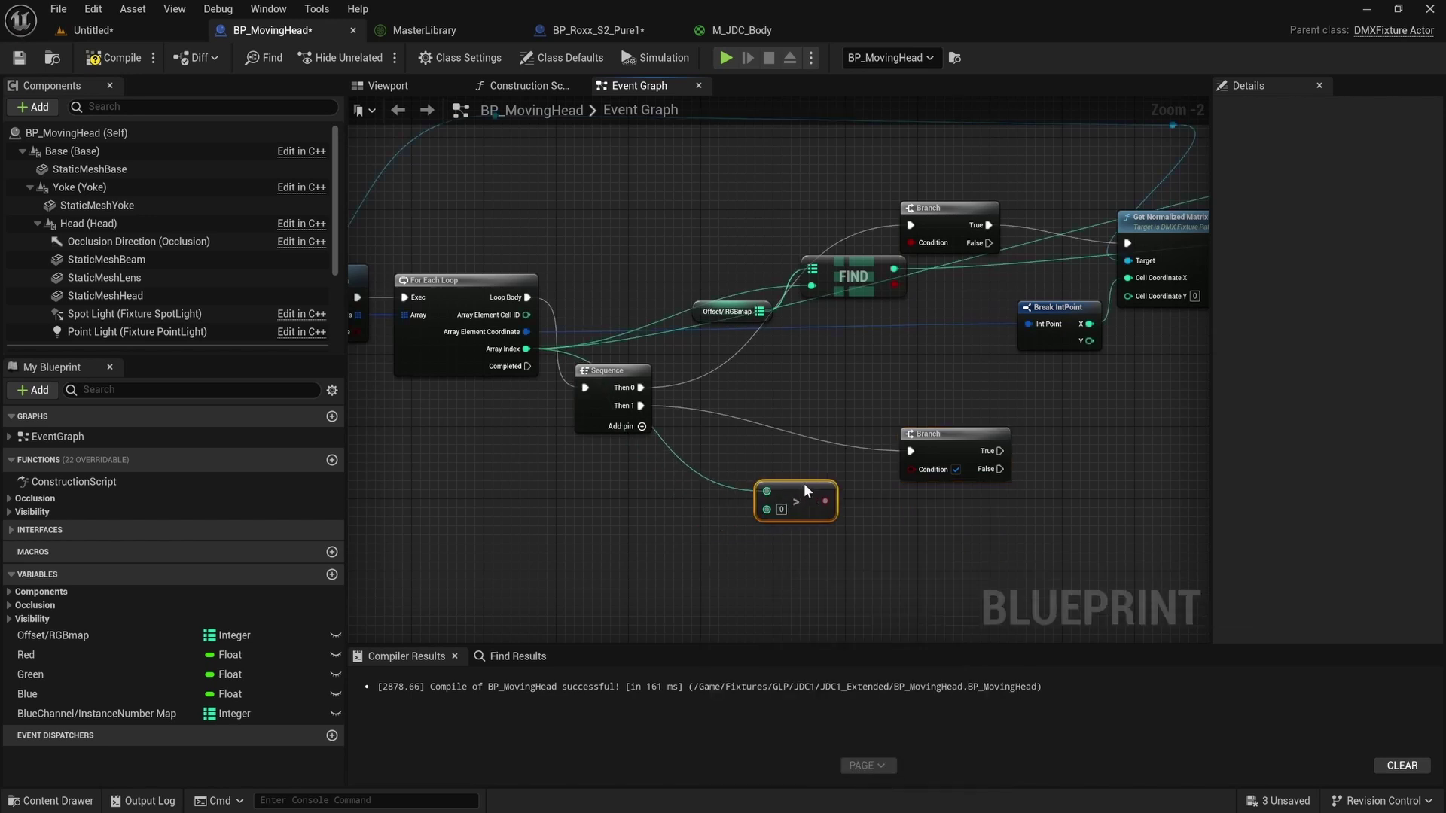
{"action": "type", "text": "35"}
{"action": "left_click", "coordinate": [883, 531]}
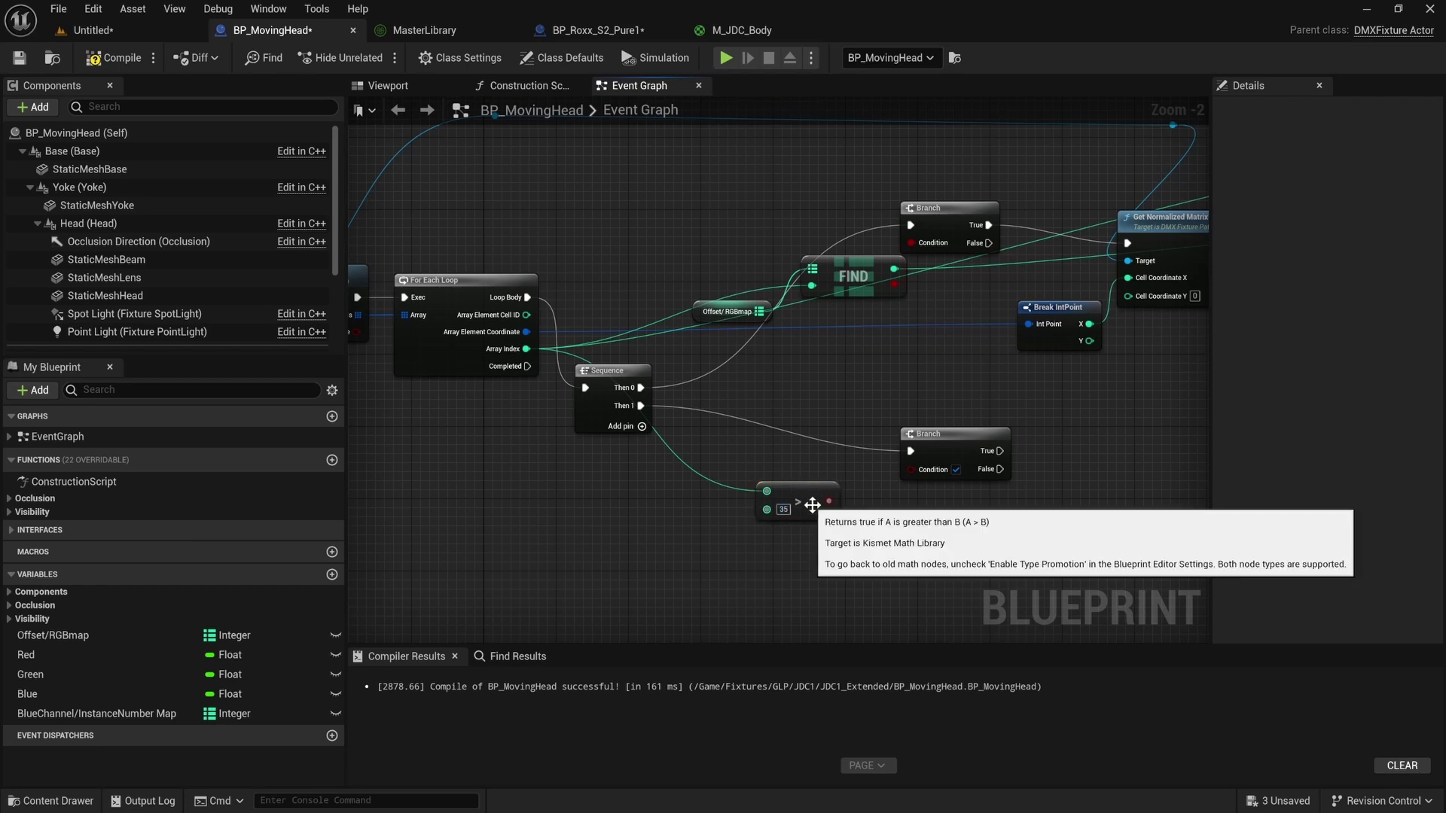
{"action": "right_click_drag", "start_coordinate": [798, 536], "coordinate": [740, 549]}
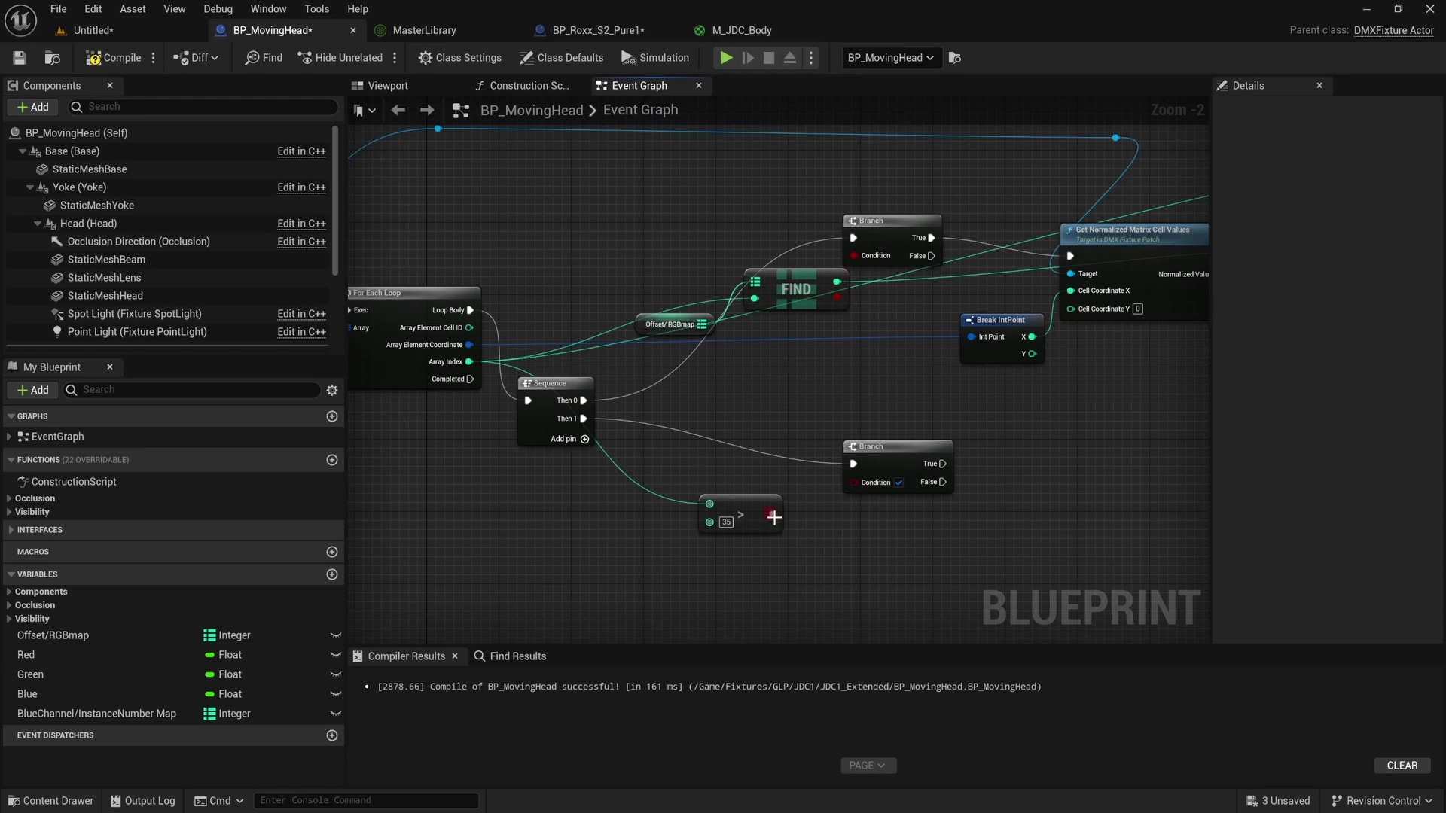
{"action": "left_click_drag", "start_coordinate": [771, 513], "coordinate": [856, 483]}
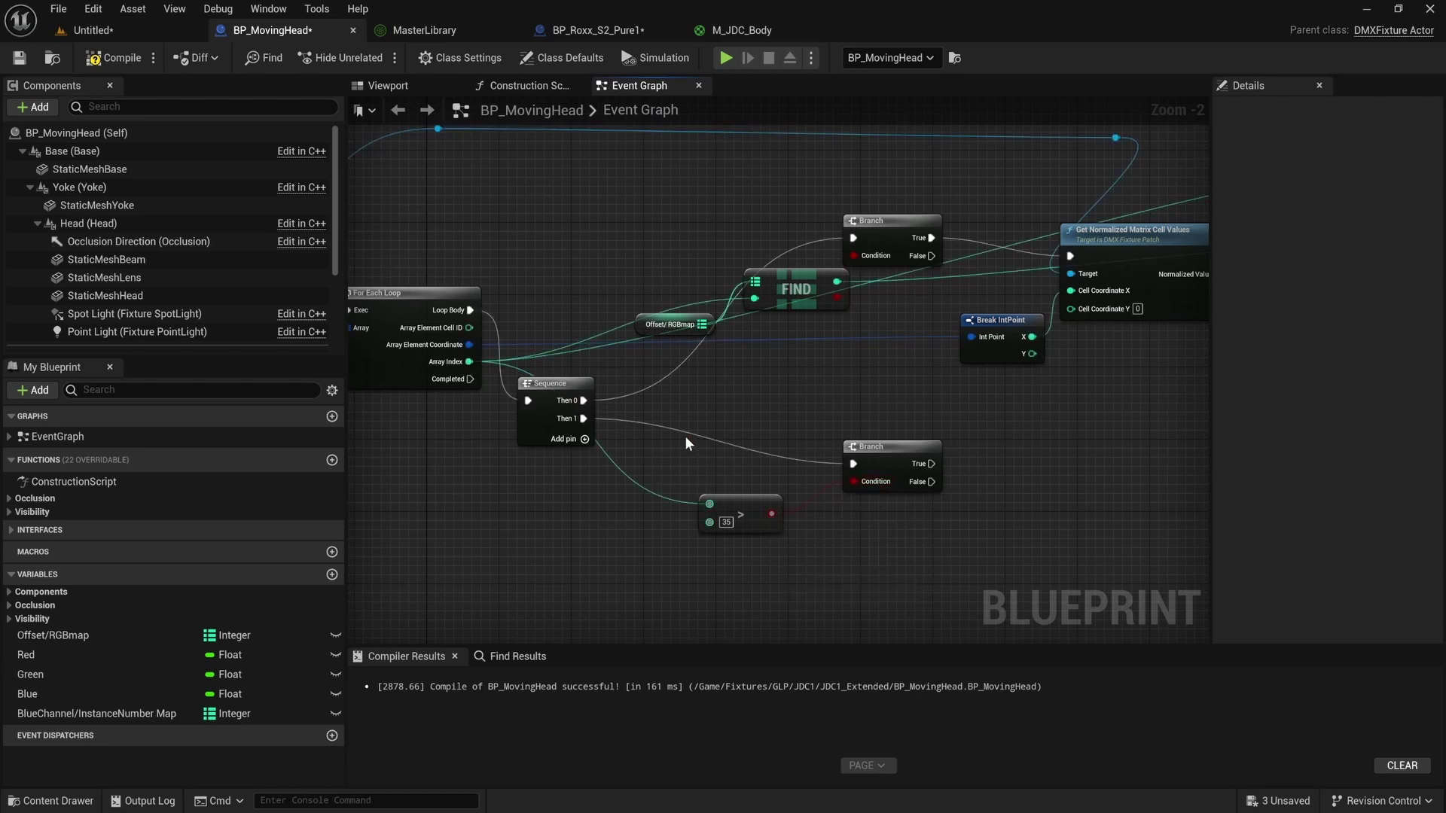
{"action": "right_click_drag", "start_coordinate": [538, 421], "coordinate": [719, 422]}
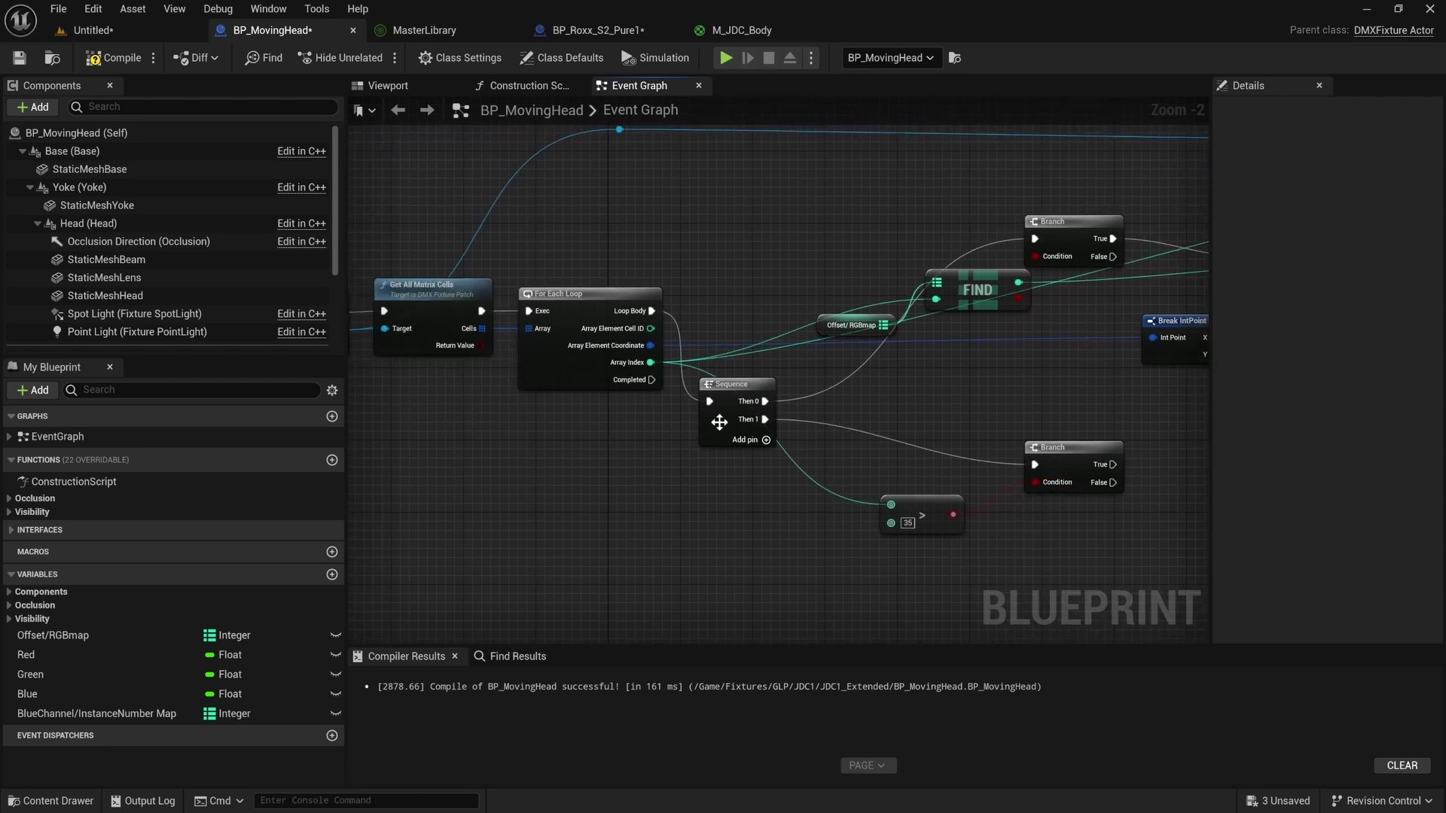
{"action": "right_click_drag", "start_coordinate": [858, 477], "coordinate": [613, 452]}
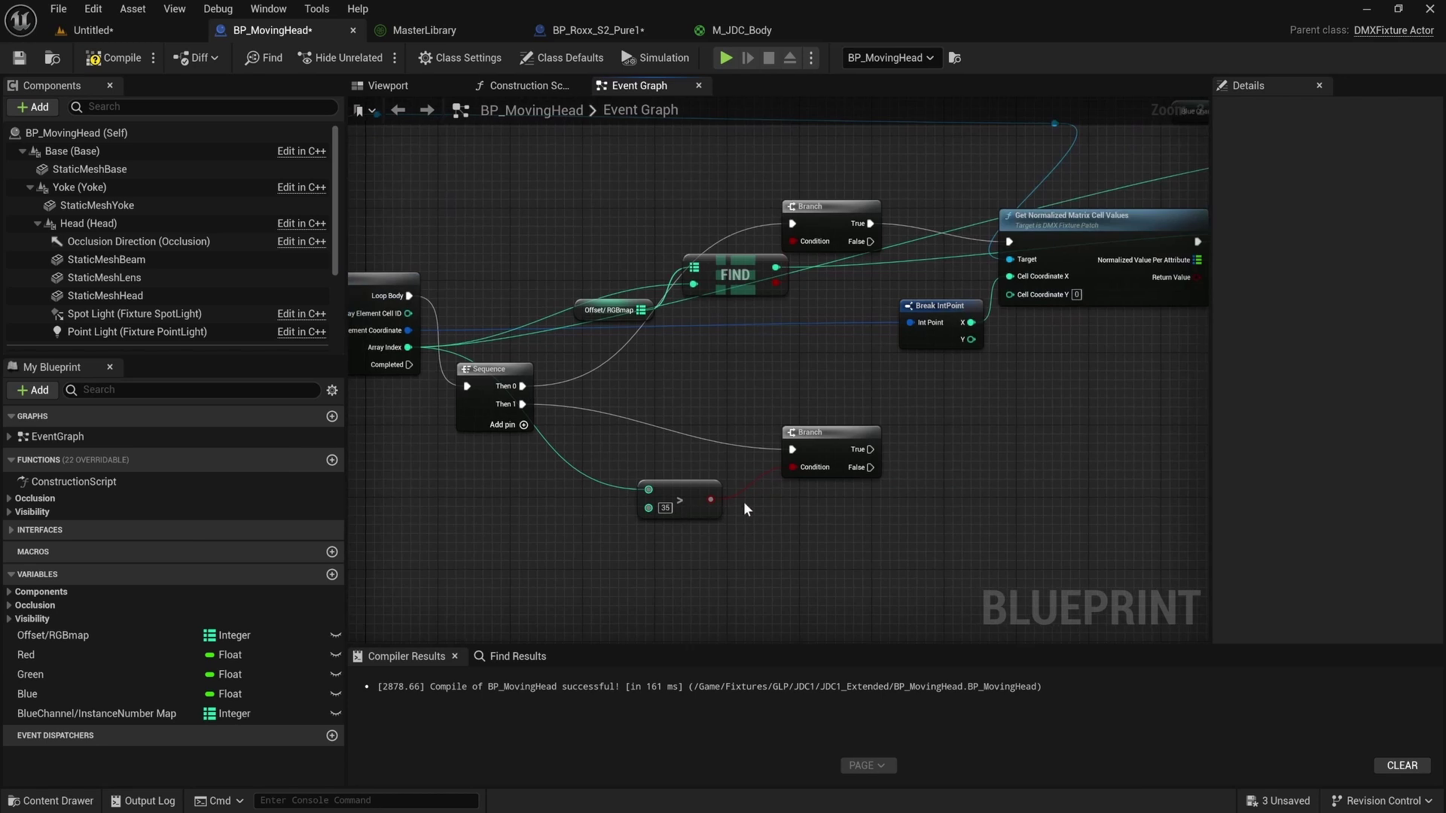
{"action": "right_click_drag", "start_coordinate": [839, 447], "coordinate": [771, 449]}
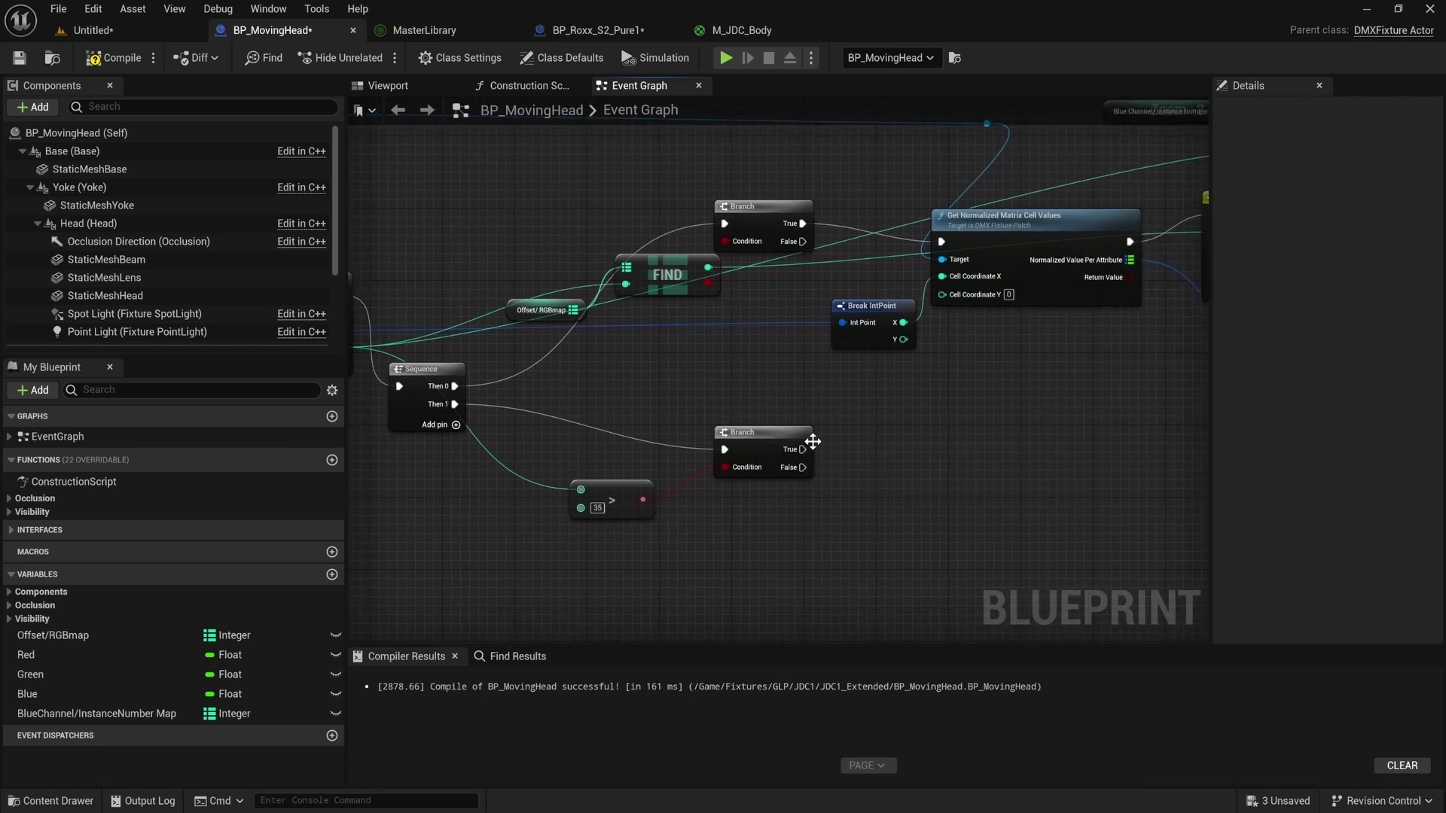
{"action": "right_click_drag", "start_coordinate": [937, 452], "coordinate": [871, 455]}
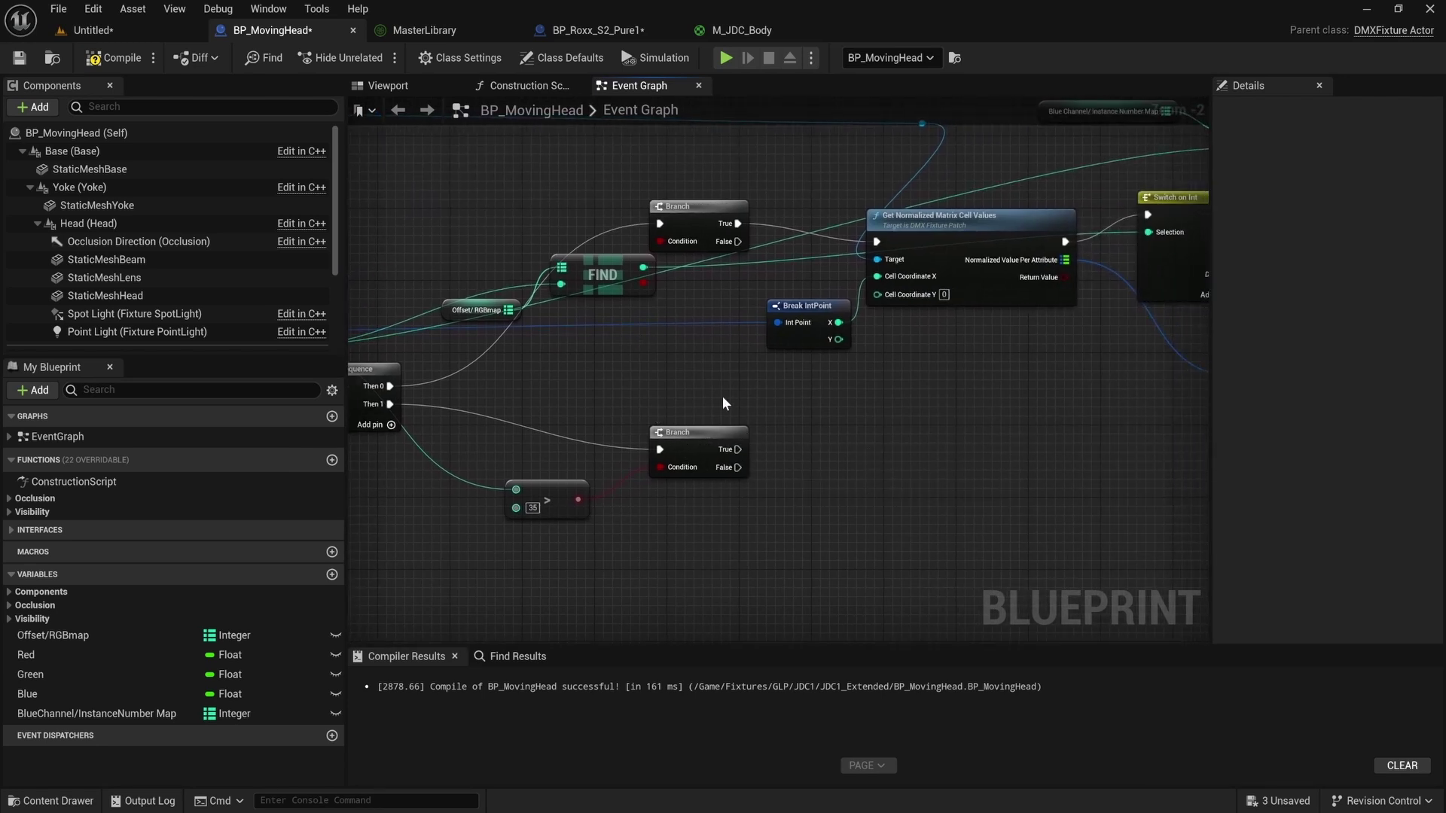
{"action": "right_click_drag", "start_coordinate": [574, 384], "coordinate": [531, 370]}
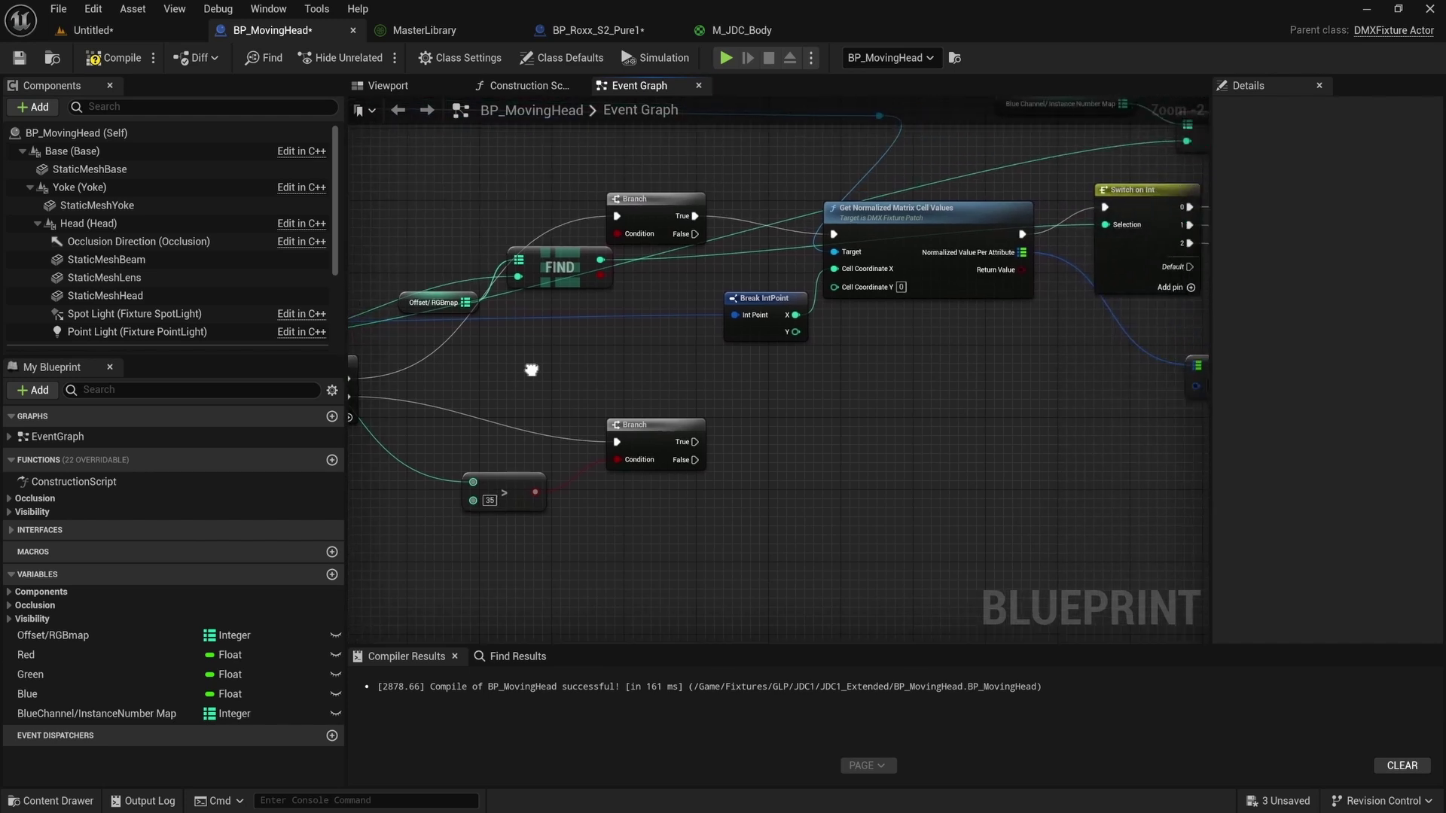
{"action": "left_click_drag", "start_coordinate": [695, 442], "coordinate": [810, 447]}
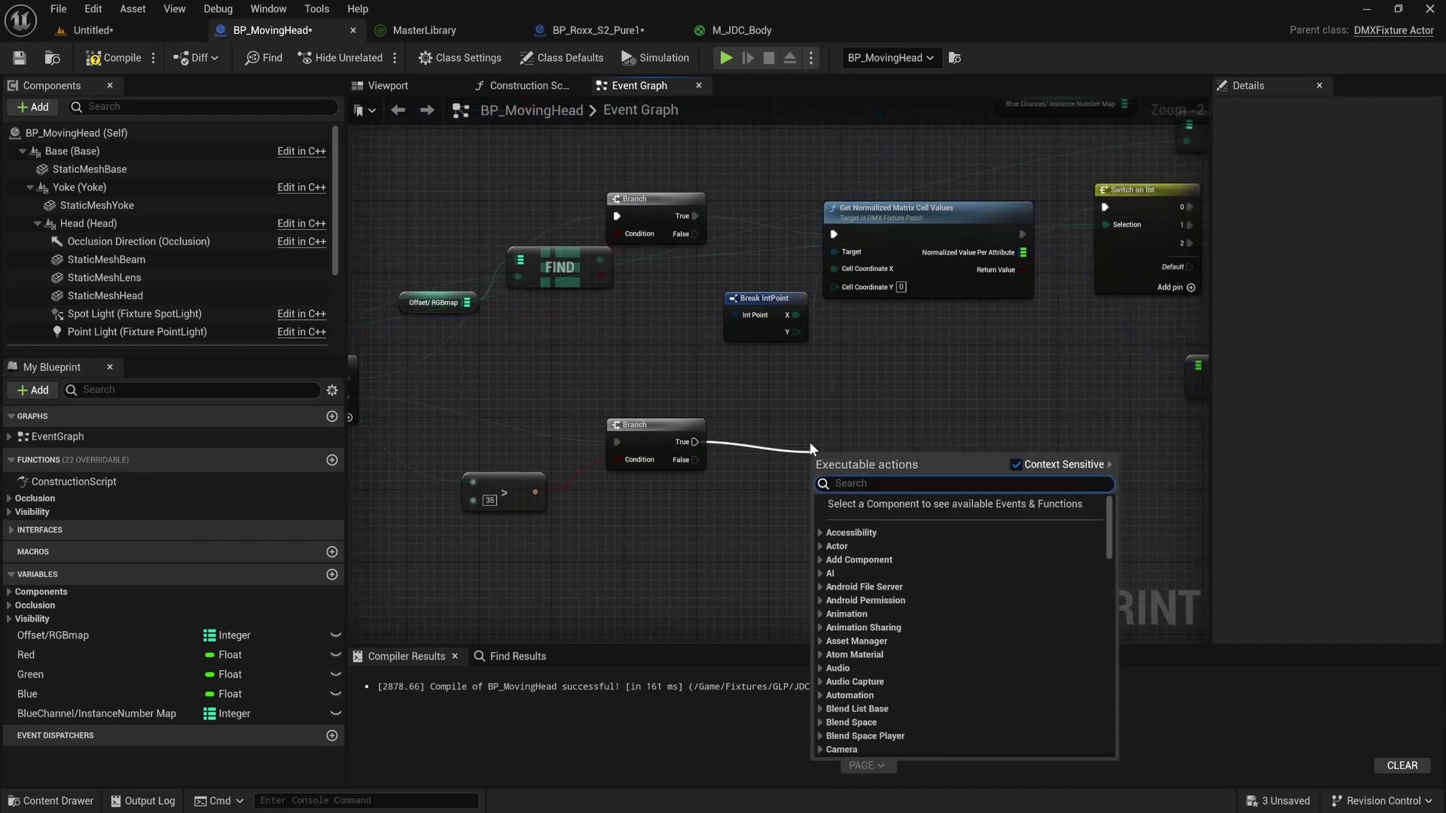
{"action": "type", "text": "GET N"}
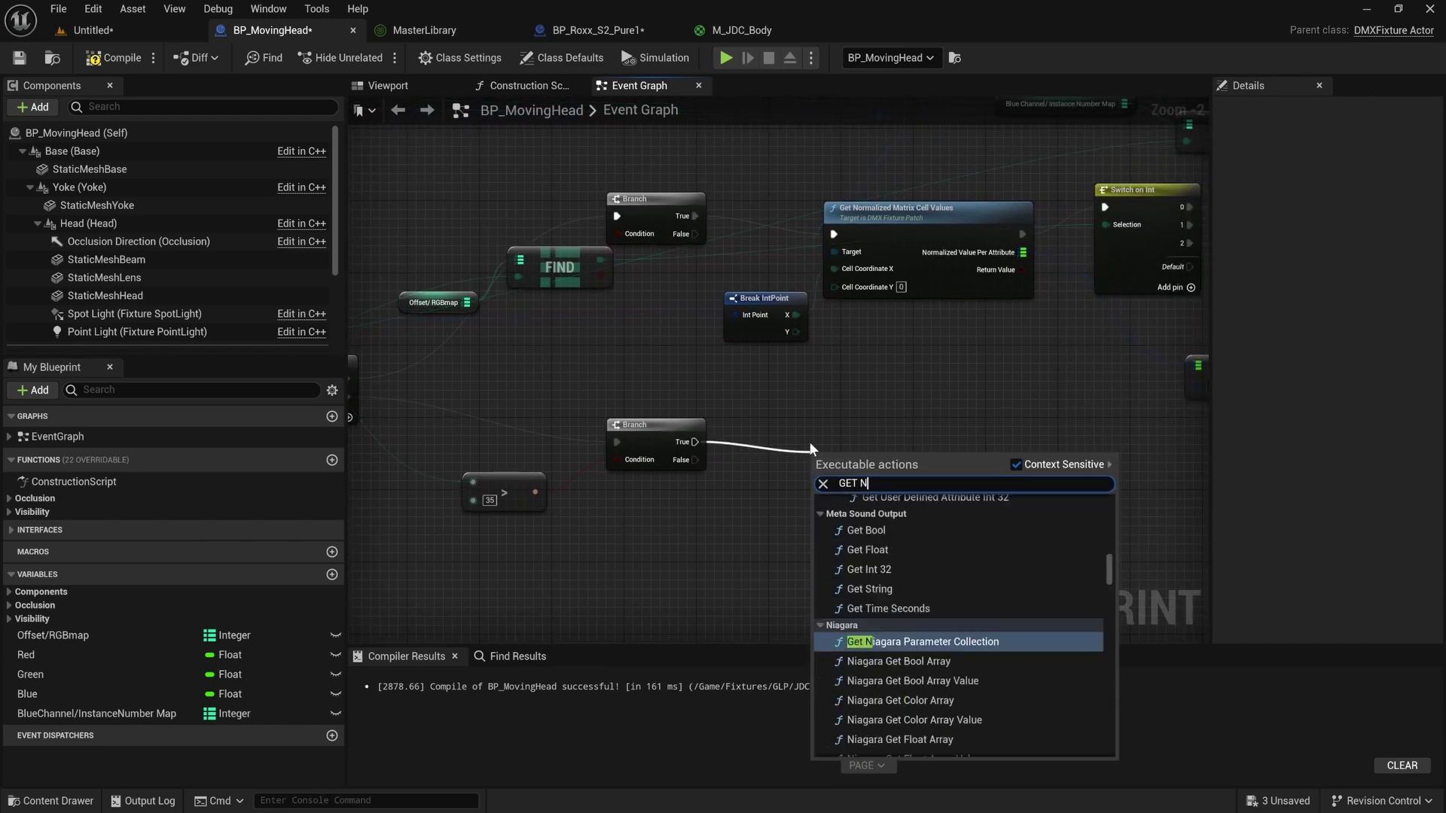
{"action": "type", "text": "ORMALI"}
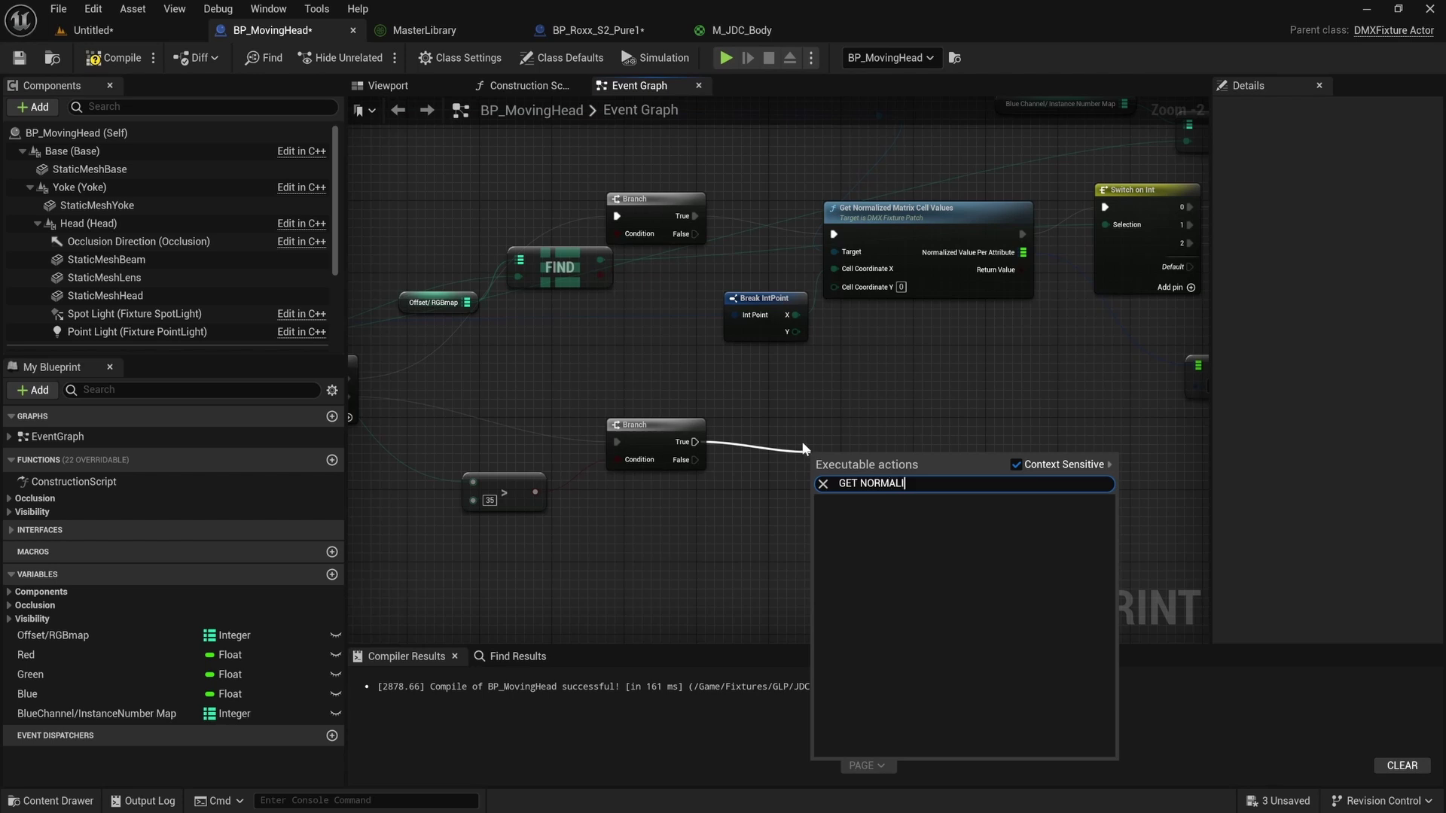
{"action": "key", "text": "Escape"}
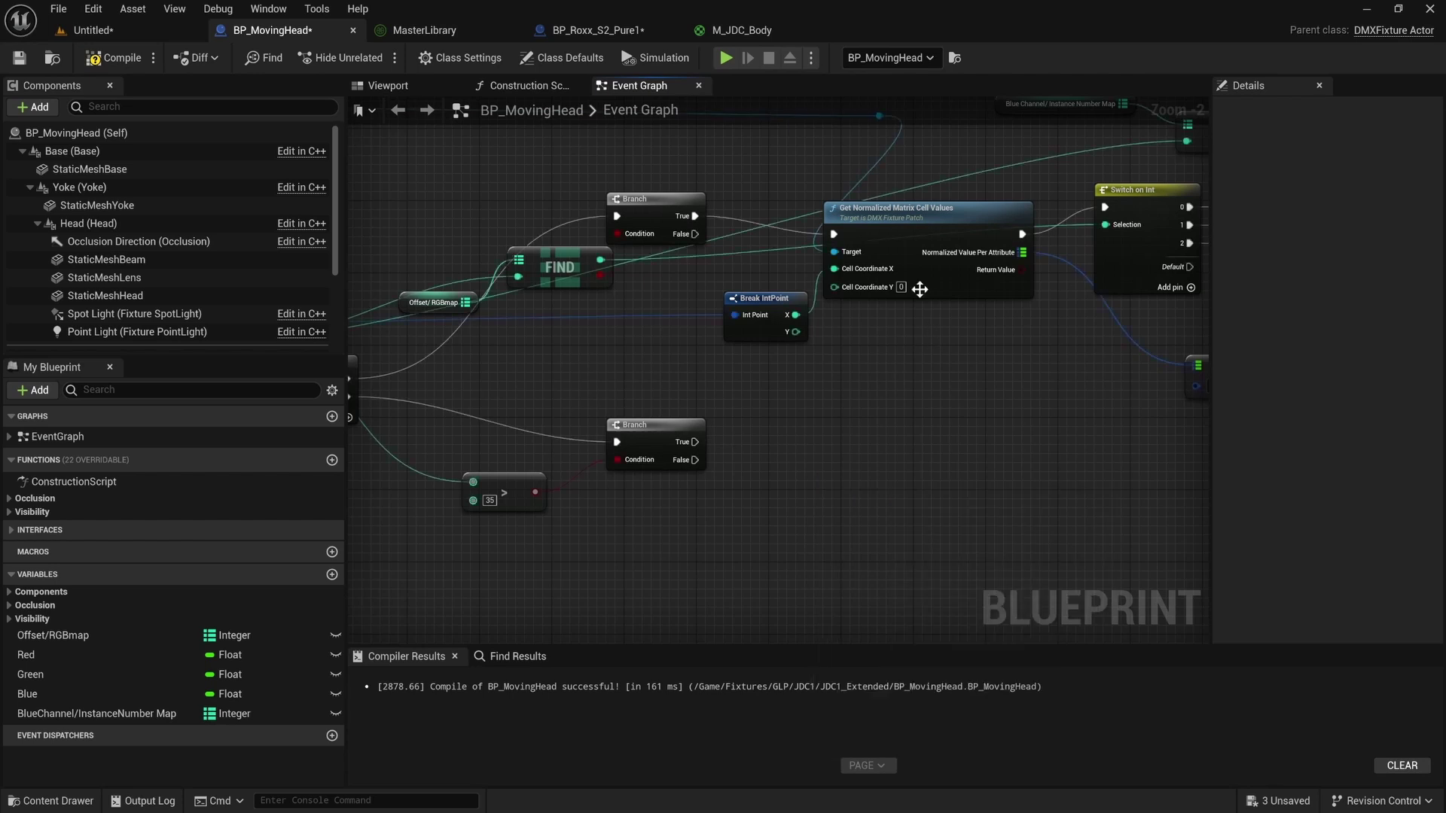
Duplicate the Get Normalized Matrix Cell Values node onto the second Branch's True output and feed its Cell Coordinate X from Break IntPoint's X.
{"action": "left_click", "coordinate": [879, 217]}
{"action": "key", "text": "ctrl+c"}
{"action": "key", "text": "ctrl+v"}
{"action": "left_click_drag", "start_coordinate": [940, 481], "coordinate": [883, 444]}
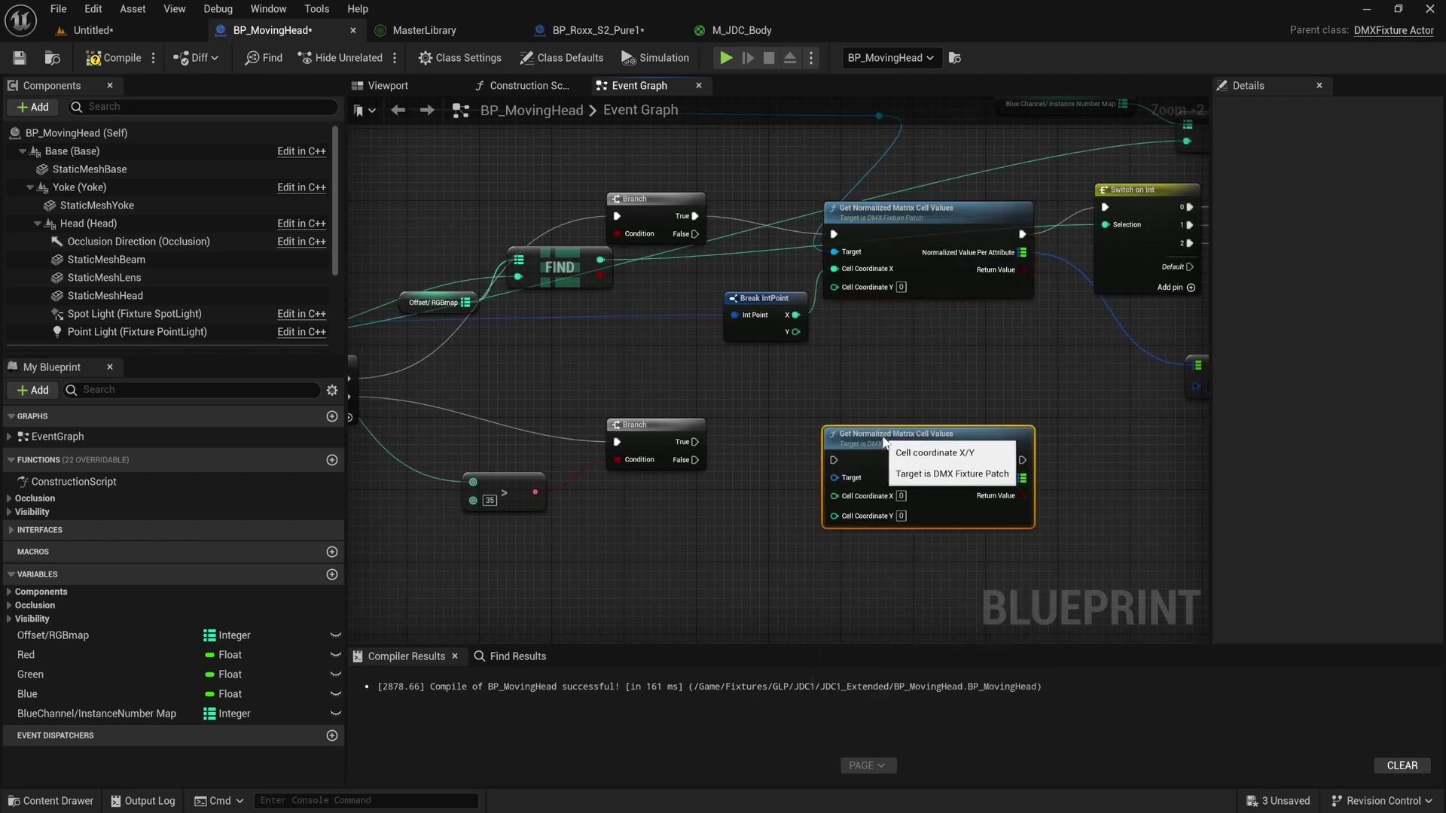
{"action": "left_click_drag", "start_coordinate": [695, 442], "coordinate": [825, 459]}
{"action": "right_click_drag", "start_coordinate": [711, 472], "coordinate": [892, 419]}
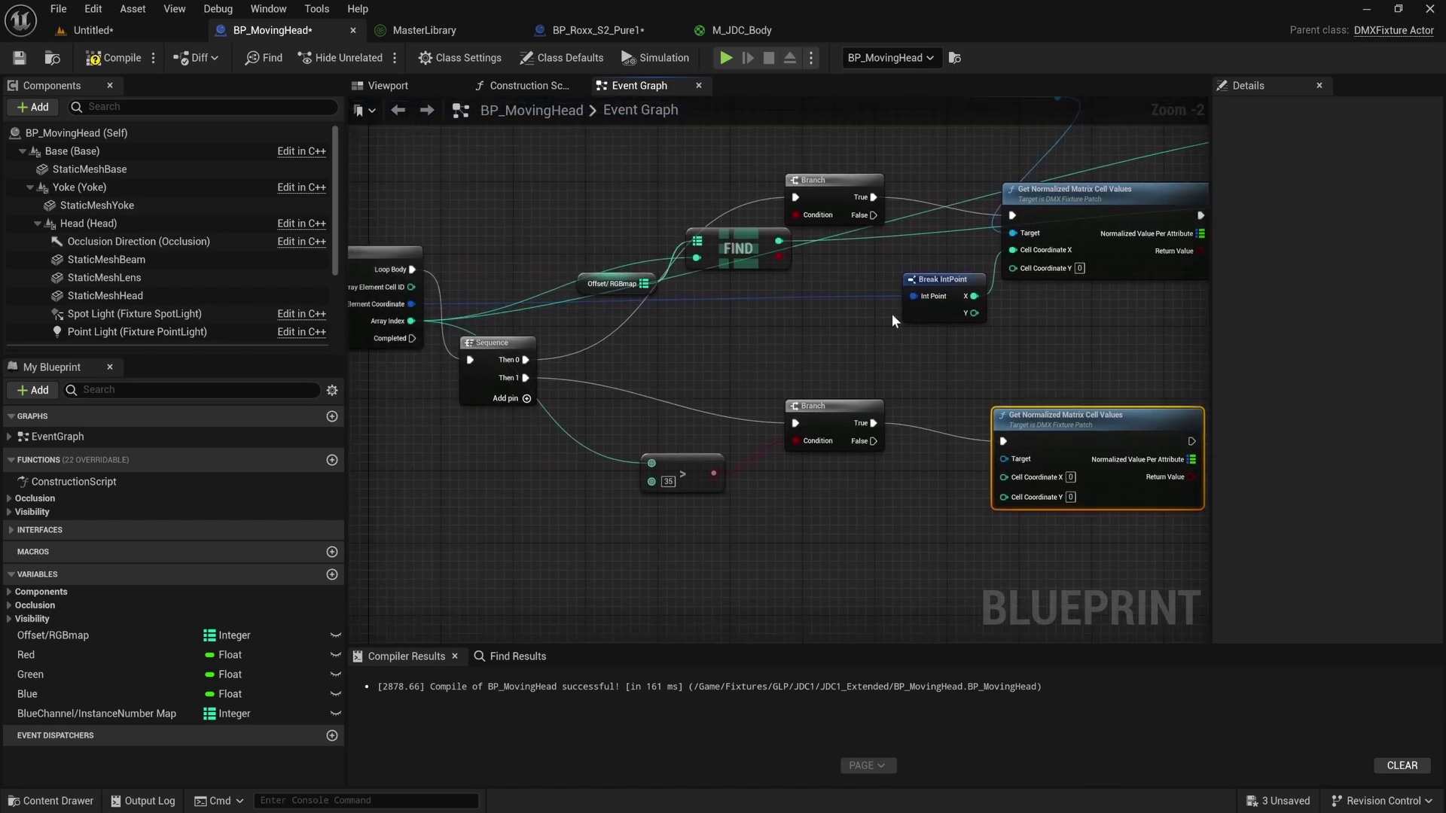
{"action": "left_click_drag", "start_coordinate": [943, 278], "coordinate": [1003, 478]}
Duplicate the Dimmer Find node and connect the copied Get Normalized Matrix Cell Values' Normalized Value Per Attribute to its map input.
{"action": "right_click_drag", "start_coordinate": [1018, 383], "coordinate": [548, 372]}
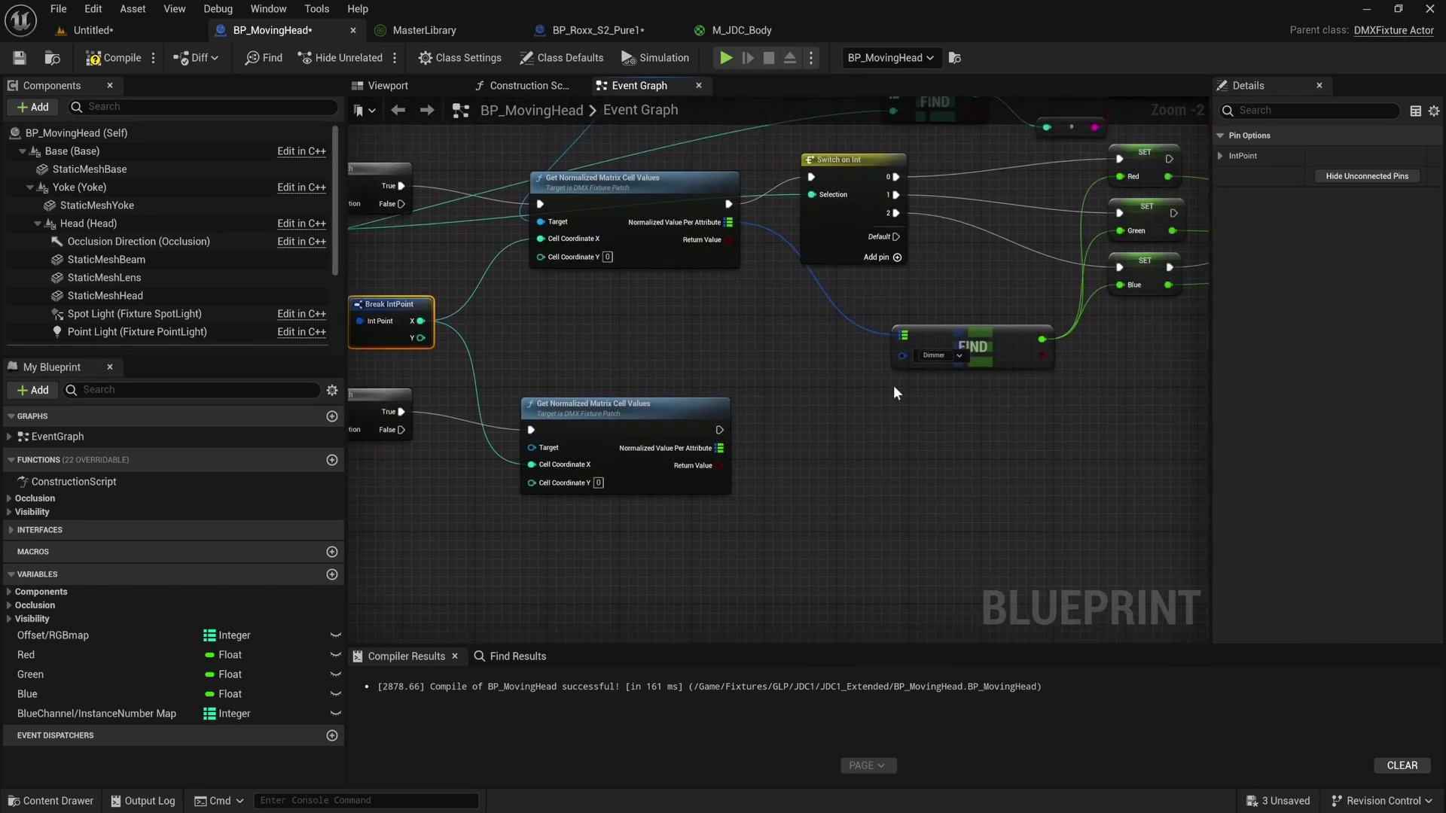
{"action": "left_click", "coordinate": [1001, 363]}
{"action": "key", "text": "ctrl+c"}
{"action": "key", "text": "ctrl+v"}
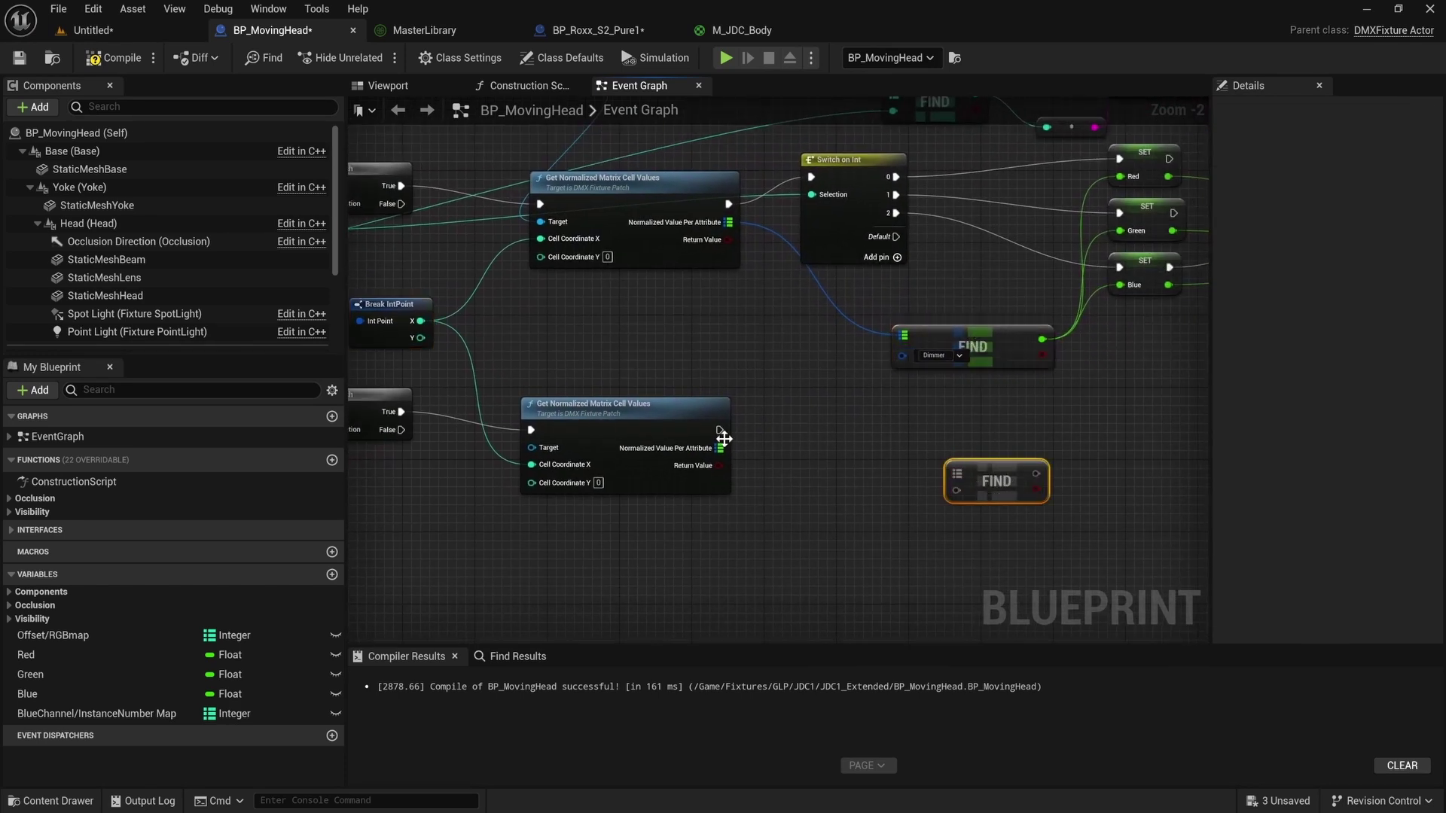
{"action": "left_click_drag", "start_coordinate": [721, 447], "coordinate": [959, 473]}
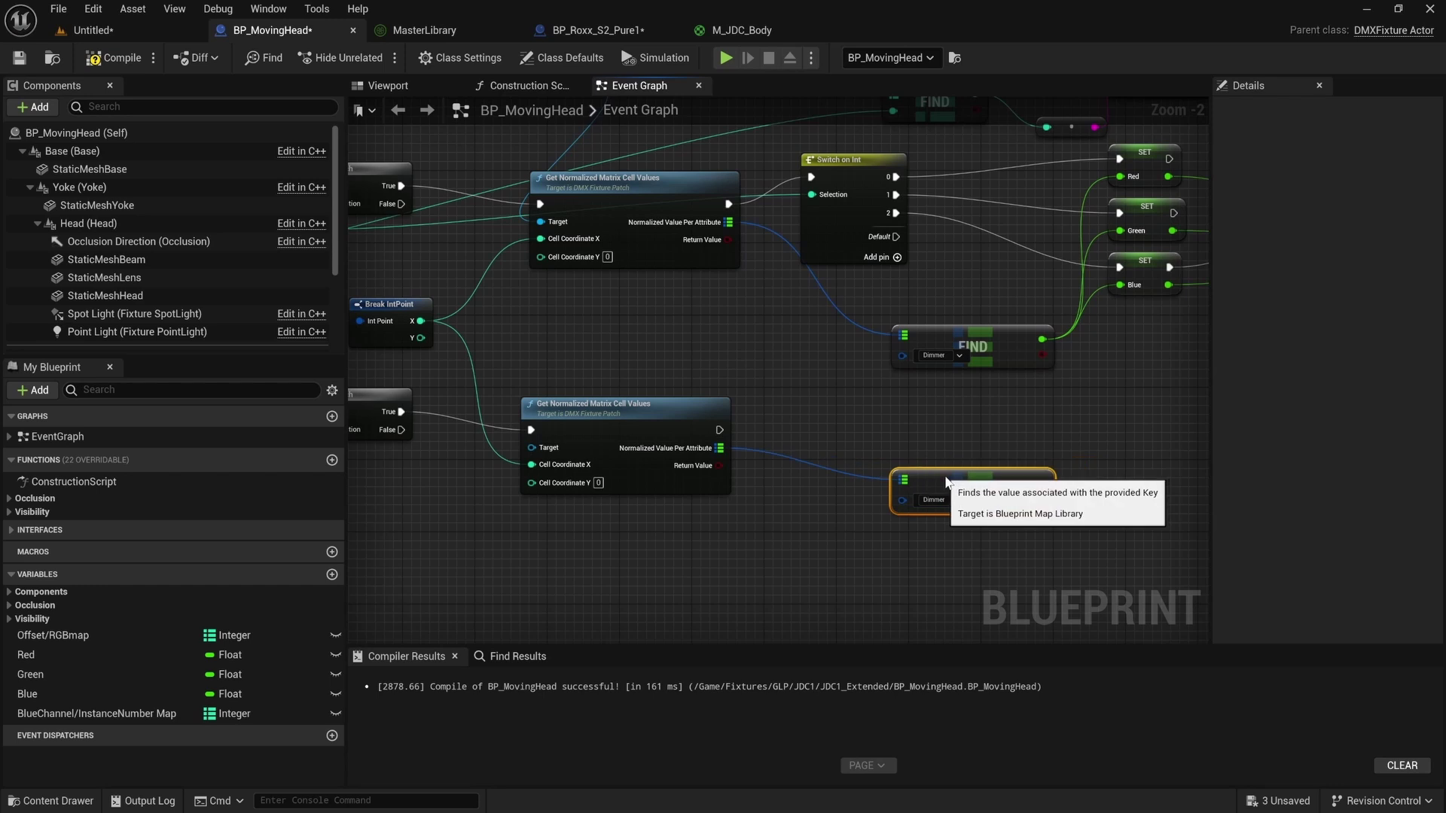
{"action": "right_click_drag", "start_coordinate": [947, 482], "coordinate": [766, 527]}
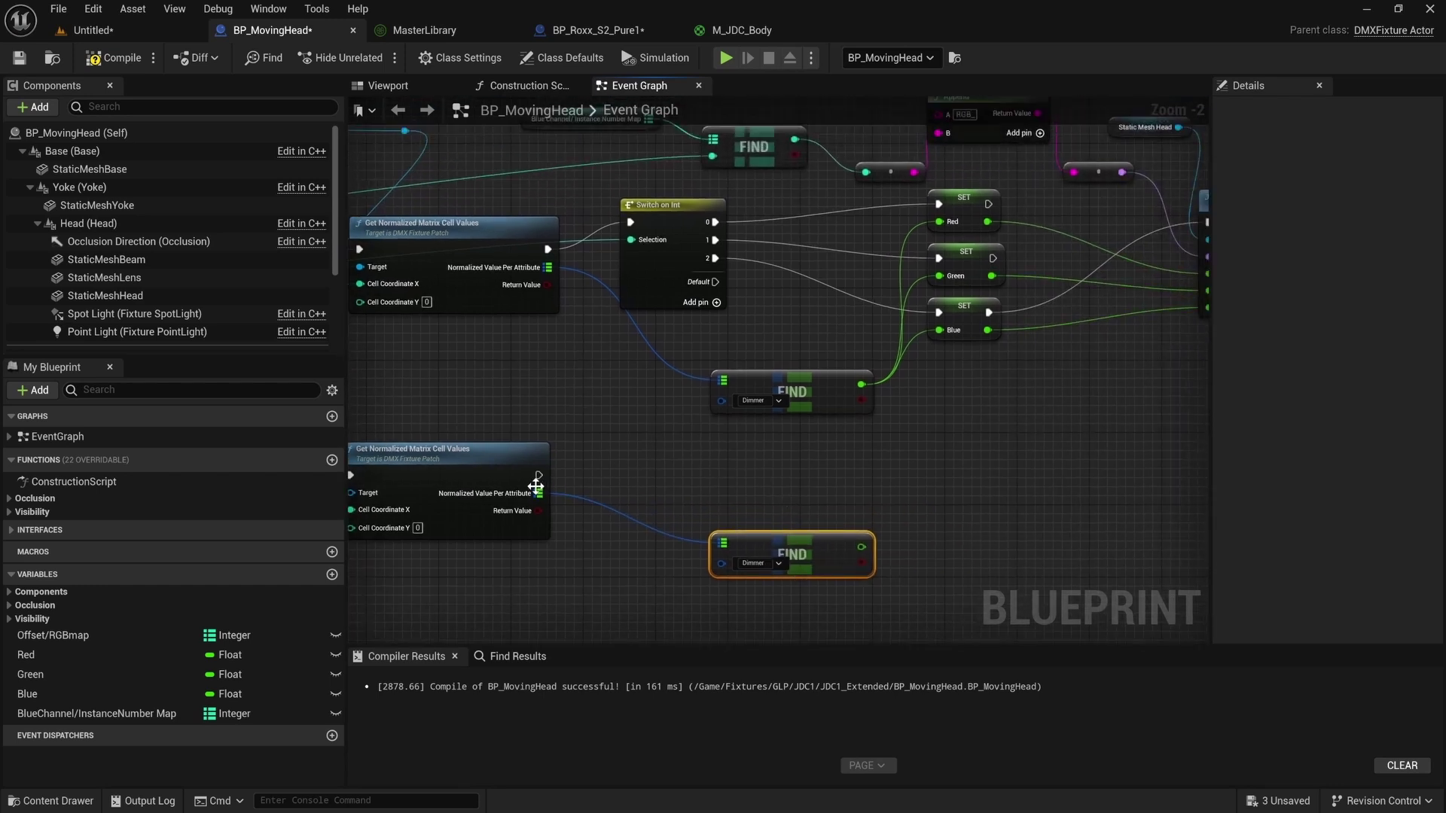
{"action": "left_click", "coordinate": [657, 212]}
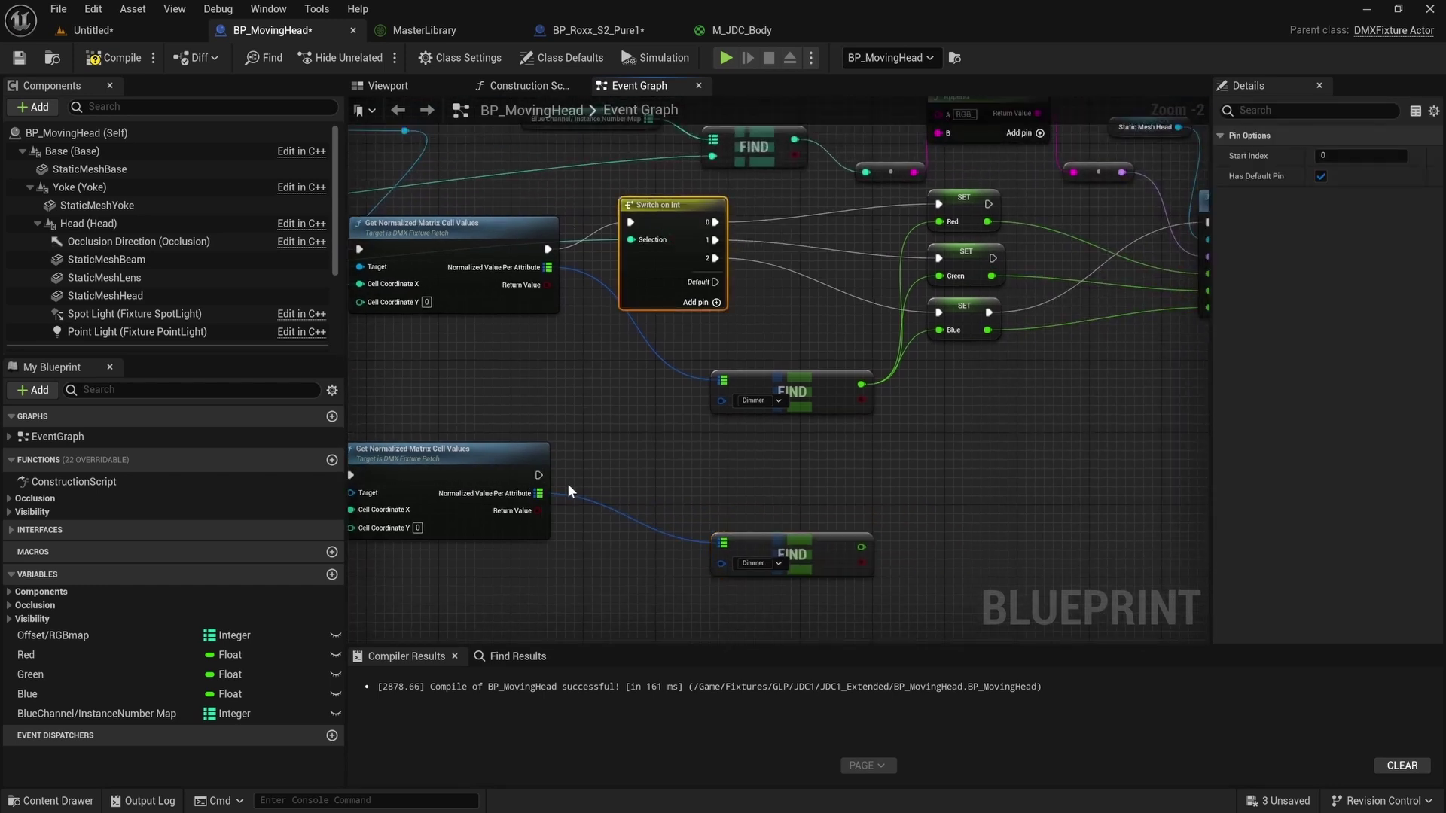
{"action": "left_click_drag", "start_coordinate": [539, 482], "coordinate": [829, 495]}
{"action": "left_click", "coordinate": [748, 447]}
Subtract 35 from the For Each Loop's Array Index and place the Subtract node just above the duplicated Dimmer Find node.
{"action": "right_click_drag", "start_coordinate": [604, 490], "coordinate": [954, 465]}
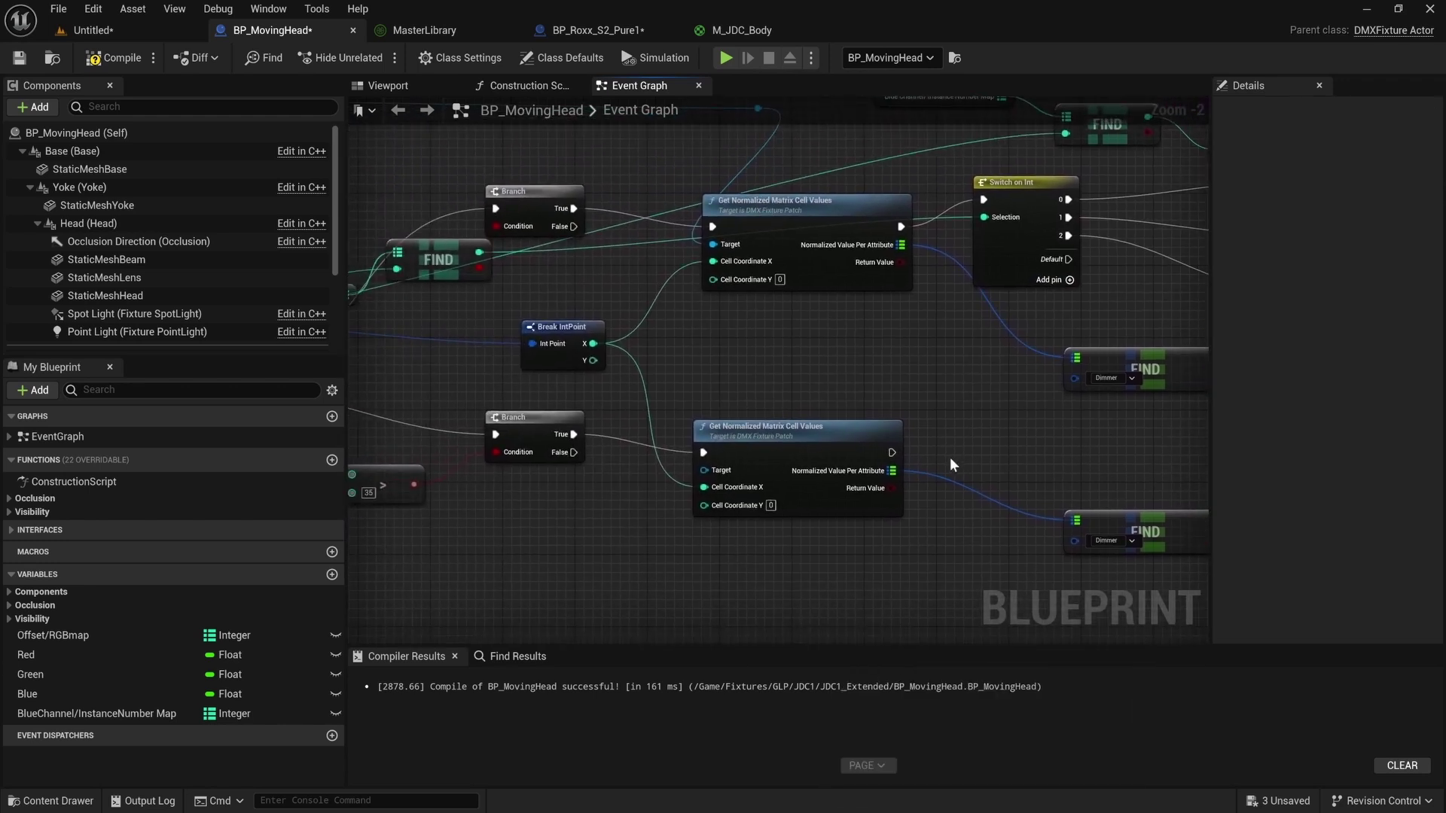
{"action": "right_click_drag", "start_coordinate": [645, 524], "coordinate": [785, 523]}
{"action": "right_click_drag", "start_coordinate": [409, 379], "coordinate": [581, 382]}
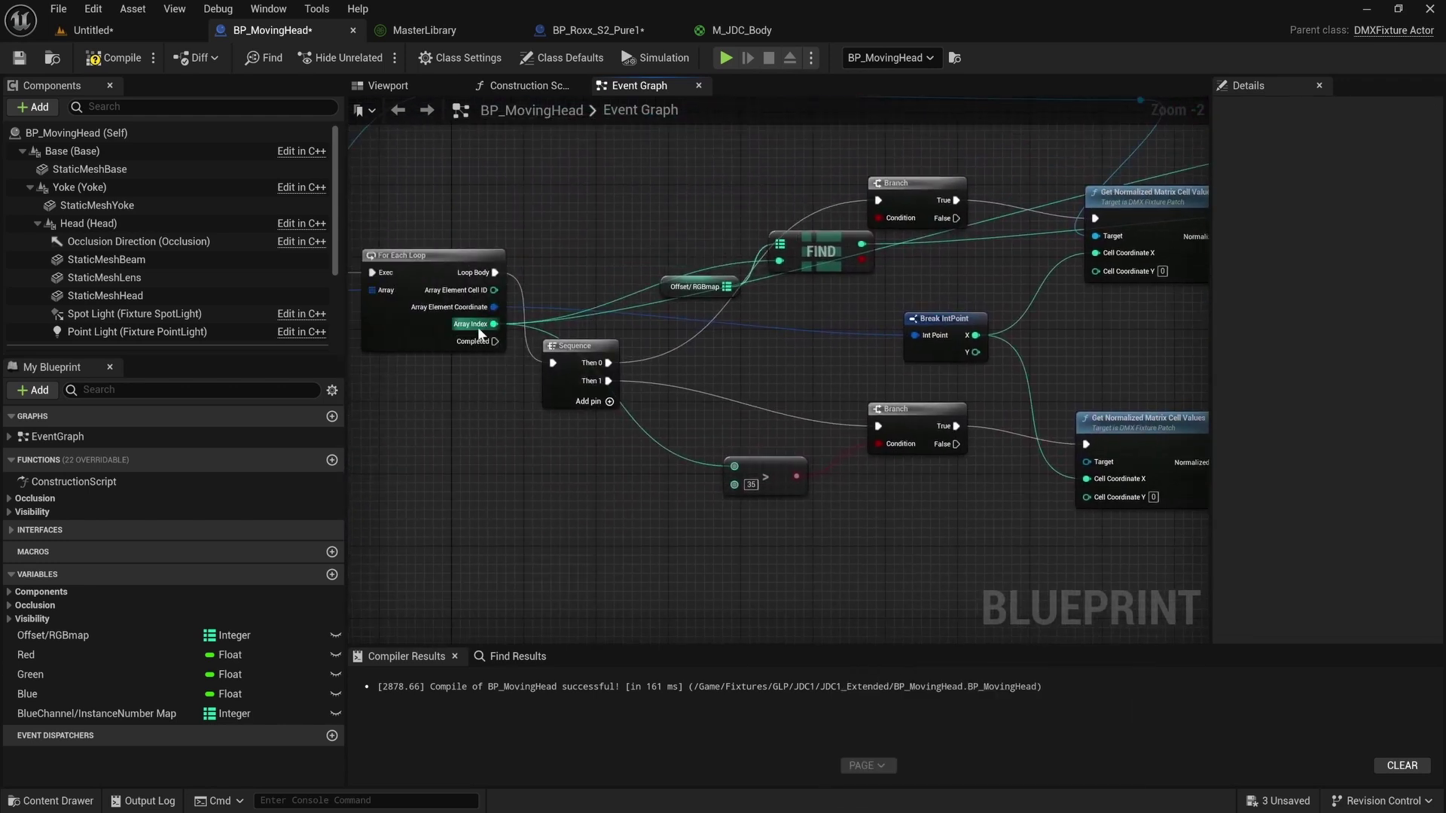
{"action": "left_click_drag", "start_coordinate": [491, 325], "coordinate": [721, 603]}
{"action": "type", "text": "-"}
{"action": "key", "text": "Return"}
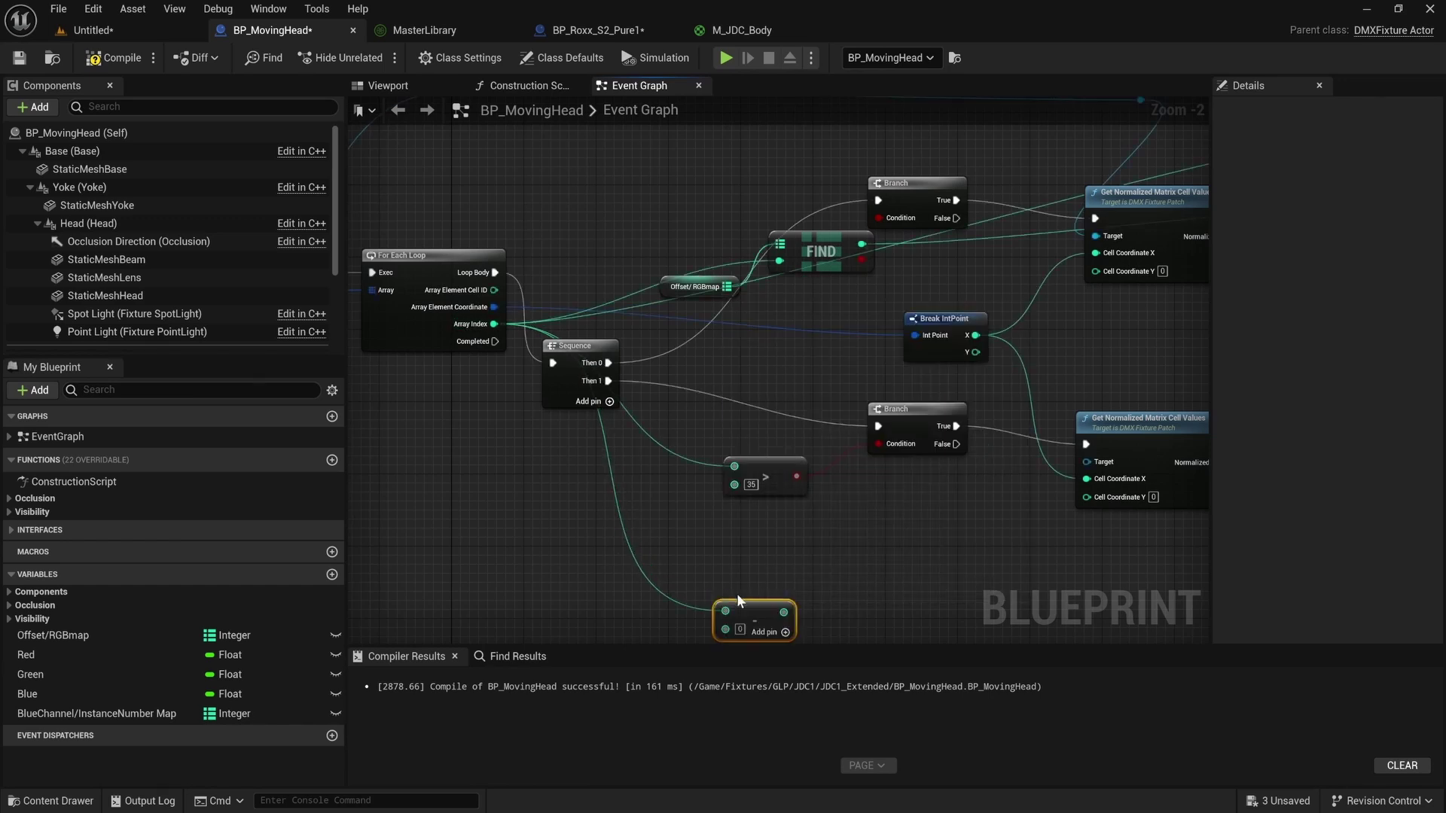
{"action": "left_click", "coordinate": [739, 630]}
{"action": "type", "text": "35"}
{"action": "left_click_drag", "start_coordinate": [764, 612], "coordinate": [843, 485]}
{"action": "scroll", "coordinate": [806, 520], "scroll_direction": "up", "scroll_amount": 1}
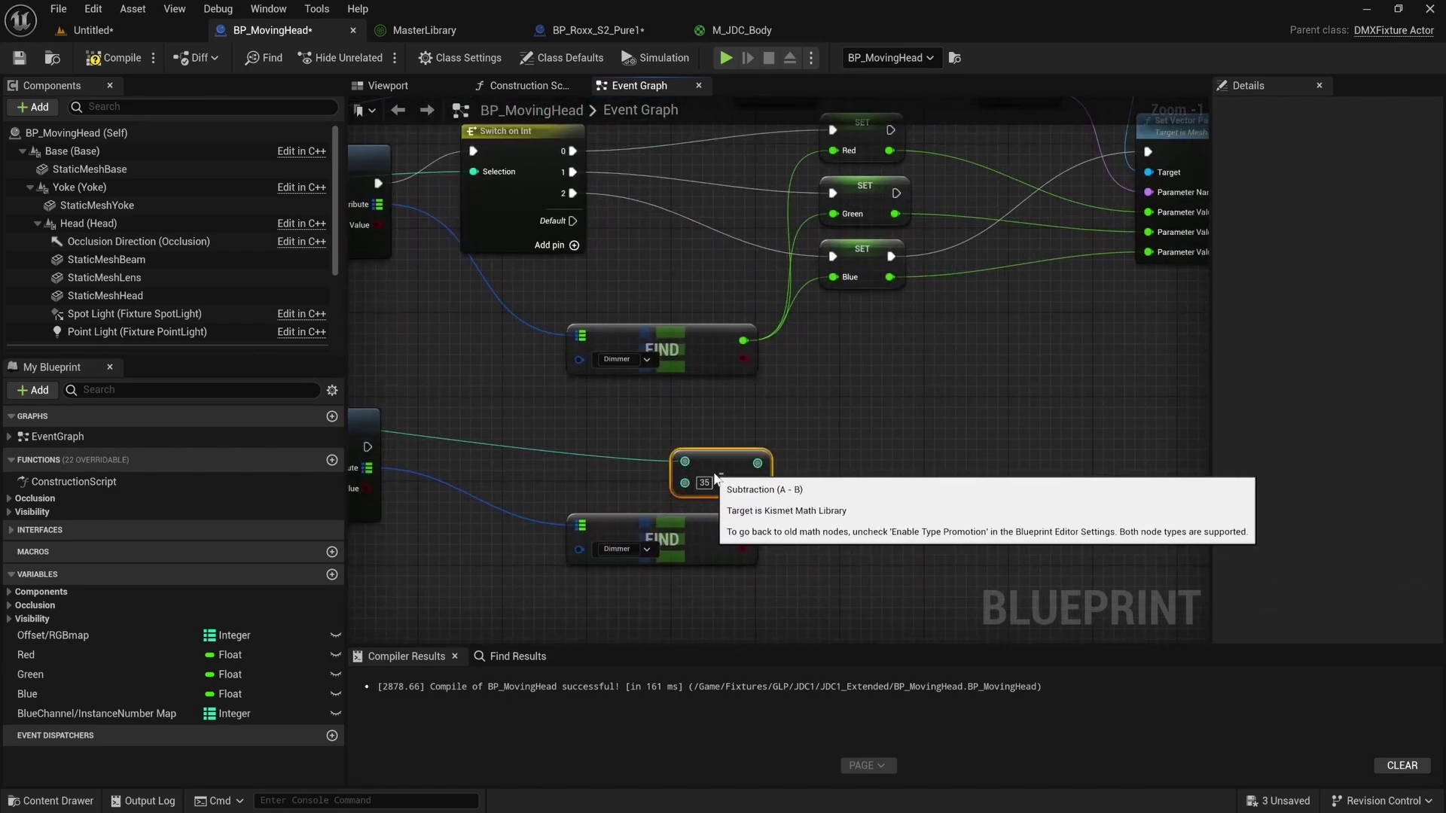
{"action": "scroll", "coordinate": [757, 488], "scroll_direction": "down", "scroll_amount": 1}
{"action": "right_click_drag", "start_coordinate": [757, 488], "coordinate": [729, 490]}
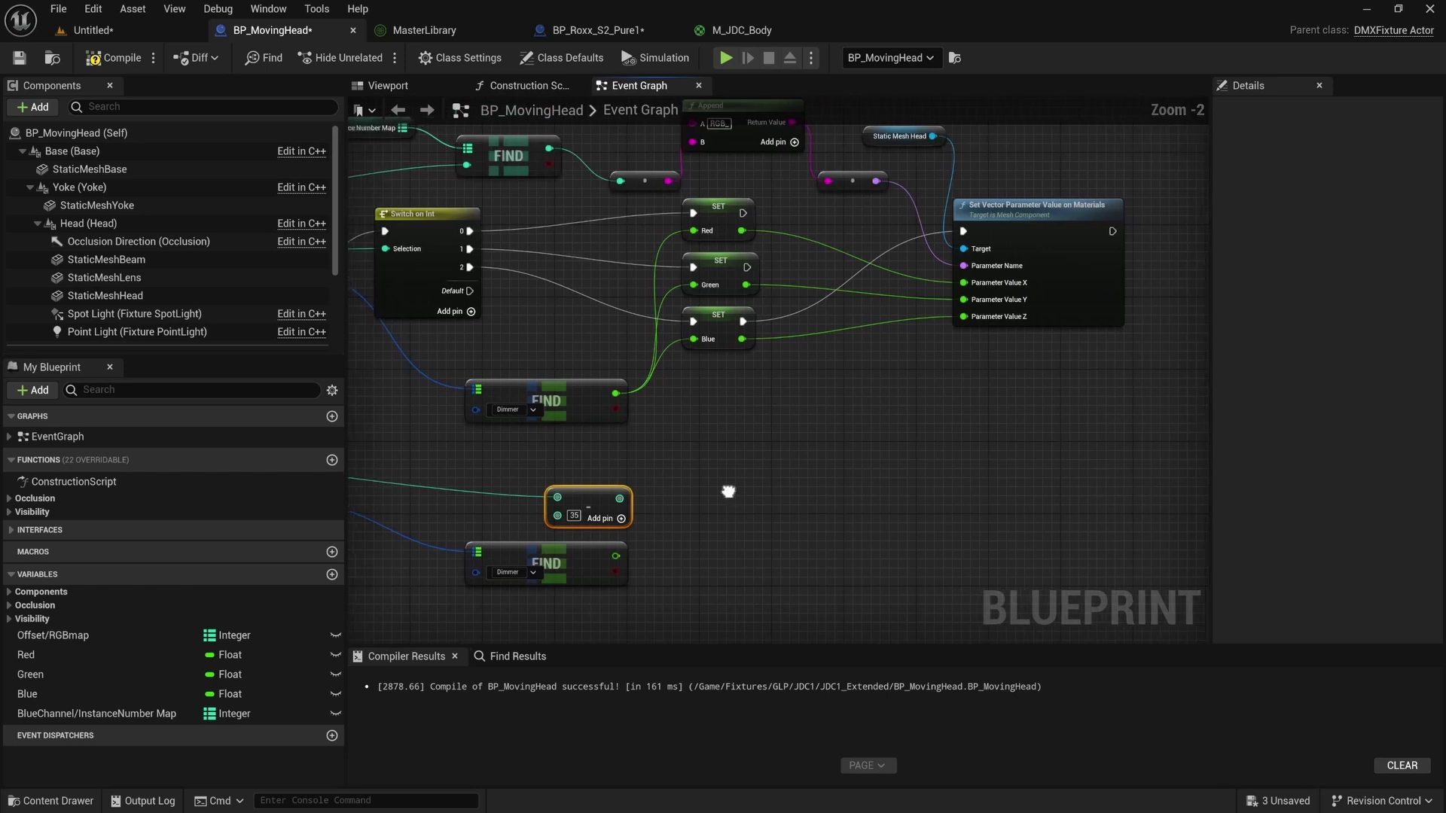
Add a Set Scalar Parameter Value on Materials node for StaticMeshBase, executed after the duplicated Get Normalized Matrix Cell Values.
{"action": "right_click_drag", "start_coordinate": [602, 538], "coordinate": [943, 532]}
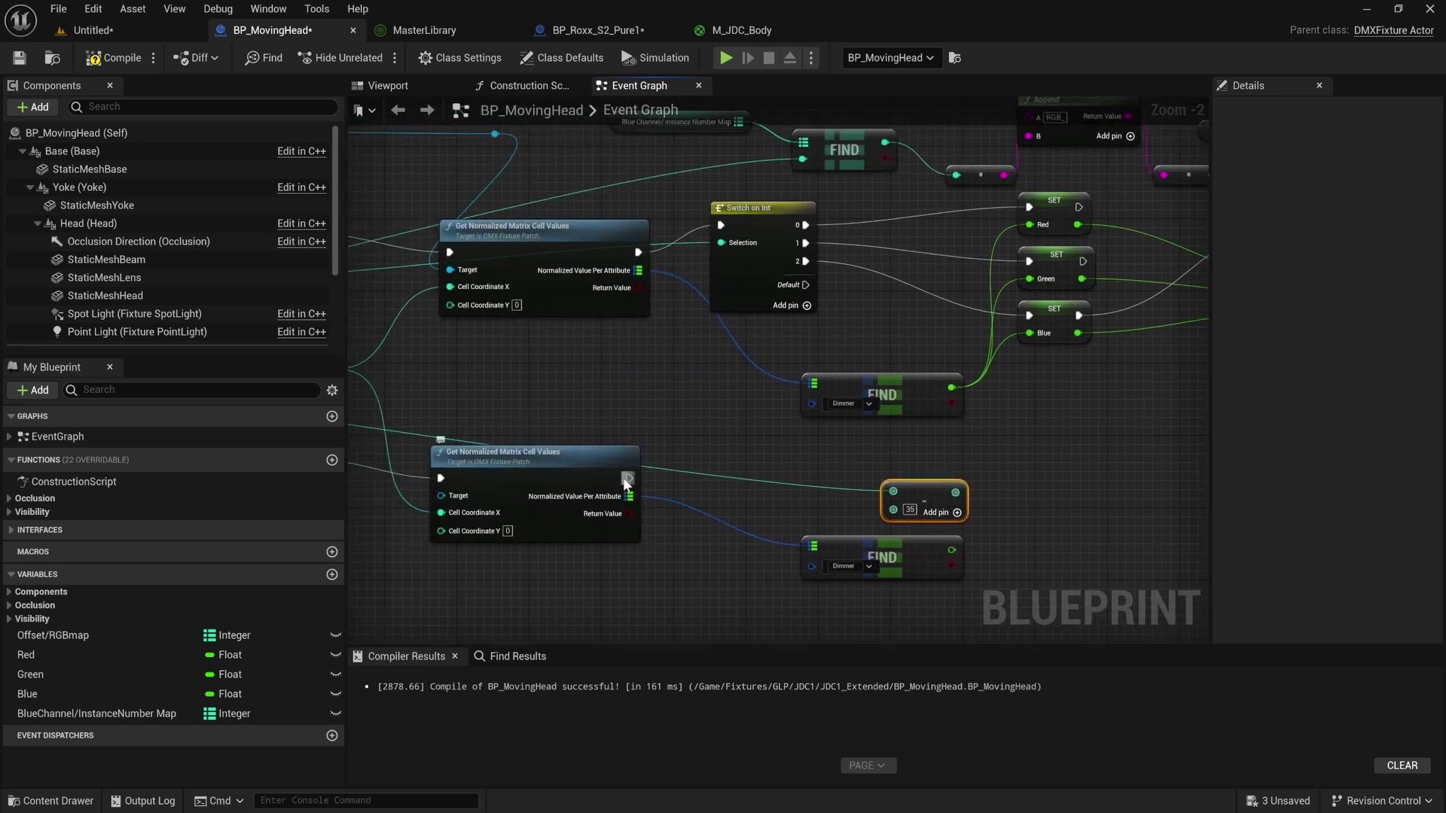
{"action": "left_click_drag", "start_coordinate": [629, 479], "coordinate": [1065, 474]}
{"action": "type", "text": "SET"}
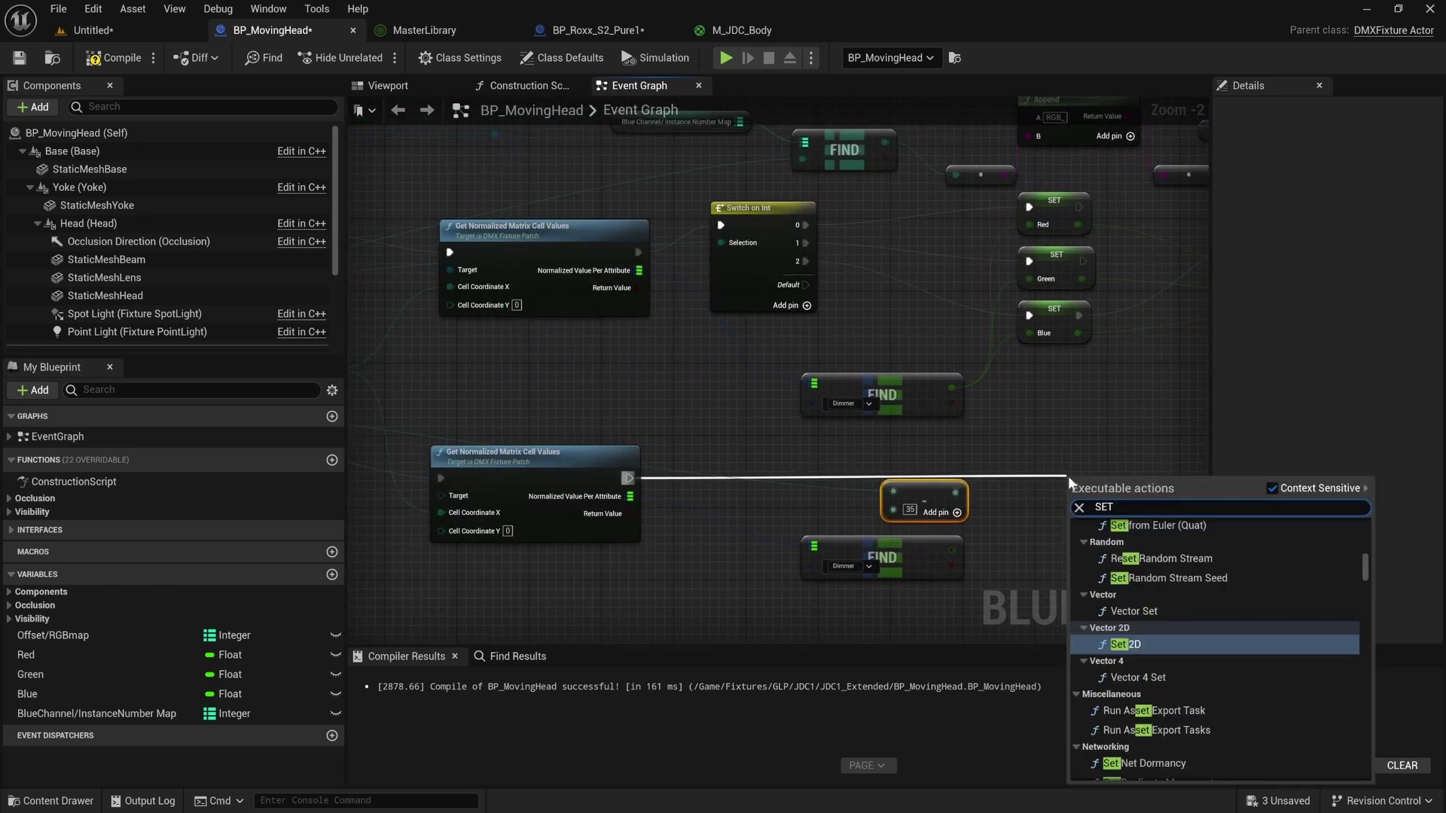
{"action": "type", "text": " SCALAR"}
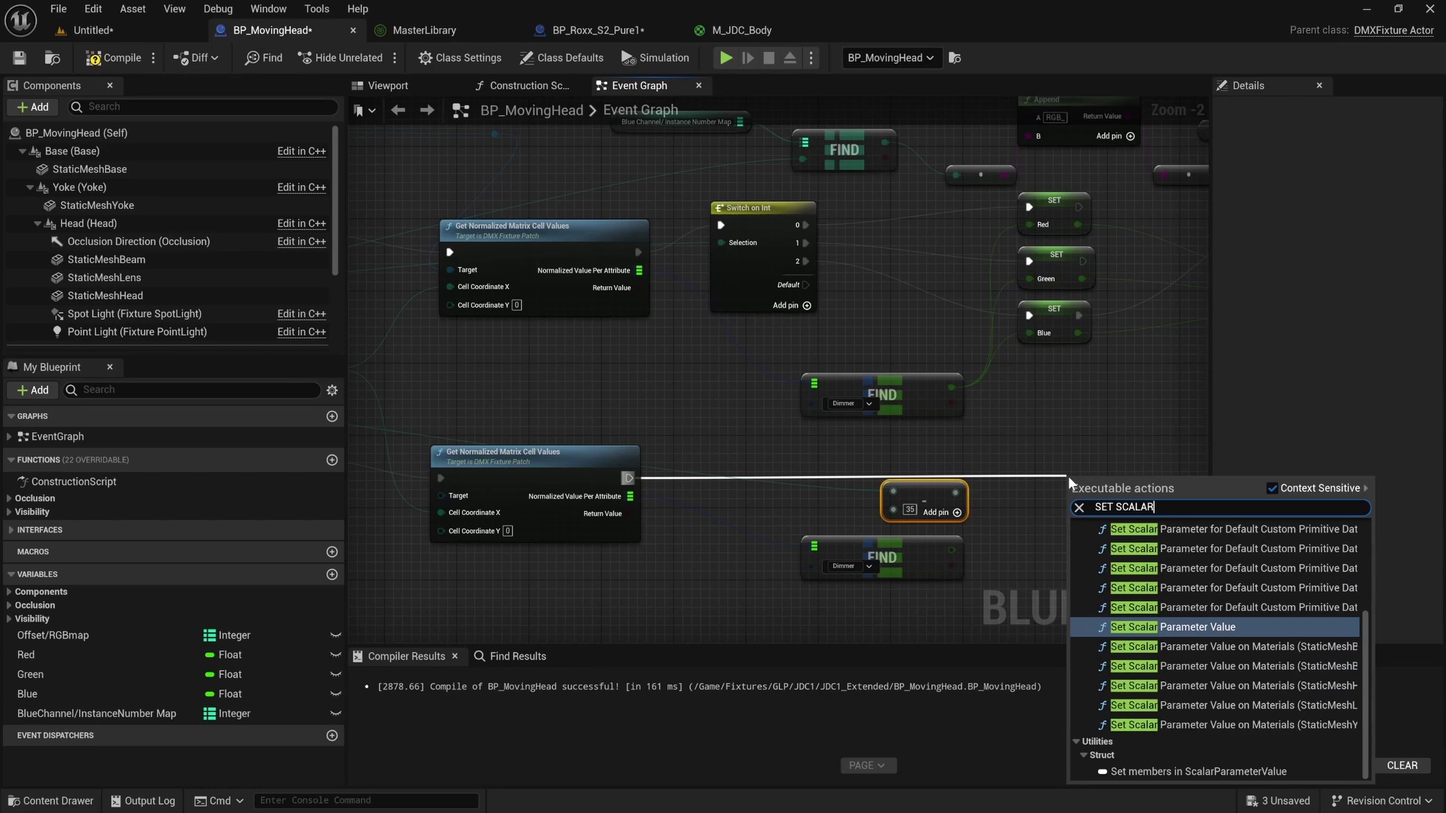
{"action": "left_click", "coordinate": [1235, 646]}
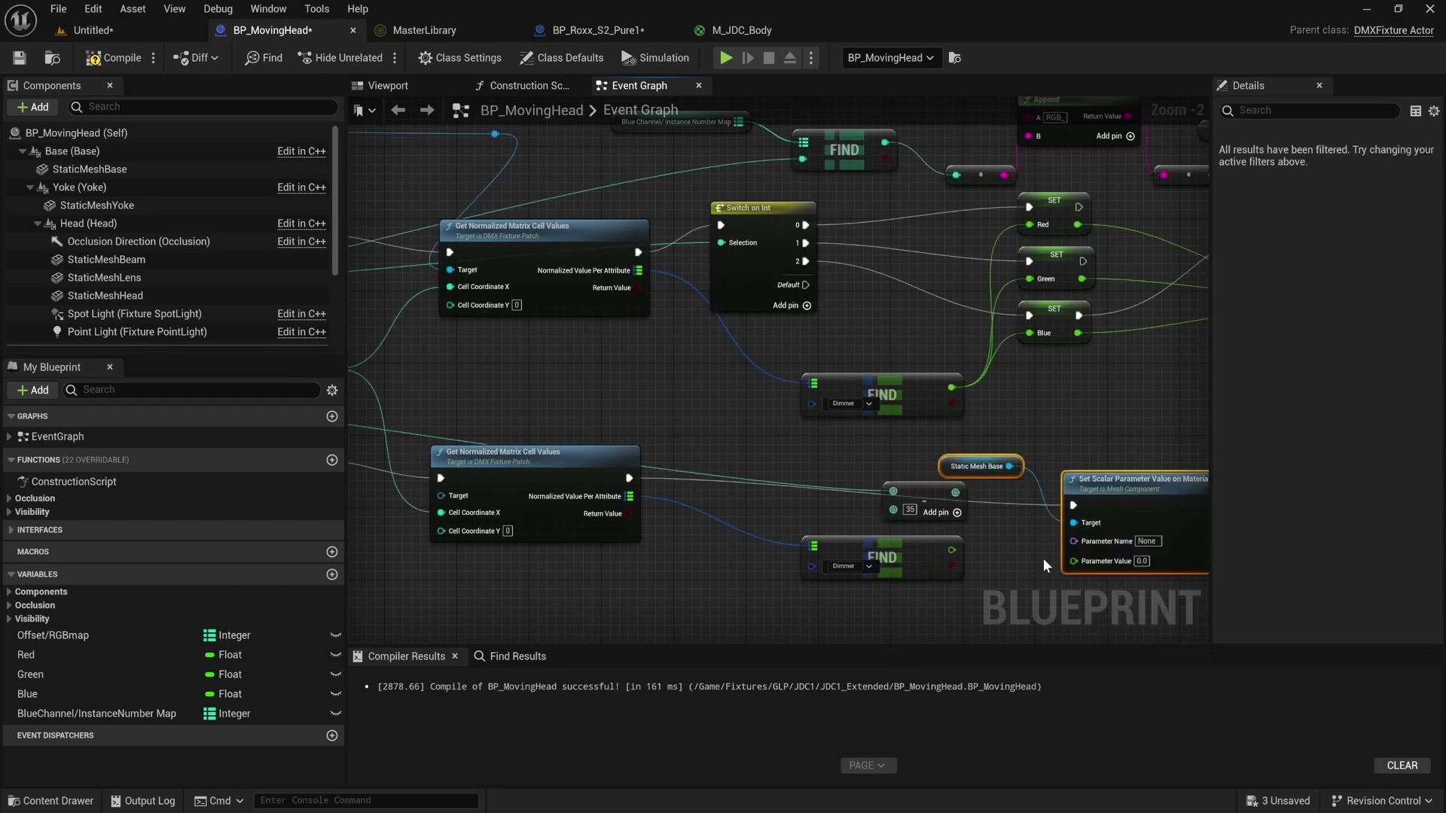
Replace the scalar node's Static Mesh Base target with a copy of the Static Mesh Head reference.
{"action": "right_click_drag", "start_coordinate": [1044, 564], "coordinate": [916, 544]}
{"action": "left_click", "coordinate": [813, 444]}
{"action": "key", "text": "Delete"}
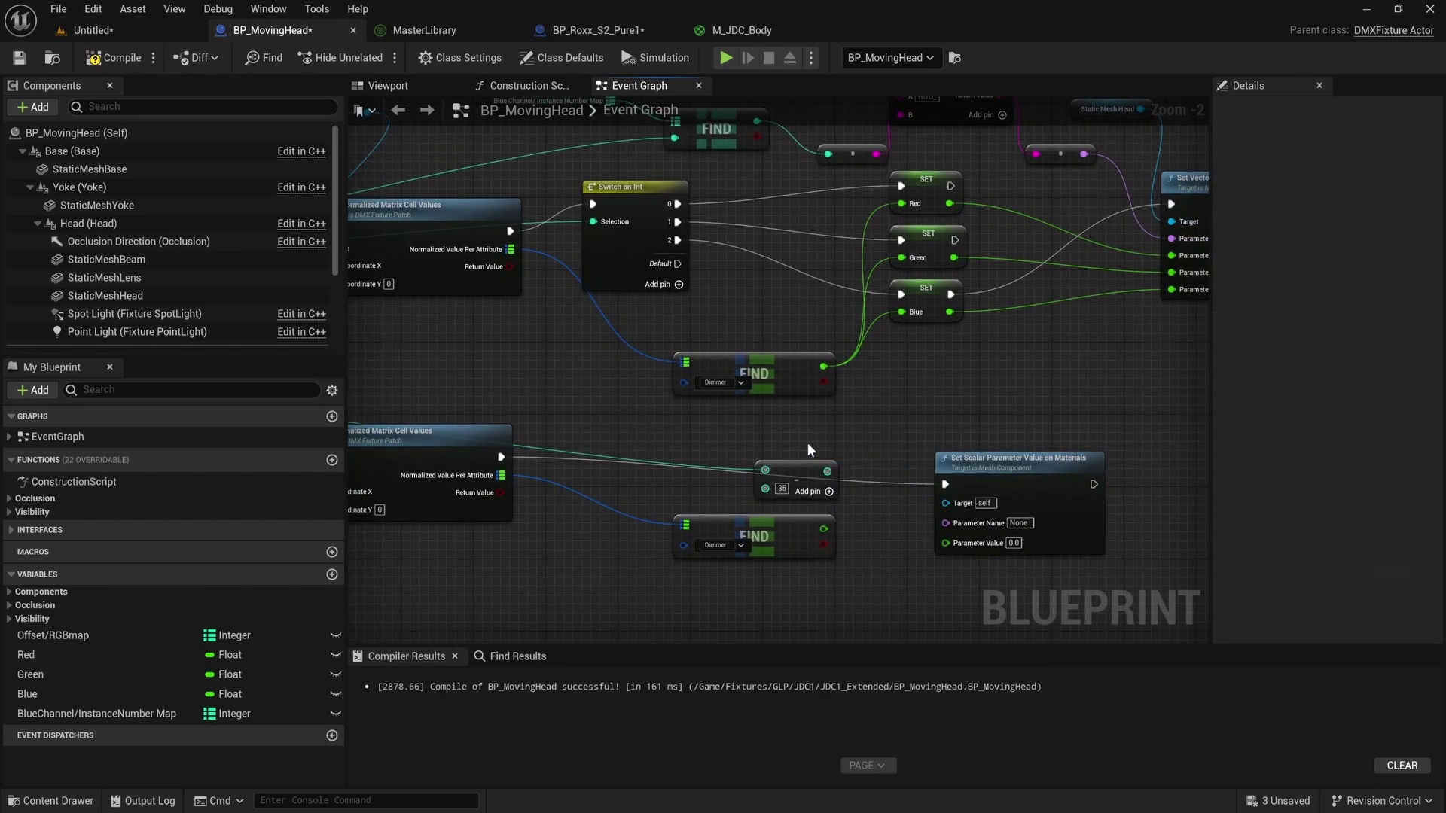
{"action": "right_click_drag", "start_coordinate": [834, 387], "coordinate": [642, 447]}
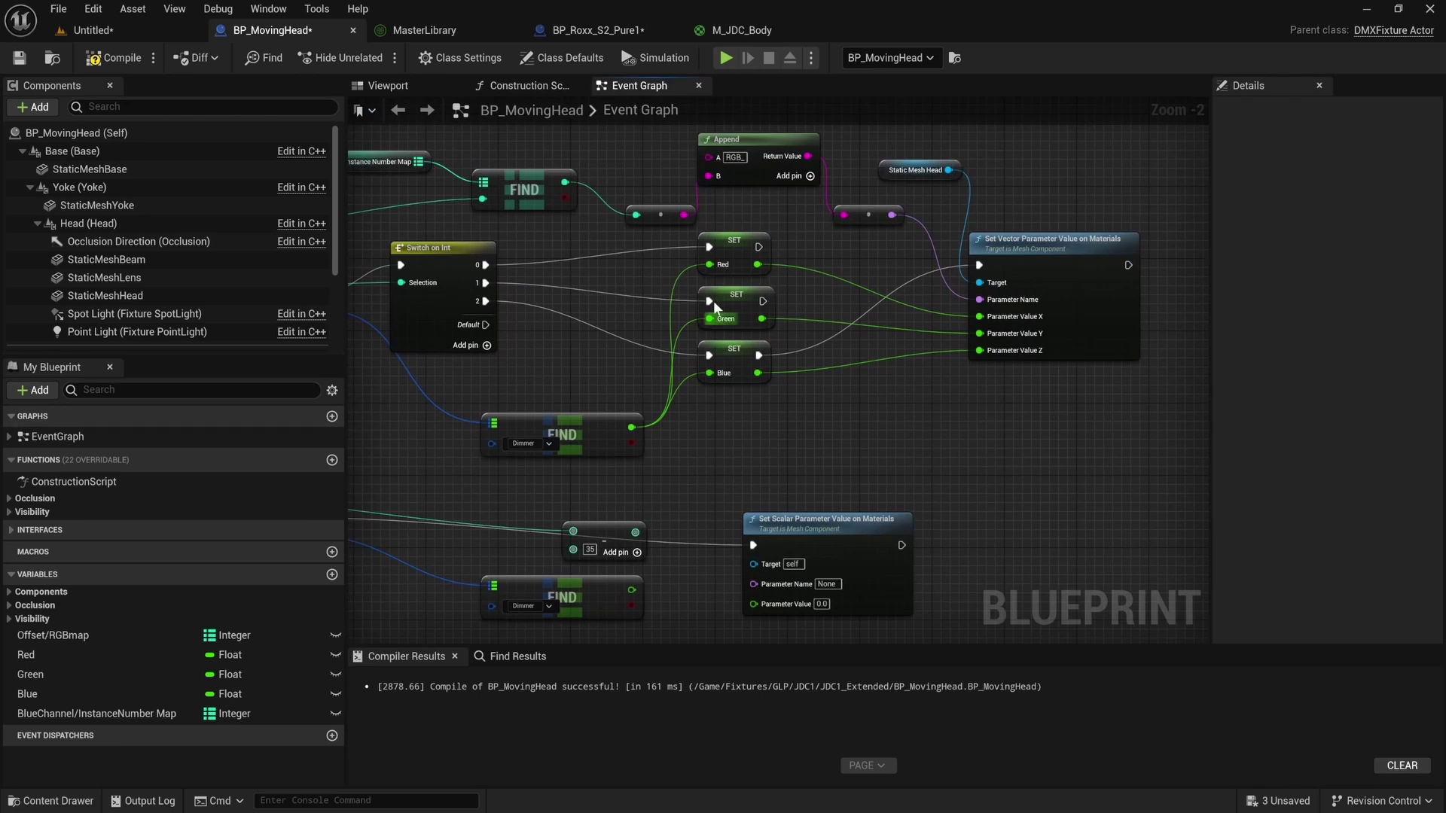
{"action": "left_click", "coordinate": [889, 170]}
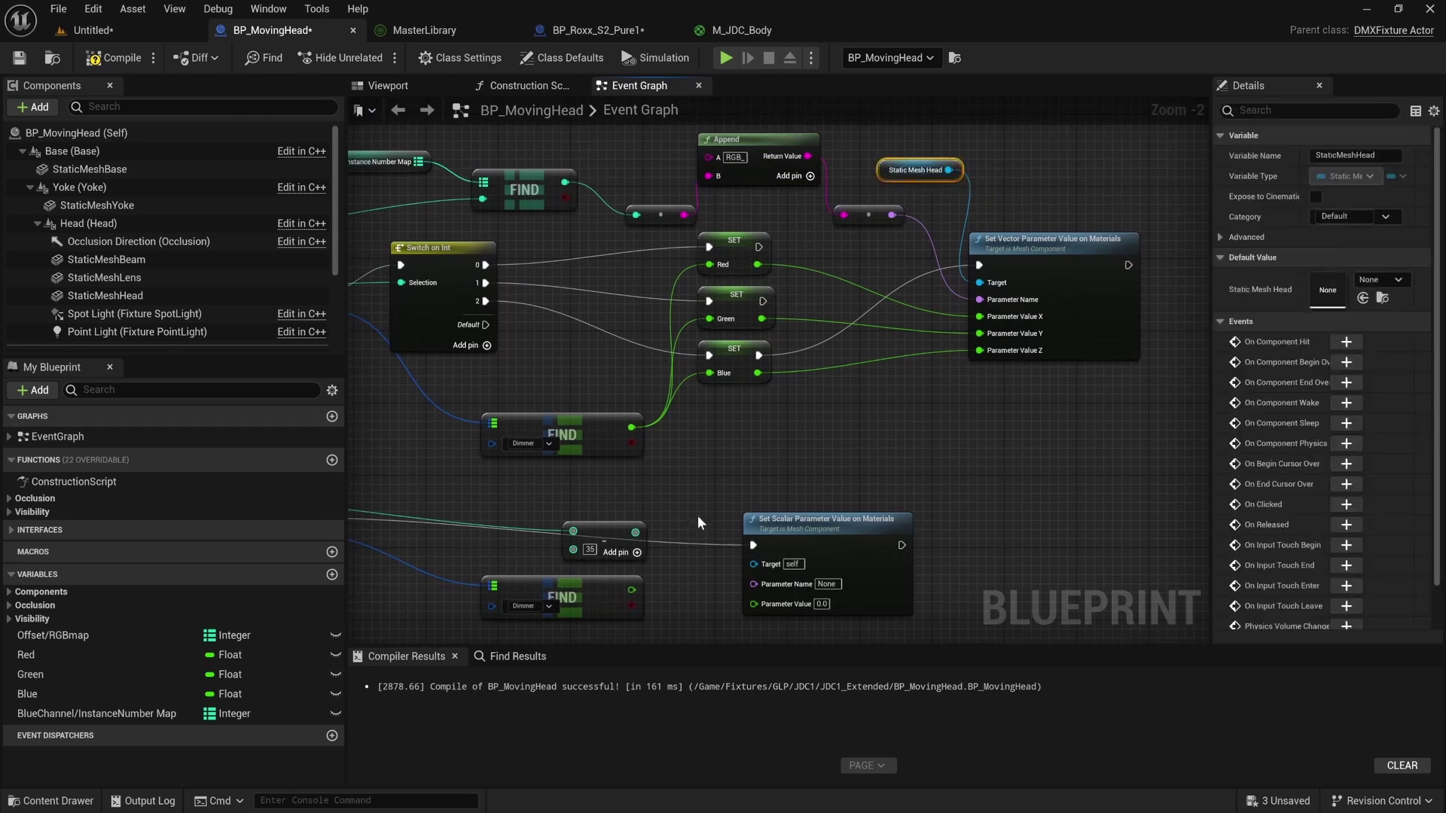
{"action": "key", "text": "ctrl+c"}
{"action": "key", "text": "ctrl+v"}
{"action": "left_click_drag", "start_coordinate": [713, 468], "coordinate": [752, 564]}
{"action": "right_click_drag", "start_coordinate": [649, 504], "coordinate": [722, 486]}
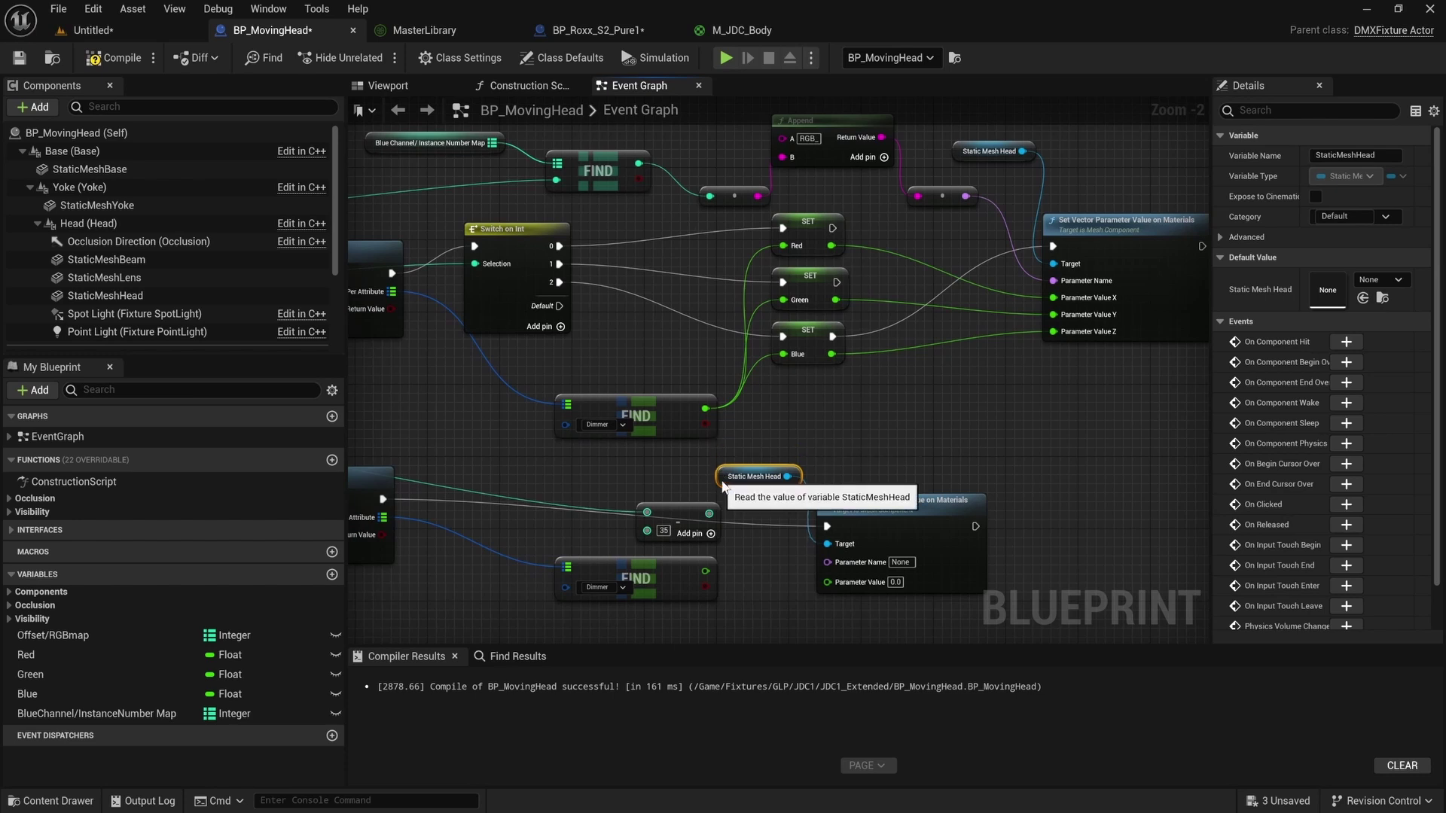
Set the Subtract node's second value to 36.
{"action": "left_click_drag", "start_coordinate": [709, 513], "coordinate": [839, 525]}
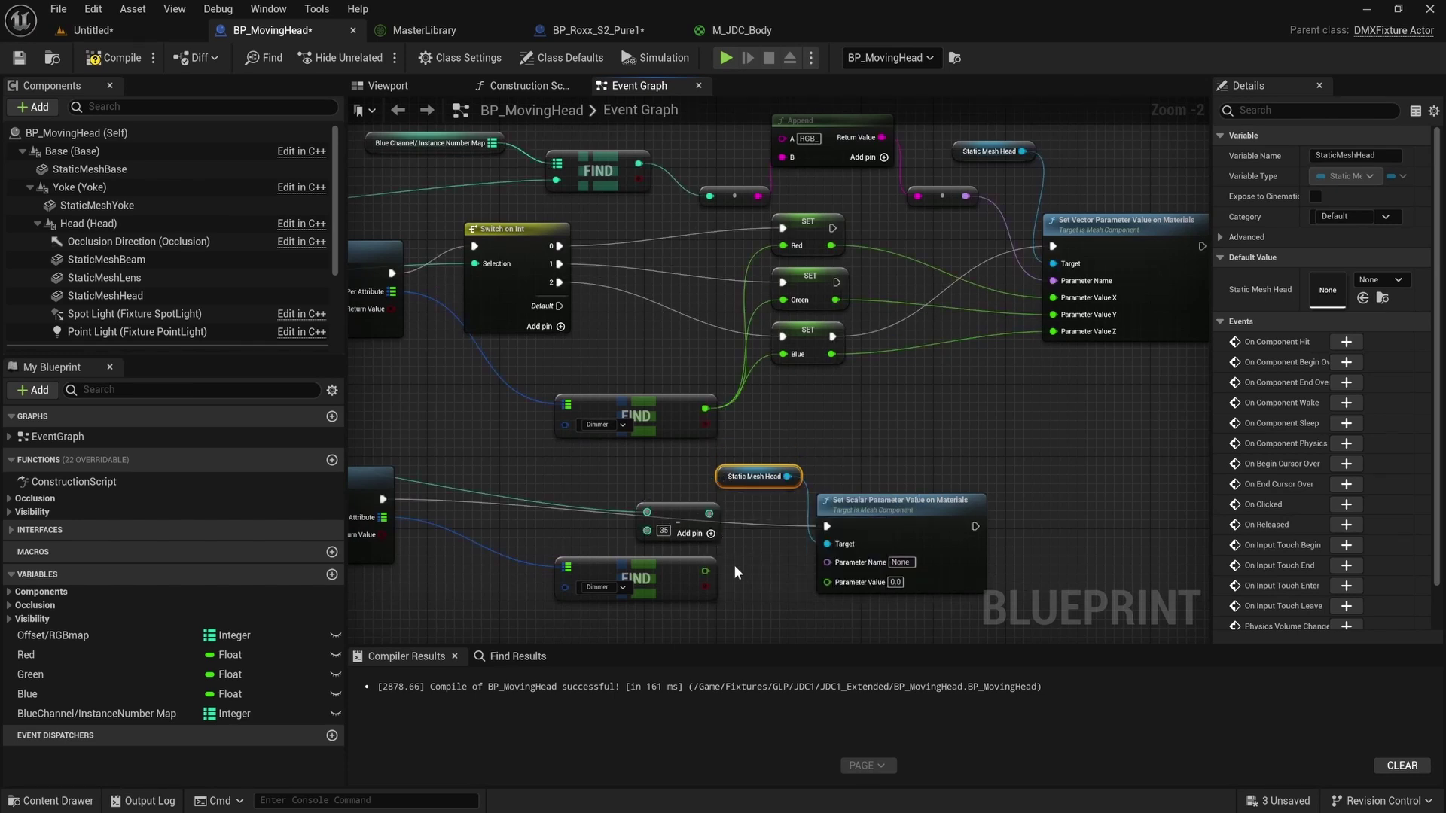
{"action": "left_click", "coordinate": [664, 531]}
{"action": "type", "text": "36"}
{"action": "left_click", "coordinate": [733, 554]}
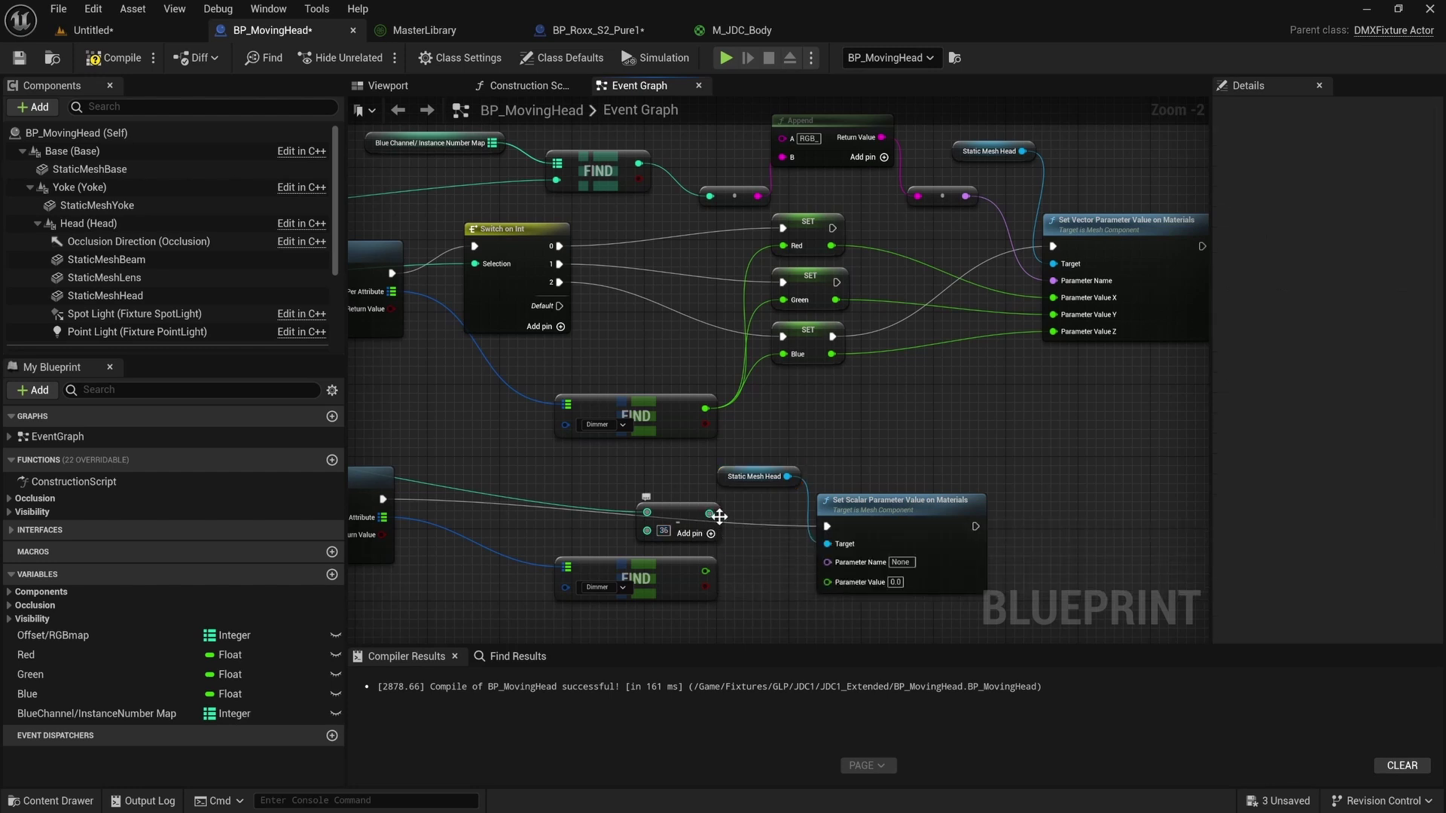
Wire the Subtract result through To String (Integer) into the scalar node's Parameter Name, and the lower Find's value into Parameter Value.
{"action": "left_click_drag", "start_coordinate": [712, 514], "coordinate": [747, 556]}
{"action": "type", "text": "TO STRIN"}
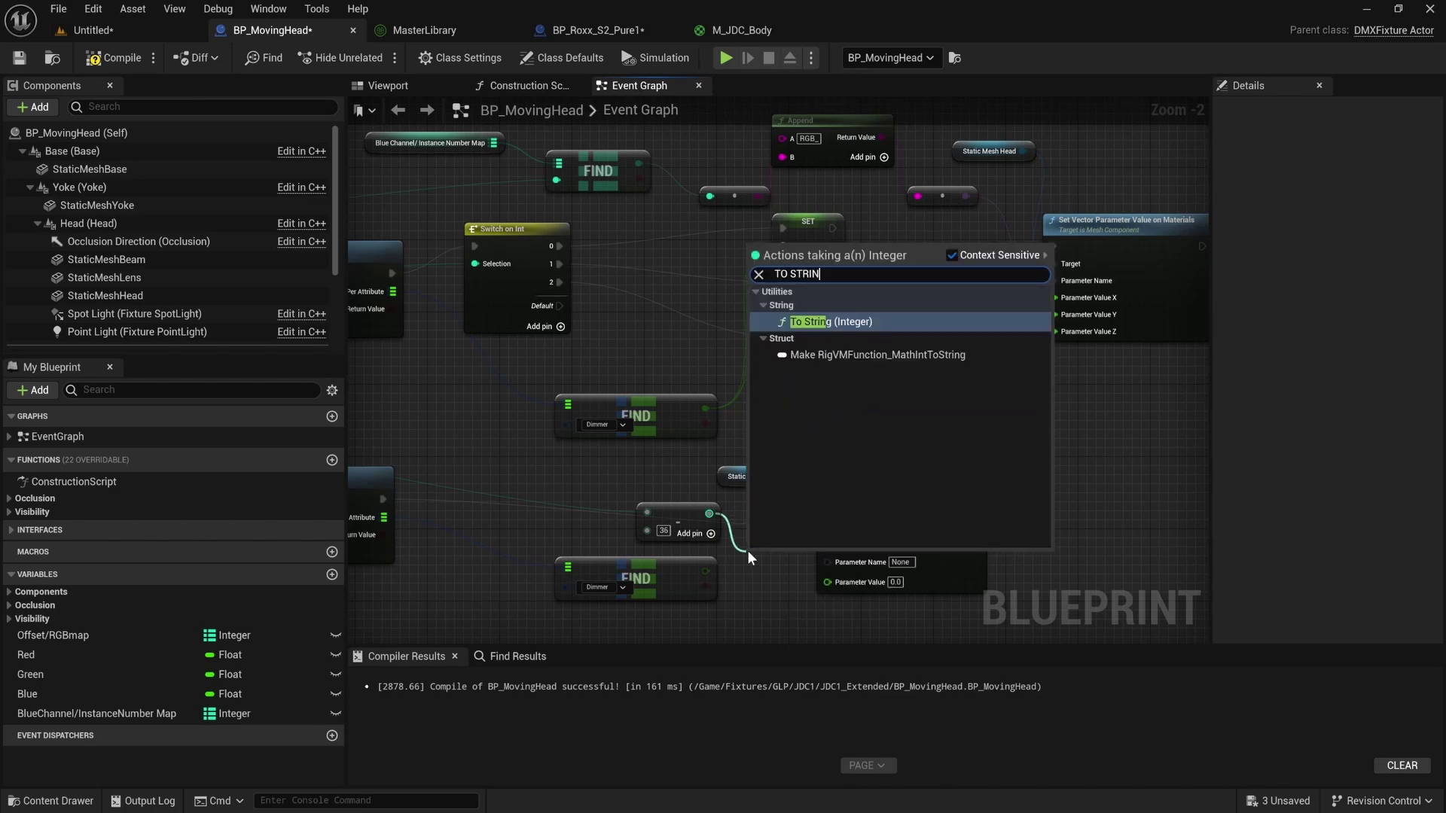
{"action": "key", "text": "Return"}
{"action": "left_click_drag", "start_coordinate": [859, 497], "coordinate": [993, 488]}
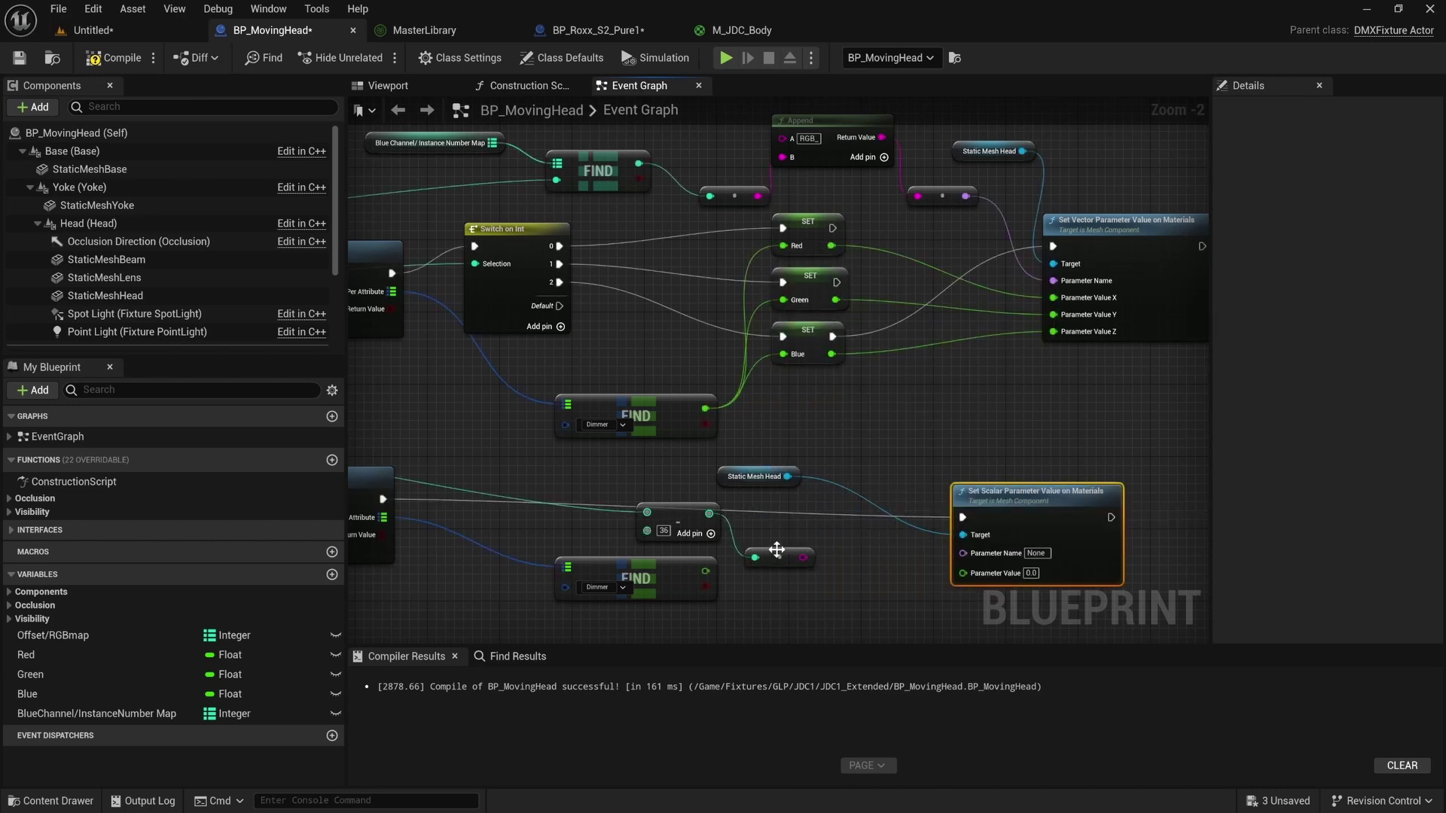
{"action": "left_click_drag", "start_coordinate": [777, 551], "coordinate": [963, 552]}
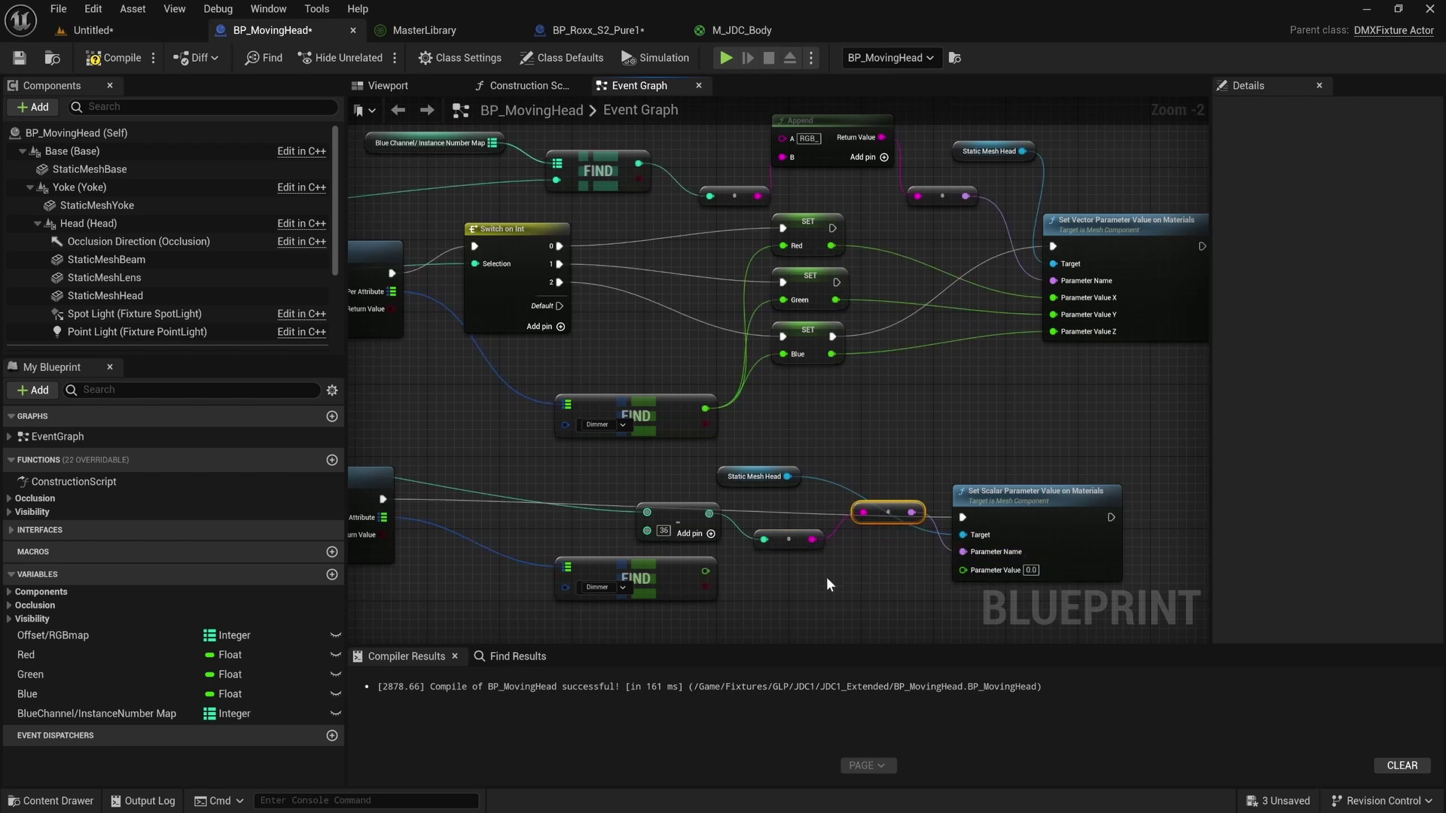
{"action": "left_click_drag", "start_coordinate": [882, 512], "coordinate": [863, 537]}
{"action": "left_click", "coordinate": [766, 578]}
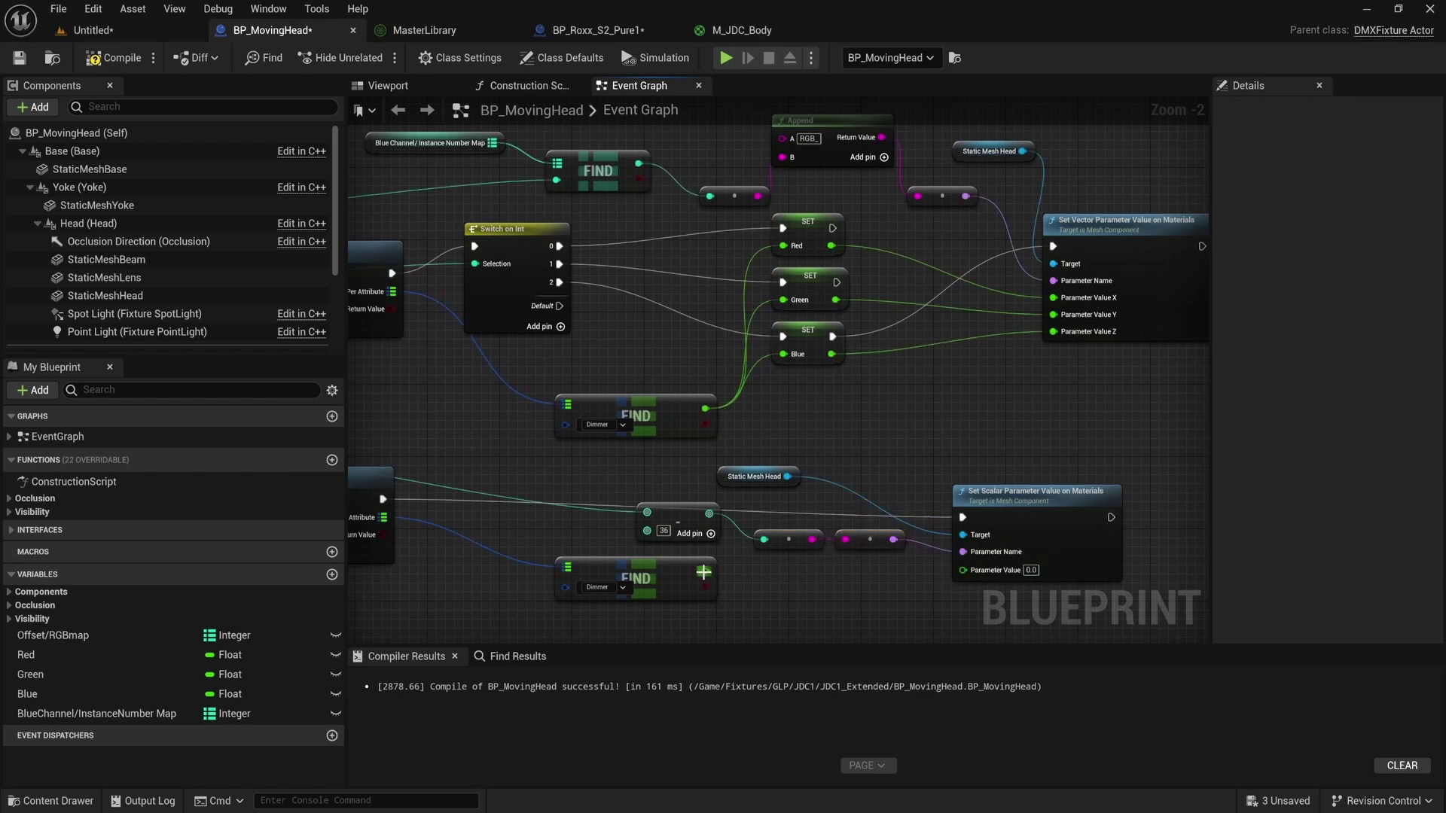
{"action": "left_click_drag", "start_coordinate": [703, 572], "coordinate": [964, 569]}
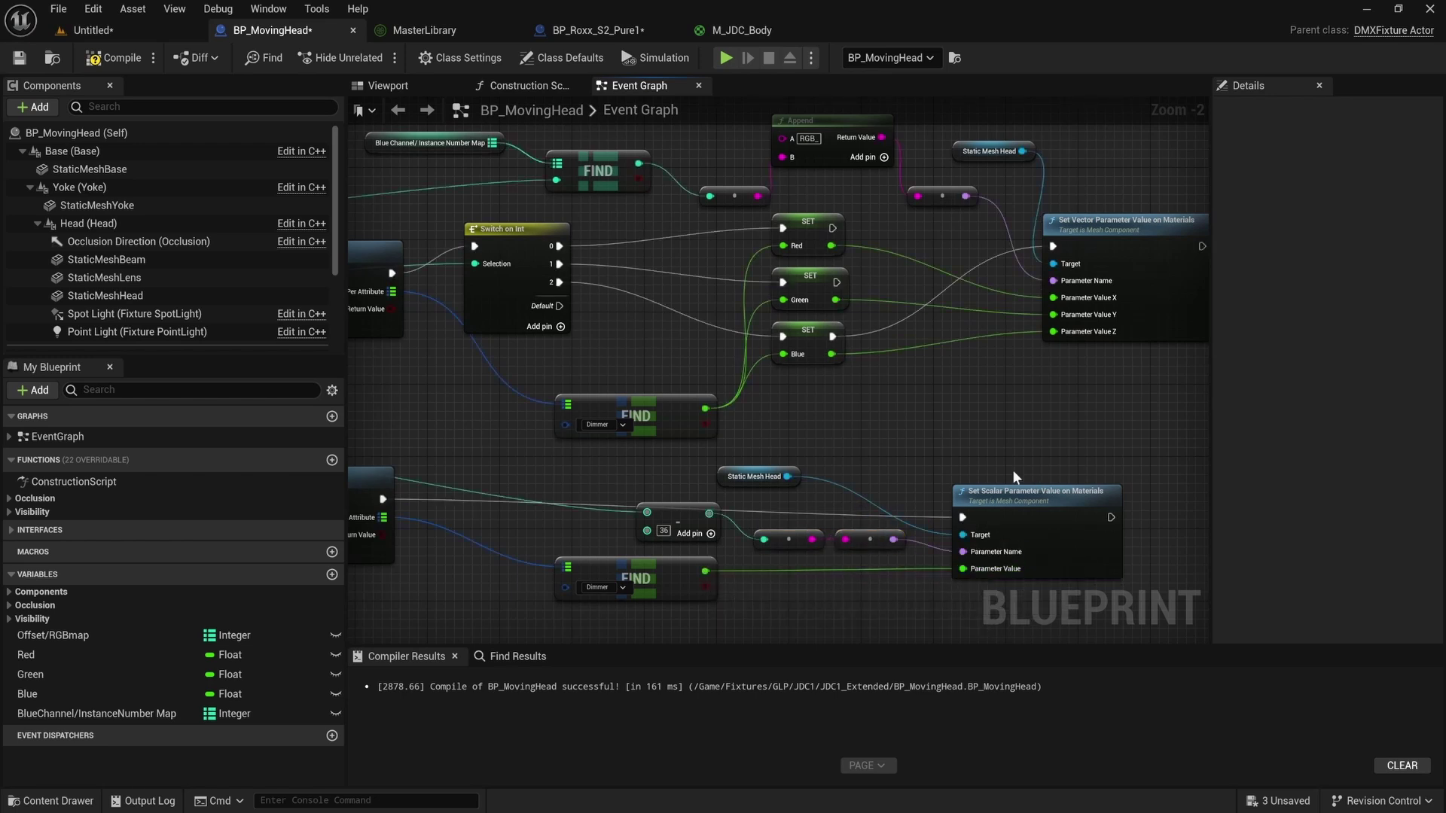
Compile and save the BP_MovingHead blueprint.
{"action": "scroll", "coordinate": [794, 405], "scroll_direction": "down", "scroll_amount": 2}
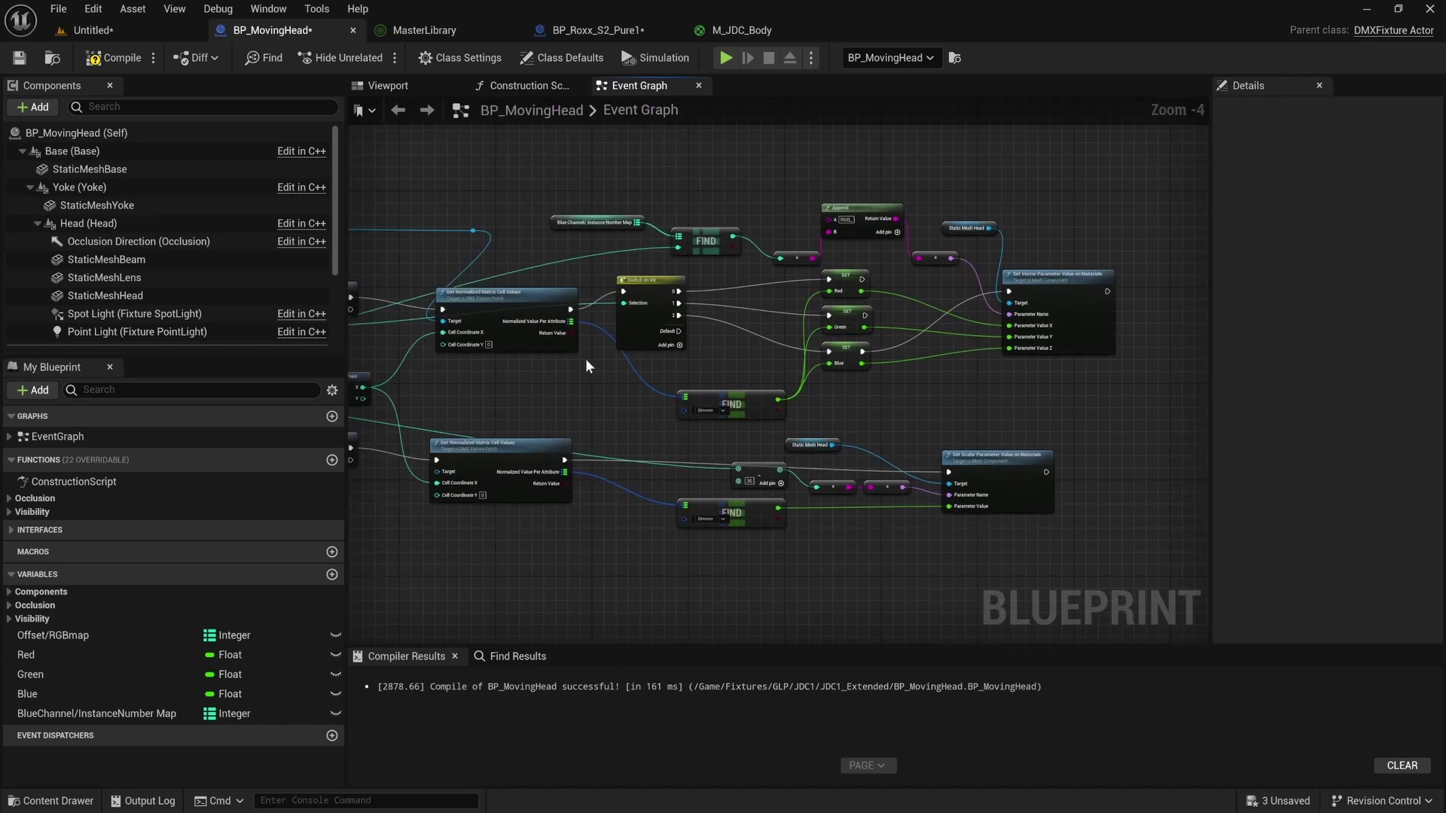
{"action": "right_click_drag", "start_coordinate": [484, 371], "coordinate": [769, 419]}
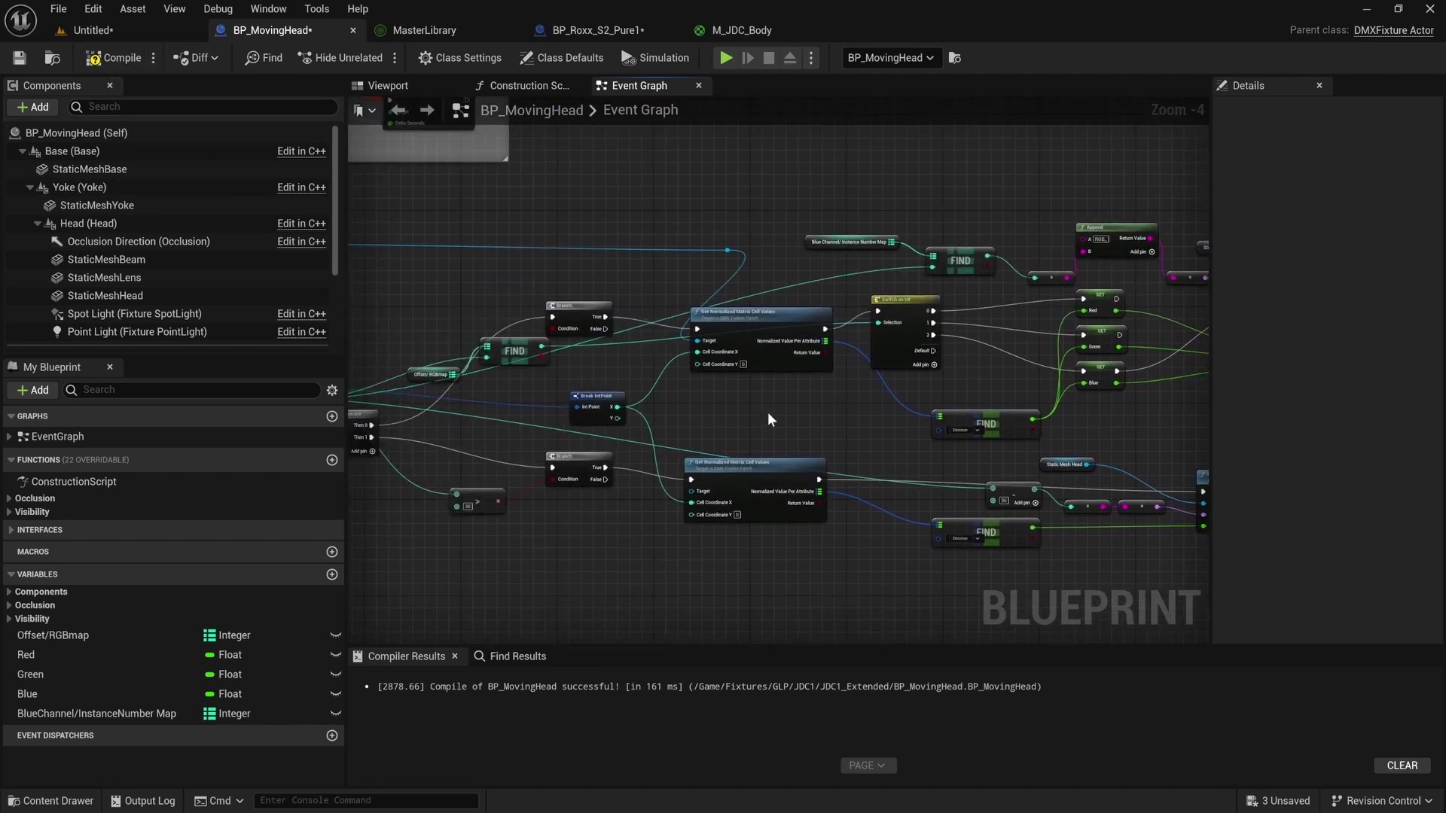
{"action": "left_click", "coordinate": [114, 58]}
{"action": "left_click", "coordinate": [19, 57]}
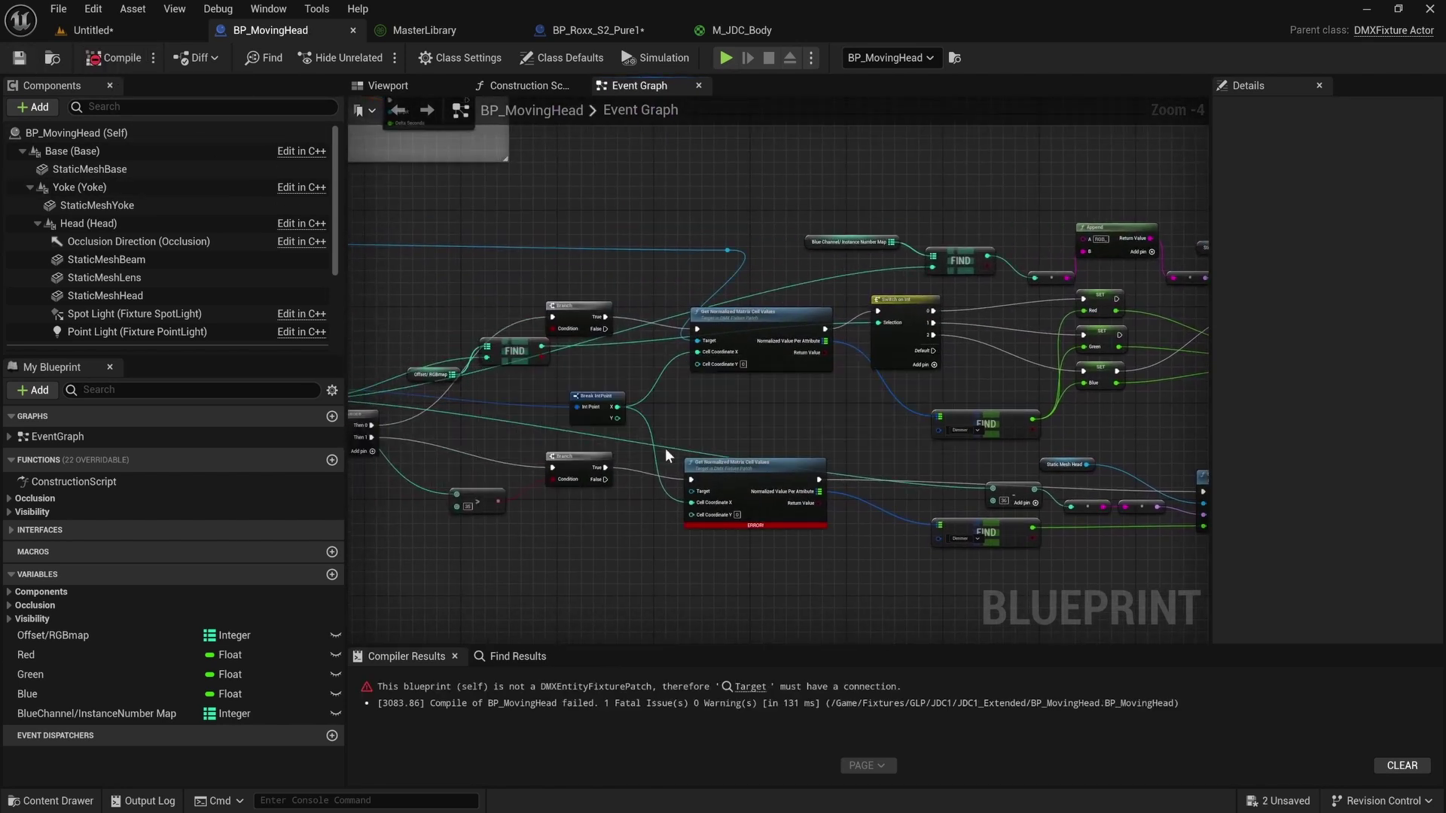
Wire On Fixture Patch Received's Fixture Patch through a reroute node into the lower Get Normalized Matrix Cell Values' Target, and compile and save.
{"action": "right_click_drag", "start_coordinate": [689, 508], "coordinate": [677, 407]}
{"action": "scroll", "coordinate": [887, 514], "scroll_direction": "up", "scroll_amount": 1}
{"action": "left_click_drag", "start_coordinate": [589, 351], "coordinate": [803, 622]}
{"action": "type", "text": "RER"}
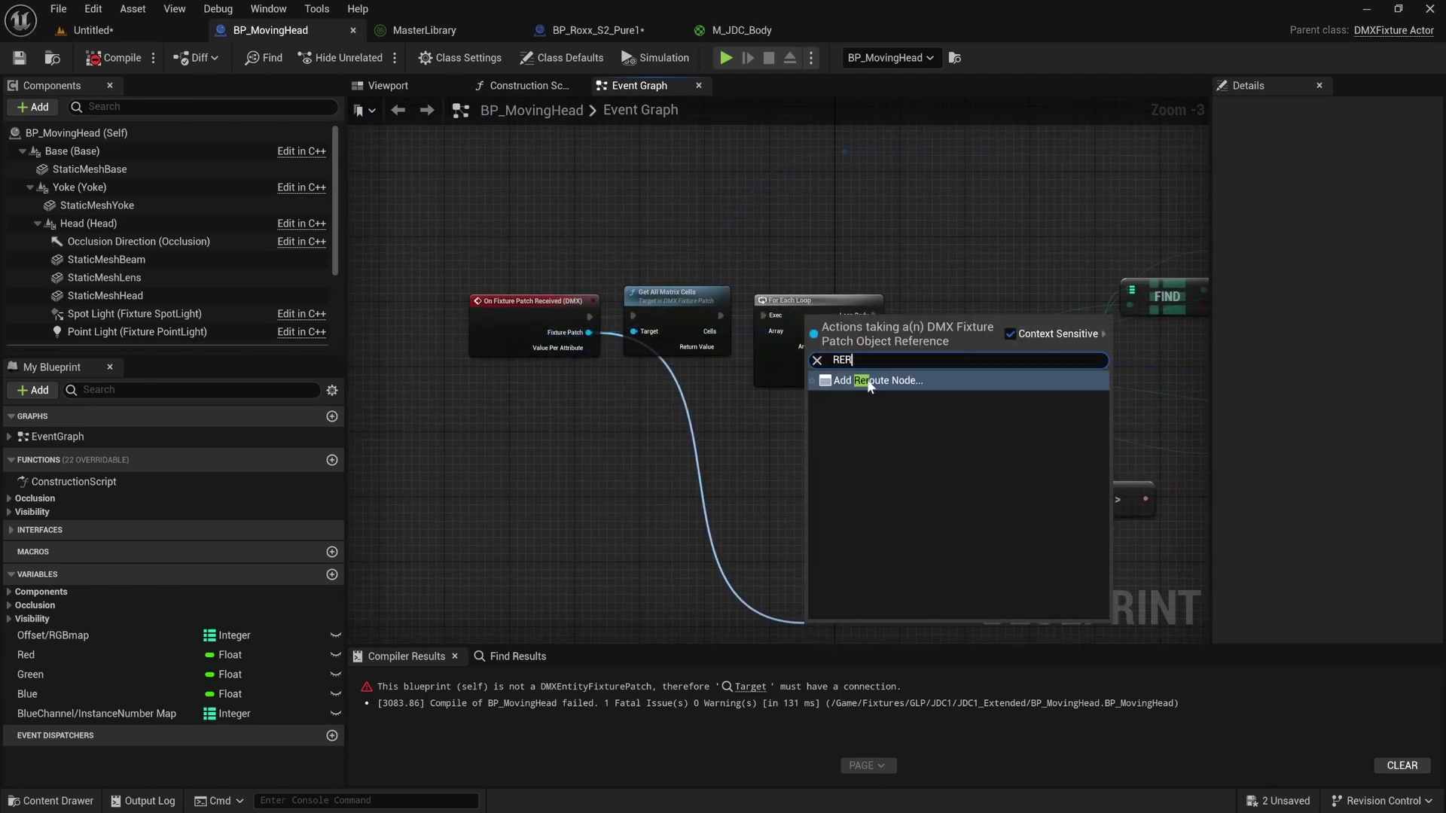
{"action": "left_click", "coordinate": [868, 381]}
{"action": "right_click_drag", "start_coordinate": [868, 385], "coordinate": [582, 347]}
{"action": "mouse_move", "coordinate": [527, 585]}
{"action": "left_mouse_down"}
{"action": "mouse_move", "coordinate": [807, 591]}
{"action": "mouse_move", "coordinate": [1119, 464]}
{"action": "mouse_move", "coordinate": [1120, 447]}
{"action": "left_mouse_up"}
{"action": "left_click", "coordinate": [85, 59]}
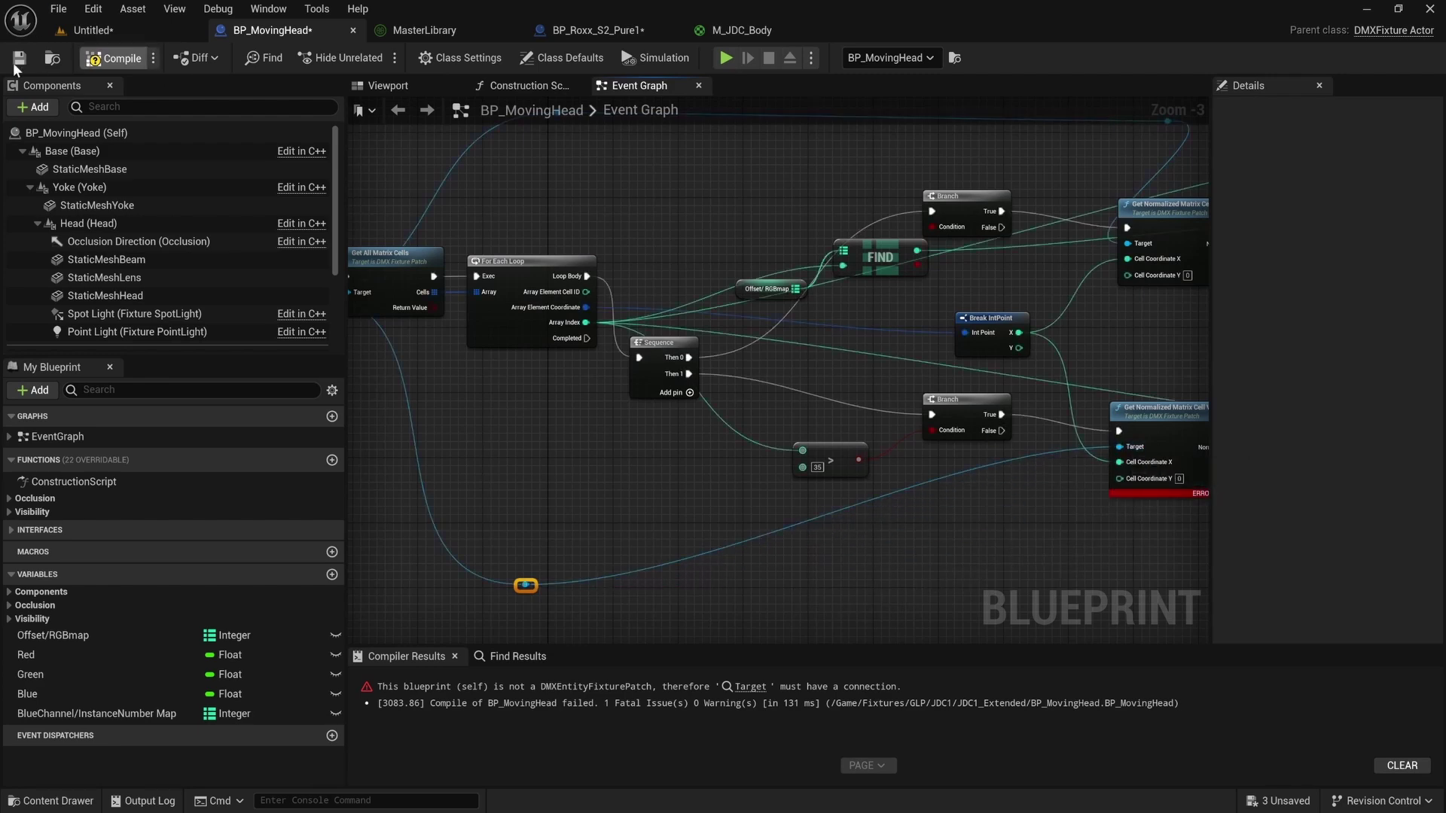
Examine the JDC1's pixel and strobe response in the level and the live execution flow in BP_MovingHead's Event Graph.
{"action": "left_click", "coordinate": [117, 32]}
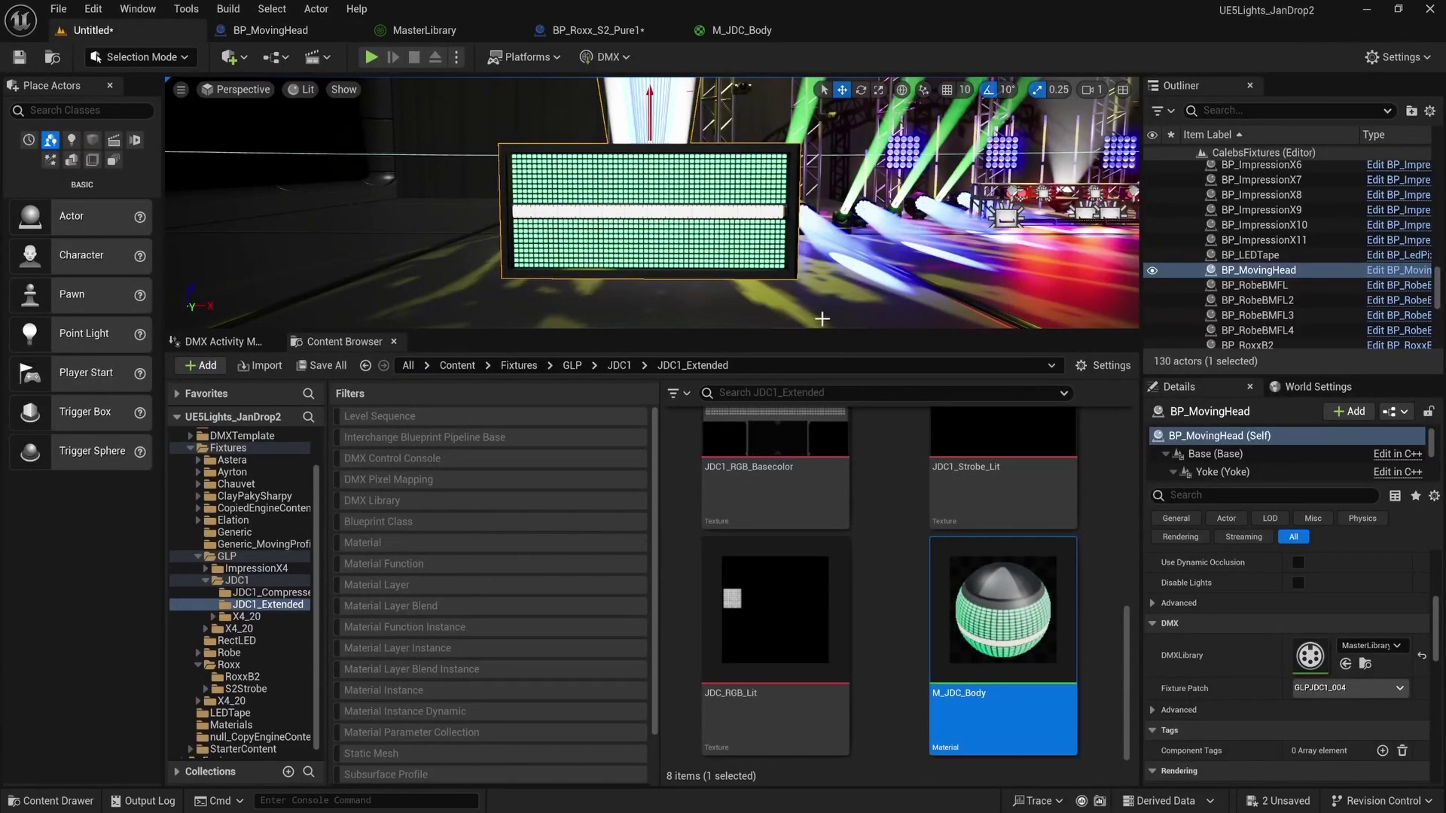
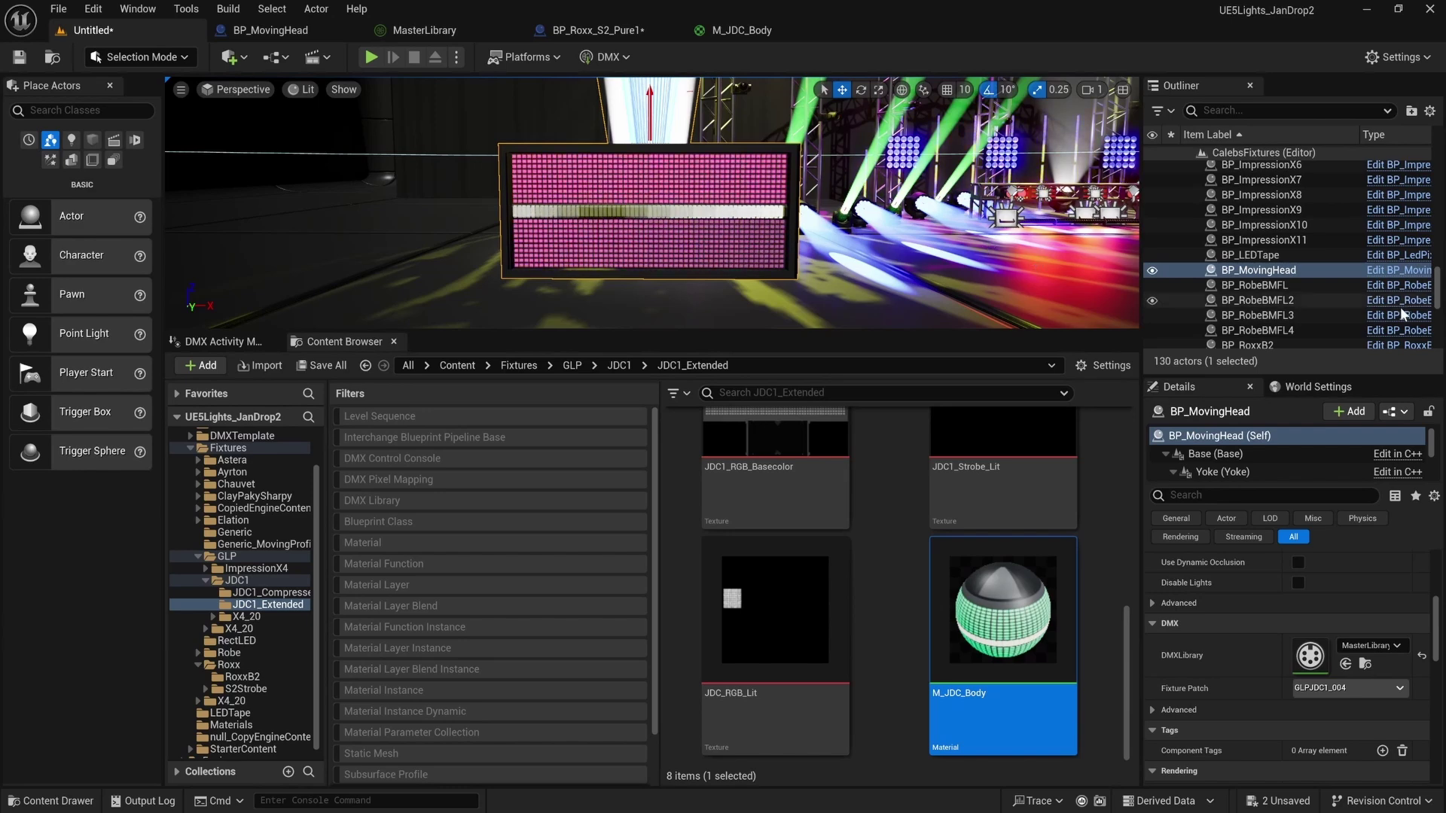
{"action": "mouse_move", "coordinate": [996, 638]}
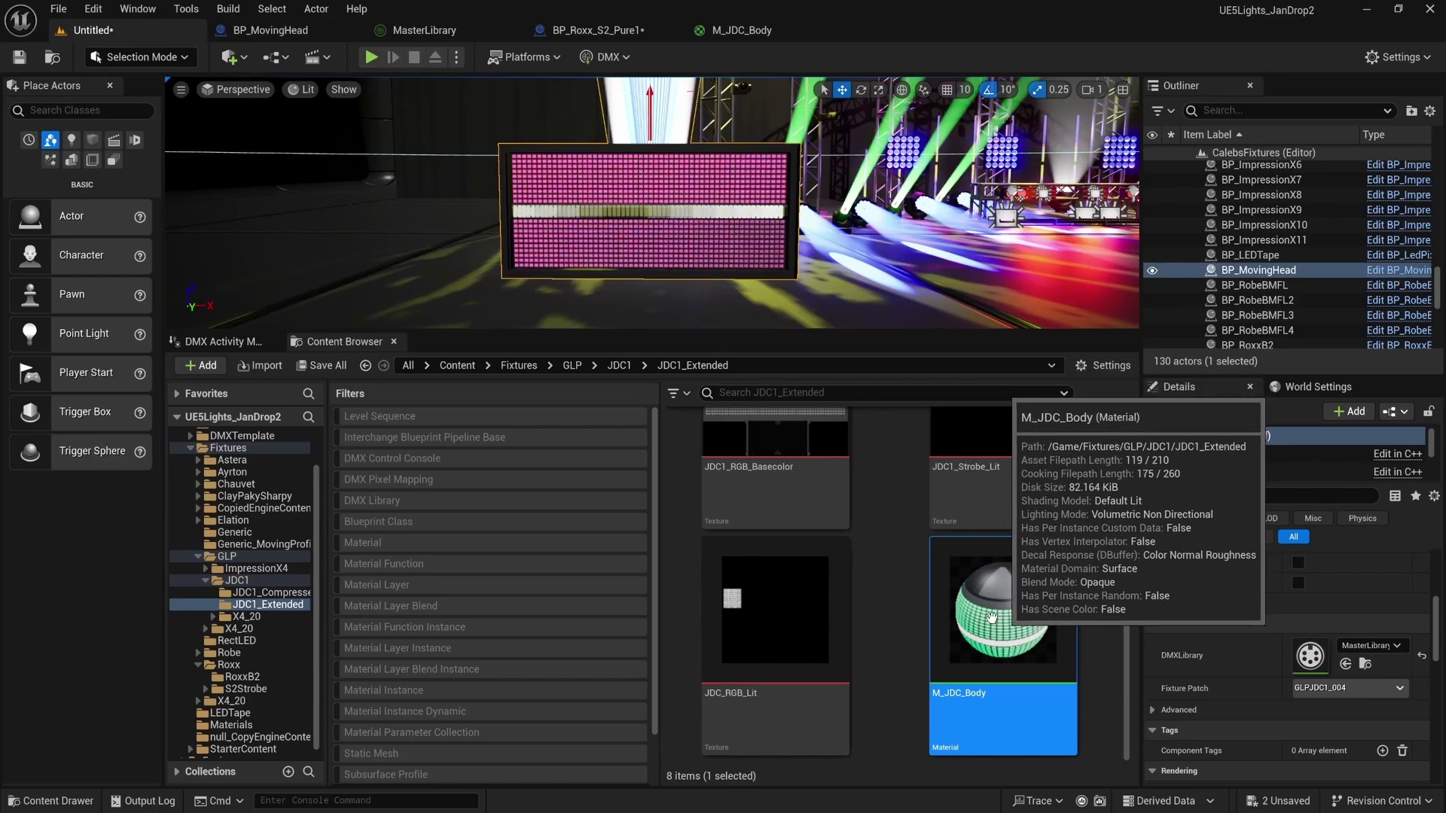
{"action": "scroll", "coordinate": [908, 598], "scroll_direction": "up", "scroll_amount": 4}
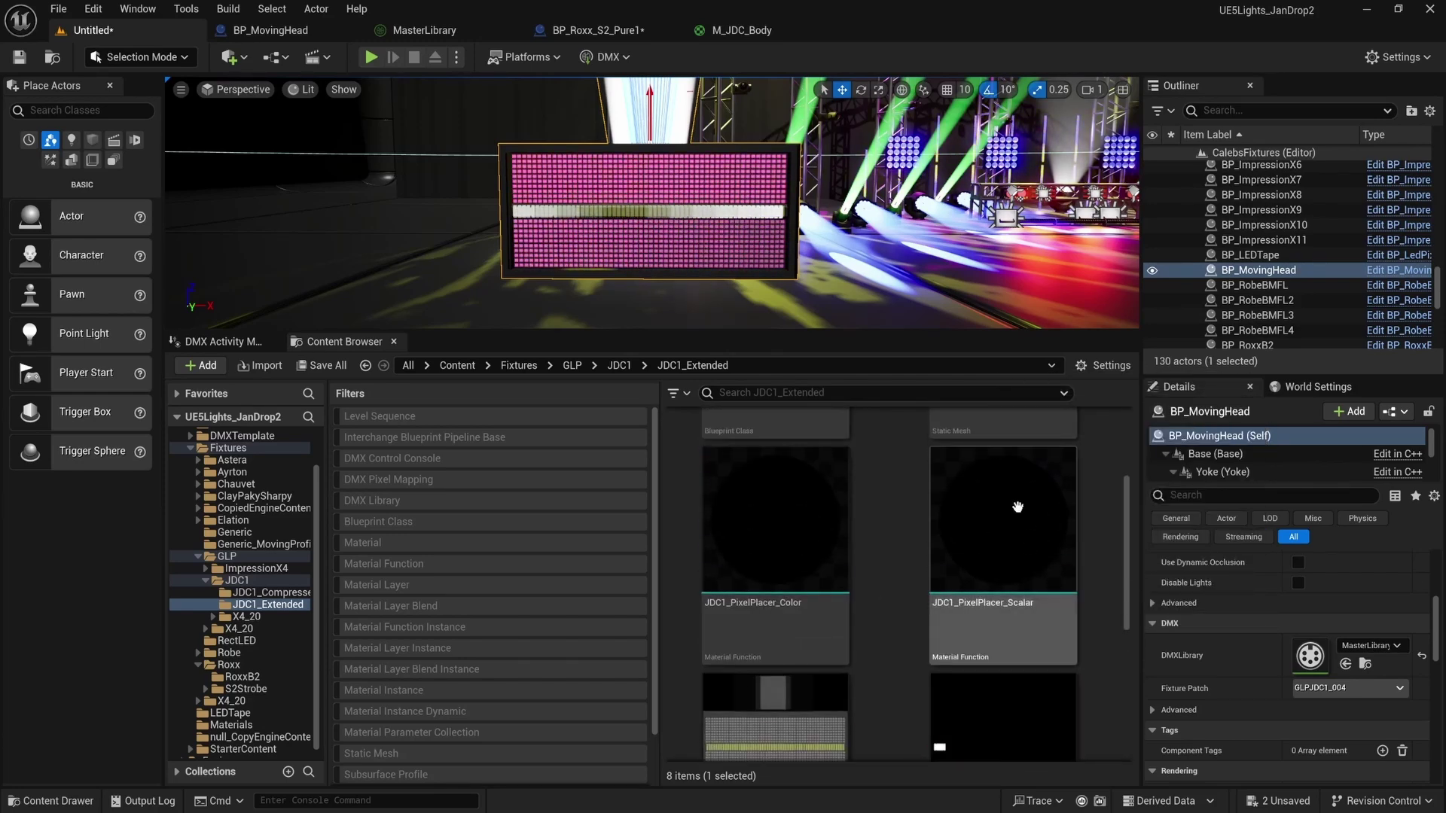
{"action": "scroll", "coordinate": [924, 516], "scroll_direction": "up", "scroll_amount": 2}
{"action": "double_click", "coordinate": [787, 500]}
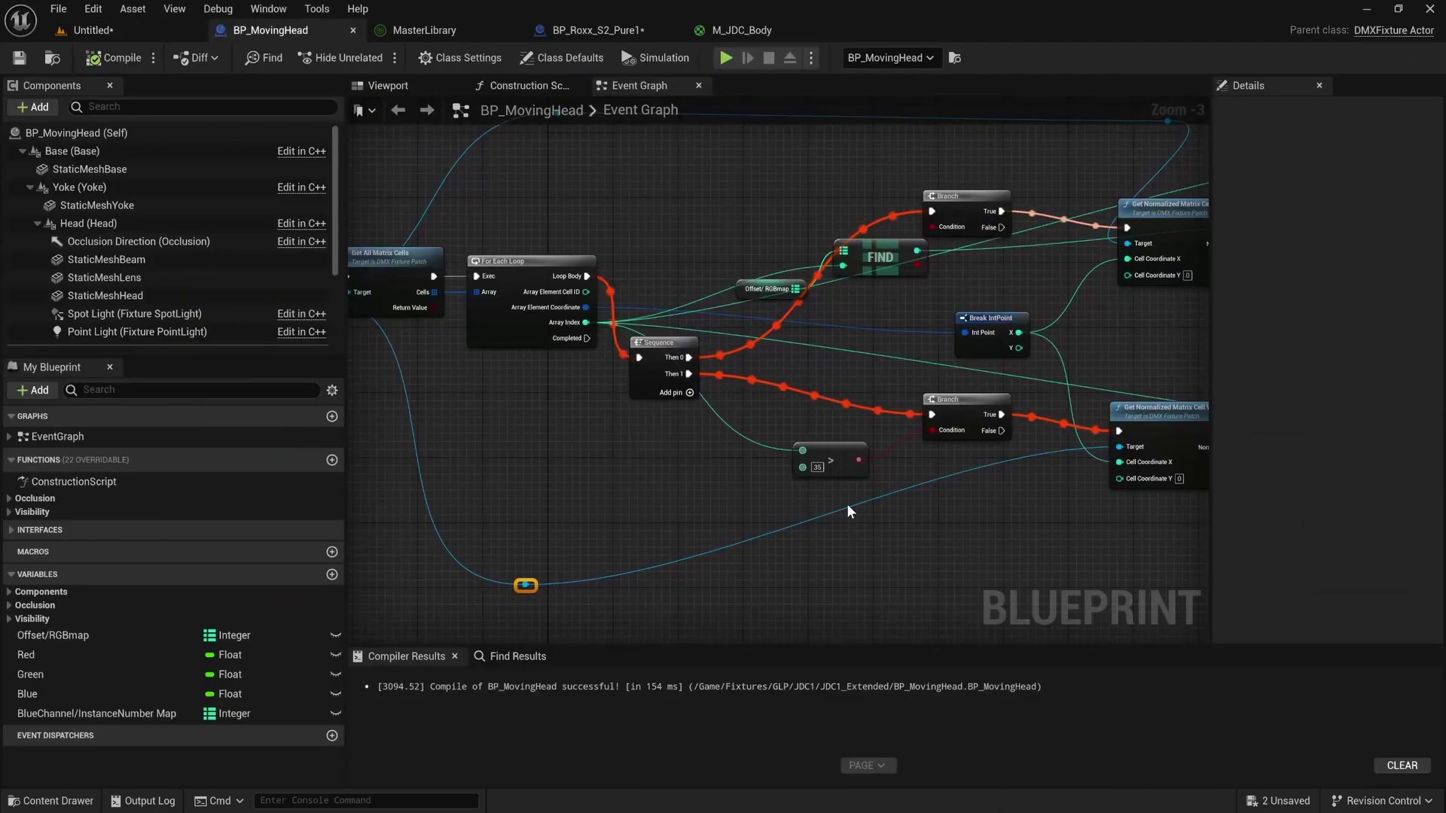
{"action": "scroll", "coordinate": [753, 379], "scroll_direction": "down", "scroll_amount": 4}
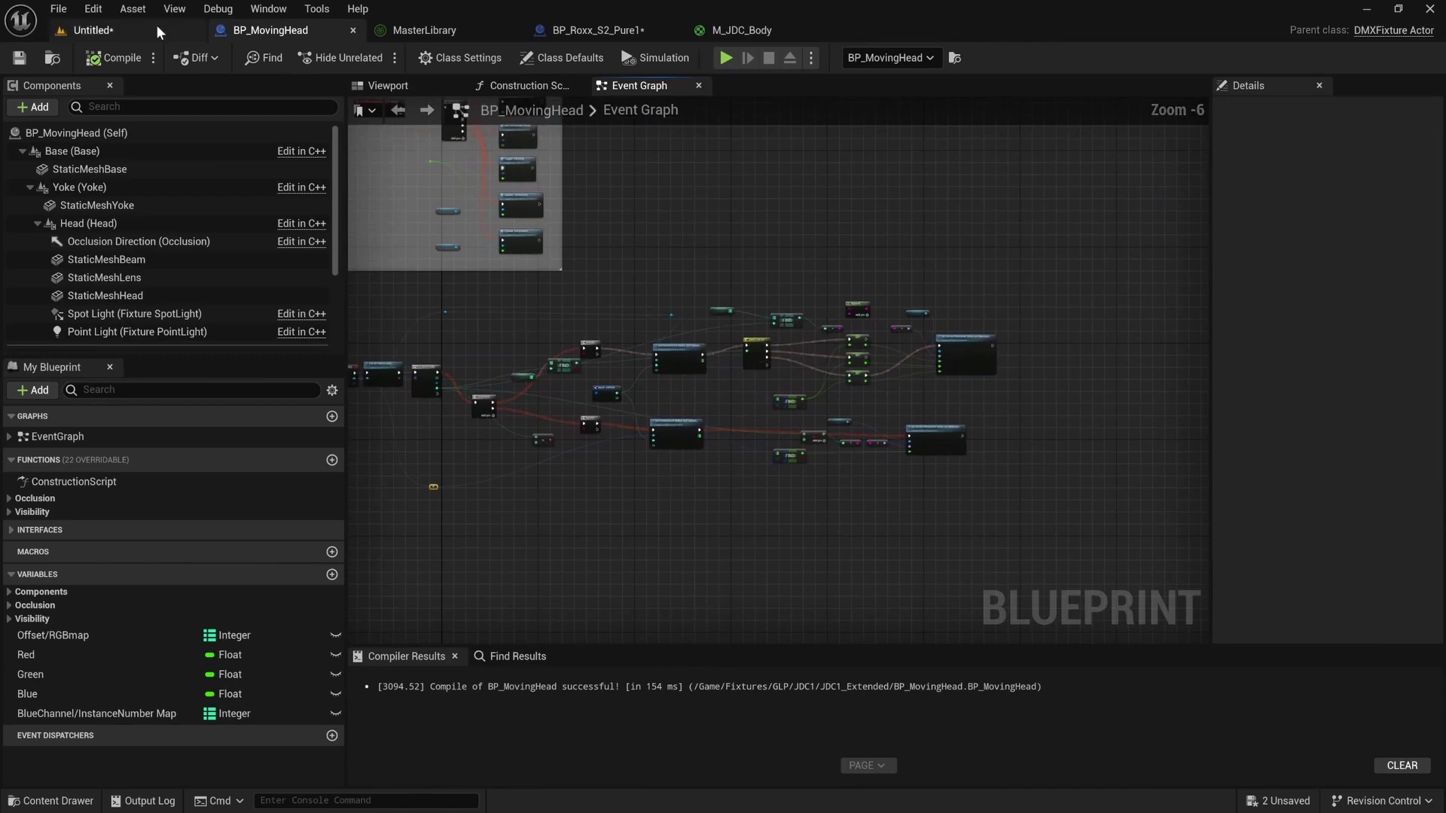
{"action": "left_click", "coordinate": [1369, 9]}
{"action": "left_click", "coordinate": [889, 803]}
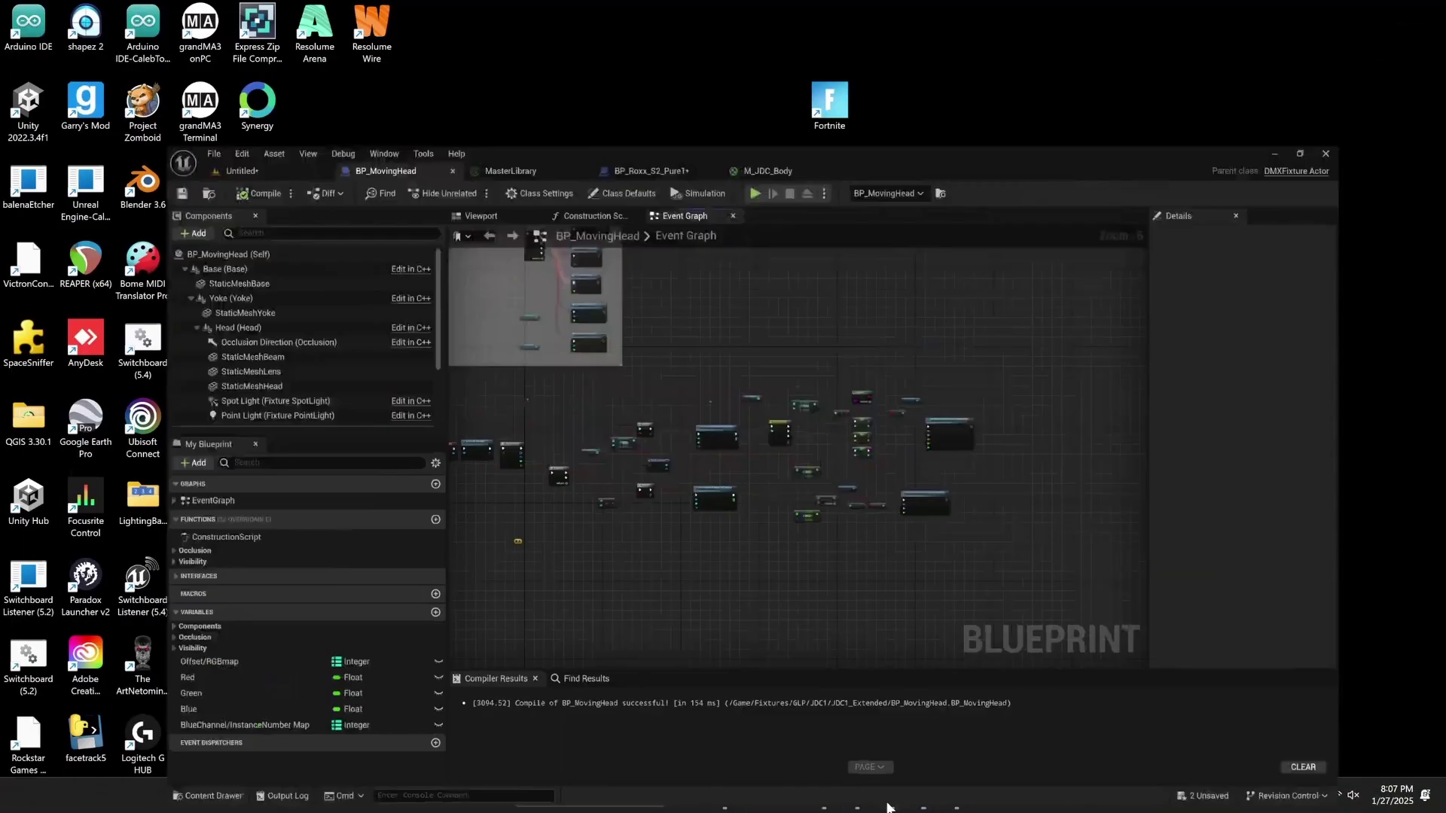
Return to the level and save all modified content.
{"action": "left_click", "coordinate": [105, 32]}
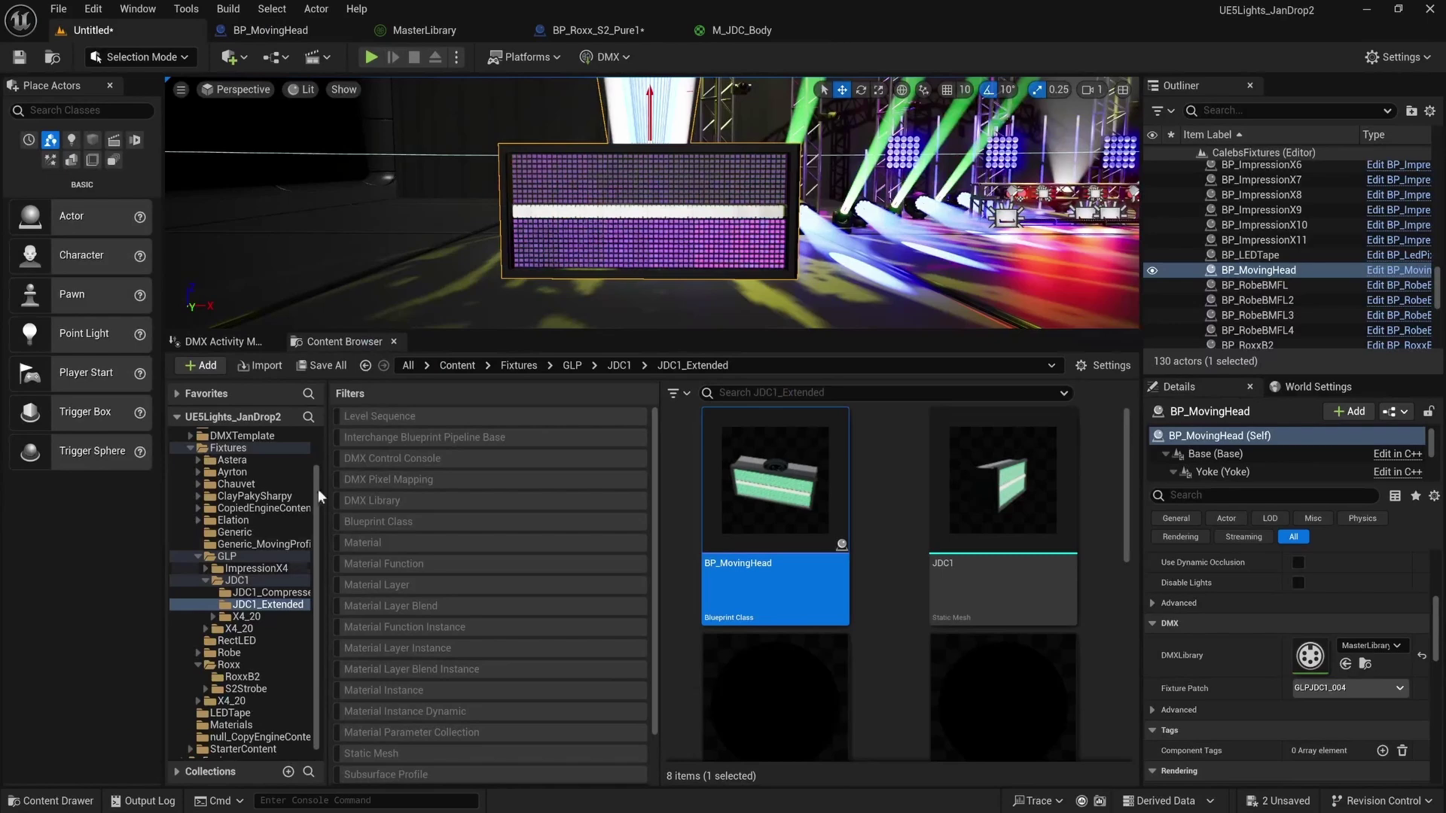
{"action": "left_click", "coordinate": [331, 367]}
{"action": "left_click", "coordinate": [841, 584]}
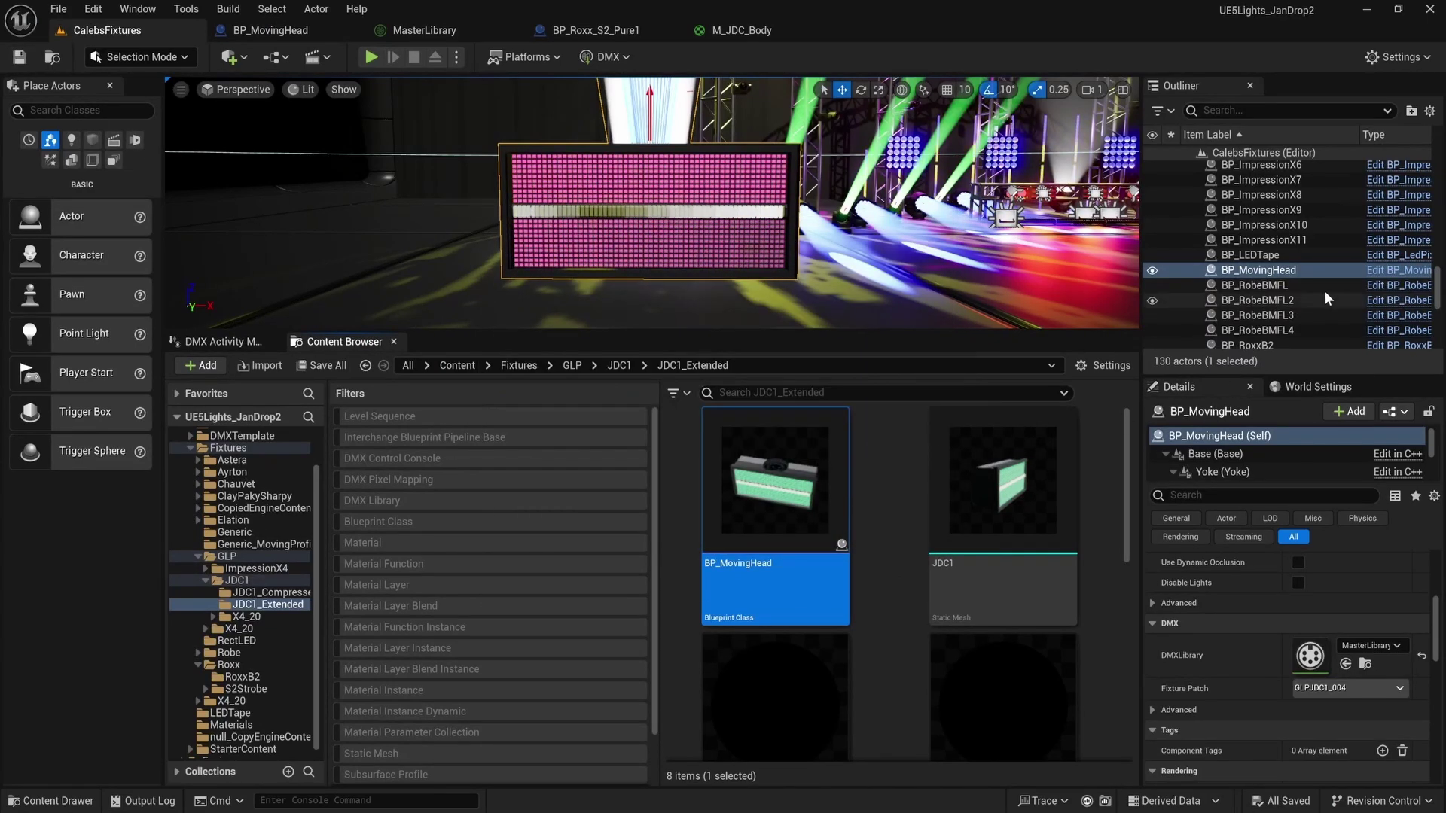
Open BP_MovingHead and reset StaticMeshLens's Element 0 material to default and its Static Mesh to None.
{"action": "left_click", "coordinate": [1393, 270]}
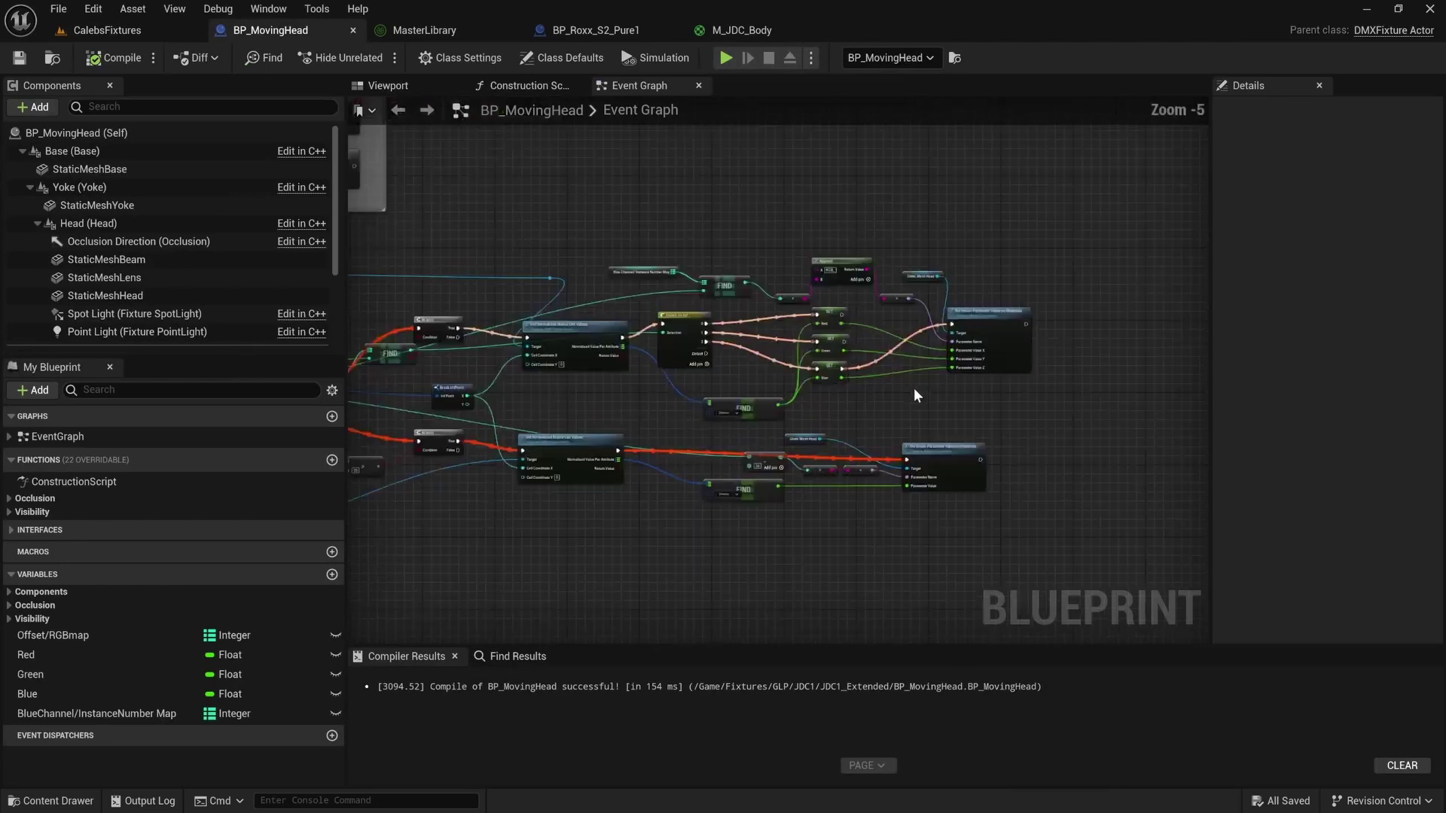
{"action": "scroll", "coordinate": [914, 396], "scroll_direction": "up", "scroll_amount": 2}
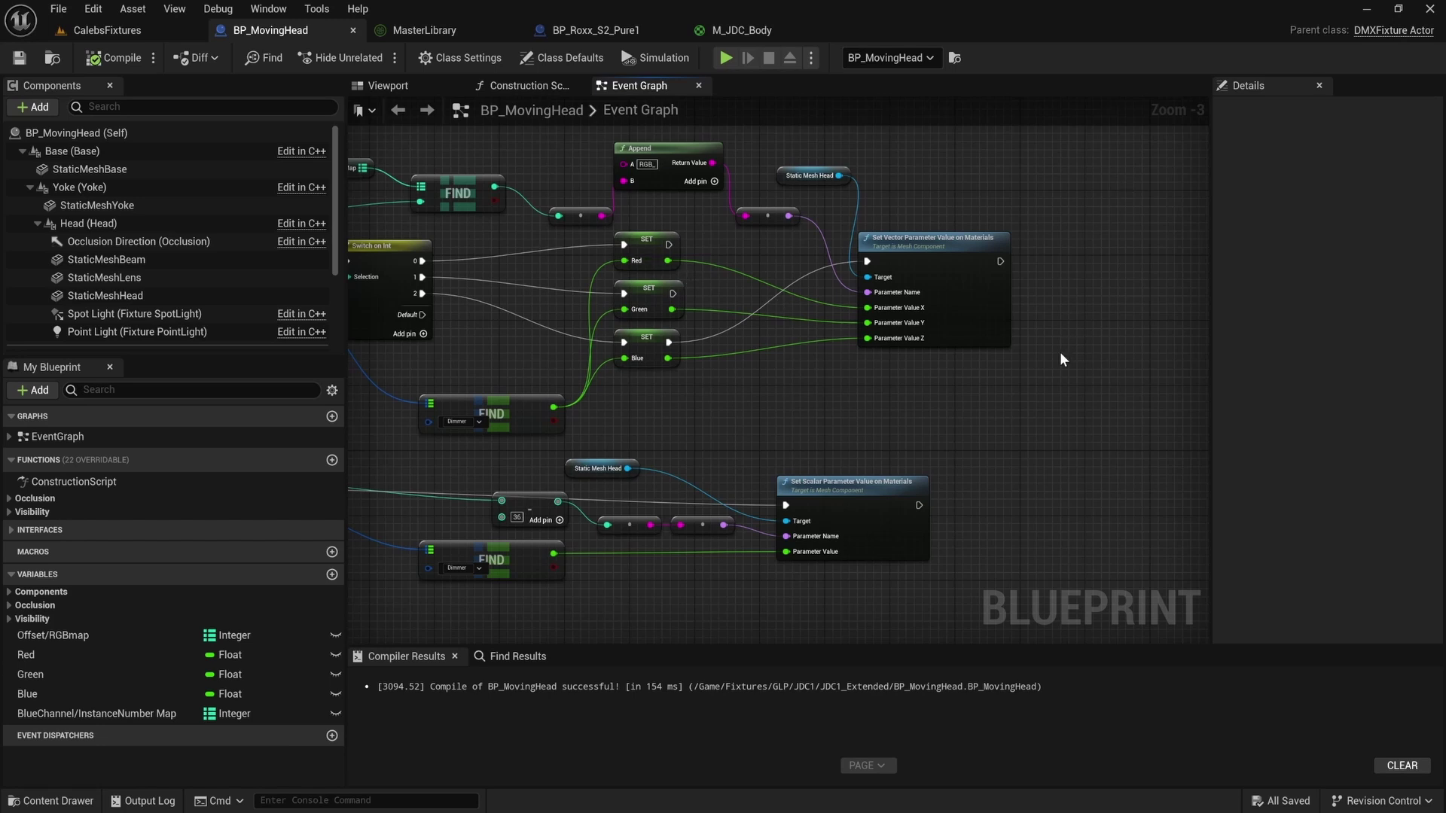
{"action": "right_click_drag", "start_coordinate": [1059, 350], "coordinate": [976, 358]}
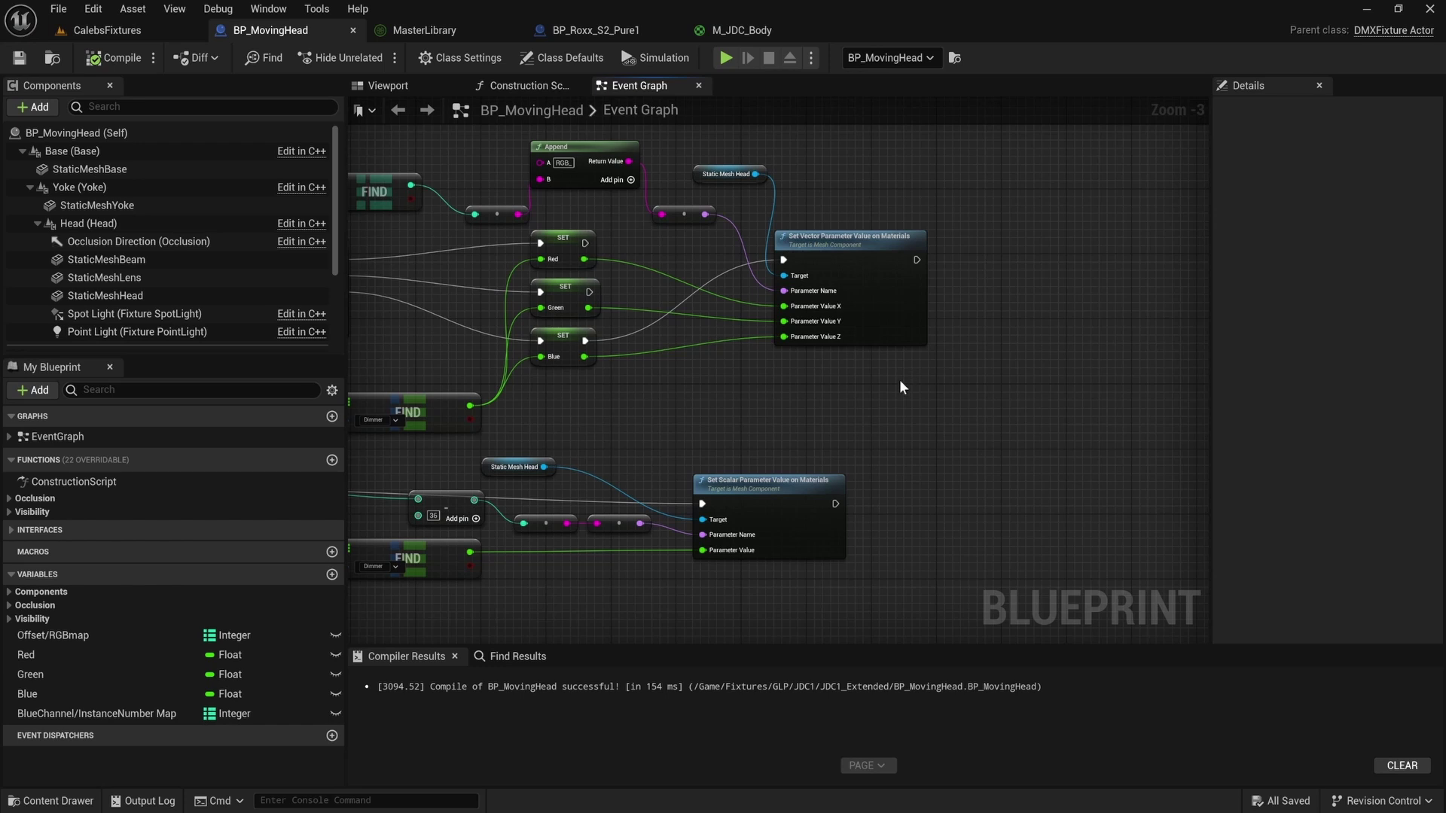
{"action": "right_click_drag", "start_coordinate": [1004, 401], "coordinate": [903, 451]}
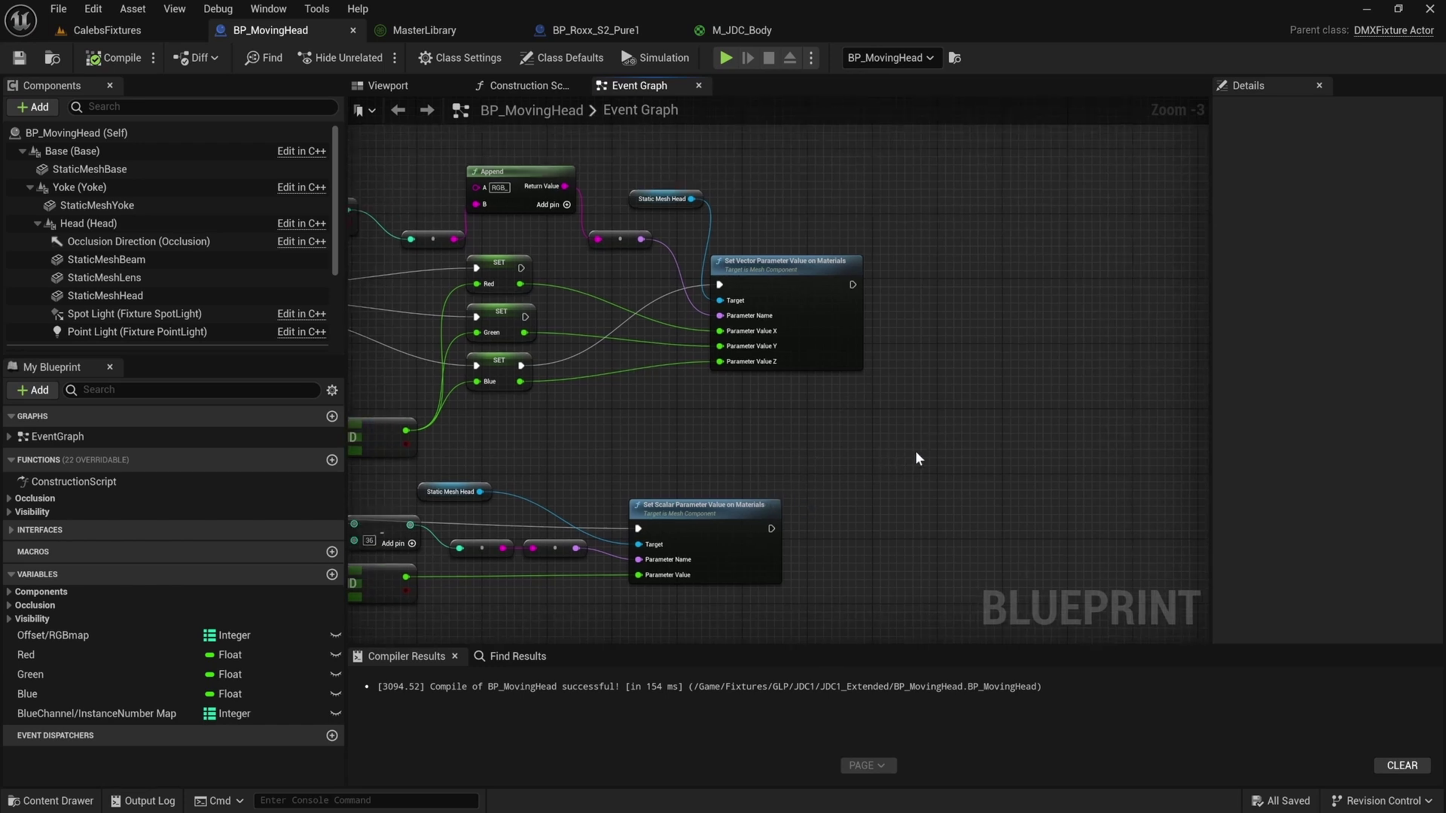
{"action": "left_click", "coordinate": [388, 86]}
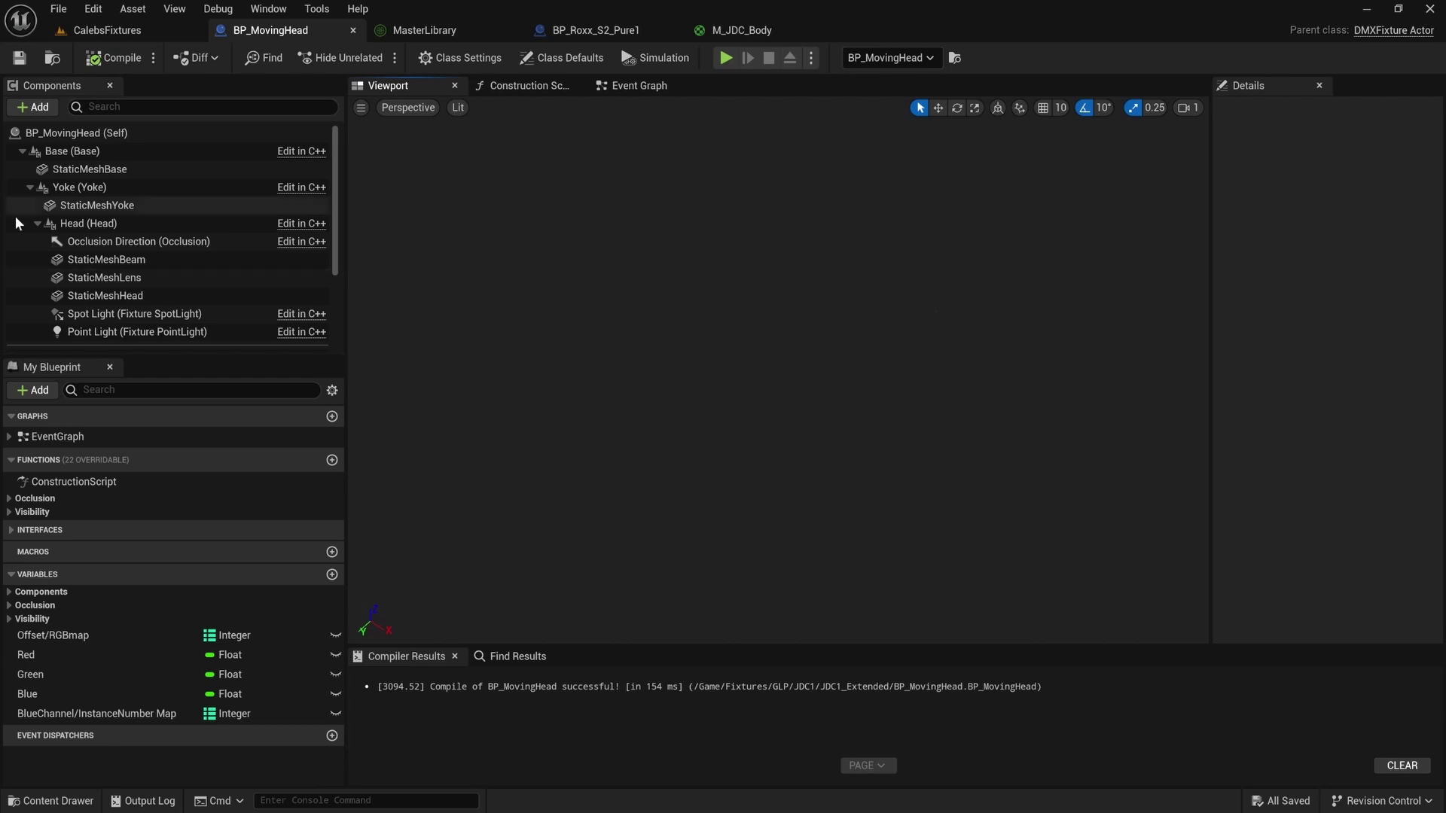
{"action": "left_click", "coordinate": [104, 277]}
{"action": "scroll", "coordinate": [820, 301], "scroll_direction": "up", "scroll_amount": 2}
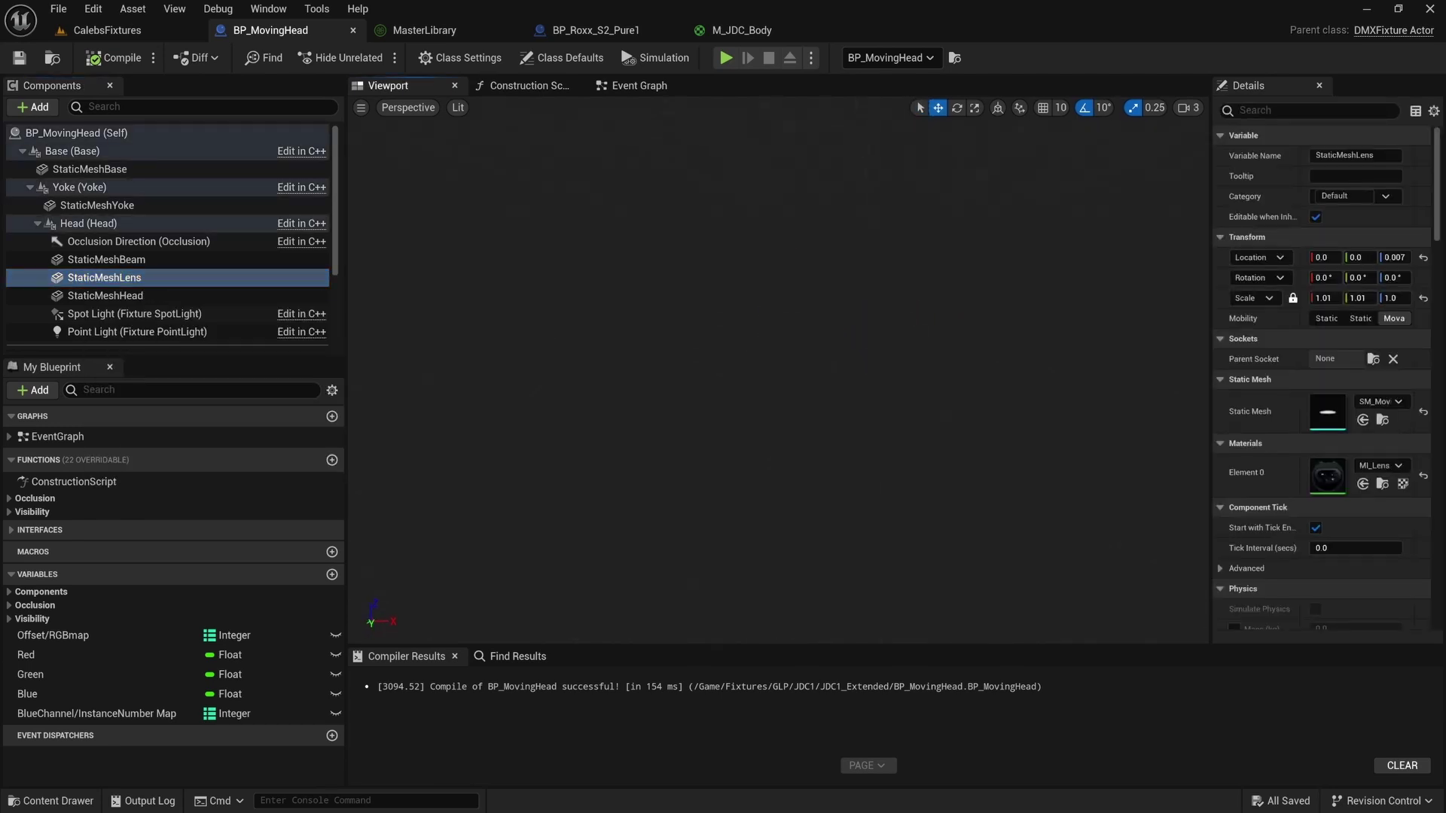
{"action": "scroll", "coordinate": [778, 369], "scroll_direction": "down", "scroll_amount": 2}
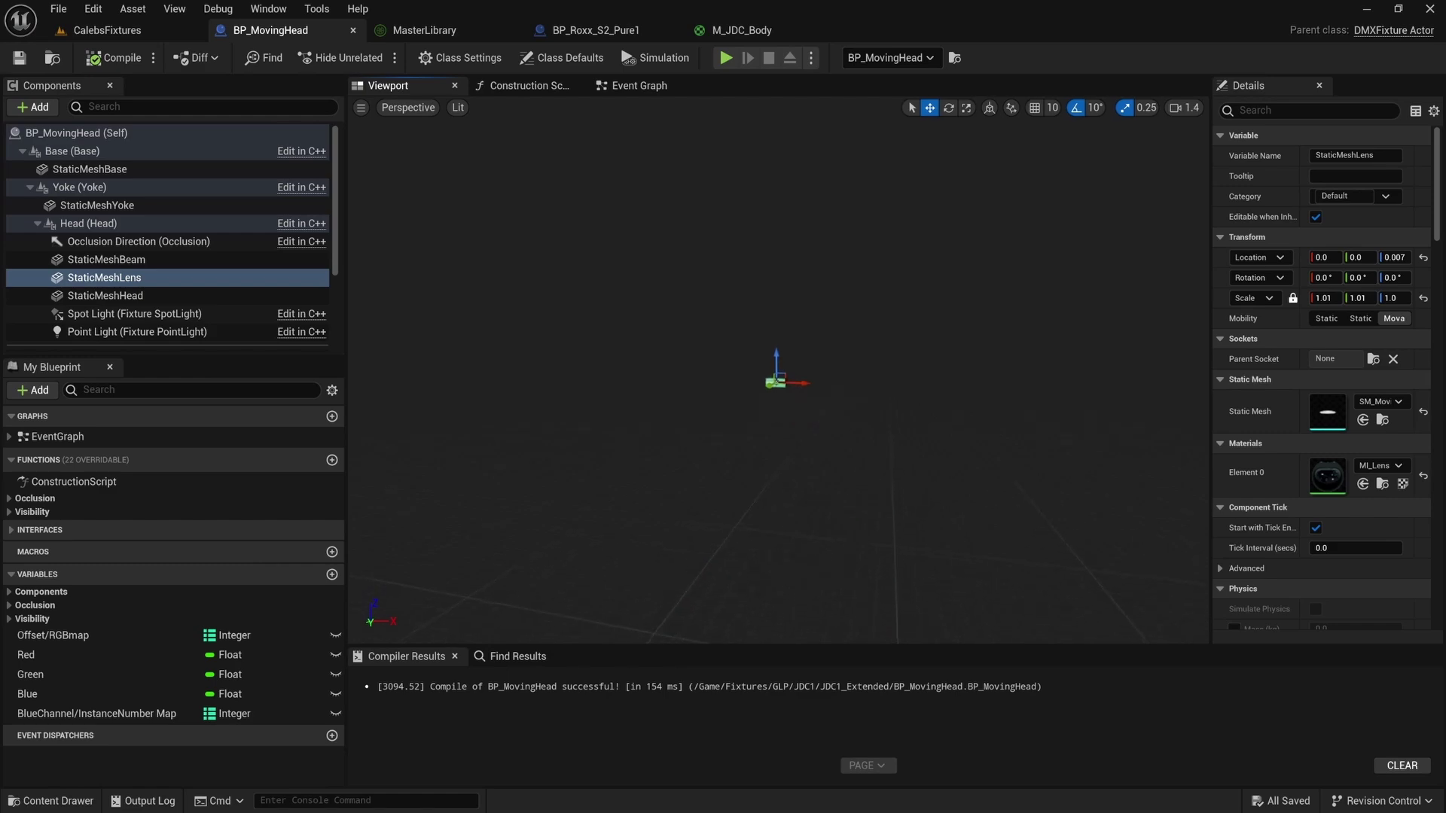
{"action": "key", "text": "w"}
{"action": "right_click_drag", "start_coordinate": [778, 369], "coordinate": [798, 347]}
{"action": "left_click", "coordinate": [121, 297]}
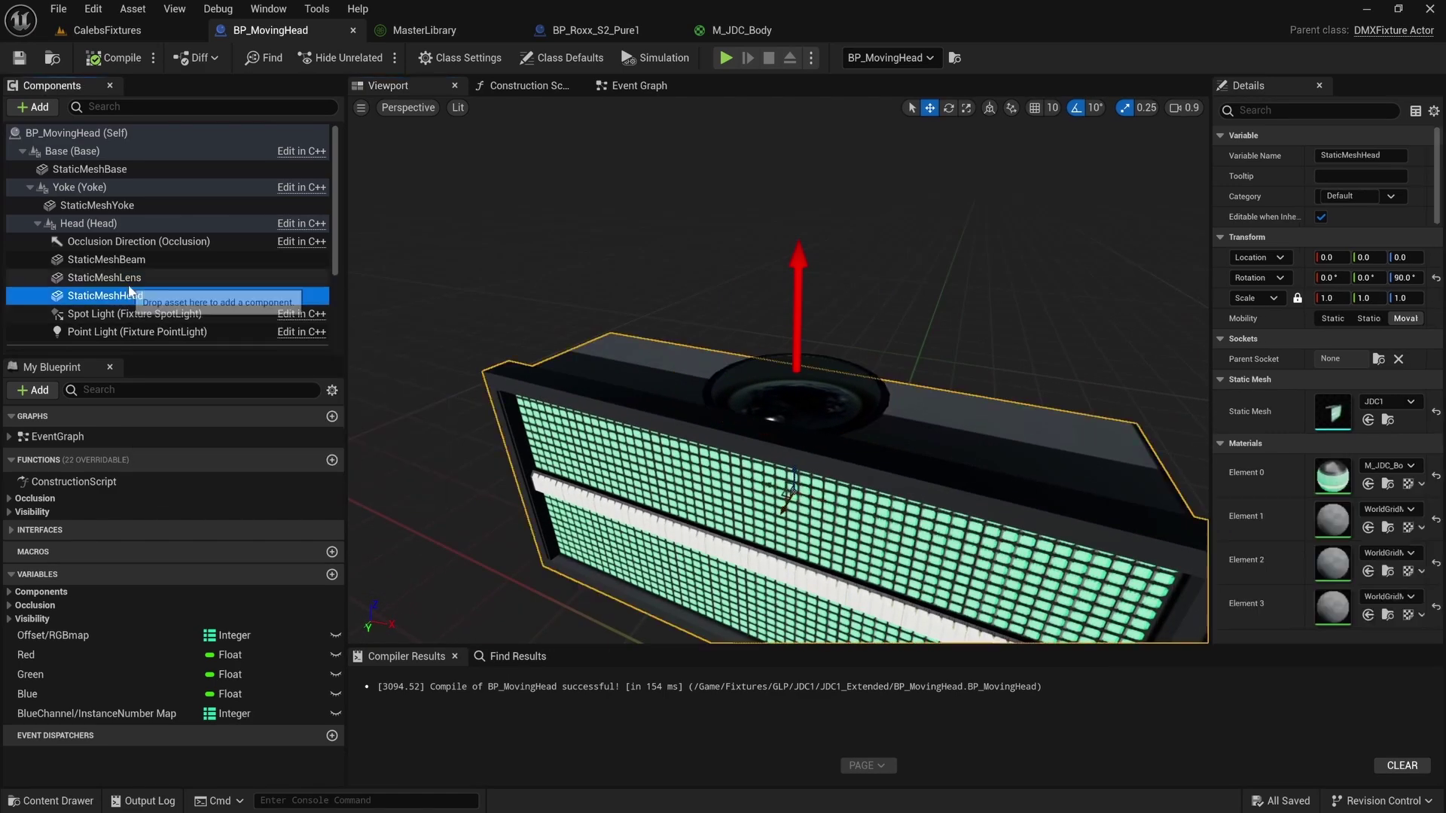
{"action": "left_click", "coordinate": [252, 278]}
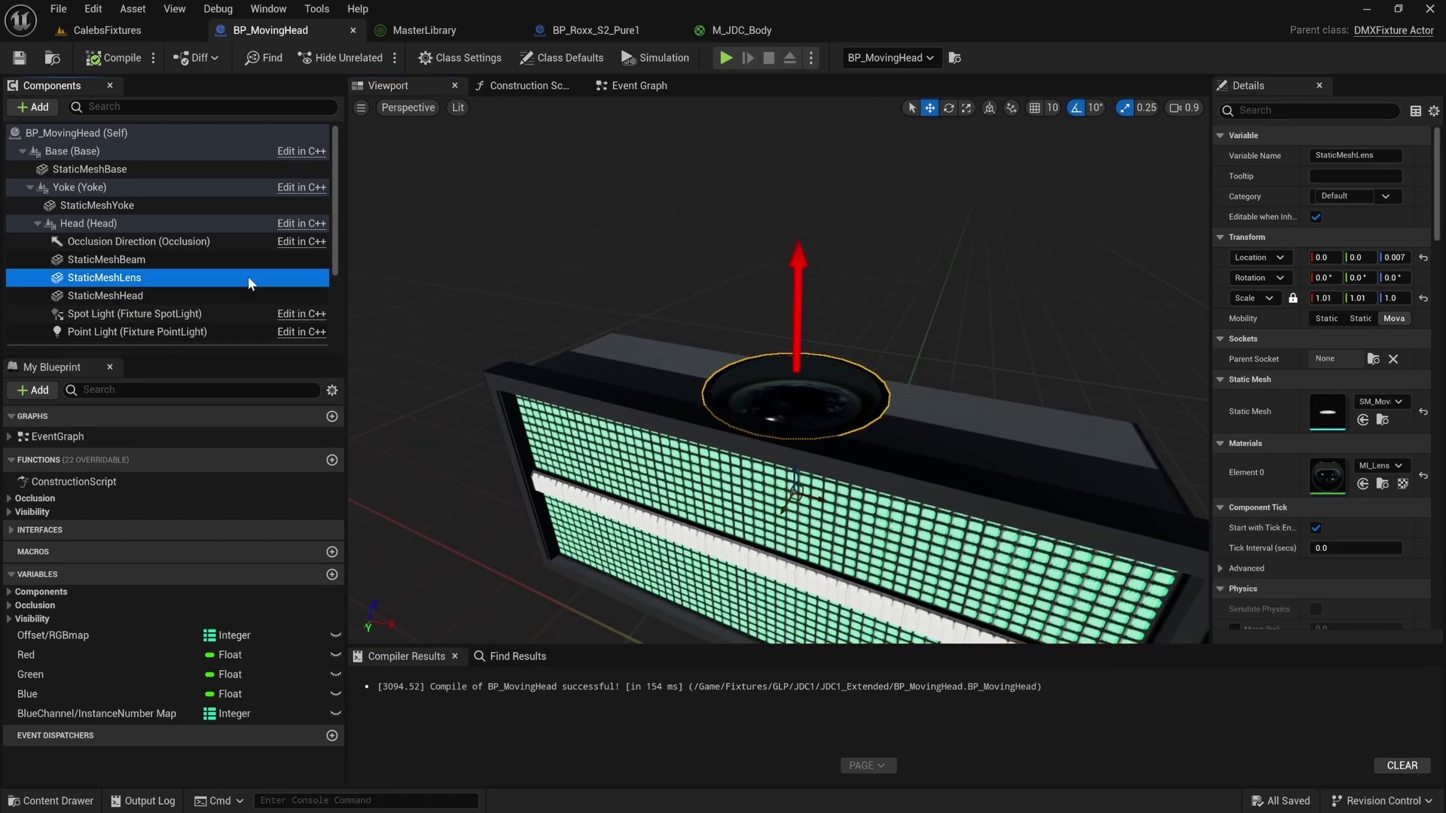
{"action": "left_click", "coordinate": [1422, 476]}
{"action": "left_click", "coordinate": [1423, 412]}
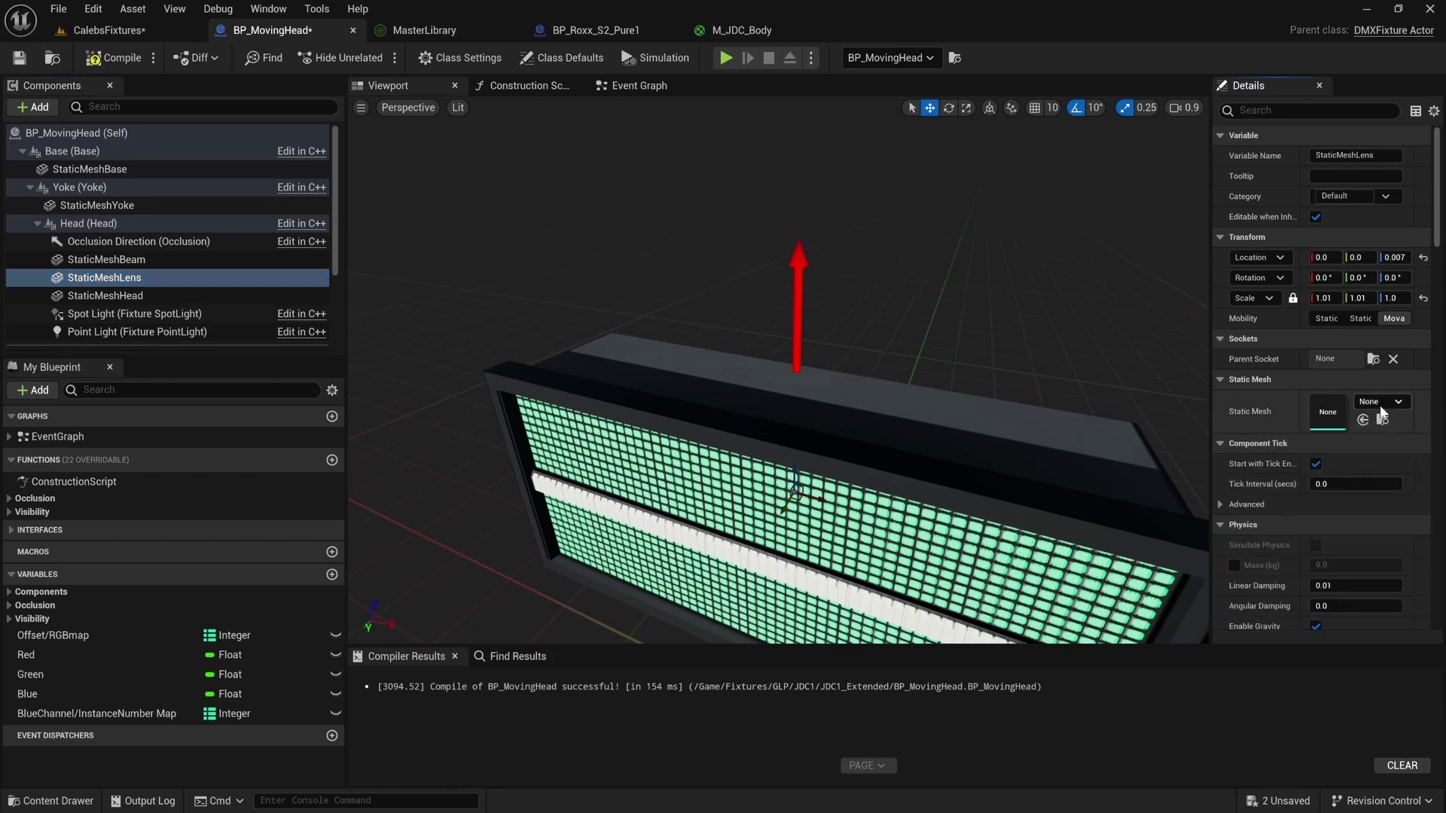
Add a Rect Light component under StaticMeshLens, keeping its default name.
{"action": "right_click_drag", "start_coordinate": [820, 325], "coordinate": [819, 410]}
{"action": "scroll", "coordinate": [820, 410], "scroll_direction": "down", "scroll_amount": 3}
{"action": "key", "text": "f"}
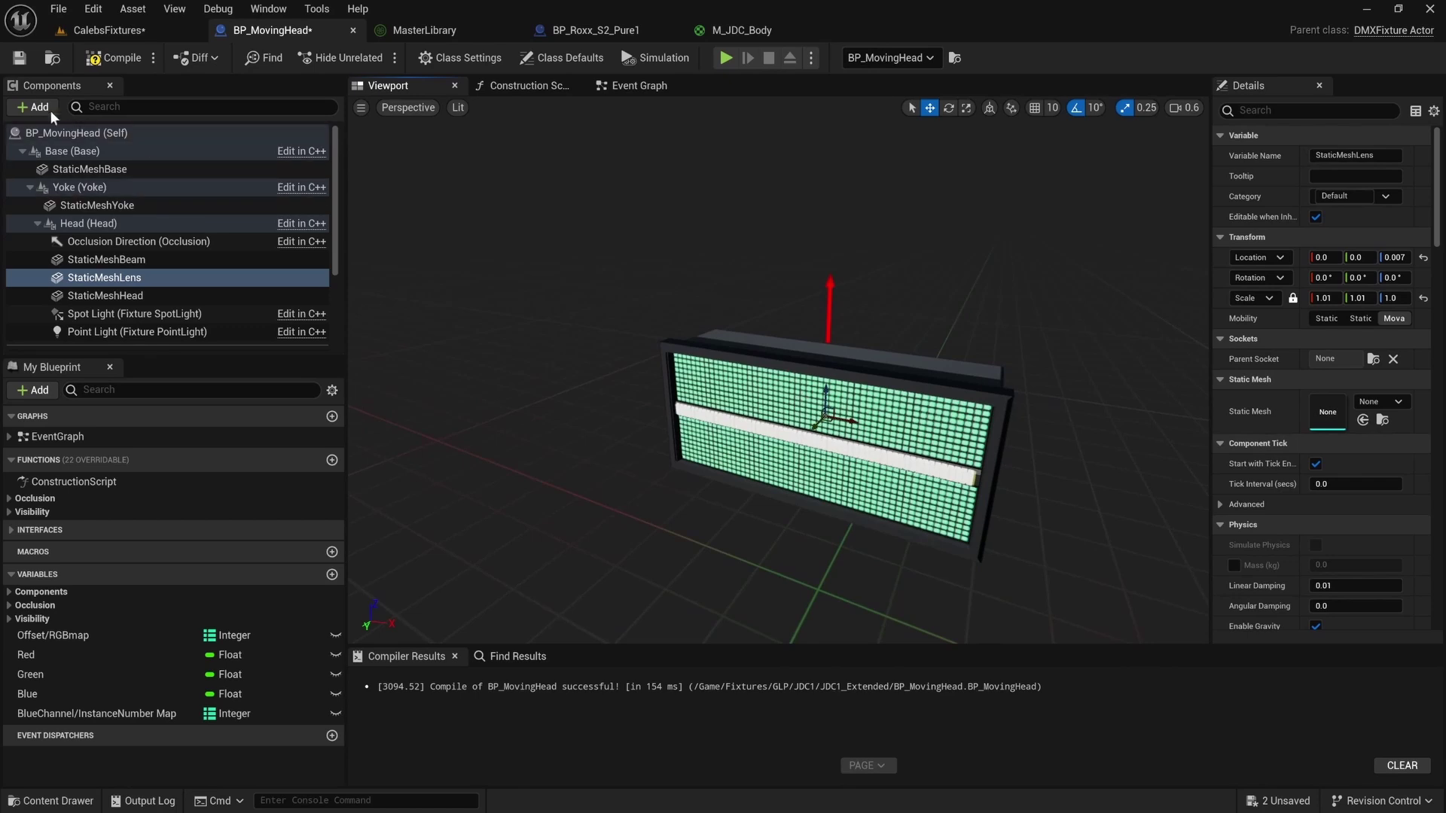
{"action": "left_click", "coordinate": [24, 113]}
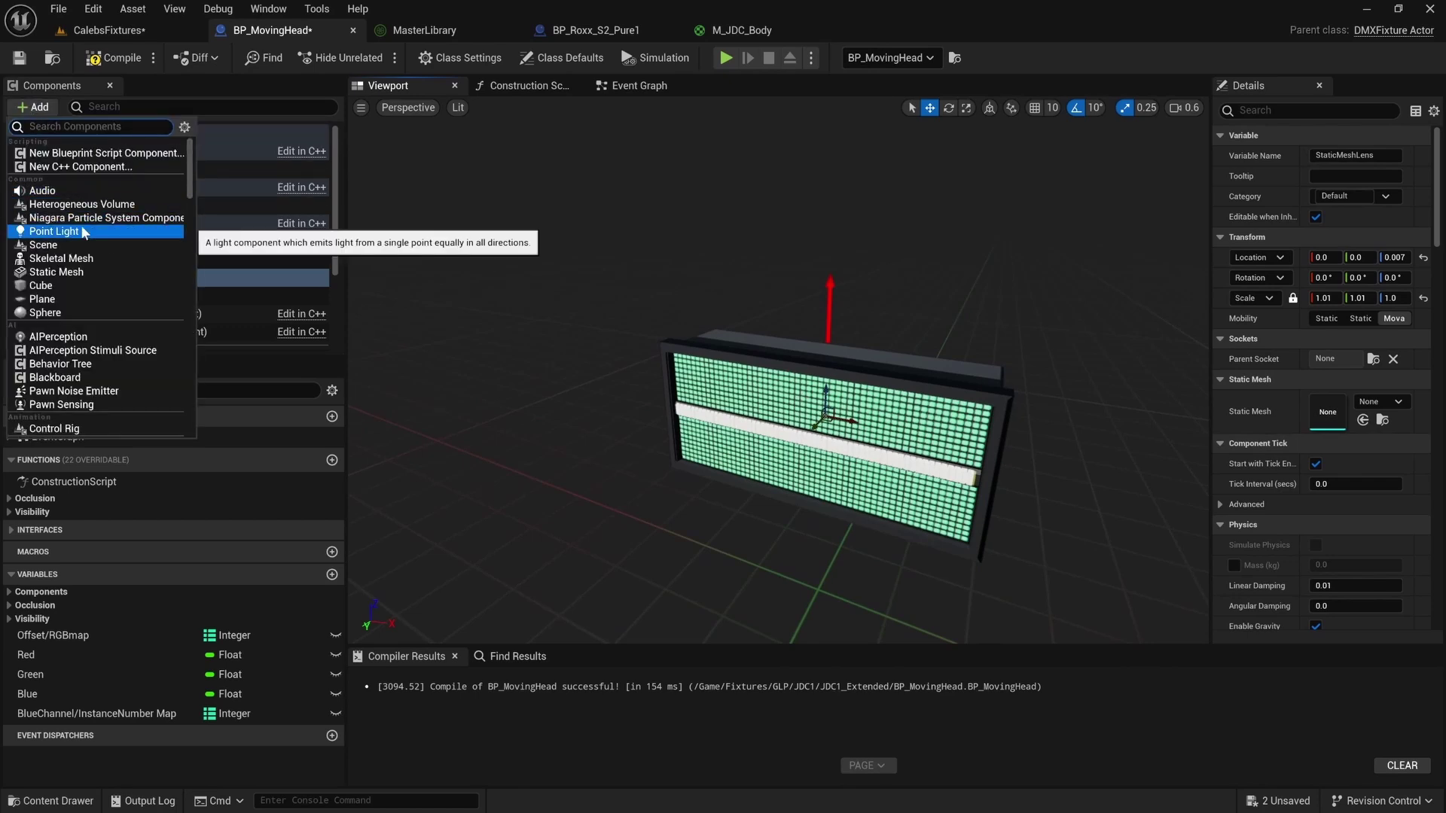
{"action": "type", "text": "RECT"}
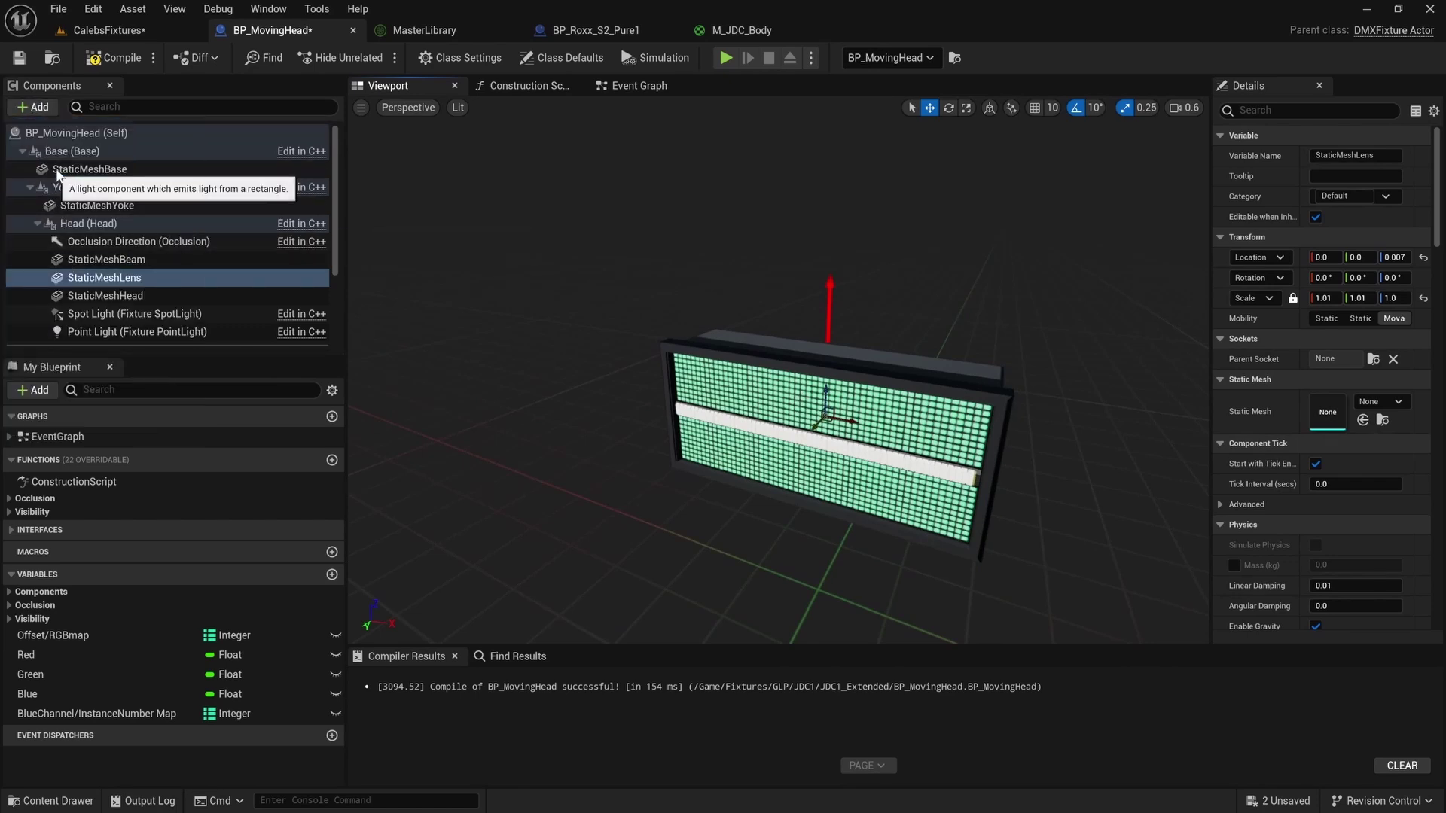
{"action": "left_click", "coordinate": [68, 167]}
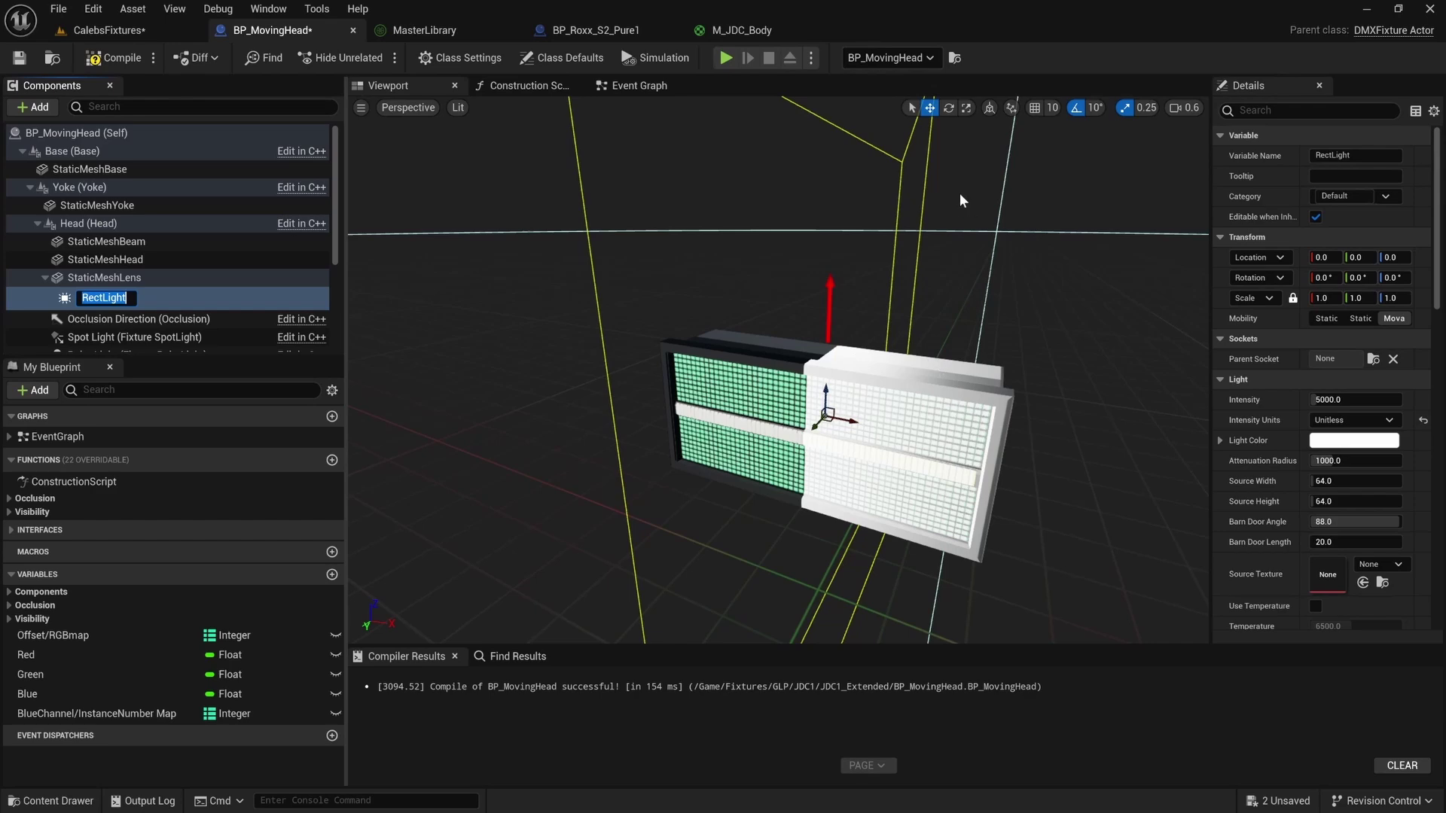
{"action": "key", "text": "Return"}
Rotate the rect light about 90° around Z and move it to about 7.4 on Y, in front of the pixel face.
{"action": "left_click", "coordinate": [948, 108]}
{"action": "mouse_move", "coordinate": [851, 421]}
{"action": "left_mouse_down"}
{"action": "mouse_move", "coordinate": [833, 452]}
{"action": "mouse_move", "coordinate": [865, 420]}
{"action": "left_mouse_up"}
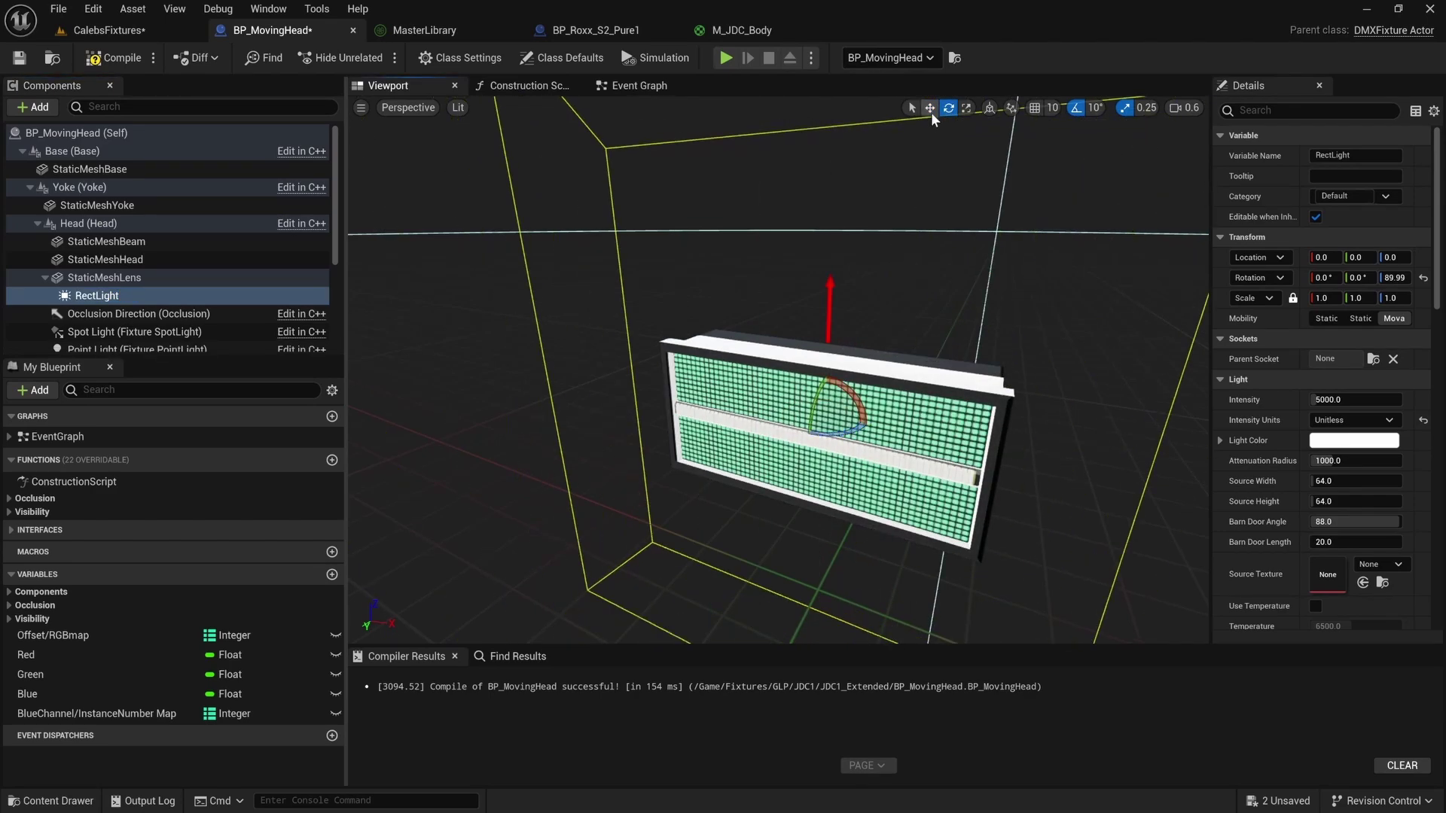
{"action": "left_click", "coordinate": [930, 109]}
{"action": "scroll", "coordinate": [817, 425], "scroll_direction": "down", "scroll_amount": 3}
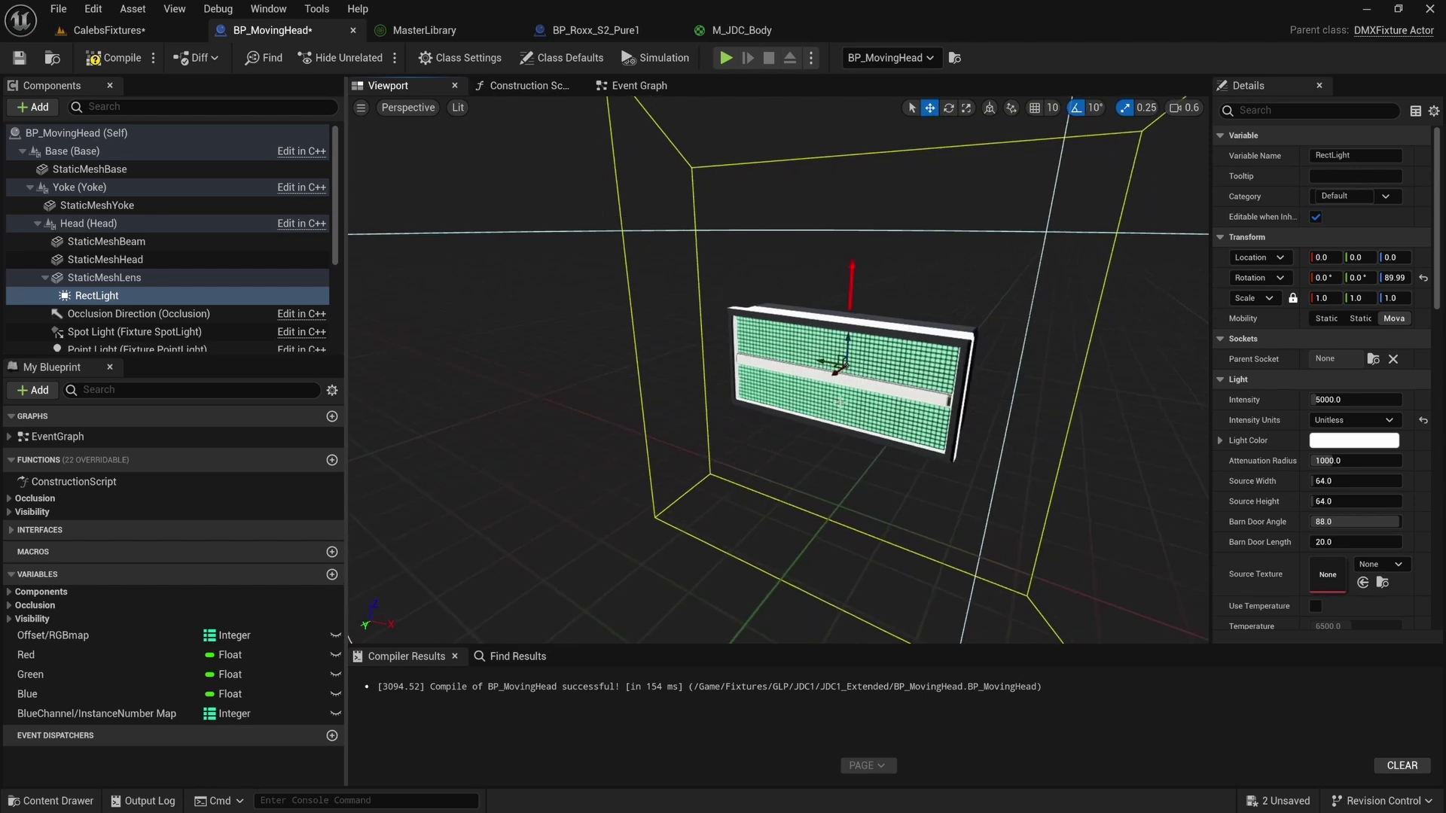
{"action": "left_click_drag", "start_coordinate": [836, 371], "coordinate": [814, 389]}
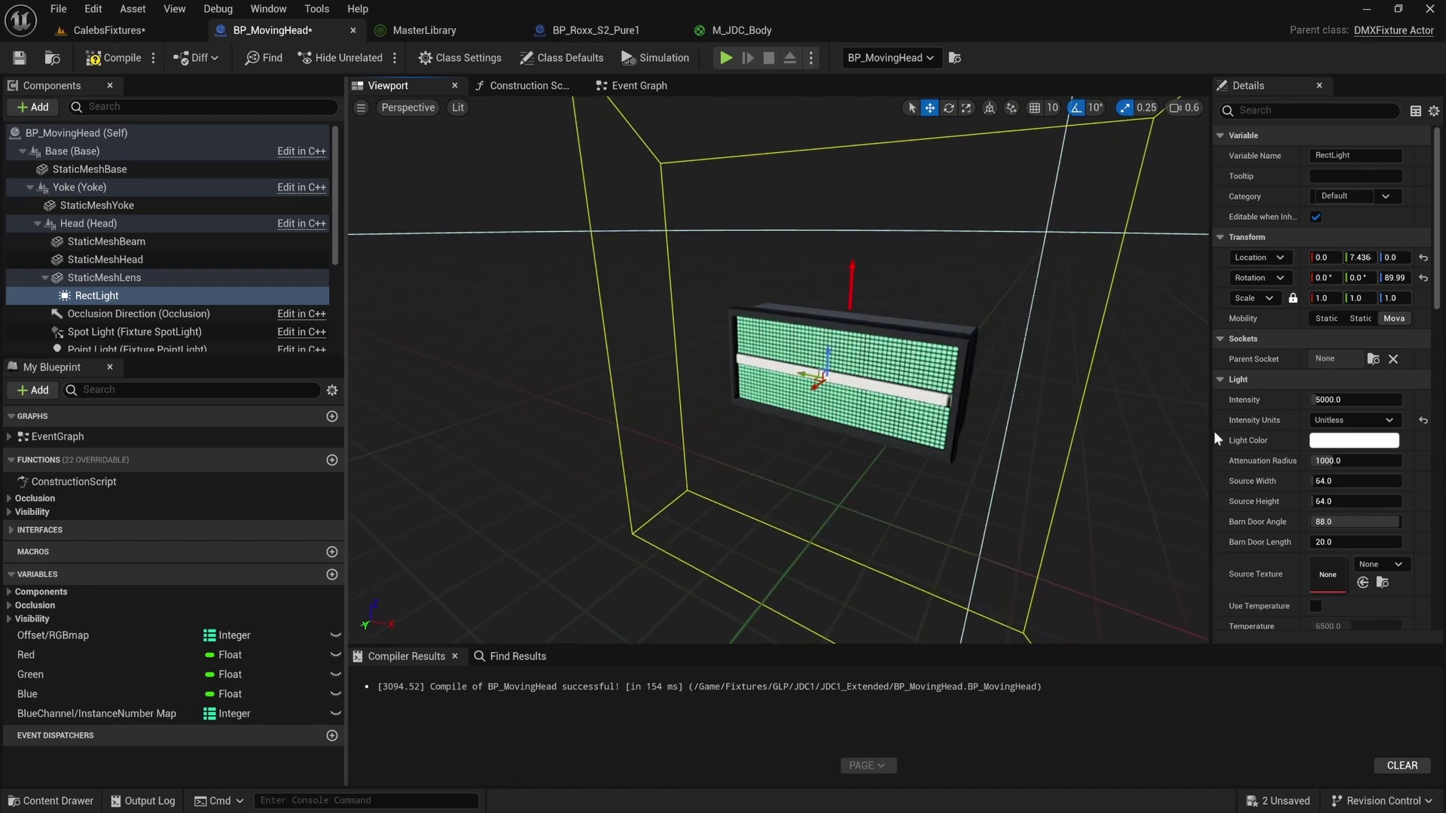
Set the rect light's Attenuation Radius to 300.
{"action": "left_click", "coordinate": [1349, 461]}
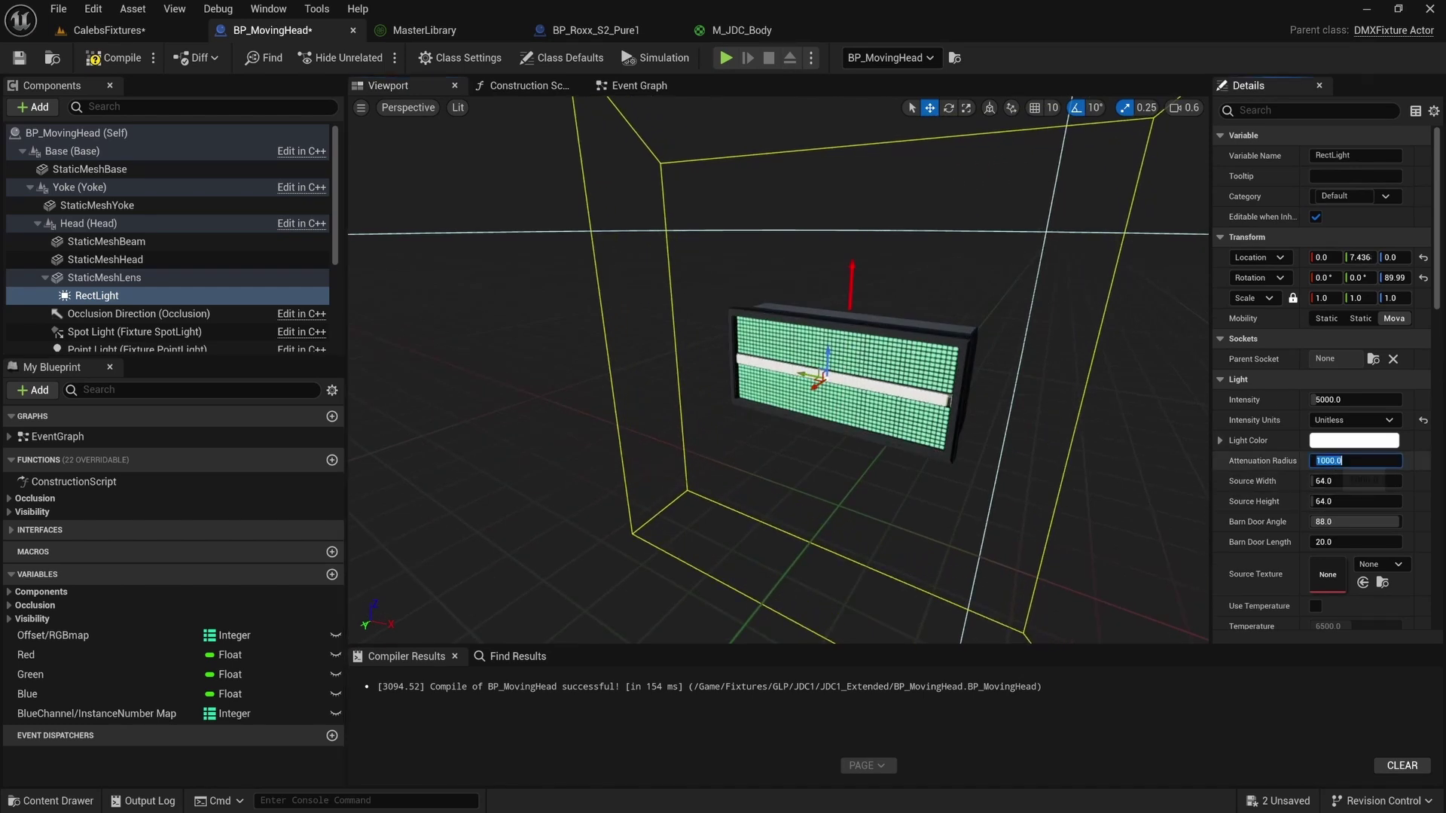
{"action": "type", "text": "300"}
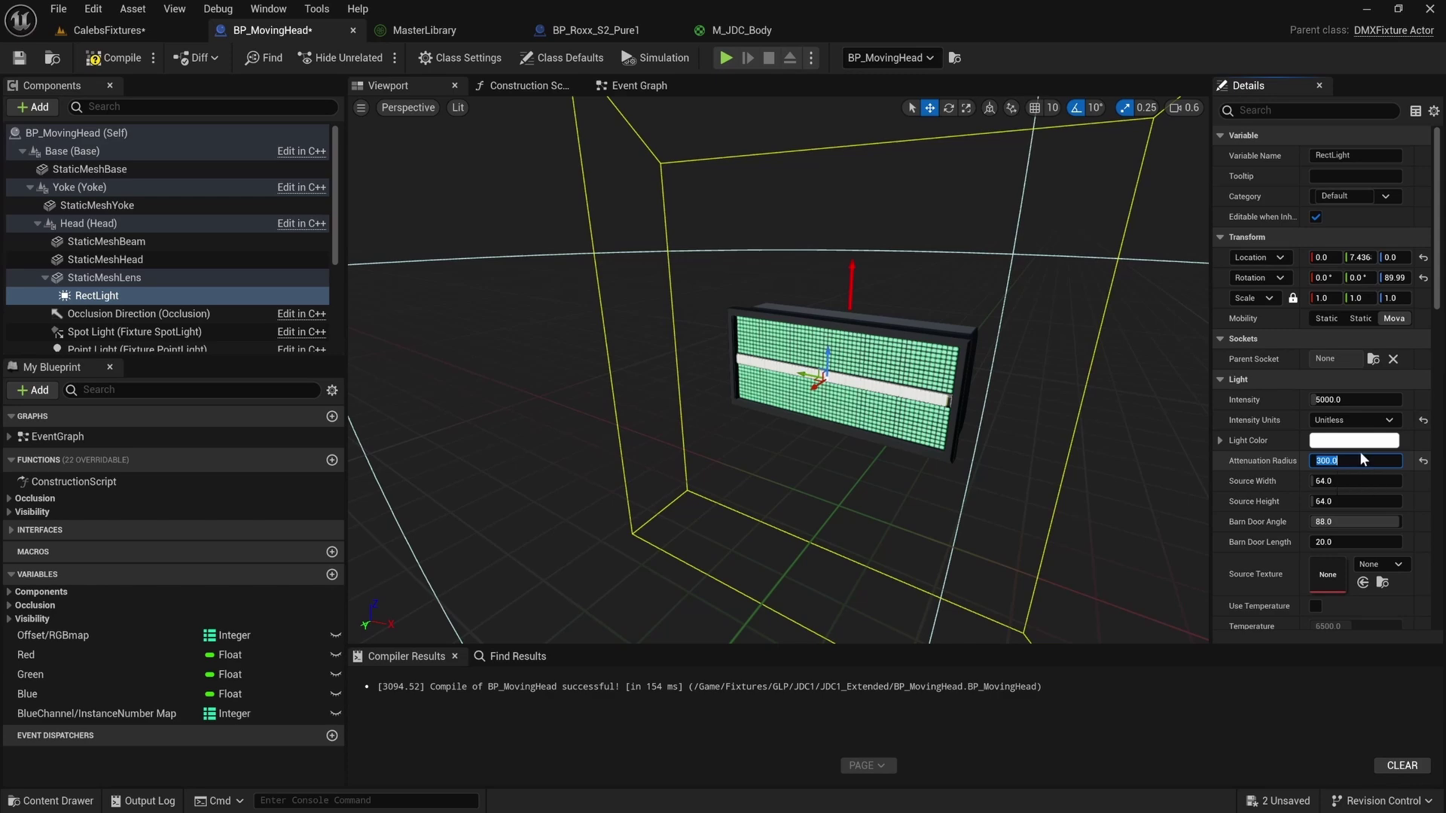
{"action": "key", "text": "Return"}
{"action": "scroll", "coordinate": [851, 395], "scroll_direction": "up", "scroll_amount": 6}
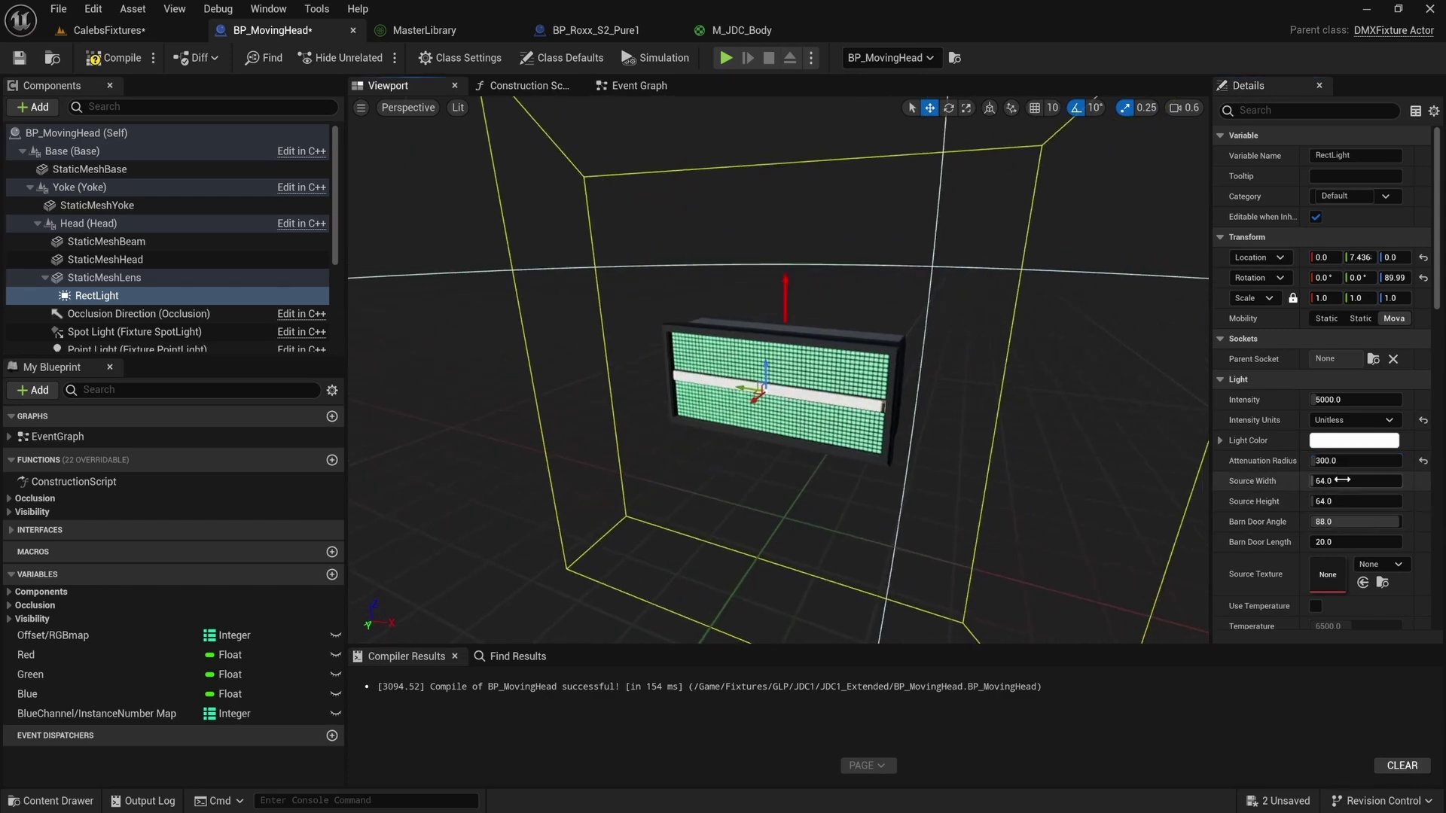
Place a RectLight reference in the Event Graph beyond the Set Vector Parameter Value on Materials node.
{"action": "left_click", "coordinate": [638, 85]}
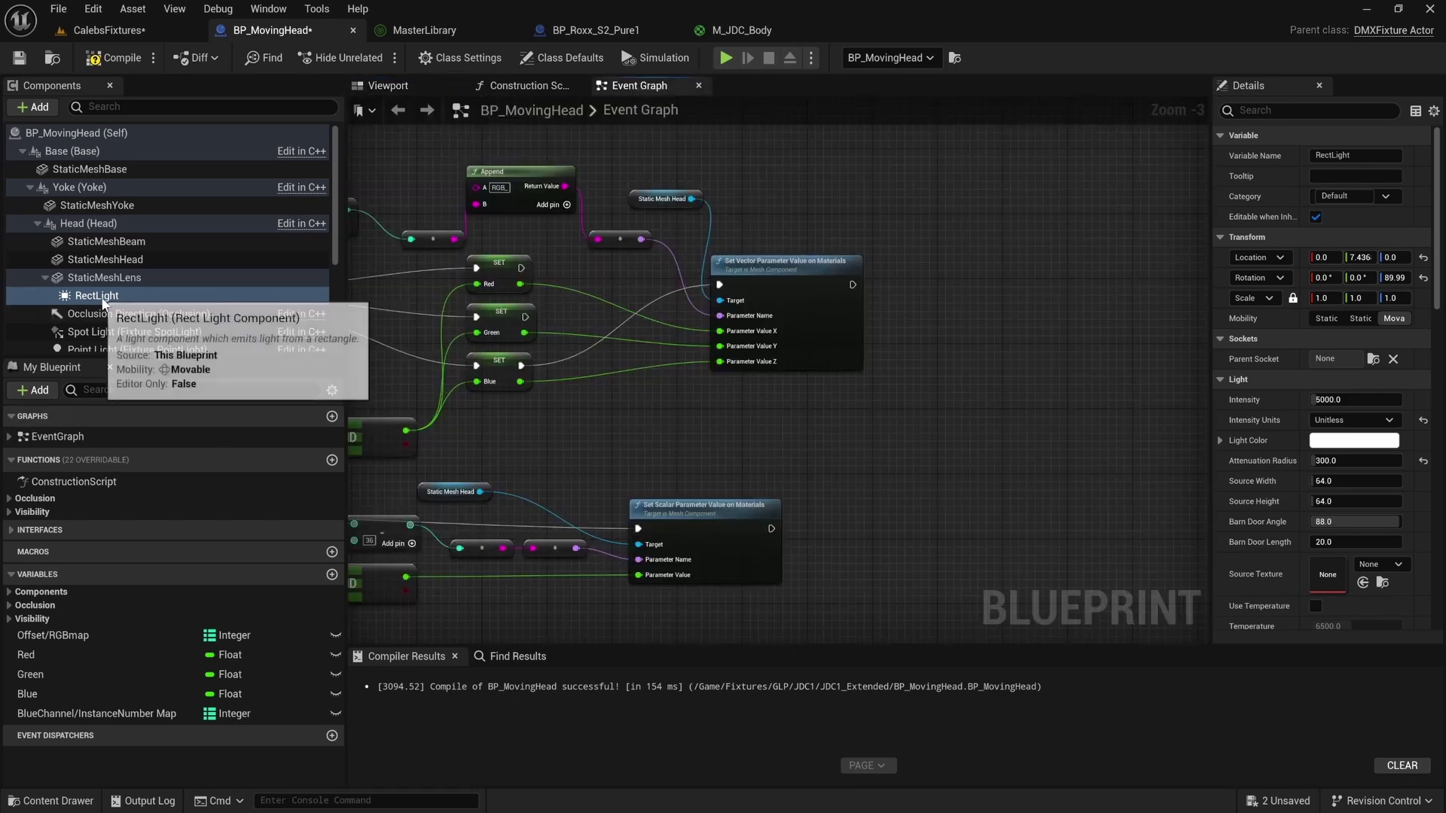
{"action": "left_click_drag", "start_coordinate": [150, 296], "coordinate": [1038, 200]}
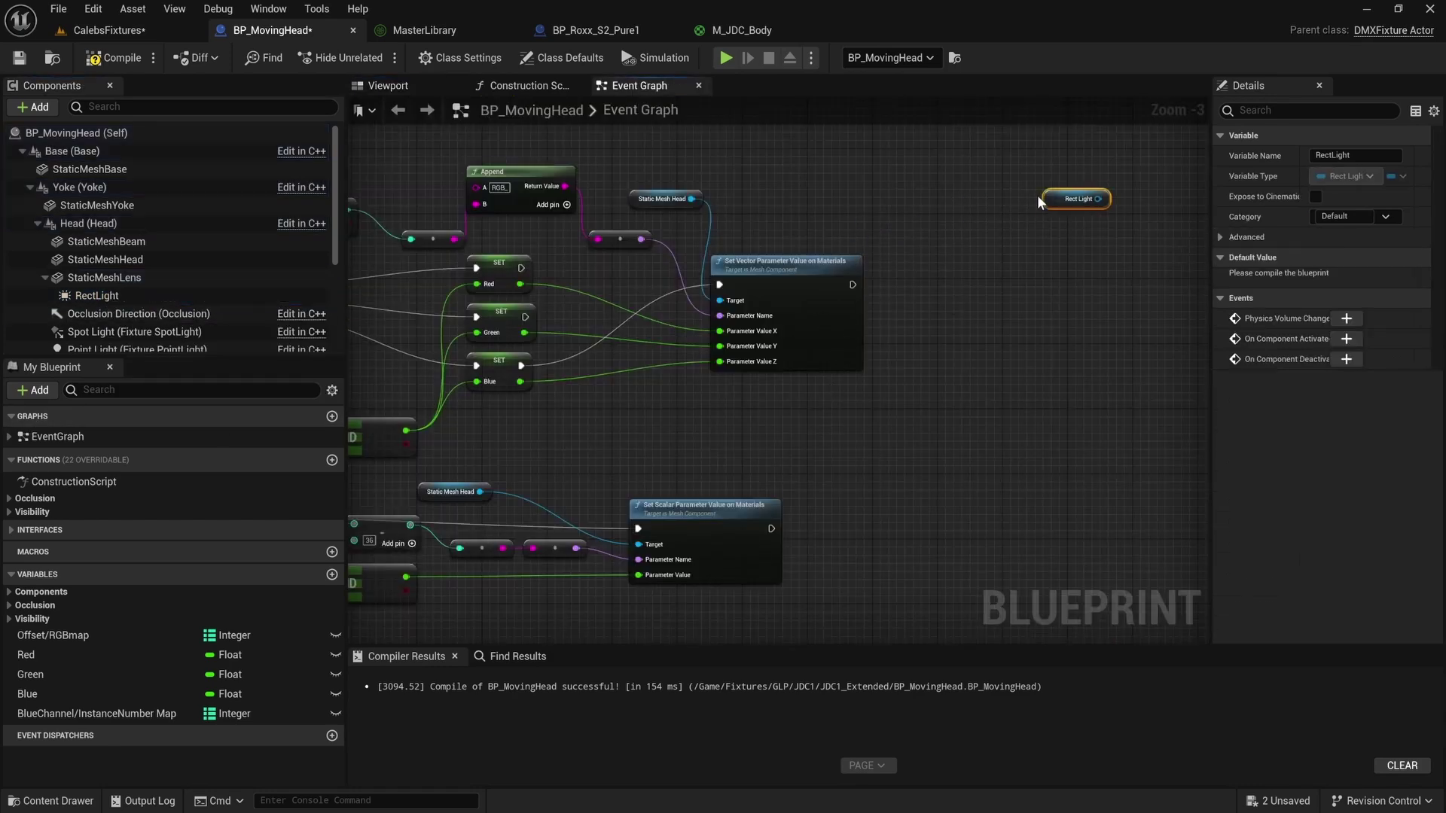
{"action": "right_click_drag", "start_coordinate": [755, 199], "coordinate": [950, 230]}
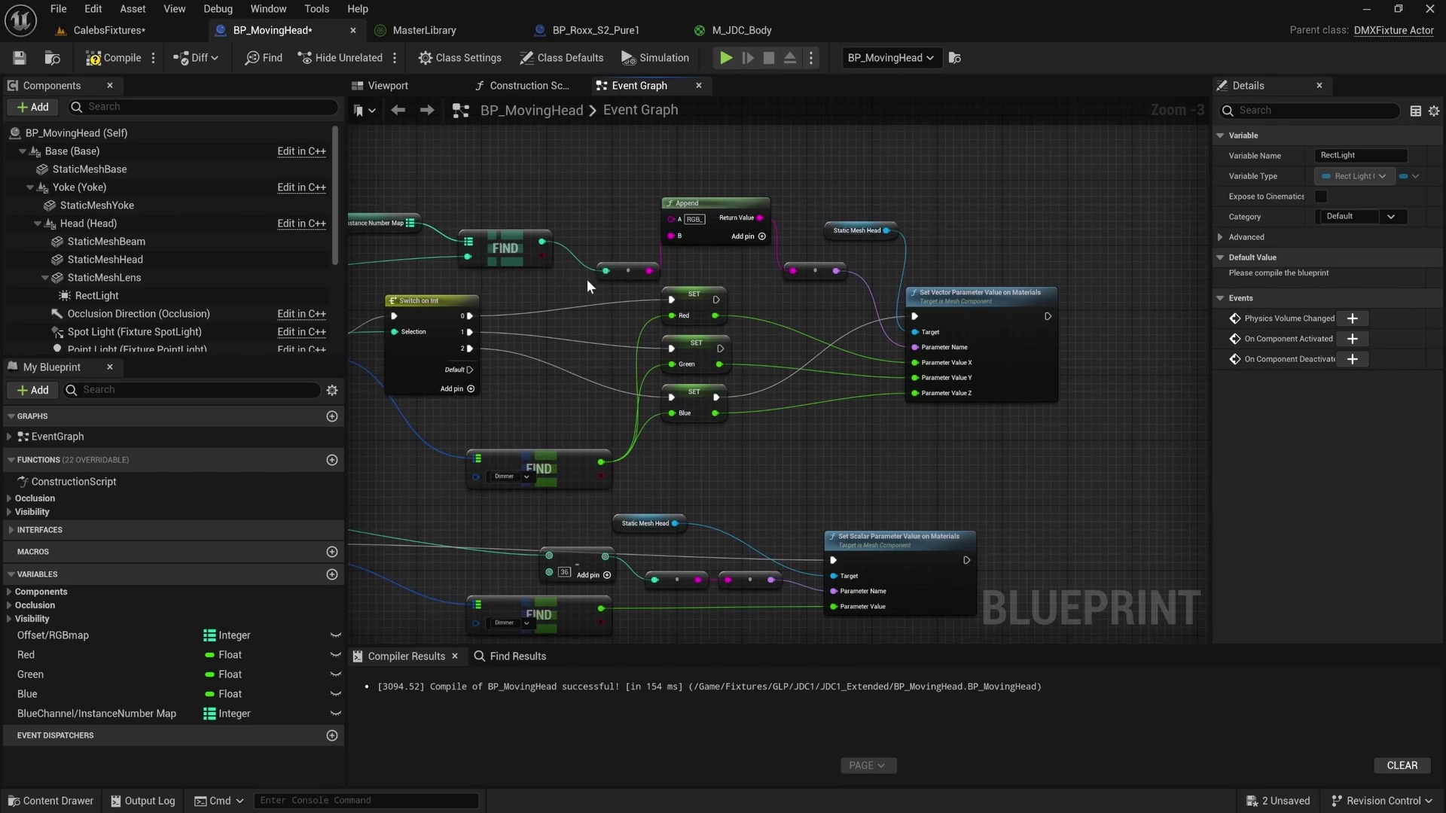
{"action": "right_click_drag", "start_coordinate": [588, 284], "coordinate": [728, 369]}
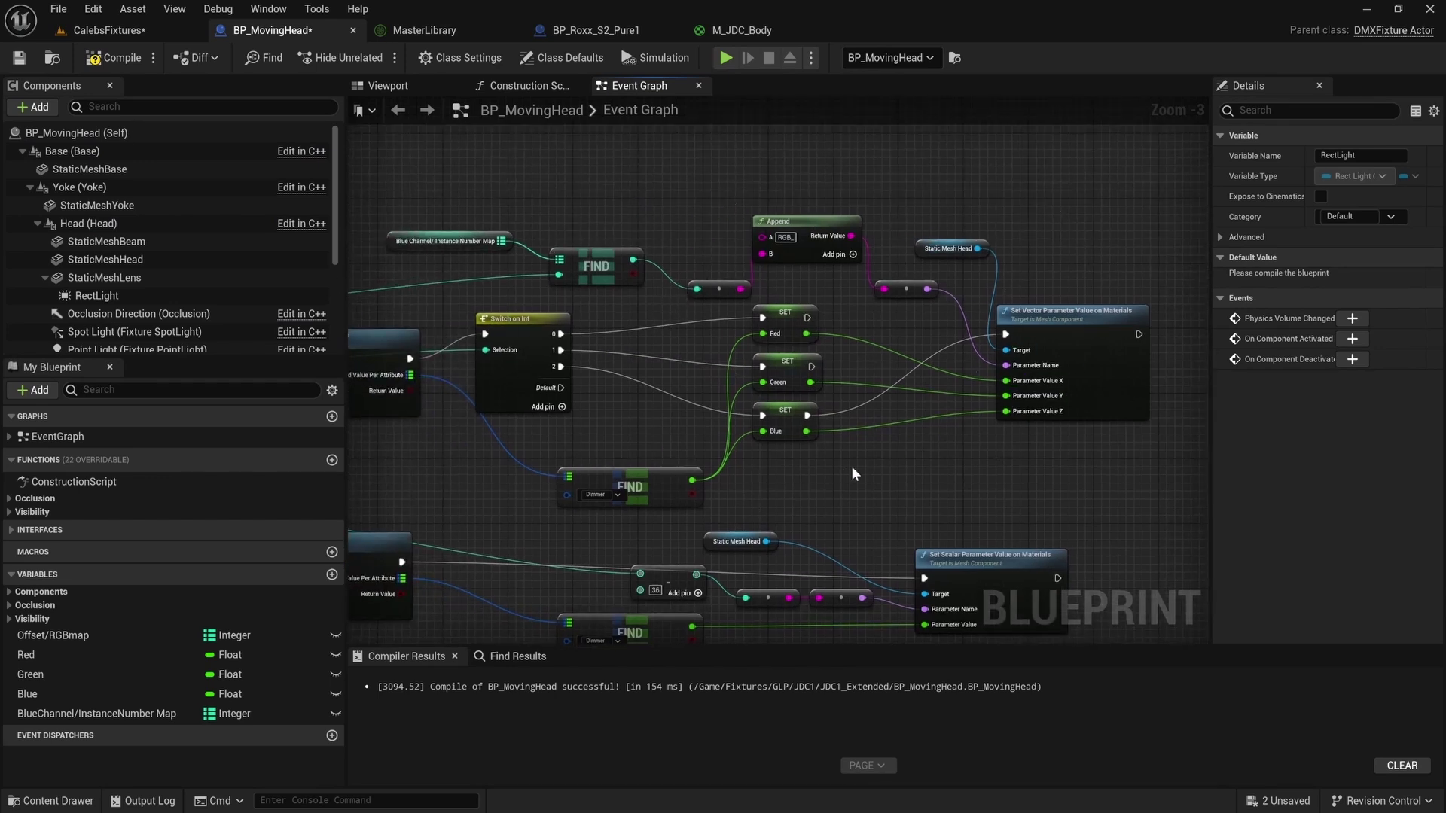
{"action": "right_click_drag", "start_coordinate": [721, 296], "coordinate": [465, 309]}
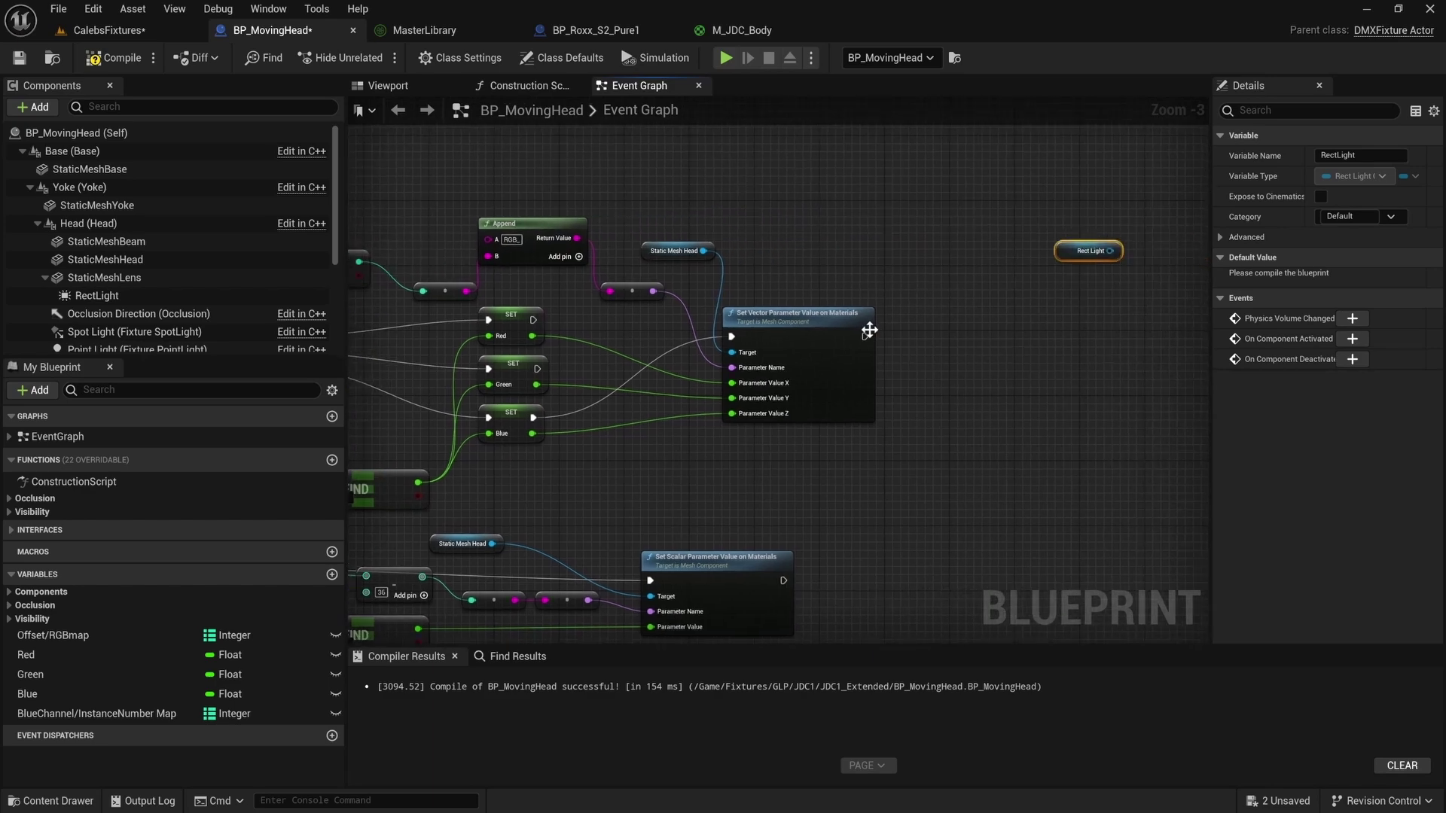
{"action": "right_click_drag", "start_coordinate": [1026, 413], "coordinate": [1153, 199]}
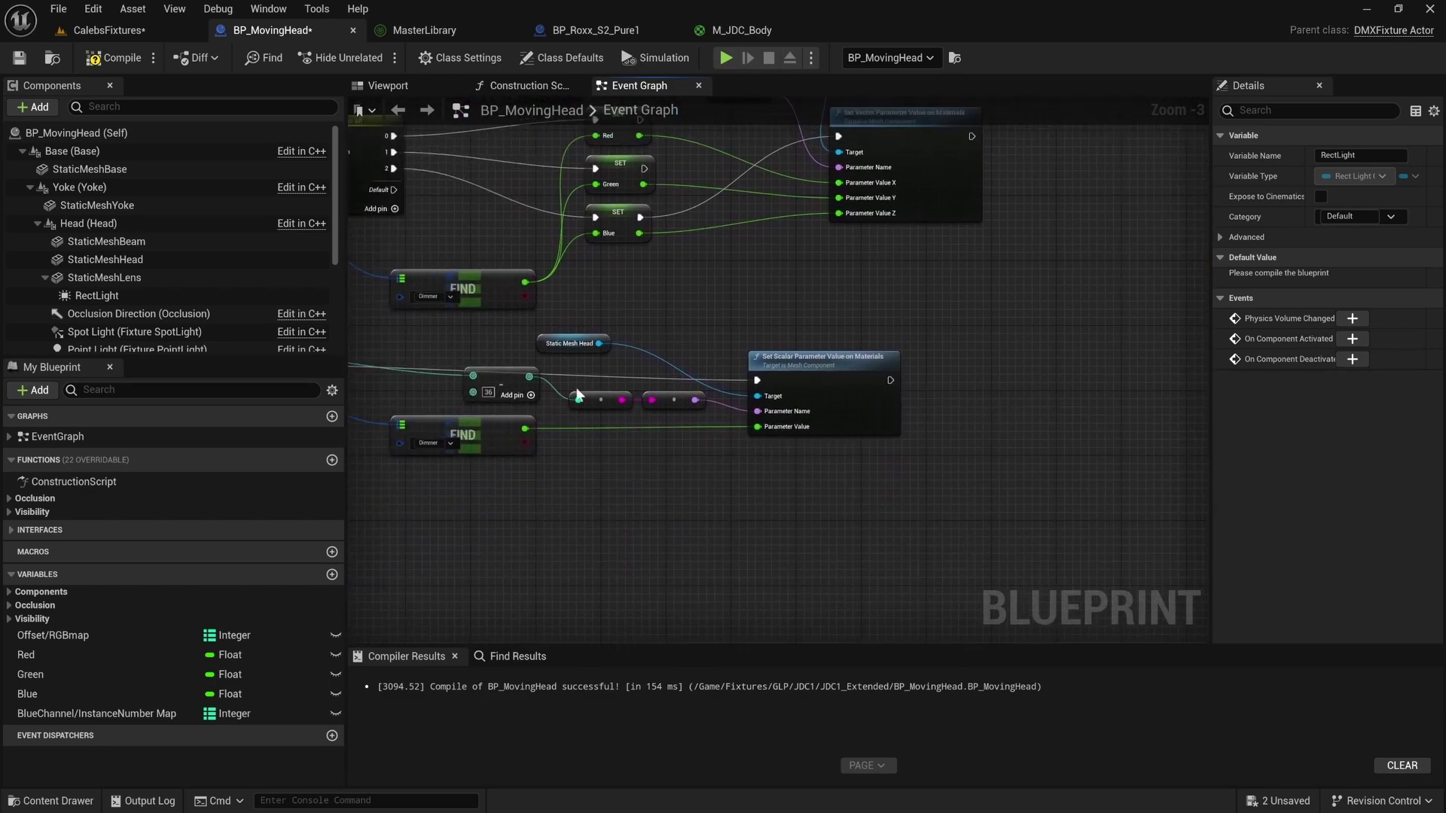
{"action": "right_click_drag", "start_coordinate": [525, 398], "coordinate": [961, 315]}
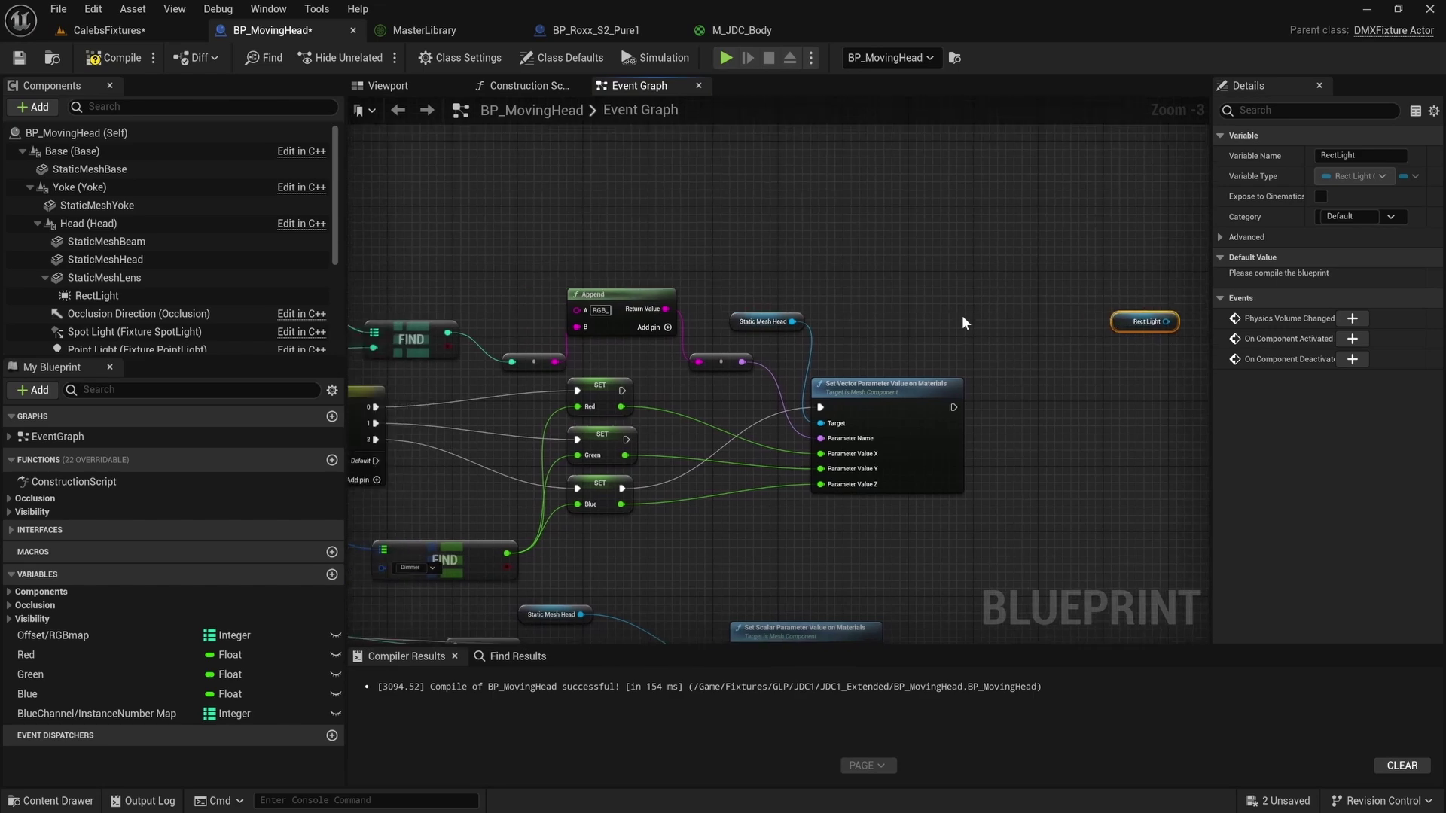
Examine how BP_Roxx_S2_Pure1's Event Graph checks the instance number and branches to average the RGB color.
{"action": "left_click", "coordinate": [613, 34]}
{"action": "right_click_drag", "start_coordinate": [732, 354], "coordinate": [586, 413]}
{"action": "right_click_drag", "start_coordinate": [959, 308], "coordinate": [762, 326]}
{"action": "scroll", "coordinate": [763, 326], "scroll_direction": "up", "scroll_amount": 3}
{"action": "right_click_drag", "start_coordinate": [887, 325], "coordinate": [647, 340]}
{"action": "right_click_drag", "start_coordinate": [1022, 304], "coordinate": [873, 352]}
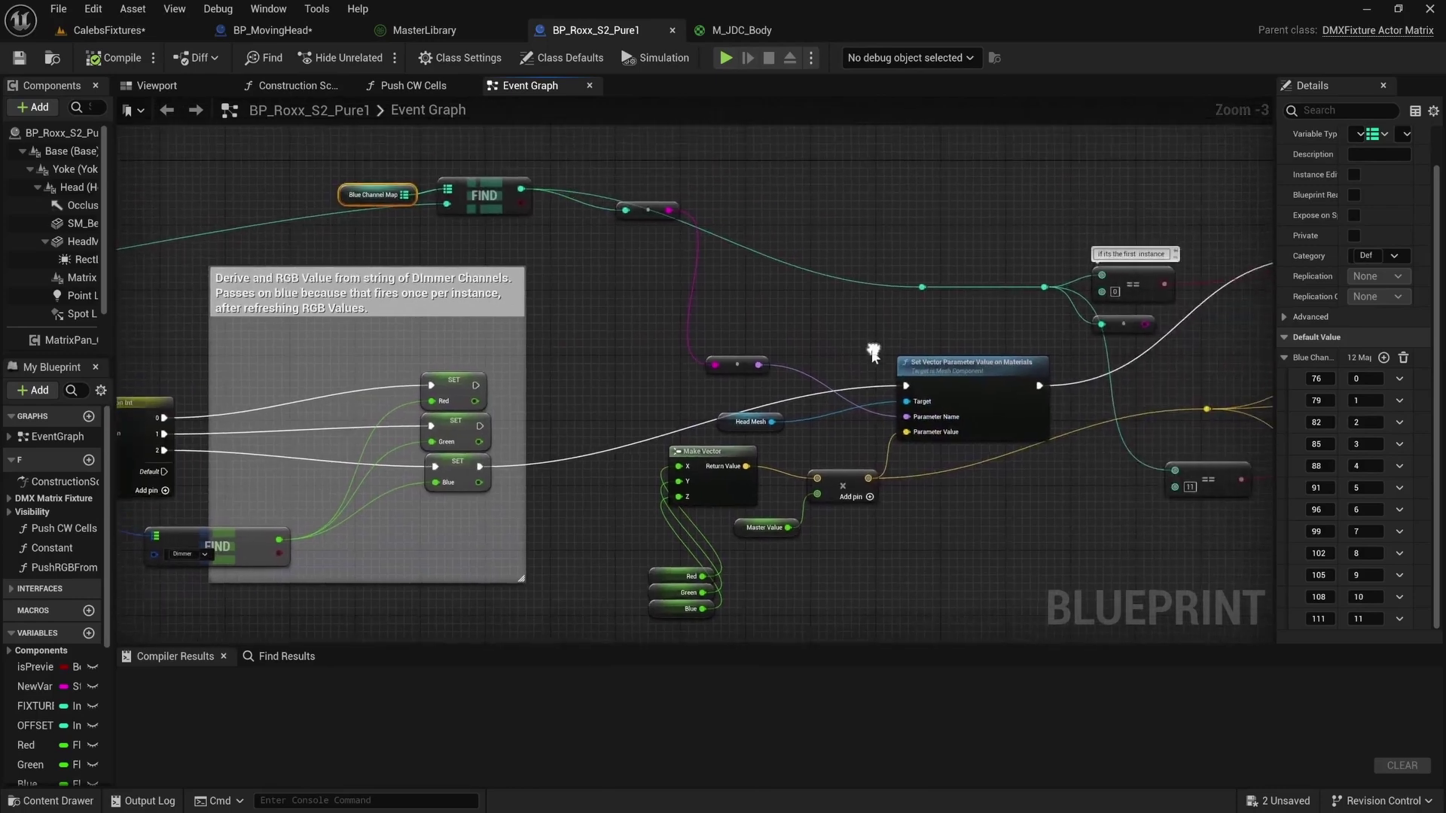
{"action": "right_click_drag", "start_coordinate": [1025, 354], "coordinate": [926, 354]}
{"action": "right_click_drag", "start_coordinate": [1228, 346], "coordinate": [811, 345]}
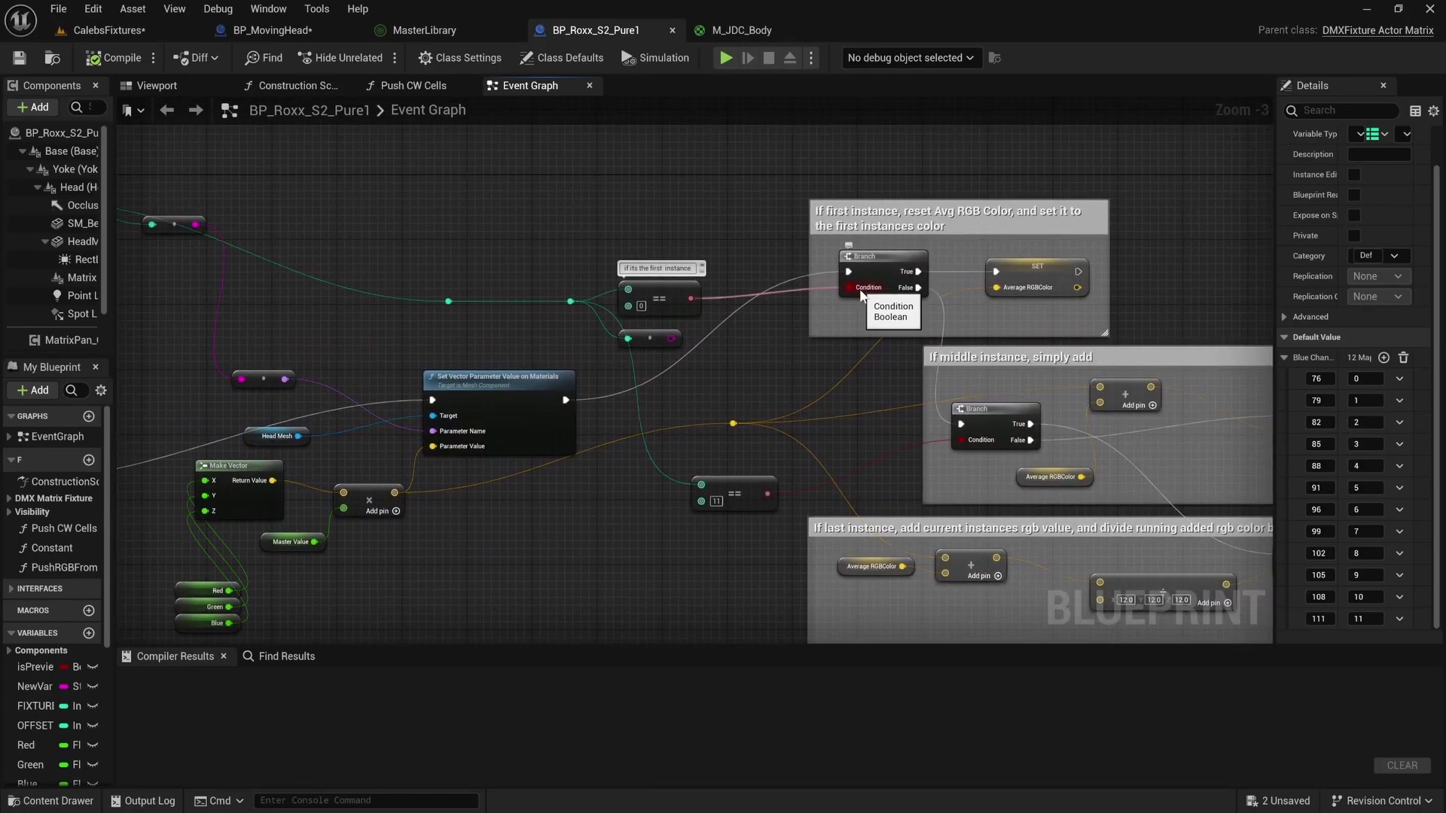
{"action": "left_click", "coordinate": [657, 289]}
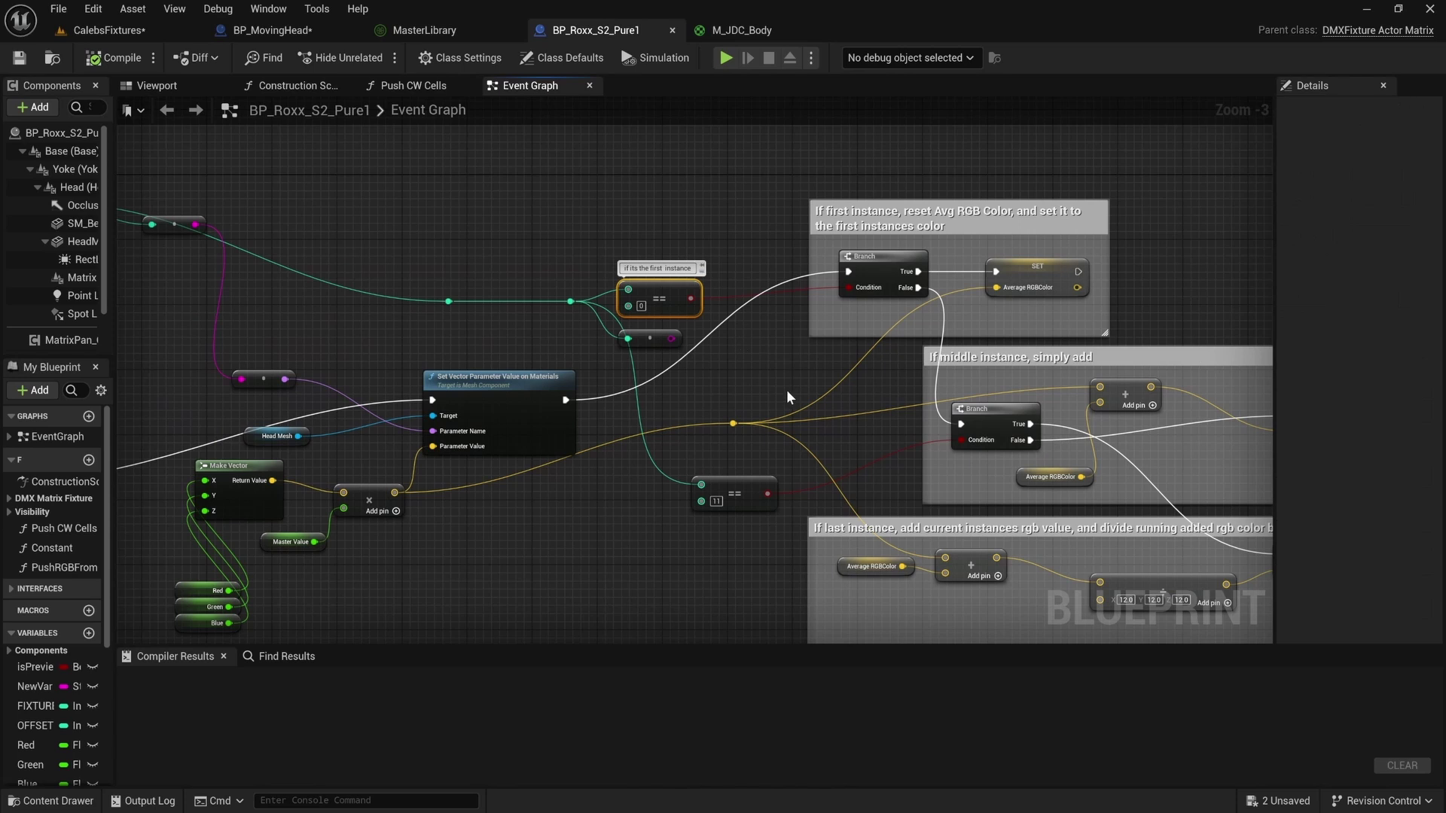
{"action": "right_click_drag", "start_coordinate": [844, 384], "coordinate": [729, 357]}
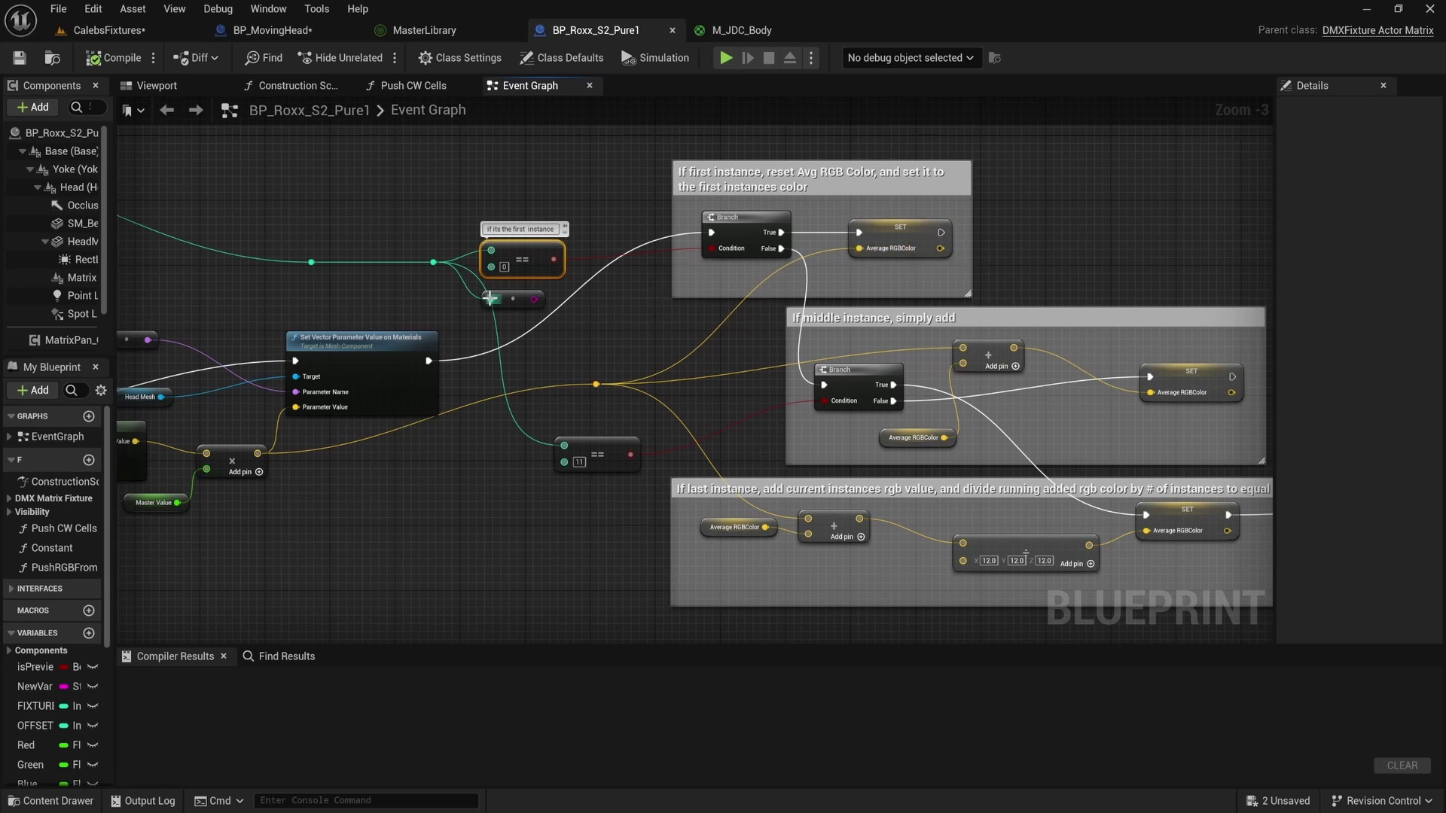
{"action": "right_click_drag", "start_coordinate": [580, 350], "coordinate": [601, 325]}
{"action": "scroll", "coordinate": [794, 296], "scroll_direction": "down", "scroll_amount": 2}
{"action": "right_click_drag", "start_coordinate": [721, 316], "coordinate": [960, 273]}
{"action": "scroll", "coordinate": [825, 272], "scroll_direction": "up", "scroll_amount": 1}
{"action": "scroll", "coordinate": [825, 273], "scroll_direction": "up", "scroll_amount": 1}
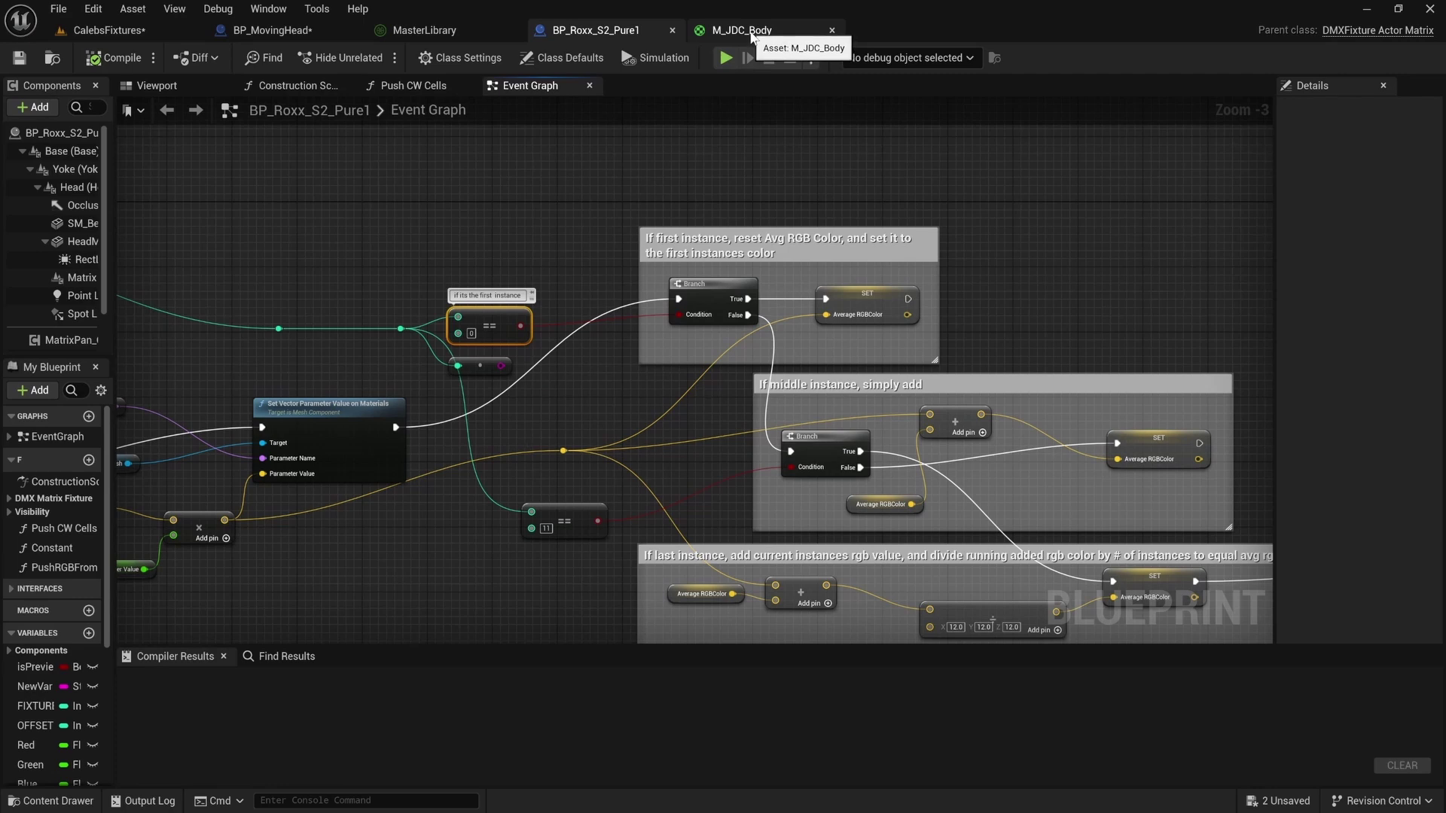
Add a new variable named AverageColor to BP_MovingHead.
{"action": "left_click", "coordinate": [289, 27]}
{"action": "right_click_drag", "start_coordinate": [733, 454], "coordinate": [501, 428]}
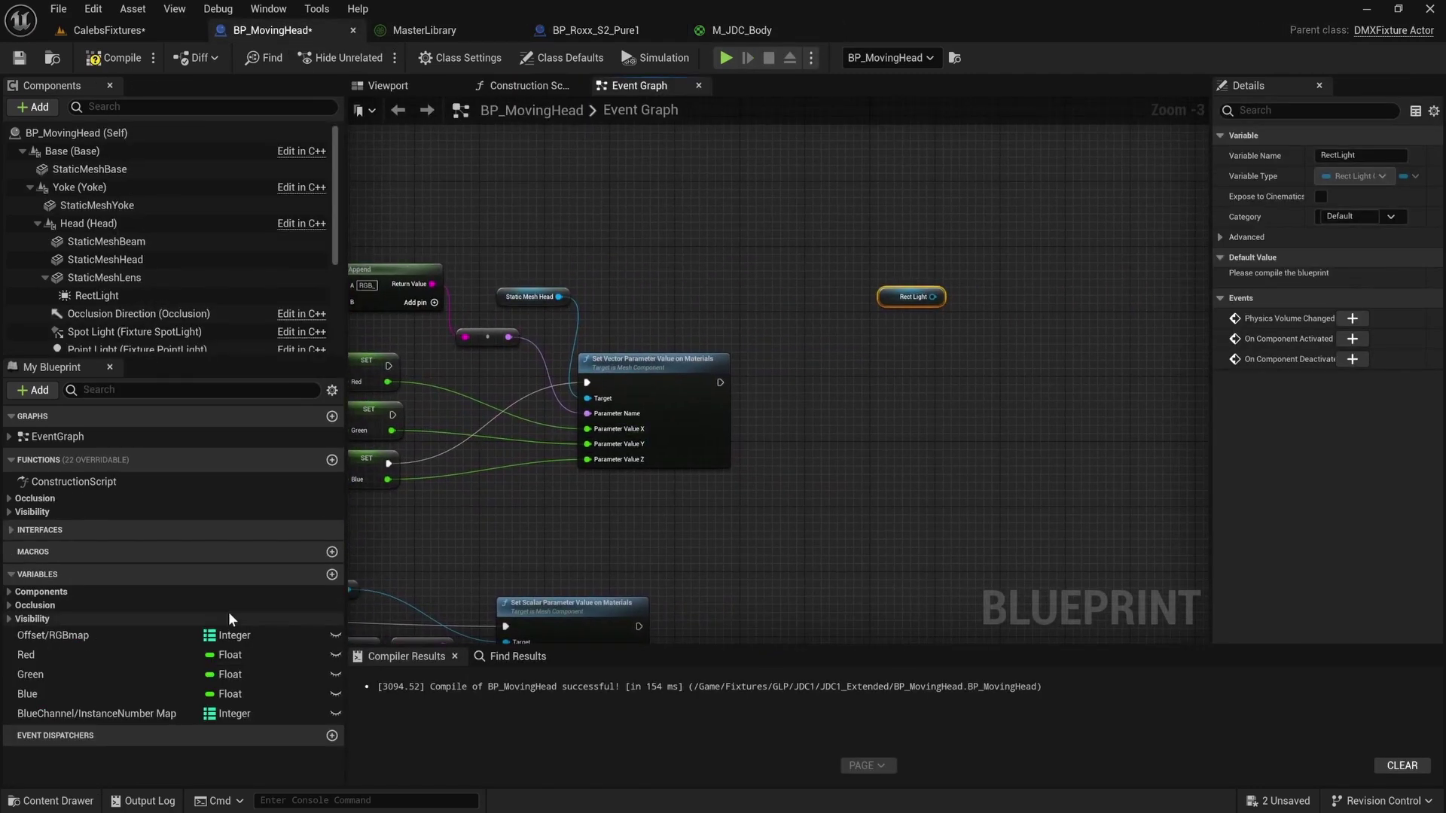
{"action": "left_click", "coordinate": [331, 574]}
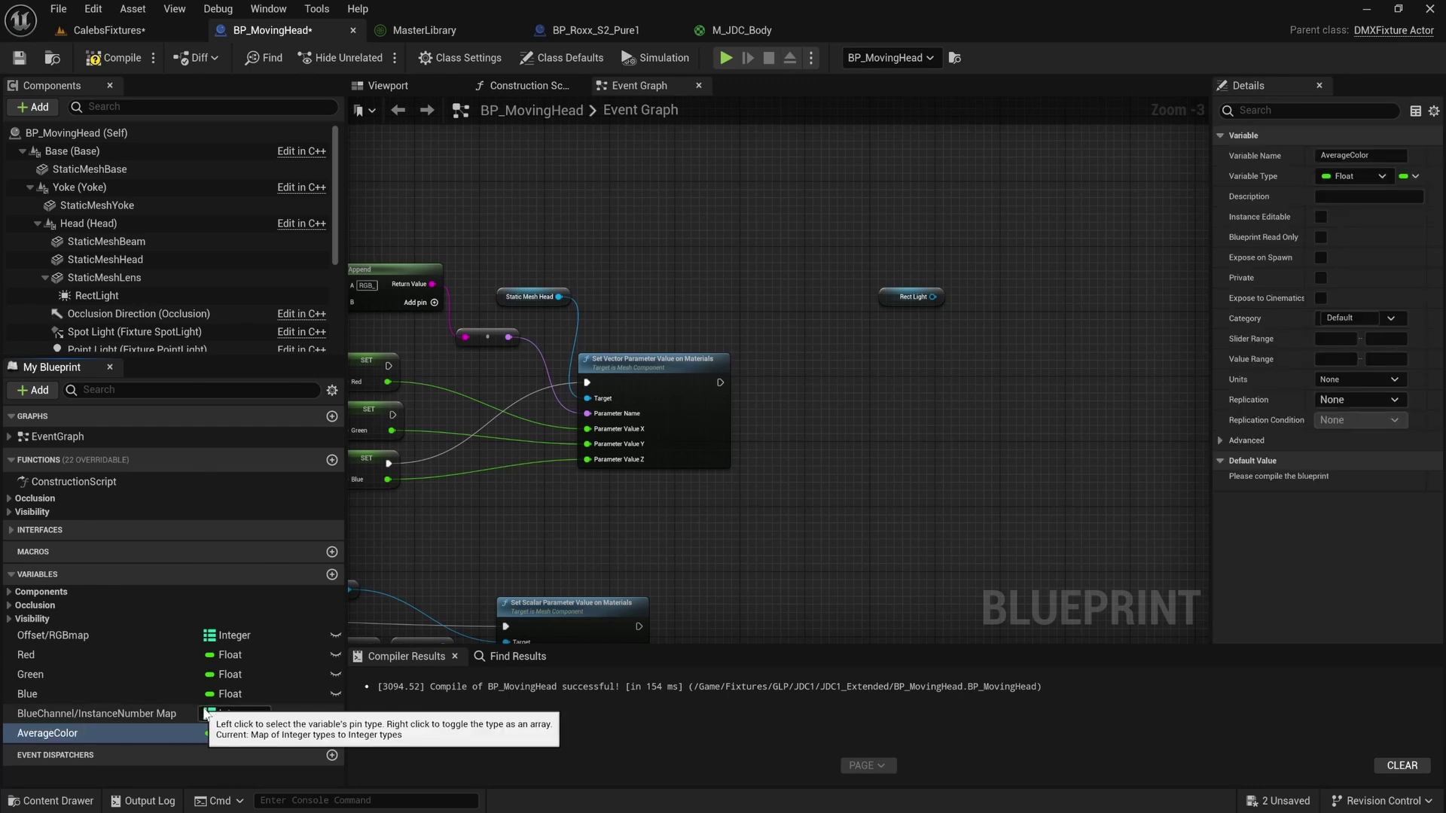
{"action": "key", "text": "Return"}
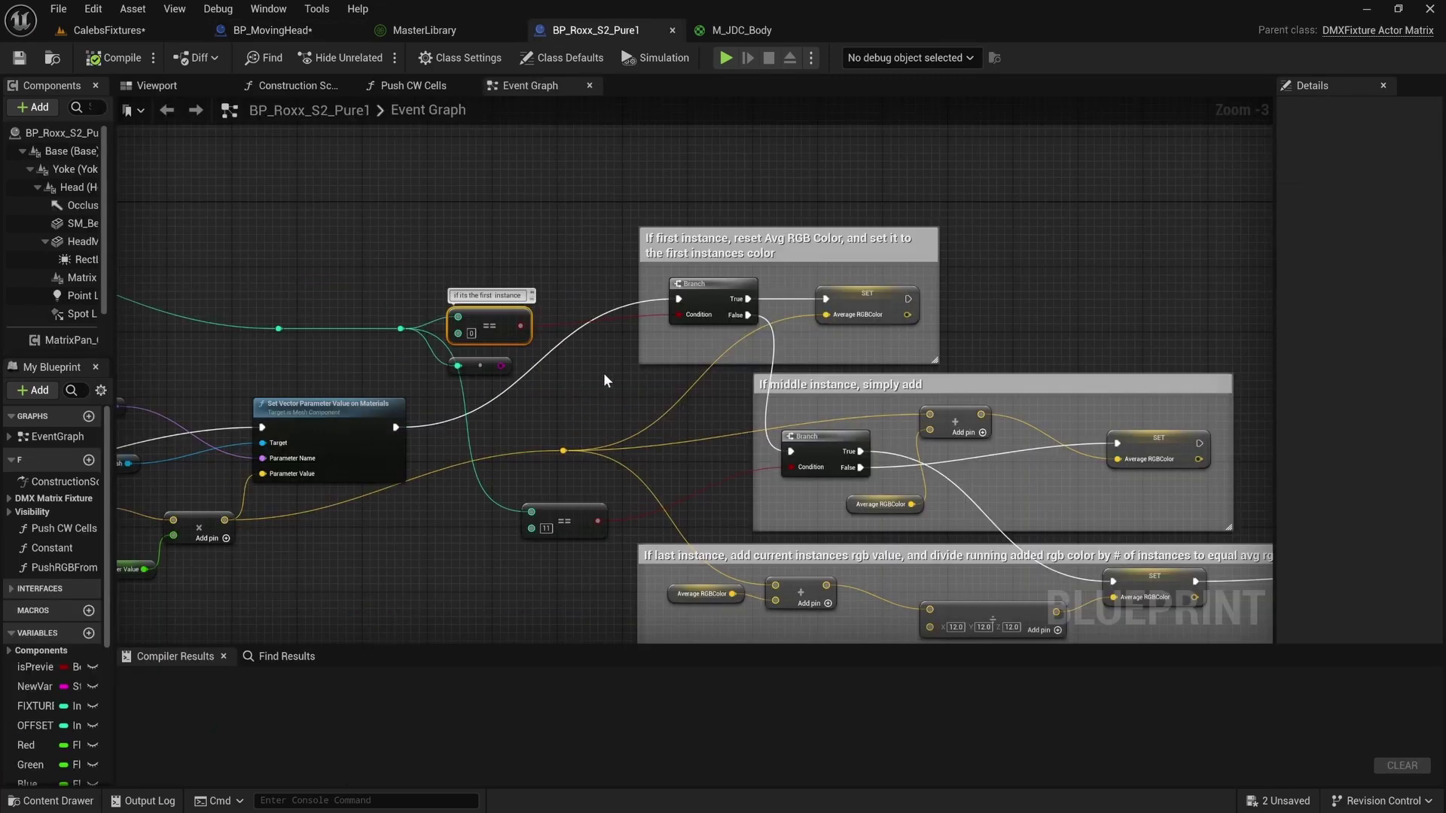
Review BP_Roxx_S2_Pure1's first, middle and last instance branches and how each one sets AverageRGBColor.
{"action": "left_click", "coordinate": [713, 295]}
{"action": "left_click", "coordinate": [850, 315]}
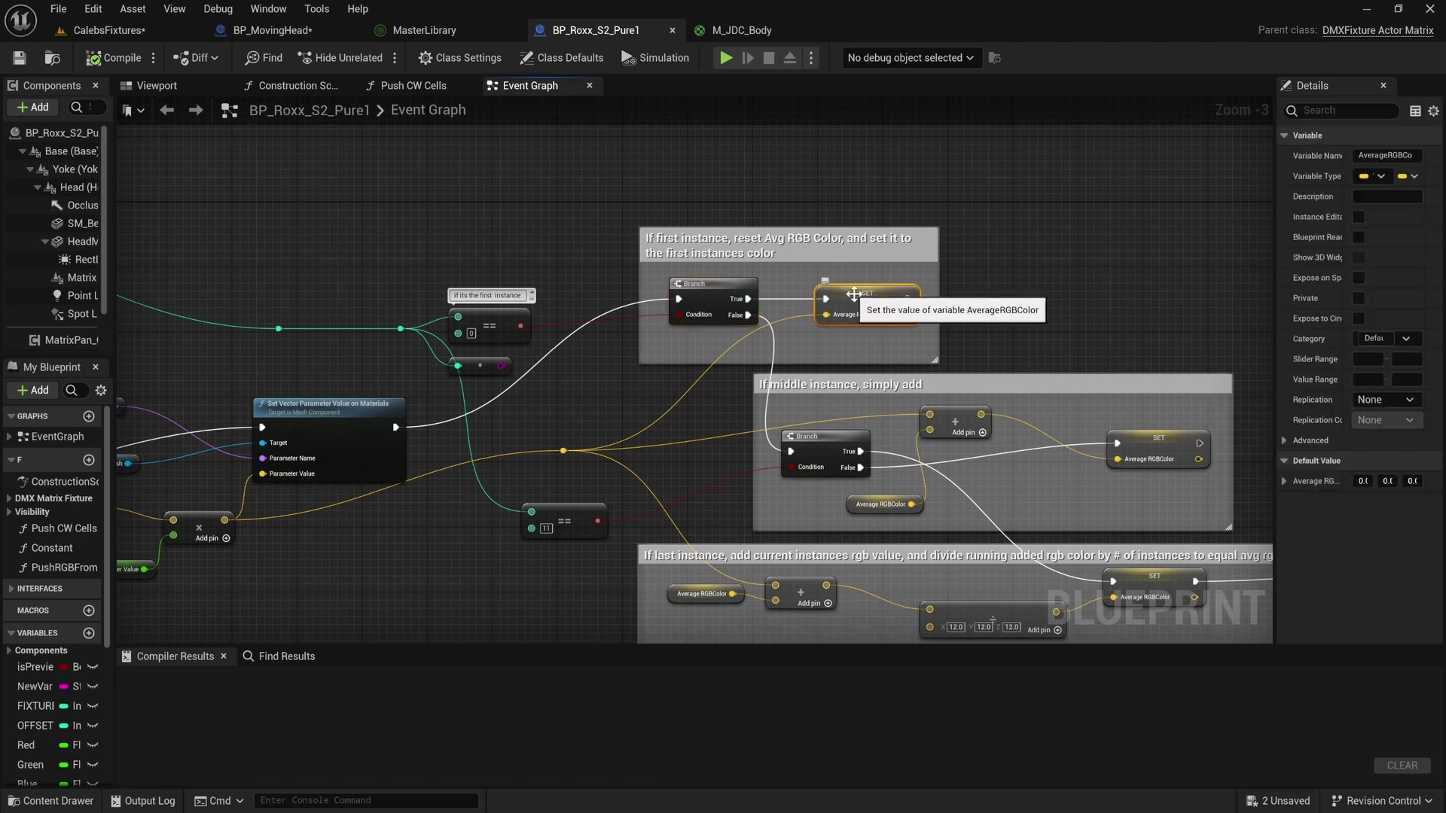
{"action": "left_click", "coordinate": [544, 476]}
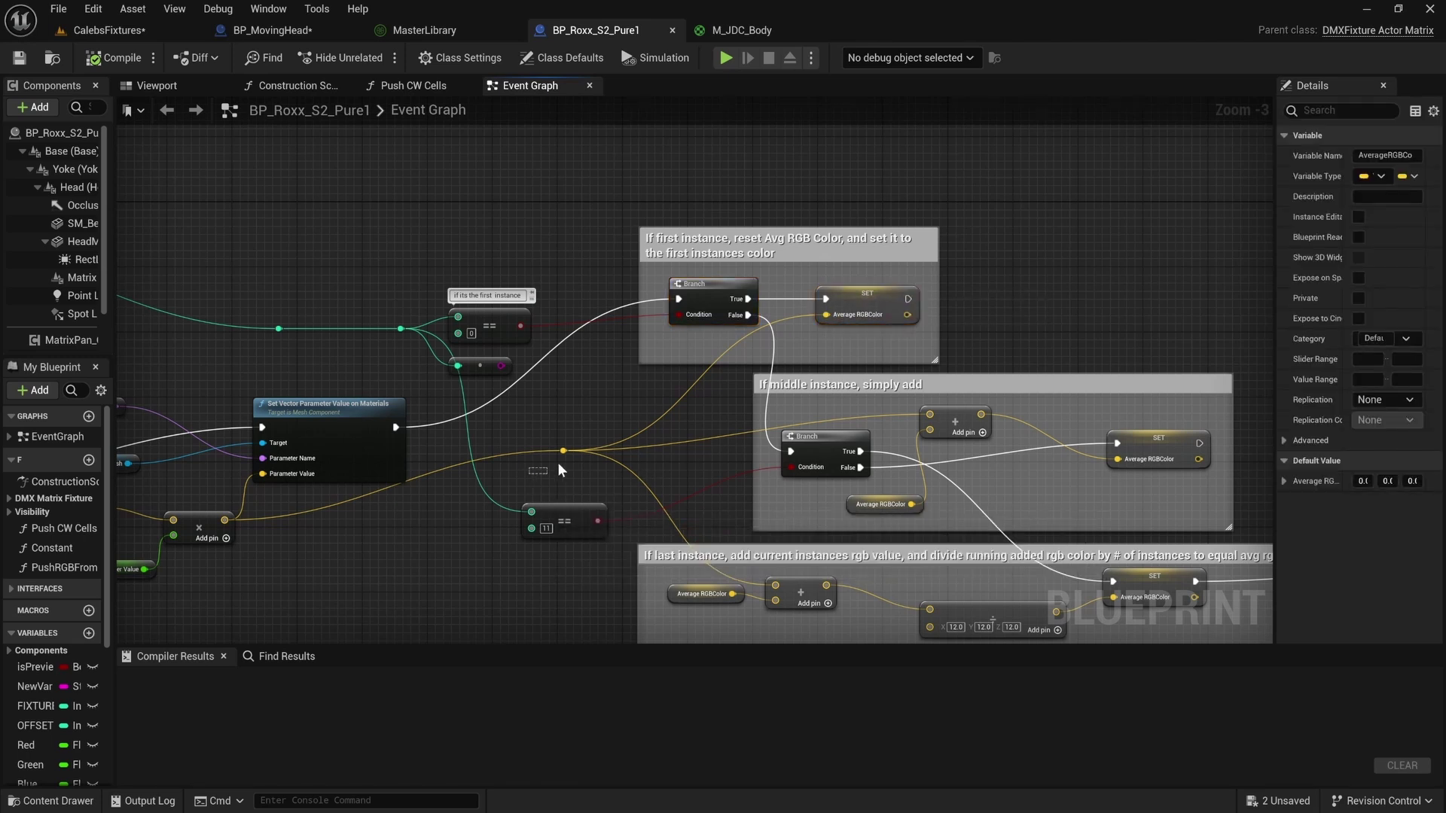
{"action": "left_click", "coordinate": [798, 440]}
{"action": "left_click", "coordinate": [906, 505]}
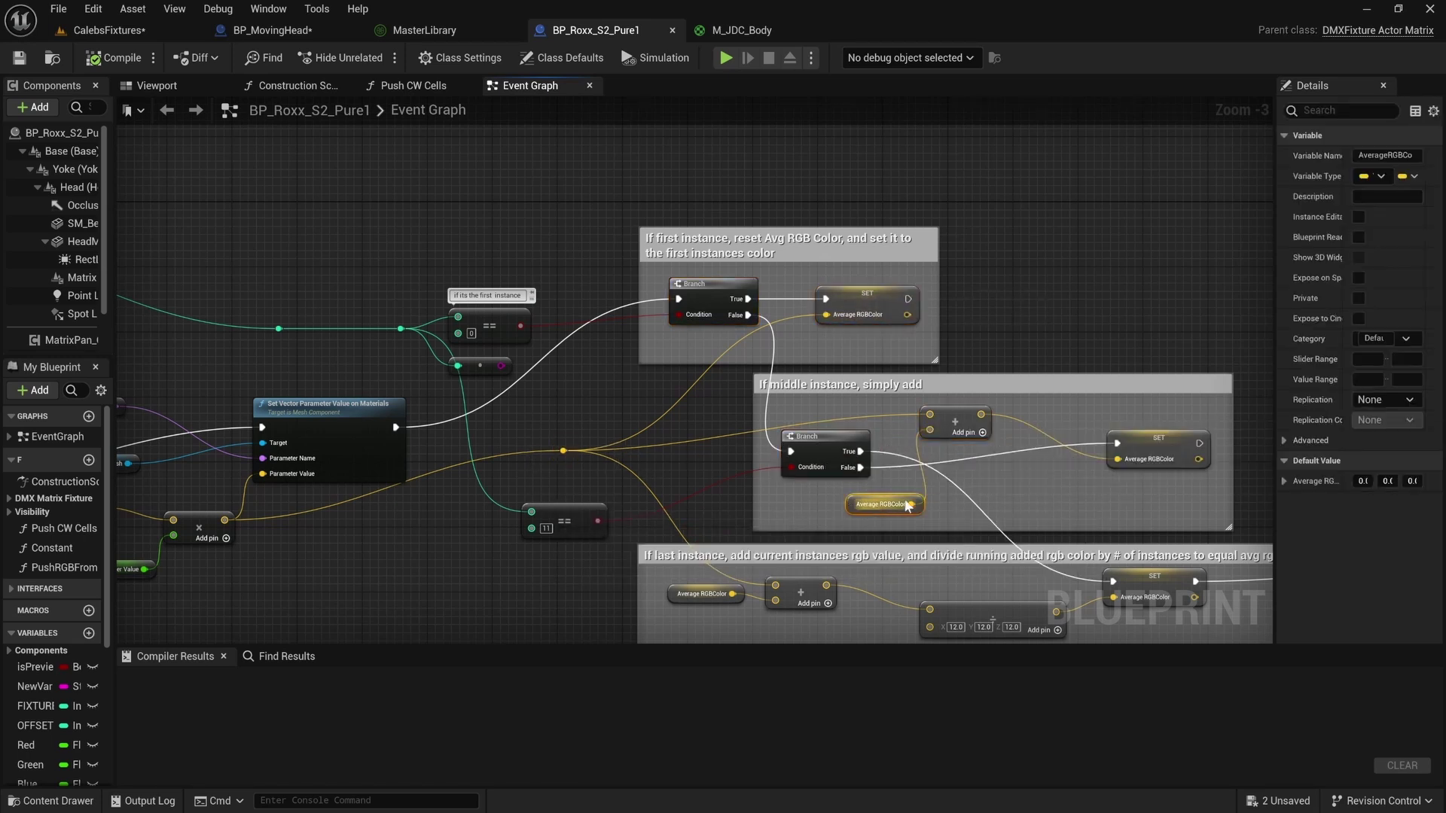
{"action": "left_click", "coordinate": [1158, 450]}
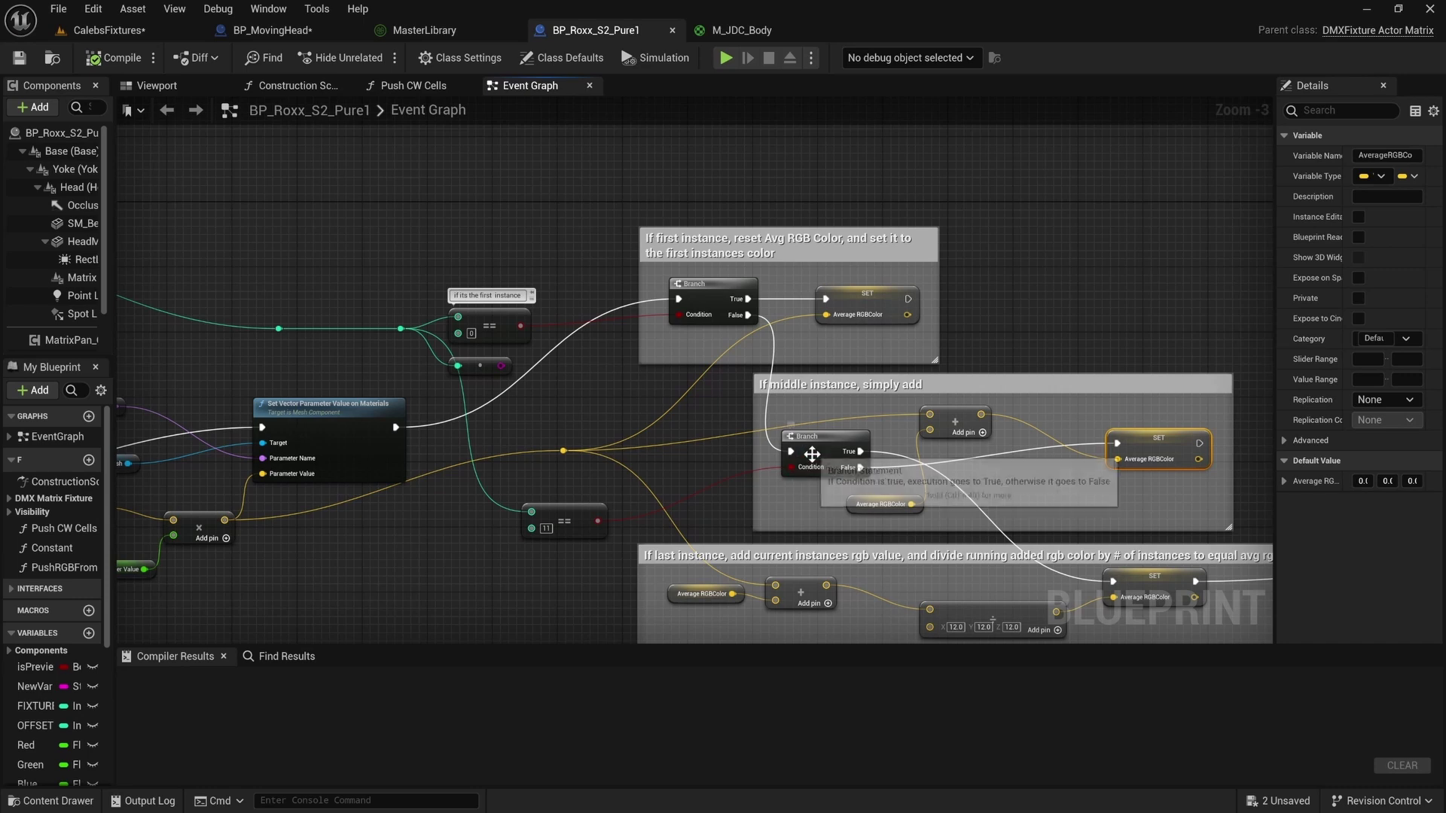
{"action": "right_click_drag", "start_coordinate": [776, 493], "coordinate": [796, 326]}
{"action": "left_click", "coordinate": [598, 350]}
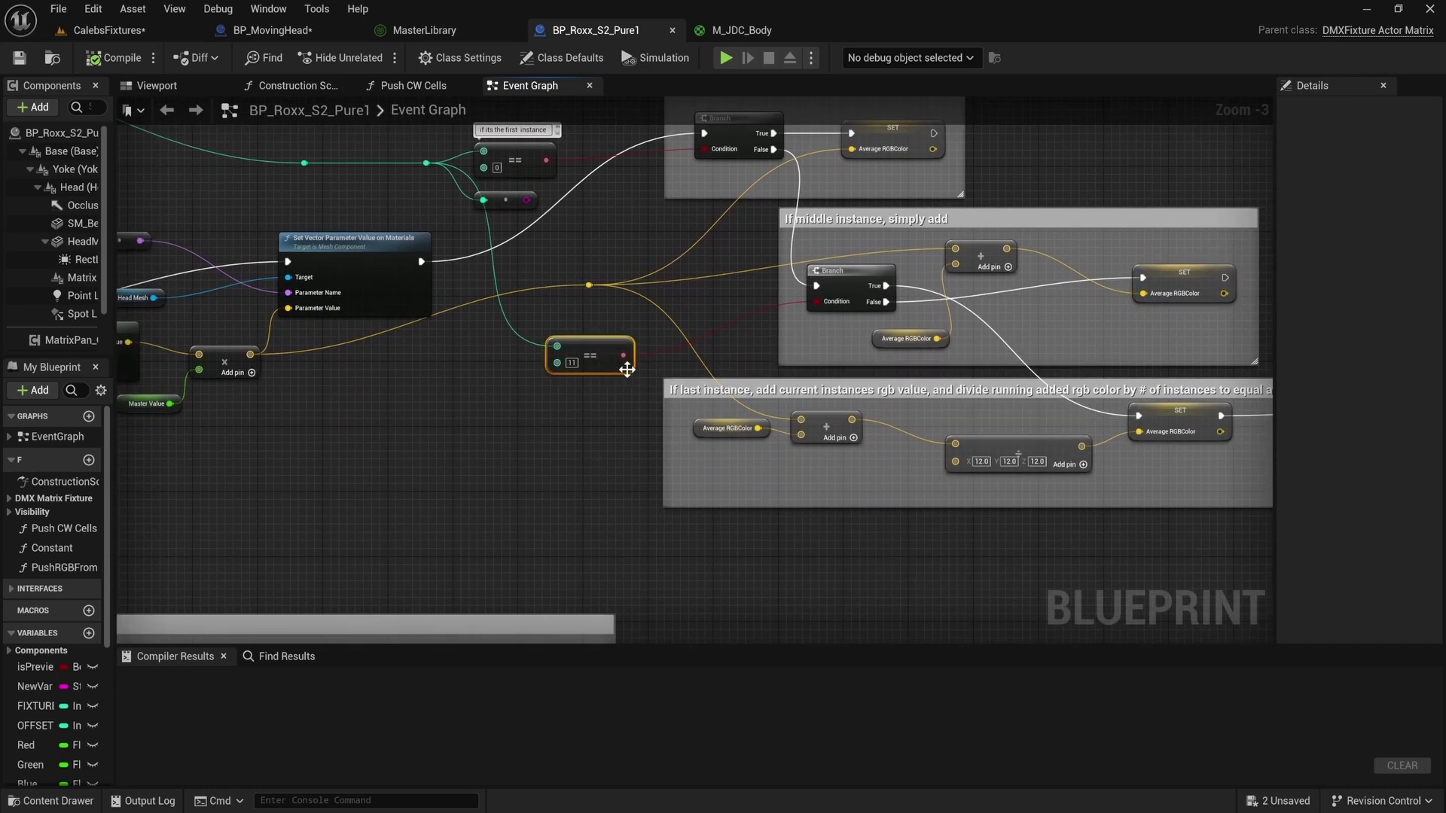
{"action": "right_click_drag", "start_coordinate": [714, 470], "coordinate": [587, 453]}
{"action": "right_click_drag", "start_coordinate": [814, 452], "coordinate": [655, 465]}
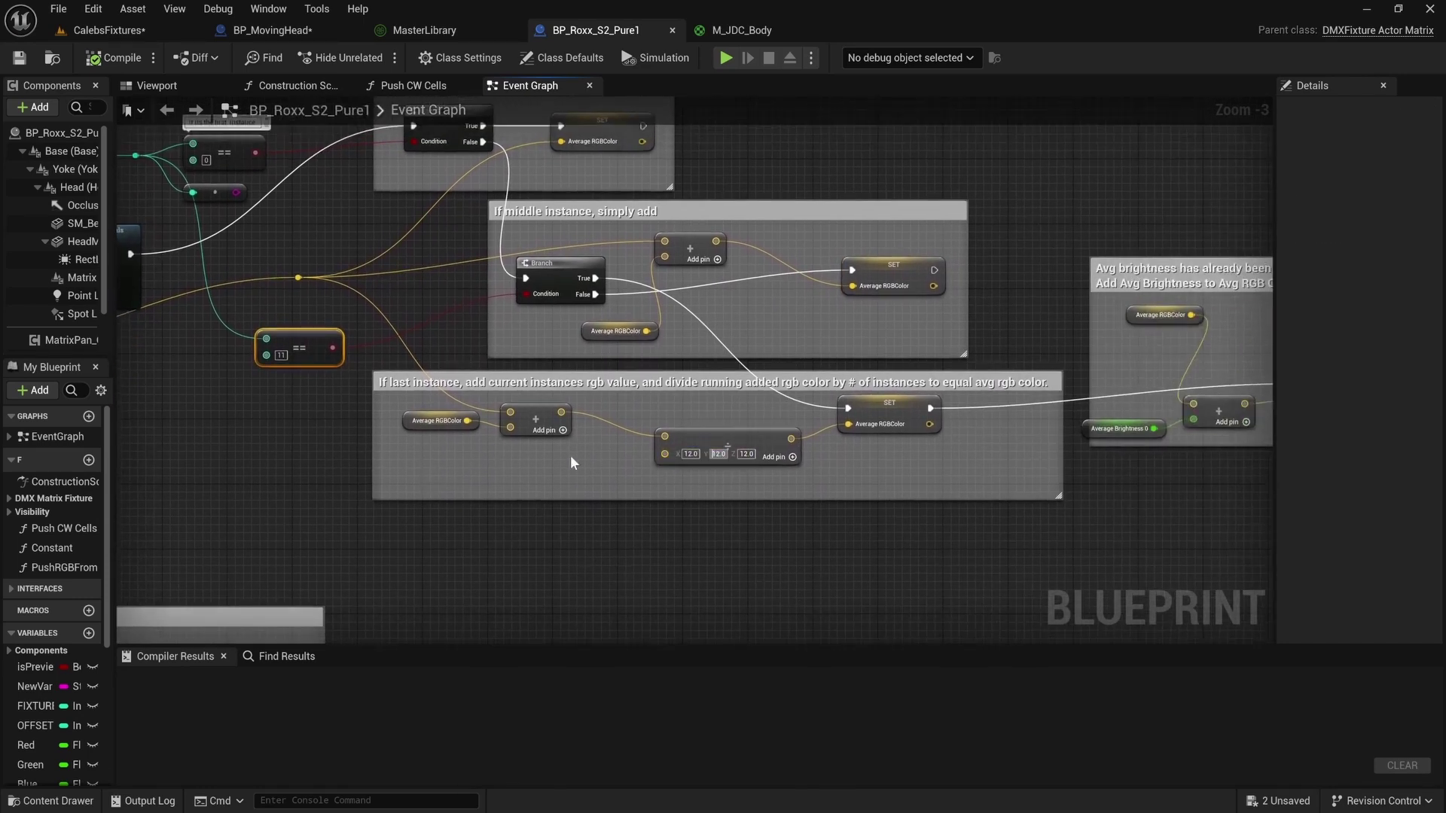
{"action": "left_click", "coordinate": [824, 466]}
{"action": "right_click_drag", "start_coordinate": [825, 465], "coordinate": [549, 497]}
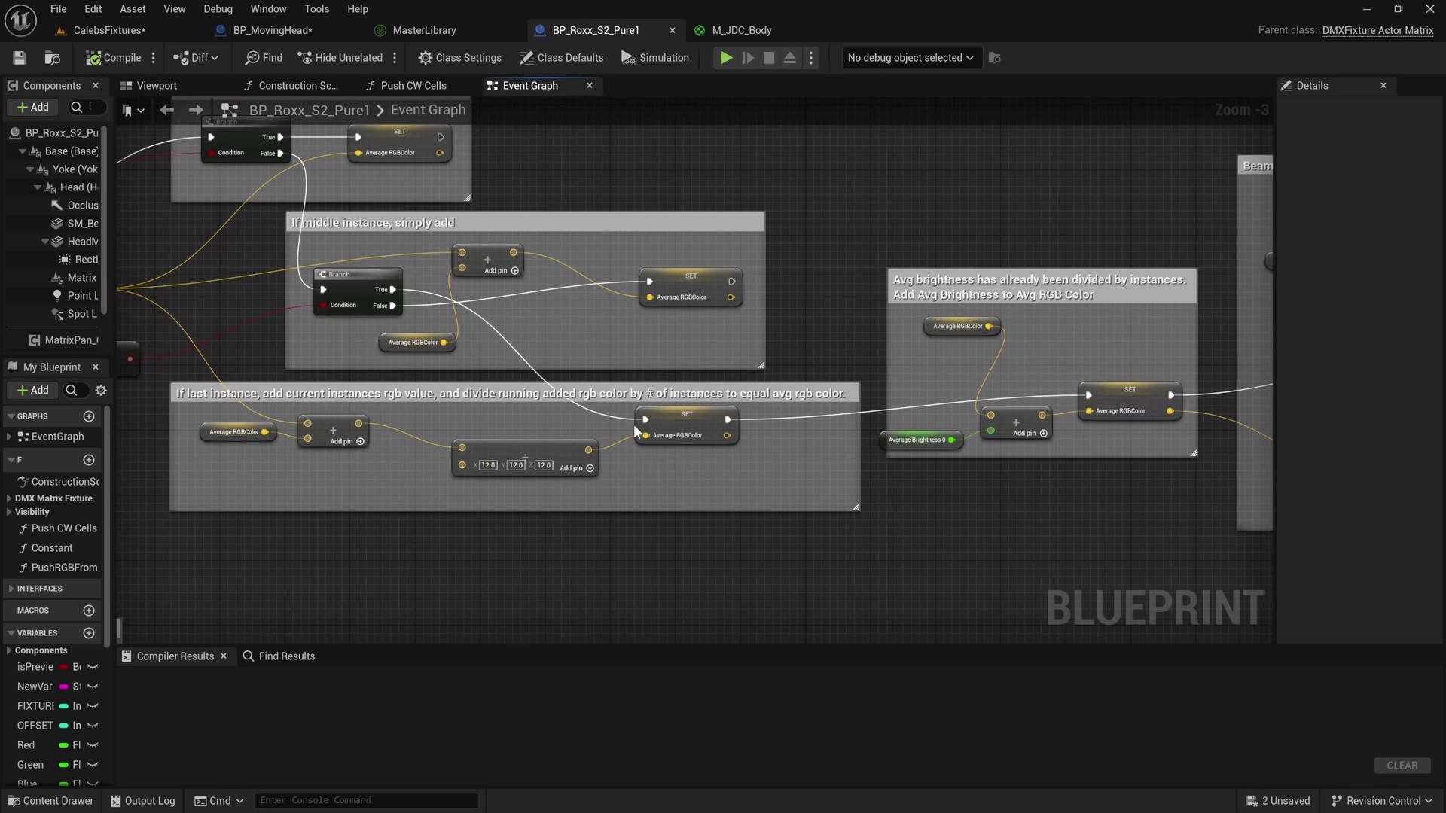
{"action": "right_click_drag", "start_coordinate": [1167, 389], "coordinate": [946, 415]}
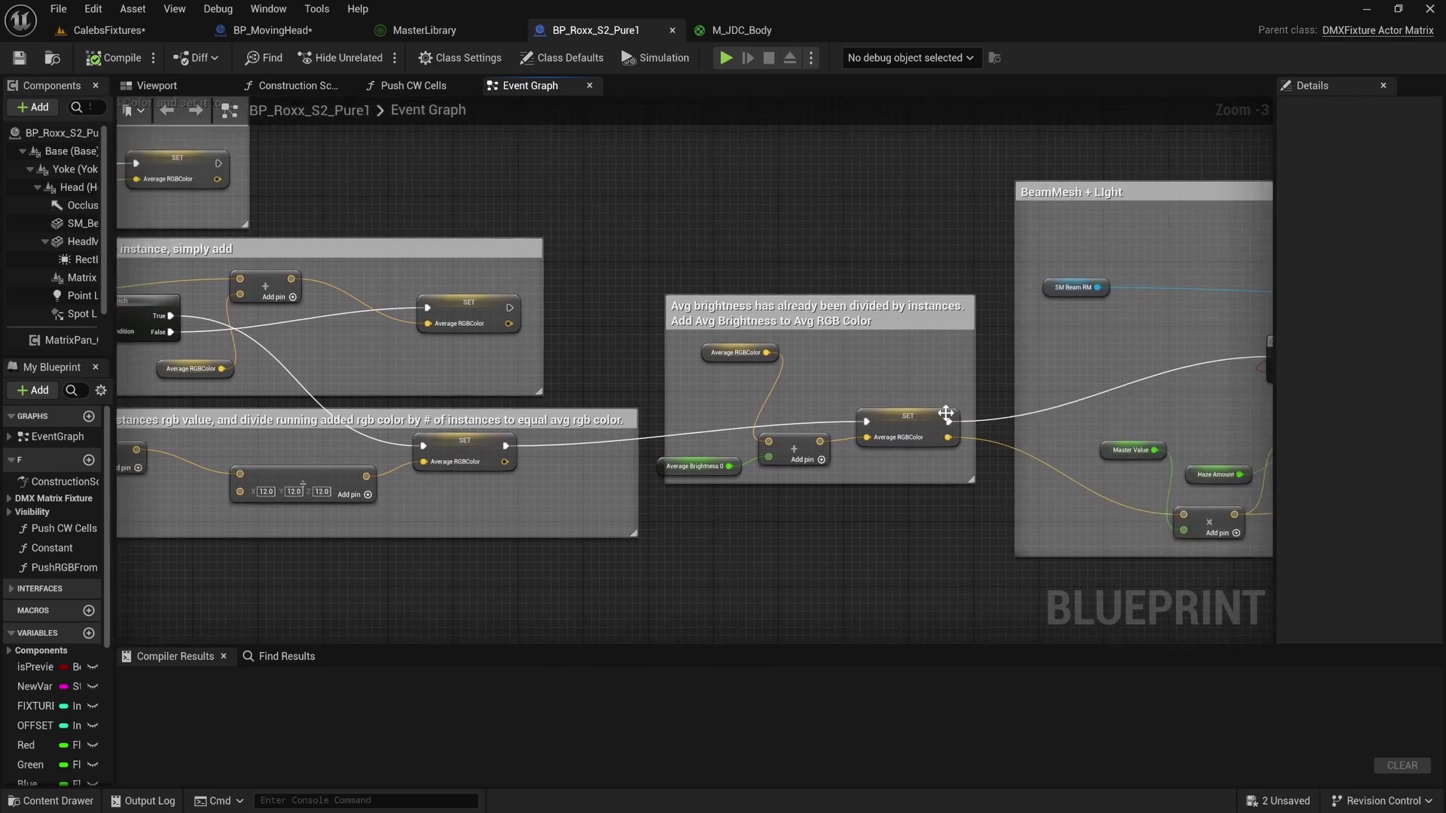
Return to BP_MovingHead and delete the Rect Light reference from its Event Graph.
{"action": "left_click", "coordinate": [267, 30]}
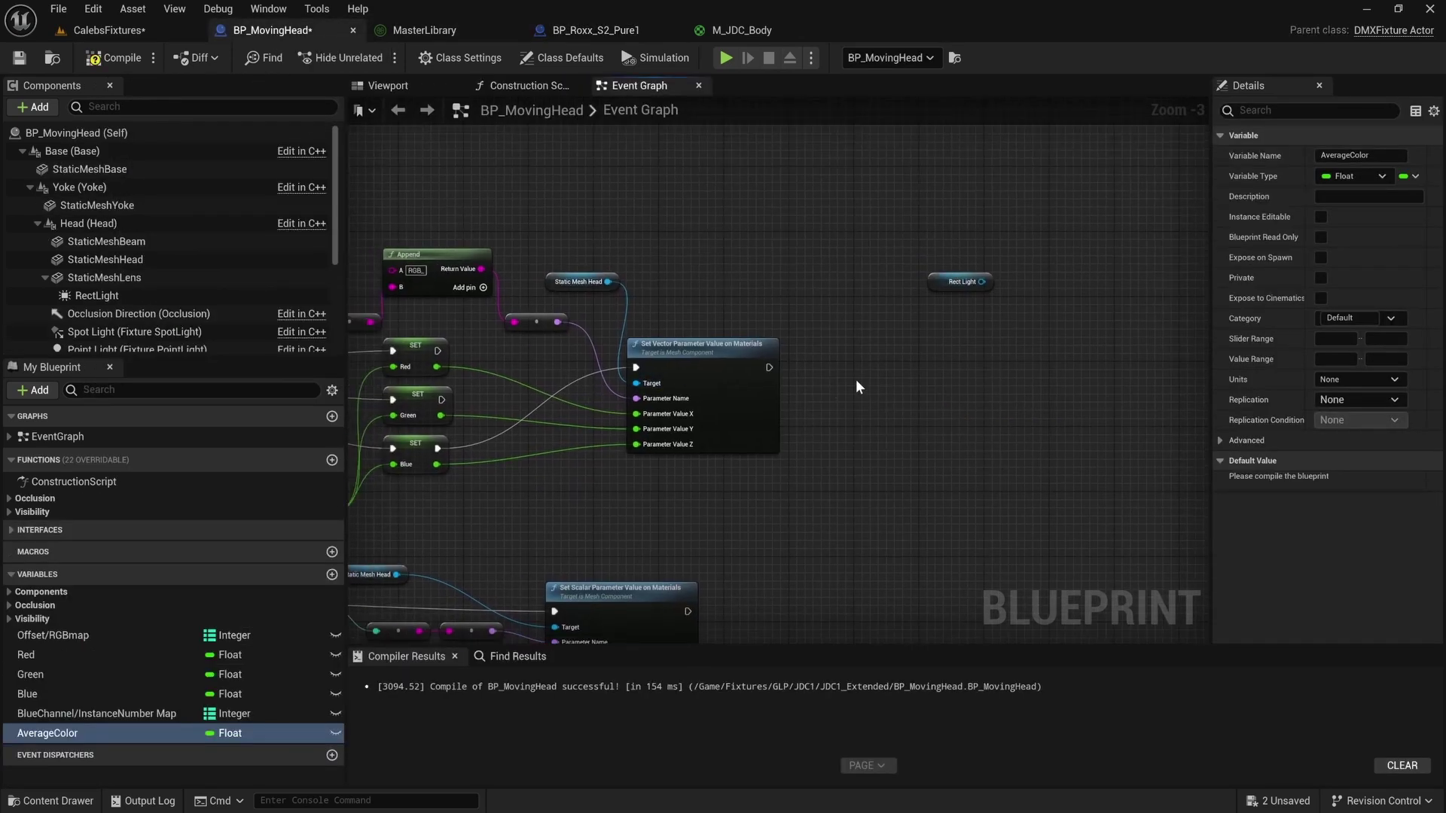
{"action": "right_click_drag", "start_coordinate": [857, 387], "coordinate": [931, 387]}
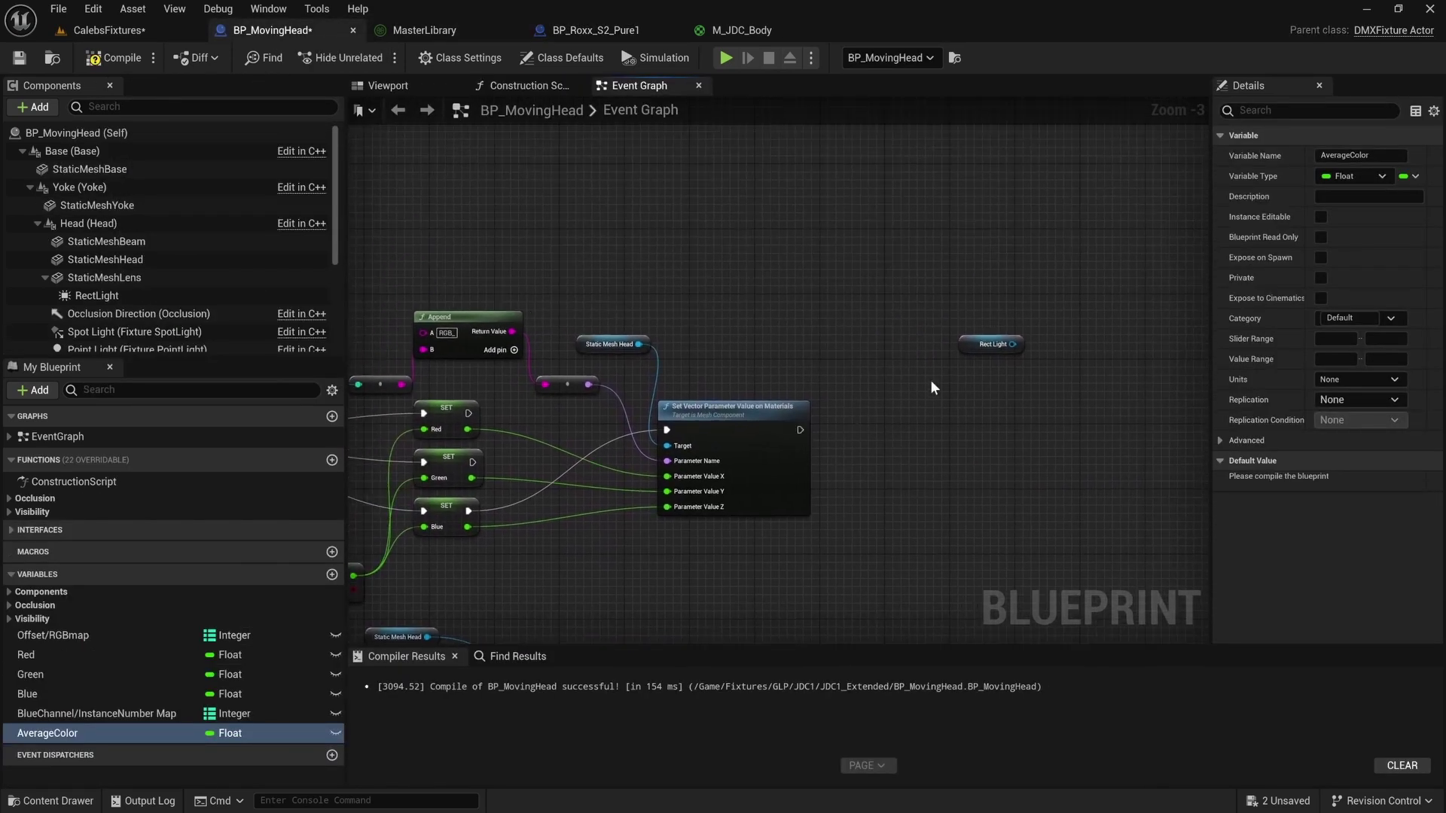
{"action": "left_click", "coordinate": [964, 352]}
{"action": "key", "text": "Delete"}
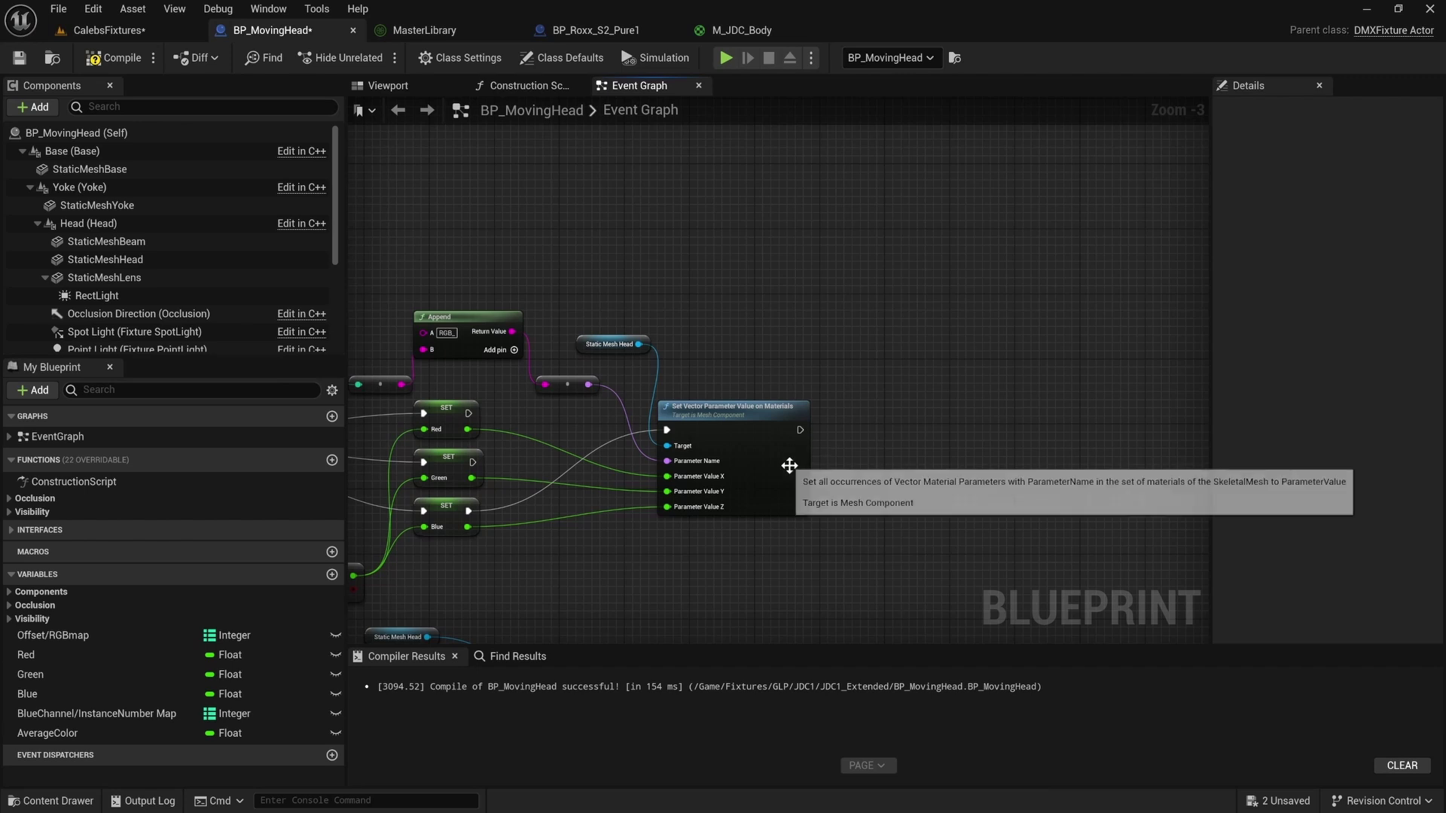
Add a Make Vector node below the Set Vector Parameter Value on Materials node, wiring Red, Green and Blue into X, Y and Z.
{"action": "right_click_drag", "start_coordinate": [821, 465], "coordinate": [878, 452]}
{"action": "left_click_drag", "start_coordinate": [526, 416], "coordinate": [643, 580]}
{"action": "type", "text": "make vect"}
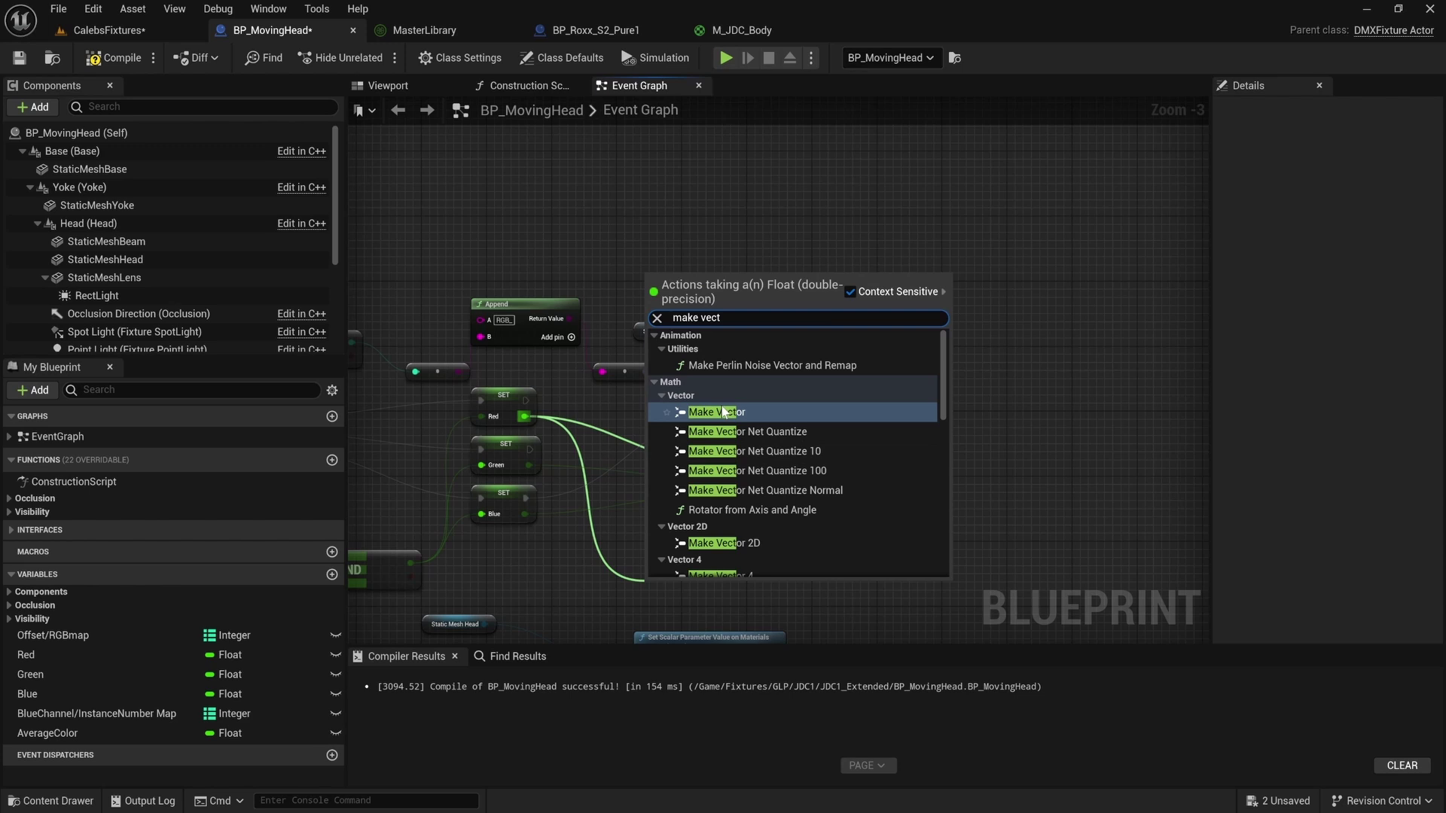
{"action": "left_click", "coordinate": [721, 412]}
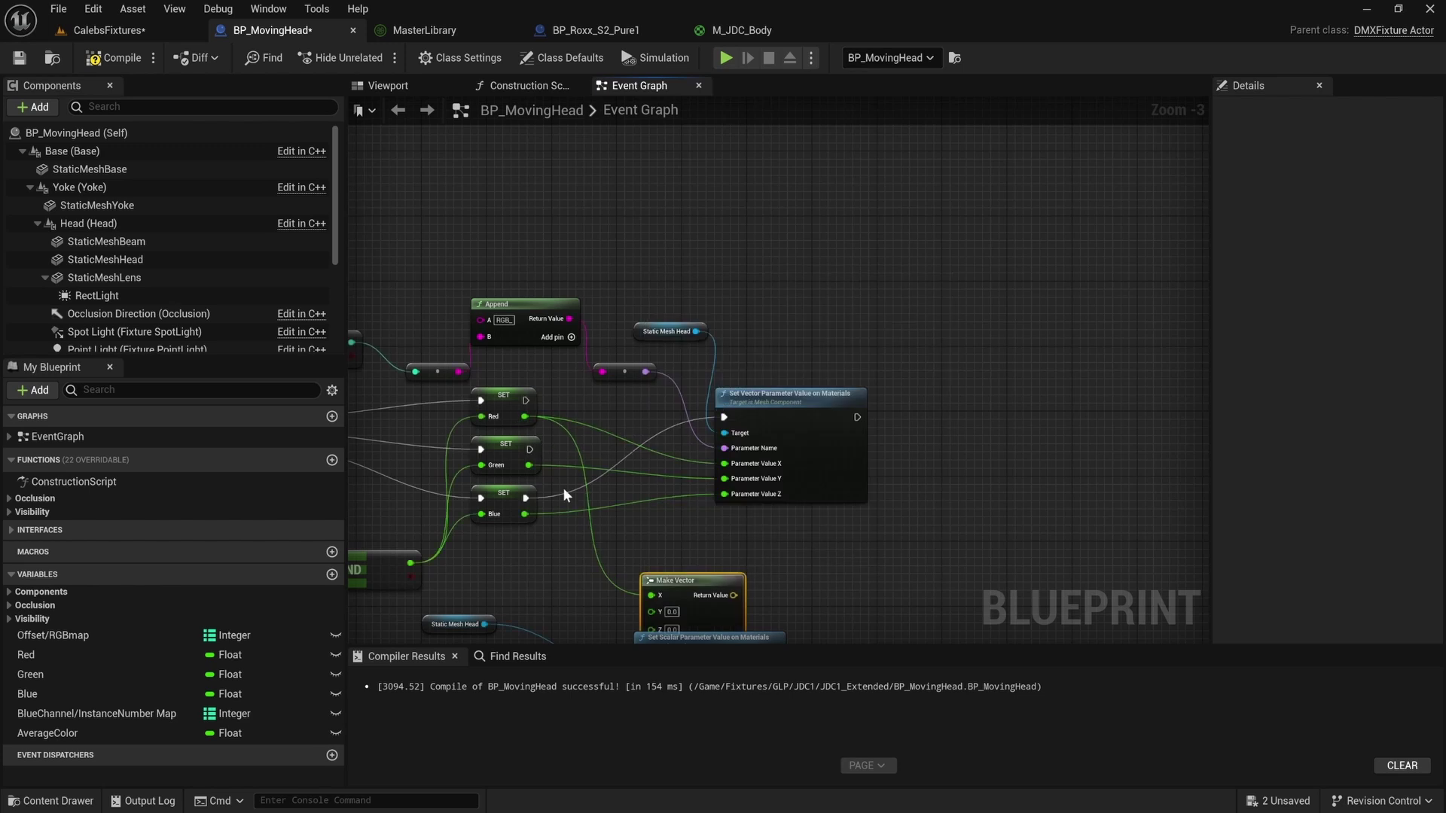
{"action": "left_click_drag", "start_coordinate": [649, 582], "coordinate": [636, 533]}
{"action": "left_click_drag", "start_coordinate": [530, 464], "coordinate": [619, 563]}
{"action": "left_click_drag", "start_coordinate": [619, 578], "coordinate": [525, 515]}
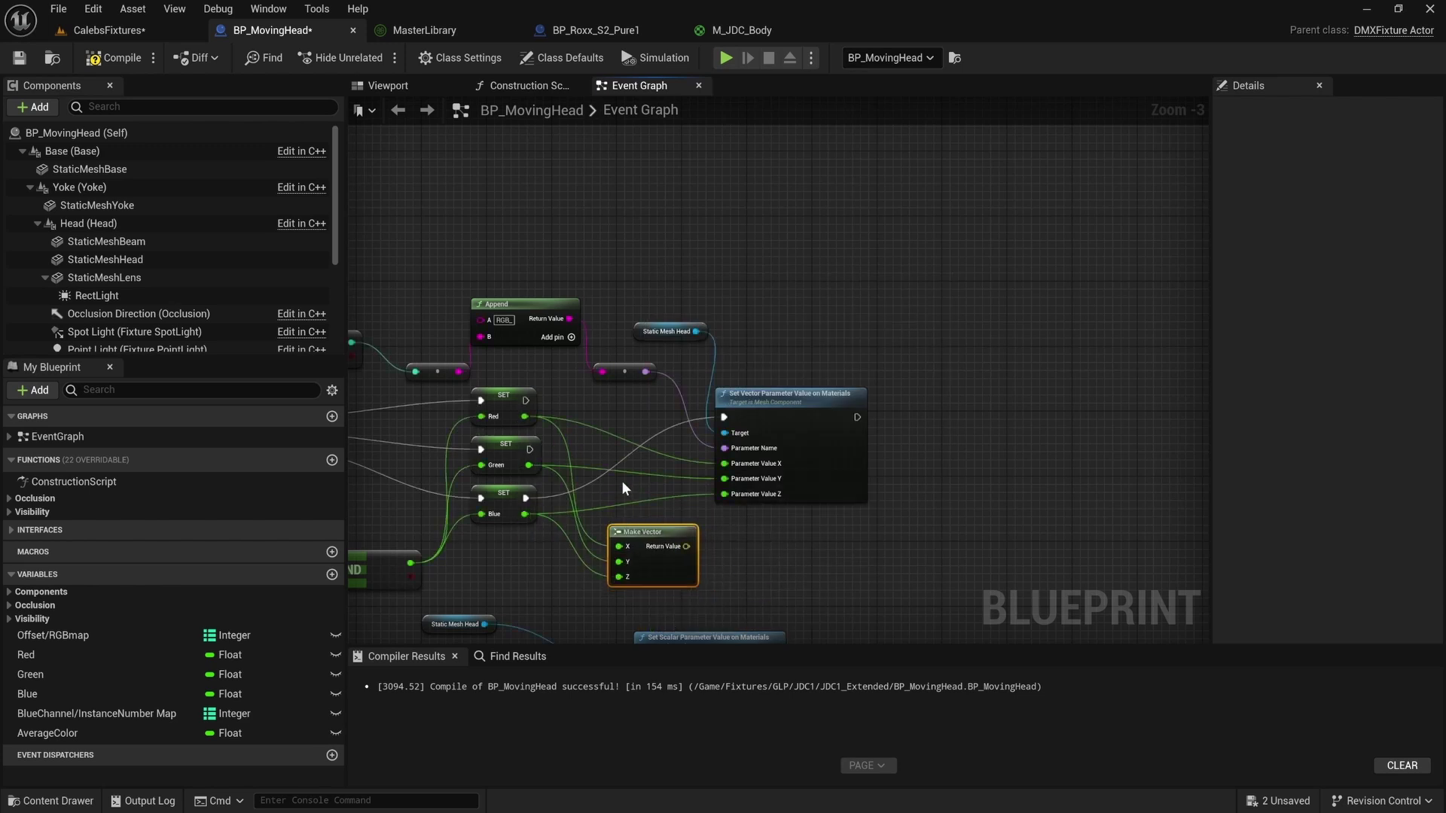
{"action": "right_click_drag", "start_coordinate": [575, 442], "coordinate": [702, 419]}
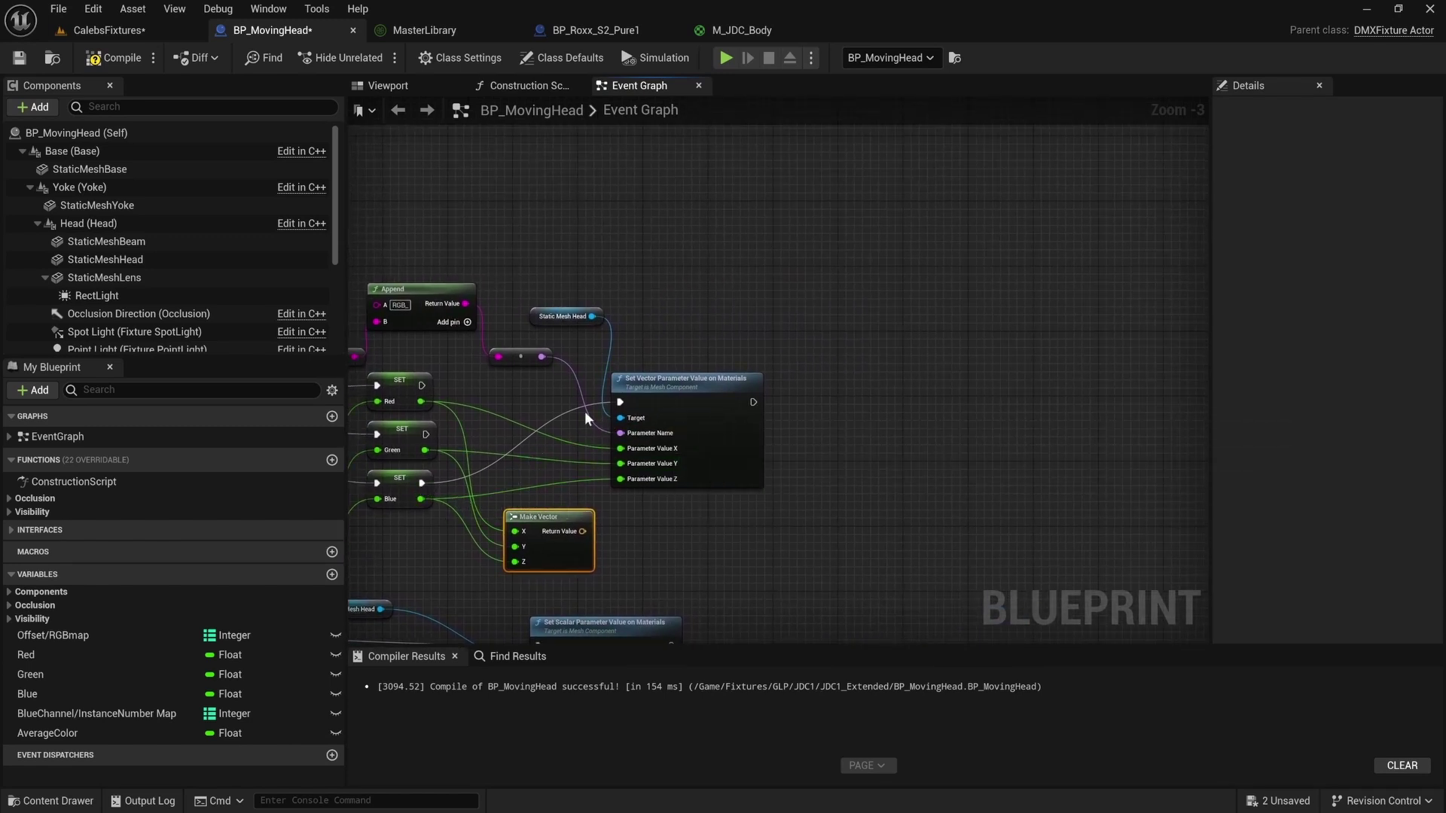
{"action": "right_click_drag", "start_coordinate": [586, 418], "coordinate": [674, 471]}
{"action": "left_click", "coordinate": [579, 364]}
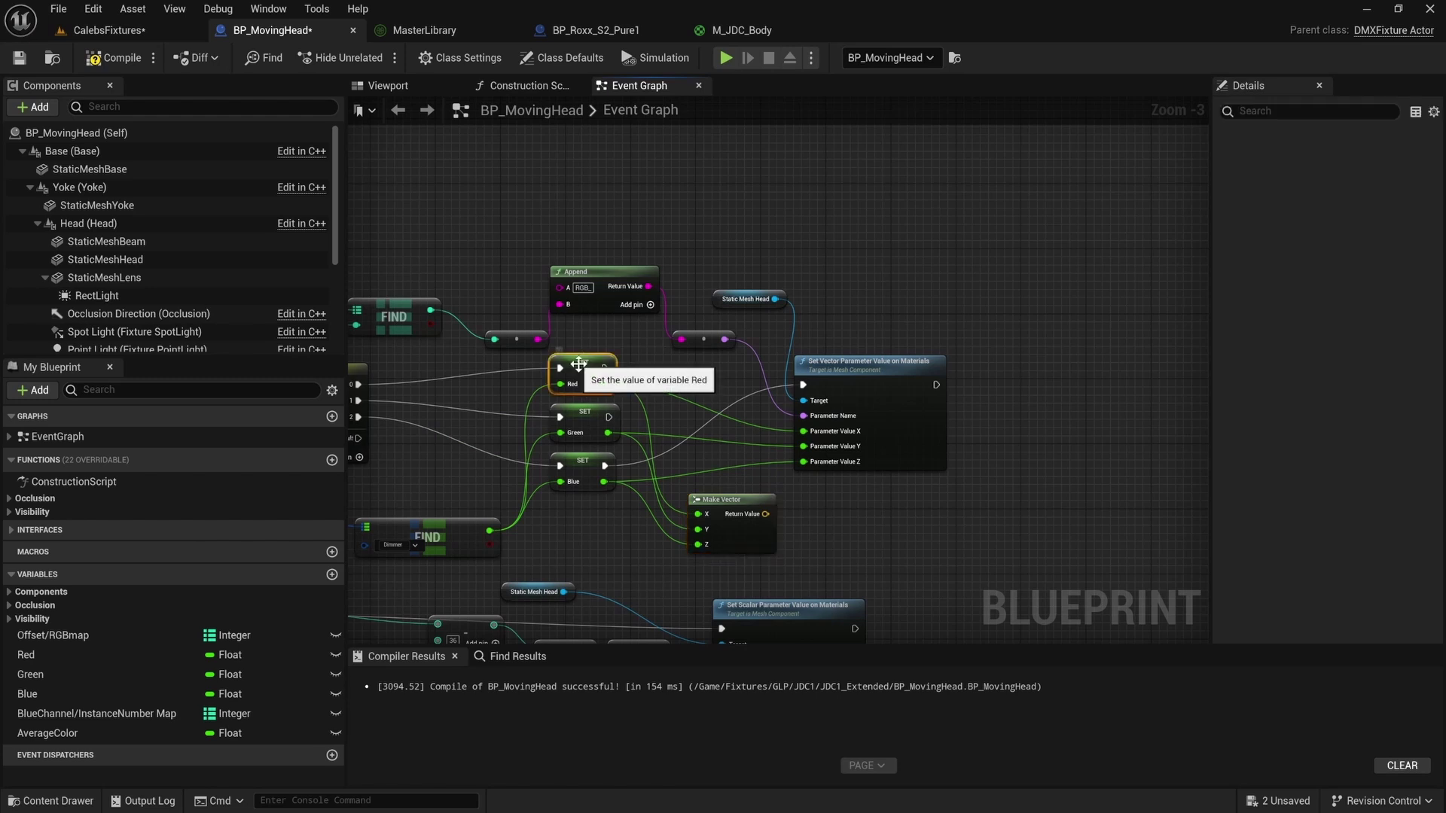
{"action": "left_click", "coordinate": [580, 421]}
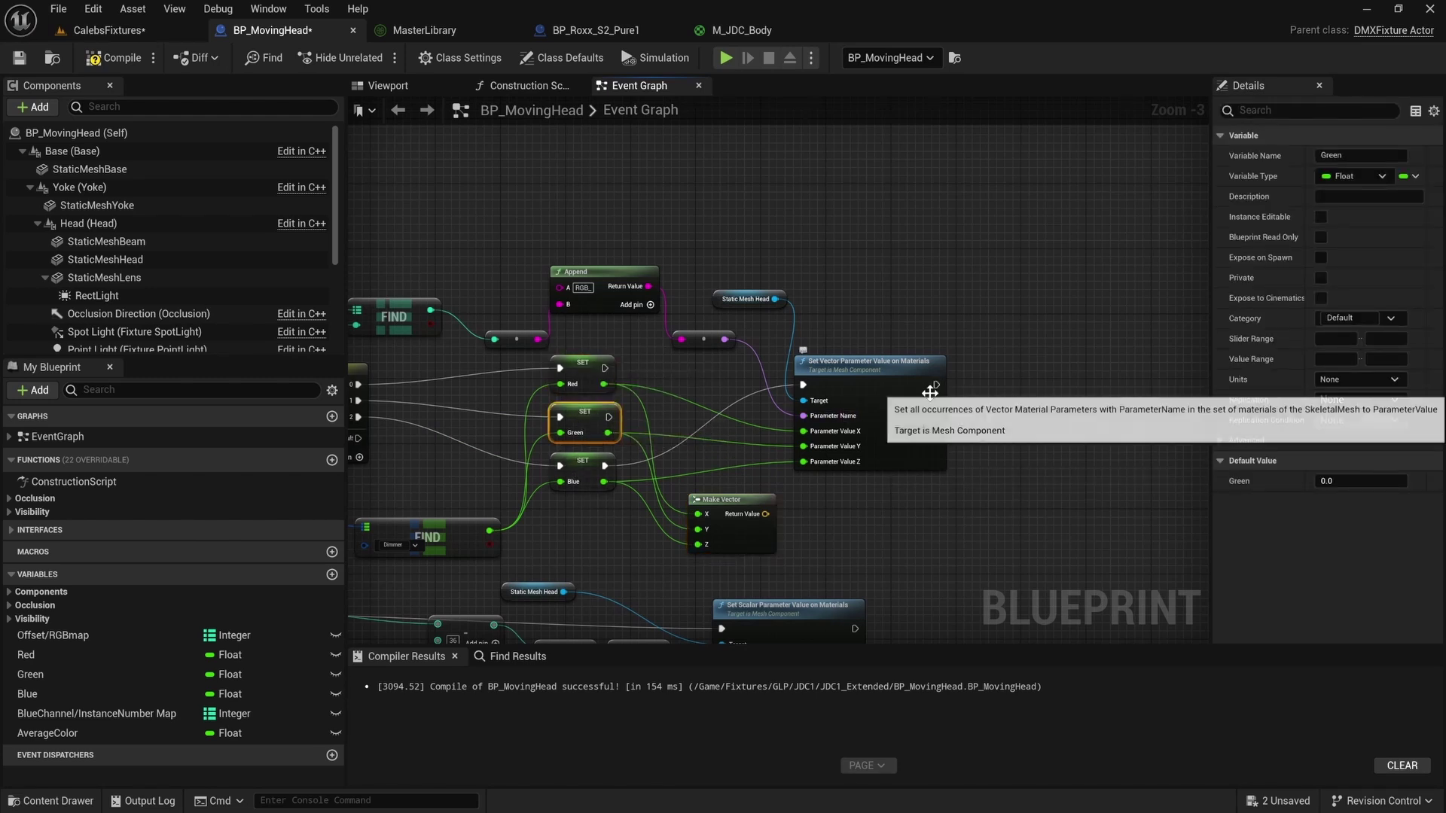
Change the AverageColor variable's type to Vector and place a Set AverageColor node beyond the Set Vector Parameter Value on Materials node.
{"action": "right_click_drag", "start_coordinate": [930, 391], "coordinate": [803, 388]}
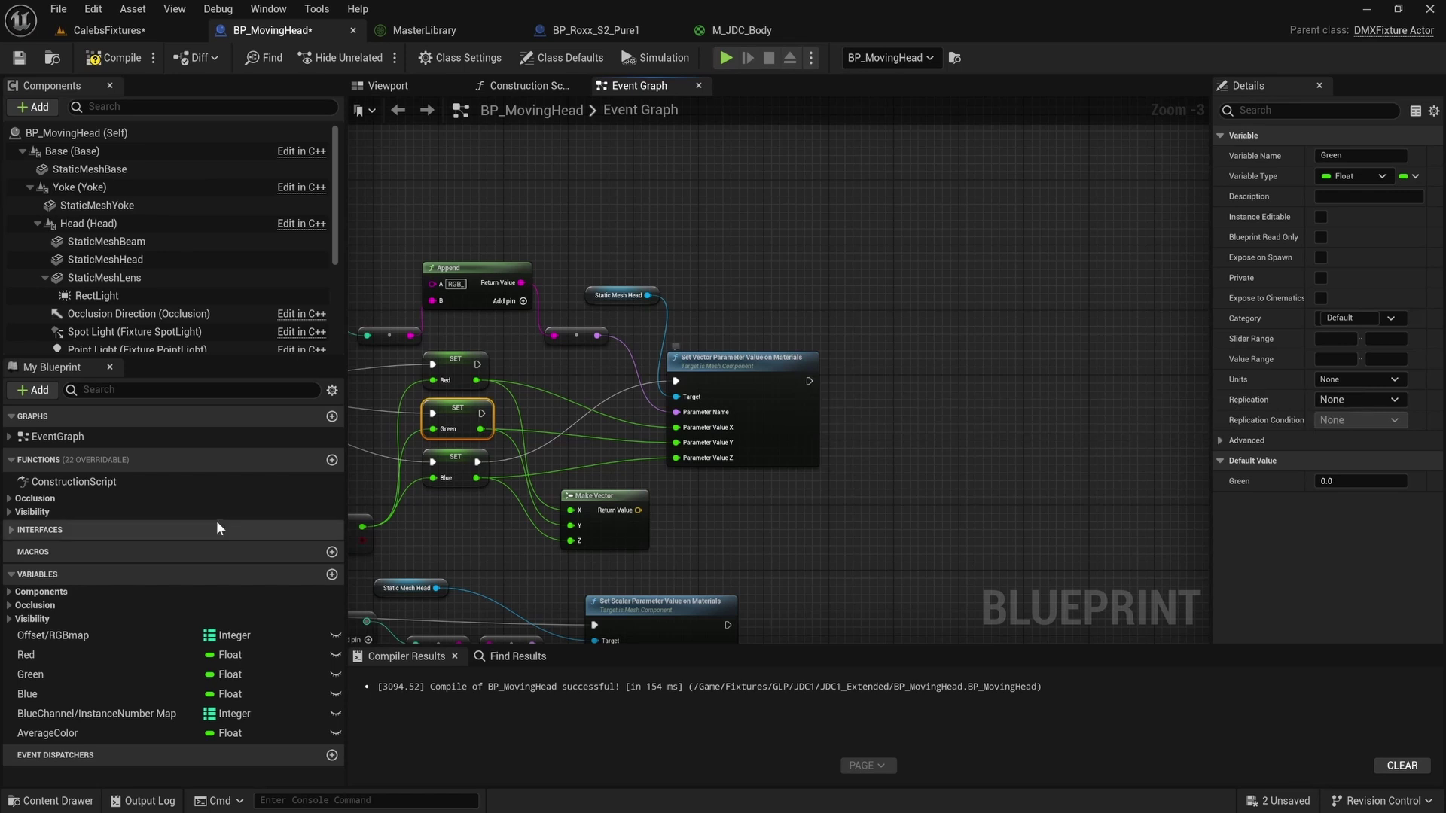
{"action": "left_click", "coordinate": [228, 733]}
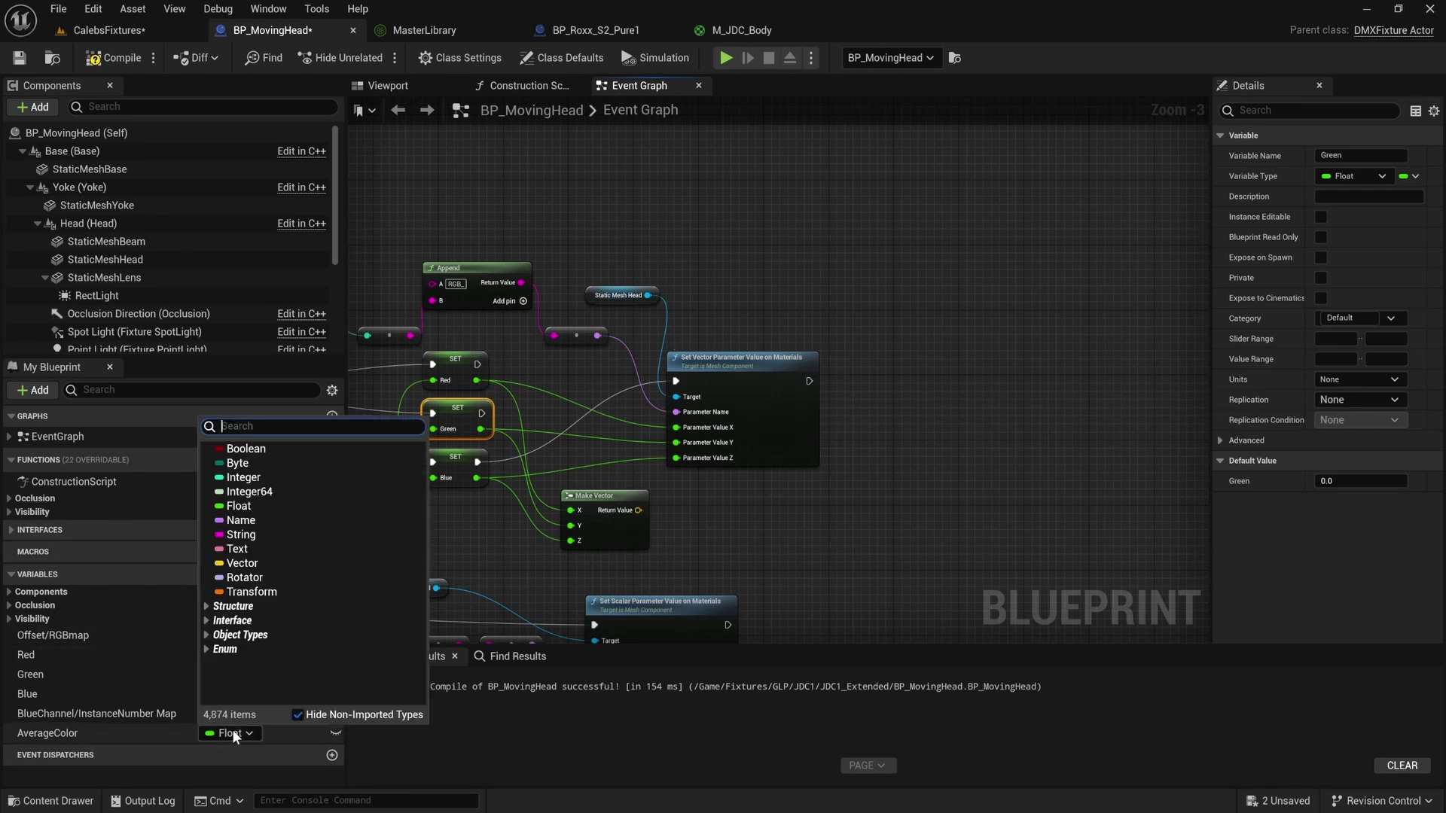
{"action": "left_click", "coordinate": [237, 565]}
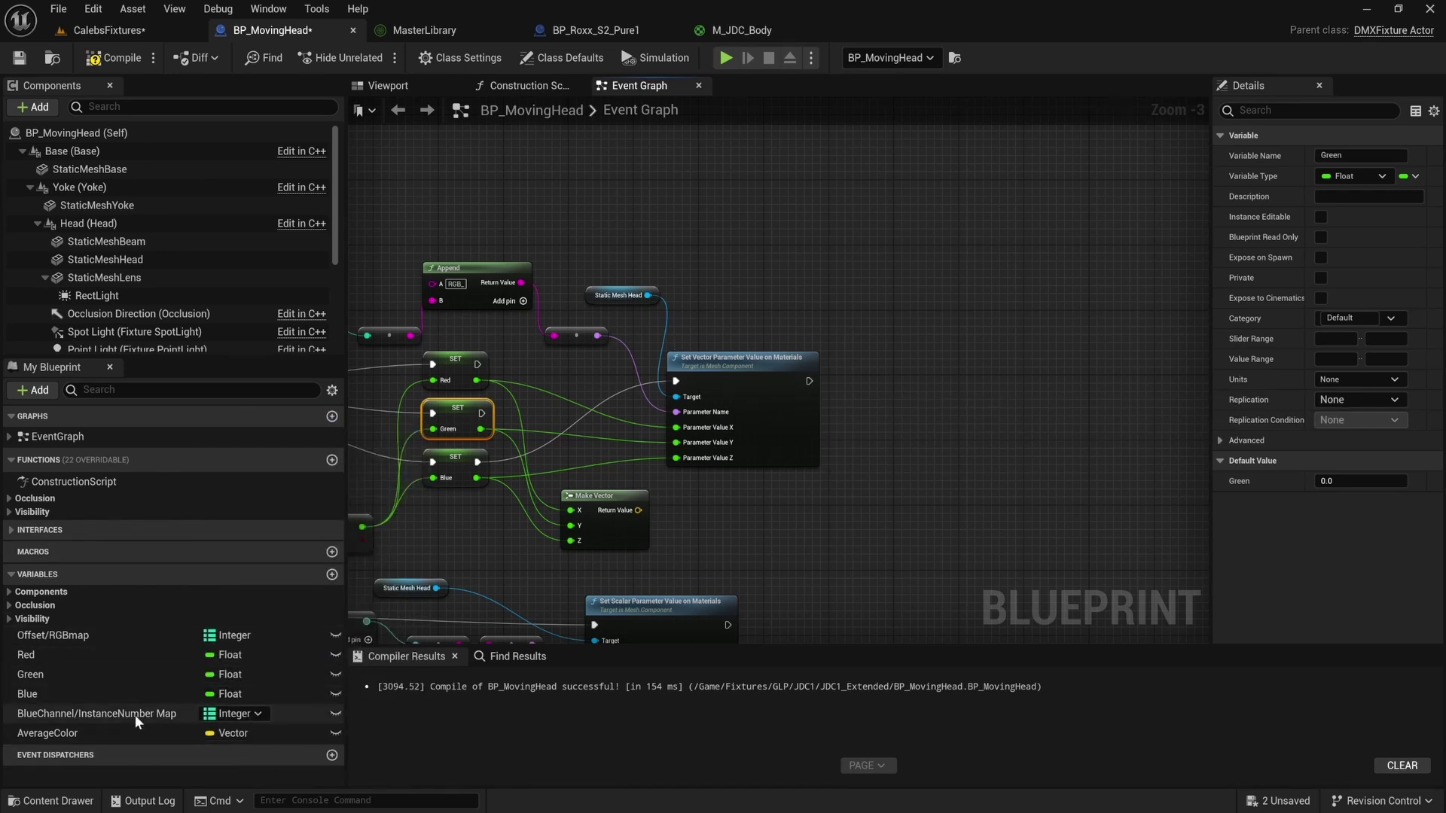
{"action": "left_click_drag", "start_coordinate": [60, 733], "coordinate": [984, 373]}
{"action": "left_click", "coordinate": [954, 439]}
Add a Branch after the Set Vector Parameter Value on Materials node, moving Set AverageColor farther along to make room.
{"action": "left_click_drag", "start_coordinate": [809, 380], "coordinate": [911, 316]}
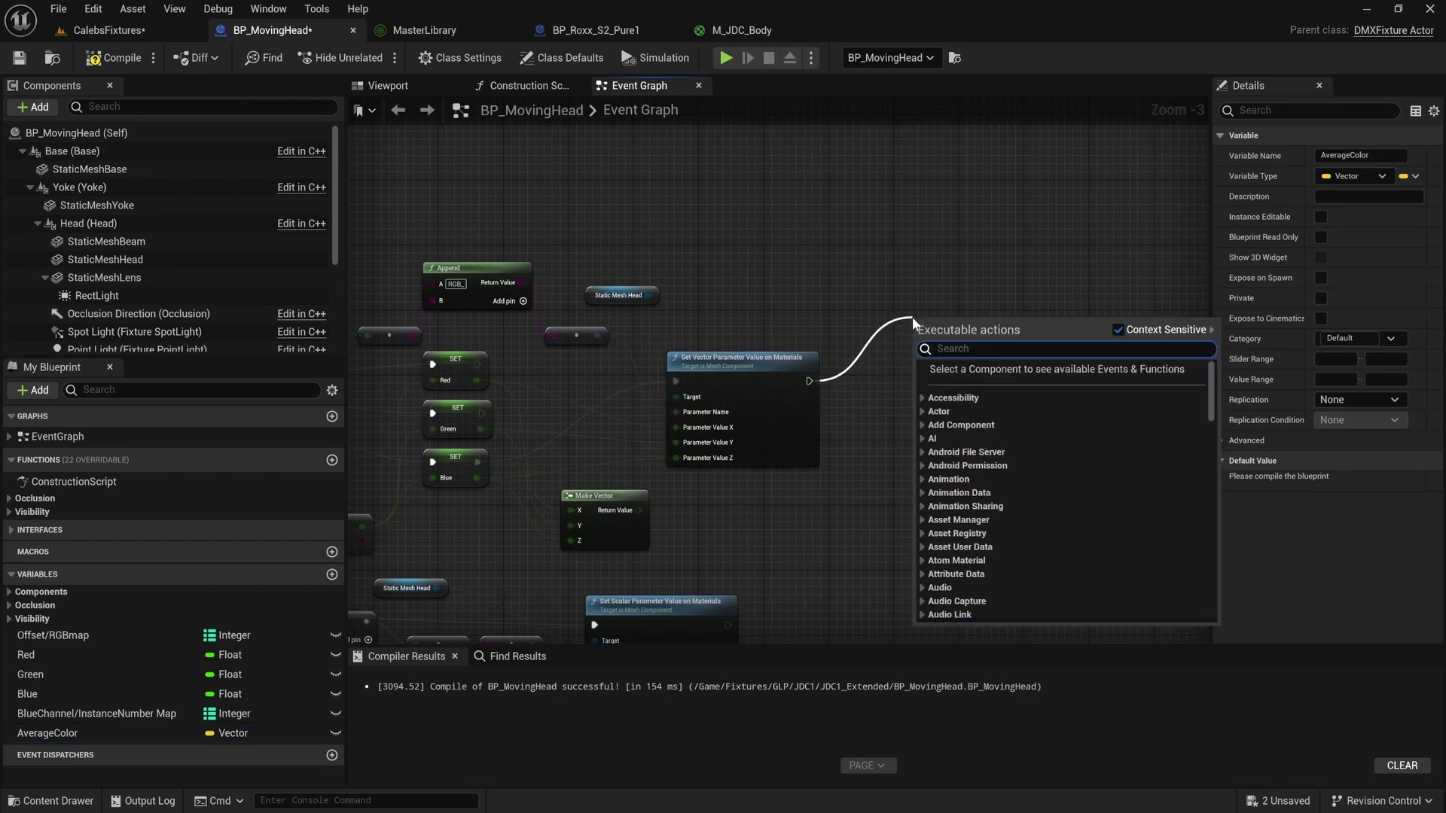
{"action": "type", "text": "branch"}
{"action": "key", "text": "Return"}
{"action": "left_click_drag", "start_coordinate": [979, 407], "coordinate": [1151, 481]}
{"action": "left_click_drag", "start_coordinate": [943, 325], "coordinate": [926, 374]}
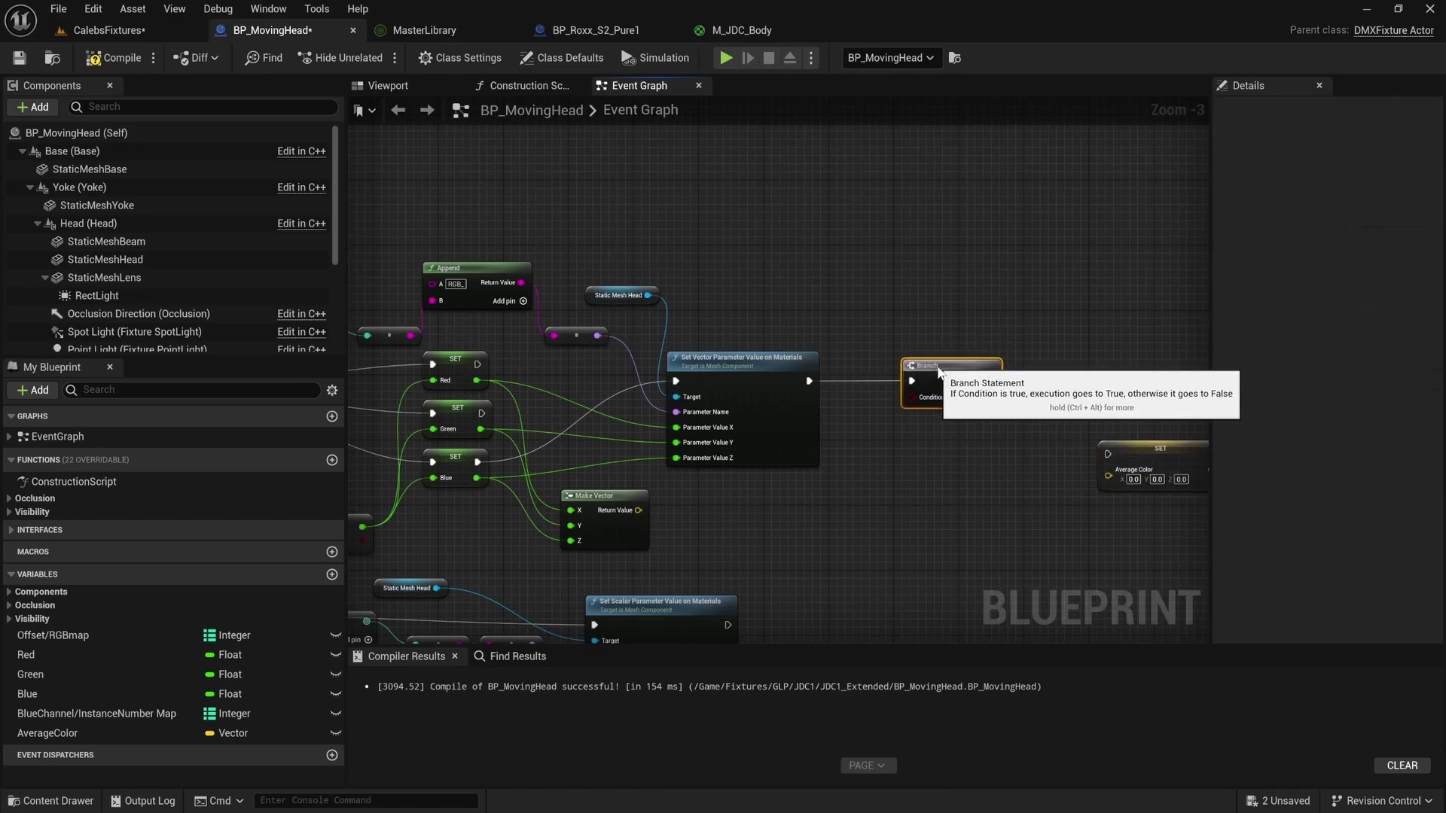
{"action": "left_click", "coordinate": [942, 317]}
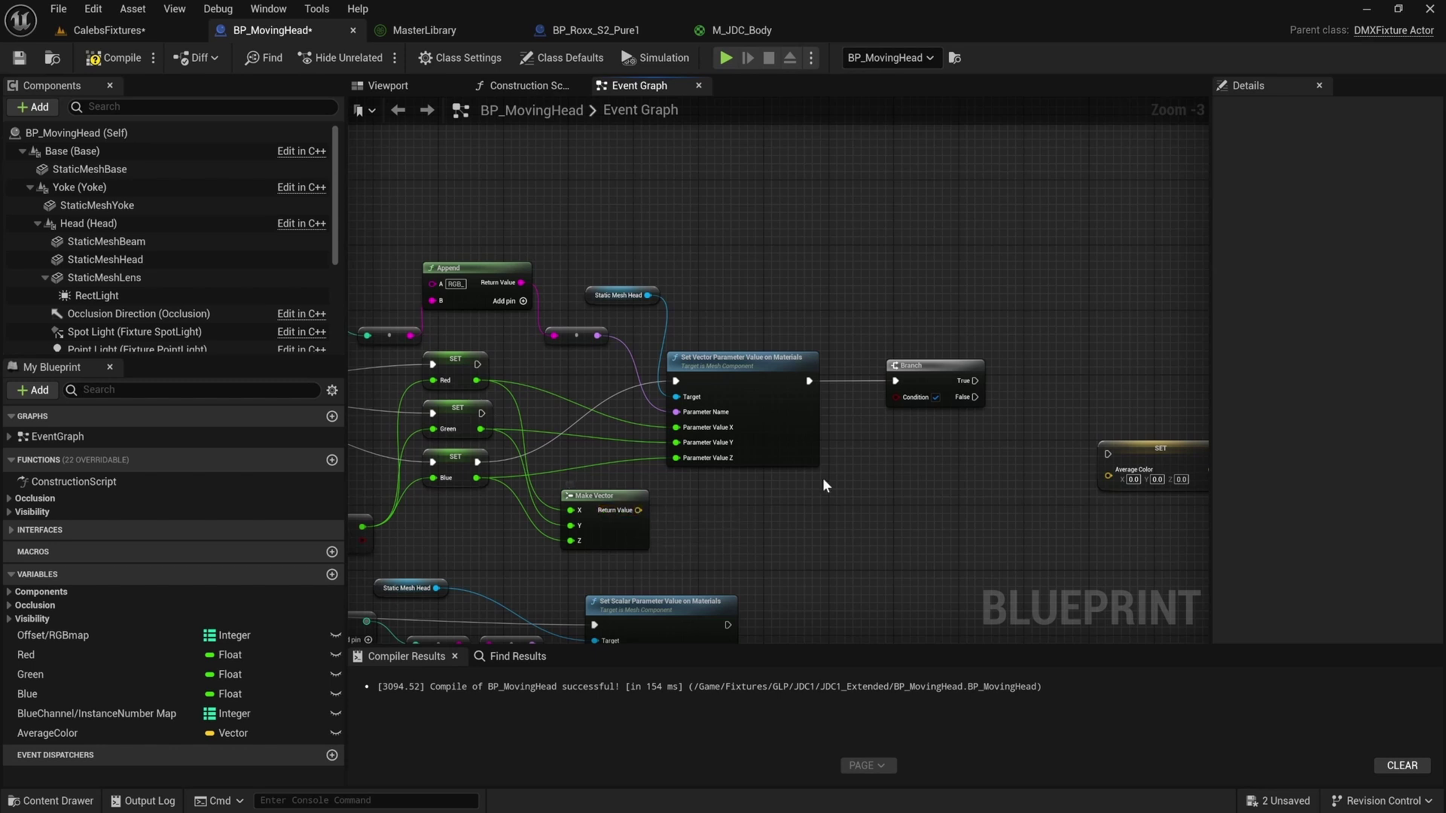
{"action": "right_click_drag", "start_coordinate": [586, 361], "coordinate": [899, 390]}
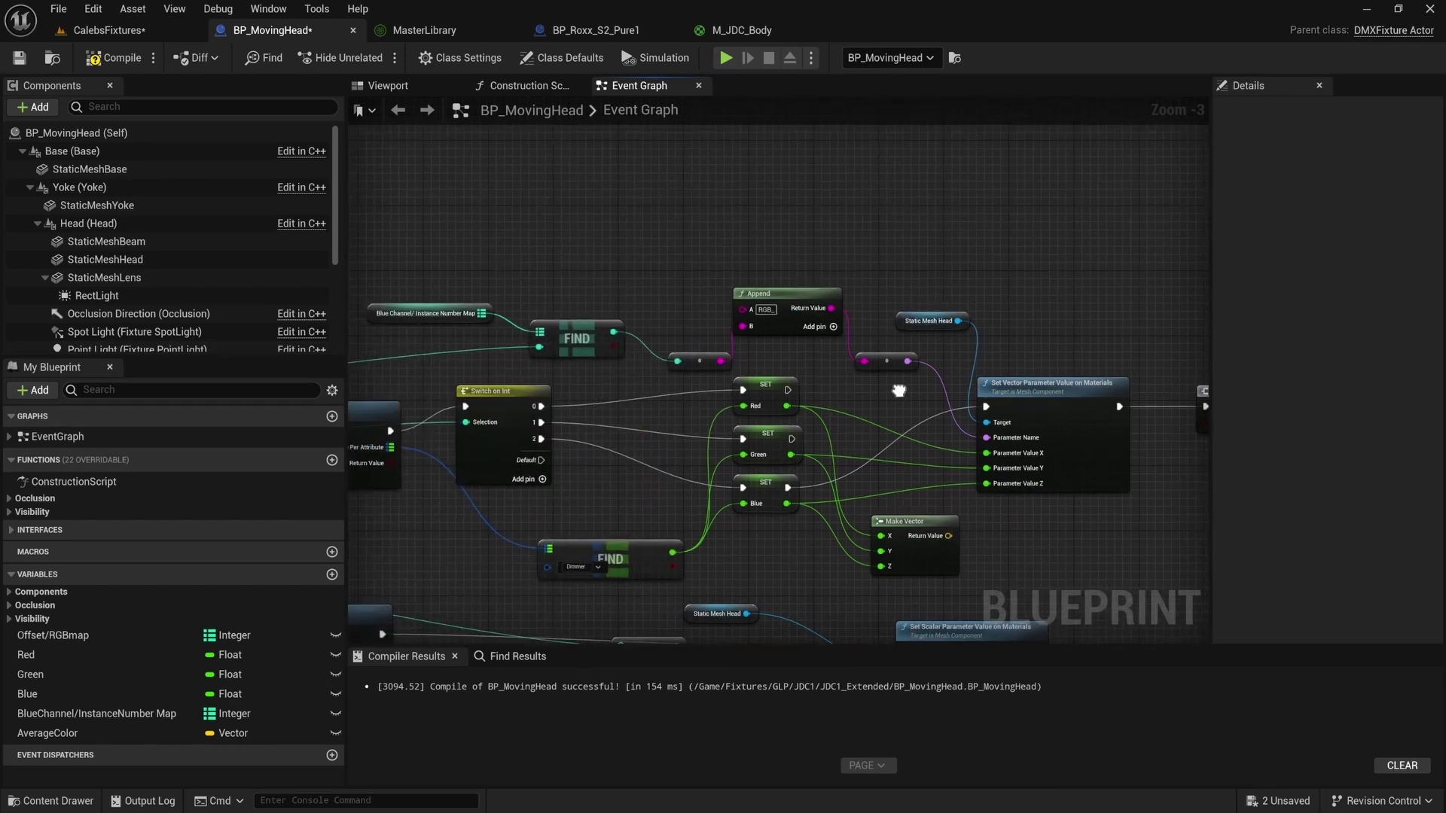
{"action": "right_click_drag", "start_coordinate": [615, 332], "coordinate": [594, 336]}
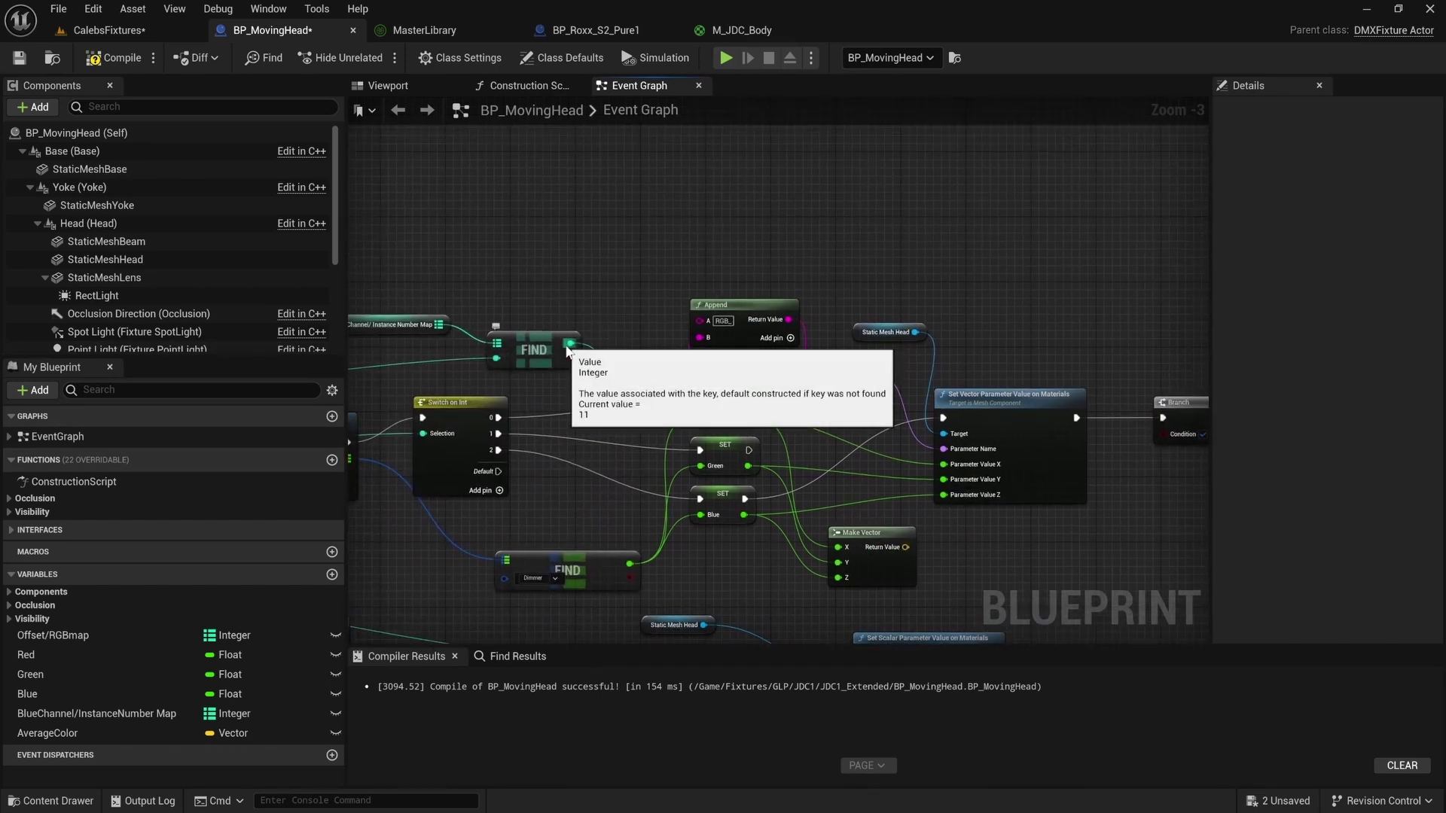
{"action": "left_click_drag", "start_coordinate": [570, 346], "coordinate": [1061, 432]}
{"action": "left_click", "coordinate": [750, 374]}
{"action": "left_click_drag", "start_coordinate": [773, 366], "coordinate": [979, 308]}
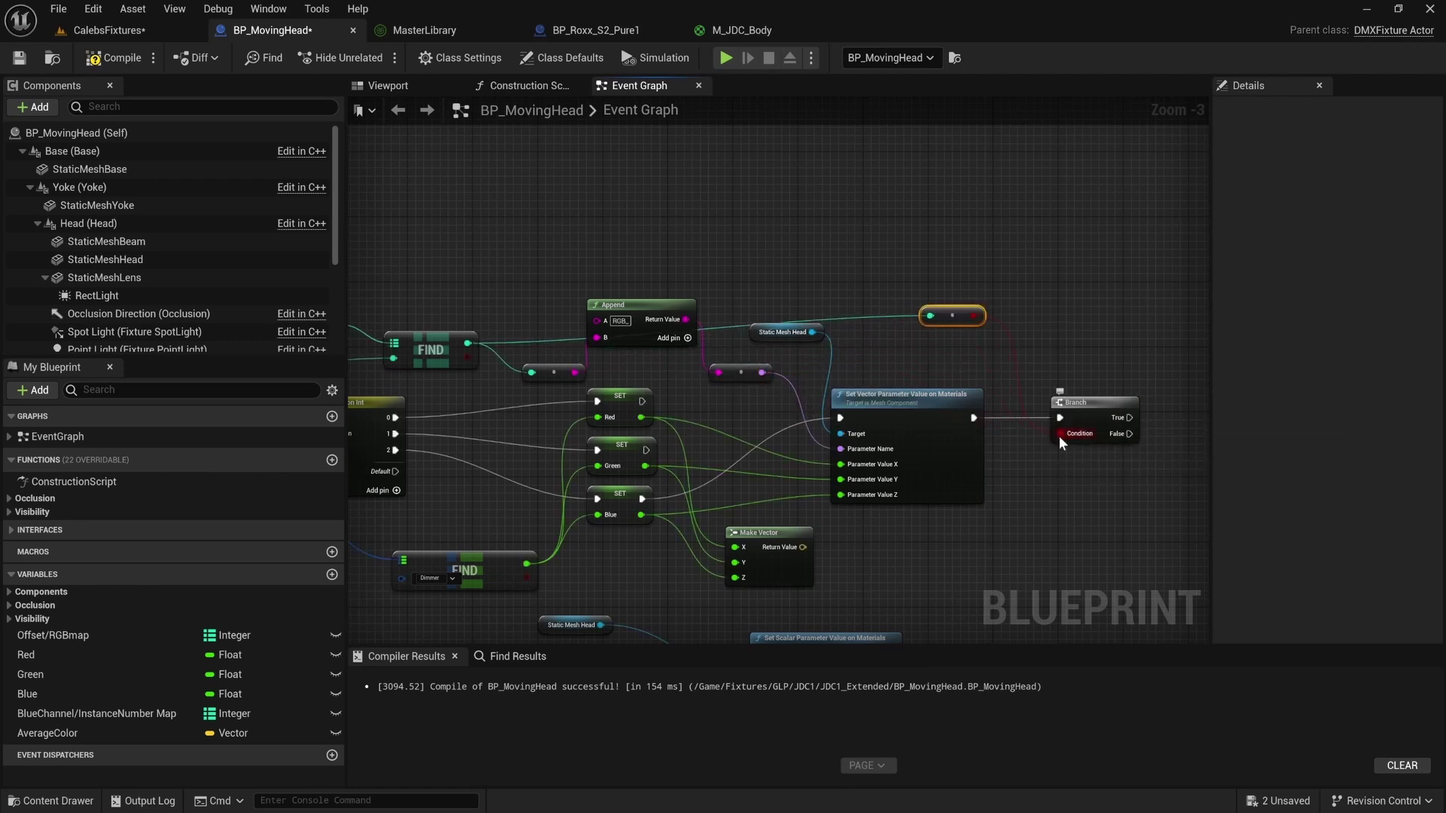
{"action": "key", "text": "Delete"}
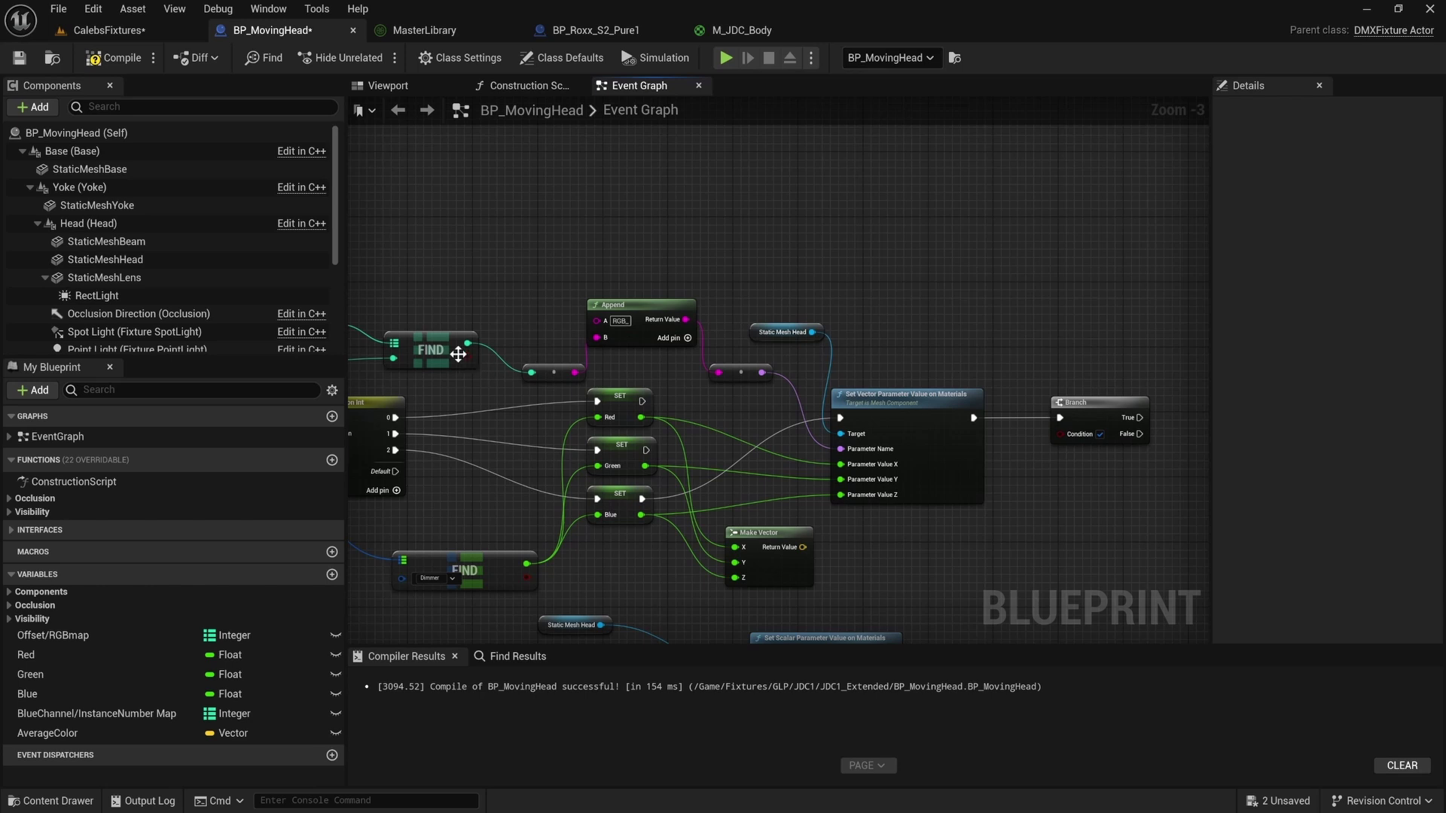
Add the comment "Instance Number" to the Find node fed by the BlueChannel/InstanceNumber Map.
{"action": "right_click_drag", "start_coordinate": [457, 354], "coordinate": [658, 362]}
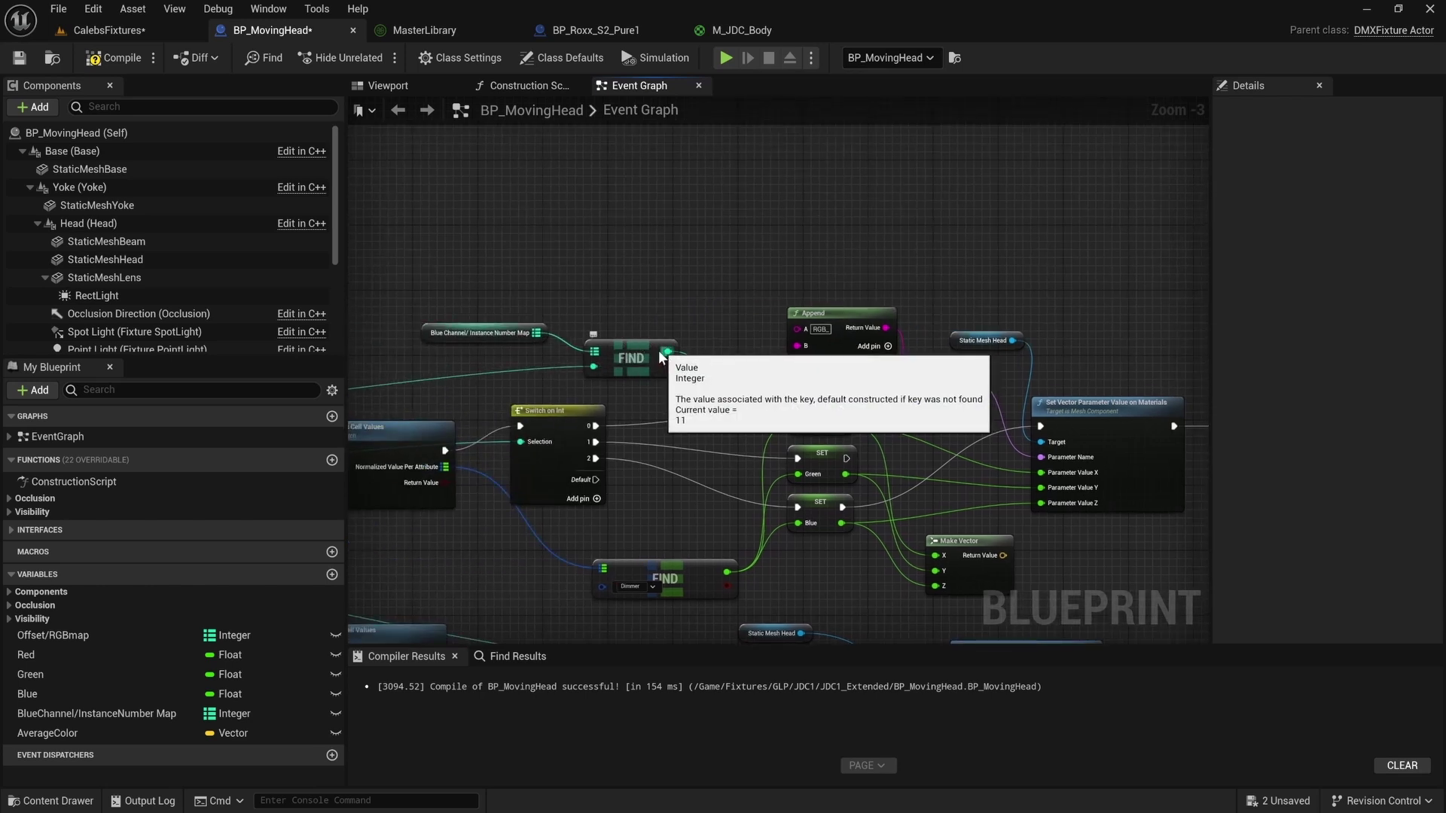
{"action": "left_click", "coordinate": [588, 341]}
{"action": "left_click", "coordinate": [610, 328]}
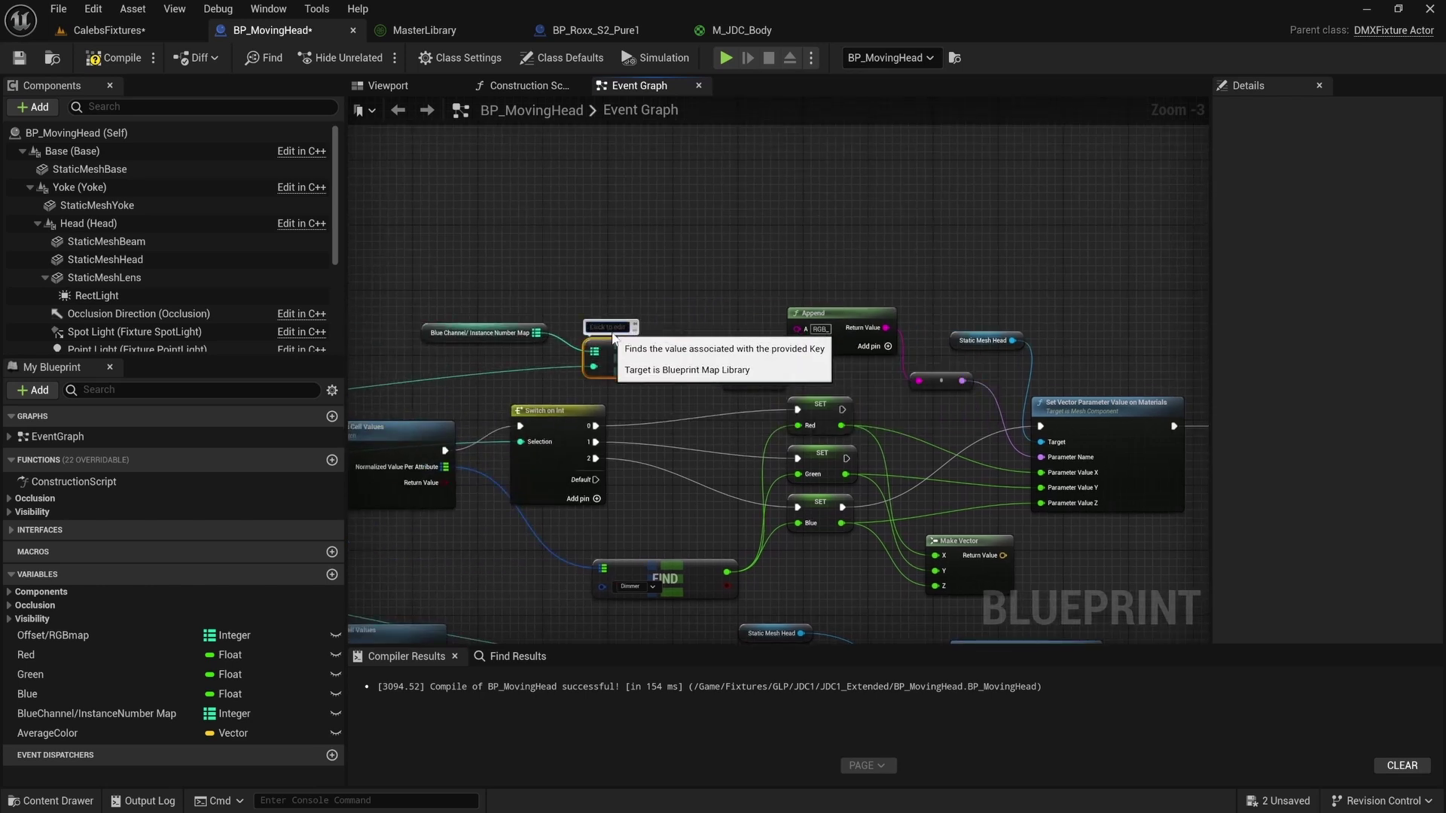
{"action": "type", "text": "Instance Number"}
Route the Instance Number Find value through a reroute node into a new integer Equal node above the Branch.
{"action": "right_click_drag", "start_coordinate": [694, 256], "coordinate": [542, 301]}
{"action": "left_click_drag", "start_coordinate": [478, 379], "coordinate": [1027, 336]}
{"action": "type", "text": "rer"}
{"action": "key", "text": "Return"}
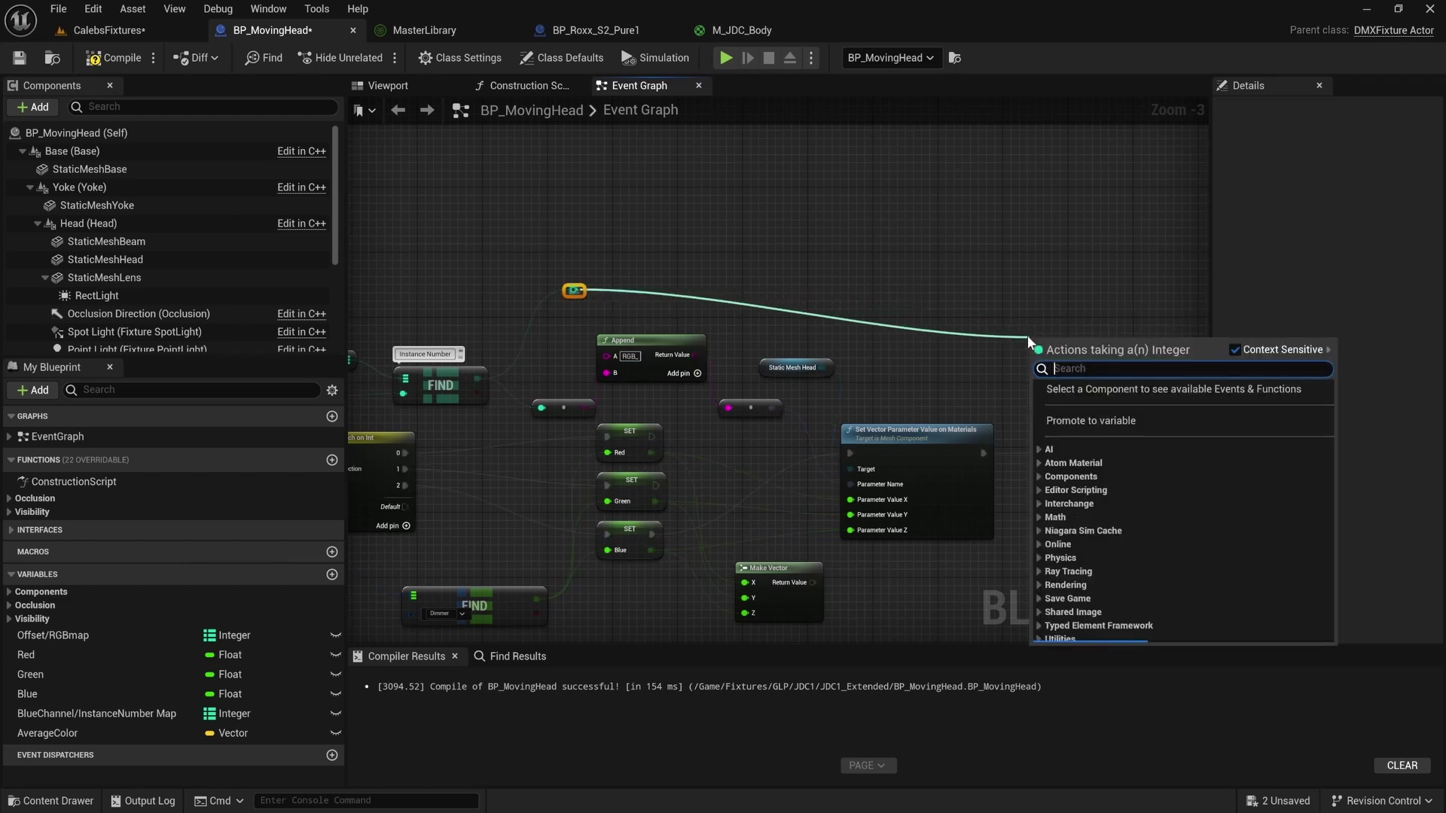
{"action": "type", "text": "equal"}
{"action": "key", "text": "Return"}
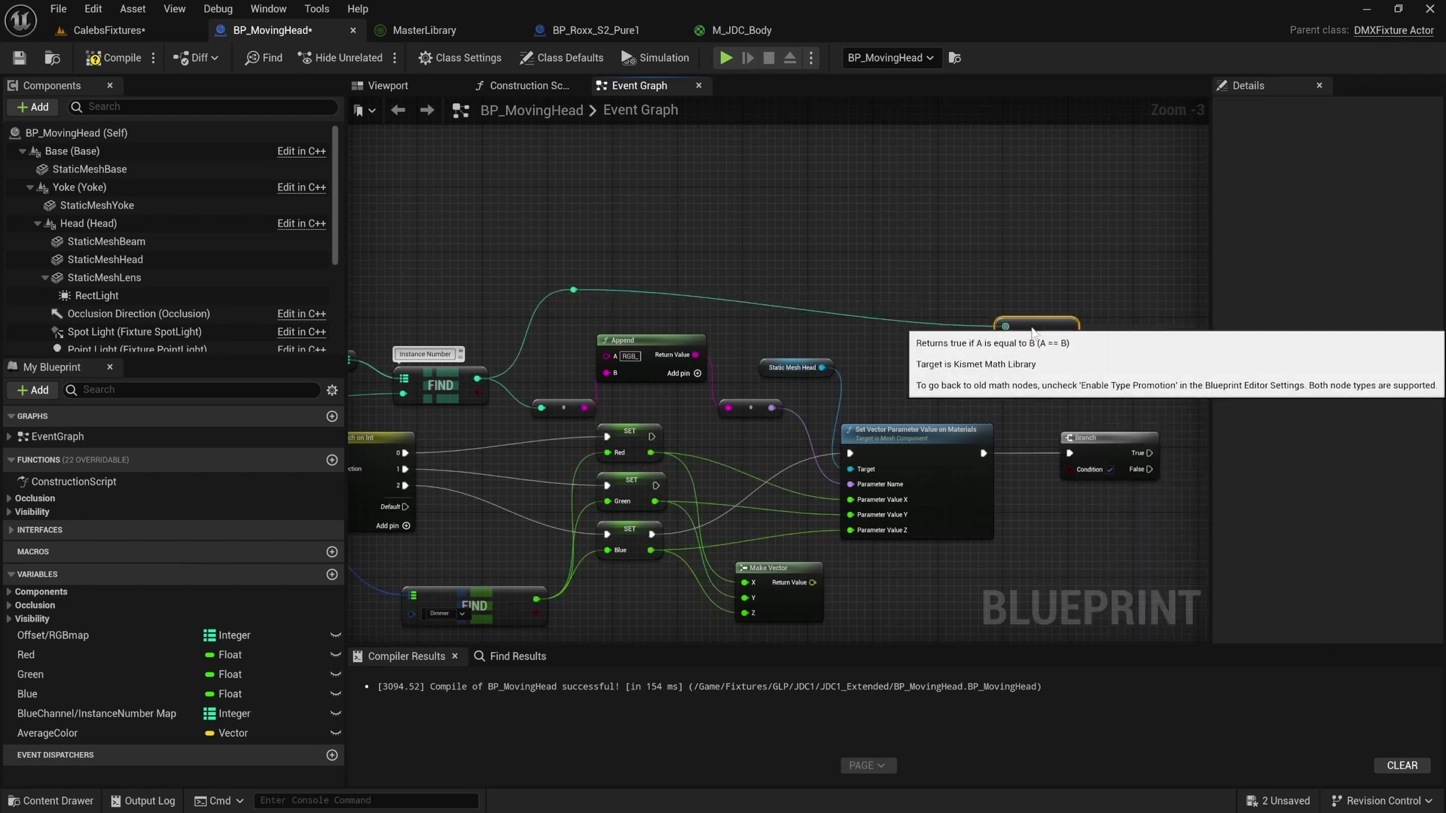
Wire the Equal result into the Branch condition and move the Branch up beneath the Equal node.
{"action": "right_click_drag", "start_coordinate": [1026, 333], "coordinate": [979, 285]}
{"action": "left_click_drag", "start_coordinate": [991, 265], "coordinate": [1011, 432]}
{"action": "left_click_drag", "start_coordinate": [1010, 432], "coordinate": [1011, 431]}
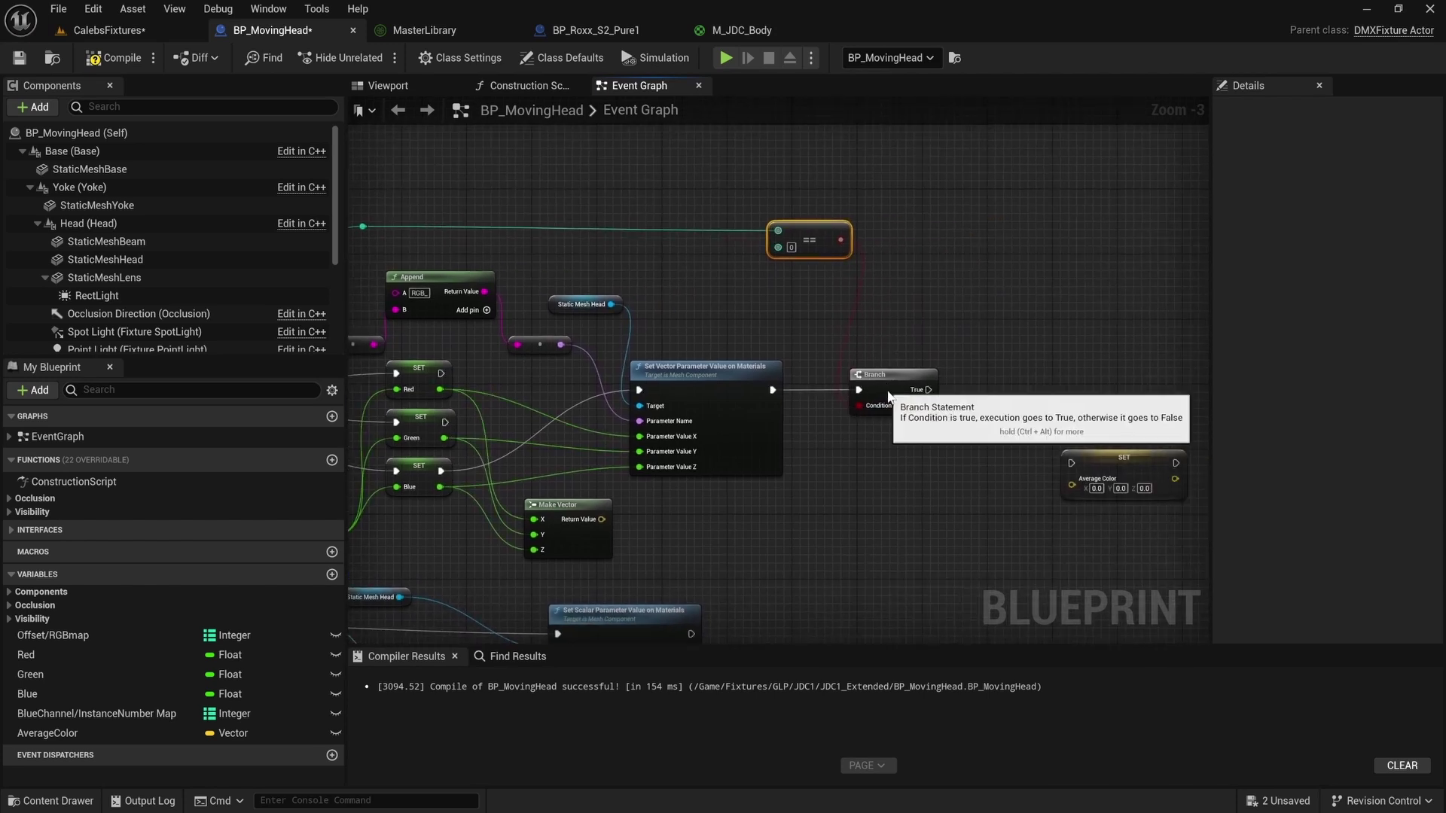
{"action": "left_click_drag", "start_coordinate": [889, 391], "coordinate": [888, 316]}
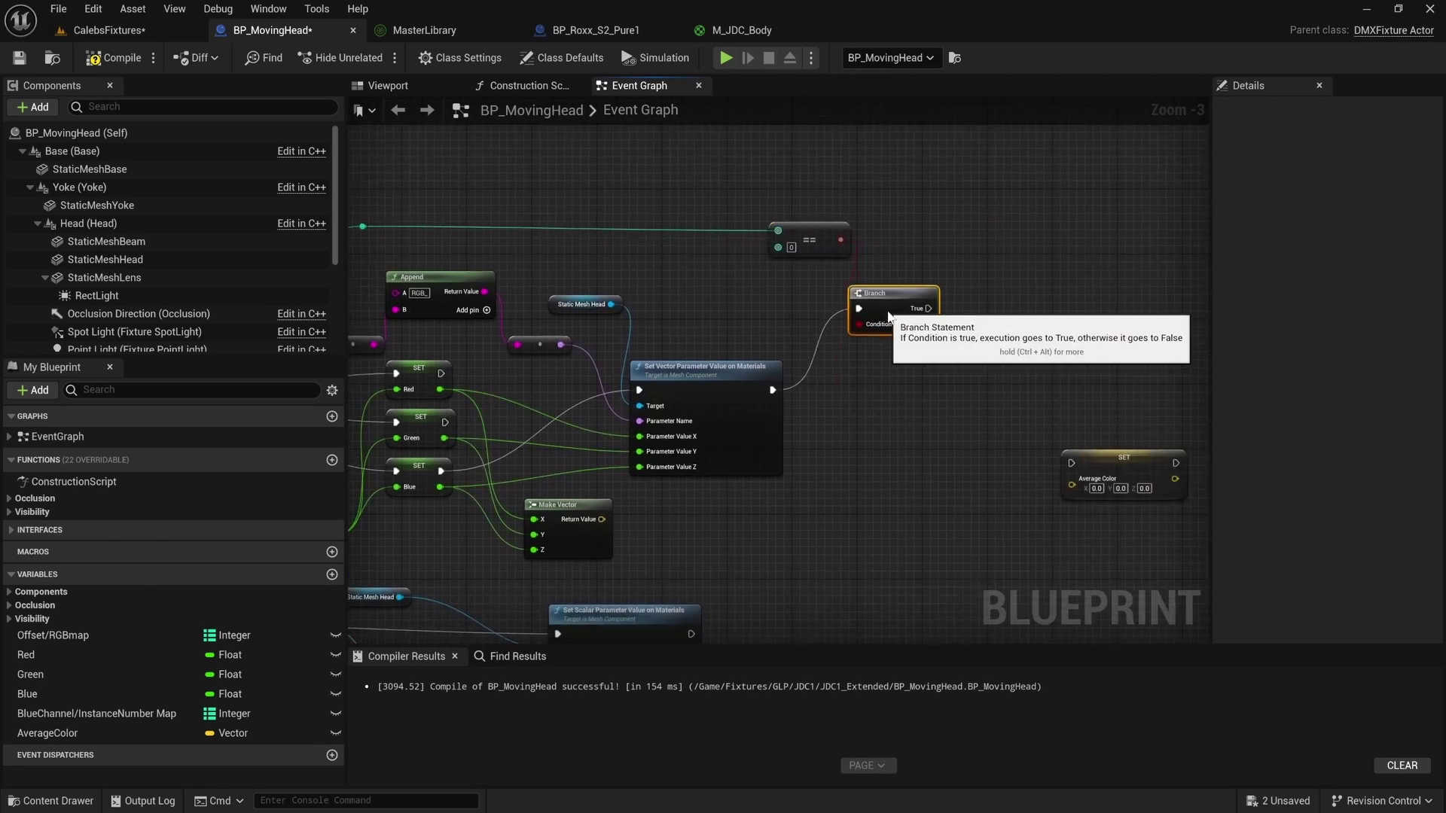
Place a new Set AverageColor node on the Branch's True output and feed it the Make Vector return value.
{"action": "left_click_drag", "start_coordinate": [105, 729], "coordinate": [1031, 300]}
{"action": "left_click", "coordinate": [1022, 326]}
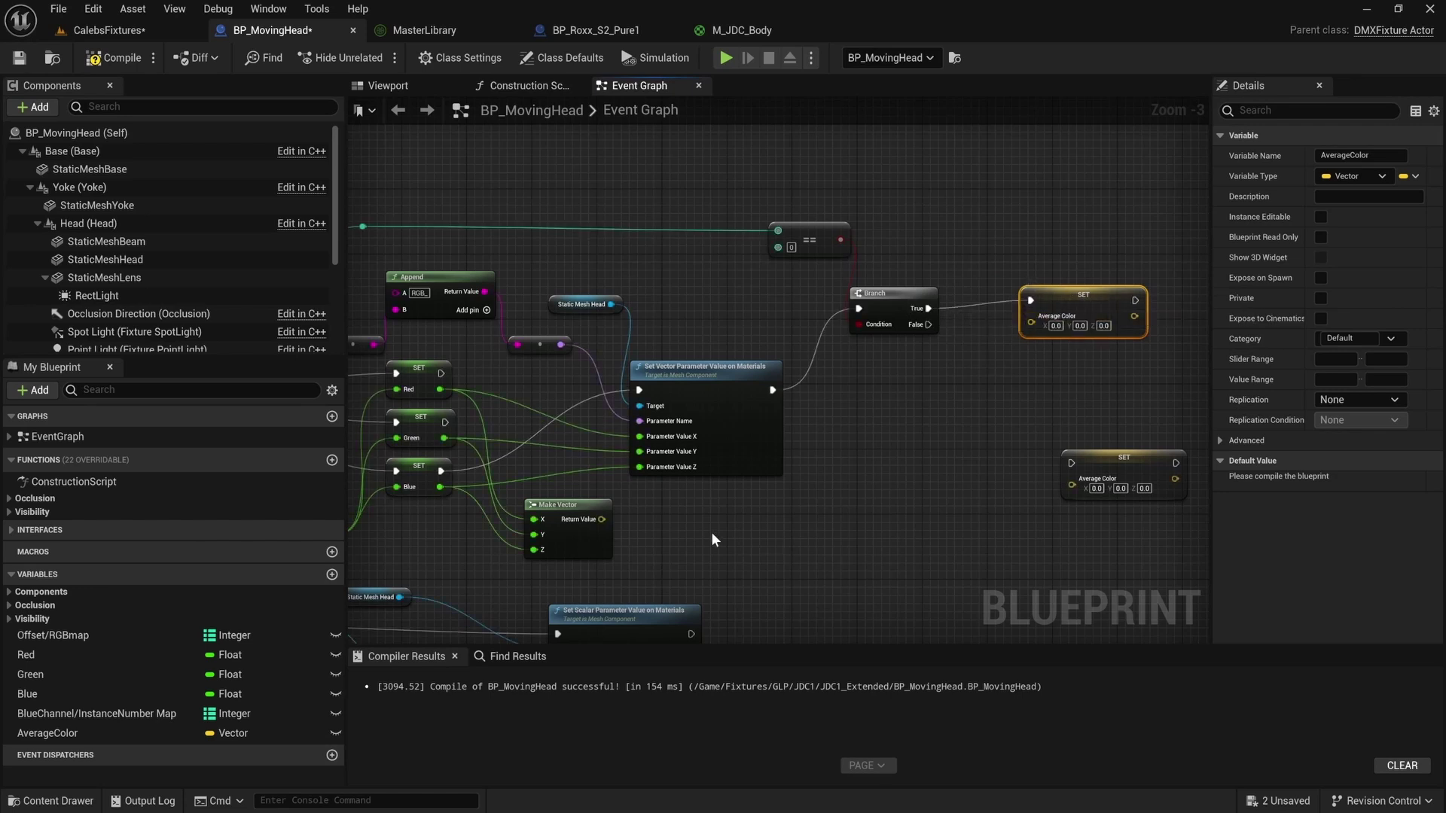
{"action": "left_click_drag", "start_coordinate": [601, 518], "coordinate": [1032, 316]}
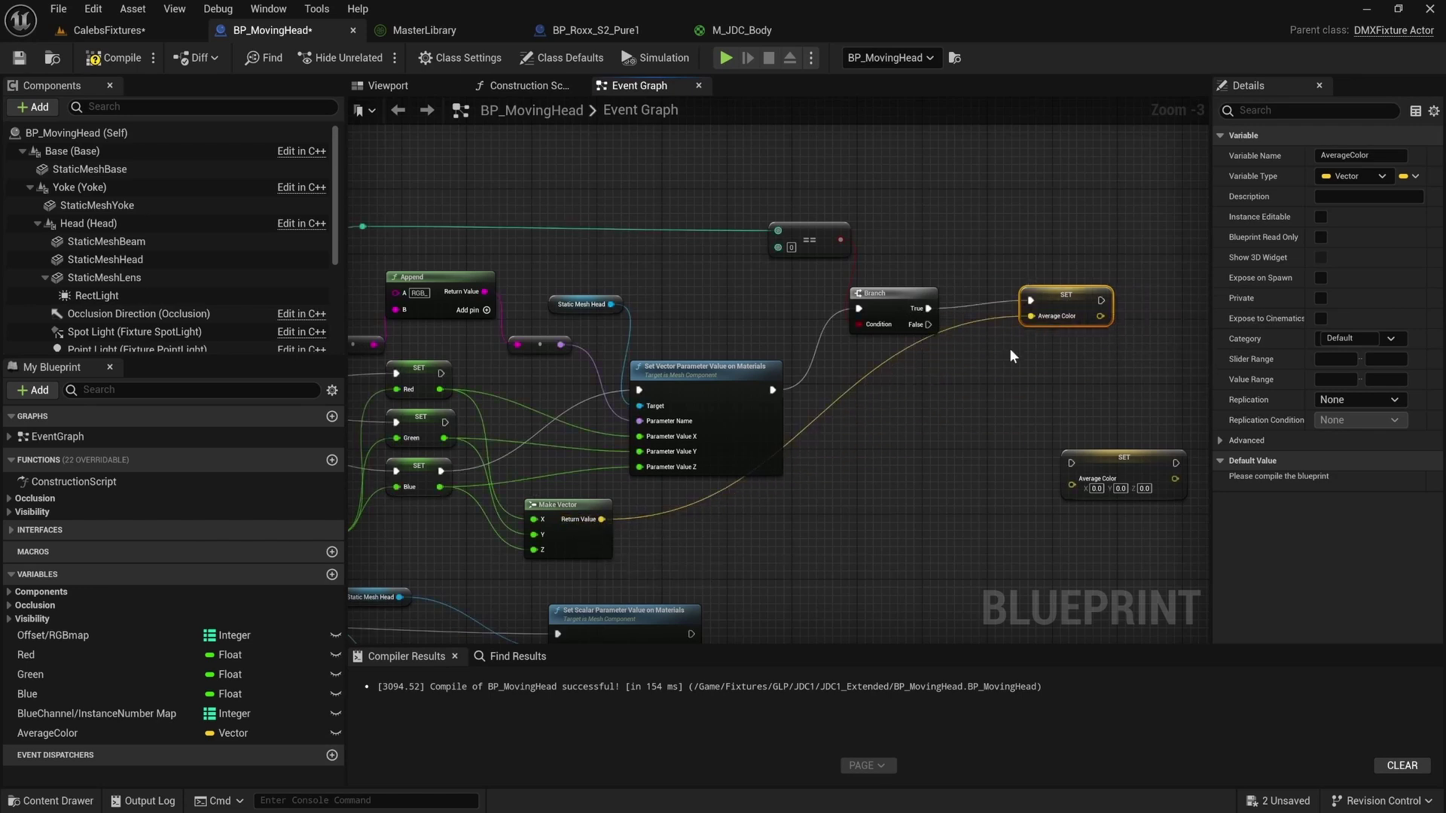
{"action": "right_click_drag", "start_coordinate": [1009, 345], "coordinate": [973, 327]}
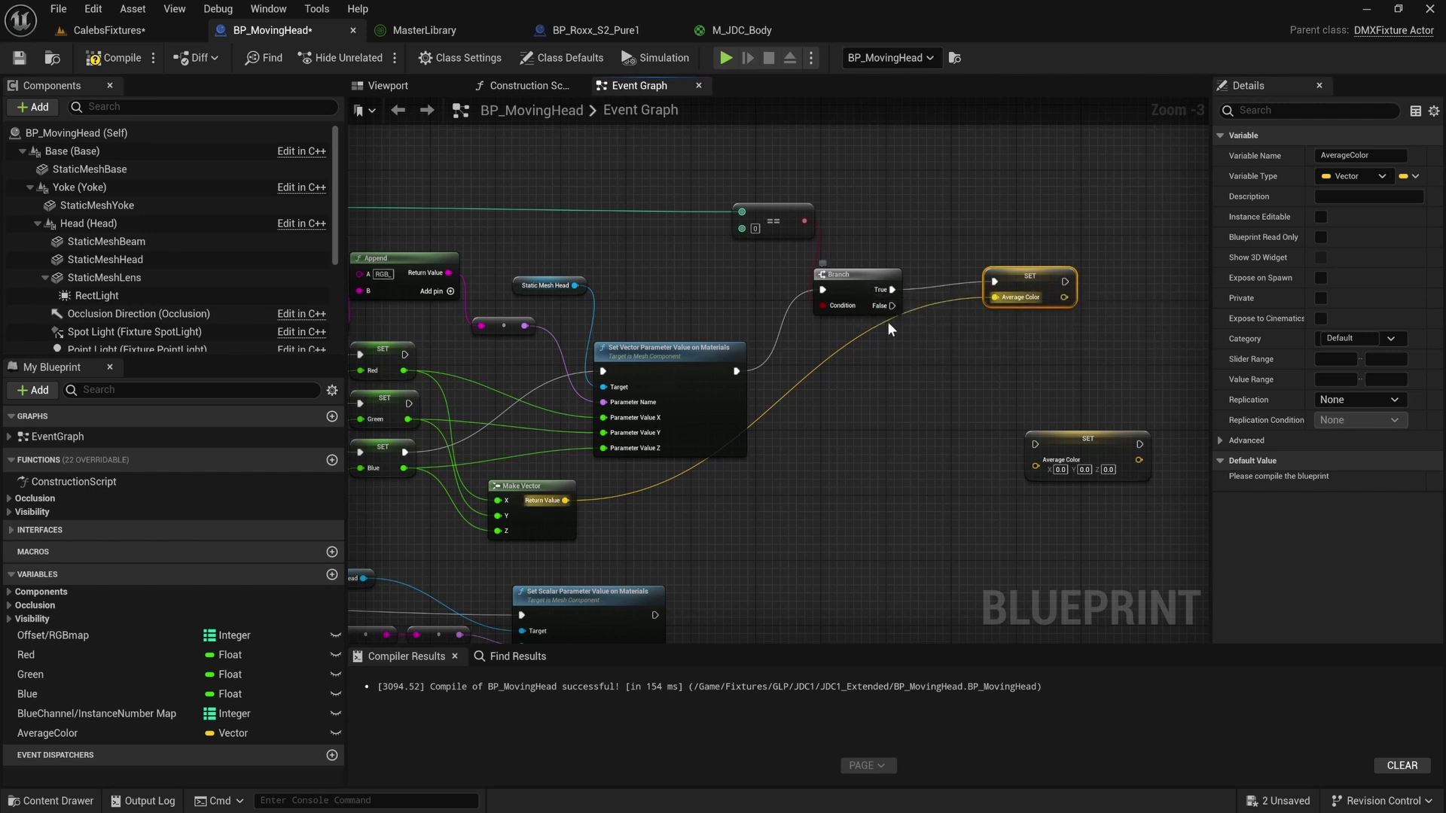
Duplicate the Branch below the original and run it from the first Branch's False output.
{"action": "left_click", "coordinate": [855, 289]}
{"action": "key", "text": "ctrl+c"}
{"action": "key", "text": "ctrl+v"}
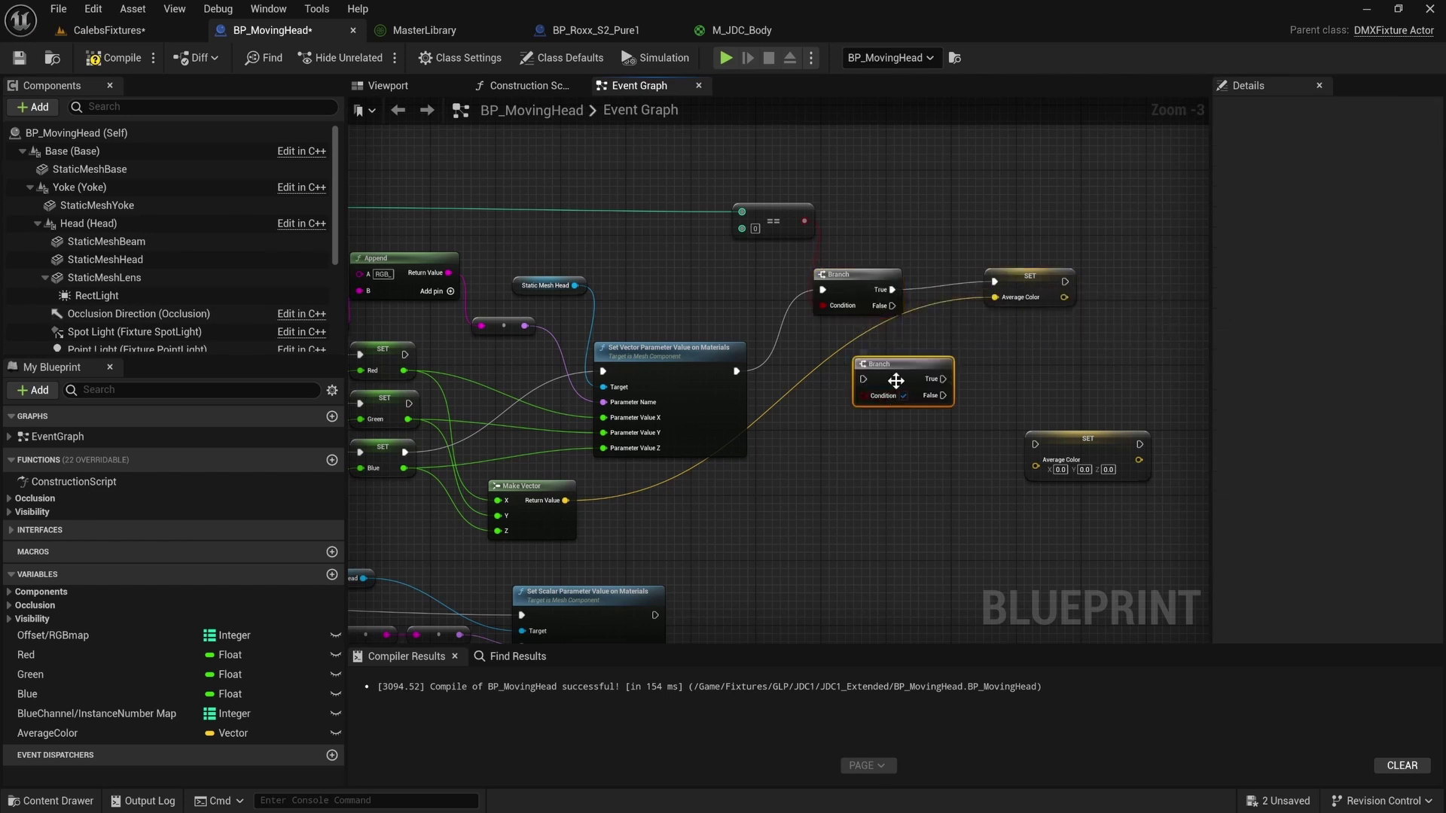
{"action": "left_click_drag", "start_coordinate": [895, 380], "coordinate": [854, 380]}
{"action": "left_click_drag", "start_coordinate": [892, 306], "coordinate": [827, 378]}
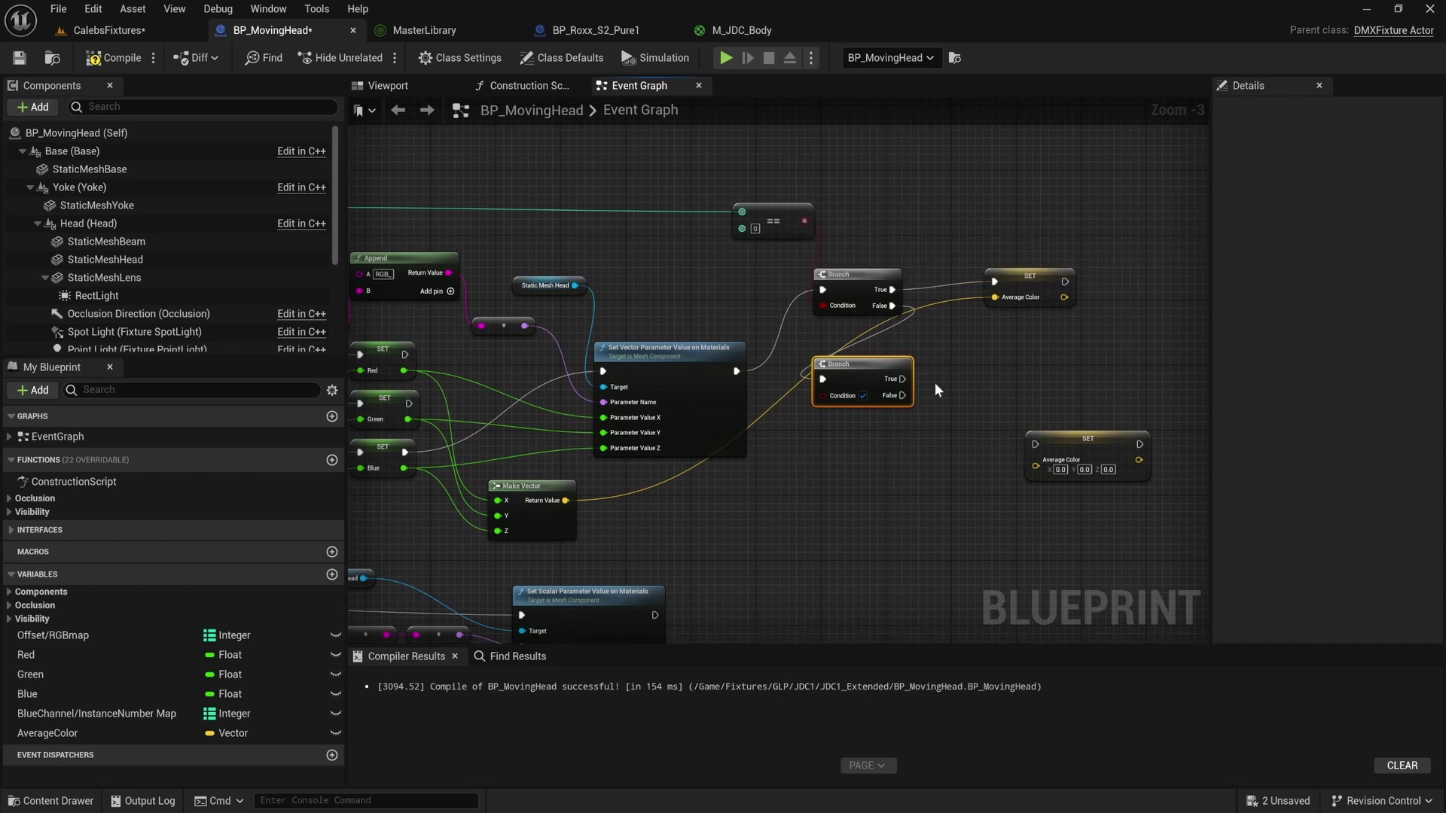
{"action": "right_click_drag", "start_coordinate": [863, 376], "coordinate": [814, 383]}
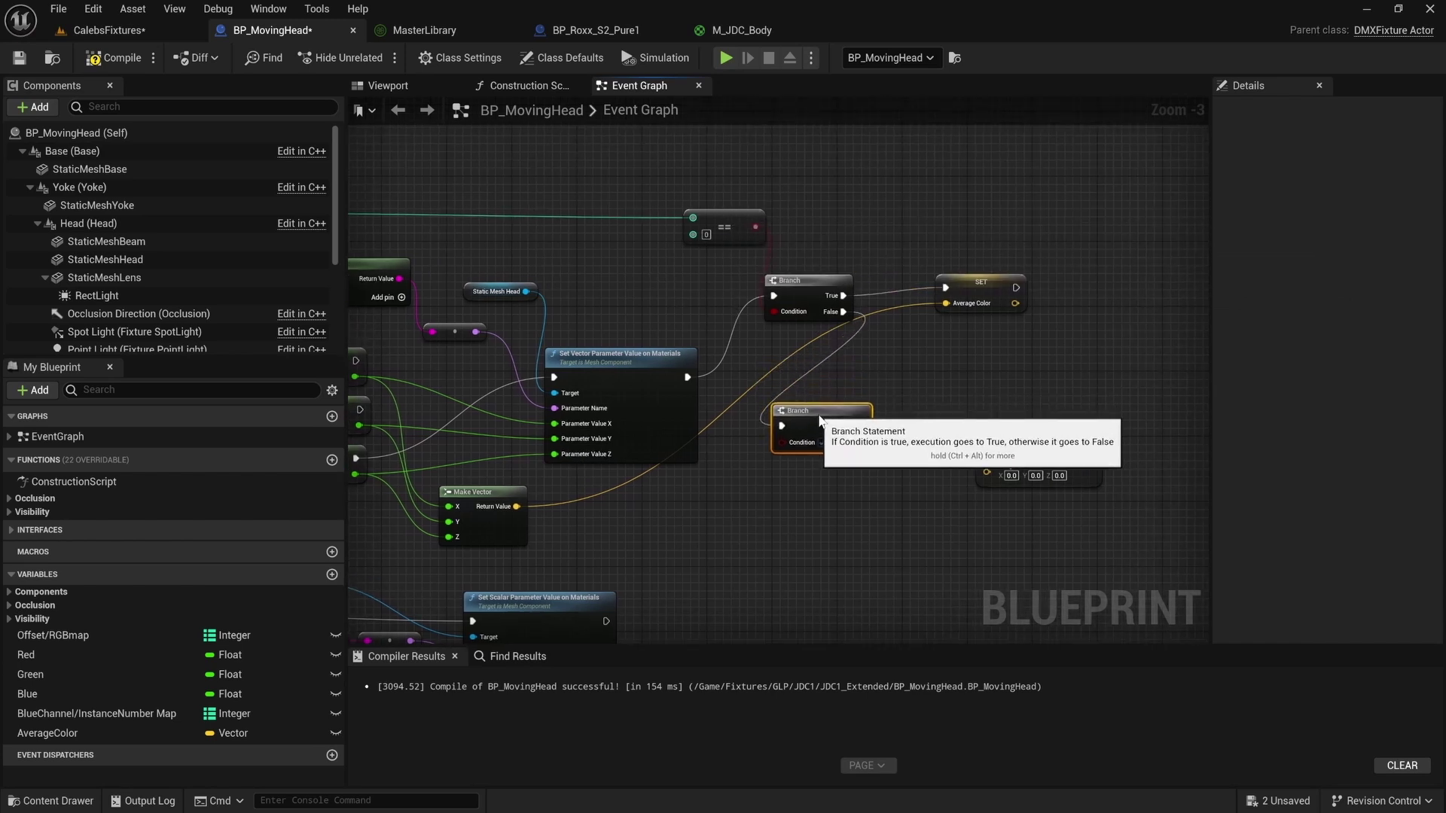
{"action": "right_click_drag", "start_coordinate": [910, 387], "coordinate": [887, 375]}
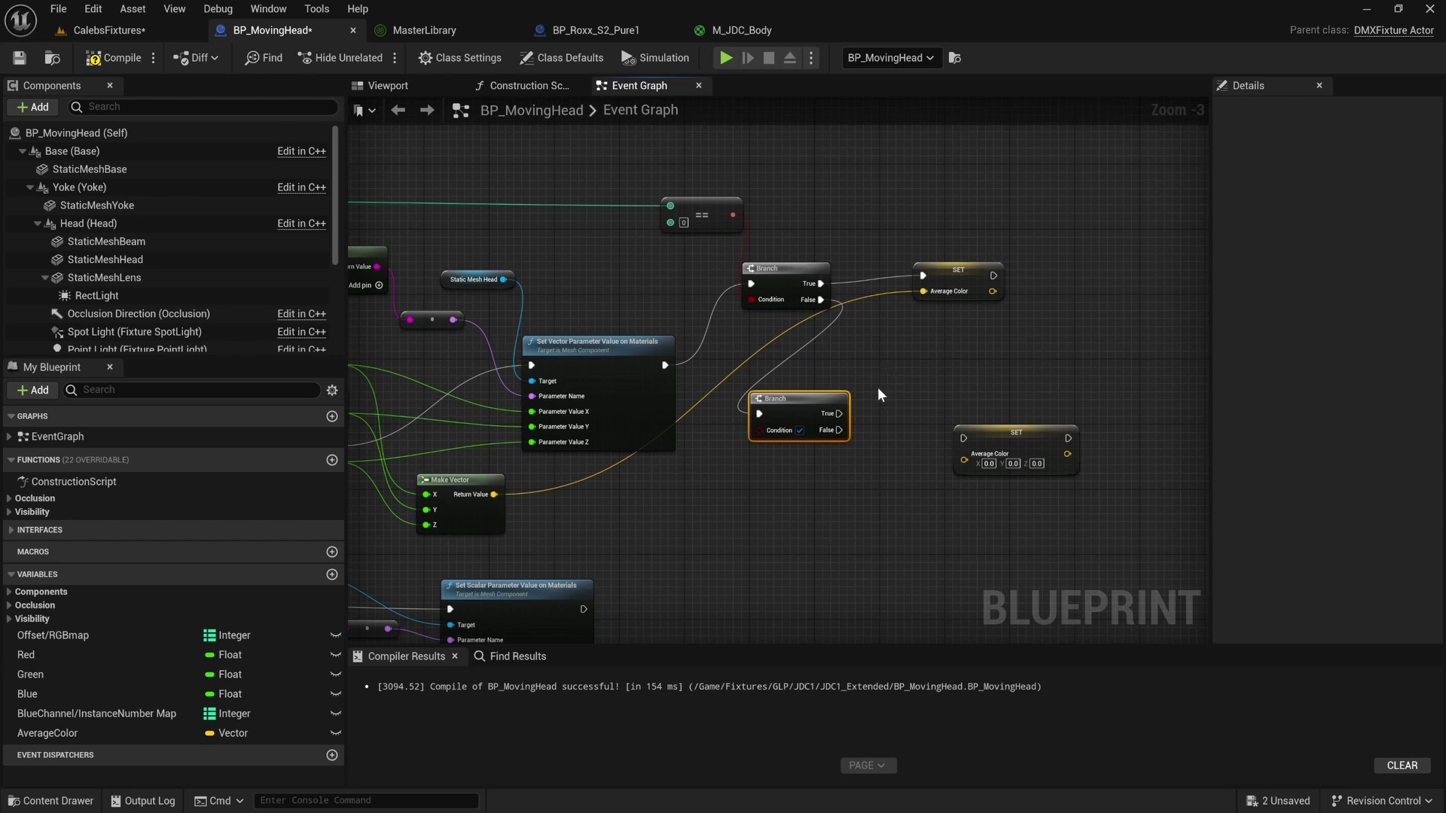
Add a vector addition node combining AverageColor with the Make Vector result, moving the lower Set AverageColor node to make room.
{"action": "left_click_drag", "start_coordinate": [1024, 441], "coordinate": [1082, 406]}
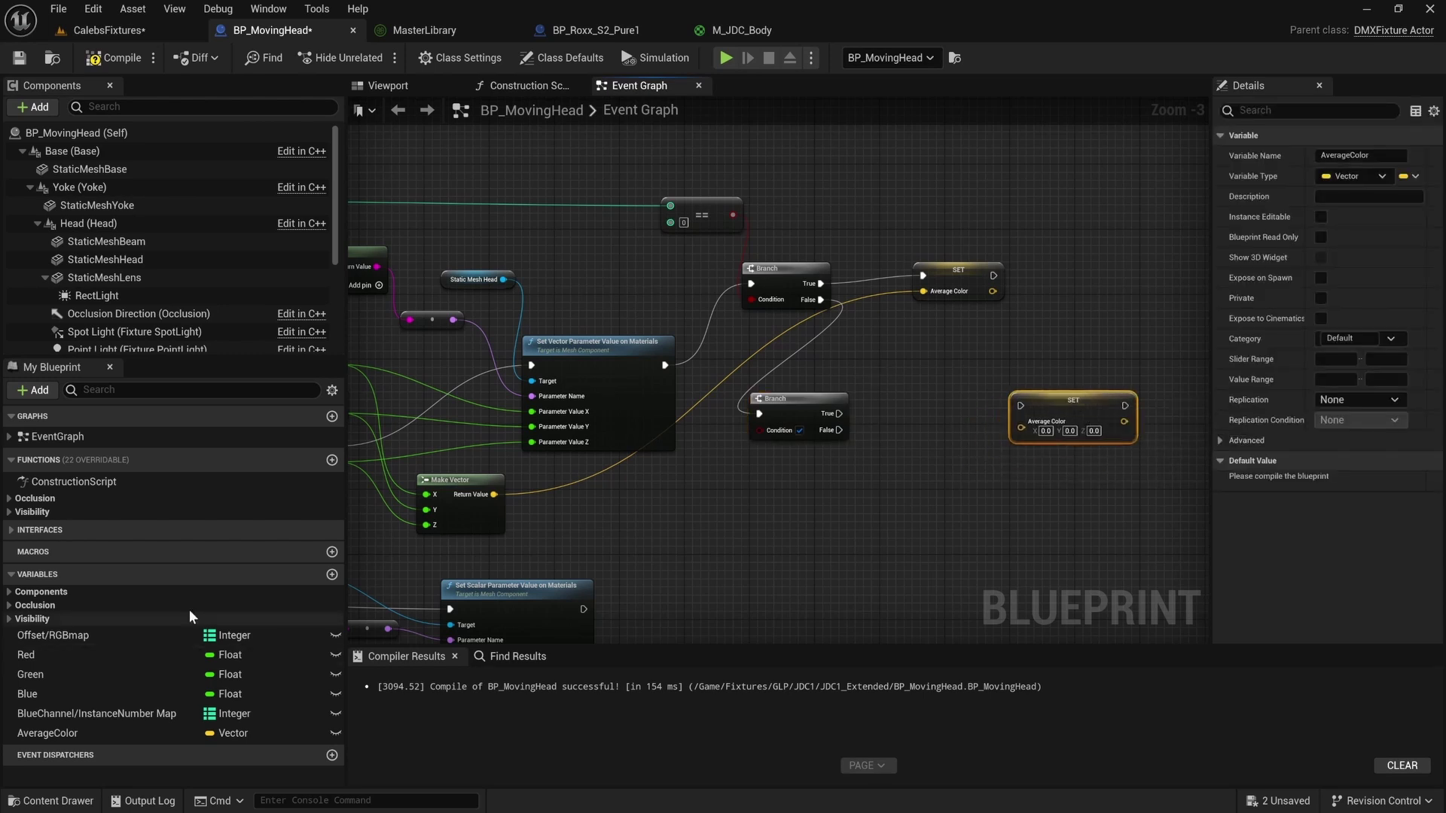
{"action": "left_click_drag", "start_coordinate": [494, 494], "coordinate": [904, 436]}
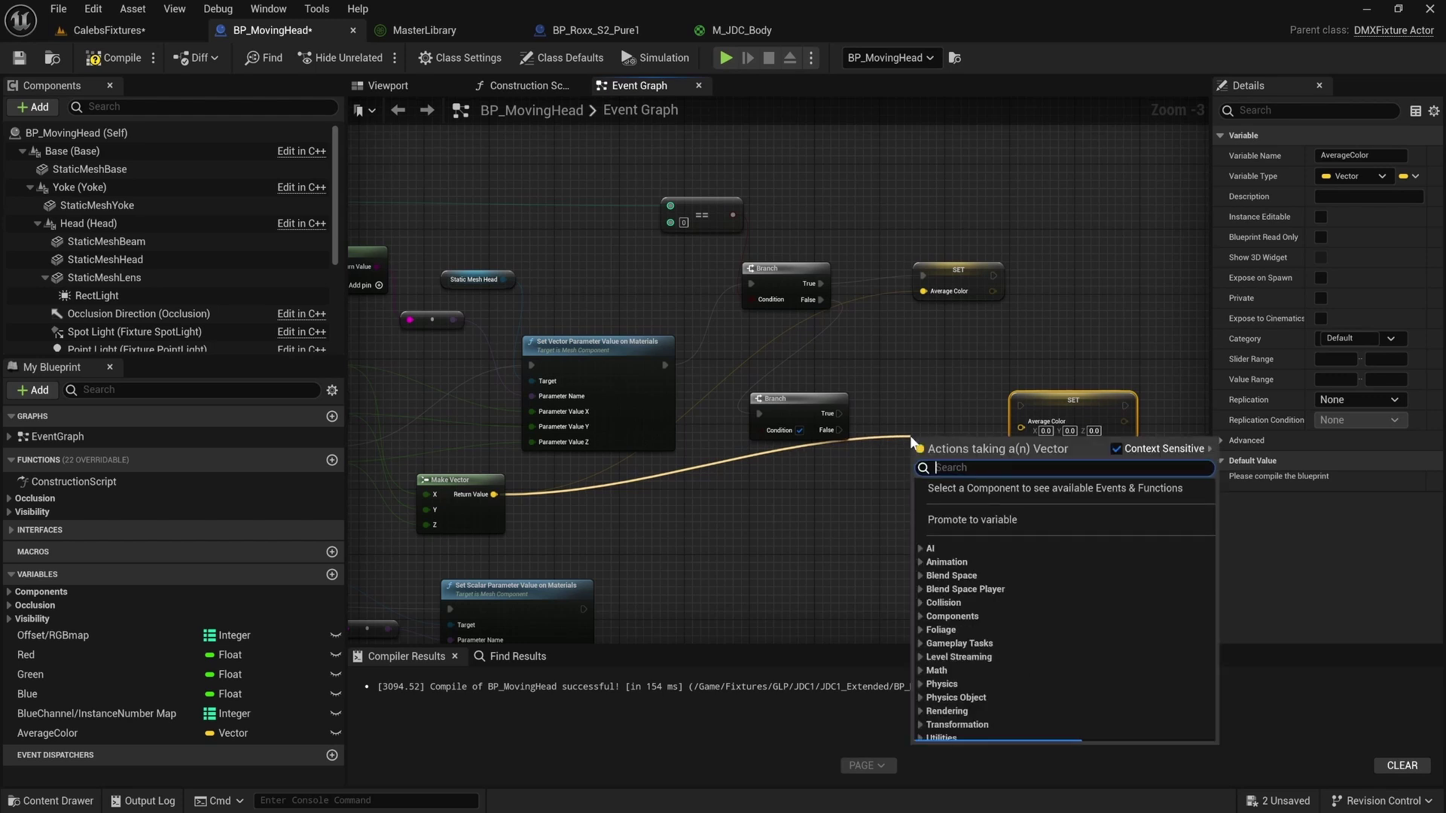
{"action": "type", "text": "+"}
{"action": "key", "text": "Return"}
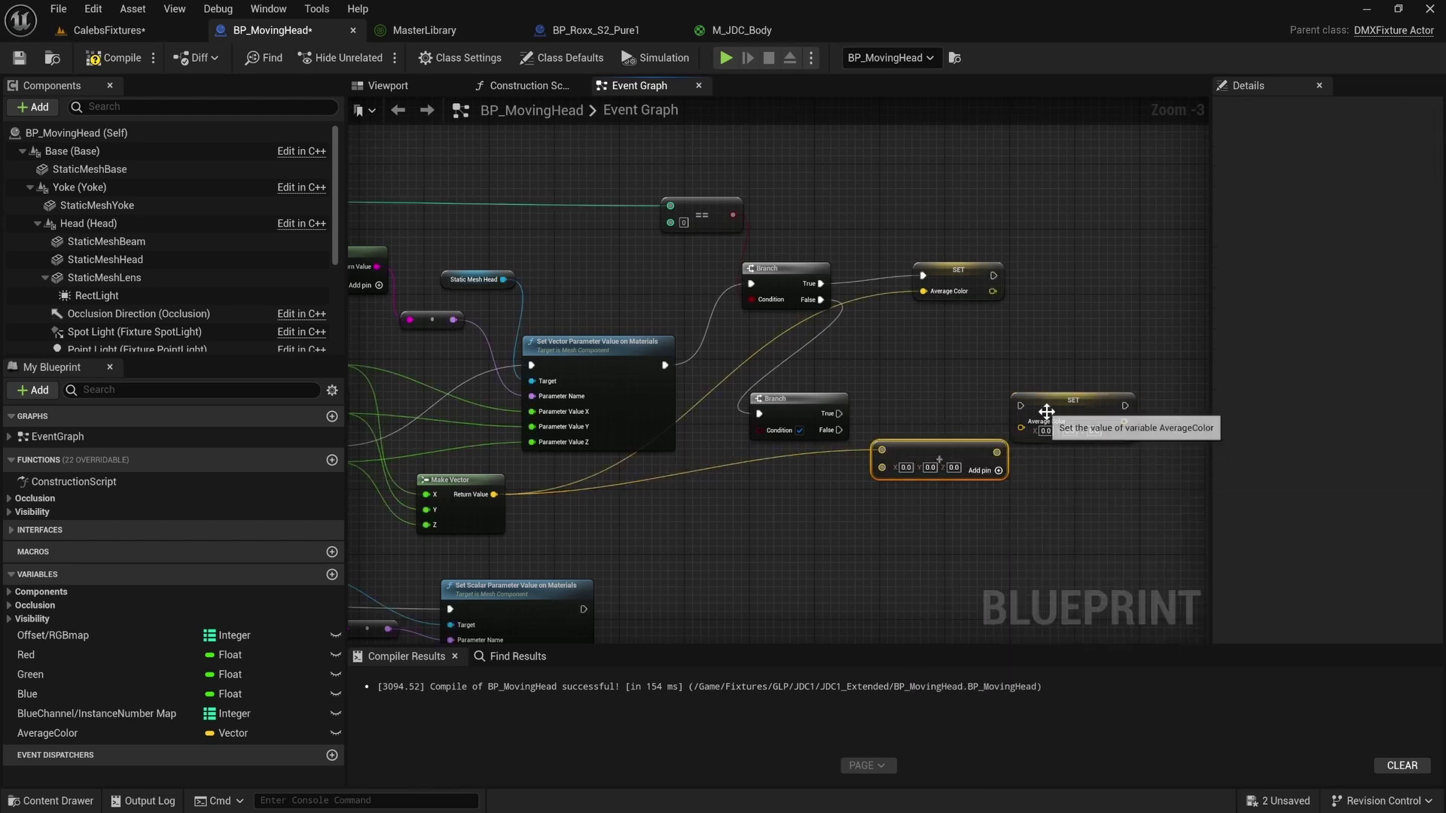
{"action": "left_click_drag", "start_coordinate": [1076, 401], "coordinate": [1163, 392]}
{"action": "left_click_drag", "start_coordinate": [946, 454], "coordinate": [1010, 437]}
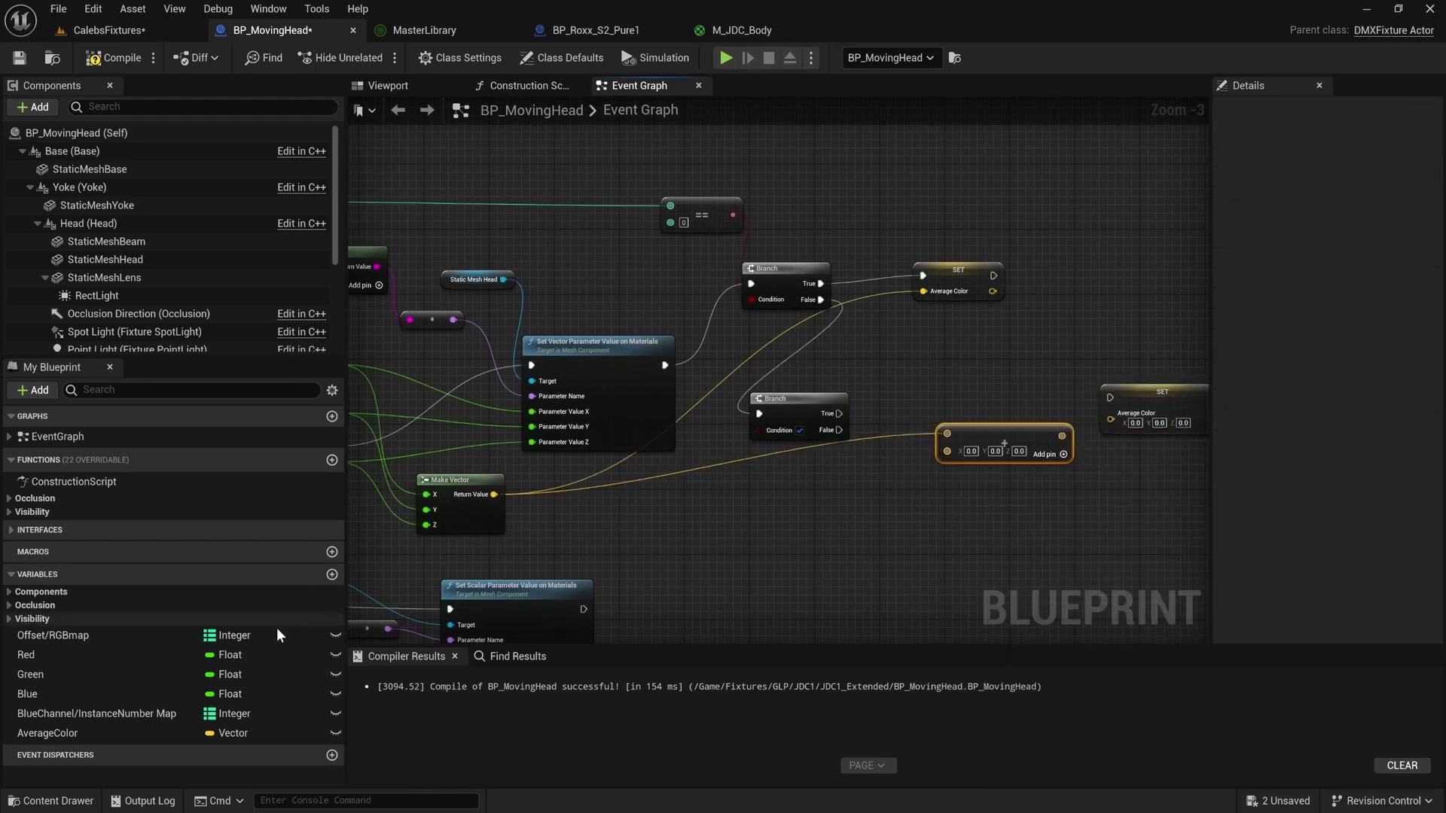
{"action": "left_click_drag", "start_coordinate": [30, 734], "coordinate": [947, 441]}
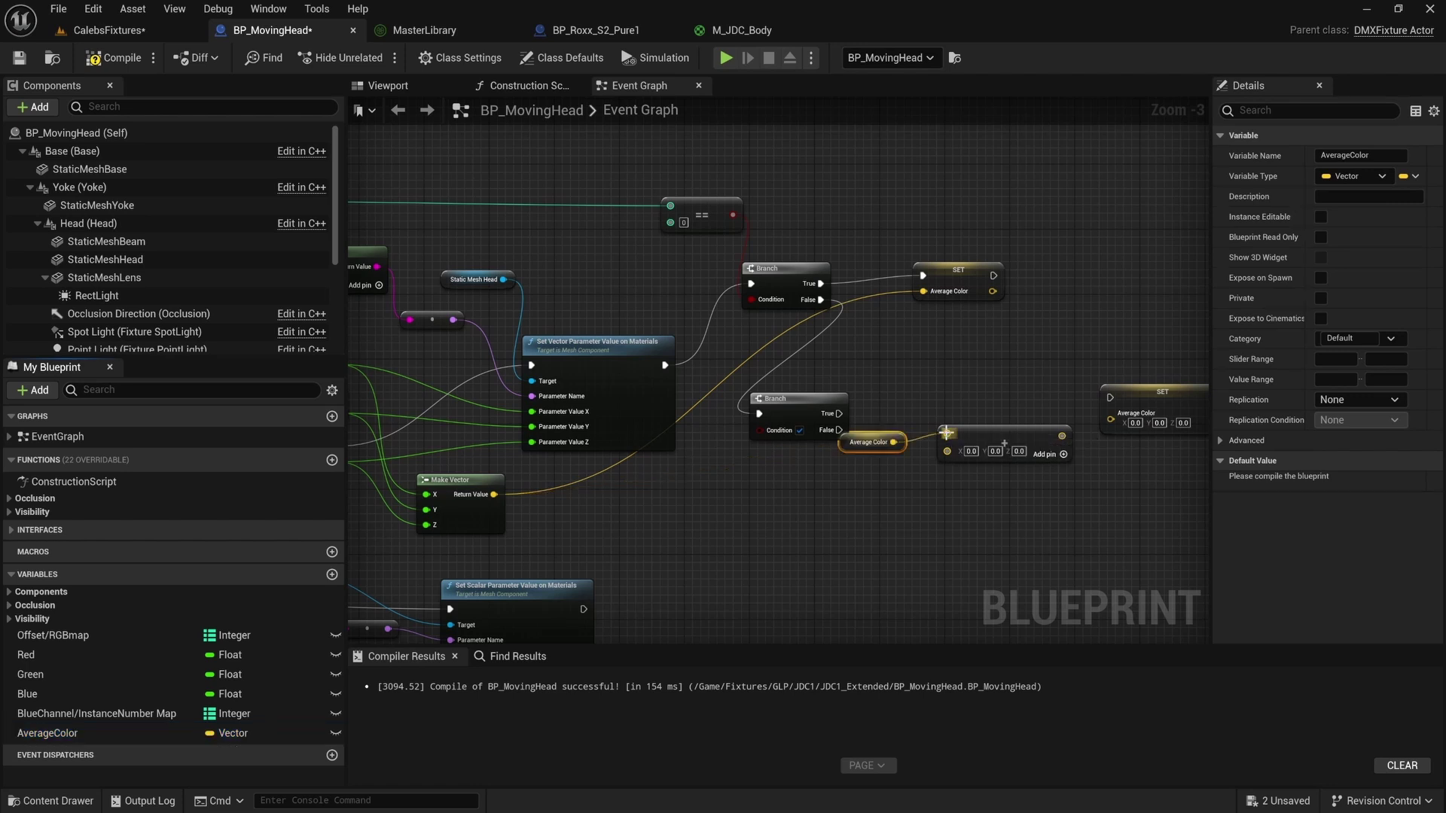
{"action": "left_click", "coordinate": [844, 463]}
Feed the vector sum into the lower Set AverageColor, run that node from the second Branch's True output, and align the Branch.
{"action": "left_click_drag", "start_coordinate": [489, 495], "coordinate": [1110, 413]}
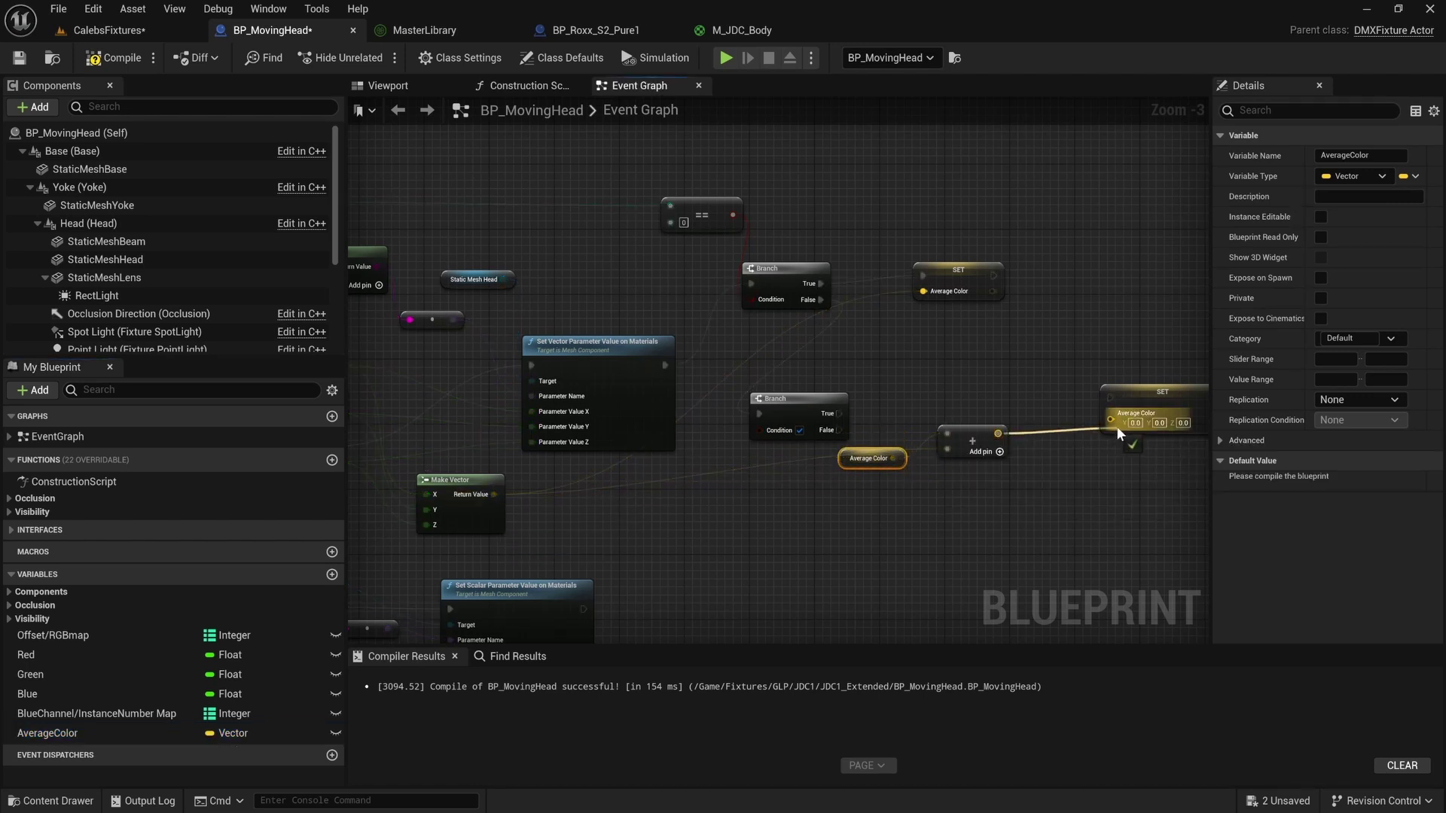
{"action": "left_click_drag", "start_coordinate": [838, 413], "coordinate": [1110, 398]}
{"action": "left_click", "coordinate": [905, 362]}
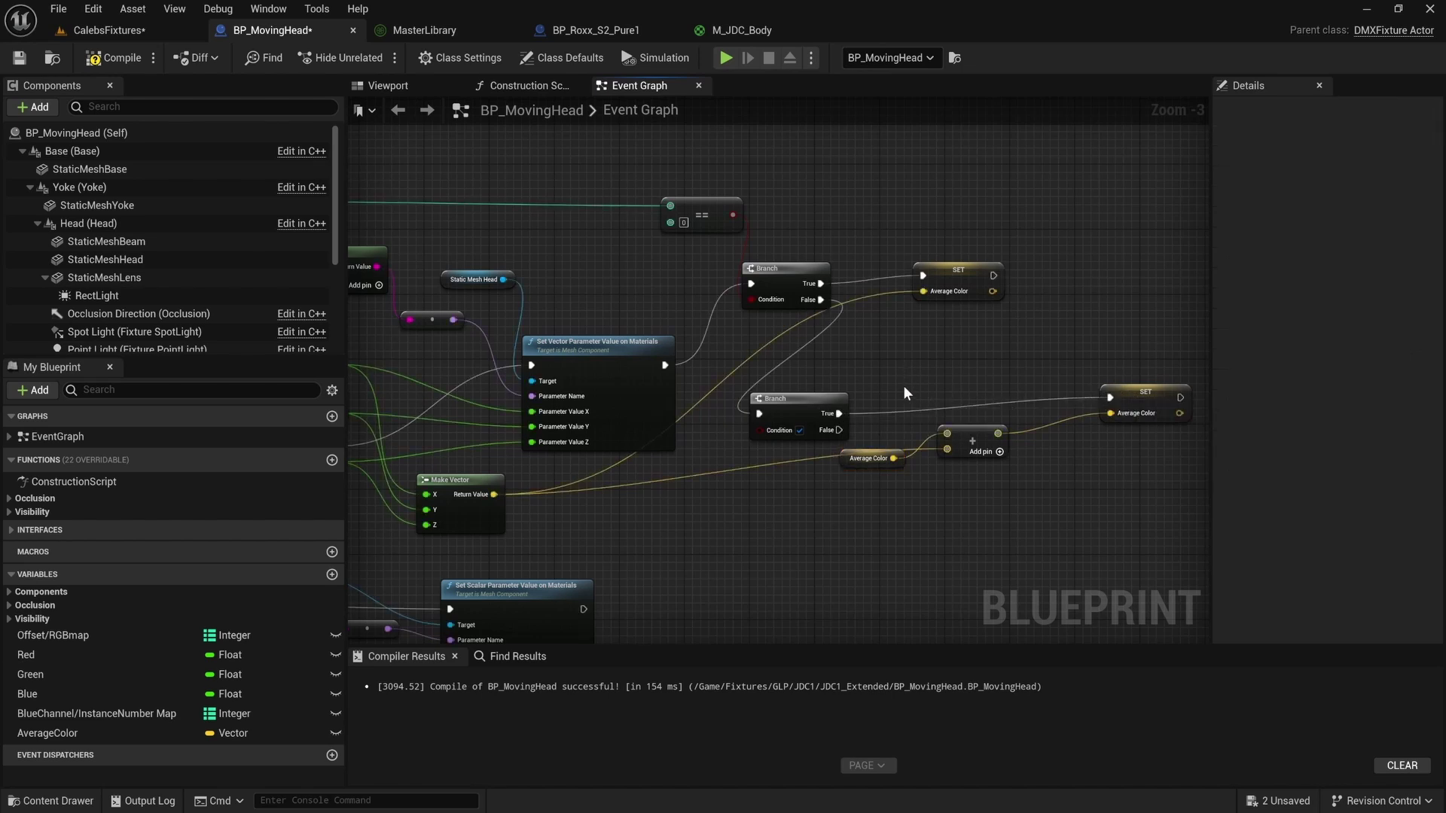
{"action": "left_click_drag", "start_coordinate": [791, 413], "coordinate": [822, 402]}
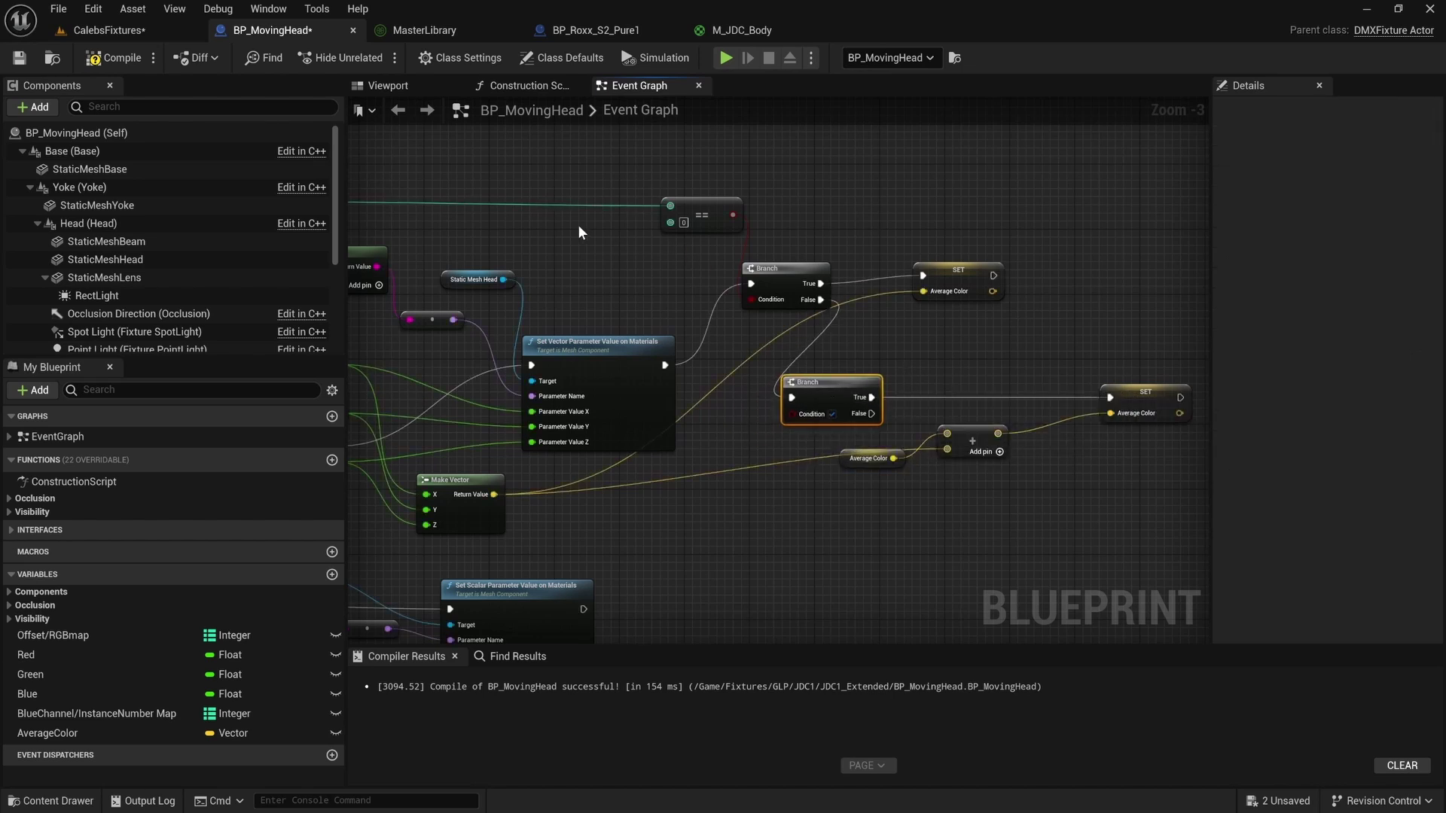
Add a second reroute node on the instance number wire and branch it into a new Equal node near the lower Branch.
{"action": "right_click_drag", "start_coordinate": [585, 208], "coordinate": [689, 234]}
{"action": "double_click", "coordinate": [699, 229]}
{"action": "left_click_drag", "start_coordinate": [689, 228], "coordinate": [835, 430]}
{"action": "type", "text": "=="}
{"action": "key", "text": "Return"}
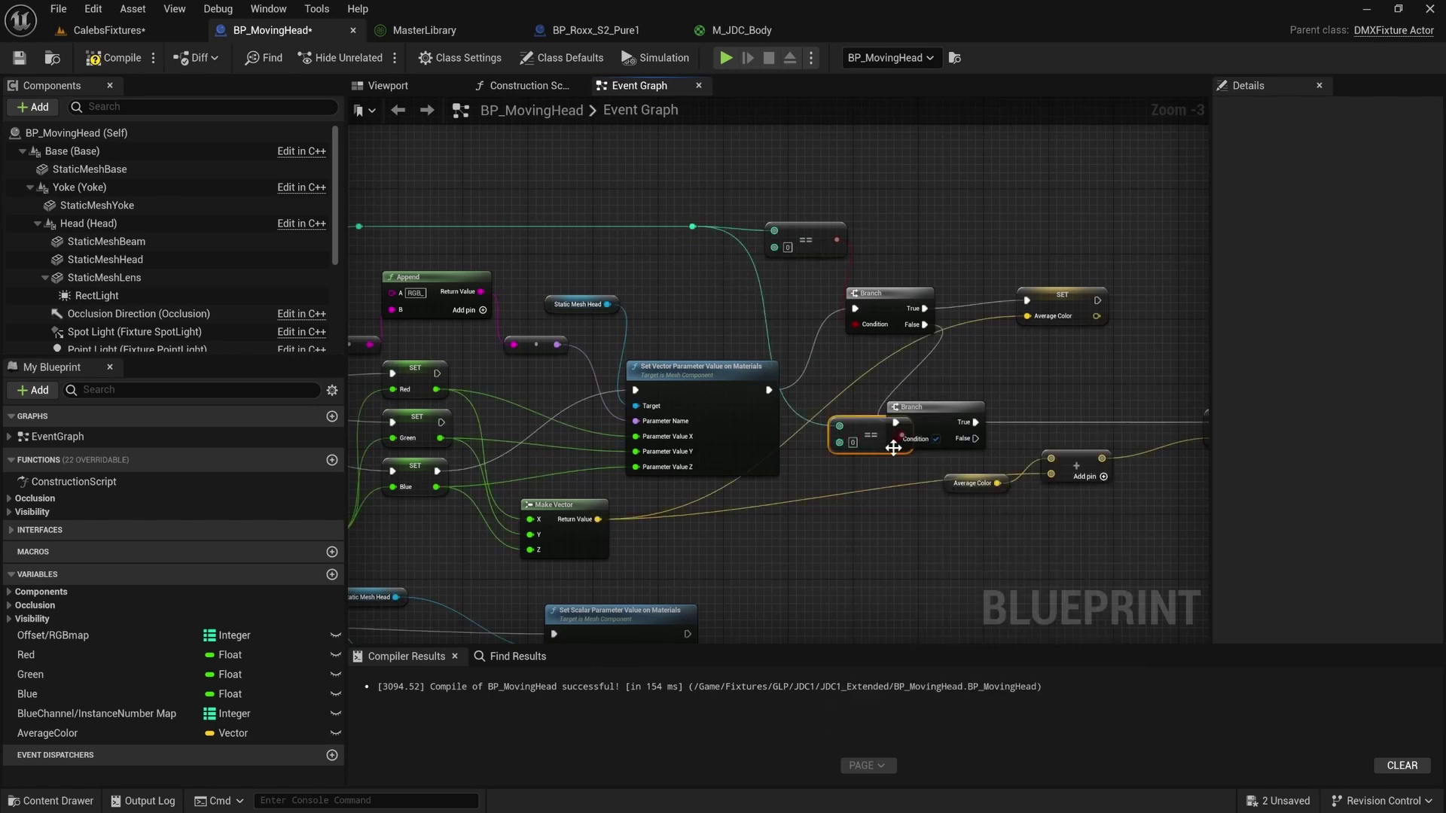
Space out the second Branch and its Equal node, and wire the Equal result into that Branch's condition.
{"action": "left_click_drag", "start_coordinate": [946, 401], "coordinate": [1026, 394]}
{"action": "right_click_drag", "start_coordinate": [904, 394], "coordinate": [770, 417]}
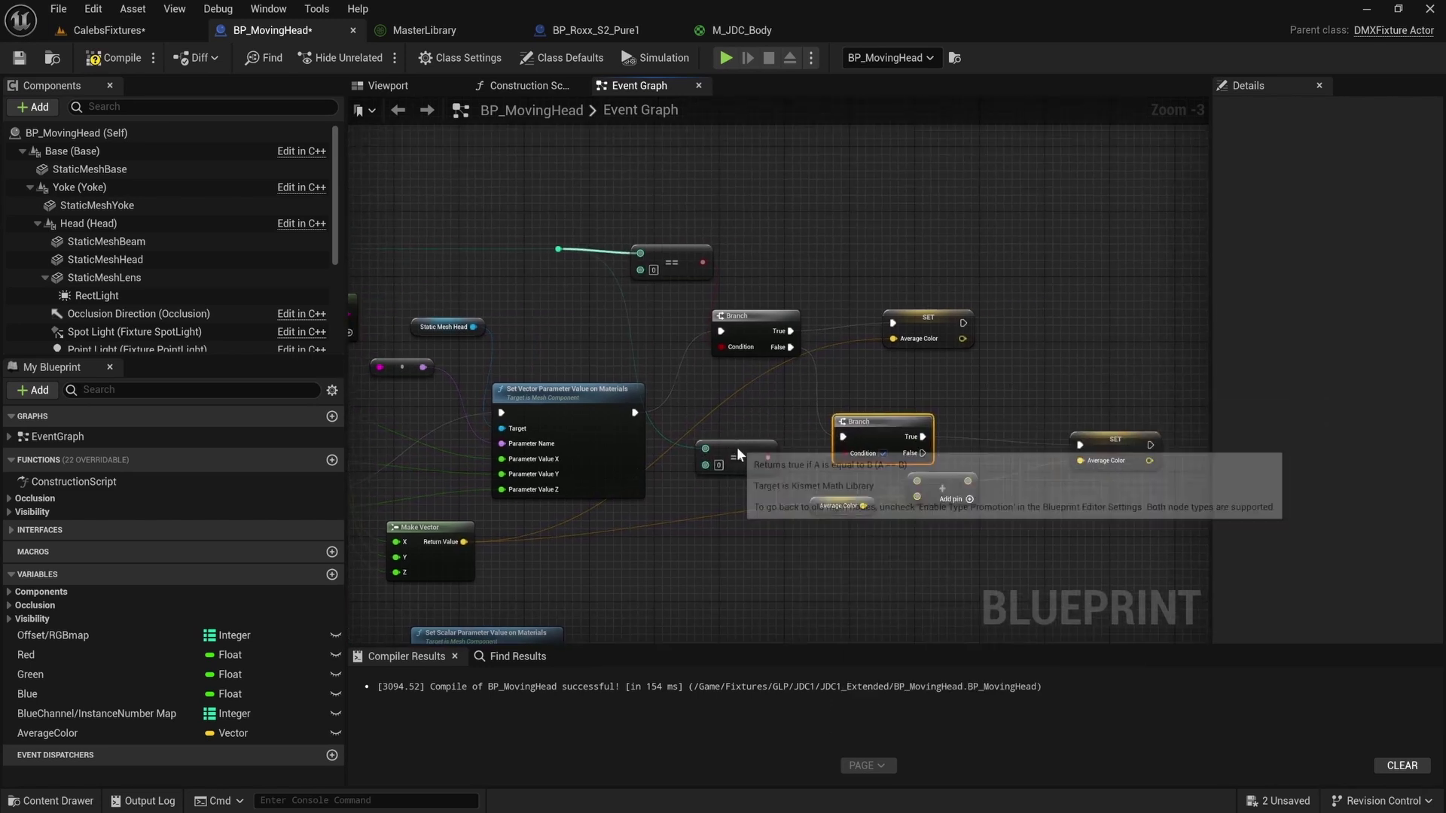
{"action": "left_click", "coordinate": [735, 446]}
{"action": "left_click", "coordinate": [892, 385]}
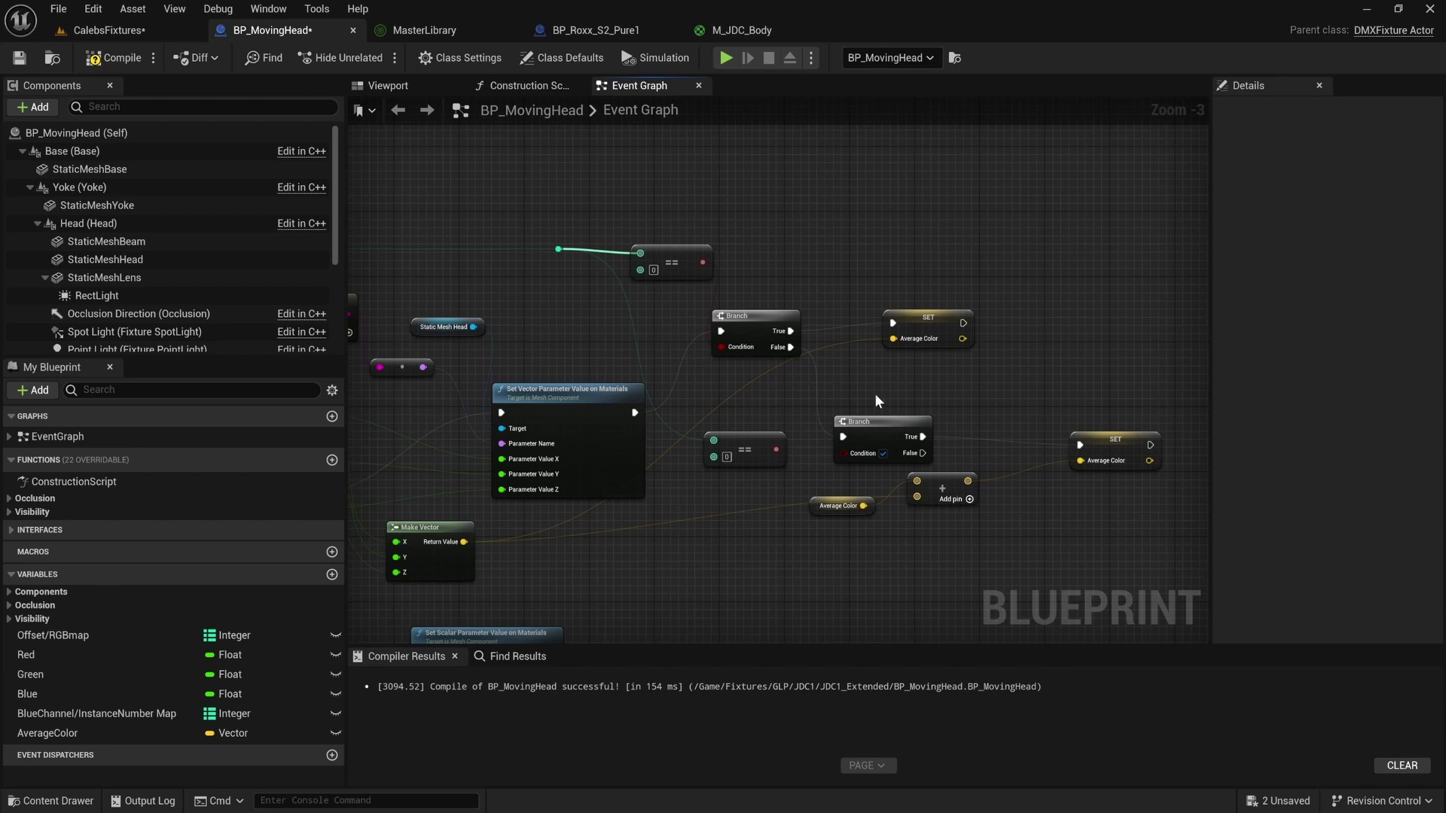
{"action": "left_click_drag", "start_coordinate": [776, 449], "coordinate": [841, 452]}
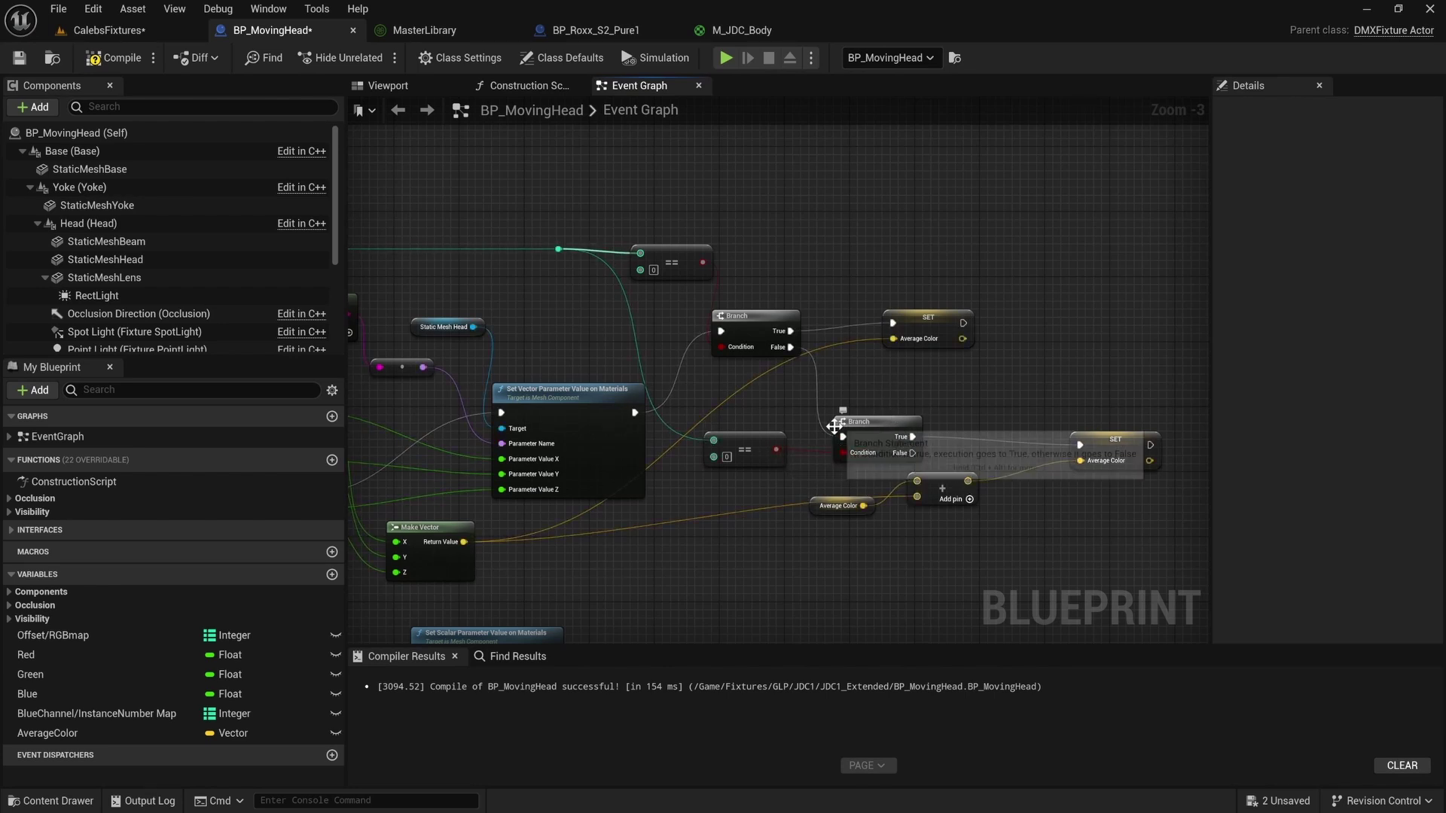
Set the second Equal node's comparison value to 11 and move the Set AverageColor execution wire to the second Branch's False output.
{"action": "right_click_drag", "start_coordinate": [835, 427], "coordinate": [769, 412]}
{"action": "type", "text": "11"}
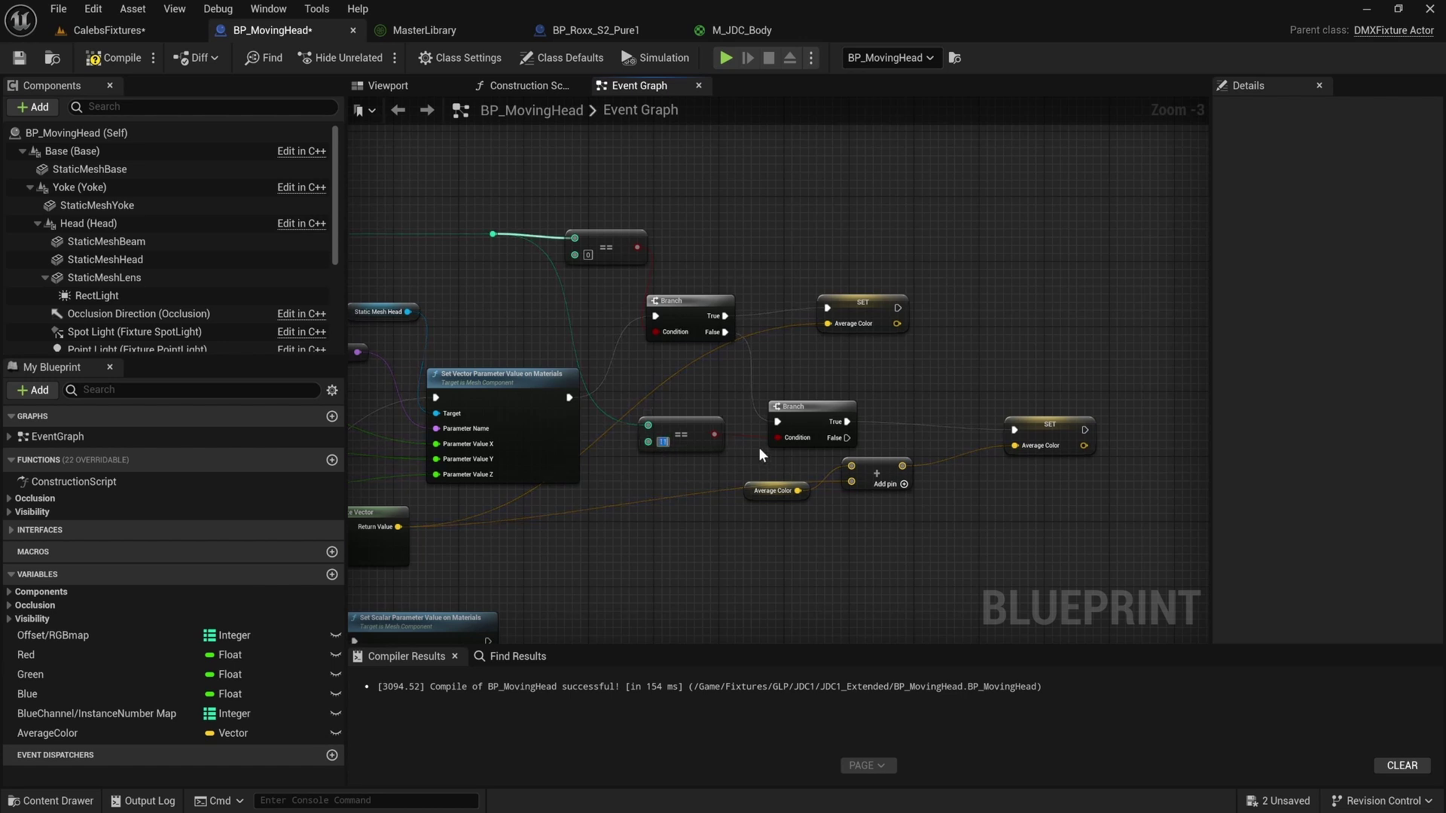
{"action": "key", "text": "Return"}
{"action": "left_click_drag", "start_coordinate": [846, 422], "coordinate": [847, 438], "text": "ctrl"}
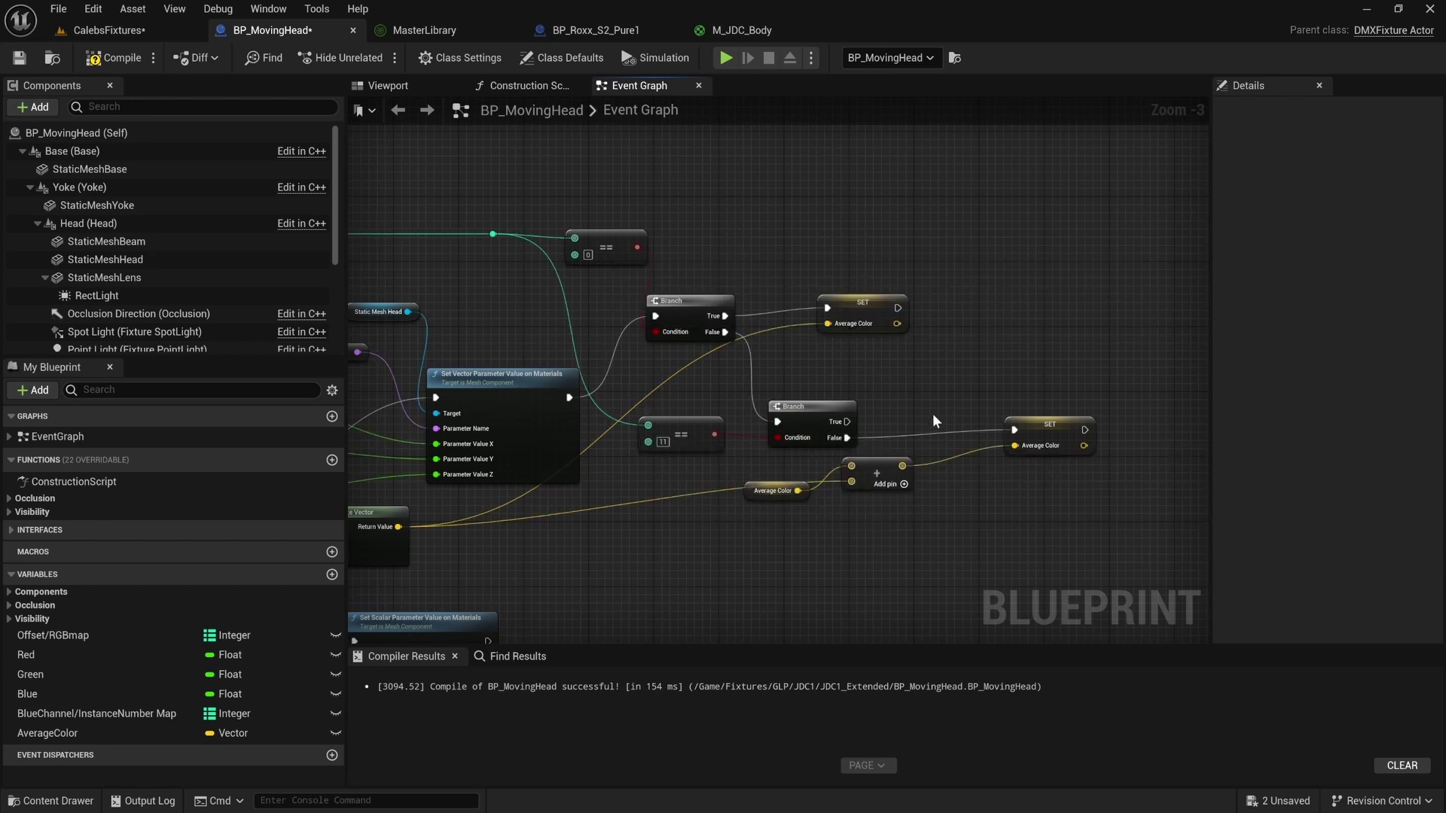
Shift the vector addition and AverageColor nodes closer to the lower Set AverageColor node.
{"action": "right_click_drag", "start_coordinate": [934, 421], "coordinate": [782, 384]}
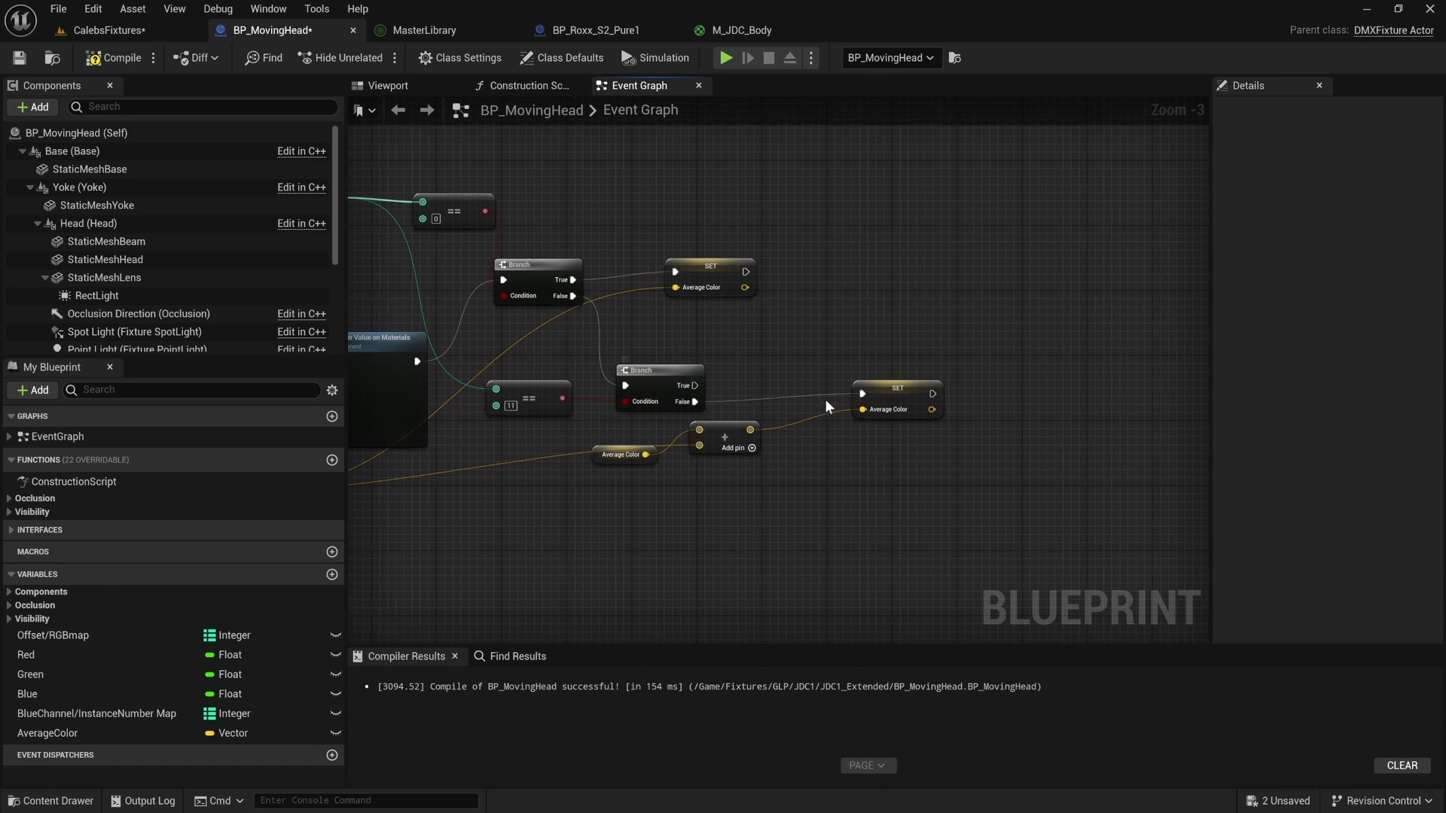
{"action": "left_click_drag", "start_coordinate": [728, 449], "coordinate": [774, 441]}
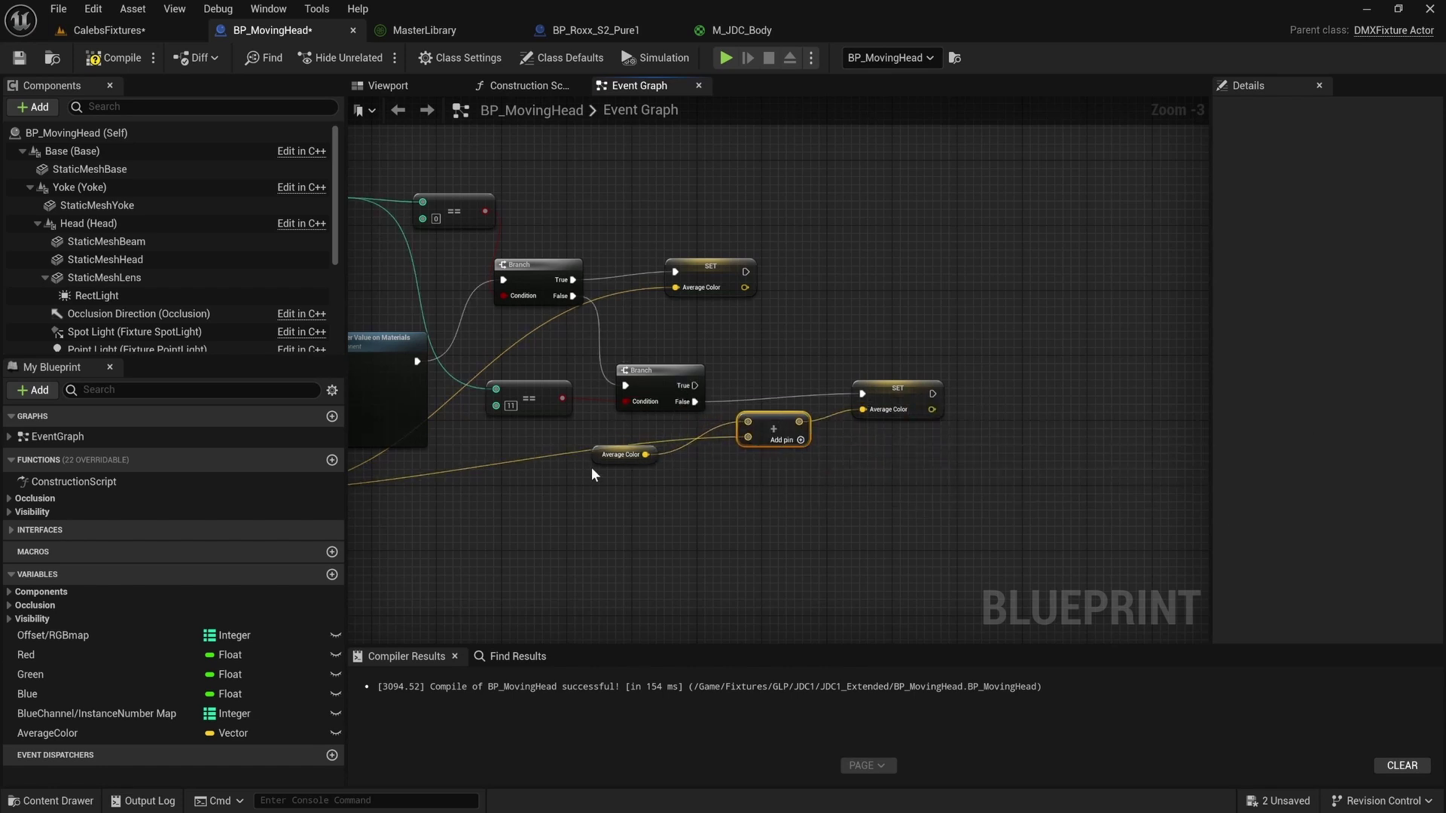
{"action": "left_click_drag", "start_coordinate": [599, 455], "coordinate": [639, 454]}
{"action": "left_click", "coordinate": [843, 444]}
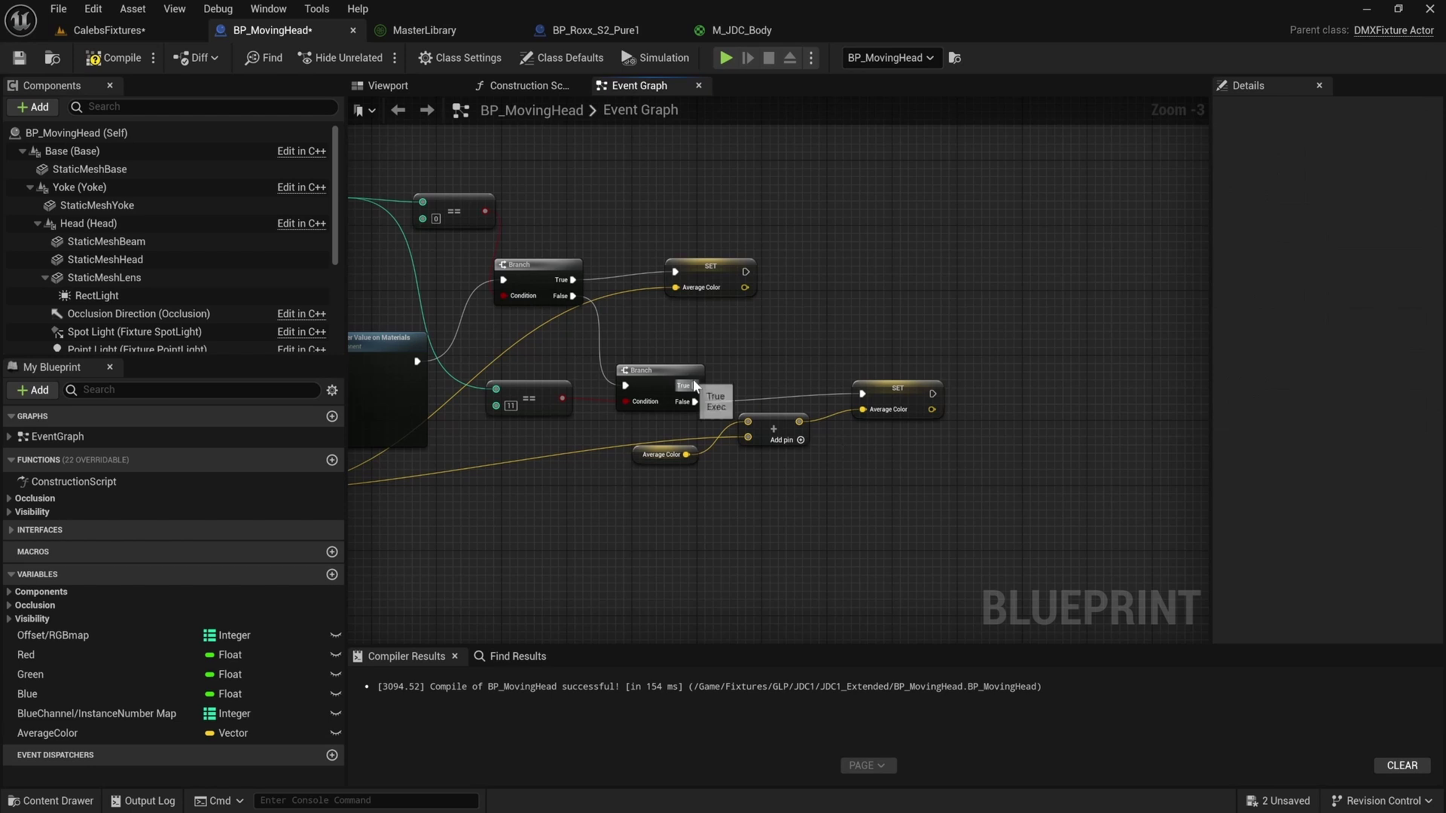
{"action": "right_click_drag", "start_coordinate": [518, 446], "coordinate": [774, 372]}
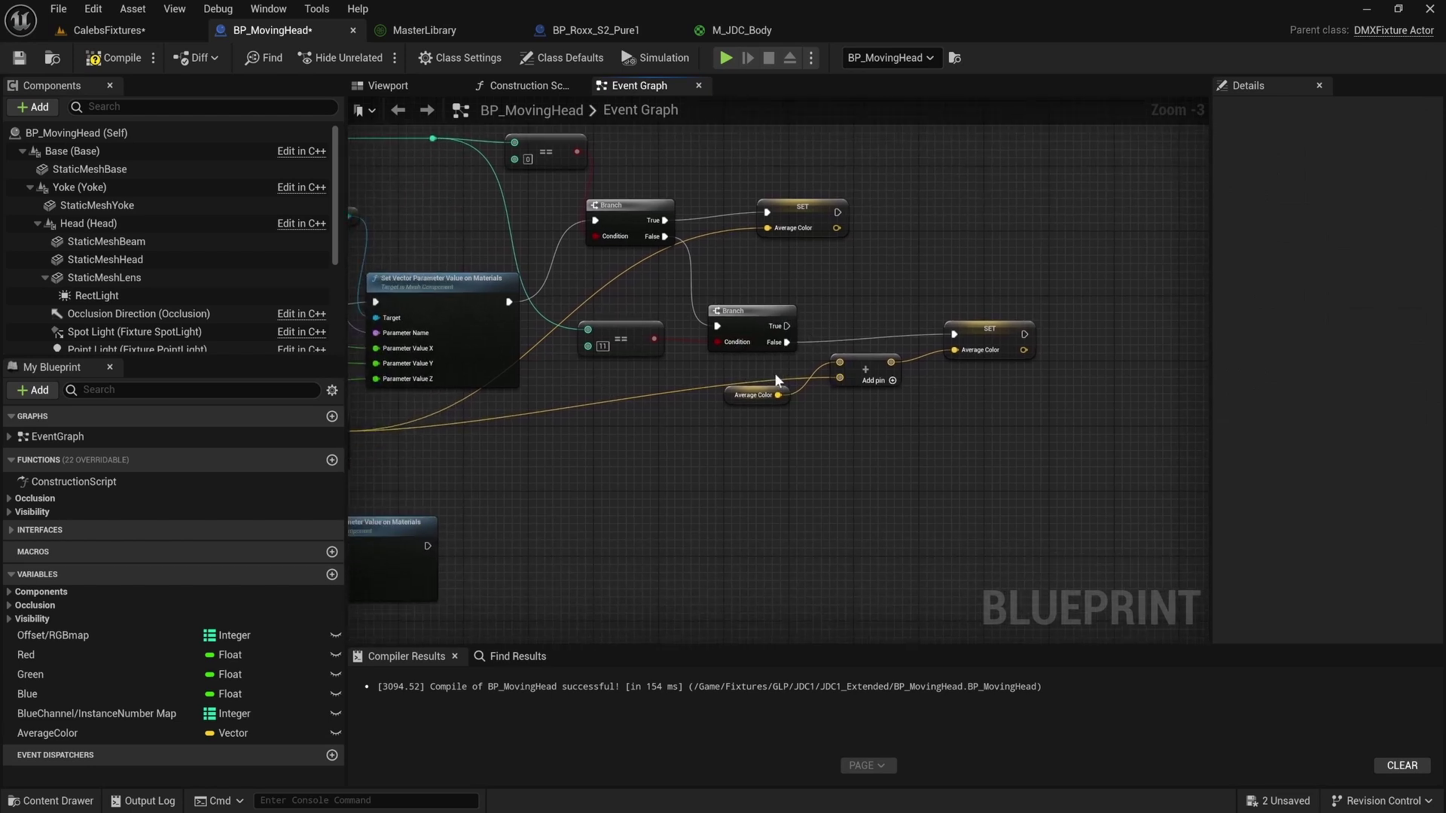
{"action": "left_click_drag", "start_coordinate": [788, 327], "coordinate": [811, 481]}
{"action": "left_click", "coordinate": [807, 421]}
{"action": "left_click_drag", "start_coordinate": [993, 403], "coordinate": [1006, 376]}
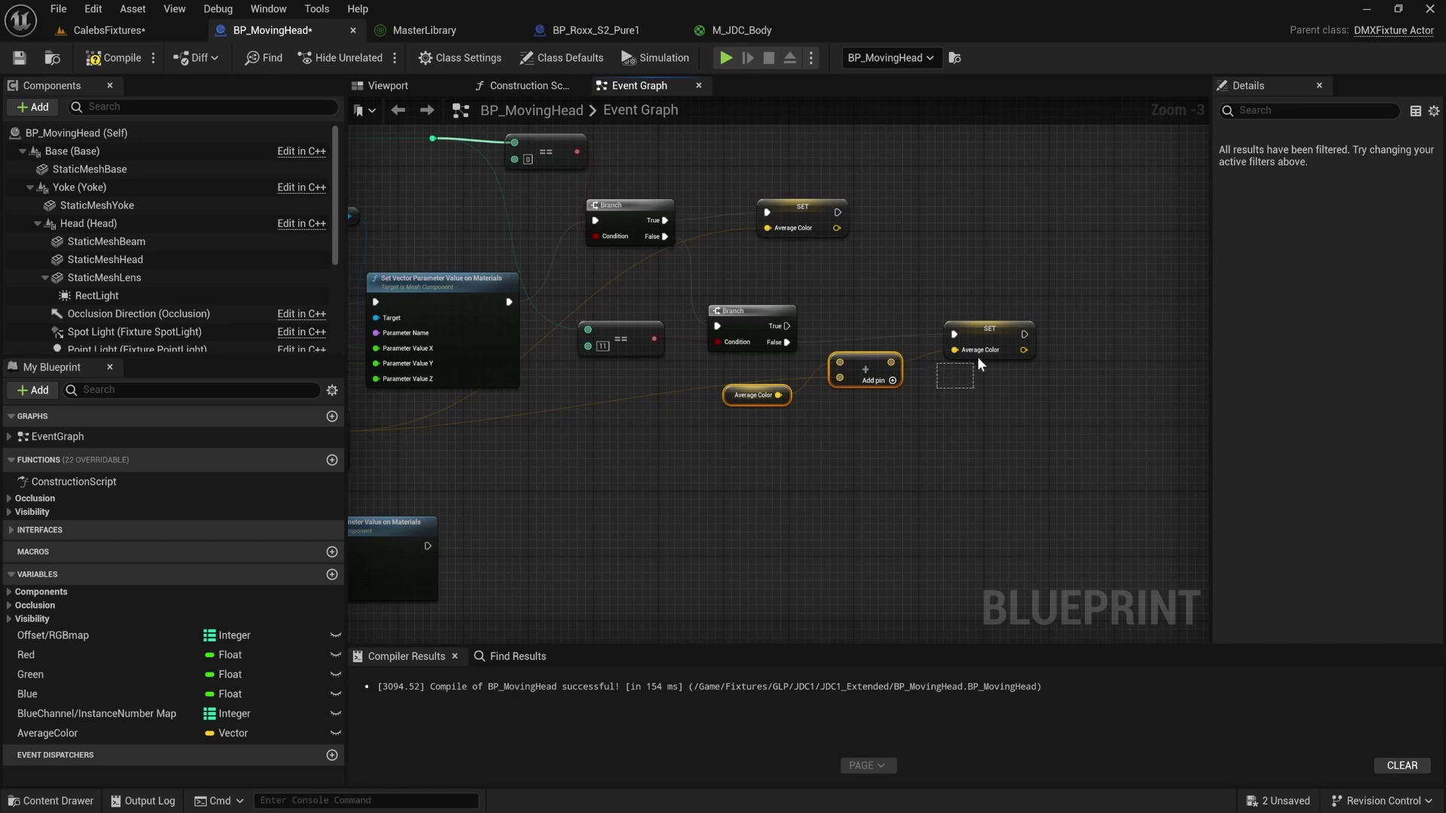
{"action": "left_click", "coordinate": [982, 347], "text": "shift"}
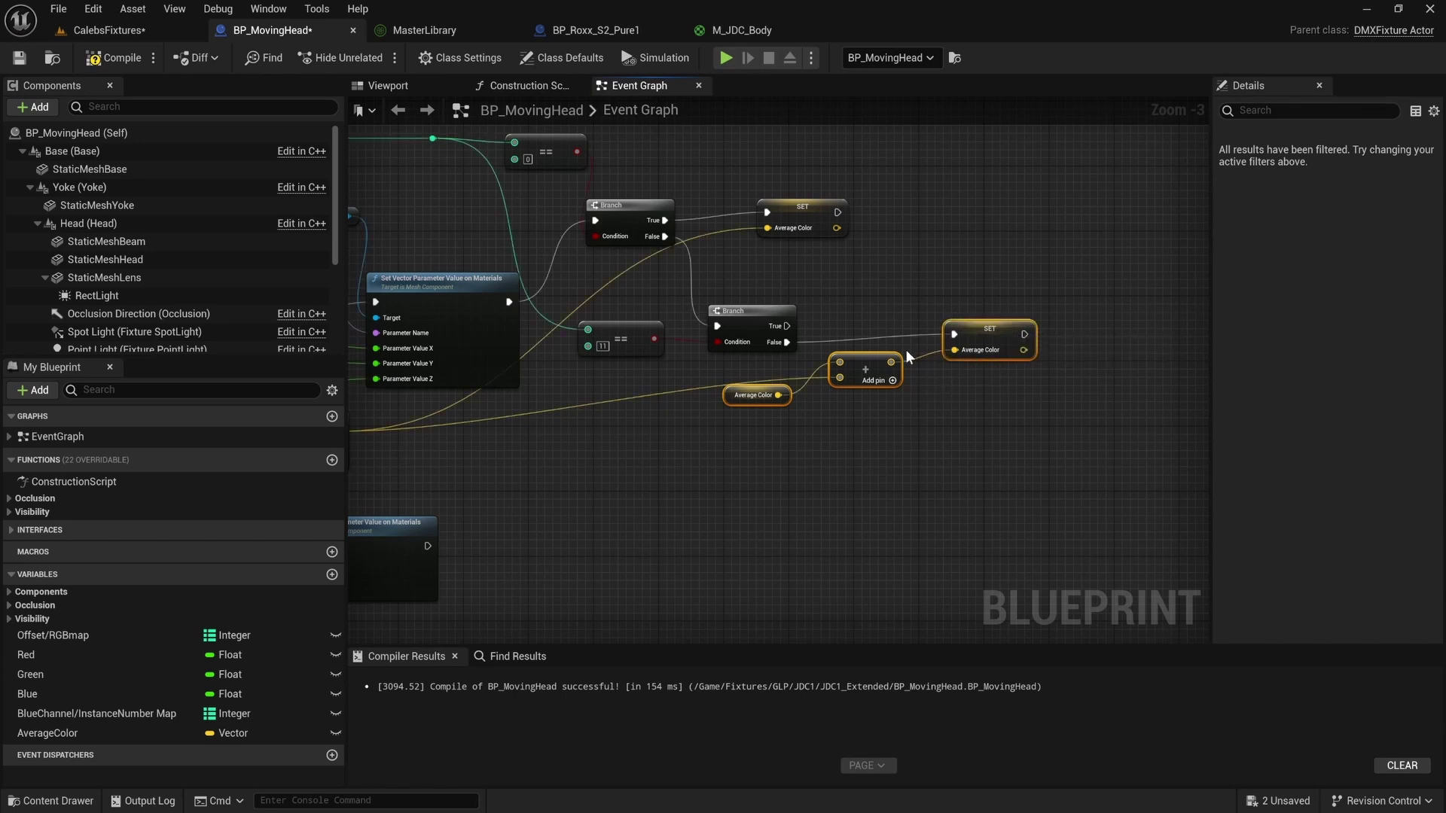
{"action": "left_click", "coordinate": [922, 390]}
Rearrange the lower nodes so Set AverageColor, its vector addition and the AverageColor getter sit ahead of the second Branch.
{"action": "left_click_drag", "start_coordinate": [745, 312], "coordinate": [836, 304]}
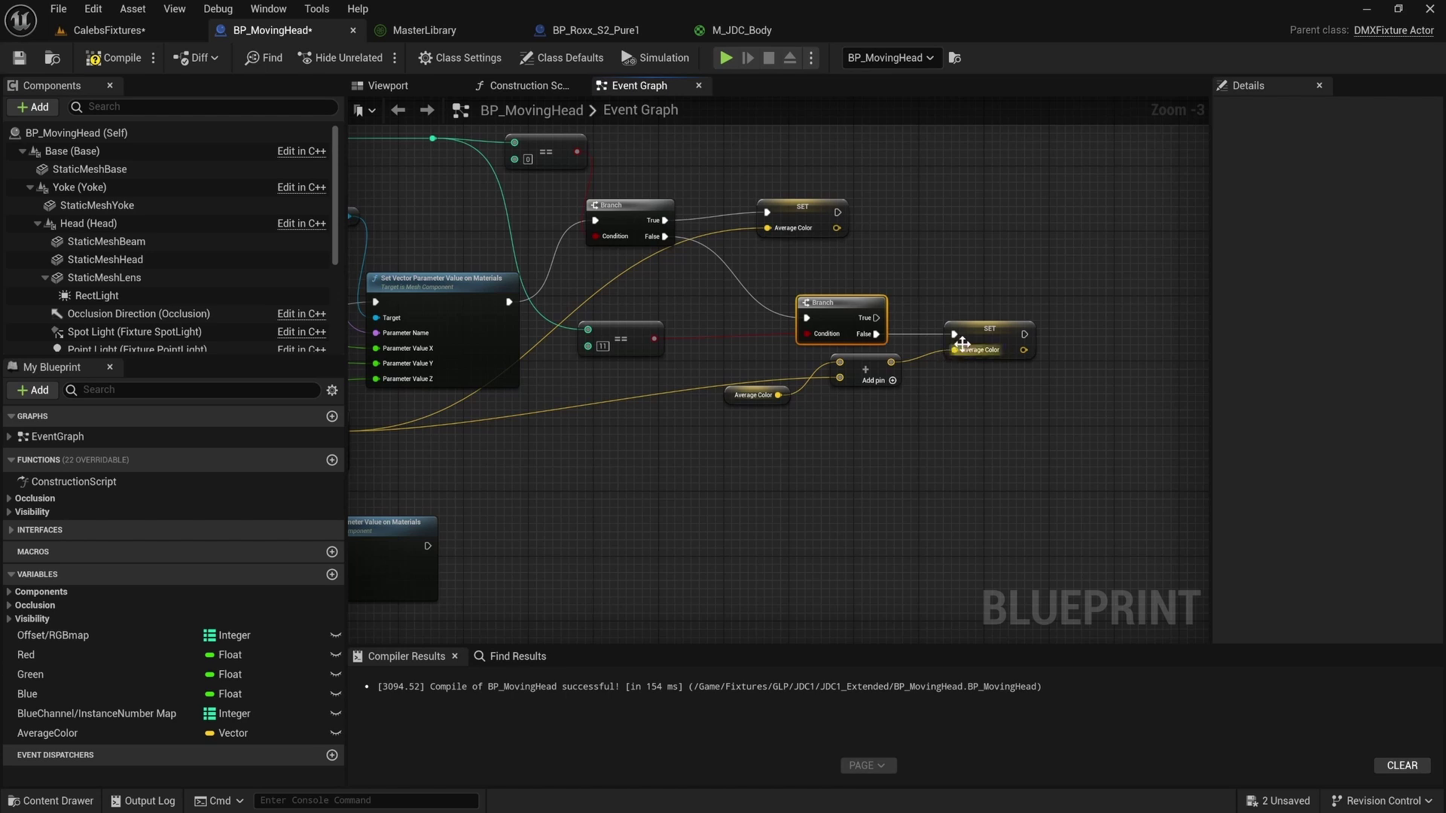
{"action": "left_click_drag", "start_coordinate": [756, 417], "coordinate": [726, 386]}
{"action": "left_click", "coordinate": [989, 332]}
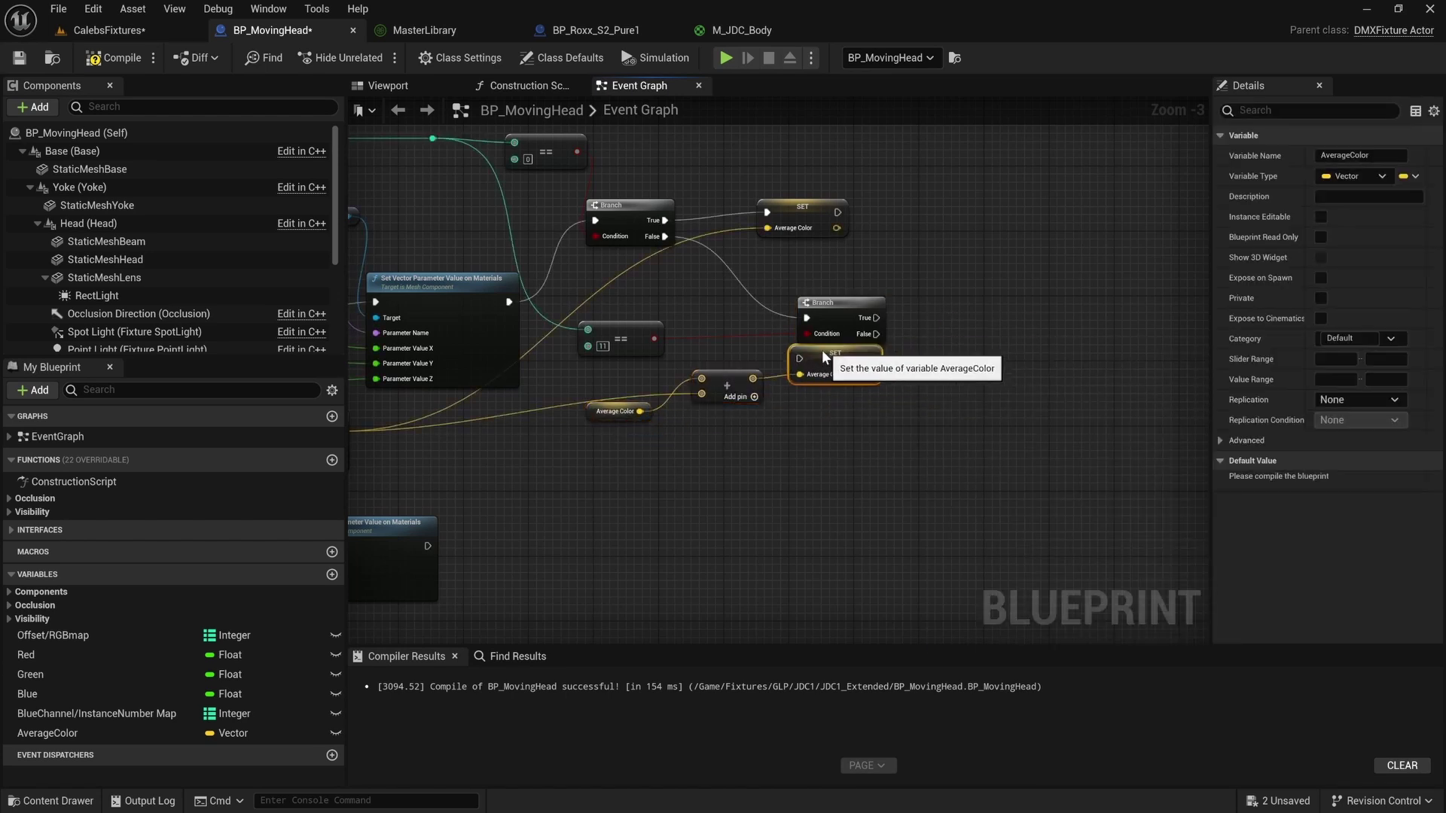
{"action": "mouse_move", "coordinate": [990, 331]}
{"action": "left_mouse_down"}
{"action": "mouse_move", "coordinate": [809, 348]}
{"action": "mouse_move", "coordinate": [972, 311]}
{"action": "left_mouse_up"}
{"action": "left_click_drag", "start_coordinate": [764, 370], "coordinate": [798, 355]}
{"action": "left_click_drag", "start_coordinate": [727, 388], "coordinate": [749, 377]}
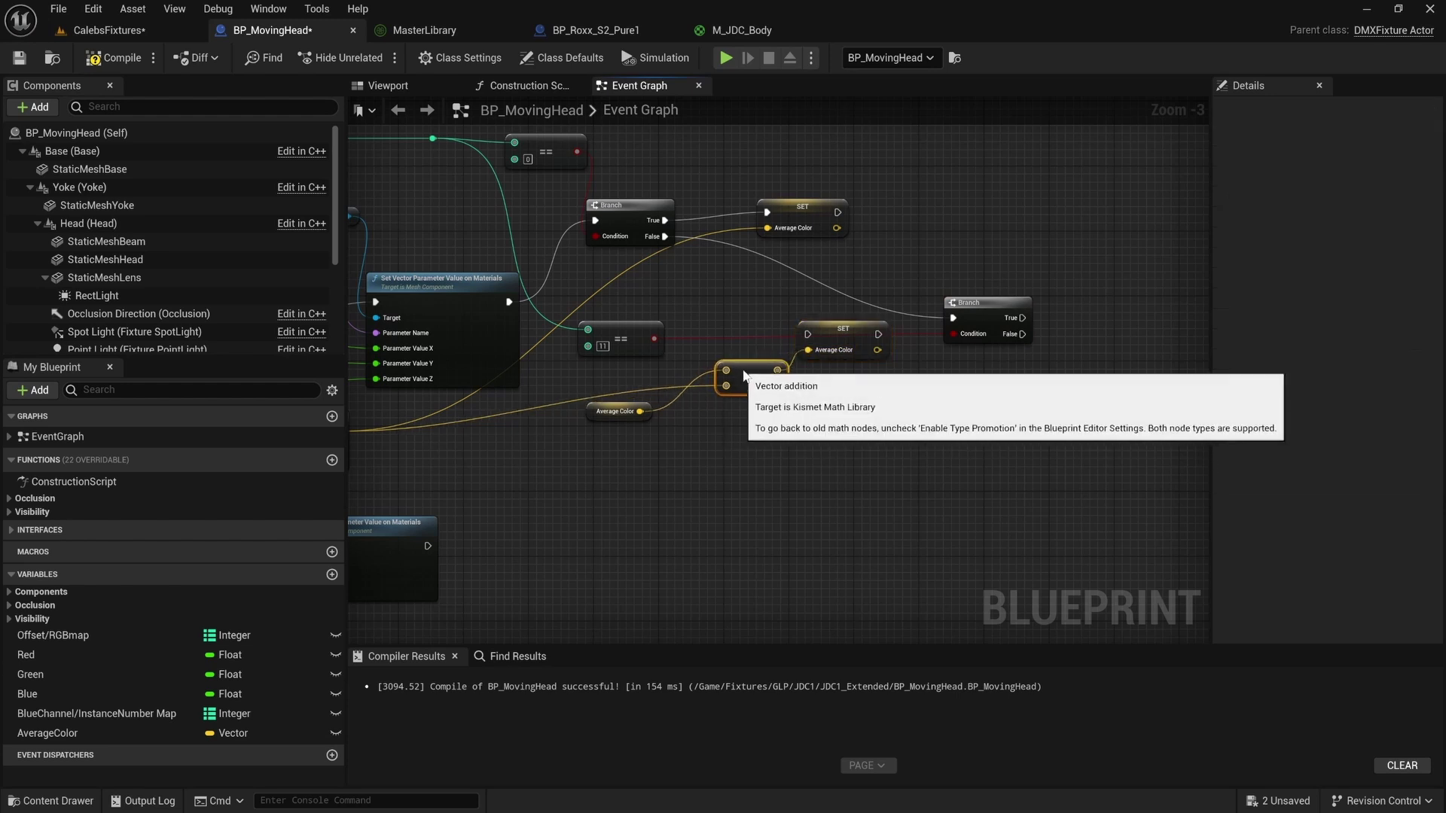
{"action": "left_click_drag", "start_coordinate": [622, 418], "coordinate": [661, 397]}
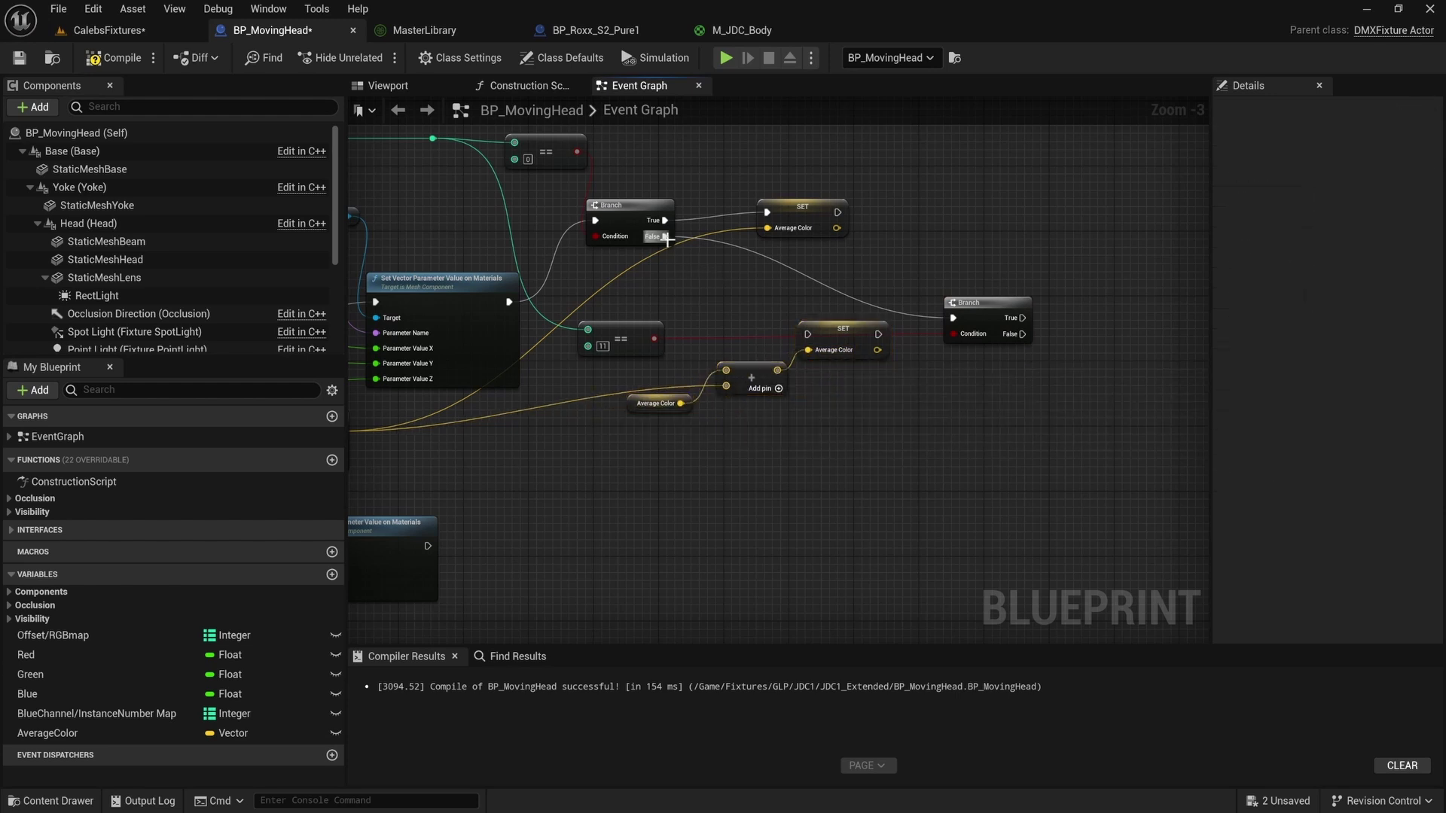
Wire the first Branch's False output to the lower Set AverageColor, and that node's execution output into the second Branch.
{"action": "left_click_drag", "start_coordinate": [665, 236], "coordinate": [809, 334]}
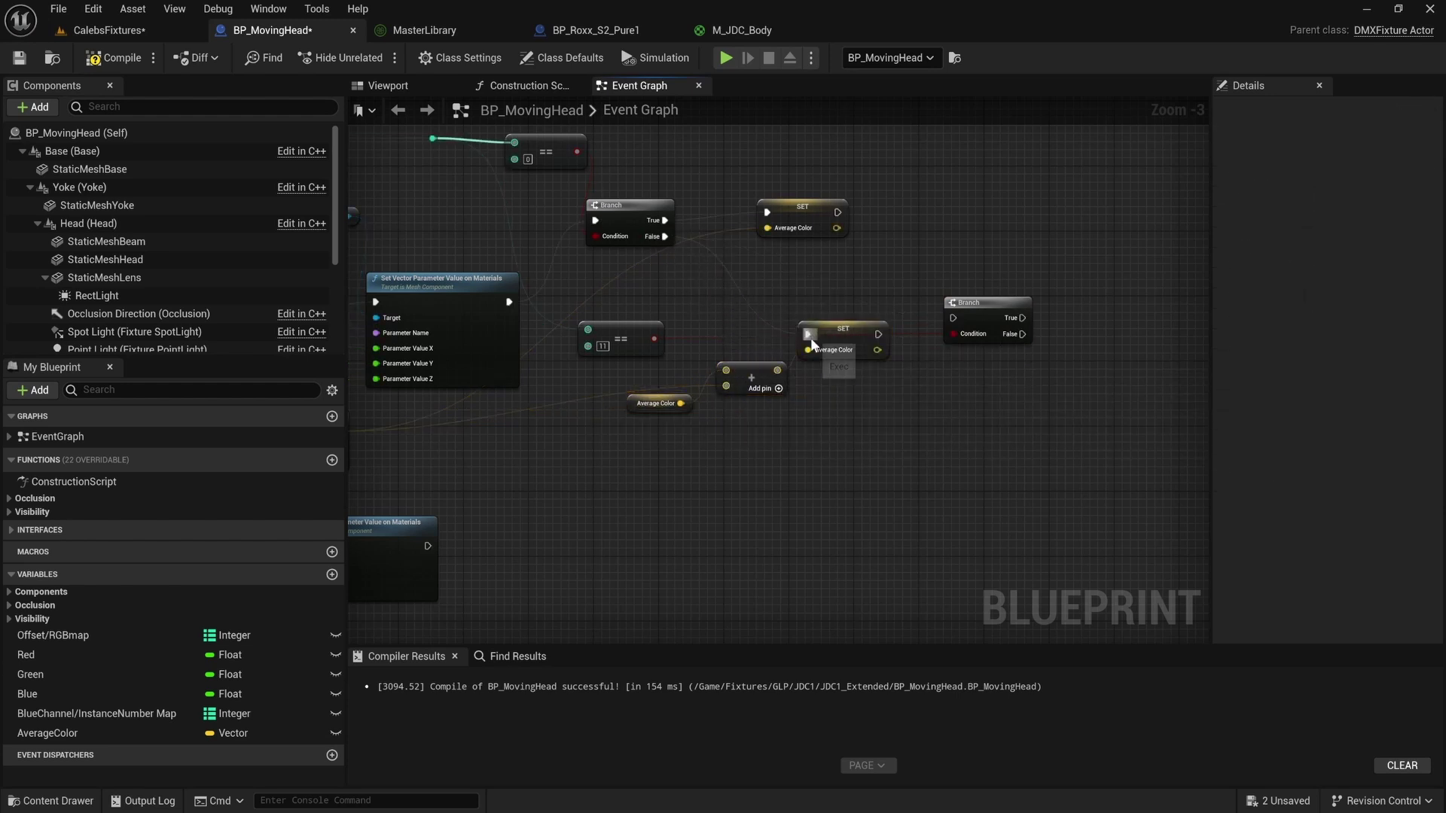
{"action": "right_click_drag", "start_coordinate": [791, 283], "coordinate": [748, 281]}
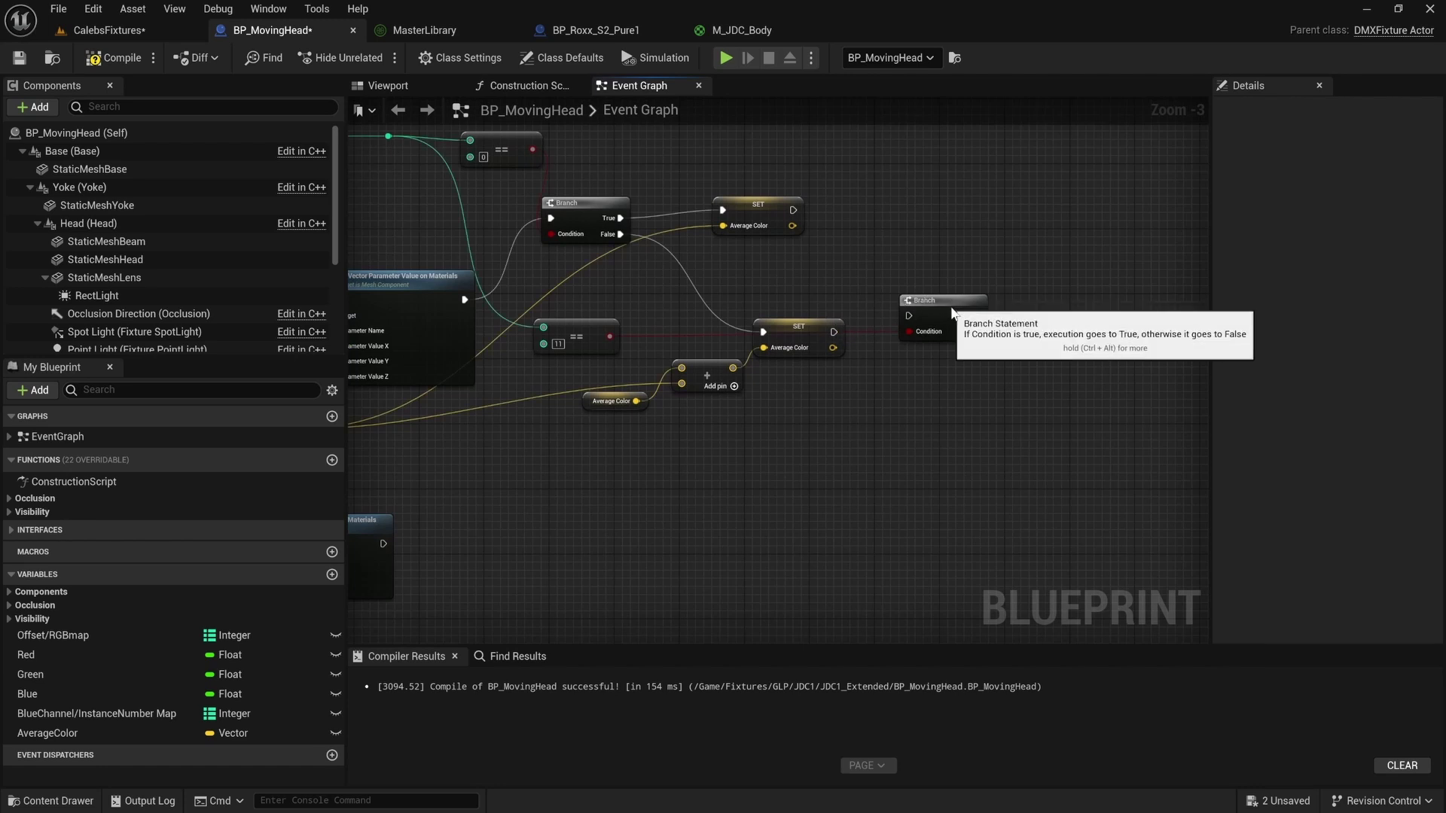
{"action": "left_click_drag", "start_coordinate": [953, 316], "coordinate": [955, 339]}
{"action": "left_click_drag", "start_coordinate": [834, 333], "coordinate": [927, 326]}
{"action": "left_click", "coordinate": [988, 310]}
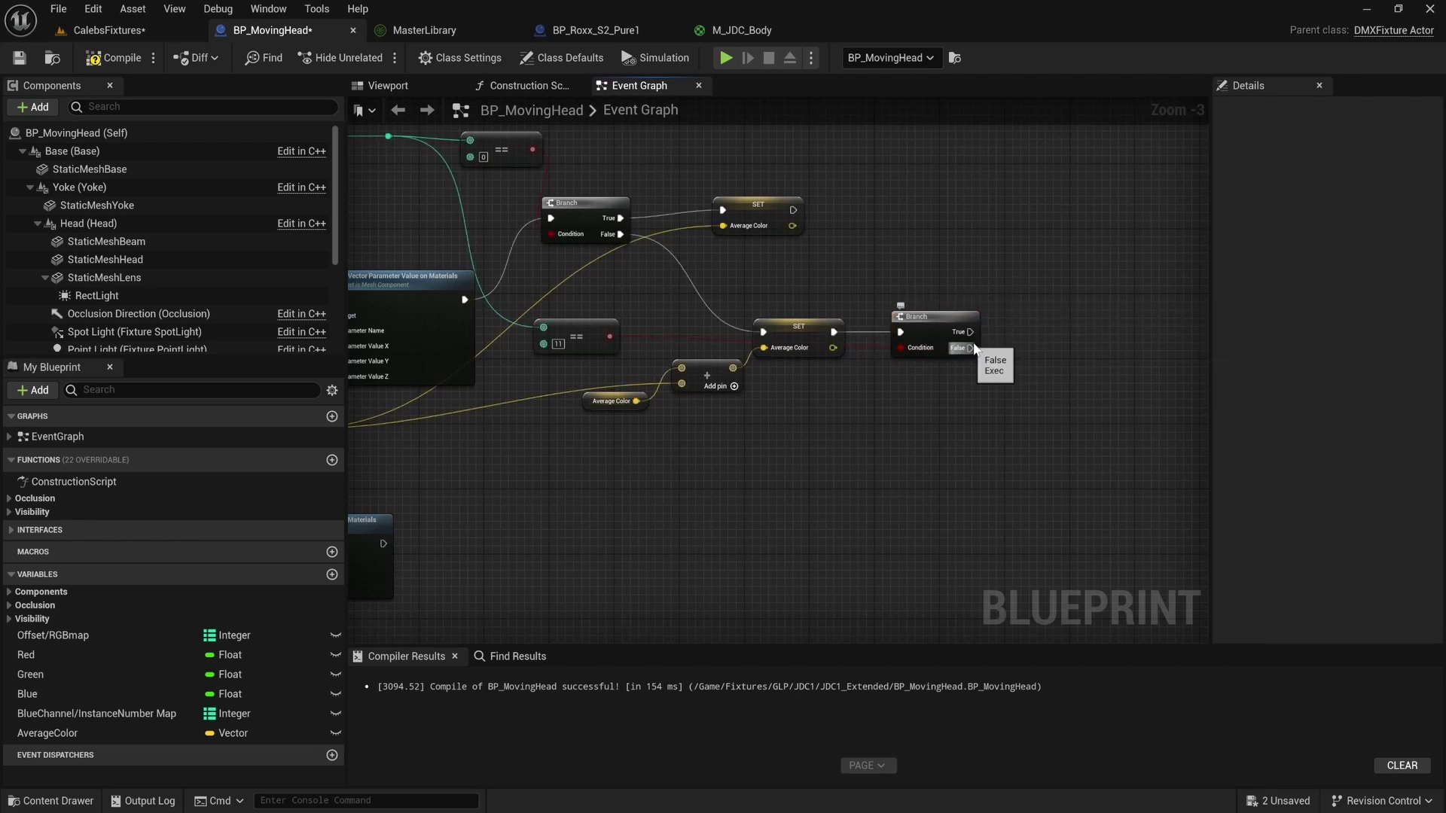
{"action": "right_click_drag", "start_coordinate": [973, 348], "coordinate": [933, 352]}
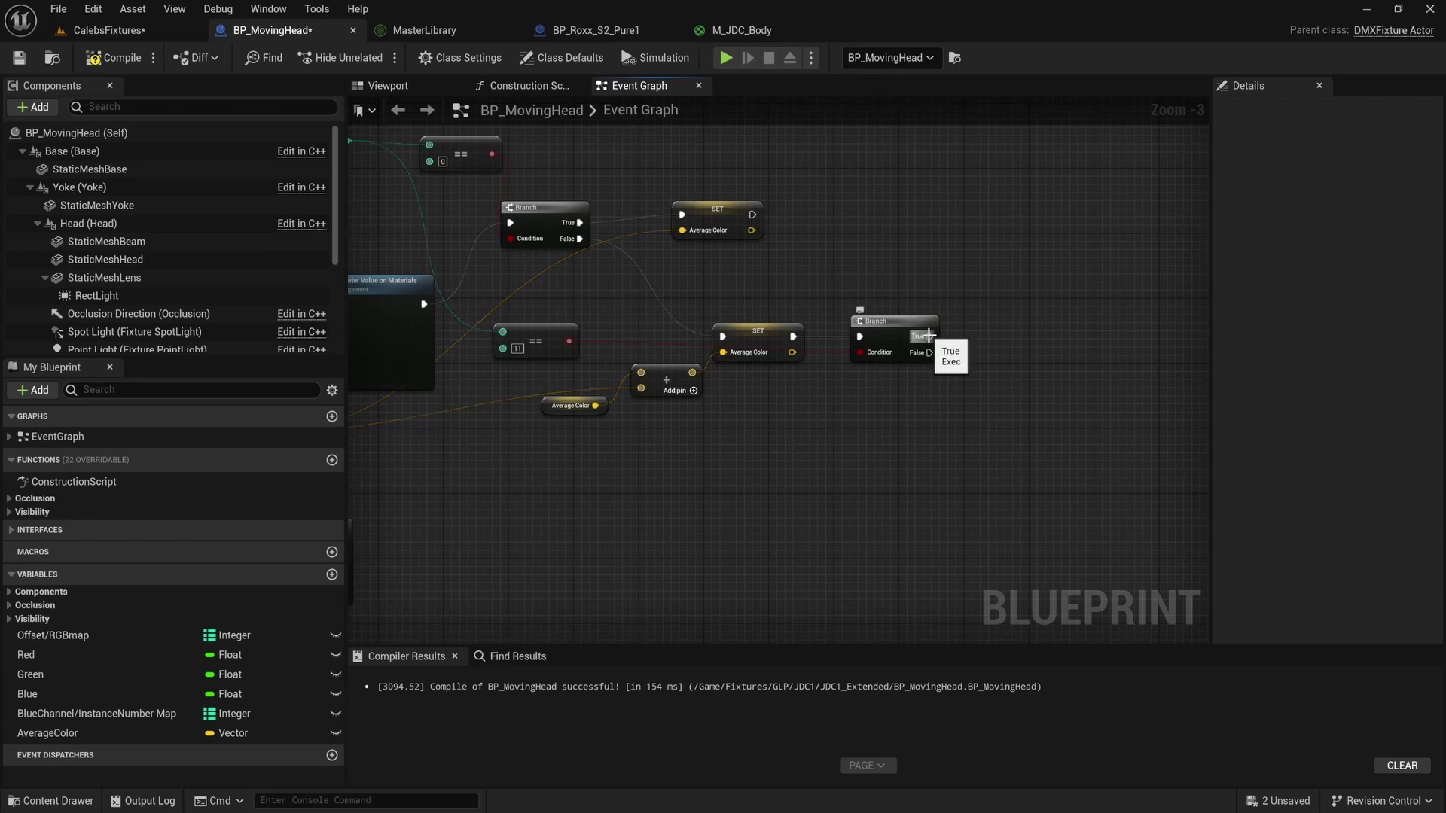
{"action": "left_click_drag", "start_coordinate": [928, 336], "coordinate": [1010, 312]}
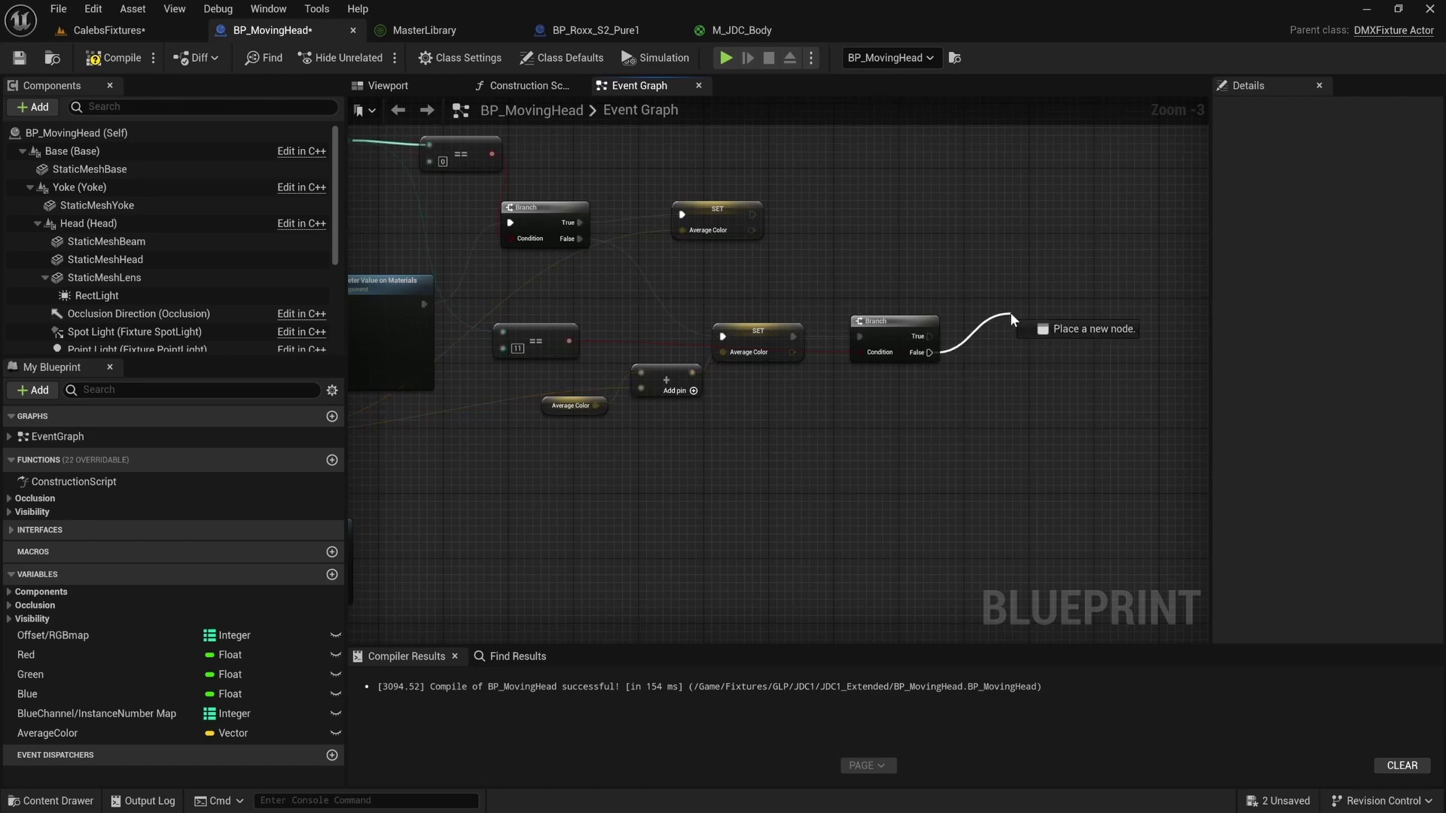
{"action": "left_click", "coordinate": [952, 296]}
{"action": "left_click_drag", "start_coordinate": [926, 338], "coordinate": [964, 435]}
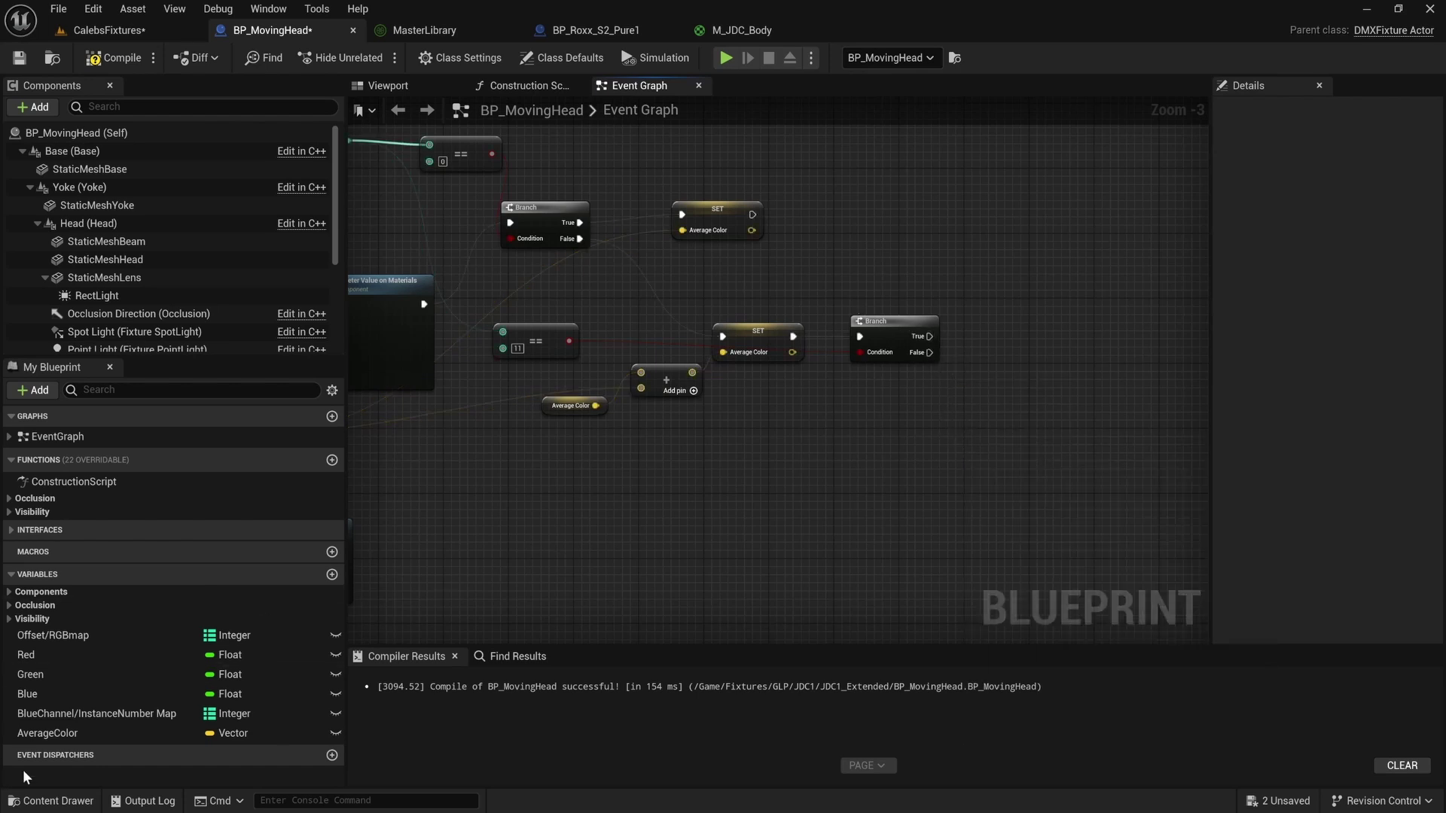
Add another Set AverageColor node and connect it to the second Branch's True output.
{"action": "left_click_drag", "start_coordinate": [48, 733], "coordinate": [1030, 418]}
{"action": "left_click", "coordinate": [1053, 449]}
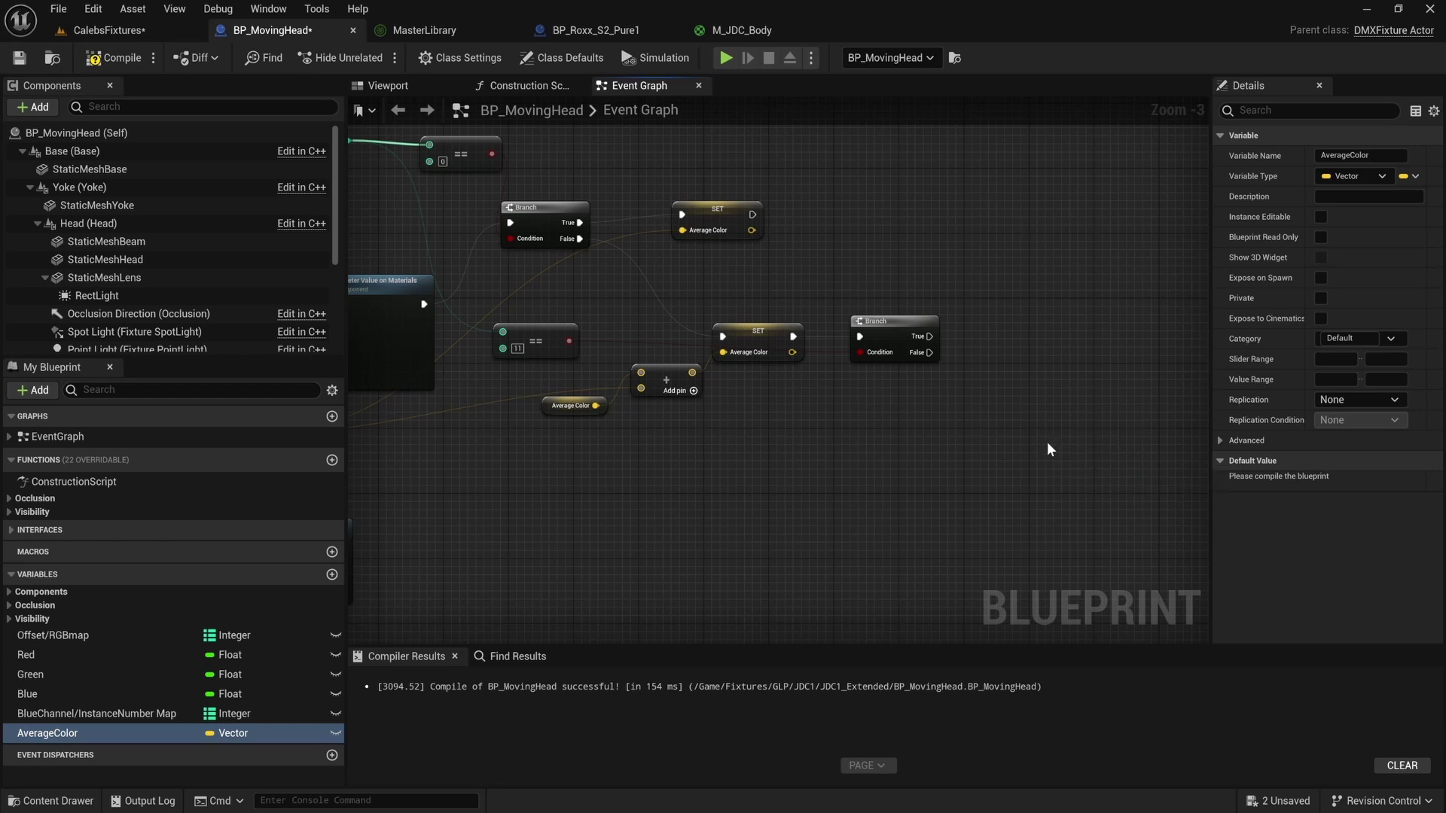
{"action": "left_click_drag", "start_coordinate": [930, 336], "coordinate": [1040, 410]}
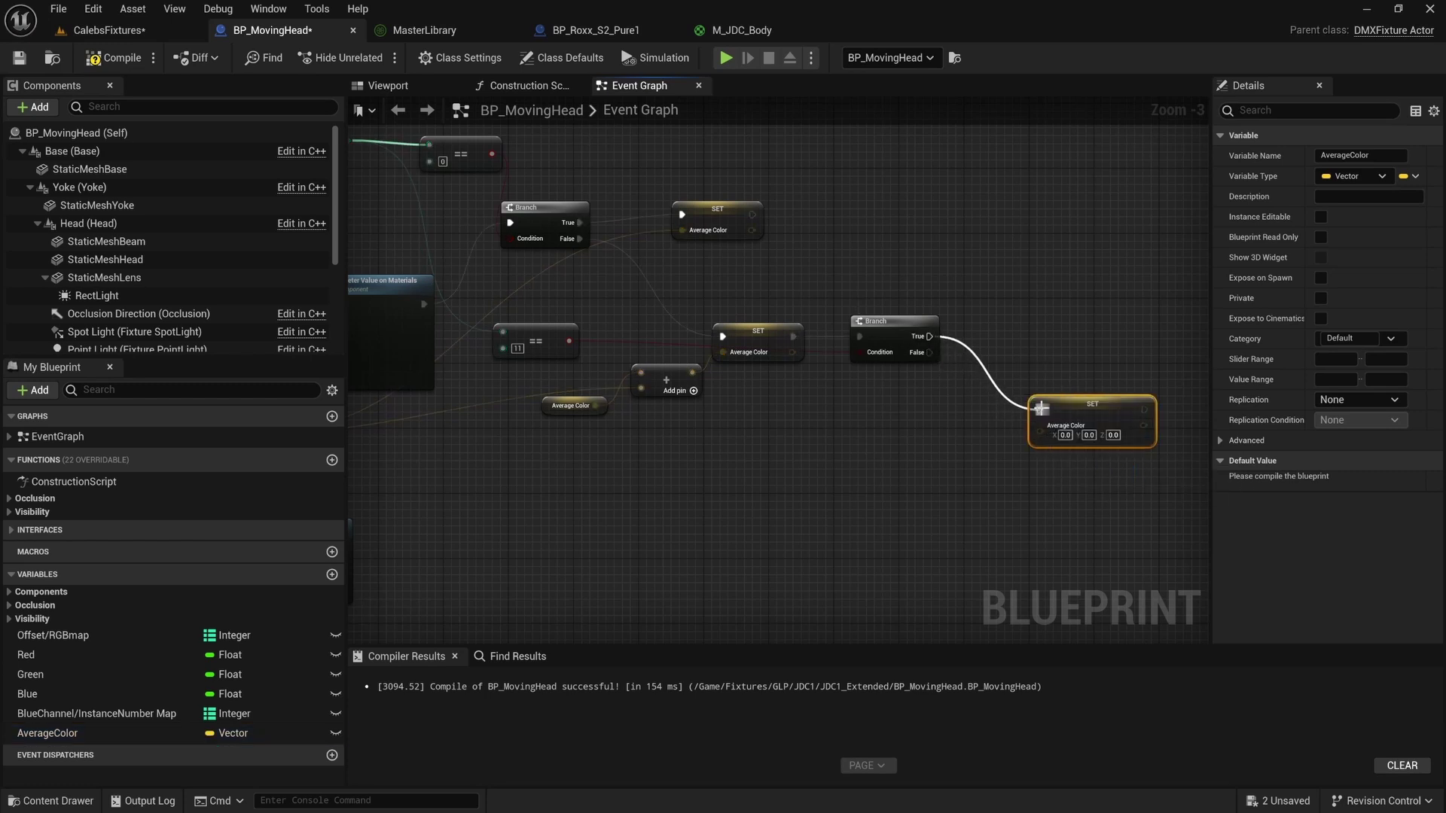
{"action": "left_click", "coordinate": [1169, 374]}
Add an AverageColor getter beside the new Set AverageColor node and feed it into a vector division node.
{"action": "left_click_drag", "start_coordinate": [83, 733], "coordinate": [899, 431]}
{"action": "left_click", "coordinate": [839, 475]}
{"action": "type", "text": "+"}
{"action": "key", "text": "Return"}
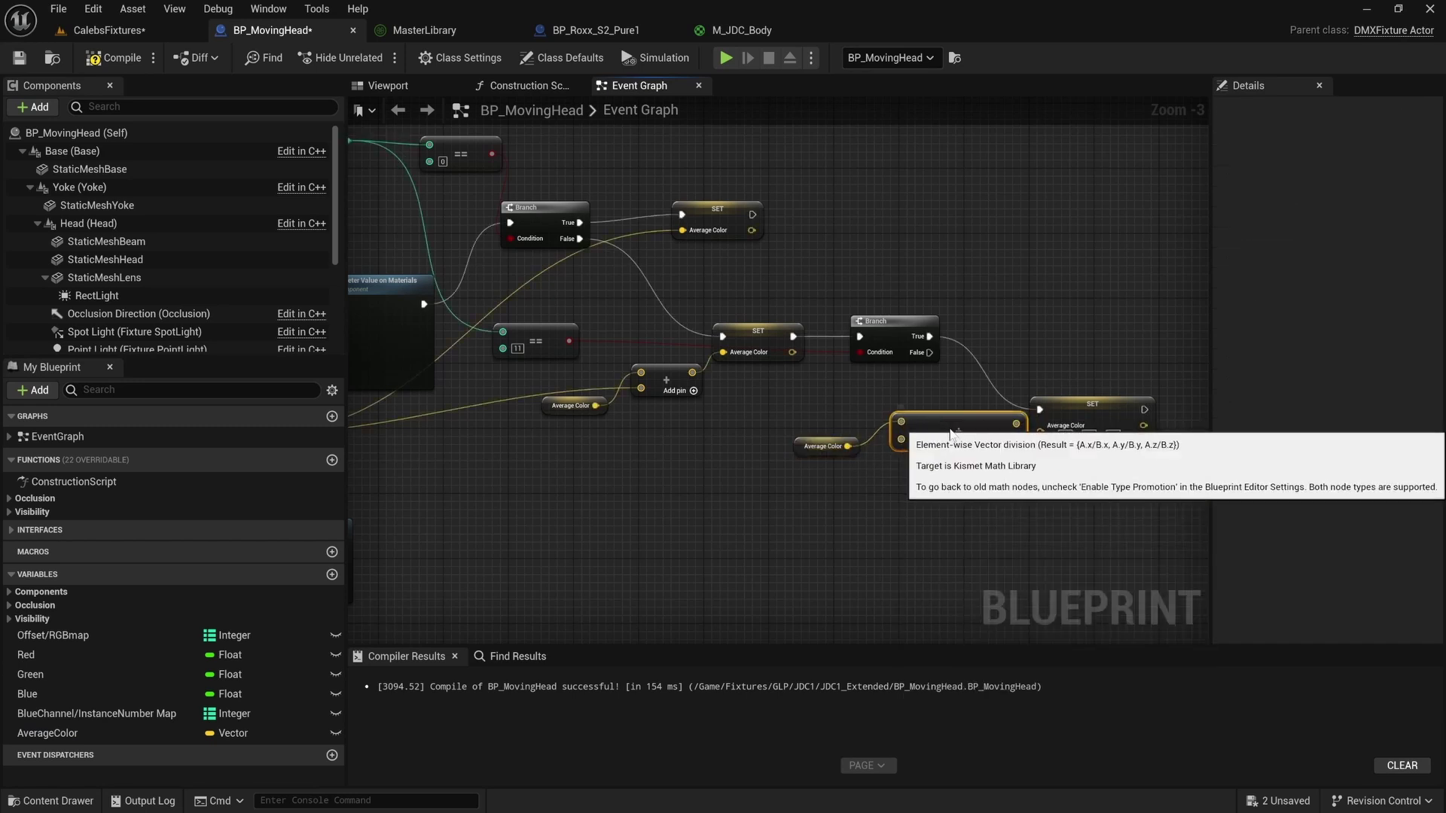
Set the vector division node's X, Y and Z divisors to 12 each.
{"action": "type", "text": "12"}
{"action": "key", "text": "Return"}
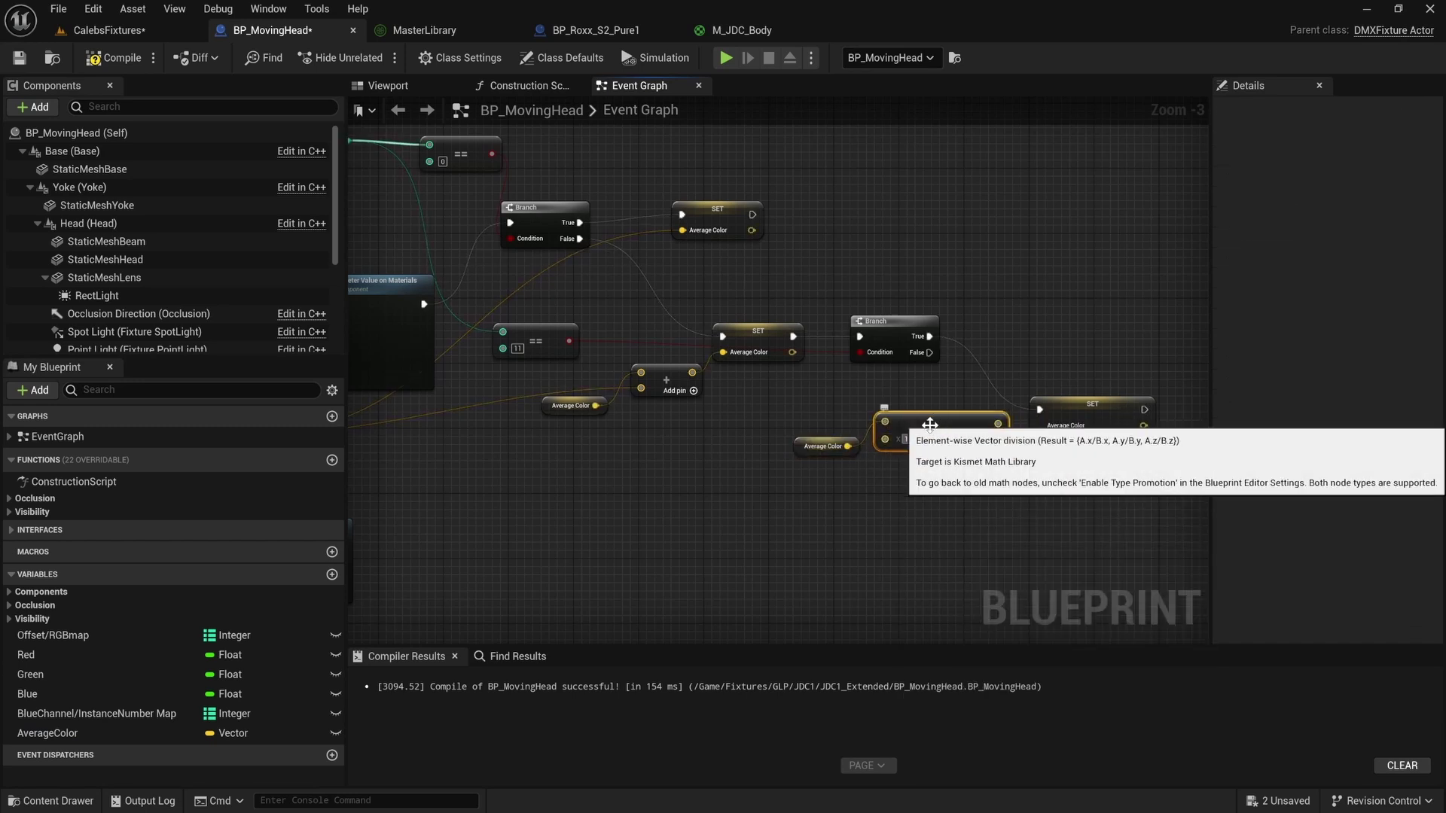
{"action": "left_click", "coordinate": [936, 439]}
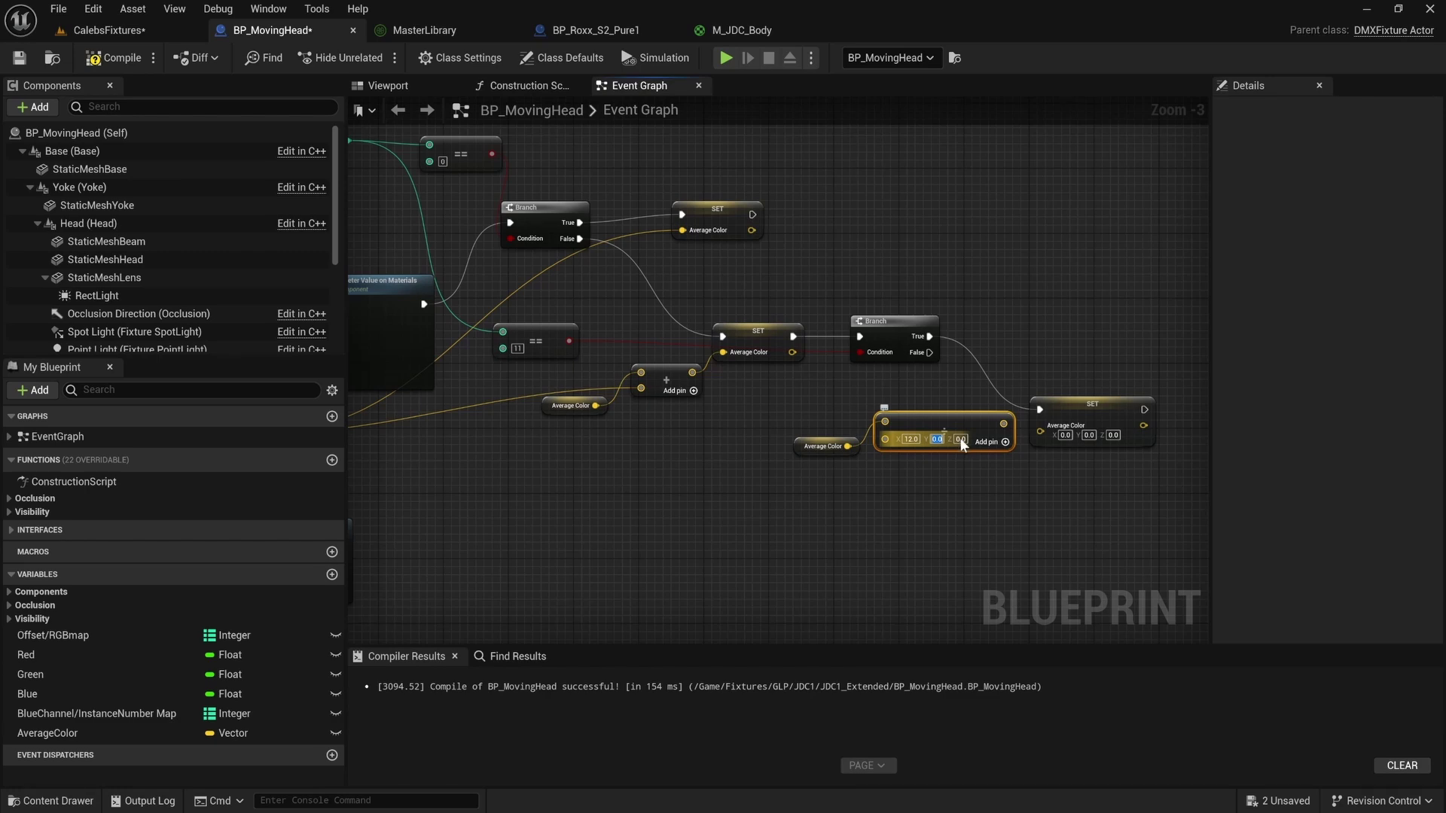
{"action": "double_click", "coordinate": [960, 437]}
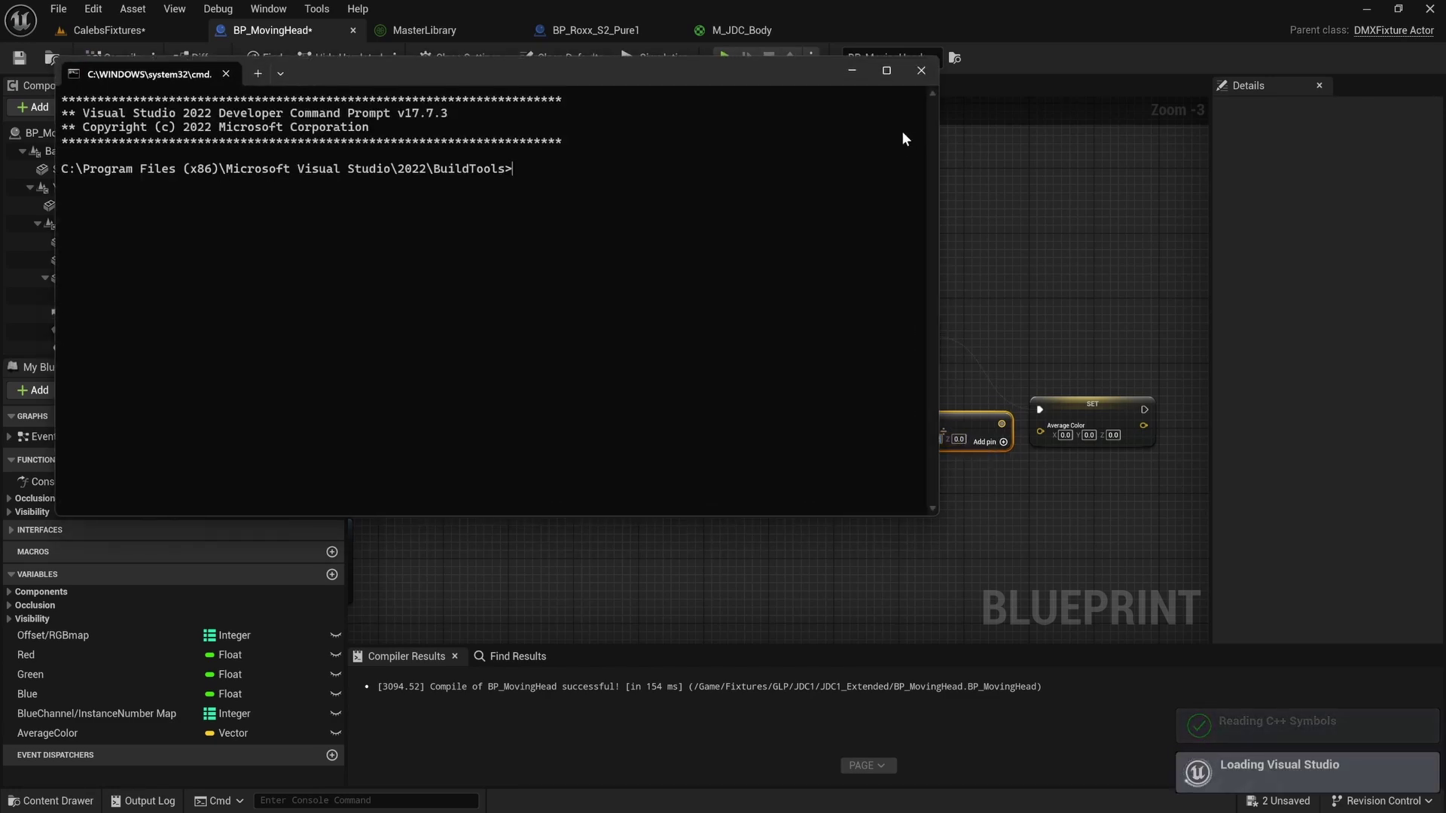
{"action": "left_click", "coordinate": [921, 70]}
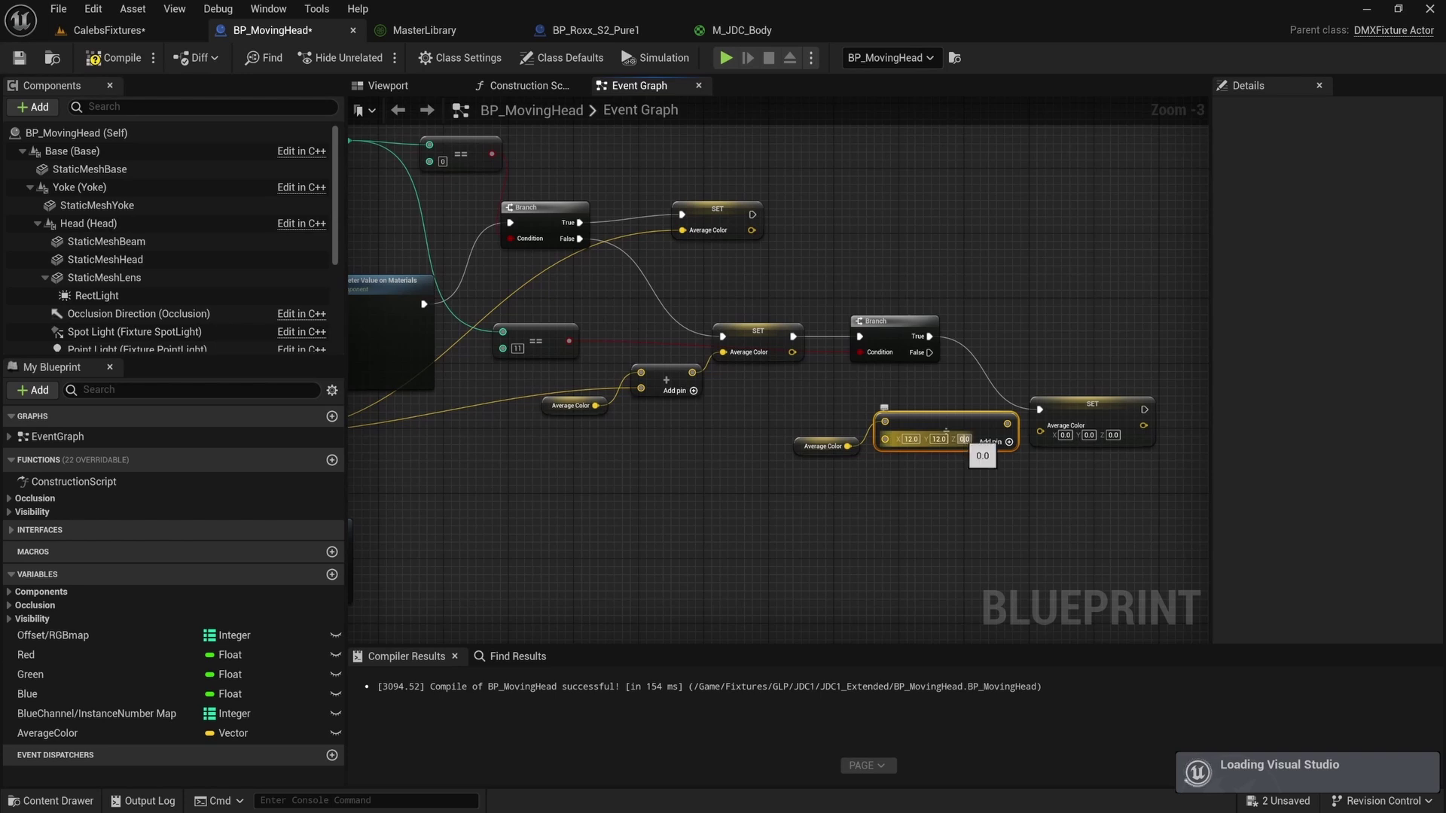
{"action": "type", "text": "12"}
{"action": "key", "text": "Return"}
{"action": "left_click", "coordinate": [1029, 327]}
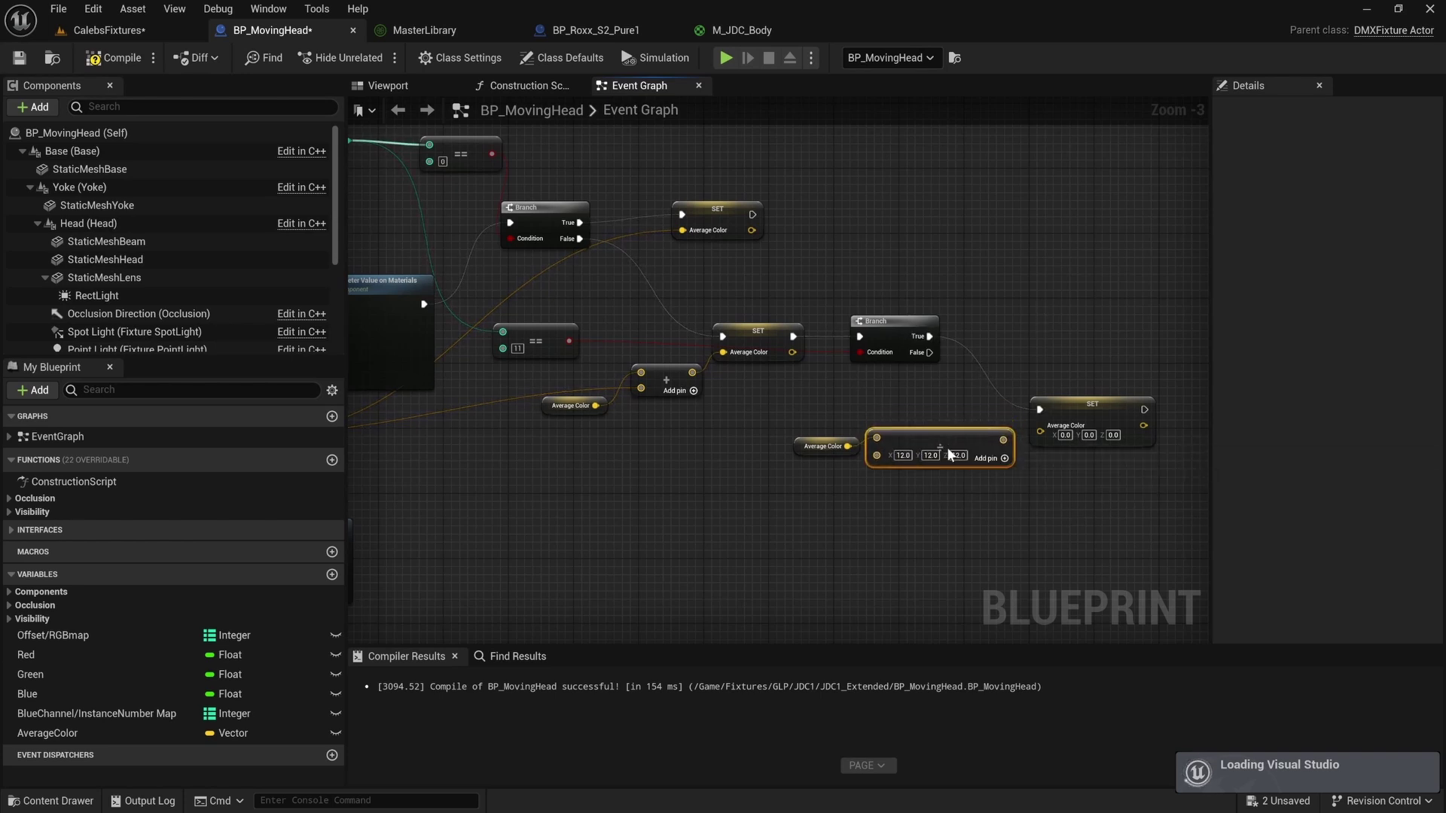
Wire the division result into the last Set AverageColor node and move this group up beside the second Branch.
{"action": "left_click_drag", "start_coordinate": [946, 441], "coordinate": [1040, 431]}
{"action": "right_click_drag", "start_coordinate": [1018, 374], "coordinate": [943, 361]}
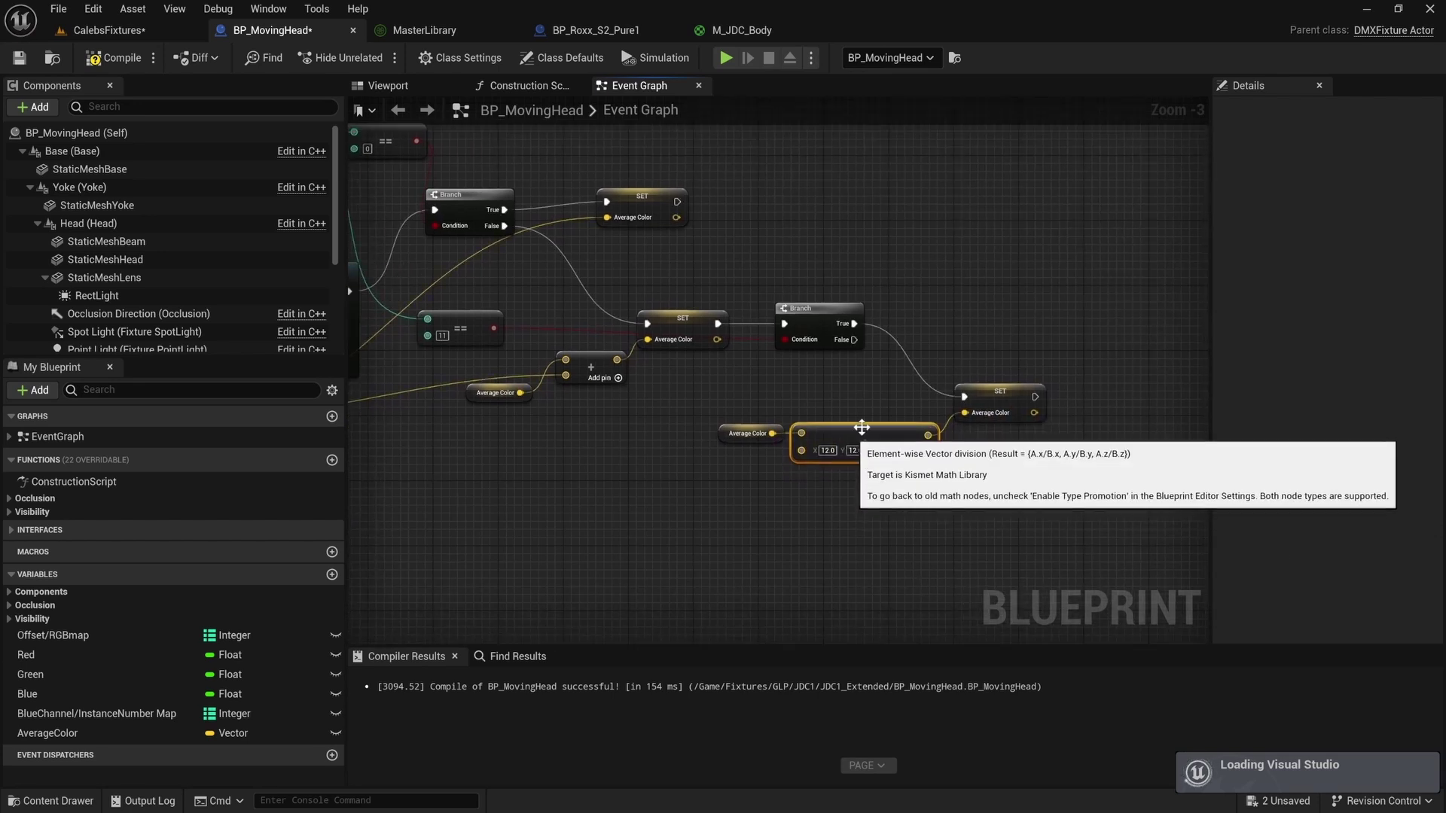
{"action": "scroll", "coordinate": [681, 388], "scroll_direction": "down", "scroll_amount": 1}
{"action": "right_click_drag", "start_coordinate": [681, 388], "coordinate": [888, 399]}
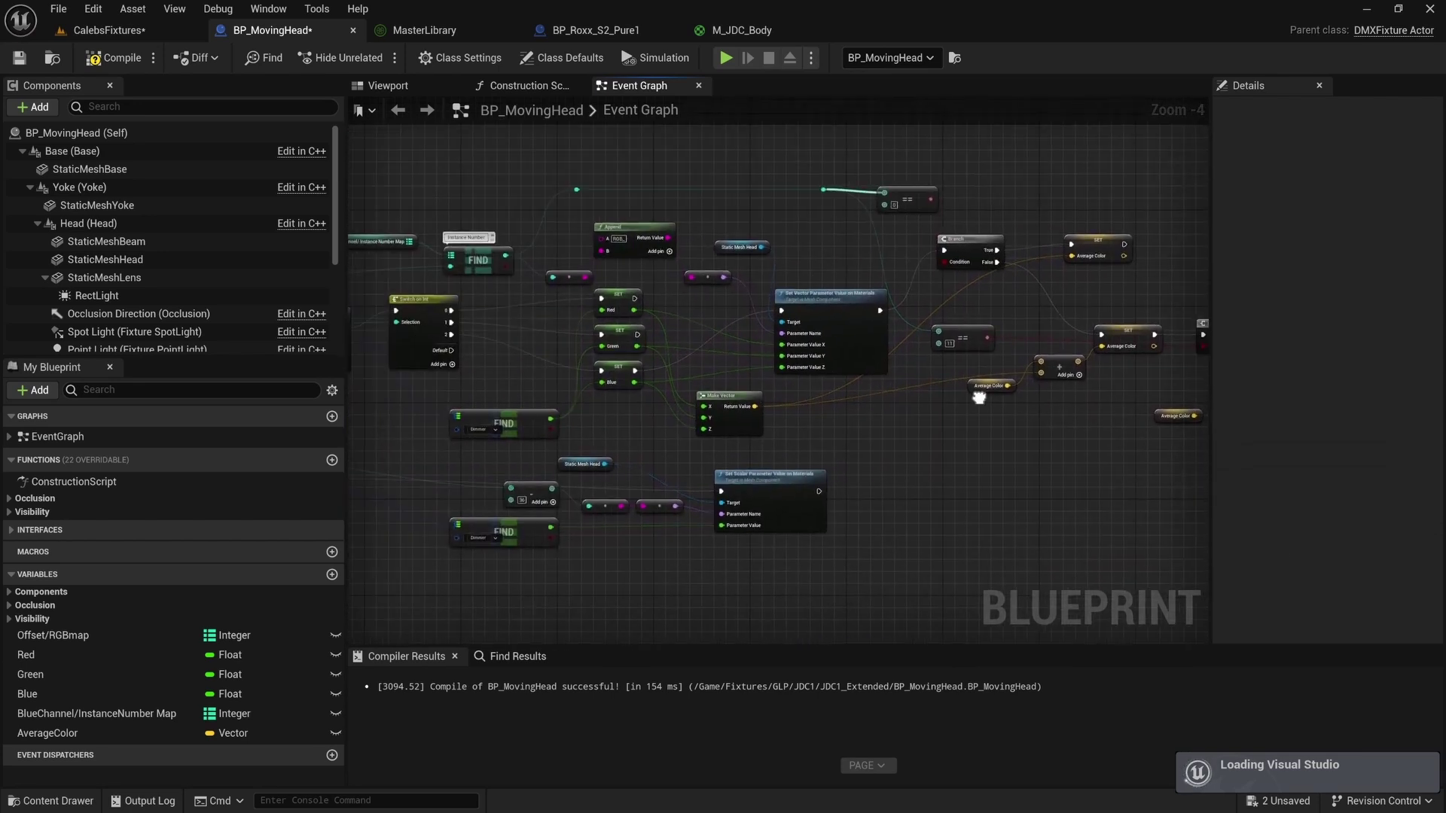
{"action": "scroll", "coordinate": [911, 441], "scroll_direction": "down", "scroll_amount": 1}
{"action": "left_click_drag", "start_coordinate": [949, 420], "coordinate": [1014, 348]}
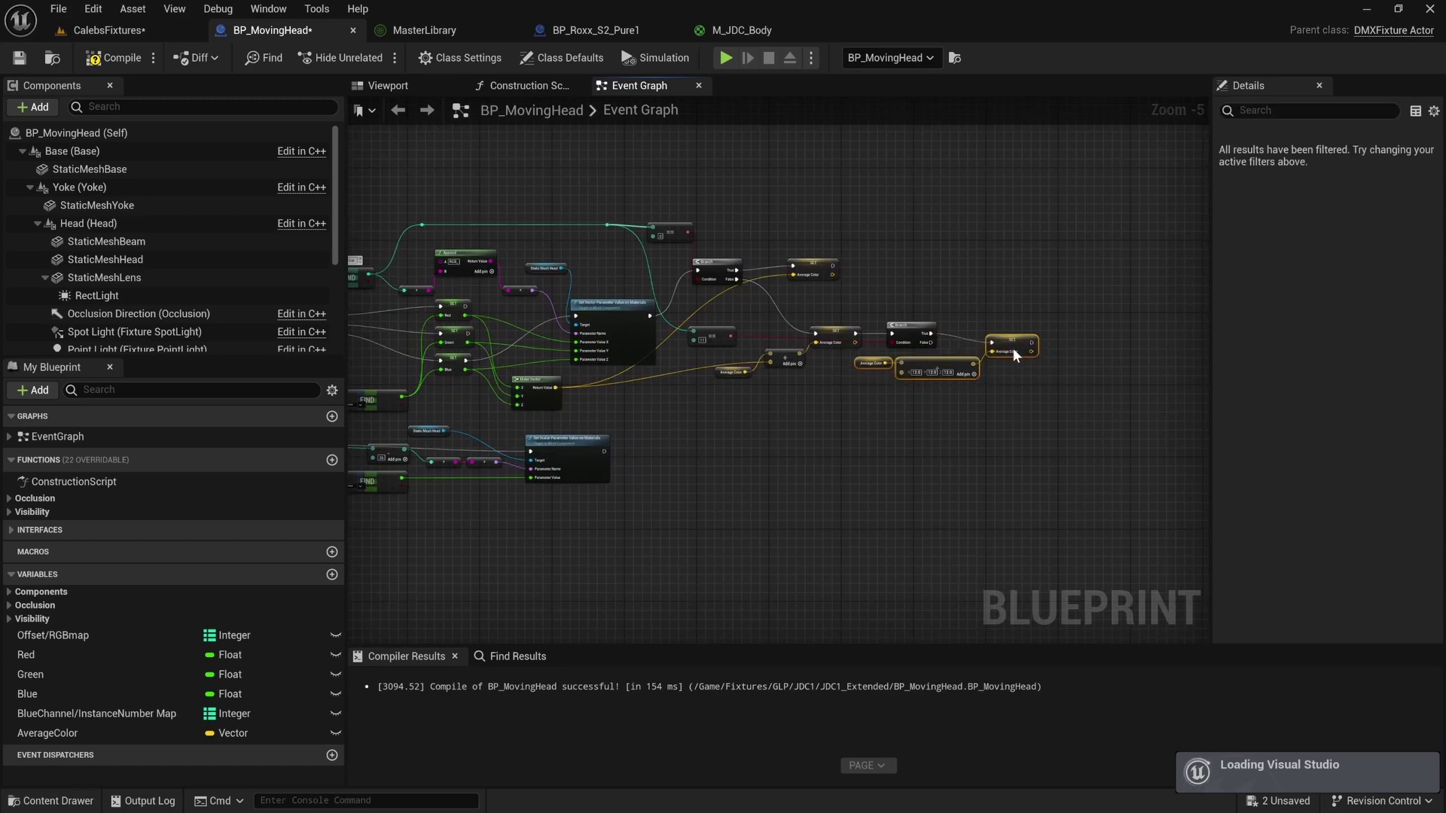
{"action": "left_click", "coordinate": [735, 442]}
Examine the dimmer logic from the Sequence node through its Branch and matrix cell values to Set Scalar Parameter Value on Materials.
{"action": "scroll", "coordinate": [829, 452], "scroll_direction": "up", "scroll_amount": 2}
{"action": "right_click_drag", "start_coordinate": [814, 459], "coordinate": [894, 452]}
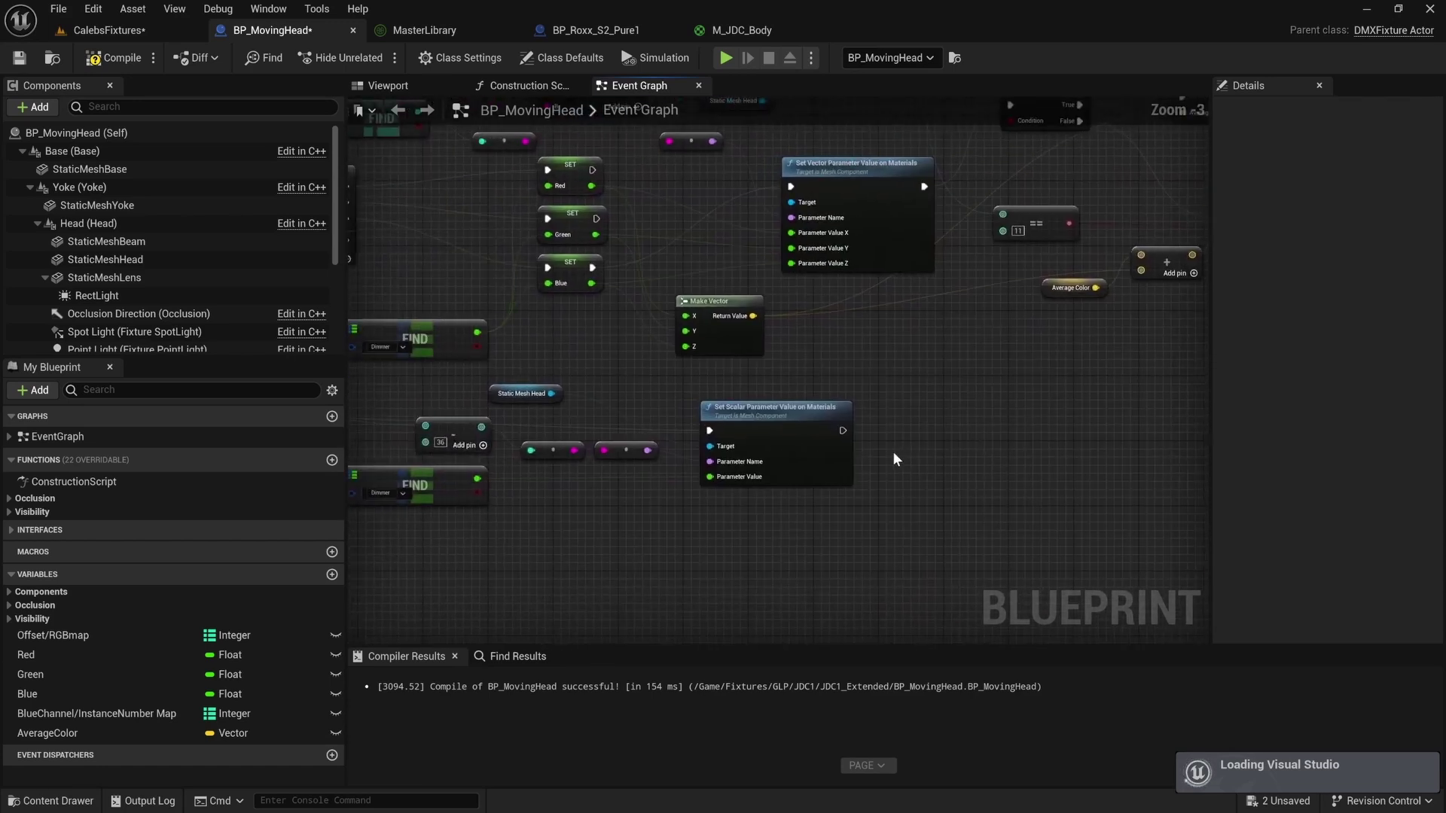
{"action": "right_click_drag", "start_coordinate": [665, 490], "coordinate": [881, 413]}
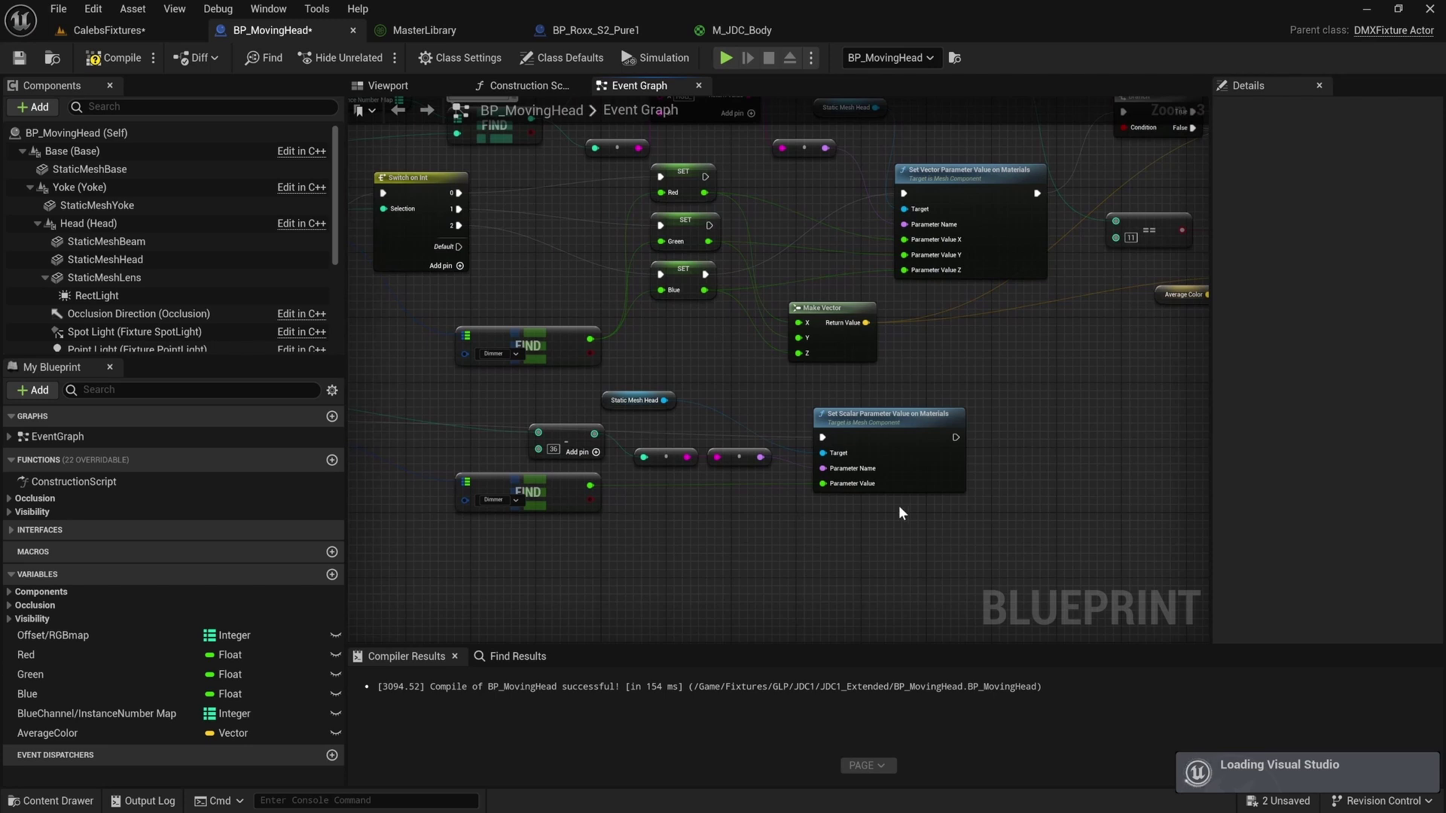
{"action": "right_click_drag", "start_coordinate": [898, 504], "coordinate": [1119, 478]}
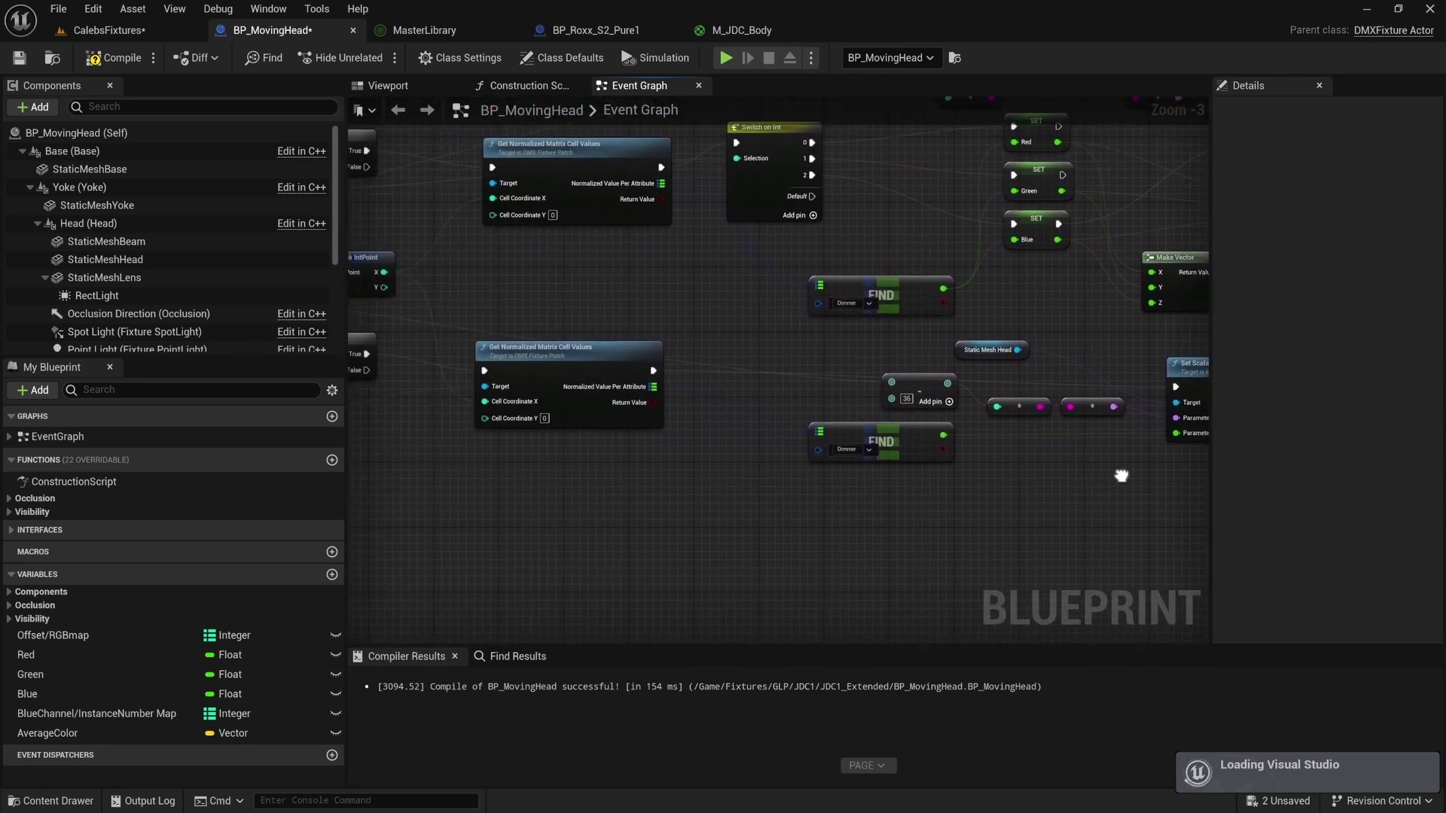
{"action": "right_click_drag", "start_coordinate": [929, 473], "coordinate": [1411, 542]}
{"action": "left_click", "coordinate": [805, 423]}
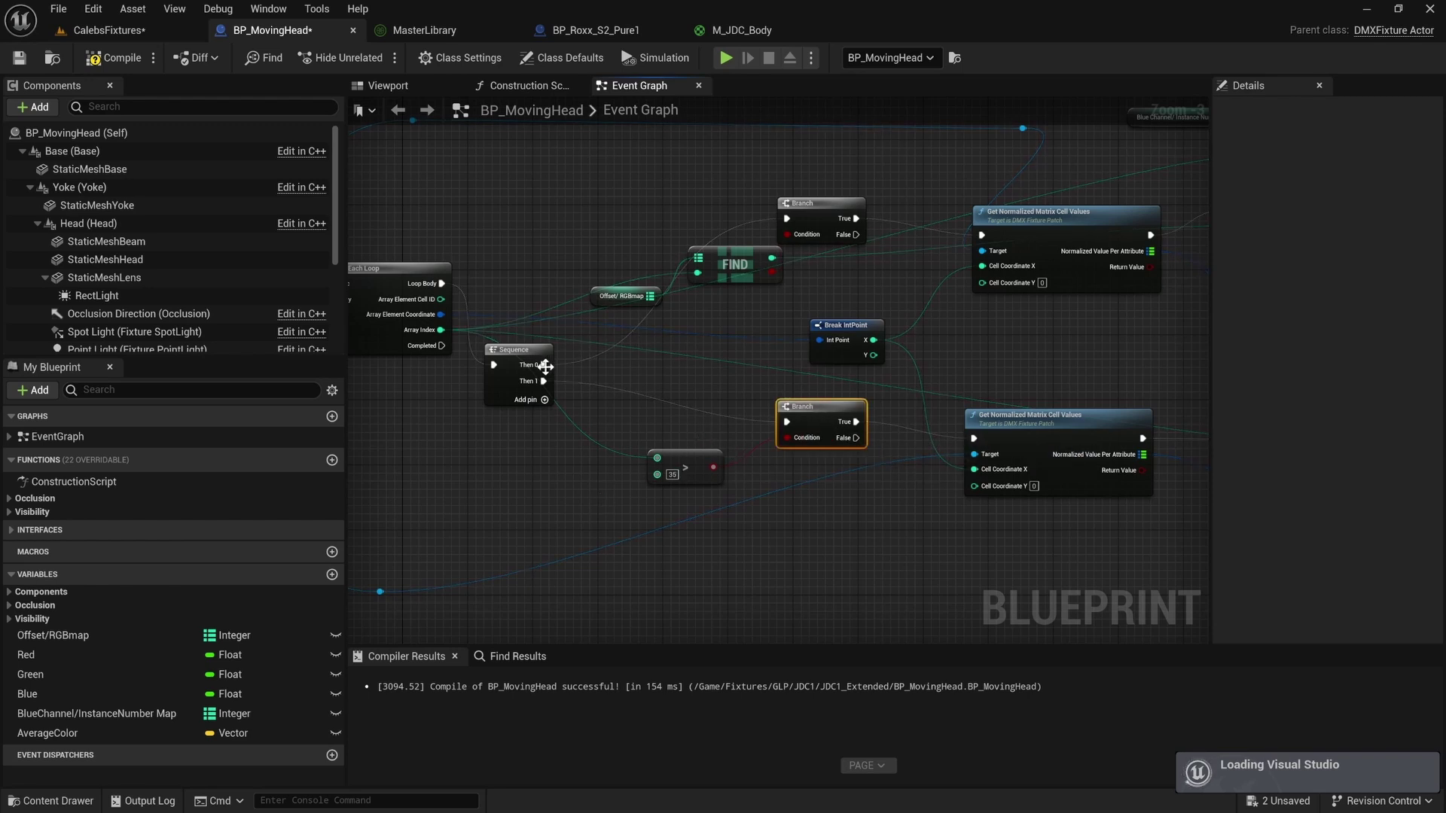
{"action": "left_click", "coordinate": [681, 461]}
{"action": "left_click", "coordinate": [1042, 440]}
{"action": "right_click_drag", "start_coordinate": [1031, 387], "coordinate": [596, 362]}
{"action": "right_click_drag", "start_coordinate": [850, 365], "coordinate": [711, 366]}
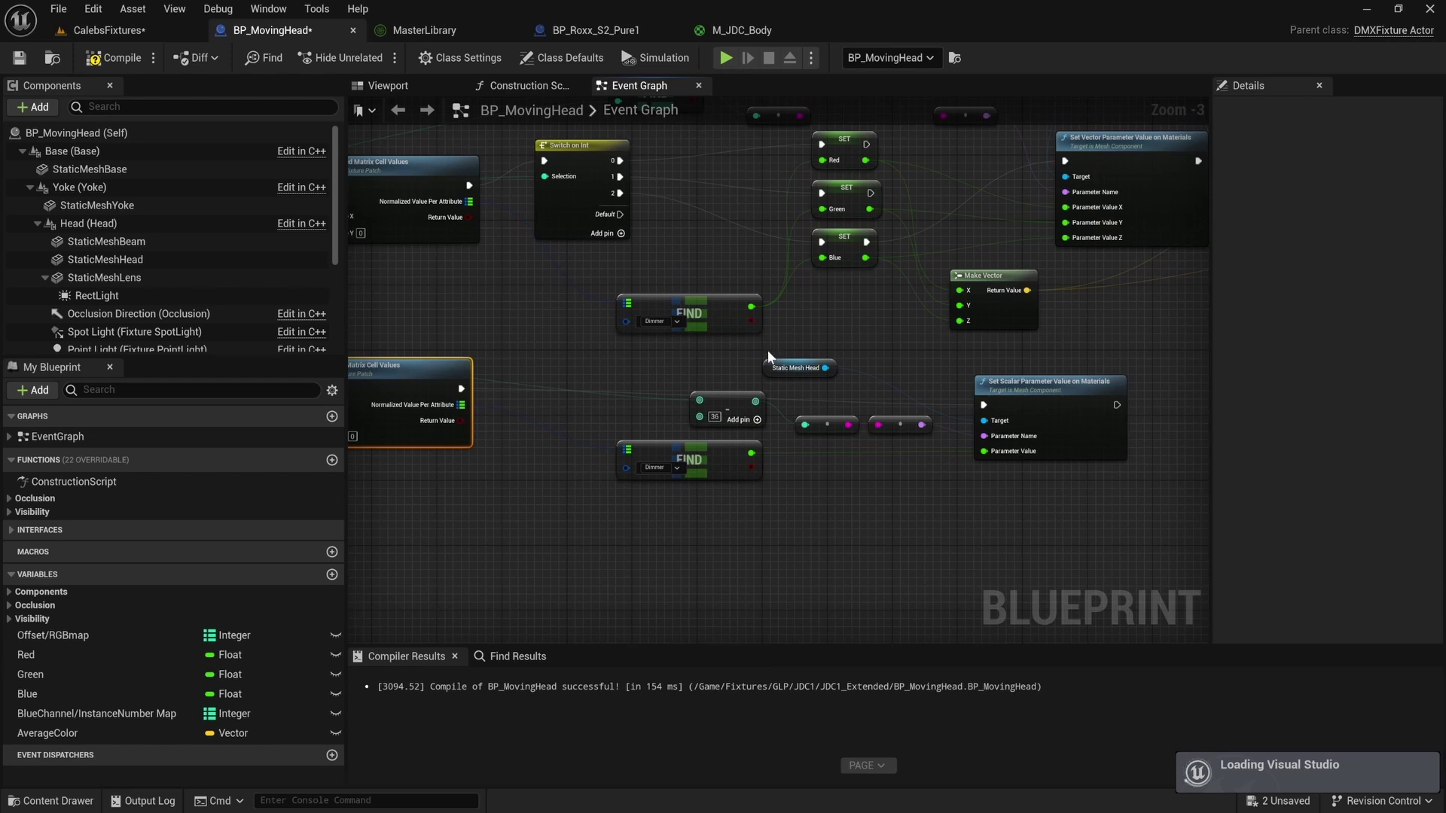
{"action": "right_click_drag", "start_coordinate": [877, 503], "coordinate": [788, 483]}
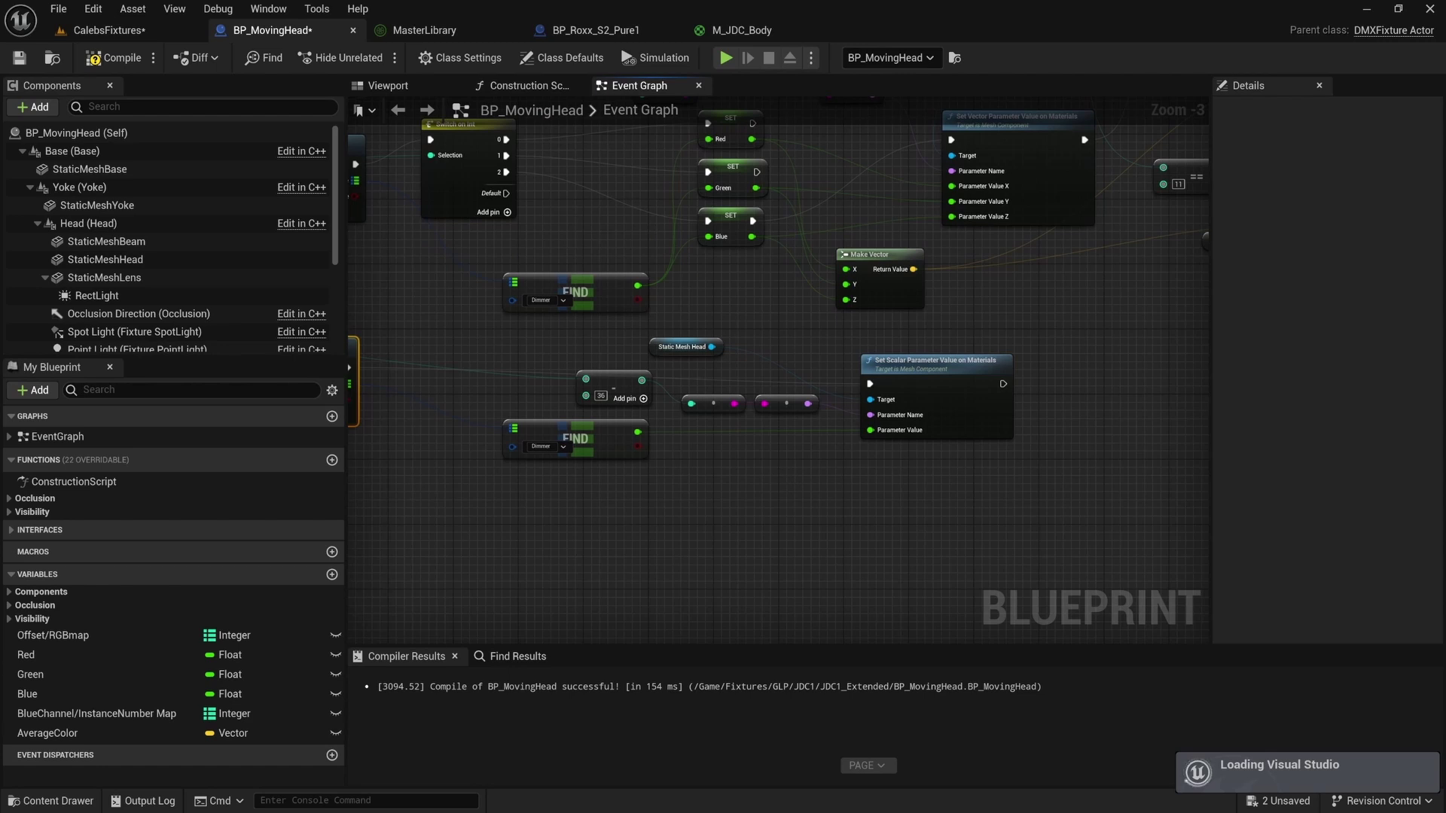
Label the dimmer section's subtraction node with the comment "instance number".
{"action": "right_click_drag", "start_coordinate": [973, 466], "coordinate": [940, 472]}
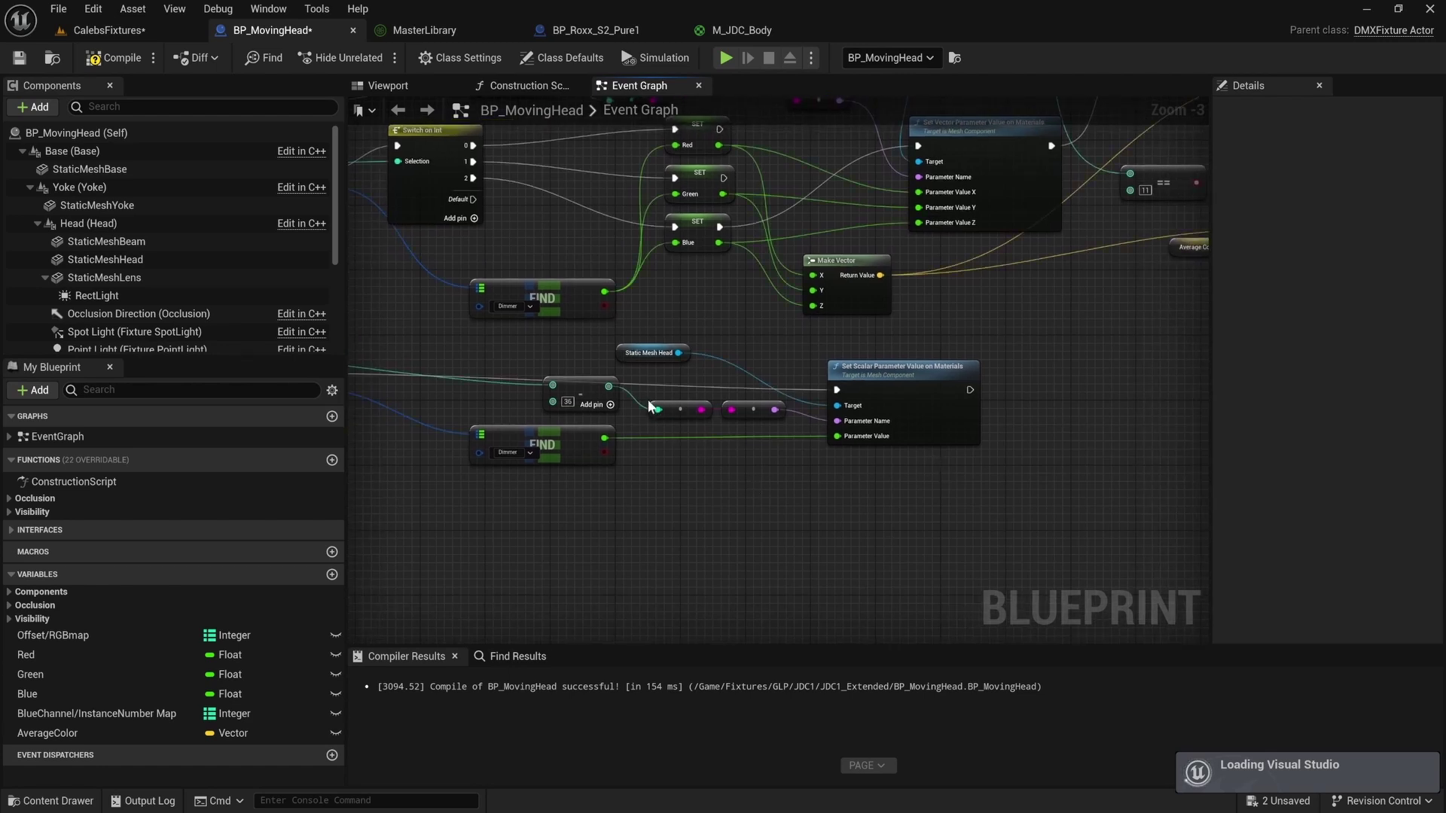
{"action": "mouse_move", "coordinate": [607, 388]}
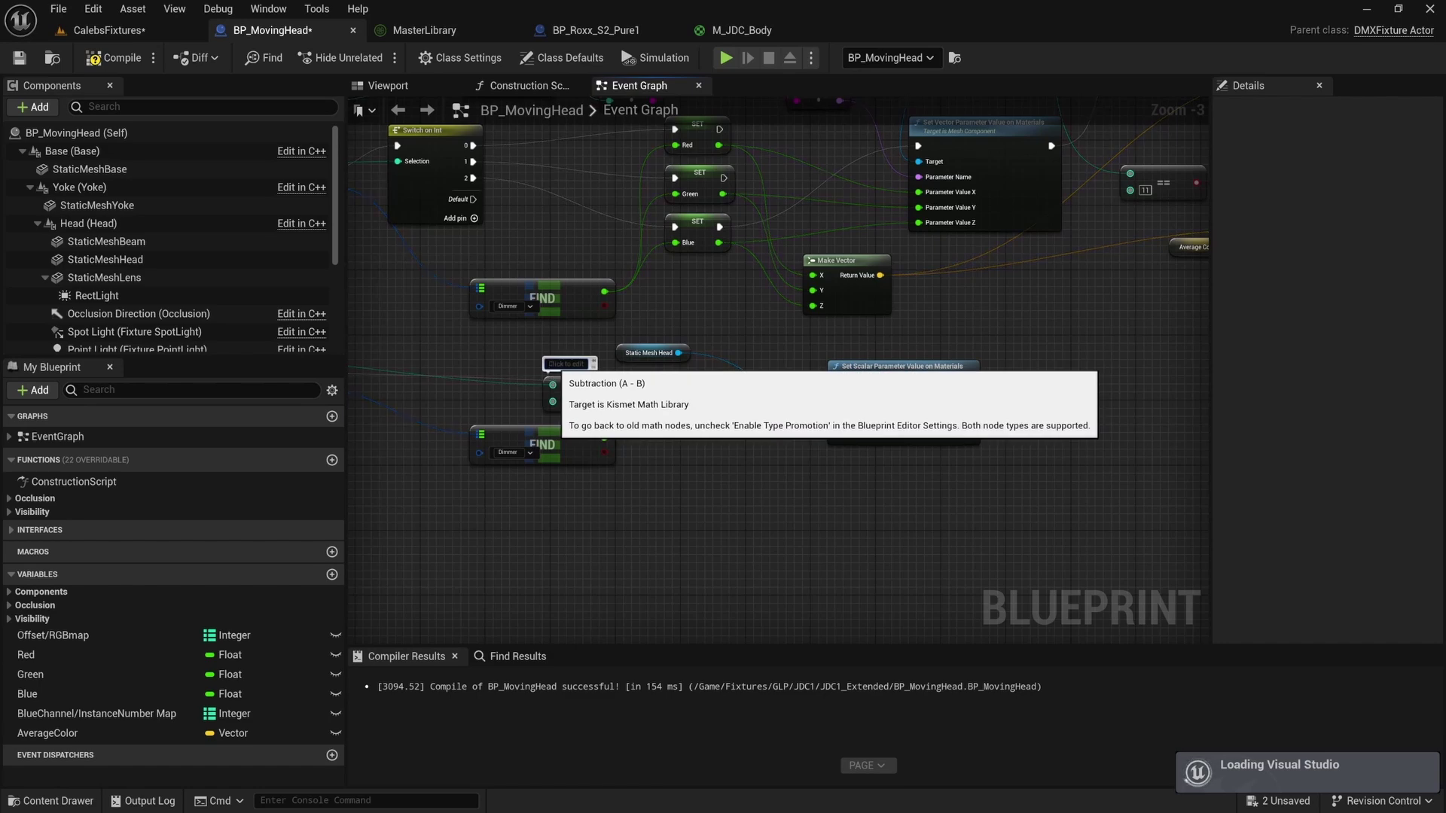
{"action": "type", "text": "instance number"}
{"action": "key", "text": "Return"}
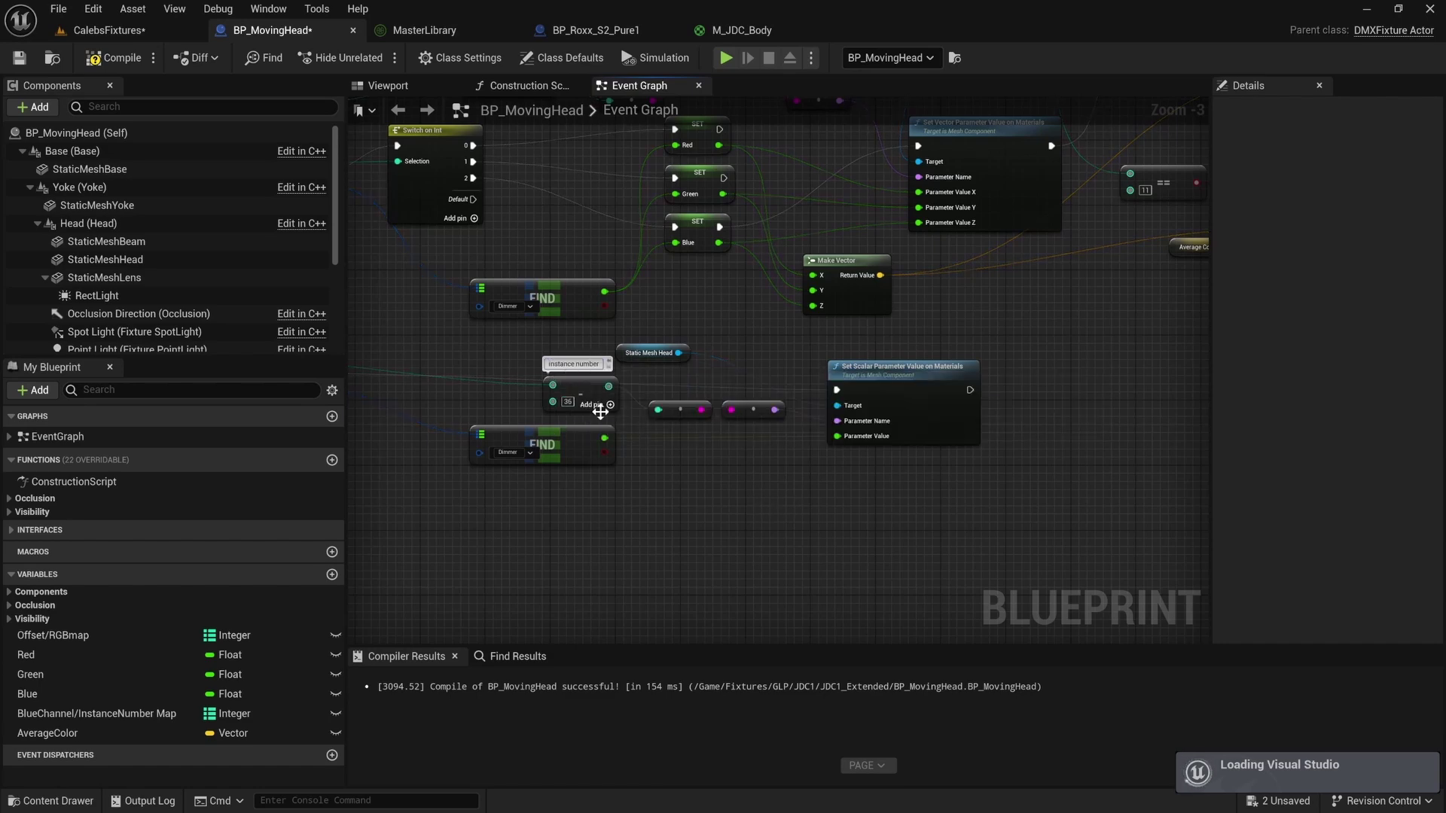
Align the two Equal nodes that compare the instance number with 0 and 11 one above the other.
{"action": "right_click_drag", "start_coordinate": [612, 397], "coordinate": [739, 531]}
{"action": "left_click_drag", "start_coordinate": [561, 219], "coordinate": [608, 219]}
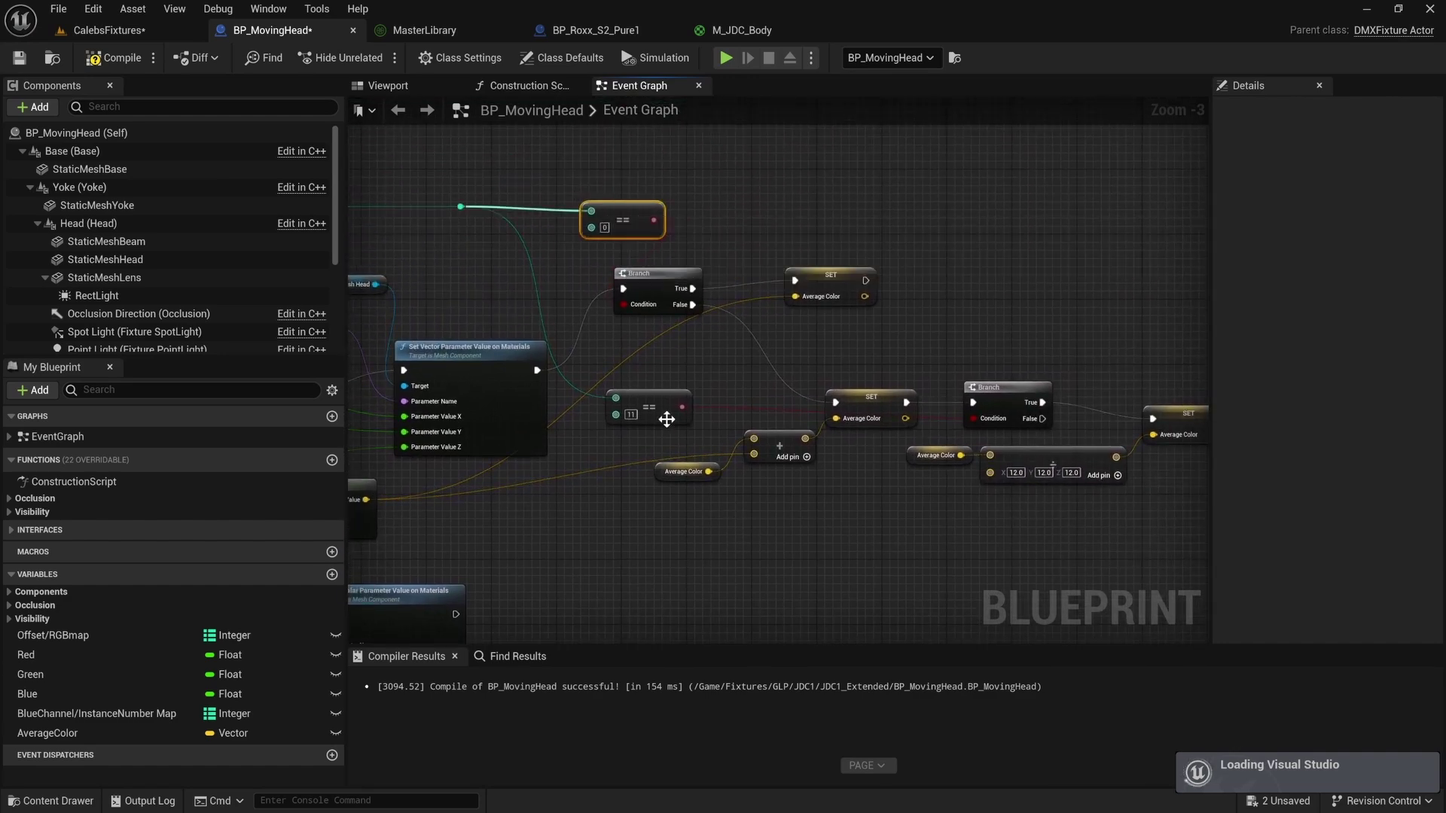
{"action": "left_click_drag", "start_coordinate": [667, 422], "coordinate": [642, 424]}
{"action": "scroll", "coordinate": [641, 423], "scroll_direction": "down", "scroll_amount": 1}
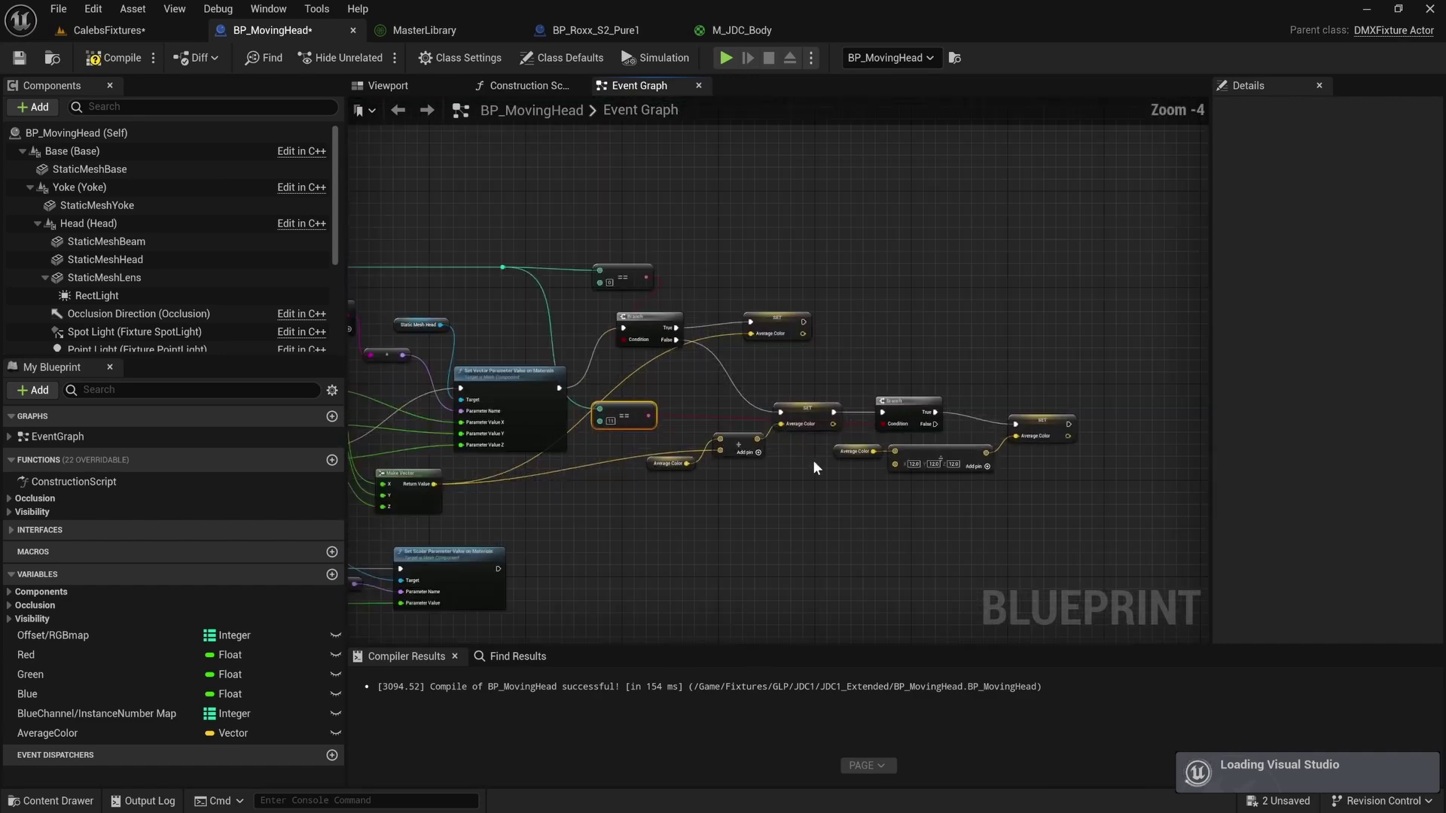
Duplicate the two Equal nodes and two Branches into the dimmer section and run the first copied Branch from Set Scalar Parameter Value on Materials.
{"action": "left_click_drag", "start_coordinate": [599, 232], "coordinate": [649, 418]}
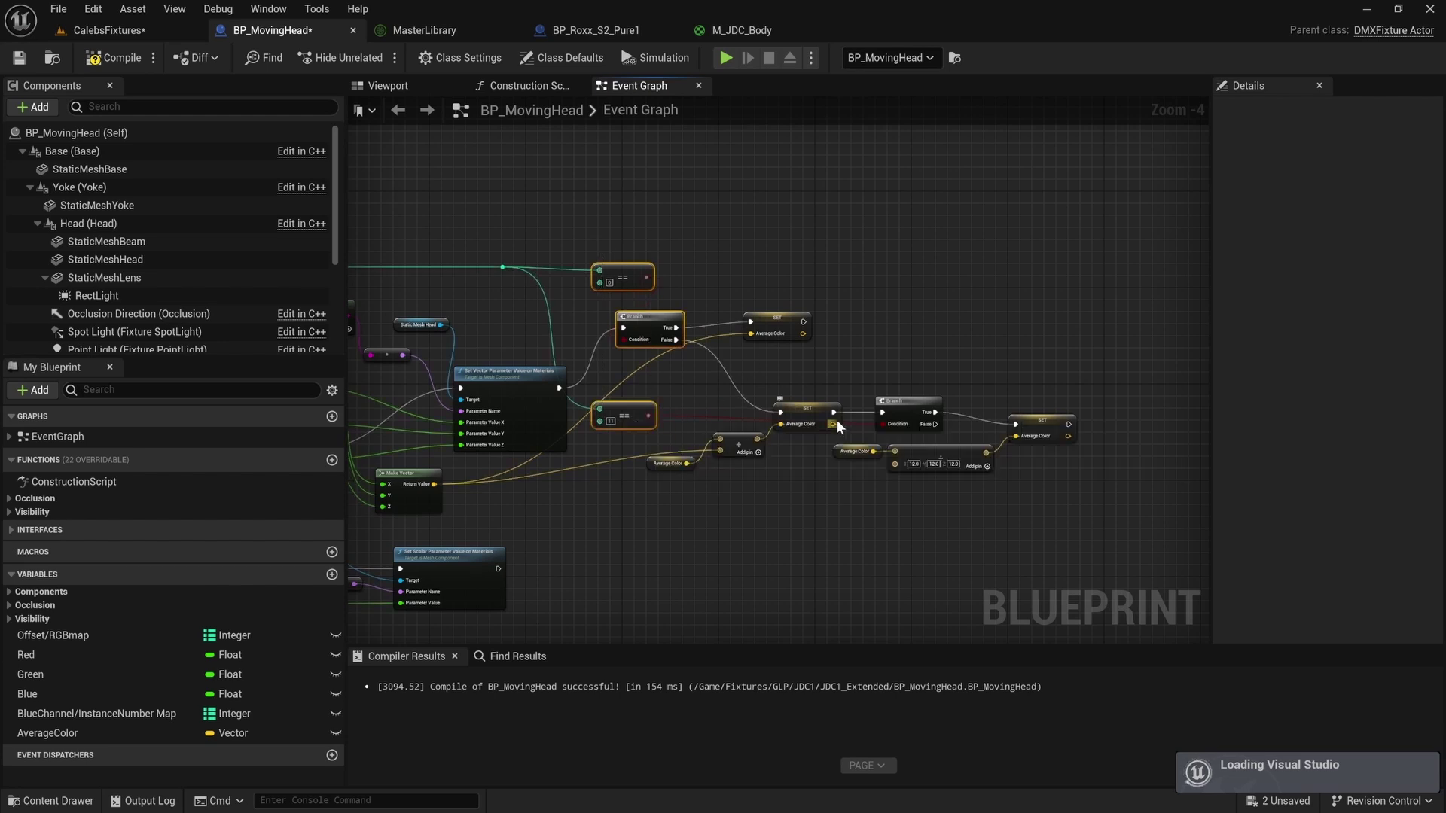
{"action": "left_click", "coordinate": [912, 407], "text": "shift"}
{"action": "key", "text": "ctrl+d"}
{"action": "right_click_drag", "start_coordinate": [749, 595], "coordinate": [795, 445]}
{"action": "left_click_drag", "start_coordinate": [761, 400], "coordinate": [687, 449]}
{"action": "left_click", "coordinate": [581, 419]}
{"action": "left_click_drag", "start_coordinate": [543, 420], "coordinate": [669, 455]}
{"action": "right_click_drag", "start_coordinate": [680, 450], "coordinate": [822, 452]}
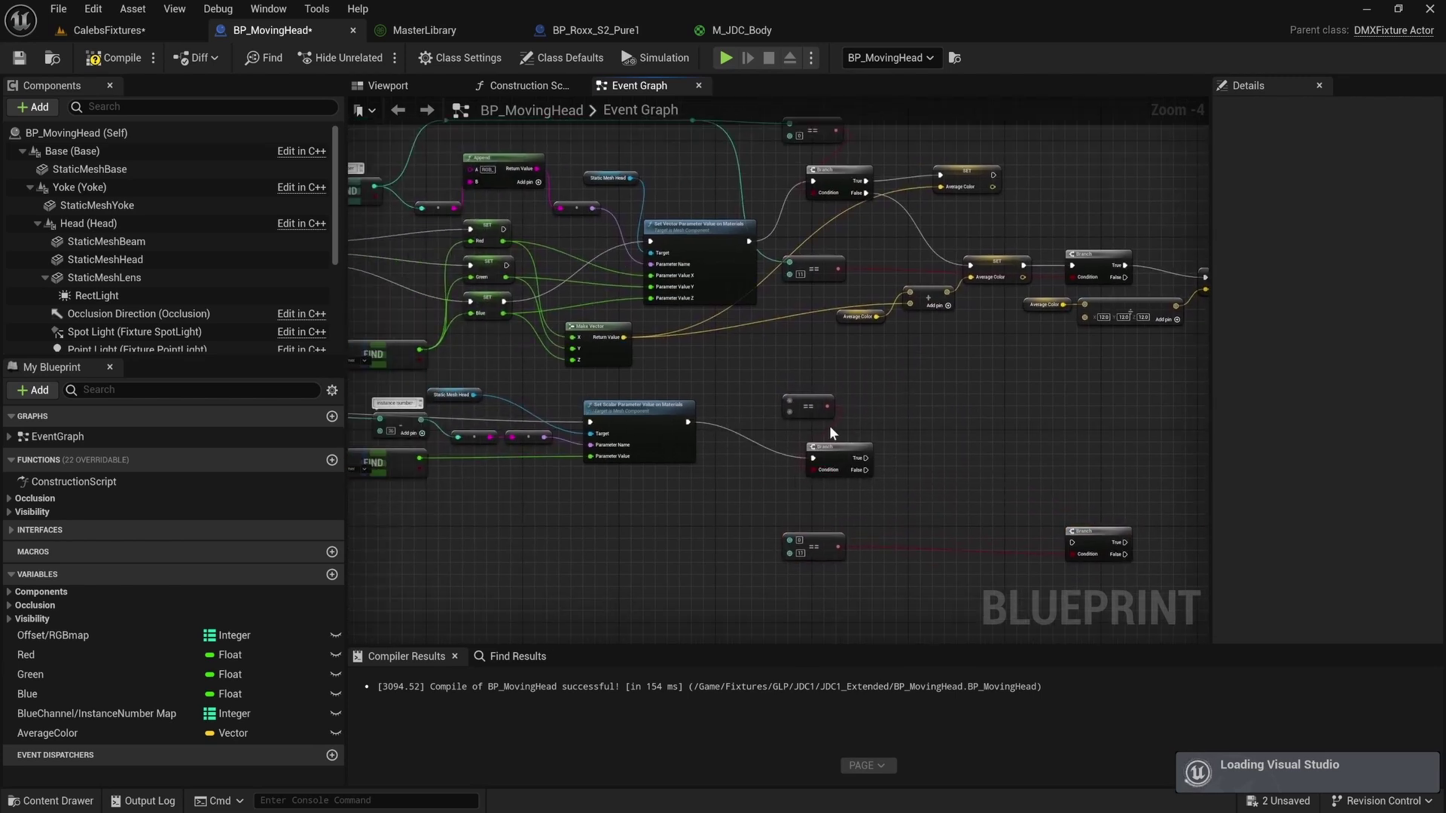
Wire the dimmer section's instance number subtraction result into the copied Equal node that compares with 0.
{"action": "scroll", "coordinate": [840, 447], "scroll_direction": "up", "scroll_amount": 2}
{"action": "right_click_drag", "start_coordinate": [869, 446], "coordinate": [1099, 394]}
{"action": "right_click_drag", "start_coordinate": [554, 385], "coordinate": [594, 388]}
{"action": "left_click_drag", "start_coordinate": [489, 364], "coordinate": [1044, 337]}
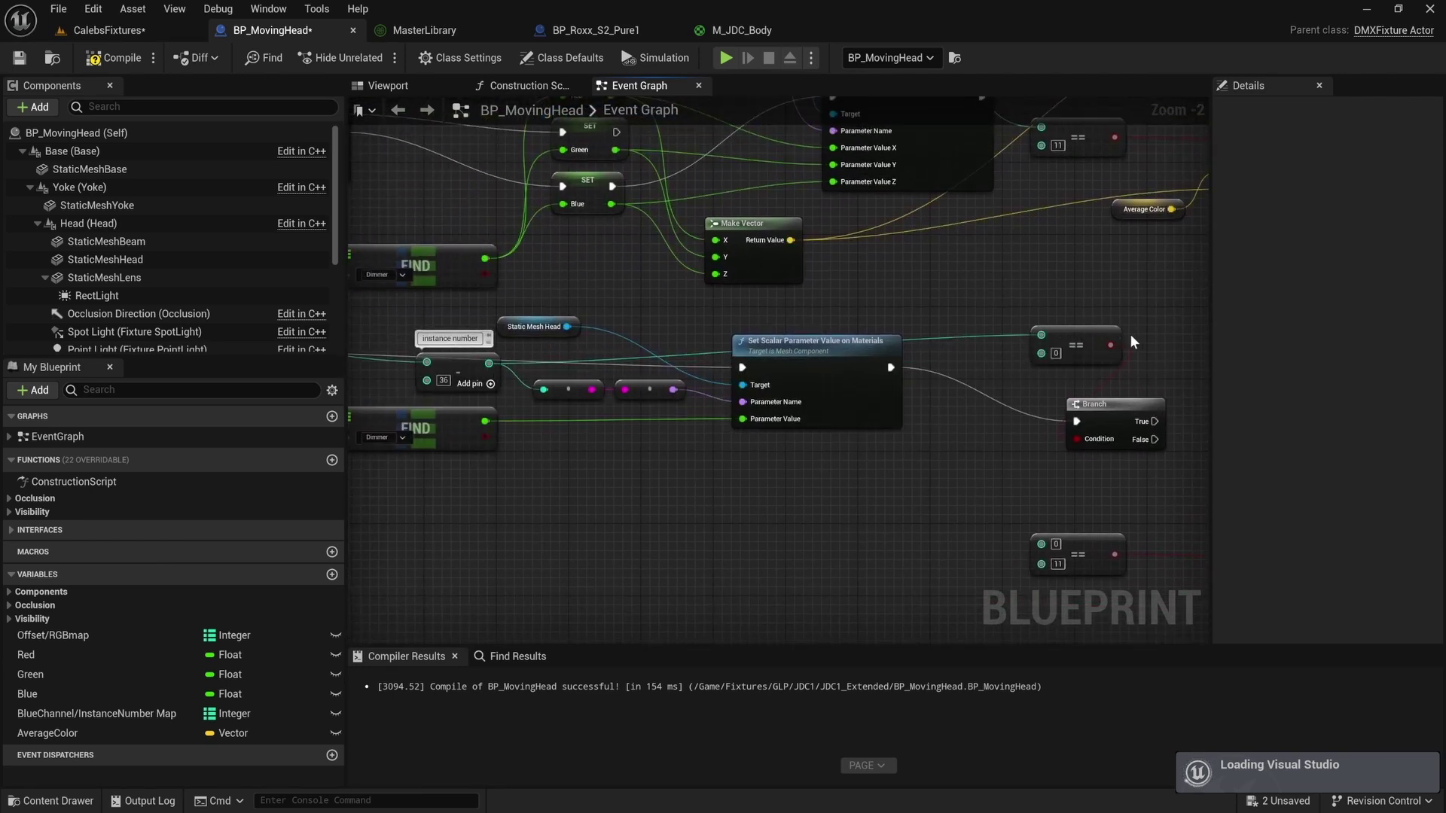
Create a new variable AverageBrightness of type Float.
{"action": "right_click_drag", "start_coordinate": [1130, 333], "coordinate": [695, 443]}
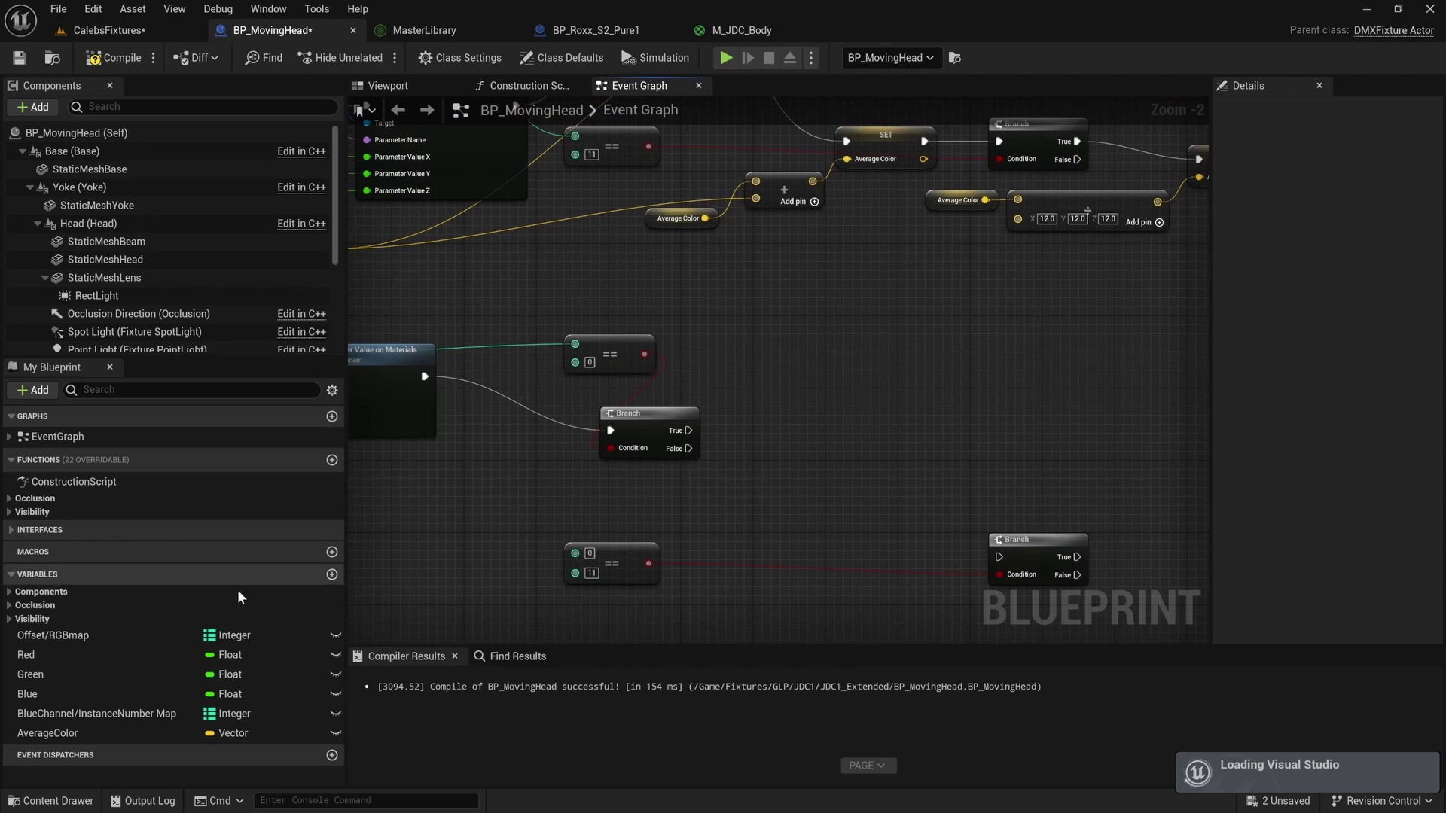
{"action": "left_click", "coordinate": [332, 574]}
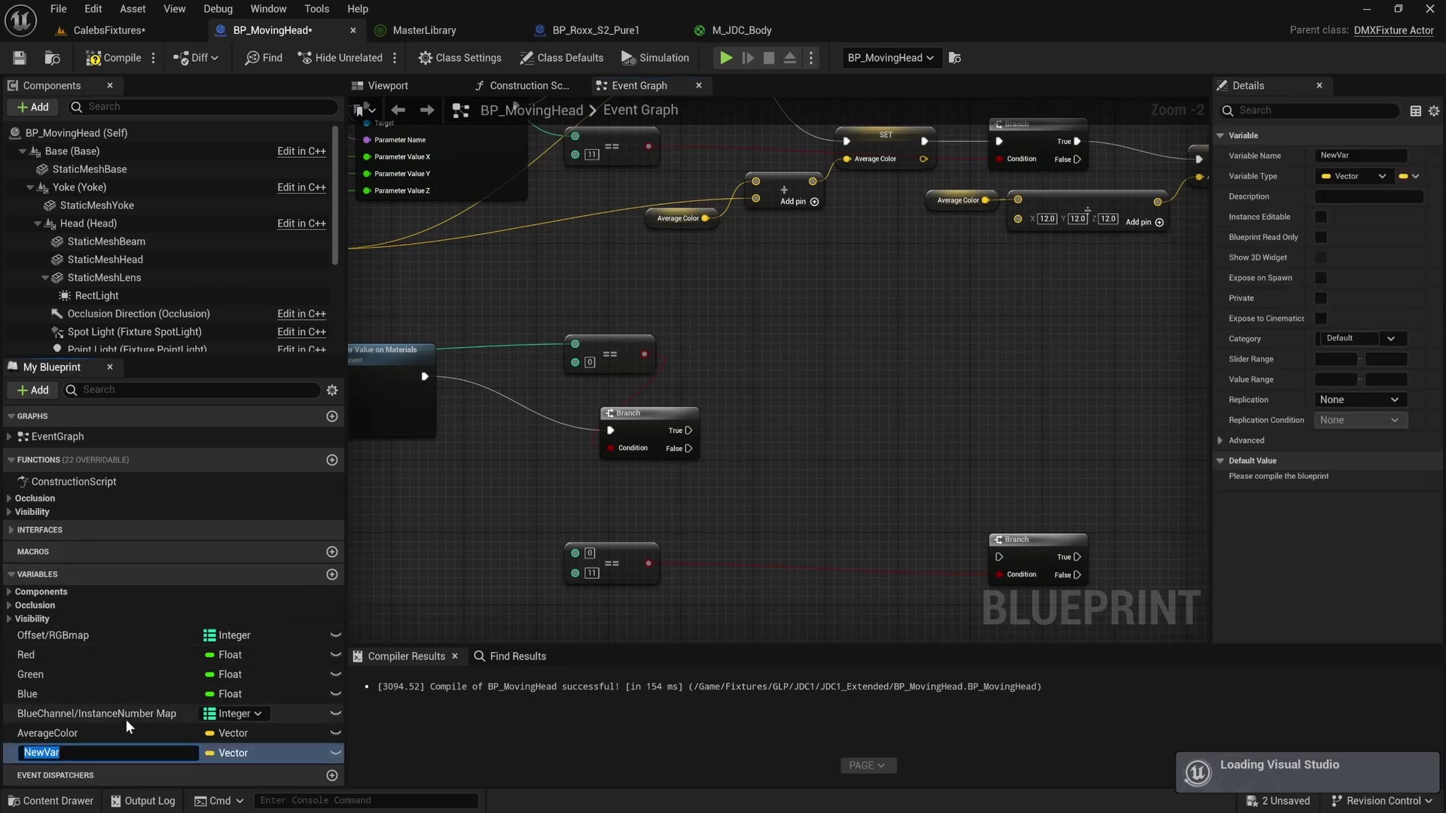
{"action": "type", "text": "AverageBrightness"}
{"action": "key", "text": "Return"}
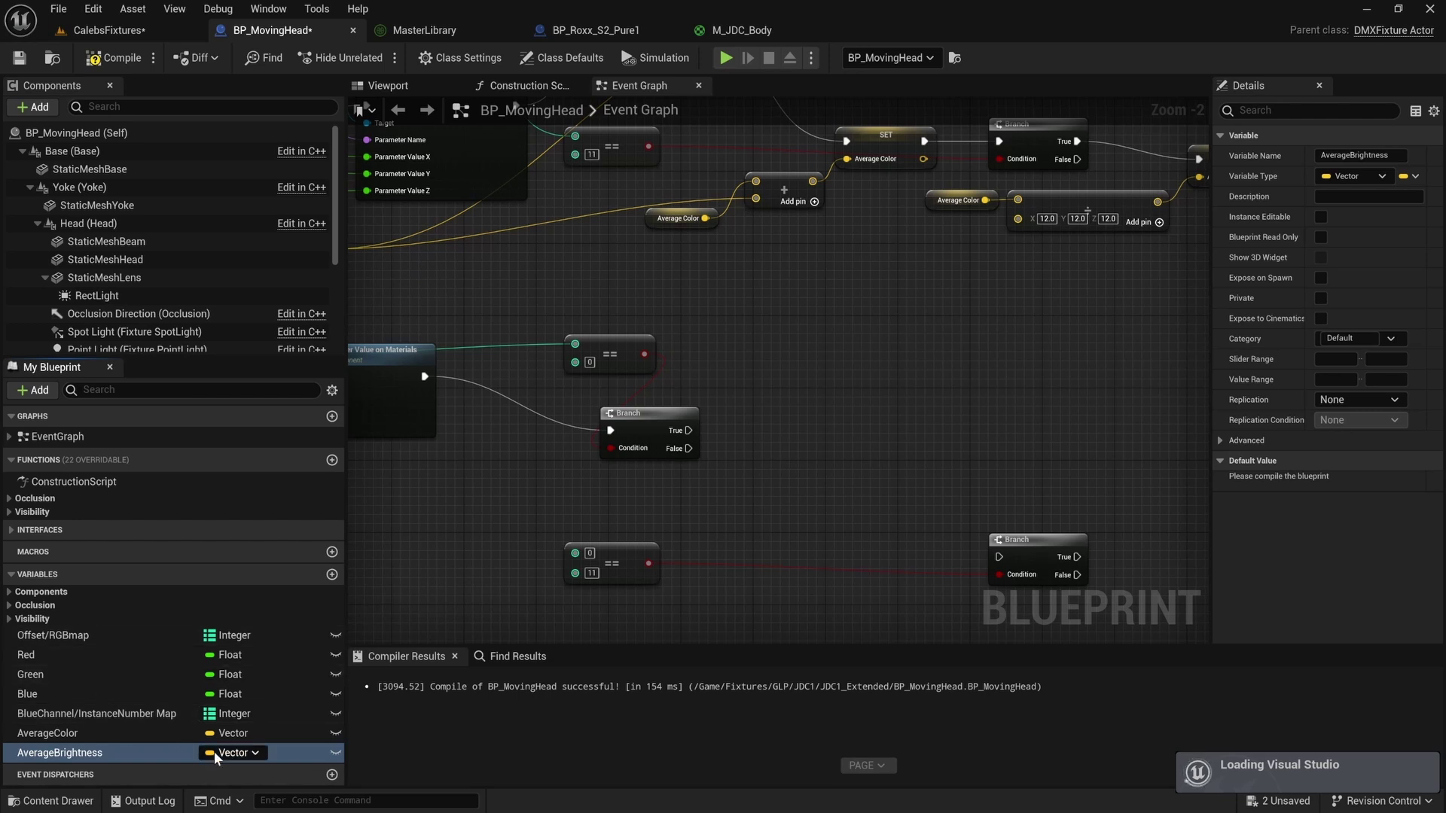
{"action": "left_click", "coordinate": [218, 752]}
{"action": "left_click", "coordinate": [256, 526]}
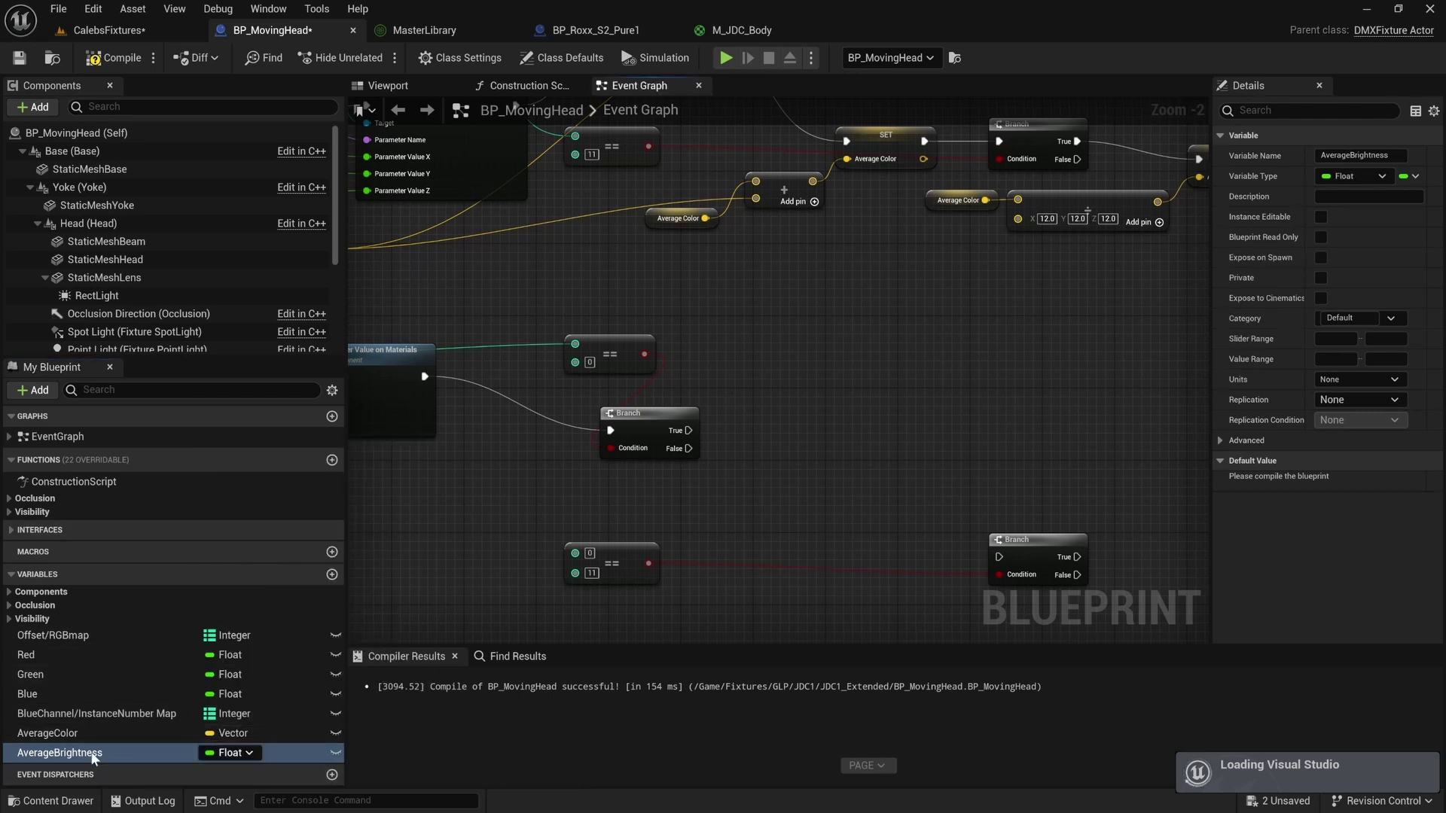
Add a Set AverageBrightness node and run it from the True output of the dimmer section's first Branch.
{"action": "left_click_drag", "start_coordinate": [83, 752], "coordinate": [820, 335]}
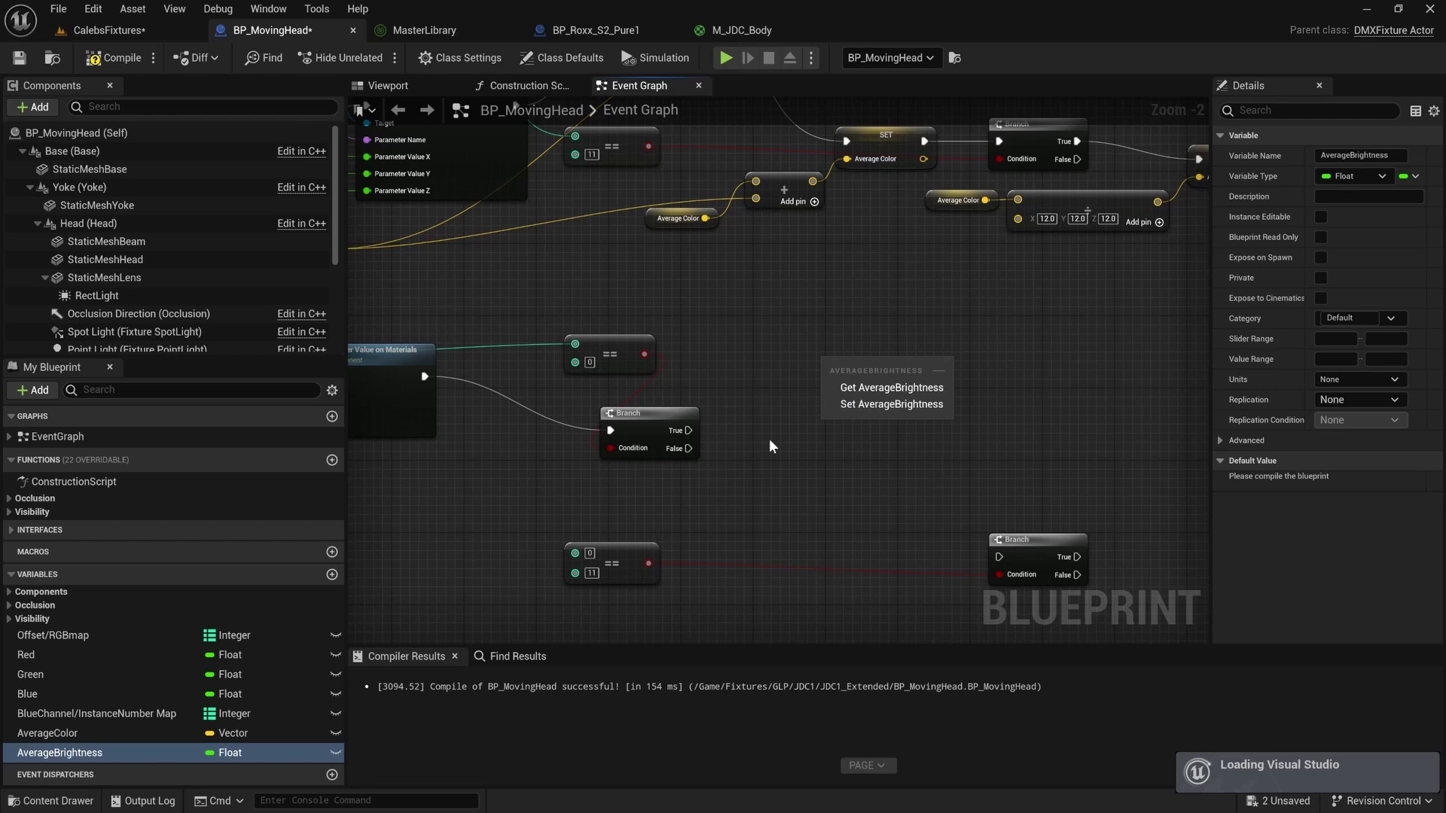
{"action": "left_click", "coordinate": [866, 405]}
{"action": "left_click_drag", "start_coordinate": [687, 431], "coordinate": [874, 363]}
Wire the dimmer Find value into Set AverageBrightness and route the wire below the Branch with a reroute node.
{"action": "right_click_drag", "start_coordinate": [489, 403], "coordinate": [858, 412]}
{"action": "mouse_move", "coordinate": [731, 454]}
{"action": "right_mouse_down"}
{"action": "mouse_move", "coordinate": [491, 477]}
{"action": "mouse_move", "coordinate": [740, 465]}
{"action": "right_mouse_up"}
{"action": "left_click_drag", "start_coordinate": [521, 439], "coordinate": [1041, 377]}
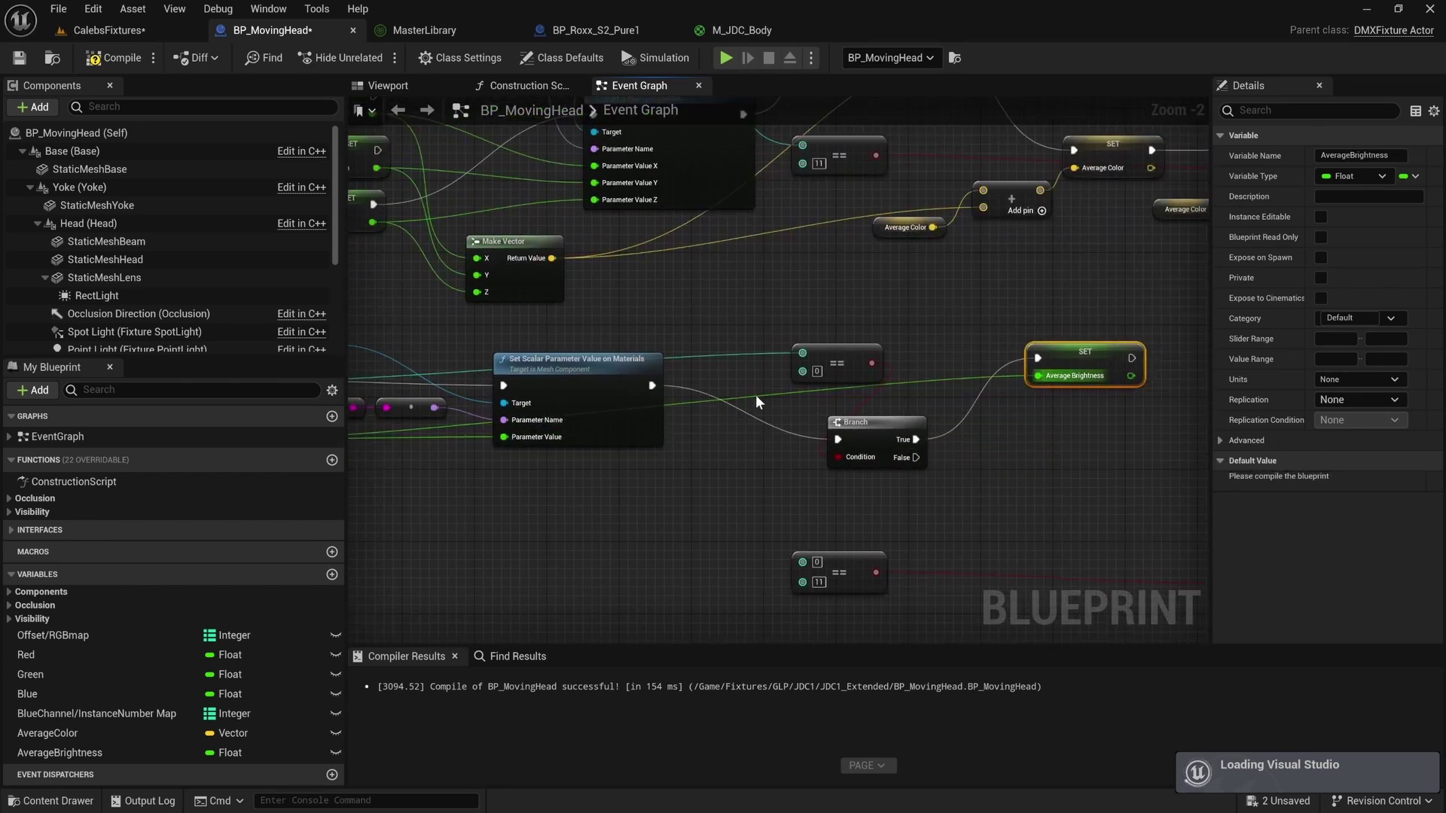
{"action": "double_click", "coordinate": [756, 395]}
{"action": "left_click_drag", "start_coordinate": [751, 398], "coordinate": [922, 497]}
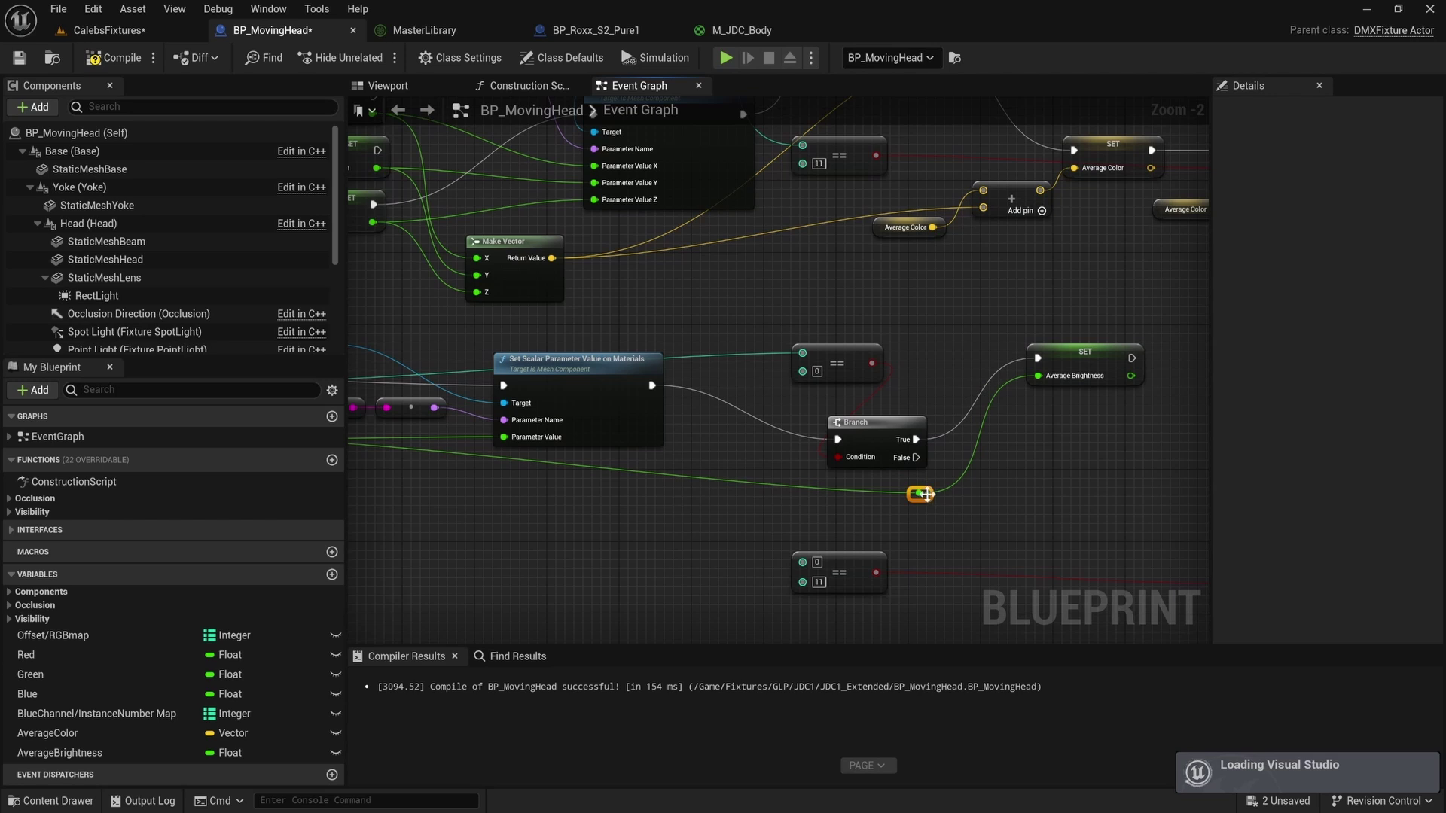
{"action": "right_click_drag", "start_coordinate": [924, 501], "coordinate": [711, 517]}
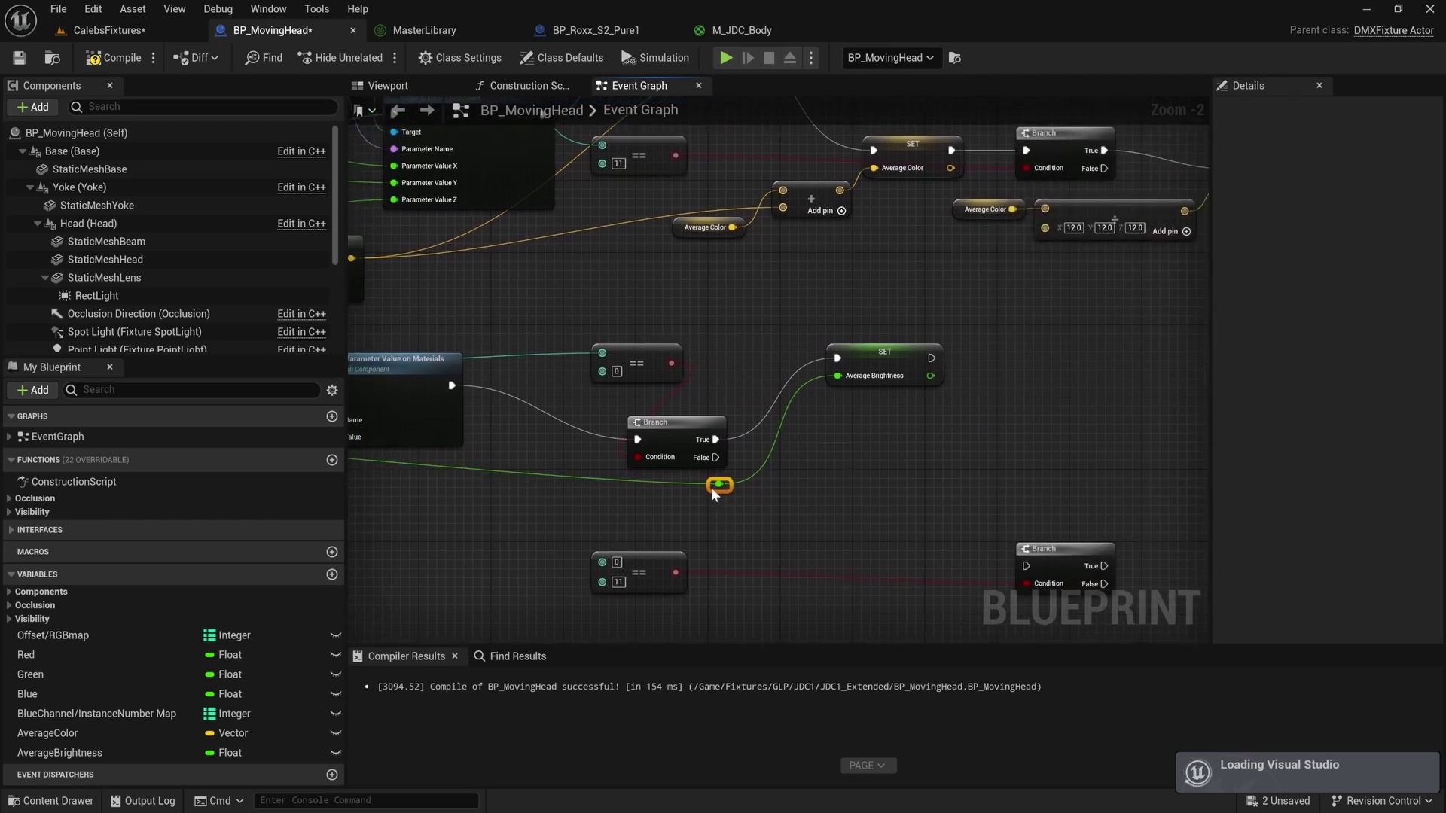
Examine the color and dimmer chains from the Sequence node through to the Equal check and Set AverageBrightness.
{"action": "scroll", "coordinate": [711, 486], "scroll_direction": "down", "scroll_amount": 3}
{"action": "right_click_drag", "start_coordinate": [535, 460], "coordinate": [644, 550]}
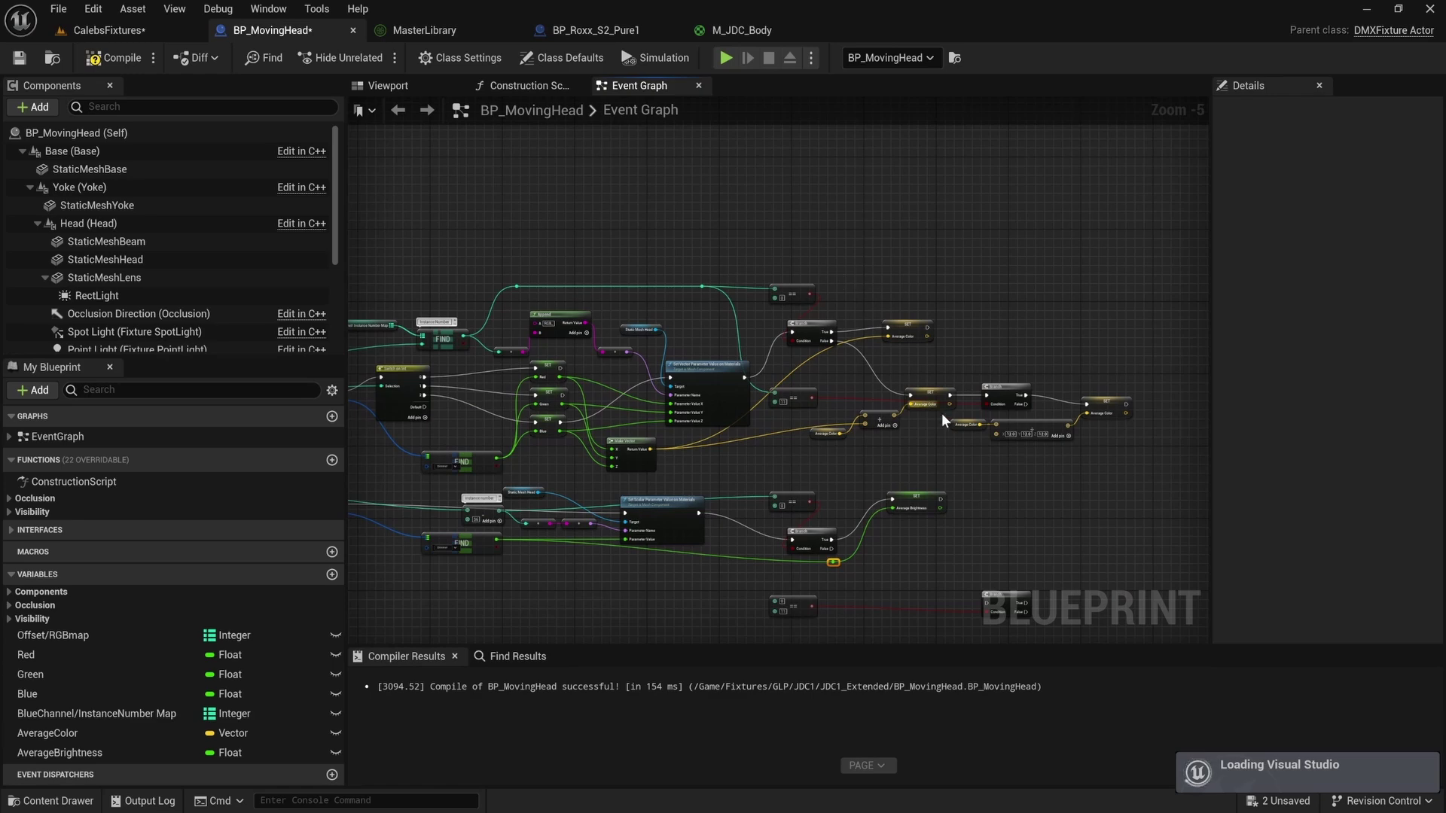
{"action": "right_click_drag", "start_coordinate": [941, 413], "coordinate": [687, 447]}
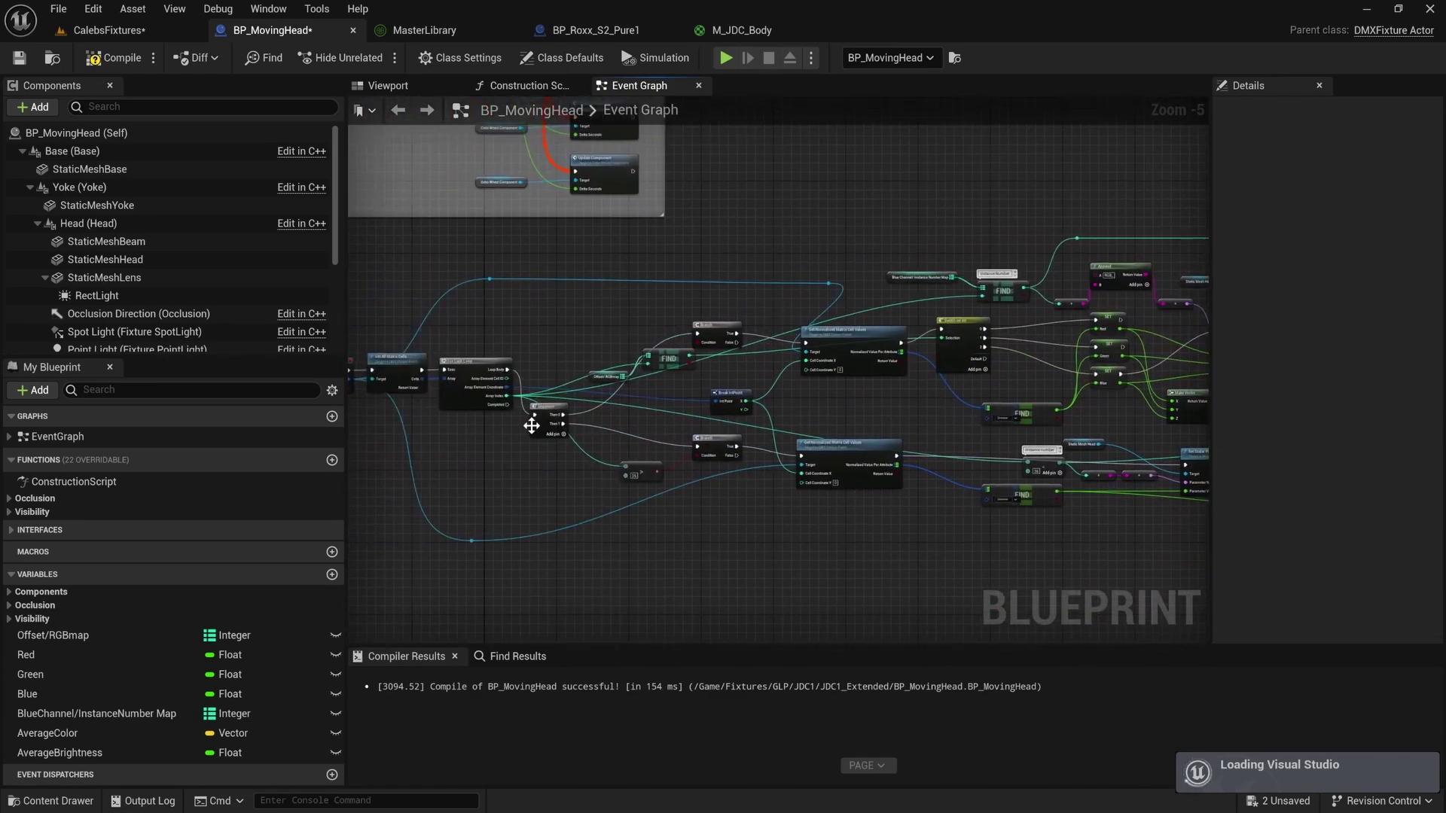
{"action": "scroll", "coordinate": [798, 436], "scroll_direction": "up", "scroll_amount": 1}
{"action": "right_click_drag", "start_coordinate": [798, 436], "coordinate": [659, 388]}
{"action": "scroll", "coordinate": [874, 420], "scroll_direction": "down", "scroll_amount": 2}
{"action": "scroll", "coordinate": [658, 432], "scroll_direction": "up", "scroll_amount": 1}
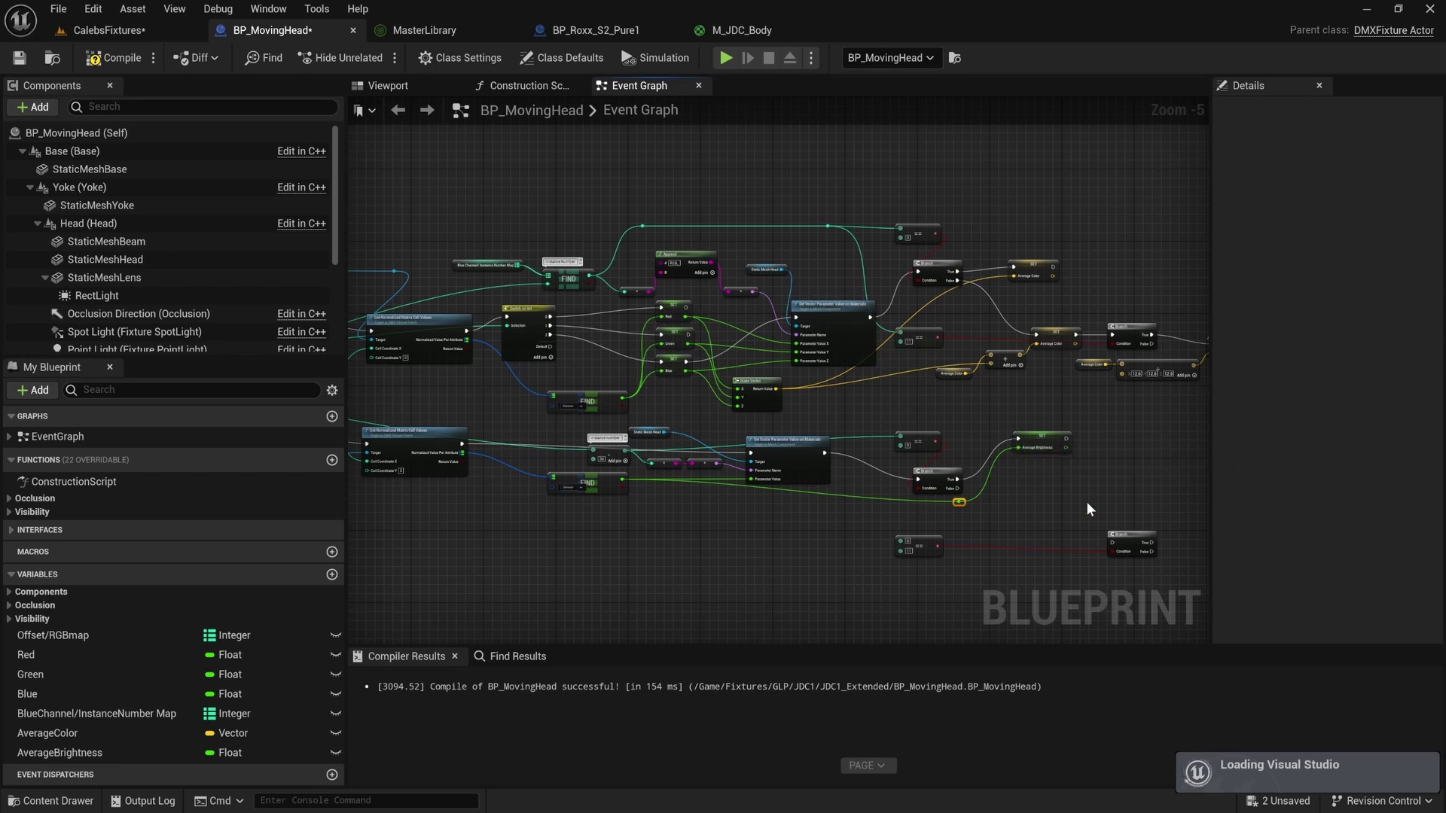
{"action": "scroll", "coordinate": [978, 498], "scroll_direction": "up", "scroll_amount": 3}
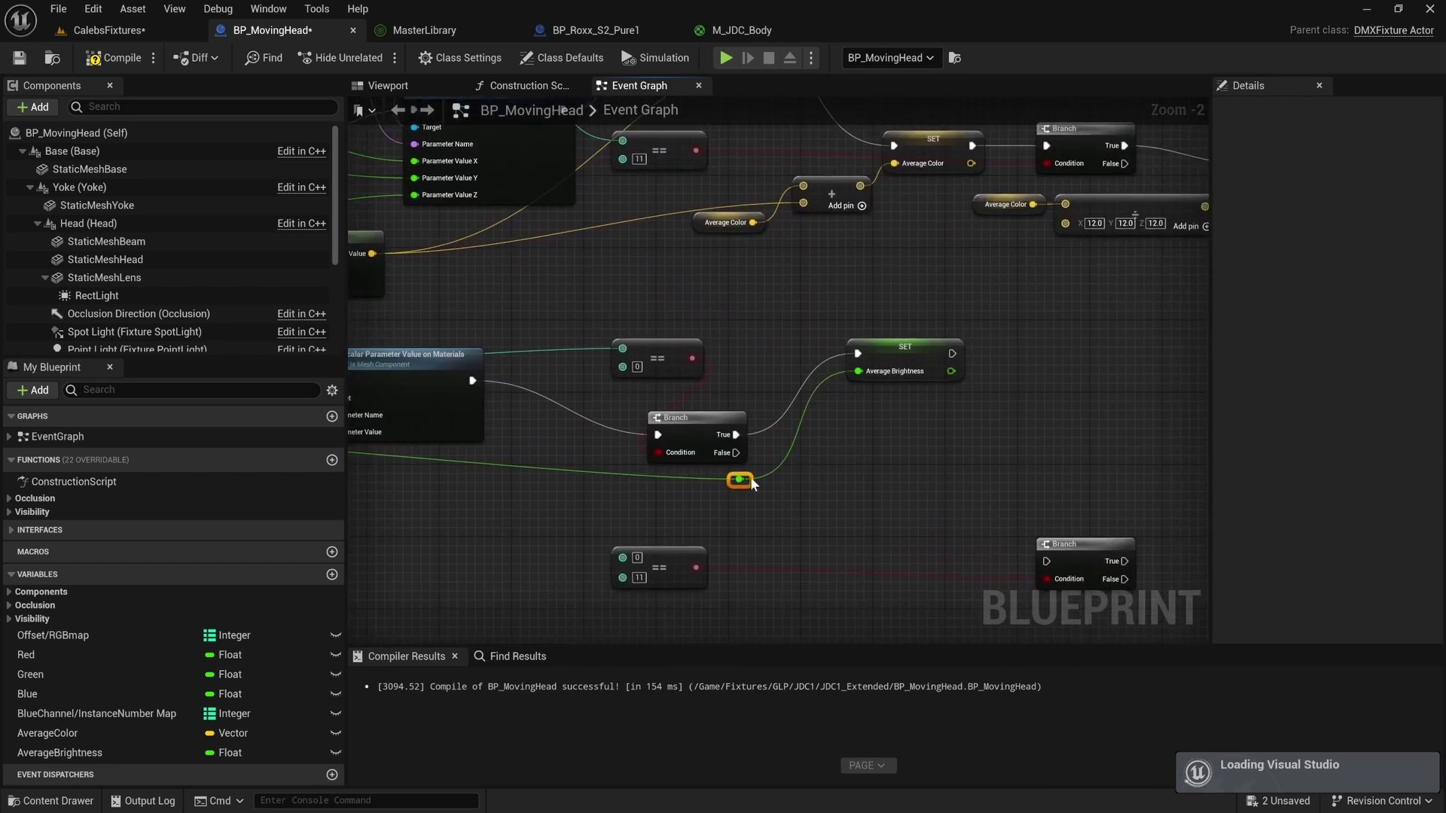
{"action": "left_click", "coordinate": [858, 446]}
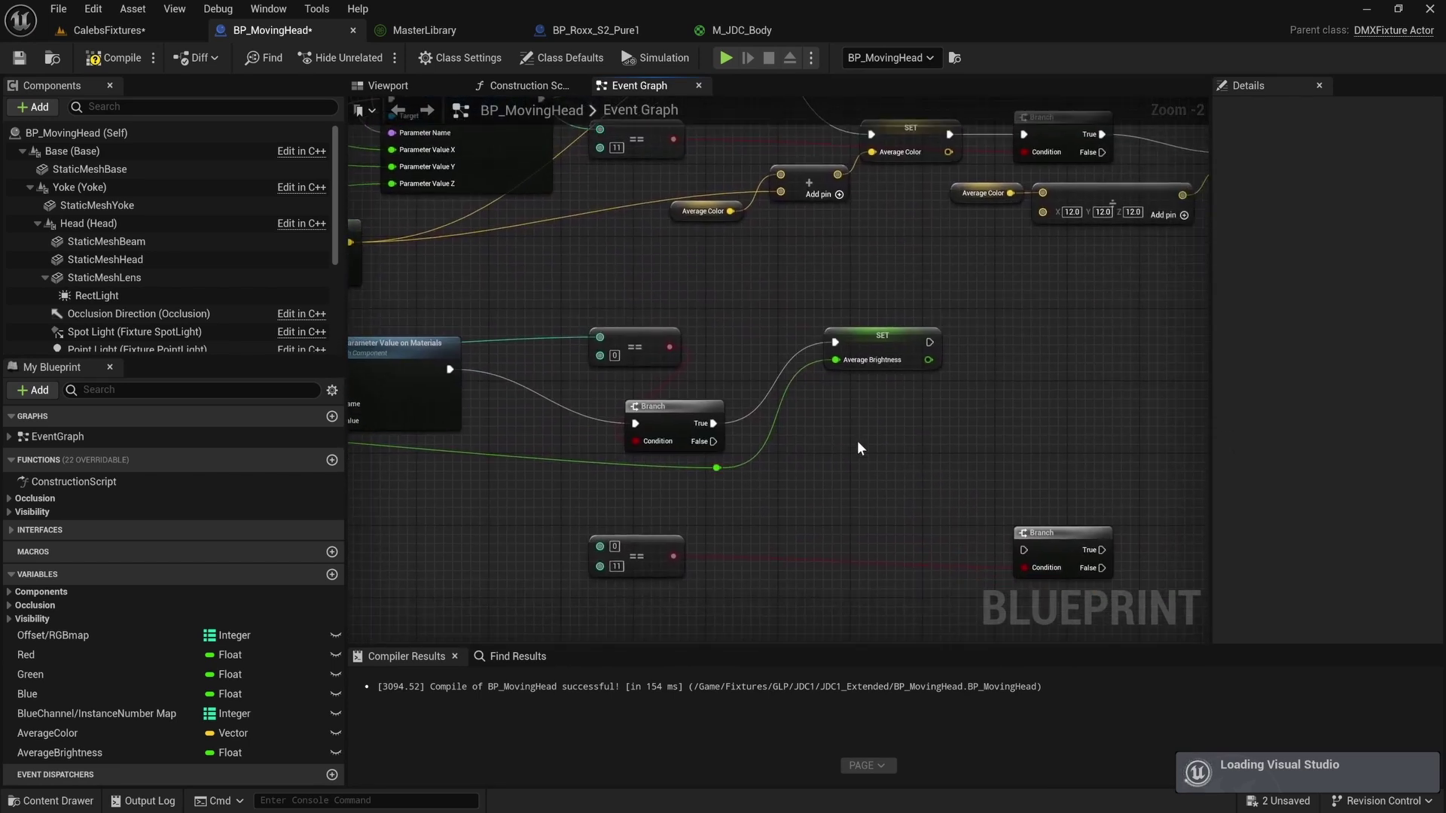
{"action": "left_click", "coordinate": [866, 348]}
{"action": "left_click", "coordinate": [622, 340]}
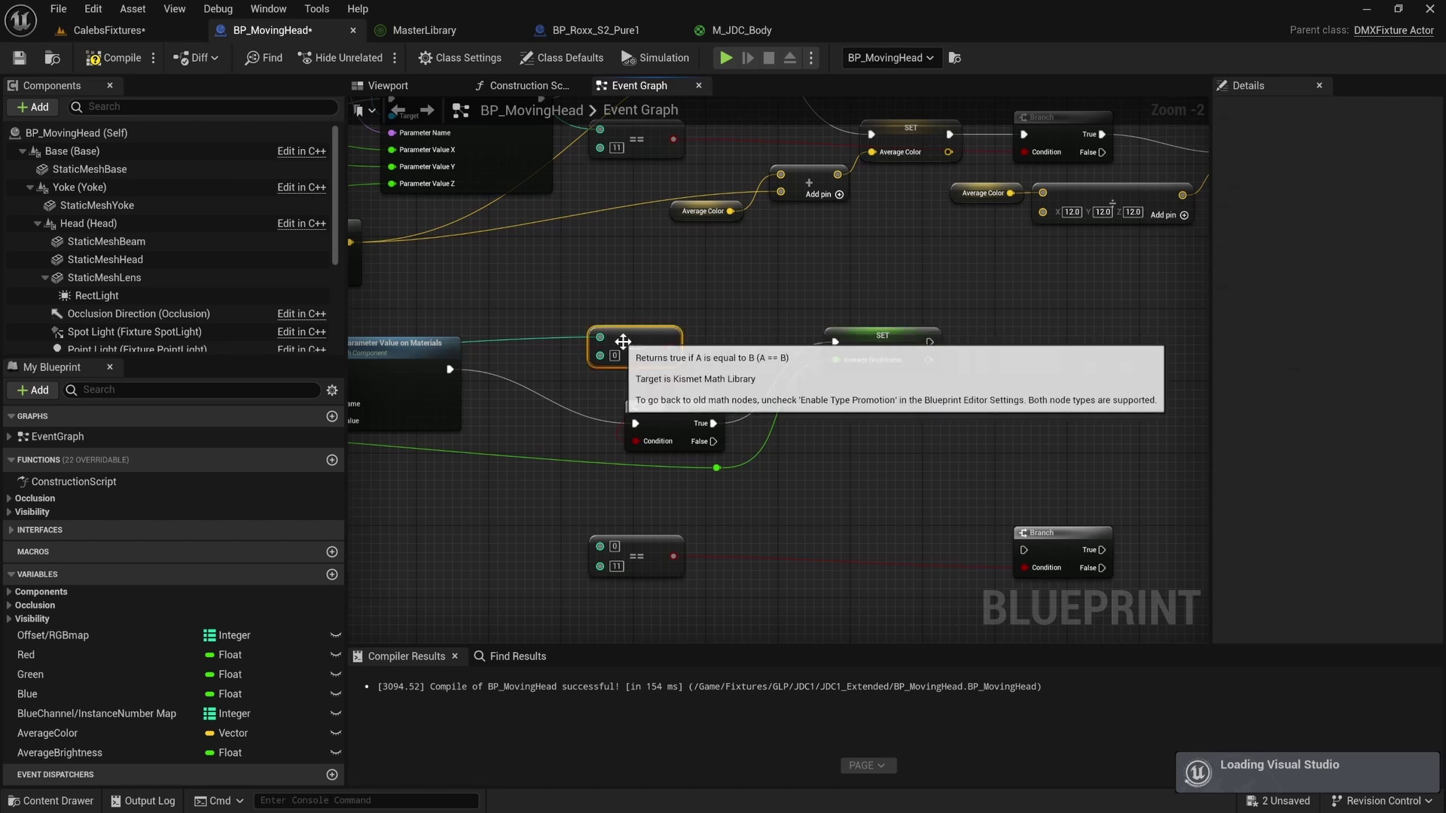
{"action": "left_click", "coordinate": [890, 339]}
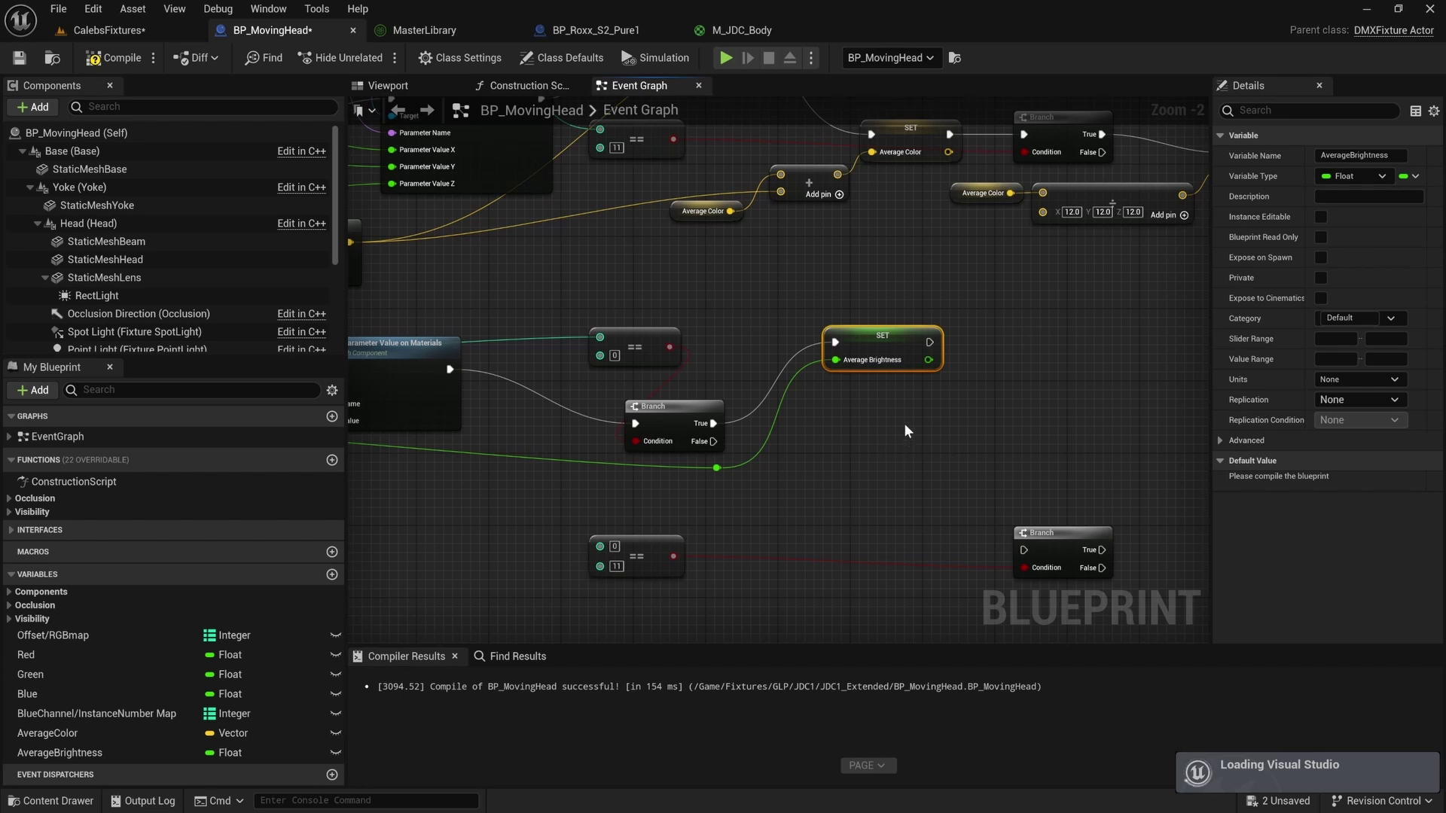
{"action": "right_click_drag", "start_coordinate": [873, 445], "coordinate": [807, 377]}
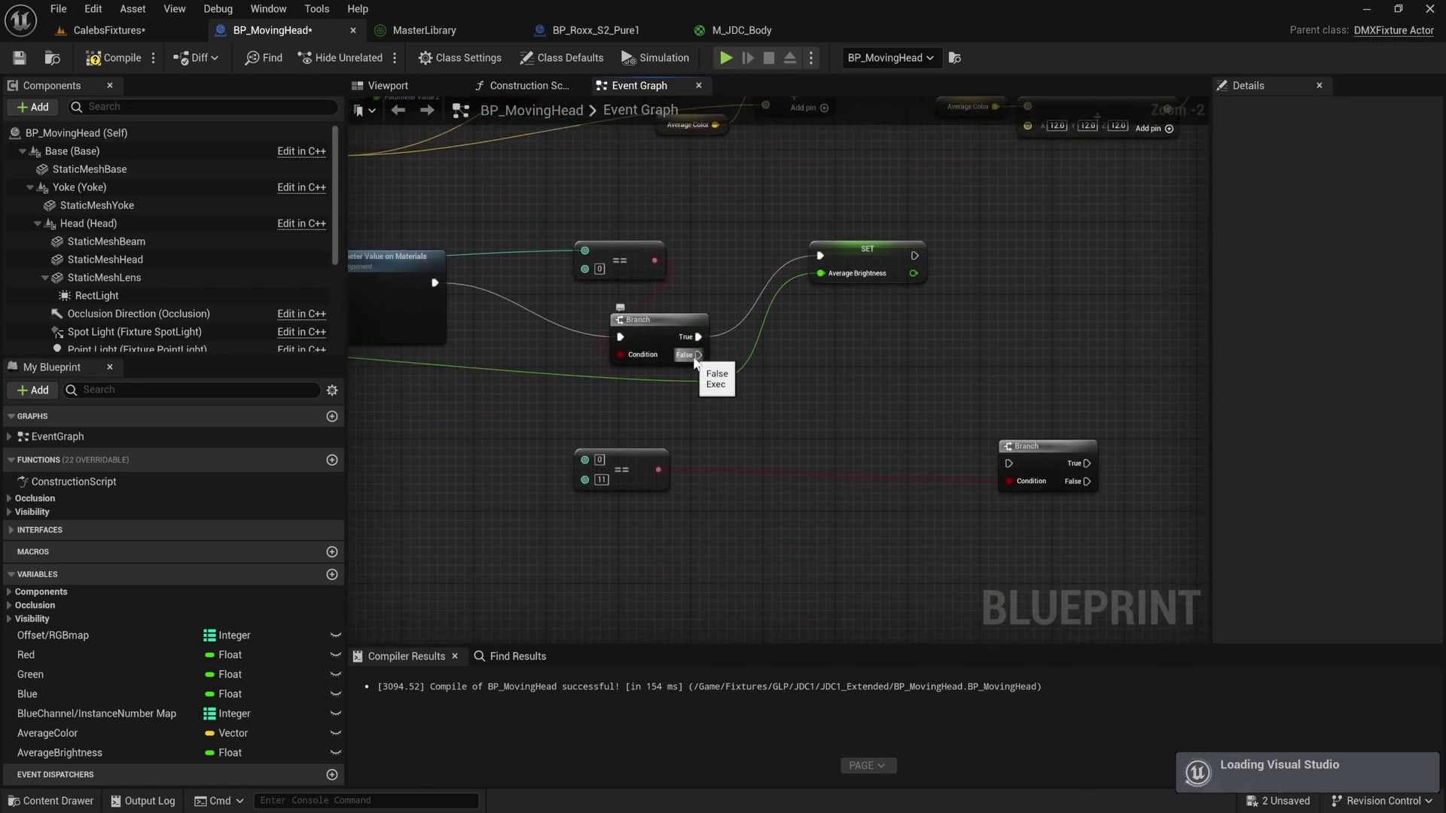
Copy the Set AverageBrightness node and run the copy from the Branch's False output.
{"action": "left_click", "coordinate": [868, 256]}
{"action": "key", "text": "ctrl+c"}
{"action": "key", "text": "ctrl+v"}
{"action": "left_click_drag", "start_coordinate": [945, 433], "coordinate": [890, 397]}
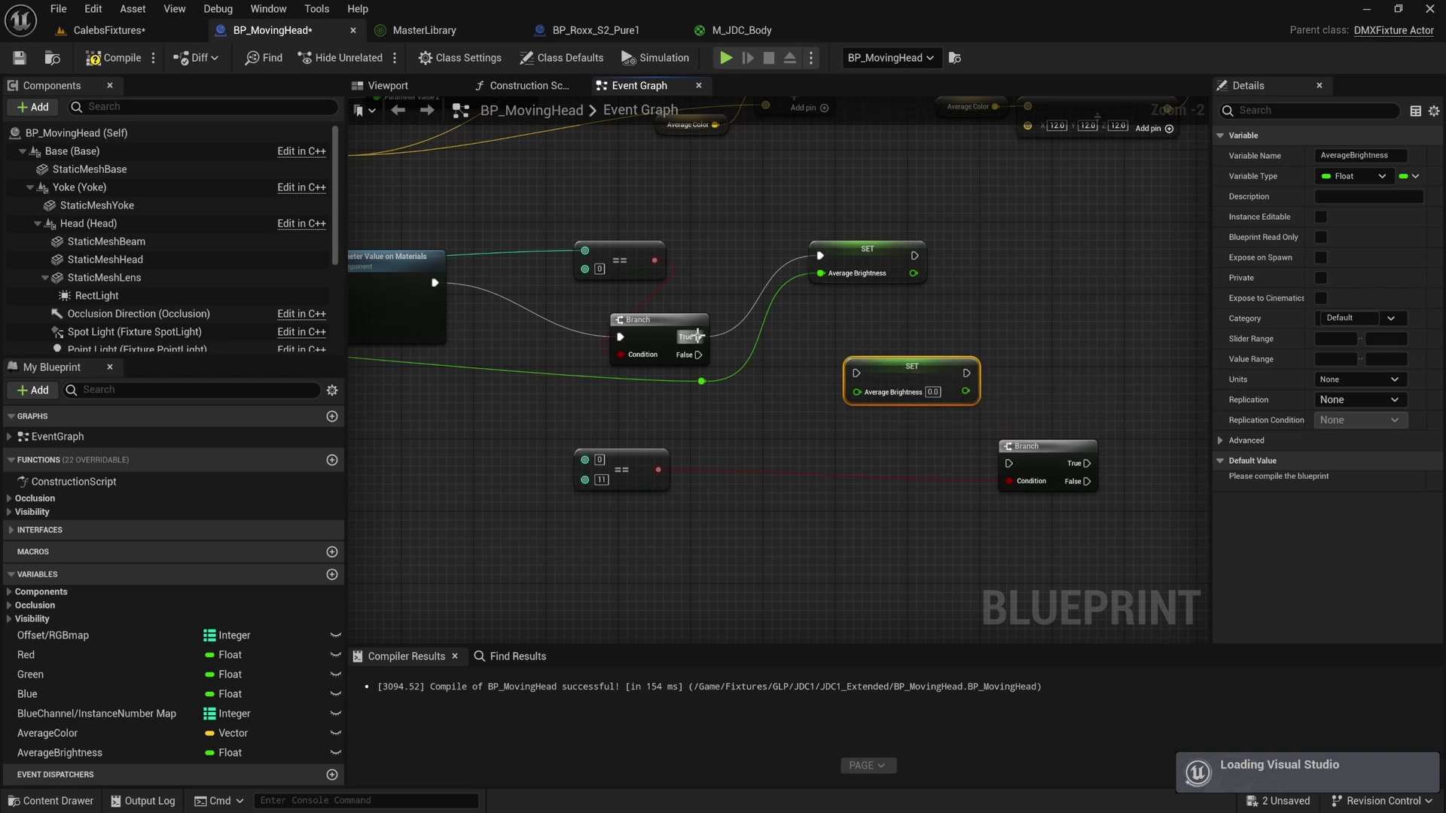
{"action": "left_click_drag", "start_coordinate": [699, 355], "coordinate": [856, 373]}
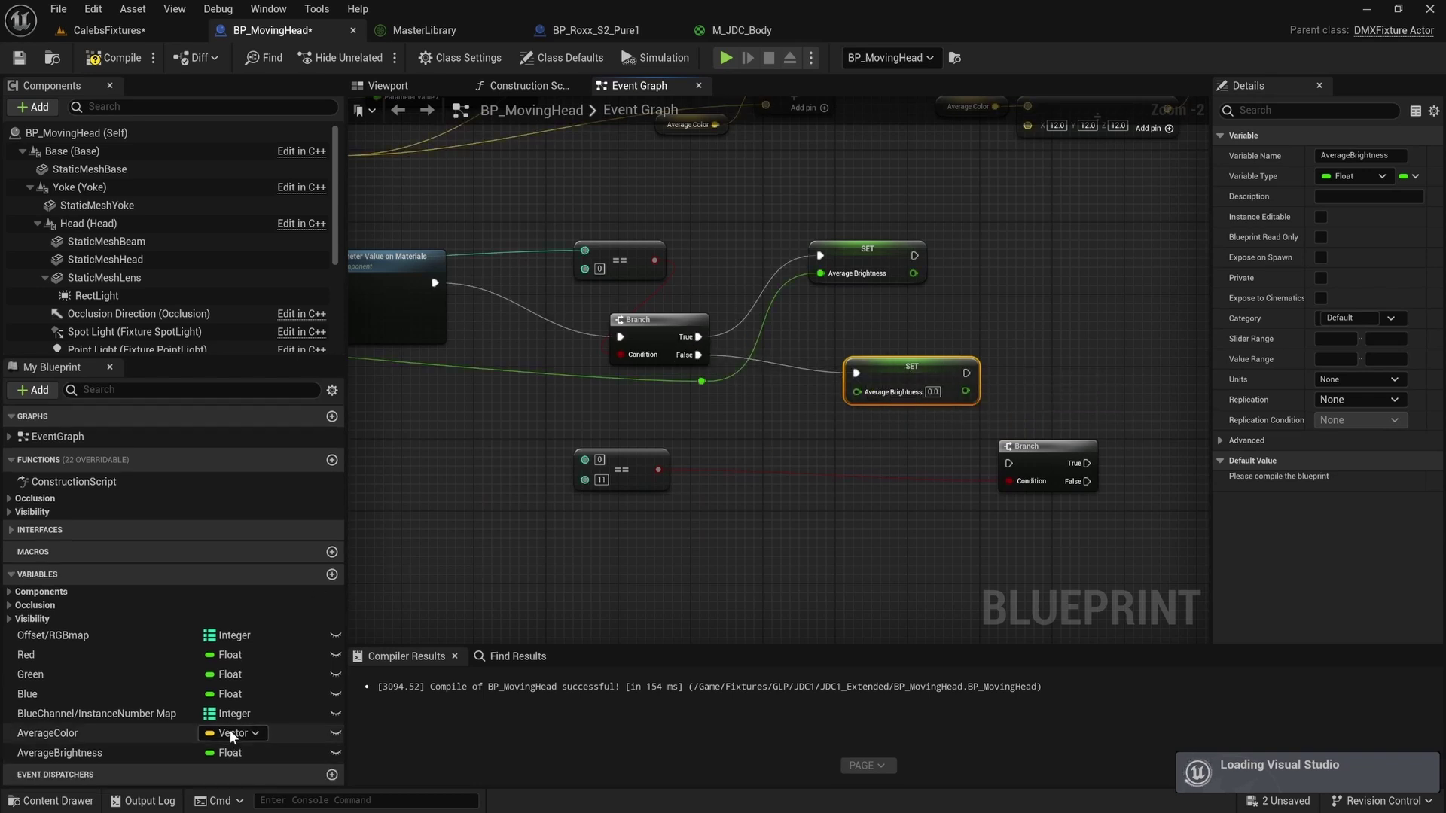
Add AverageBrightness and the dimmer value with an Add node and feed the sum into the second Set AverageBrightness.
{"action": "left_click_drag", "start_coordinate": [114, 751], "coordinate": [792, 396]}
{"action": "left_click", "coordinate": [727, 432]}
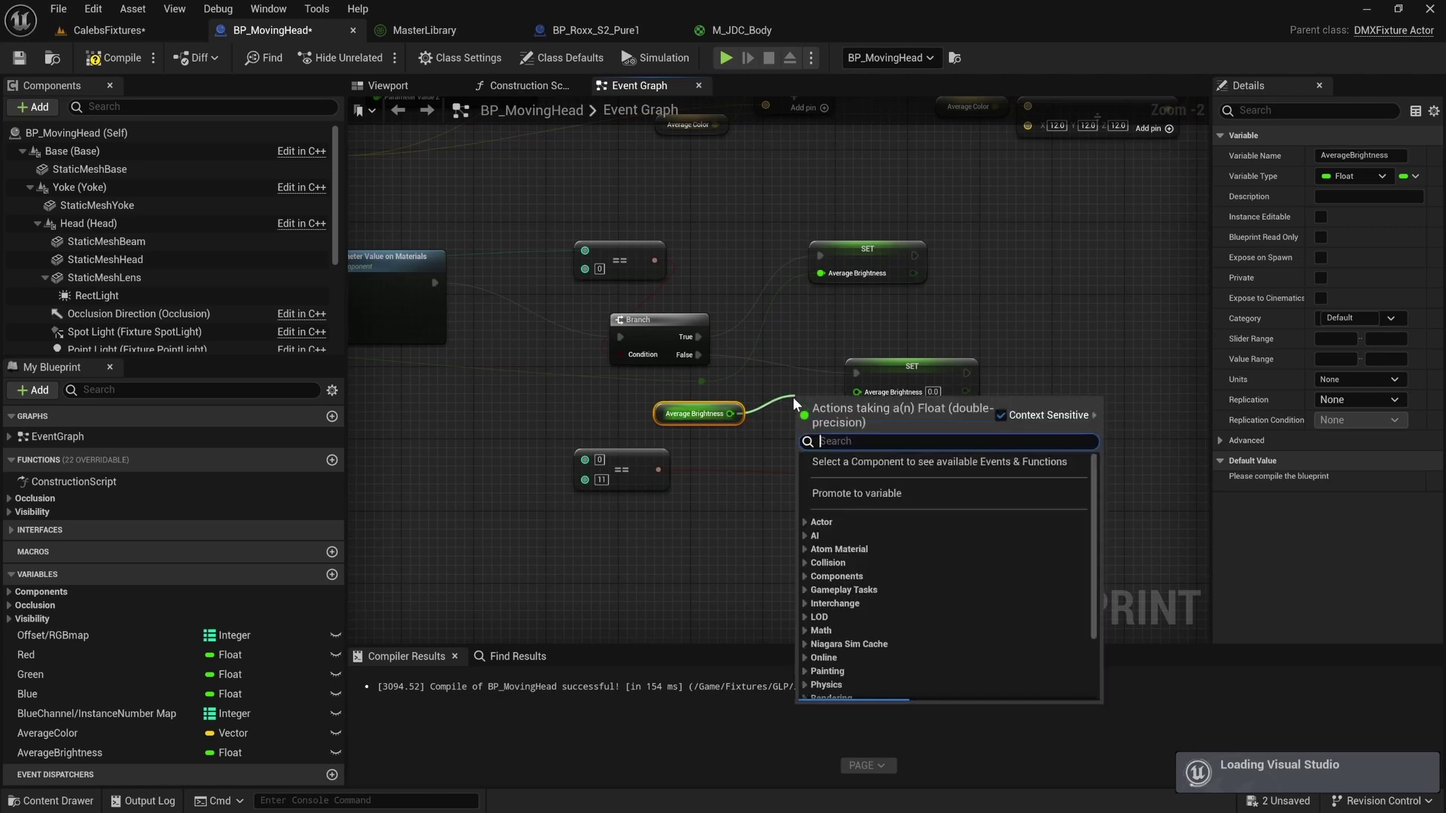
{"action": "type", "text": "+"}
{"action": "key", "text": "Return"}
{"action": "left_click_drag", "start_coordinate": [904, 368], "coordinate": [974, 368]}
{"action": "left_click_drag", "start_coordinate": [866, 405], "coordinate": [929, 391]}
{"action": "right_click_drag", "start_coordinate": [929, 391], "coordinate": [1067, 385]}
{"action": "left_click_drag", "start_coordinate": [873, 406], "coordinate": [938, 414]}
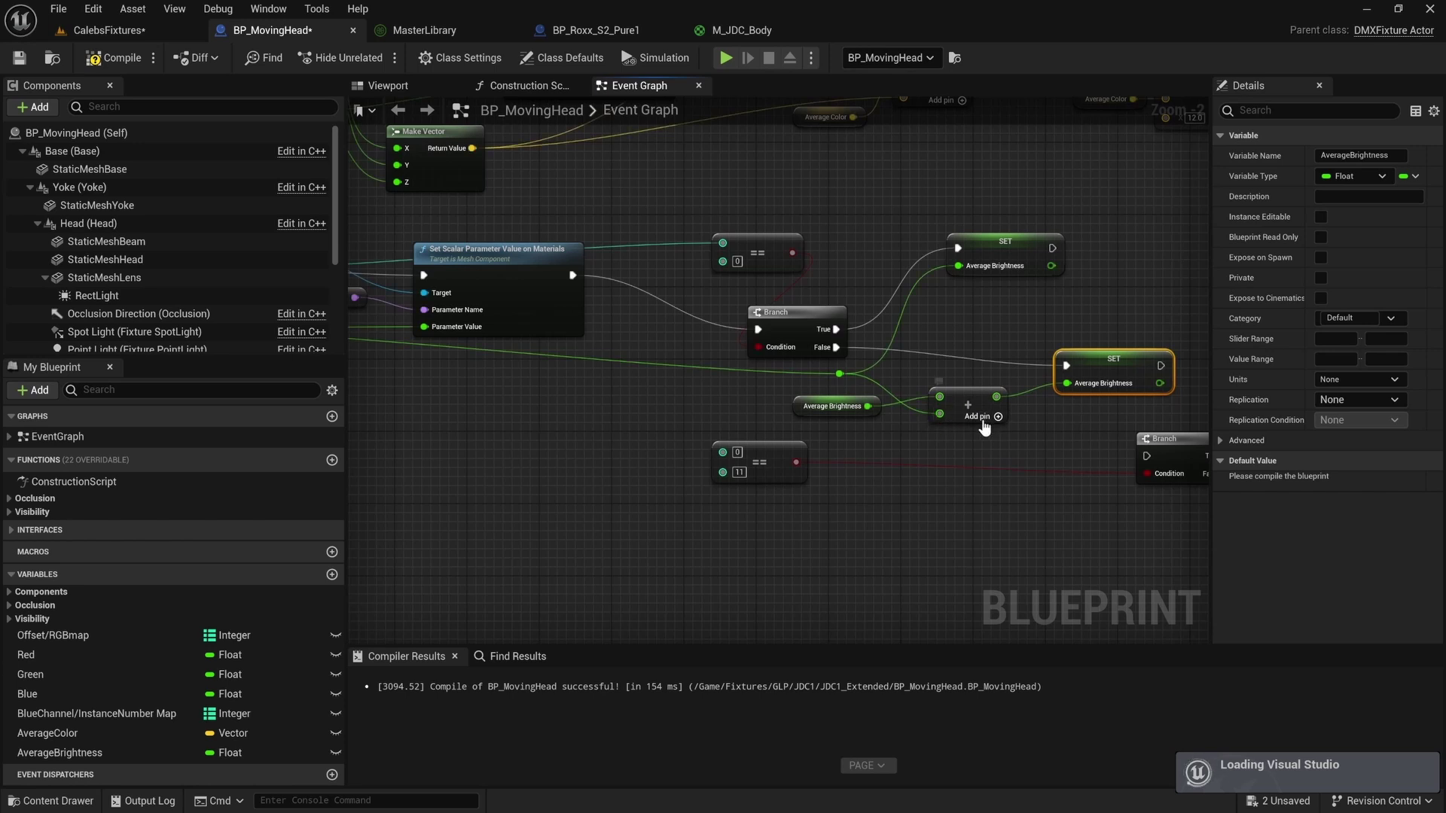
Reroute the instance number wire to the Equal node comparing with 11 and place that node below the brightness addition.
{"action": "right_click_drag", "start_coordinate": [982, 411], "coordinate": [879, 398]}
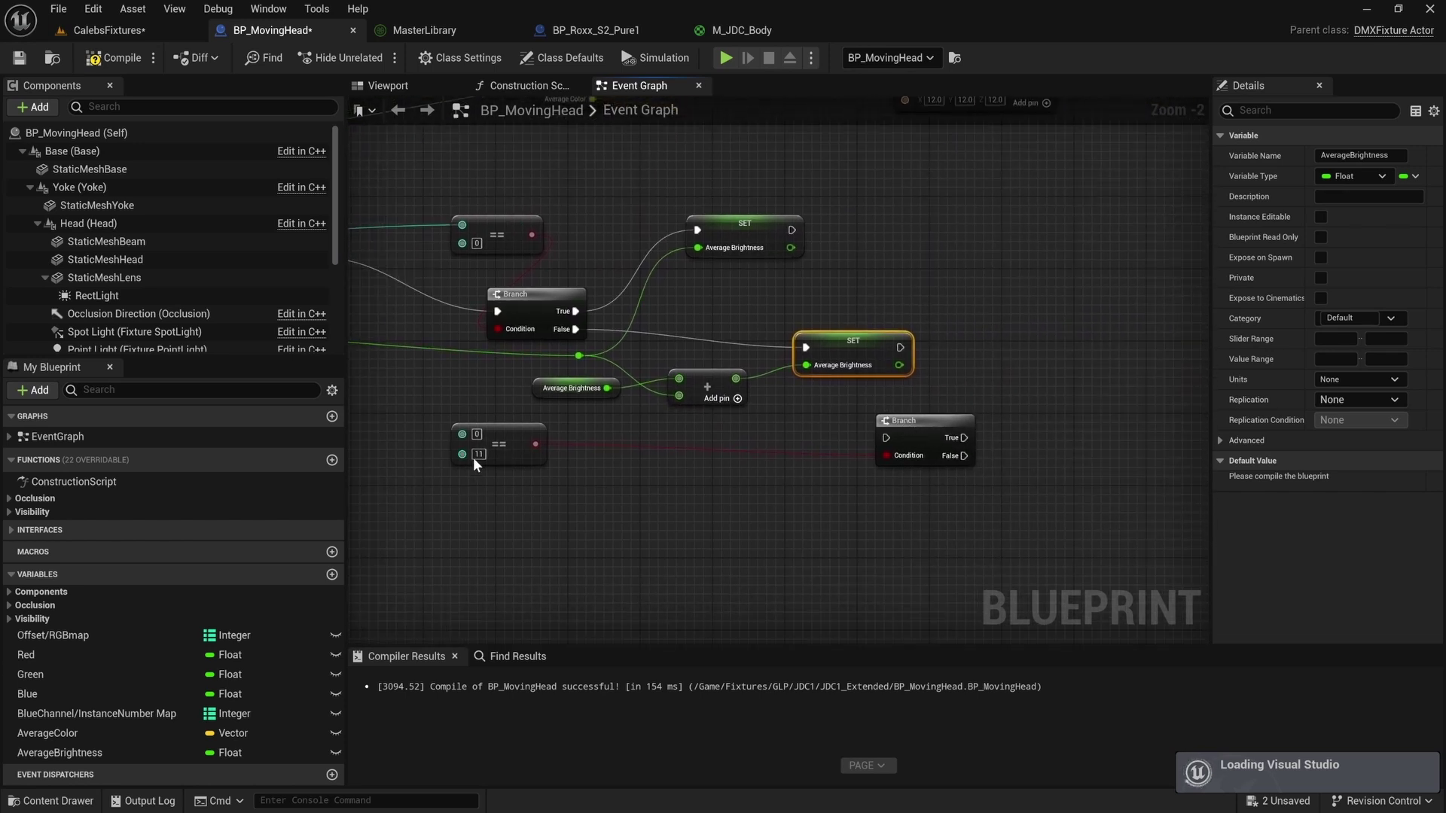
{"action": "left_click_drag", "start_coordinate": [505, 446], "coordinate": [730, 454]}
{"action": "right_click_drag", "start_coordinate": [440, 242], "coordinate": [541, 243]}
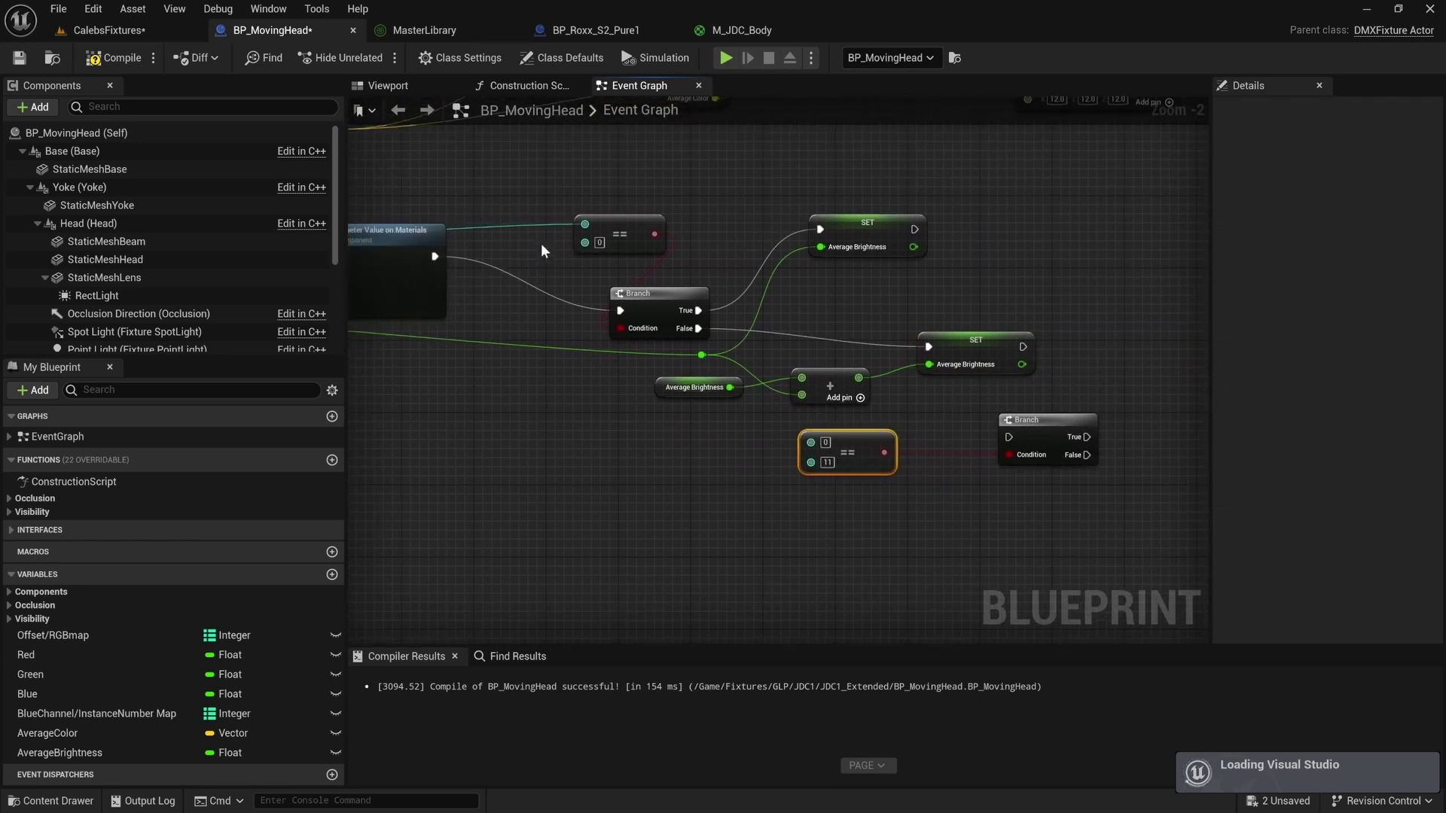
{"action": "double_click", "coordinate": [514, 225]}
{"action": "left_click_drag", "start_coordinate": [513, 224], "coordinate": [660, 490]}
Run the second dimmer Branch from the summing Set AverageBrightness node and arrange the two nodes.
{"action": "left_click_drag", "start_coordinate": [1035, 419], "coordinate": [799, 446]}
{"action": "left_click_drag", "start_coordinate": [997, 351], "coordinate": [933, 342]}
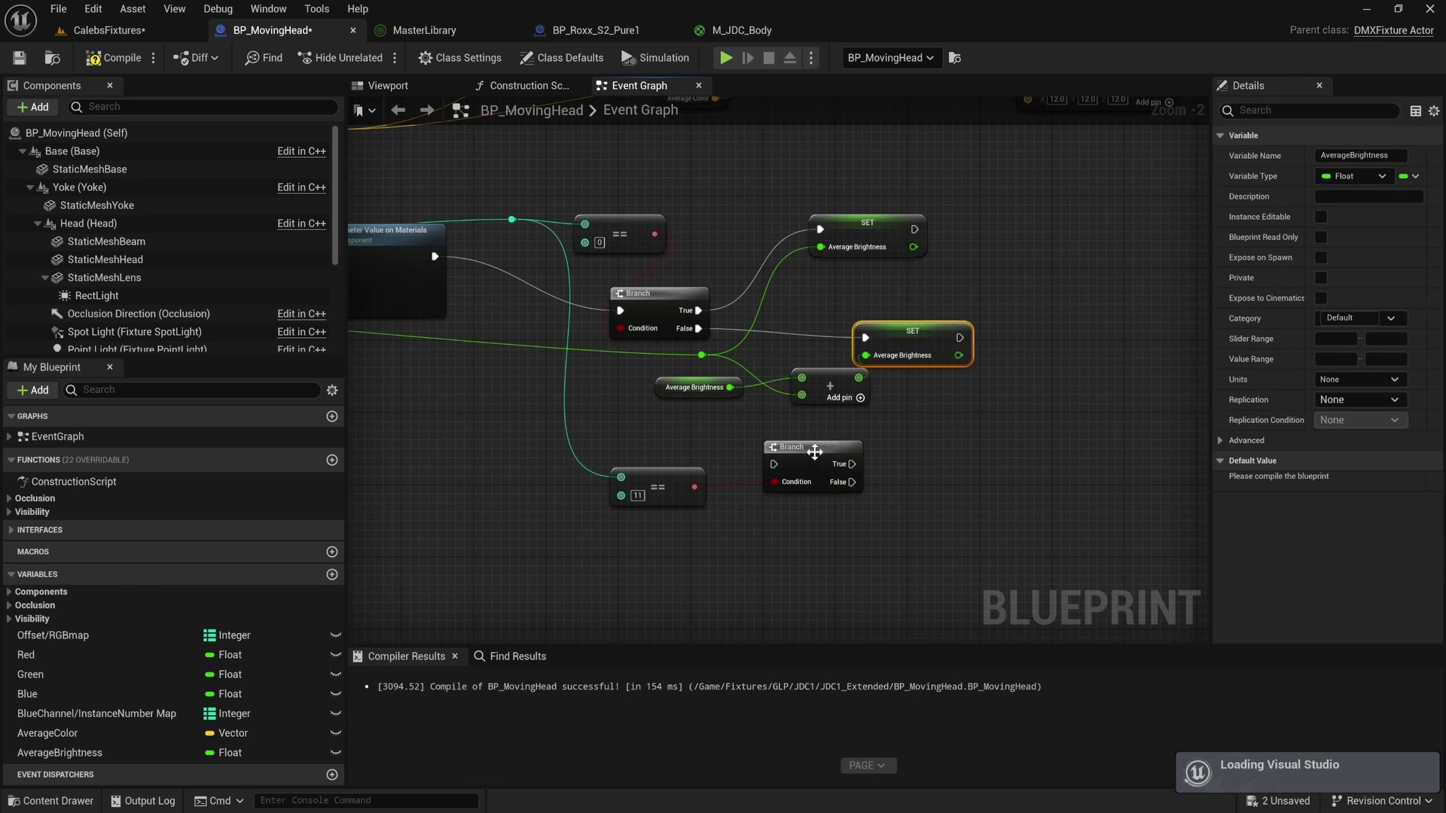
{"action": "left_click_drag", "start_coordinate": [814, 450], "coordinate": [1049, 459]}
{"action": "left_click_drag", "start_coordinate": [960, 338], "coordinate": [1010, 473]}
{"action": "right_click_drag", "start_coordinate": [1064, 387], "coordinate": [966, 396]}
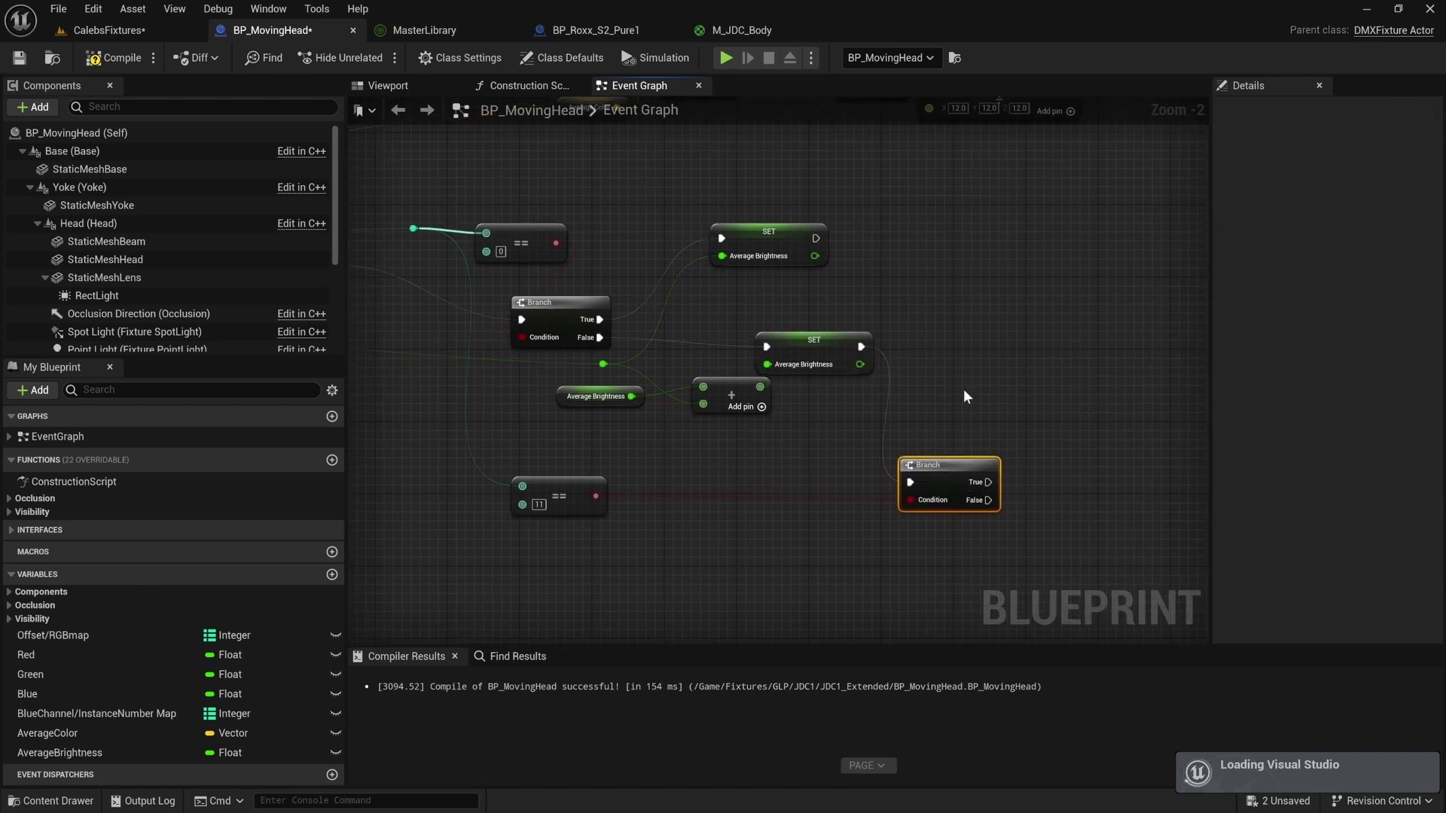
Review the Equal 11 comparison and how it drives the last Branch of the brightness logic.
{"action": "left_click", "coordinate": [561, 491]}
{"action": "right_click_drag", "start_coordinate": [665, 533], "coordinate": [727, 548]}
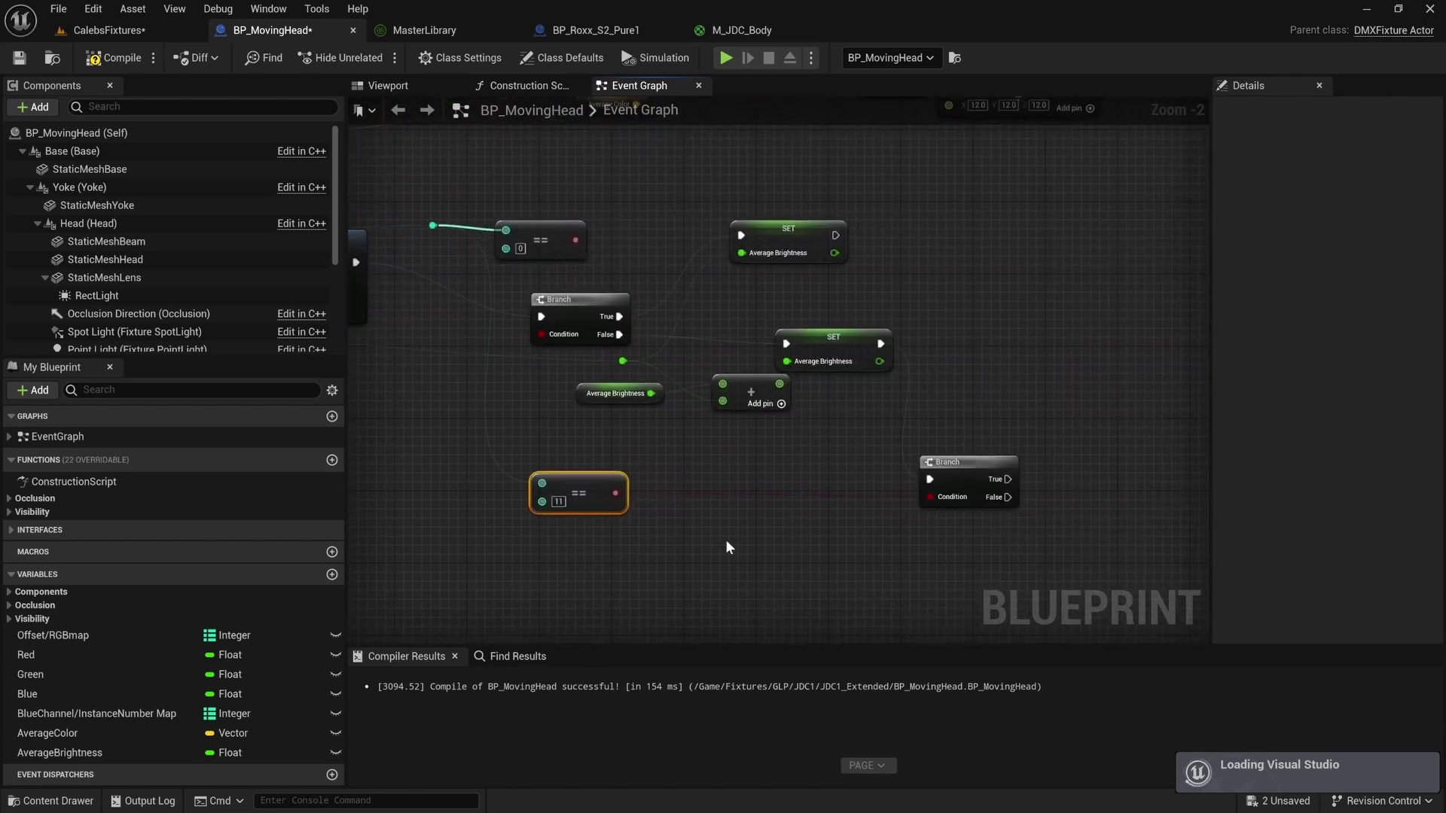
{"action": "right_click_drag", "start_coordinate": [1035, 514], "coordinate": [895, 508]}
{"action": "right_click_drag", "start_coordinate": [902, 456], "coordinate": [843, 449]}
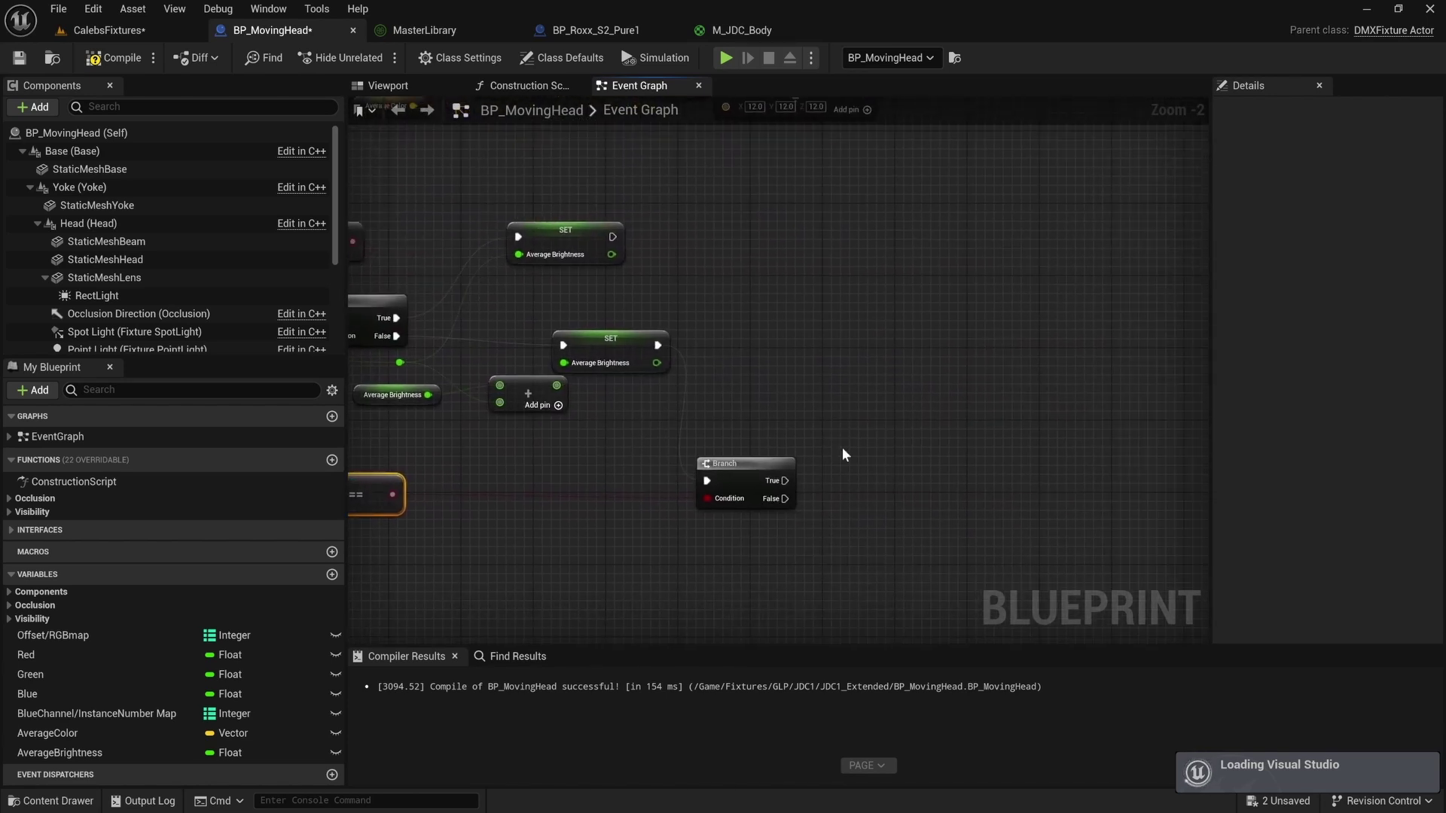
{"action": "right_click_drag", "start_coordinate": [557, 489], "coordinate": [827, 476]}
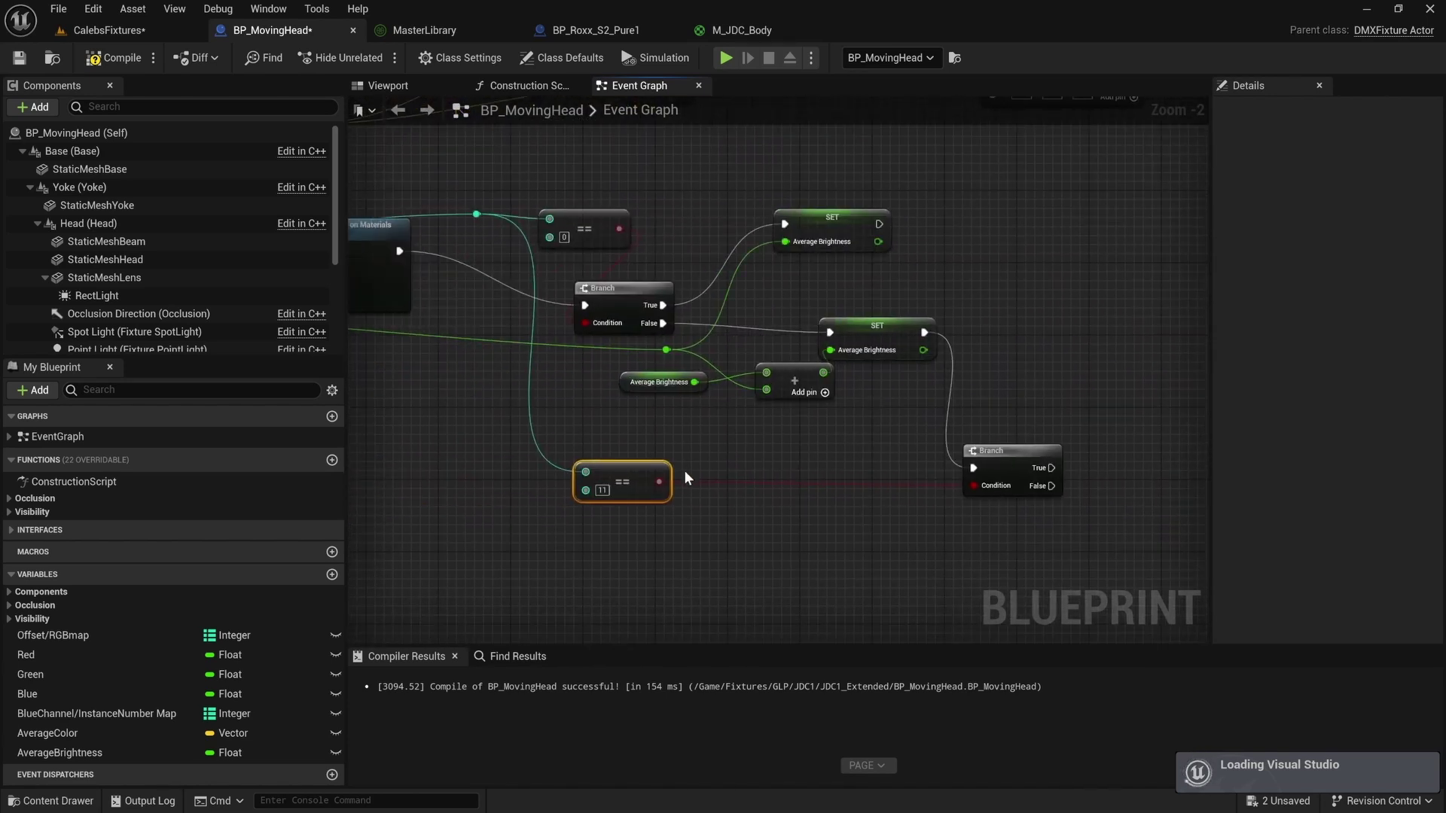
{"action": "left_click", "coordinate": [602, 491]}
{"action": "left_click", "coordinate": [626, 513]}
{"action": "right_click_drag", "start_coordinate": [775, 535], "coordinate": [681, 552]}
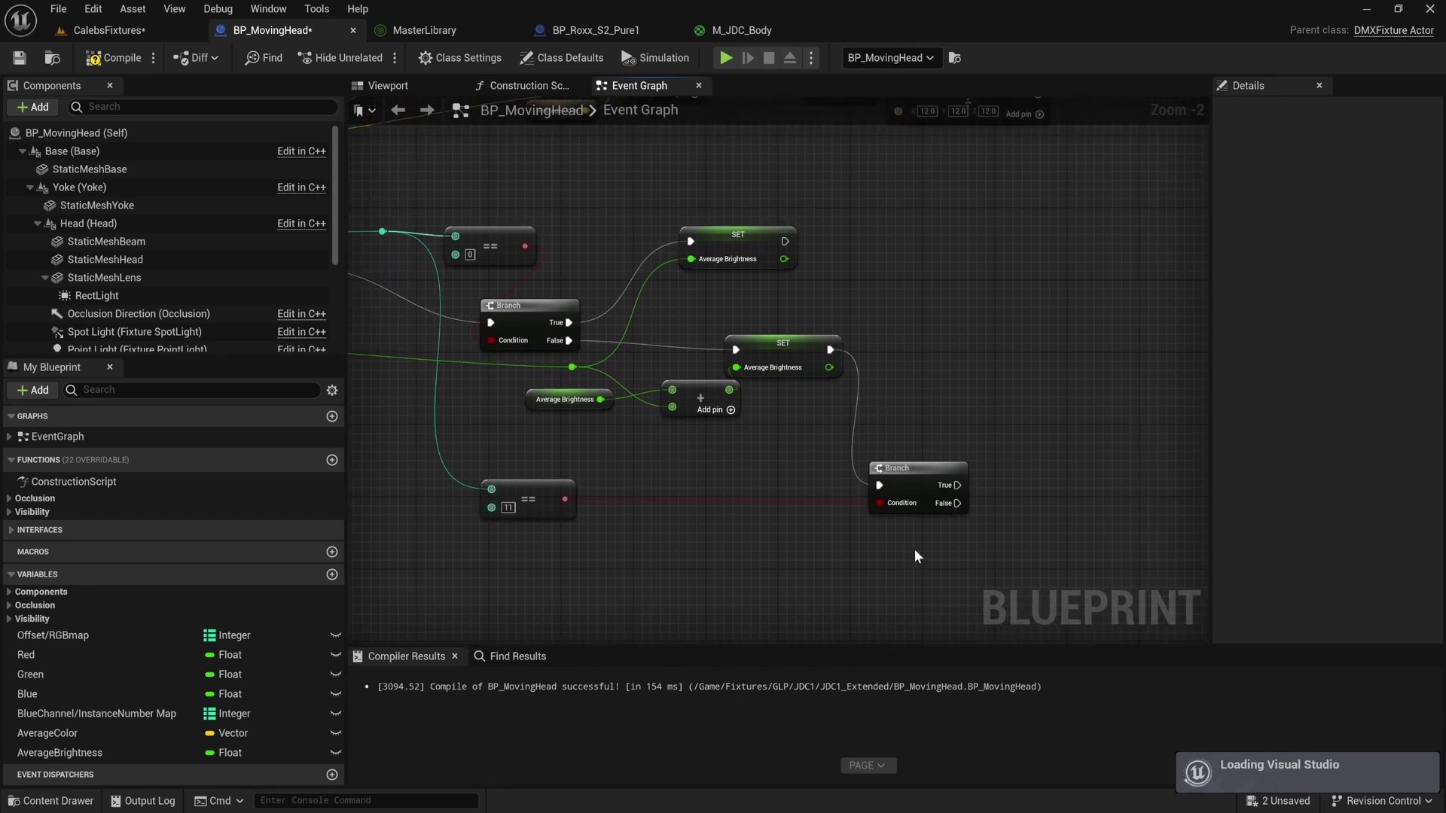
{"action": "right_click_drag", "start_coordinate": [914, 556], "coordinate": [812, 544]}
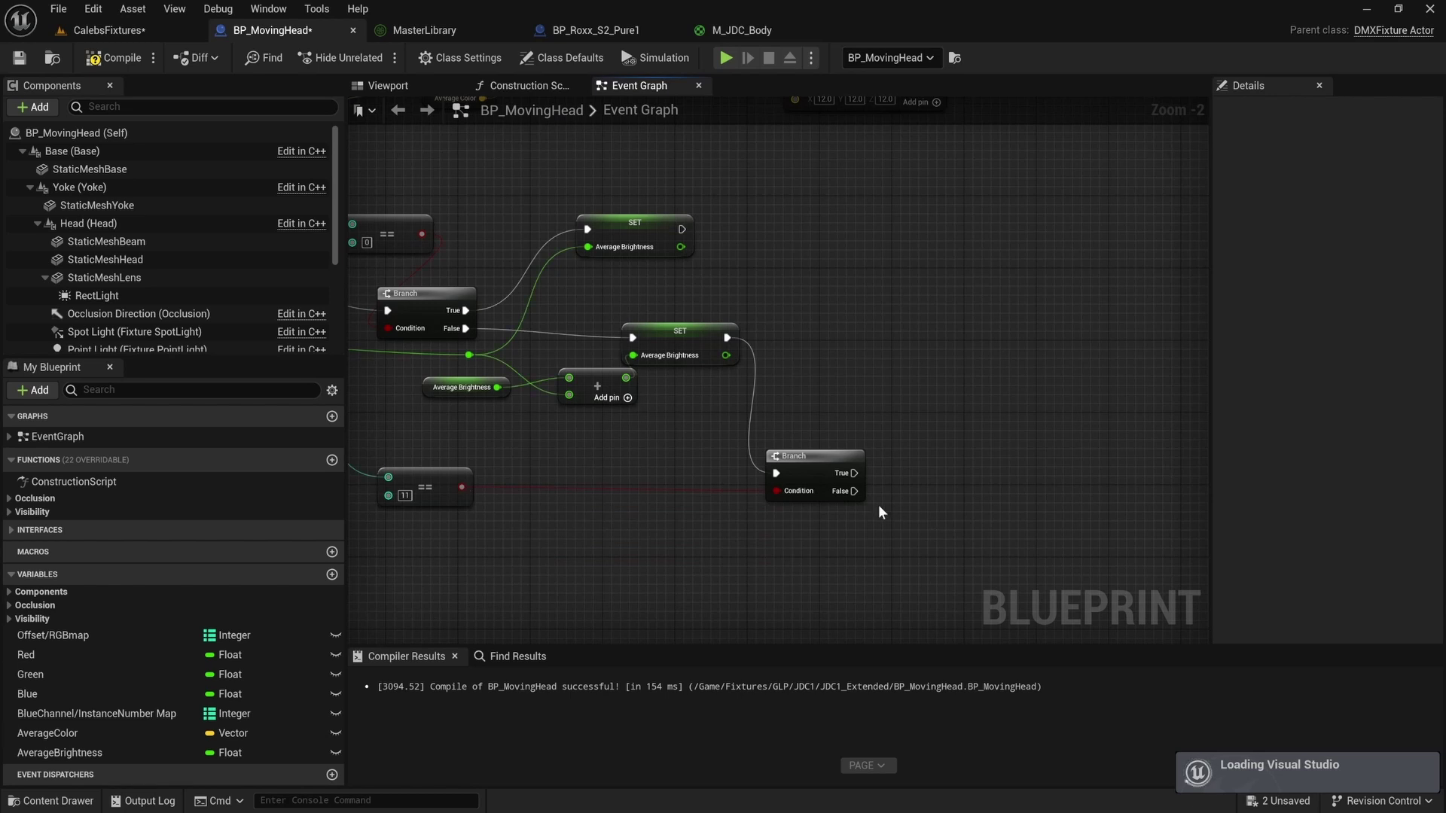
{"action": "right_click_drag", "start_coordinate": [879, 505], "coordinate": [915, 495]}
Add a third Set AverageBrightness node on the True output of the last dimmer Branch.
{"action": "left_click", "coordinate": [241, 752]}
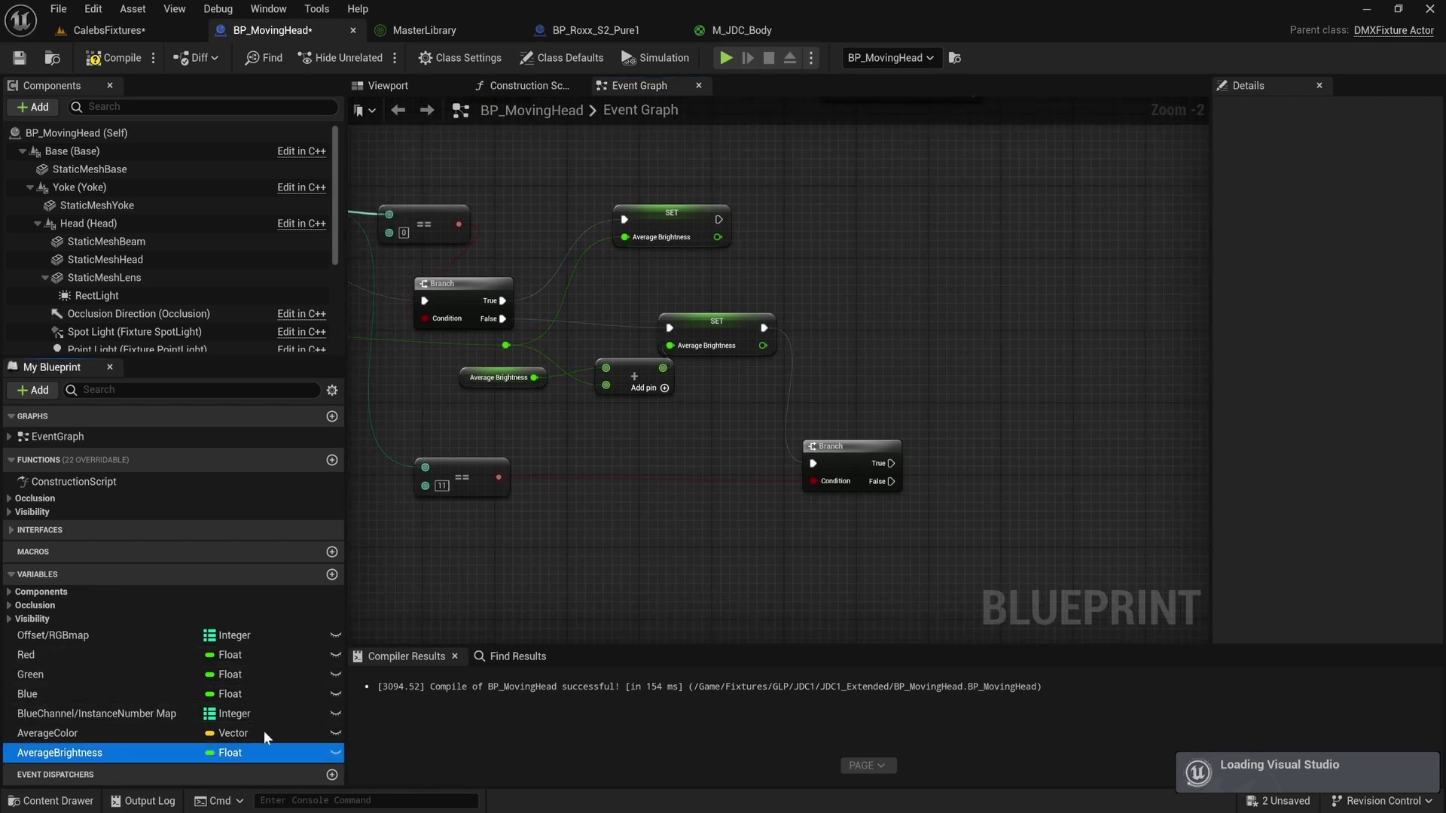
{"action": "left_click_drag", "start_coordinate": [260, 753], "coordinate": [1034, 458]}
{"action": "left_click", "coordinate": [1003, 519]}
{"action": "left_click_drag", "start_coordinate": [1023, 452], "coordinate": [1023, 454]}
Add a Divide node that feeds the Average Brightness input of the third Set node.
{"action": "left_click_drag", "start_coordinate": [1014, 473], "coordinate": [951, 525]}
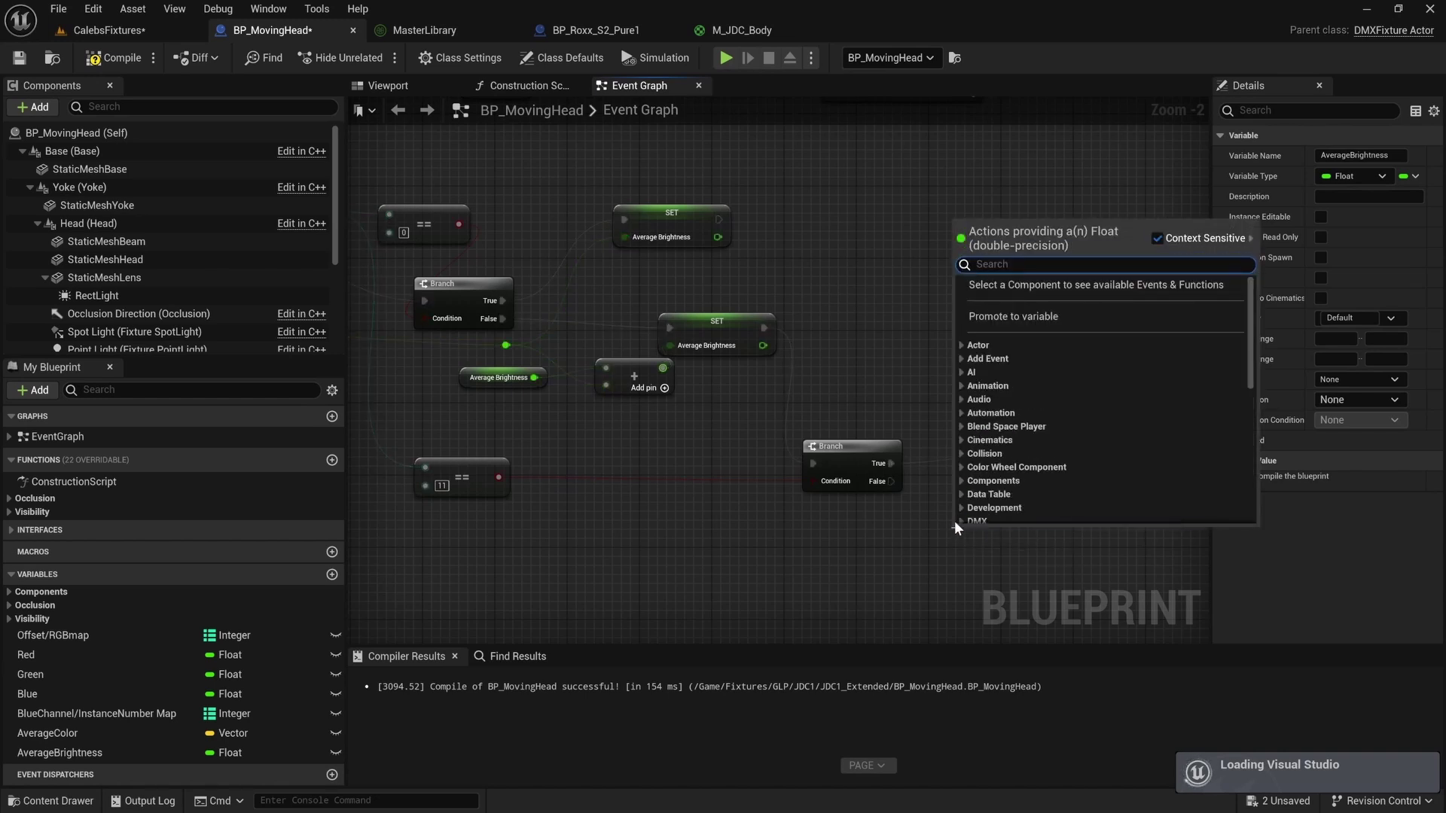
{"action": "type", "text": "/"}
{"action": "key", "text": "Return"}
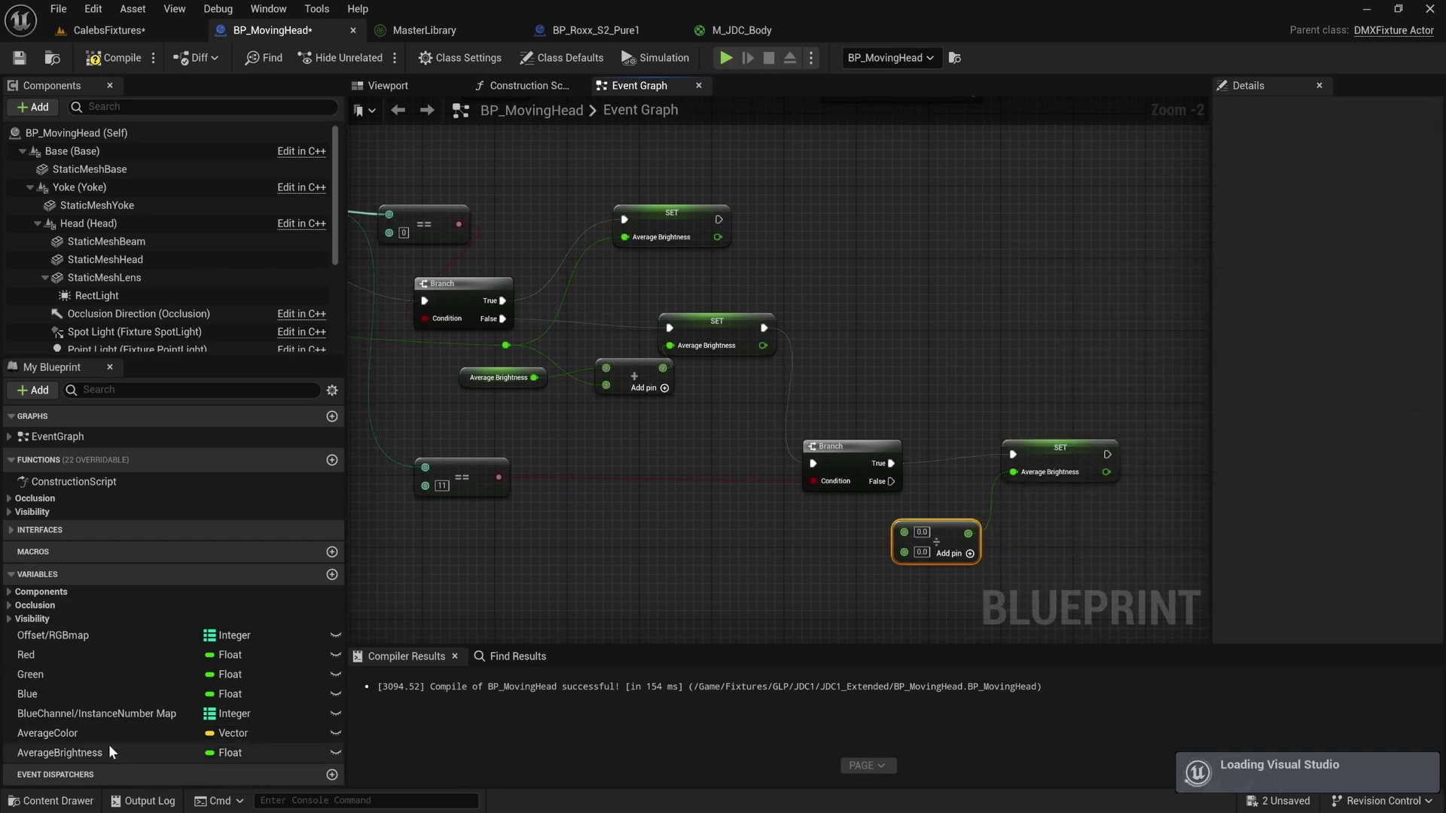
Divide Average Brightness by 12 with the Divide node feeding the third Set AverageBrightness, and compile and save the blueprint.
{"action": "left_click_drag", "start_coordinate": [109, 747], "coordinate": [902, 532]}
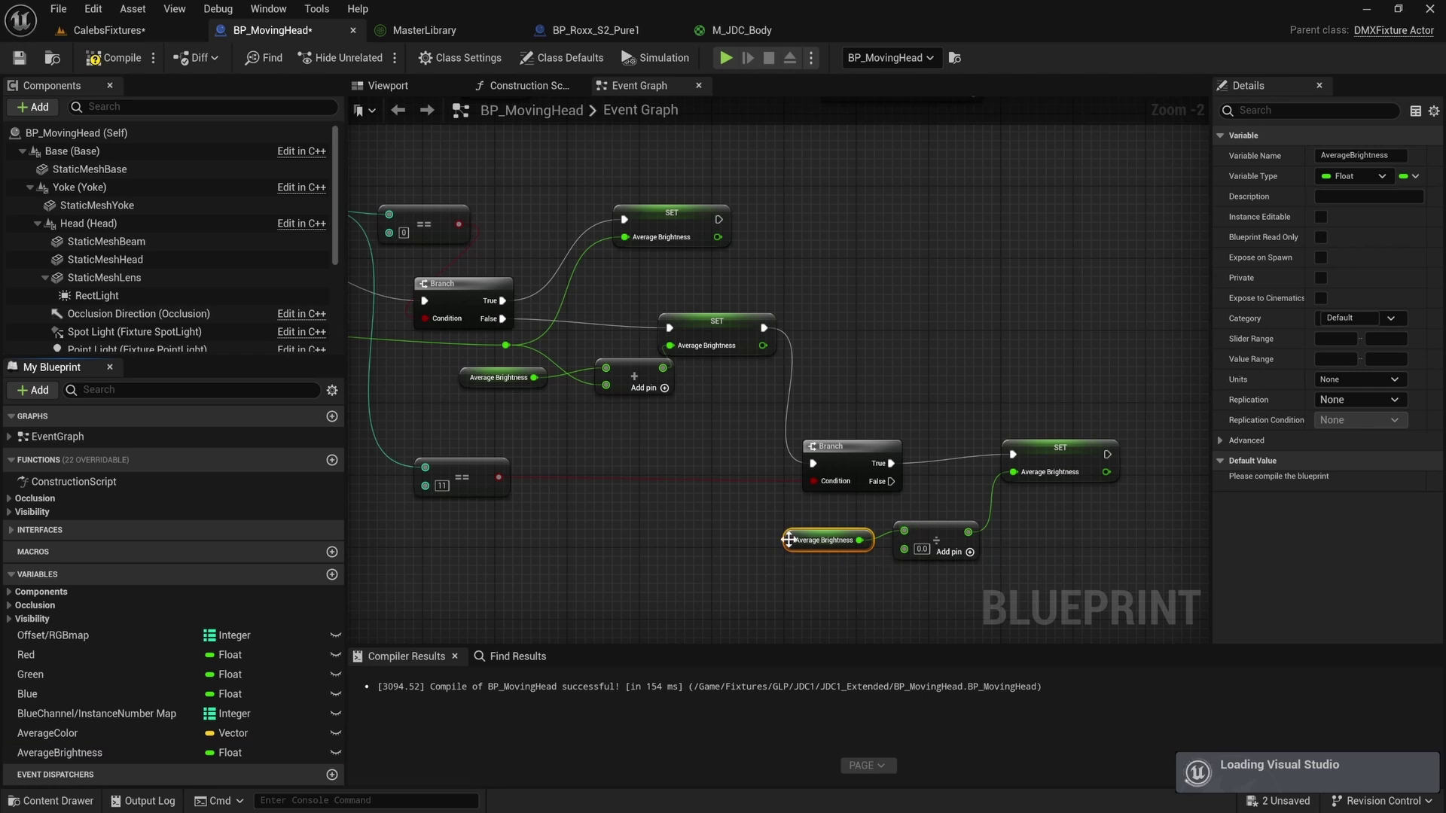
{"action": "left_click_drag", "start_coordinate": [789, 539], "coordinate": [788, 530]}
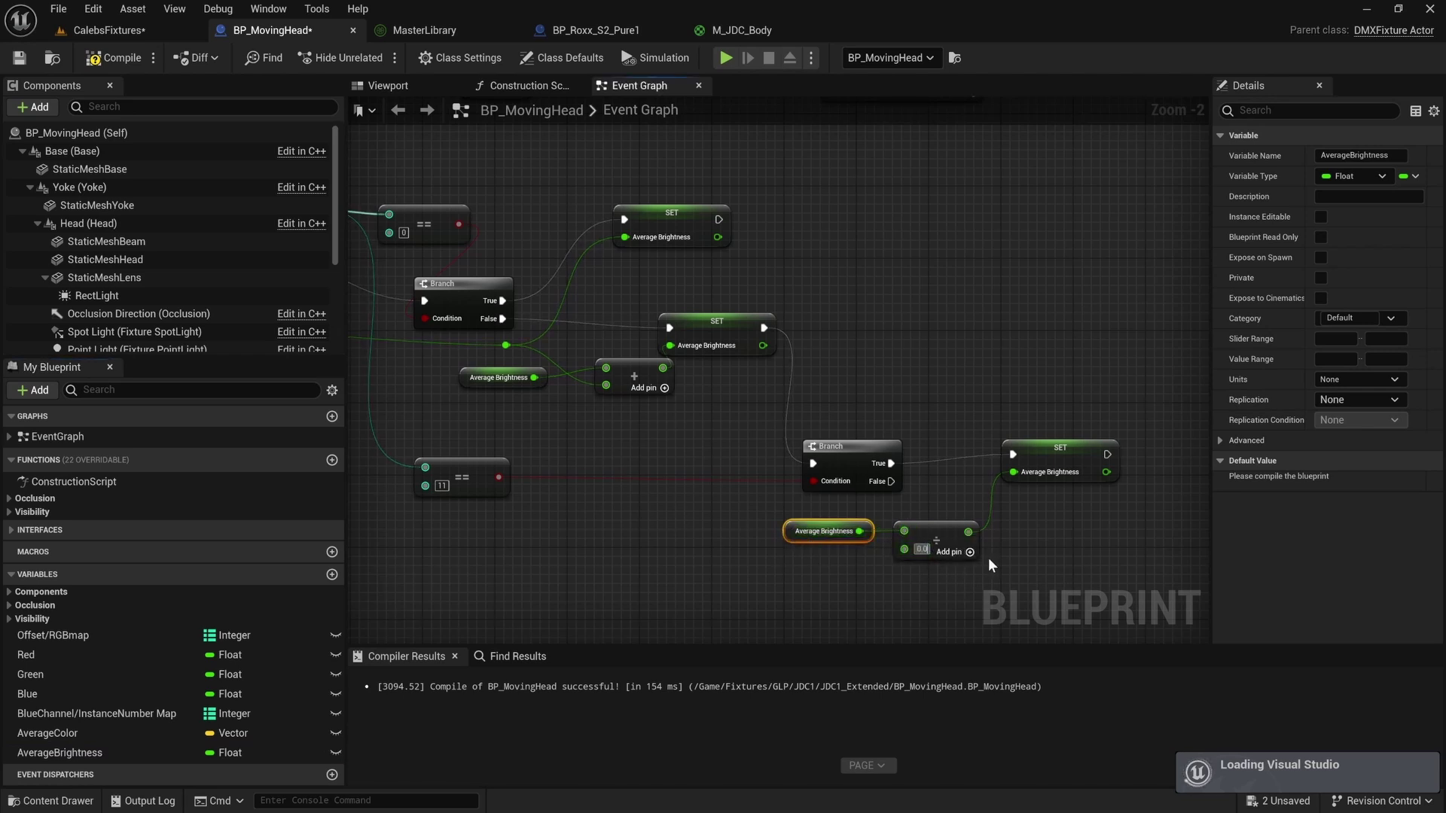
{"action": "type", "text": "12"}
{"action": "key", "text": "Return"}
{"action": "left_click", "coordinate": [1011, 539]}
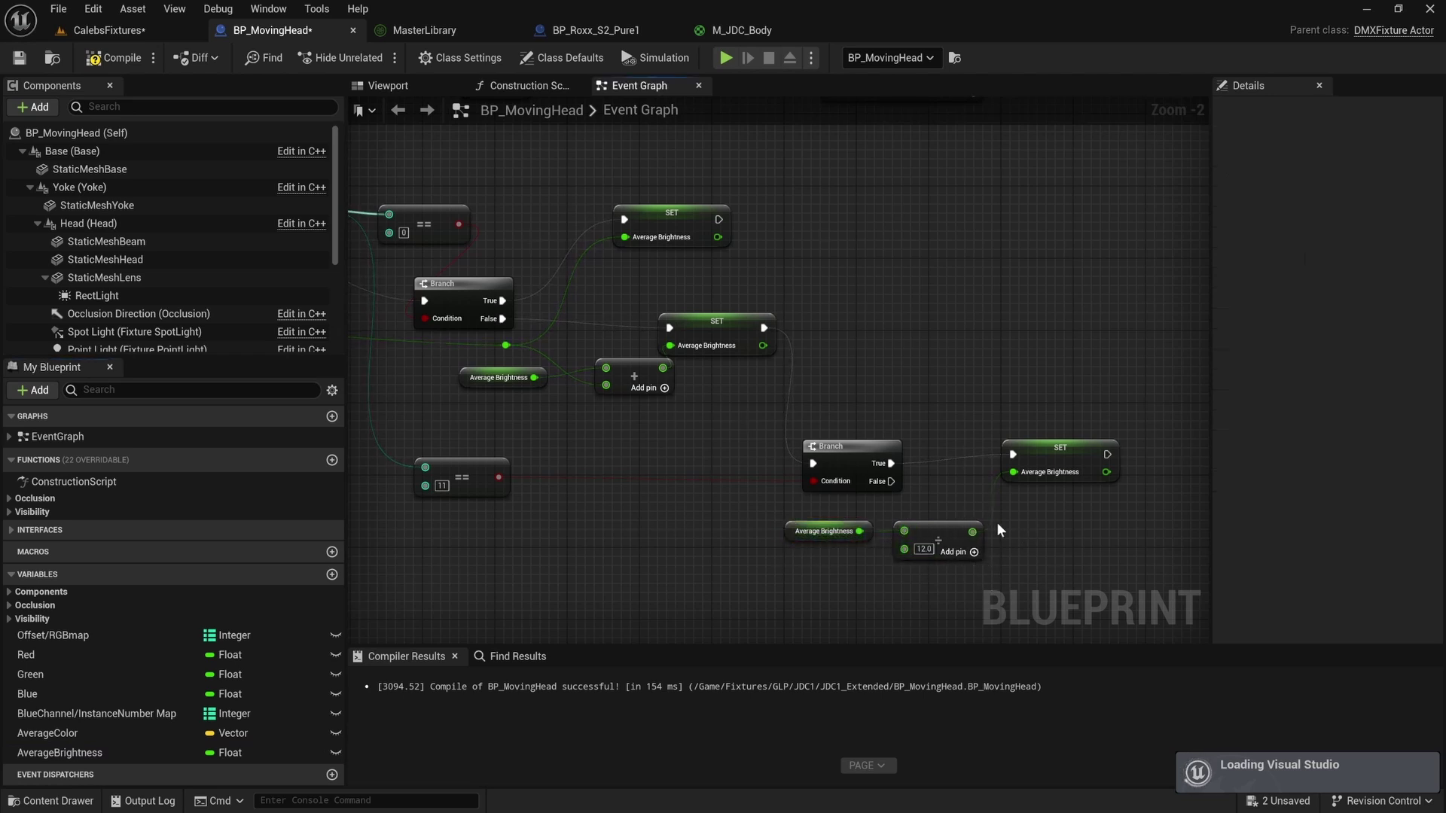
{"action": "left_click", "coordinate": [113, 58]}
{"action": "left_click", "coordinate": [20, 57]}
Review the cell loop and compare where the color and brightness branches end in their final Set nodes.
{"action": "scroll", "coordinate": [726, 349], "scroll_direction": "down", "scroll_amount": 3}
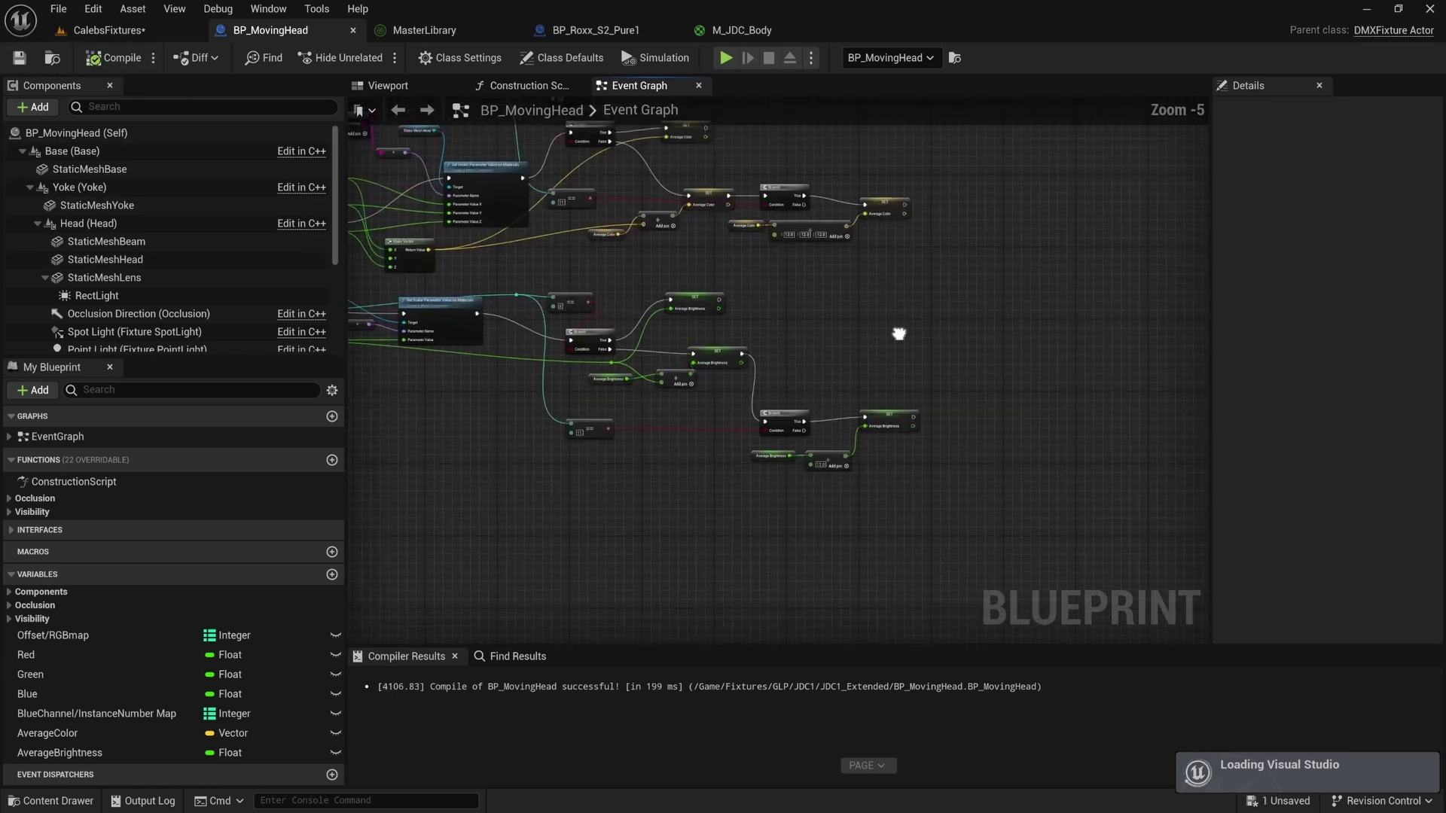
{"action": "left_click", "coordinate": [858, 454]}
{"action": "left_click", "coordinate": [874, 240]}
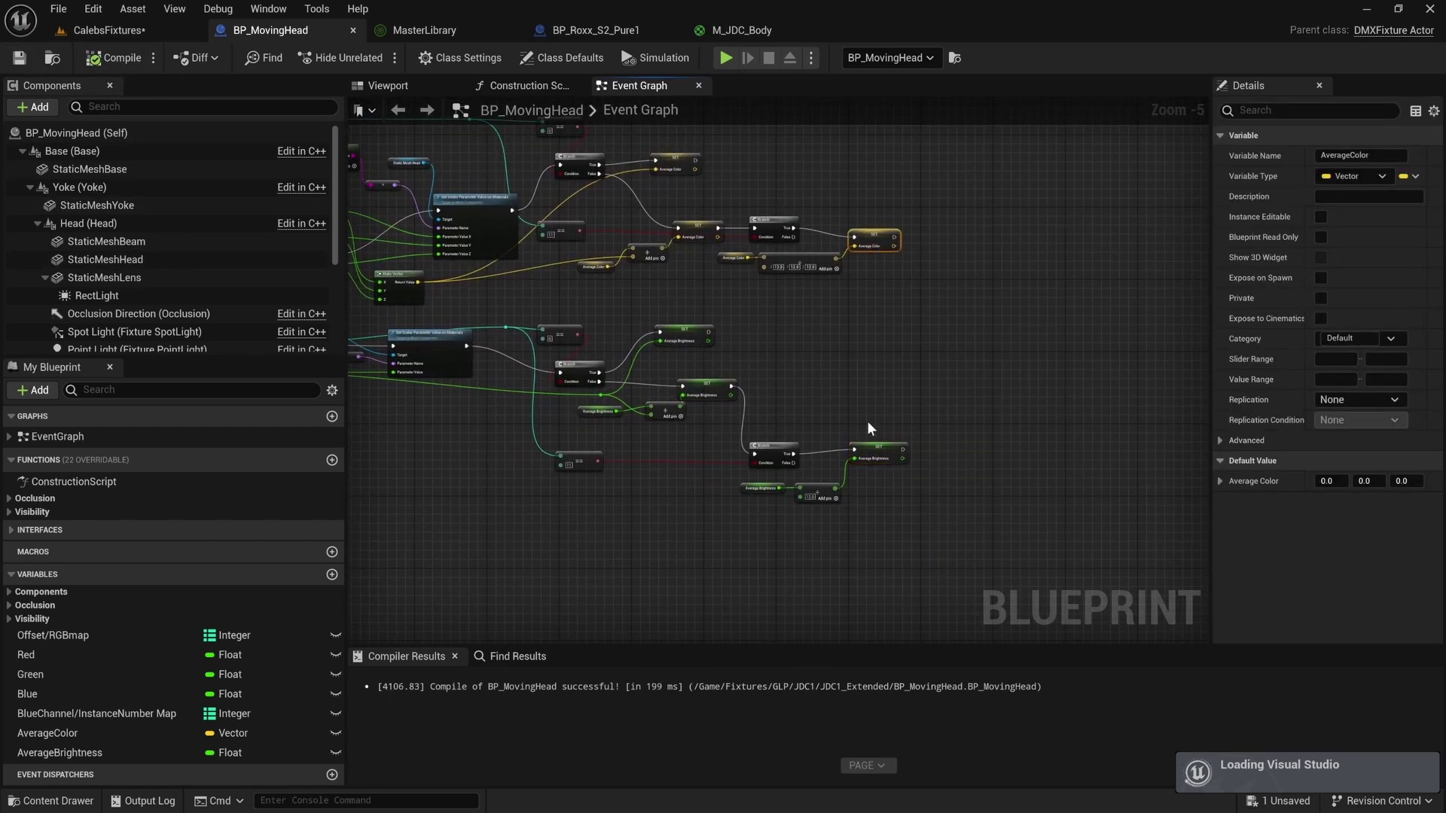
{"action": "right_click_drag", "start_coordinate": [1024, 389], "coordinate": [597, 387]}
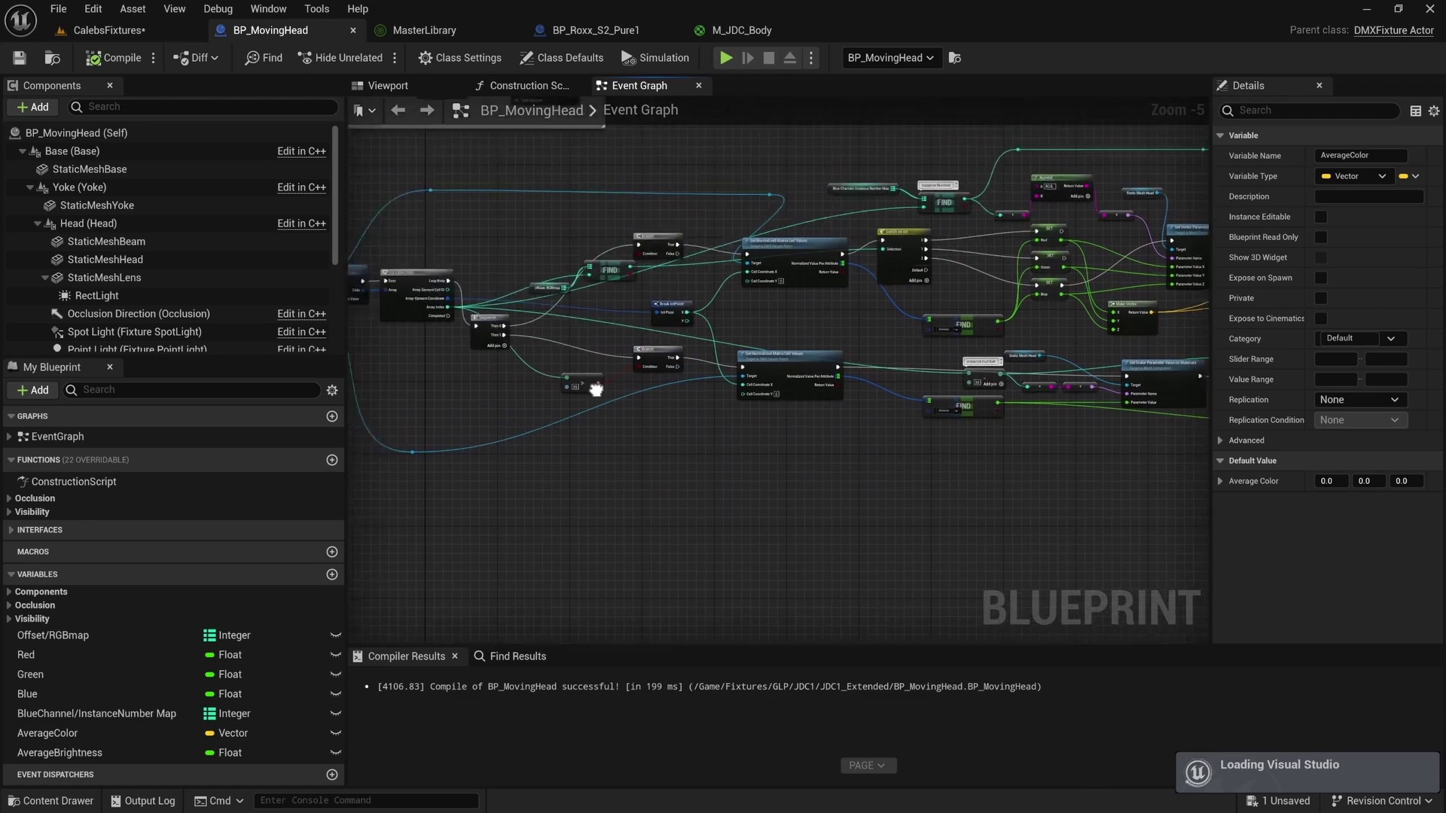
{"action": "scroll", "coordinate": [657, 389], "scroll_direction": "up", "scroll_amount": 1}
{"action": "scroll", "coordinate": [658, 388], "scroll_direction": "up", "scroll_amount": 1}
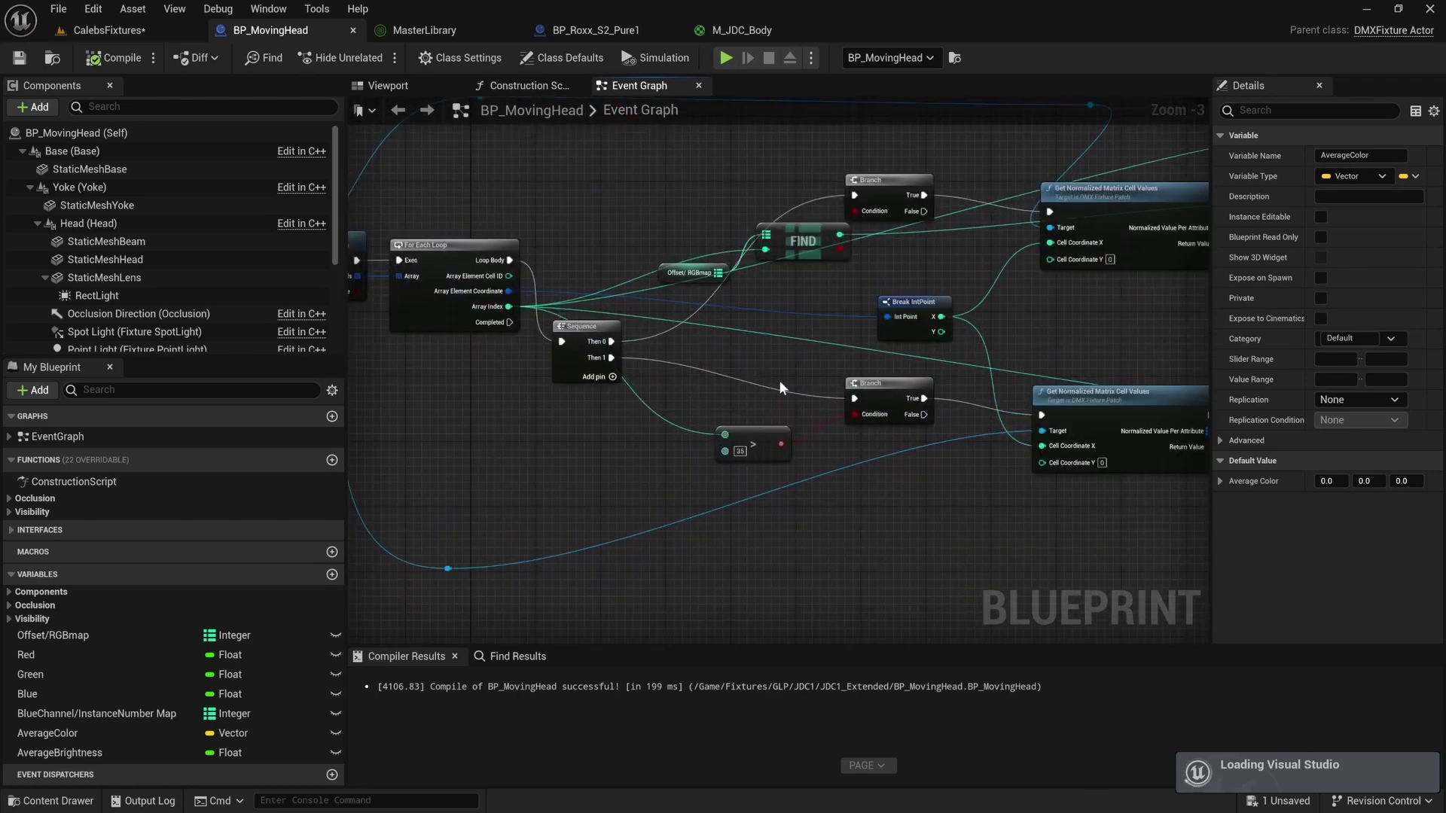
{"action": "scroll", "coordinate": [778, 380], "scroll_direction": "down", "scroll_amount": 2}
{"action": "right_click_drag", "start_coordinate": [779, 380], "coordinate": [806, 431]}
{"action": "left_click", "coordinate": [805, 431]}
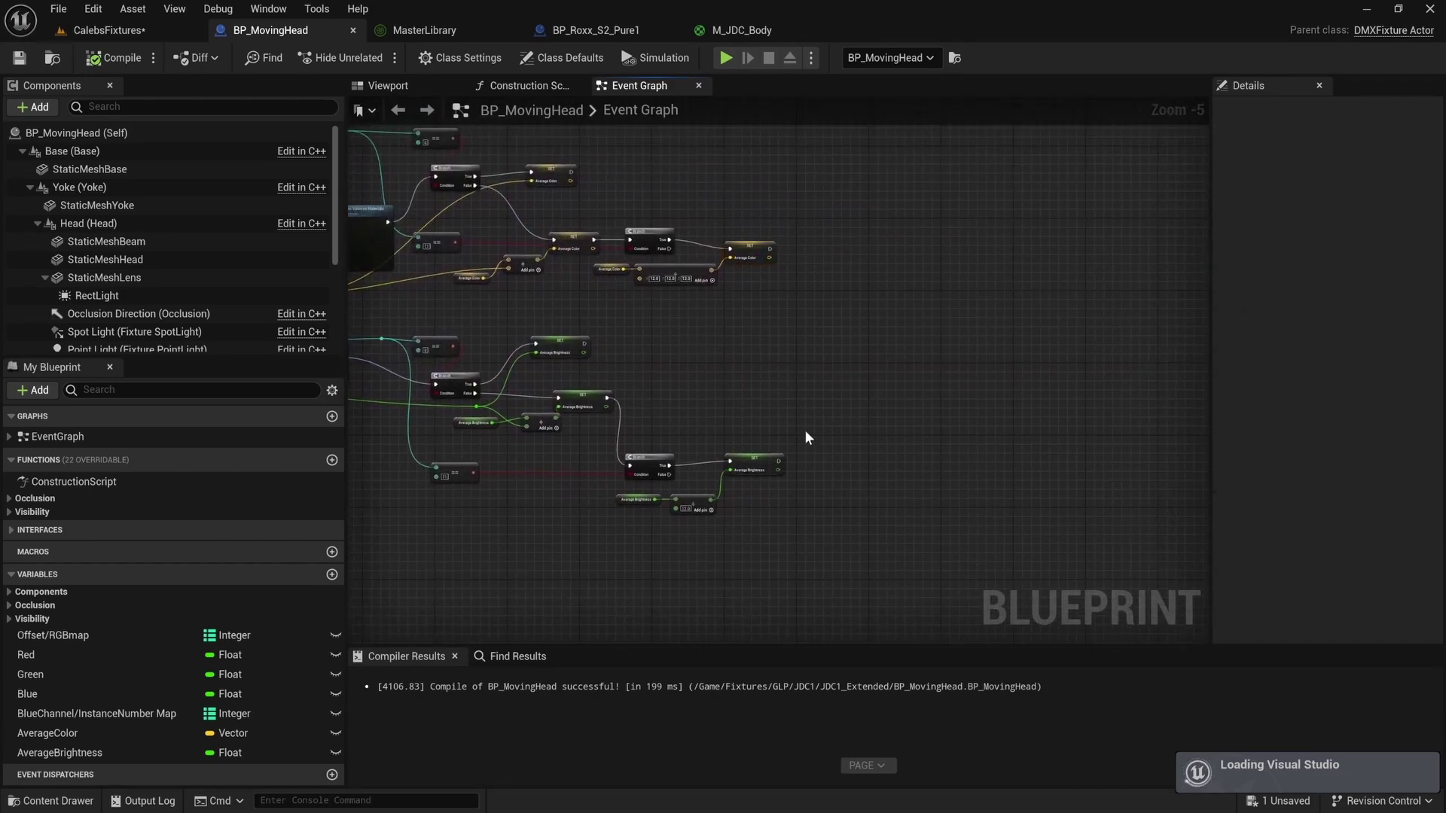
{"action": "left_click", "coordinate": [747, 250]}
{"action": "left_click", "coordinate": [751, 469]}
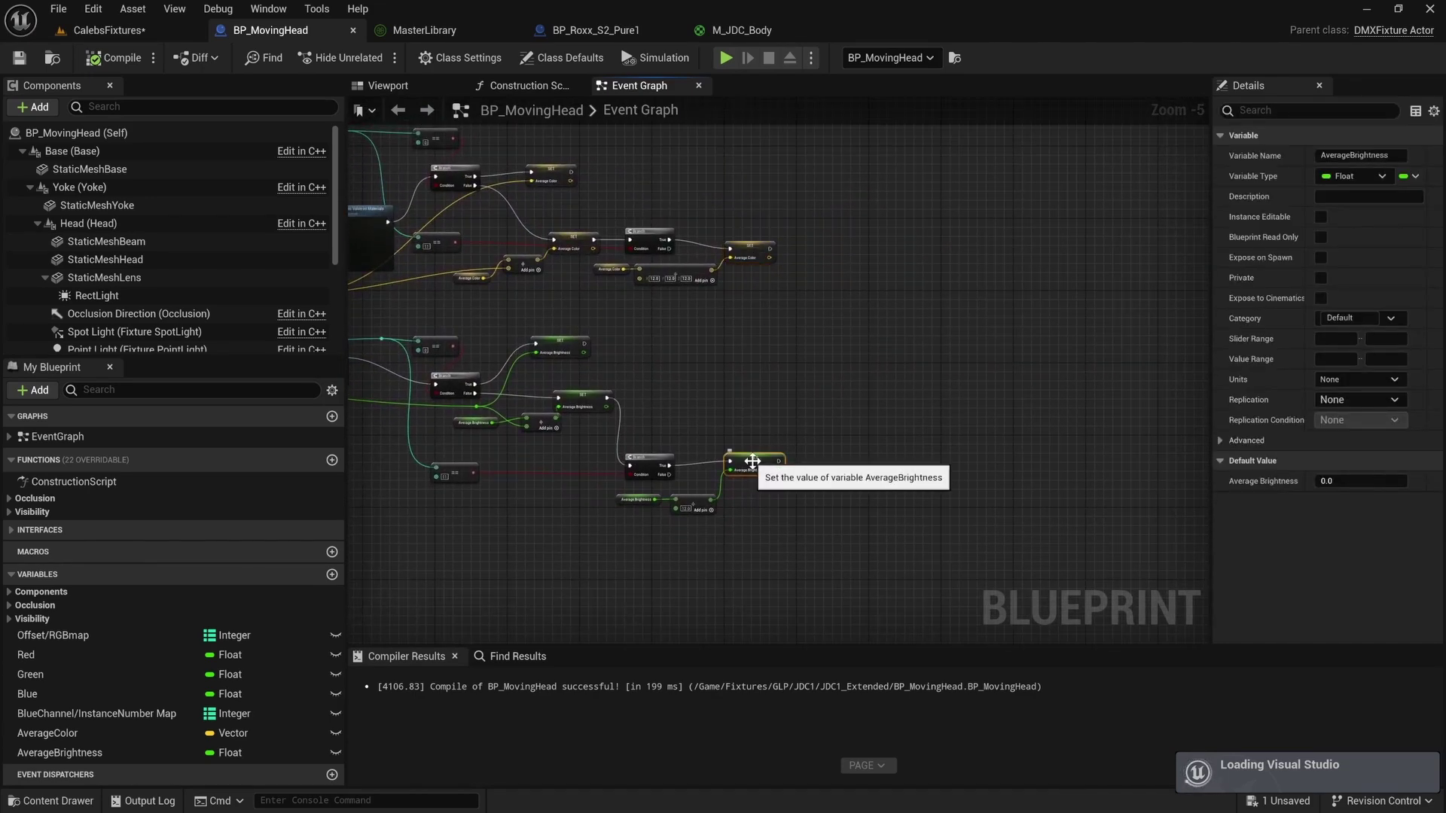
Add a Get AverageColor node feeding an Add node, and split the Add node's second vector input into X, Y and Z.
{"action": "scroll", "coordinate": [751, 466], "scroll_direction": "up", "scroll_amount": 2}
{"action": "right_click_drag", "start_coordinate": [856, 346], "coordinate": [807, 454]}
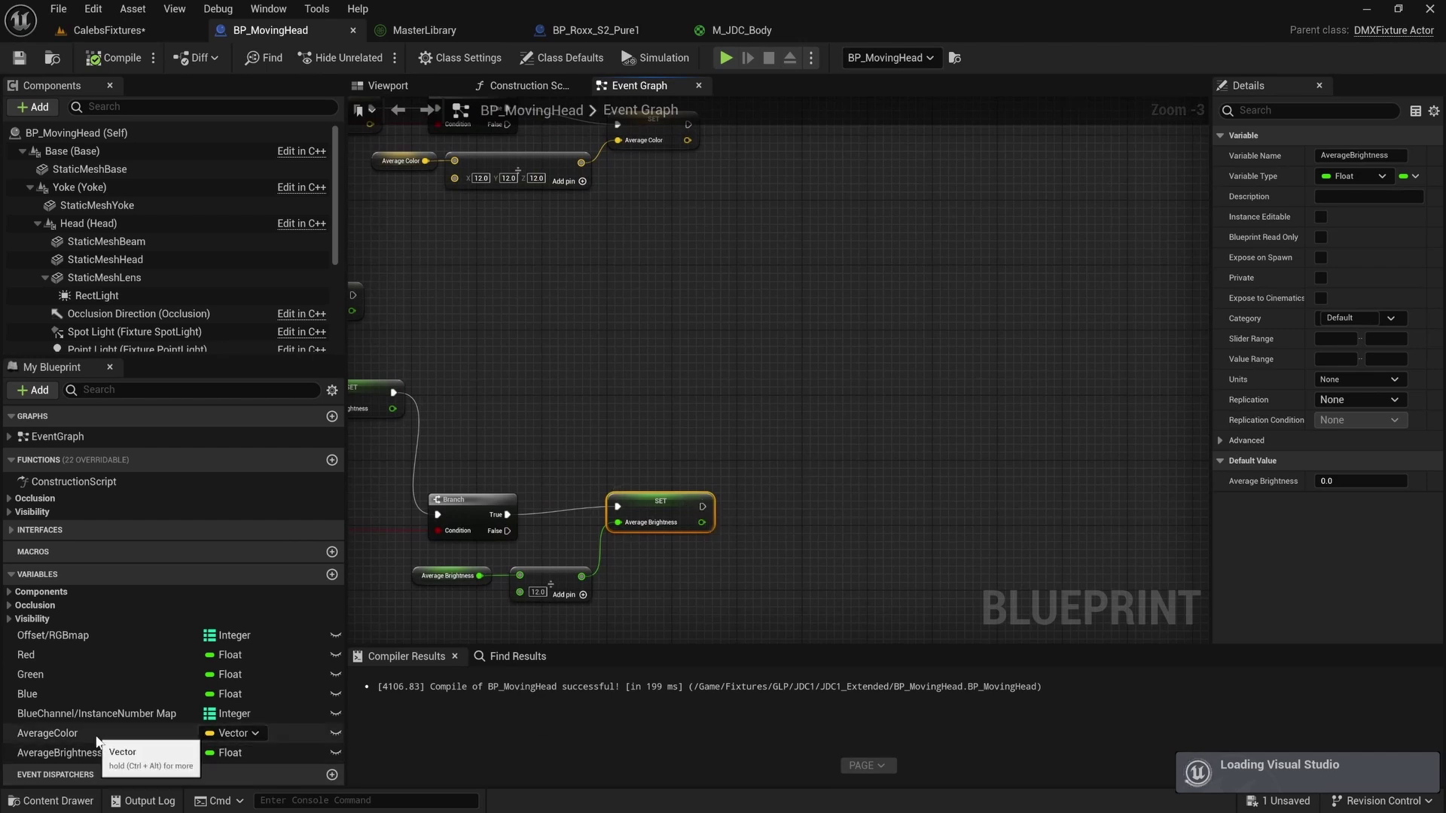
{"action": "left_click_drag", "start_coordinate": [91, 734], "coordinate": [930, 496]}
{"action": "left_click", "coordinate": [842, 479]}
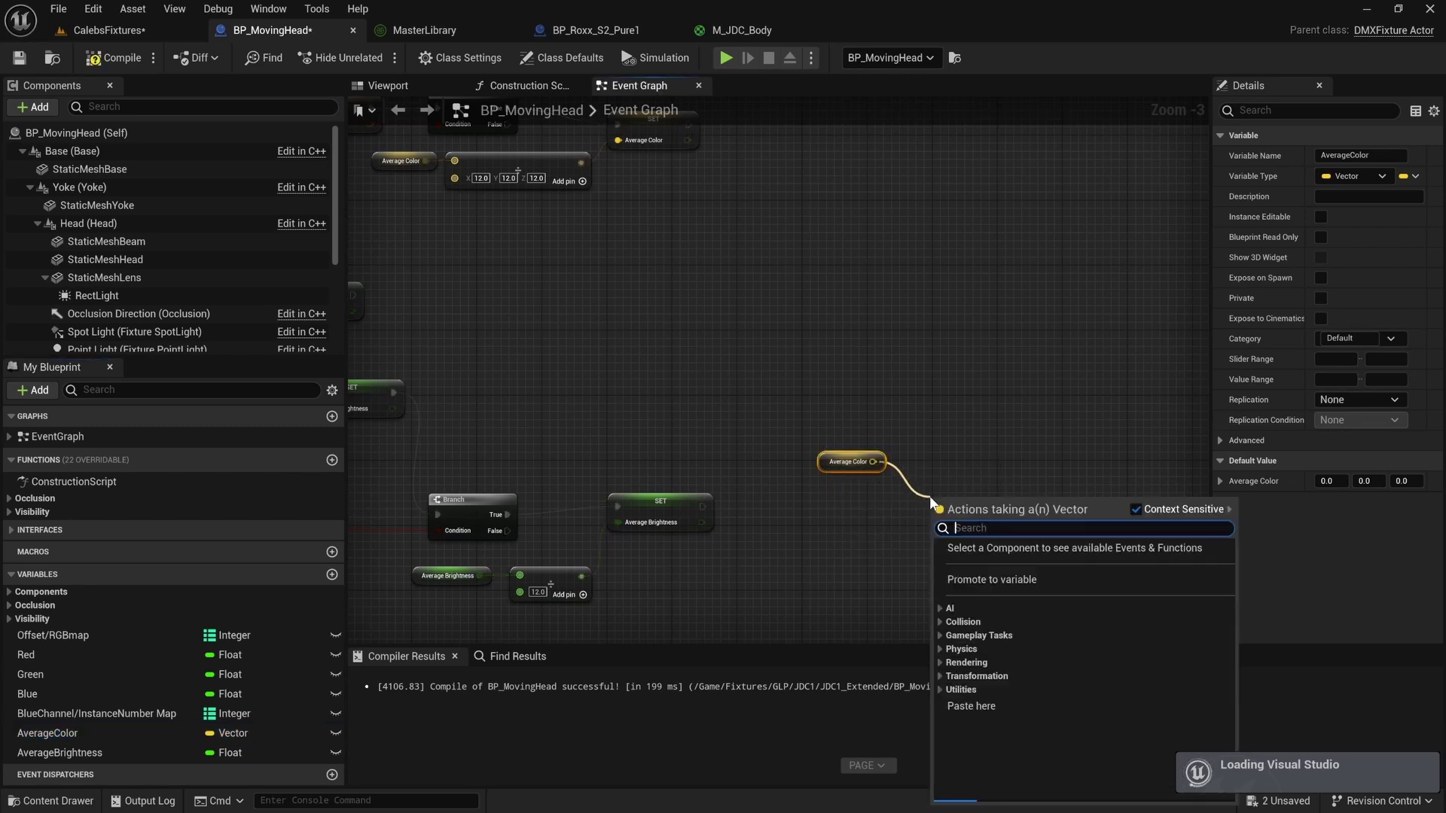
{"action": "type", "text": "*"}
{"action": "key", "text": "Return"}
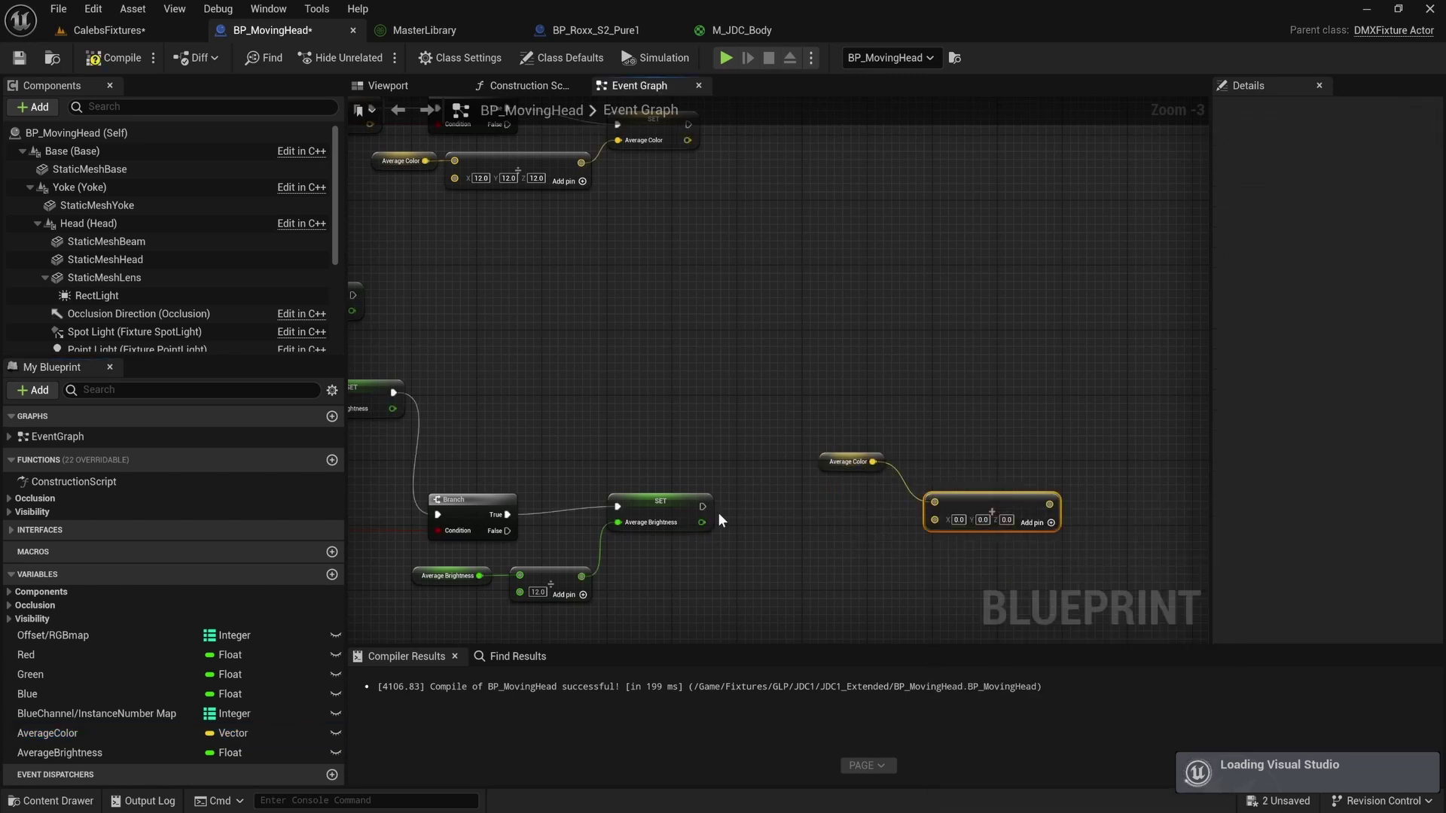
{"action": "right_click", "coordinate": [937, 521]}
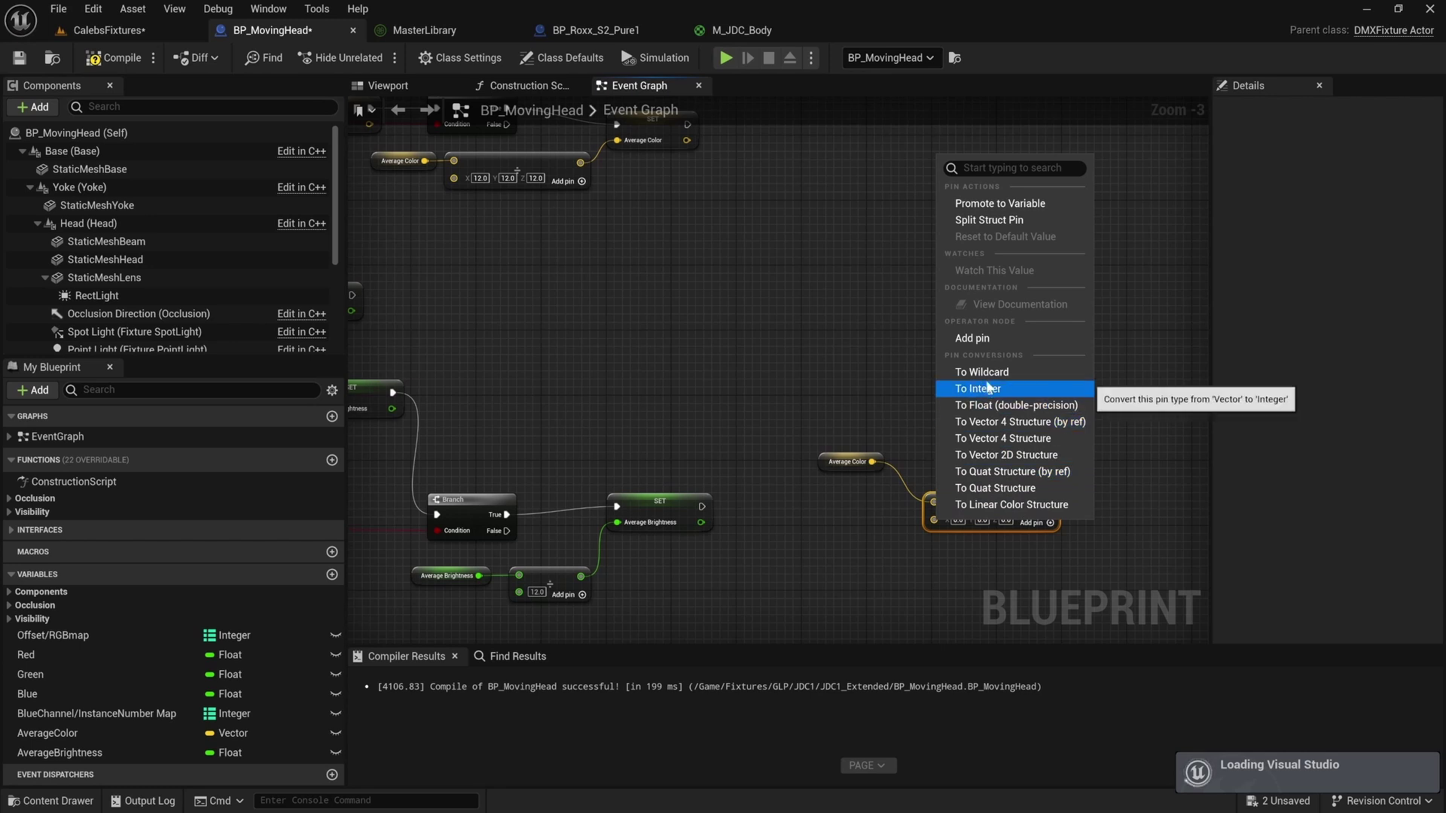
{"action": "left_click", "coordinate": [1014, 219]}
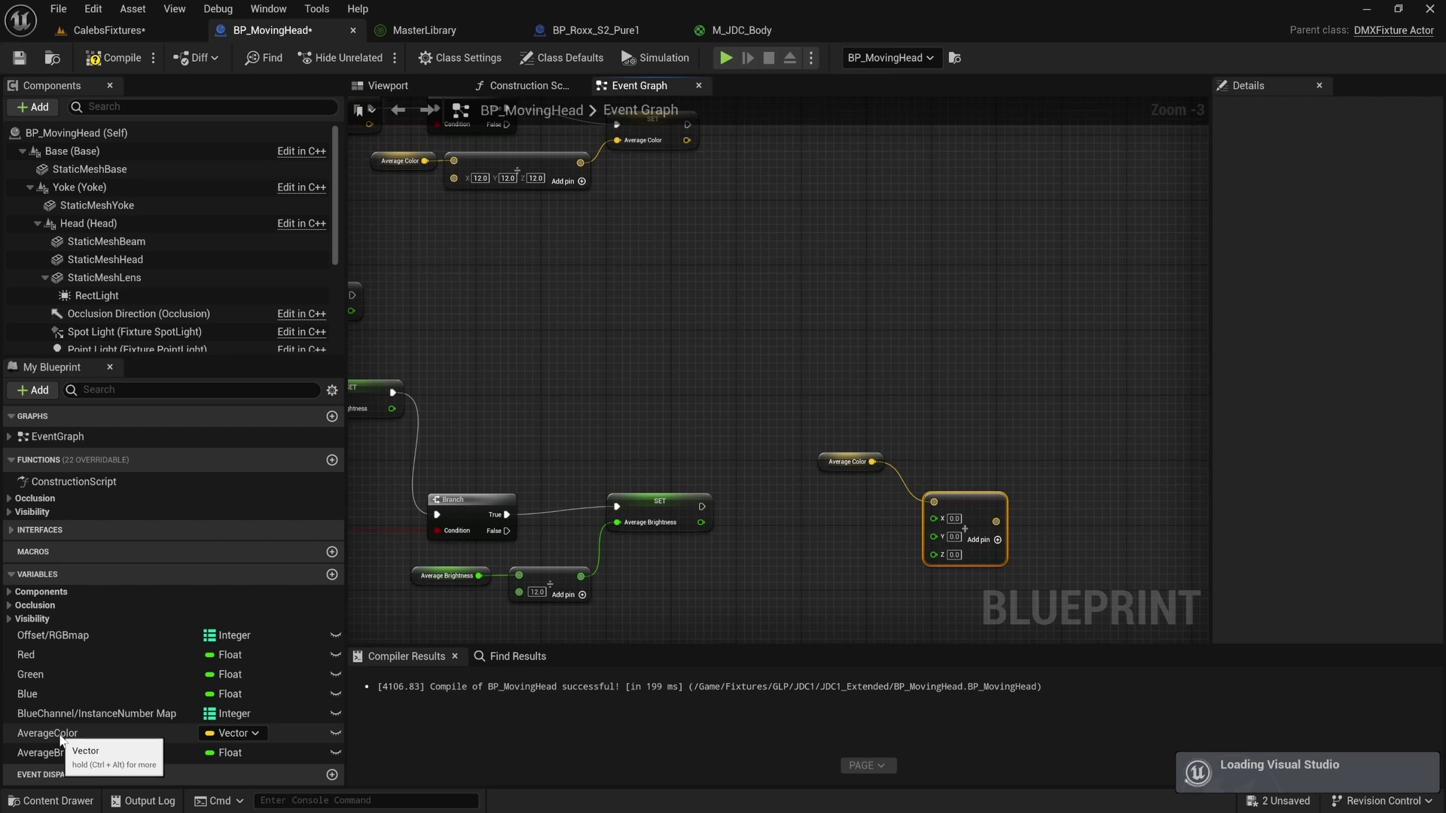
Add a Set AverageColor node executed after the third Set AverageBrightness, taking its value from the Add node.
{"action": "left_click_drag", "start_coordinate": [60, 738], "coordinate": [1077, 494]}
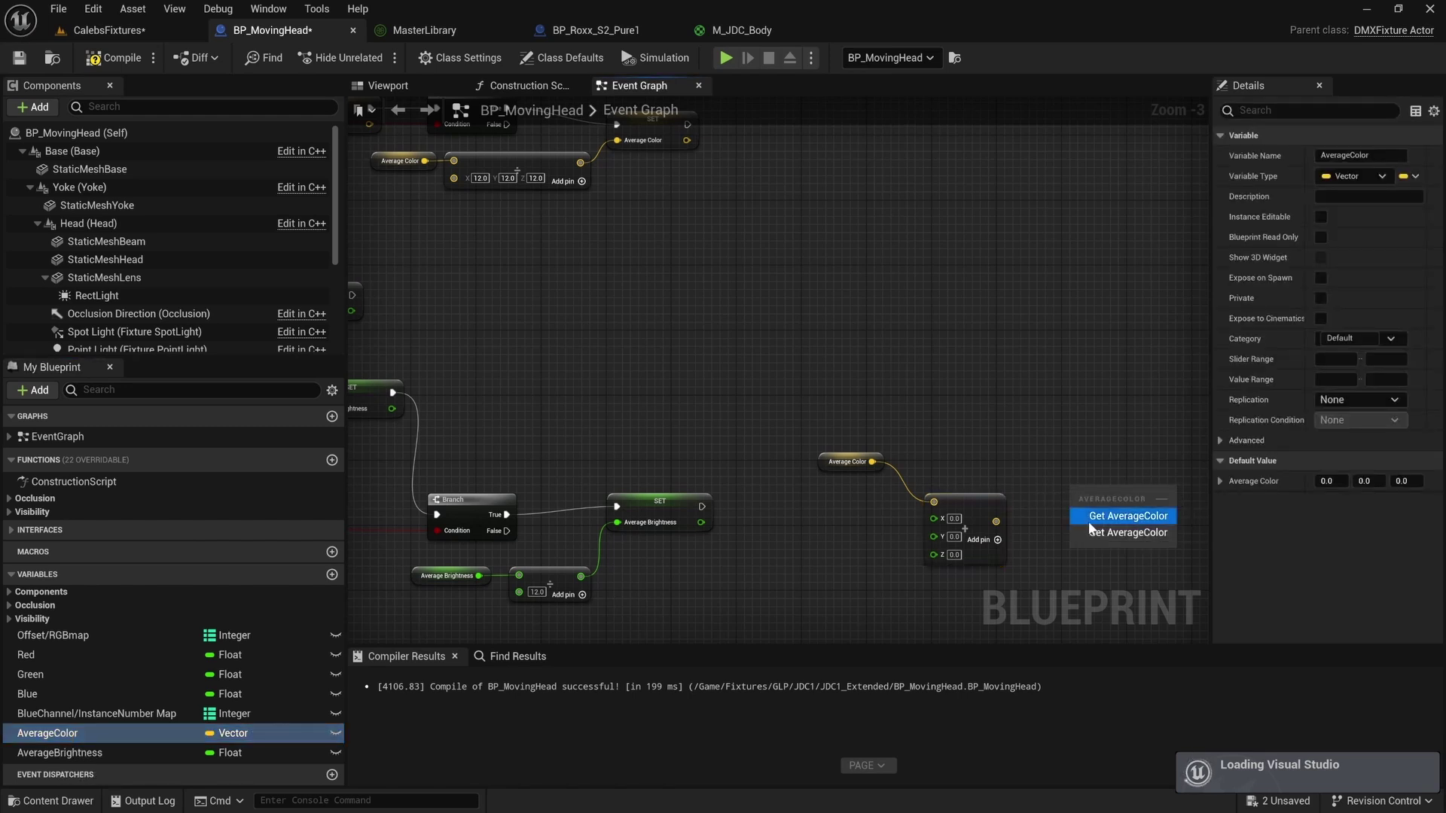
{"action": "left_click", "coordinate": [1087, 522]}
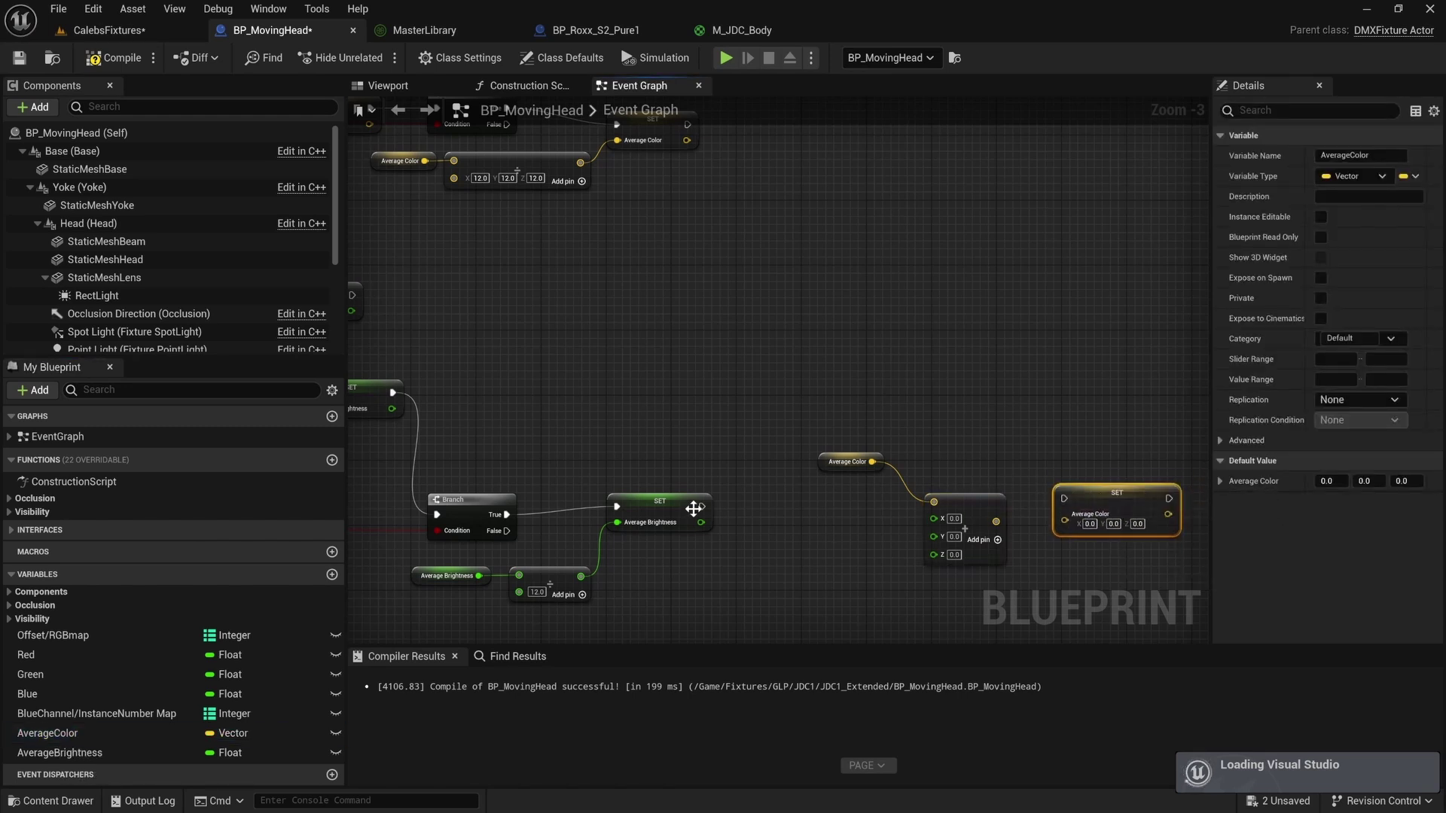
{"action": "left_click_drag", "start_coordinate": [702, 507], "coordinate": [1088, 463]}
{"action": "left_click", "coordinate": [1035, 516]}
{"action": "left_click_drag", "start_coordinate": [995, 524], "coordinate": [1069, 484]}
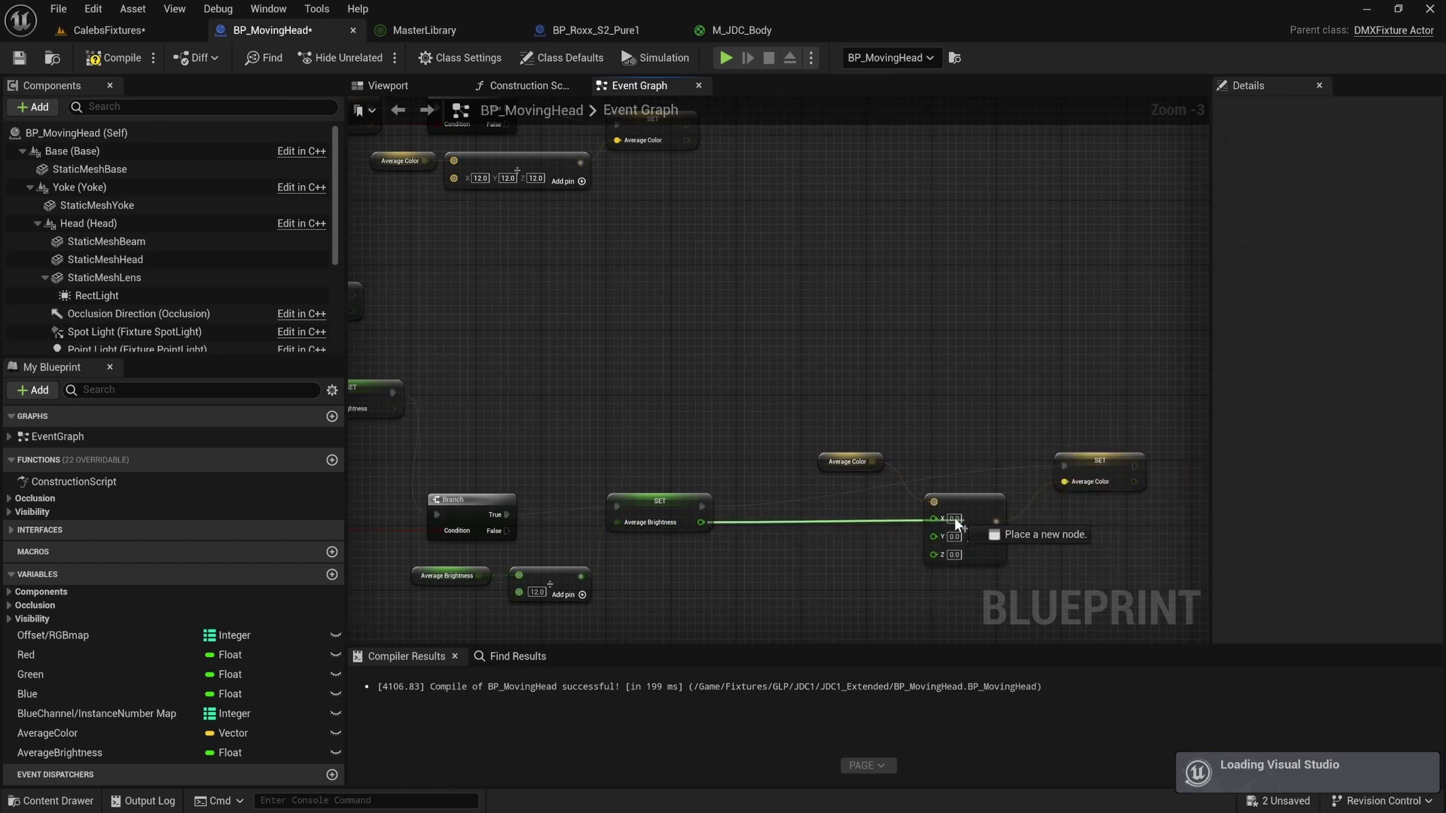
Connect the third Set AverageBrightness output value to the Add node's X, Y and Z inputs and adjust the Set AverageColor node's position.
{"action": "left_click_drag", "start_coordinate": [954, 517], "coordinate": [955, 517]}
{"action": "left_click_drag", "start_coordinate": [703, 521], "coordinate": [979, 537]}
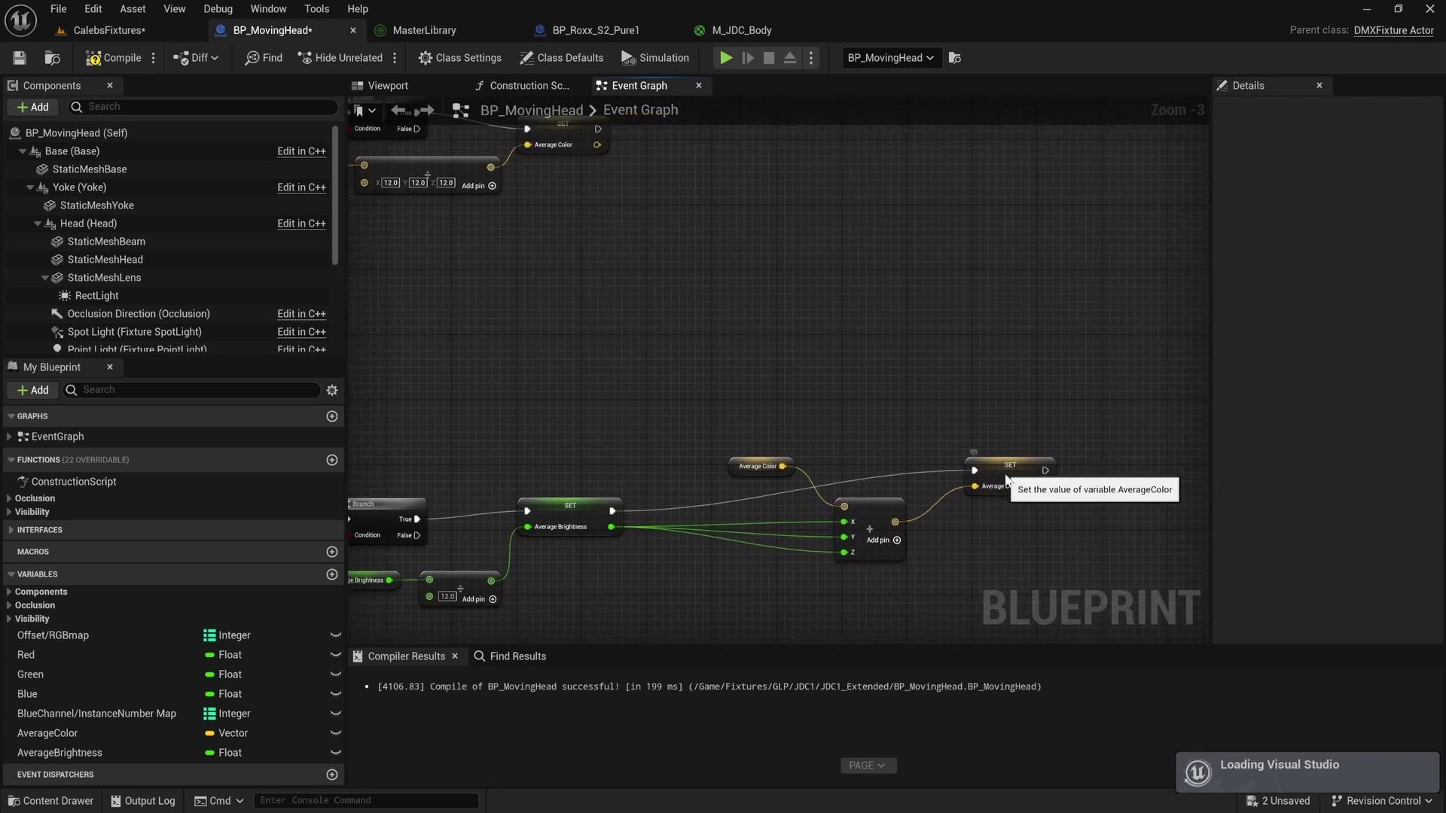
{"action": "left_click_drag", "start_coordinate": [1002, 482], "coordinate": [991, 497]}
Try dividing the Set AverageColor output by 2.0 on X, Y and Z, and delete the Divide node.
{"action": "right_click_drag", "start_coordinate": [1072, 528], "coordinate": [924, 497]}
{"action": "right_click", "coordinate": [1065, 509]}
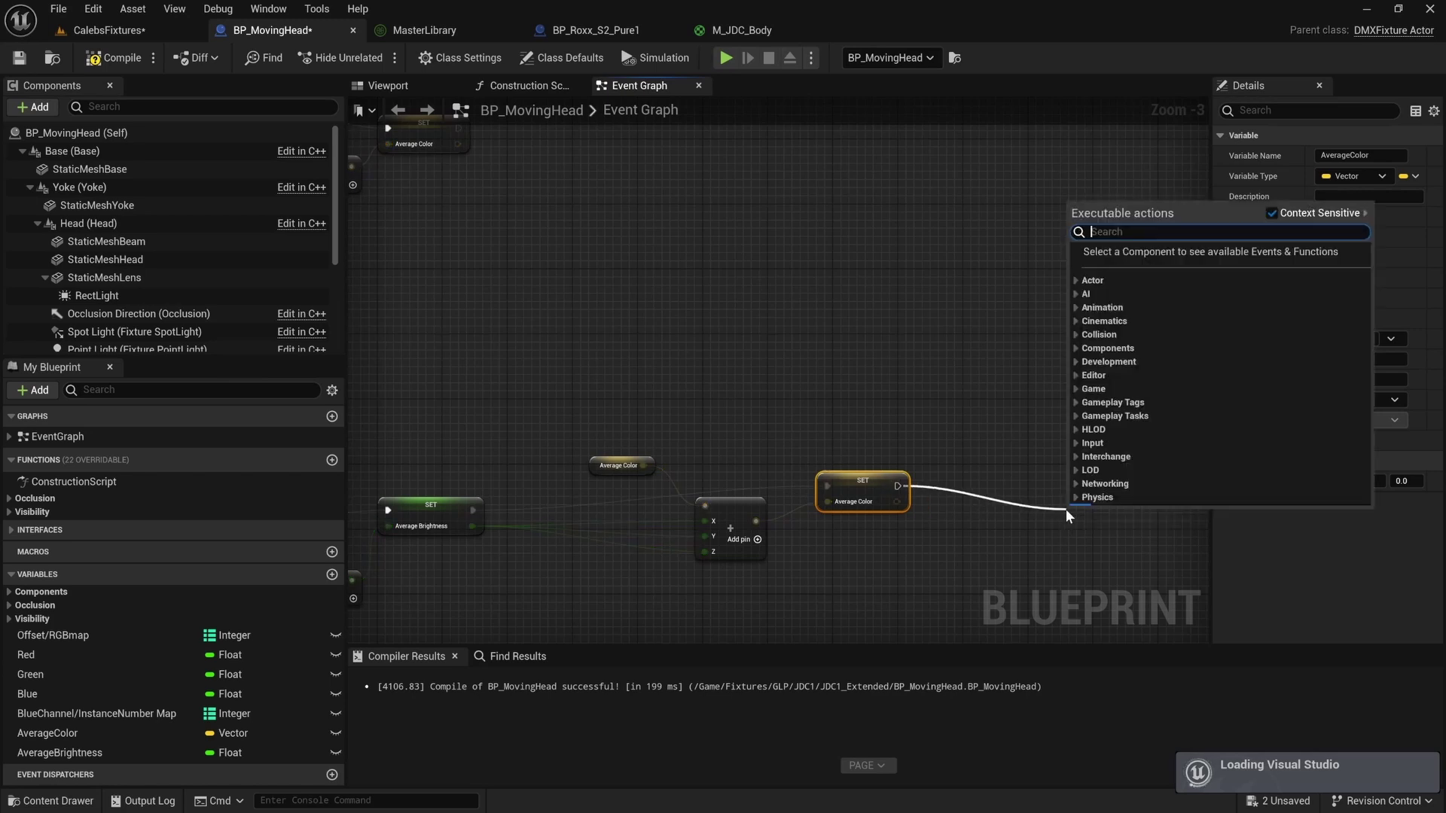
{"action": "type", "text": "add"}
{"action": "key", "text": "Return"}
{"action": "left_click_drag", "start_coordinate": [1092, 531], "coordinate": [979, 537]}
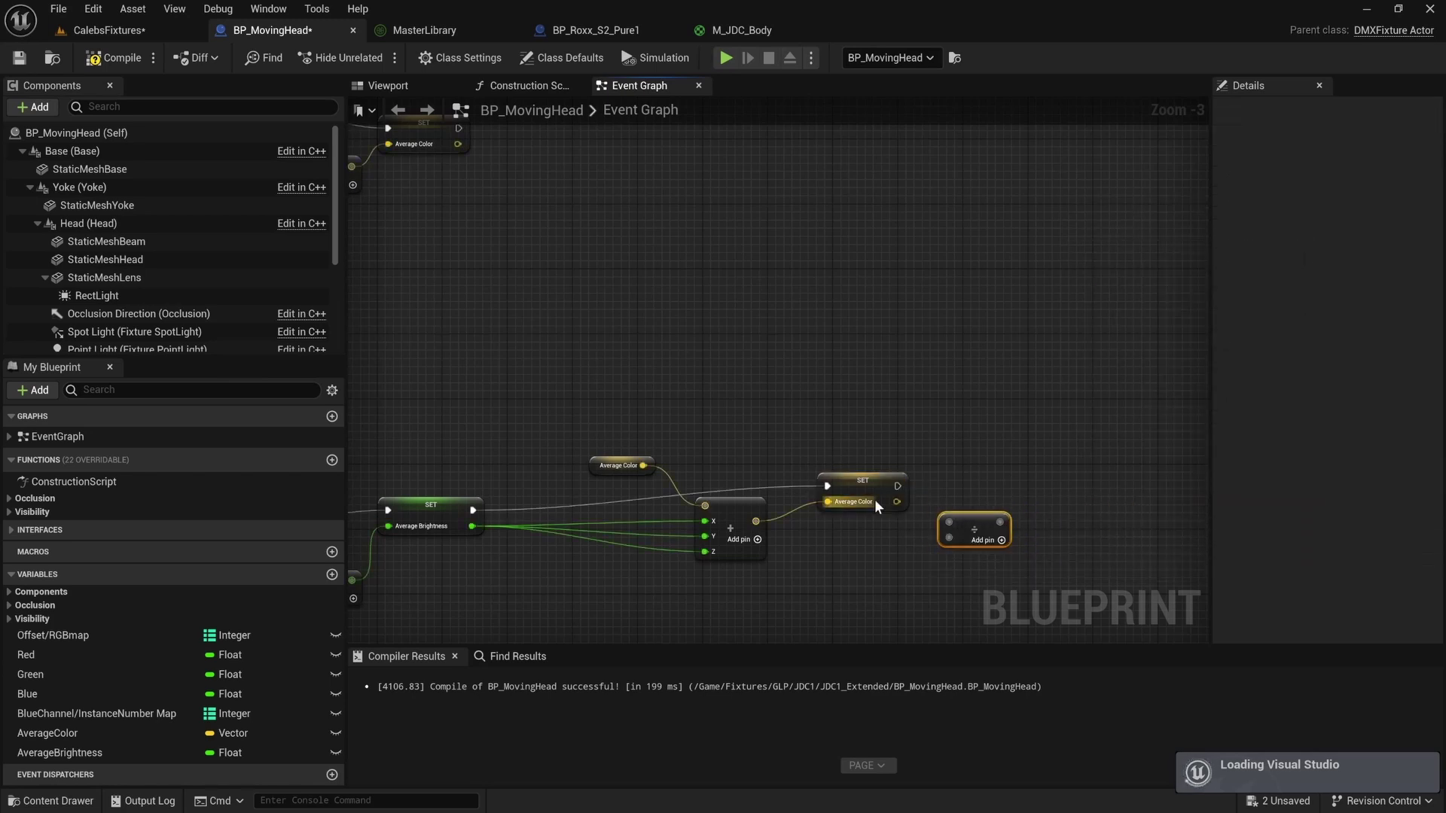
{"action": "left_click_drag", "start_coordinate": [897, 502], "coordinate": [947, 522]}
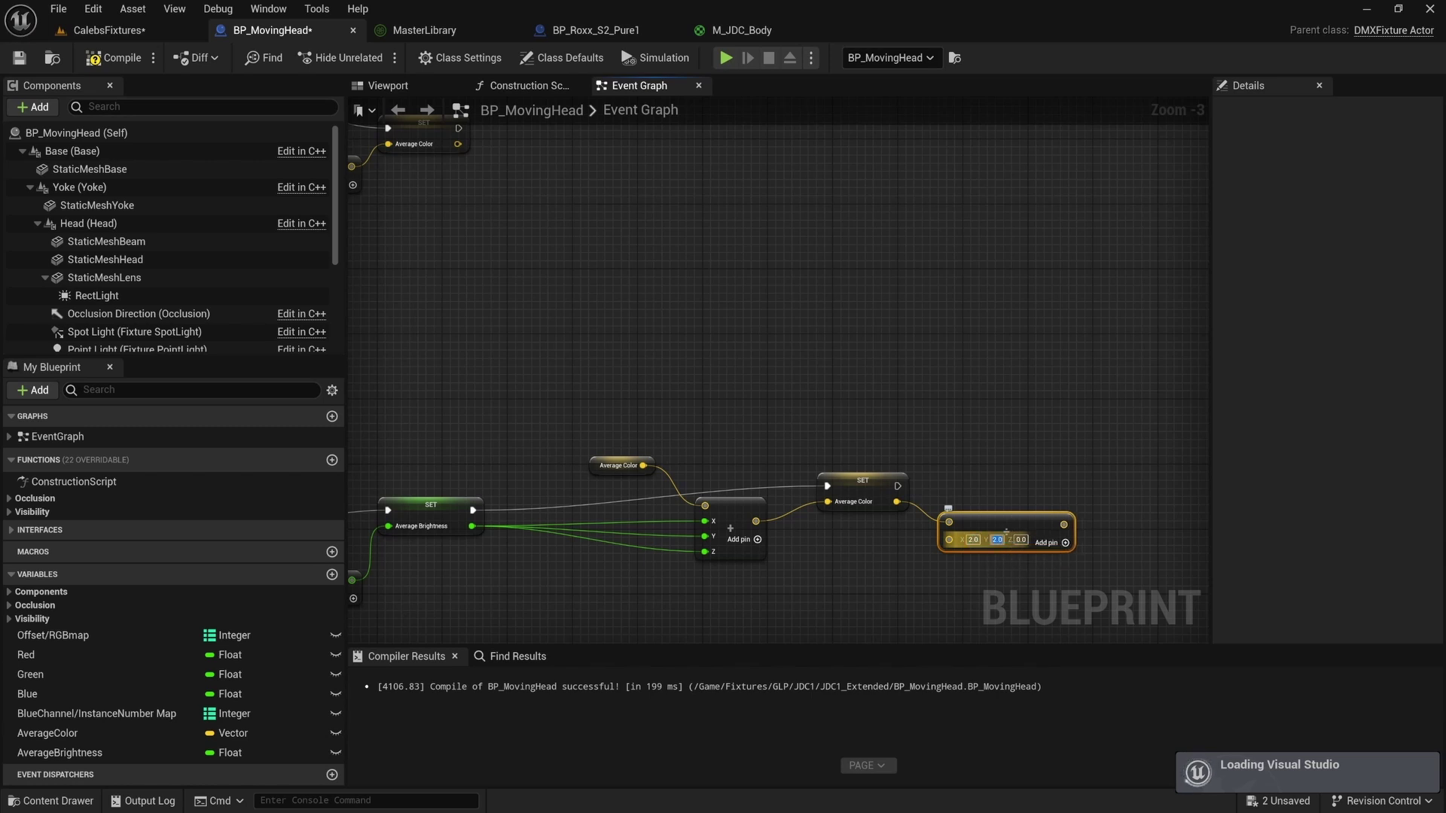
{"action": "left_click", "coordinate": [1028, 476]}
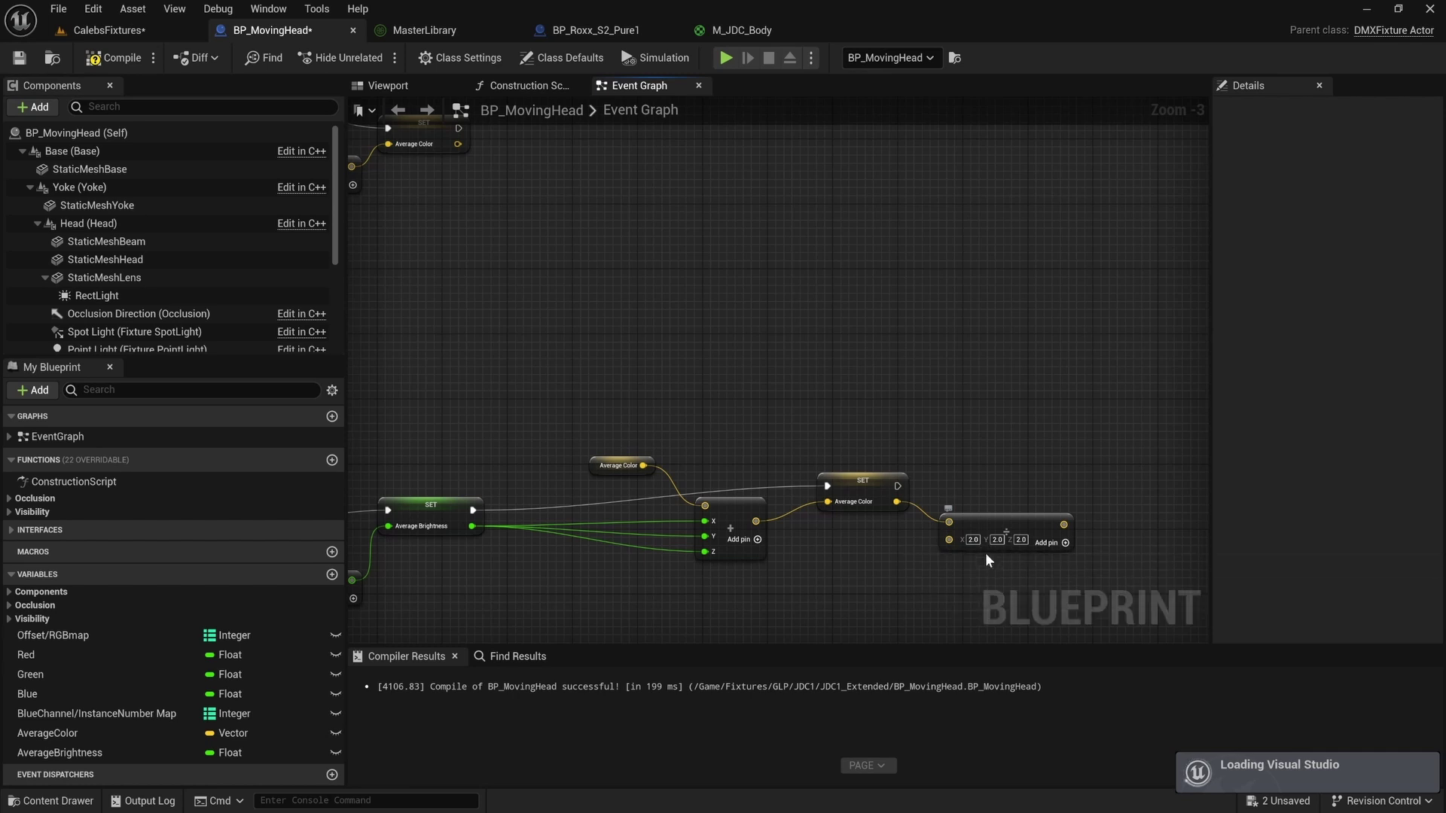
{"action": "left_click", "coordinate": [960, 520]}
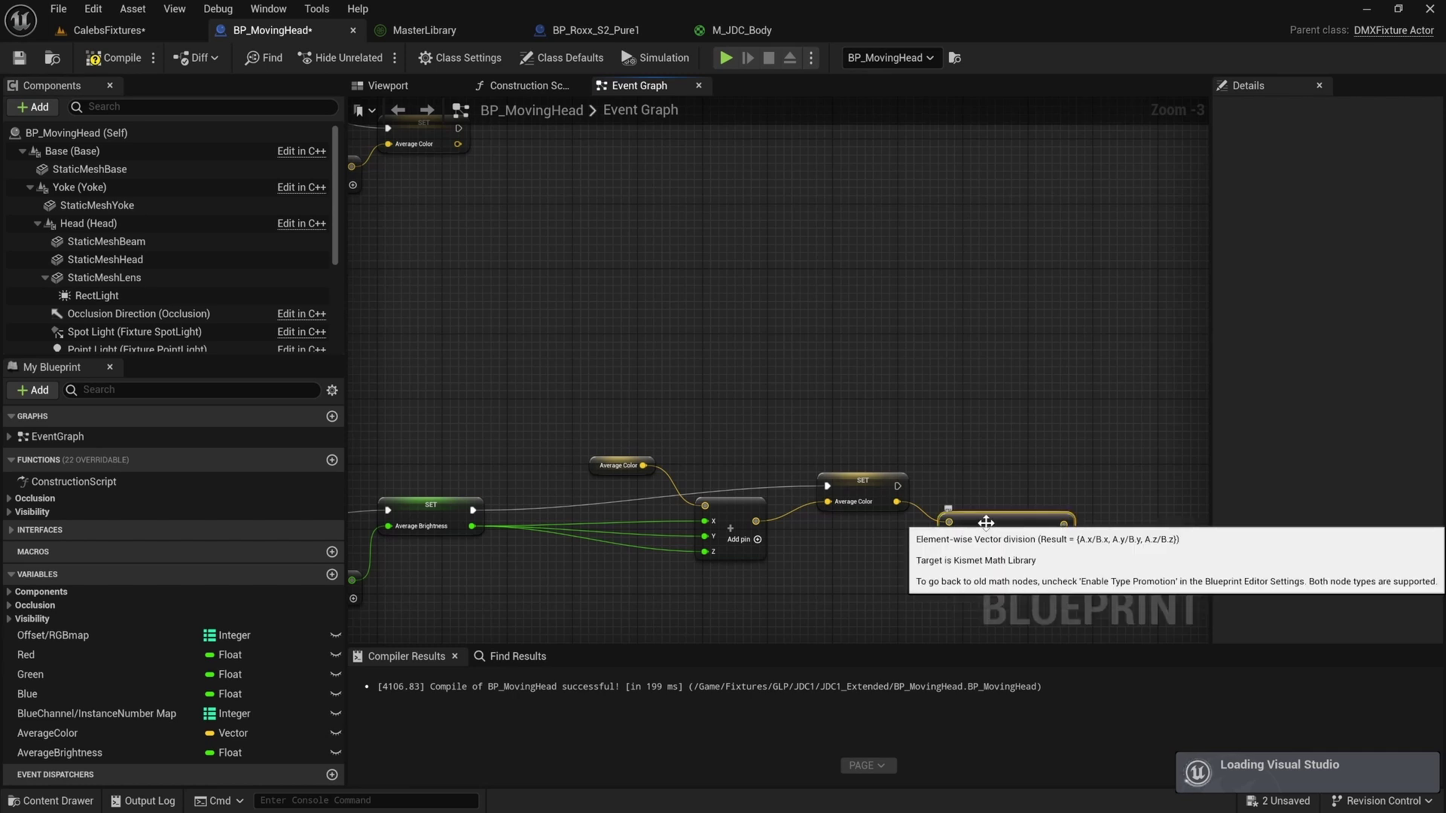
{"action": "key", "text": "Delete"}
Add a Multiply node on the Set AverageColor output with X, Y and Z at 0.5, and compile the blueprint.
{"action": "left_click_drag", "start_coordinate": [896, 503], "coordinate": [956, 554]}
{"action": "type", "text": "*"}
{"action": "key", "text": "Return"}
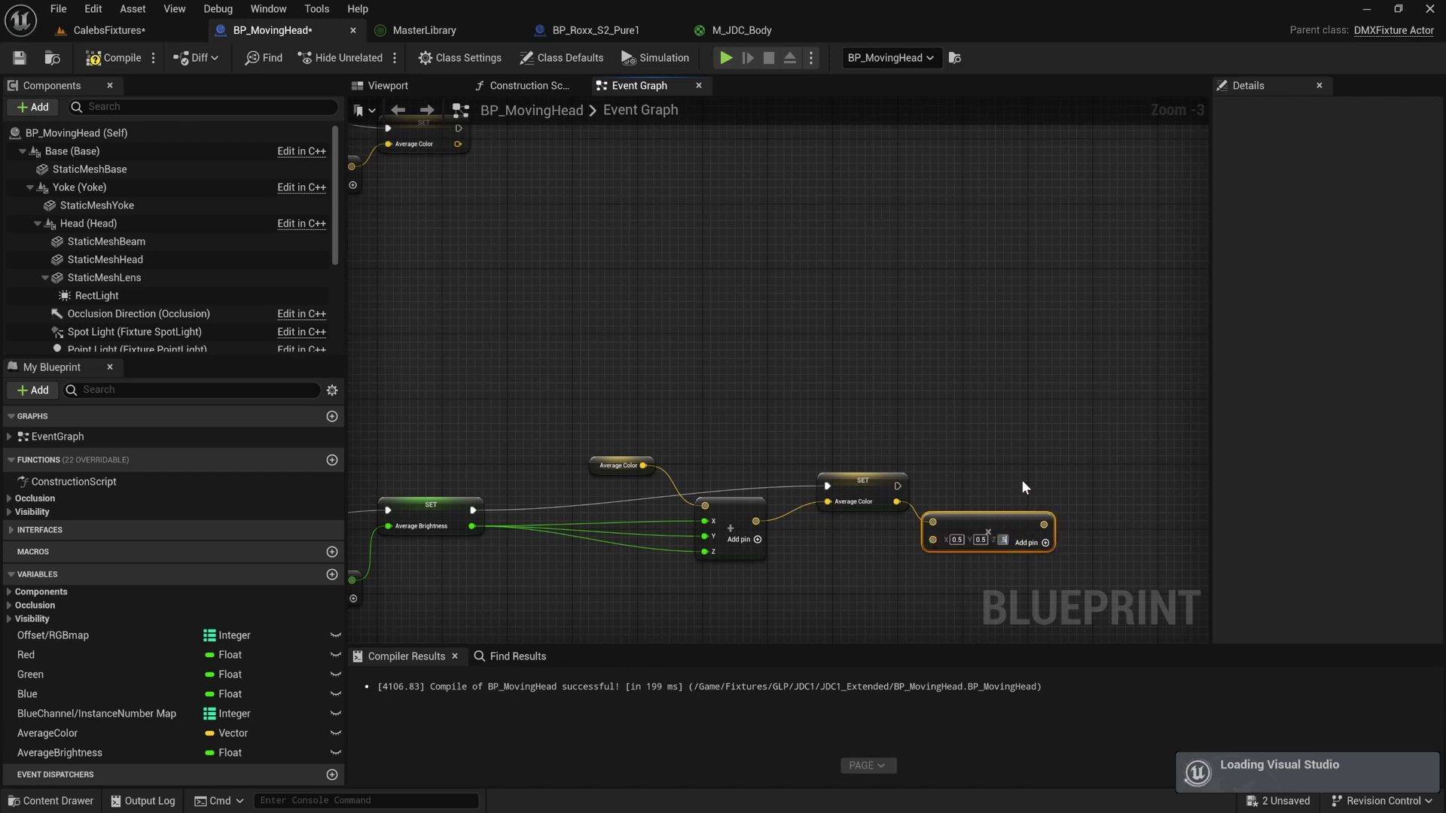
{"action": "left_click", "coordinate": [114, 58]}
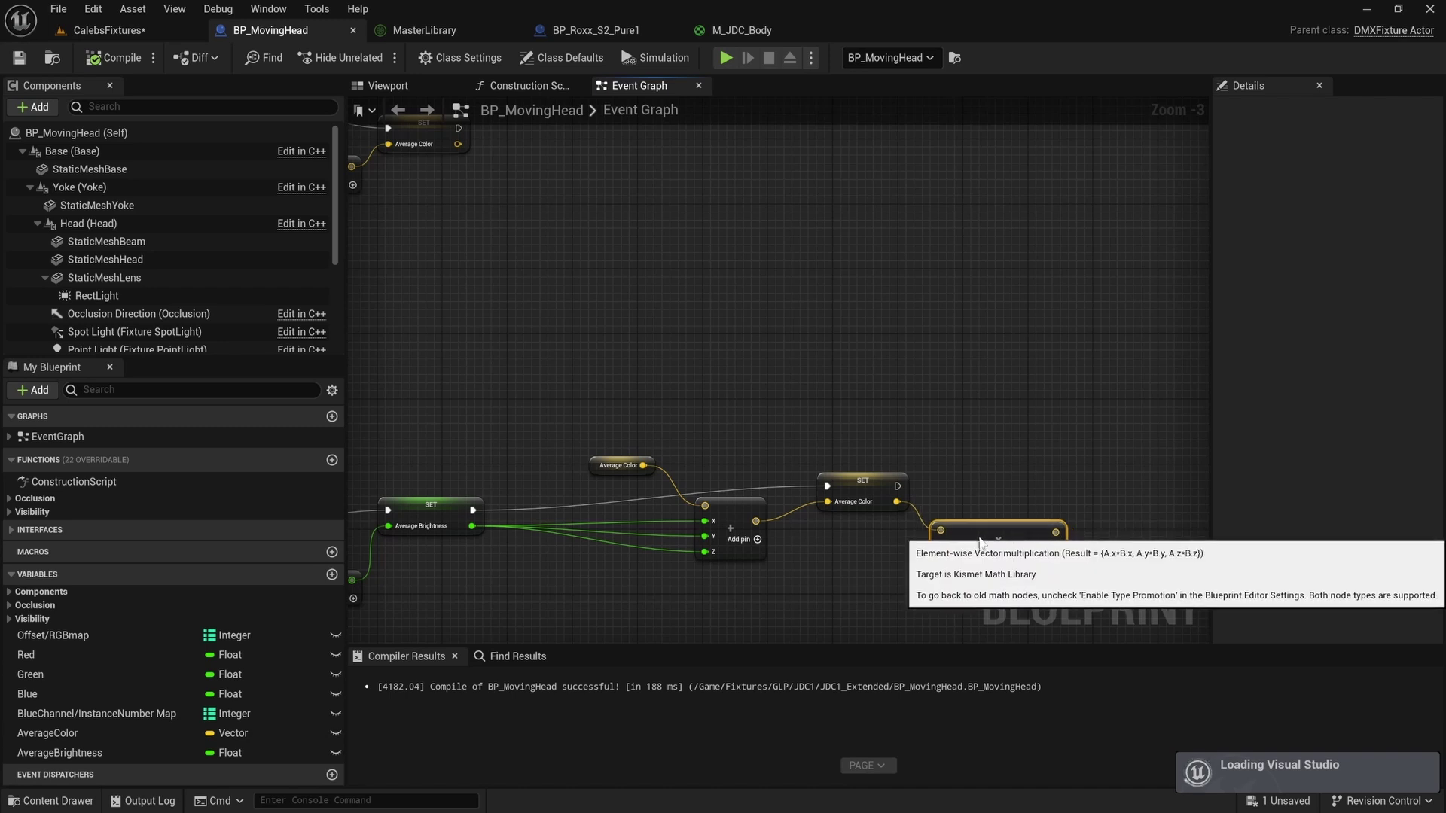
{"action": "left_click_drag", "start_coordinate": [992, 548], "coordinate": [977, 540]}
Disconnect the Set AverageColor and Multiply nodes and place the Multiply between the Add node and the Set node.
{"action": "left_click", "coordinate": [854, 493]}
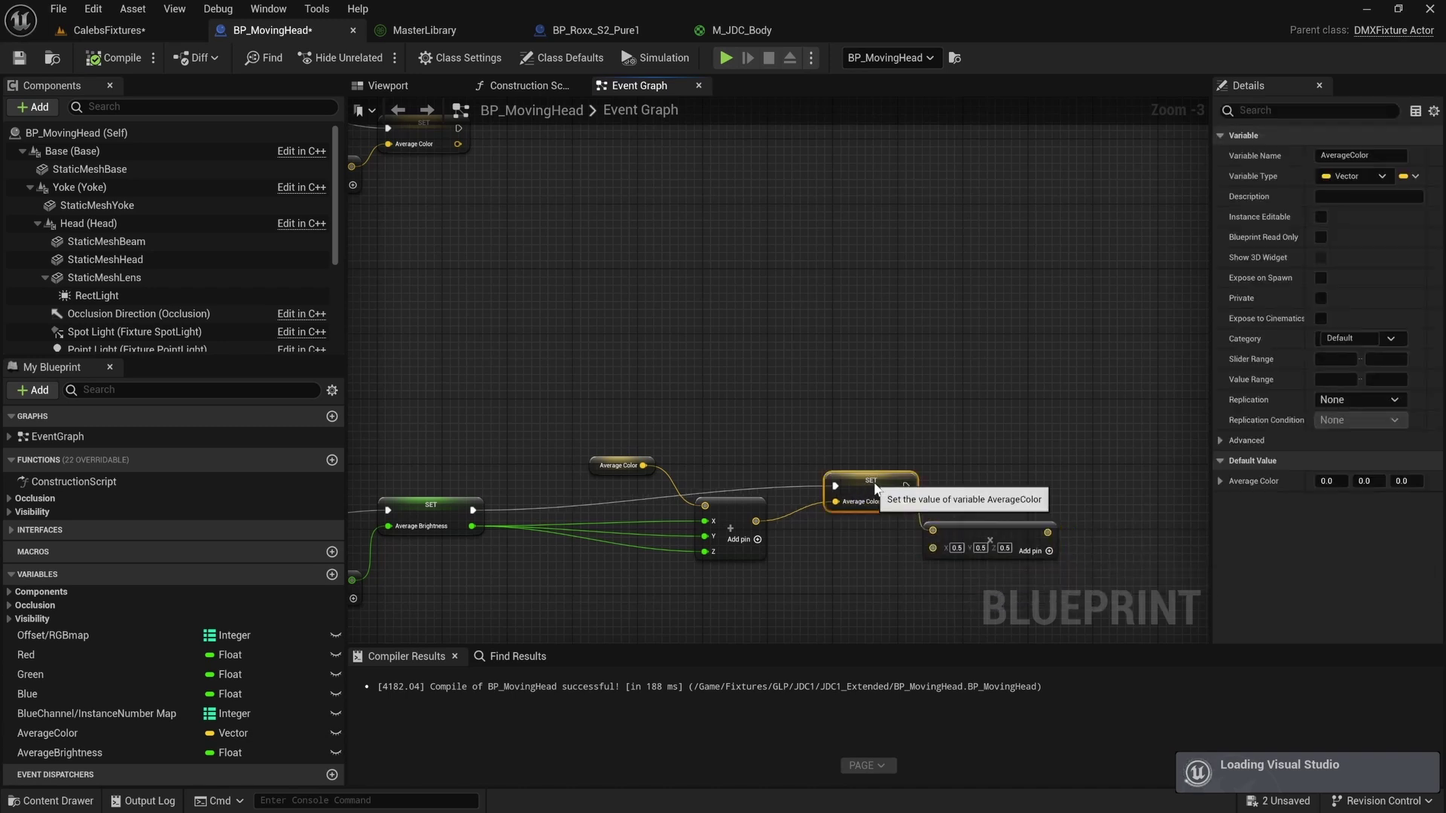
{"action": "left_click_drag", "start_coordinate": [859, 491], "coordinate": [875, 484]}
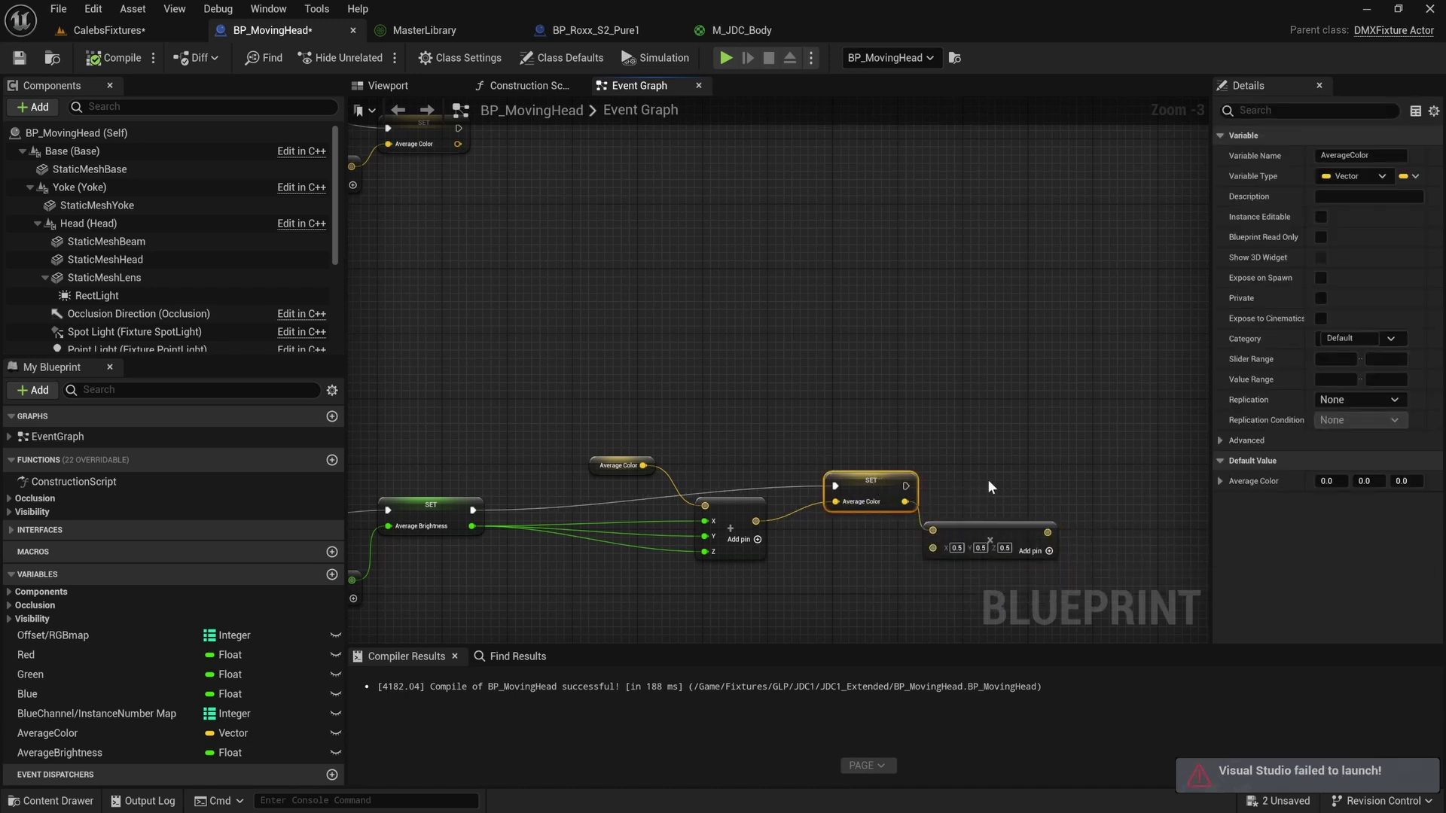
{"action": "left_click", "coordinate": [1054, 341]}
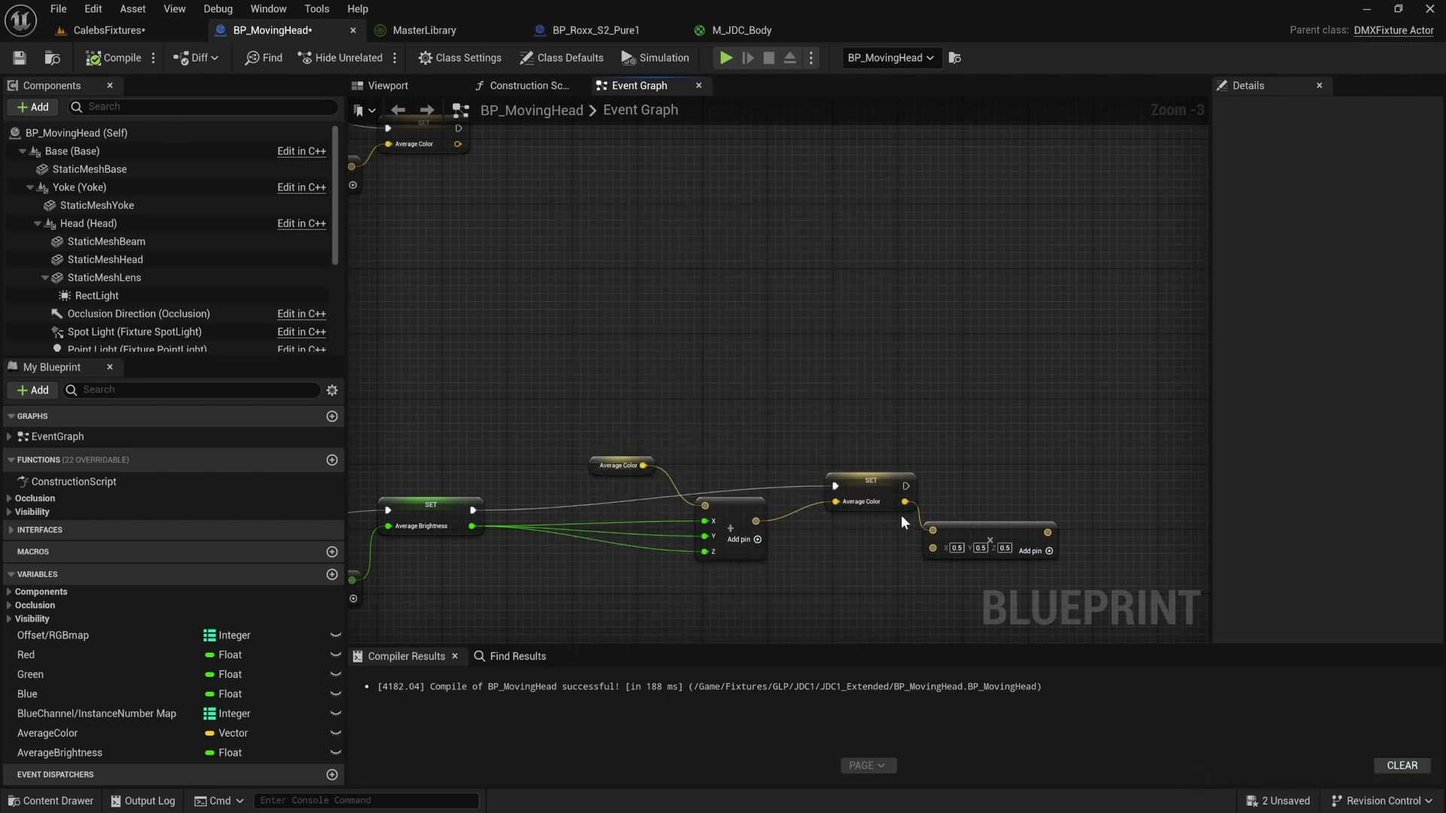
{"action": "left_click_drag", "start_coordinate": [864, 490], "coordinate": [919, 519]}
{"action": "left_click", "coordinate": [864, 389]}
{"action": "left_click", "coordinate": [932, 530], "text": "alt"}
{"action": "left_click_drag", "start_coordinate": [1013, 532], "coordinate": [891, 531]}
{"action": "left_click", "coordinate": [619, 466]}
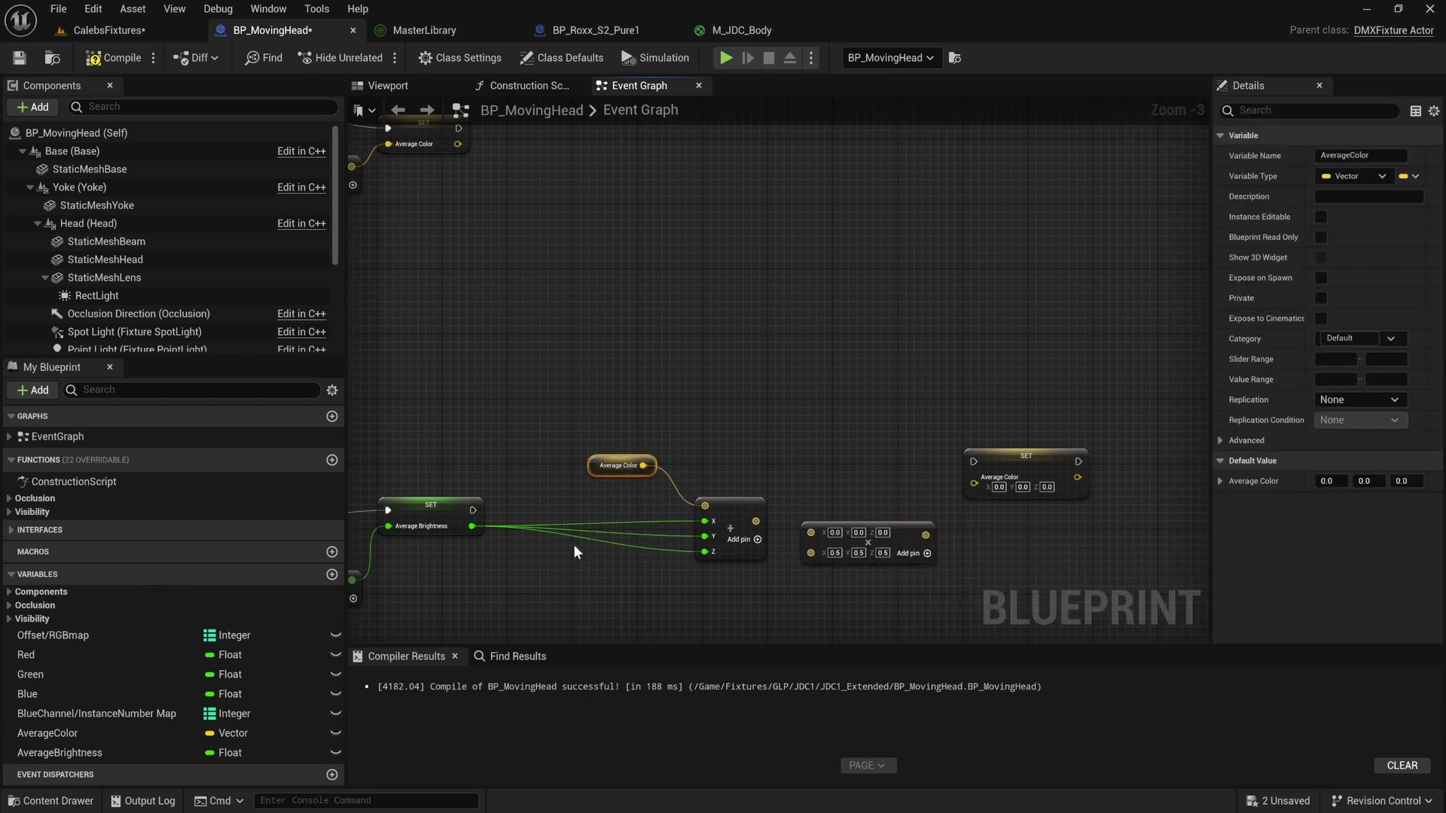
{"action": "left_click", "coordinate": [433, 517]}
Wire the Add result through Multiply into Set AverageColor, reconnect its execution from Set AverageBrightness, and compile and save.
{"action": "left_click_drag", "start_coordinate": [756, 521], "coordinate": [980, 487]}
{"action": "left_click", "coordinate": [833, 499]}
{"action": "left_click_drag", "start_coordinate": [473, 510], "coordinate": [1003, 493]}
{"action": "left_click", "coordinate": [951, 438]}
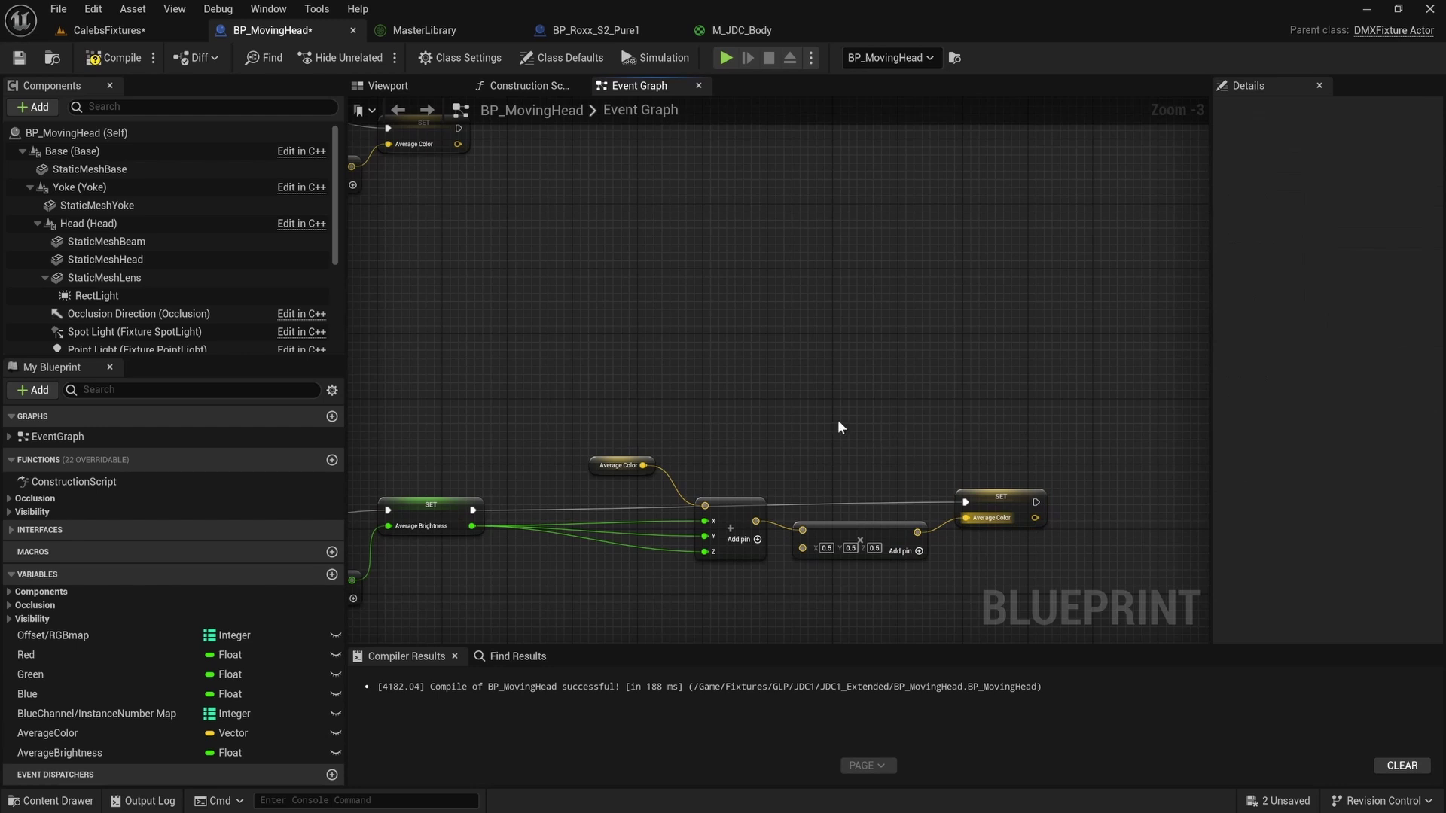
{"action": "left_click", "coordinate": [20, 58]}
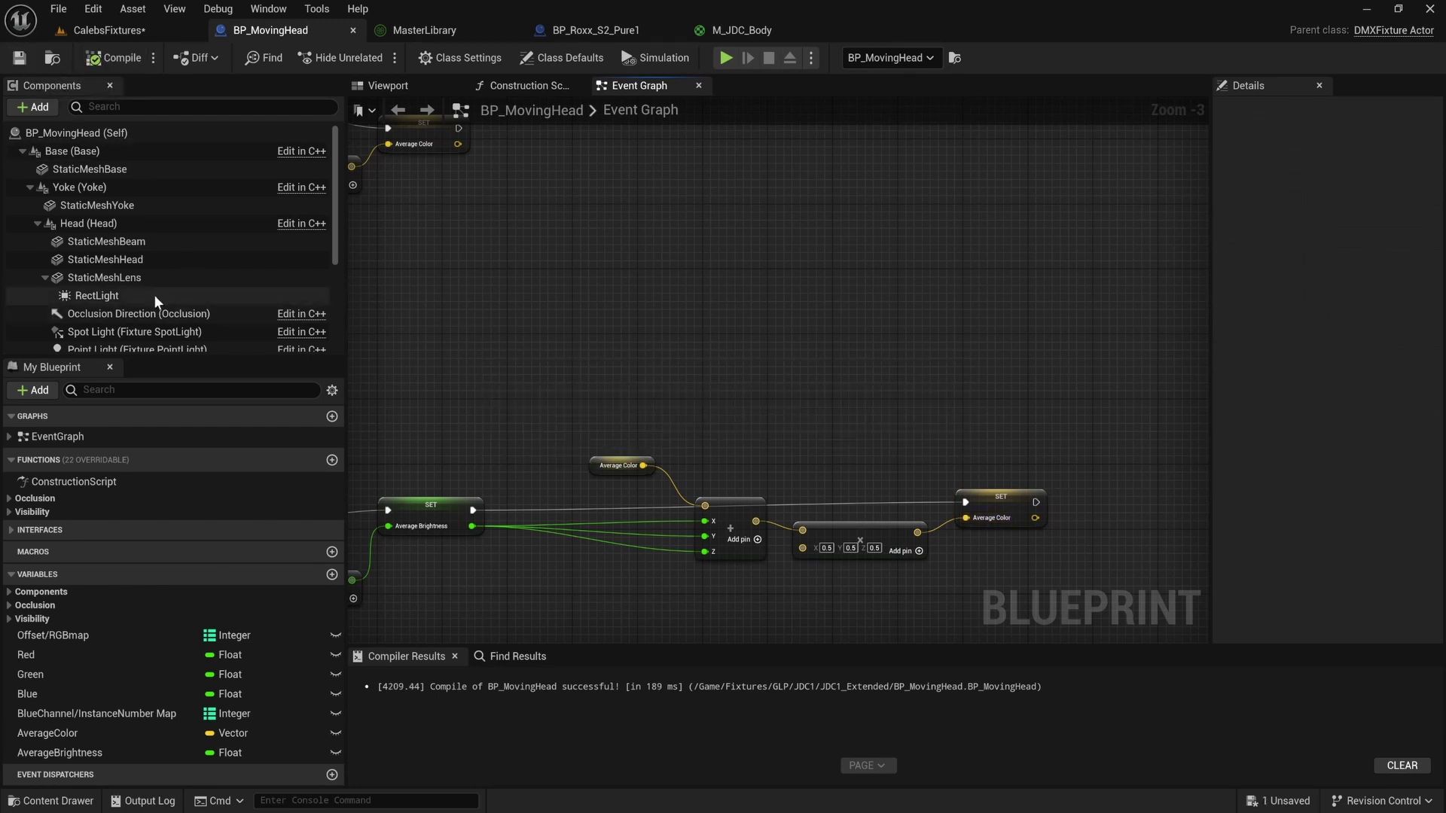
Check the component list around RectLight and switch to the CalebsFixtures level.
{"action": "scroll", "coordinate": [152, 309], "scroll_direction": "down", "scroll_amount": 2}
{"action": "scroll", "coordinate": [151, 302], "scroll_direction": "up", "scroll_amount": 2}
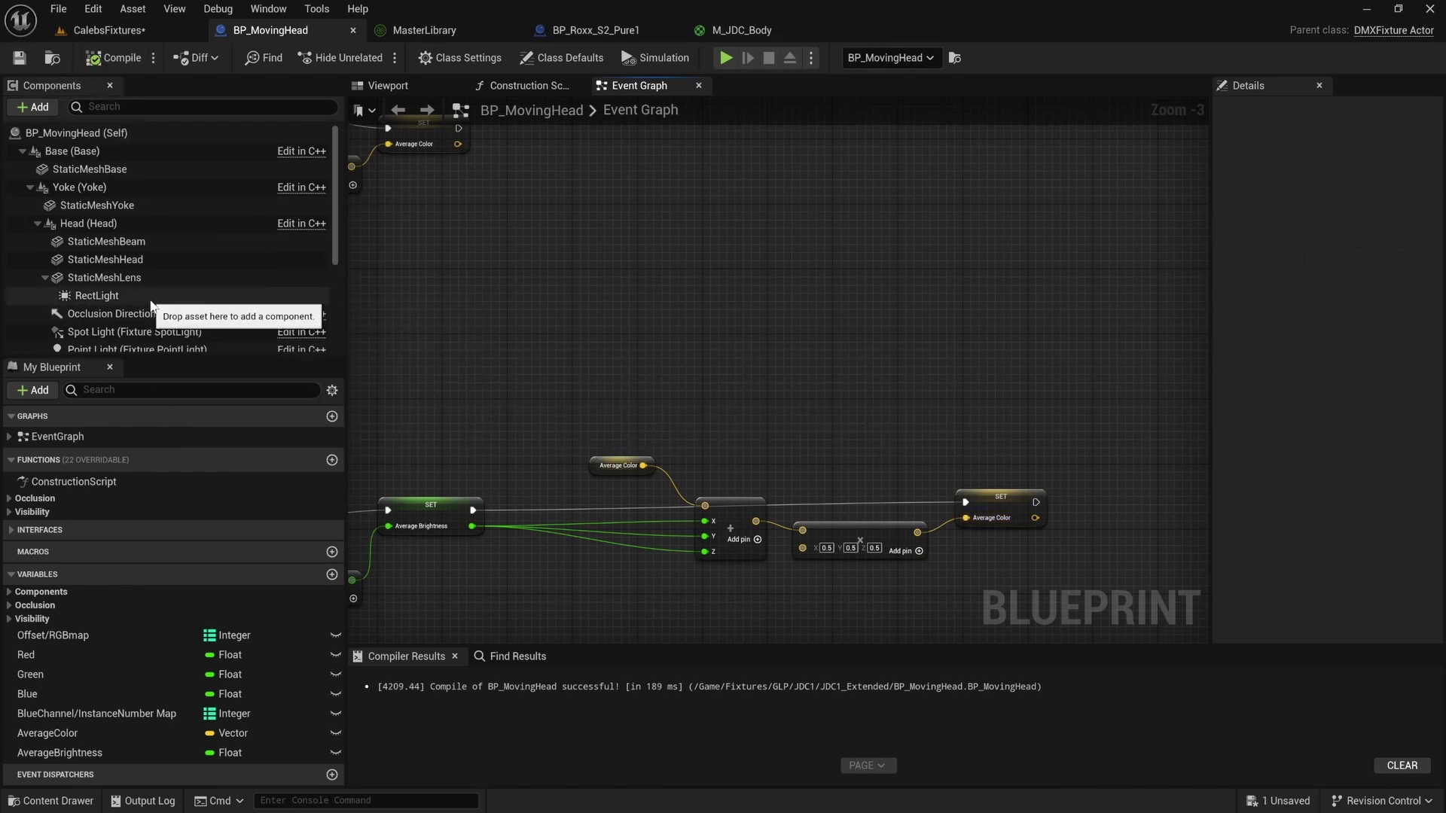
{"action": "scroll", "coordinate": [150, 301], "scroll_direction": "down", "scroll_amount": 5}
{"action": "scroll", "coordinate": [160, 256], "scroll_direction": "up", "scroll_amount": 4}
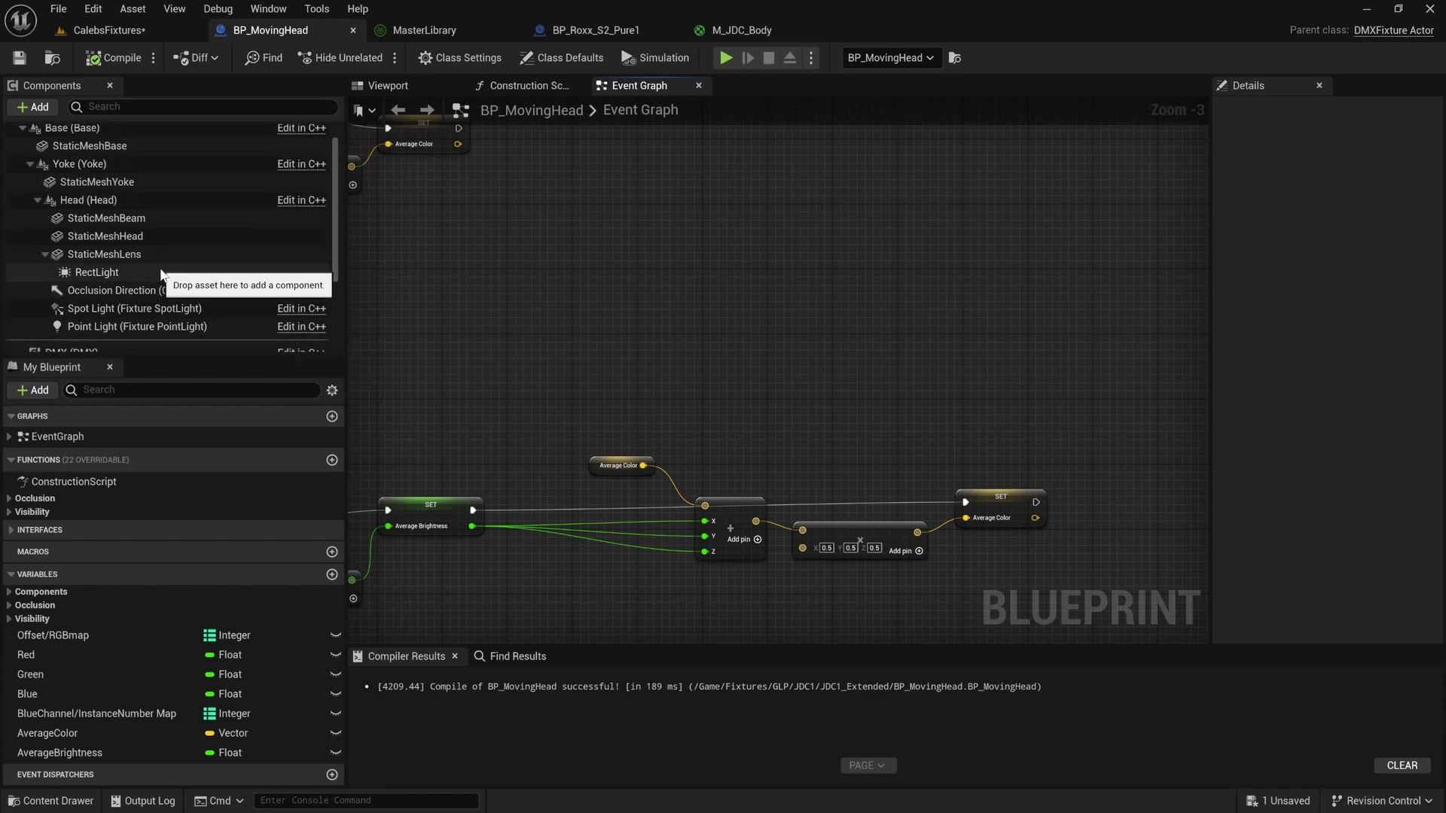
{"action": "scroll", "coordinate": [162, 259], "scroll_direction": "up", "scroll_amount": 1}
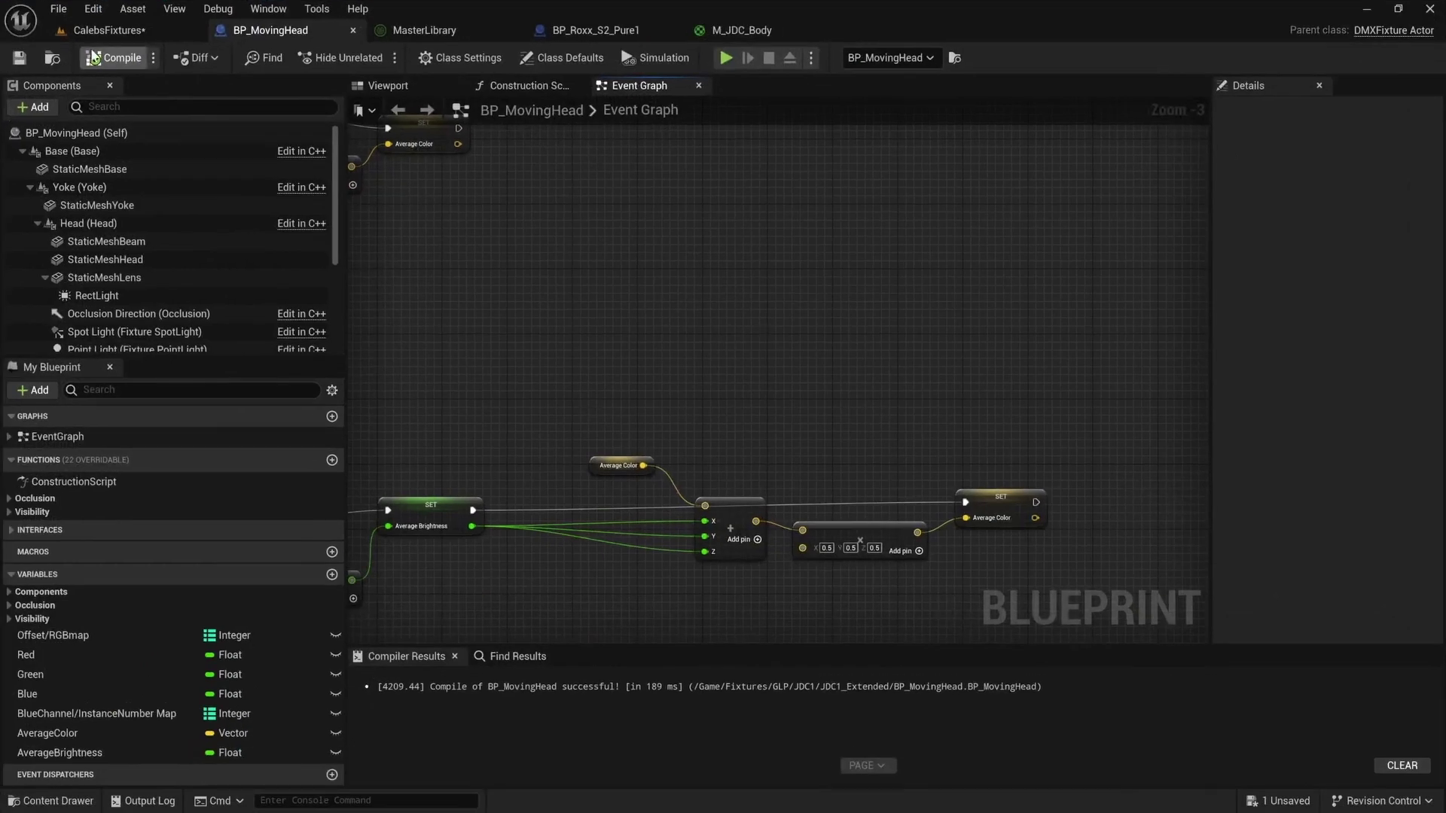
{"action": "left_click", "coordinate": [111, 31]}
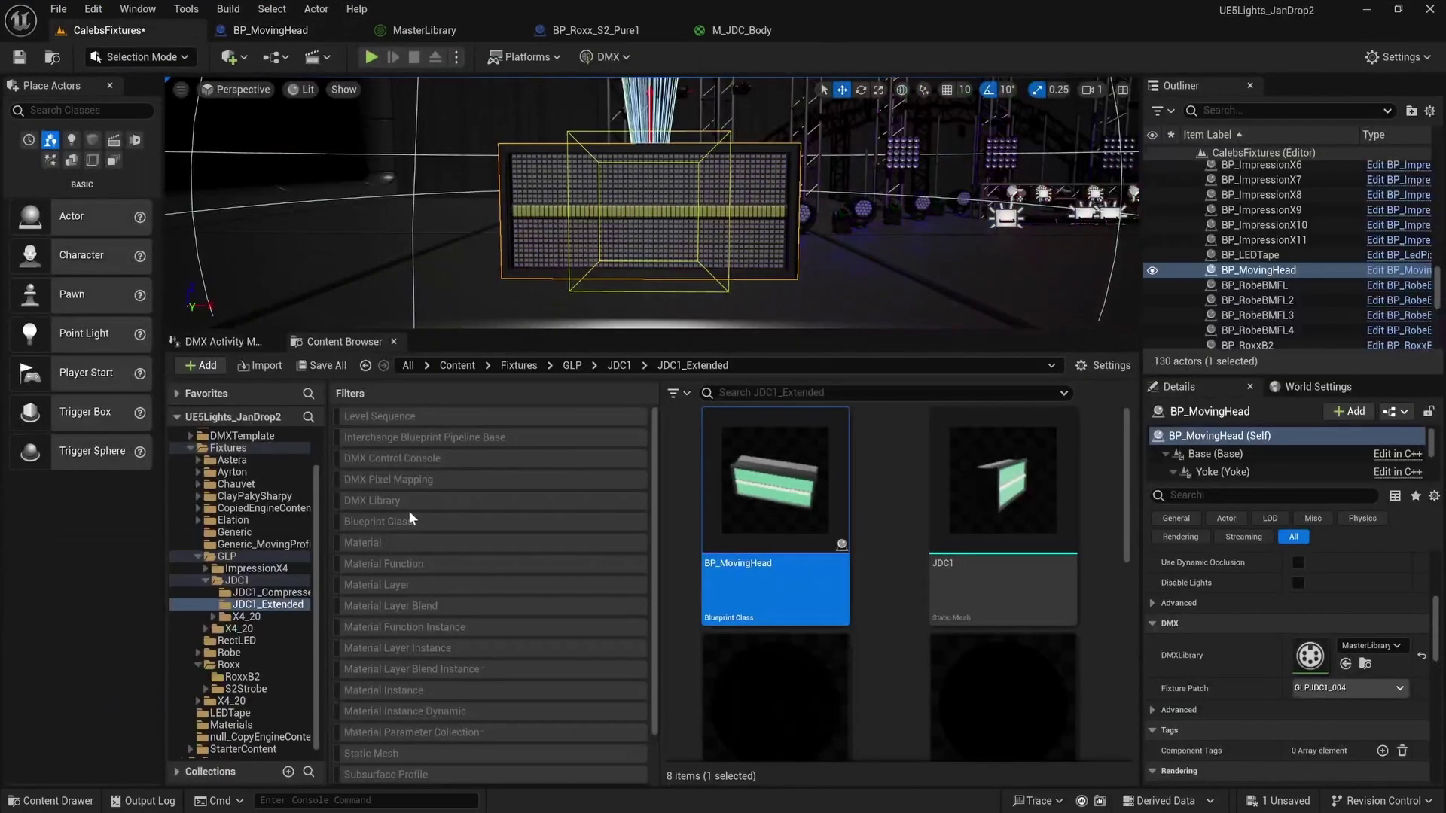
Look through the assets in GLP's JDC1_Compressed folder for an existing JDC1 beam material.
{"action": "left_click", "coordinate": [618, 367]}
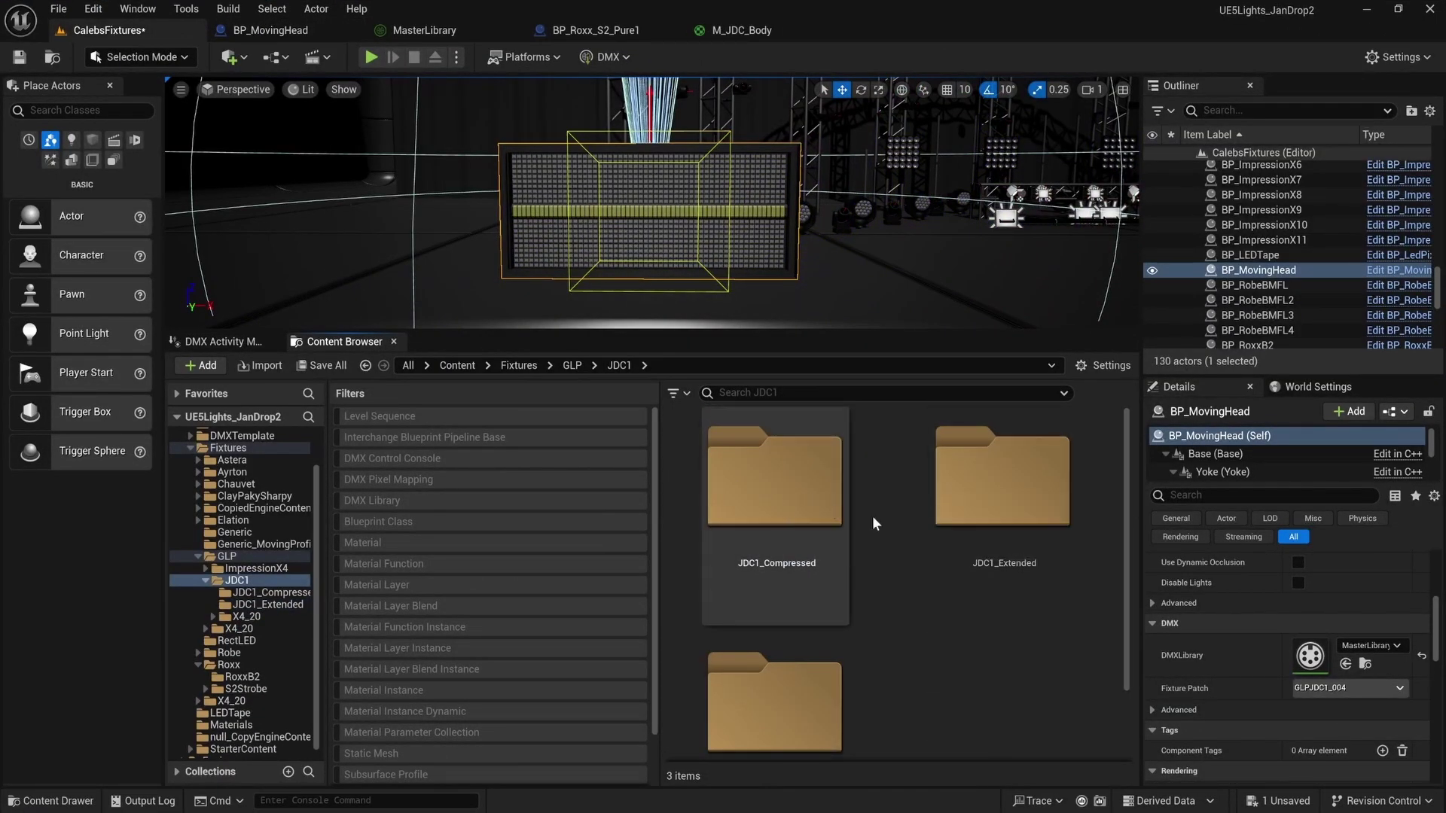
{"action": "double_click", "coordinate": [770, 504]}
{"action": "scroll", "coordinate": [977, 591], "scroll_direction": "down", "scroll_amount": 3}
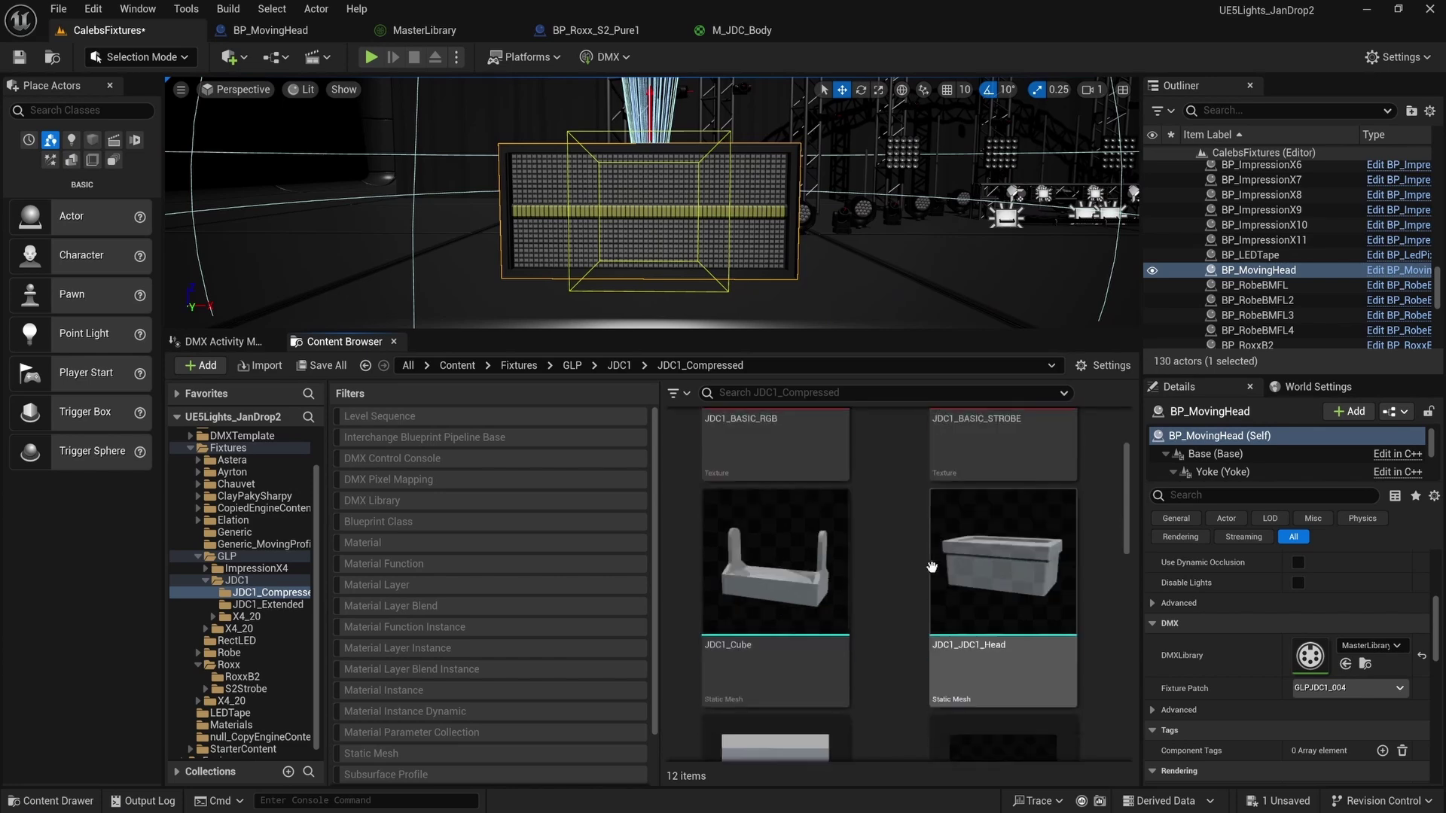
{"action": "scroll", "coordinate": [977, 591], "scroll_direction": "down", "scroll_amount": 5}
{"action": "scroll", "coordinate": [1016, 542], "scroll_direction": "up", "scroll_amount": 2}
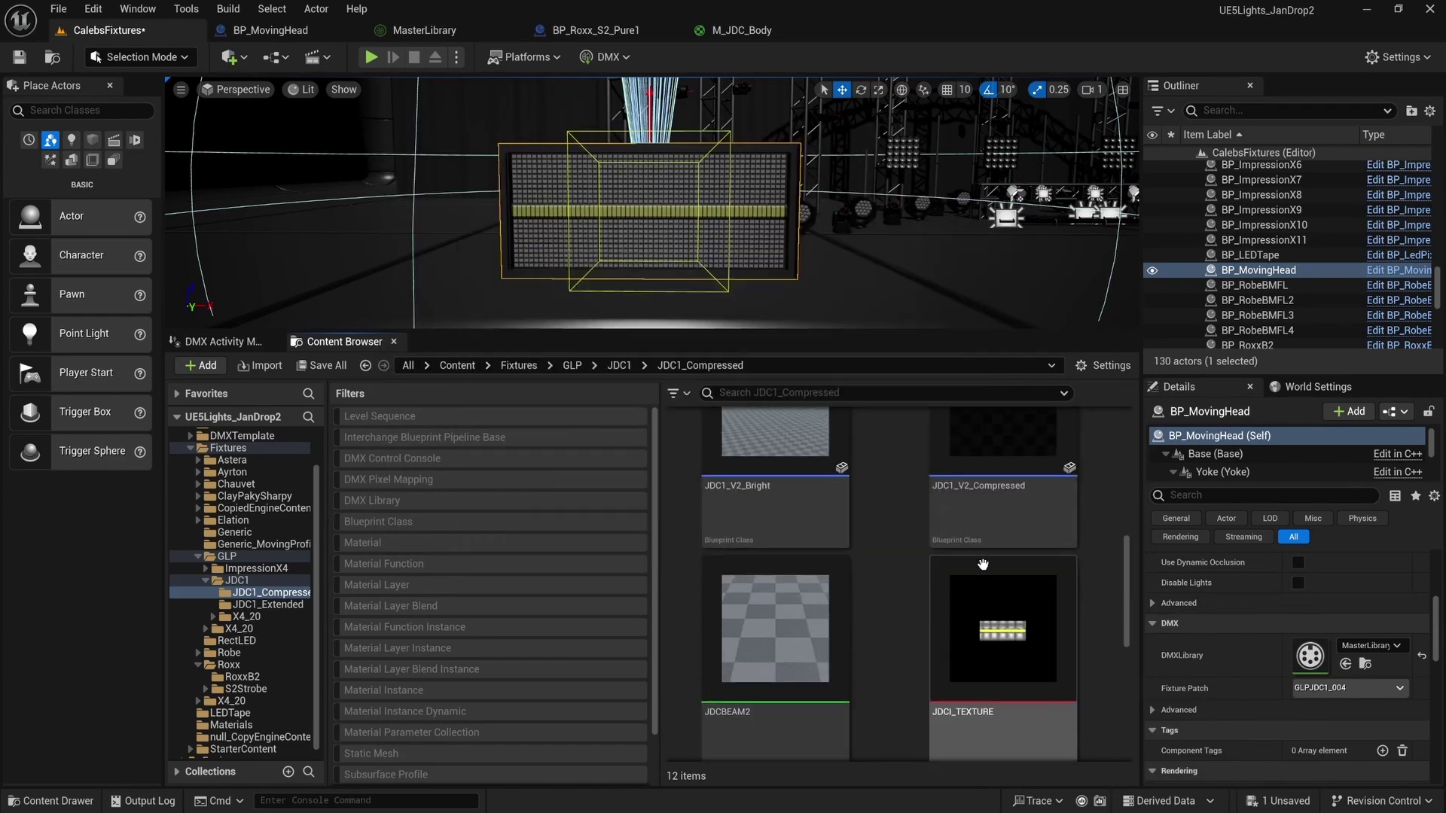
{"action": "scroll", "coordinate": [1009, 546], "scroll_direction": "down", "scroll_amount": 3}
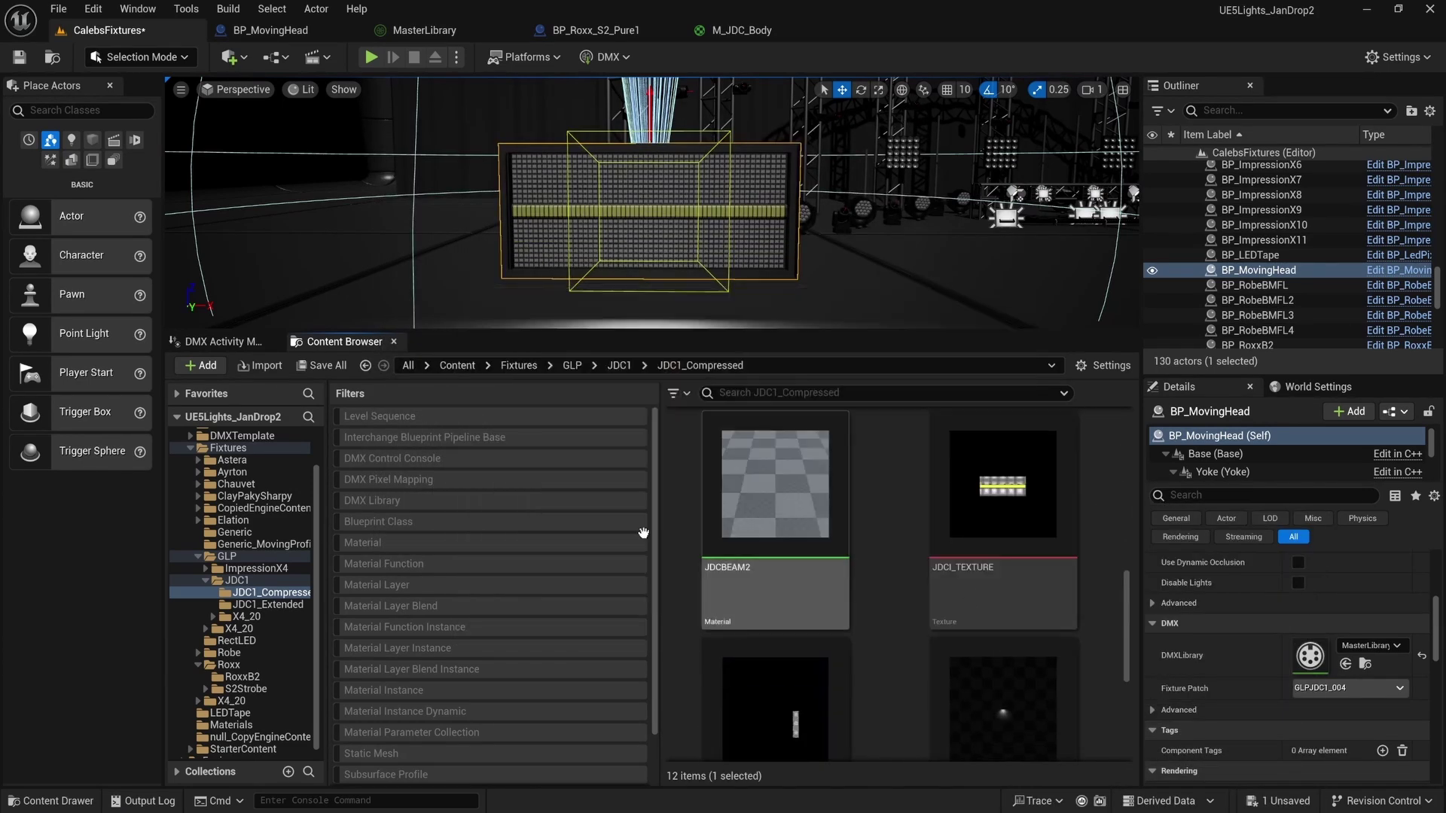
{"action": "left_click", "coordinate": [984, 558]}
{"action": "scroll", "coordinate": [984, 557], "scroll_direction": "up", "scroll_amount": 4}
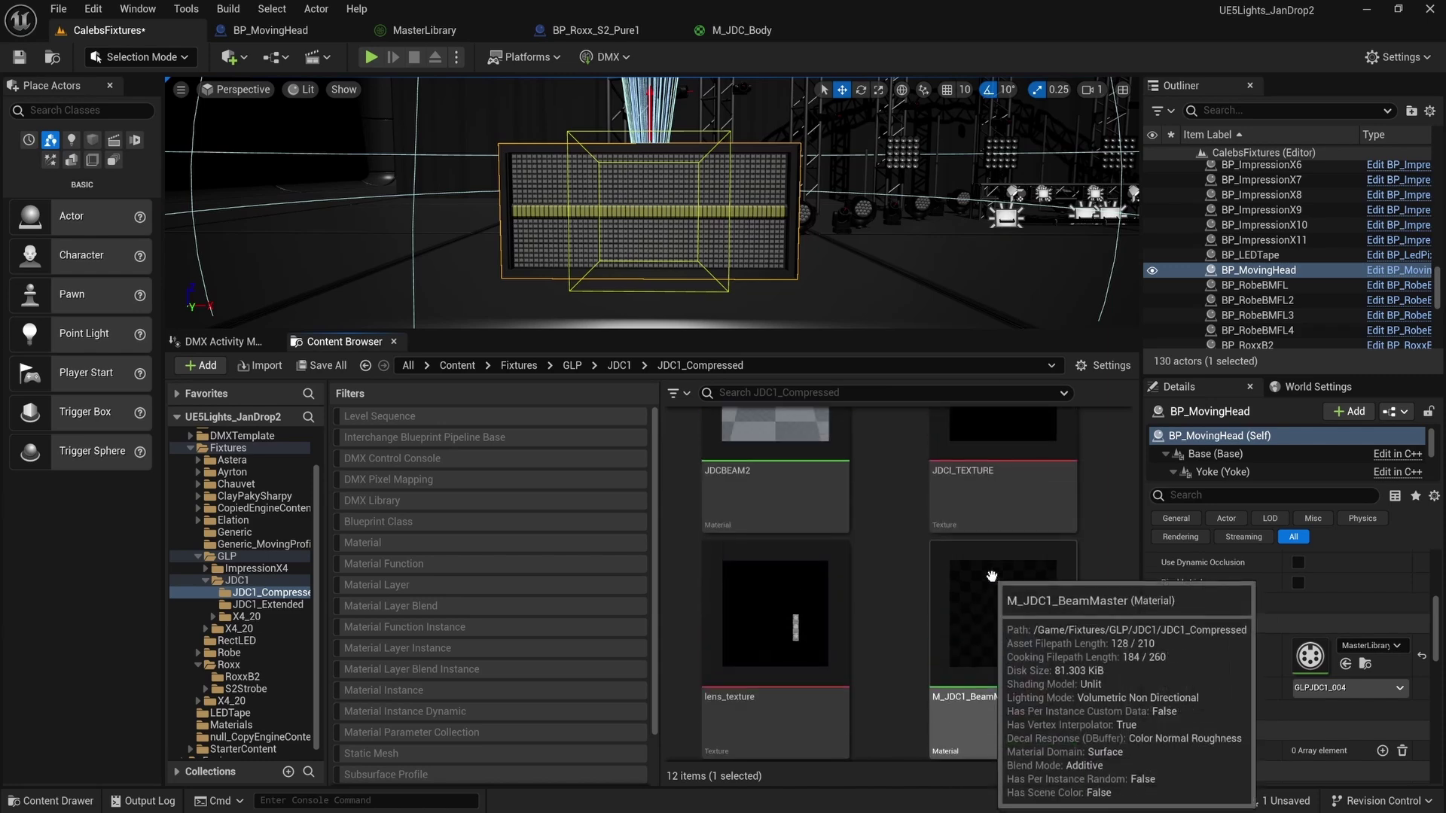
{"action": "scroll", "coordinate": [720, 420], "scroll_direction": "down", "scroll_amount": 3}
Return to the JDC1_Extended folder and check which assets it contains.
{"action": "key", "text": "alt+Left"}
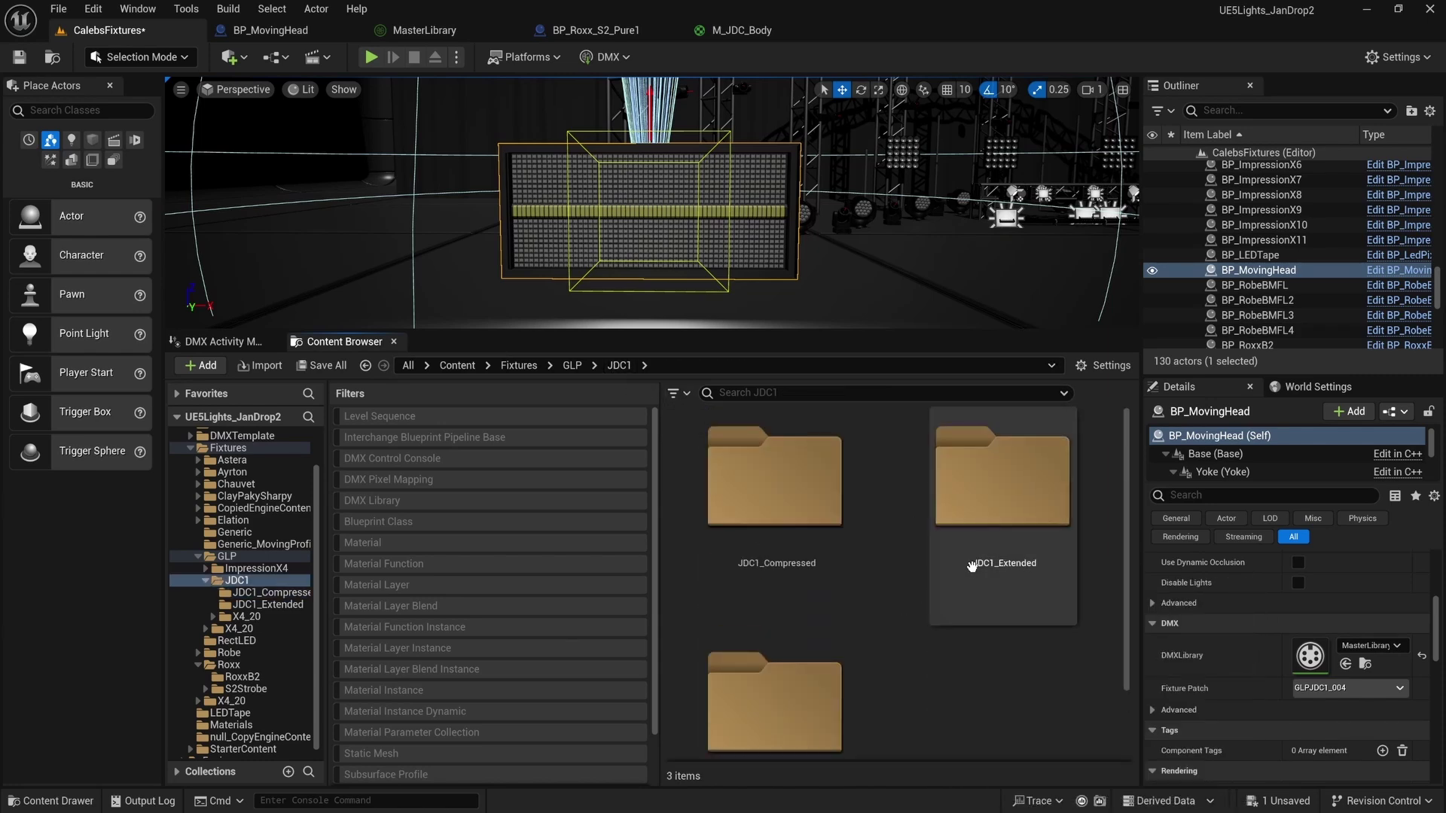
{"action": "left_click", "coordinate": [1030, 492]}
{"action": "double_click", "coordinate": [1029, 493]}
{"action": "scroll", "coordinate": [910, 581], "scroll_direction": "down", "scroll_amount": 3}
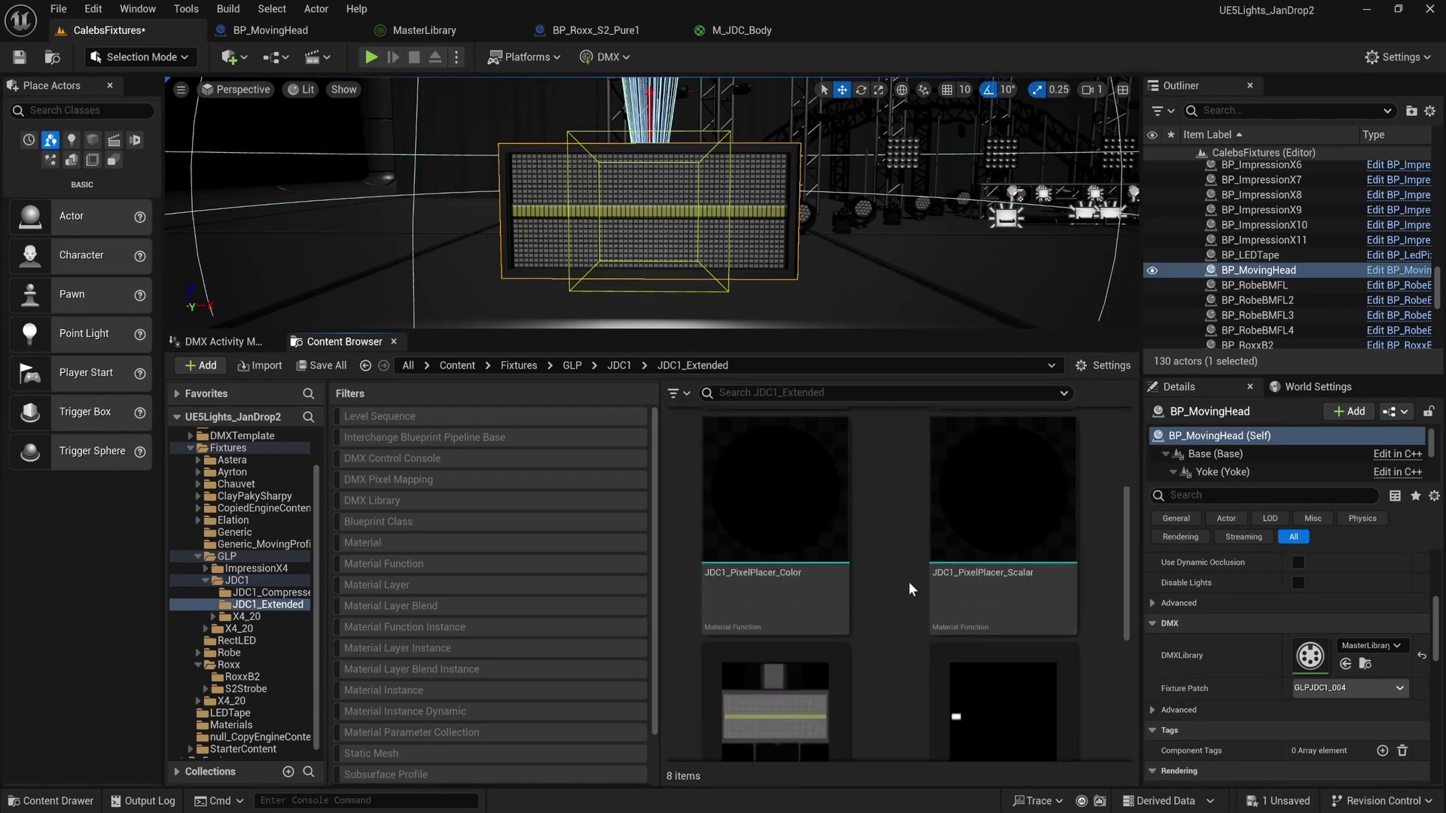
{"action": "scroll", "coordinate": [819, 506], "scroll_direction": "up", "scroll_amount": 3}
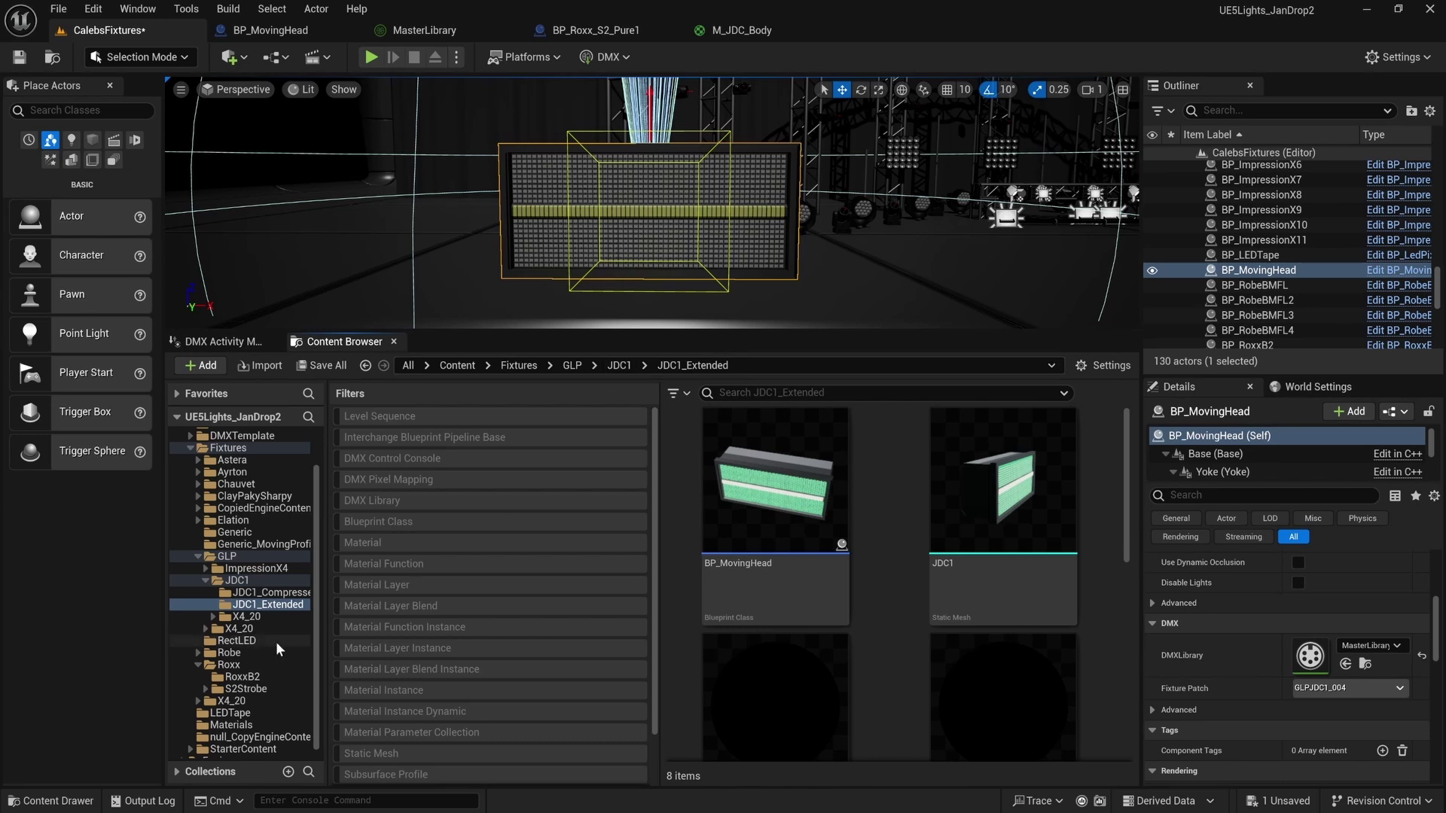
{"action": "left_click", "coordinate": [267, 605]}
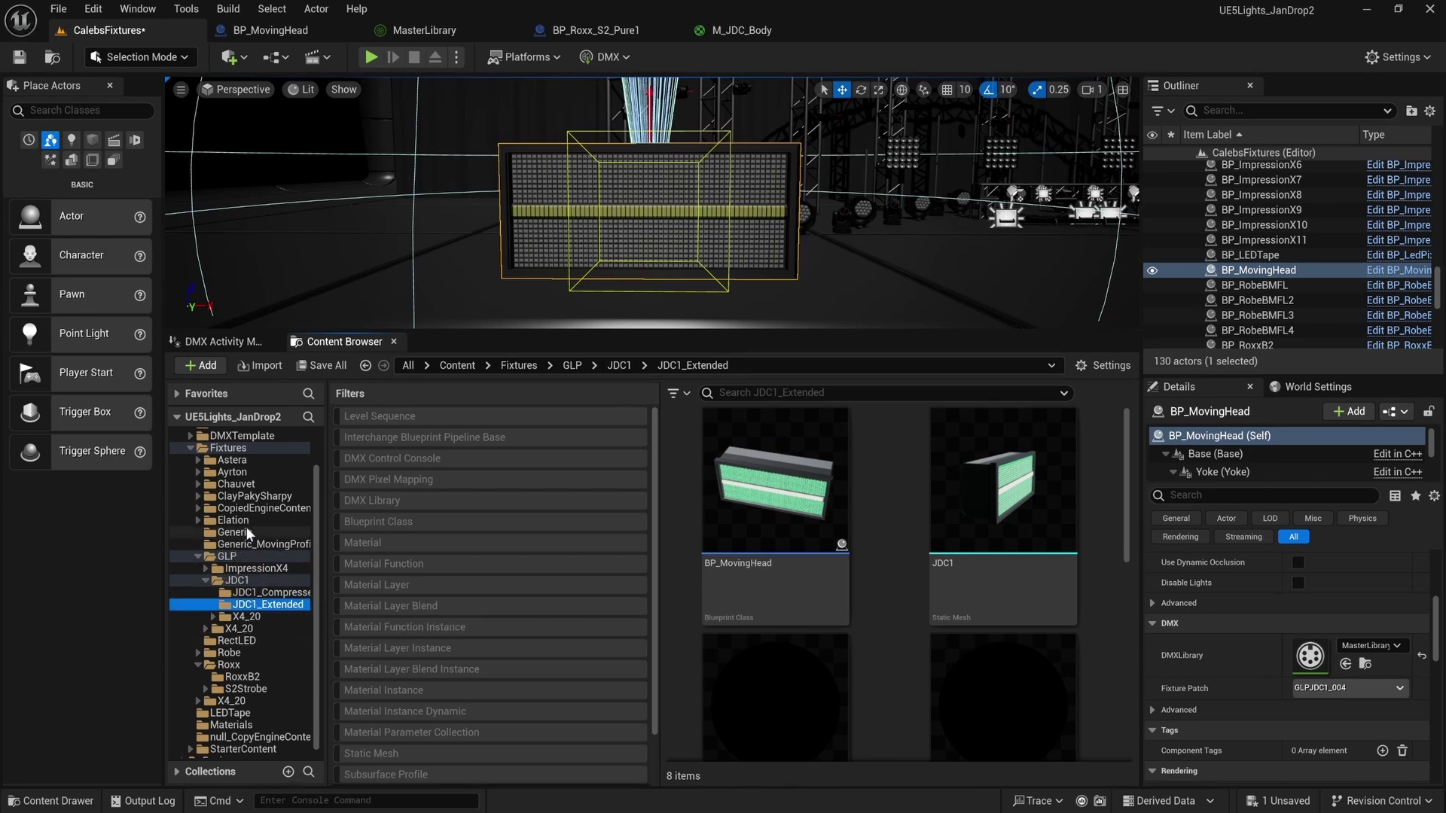
Find and select the M_Beam_Master material in the CopiedEngineContent folder.
{"action": "left_click", "coordinate": [260, 508]}
{"action": "scroll", "coordinate": [955, 601], "scroll_direction": "down", "scroll_amount": 3}
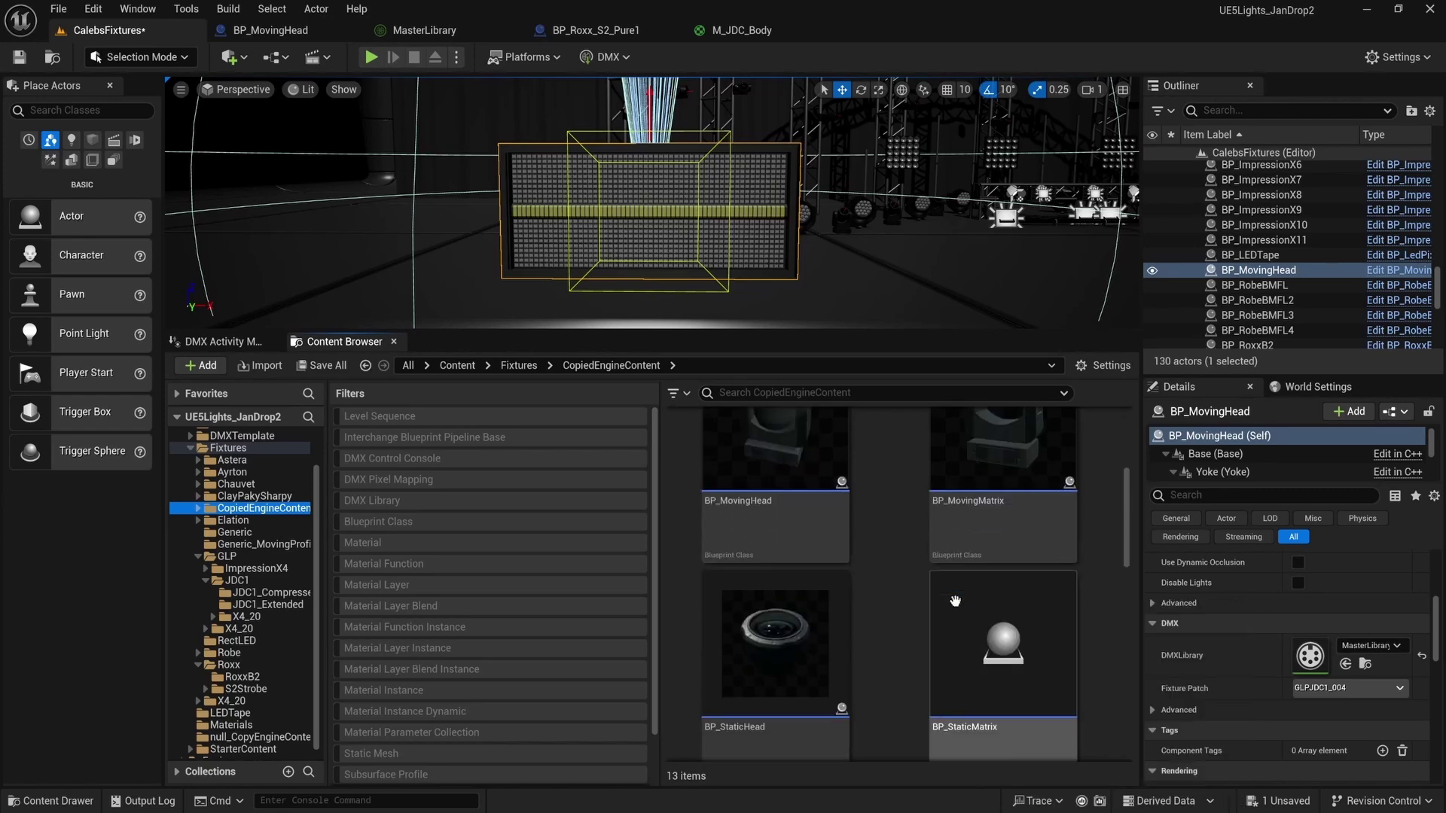
{"action": "scroll", "coordinate": [953, 606], "scroll_direction": "down", "scroll_amount": 3}
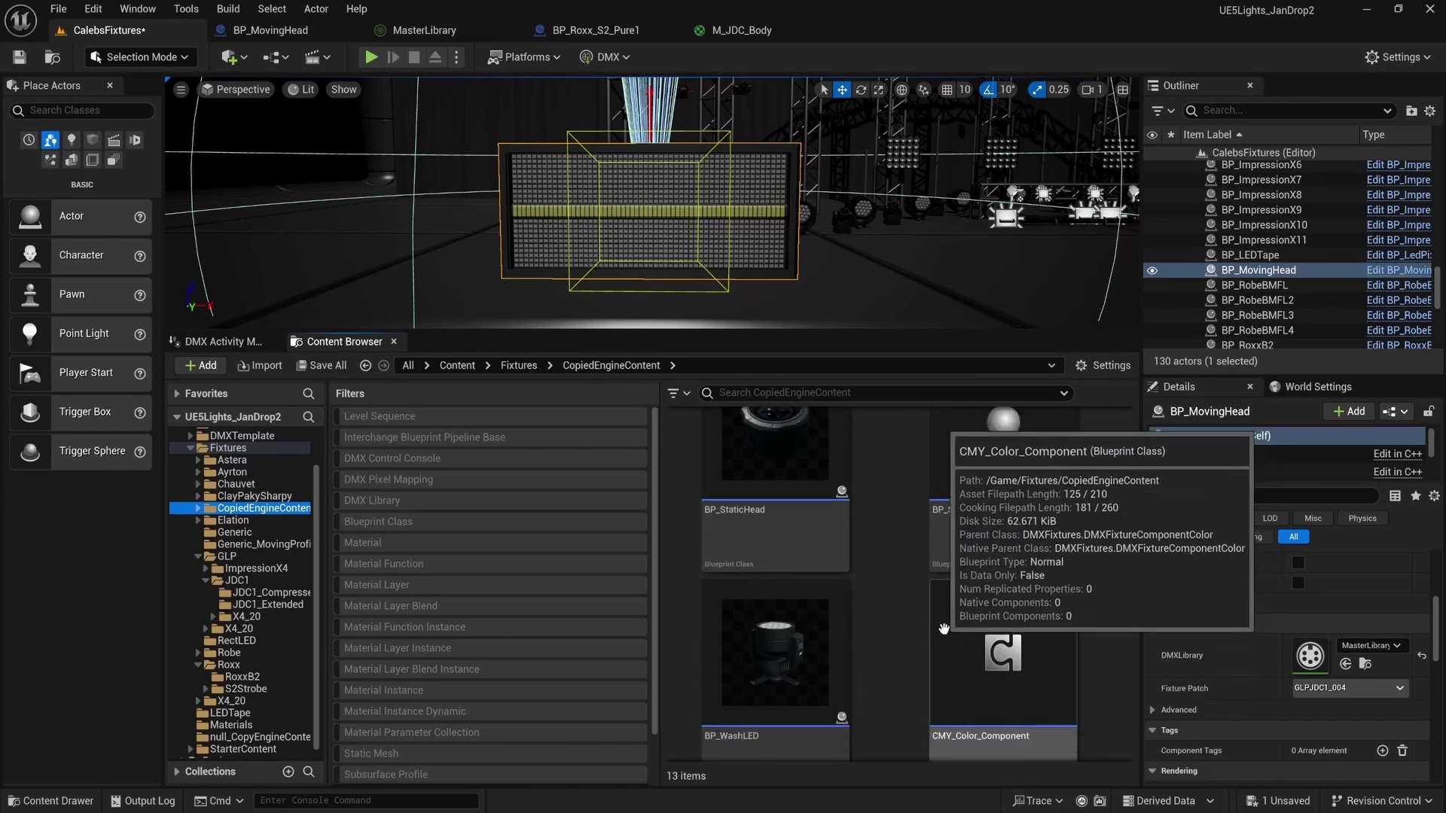
{"action": "scroll", "coordinate": [949, 602], "scroll_direction": "down", "scroll_amount": 5}
{"action": "left_click", "coordinate": [983, 497]}
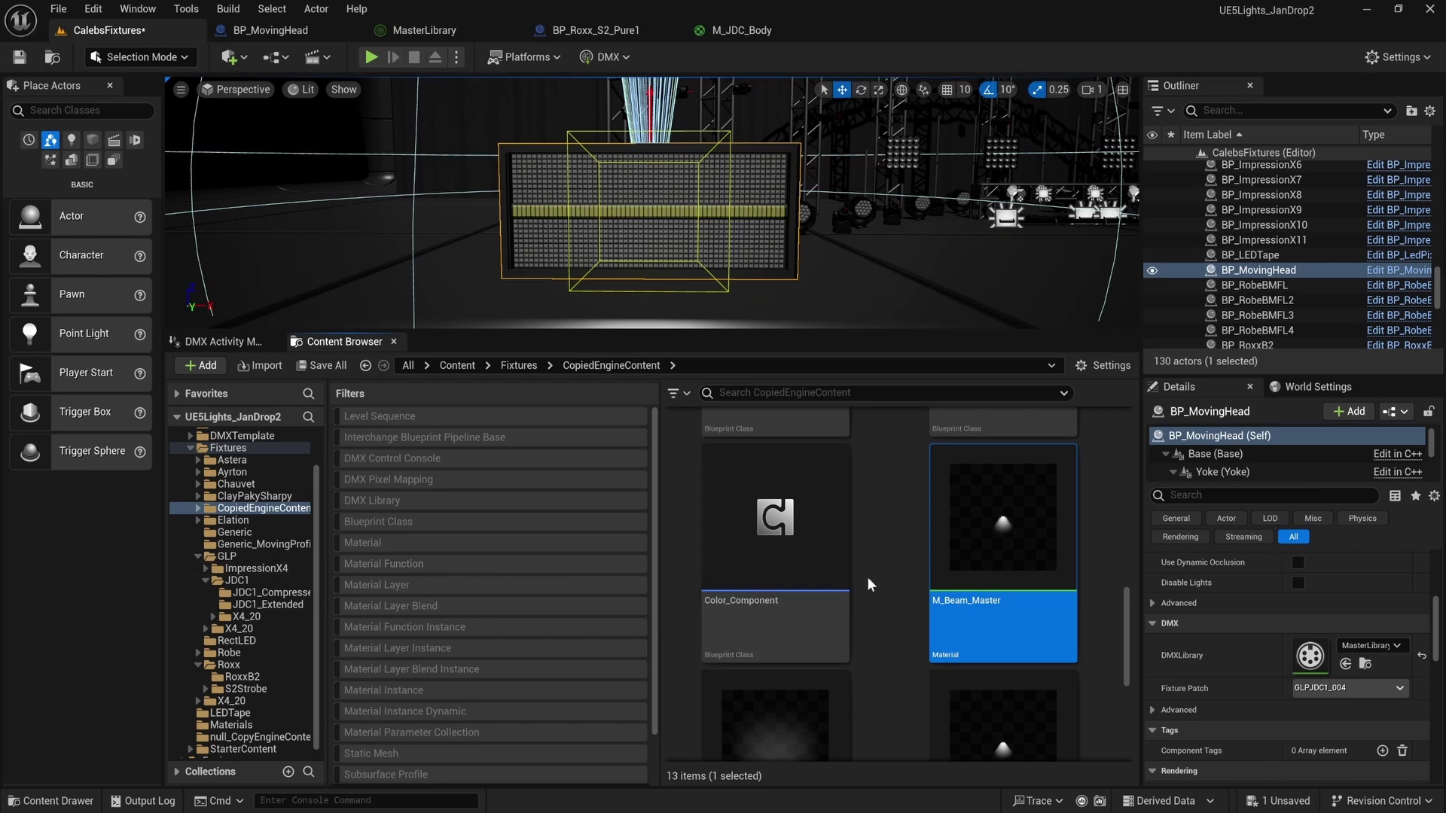
Copy the M_Beam_Master material from CopiedEngineContent into the JDC1_Extended fixture folder.
{"action": "left_click_drag", "start_coordinate": [1025, 531], "coordinate": [276, 607]}
{"action": "left_click", "coordinate": [332, 654]}
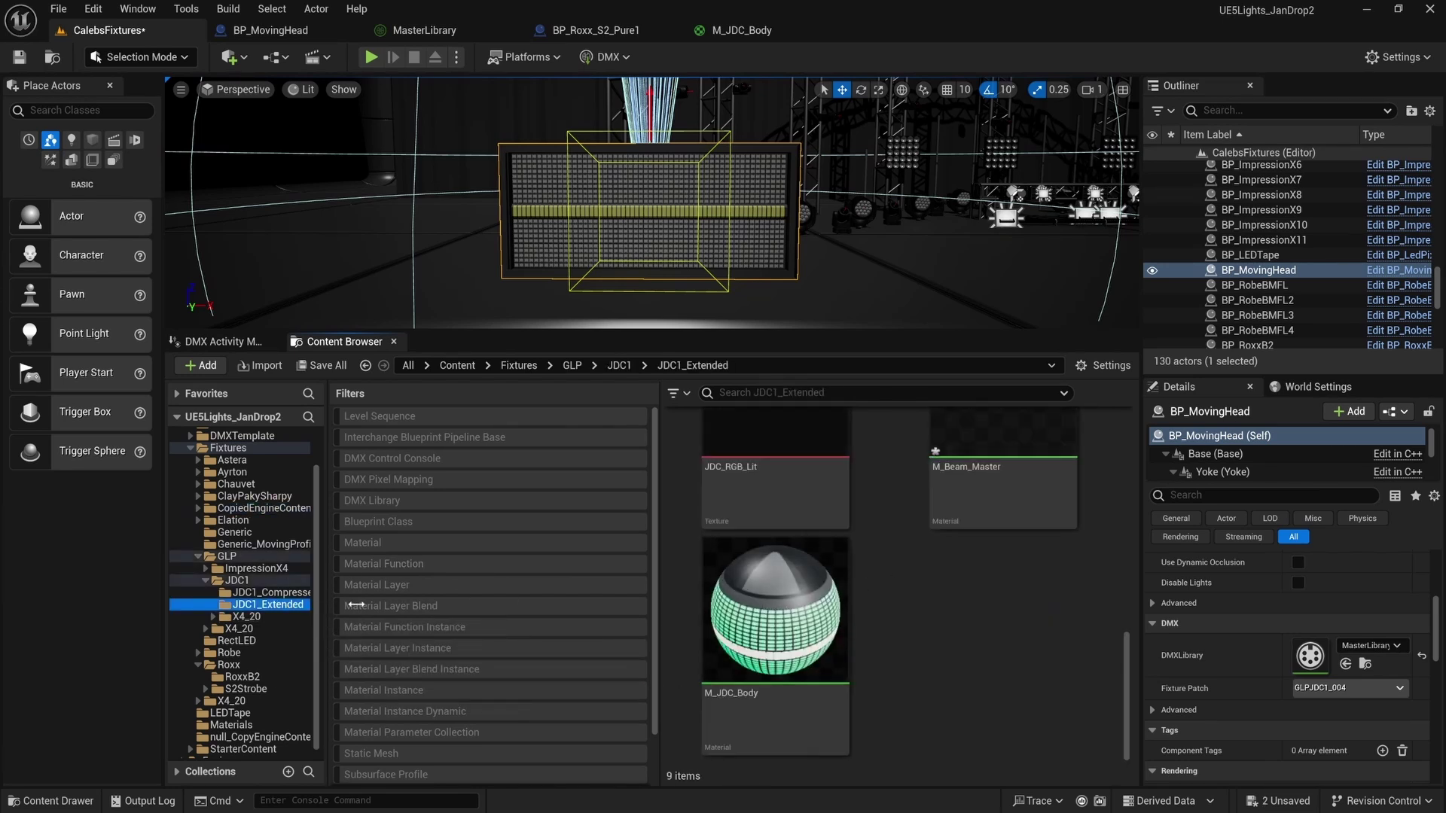
{"action": "scroll", "coordinate": [986, 542], "scroll_direction": "up", "scroll_amount": 1}
{"action": "left_click", "coordinate": [973, 477]}
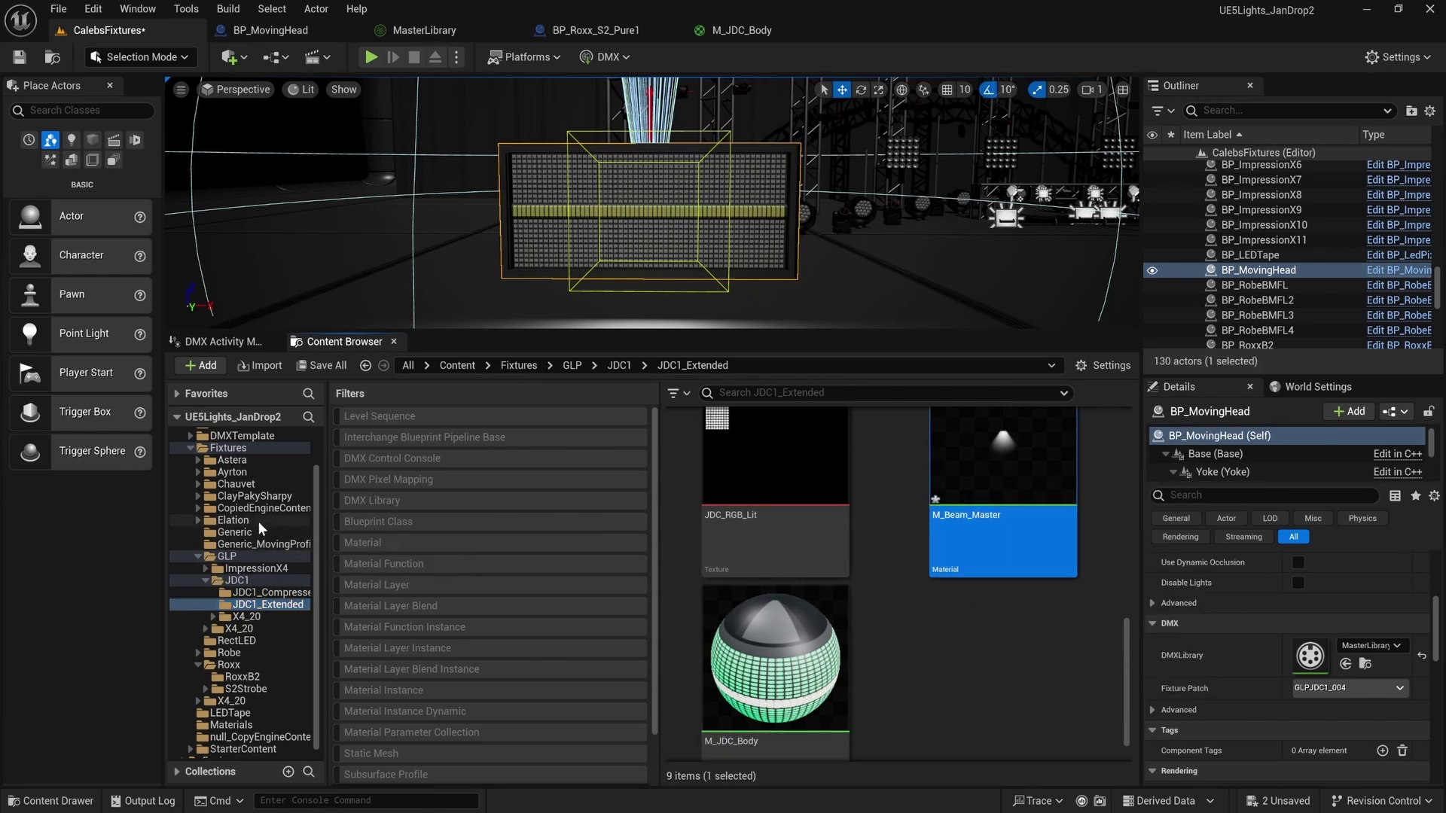
Open the BP_MovingHead blueprint from the JDC1_Extended folder and reparent its RectLight from StaticMeshLens to StaticMeshHead.
{"action": "scroll", "coordinate": [239, 708], "scroll_direction": "down", "scroll_amount": 1}
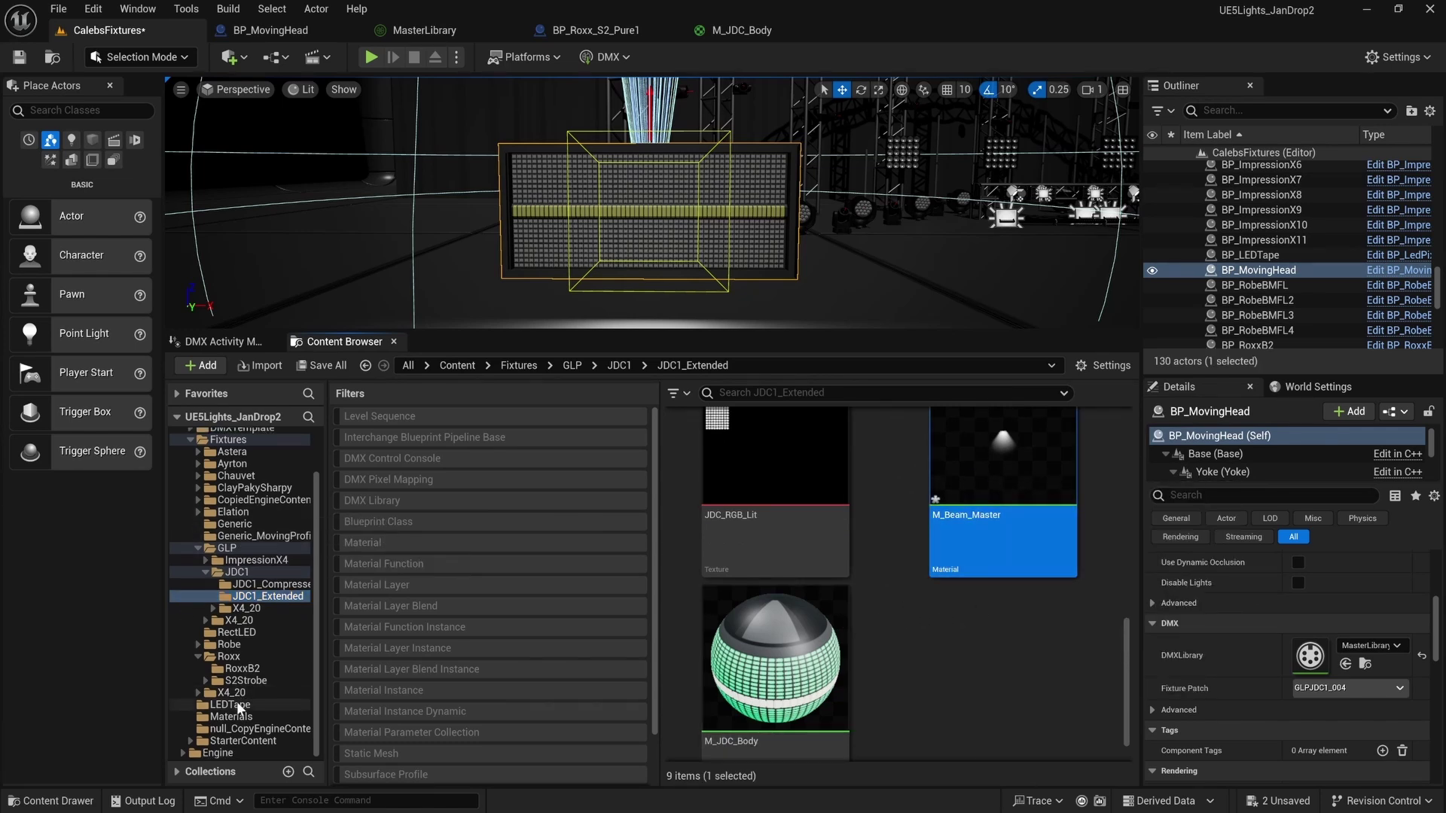
{"action": "left_click", "coordinate": [928, 669]}
{"action": "scroll", "coordinate": [929, 670], "scroll_direction": "up", "scroll_amount": 3}
{"action": "scroll", "coordinate": [866, 602], "scroll_direction": "down", "scroll_amount": 2}
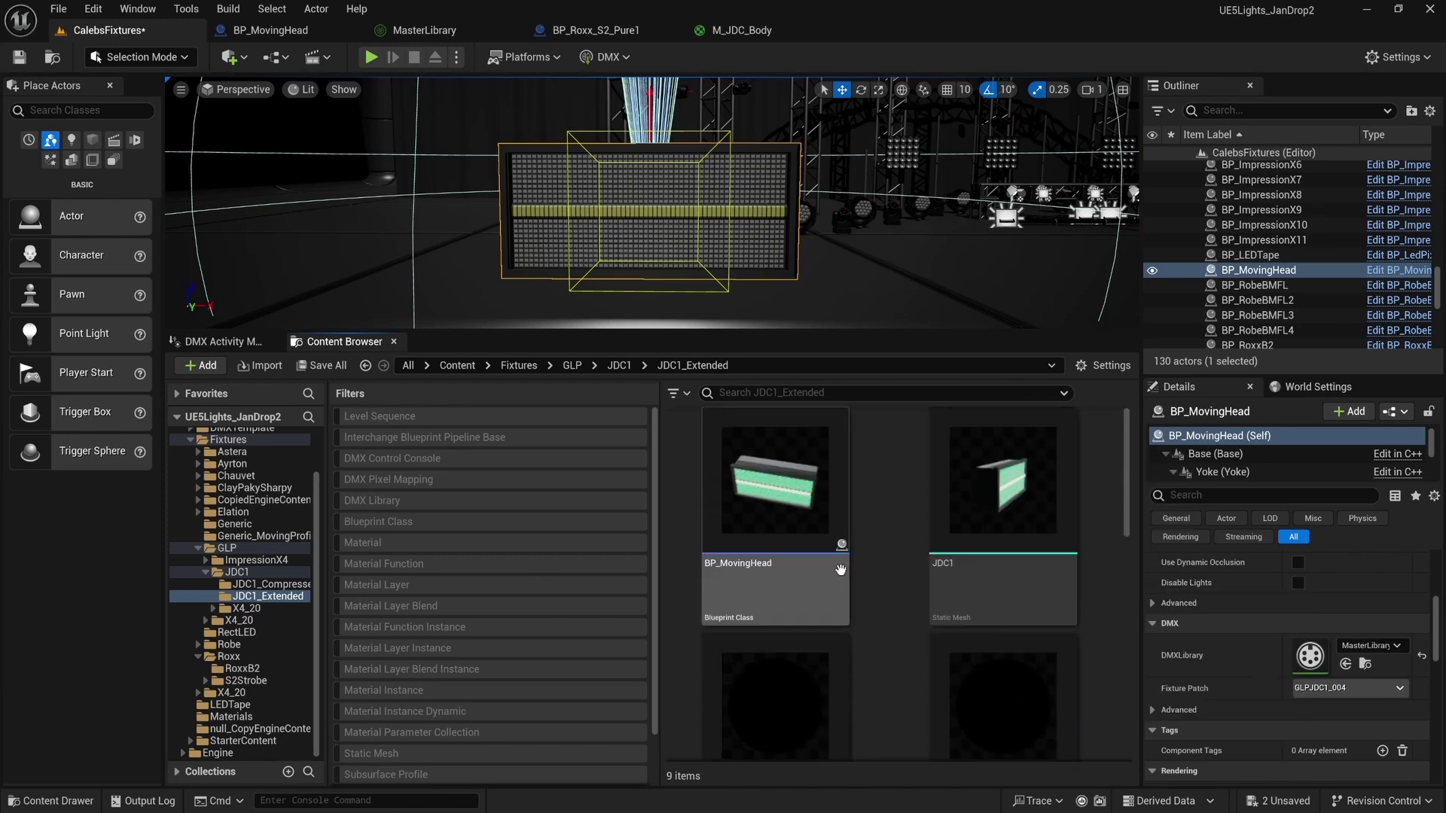
{"action": "double_click", "coordinate": [749, 508]}
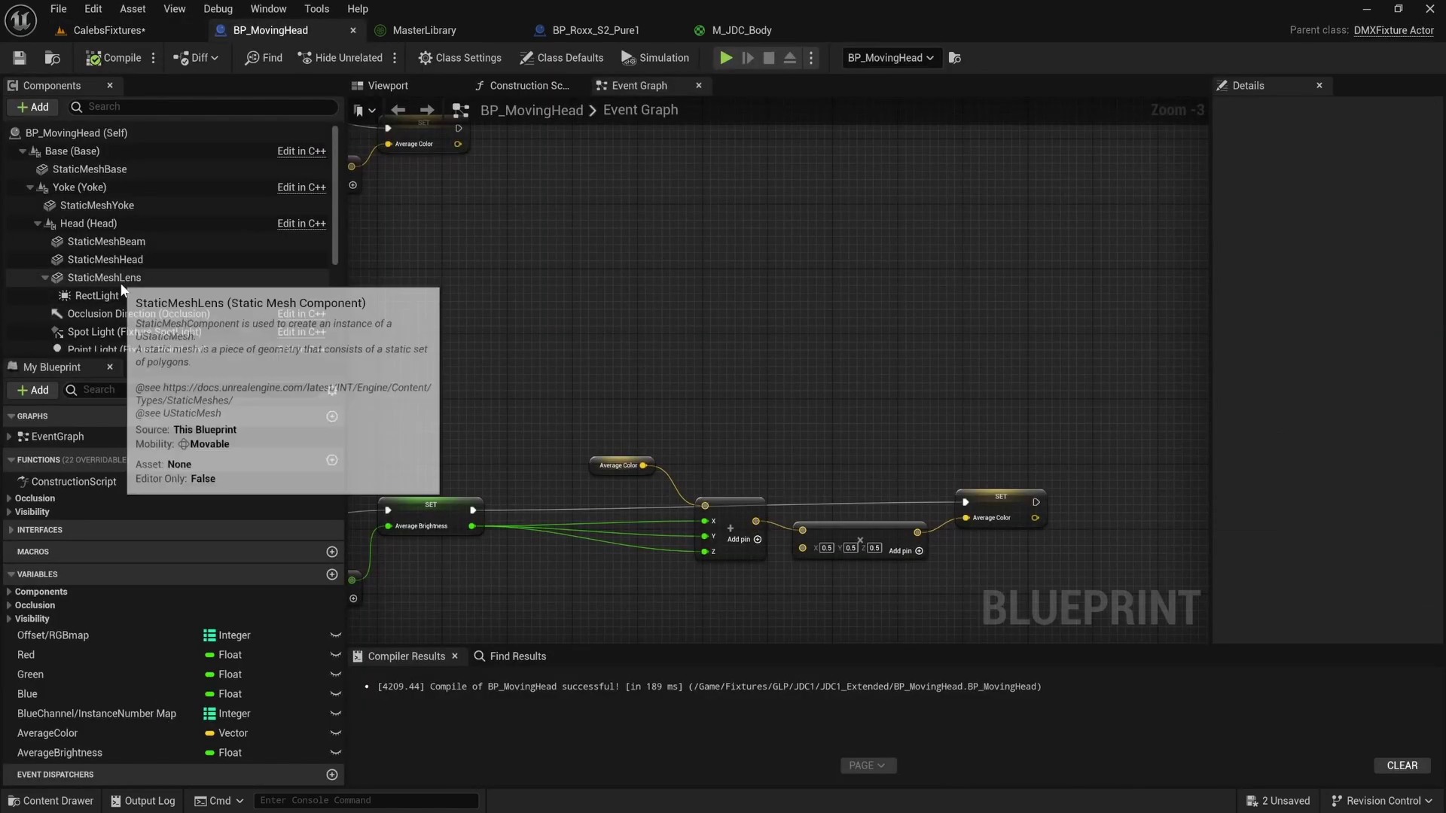
{"action": "scroll", "coordinate": [171, 273], "scroll_direction": "down", "scroll_amount": 1}
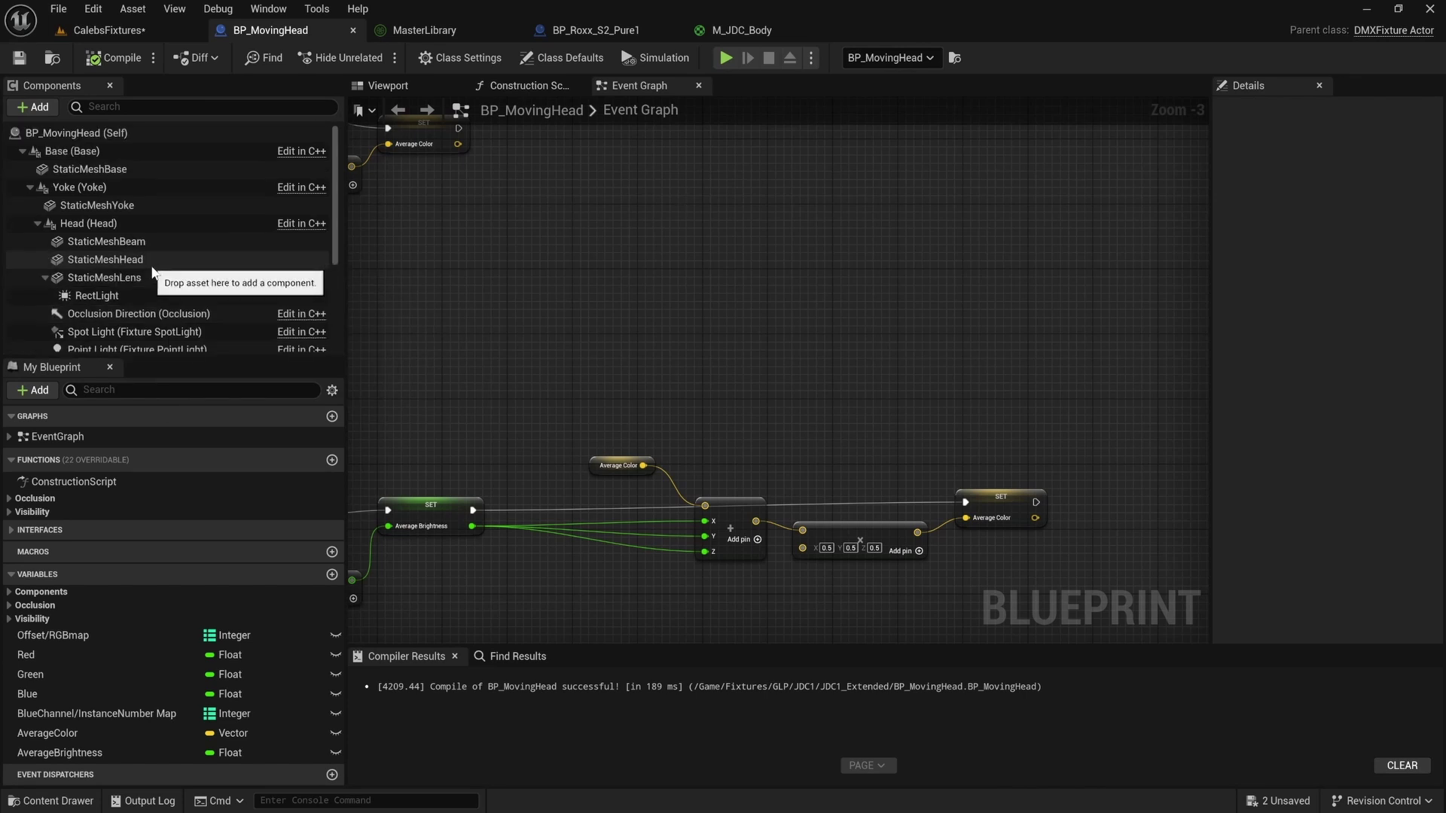
{"action": "scroll", "coordinate": [120, 278], "scroll_direction": "up", "scroll_amount": 1}
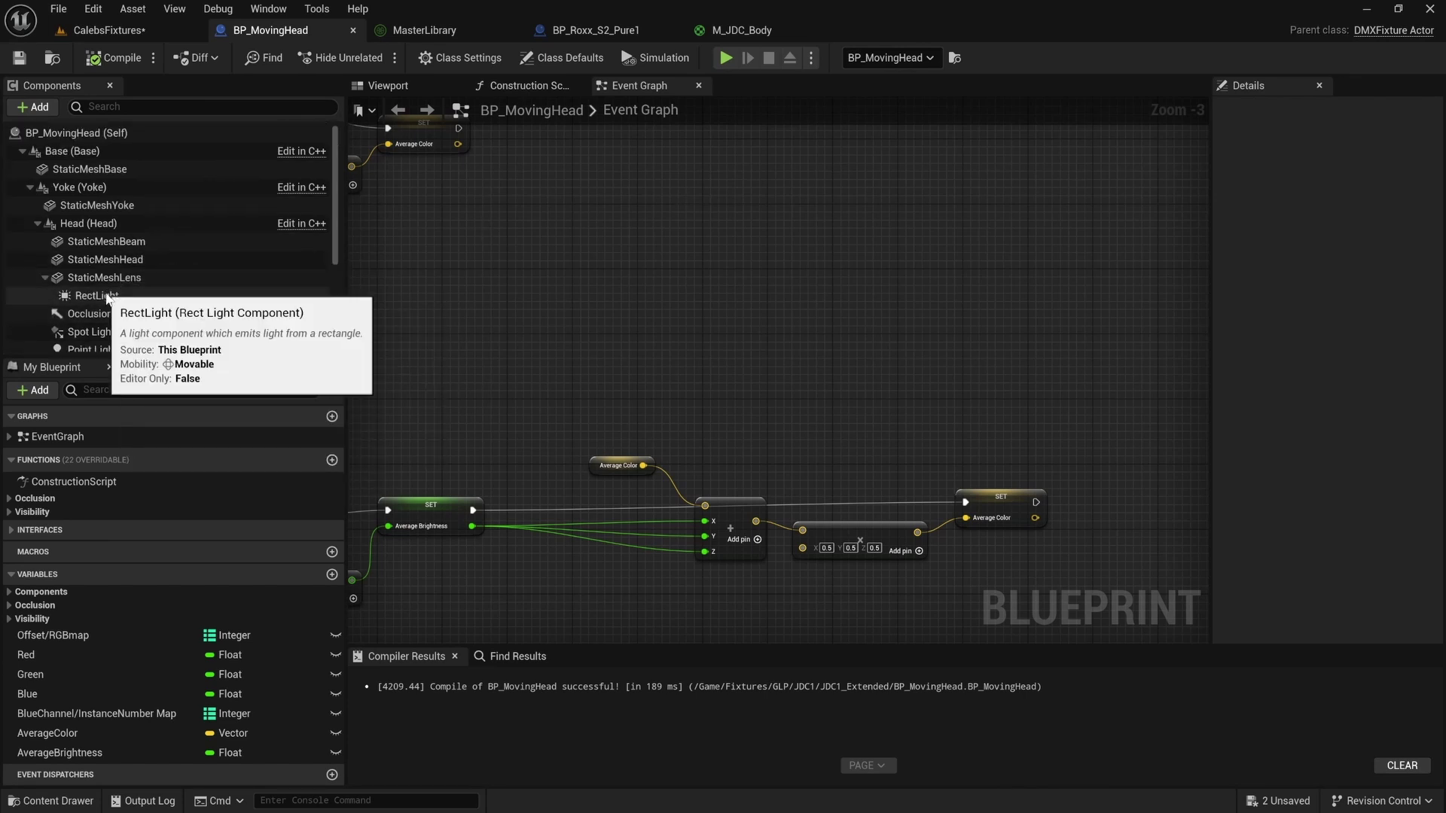
{"action": "left_click", "coordinate": [98, 296]}
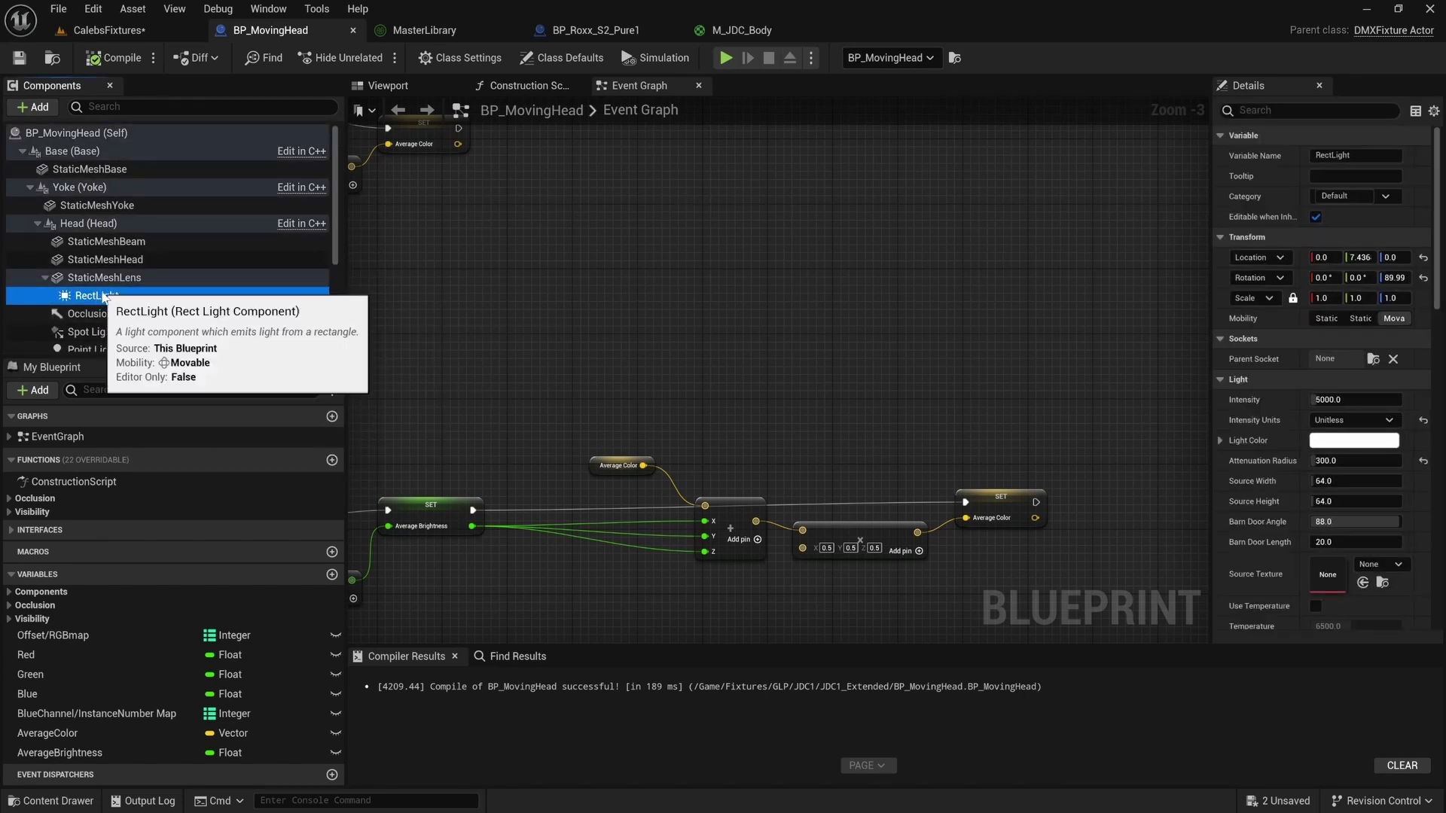
{"action": "left_click_drag", "start_coordinate": [97, 300], "coordinate": [107, 257]}
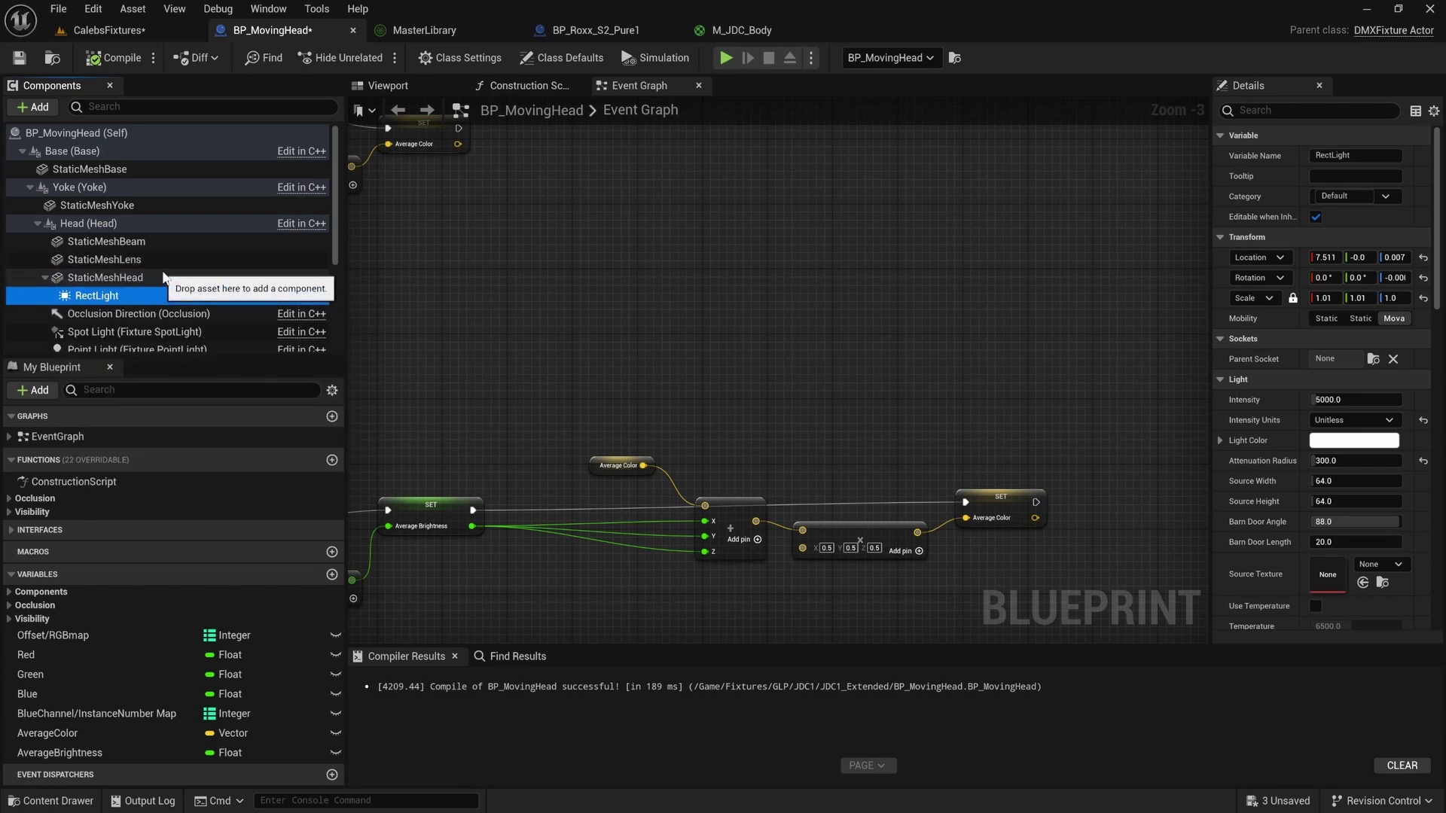
{"action": "right_click", "coordinate": [174, 277]}
{"action": "left_click", "coordinate": [98, 295]}
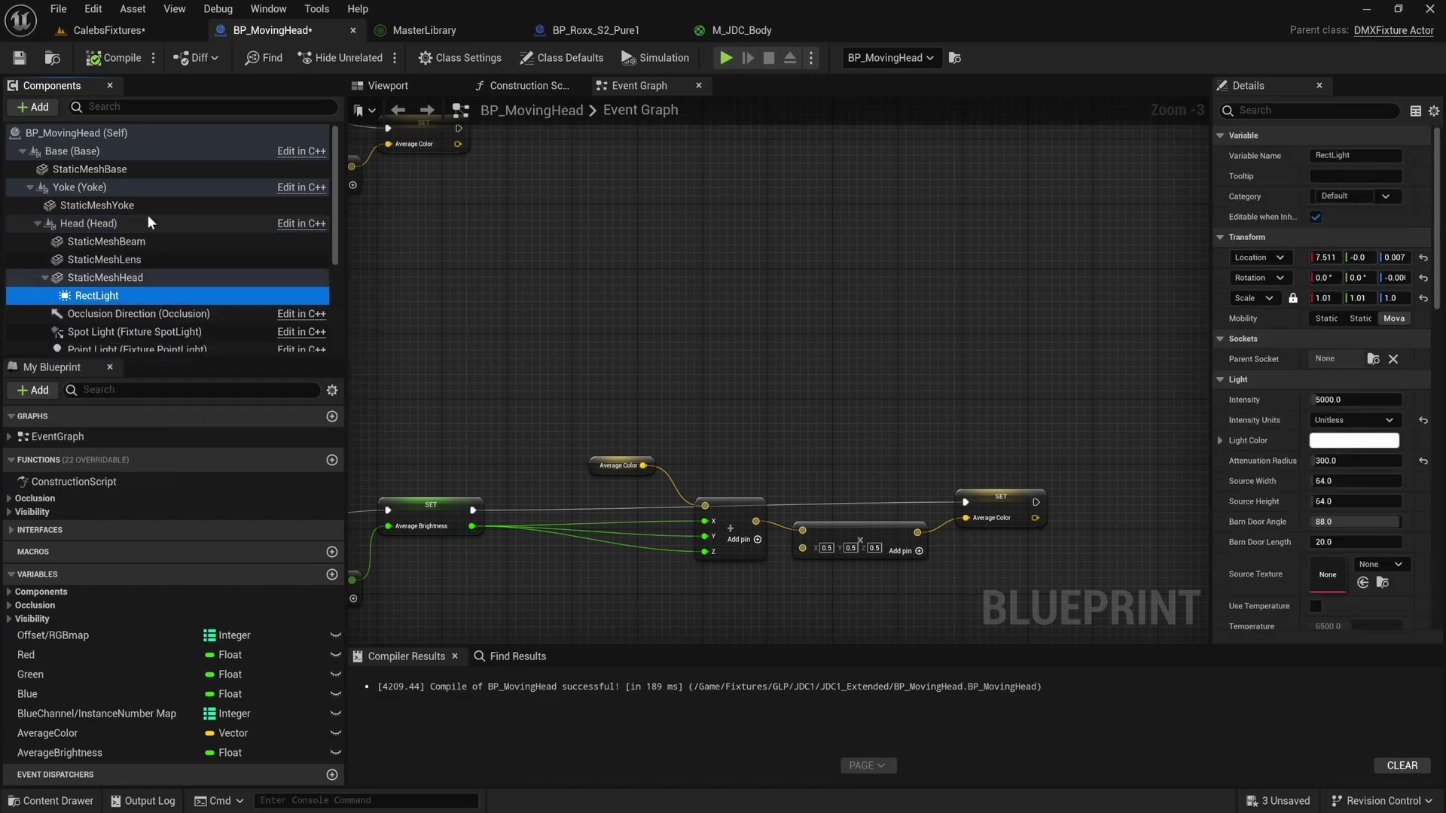
{"action": "left_click", "coordinate": [89, 222]}
{"action": "left_click", "coordinate": [49, 107]}
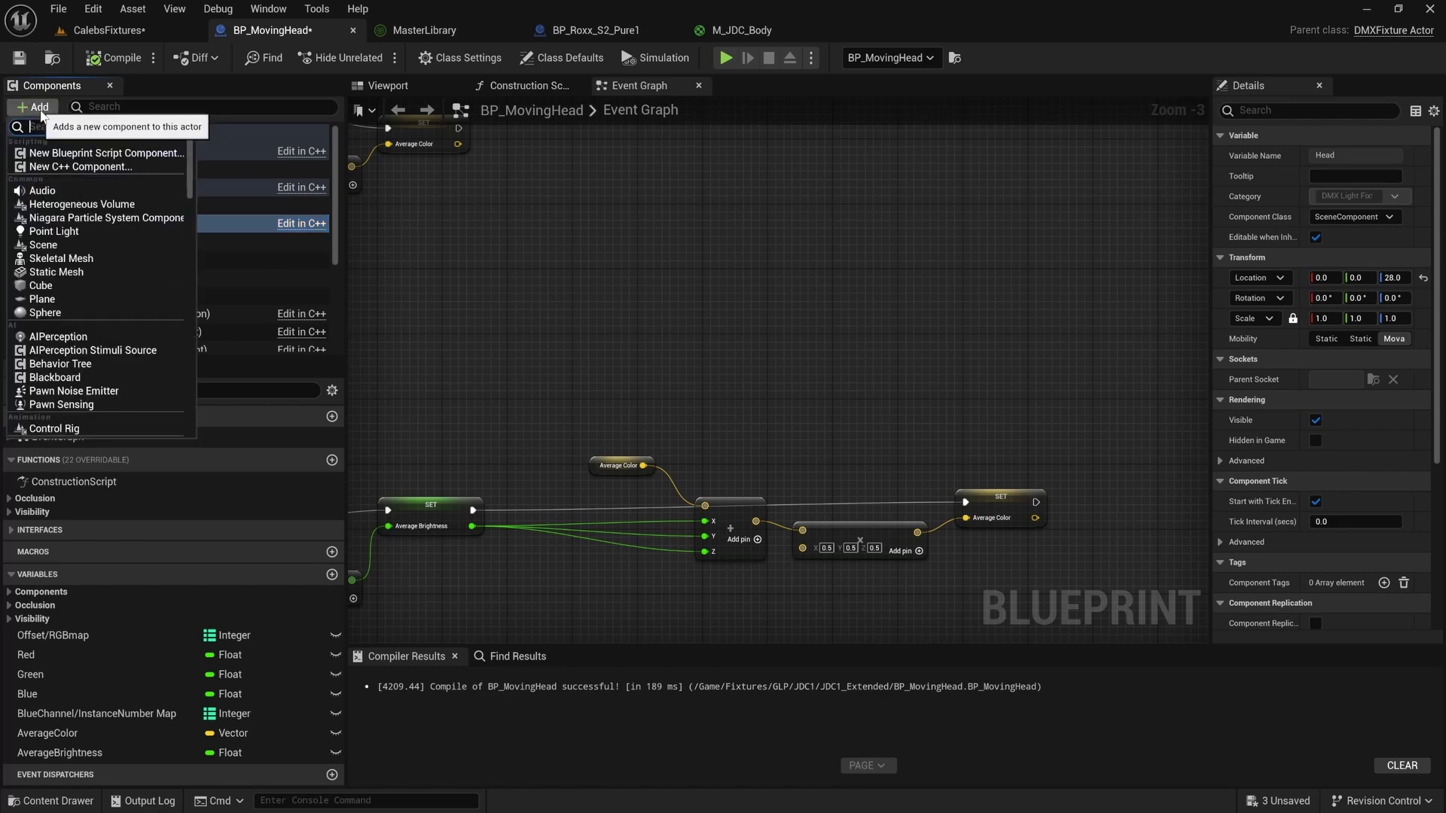
{"action": "left_click", "coordinate": [56, 272]}
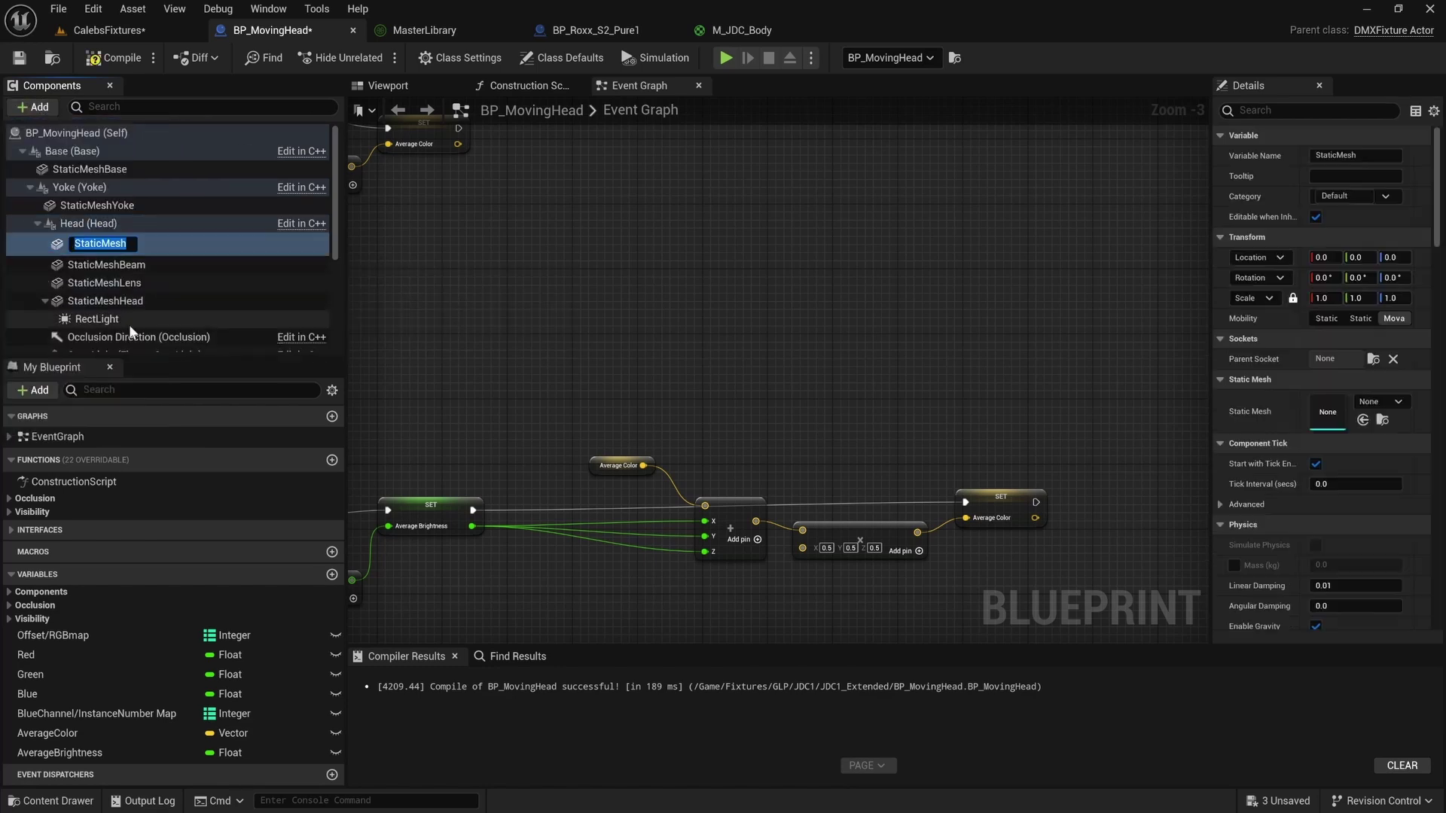
{"action": "left_click", "coordinate": [119, 259]}
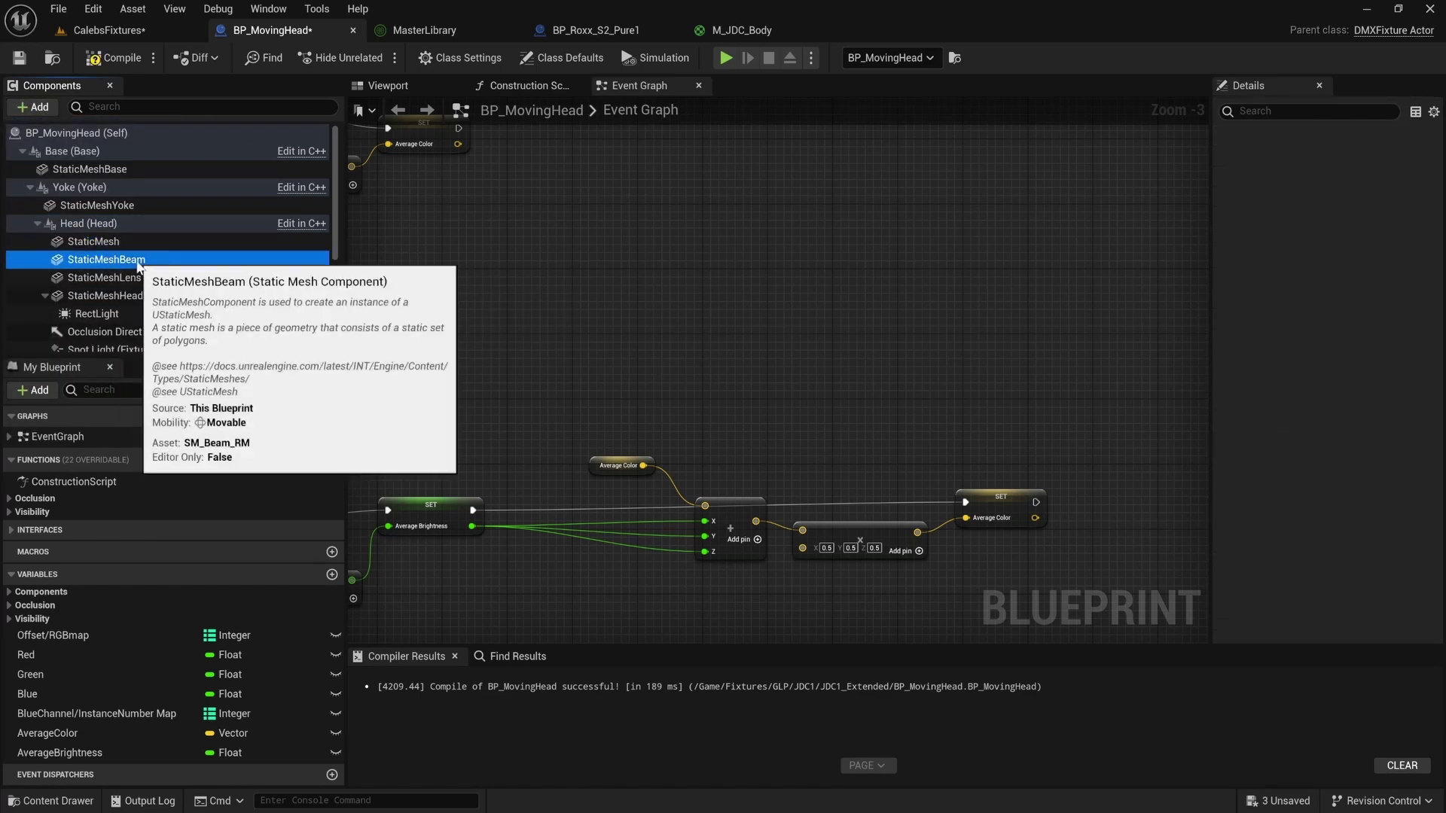
{"action": "left_click", "coordinate": [128, 243]}
{"action": "key", "text": "Delete"}
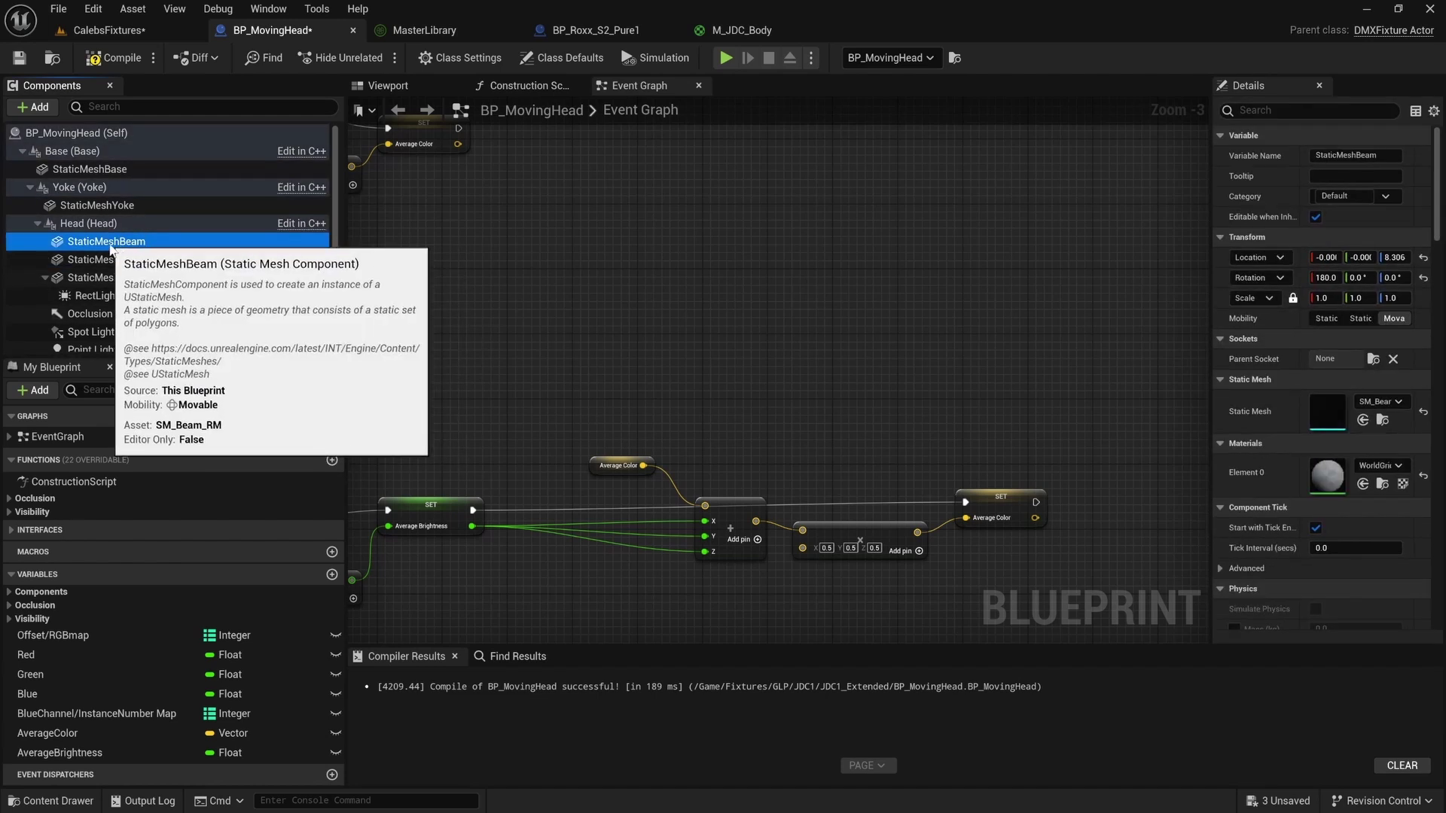
Show the BP_MovingHead fixture in its 3D viewport and compile the blueprint.
{"action": "left_click", "coordinate": [388, 86]}
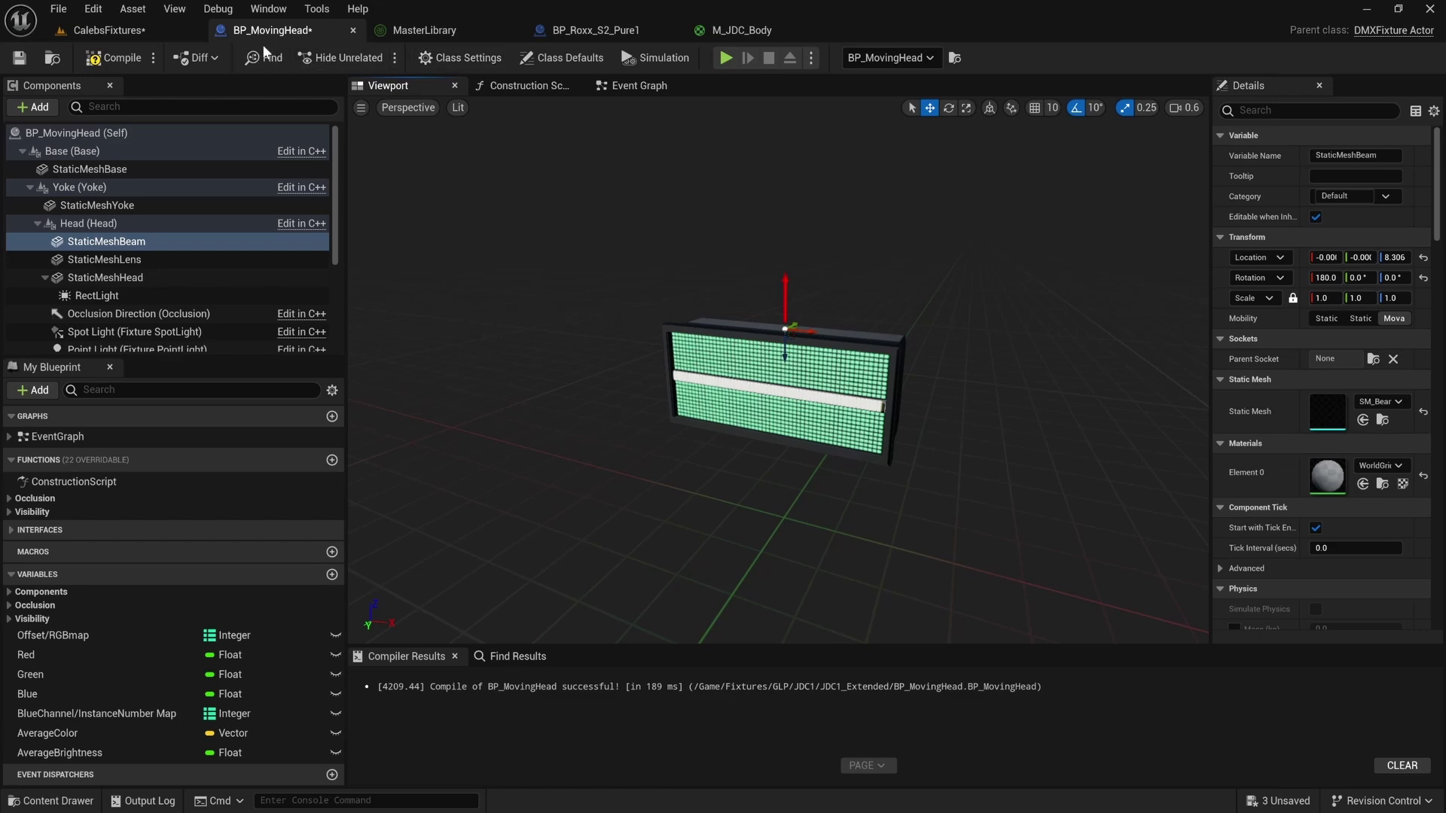
{"action": "double_click", "coordinate": [852, 11]}
{"action": "left_click", "coordinate": [142, 60]}
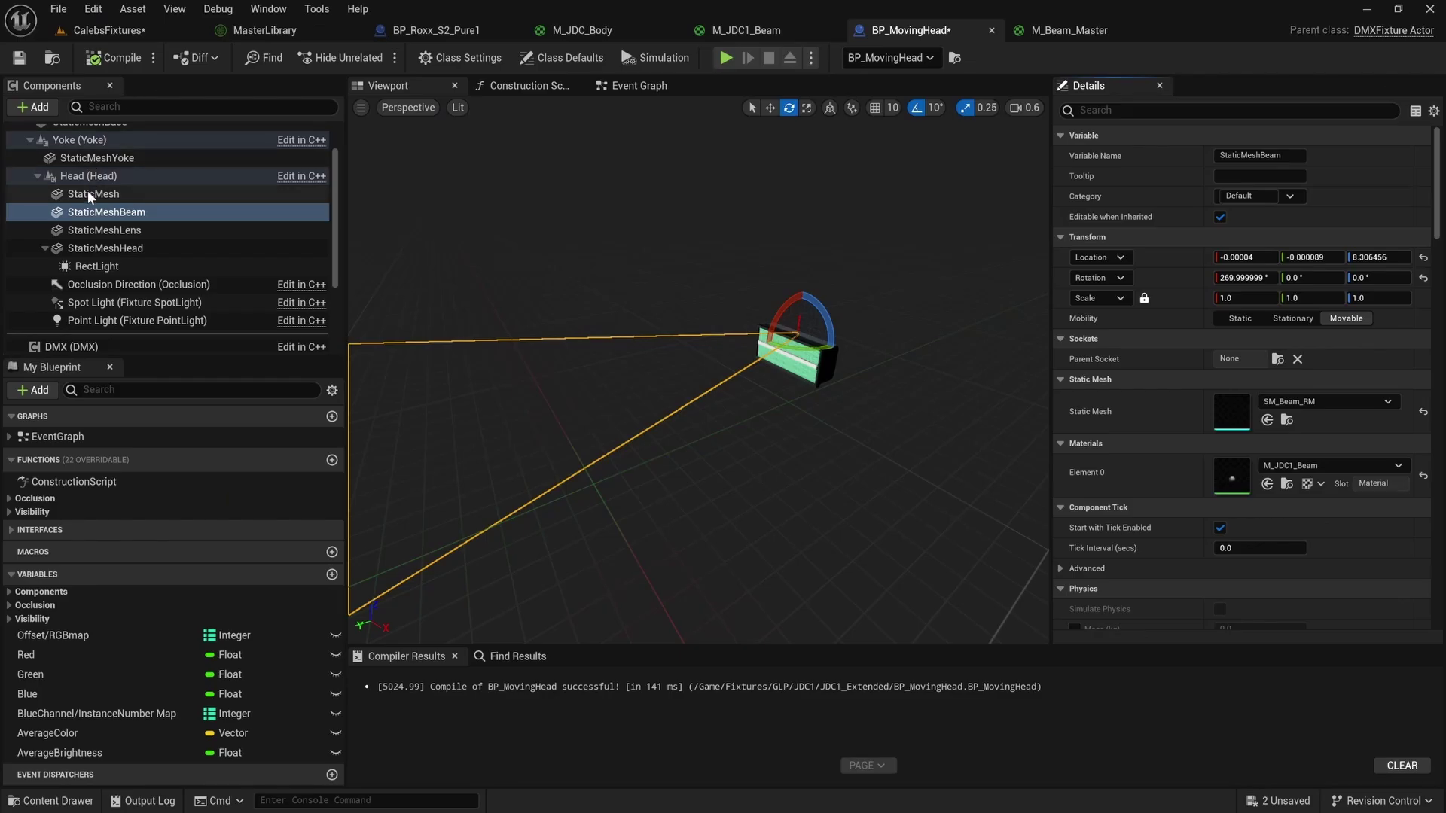
Apply the M_JDC1_Beam material to the StaticMesh component and delete the old StaticMeshBeam component.
{"action": "left_click", "coordinate": [89, 193]}
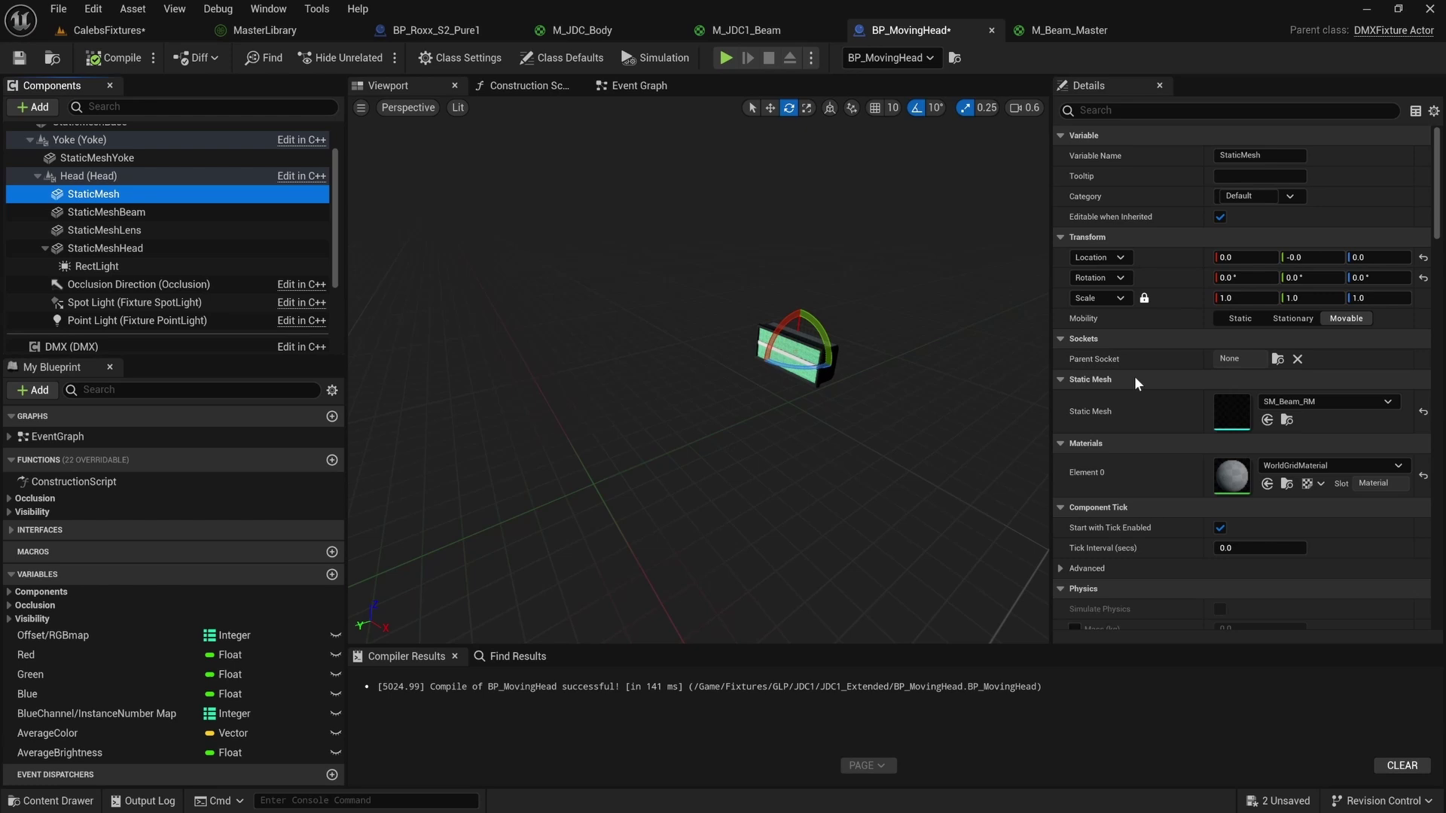
{"action": "right_click", "coordinate": [1194, 476]}
{"action": "left_click", "coordinate": [1221, 526]}
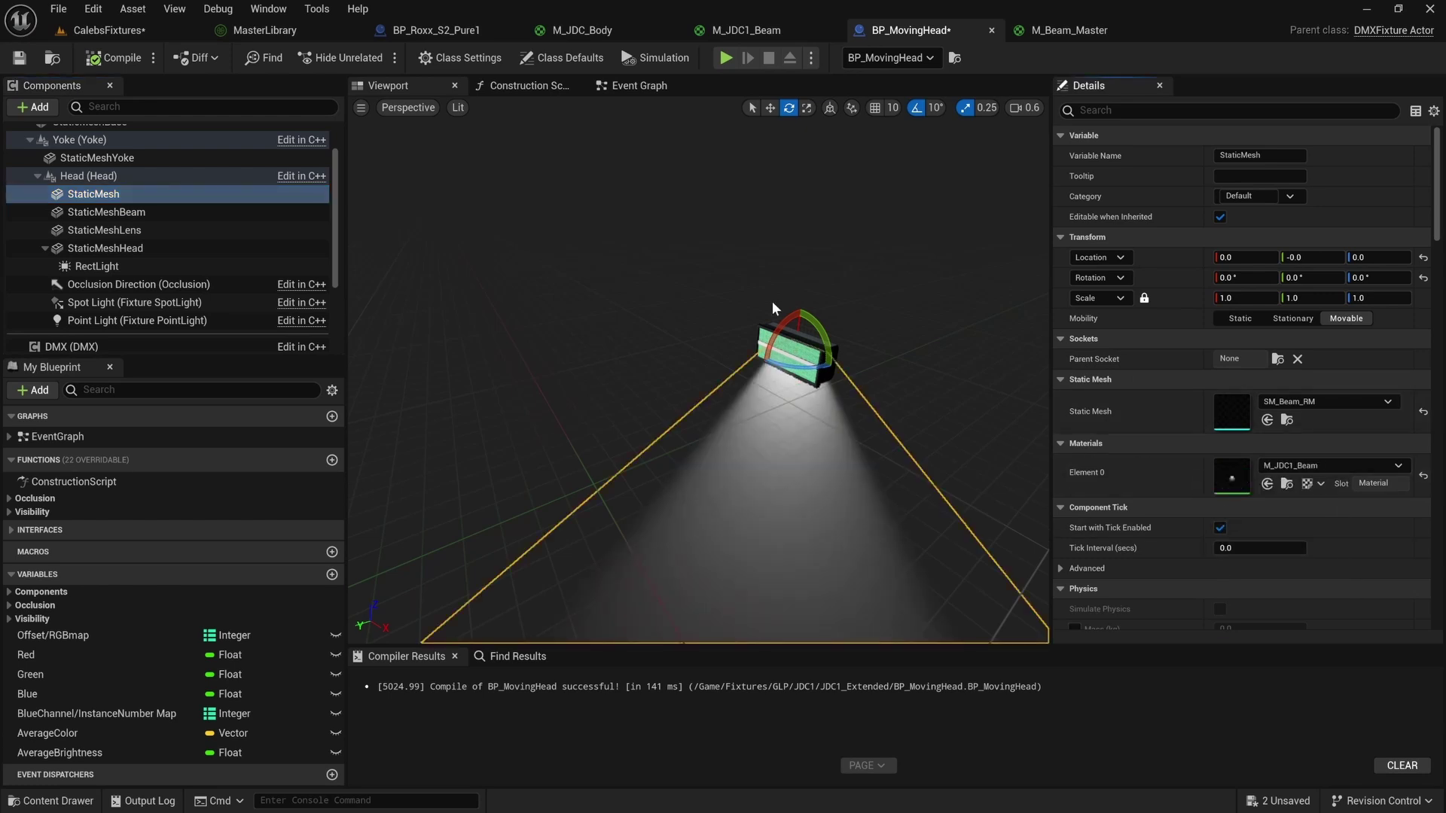
{"action": "left_click", "coordinate": [119, 207]}
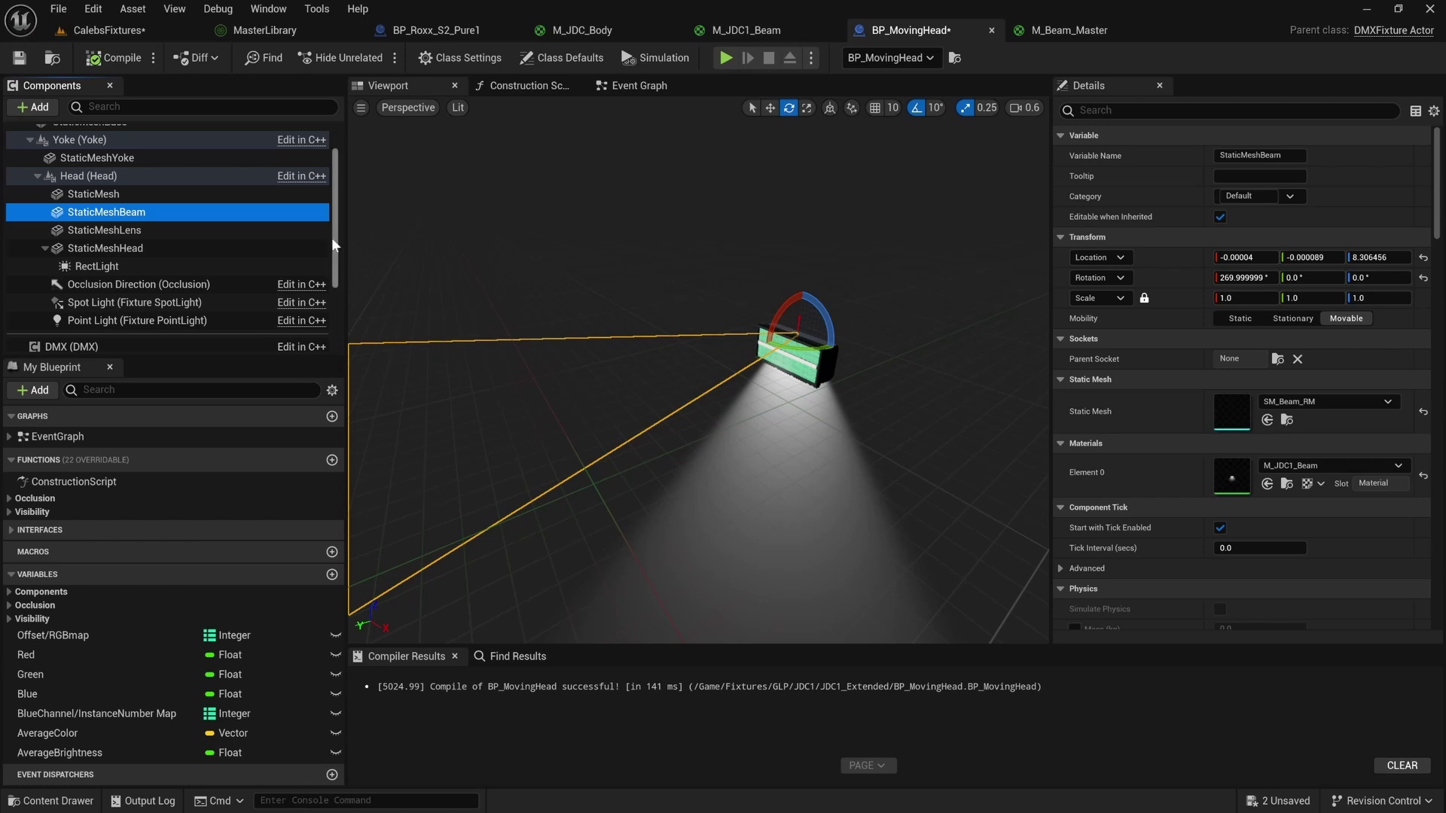
{"action": "key", "text": "Delete"}
Rotate the StaticMesh beam component to -90° about X so it points out of the fixture's front.
{"action": "left_click", "coordinate": [119, 199]}
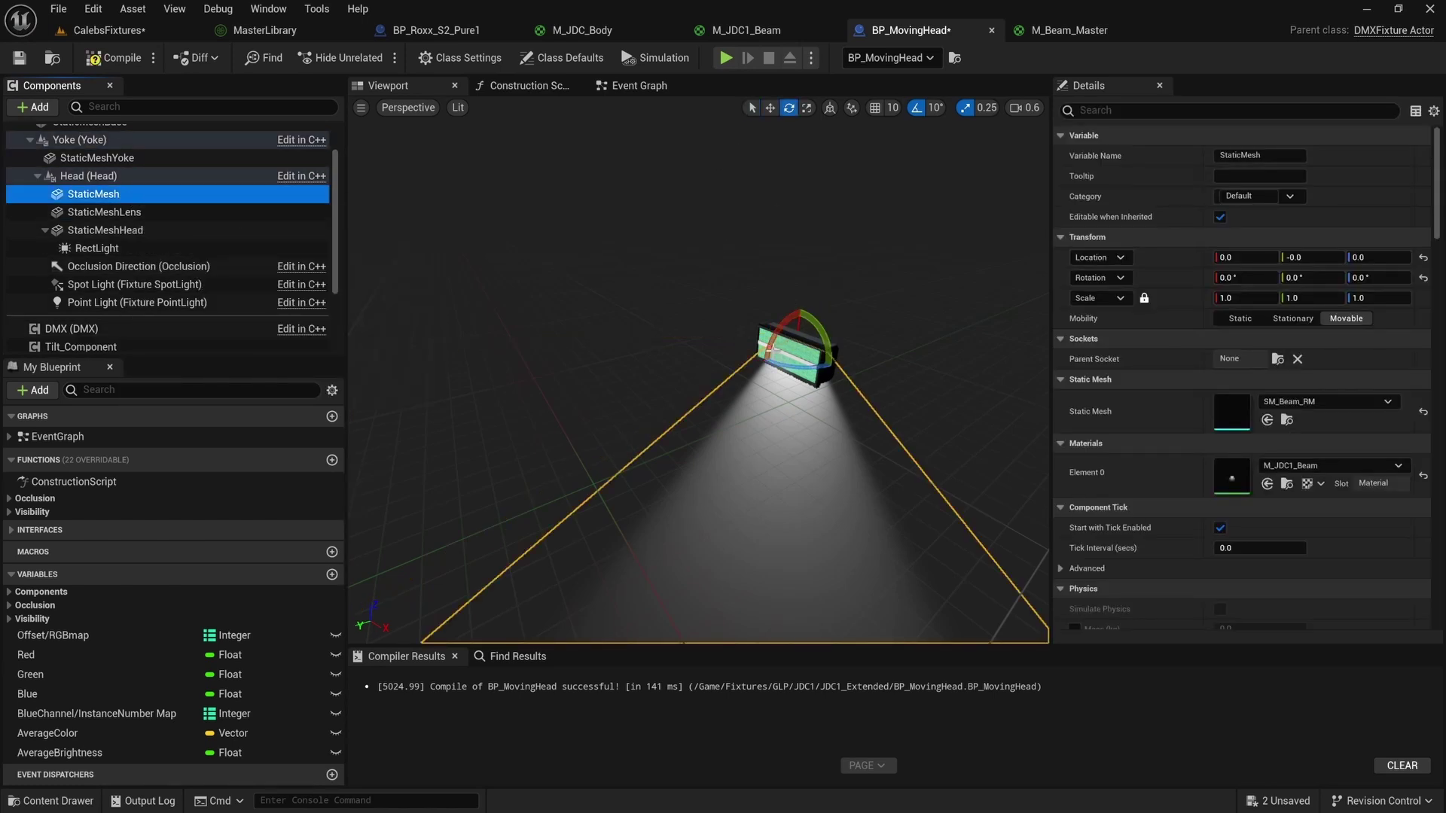
{"action": "mouse_move", "coordinate": [783, 318]}
{"action": "left_mouse_down"}
{"action": "mouse_move", "coordinate": [749, 418]}
{"action": "mouse_move", "coordinate": [766, 341]}
{"action": "left_mouse_up"}
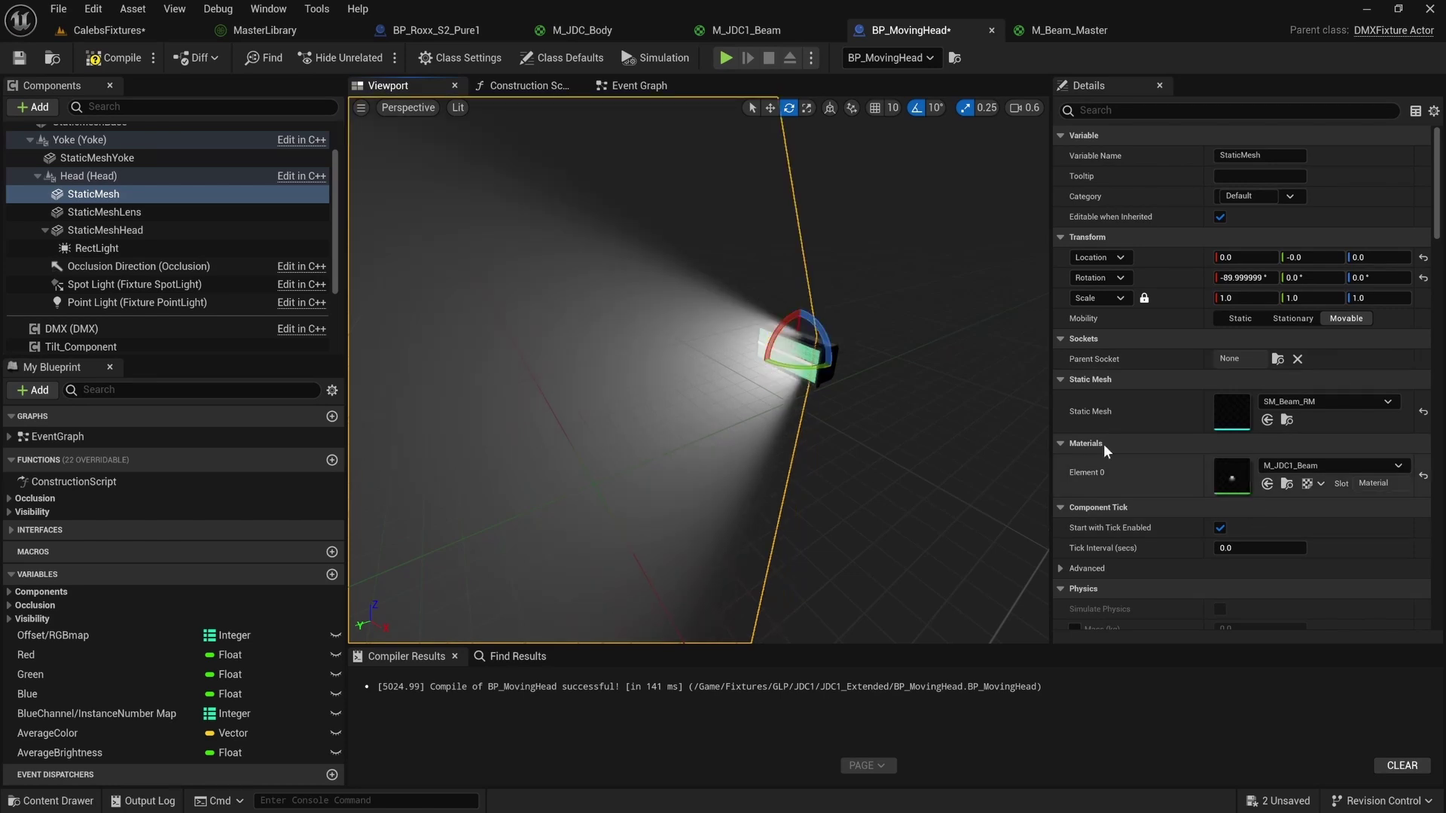
{"action": "right_click_drag", "start_coordinate": [930, 399], "coordinate": [951, 397]}
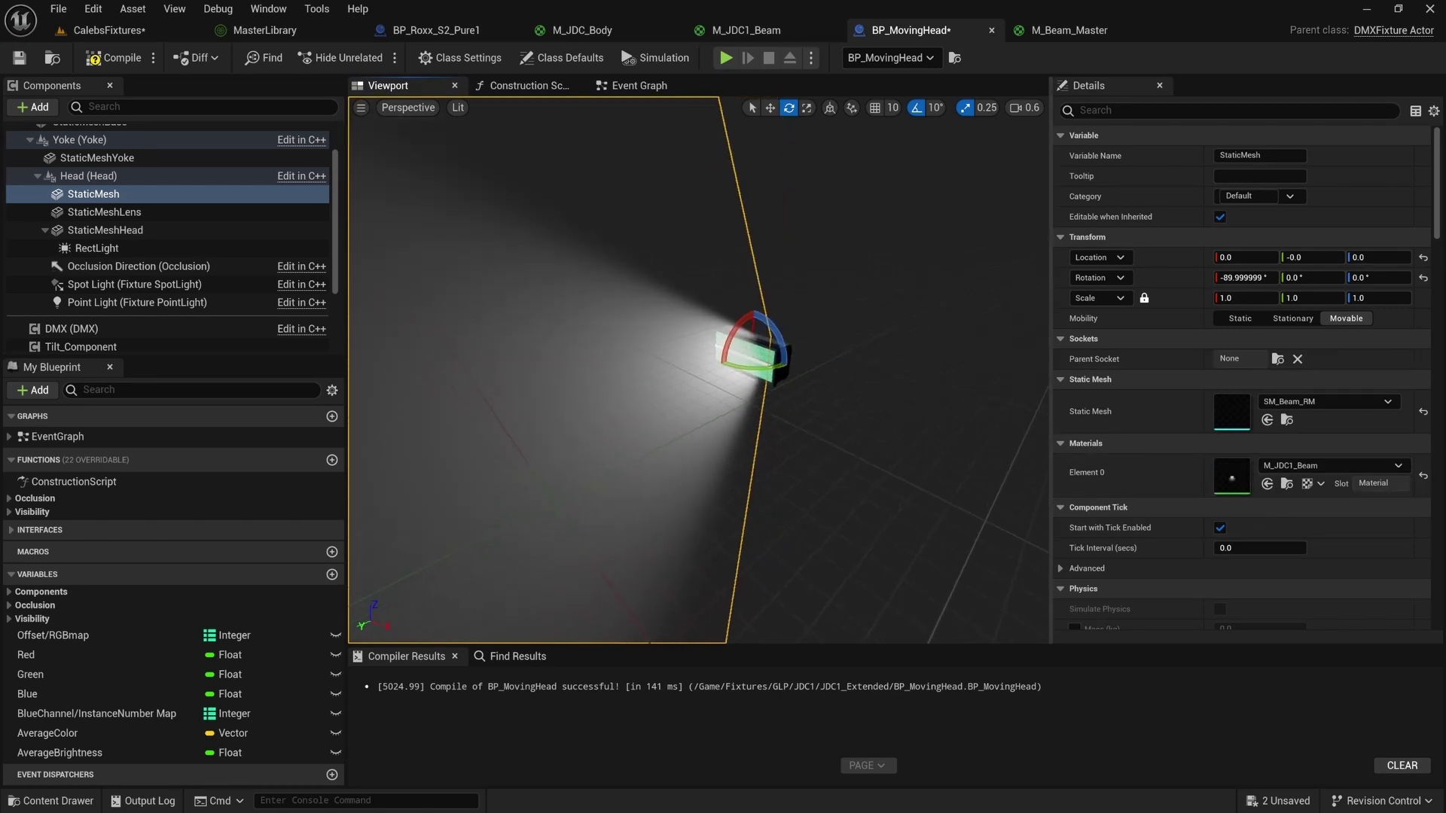
Move the StaticMesh beam component to about 8.1 along Y, and compile and save the blueprint.
{"action": "left_click", "coordinate": [770, 108]}
{"action": "left_click_drag", "start_coordinate": [772, 343], "coordinate": [776, 348]}
{"action": "mouse_move", "coordinate": [642, 273]}
{"action": "right_mouse_down"}
{"action": "mouse_move", "coordinate": [662, 286]}
{"action": "mouse_move", "coordinate": [655, 248]}
{"action": "mouse_move", "coordinate": [652, 294]}
{"action": "mouse_move", "coordinate": [642, 273]}
{"action": "right_mouse_up"}
{"action": "left_click", "coordinate": [119, 58]}
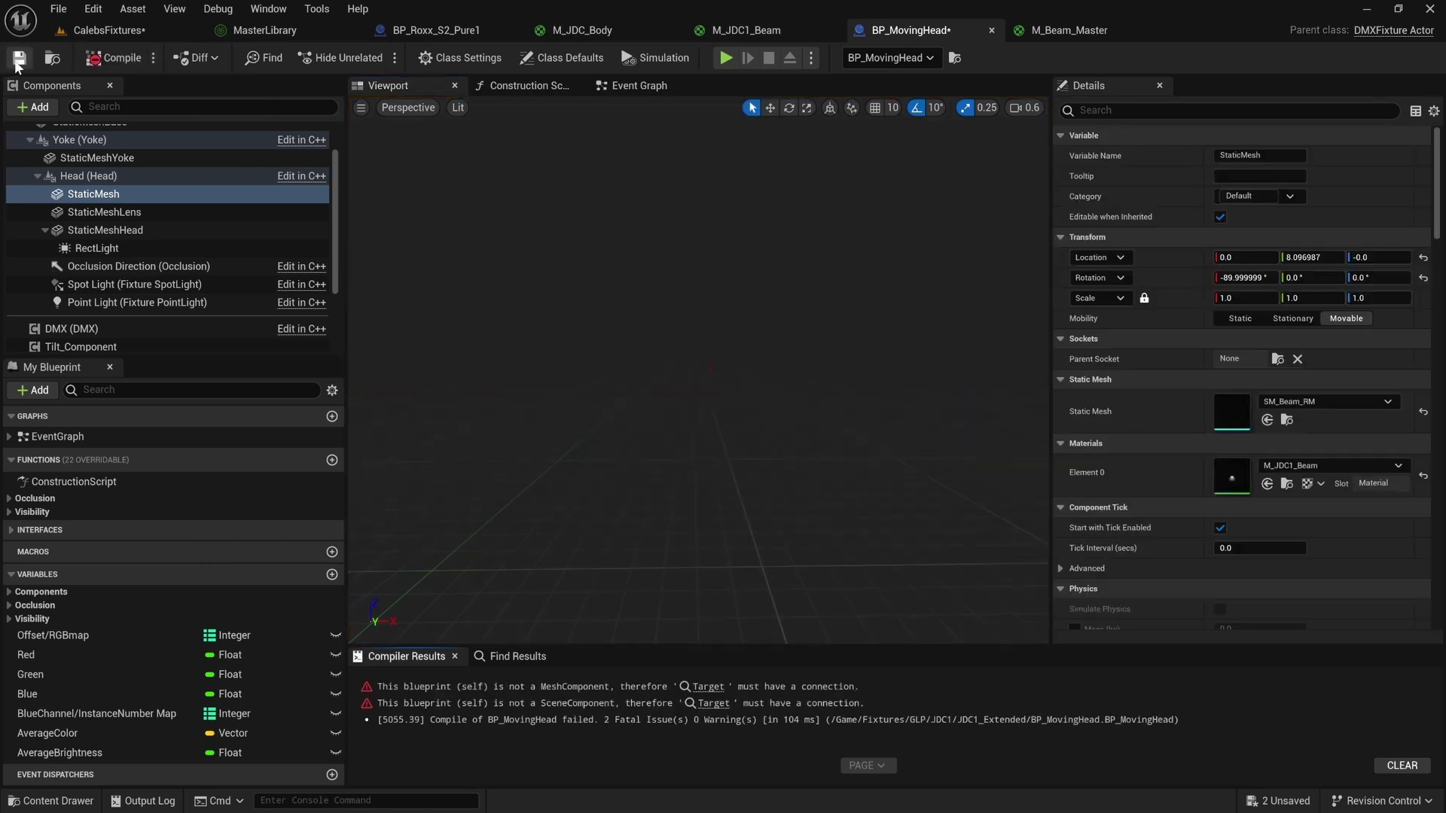
{"action": "left_click", "coordinate": [19, 57]}
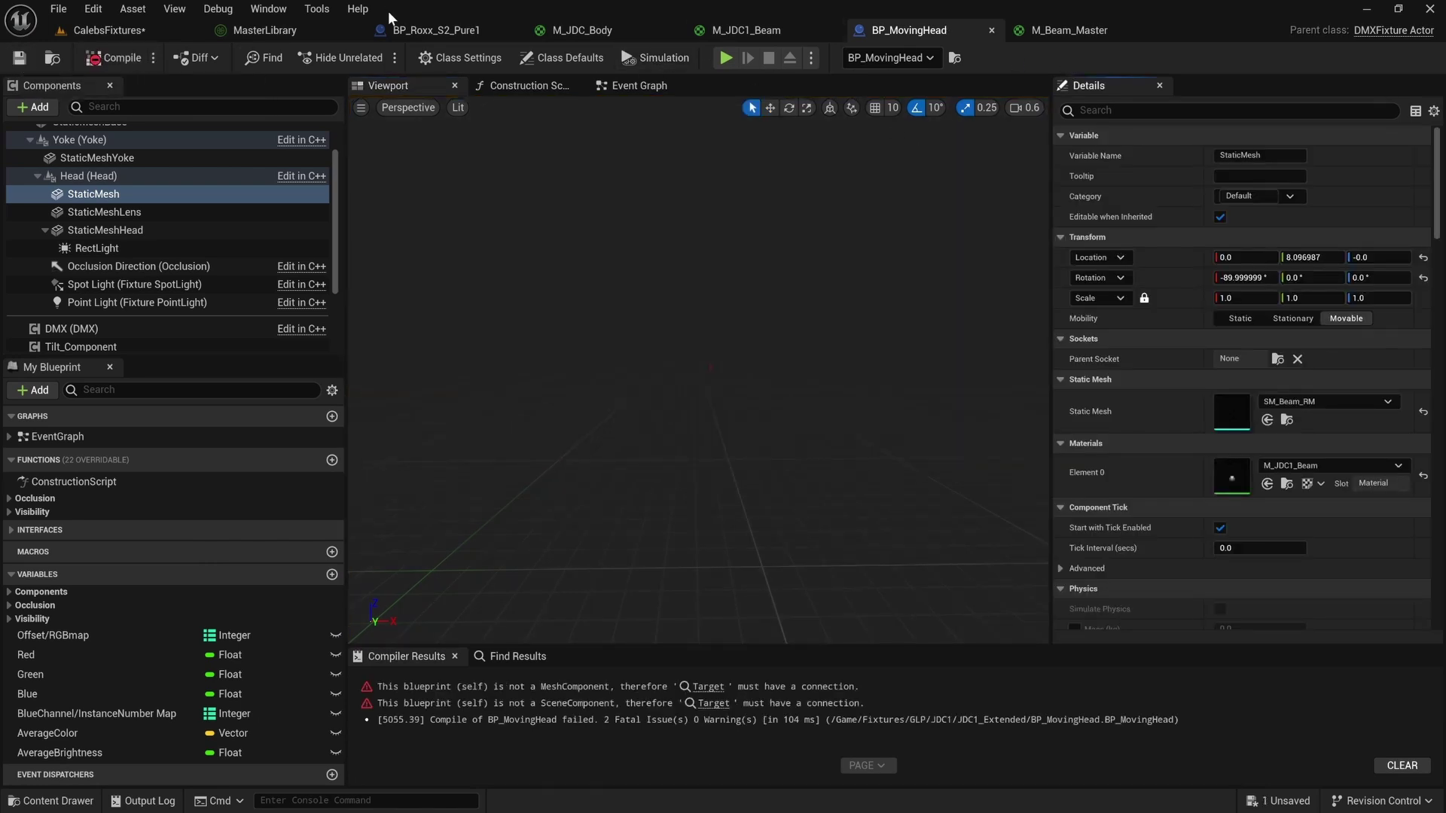
In the Event Graph, connect a StaticMesh reference to the Target of the Set Vector Parameter Value on Materials node.
{"action": "left_click", "coordinate": [677, 85]}
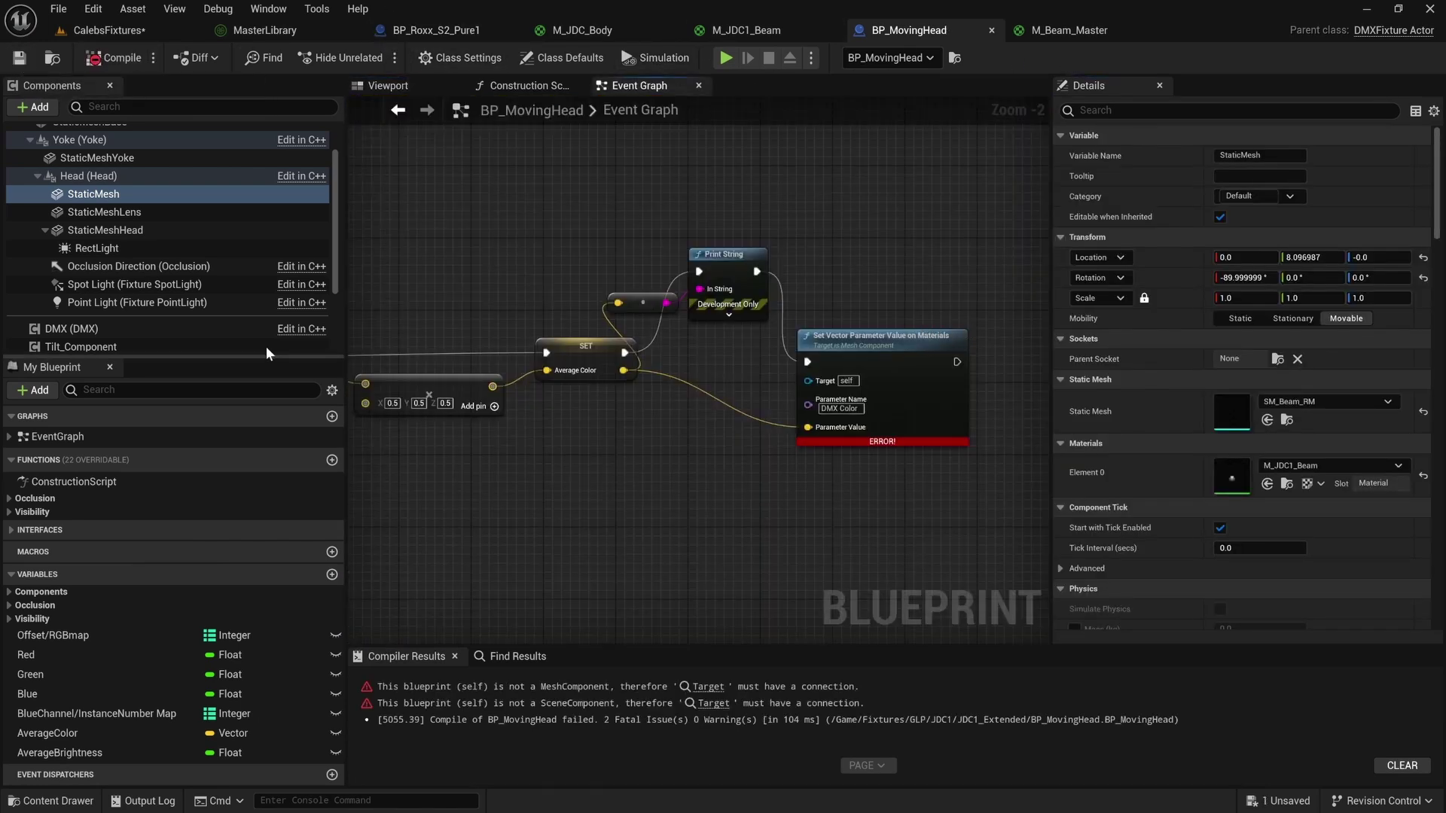
{"action": "left_click_drag", "start_coordinate": [93, 193], "coordinate": [813, 381]}
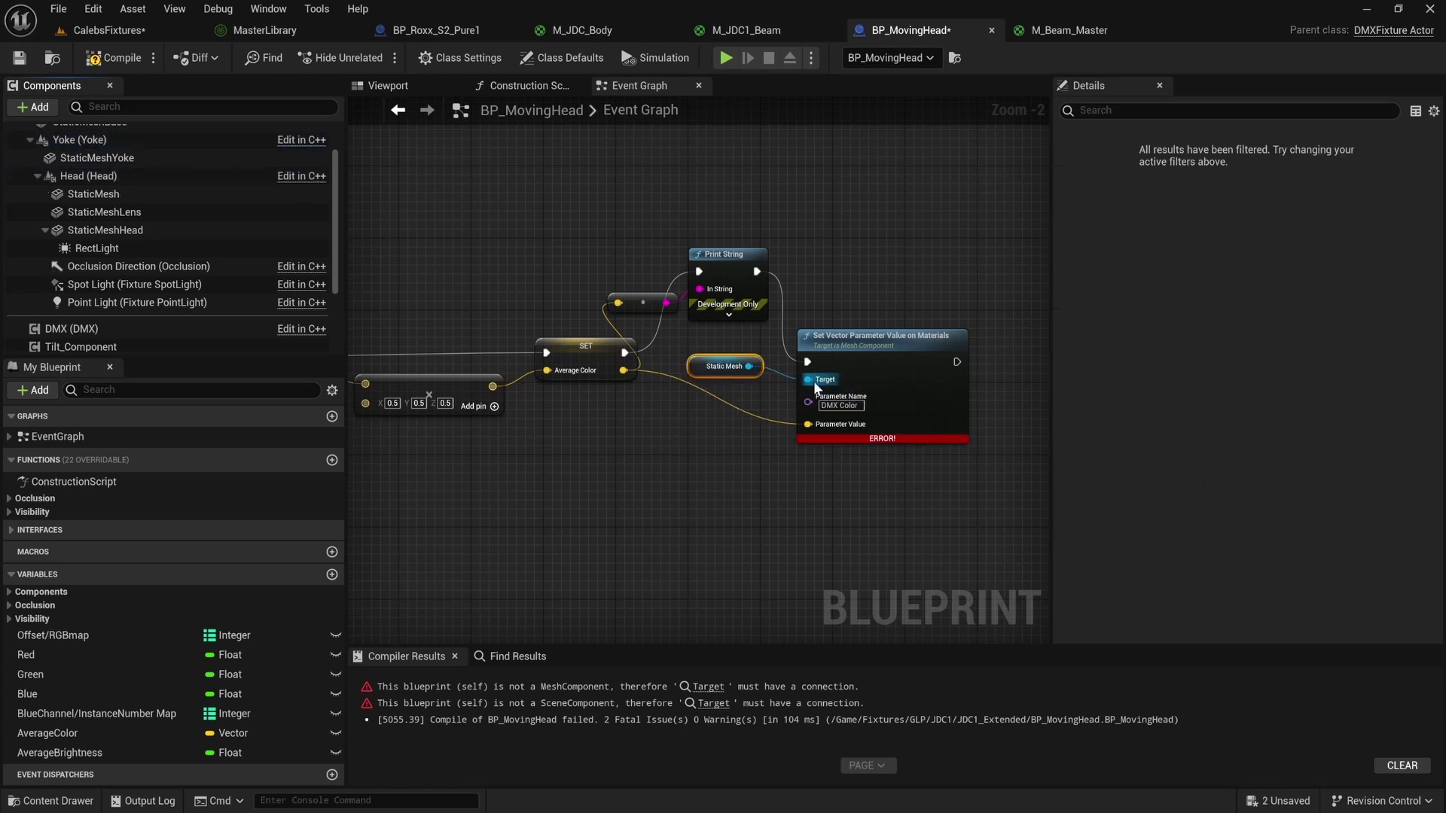
Rename the StaticMesh component to StaticMeshBeam, and compile and save the blueprint.
{"action": "left_click", "coordinate": [143, 197]}
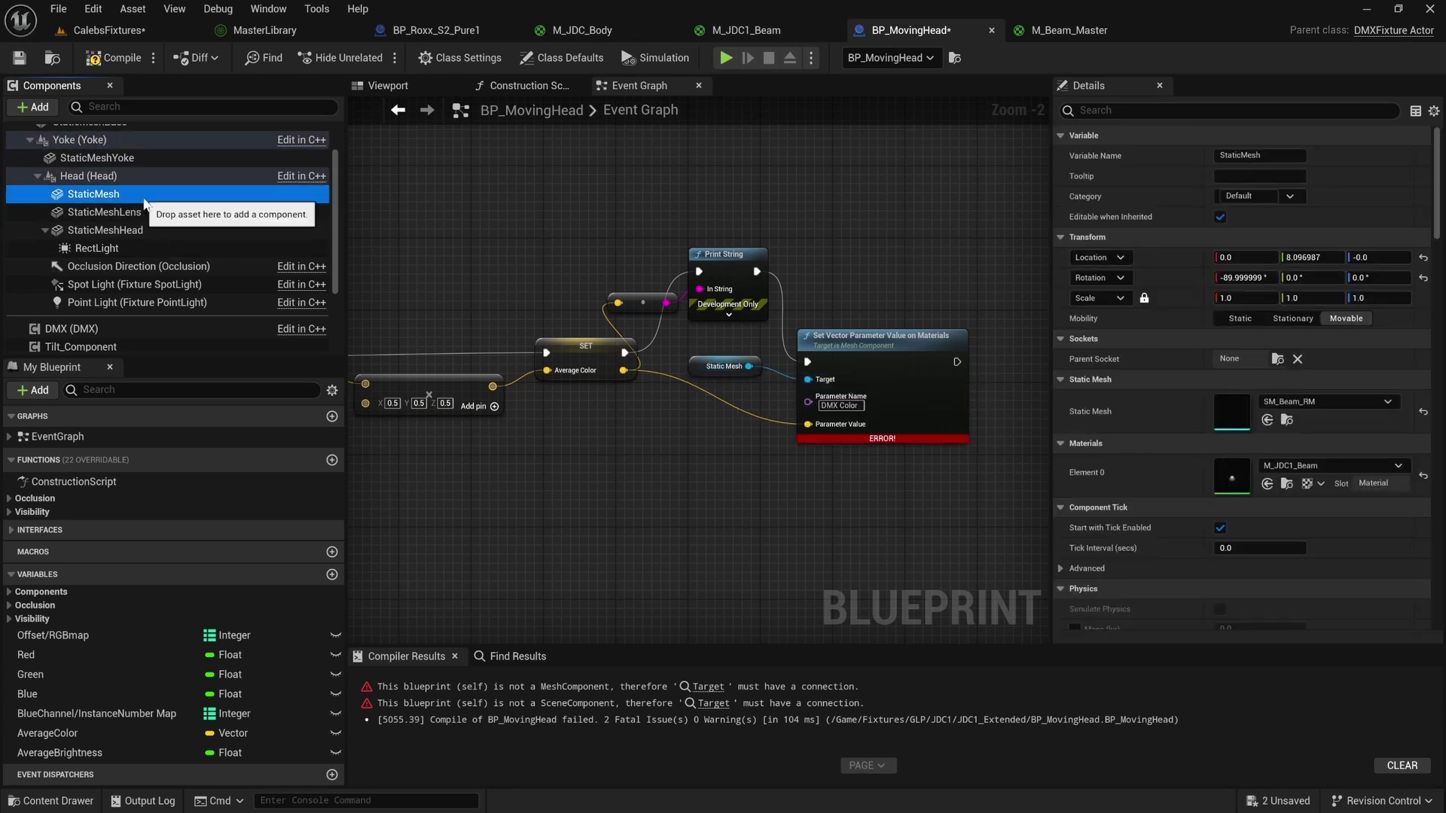
{"action": "key", "text": "F2"}
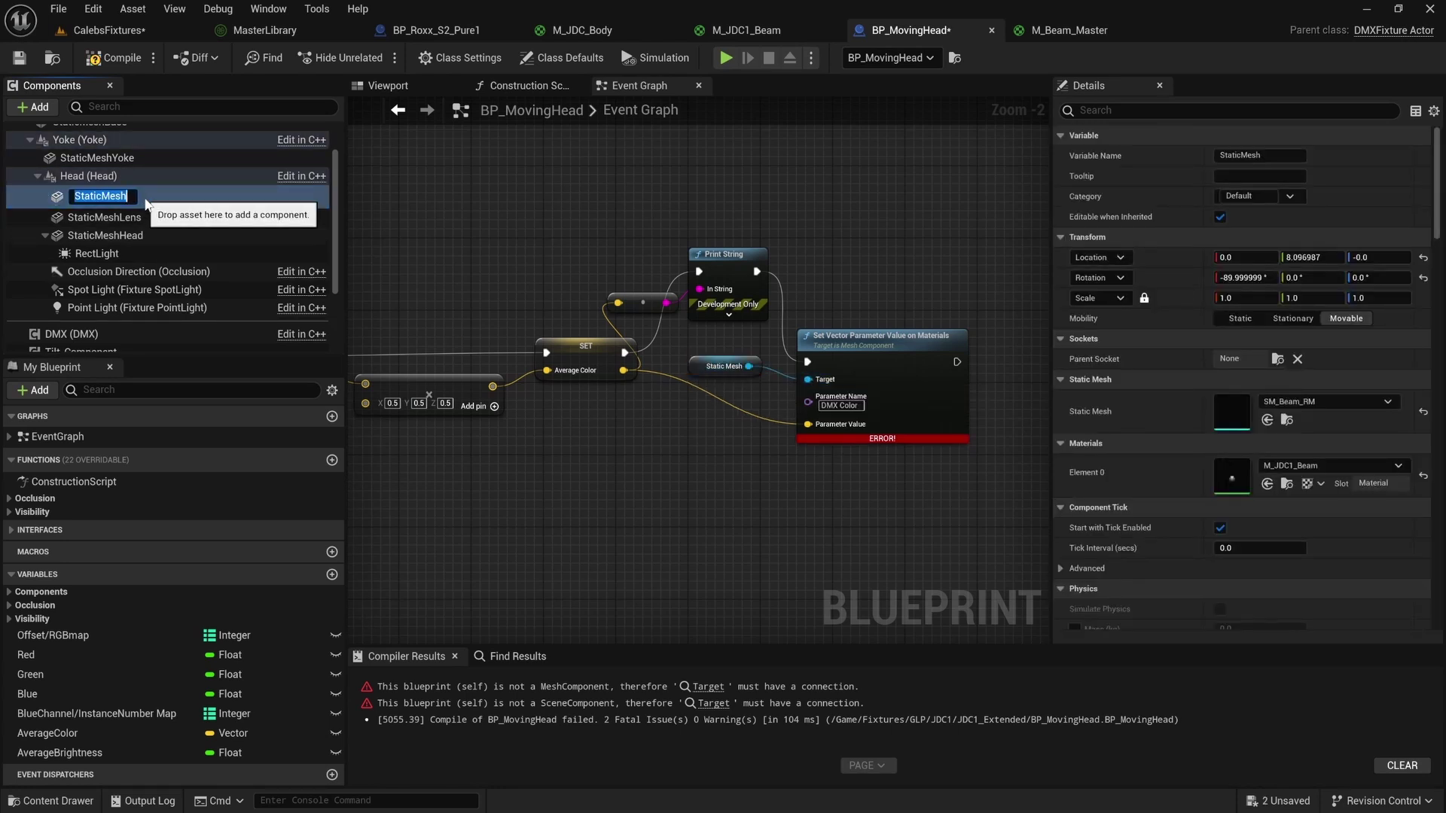
{"action": "type", "text": "Beam"}
{"action": "key", "text": "Return"}
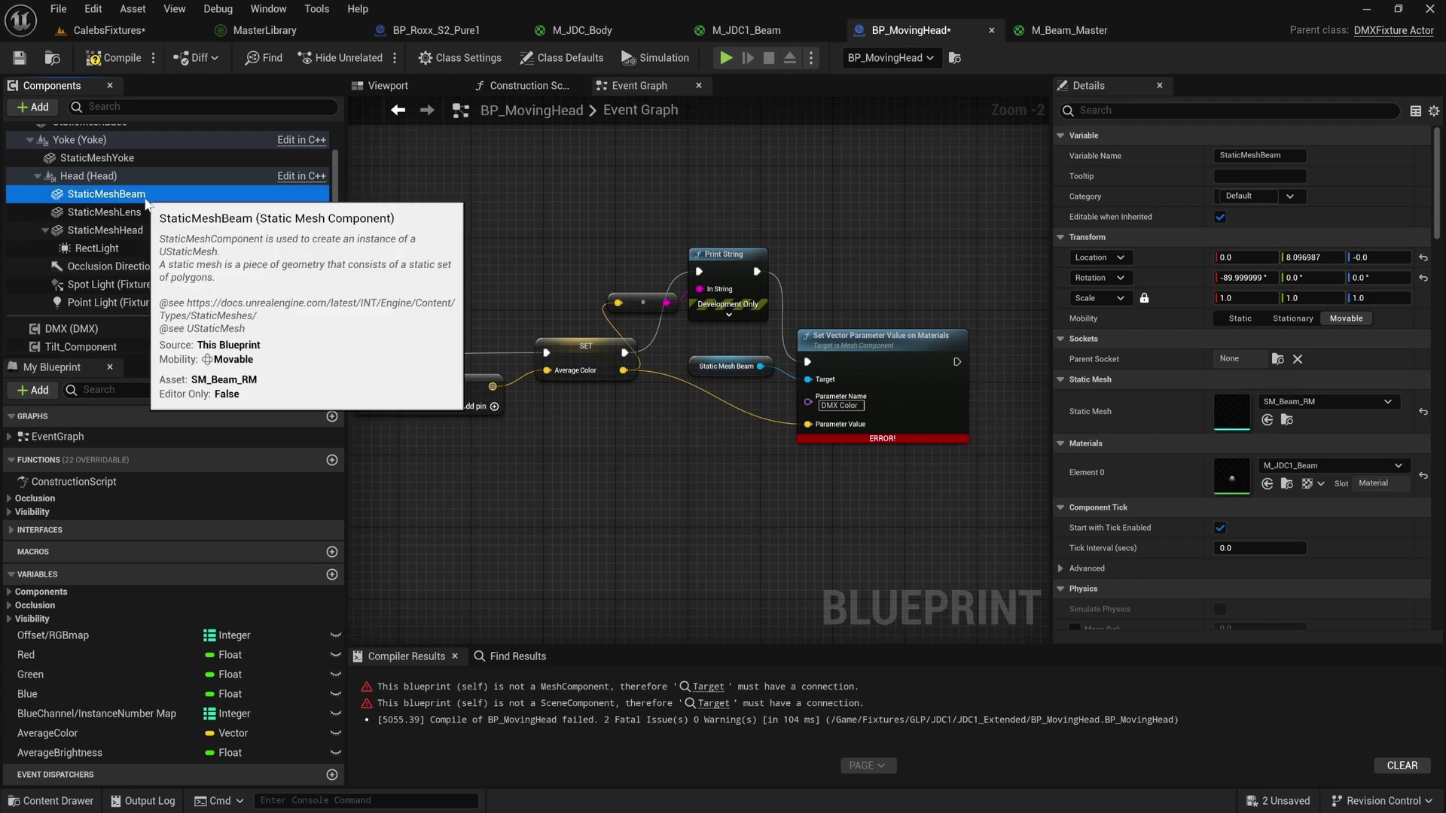
{"action": "left_click", "coordinate": [109, 58]}
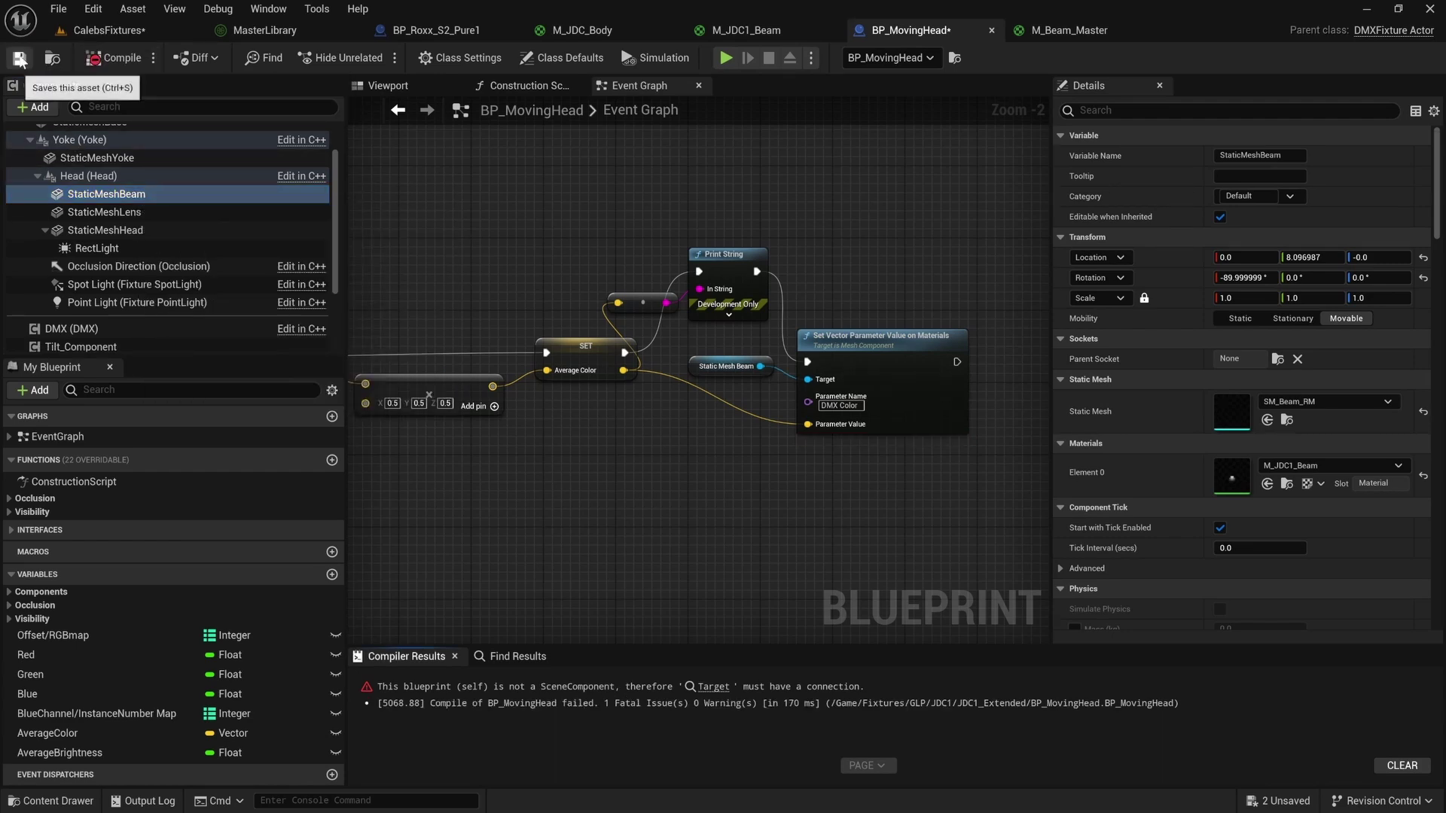
{"action": "left_click", "coordinate": [19, 58]}
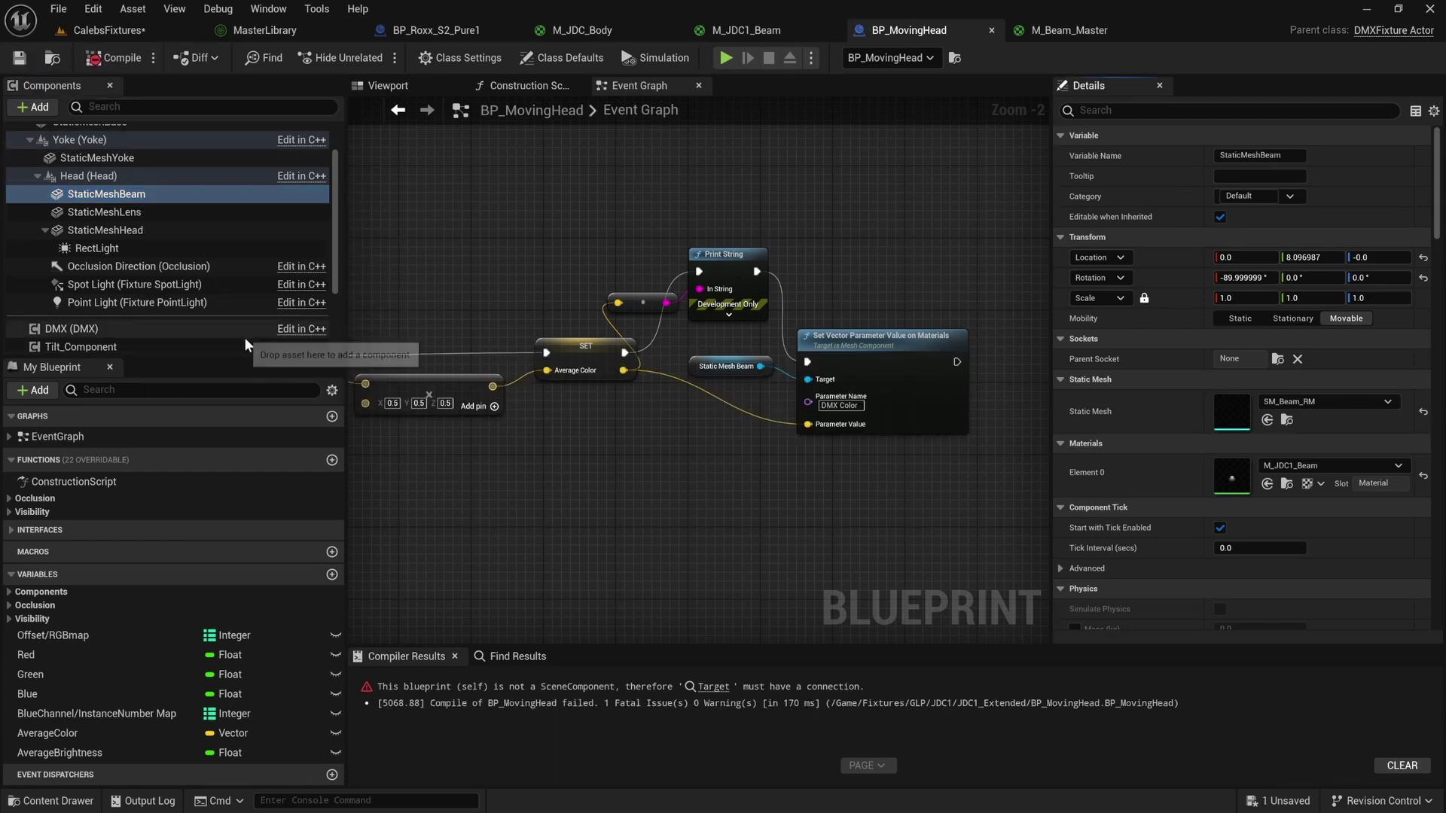
Connect a StaticMeshBeam reference to the Target of the failing Set Visibility node, and compile and save the blueprint.
{"action": "left_click", "coordinate": [712, 688]}
{"action": "scroll", "coordinate": [575, 401], "scroll_direction": "down", "scroll_amount": 5}
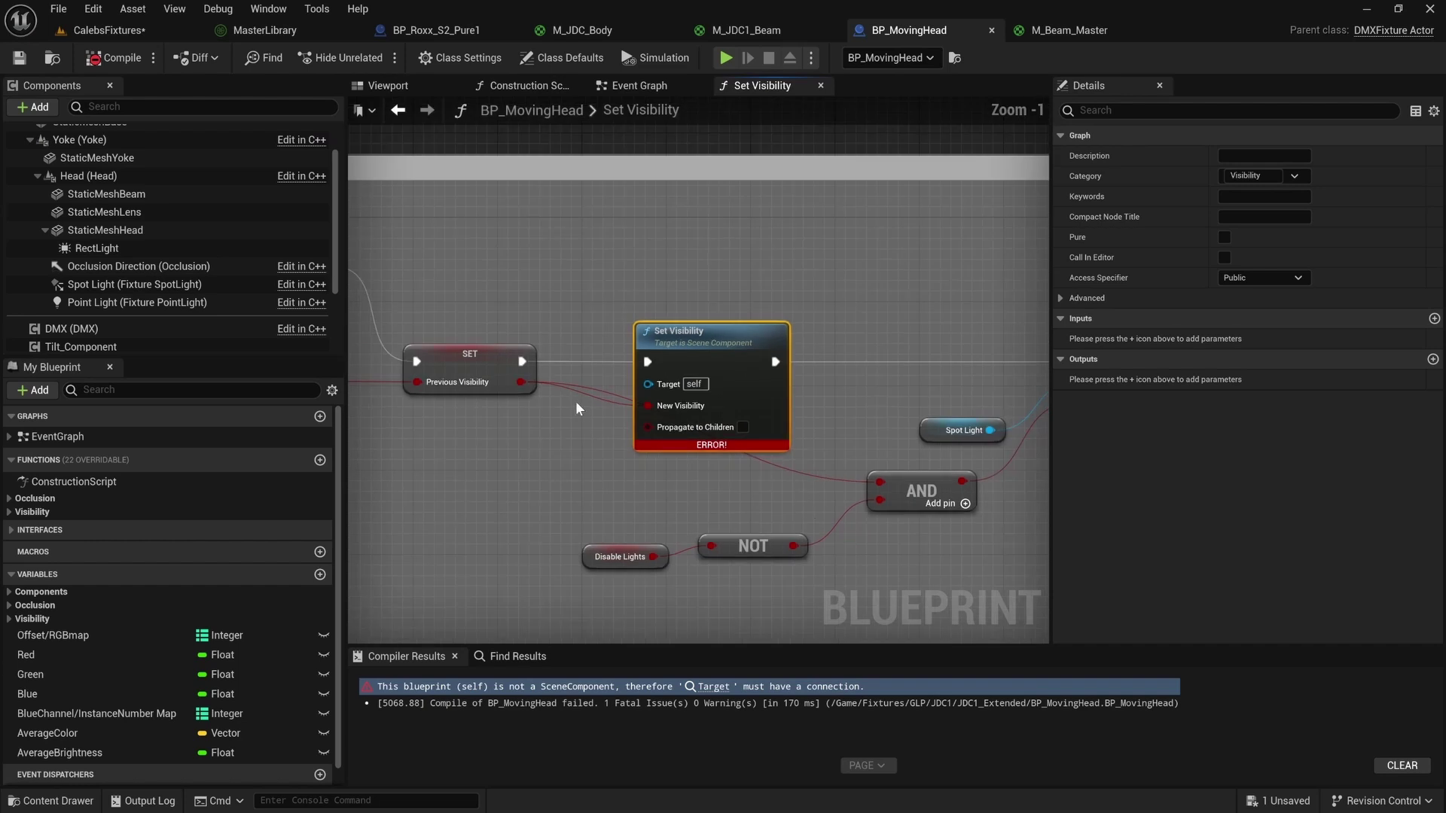
{"action": "scroll", "coordinate": [521, 393], "scroll_direction": "up", "scroll_amount": 4}
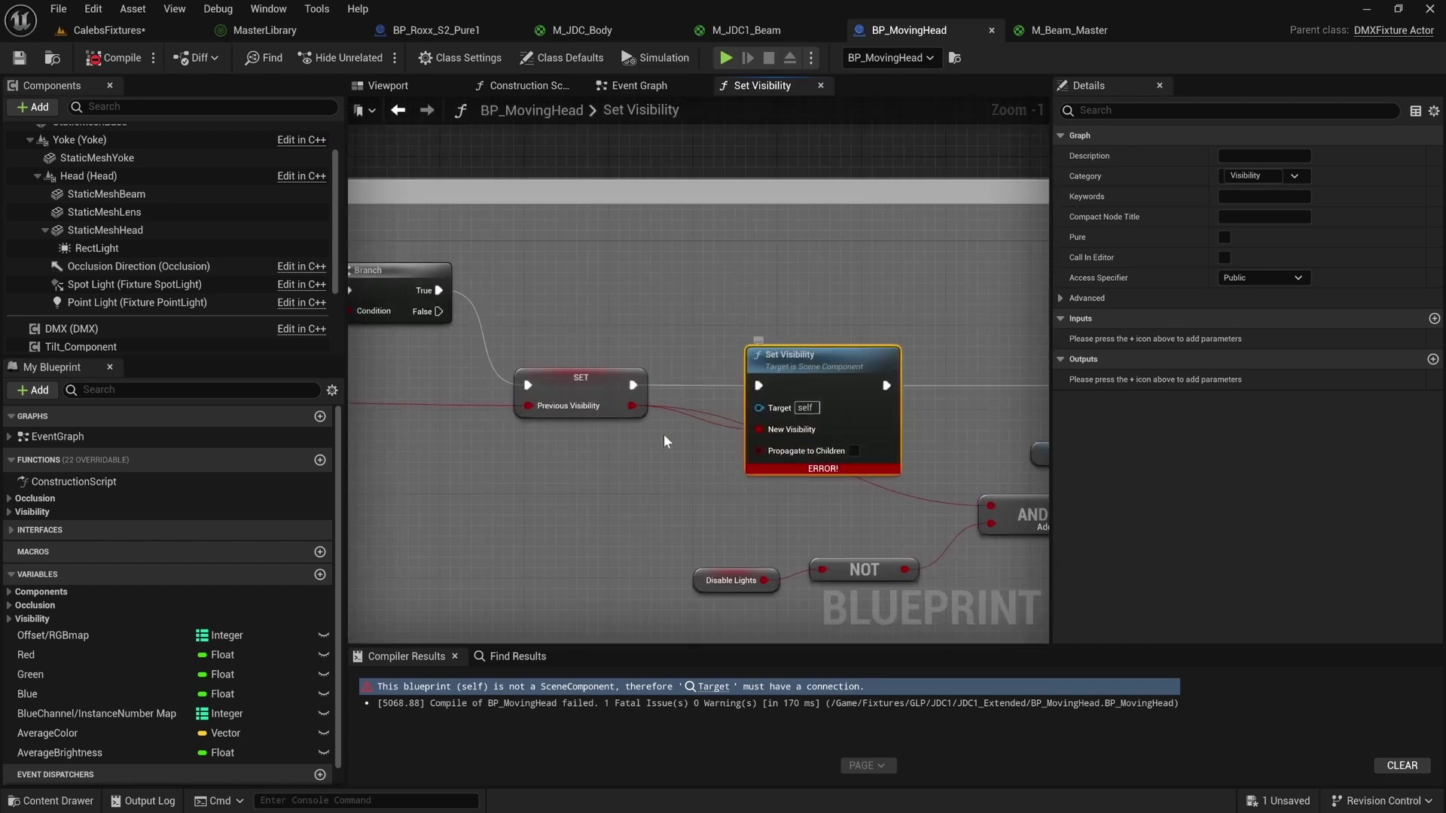
{"action": "left_click_drag", "start_coordinate": [106, 194], "coordinate": [710, 319]}
{"action": "left_click", "coordinate": [113, 58]}
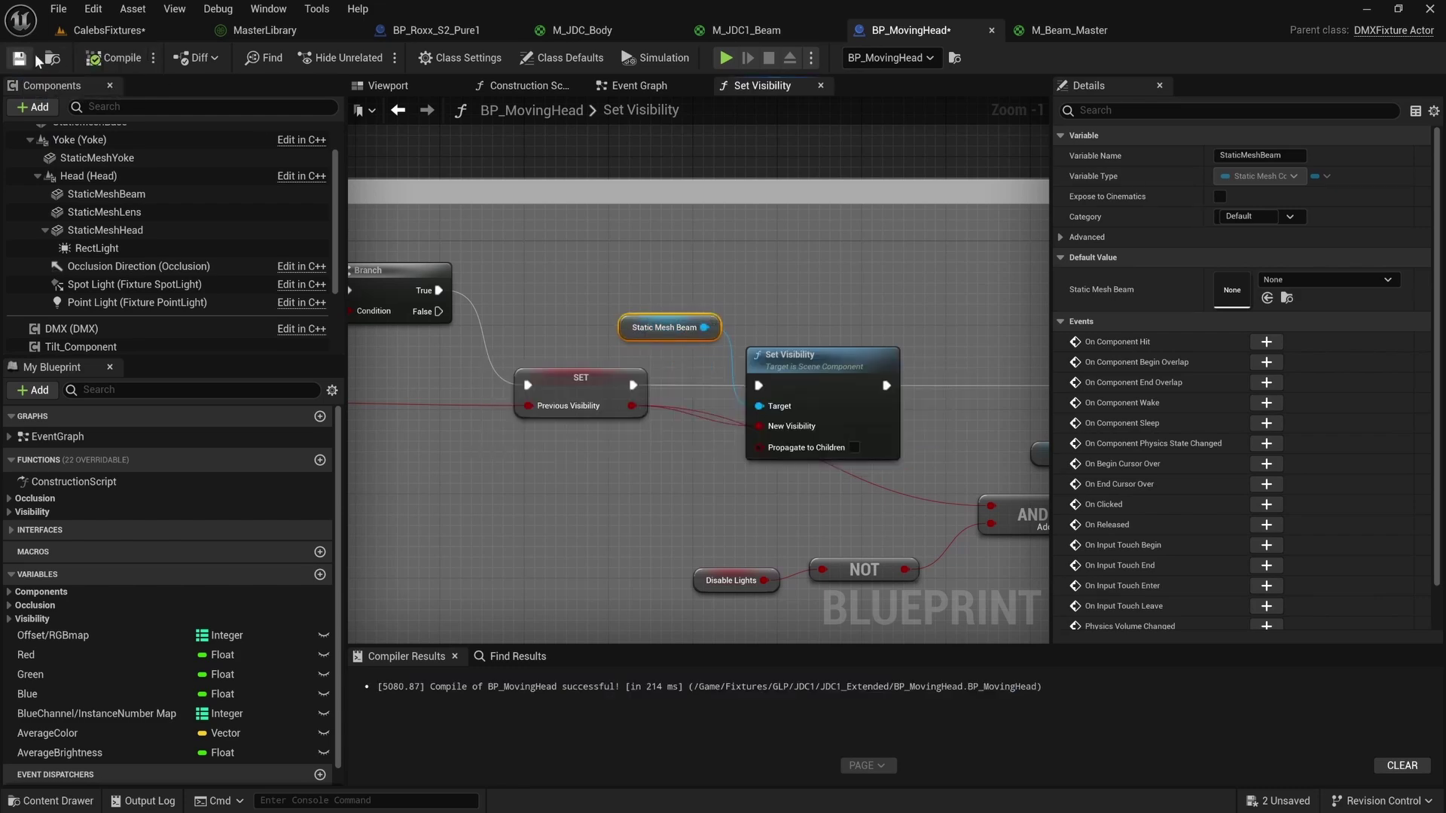
{"action": "left_click", "coordinate": [23, 58]}
{"action": "left_click", "coordinate": [639, 85]}
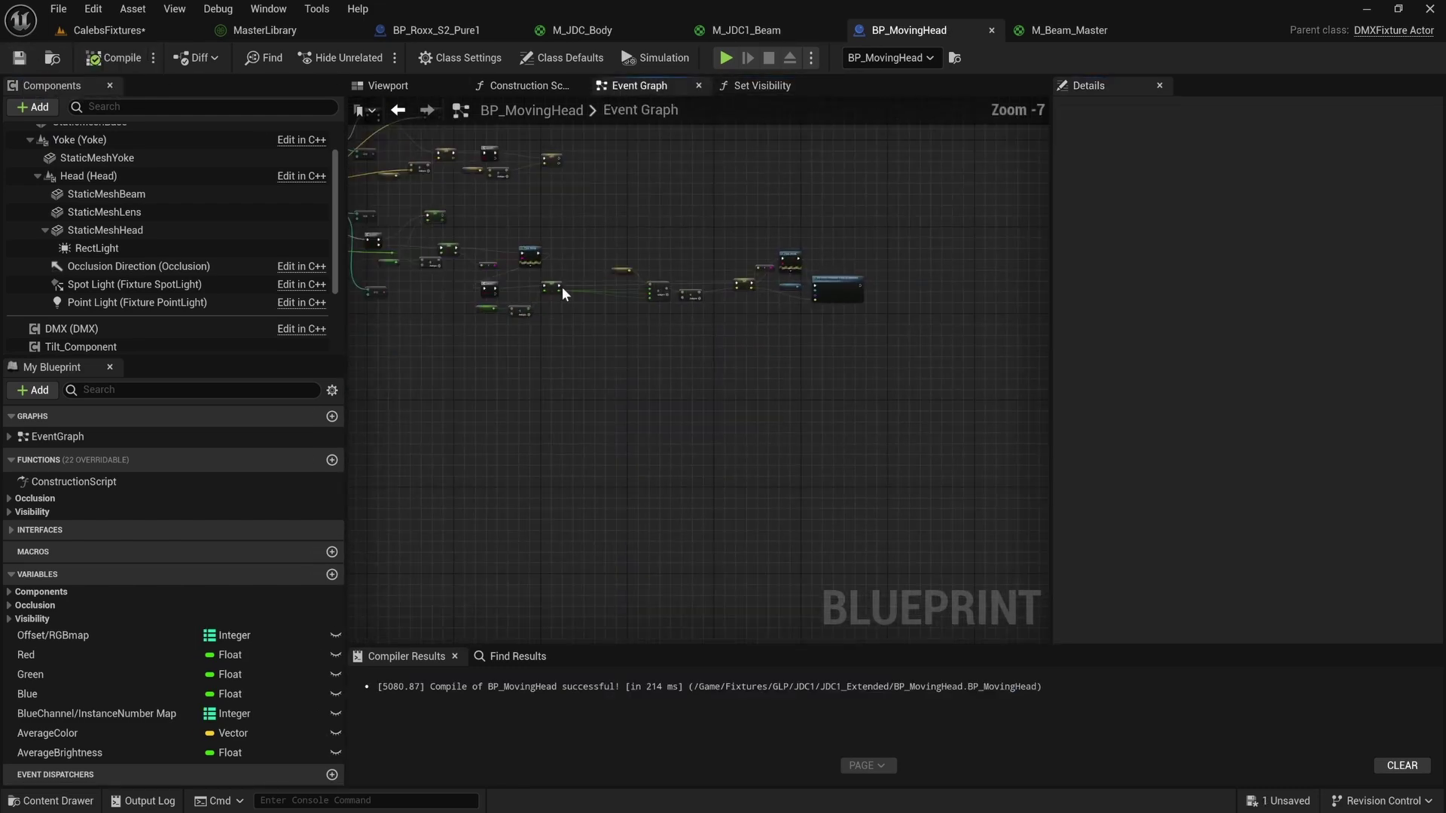
Examine the Average Color chain in the Event Graph, recompile the blueprint, and check the fixture's beam in the CalebsFixtures level.
{"action": "right_click_drag", "start_coordinate": [561, 287], "coordinate": [574, 349]}
{"action": "scroll", "coordinate": [558, 303], "scroll_direction": "up", "scroll_amount": 5}
{"action": "scroll", "coordinate": [708, 278], "scroll_direction": "down", "scroll_amount": 3}
{"action": "scroll", "coordinate": [476, 300], "scroll_direction": "up", "scroll_amount": 4}
{"action": "left_click", "coordinate": [679, 336]}
{"action": "scroll", "coordinate": [570, 272], "scroll_direction": "down", "scroll_amount": 7}
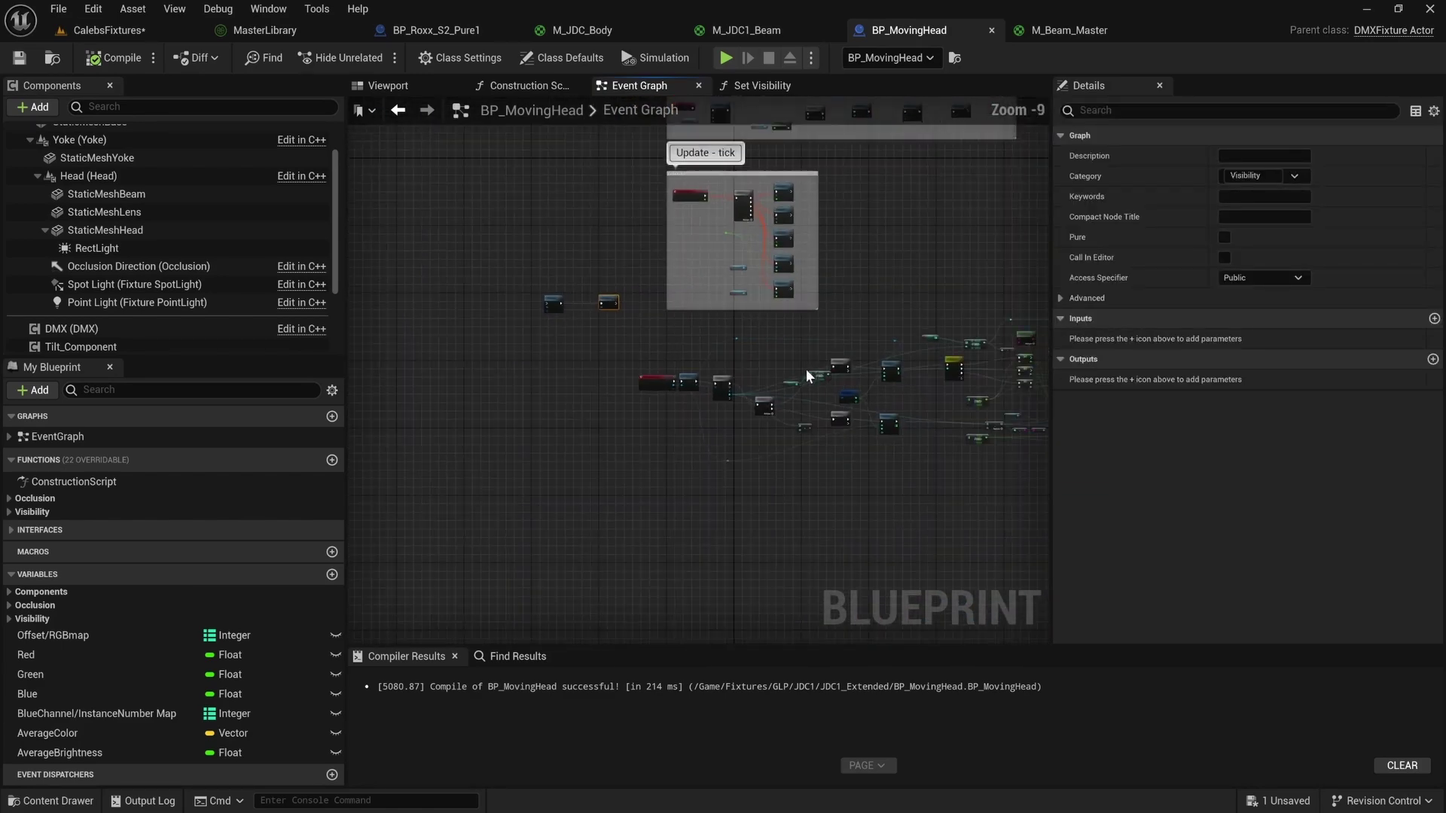
{"action": "scroll", "coordinate": [805, 375], "scroll_direction": "up", "scroll_amount": 6}
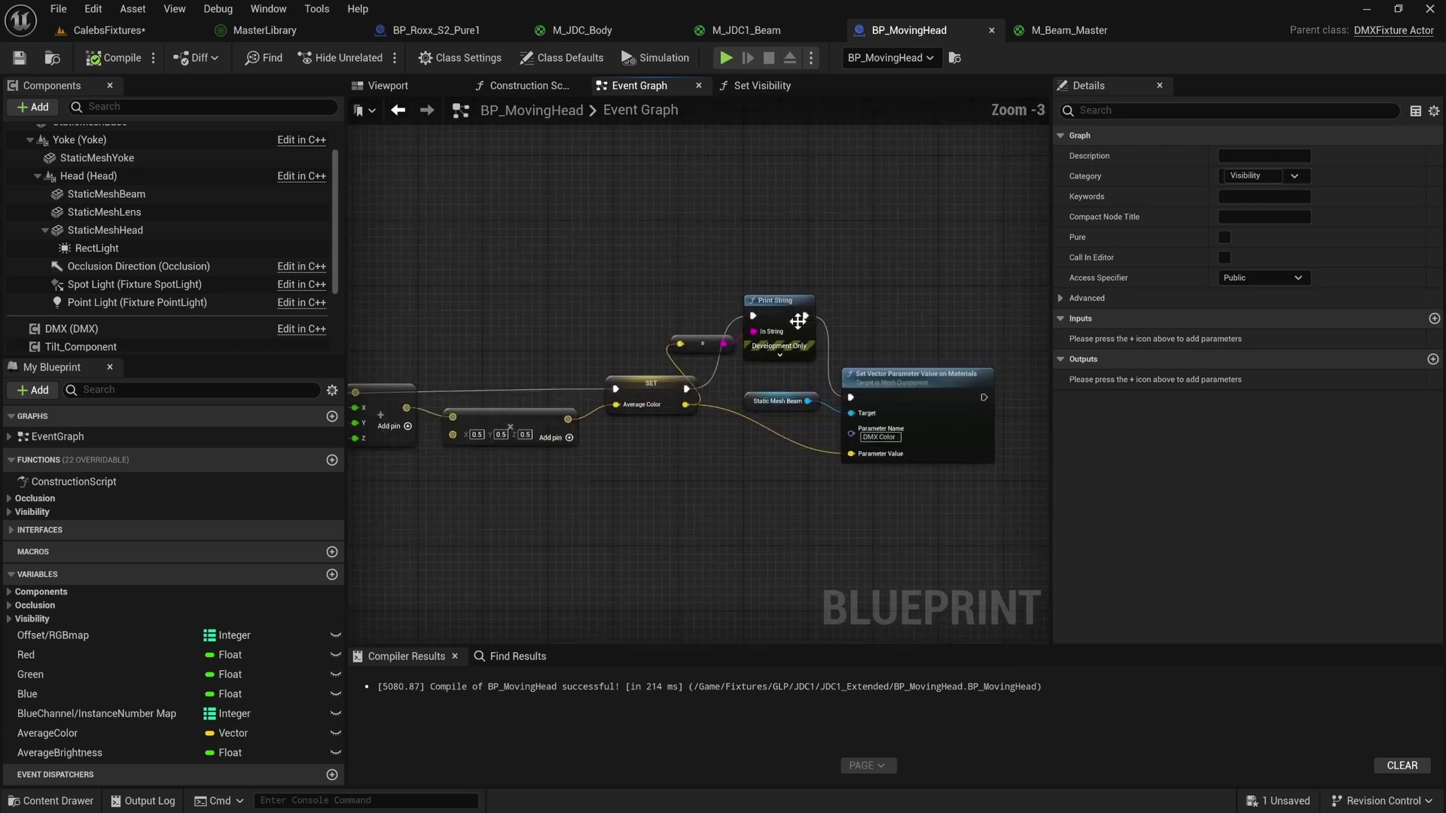
{"action": "left_click", "coordinate": [113, 58]}
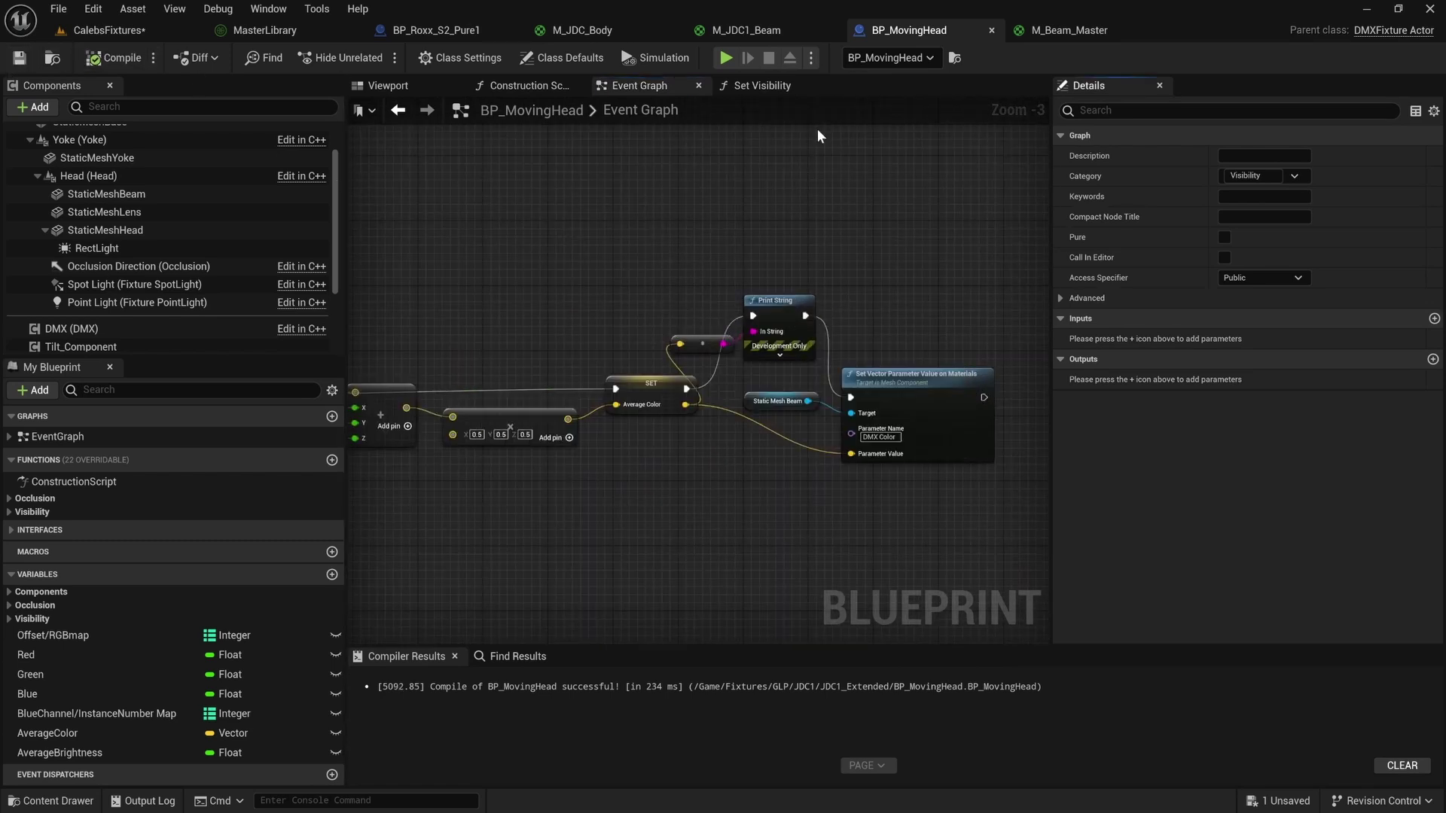
{"action": "left_click", "coordinate": [761, 86]}
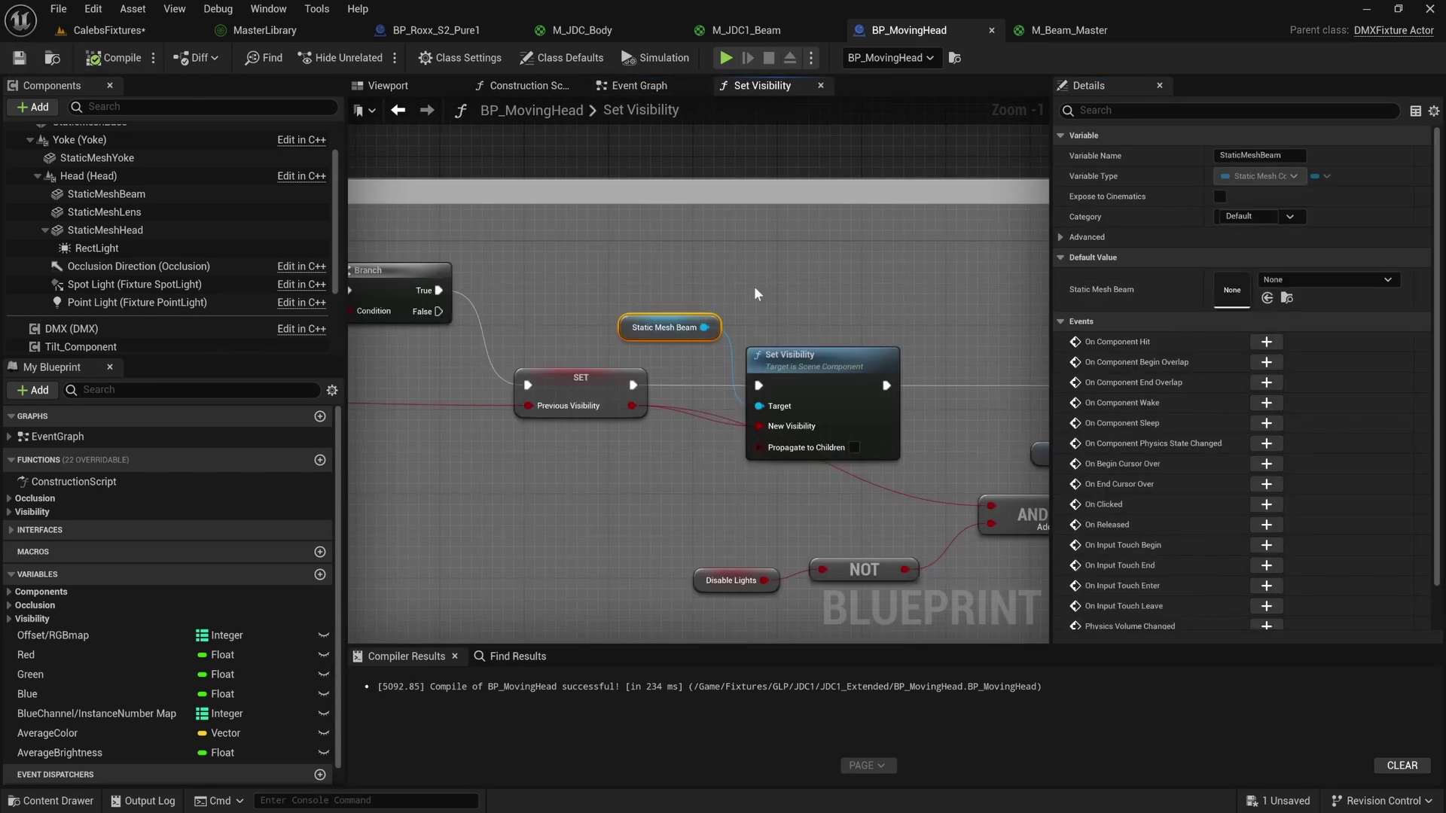
{"action": "left_click", "coordinate": [98, 30]}
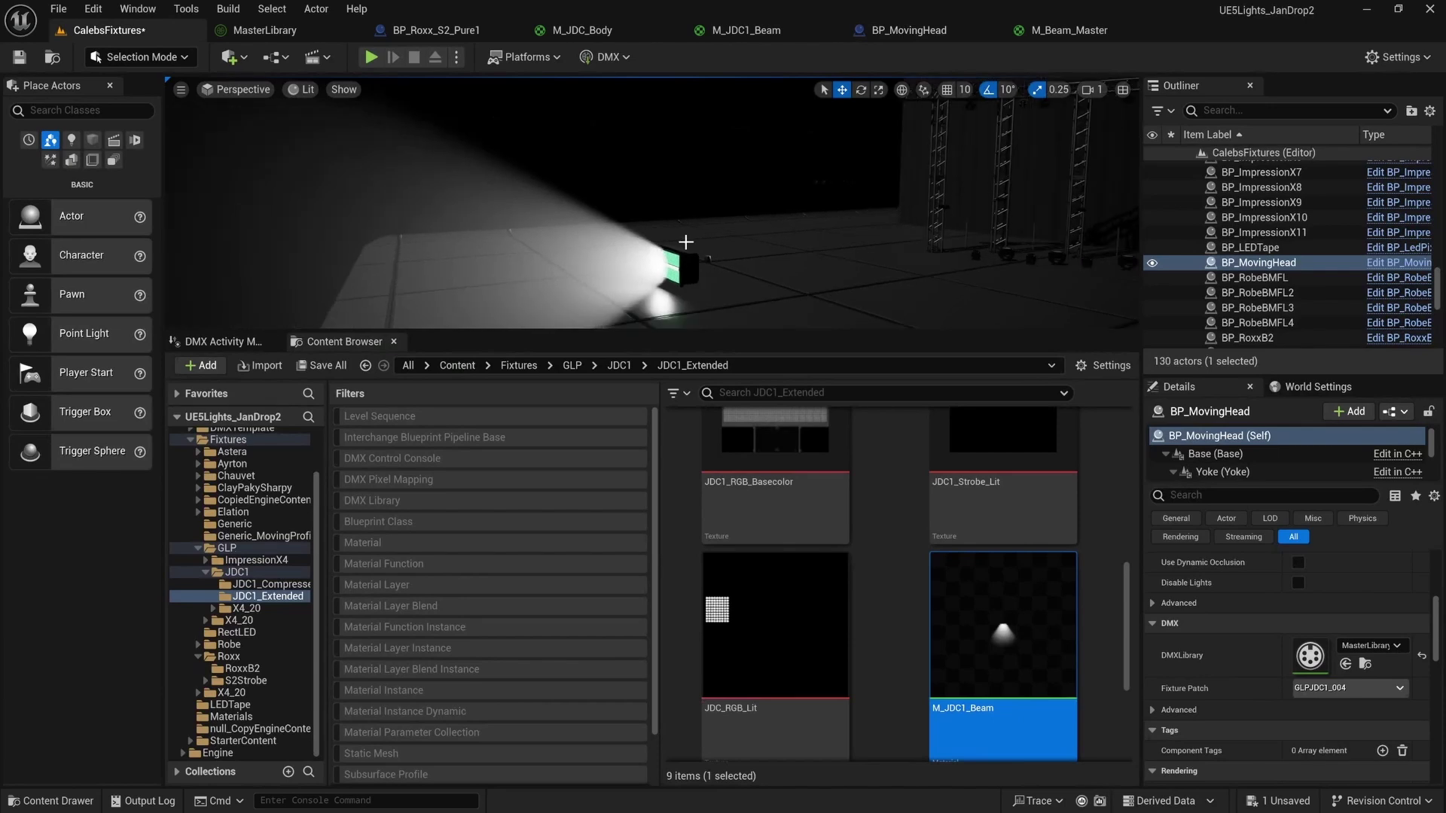
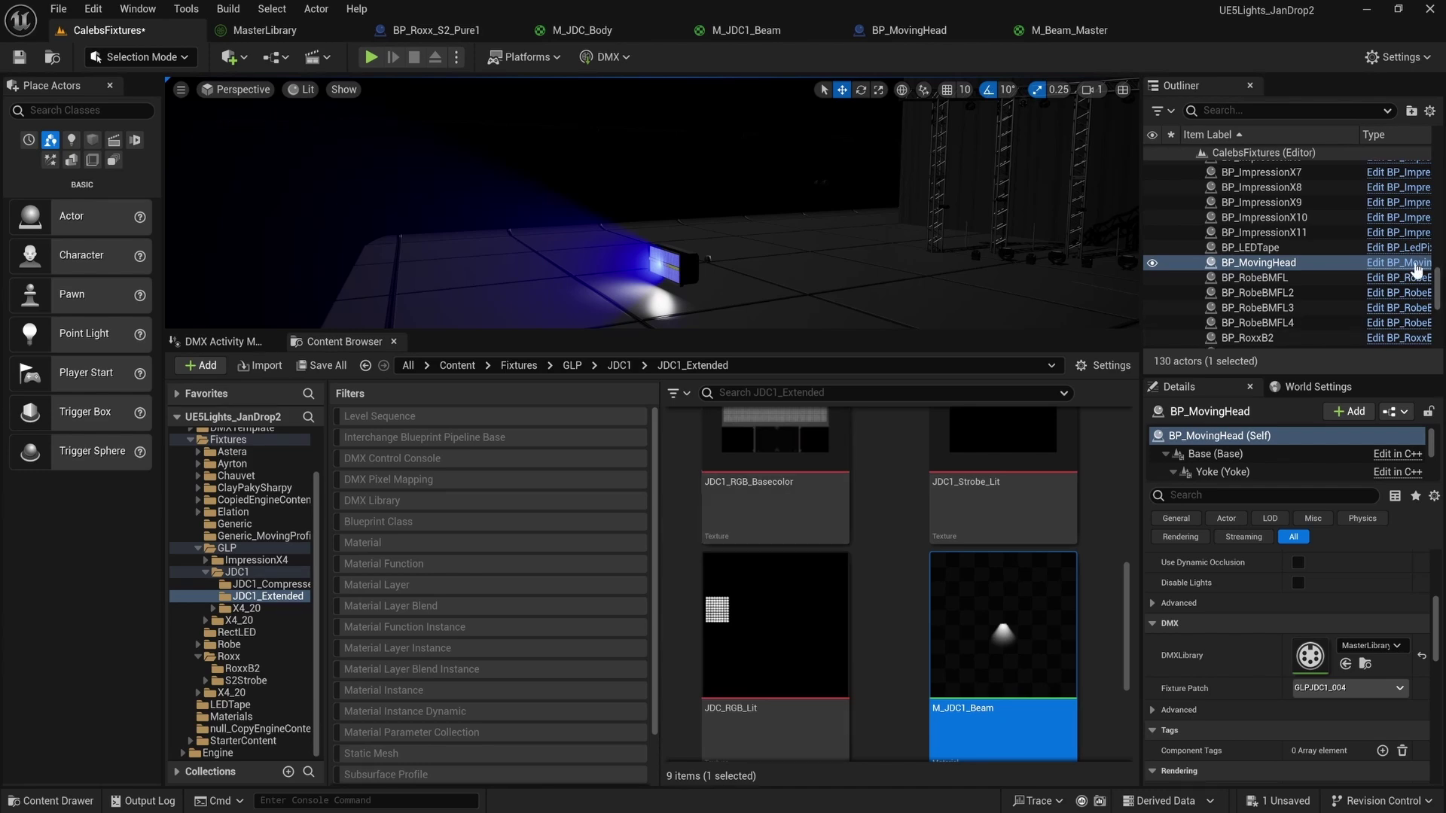
Consult the beam and light logic in BP_Roxx_S2_Pure1, and remove the Print String node from BP_MovingHead's Average Color chain.
{"action": "left_click", "coordinate": [1406, 262]}
{"action": "scroll", "coordinate": [530, 366], "scroll_direction": "down", "scroll_amount": 5}
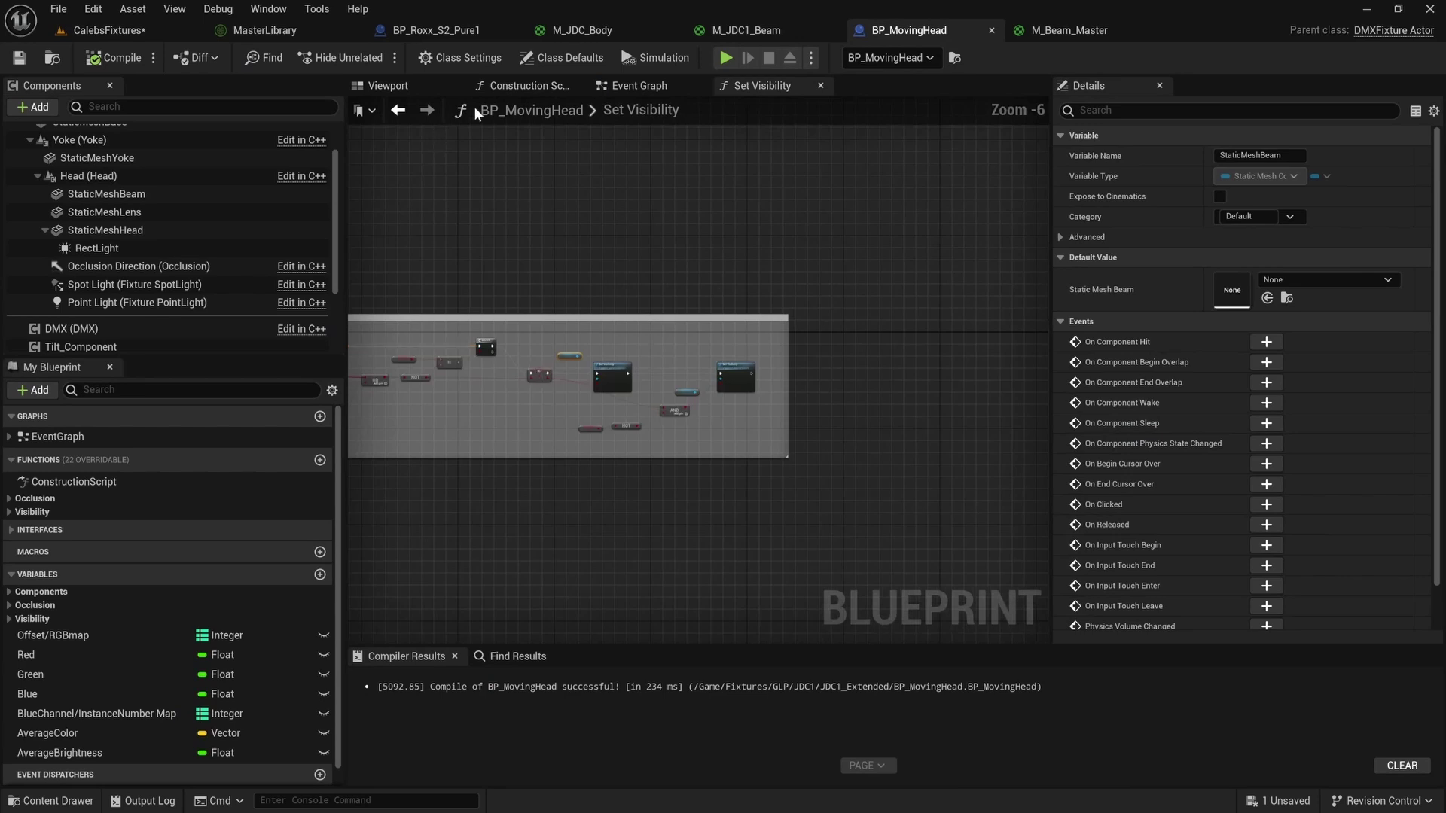
{"action": "left_click", "coordinate": [456, 30]}
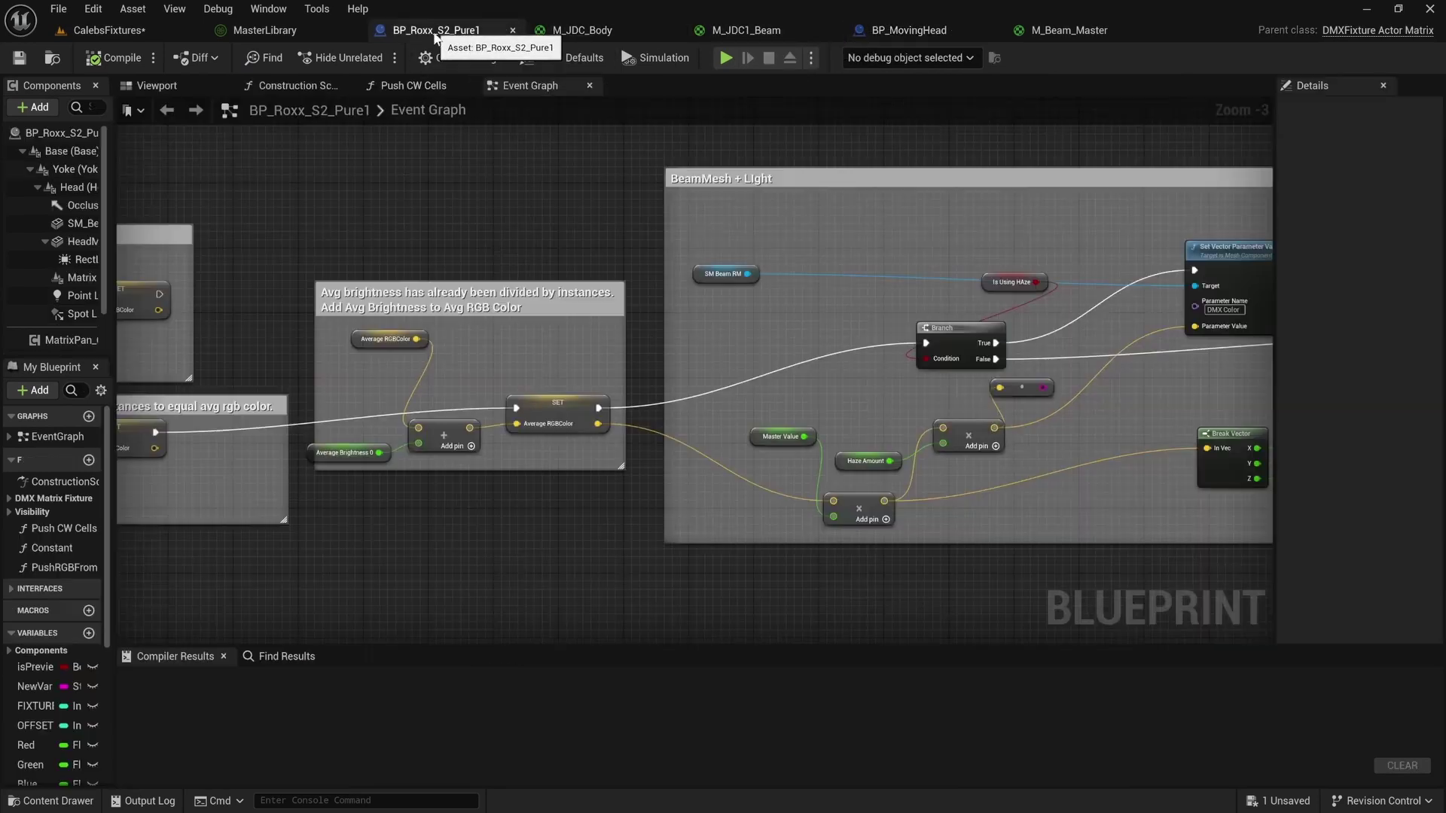
{"action": "left_click", "coordinate": [909, 30]}
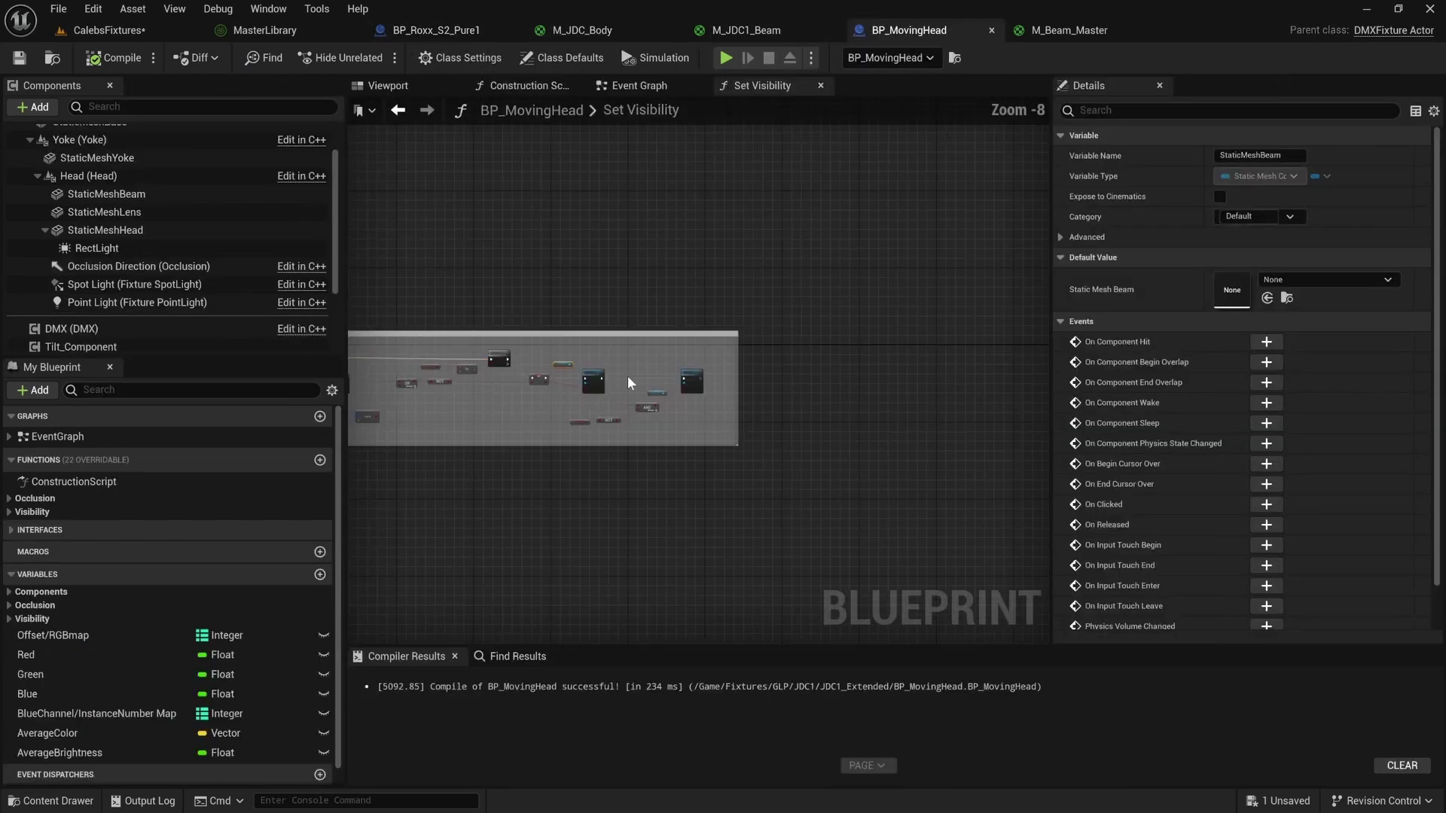
{"action": "scroll", "coordinate": [627, 378], "scroll_direction": "up", "scroll_amount": 1}
{"action": "left_click", "coordinate": [637, 85]}
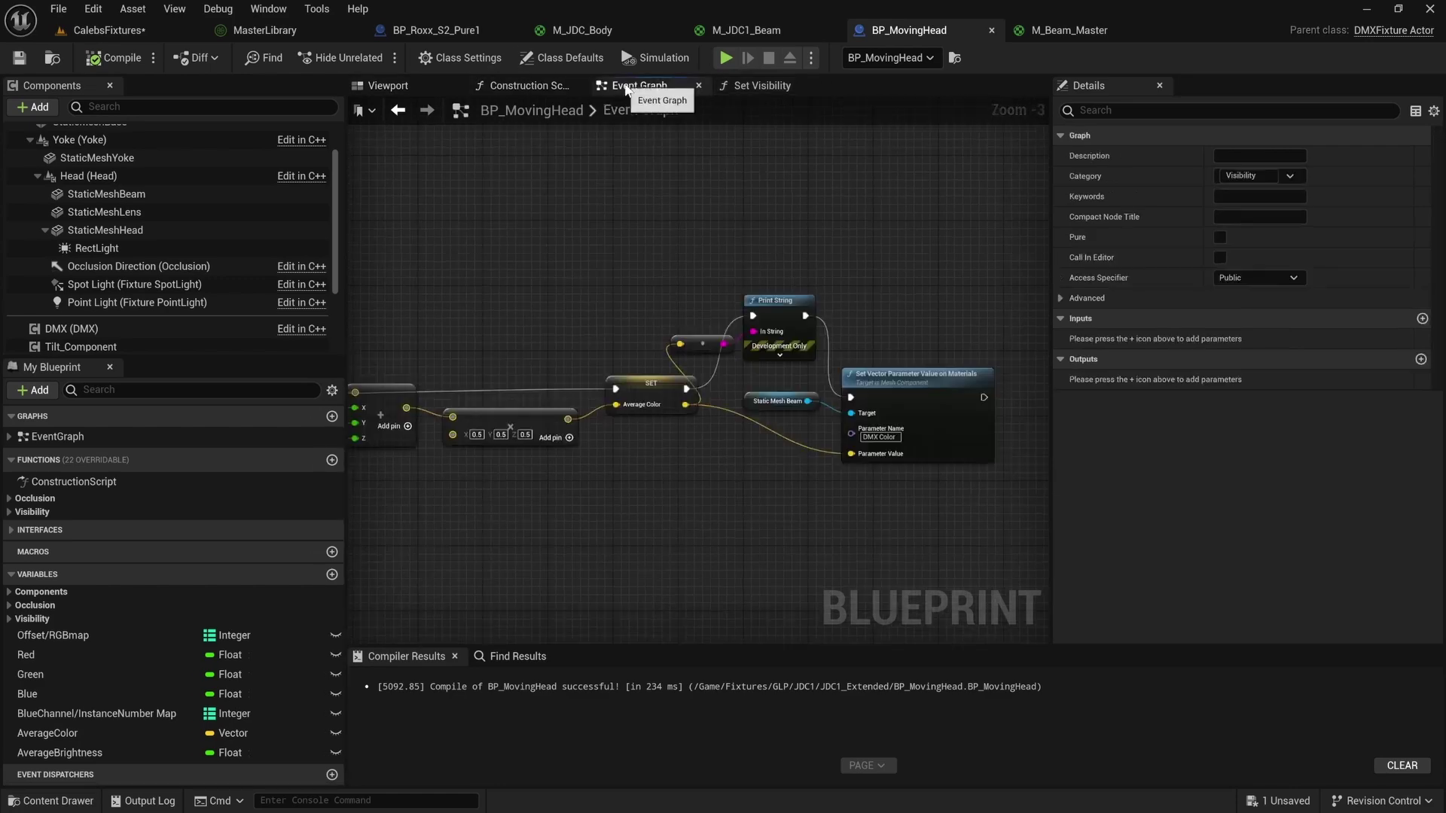
{"action": "right_click_drag", "start_coordinate": [839, 390], "coordinate": [606, 362]}
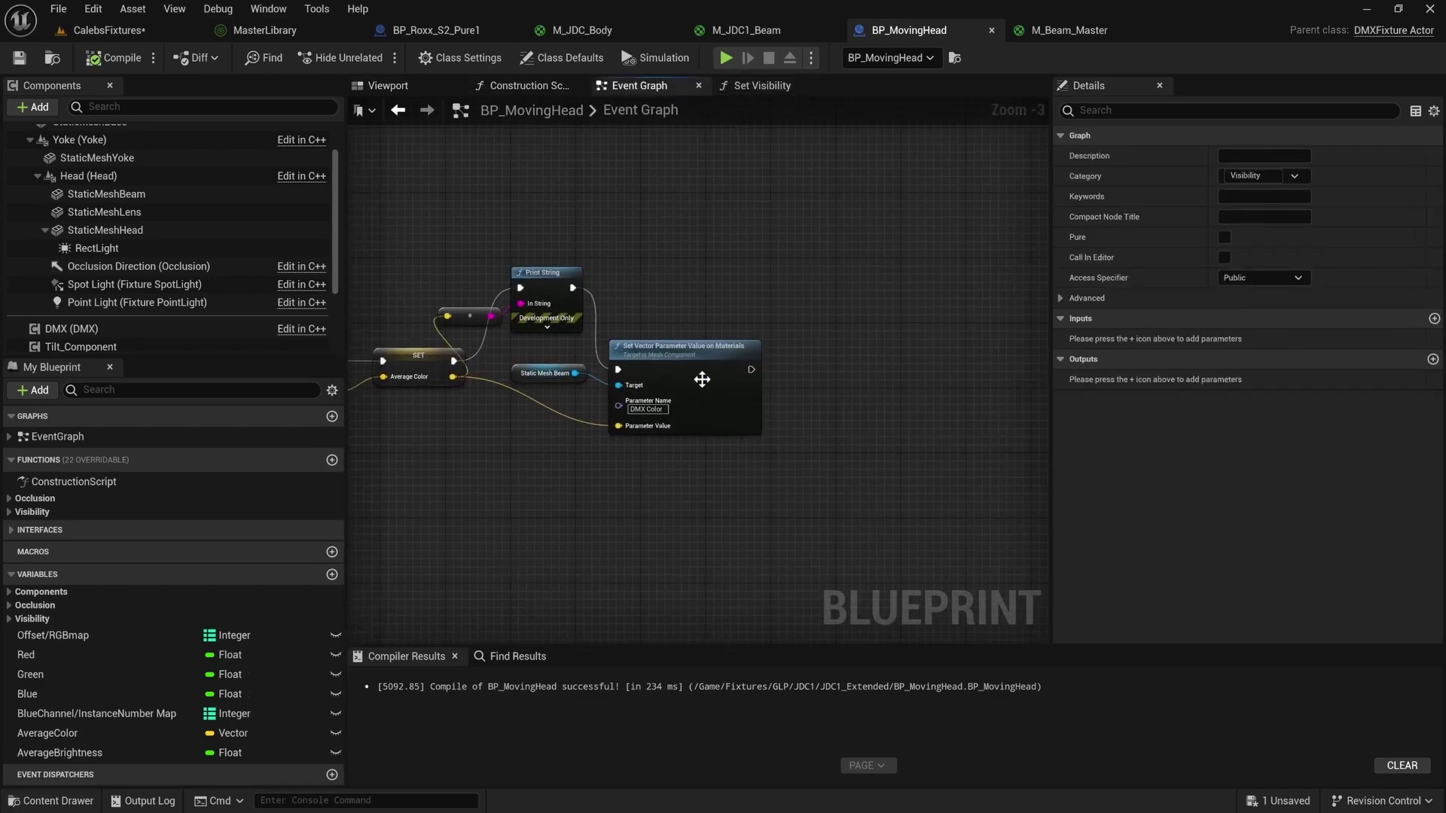
{"action": "left_click", "coordinate": [545, 299]}
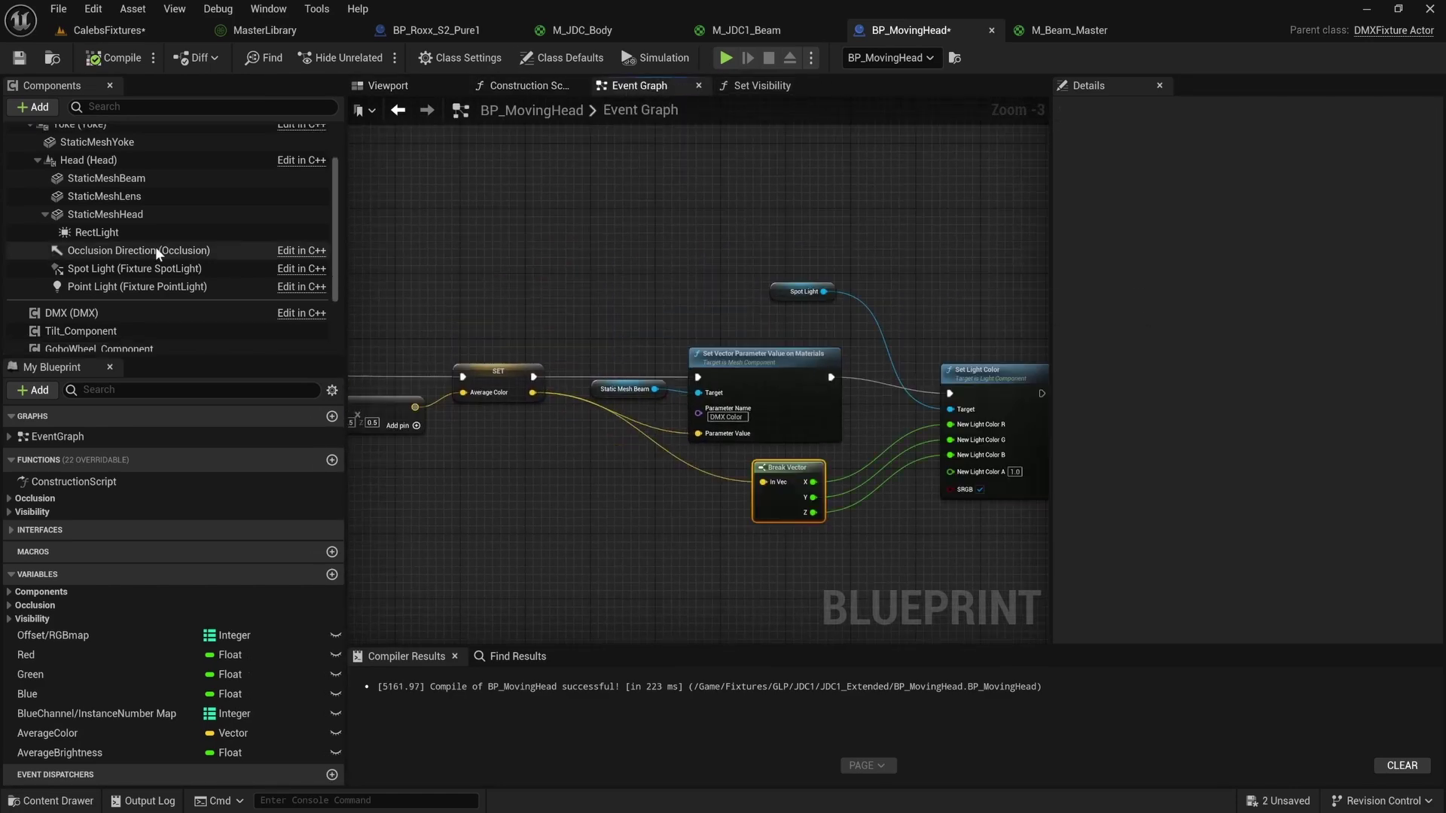
Replace the Spot Light reference on the Target of Set Light Color with a RectLight reference, and compile and save the blueprint.
{"action": "scroll", "coordinate": [155, 246], "scroll_direction": "up", "scroll_amount": 1}
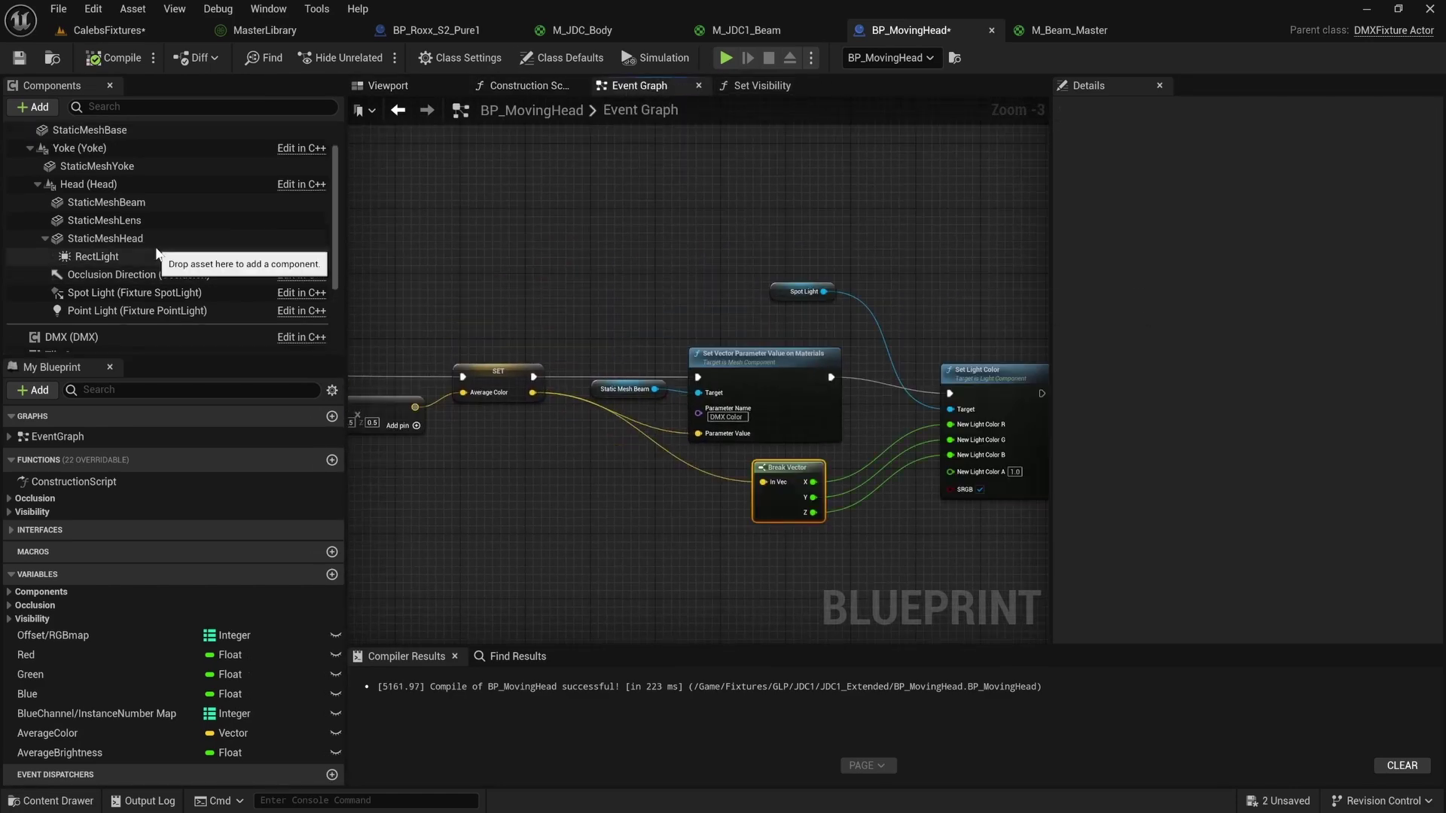
{"action": "scroll", "coordinate": [142, 237], "scroll_direction": "up", "scroll_amount": 1}
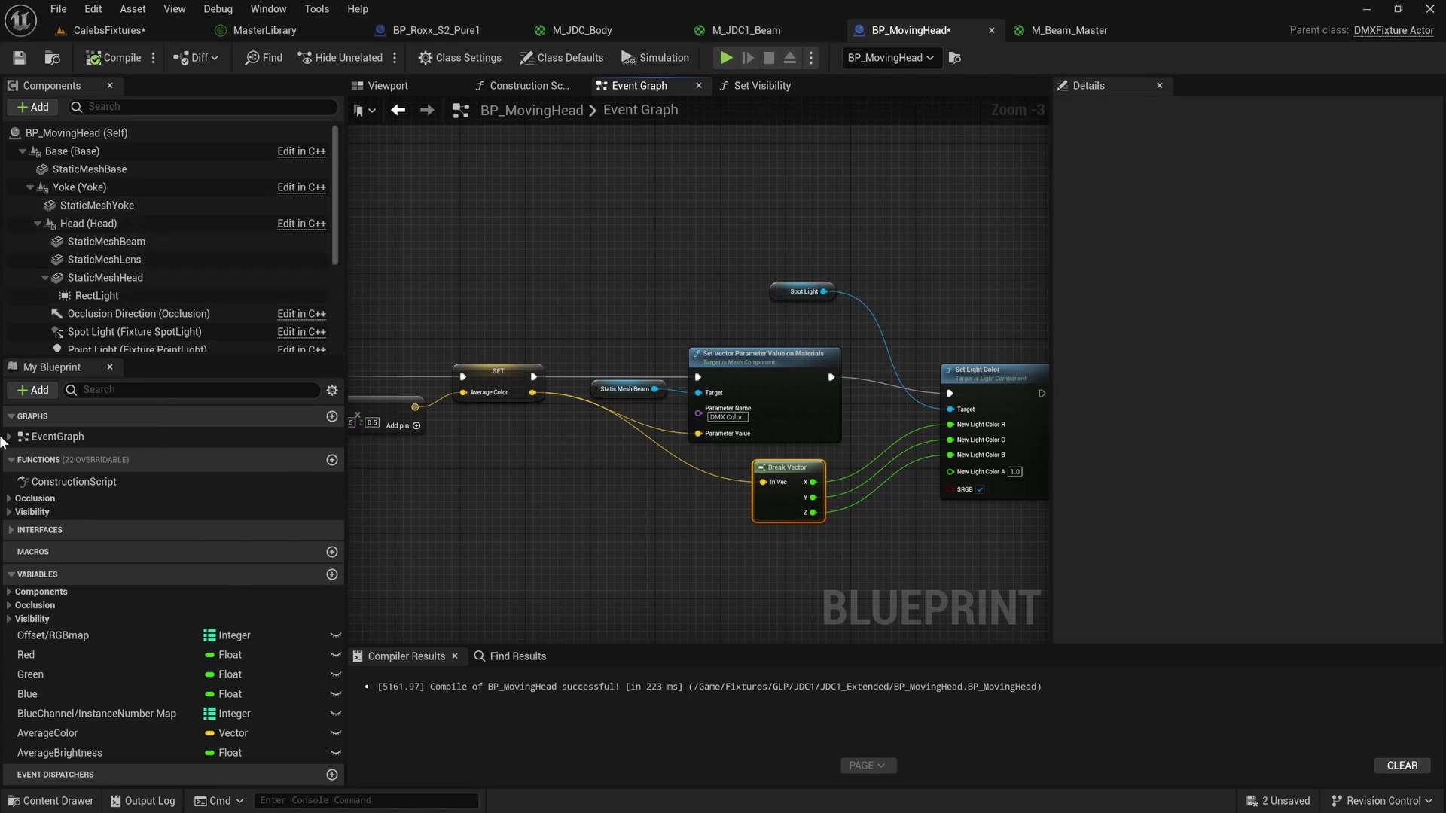
{"action": "left_click", "coordinate": [803, 291]}
{"action": "key", "text": "Delete"}
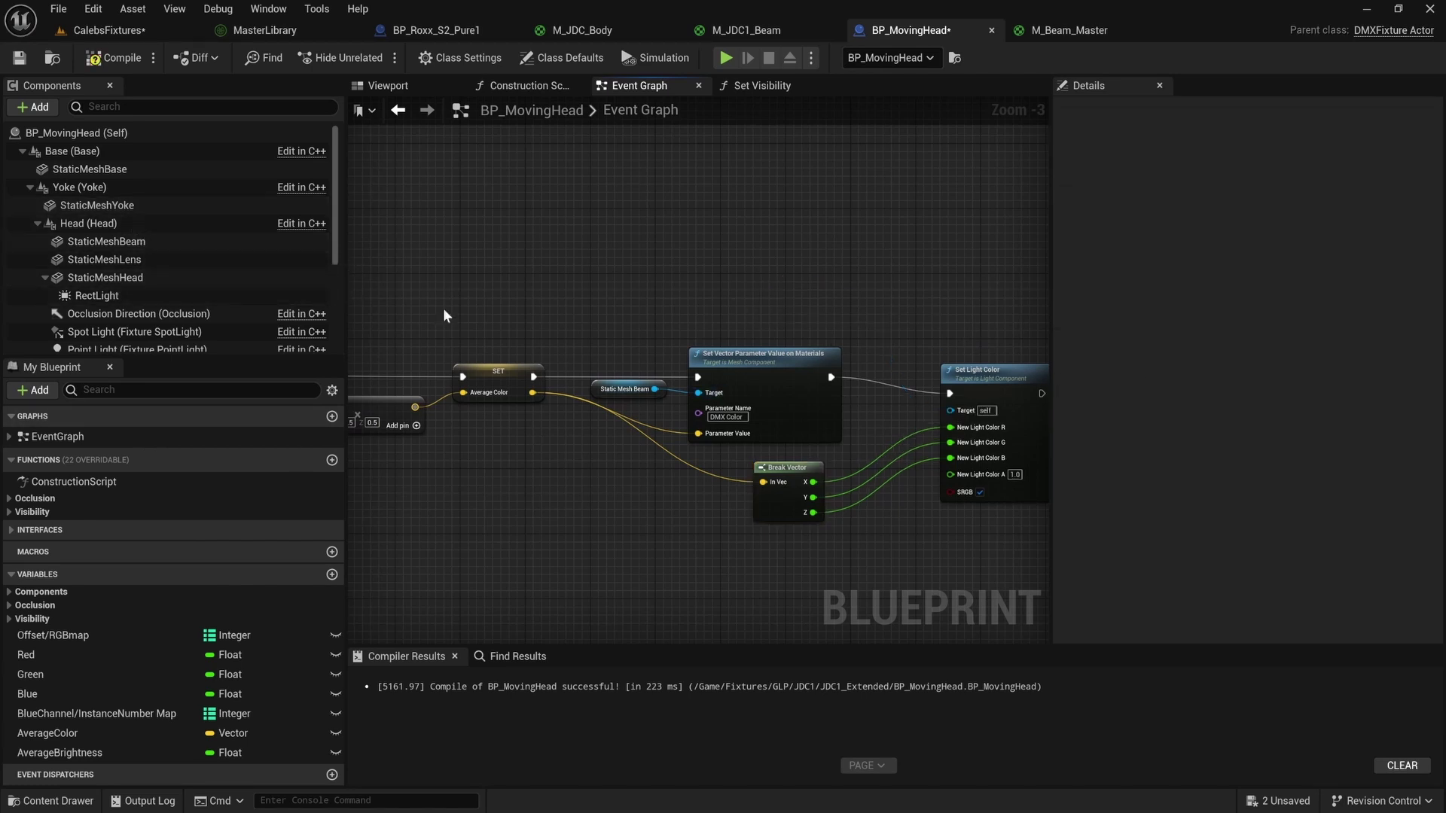
{"action": "left_click_drag", "start_coordinate": [151, 296], "coordinate": [949, 414]}
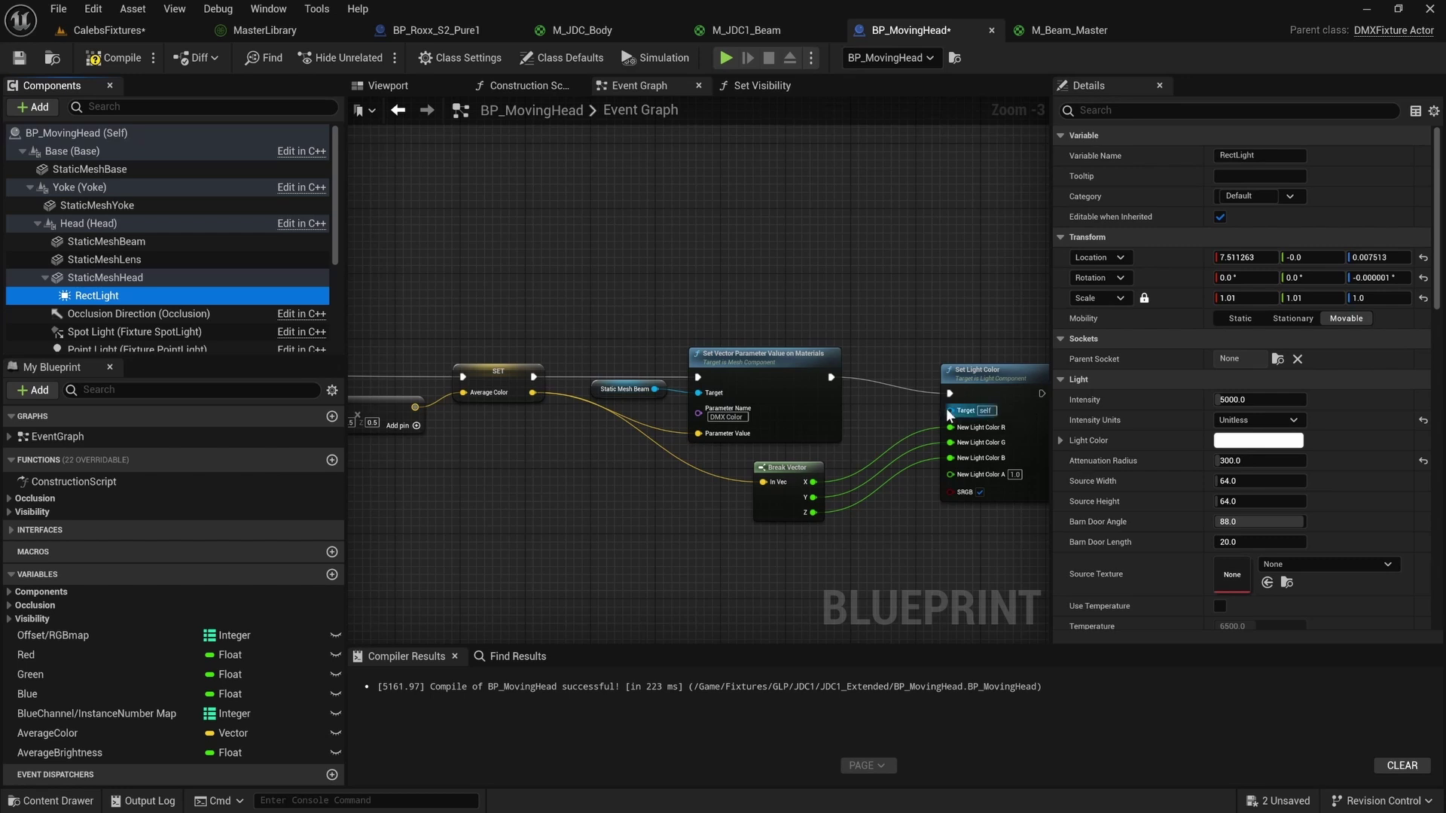
{"action": "left_click_drag", "start_coordinate": [780, 307], "coordinate": [780, 307]}
{"action": "left_click_drag", "start_coordinate": [831, 307], "coordinate": [952, 411]}
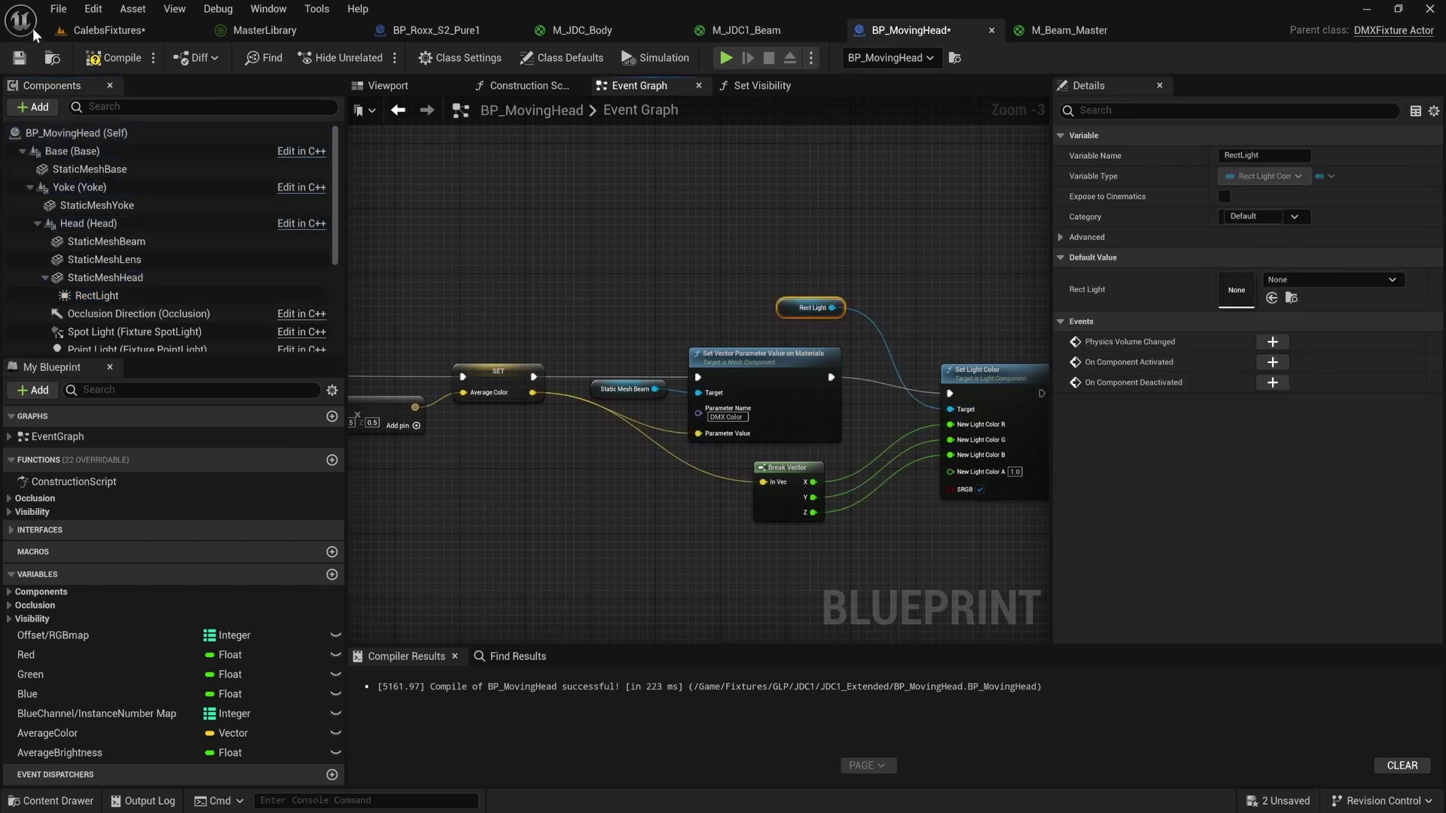
{"action": "left_click", "coordinate": [113, 57]}
{"action": "left_click", "coordinate": [19, 57]}
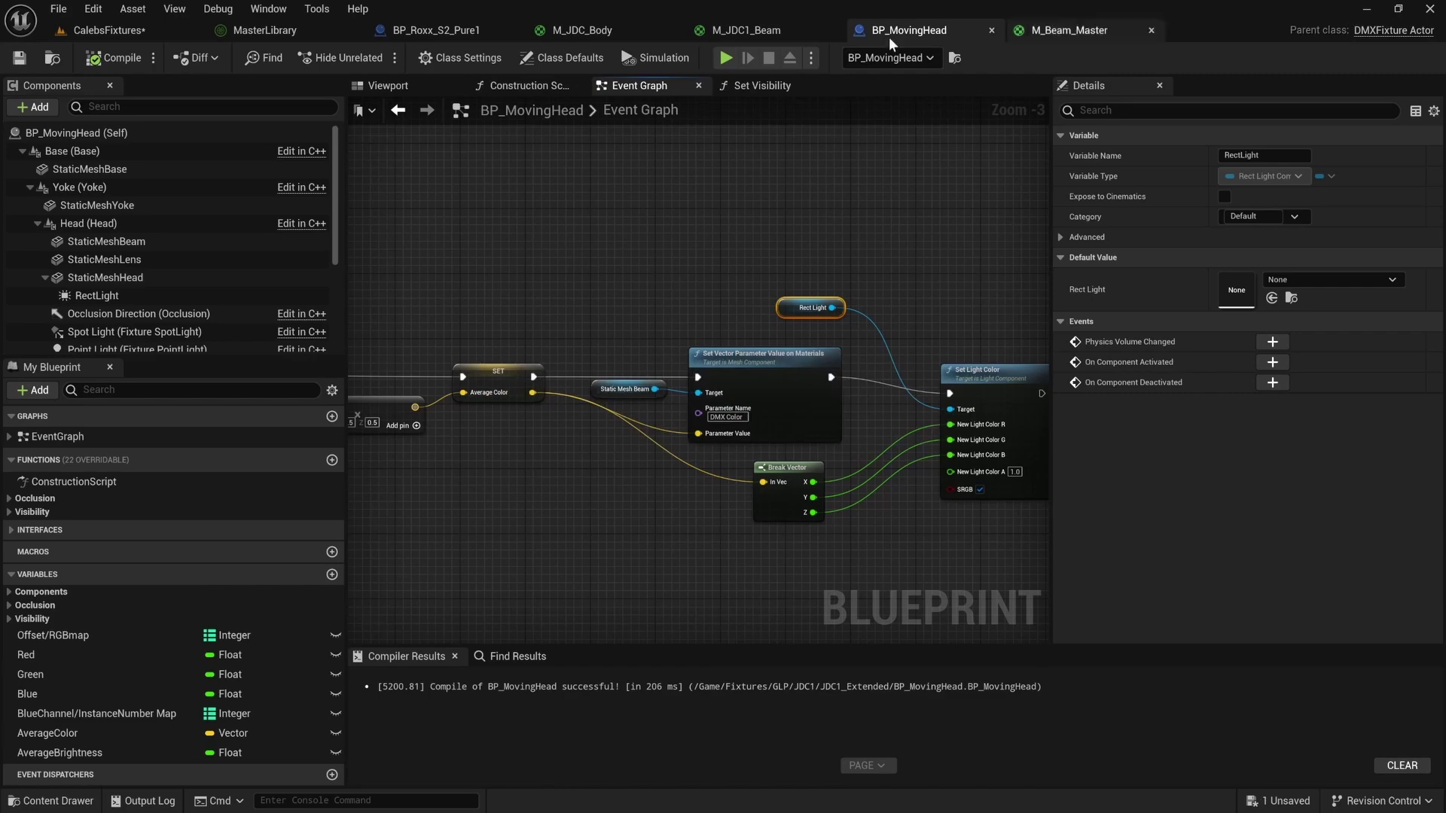
Check the beam origin in the level, move StaticMeshBeam to about 9.63 along Y, and compile and save the blueprint.
{"action": "left_click", "coordinate": [388, 85]}
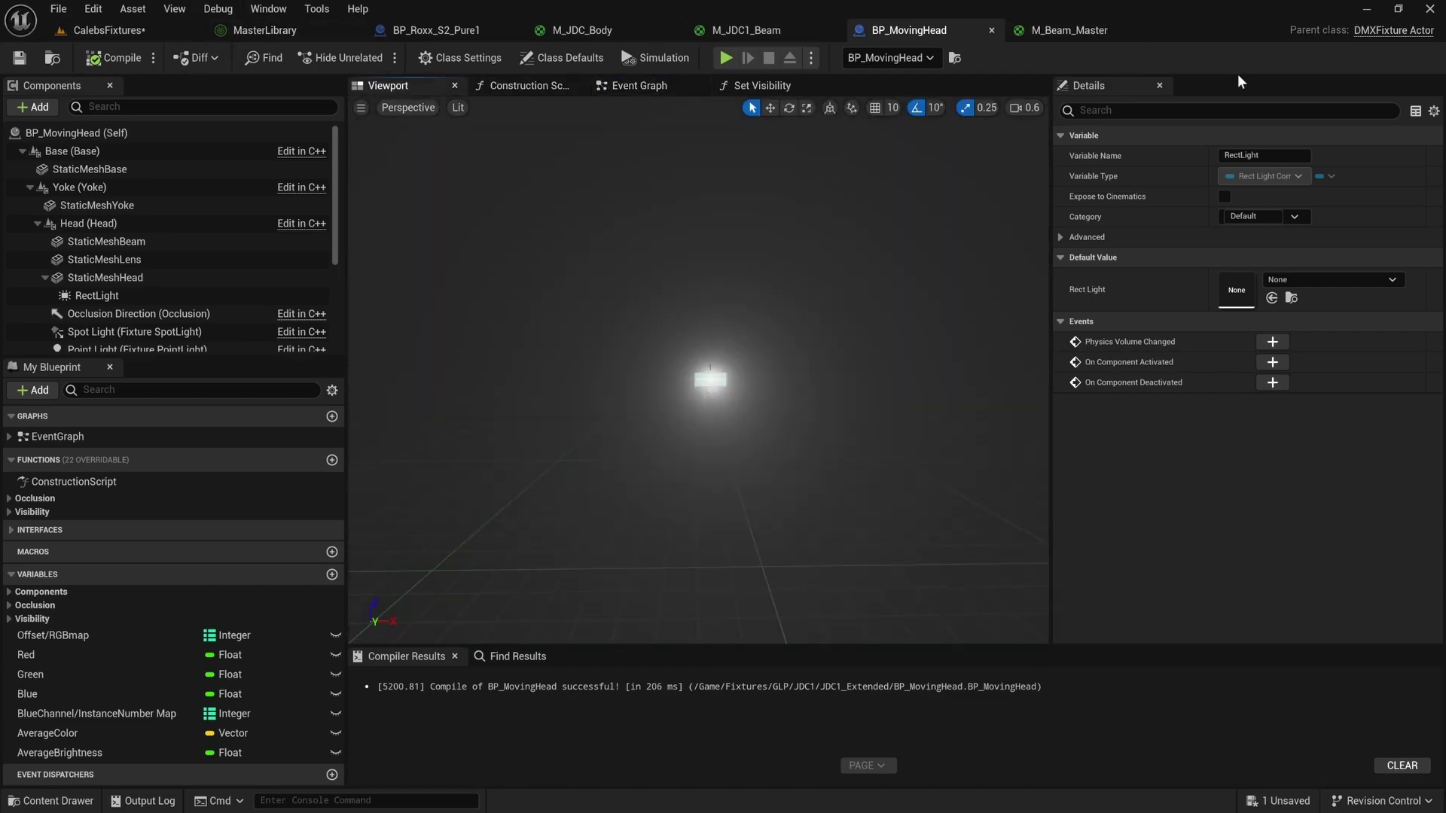
{"action": "left_click", "coordinate": [121, 29]}
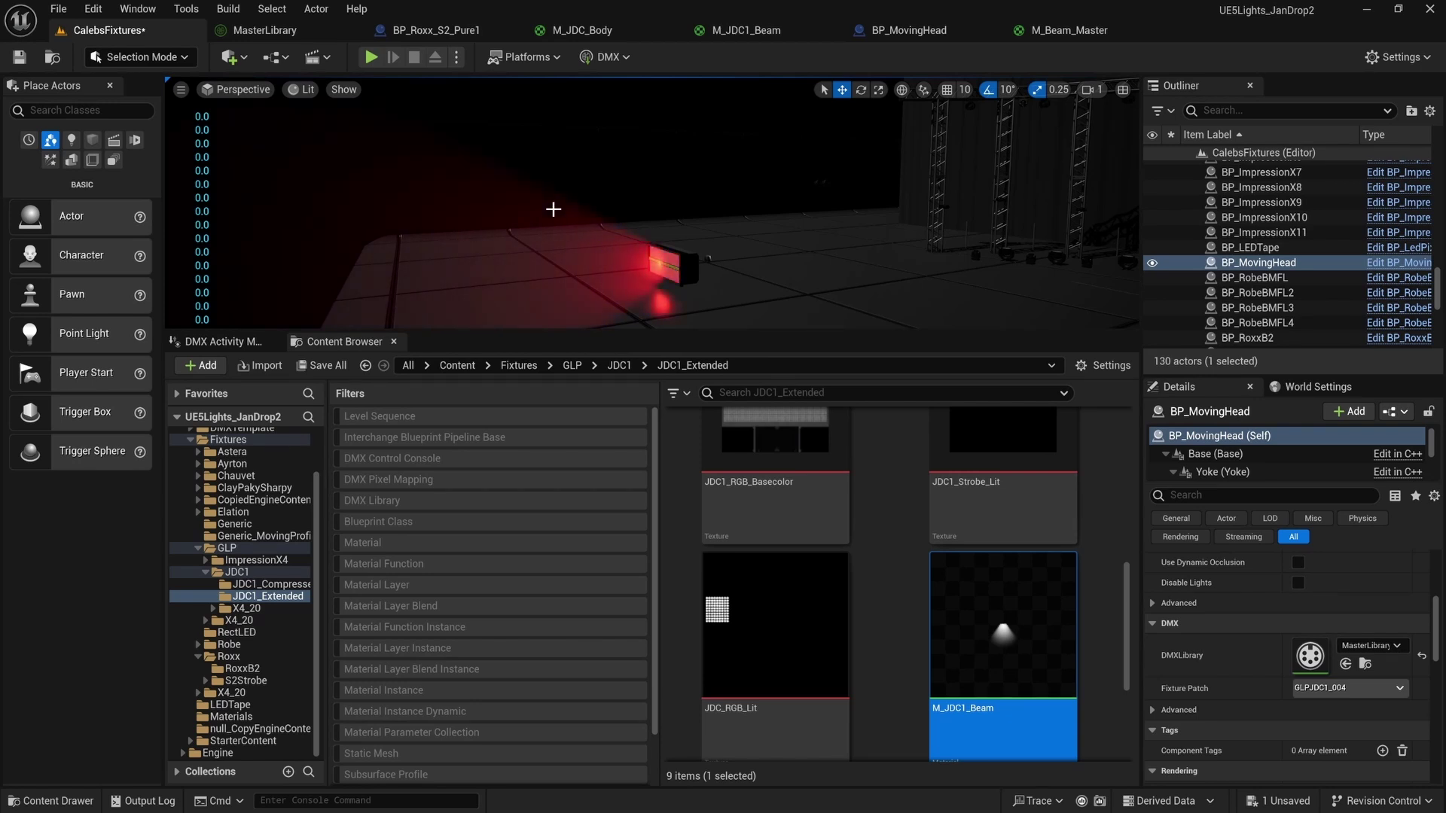
{"action": "right_click_drag", "start_coordinate": [648, 211], "coordinate": [571, 220]}
{"action": "key", "text": "w"}
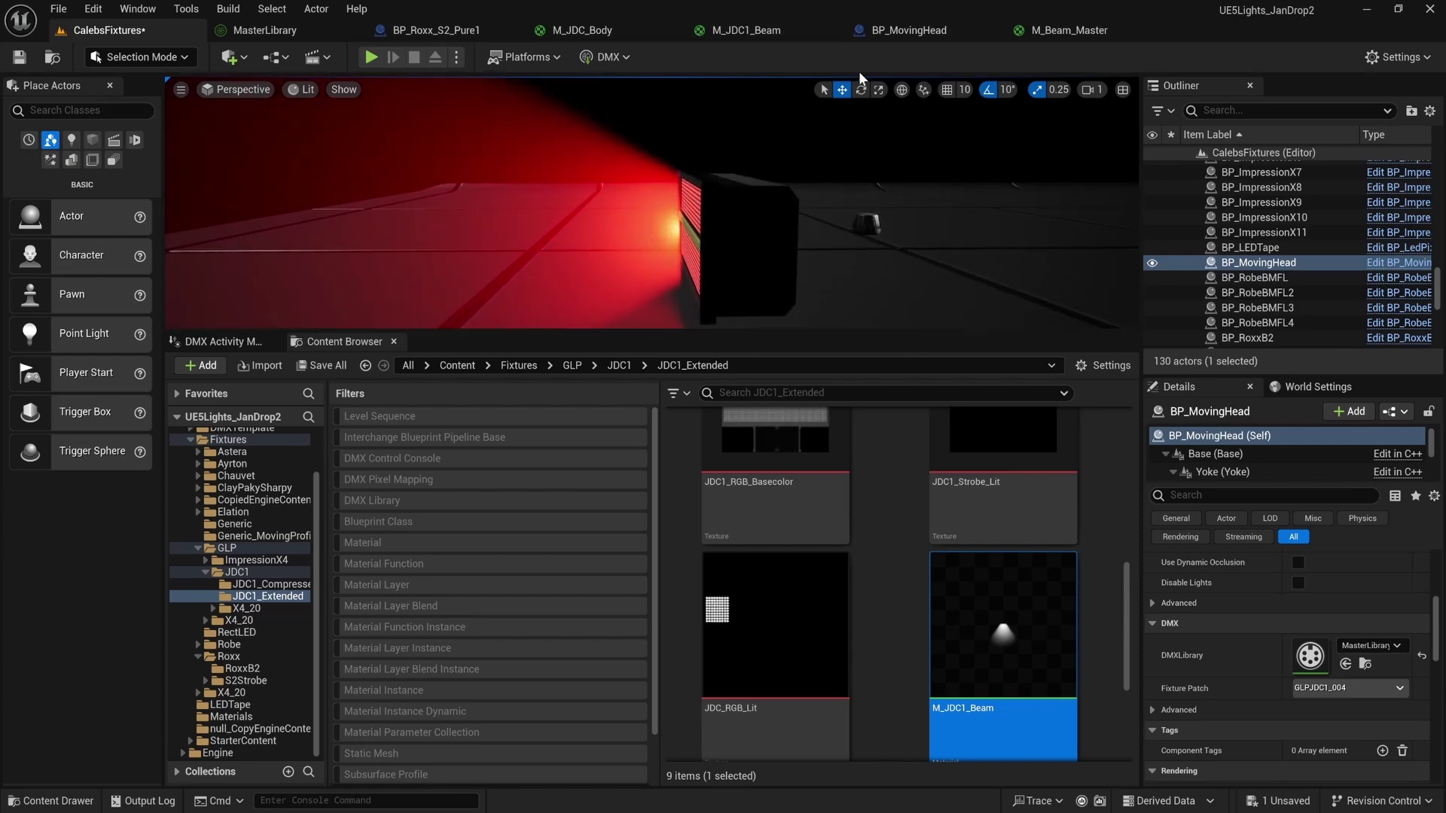
{"action": "left_click", "coordinate": [886, 33]}
{"action": "right_click_drag", "start_coordinate": [693, 373], "coordinate": [736, 371]}
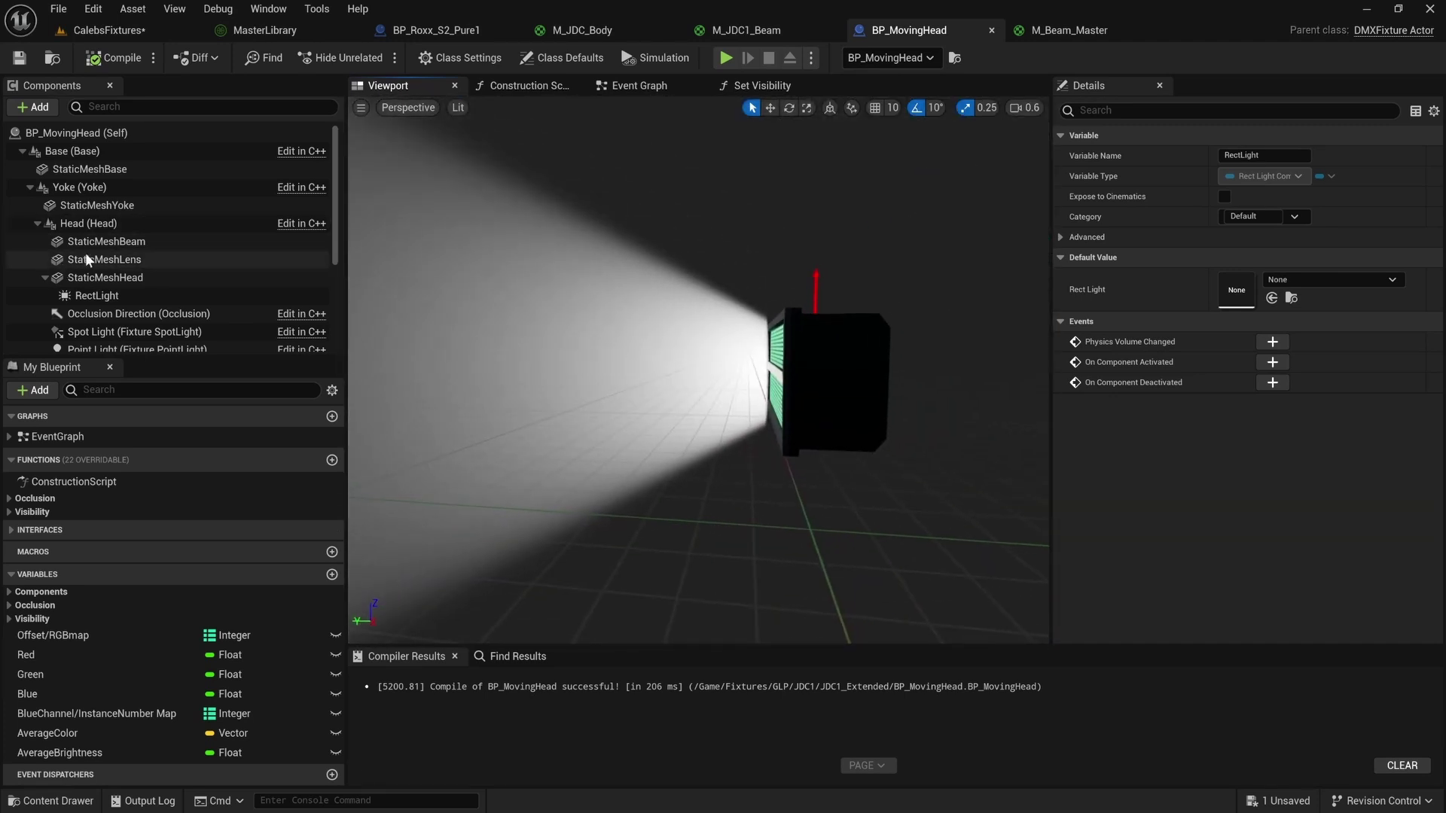
{"action": "left_click", "coordinate": [105, 241]}
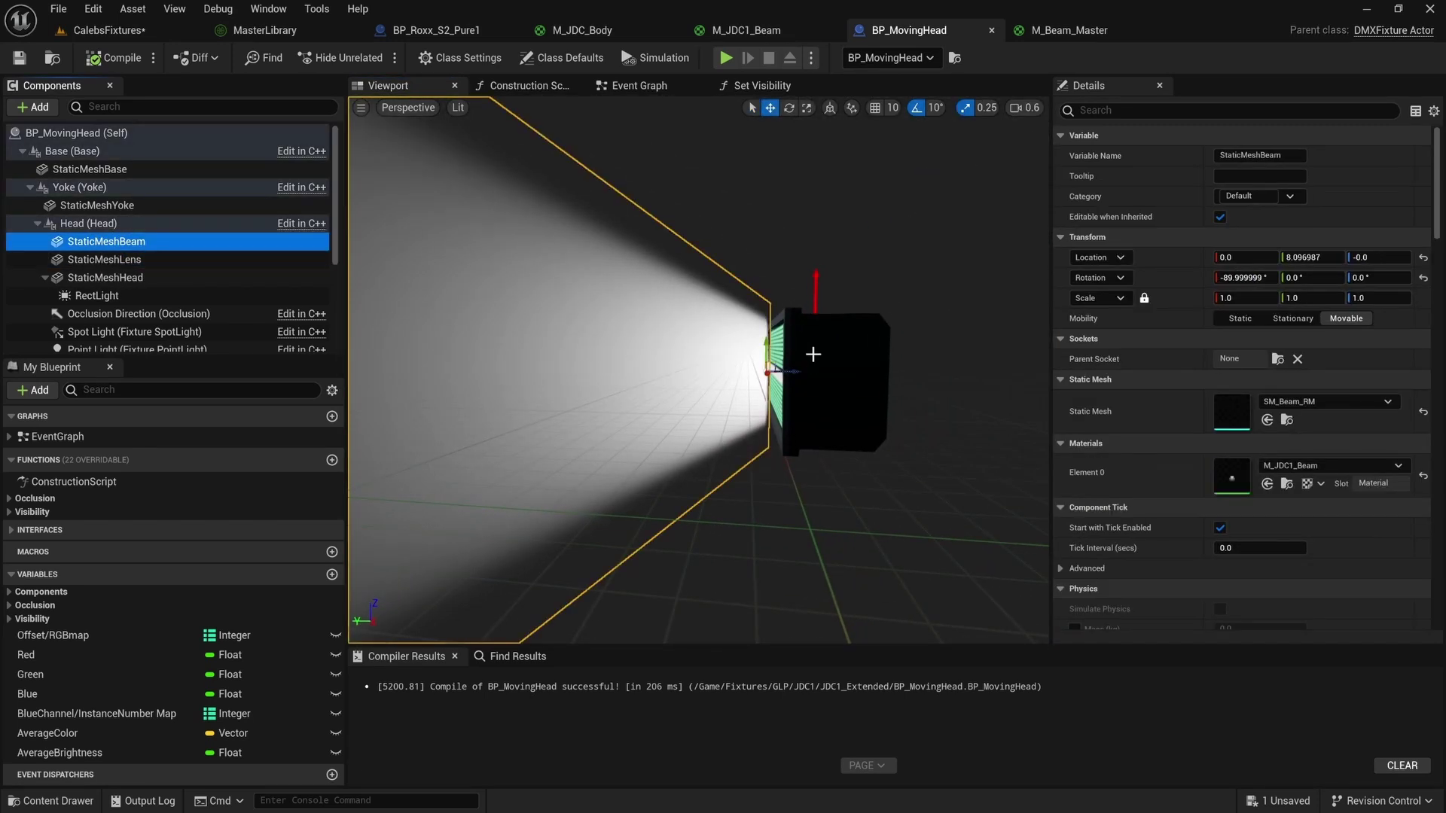
{"action": "left_click_drag", "start_coordinate": [794, 372], "coordinate": [820, 331]}
{"action": "key", "text": "f"}
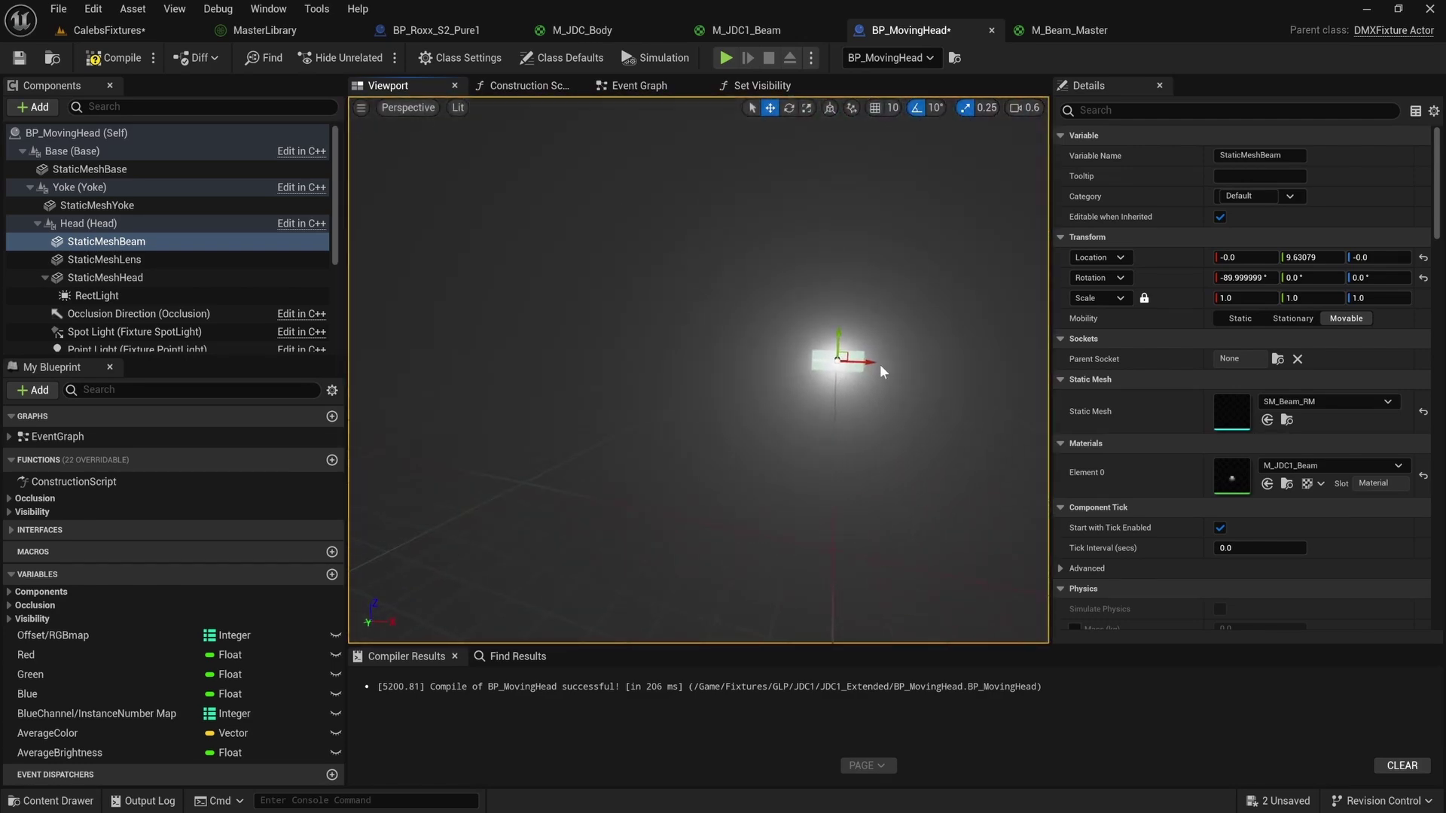
{"action": "left_click", "coordinate": [113, 58]}
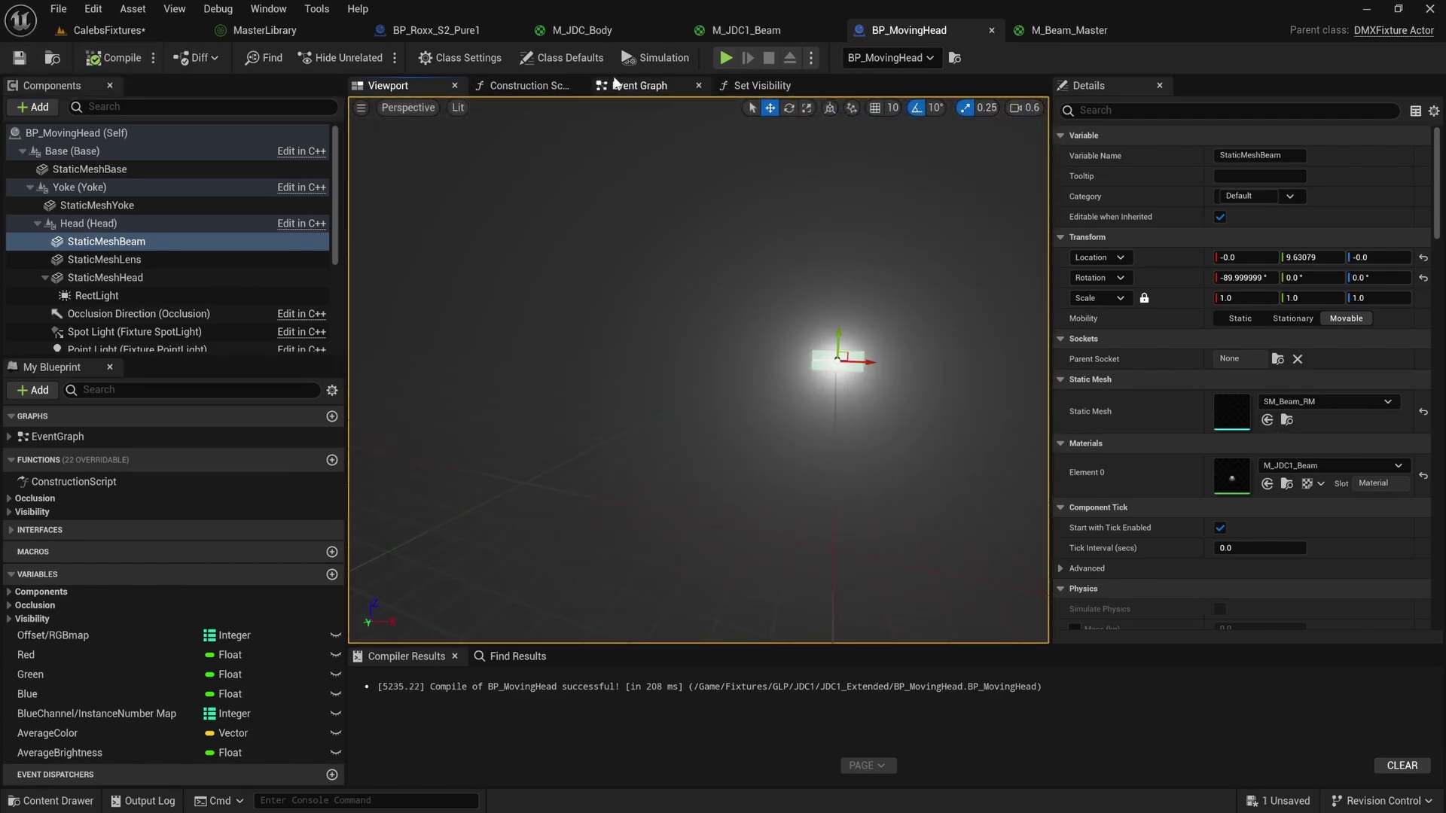
Inspect the repositioned beam in the CalebsFixtures level, and close the M_JDC1_Beam and M_Beam_Master material editors.
{"action": "left_click", "coordinate": [102, 32]}
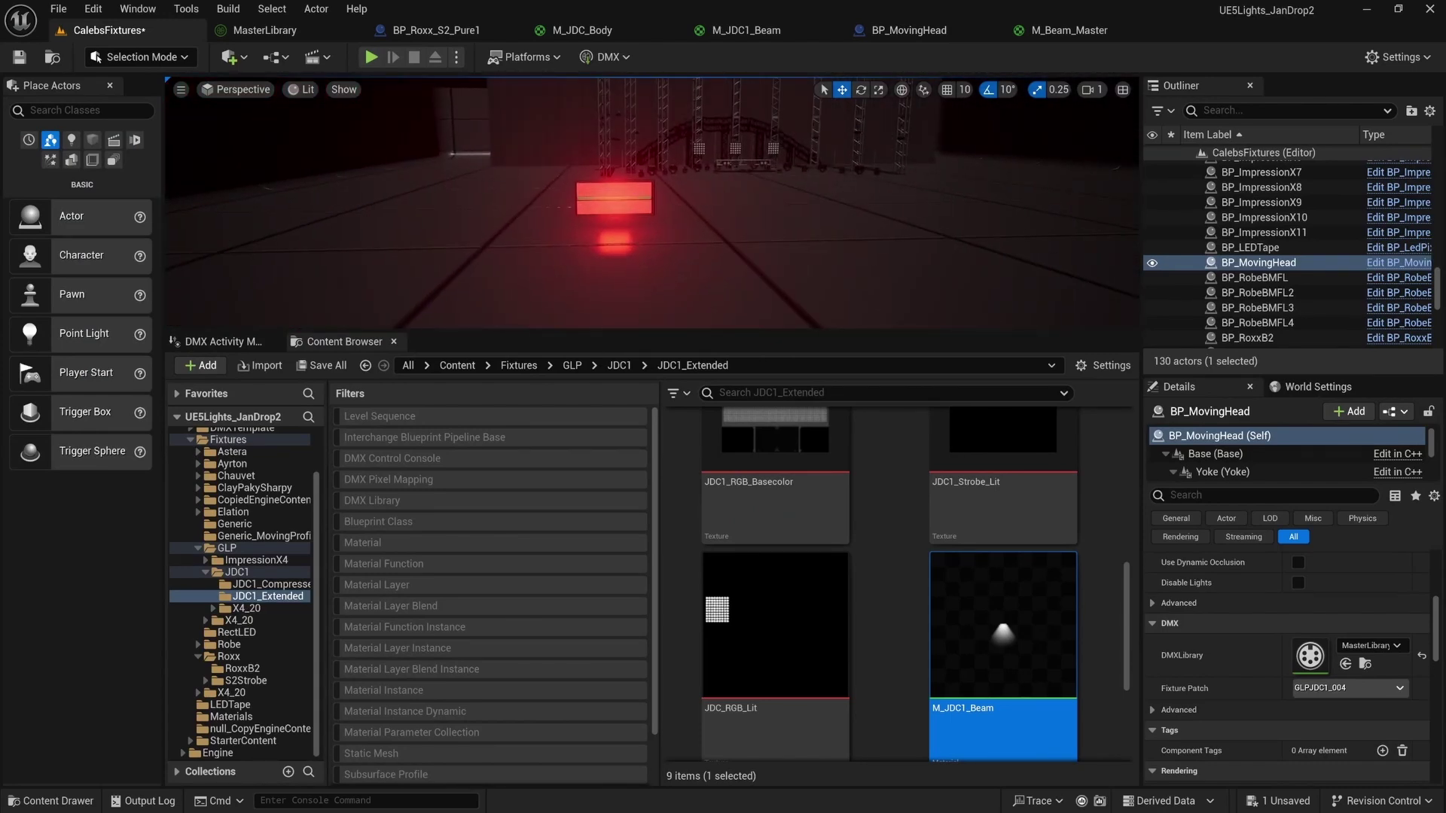
{"action": "key", "text": "f"}
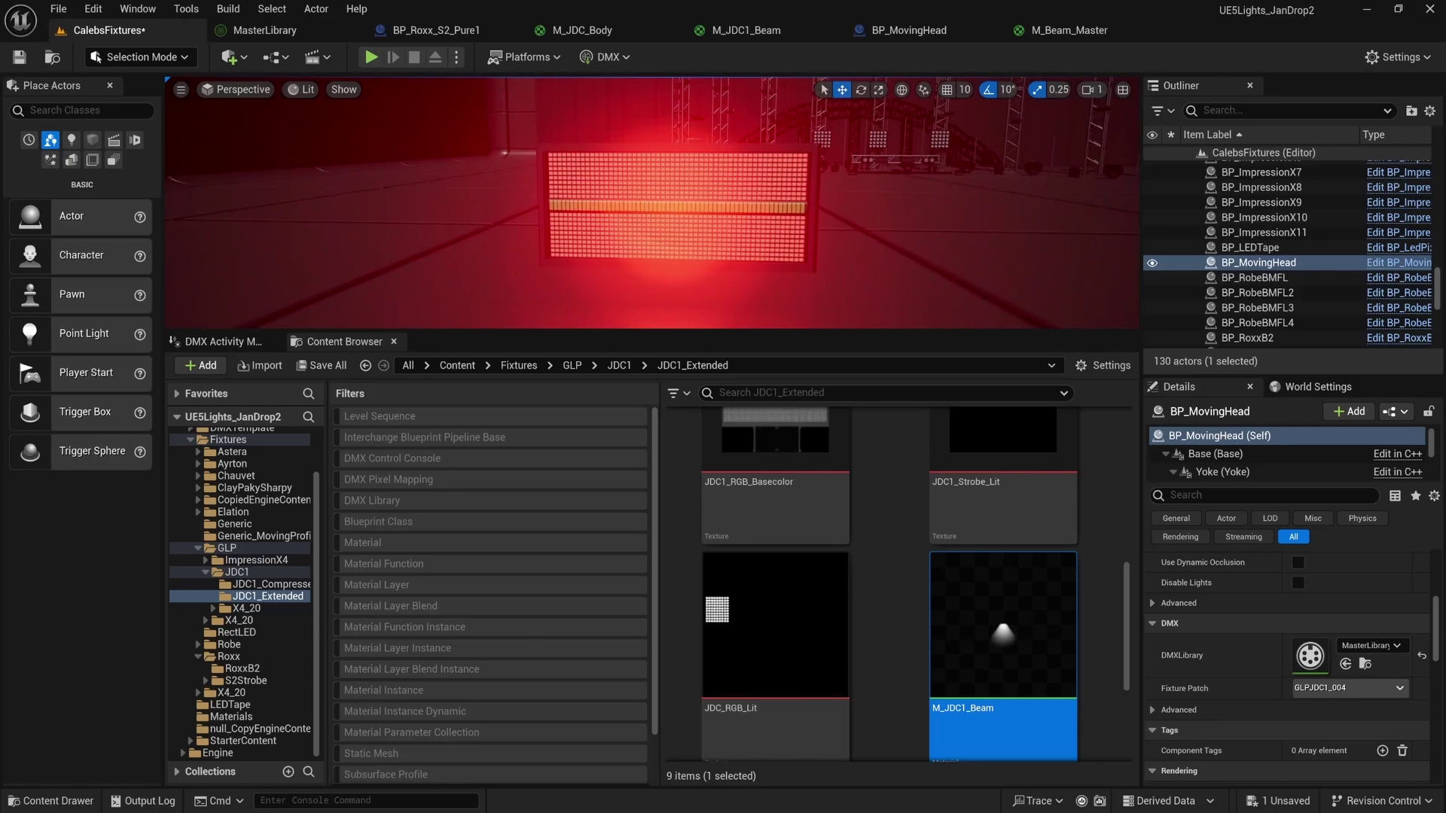
{"action": "right_click_drag", "start_coordinate": [652, 204], "coordinate": [448, 206]}
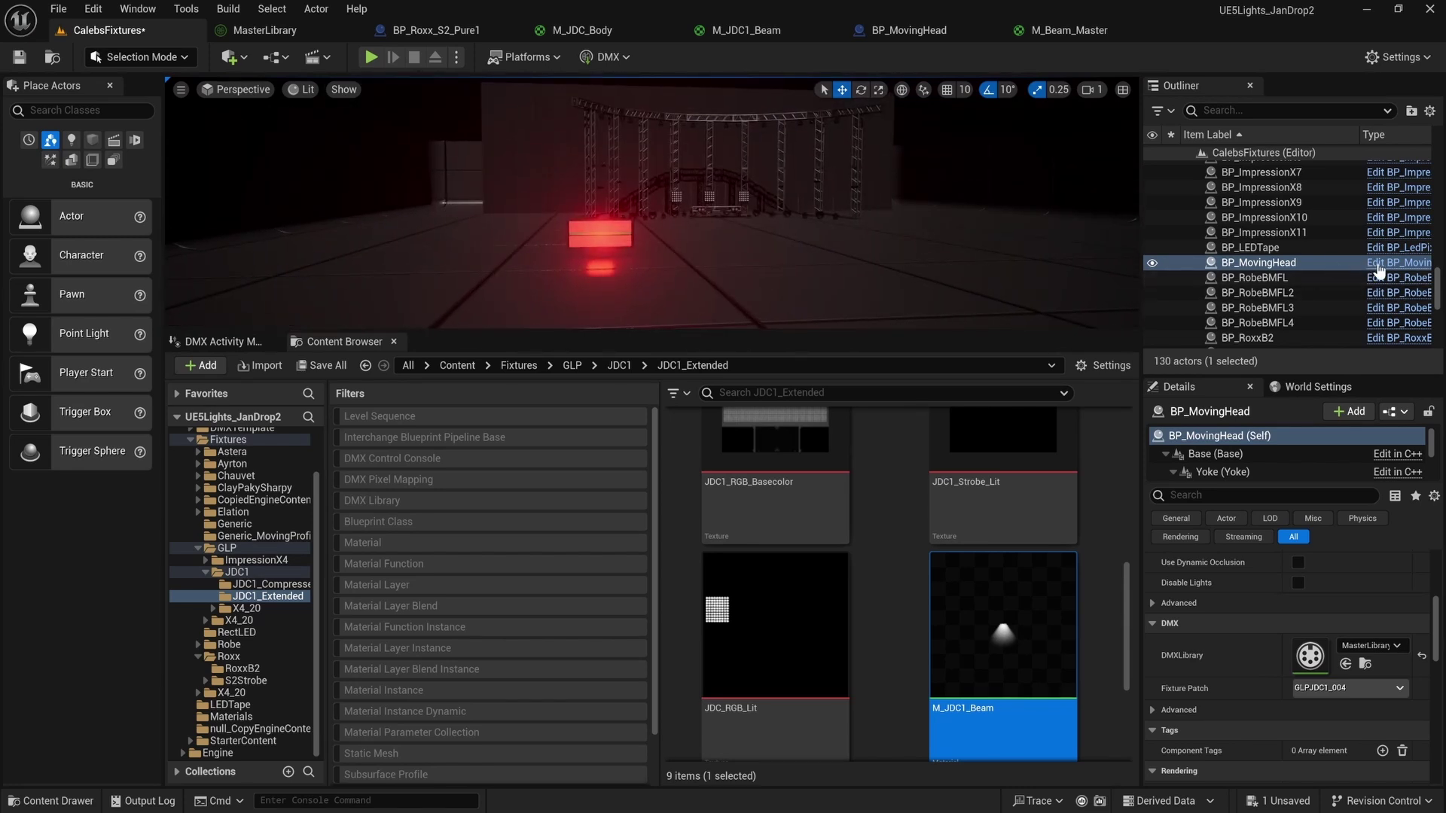
{"action": "key", "text": "f"}
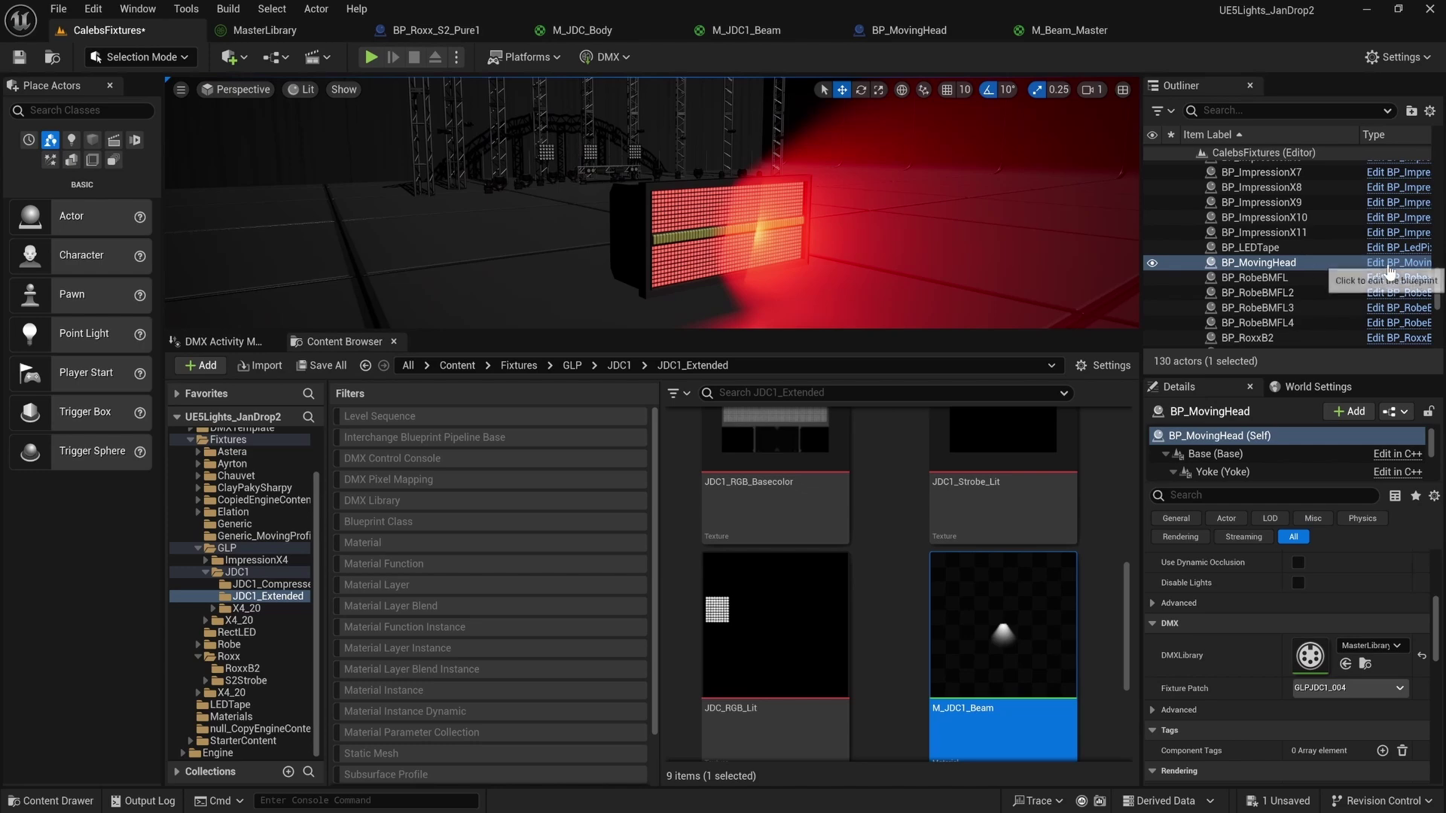
{"action": "left_click", "coordinate": [1380, 263]}
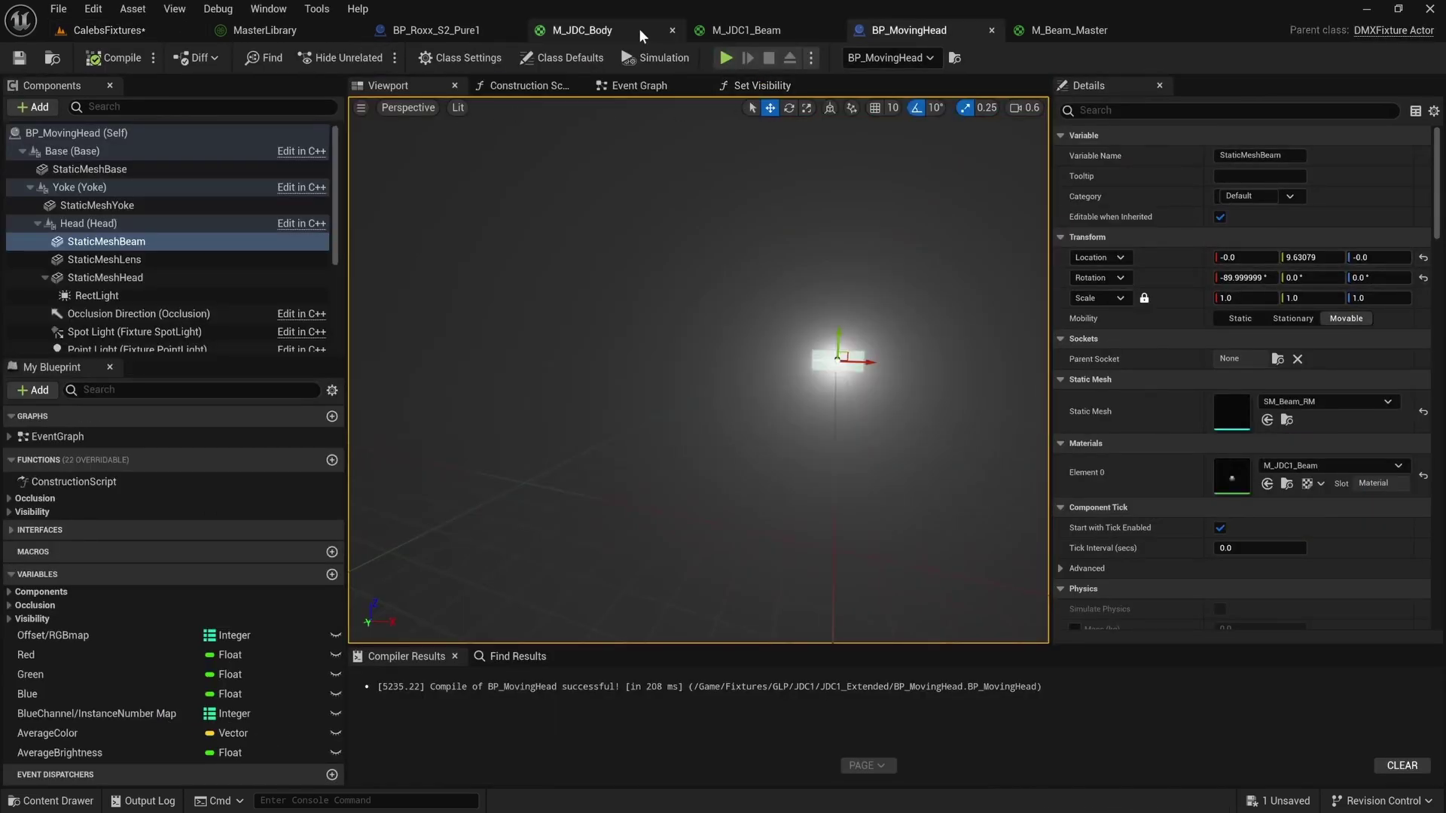
{"action": "left_click", "coordinate": [745, 30]}
{"action": "left_click", "coordinate": [832, 30]}
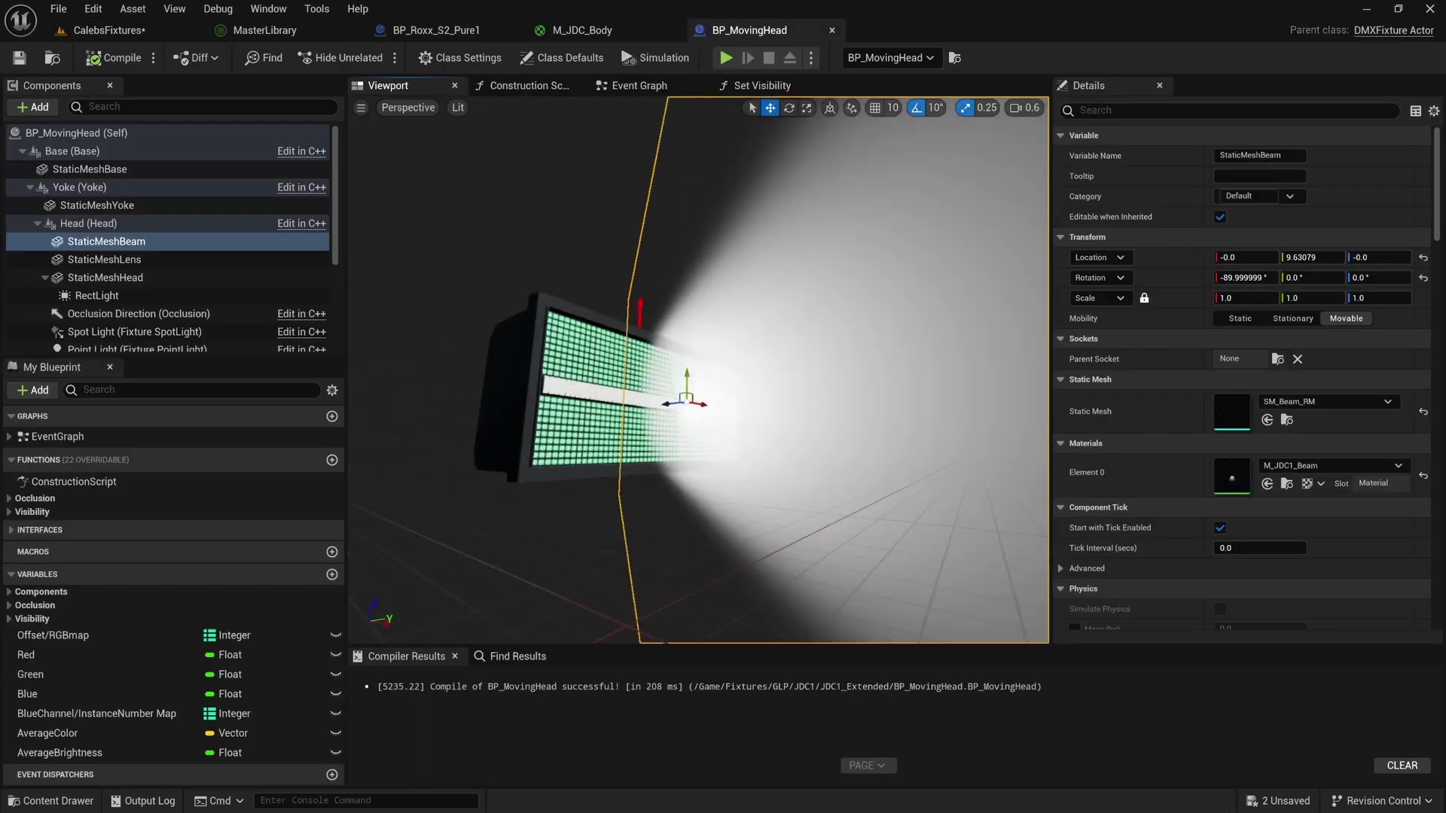
Unlock the scale ratio of StaticMeshBeam and set its X scale to 2.
{"action": "left_click", "coordinate": [139, 257]}
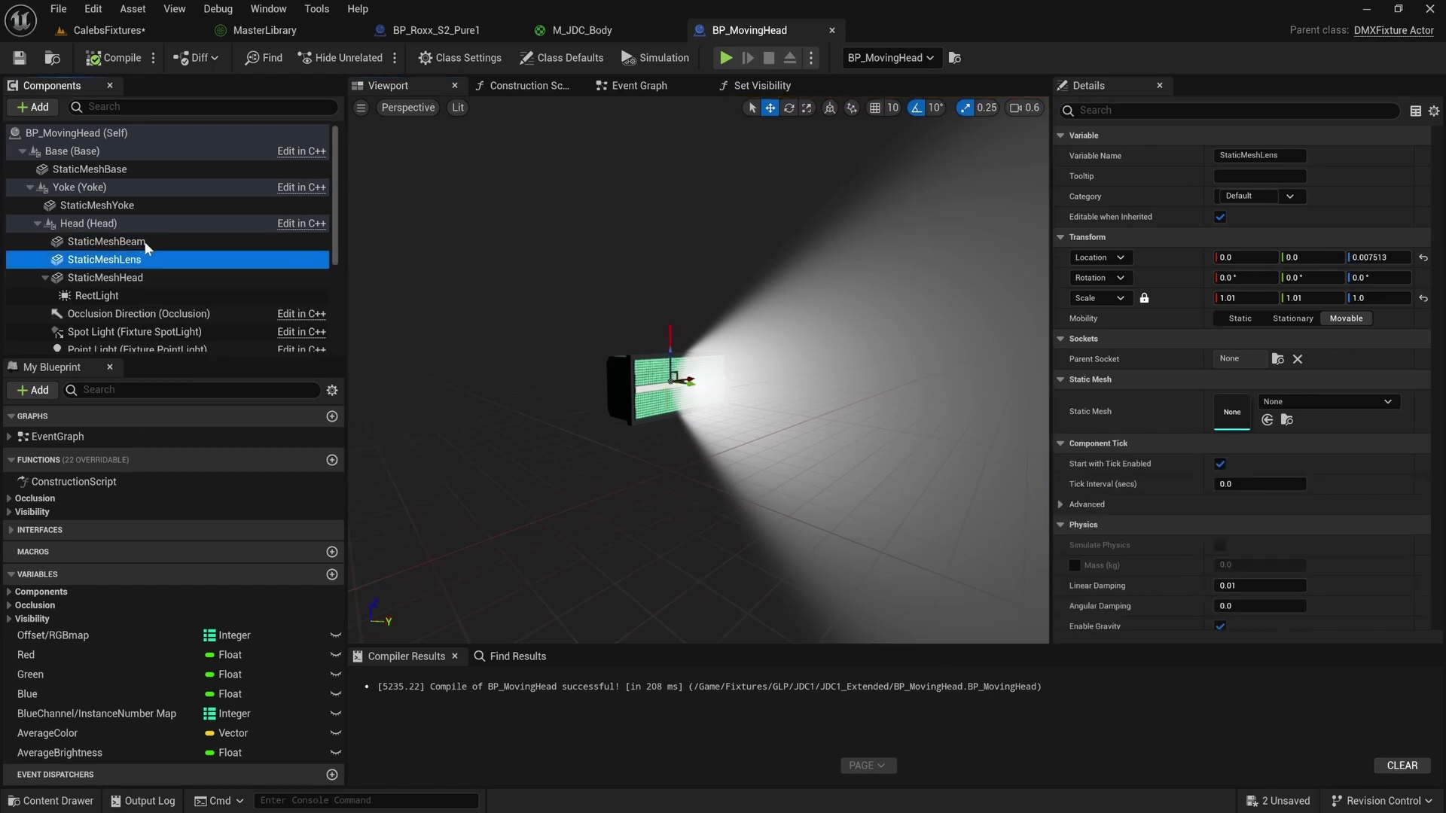
{"action": "left_click", "coordinate": [146, 242]}
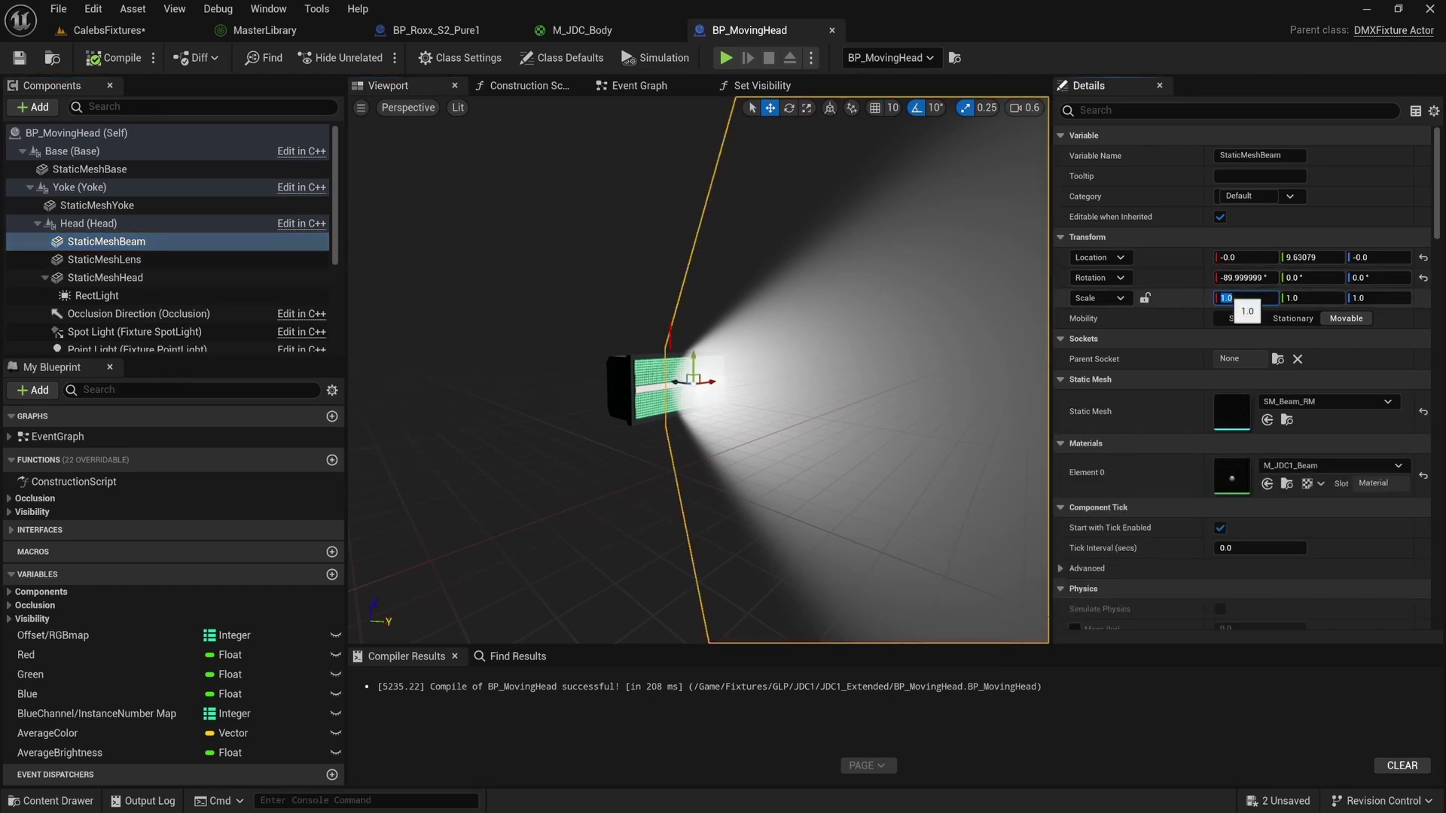
{"action": "type", "text": "2"}
{"action": "key", "text": "Return"}
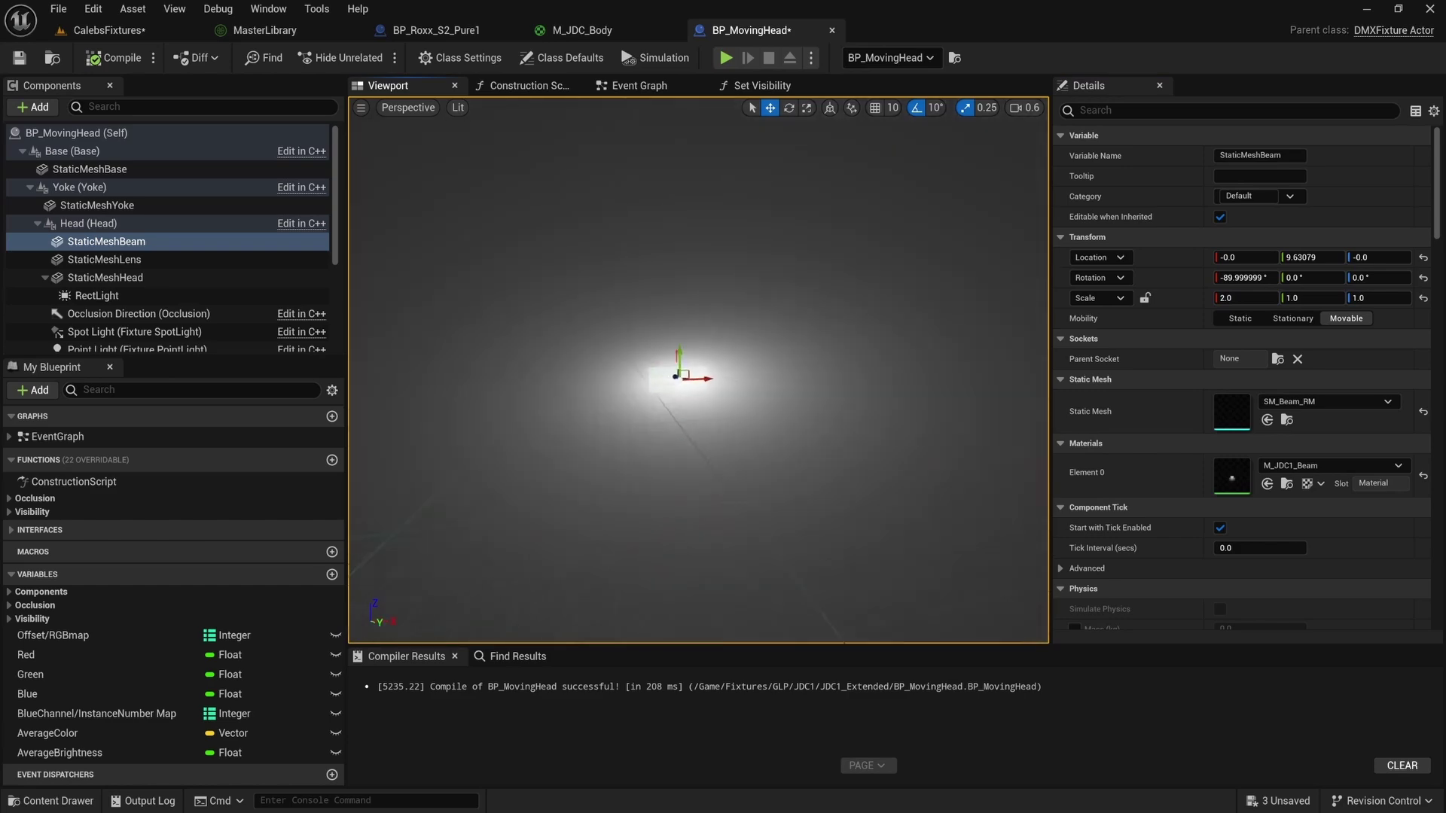
{"action": "key", "text": "f"}
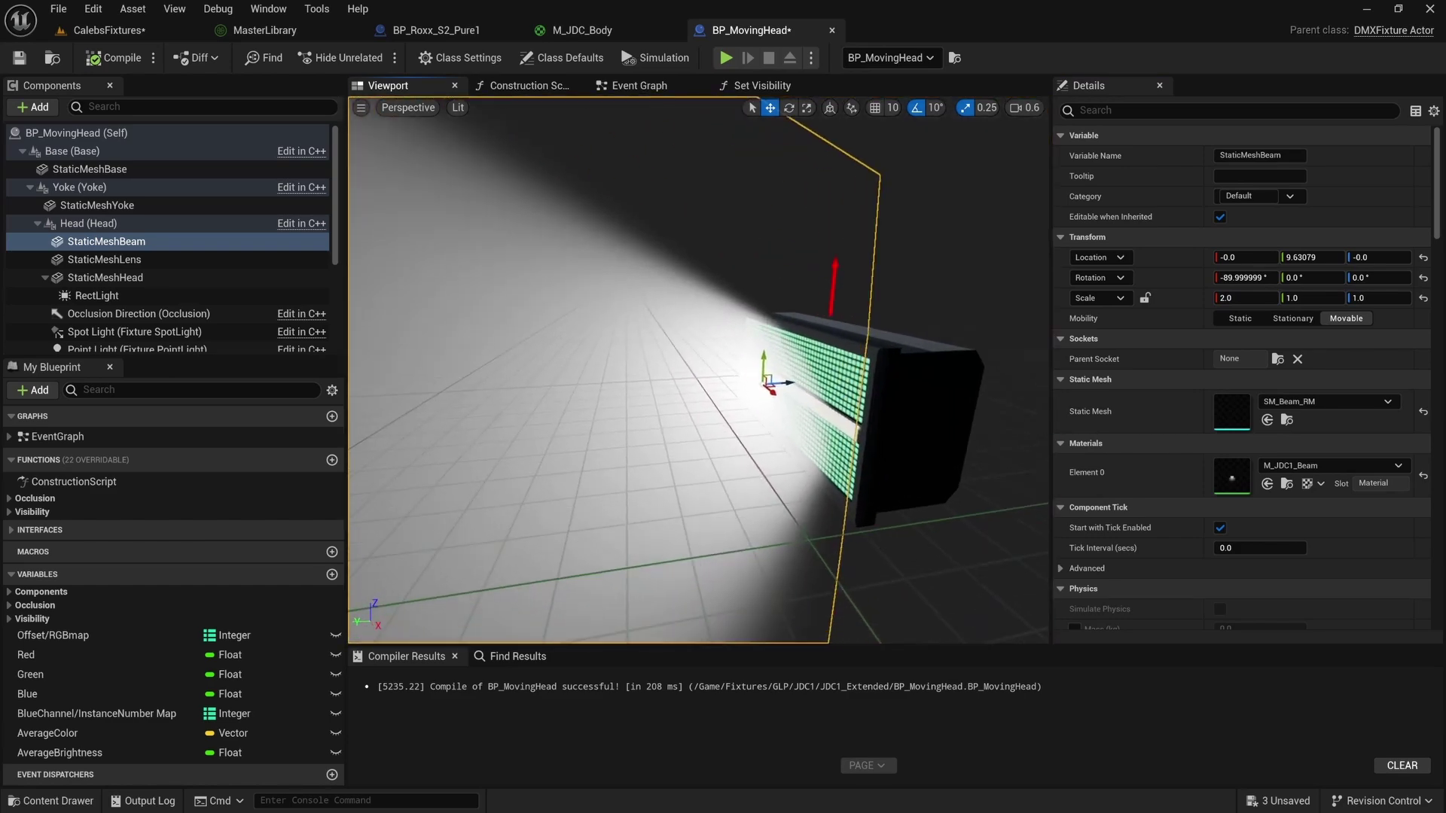
Check the stretched beam in the blueprint viewport, and compile and save BP_MovingHead.
{"action": "left_click_drag", "start_coordinate": [700, 369], "coordinate": [828, 384], "text": "alt"}
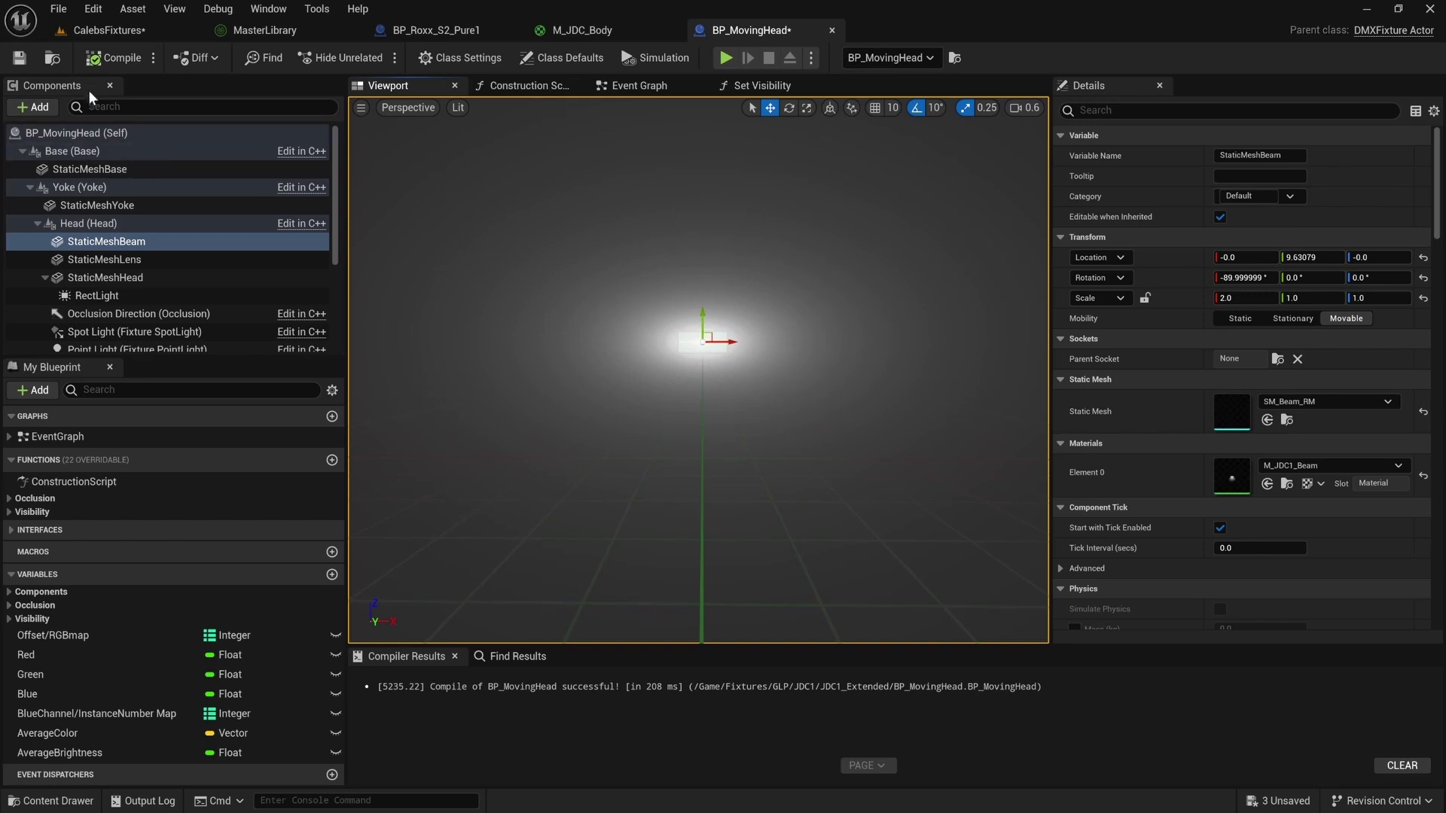
{"action": "left_click", "coordinate": [120, 59]}
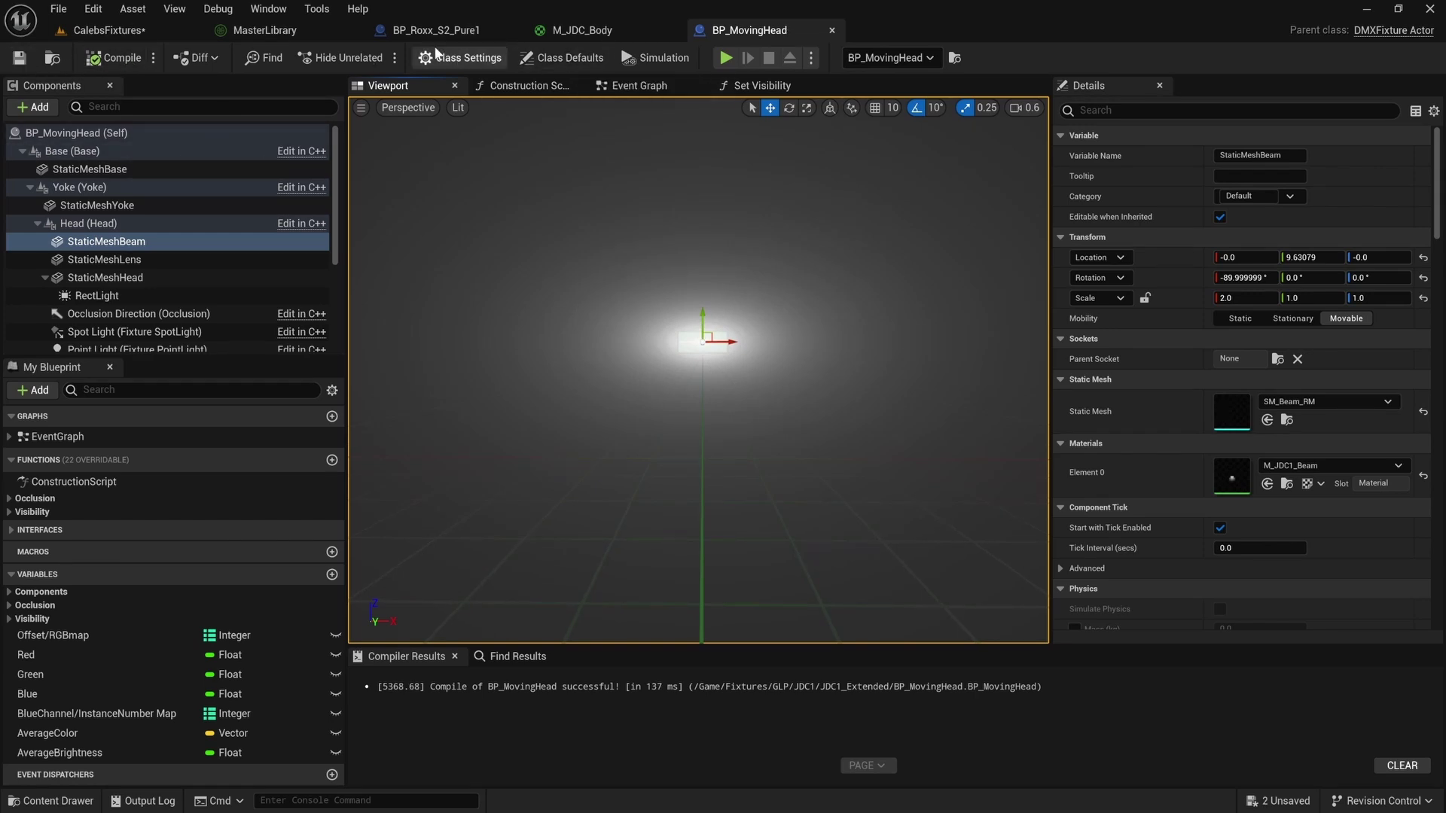
{"action": "right_click_drag", "start_coordinate": [481, 237], "coordinate": [788, 274]}
Switch to the JDC1 file in Blender and examine the fixture picture on the cover of the DMX Channel Index PDF.
{"action": "key", "text": "super"}
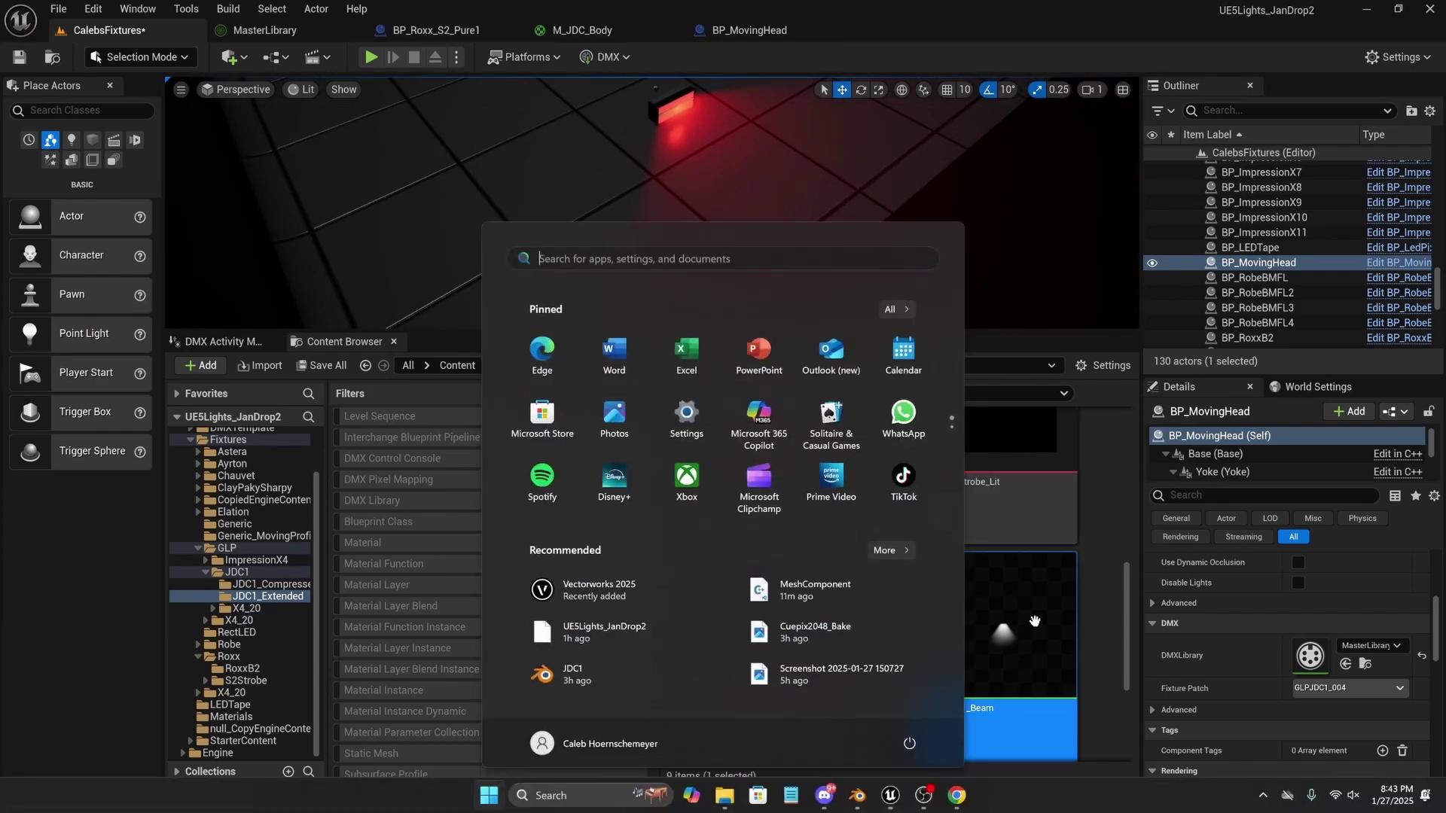
{"action": "left_click", "coordinate": [857, 797]}
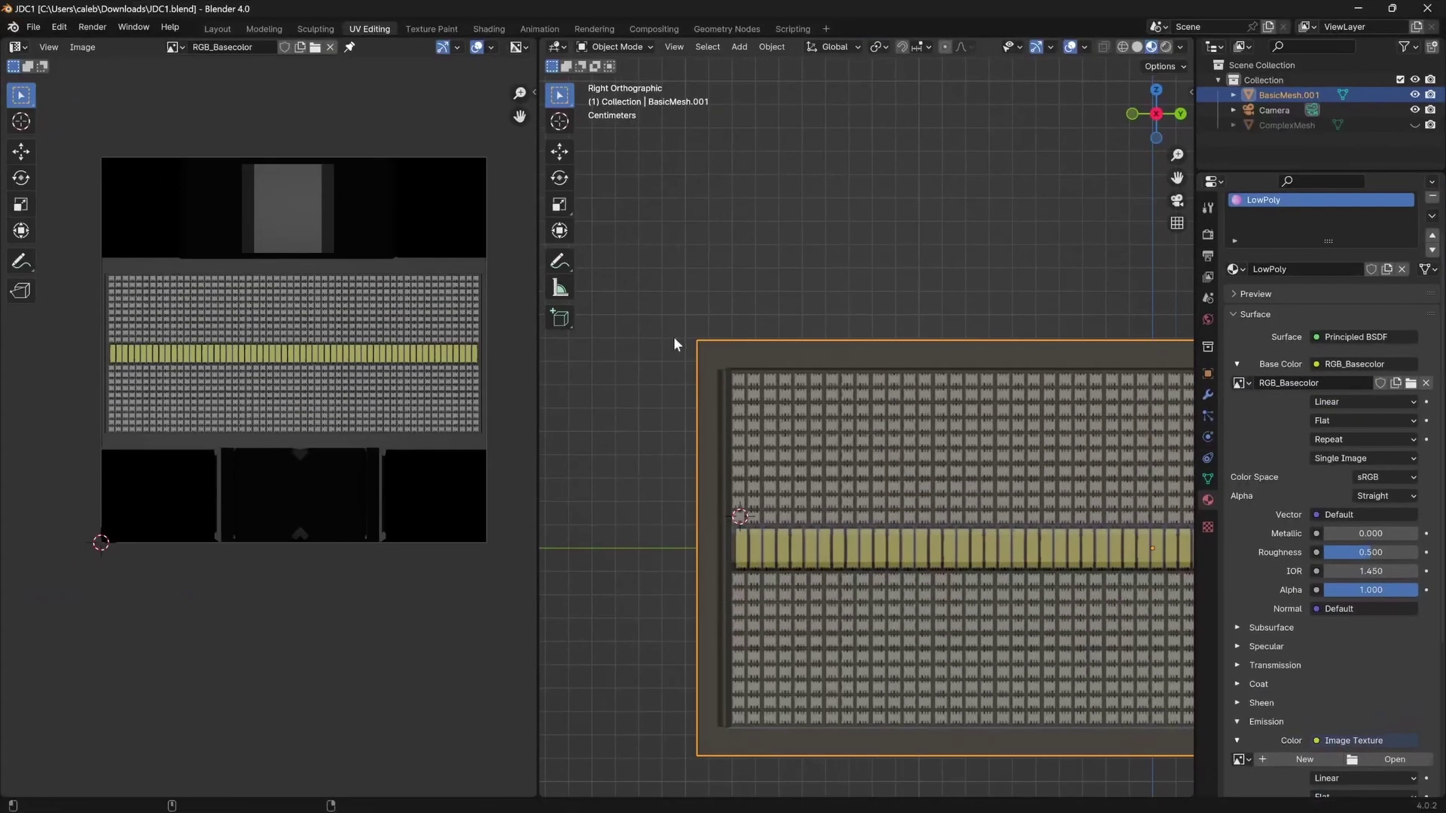
{"action": "key", "text": "super"}
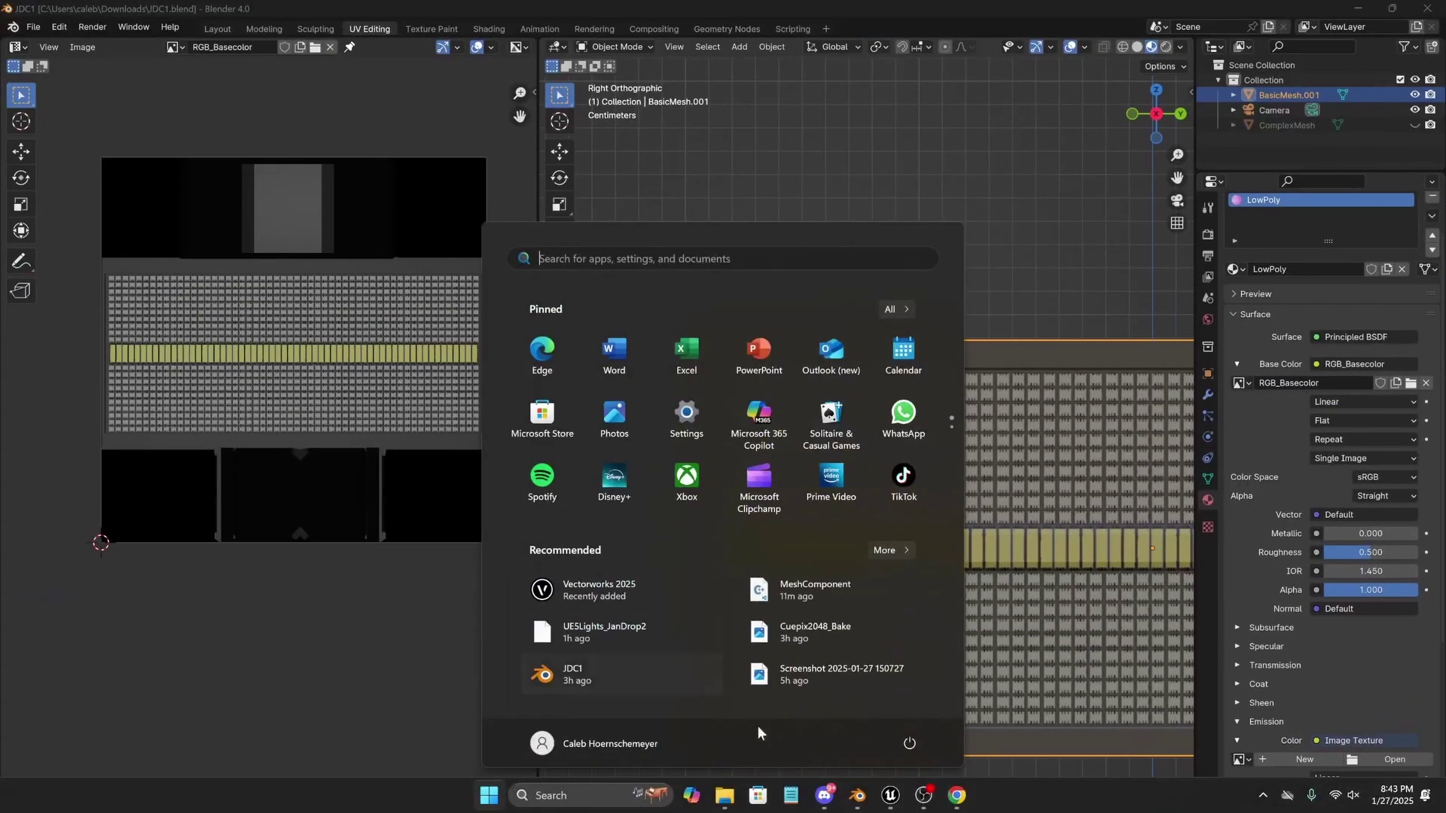
{"action": "left_click", "coordinate": [951, 800]}
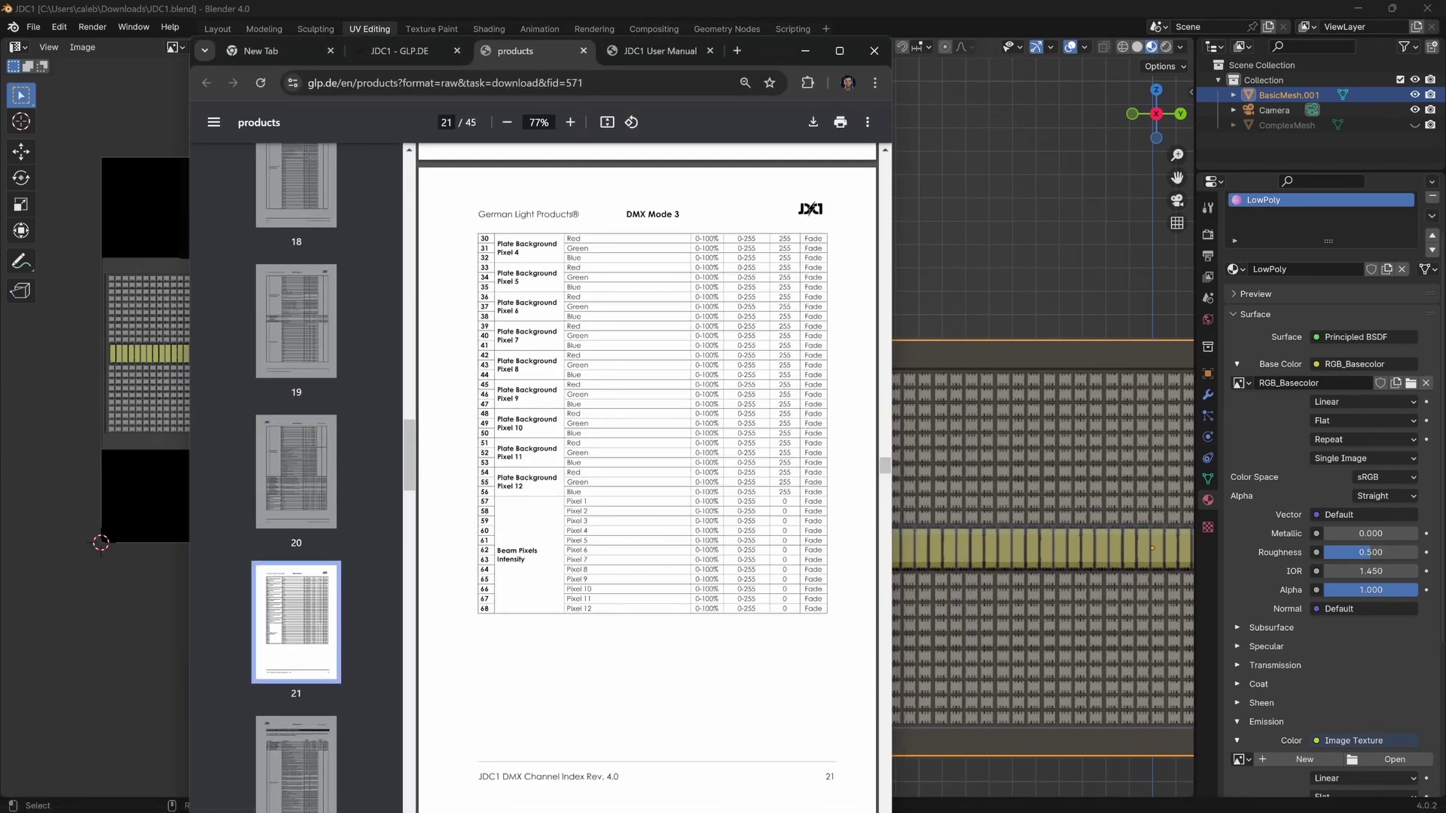
{"action": "scroll", "coordinate": [799, 386], "scroll_direction": "up", "scroll_amount": 20}
{"action": "left_click_drag", "start_coordinate": [885, 428], "coordinate": [829, 221]}
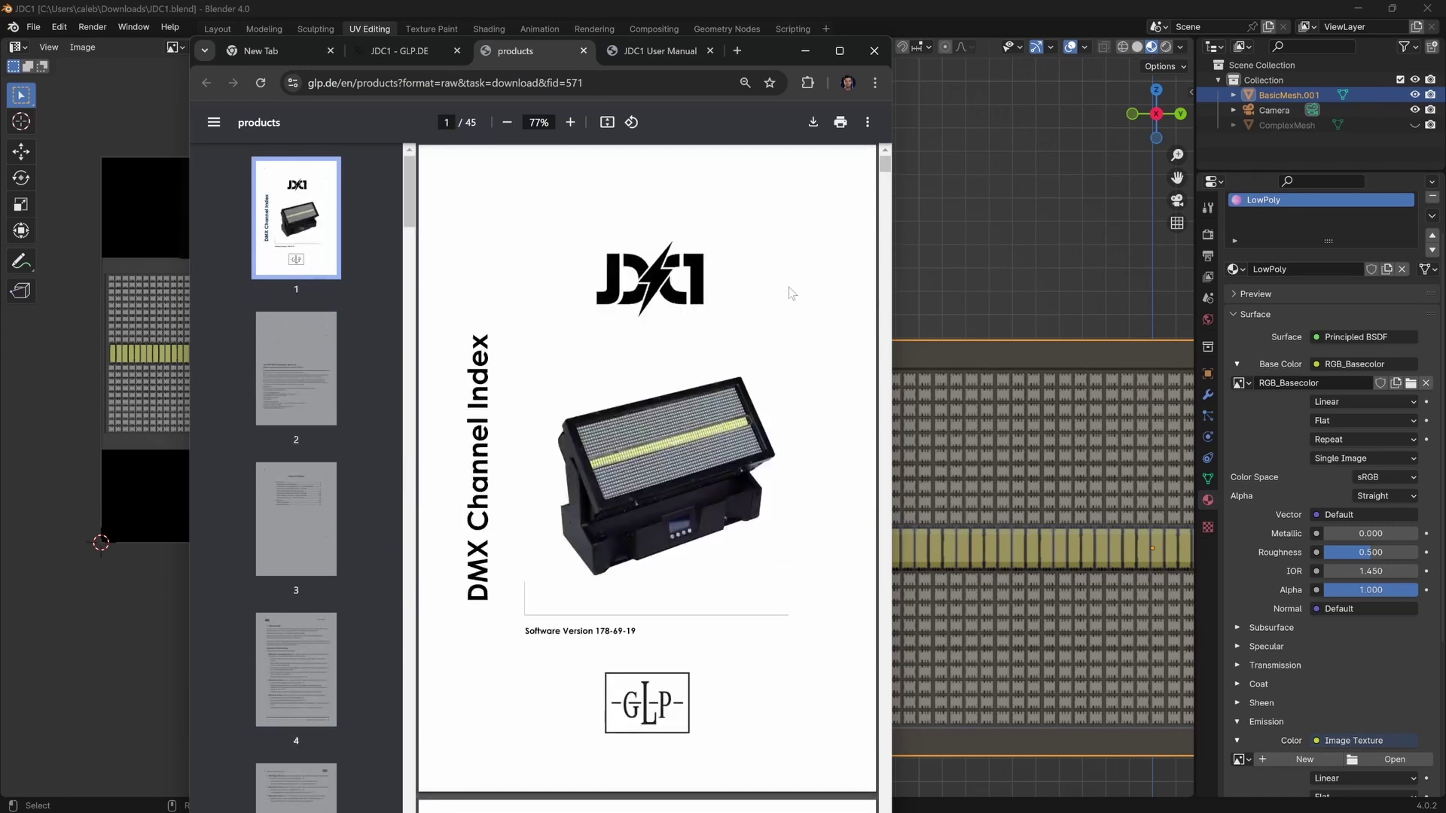
{"action": "left_click", "coordinate": [805, 51]}
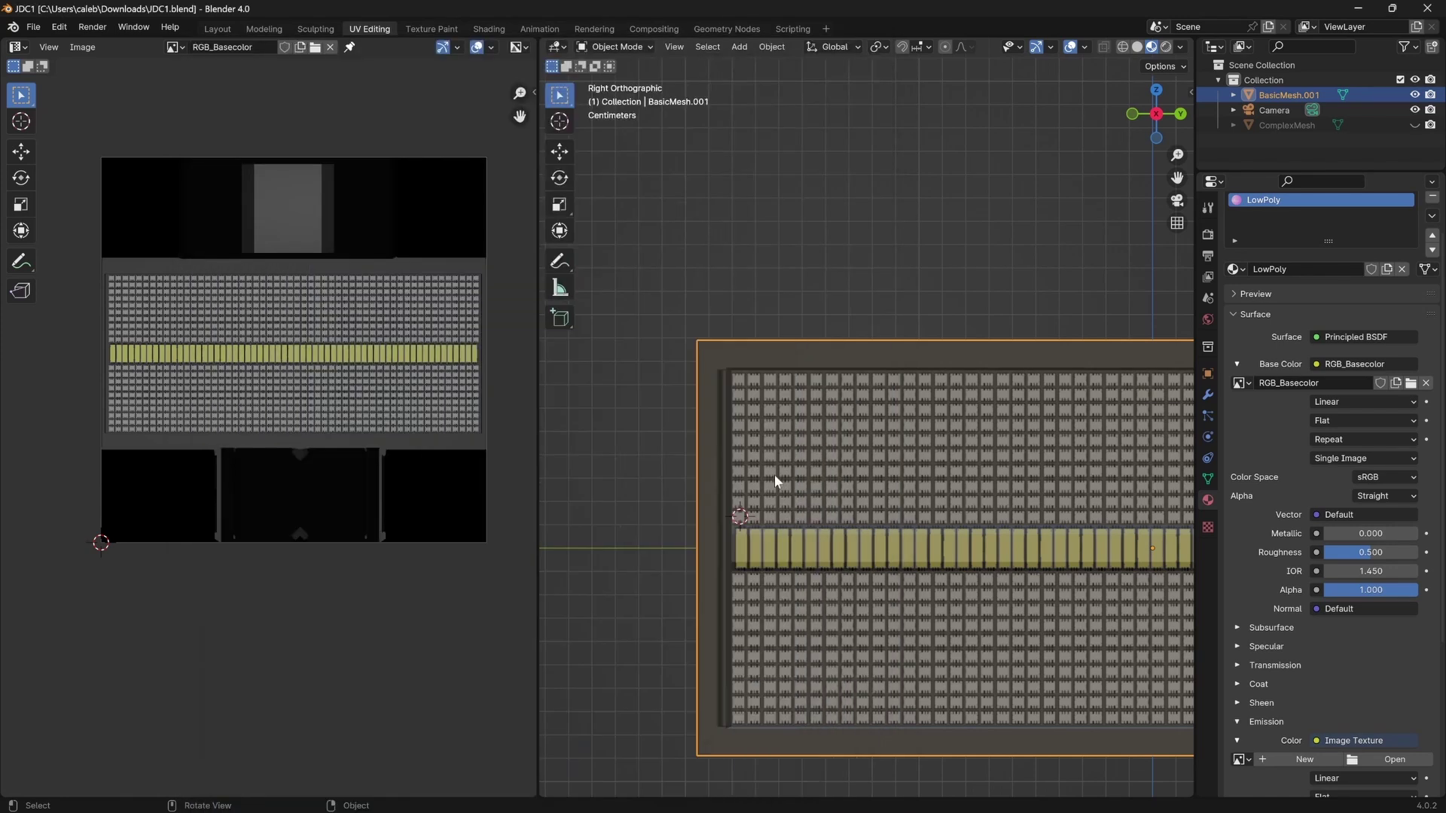
Apply Shade Smooth to BasicMesh.001 and inspect the fixture head from the side.
{"action": "scroll", "coordinate": [829, 512], "scroll_direction": "down", "scroll_amount": 5}
{"action": "middle_click_drag", "start_coordinate": [814, 569], "coordinate": [866, 509]}
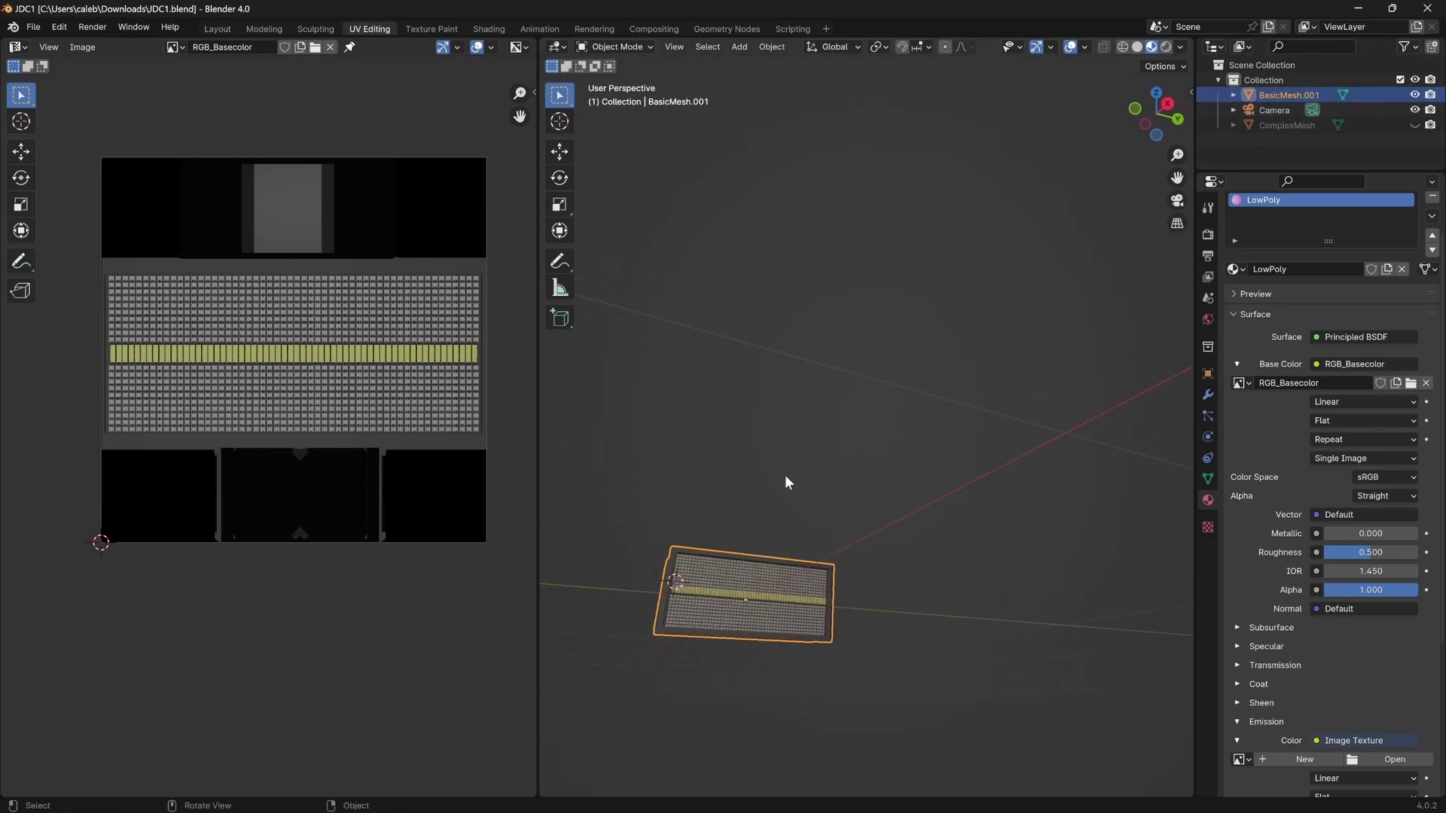
{"action": "right_click", "coordinate": [797, 513]}
{"action": "left_click", "coordinate": [795, 558]}
{"action": "middle_click_drag", "start_coordinate": [795, 557], "coordinate": [862, 456]}
{"action": "scroll", "coordinate": [862, 455], "scroll_direction": "down", "scroll_amount": 4}
{"action": "scroll", "coordinate": [711, 411], "scroll_direction": "up", "scroll_amount": 4}
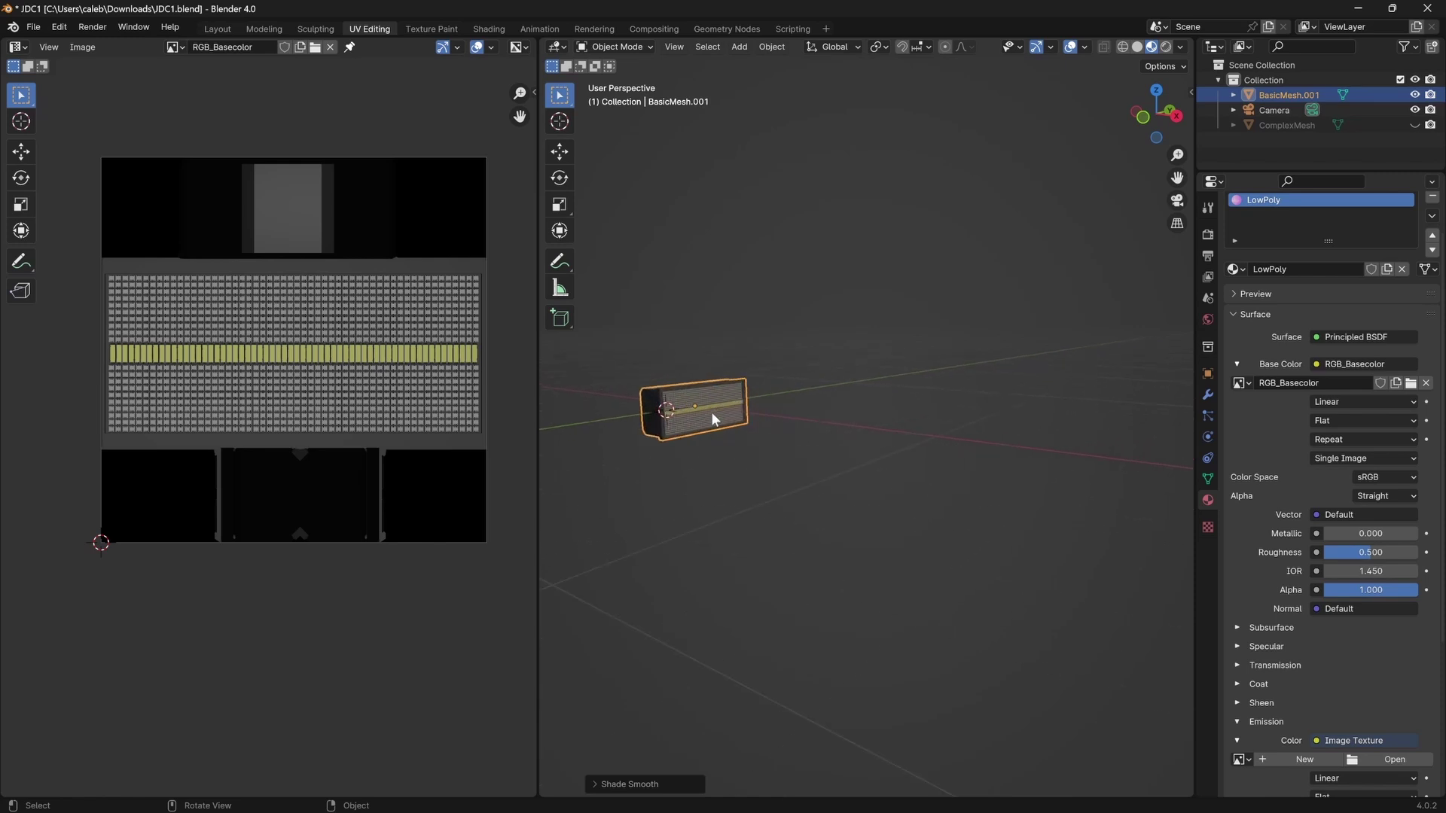
{"action": "middle_click_drag", "start_coordinate": [711, 411], "coordinate": [744, 279]}
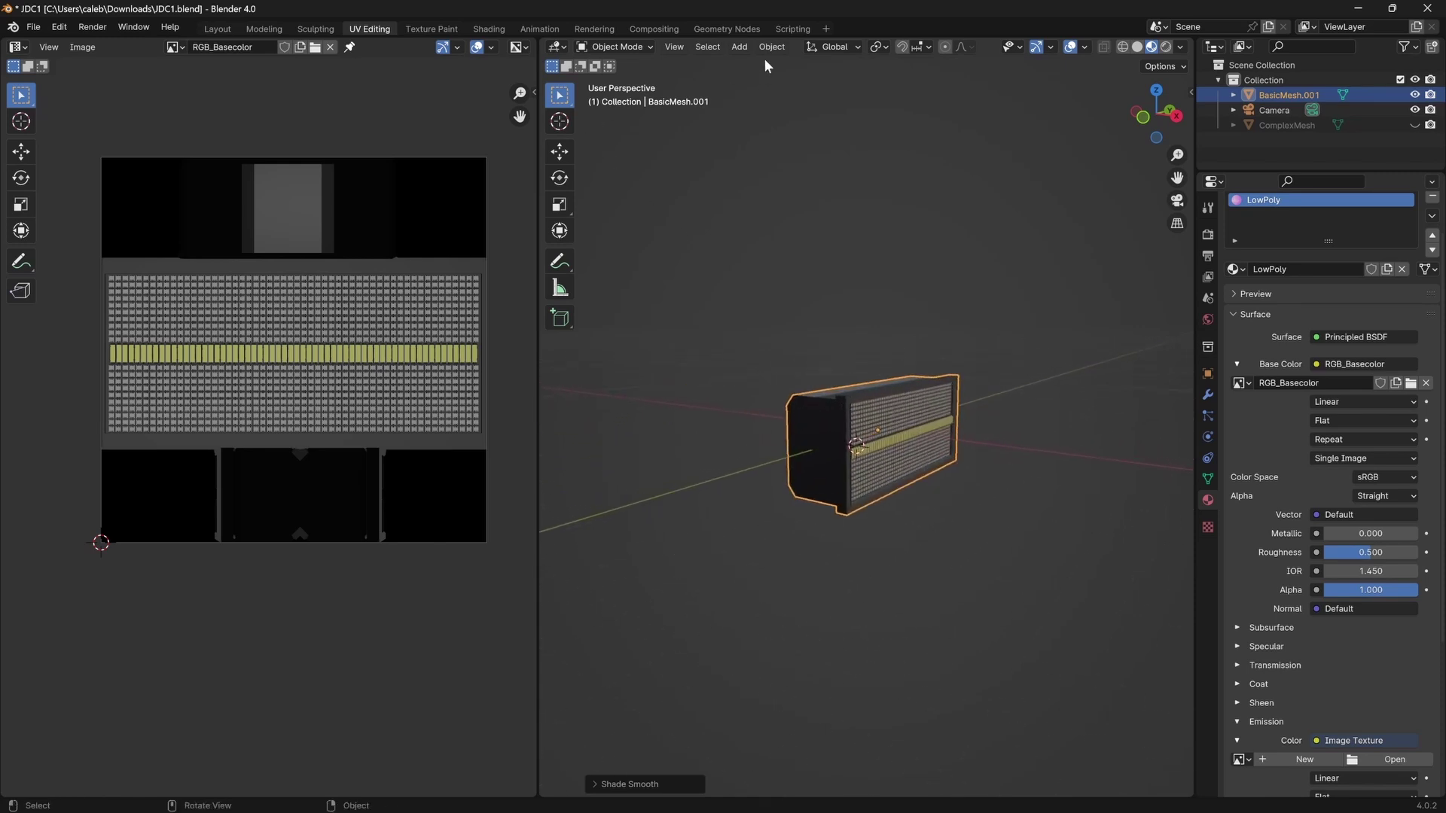
Add a mesh cube to the fixture scene at the 3D cursor.
{"action": "left_click", "coordinate": [738, 46]}
{"action": "mouse_move", "coordinate": [760, 64]}
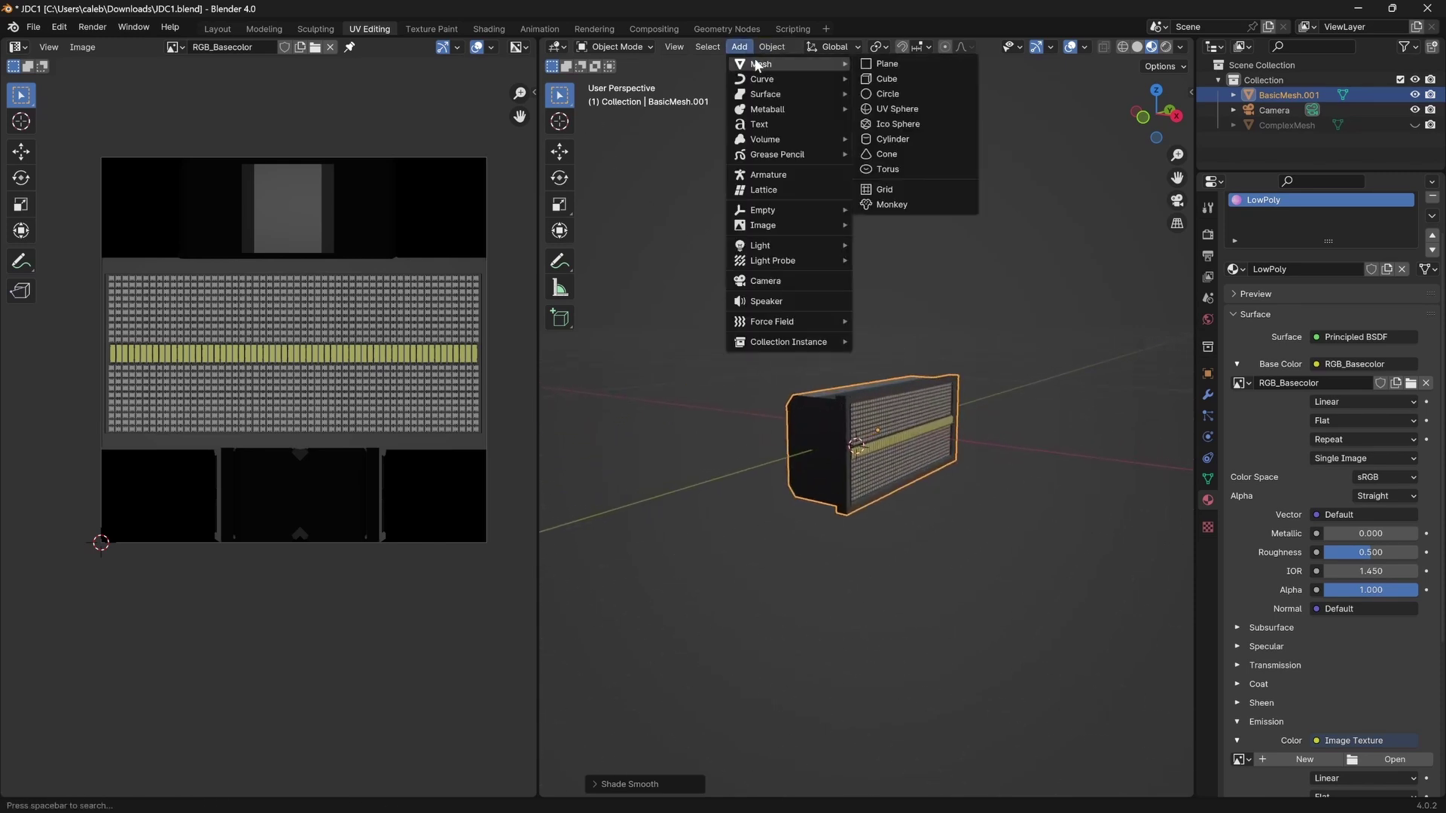
{"action": "left_click", "coordinate": [884, 79]}
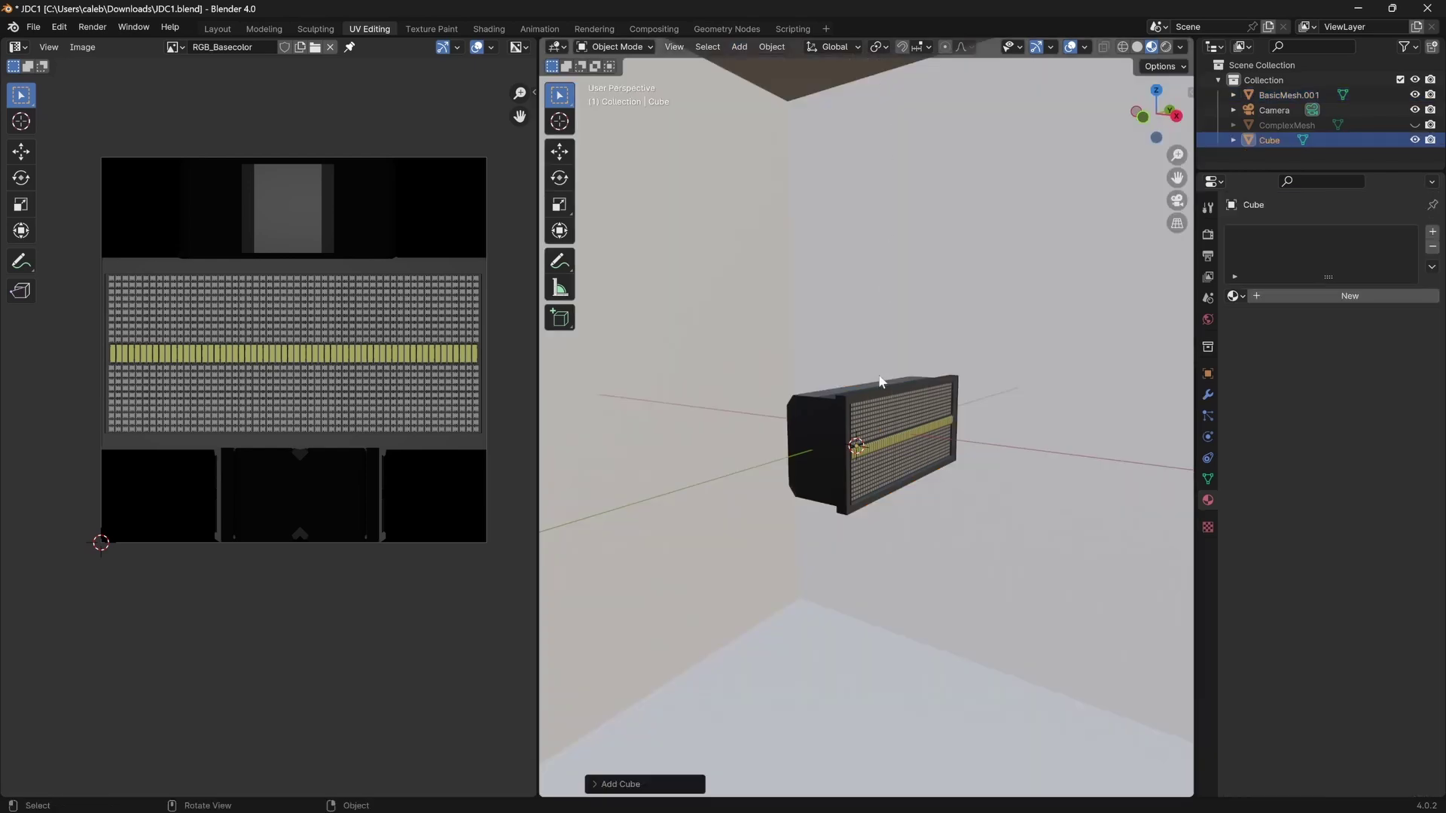
Search the DMX Channel Index and the JDC1 User Manual in Chrome for the fixture's dimension drawings.
{"action": "key", "text": "super"}
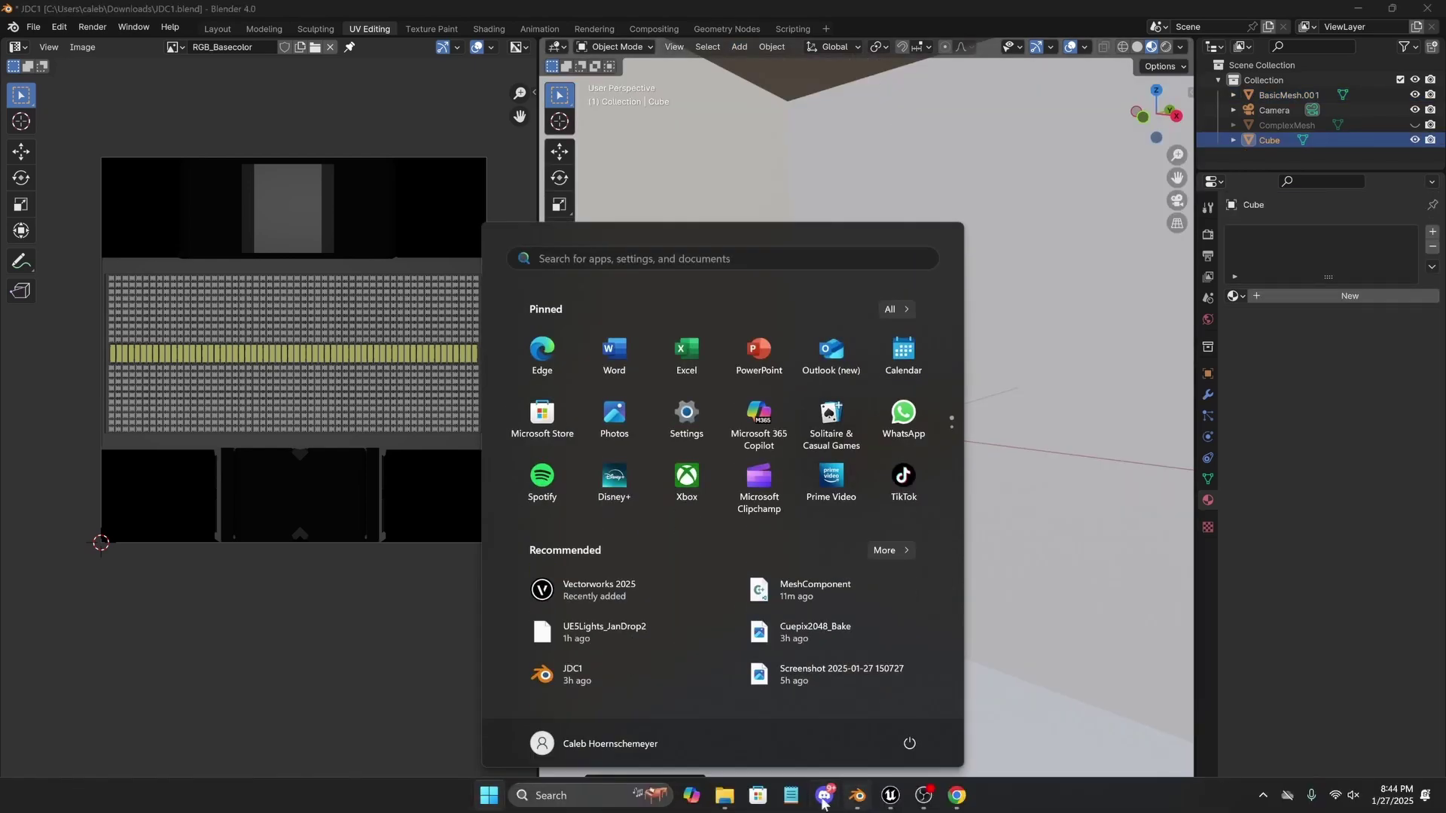
{"action": "left_click", "coordinate": [956, 795]}
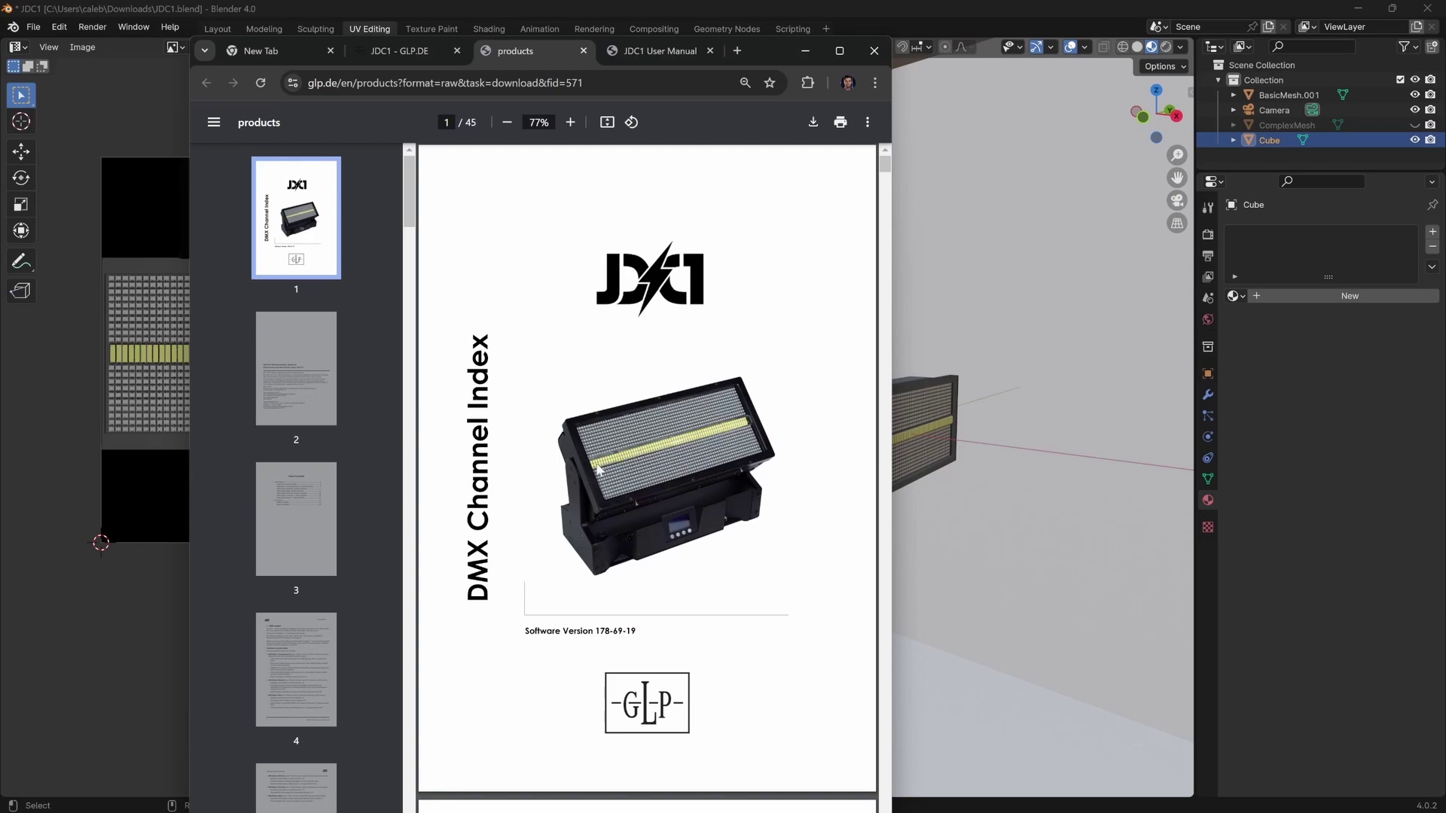
{"action": "scroll", "coordinate": [585, 400], "scroll_direction": "down", "scroll_amount": 20}
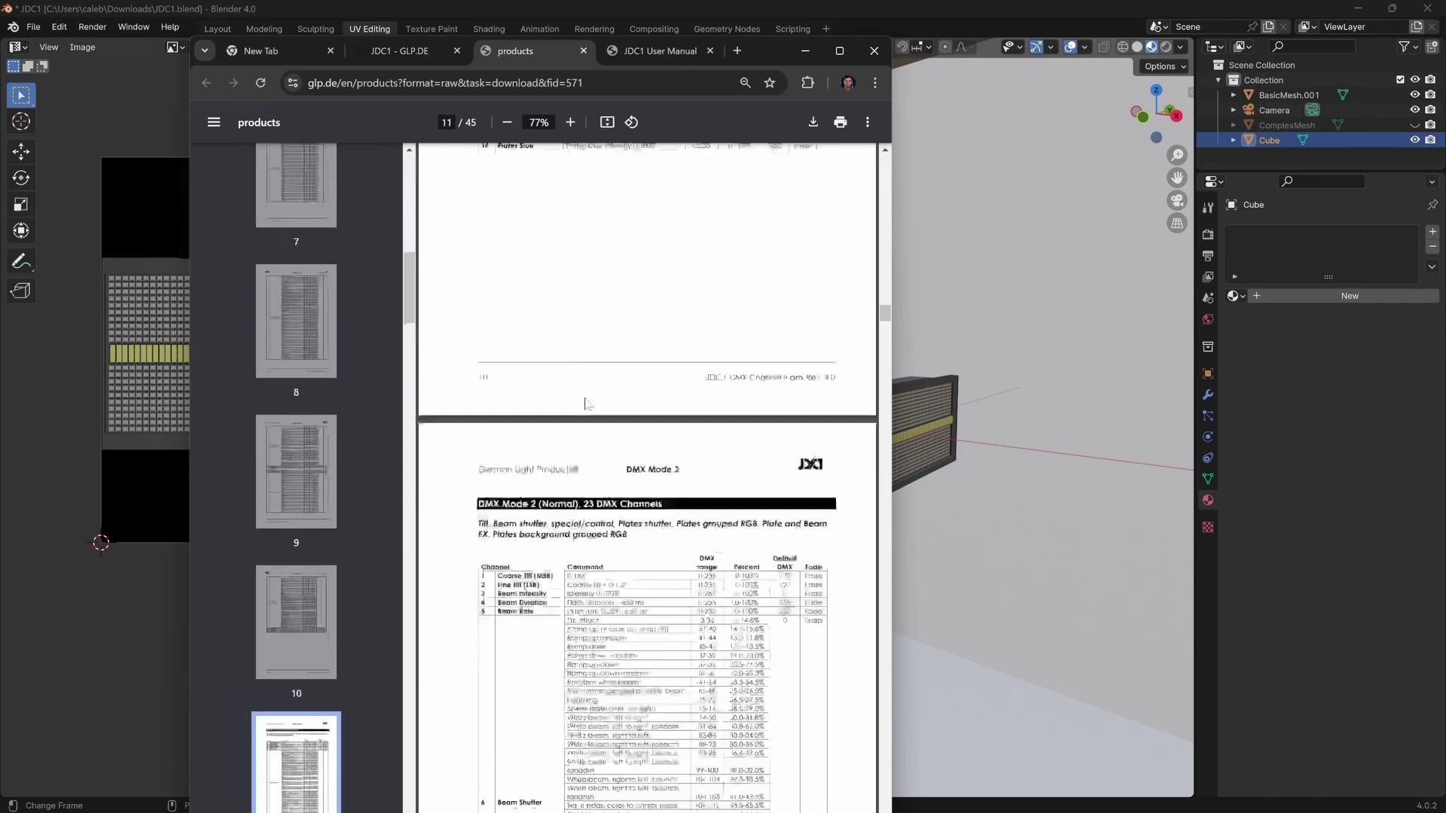
{"action": "scroll", "coordinate": [579, 339], "scroll_direction": "down", "scroll_amount": 20}
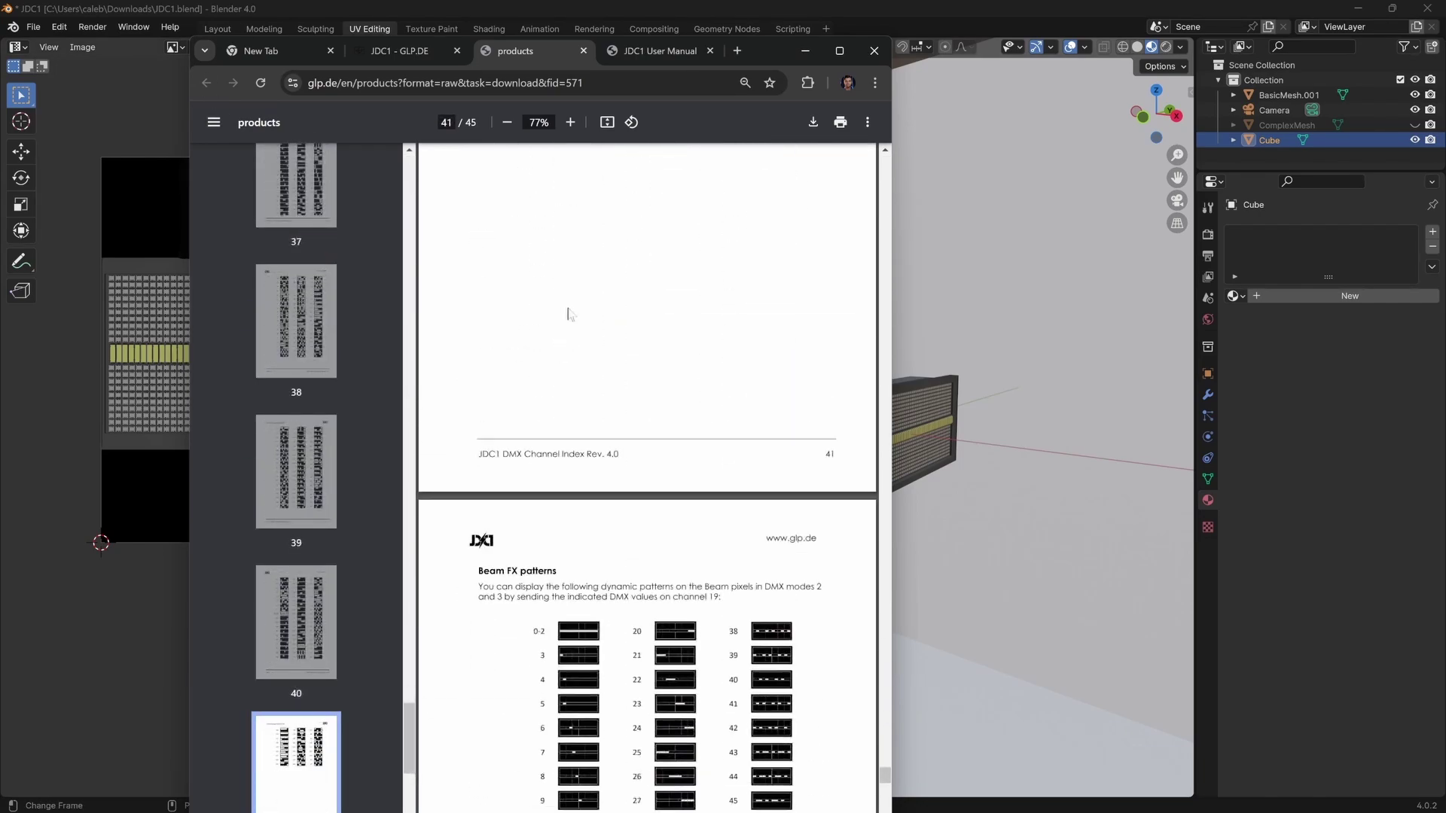
{"action": "scroll", "coordinate": [579, 339], "scroll_direction": "down", "scroll_amount": 2}
{"action": "scroll", "coordinate": [575, 326], "scroll_direction": "up", "scroll_amount": 6}
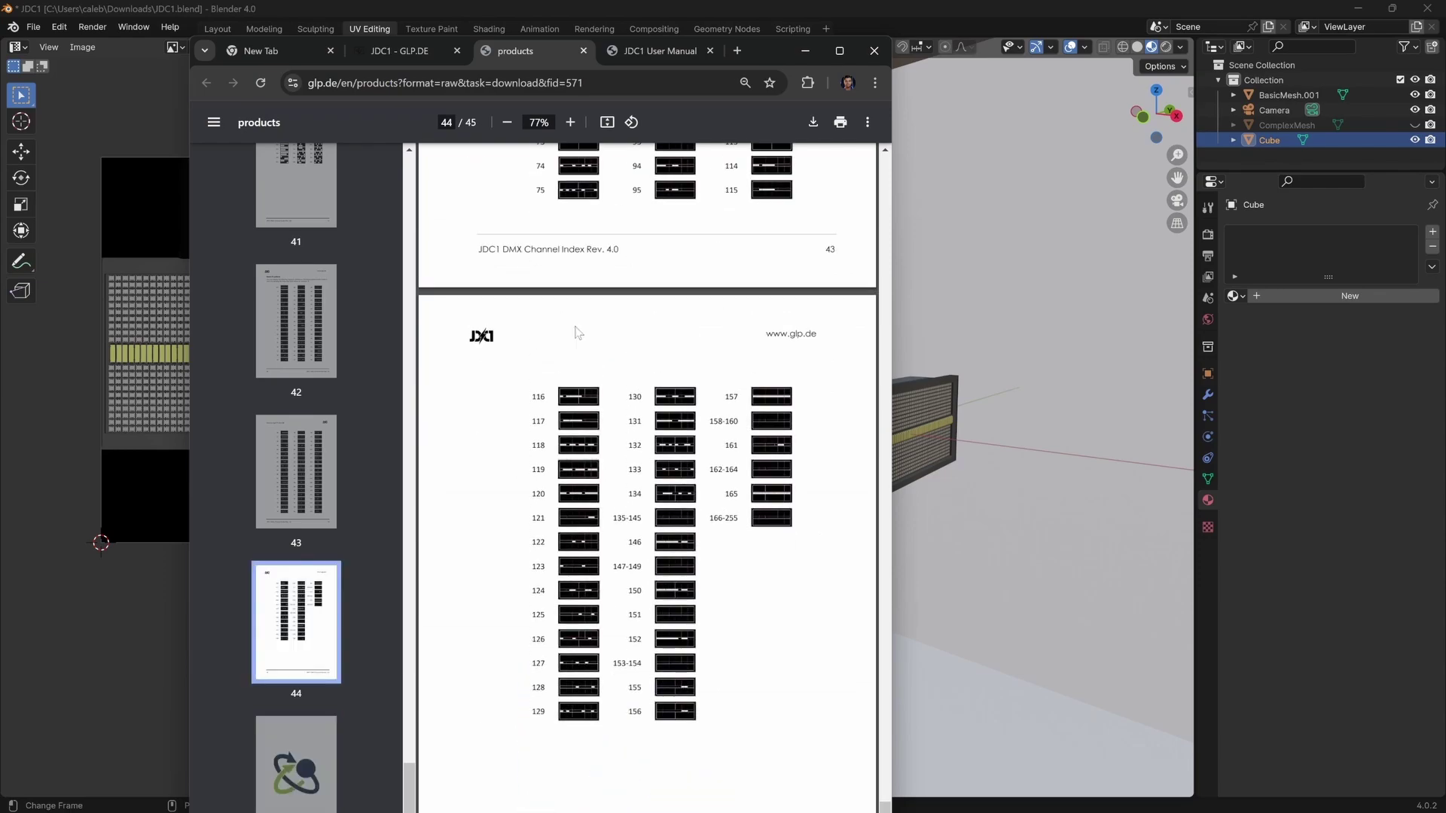
{"action": "left_click", "coordinate": [661, 51]}
{"action": "scroll", "coordinate": [841, 273], "scroll_direction": "down", "scroll_amount": 20}
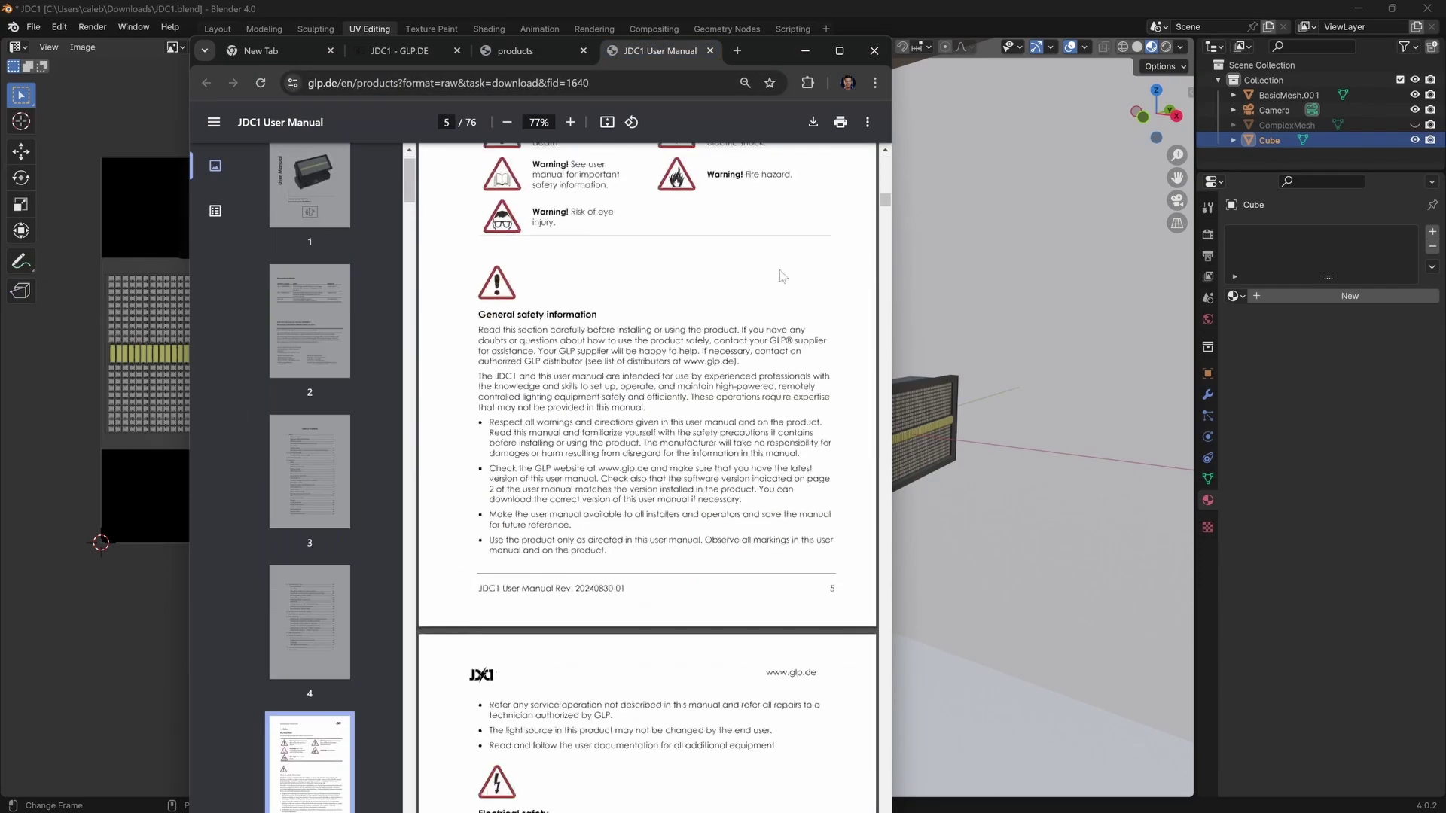
{"action": "scroll", "coordinate": [841, 274], "scroll_direction": "down", "scroll_amount": 20}
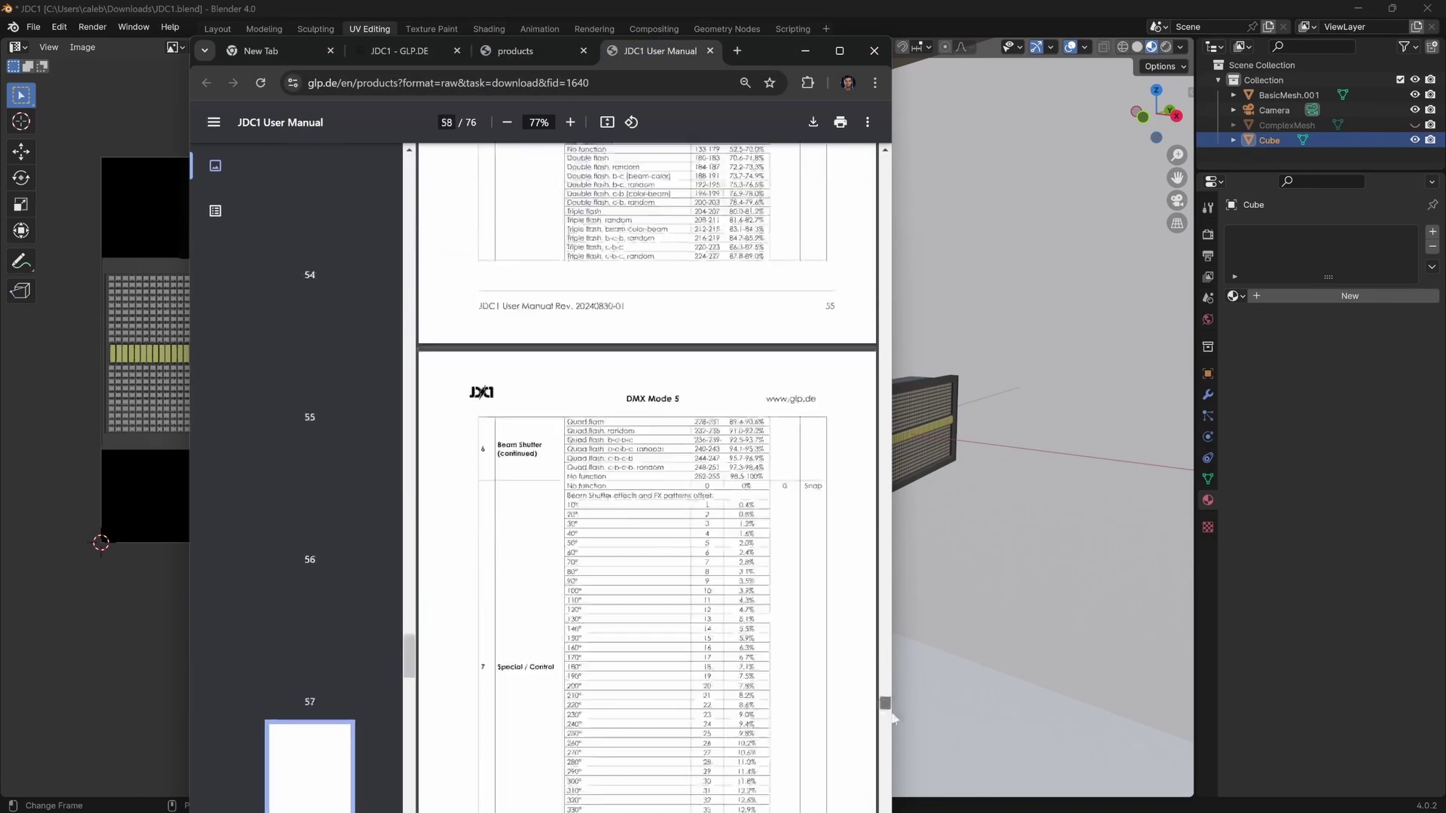
{"action": "scroll", "coordinate": [648, 478], "scroll_direction": "down", "scroll_amount": 5}
{"action": "scroll", "coordinate": [708, 575], "scroll_direction": "down", "scroll_amount": 5}
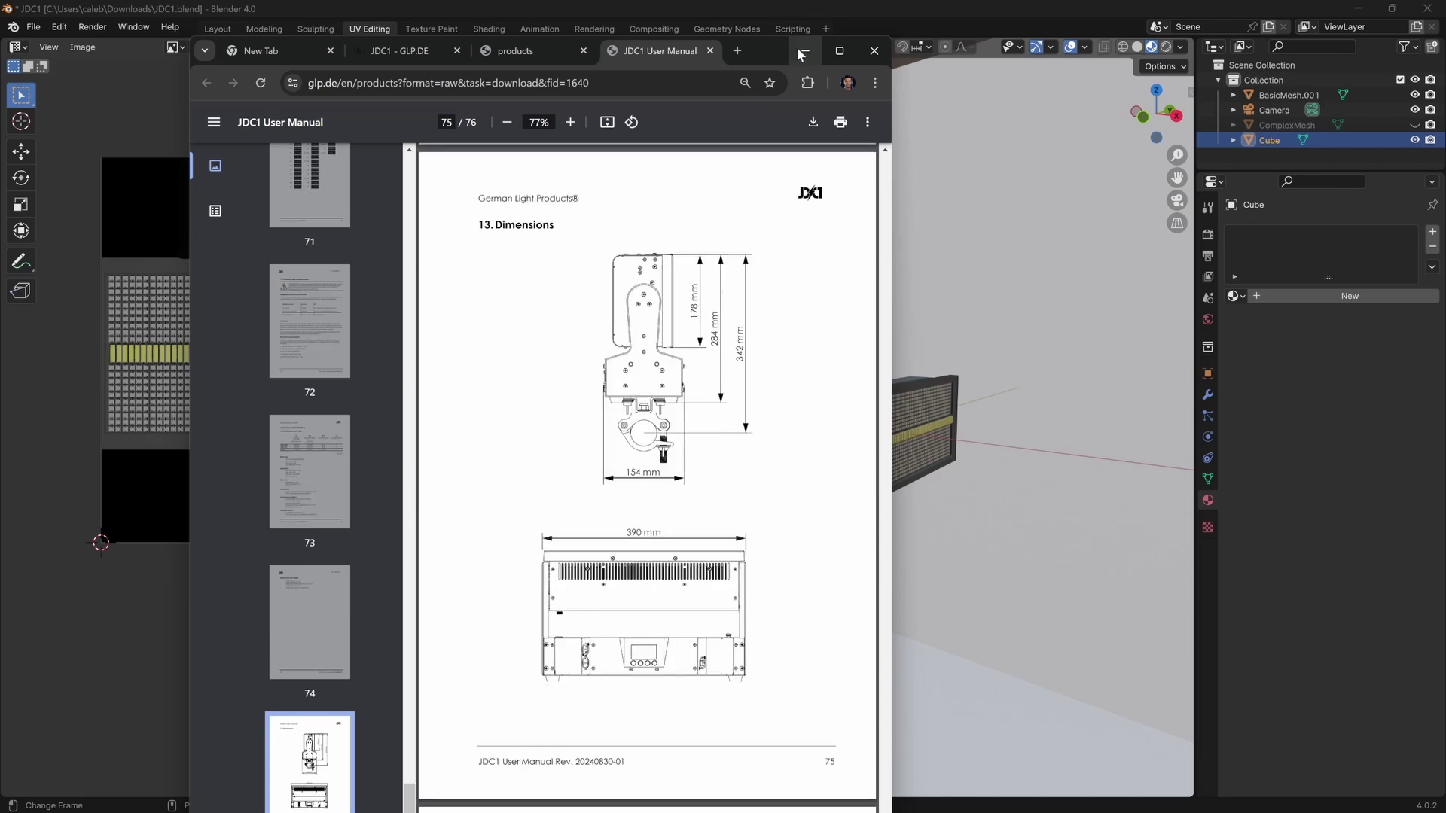
{"action": "scroll", "coordinate": [741, 445], "scroll_direction": "up", "scroll_amount": 2}
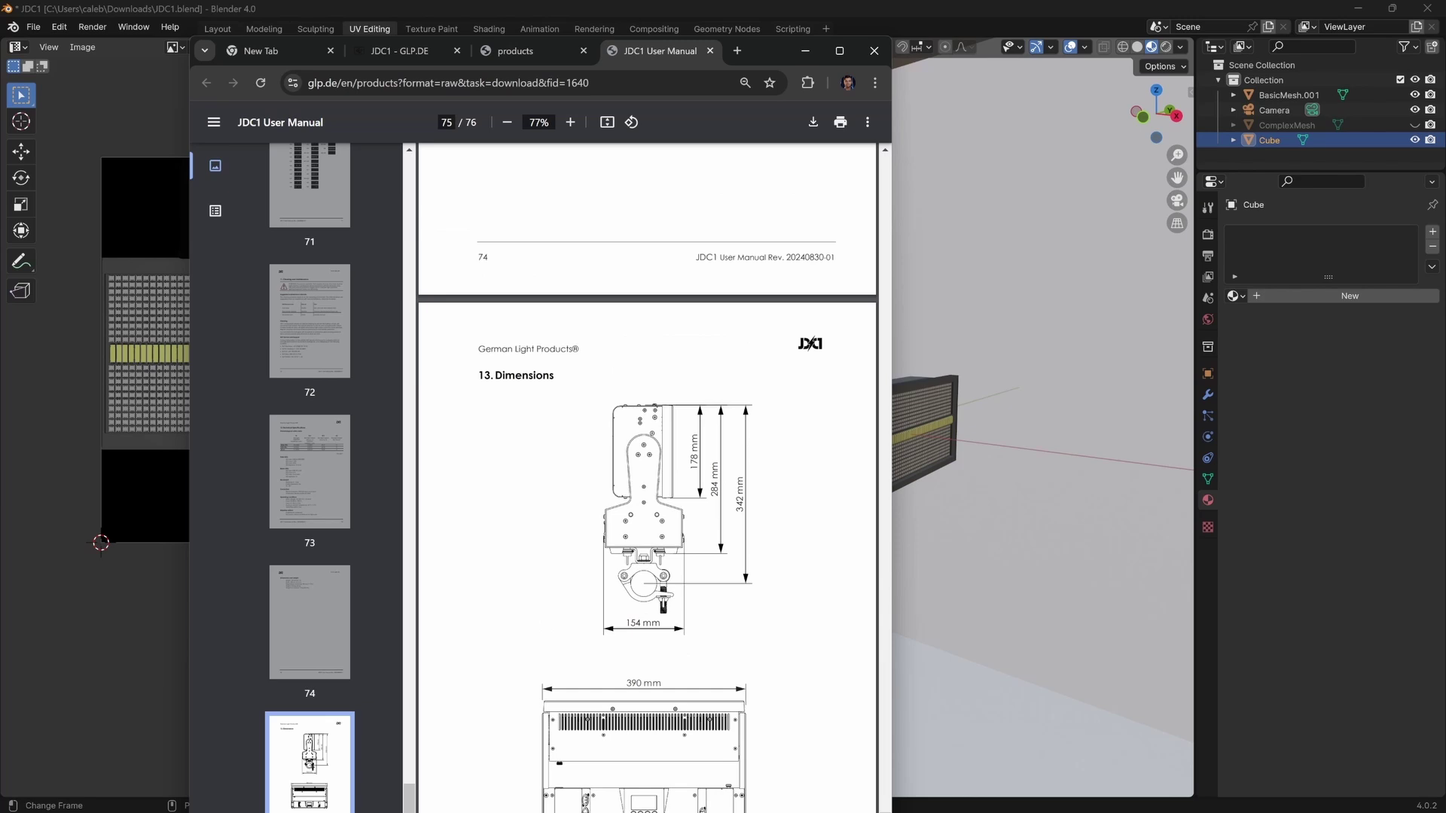
Open Calculator, subtract 178 from 284 to get the base height, and minimize it.
{"action": "key", "text": "super"}
{"action": "type", "text": "cal"}
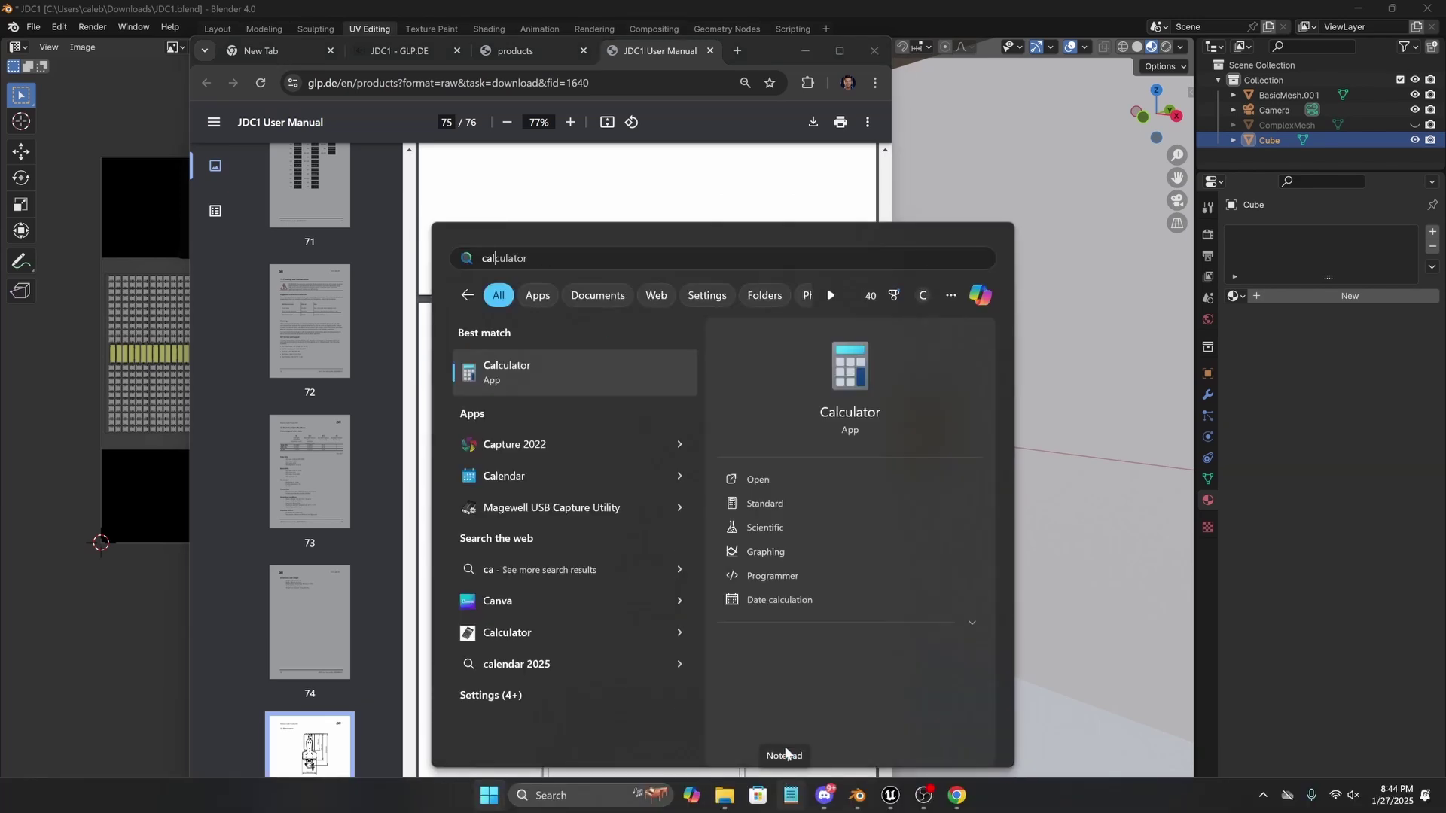
{"action": "left_click", "coordinate": [545, 353]}
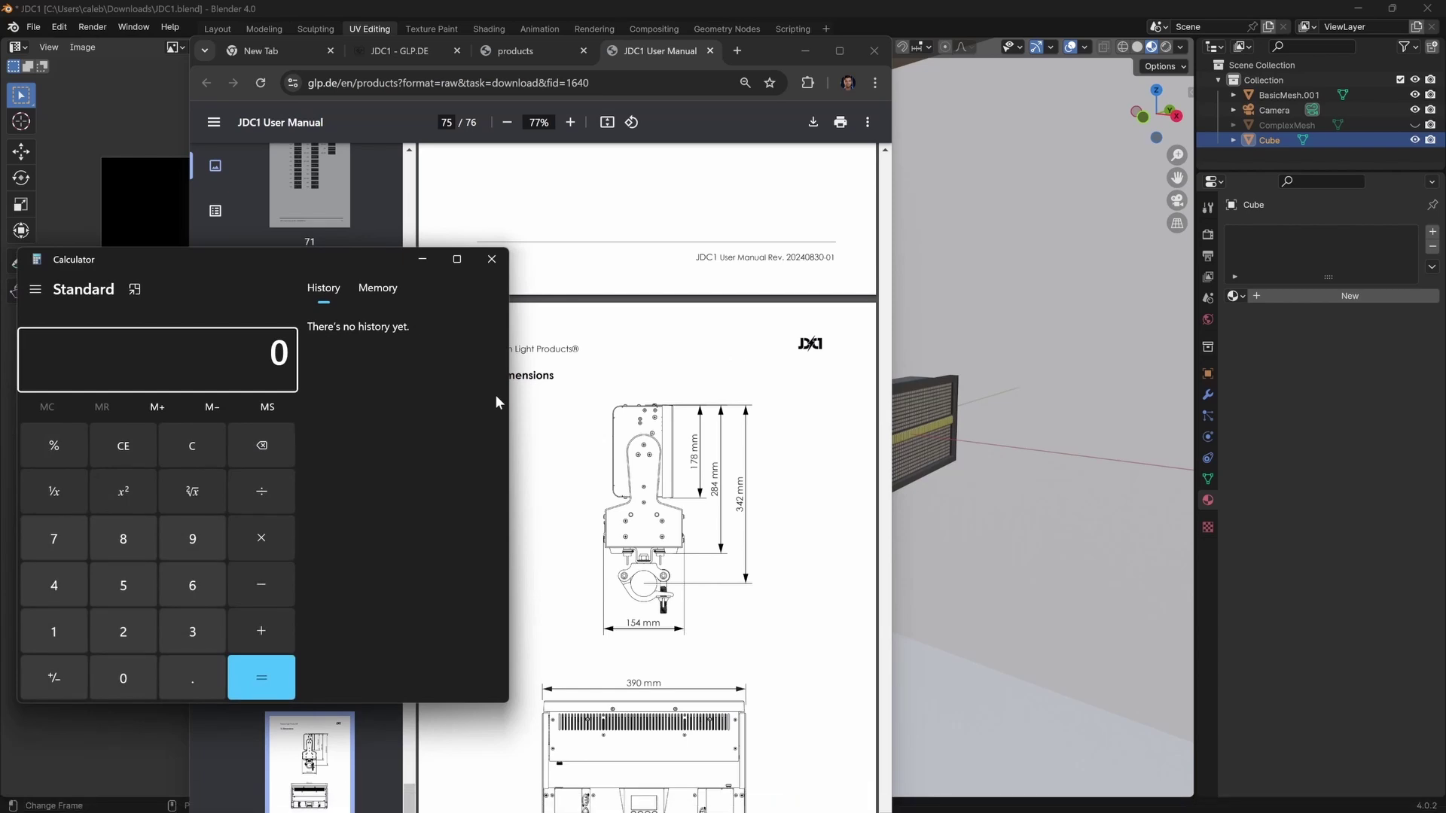
{"action": "type", "text": "284 - "}
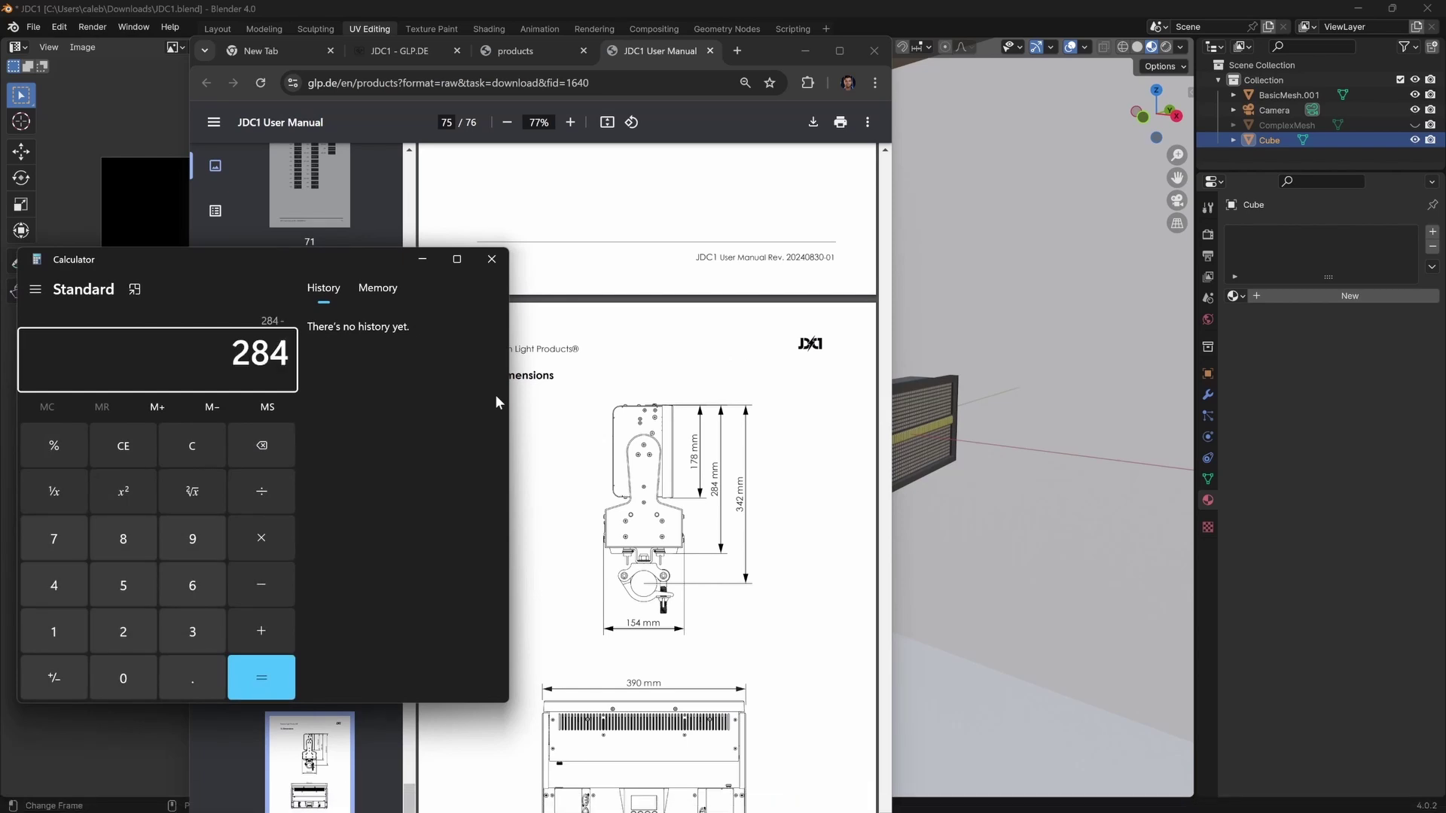
{"action": "type", "text": "178"}
{"action": "key", "text": "Return"}
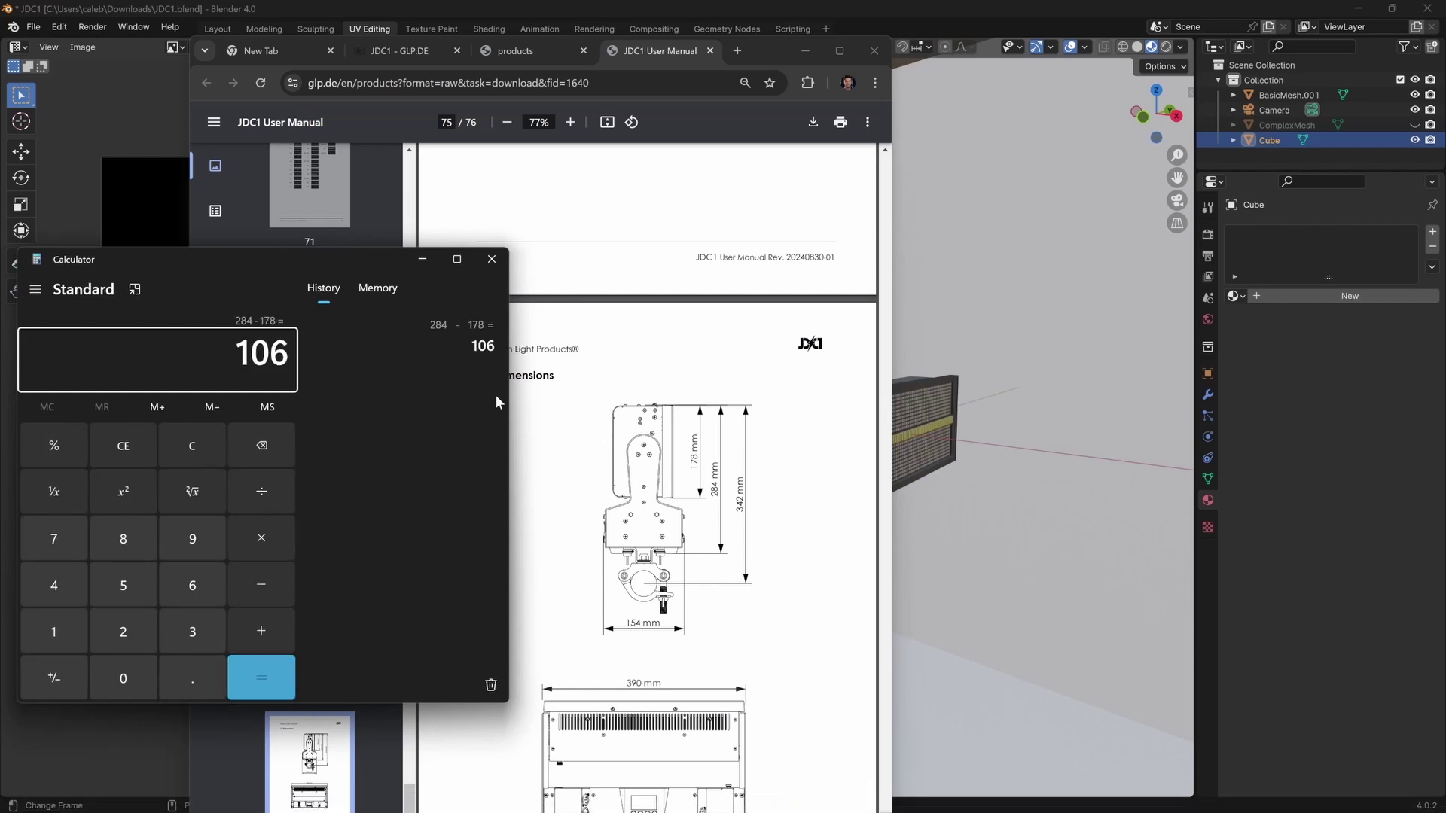
{"action": "left_click", "coordinate": [422, 259]}
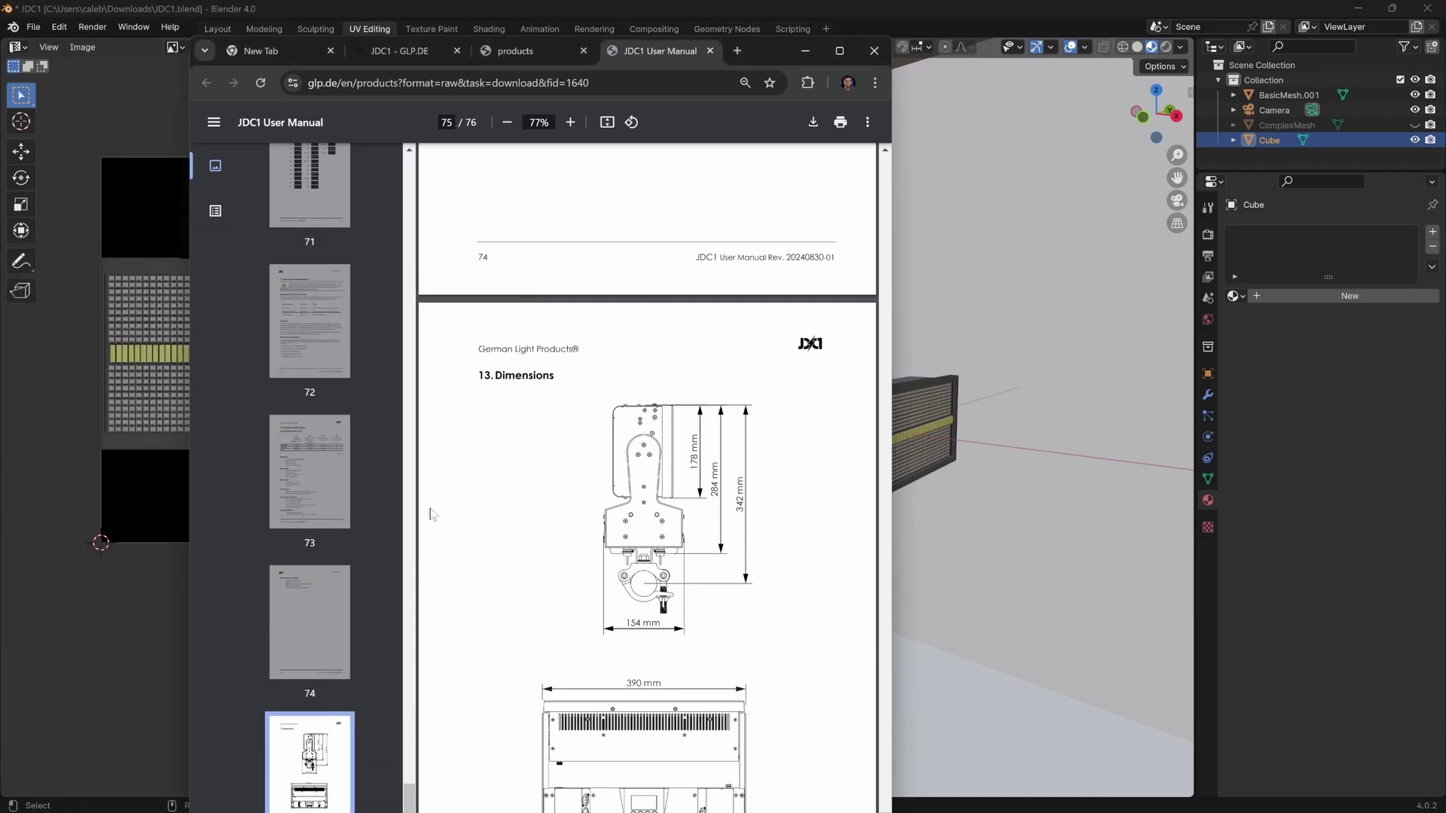
Recheck the manual's dimension drawing and set the cube's X dimension to 154 mm in Blender.
{"action": "key", "text": "super"}
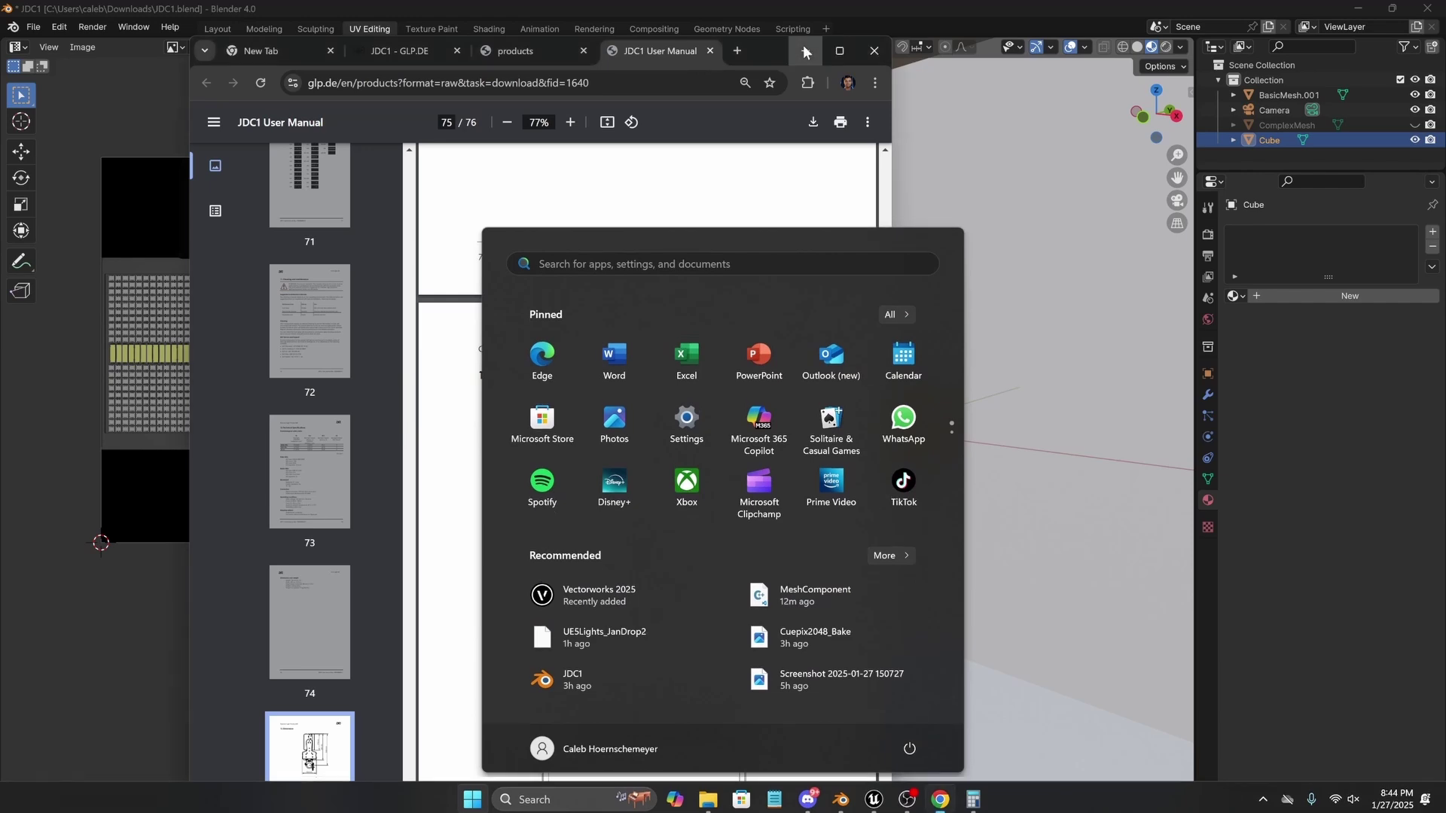
{"action": "left_click", "coordinate": [805, 50]}
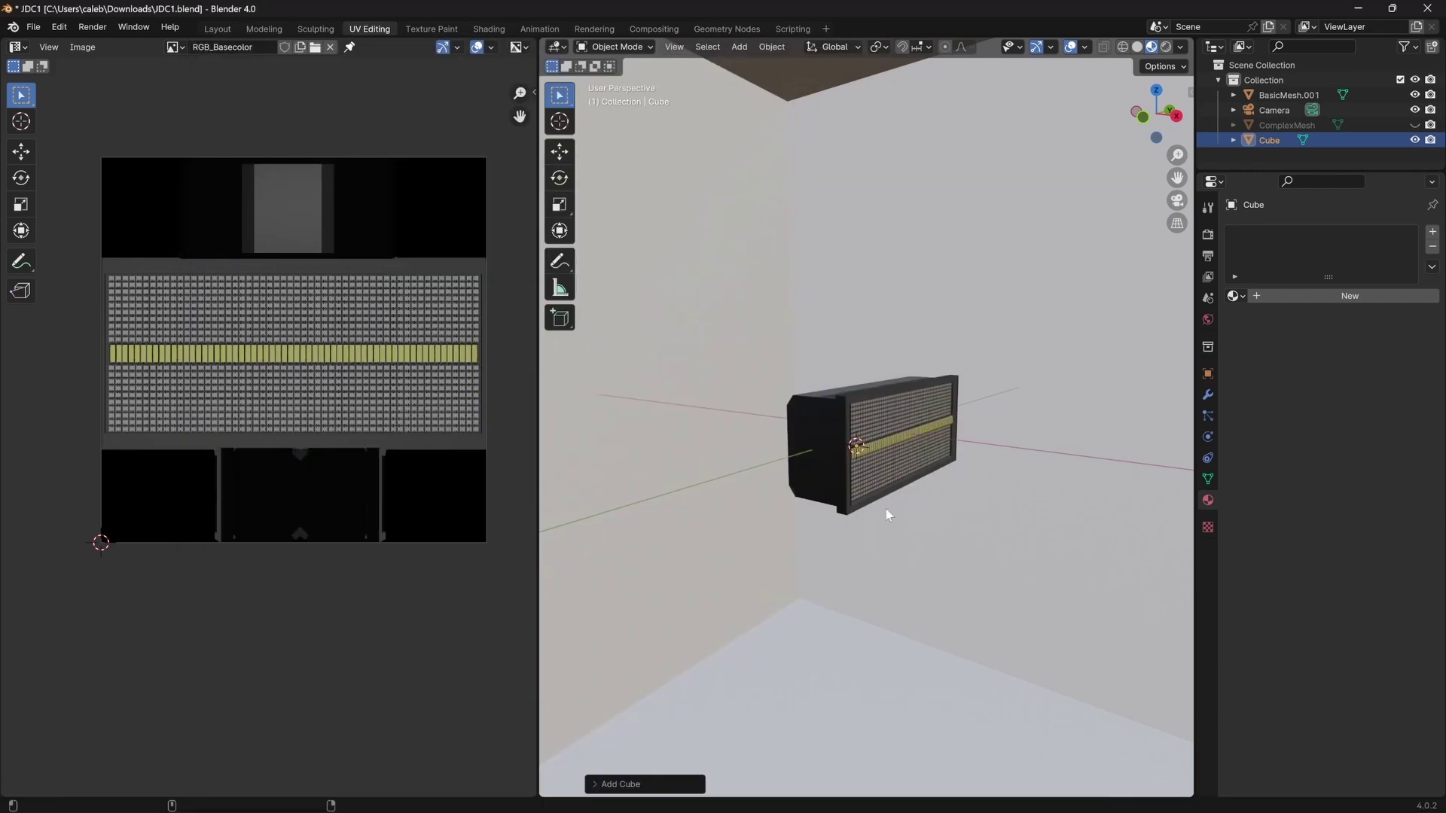
{"action": "key", "text": "super"}
{"action": "left_click", "coordinate": [934, 796]}
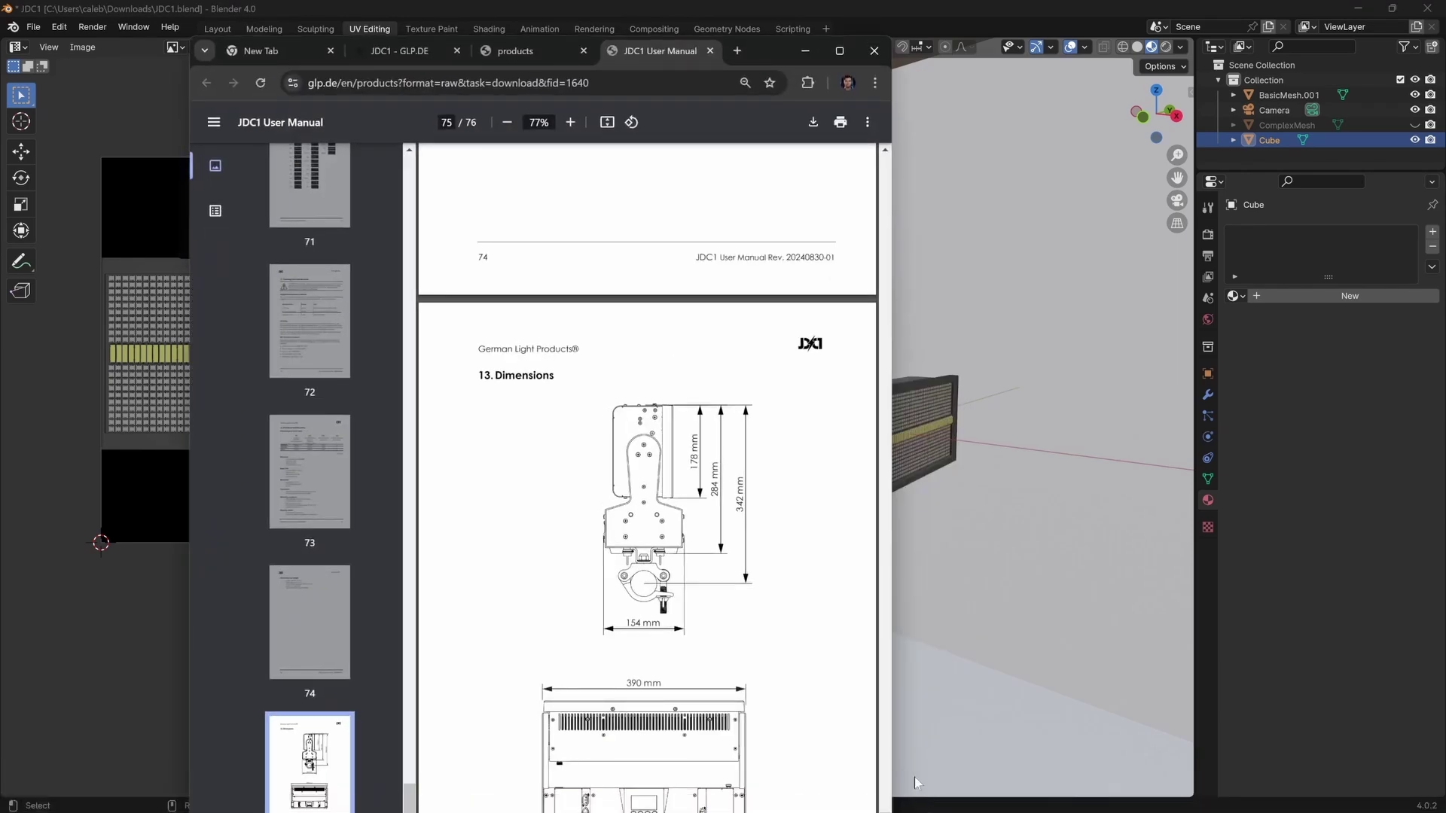
{"action": "left_click", "coordinate": [1189, 92]}
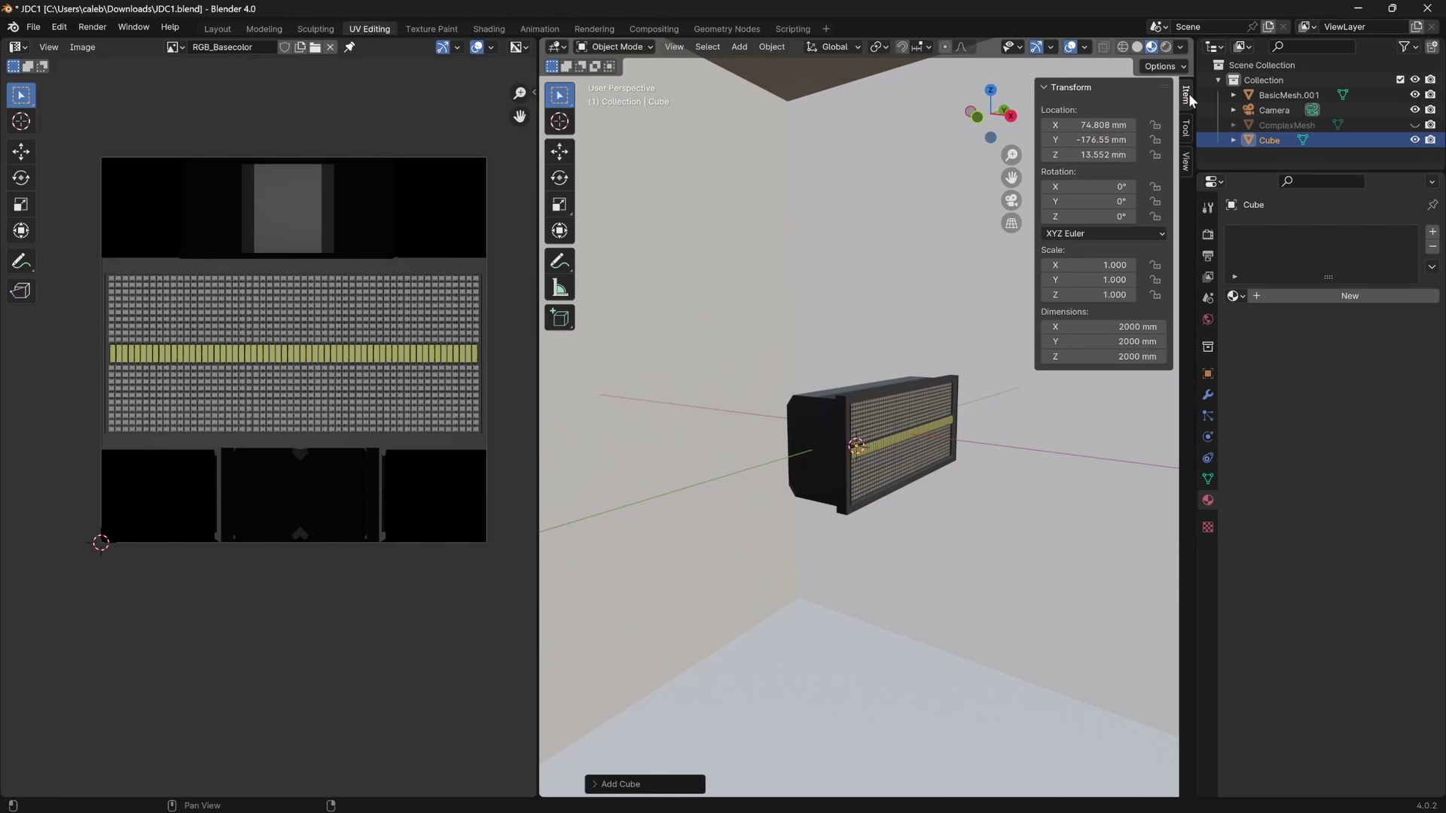
{"action": "left_click", "coordinate": [1121, 326]}
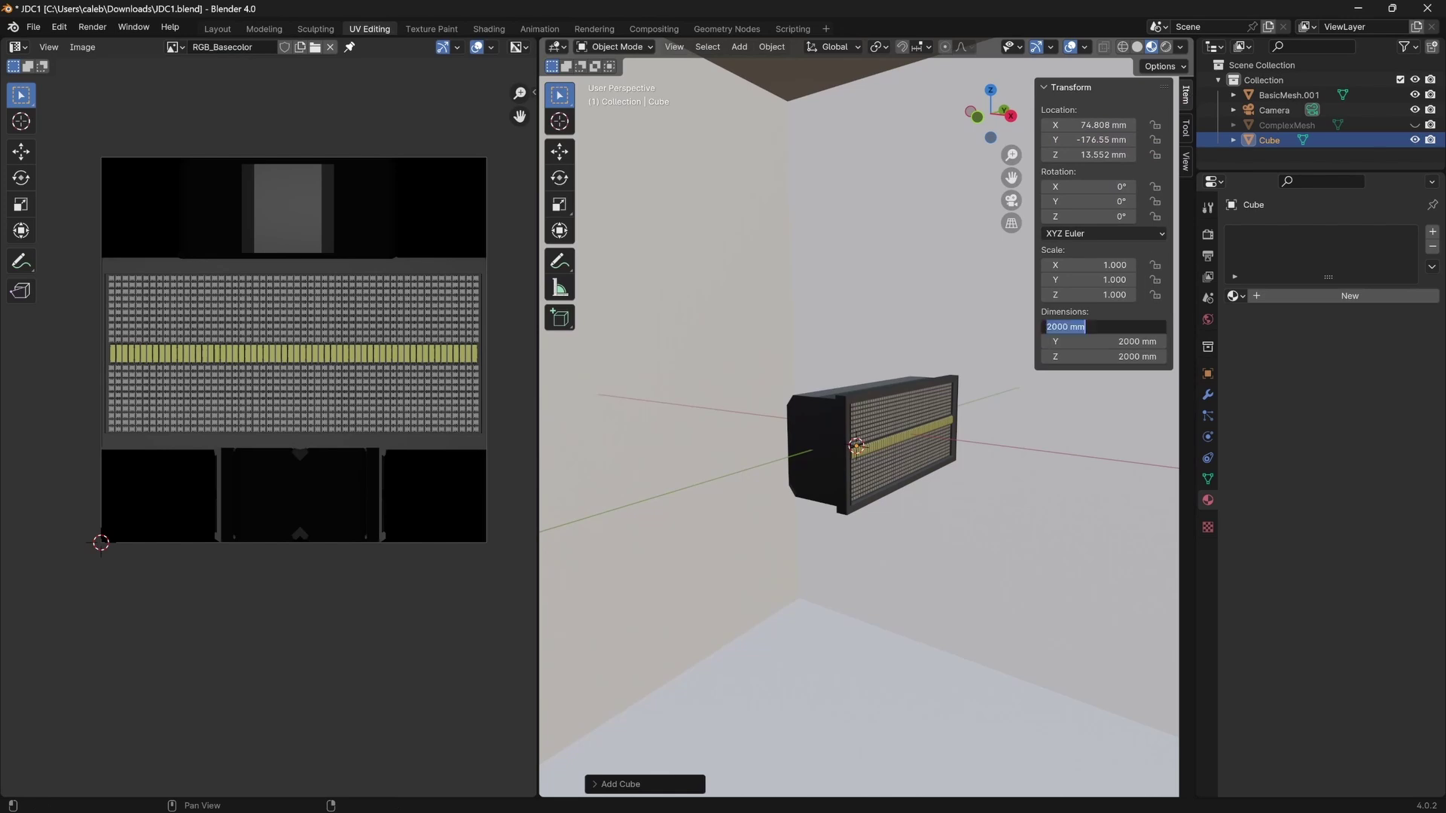
{"action": "type", "text": "154"}
{"action": "key", "text": "Return"}
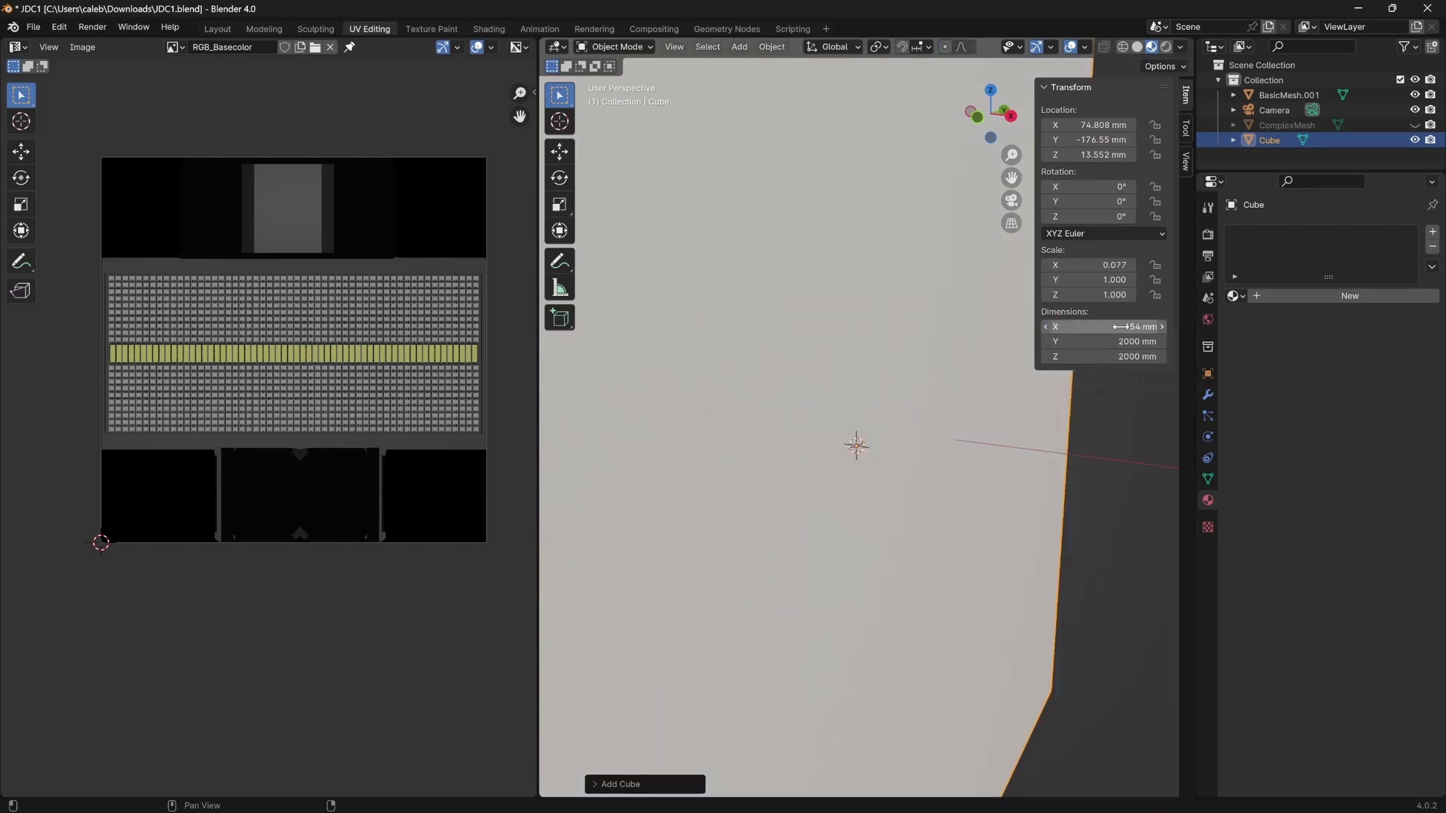
Check the base length in the JDC1 User Manual's dimension drawing in Chrome and set the cube's Y dimension to 390 mm in Blender.
{"action": "key", "text": "super"}
{"action": "left_click", "coordinate": [934, 805]}
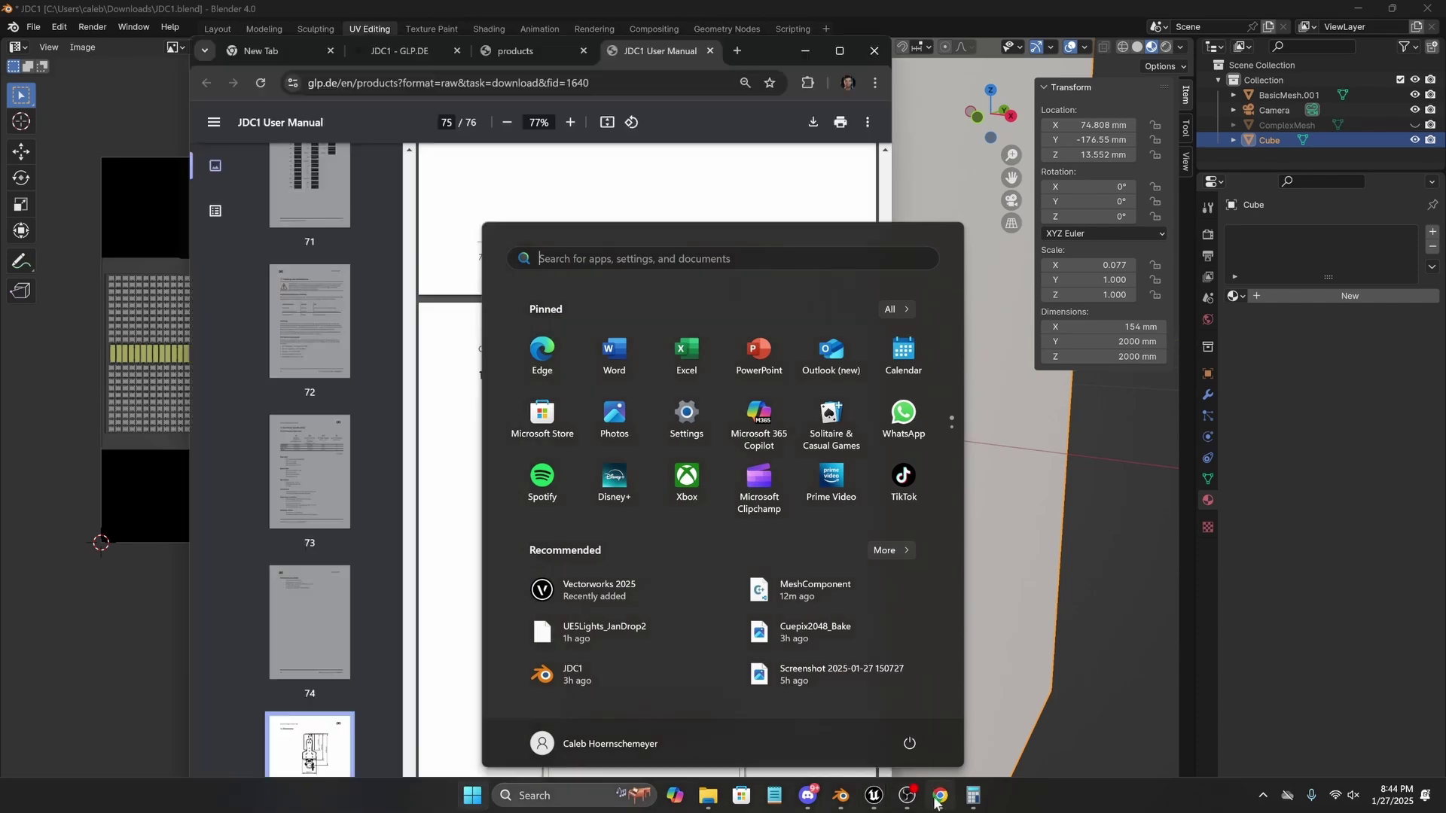
{"action": "scroll", "coordinate": [713, 606], "scroll_direction": "down", "scroll_amount": 3}
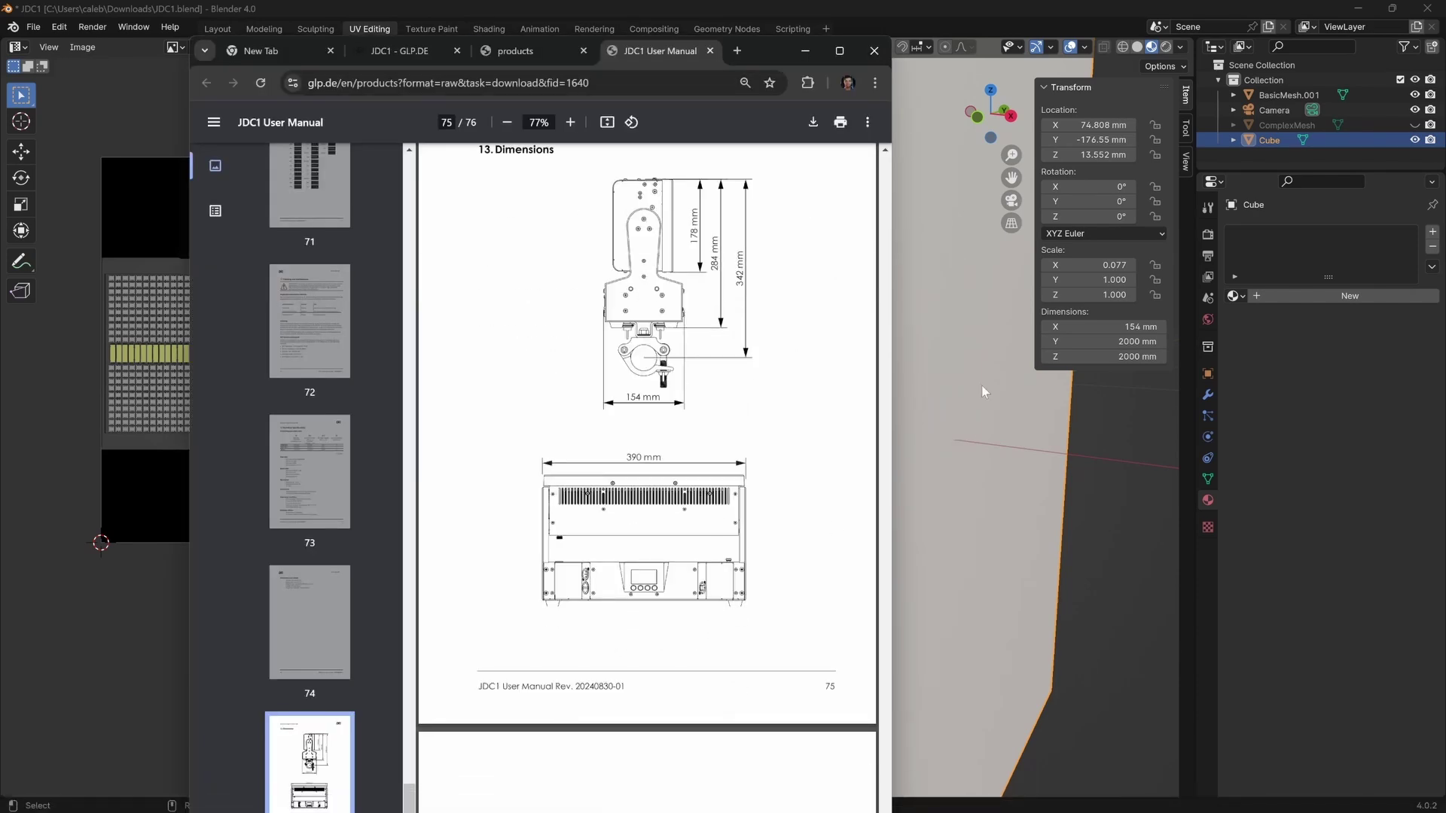
{"action": "left_click", "coordinate": [1104, 342]}
{"action": "type", "text": "390"}
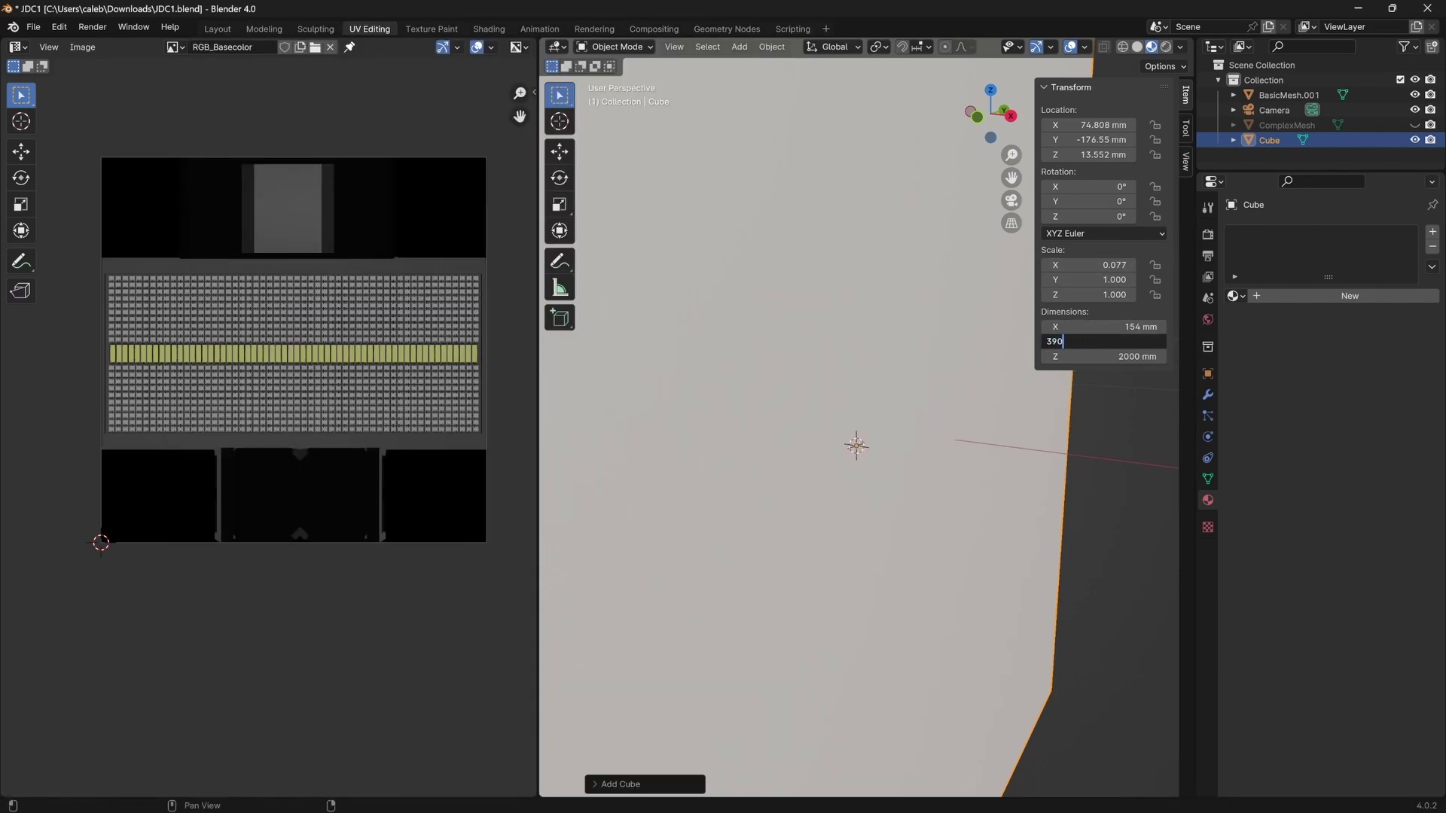
{"action": "key", "text": "Return"}
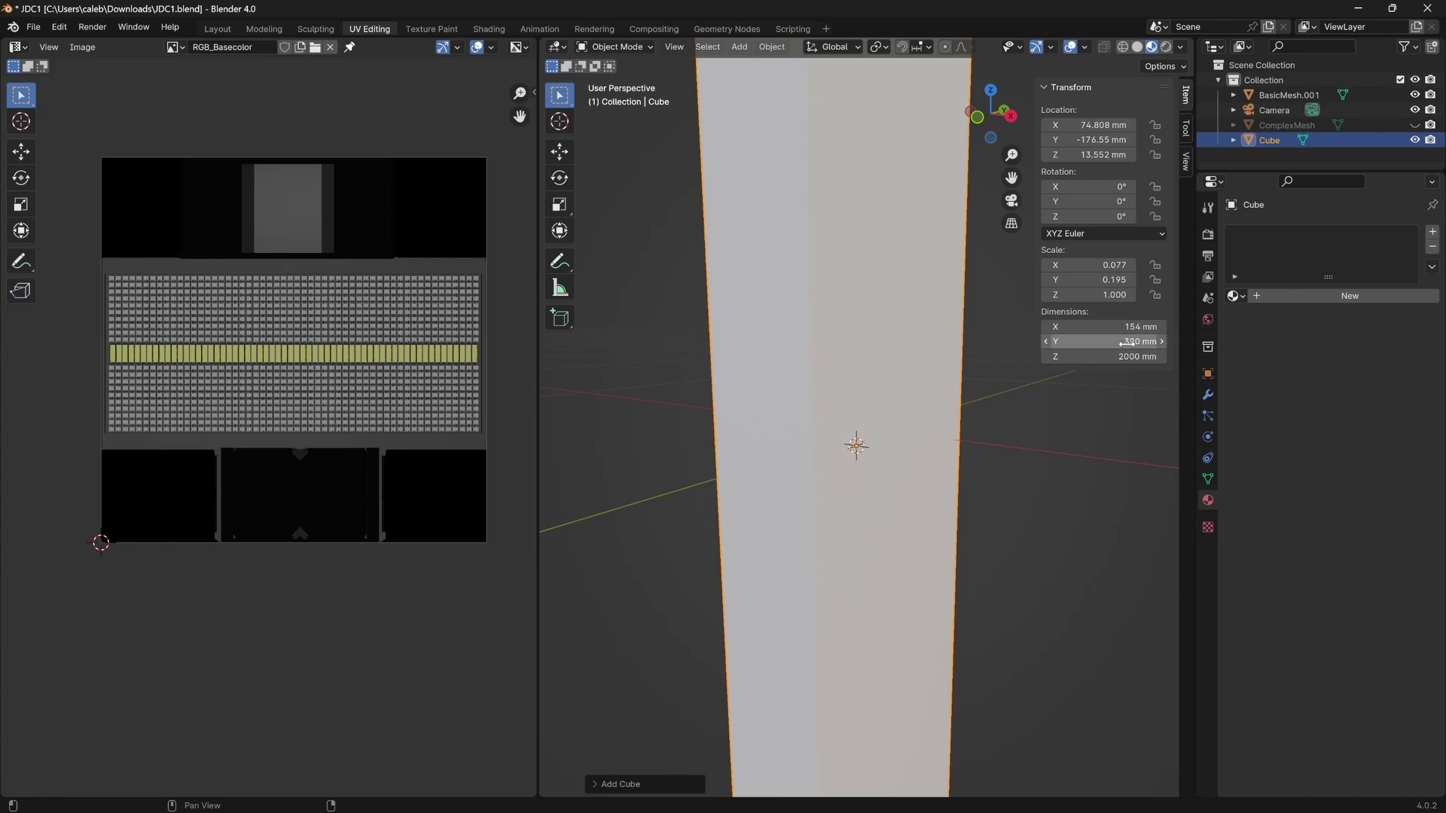
Recheck the computed base height in Calculator and set the cube's Z dimension to 106 mm in Blender.
{"action": "left_click", "coordinate": [1124, 357]}
{"action": "key", "text": "super"}
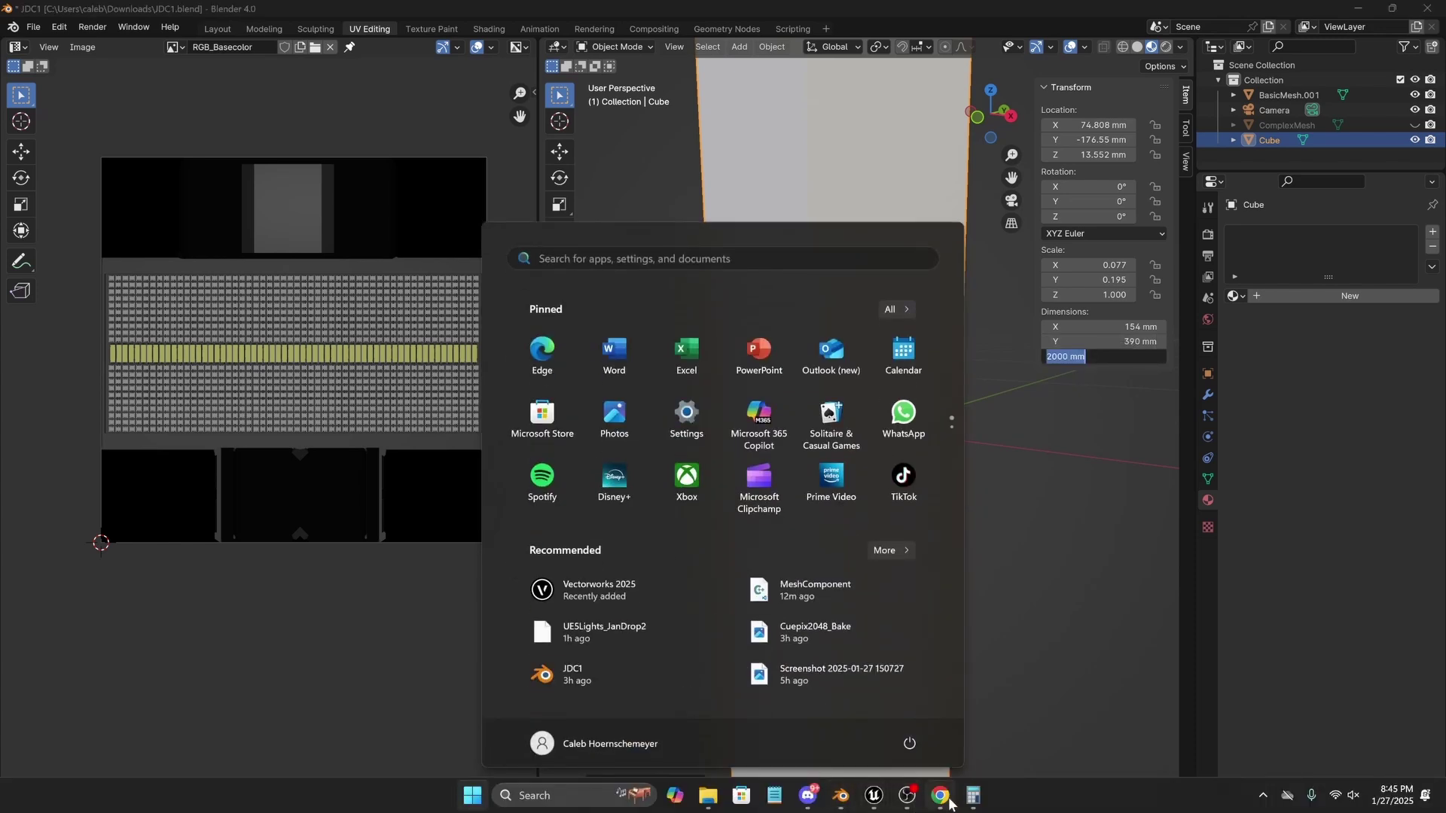
{"action": "left_click", "coordinate": [973, 795]}
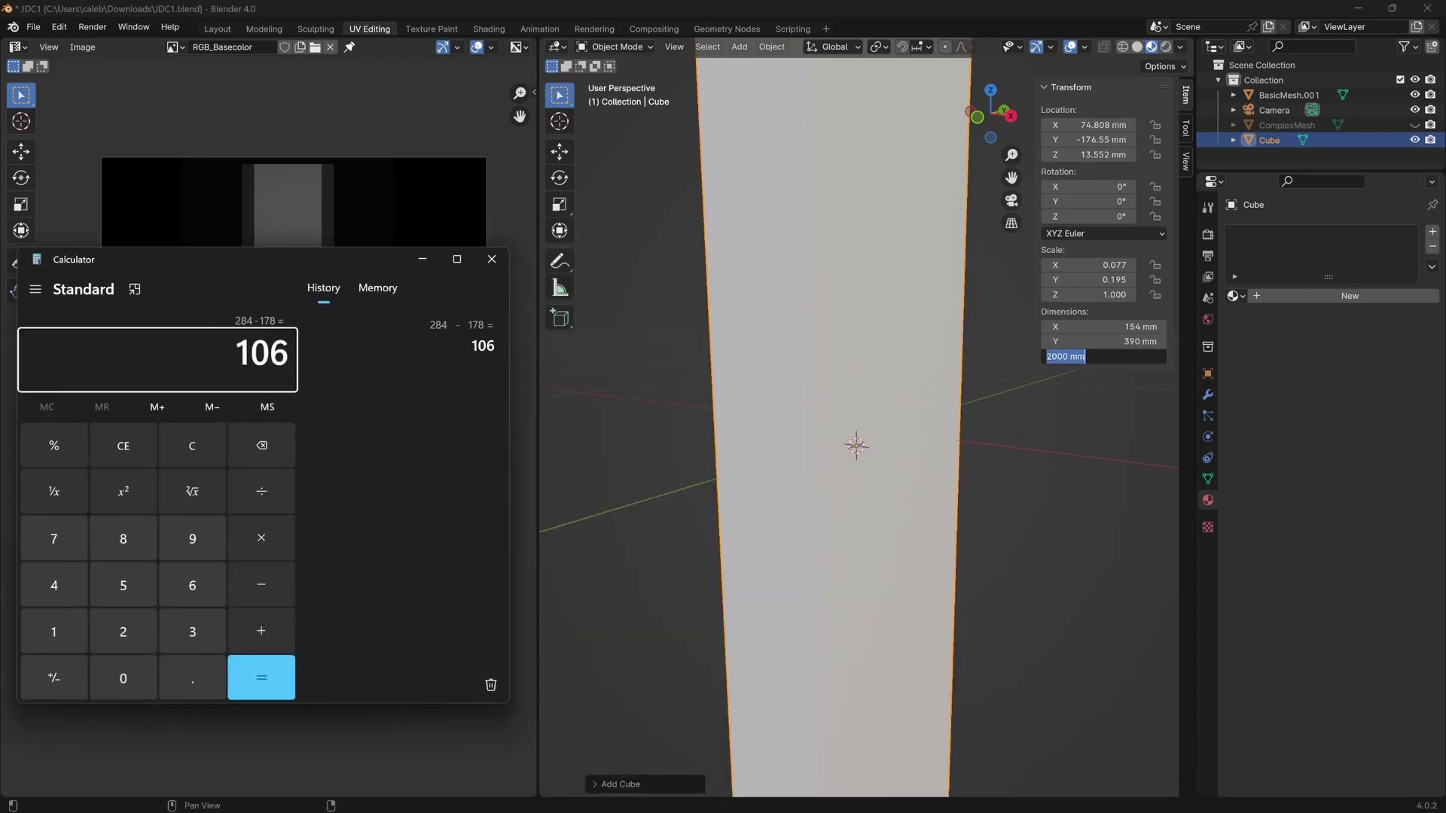
{"action": "type", "text": "106"}
{"action": "key", "text": "alt+Tab"}
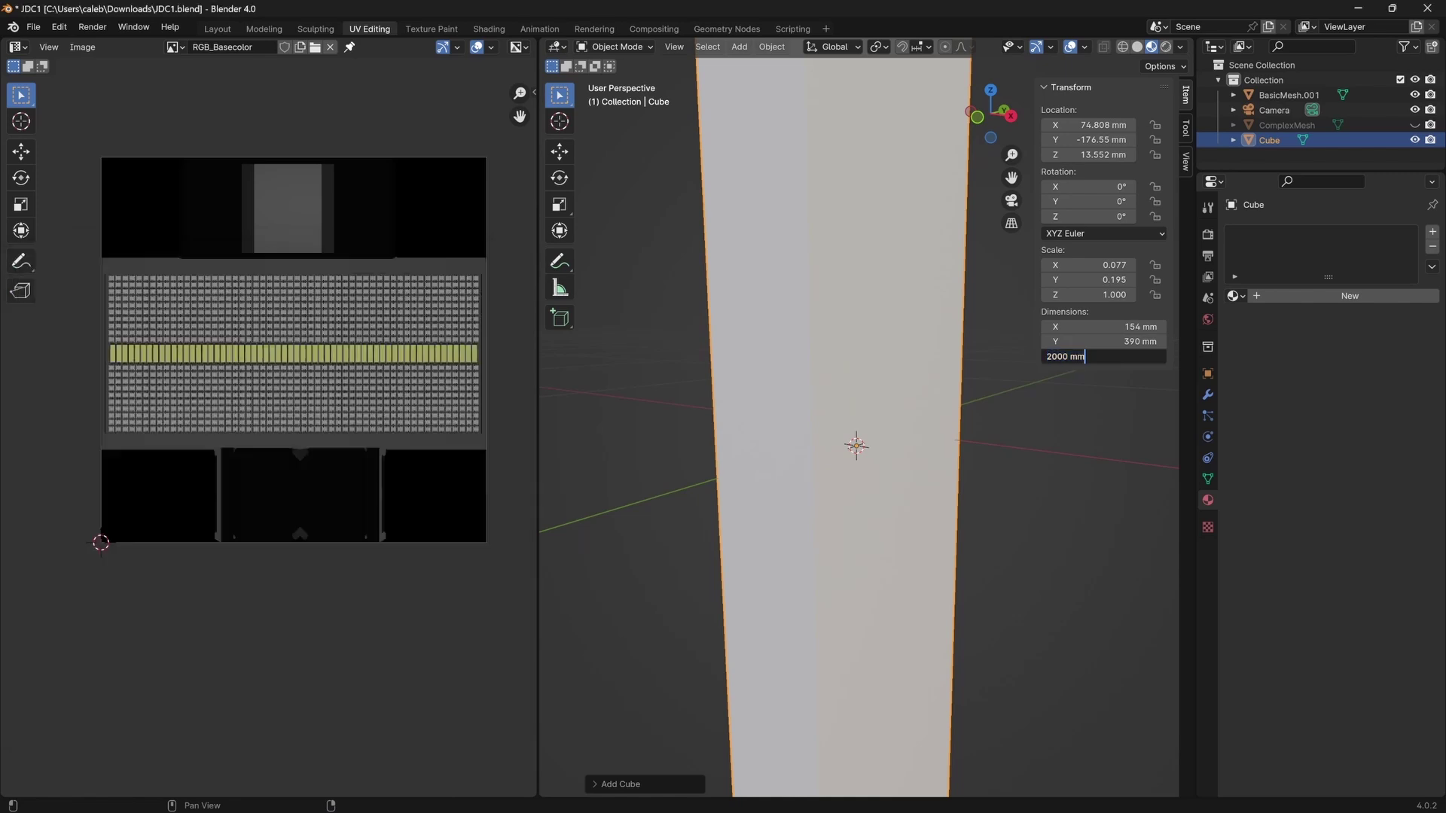
{"action": "key", "text": "ctrl+a"}
{"action": "type", "text": "106"}
{"action": "key", "text": "Return"}
Centre the cube on the fixture head in top view and lower it along Z to about -142 mm, beneath the head.
{"action": "middle_click_drag", "start_coordinate": [903, 353], "coordinate": [678, 494]}
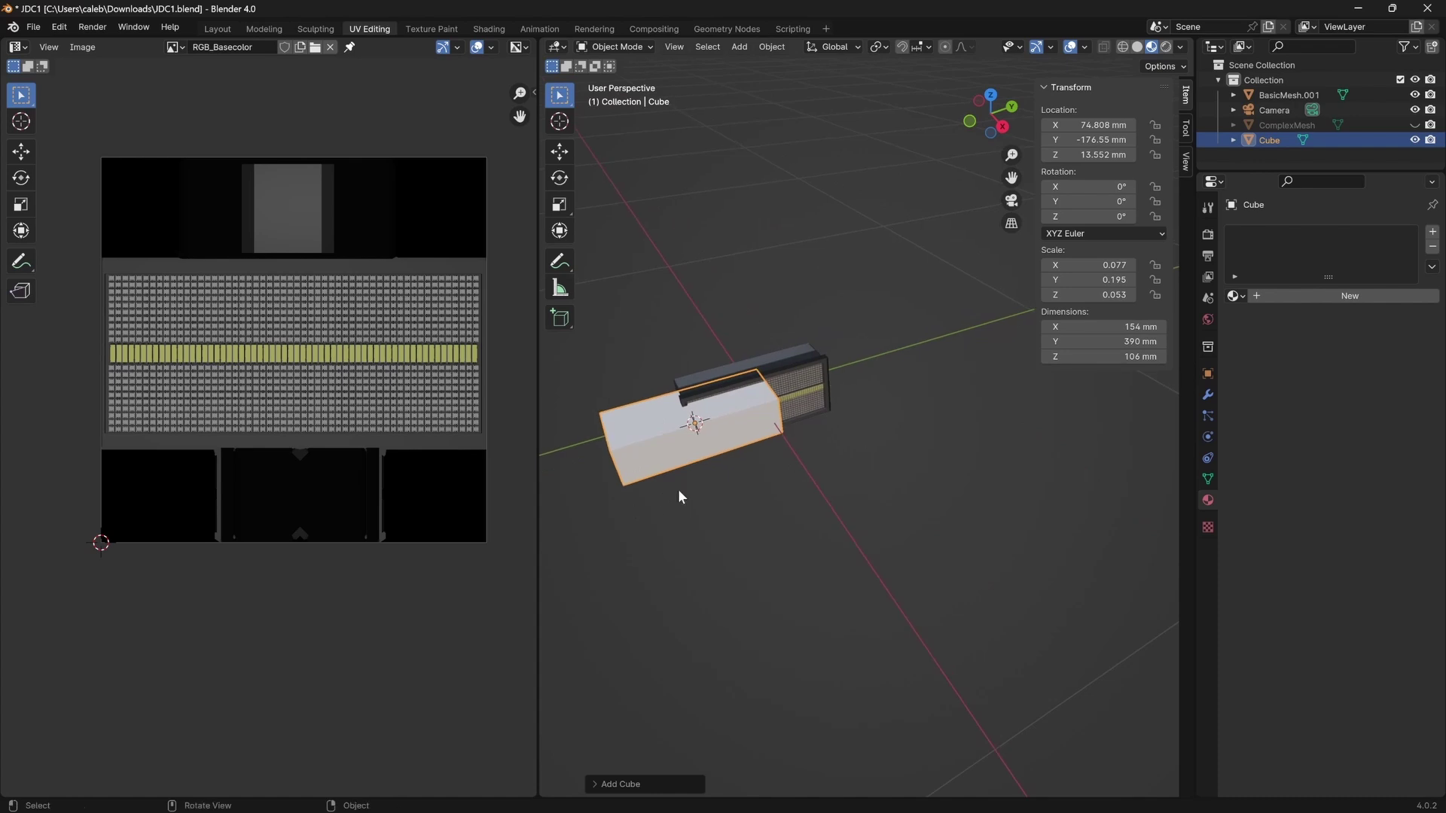
{"action": "key", "text": "KP_7"}
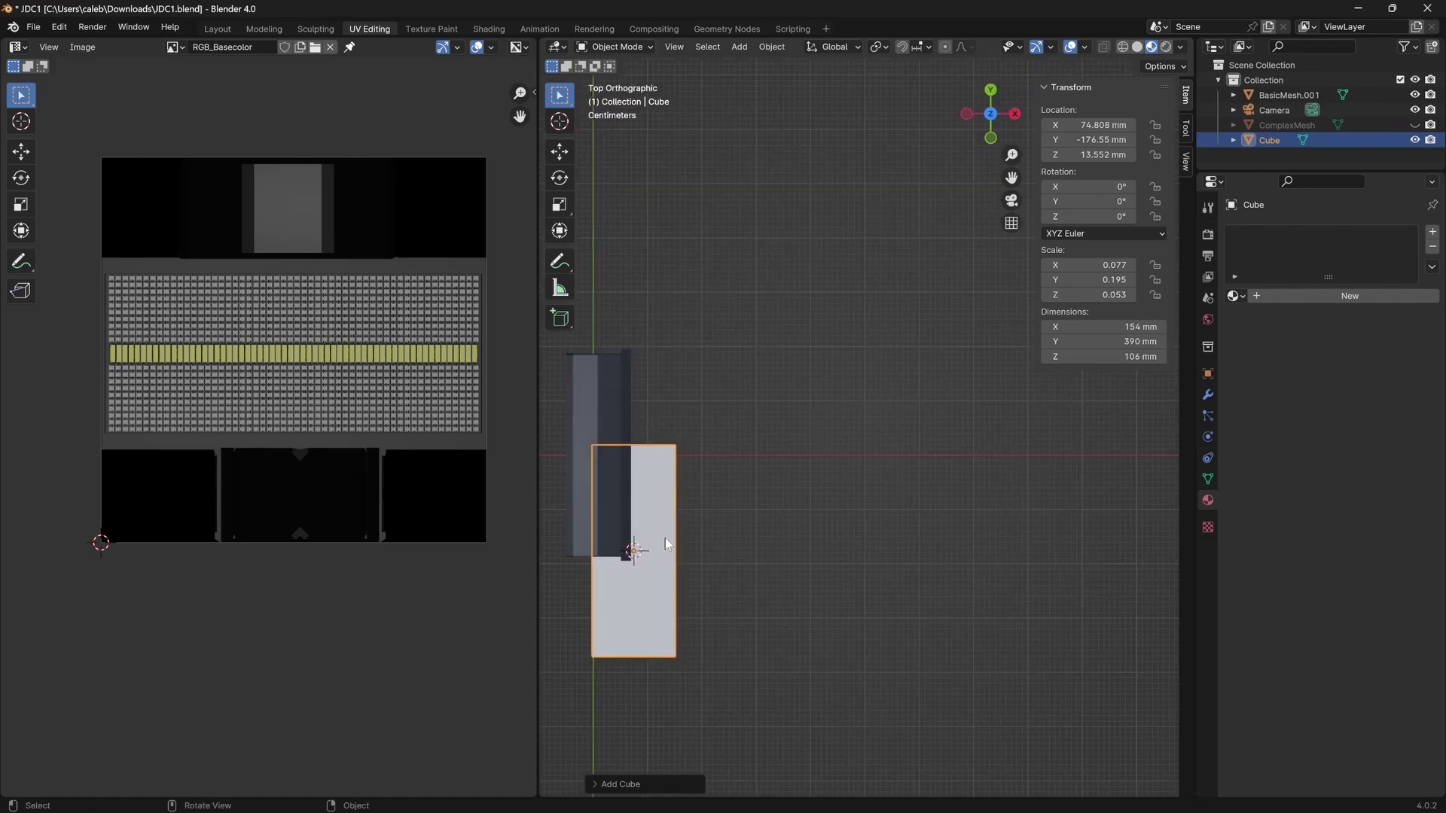
{"action": "key", "text": "g"}
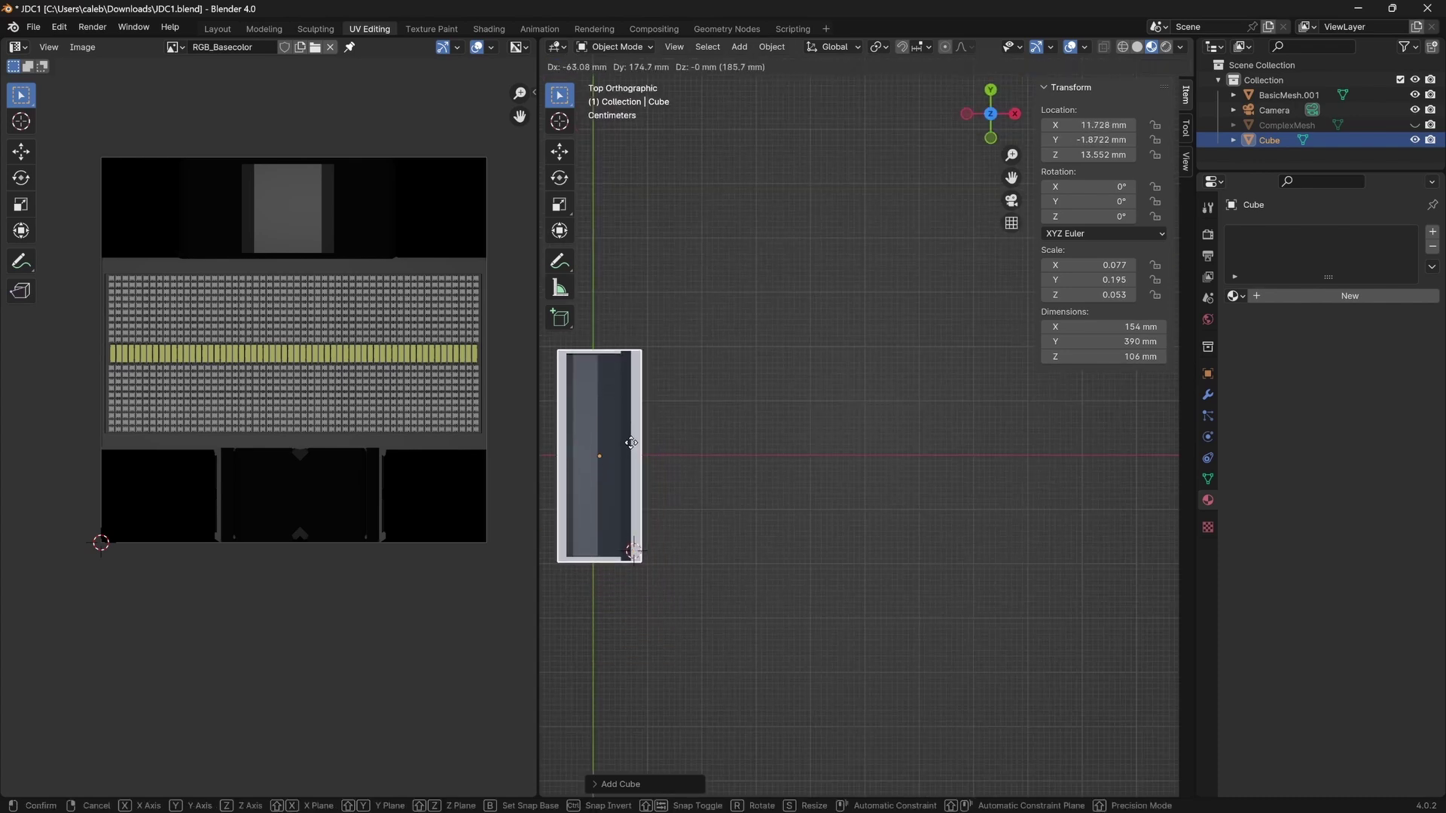
{"action": "left_click", "coordinate": [631, 443]}
{"action": "middle_click_drag", "start_coordinate": [617, 536], "coordinate": [836, 318]}
{"action": "key", "text": "g"}
{"action": "key", "text": "z"}
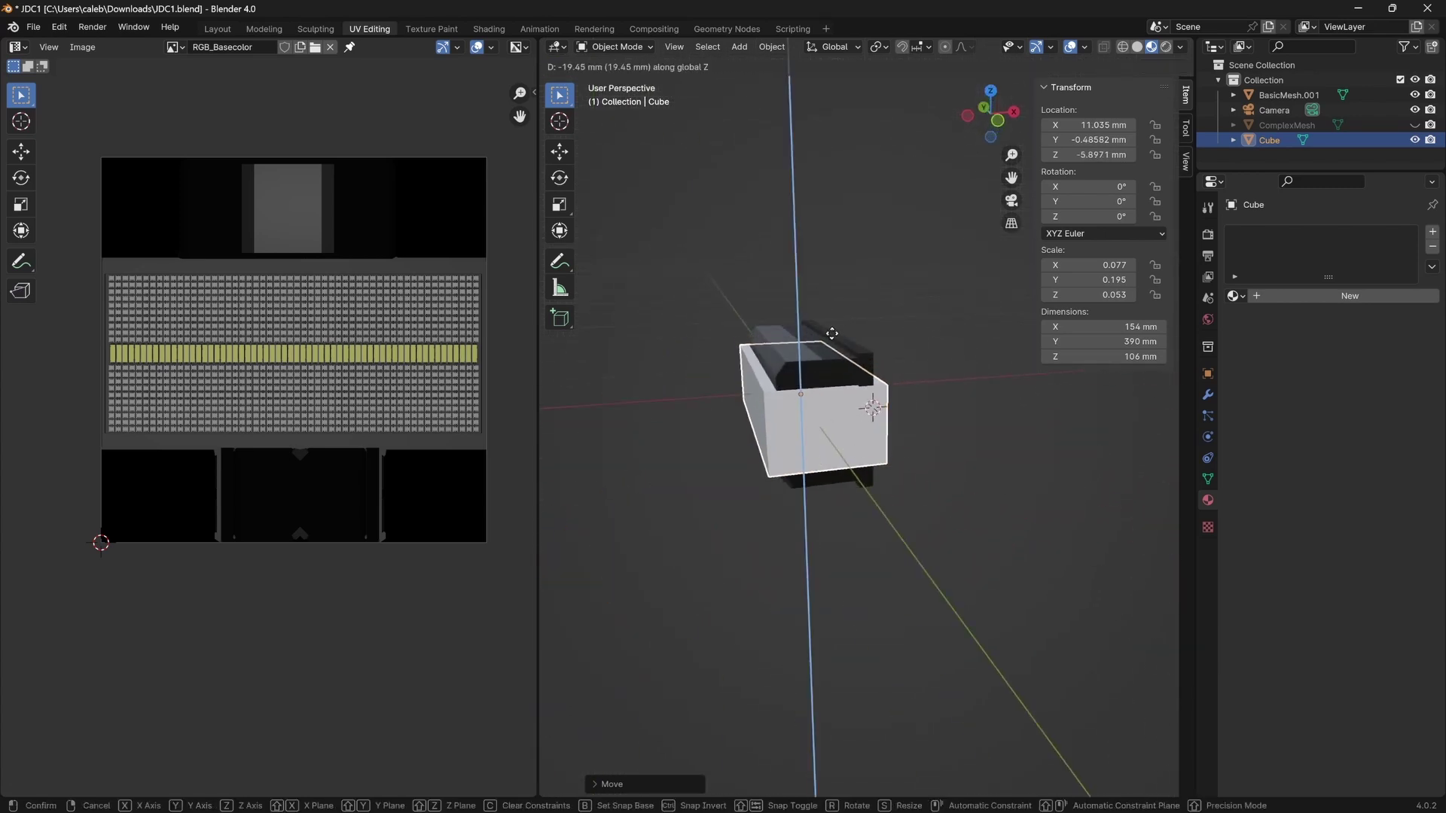
{"action": "left_click", "coordinate": [830, 405]}
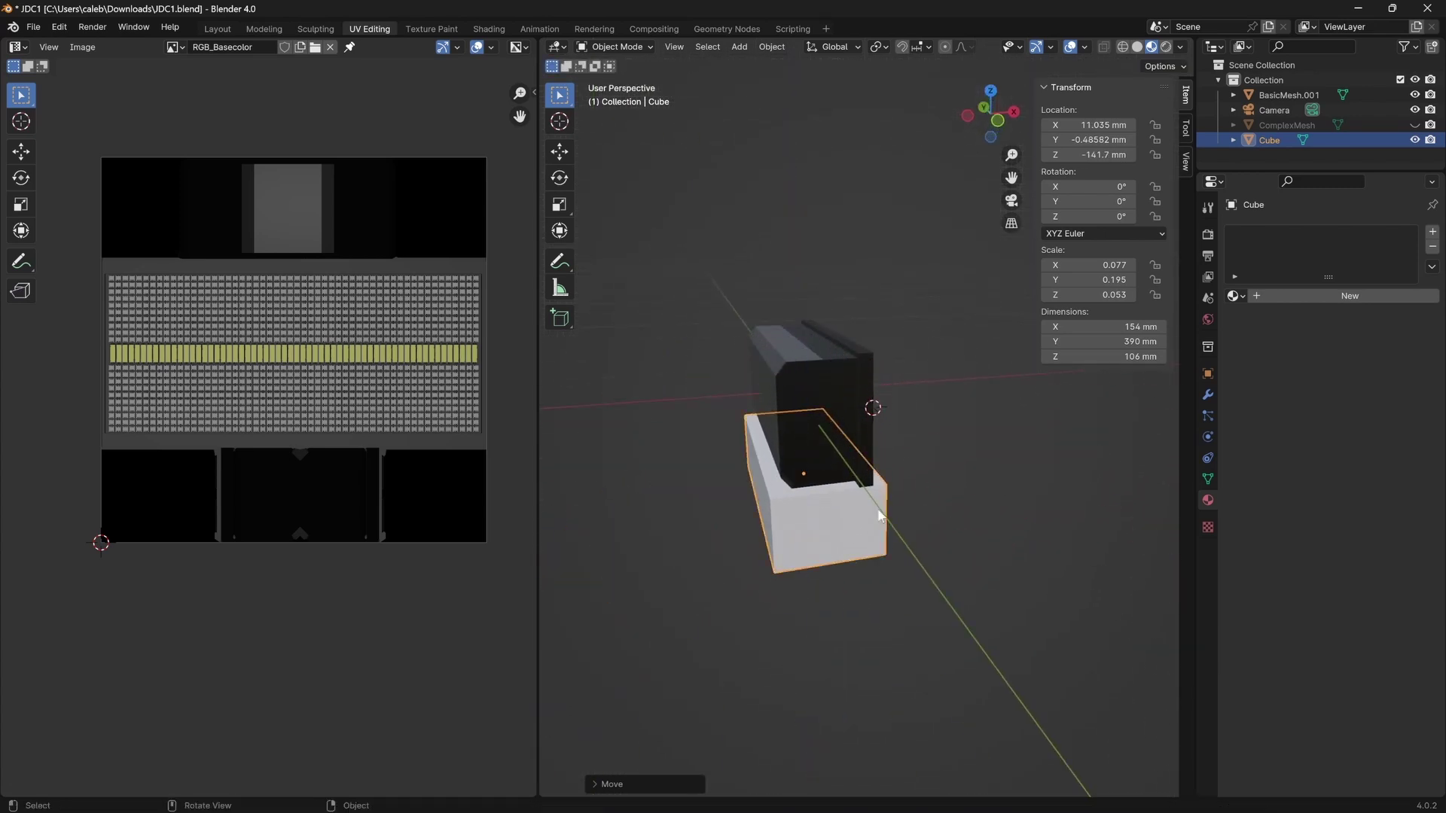
Add two evenly spaced loop cuts running lengthwise along the base cube in Edit Mode.
{"action": "middle_click_drag", "start_coordinate": [830, 405], "coordinate": [789, 495]}
{"action": "key", "text": "Tab"}
{"action": "left_click", "coordinate": [783, 486]}
{"action": "key", "text": "ctrl+r"}
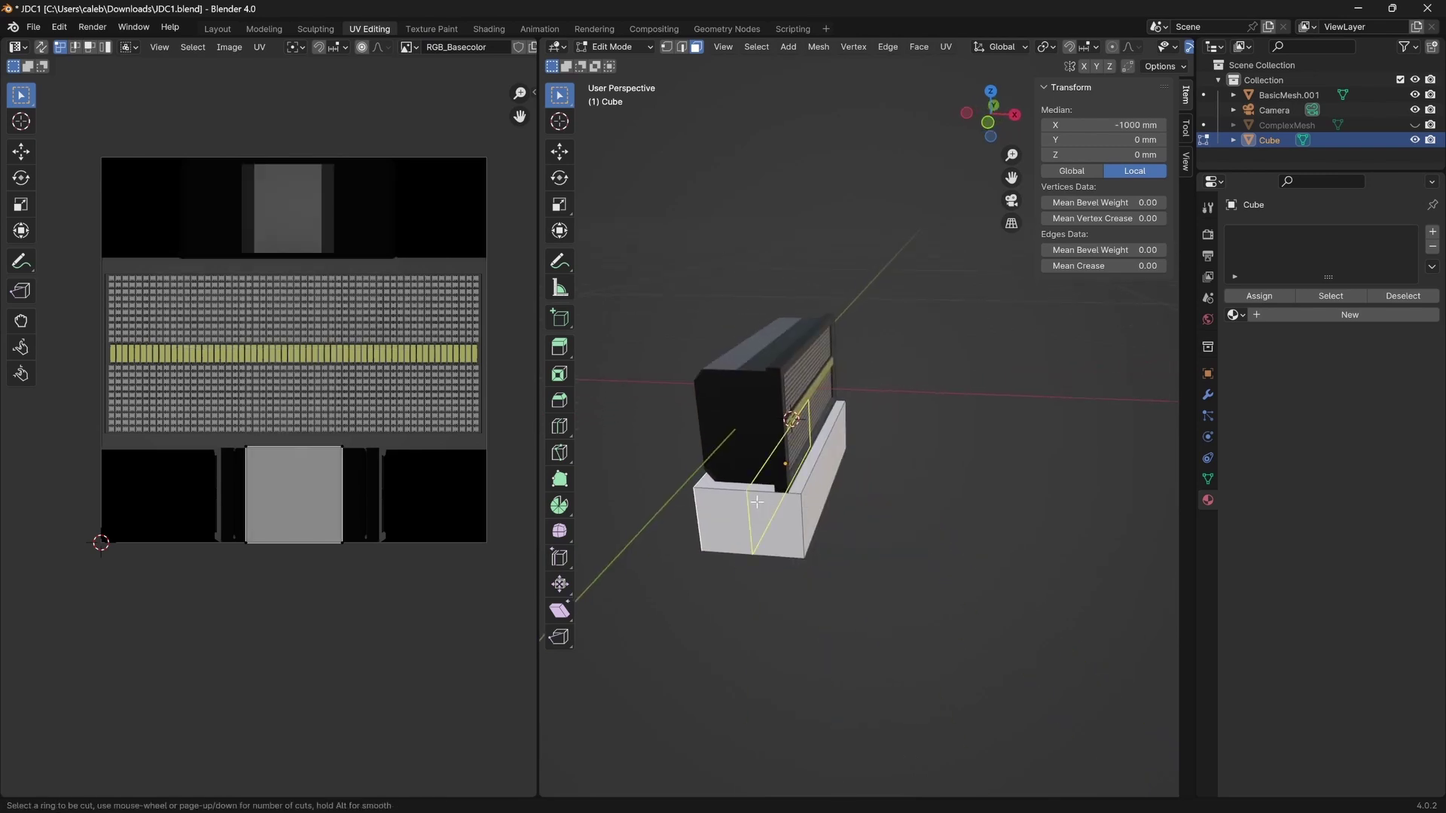
{"action": "scroll", "coordinate": [757, 502], "scroll_direction": "up", "scroll_amount": 1}
{"action": "left_click", "coordinate": [756, 501]}
{"action": "right_click", "coordinate": [757, 502]}
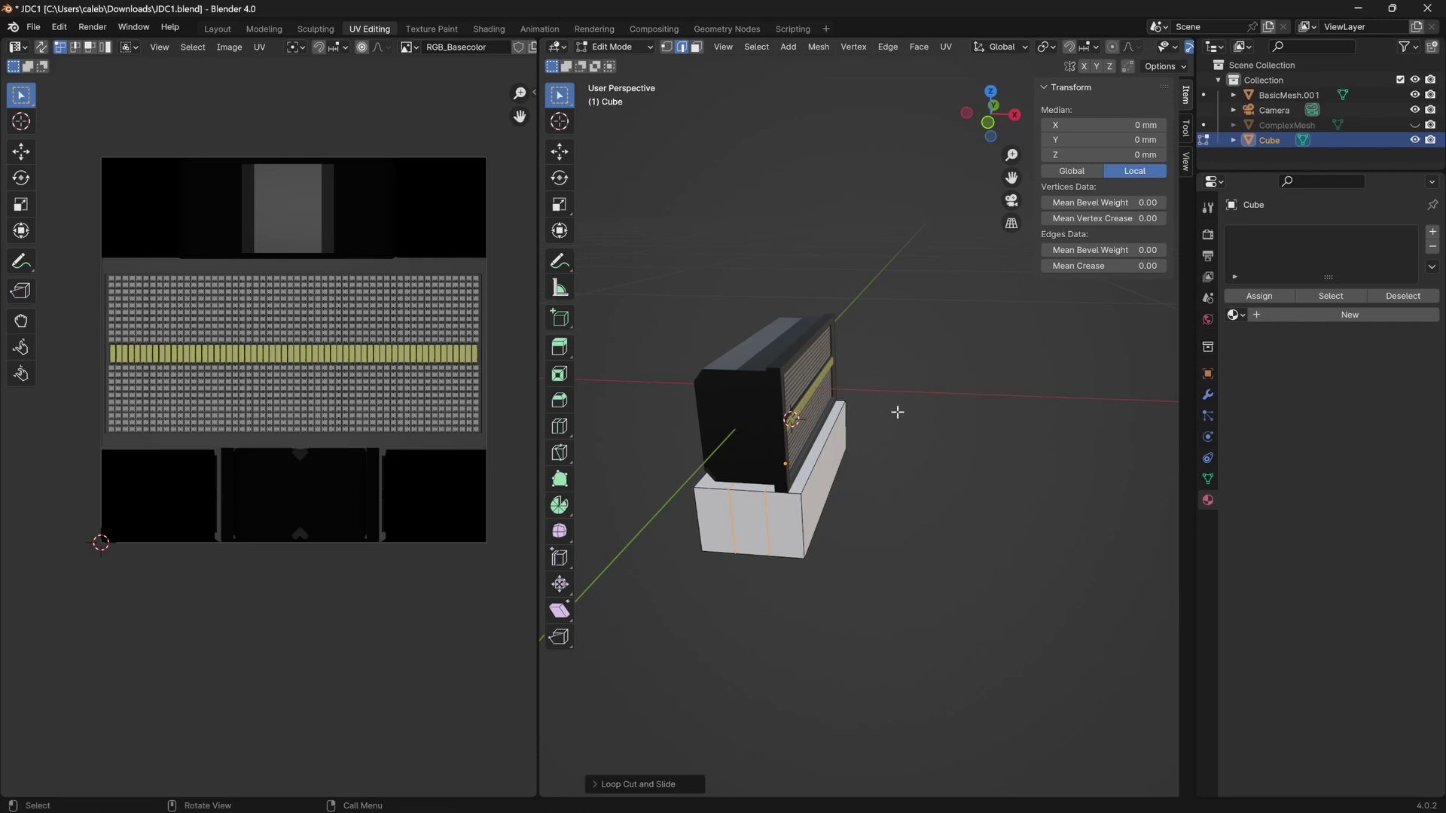
Scale the two lengthwise loops closer together along X to narrow the base's central strip.
{"action": "key", "text": "s"}
{"action": "key", "text": "x"}
{"action": "left_click", "coordinate": [879, 438]}
{"action": "left_click", "coordinate": [824, 450]}
Lower the two outer long edges of the base's top along Z to a local height of about 410 mm.
{"action": "middle_click_drag", "start_coordinate": [703, 459], "coordinate": [851, 482]}
{"action": "left_click", "coordinate": [780, 474], "text": "alt"}
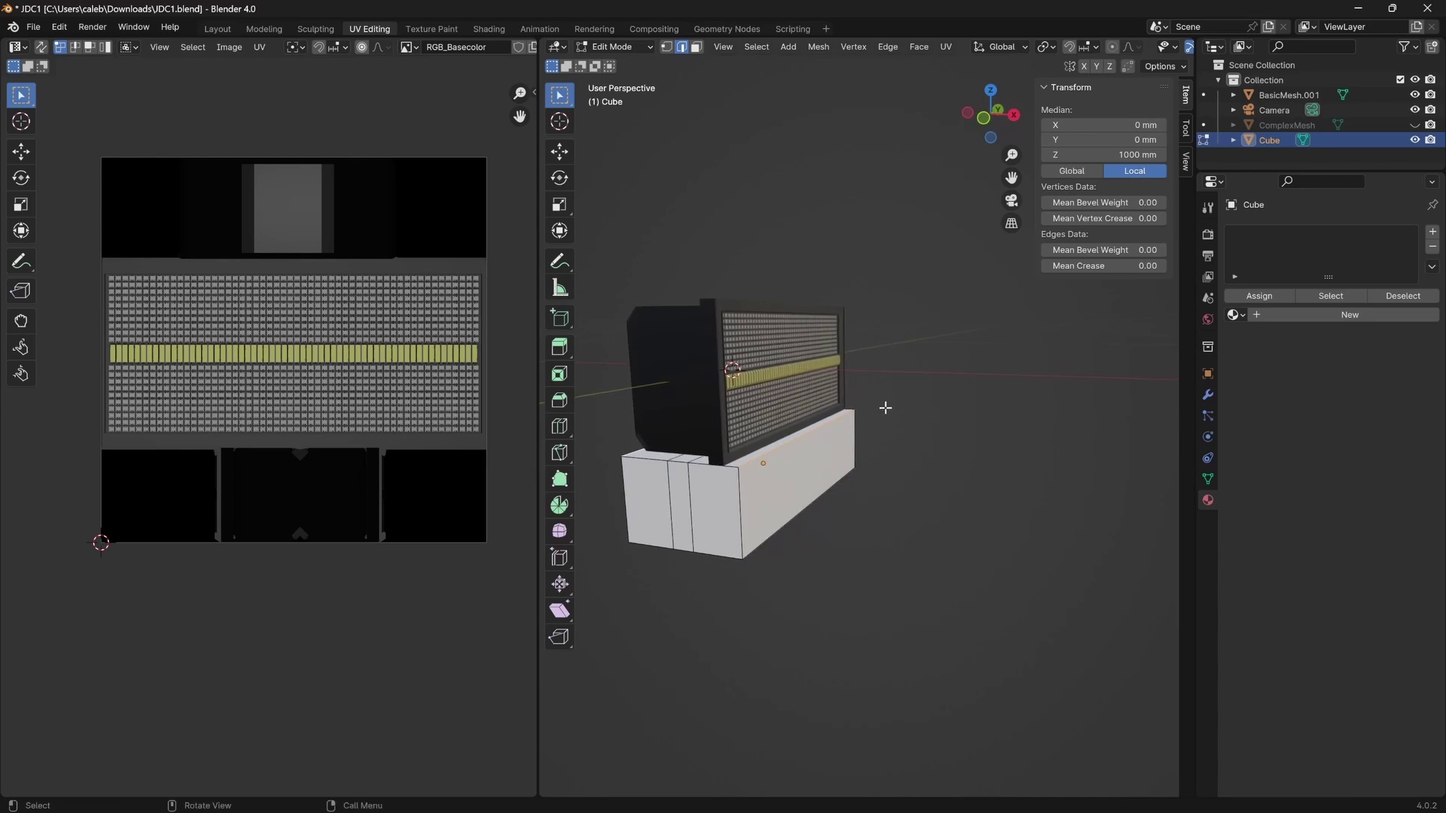
{"action": "key", "text": "g"}
{"action": "key", "text": "z"}
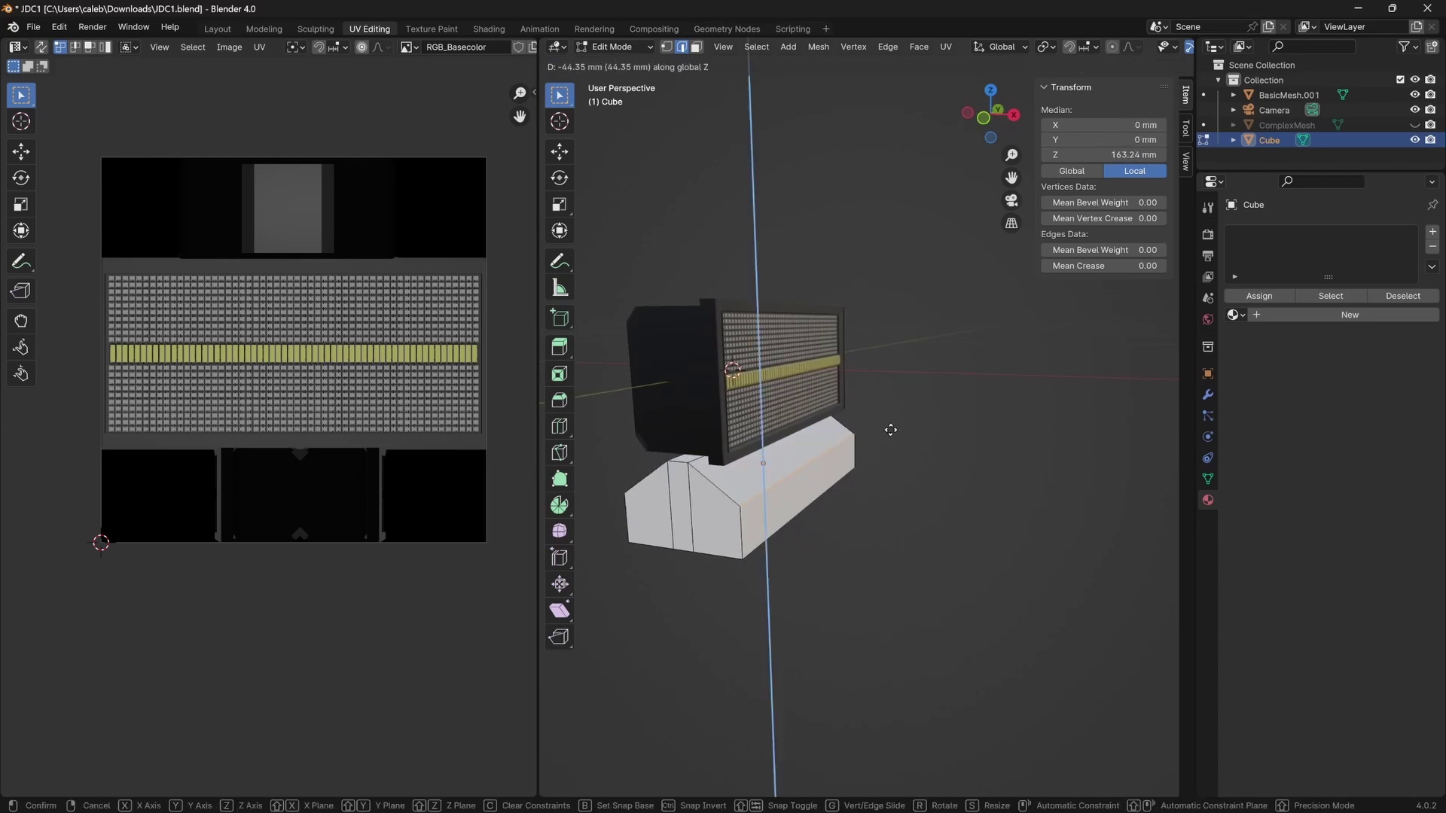
{"action": "left_click", "coordinate": [890, 421]}
Compare the base's slope with the manual's side drawing in Chrome and raise both outer top edges about 12 mm along Z in Blender.
{"action": "key", "text": "super"}
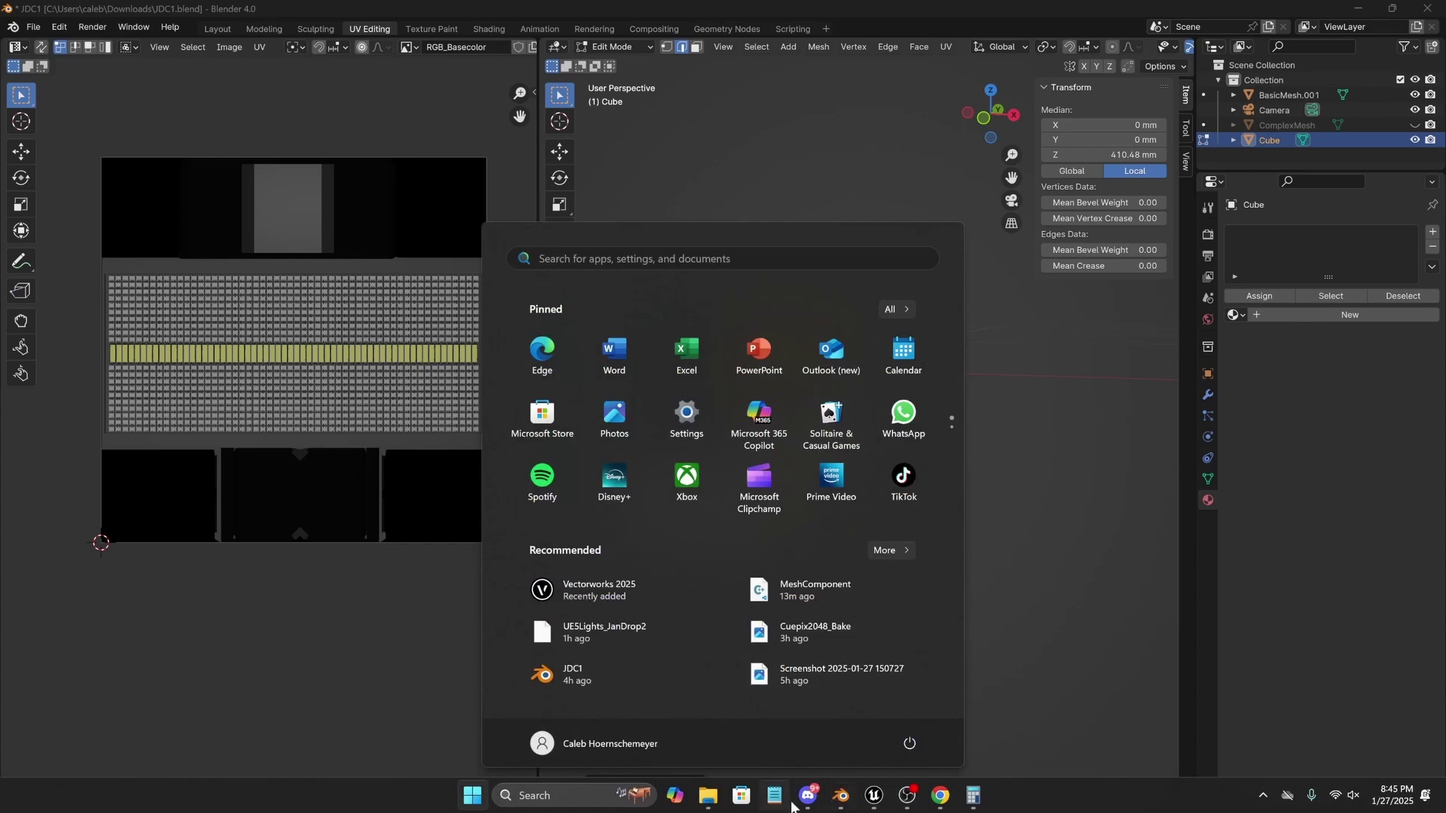
{"action": "left_click", "coordinate": [939, 797]}
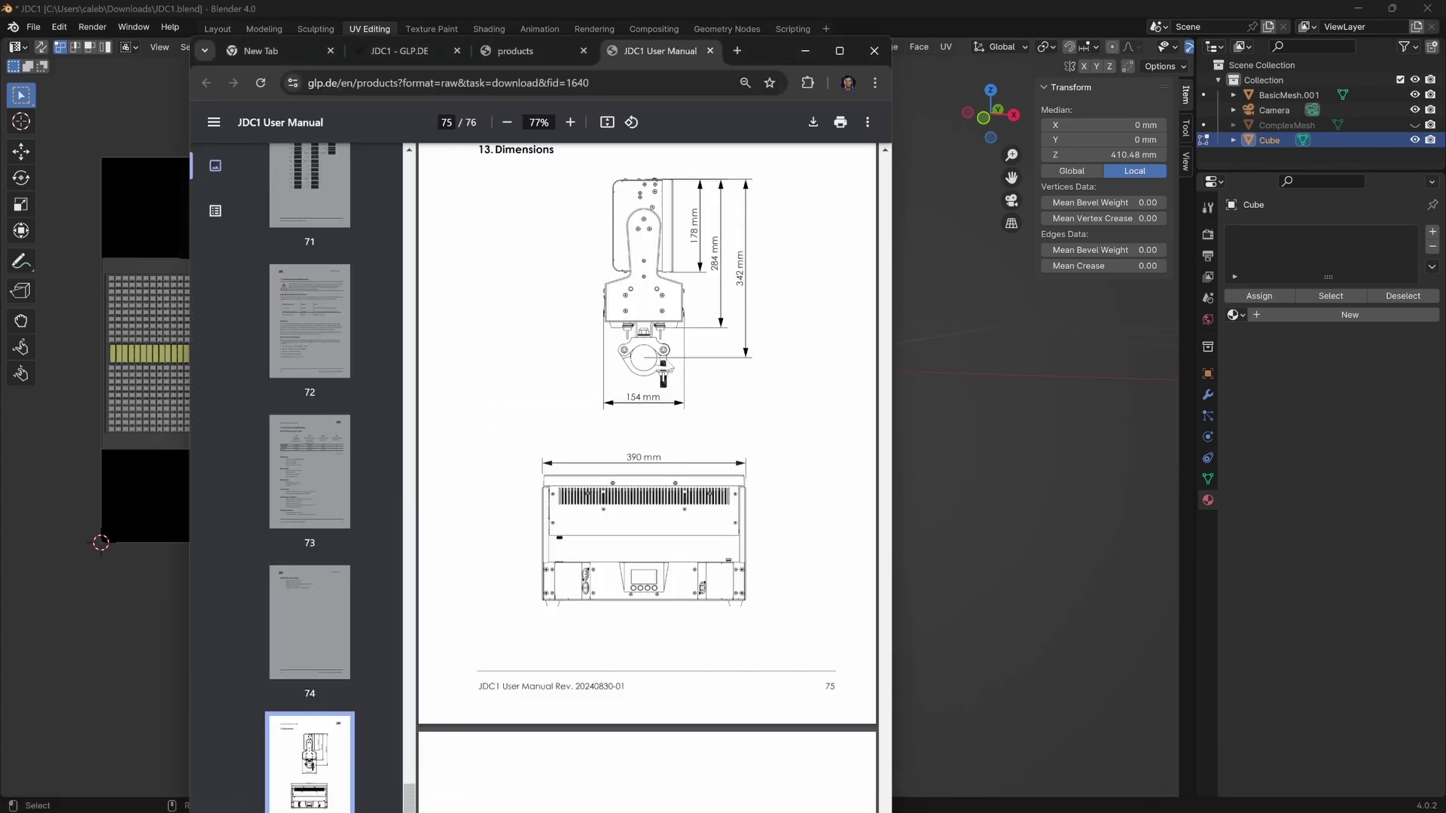
{"action": "left_click", "coordinate": [975, 556]}
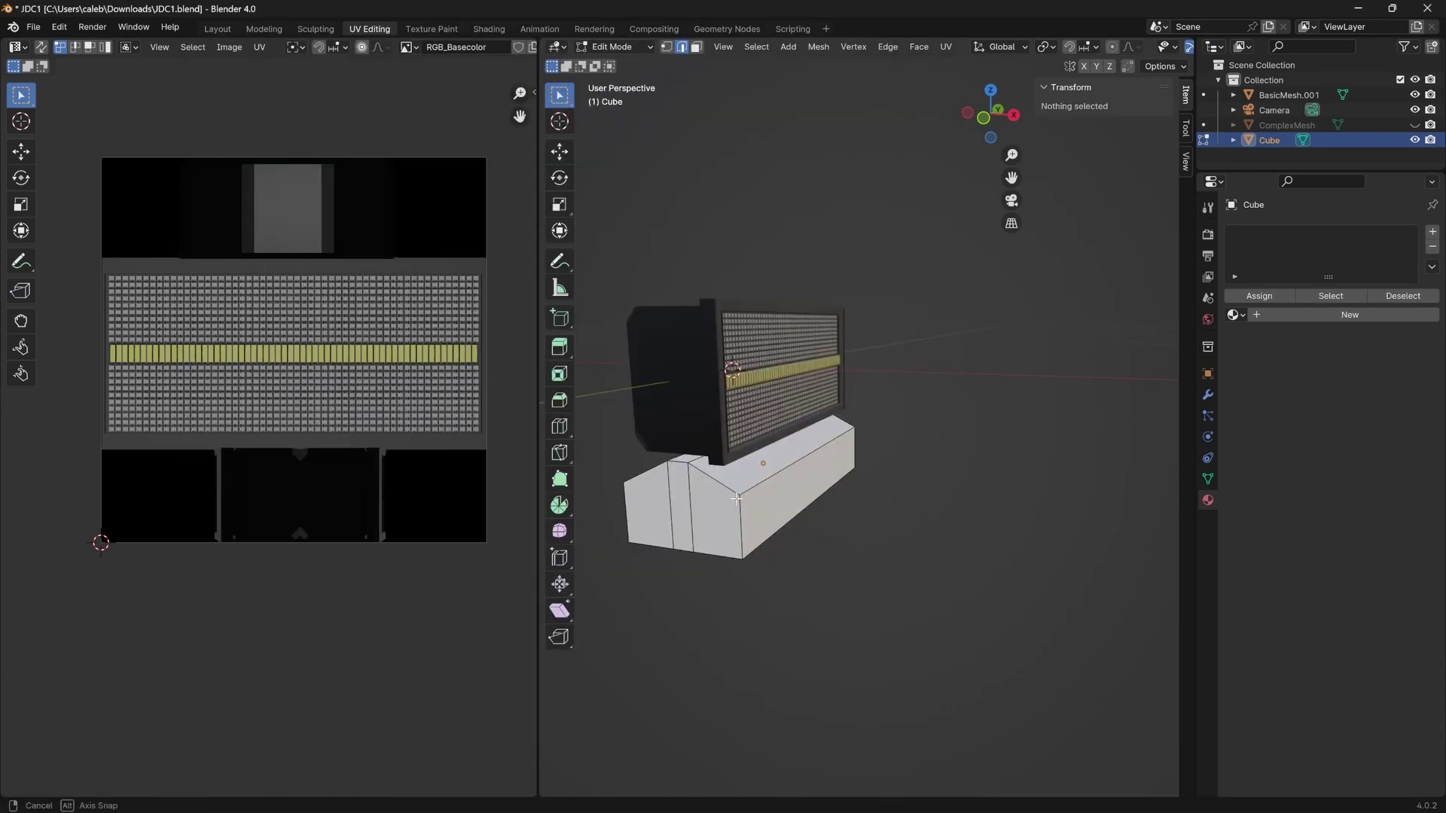
{"action": "middle_click_drag", "start_coordinate": [985, 533], "coordinate": [983, 535]}
{"action": "left_click", "coordinate": [771, 468]}
{"action": "middle_click_drag", "start_coordinate": [771, 468], "coordinate": [752, 482]}
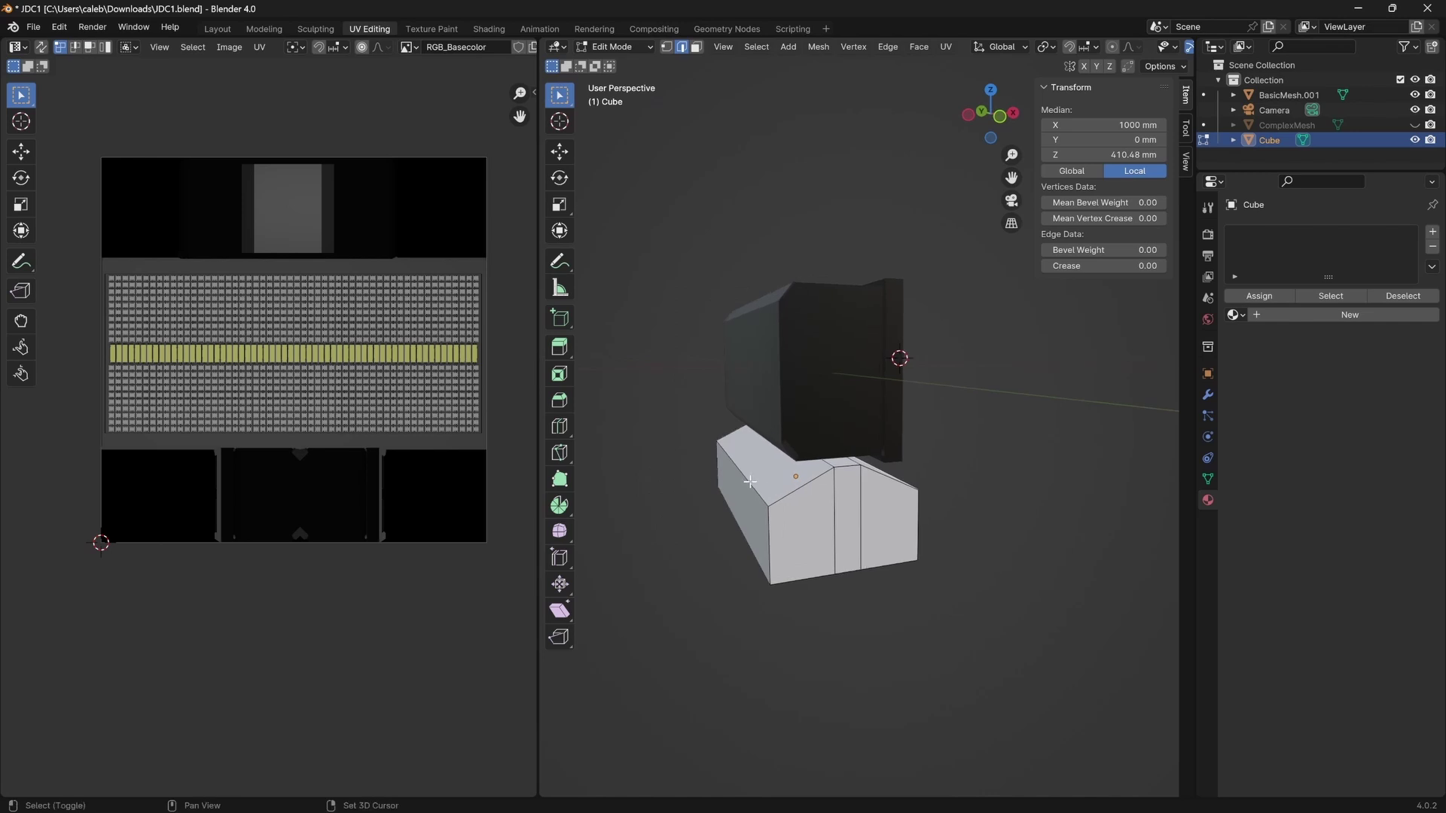
{"action": "left_click", "coordinate": [751, 482], "text": "shift"}
{"action": "key", "text": "g"}
{"action": "key", "text": "z"}
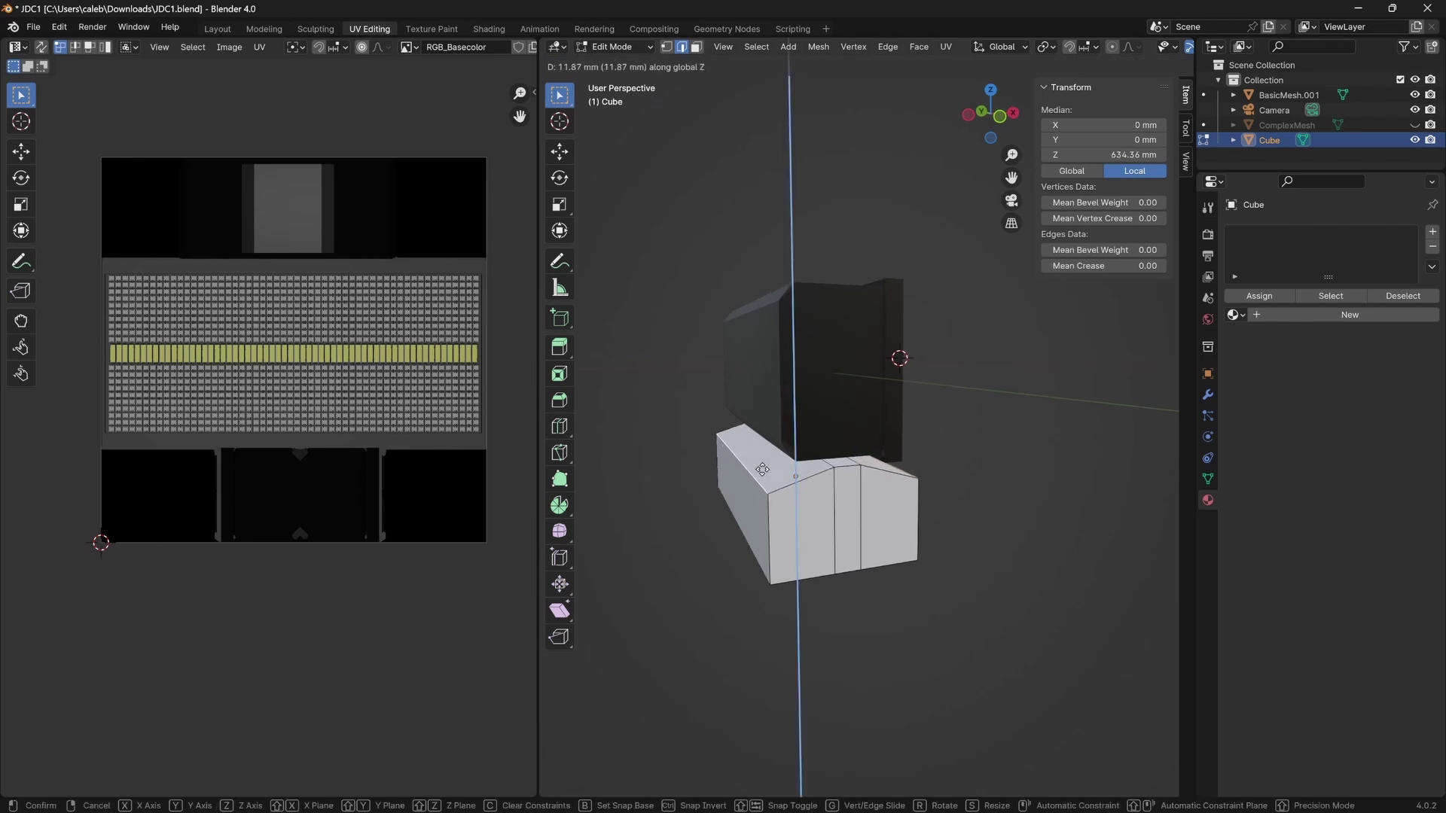
{"action": "left_click", "coordinate": [844, 503]}
Lower the base's three lengthwise top faces together along Z to a local median of about 602 mm.
{"action": "left_click", "coordinate": [696, 48]}
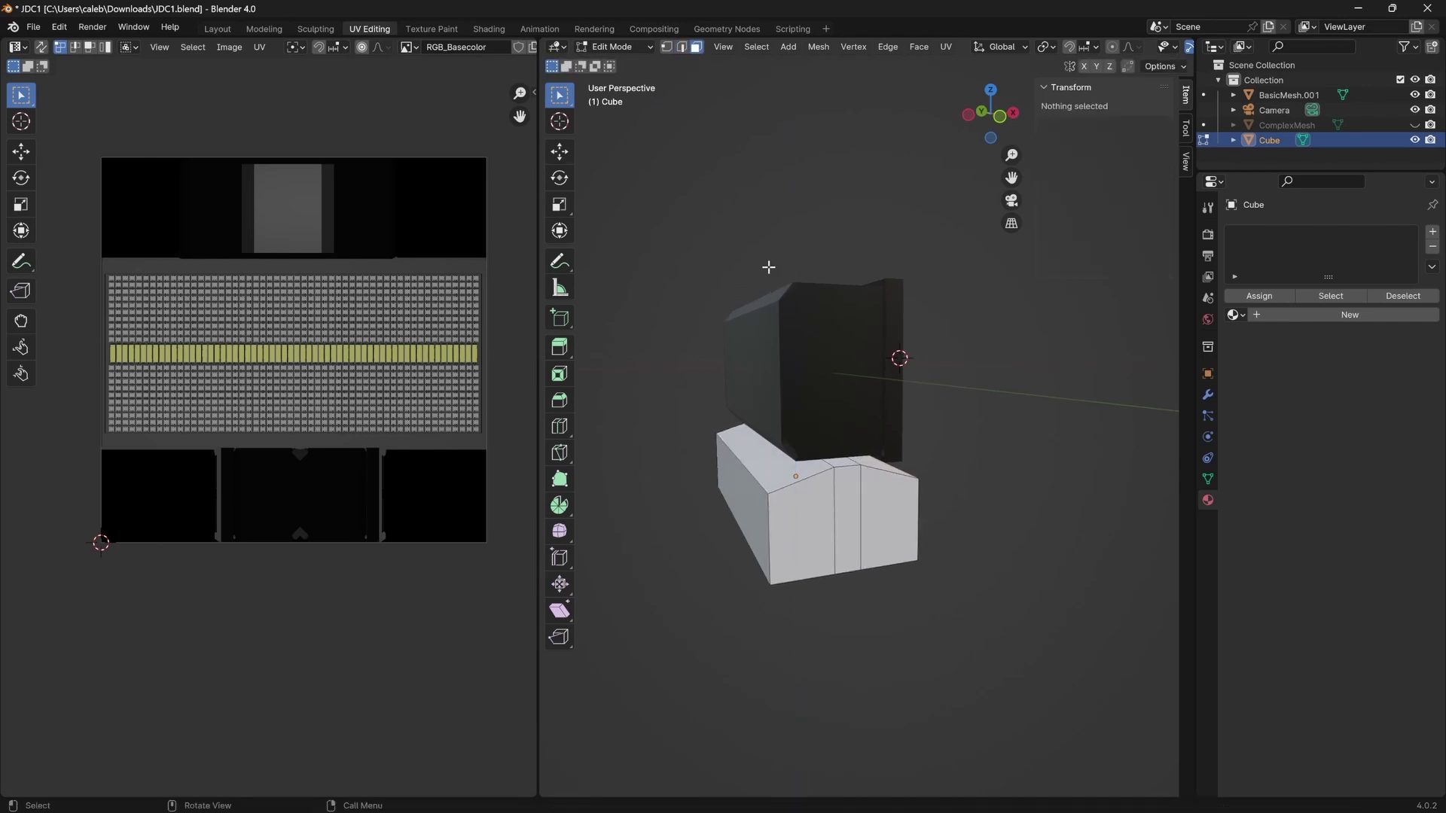
{"action": "left_click", "coordinate": [784, 472]}
{"action": "left_click", "coordinate": [845, 468], "text": "shift"}
{"action": "left_click", "coordinate": [884, 471], "text": "shift"}
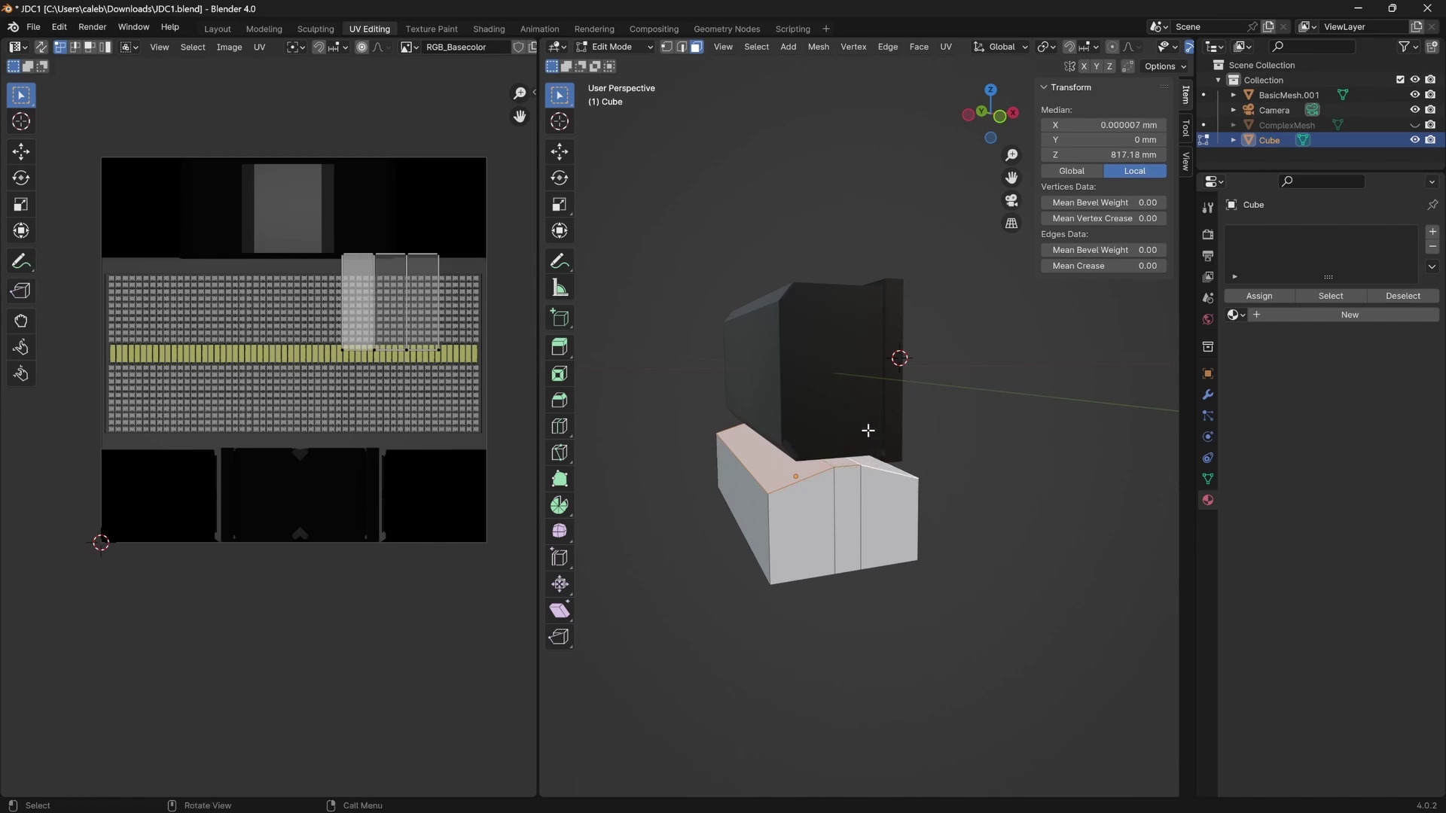
{"action": "key", "text": "g"}
{"action": "key", "text": "z"}
{"action": "left_click", "coordinate": [866, 436]}
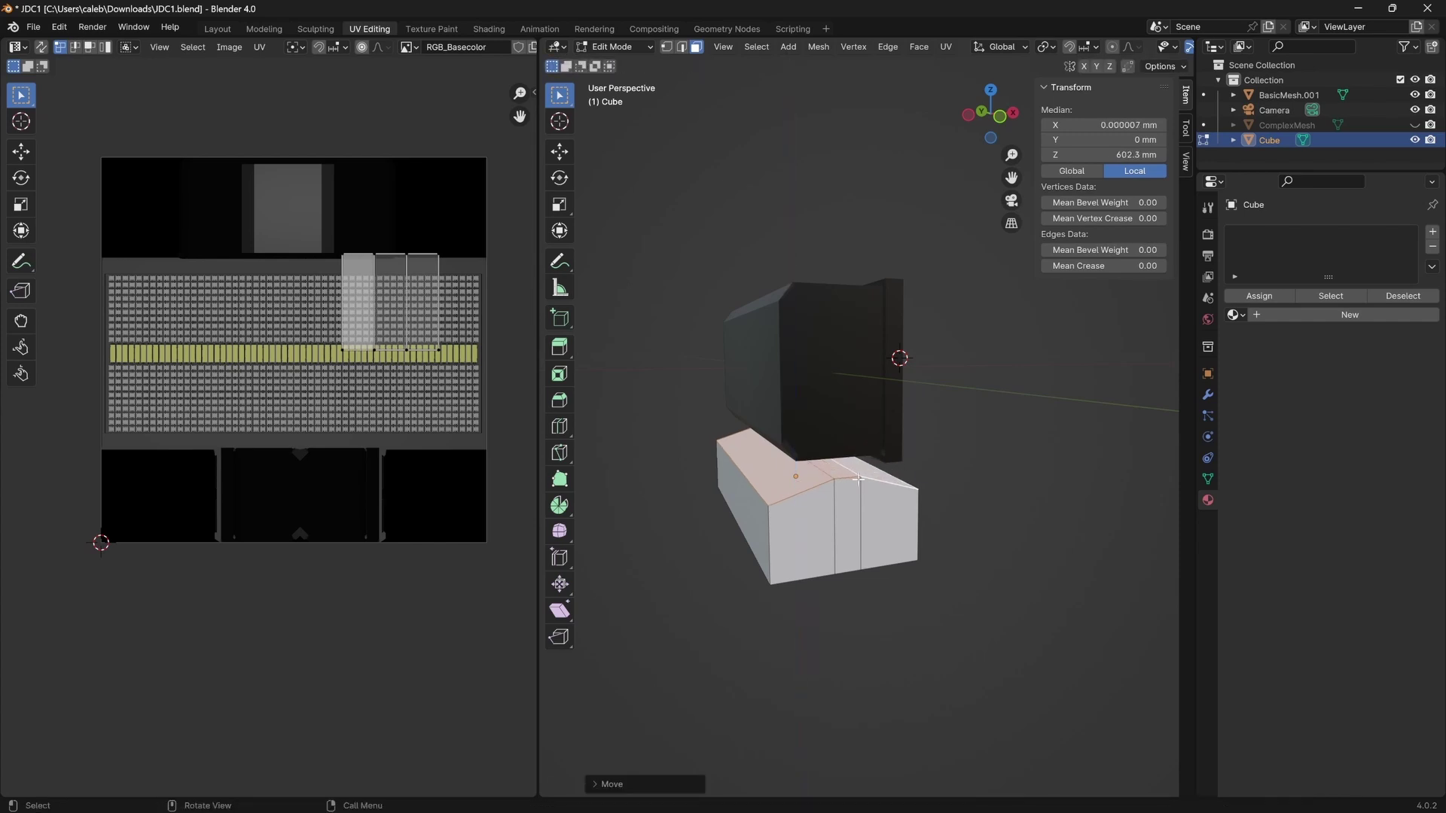
Compare the base with the manual's front drawing in Chrome and scale the whole base up uniformly by about 1.03 in Blender.
{"action": "middle_click_drag", "start_coordinate": [819, 480], "coordinate": [867, 516]}
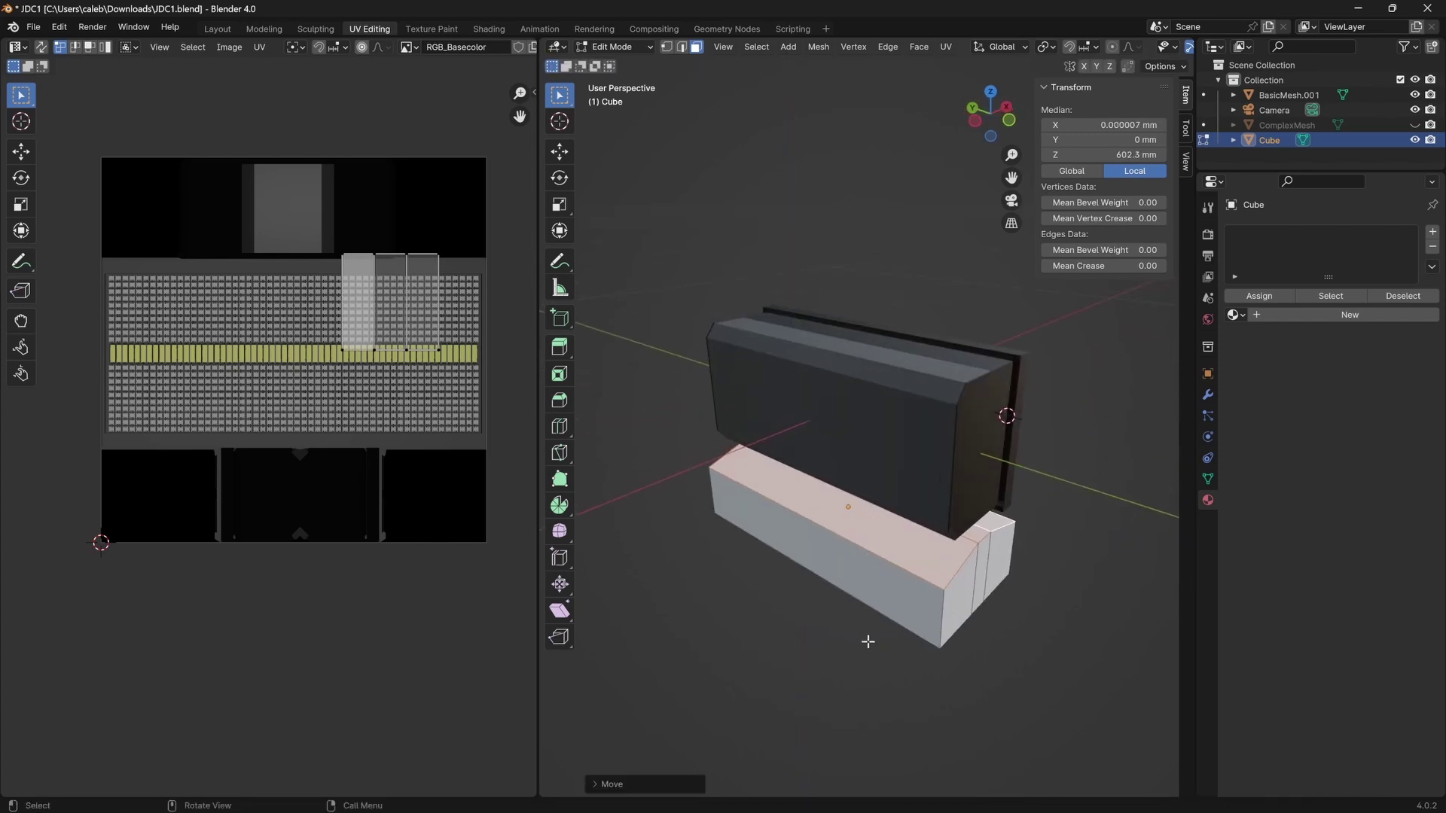
{"action": "key", "text": "super"}
{"action": "left_click", "coordinate": [940, 791]}
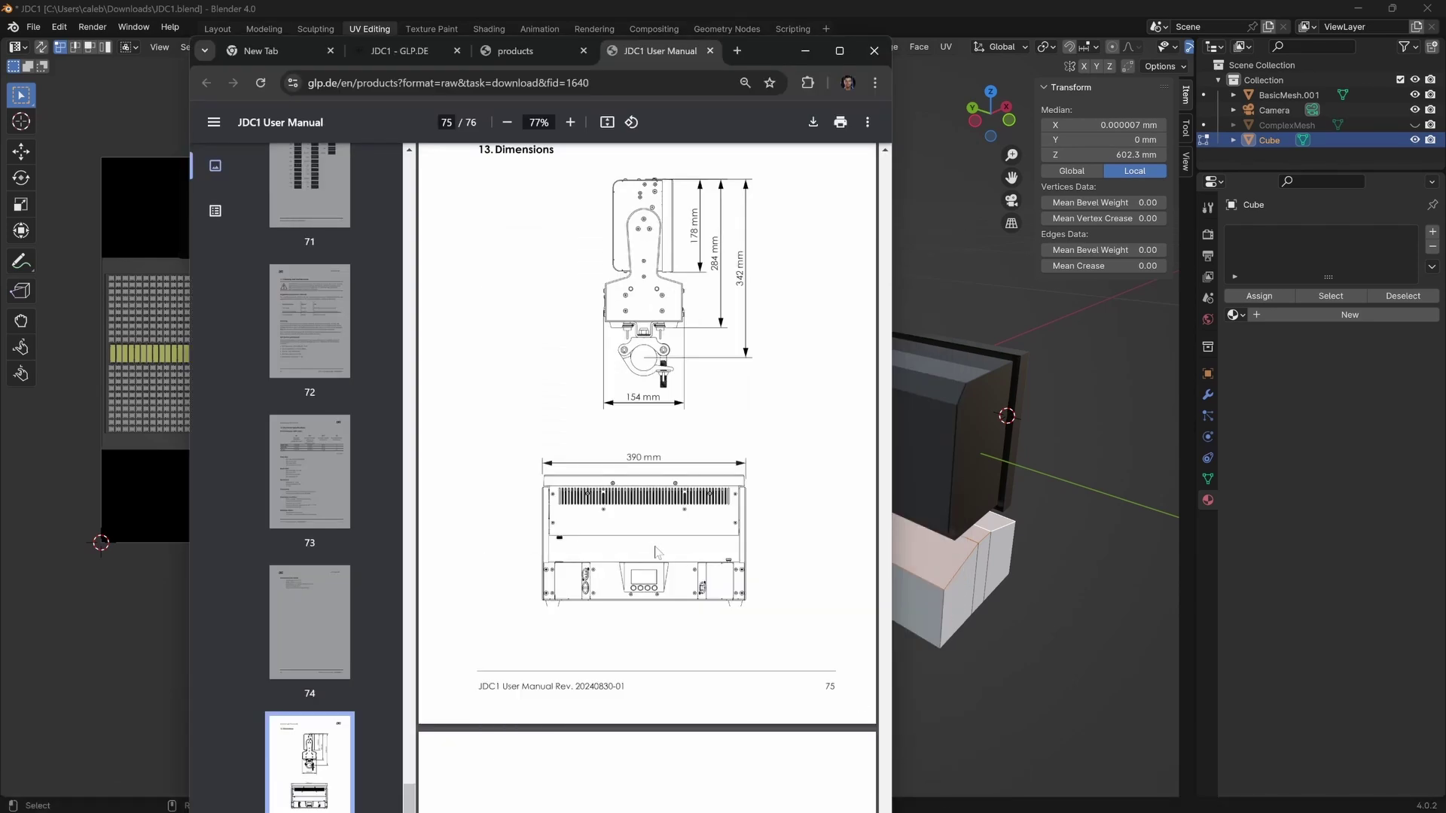
{"action": "left_click", "coordinate": [903, 500]}
{"action": "middle_click_drag", "start_coordinate": [903, 500], "coordinate": [1008, 458]}
{"action": "key", "text": "KP_3"}
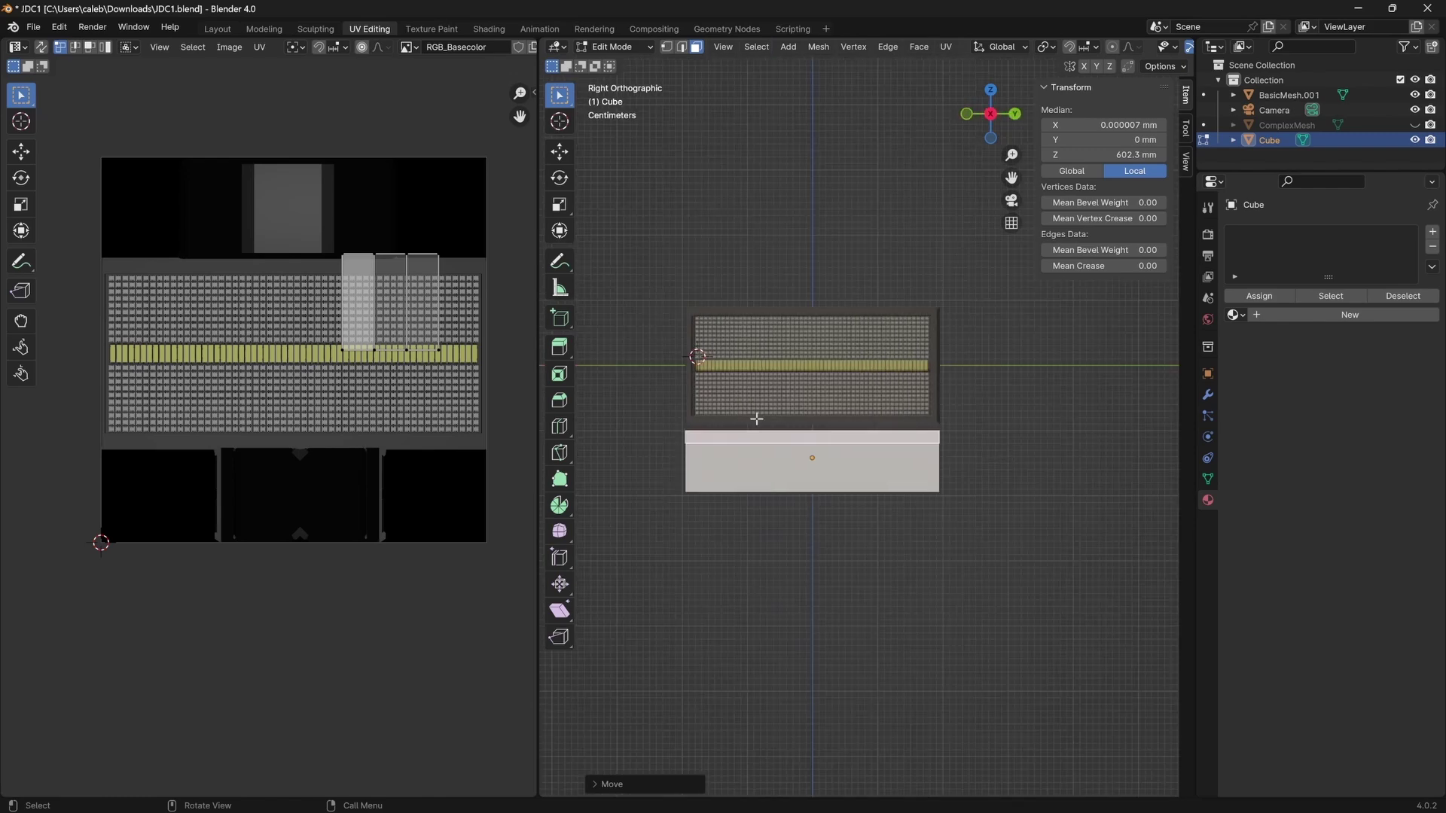
{"action": "scroll", "coordinate": [735, 419], "scroll_direction": "up", "scroll_amount": 2}
{"action": "key", "text": "Tab"}
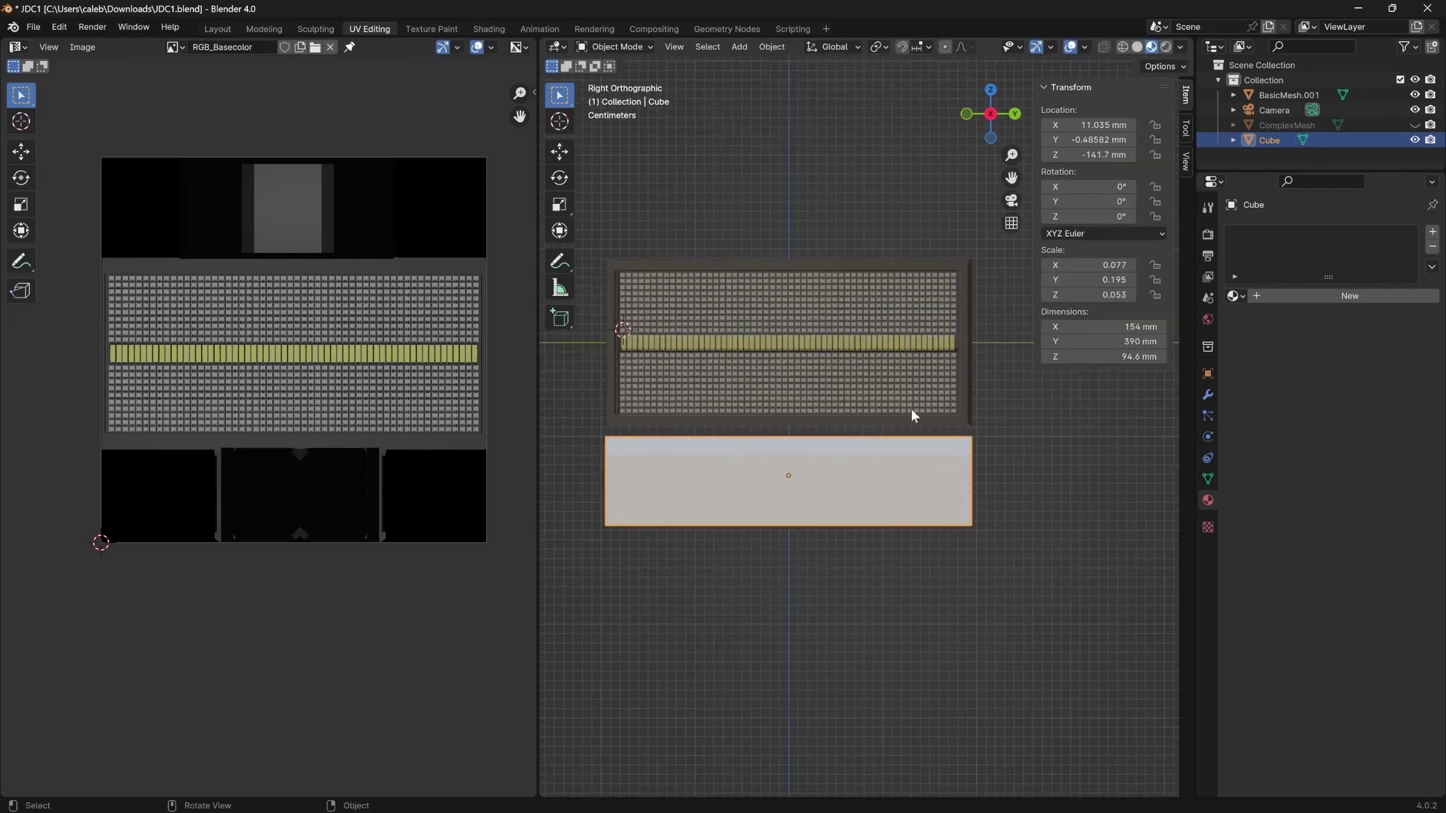
{"action": "key", "text": "s"}
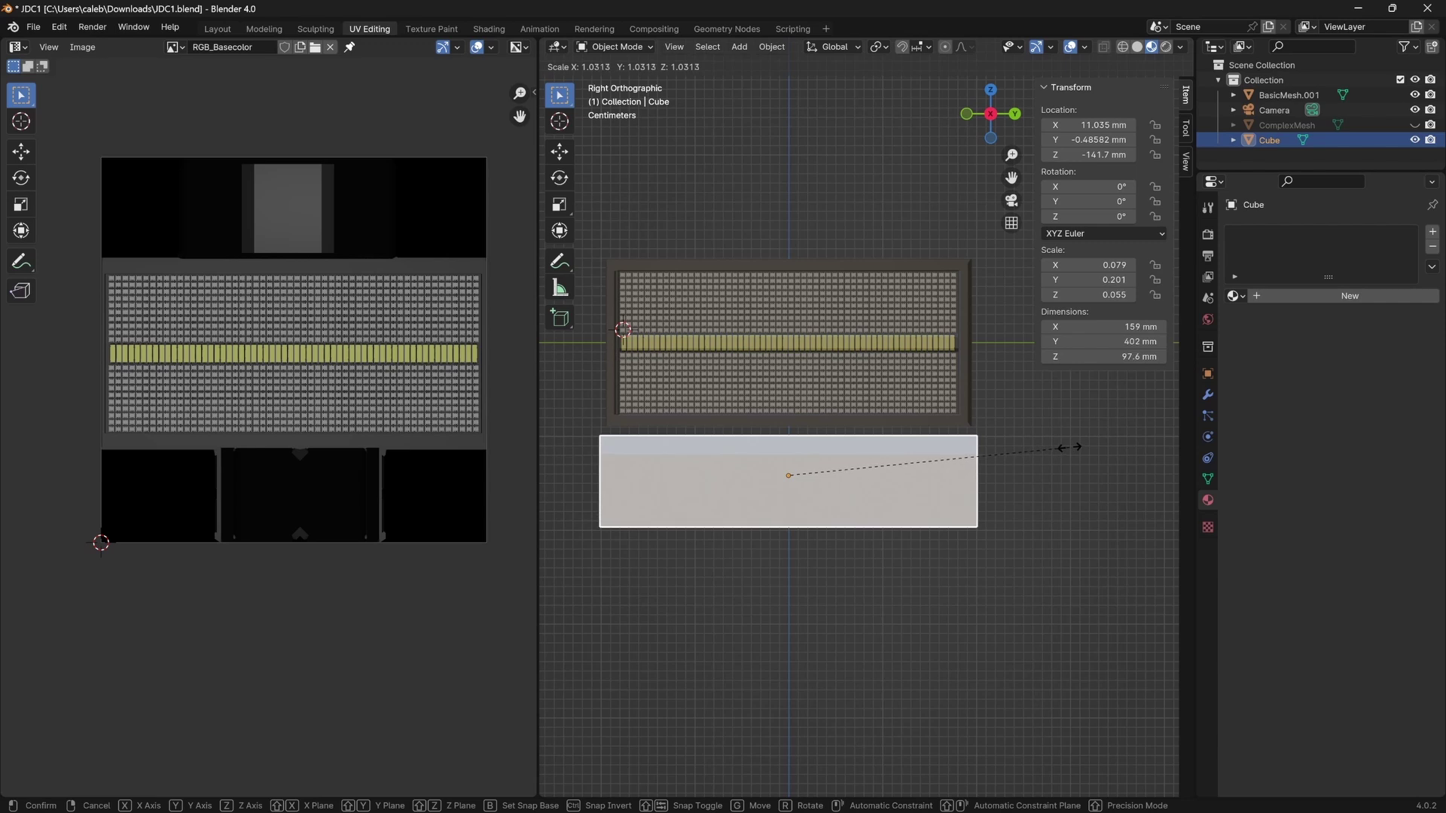
{"action": "left_click", "coordinate": [1073, 455]}
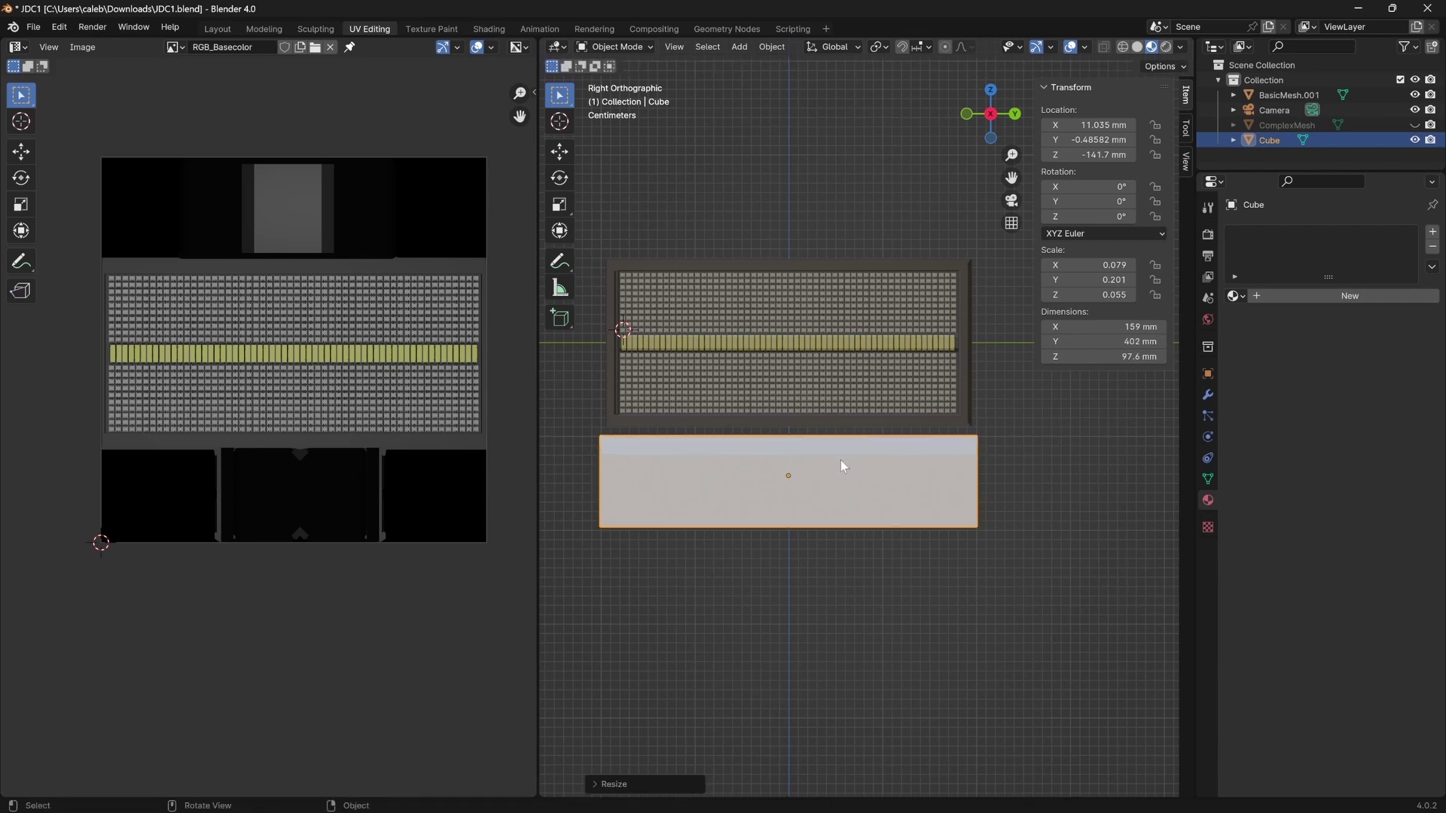
Shift the base along Y to about 1.9 mm so that it lines up with the fixture head.
{"action": "key", "text": "g"}
{"action": "key", "text": "x"}
{"action": "key", "text": "y"}
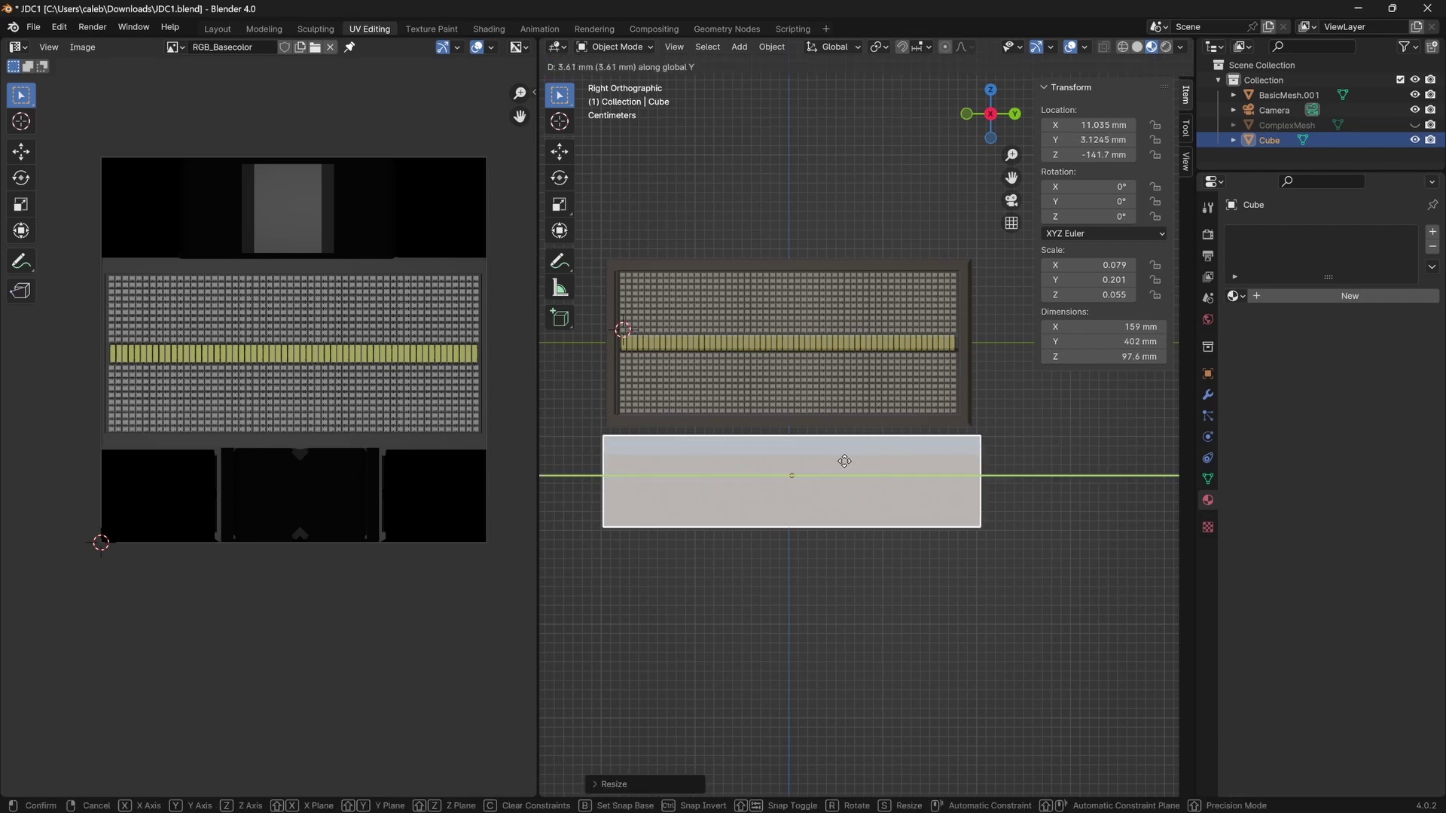
{"action": "left_click", "coordinate": [843, 461]}
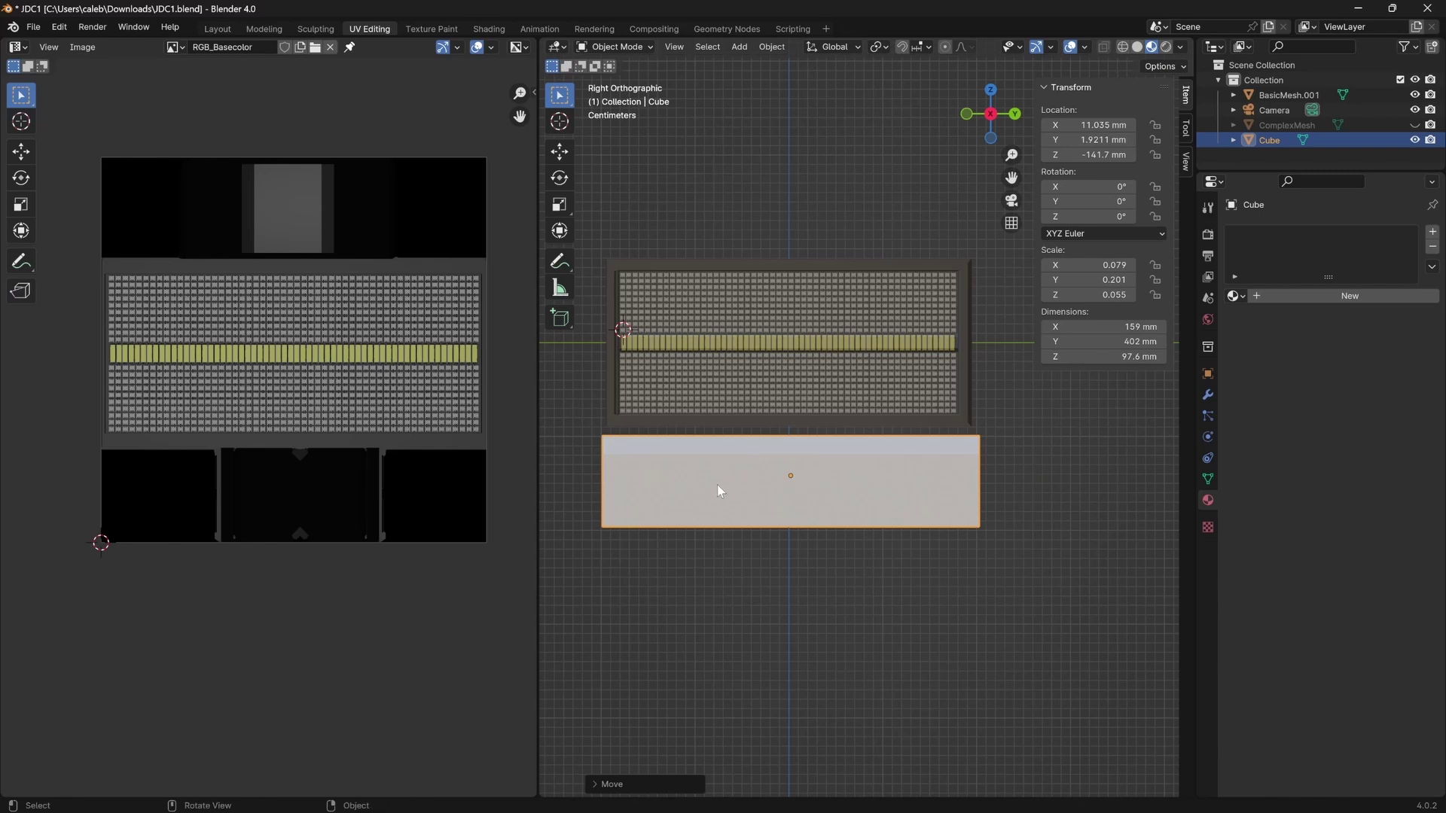
Add a loop cut across the middle of the base, centred along its length, in Edit Mode.
{"action": "key", "text": "Tab"}
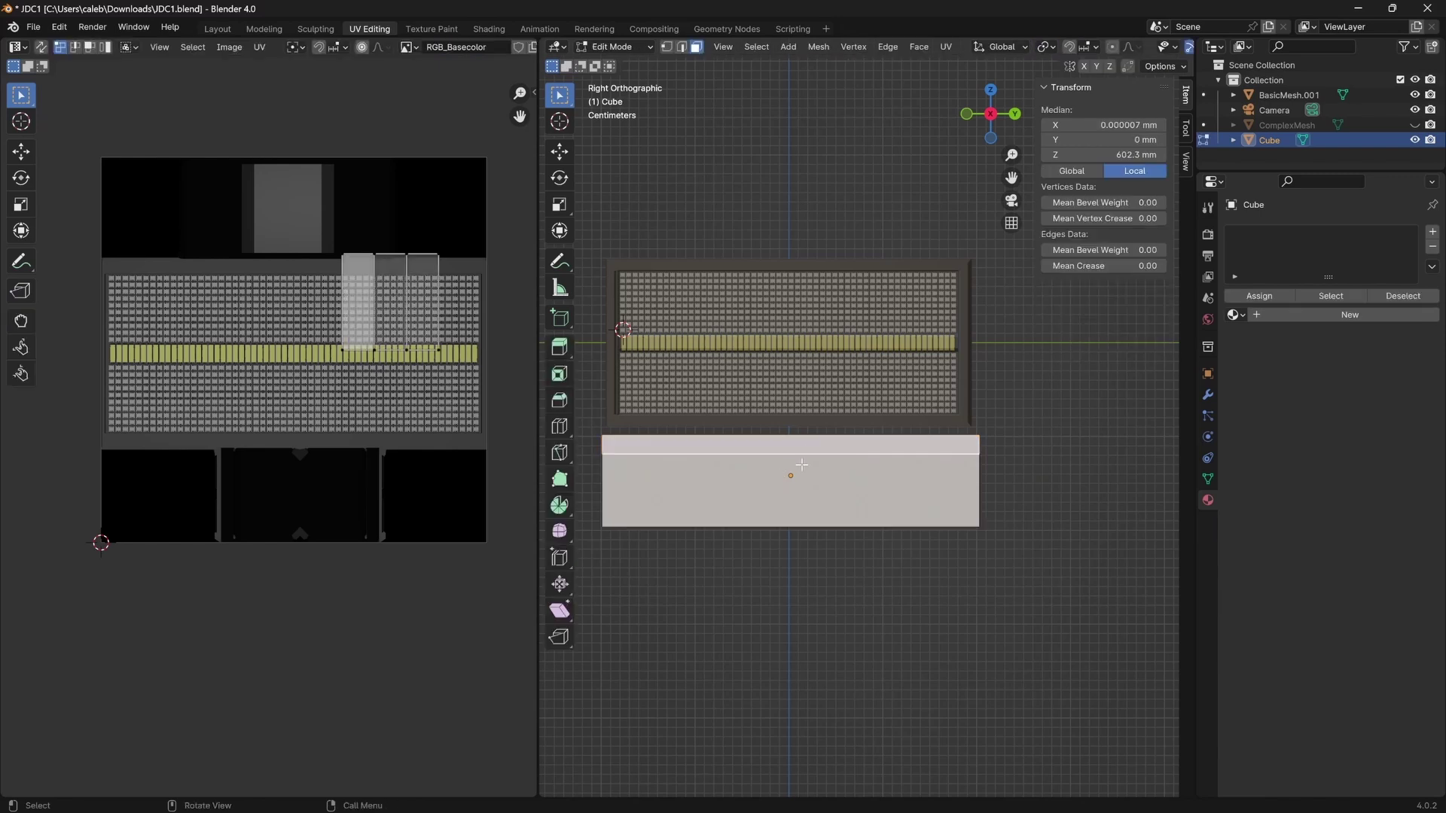
{"action": "key", "text": "ctrl+r"}
{"action": "left_click", "coordinate": [790, 455]}
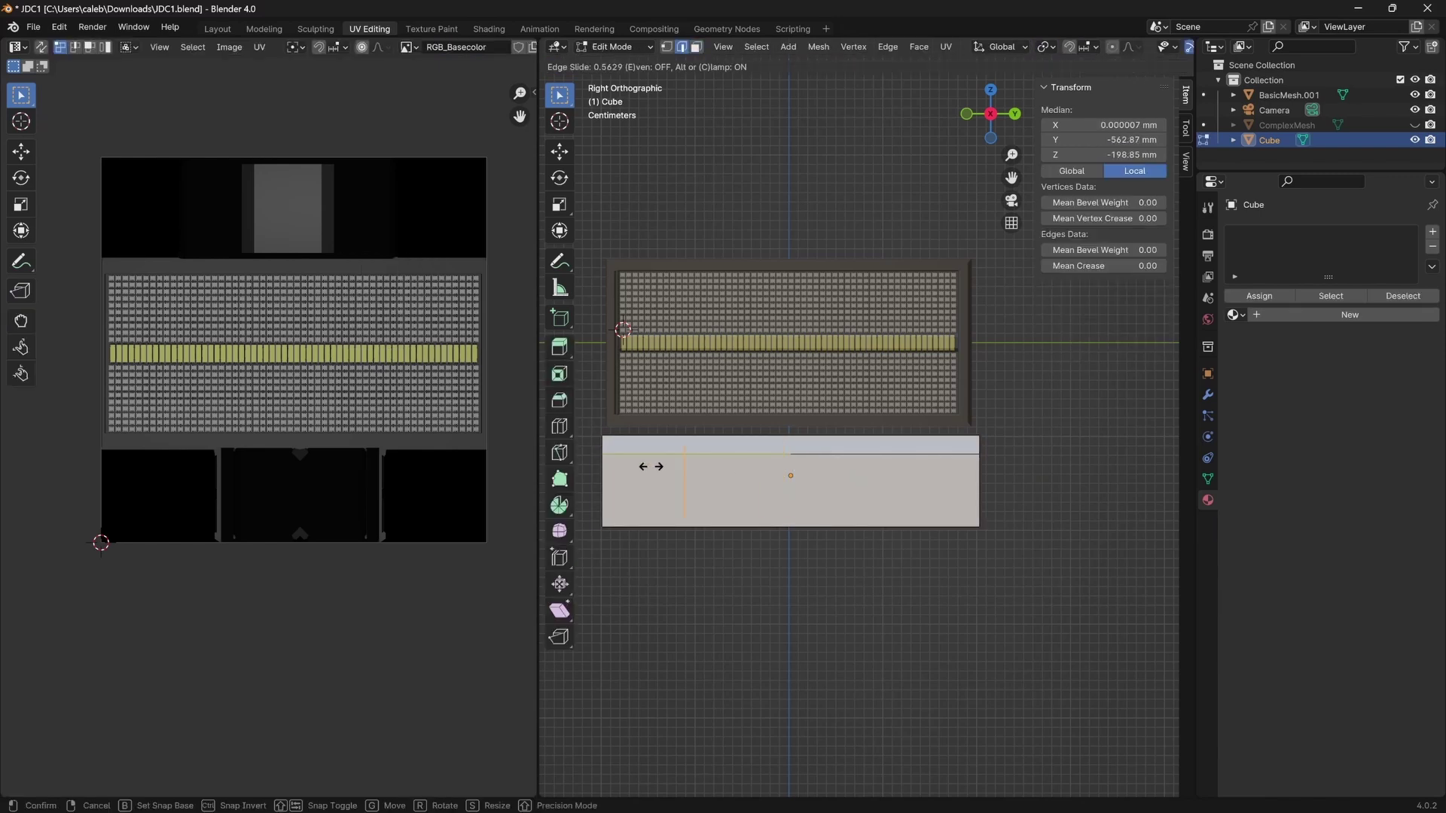
{"action": "right_click", "coordinate": [600, 455]}
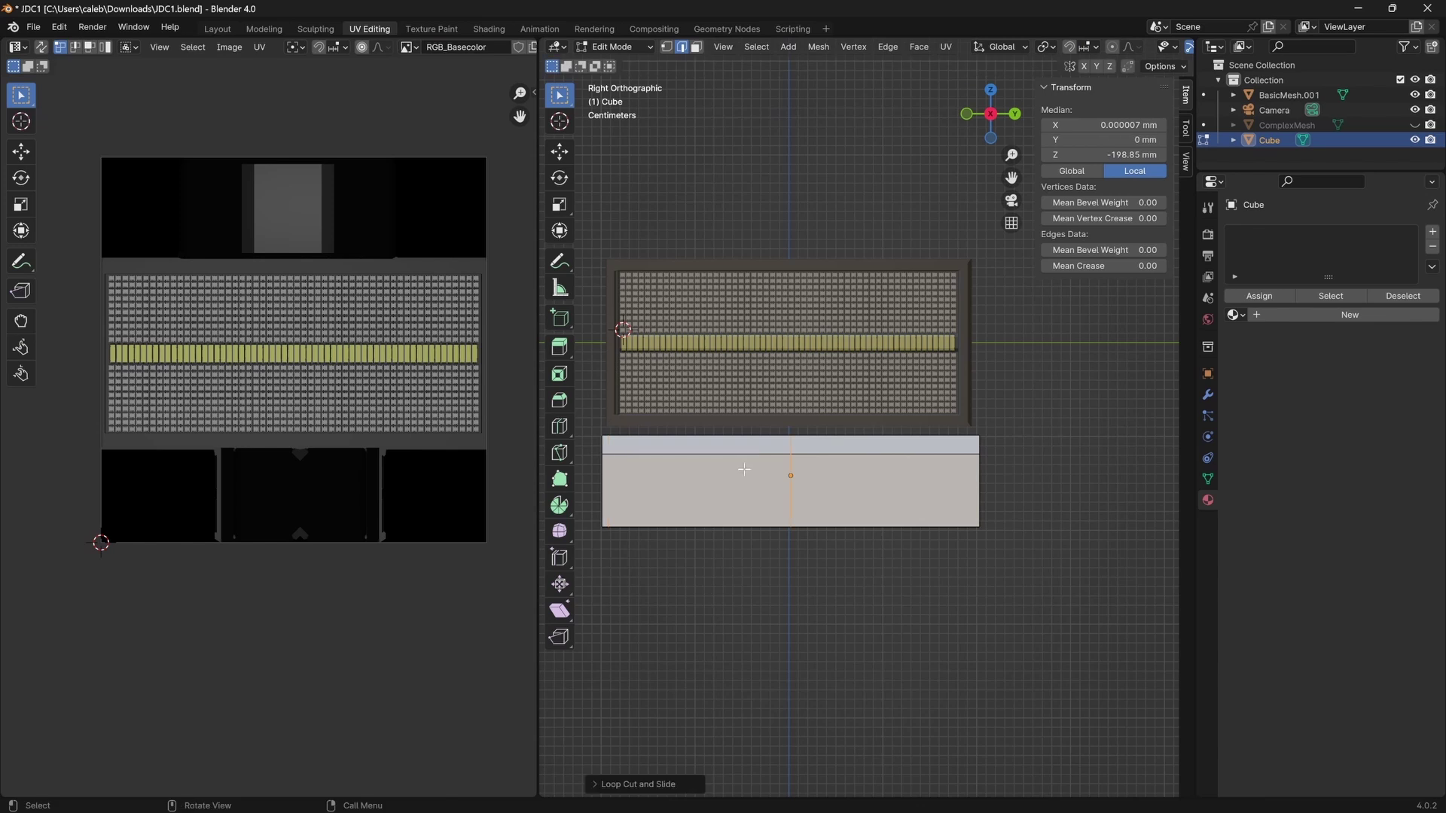
Add two loop cuts across the base's length and spread them along Y by about 2.88, close to its ends.
{"action": "key", "text": "ctrl+r"}
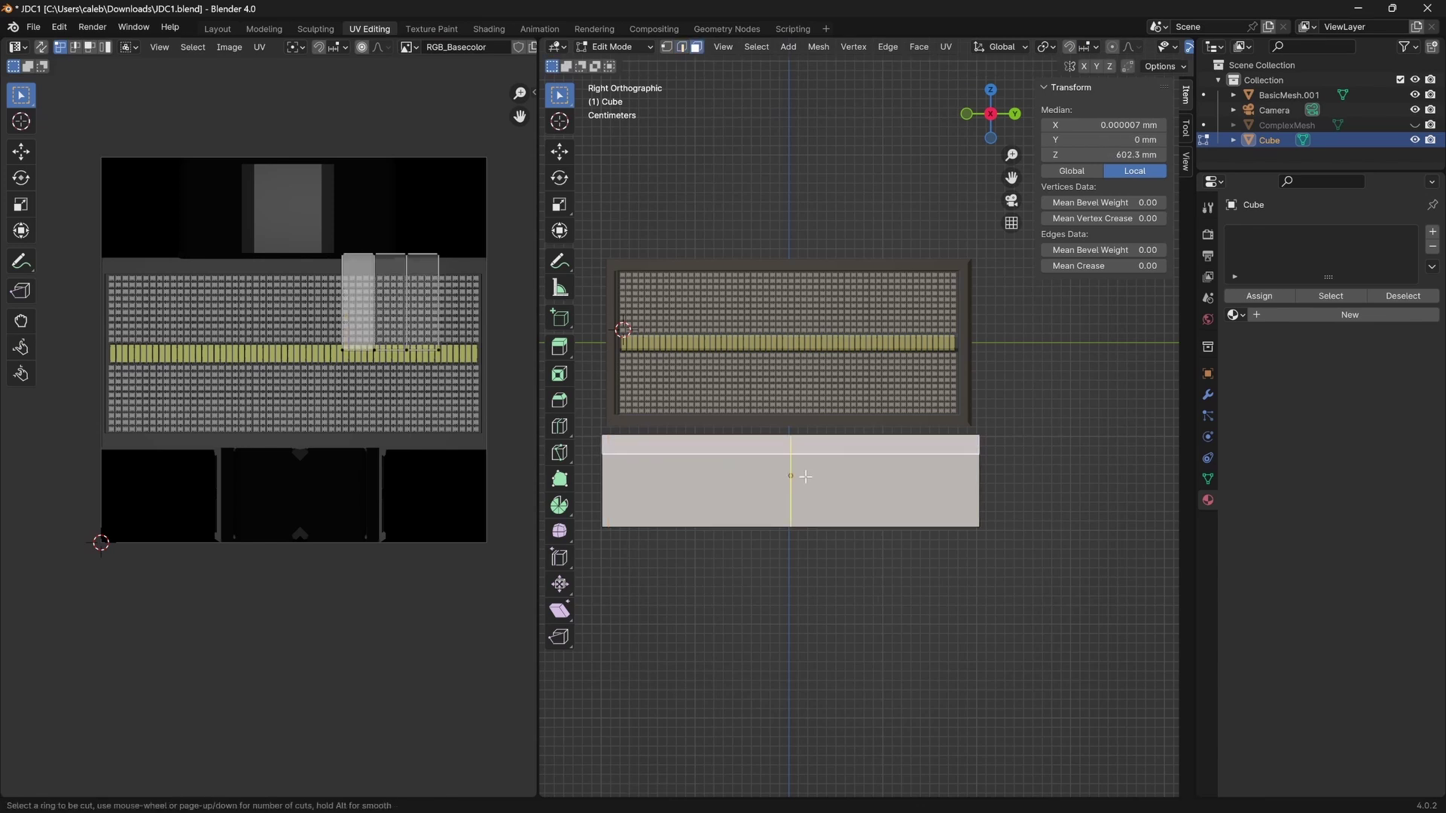
{"action": "scroll", "coordinate": [806, 476], "scroll_direction": "up", "scroll_amount": 1}
{"action": "left_click", "coordinate": [805, 476]}
{"action": "right_click", "coordinate": [805, 476]}
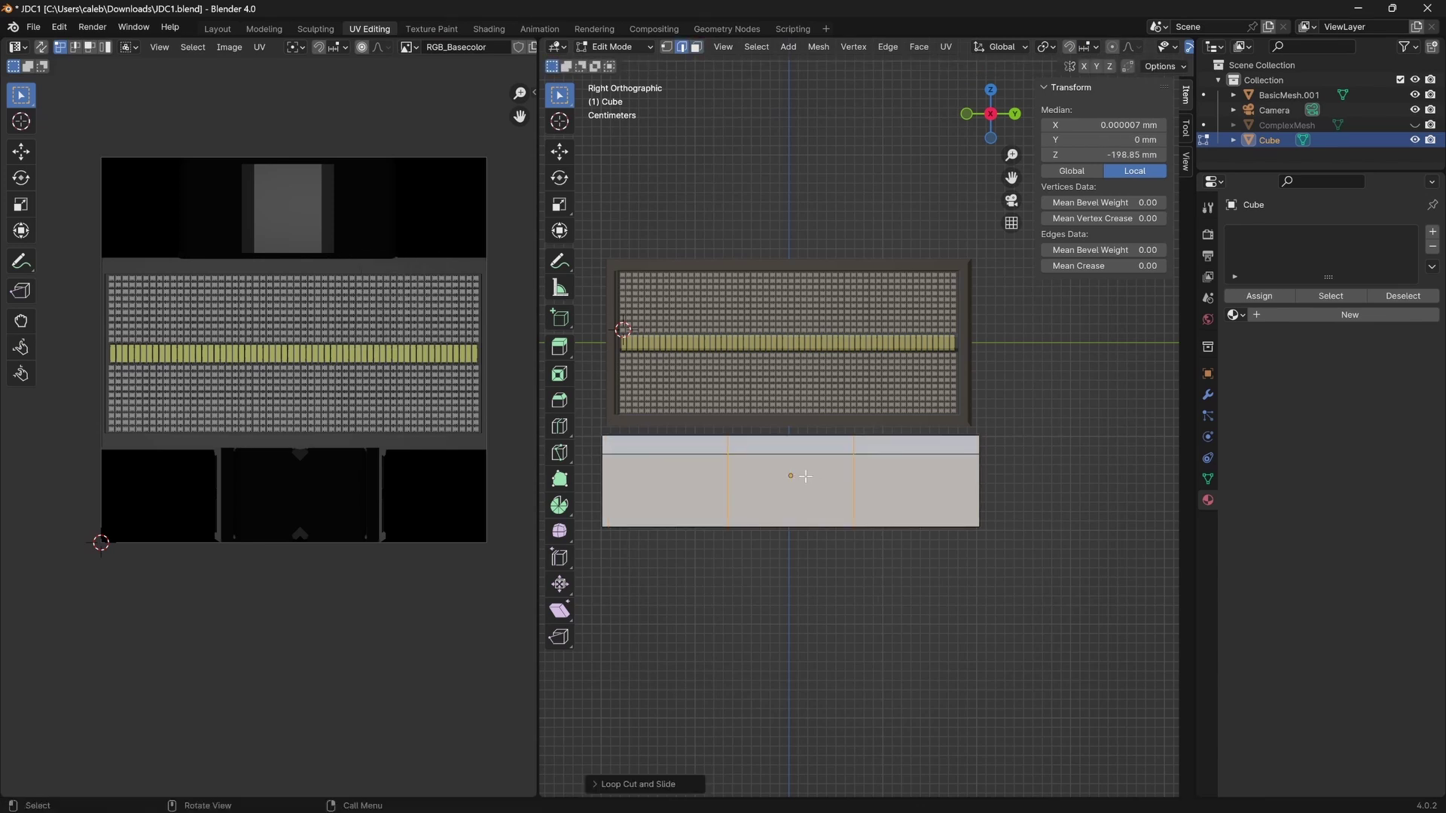
{"action": "key", "text": "s"}
{"action": "key", "text": "x"}
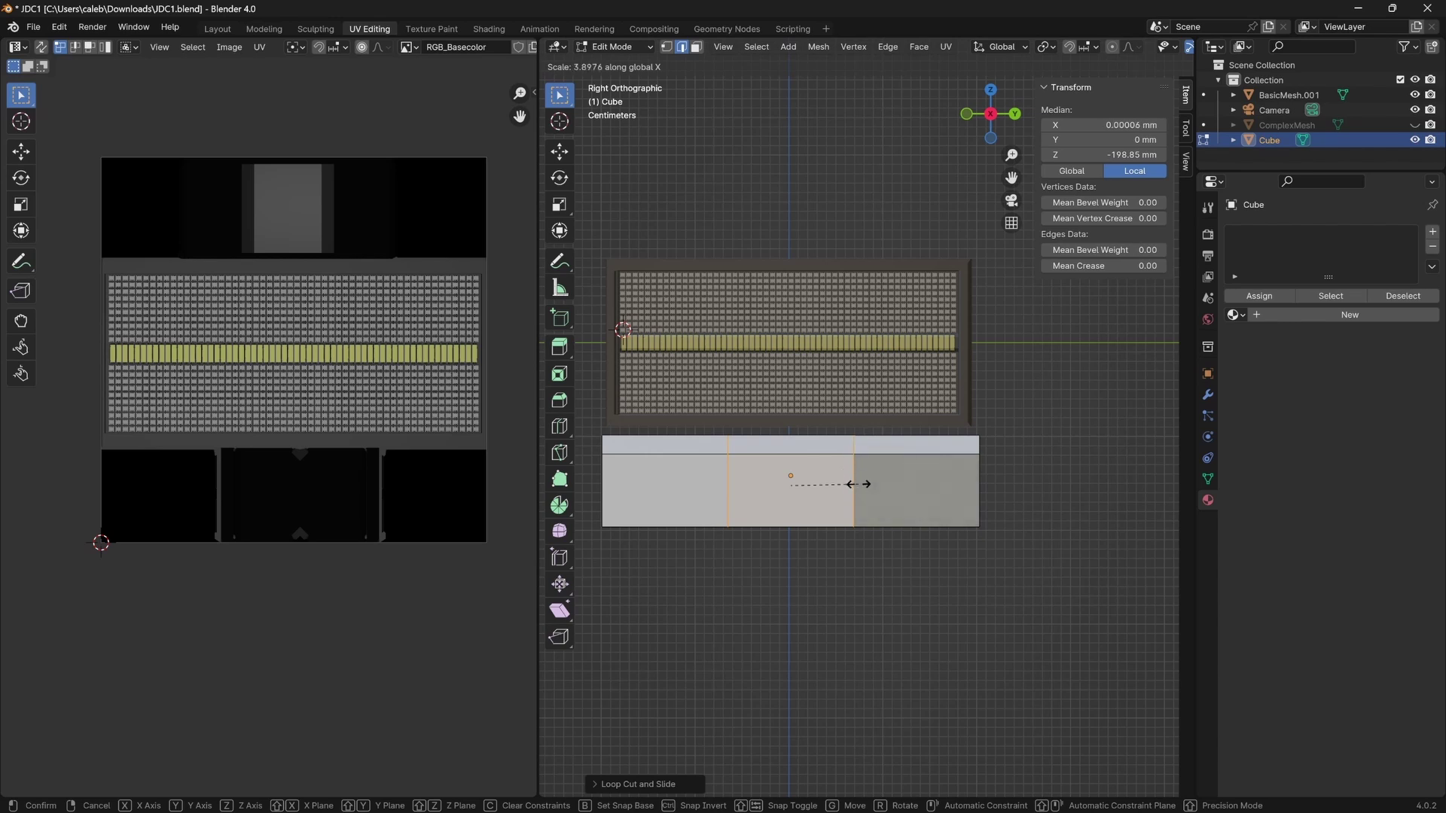
{"action": "key", "text": "y"}
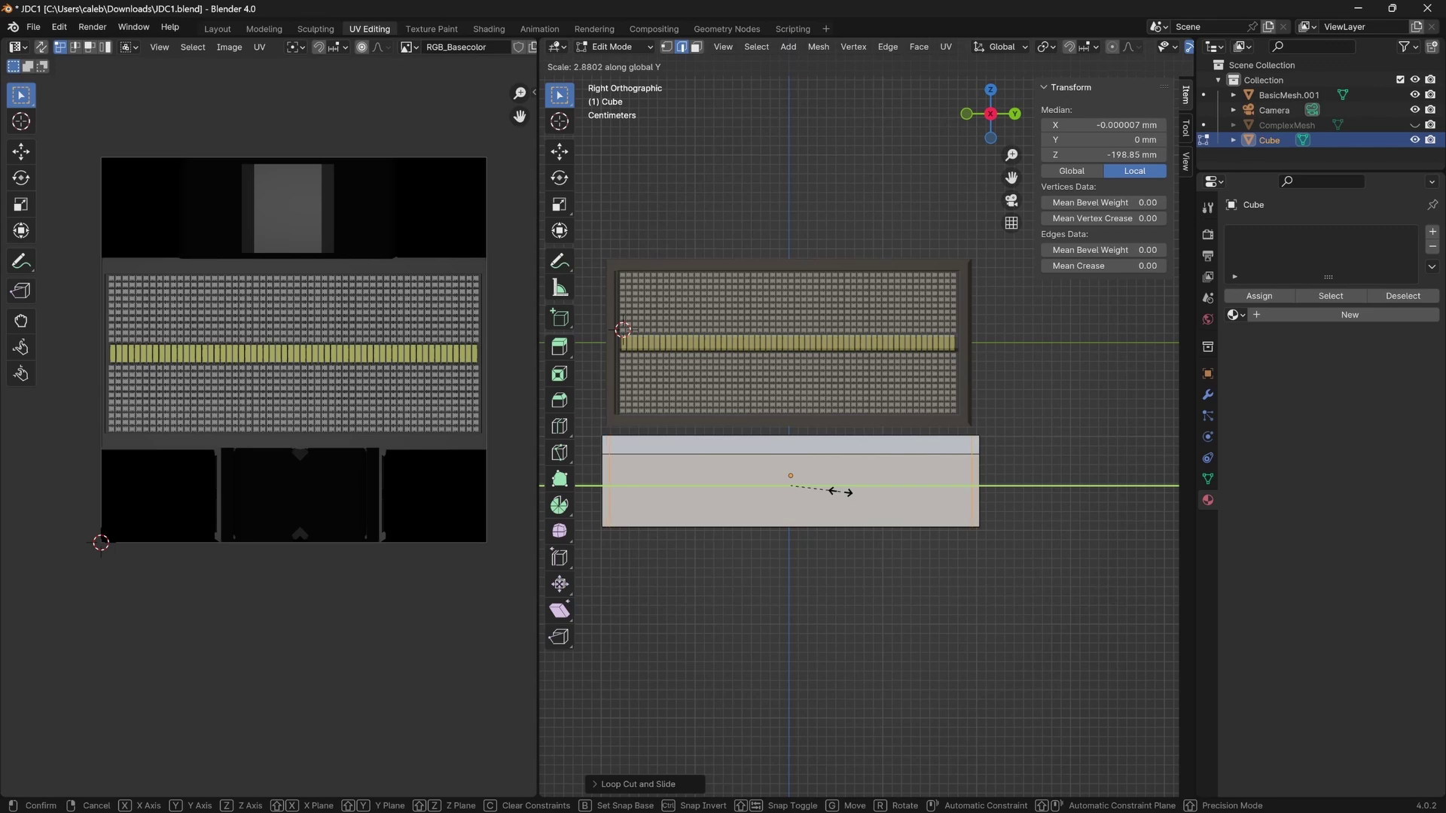
{"action": "left_click", "coordinate": [841, 491]}
Extrude the small central top faces at both ends of the base upward to a local Z median of about 2168 mm.
{"action": "middle_click_drag", "start_coordinate": [824, 495], "coordinate": [837, 525]}
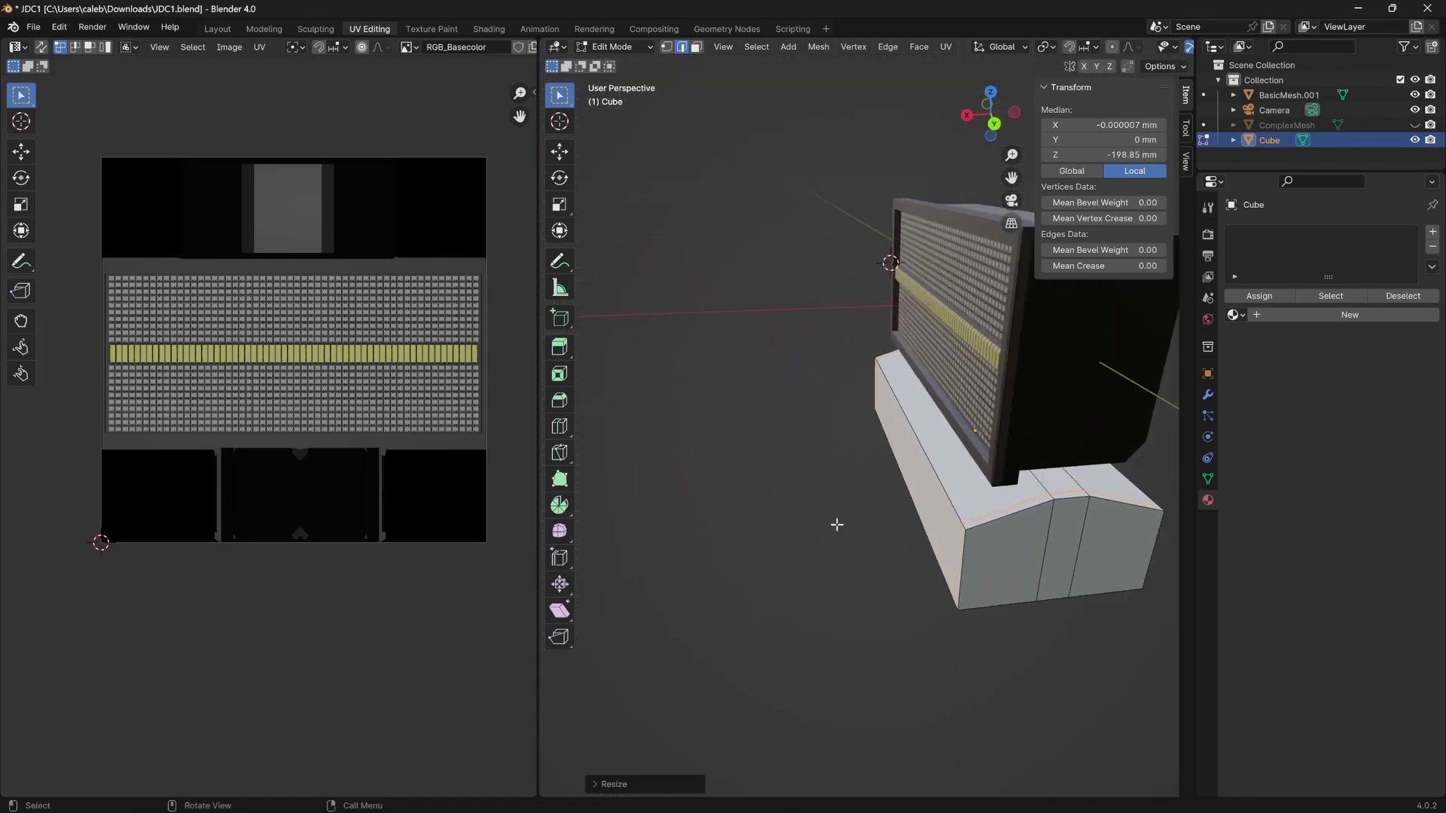
{"action": "left_click", "coordinate": [697, 49]}
{"action": "left_click", "coordinate": [981, 458]}
{"action": "mouse_move", "coordinate": [762, 434]}
{"action": "middle_mouse_down"}
{"action": "mouse_move", "coordinate": [1076, 432]}
{"action": "mouse_move", "coordinate": [894, 475]}
{"action": "mouse_move", "coordinate": [755, 419]}
{"action": "middle_mouse_up"}
{"action": "left_click", "coordinate": [770, 496], "text": "shift"}
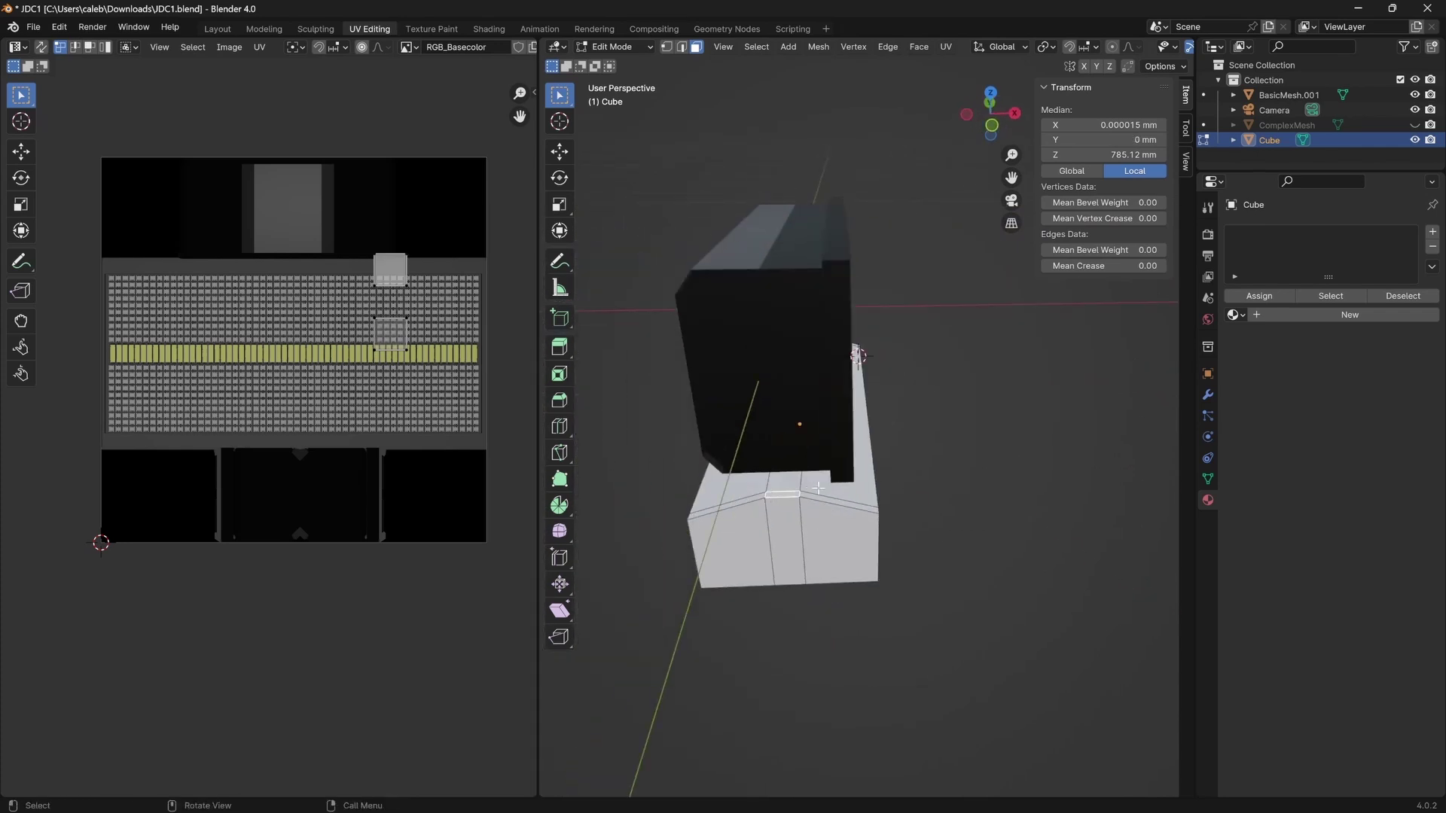
{"action": "key", "text": "e"}
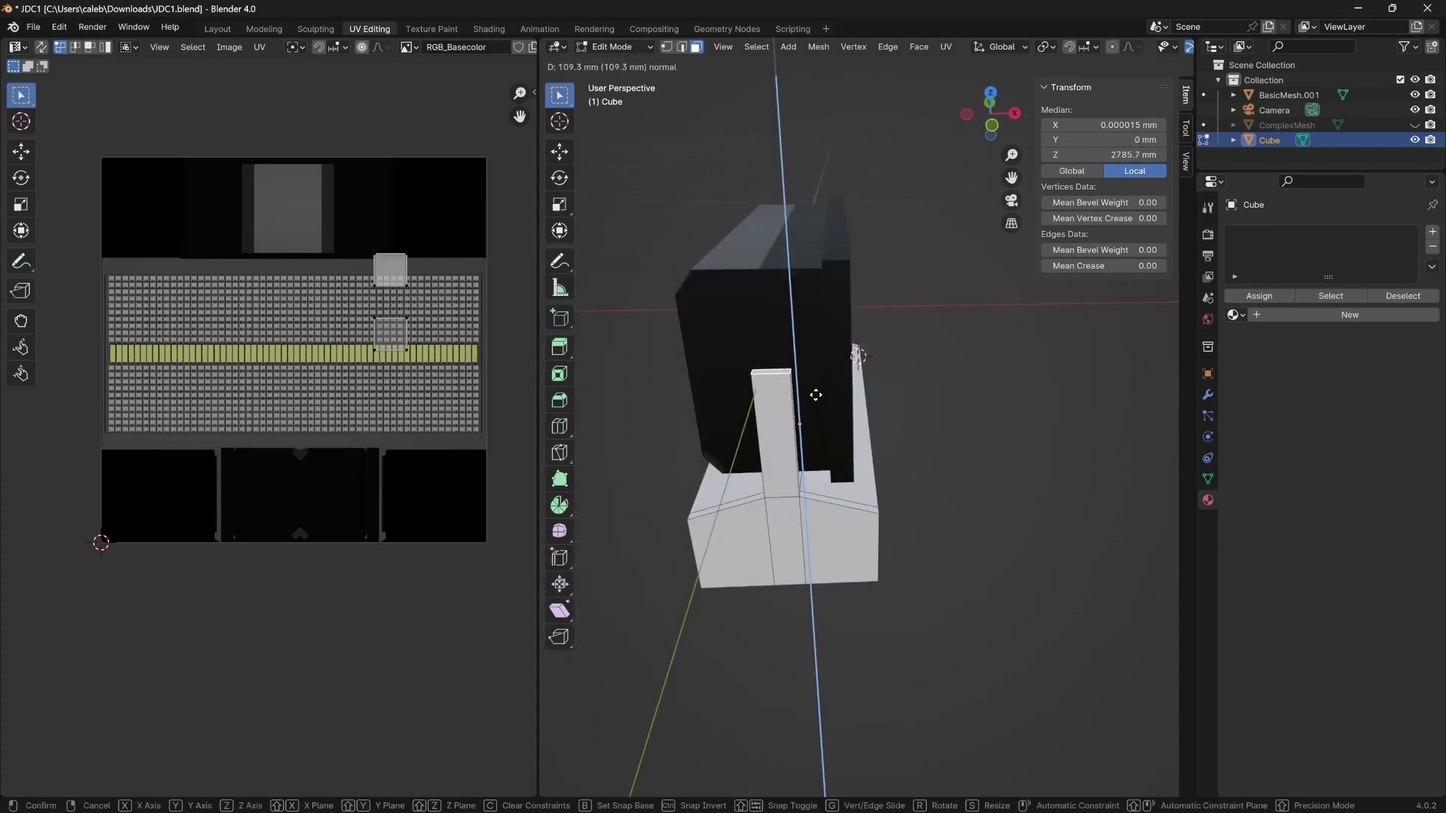
{"action": "left_click", "coordinate": [812, 425]}
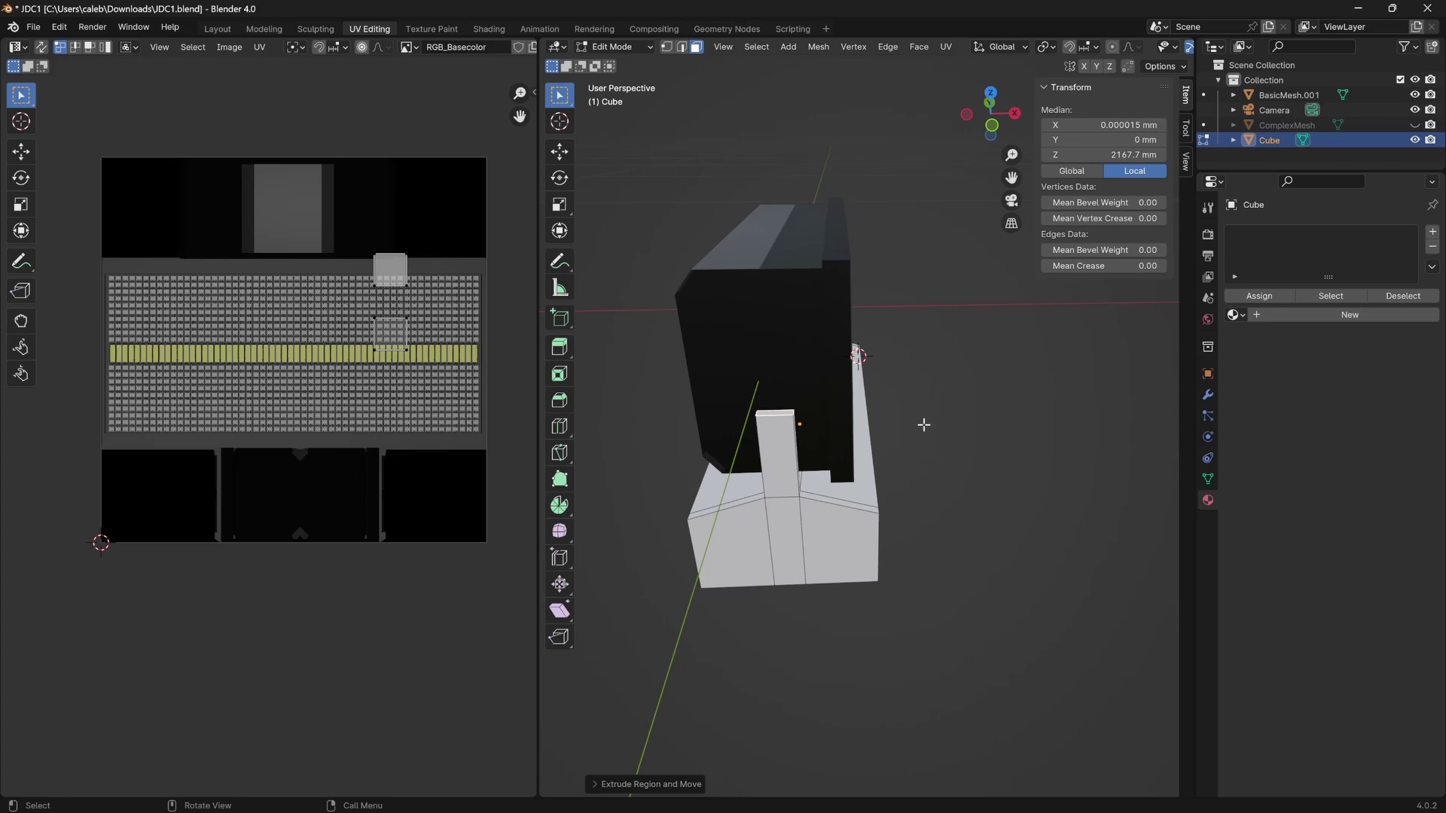
Widen the tops of both arms along X to about double, and extrude them upward twice to a local Z median of about 2925 mm.
{"action": "key", "text": "s"}
{"action": "key", "text": "x"}
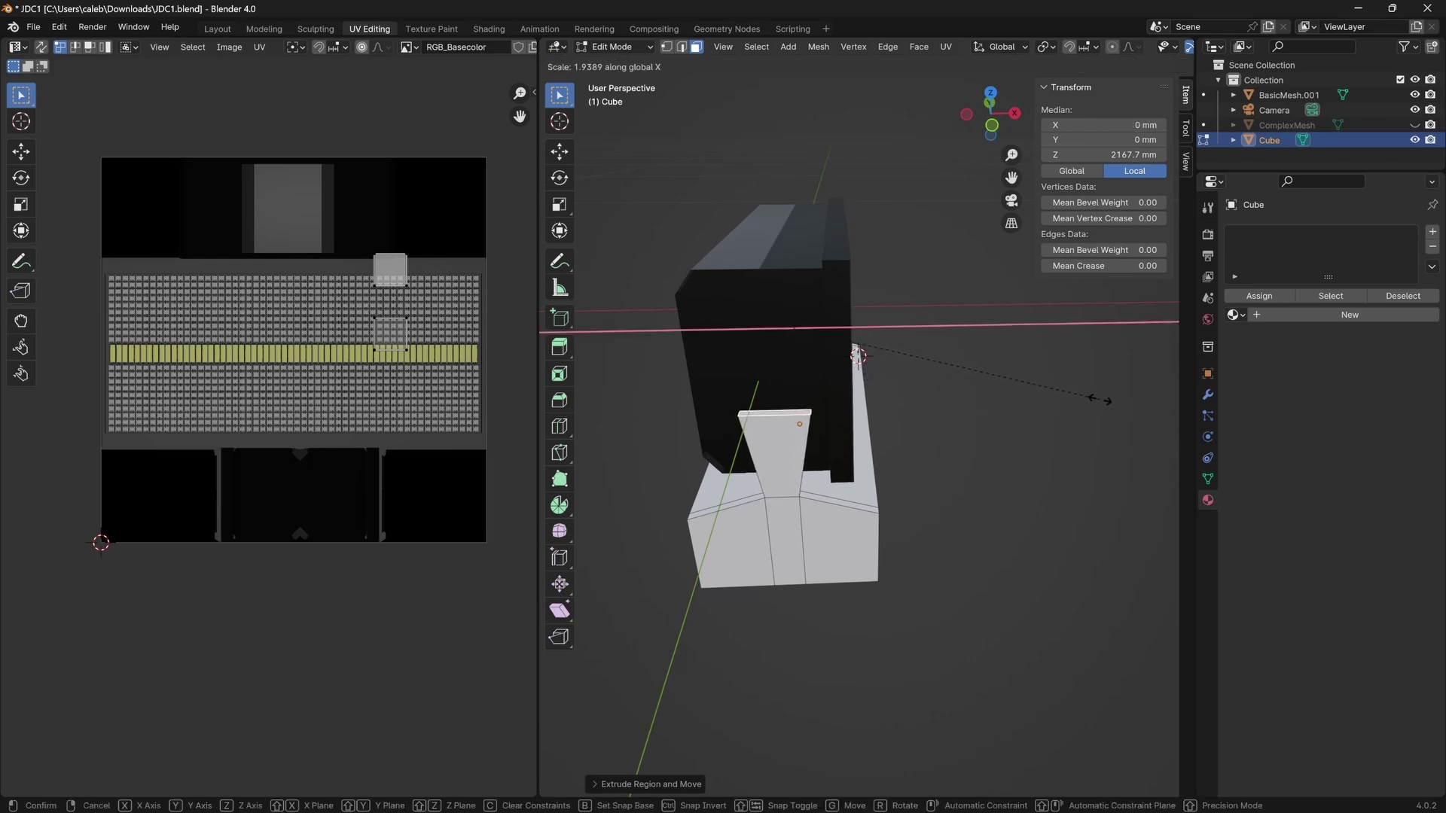
{"action": "left_click", "coordinate": [1132, 387]}
{"action": "key", "text": "e"}
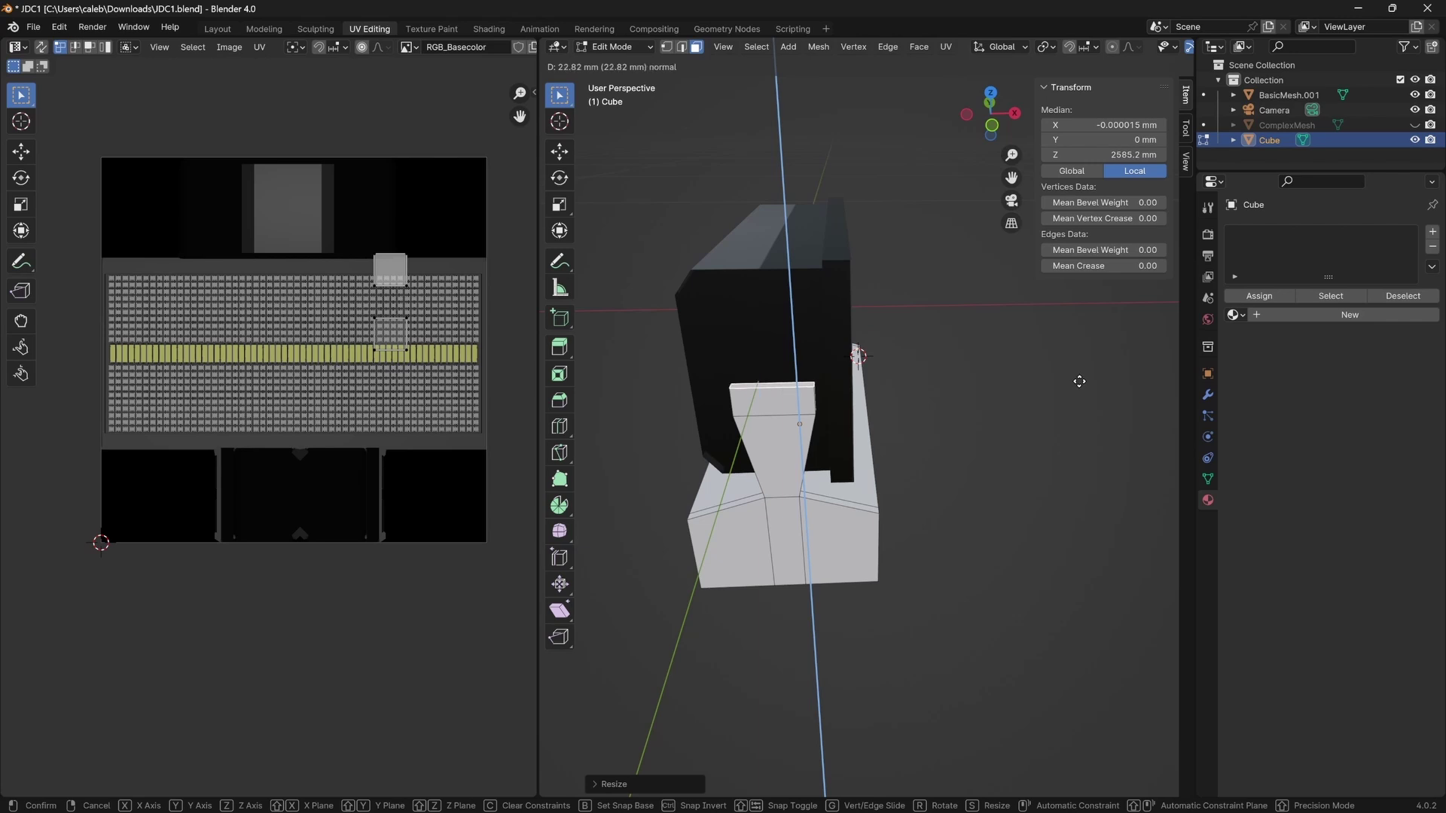
{"action": "left_click", "coordinate": [1075, 381]}
{"action": "key", "text": "e"}
{"action": "left_click", "coordinate": [1076, 361]}
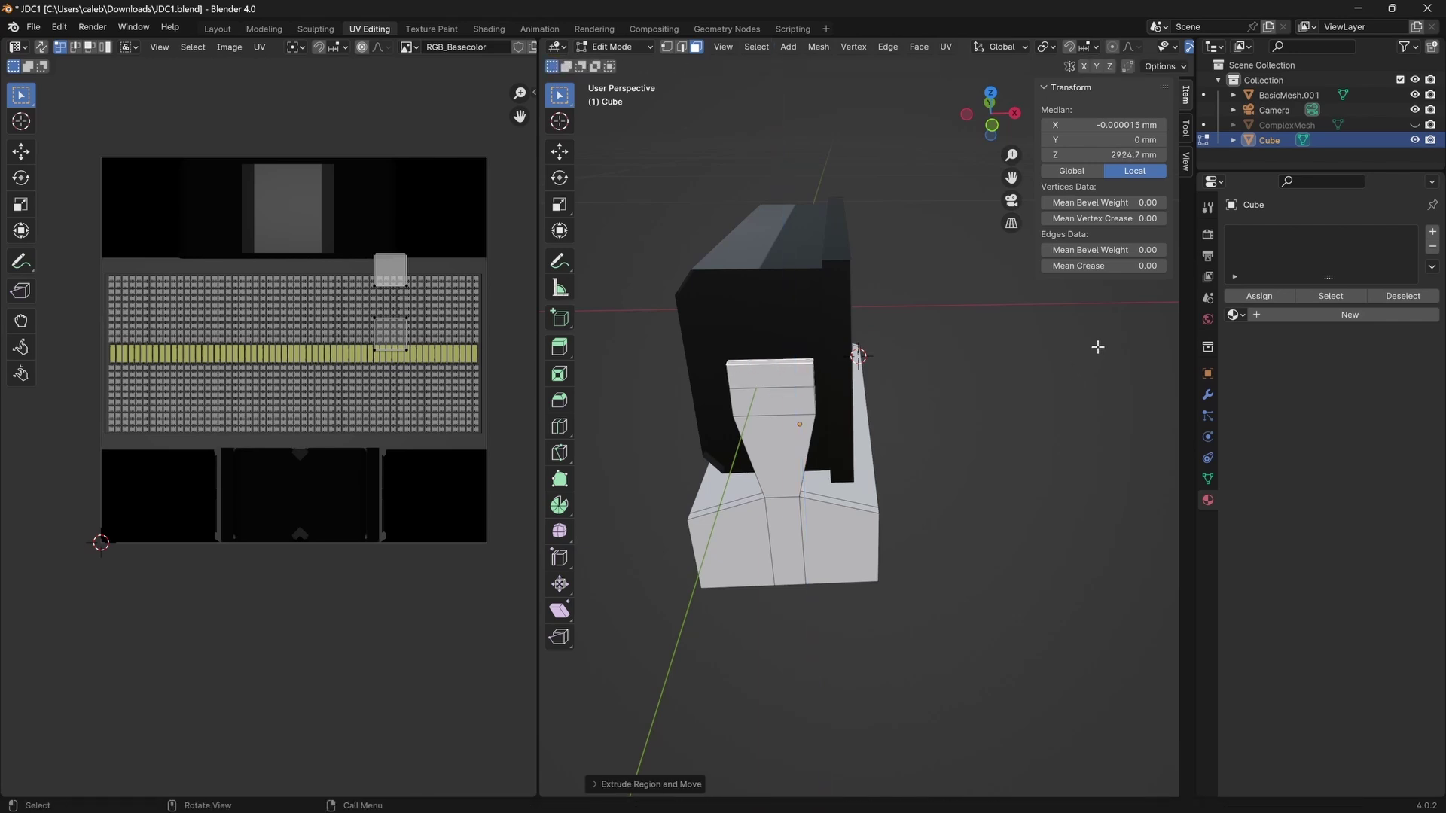
Narrow the arms' top faces along X by about 0.58 and compare the arm profile with the manual's side drawing in Chrome.
{"action": "key", "text": "s"}
{"action": "key", "text": "x"}
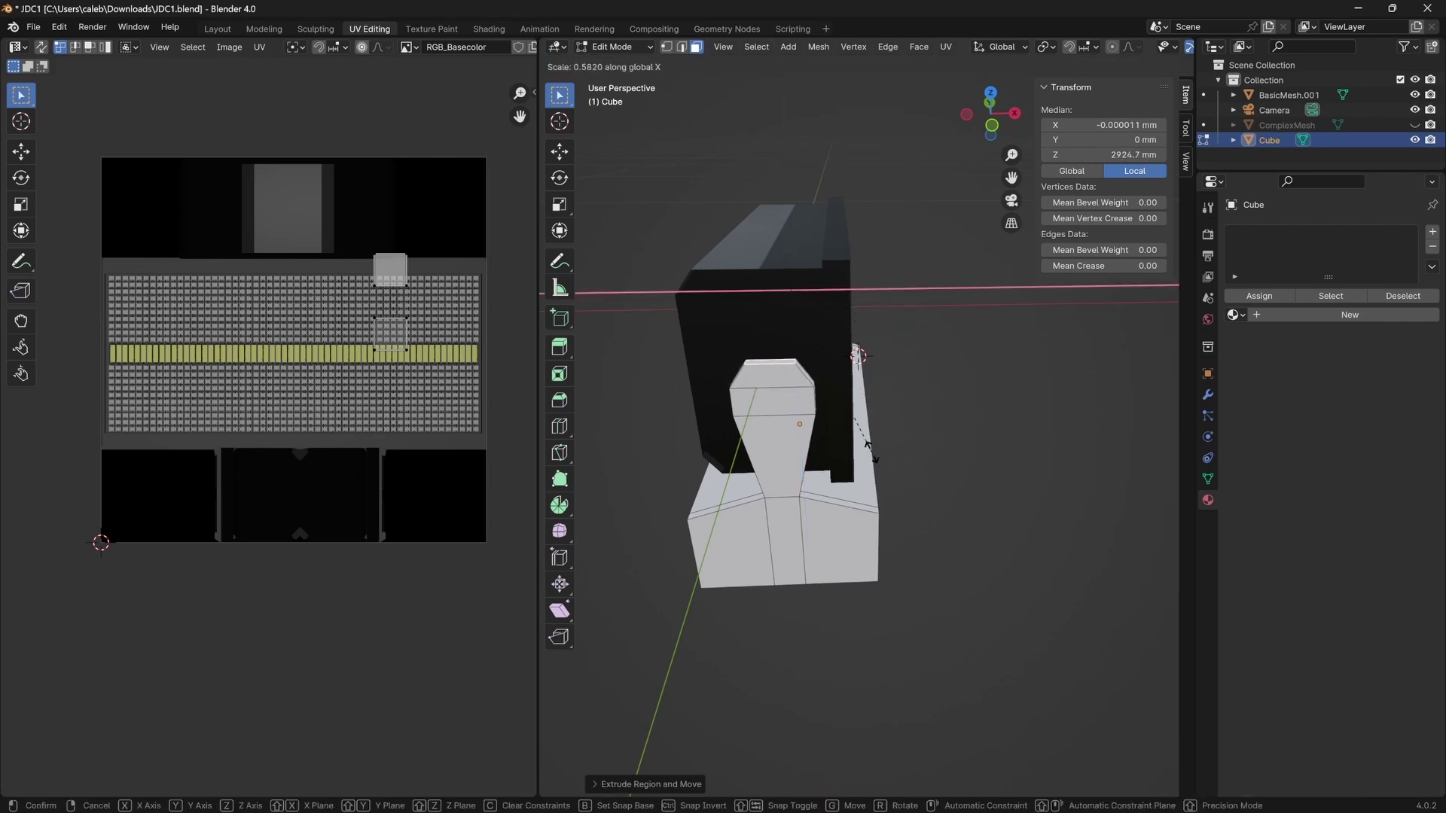
{"action": "left_click", "coordinate": [856, 445]}
{"action": "middle_click_drag", "start_coordinate": [979, 445], "coordinate": [1113, 391]}
{"action": "middle_click_drag", "start_coordinate": [778, 471], "coordinate": [839, 433]}
{"action": "scroll", "coordinate": [839, 432], "scroll_direction": "up", "scroll_amount": 10}
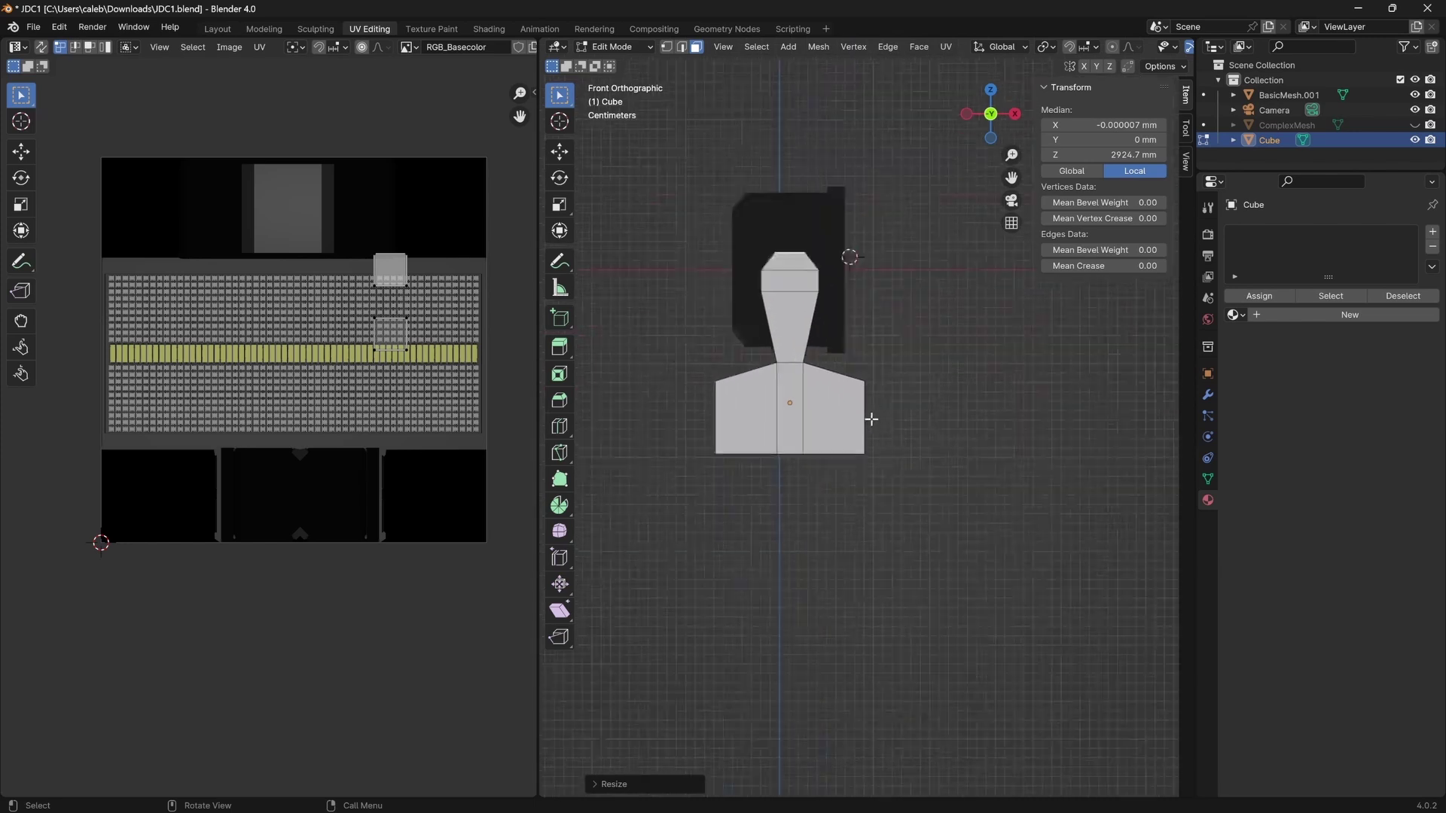
{"action": "key", "text": "super"}
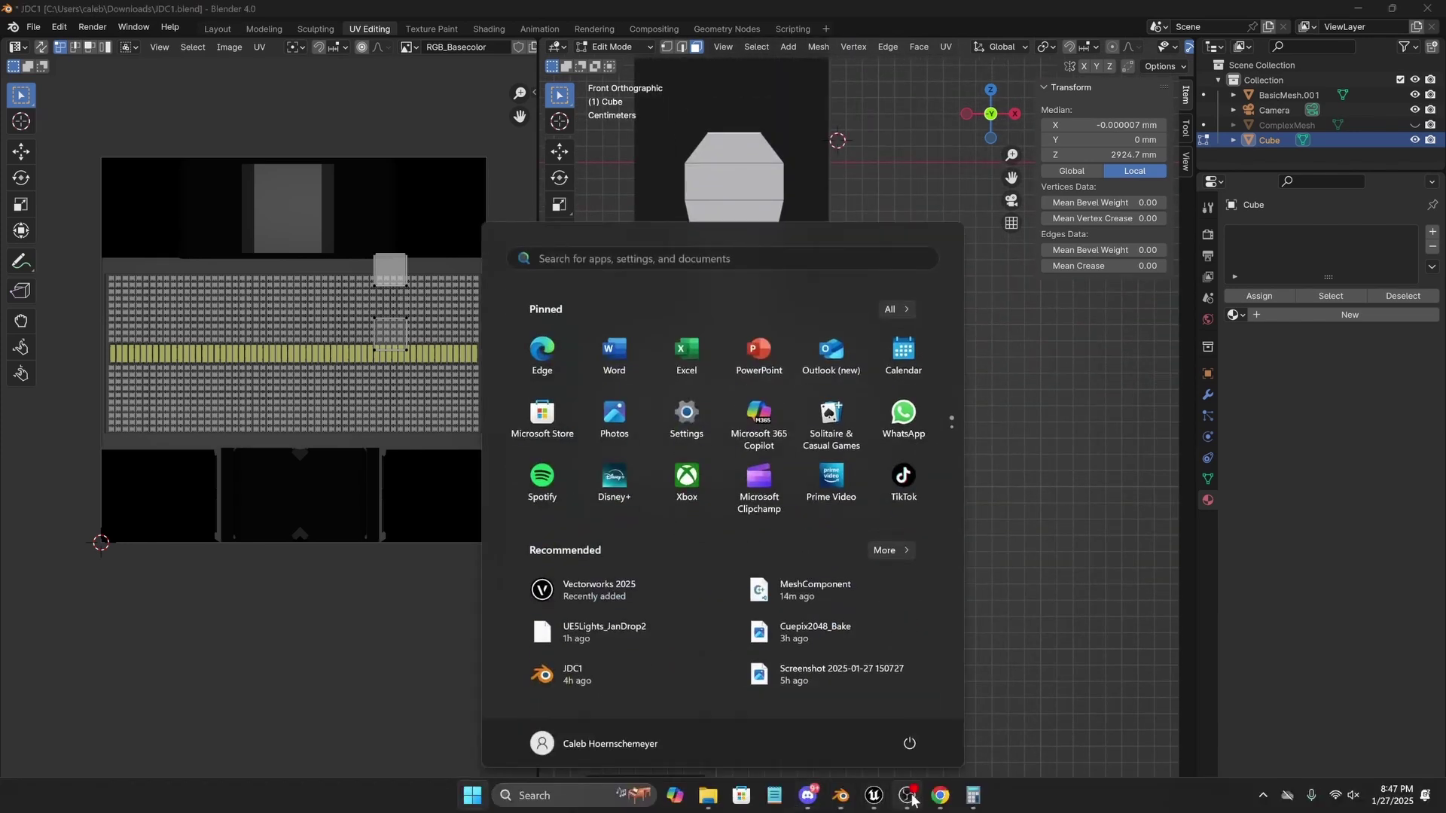
{"action": "left_click", "coordinate": [940, 796]}
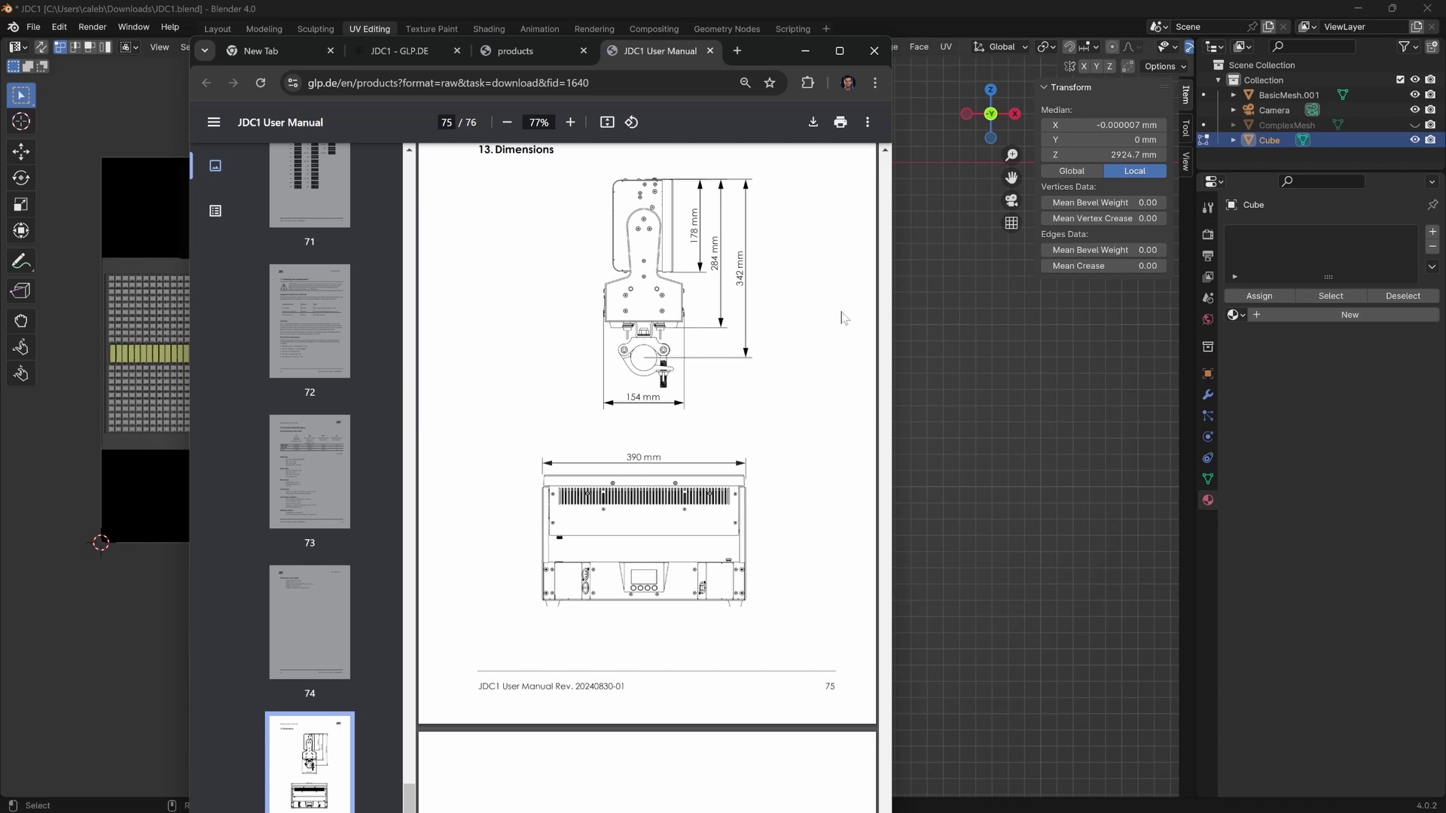
{"action": "left_click", "coordinate": [804, 51]}
{"action": "scroll", "coordinate": [795, 346], "scroll_direction": "down", "scroll_amount": 2}
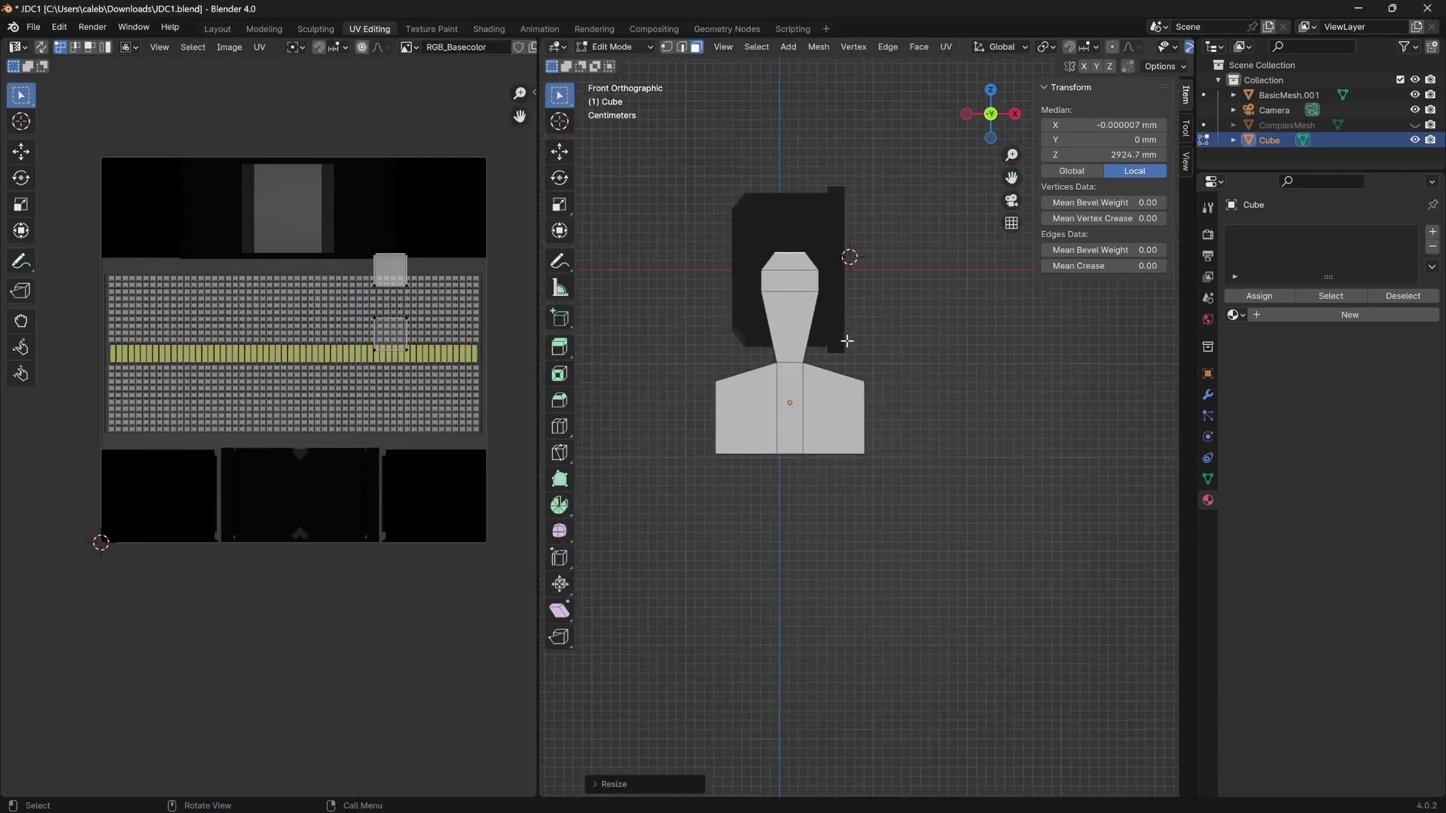
Return to Object Mode and assign the existing Body material to the base.
{"action": "middle_click_drag", "start_coordinate": [849, 342], "coordinate": [805, 422]}
{"action": "key", "text": "Tab"}
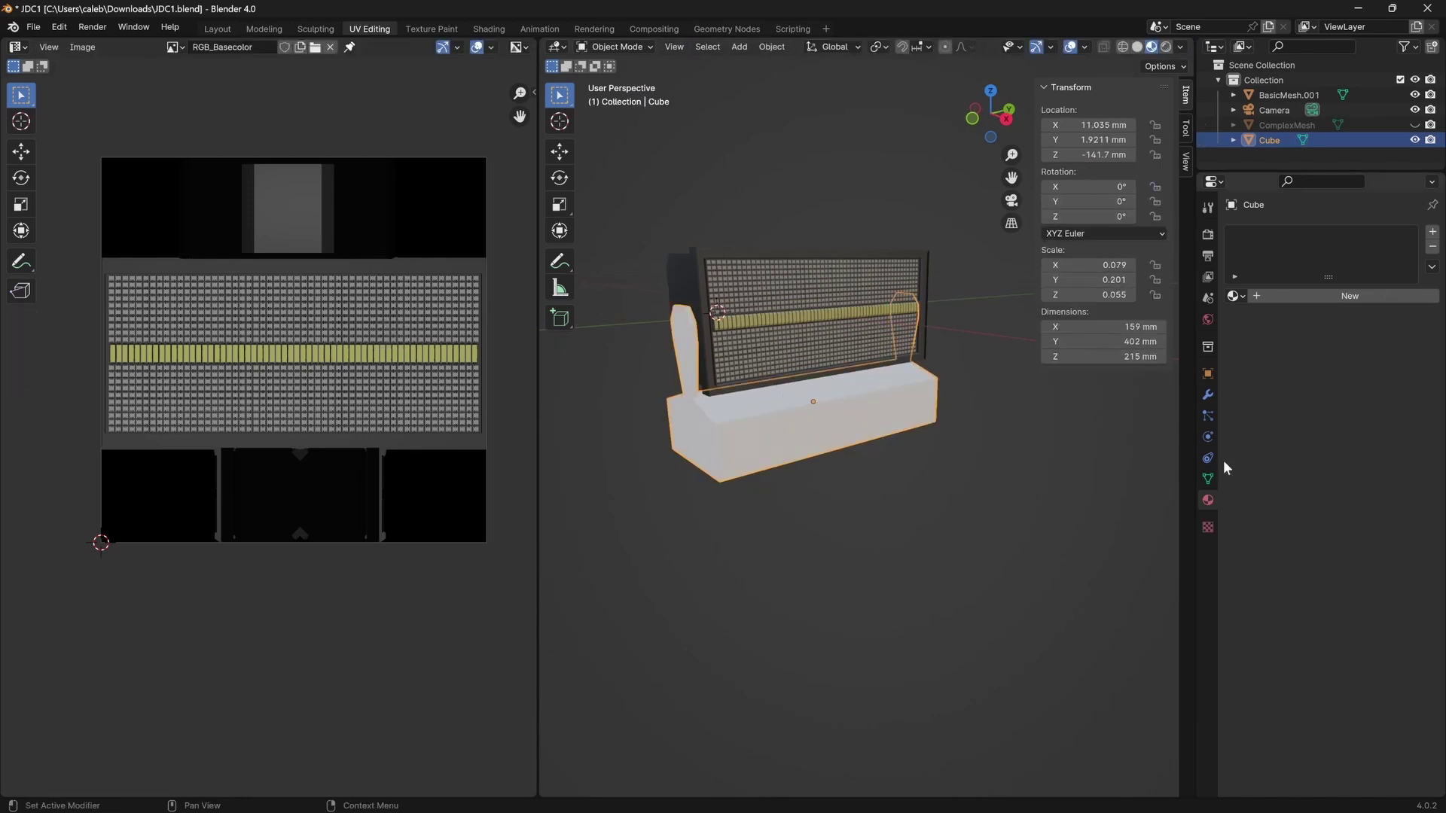
{"action": "left_click", "coordinate": [1233, 296]}
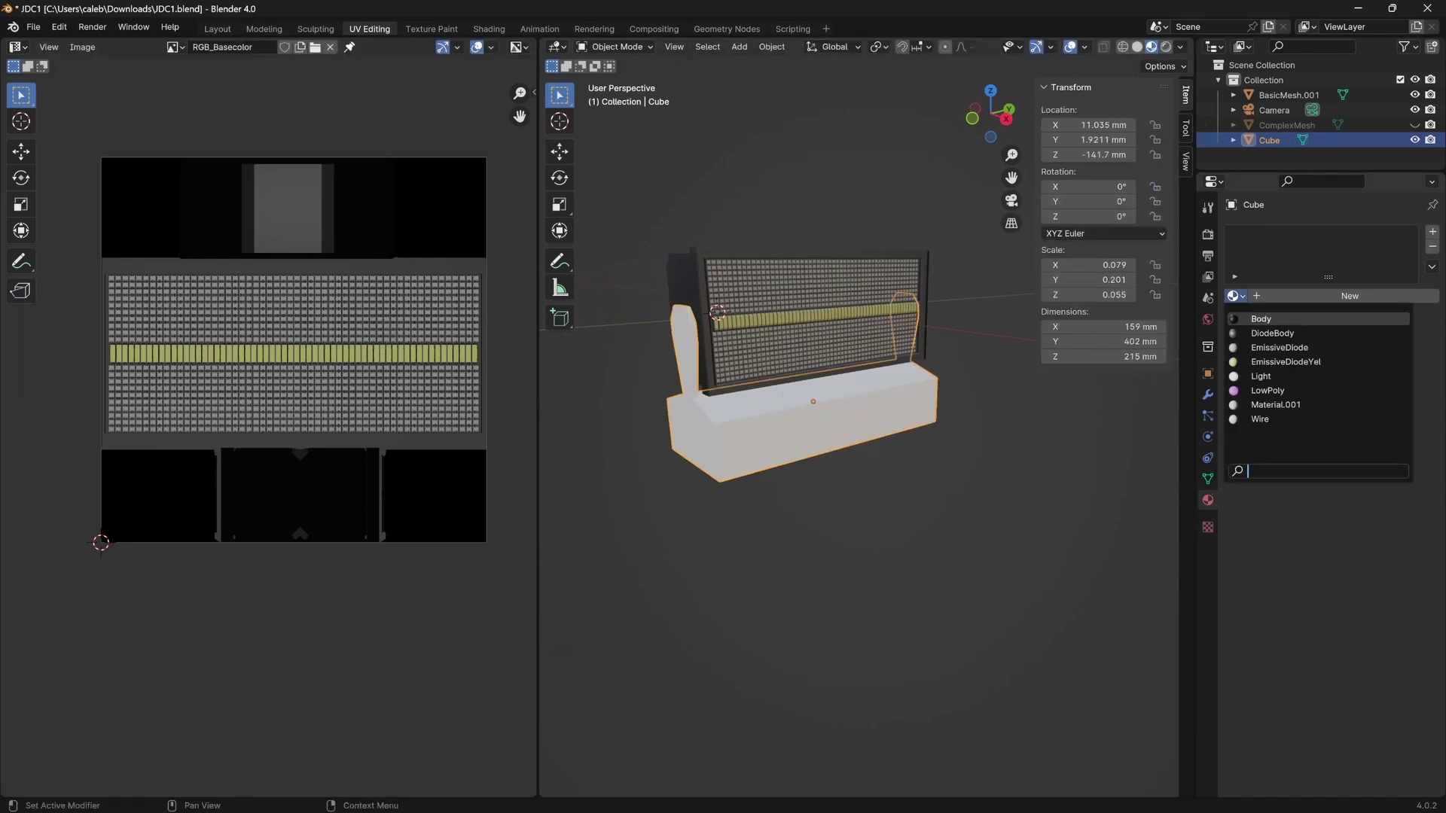
{"action": "left_click", "coordinate": [1265, 326]}
Export only the selected base as an FBX named JDC1_body.fbx into the BlenderExports folder.
{"action": "left_click", "coordinate": [33, 26]}
{"action": "mouse_move", "coordinate": [58, 255]}
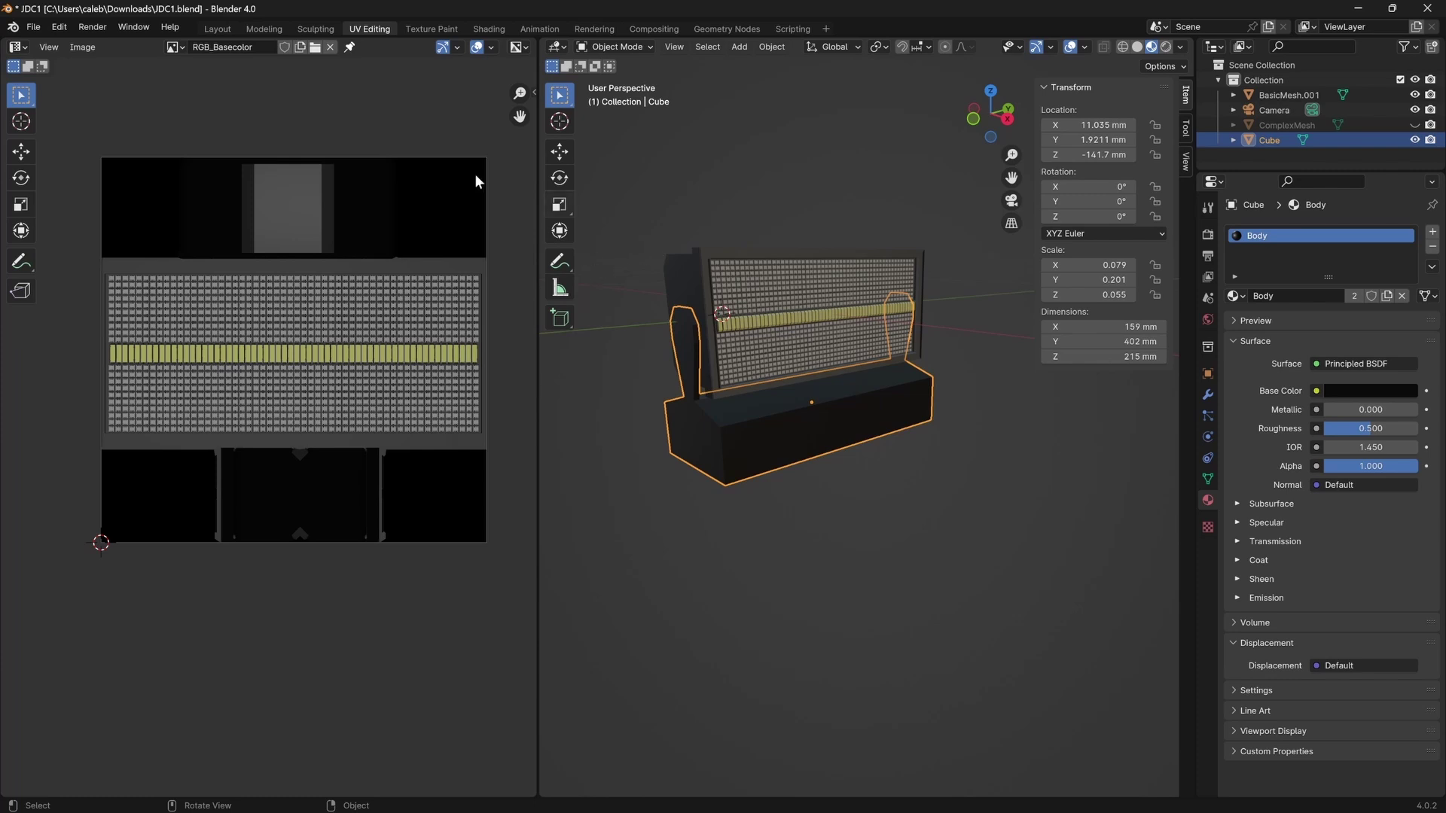
{"action": "left_click", "coordinate": [33, 30]}
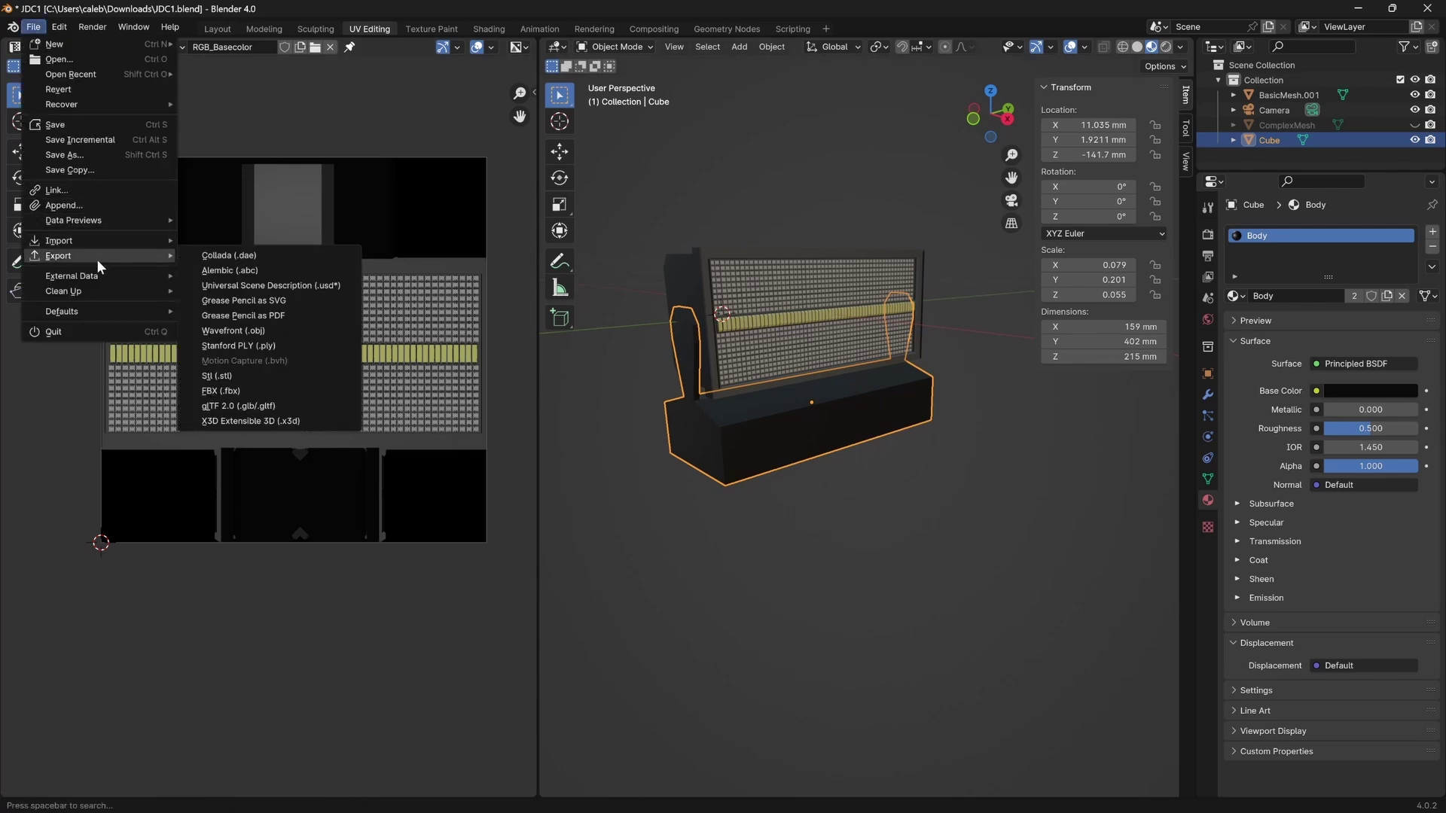
{"action": "left_click", "coordinate": [233, 392]}
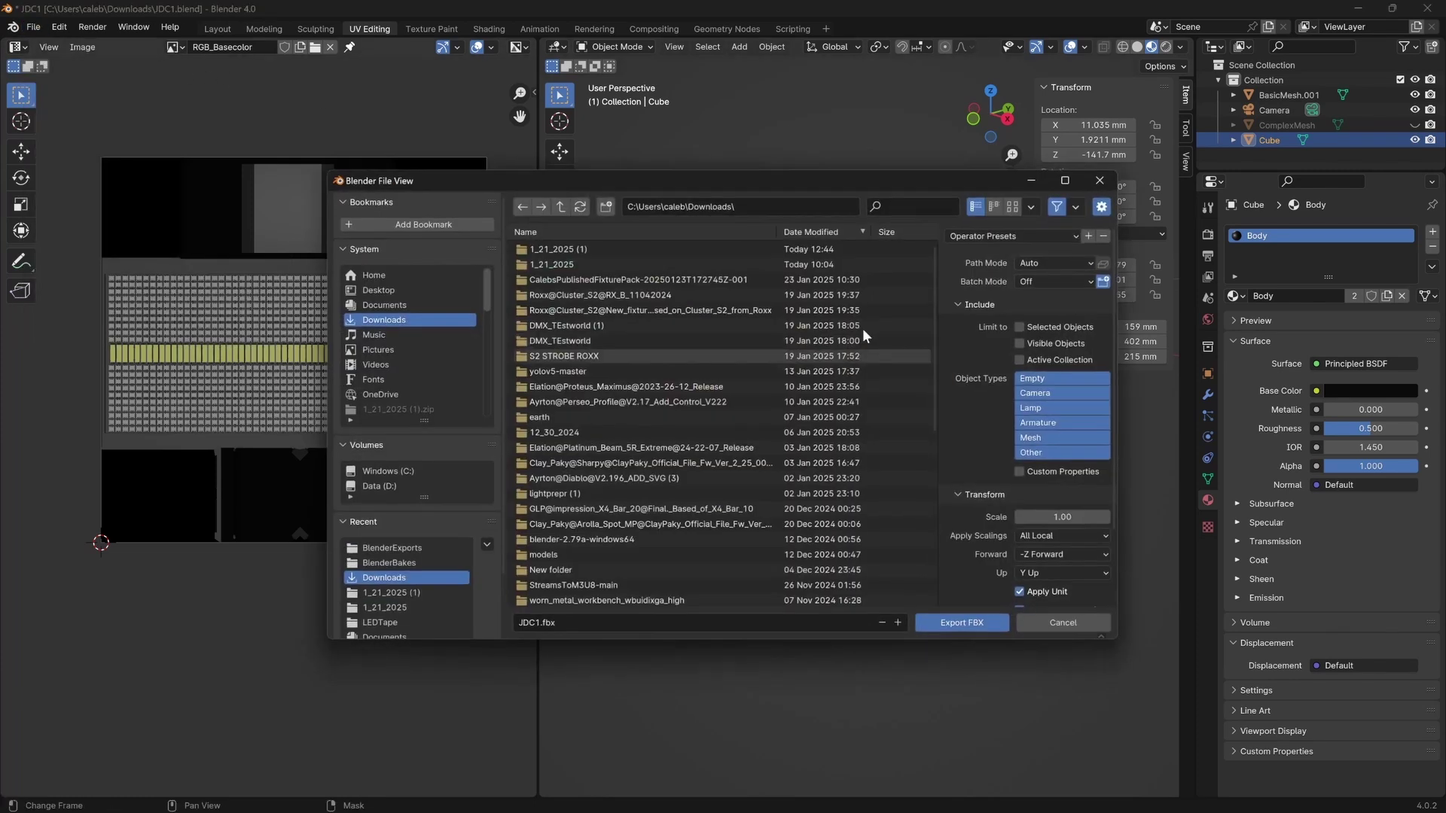
{"action": "left_click", "coordinate": [1024, 326]}
{"action": "left_click", "coordinate": [573, 625]}
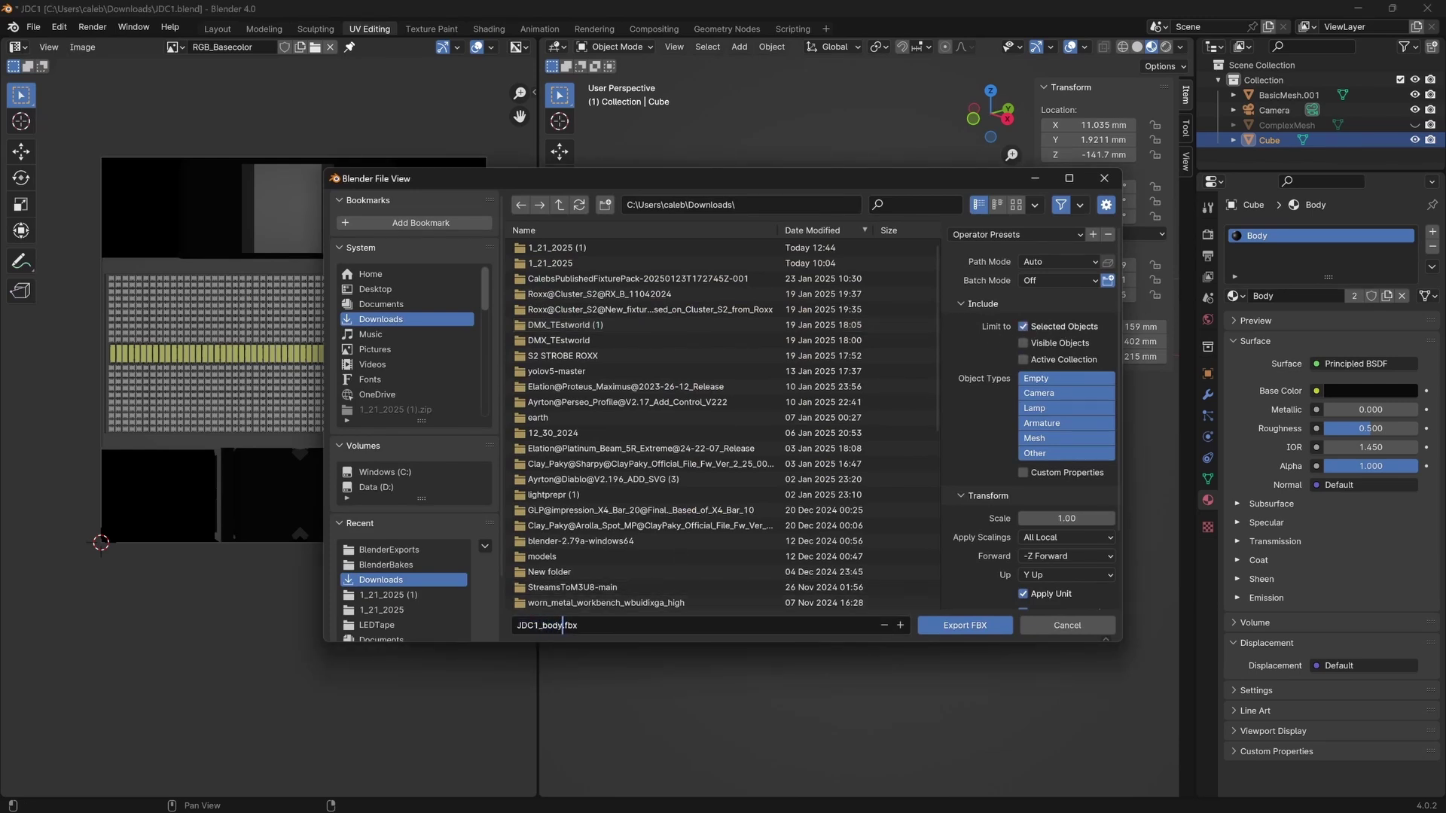
{"action": "left_click", "coordinate": [395, 550]}
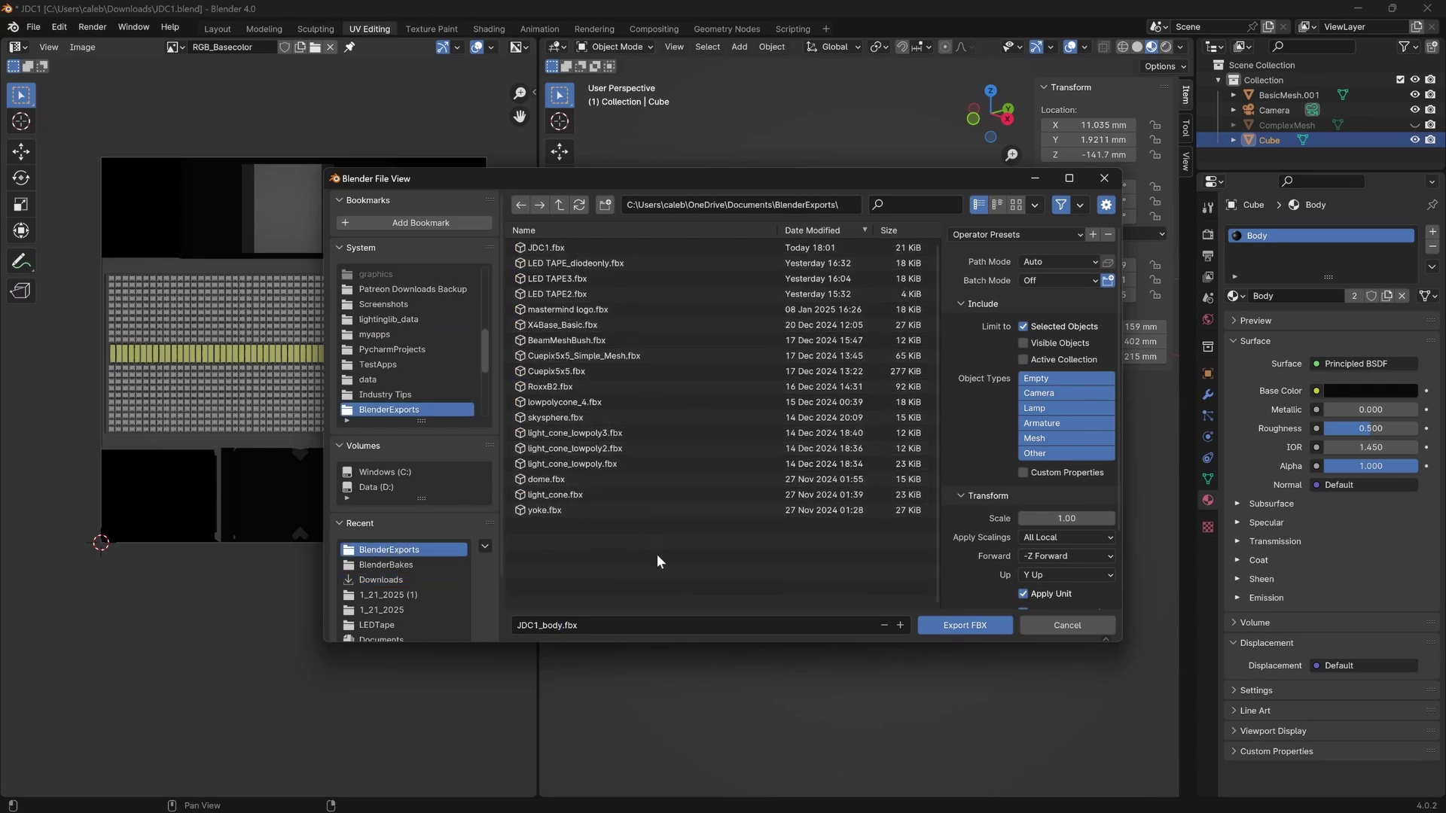
{"action": "left_click", "coordinate": [954, 628]}
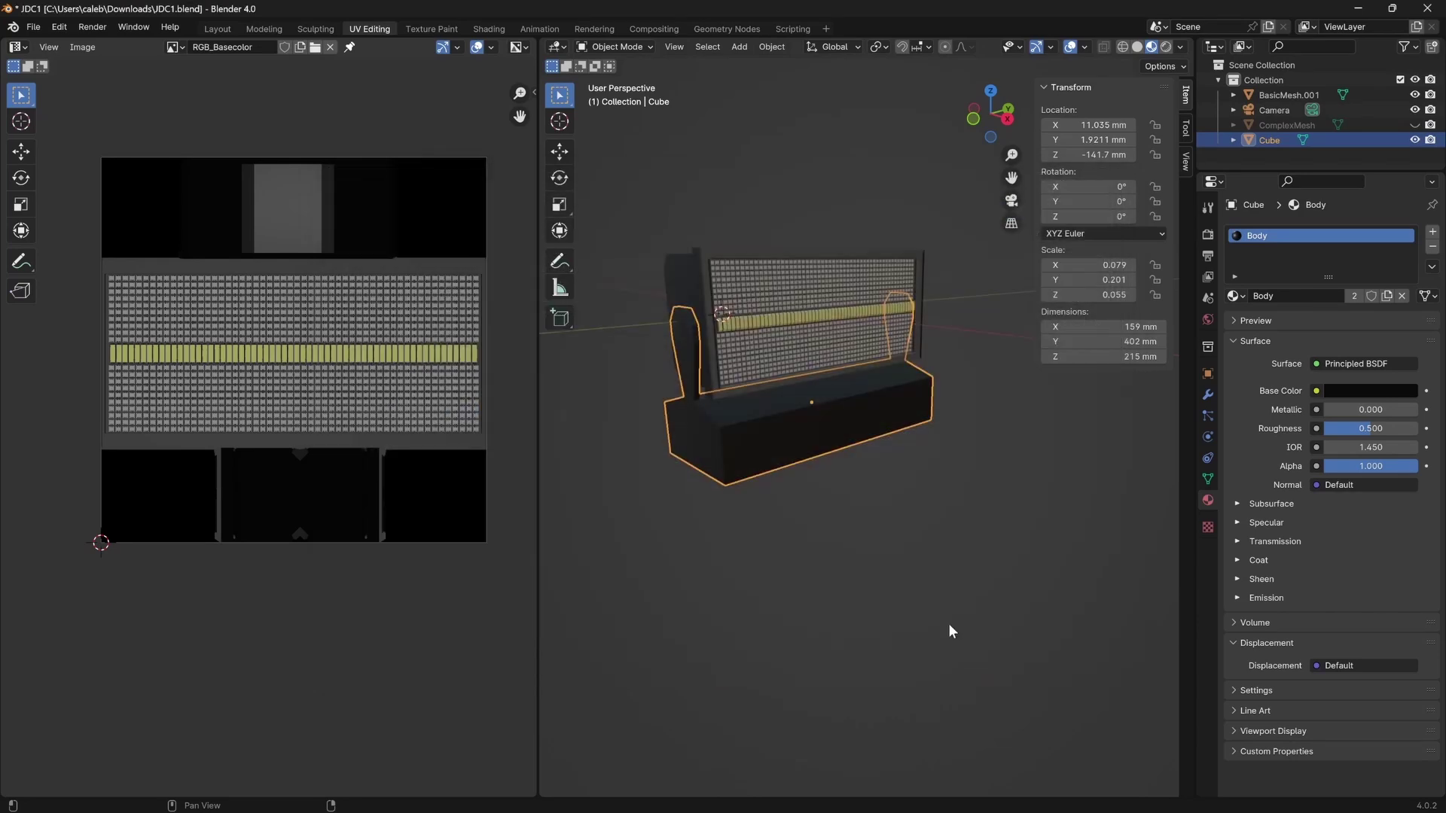
Switch to Unreal Editor and close the Calculator window covering it.
{"action": "left_click", "coordinate": [1358, 8]}
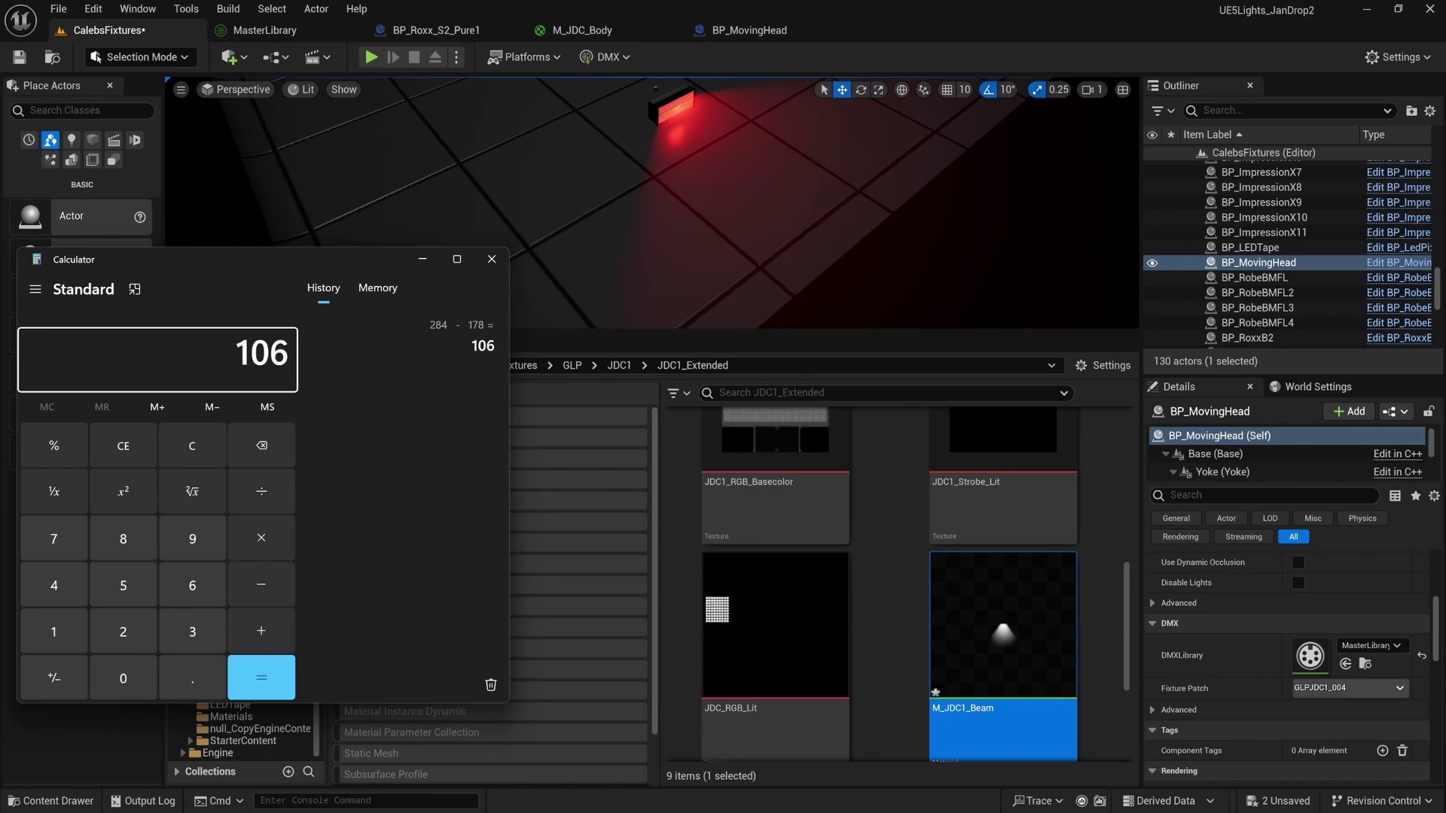
{"action": "key", "text": "super"}
{"action": "left_click", "coordinate": [482, 261]}
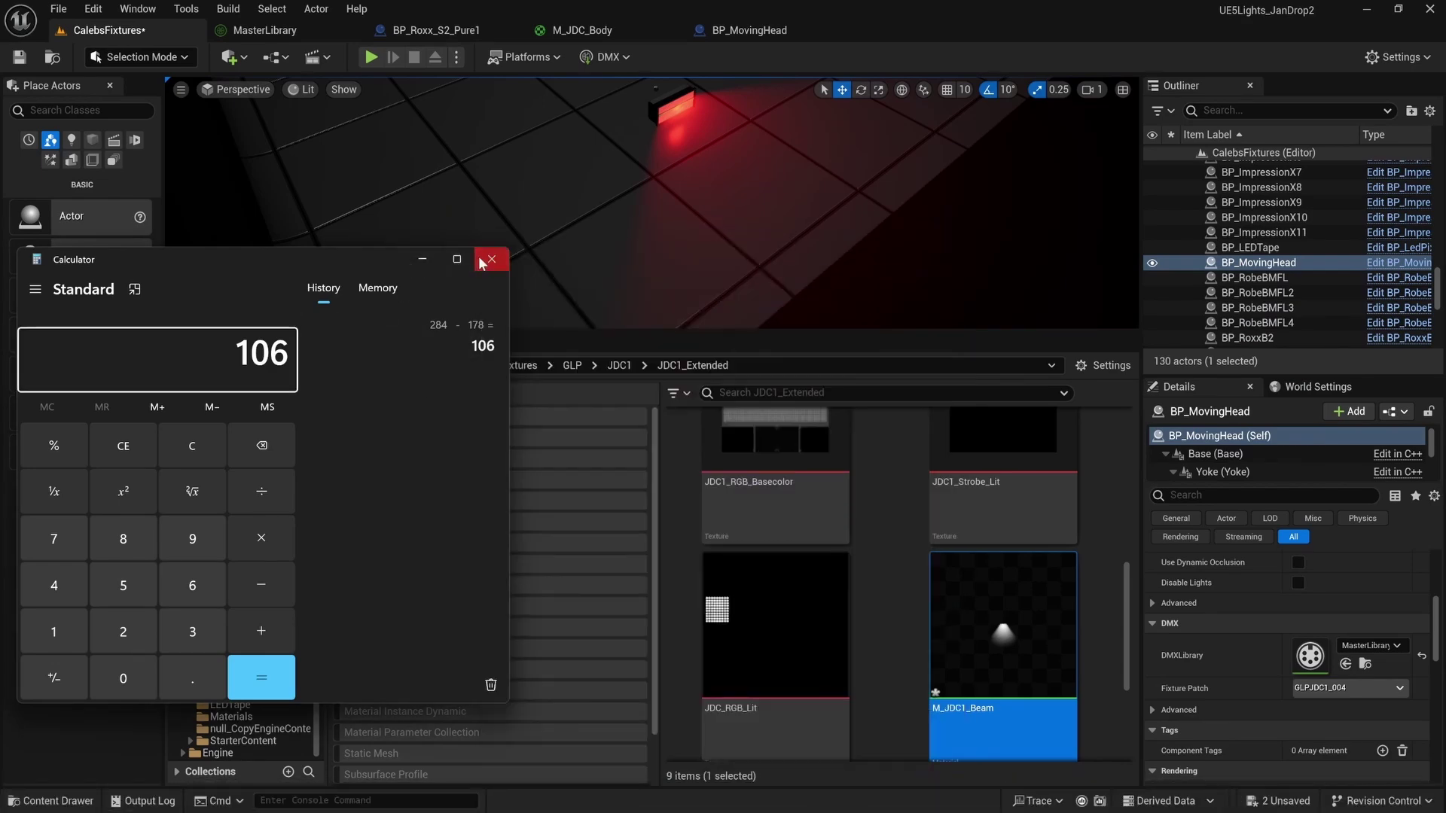
{"action": "left_click", "coordinate": [482, 261]}
Import JDC1_body.fbx as a static mesh into the JDC1_Extended folder and close the message log.
{"action": "key", "text": "super"}
{"action": "key", "text": "Escape"}
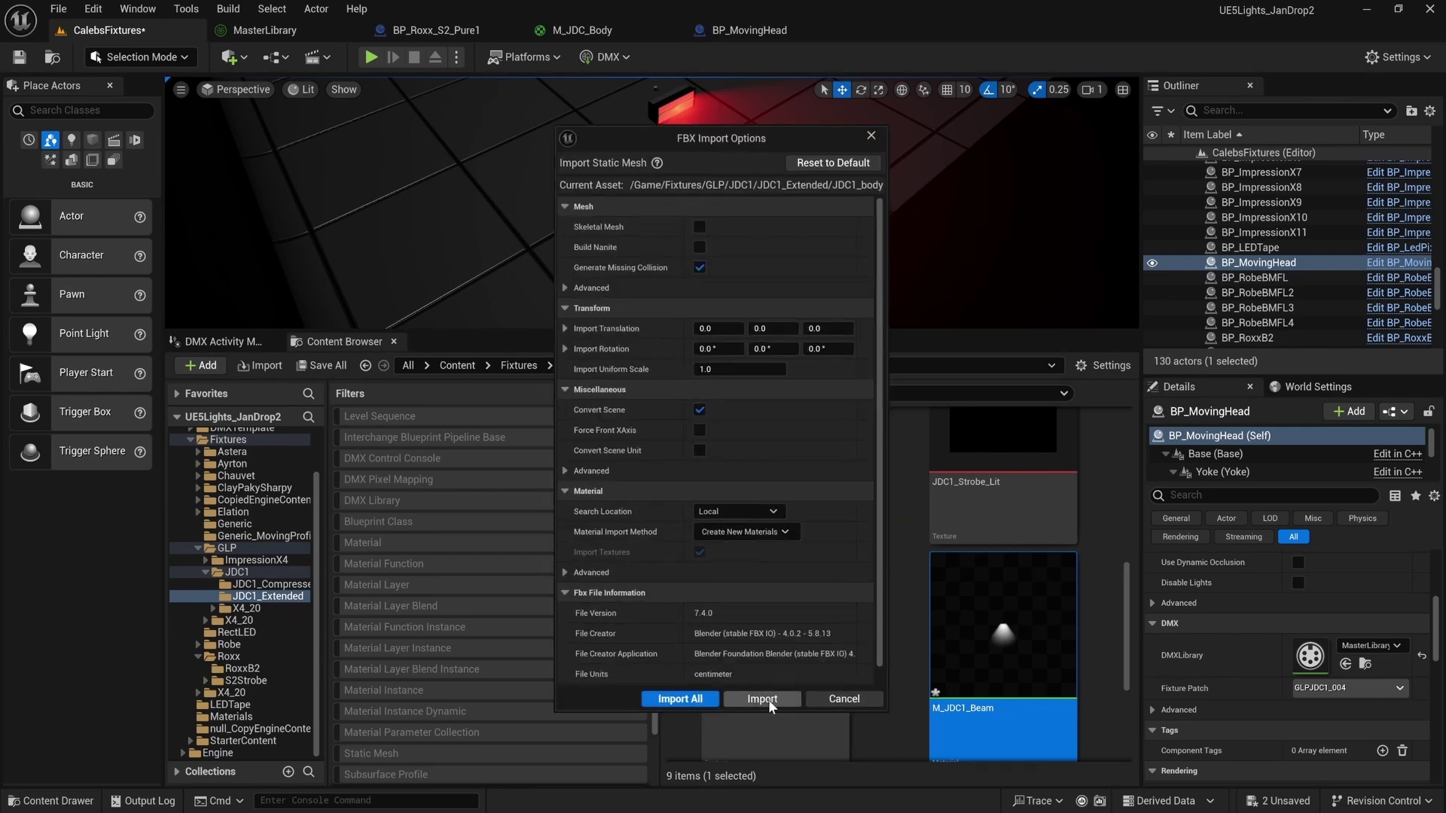
{"action": "left_click", "coordinate": [783, 702]}
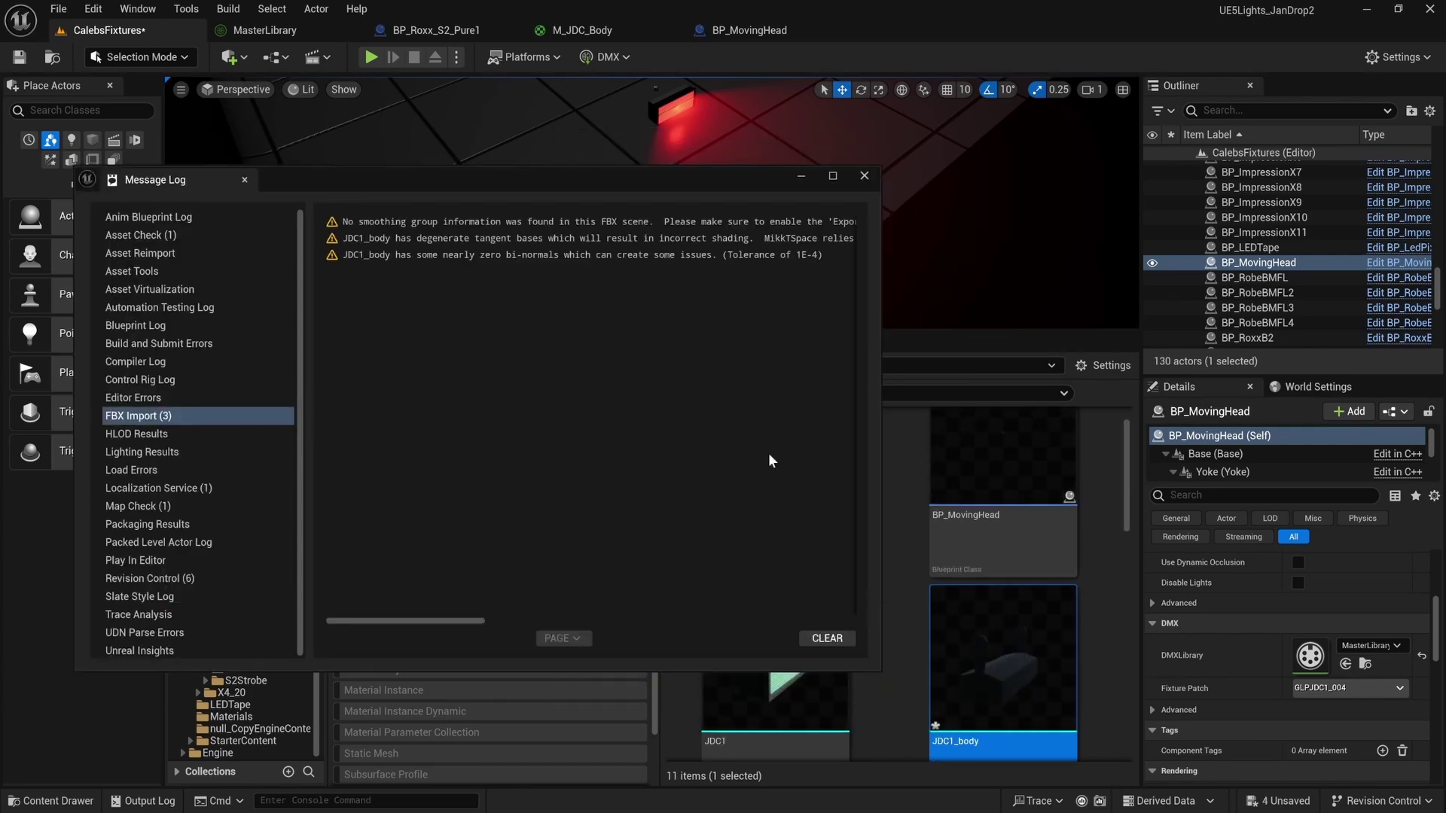
{"action": "left_click", "coordinate": [855, 176]}
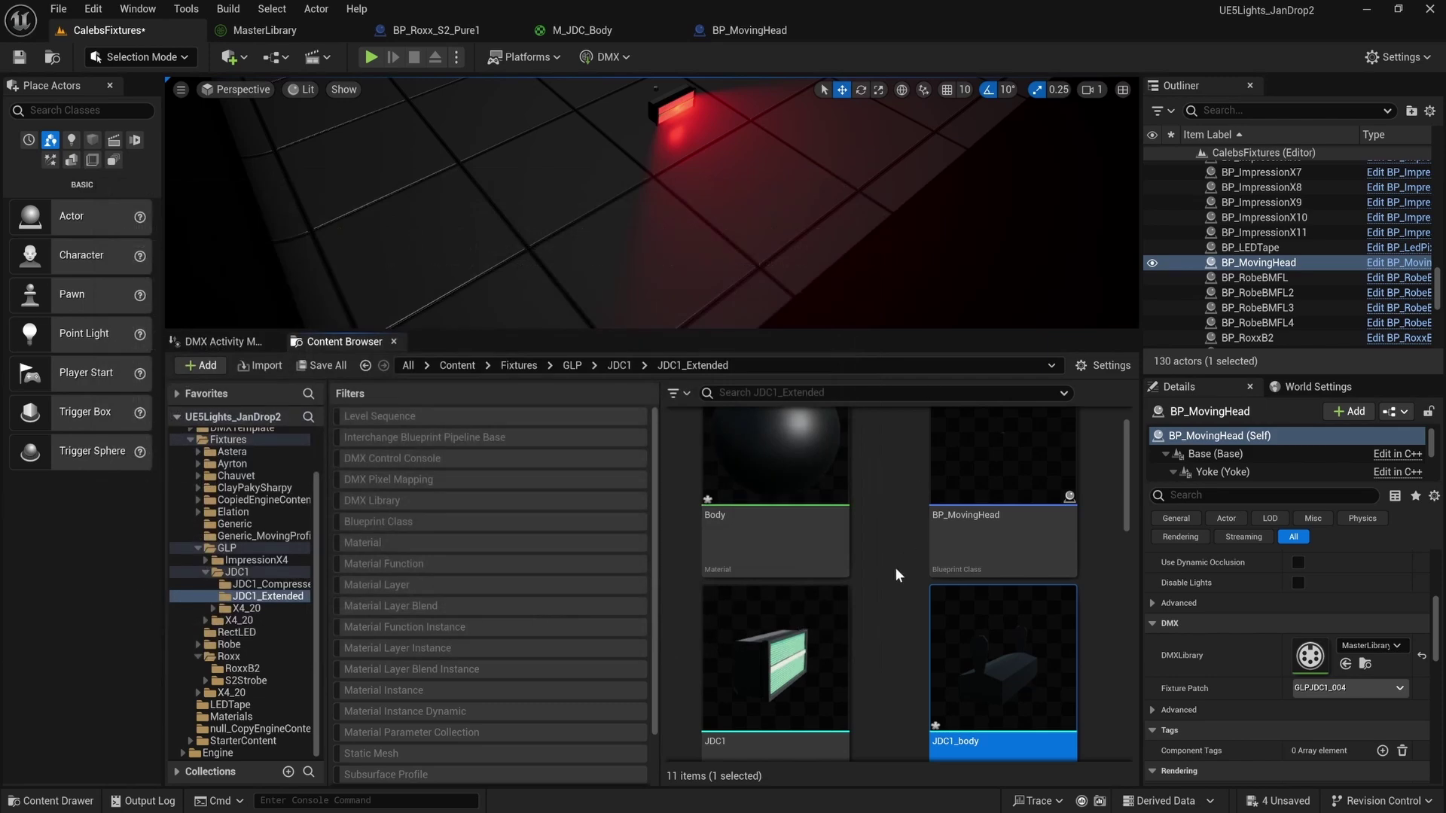
Rename the BP_MovingHead blueprint in JDC1_Extended to BP_JDC1_ and close the MasterLibrary editor.
{"action": "scroll", "coordinate": [900, 570], "scroll_direction": "down", "scroll_amount": 1}
{"action": "scroll", "coordinate": [905, 571], "scroll_direction": "up", "scroll_amount": 1}
{"action": "mouse_move", "coordinate": [723, 203]}
{"action": "right_mouse_down"}
{"action": "mouse_move", "coordinate": [734, 173]}
{"action": "mouse_move", "coordinate": [723, 195]}
{"action": "right_mouse_up"}
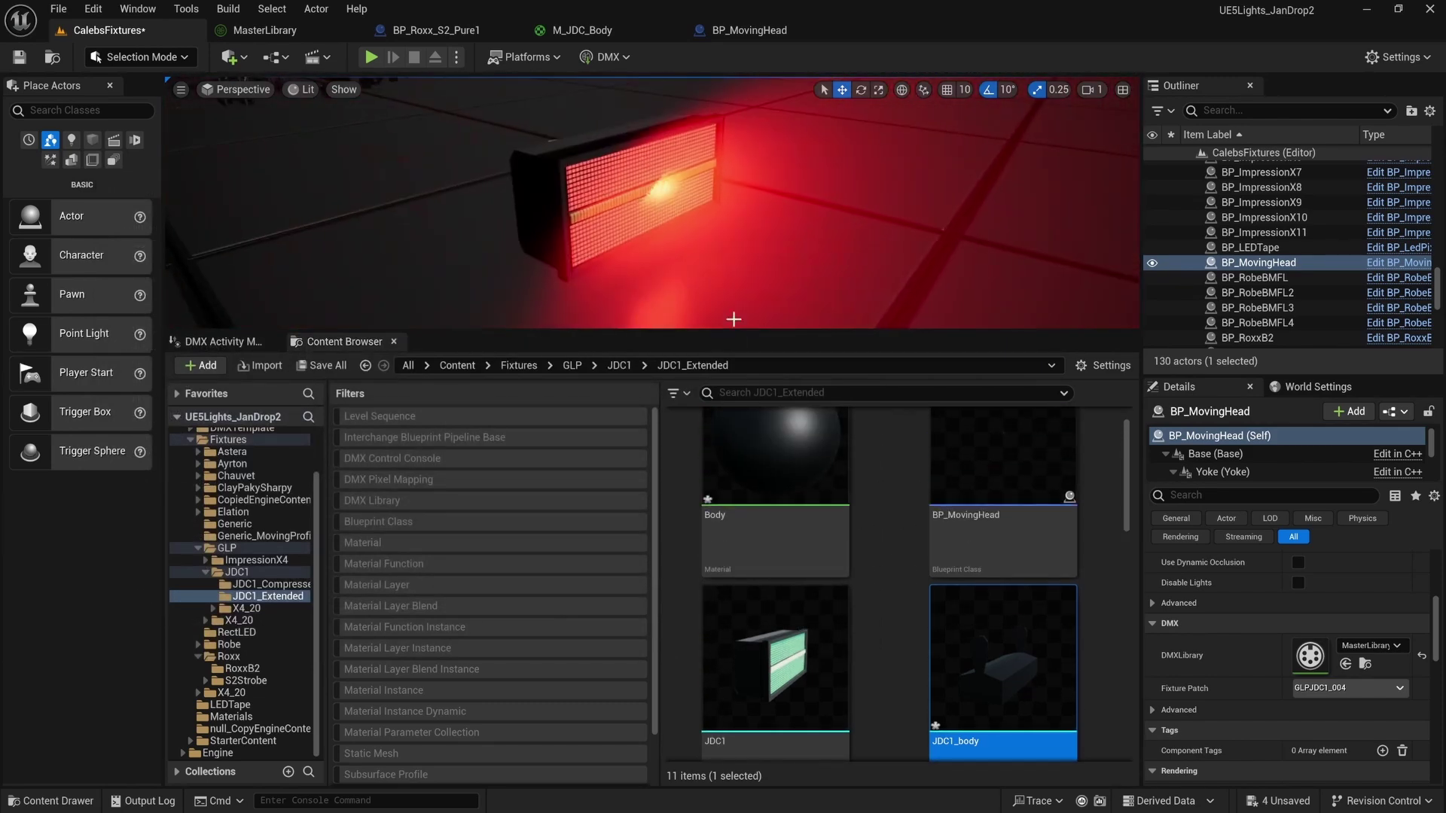
{"action": "scroll", "coordinate": [1000, 512], "scroll_direction": "up", "scroll_amount": 1}
{"action": "left_click", "coordinate": [1000, 512]}
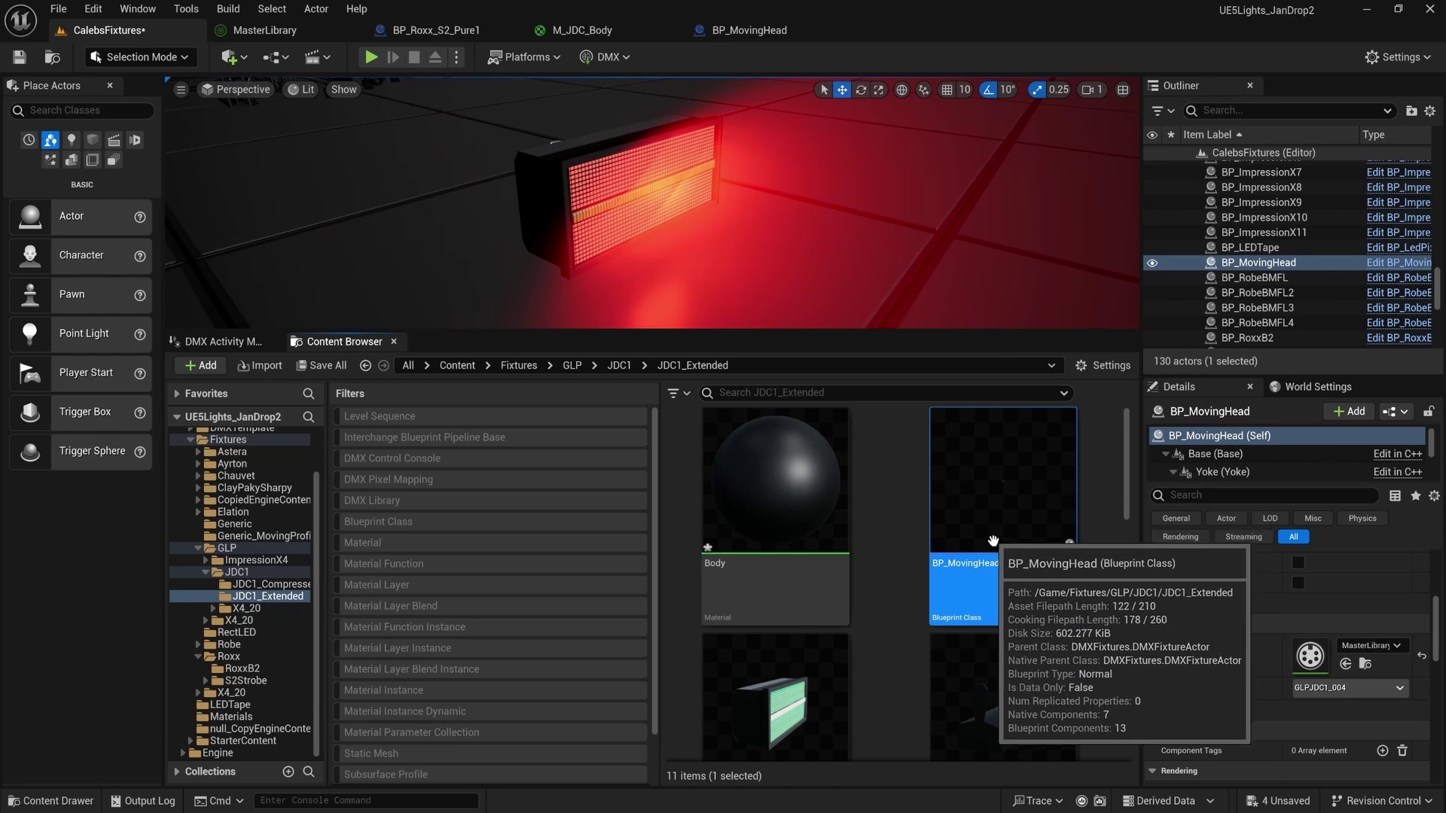
{"action": "key", "text": "F2"}
{"action": "double_click", "coordinate": [1004, 566]}
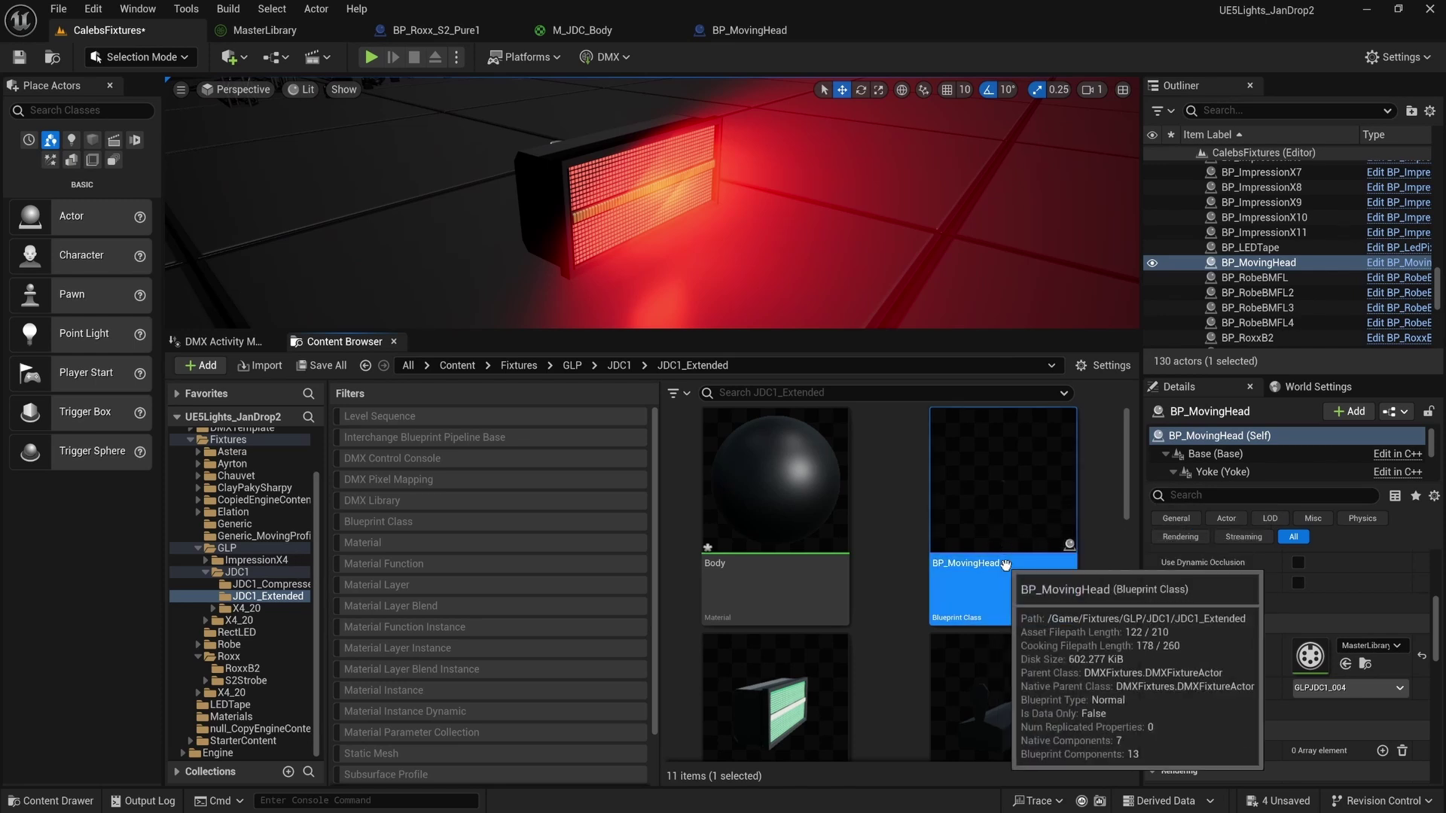
{"action": "key", "text": "End"}
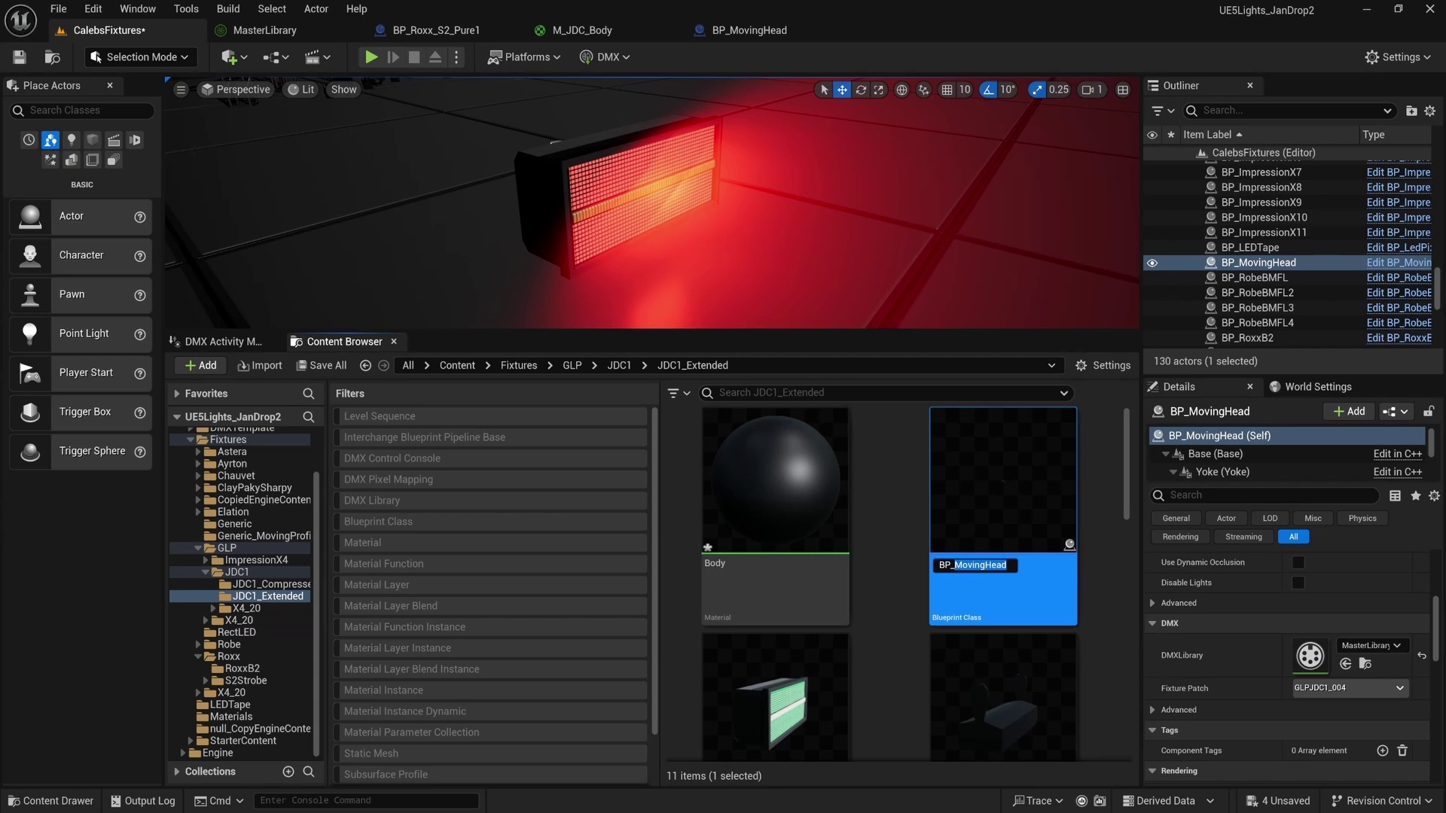
{"action": "type", "text": "JDC1_"}
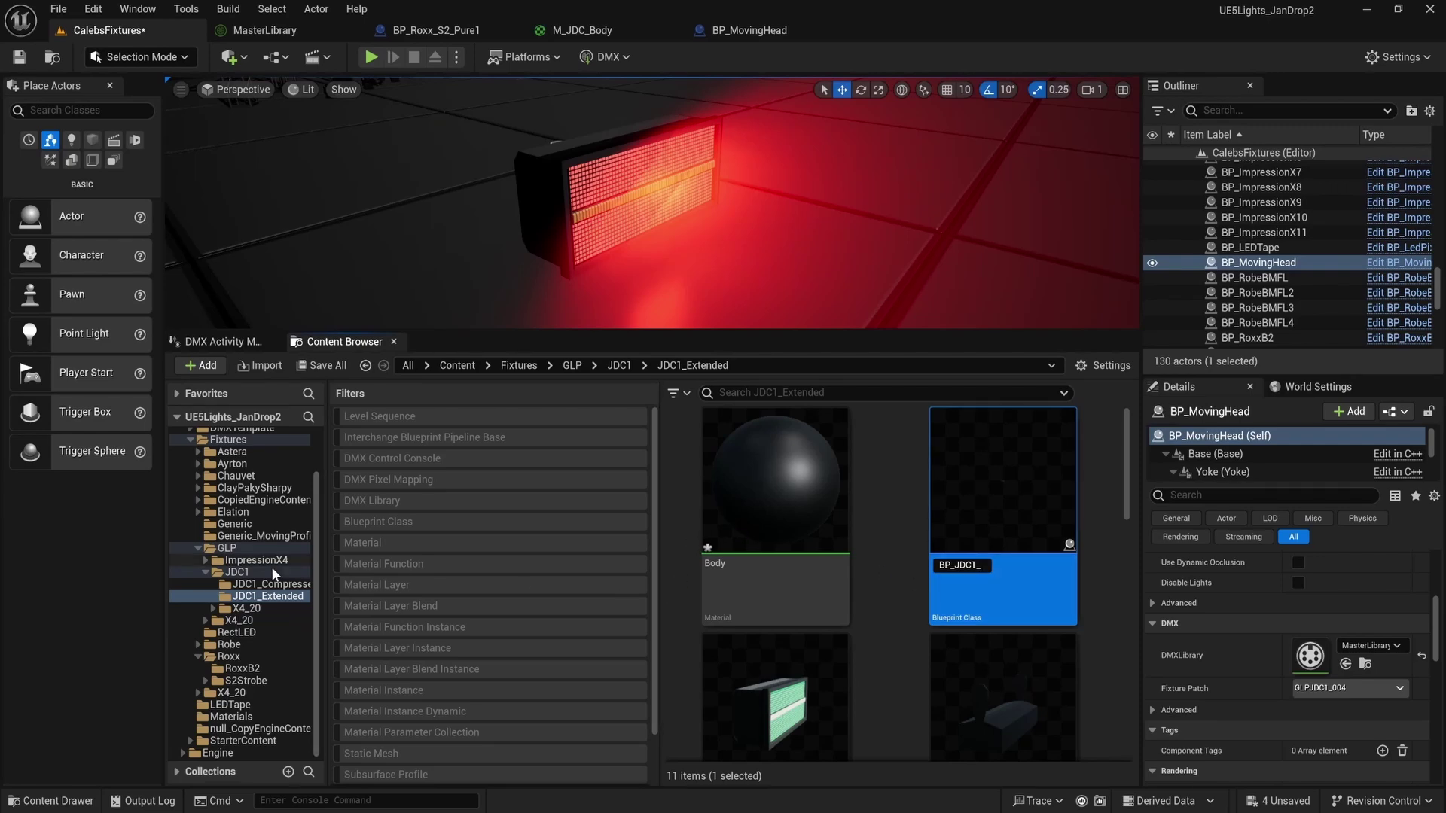
{"action": "left_click", "coordinate": [305, 28]}
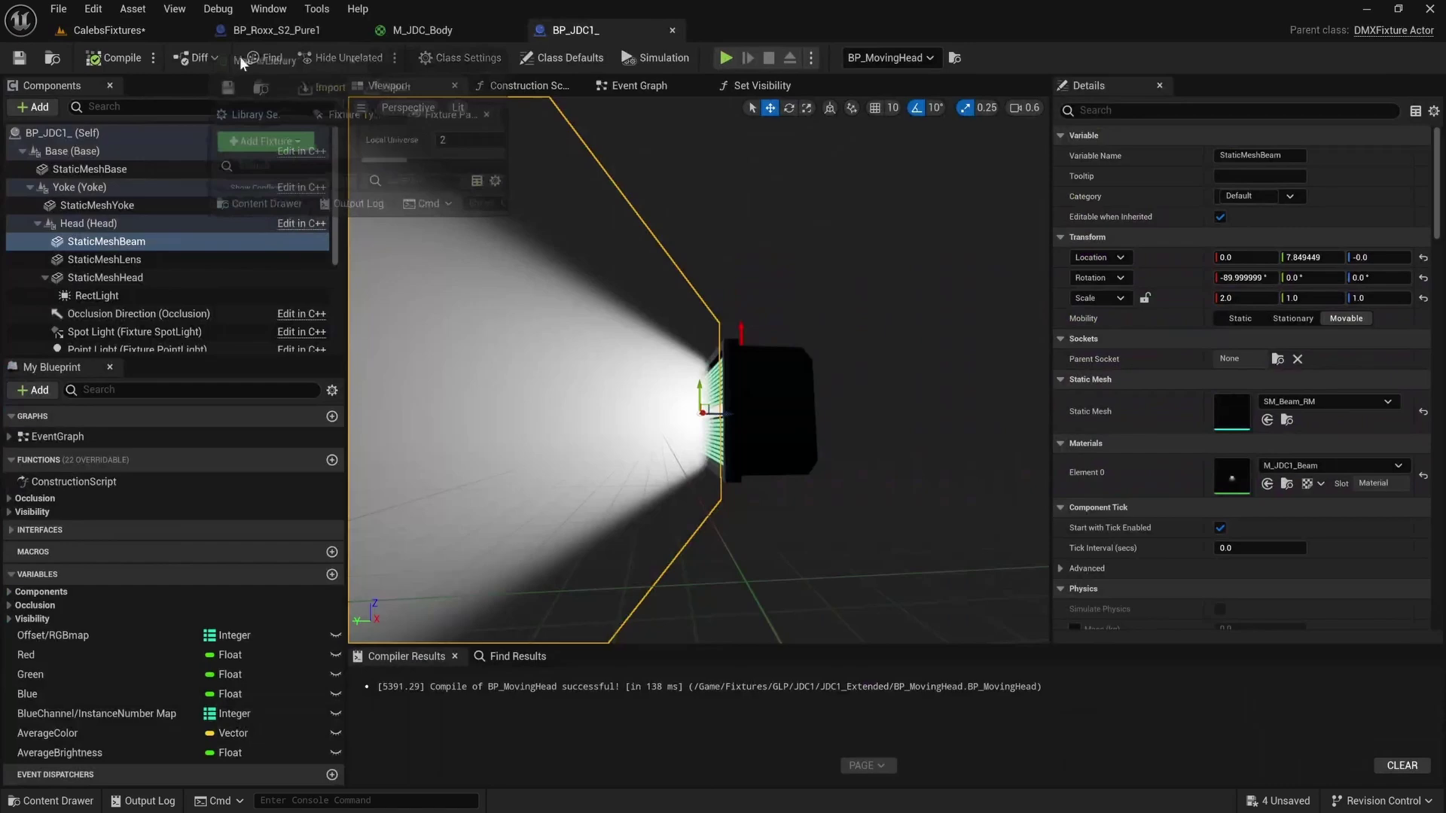
Check the GLPJDC1 modes among MasterLibrary's fixture types, and rename the JDC1_Extended blueprint to BP_JDC1_SPix.
{"action": "left_click", "coordinate": [245, 27]}
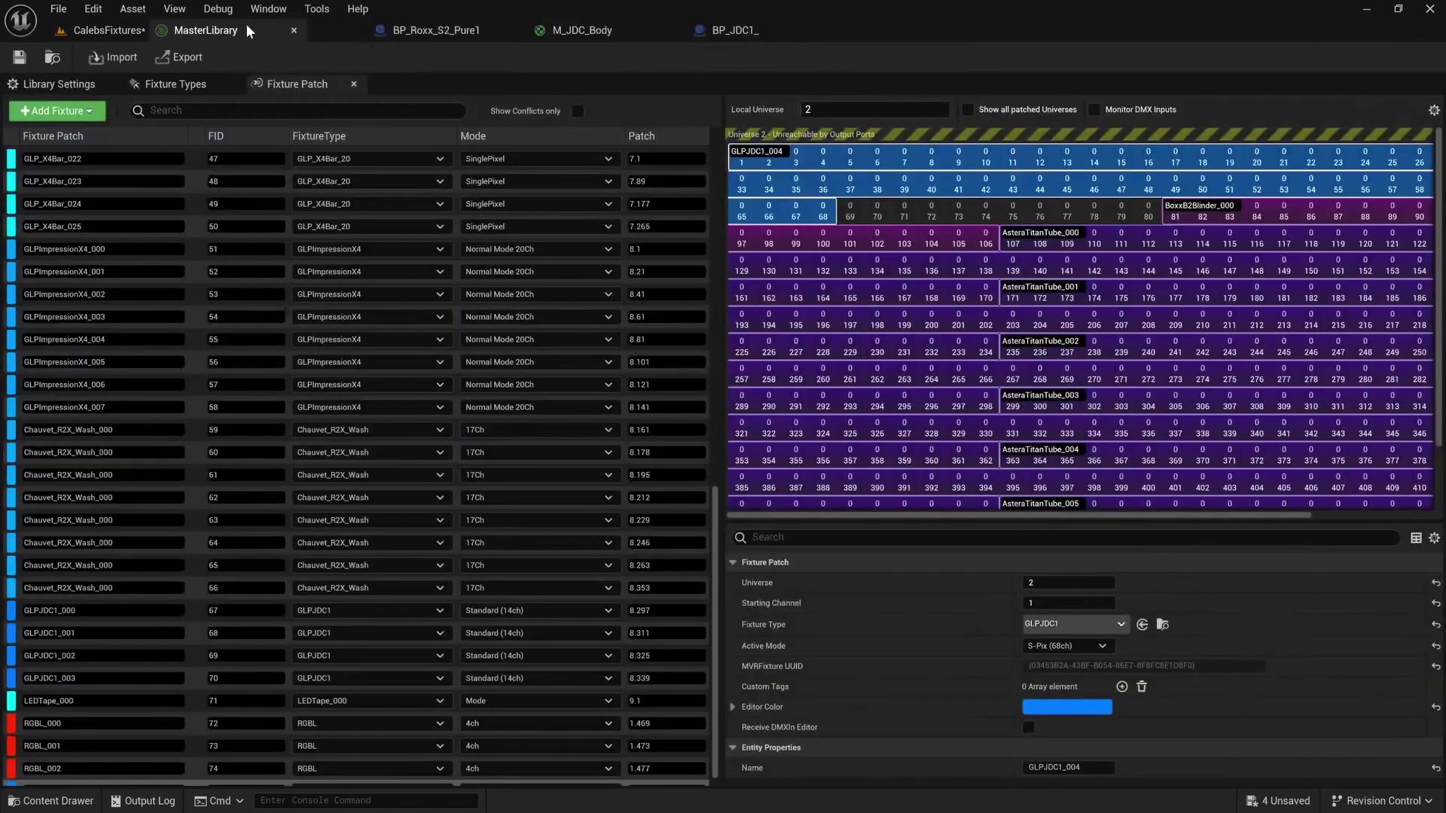
{"action": "left_click", "coordinate": [79, 84]}
{"action": "left_click", "coordinate": [175, 84]}
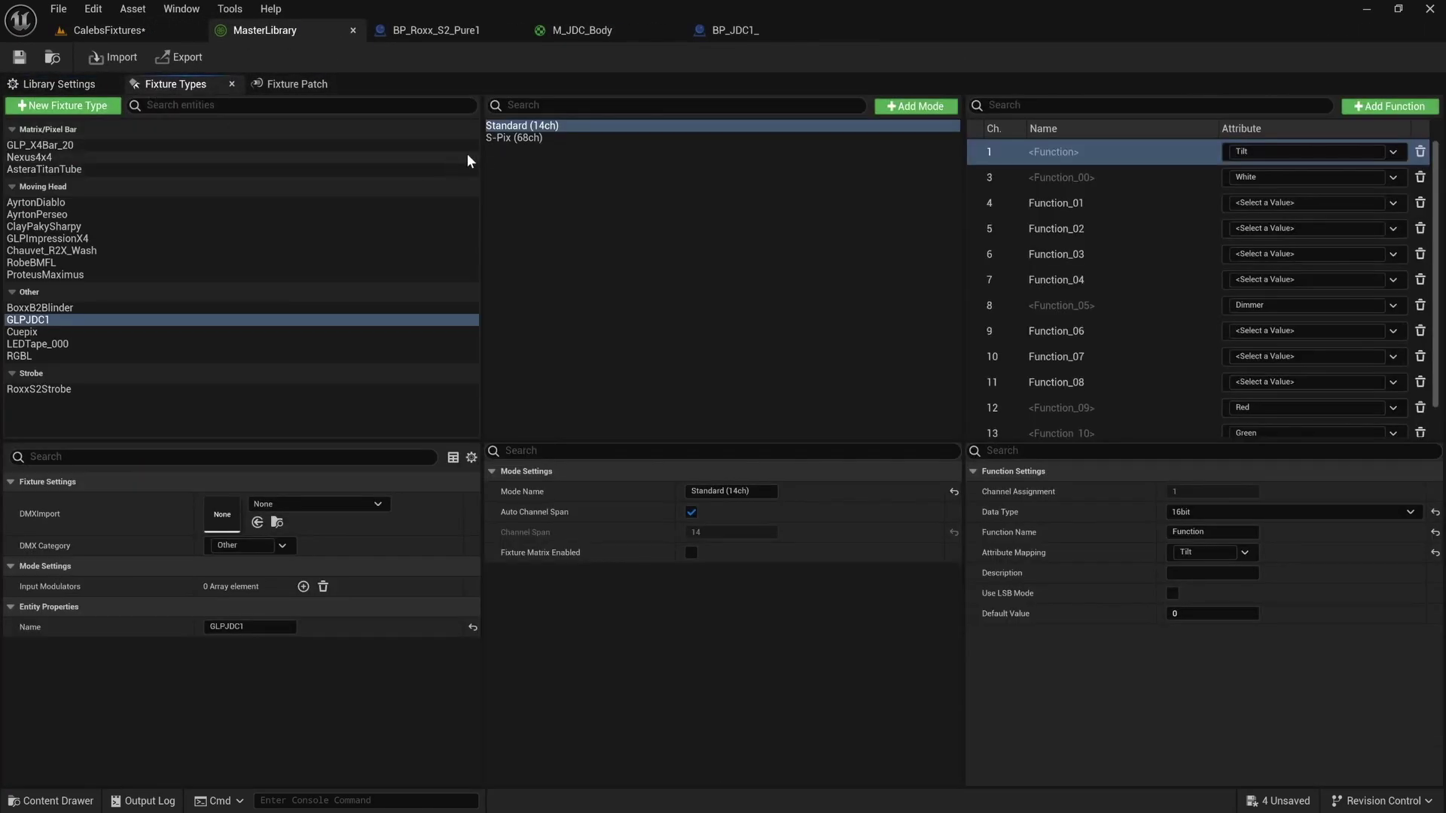
{"action": "left_click", "coordinate": [108, 30]}
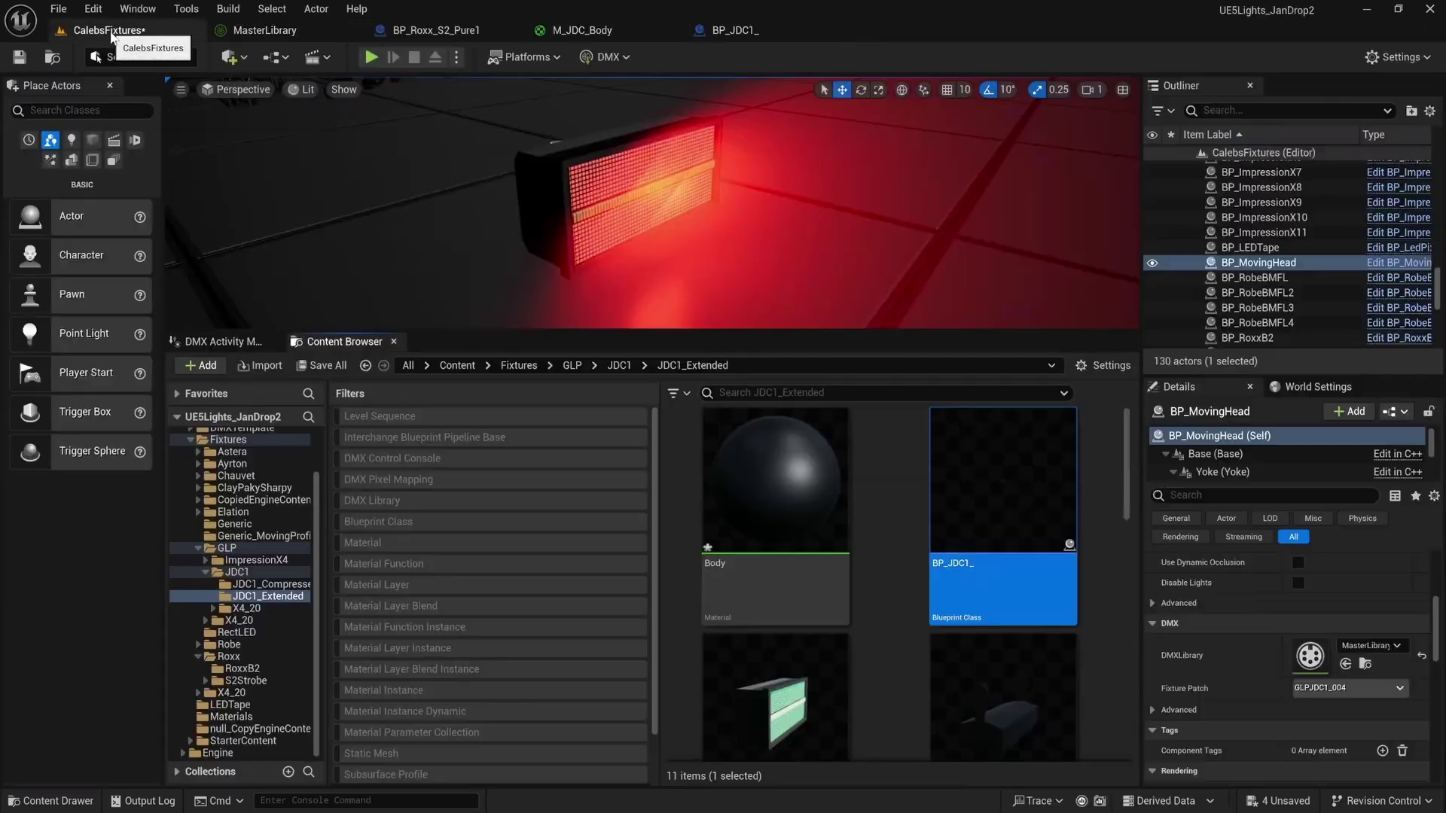
{"action": "left_click", "coordinate": [976, 576]}
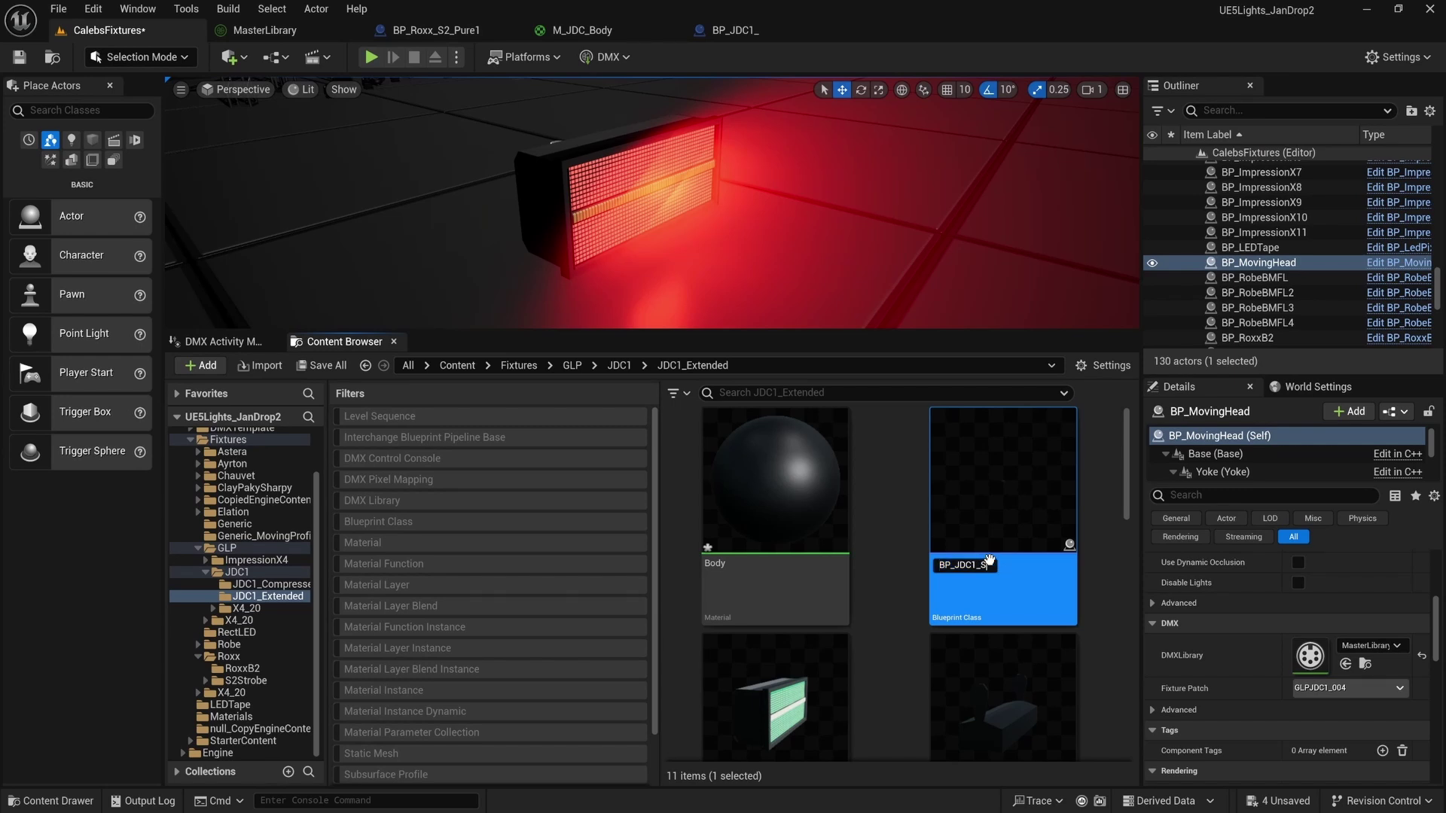
{"action": "type", "text": "SPix"}
{"action": "key", "text": "Return"}
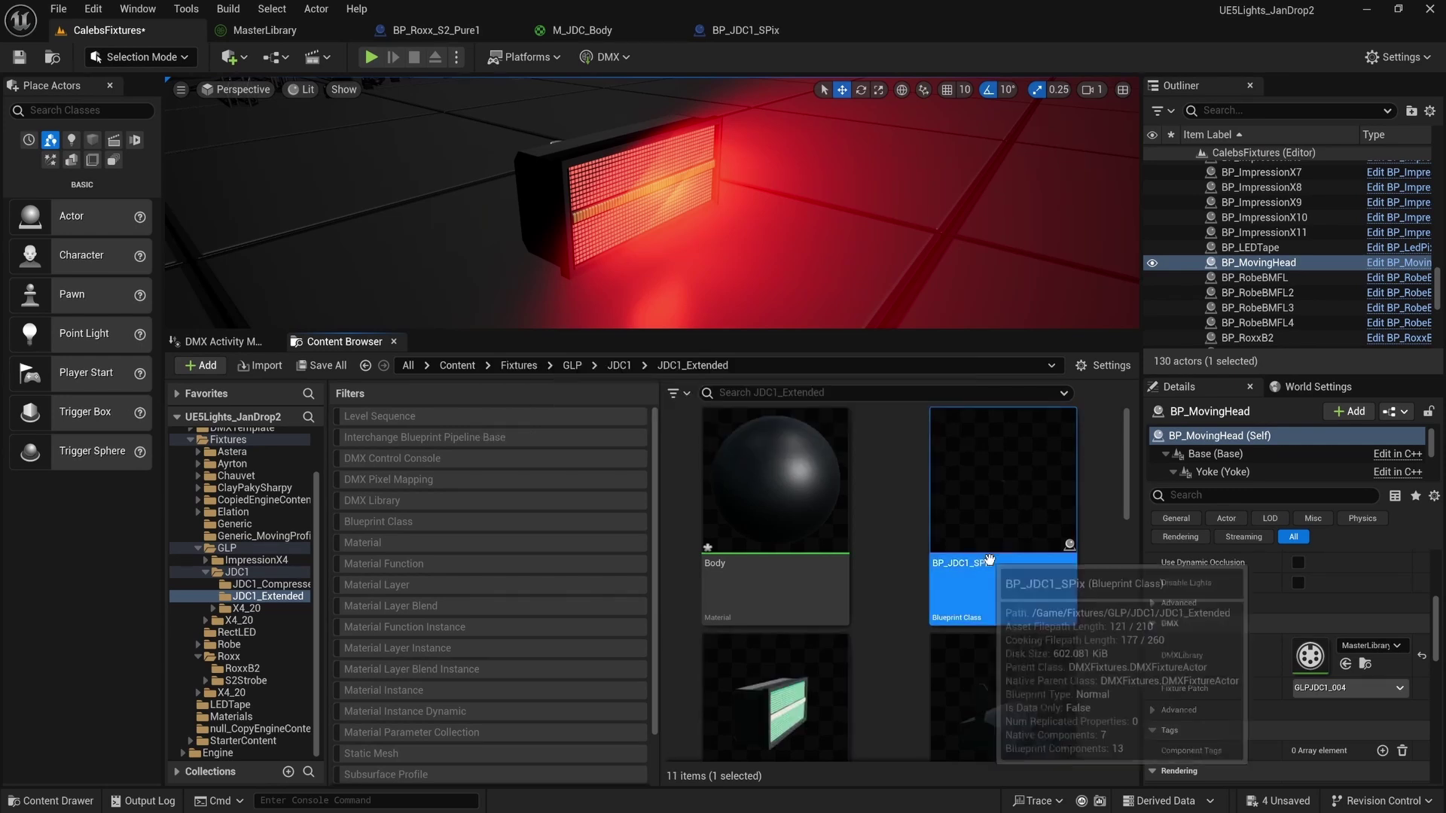
Open the BP_JDC1_SPix blueprint and assign the JDC1_body static mesh to its StaticMeshYoke component.
{"action": "scroll", "coordinate": [979, 564], "scroll_direction": "down", "scroll_amount": 1}
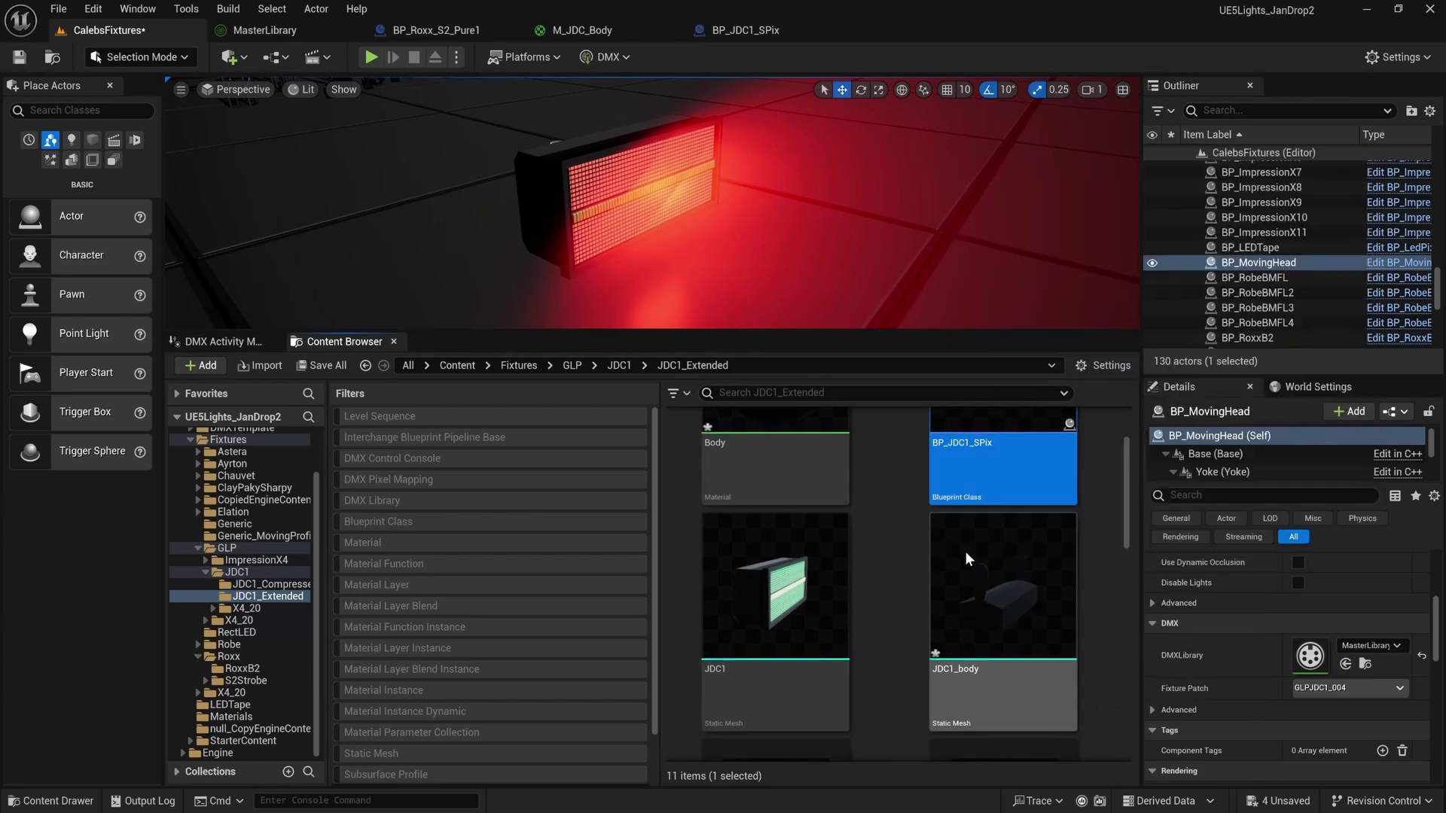
{"action": "scroll", "coordinate": [965, 549], "scroll_direction": "up", "scroll_amount": 1}
{"action": "double_click", "coordinate": [958, 545]}
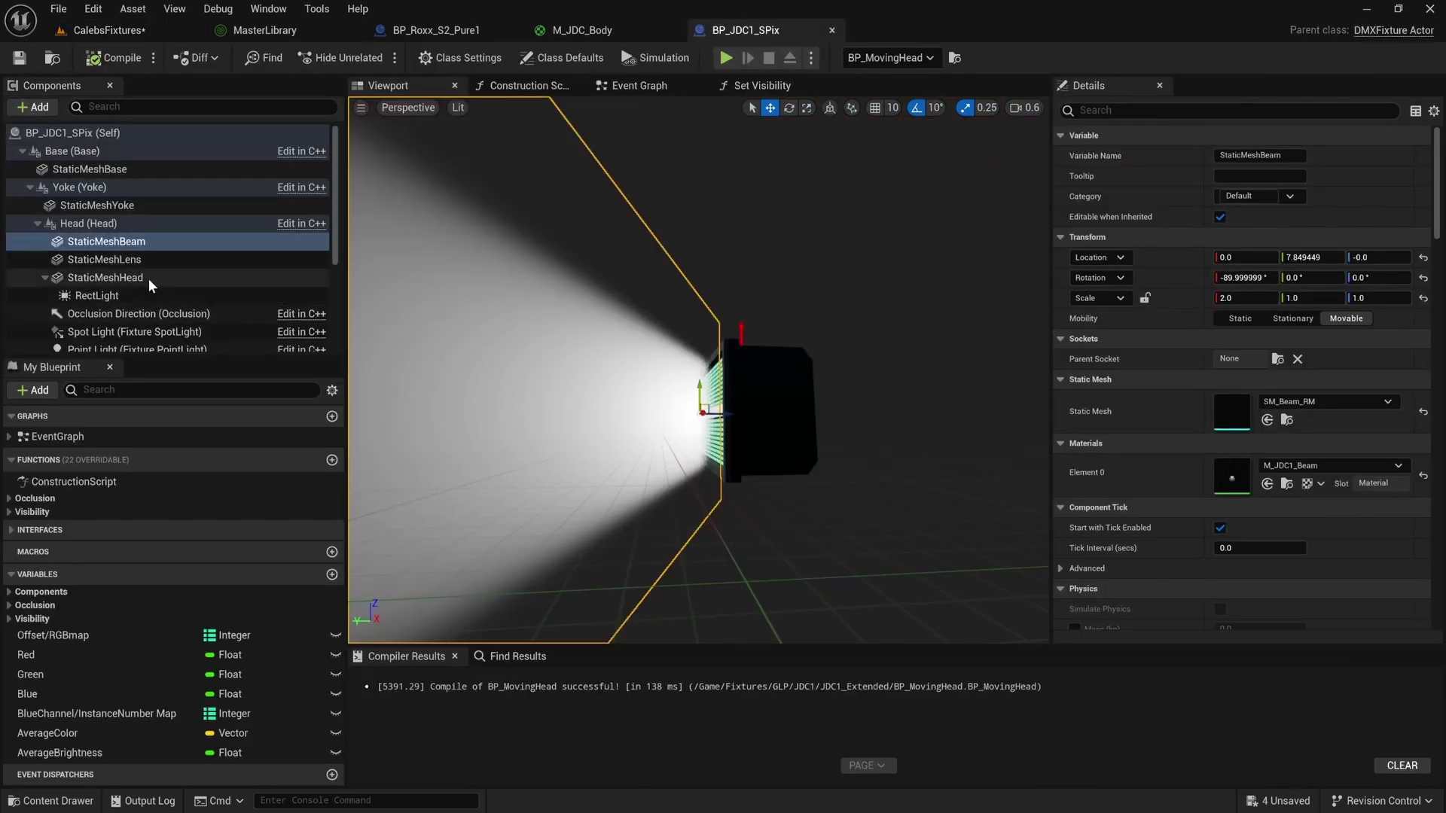
{"action": "left_click", "coordinate": [94, 169]}
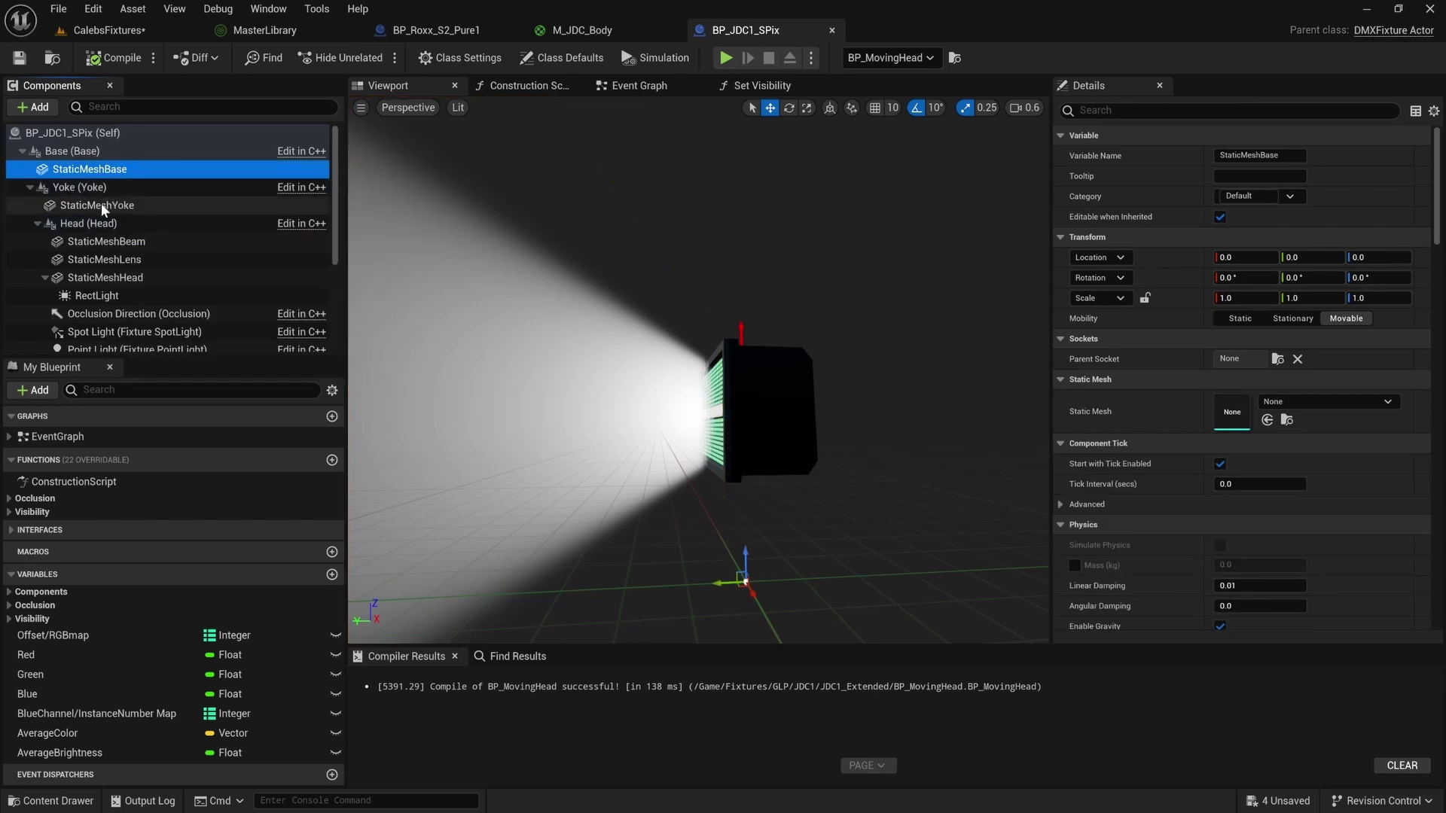
{"action": "left_click", "coordinate": [103, 206]}
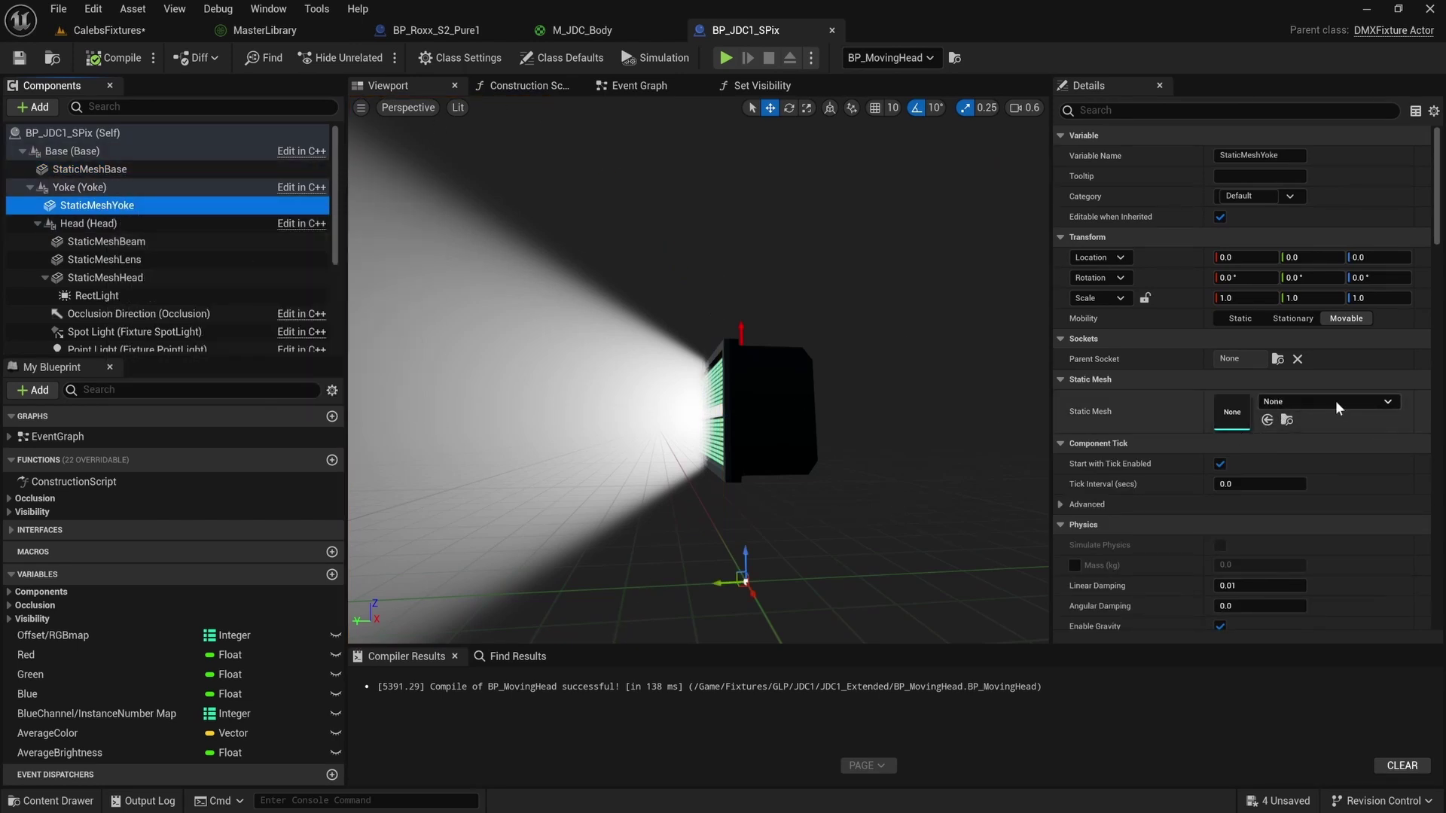
{"action": "left_click", "coordinate": [1273, 402]}
{"action": "type", "text": "s"}
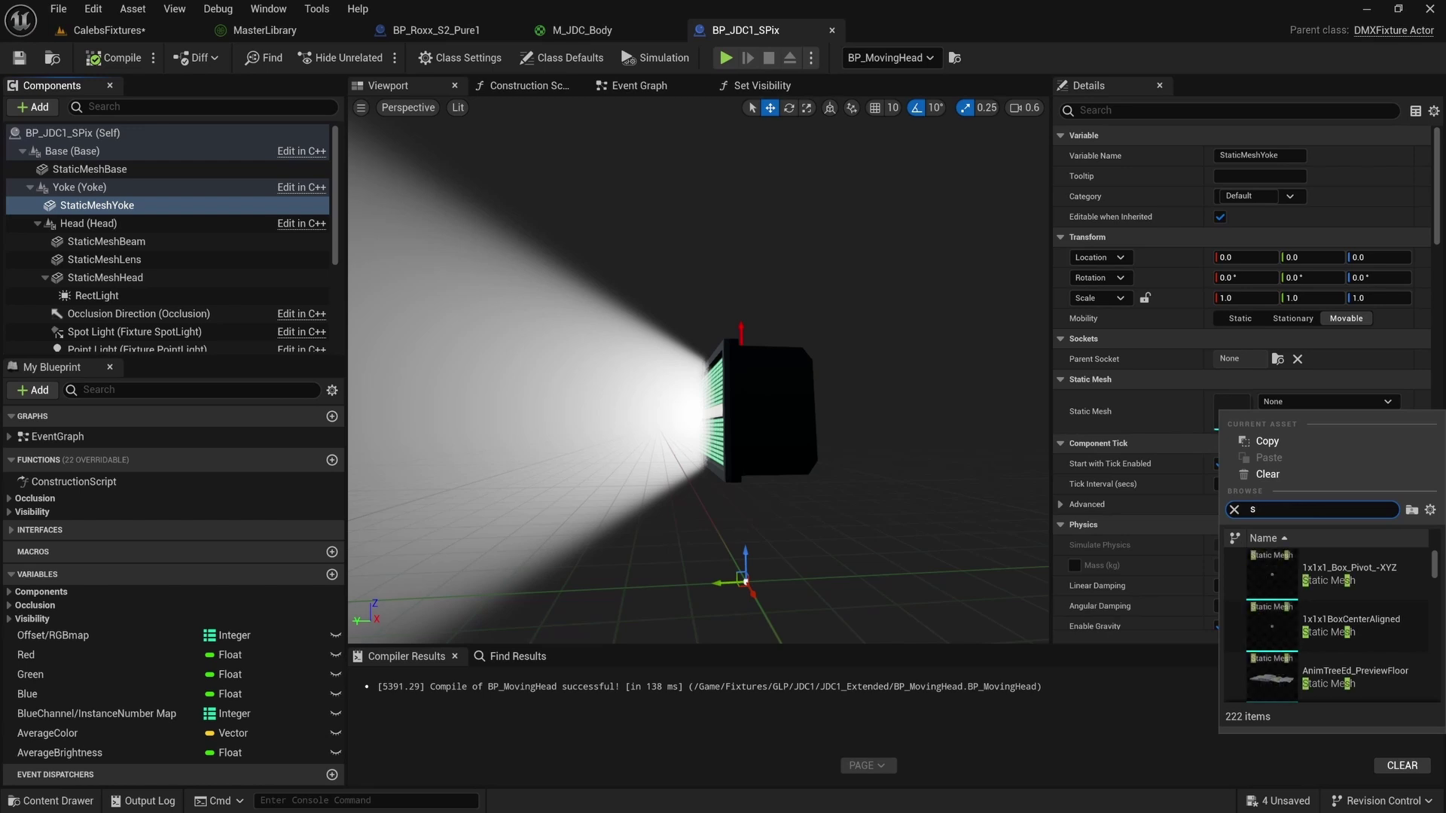
{"action": "type", "text": "pix"}
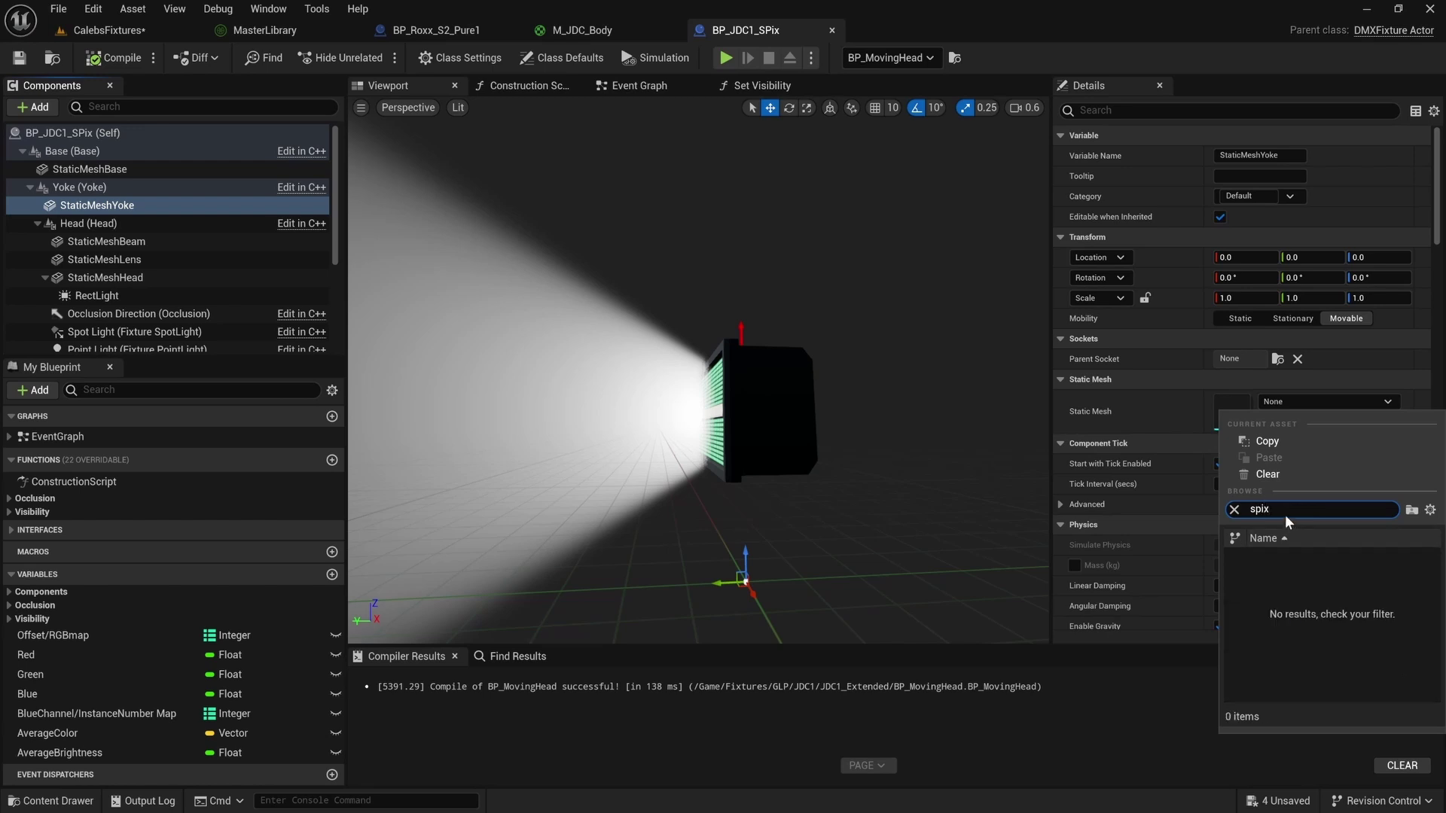
{"action": "left_click", "coordinate": [1187, 414]}
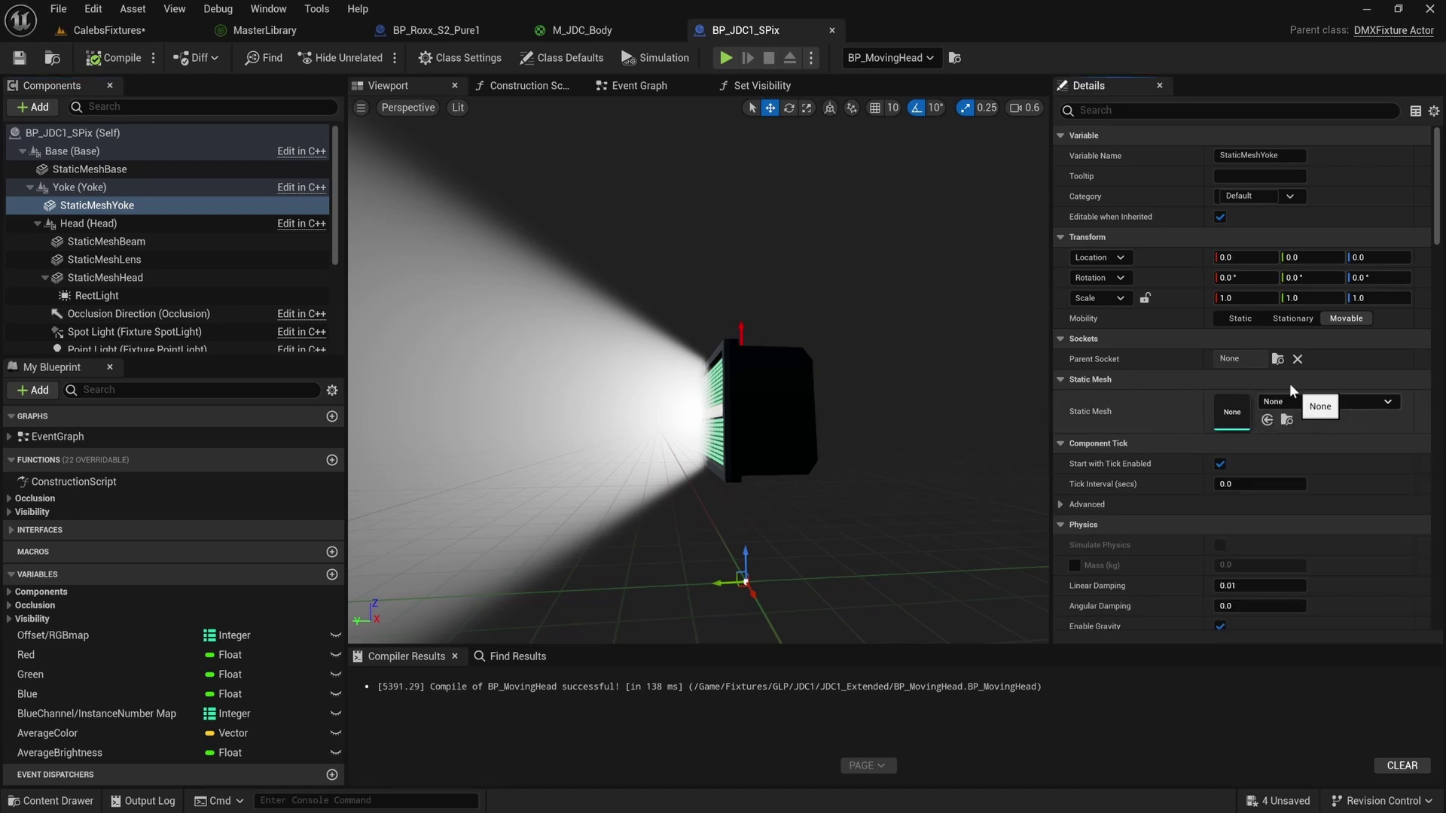
{"action": "left_click", "coordinate": [1288, 404]}
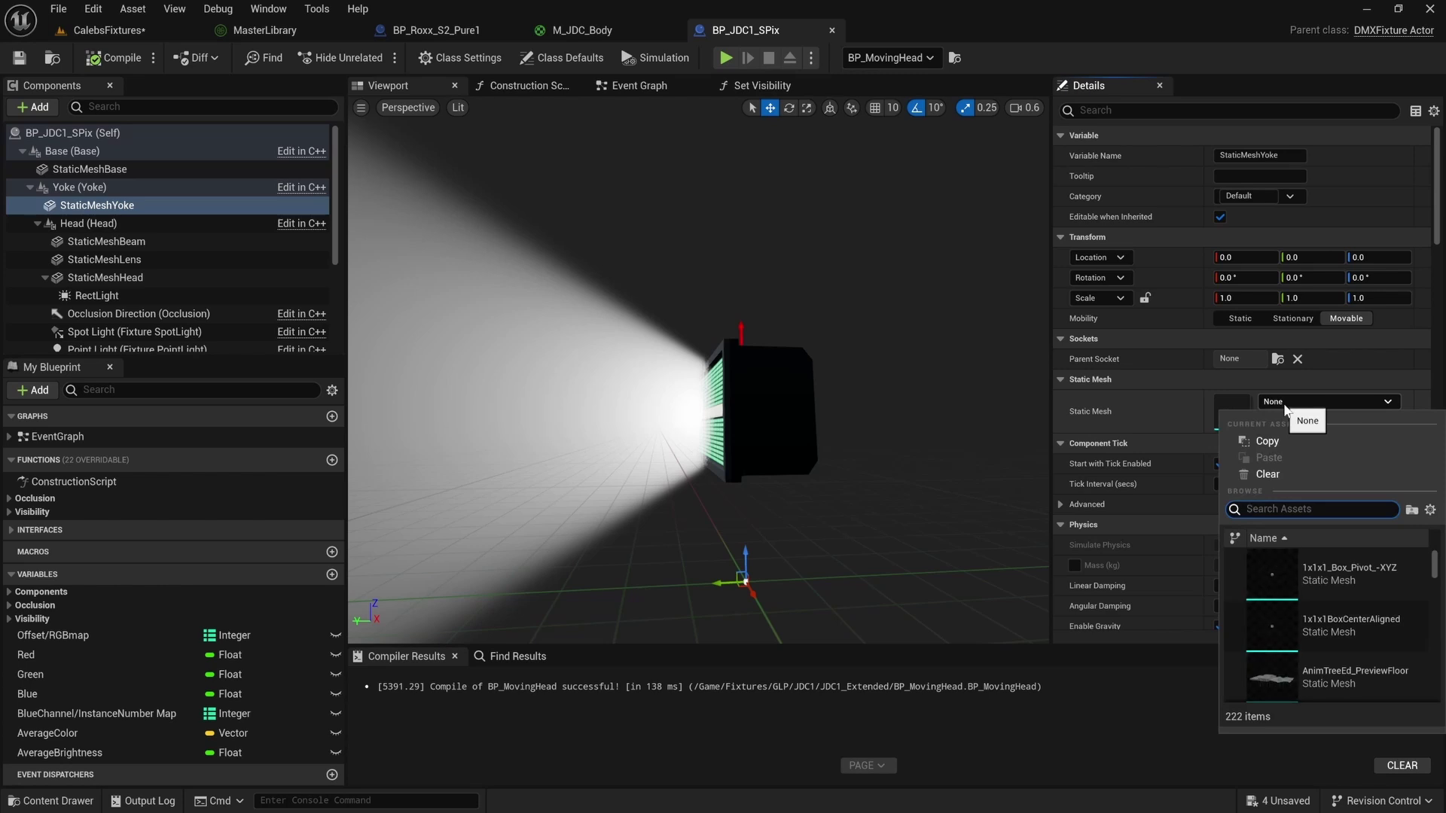
{"action": "type", "text": "jdc"}
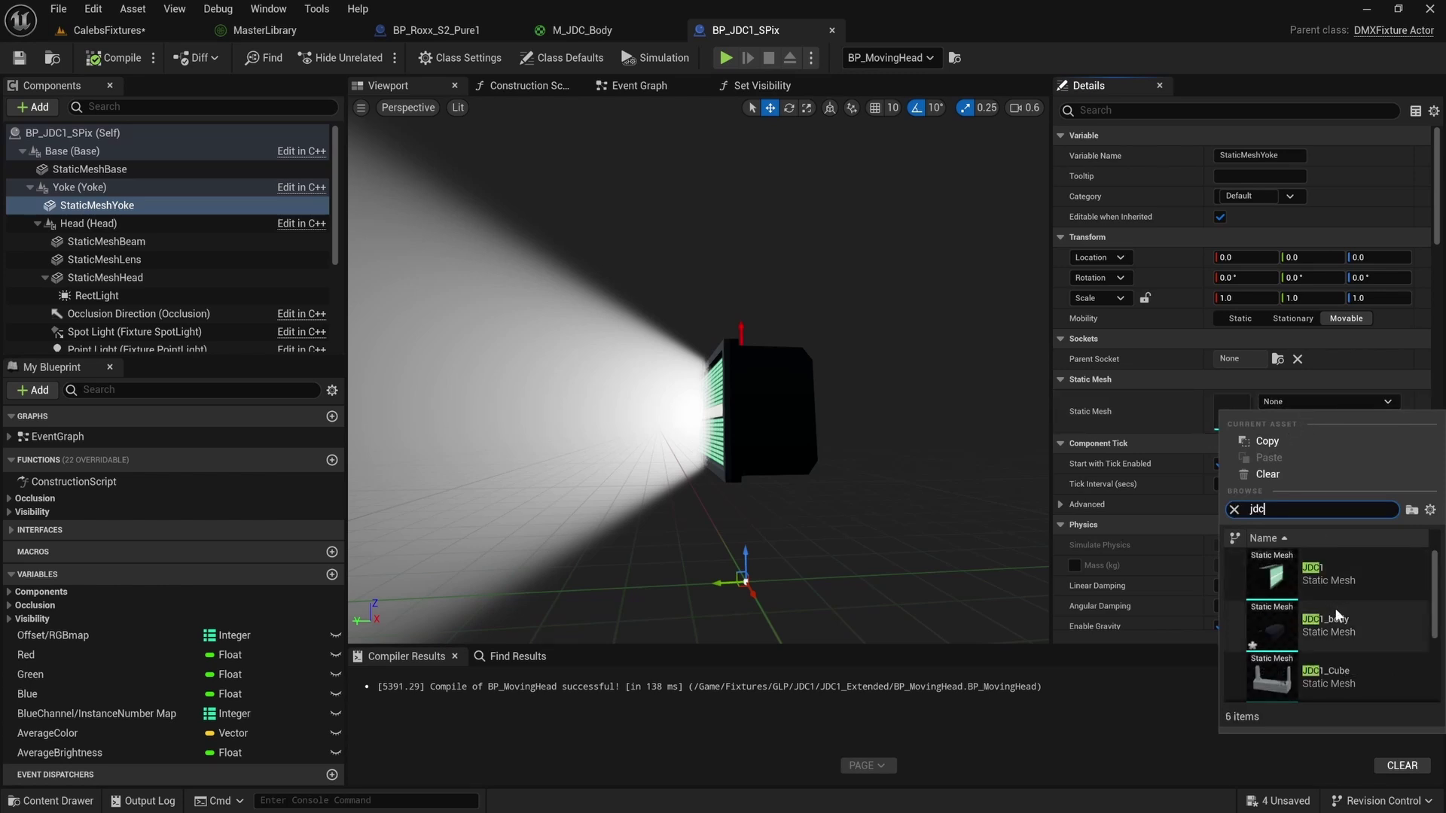
{"action": "left_click", "coordinate": [1326, 631]}
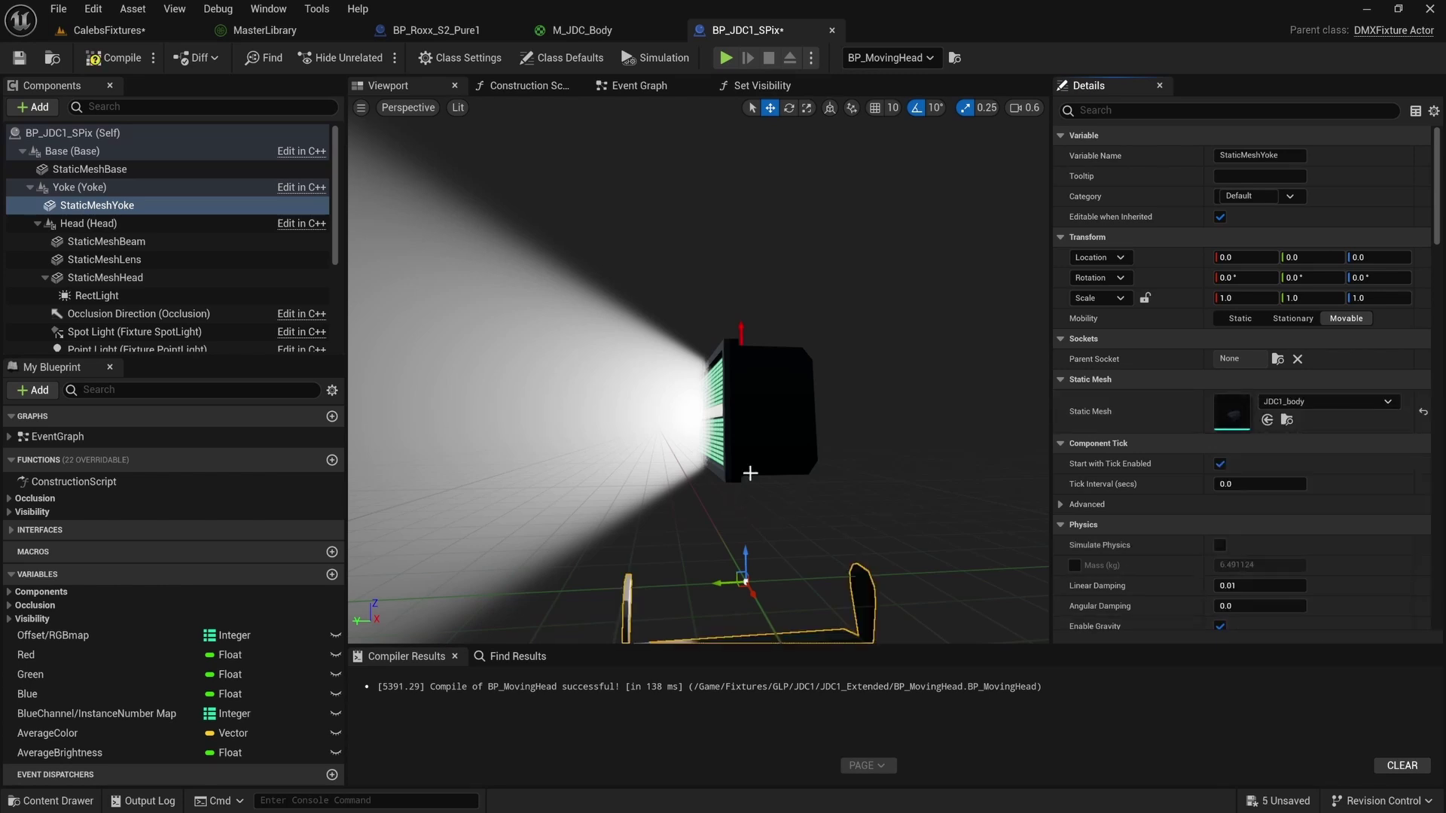
{"action": "left_click", "coordinate": [1378, 257]}
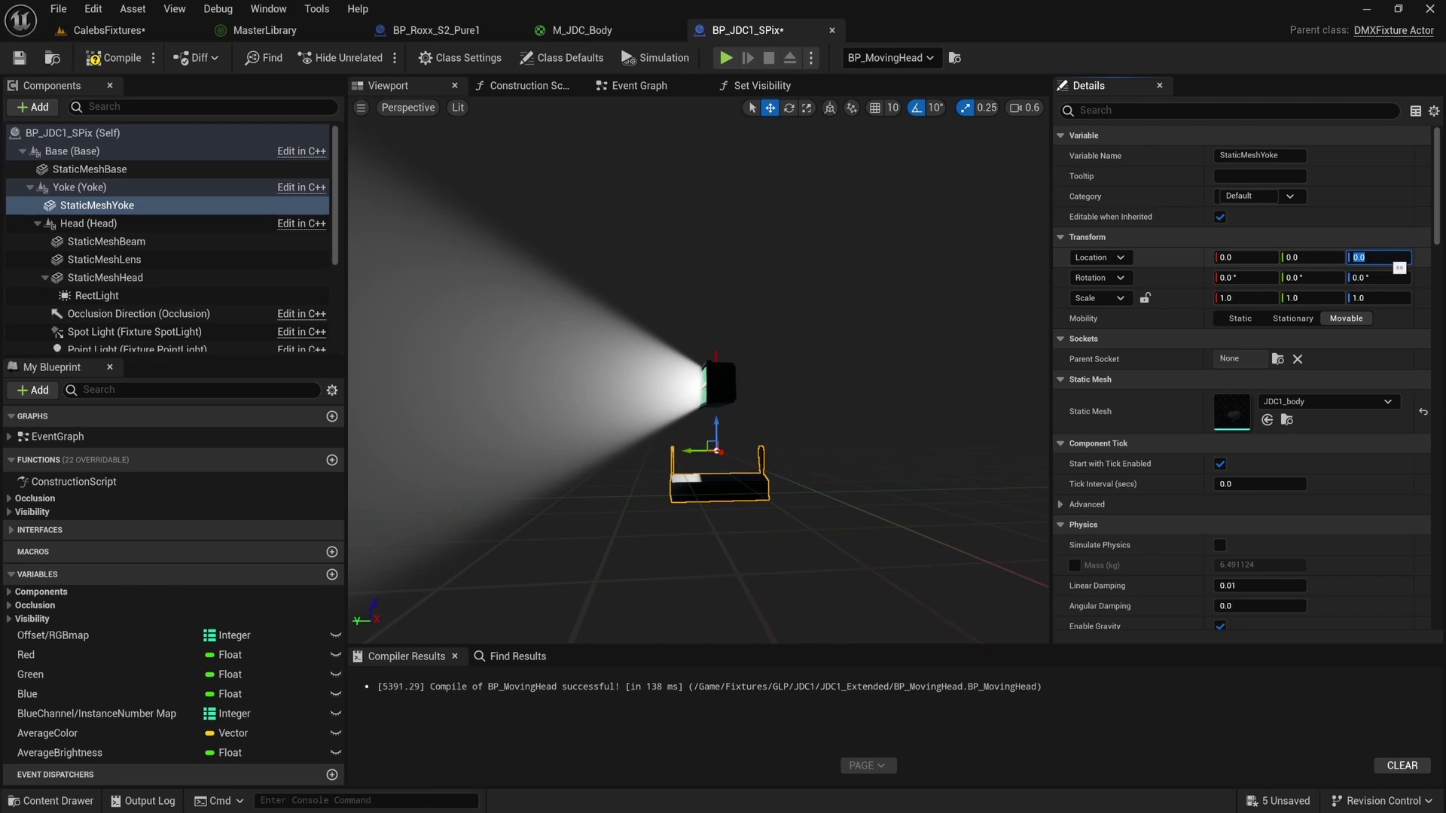
{"action": "type", "text": "90"}
{"action": "key", "text": "Return"}
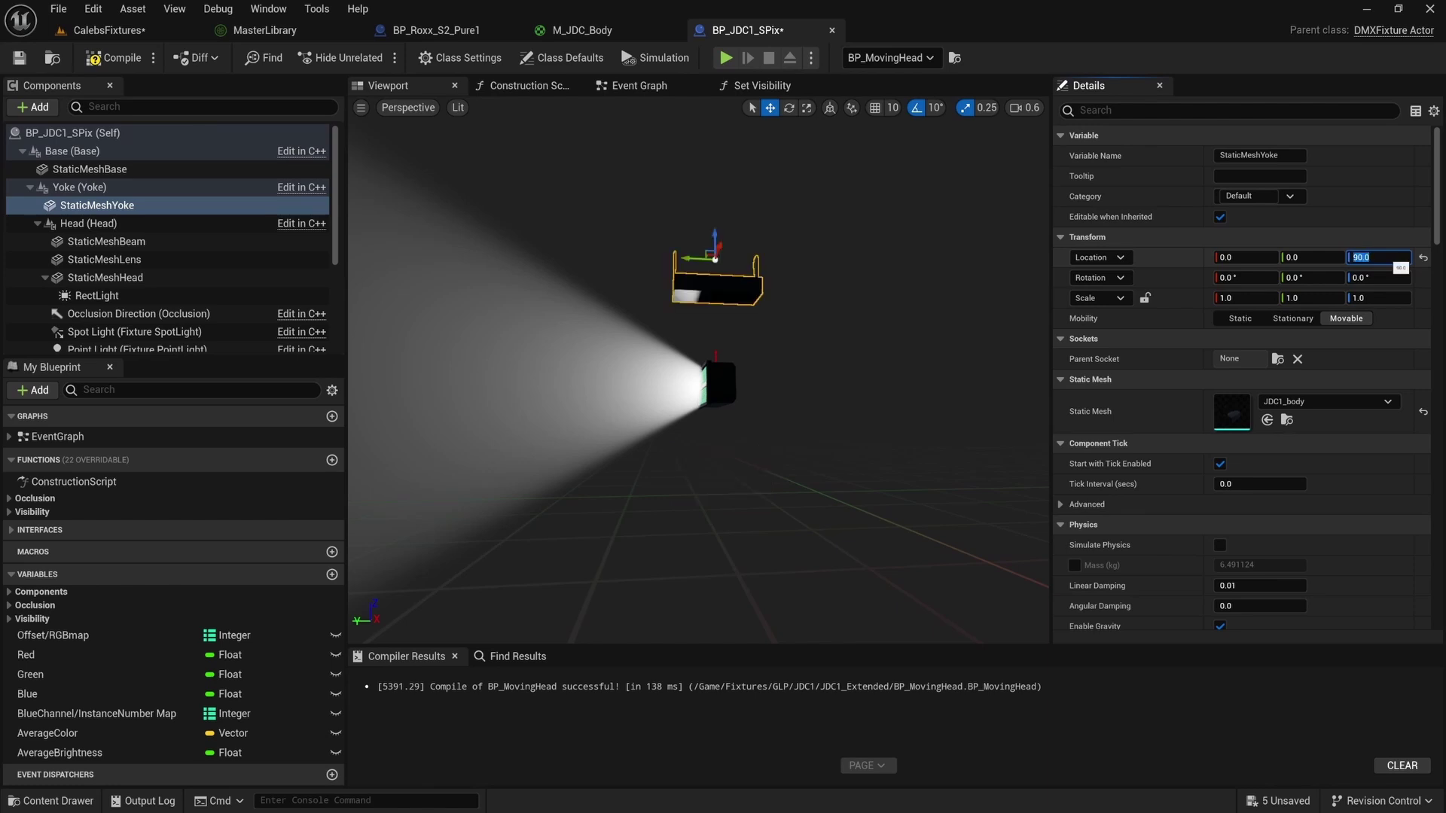
{"action": "type", "text": "0"}
{"action": "key", "text": "Return"}
Set the Z rotation of StaticMeshYoke to 90°.
{"action": "left_click", "coordinate": [1378, 277]}
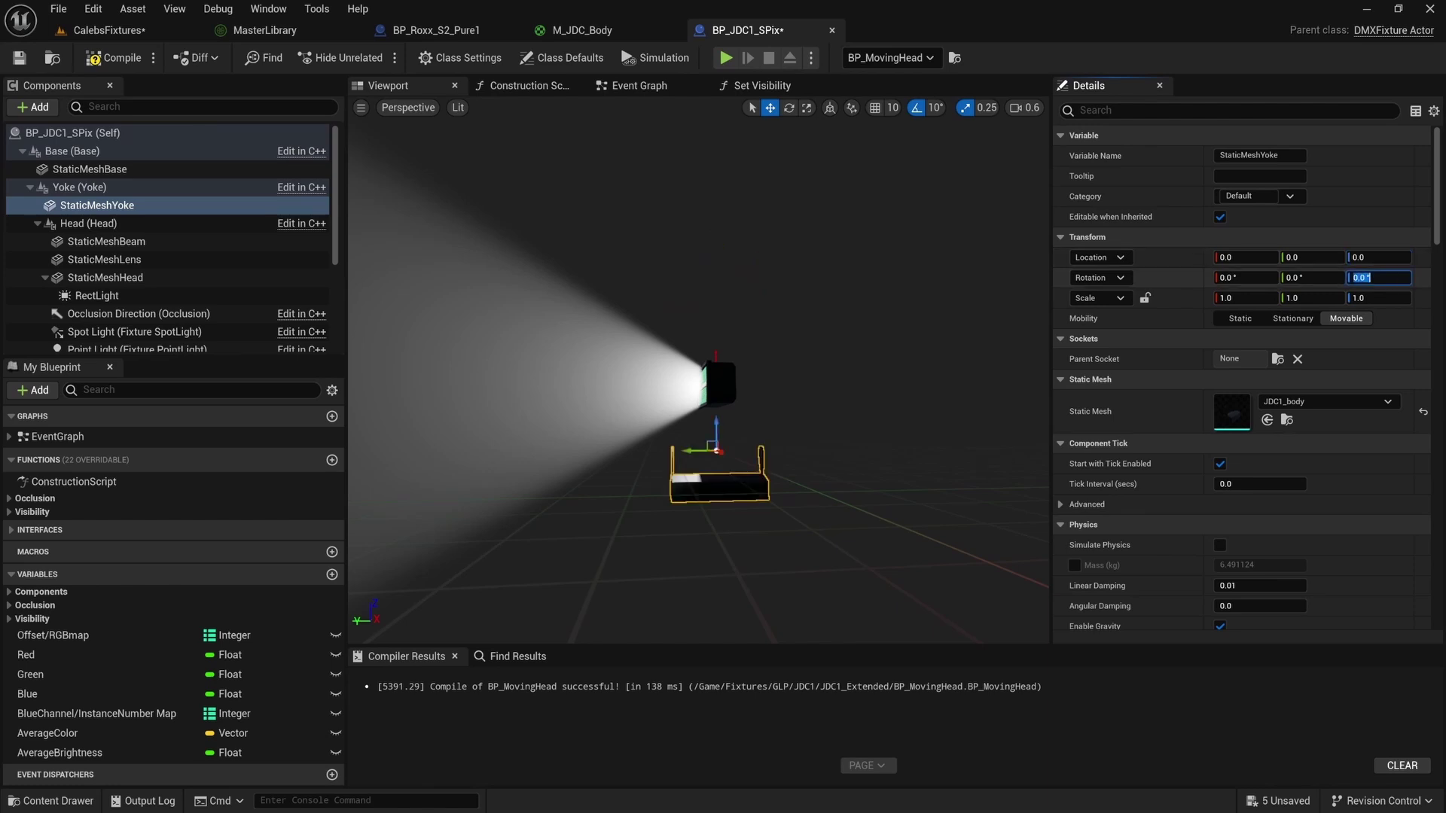
{"action": "type", "text": "90"}
{"action": "key", "text": "Return"}
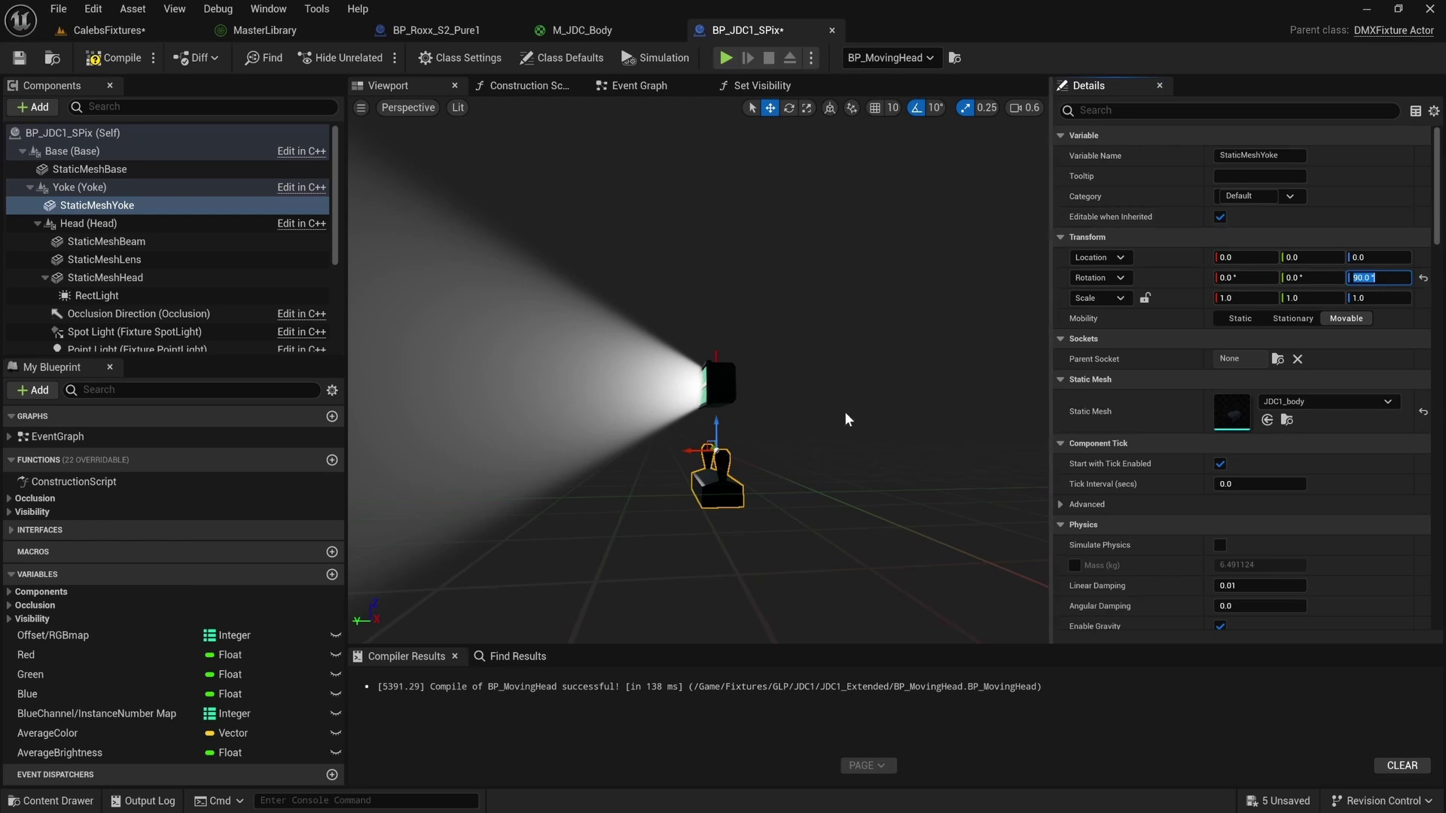
Raise StaticMeshYoke to a Z location of about 28.25 beneath the head, and open its Body material.
{"action": "left_click_drag", "start_coordinate": [714, 427], "coordinate": [721, 365]}
{"action": "key", "text": "f"}
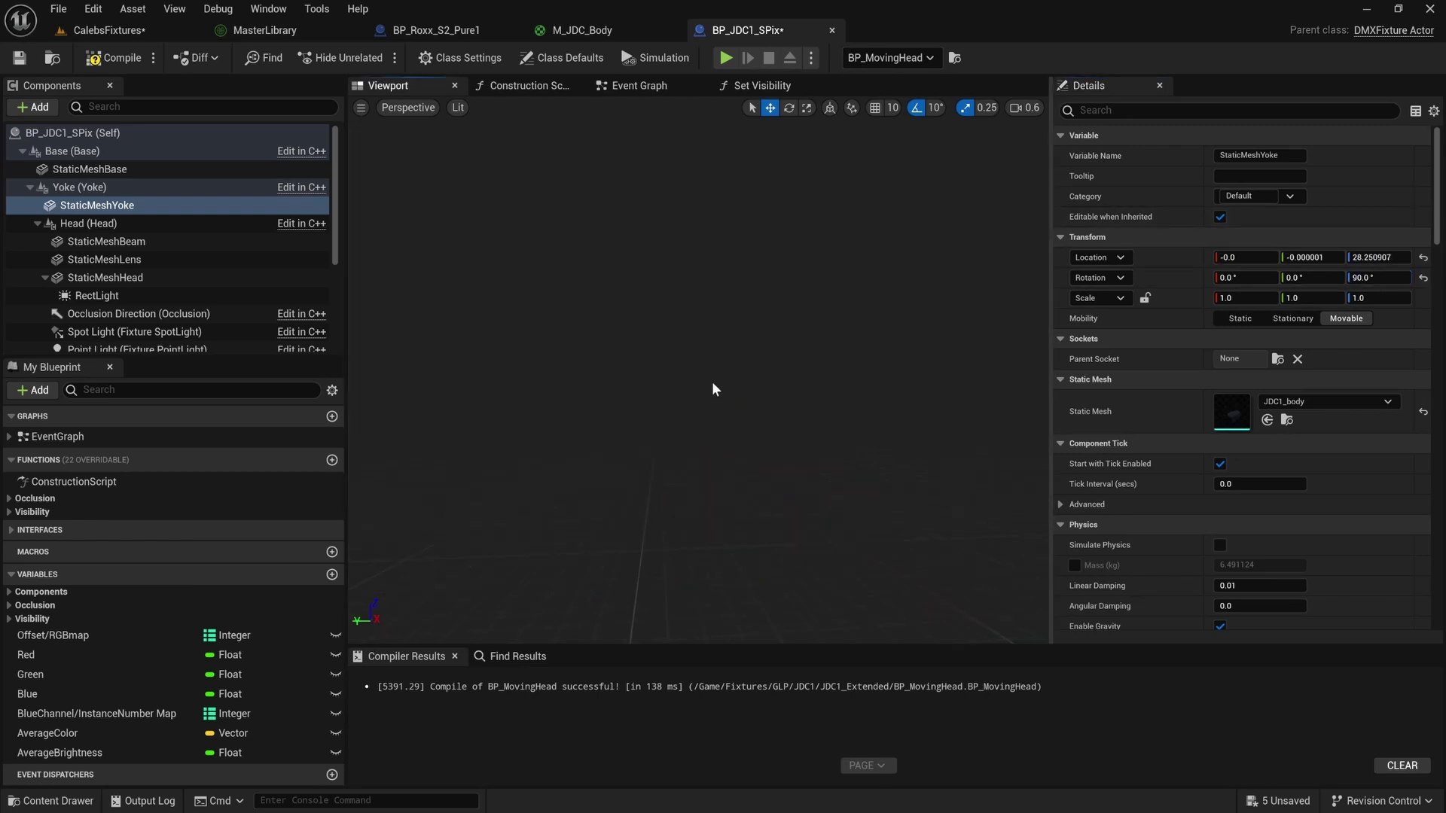
{"action": "left_click_drag", "start_coordinate": [692, 369], "coordinate": [947, 369], "text": "alt"}
{"action": "mouse_move", "coordinate": [948, 369]}
{"action": "right_mouse_down", "text": "alt"}
{"action": "mouse_move", "coordinate": [947, 316]}
{"action": "mouse_move", "coordinate": [948, 384]}
{"action": "right_mouse_up", "text": "alt"}
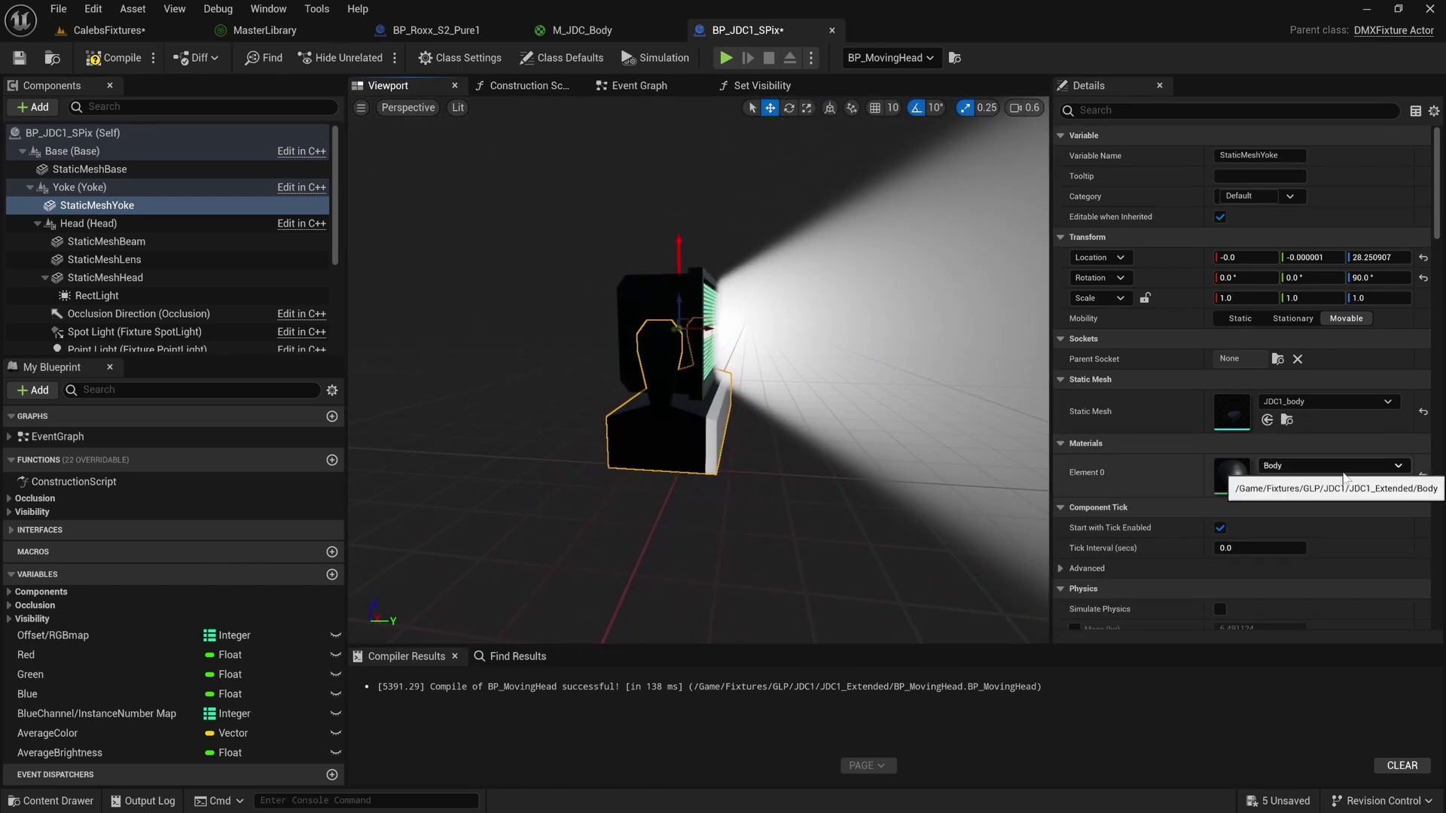
{"action": "left_click", "coordinate": [1333, 466]}
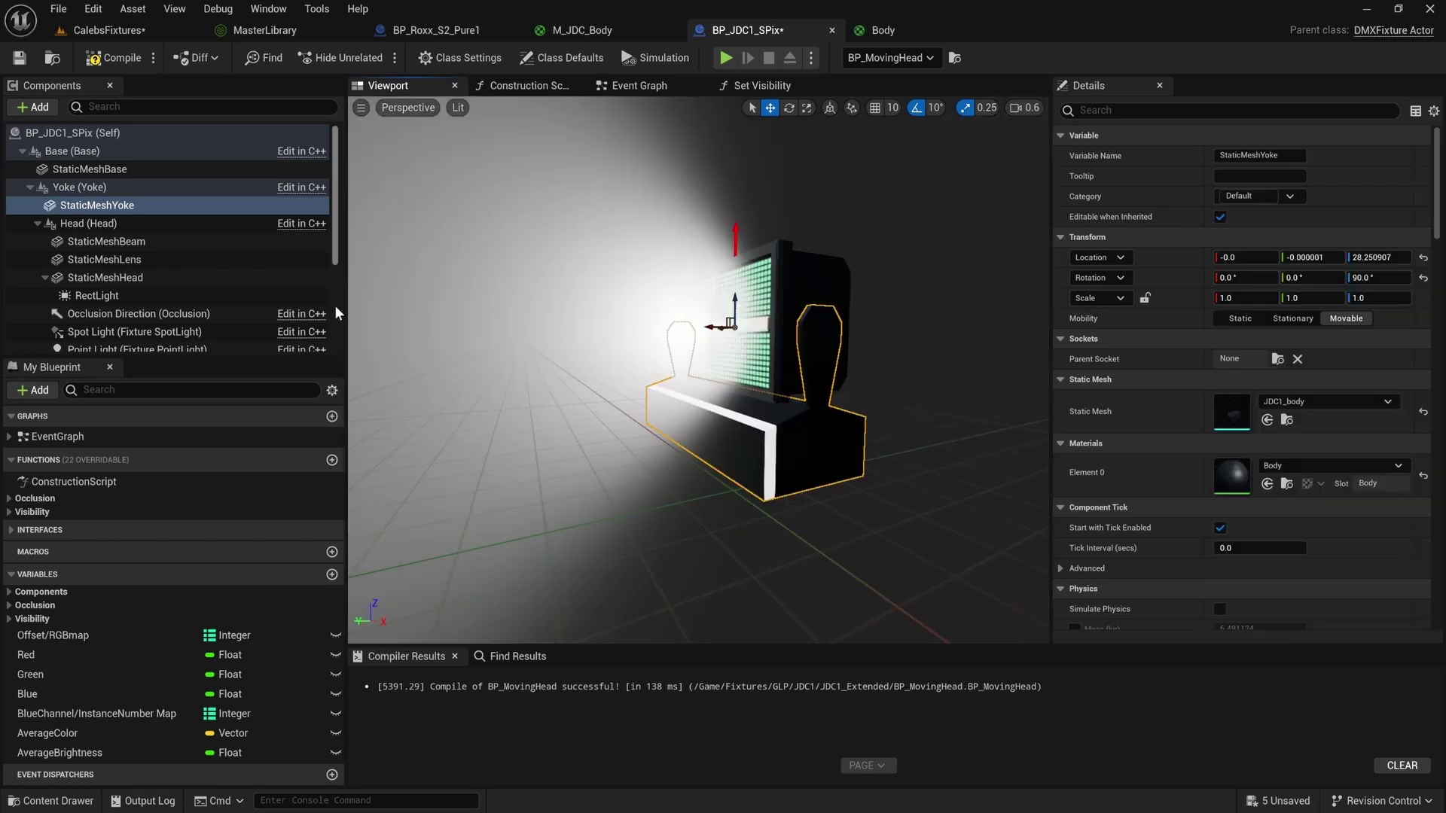
Set the RectLight's source height to 16 and lower its barn door angle.
{"action": "left_click", "coordinate": [96, 295]}
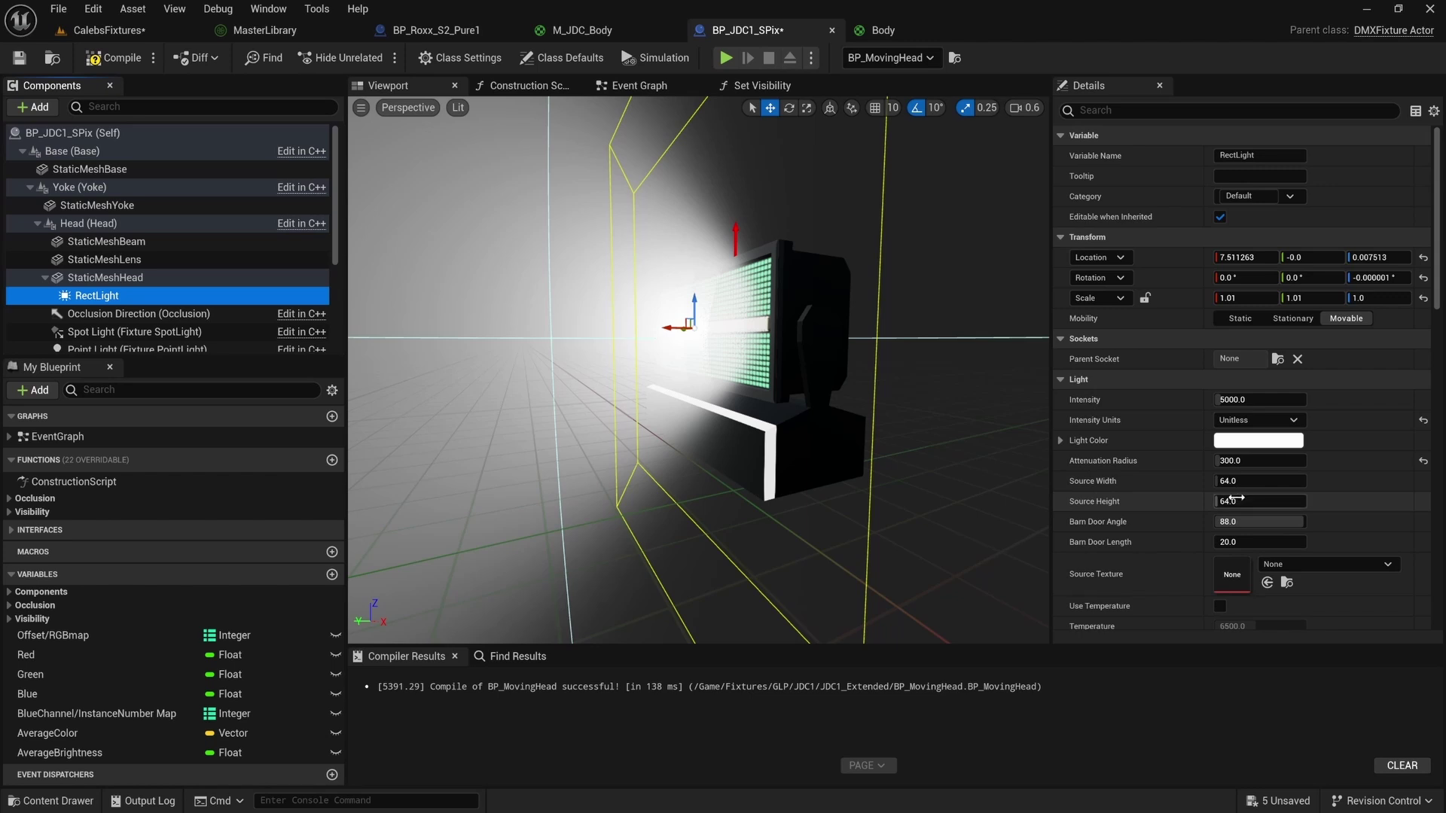
{"action": "left_click_drag", "start_coordinate": [1233, 500], "coordinate": [1194, 499]}
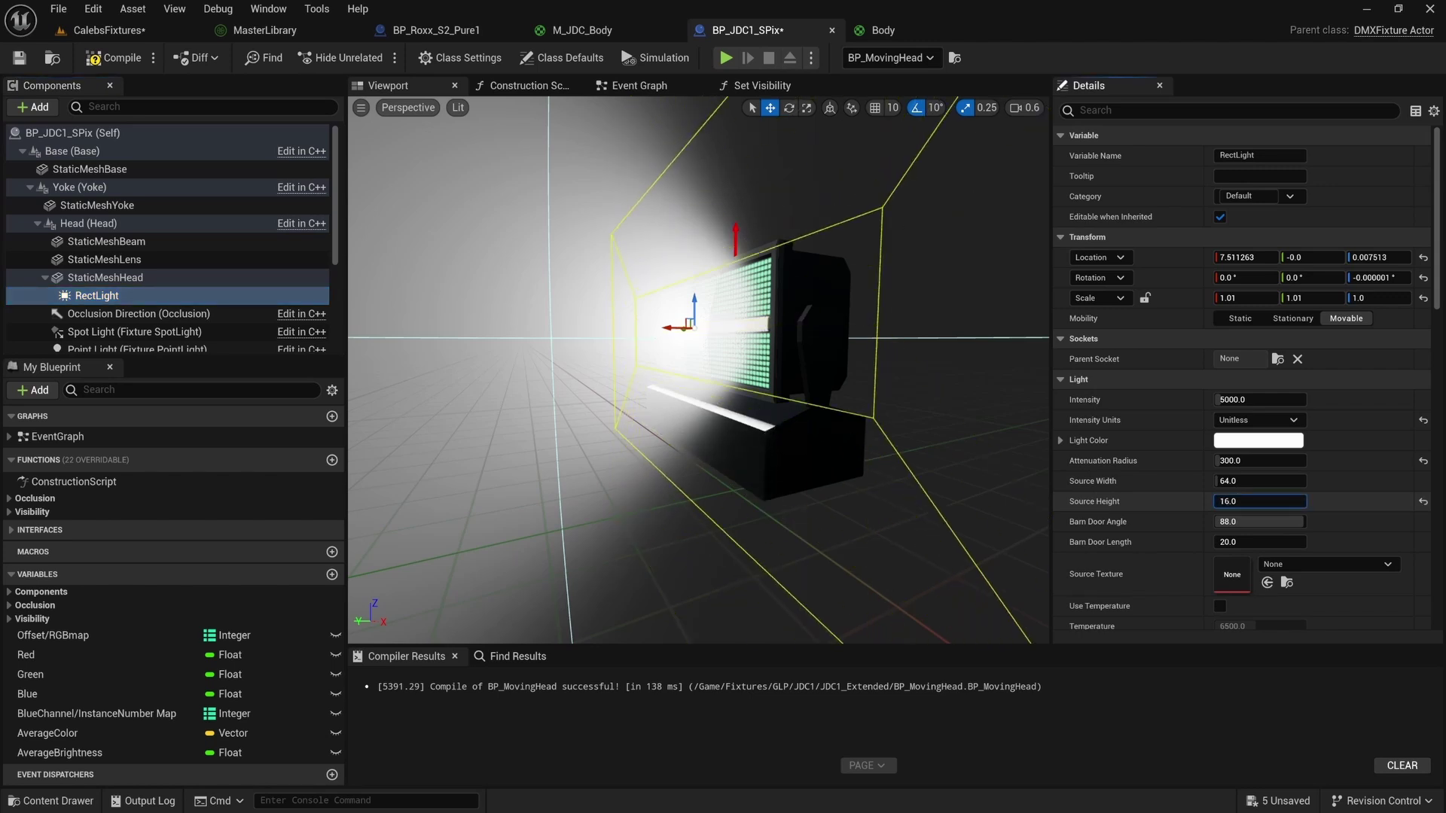
{"action": "right_click_drag", "start_coordinate": [753, 392], "coordinate": [671, 421]}
{"action": "scroll", "coordinate": [670, 422], "scroll_direction": "up", "scroll_amount": 6}
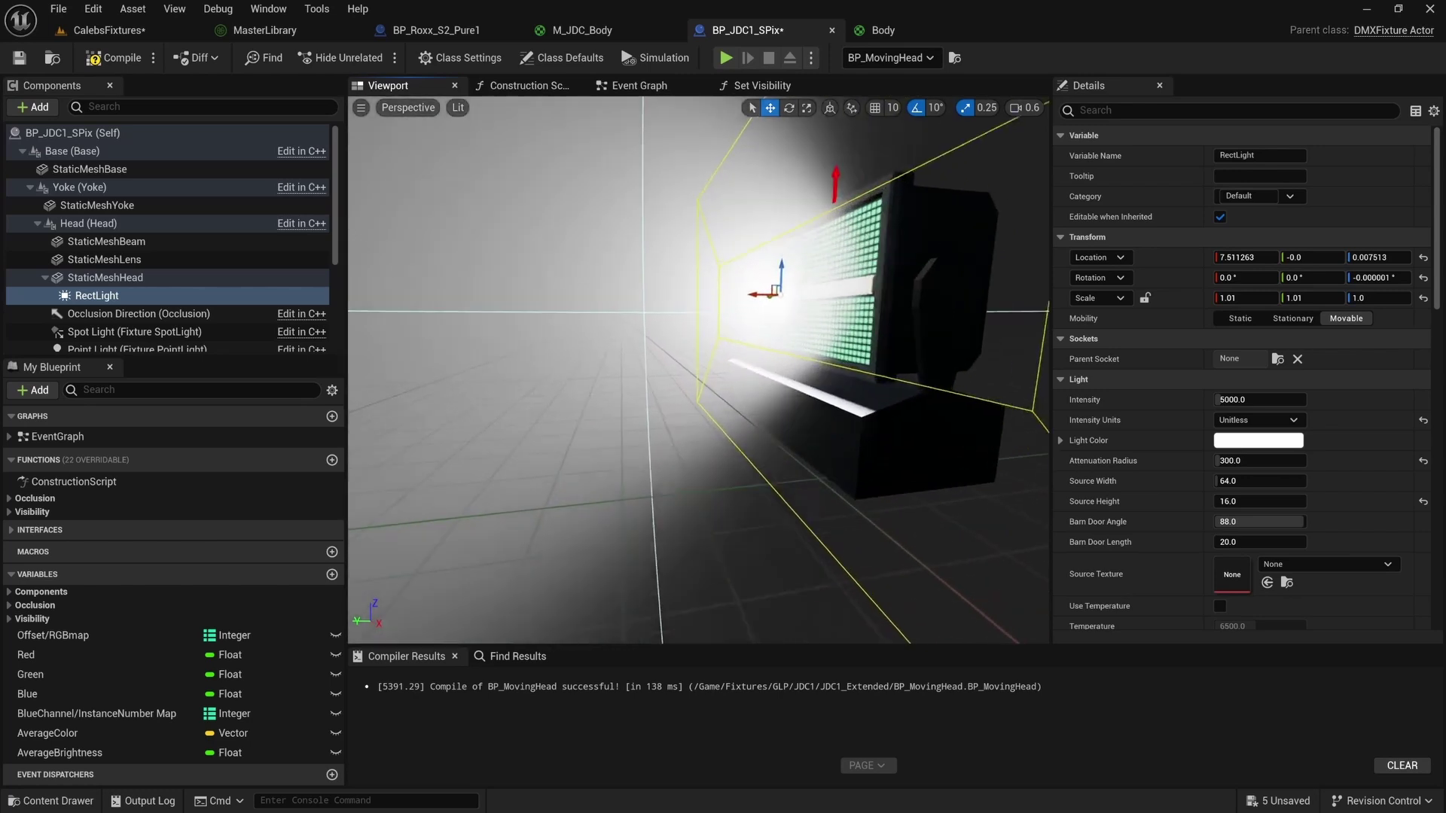
{"action": "left_click_drag", "start_coordinate": [1257, 521], "coordinate": [1227, 521]}
Inspect StaticMeshHead on the yoke from the side, and compile and save the blueprint.
{"action": "double_click", "coordinate": [106, 277]}
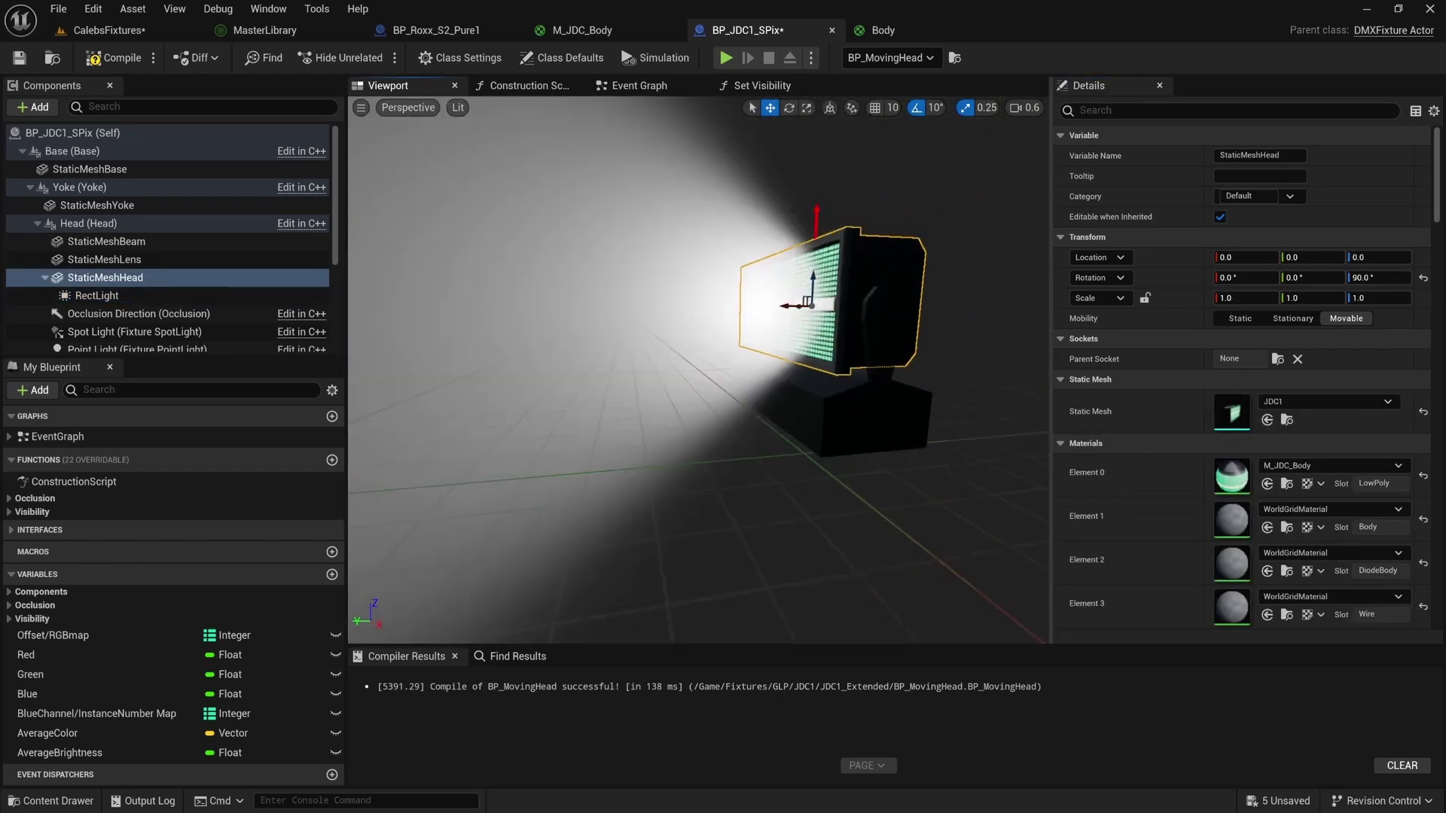
{"action": "left_click_drag", "start_coordinate": [678, 377], "coordinate": [866, 377], "text": "alt"}
{"action": "scroll", "coordinate": [761, 339], "scroll_direction": "up", "scroll_amount": 3}
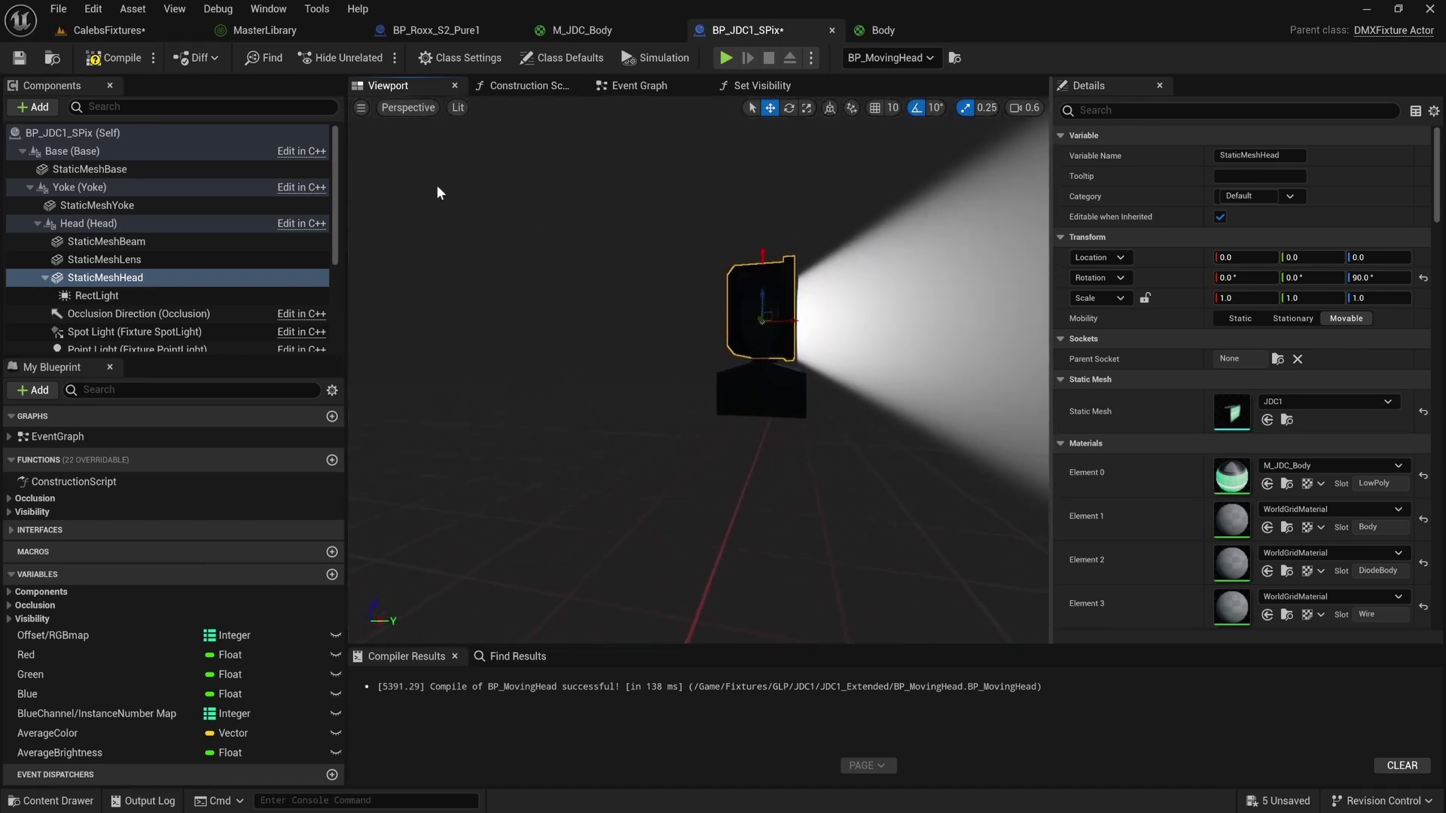
{"action": "left_click", "coordinate": [106, 58]}
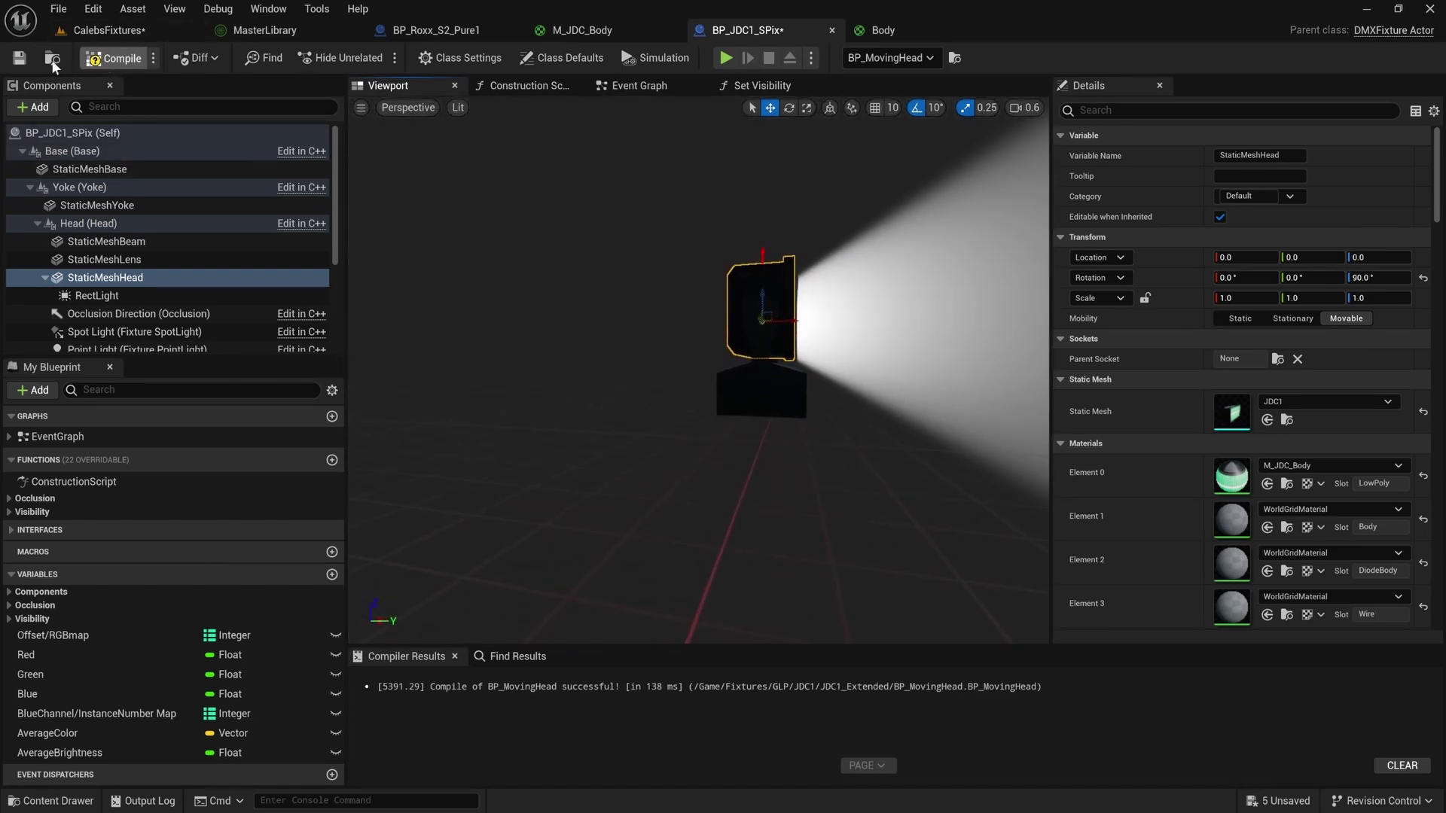
{"action": "left_click", "coordinate": [19, 58]}
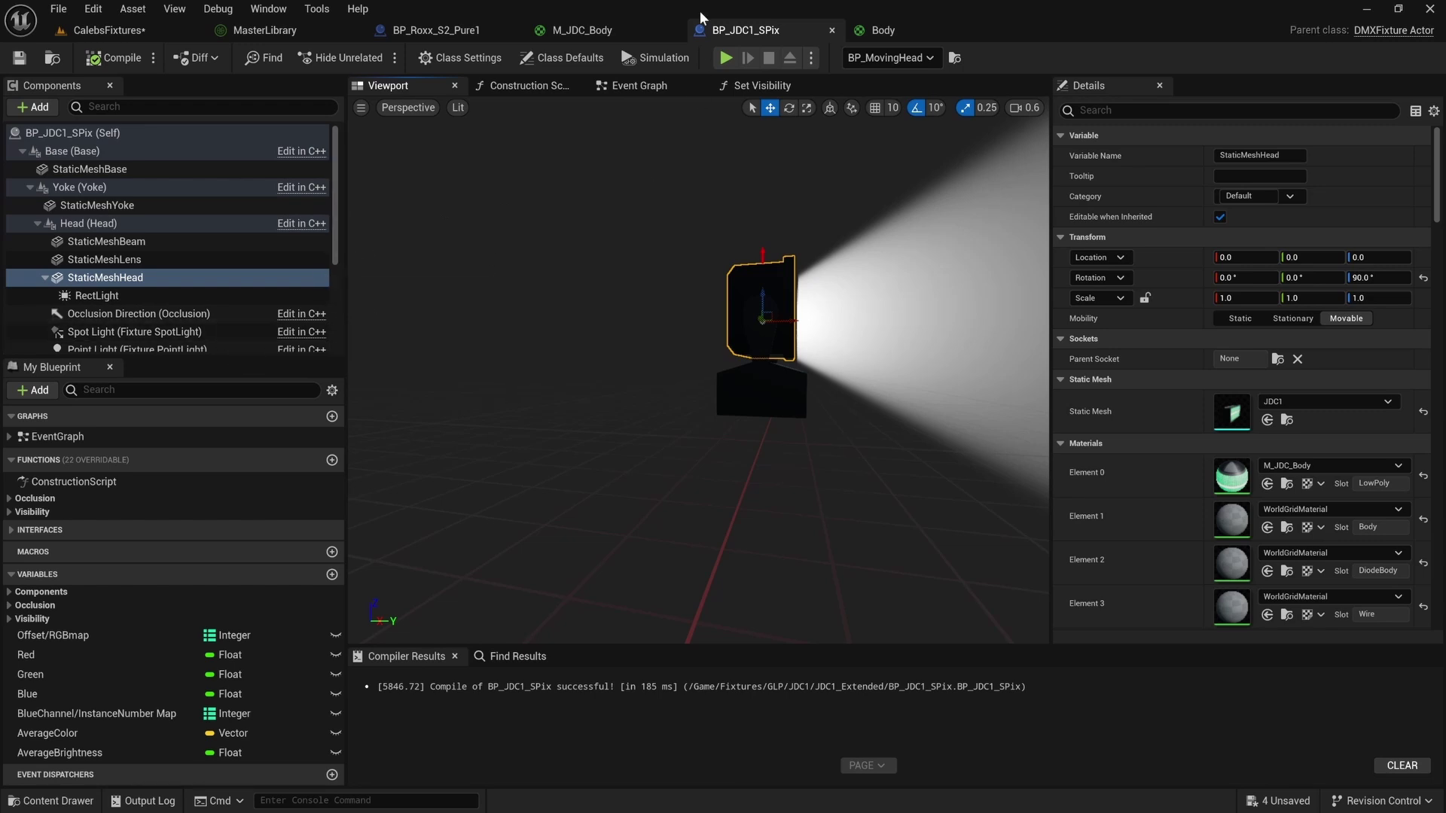
Review the event graph up to the Set Light Color node, and recompile and save the blueprint.
{"action": "left_click", "coordinate": [653, 87]}
{"action": "scroll", "coordinate": [672, 363], "scroll_direction": "down", "scroll_amount": 8}
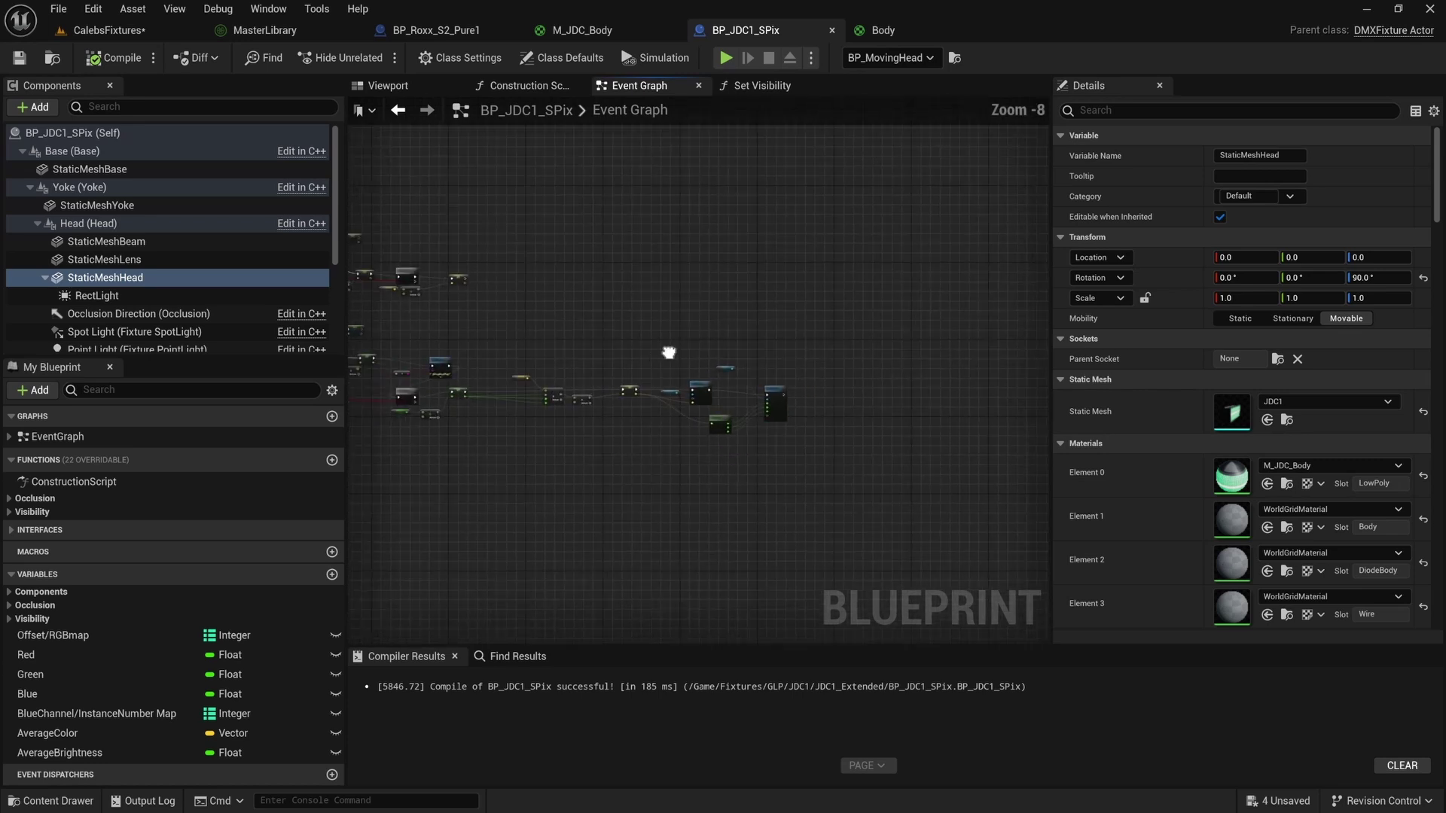
{"action": "mouse_move", "coordinate": [669, 353]}
{"action": "right_mouse_down"}
{"action": "mouse_move", "coordinate": [581, 373]}
{"action": "mouse_move", "coordinate": [865, 420]}
{"action": "mouse_move", "coordinate": [675, 373]}
{"action": "right_mouse_up"}
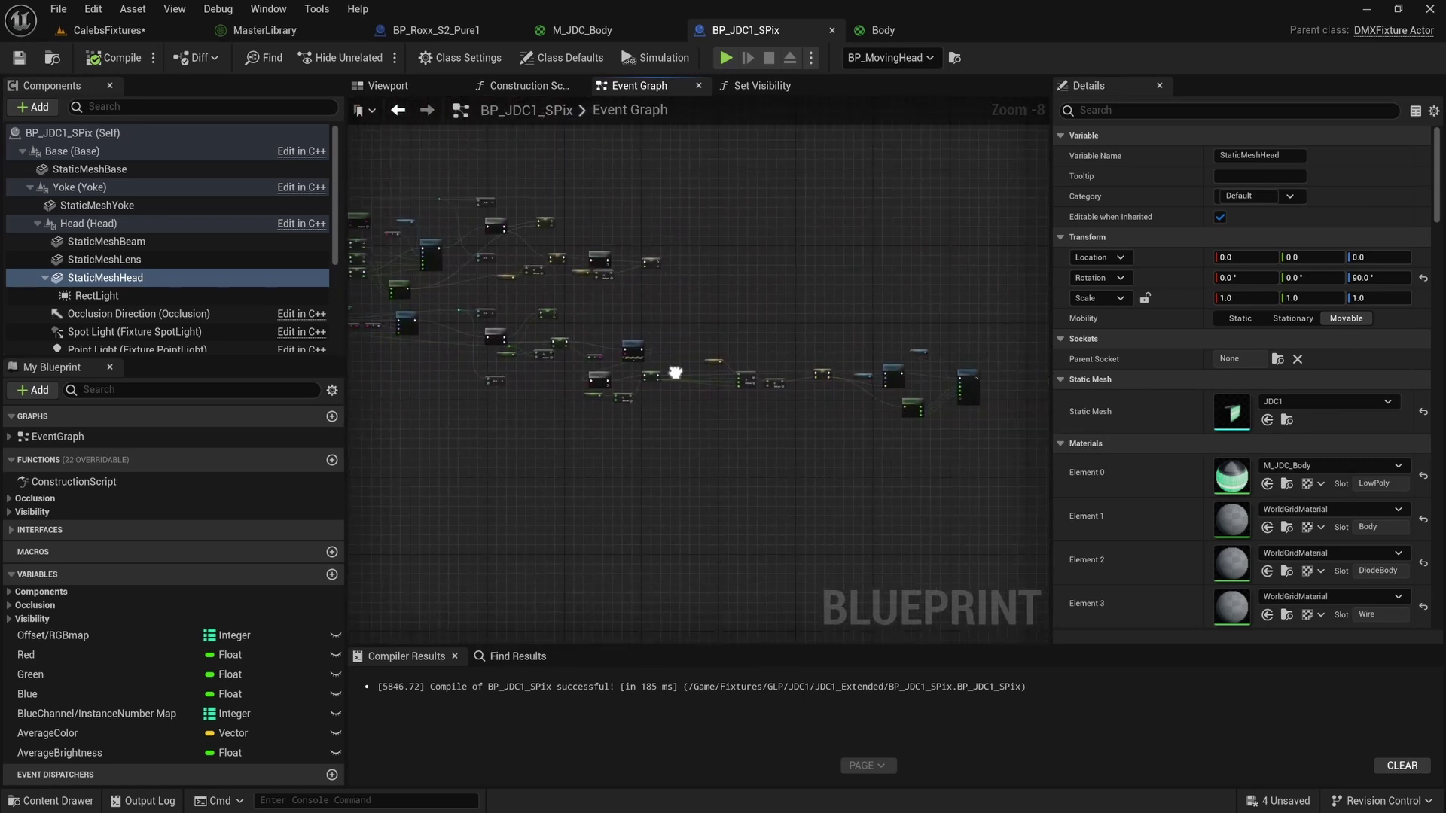
{"action": "scroll", "coordinate": [830, 386], "scroll_direction": "up", "scroll_amount": 5}
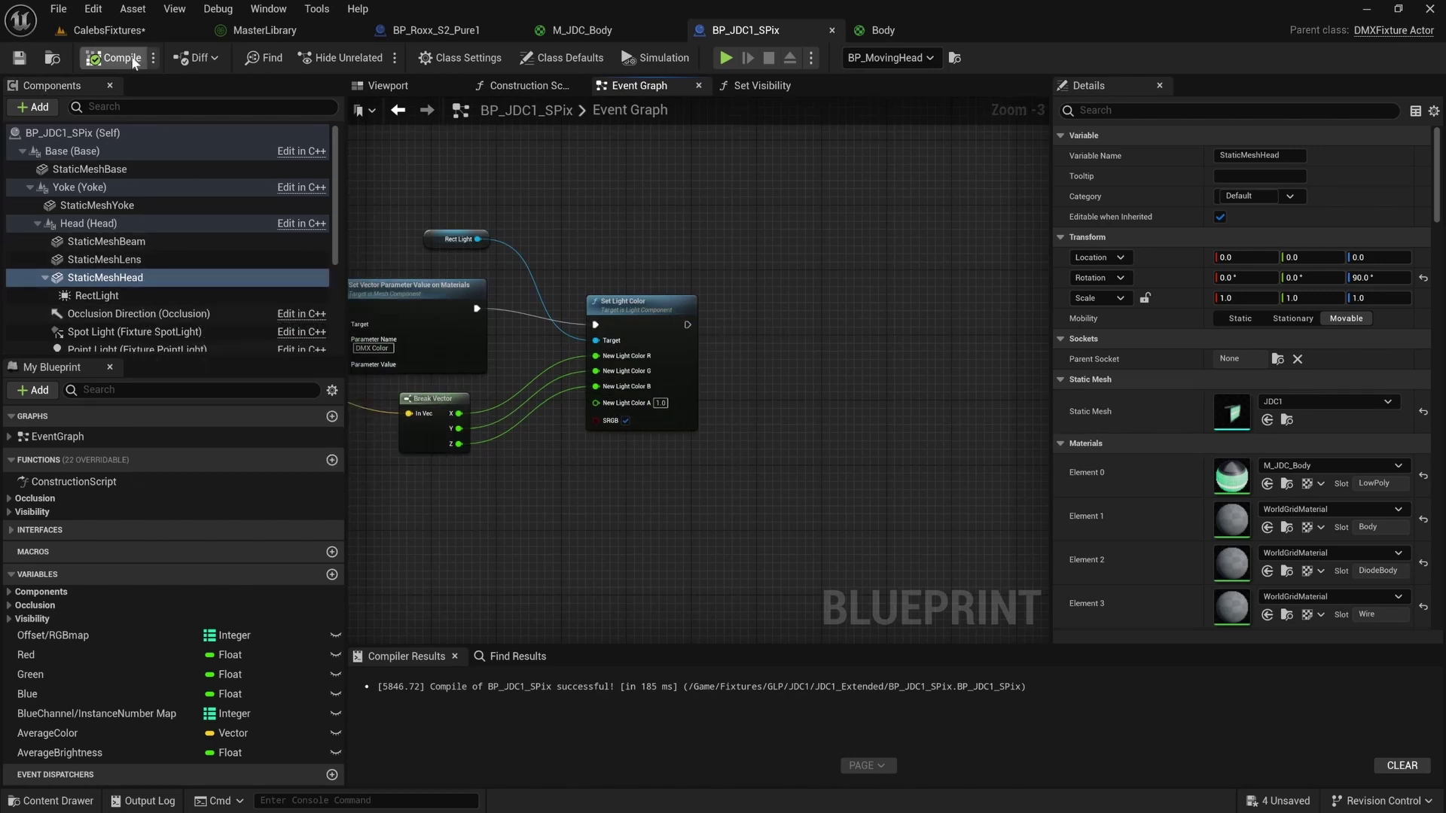
{"action": "left_click", "coordinate": [26, 60]}
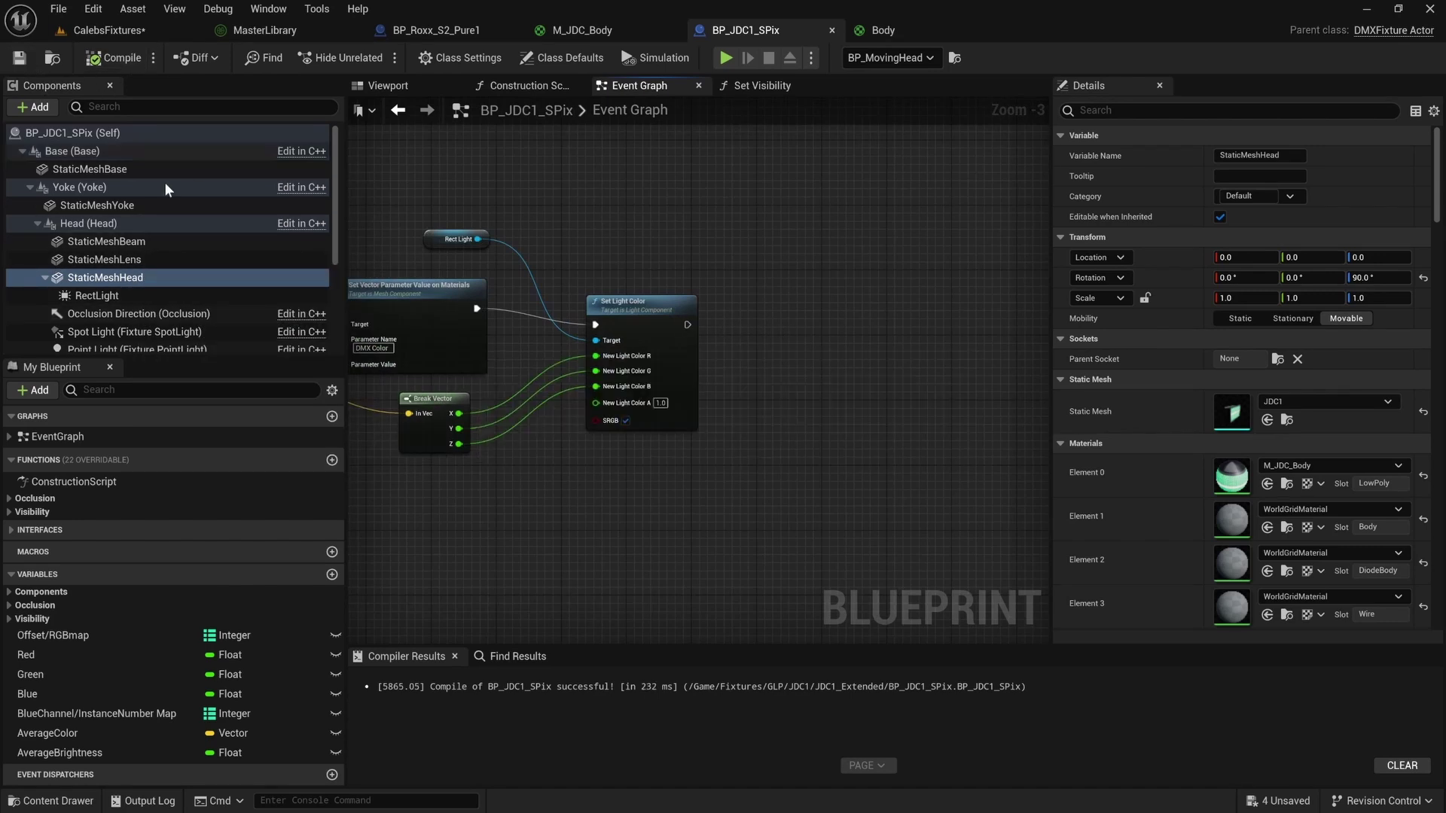
Check the static meshes and transforms assigned to StaticMeshYoke and StaticMeshHead.
{"action": "left_click", "coordinate": [101, 207]}
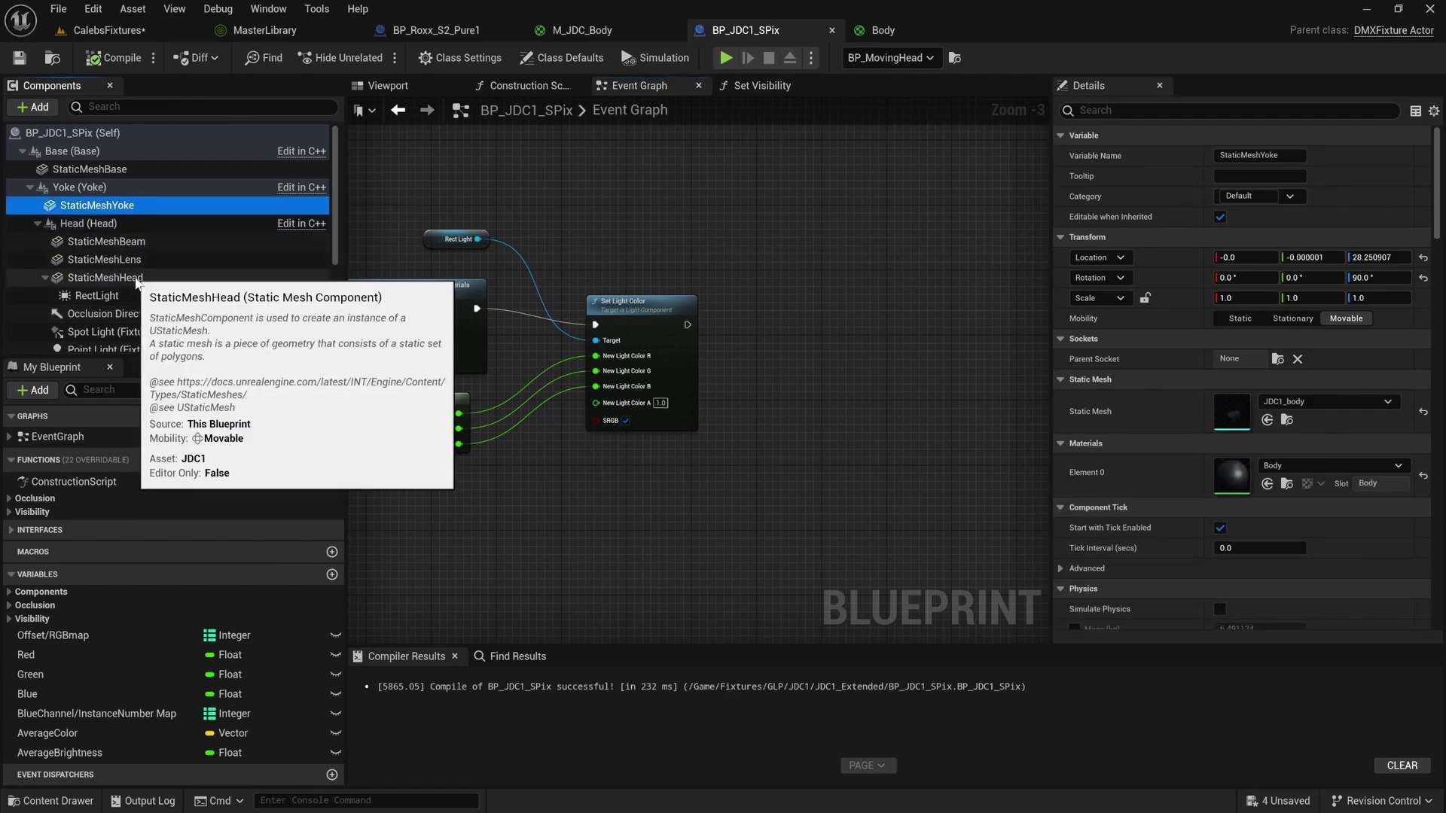
{"action": "left_click", "coordinate": [137, 278]}
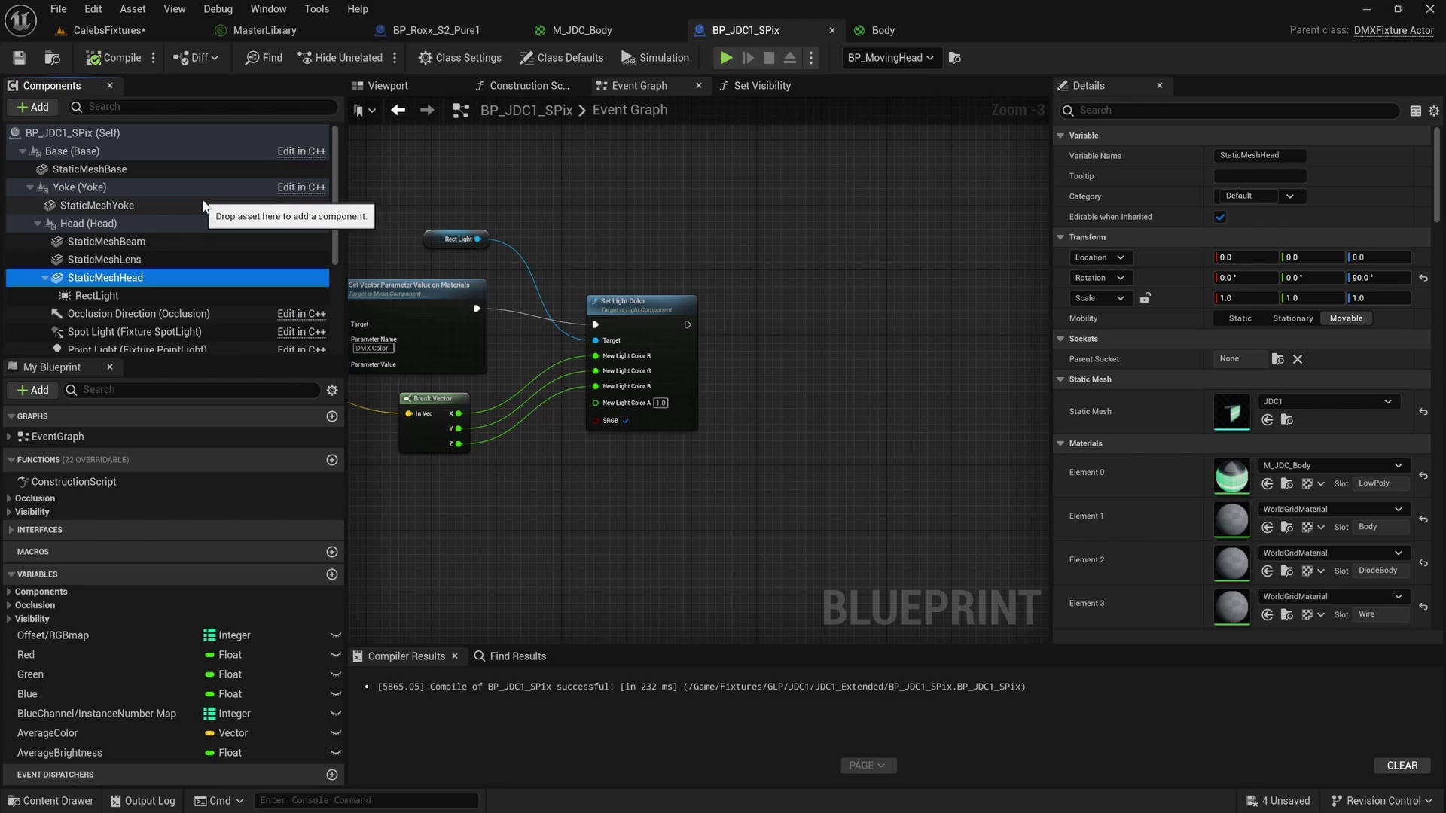
Recompile the blueprint and inspect StaticMeshYoke and StaticMeshHead in the blueprint viewport.
{"action": "left_click", "coordinate": [105, 205]}
{"action": "left_click", "coordinate": [114, 57]}
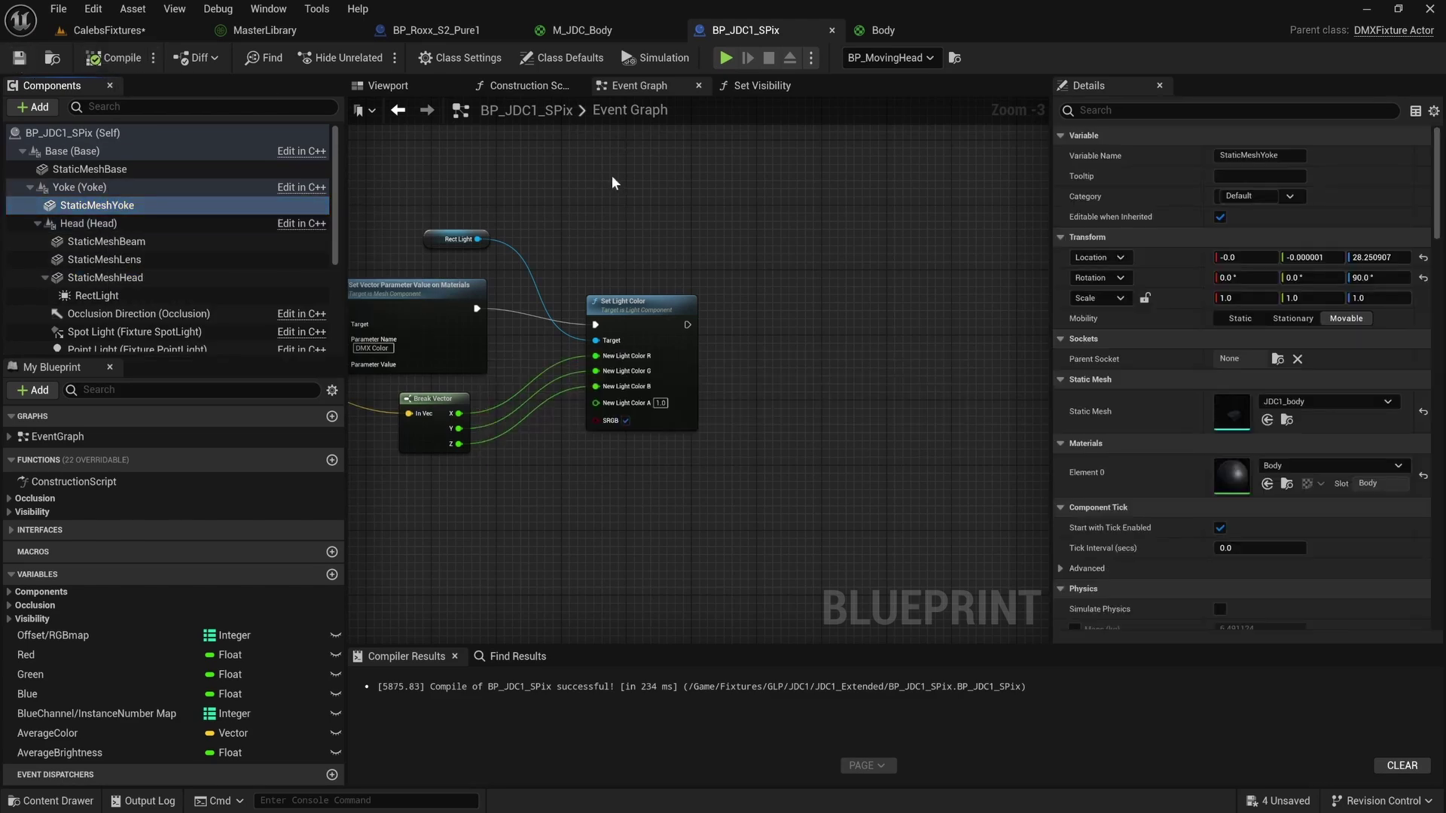
{"action": "left_click", "coordinate": [93, 9]}
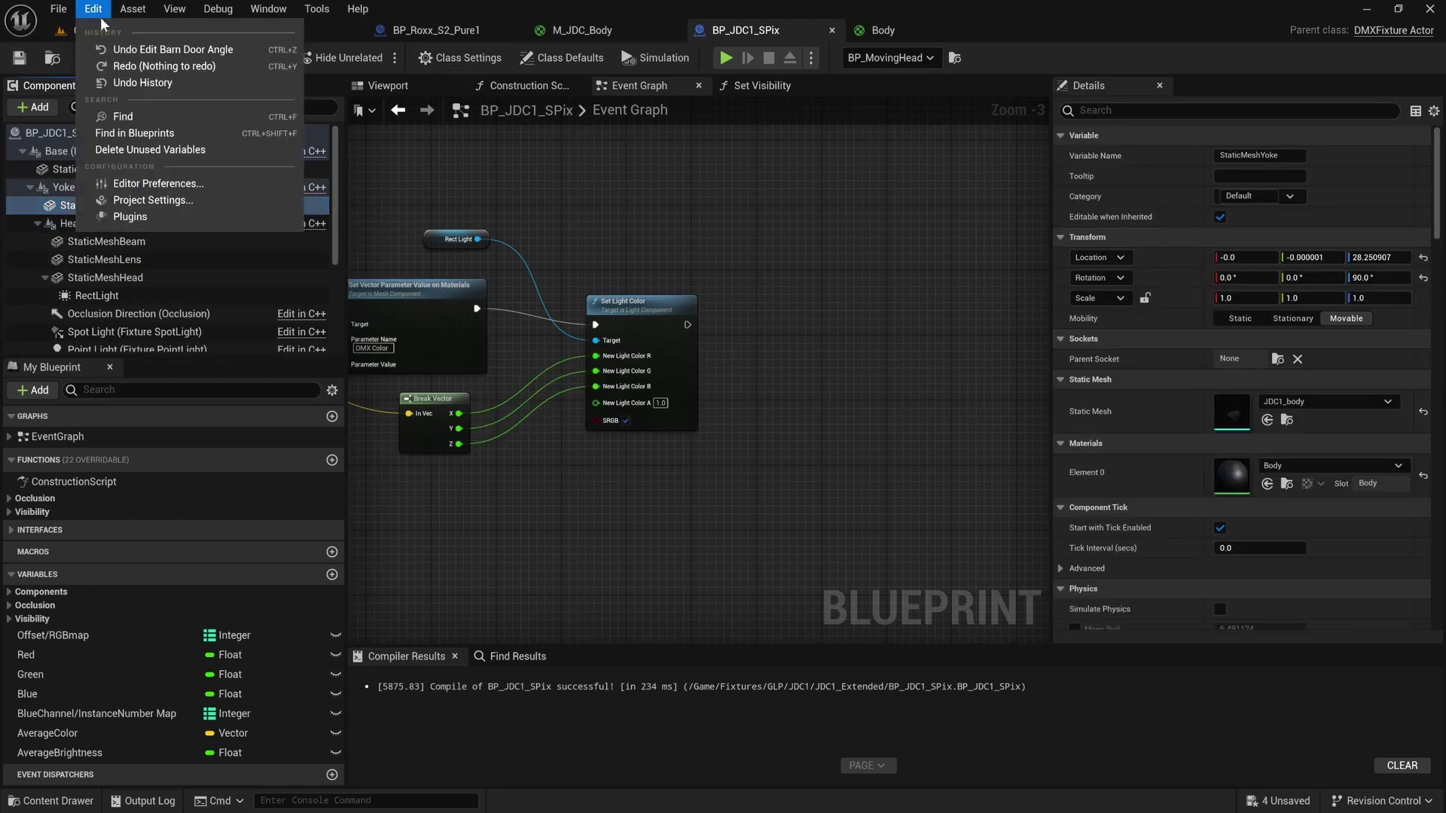
{"action": "left_click", "coordinate": [60, 34]}
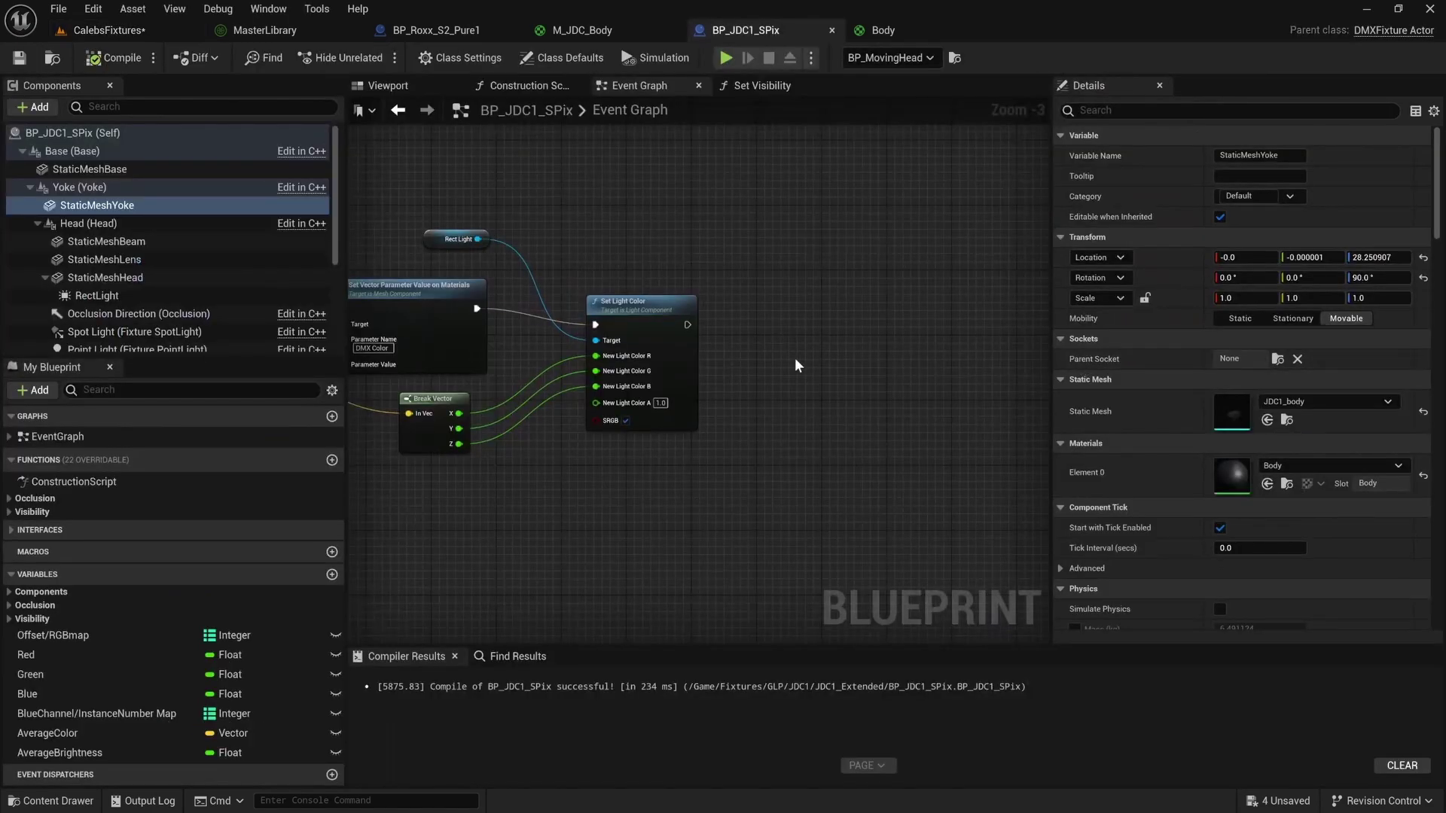
{"action": "scroll", "coordinate": [742, 175], "scroll_direction": "down", "scroll_amount": 2}
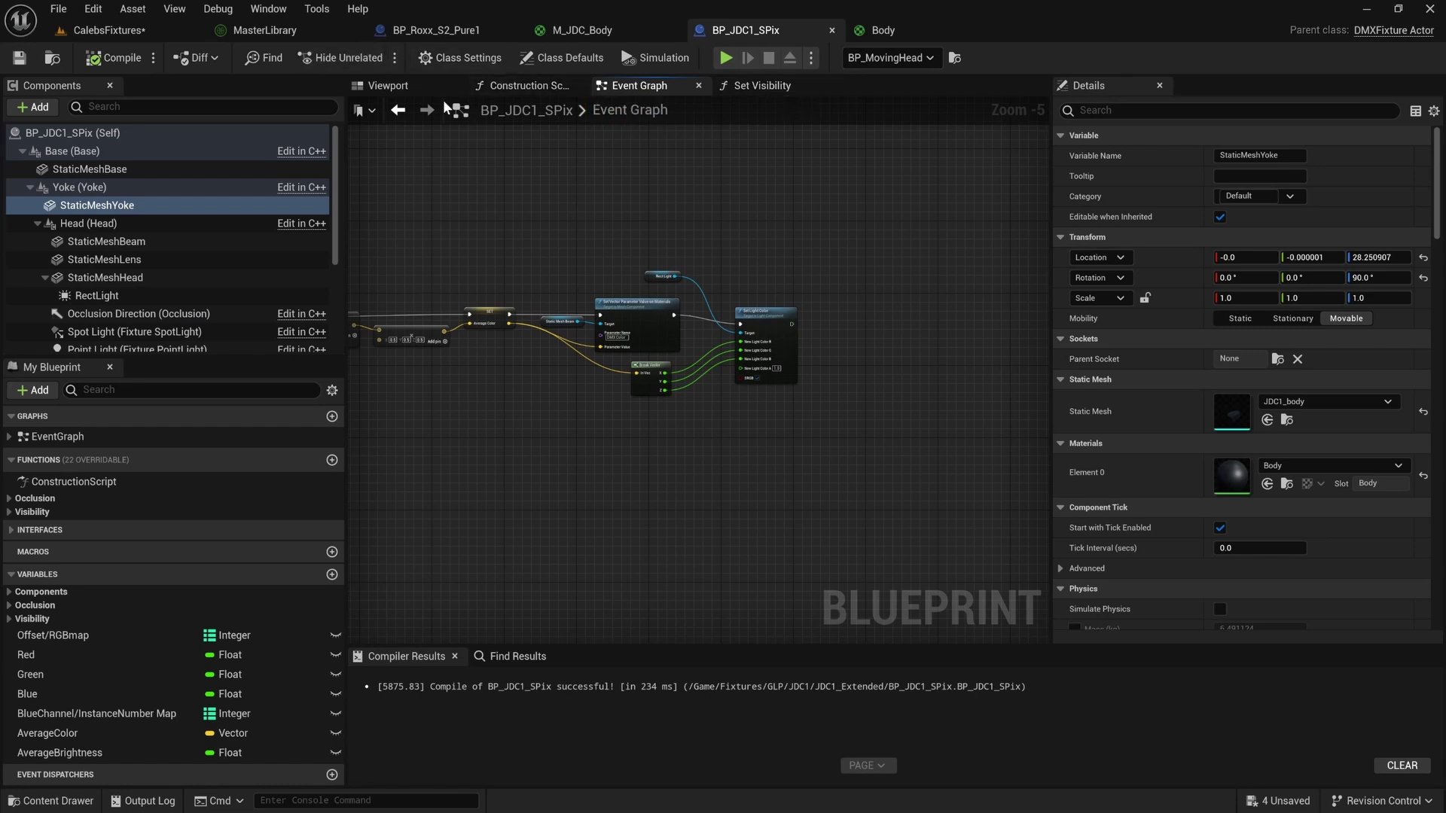
{"action": "left_click", "coordinate": [399, 86]}
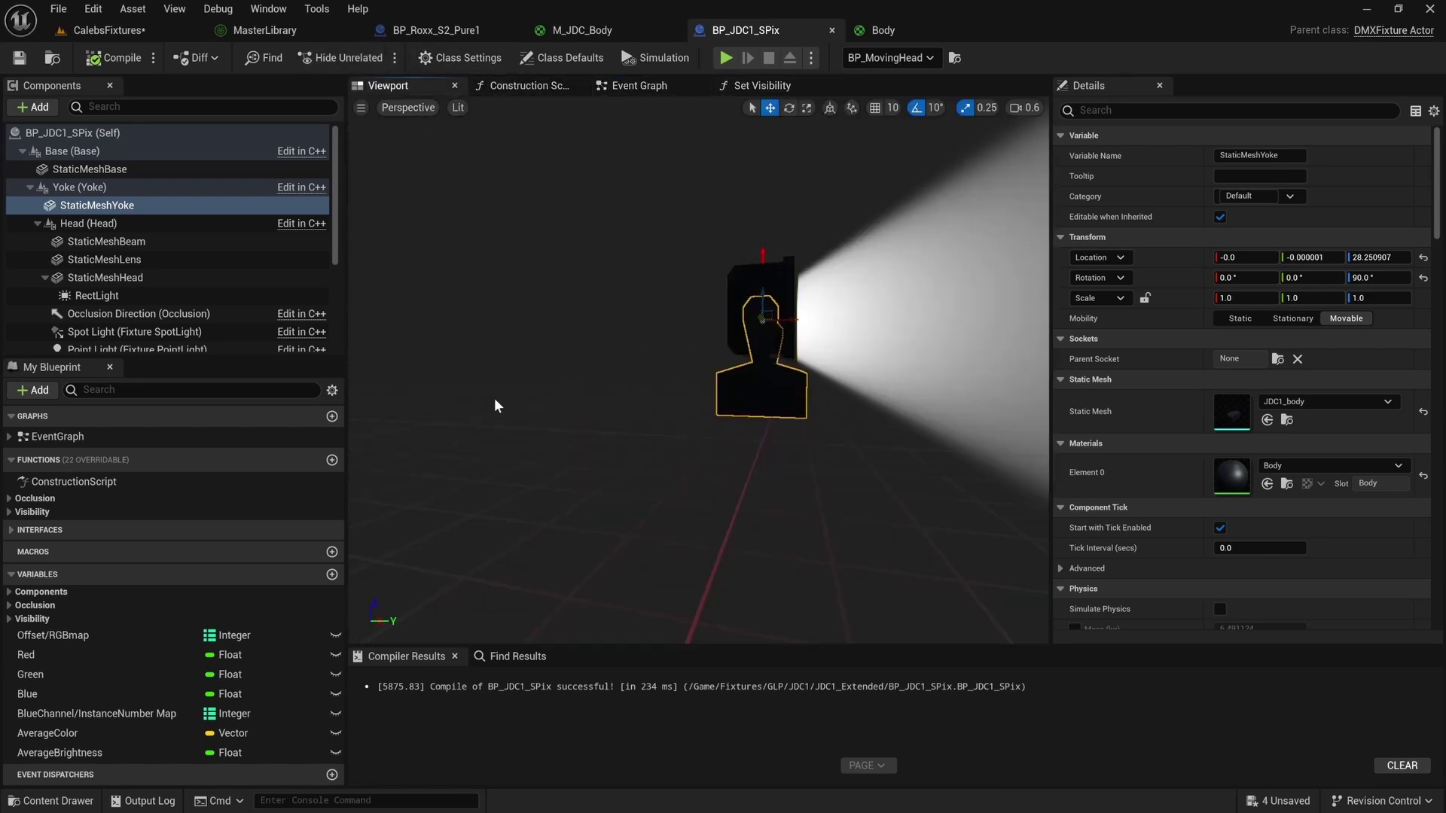
{"action": "left_click", "coordinate": [132, 277]}
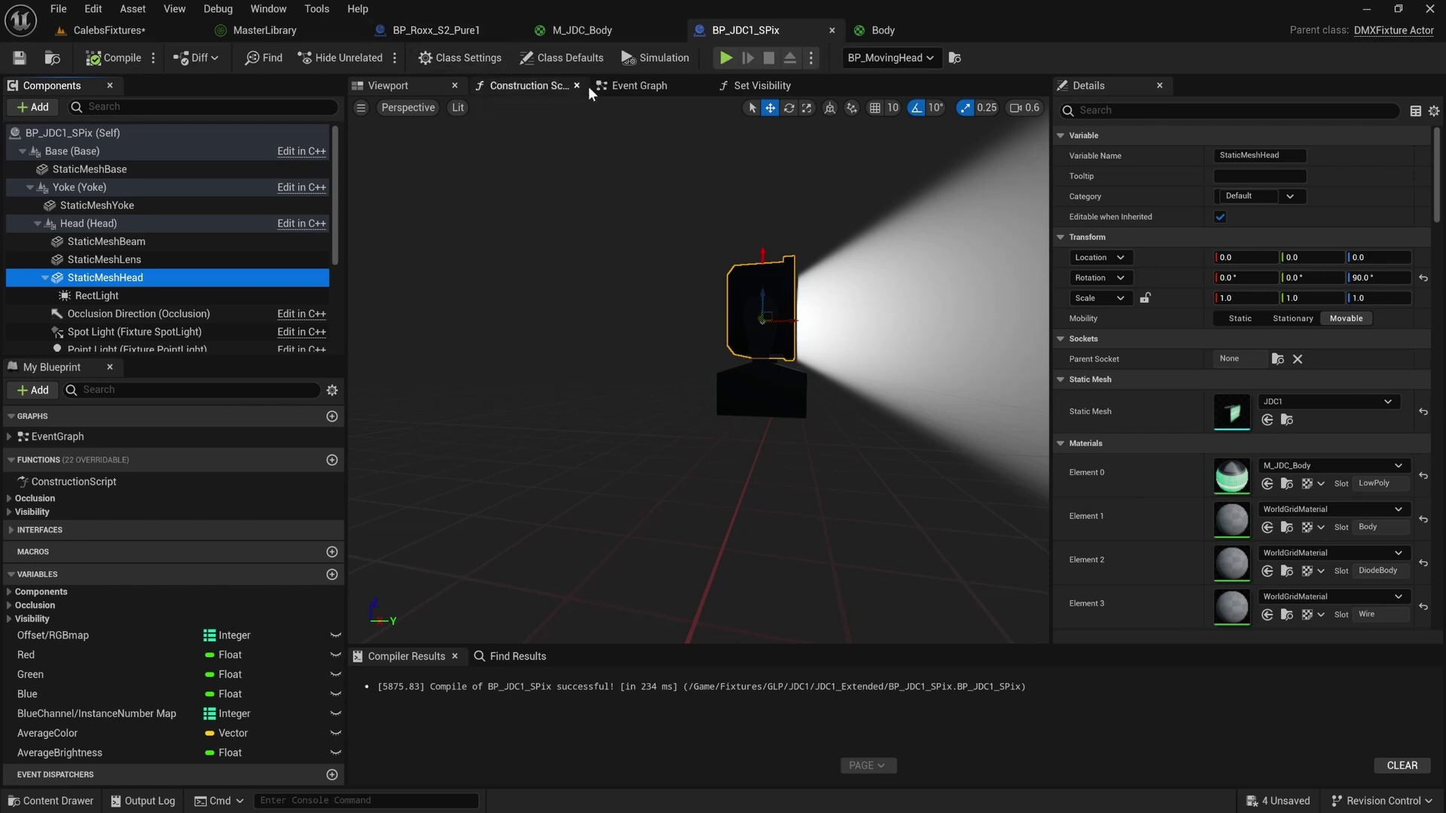
Detach the Push Normalized Values Per Attribute node from Set Visibility and place it beside the On Fixture Patch Received event.
{"action": "left_click", "coordinate": [623, 87]}
{"action": "scroll", "coordinate": [620, 326], "scroll_direction": "down", "scroll_amount": 2}
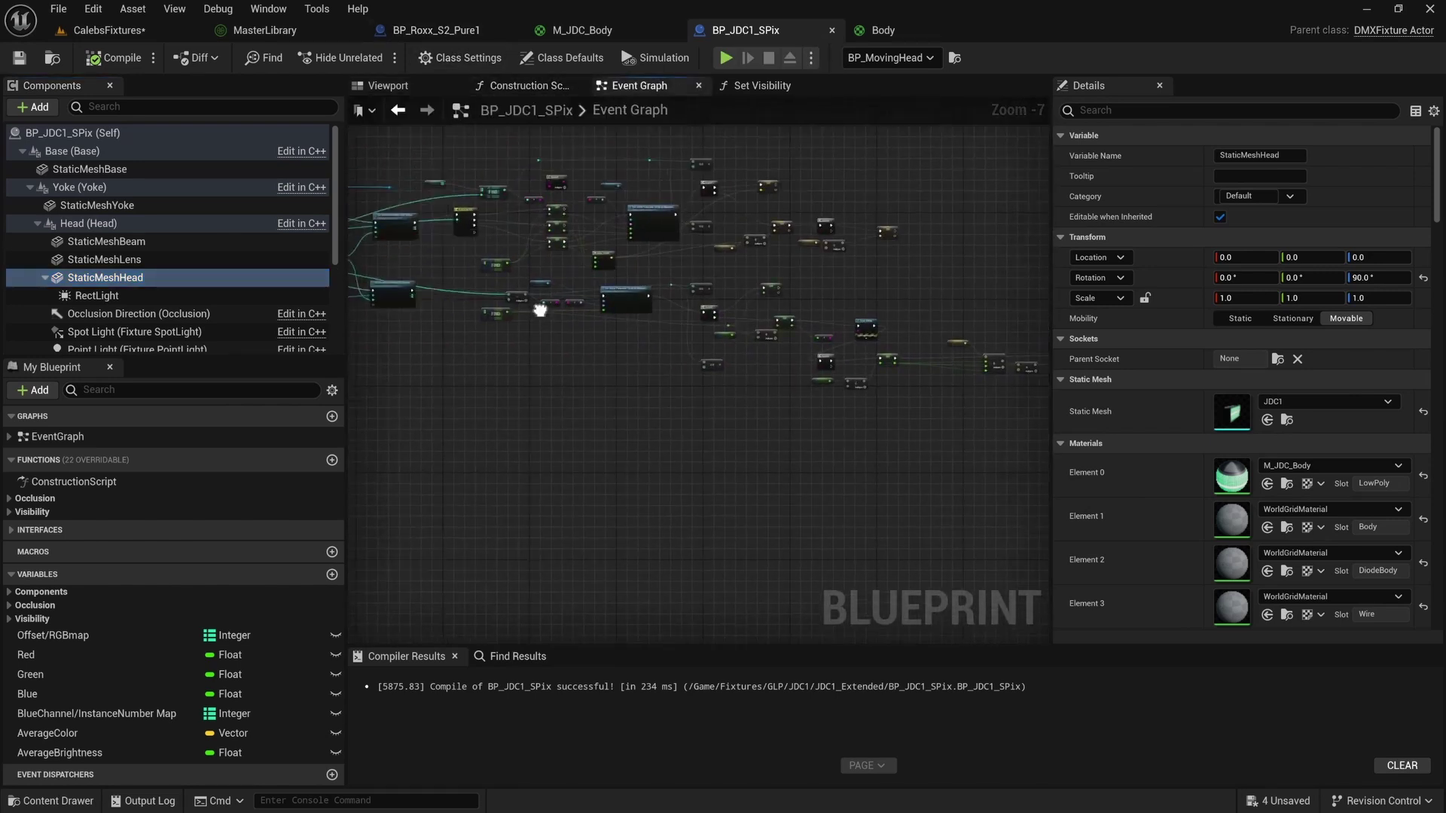
{"action": "scroll", "coordinate": [729, 341], "scroll_direction": "up", "scroll_amount": 3}
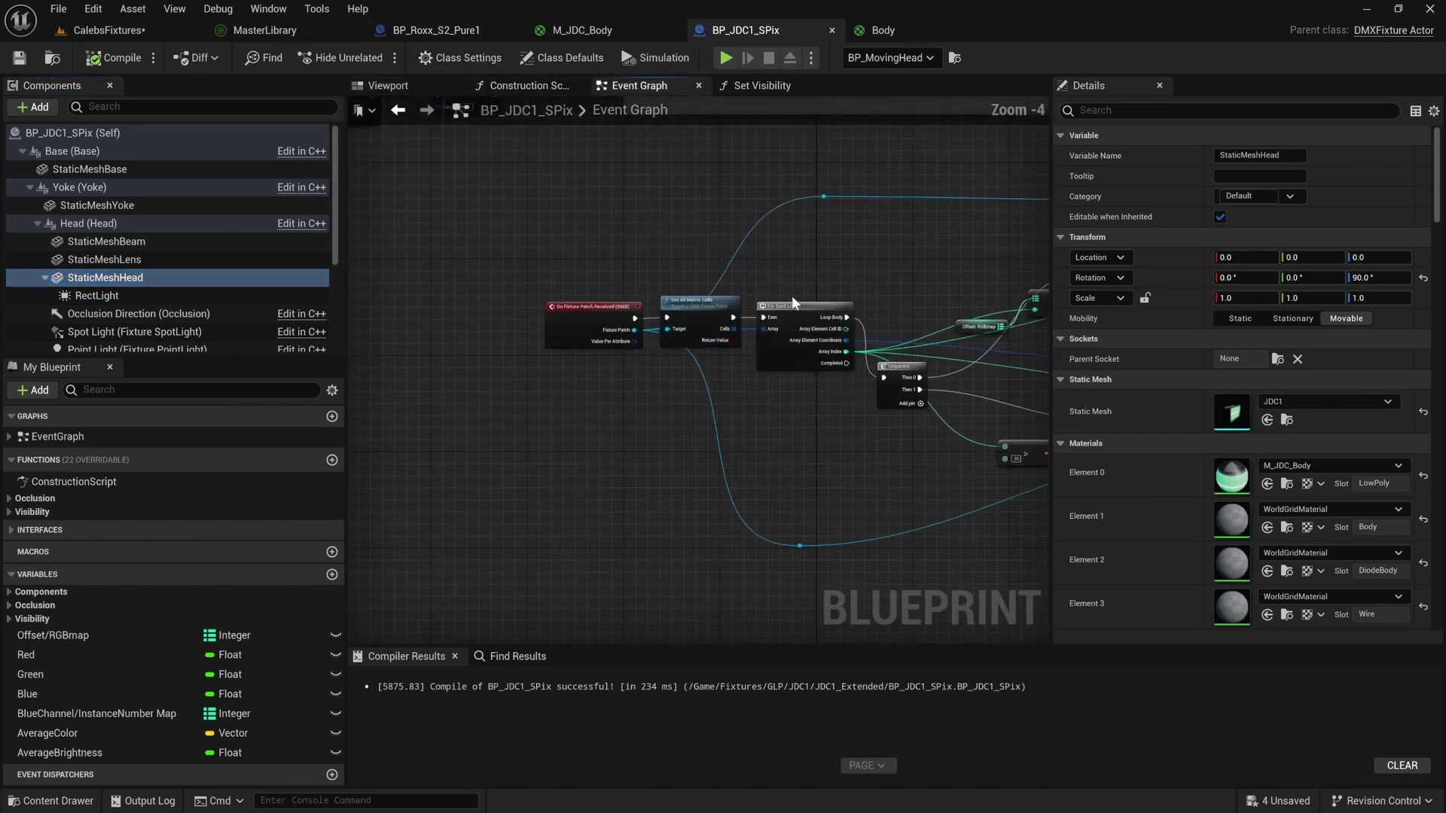
{"action": "right_click_drag", "start_coordinate": [767, 447], "coordinate": [758, 492]}
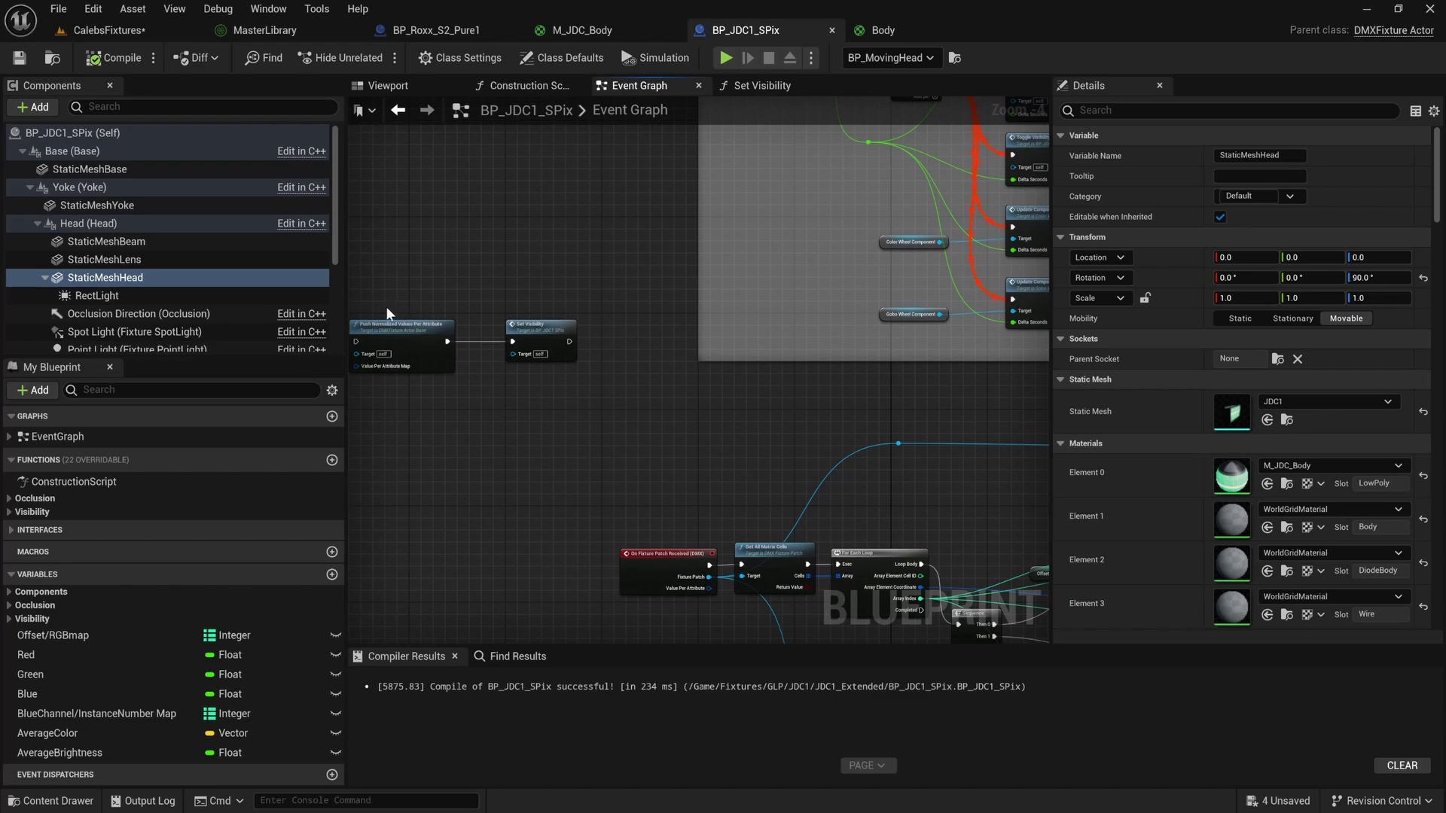
{"action": "left_click_drag", "start_coordinate": [392, 326], "coordinate": [716, 494]}
{"action": "right_click_drag", "start_coordinate": [715, 494], "coordinate": [766, 379]}
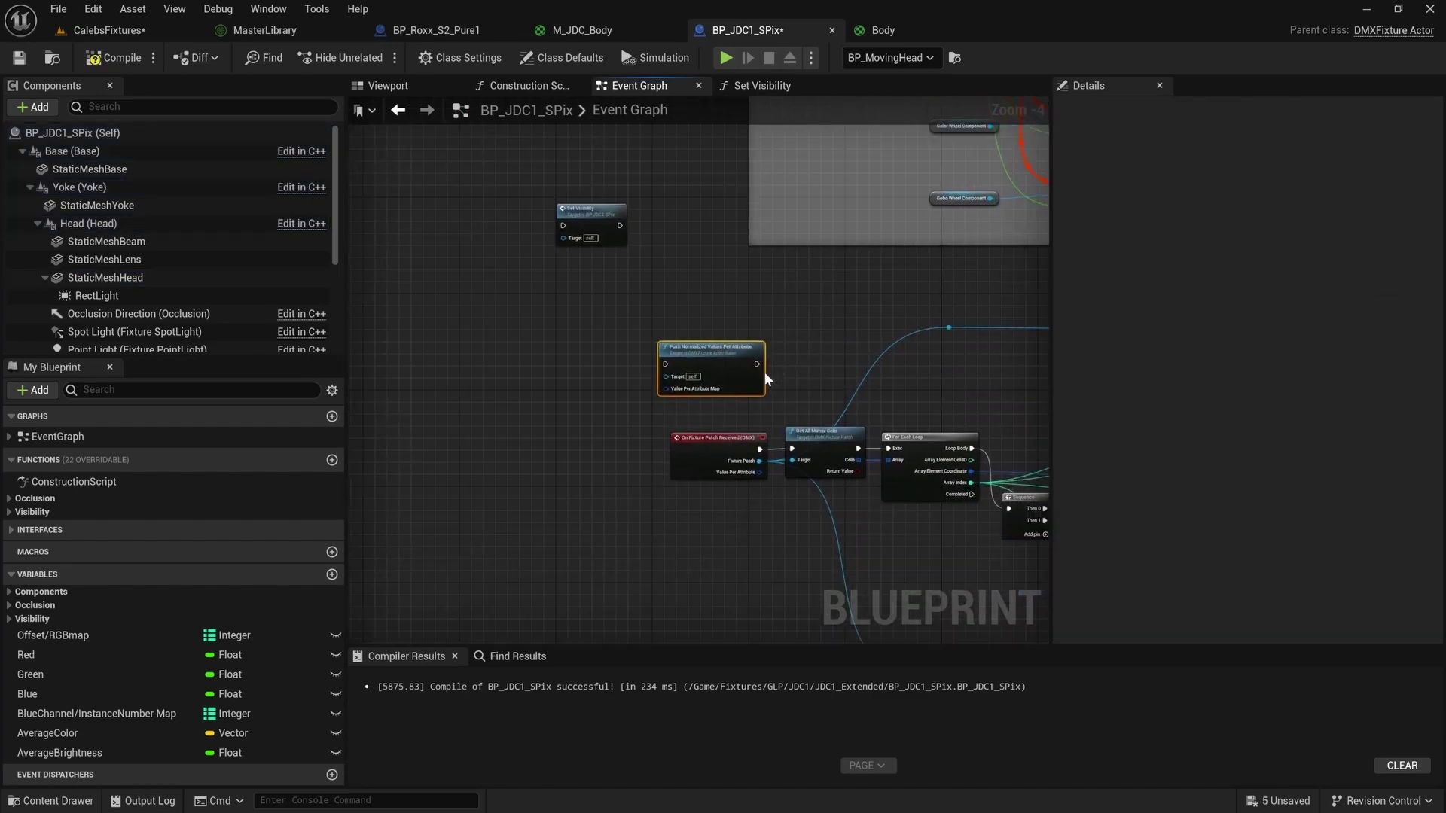
{"action": "scroll", "coordinate": [767, 379], "scroll_direction": "up", "scroll_amount": 3}
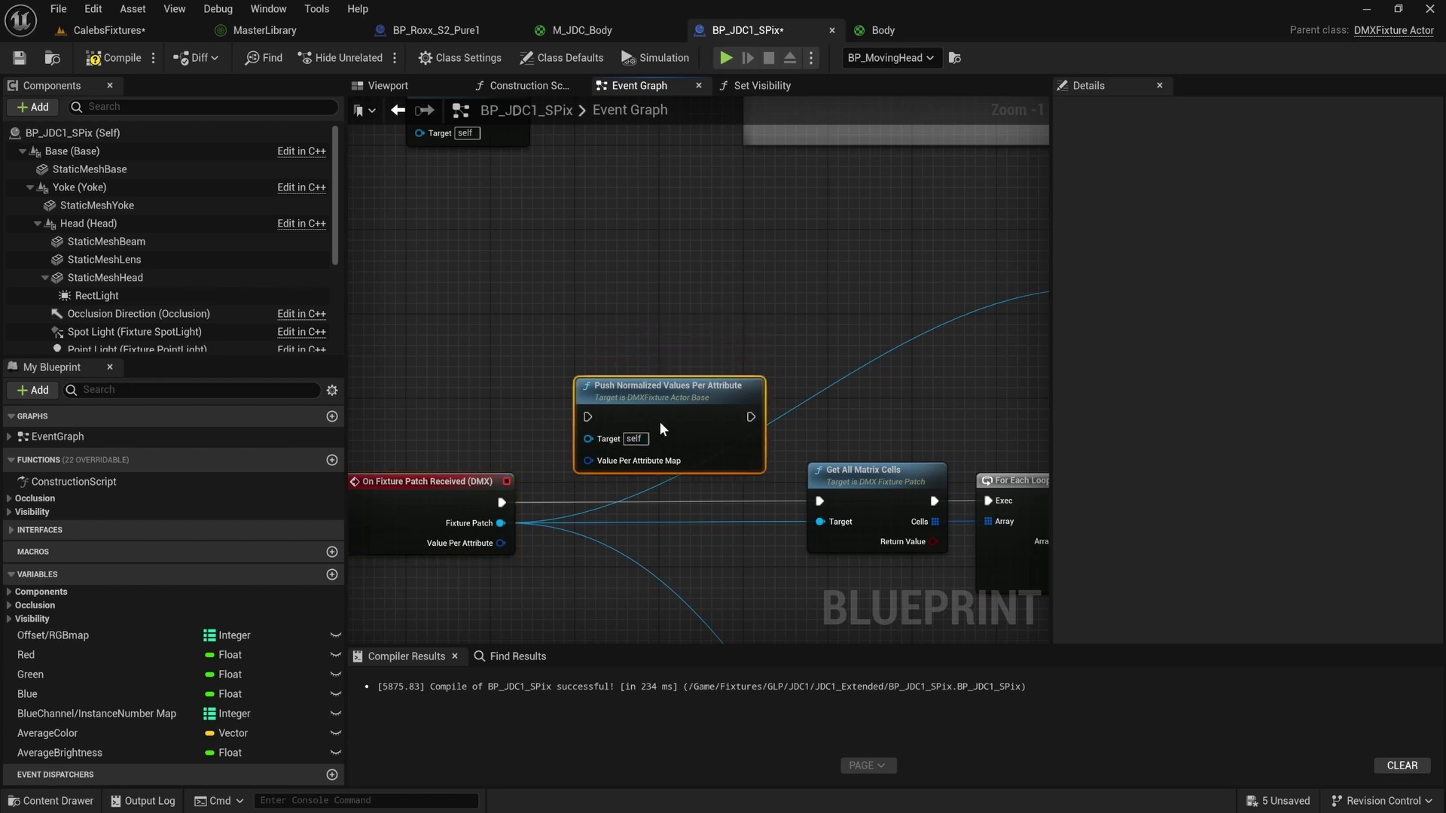
{"action": "mouse_move", "coordinate": [663, 429]}
{"action": "left_mouse_down"}
{"action": "mouse_move", "coordinate": [658, 465]}
{"action": "mouse_move", "coordinate": [642, 440]}
{"action": "left_mouse_up"}
Wire Push Normalized Values Per Attribute between On Fixture Patch Received and Get All Matrix Cells, feeding its map from Value Per Attribute.
{"action": "left_click_drag", "start_coordinate": [500, 502], "coordinate": [566, 427]}
{"action": "left_click_drag", "start_coordinate": [729, 427], "coordinate": [819, 501]}
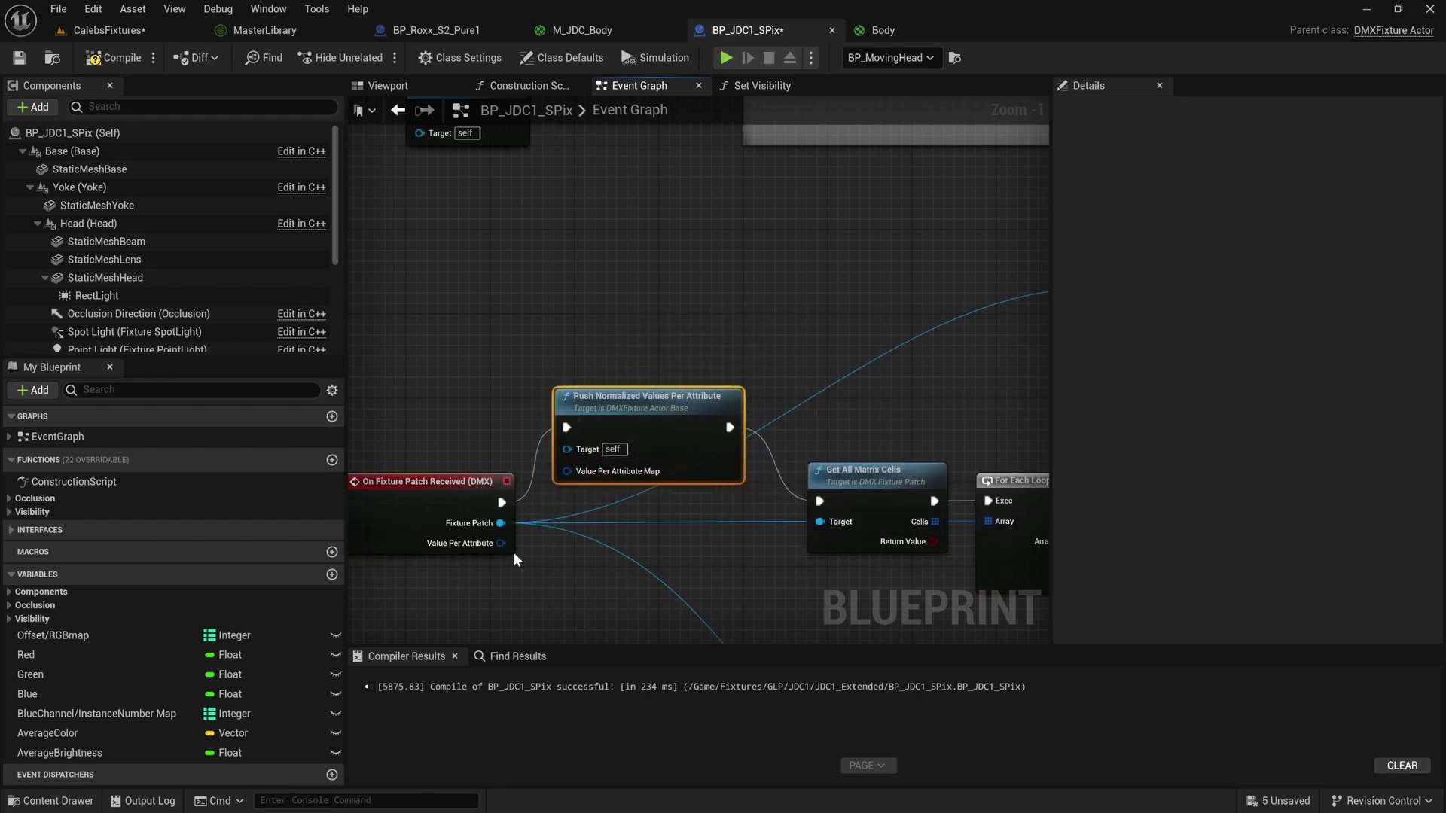
{"action": "left_click_drag", "start_coordinate": [501, 543], "coordinate": [580, 471]}
{"action": "left_click_drag", "start_coordinate": [500, 522], "coordinate": [570, 450]}
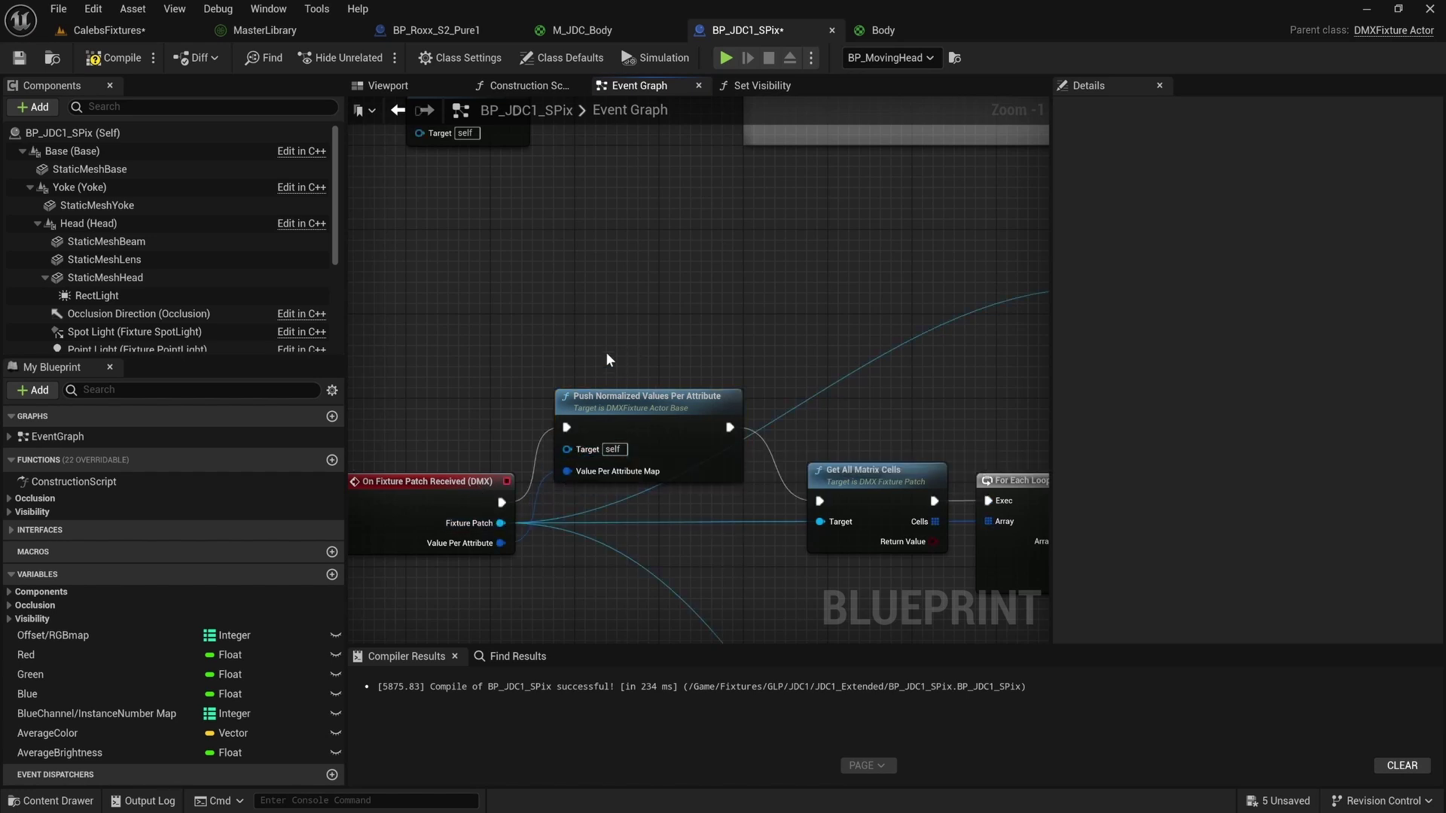
{"action": "left_click_drag", "start_coordinate": [646, 396], "coordinate": [651, 406]}
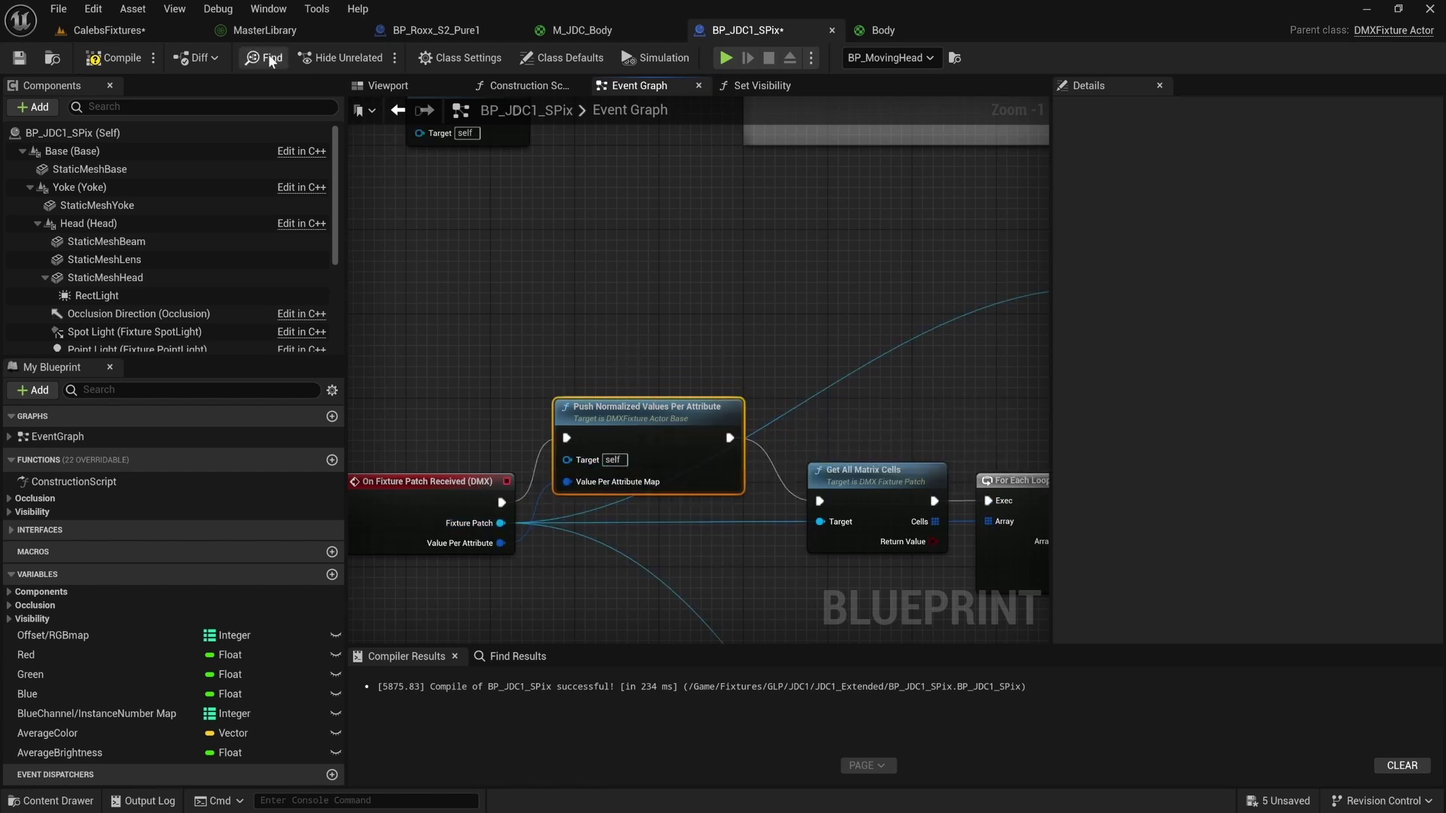
Compile and save the BP_JDC1_SPix blueprint with the rewired event graph.
{"action": "left_click", "coordinate": [98, 59]}
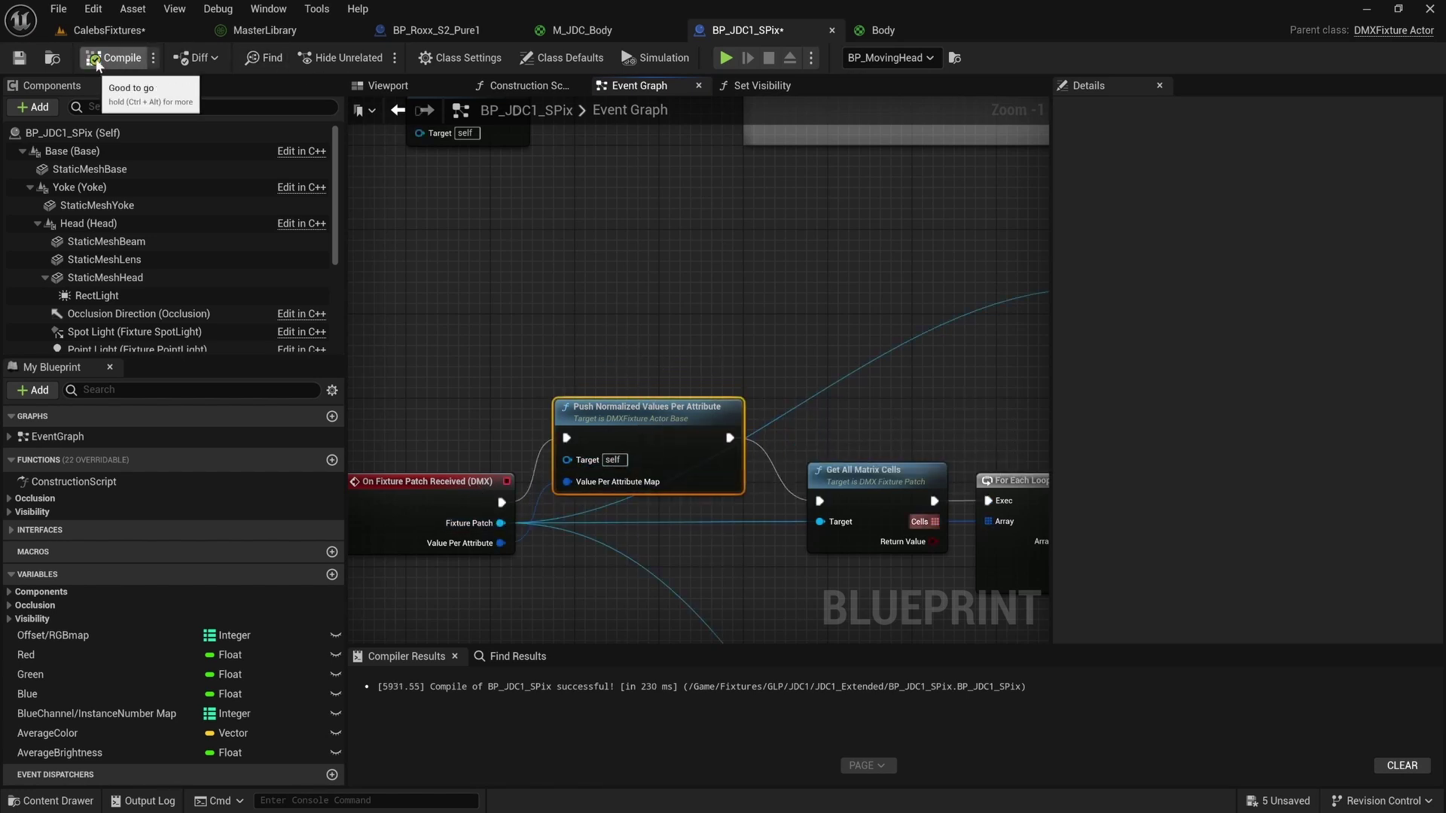
{"action": "left_click", "coordinate": [18, 59]}
{"action": "right_click_drag", "start_coordinate": [682, 314], "coordinate": [650, 326]}
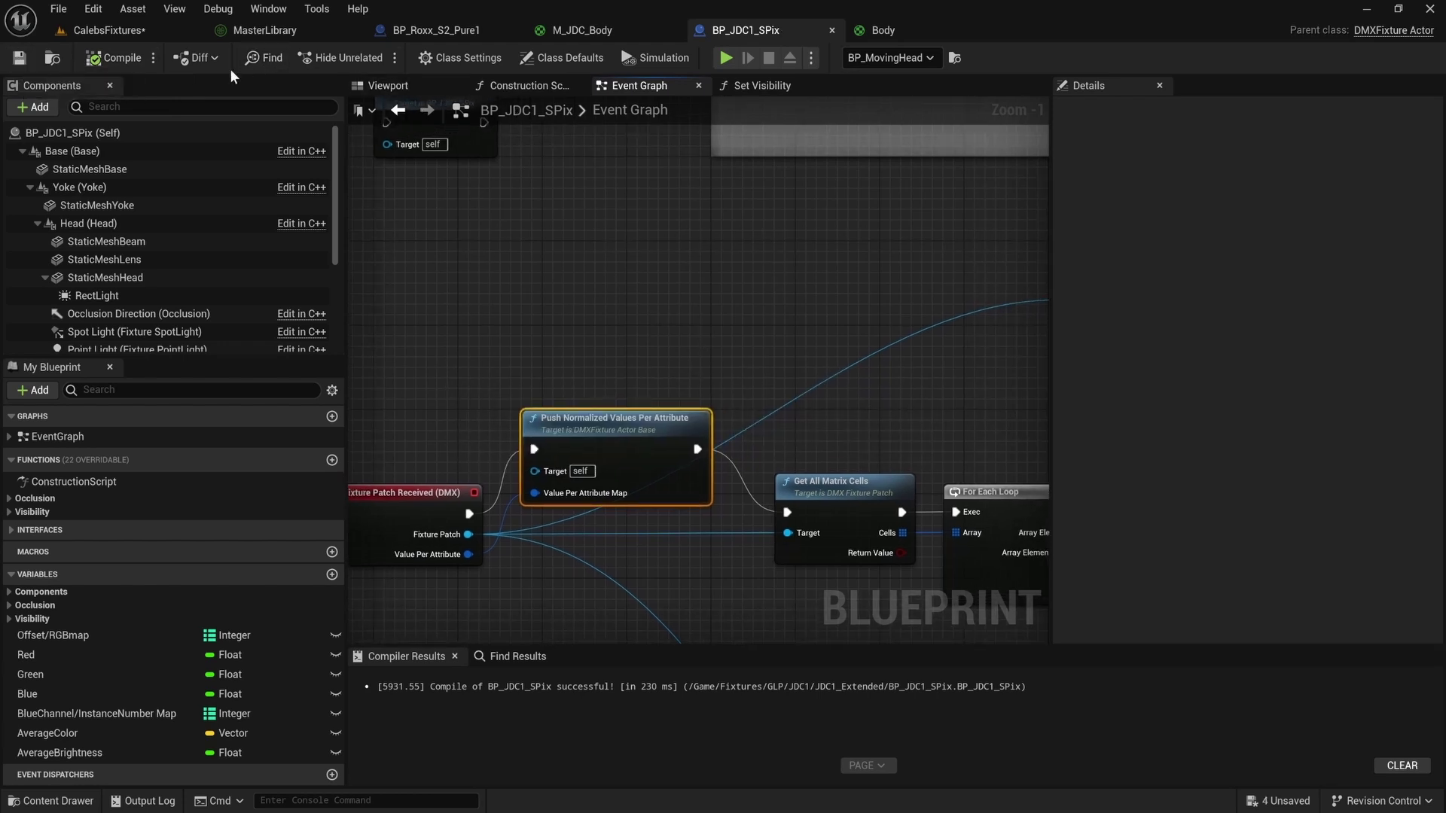
{"action": "right_click_drag", "start_coordinate": [662, 220], "coordinate": [662, 304]}
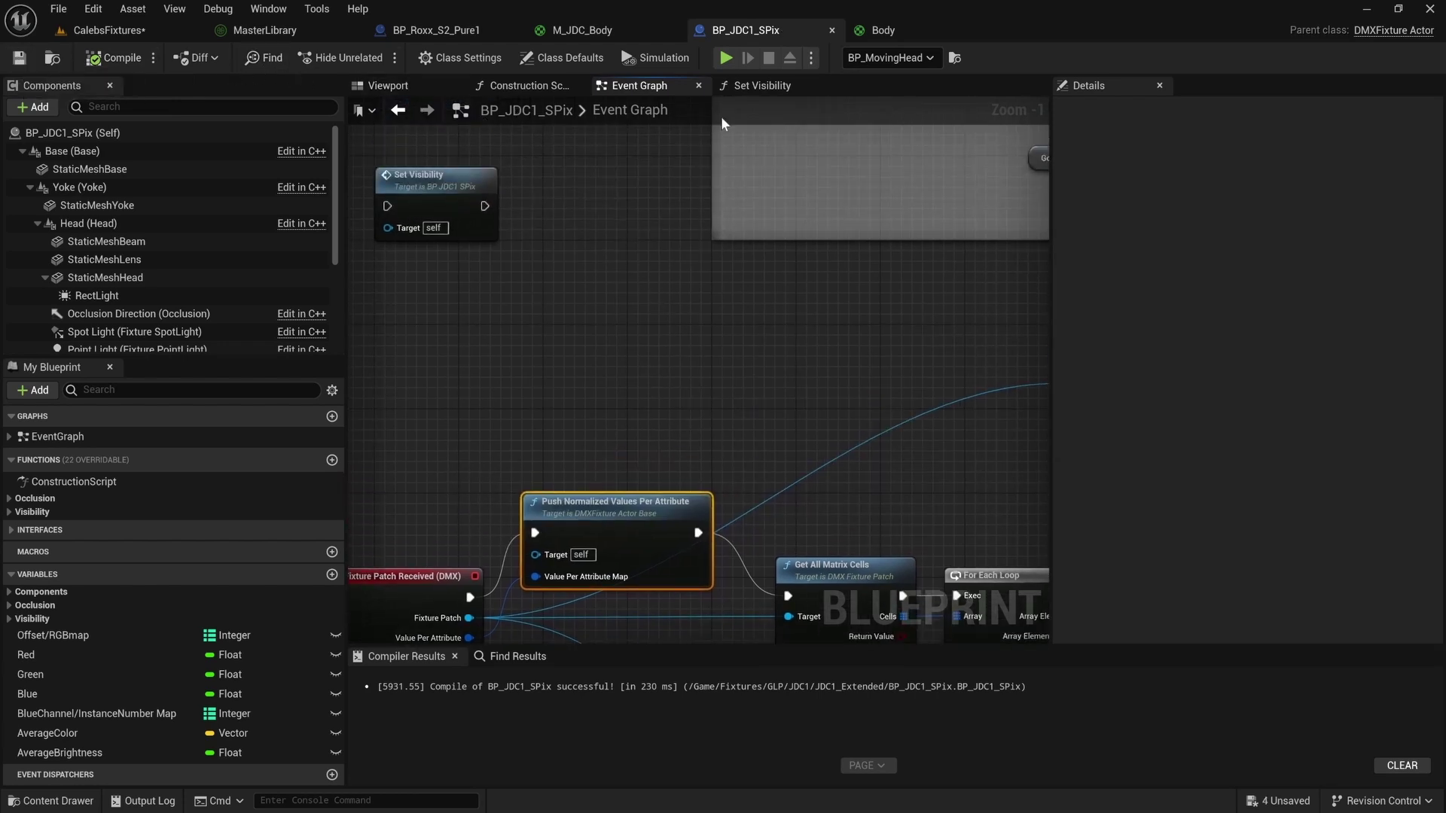
Switch to Blender and rotate the head mesh BasicMesh.001 by -90° about the Y axis.
{"action": "left_click", "coordinate": [106, 30]}
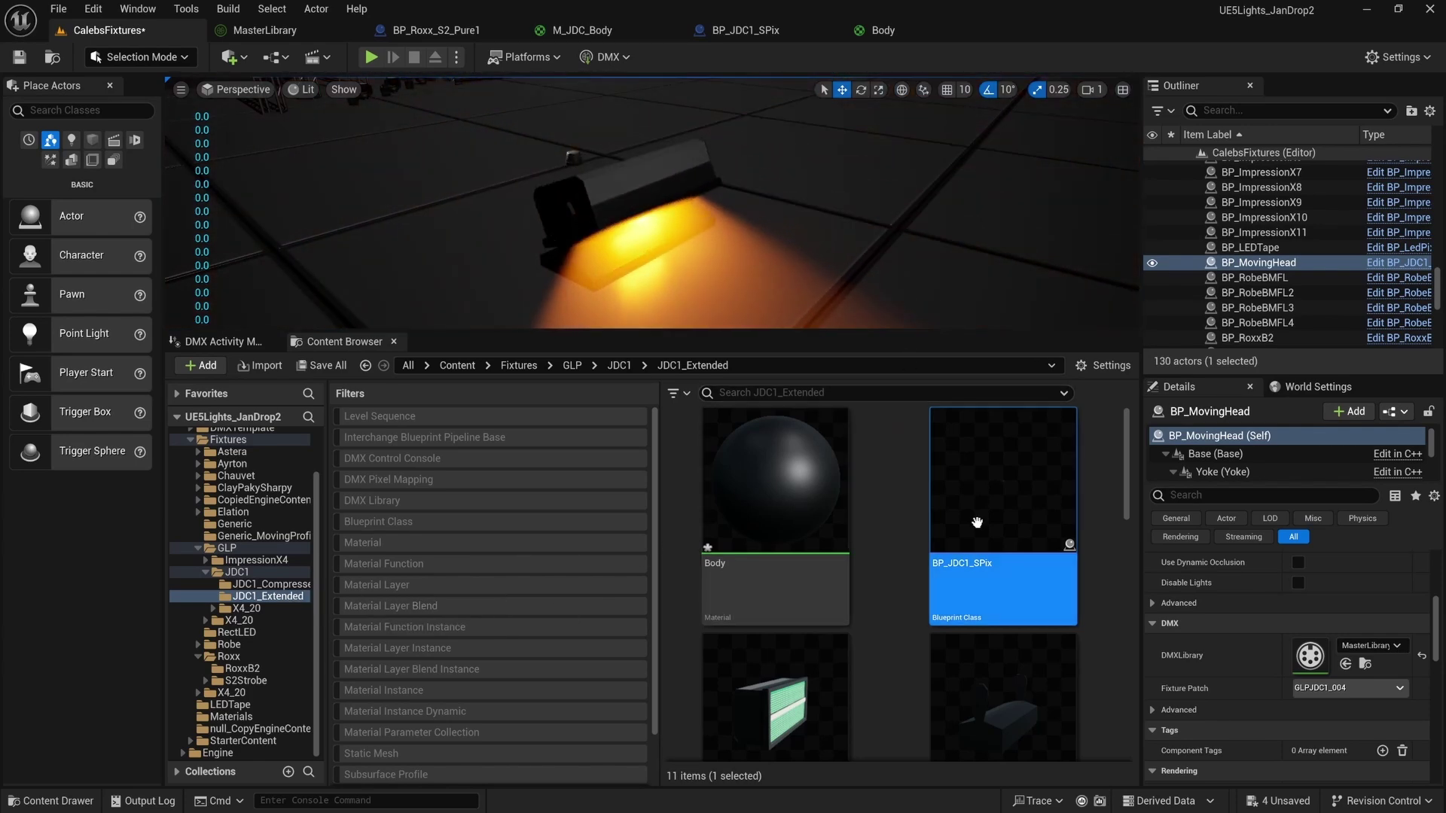
{"action": "key", "text": "super"}
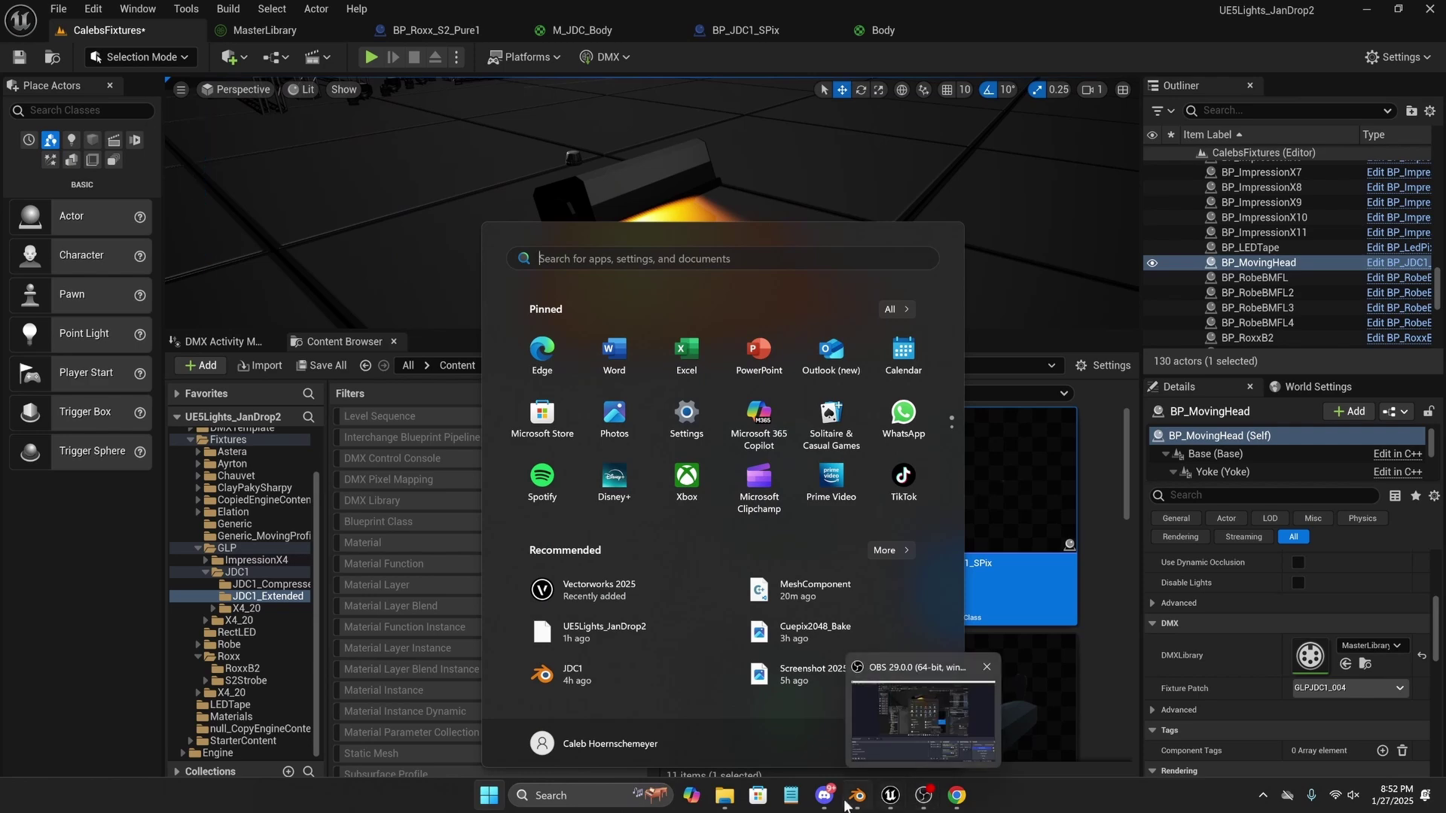
{"action": "left_click", "coordinate": [855, 800]}
{"action": "middle_click_drag", "start_coordinate": [972, 385], "coordinate": [867, 332]}
{"action": "key", "text": "Tab"}
{"action": "left_click", "coordinate": [759, 297]}
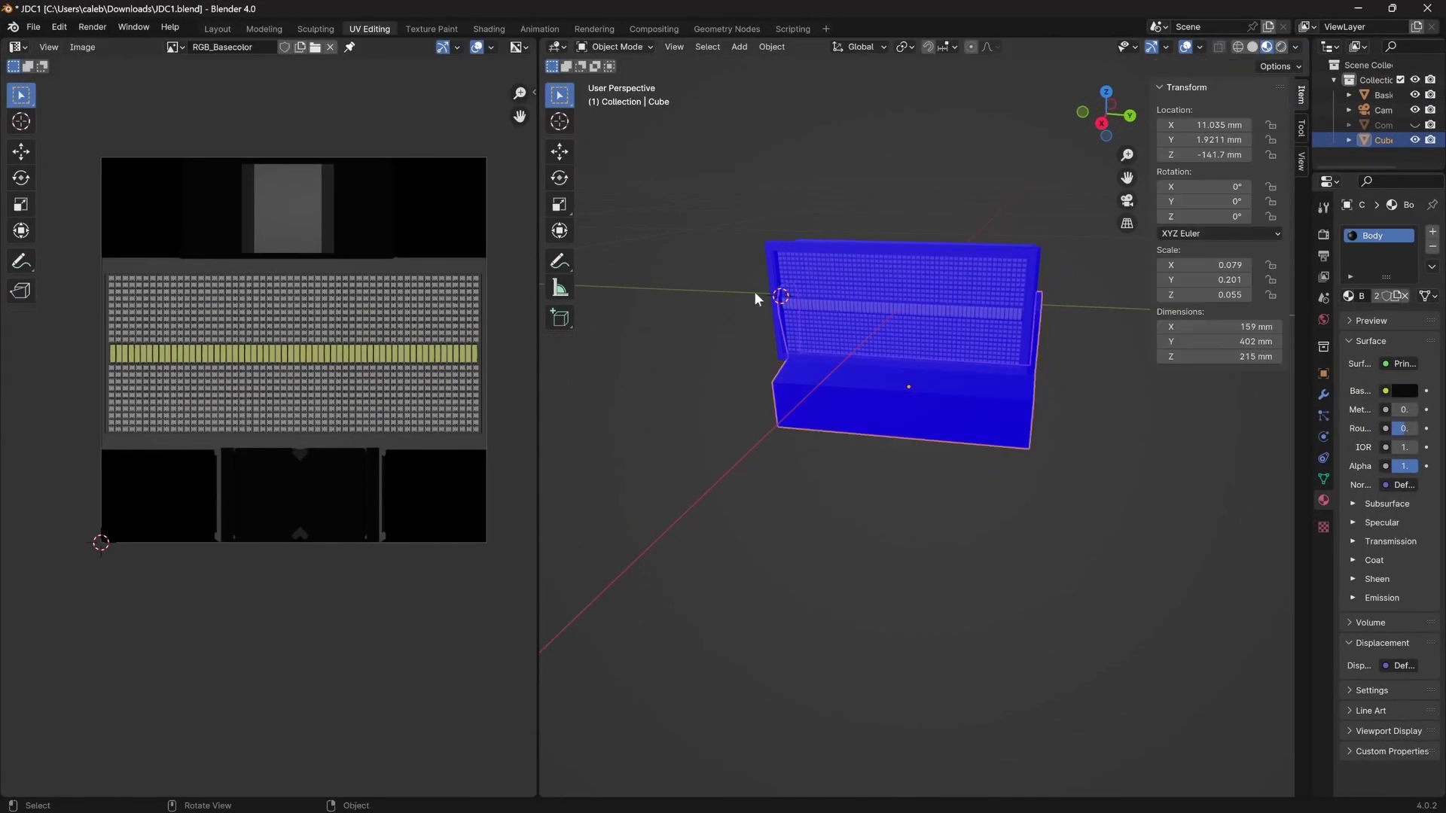
{"action": "middle_click_drag", "start_coordinate": [758, 296], "coordinate": [988, 282]}
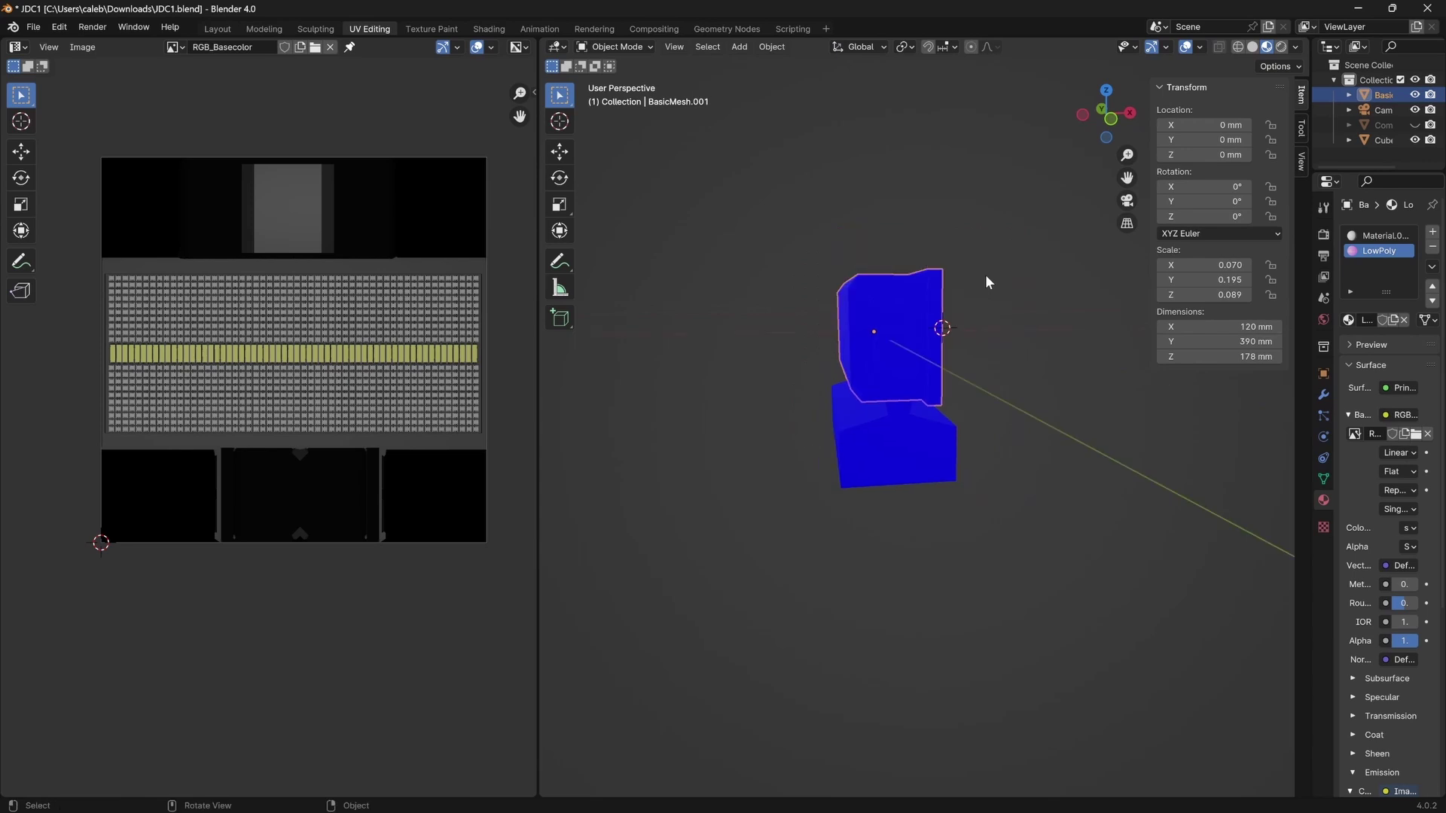
{"action": "key", "text": "KP_1"}
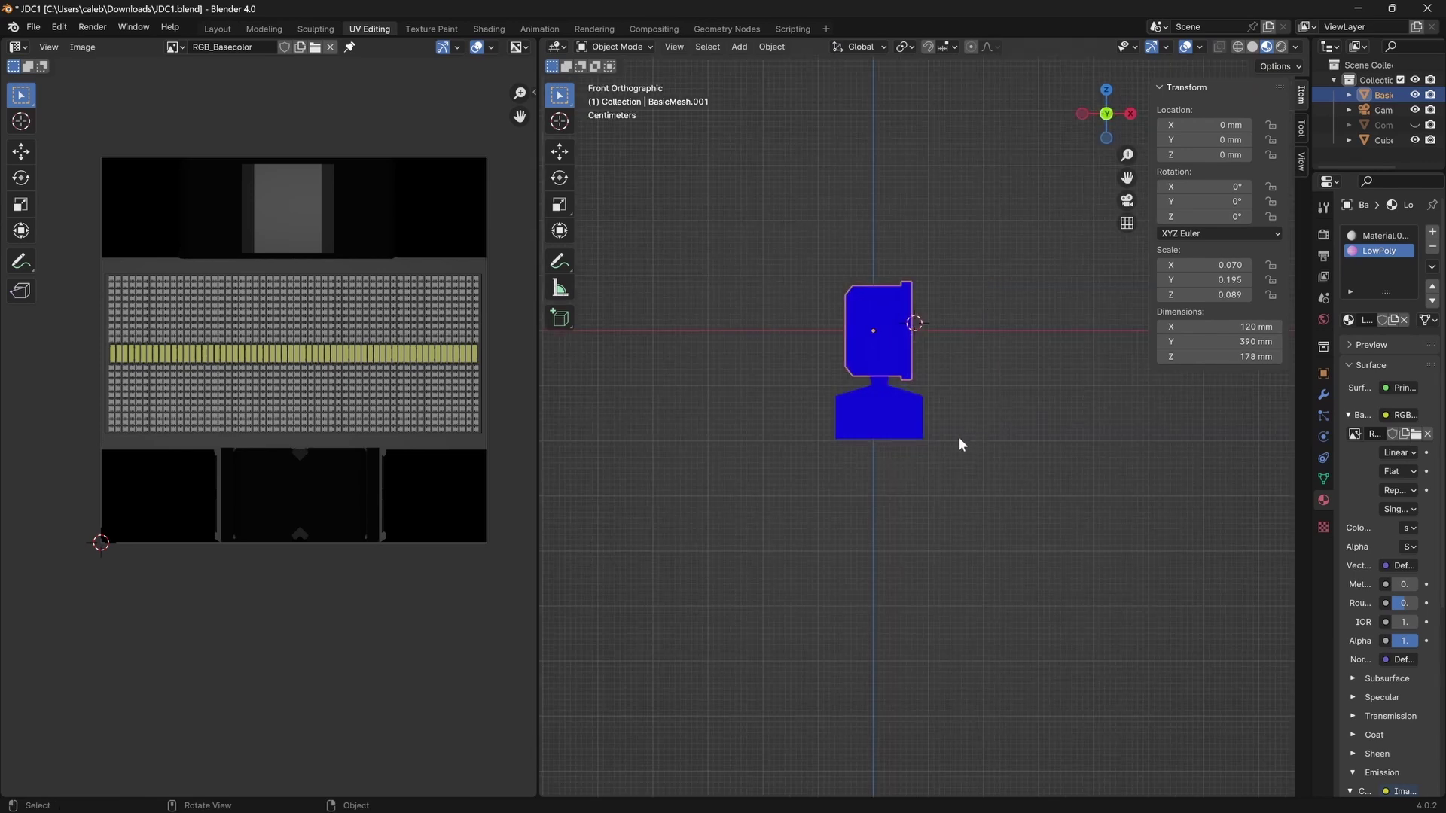
{"action": "type", "text": "ry-90"}
{"action": "key", "text": "Return"}
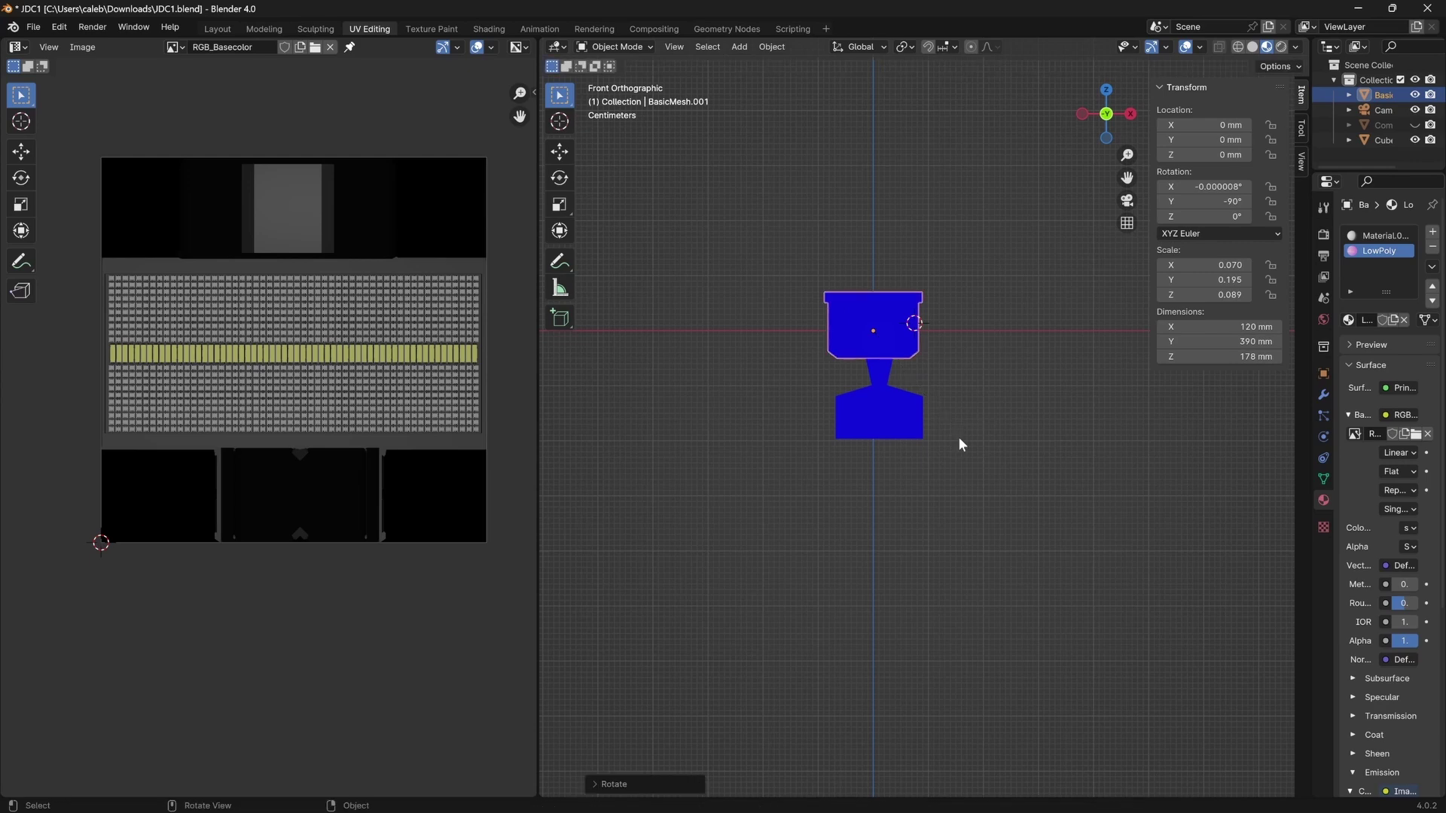
Move the base with arms to about X -2.8 mm and Z -121.9 mm, centred under the rotated head.
{"action": "scroll", "coordinate": [889, 305], "scroll_direction": "up", "scroll_amount": 4}
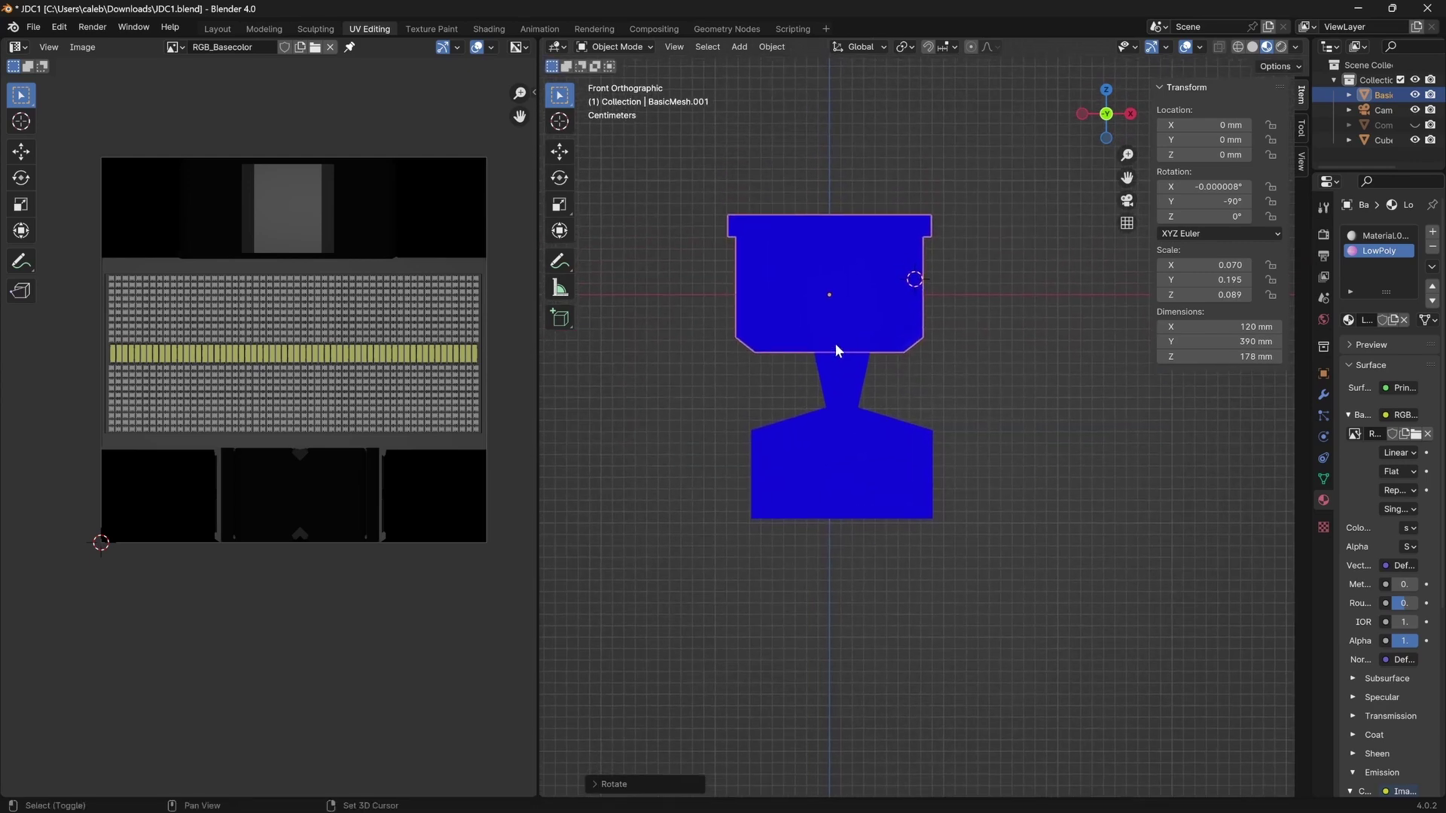
{"action": "left_click", "coordinate": [864, 453]}
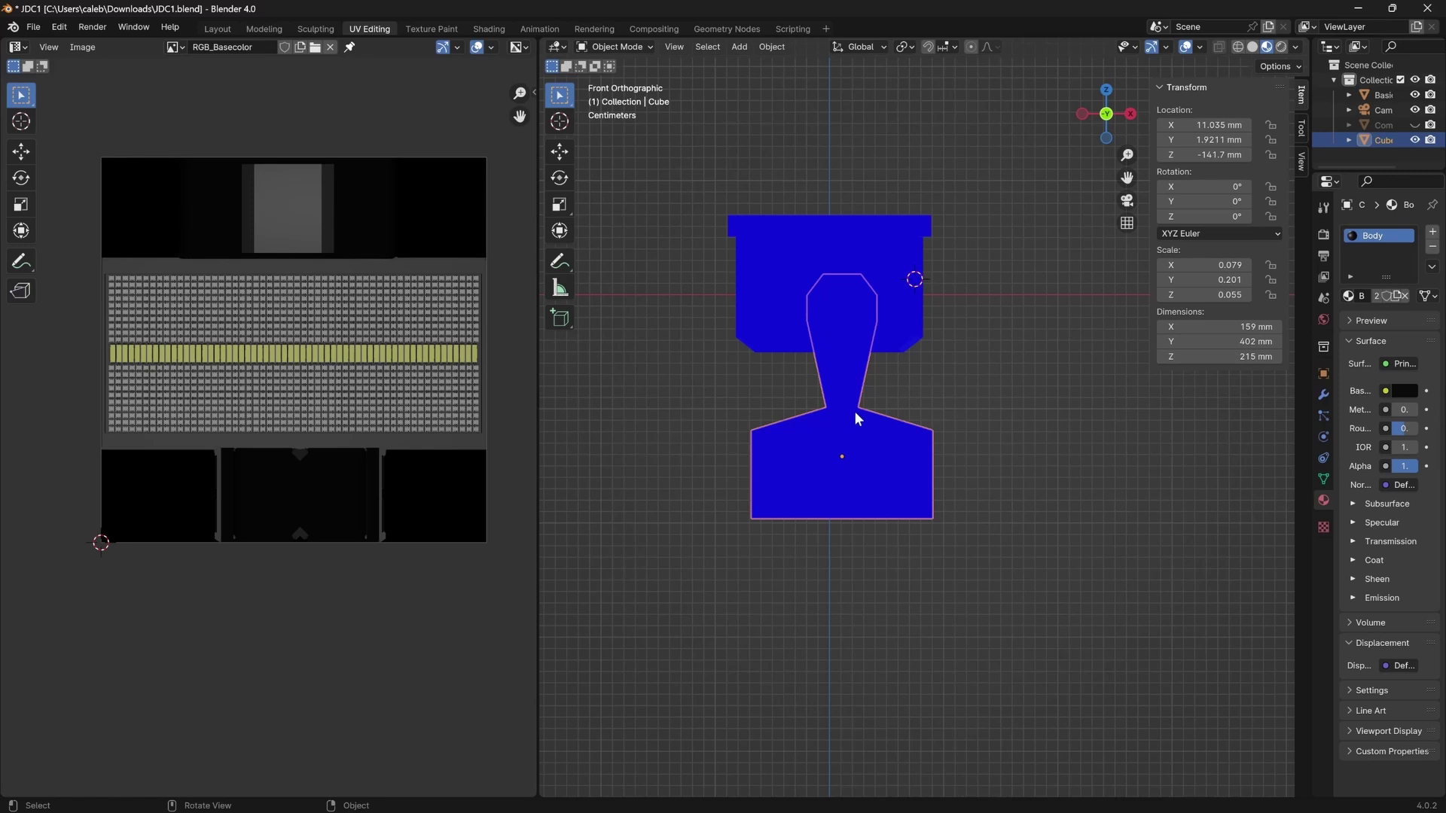
{"action": "key", "text": "g"}
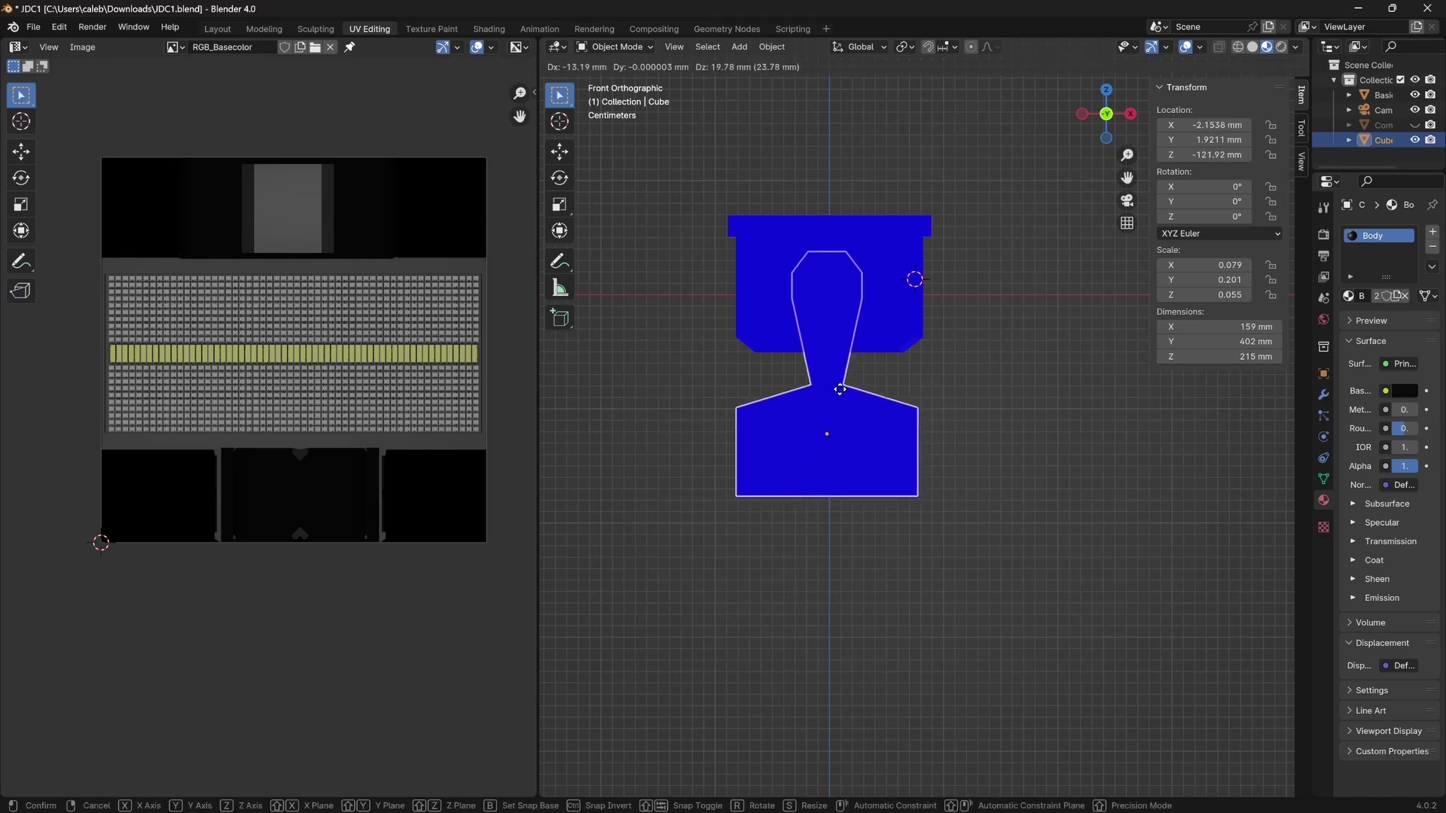
{"action": "left_click", "coordinate": [838, 387]}
{"action": "left_click", "coordinate": [681, 228]}
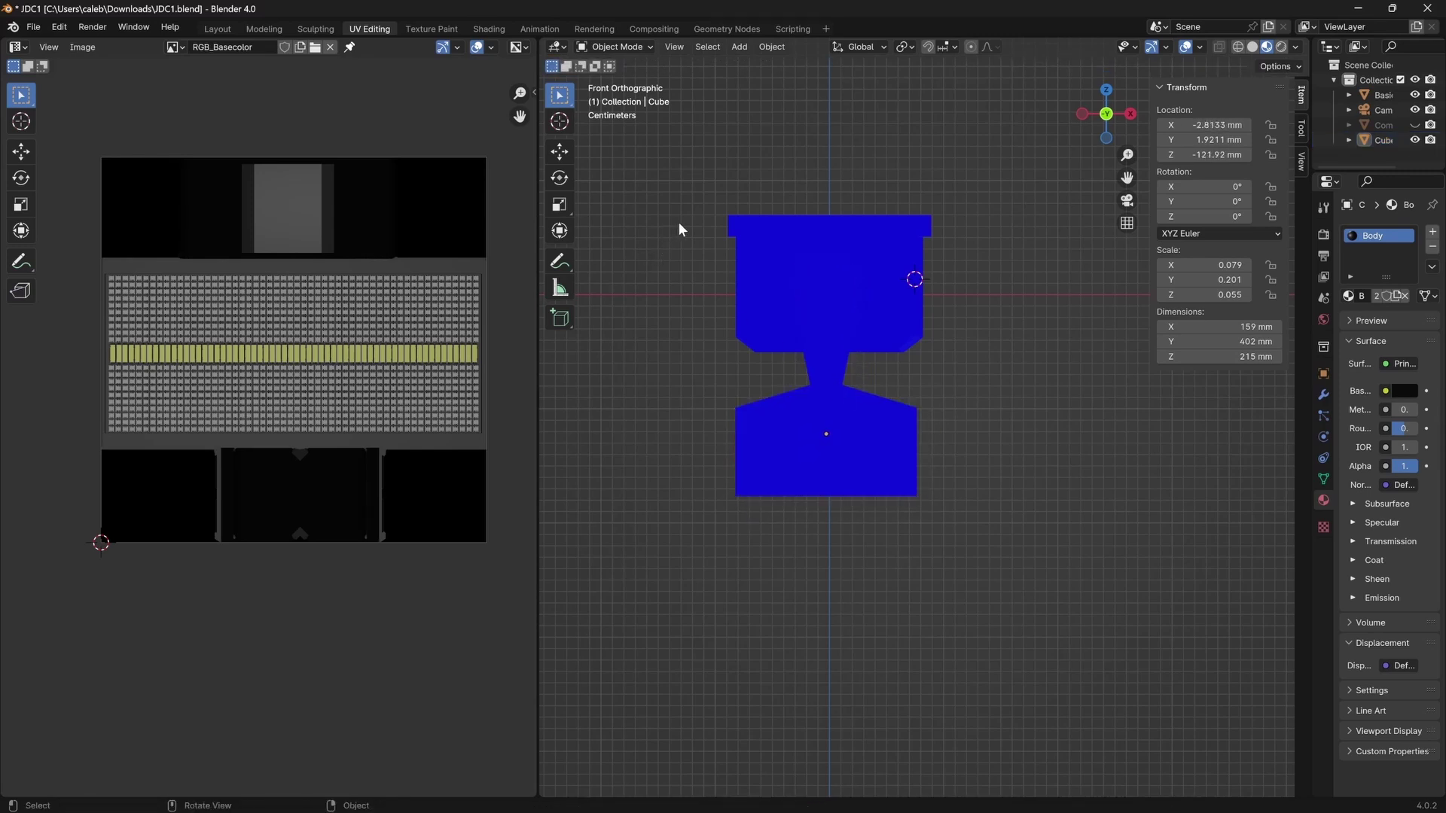
Export only the selected head mesh as FBX, overwriting JDC1.fbx in the BlenderExports folder.
{"action": "left_click", "coordinate": [788, 246]}
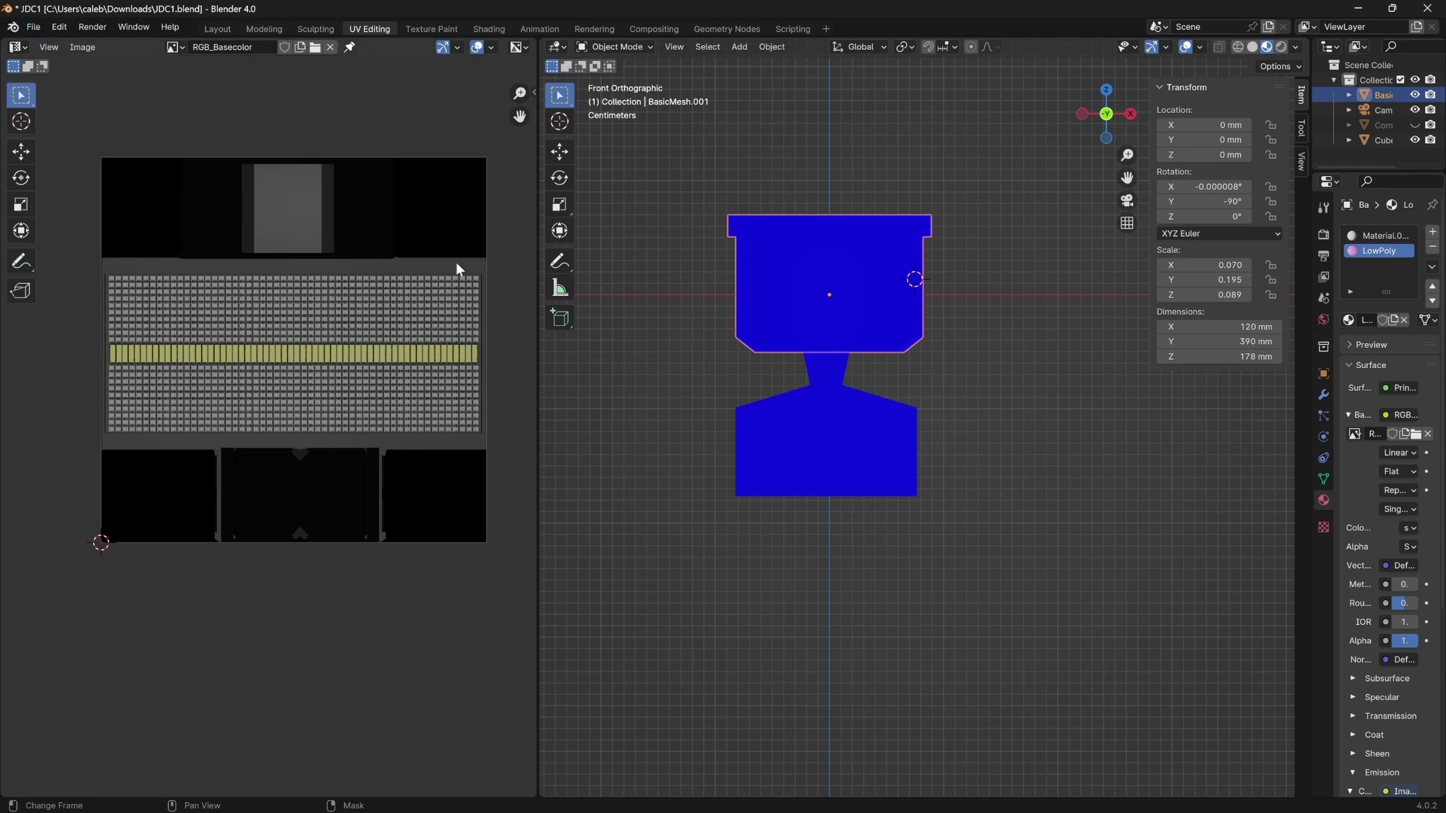
{"action": "left_click", "coordinate": [38, 30]}
{"action": "mouse_move", "coordinate": [124, 258]}
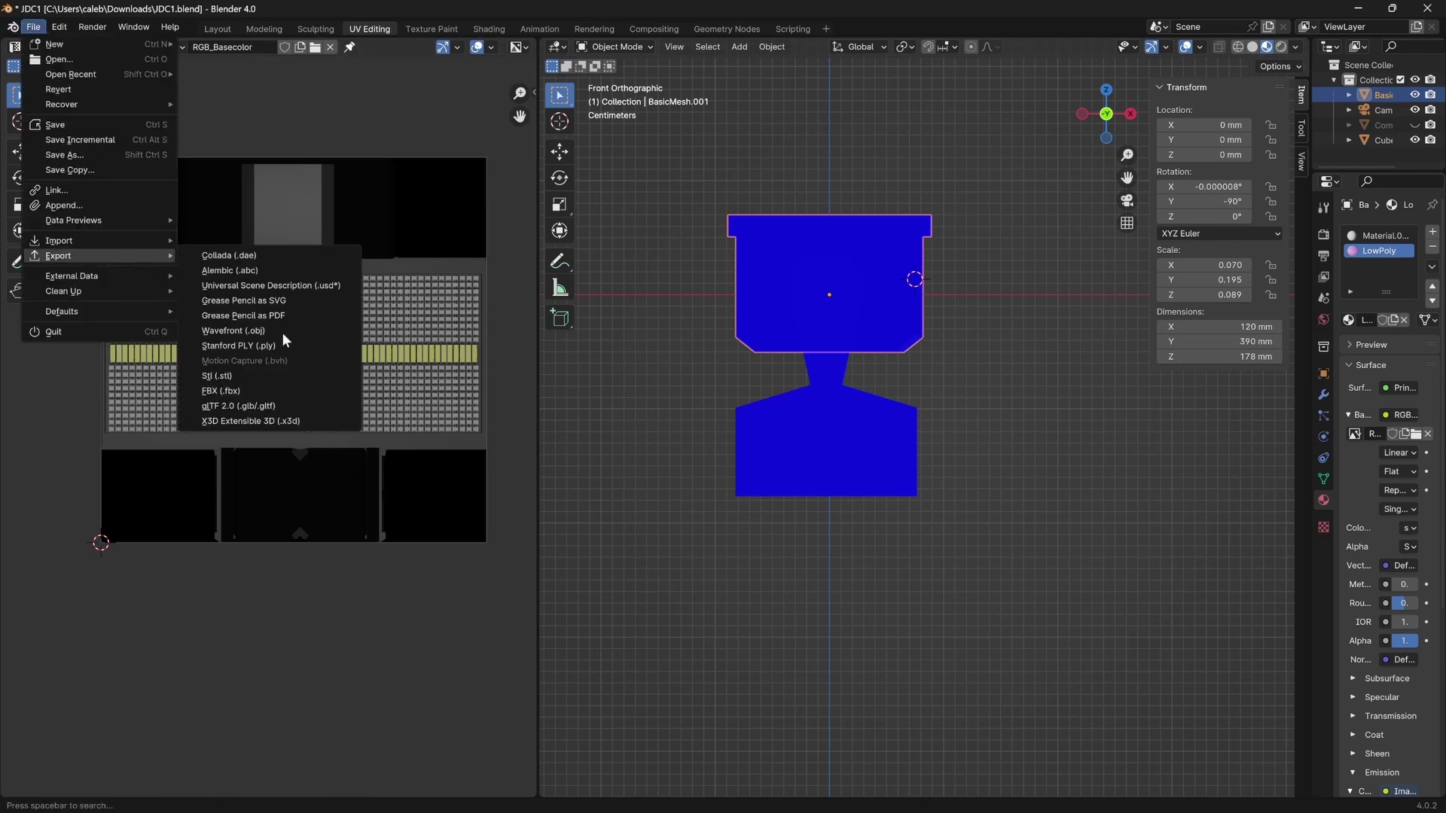
{"action": "left_click", "coordinate": [251, 391]}
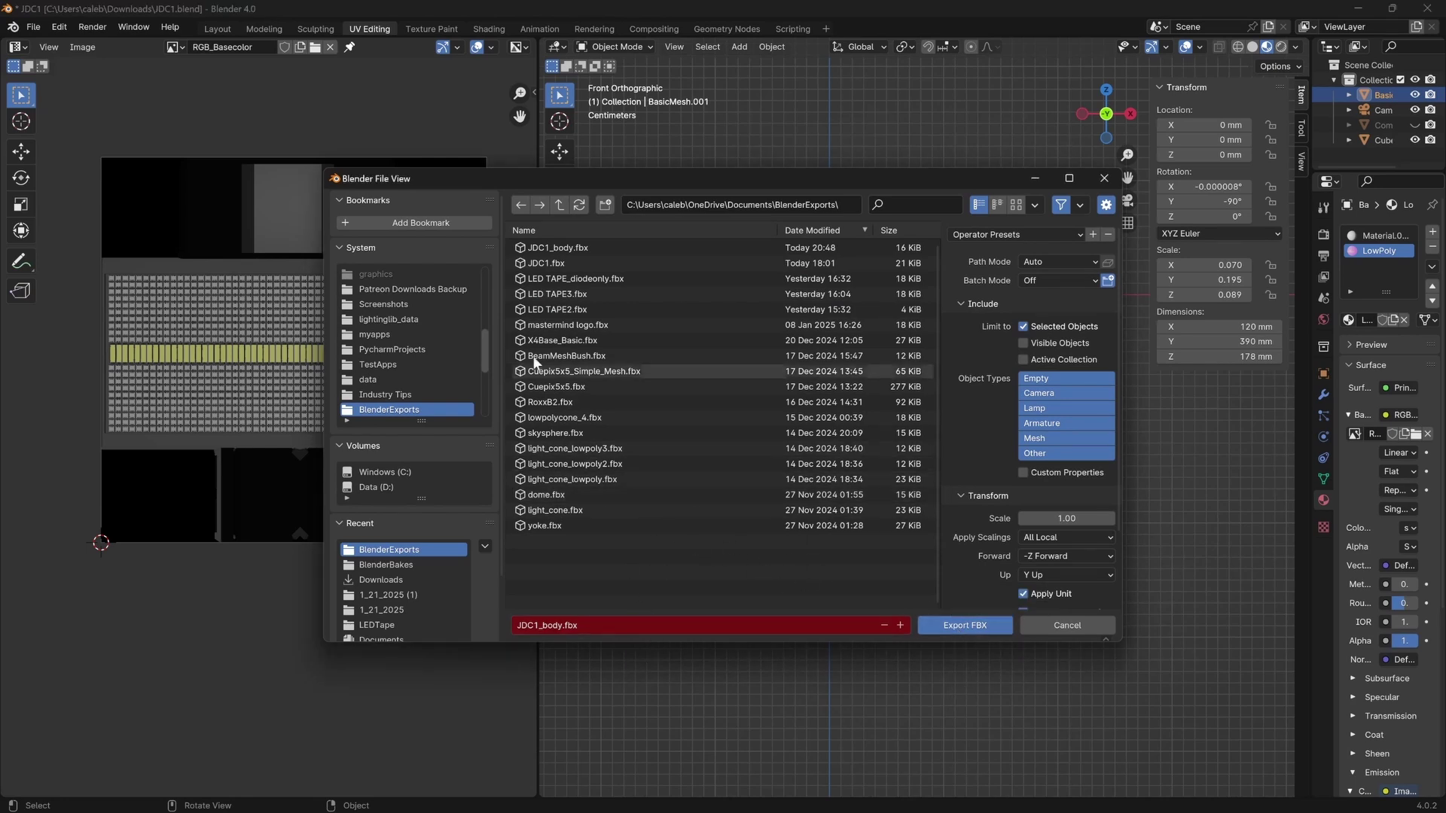
{"action": "left_click", "coordinate": [544, 266]}
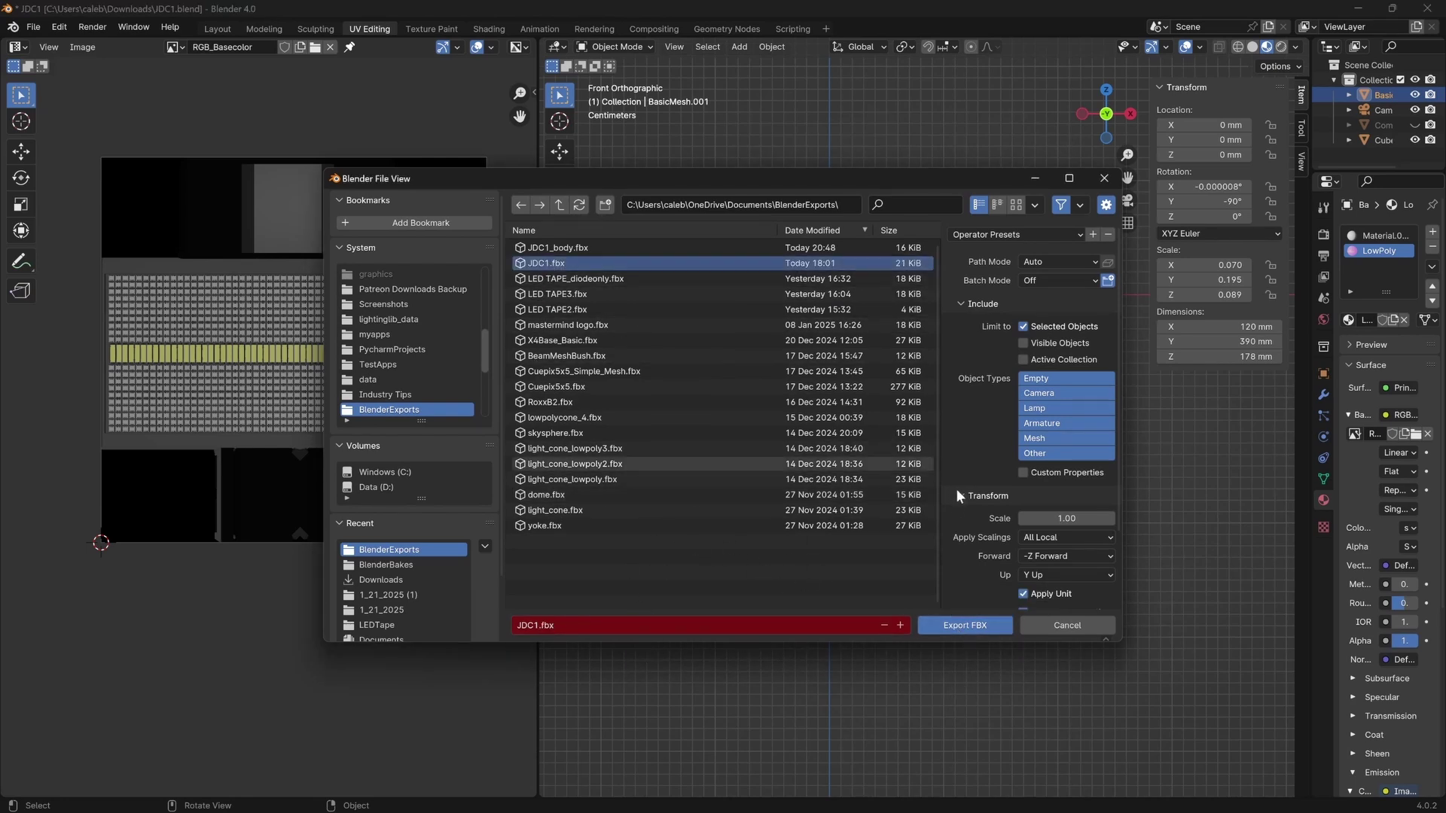
{"action": "left_click", "coordinate": [988, 620]}
Switch back to Unreal Editor, open BP_JDC1_SPix from the level fixture, and nest StaticMeshBeam under StaticMeshHead.
{"action": "left_click", "coordinate": [1360, 9]}
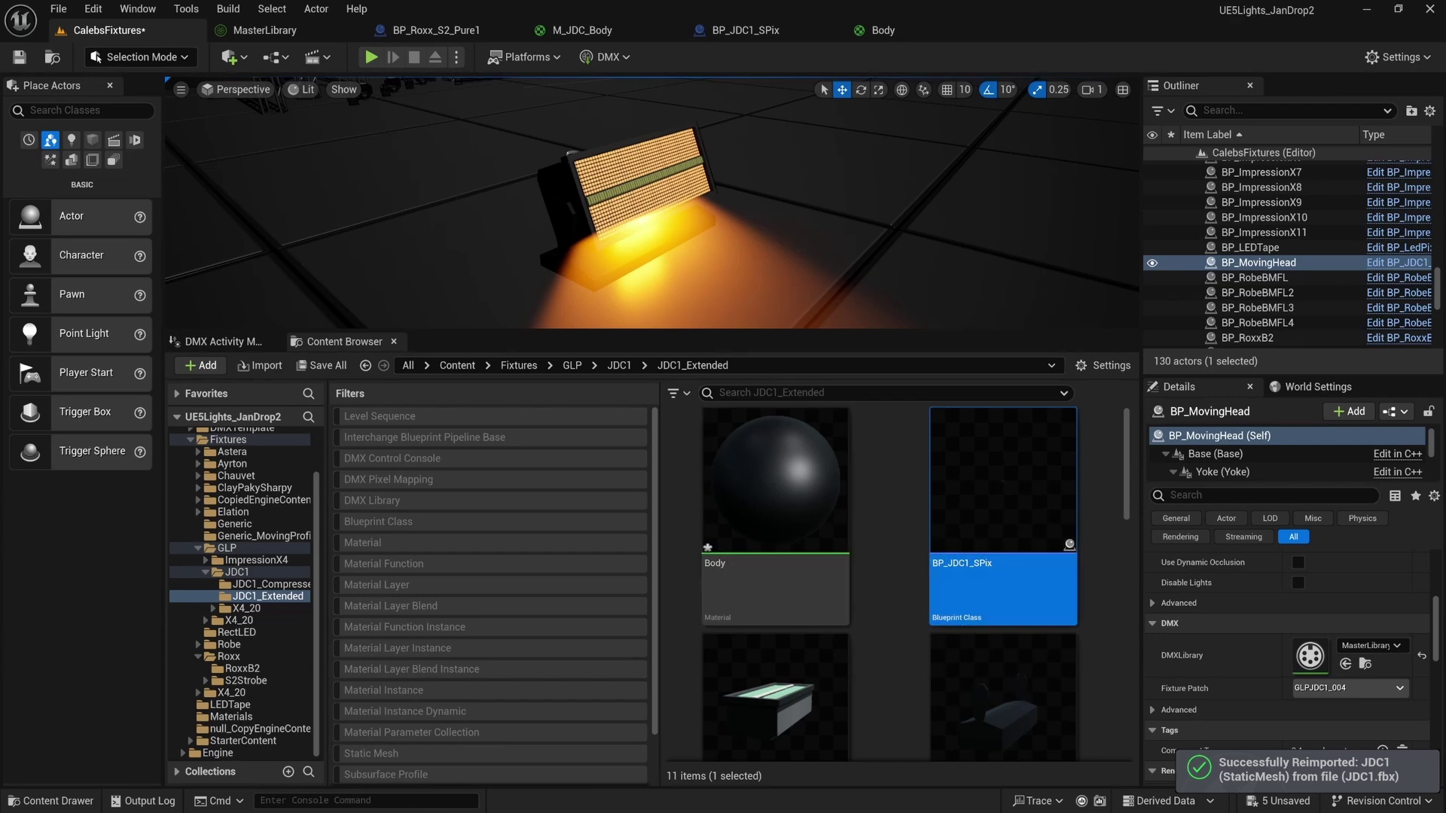
{"action": "right_click_drag", "start_coordinate": [652, 203], "coordinate": [836, 202]}
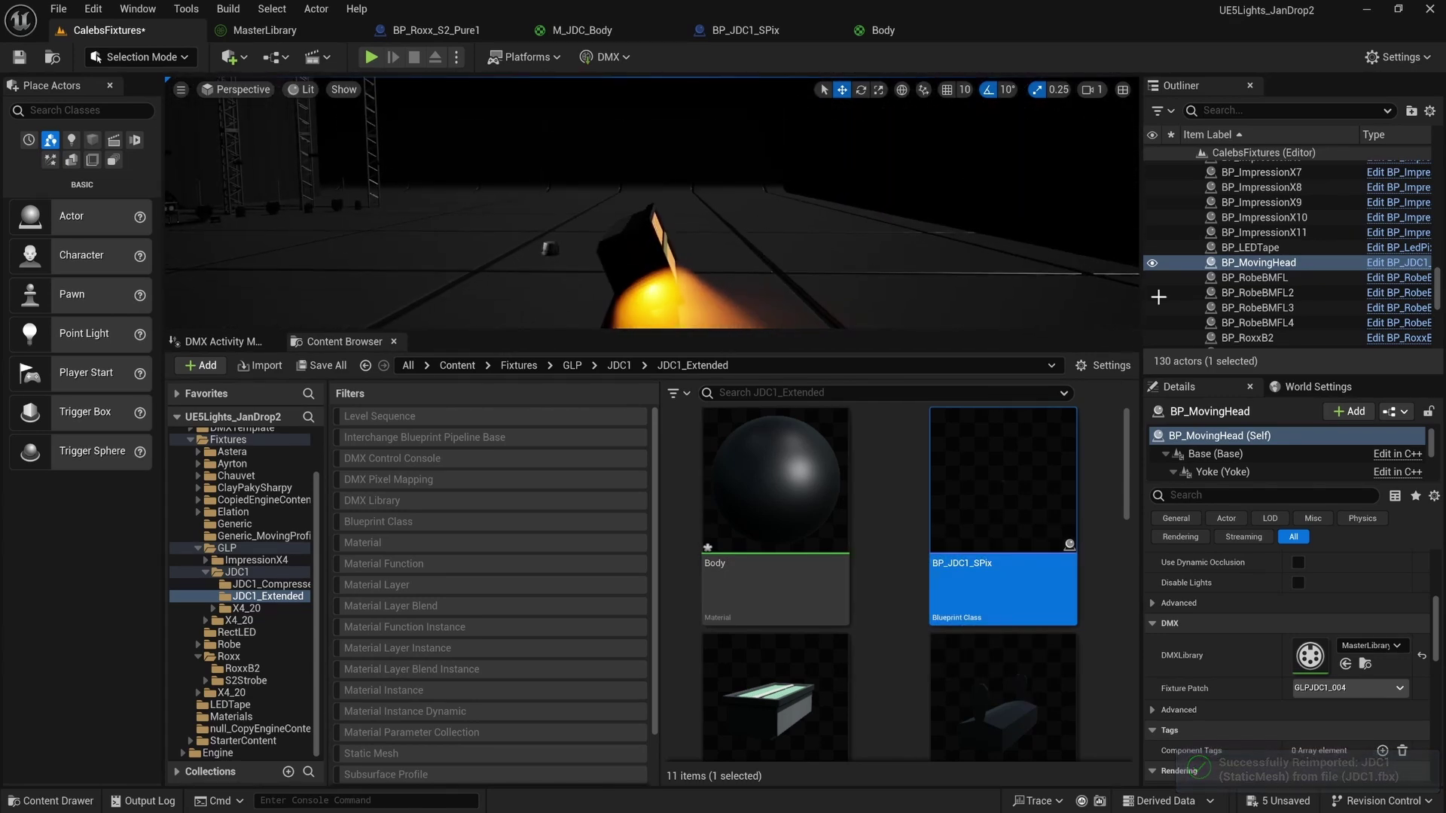
{"action": "left_click", "coordinate": [1376, 263]}
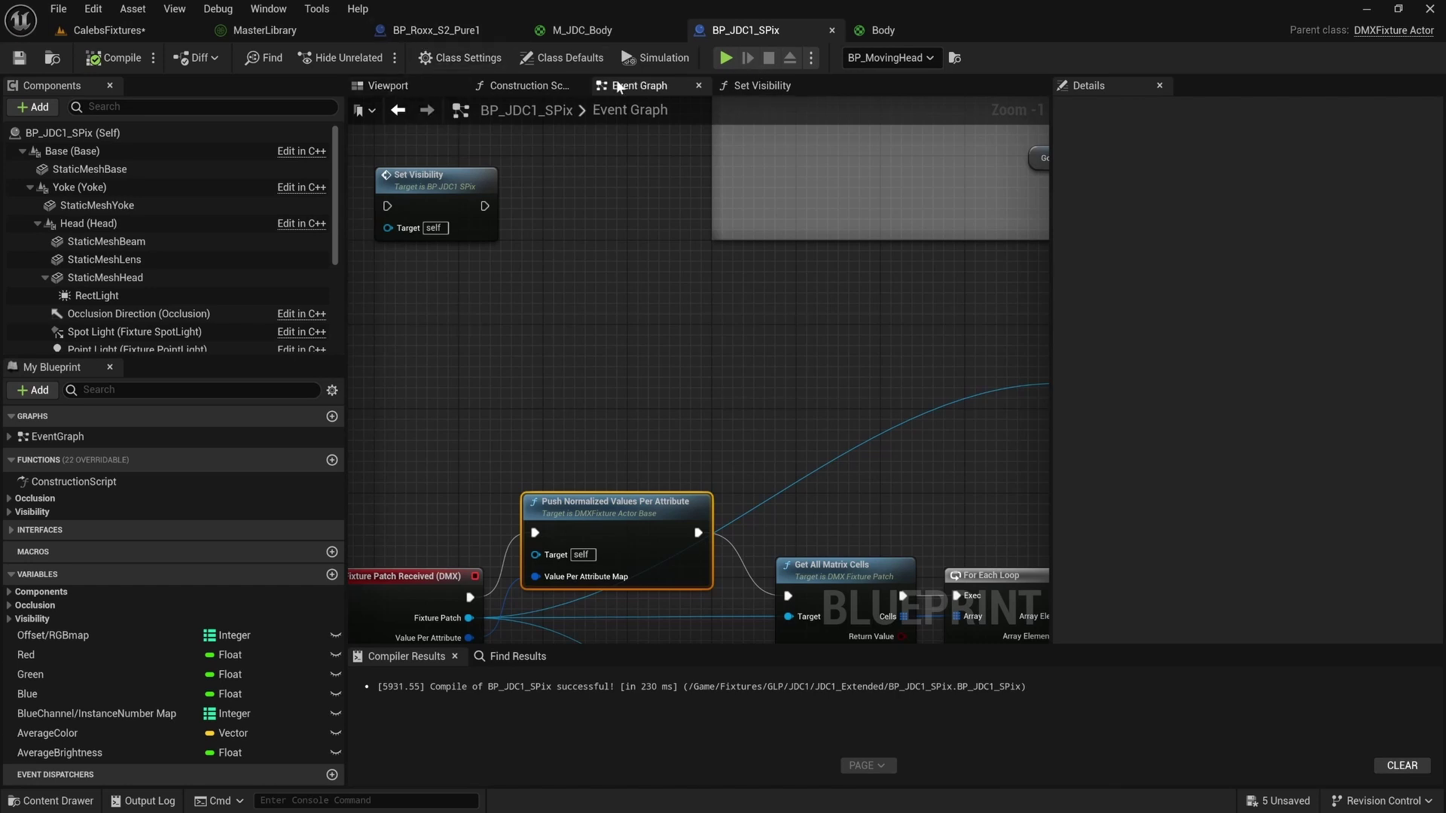
{"action": "left_click", "coordinate": [429, 88]}
{"action": "left_click", "coordinate": [106, 241]}
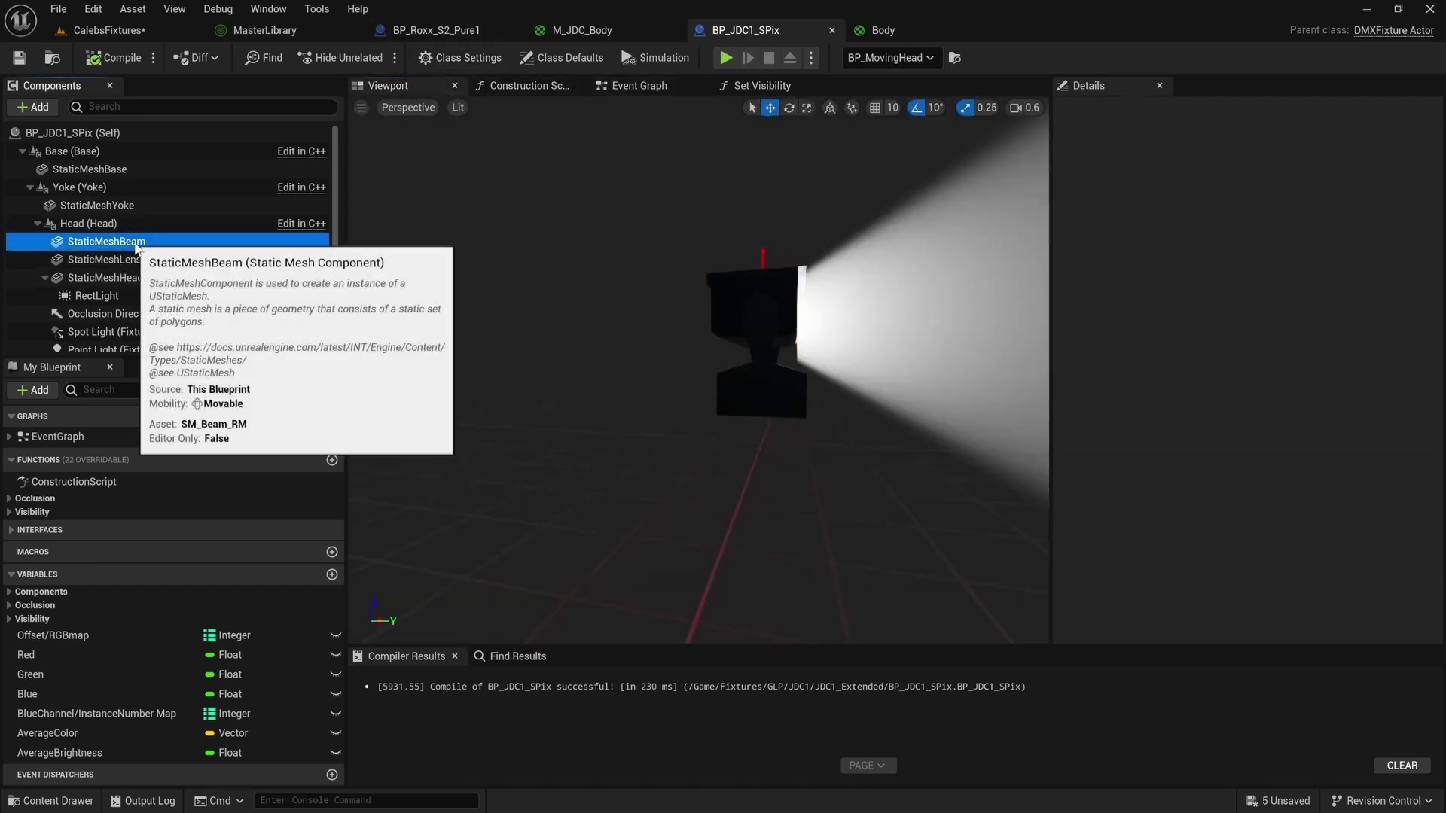
{"action": "left_click_drag", "start_coordinate": [170, 305], "coordinate": [119, 277]}
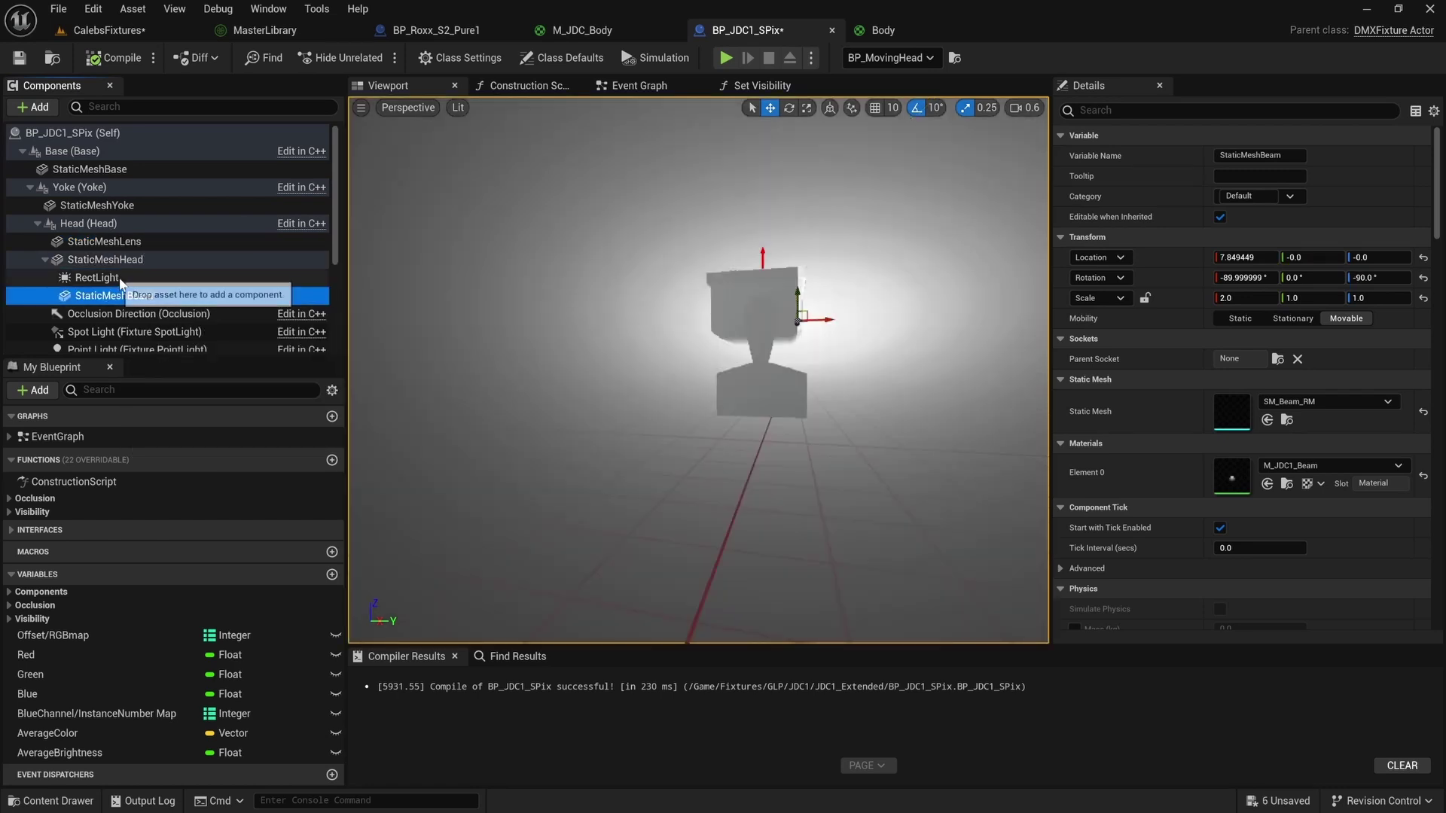
Try to rotate StaticMeshBeam freehand to line it up with the front of the reimported head.
{"action": "left_click_drag", "start_coordinate": [628, 296], "coordinate": [712, 232], "text": "alt"}
{"action": "left_click", "coordinate": [789, 107]}
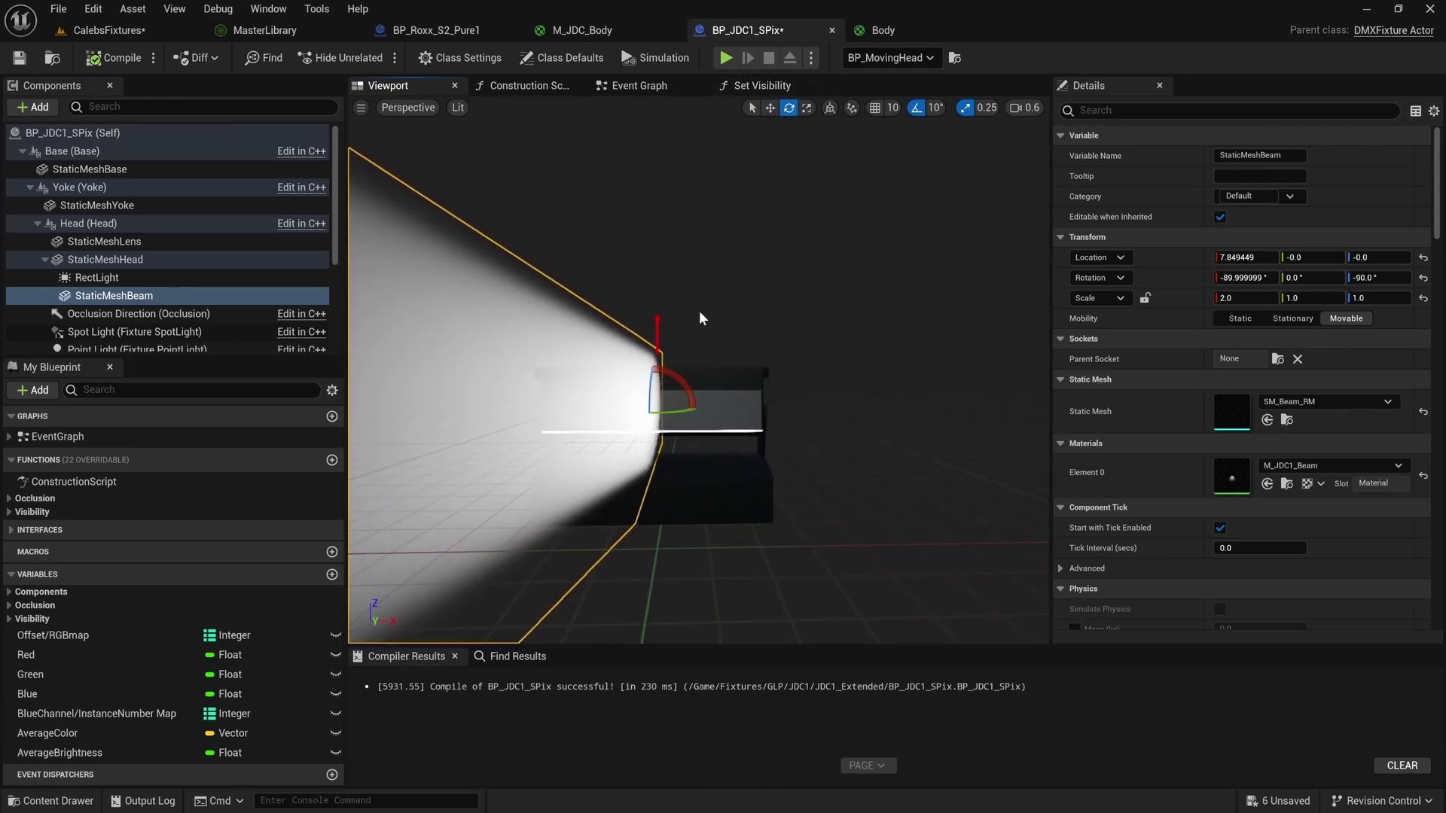
{"action": "mouse_move", "coordinate": [684, 382]}
{"action": "left_mouse_down"}
{"action": "mouse_move", "coordinate": [694, 404]}
{"action": "mouse_move", "coordinate": [692, 373]}
{"action": "left_mouse_up"}
{"action": "key", "text": "f"}
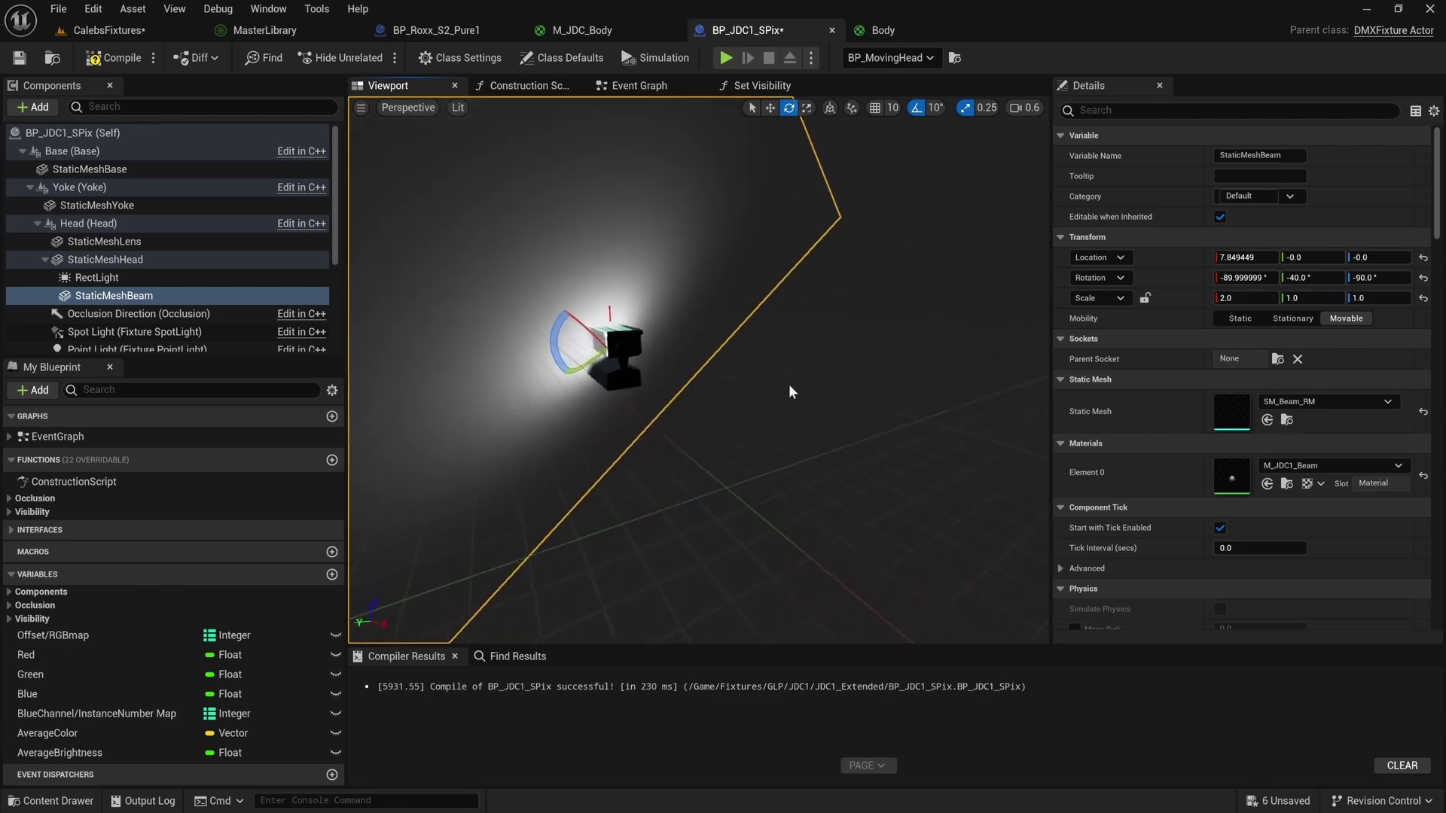
{"action": "key", "text": "ctrl+z"}
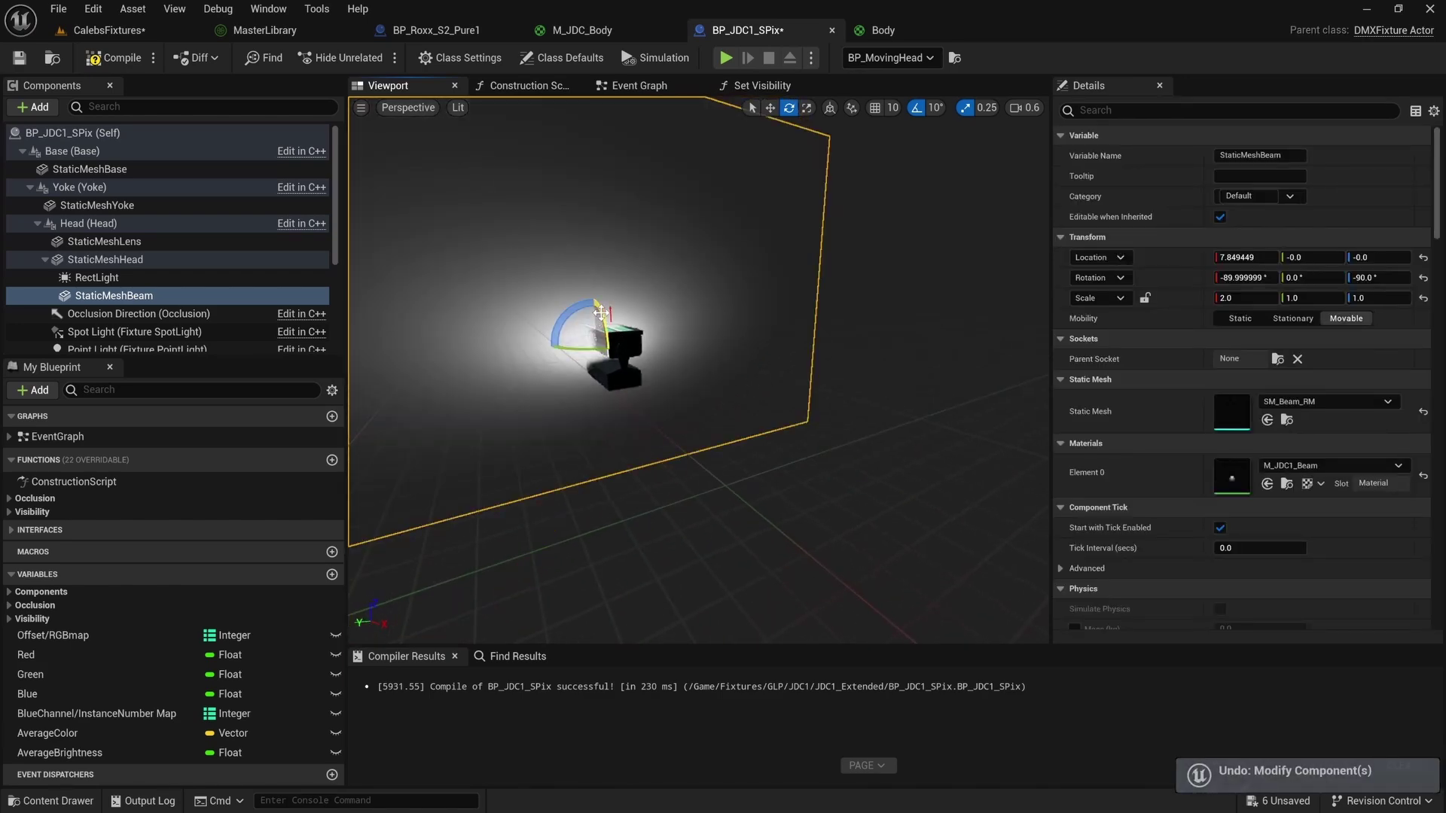
{"action": "left_click_drag", "start_coordinate": [600, 313], "coordinate": [611, 369]}
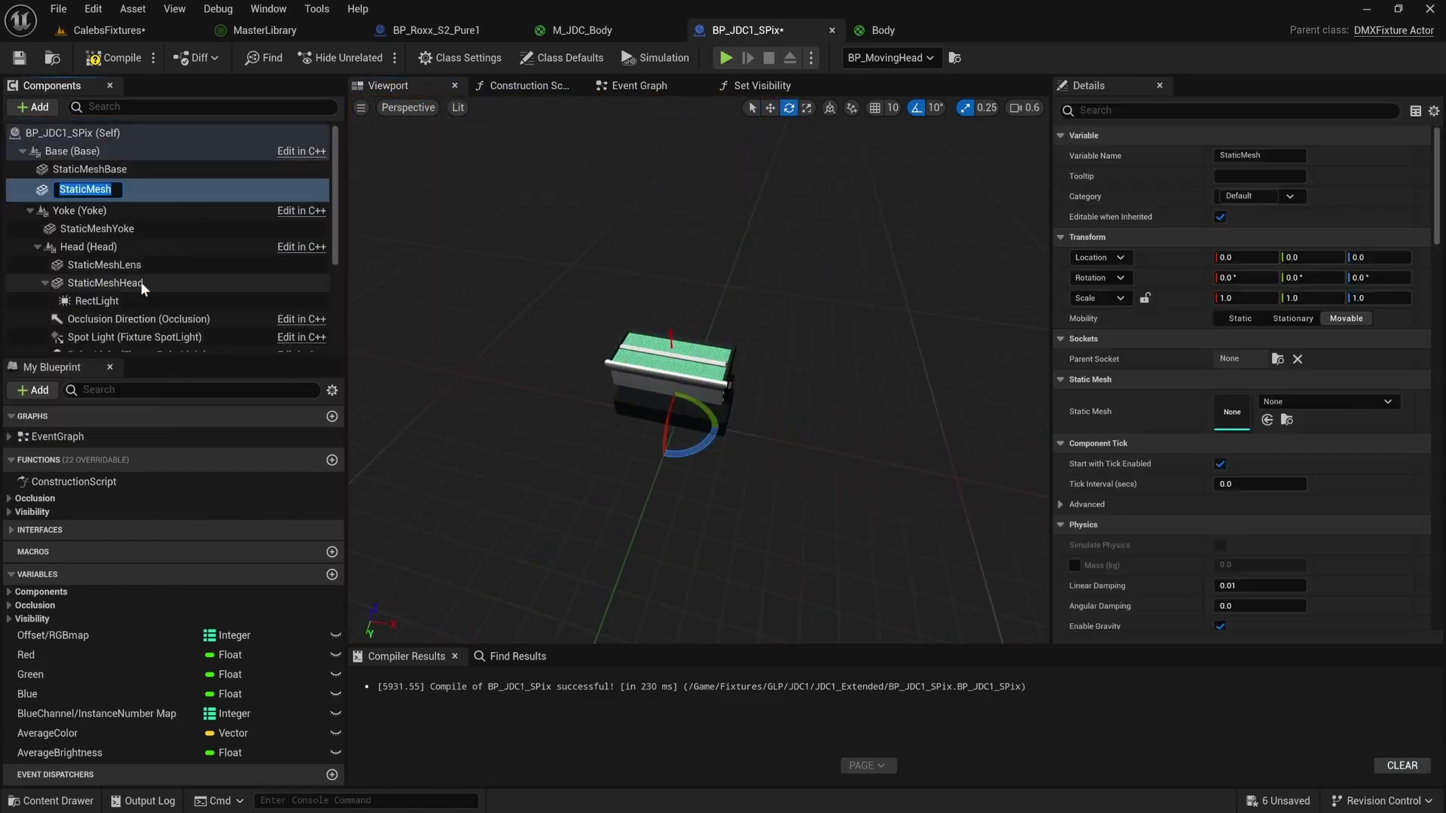
Replace the beam with a static mesh component under StaticMeshHead using SM_Beam_RM and the M_JDC1_Beam material.
{"action": "left_click_drag", "start_coordinate": [143, 288], "coordinate": [143, 289]}
{"action": "left_click", "coordinate": [1328, 401]}
{"action": "type", "text": "beam"}
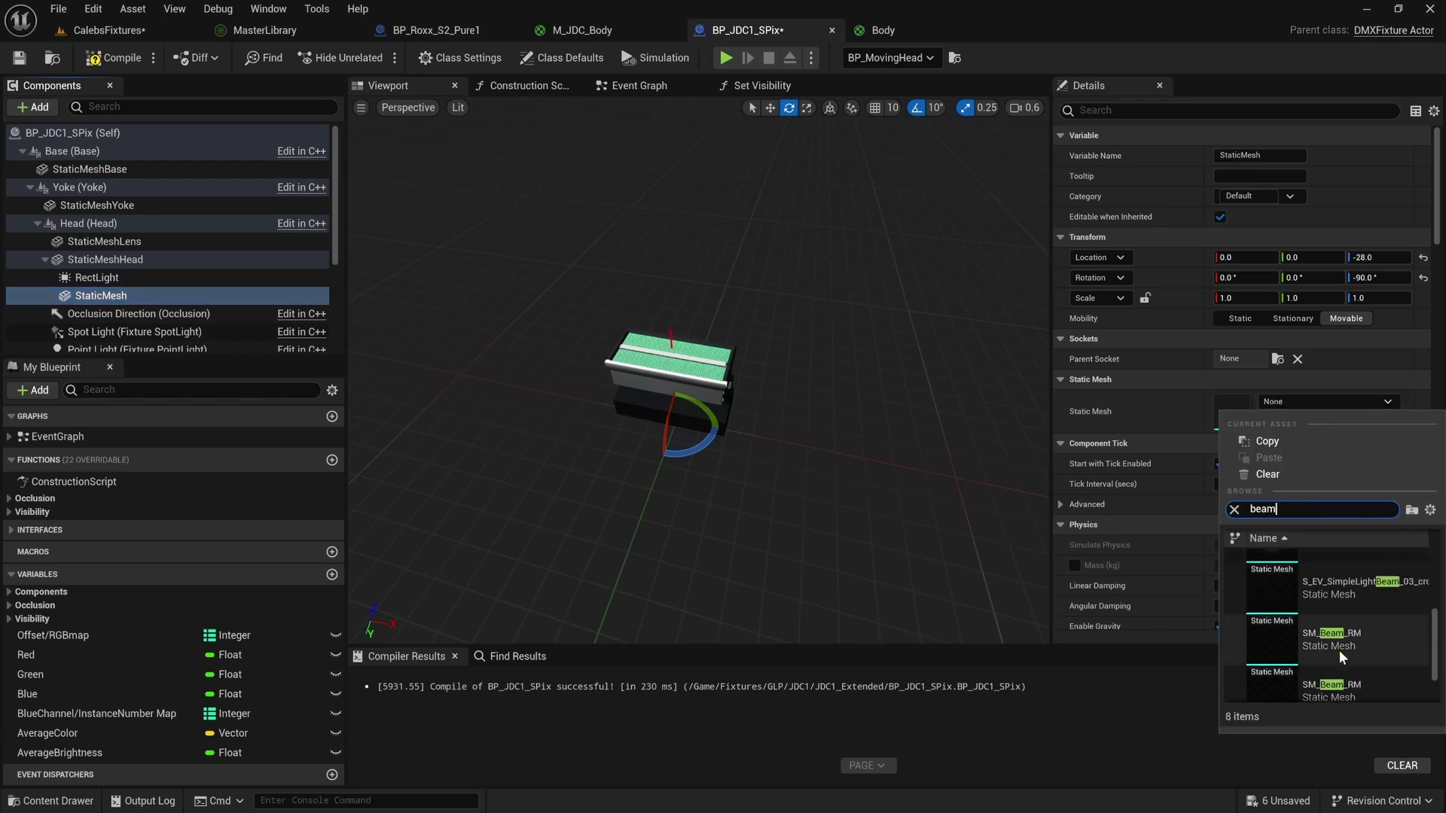
{"action": "left_click", "coordinate": [1318, 666]}
{"action": "key", "text": "F7"}
{"action": "left_click", "coordinate": [1330, 465]}
{"action": "type", "text": "jdc1"}
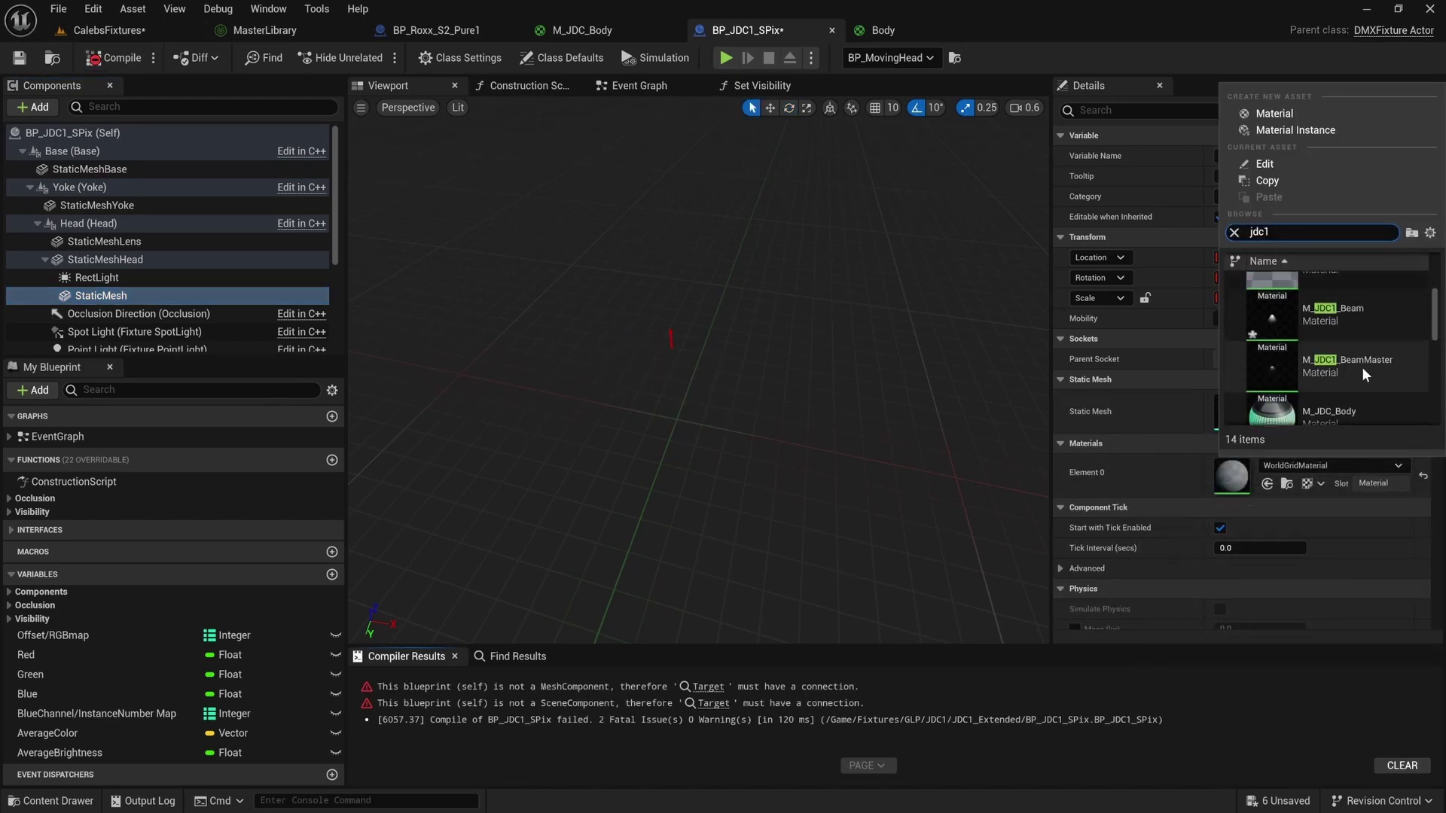
{"action": "left_click", "coordinate": [1362, 367]}
Add a reference to the new beam component in the Set Visibility graph for the node's missing target.
{"action": "left_click", "coordinate": [640, 85]}
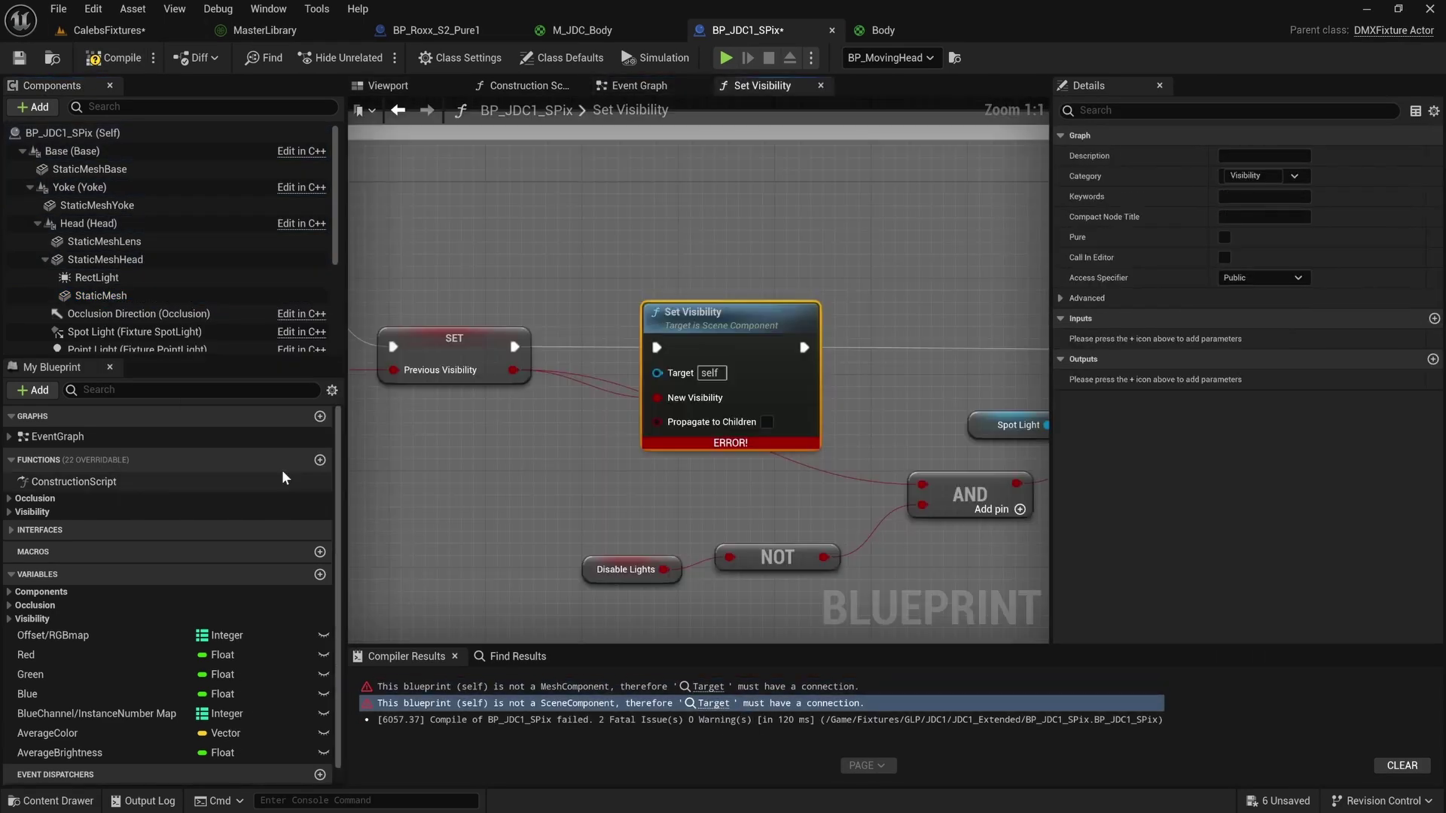
{"action": "left_click_drag", "start_coordinate": [113, 295], "coordinate": [585, 373]}
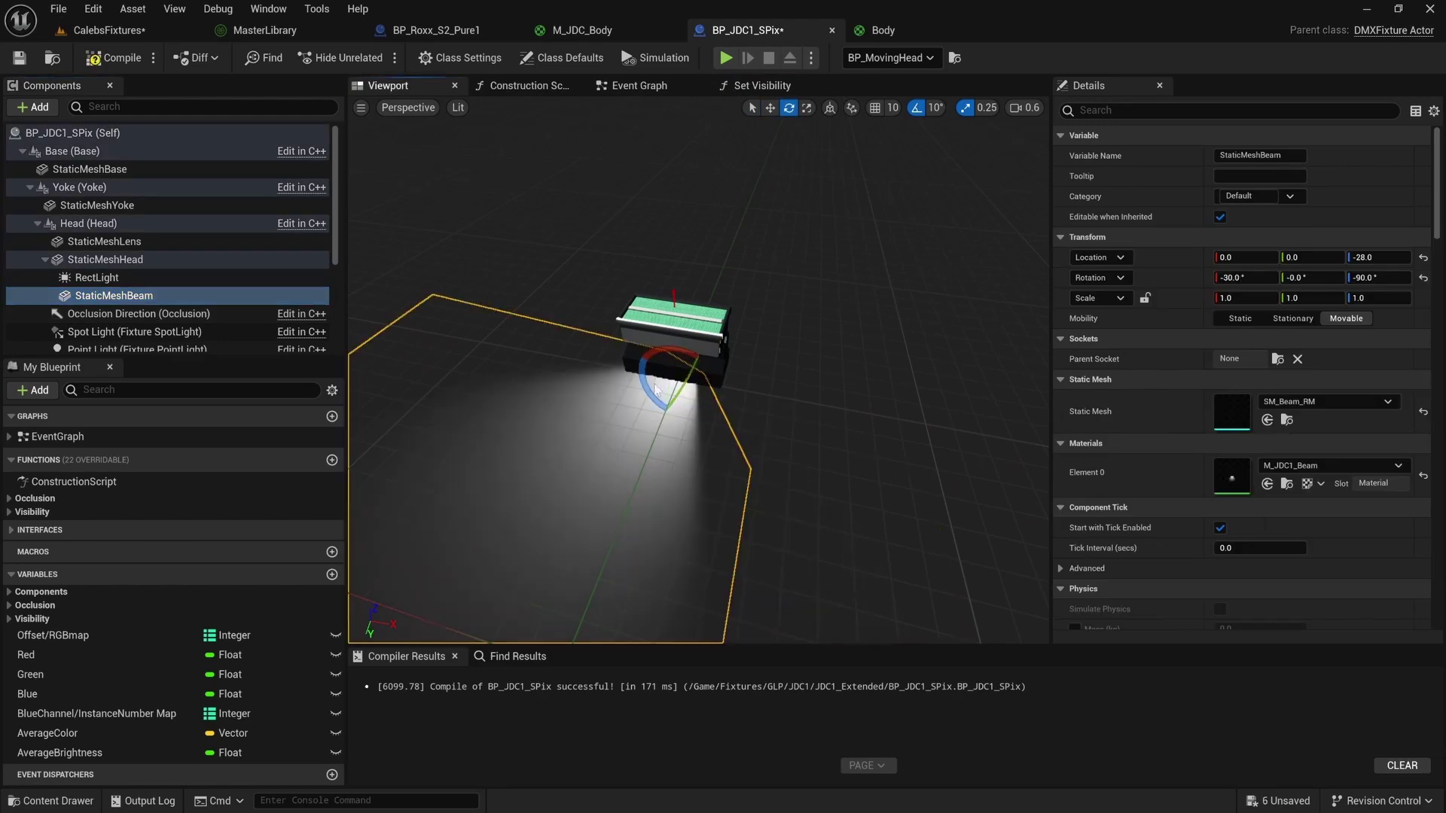
Set StaticMeshBeam's rotation to 0, 180, 0 degrees and move it to about Z 7.68 at the head's face.
{"action": "type", "text": "180"}
{"action": "key", "text": "Tab"}
{"action": "type", "text": "0"}
{"action": "key", "text": "Return"}
{"action": "left_click_drag", "start_coordinate": [678, 399], "coordinate": [677, 323]}
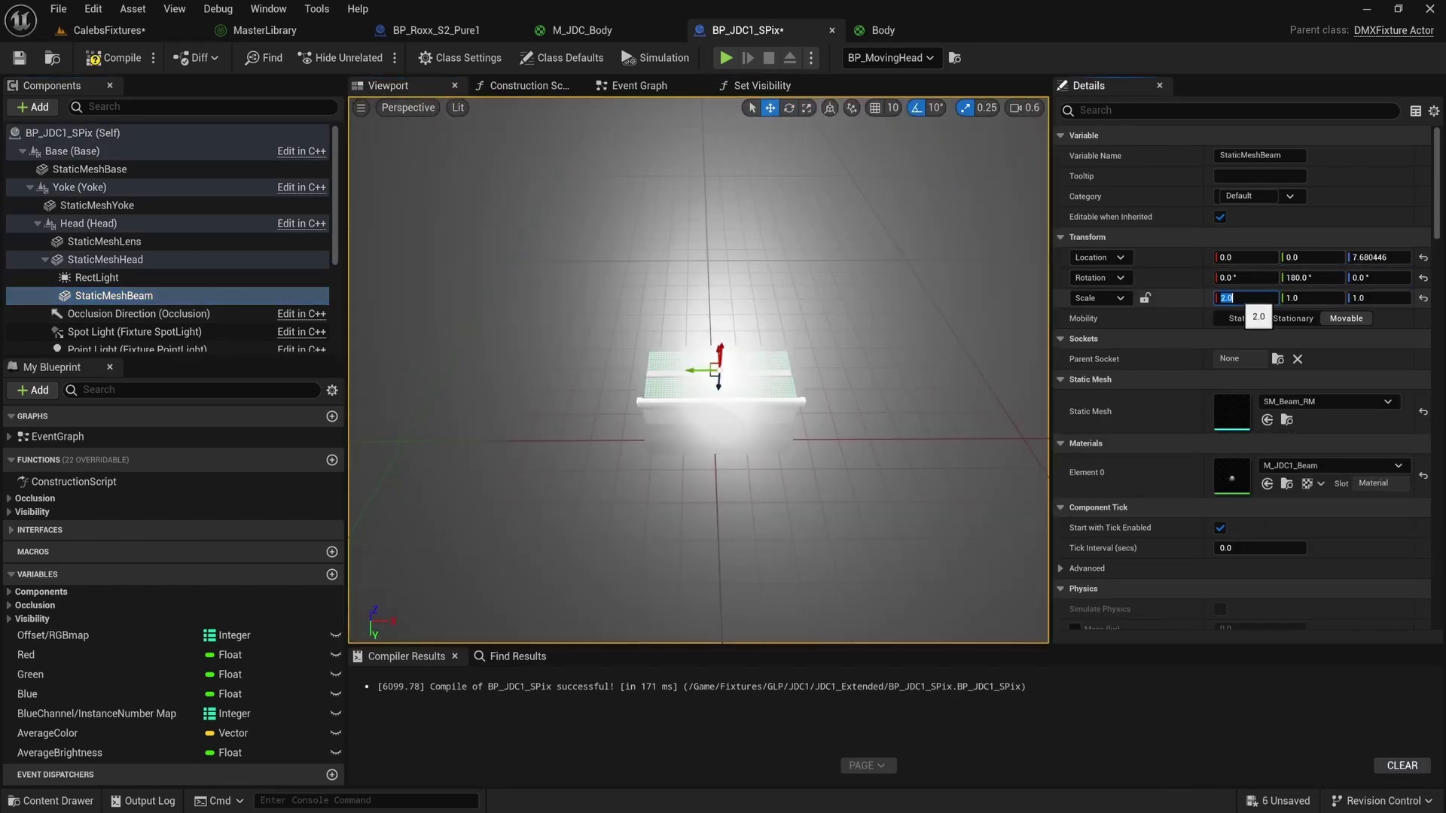
Move the RectLight to about X -0.59 over the head's face, compile the blueprint and return to the level.
{"action": "left_click", "coordinate": [96, 278]}
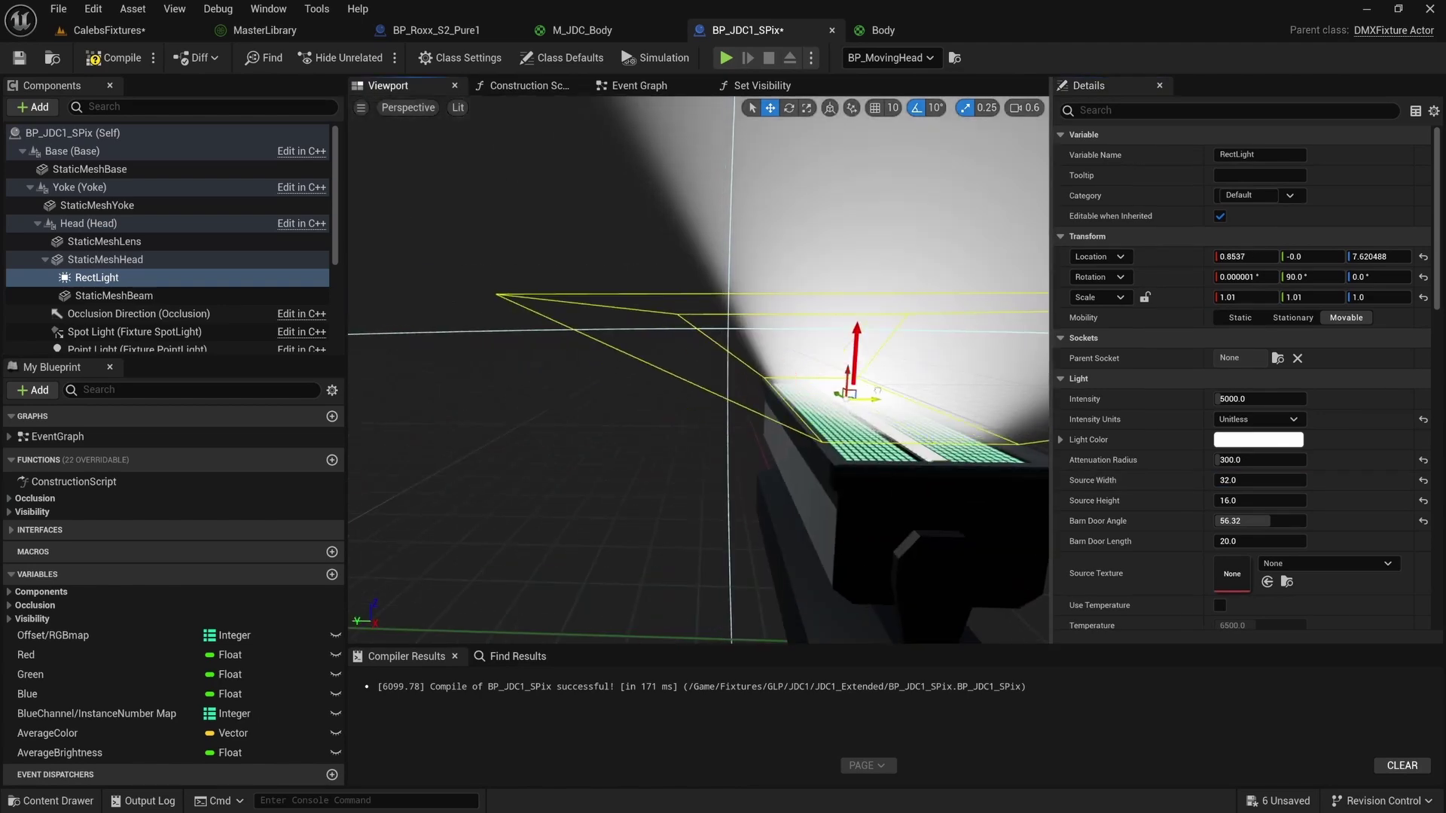
{"action": "left_click", "coordinate": [105, 57]}
{"action": "left_click", "coordinate": [109, 30]}
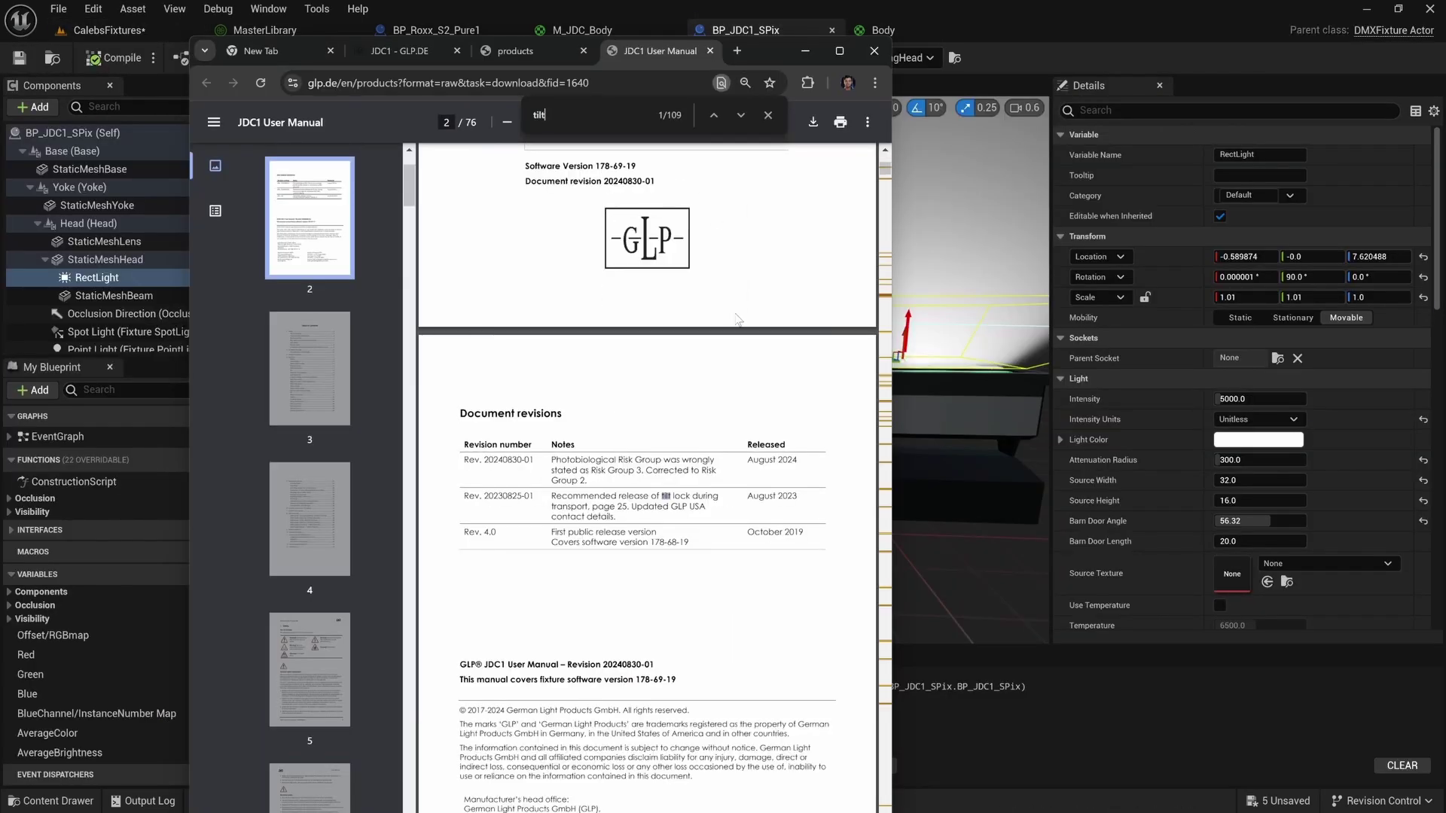
Look through the "tilt" matches in the JDC1 User Manual for the head's tilt range.
{"action": "left_click", "coordinate": [740, 115]}
{"action": "left_click", "coordinate": [741, 115]}
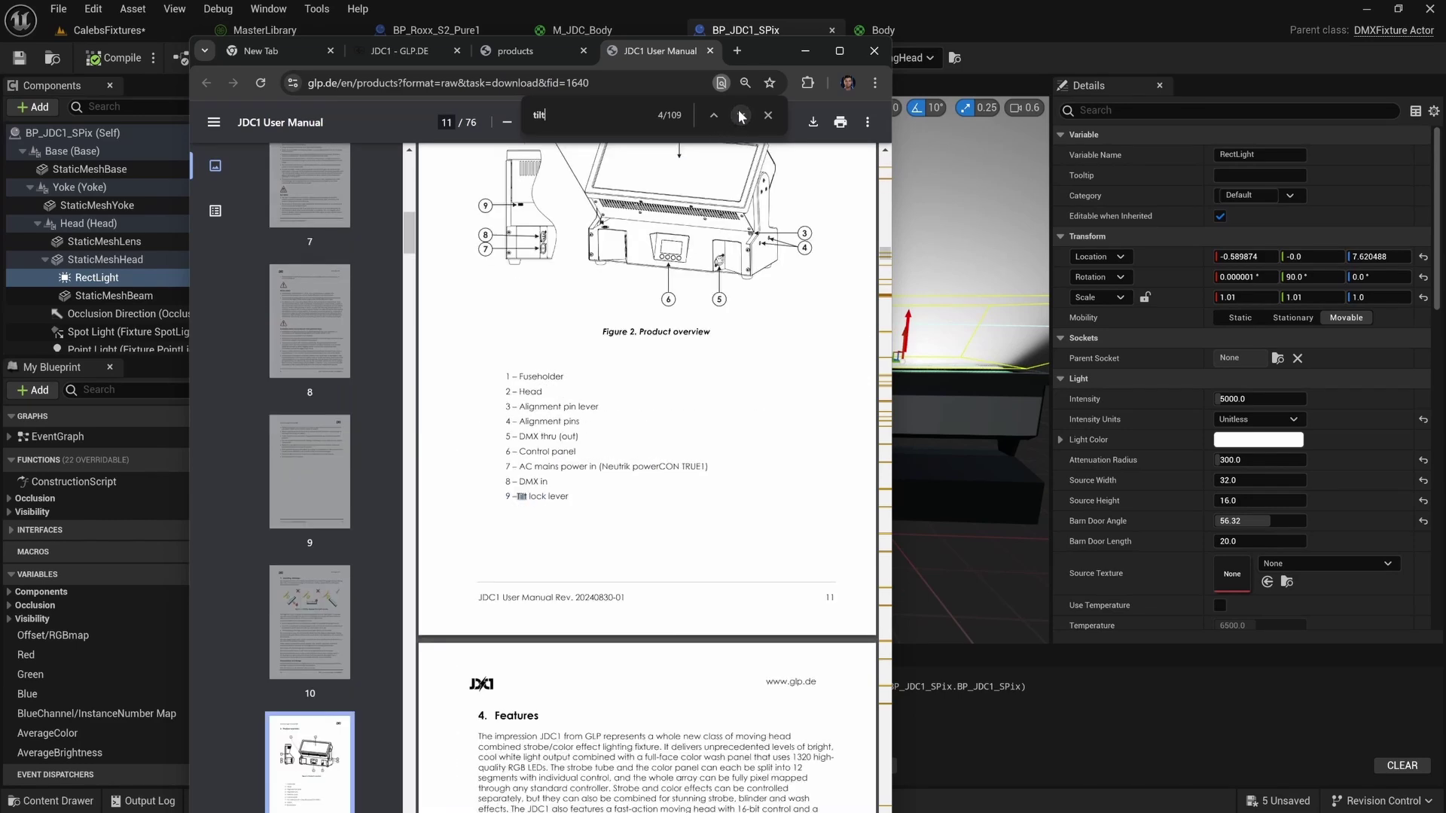
{"action": "left_click", "coordinate": [741, 116]}
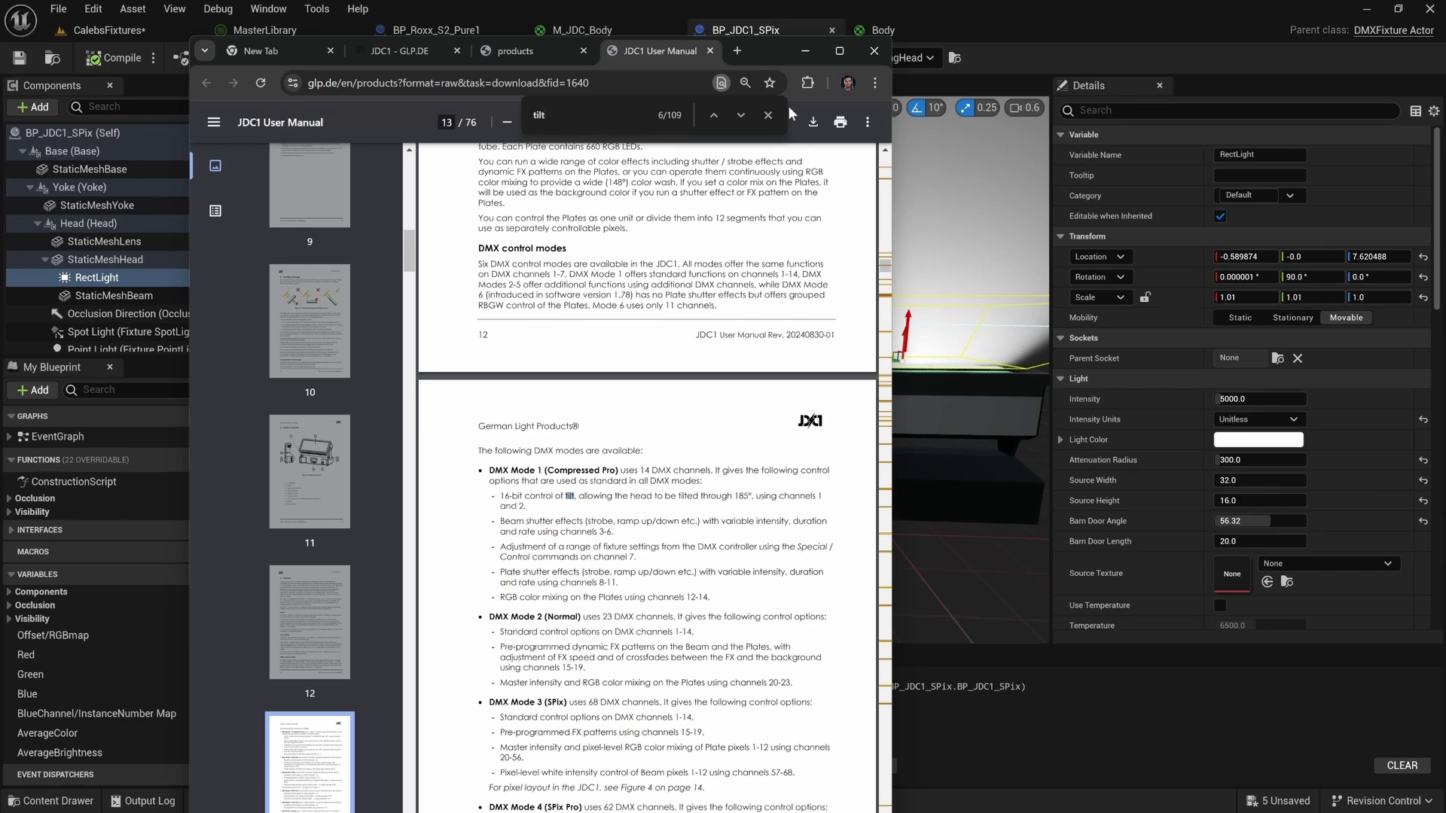
{"action": "key", "text": "alt+Tab"}
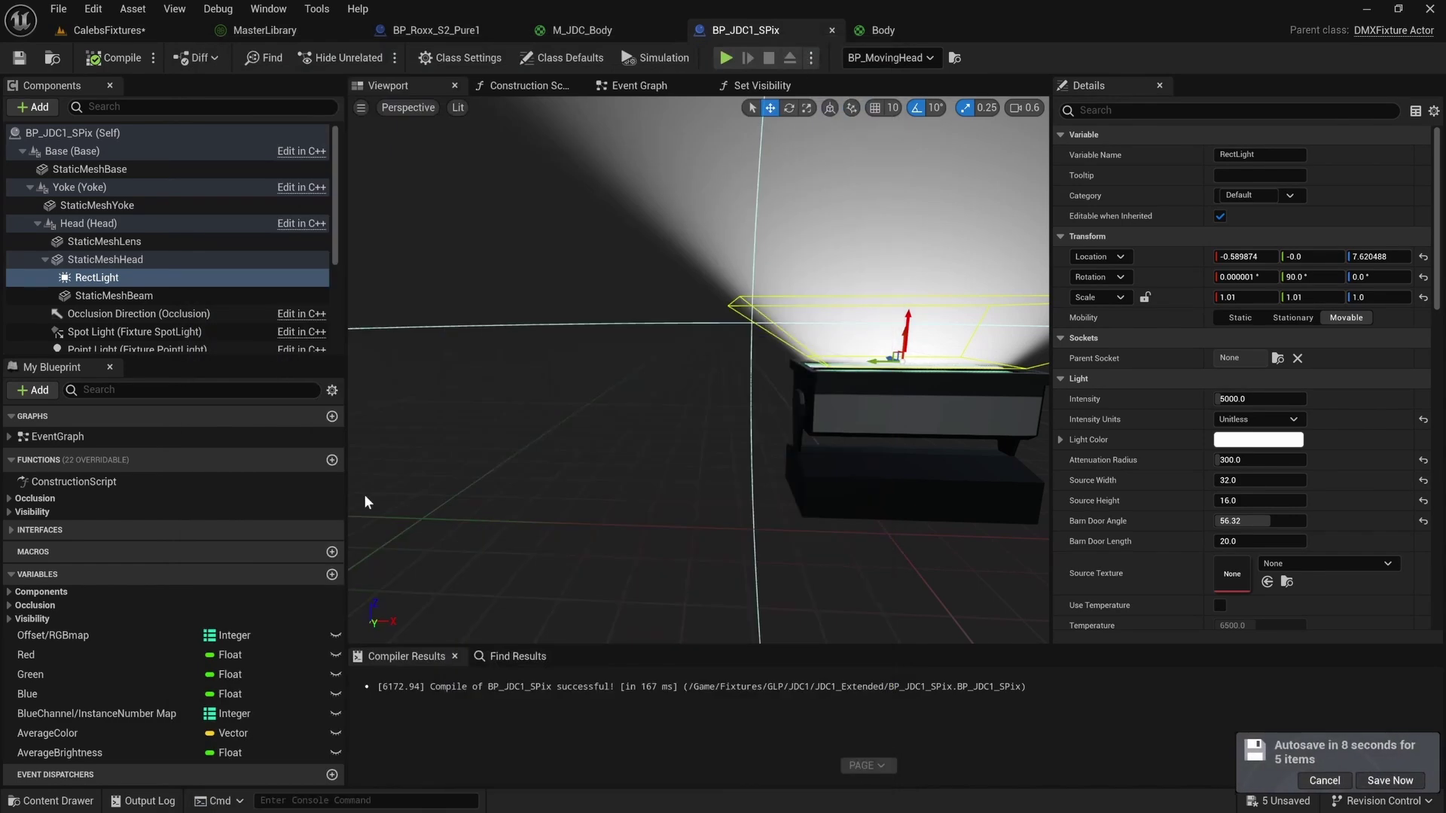
Set Tilt_Component's minimum to -92.5 and maximum to 92.5, halving 185 in Calculator, and save the blueprint.
{"action": "scroll", "coordinate": [264, 287], "scroll_direction": "down", "scroll_amount": 3}
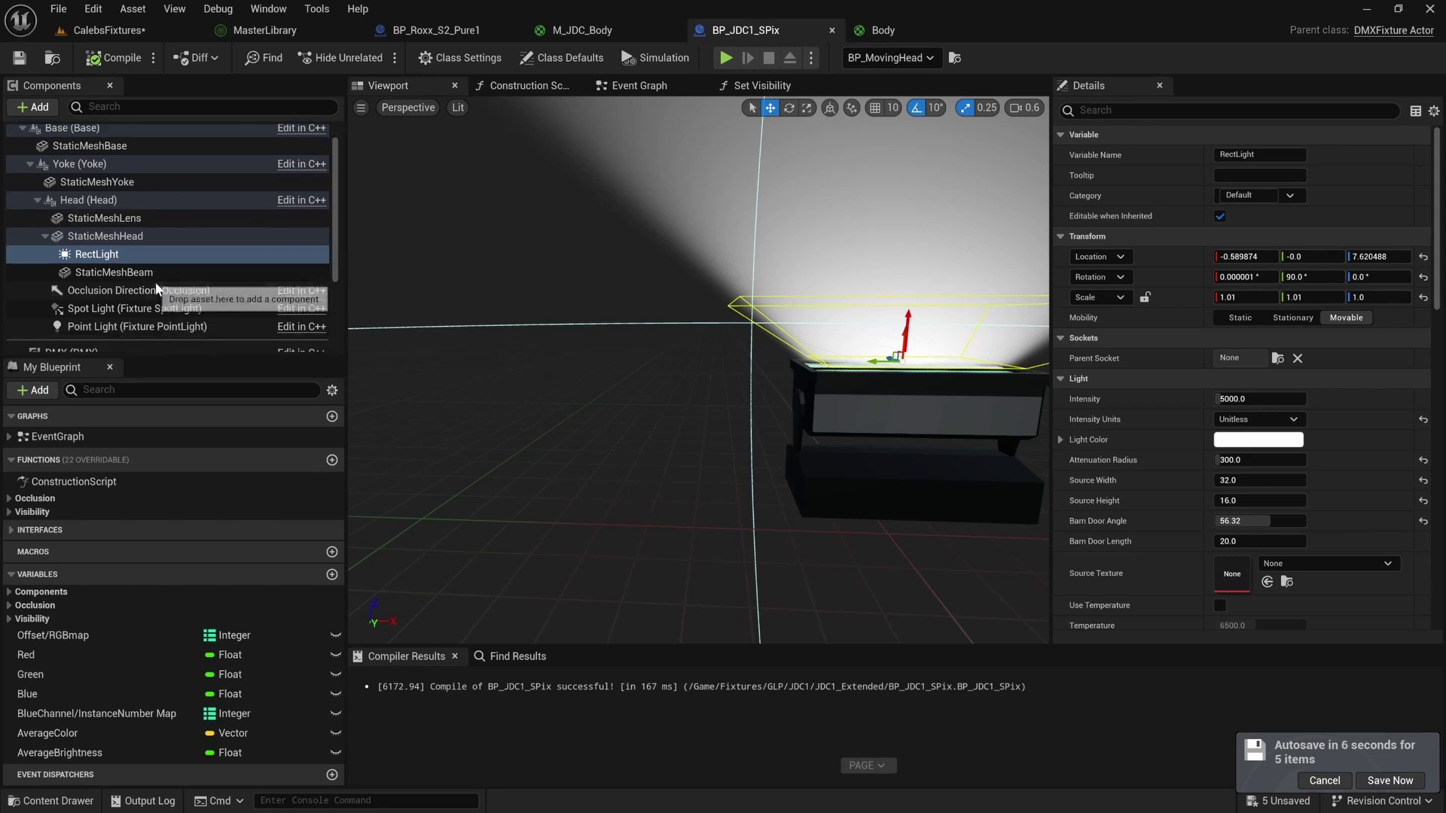
{"action": "left_click", "coordinate": [264, 274]}
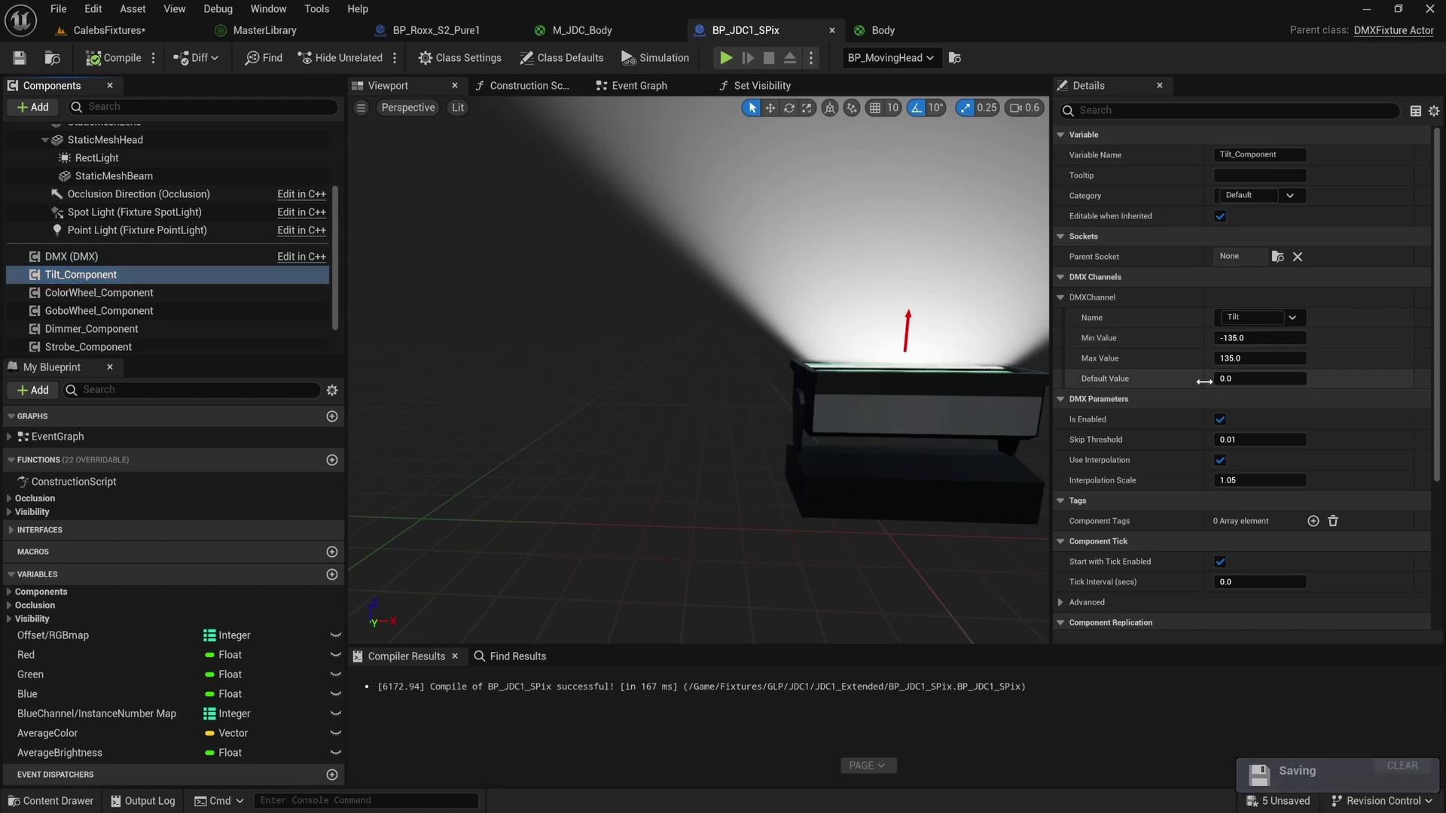
{"action": "key", "text": "super"}
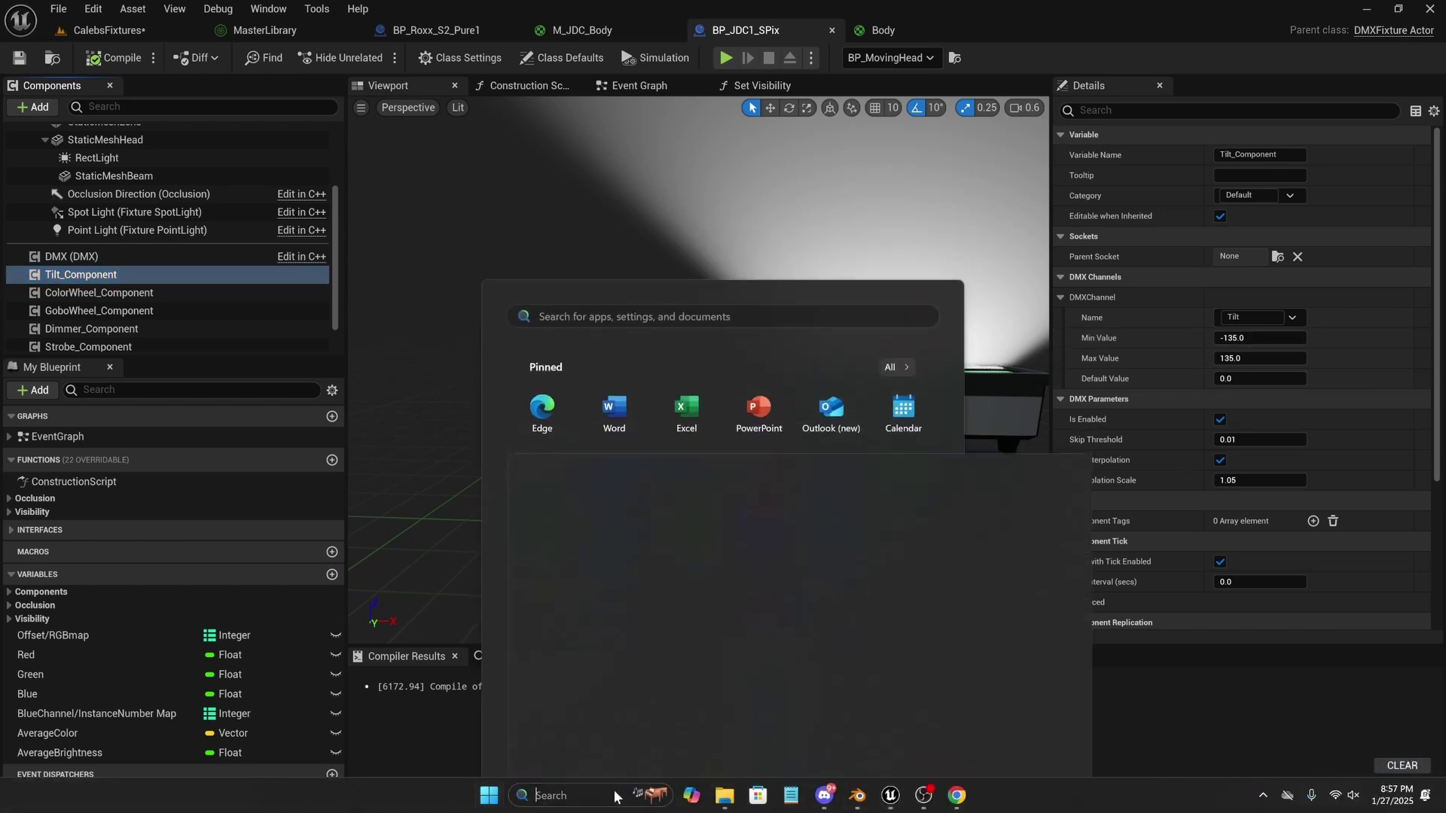
{"action": "type", "text": "calculator"}
{"action": "left_click", "coordinate": [601, 341]}
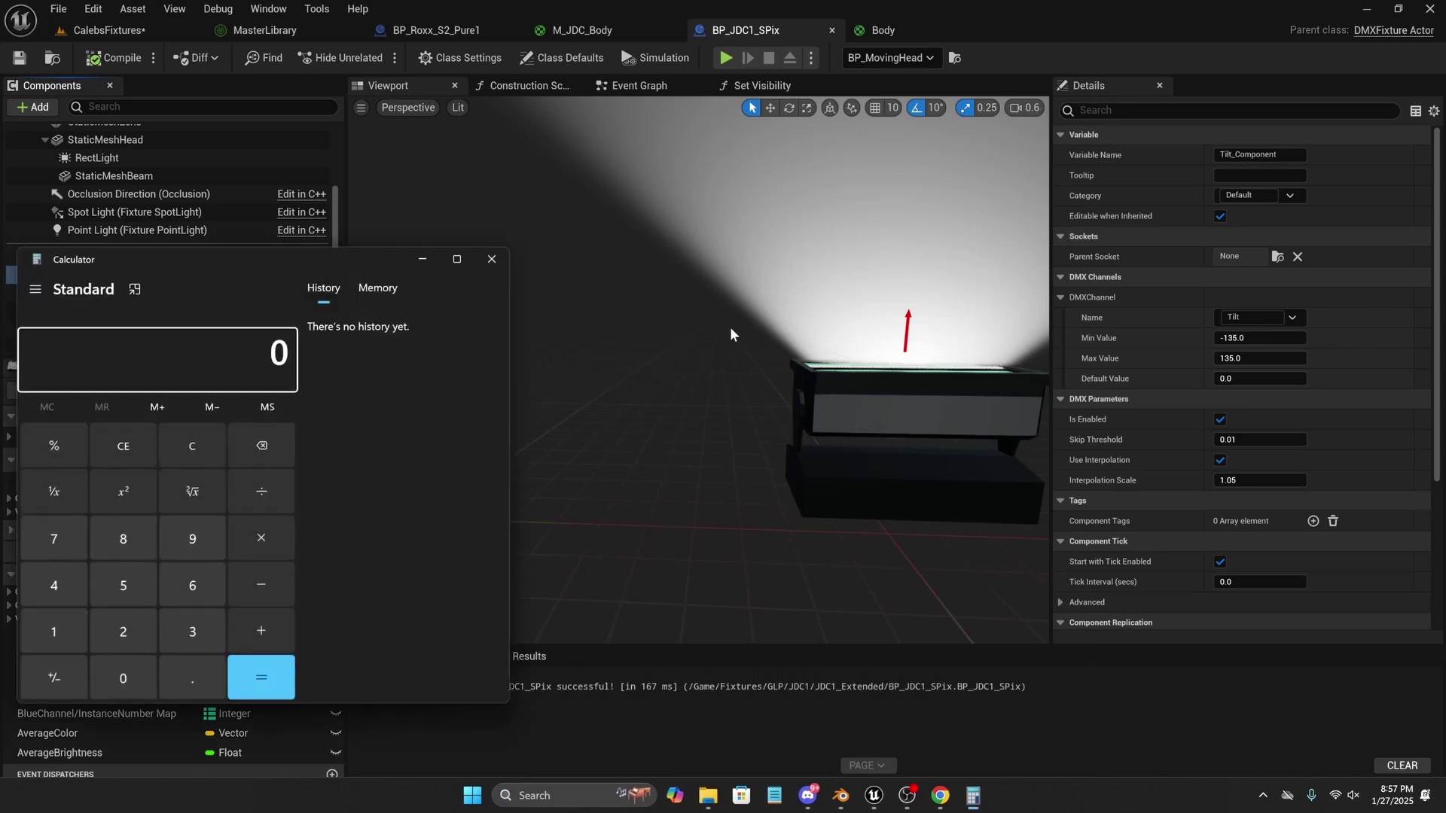
{"action": "type", "text": "185"}
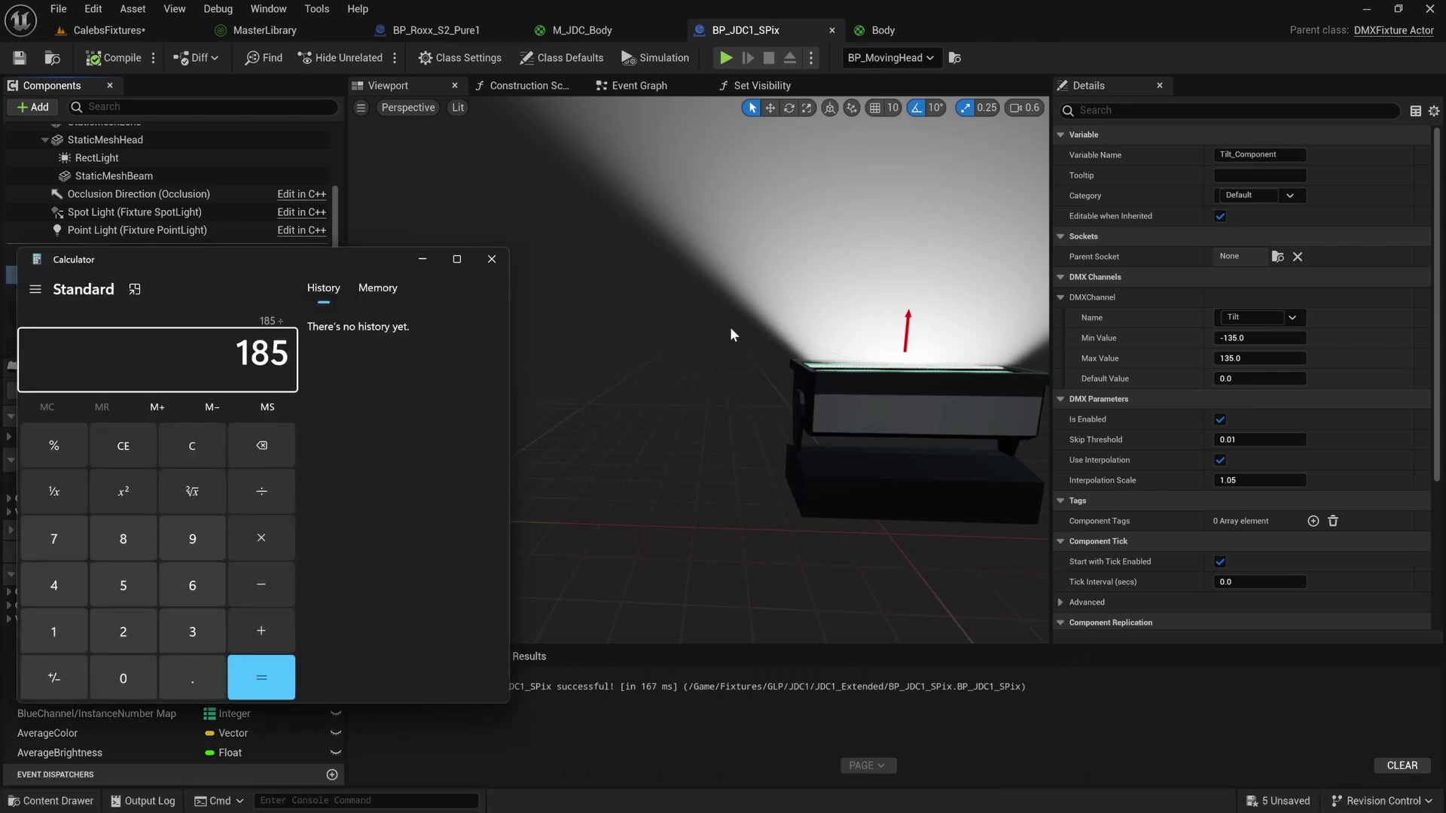
{"action": "left_click", "coordinate": [420, 252]}
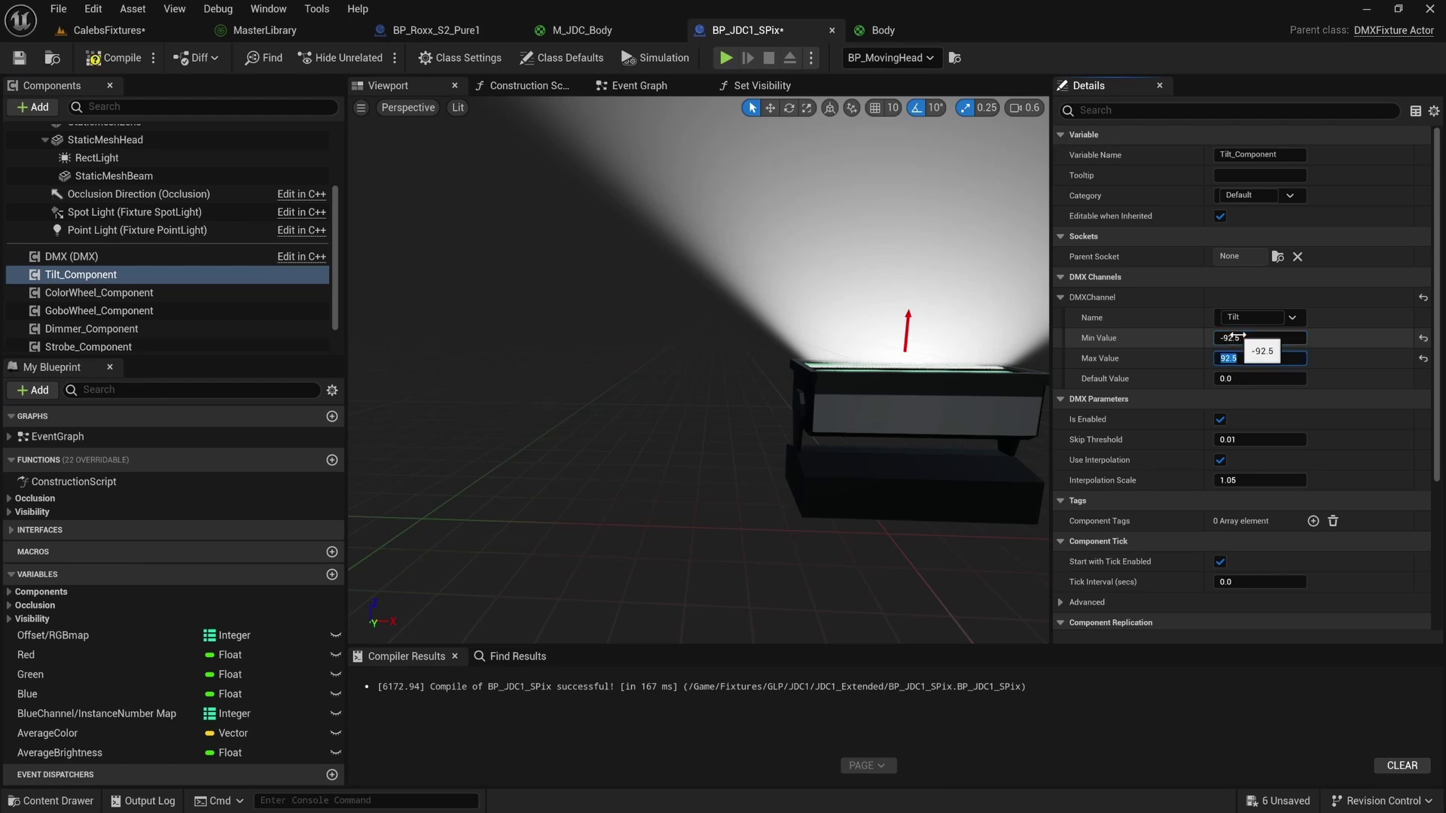
{"action": "left_click", "coordinate": [20, 57]}
Examine the updated JDC1 fixture's head orientation and beam in the CalebsFixtures level.
{"action": "left_click", "coordinate": [94, 30]}
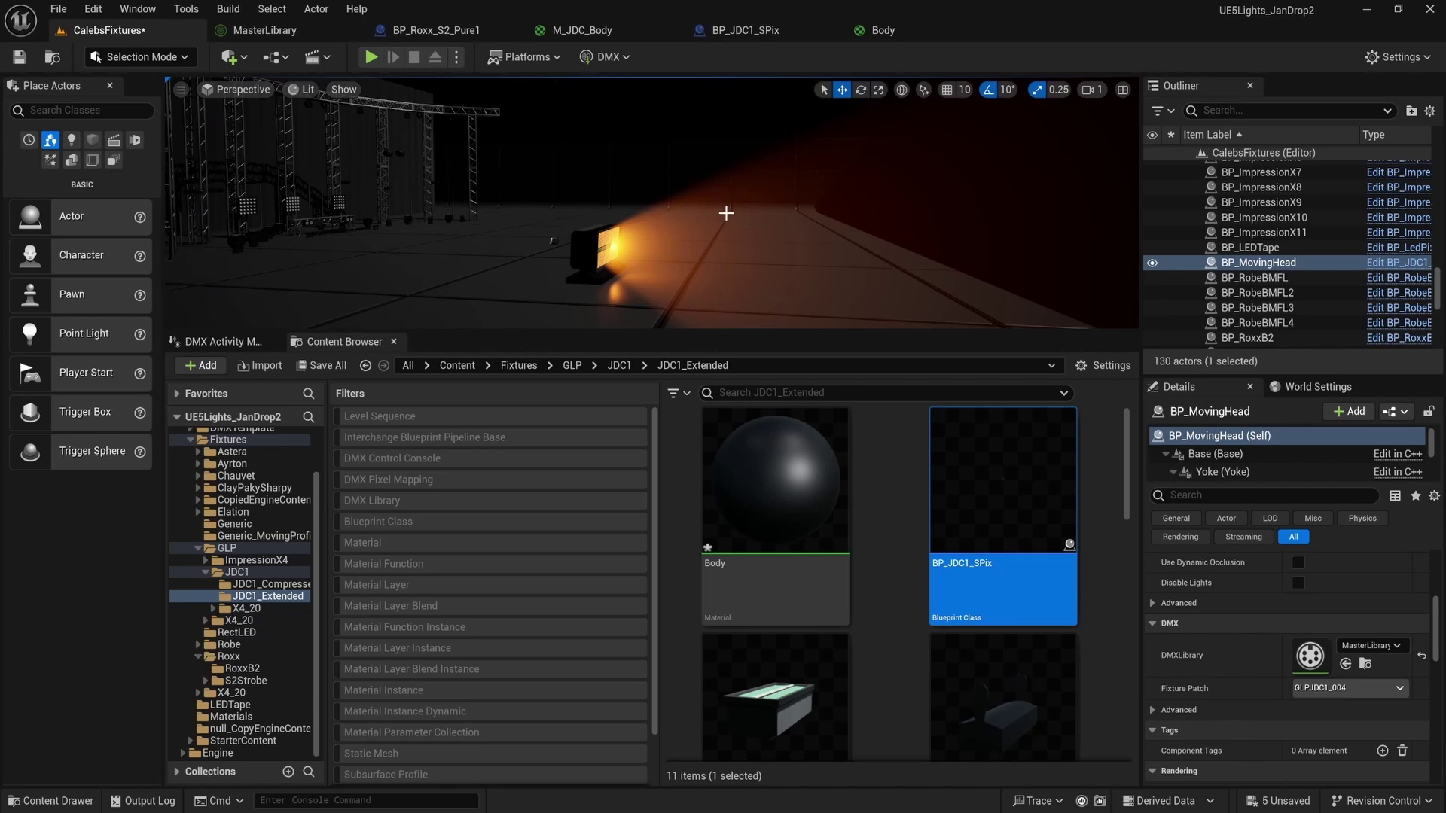
{"action": "scroll", "coordinate": [651, 203], "scroll_direction": "up", "scroll_amount": 10}
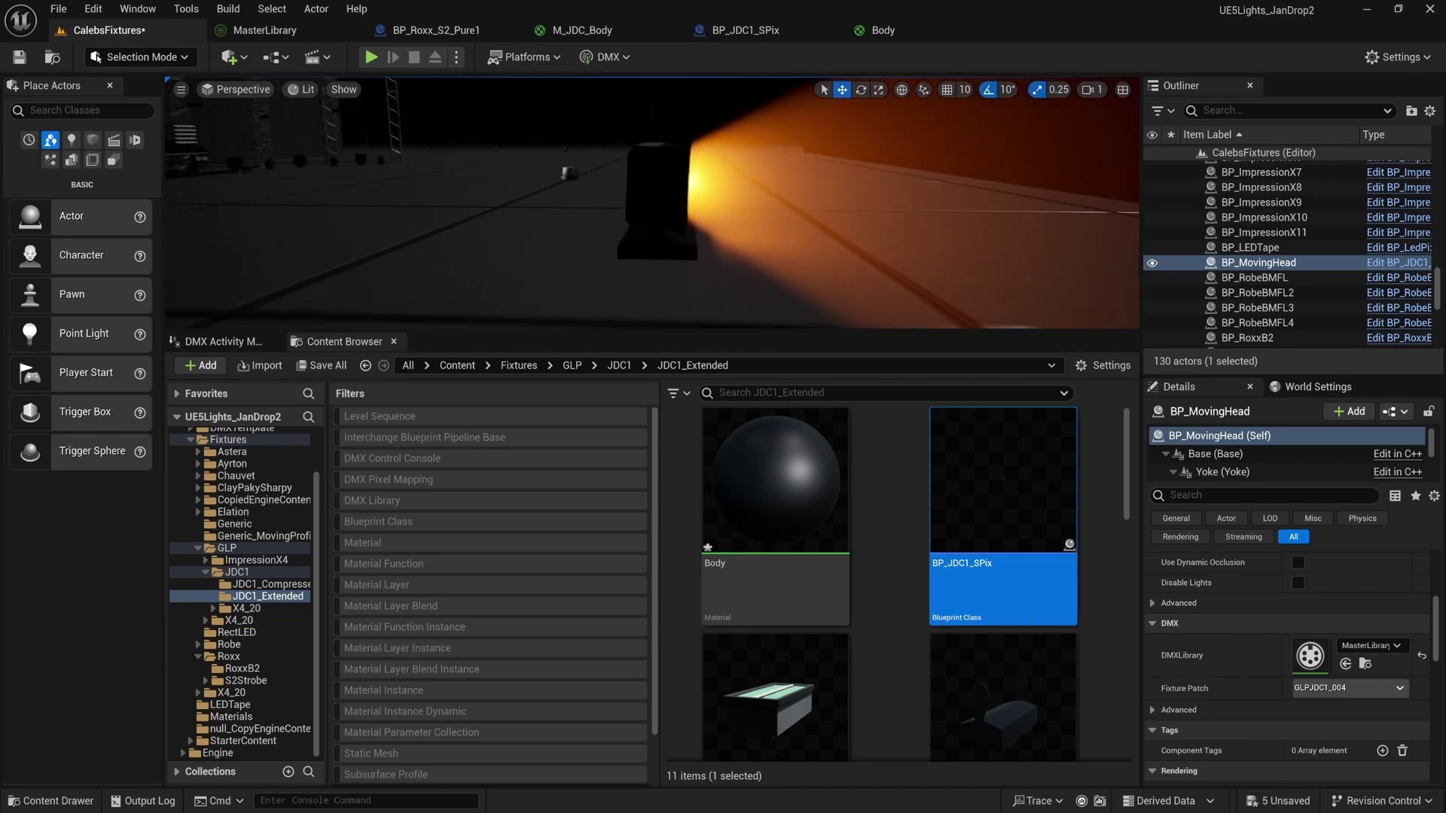
{"action": "right_click_drag", "start_coordinate": [651, 204], "coordinate": [614, 206]}
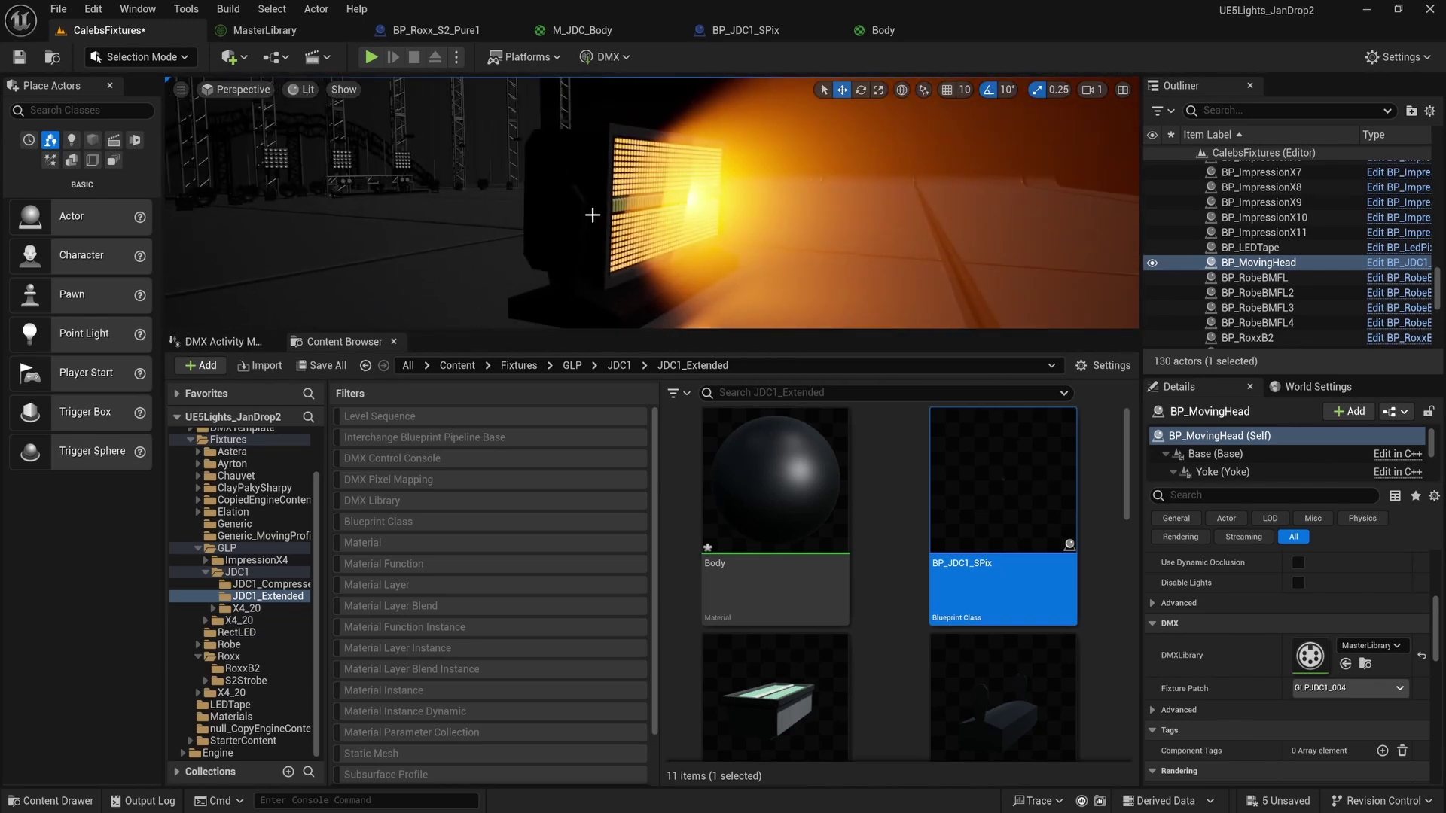
{"action": "scroll", "coordinate": [711, 175], "scroll_direction": "down", "scroll_amount": 6}
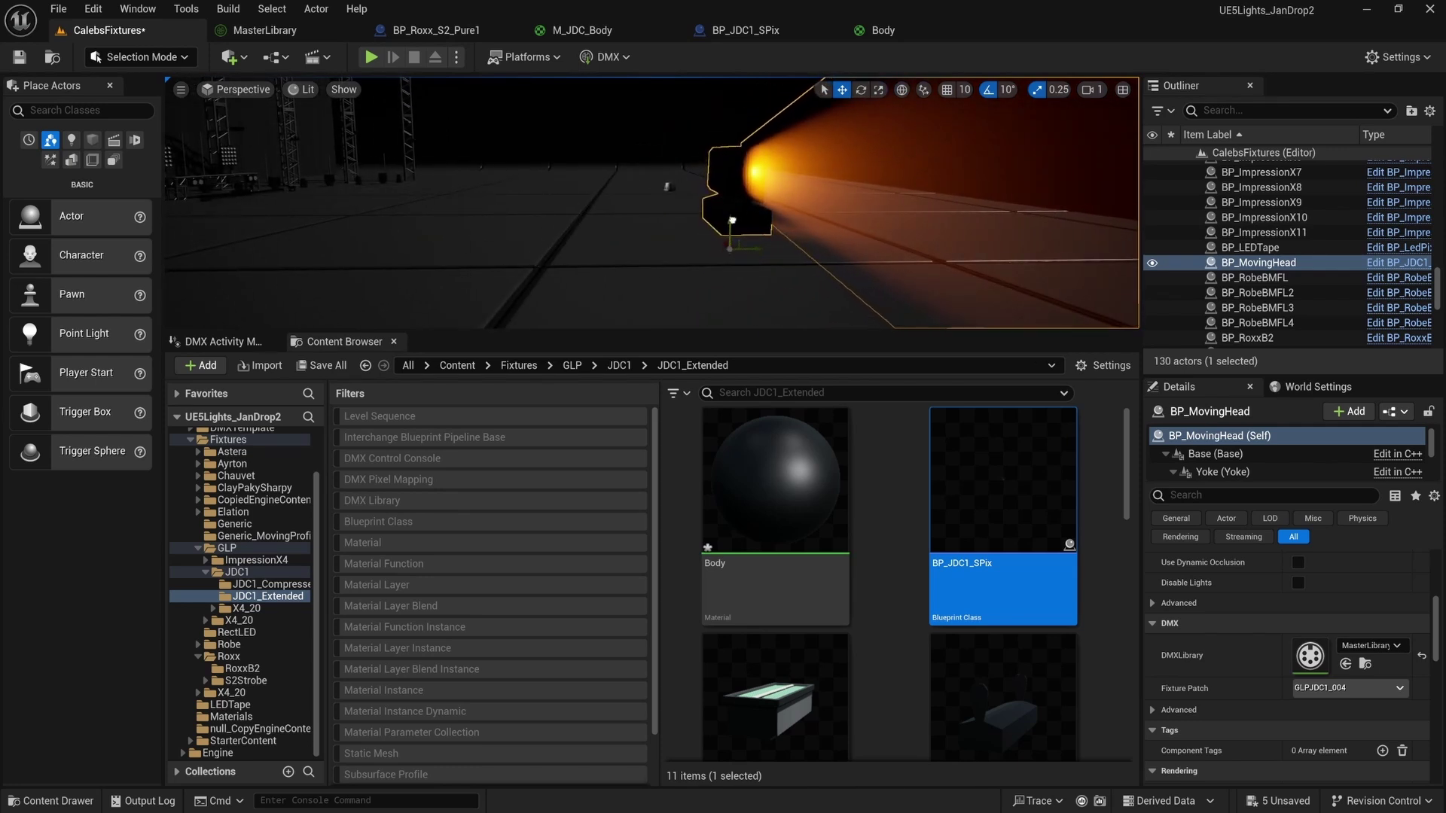
Raise the BP_MovingHead fixture above the floor in the level and undo its deletion.
{"action": "left_click_drag", "start_coordinate": [732, 220], "coordinate": [741, 188]}
{"action": "key", "text": "Delete"}
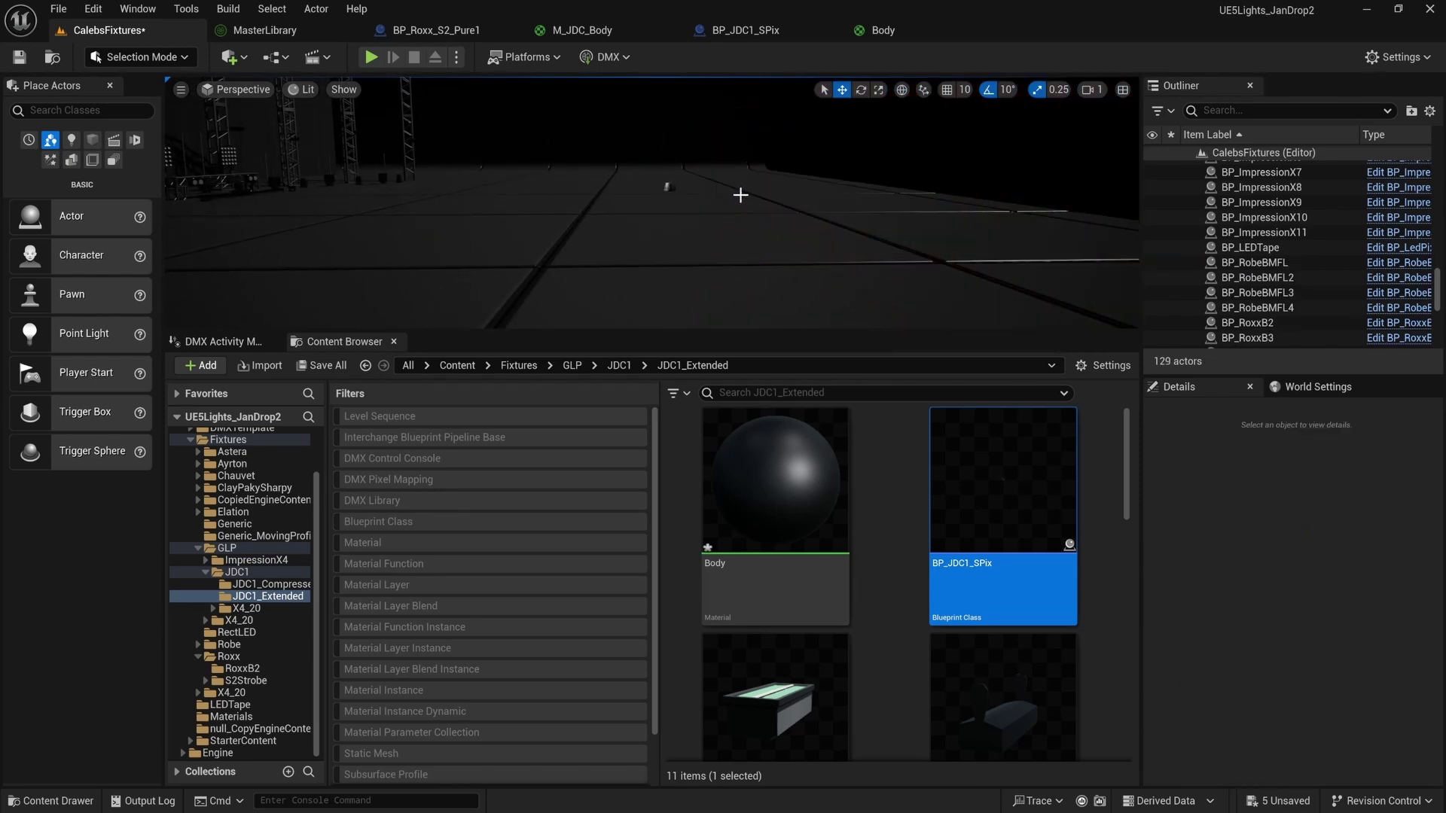
{"action": "key", "text": "ctrl+z"}
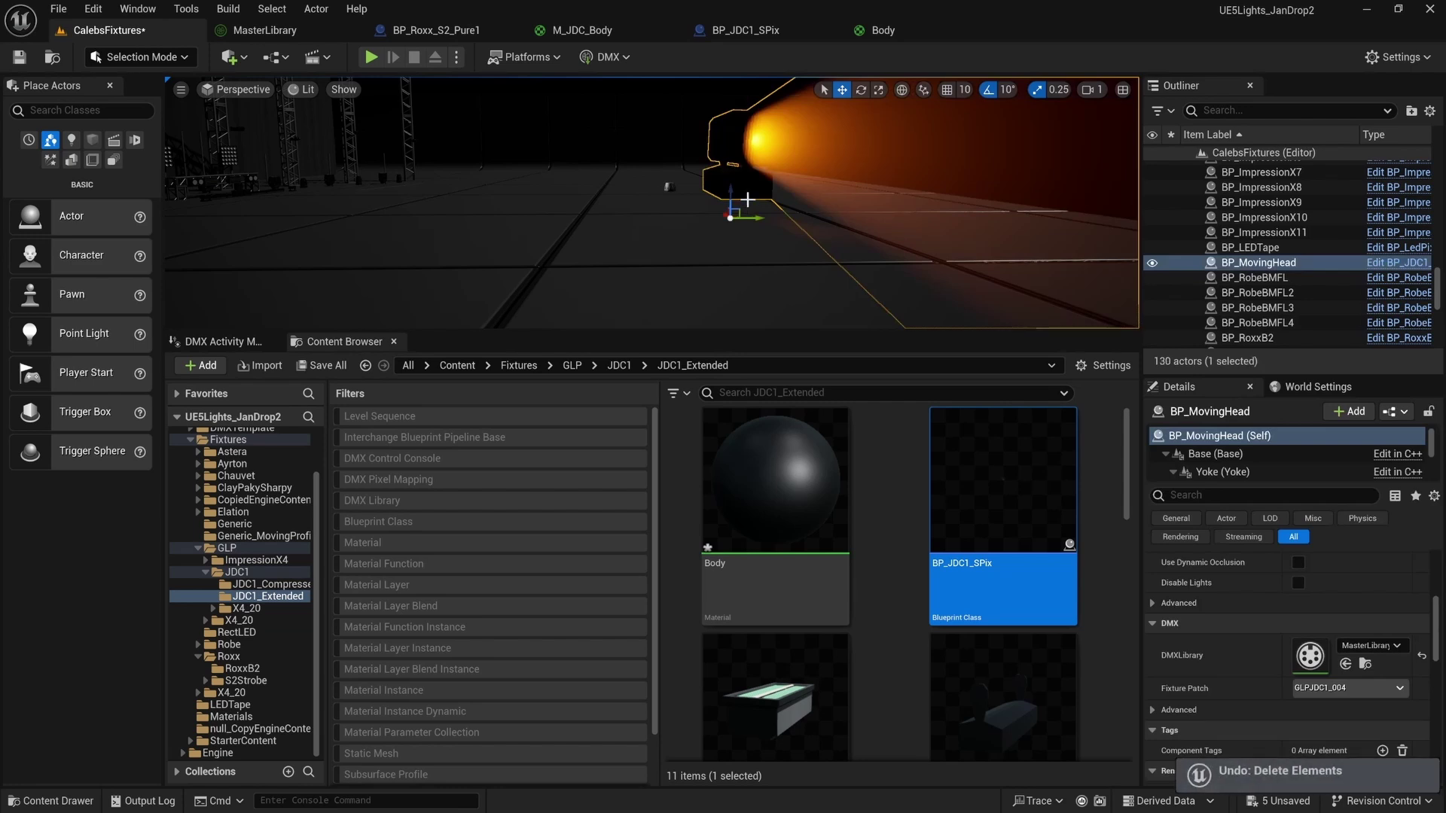
{"action": "left_click_drag", "start_coordinate": [732, 190], "coordinate": [467, 243]}
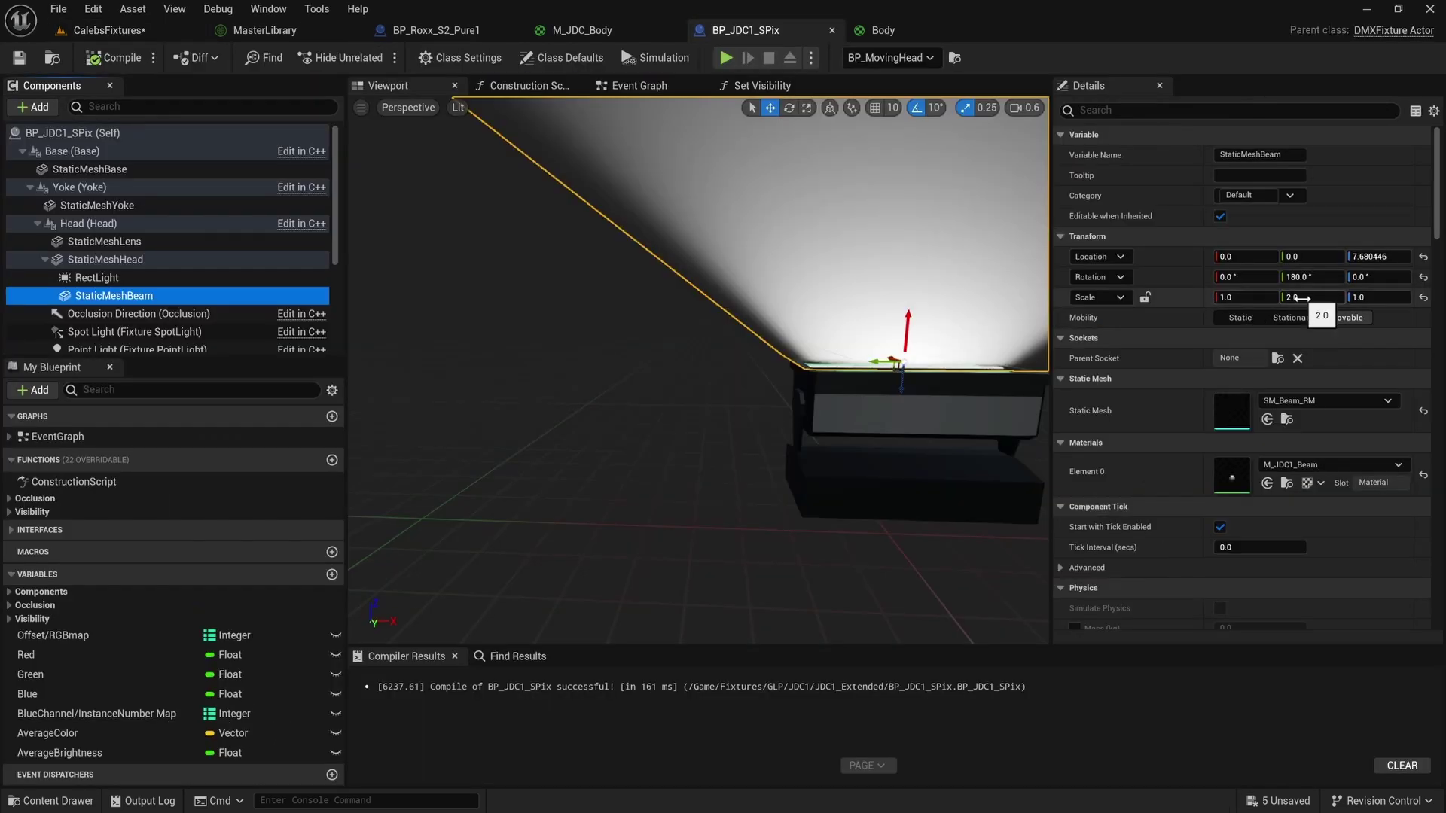
Set StaticMeshBeam's Y scale to 1 in BP_JDC1_SPix, compile and save the blueprint, and return to the level.
{"action": "left_click", "coordinate": [1301, 298]}
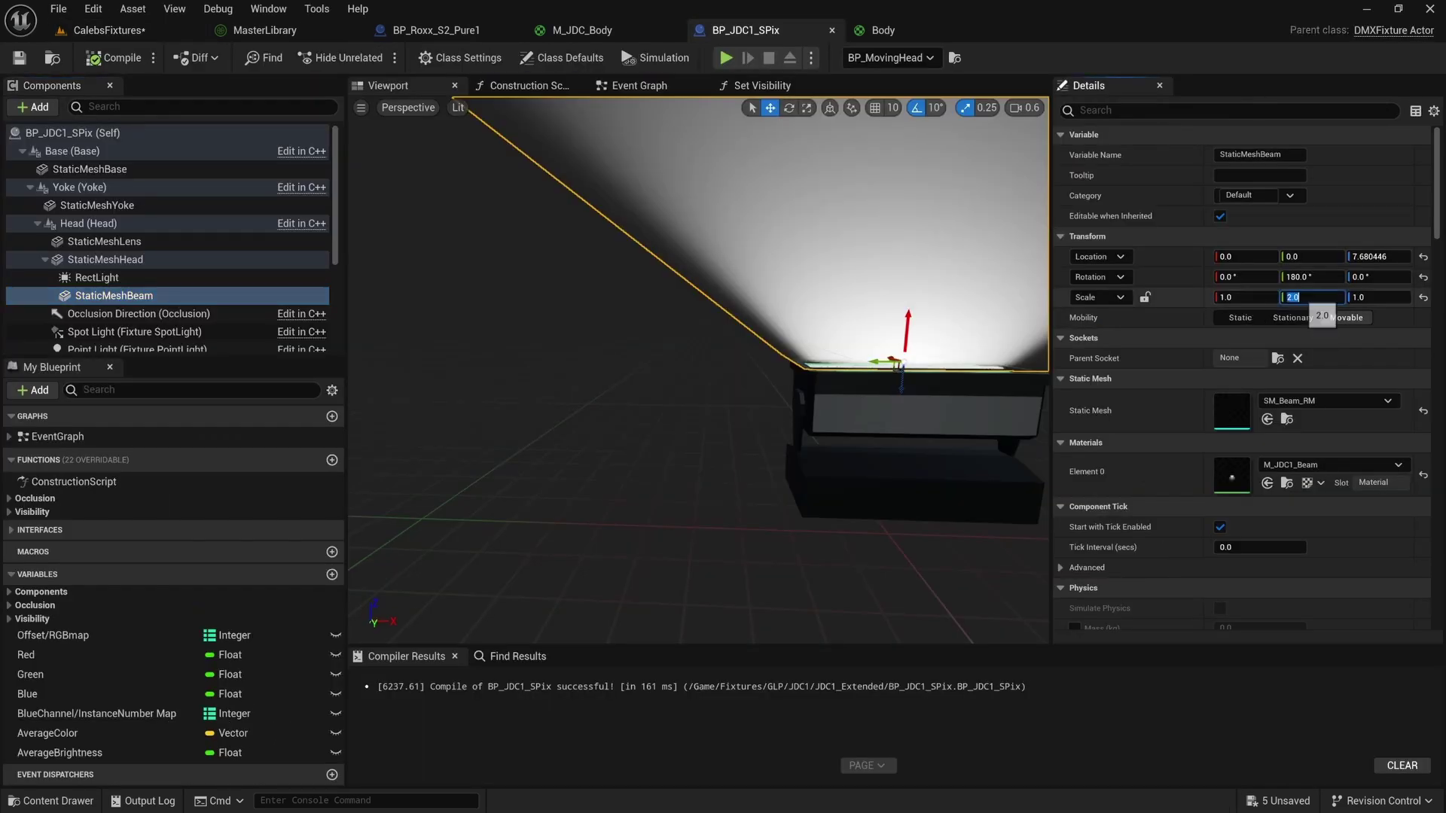
{"action": "type", "text": "1"}
{"action": "key", "text": "Return"}
{"action": "left_click", "coordinate": [90, 57]}
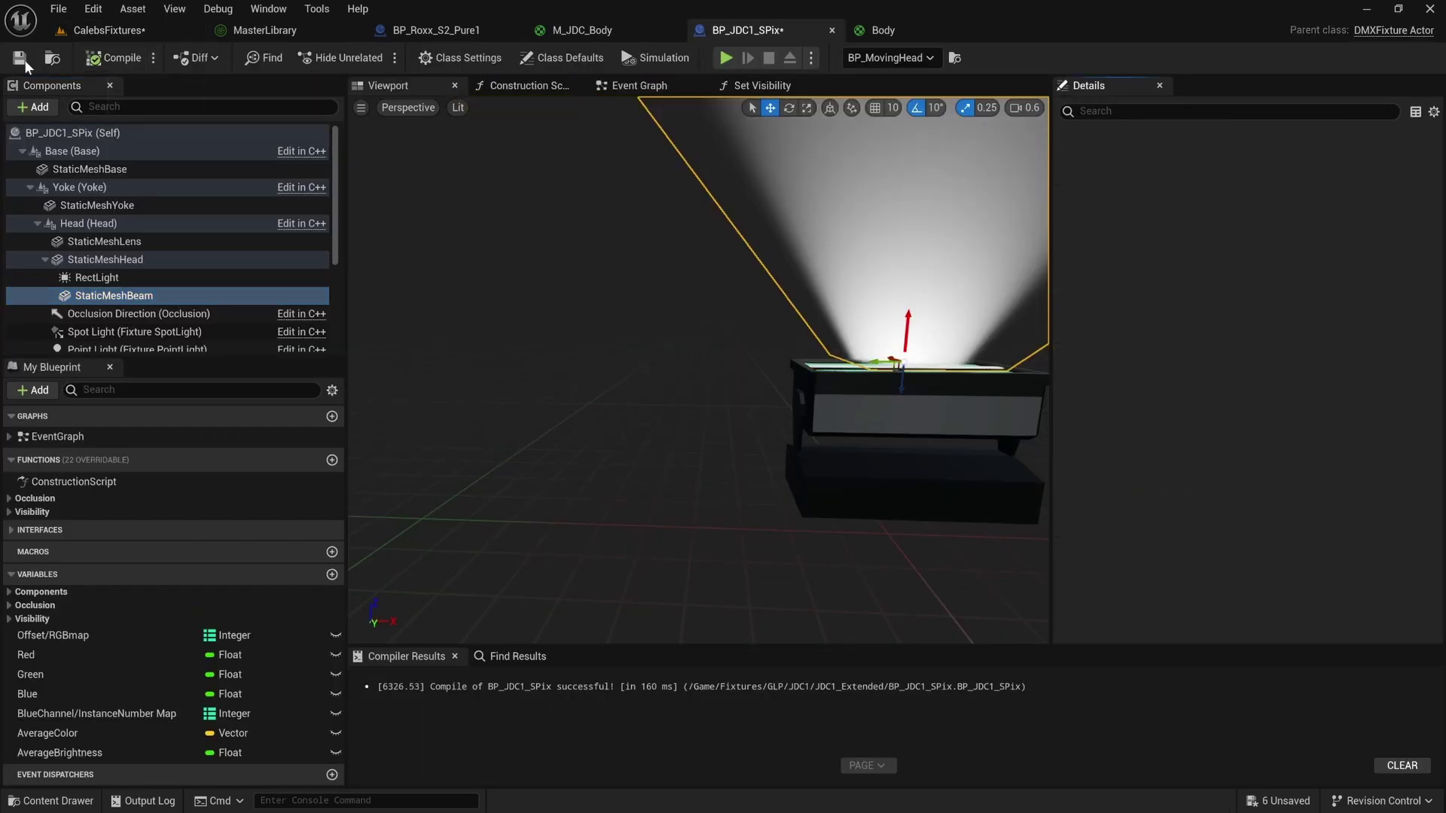
{"action": "left_click", "coordinate": [138, 30]}
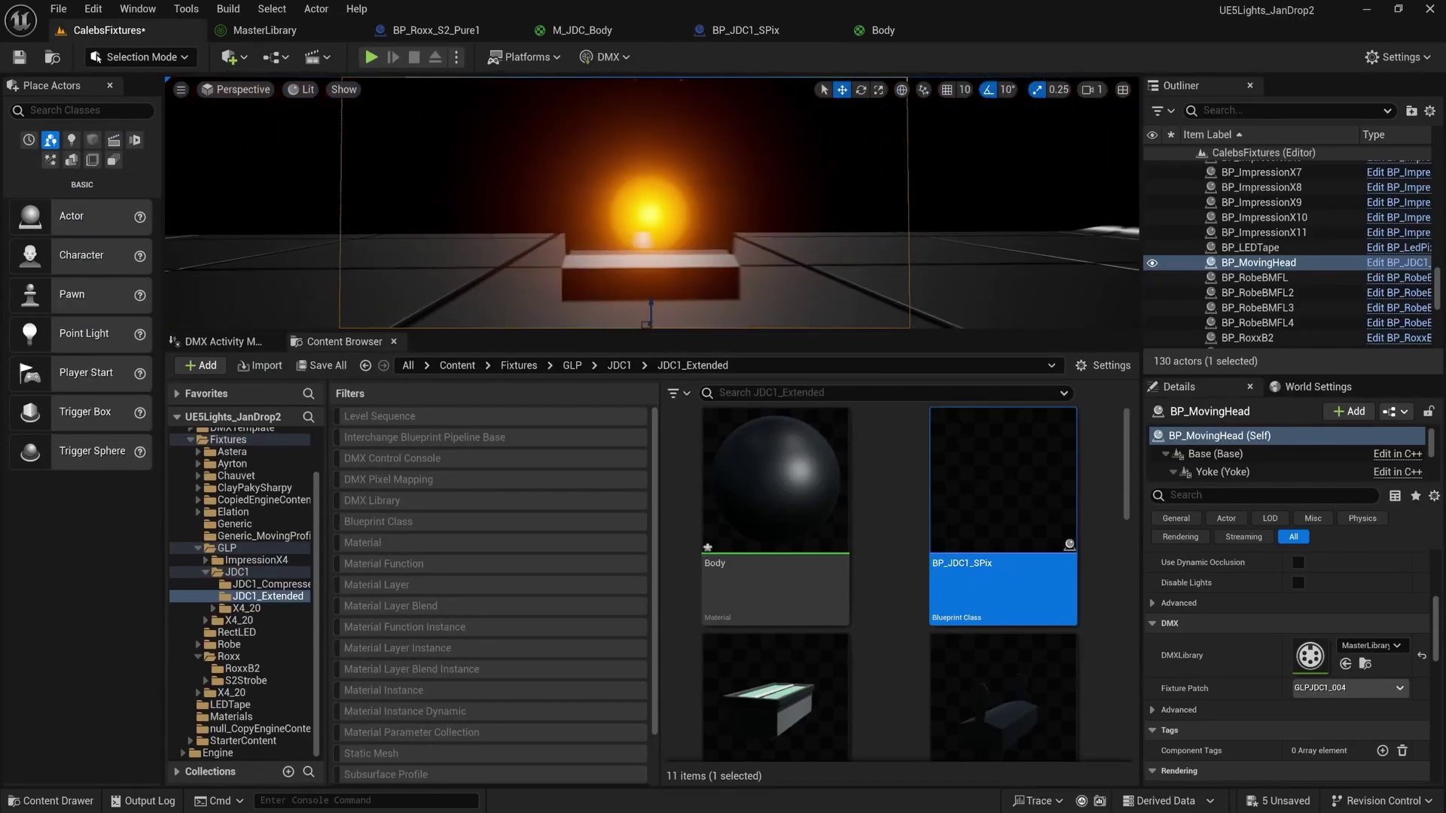
Replace the BP_MovingHead fixture in the CalebsFixtures level with a fresh BP_JDC1_SPix instance placed on the floor.
{"action": "right_click_drag", "start_coordinate": [766, 278], "coordinate": [766, 278]}
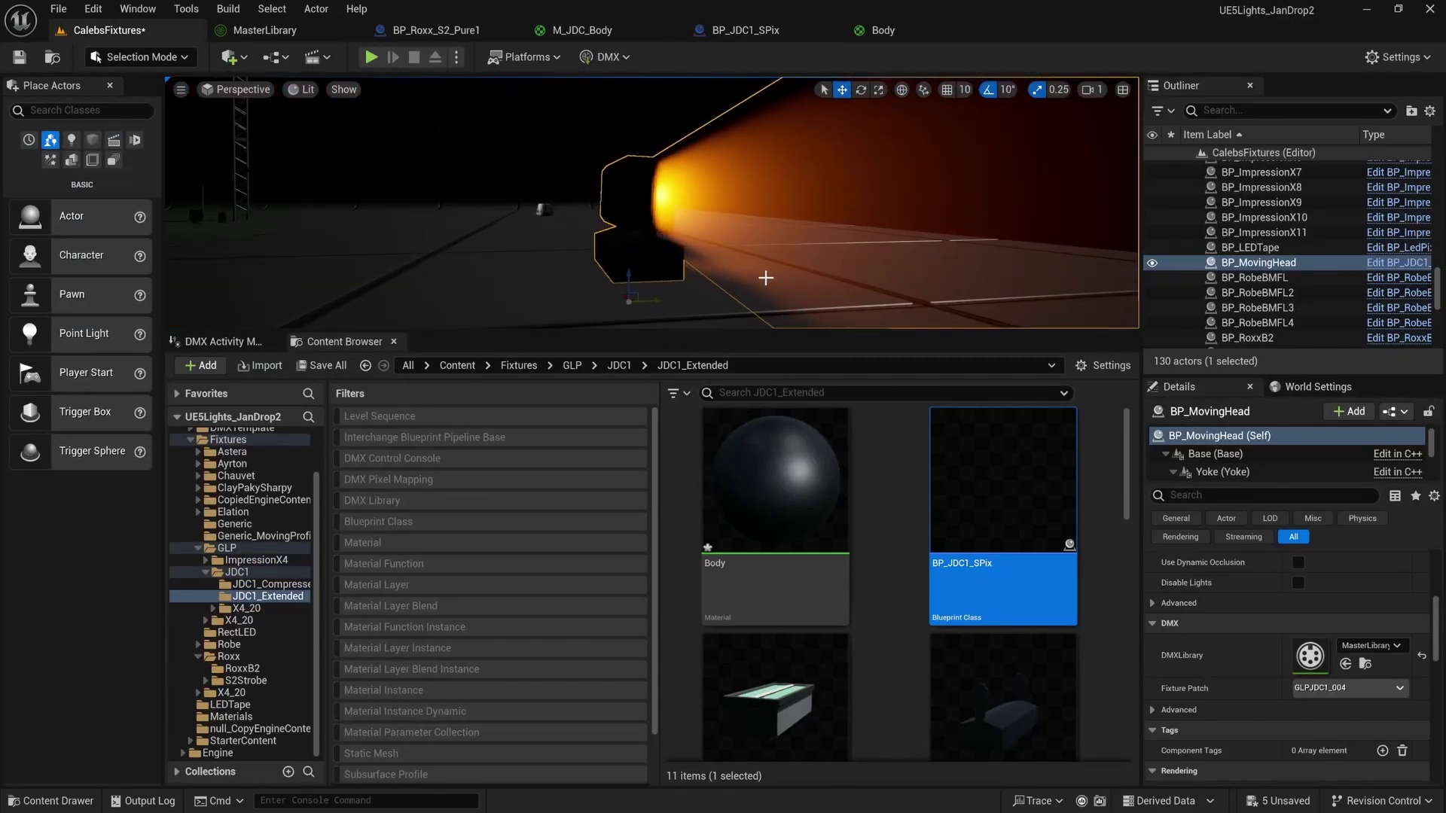
{"action": "left_click", "coordinate": [1381, 264]}
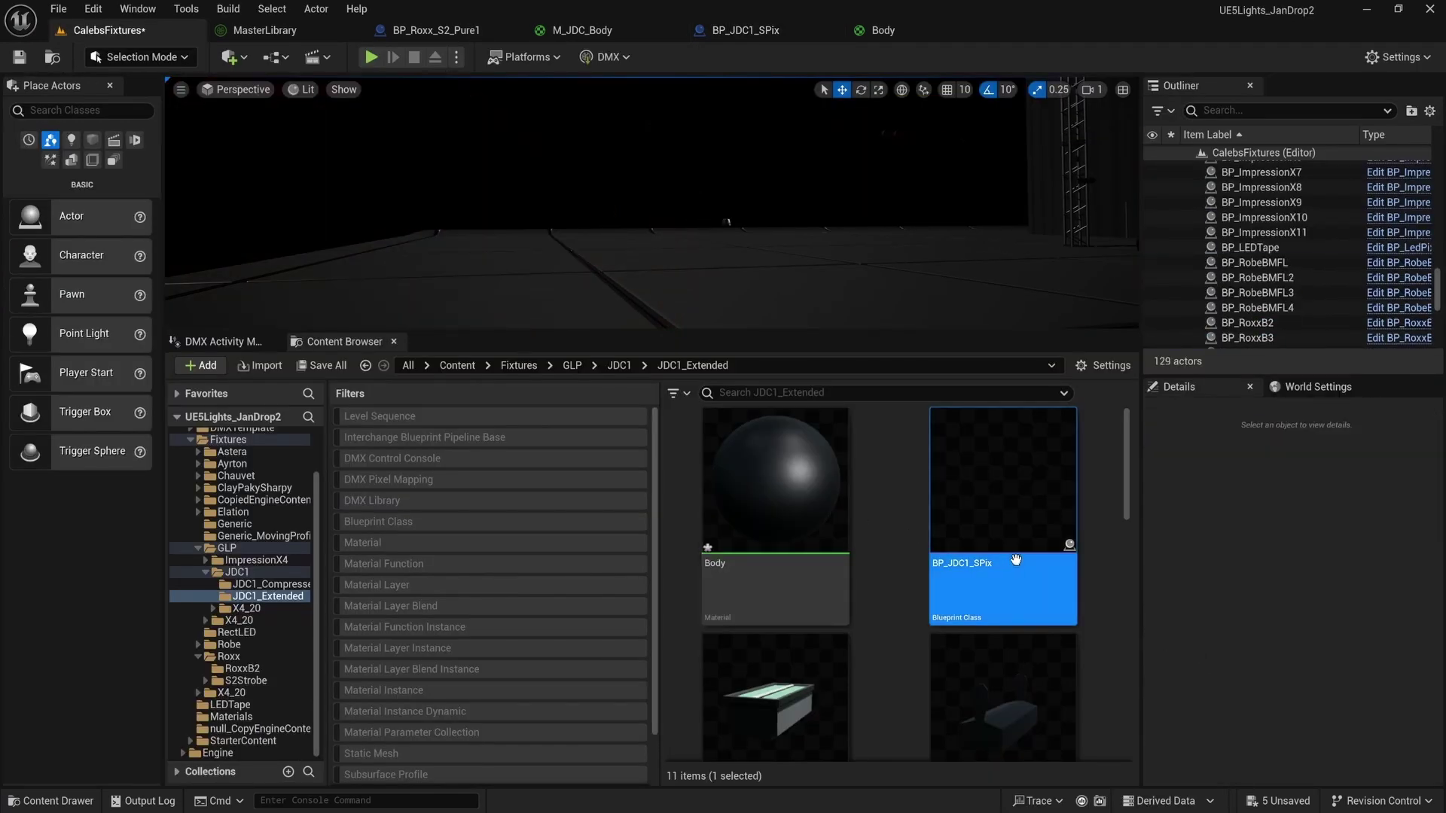
{"action": "left_click_drag", "start_coordinate": [1002, 482], "coordinate": [735, 264]}
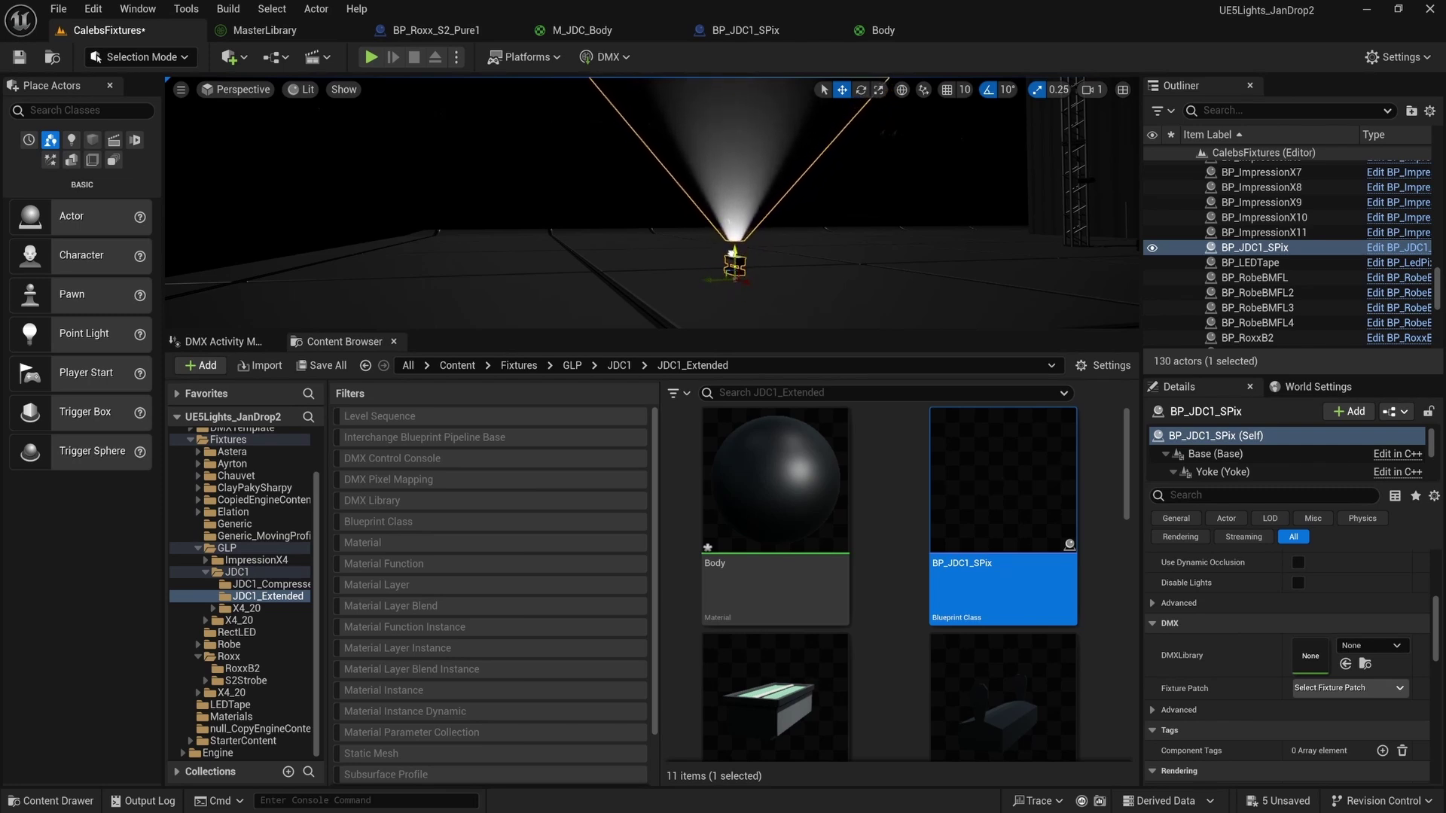
{"action": "scroll", "coordinate": [730, 254], "scroll_direction": "up", "scroll_amount": 10}
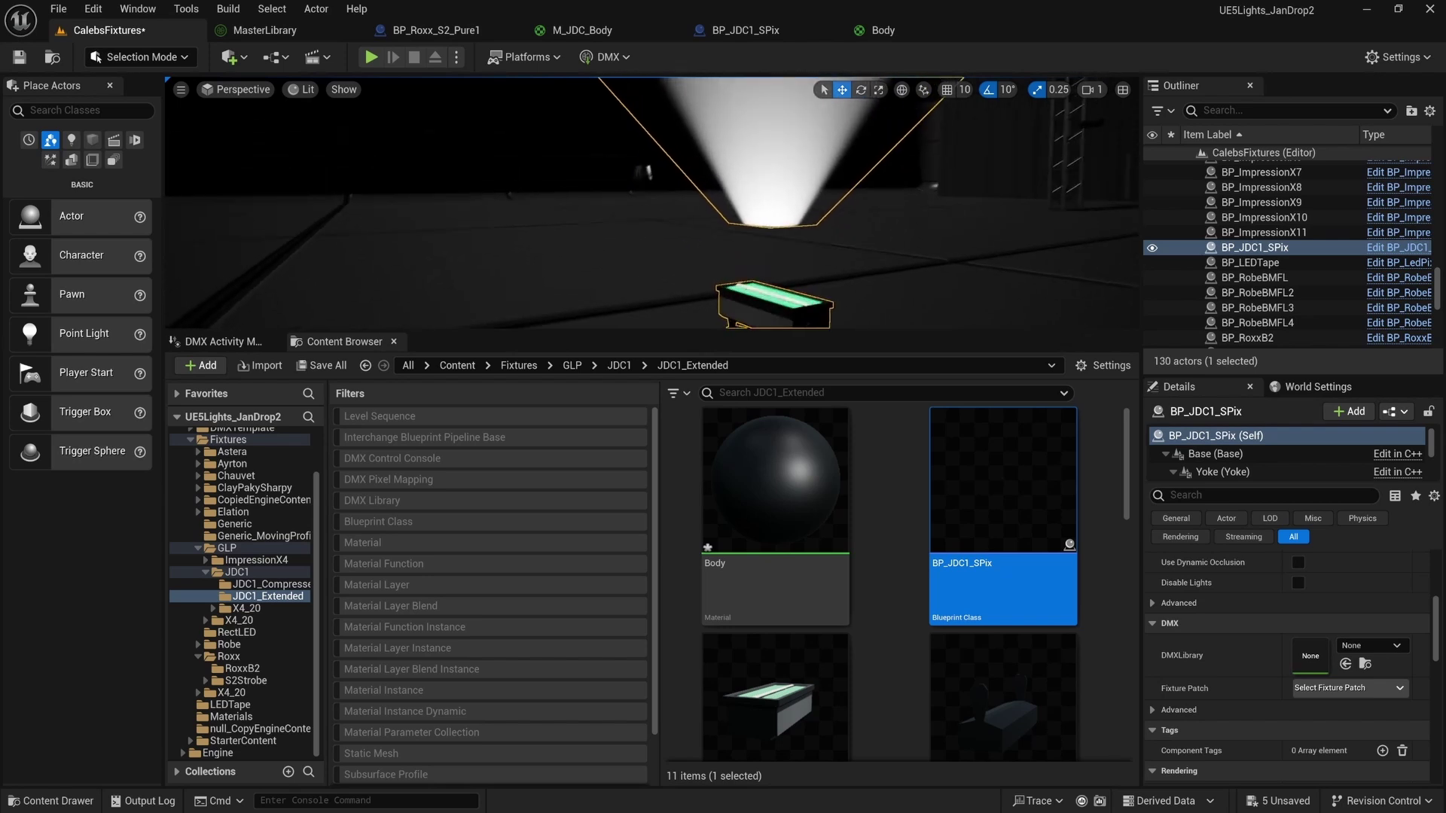
{"action": "right_click_drag", "start_coordinate": [651, 203], "coordinate": [652, 203]}
{"action": "right_click_drag", "start_coordinate": [656, 287], "coordinate": [656, 286]}
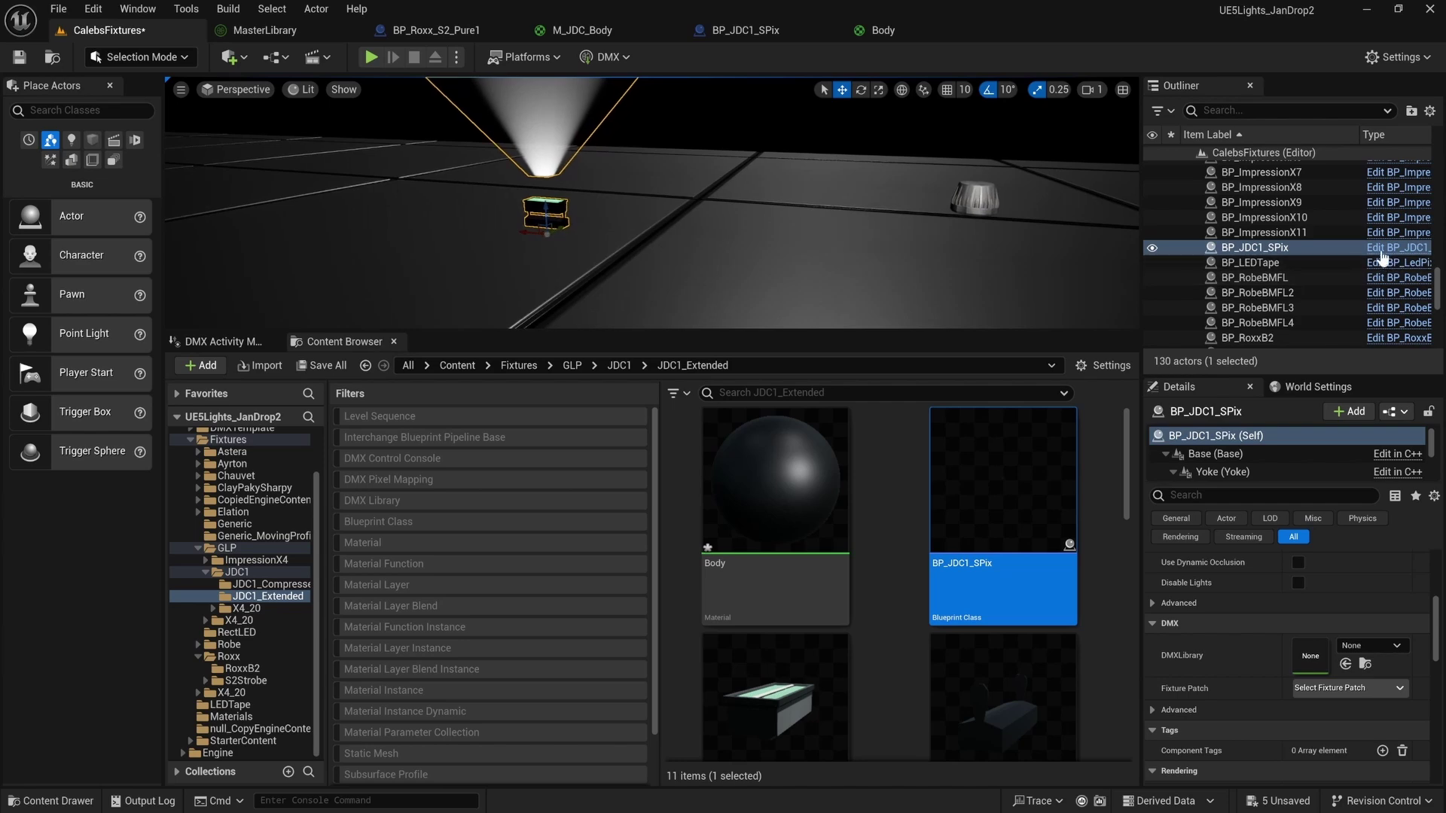
Lower StaticMeshBeam in BP_JDC1_SPix to about Z 8.26 at the lens face, compile the blueprint, and return to the level.
{"action": "left_click", "coordinate": [746, 30]}
{"action": "left_click_drag", "start_coordinate": [859, 241], "coordinate": [859, 343]}
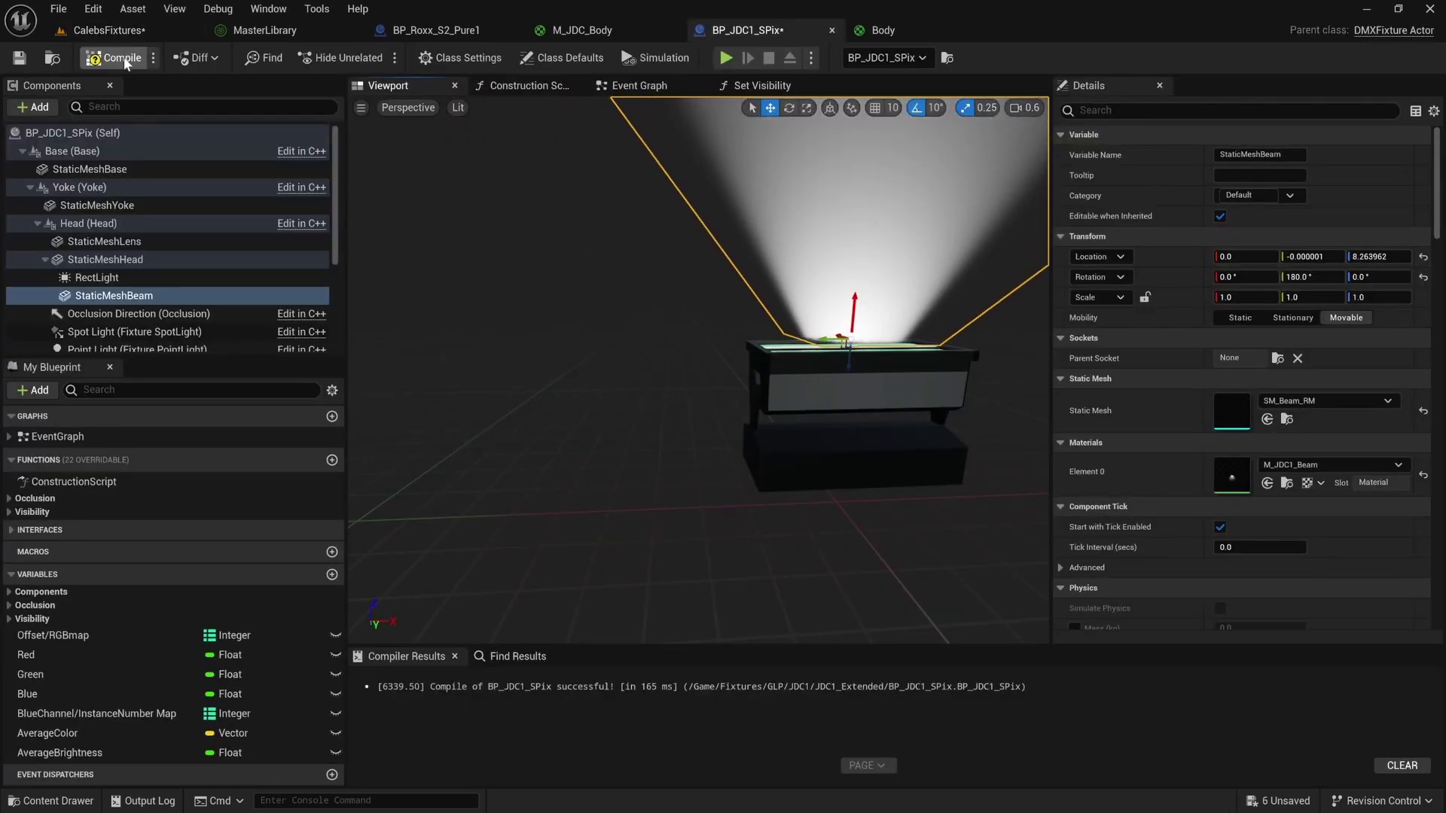
{"action": "left_click", "coordinate": [87, 31]}
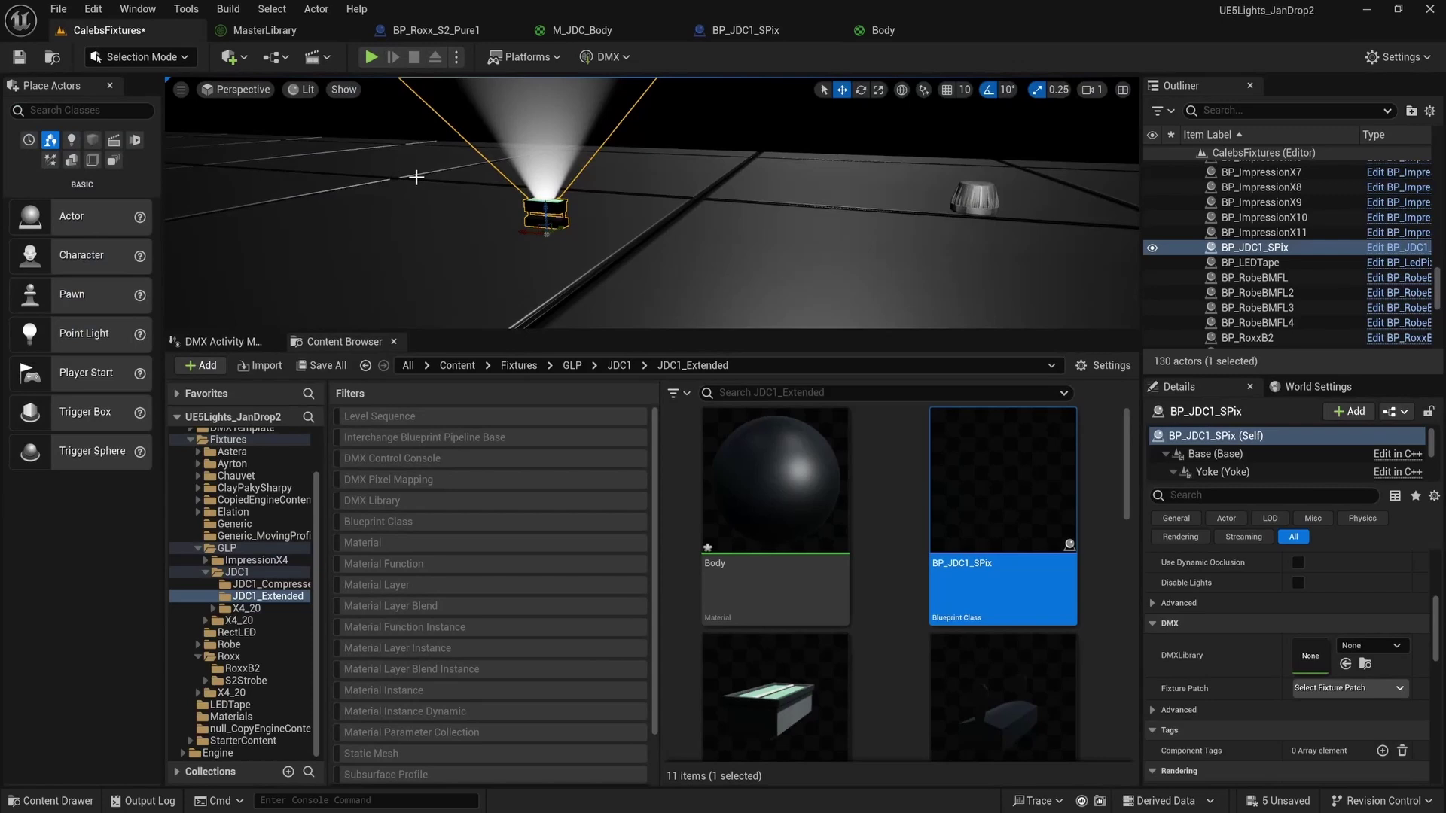
Patch the new BP_JDC1_SPix instance to GLPJDC1_004 from MasterLibrary using incremental addressing in the DMX Patch Tool, and inspect its output.
{"action": "left_click", "coordinate": [608, 58]}
{"action": "left_click", "coordinate": [648, 175]}
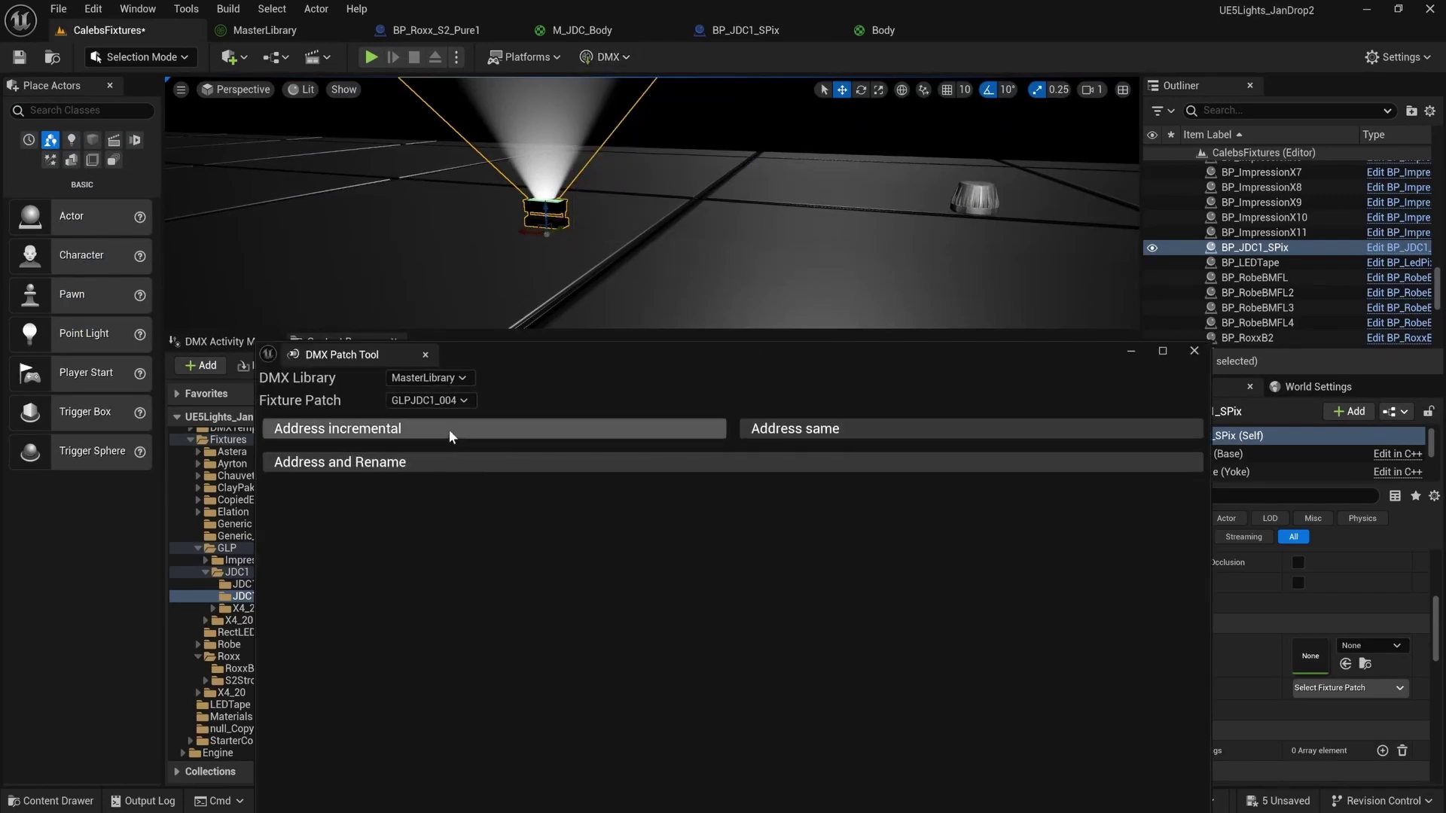
{"action": "left_click", "coordinate": [456, 400]}
{"action": "left_click", "coordinate": [457, 399]}
{"action": "left_click", "coordinate": [450, 428]}
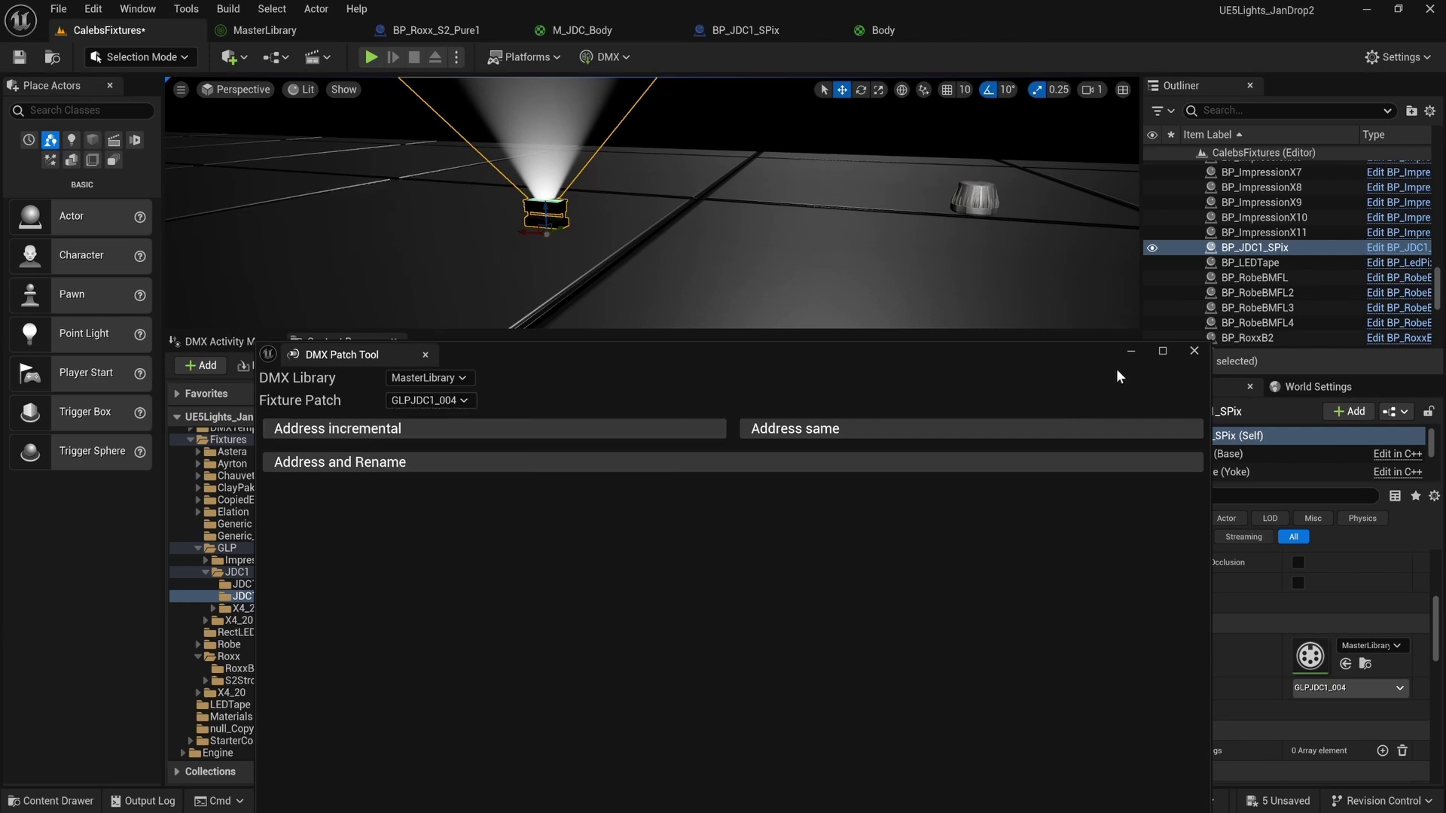
{"action": "left_click", "coordinate": [1129, 352]}
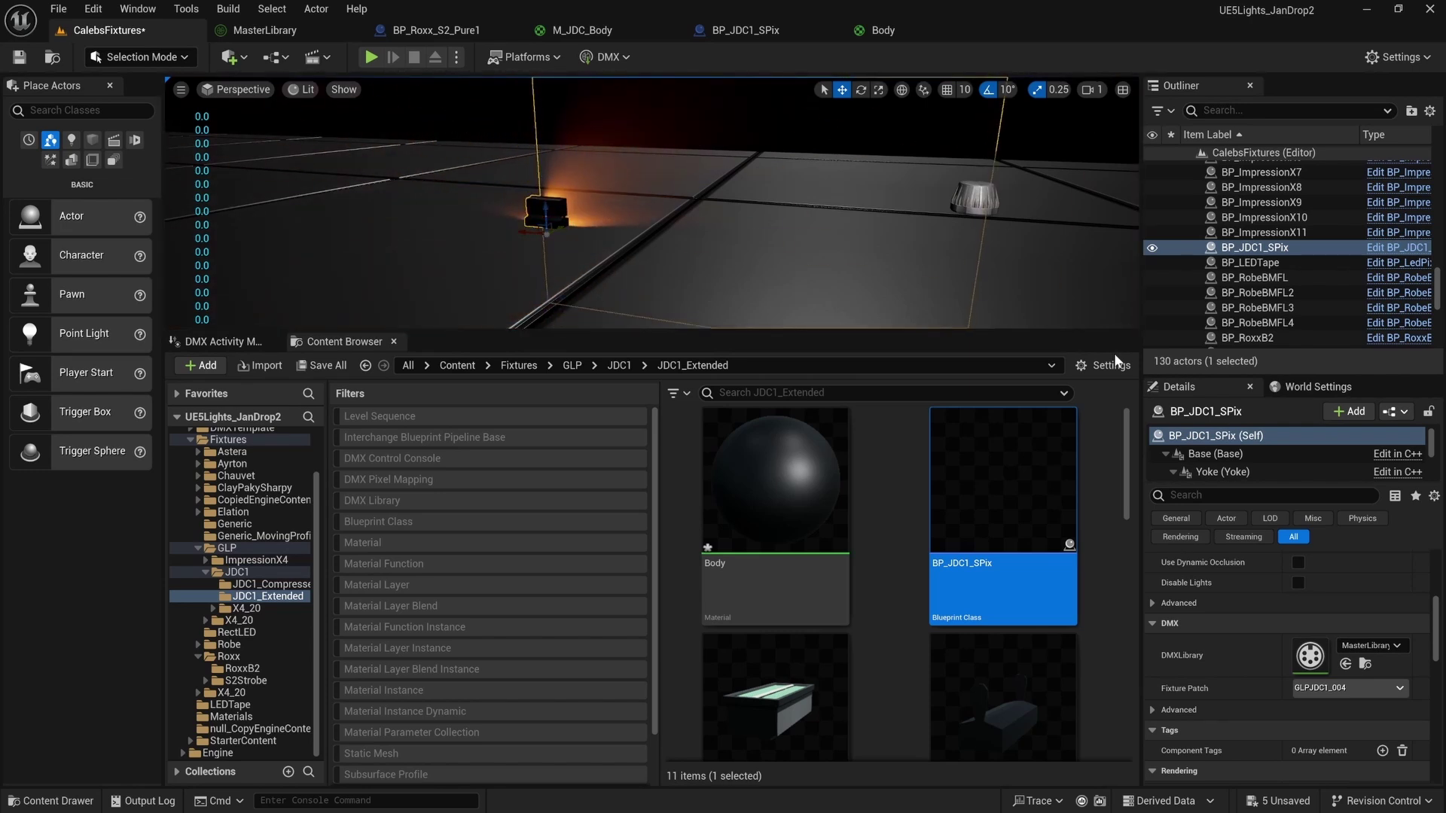
{"action": "right_click_drag", "start_coordinate": [784, 313], "coordinate": [537, 271]}
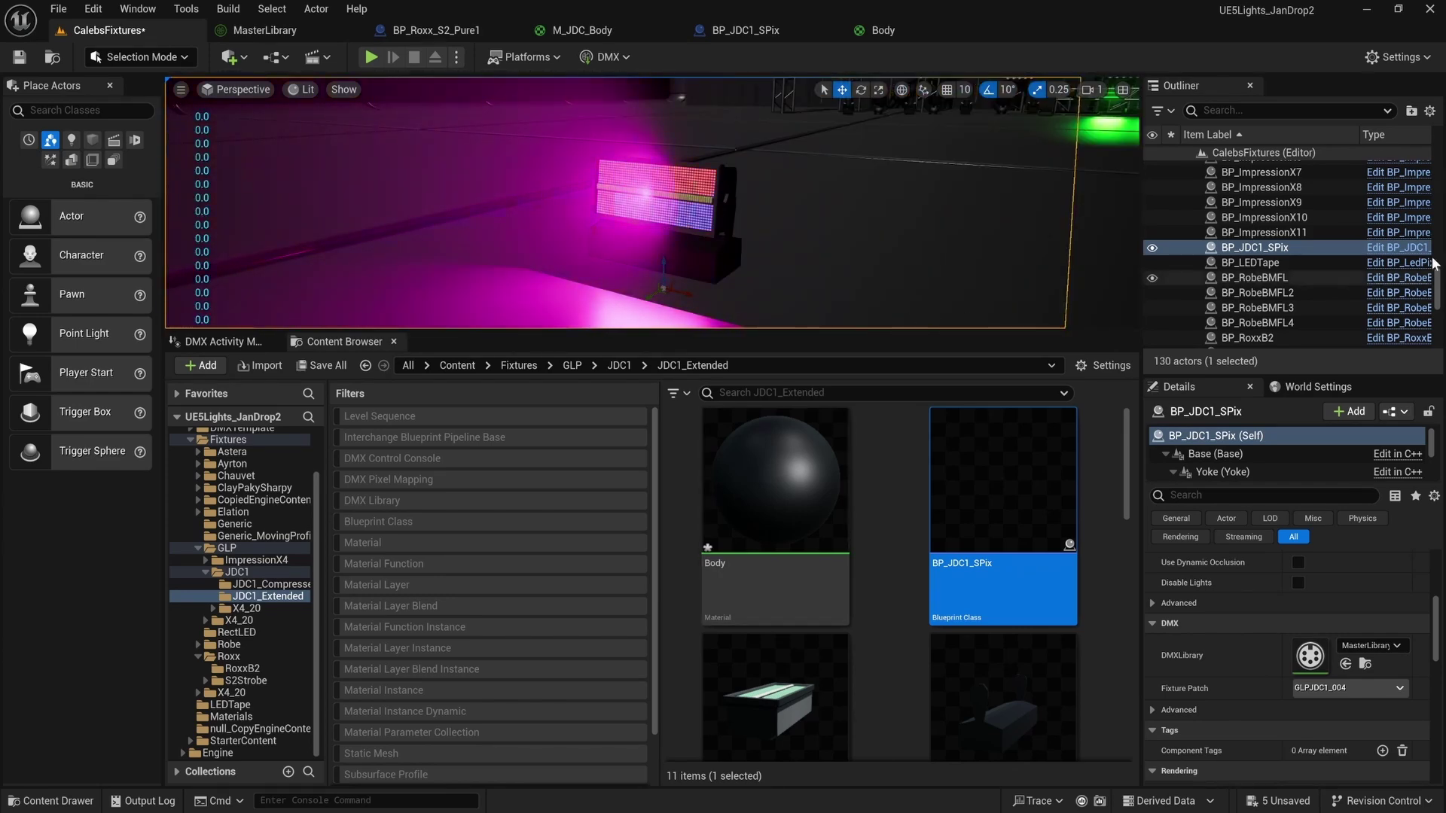
Make room in BP_JDC1_SPix's Event Graph by moving On Fixture Patch Received and Push Normalized Values Per Attribute away from Get All Matrix Cells.
{"action": "left_click", "coordinate": [1397, 248]}
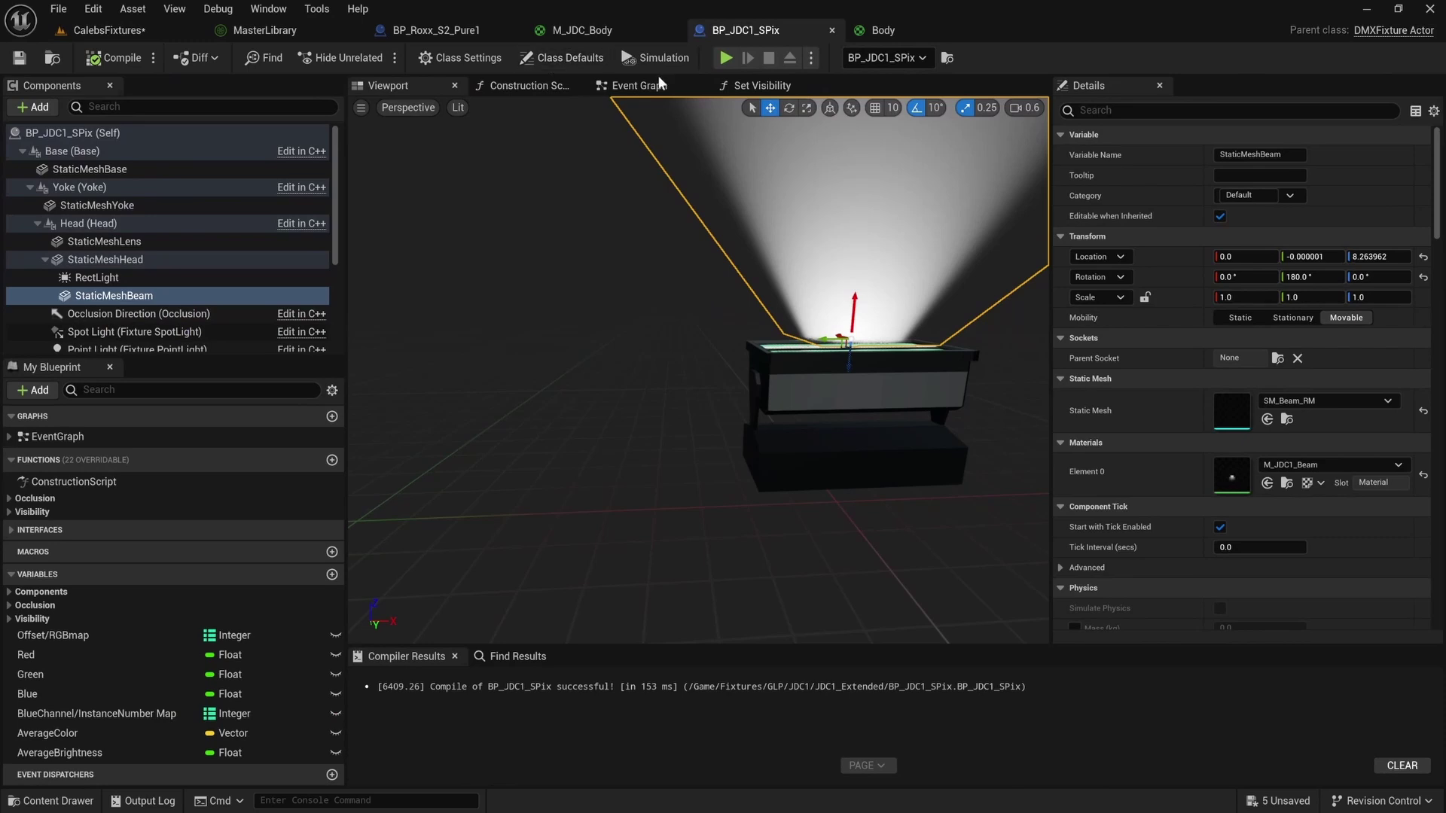
{"action": "left_click", "coordinate": [637, 86]}
{"action": "scroll", "coordinate": [634, 339], "scroll_direction": "down", "scroll_amount": 3}
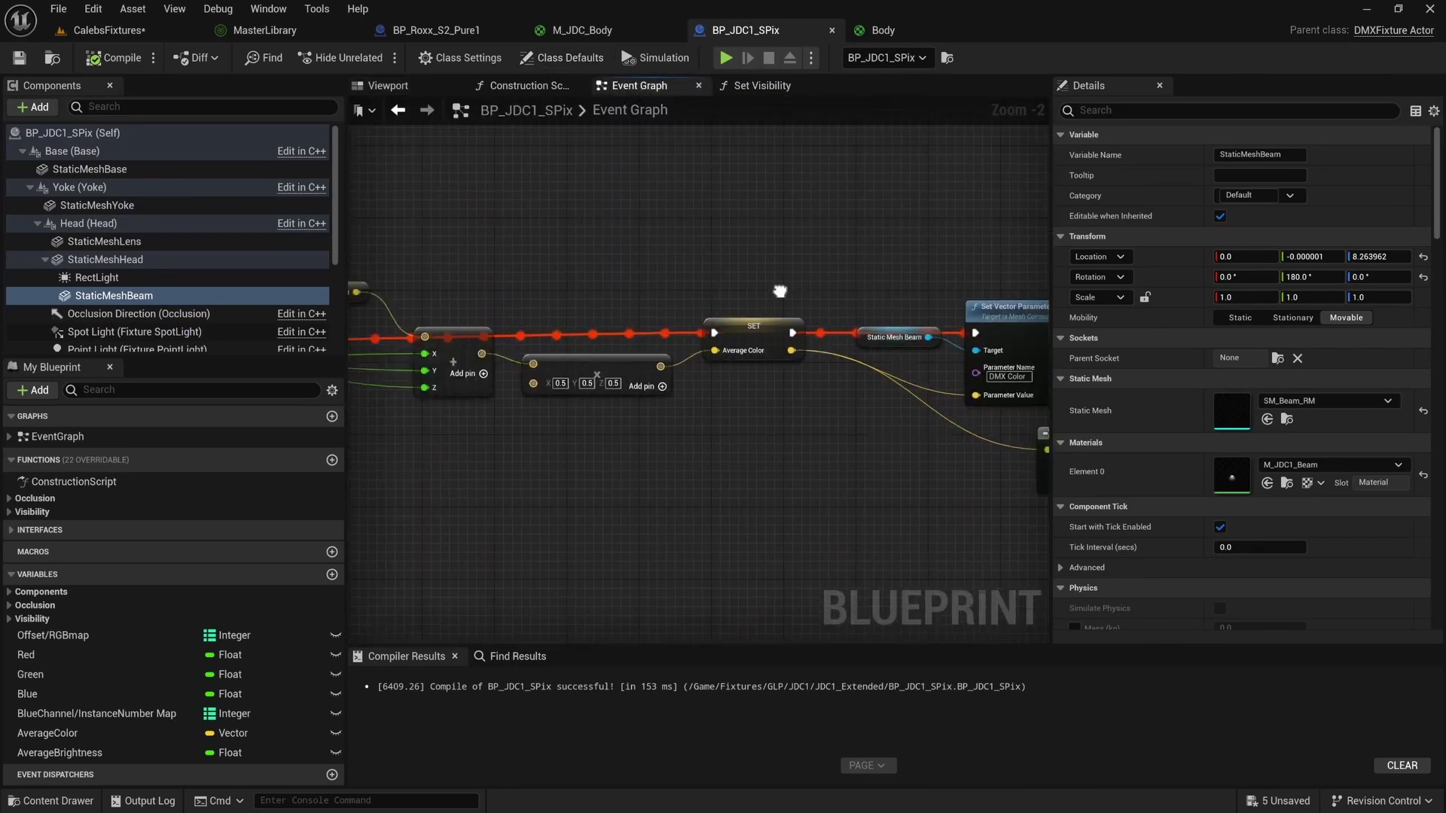
{"action": "right_click_drag", "start_coordinate": [752, 428], "coordinate": [979, 491]}
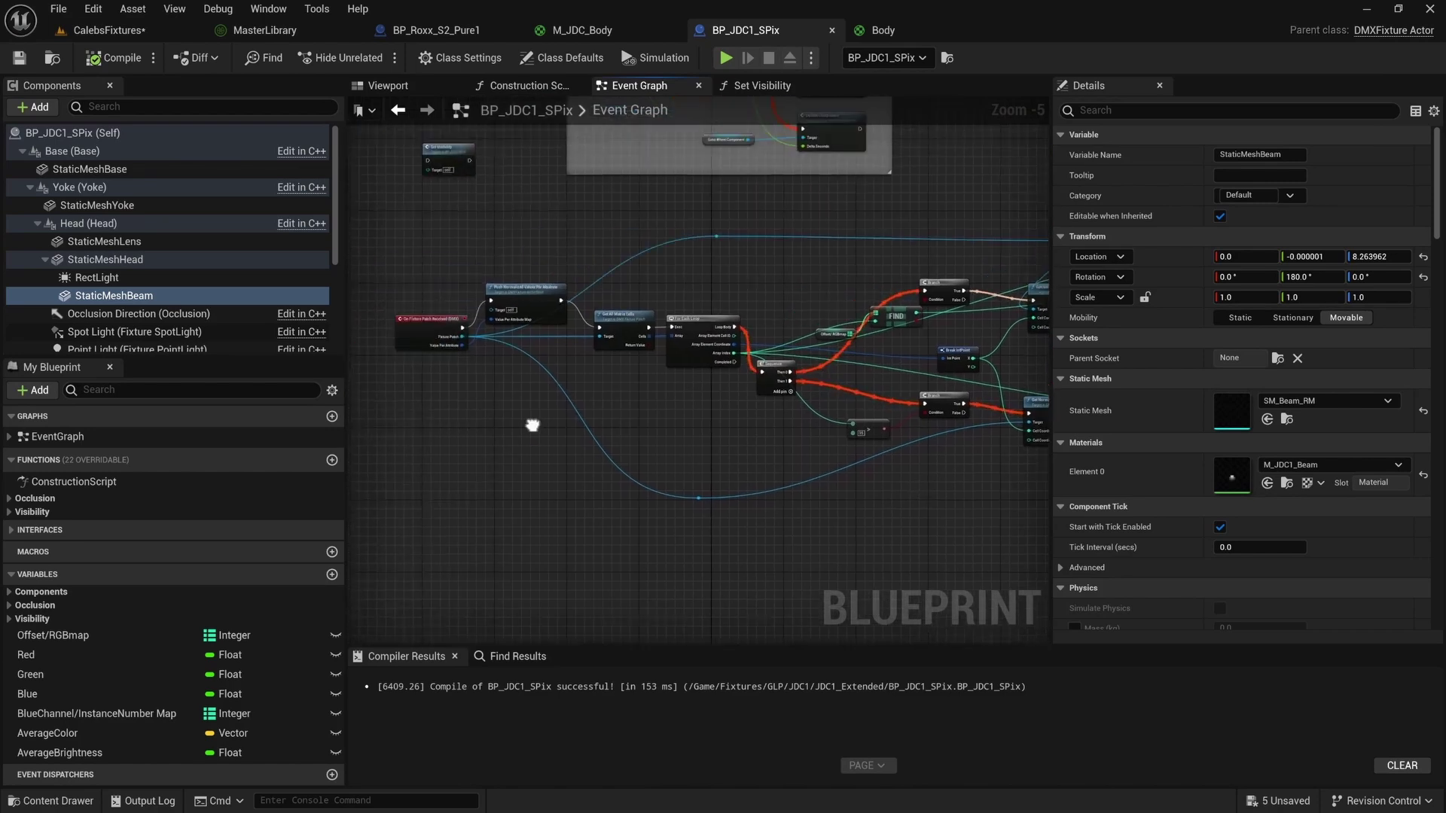
{"action": "right_click_drag", "start_coordinate": [588, 400], "coordinate": [727, 411]}
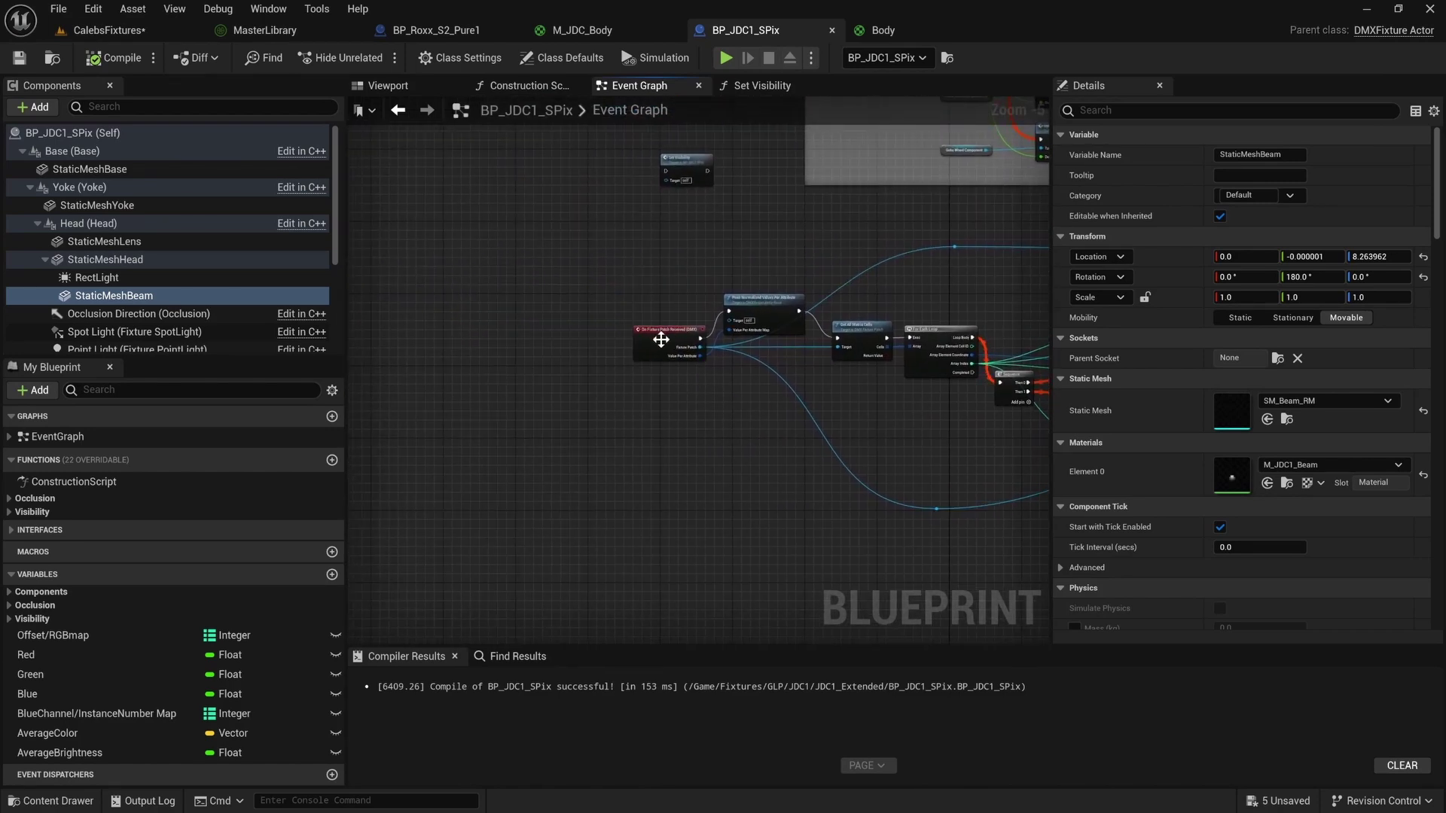
{"action": "left_click_drag", "start_coordinate": [660, 340], "coordinate": [516, 339]}
{"action": "scroll", "coordinate": [605, 354], "scroll_direction": "up", "scroll_amount": 3}
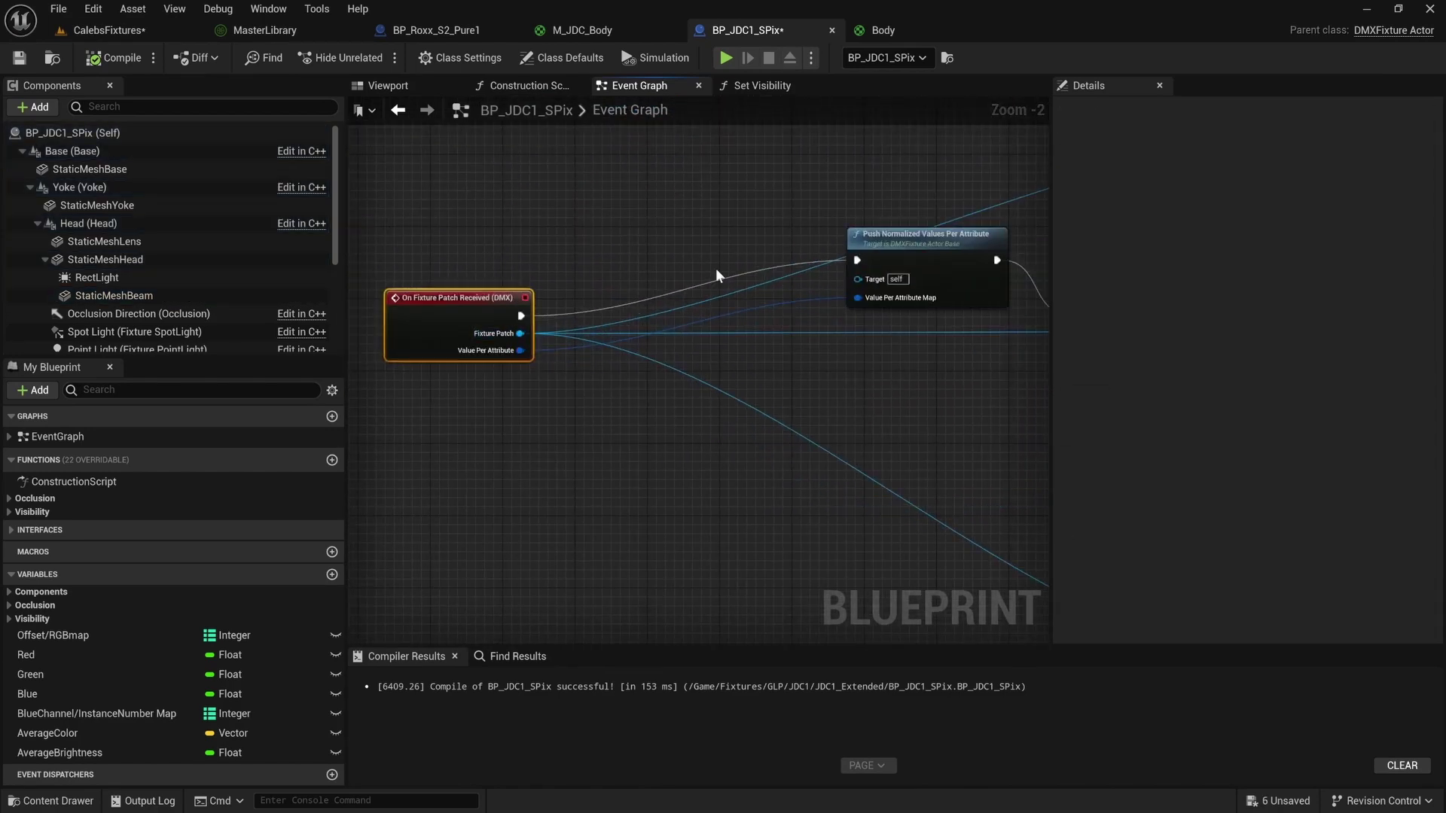
{"action": "left_click_drag", "start_coordinate": [915, 237], "coordinate": [535, 320]}
{"action": "right_click_drag", "start_coordinate": [704, 268], "coordinate": [548, 323]}
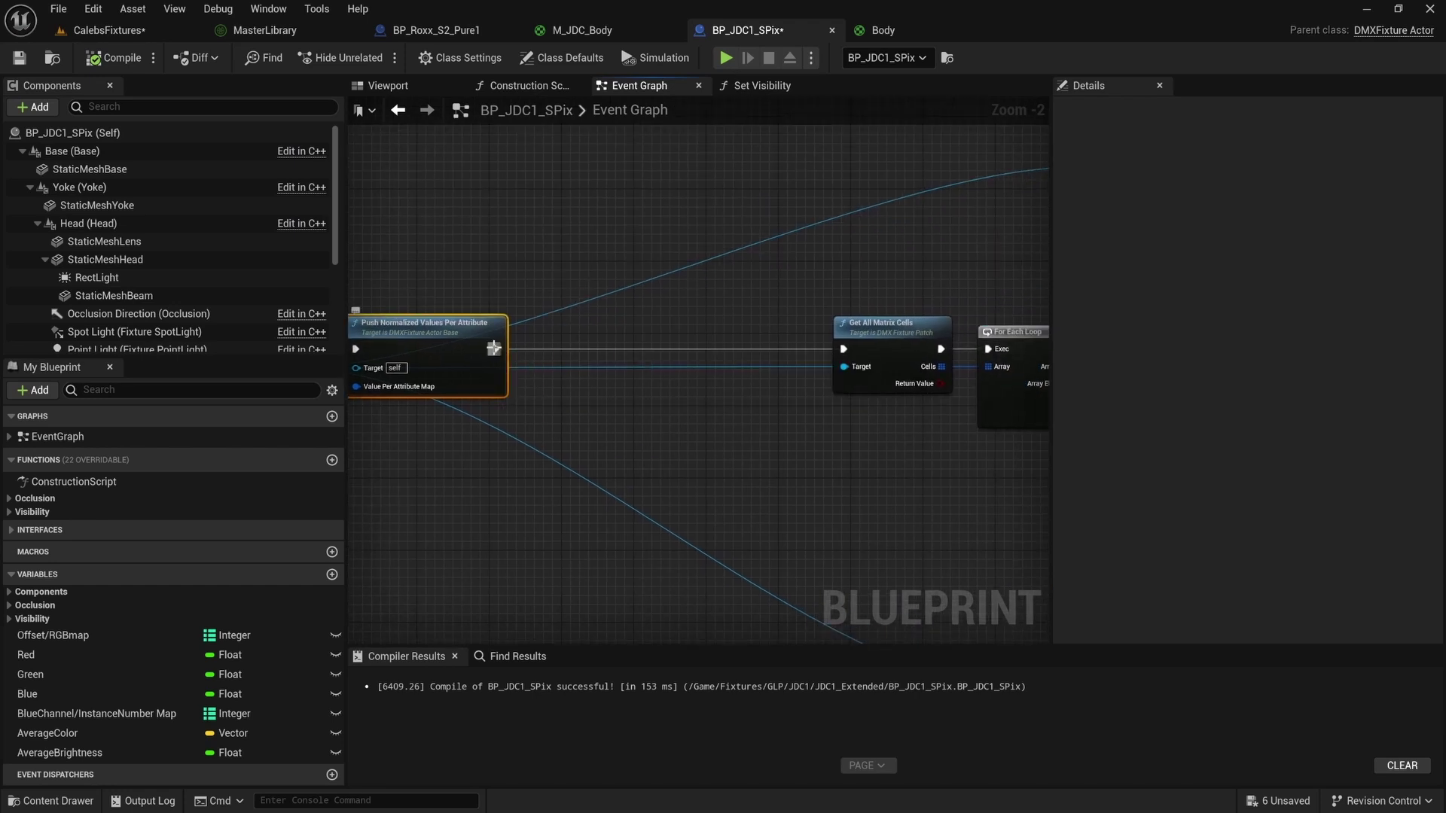
Insert a Get Normalized Attributes Values node between Push Normalized Values Per Attribute and Get All Matrix Cells.
{"action": "left_click_drag", "start_coordinate": [644, 351], "coordinate": [648, 346]}
{"action": "type", "text": "get nora"}
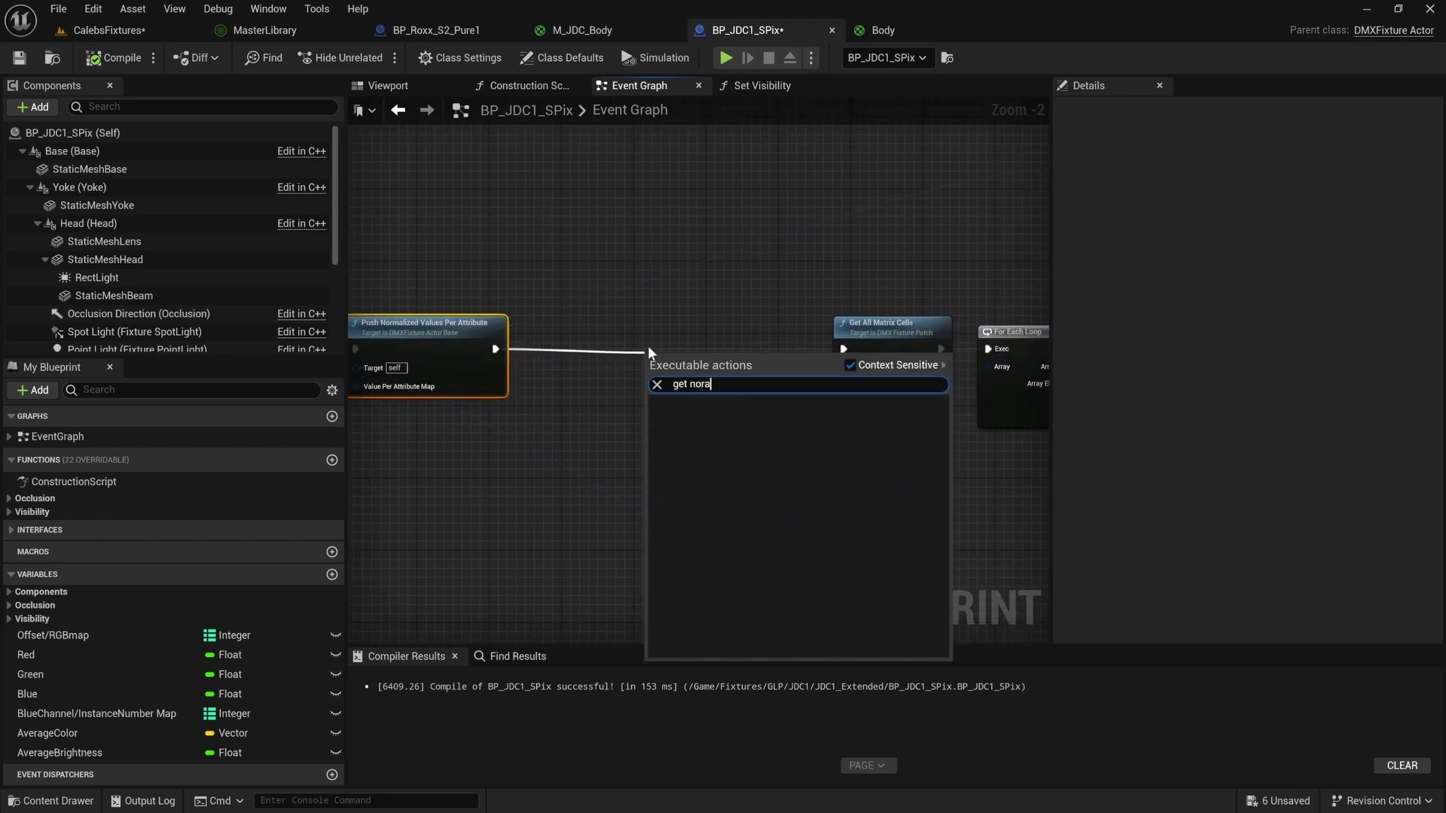
{"action": "key", "text": "BackSpace"}
{"action": "type", "text": "malized"}
{"action": "left_click", "coordinate": [851, 365]}
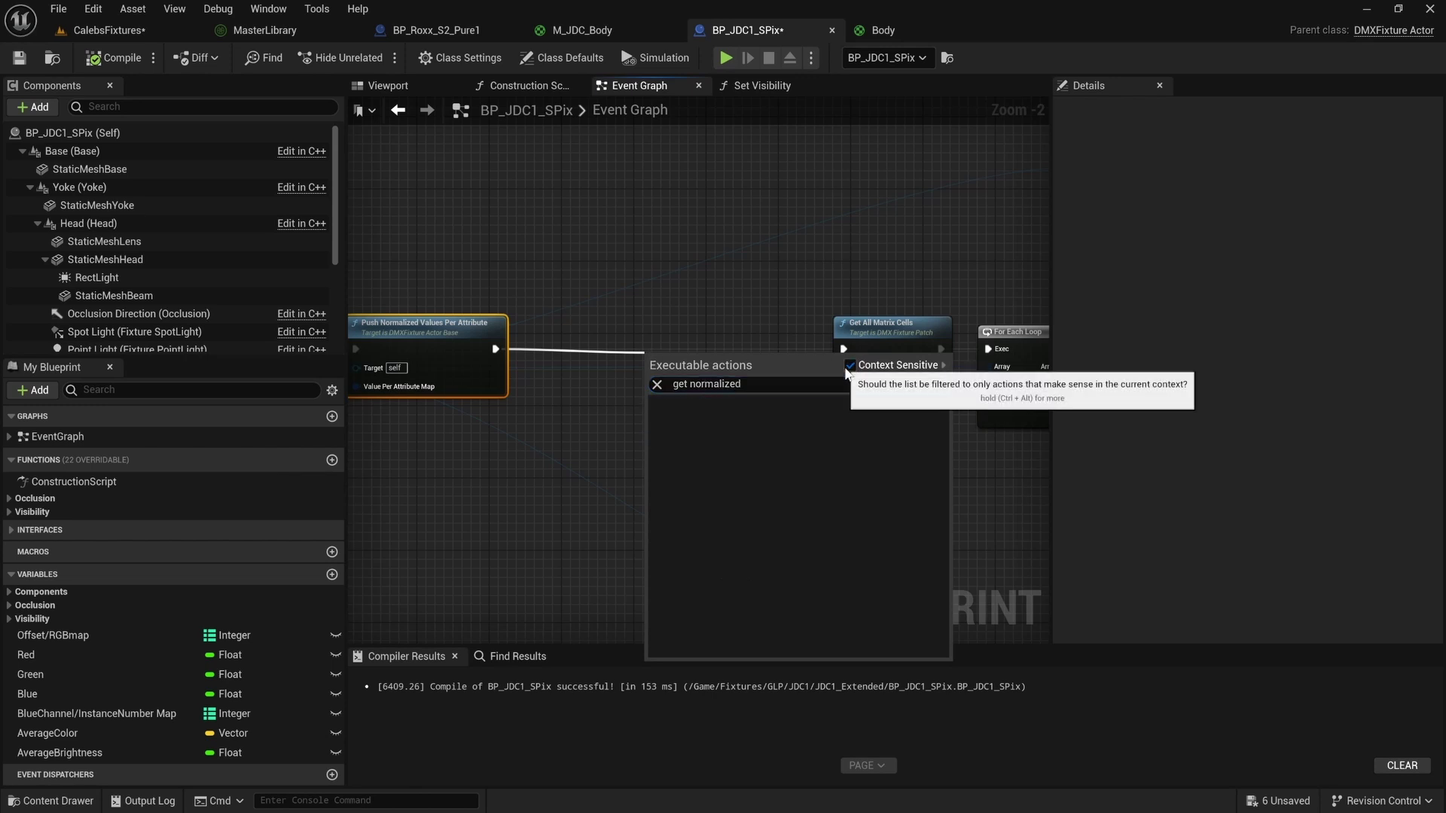
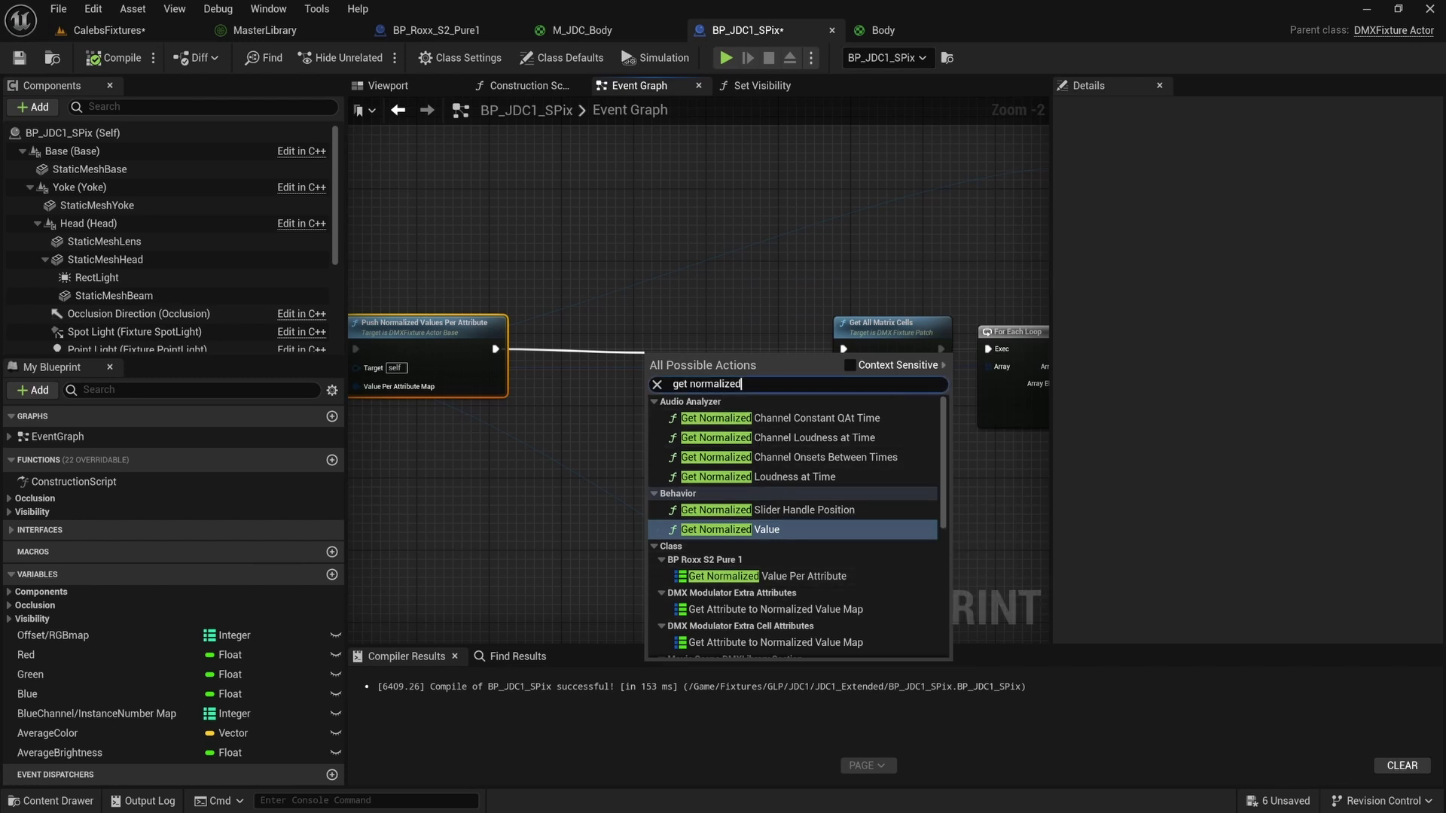
{"action": "type", "text": "attribute"}
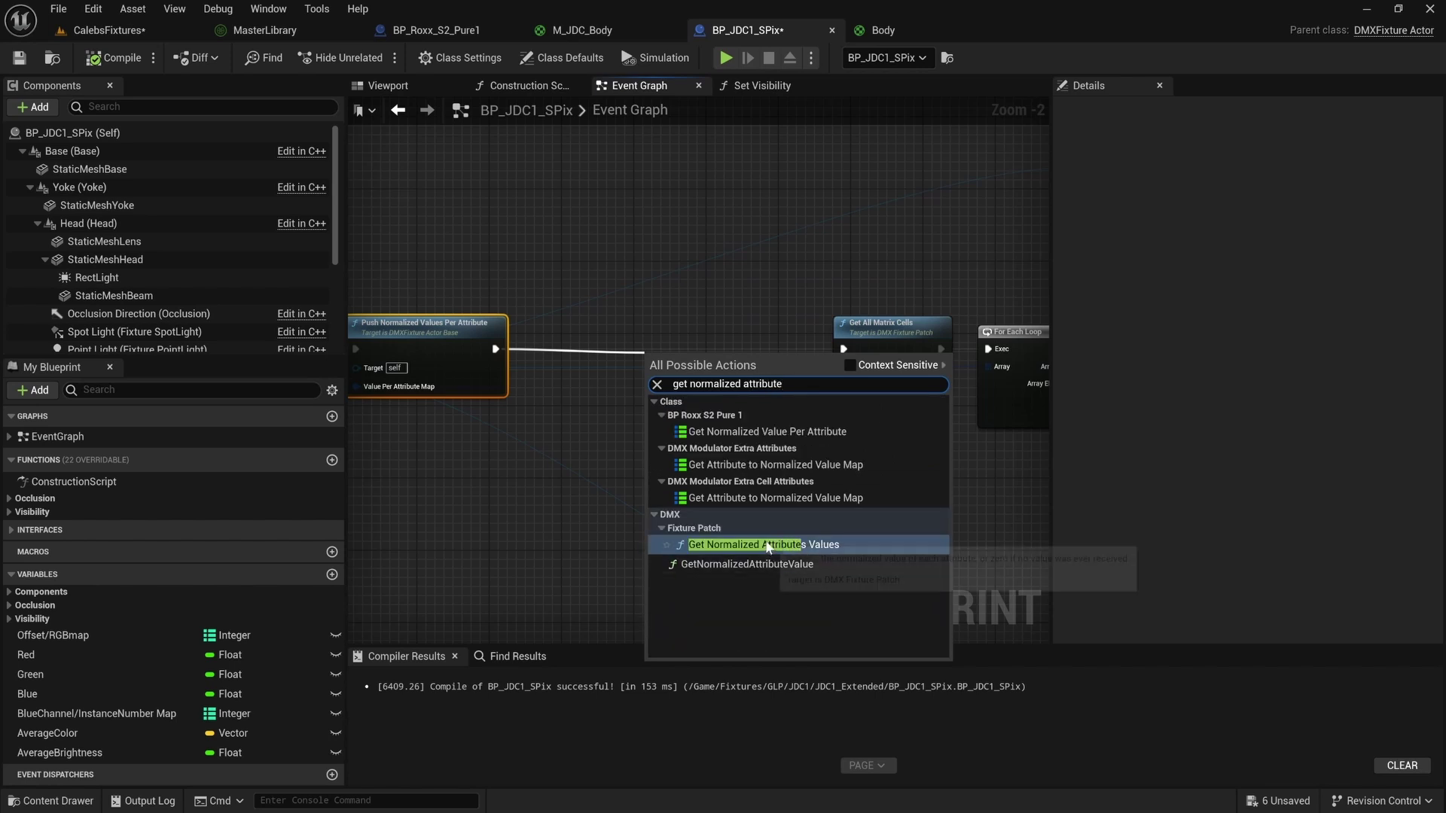
{"action": "key", "text": "Return"}
{"action": "left_click_drag", "start_coordinate": [651, 341], "coordinate": [612, 293]}
Connect the event's Fixture Patch to the Target of Get Normalized Attributes Values and align that node within the execution chain.
{"action": "right_click_drag", "start_coordinate": [535, 313], "coordinate": [803, 298]}
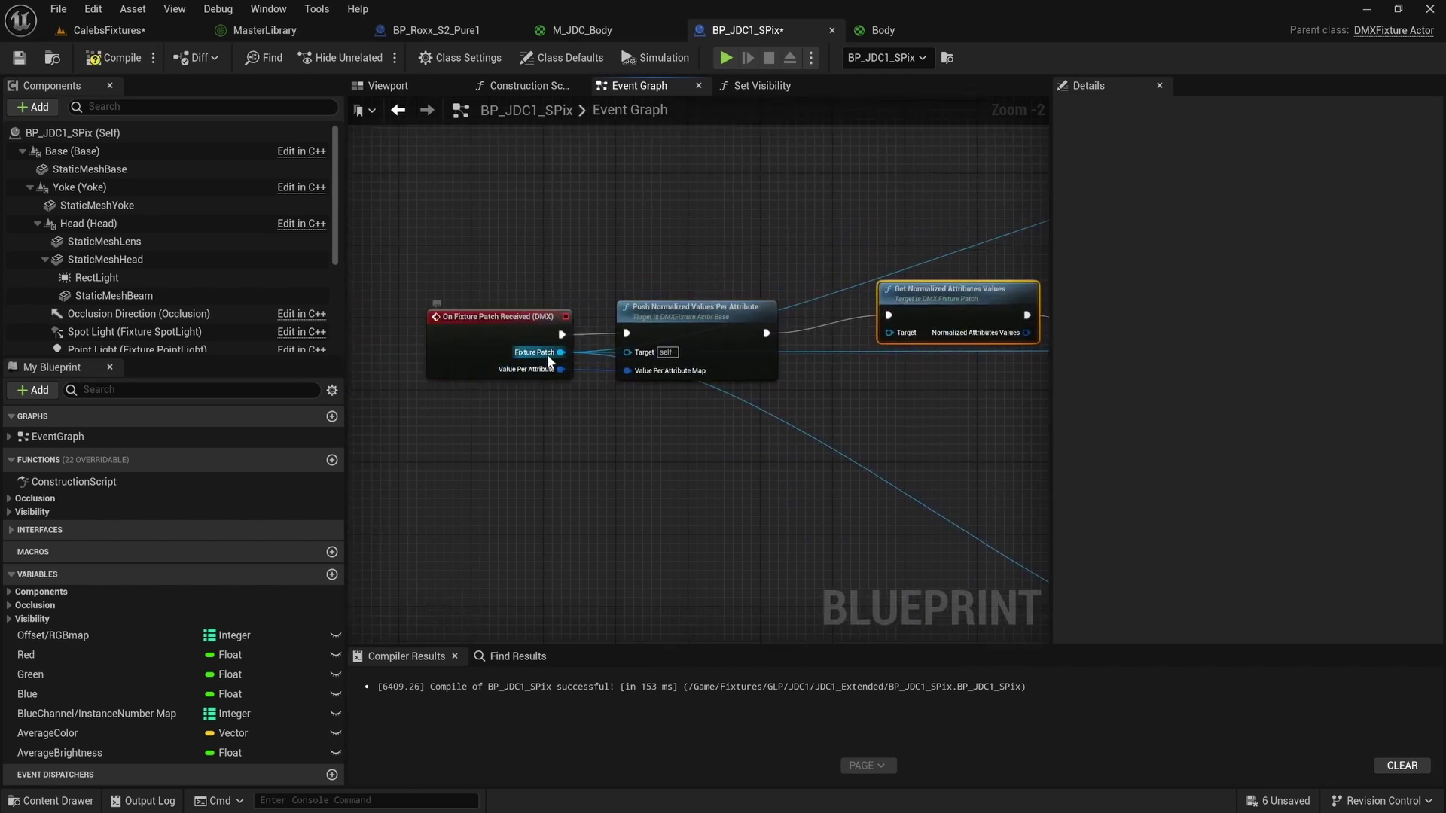
{"action": "left_click_drag", "start_coordinate": [548, 356], "coordinate": [893, 334]}
{"action": "right_click_drag", "start_coordinate": [971, 289], "coordinate": [697, 308]}
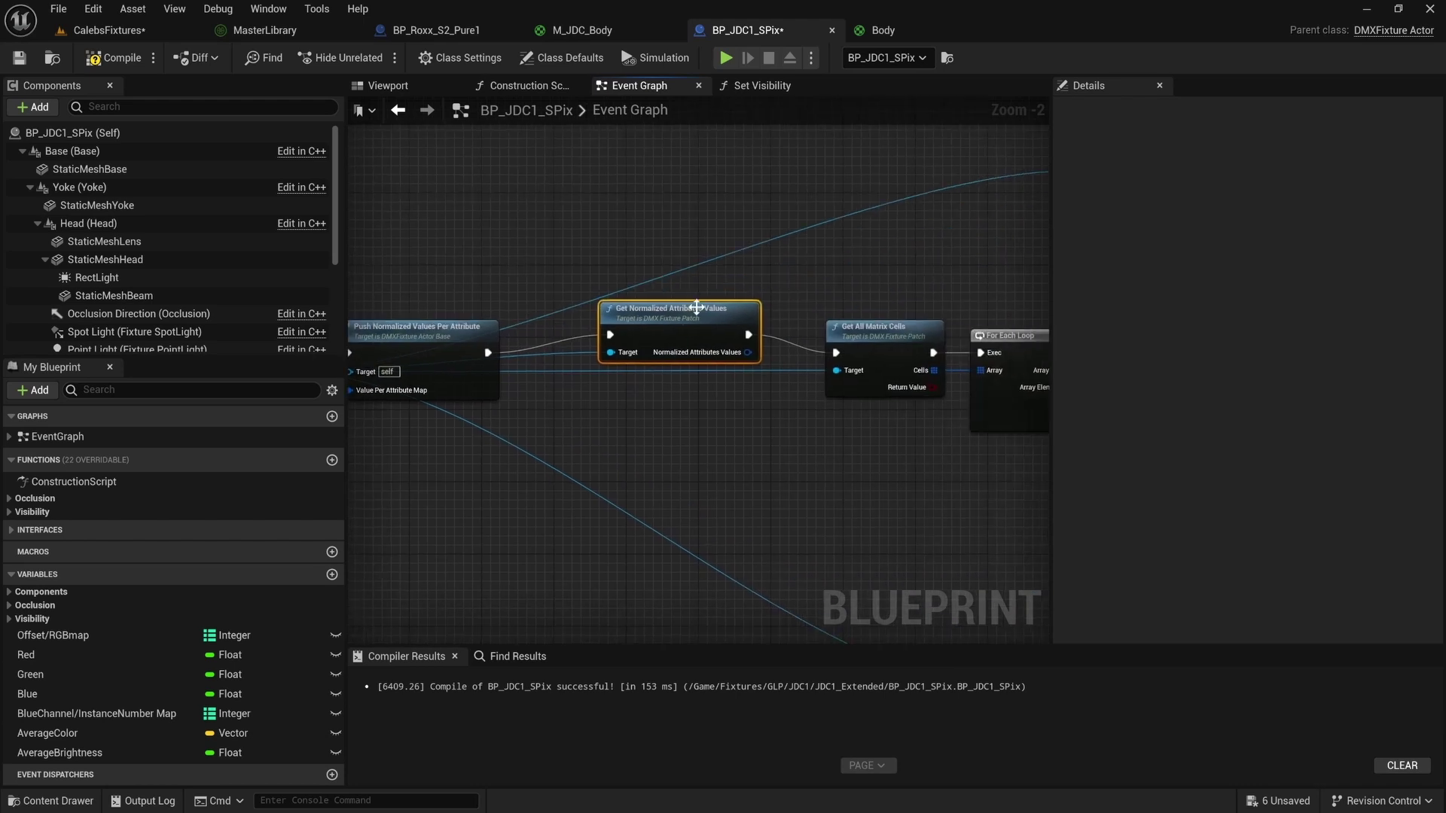
{"action": "left_click_drag", "start_coordinate": [697, 307], "coordinate": [670, 353]}
{"action": "right_click_drag", "start_coordinate": [743, 391], "coordinate": [649, 355]}
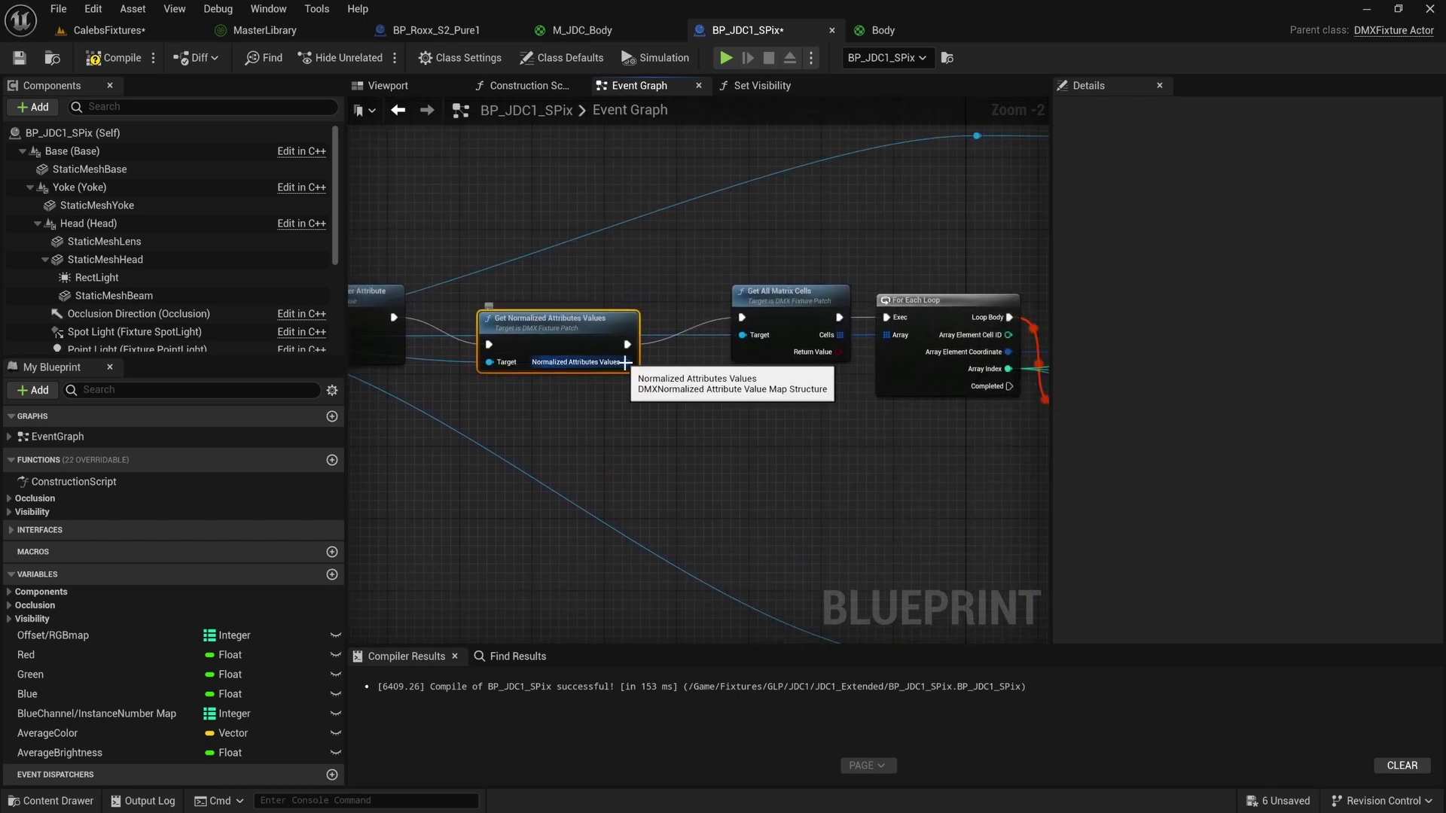
Split the Normalized Attributes Values output struct and add a map Find node fed by it near the average brightness logic.
{"action": "right_click", "coordinate": [625, 362]}
{"action": "left_click", "coordinate": [666, 419]}
{"action": "right_click_drag", "start_coordinate": [671, 420], "coordinate": [643, 375]}
{"action": "left_click_drag", "start_coordinate": [591, 348], "coordinate": [405, 509]}
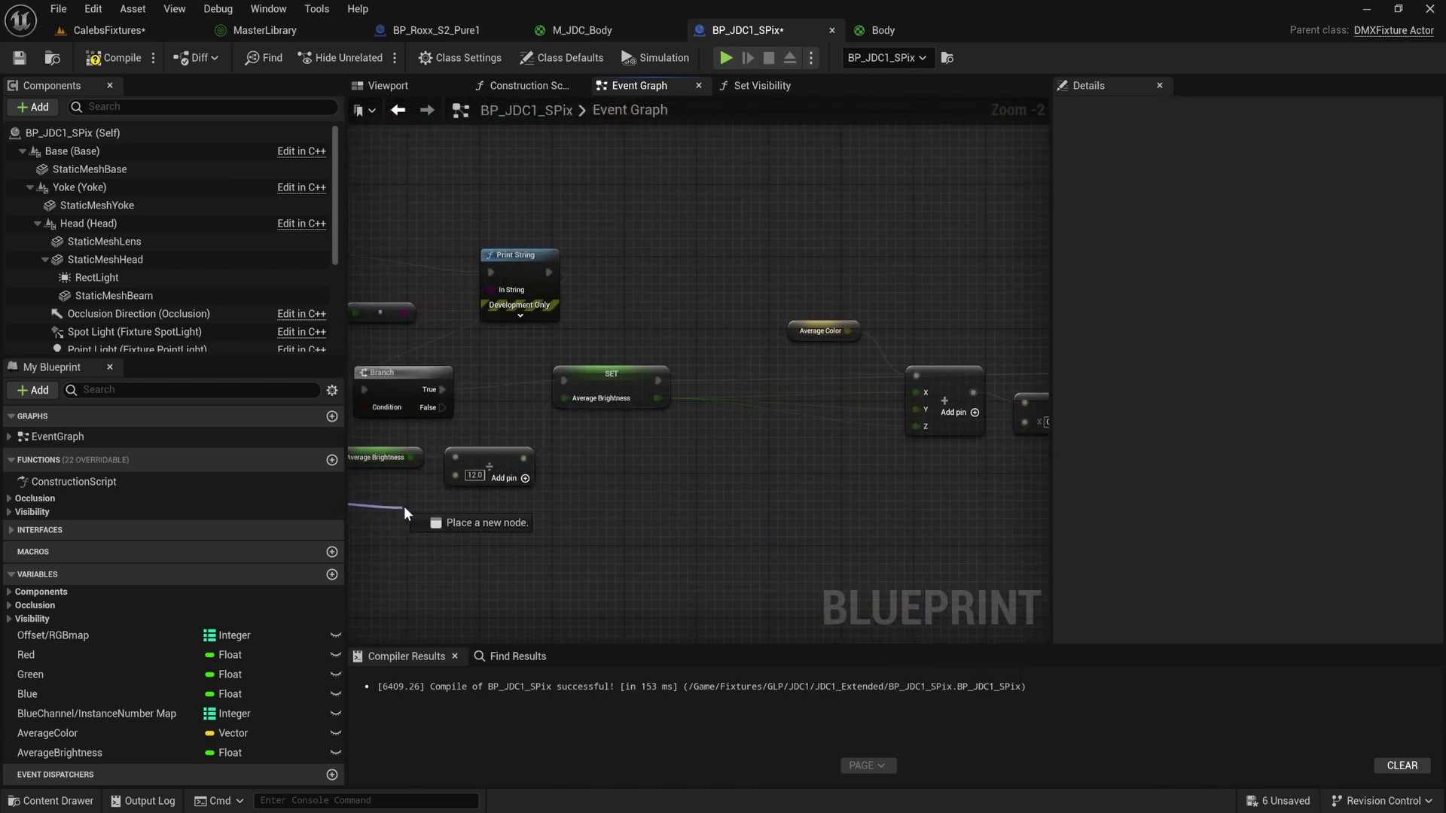
{"action": "left_click_drag", "start_coordinate": [975, 522], "coordinate": [659, 496]}
{"action": "type", "text": "Find"}
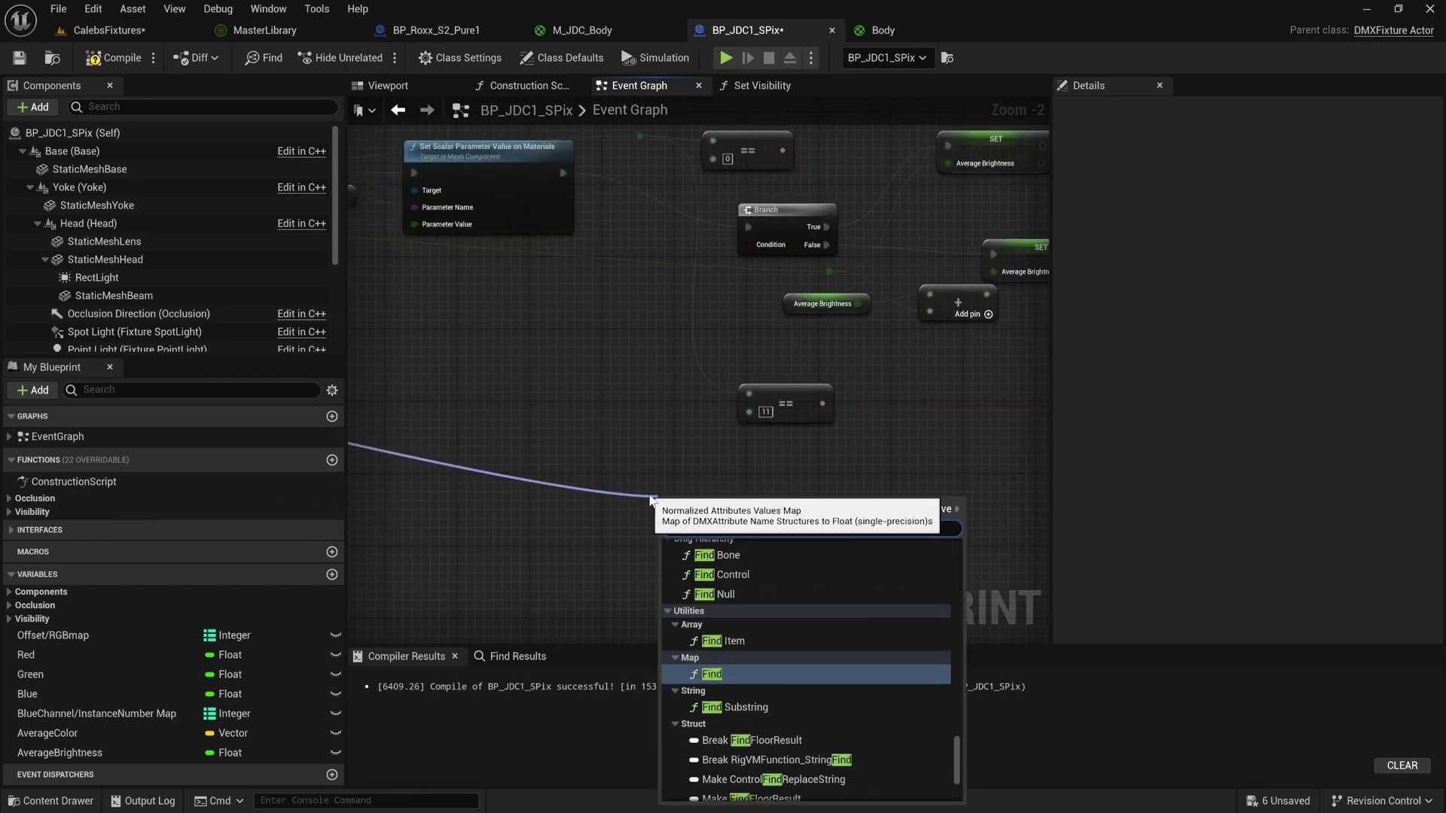
{"action": "left_click", "coordinate": [723, 669]}
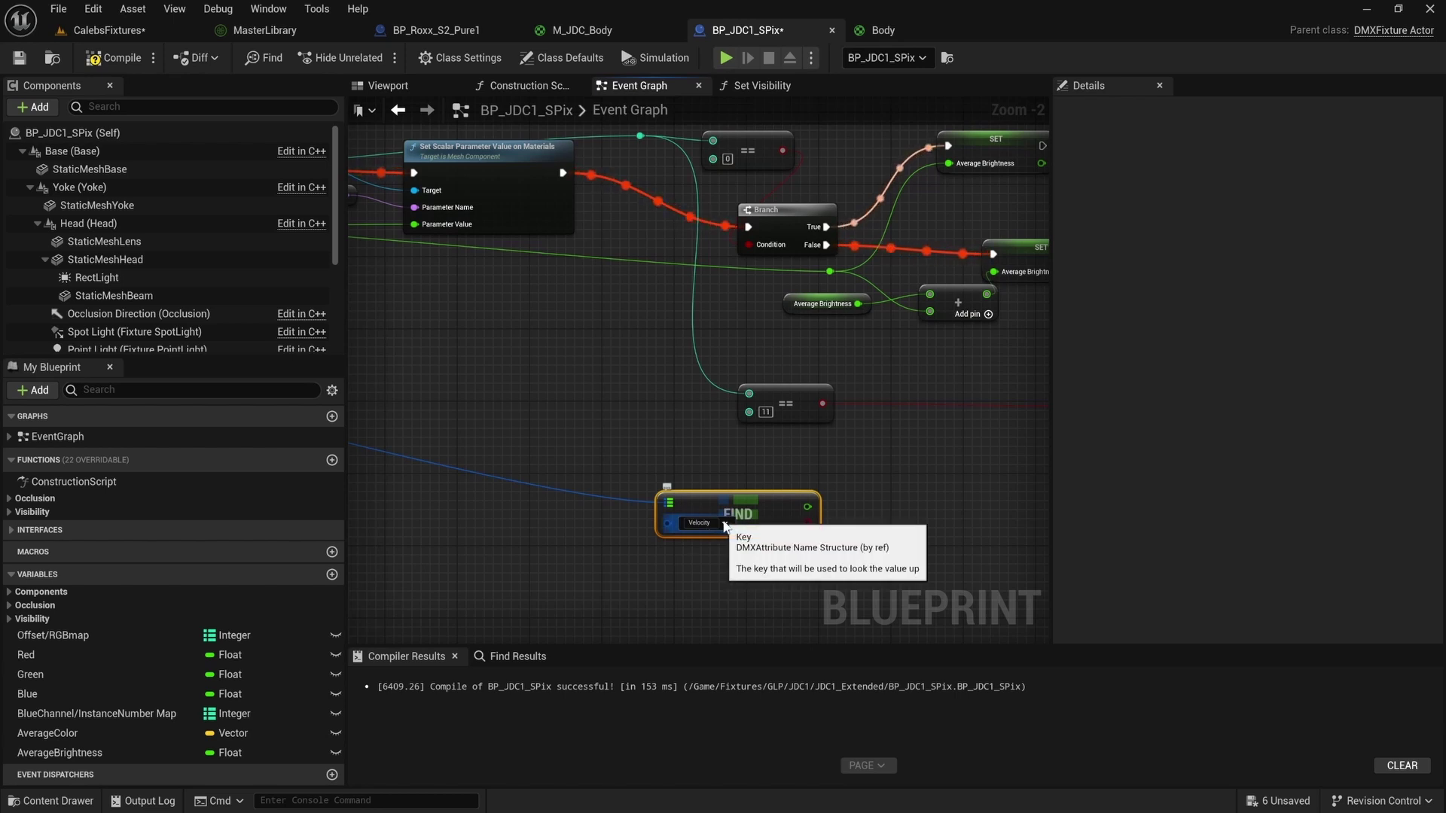
Set the new Find node's key to White and position the node below the final Average Brightness calculation.
{"action": "left_click", "coordinate": [726, 524]}
{"action": "scroll", "coordinate": [722, 637], "scroll_direction": "down", "scroll_amount": 10}
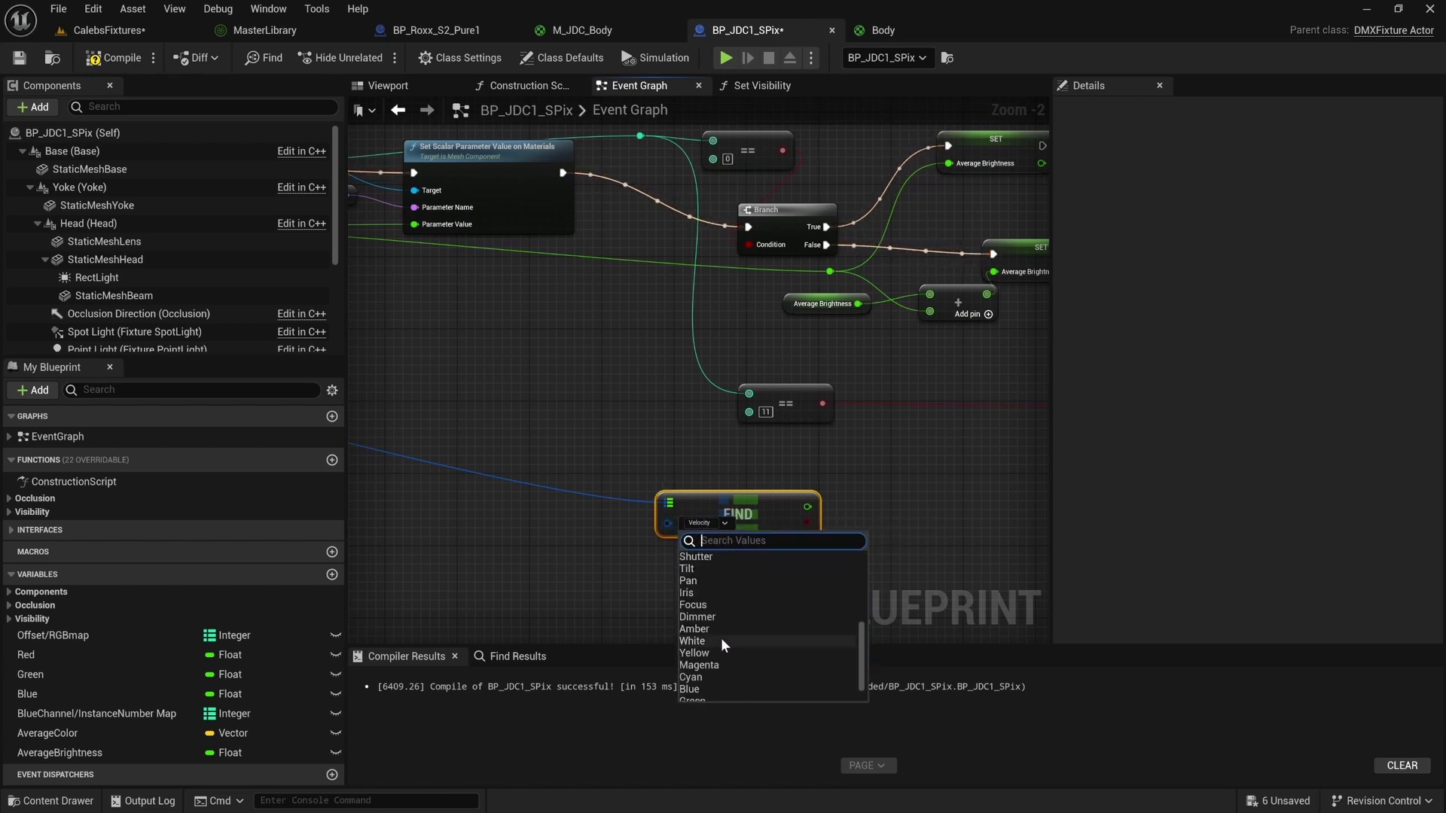
{"action": "left_click", "coordinate": [701, 613]}
{"action": "scroll", "coordinate": [736, 510], "scroll_direction": "down", "scroll_amount": 6}
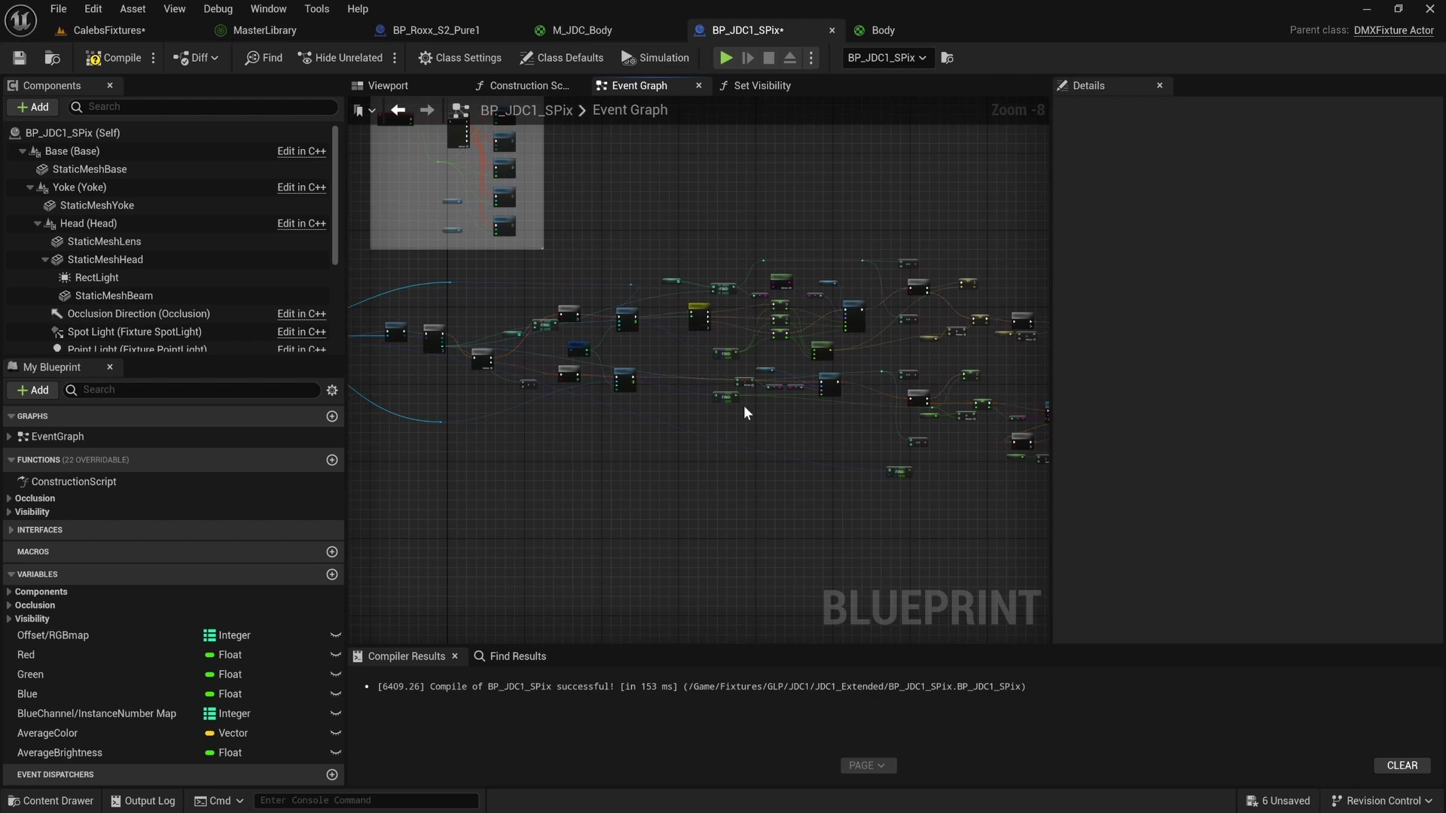
{"action": "scroll", "coordinate": [659, 381], "scroll_direction": "up", "scroll_amount": 2}
{"action": "scroll", "coordinate": [658, 381], "scroll_direction": "up", "scroll_amount": 3}
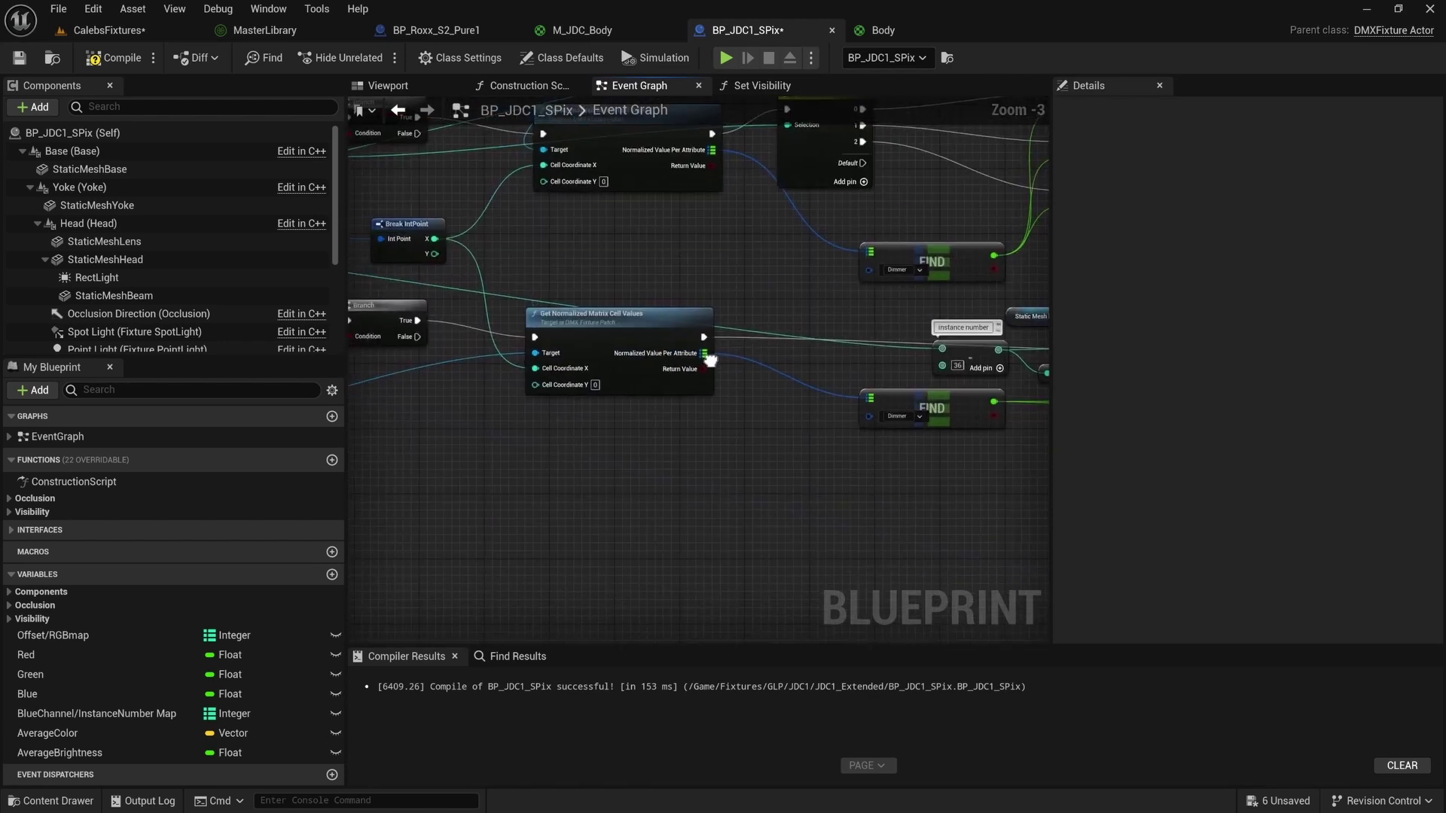
{"action": "right_click_drag", "start_coordinate": [661, 376], "coordinate": [719, 435]}
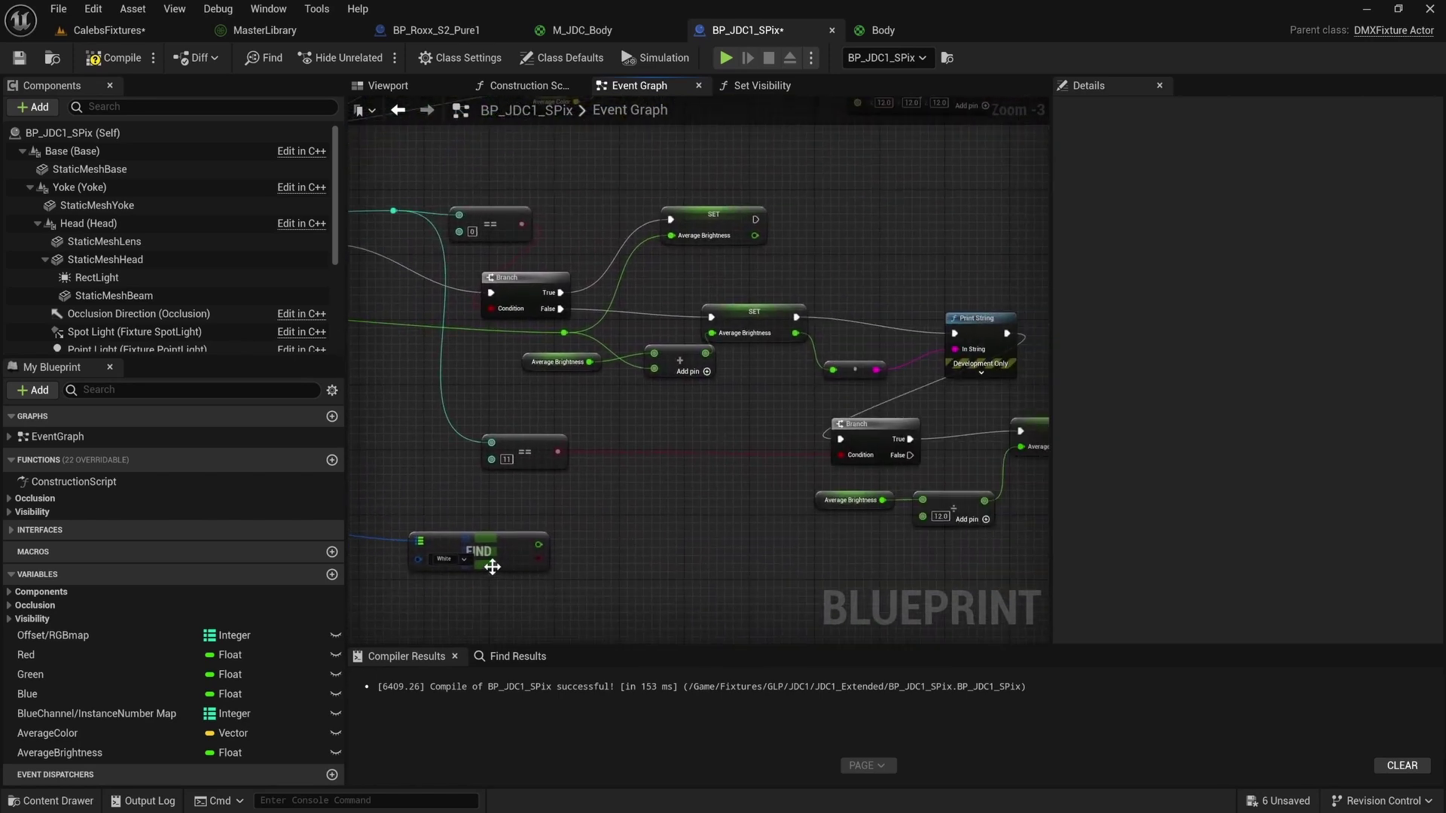
{"action": "left_click_drag", "start_coordinate": [493, 567], "coordinate": [767, 589]}
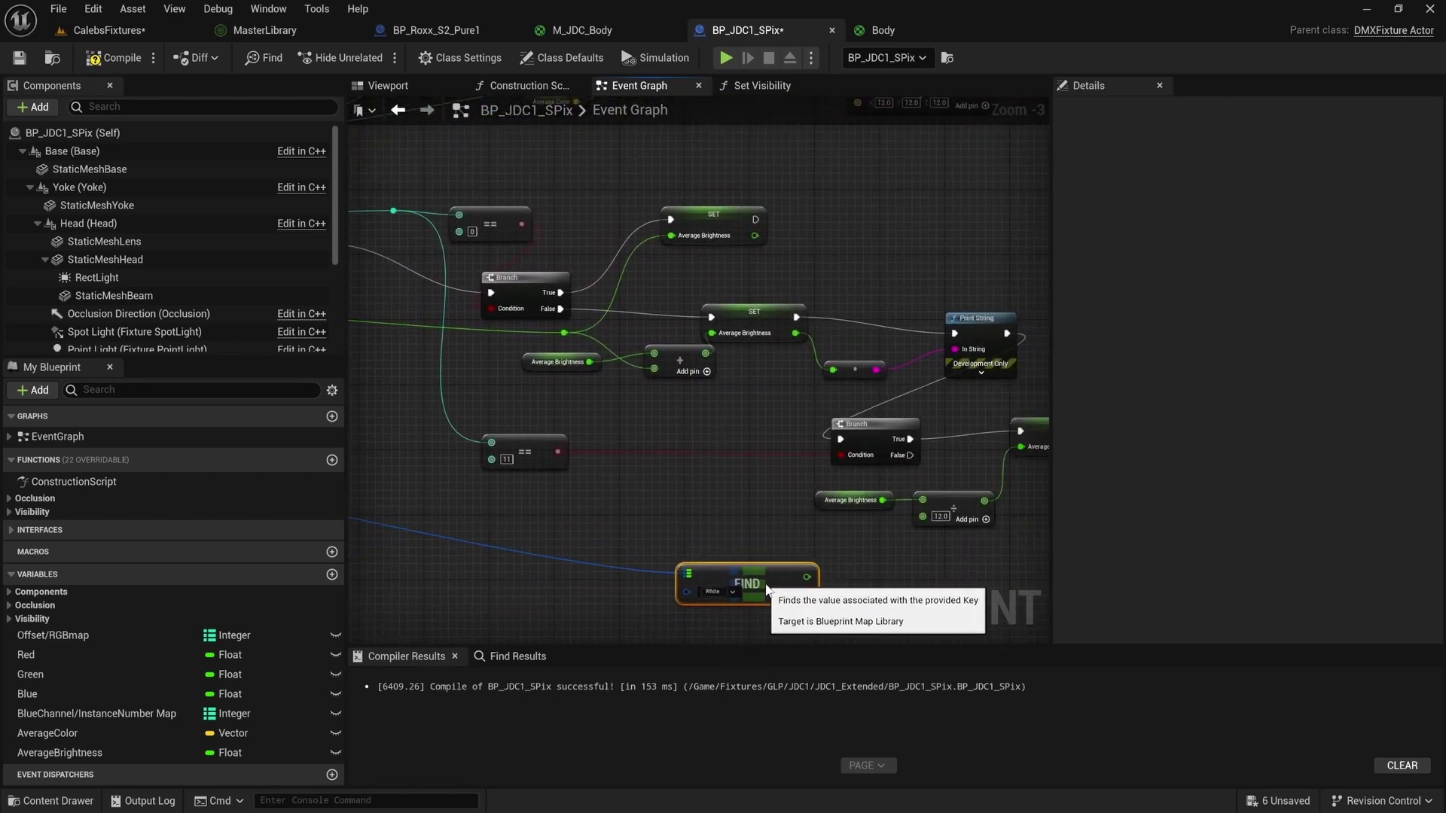
{"action": "right_click_drag", "start_coordinate": [766, 589], "coordinate": [585, 589]}
{"action": "right_click_drag", "start_coordinate": [890, 576], "coordinate": [683, 486]}
Multiply the Find result by the final Average Brightness and feed the product into X, Y and Z of the Average Color addition.
{"action": "mouse_move", "coordinate": [689, 572]}
{"action": "left_mouse_down"}
{"action": "mouse_move", "coordinate": [761, 482]}
{"action": "mouse_move", "coordinate": [663, 458]}
{"action": "mouse_move", "coordinate": [674, 453]}
{"action": "mouse_move", "coordinate": [721, 525]}
{"action": "mouse_move", "coordinate": [911, 450]}
{"action": "mouse_move", "coordinate": [770, 499]}
{"action": "left_mouse_up"}
{"action": "type", "text": "multiply"}
{"action": "key", "text": "Return"}
{"action": "left_click_drag", "start_coordinate": [772, 500], "coordinate": [908, 443]}
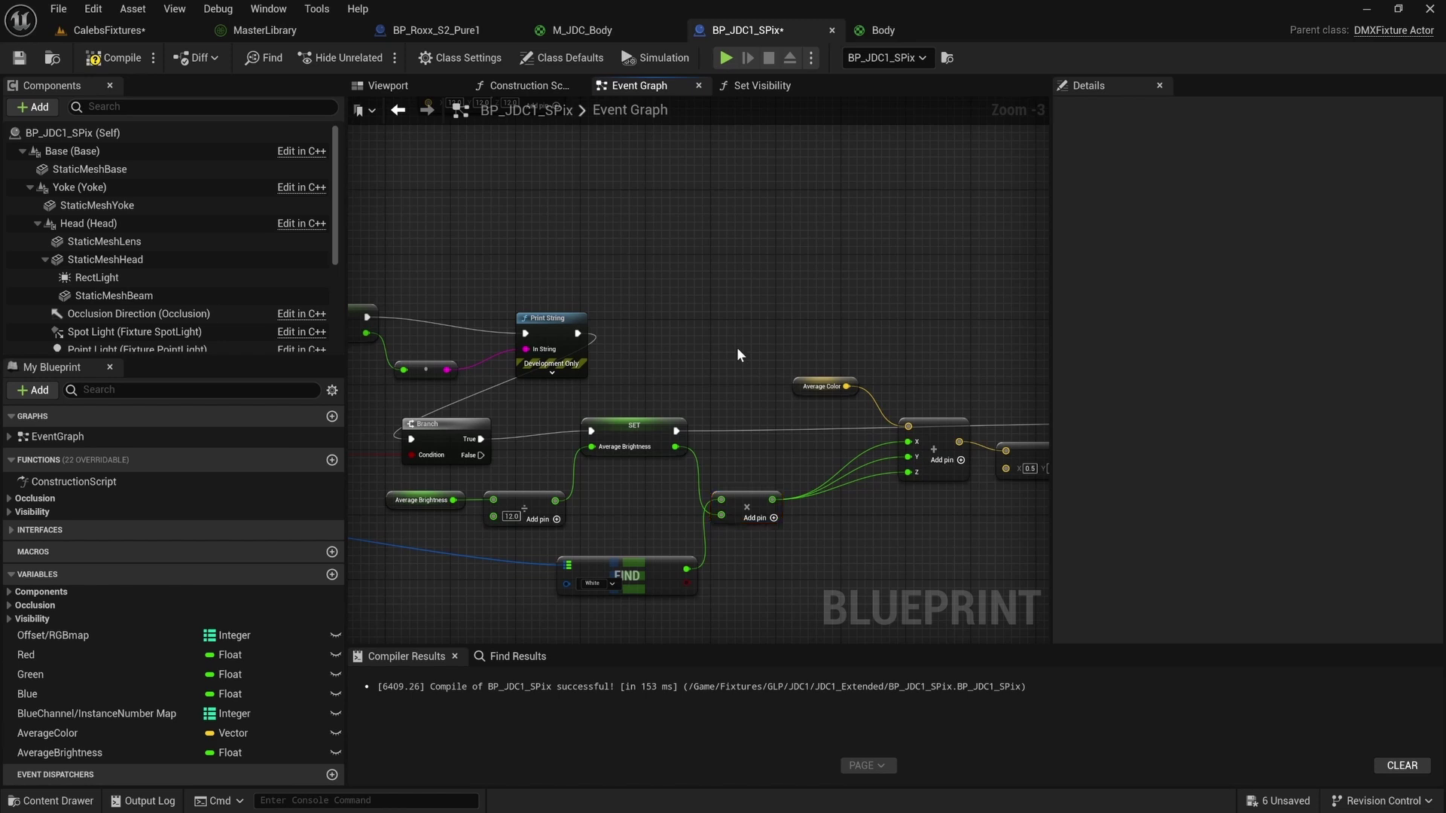
{"action": "right_click_drag", "start_coordinate": [684, 422], "coordinate": [808, 433]}
{"action": "scroll", "coordinate": [638, 463], "scroll_direction": "down", "scroll_amount": 1}
{"action": "scroll", "coordinate": [775, 442], "scroll_direction": "down", "scroll_amount": 1}
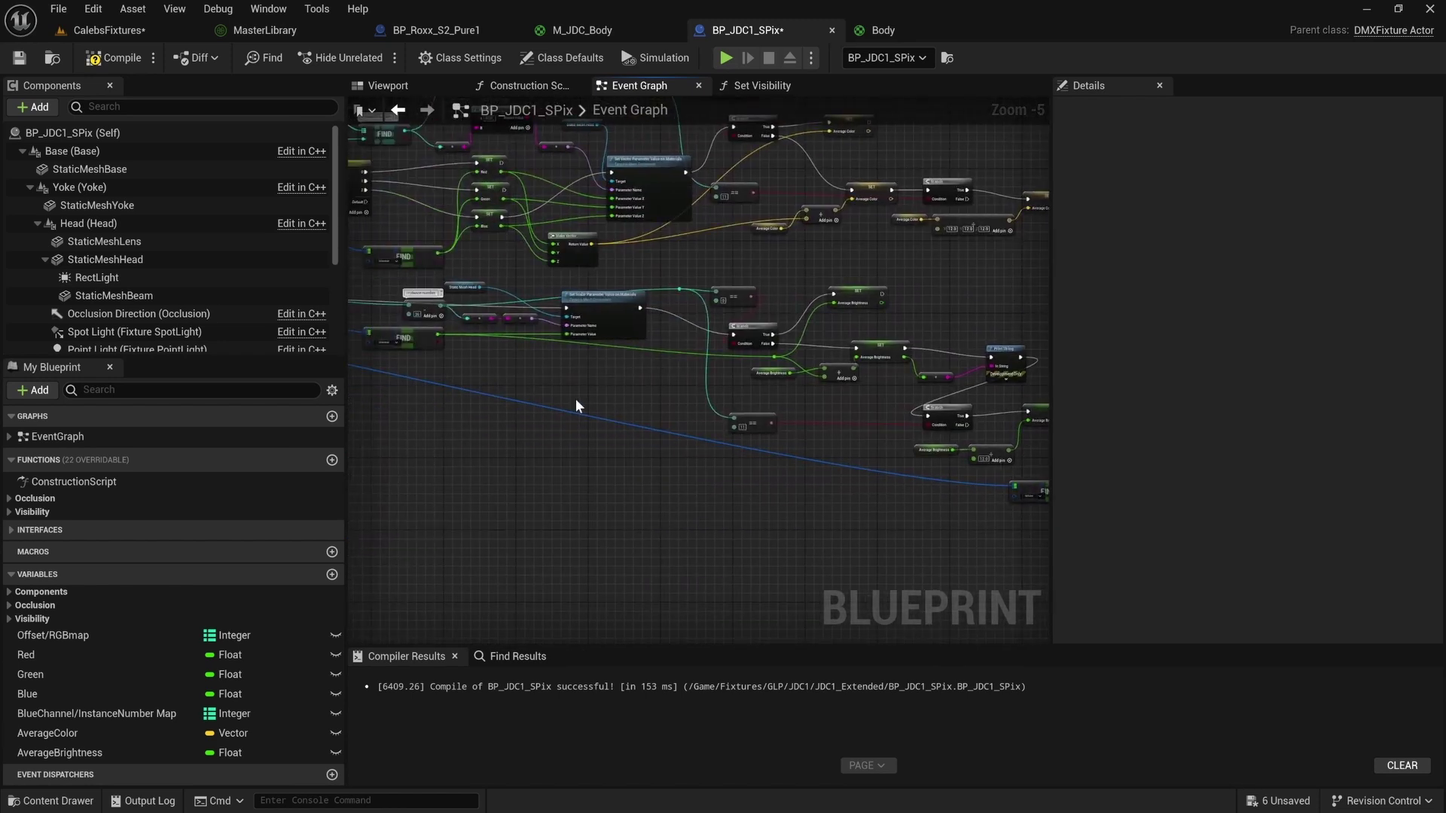
{"action": "right_click_drag", "start_coordinate": [545, 383], "coordinate": [355, 339]}
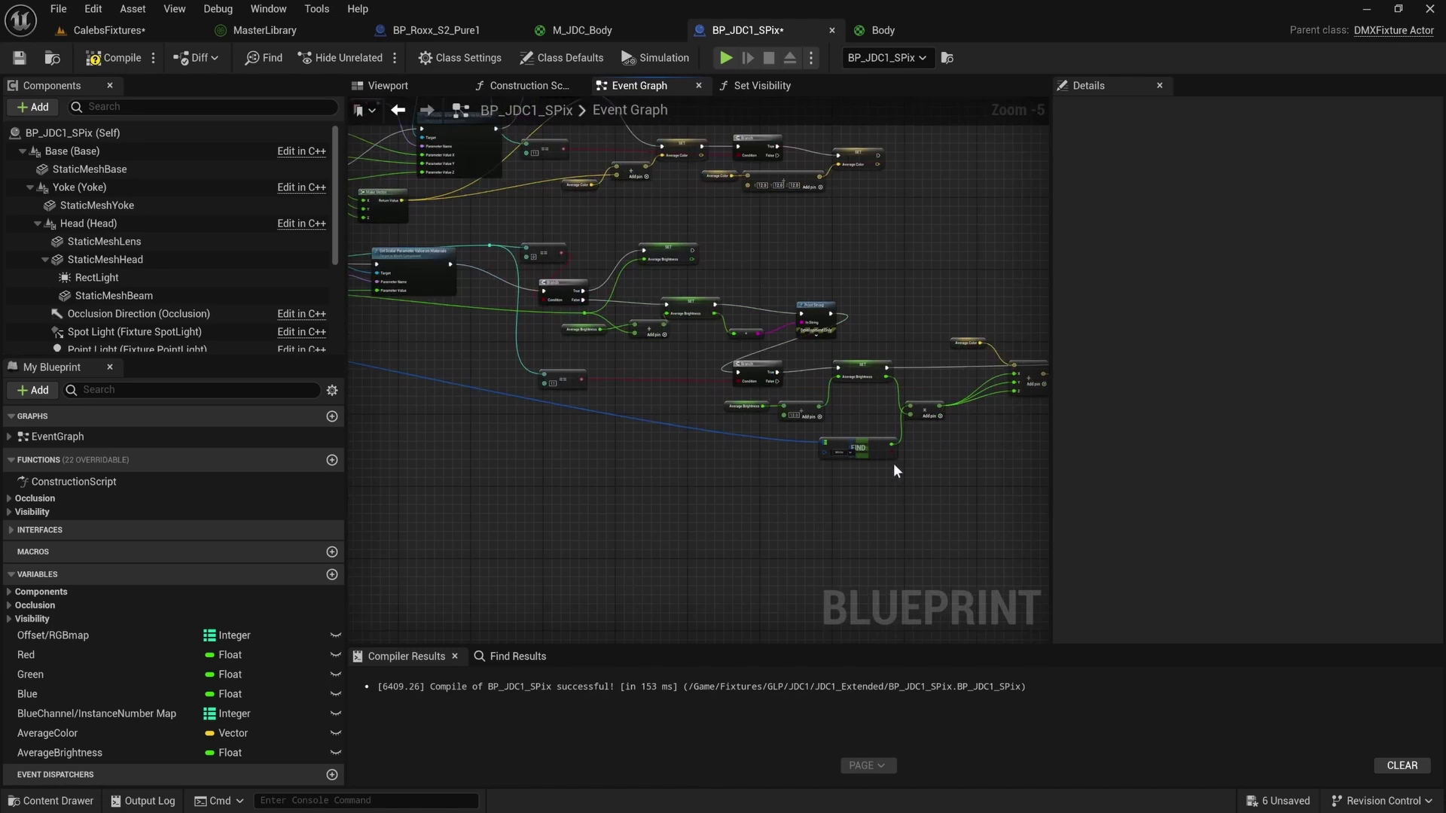
Place a copy of the White Find node below the lower Dimmer Find and feed it from a reroute point on the attributes map wire.
{"action": "left_click", "coordinate": [874, 452]}
{"action": "right_click_drag", "start_coordinate": [434, 391], "coordinate": [711, 401]}
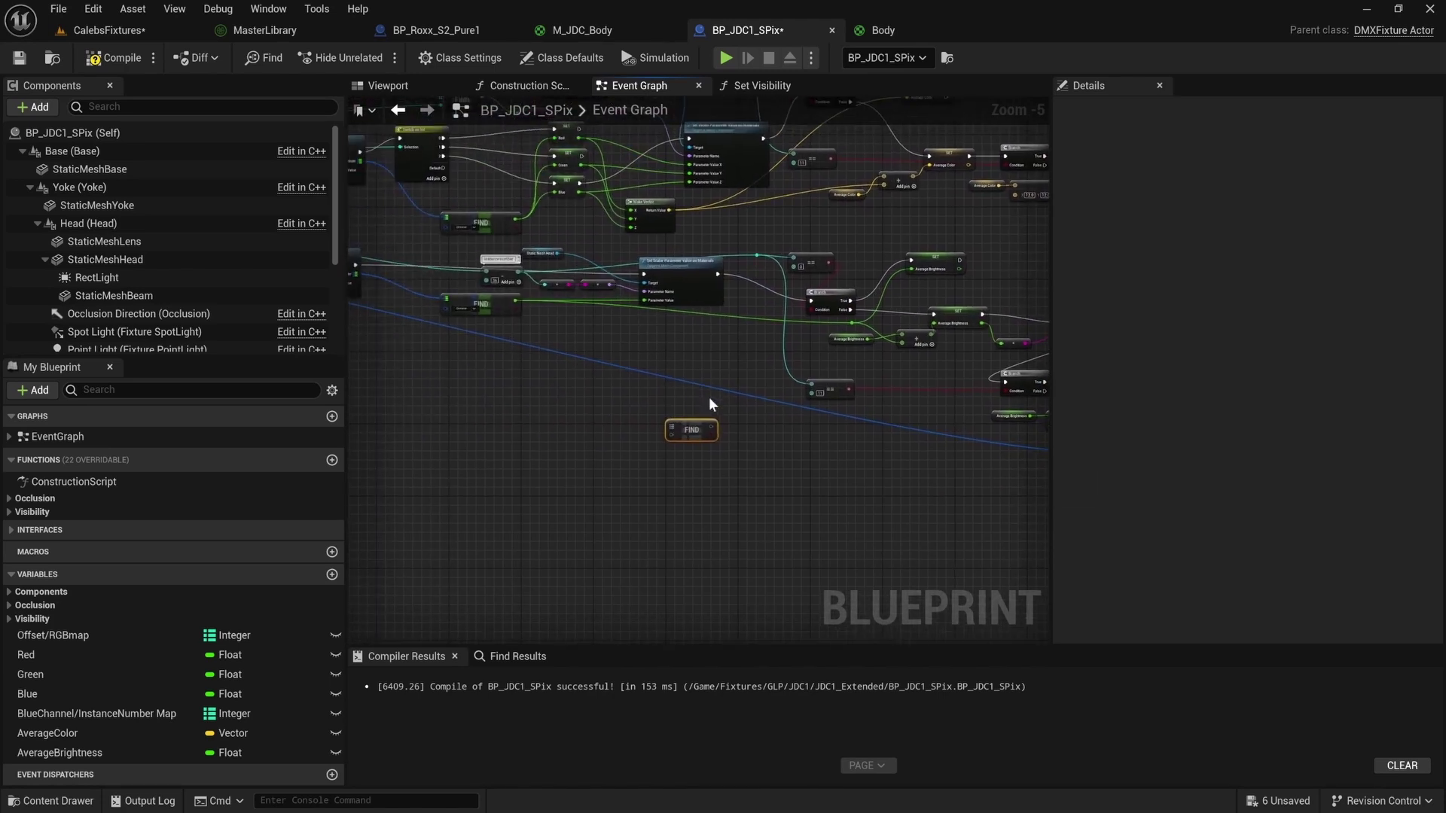
{"action": "left_click_drag", "start_coordinate": [692, 428], "coordinate": [509, 356]}
{"action": "right_click_drag", "start_coordinate": [509, 332], "coordinate": [620, 329]}
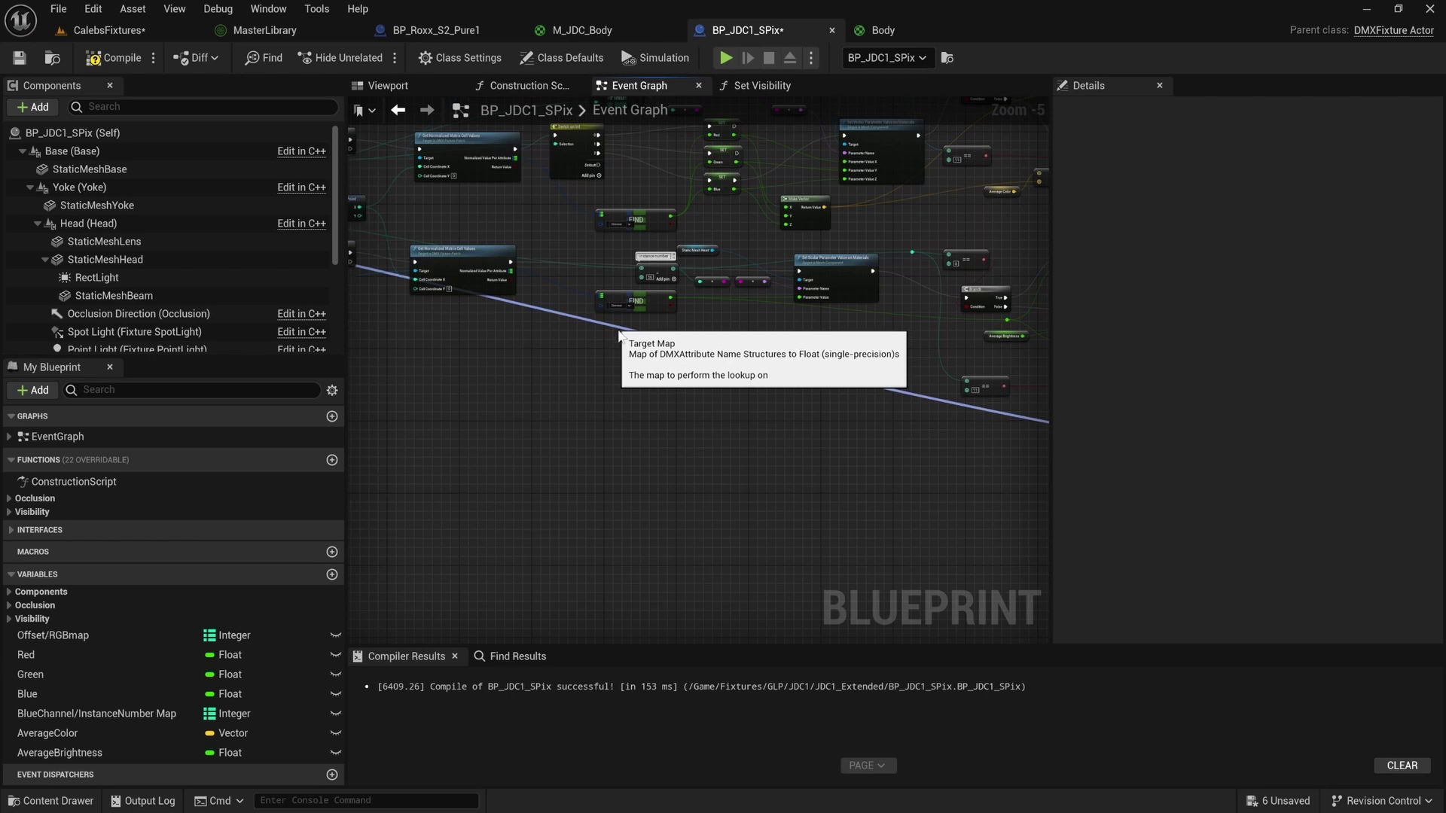
{"action": "double_click", "coordinate": [616, 331]}
{"action": "left_click_drag", "start_coordinate": [615, 326], "coordinate": [643, 351]}
{"action": "scroll", "coordinate": [643, 351], "scroll_direction": "up", "scroll_amount": 4}
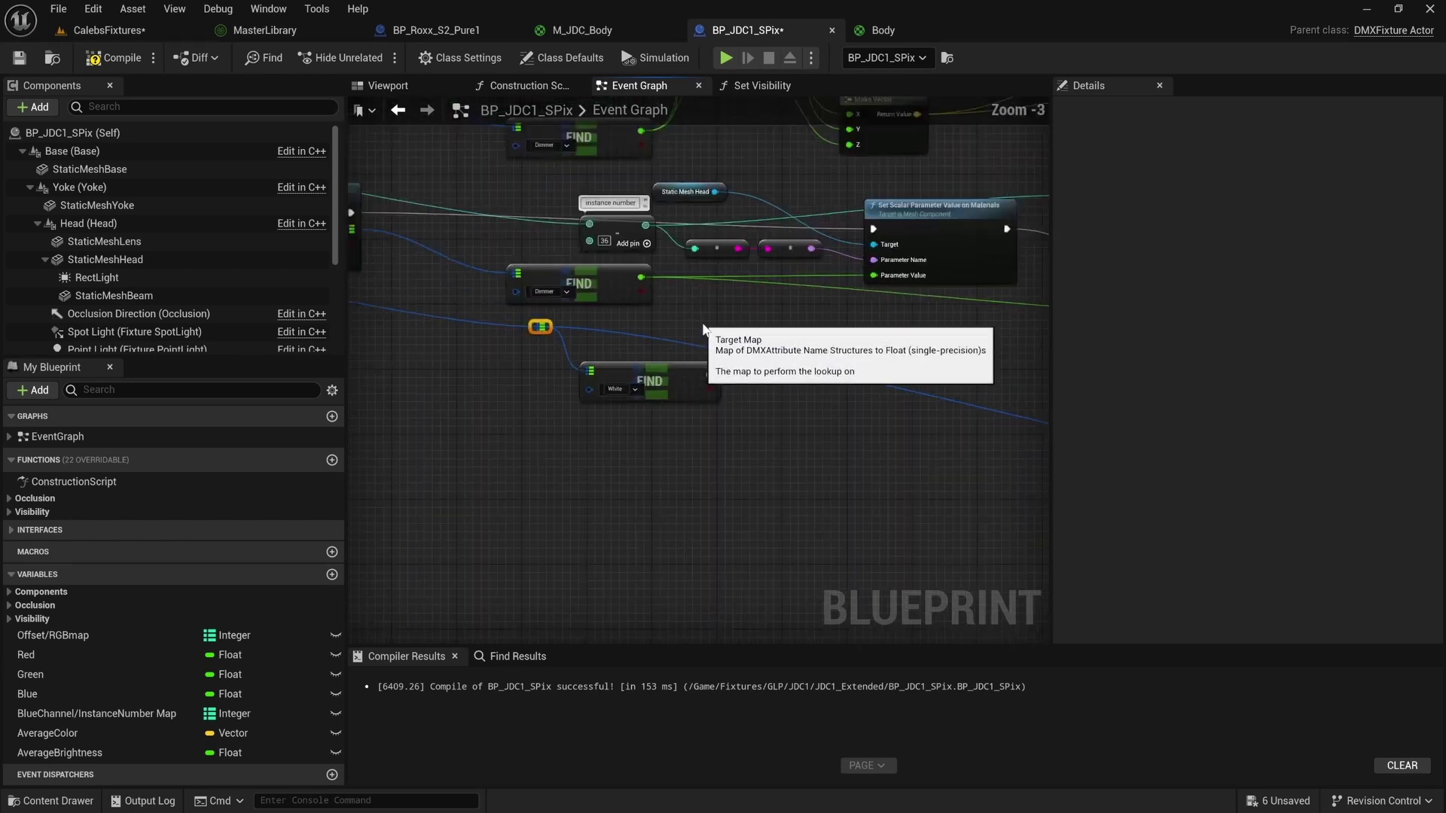
{"action": "right_click_drag", "start_coordinate": [660, 295], "coordinate": [612, 362]}
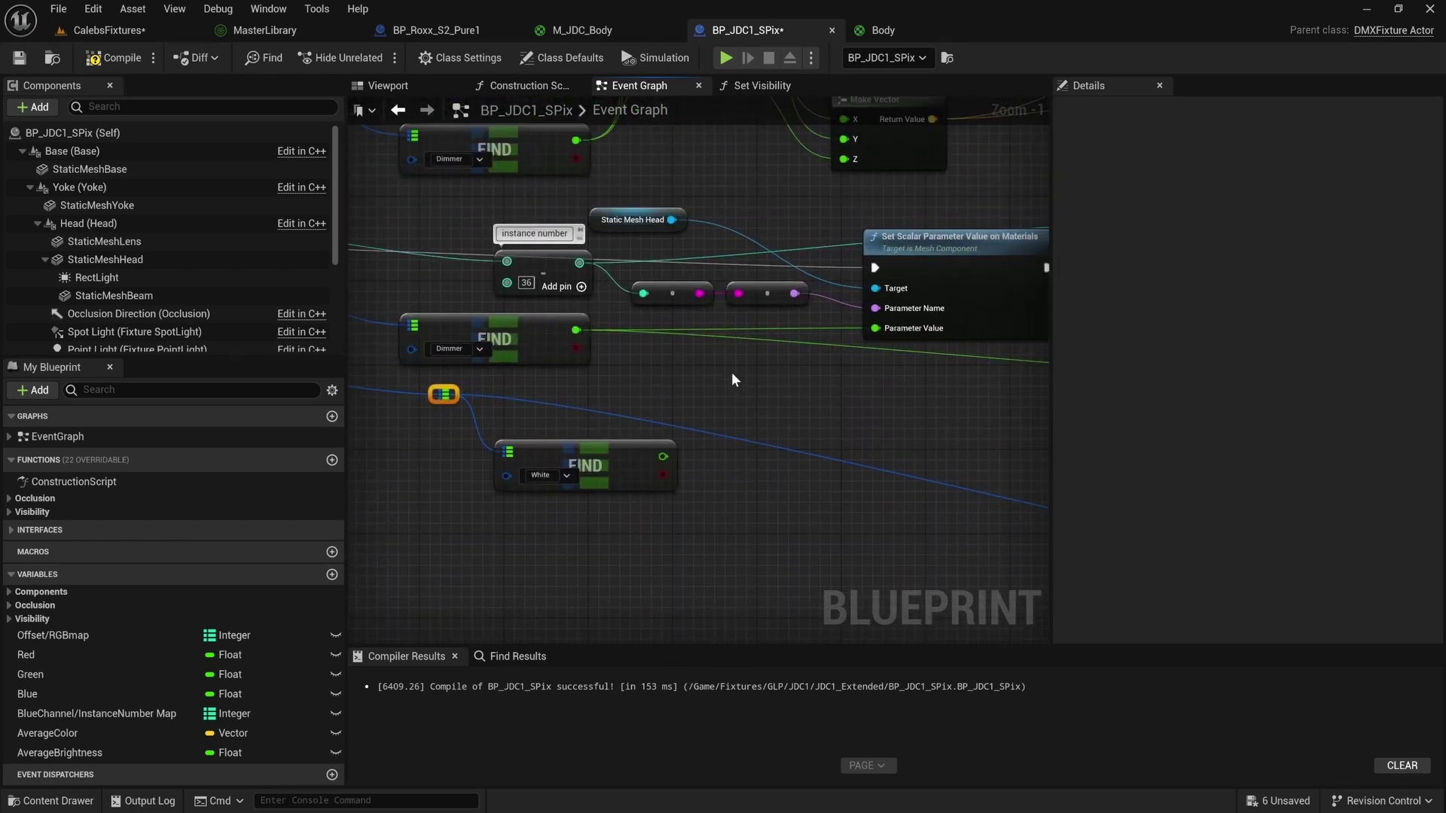
Delete the original White Find and its multiplication, and wire Average Brightness directly into the Average Color addition.
{"action": "right_click_drag", "start_coordinate": [735, 379], "coordinate": [523, 377]}
{"action": "scroll", "coordinate": [649, 385], "scroll_direction": "down", "scroll_amount": 2}
{"action": "right_click_drag", "start_coordinate": [649, 386], "coordinate": [600, 355]}
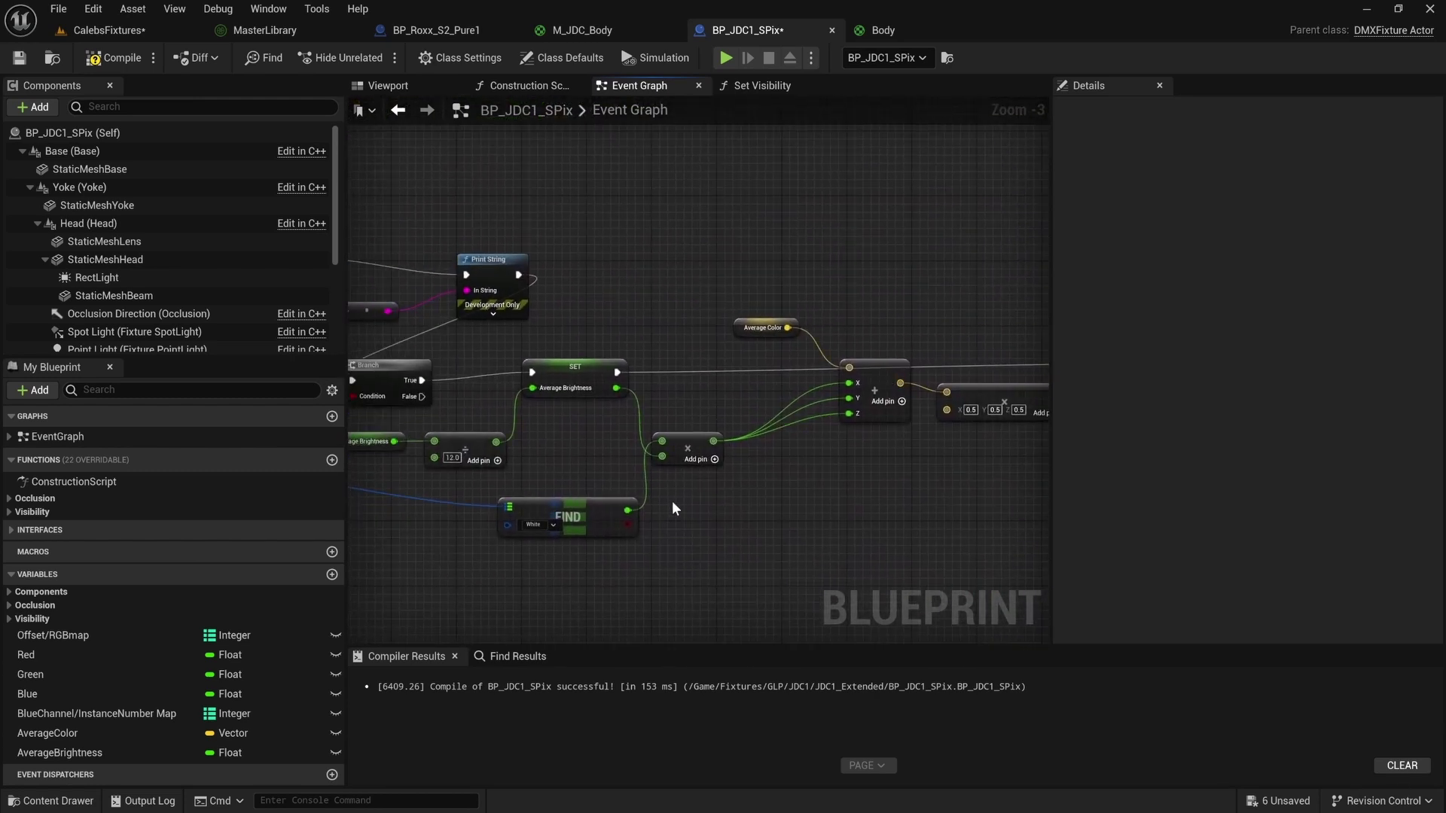
{"action": "left_click", "coordinate": [687, 458]}
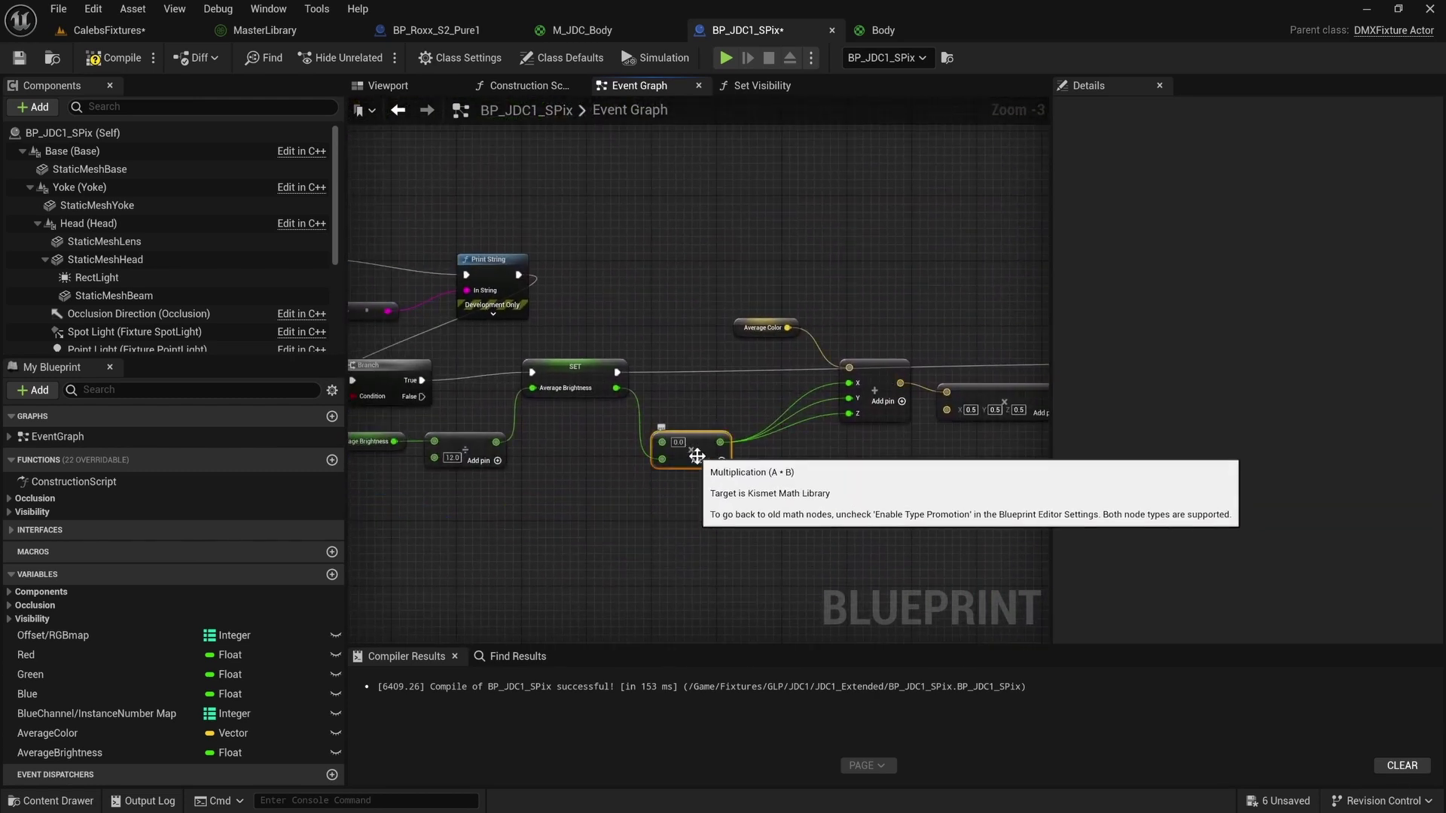
{"action": "key", "text": "Delete"}
{"action": "left_click_drag", "start_coordinate": [616, 388], "coordinate": [865, 418]}
Multiply the White Find result by the lower Dimmer Find and feed the product into the scalar Parameter Value and brightness logic.
{"action": "scroll", "coordinate": [871, 429], "scroll_direction": "down", "scroll_amount": 5}
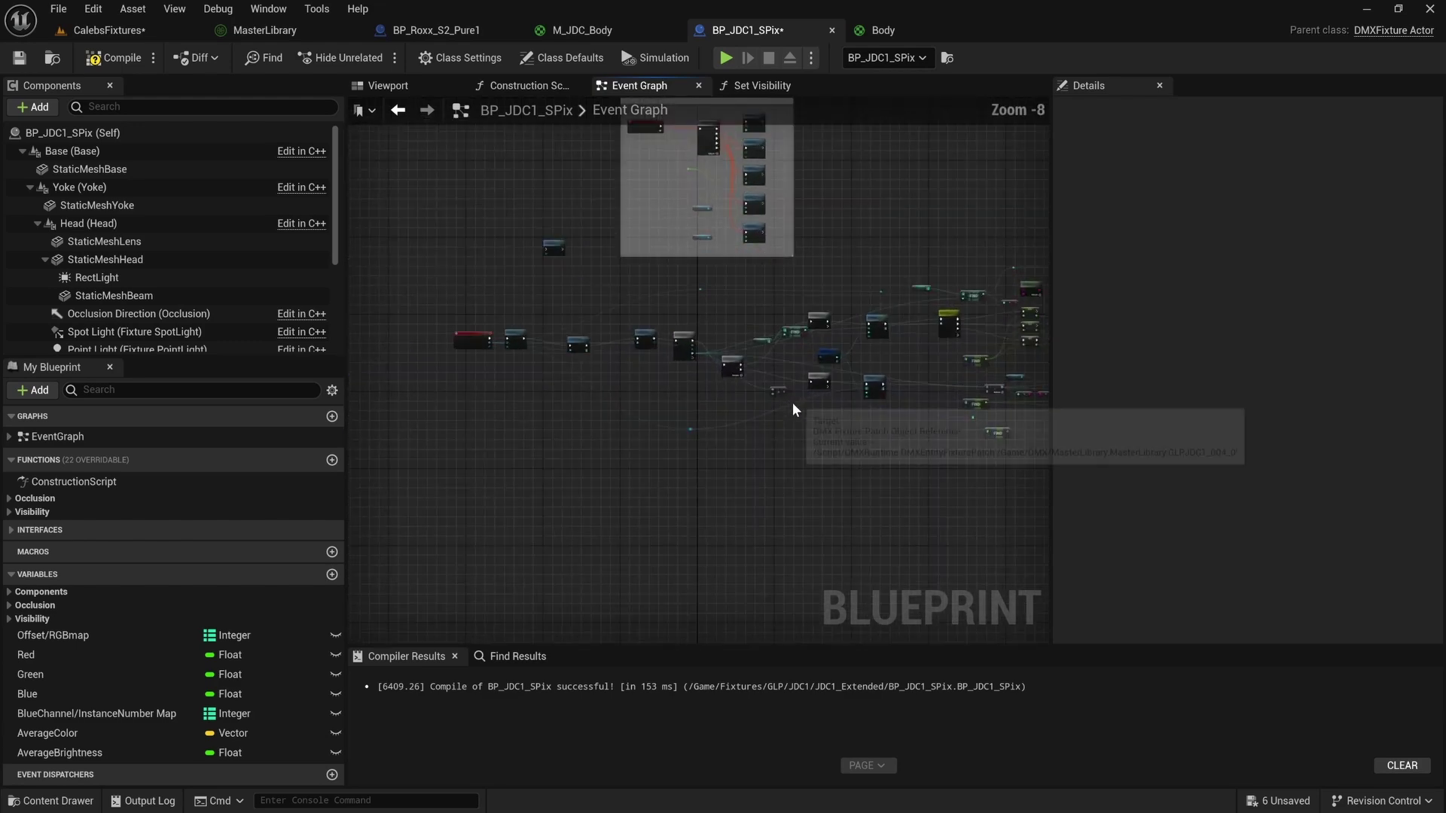
{"action": "scroll", "coordinate": [794, 408], "scroll_direction": "up", "scroll_amount": 6}
{"action": "right_click_drag", "start_coordinate": [786, 409], "coordinate": [639, 440]}
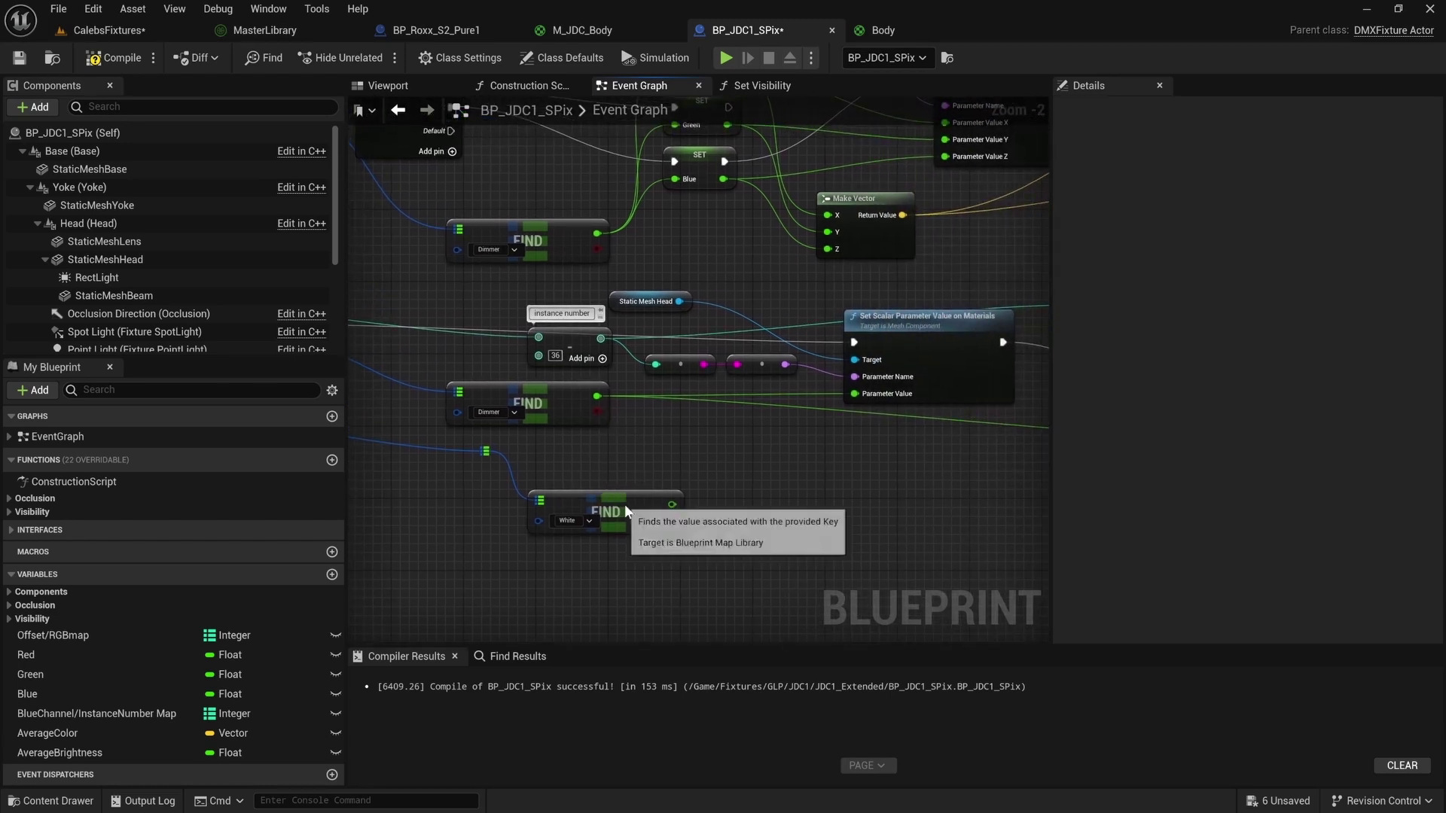
{"action": "left_click_drag", "start_coordinate": [613, 494], "coordinate": [595, 476]}
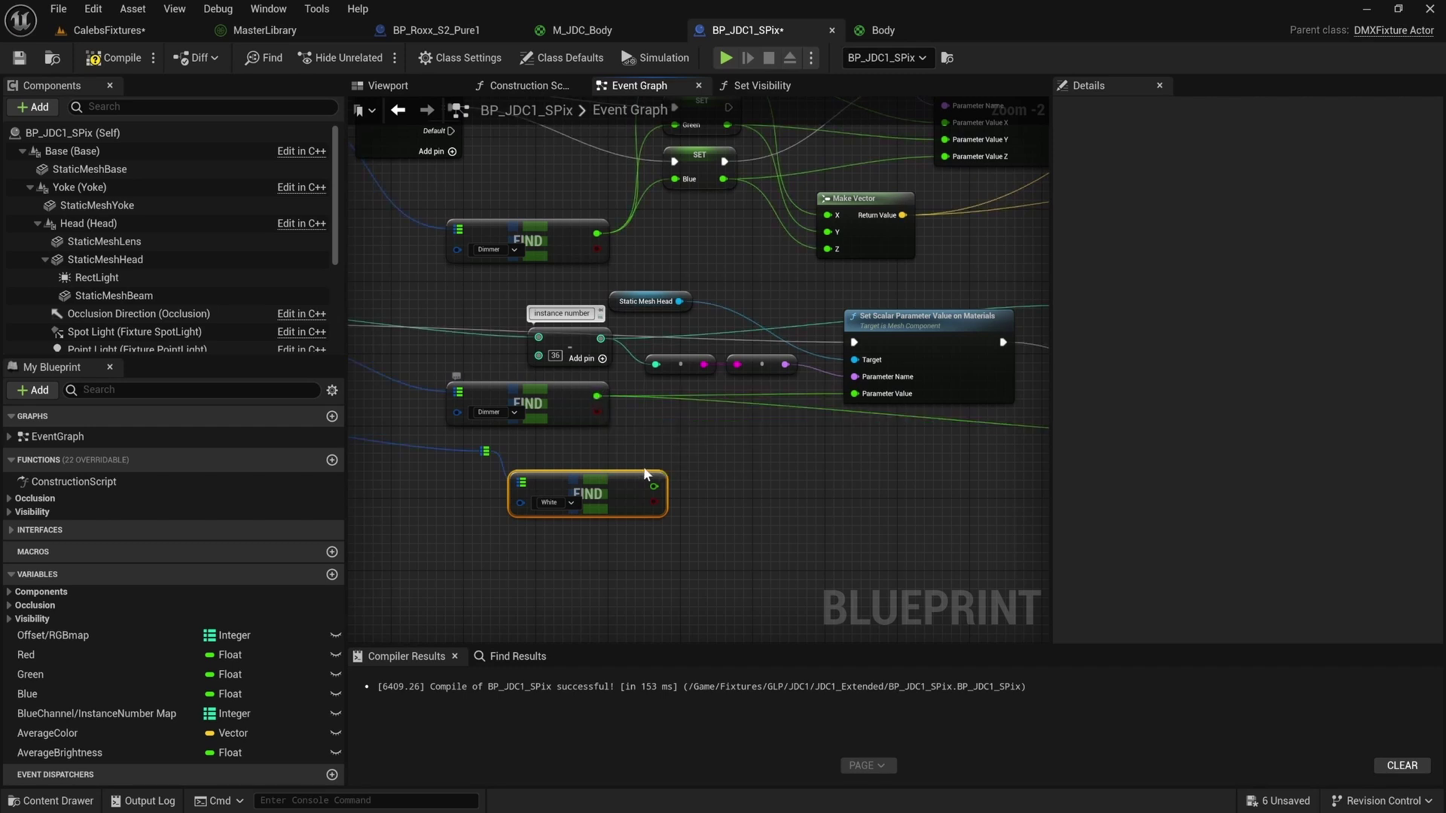
{"action": "left_click_drag", "start_coordinate": [654, 487], "coordinate": [680, 448]}
{"action": "type", "text": "*"}
{"action": "key", "text": "Return"}
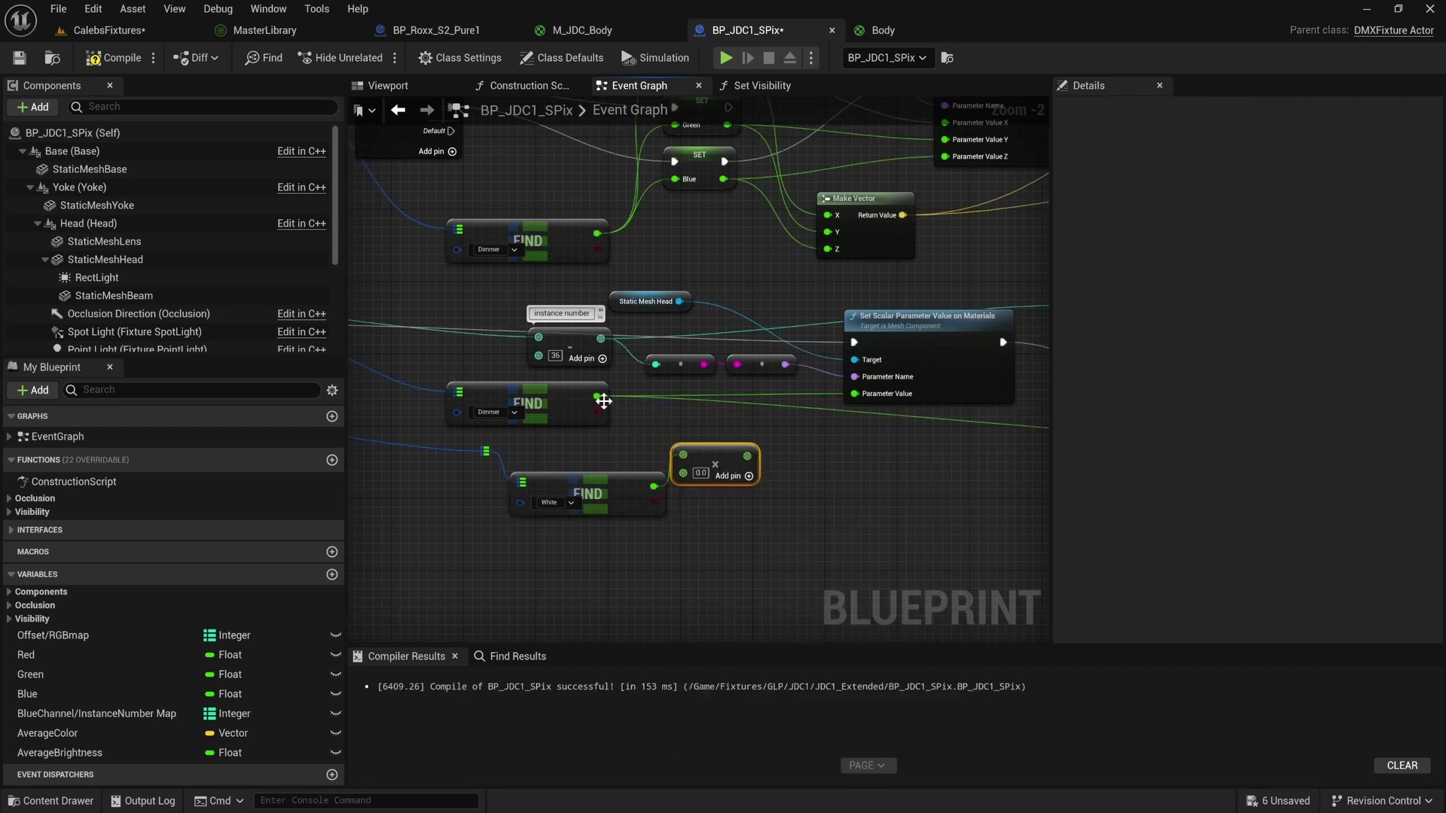
{"action": "left_click_drag", "start_coordinate": [599, 397], "coordinate": [664, 437], "text": "ctrl"}
{"action": "left_click_drag", "start_coordinate": [620, 503], "coordinate": [611, 513]}
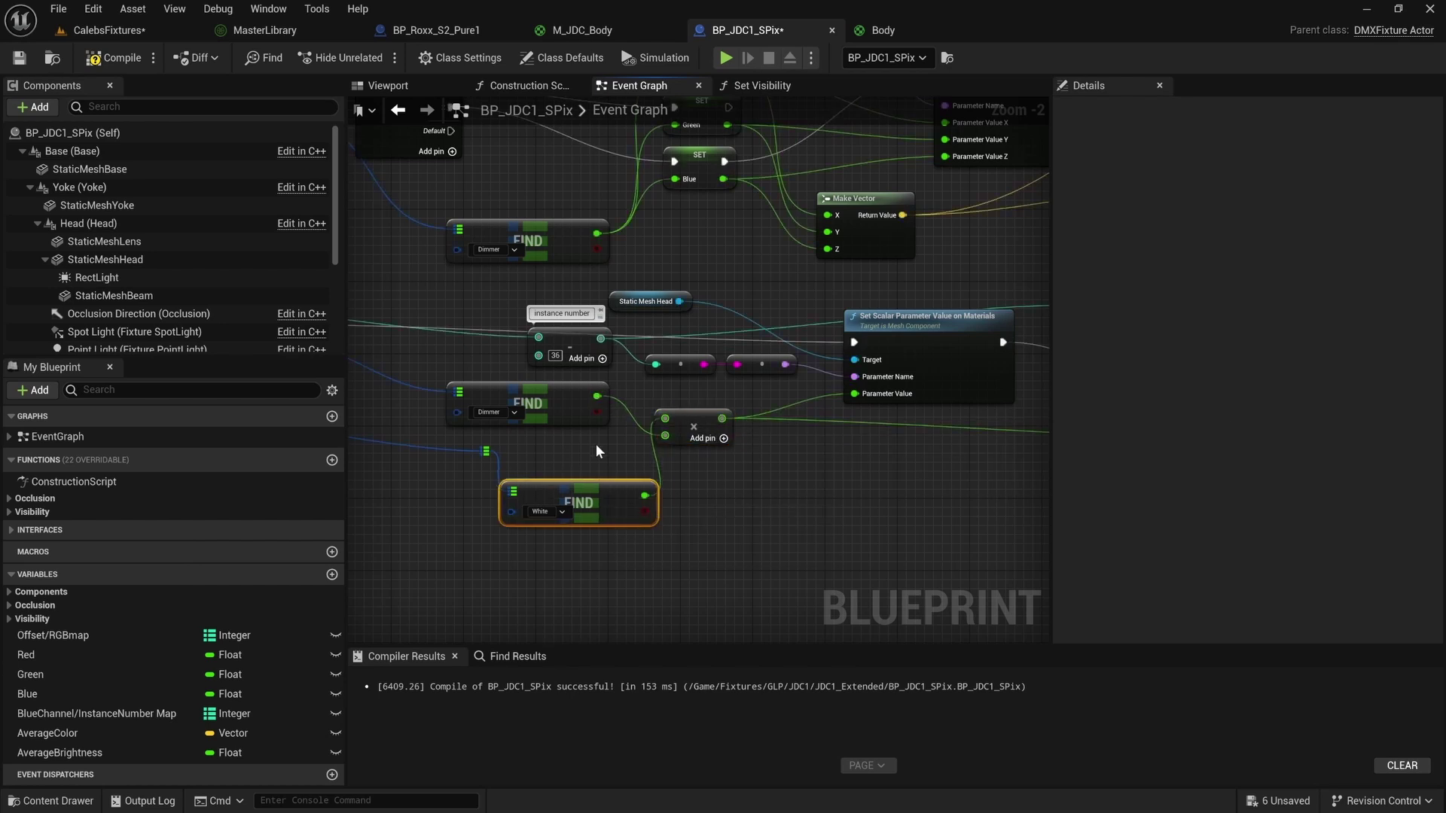
Move the upper RGB node chain upward to open space above the white-channel chain.
{"action": "scroll", "coordinate": [596, 450], "scroll_direction": "down", "scroll_amount": 4}
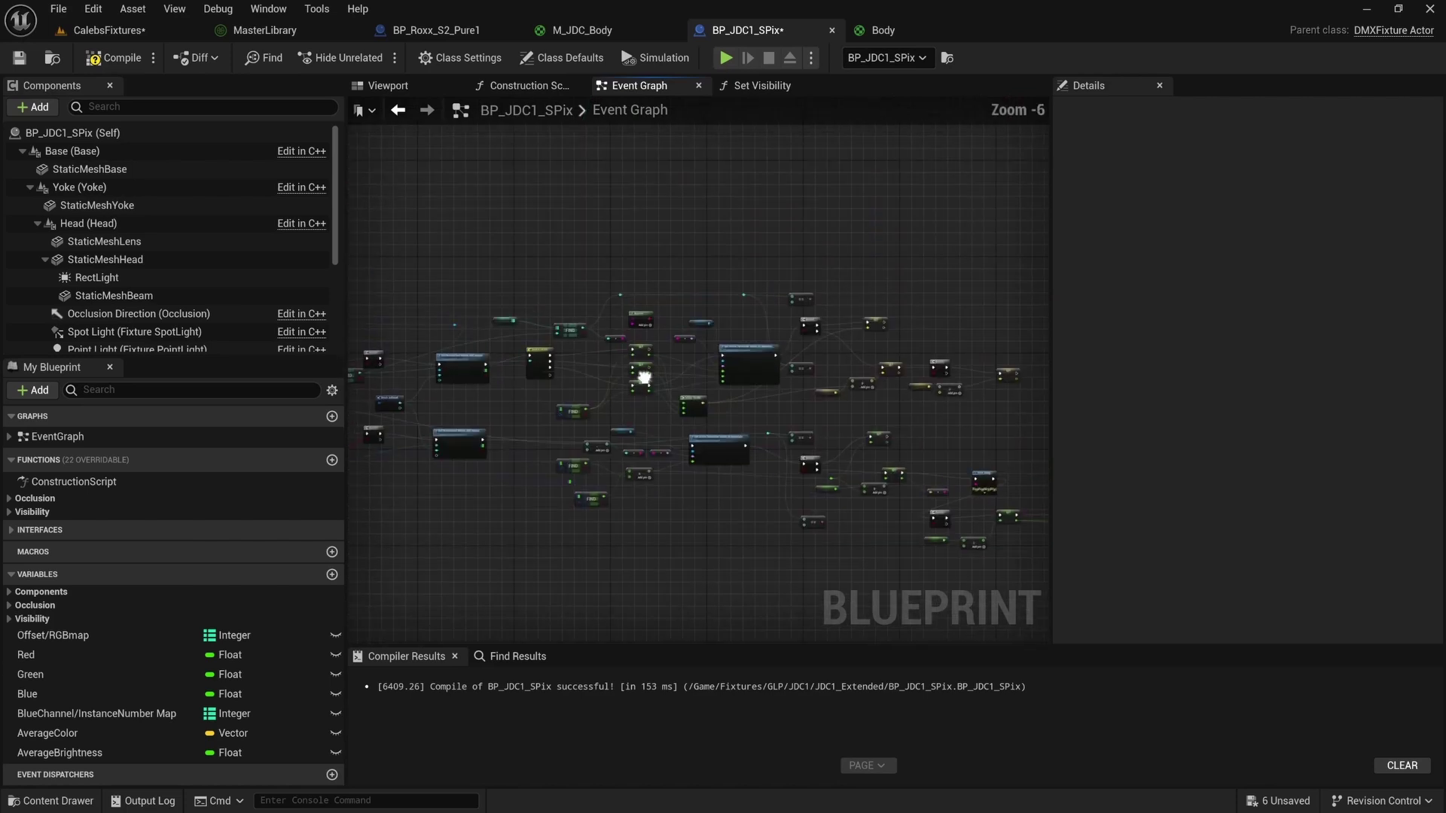
{"action": "right_click_drag", "start_coordinate": [643, 473], "coordinate": [686, 428]}
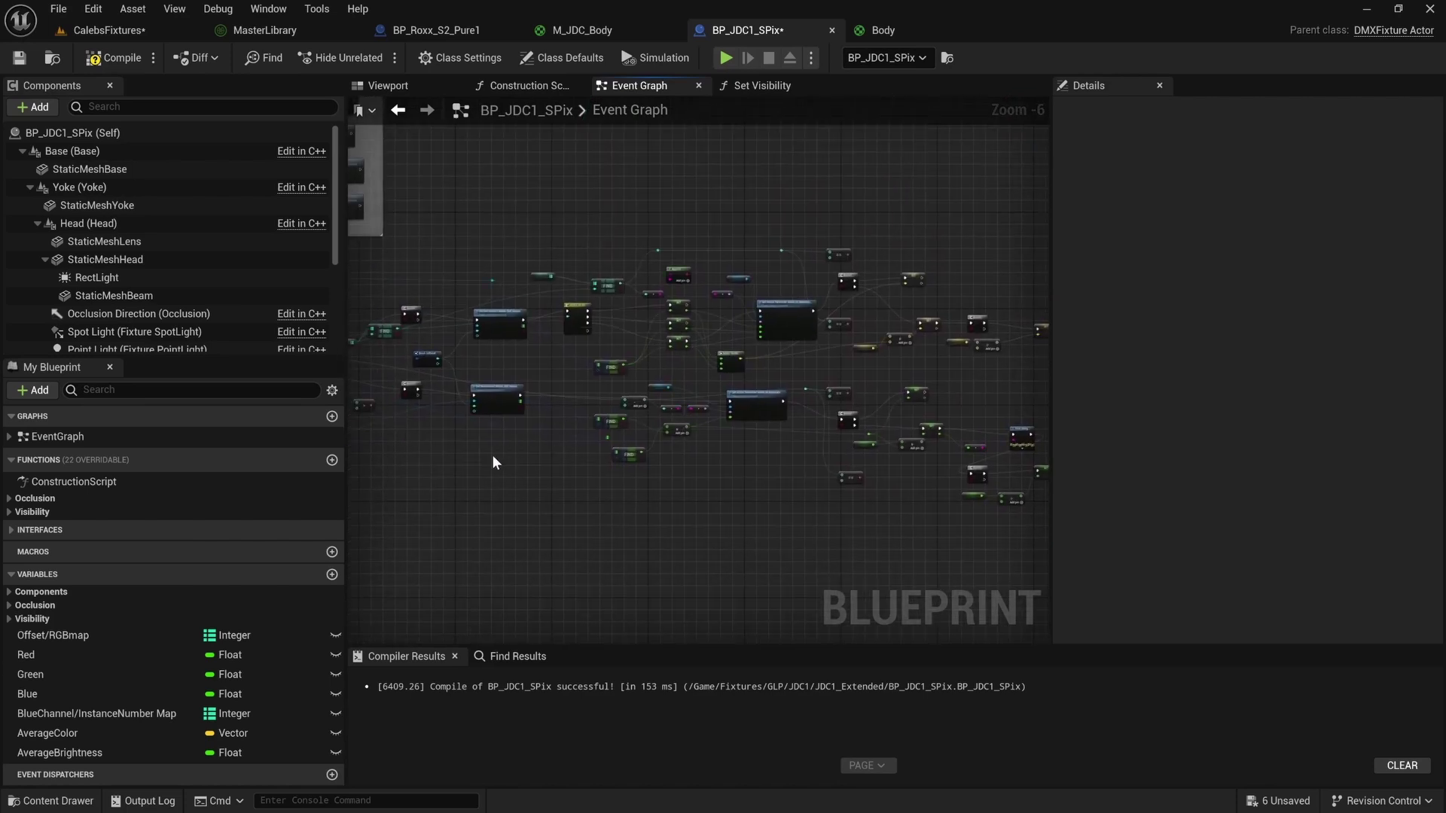
{"action": "left_click_drag", "start_coordinate": [815, 282], "coordinate": [1030, 366]}
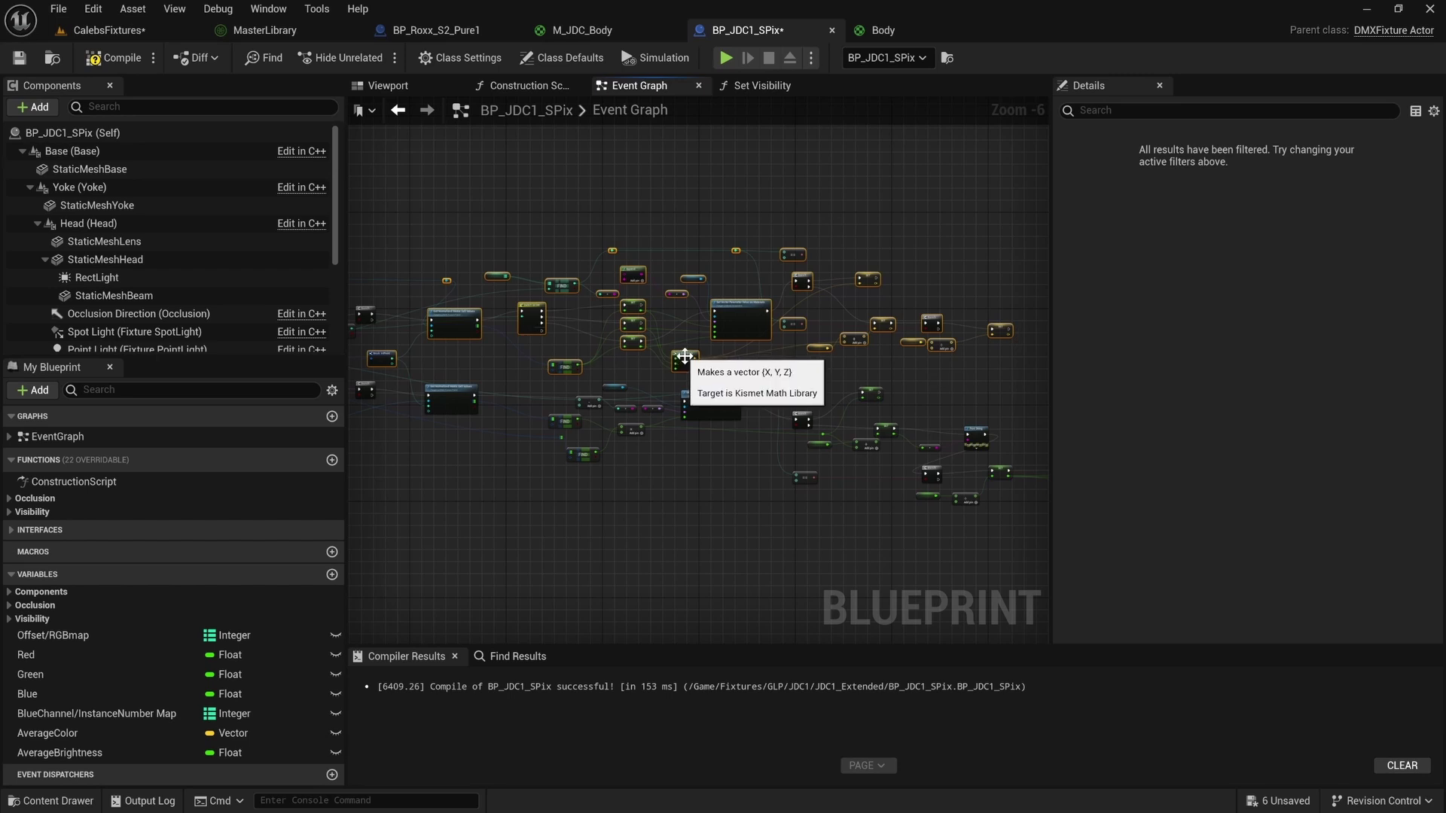
{"action": "left_click_drag", "start_coordinate": [685, 361], "coordinate": [705, 292]}
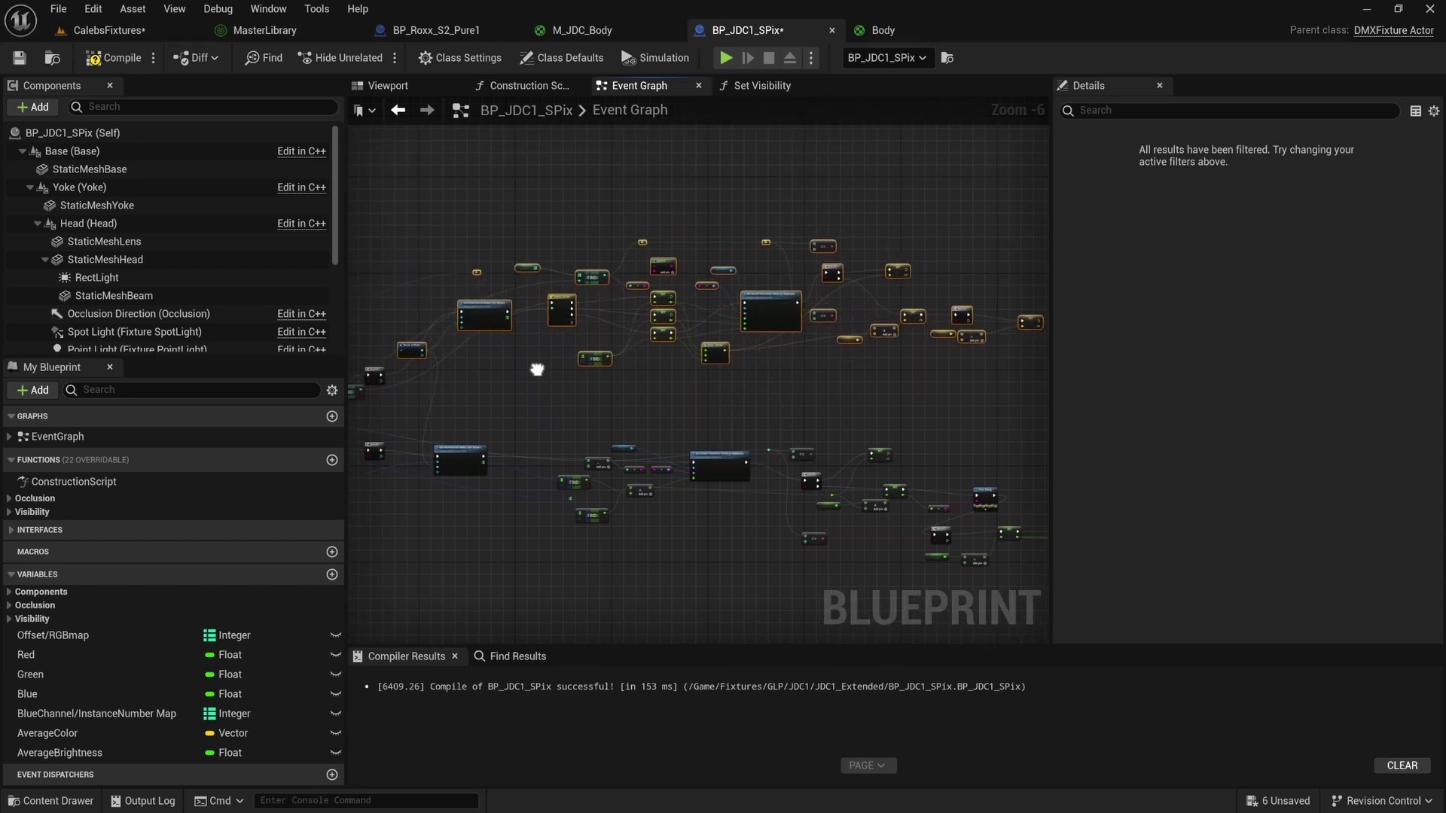
Add a map Find node fed by the Normalized Attributes Values Map below the RGB chain.
{"action": "scroll", "coordinate": [584, 348], "scroll_direction": "up", "scroll_amount": 2}
{"action": "left_click", "coordinate": [586, 363]}
{"action": "right_click_drag", "start_coordinate": [616, 383], "coordinate": [705, 392]}
{"action": "right_click_drag", "start_coordinate": [496, 438], "coordinate": [1039, 248]}
{"action": "left_click", "coordinate": [561, 406]}
{"action": "right_click_drag", "start_coordinate": [599, 347], "coordinate": [967, 422]}
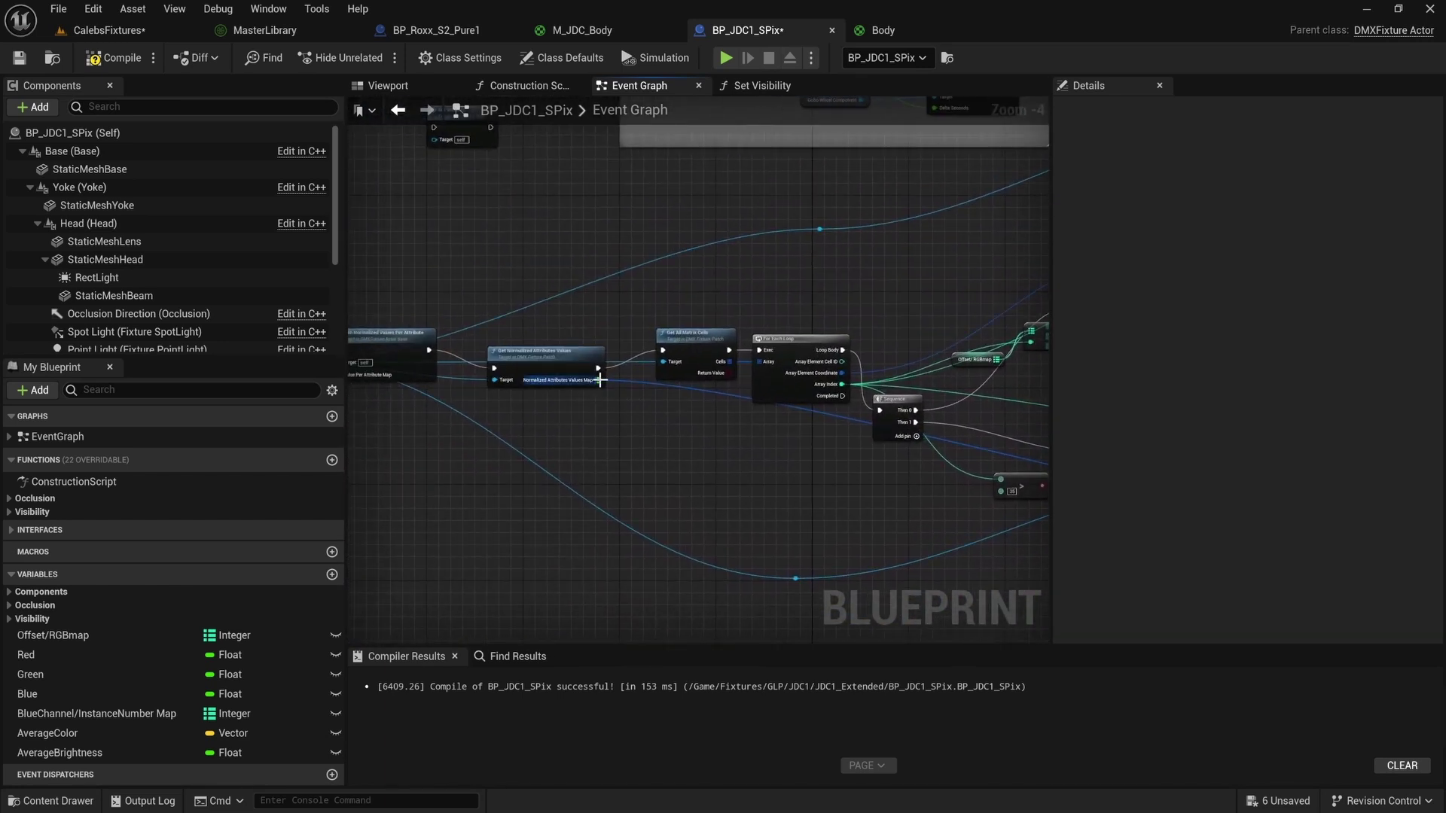
{"action": "left_click_drag", "start_coordinate": [600, 380], "coordinate": [869, 301]}
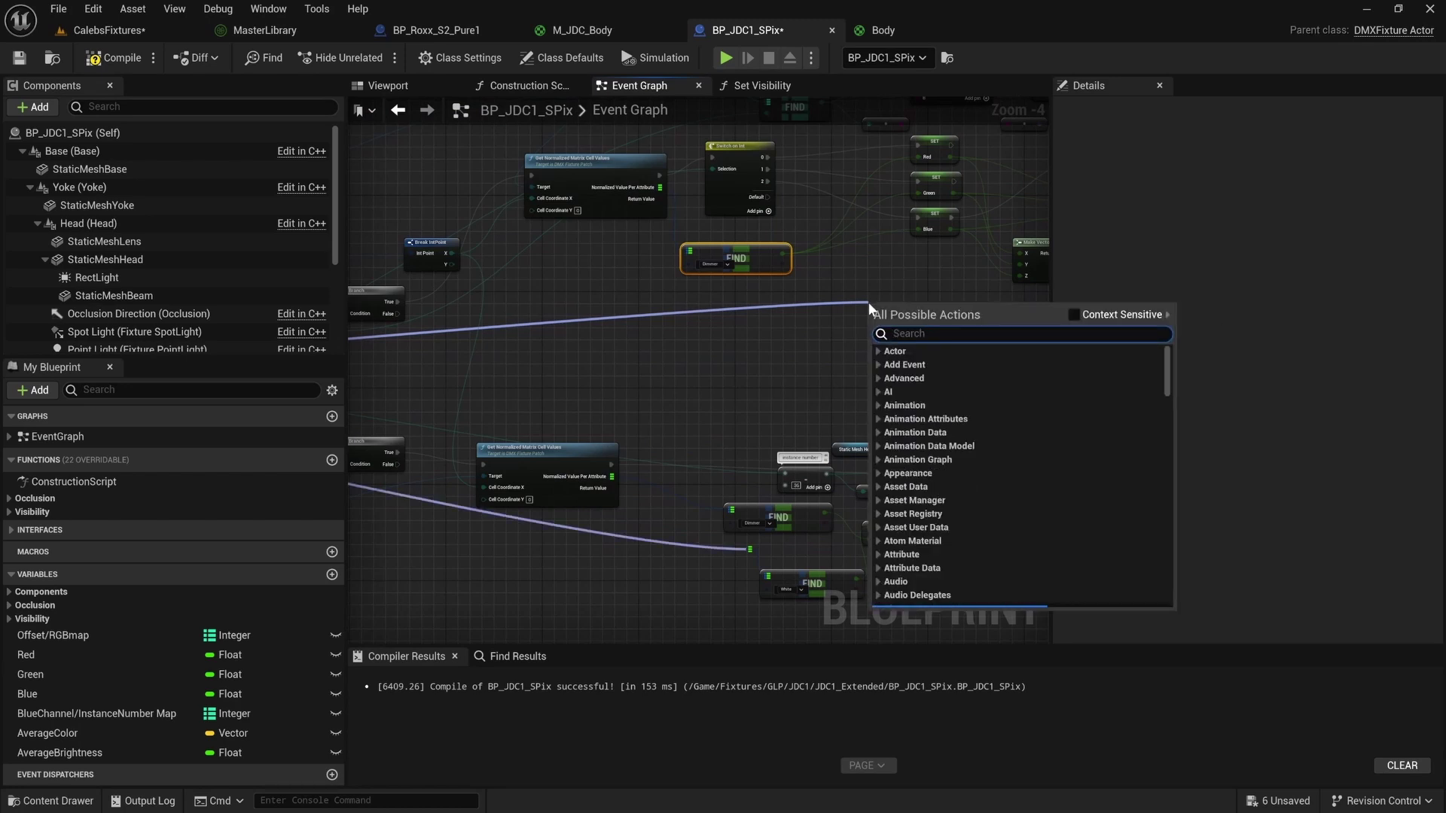
{"action": "type", "text": "find"}
{"action": "key", "text": "Return"}
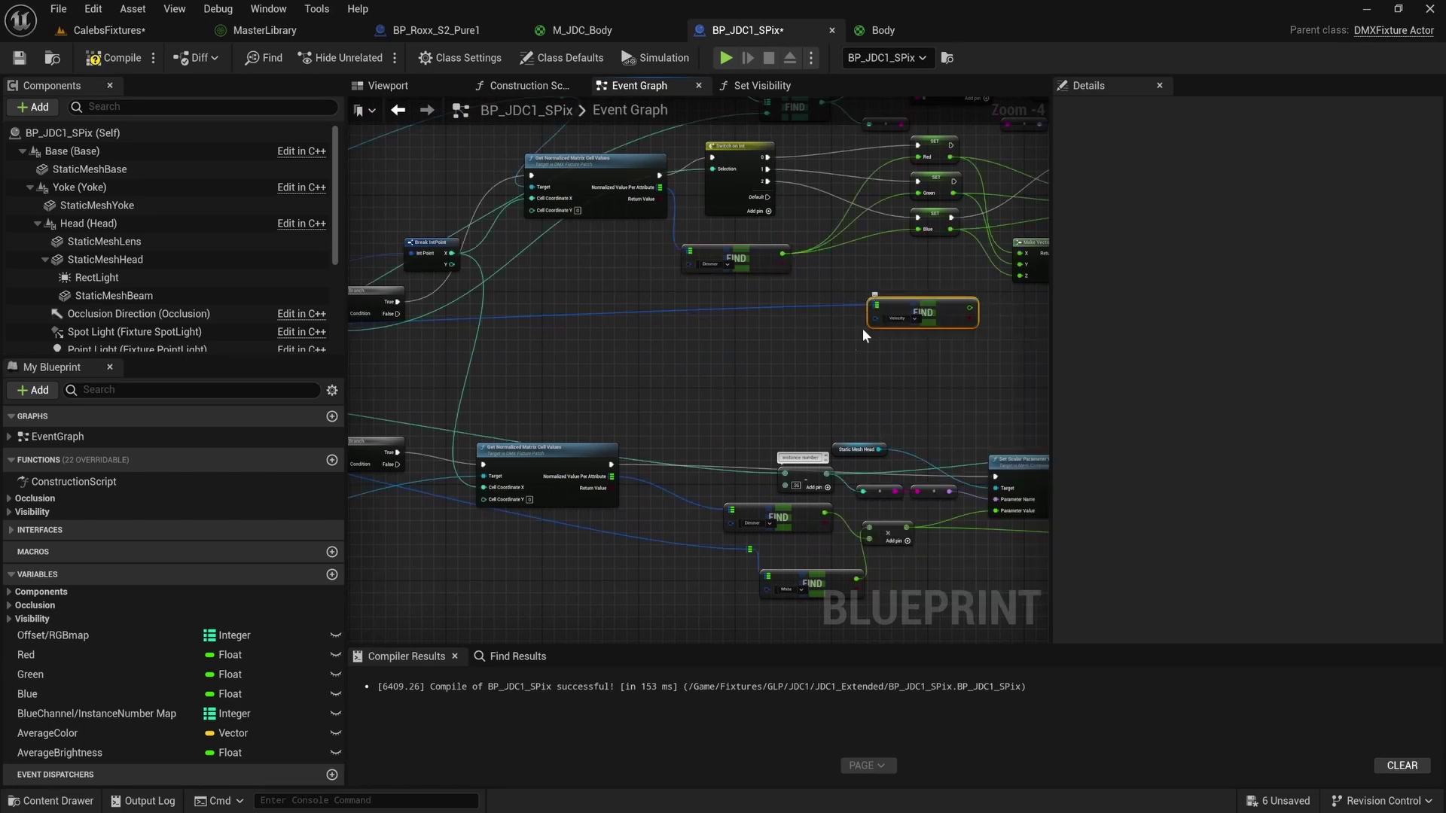
Set the new Find node's key to Dimmer and position the node below the matrix cell Dimmer Find.
{"action": "left_click", "coordinate": [914, 318]}
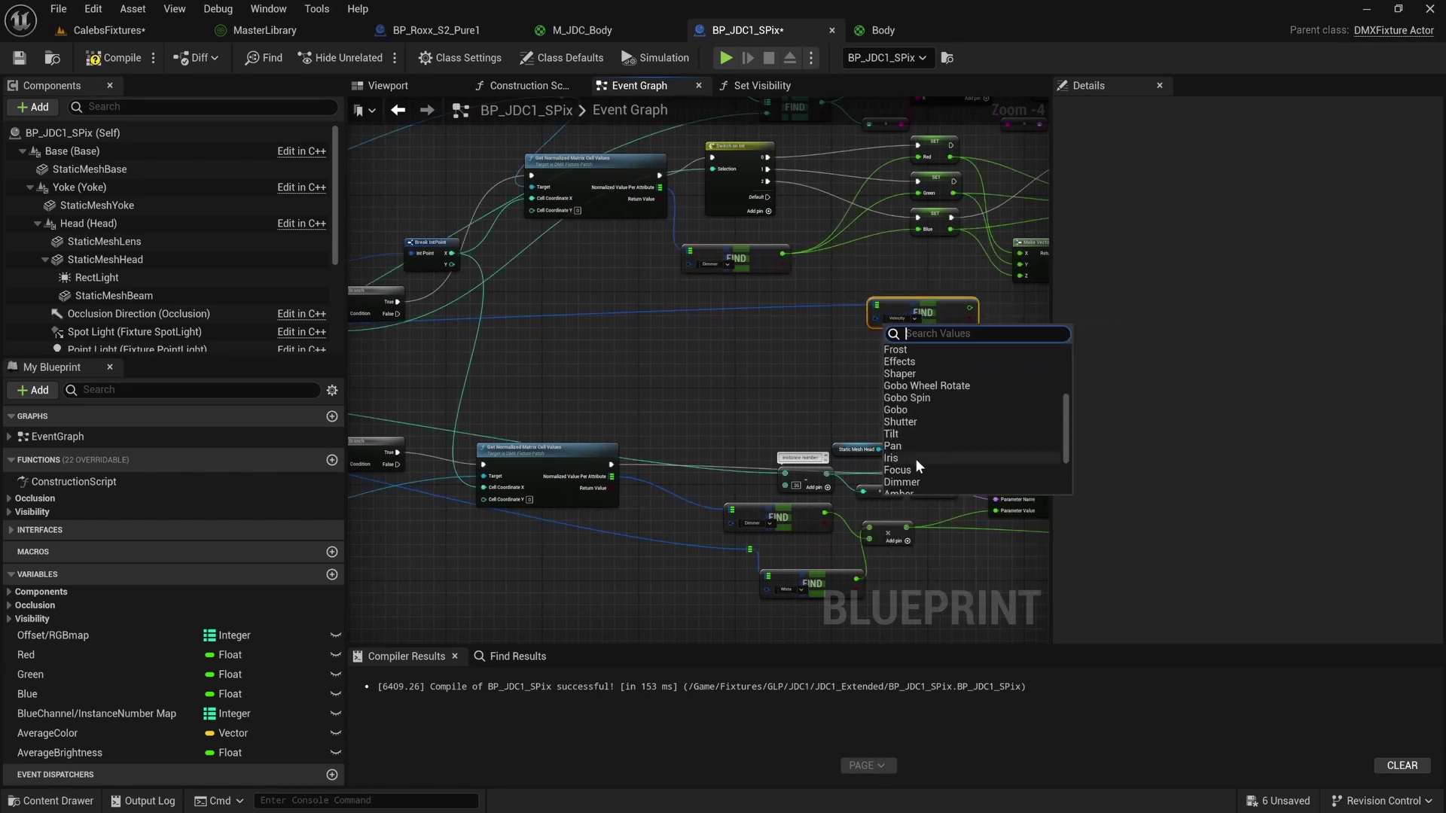
{"action": "left_click", "coordinate": [901, 381]}
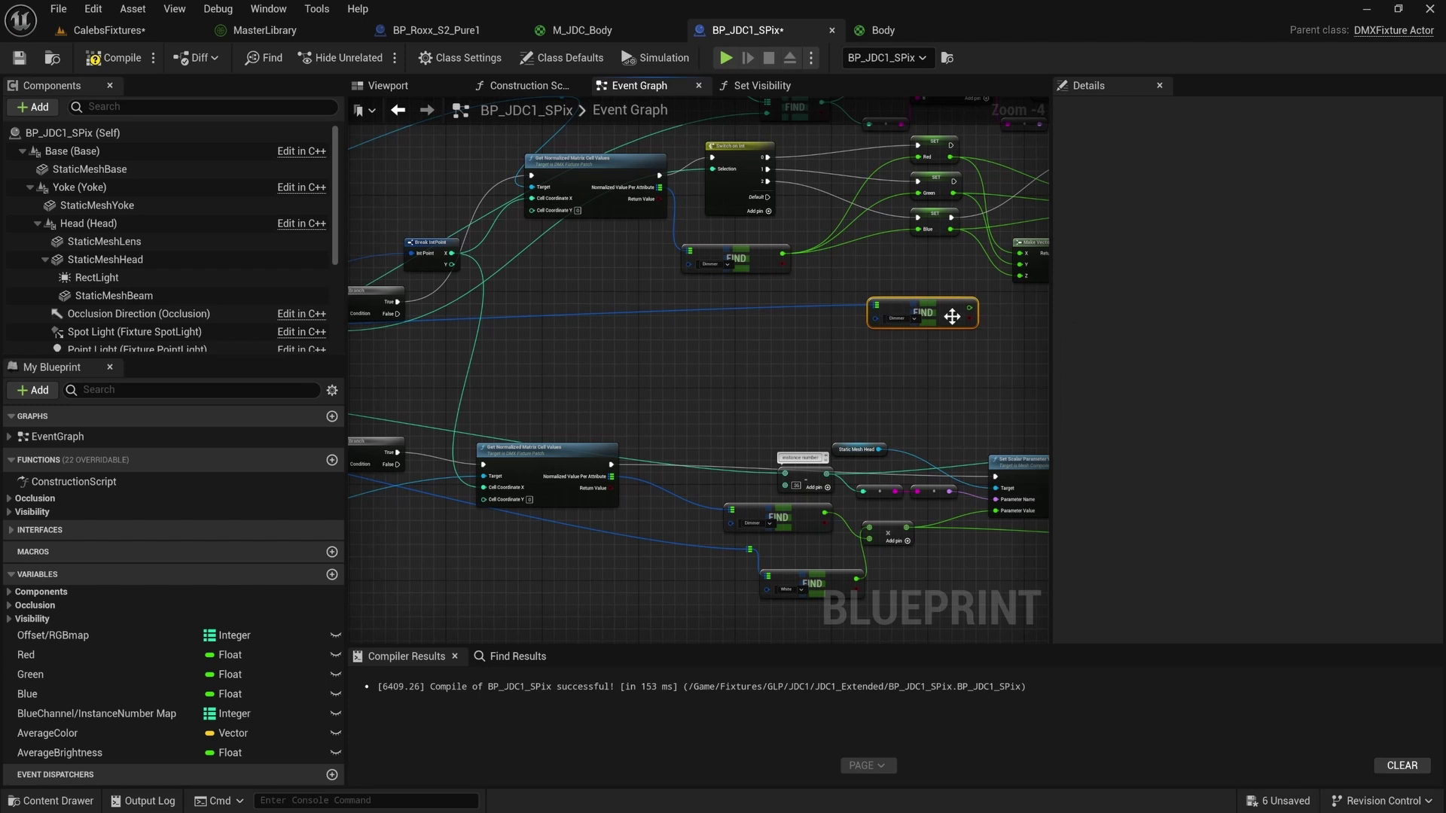
{"action": "scroll", "coordinate": [922, 282], "scroll_direction": "up", "scroll_amount": 1}
{"action": "right_click_drag", "start_coordinate": [922, 281], "coordinate": [660, 407]}
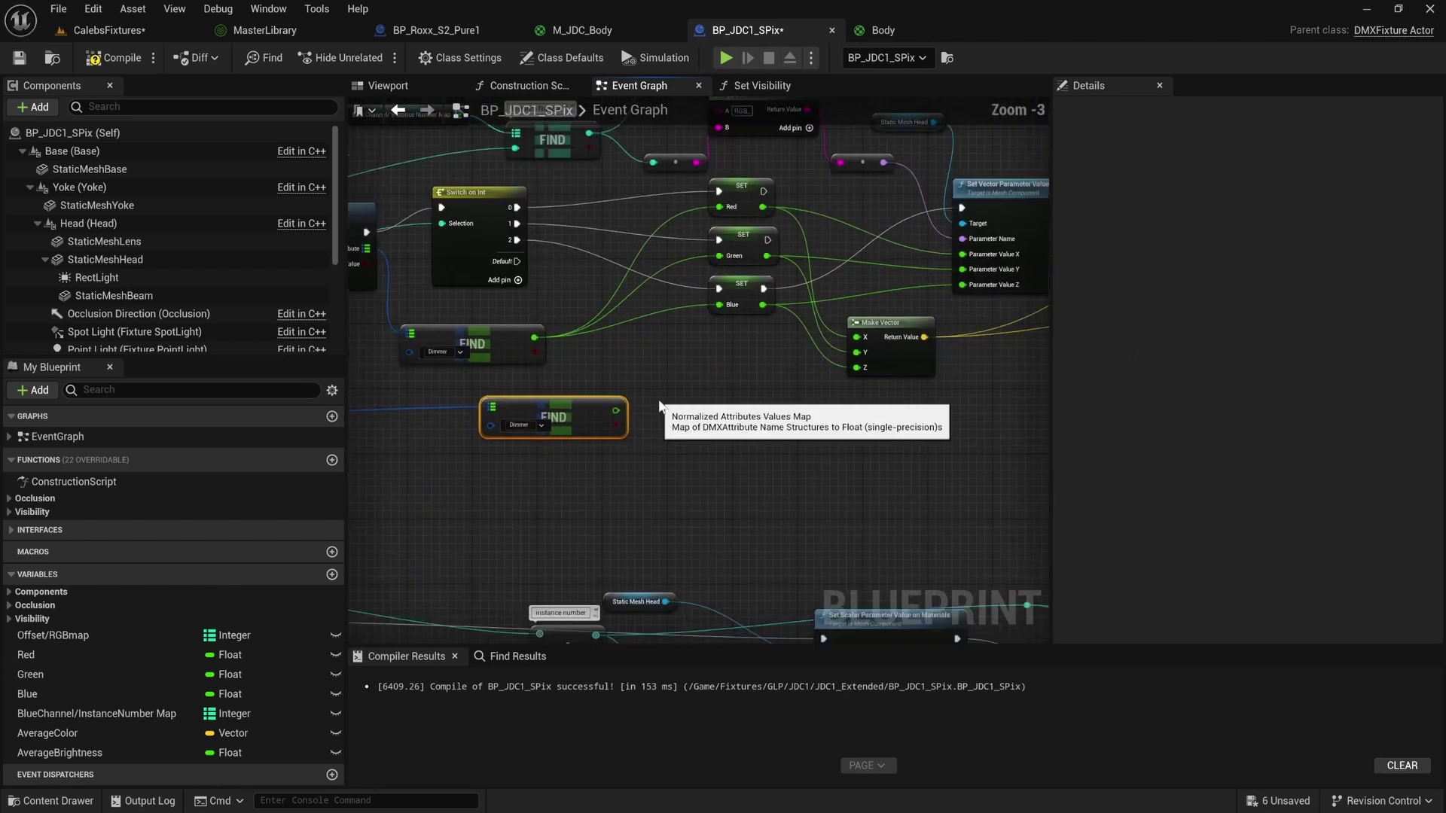
{"action": "scroll", "coordinate": [660, 406], "scroll_direction": "down", "scroll_amount": 1}
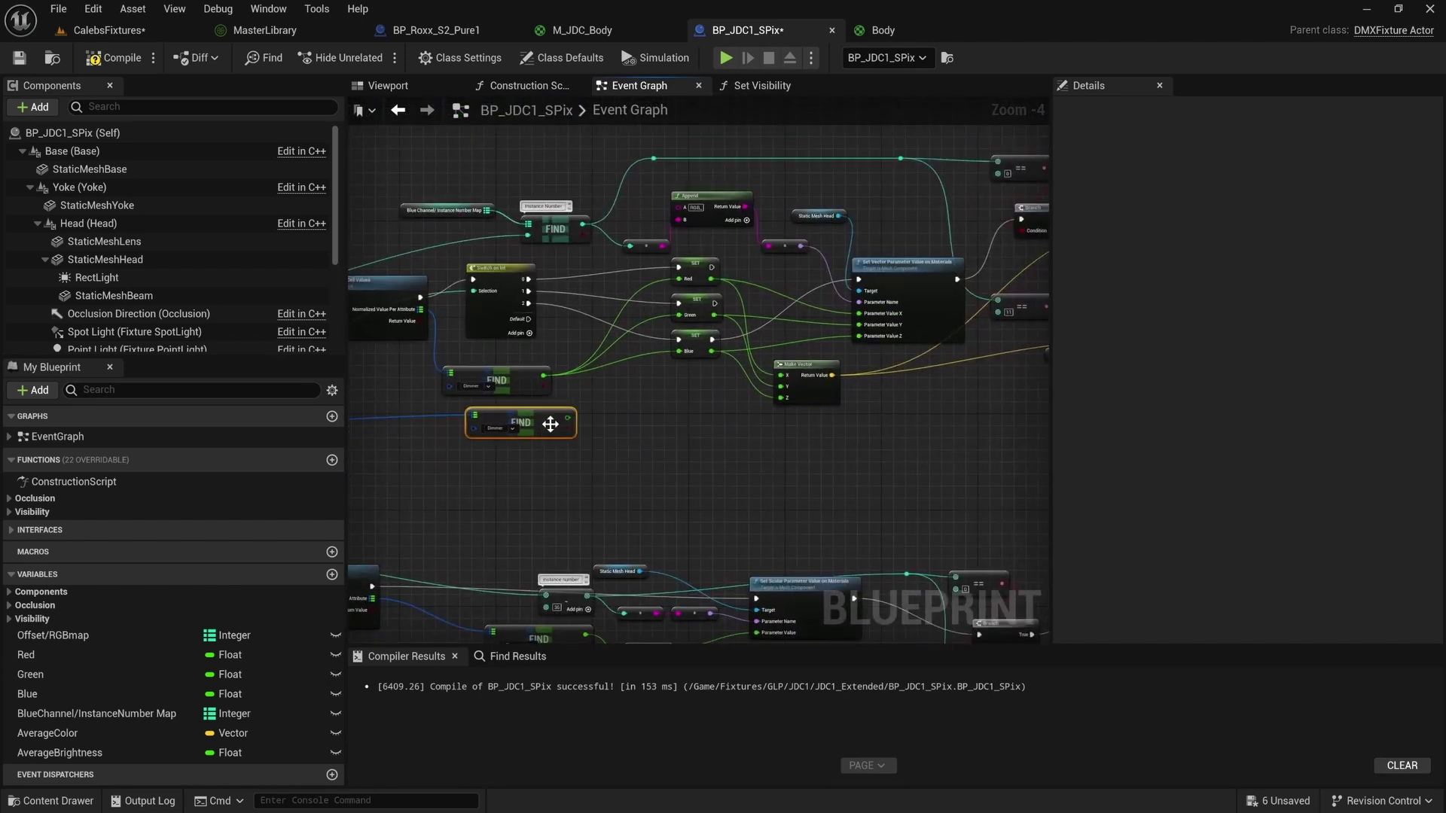
{"action": "left_click_drag", "start_coordinate": [551, 424], "coordinate": [557, 453]}
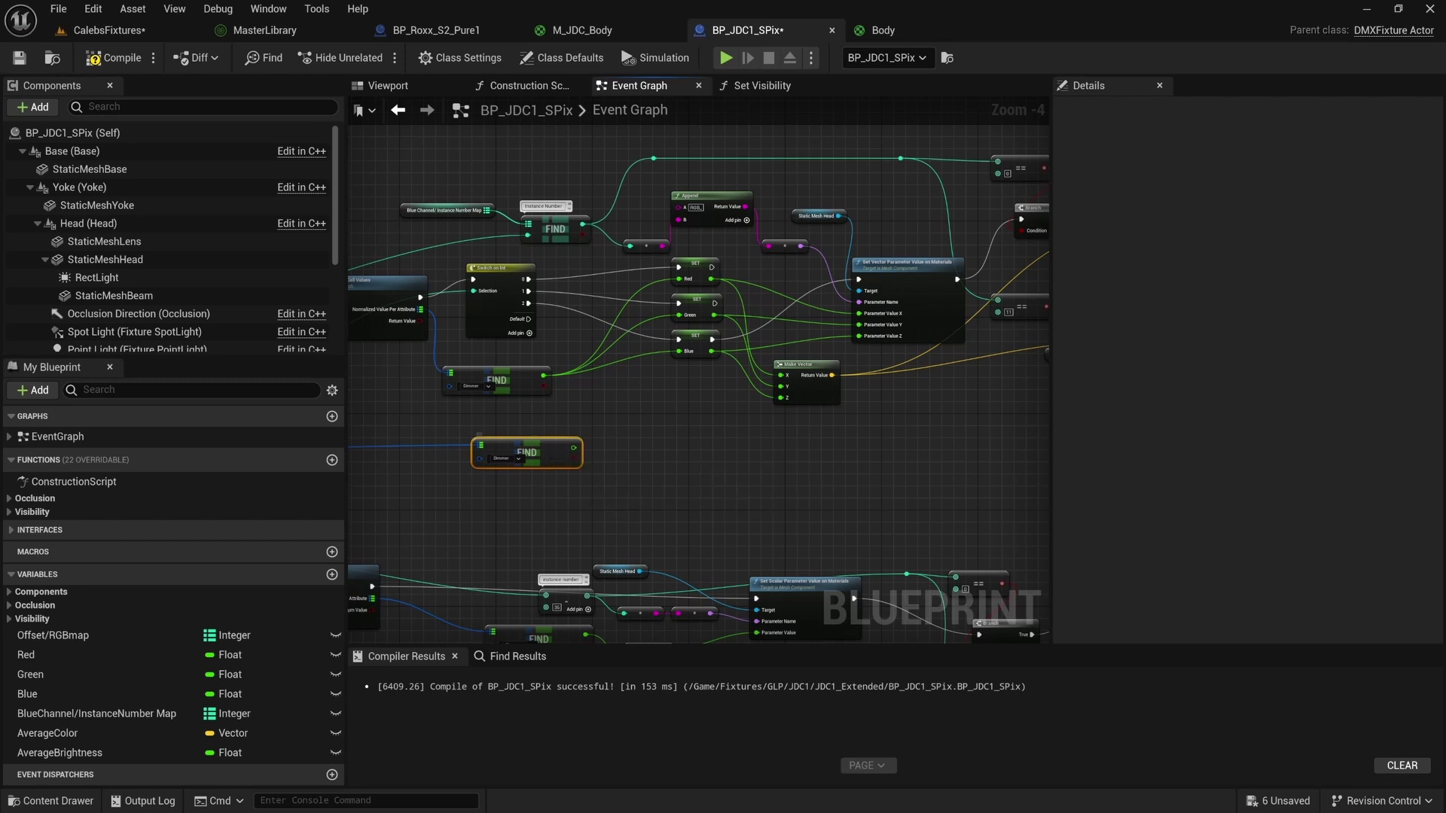
In MasterLibrary, set the attribute of channel 8 in the GLPJDC1 S-Pix (68ch) mode to Burst and save the library.
{"action": "left_click", "coordinate": [264, 30]}
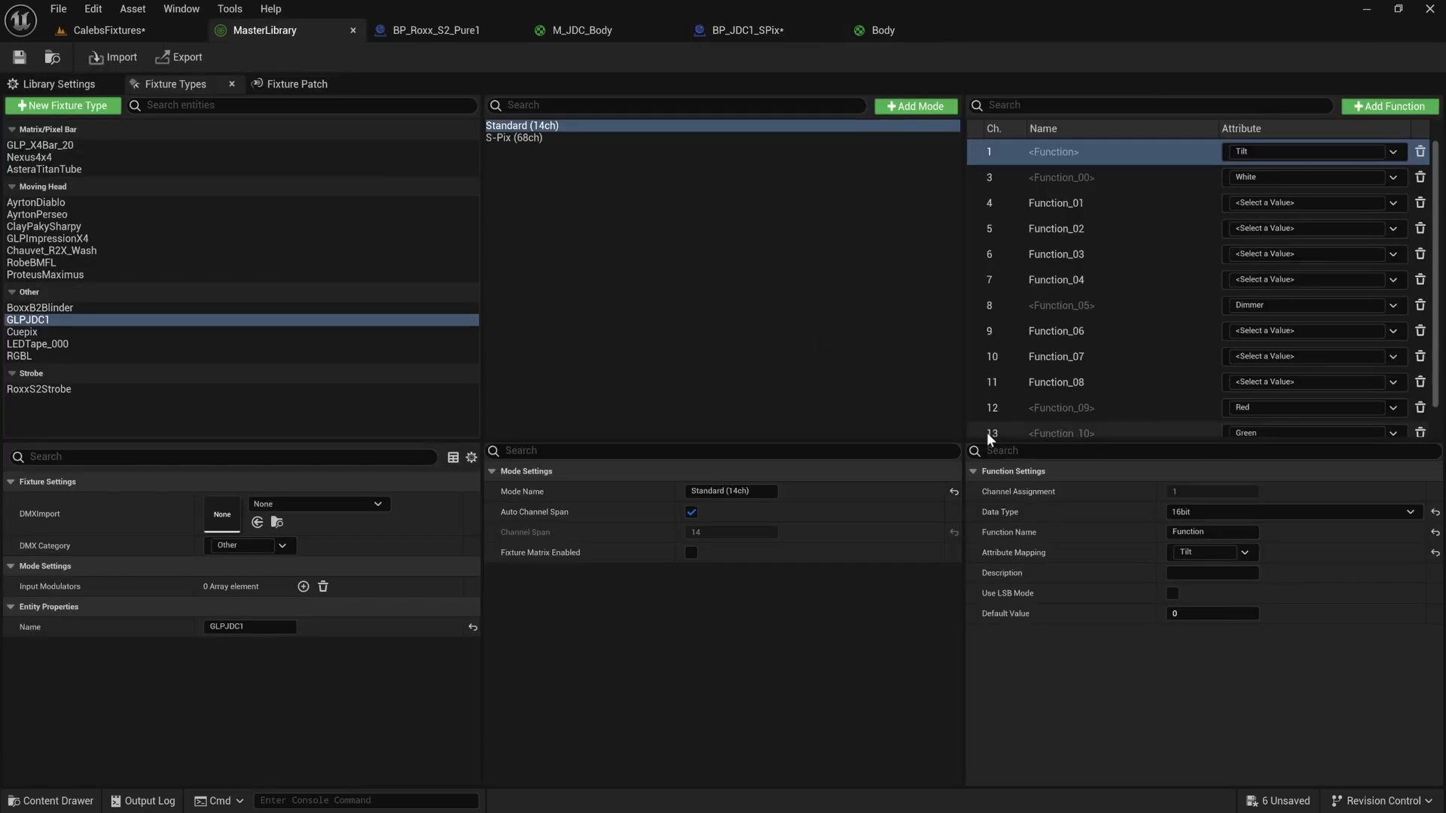
{"action": "left_click", "coordinate": [515, 138]}
{"action": "scroll", "coordinate": [1327, 341], "scroll_direction": "down", "scroll_amount": 5}
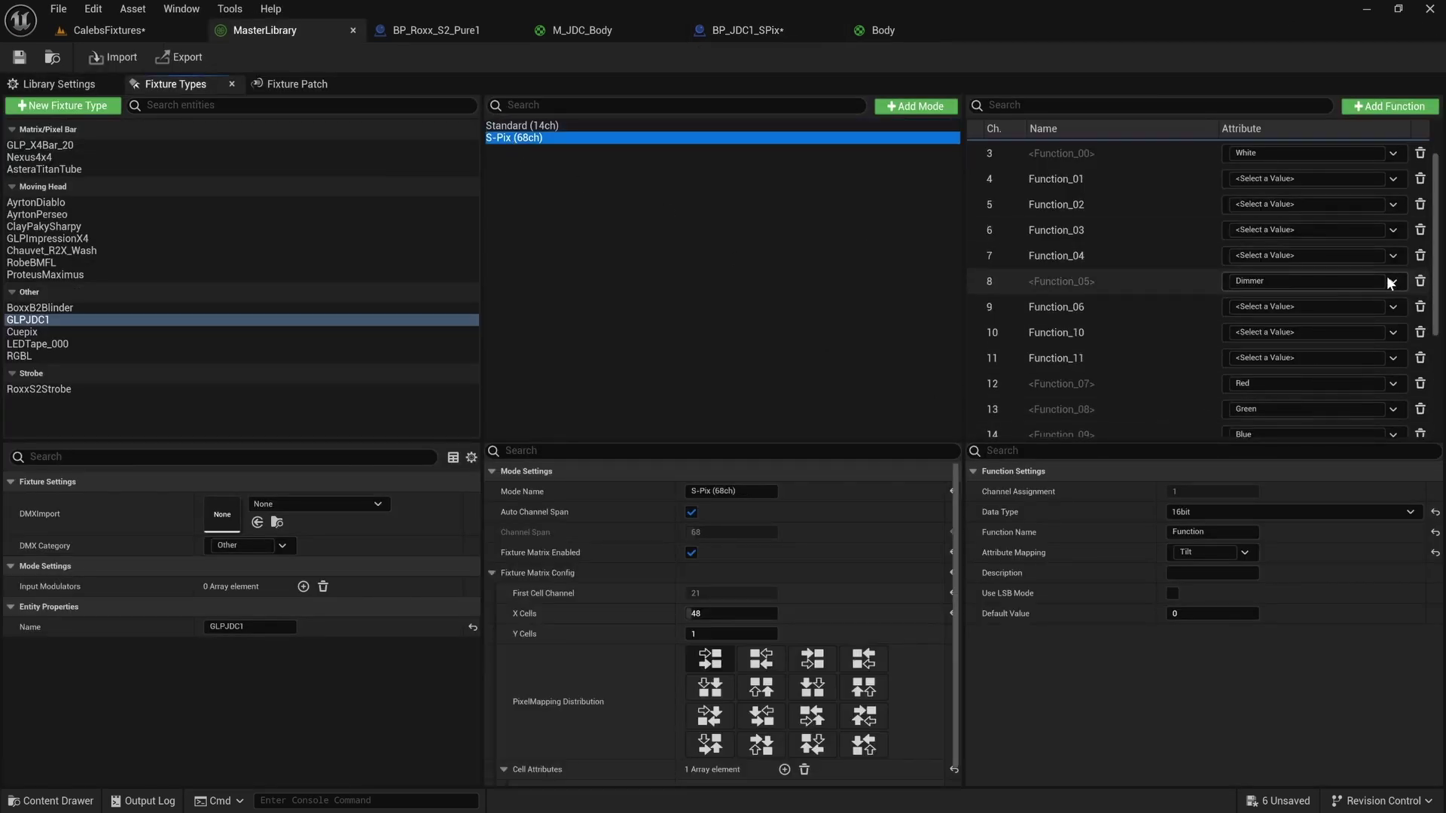
{"action": "scroll", "coordinate": [1314, 347], "scroll_direction": "up", "scroll_amount": 5}
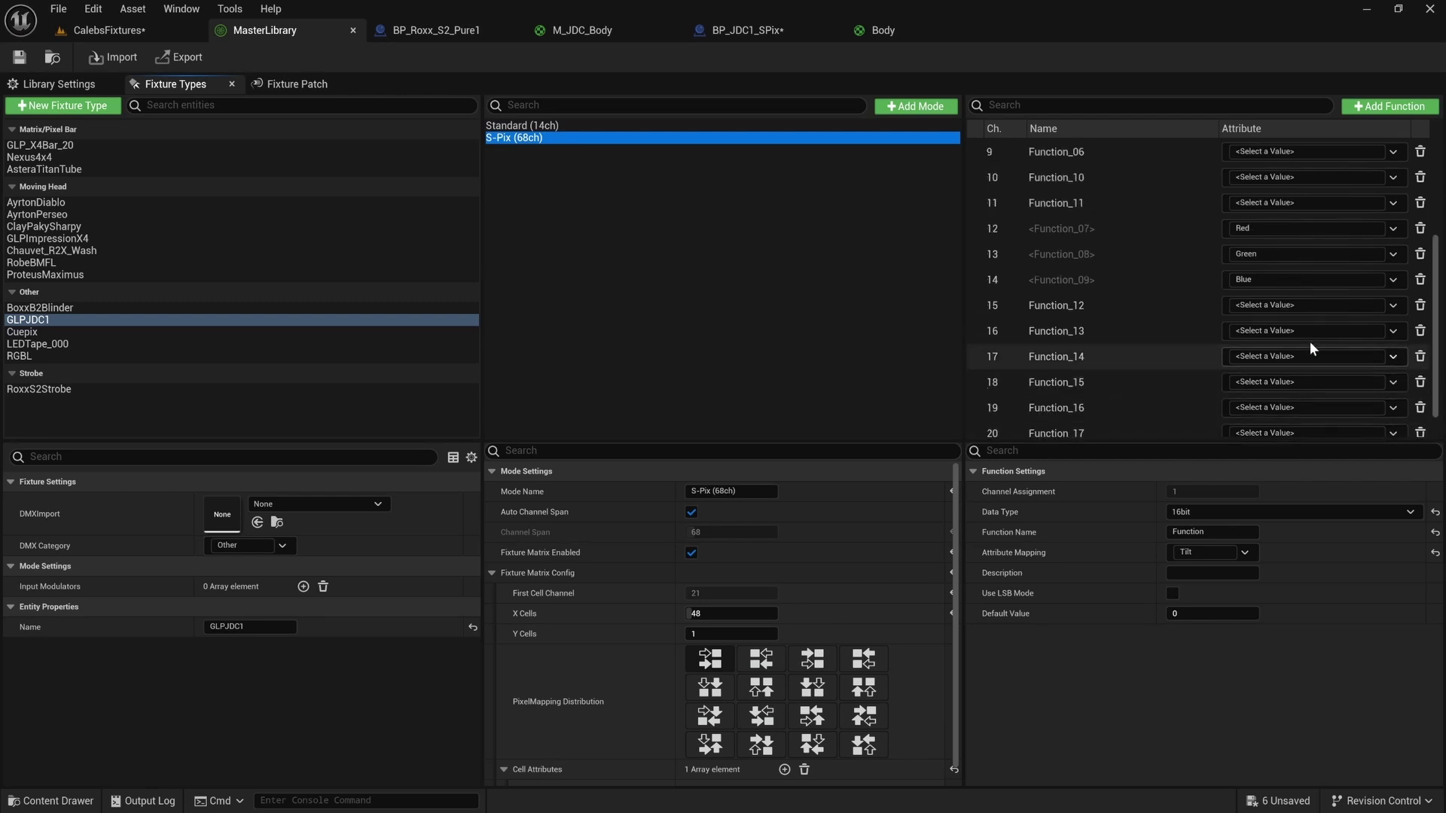
{"action": "left_click", "coordinate": [1367, 272]}
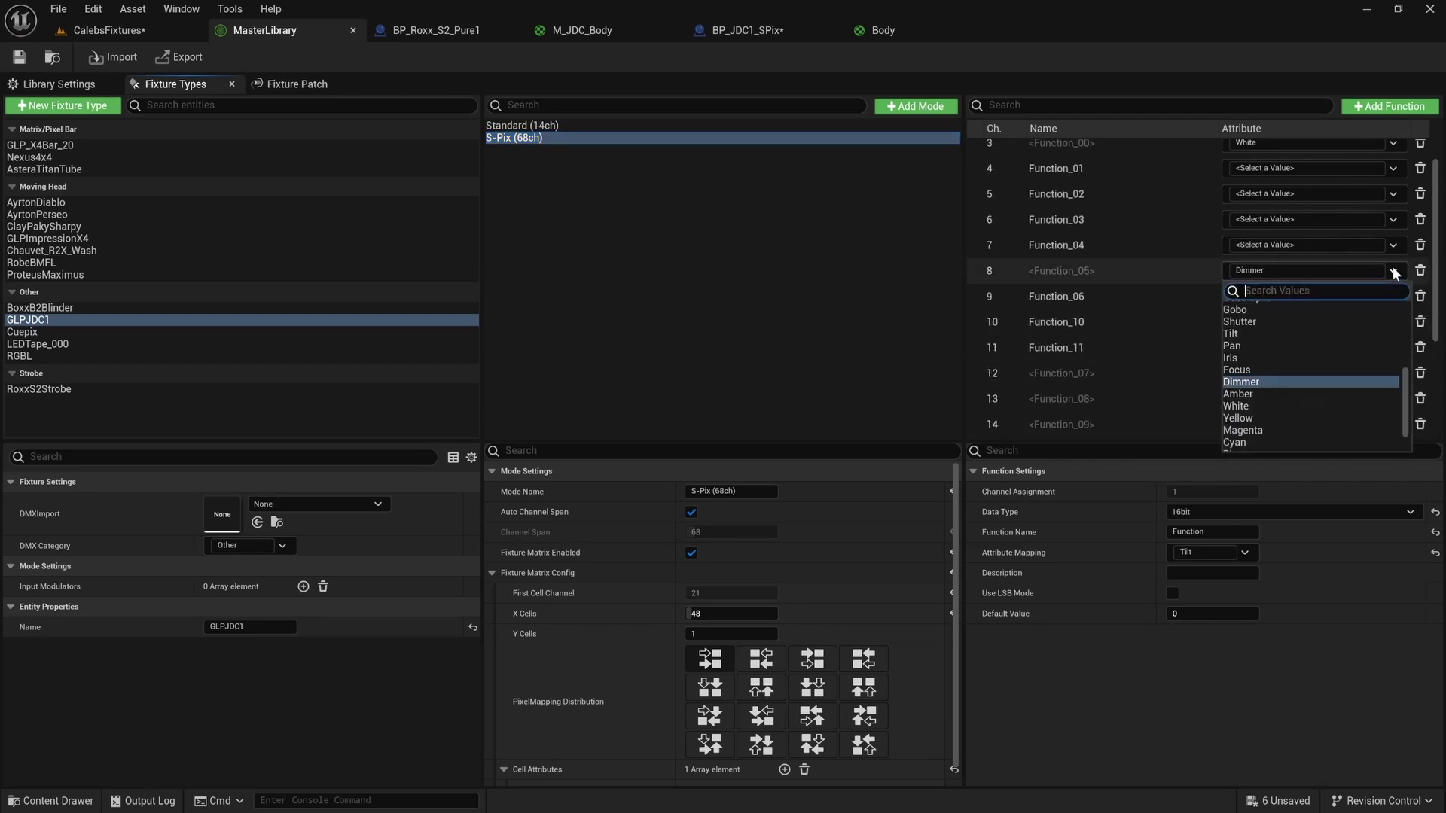
{"action": "scroll", "coordinate": [1271, 376], "scroll_direction": "up", "scroll_amount": 10}
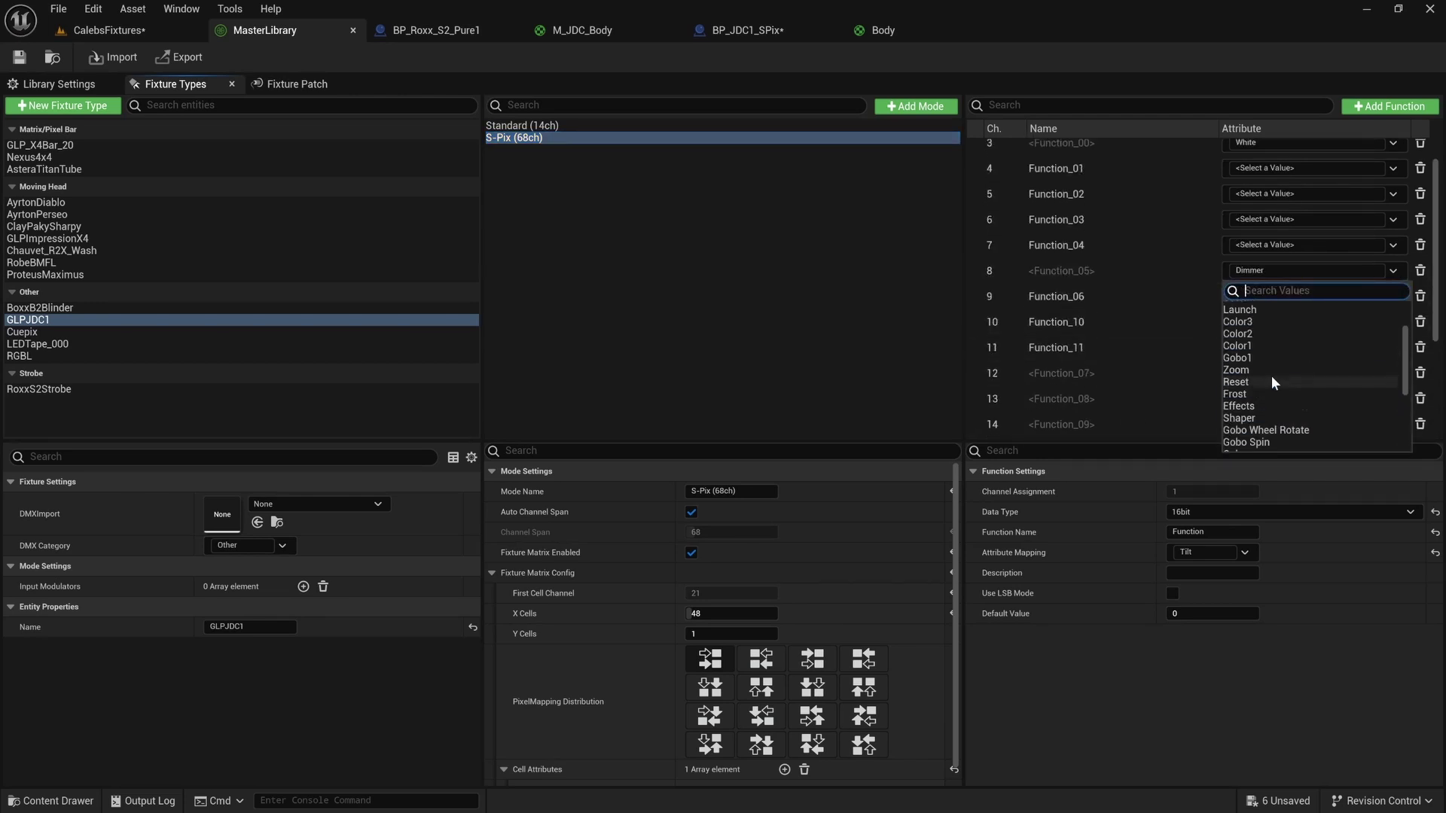
{"action": "scroll", "coordinate": [1272, 380], "scroll_direction": "down", "scroll_amount": 3}
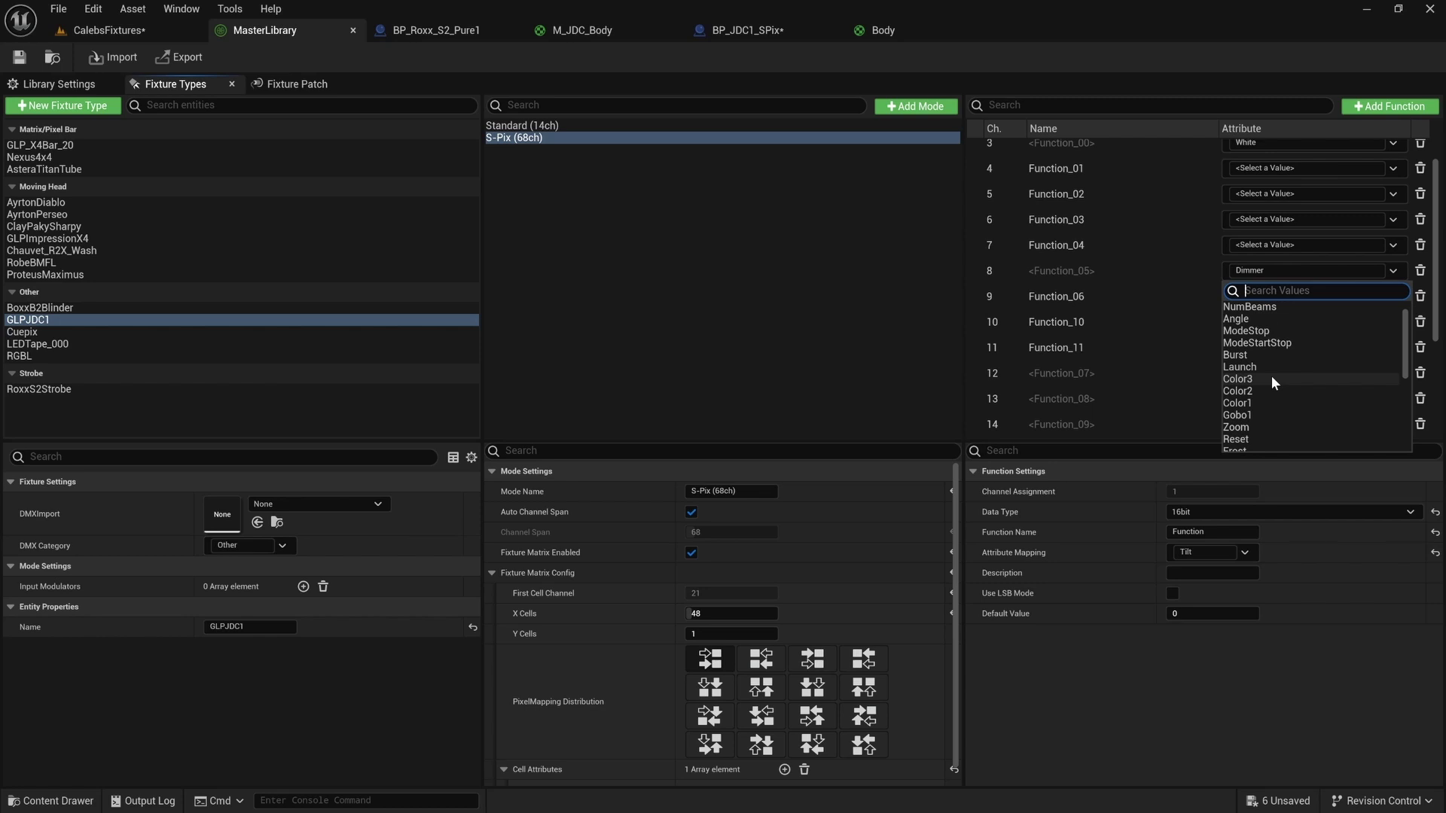
{"action": "scroll", "coordinate": [1269, 399], "scroll_direction": "up", "scroll_amount": 3}
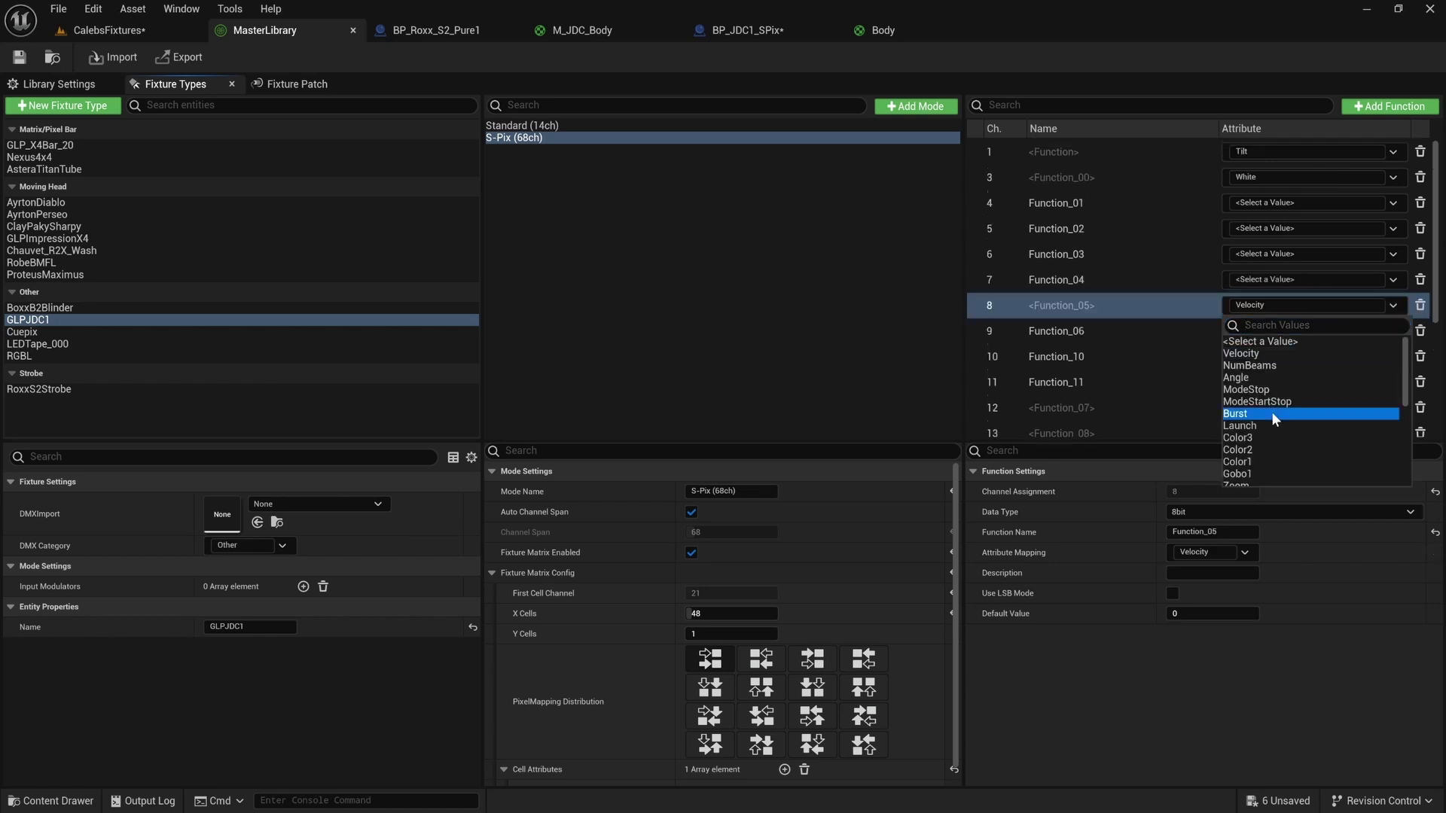
{"action": "left_click", "coordinate": [1272, 411]}
{"action": "left_click", "coordinate": [22, 60]}
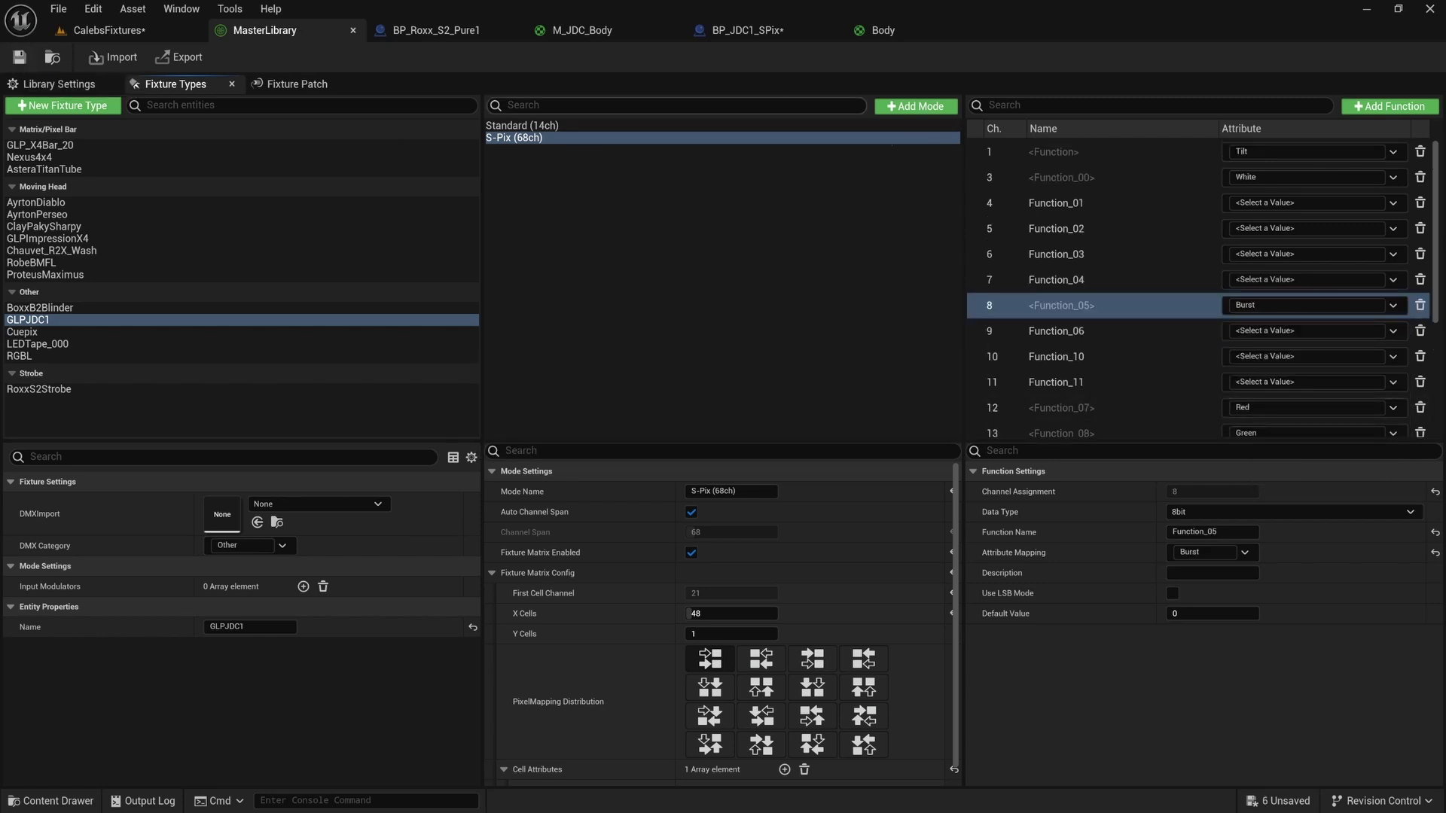
Set the master dimmer Find key to Burst in BP_JDC1_SPix and save the blueprint.
{"action": "left_click", "coordinate": [742, 31]}
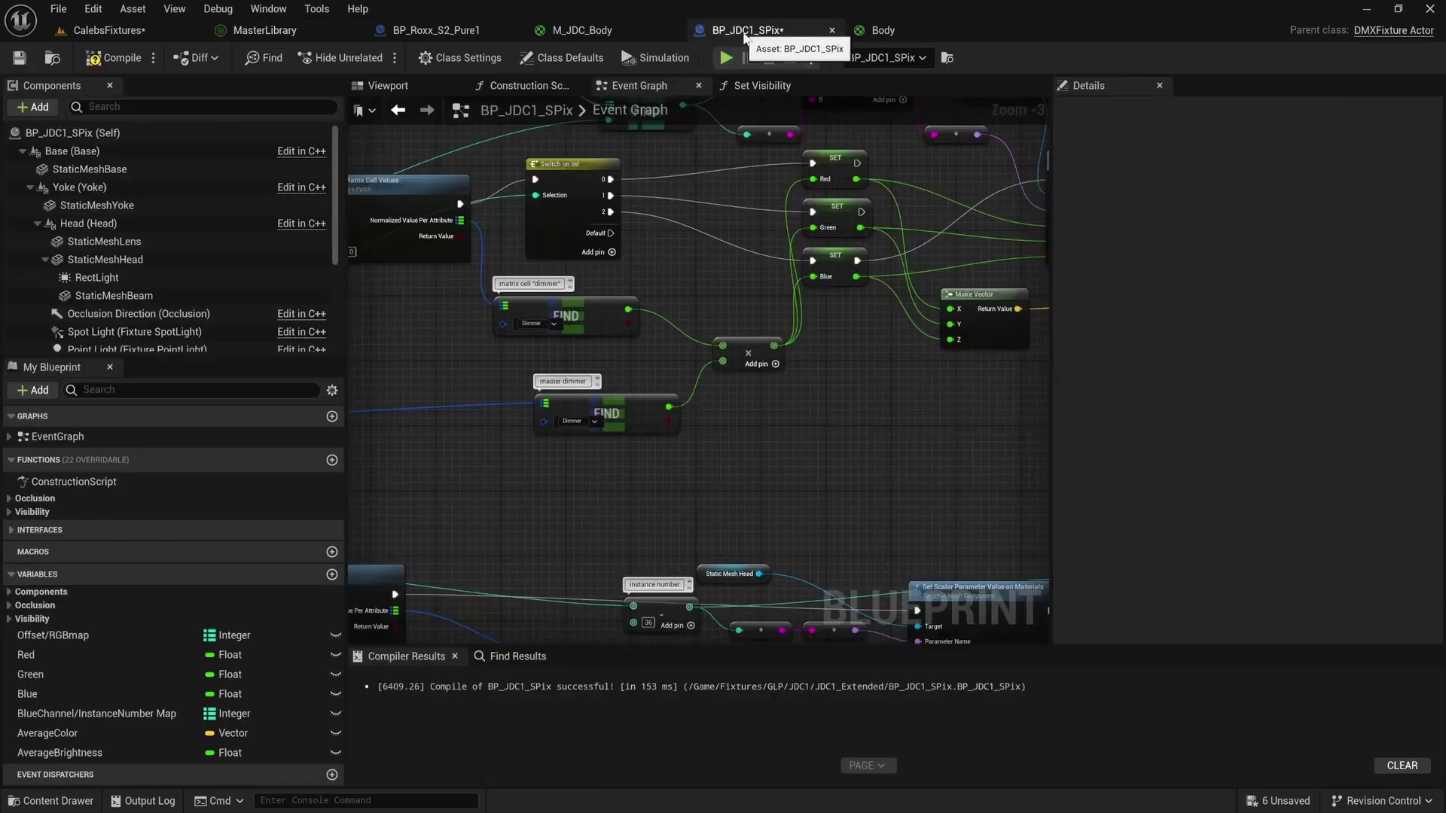
{"action": "left_click", "coordinate": [587, 421]}
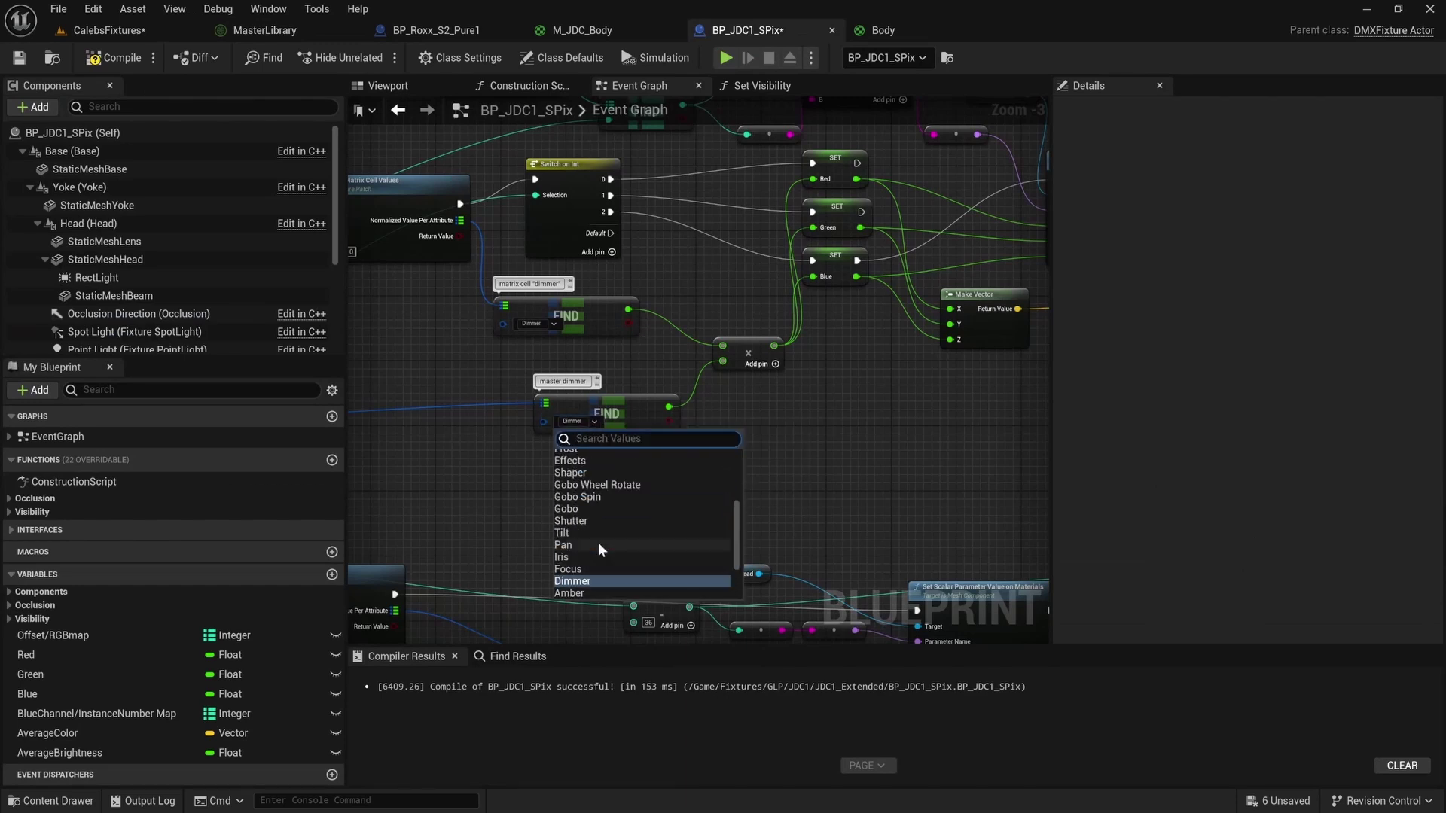
{"action": "scroll", "coordinate": [595, 535], "scroll_direction": "up", "scroll_amount": 5}
{"action": "left_click", "coordinate": [577, 527]}
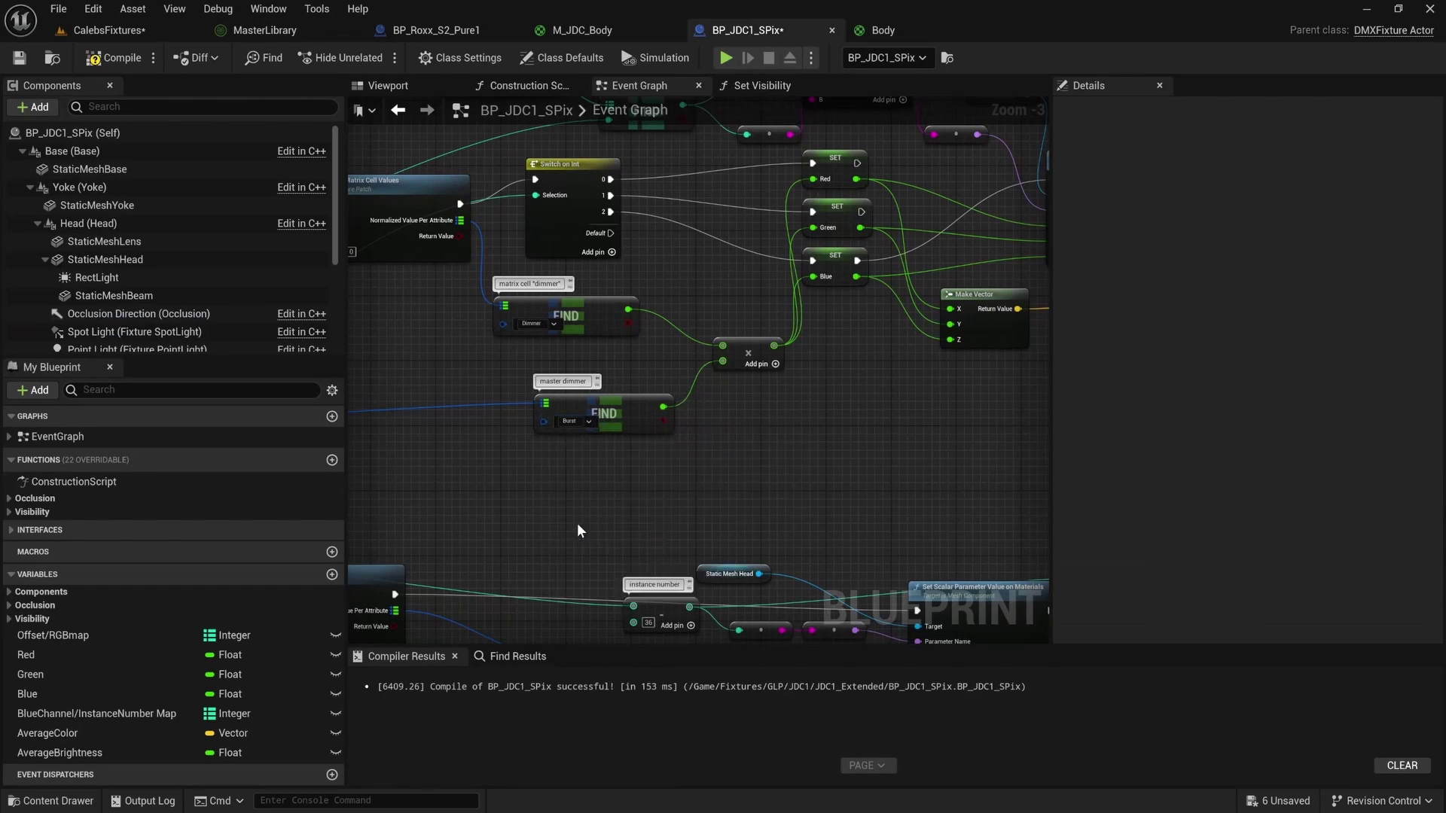
{"action": "left_click", "coordinate": [20, 58]}
{"action": "right_click_drag", "start_coordinate": [781, 327], "coordinate": [744, 340]}
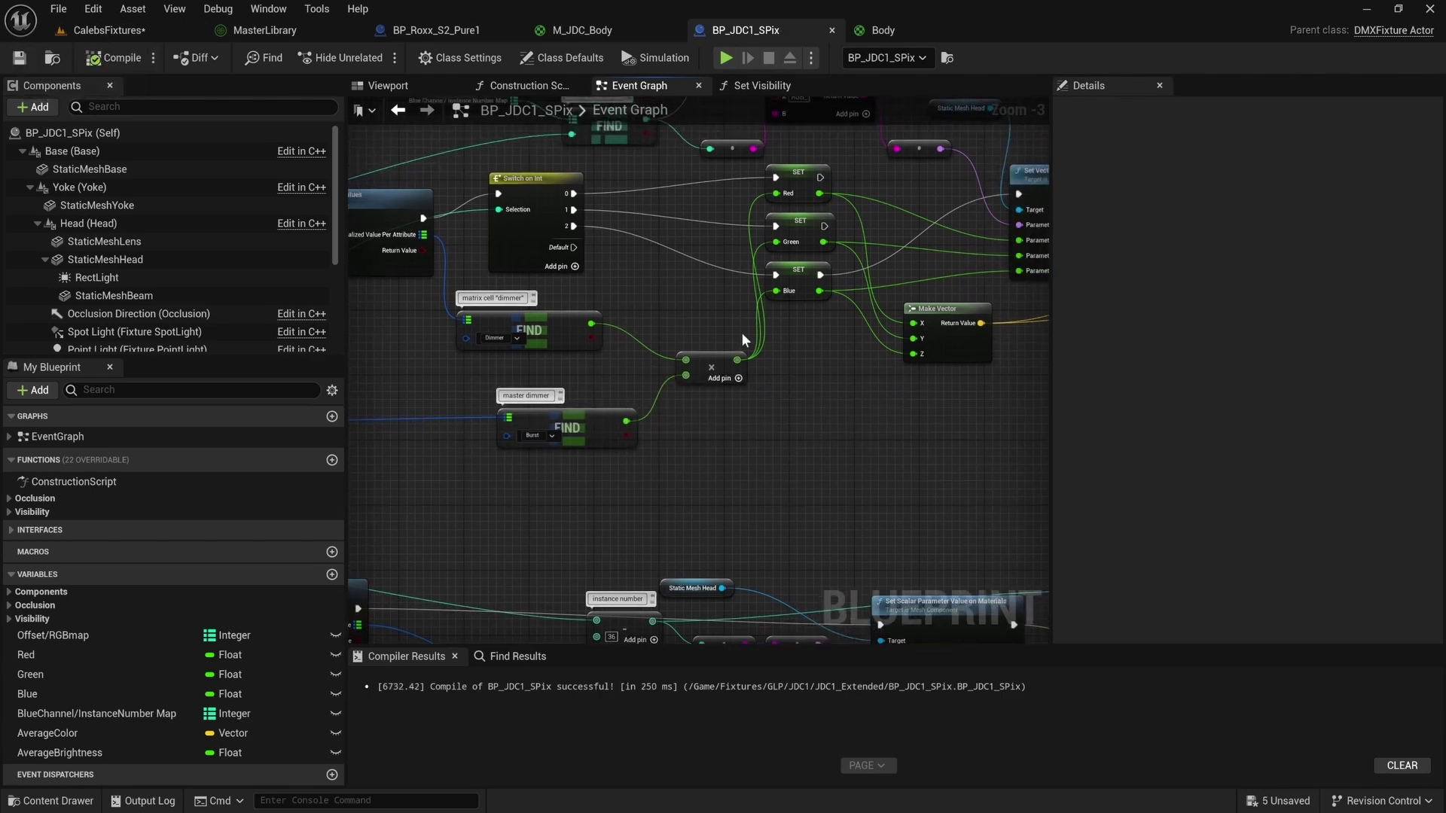
Examine the lit JDC1 SPix fixture and its beam in the CalebsFixtures level, from close up and from the side.
{"action": "left_click", "coordinate": [98, 30]}
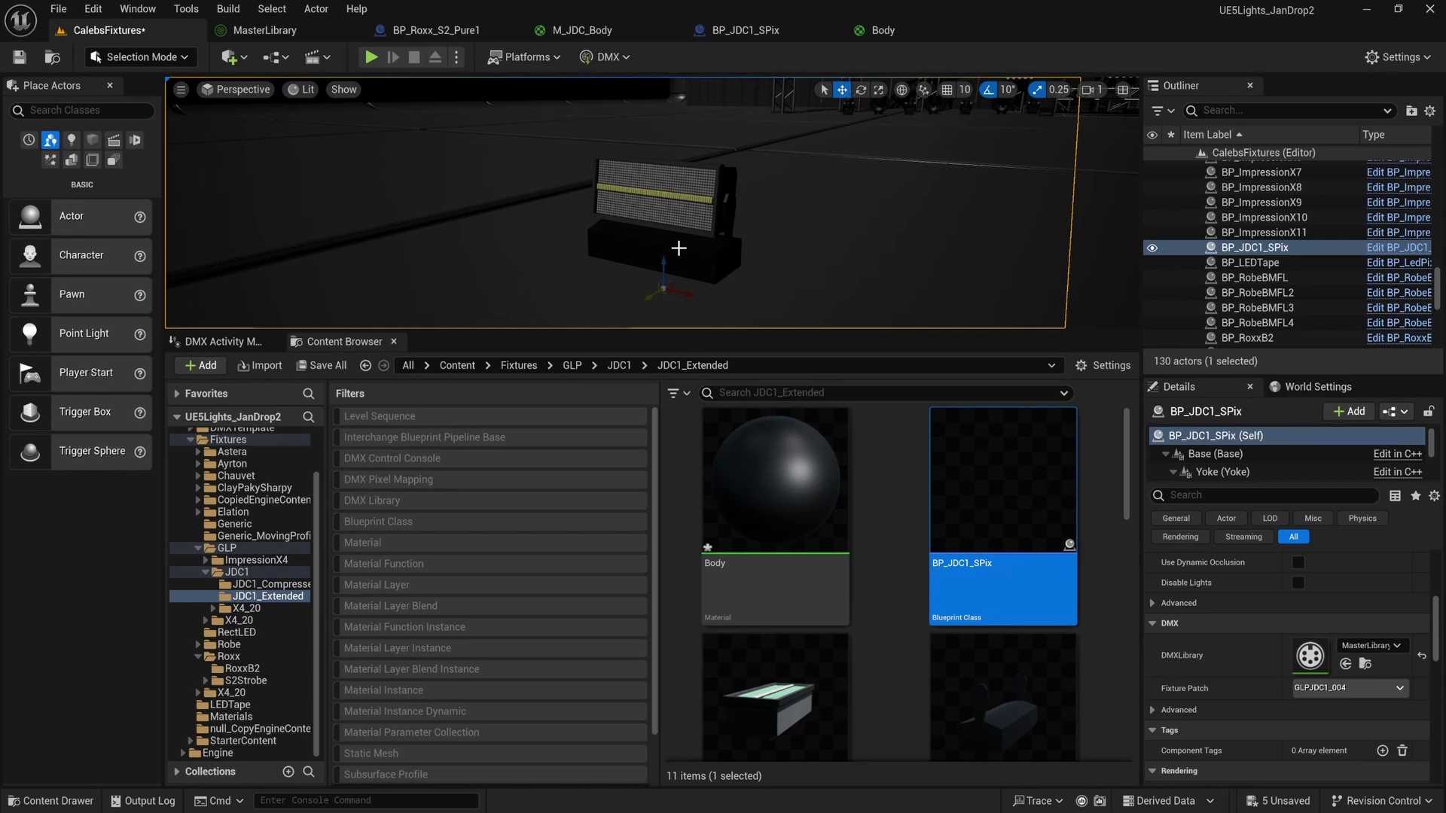
{"action": "scroll", "coordinate": [678, 248], "scroll_direction": "up", "scroll_amount": 5}
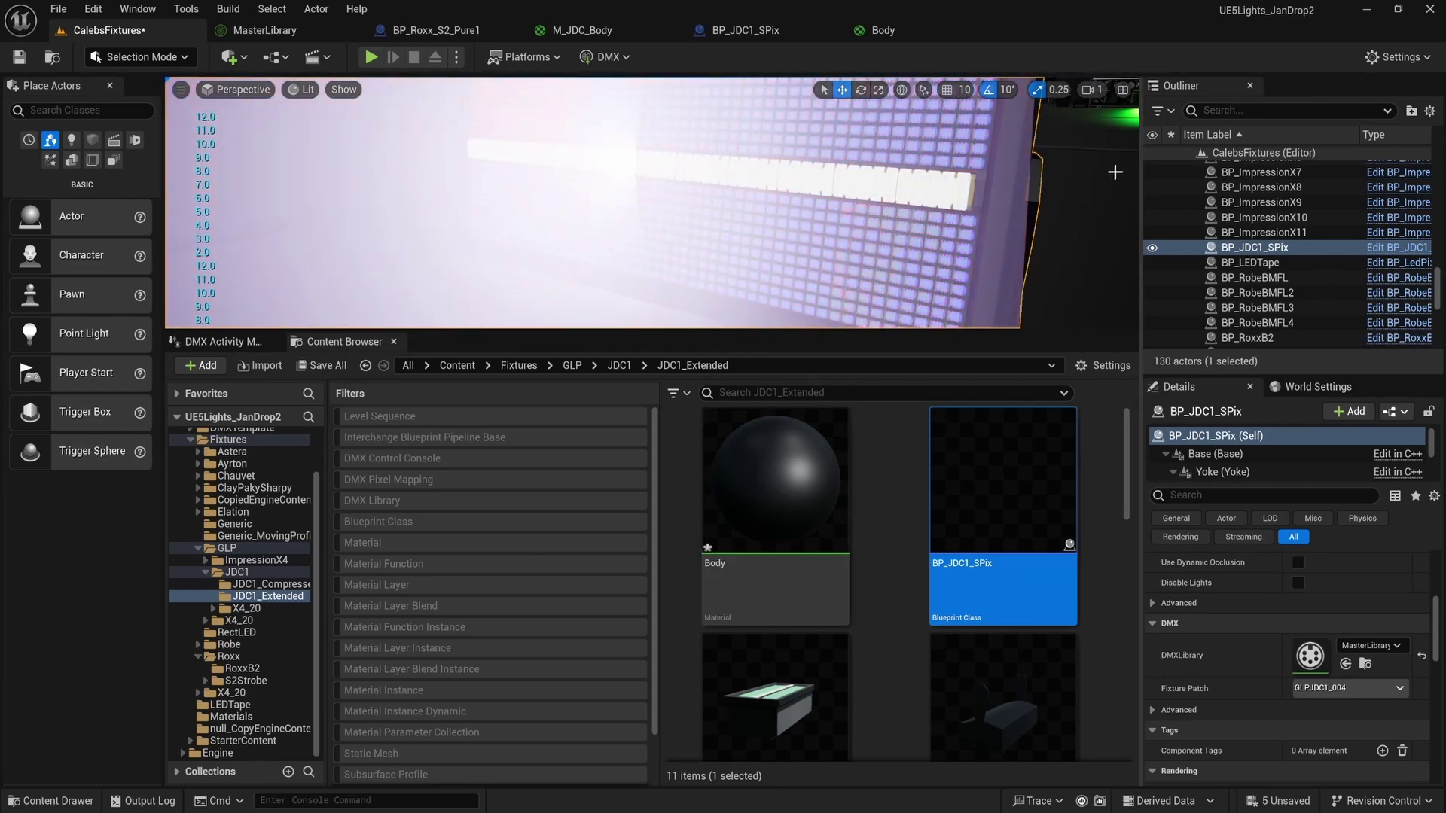
{"action": "scroll", "coordinate": [741, 225], "scroll_direction": "down", "scroll_amount": 6}
{"action": "scroll", "coordinate": [716, 225], "scroll_direction": "up", "scroll_amount": 5}
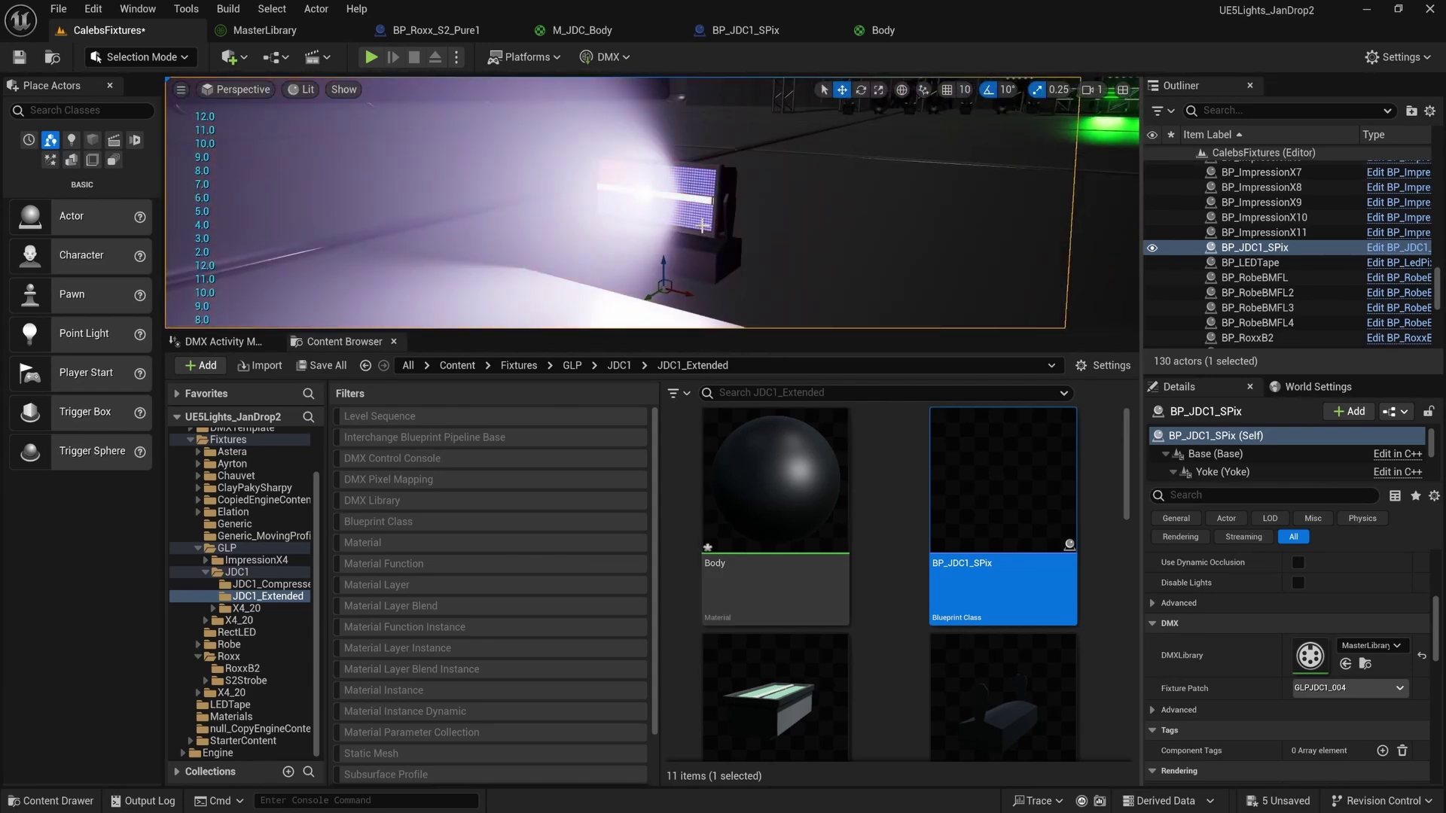
{"action": "right_click_drag", "start_coordinate": [697, 218], "coordinate": [606, 219]}
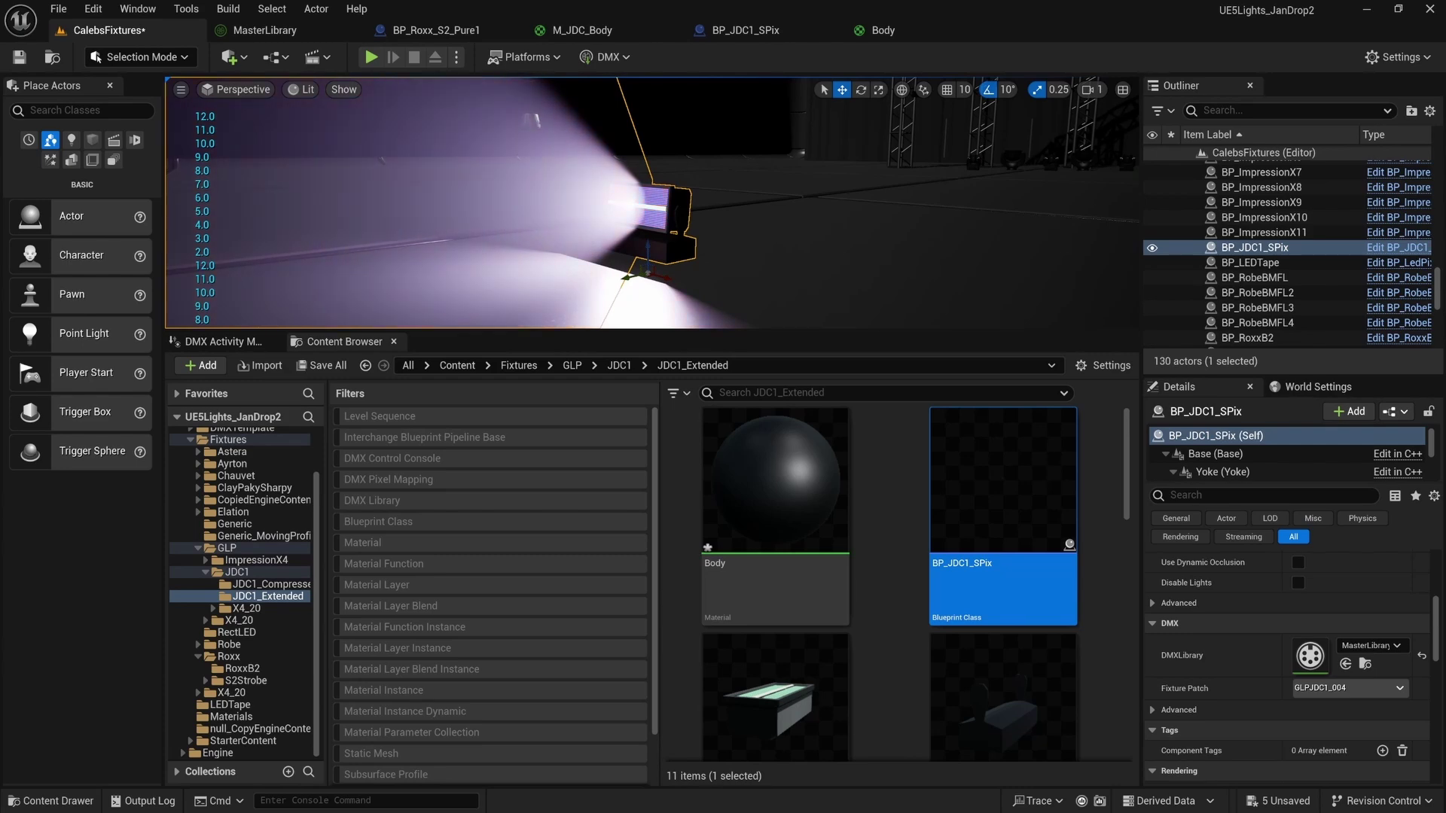
Open the BP_JDC1_SPix component preview, and set the Haze Amount of the level's JDC1 SPix fixture to 0.3.
{"action": "left_click", "coordinate": [1393, 248]}
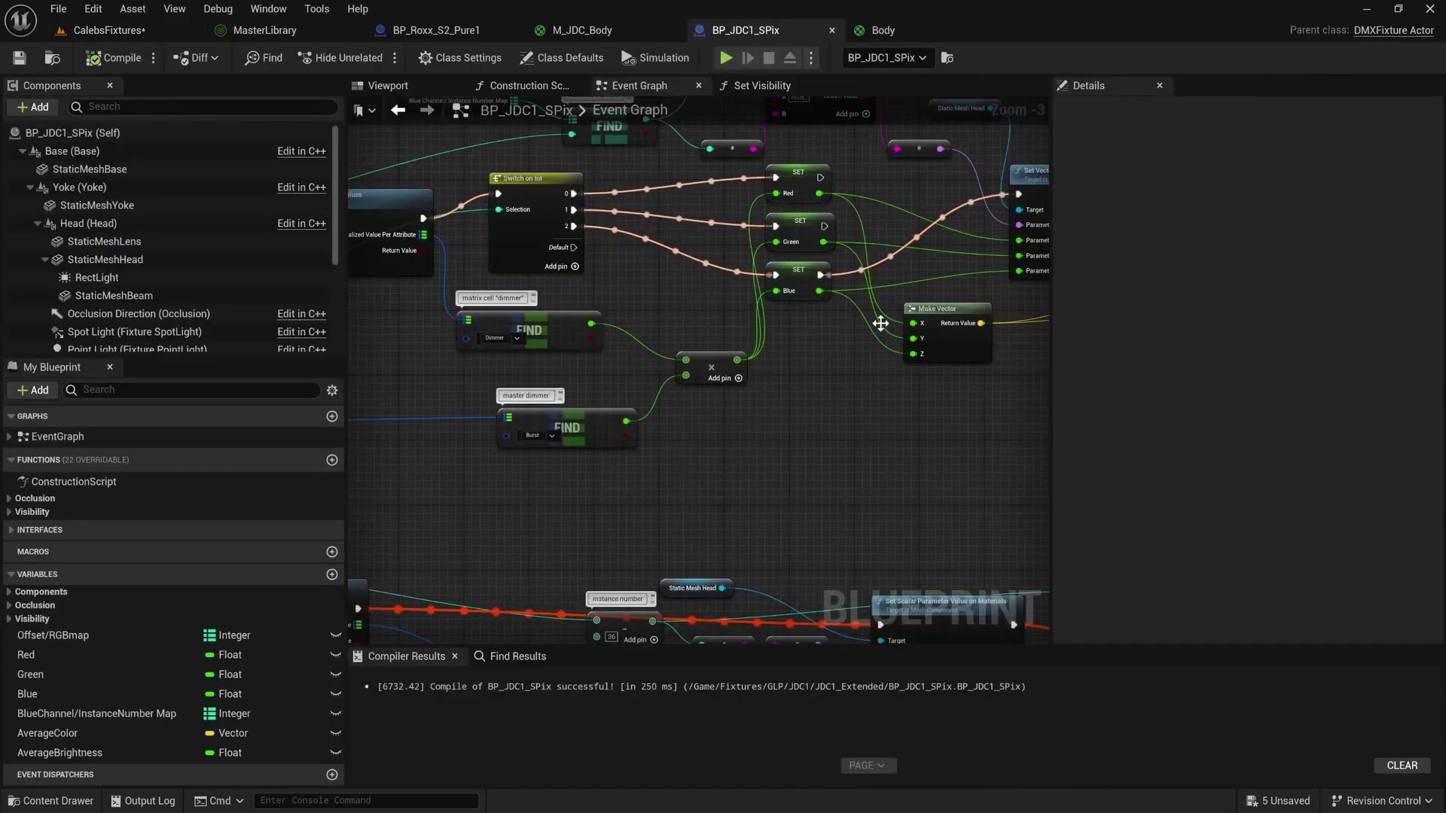
{"action": "left_click", "coordinate": [386, 86]}
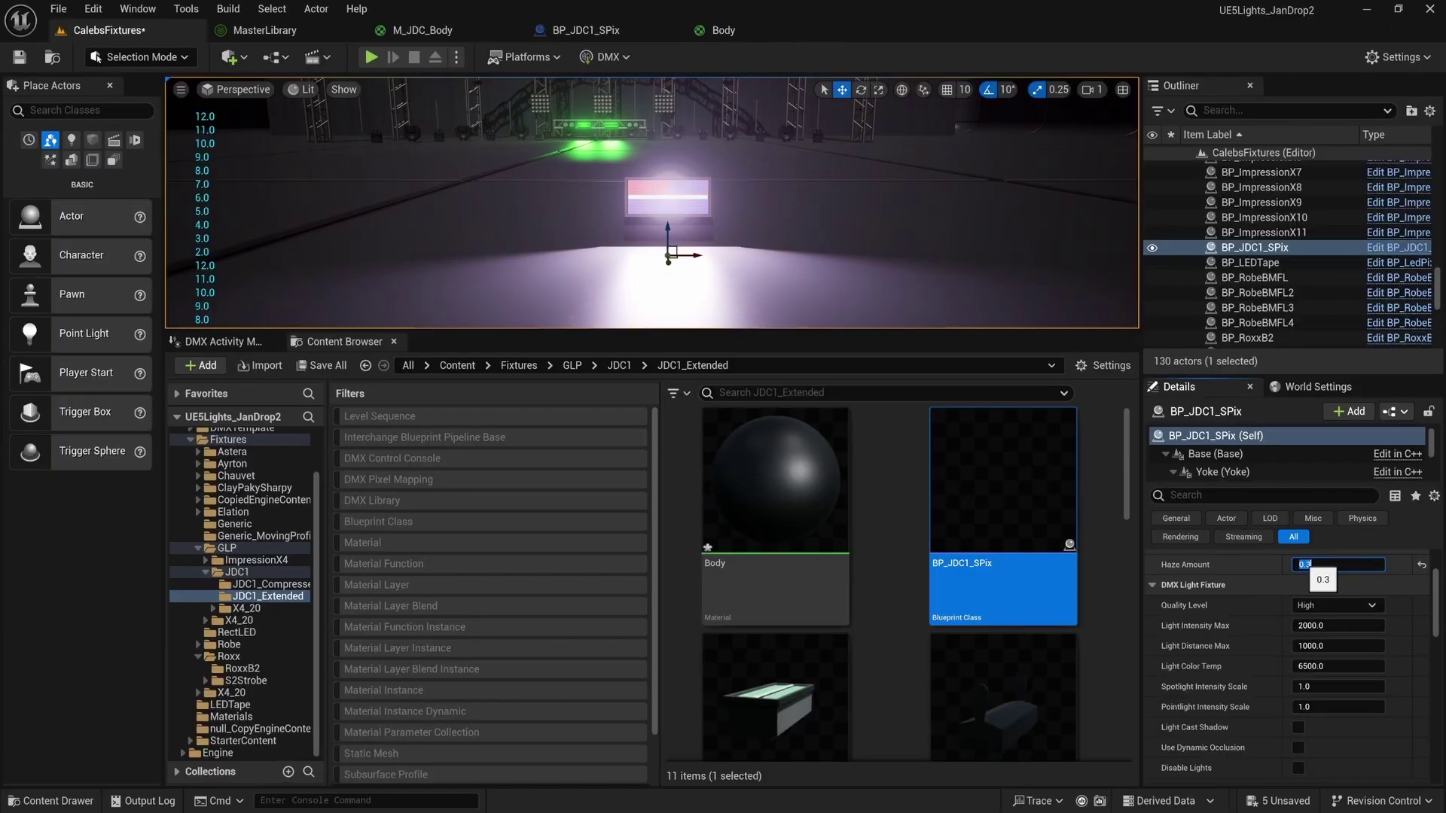
{"action": "key", "text": "Return"}
Check the JDC1 SPix fixture's cells and beam in the level from several angles, both near and far.
{"action": "right_click_drag", "start_coordinate": [648, 248], "coordinate": [392, 256]}
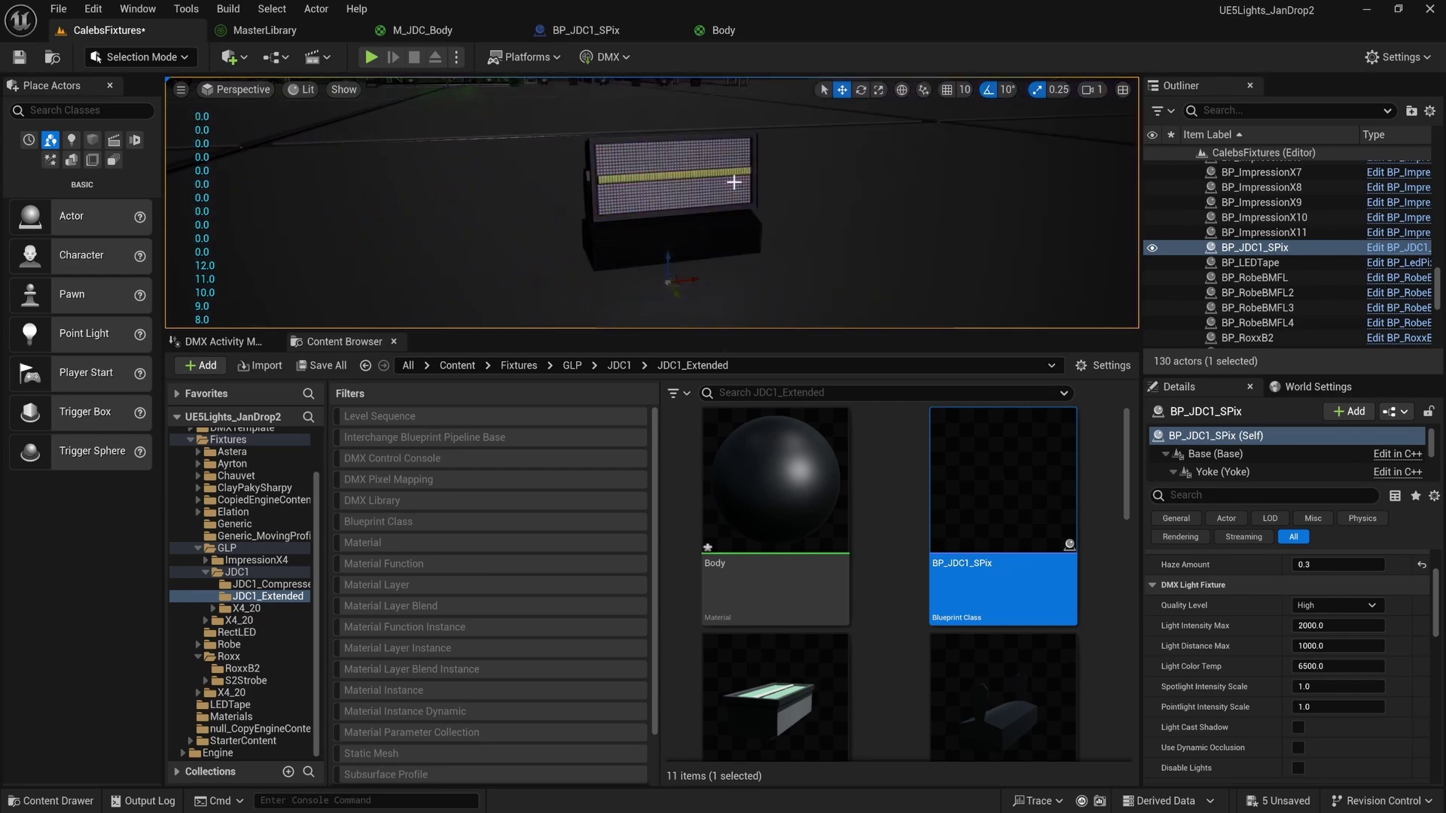
{"action": "mouse_move", "coordinate": [738, 269]}
{"action": "right_mouse_down"}
{"action": "mouse_move", "coordinate": [738, 308]}
{"action": "mouse_move", "coordinate": [738, 267]}
{"action": "right_mouse_up"}
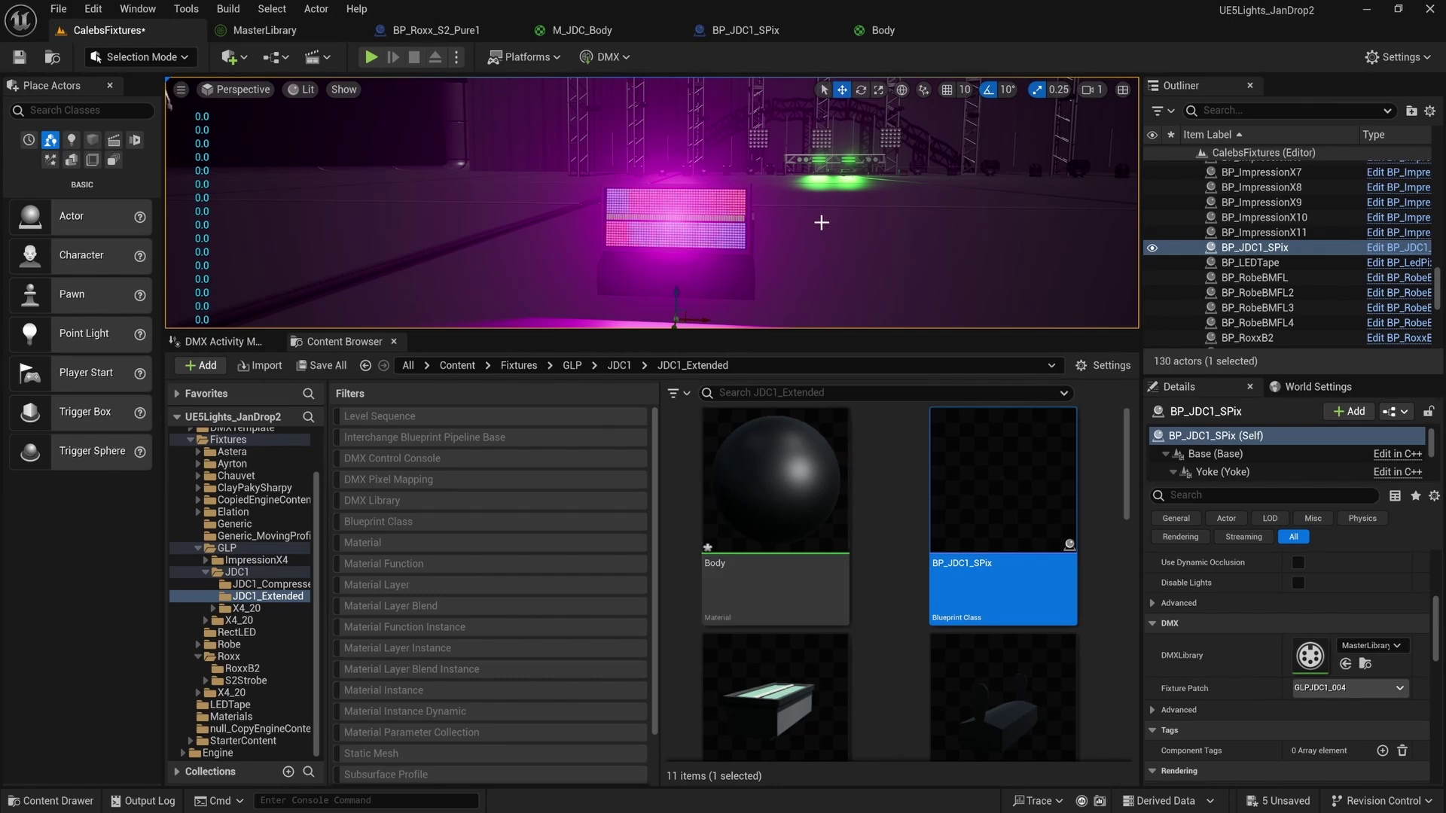
{"action": "key", "text": "f"}
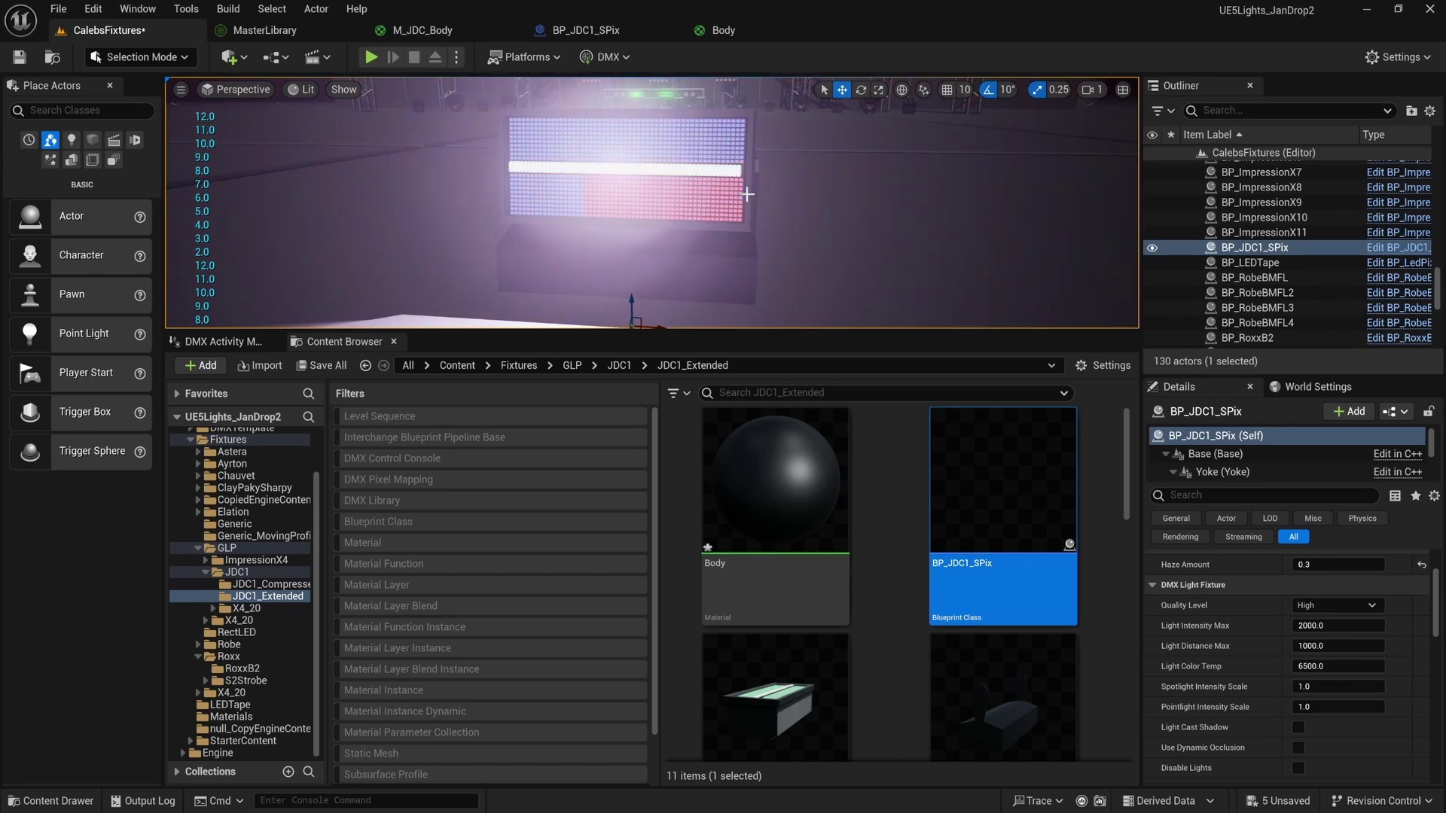
{"action": "scroll", "coordinate": [745, 264], "scroll_direction": "down", "scroll_amount": 5}
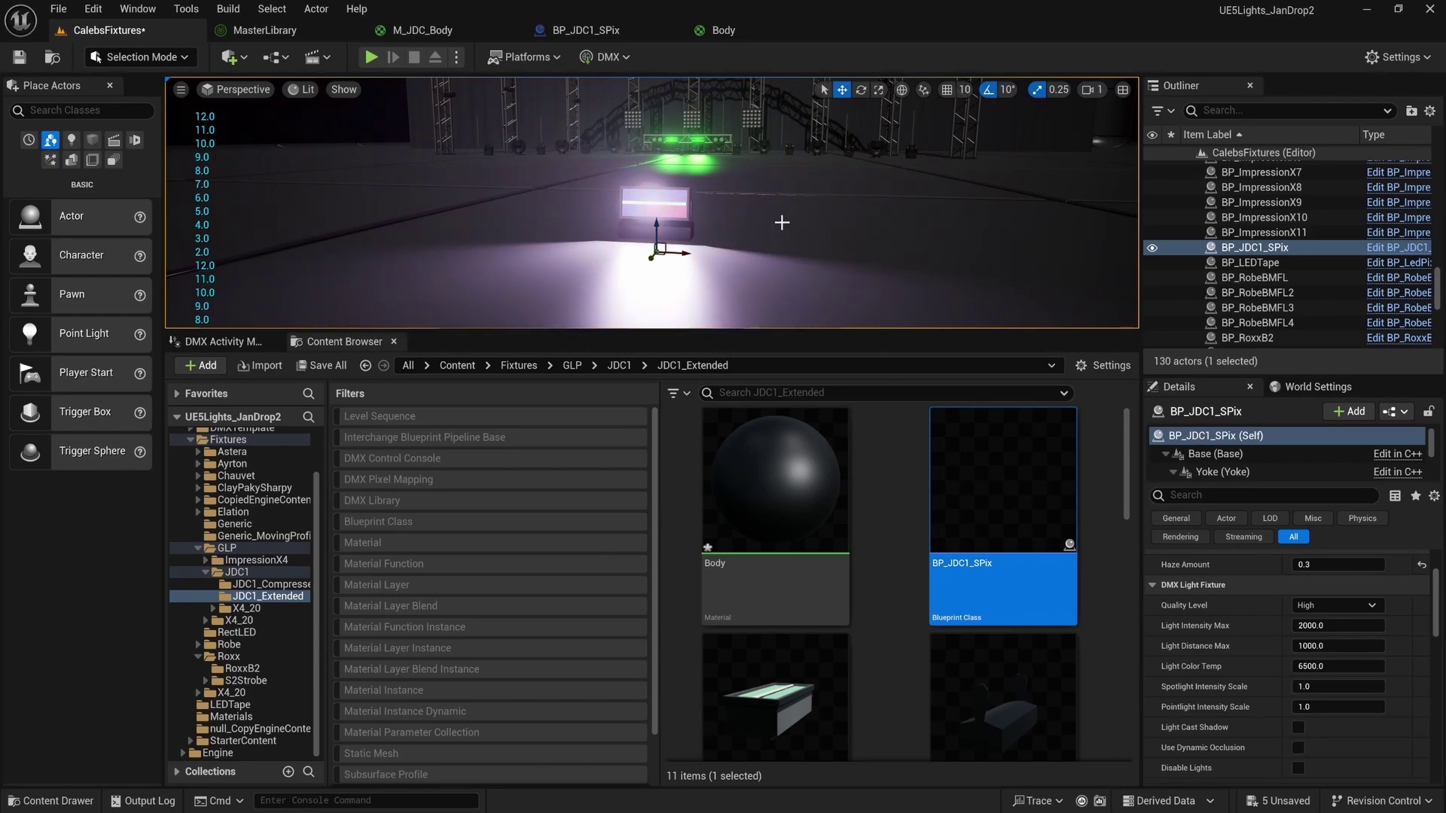
Delete the Print String node and its string conversion node after the Average Brightness Set in the BP_JDC1_SPix event graph.
{"action": "left_click", "coordinate": [1397, 248]}
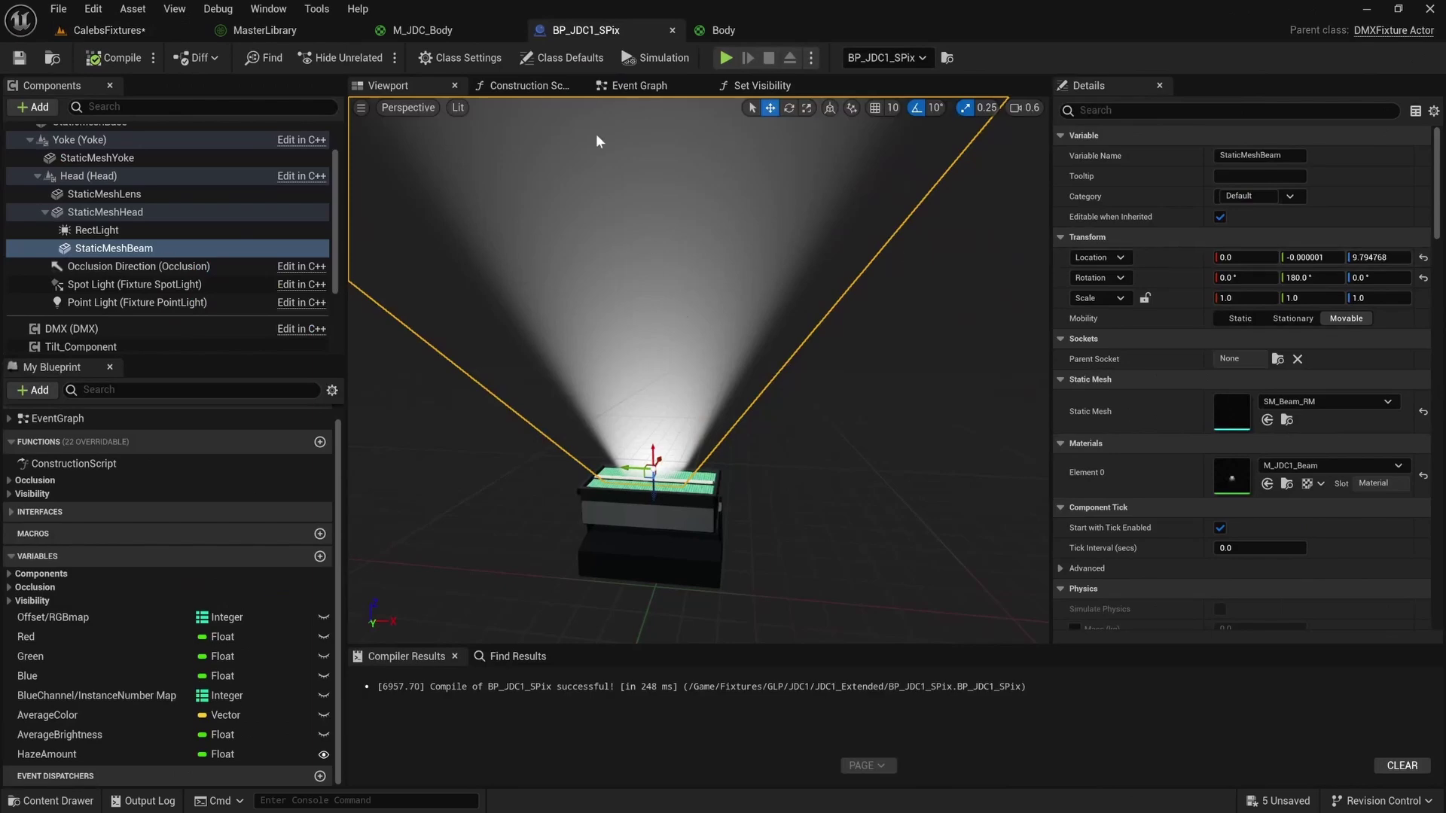
{"action": "left_click", "coordinate": [635, 86]}
{"action": "scroll", "coordinate": [766, 375], "scroll_direction": "down", "scroll_amount": 5}
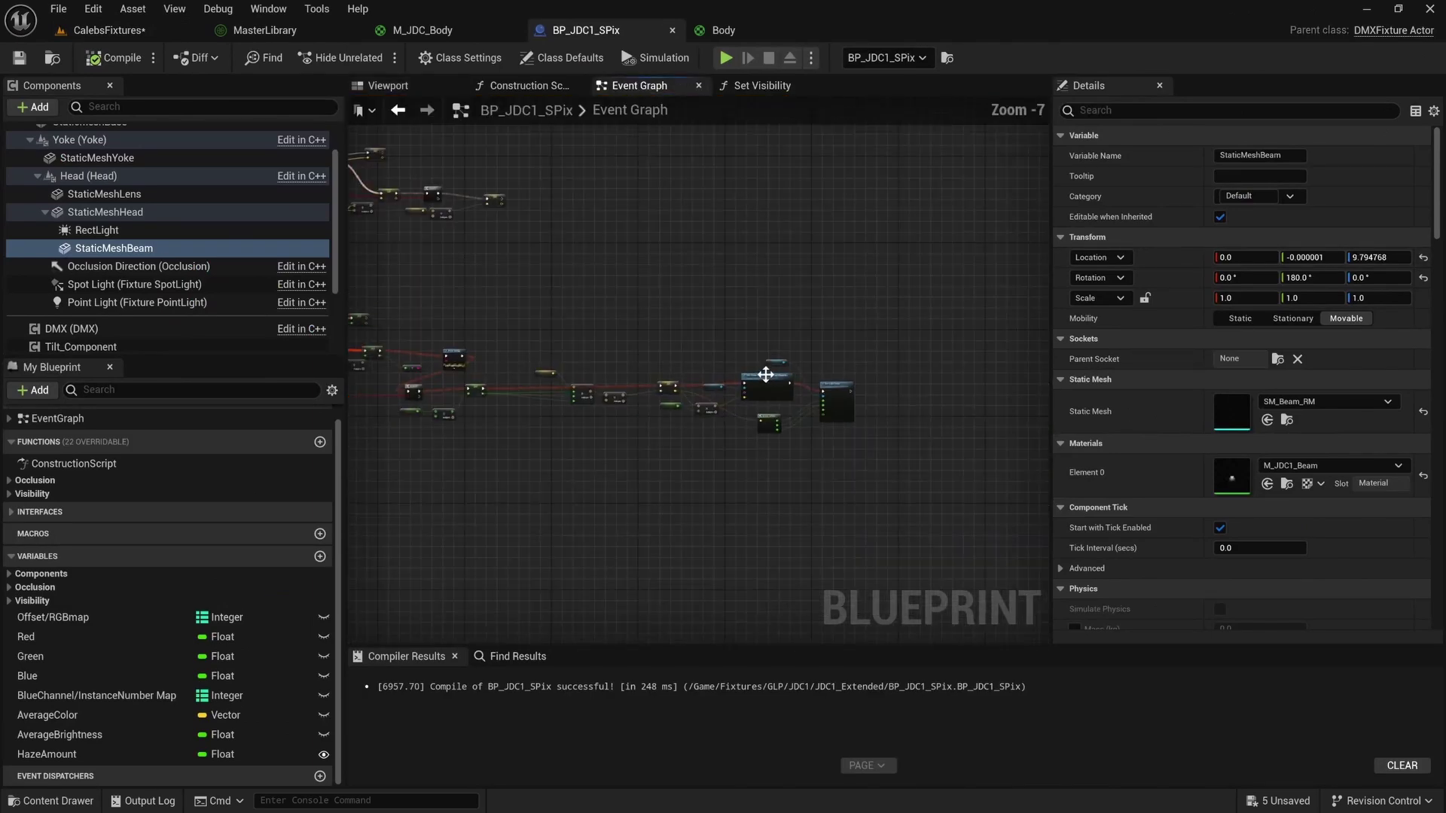
{"action": "scroll", "coordinate": [674, 427], "scroll_direction": "up", "scroll_amount": 4}
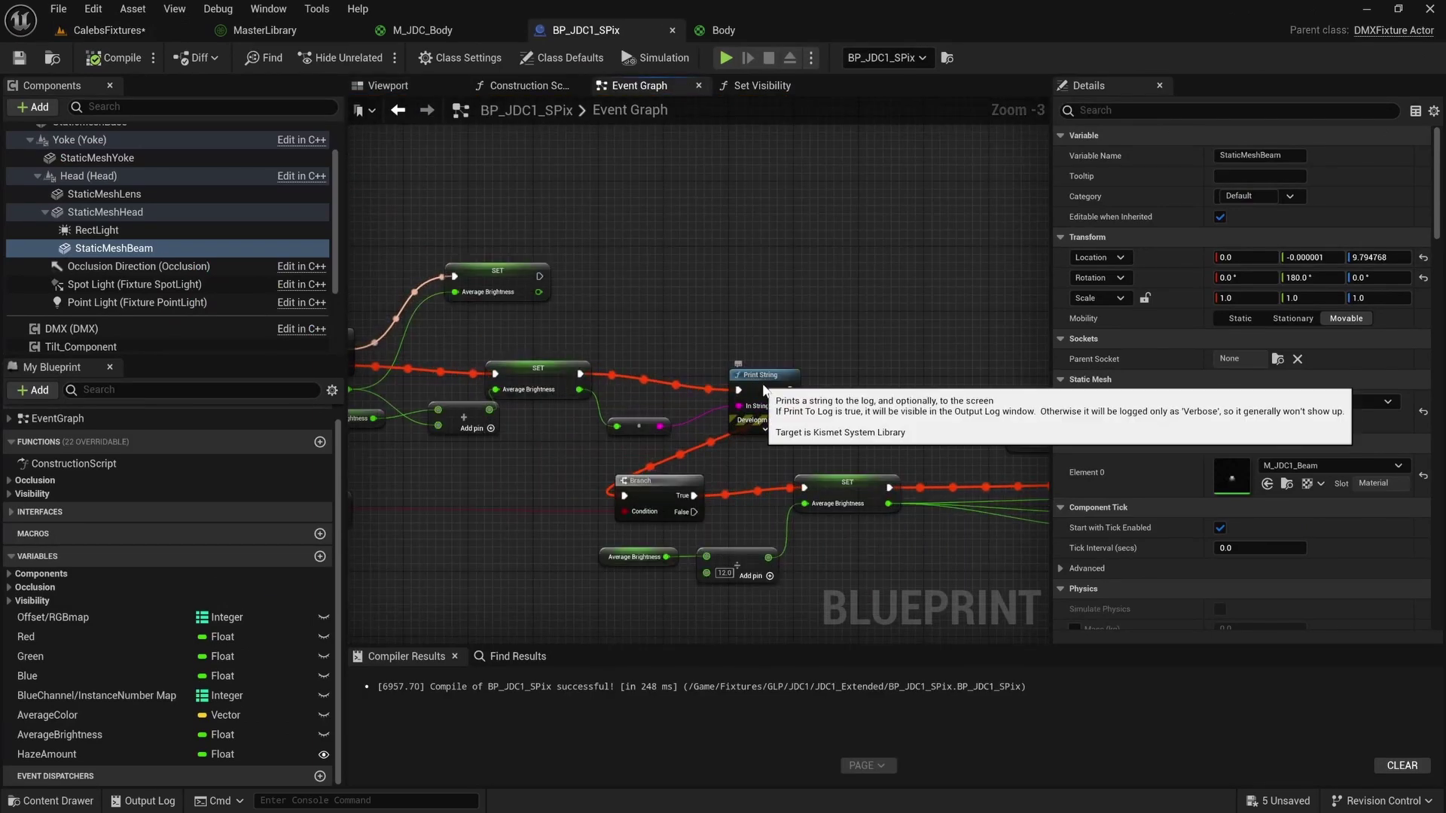
{"action": "left_click_drag", "start_coordinate": [742, 407], "coordinate": [628, 443]}
{"action": "key", "text": "Delete"}
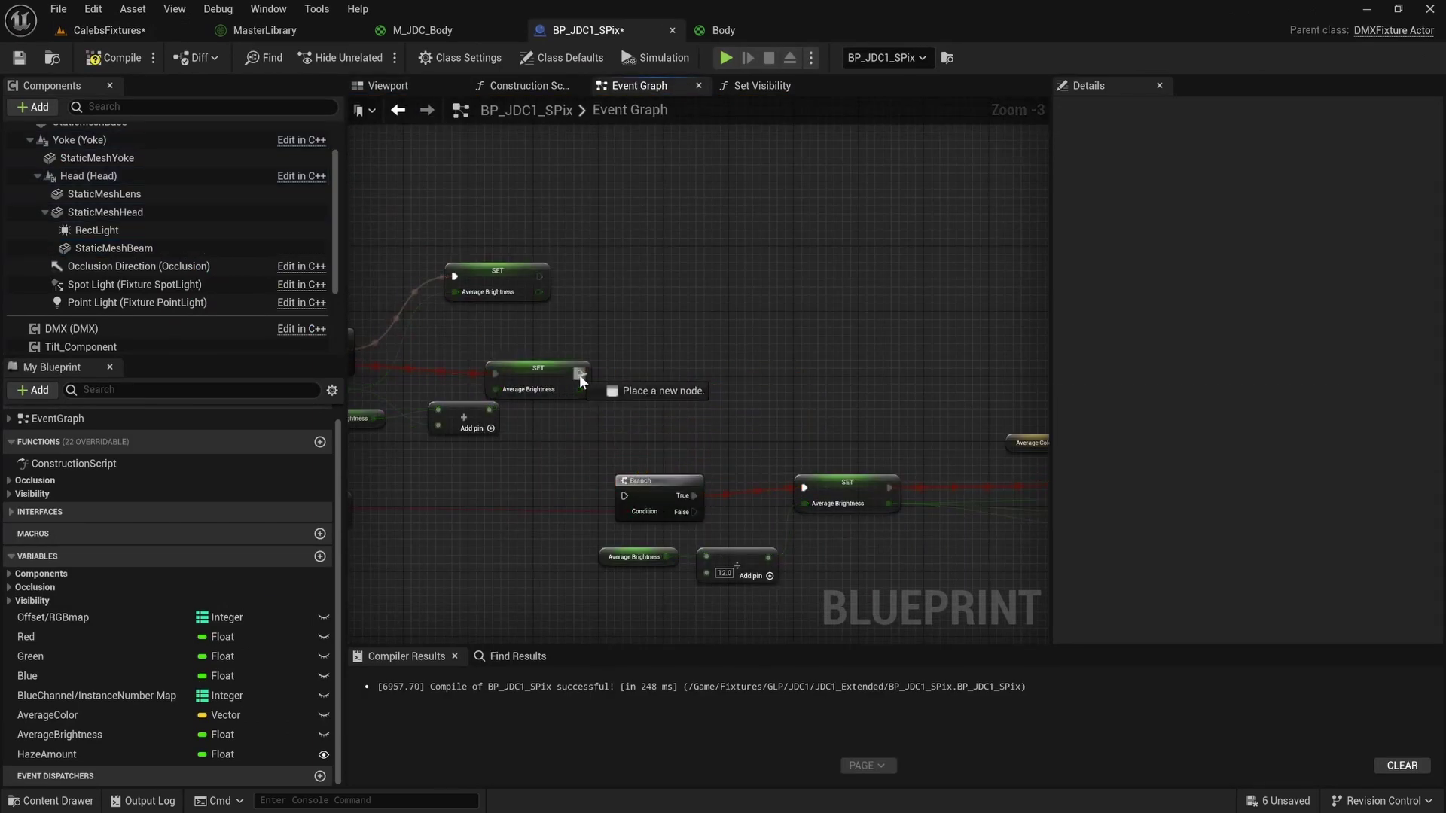